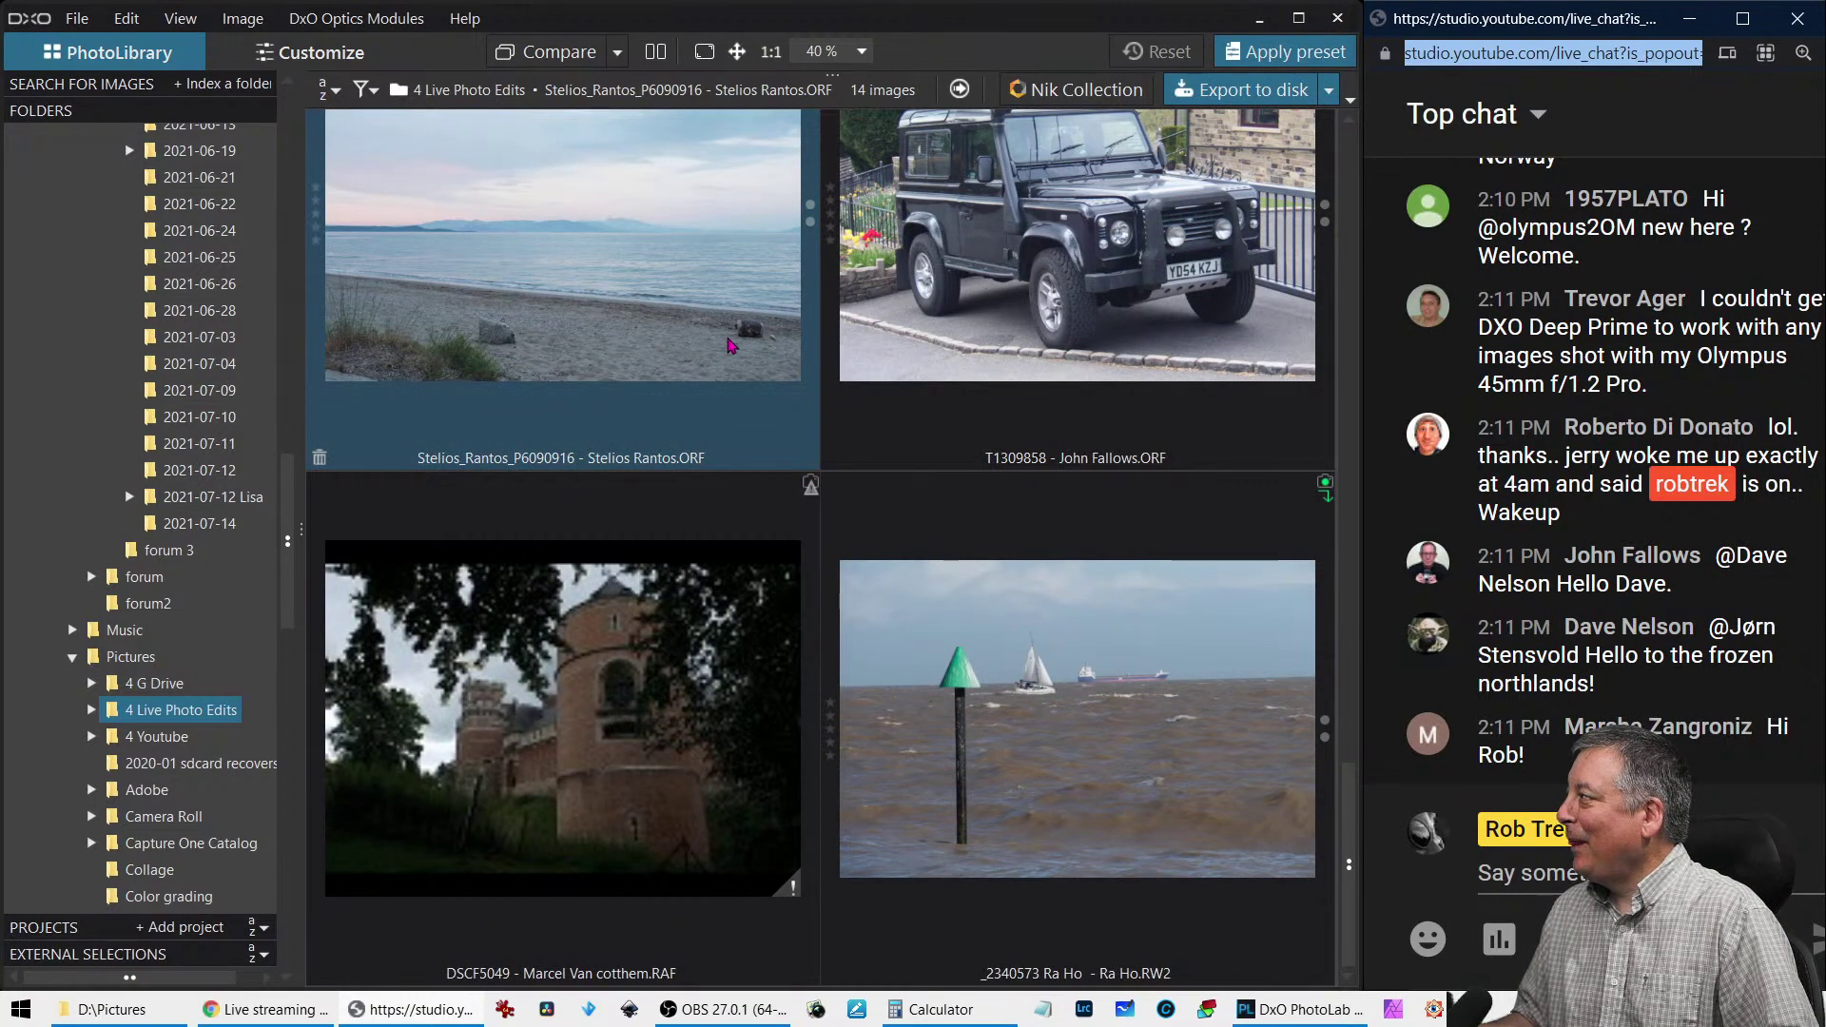
Open the green hills JPG from the 4 Live Photo Edits folder for customizing
ctrl+click(970, 413)
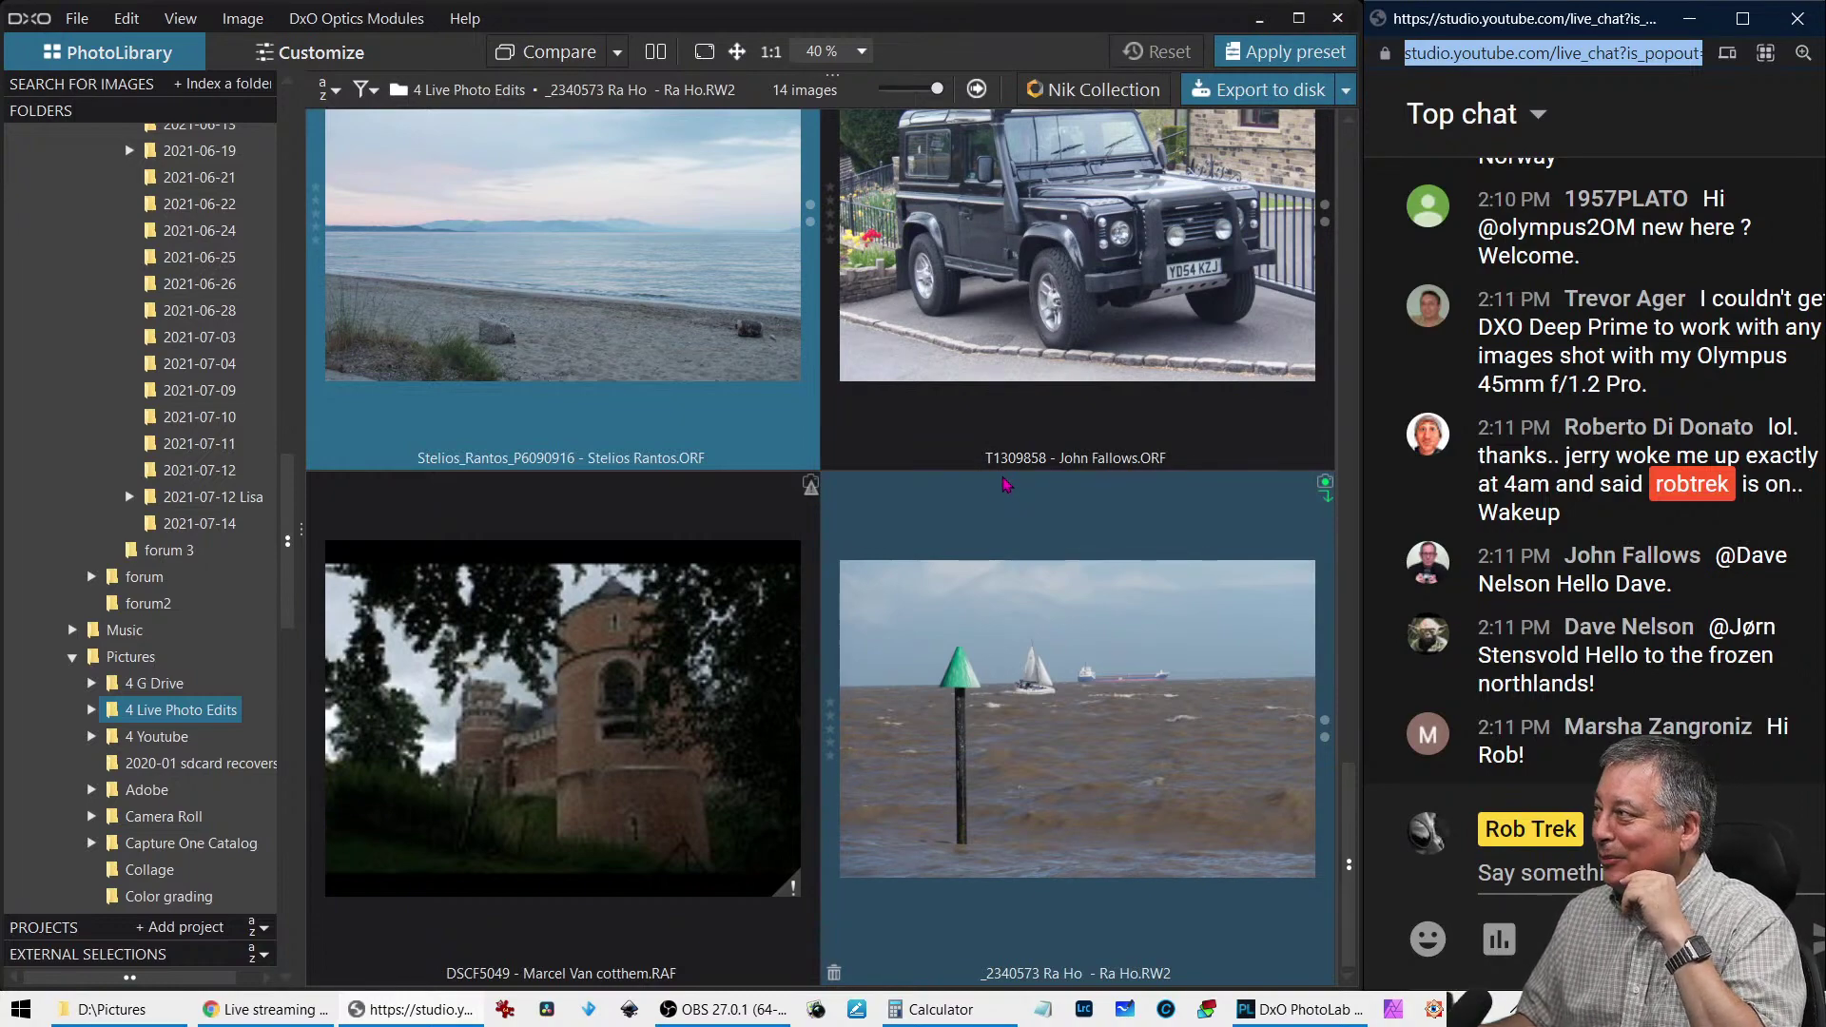
scroll(638, 342, up, 5)
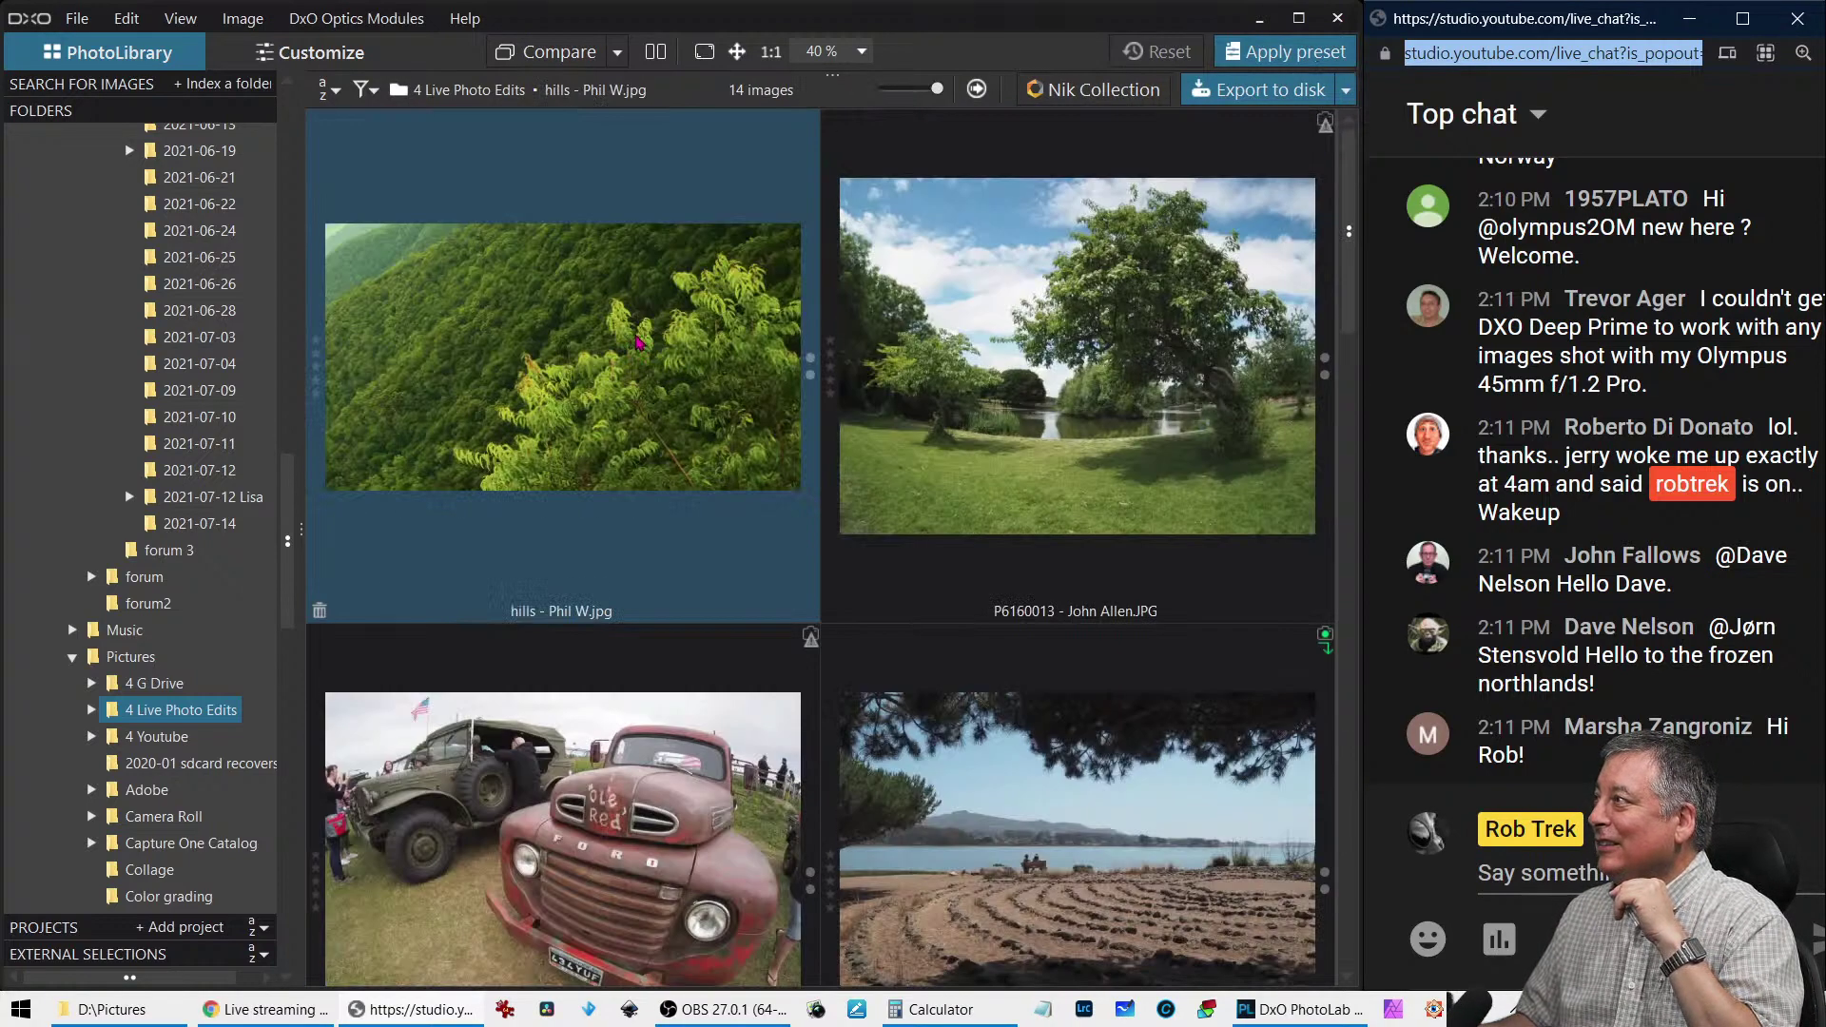
click(637, 342)
double_click(636, 343)
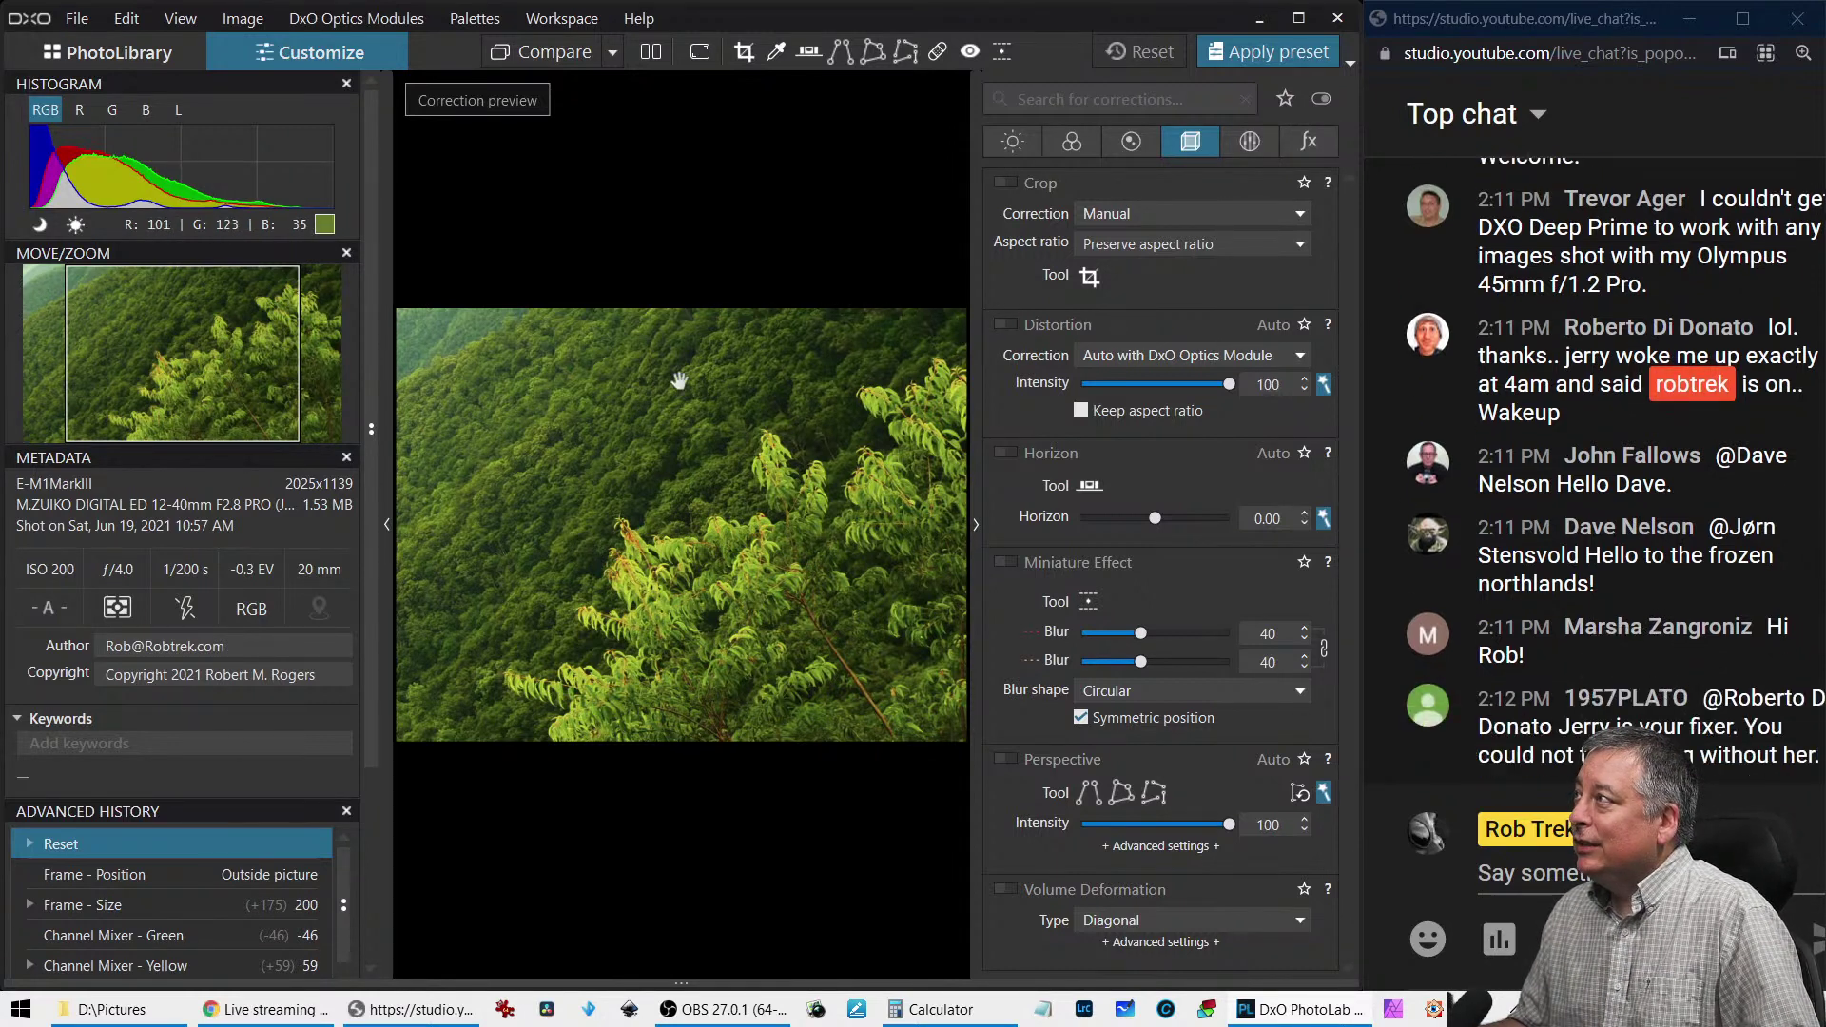
View the hills photo full screen, then fit it to the viewer and hide the histogram and metadata palettes
click(687, 51)
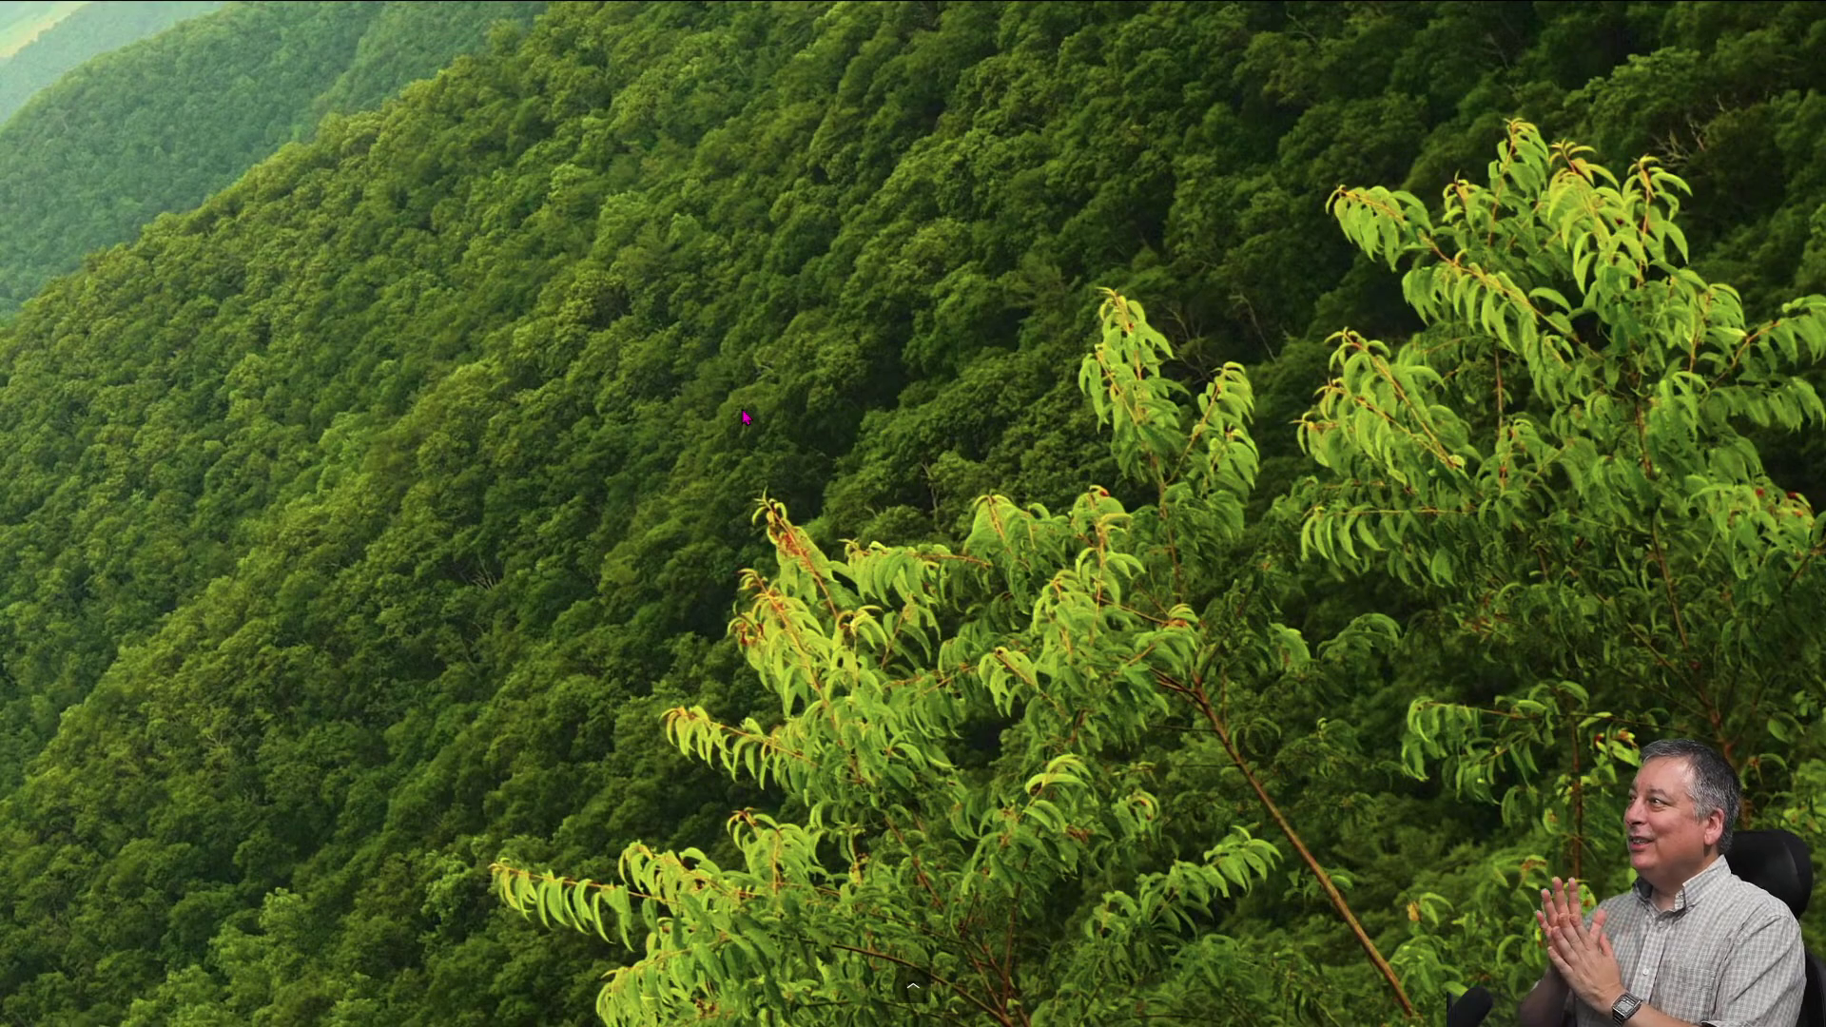
key(Escape)
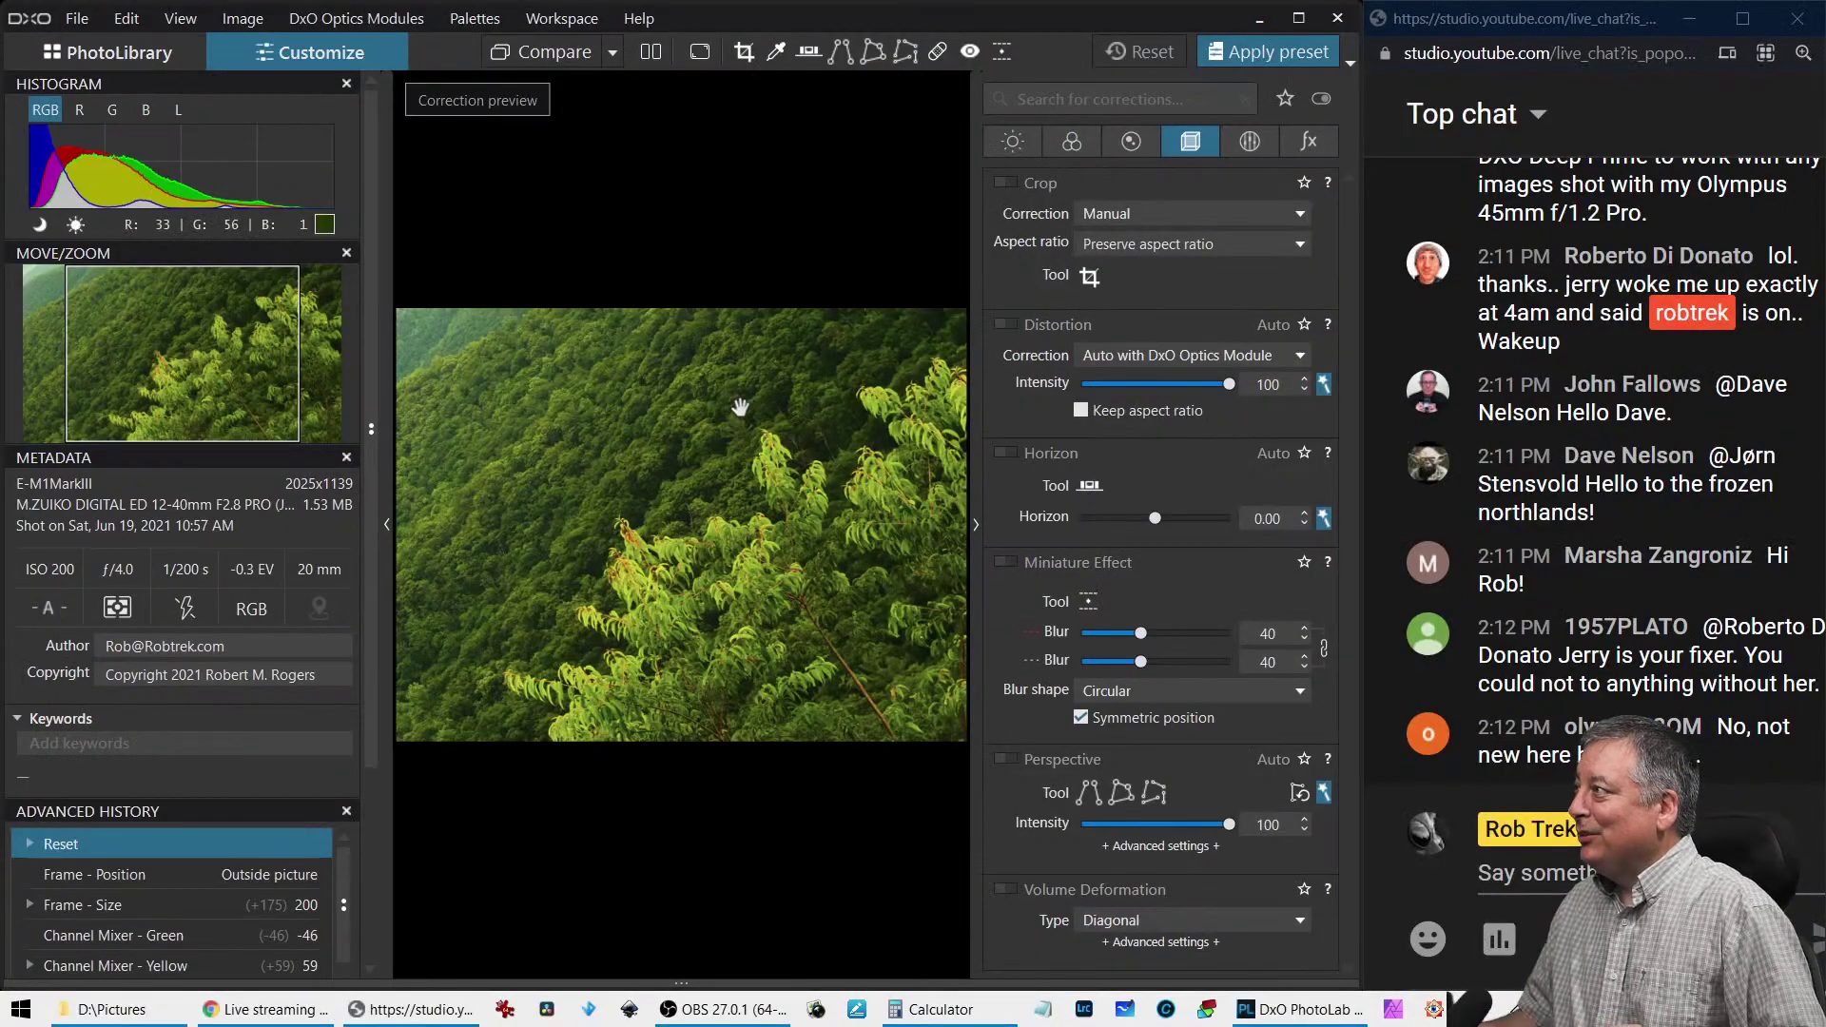
scroll(759, 392, down, 3)
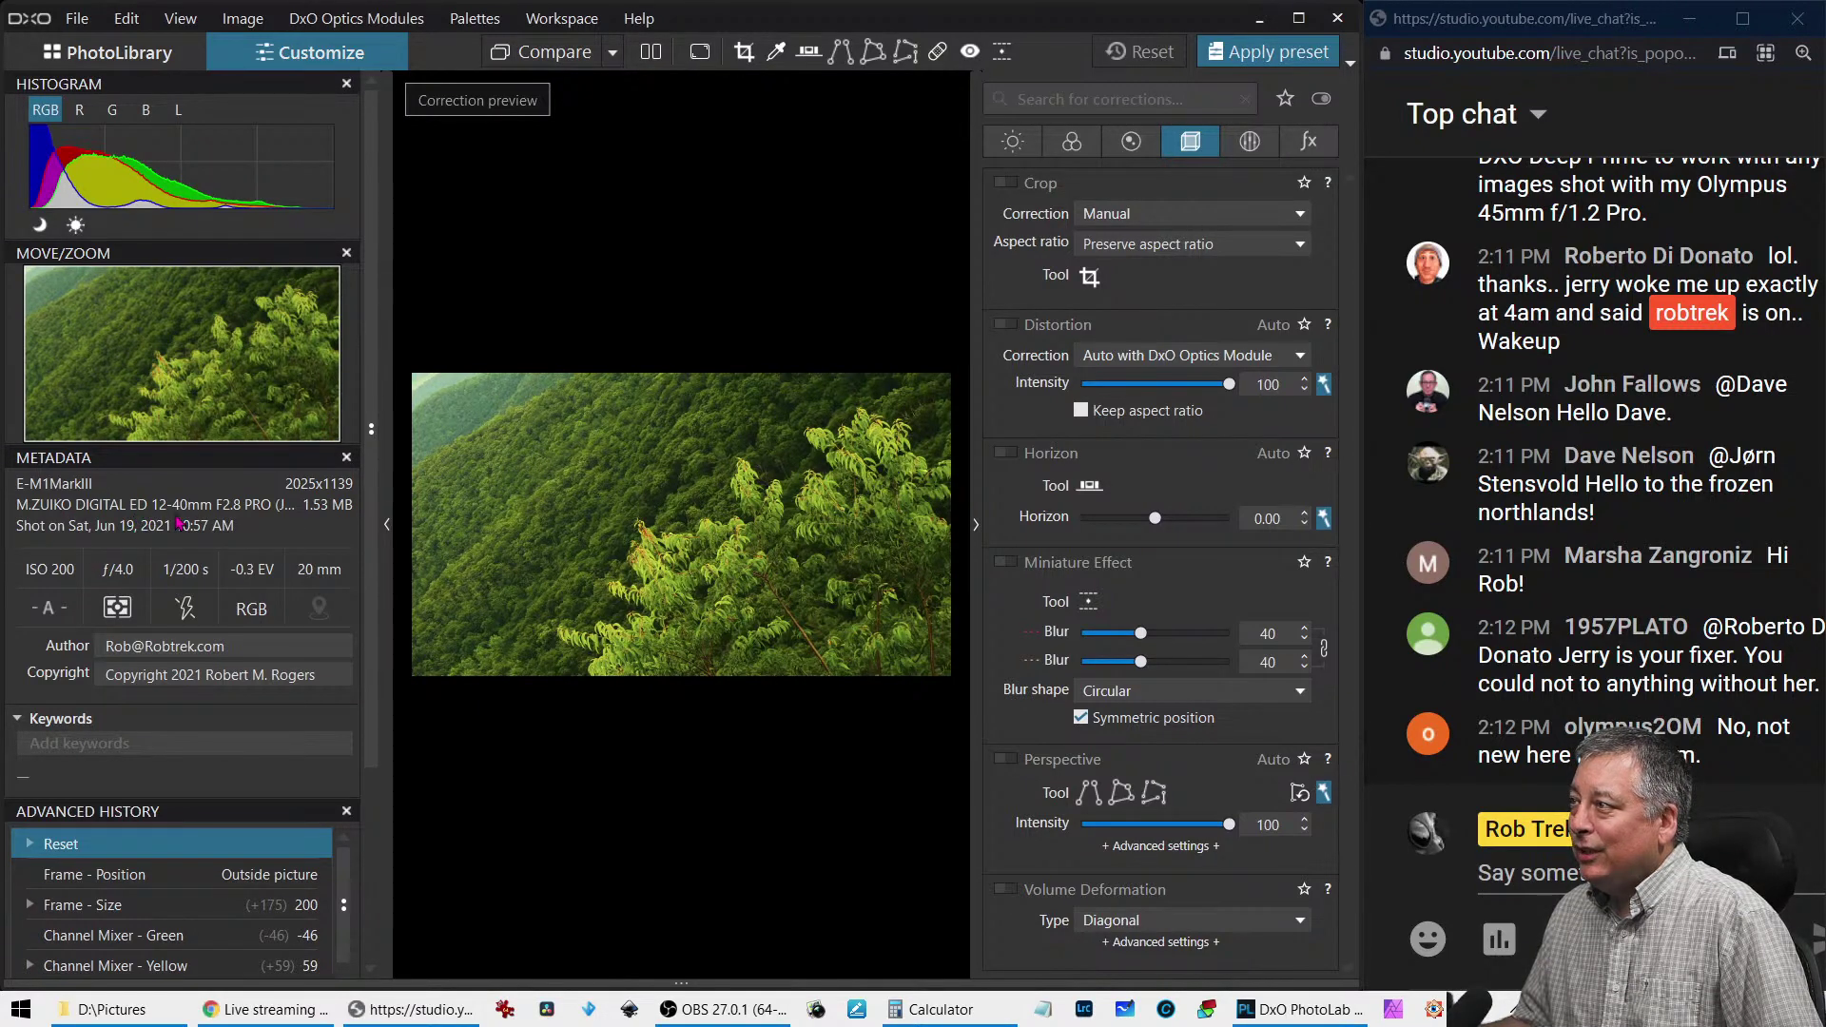
click(387, 529)
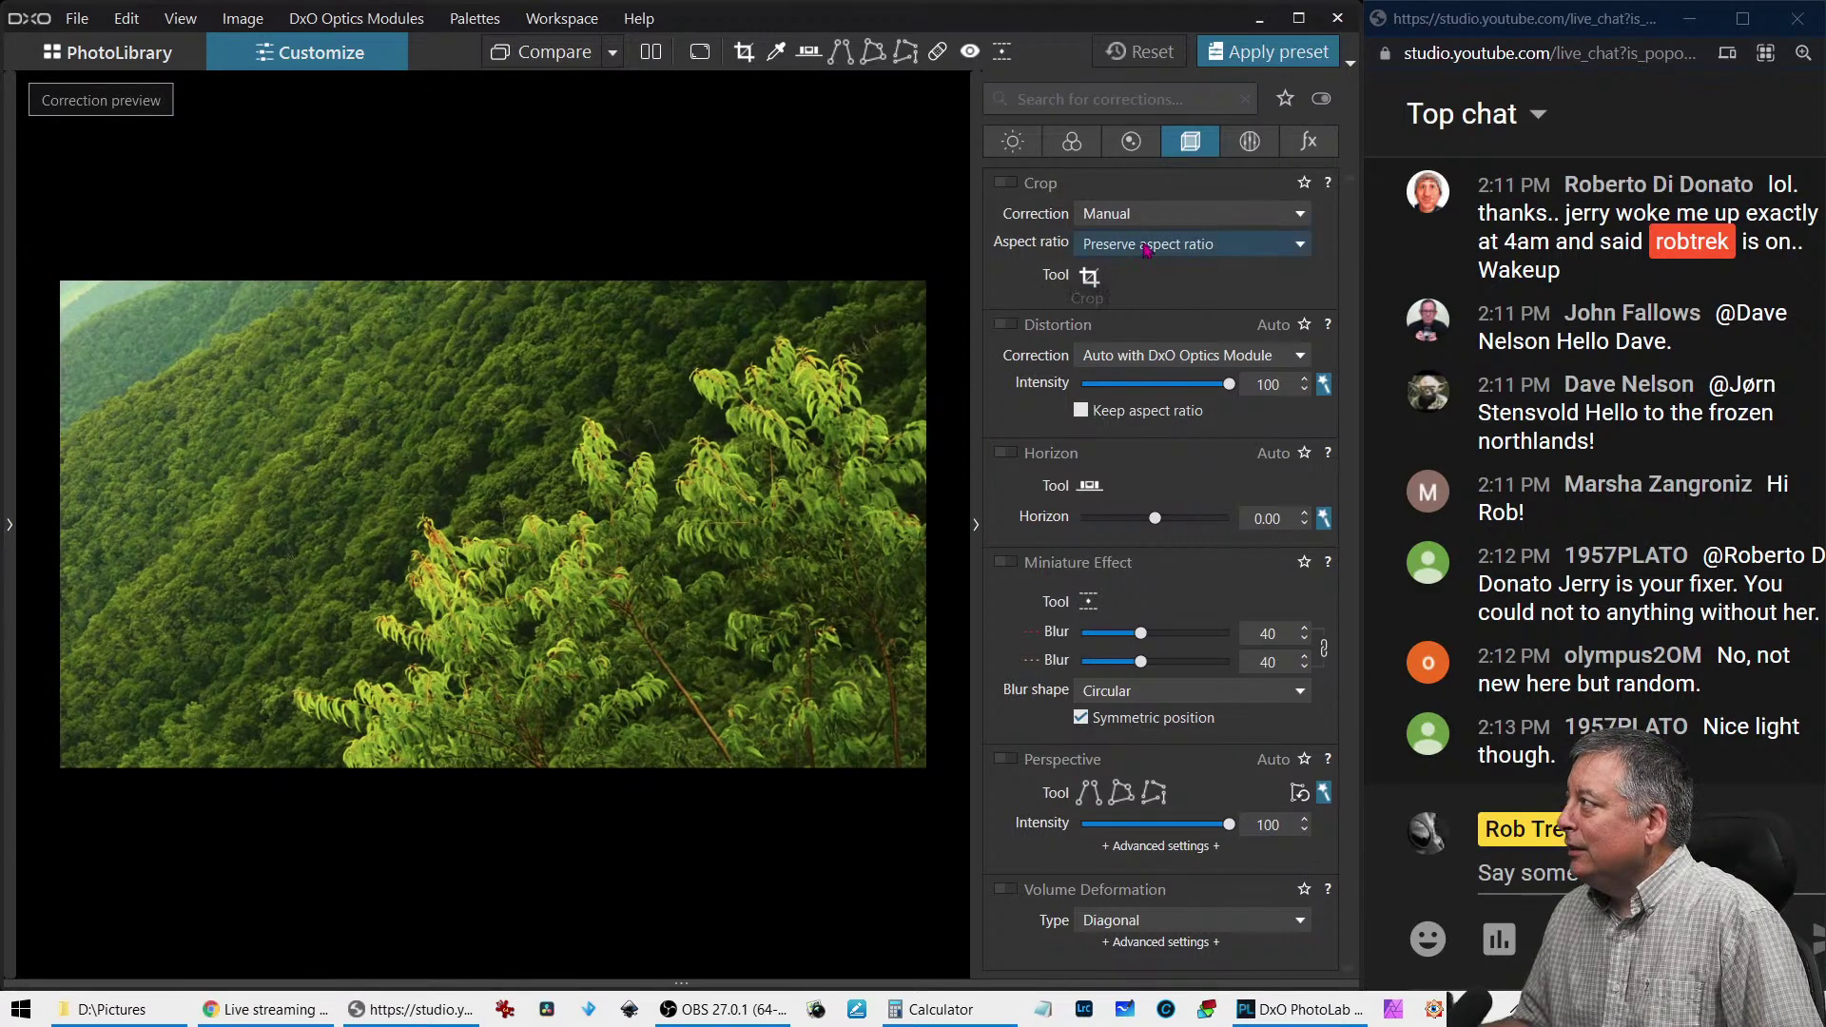
Crop the hills photo to a 1/1 aspect ratio, framing the middle part of the slope and bright foliage
click(1091, 277)
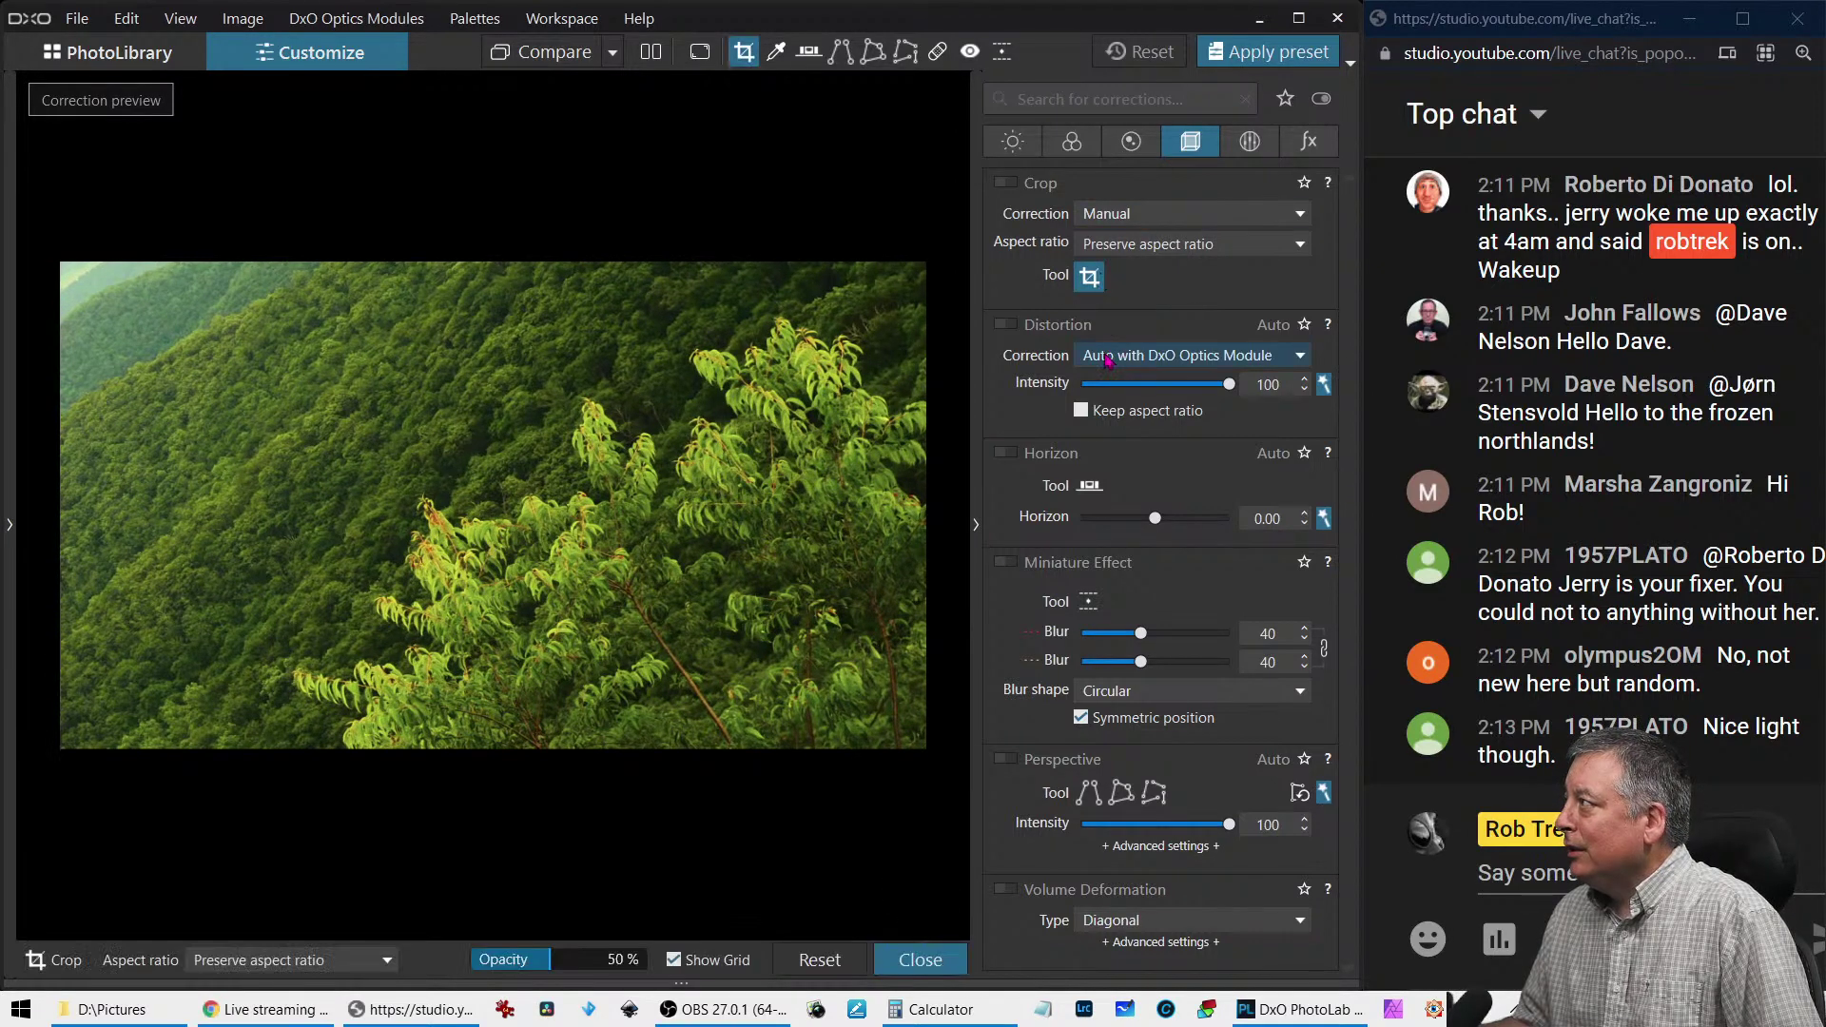
click(1129, 249)
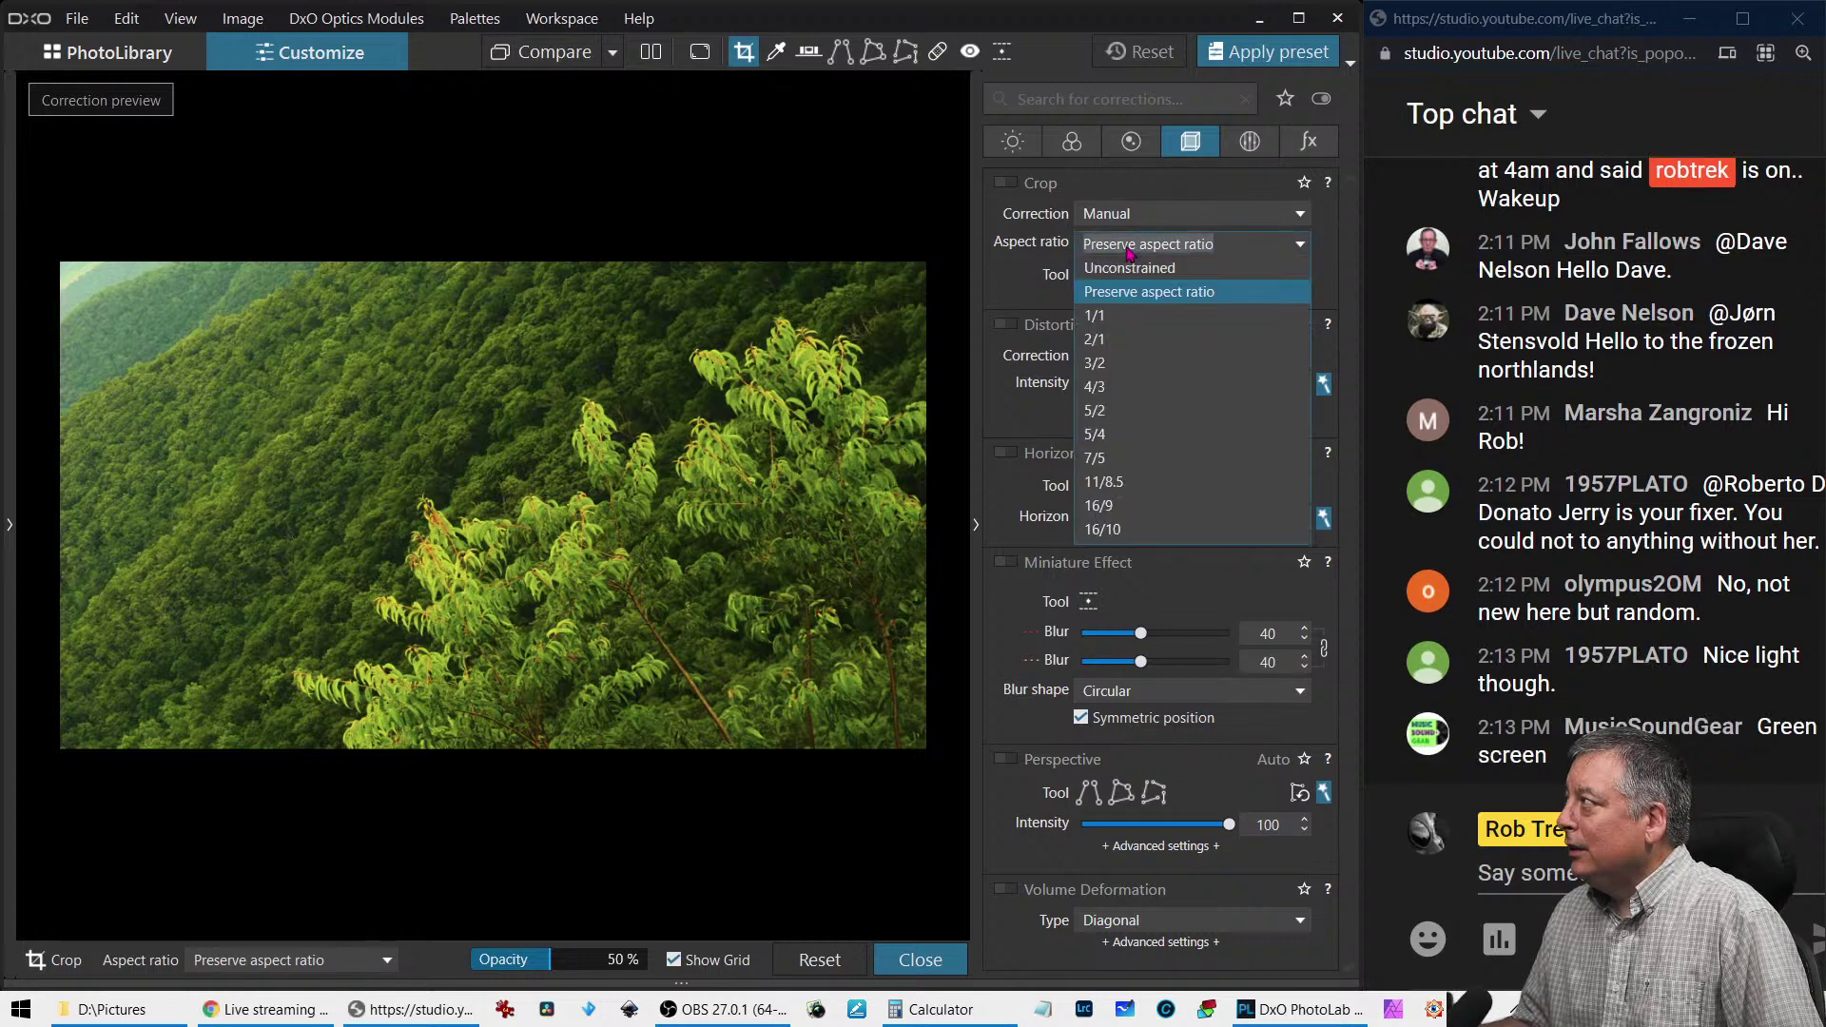
click(1102, 315)
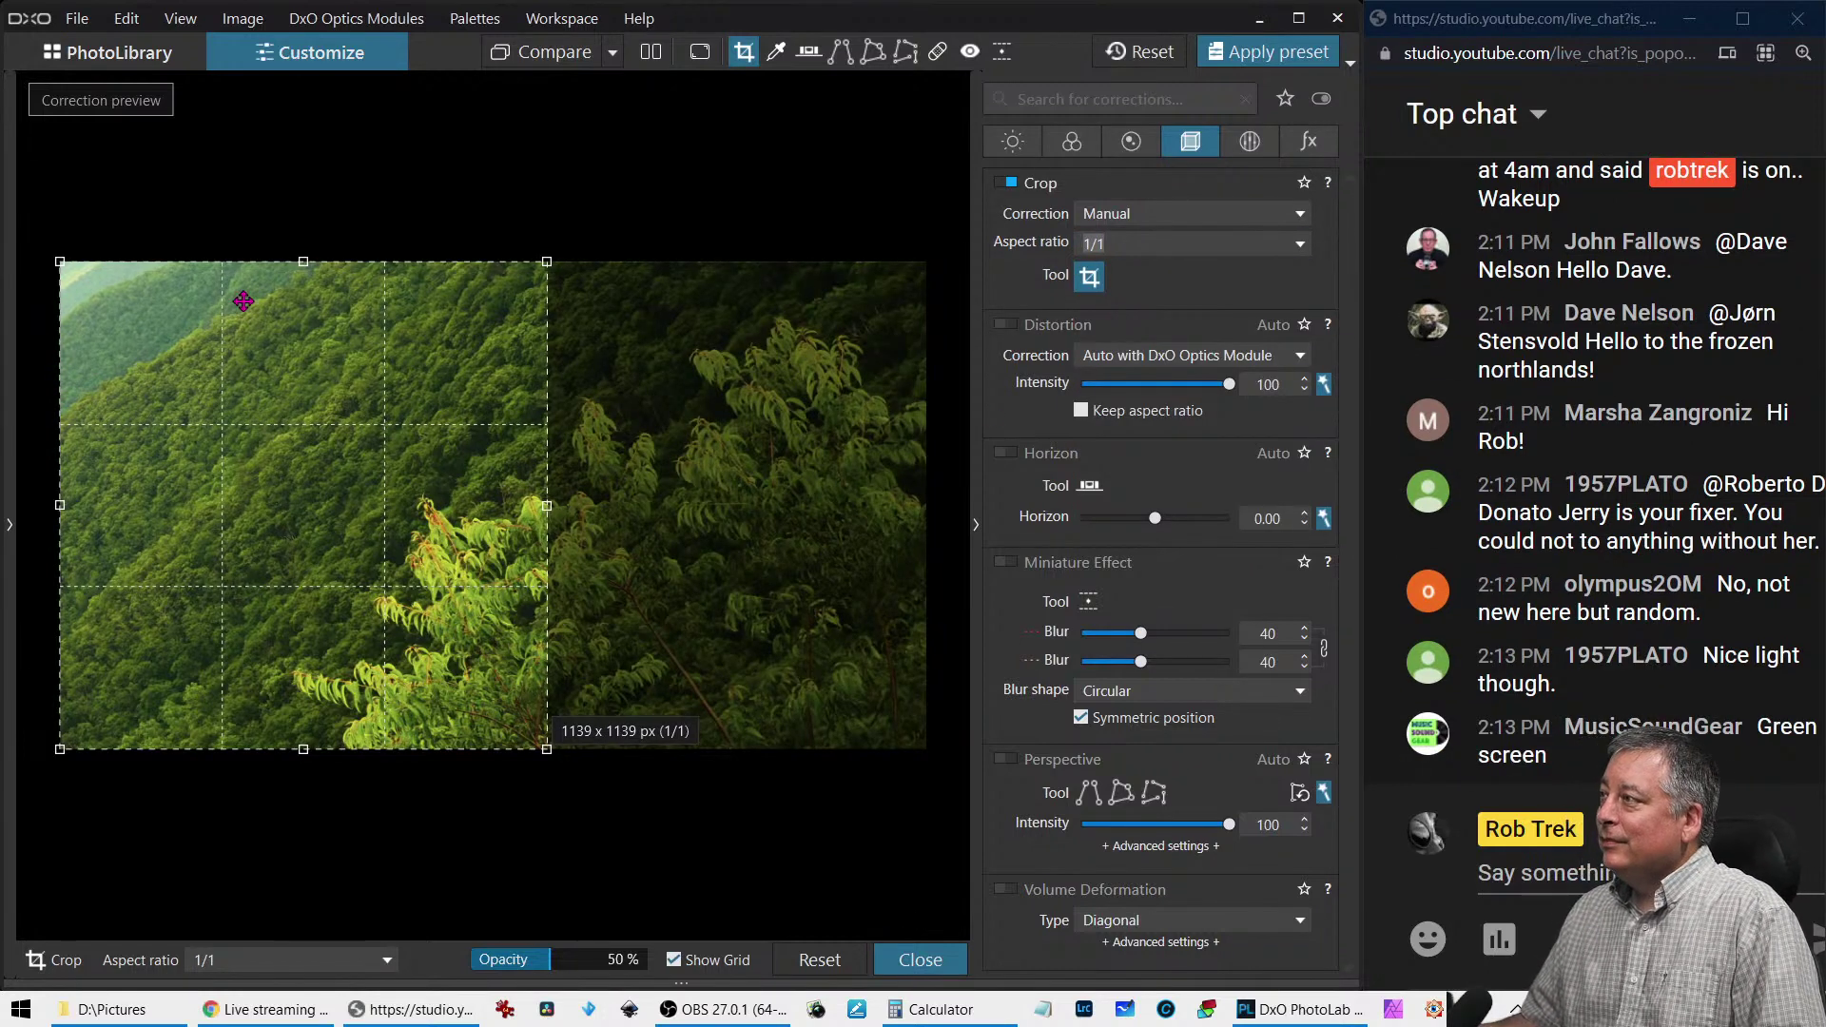
drag(285, 390, 498, 401)
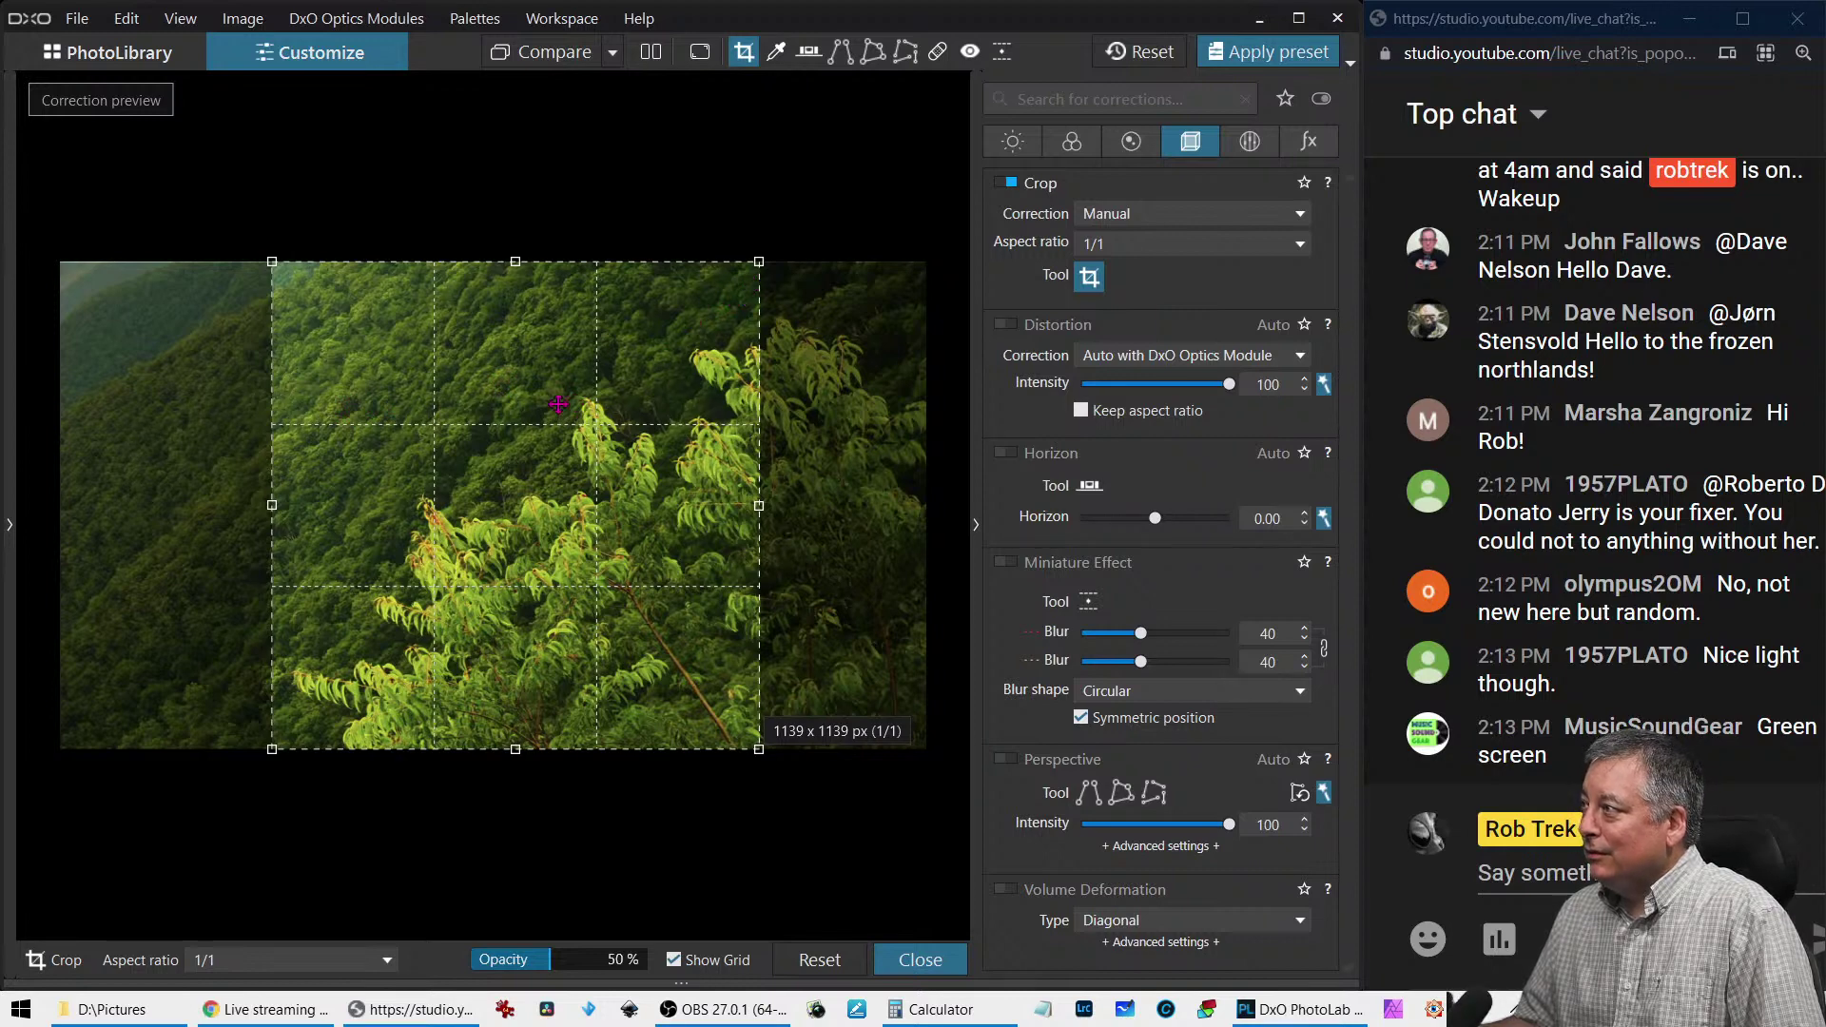
drag(480, 489, 477, 491)
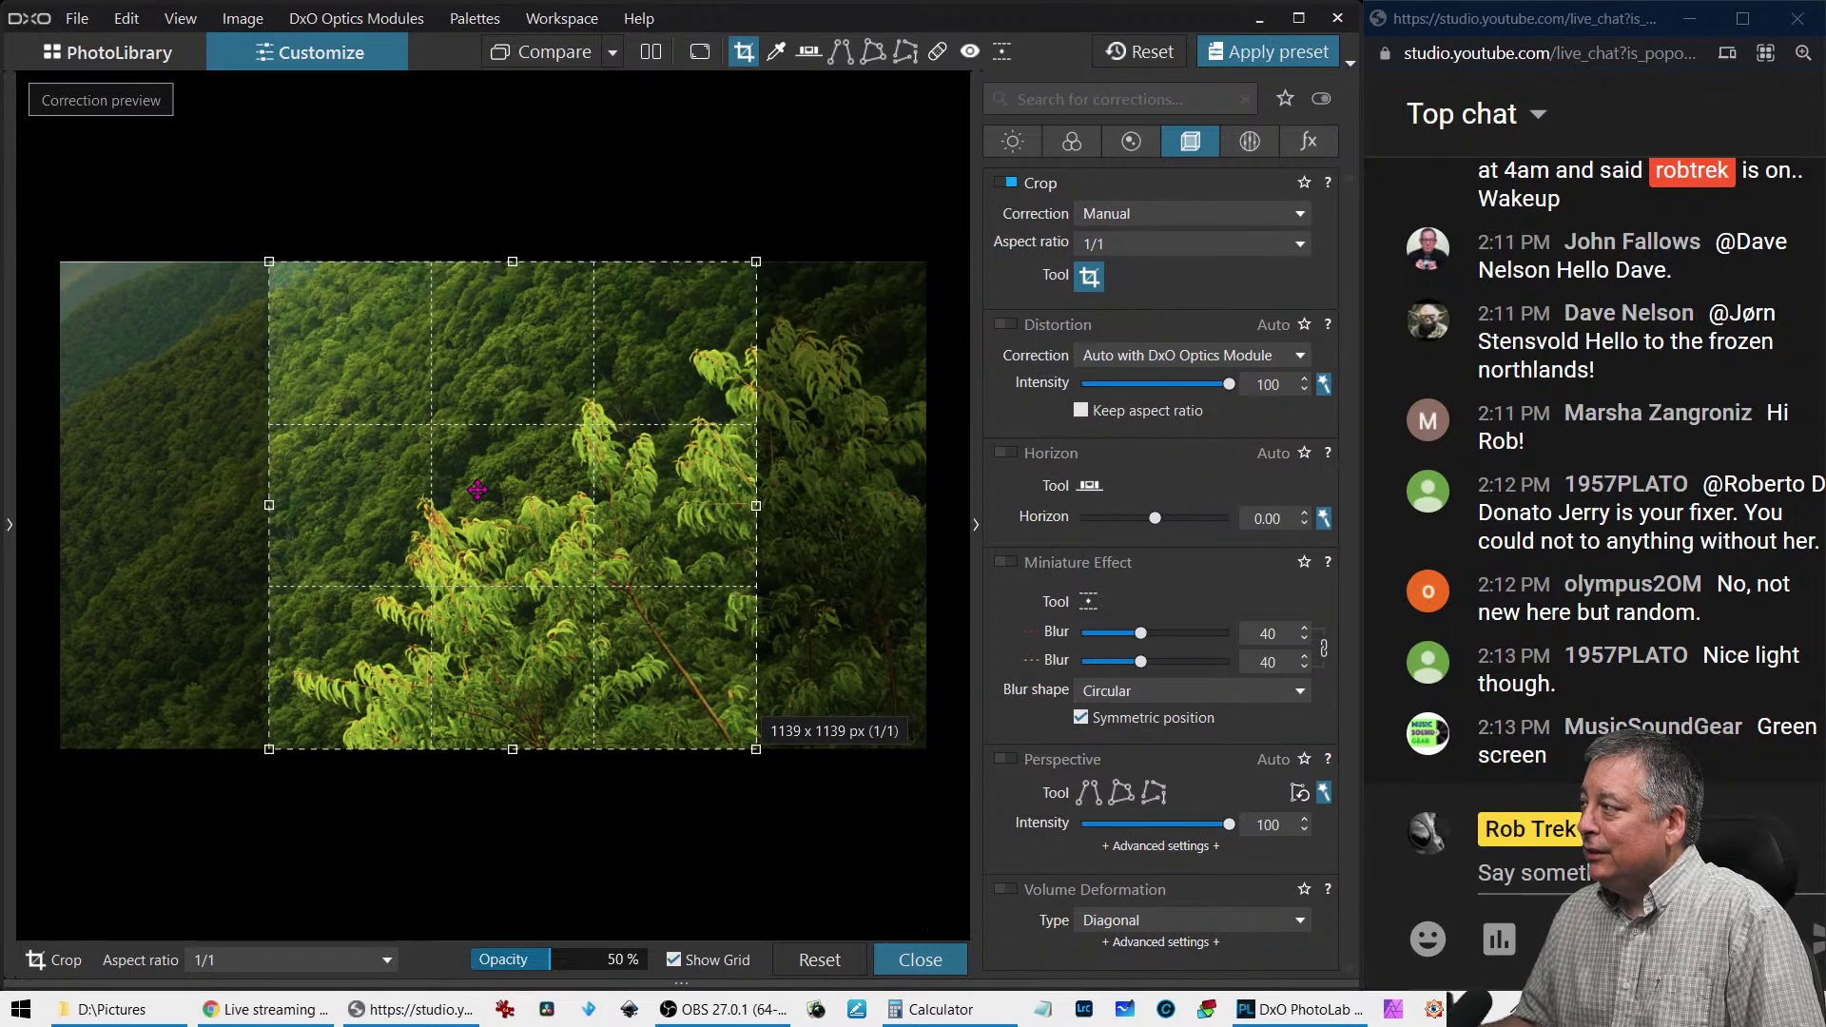
click(919, 959)
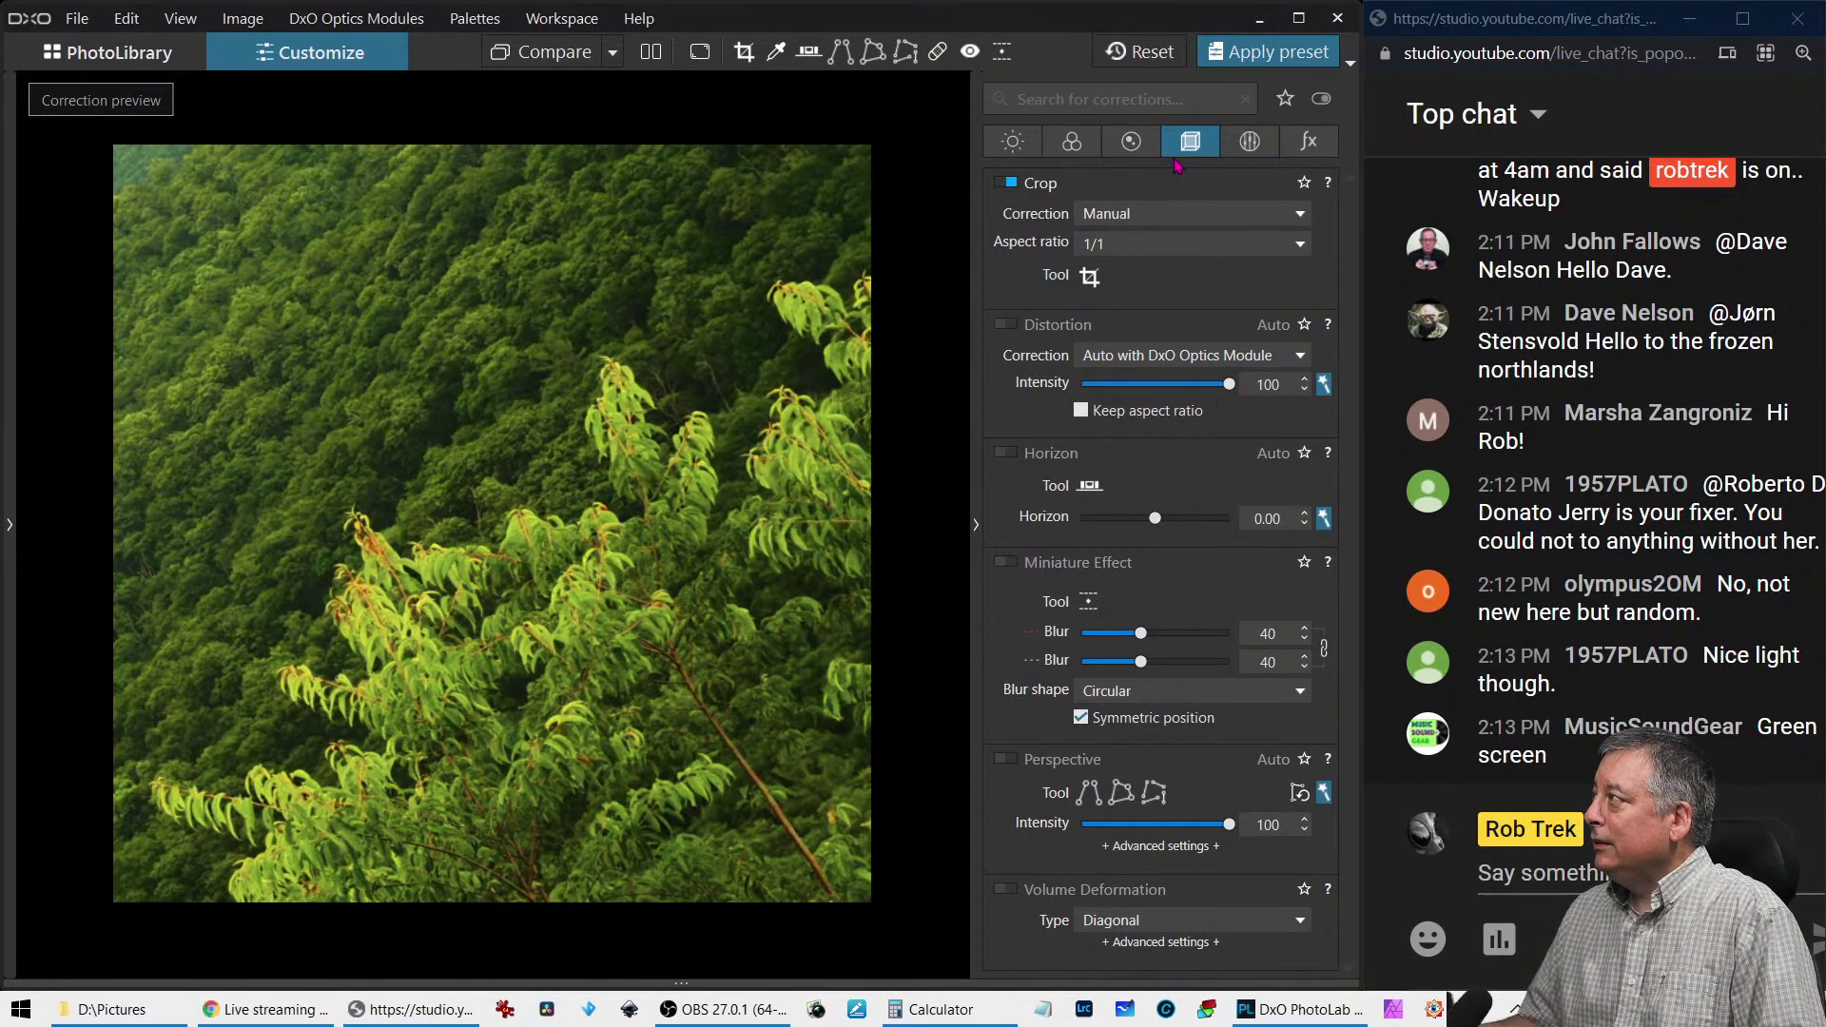
Convert the hills photo to black and white with the B&W style of simple toning
click(1072, 140)
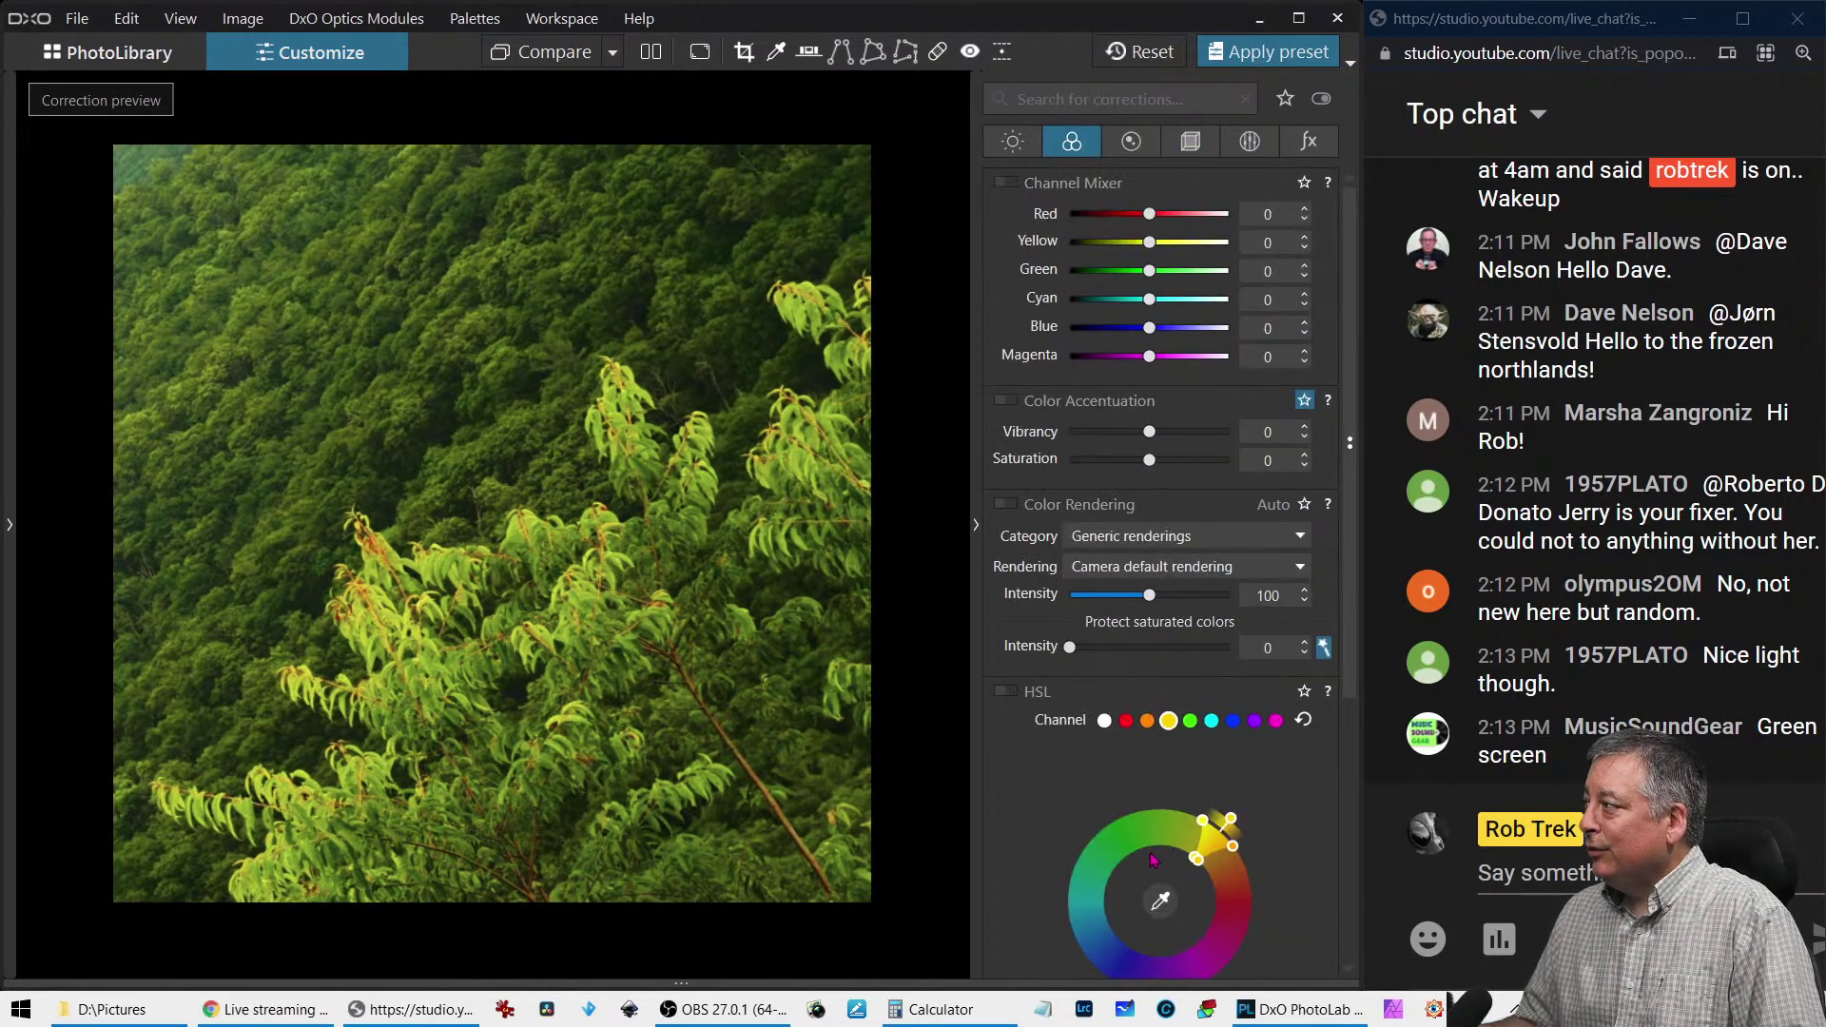
scroll(1019, 839, down, 5)
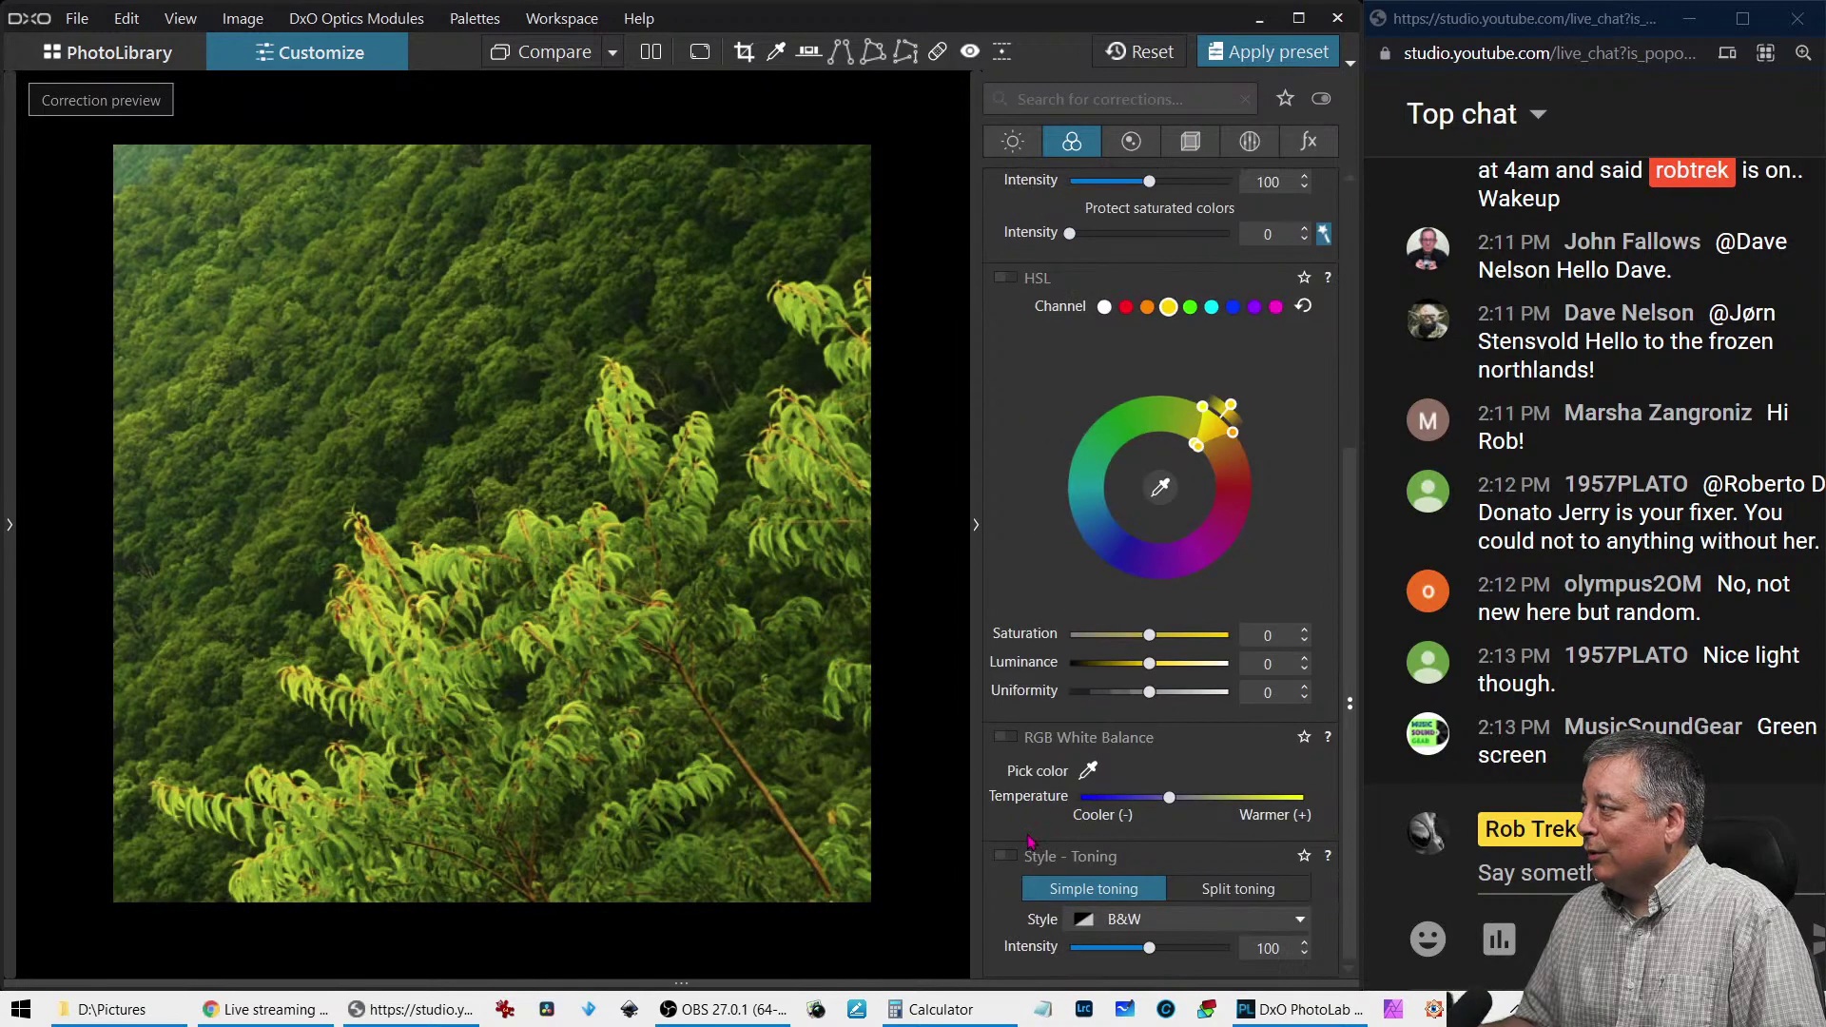
click(1008, 856)
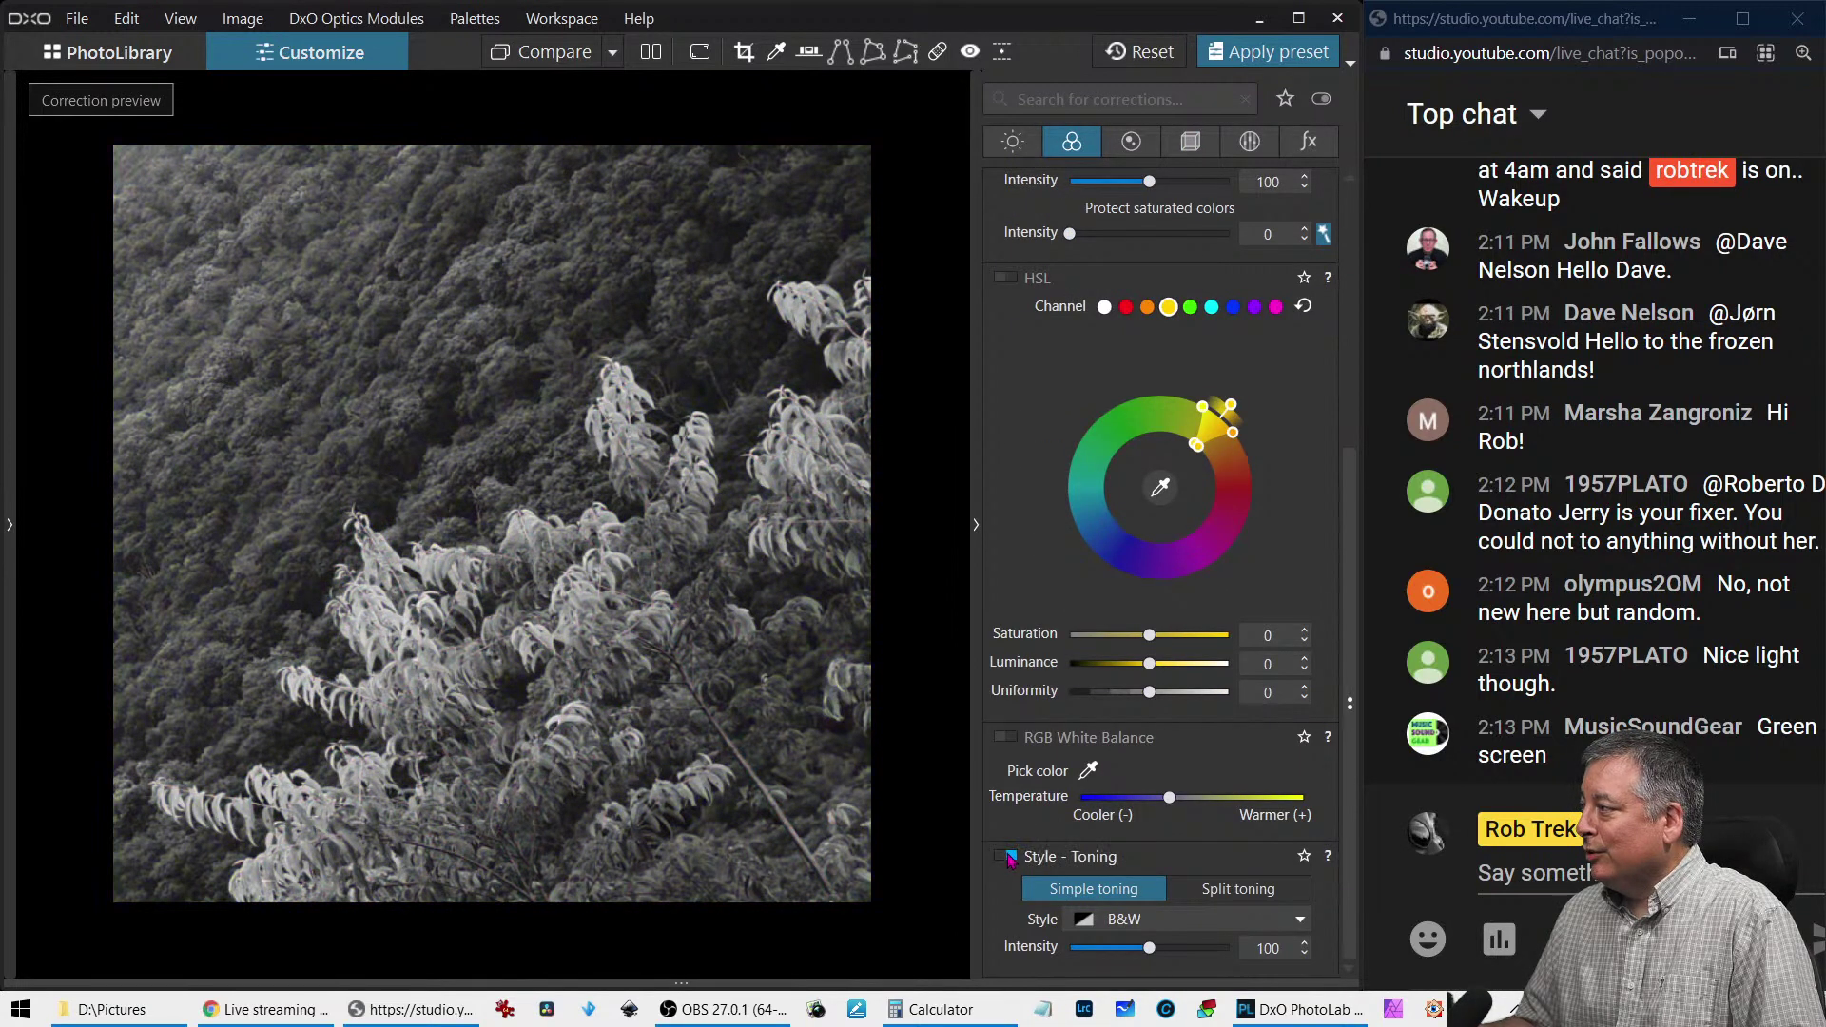
Set Contrast to 56, Microcontrast to -58 and Fine contrast to -74 on the black-and-white photo
click(1008, 143)
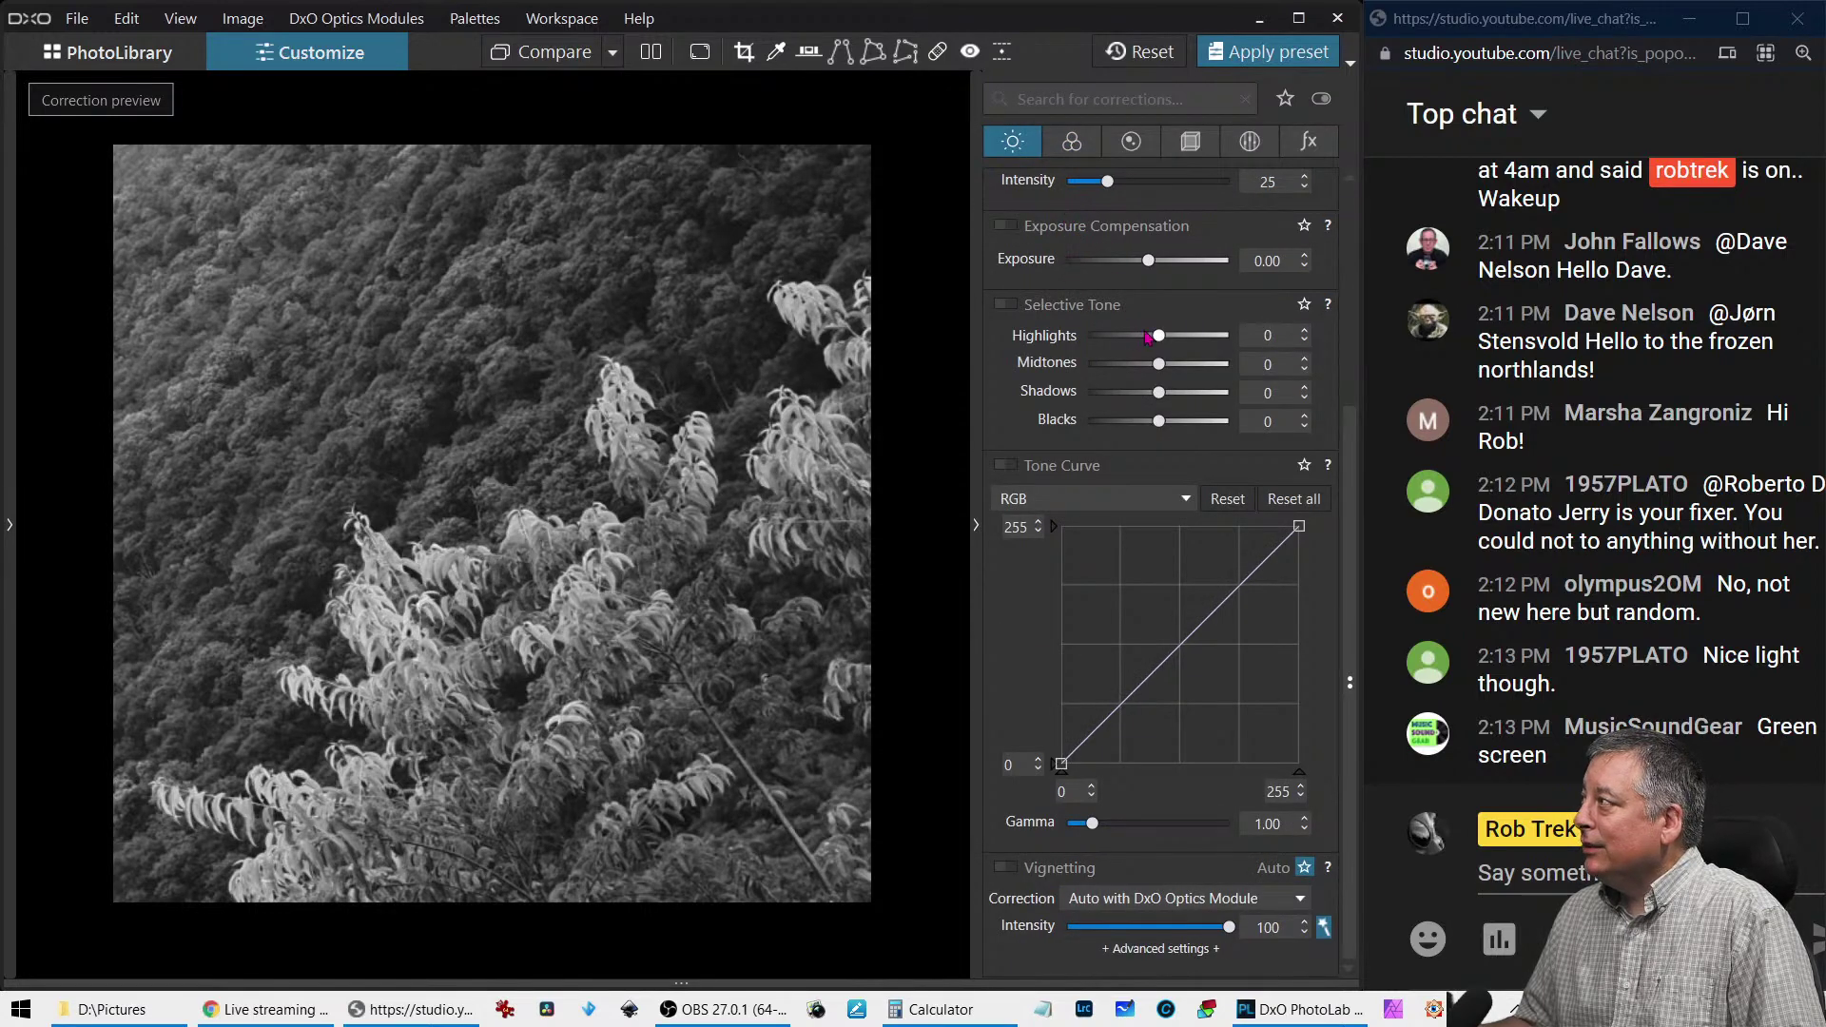
scroll(1183, 344, up, 3)
drag(1158, 242, 1119, 244)
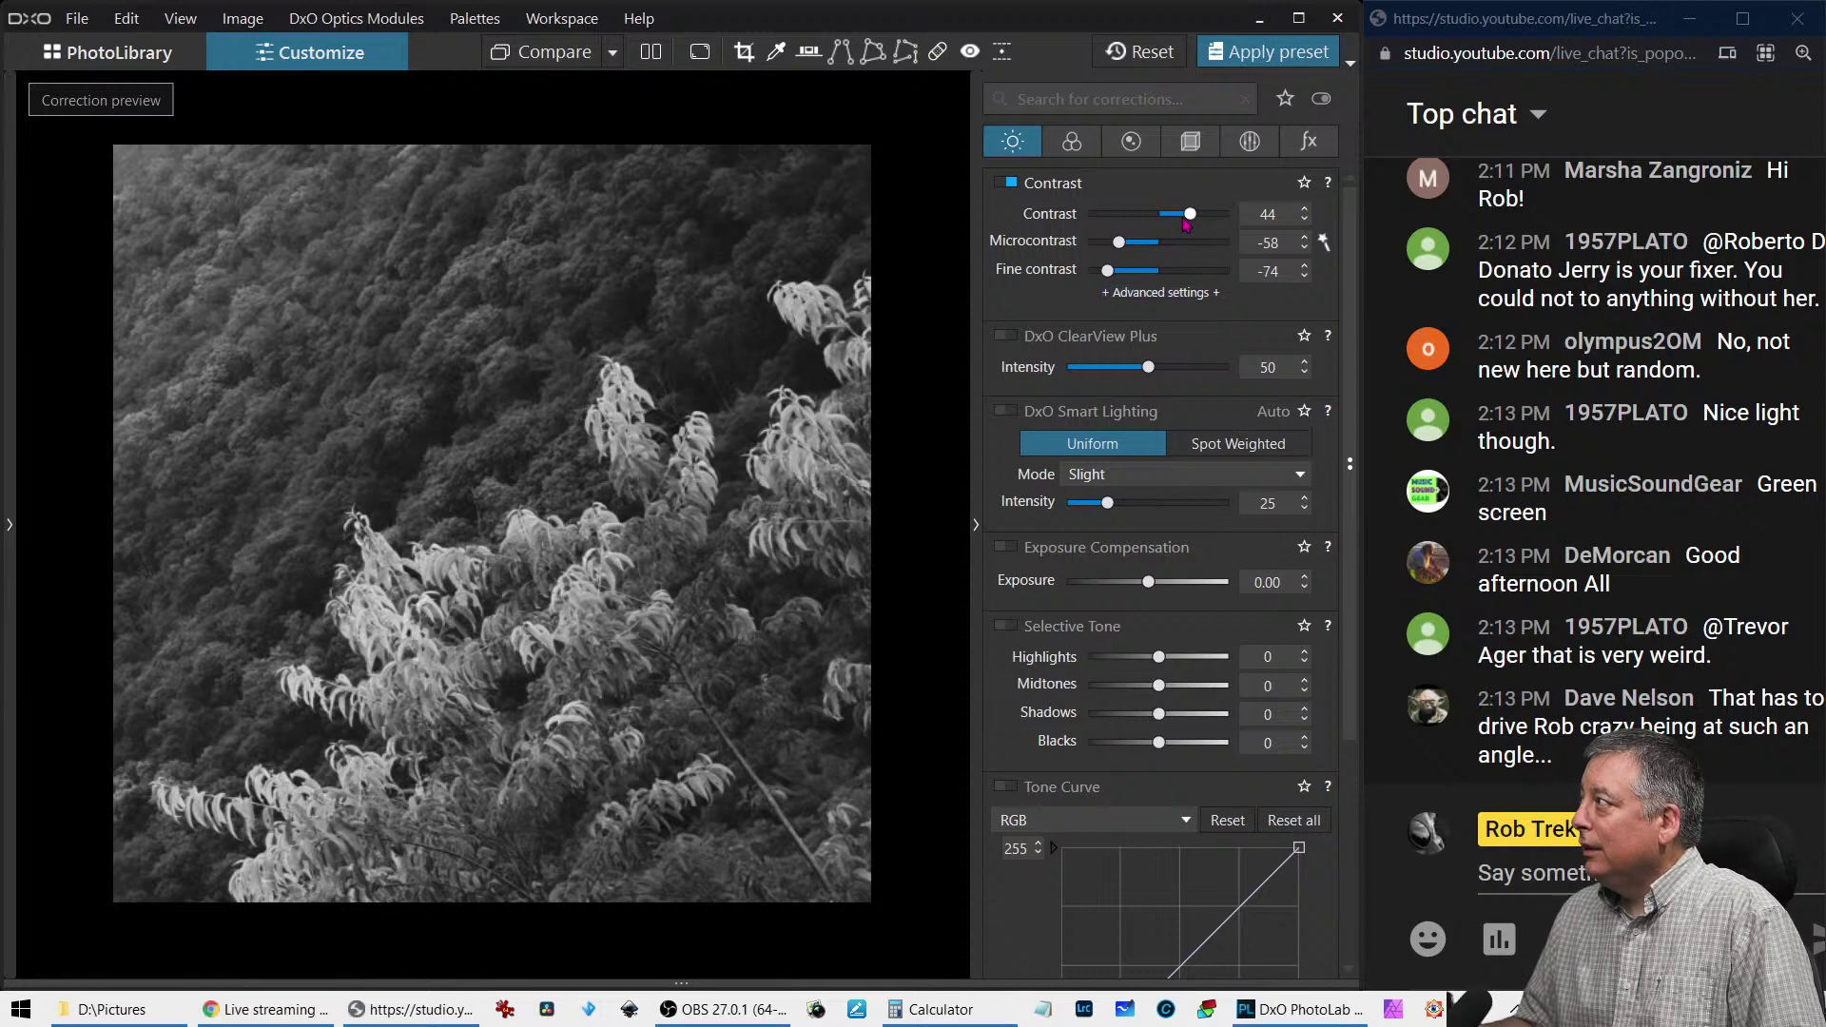
drag(1190, 218, 1199, 219)
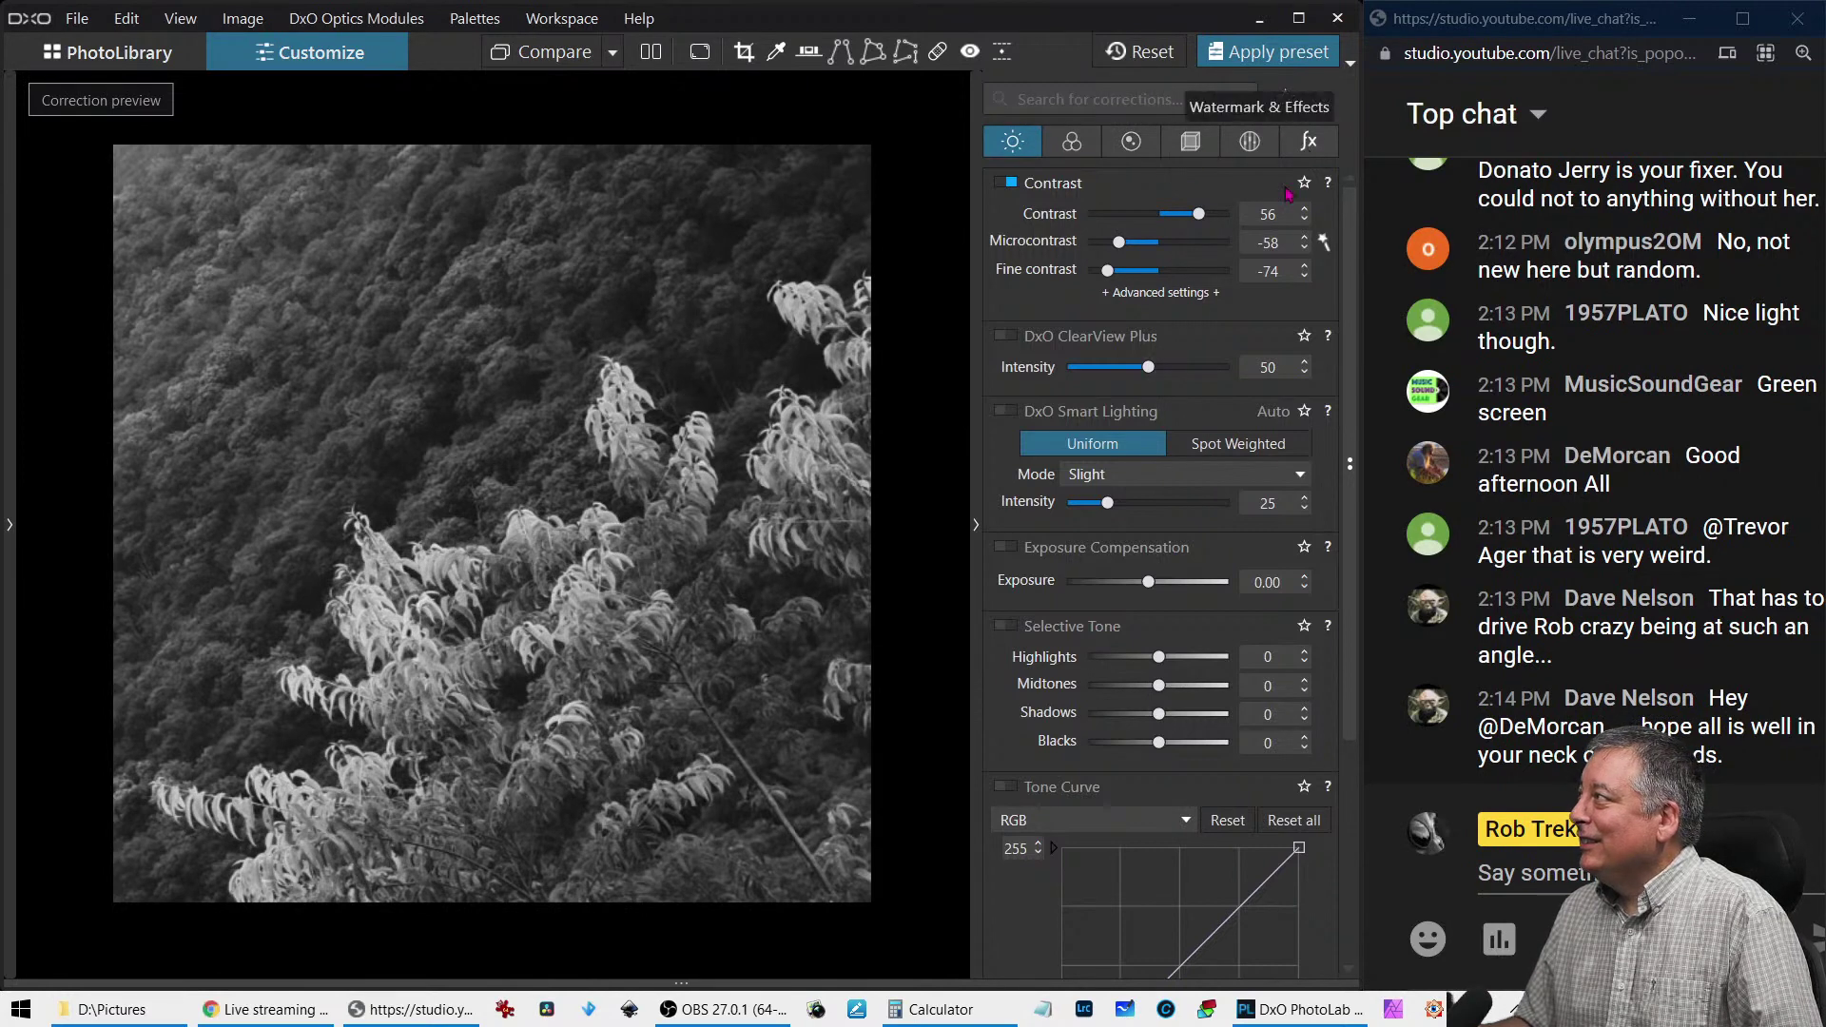
Darken the photo's edges with a negative Creative Vignetting intensity
click(1305, 146)
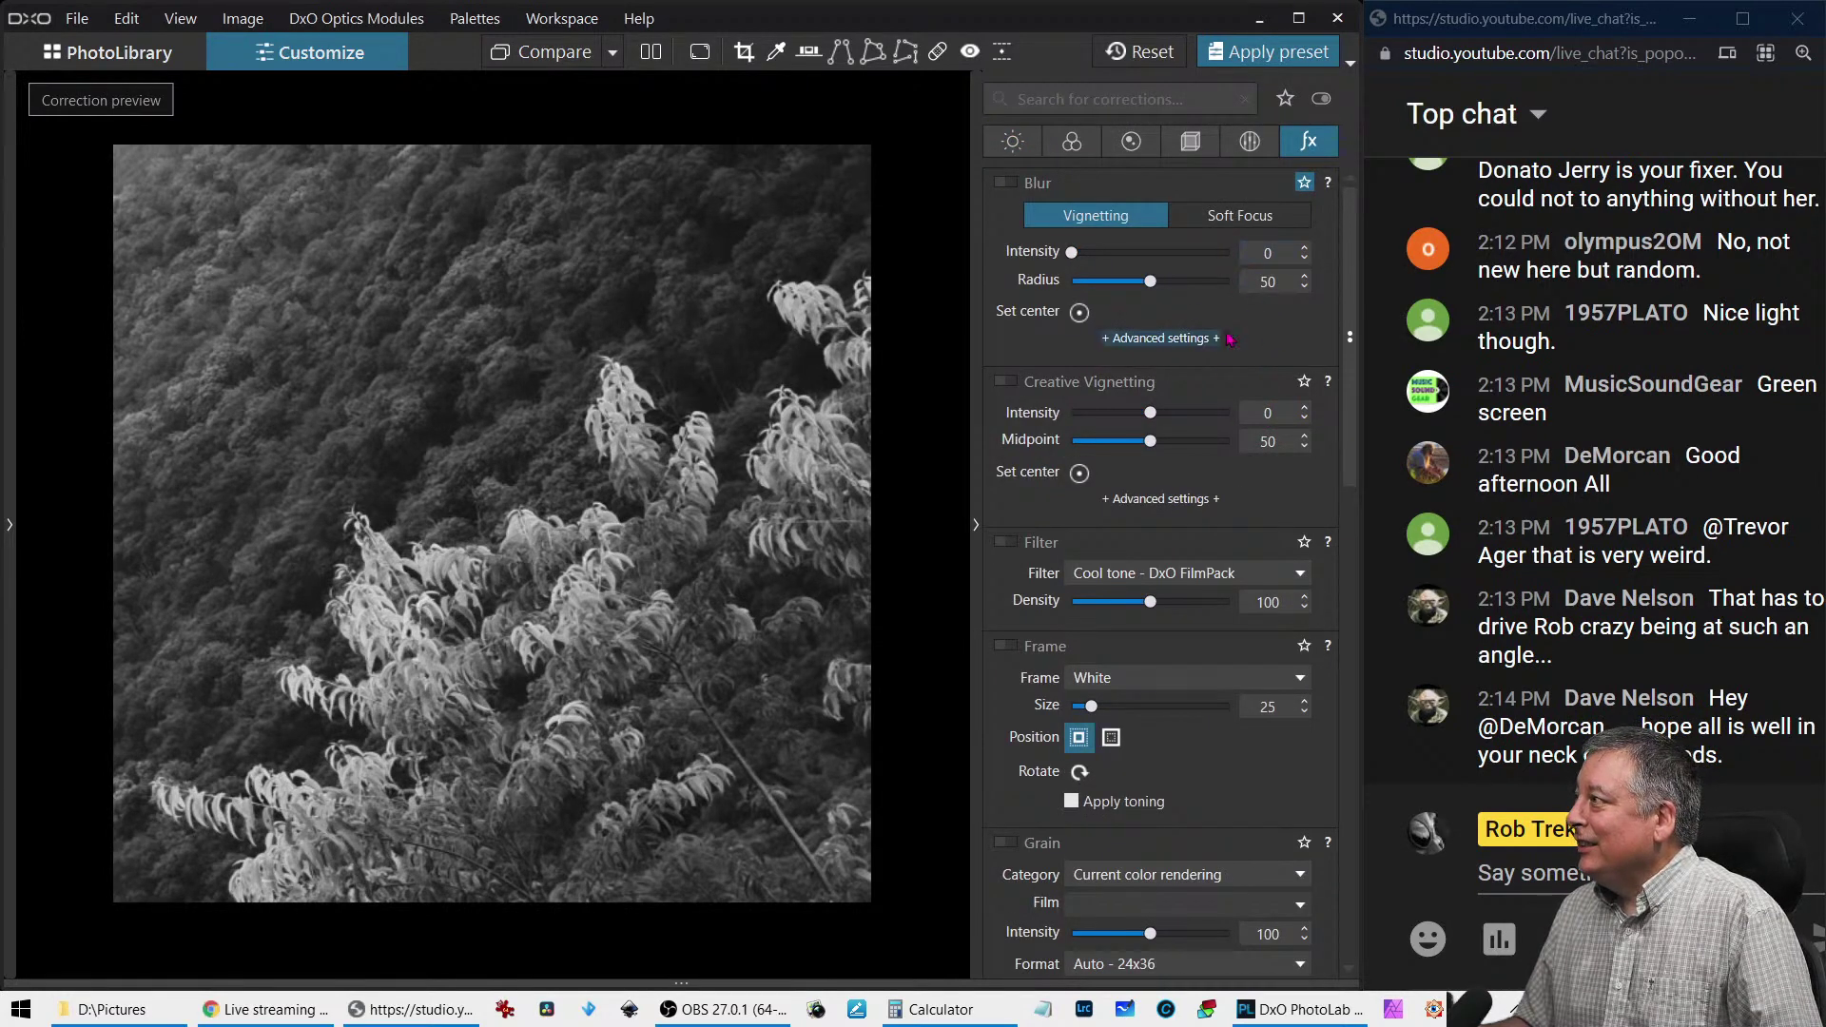
drag(1151, 414, 1107, 415)
Set Contrast to 100, Microcontrast to -33 and Exposure Compensation to 0.37
click(1013, 142)
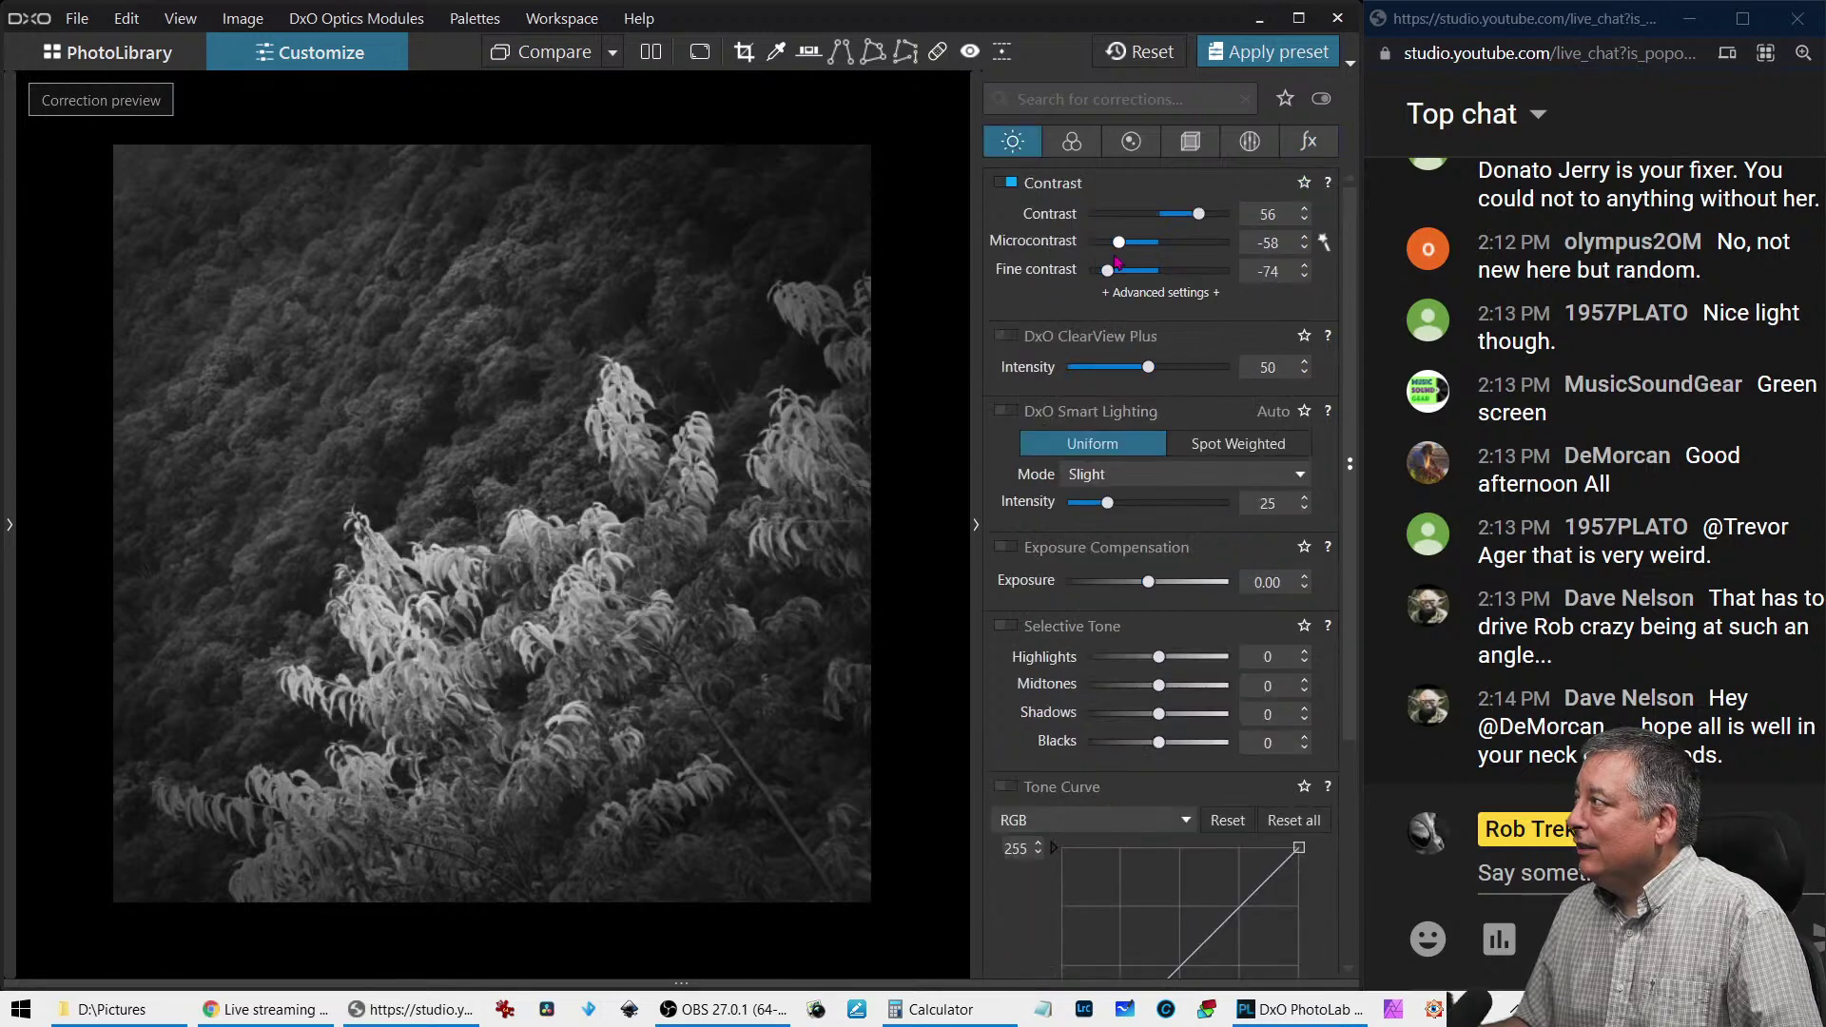
drag(1199, 215, 1234, 217)
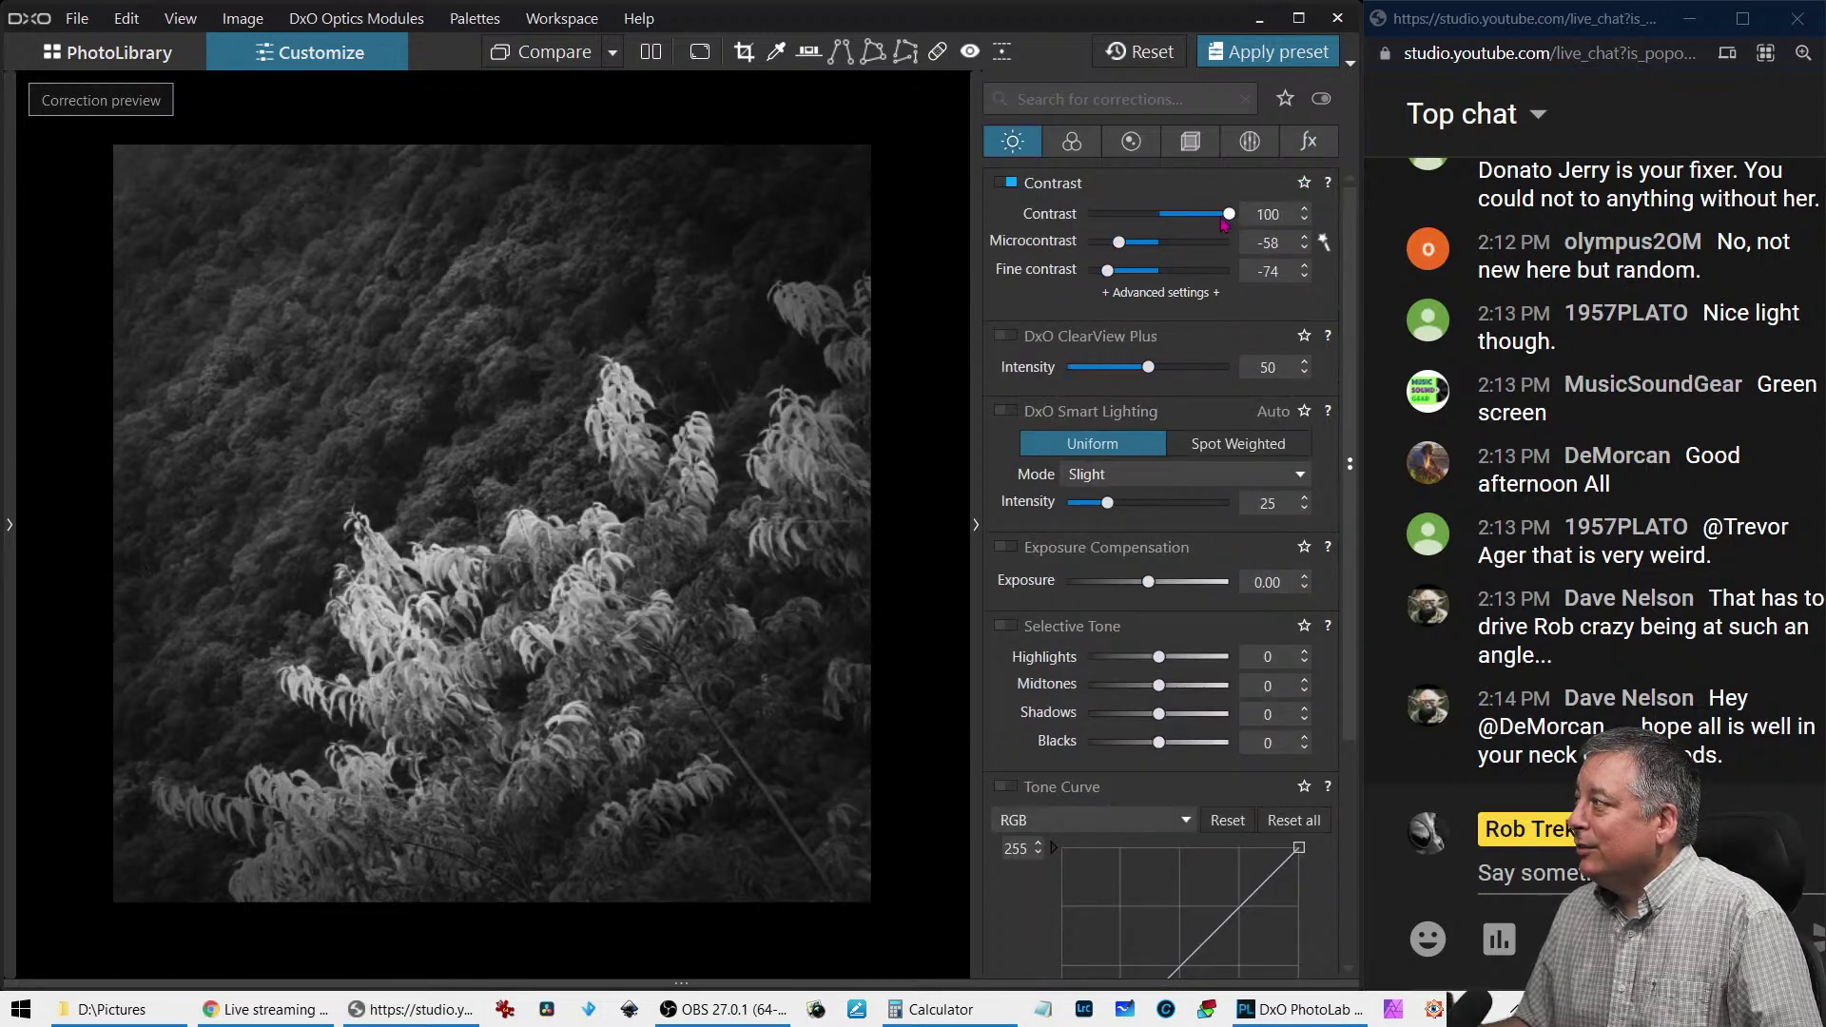
drag(1123, 243, 1135, 246)
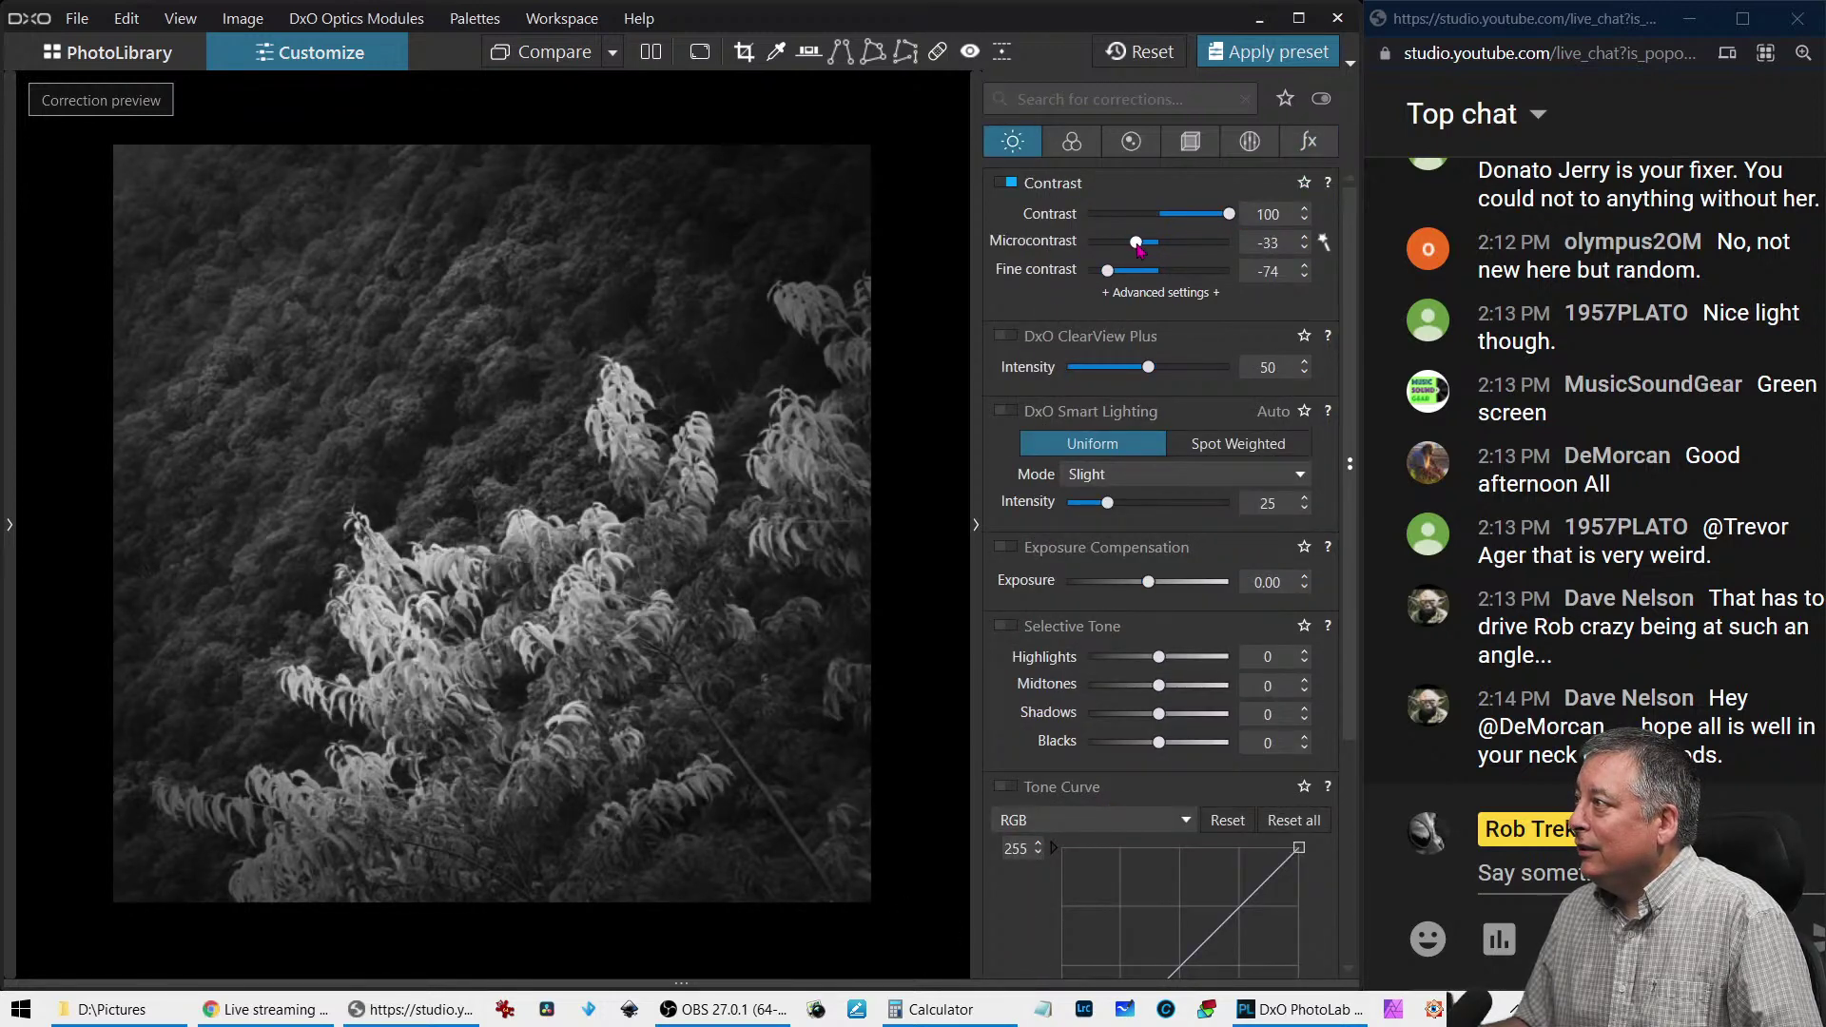
drag(1149, 583, 1158, 586)
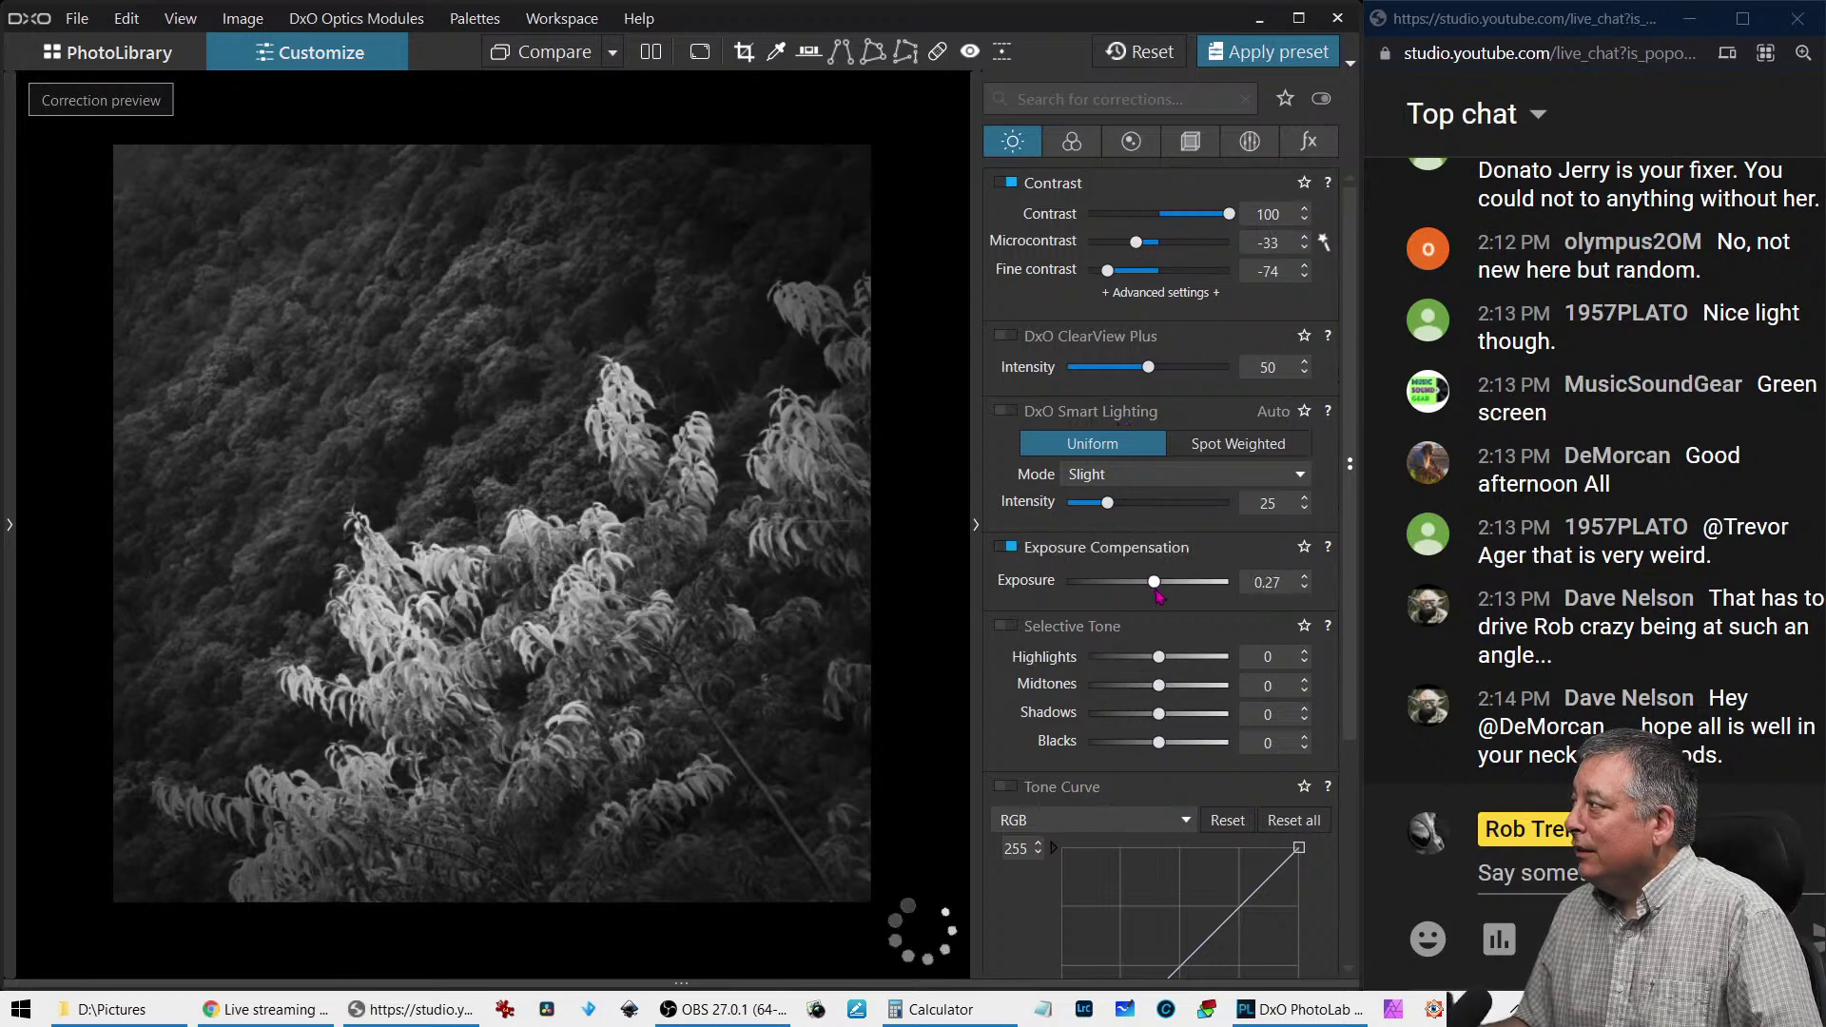
Adjust Selective Tone to Highlights 25, Midtones 67 and Blacks -29
drag(1157, 656, 1142, 753)
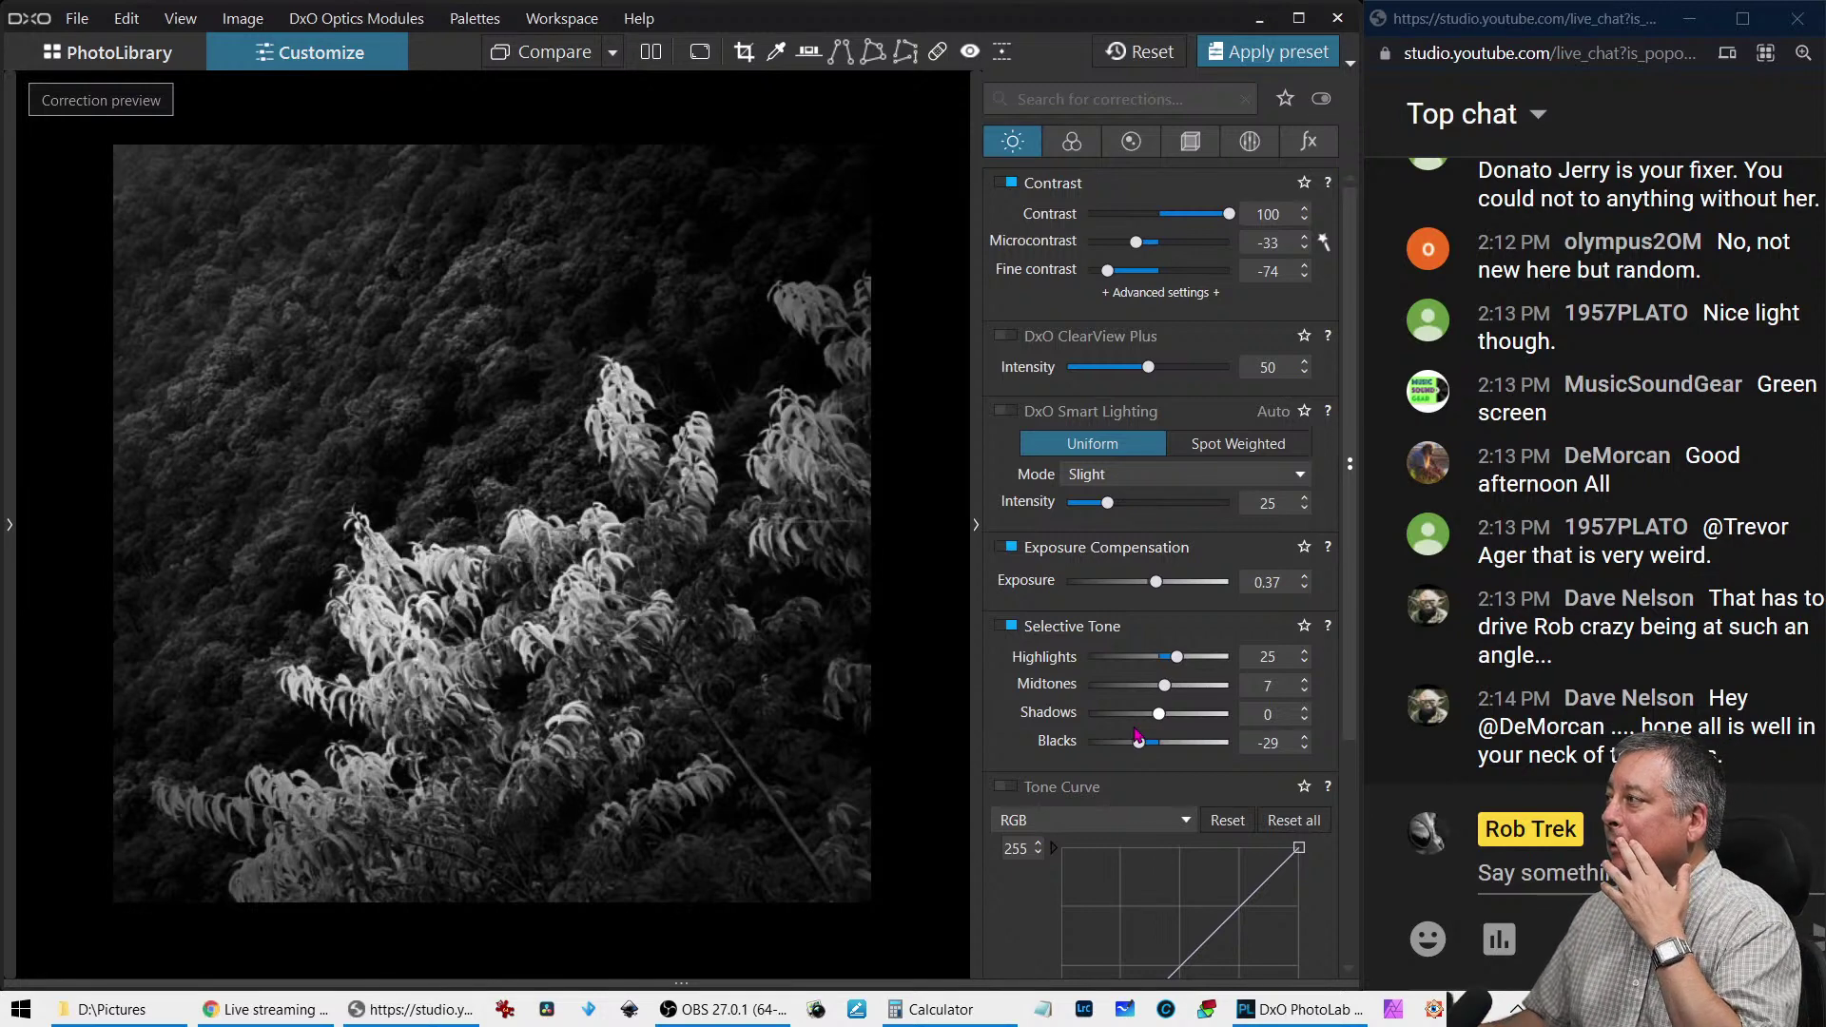
drag(1164, 694, 1226, 698)
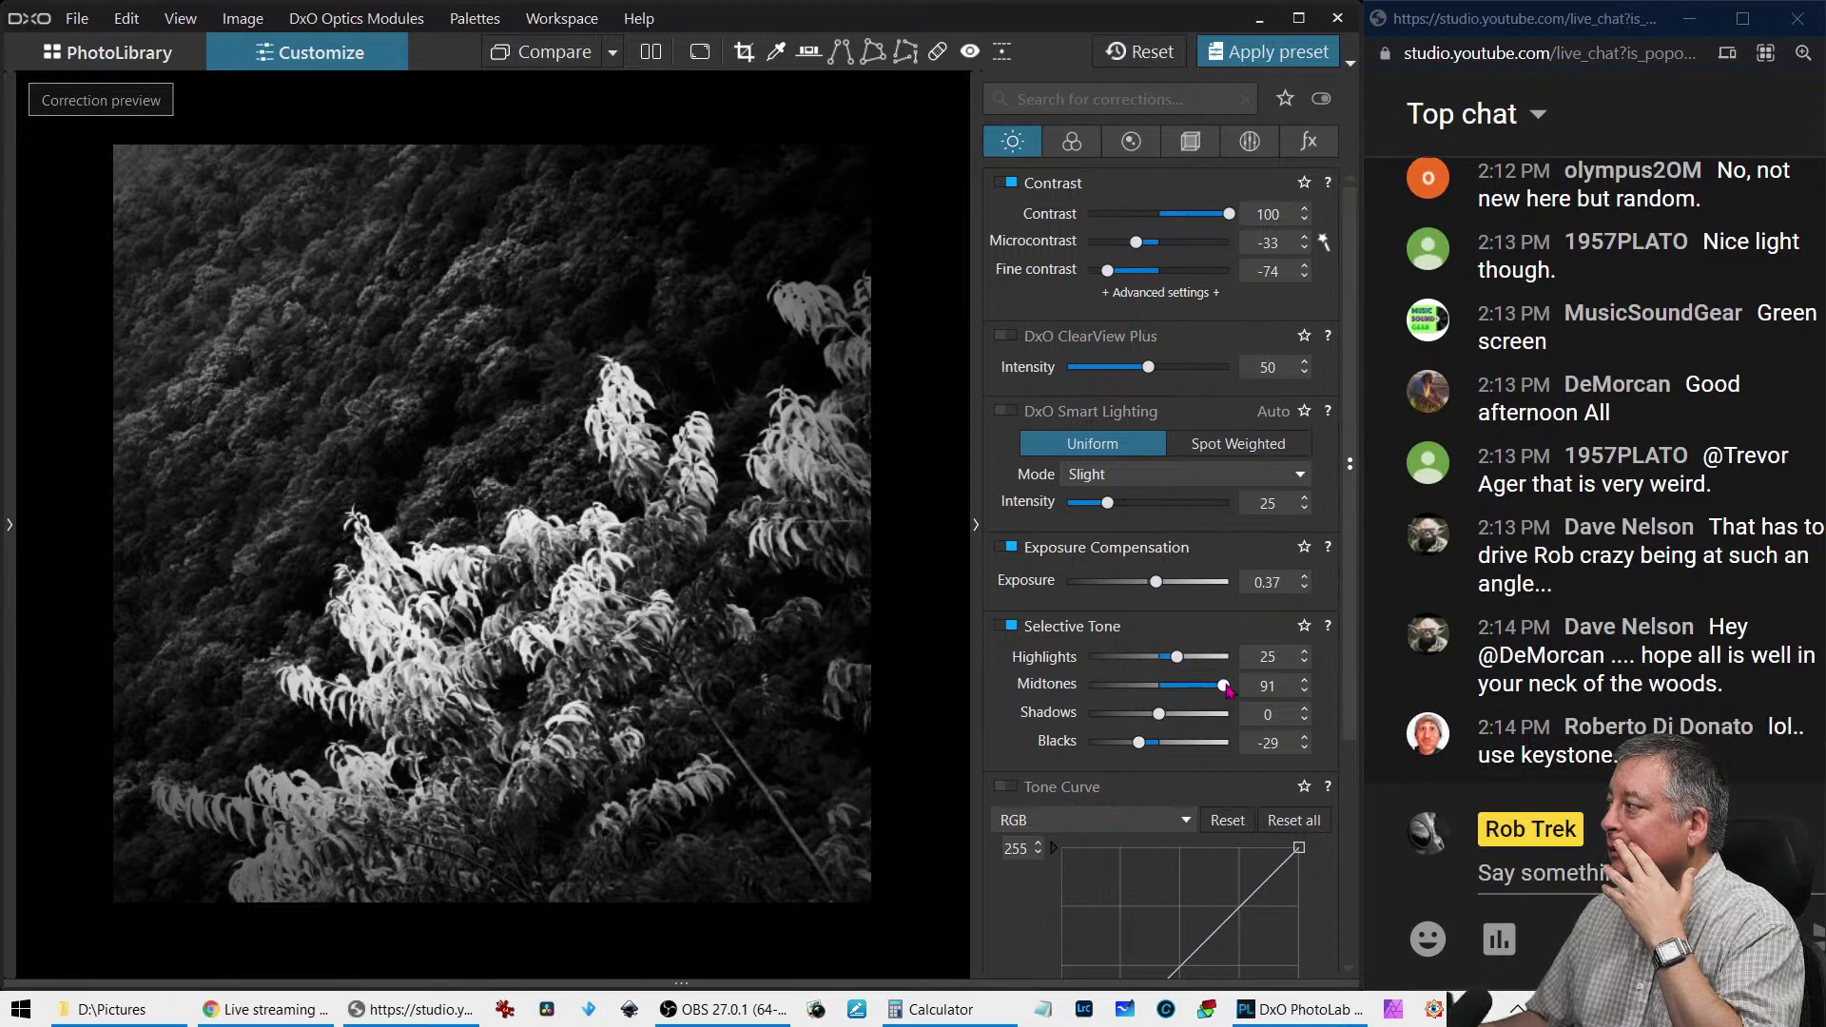
drag(1220, 687, 1208, 688)
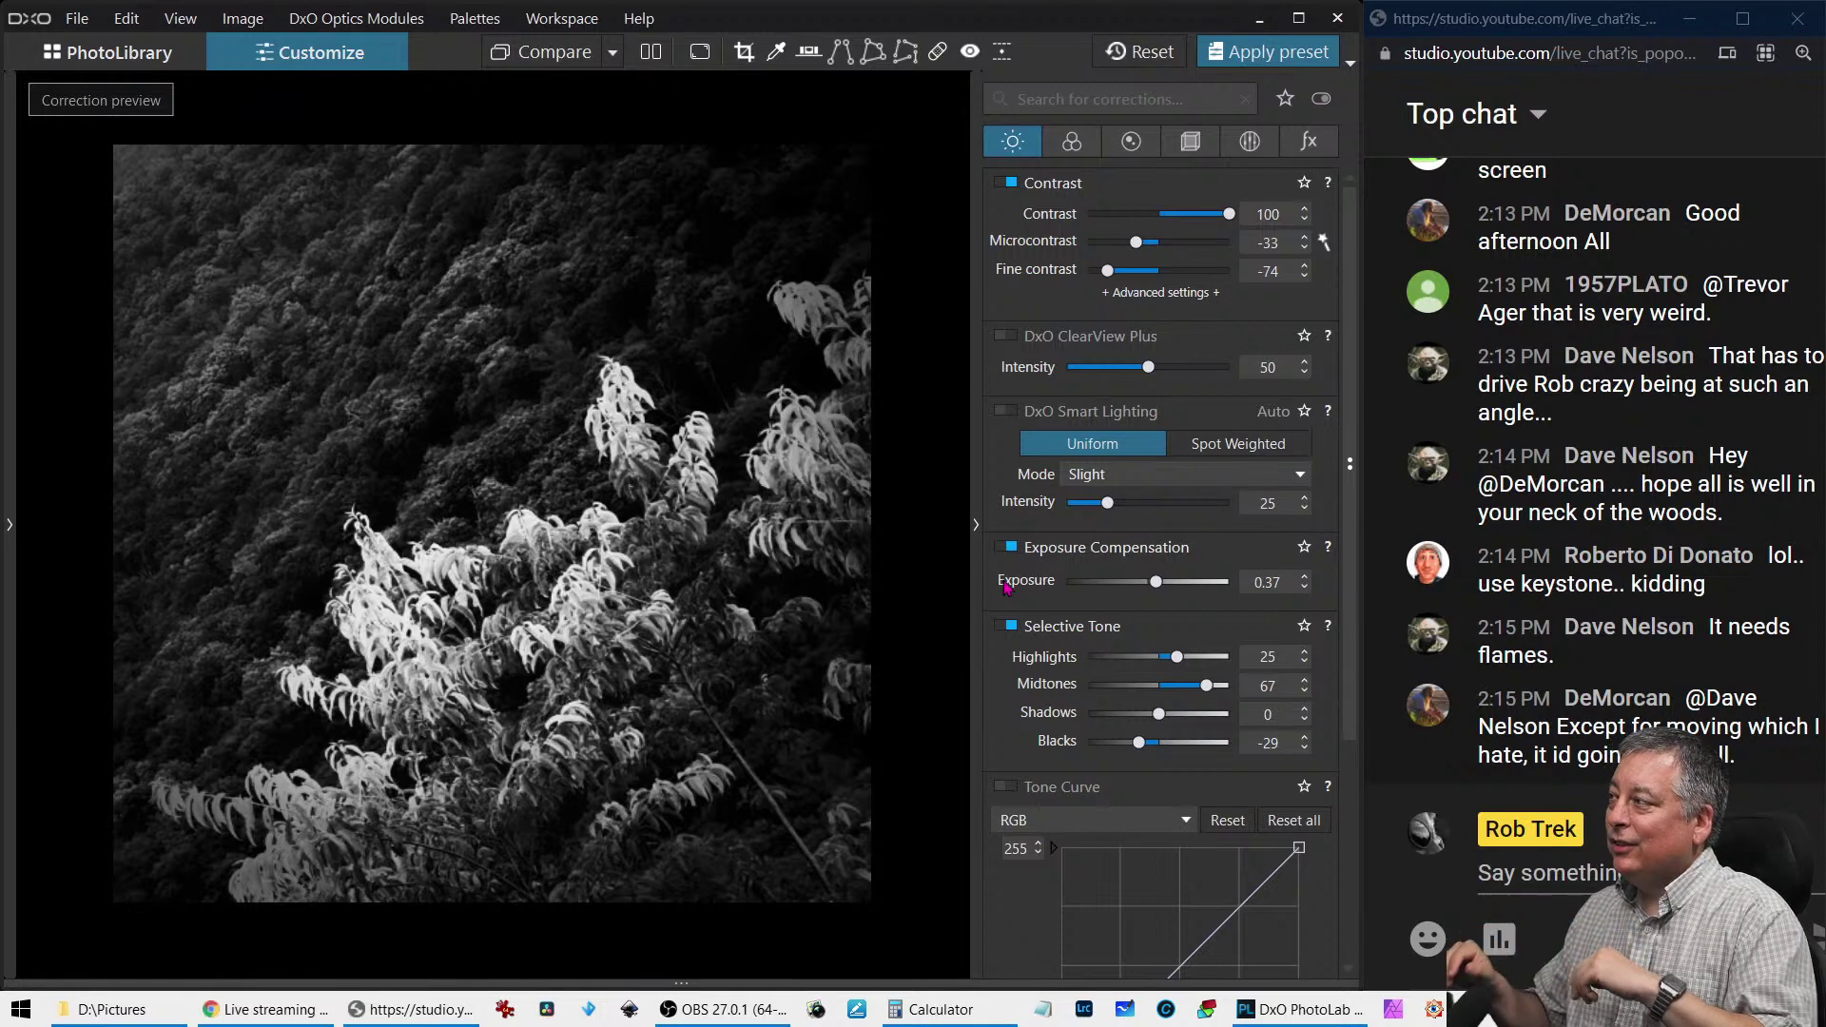
Set the B&W toning style's intensity to 106
click(1071, 141)
scroll(1146, 685, down, 5)
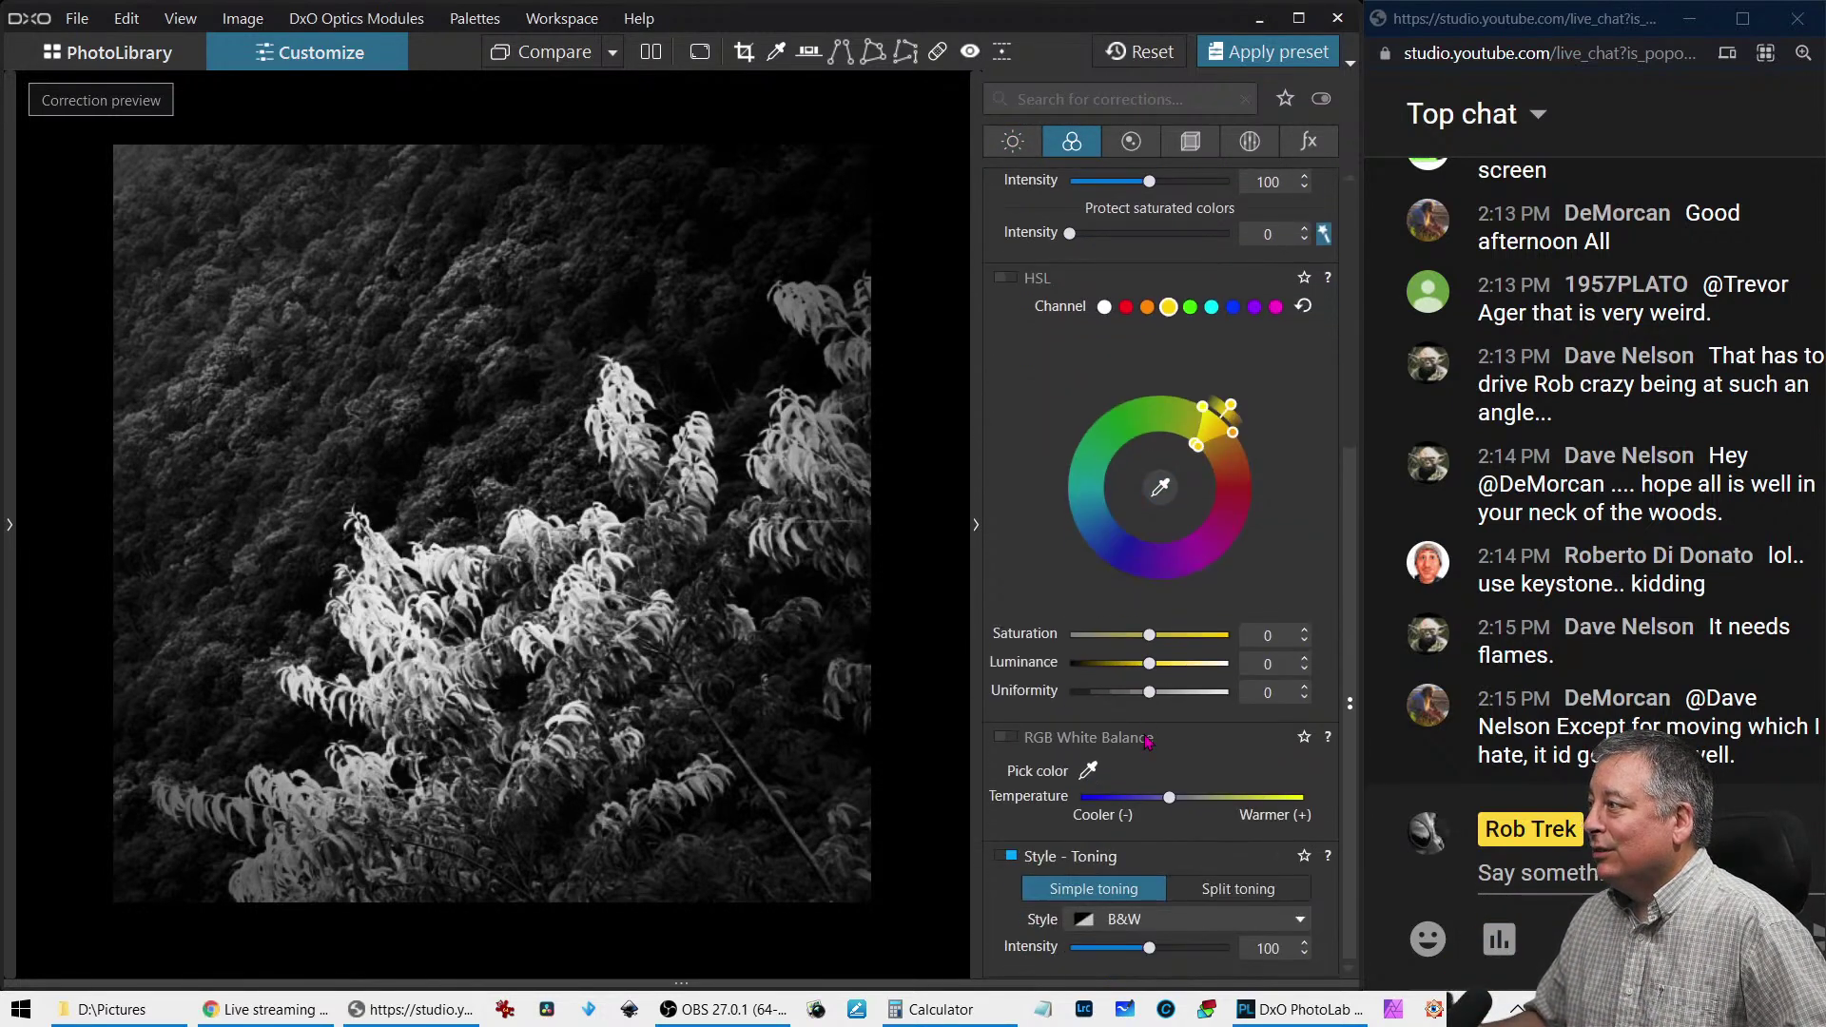
drag(1150, 953, 1156, 955)
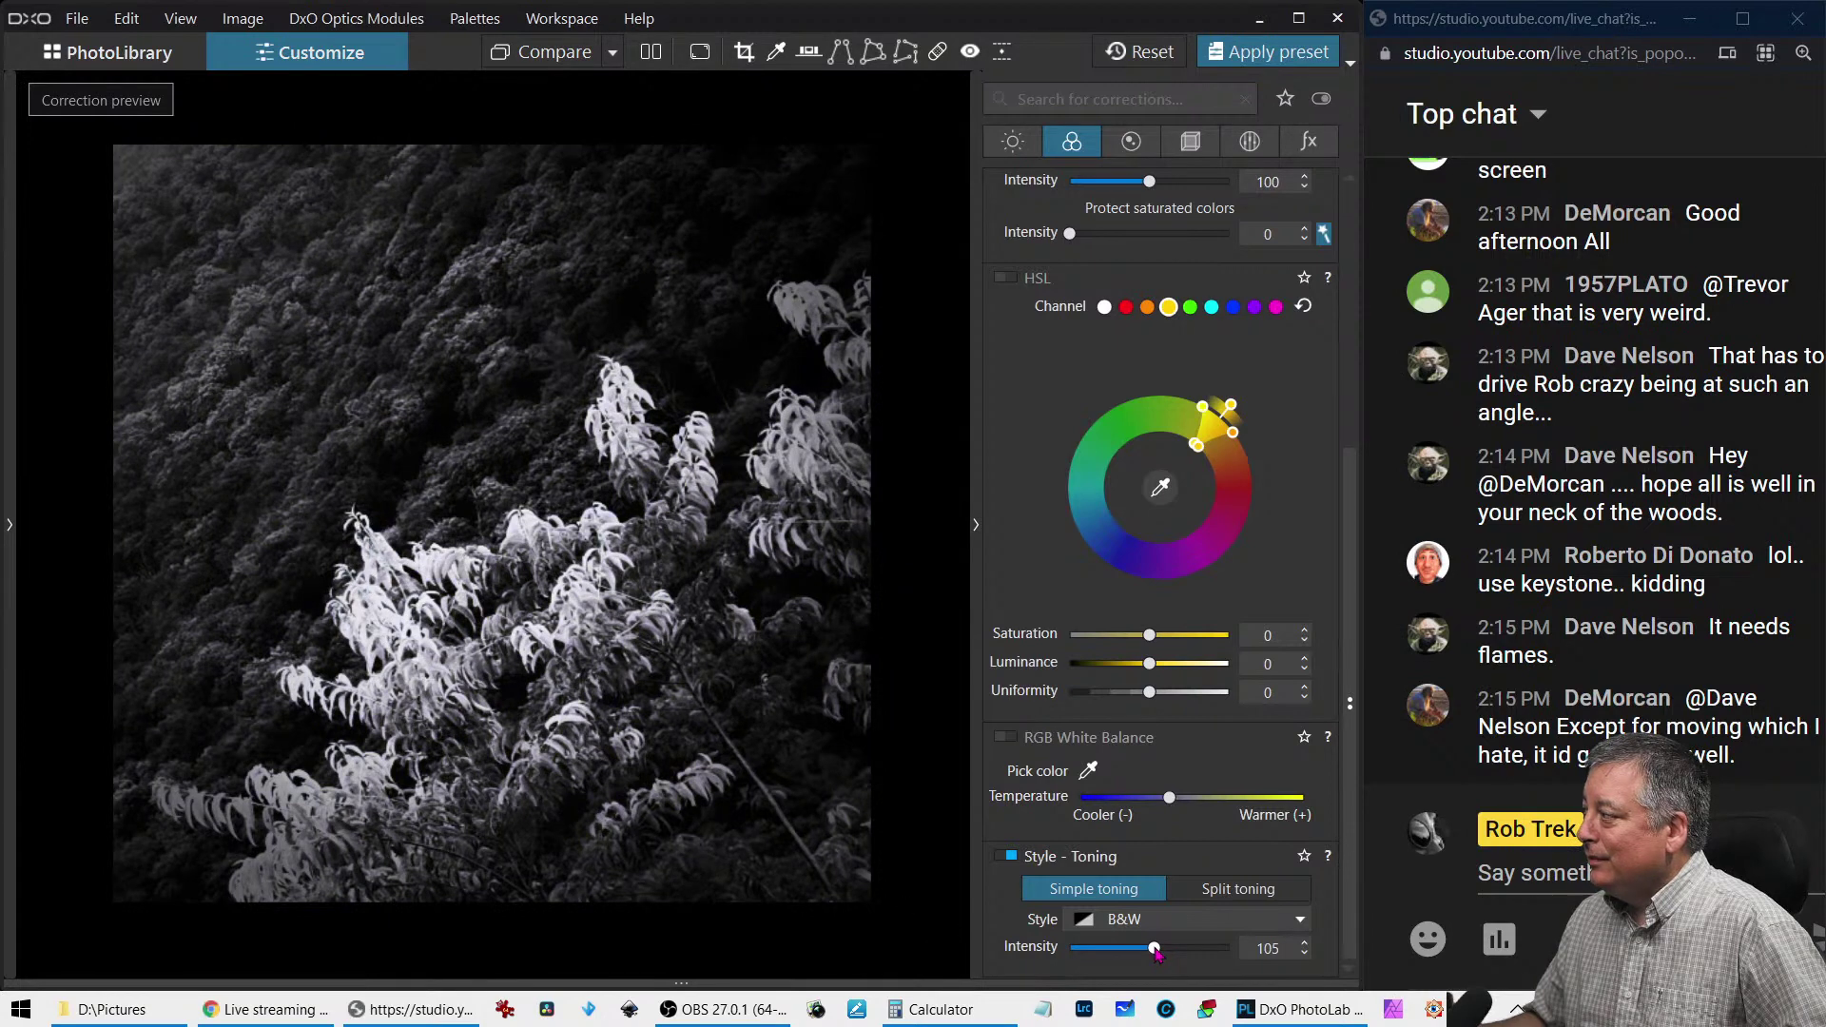
drag(1156, 953, 1157, 953)
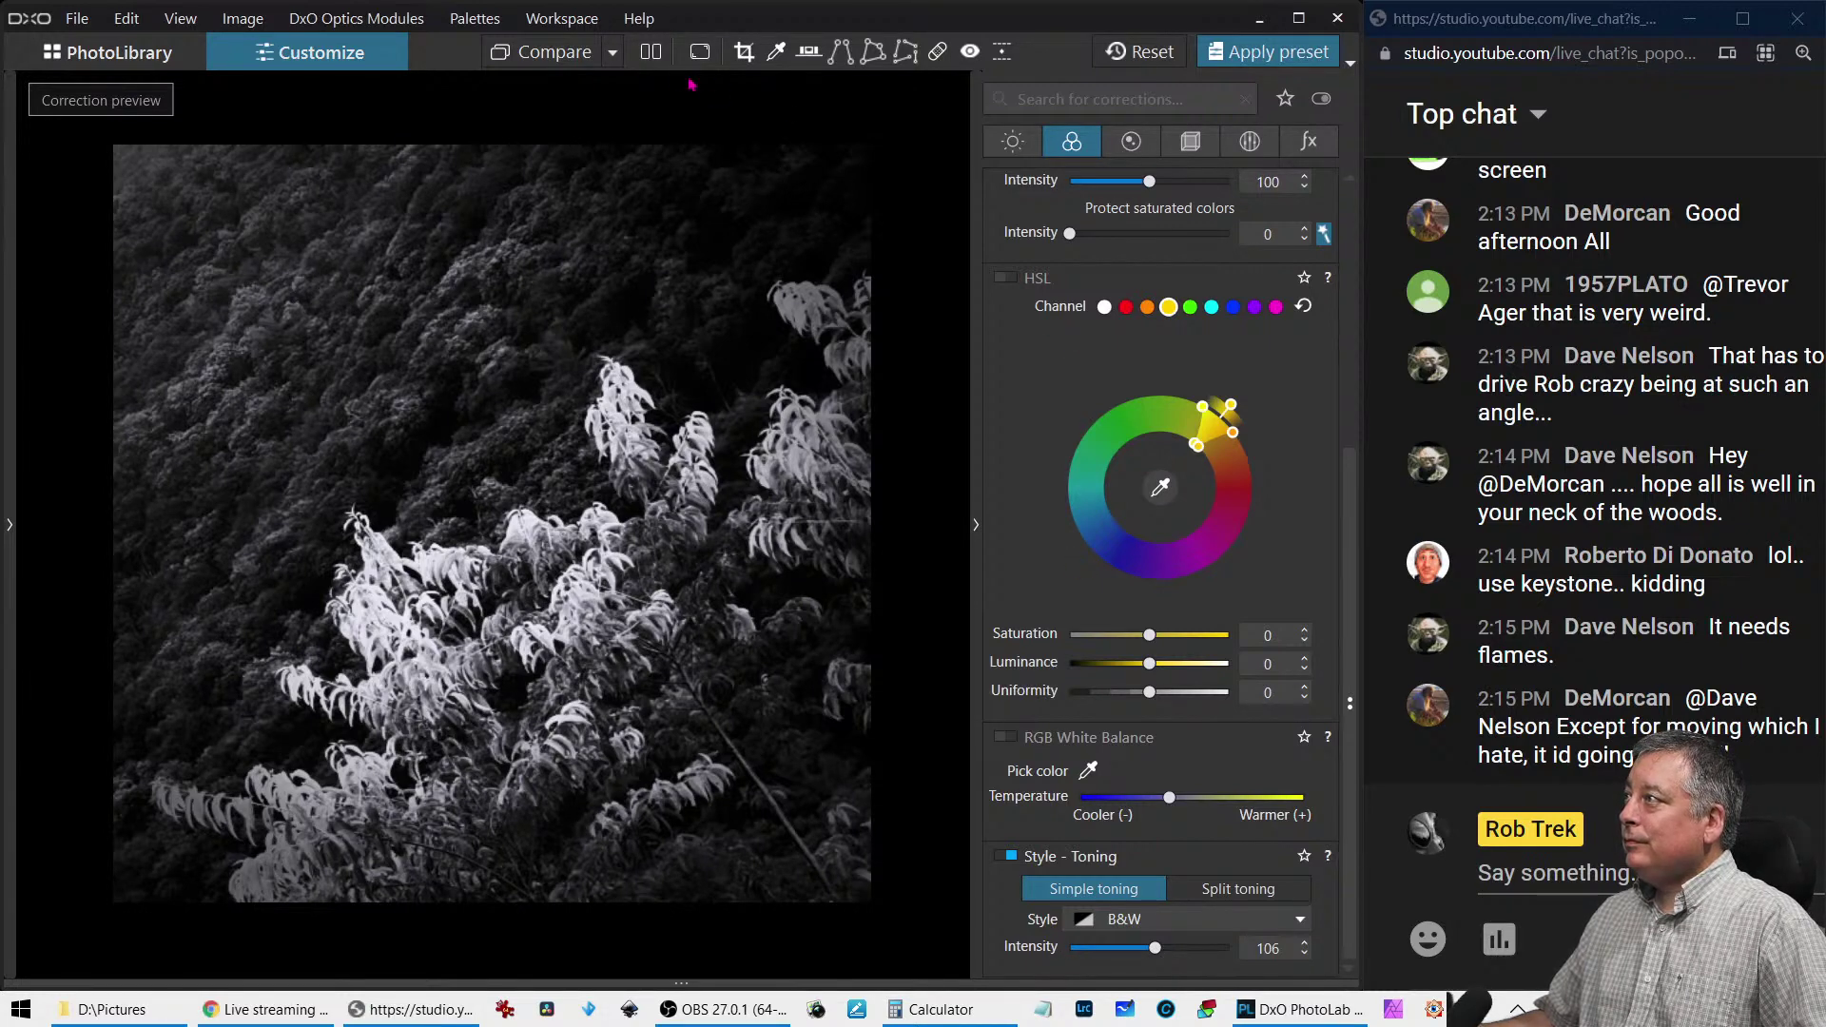
Compare the edited photo side by side with the original in an enlarged view, then return to the single preview
click(648, 55)
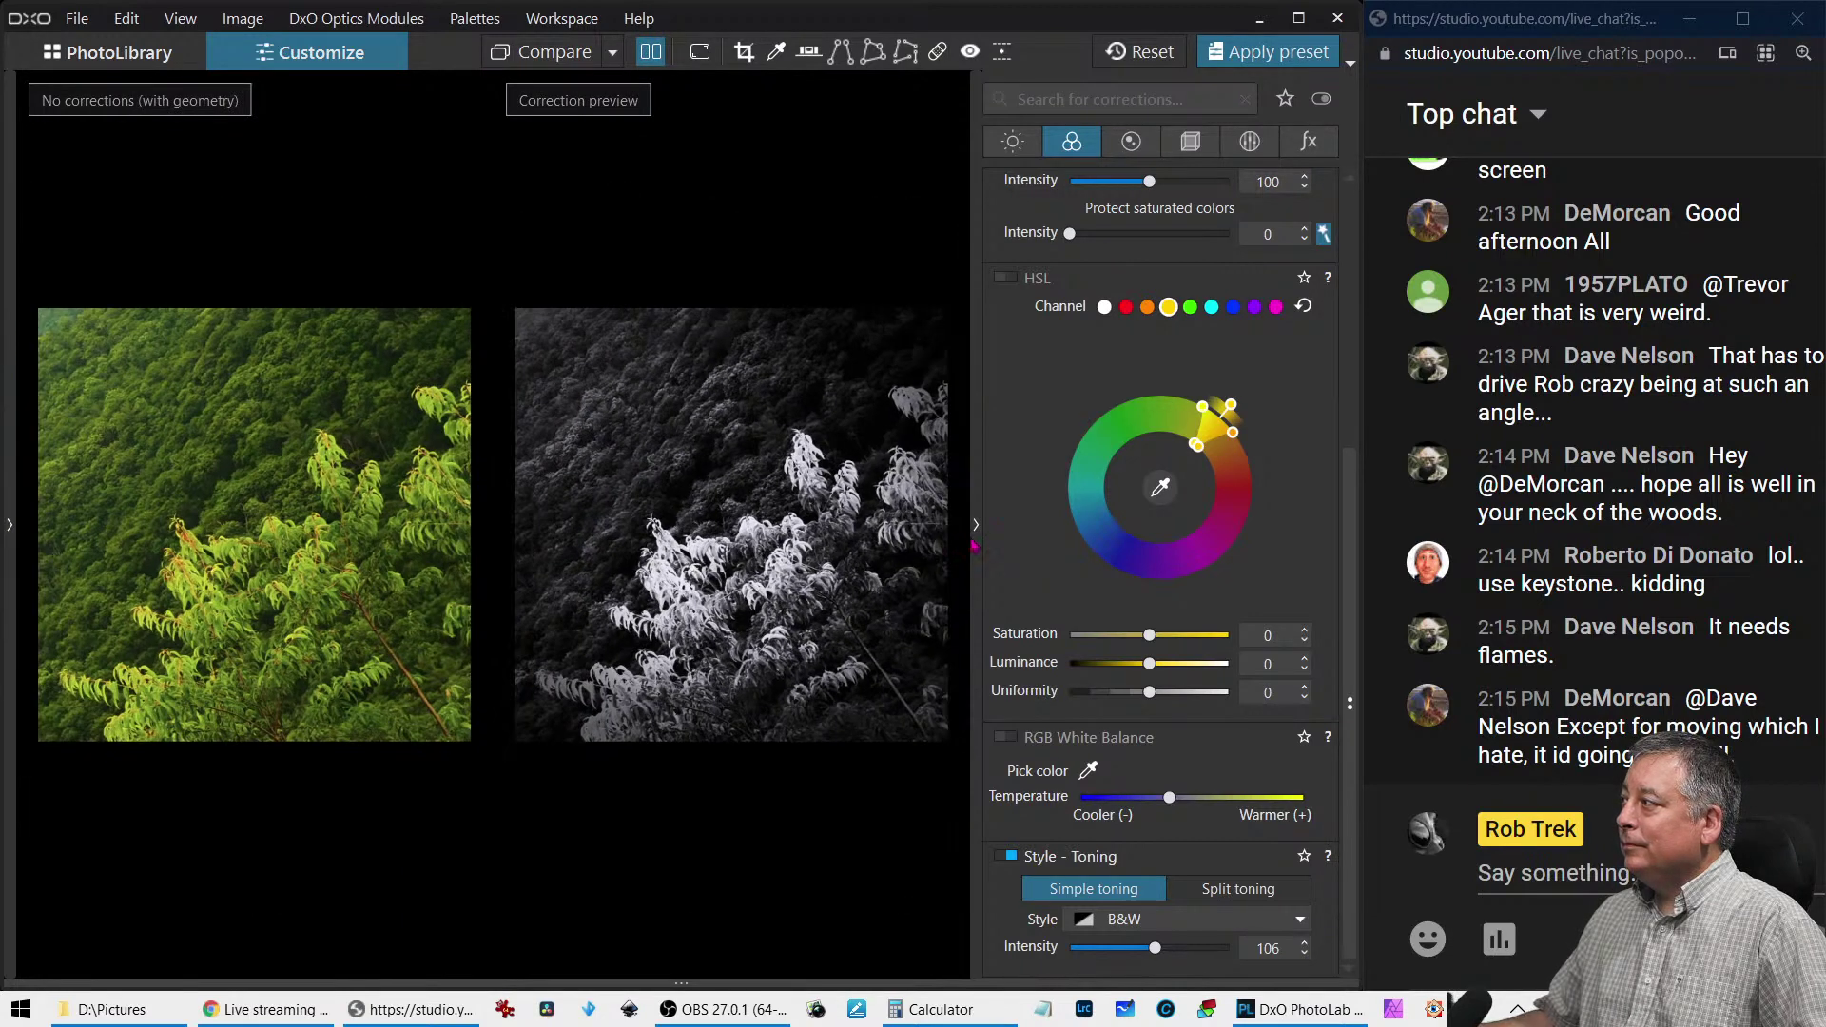
click(976, 524)
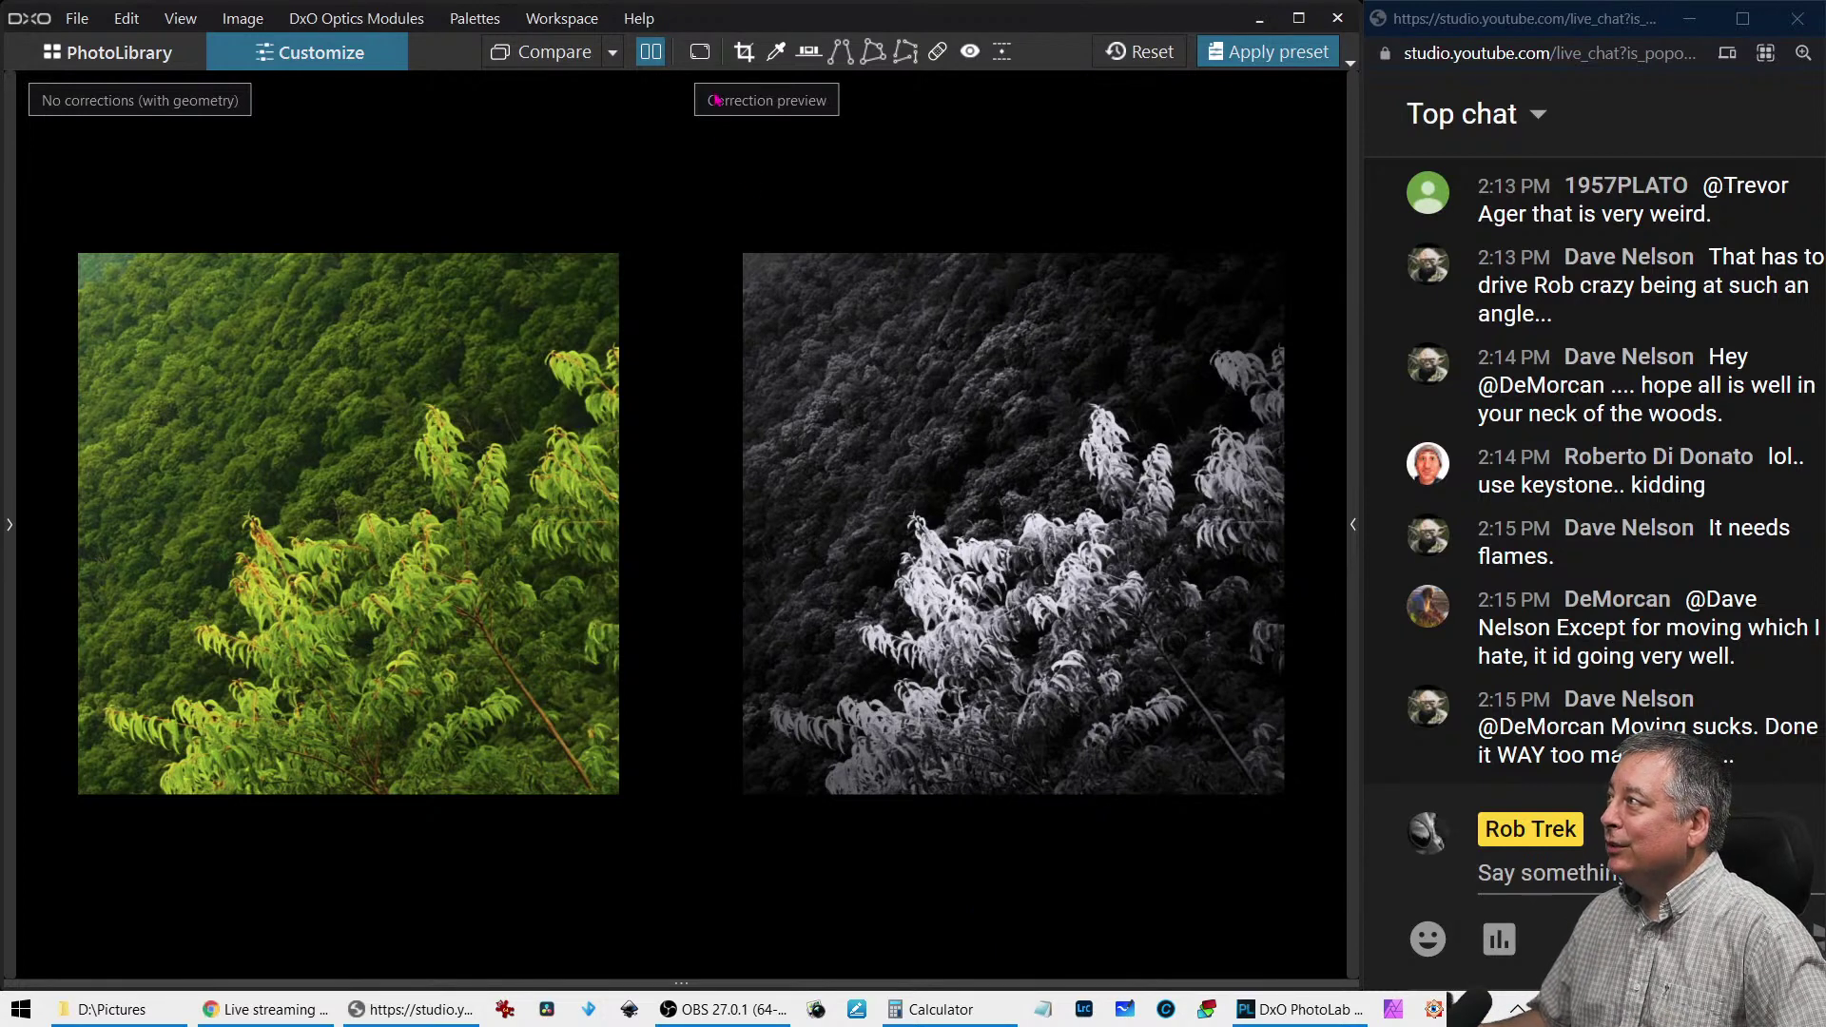
click(651, 51)
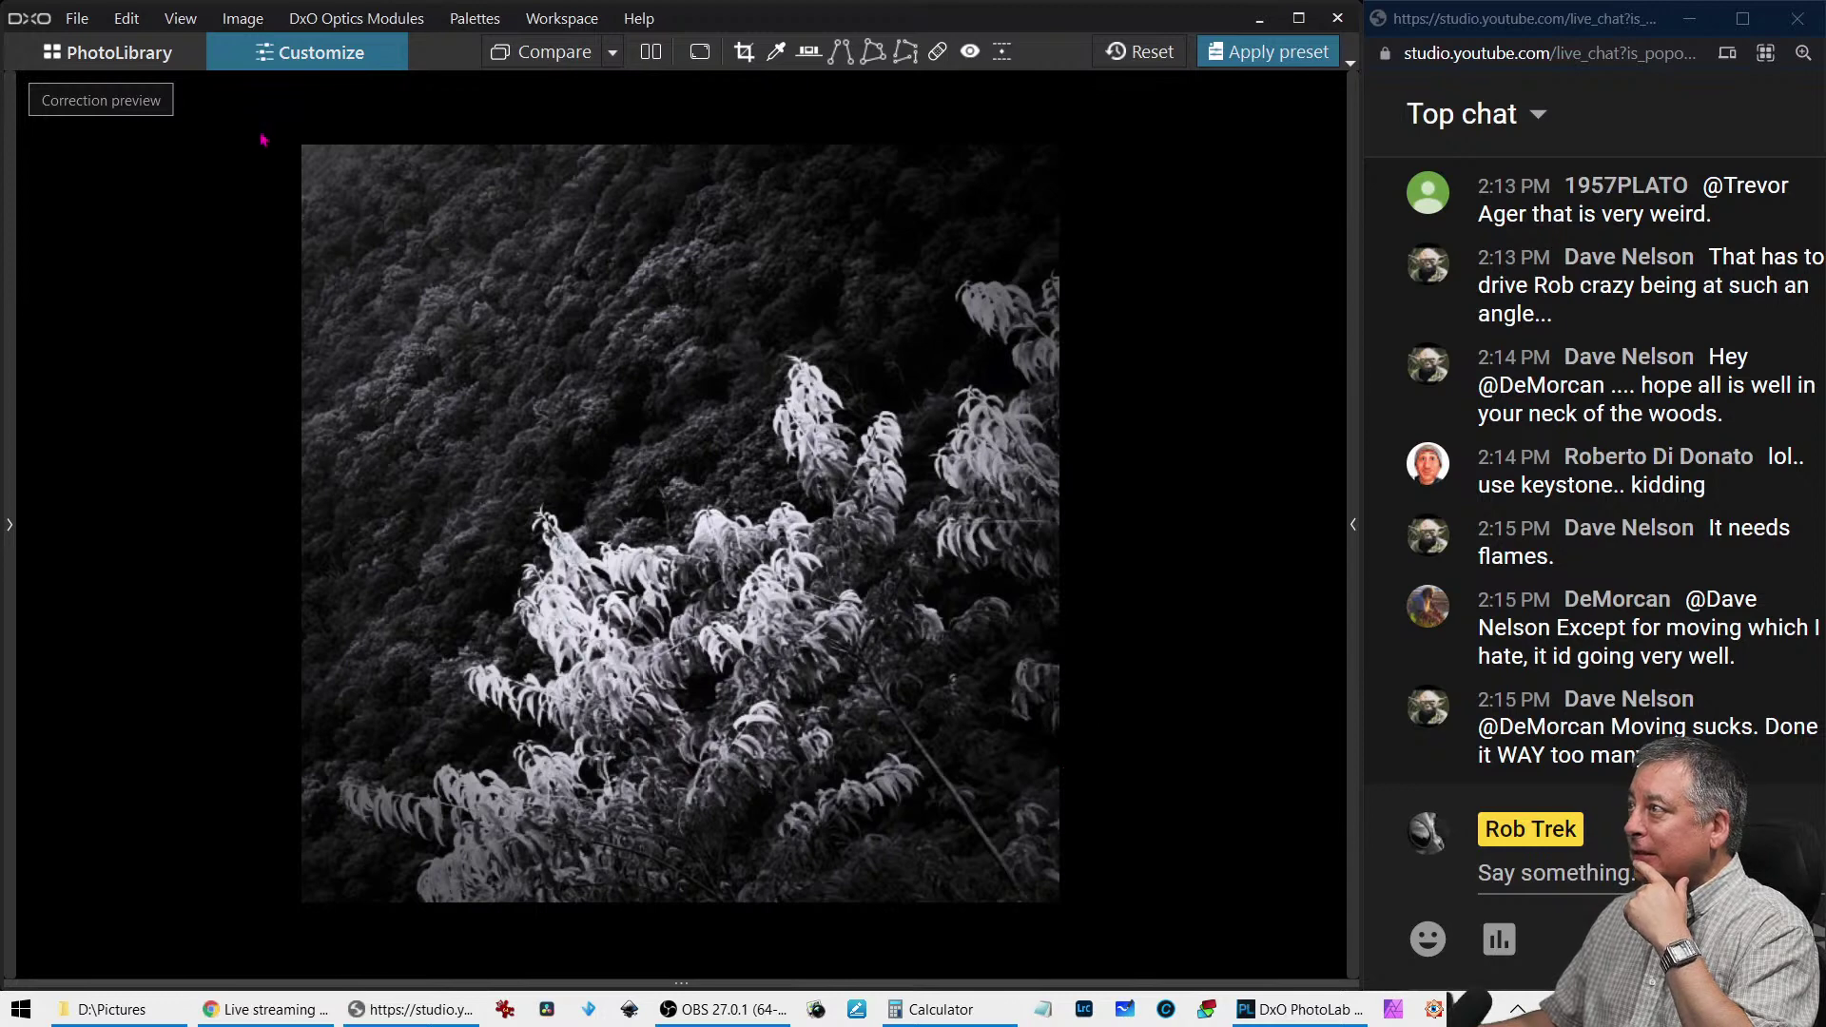
Reset all corrections on the hills photo, then select the park photo with the pond in the library
click(1140, 52)
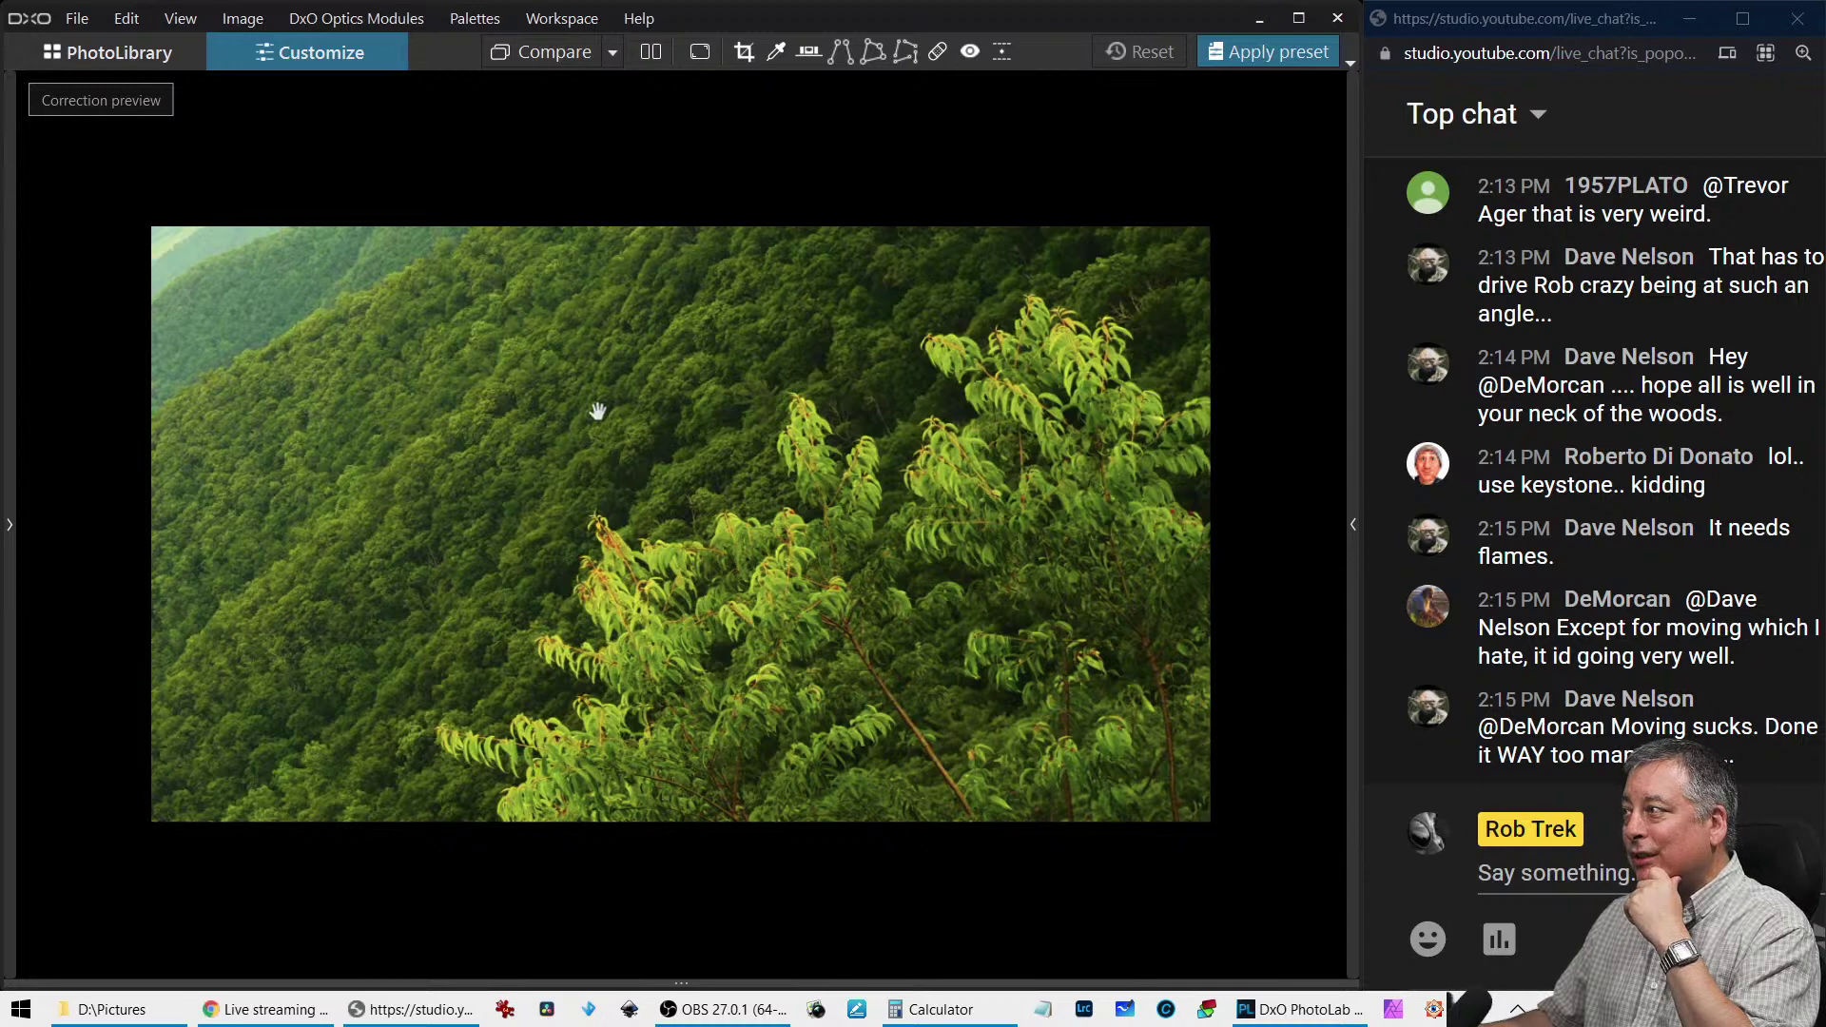
click(160, 60)
click(915, 431)
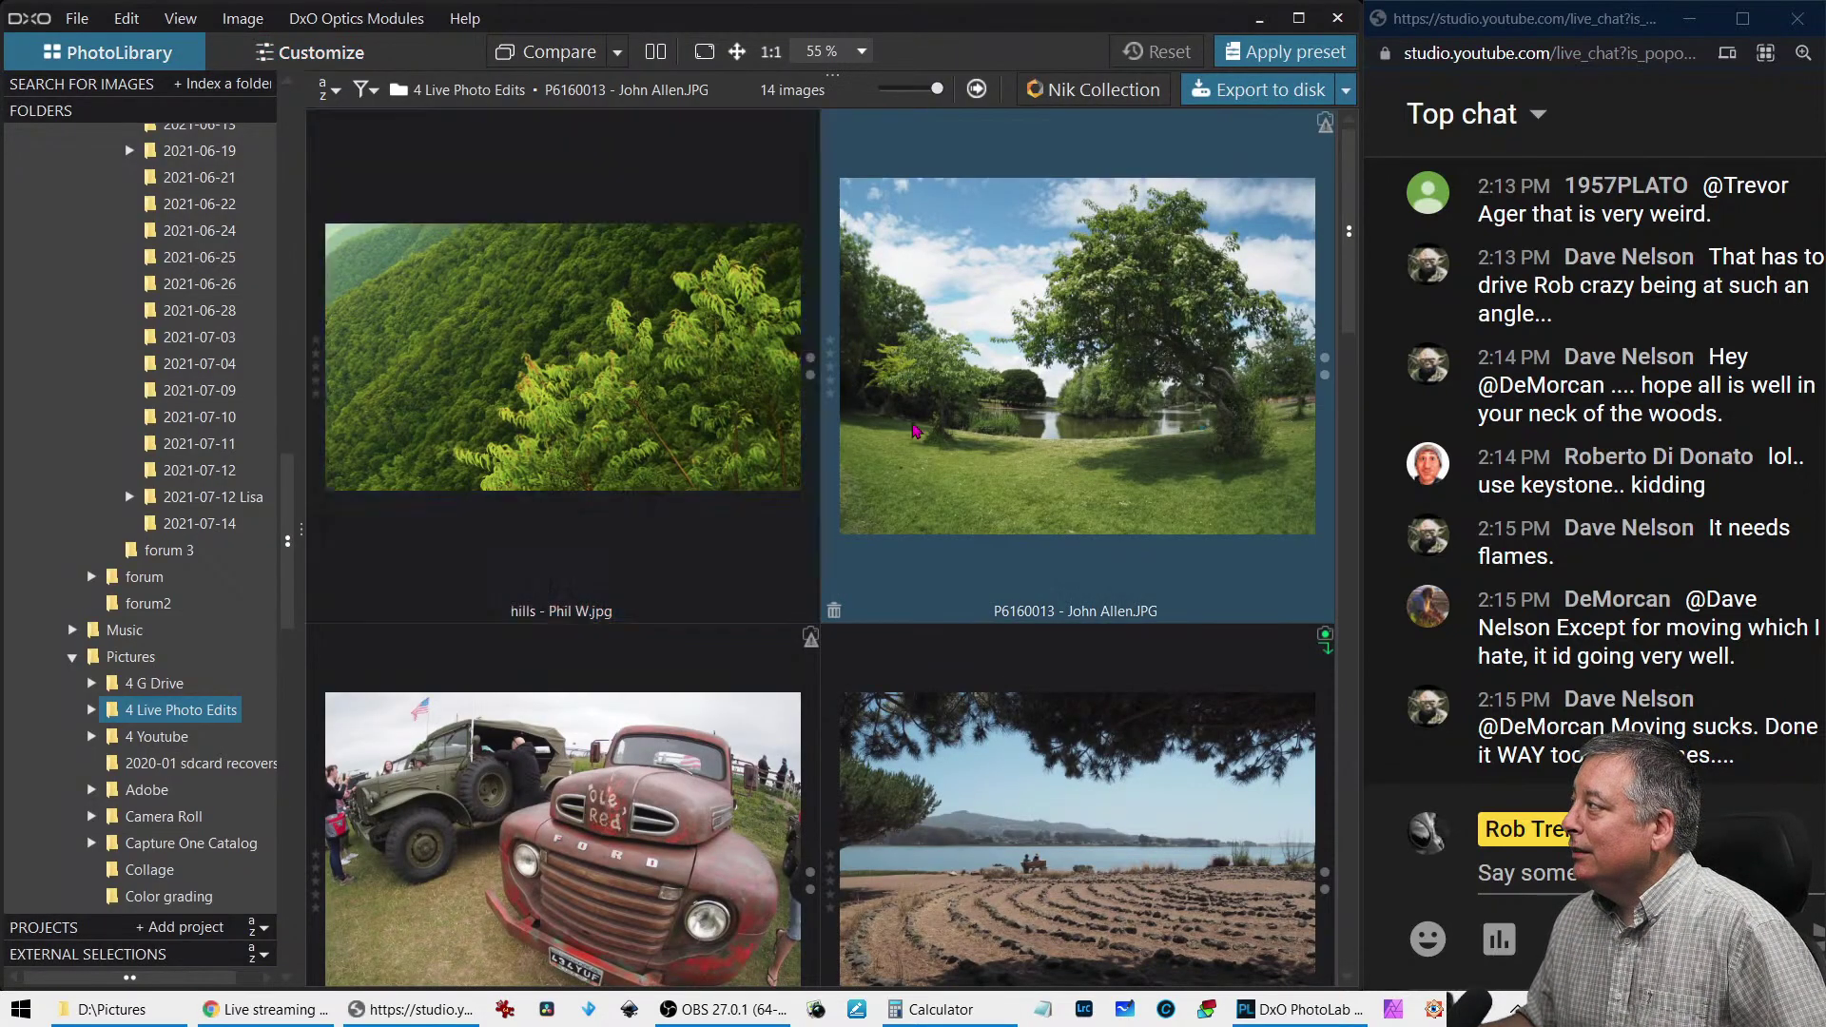
Open the park photo for customizing and examine the tree, pond and far shoreline up close and as a whole
double_click(914, 431)
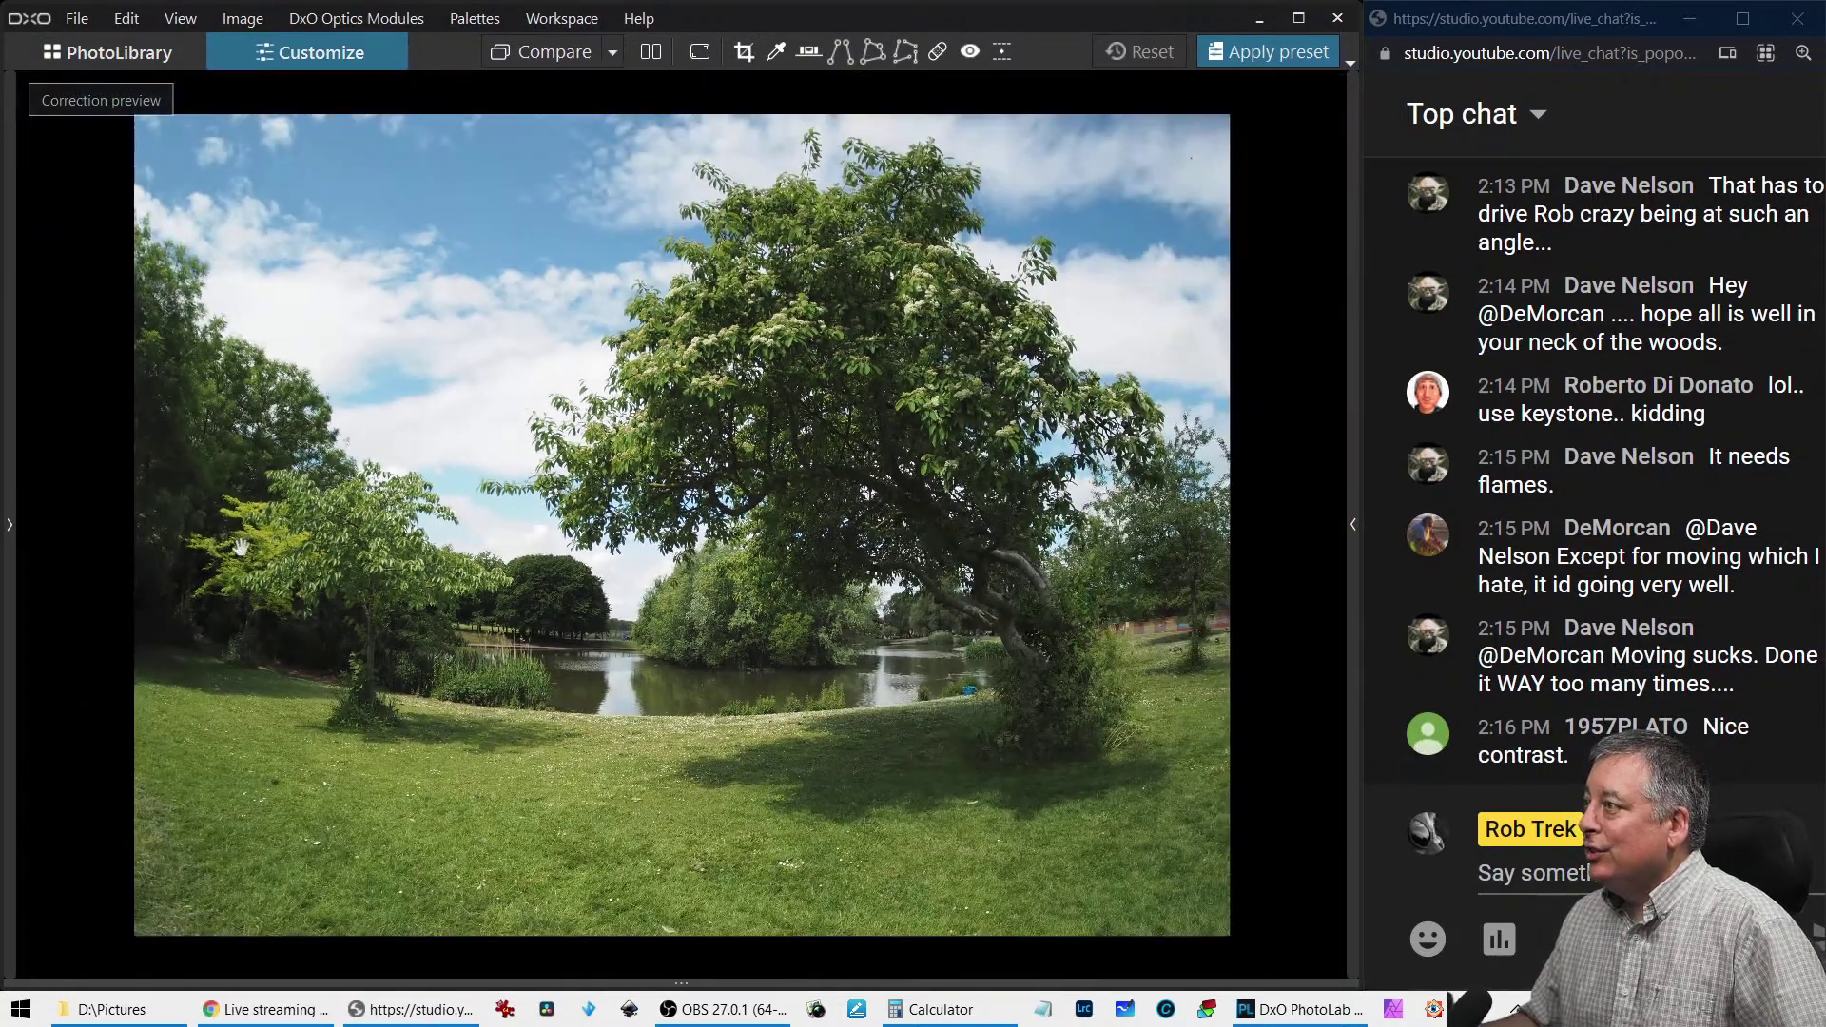
click(12, 525)
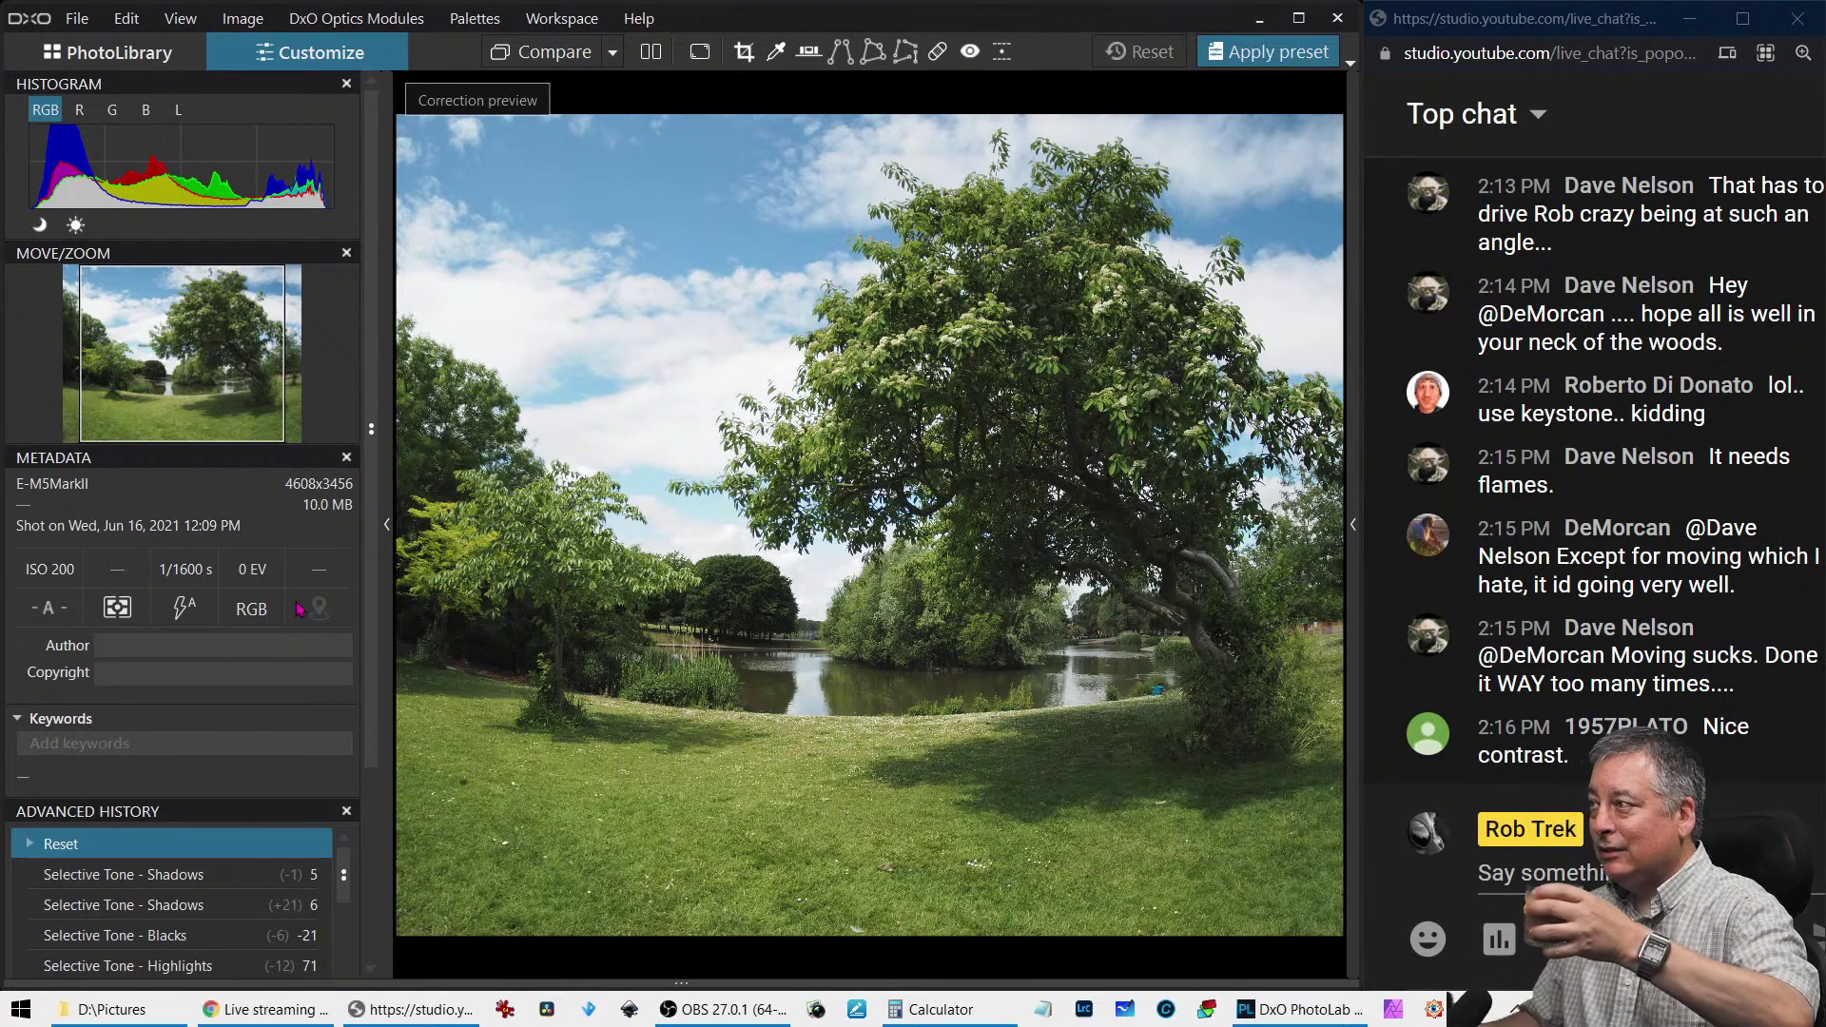
scroll(490, 555, down, 2)
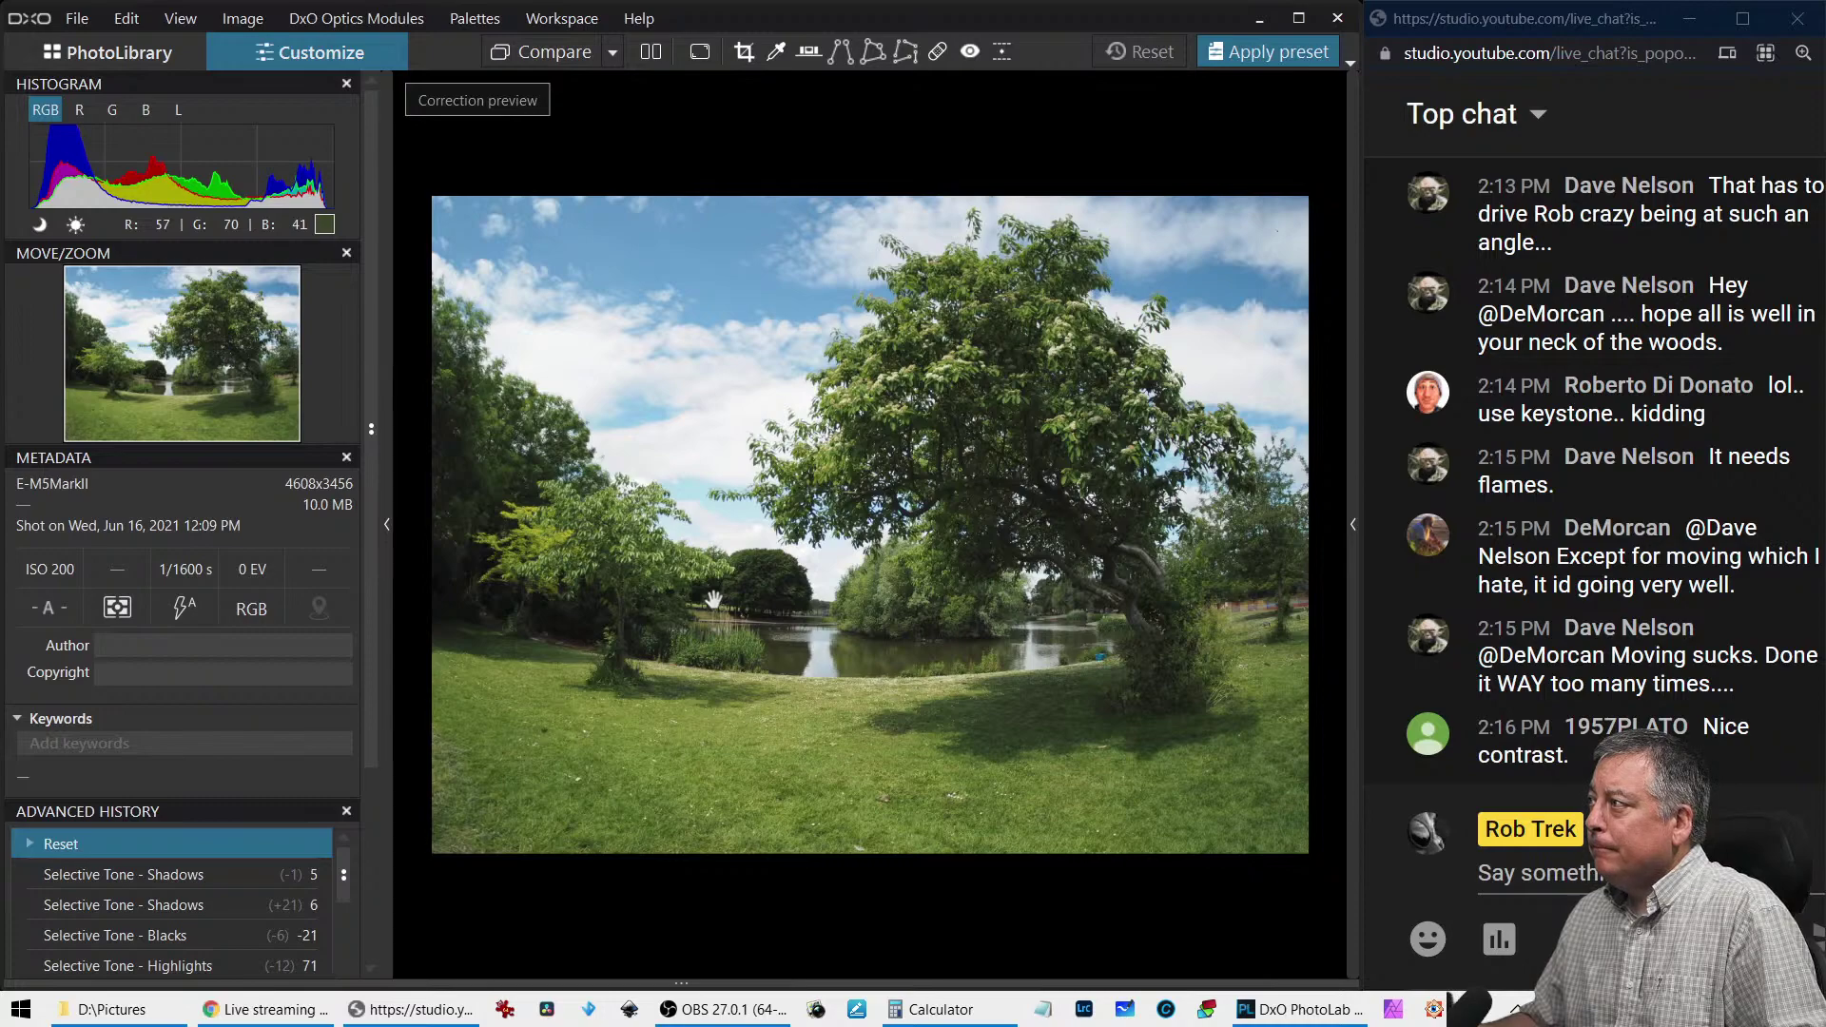
click(892, 630)
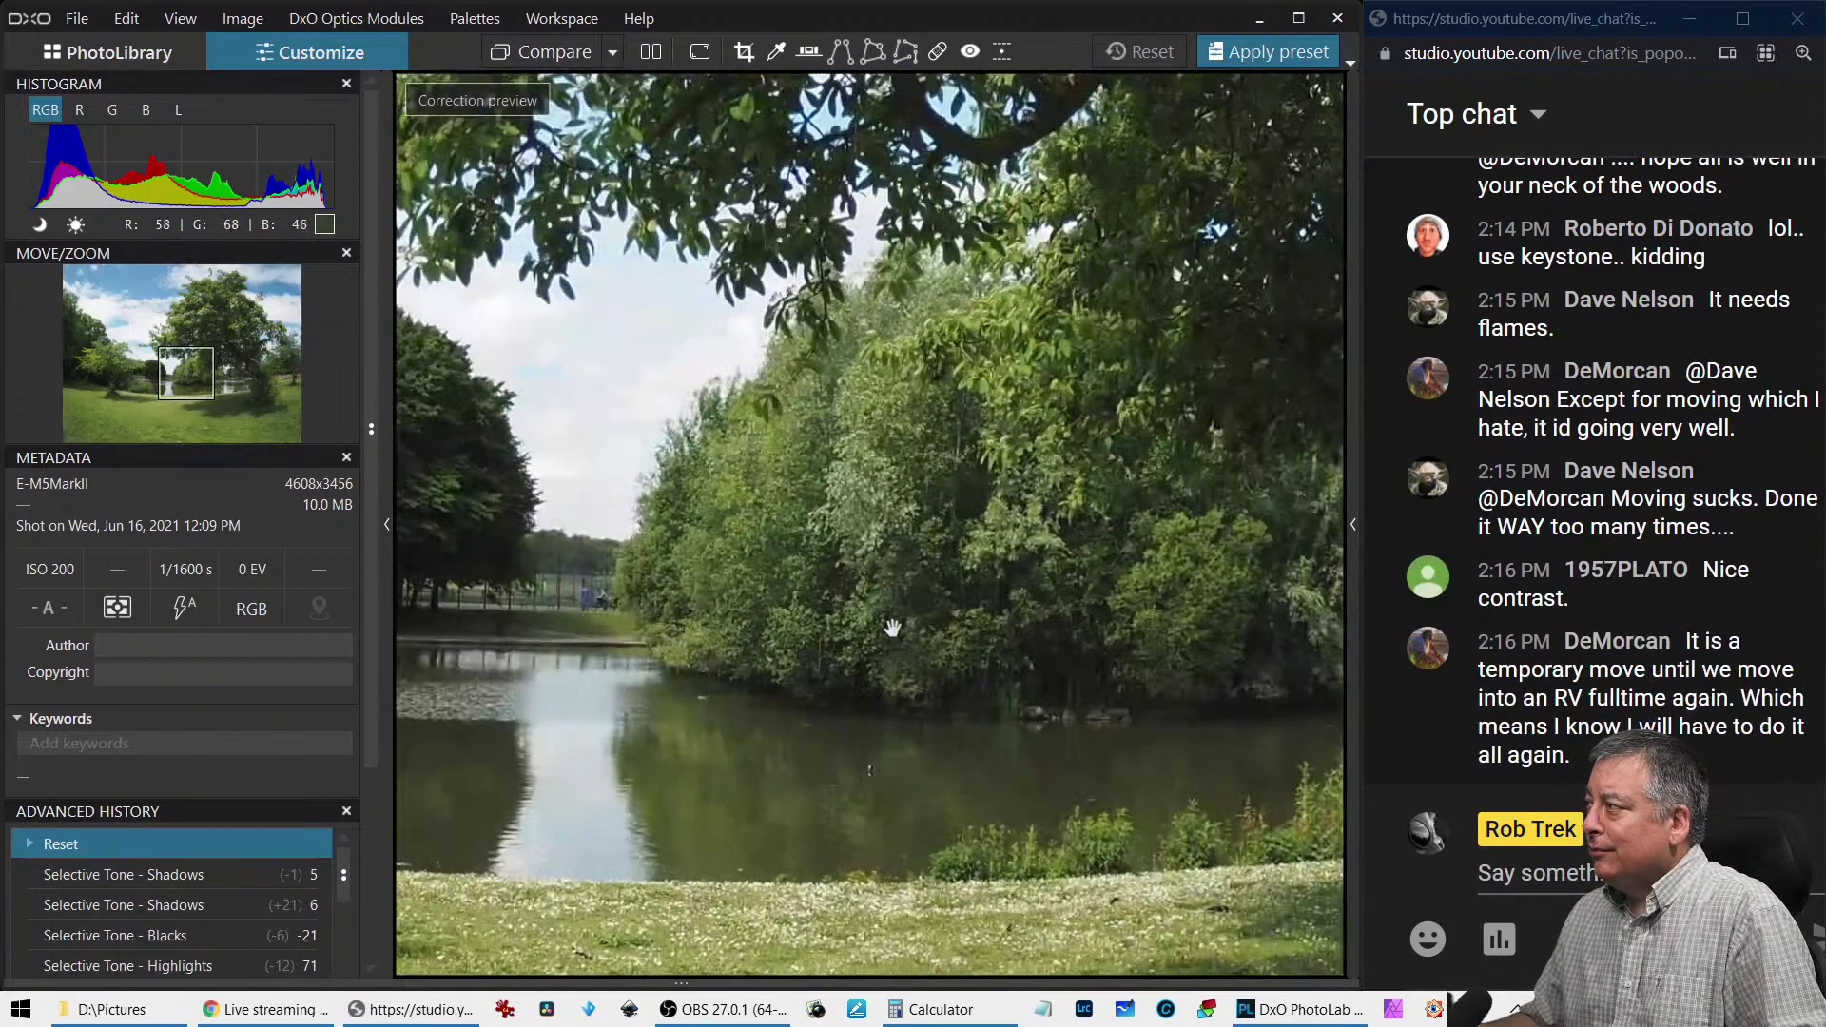
click(892, 627)
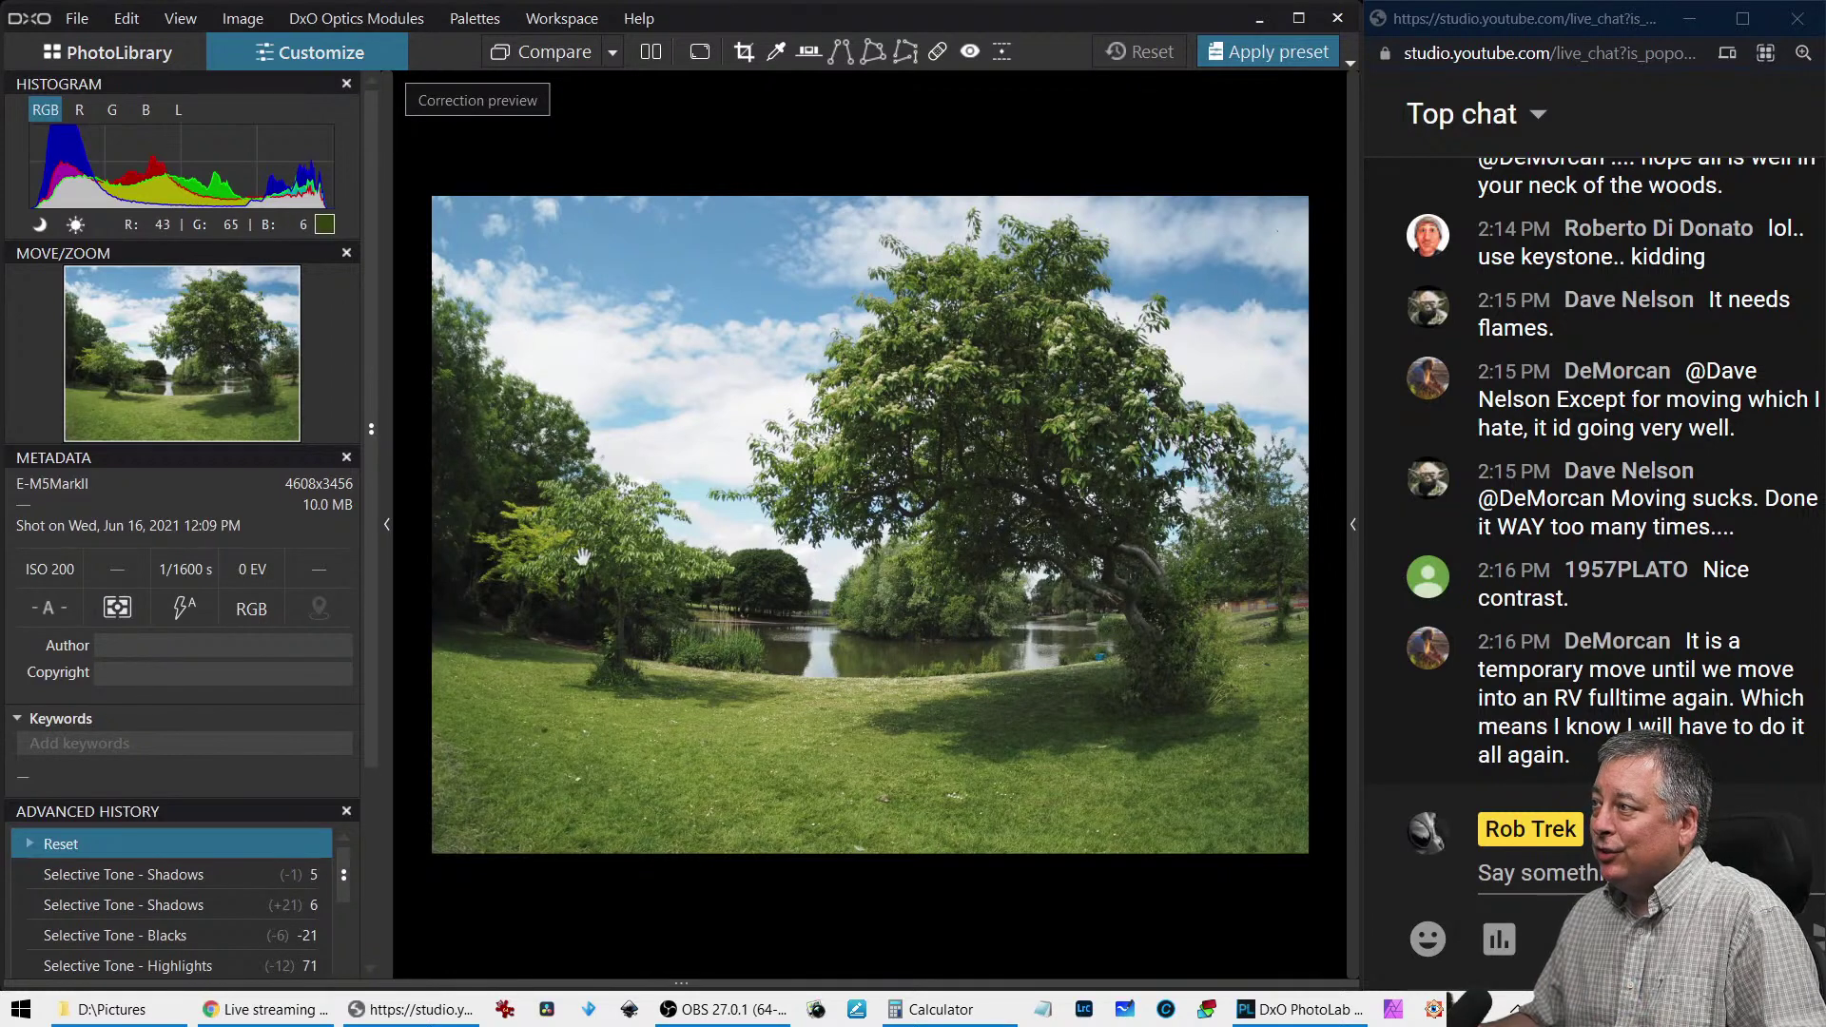
click(387, 526)
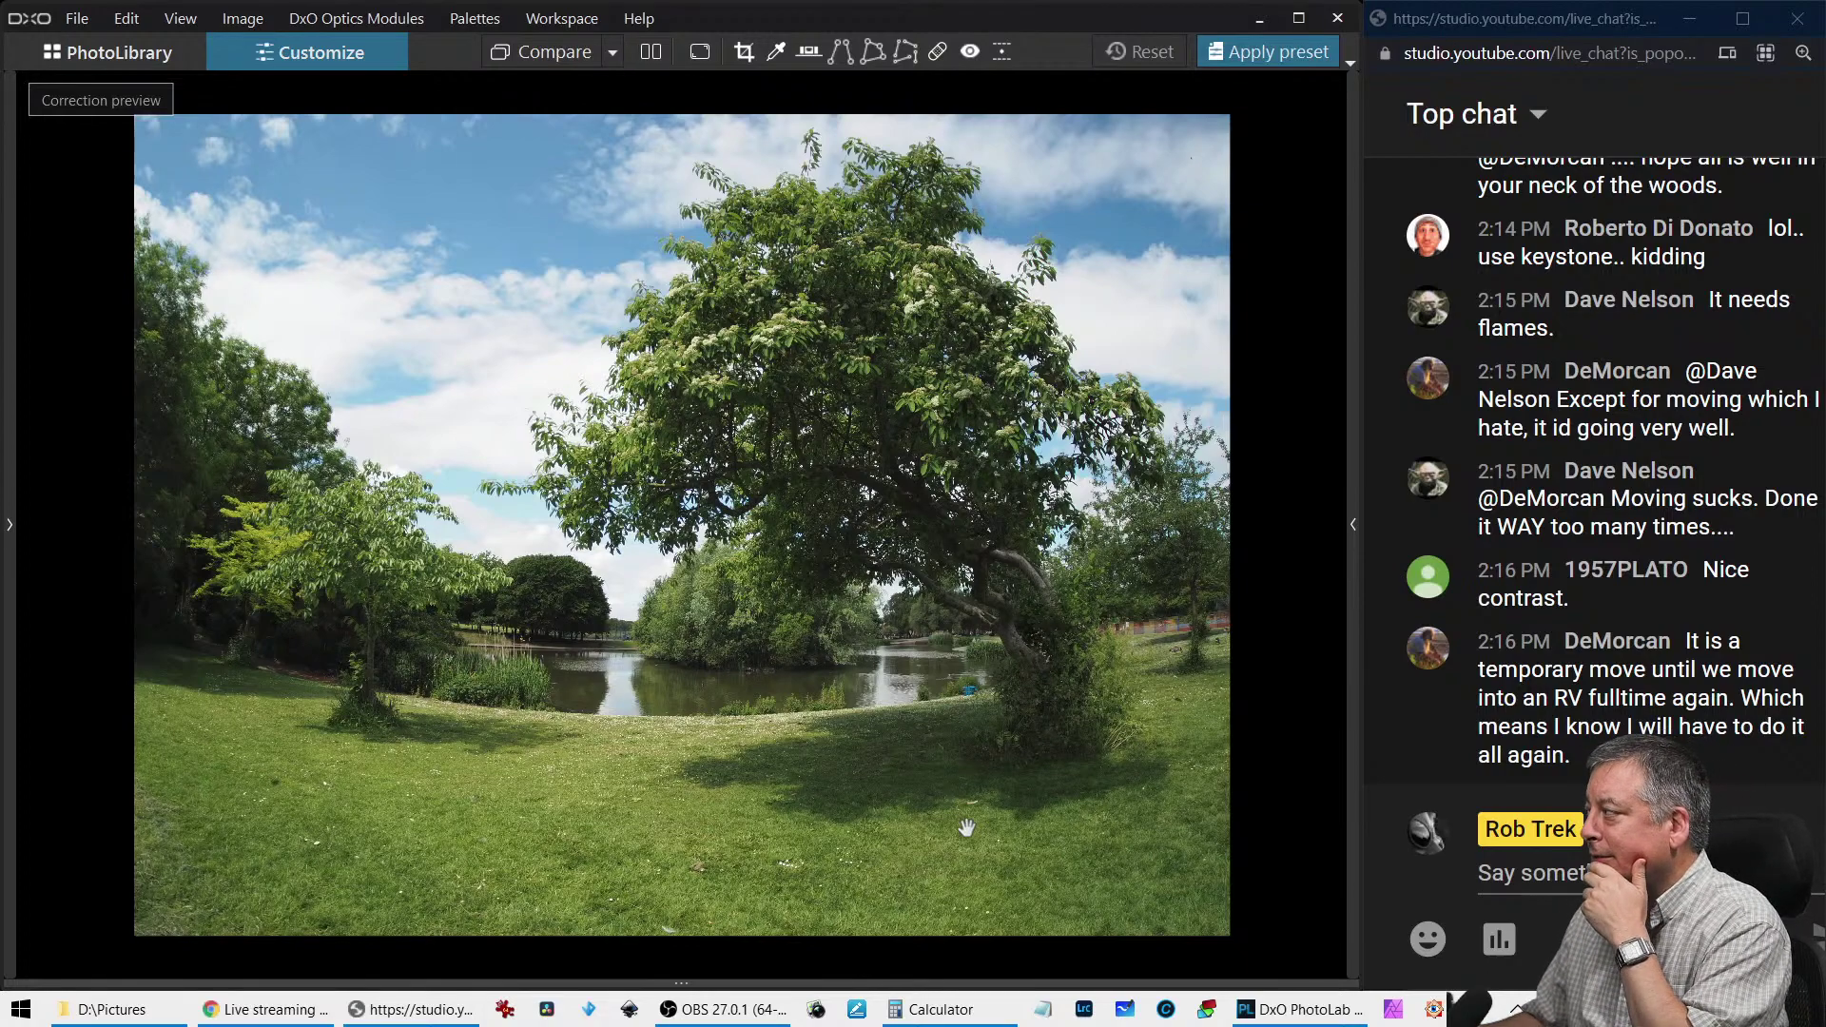
click(976, 717)
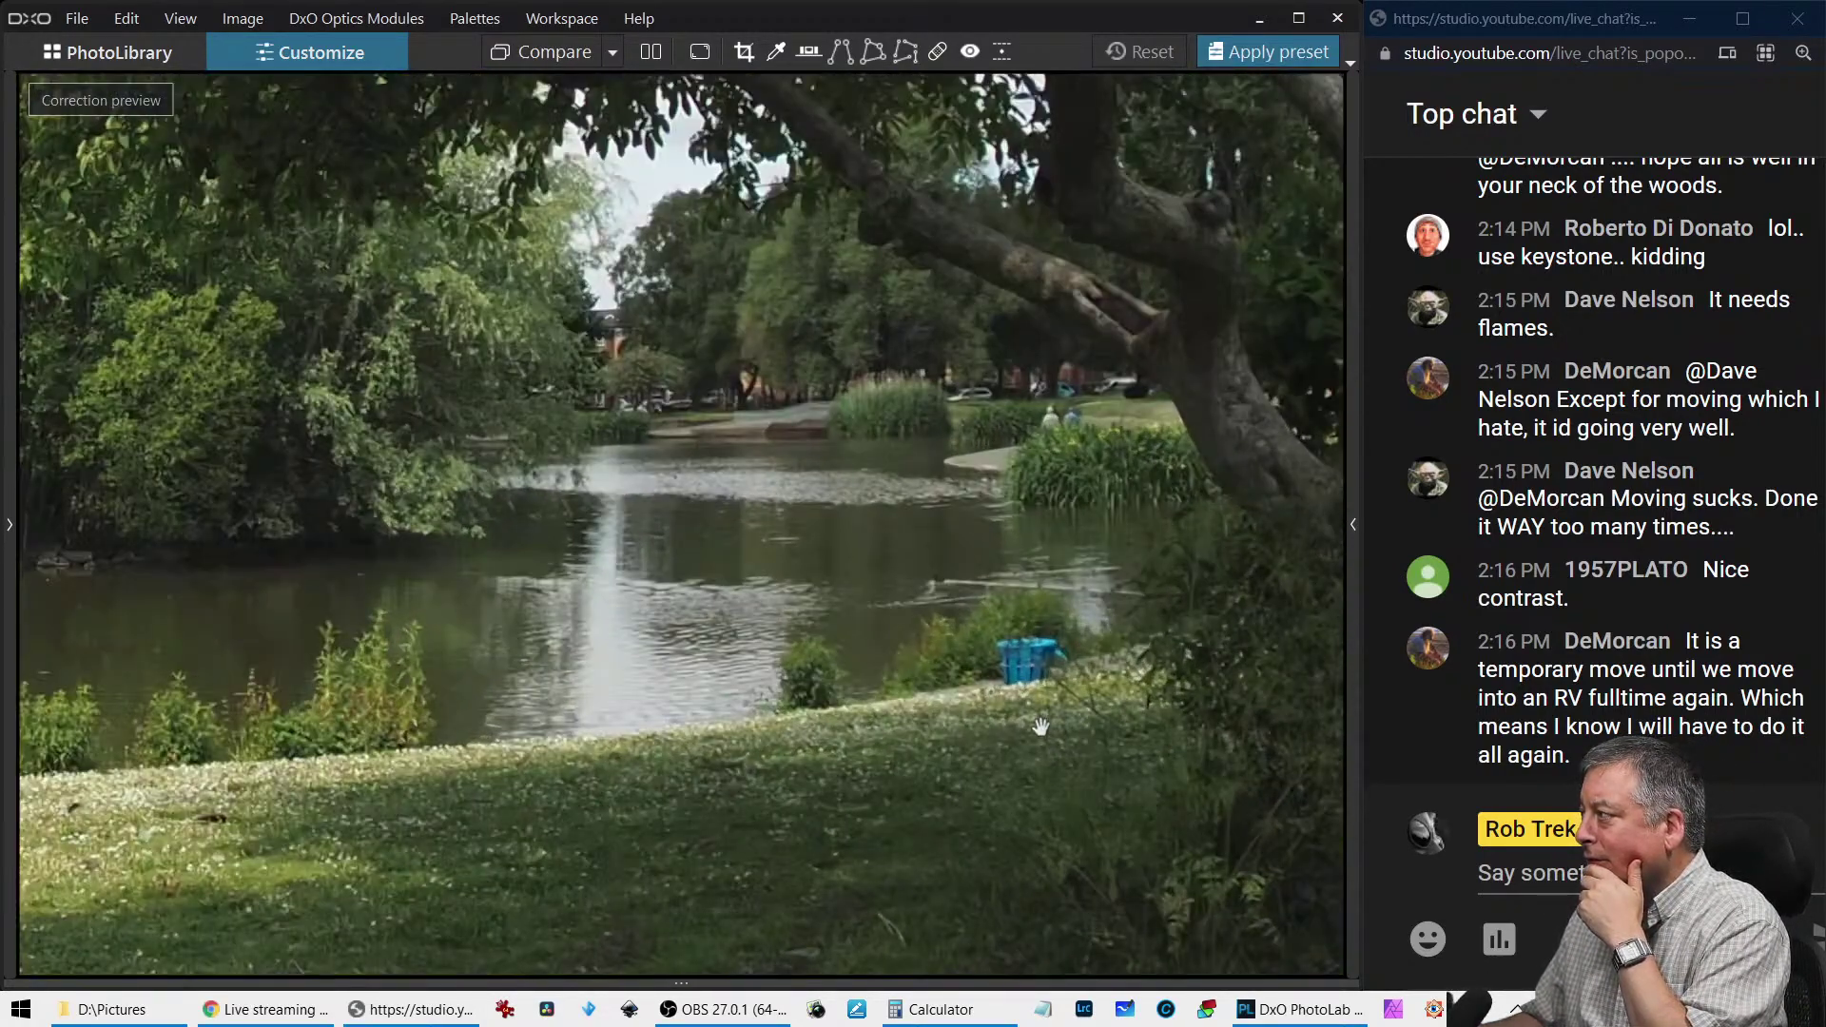
scroll(1040, 727, down, 1)
scroll(1040, 726, down, 4)
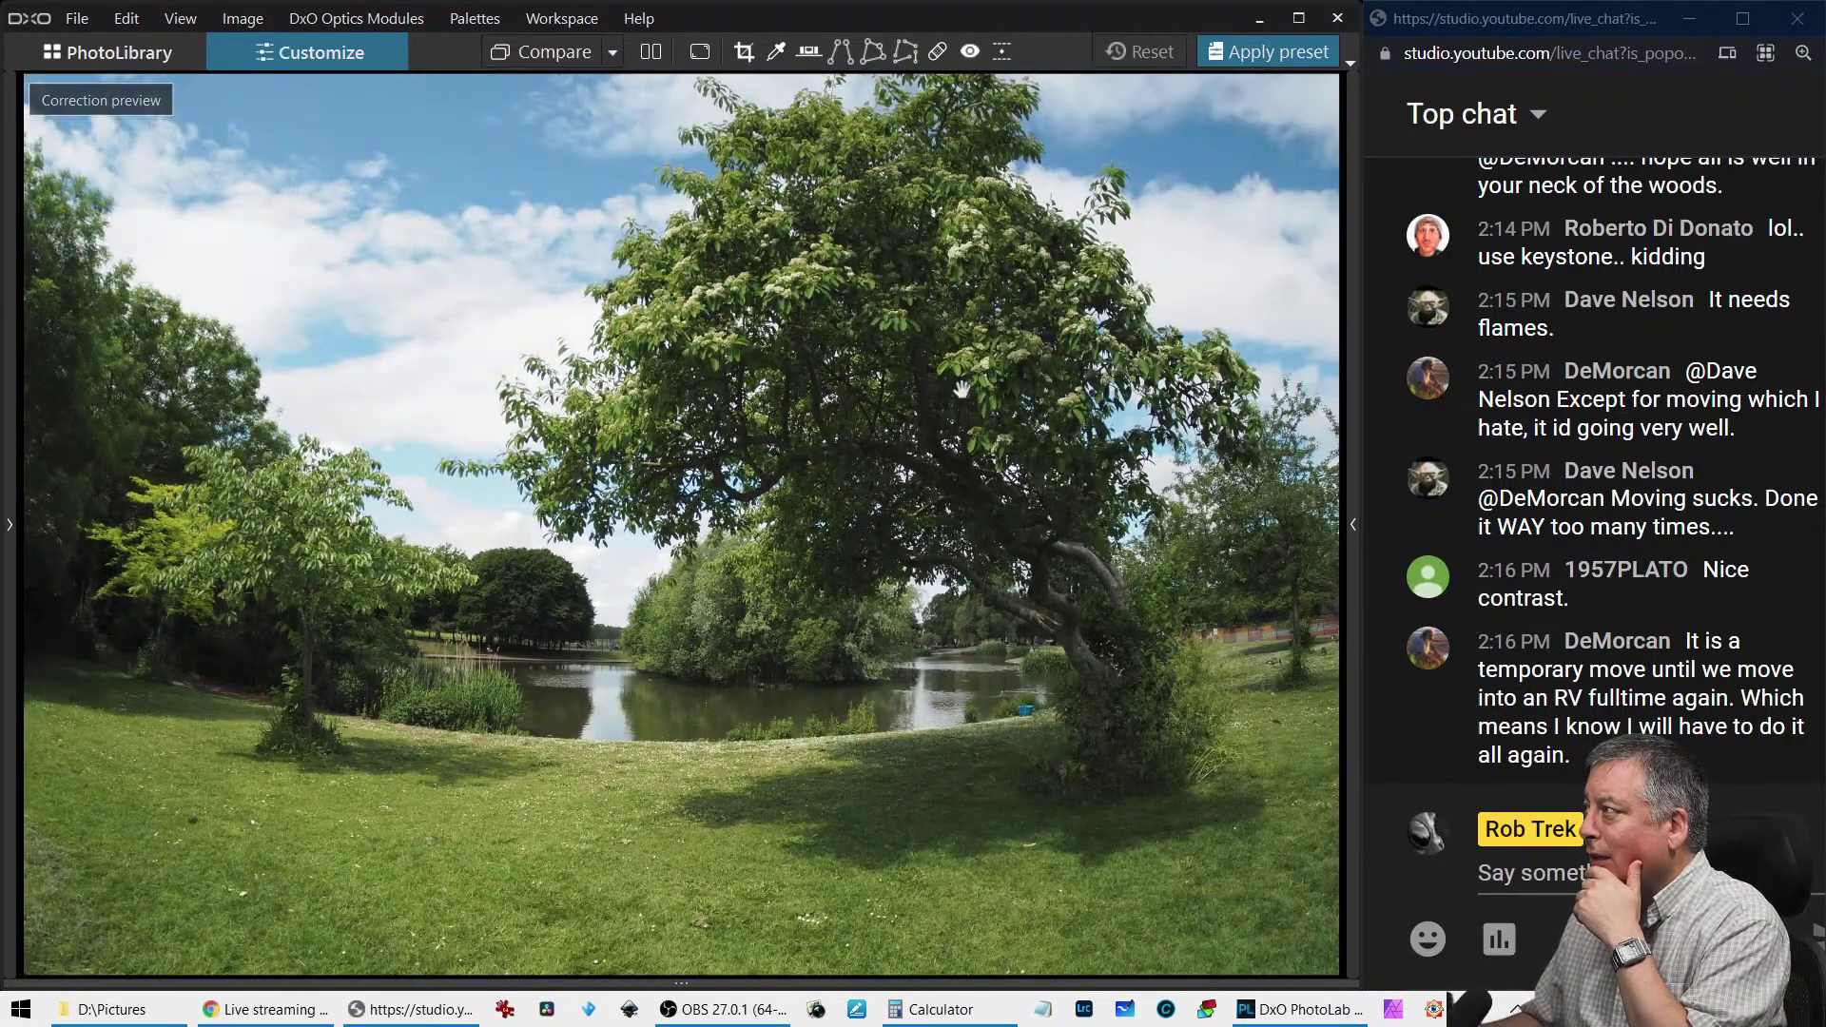
scroll(859, 614, down, 2)
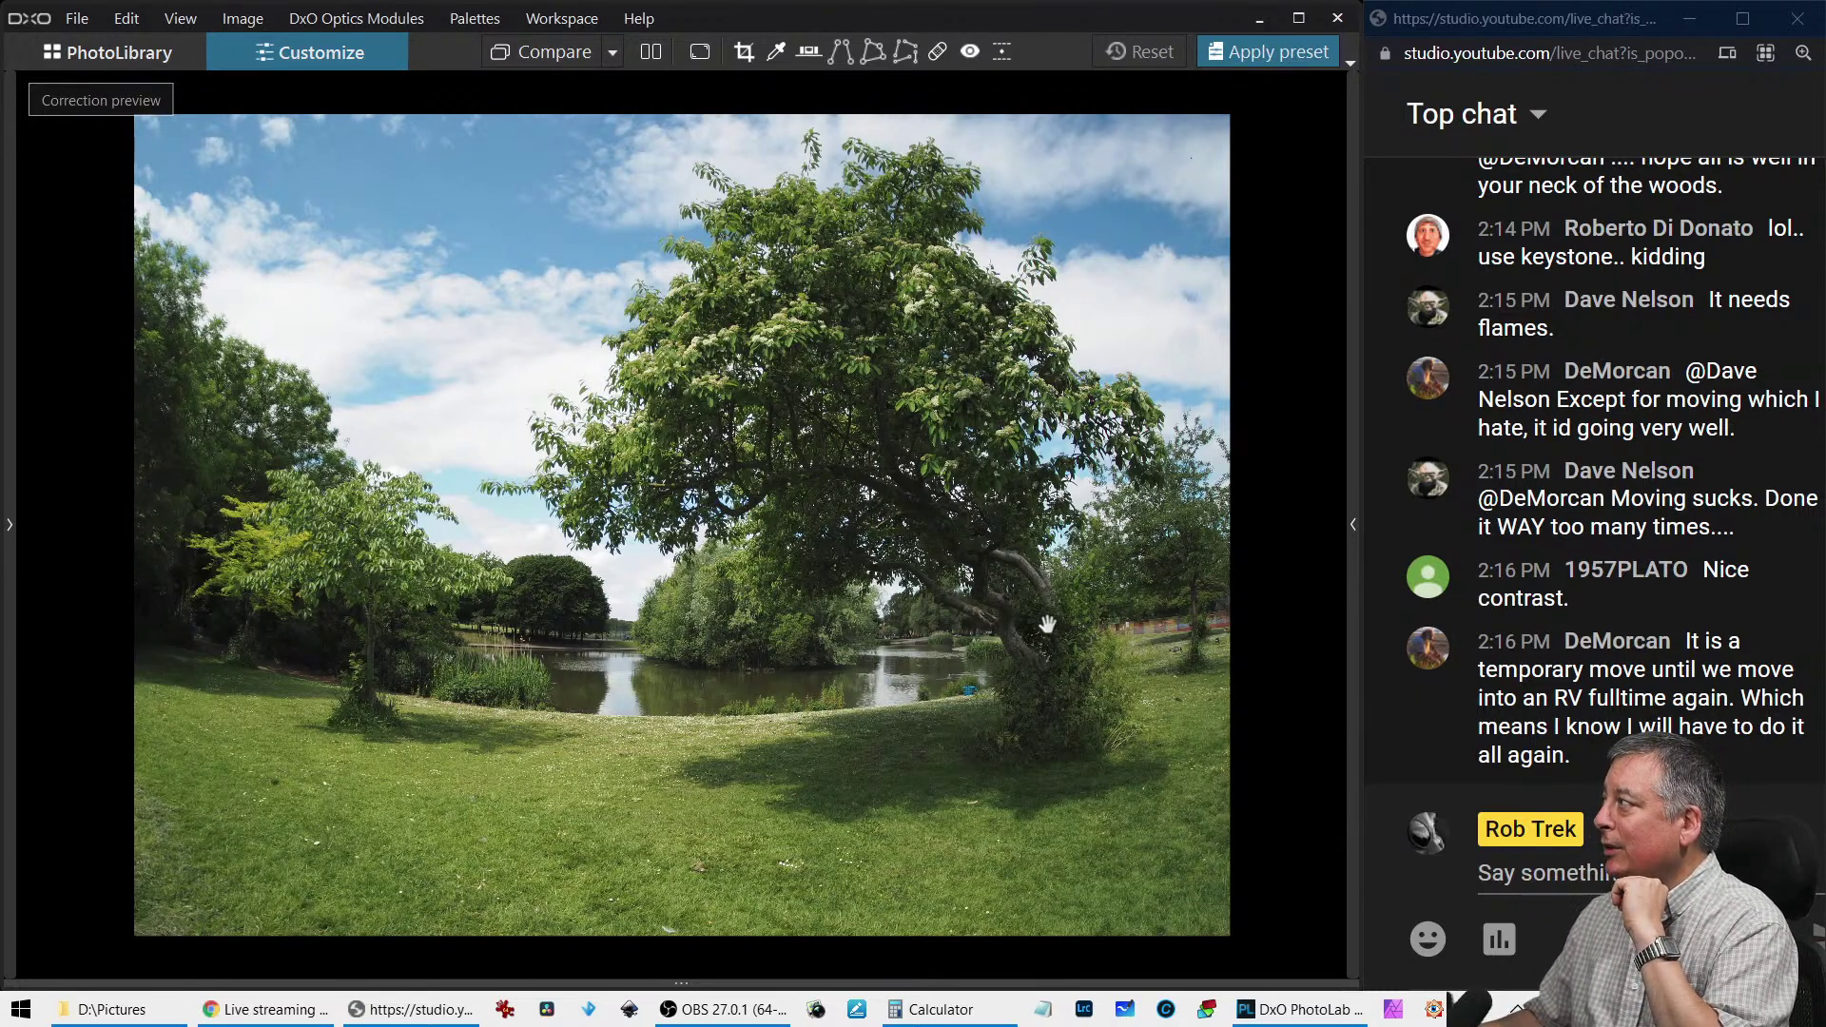
Enable manual distortion correction on the park photo with the Fisheye type and an intensity of 64
click(1354, 537)
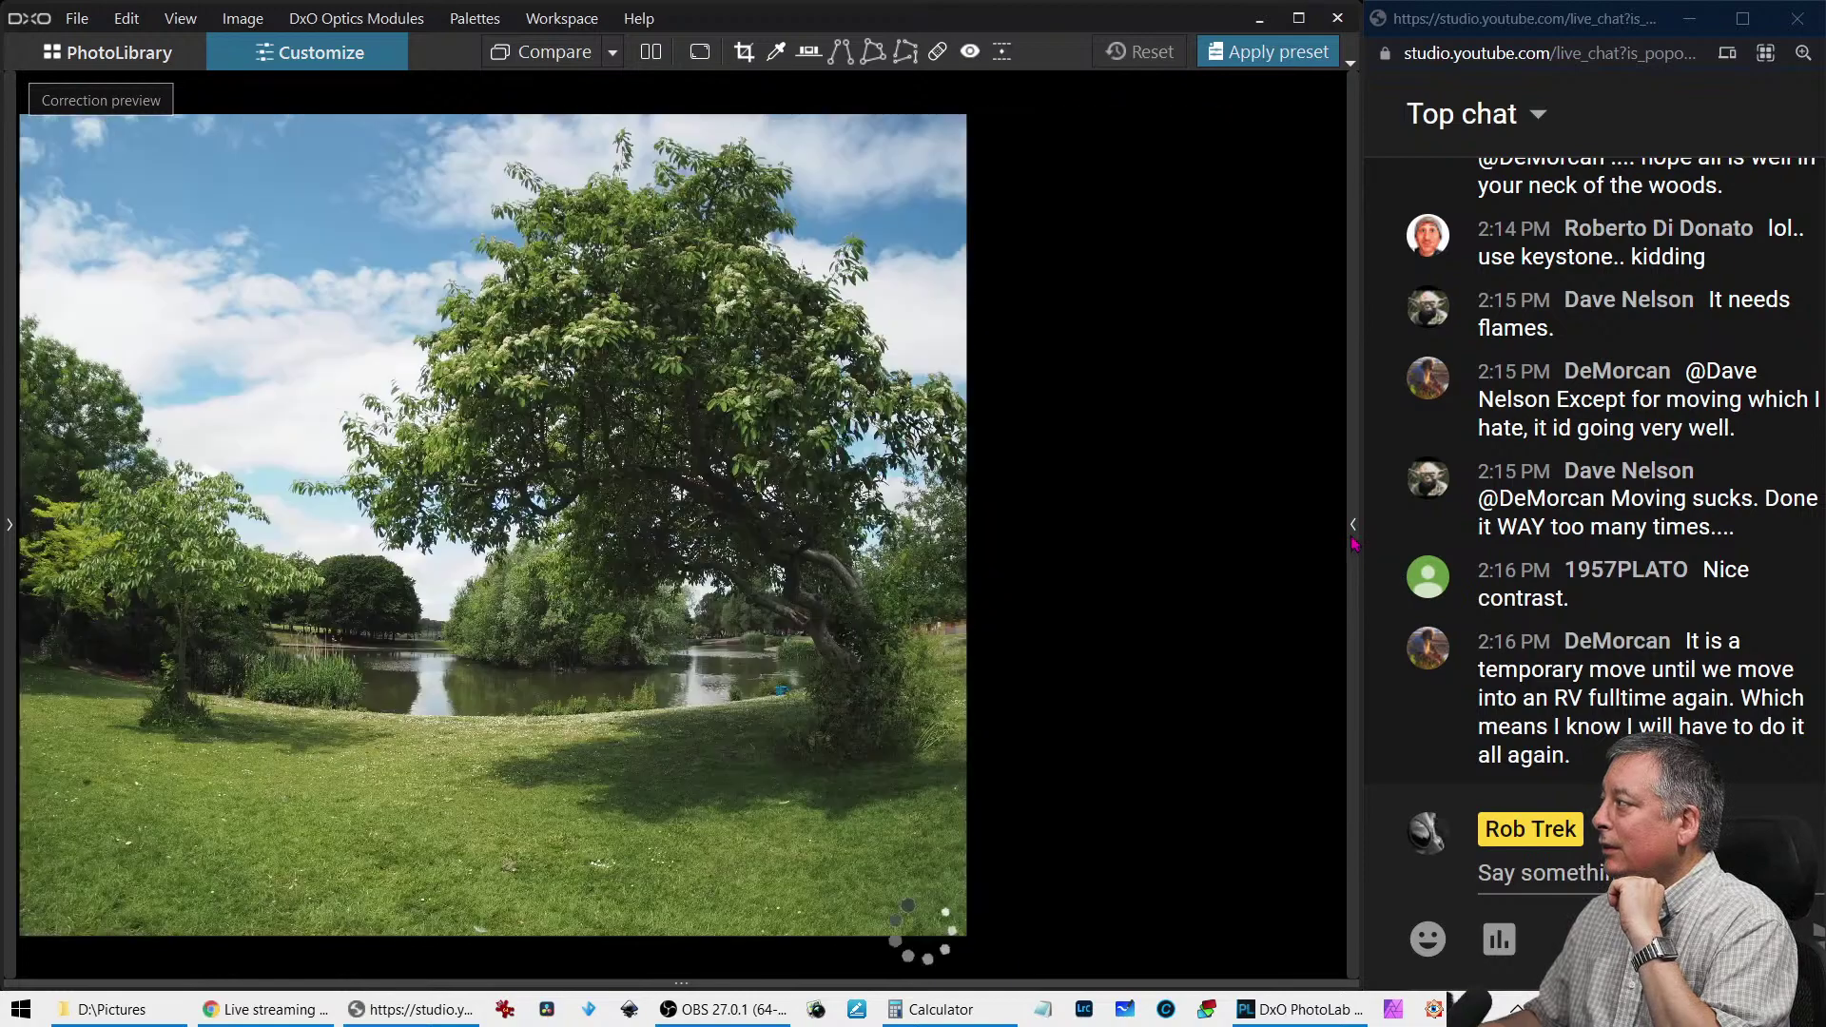
click(1190, 140)
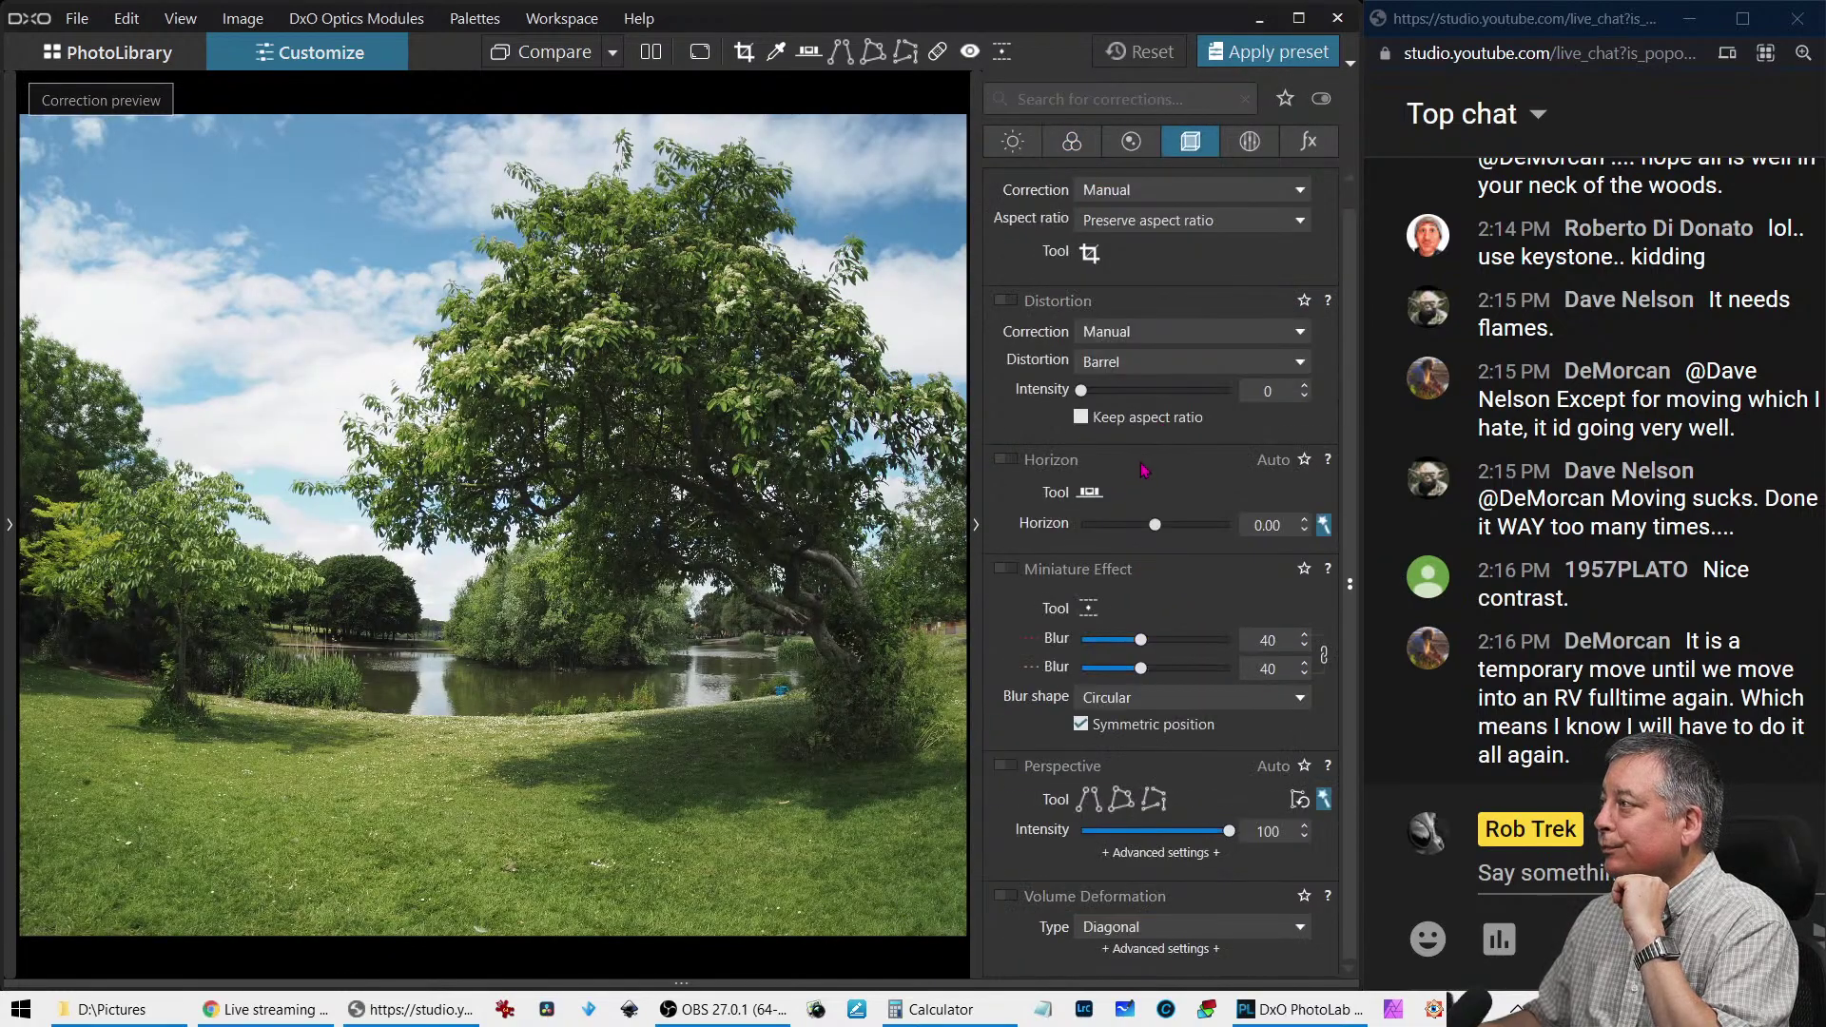
click(1088, 252)
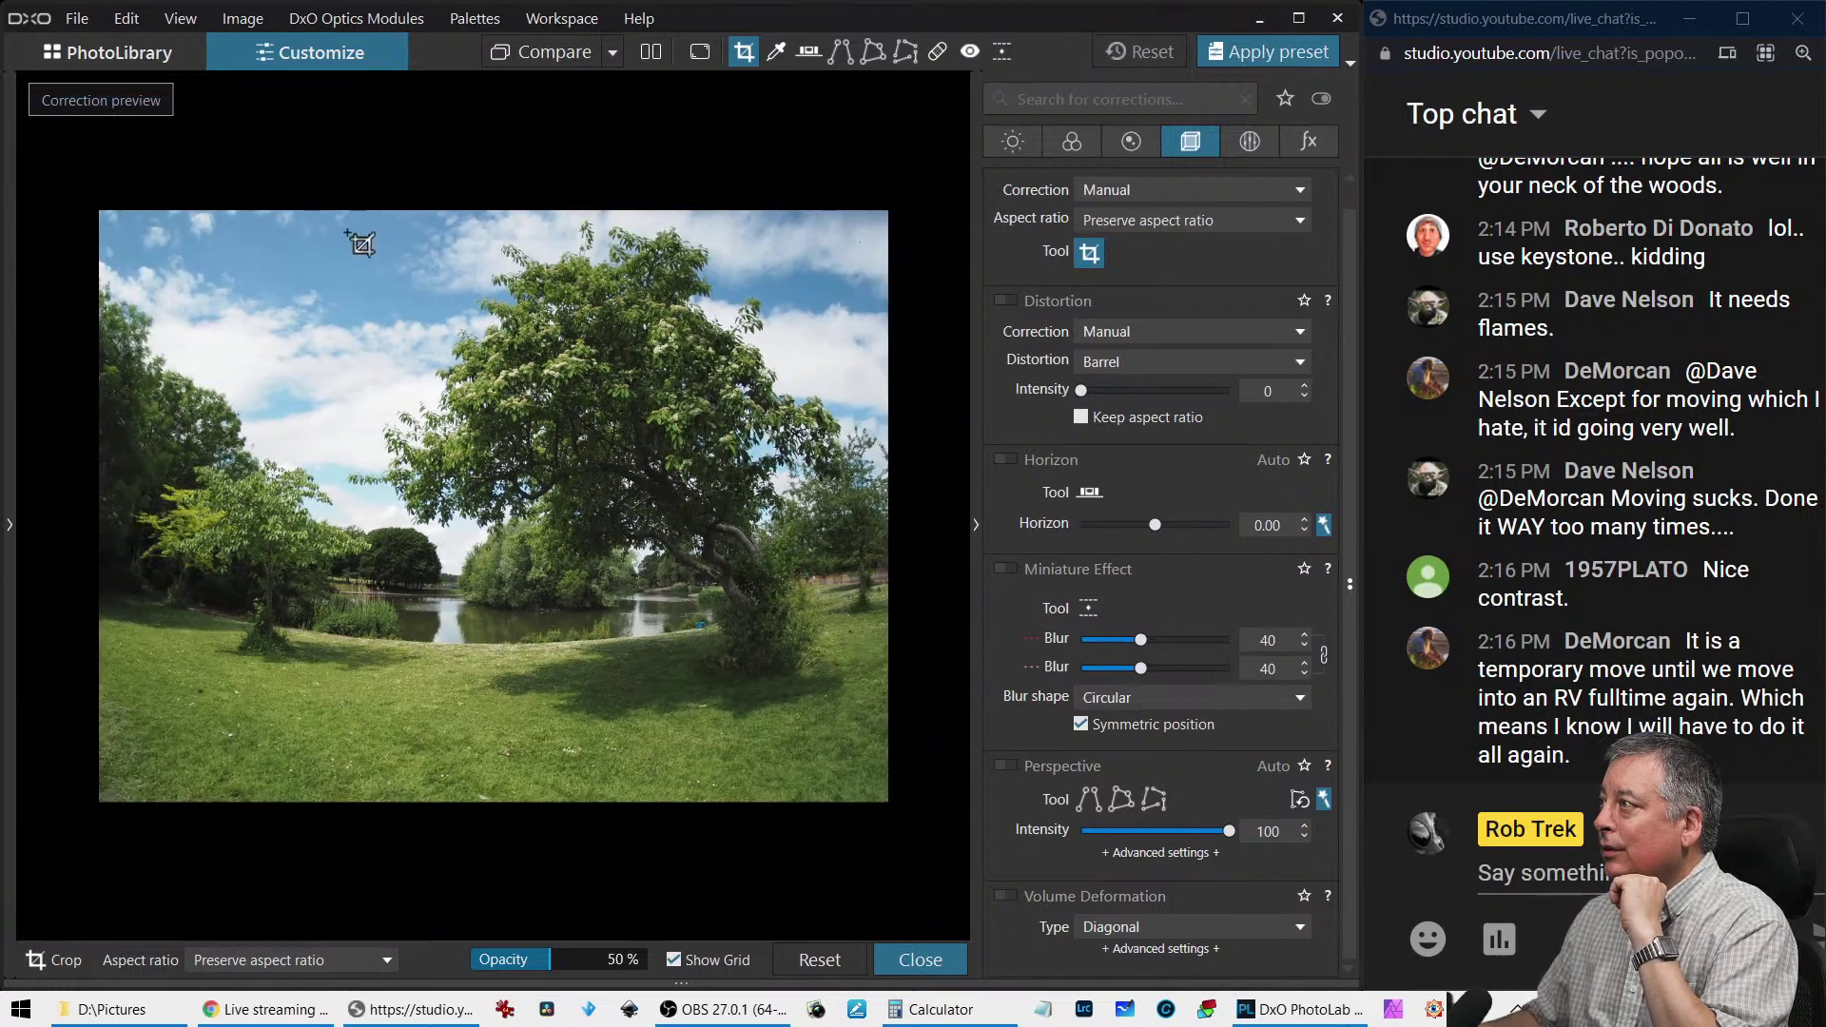
click(1132, 143)
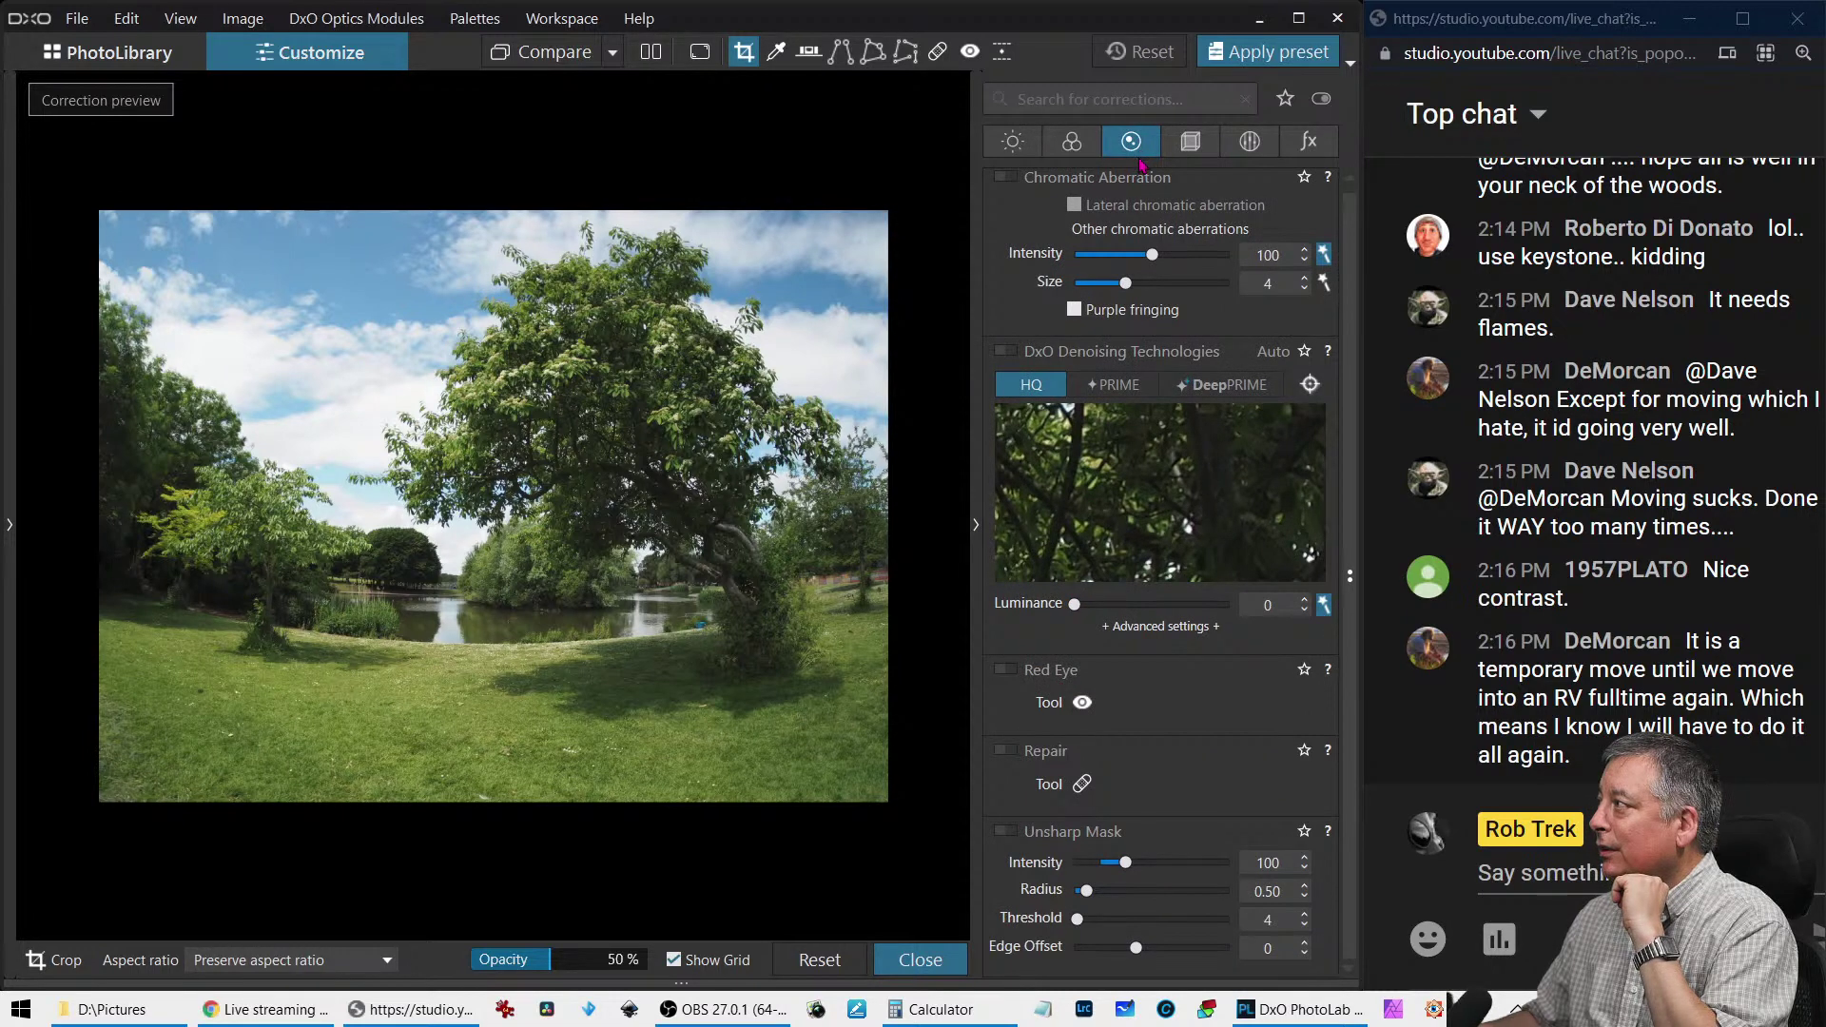
click(1191, 152)
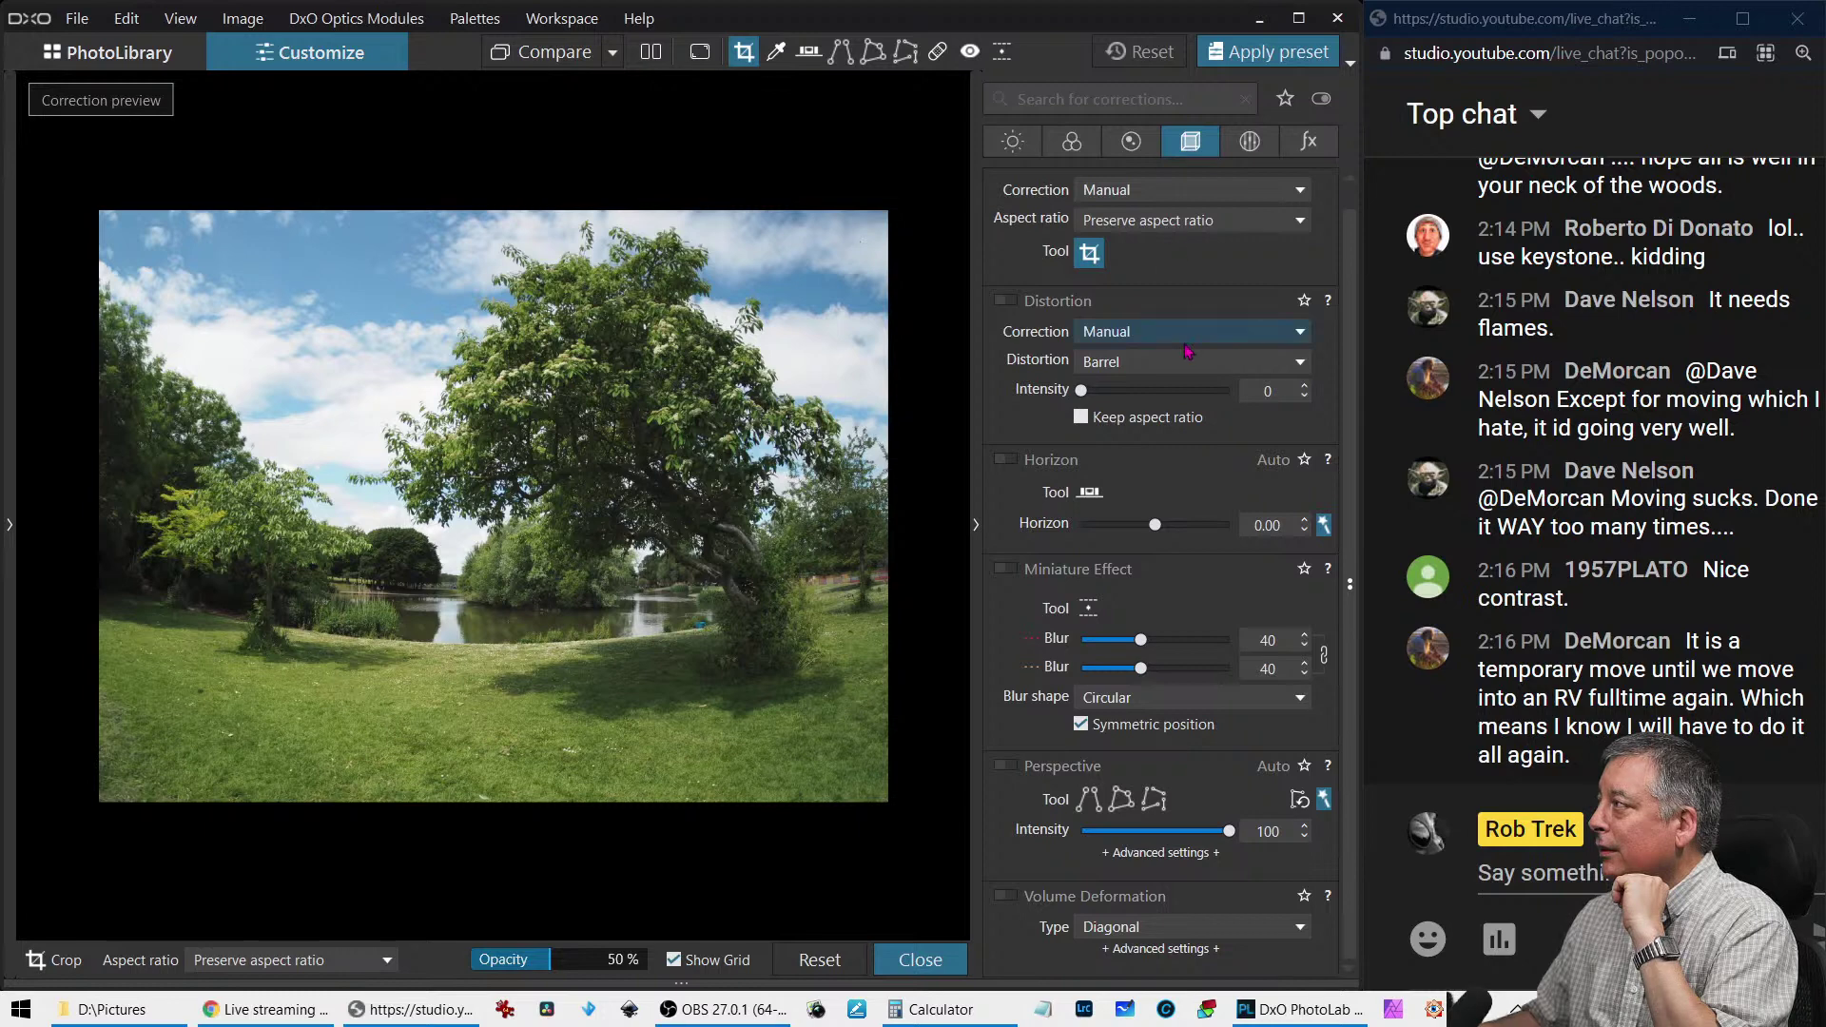
click(1006, 300)
click(1134, 334)
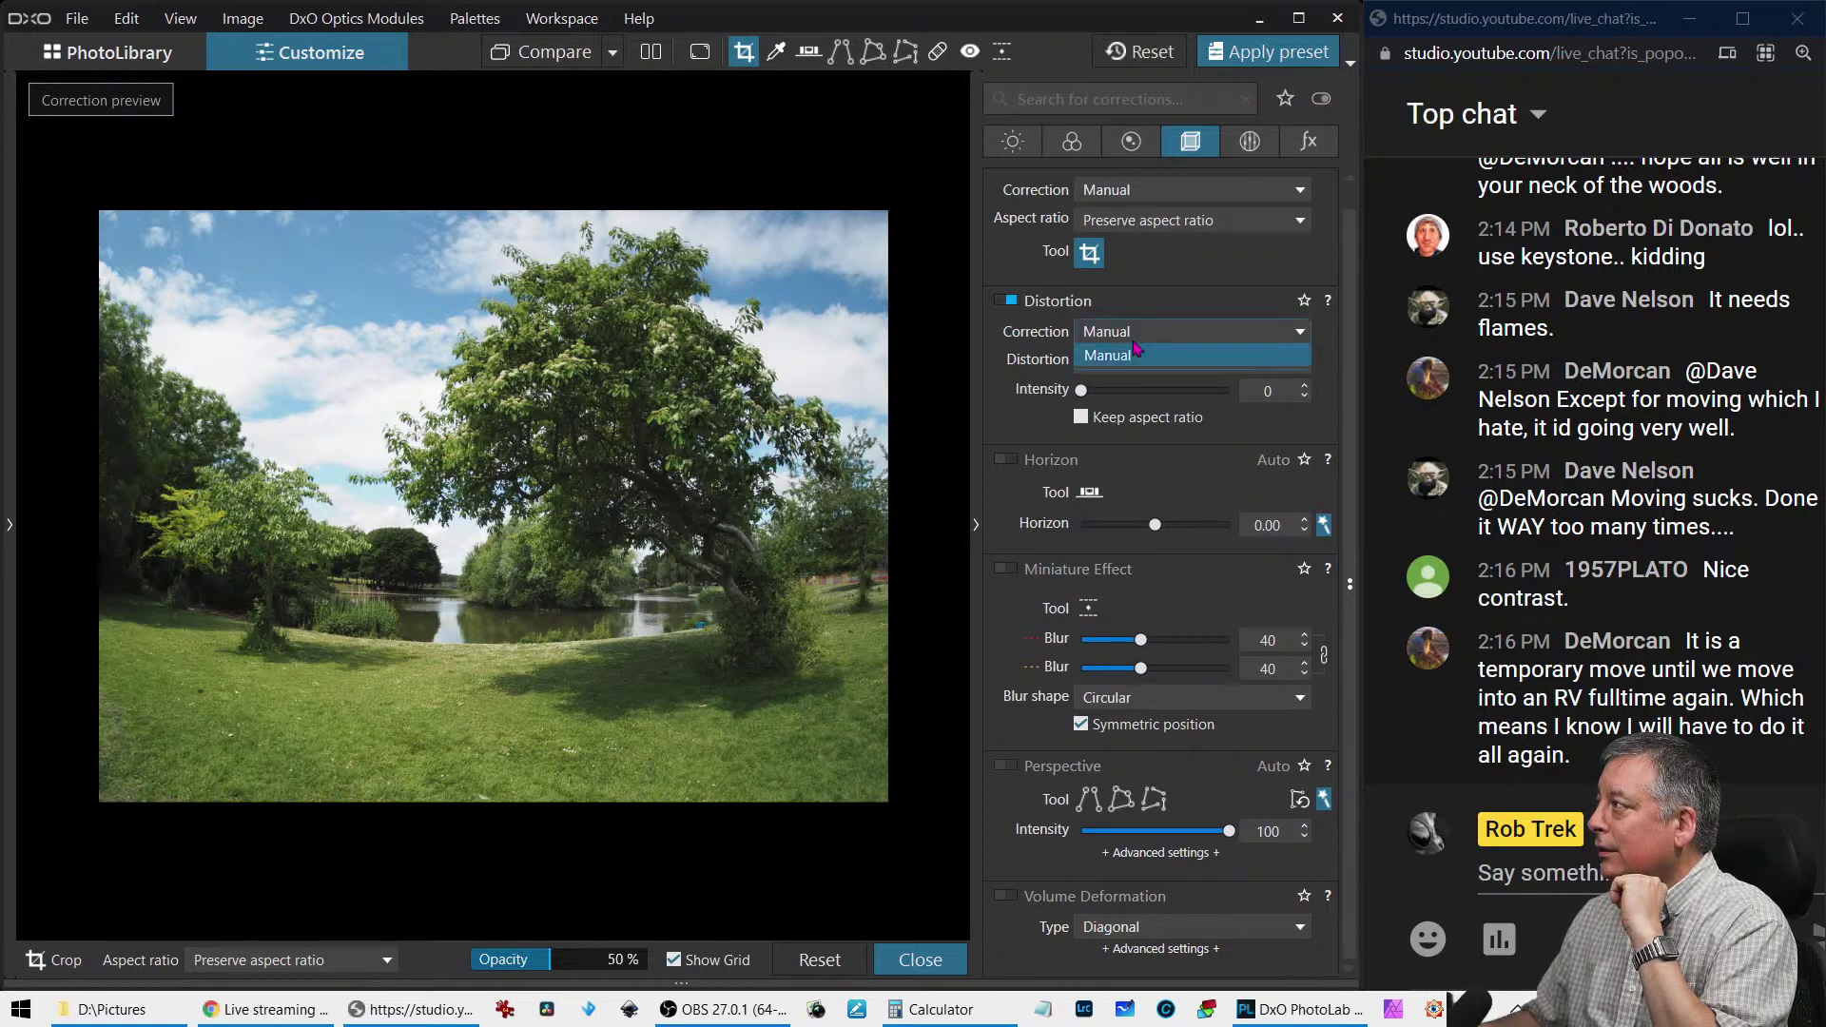
click(1134, 351)
click(1138, 363)
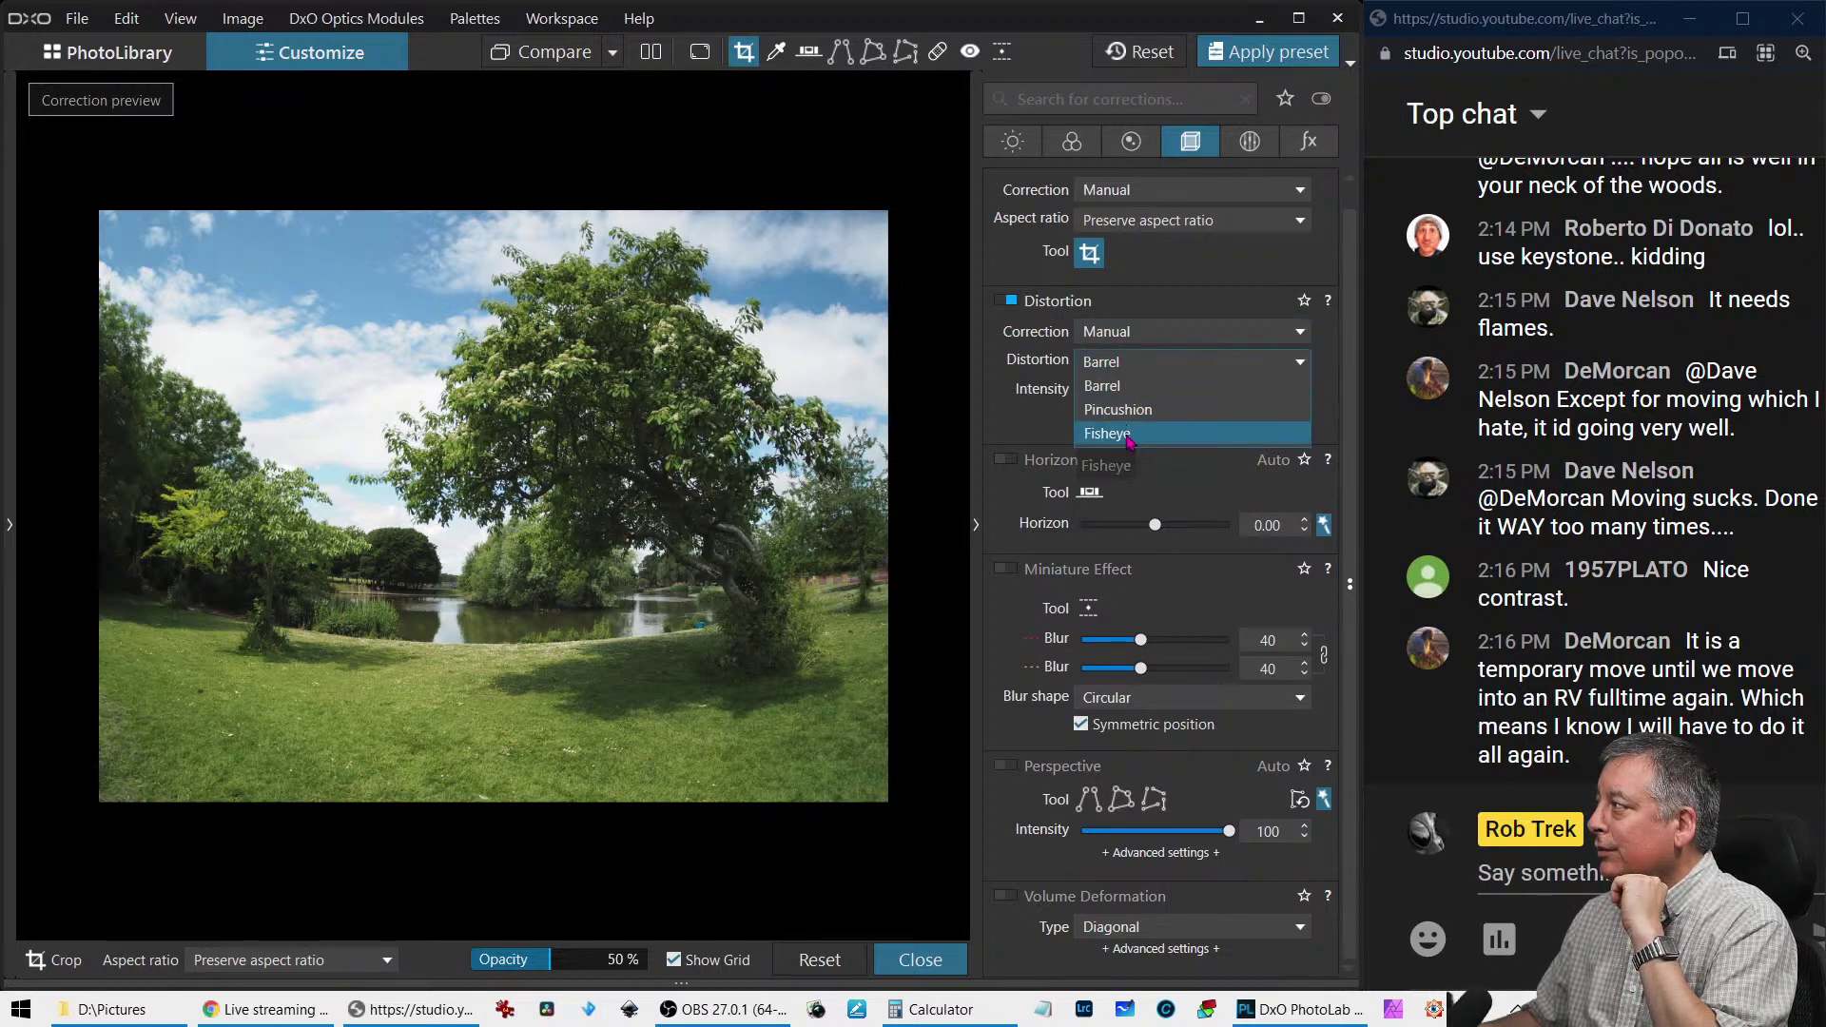
click(1122, 436)
drag(1086, 397, 1179, 399)
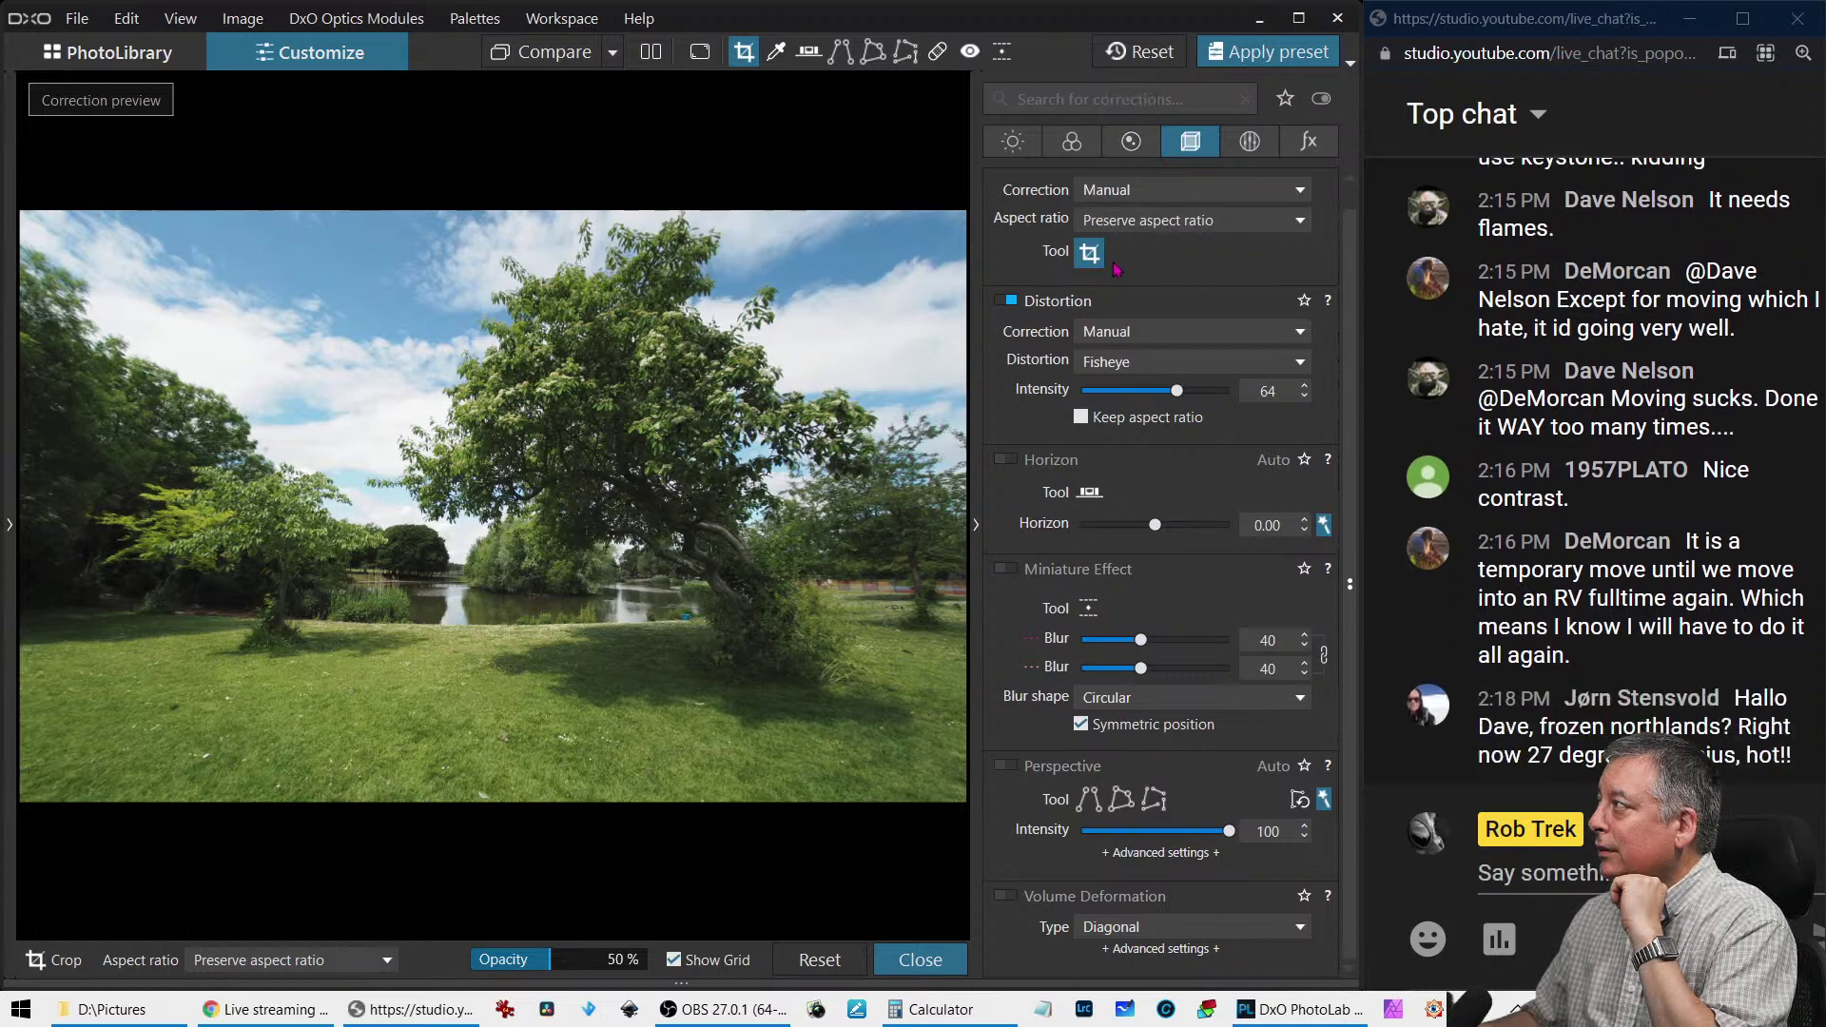
Crop the photo to a vertical 5/4 frame of about 2711 x 3389 px around the large tree
drag(358, 215, 892, 787)
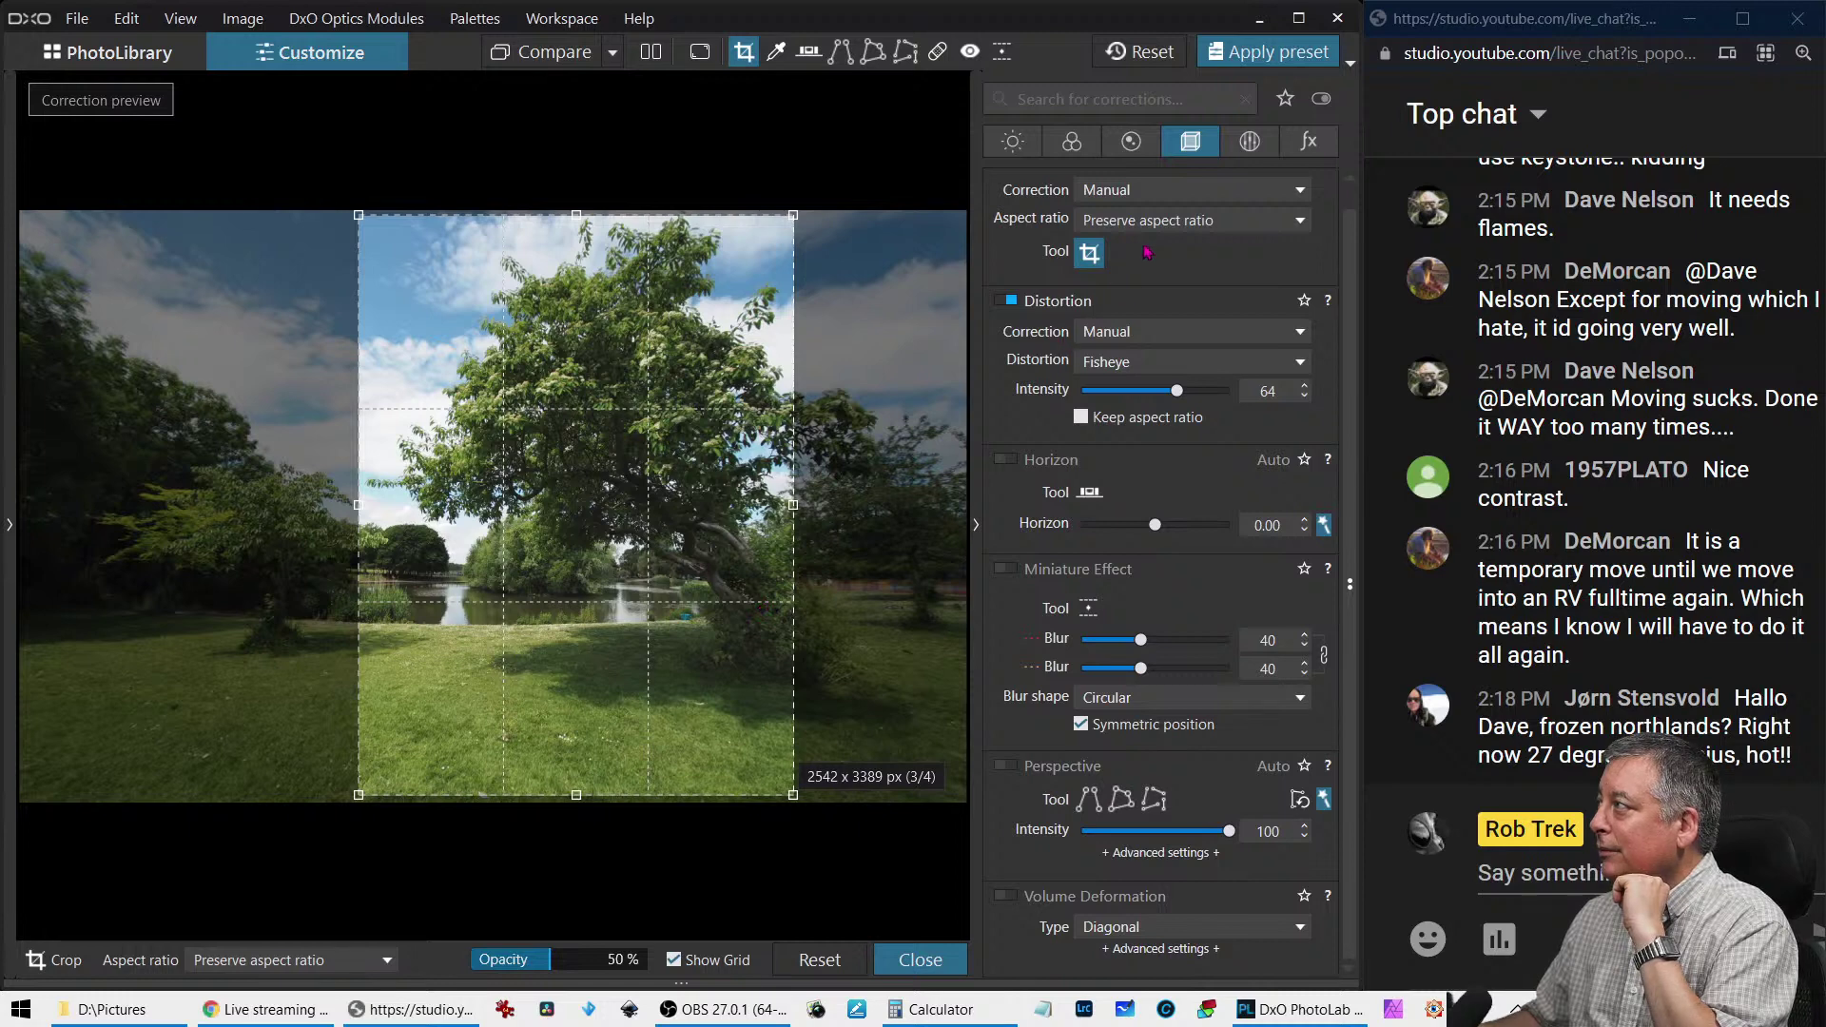
click(1153, 229)
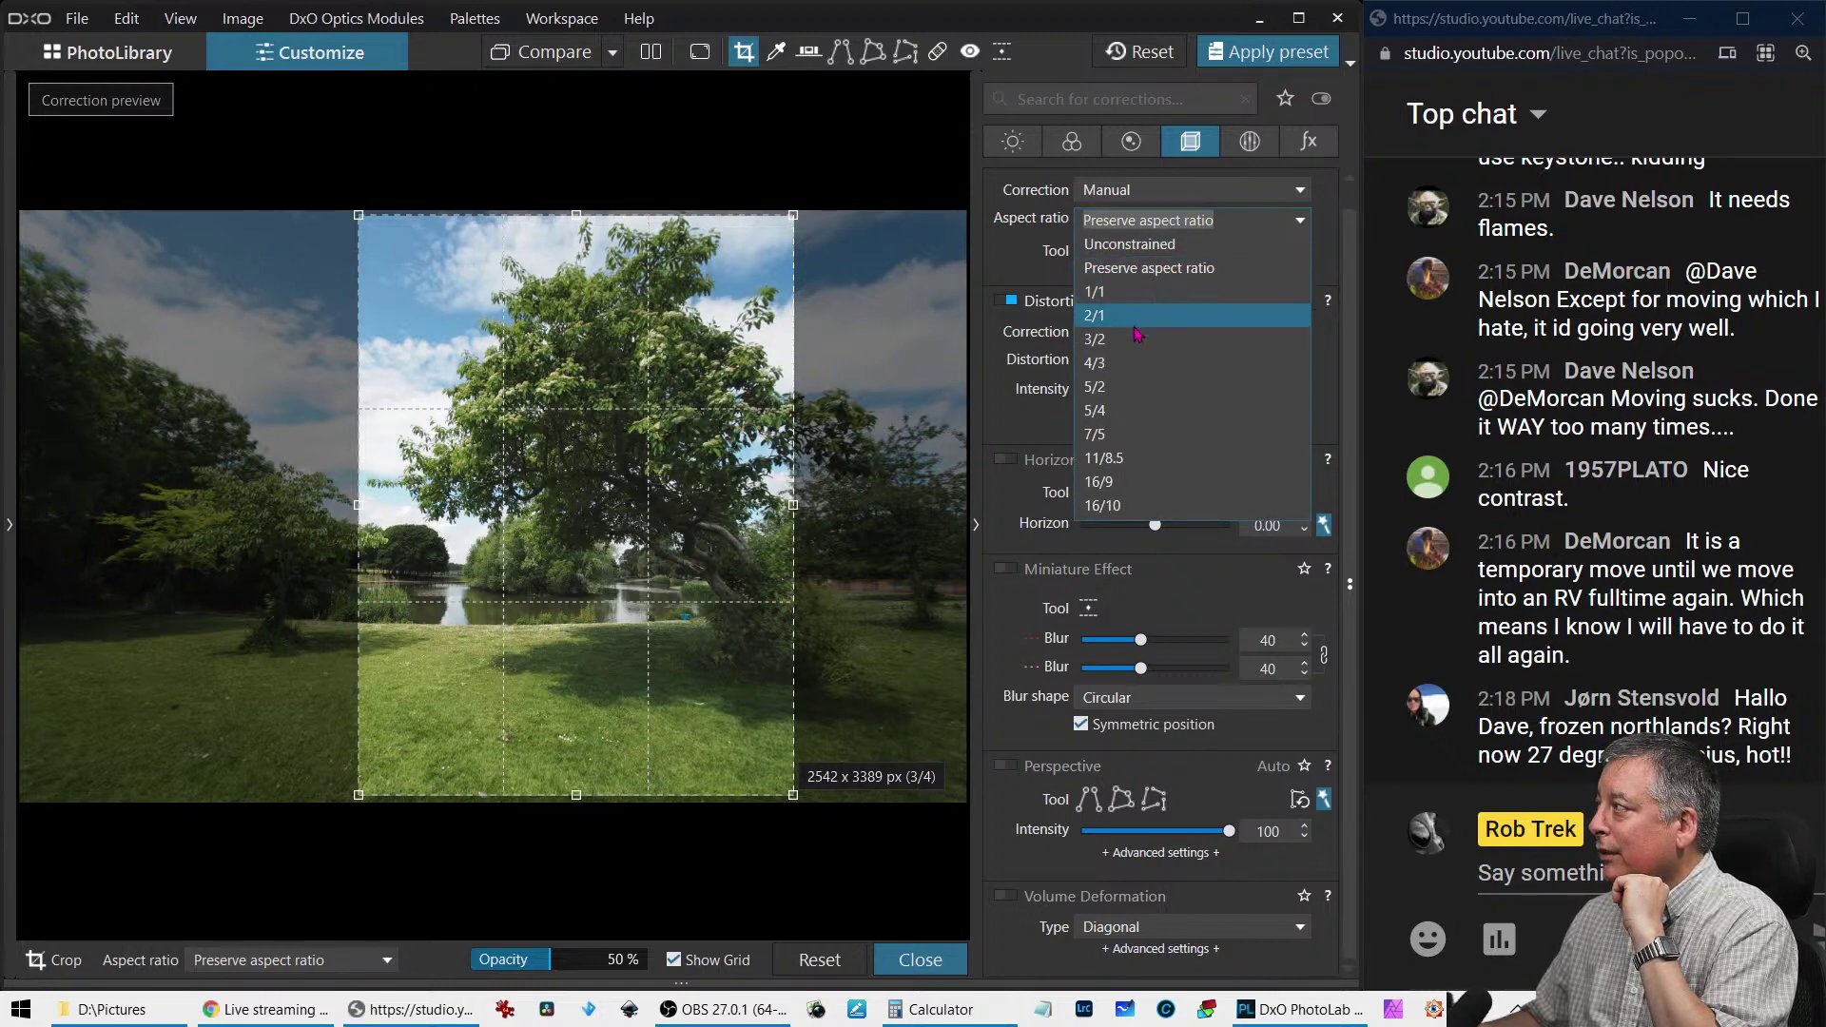
click(1137, 409)
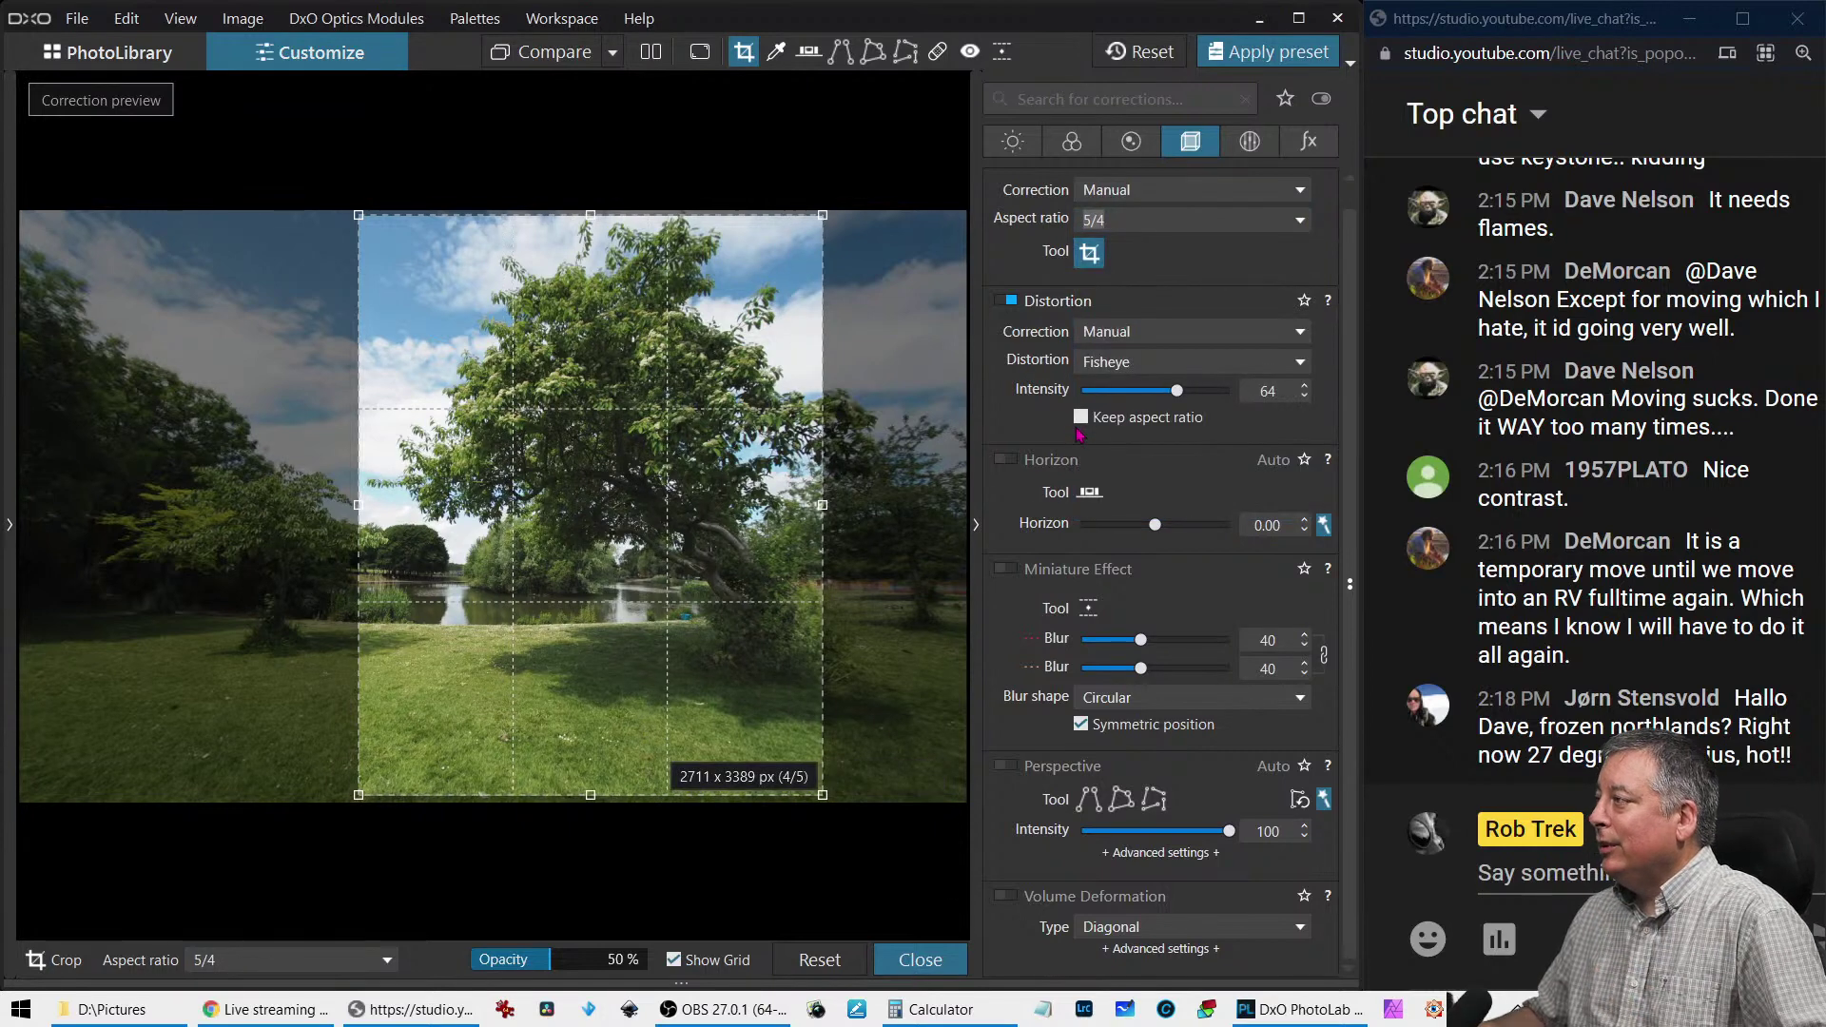
drag(741, 505, 759, 505)
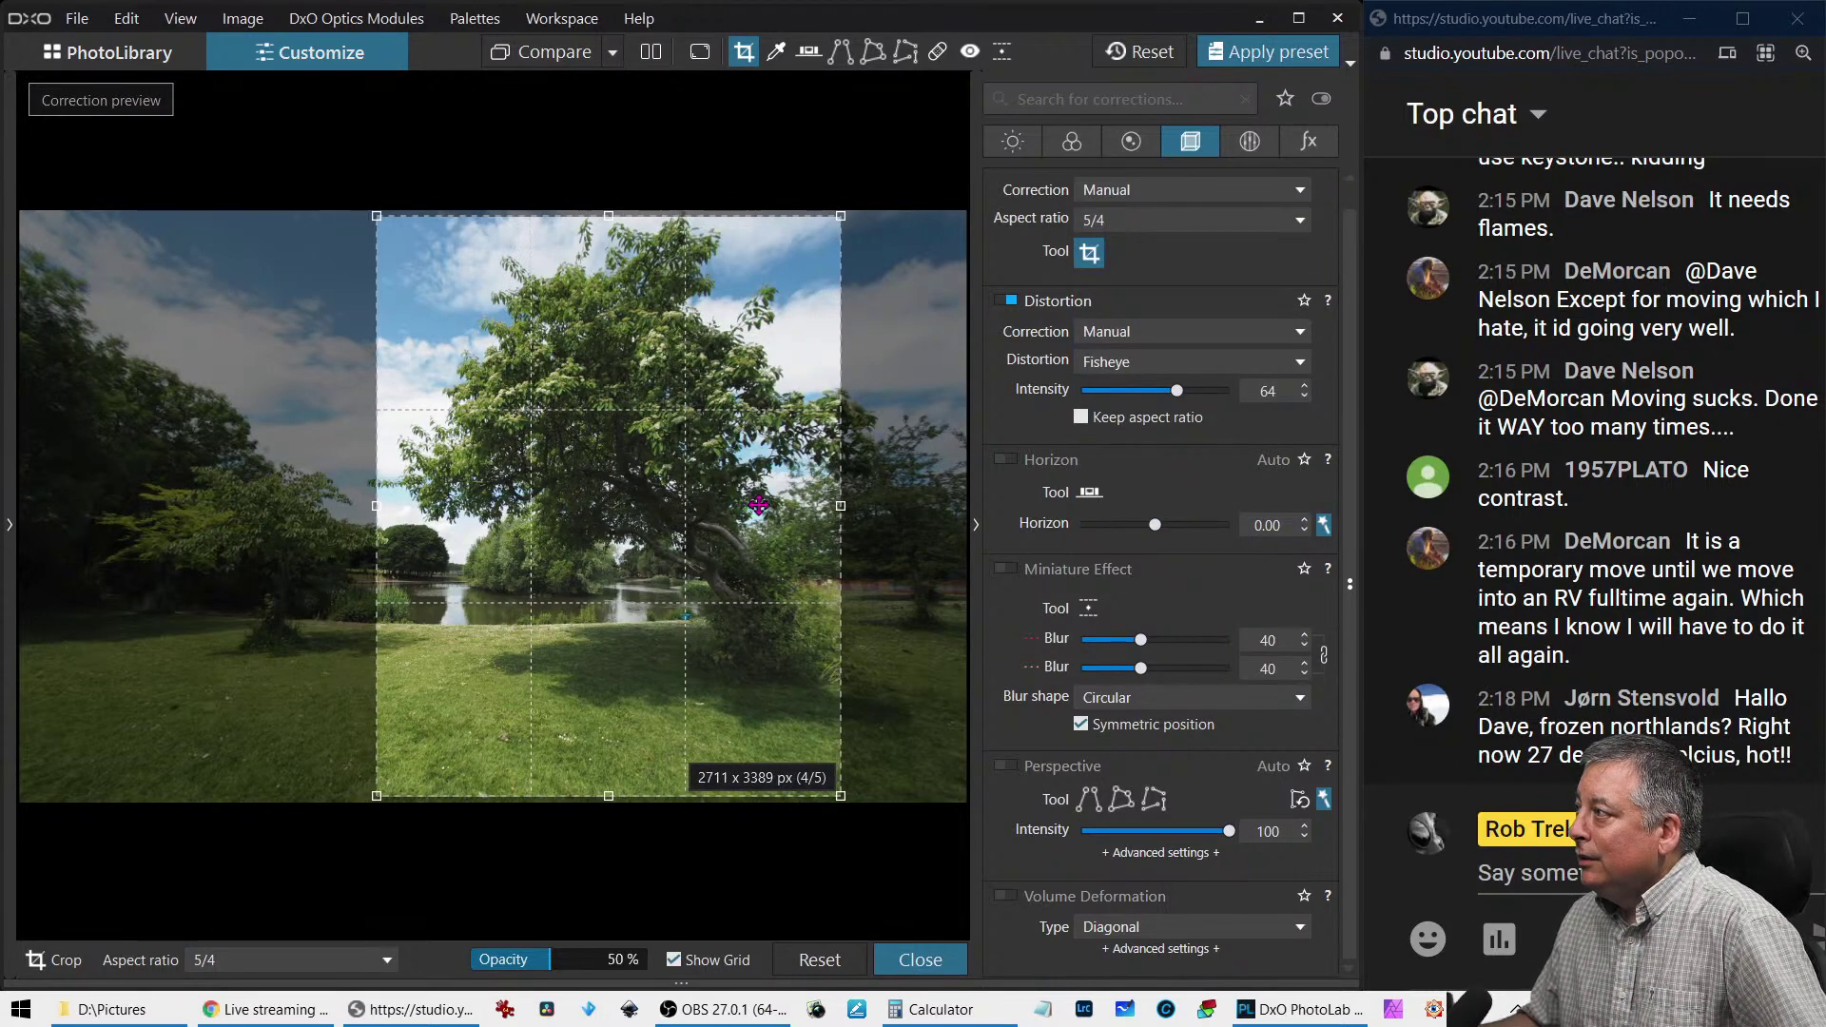
drag(765, 506, 766, 503)
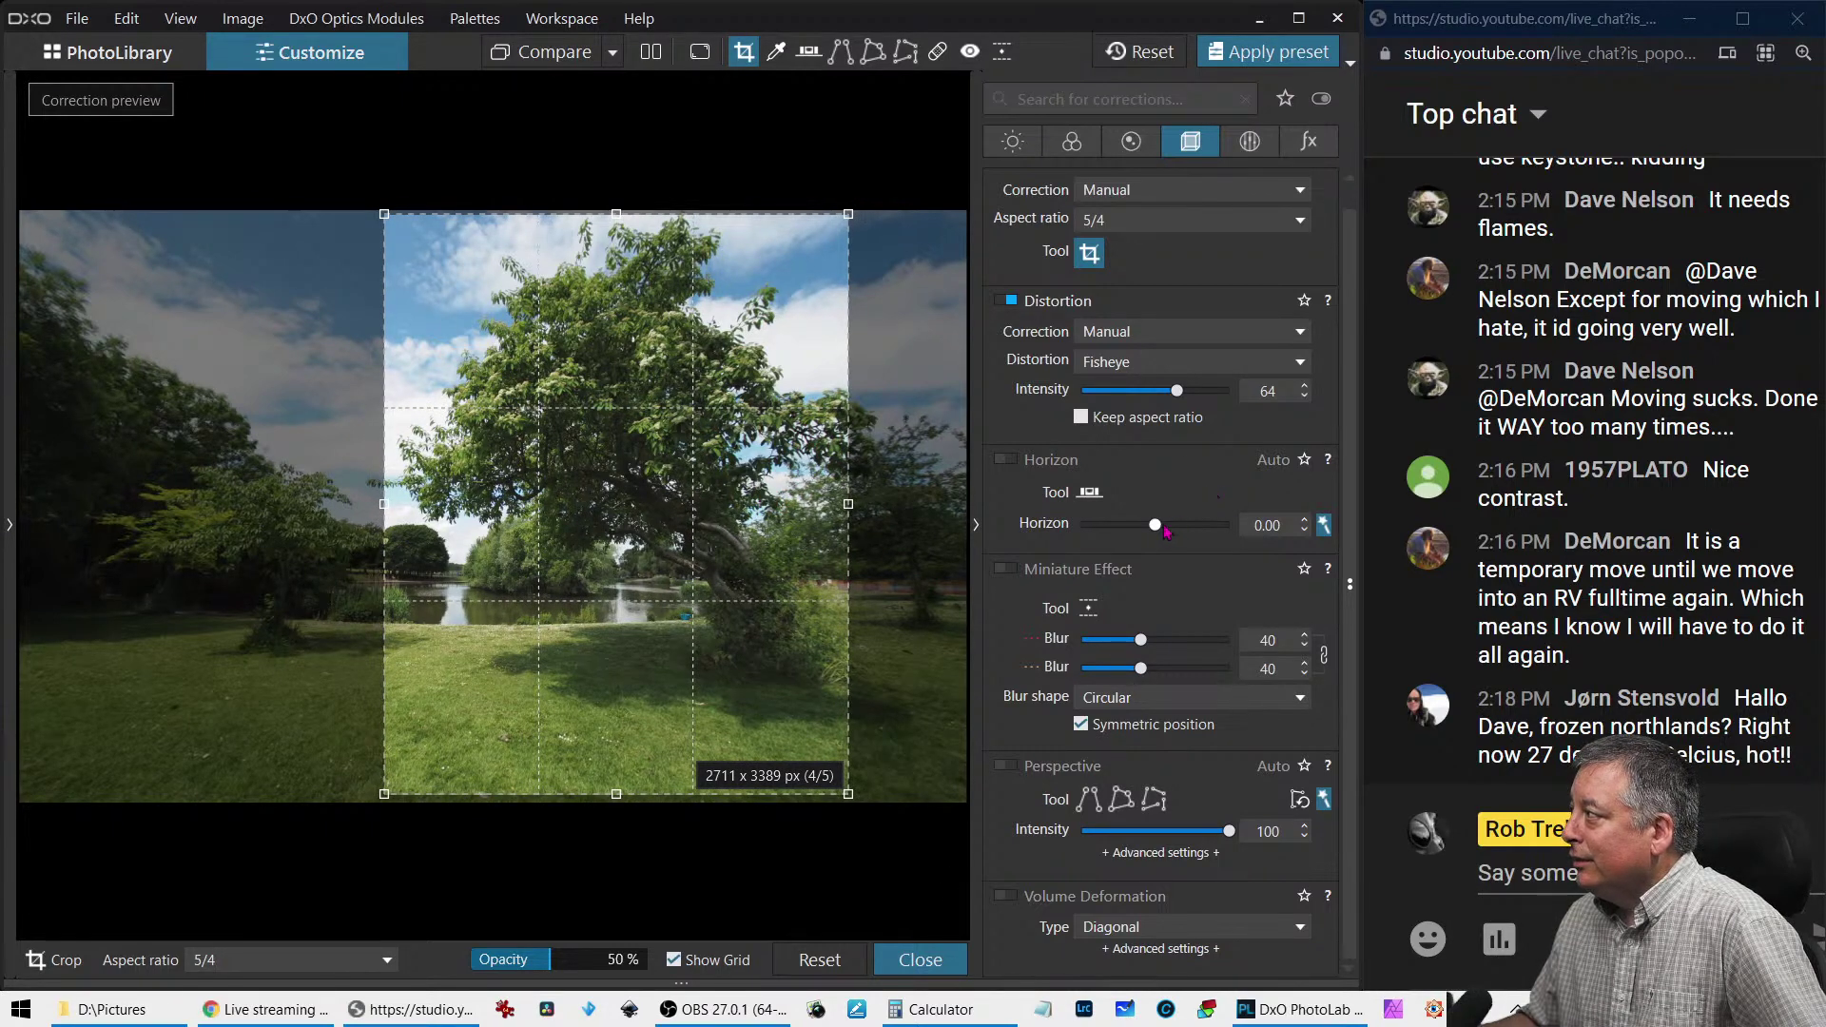
Set the horizon to -2.07 and refit the 5/4 crop around the tree to about 2656 x 3320 px
drag(1163, 528, 1135, 527)
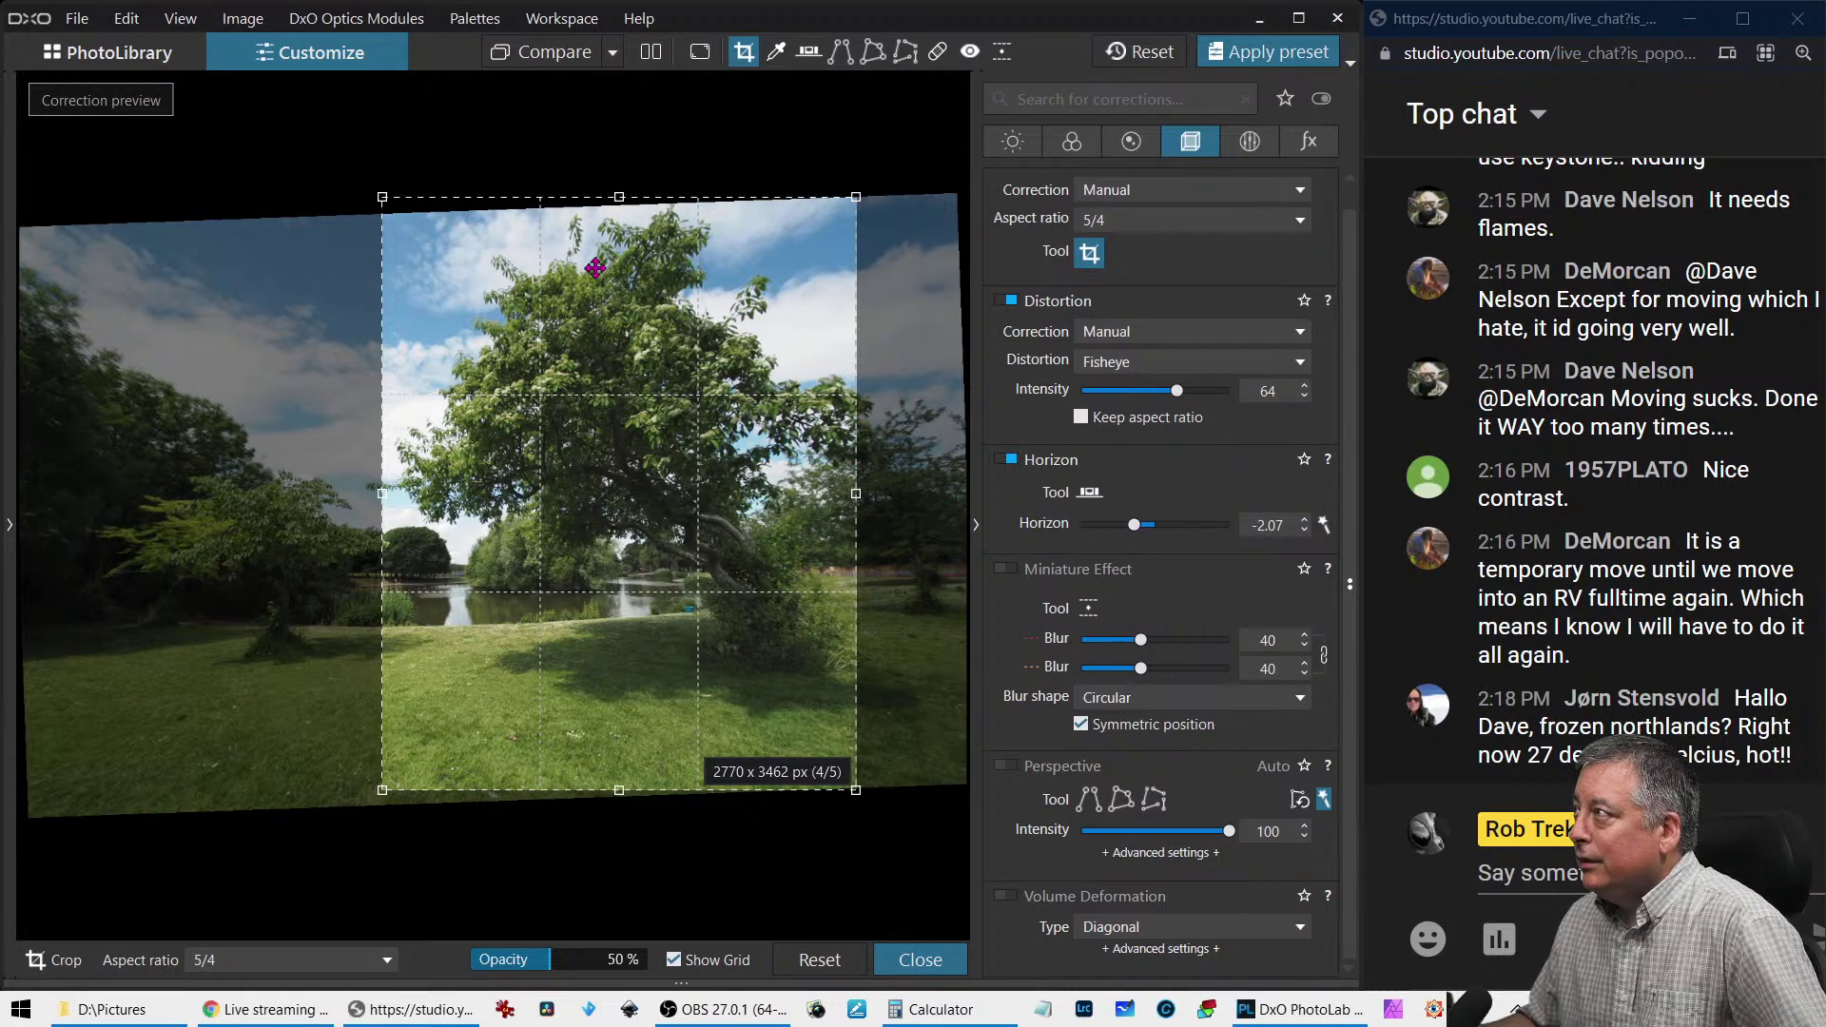
drag(616, 197, 616, 217)
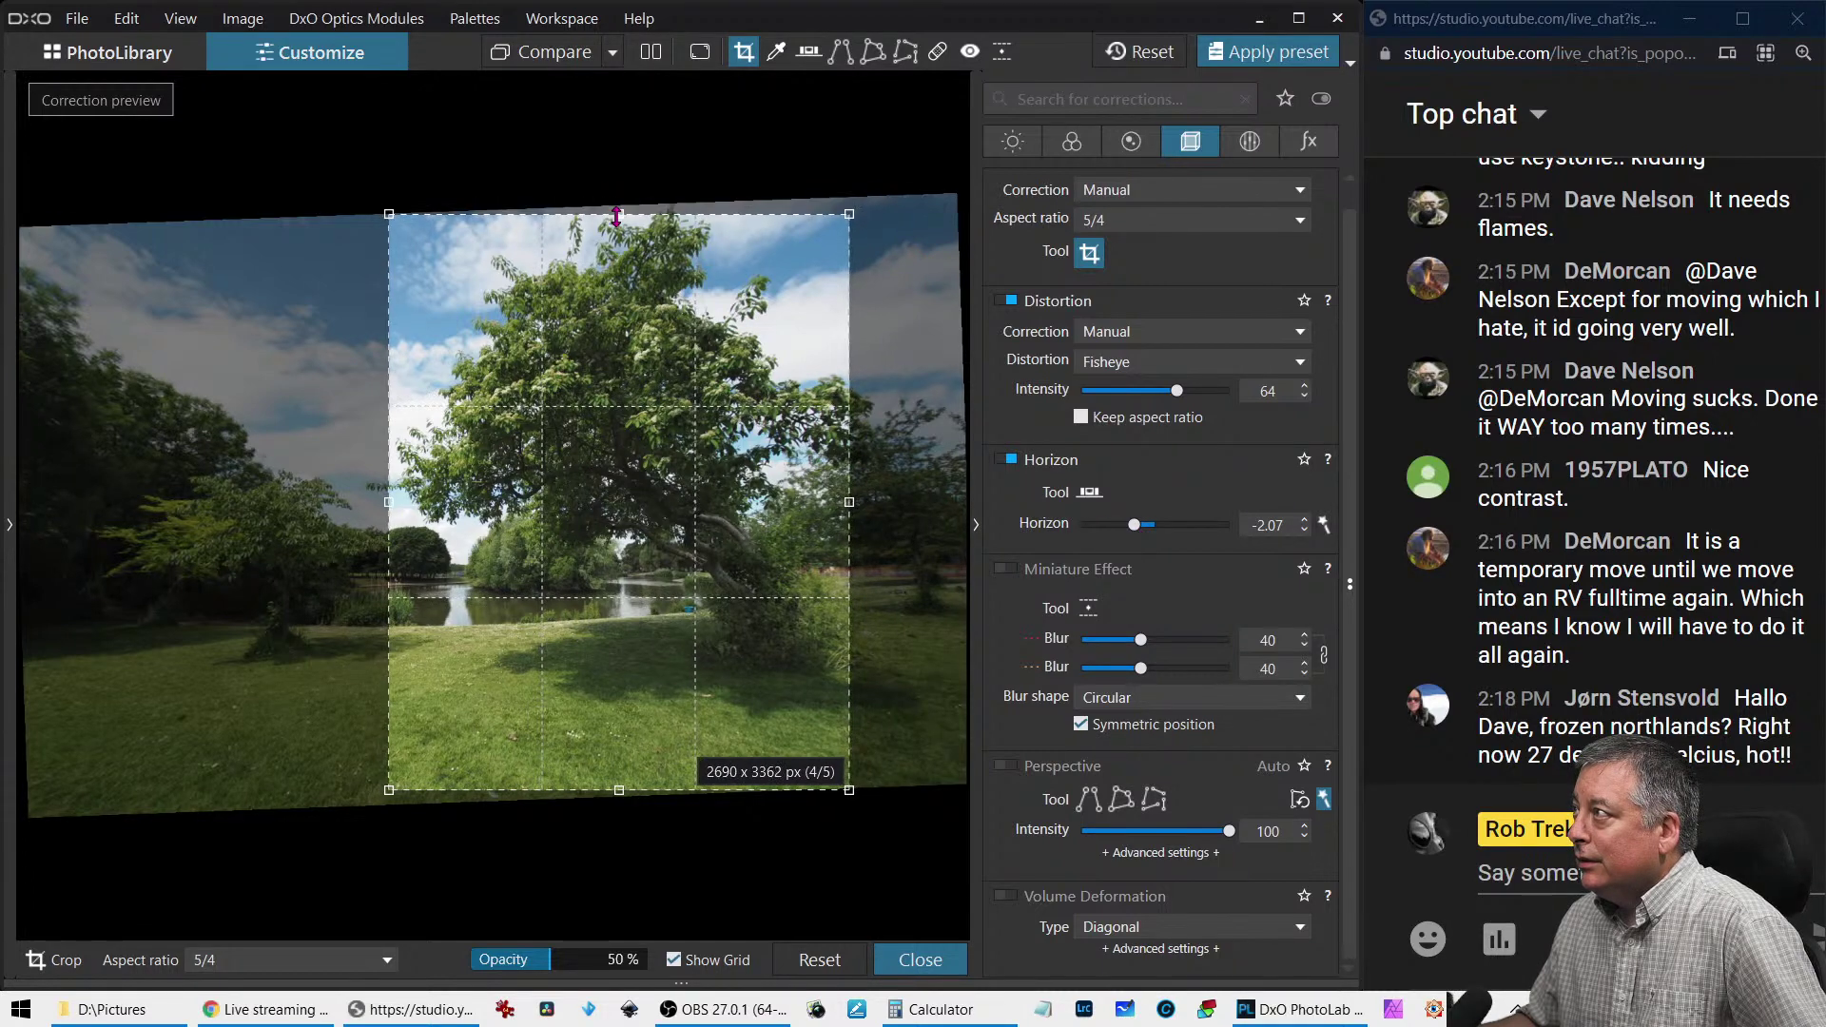
drag(694, 373, 731, 367)
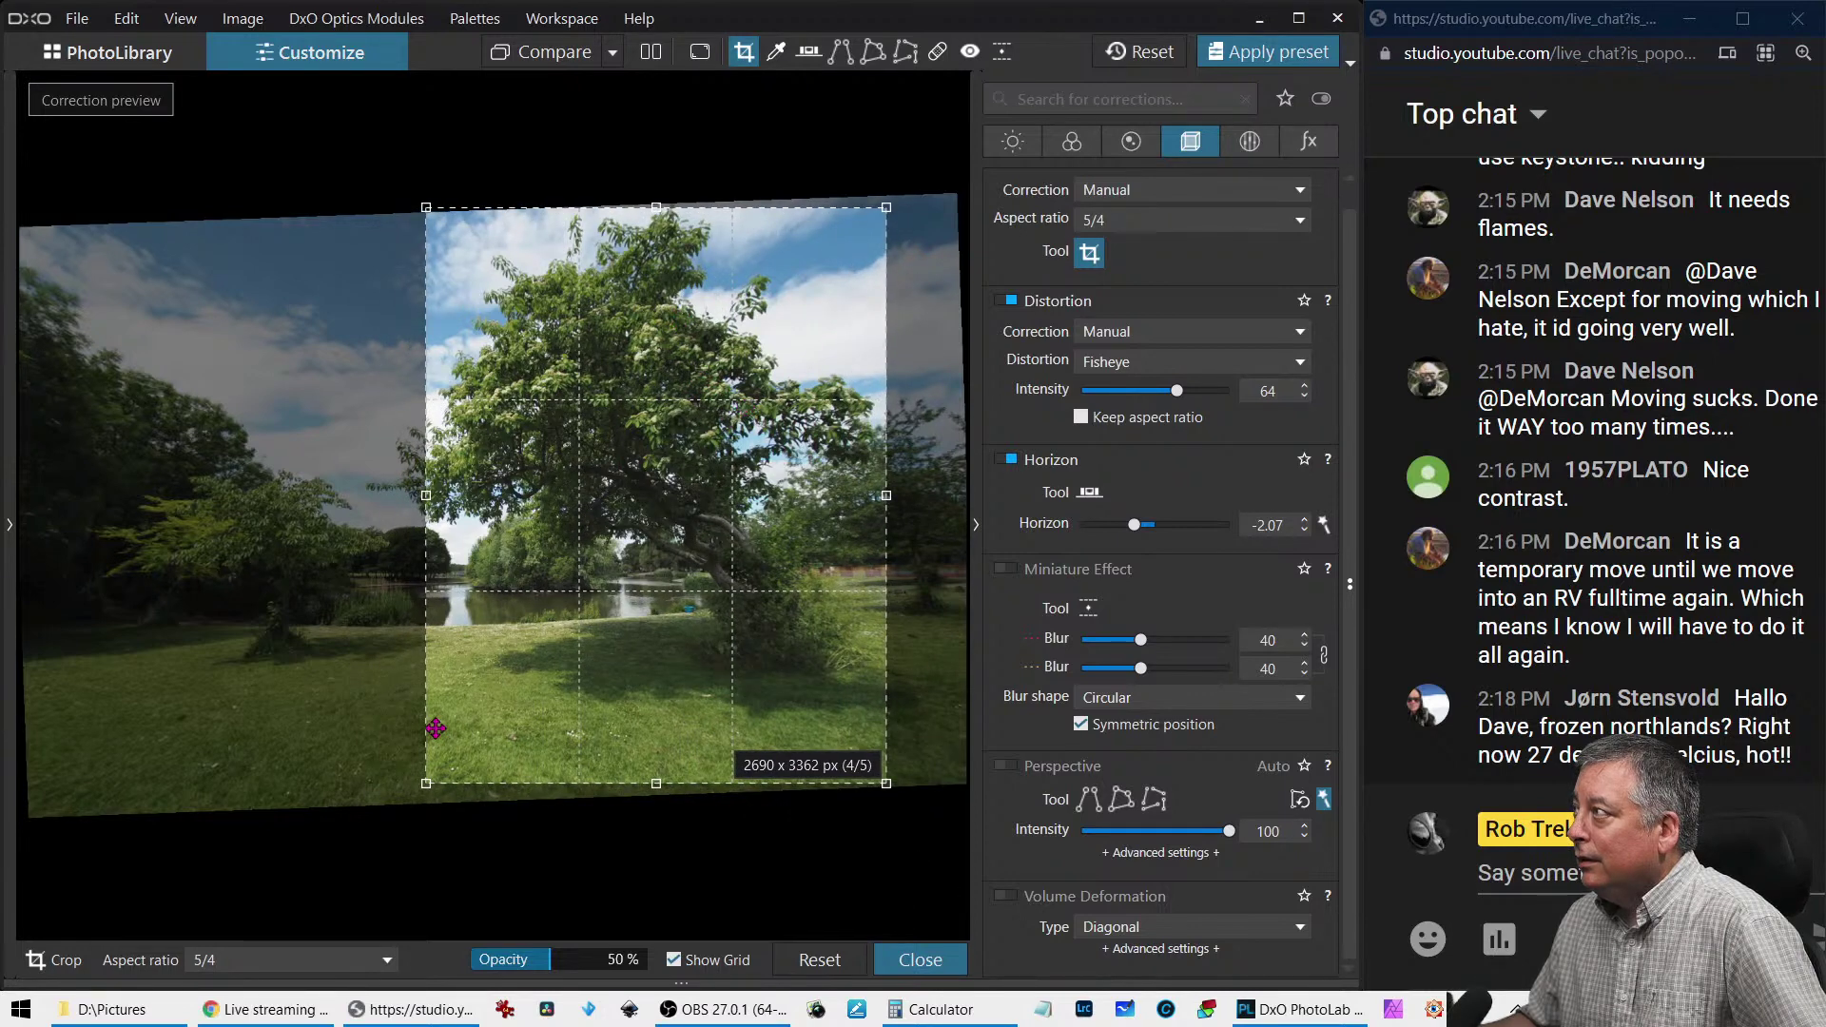
drag(457, 675, 476, 672)
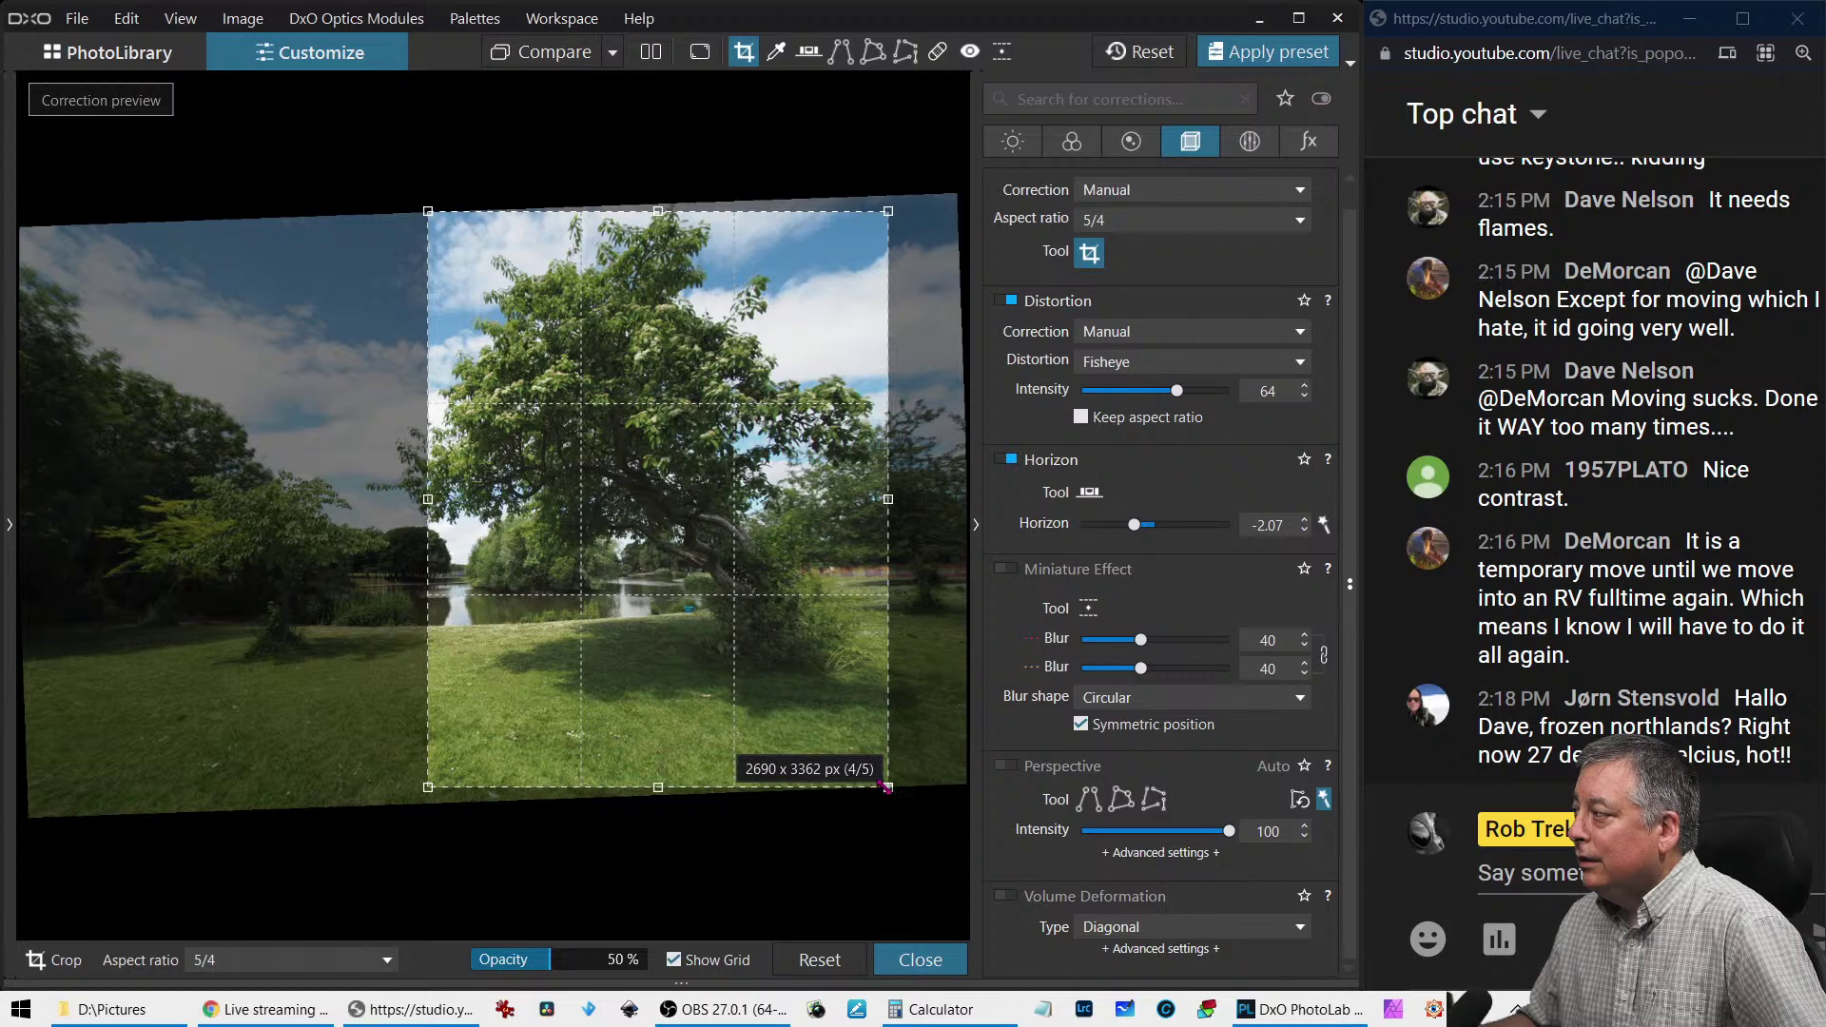
drag(883, 786, 877, 782)
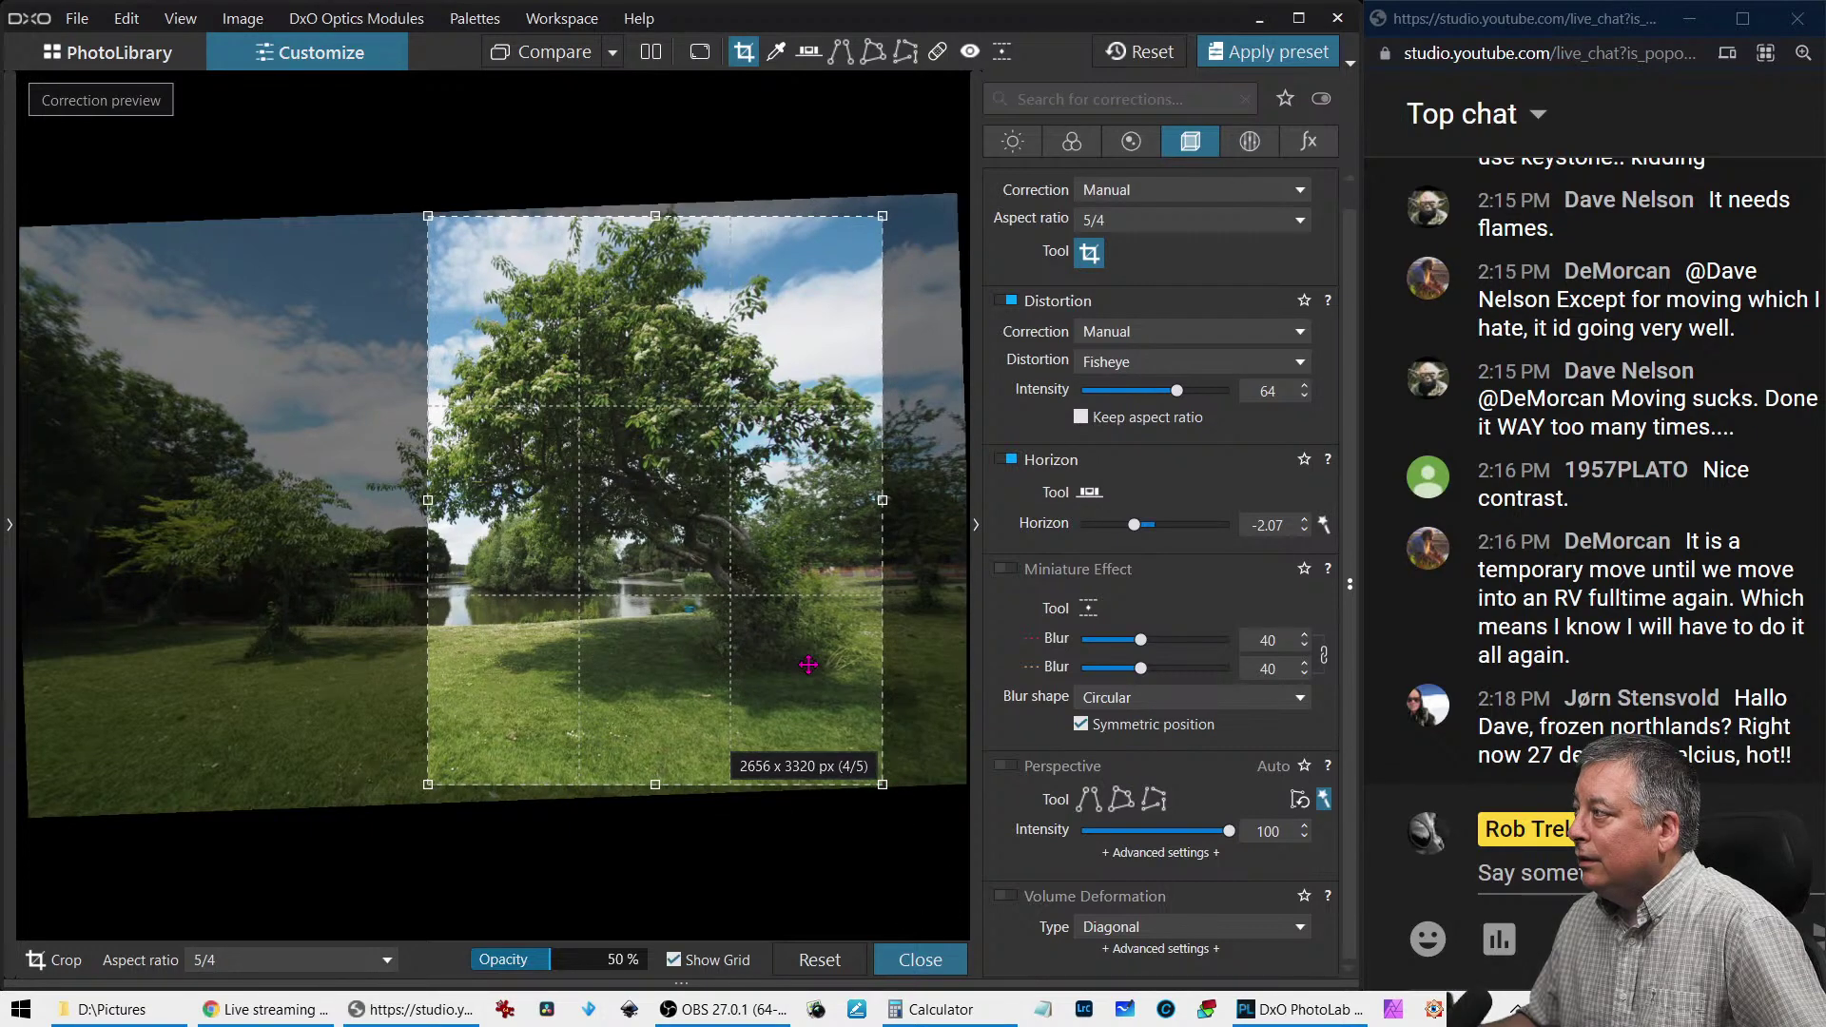
click(1090, 252)
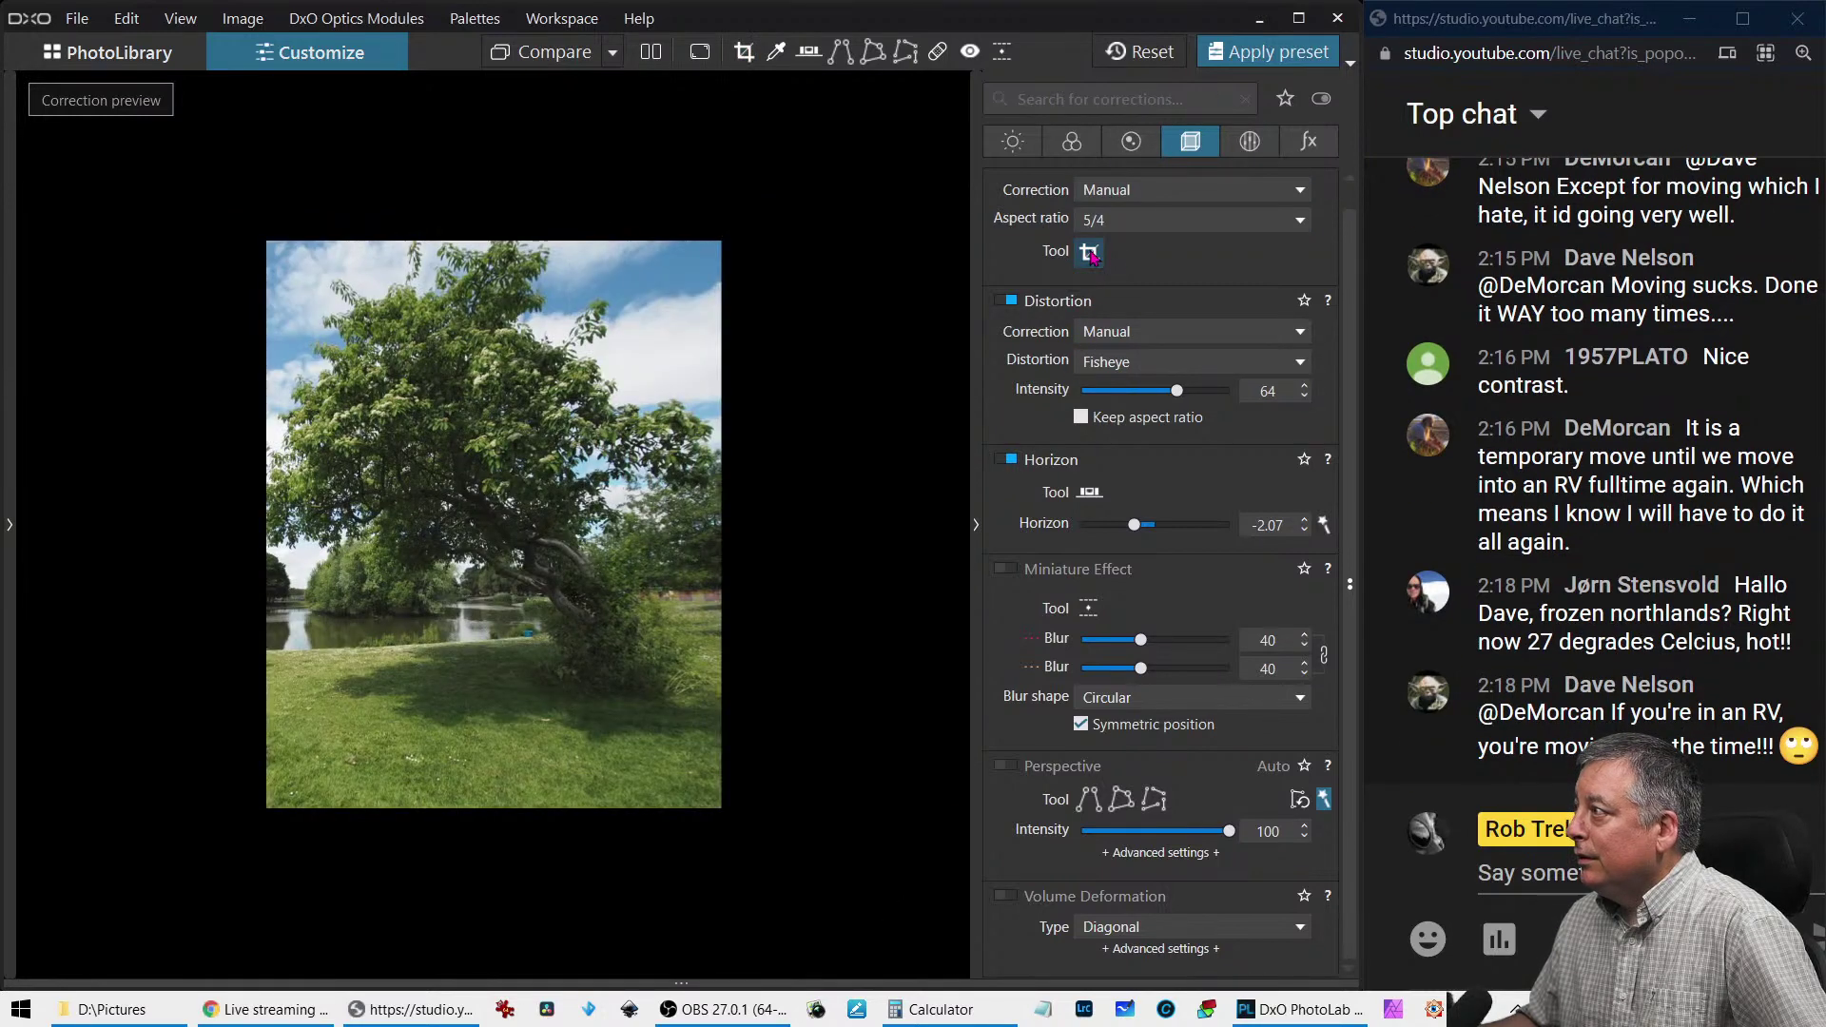
Recrop the park photo to a square 1/1 frame of about 3238 x 3238 px with the large tree and part of the pond
click(1089, 252)
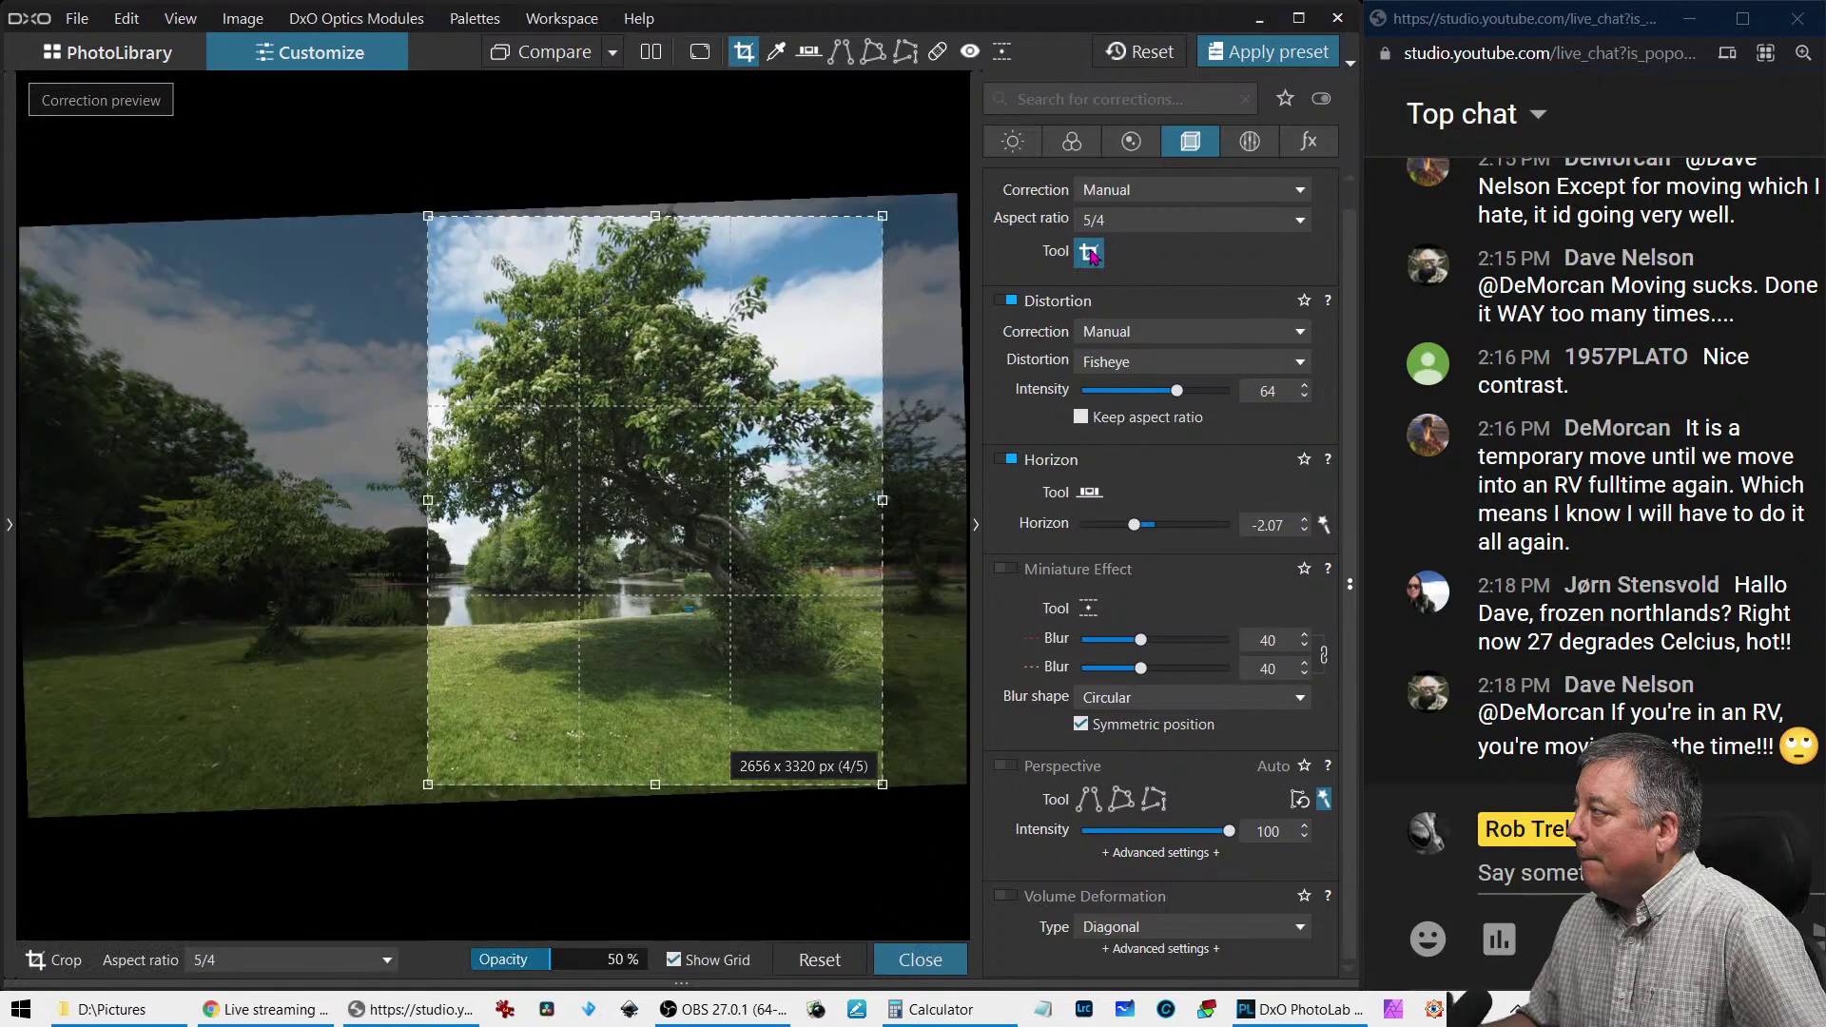
click(1127, 222)
click(1108, 268)
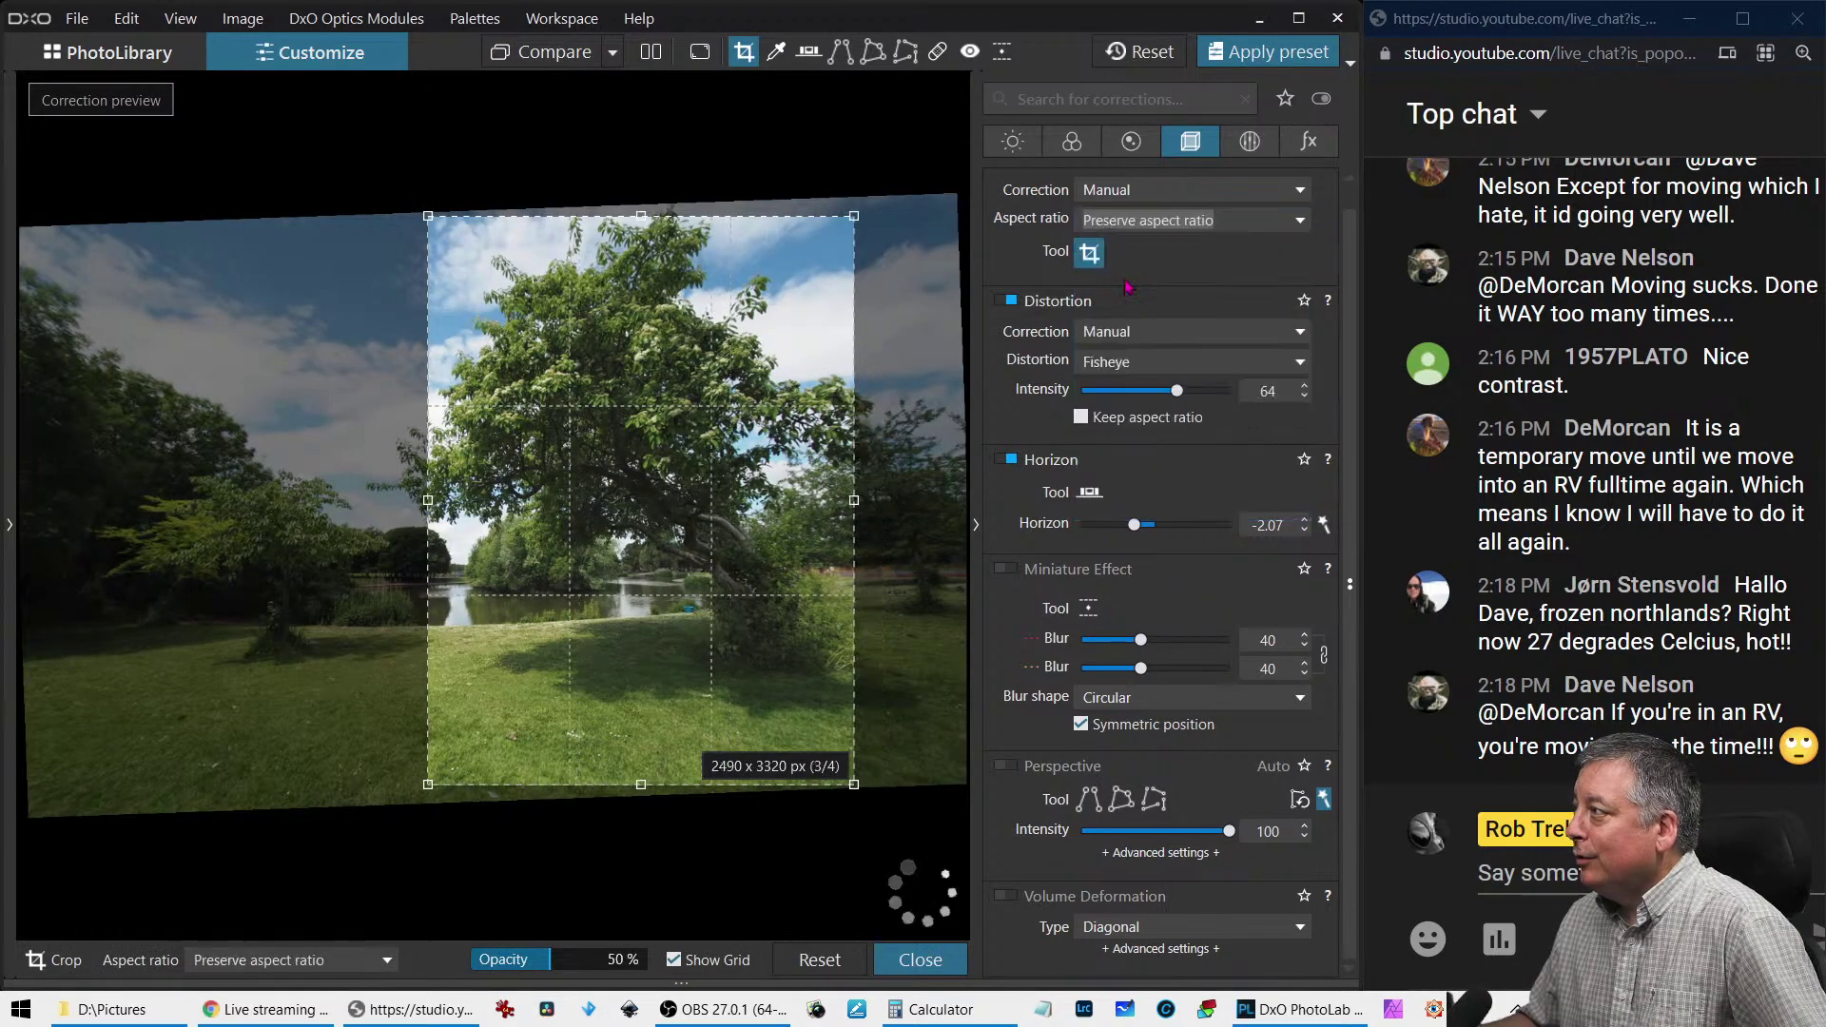
click(1129, 222)
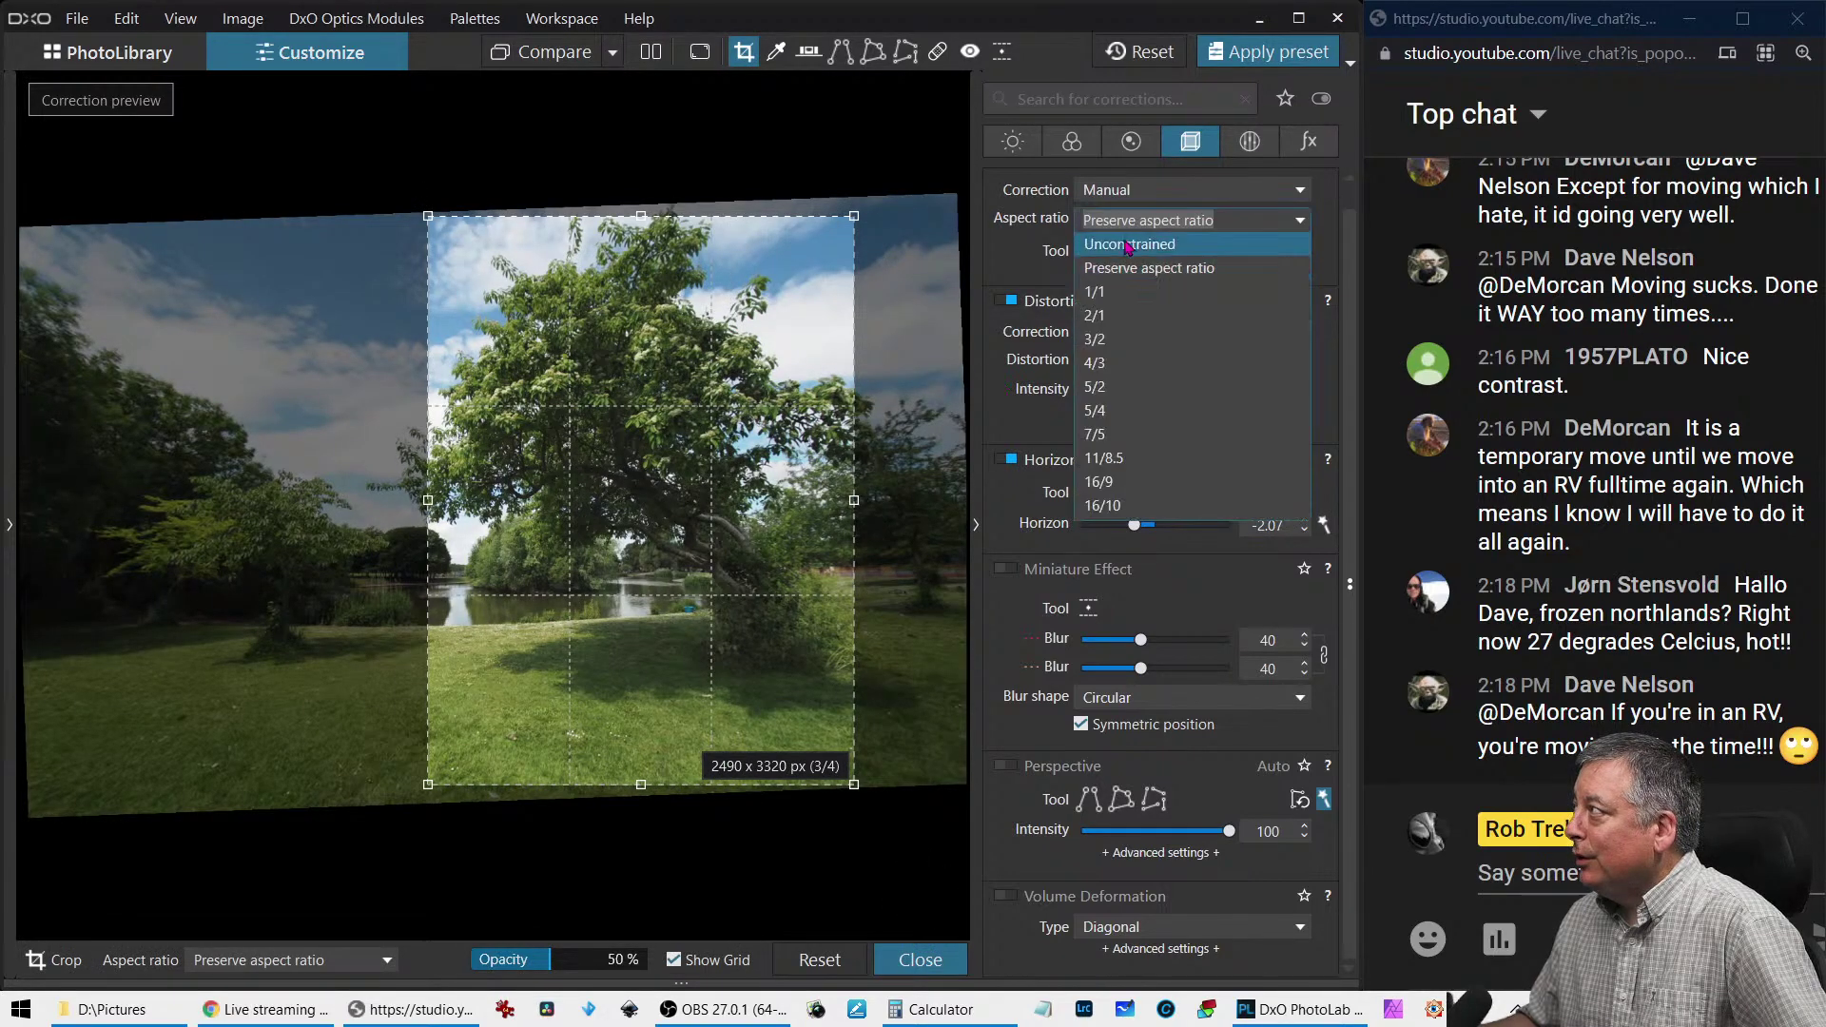
click(1103, 291)
drag(840, 453, 734, 463)
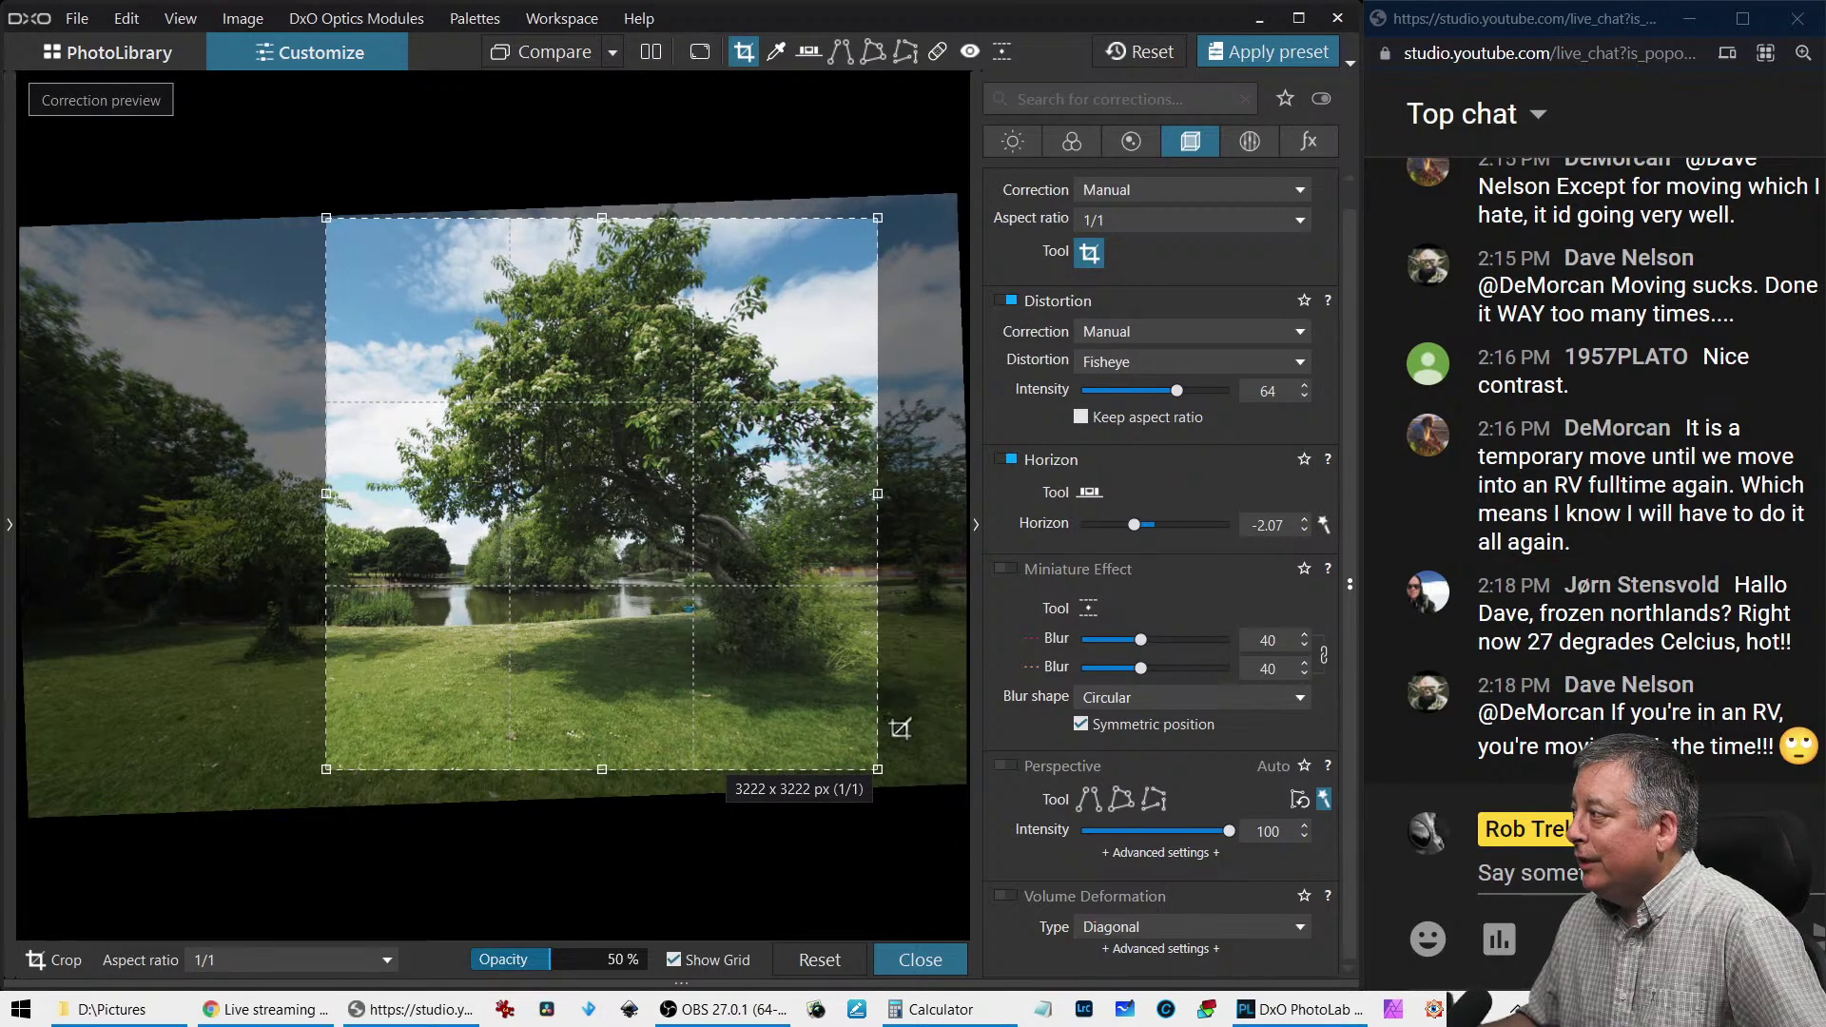
drag(330, 772, 324, 774)
drag(441, 704, 455, 711)
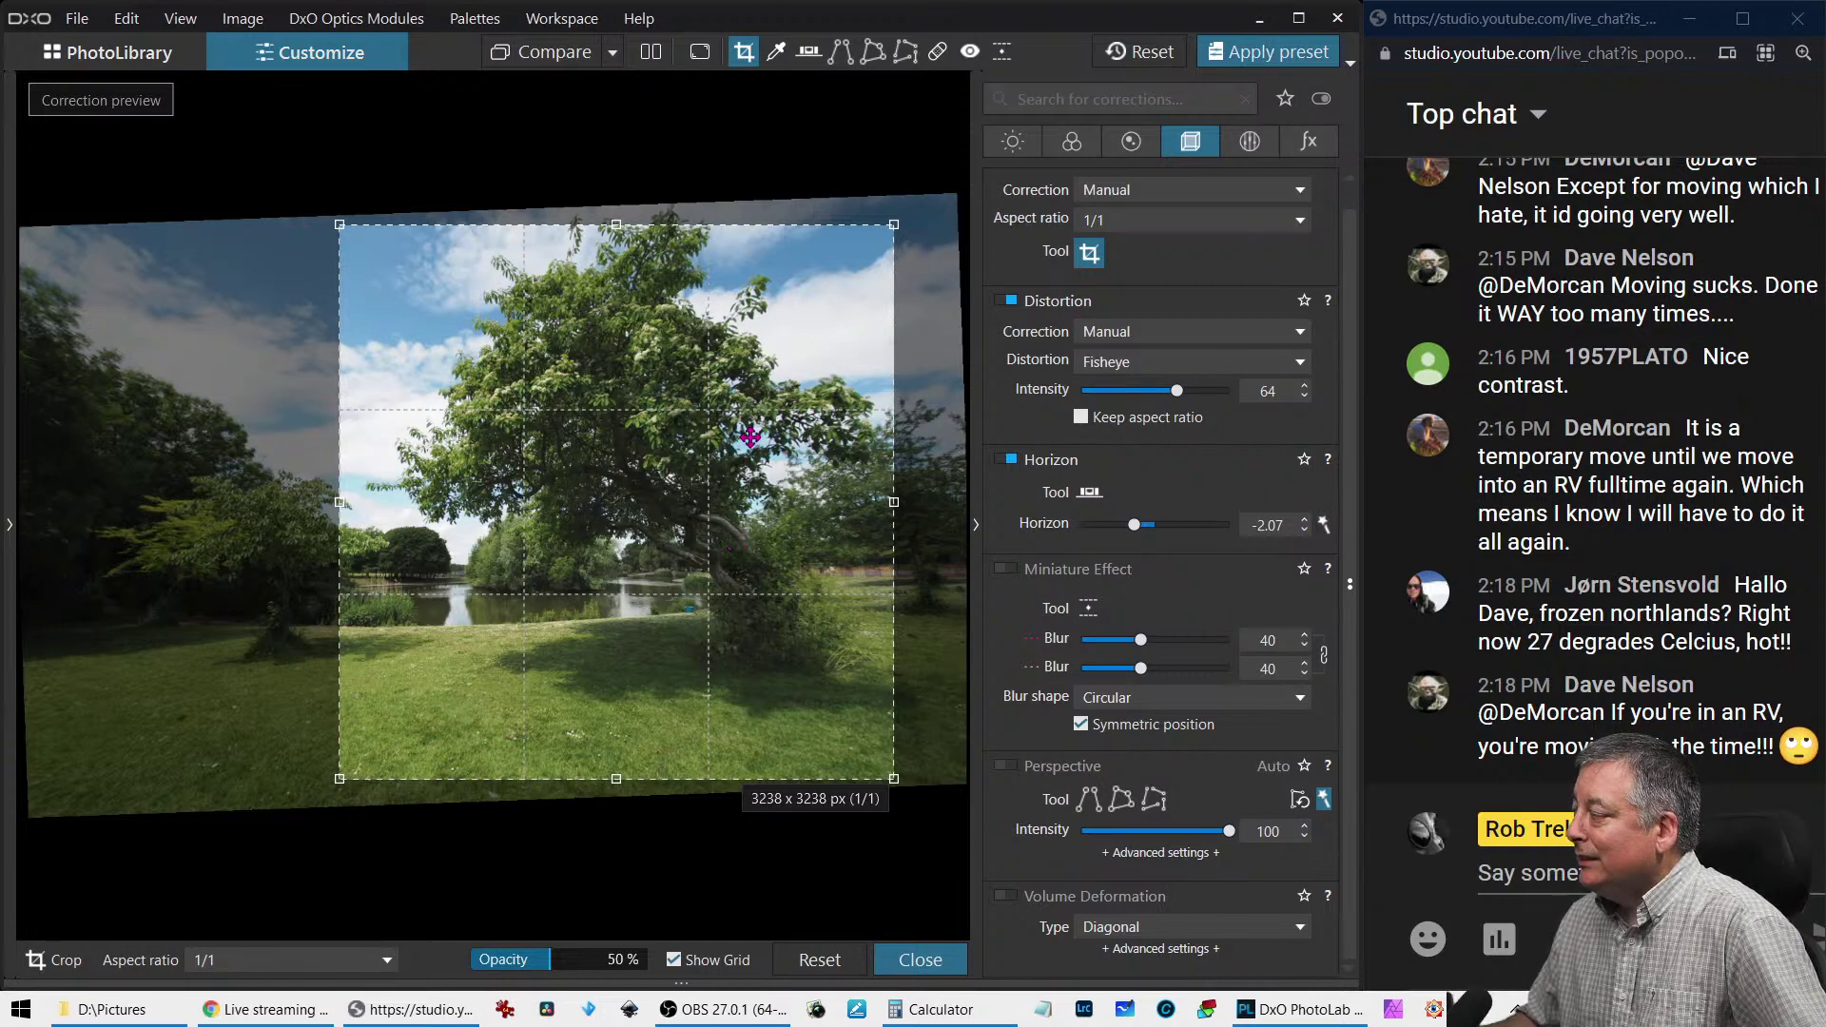
key(Return)
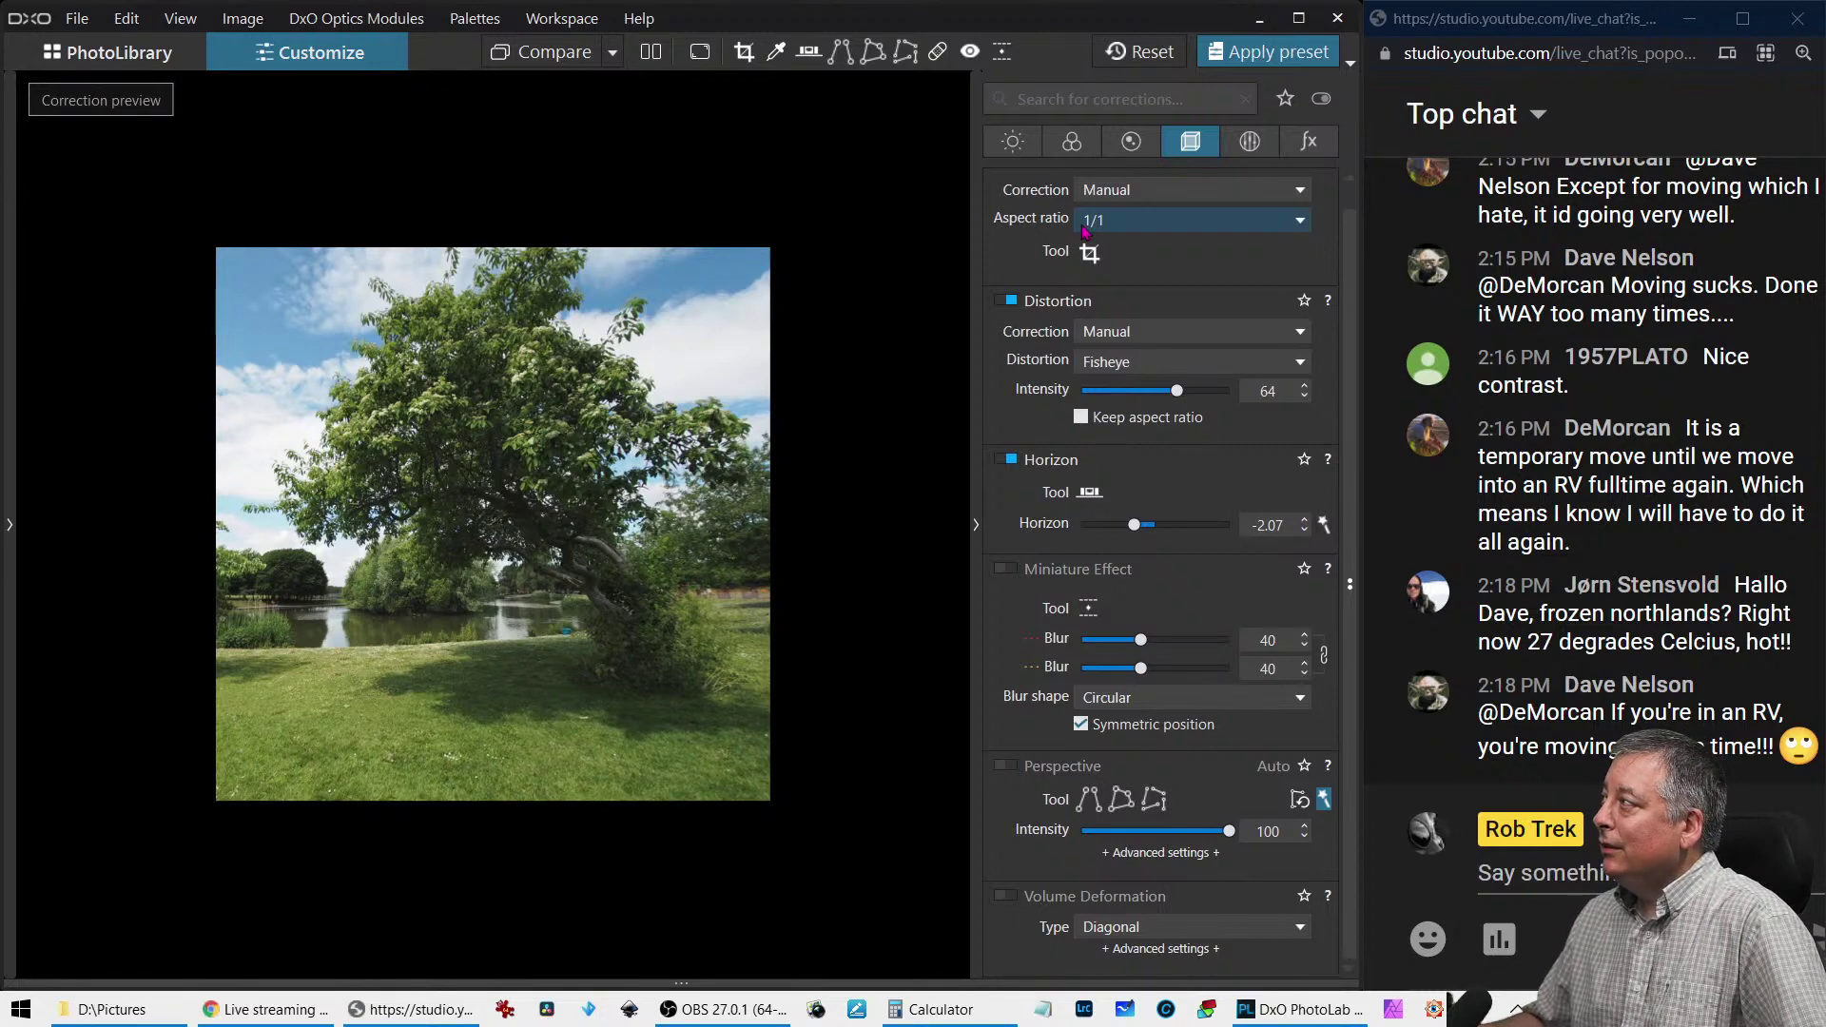
Set the horizon to -3.07 and refit the square crop around the tree to about 3273 x 3273 px
click(1094, 257)
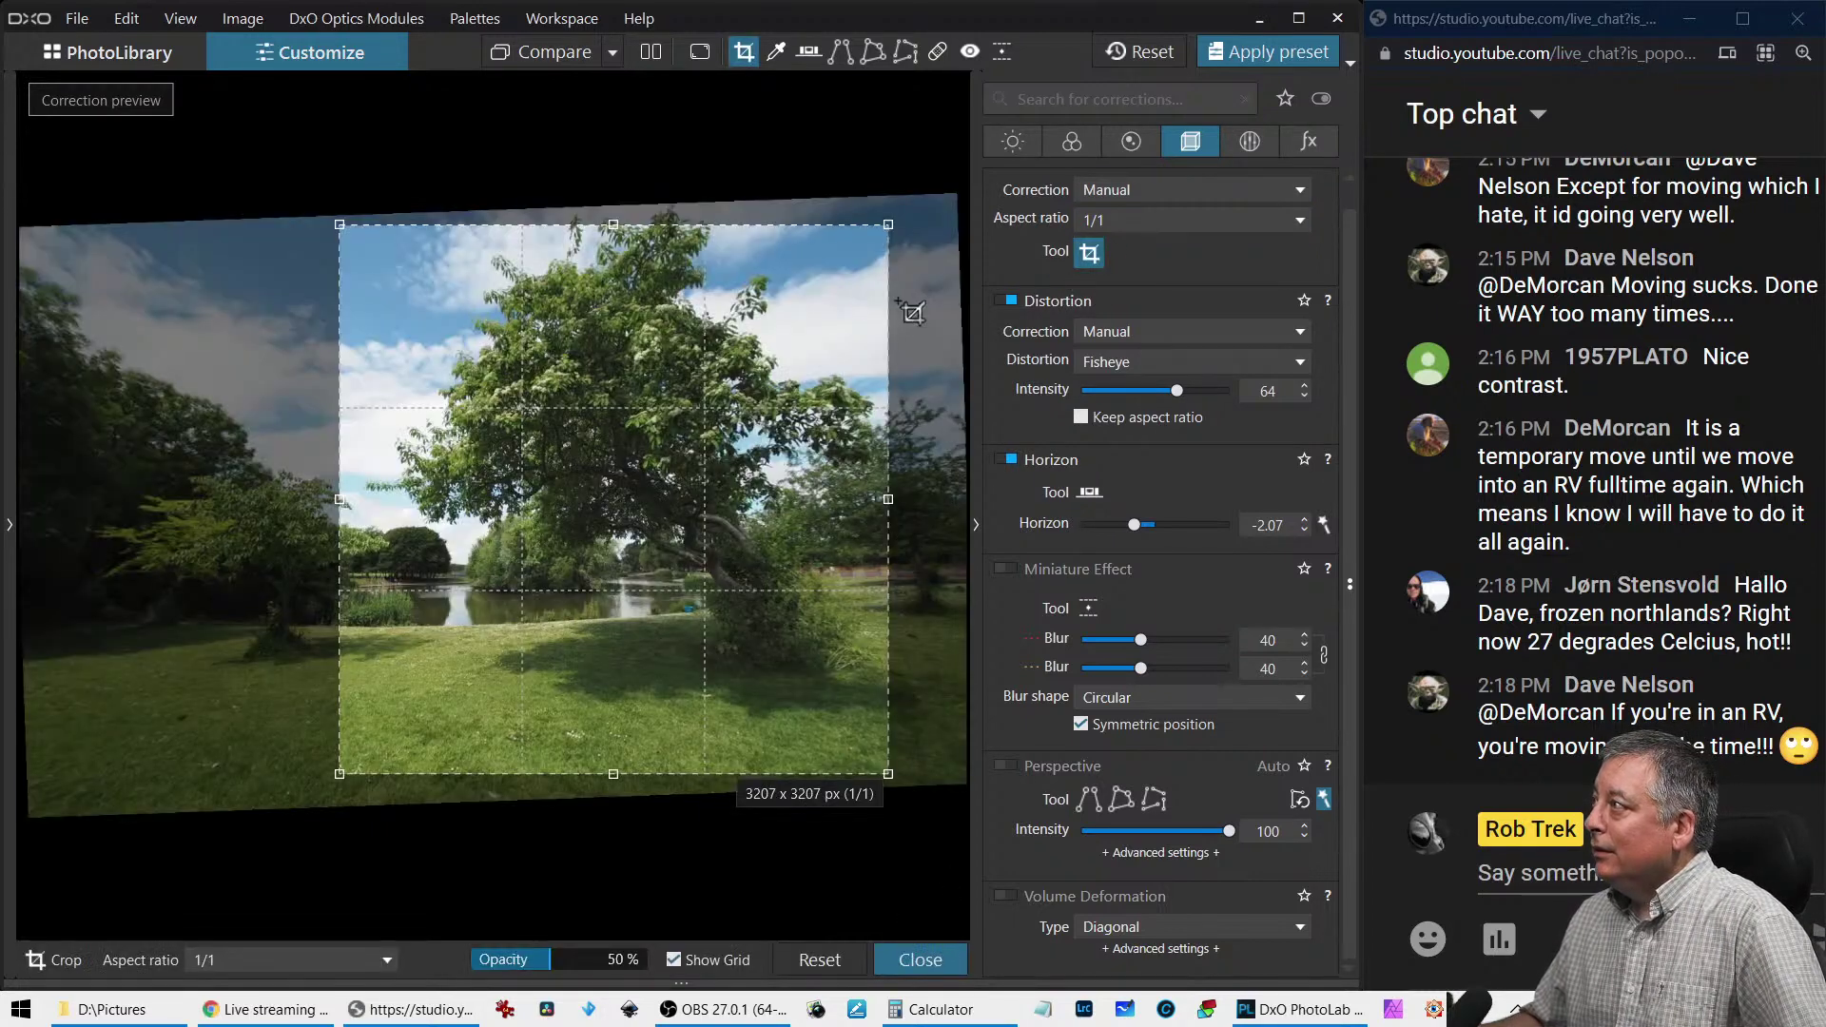
drag(815, 305, 815, 309)
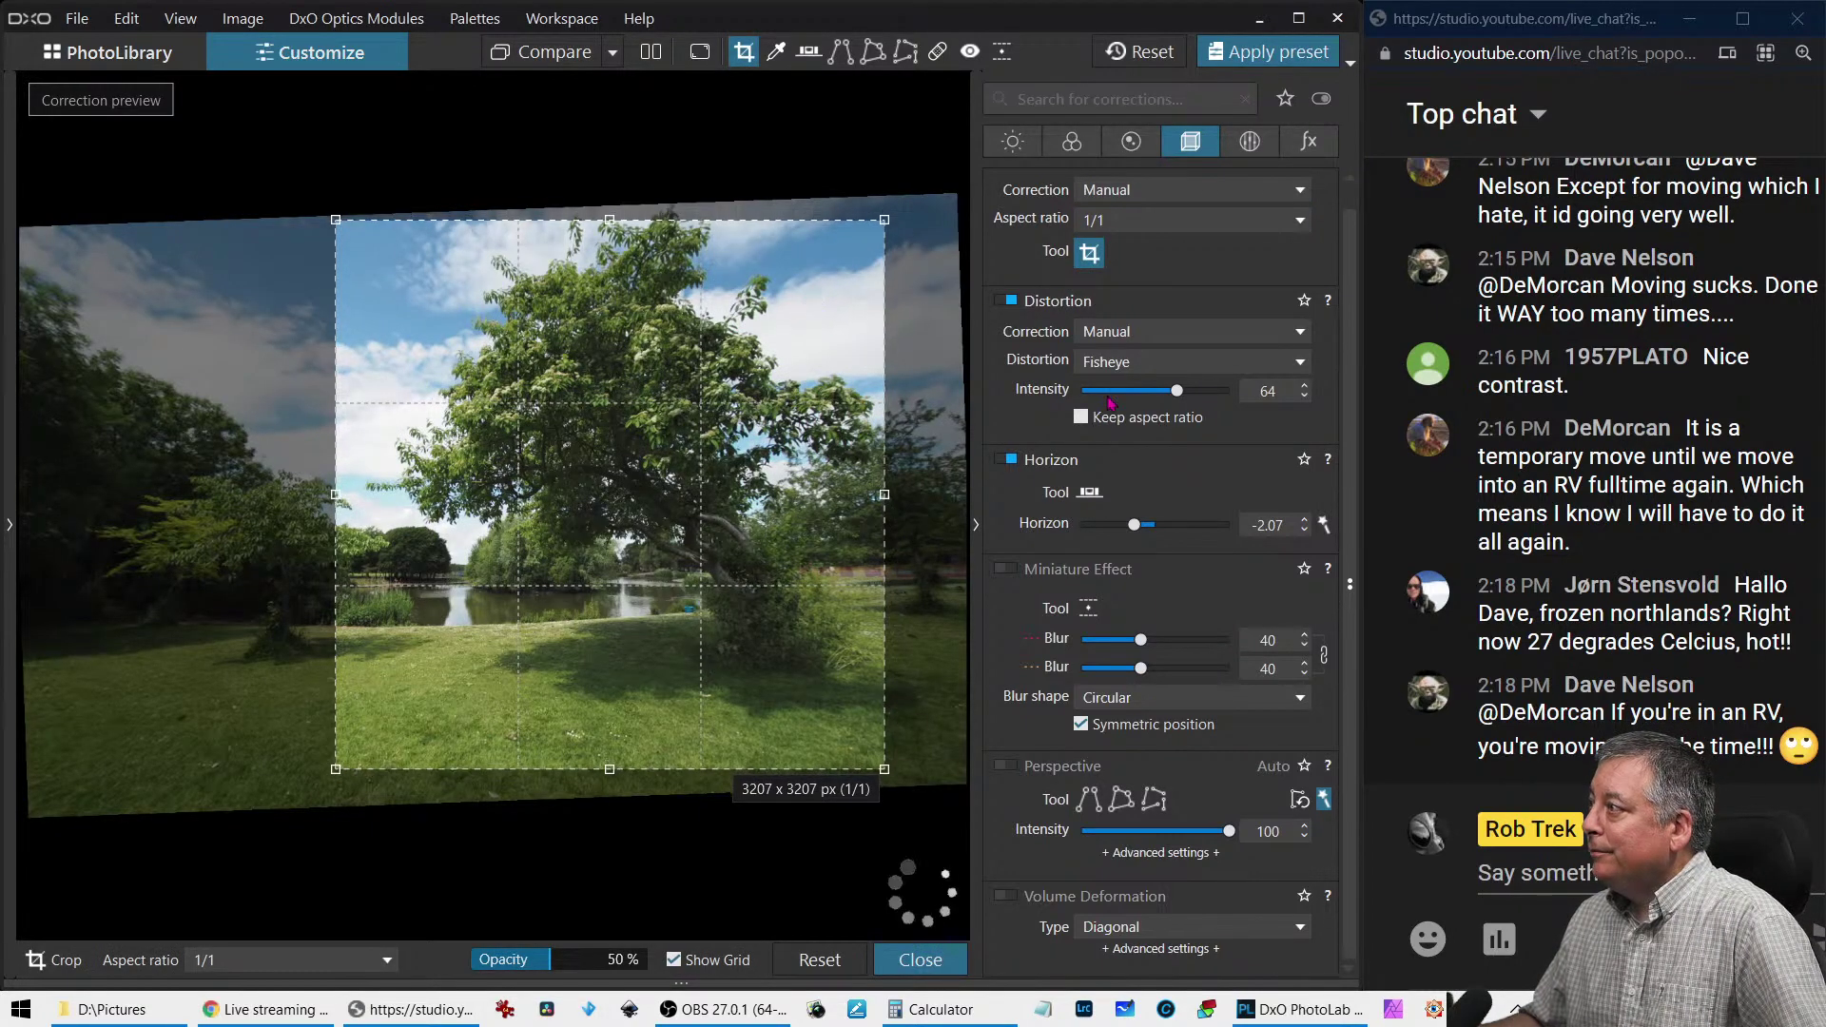
click(1141, 528)
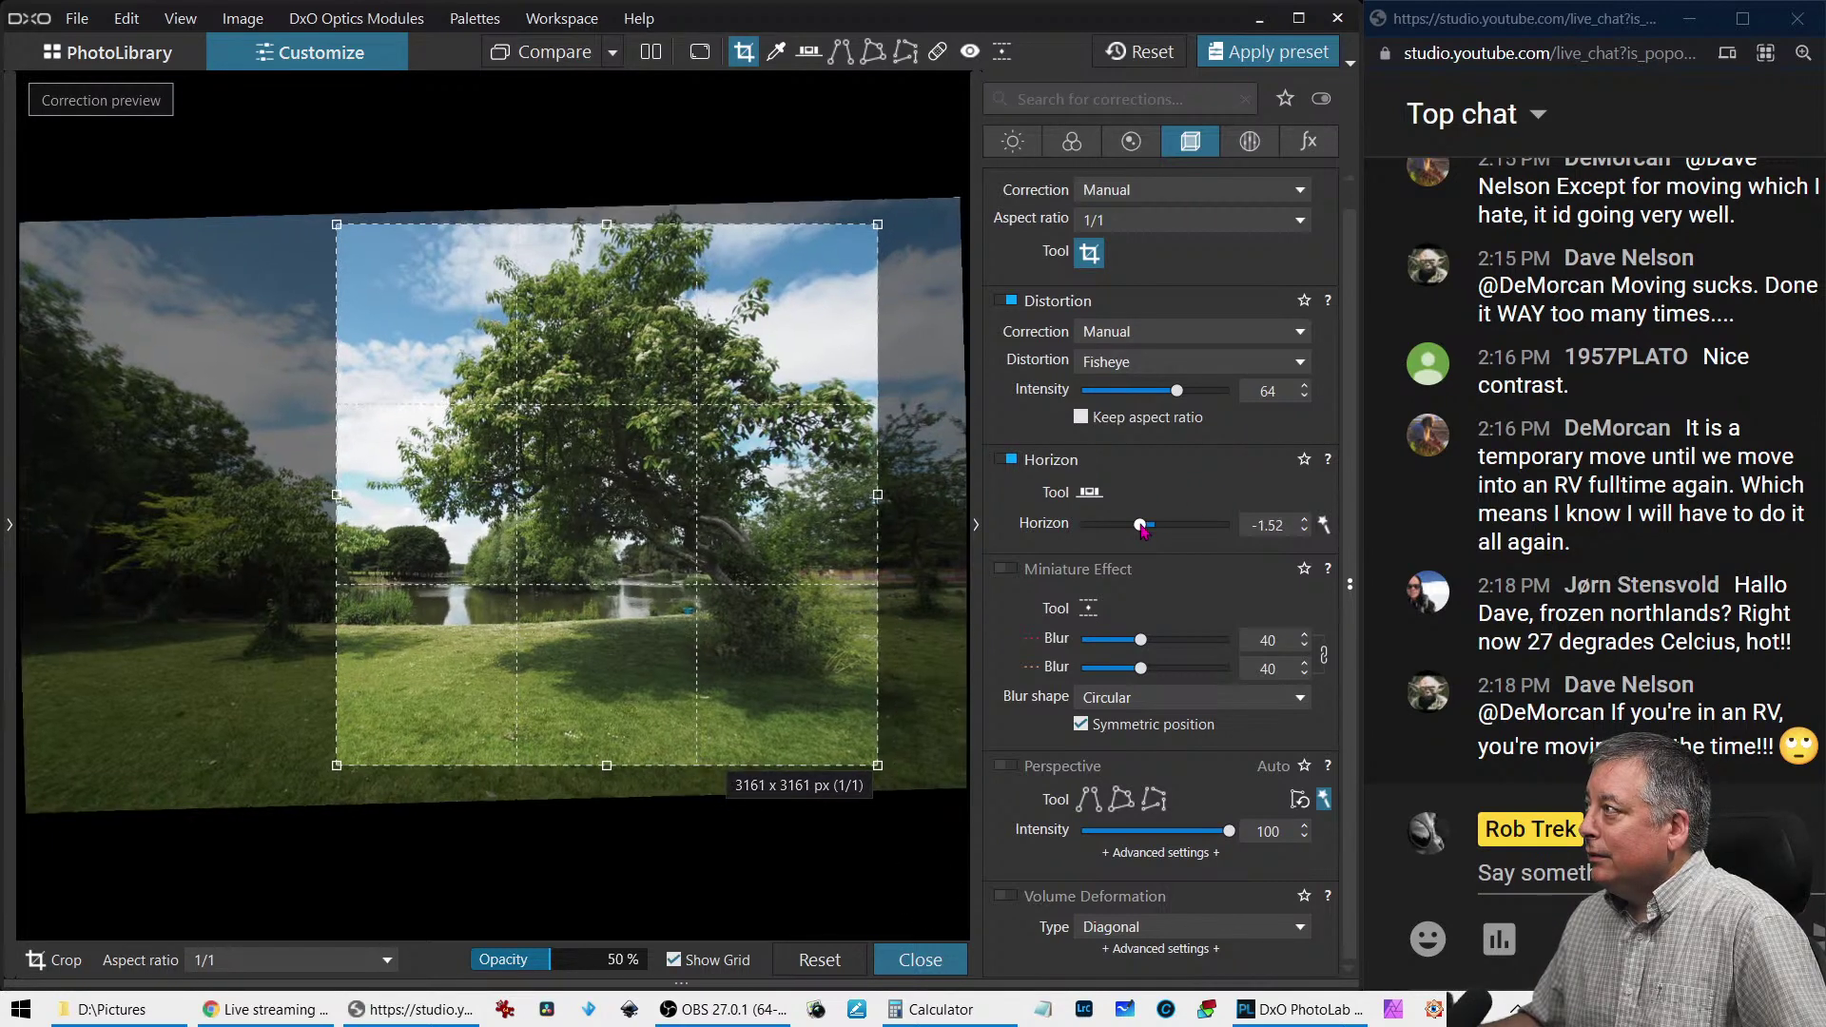
drag(1141, 527, 1126, 532)
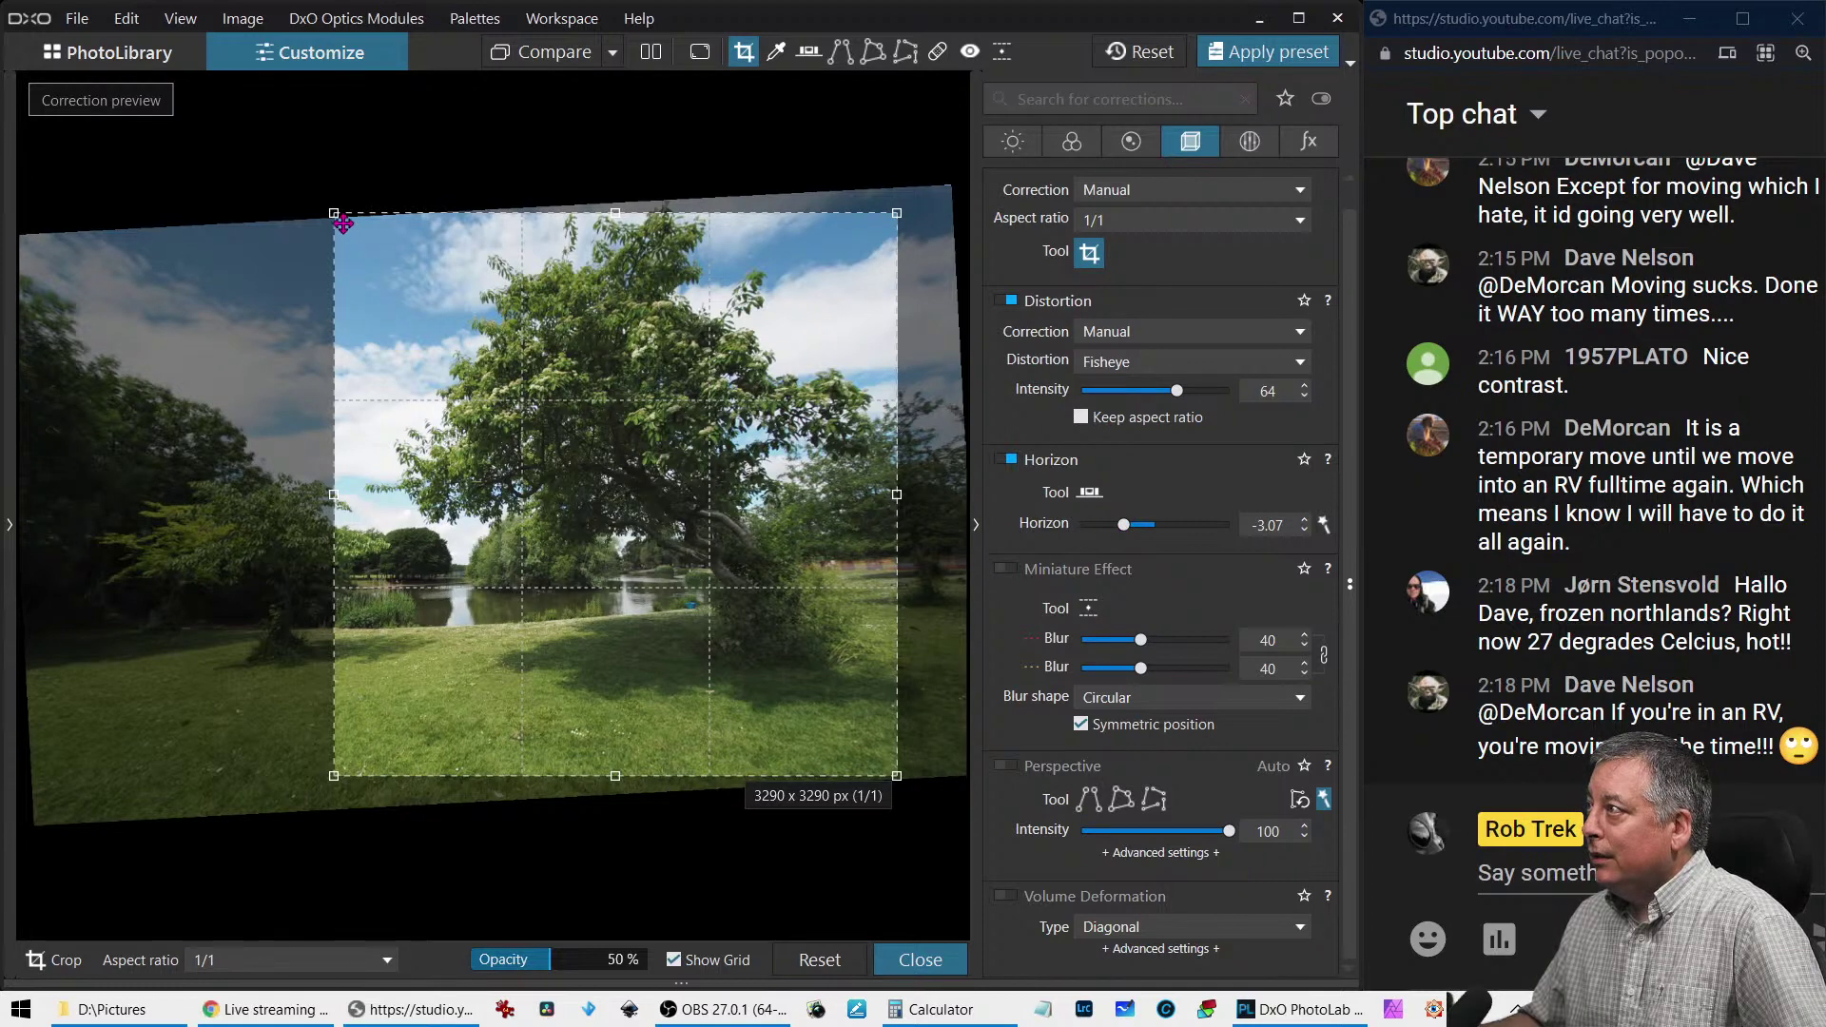
drag(352, 240, 367, 271)
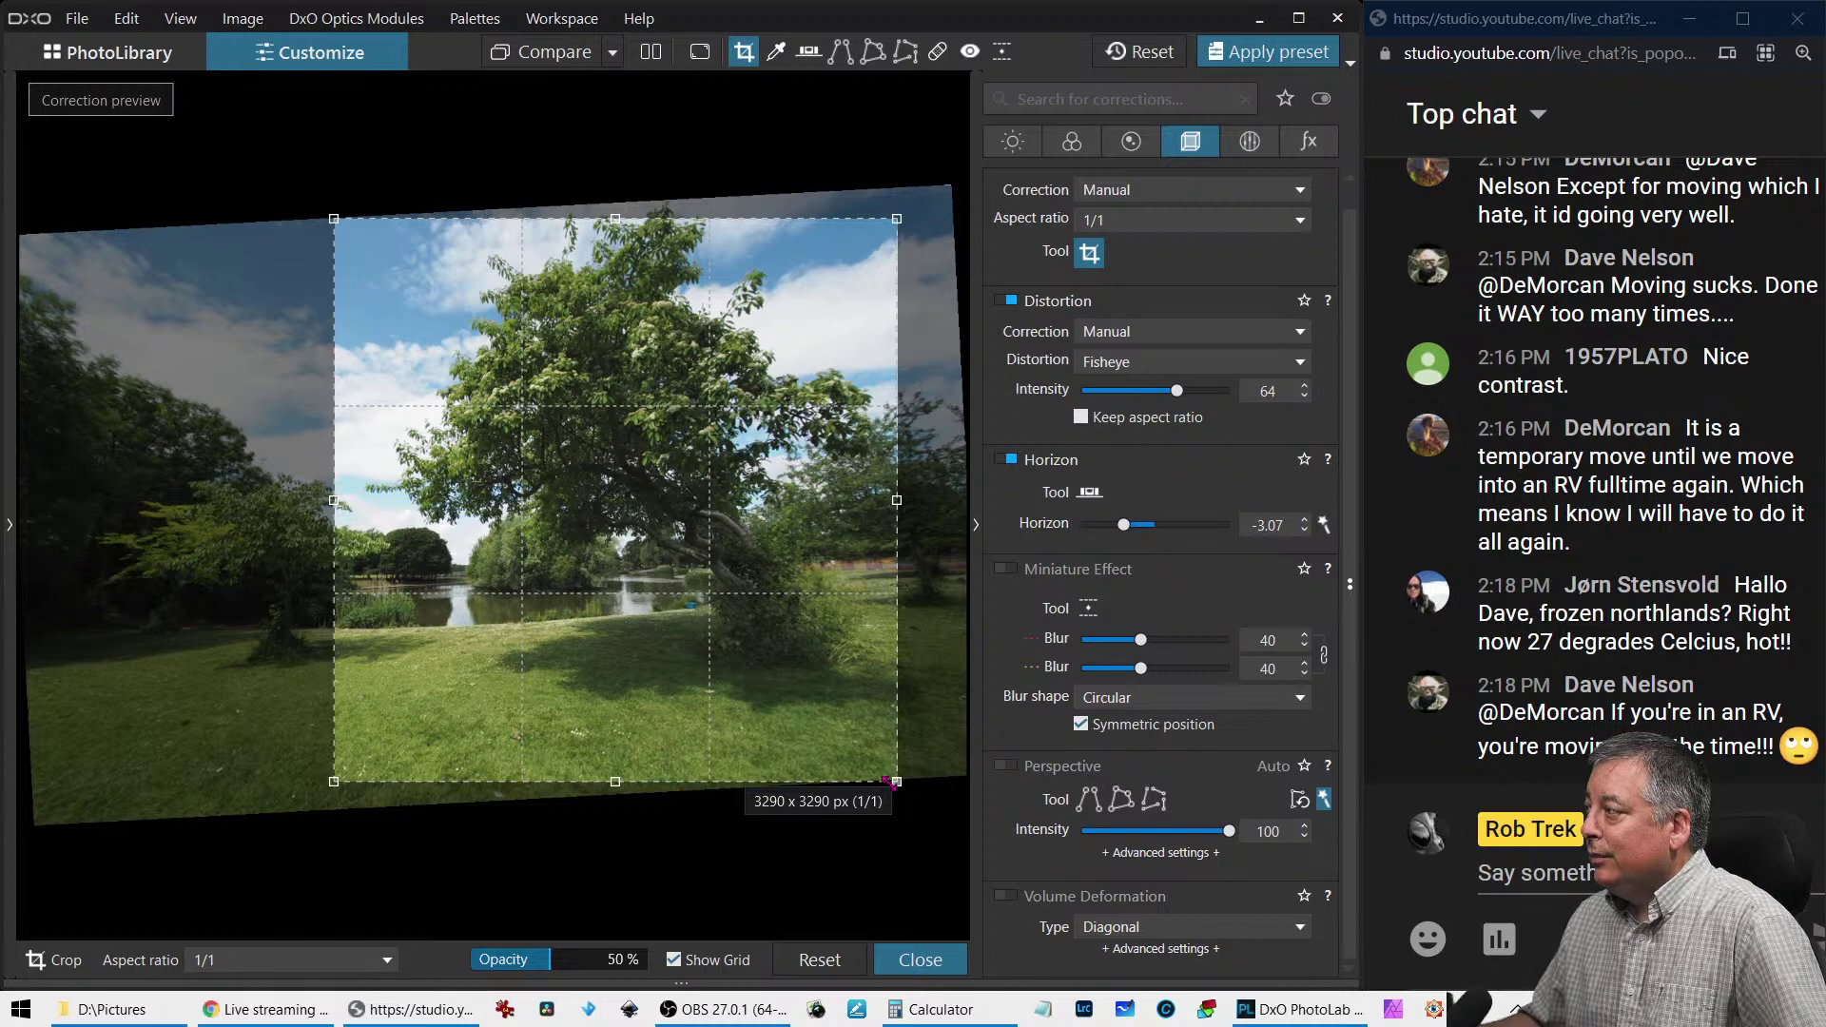
drag(893, 782, 890, 779)
drag(827, 725, 830, 727)
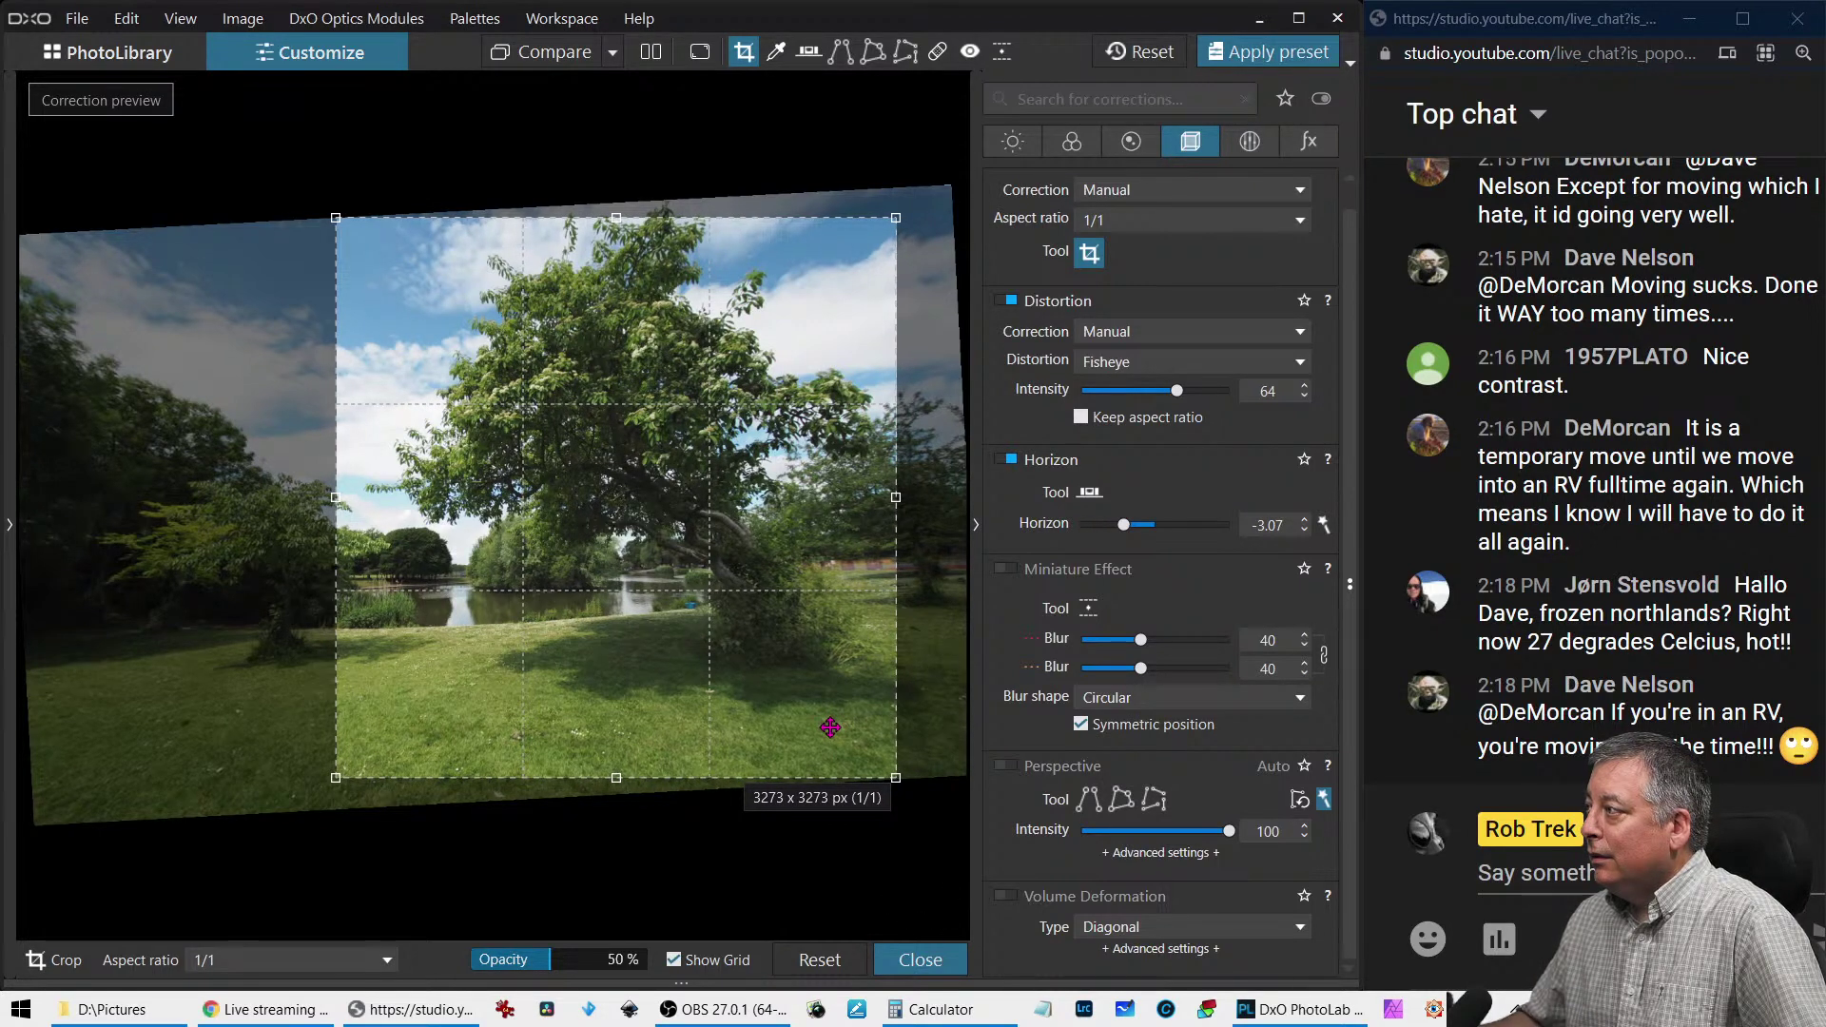
key(Return)
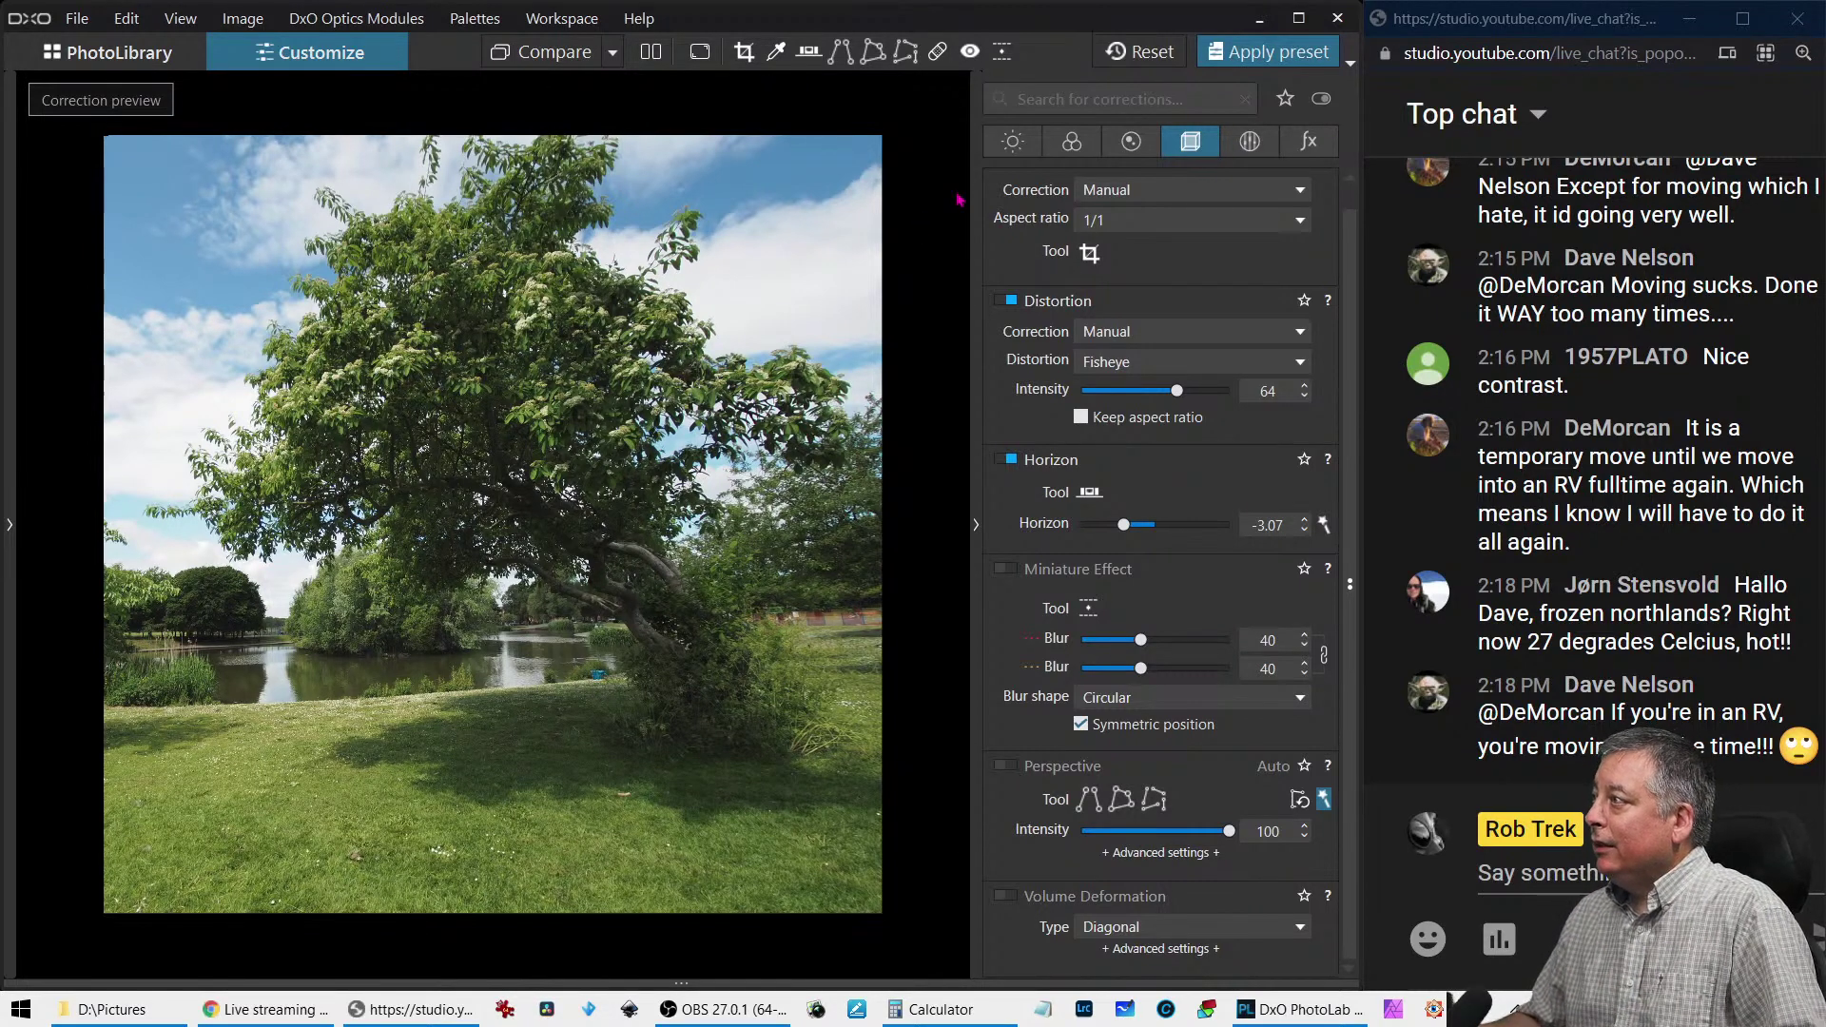
Convert the photo to black and white by enabling Style - Toning with simple toning in the B&W style
click(1060, 155)
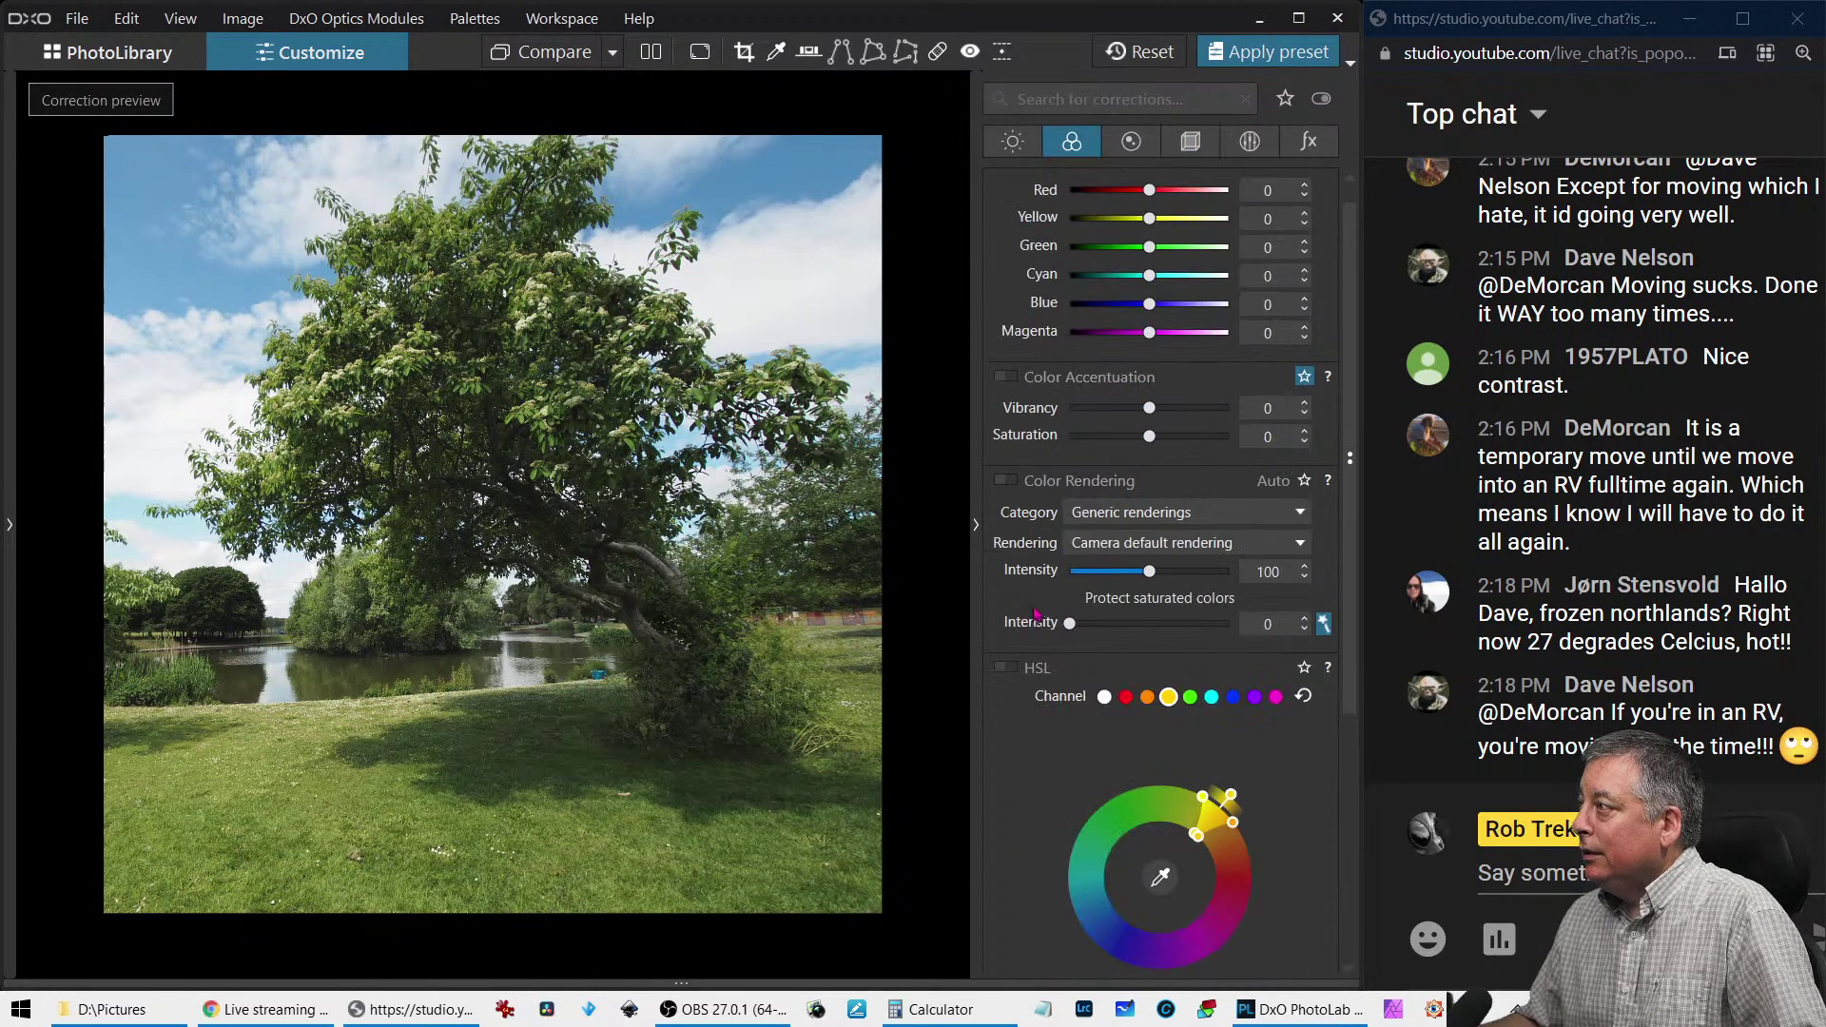
scroll(1037, 613, down, 4)
click(1008, 855)
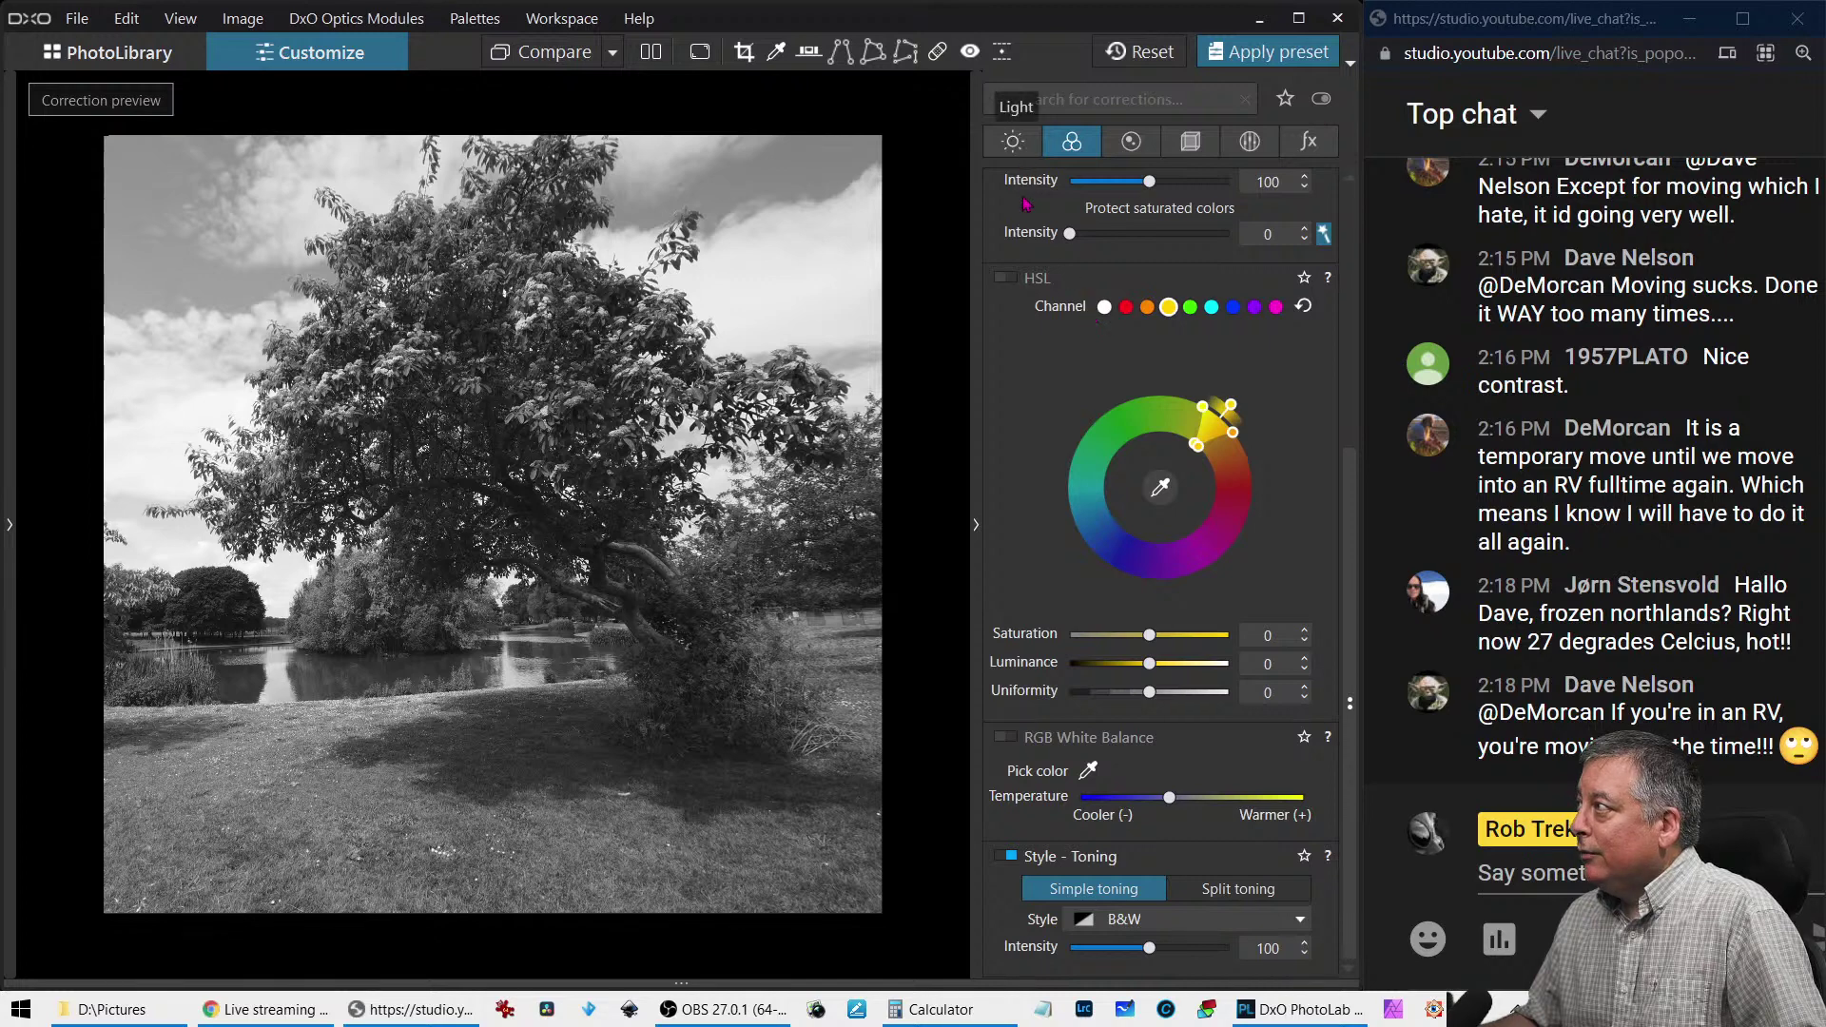
Set Selective Tone to highlights 30, midtones -12, shadows -21 and blacks -39
click(1015, 144)
drag(1164, 432, 1140, 398)
mouse_move(1160, 337)
mouse_down()
mouse_move(1181, 336)
mouse_move(1140, 371)
mouse_move(1148, 399)
mouse_move(1151, 364)
mouse_up()
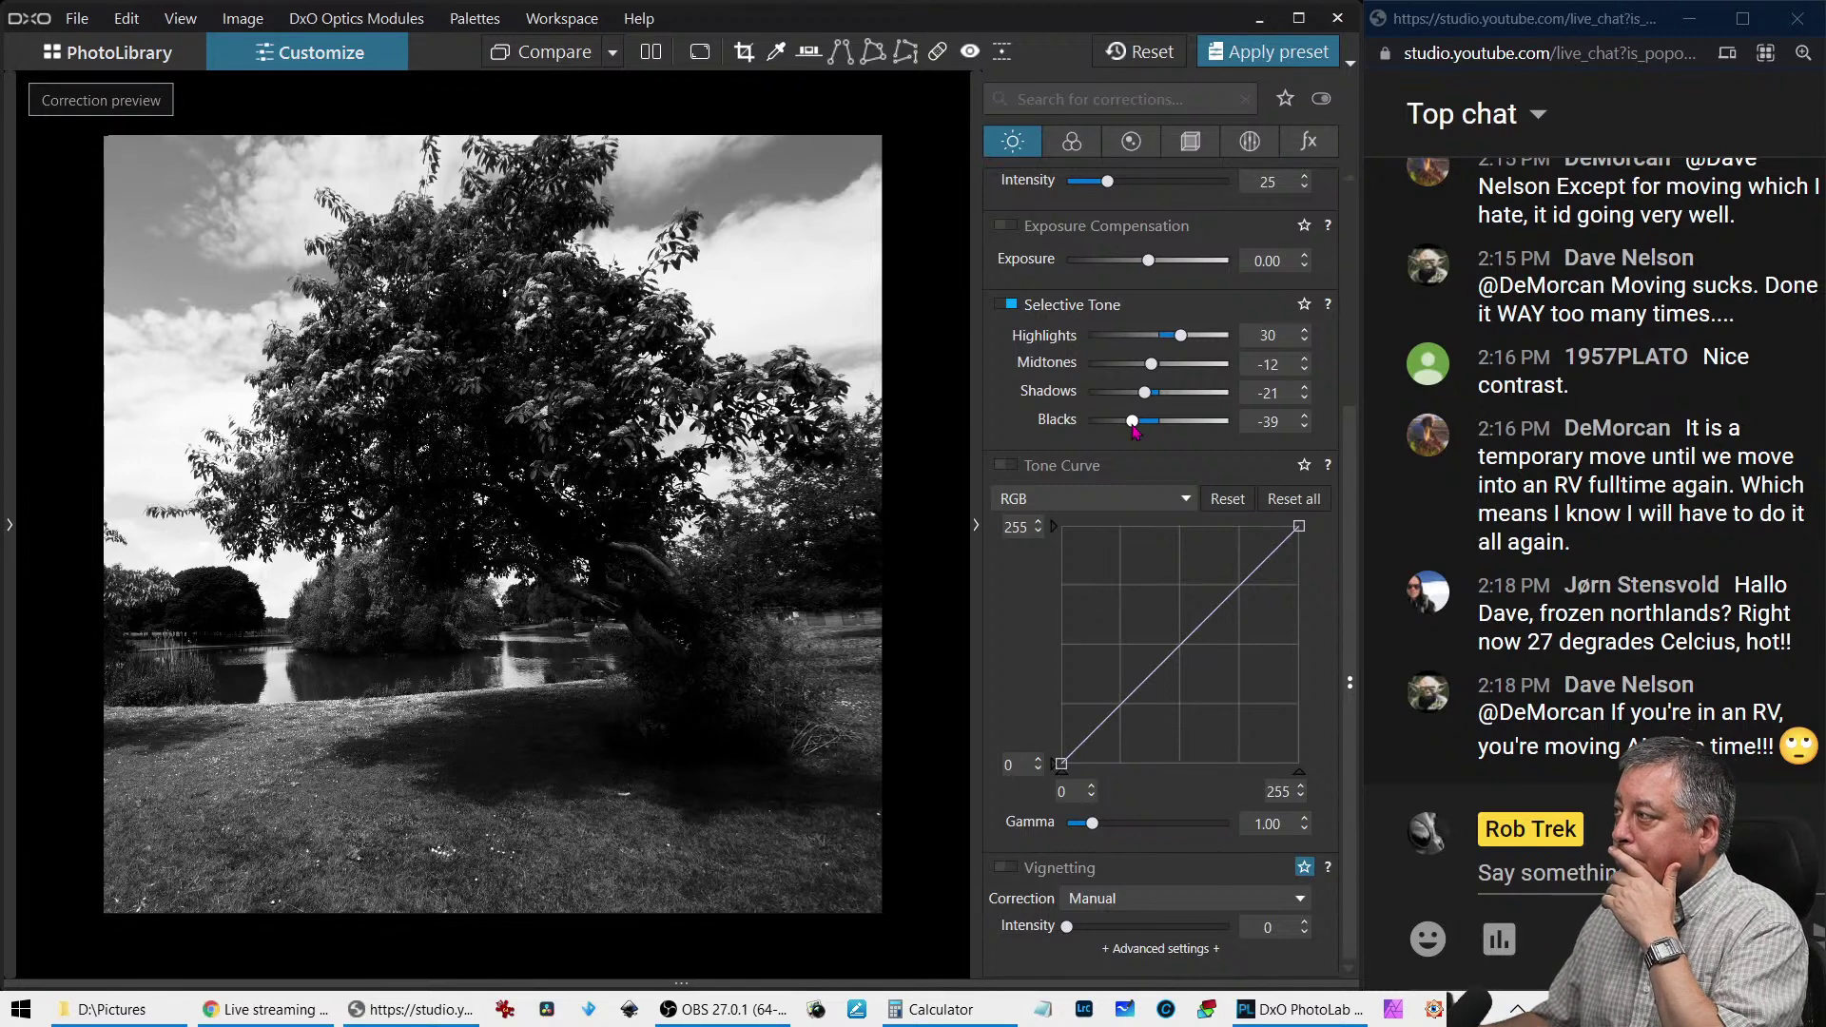
Set the Channel Mixer to red 36, yellow 59, green 50, cyan -46 and blue -44
click(1072, 141)
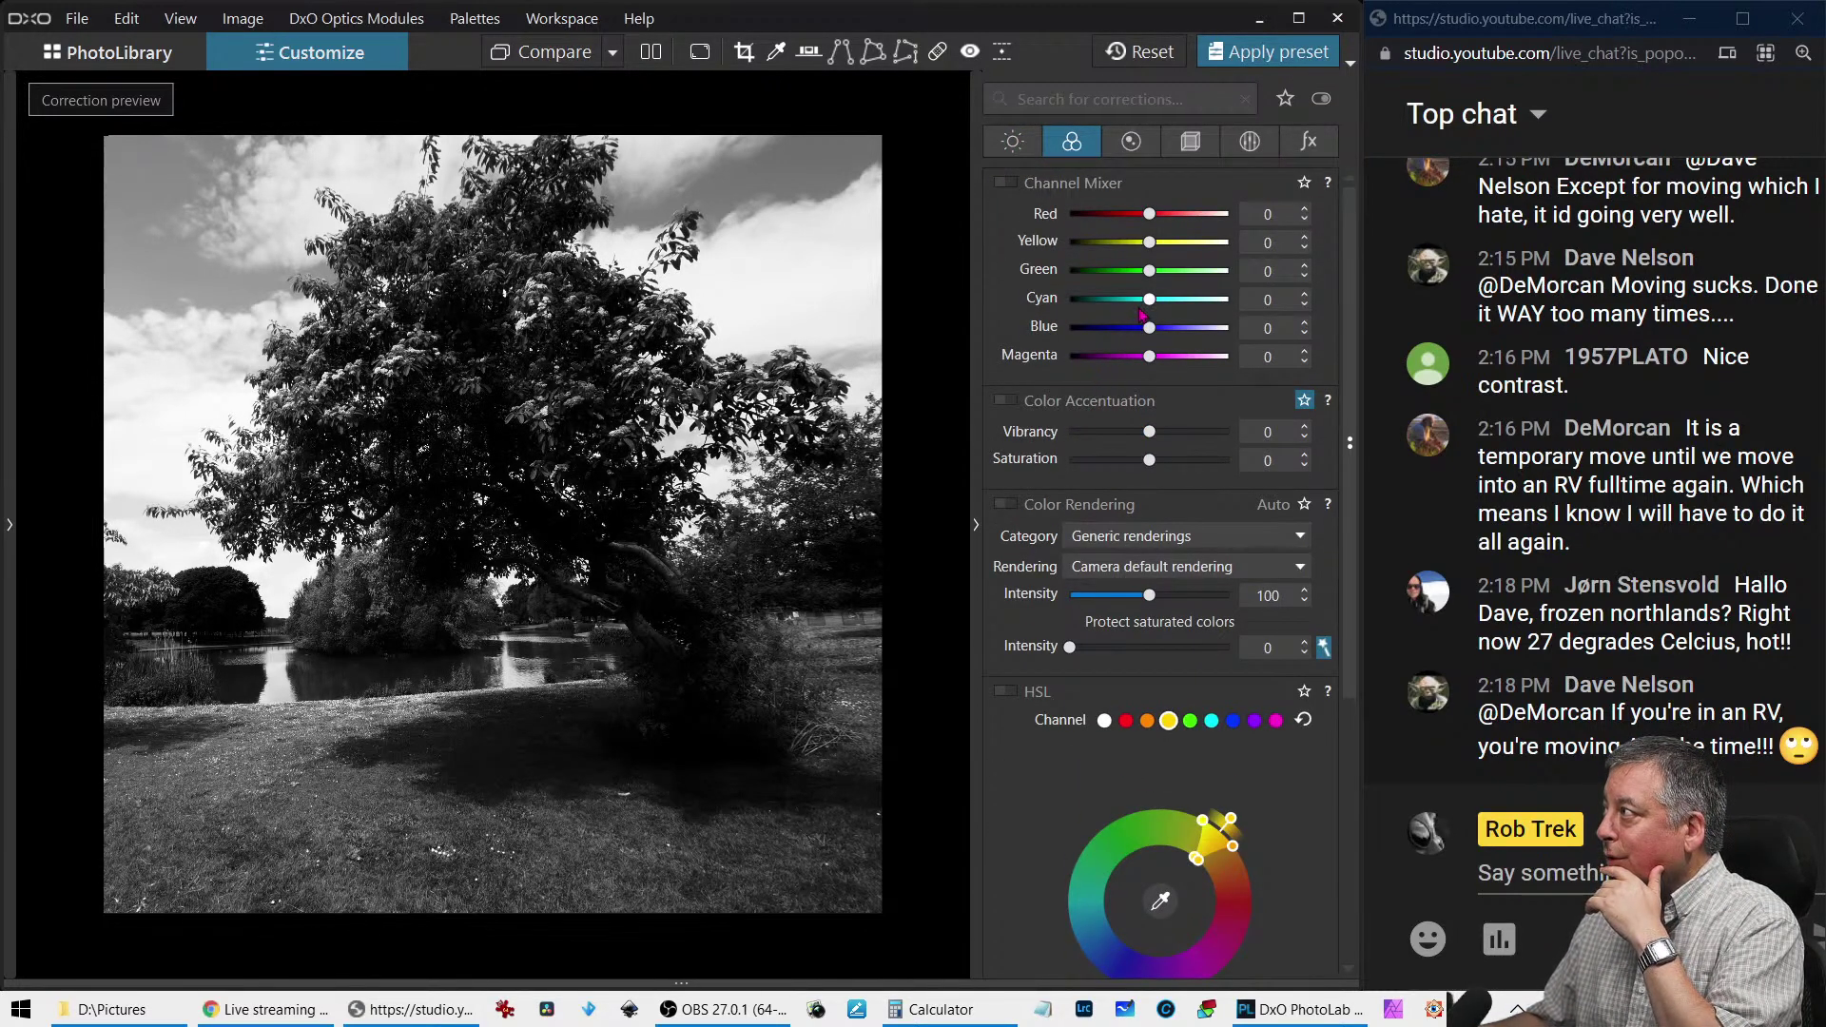
drag(1147, 298, 1131, 300)
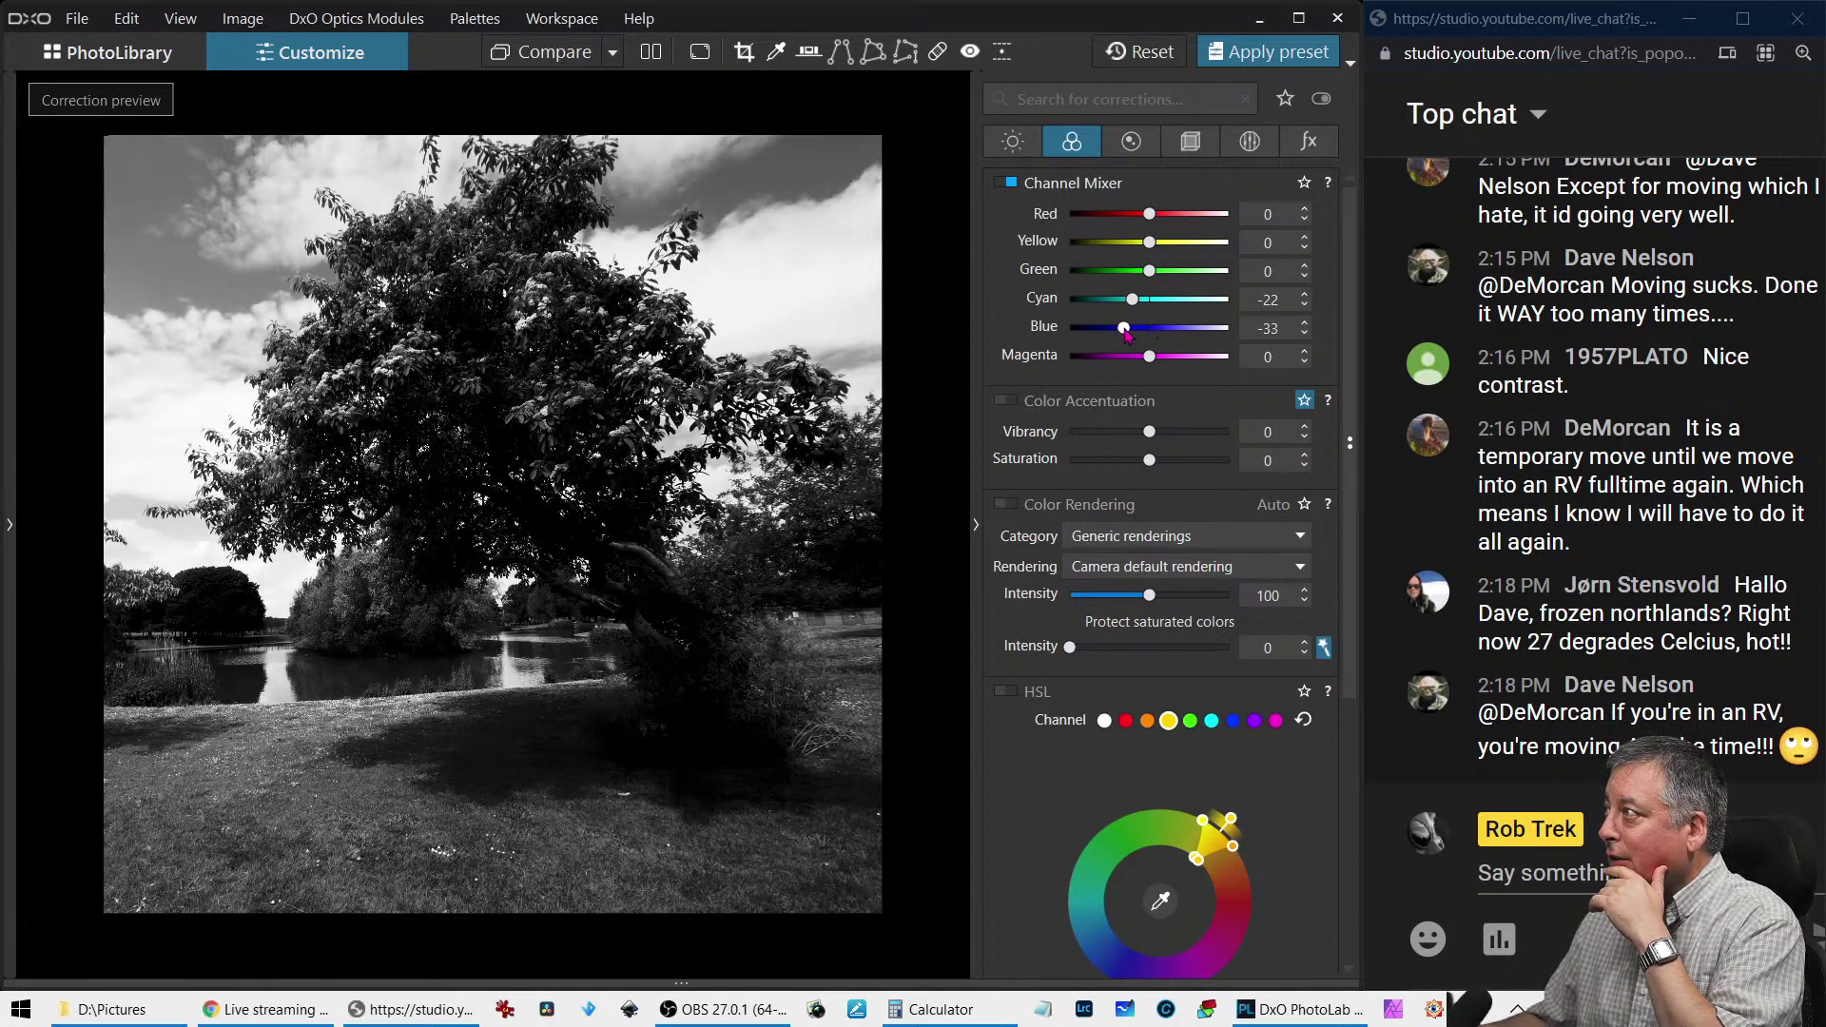
drag(1125, 328, 1115, 301)
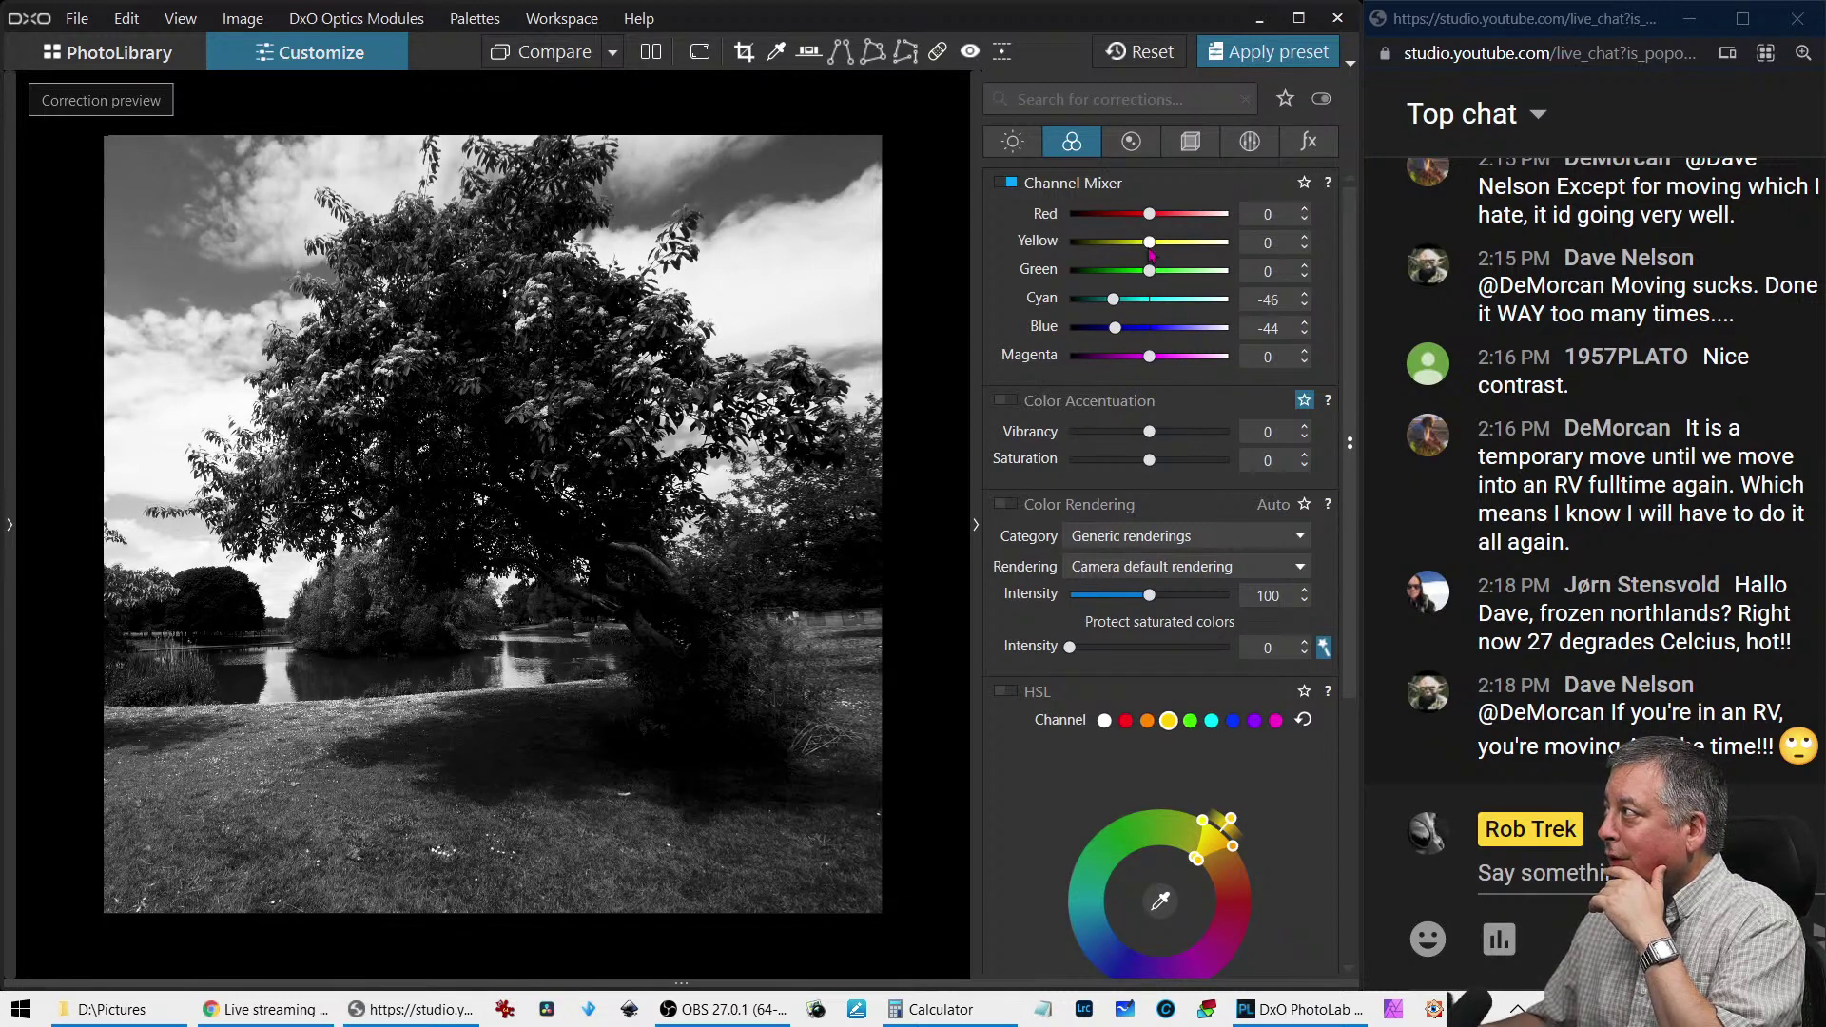
drag(1148, 242, 1181, 221)
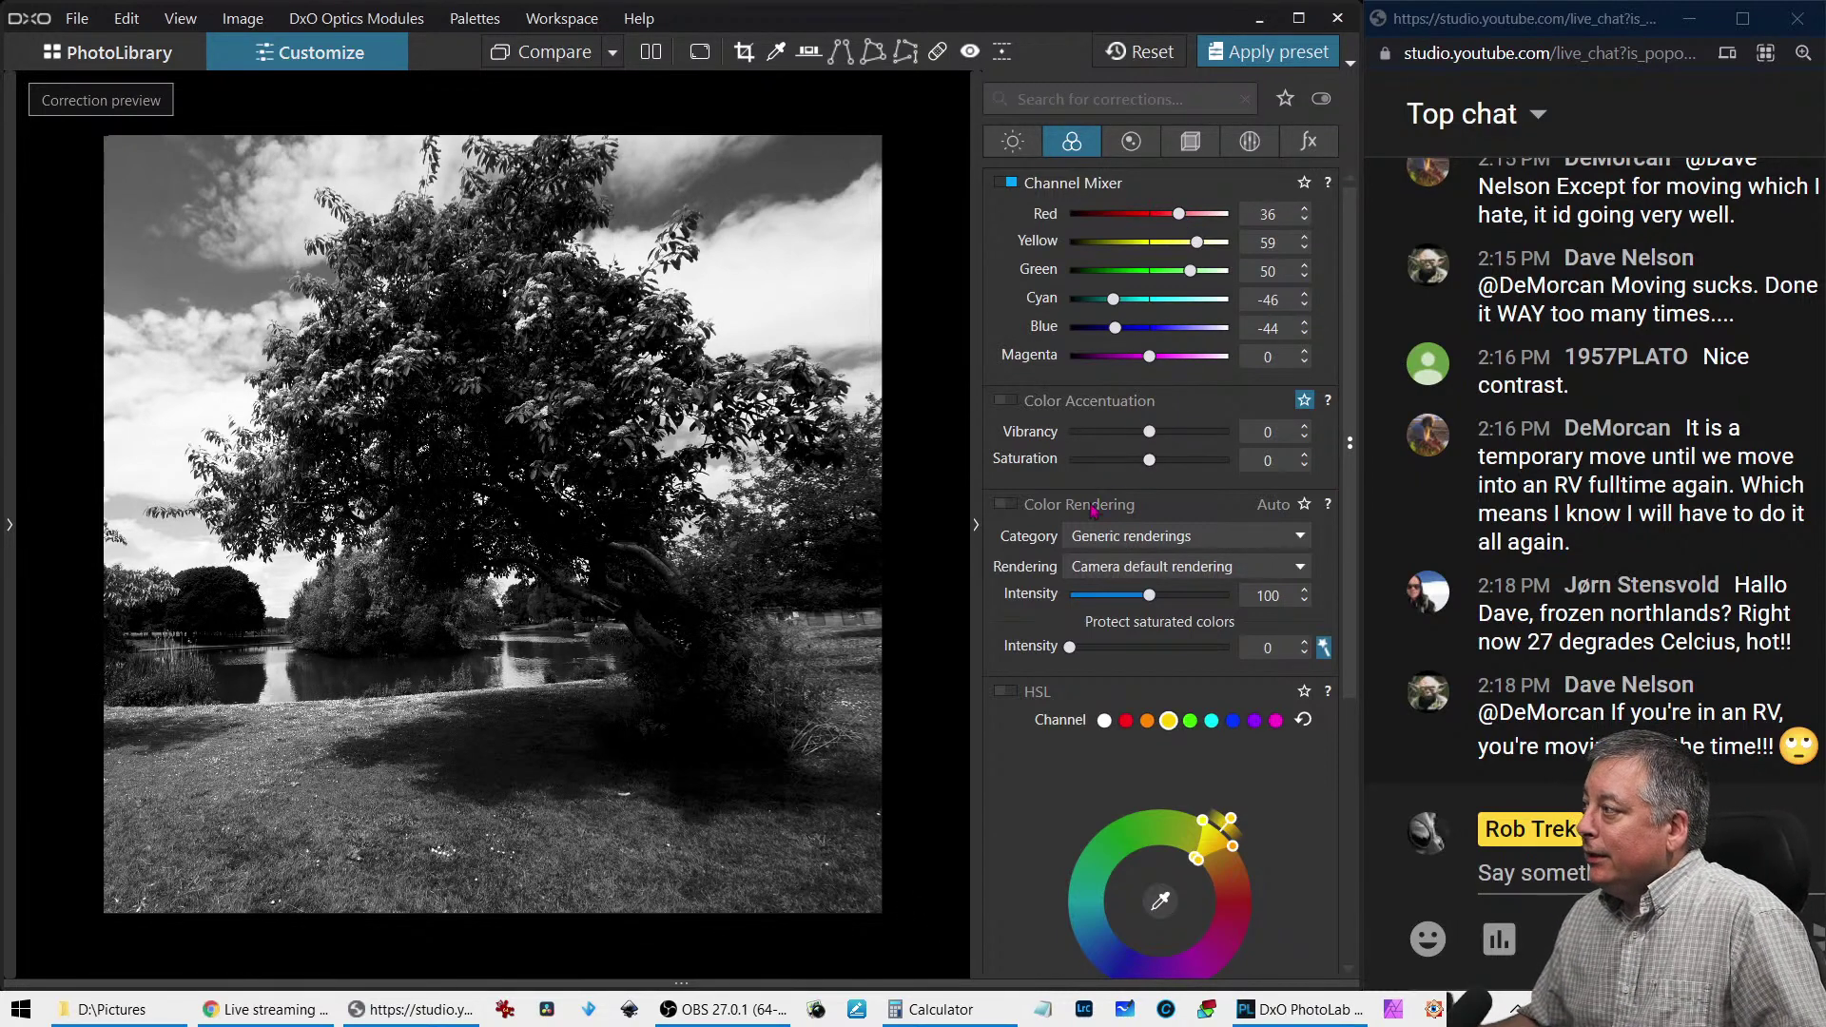
Darken the photo's edges with Creative Vignetting at intensity -38 and midpoint 35
click(1308, 142)
mouse_move(1151, 423)
mouse_down()
mouse_move(1122, 422)
mouse_move(1196, 453)
mouse_move(1131, 452)
mouse_up()
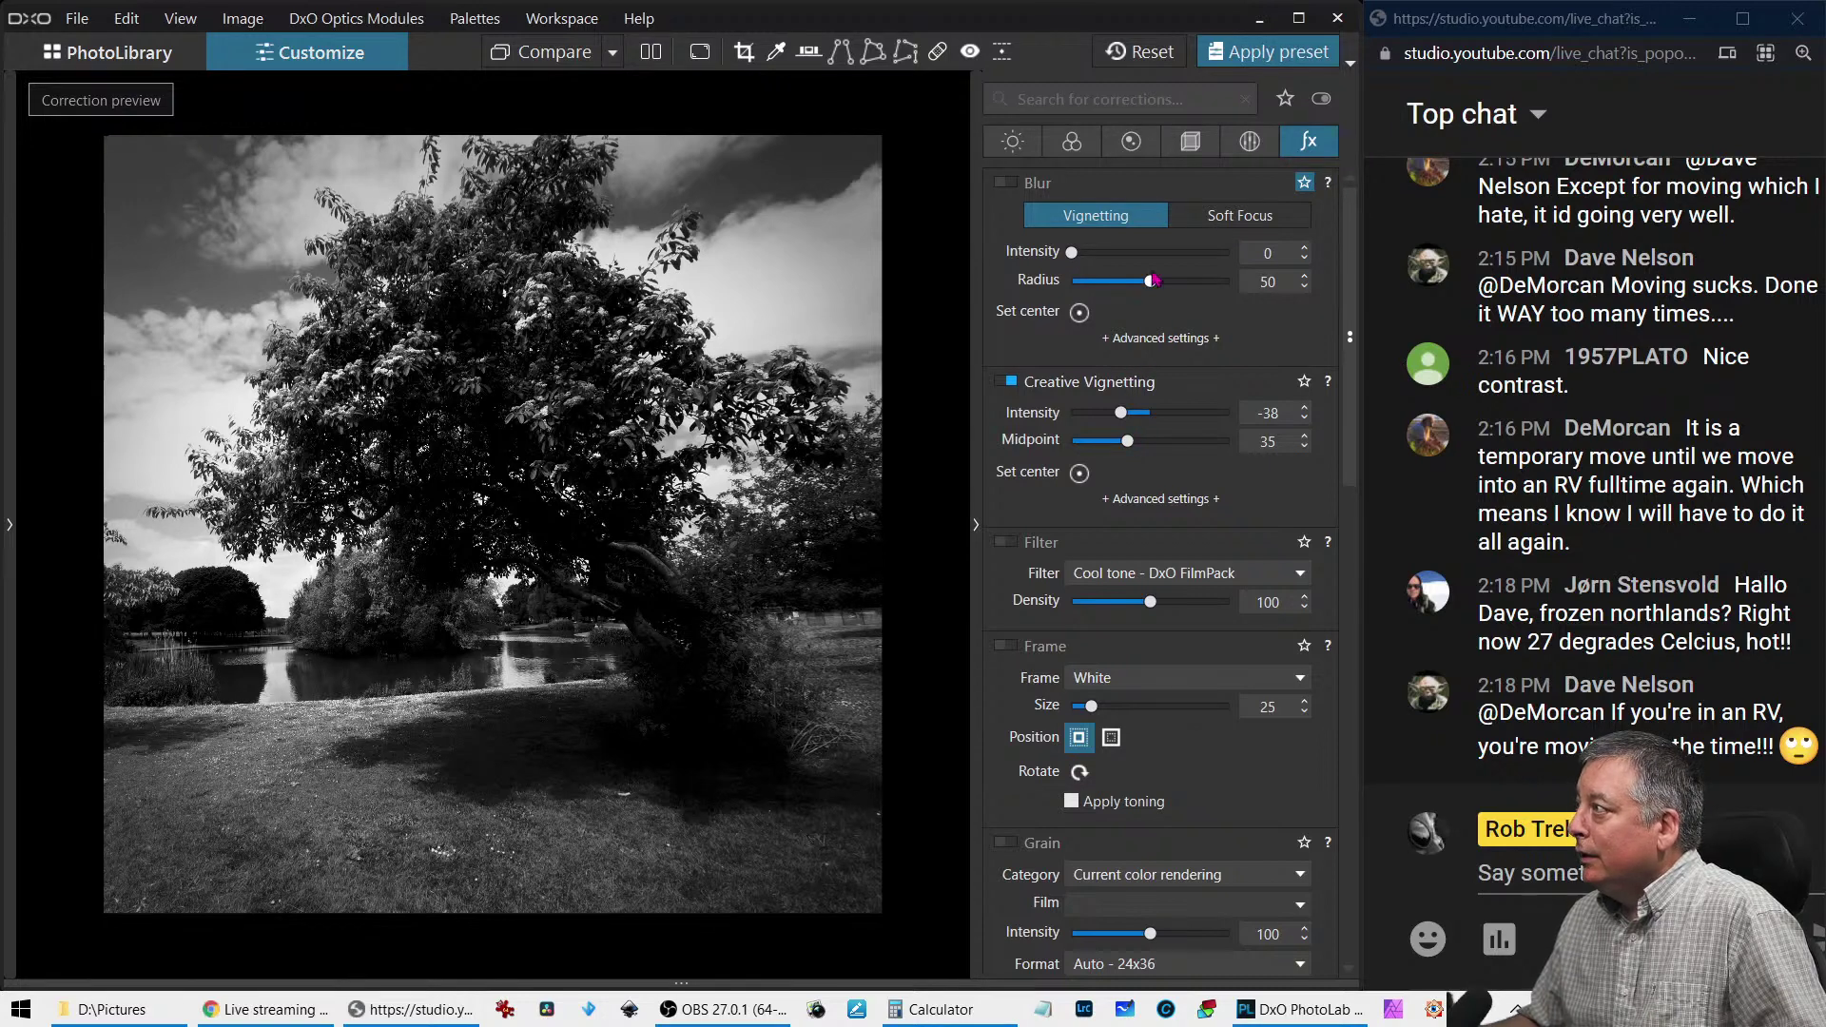
Paint a local adjustment over the leaning trunk with a smaller brush at 65% feathering and 54% flow, and raise its exposure
click(1250, 142)
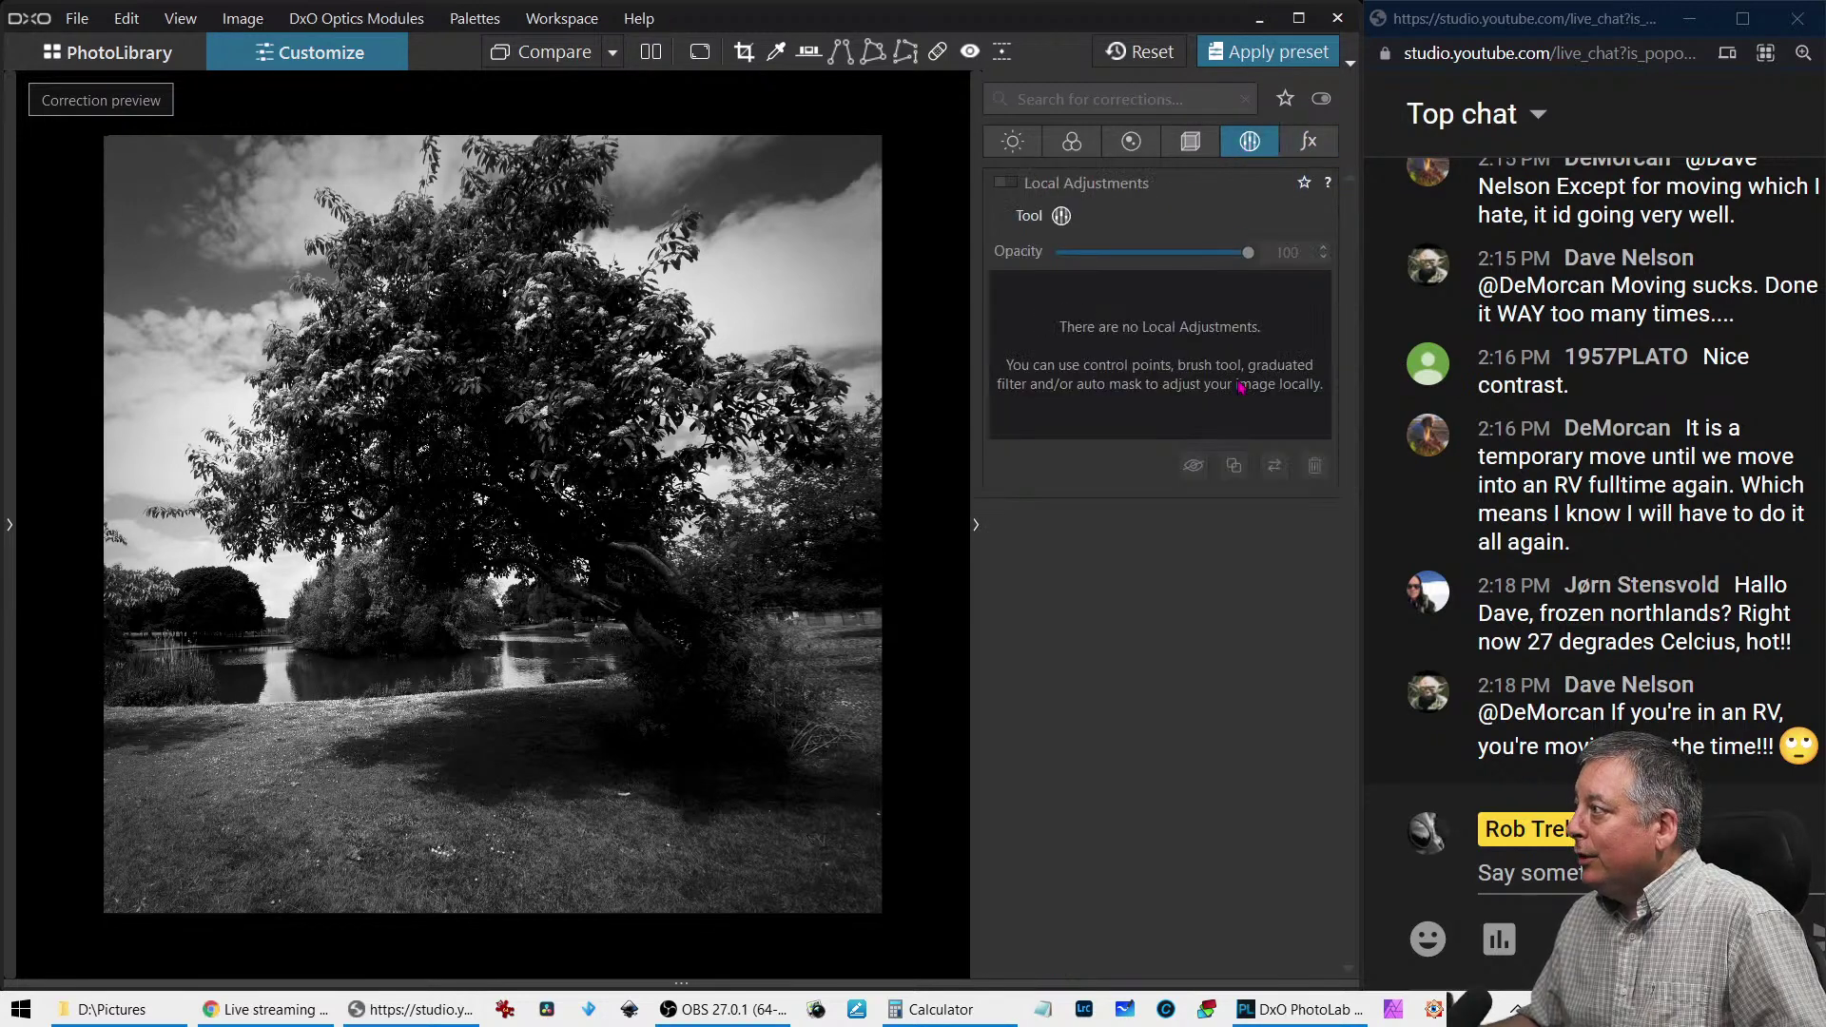
click(1061, 216)
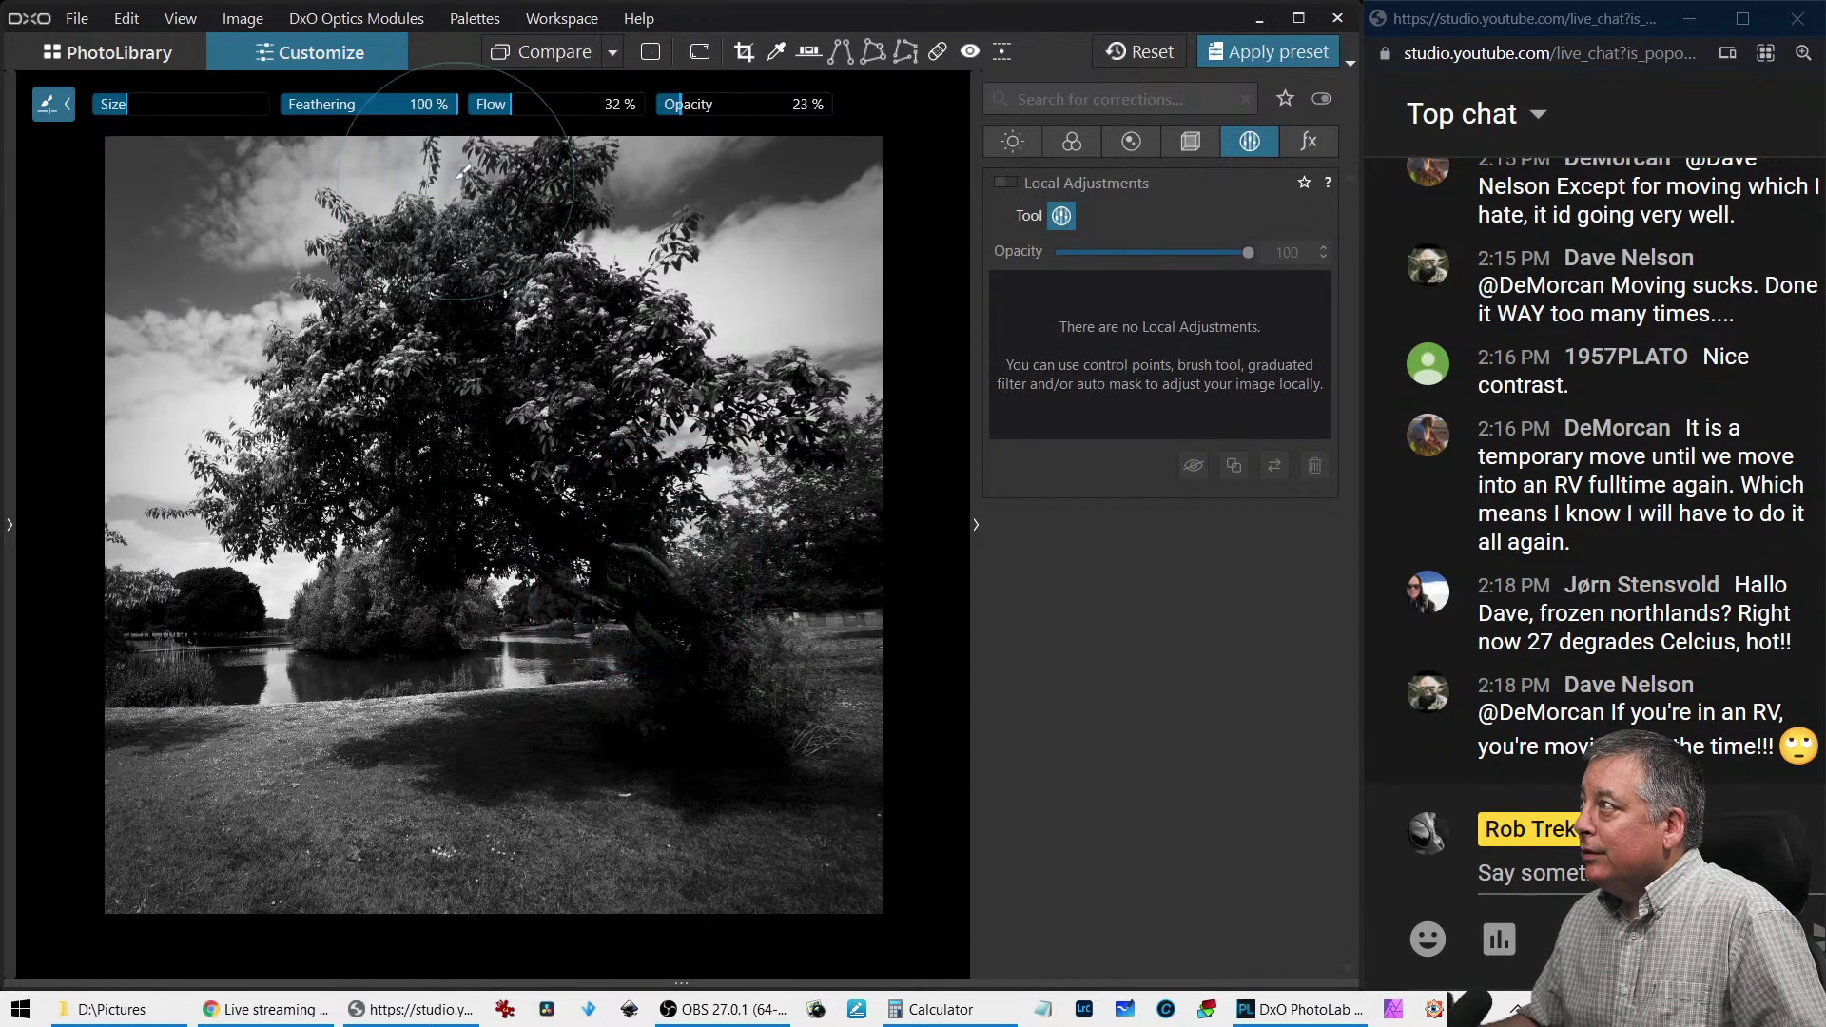
drag(128, 113, 103, 114)
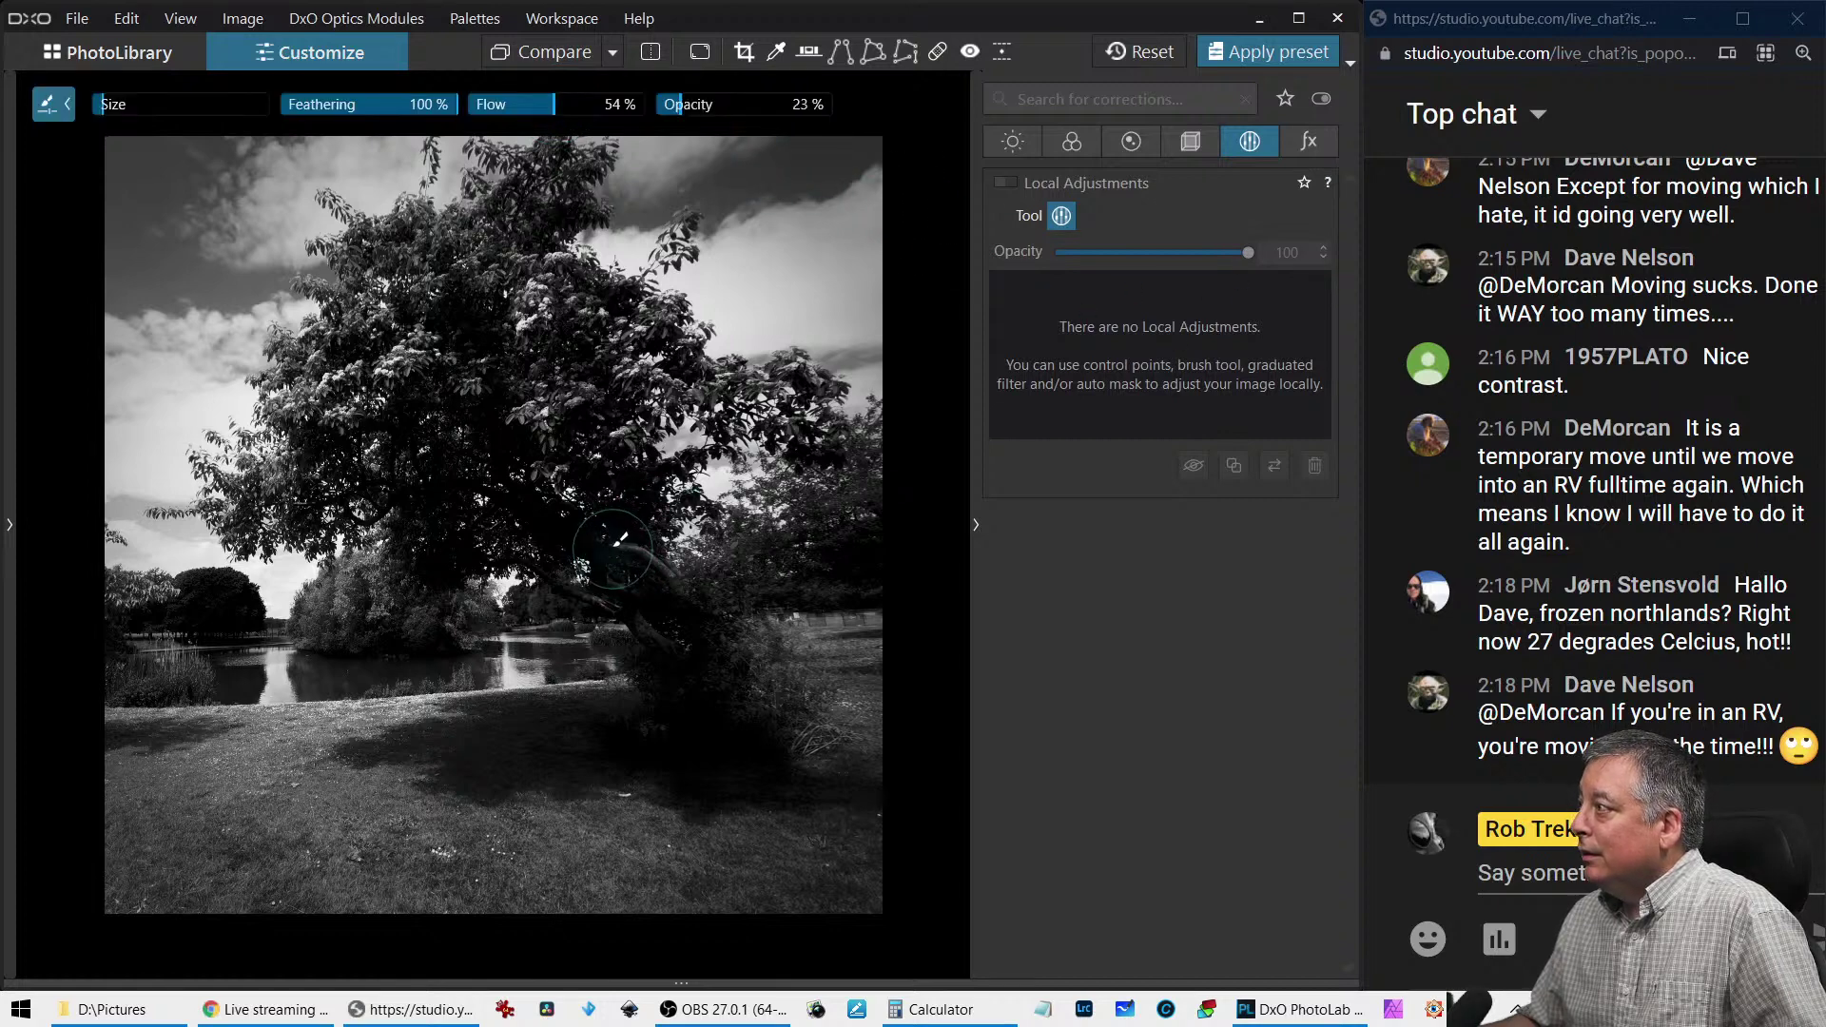
click(399, 120)
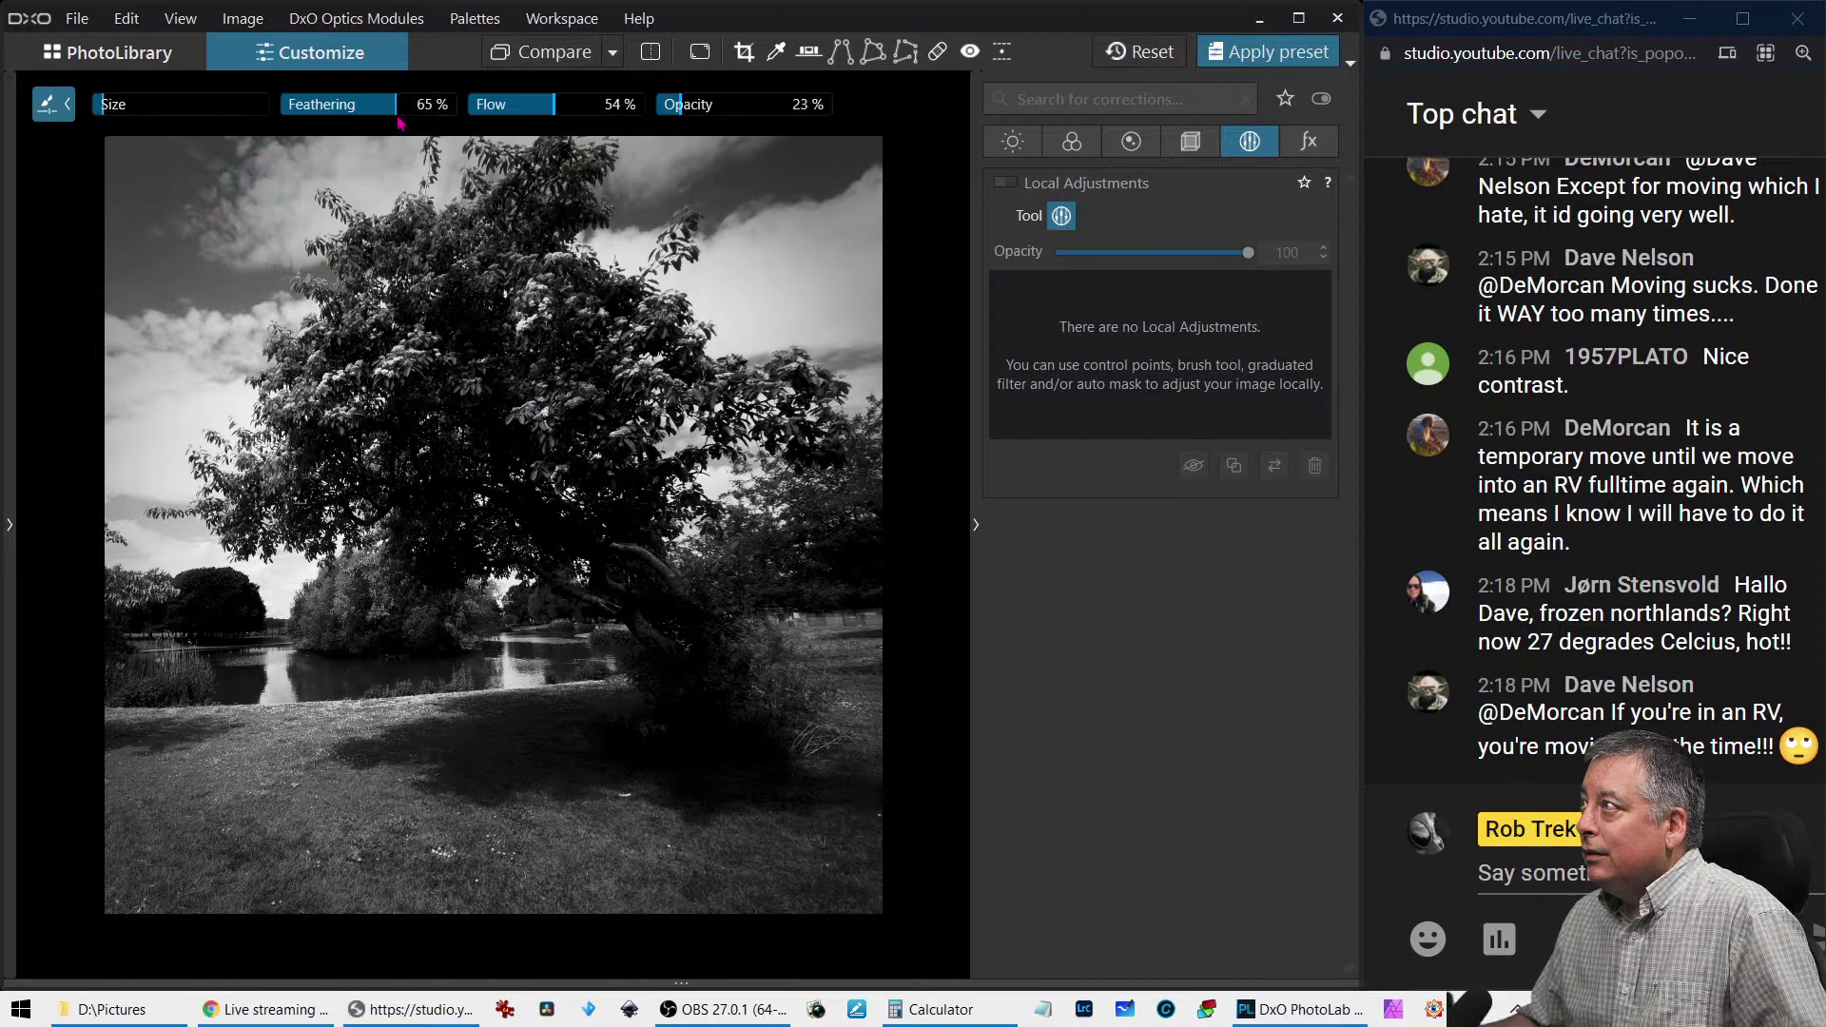
mouse_move(618, 545)
mouse_down()
mouse_move(687, 605)
mouse_move(633, 529)
mouse_move(728, 672)
mouse_move(554, 580)
mouse_move(654, 641)
mouse_move(694, 695)
mouse_move(692, 605)
mouse_move(635, 598)
mouse_up()
click(597, 540)
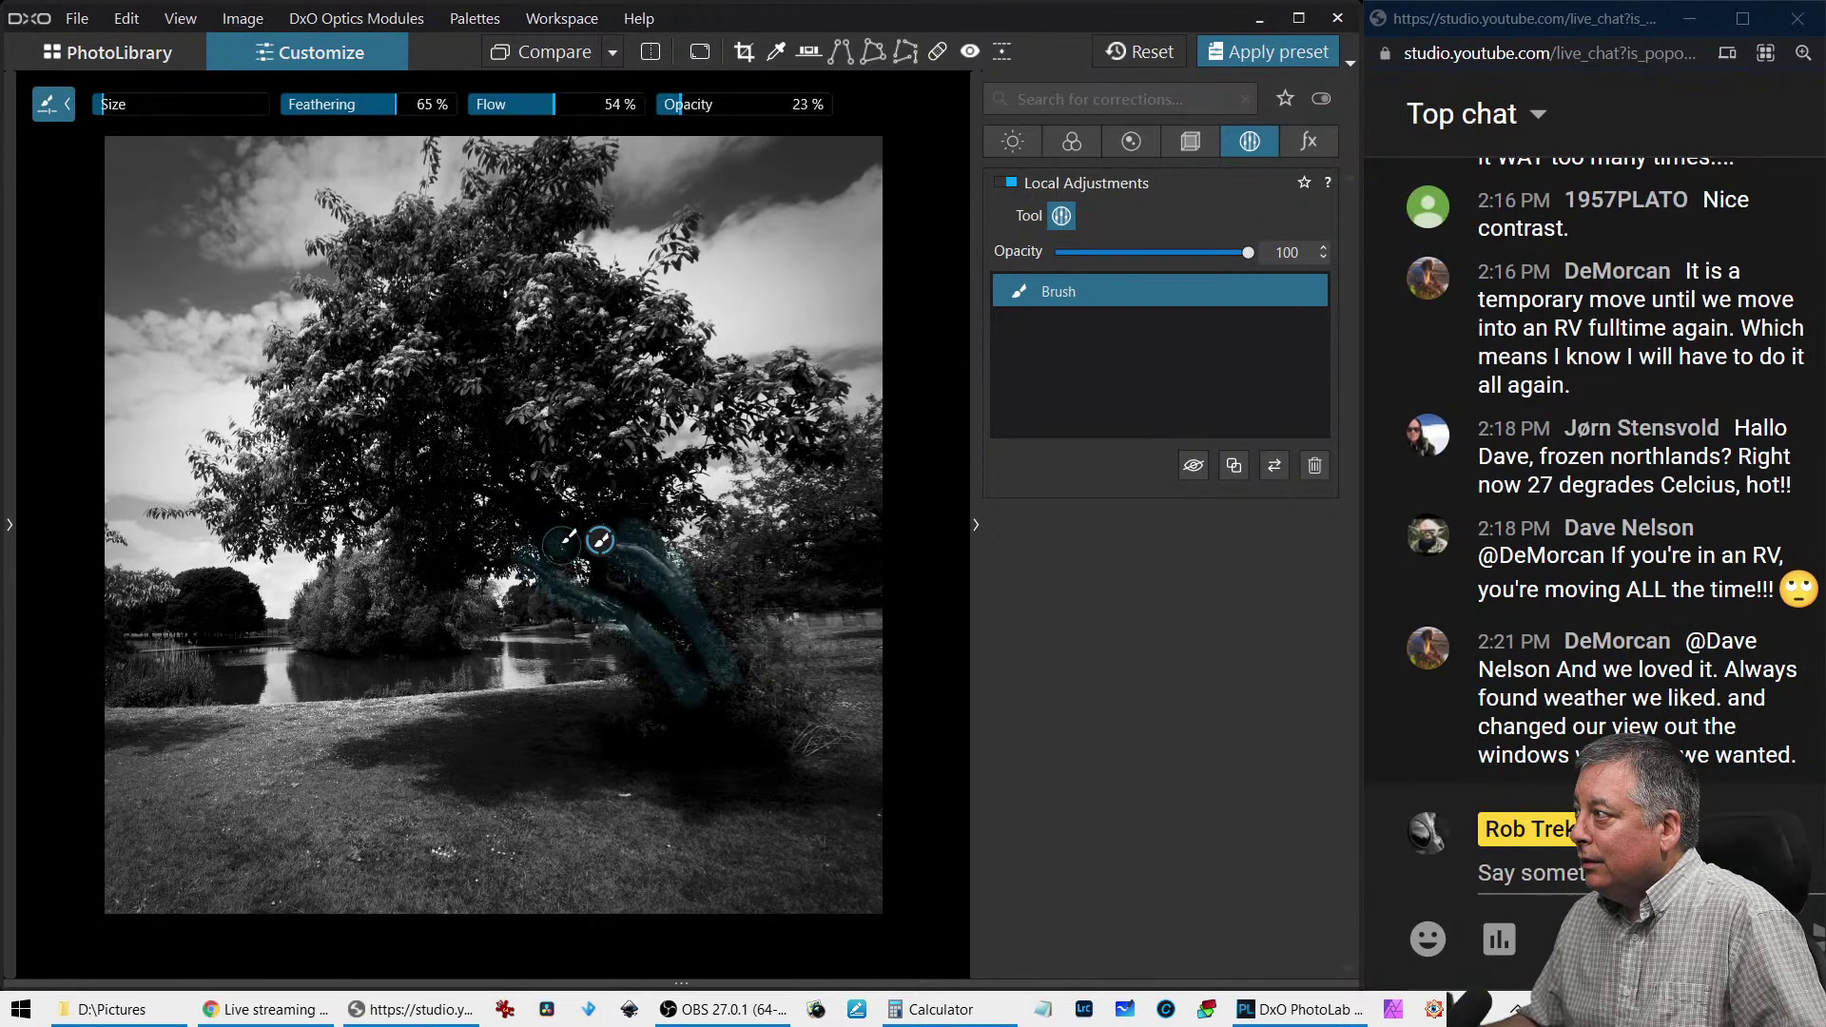
drag(704, 656, 804, 727)
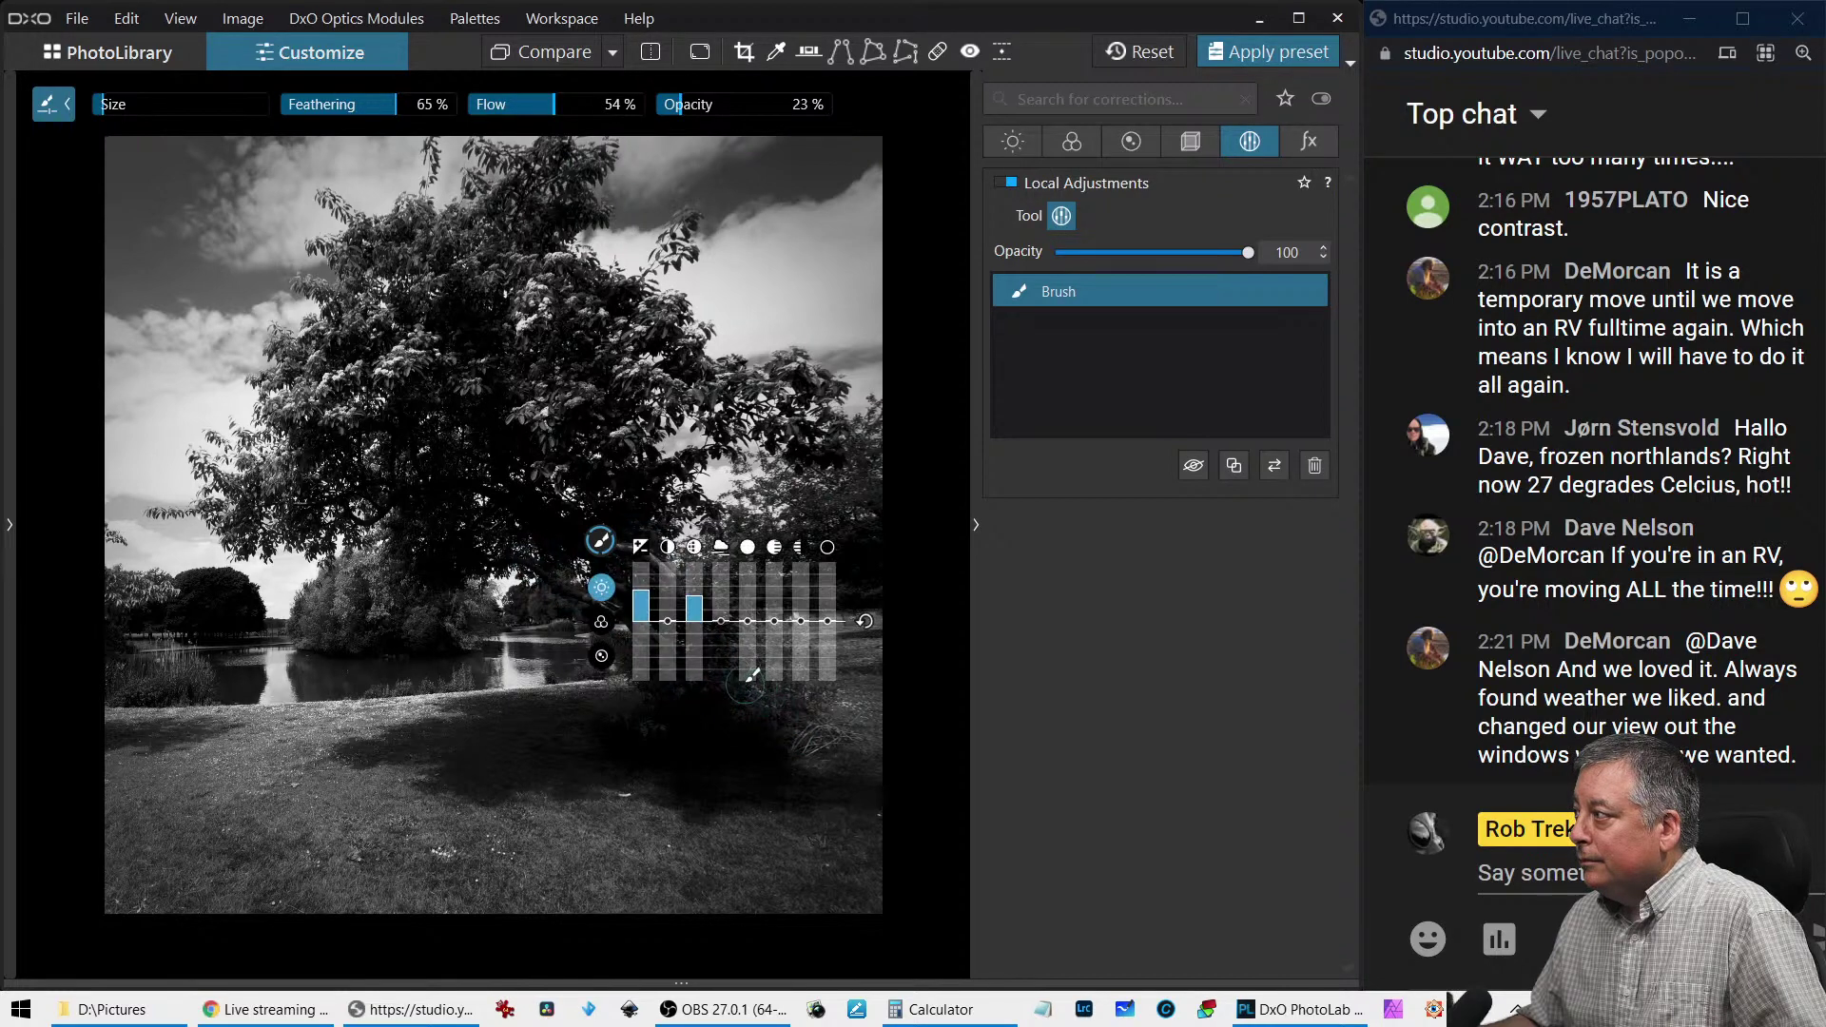
key(Escape)
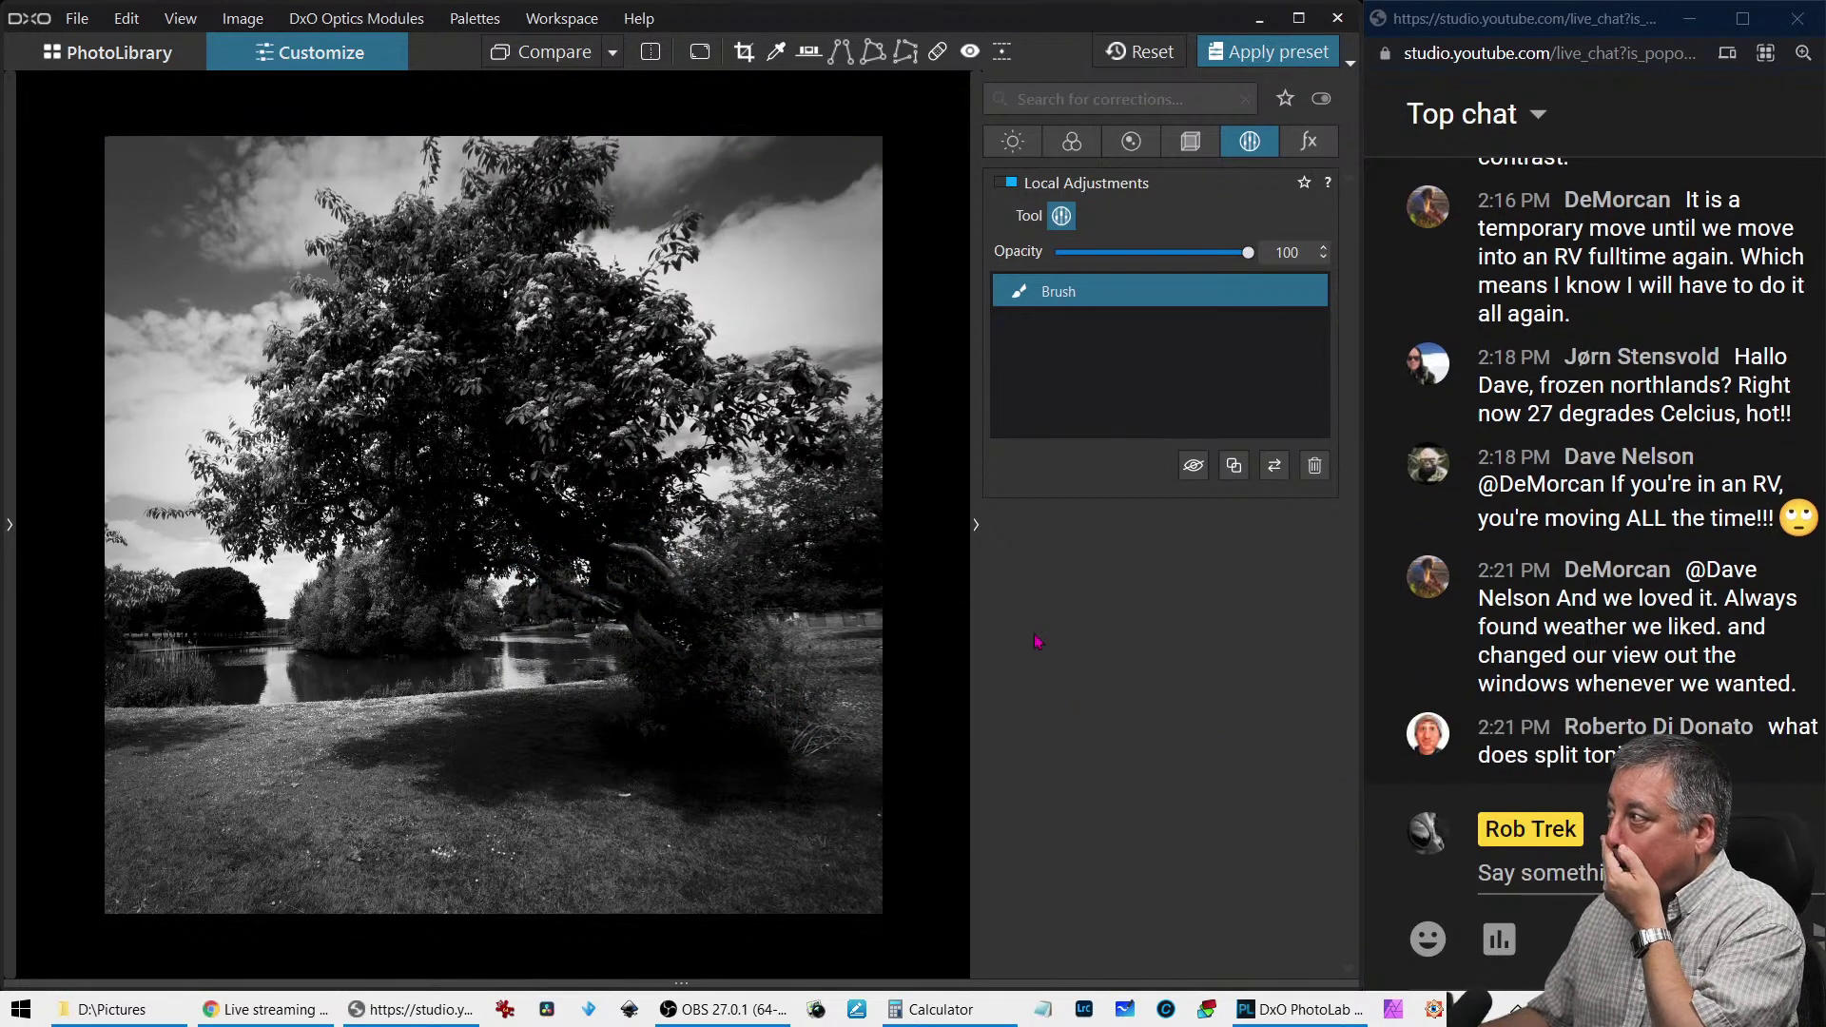
Extend the trunk's brush mask over the upper part of the tree crown and raise its exposure further
click(599, 540)
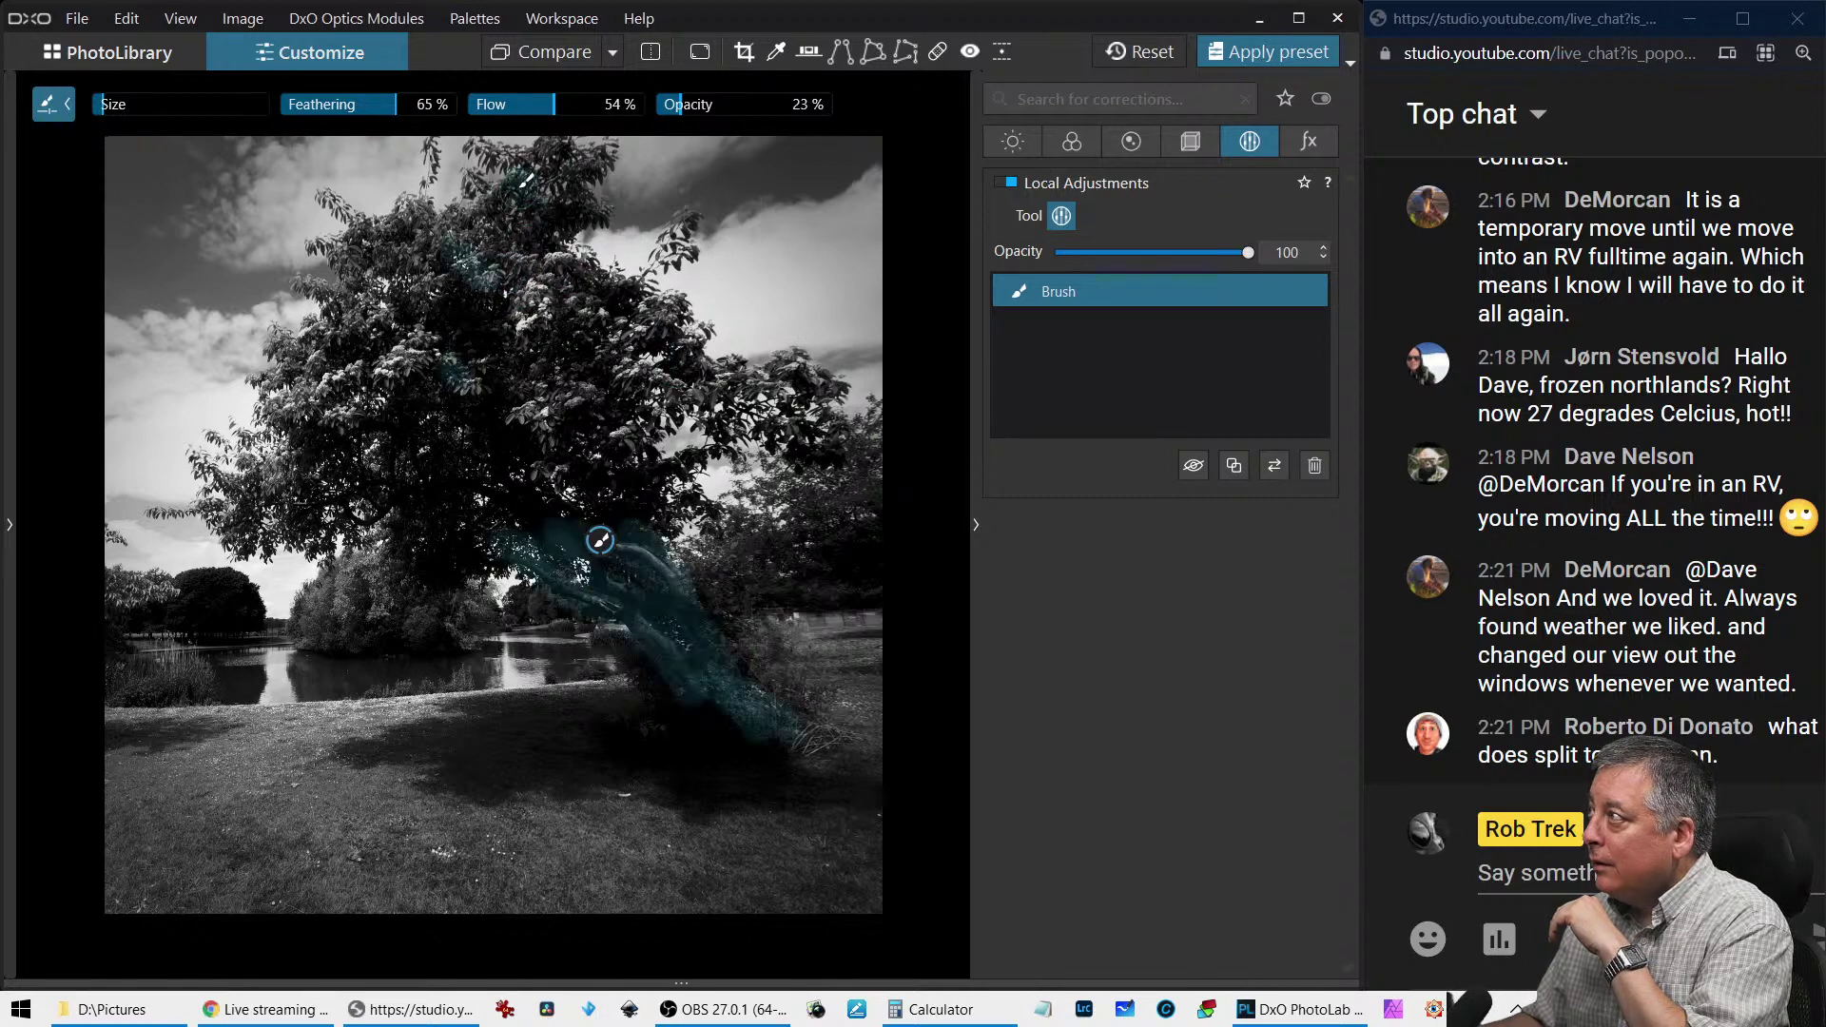
mouse_move(525, 179)
mouse_down()
mouse_move(471, 223)
mouse_move(504, 276)
mouse_move(447, 247)
mouse_move(475, 240)
mouse_up()
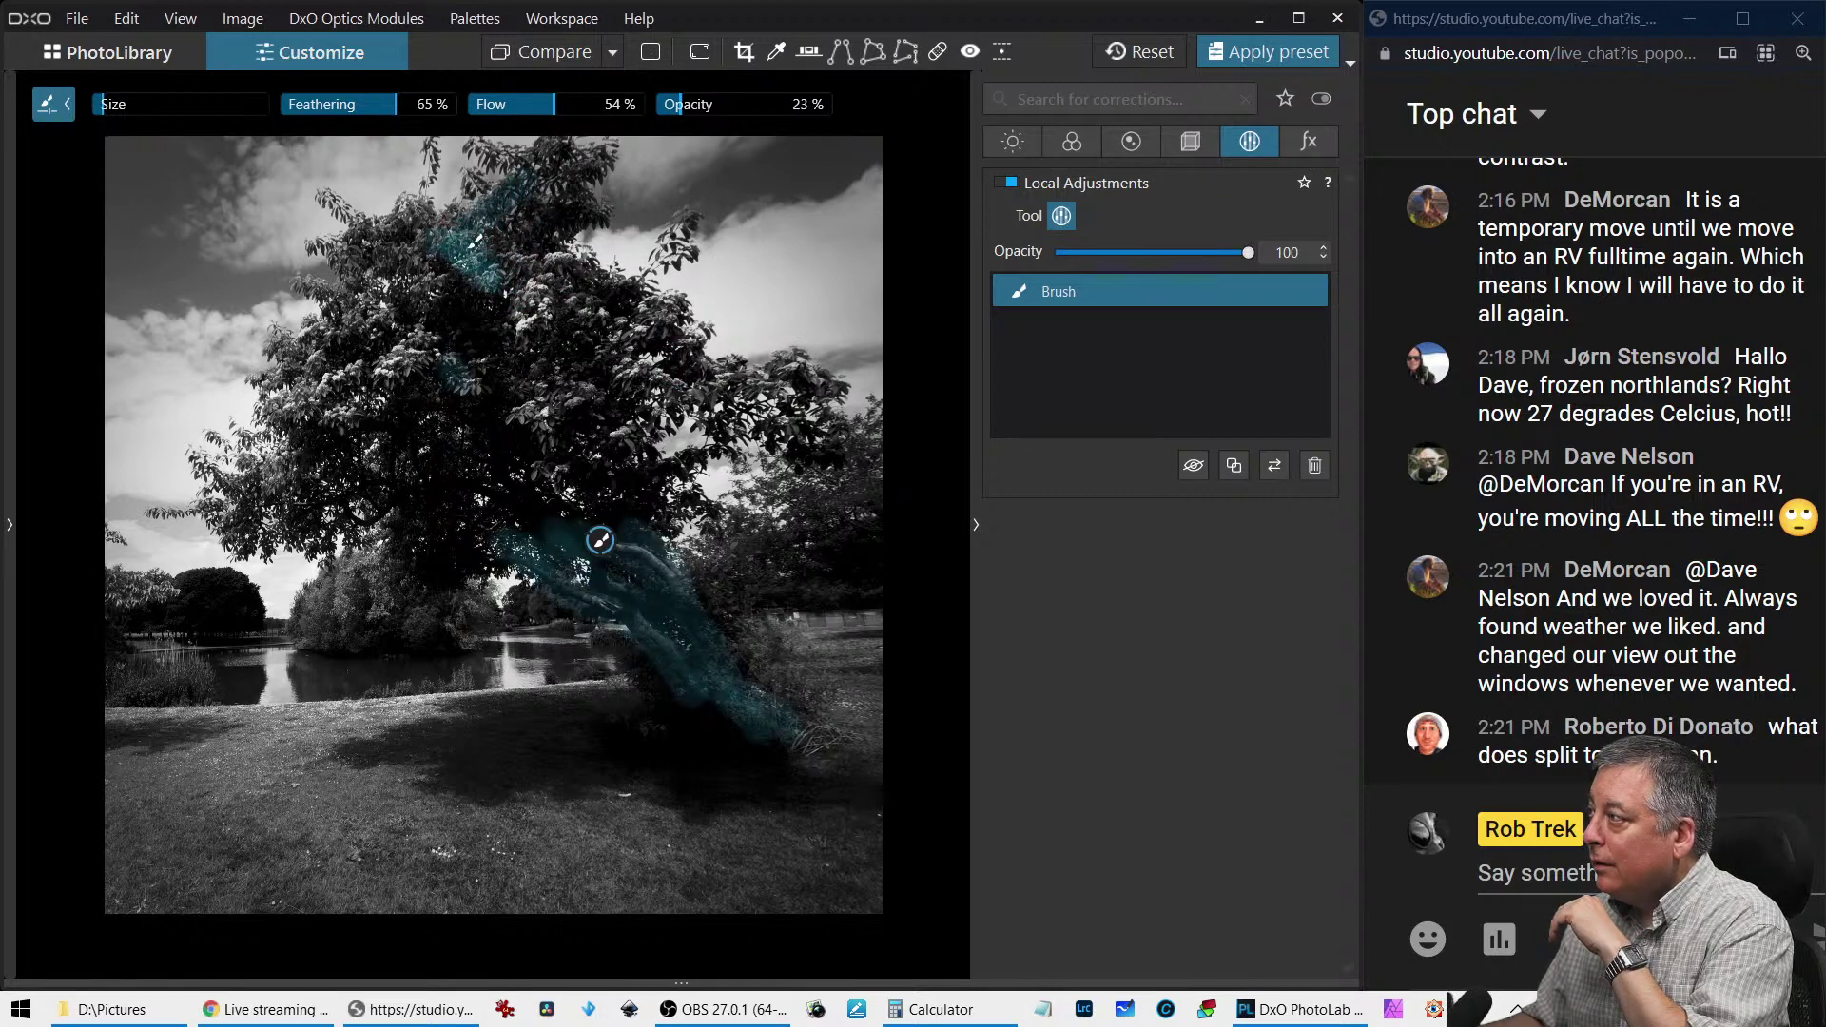
mouse_move(600, 540)
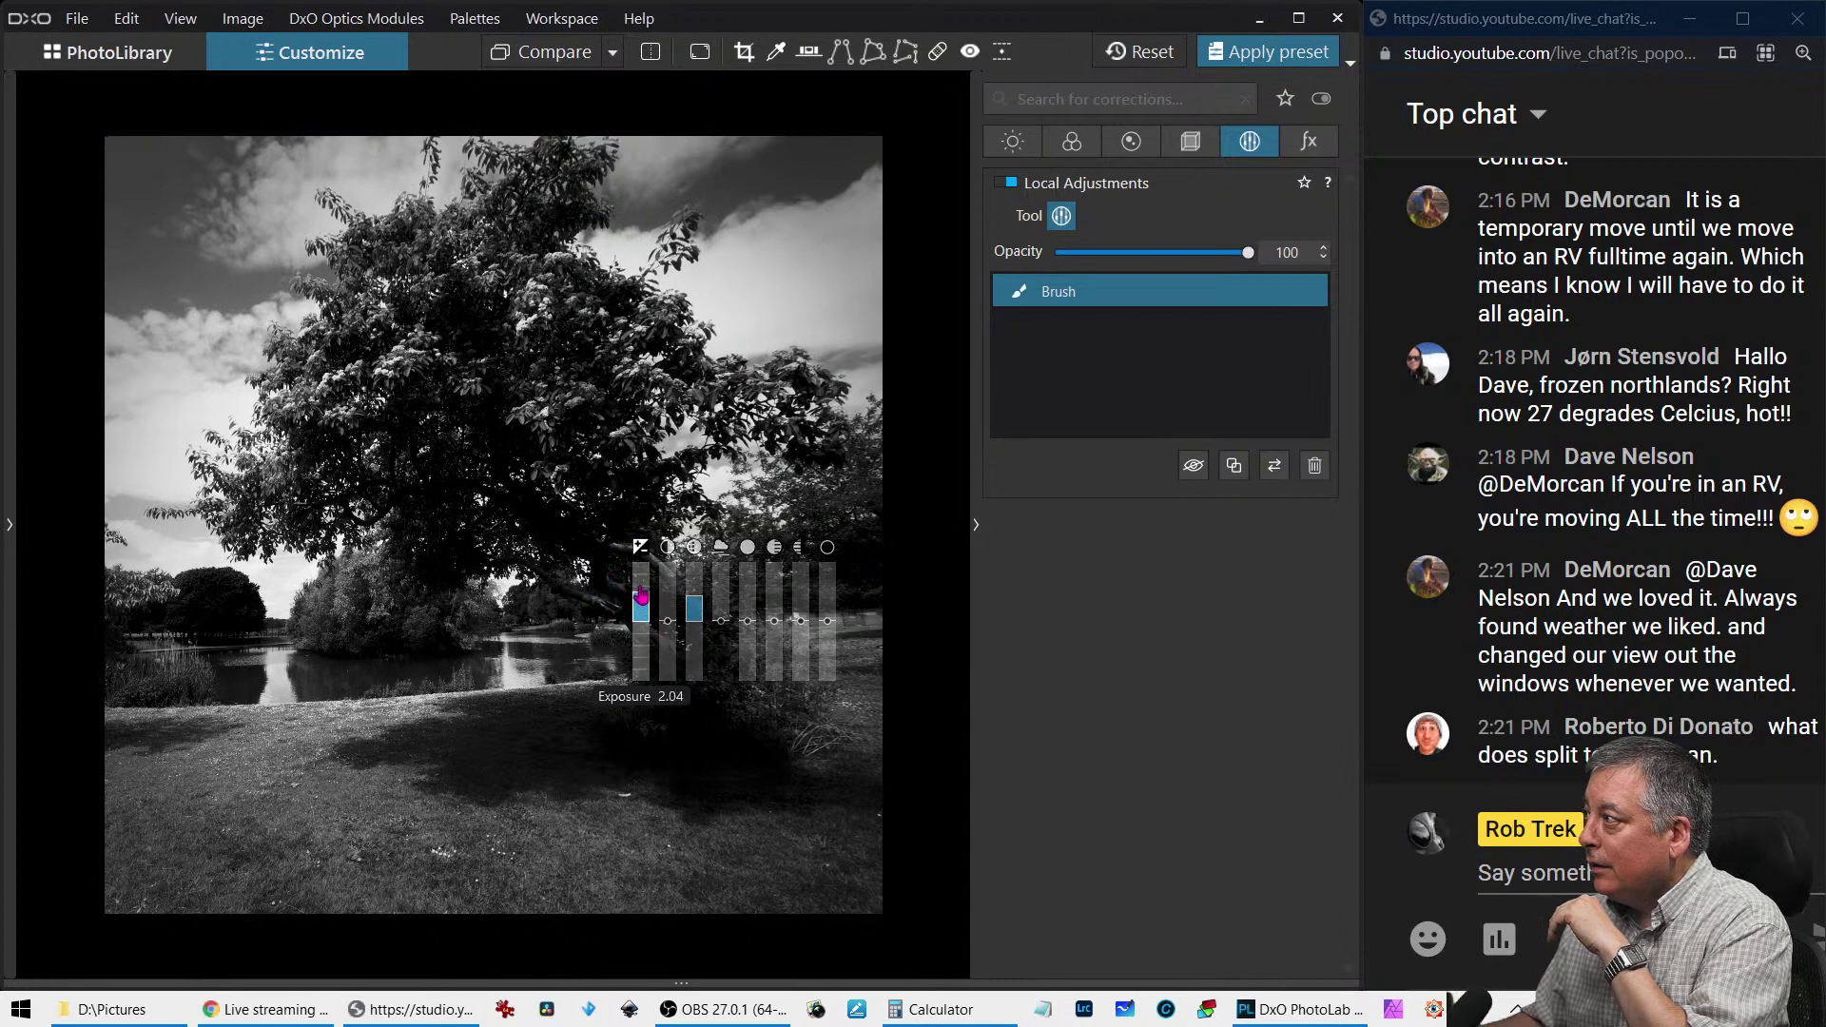
drag(642, 593, 643, 573)
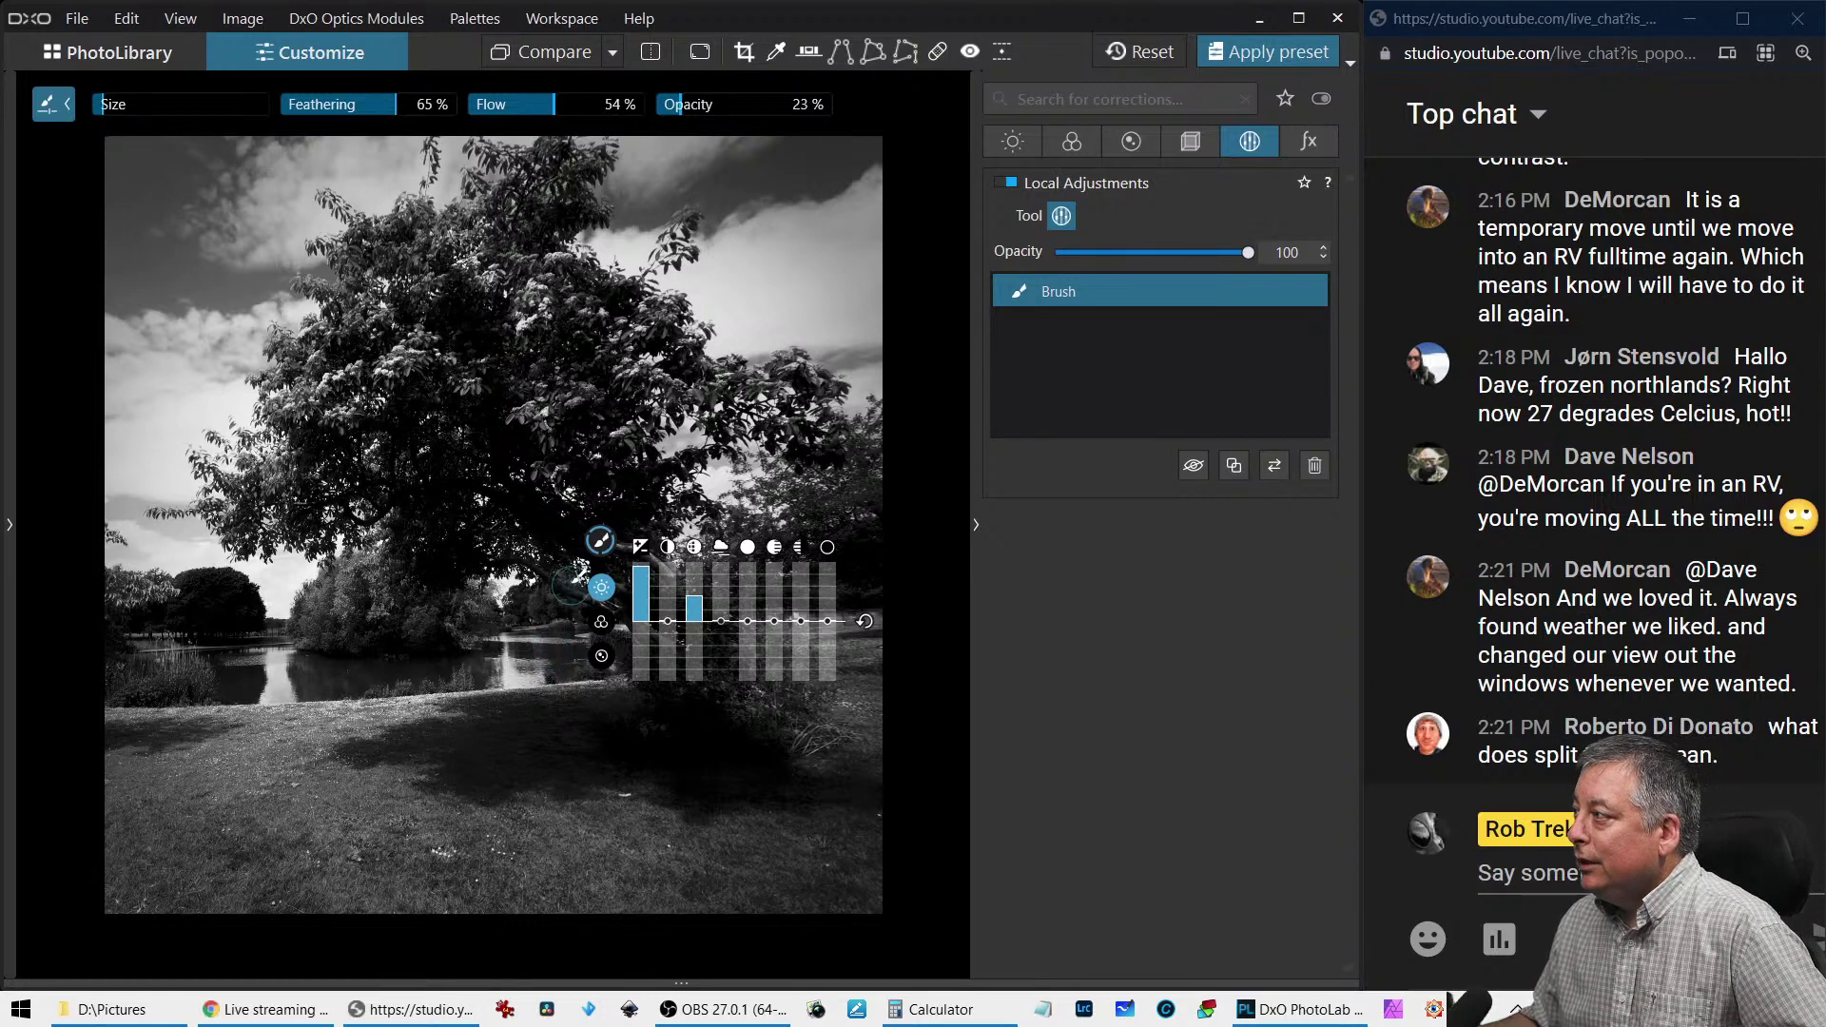
mouse_move(600, 540)
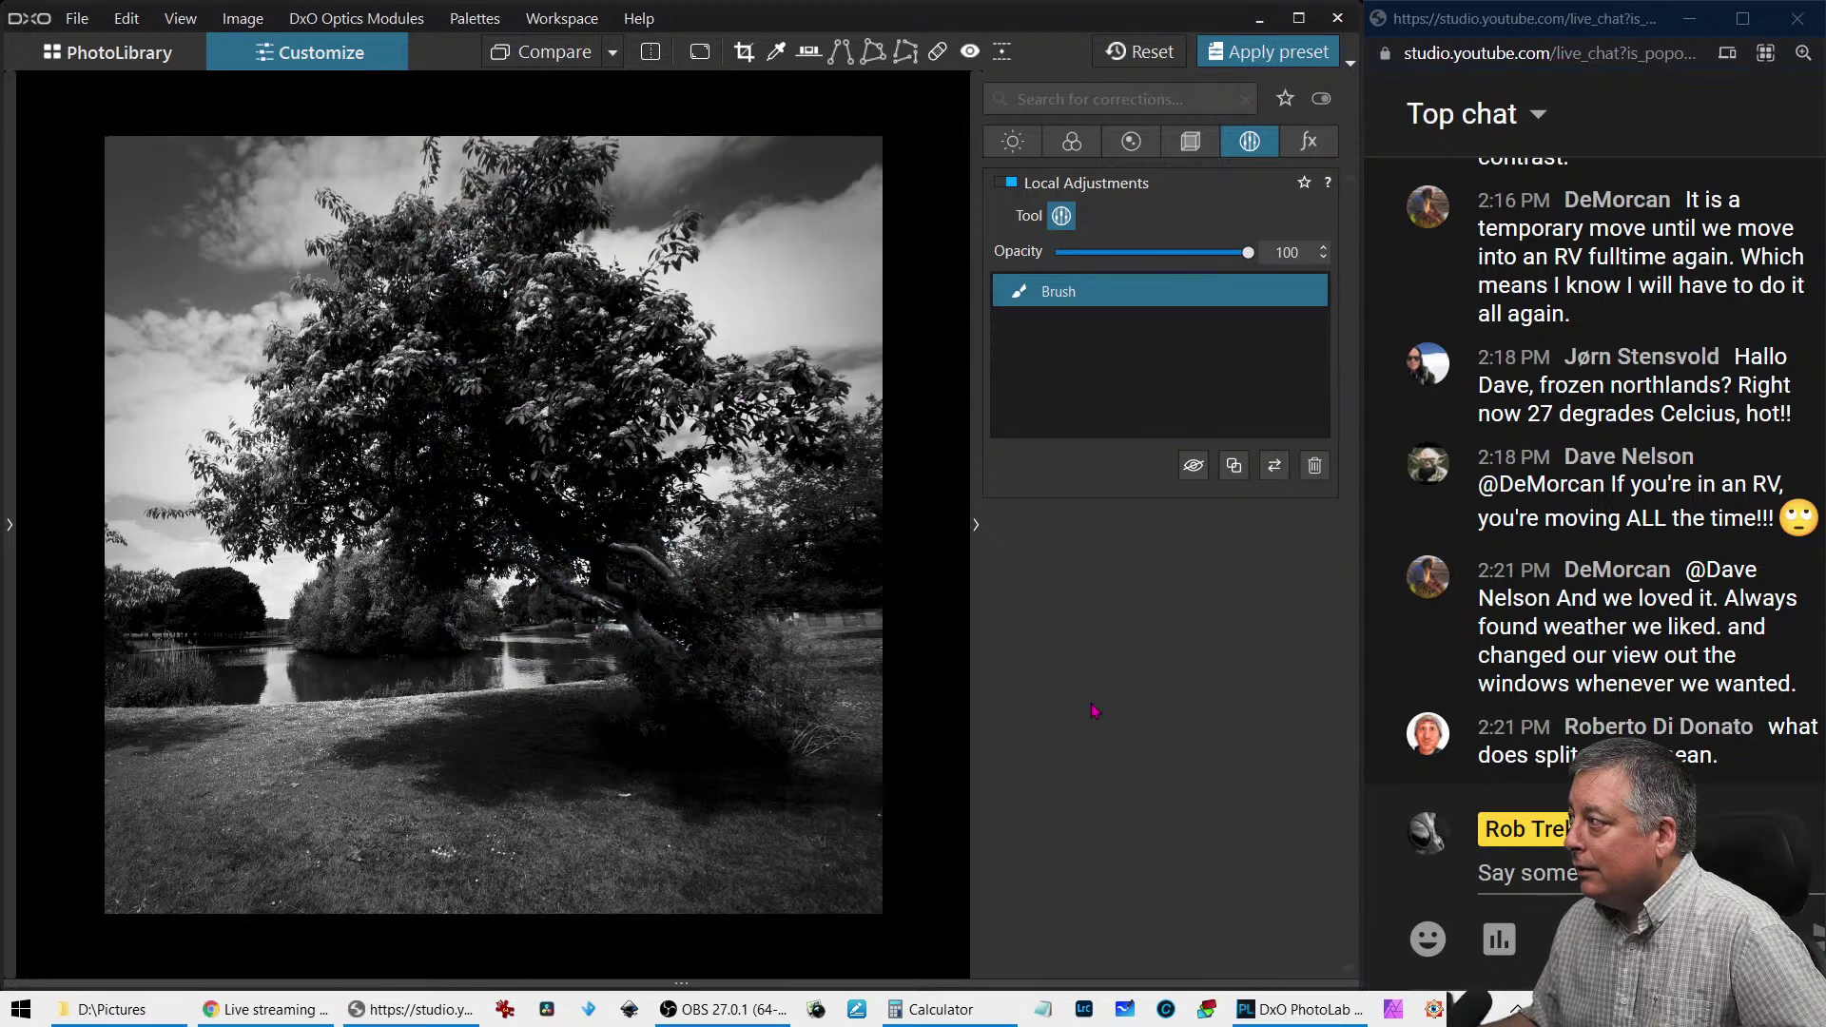
mouse_move(770, 665)
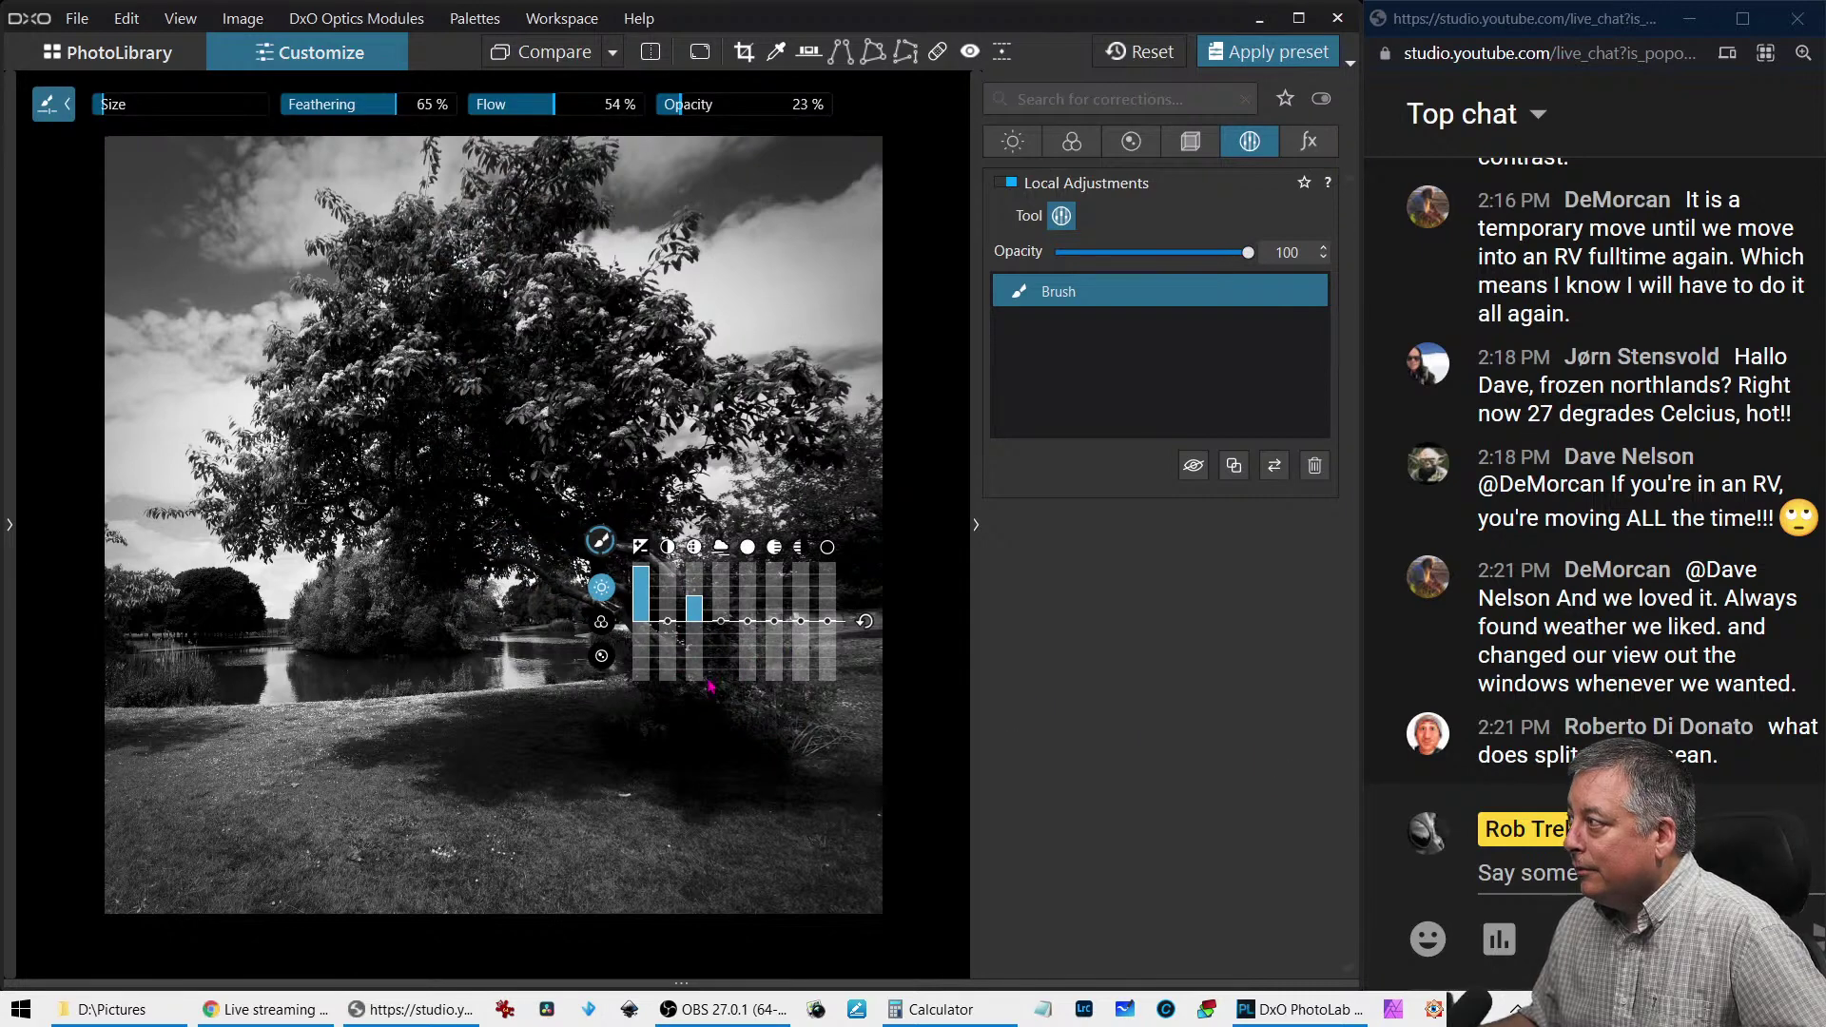
mouse_move(738, 689)
mouse_down()
mouse_move(611, 610)
mouse_move(672, 665)
mouse_move(713, 671)
mouse_move(705, 608)
mouse_move(625, 547)
mouse_move(675, 595)
mouse_up()
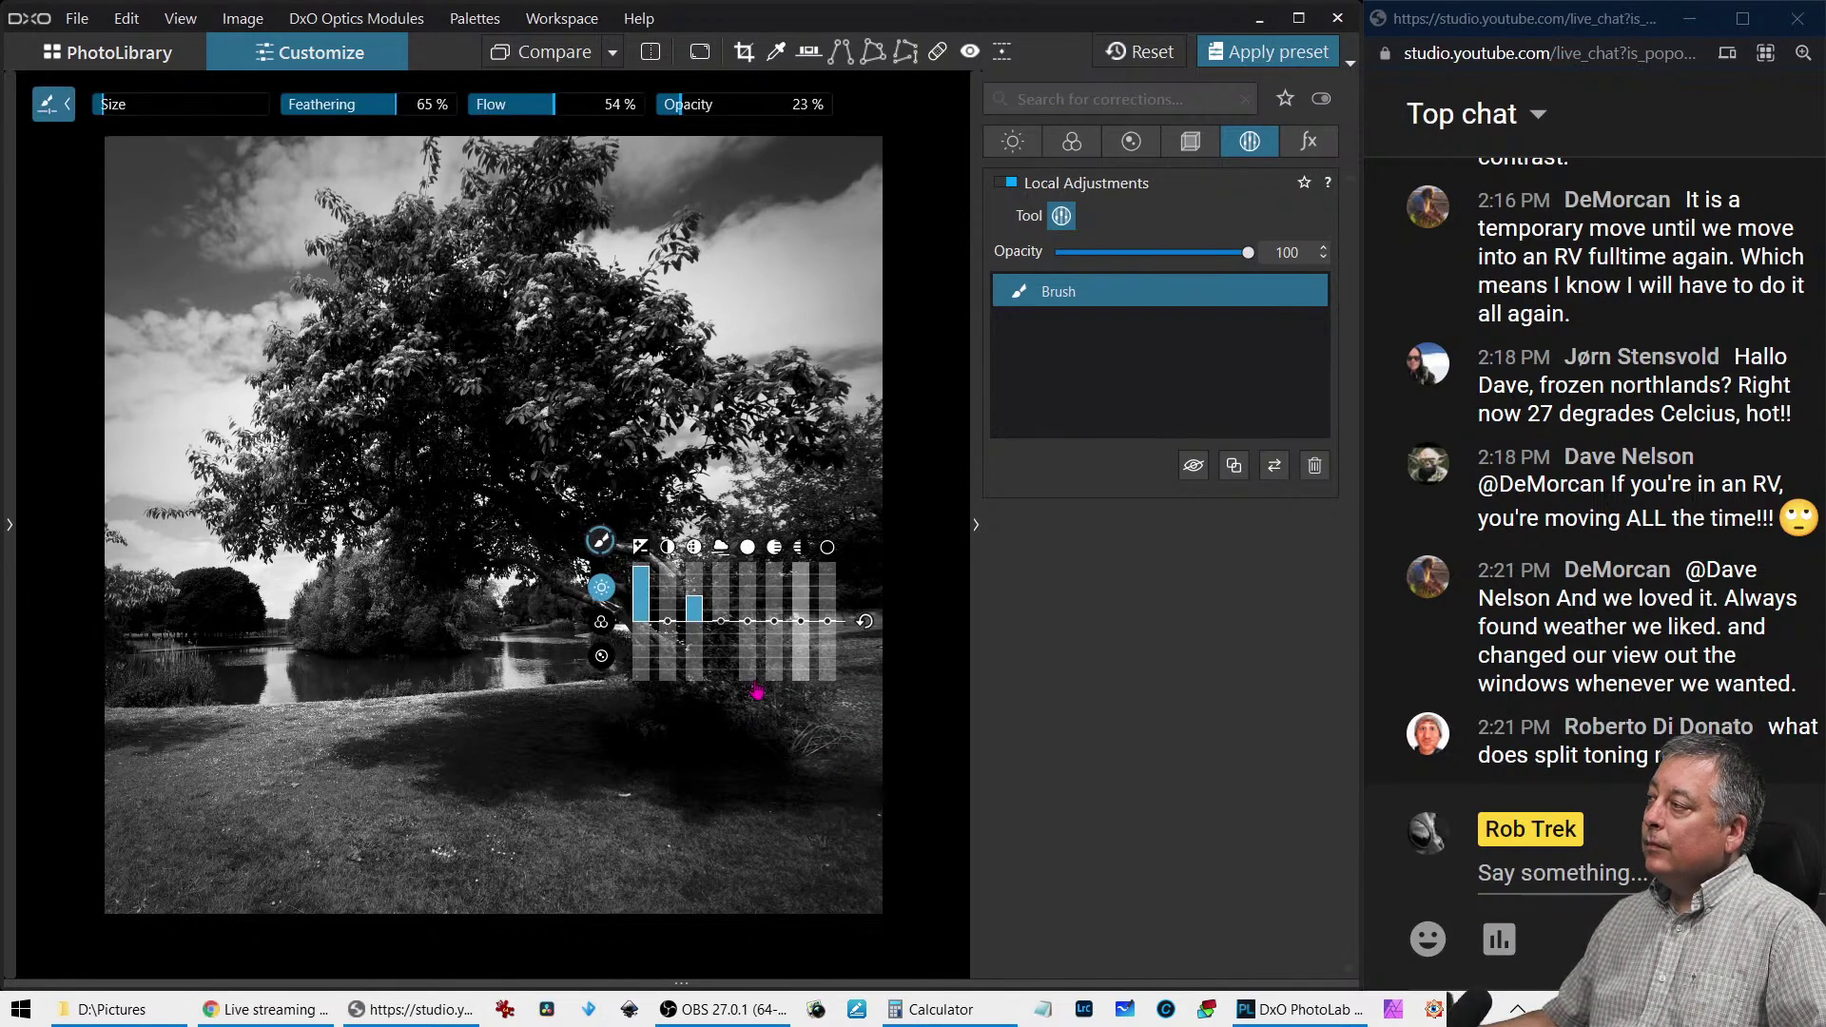
Extend the local brush mask over the branches above the trunk and across the upper middle of the tree crown
mouse_move(751, 703)
mouse_down()
mouse_move(815, 741)
mouse_move(683, 654)
mouse_up()
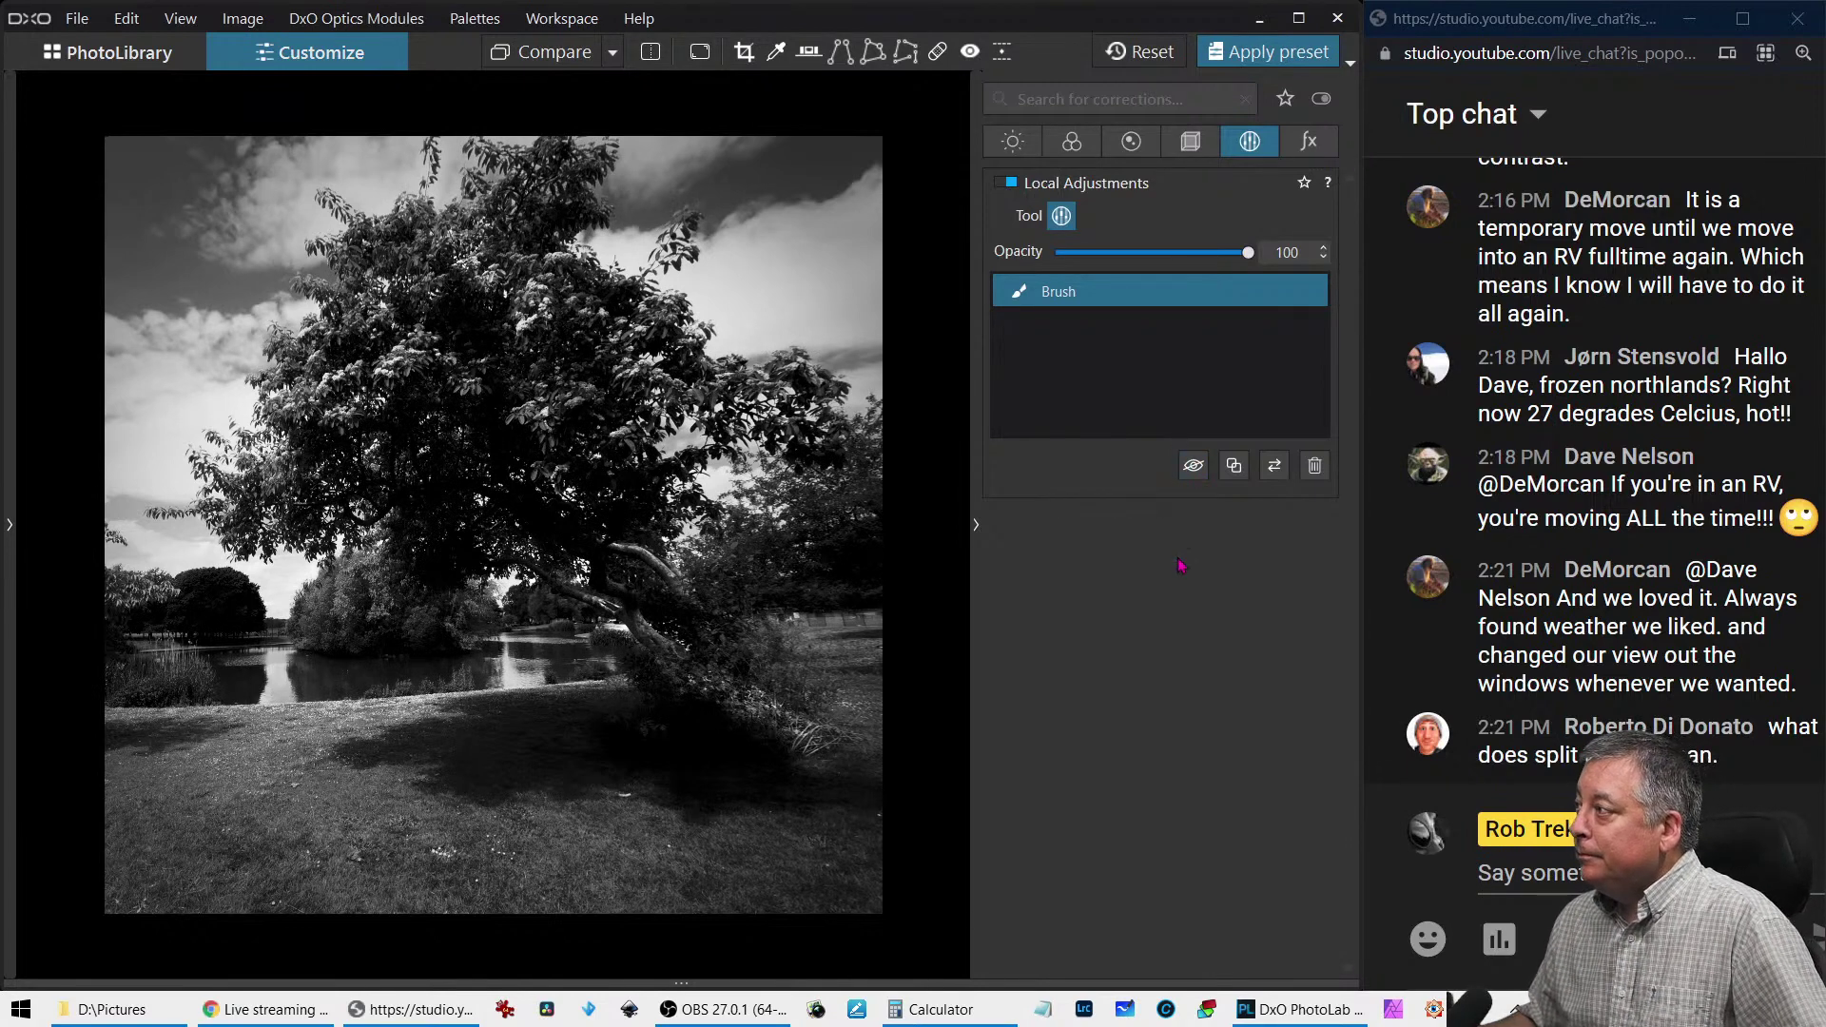
mouse_move(533, 559)
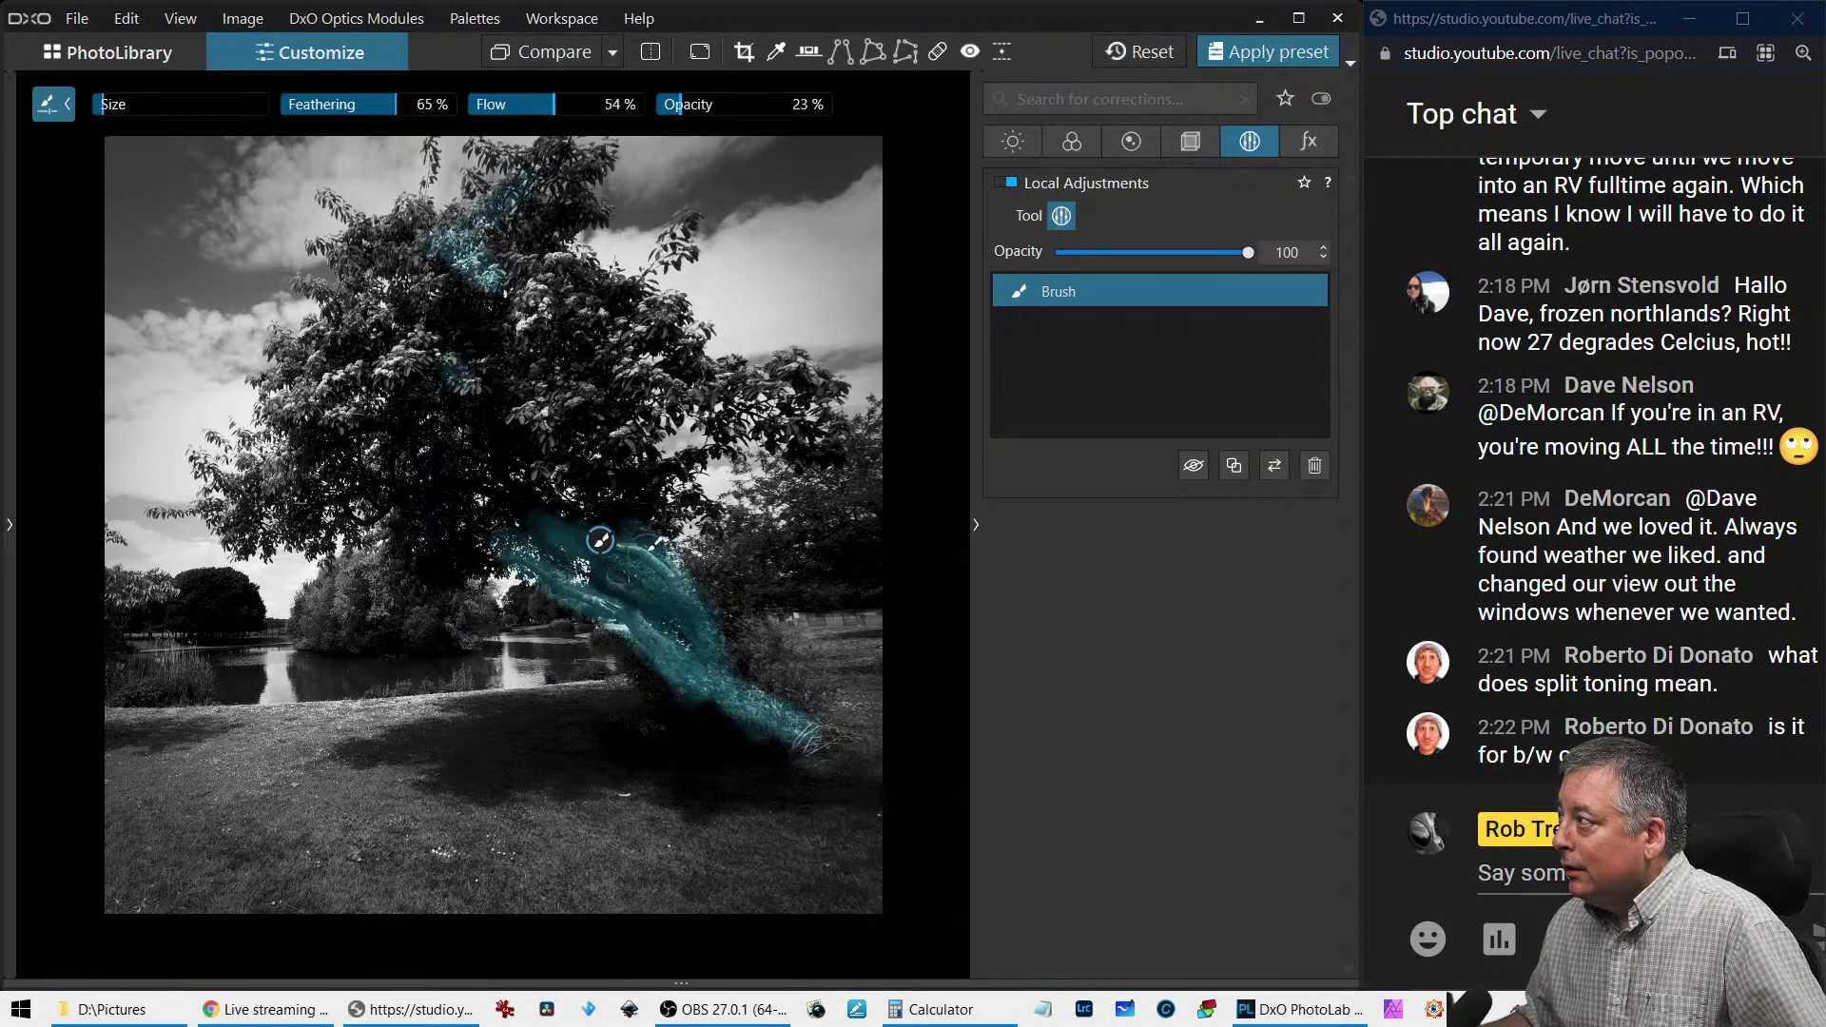
mouse_move(588, 537)
mouse_down()
mouse_move(480, 485)
mouse_move(498, 489)
mouse_up()
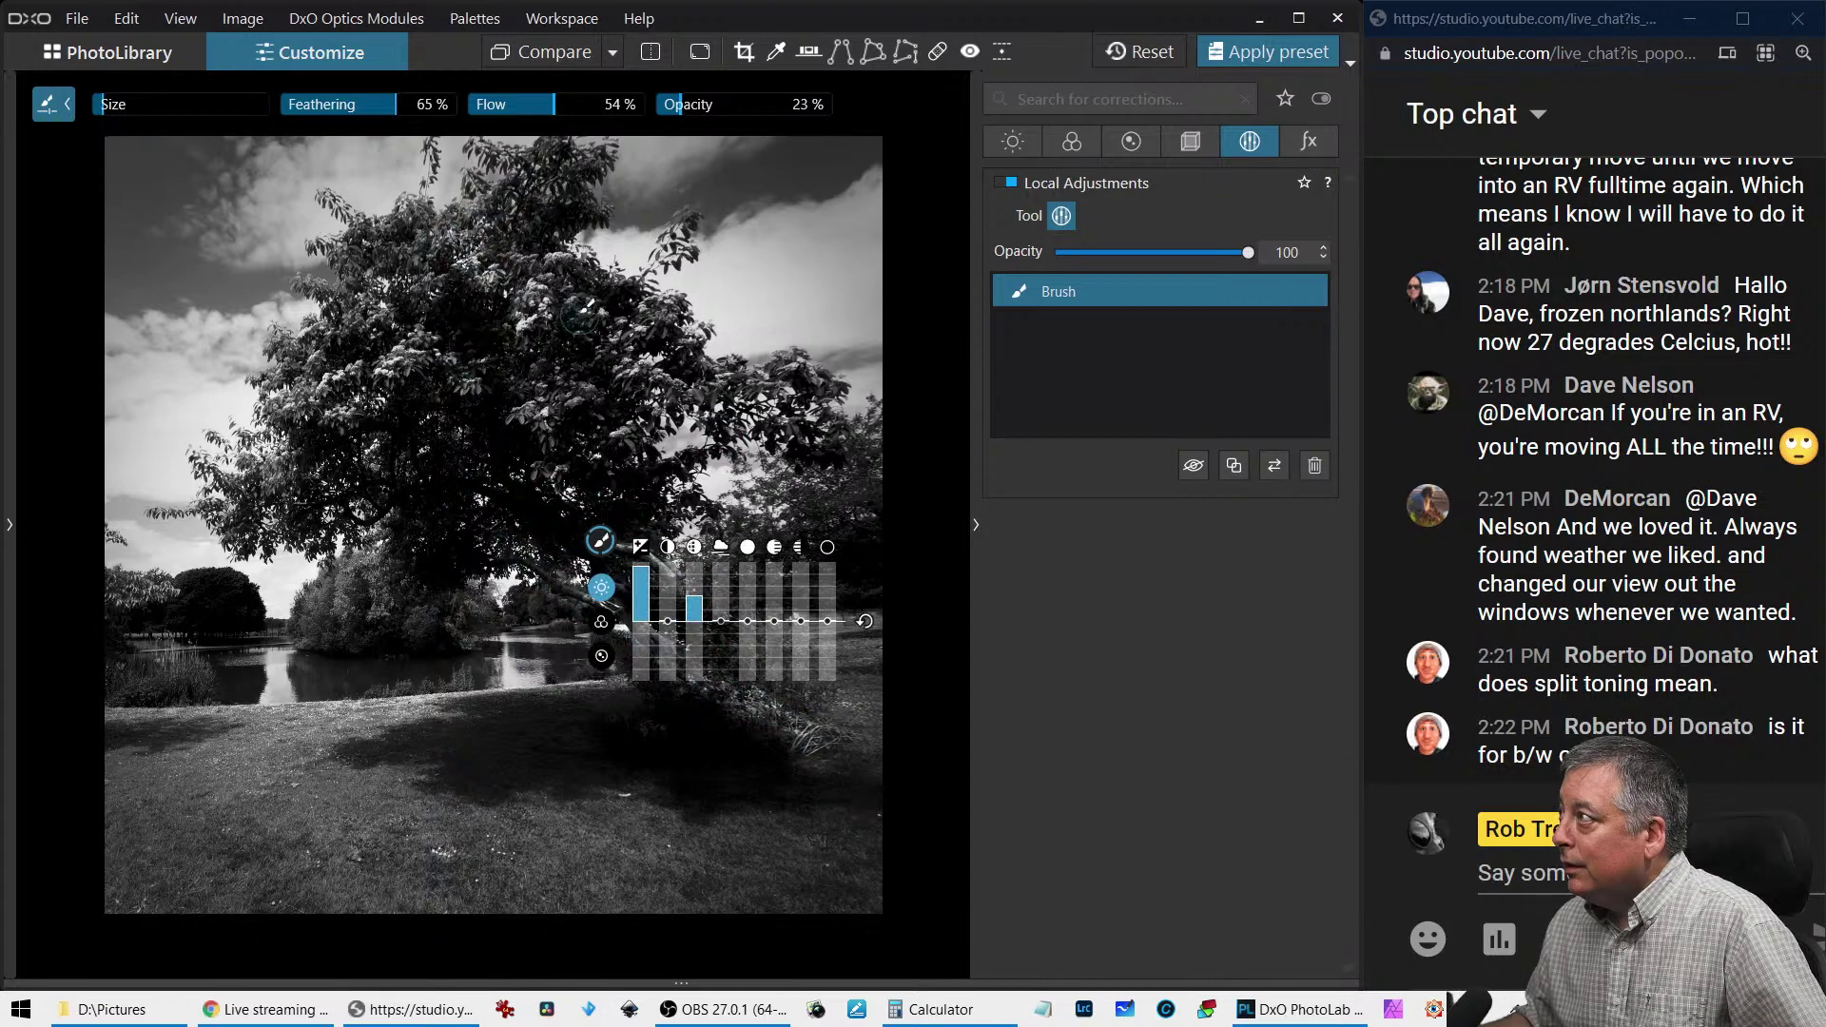
mouse_move(585, 317)
mouse_down()
mouse_move(554, 290)
mouse_move(599, 328)
mouse_up()
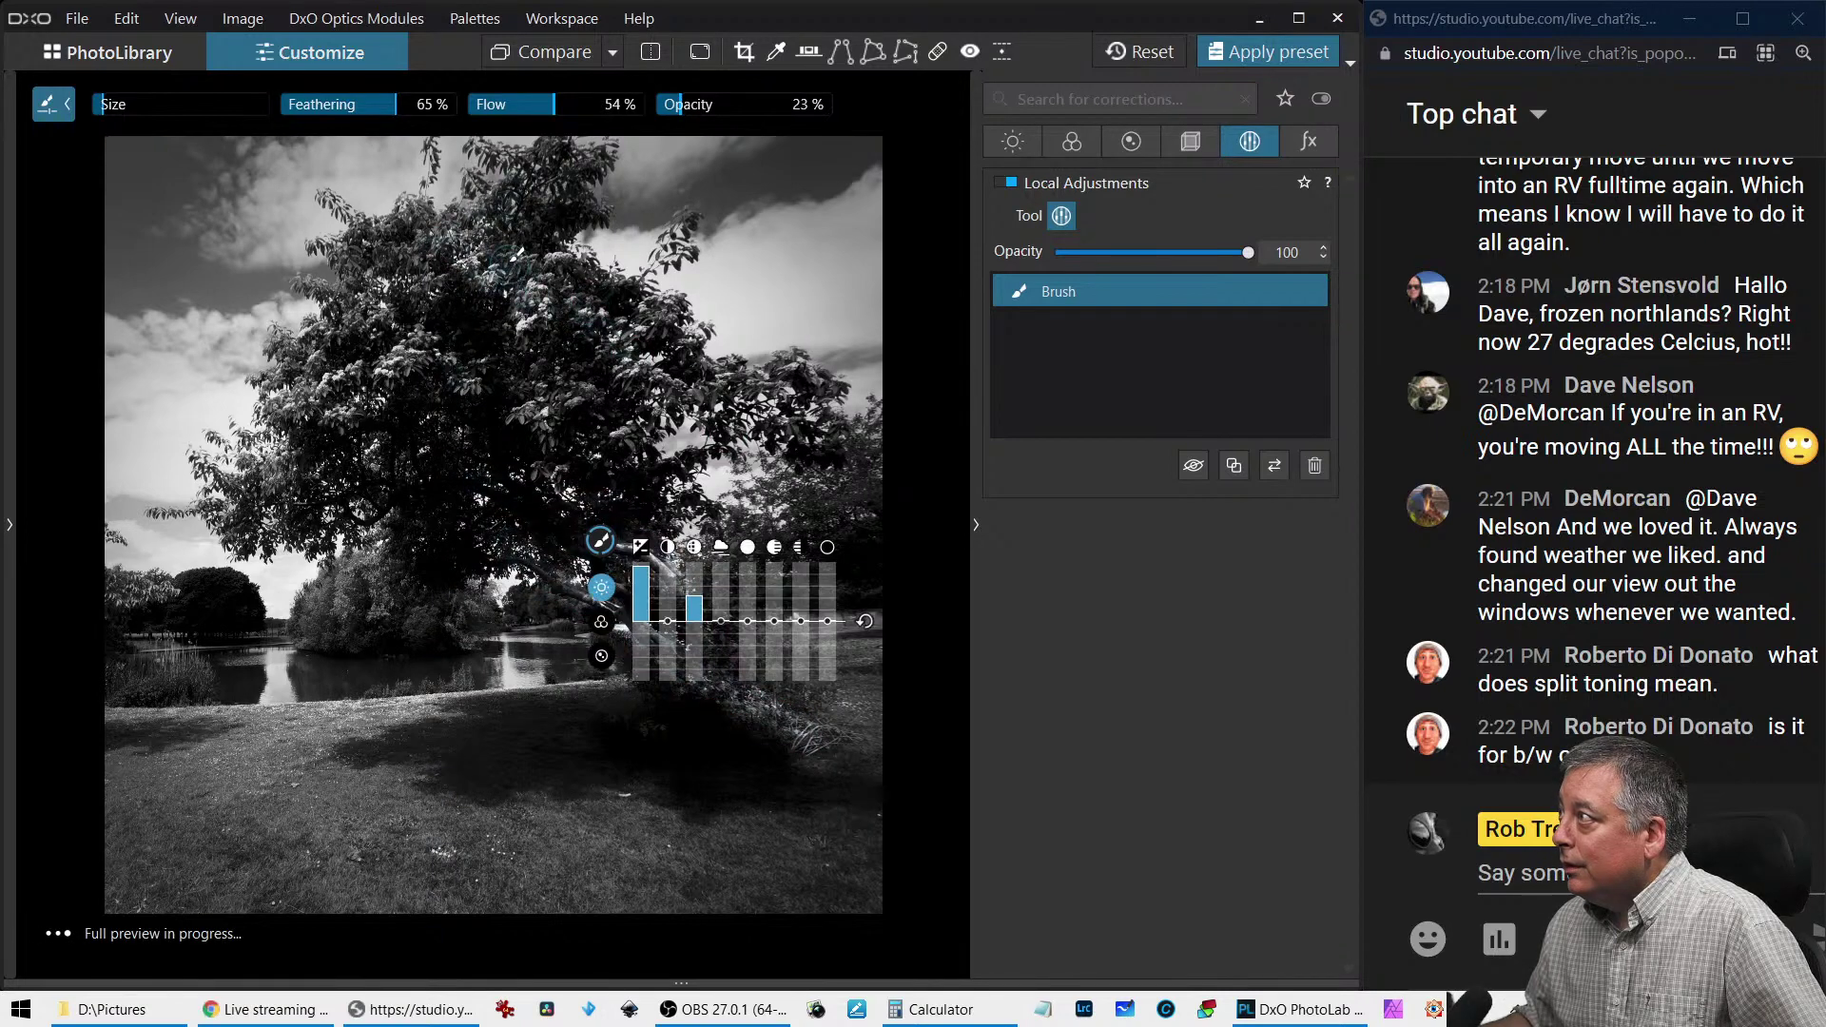
drag(497, 277, 565, 275)
key(Escape)
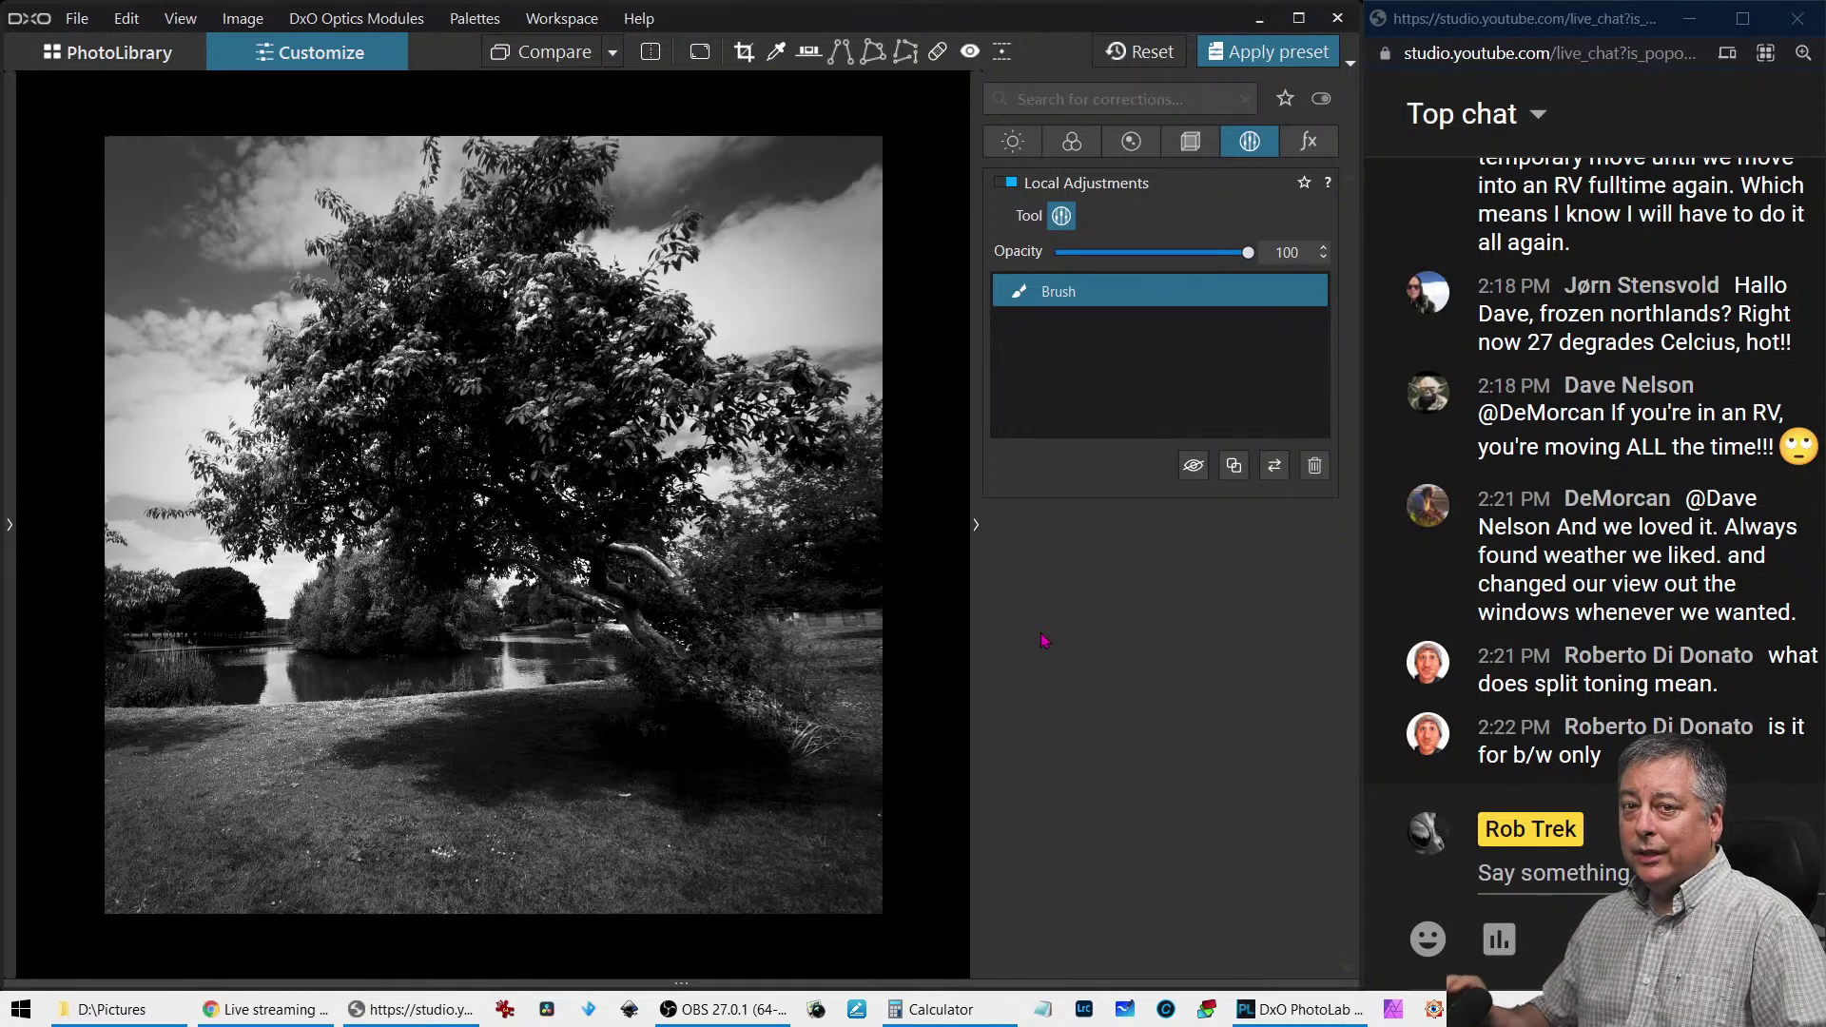
Paint the same brush mask over the left side of the tree crown to brighten its foliage
key(b)
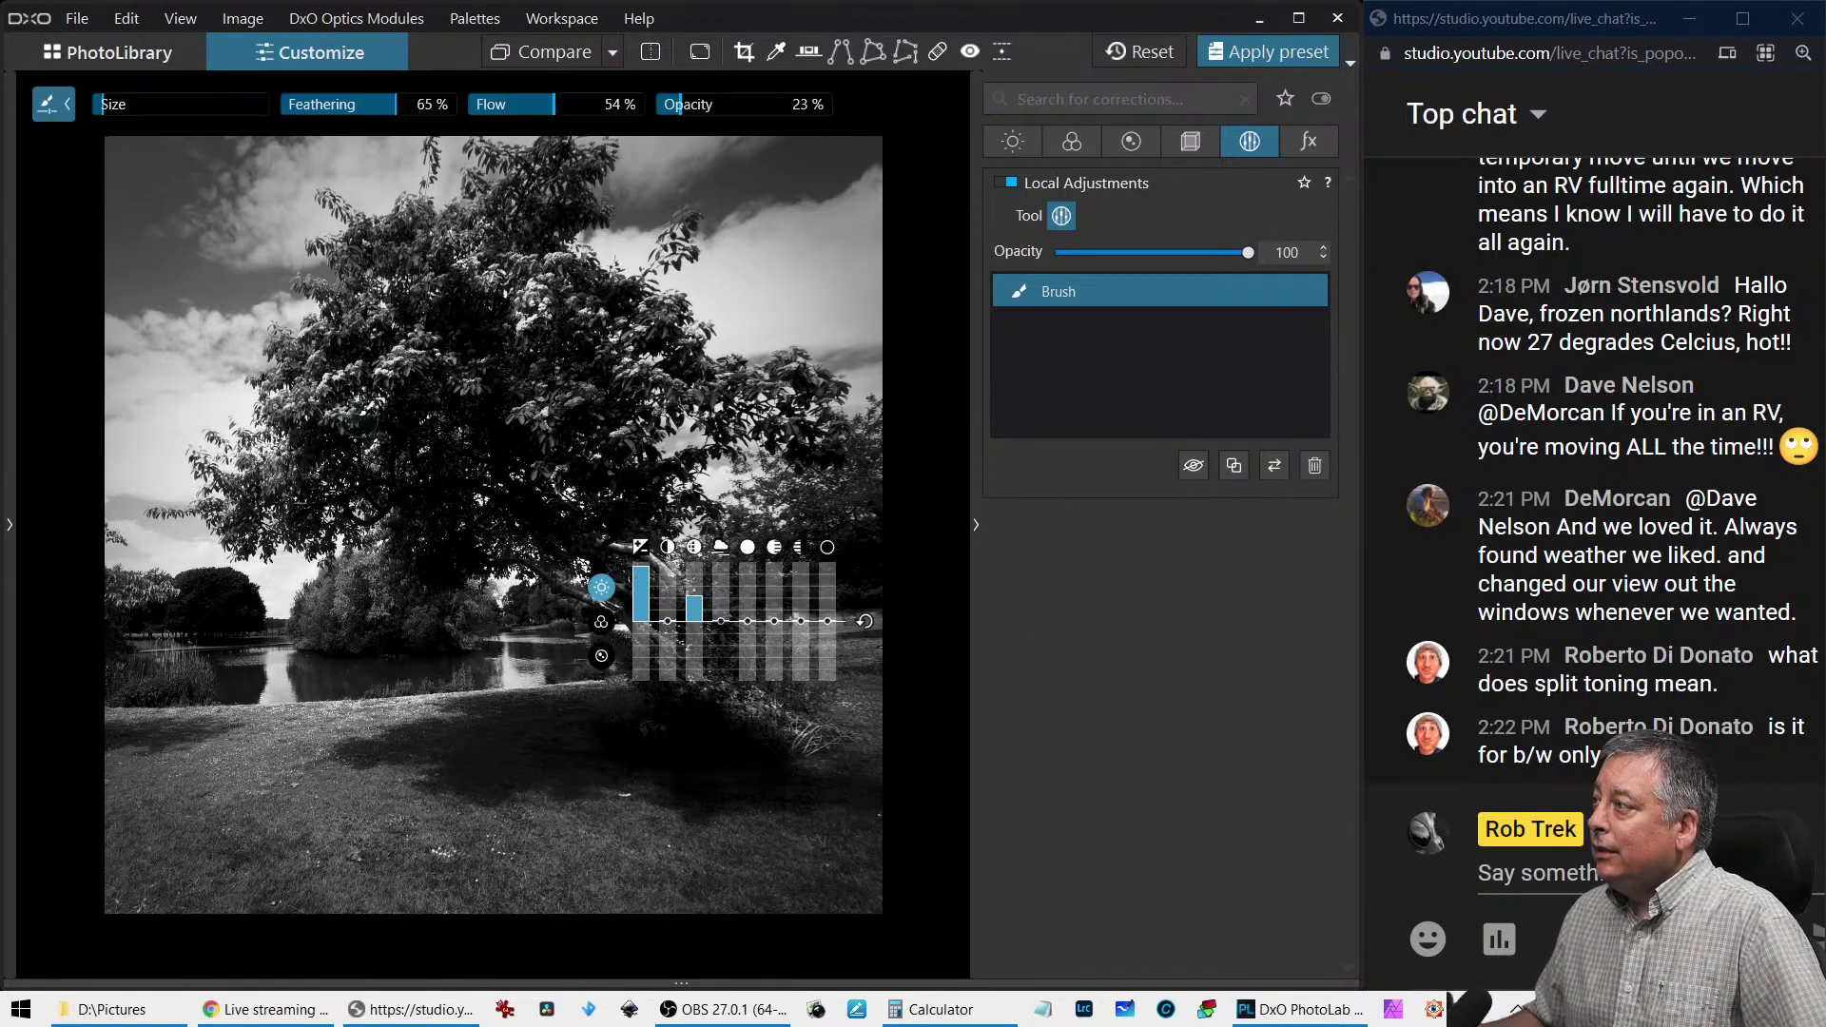
key(m)
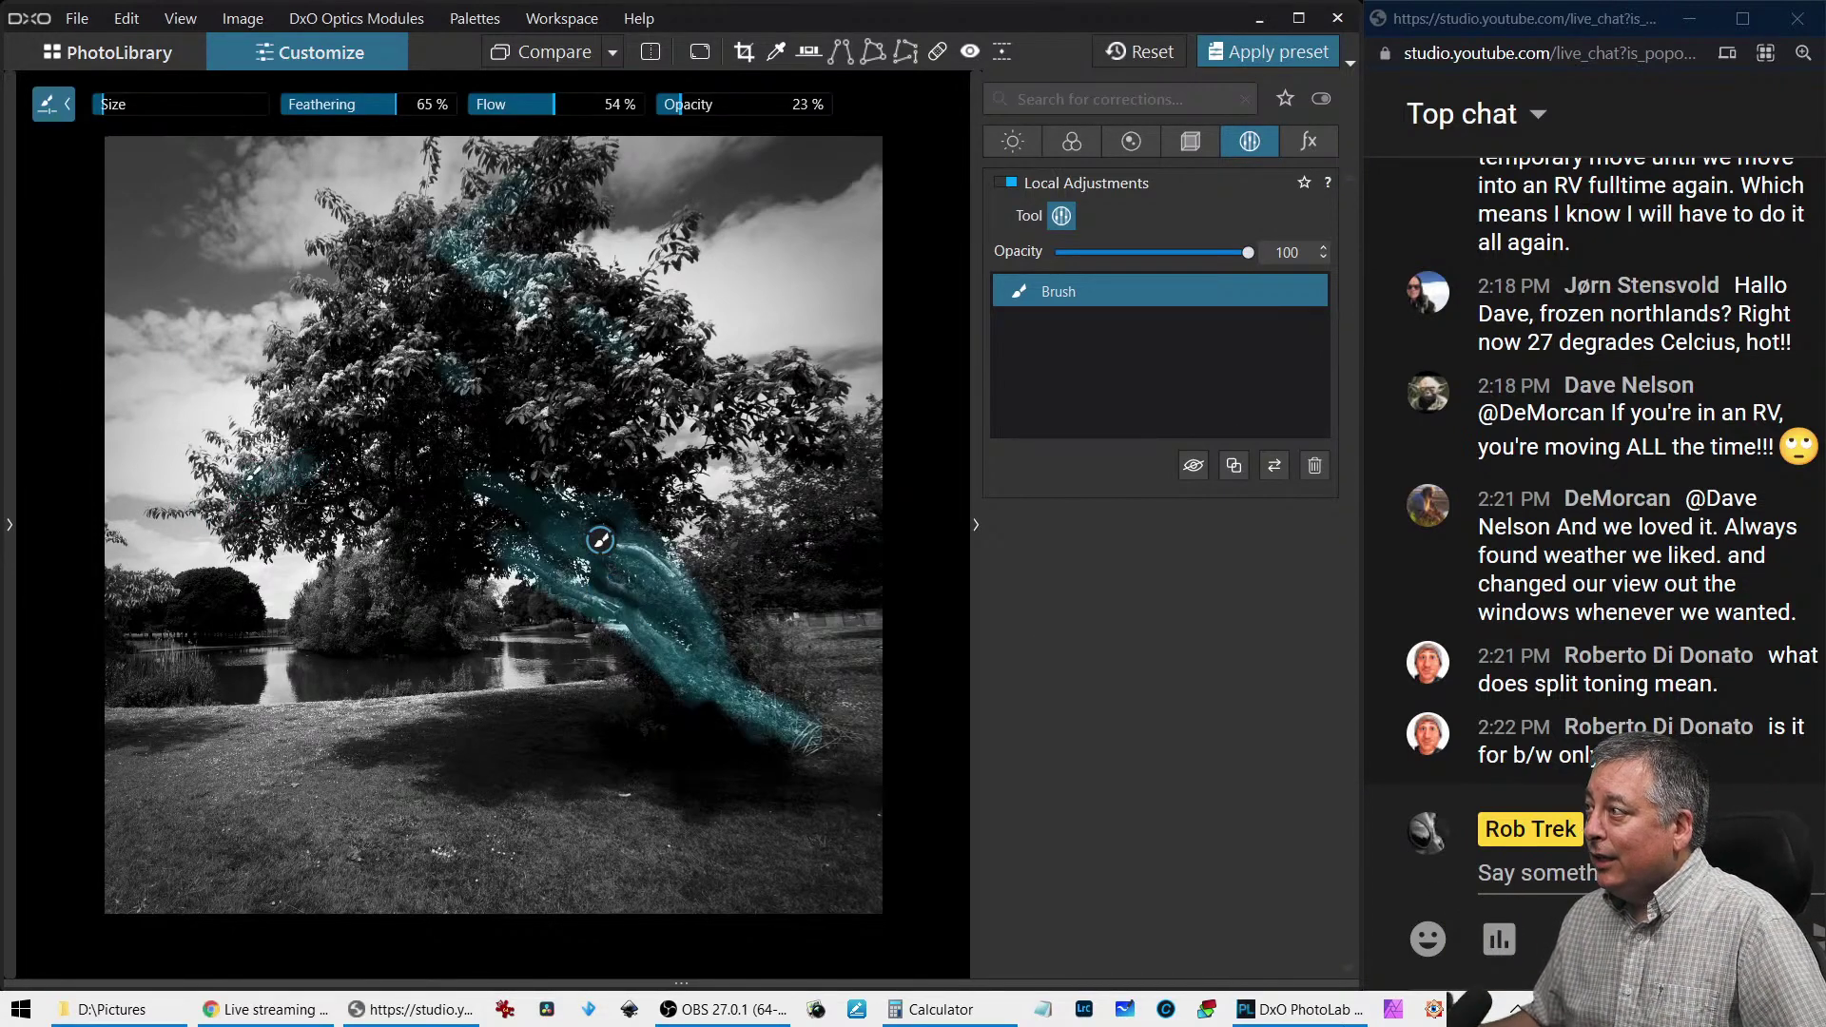
key(m)
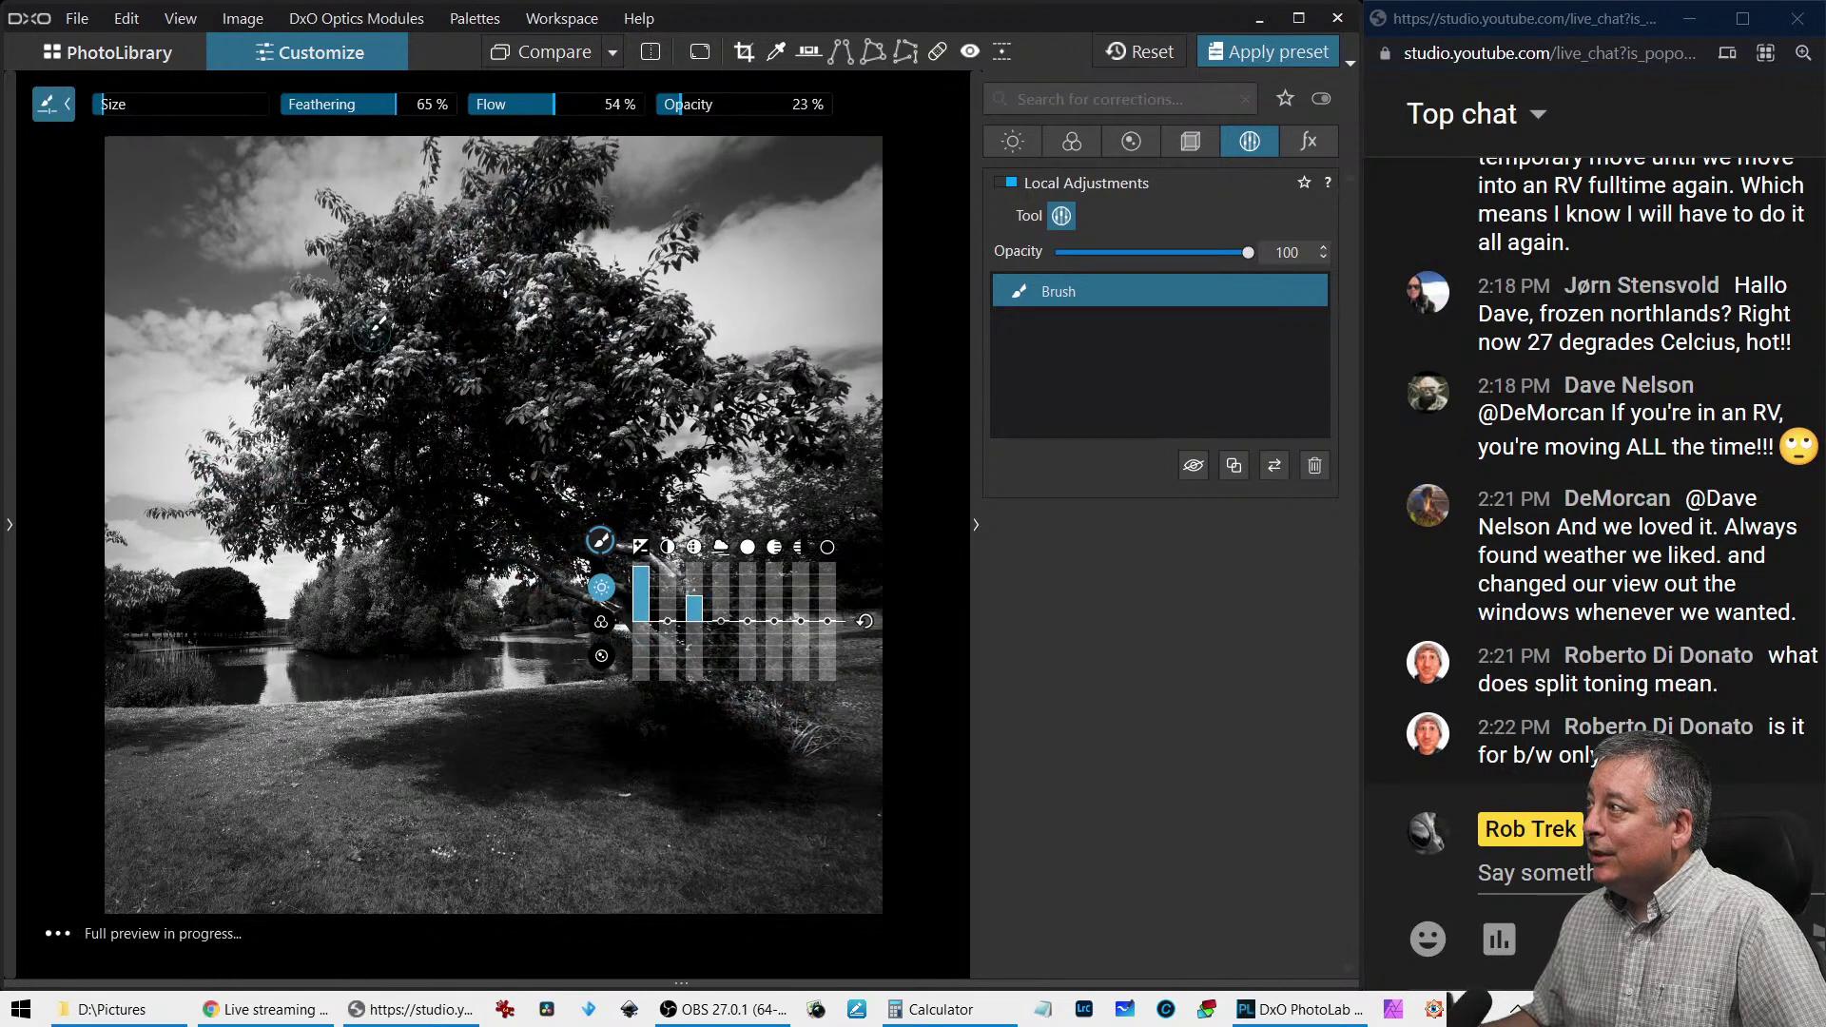
key(m)
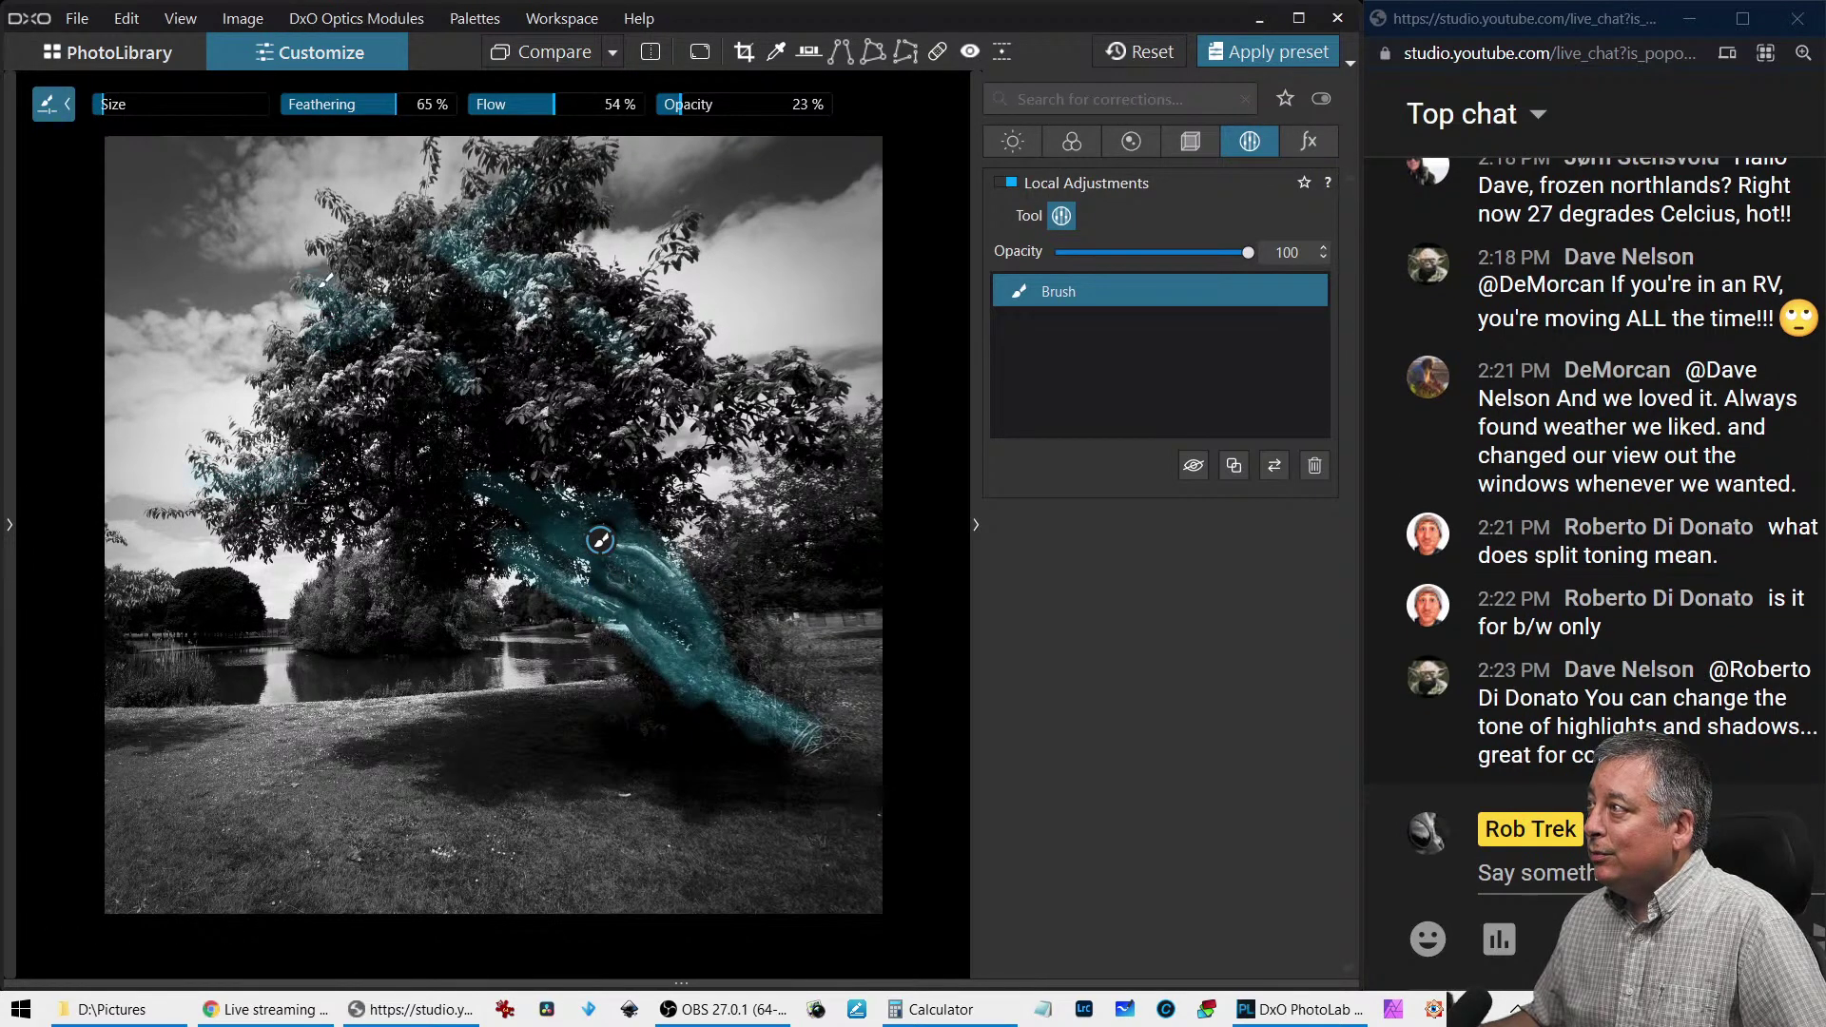
key(m)
key(m)
key(m)
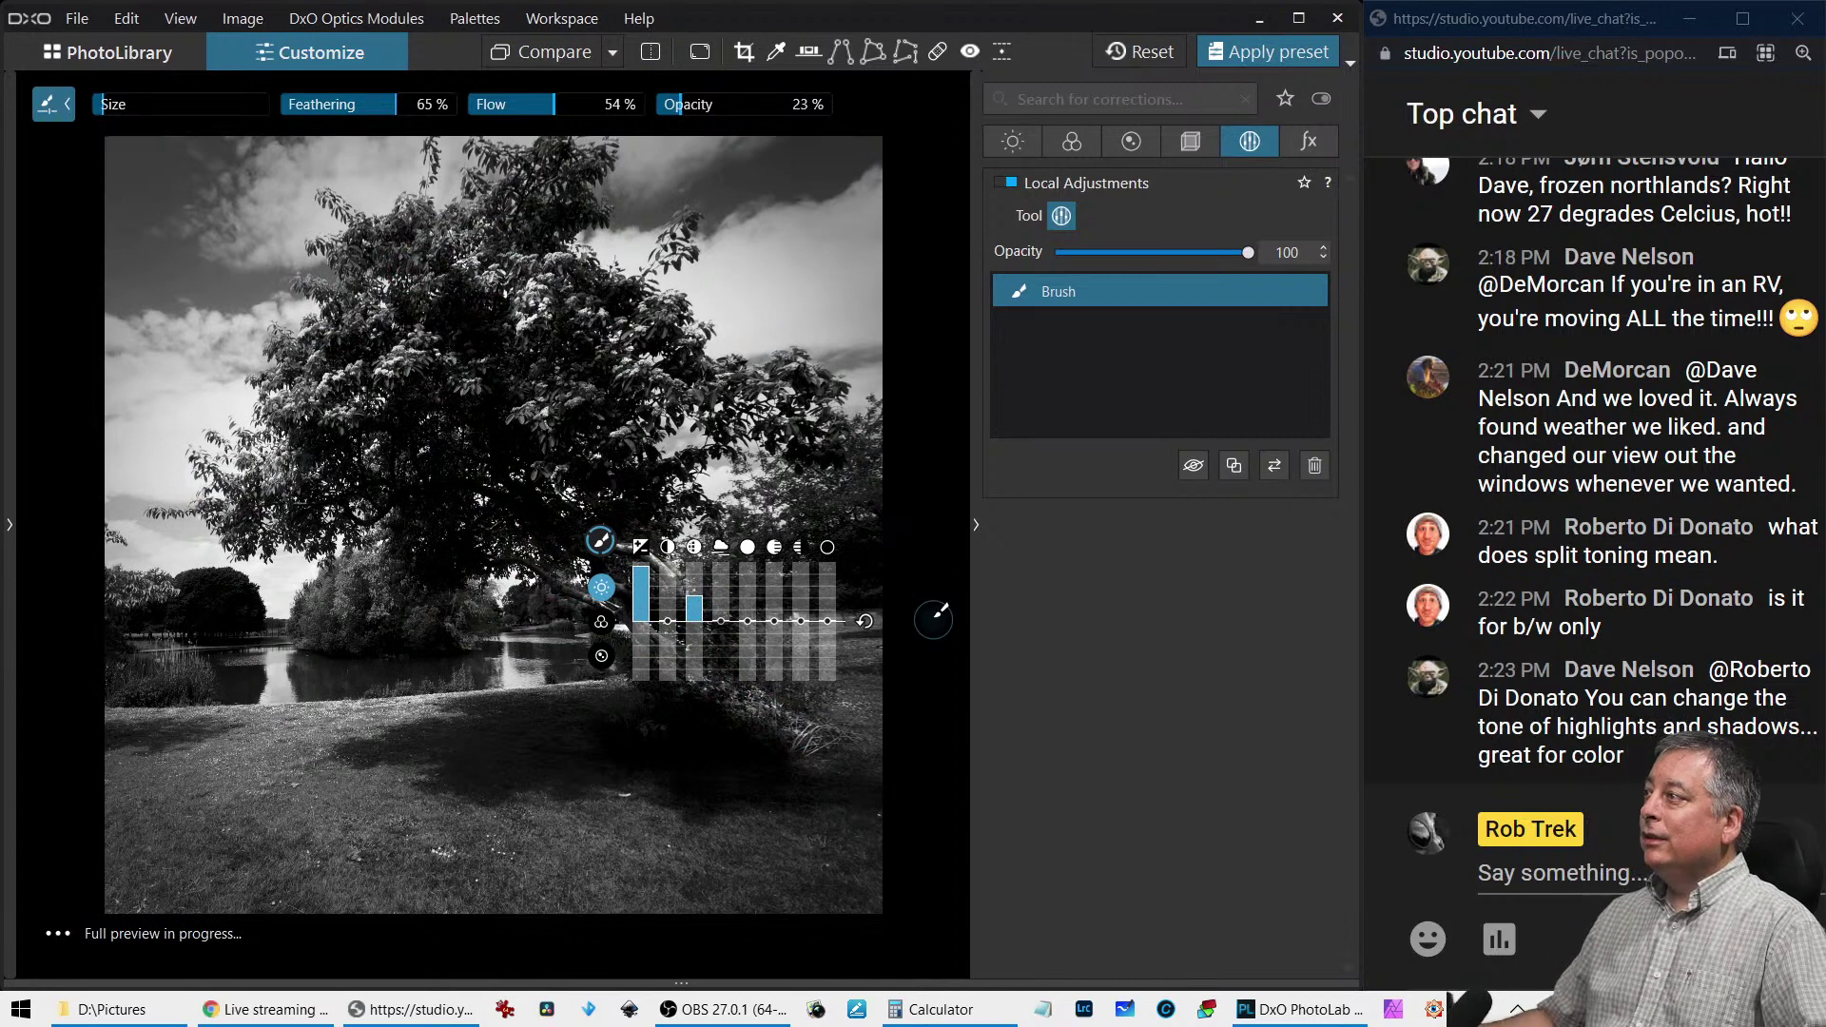
key(m)
key(m)
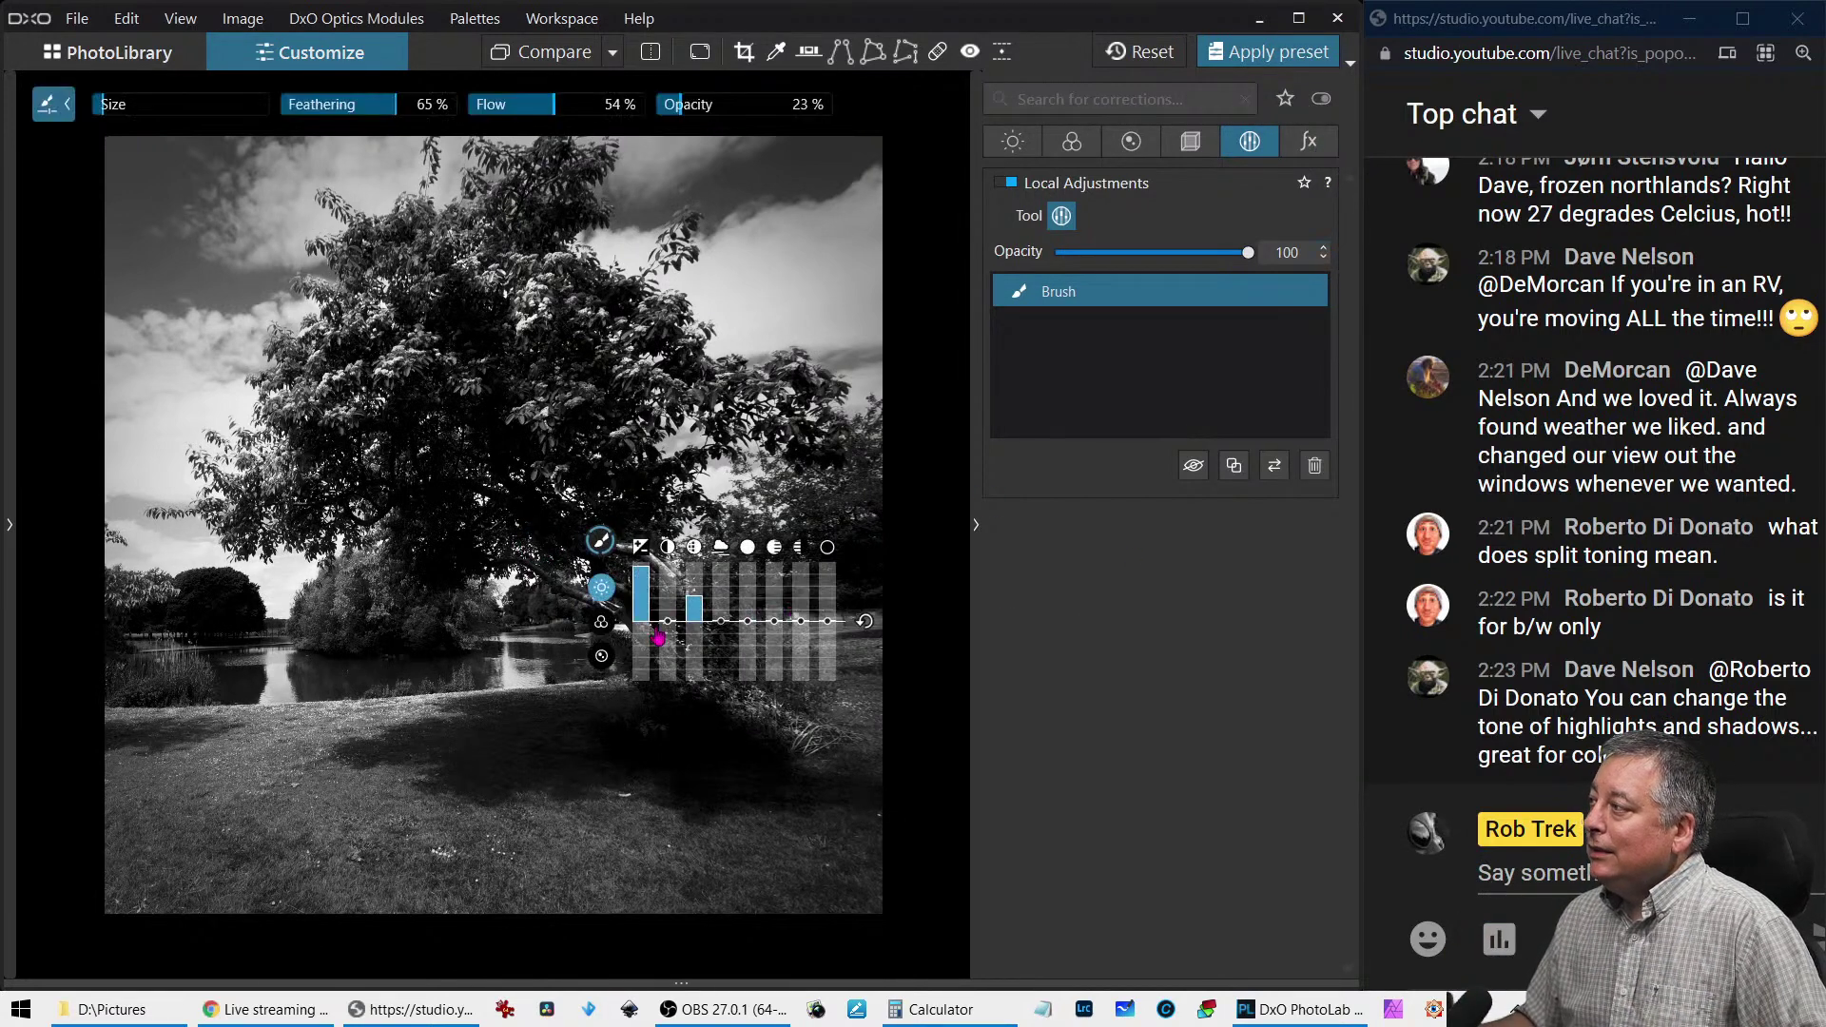
Set the brush flow to 77%, paint near the trunk with a smaller brush, and raise the mask's contrast and ClearView
mouse_move(646, 592)
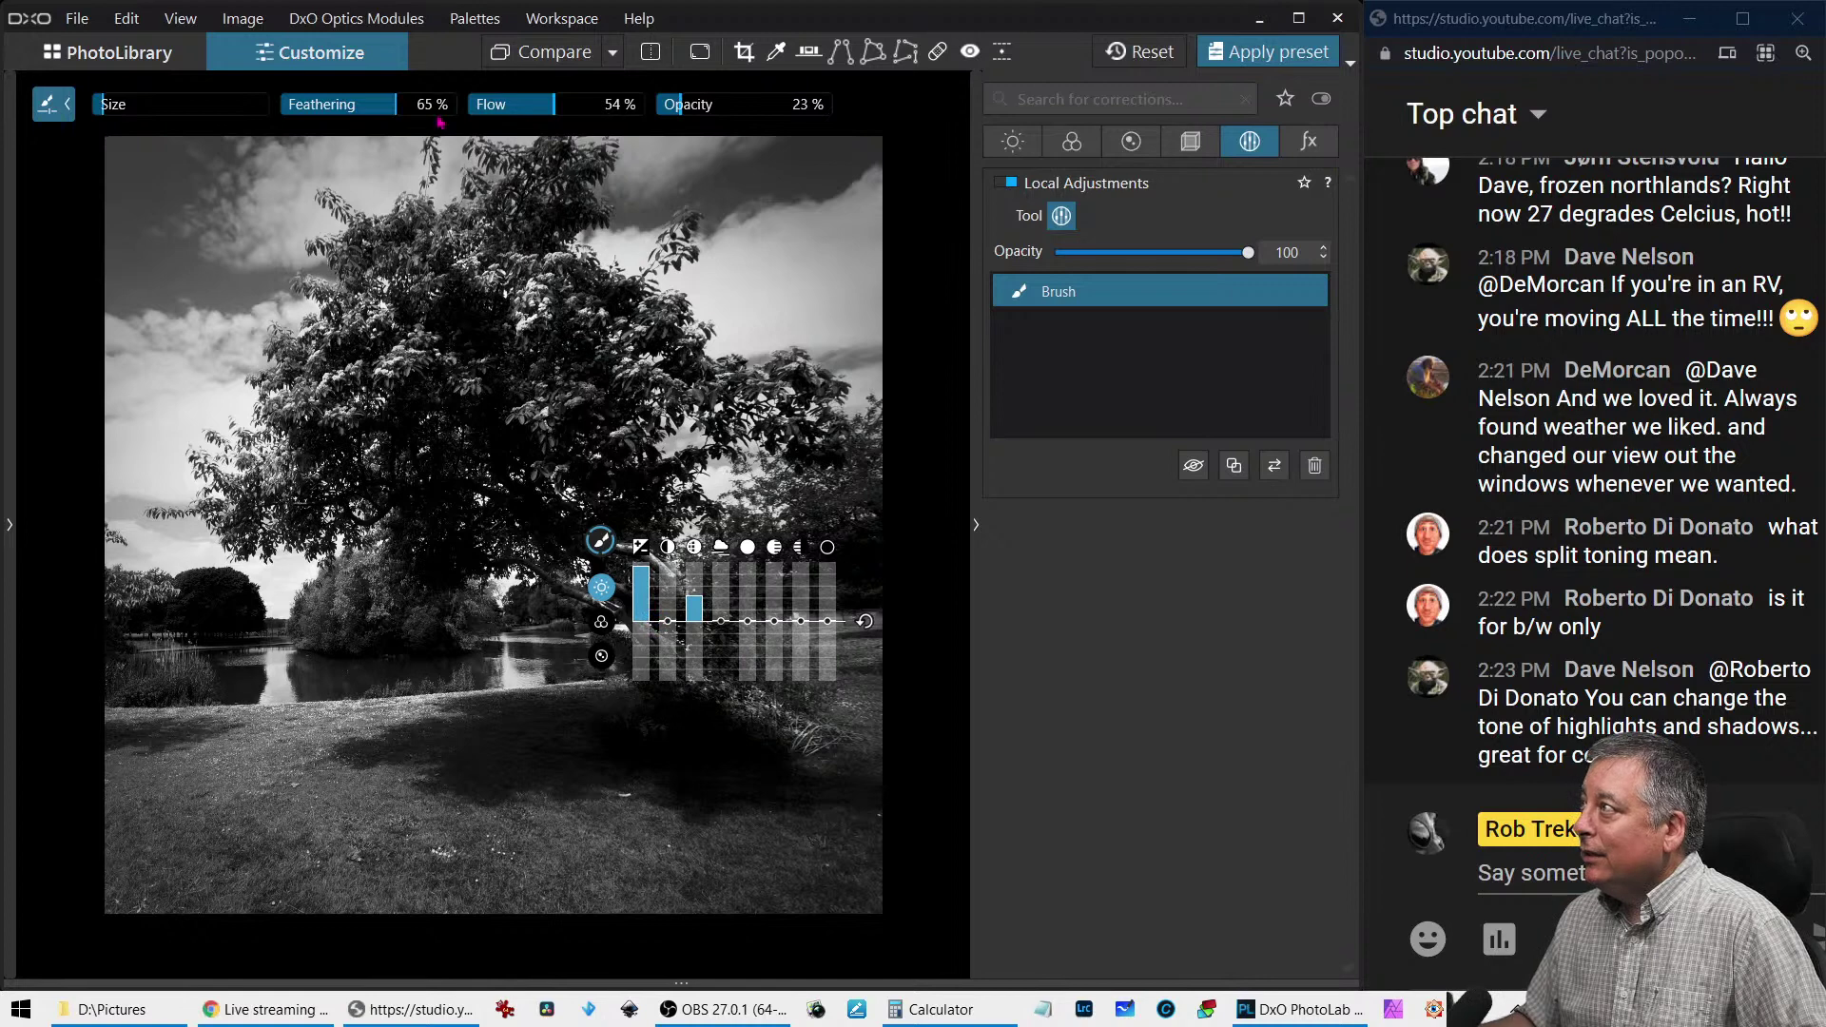
drag(555, 112, 599, 106)
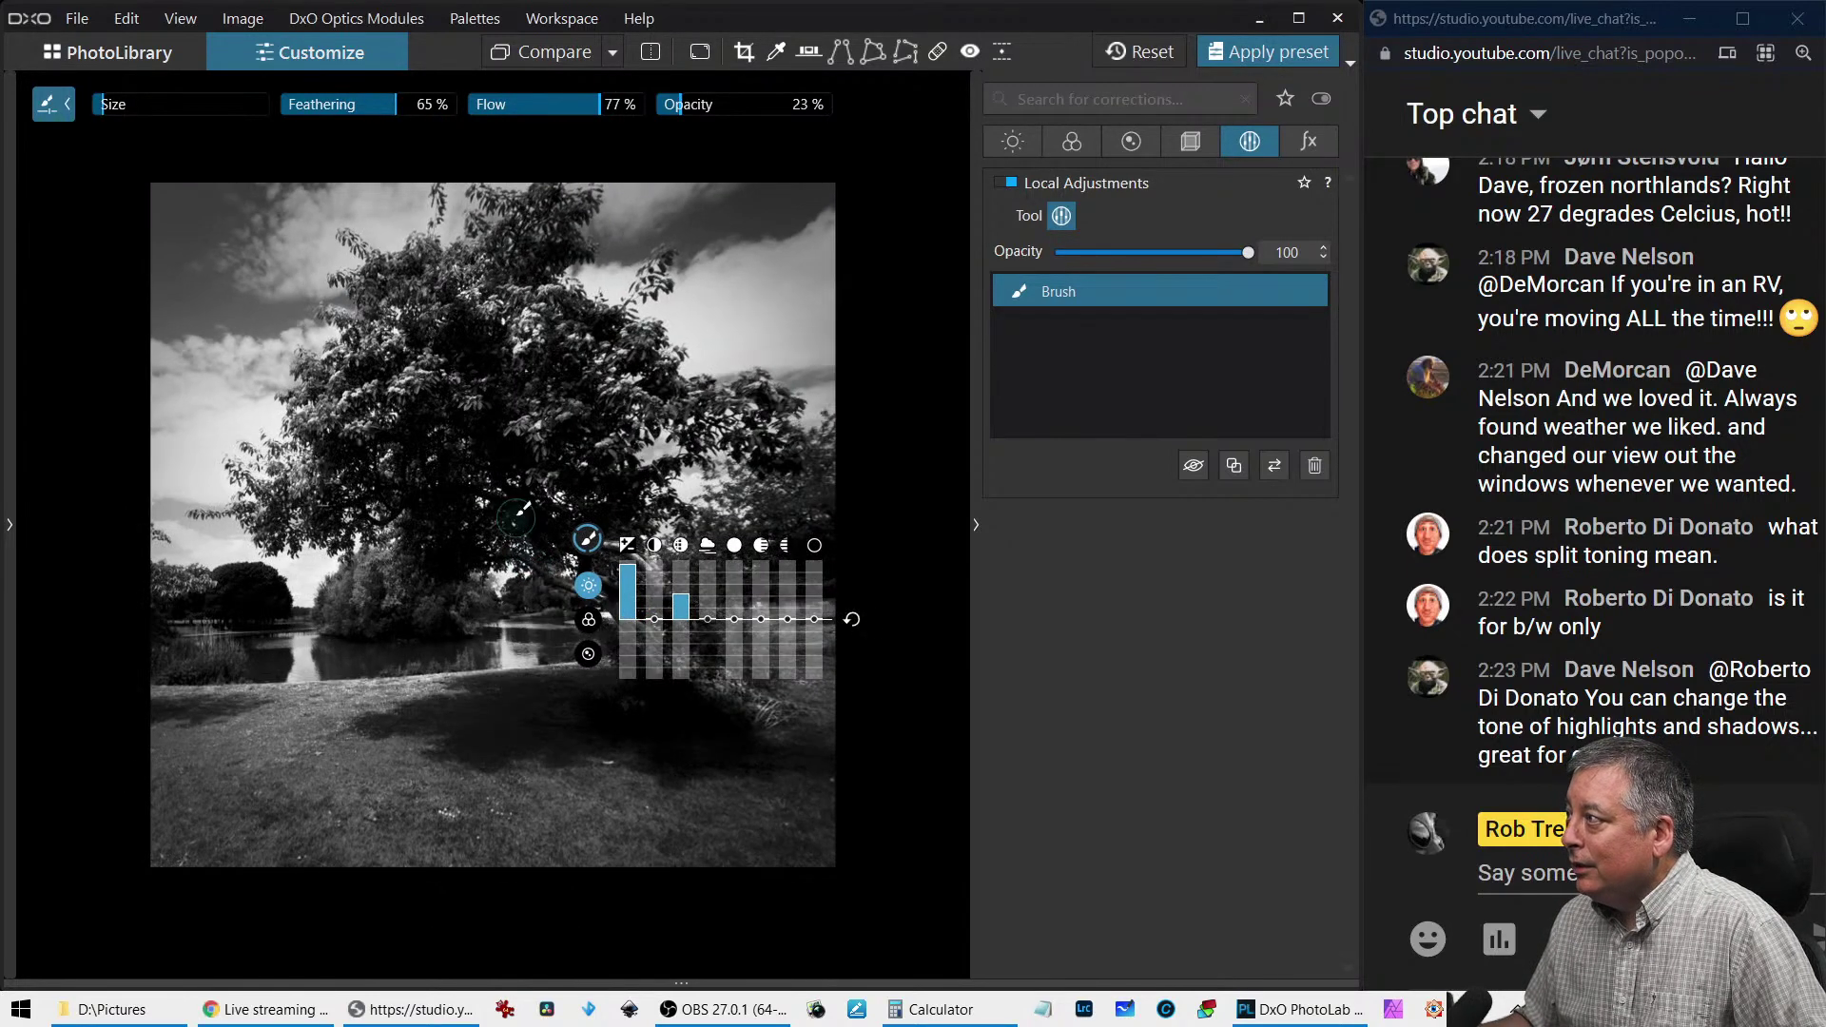
drag(114, 116, 107, 118)
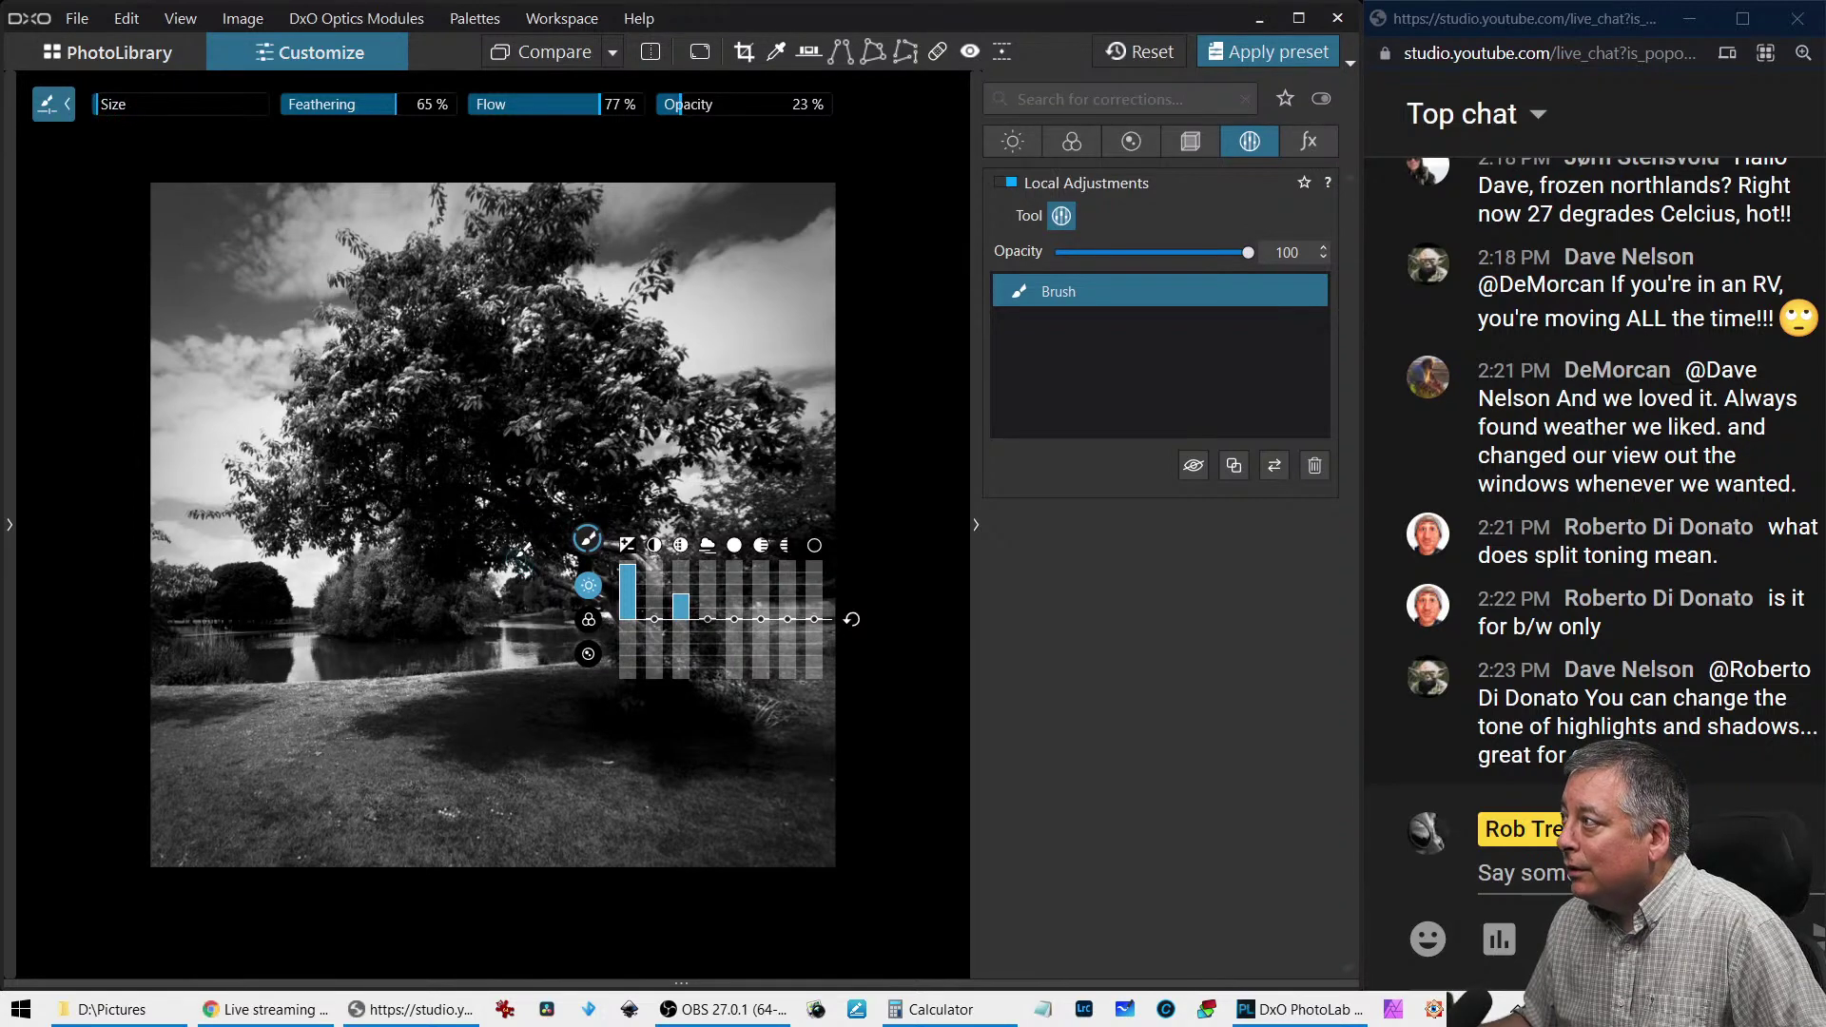
mouse_move(522, 550)
mouse_down()
mouse_move(596, 595)
mouse_move(643, 558)
mouse_move(690, 621)
mouse_move(708, 595)
mouse_move(654, 617)
mouse_up()
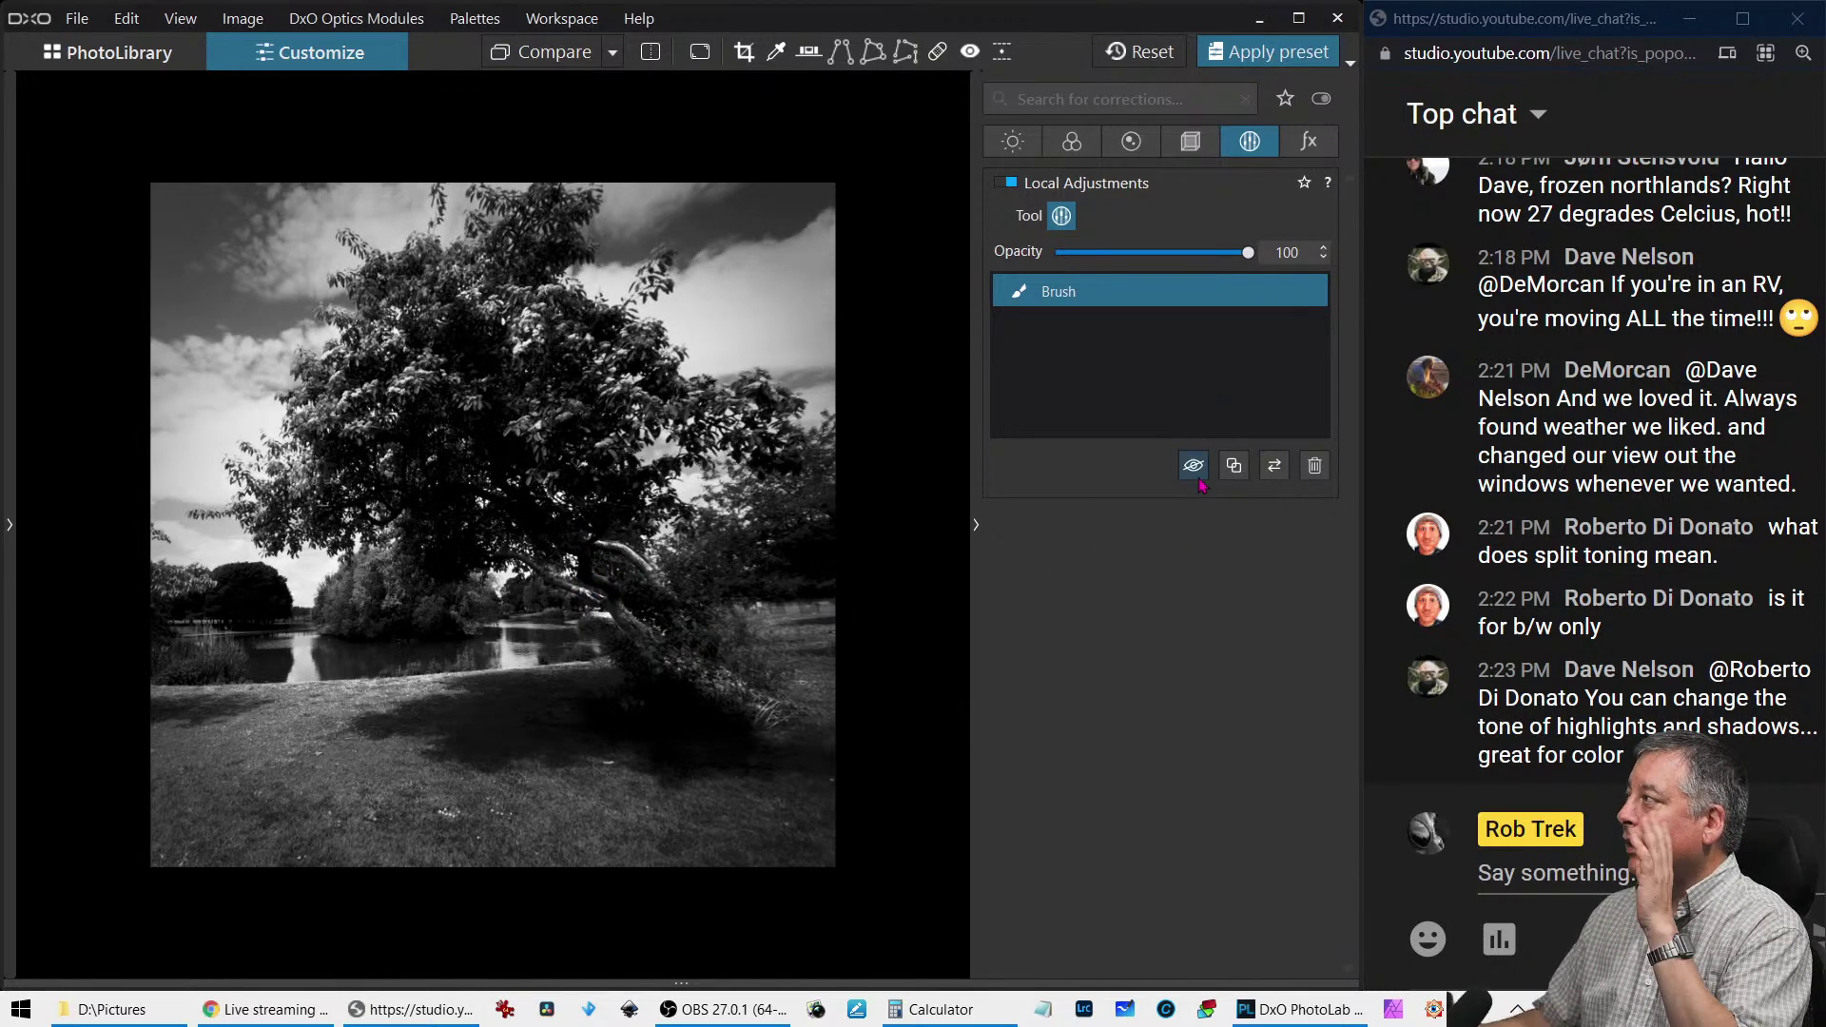
Switch the photo's Style - Toning correction from simple toning to split toning
click(1071, 141)
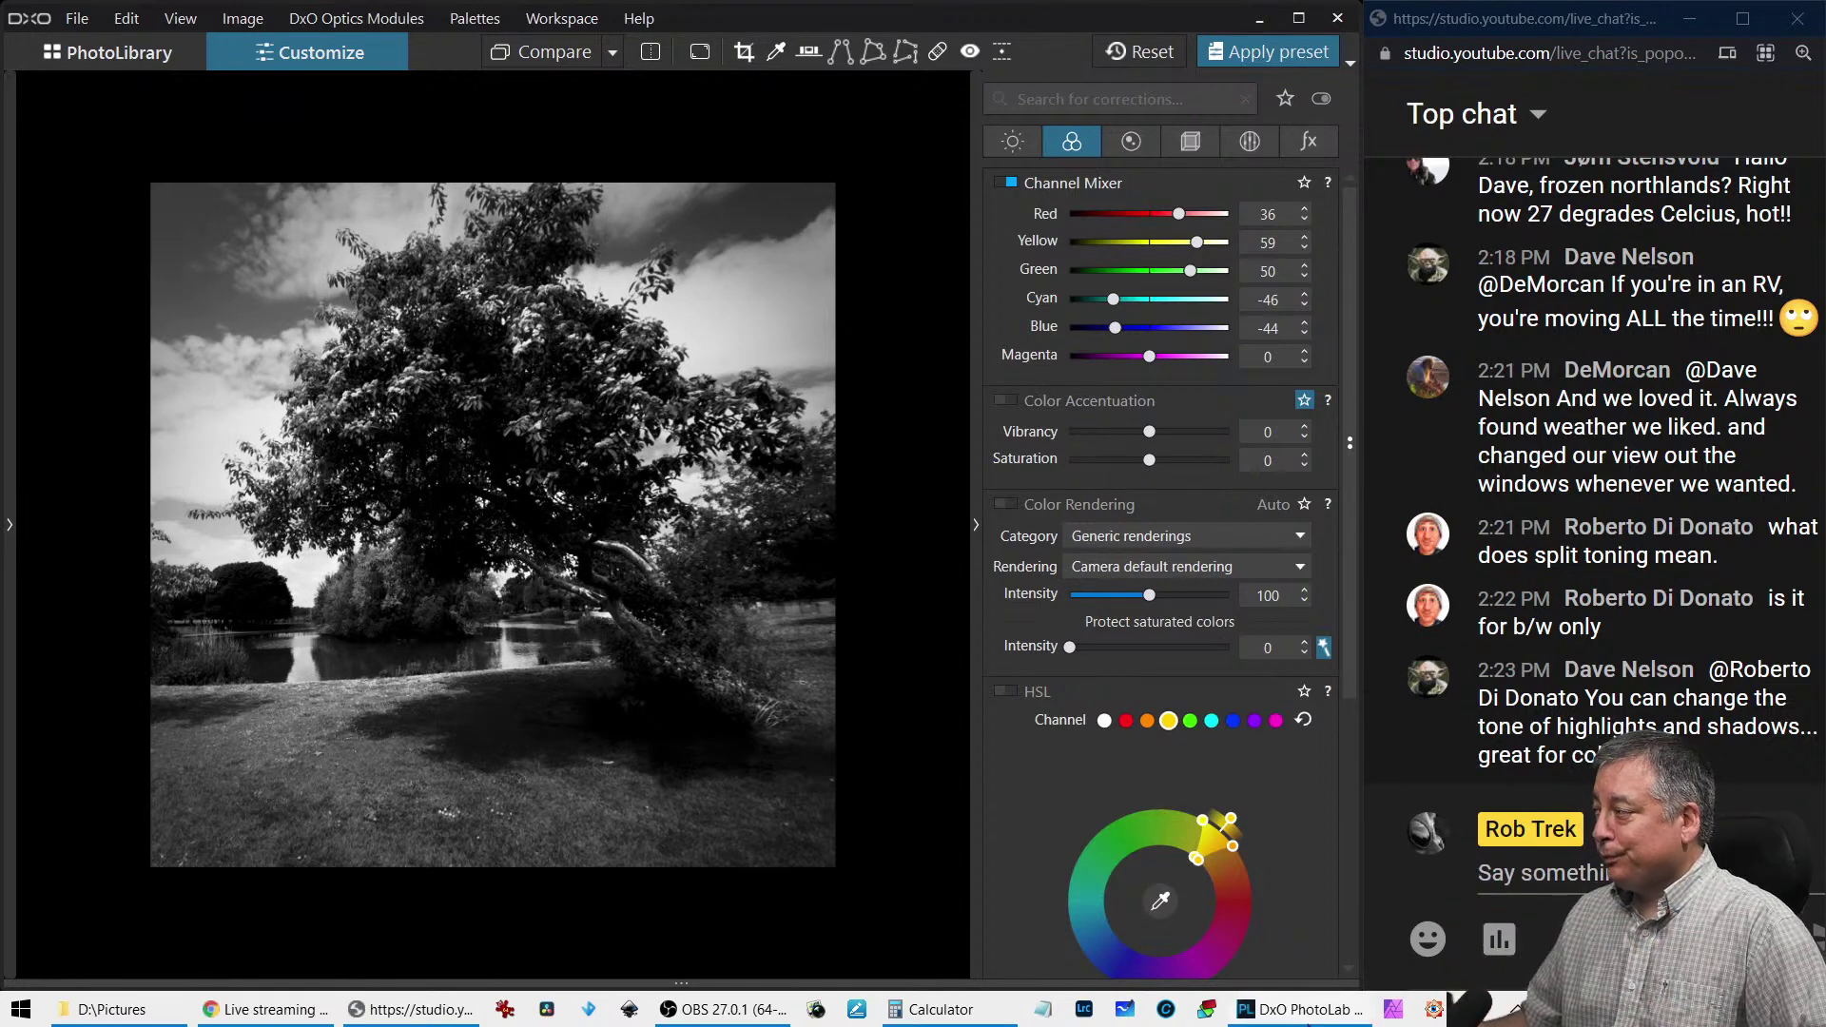
scroll(1160, 666, down, 2)
key(l)
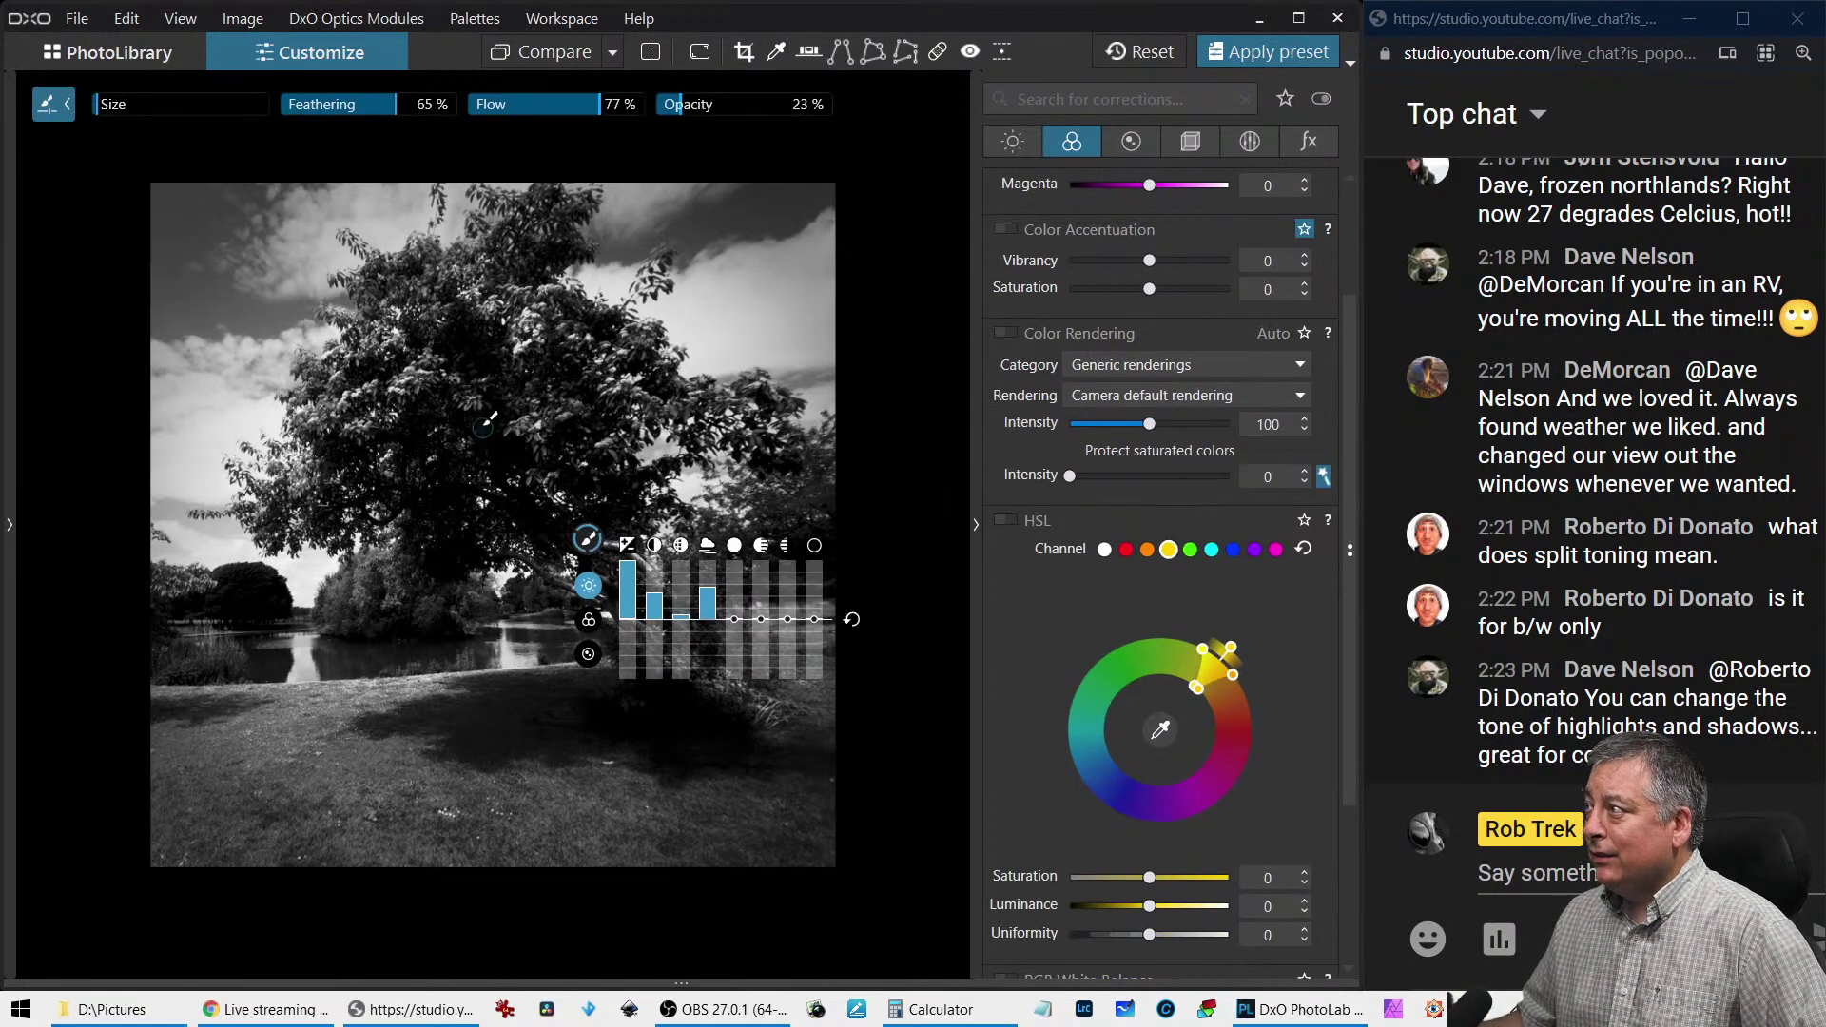
key(l)
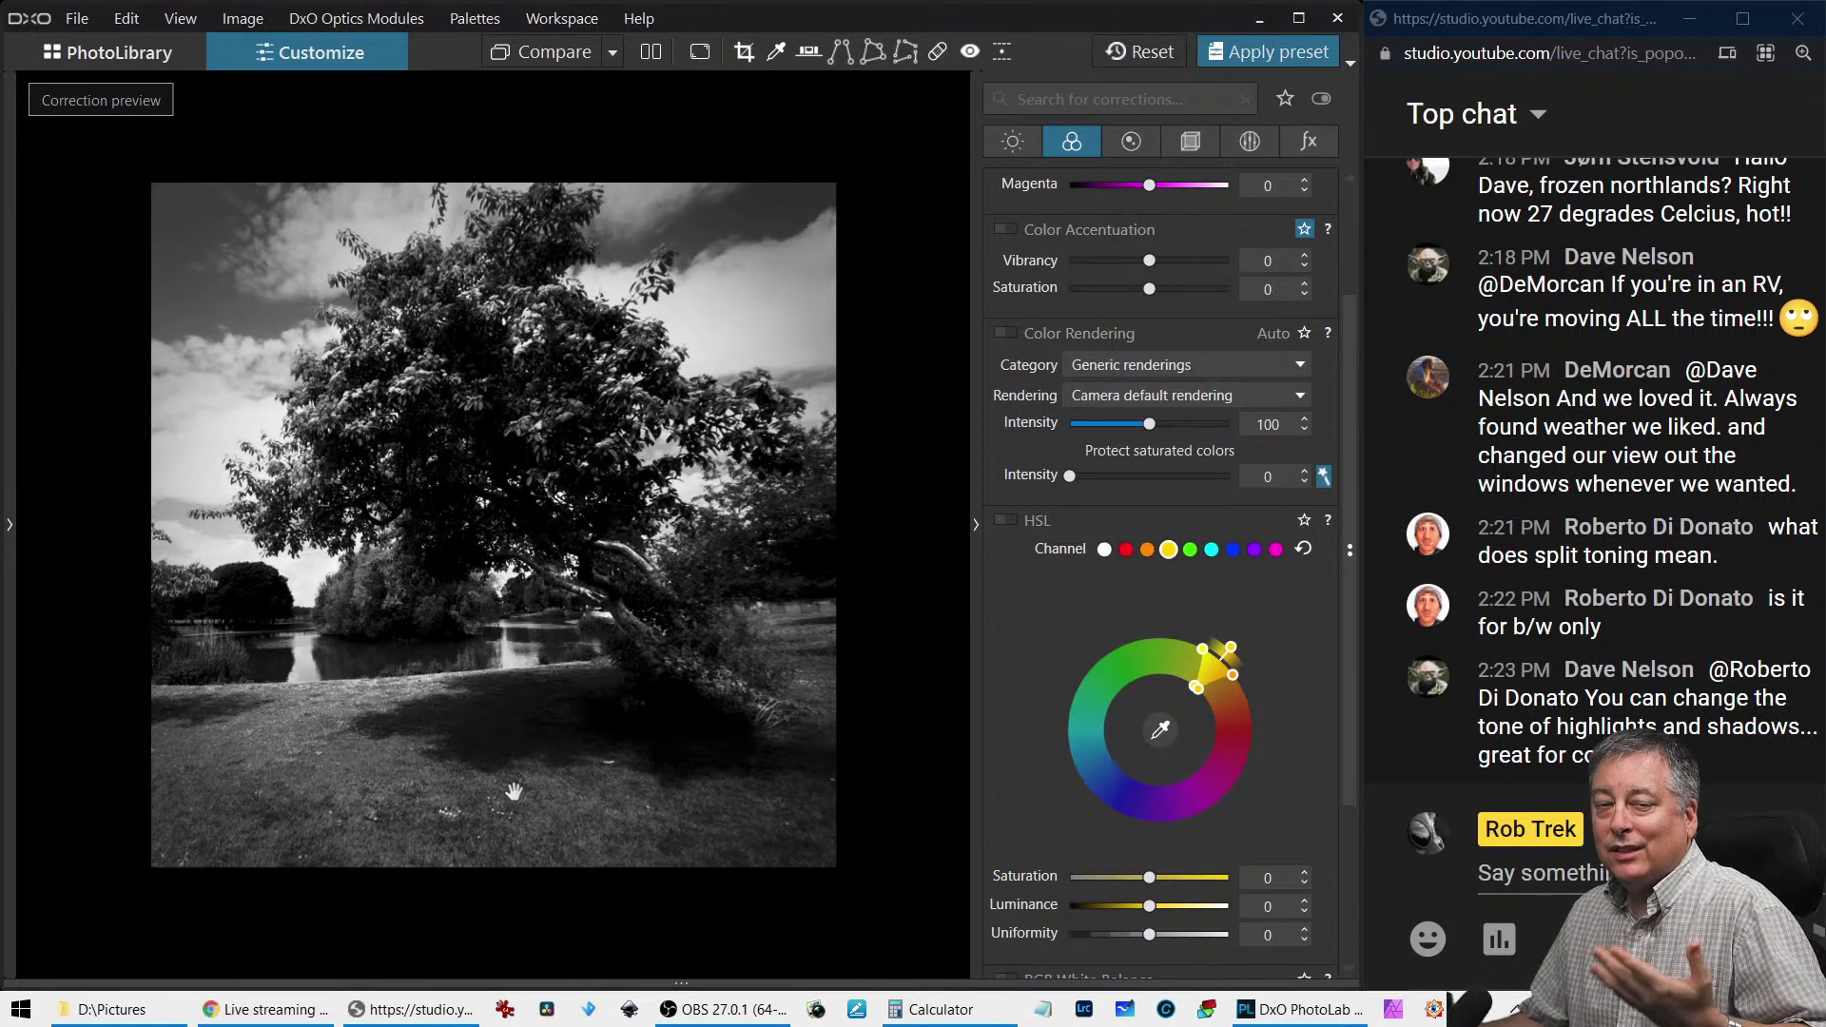
scroll(1058, 758, down, 2)
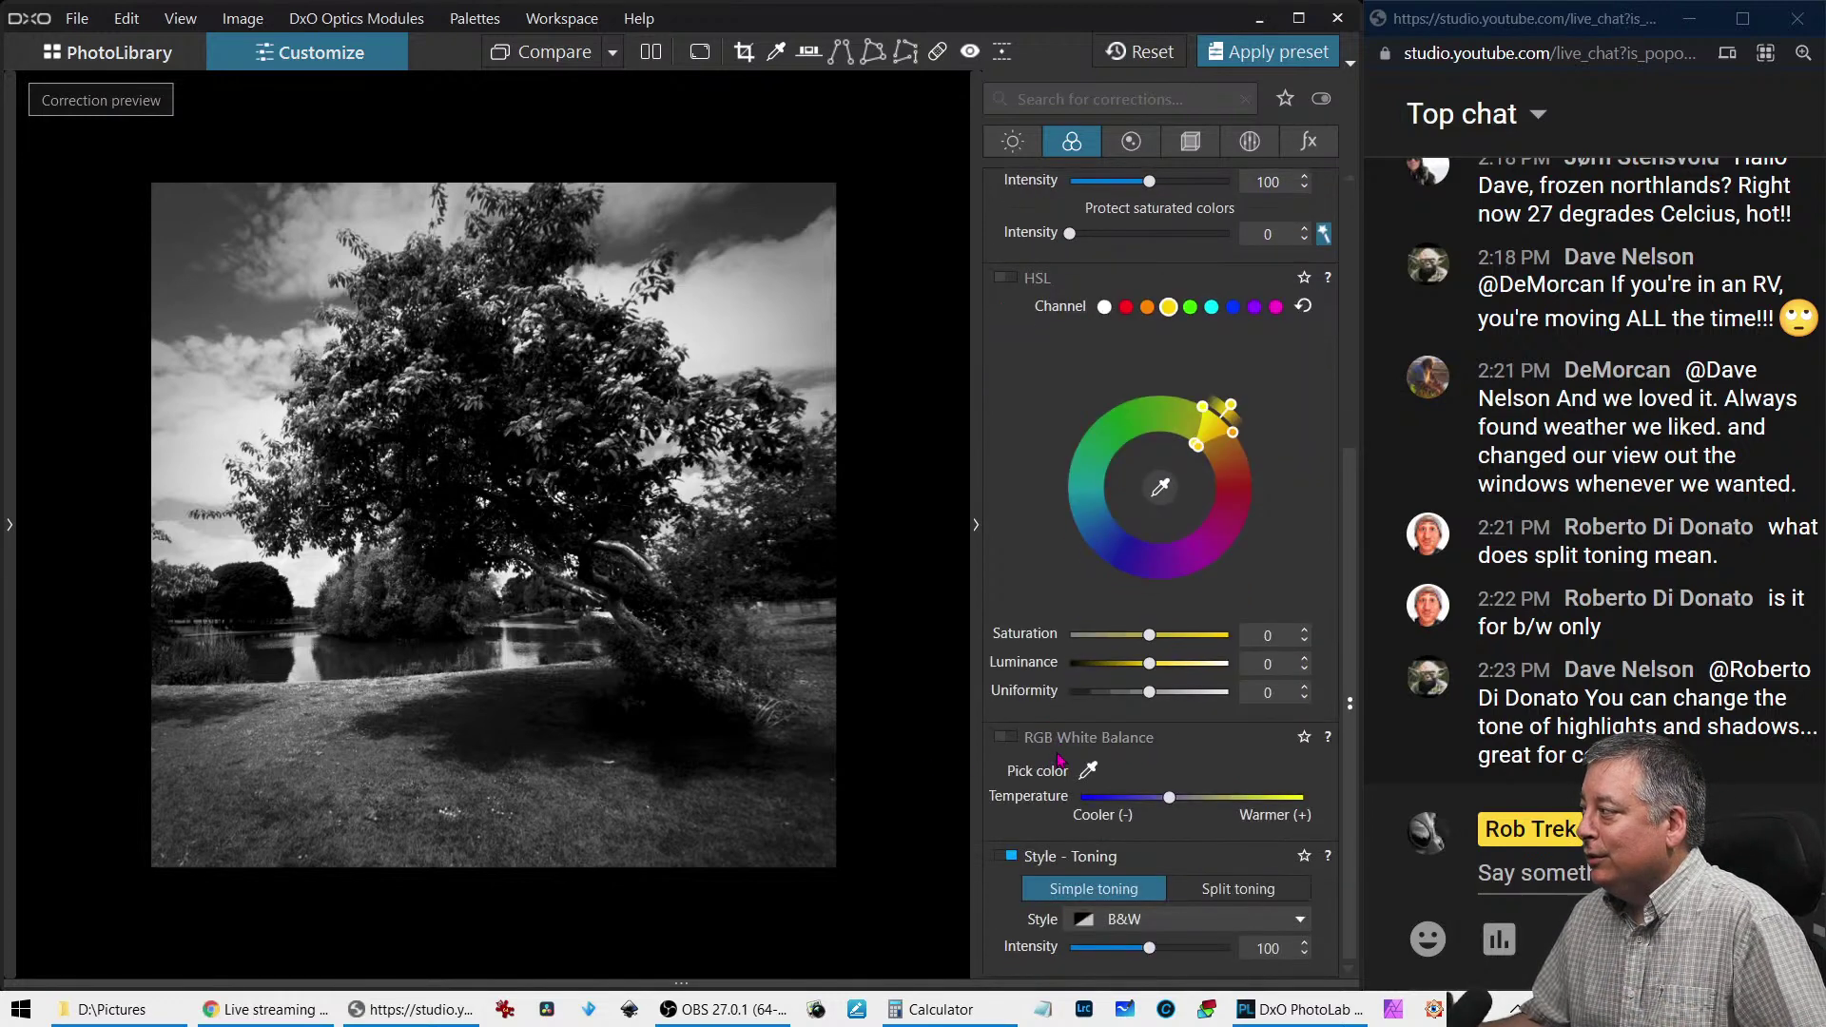
click(1236, 887)
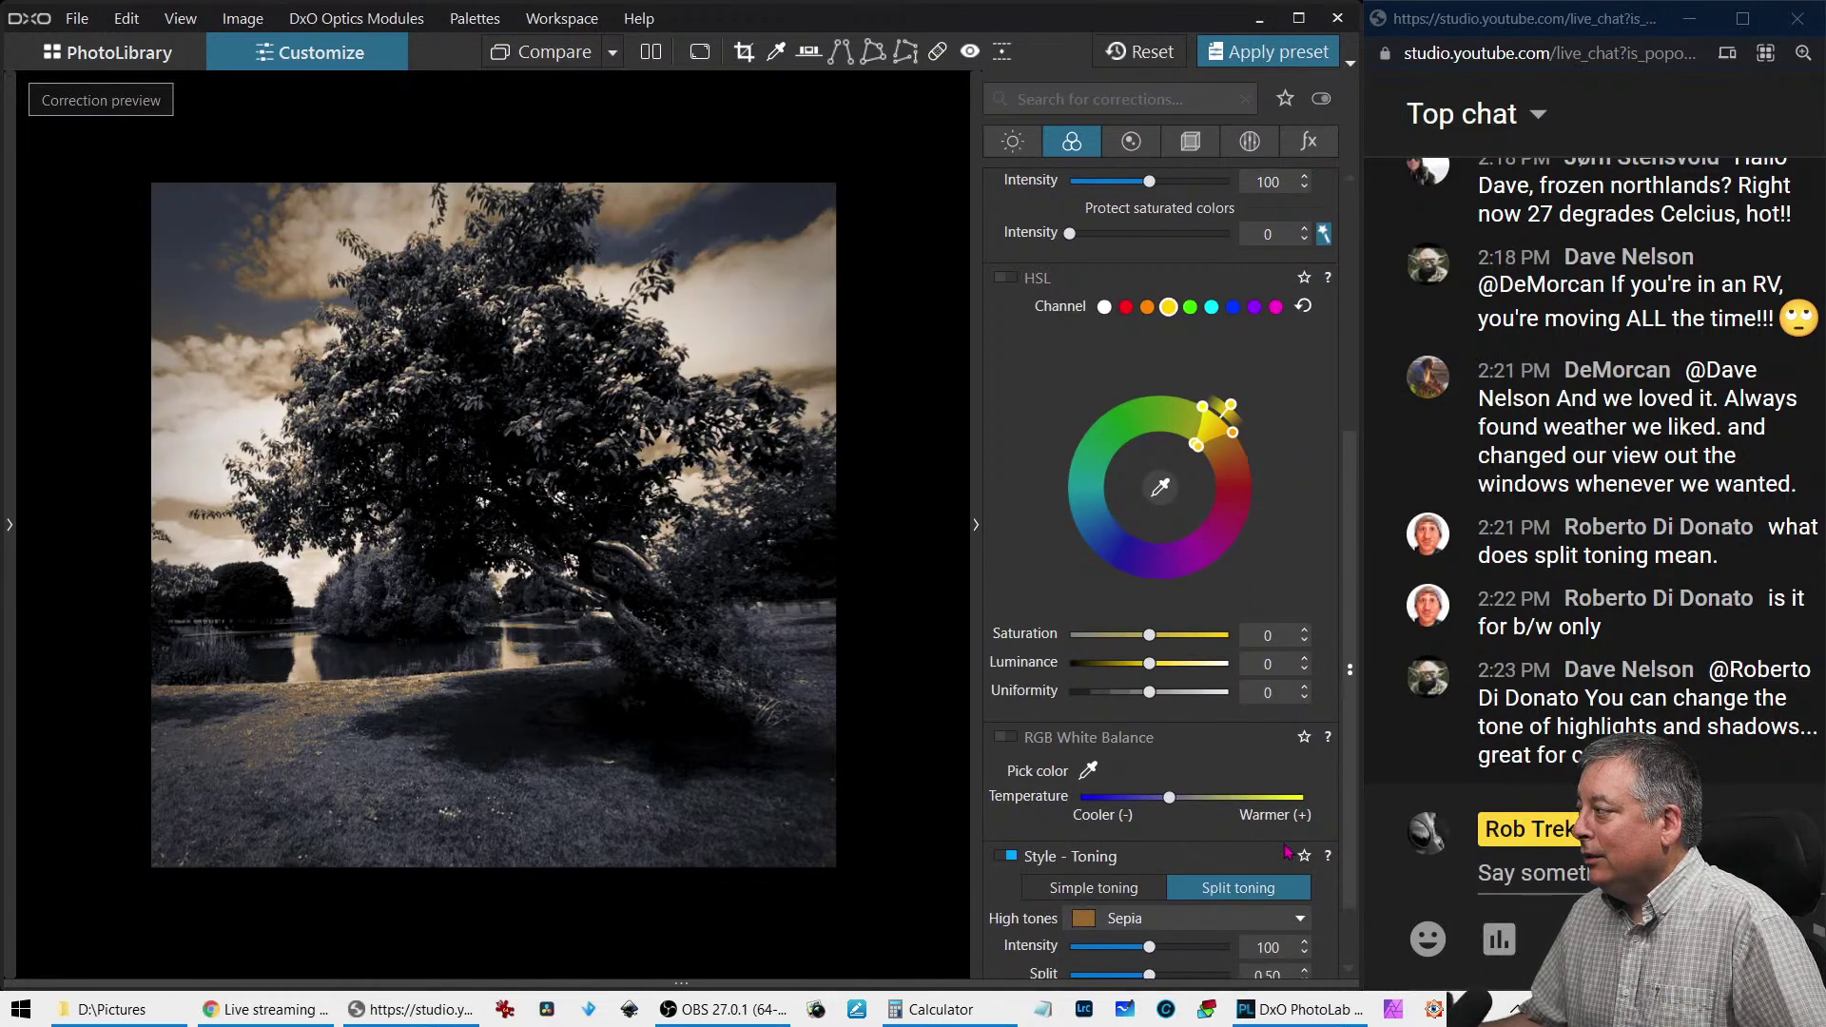
Set the split toning to Selenium high tones at intensity 121 and Sepia gold low tones
scroll(1330, 849, down, 1)
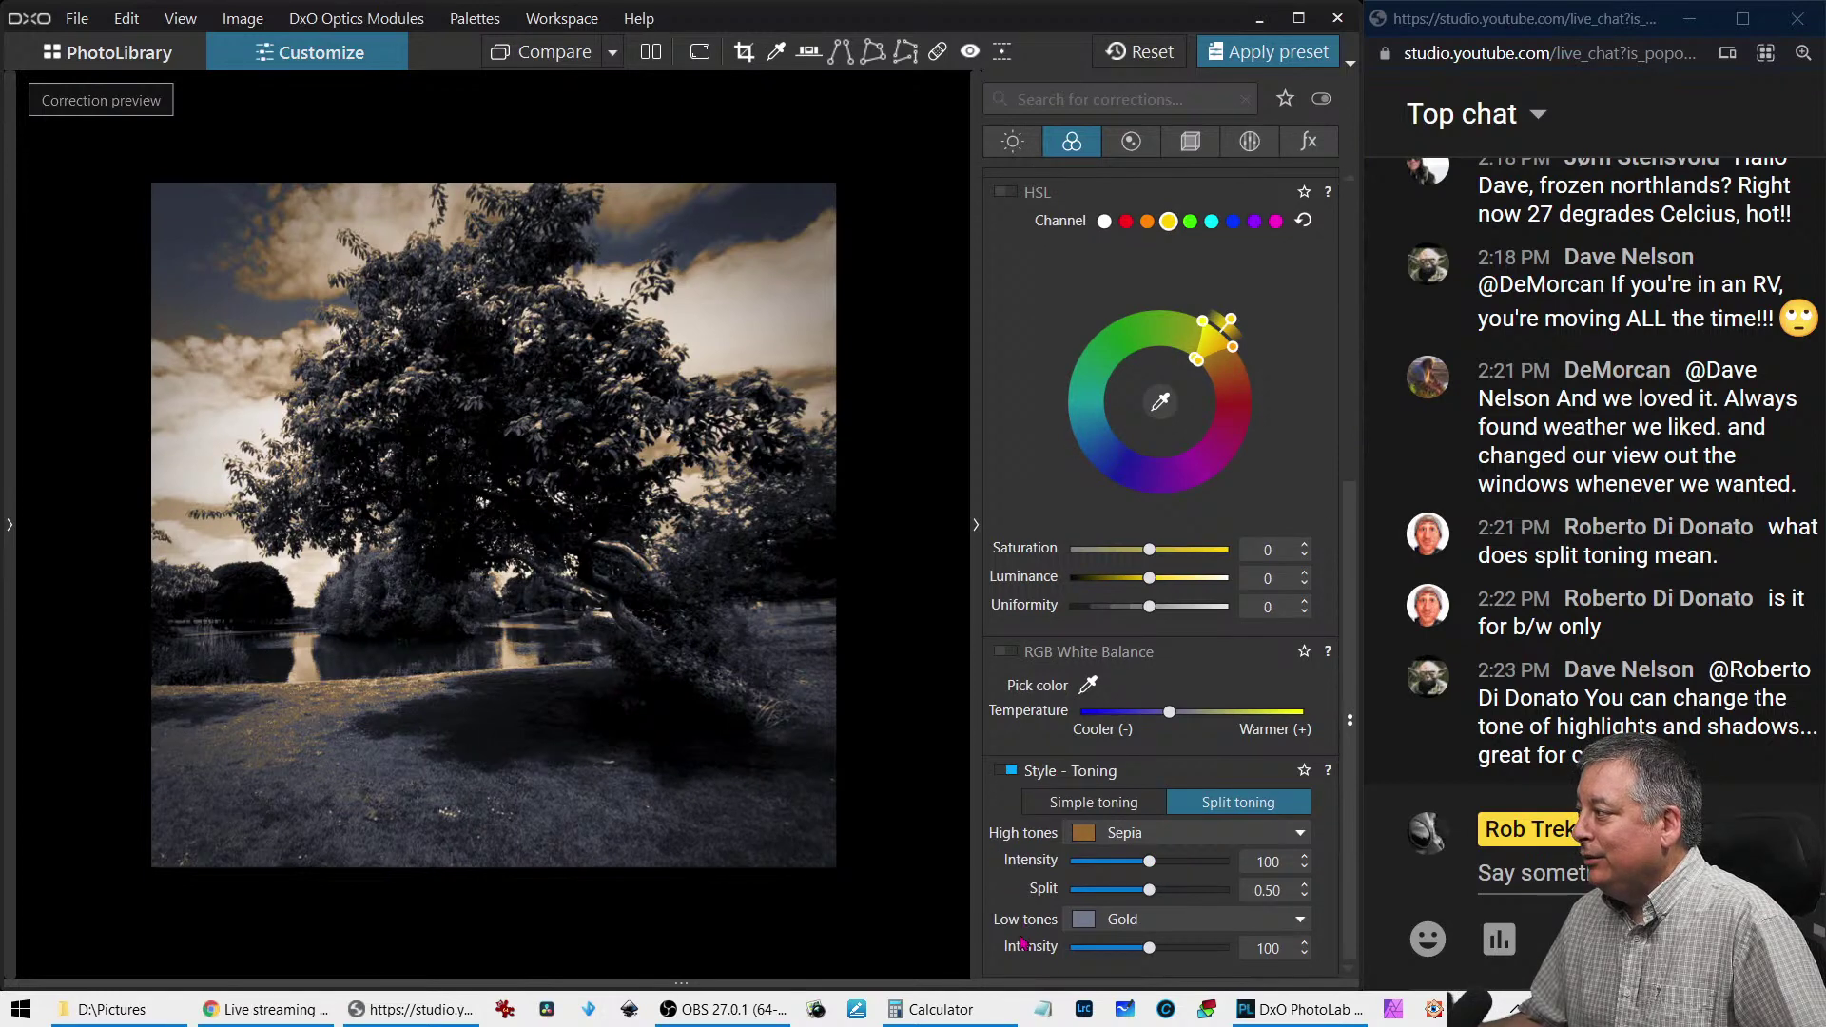
click(1132, 841)
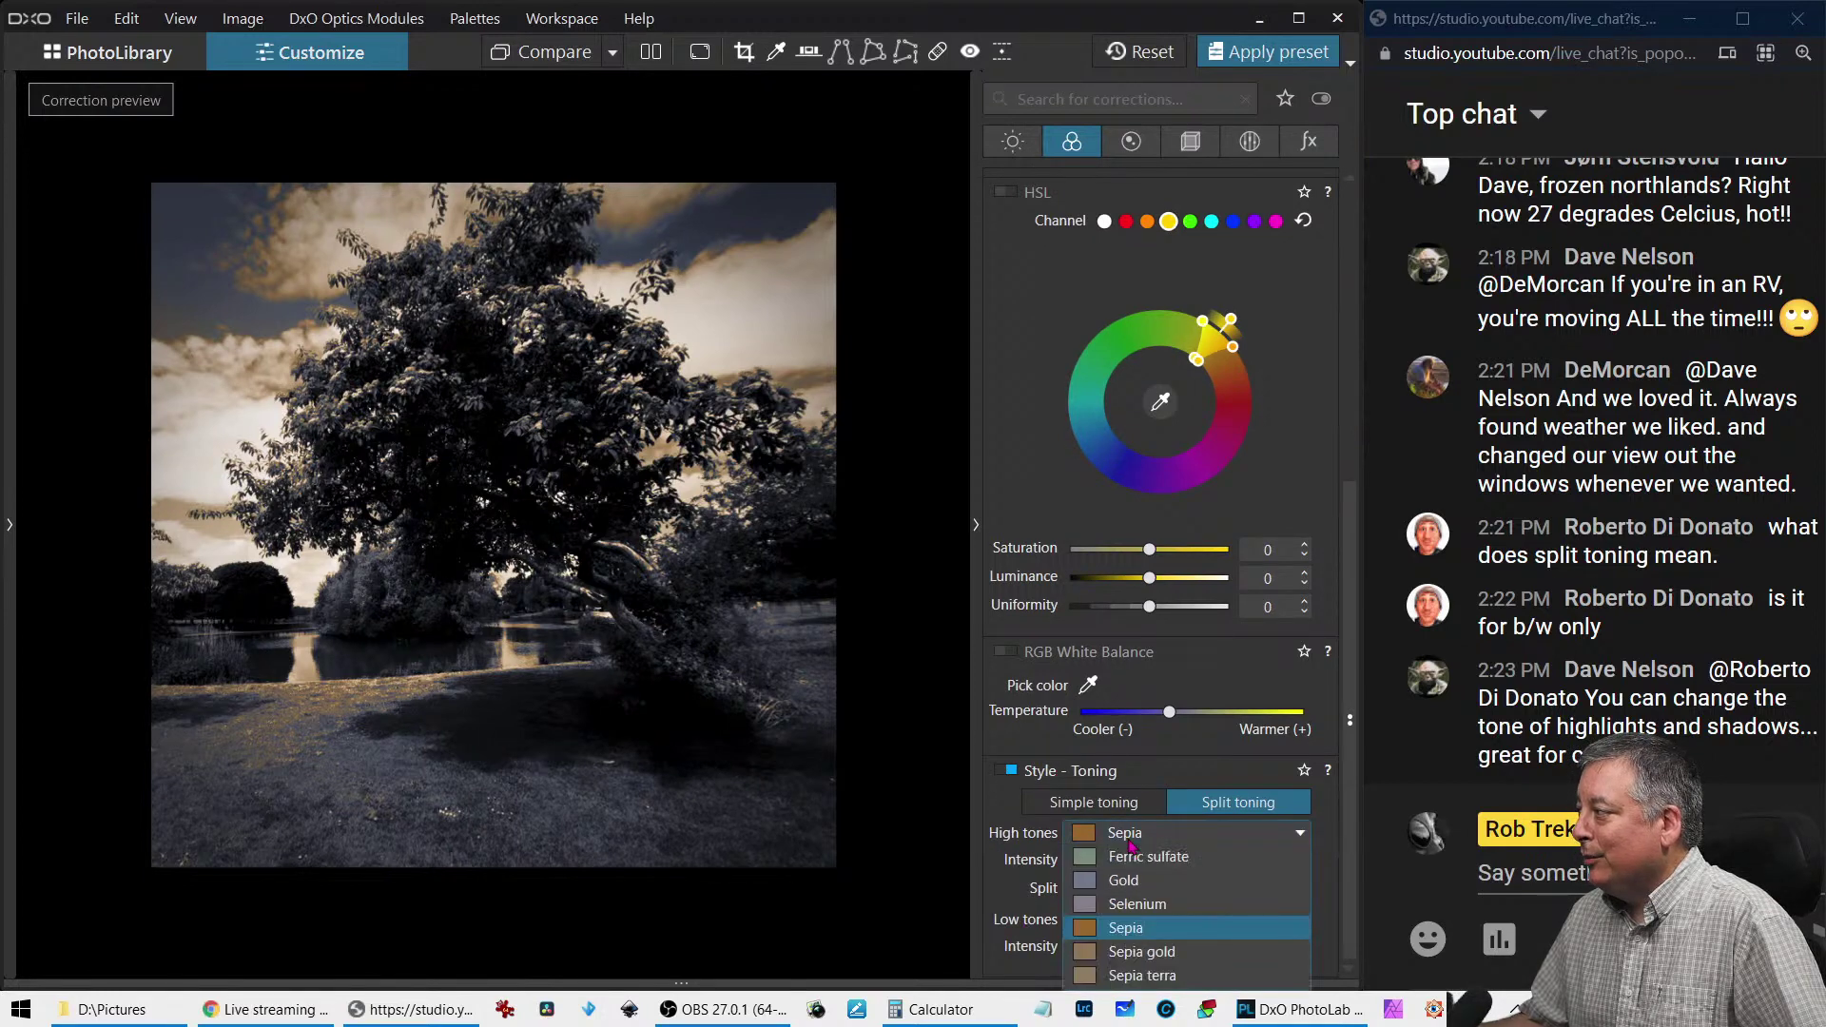
click(1160, 909)
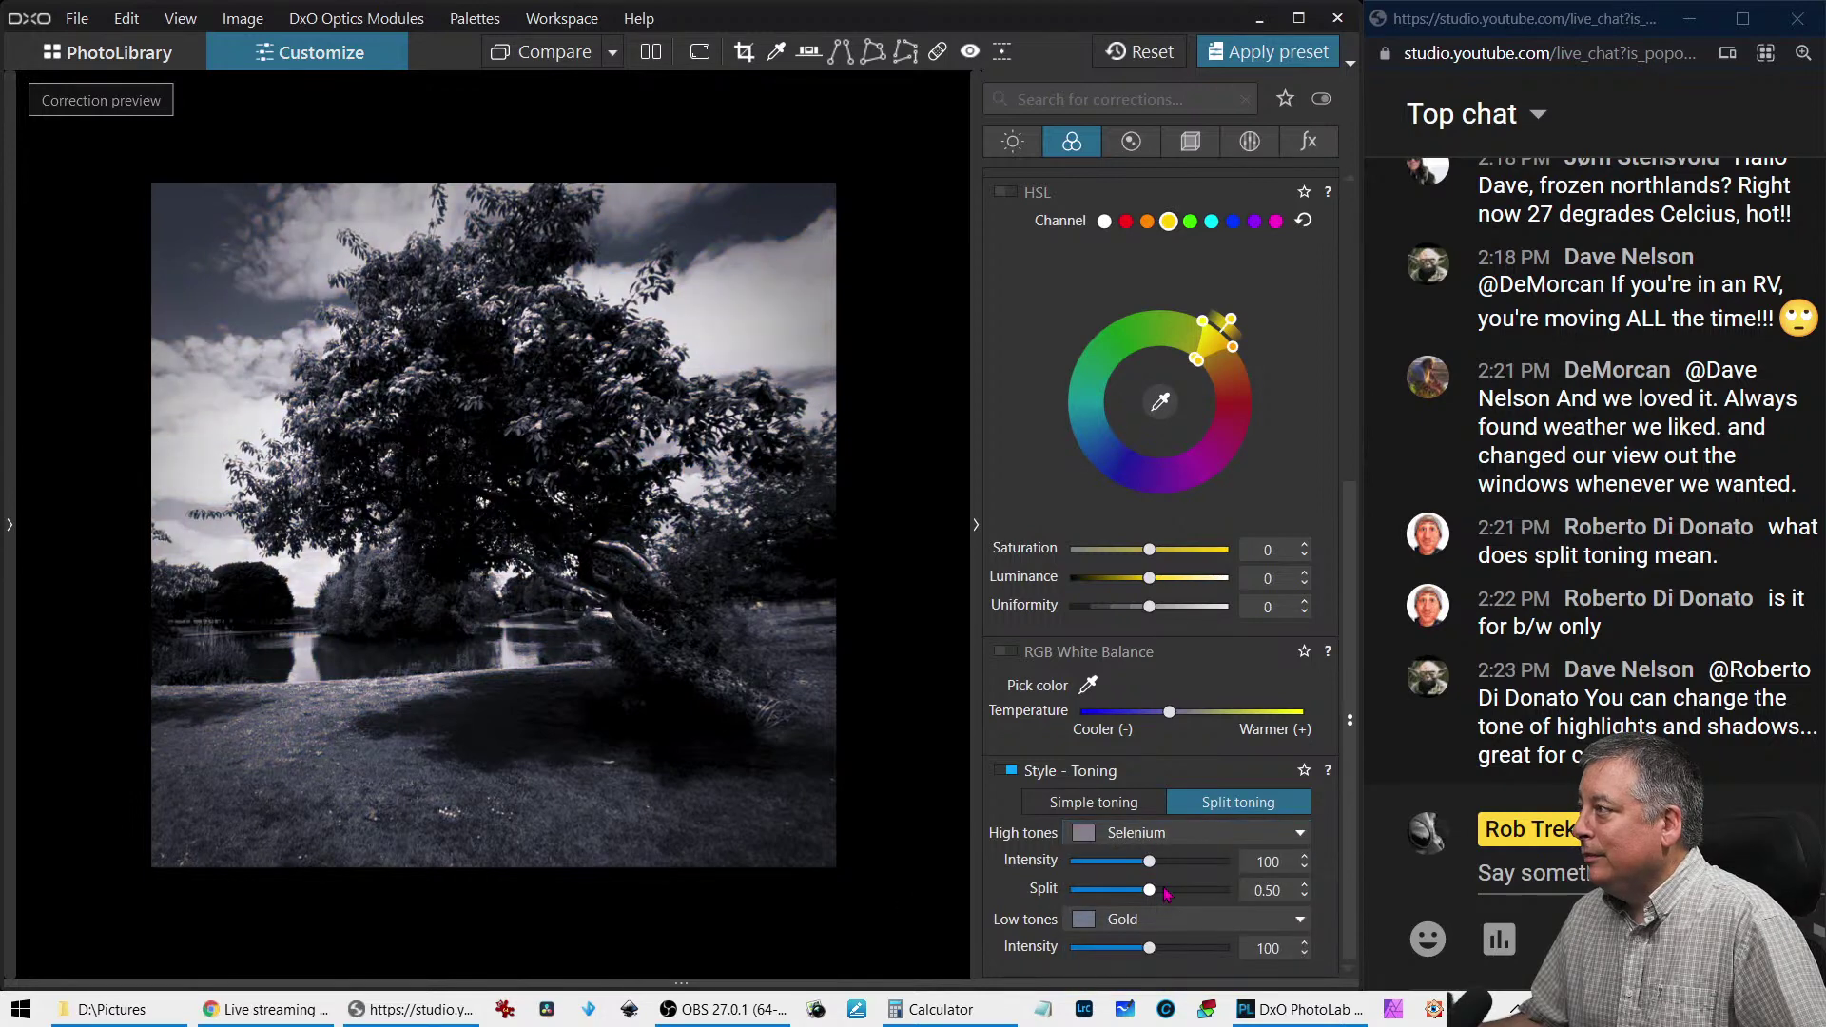
drag(1149, 863, 1167, 863)
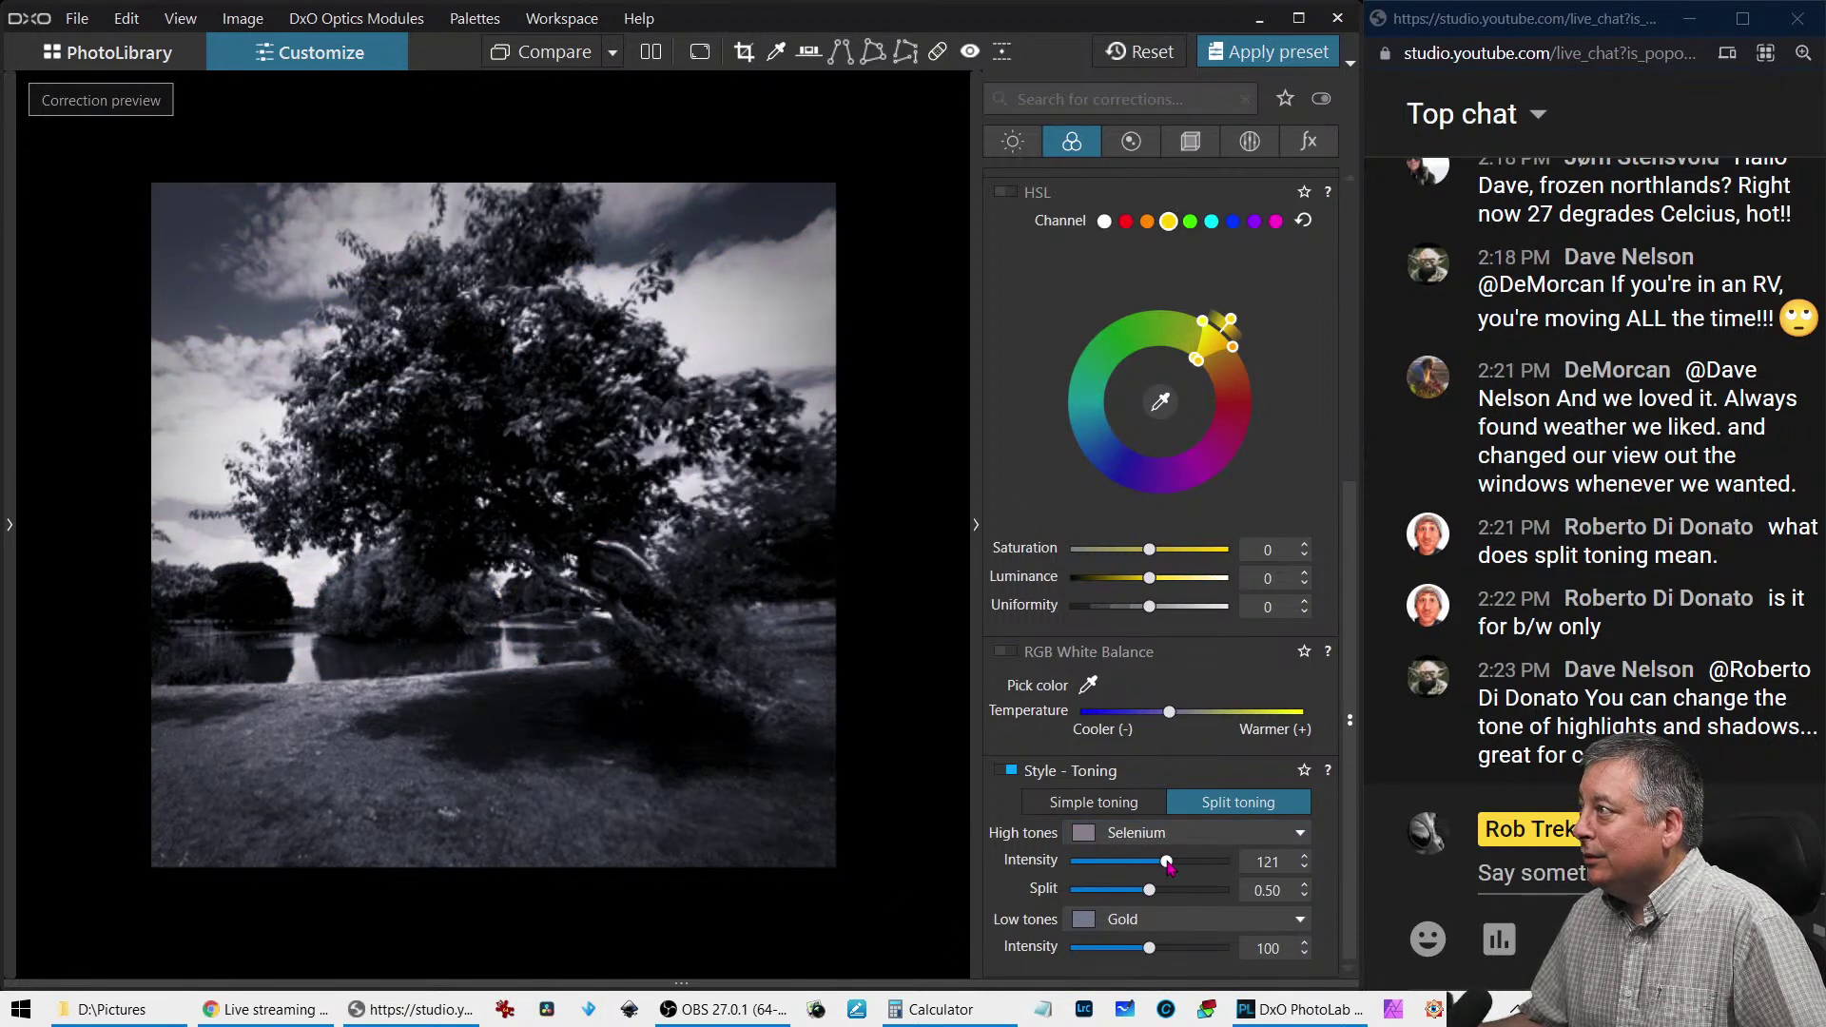
click(1104, 921)
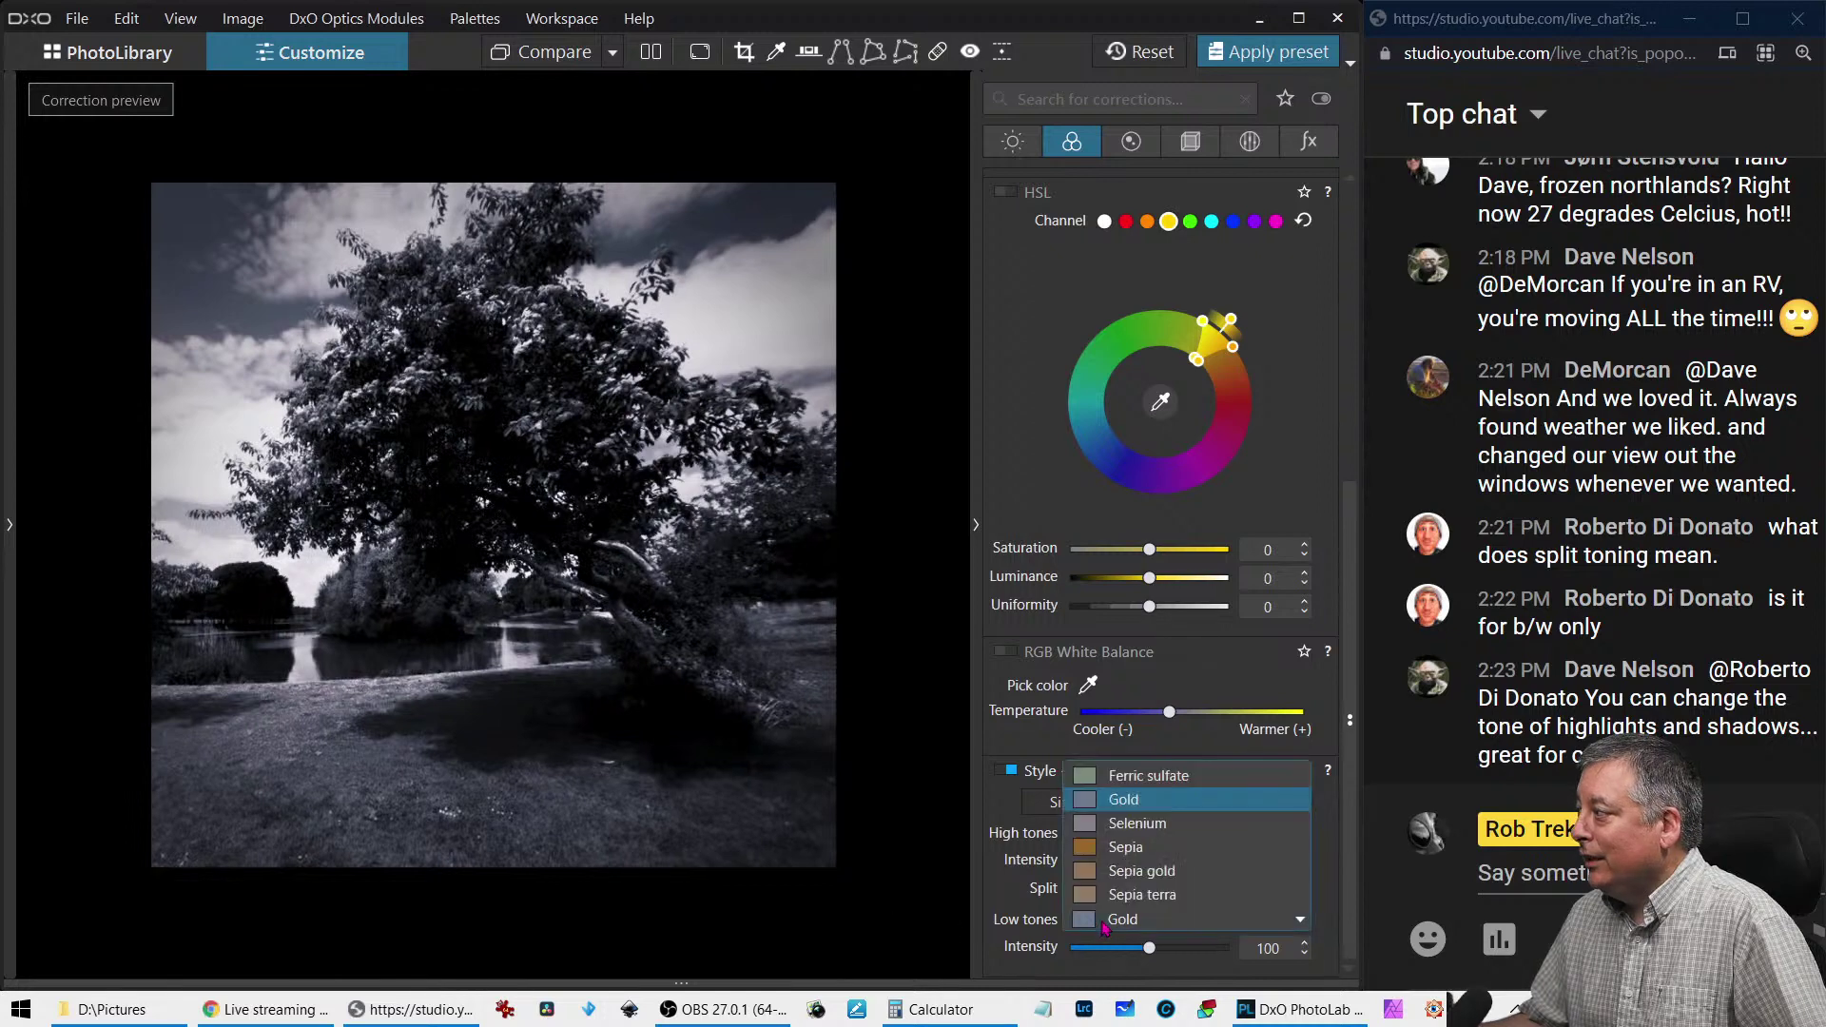
click(1136, 871)
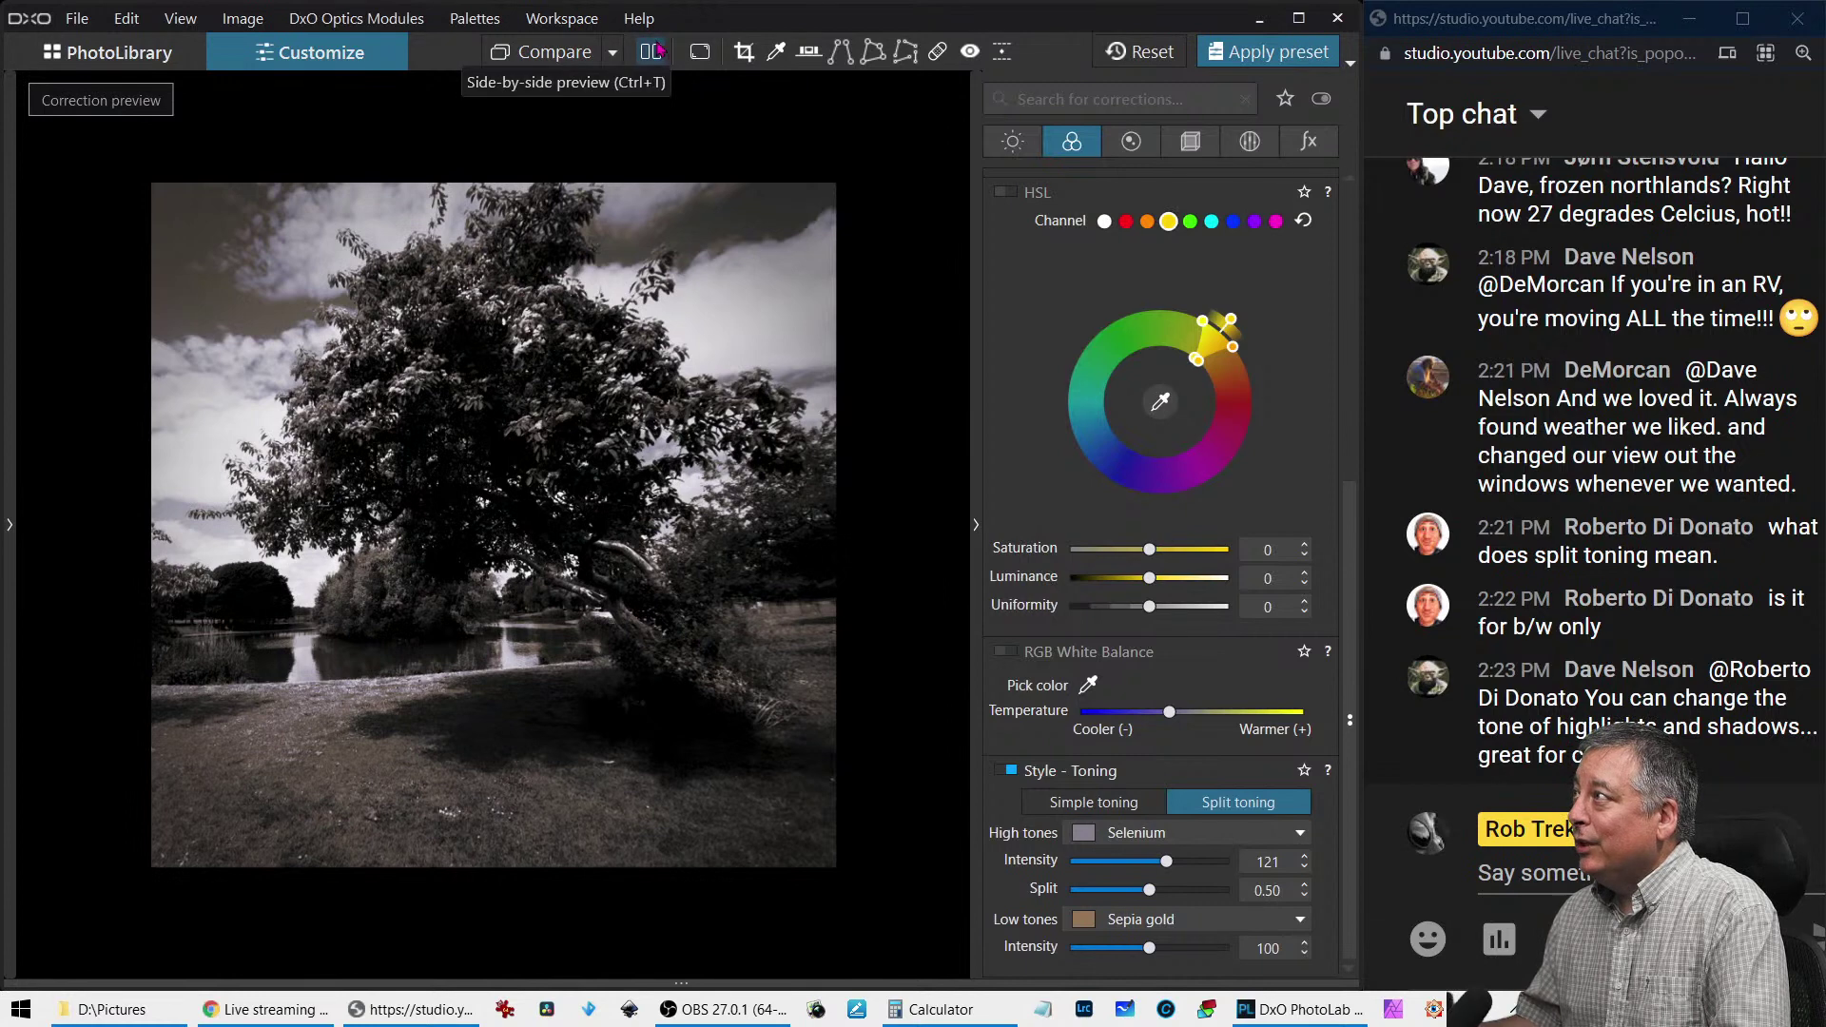
Compare the toned photo side by side with the uncorrected version, and view the result full screen
click(652, 50)
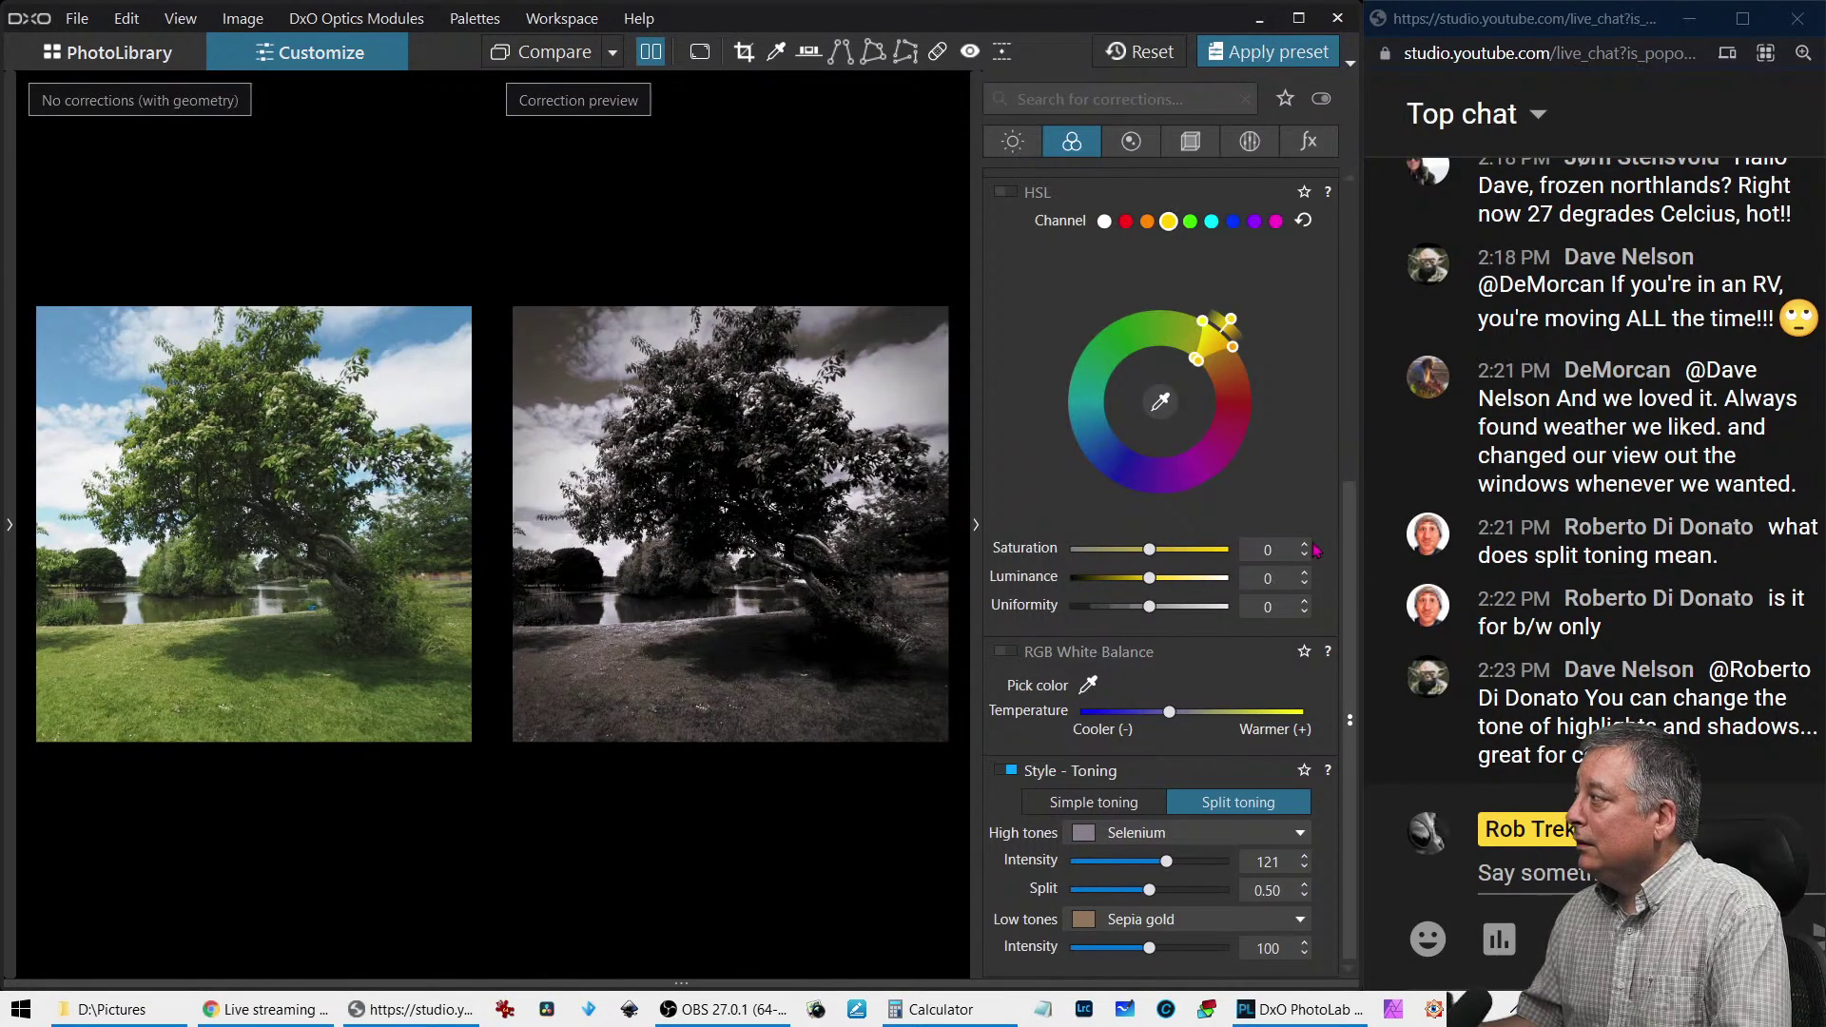
click(975, 524)
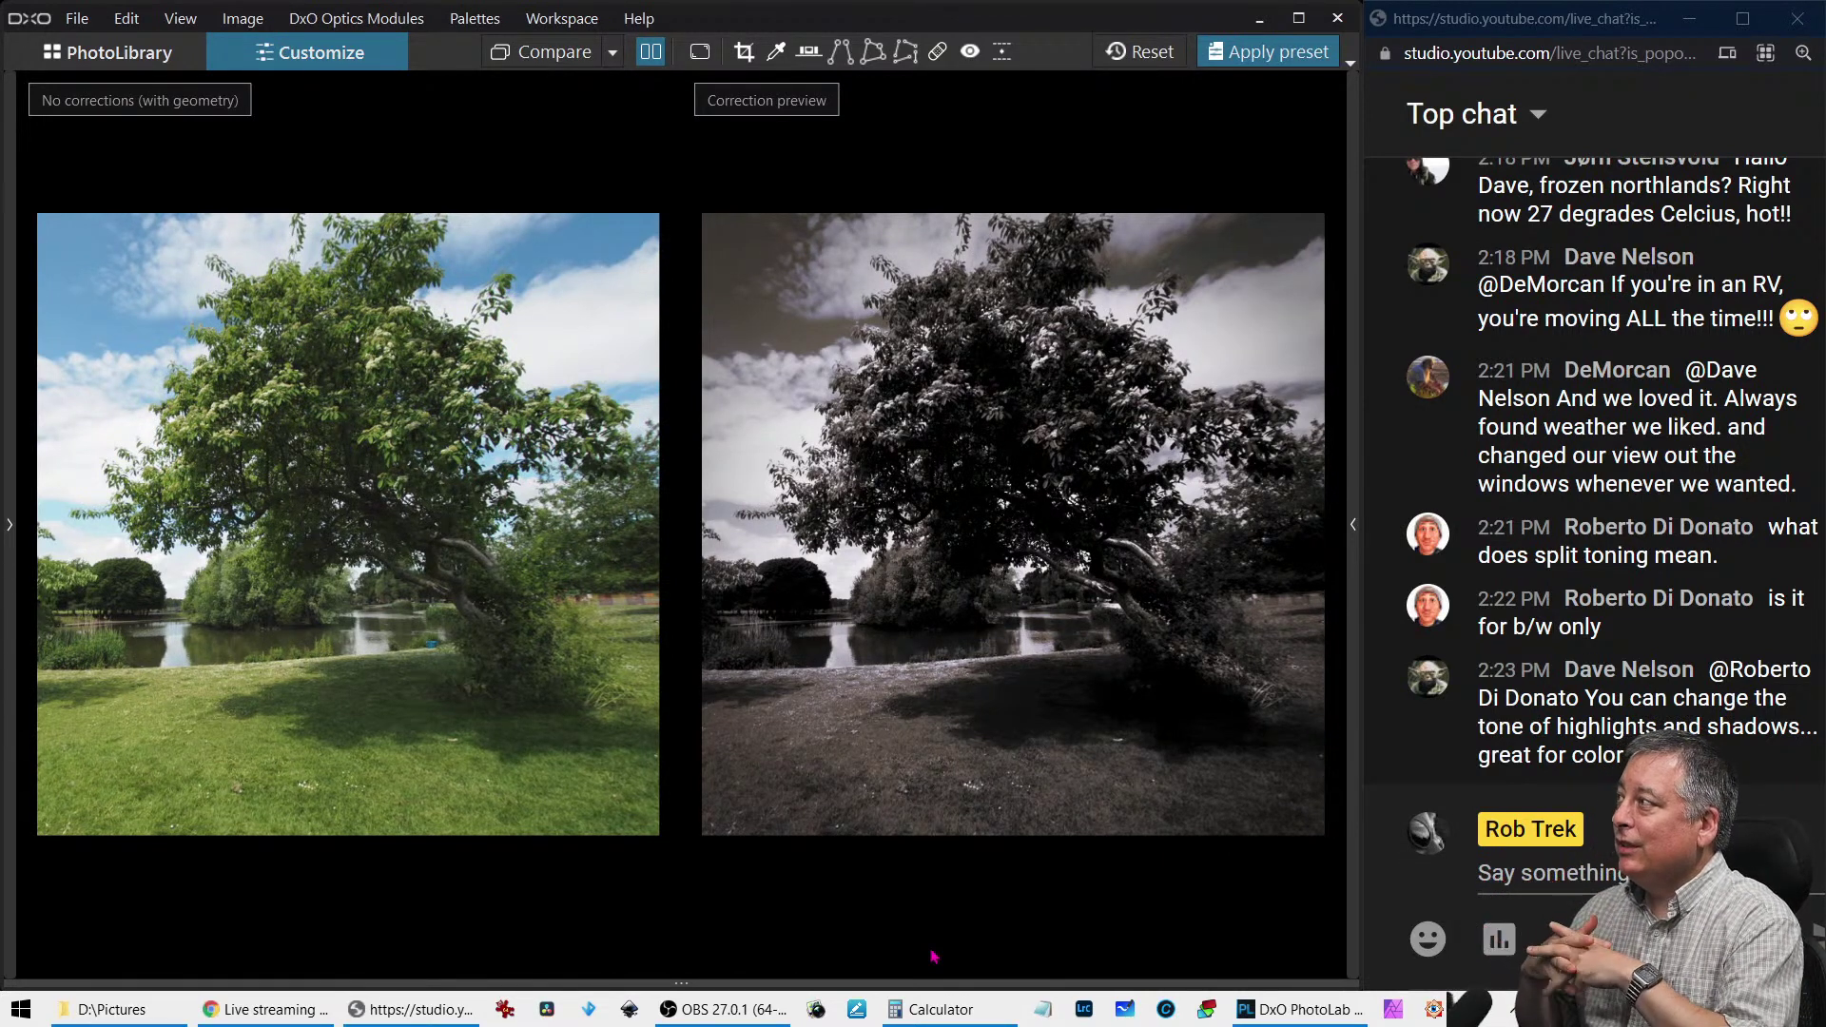
click(697, 49)
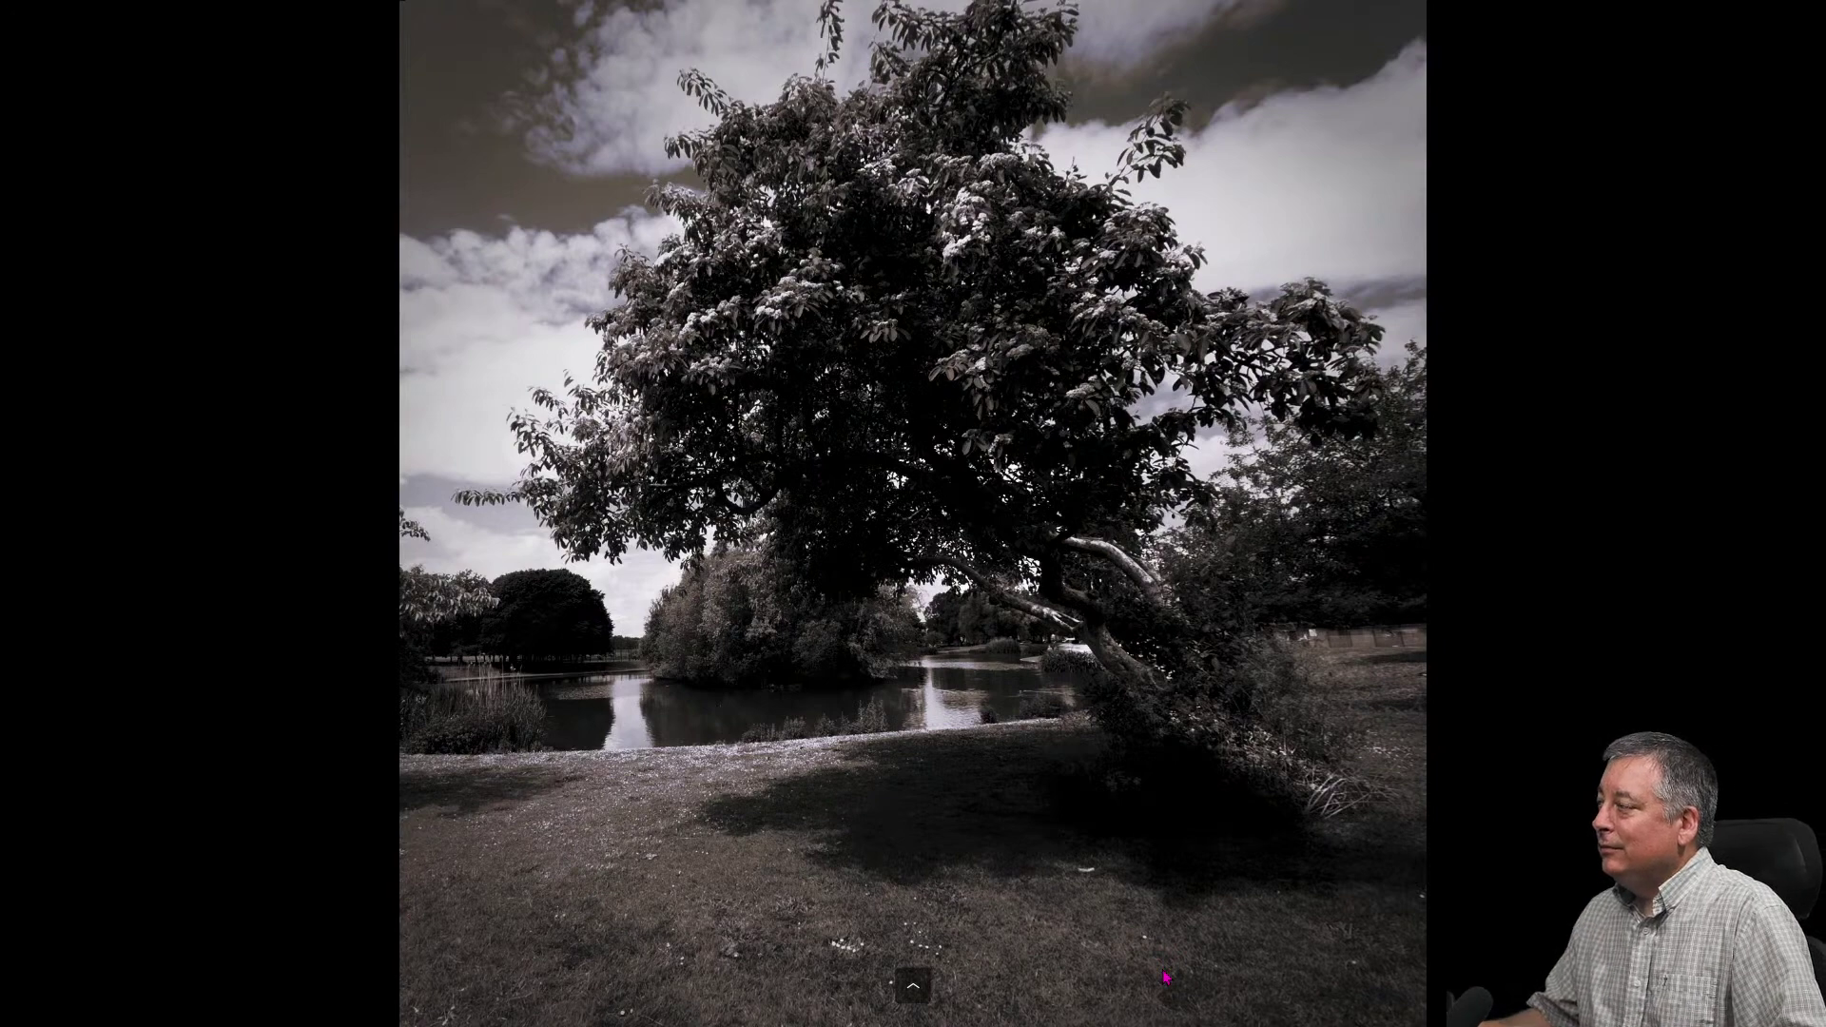
key(Escape)
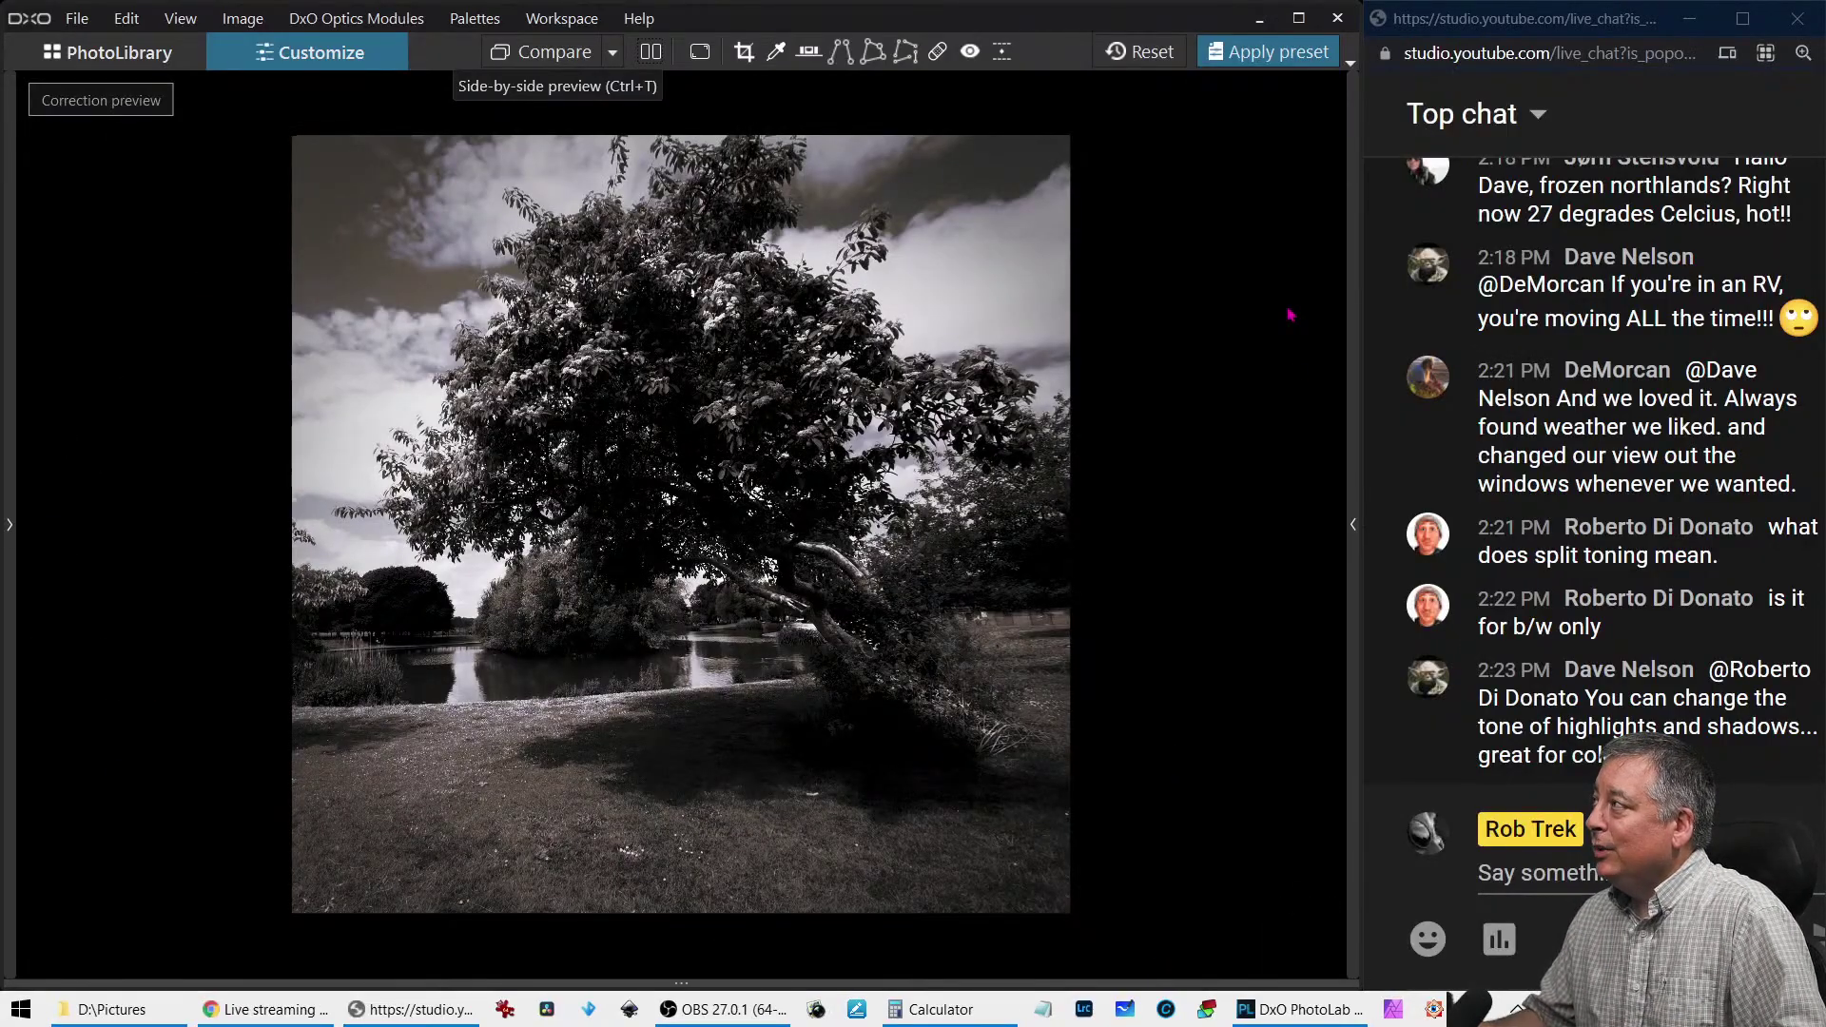
click(1141, 51)
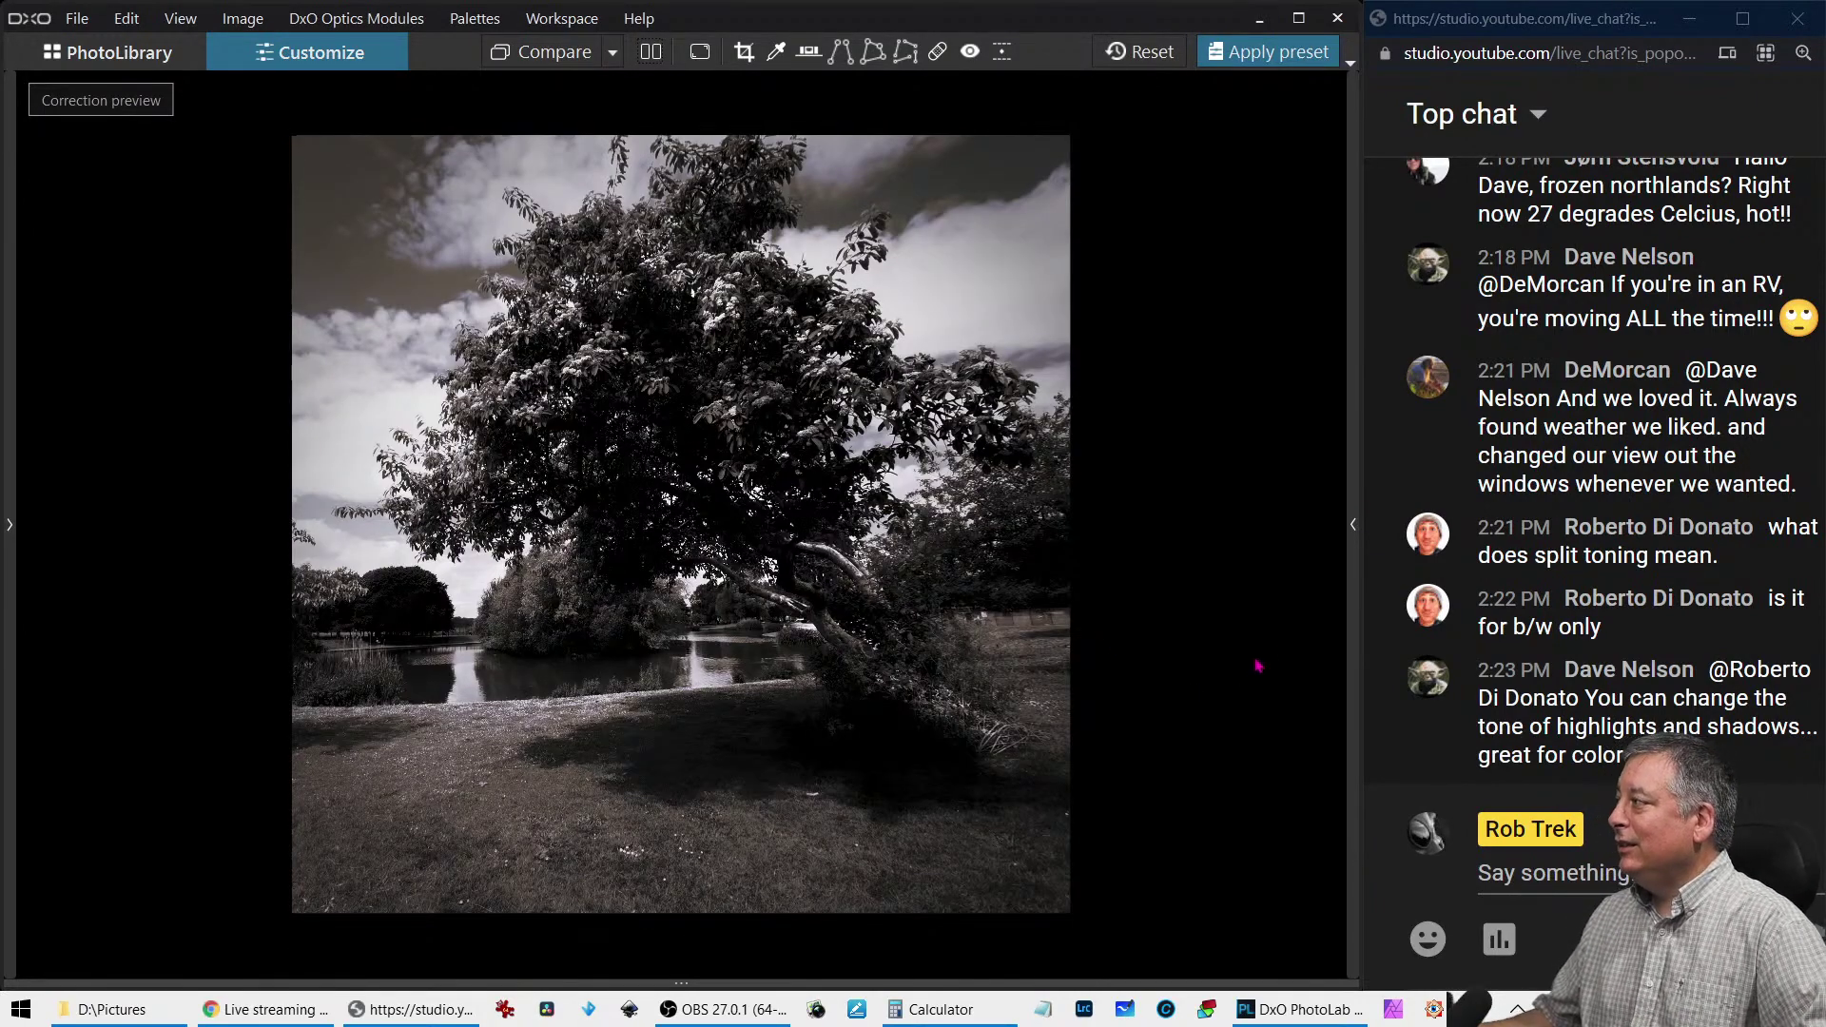
Set the Selective Tone to highlights 21, midtones 25 and shadows -2
click(1351, 582)
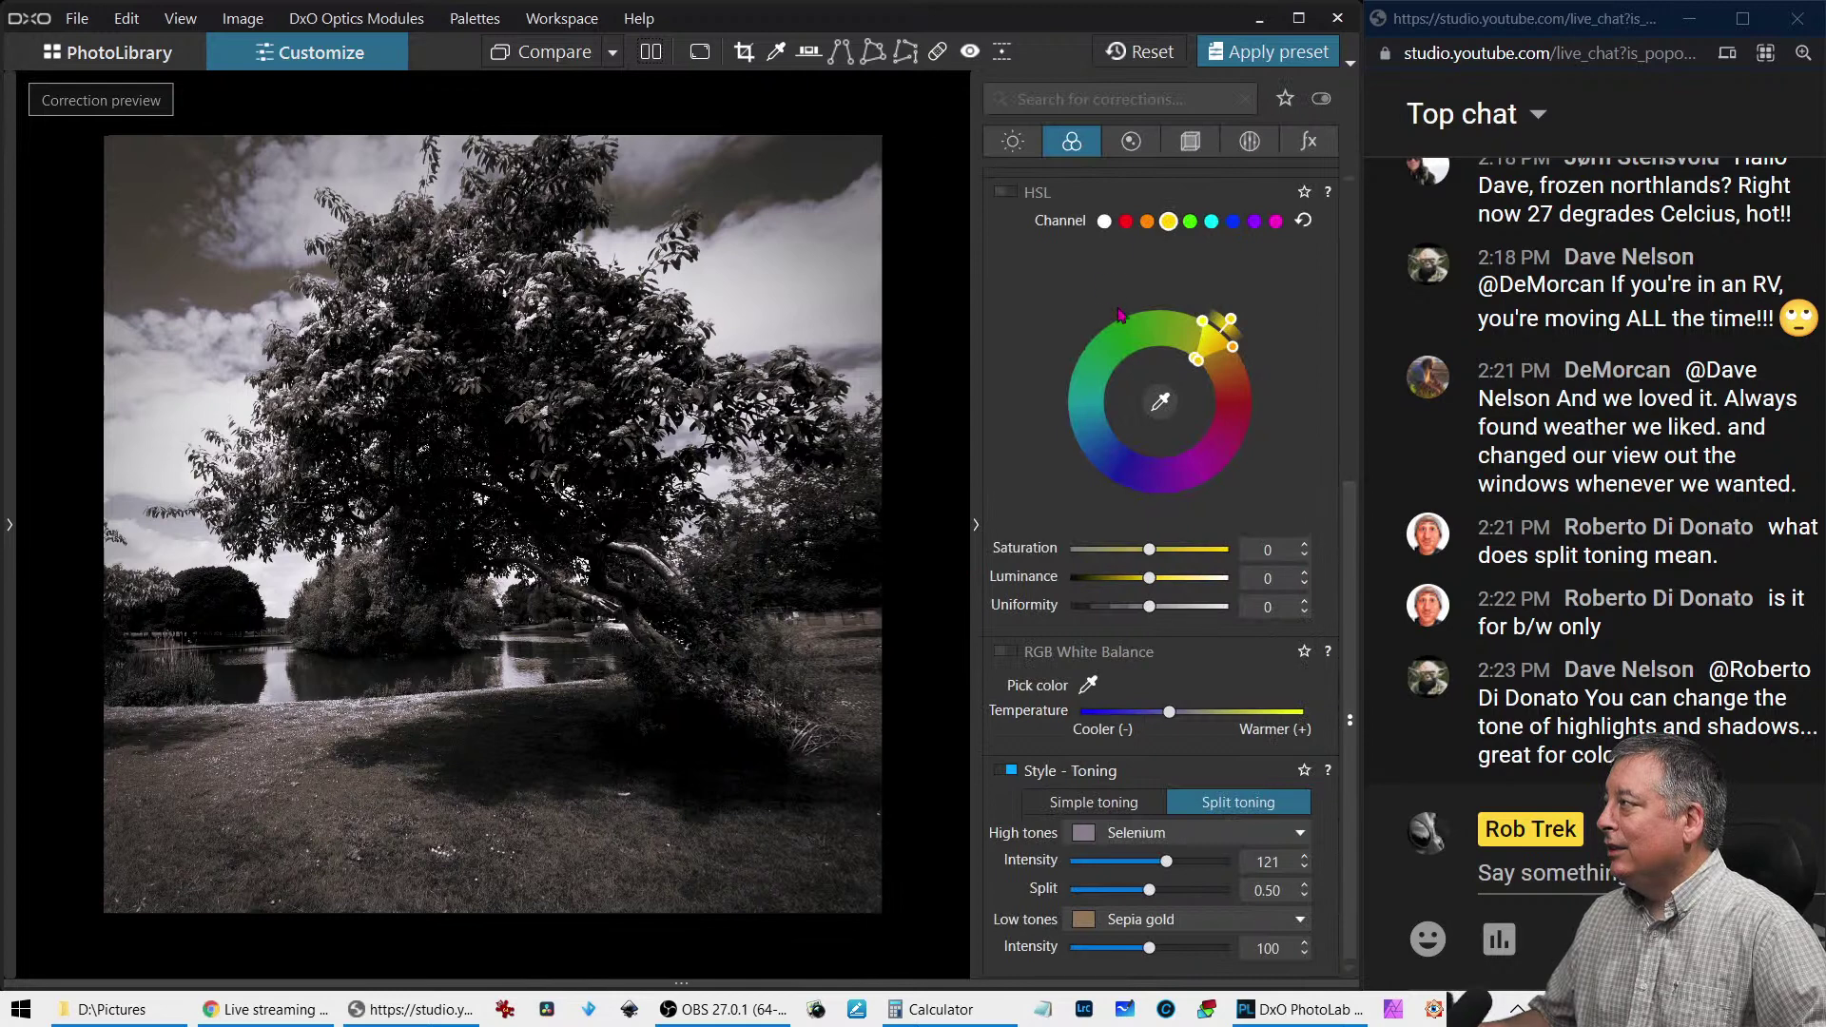
click(1017, 142)
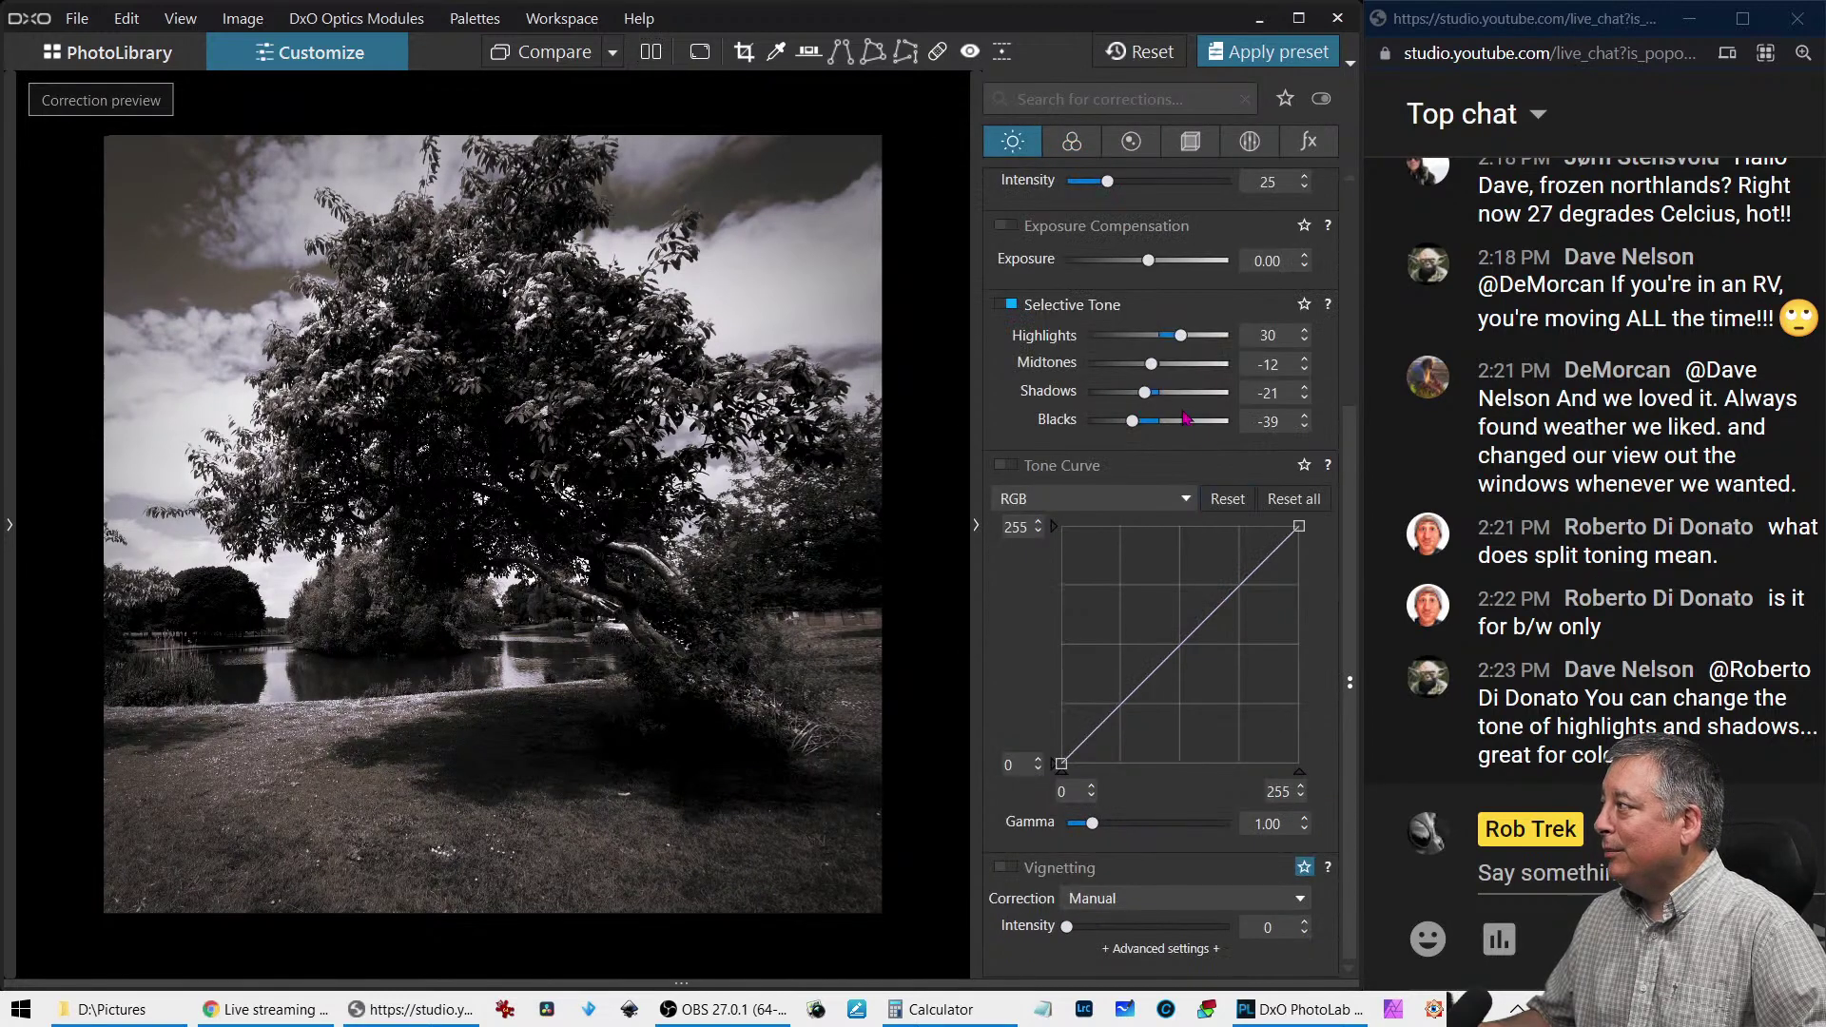
mouse_move(1151, 364)
mouse_down()
mouse_move(1180, 371)
mouse_move(1158, 394)
mouse_up()
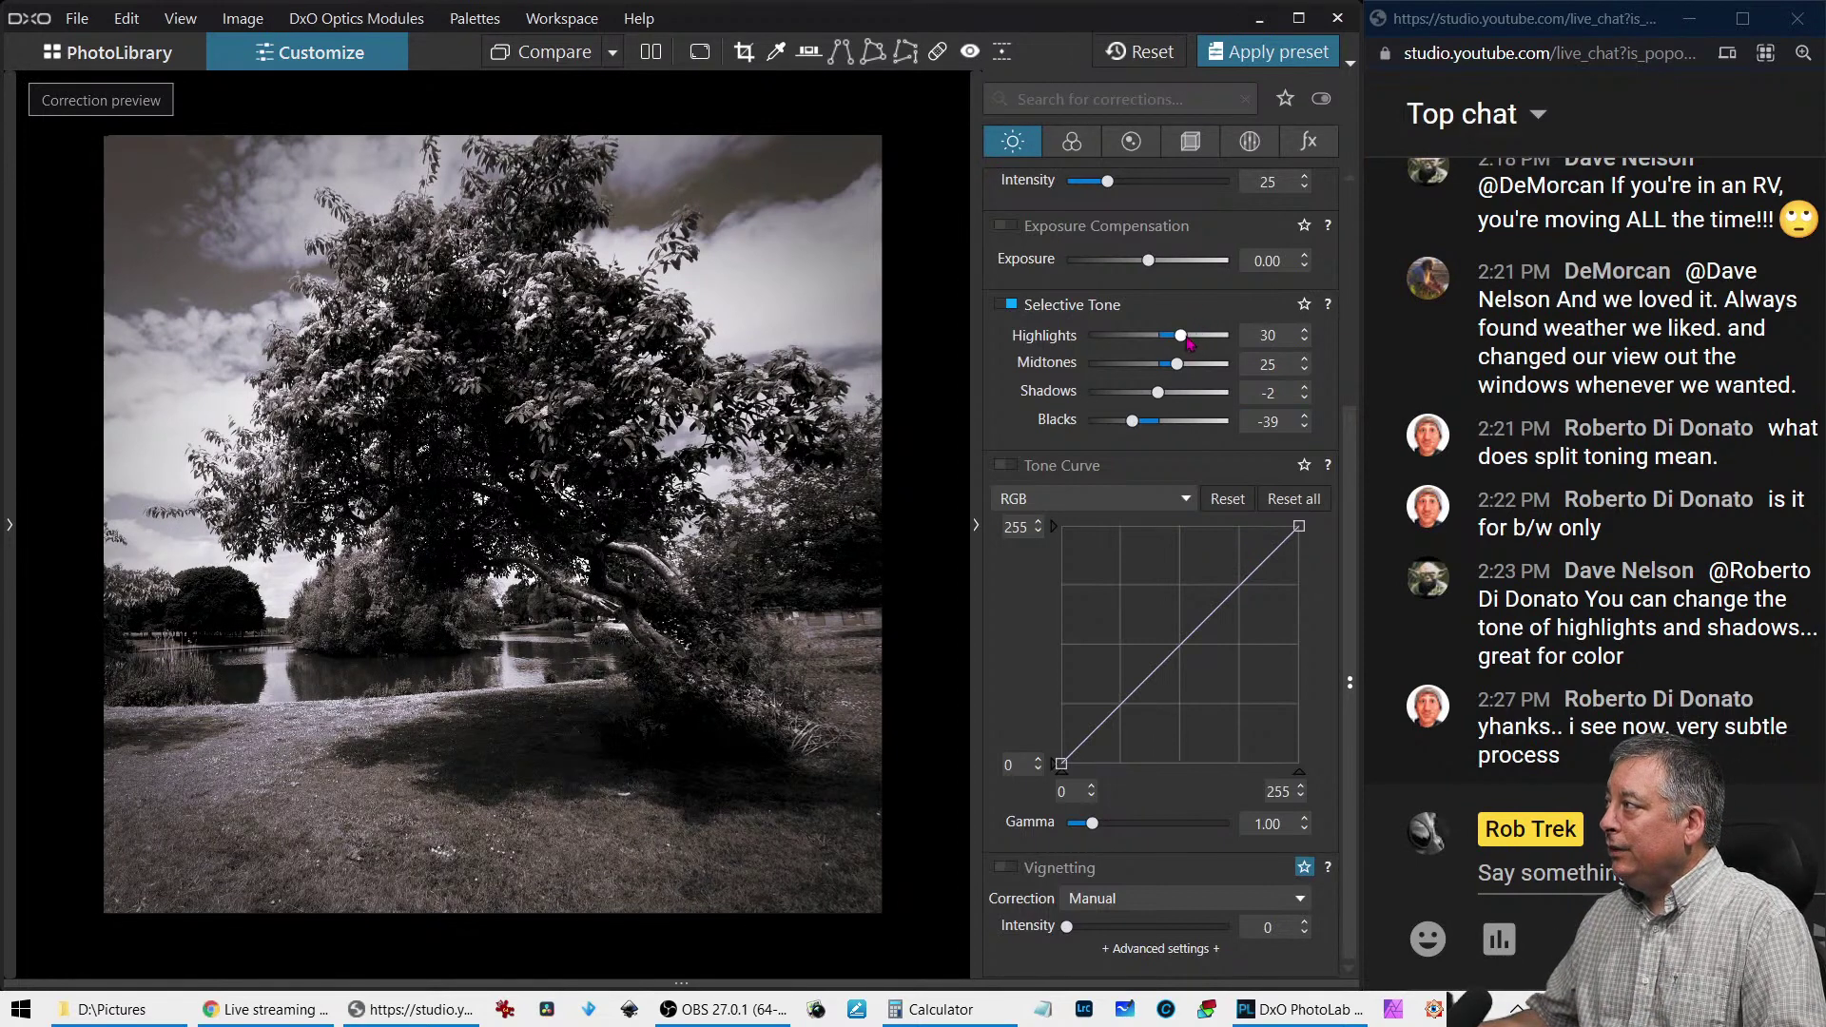
drag(1189, 345, 1182, 344)
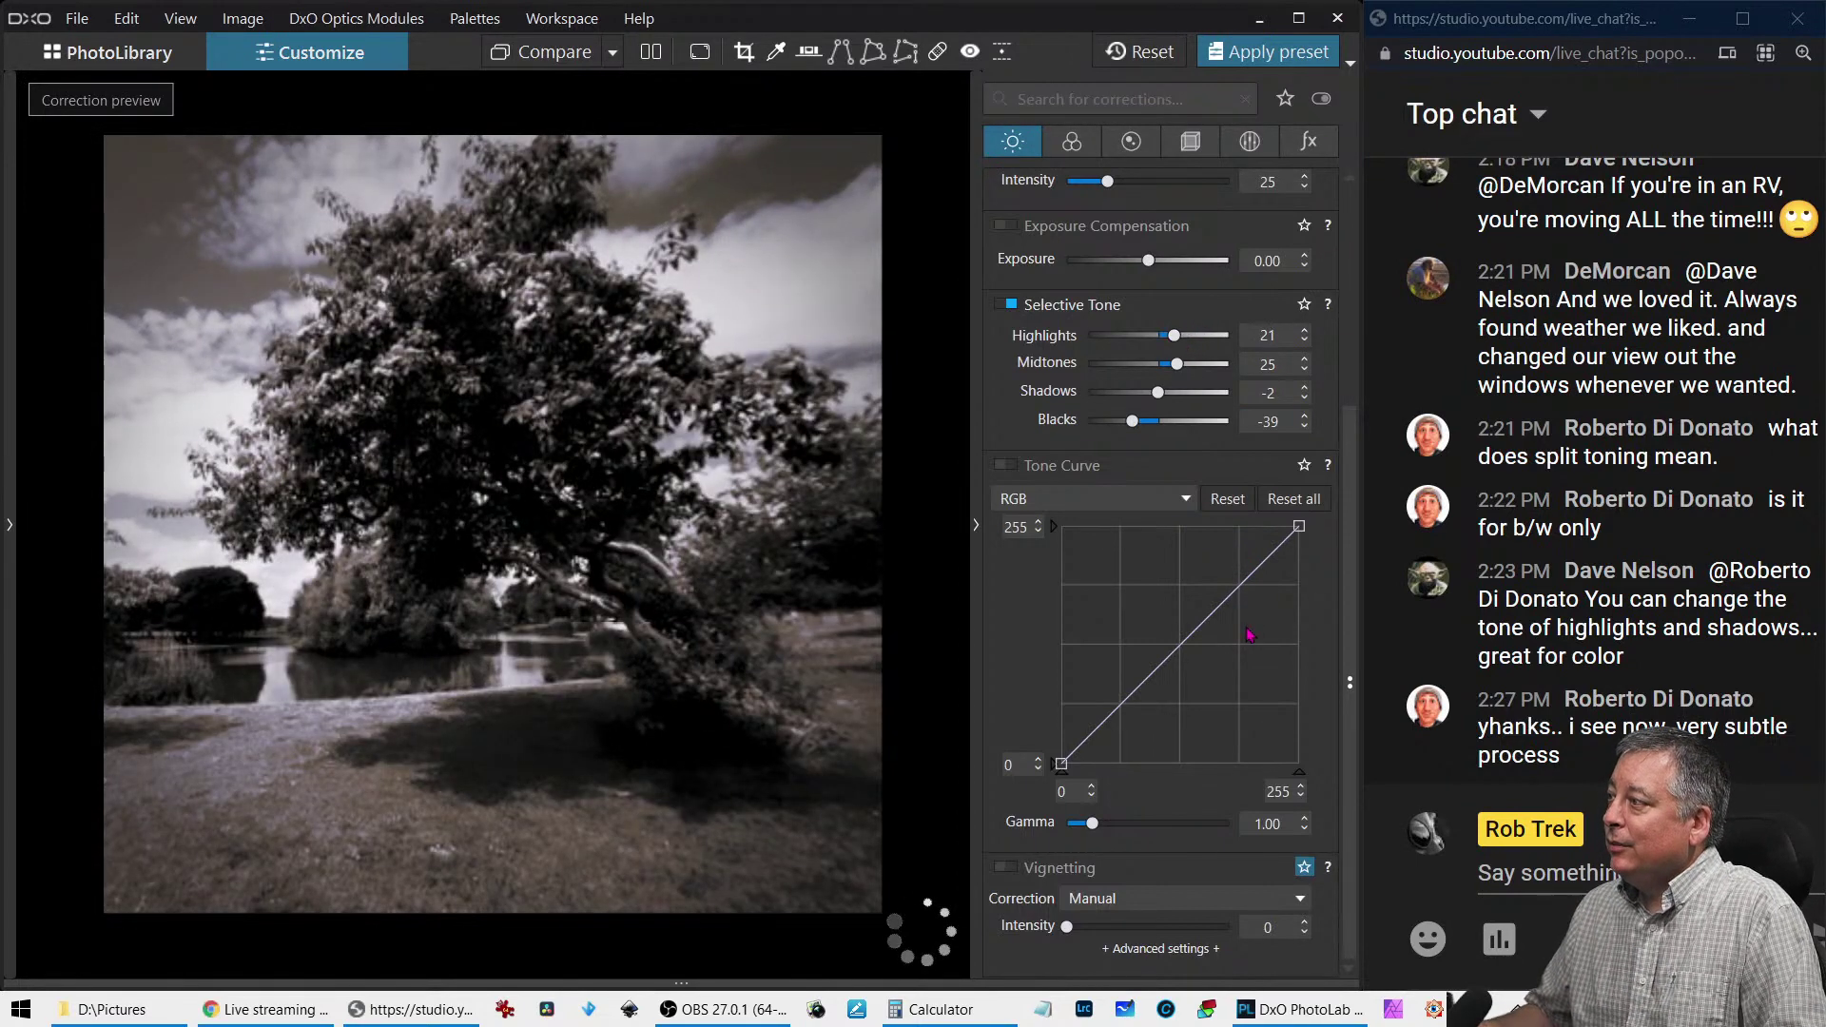
Return to the photo library and open the photo of the old red Ford truck for customizing
click(182, 61)
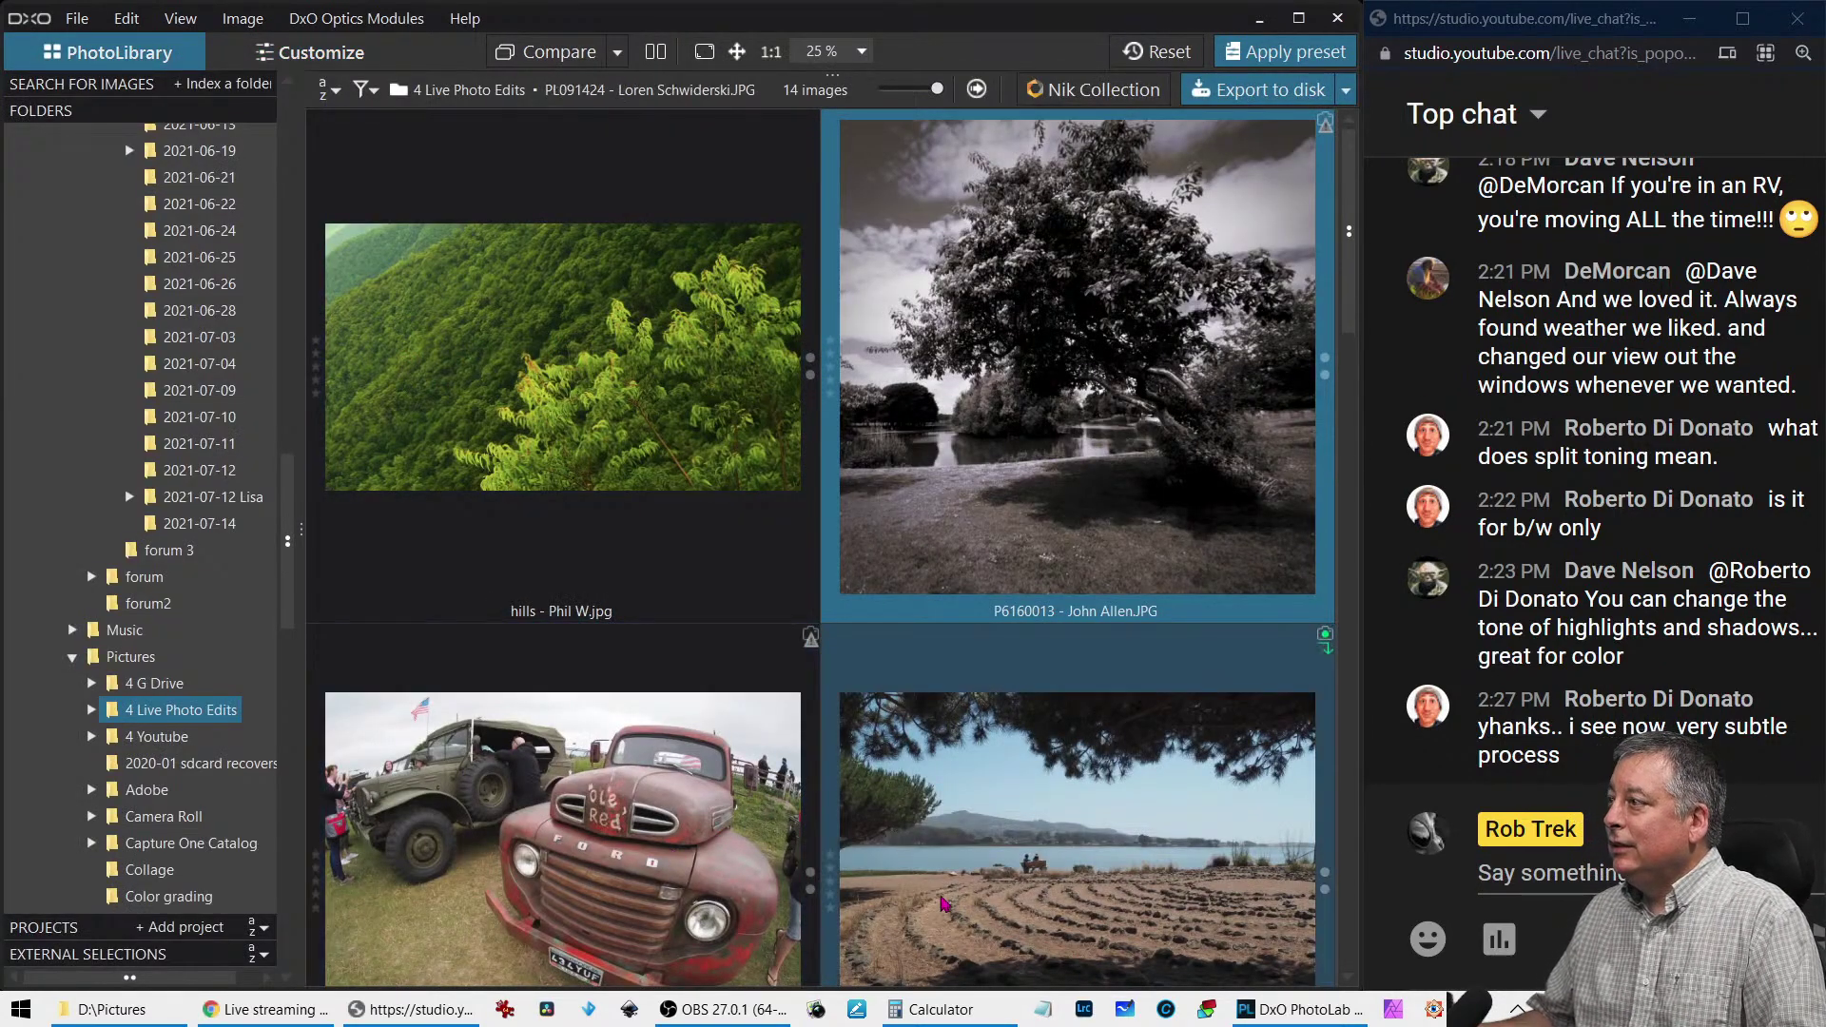
scroll(635, 761, down, 2)
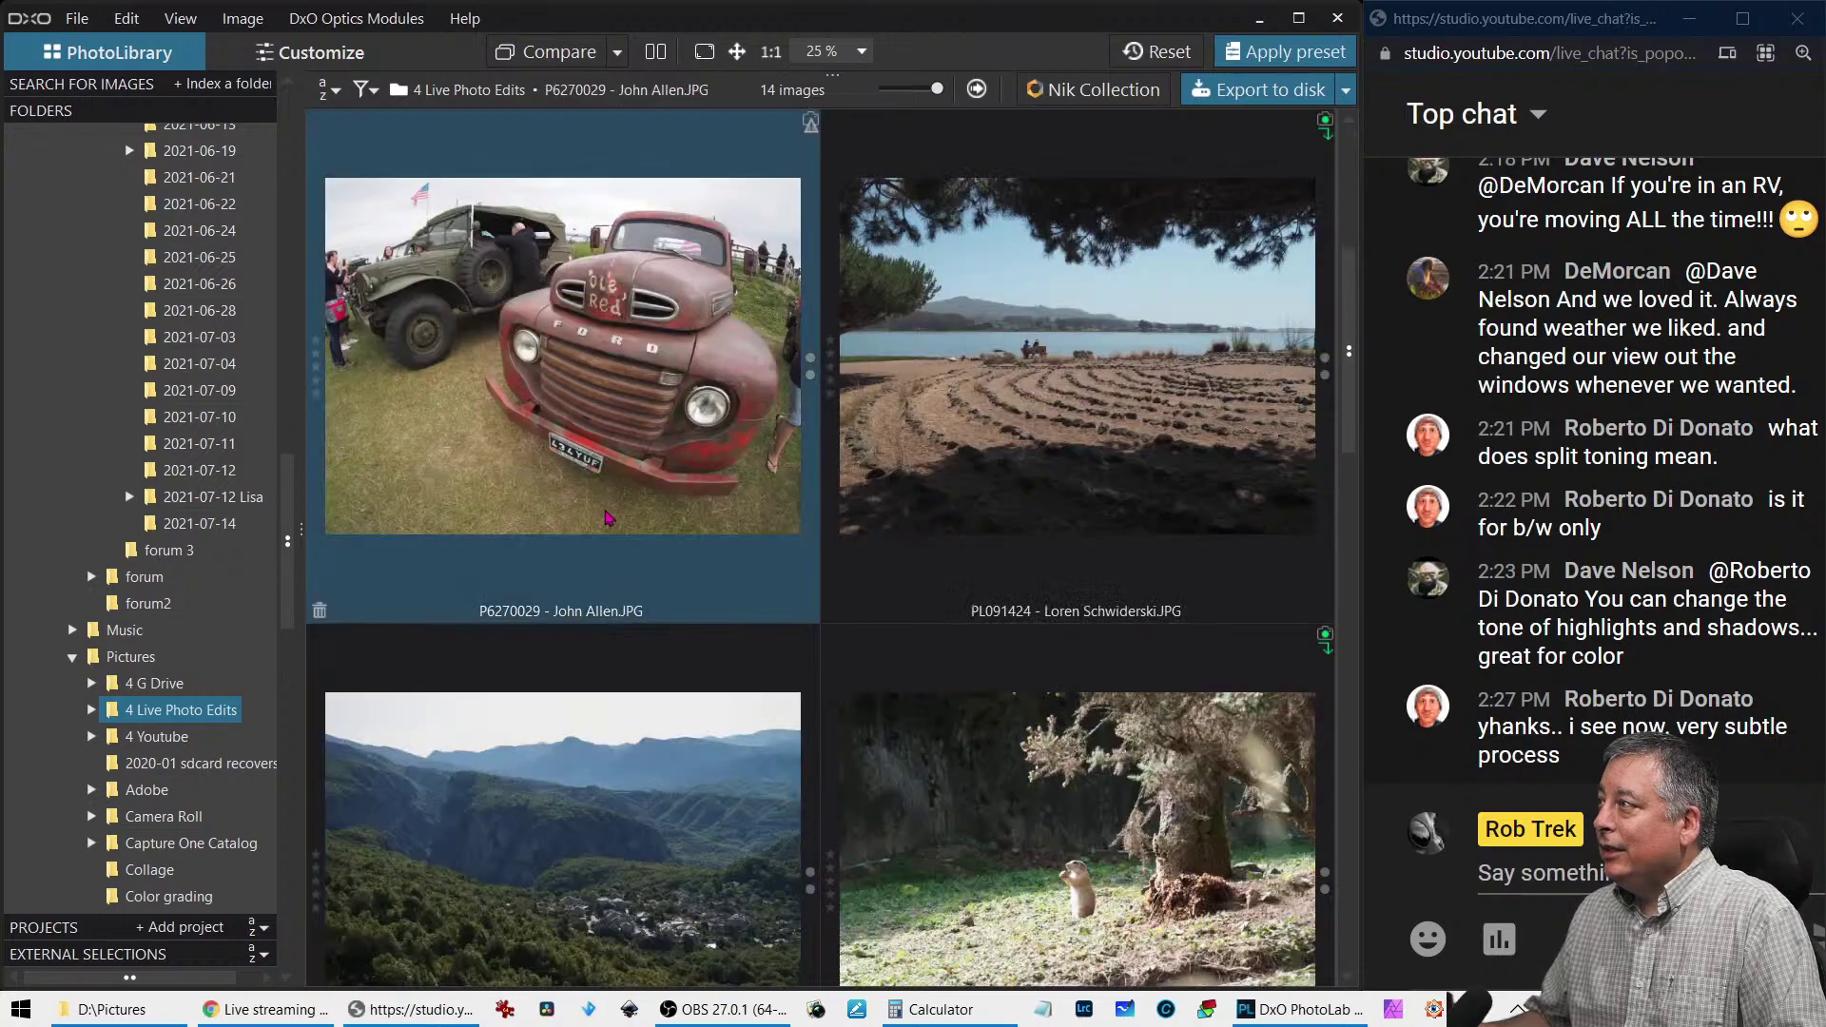
double_click(610, 518)
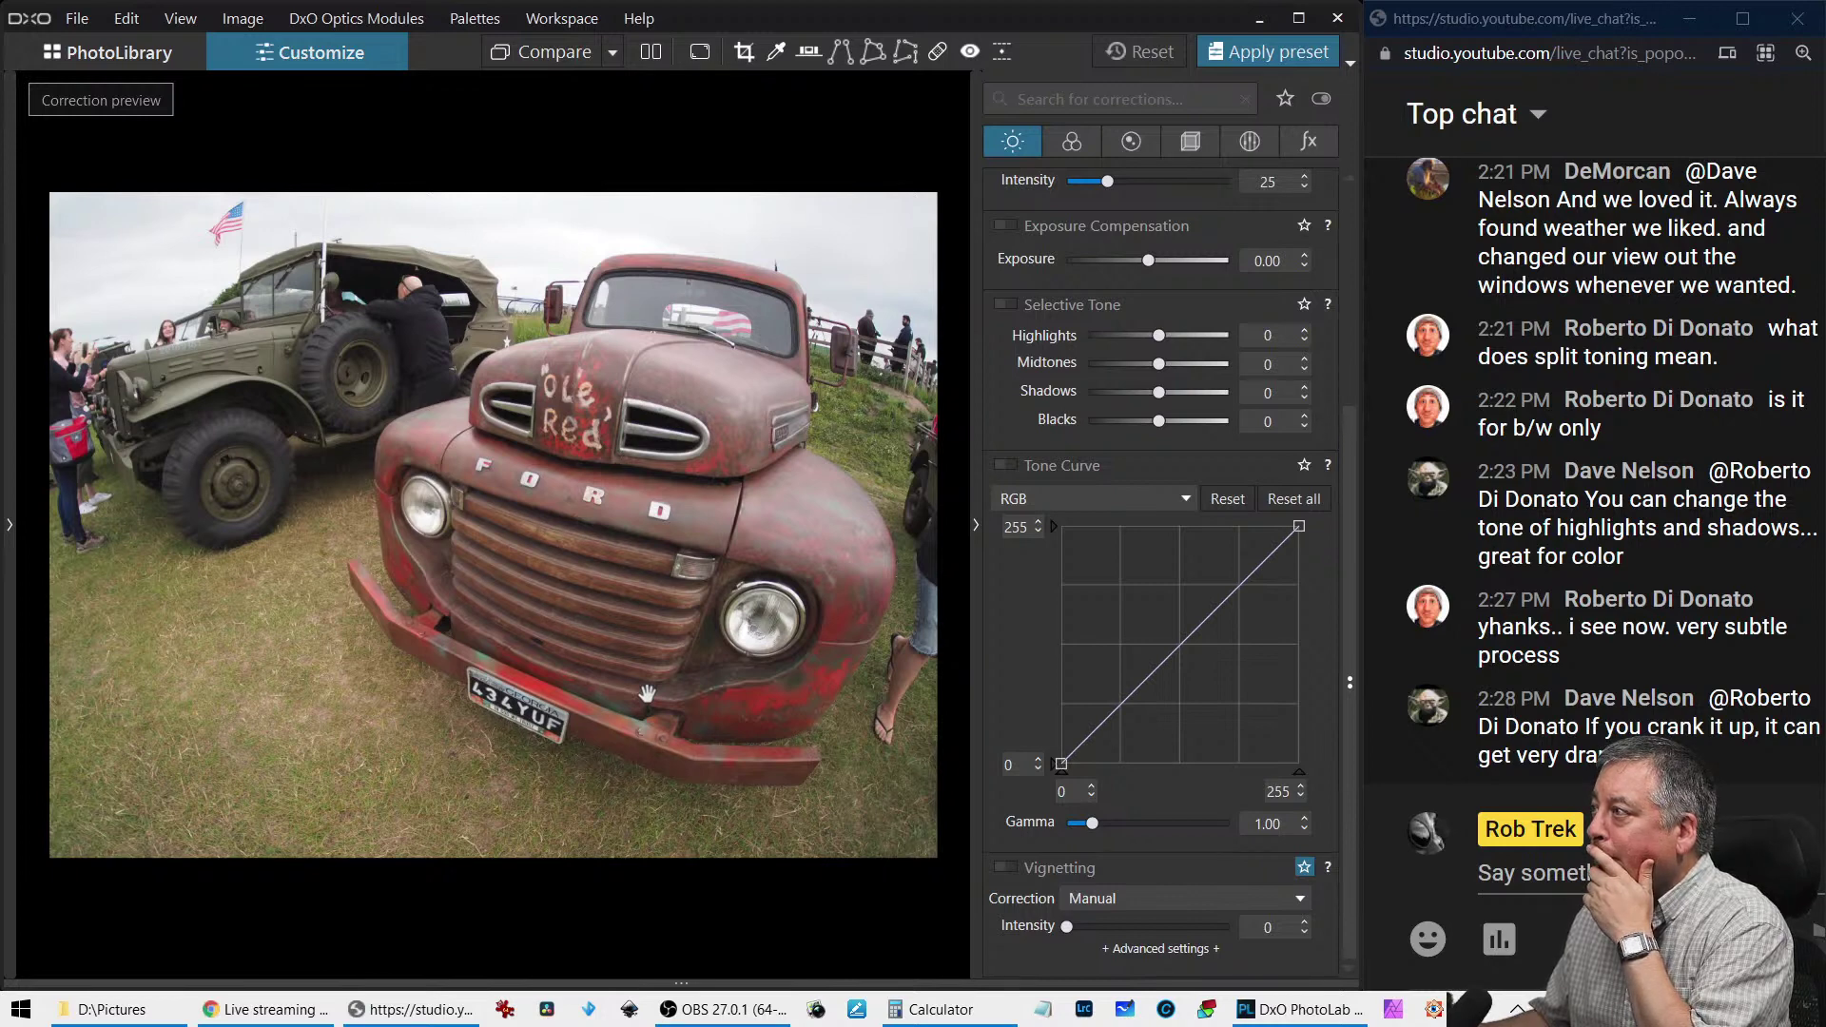
Check the truck photo's histogram and metadata, and examine the front of the truck up close
click(10, 526)
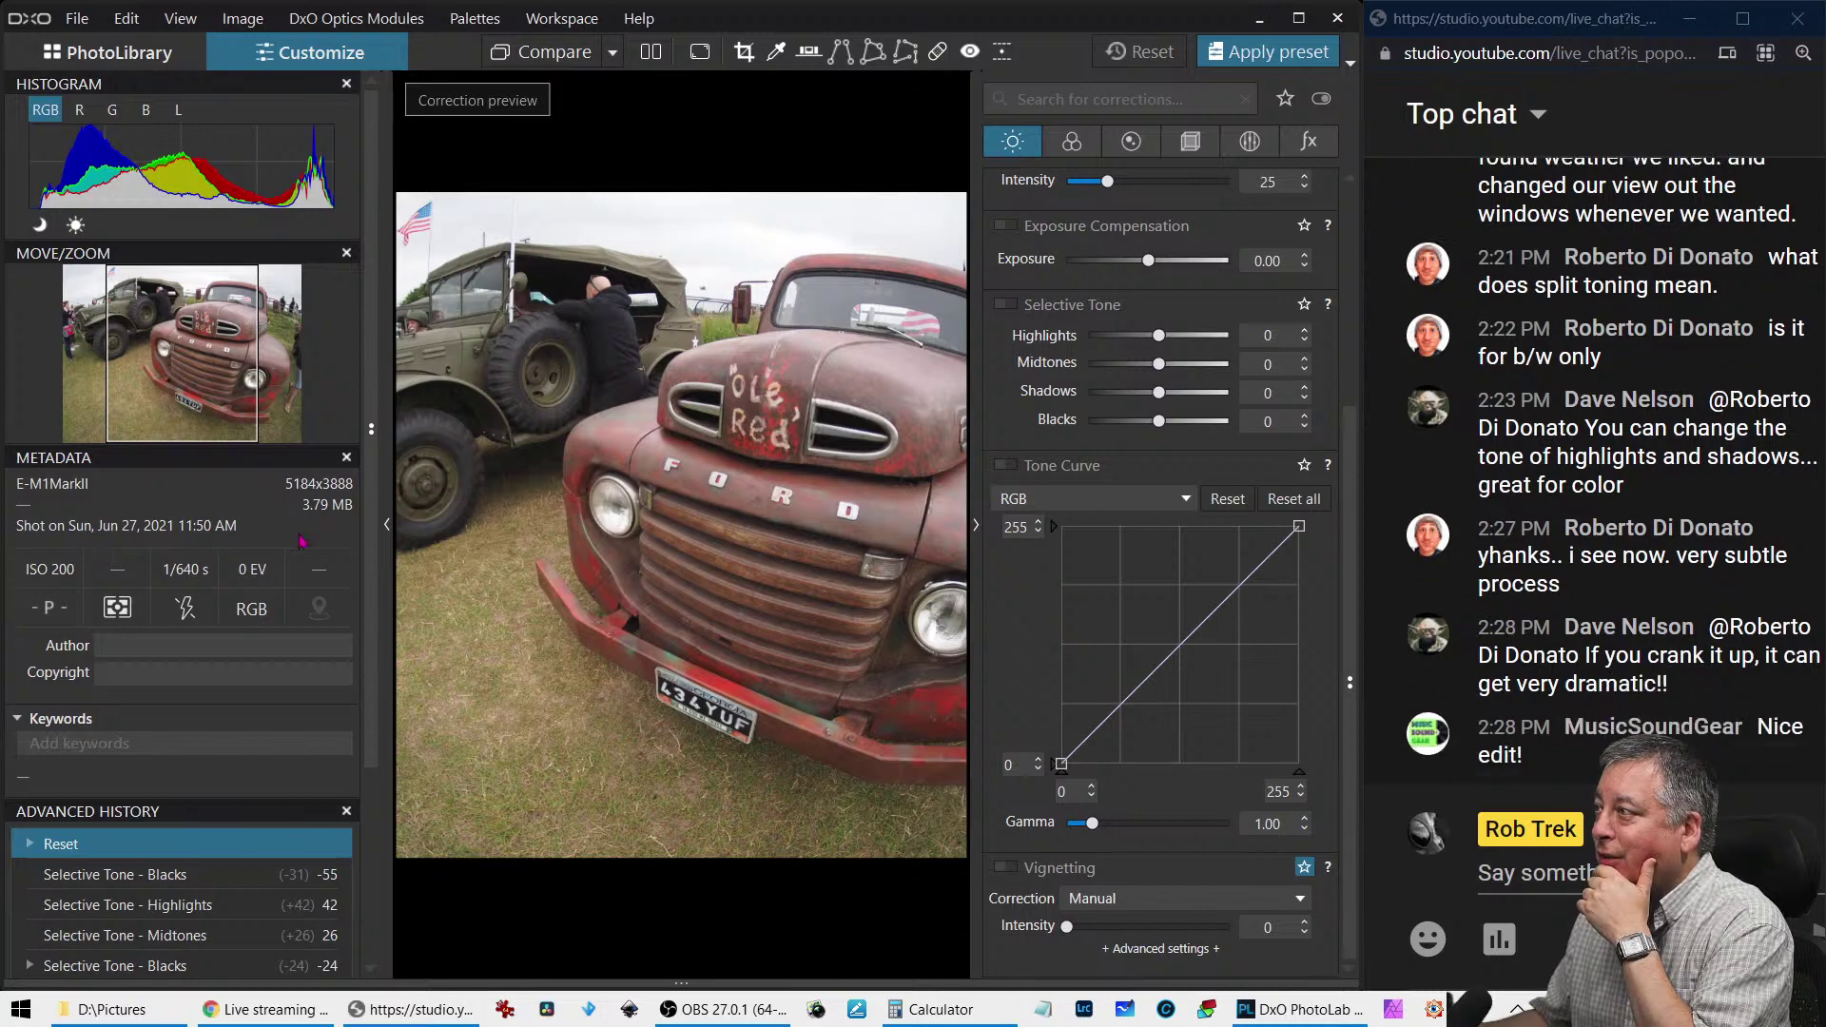
click(386, 527)
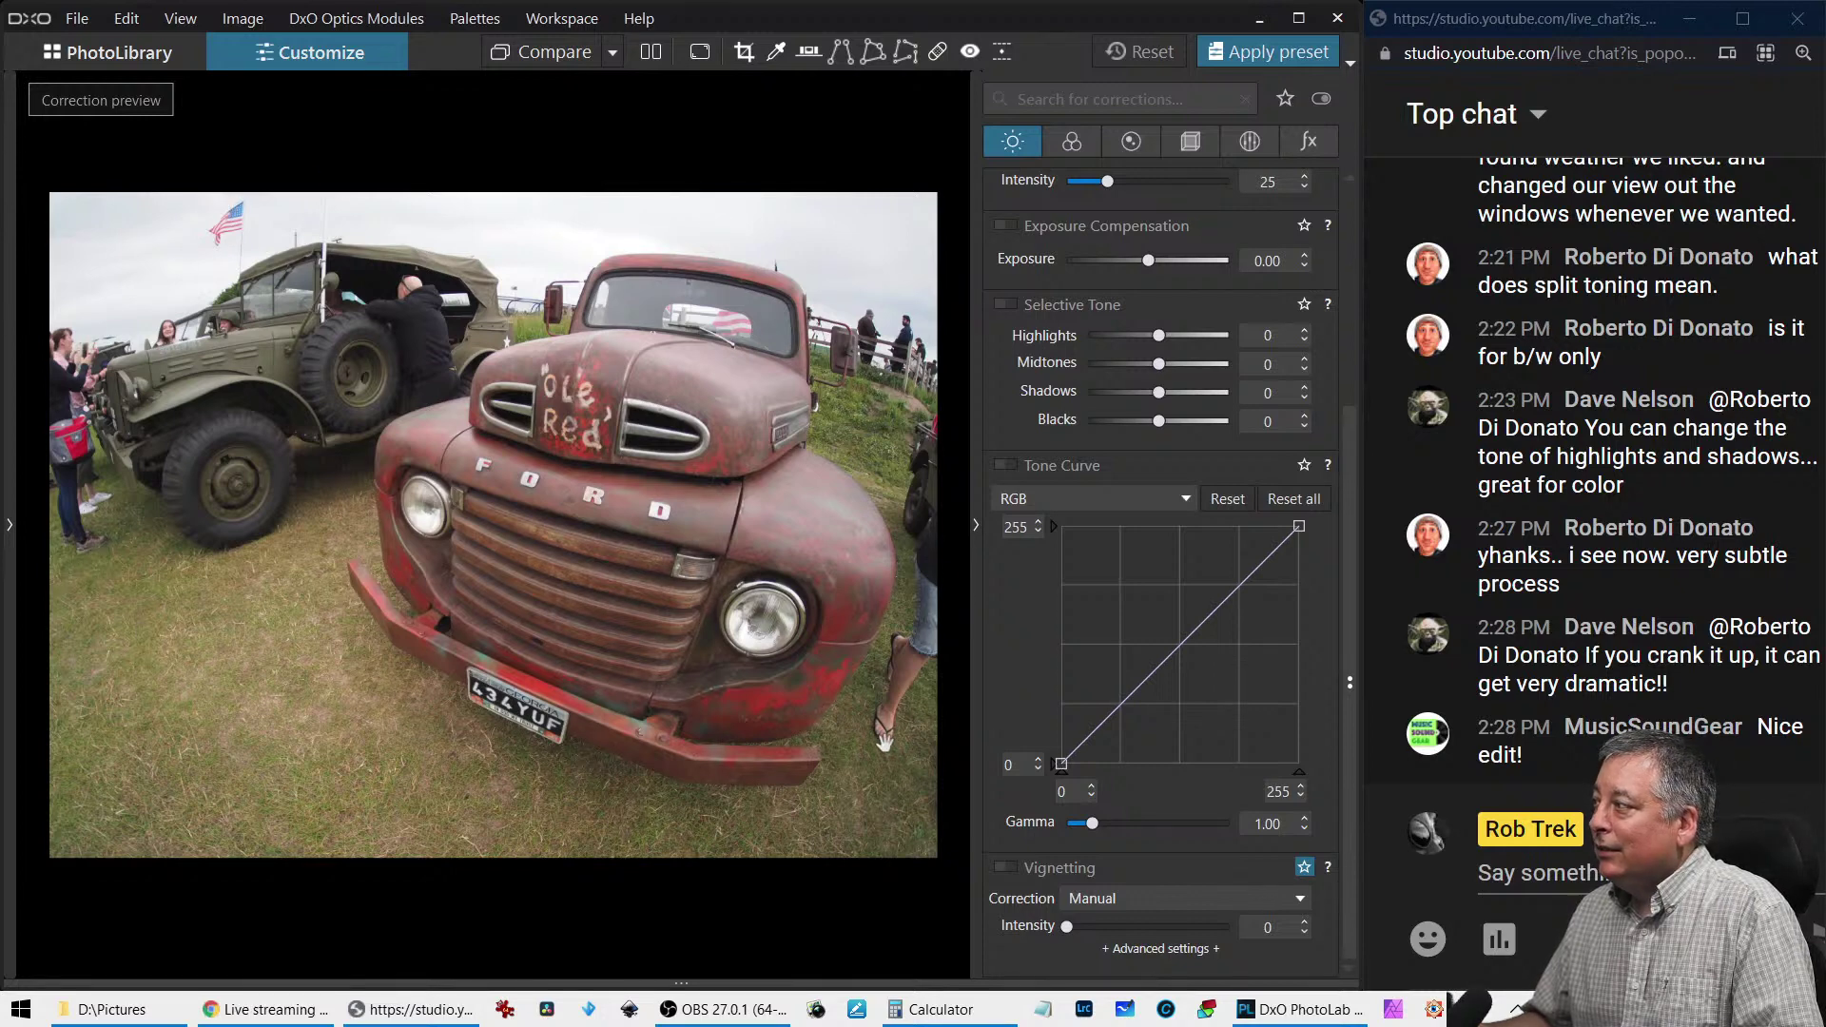
scroll(884, 743, up, 3)
drag(912, 799, 861, 739)
scroll(861, 739, down, 1)
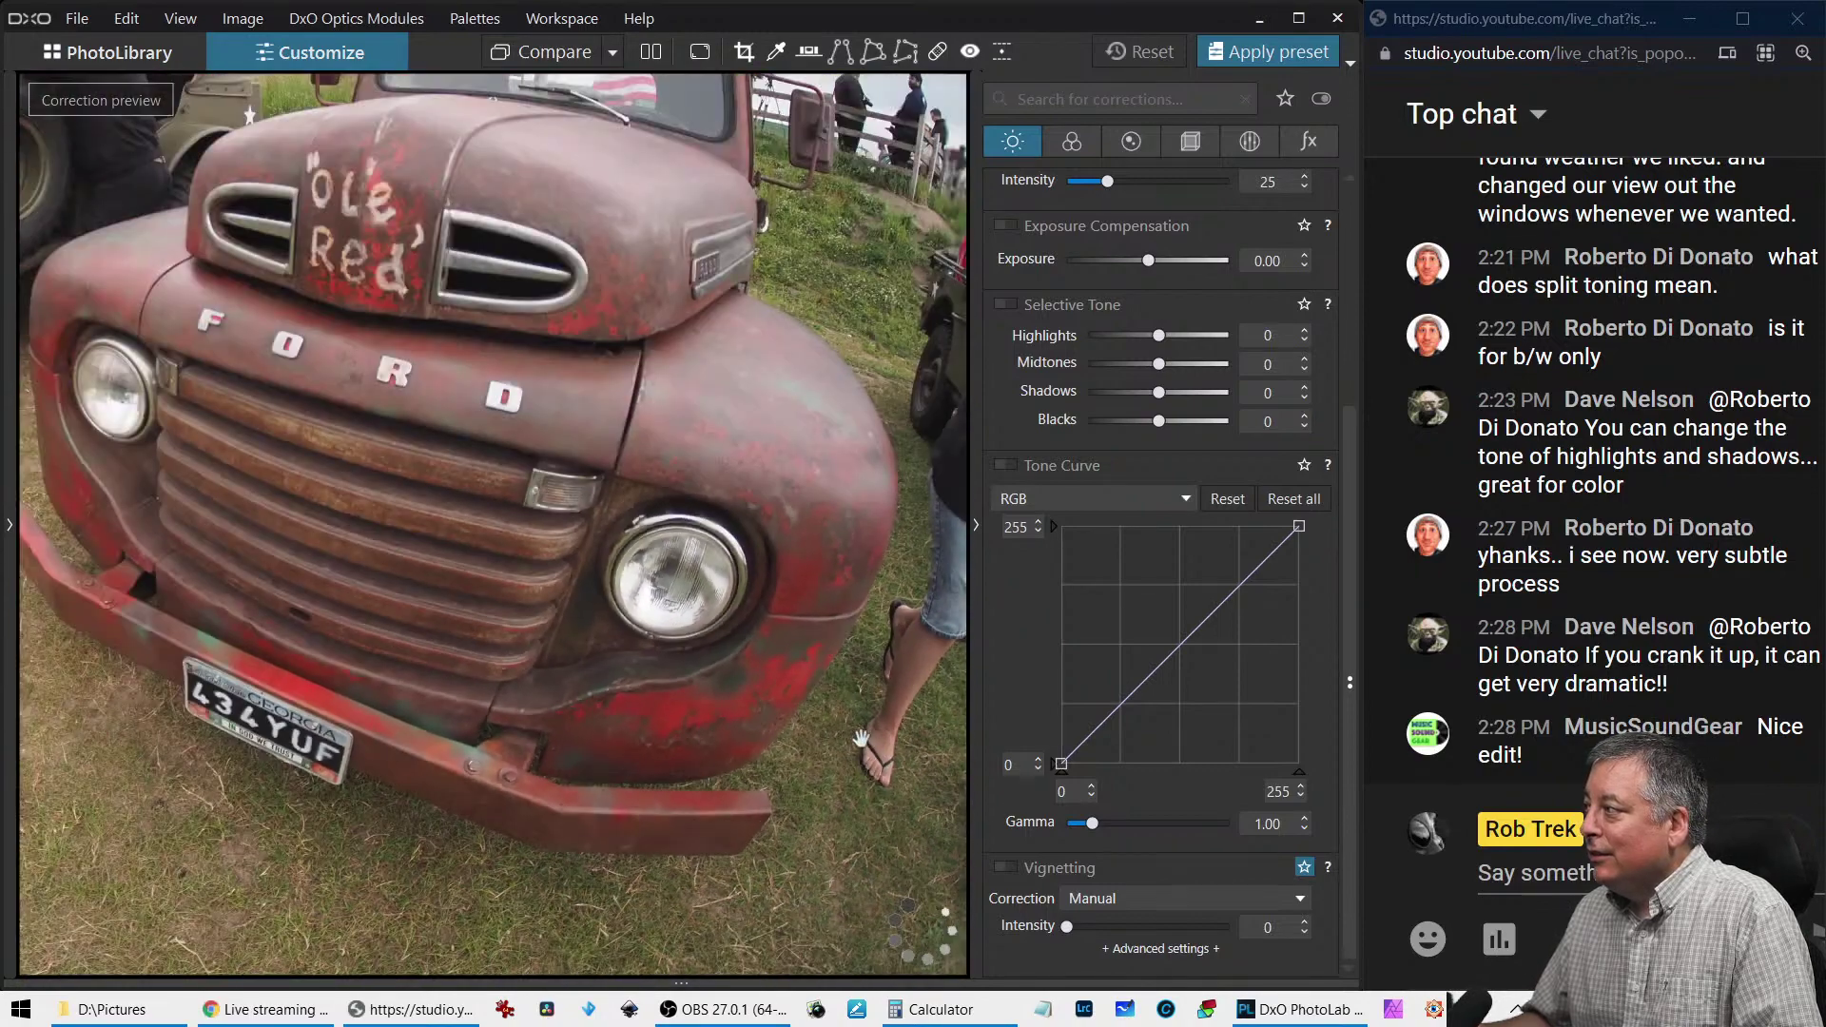
scroll(860, 739, down, 4)
scroll(833, 717, up, 1)
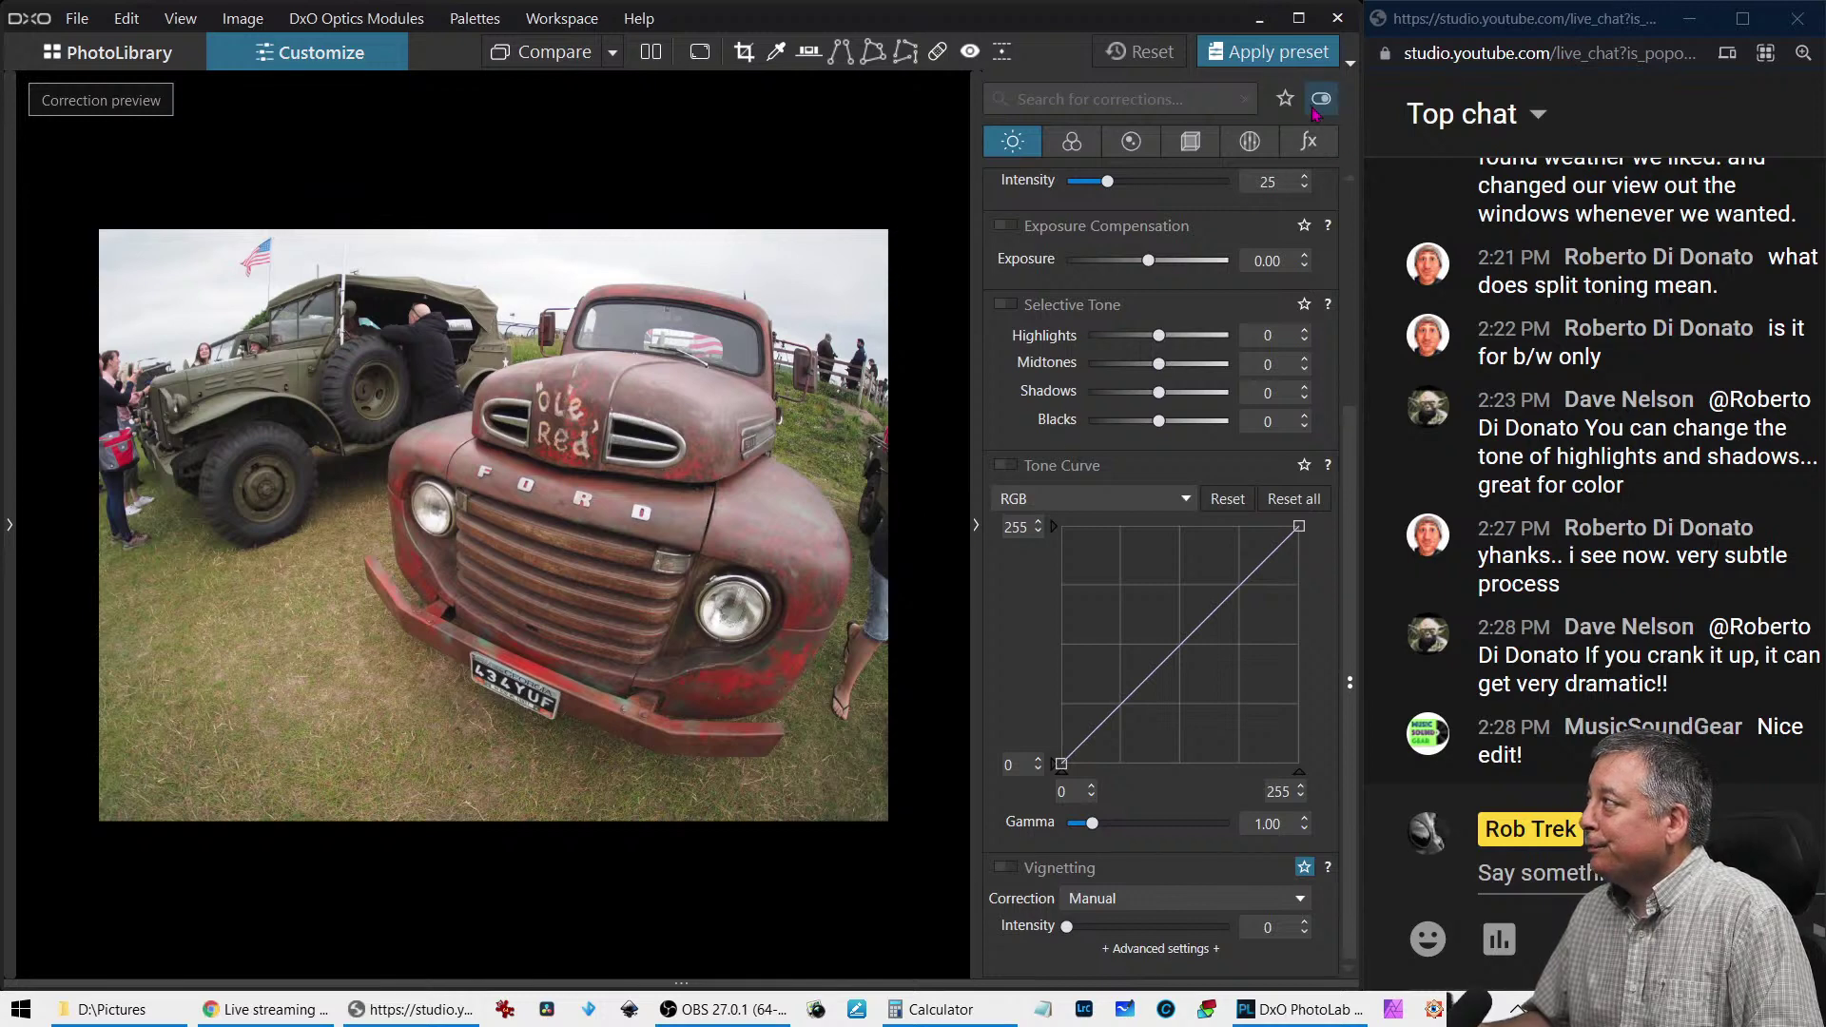
Apply the Red tone preset from the DxO FilmPack Designer - Color group to the truck photo
click(1298, 66)
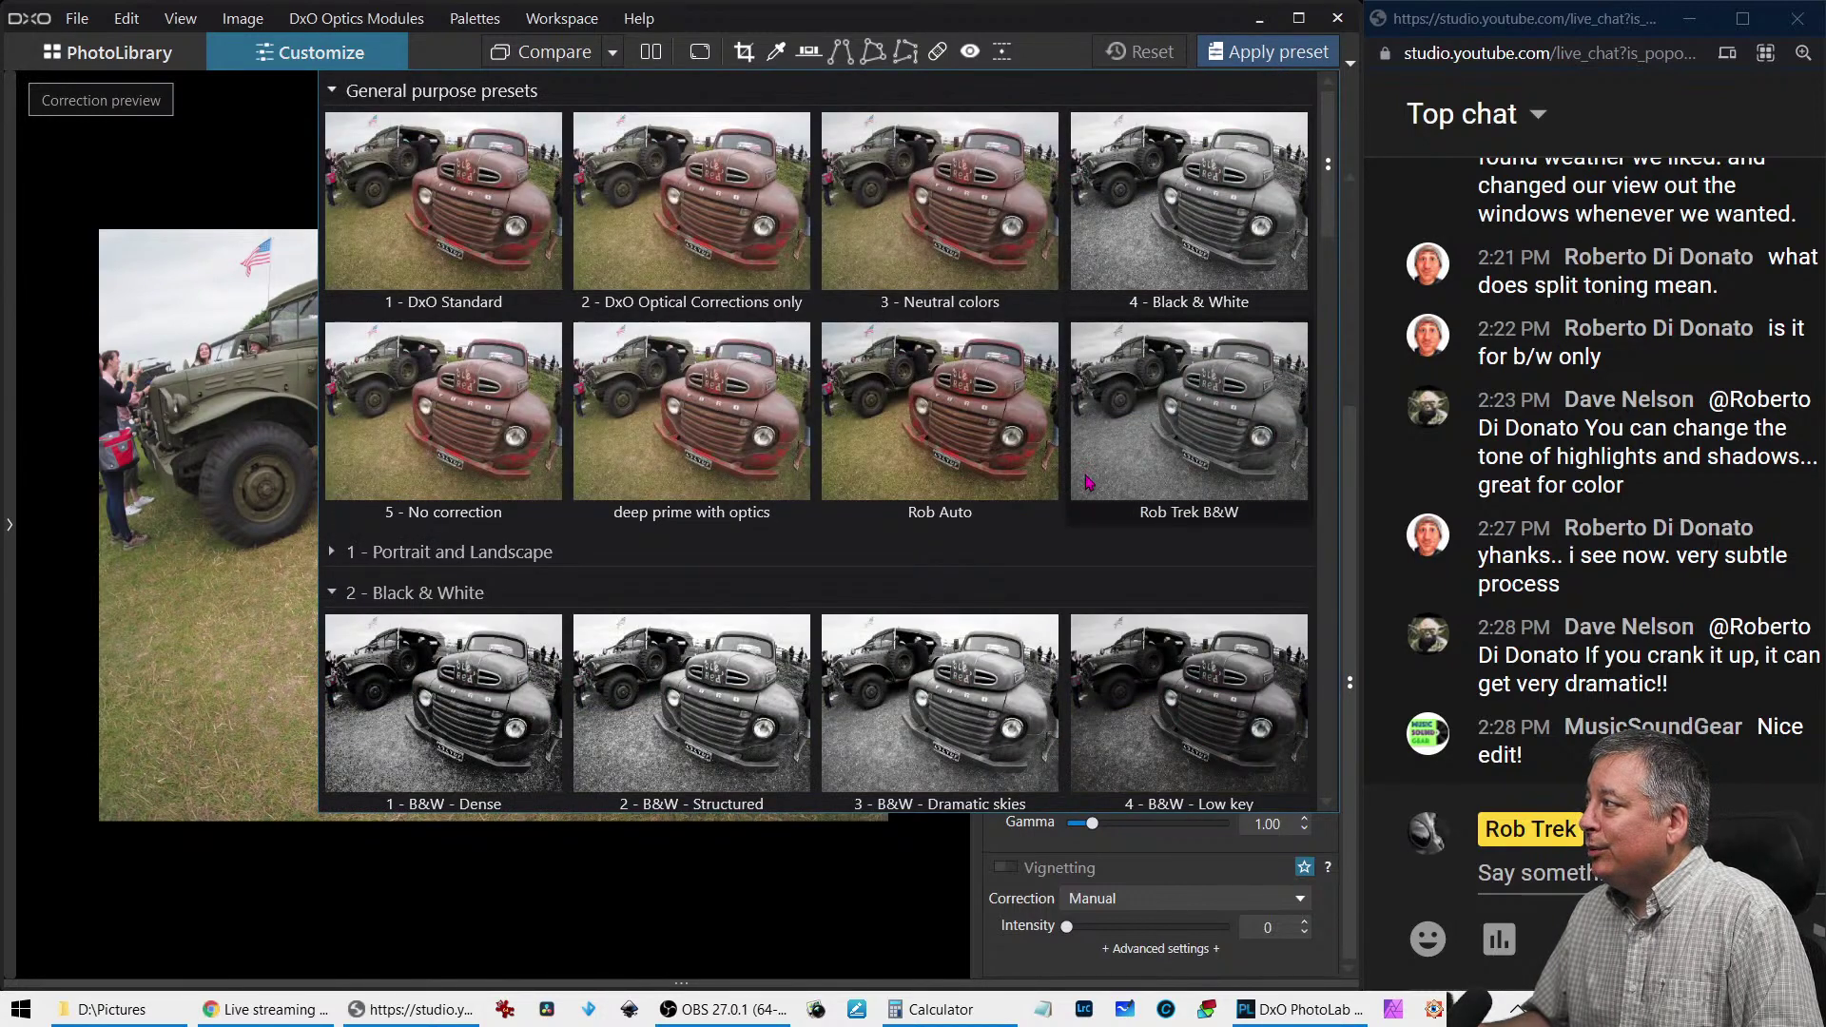
scroll(1139, 521, down, 5)
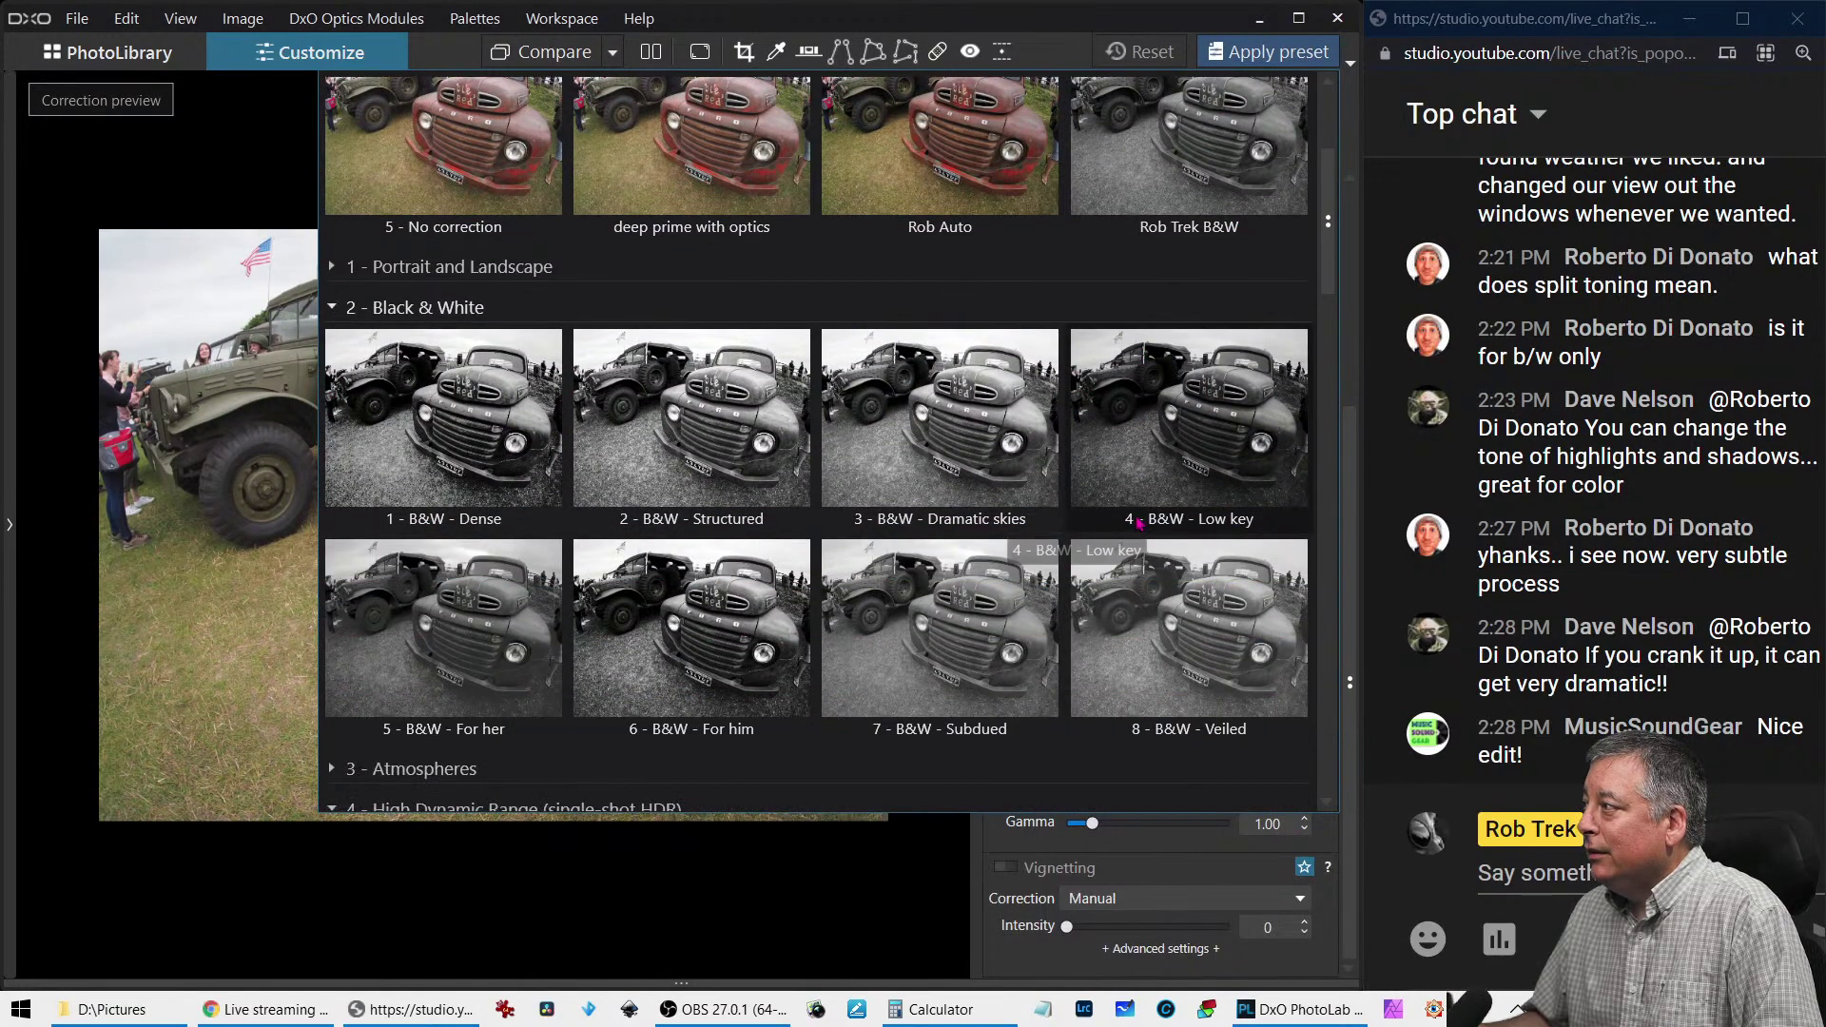
scroll(1138, 521, down, 6)
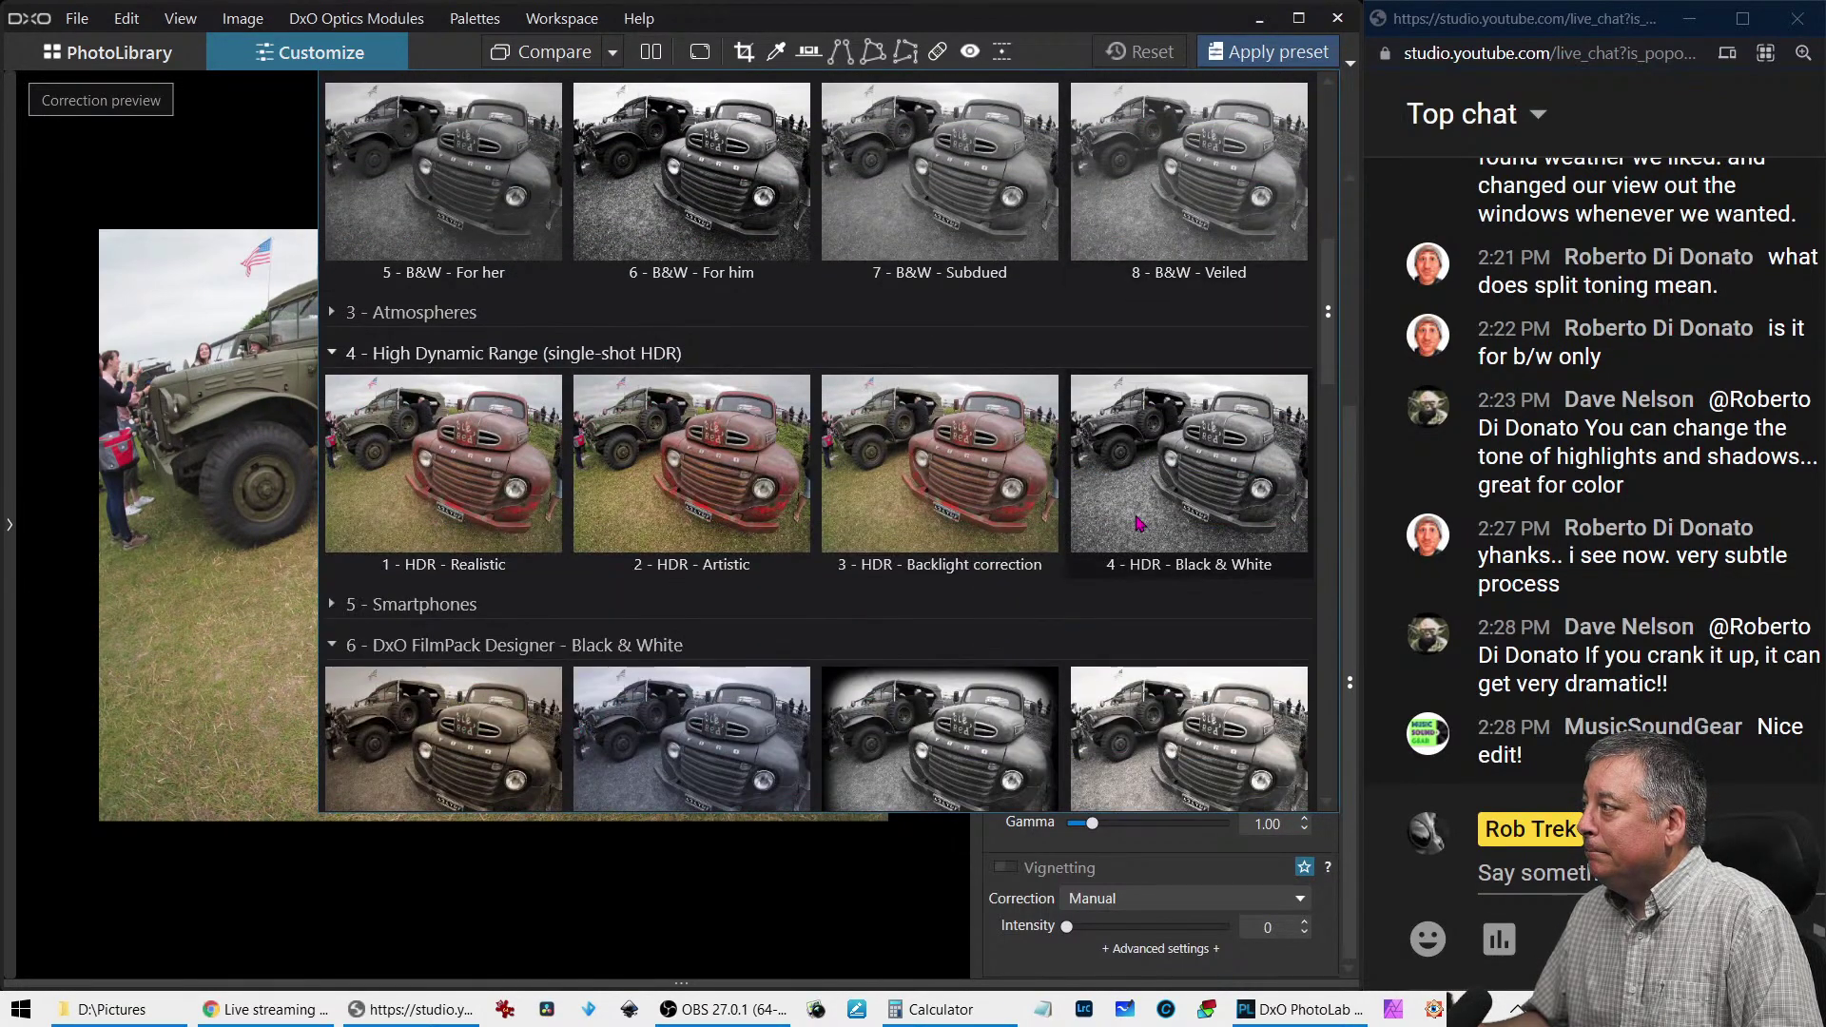
scroll(1138, 521, down, 1)
scroll(1138, 521, down, 10)
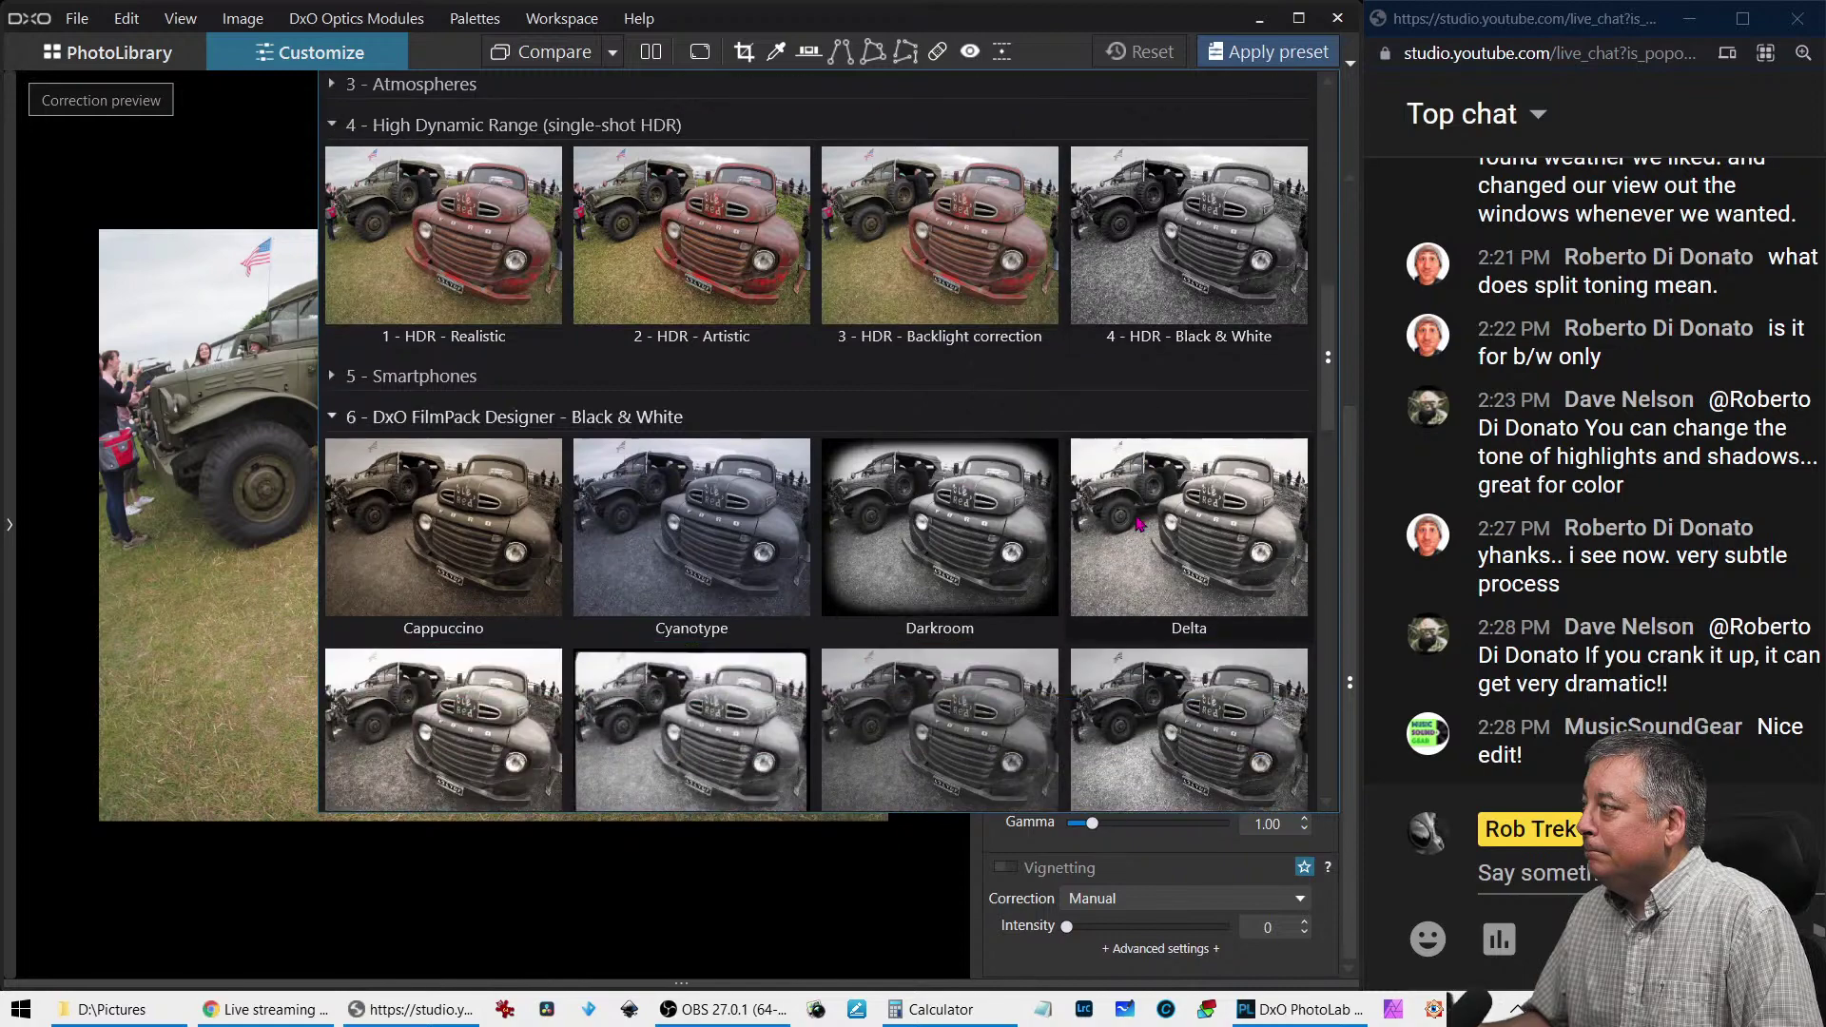
scroll(1138, 521, down, 7)
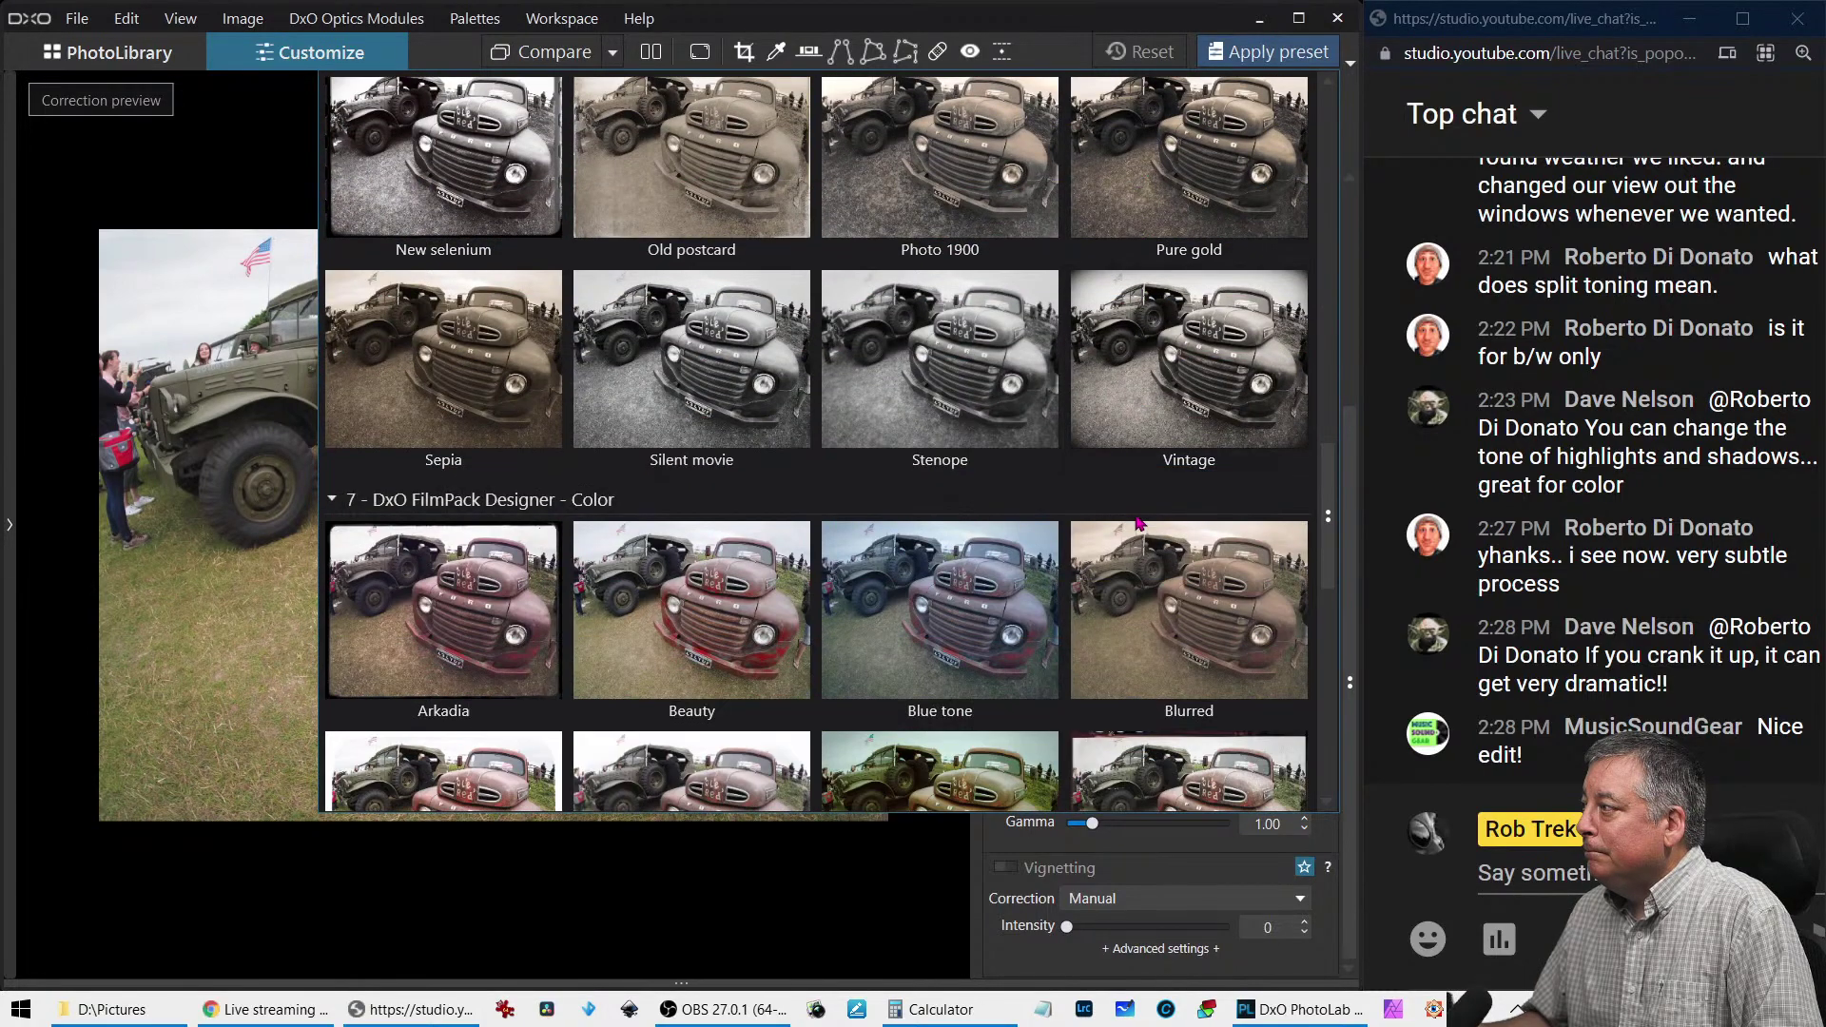
scroll(1138, 521, down, 6)
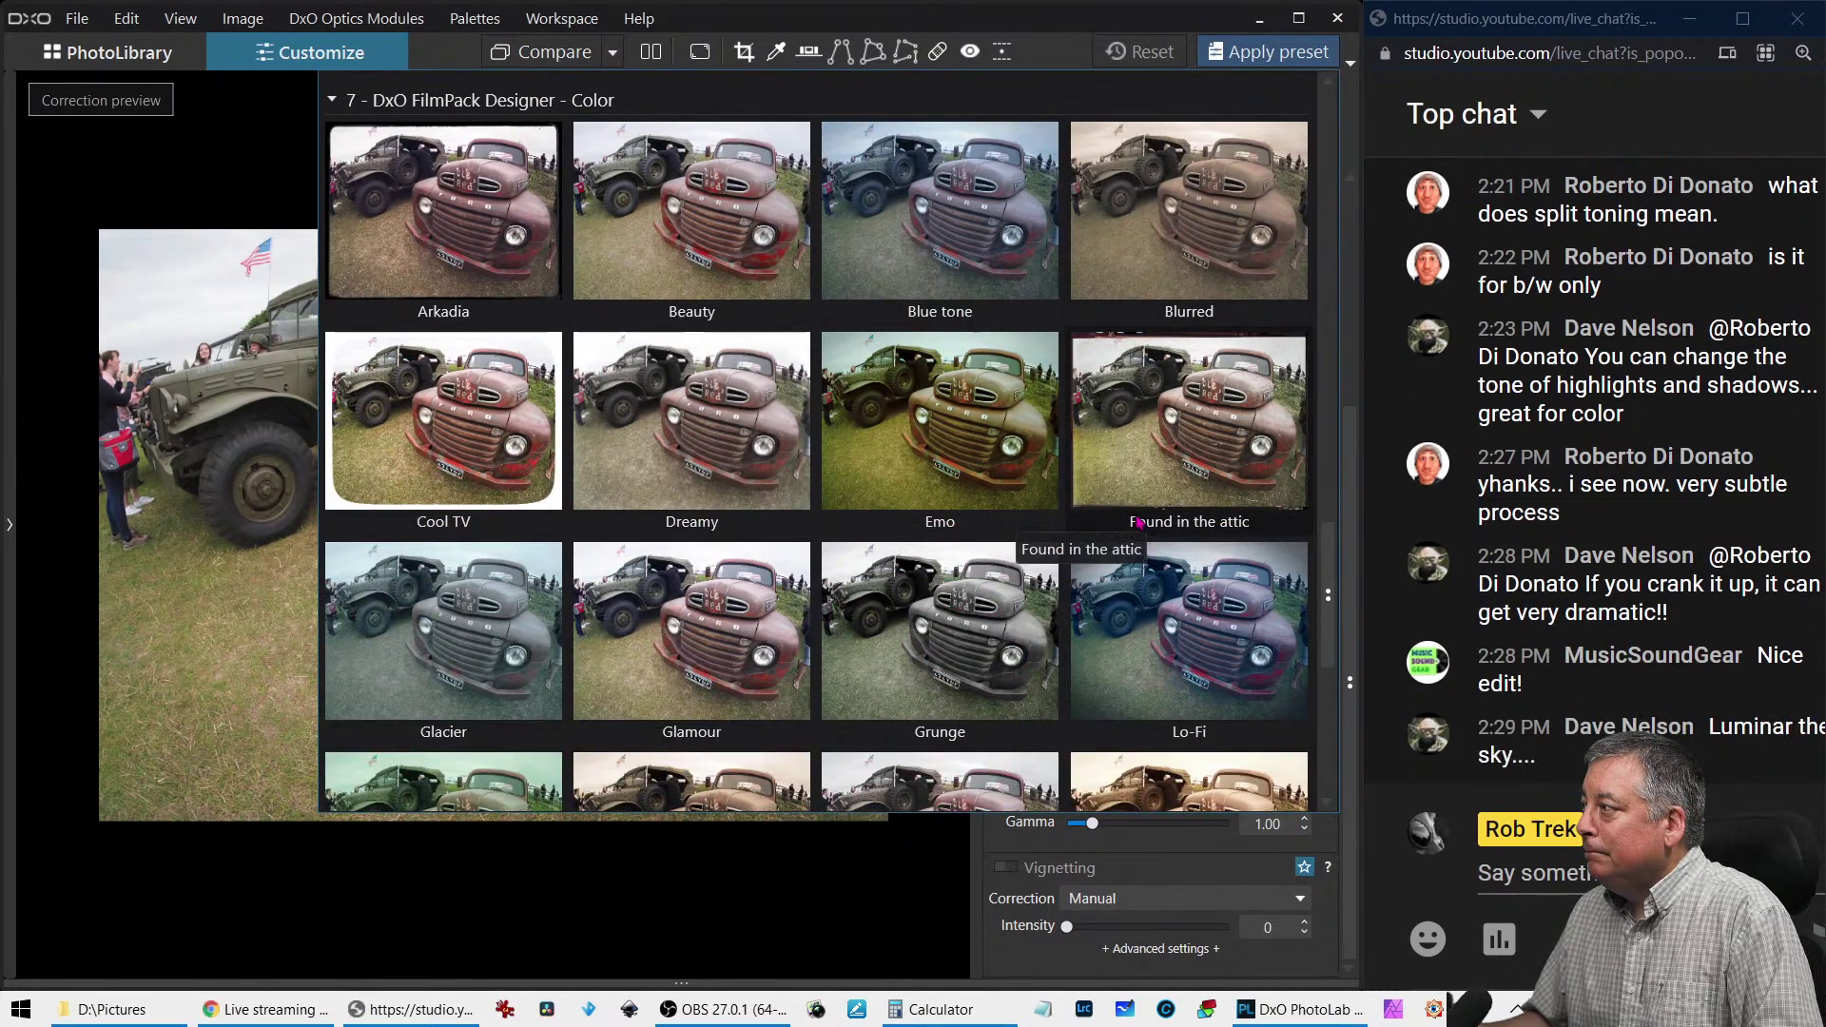
scroll(1138, 521, down, 3)
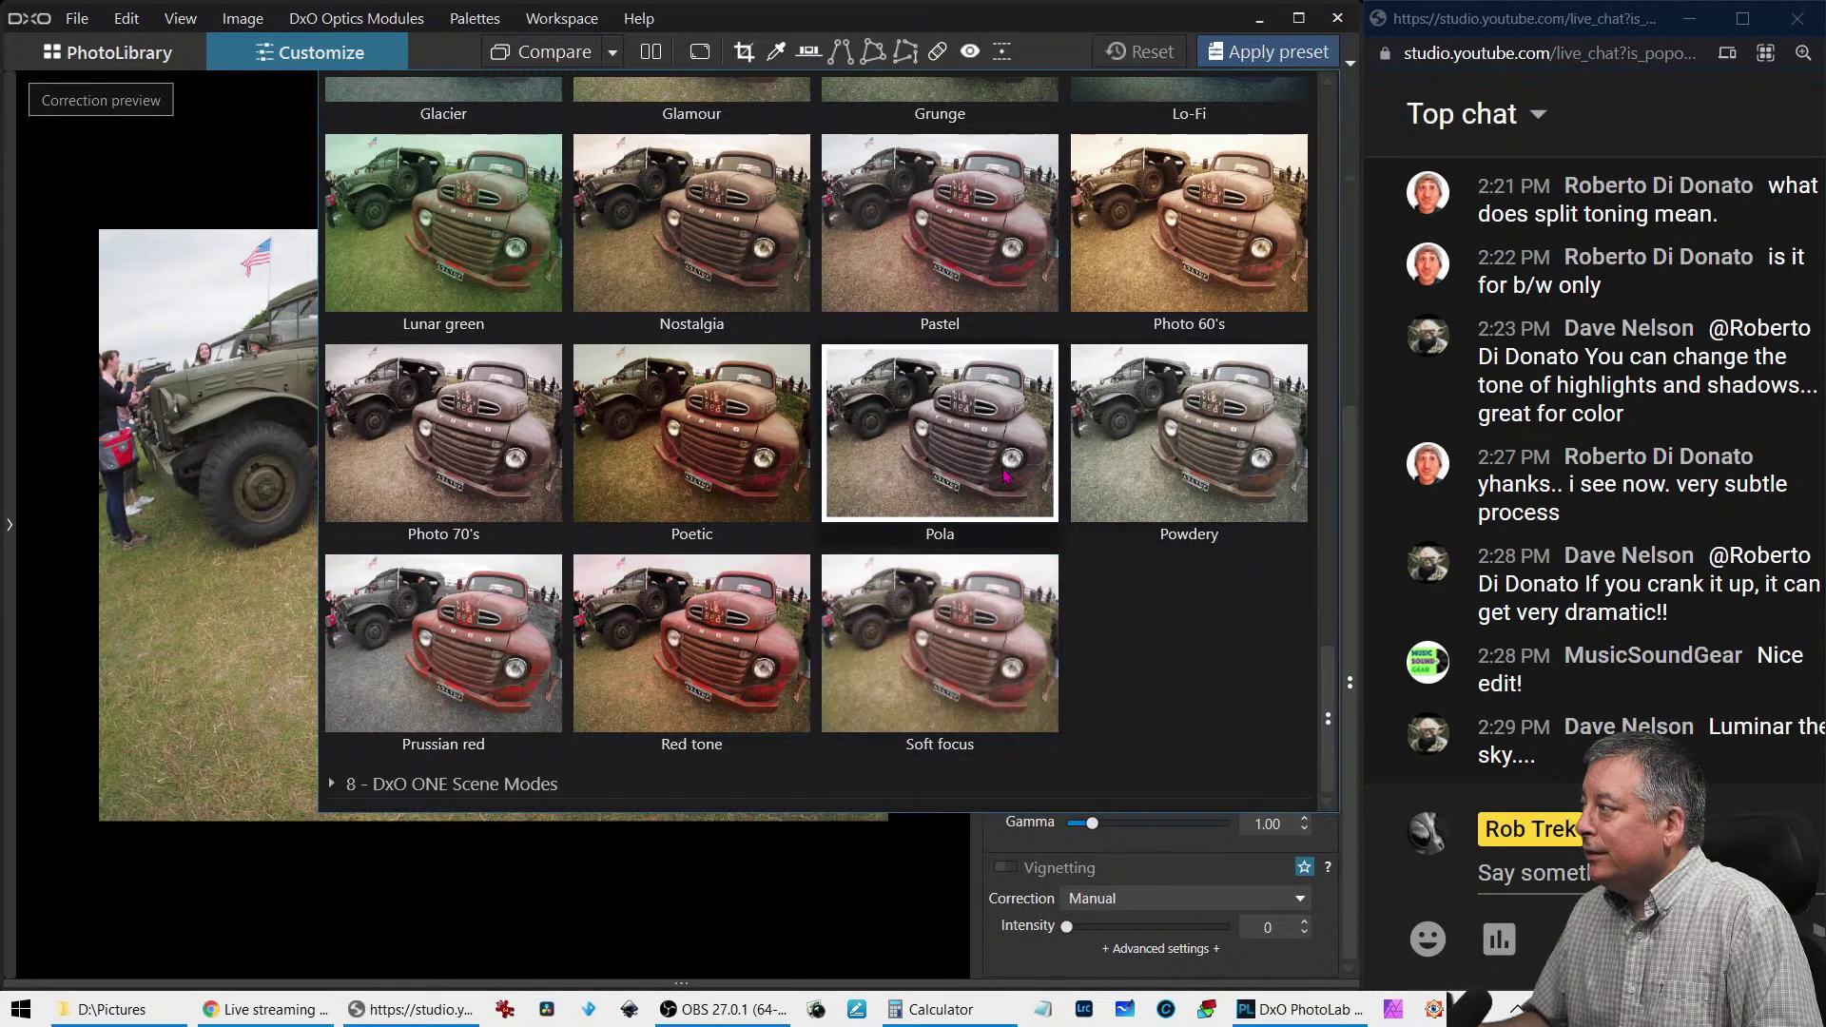
scroll(1005, 474, up, 1)
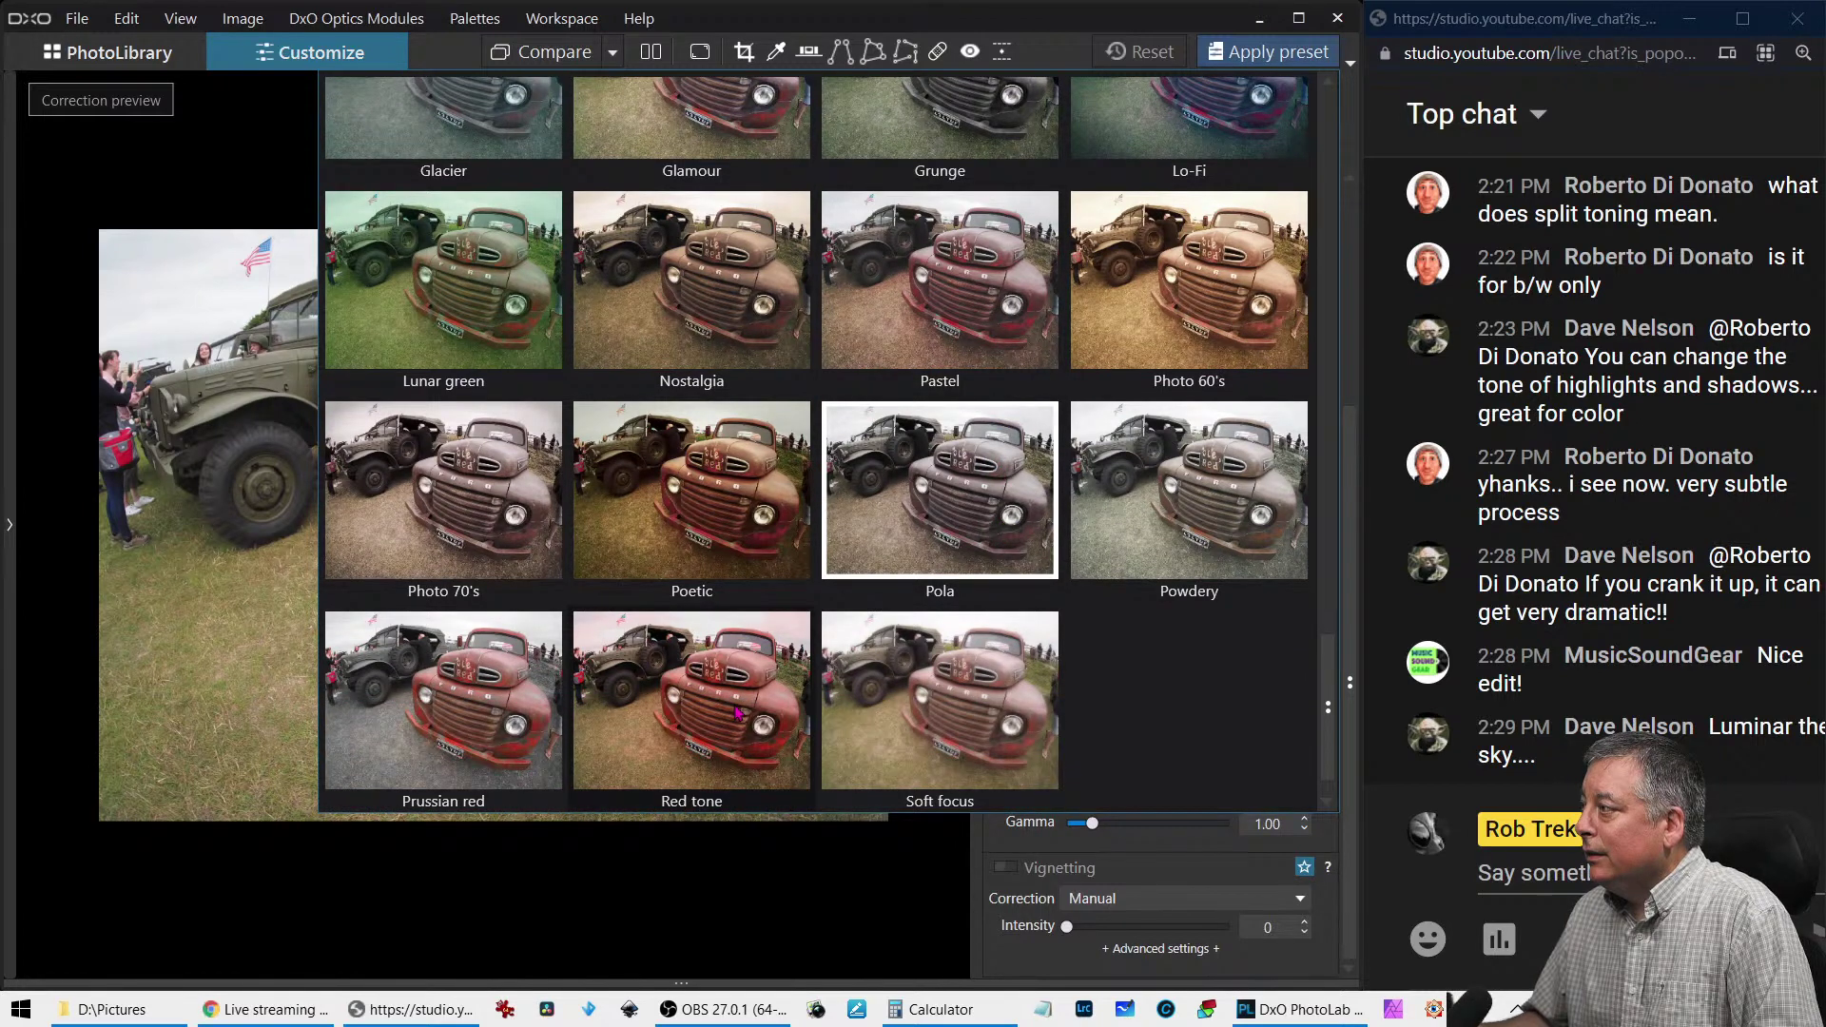
scroll(759, 573, up, 1)
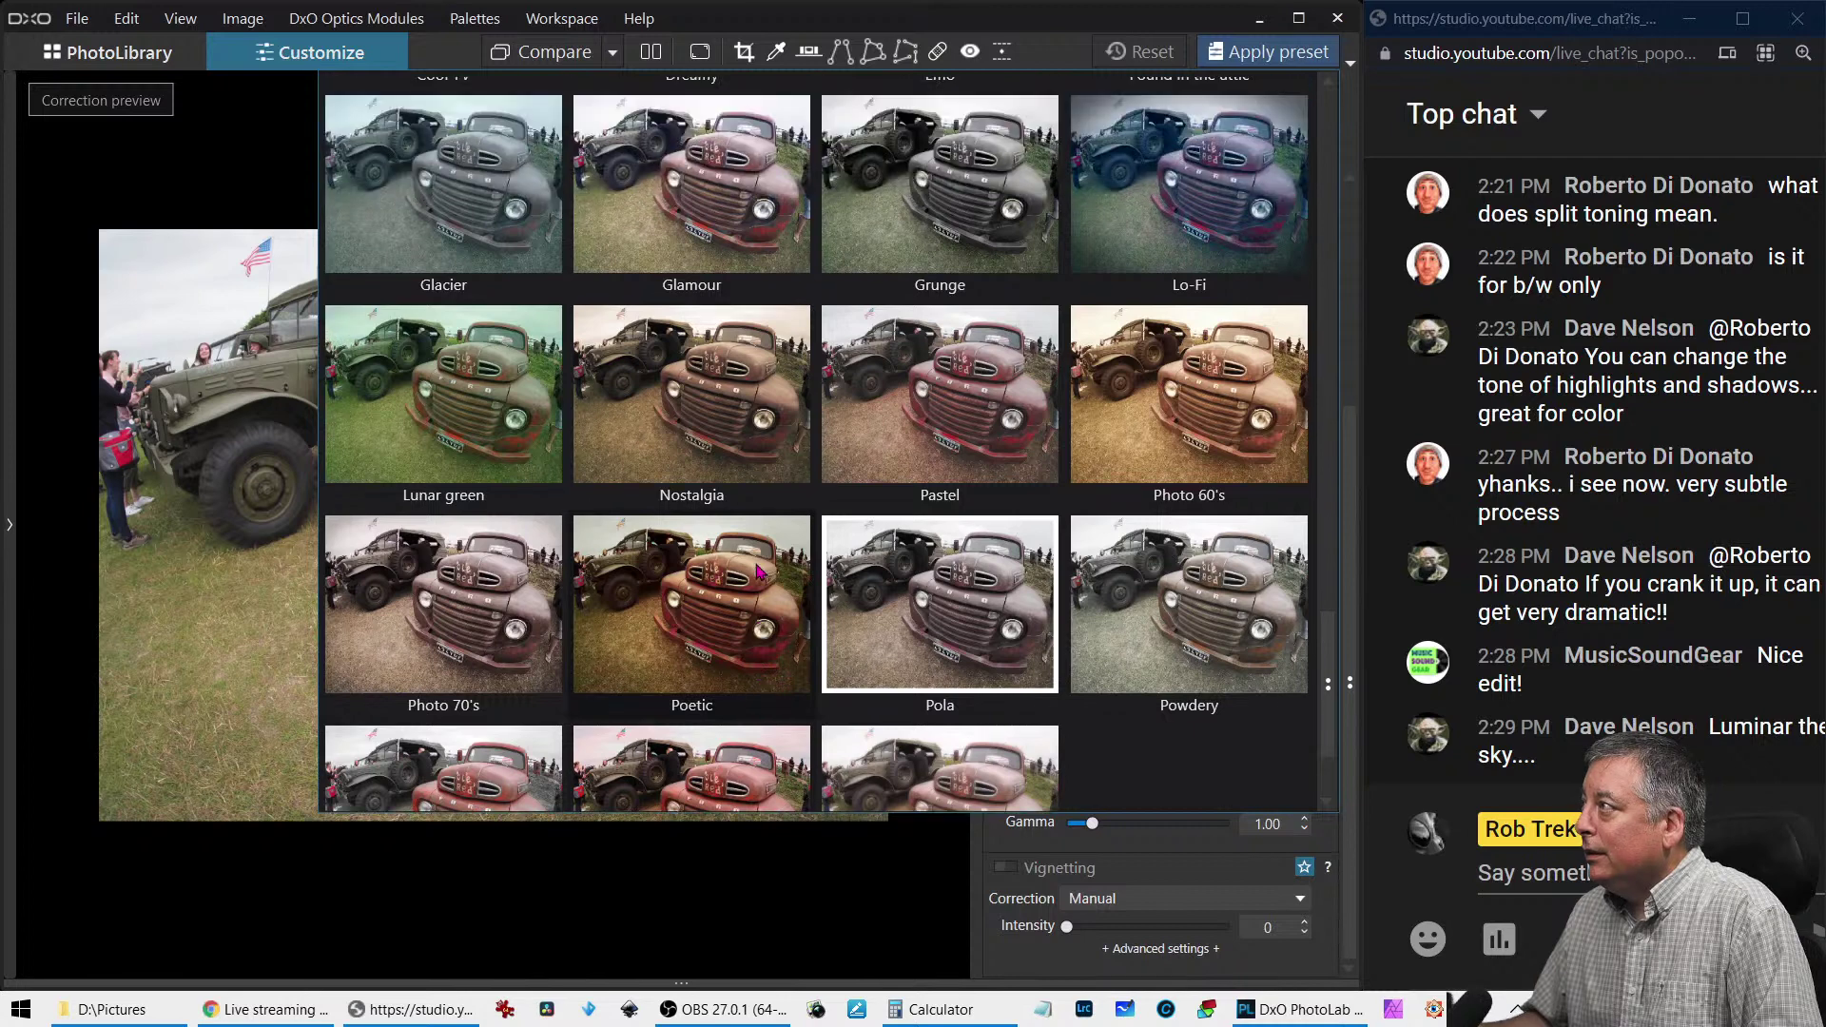
scroll(759, 571, down, 1)
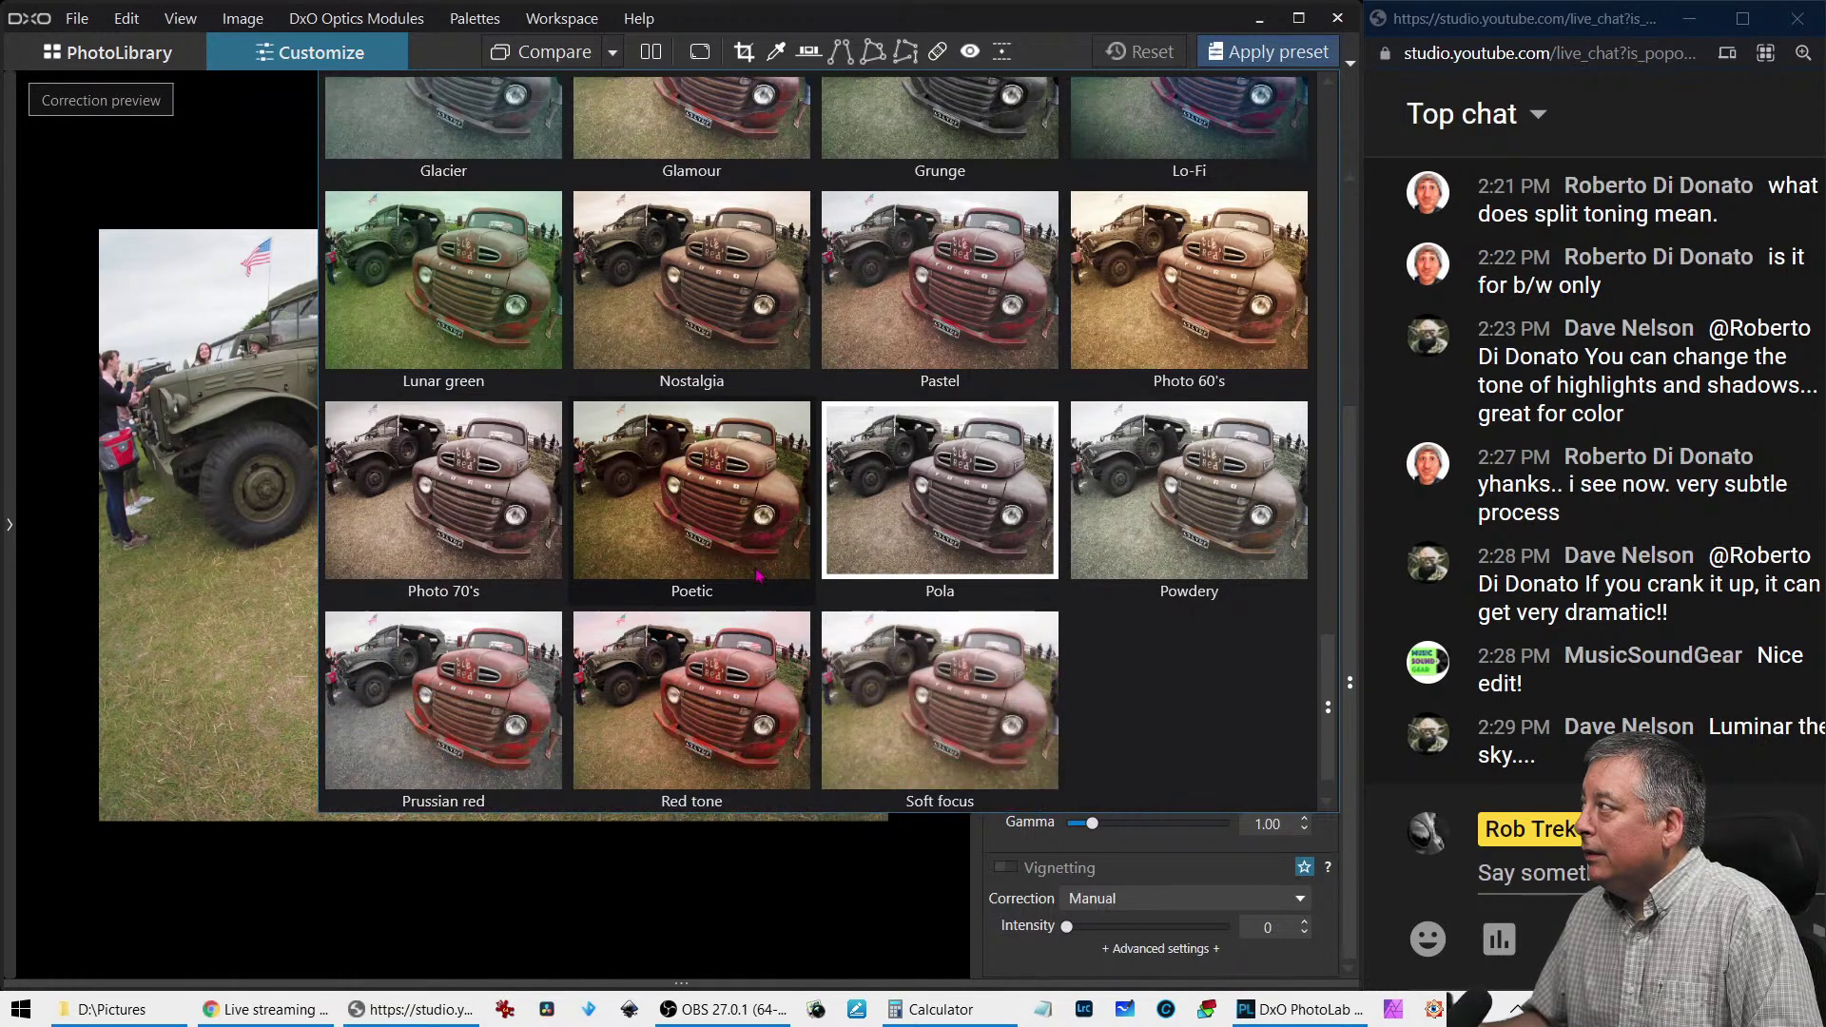
click(763, 697)
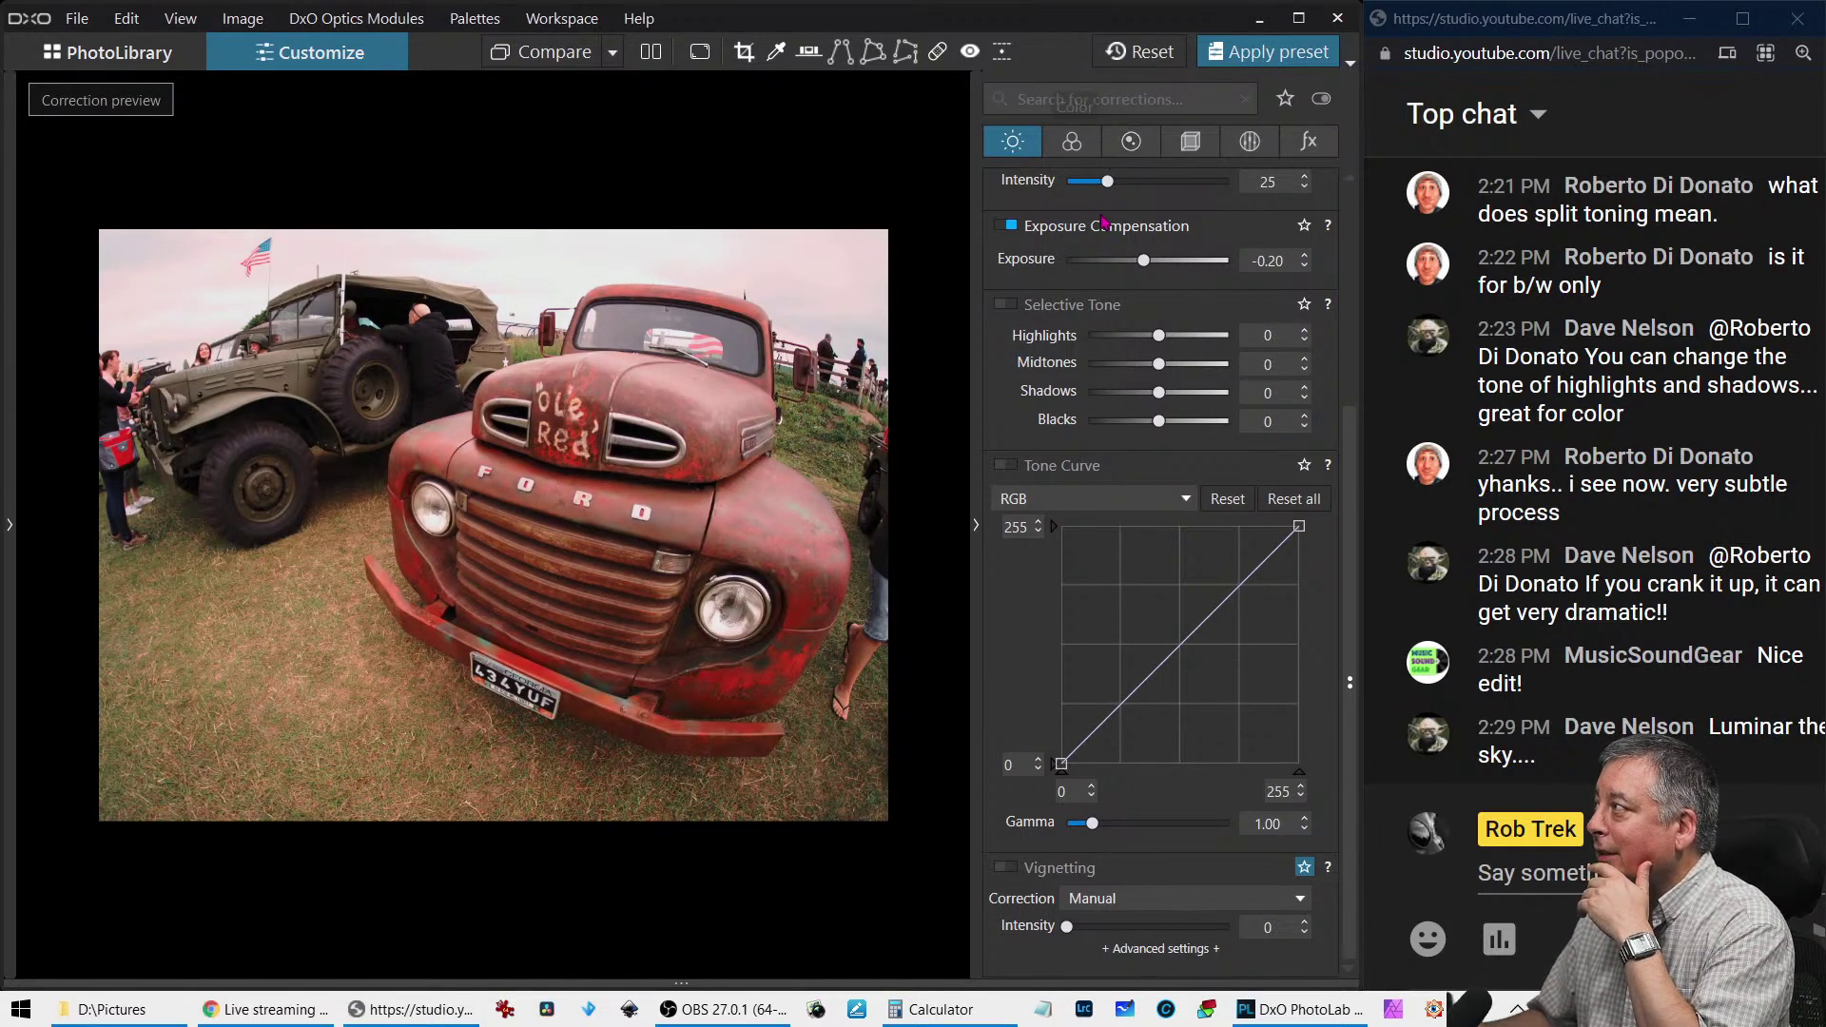
Set the truck photo's Microcontrast to 99 and Fine contrast to 15
scroll(1119, 427, up, 3)
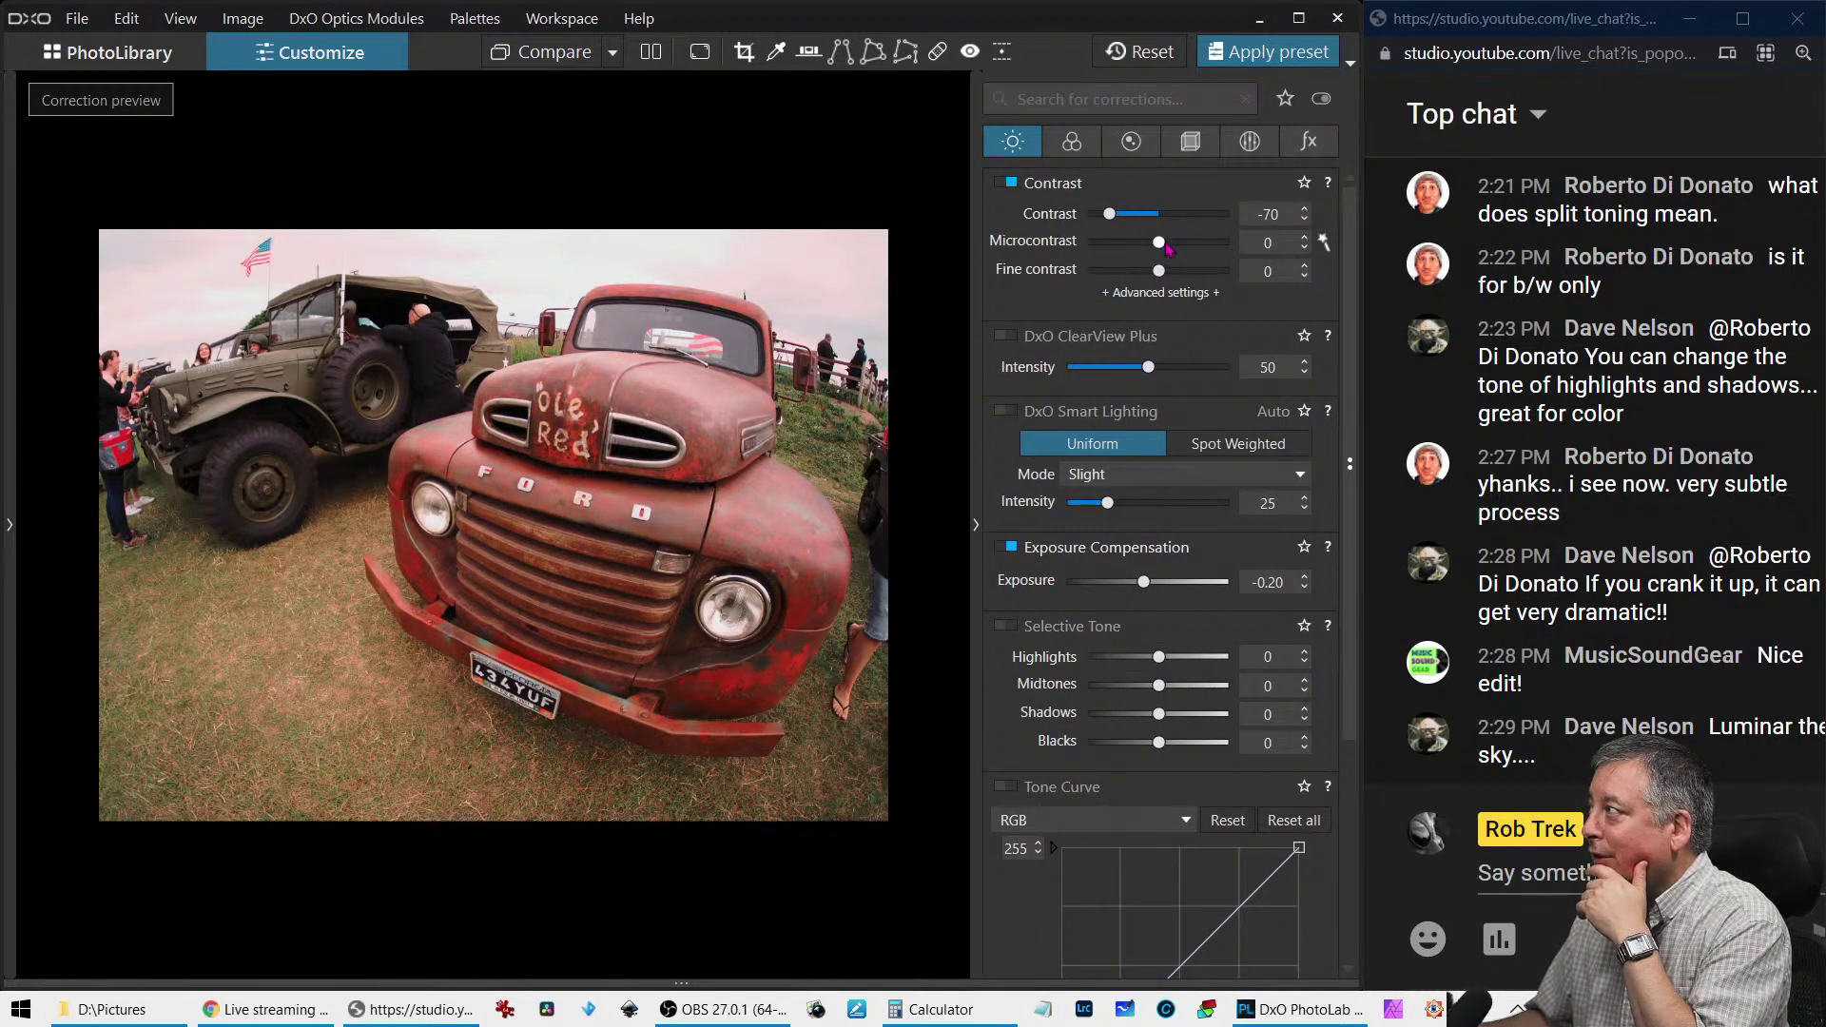
drag(1169, 248, 1216, 245)
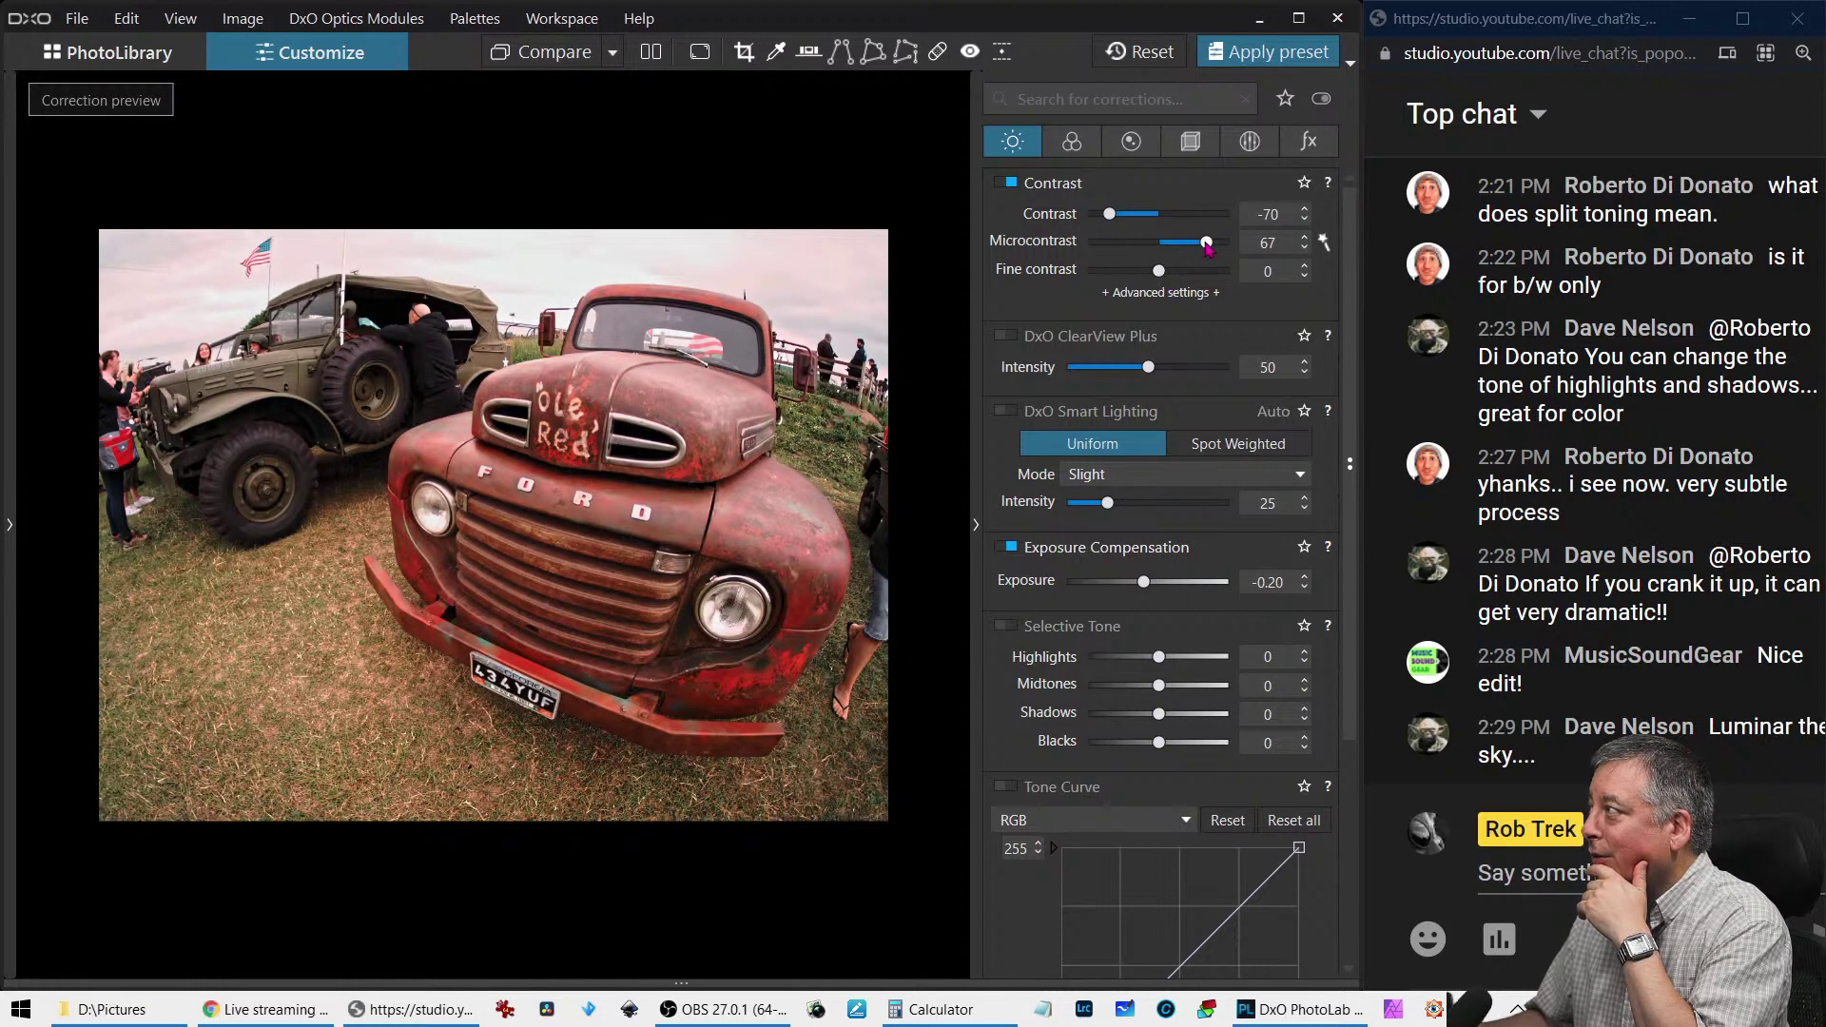
mouse_move(1206, 245)
mouse_down()
mouse_move(1228, 243)
mouse_move(1193, 273)
mouse_up()
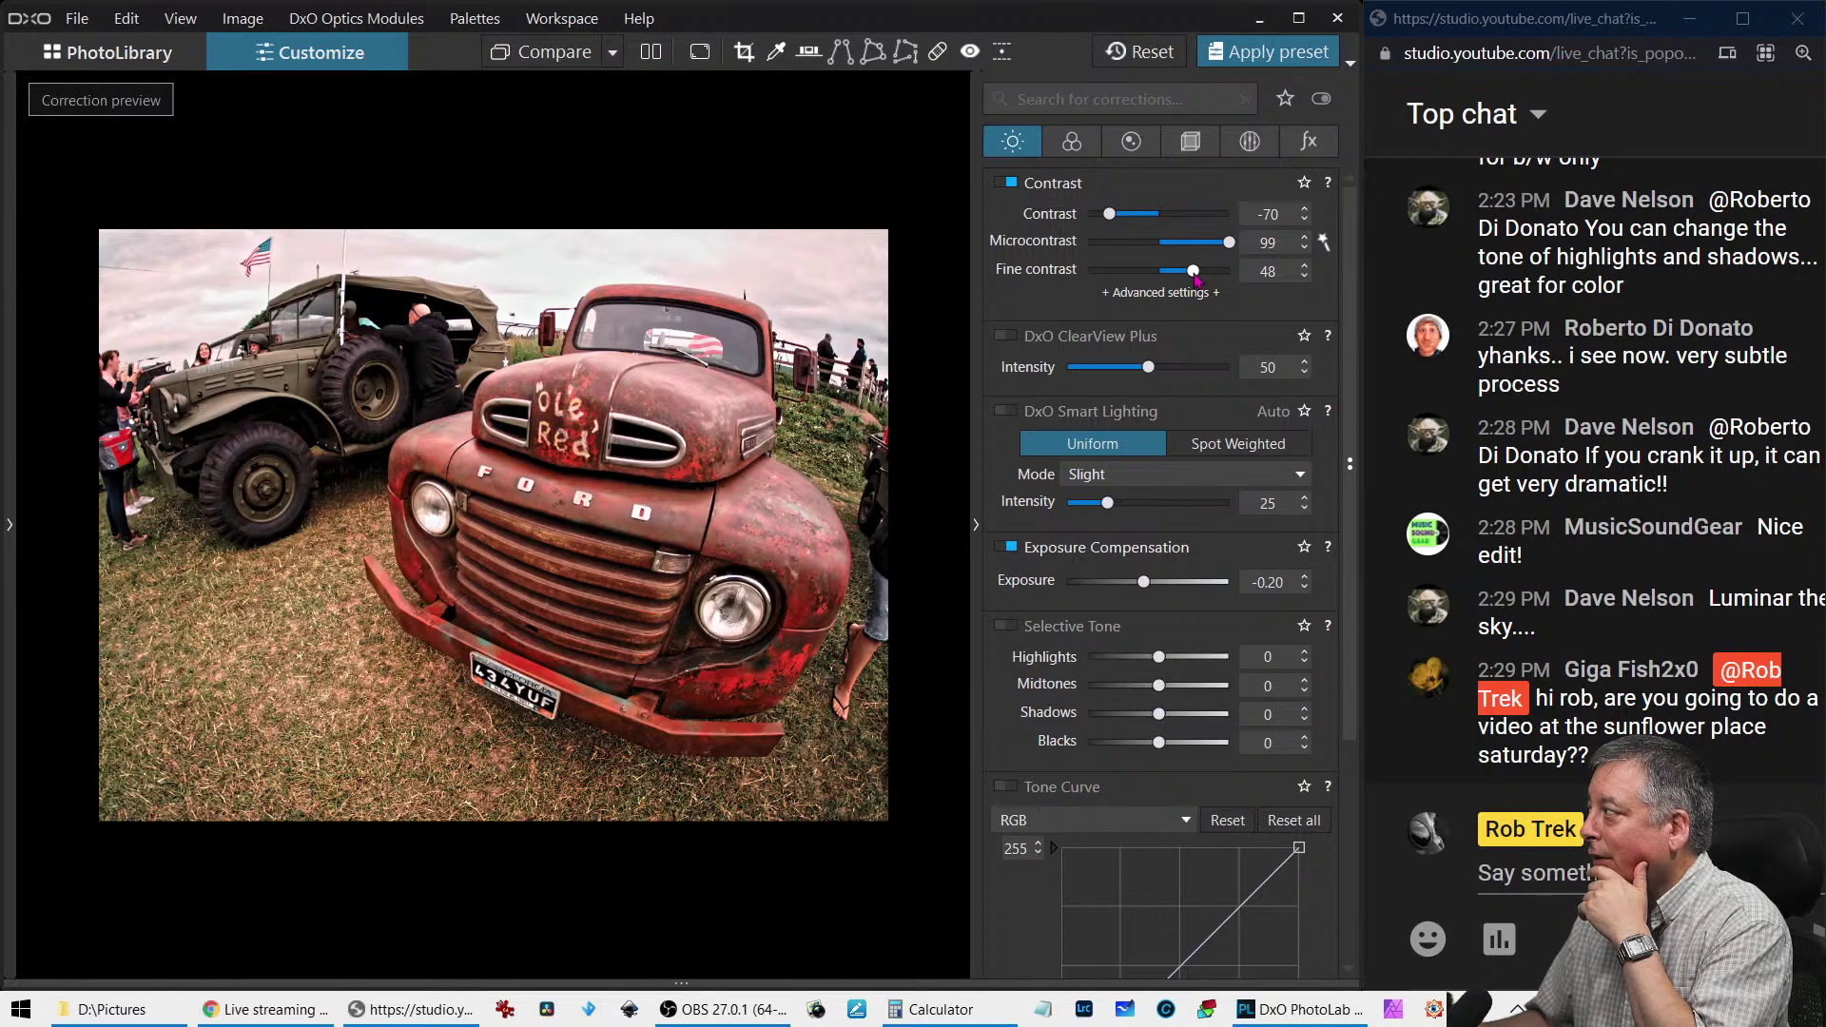
drag(1195, 276, 1179, 273)
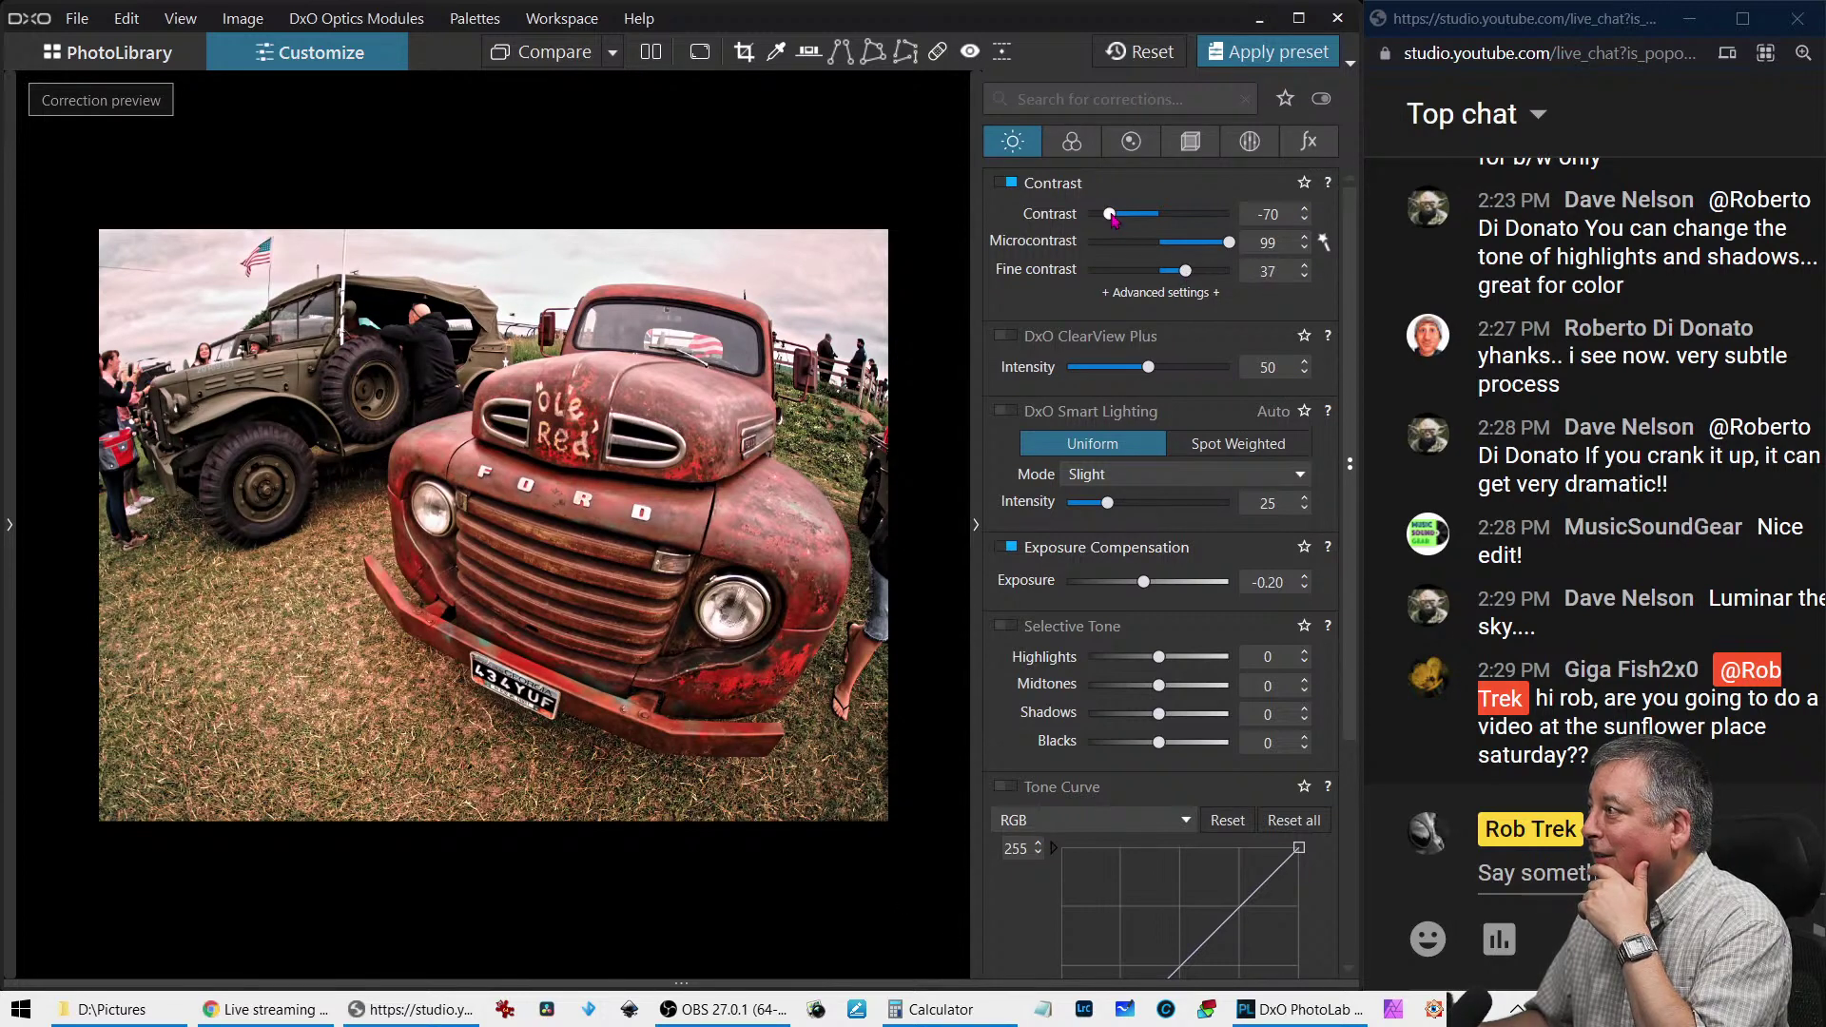
drag(1180, 277, 1168, 277)
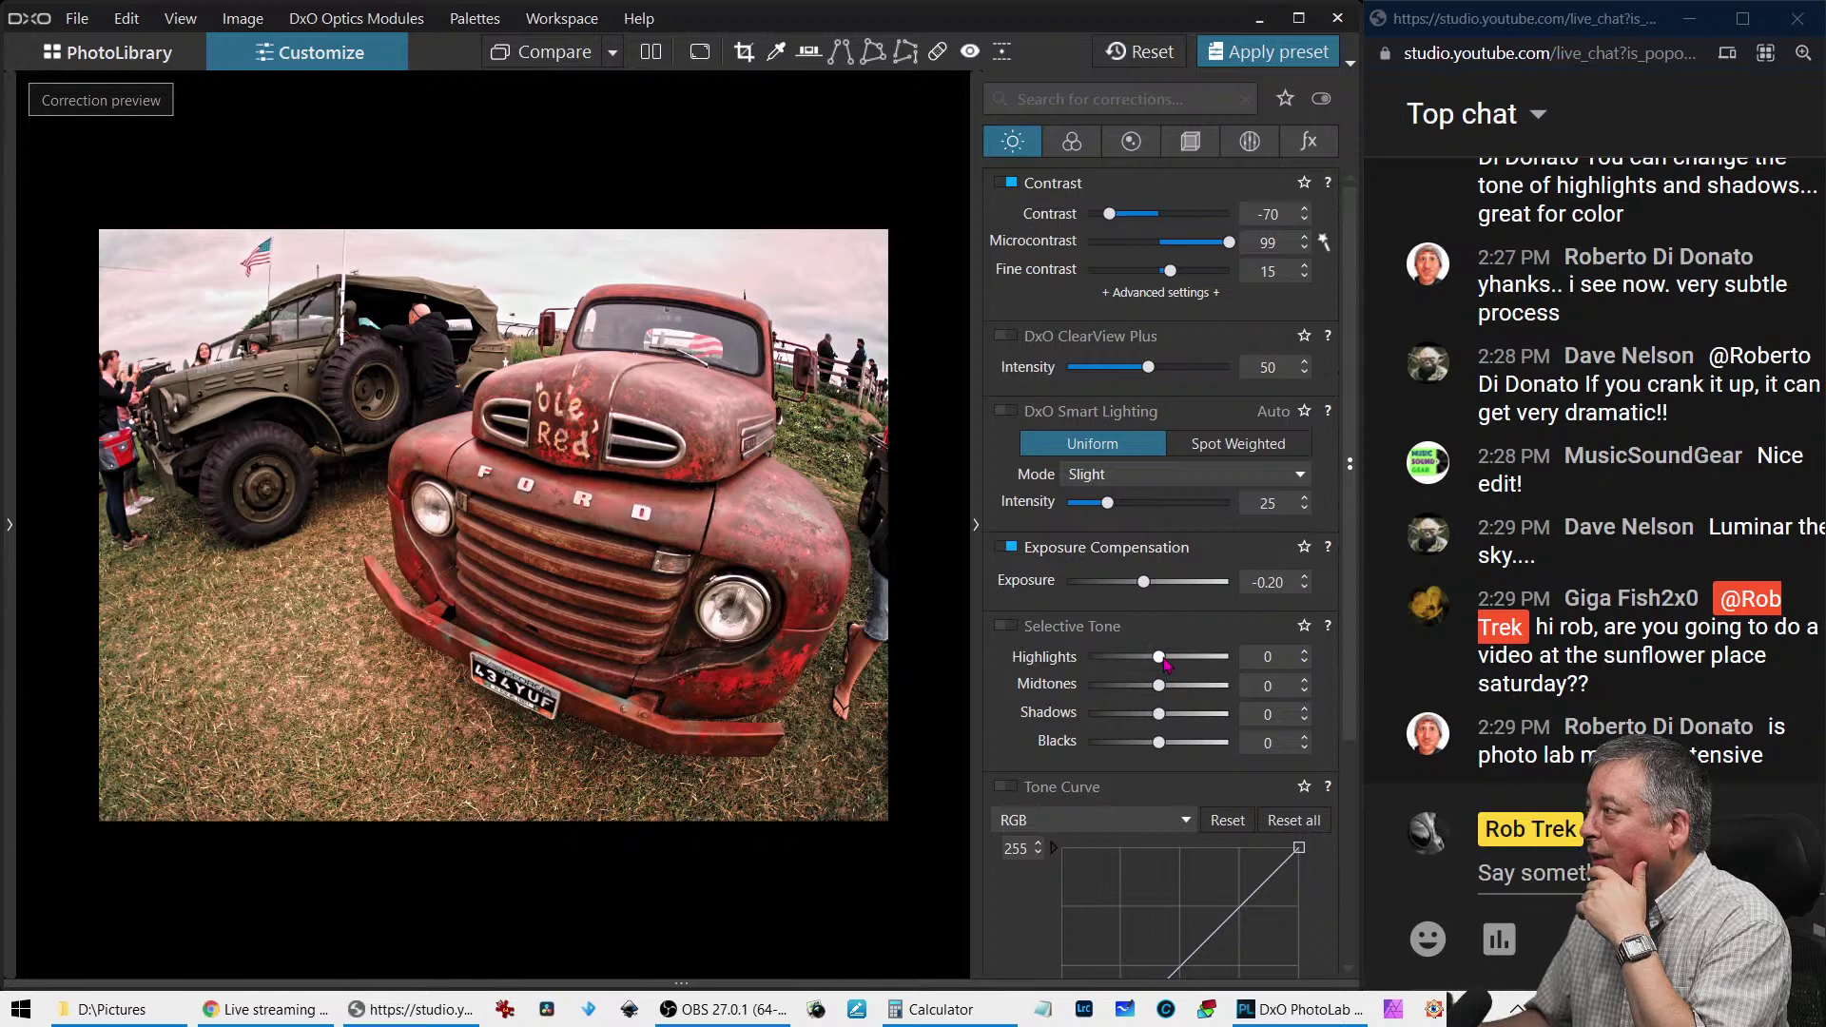
Set the Selective Tone to highlights 67, midtones 30, shadows -35 and blacks -14
drag(1166, 663, 1176, 663)
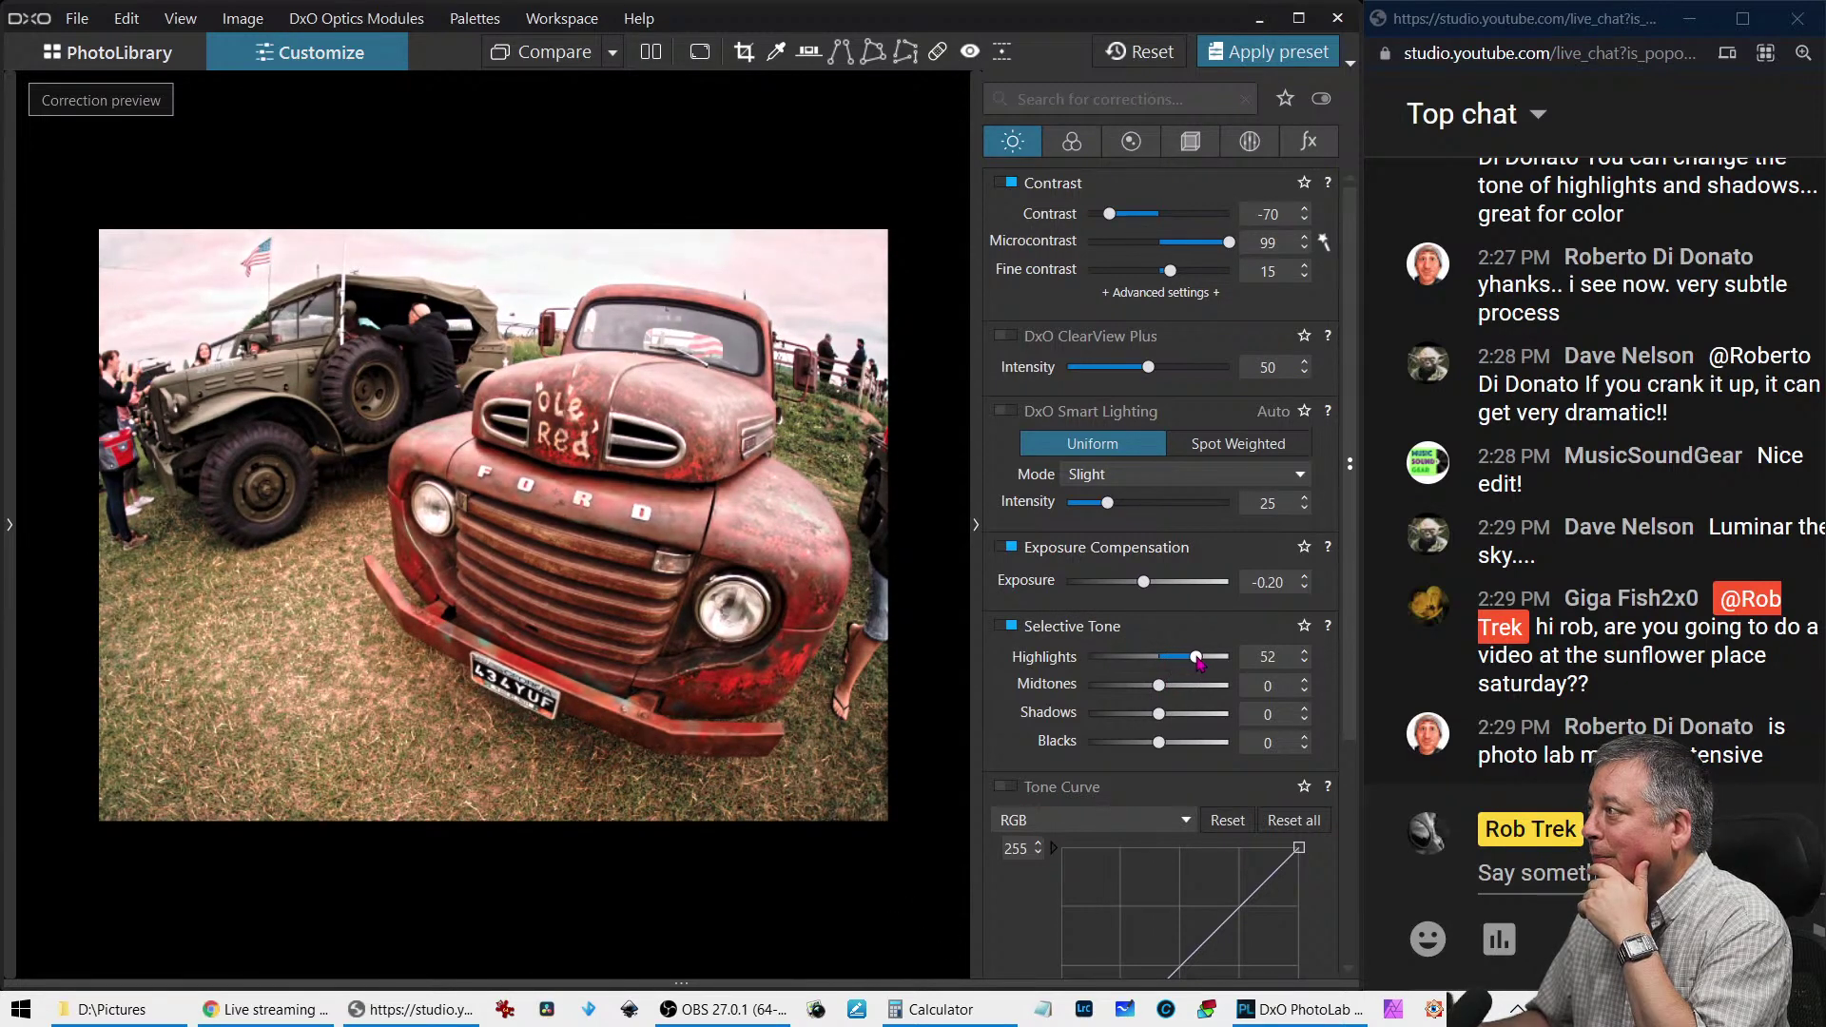
drag(1199, 662, 1193, 663)
drag(1160, 743, 1155, 743)
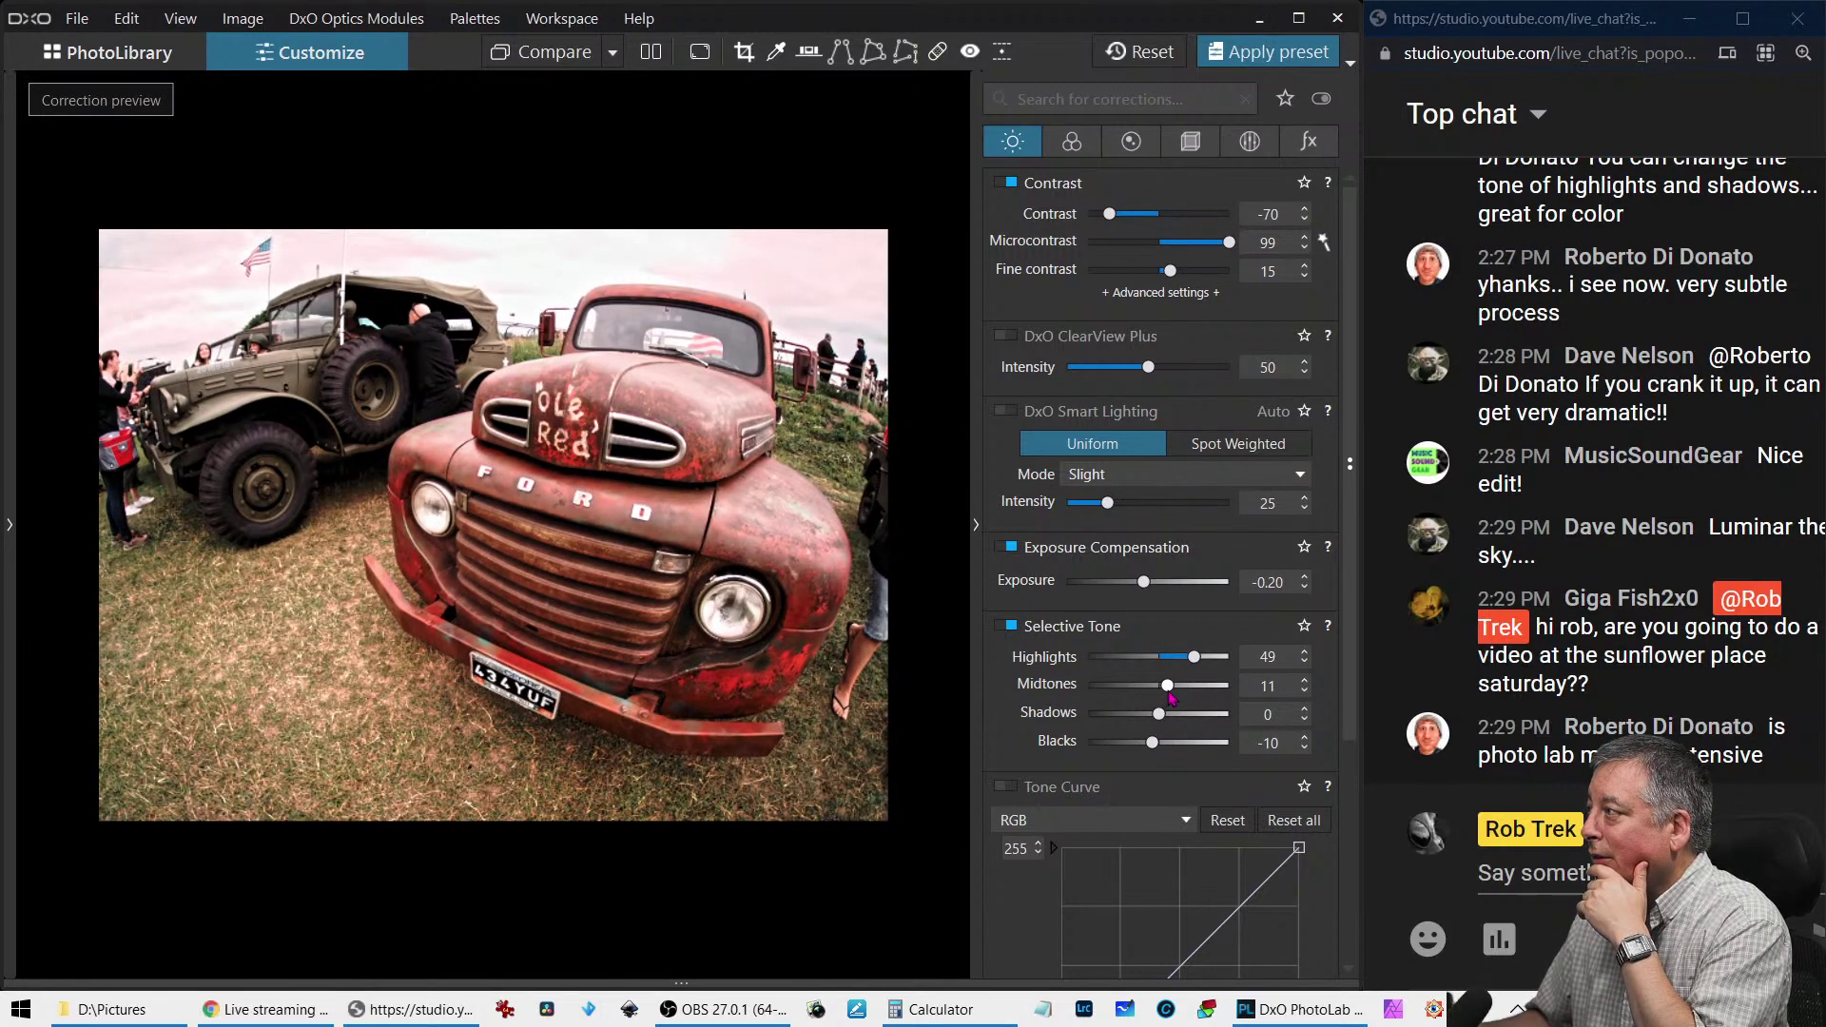
drag(1159, 687, 1207, 658)
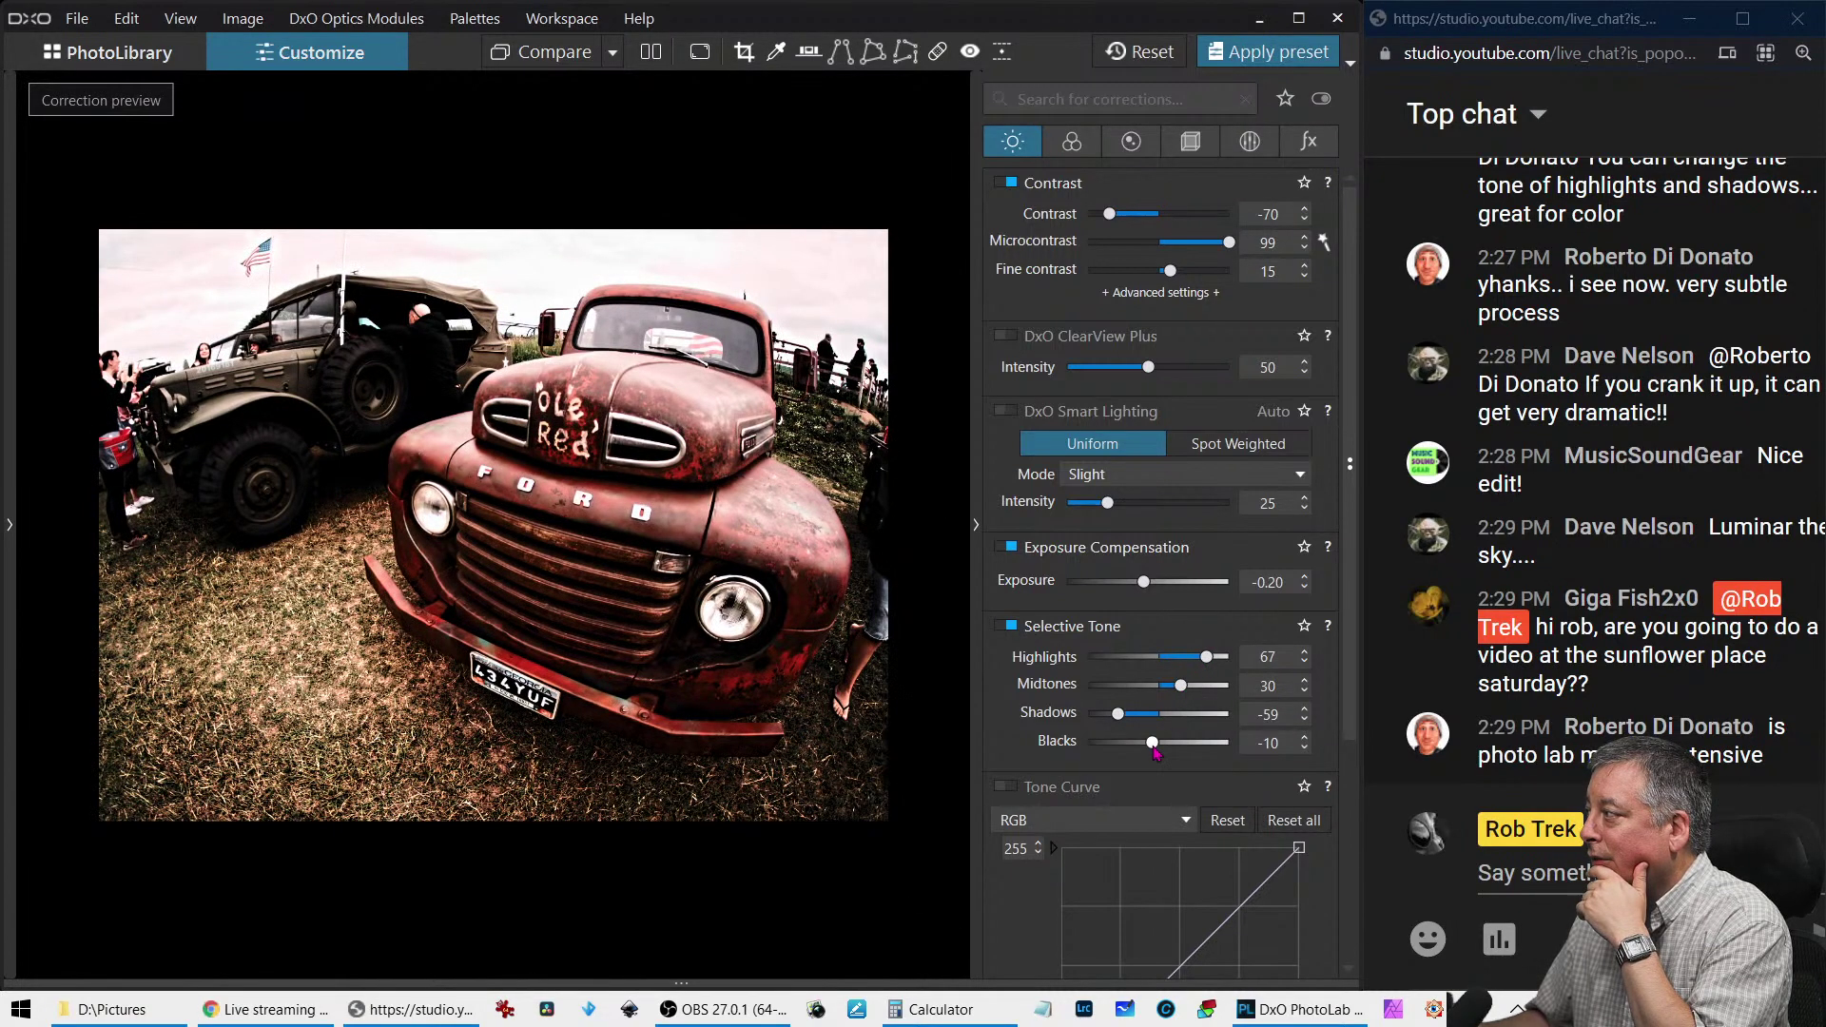
mouse_move(1151, 742)
mouse_down()
mouse_move(1131, 743)
mouse_move(1142, 721)
mouse_up()
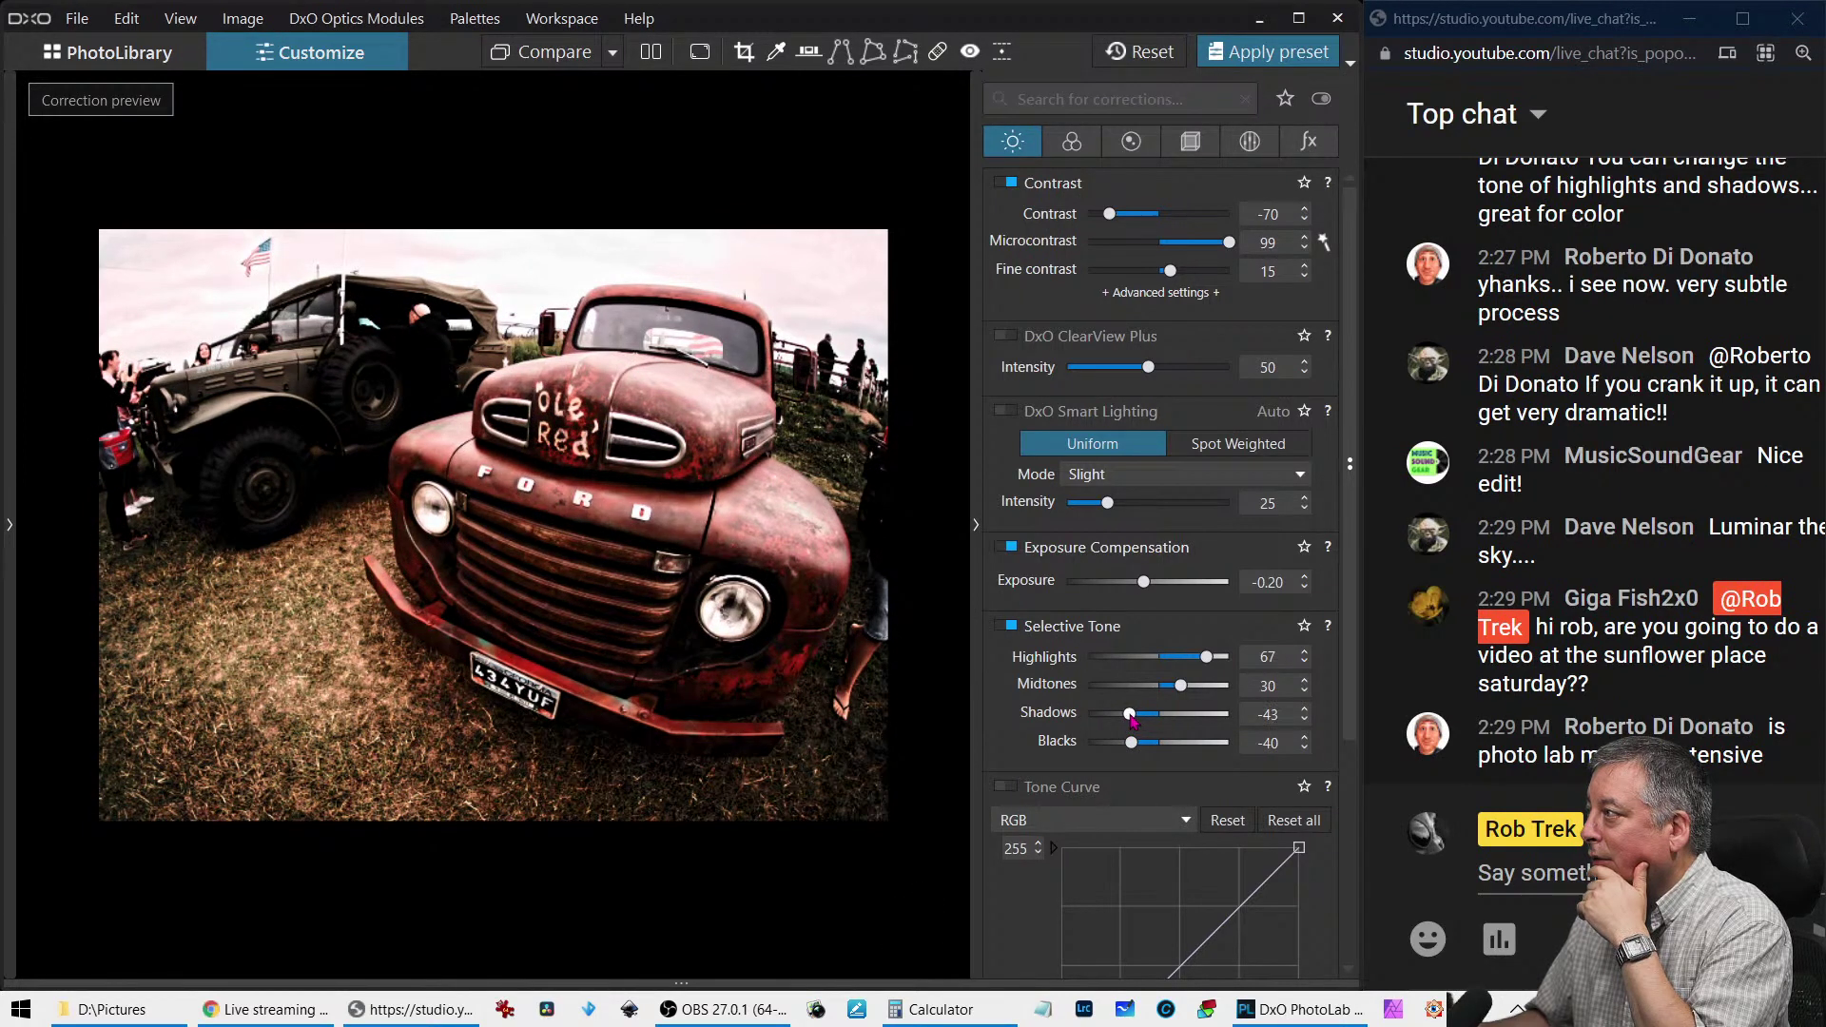
click(1151, 748)
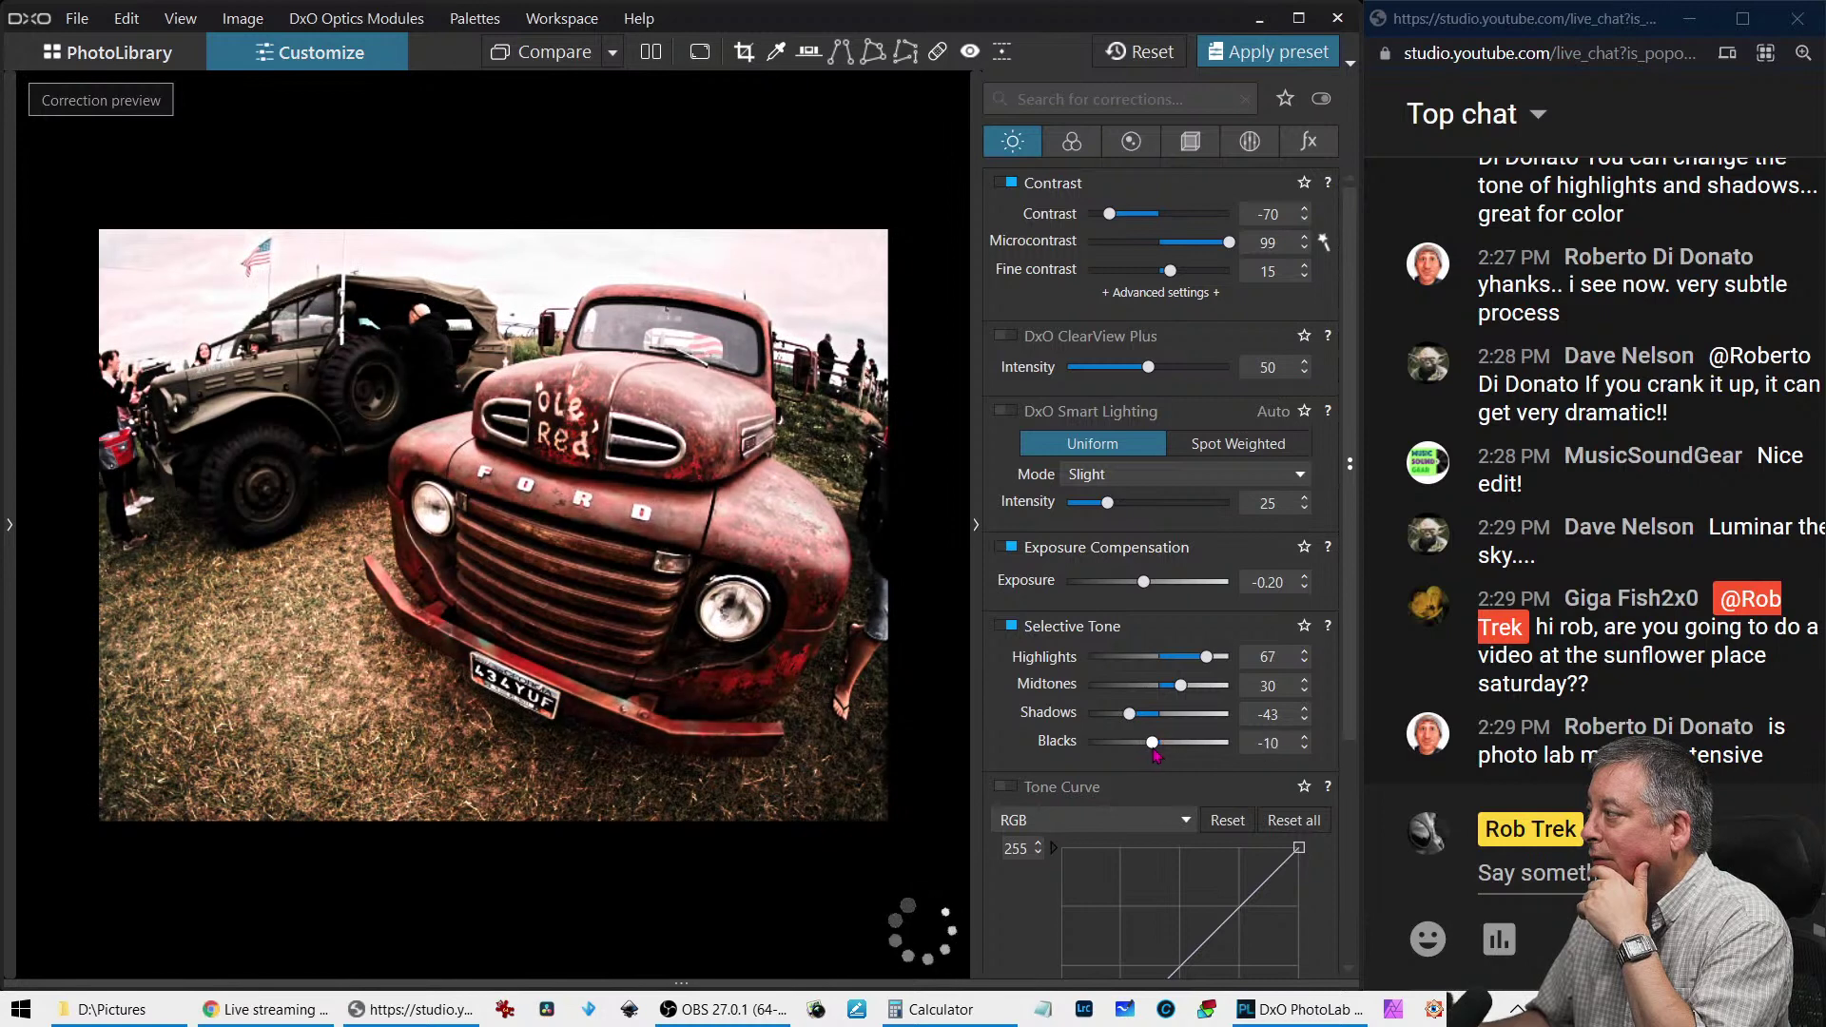
drag(1157, 752, 1155, 752)
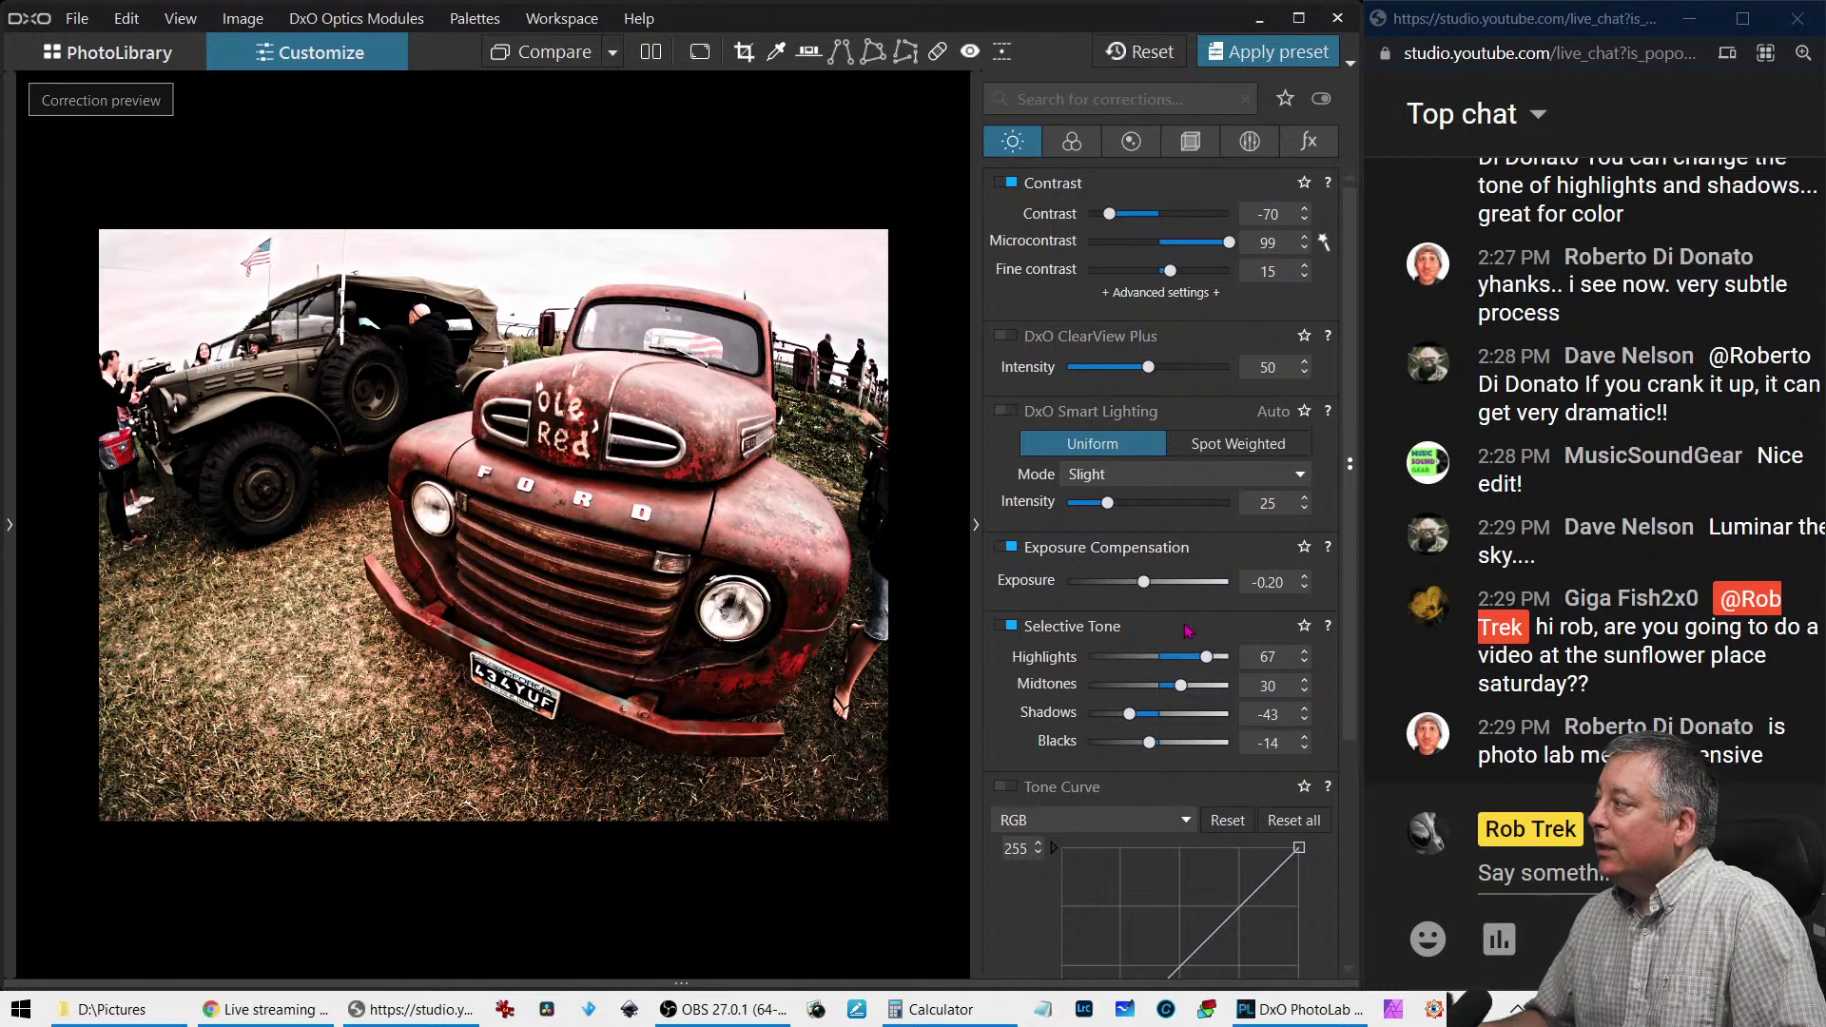
click(1133, 720)
drag(1134, 721, 1134, 719)
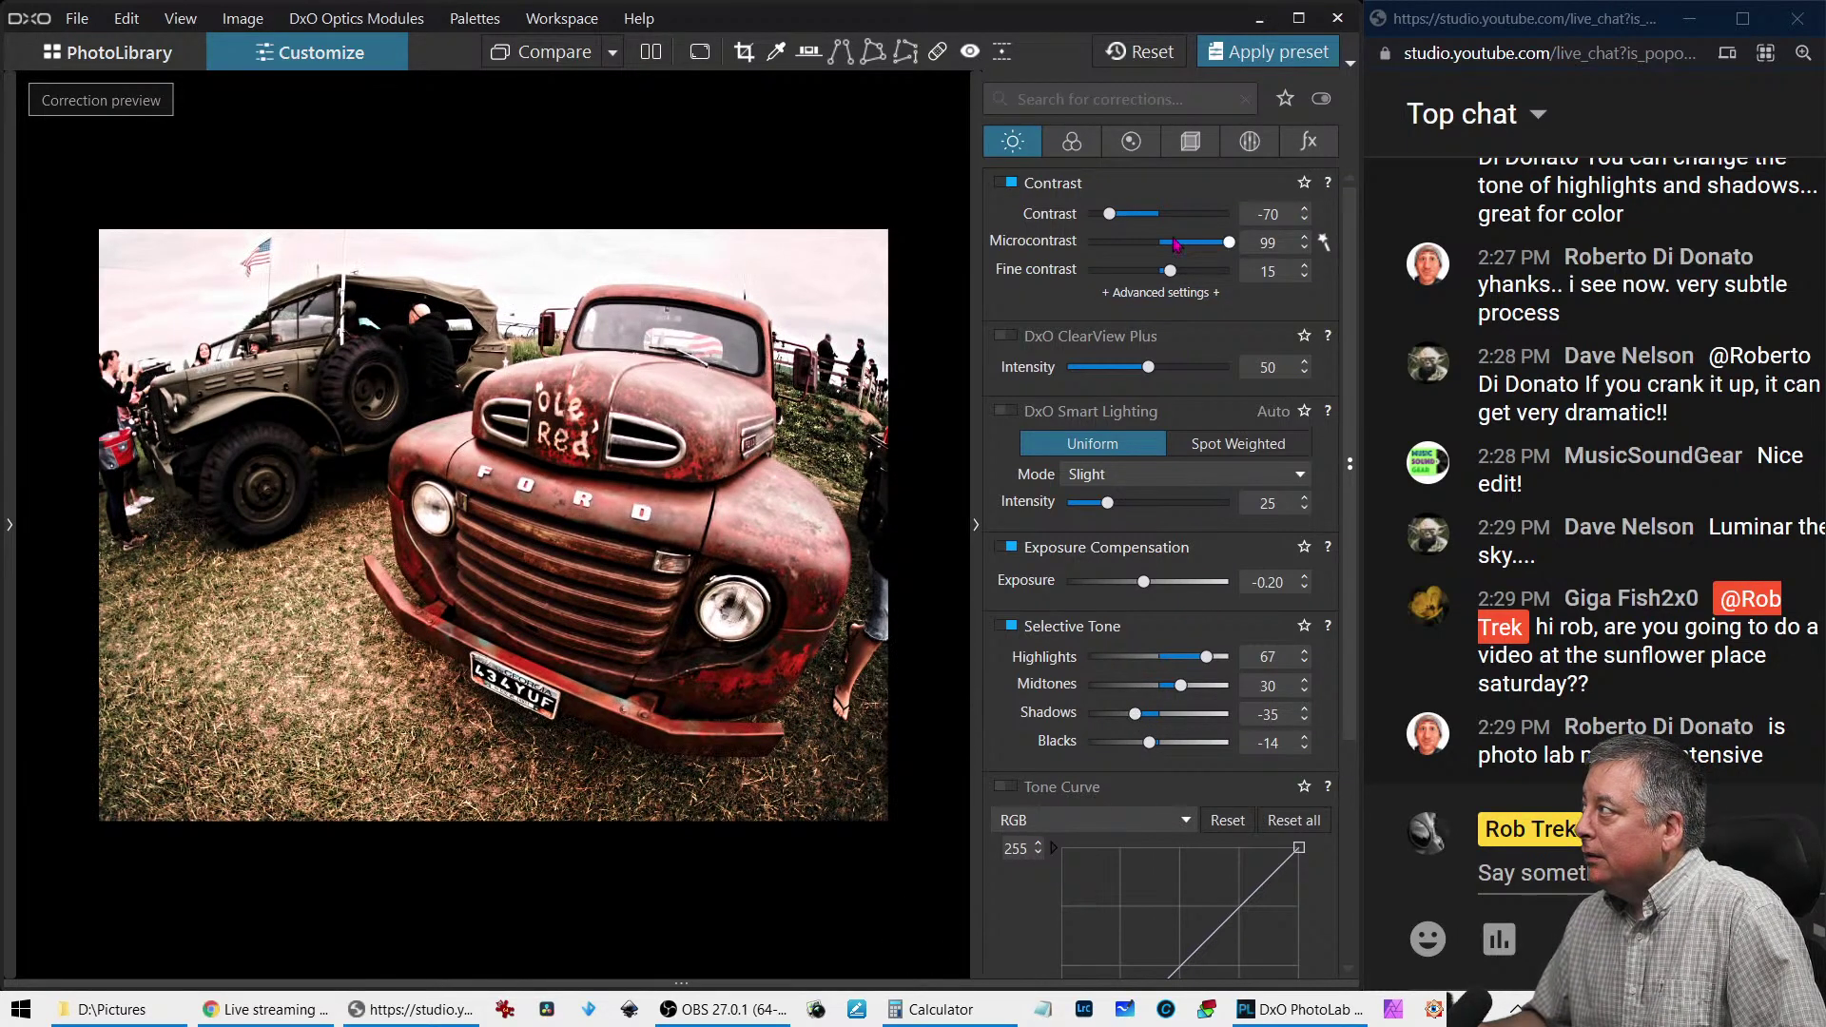
Set Contrast to 17 and Fine contrast to 33, and adjust the Selective Tone shadows to -44 and blacks to 11
mouse_move(1109, 215)
mouse_down()
mouse_move(1231, 218)
mouse_move(1140, 220)
mouse_up()
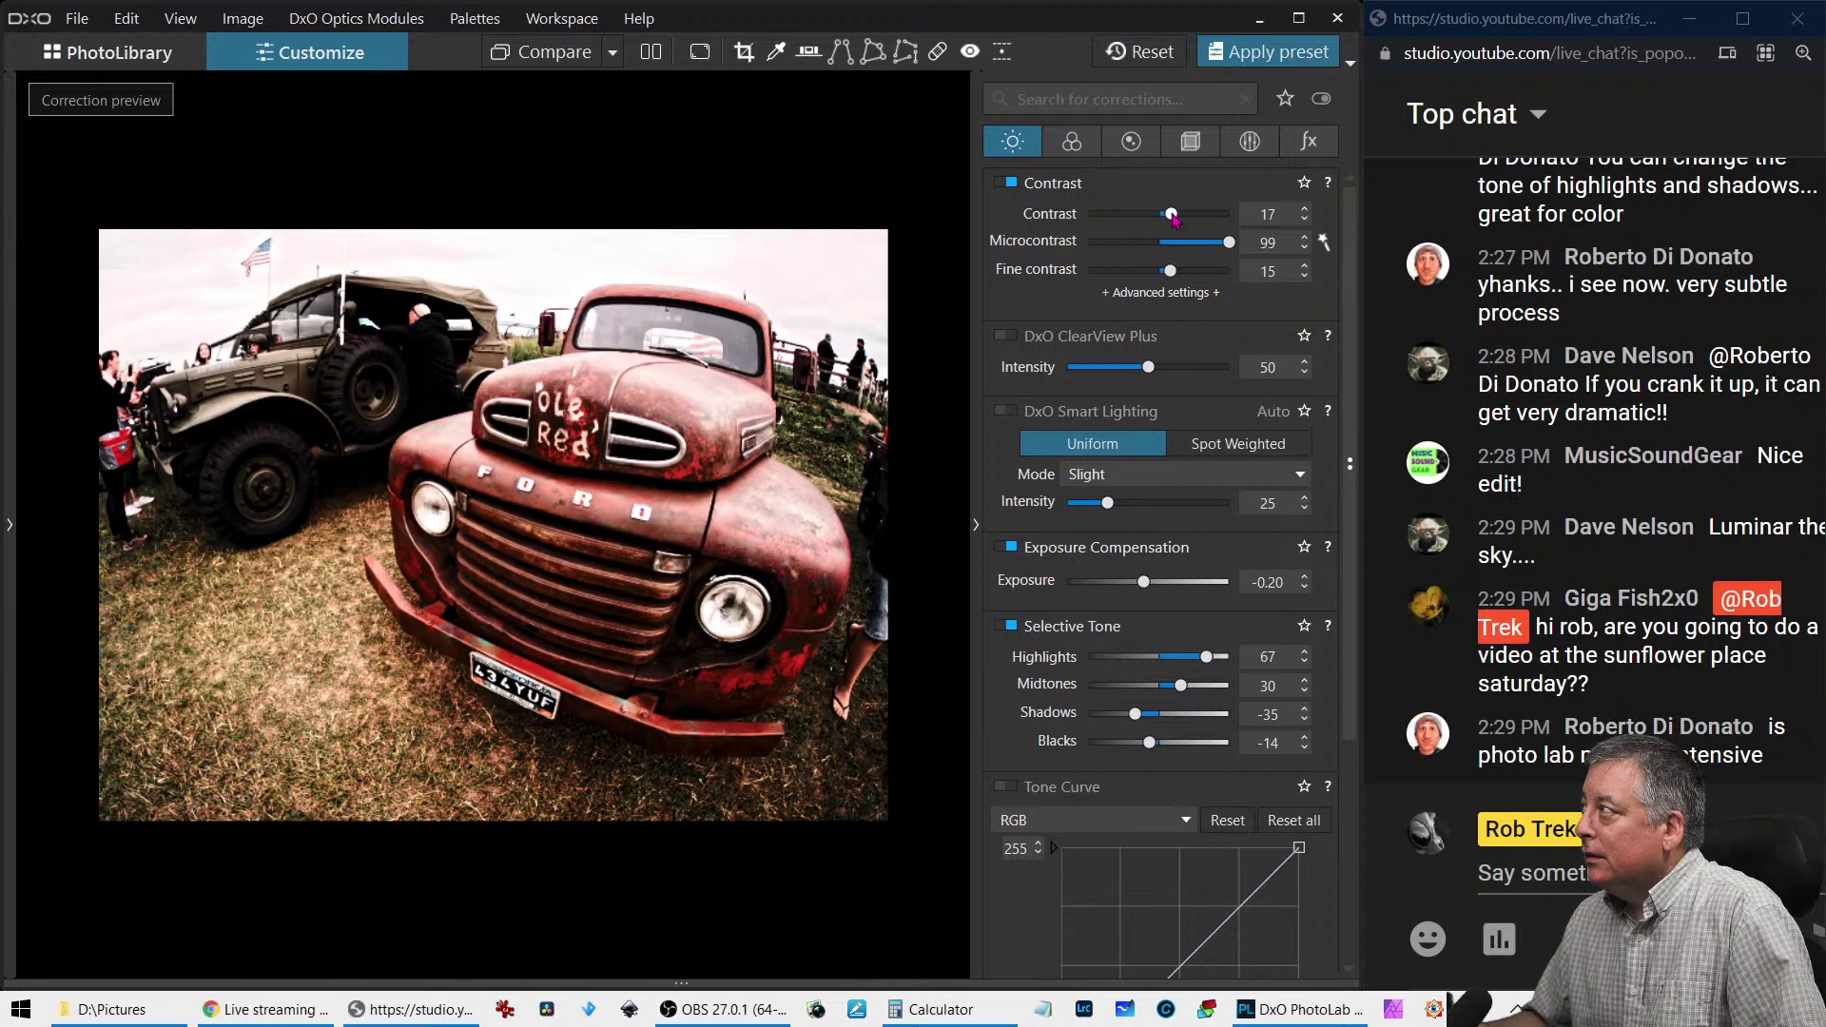
drag(1174, 273, 1187, 275)
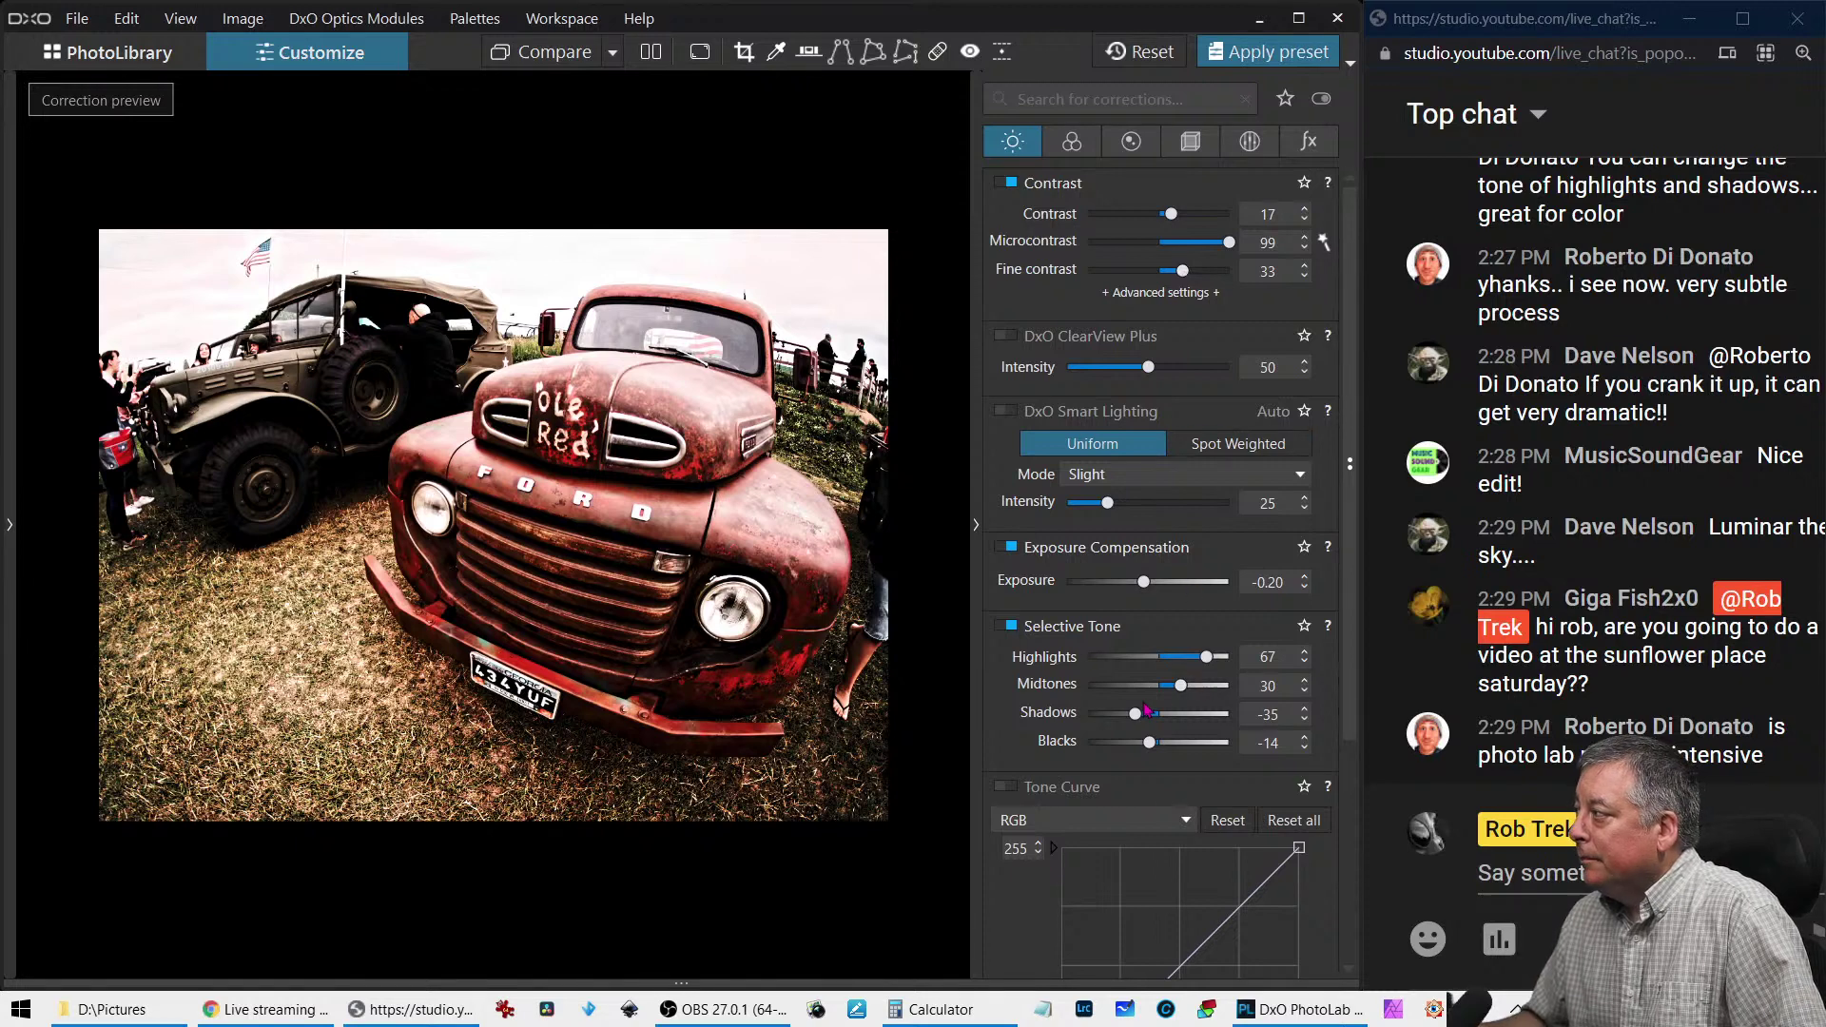
mouse_move(1135, 713)
mouse_down()
mouse_move(1140, 750)
mouse_move(1170, 751)
mouse_move(1129, 714)
mouse_up()
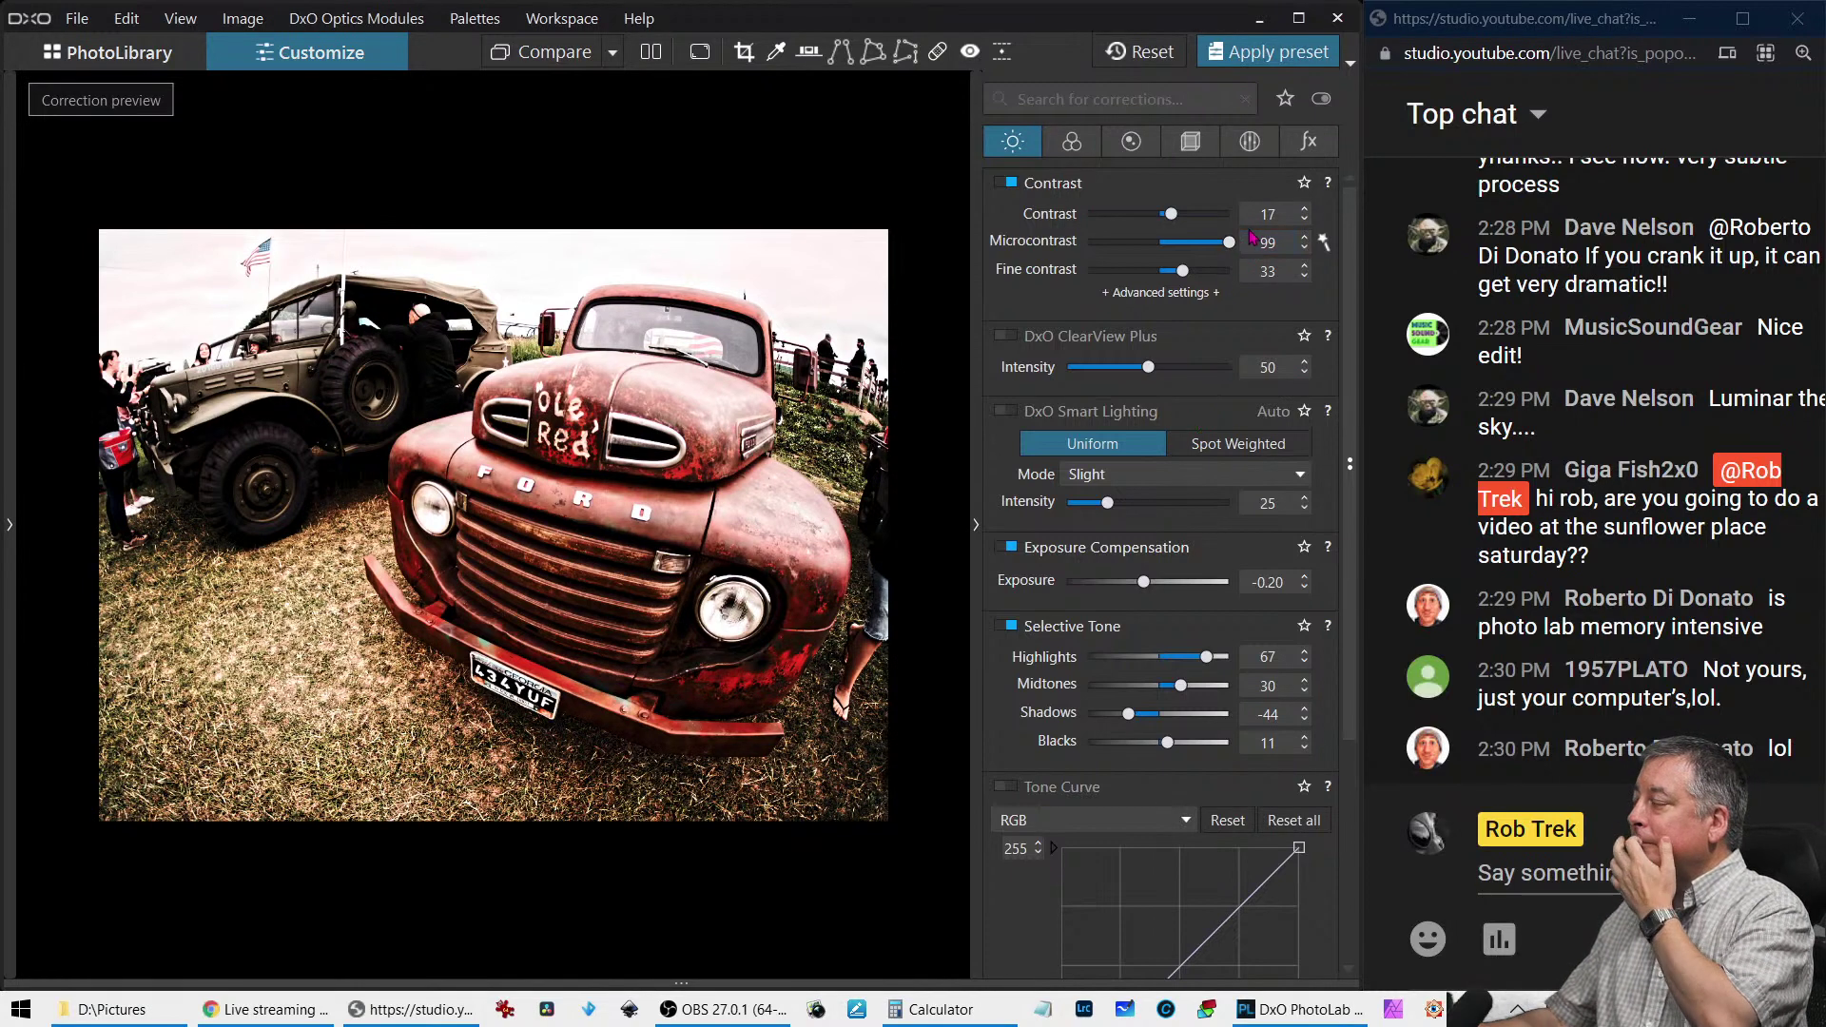
Add a frame to the truck photo, trying Old paper 1 and settling on Old paper 2
click(1308, 140)
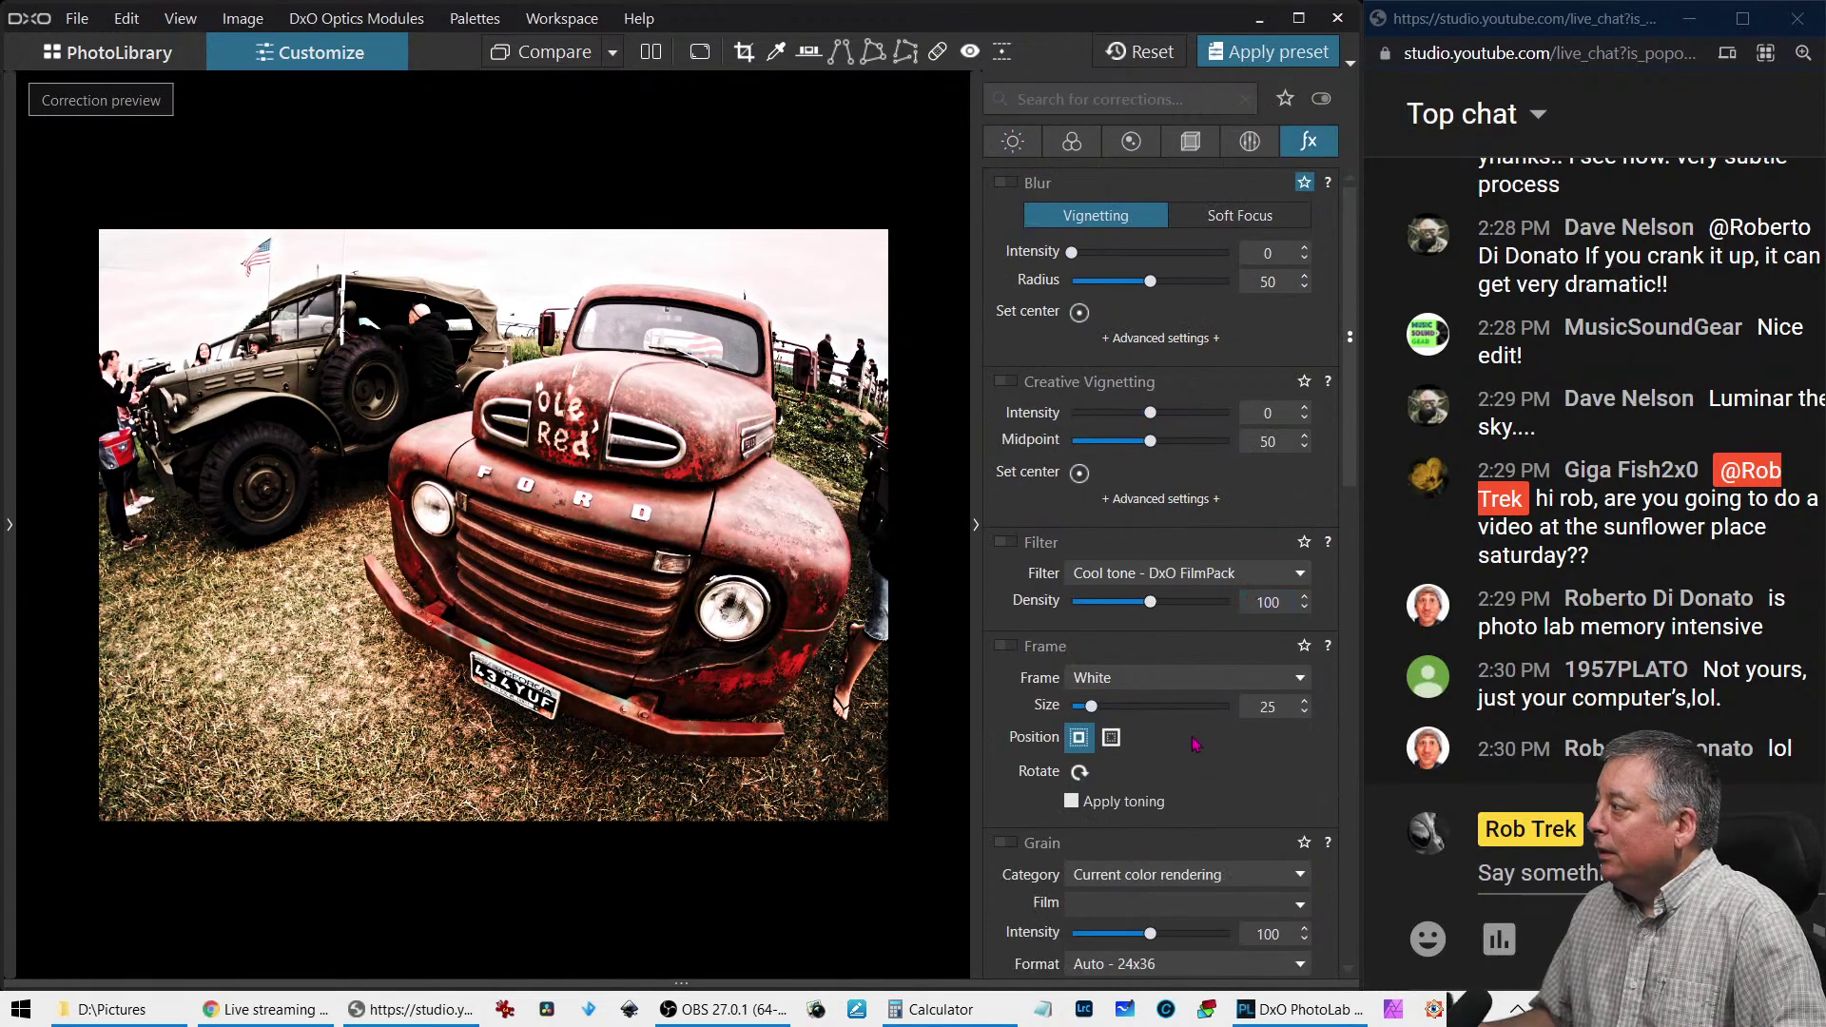
scroll(1247, 767, down, 3)
scroll(1246, 767, up, 1)
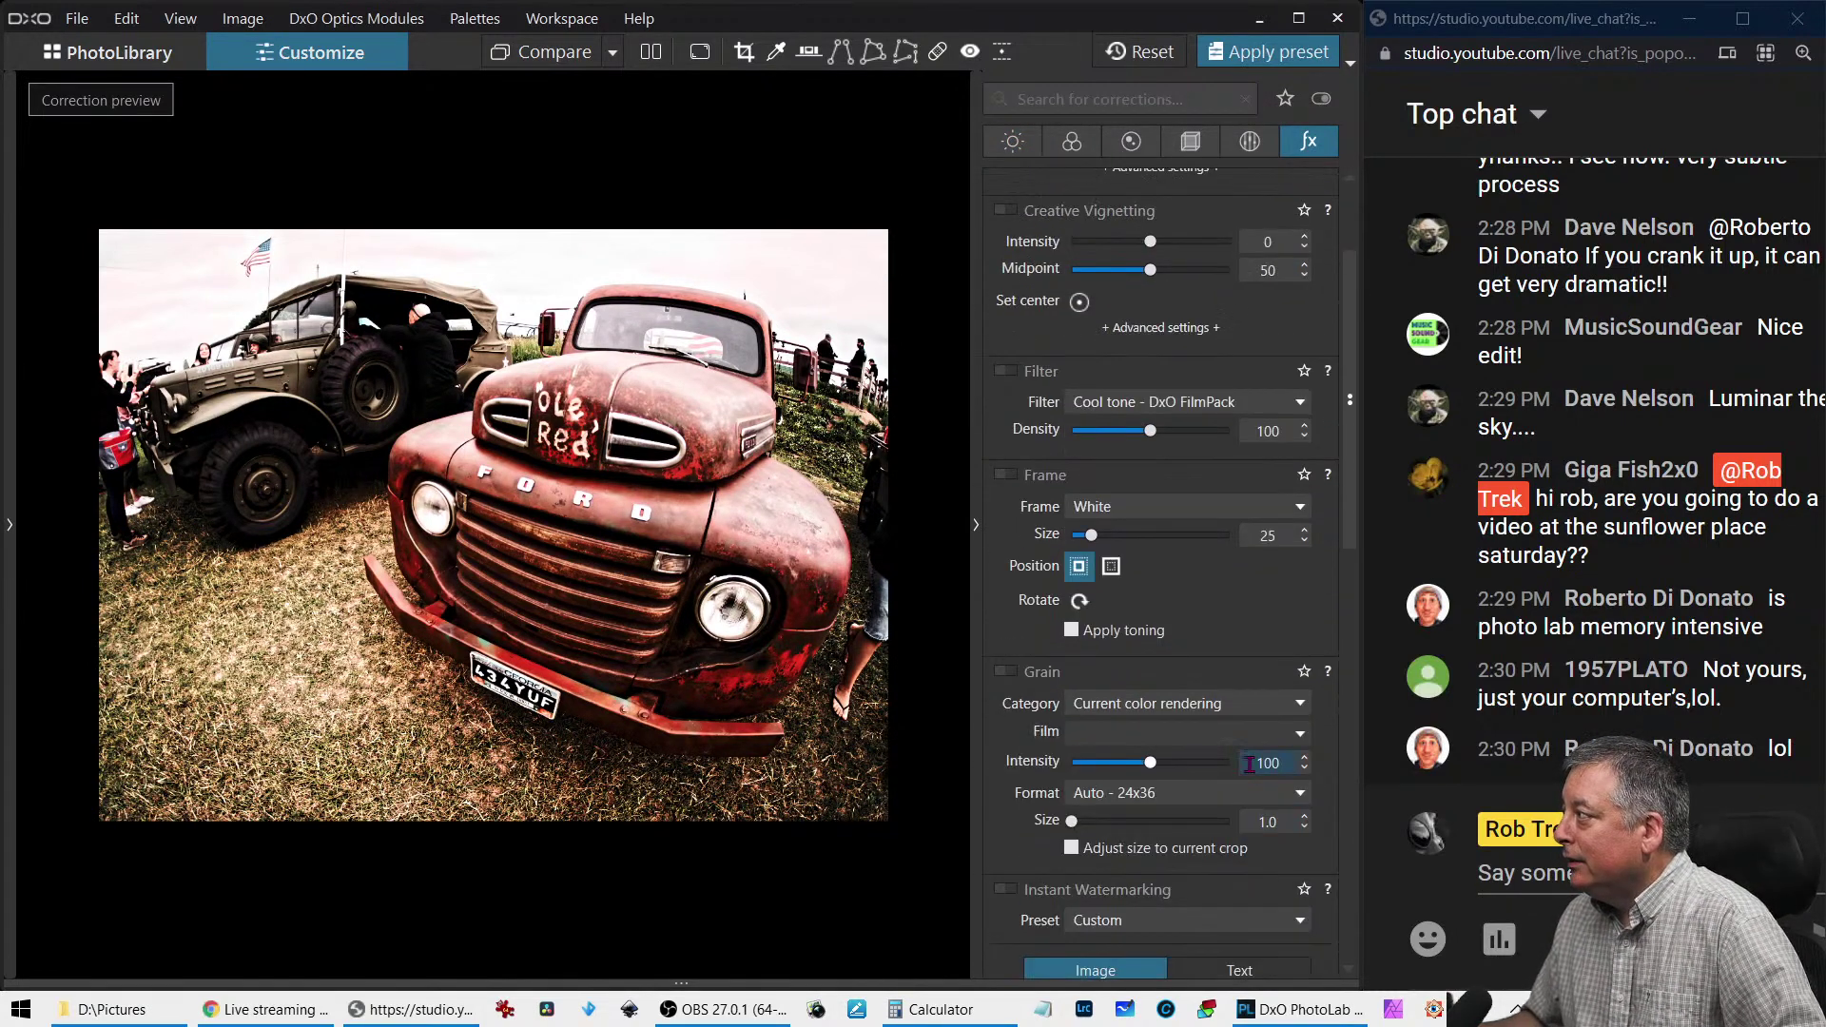
scroll(1249, 763, up, 1)
click(1184, 568)
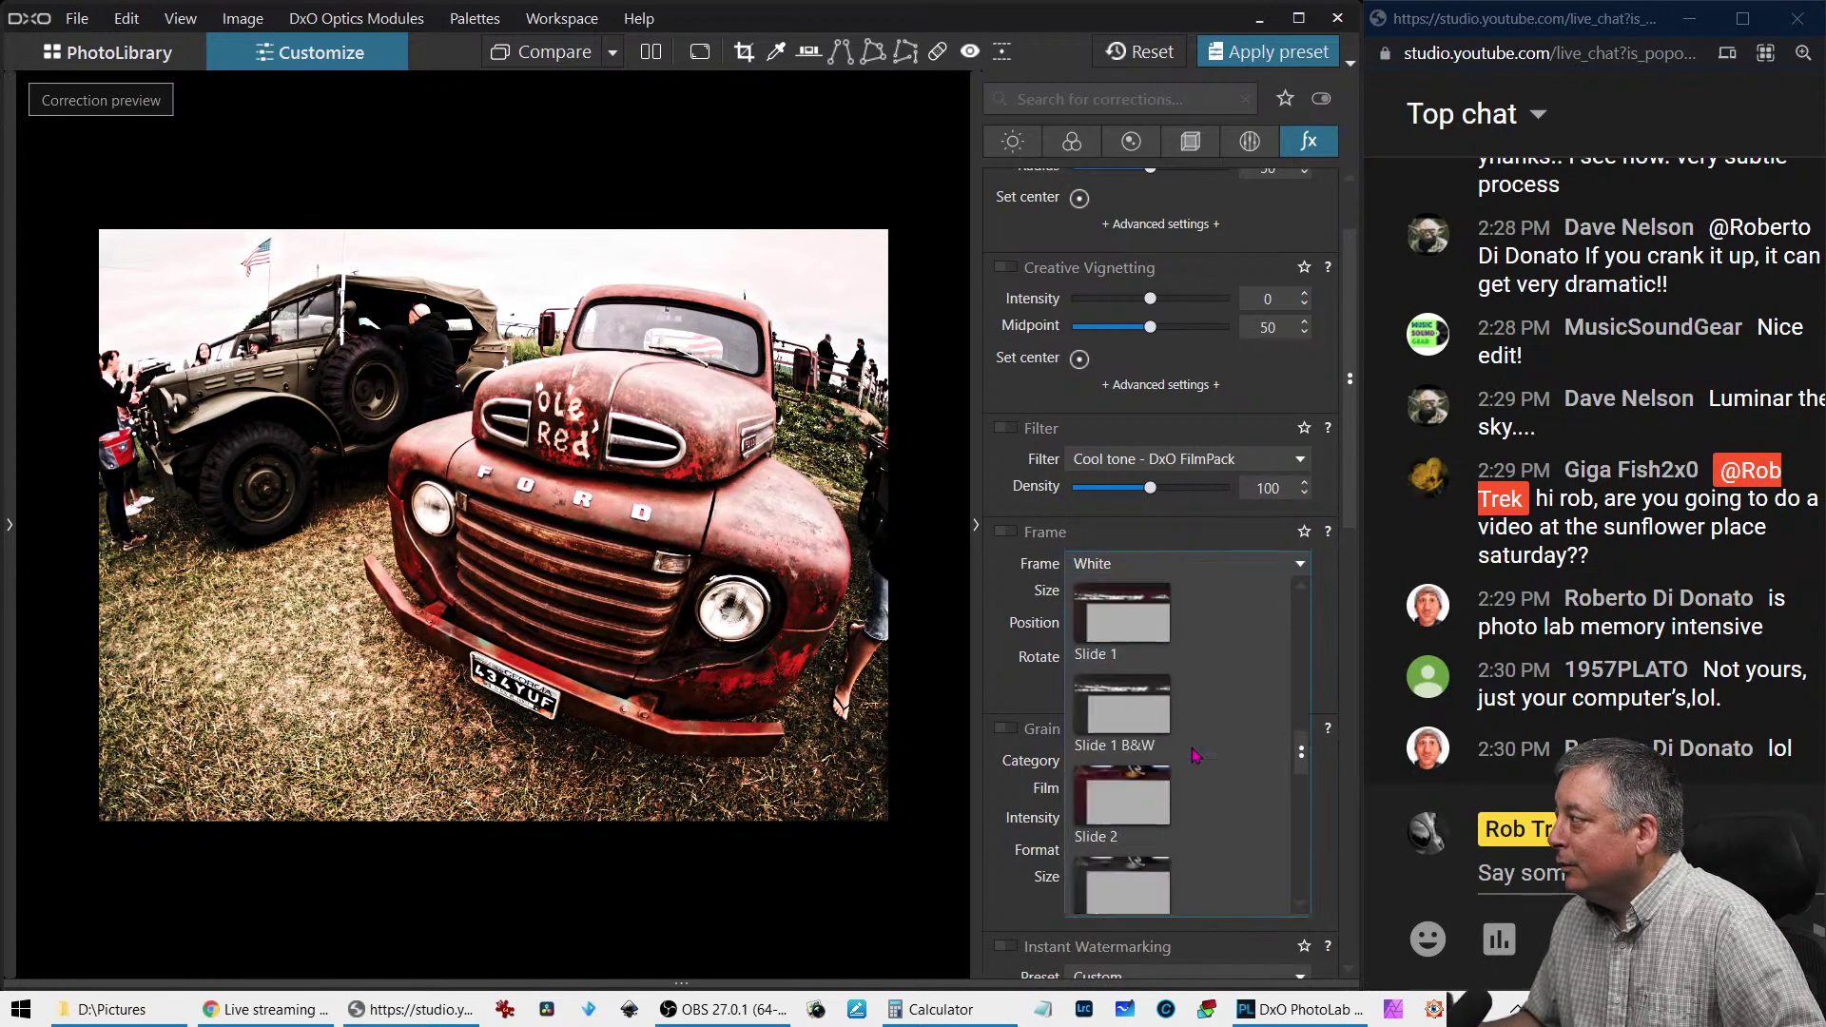
scroll(1196, 754, up, 2)
click(1153, 737)
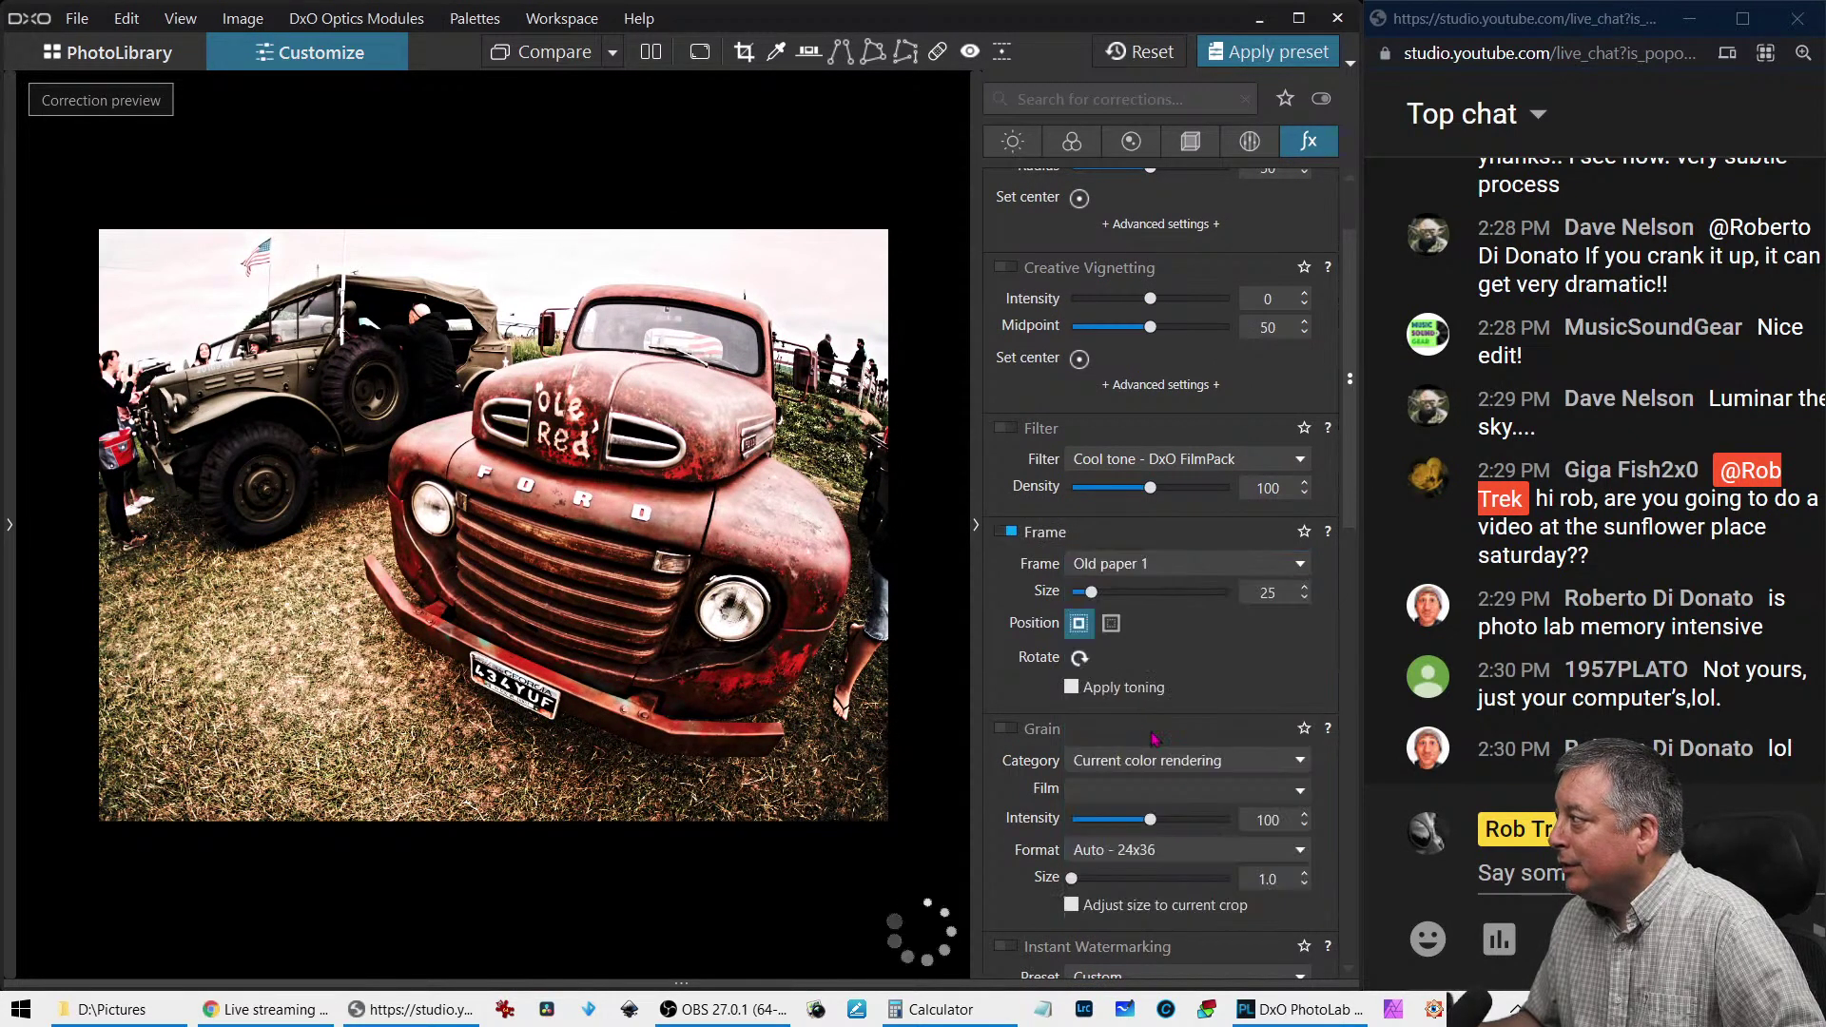
click(1179, 573)
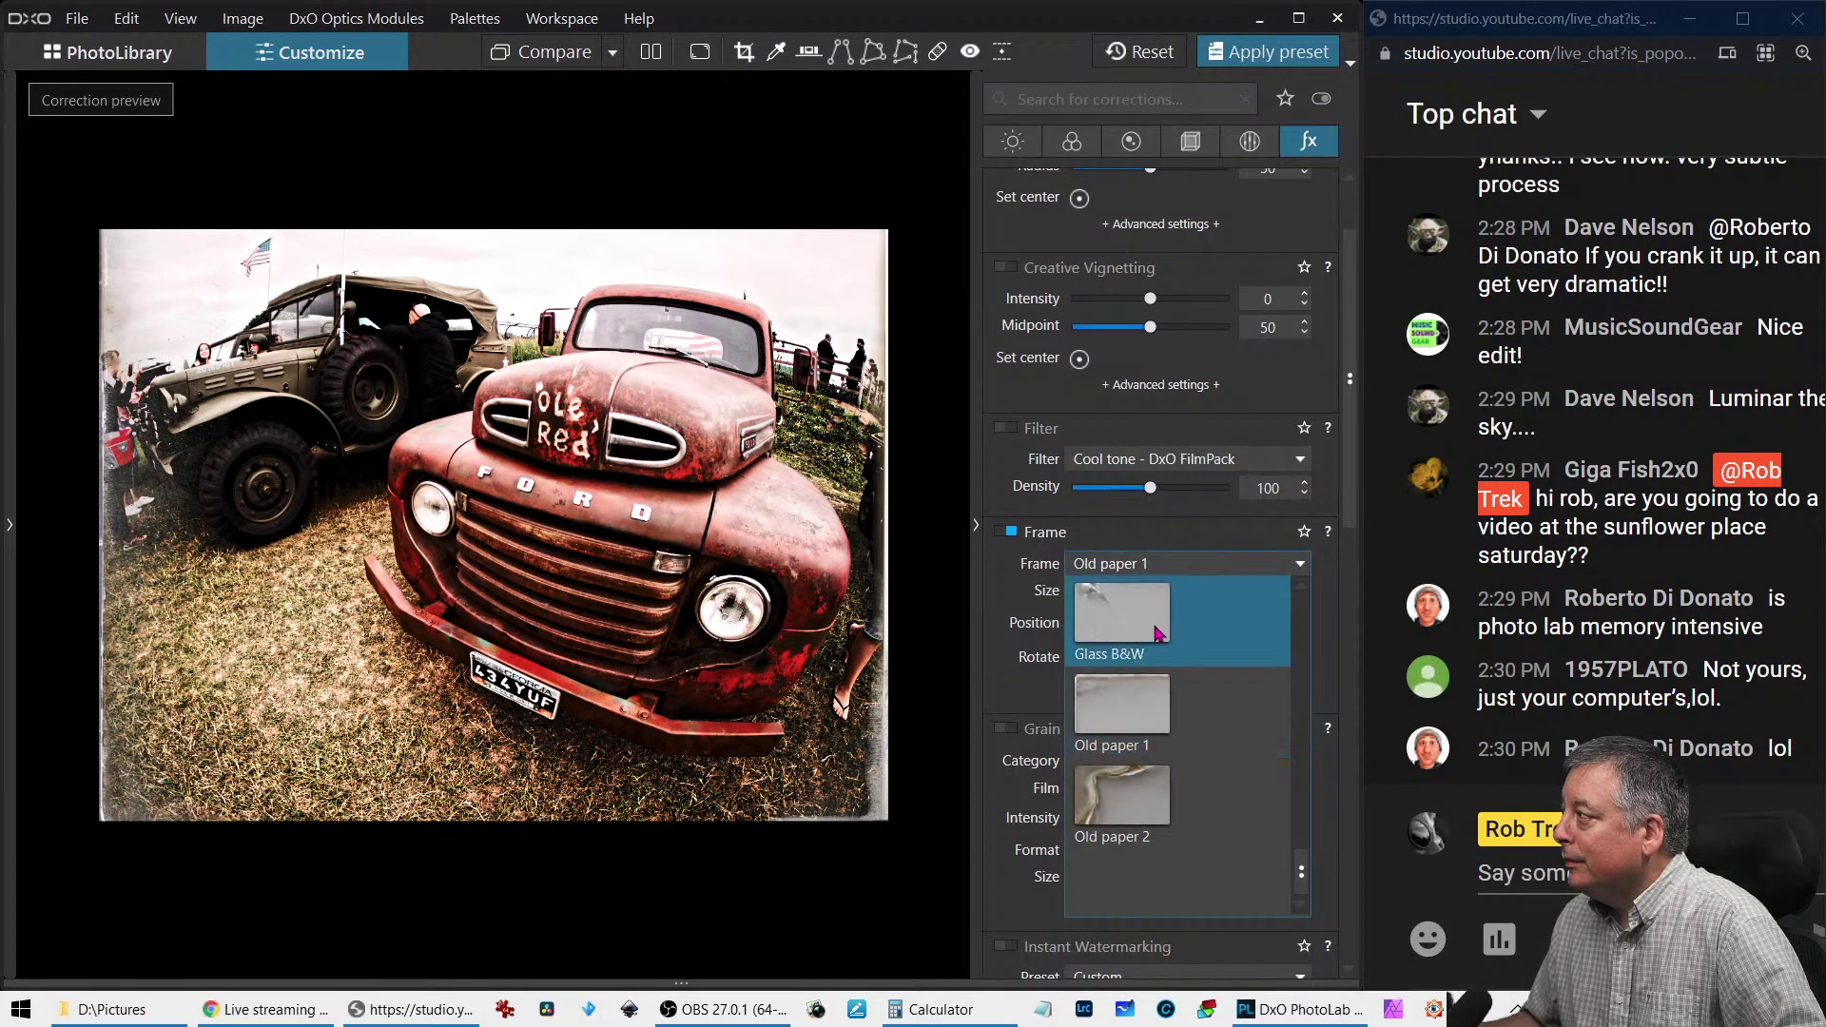
click(1142, 809)
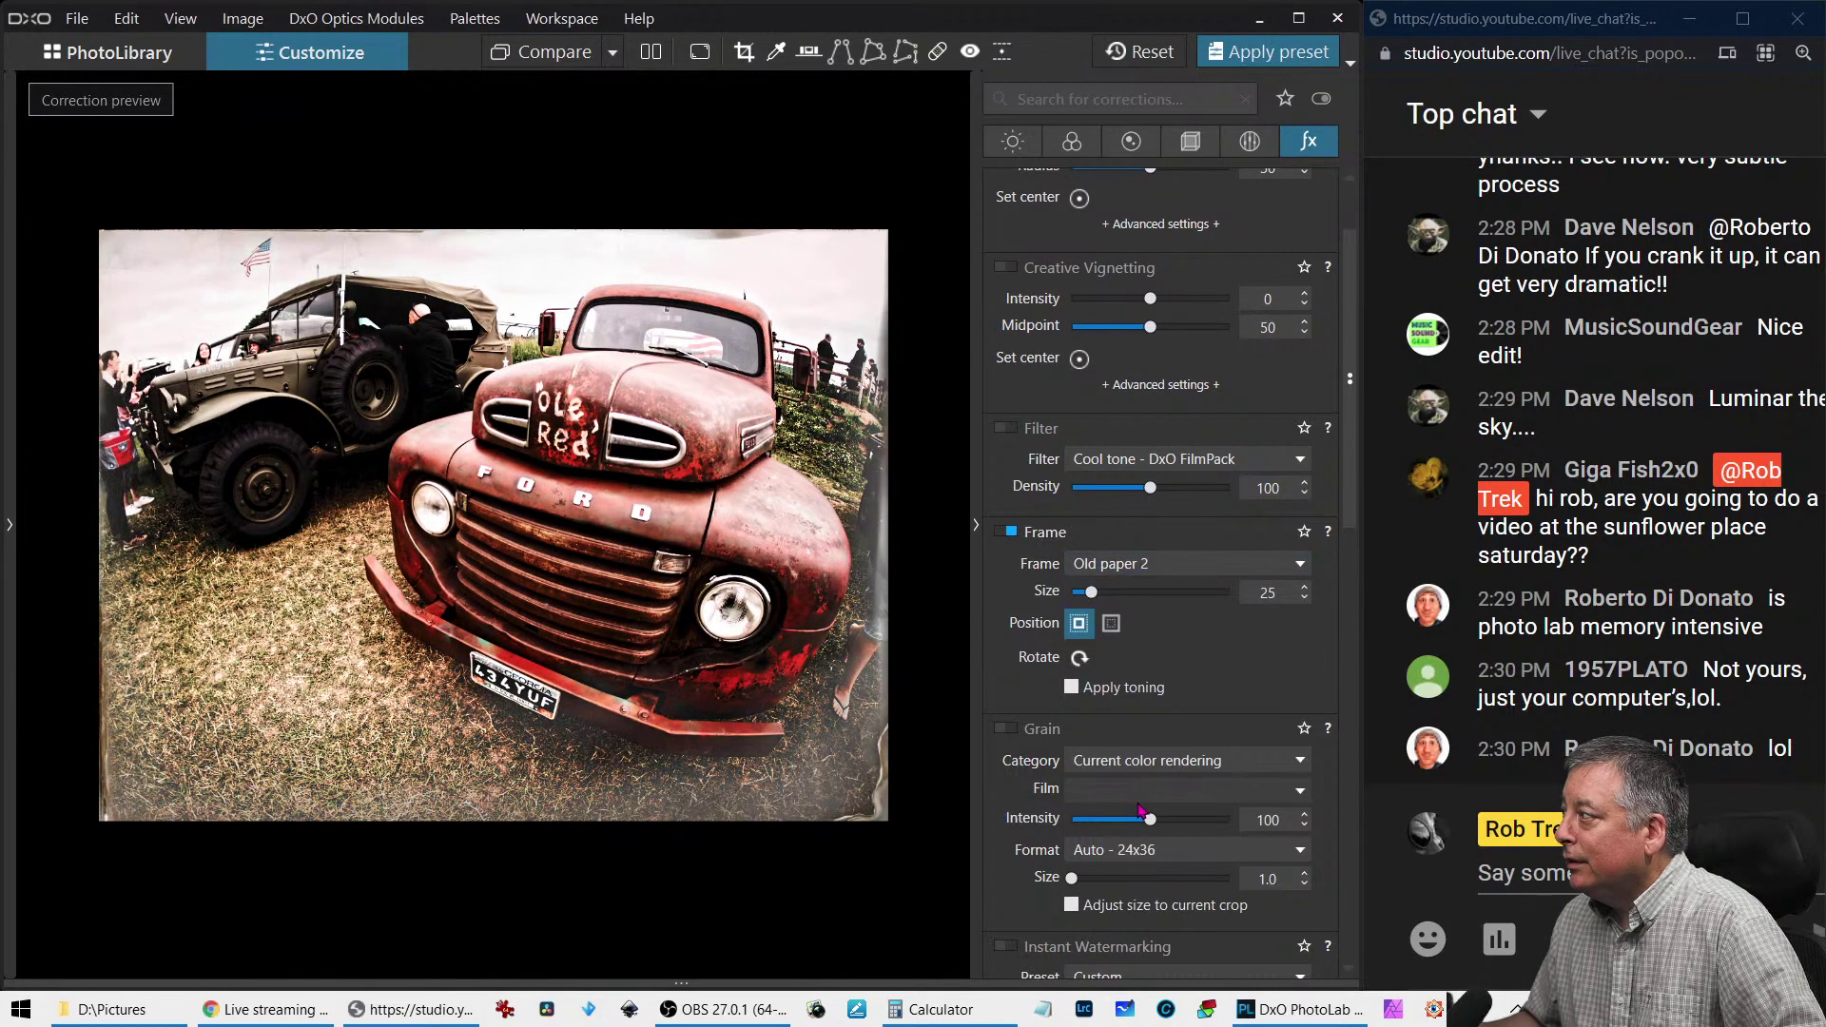
Set the Old paper 2 frame's size to 72 and rotate the frame twice
drag(1098, 599, 1132, 604)
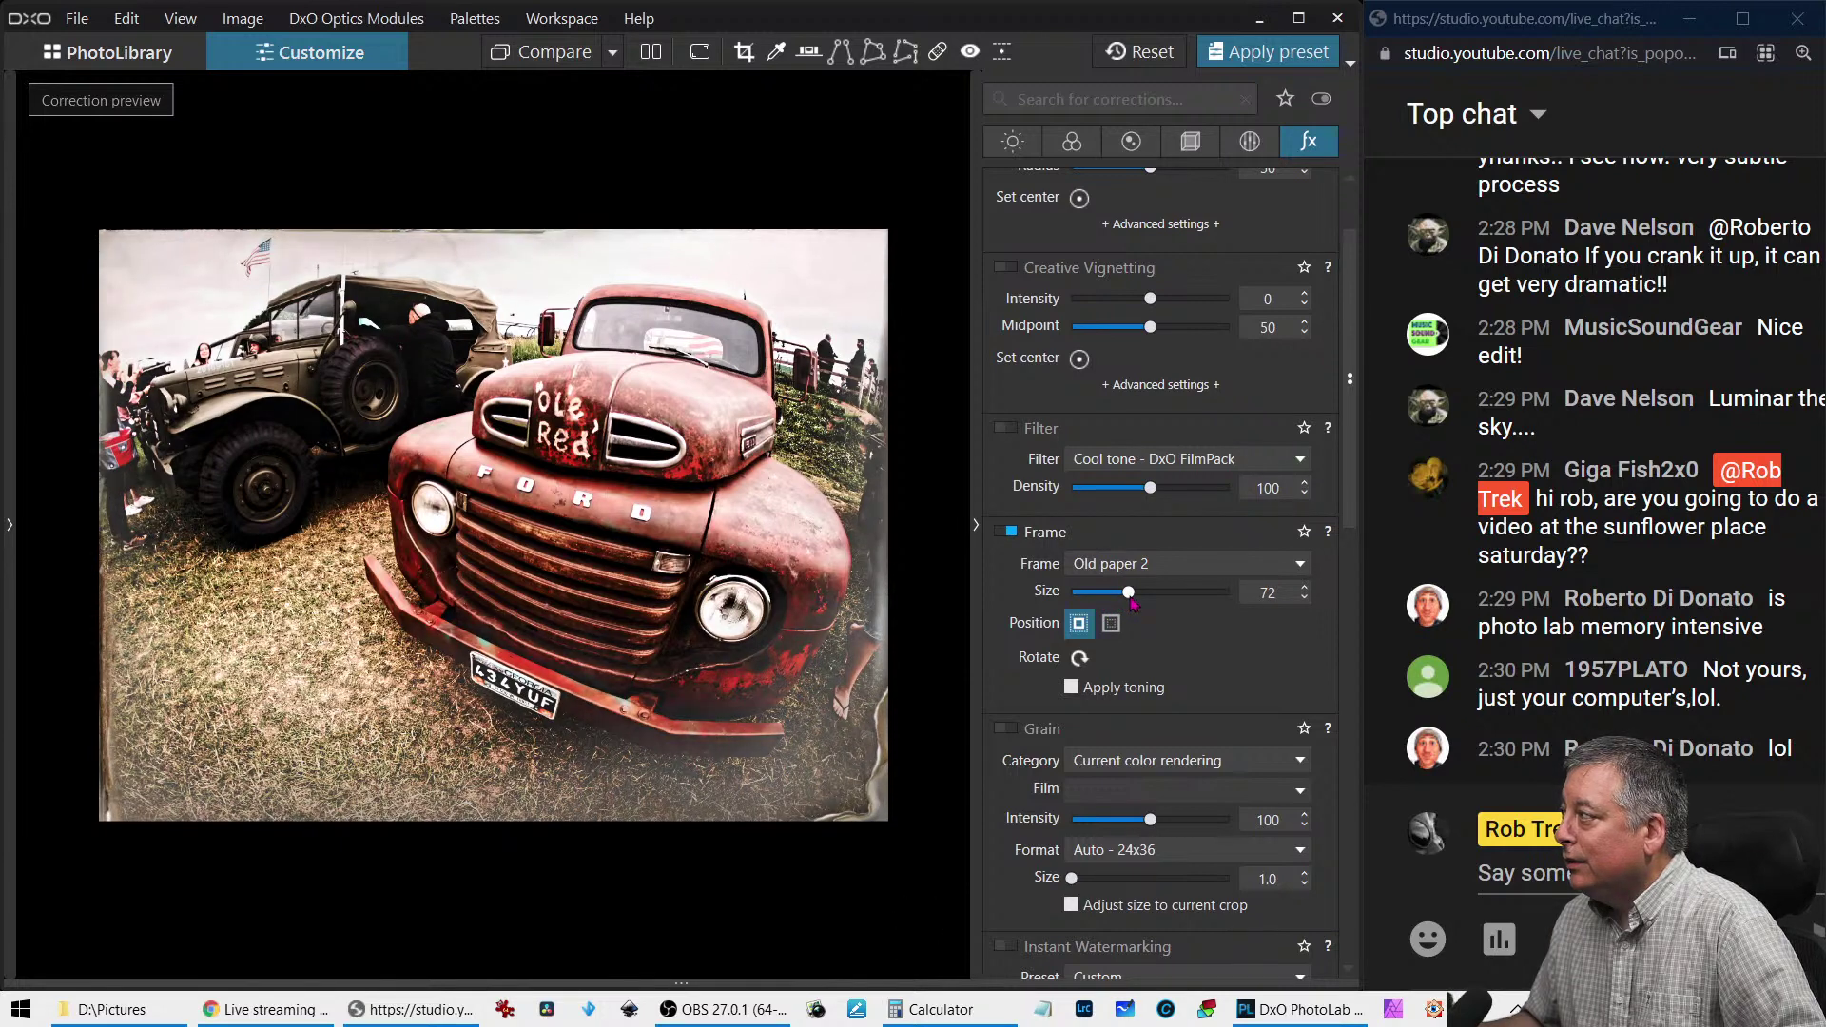
click(1085, 661)
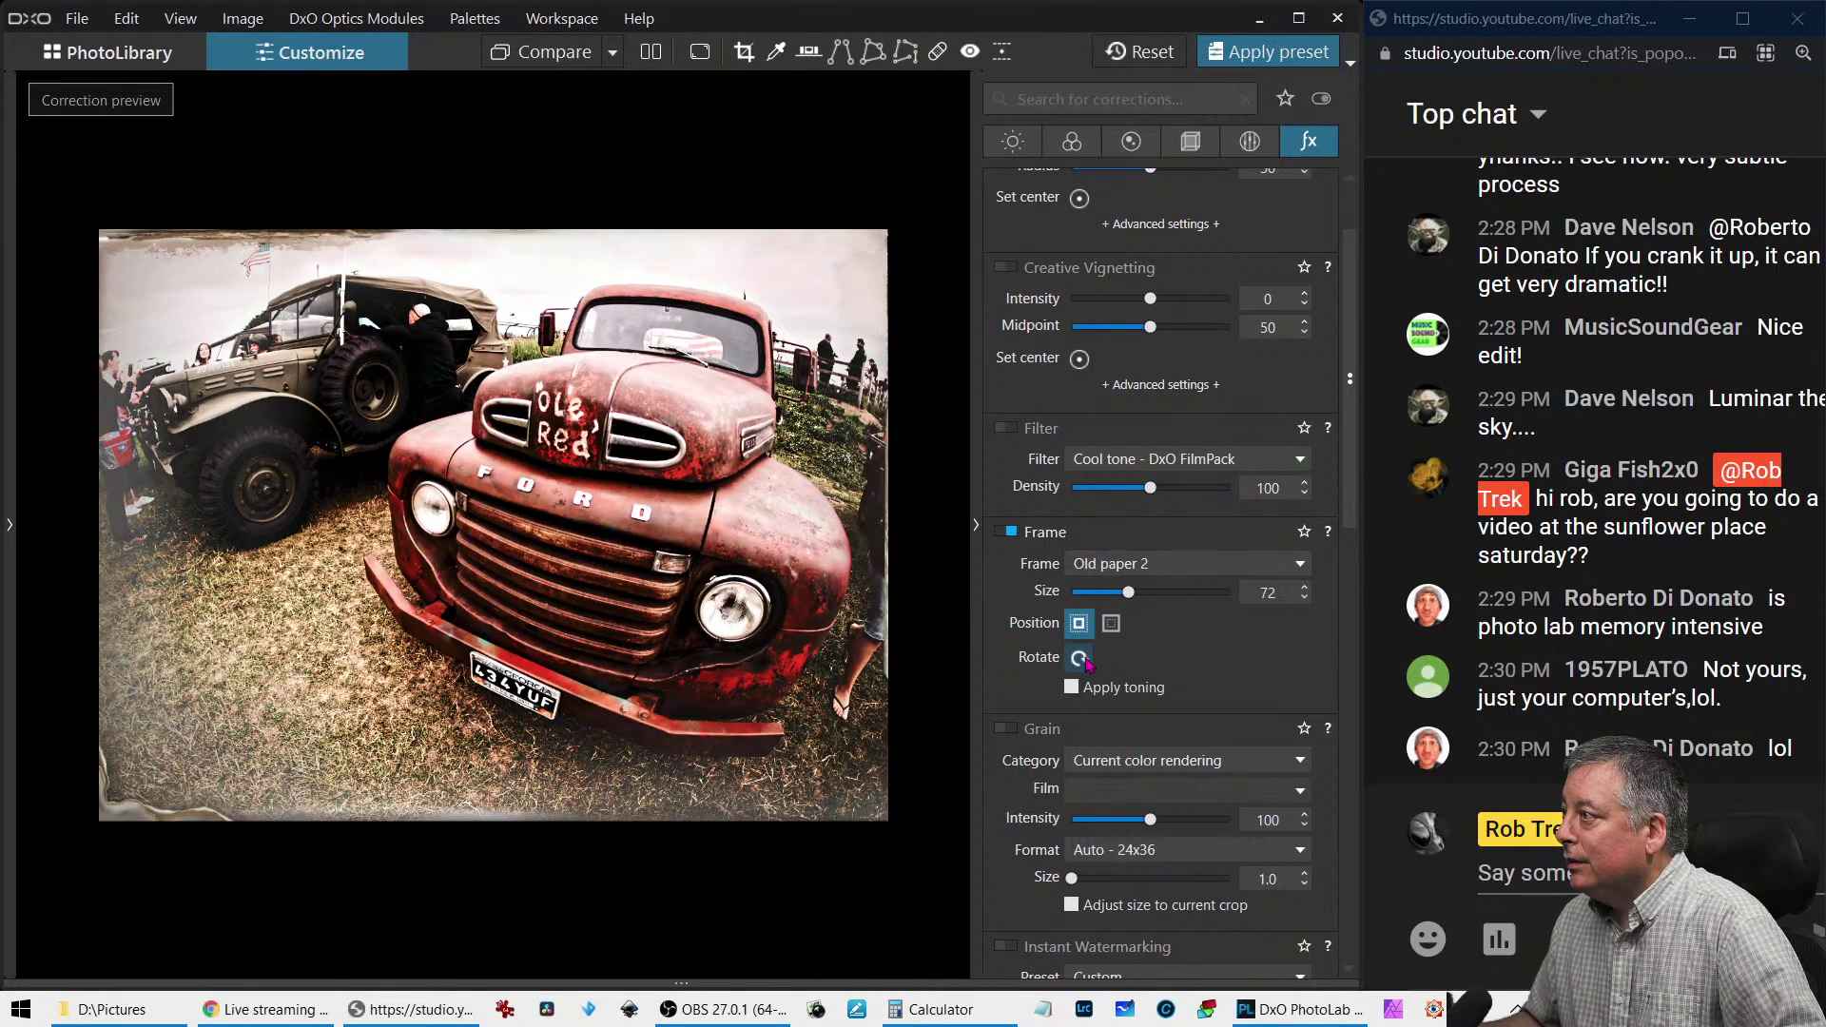
click(1085, 661)
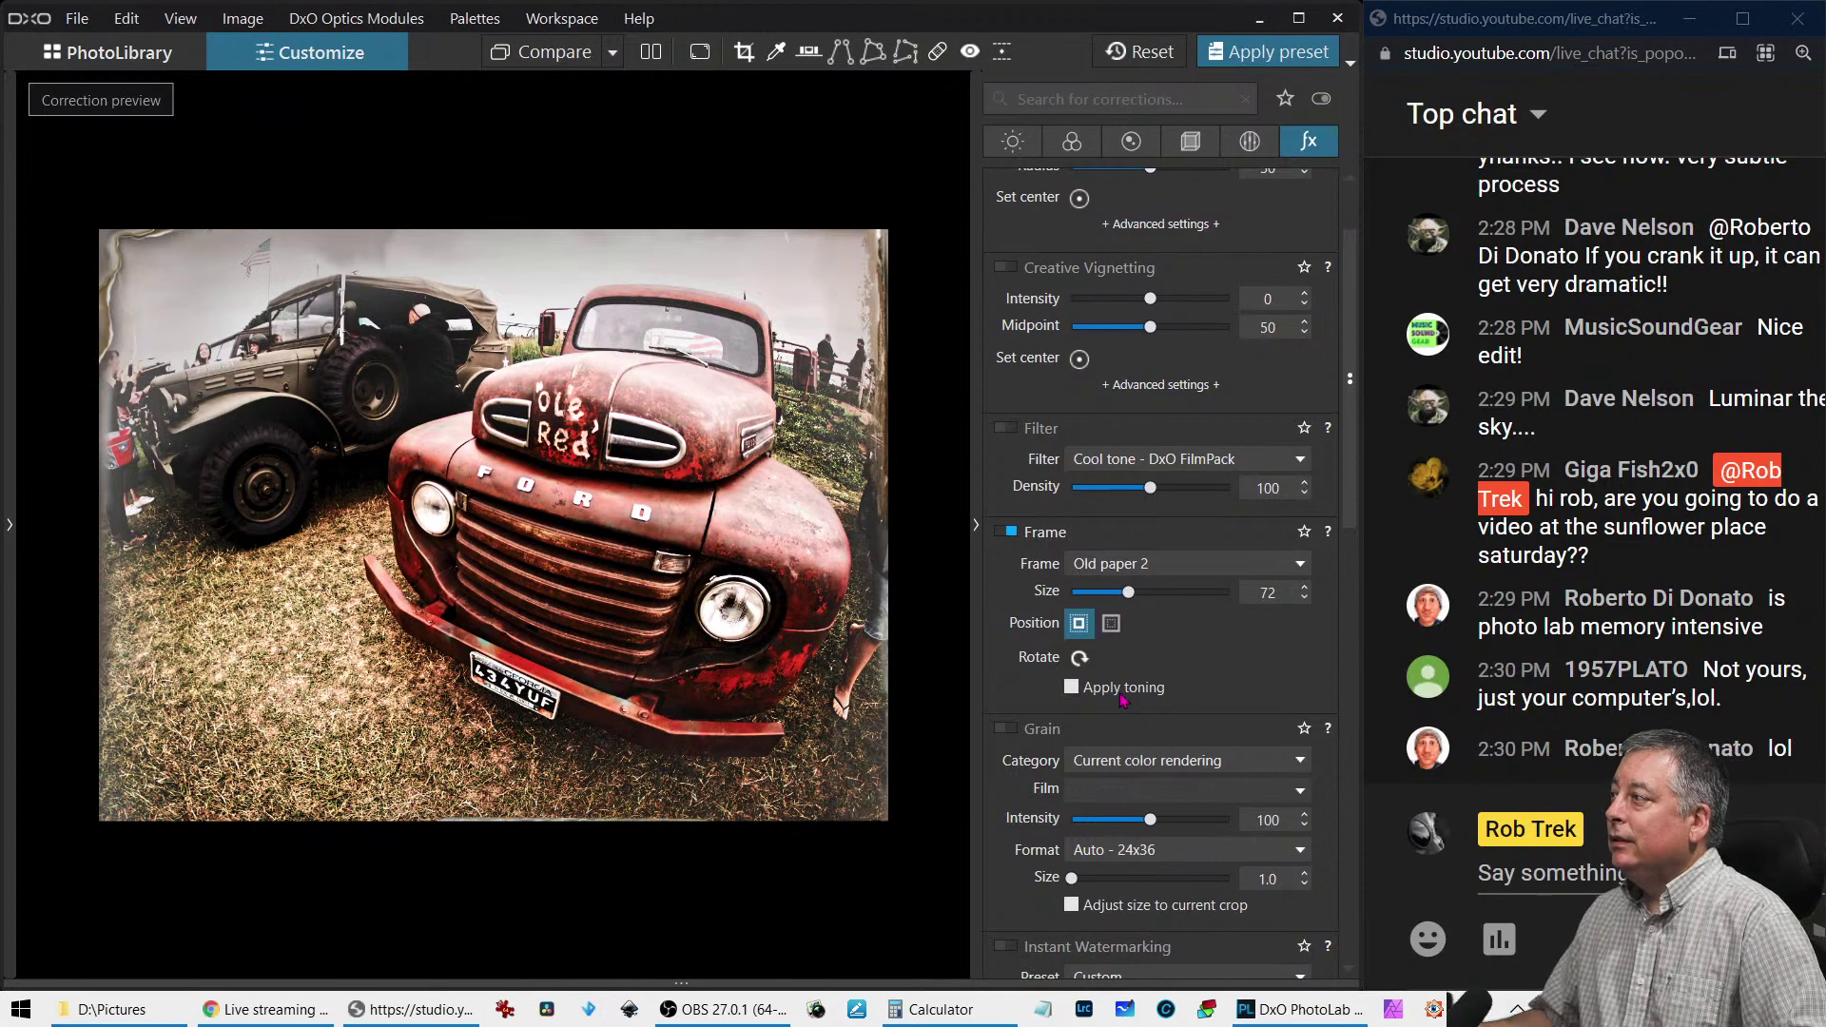
Set the Color Accentuation saturation of the truck photo to -52
click(1071, 140)
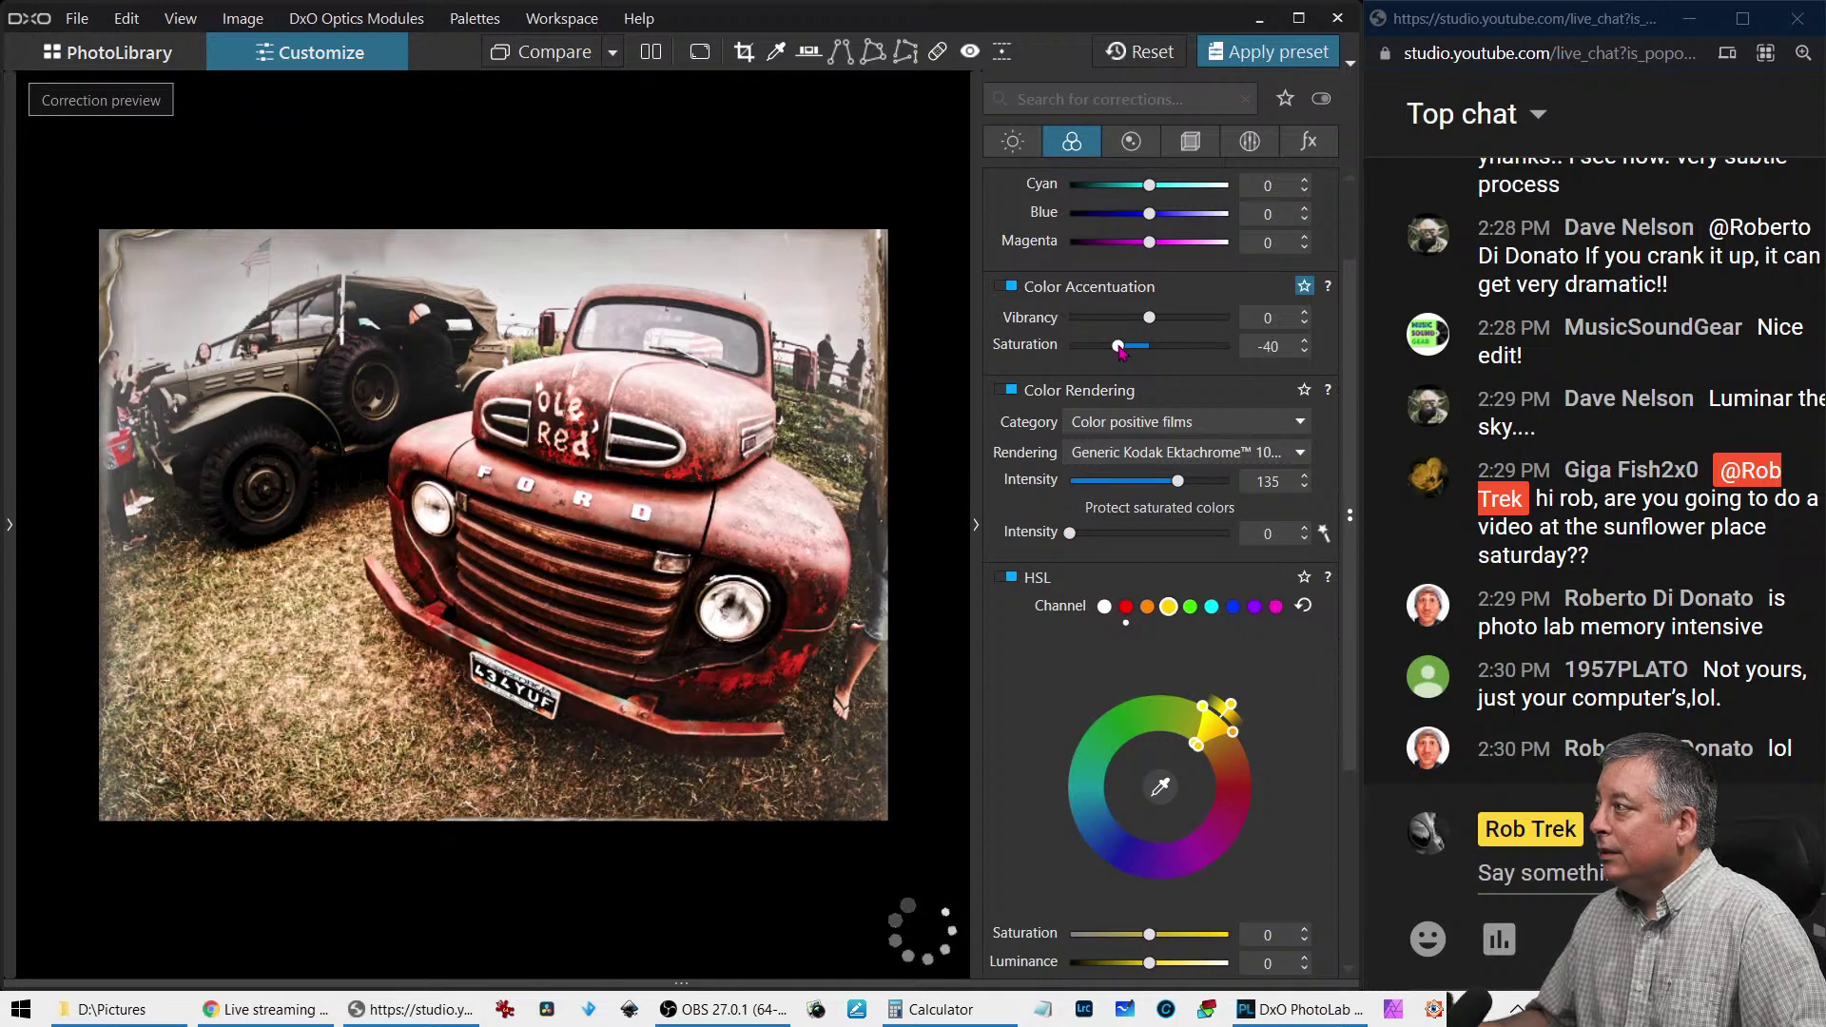
drag(1131, 348, 1103, 350)
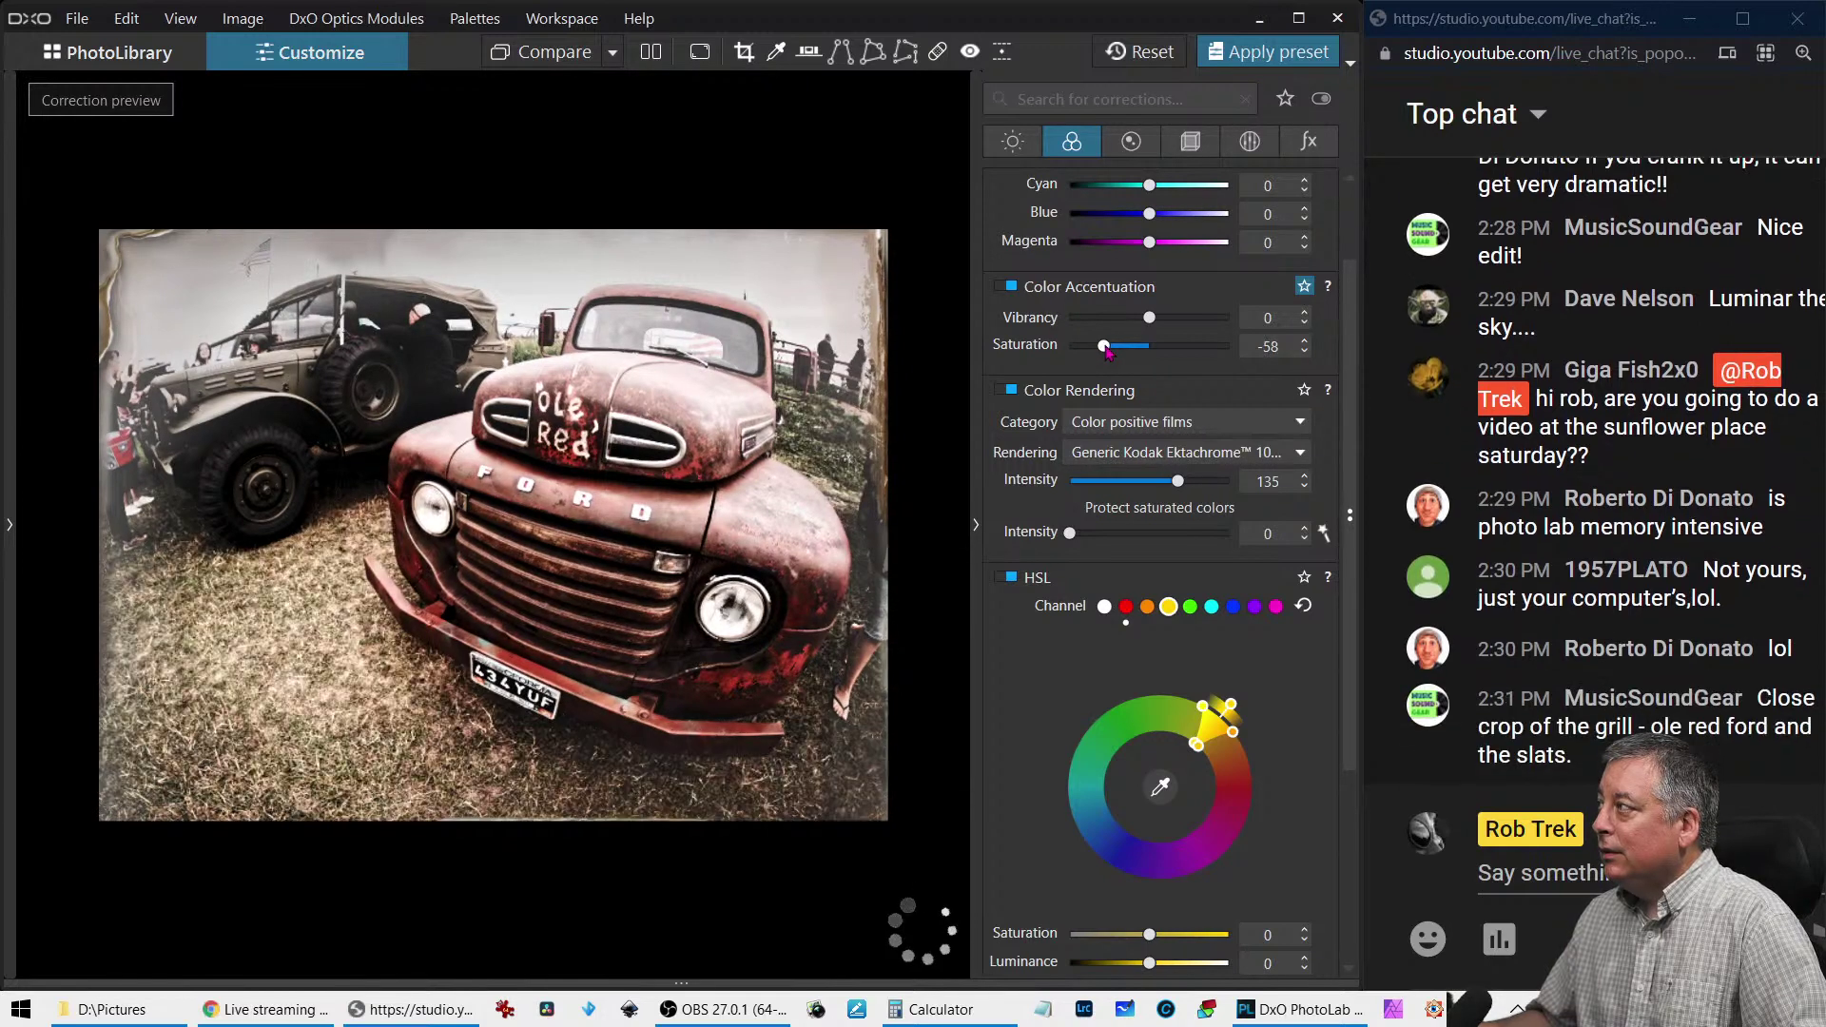
click(1108, 346)
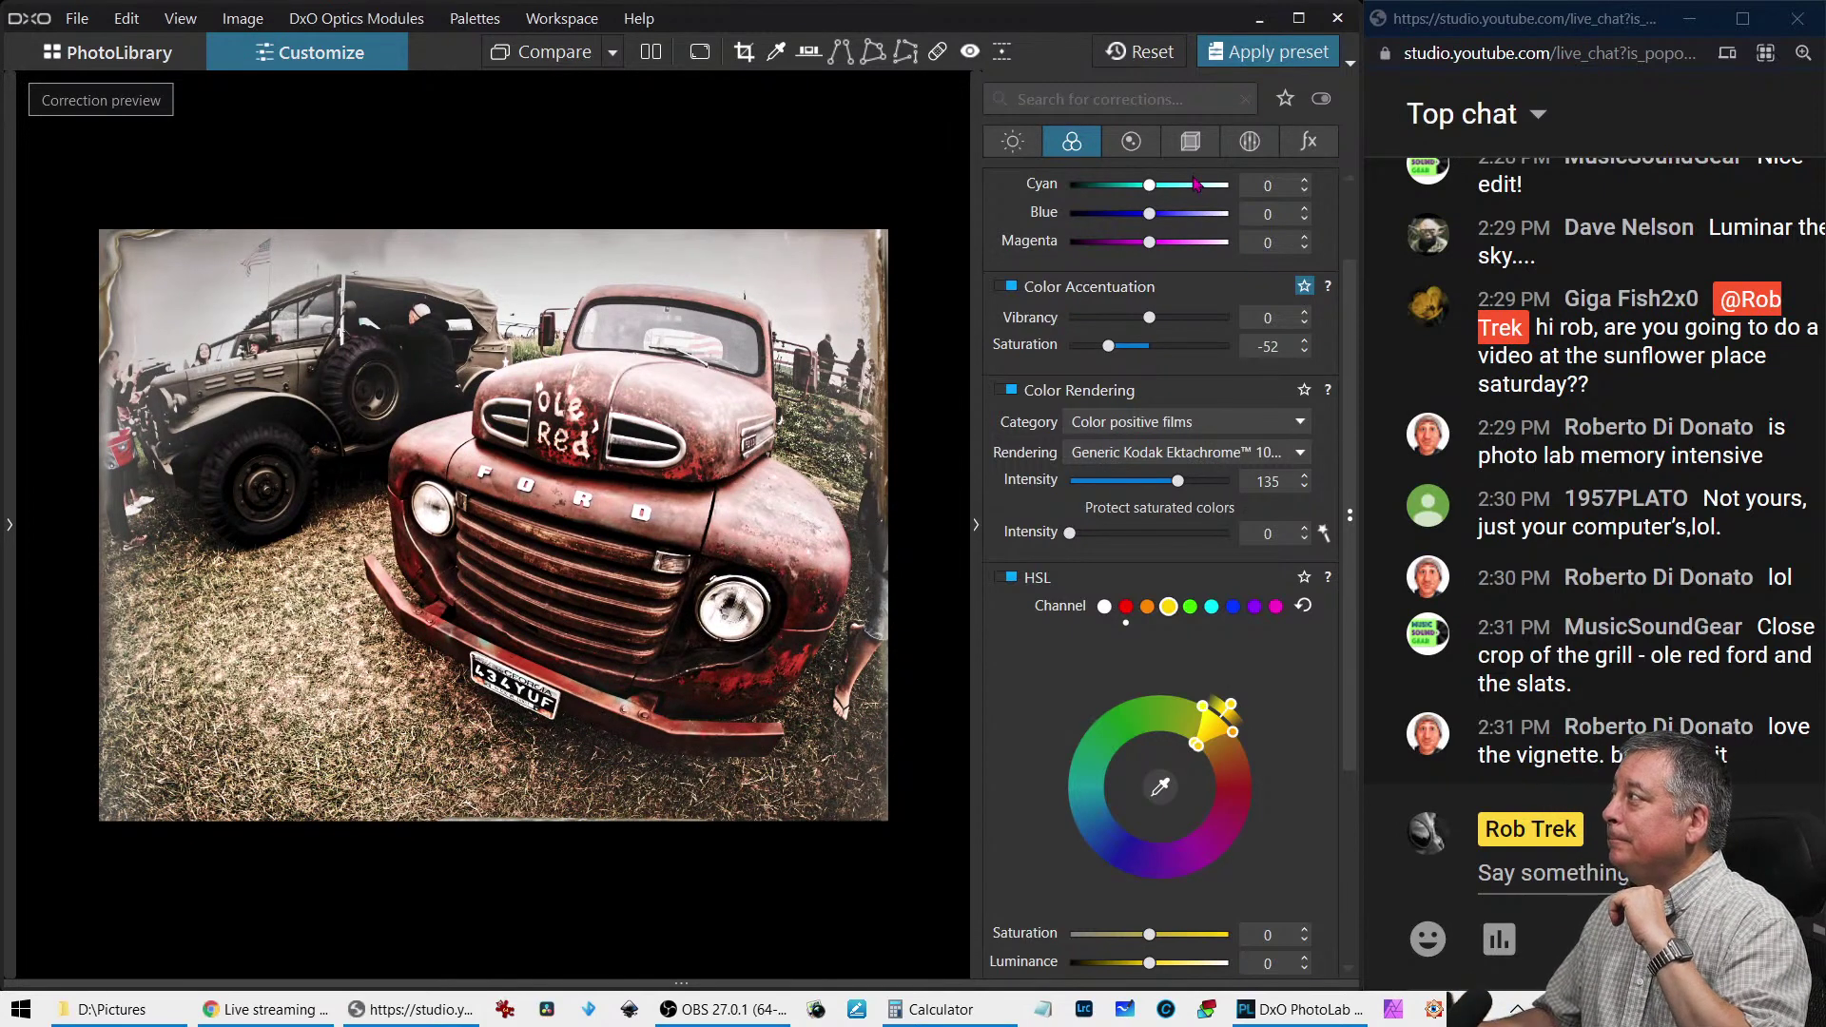
Crop the photo to a 1/1 square of 3888 x 3888 px positioned over the whole red truck
click(1189, 143)
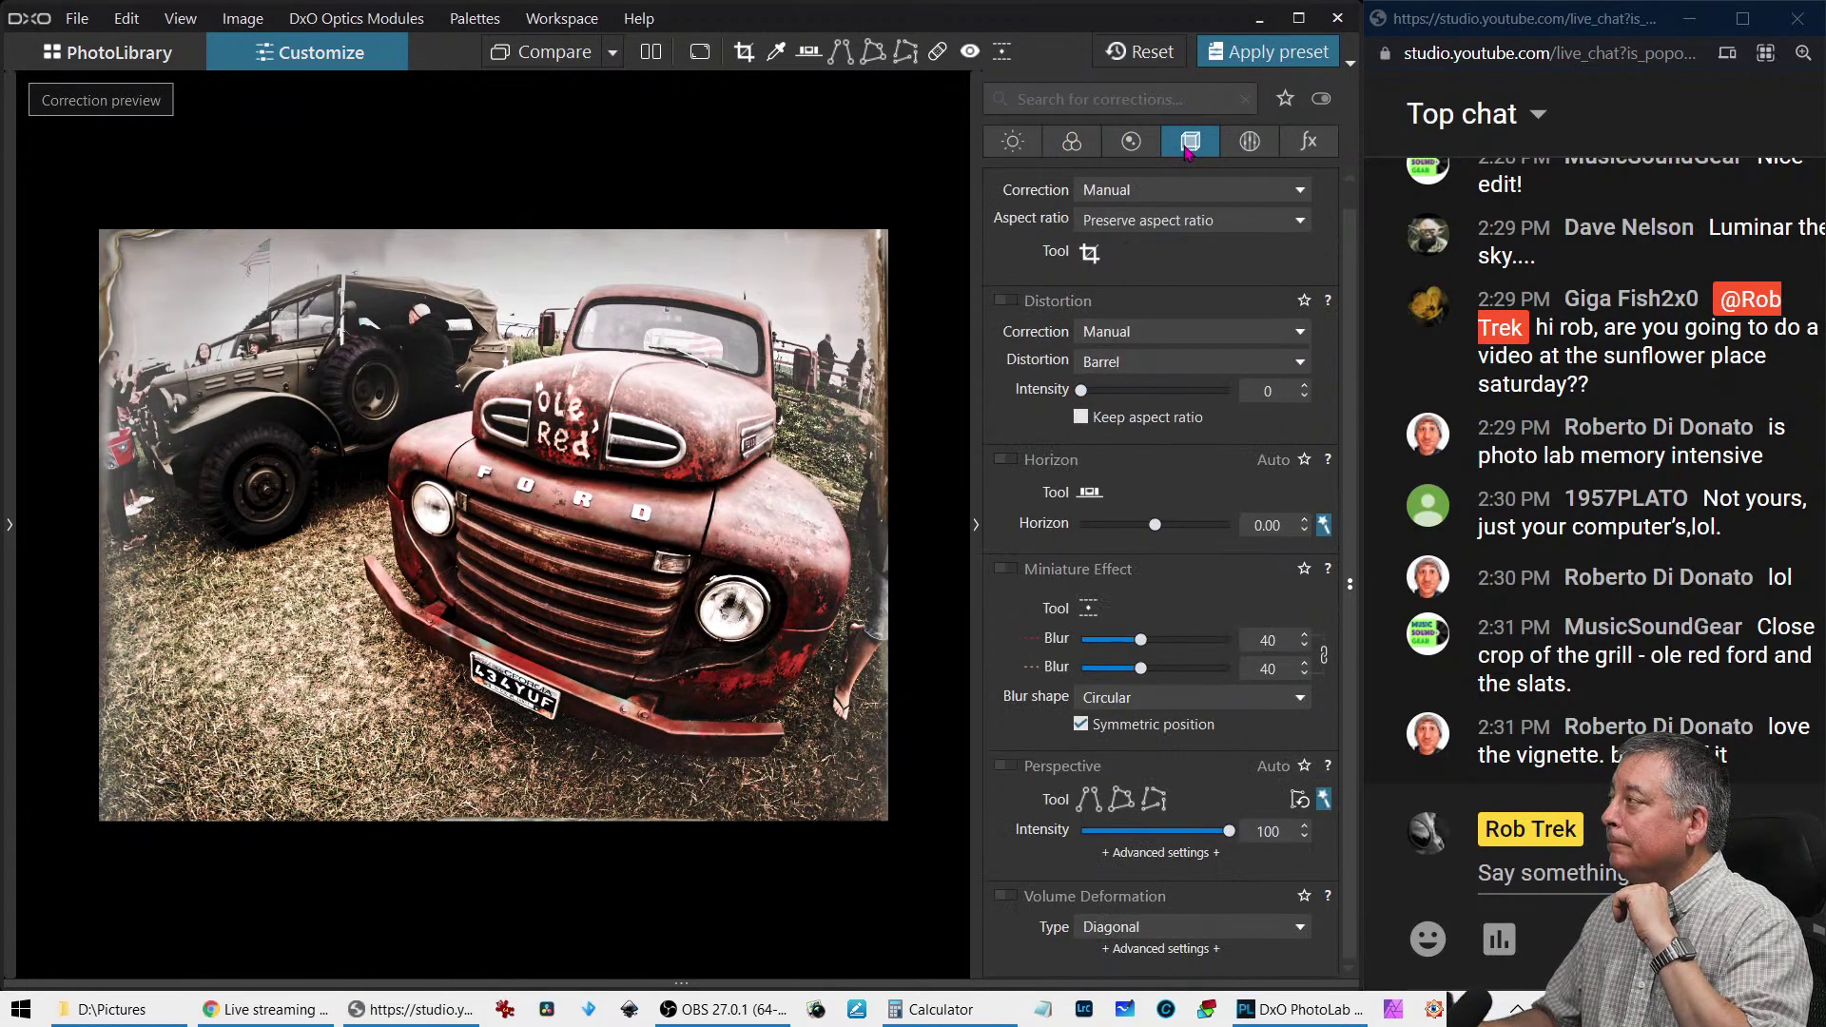
click(1089, 253)
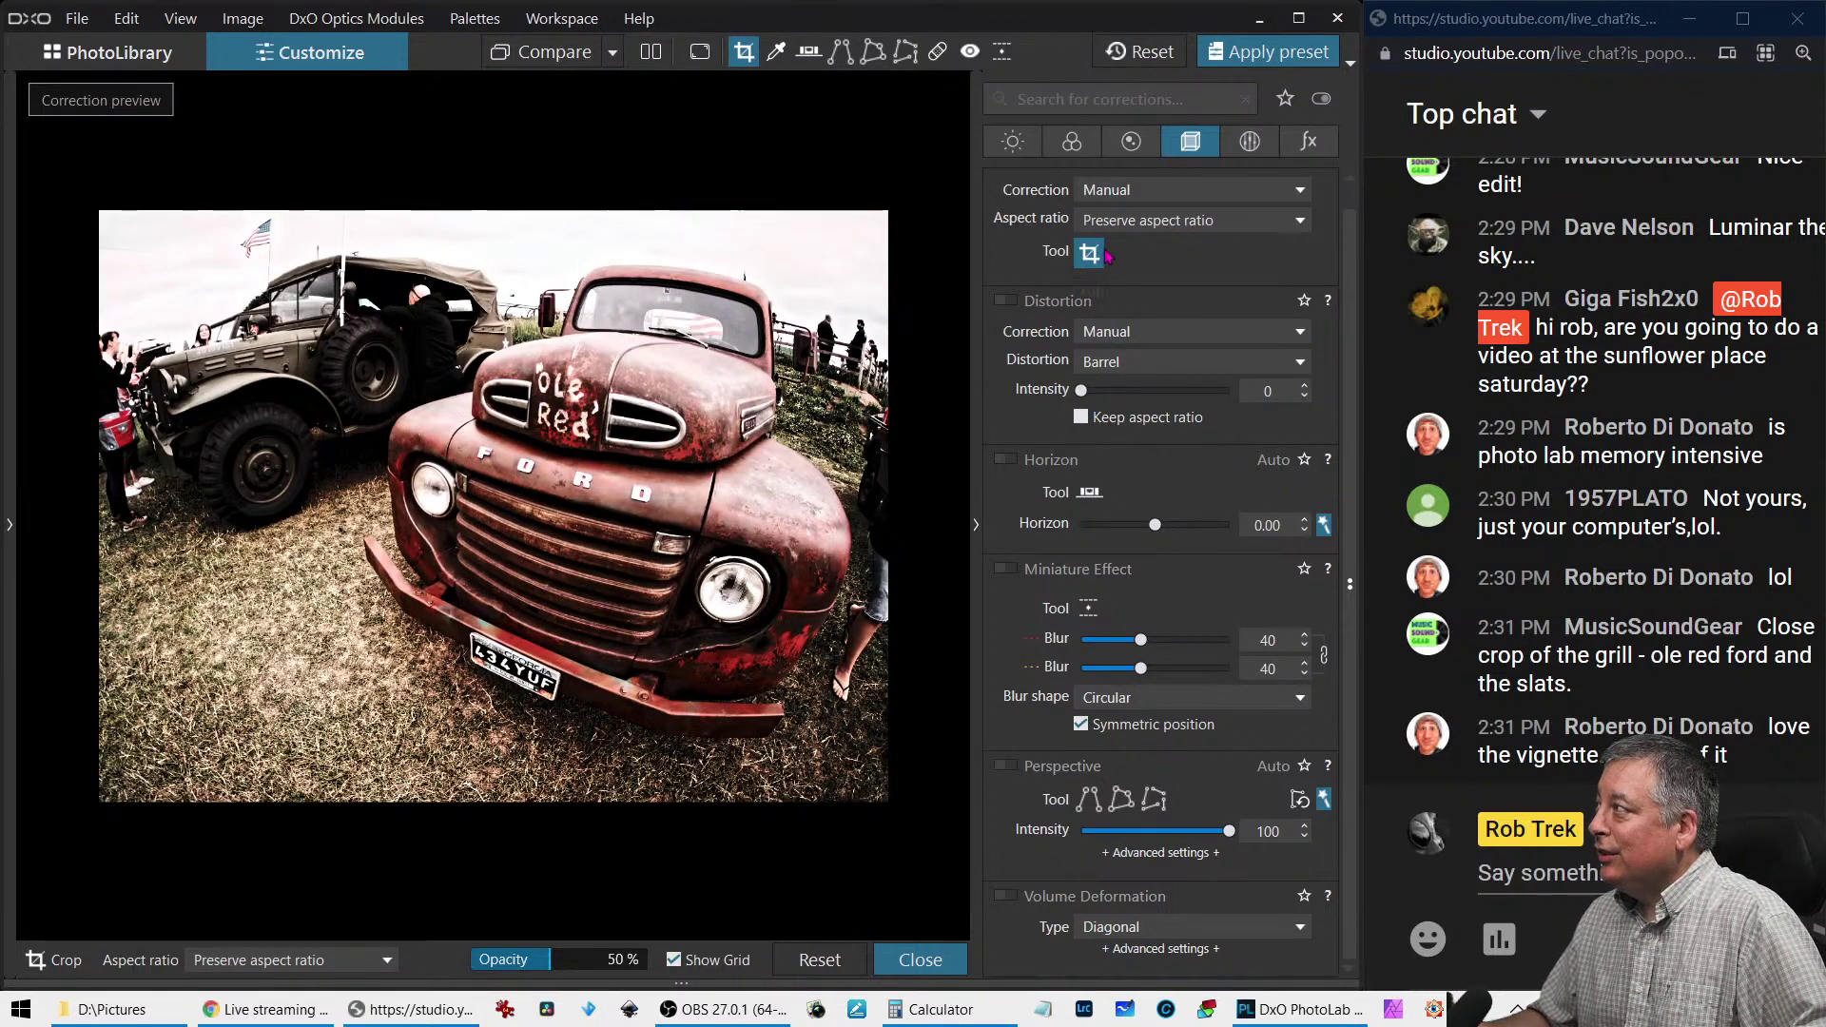
click(1126, 224)
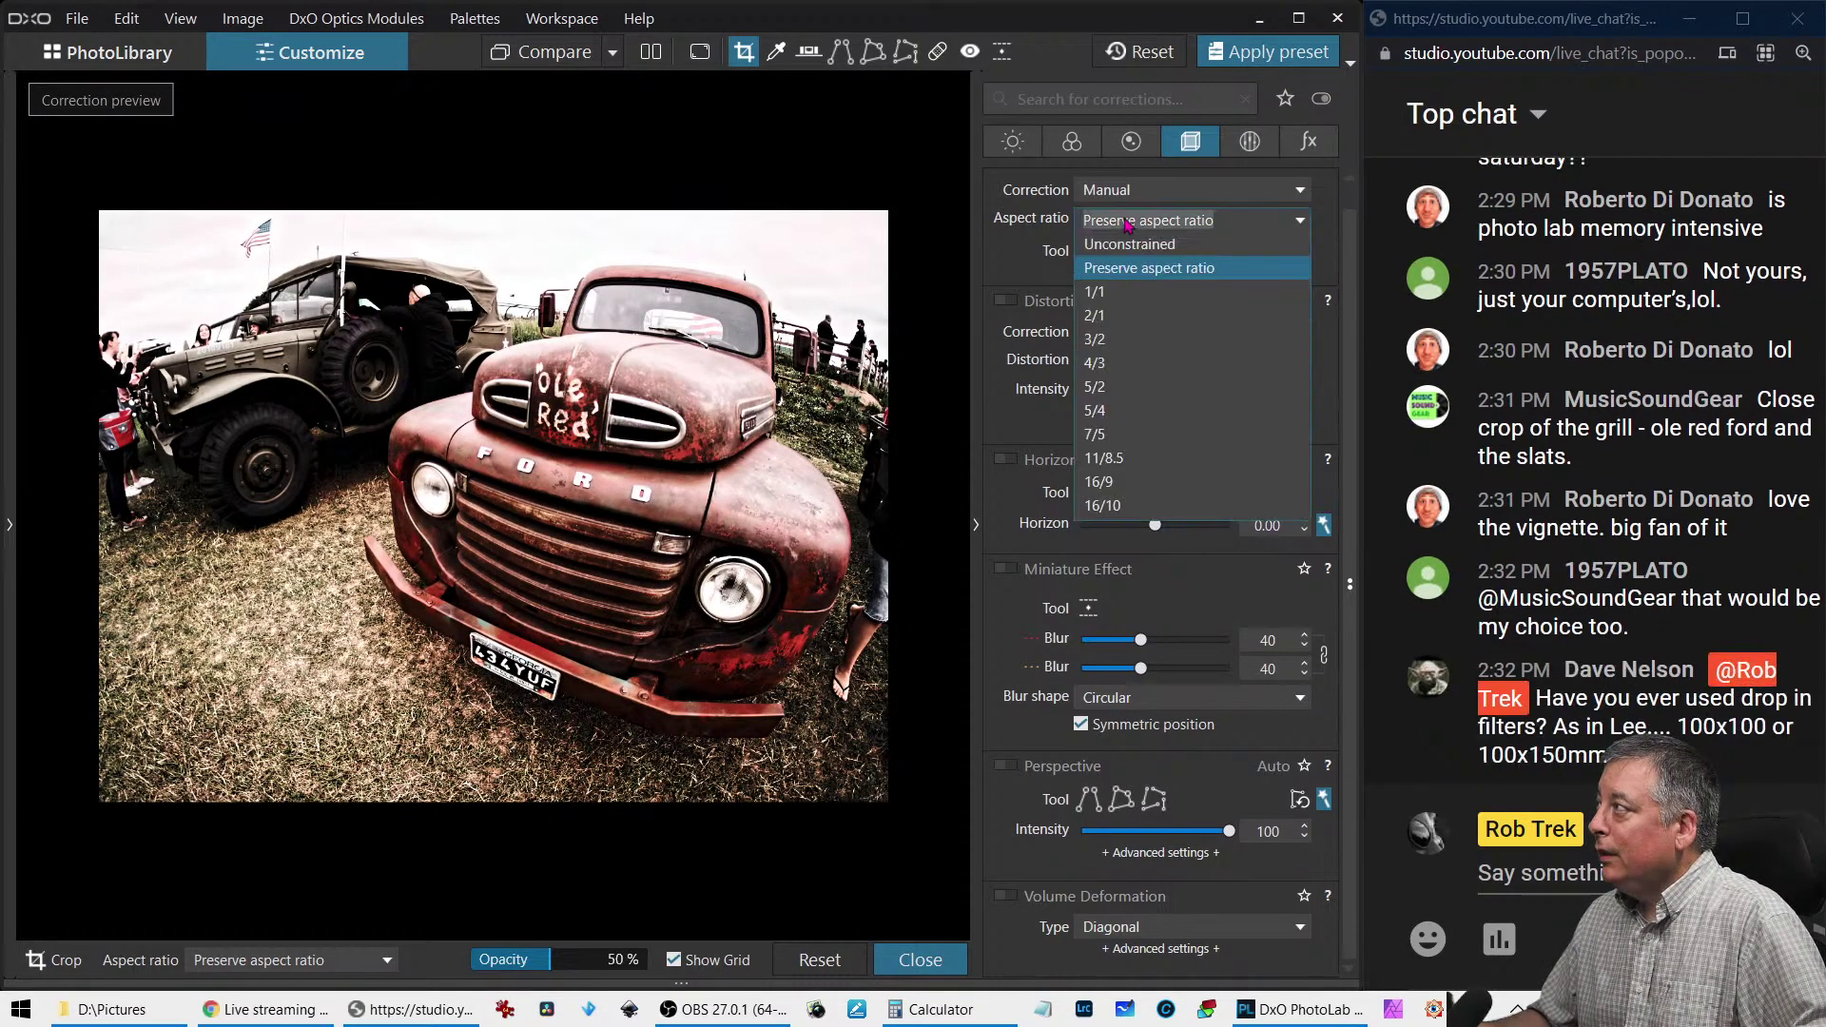
click(1126, 293)
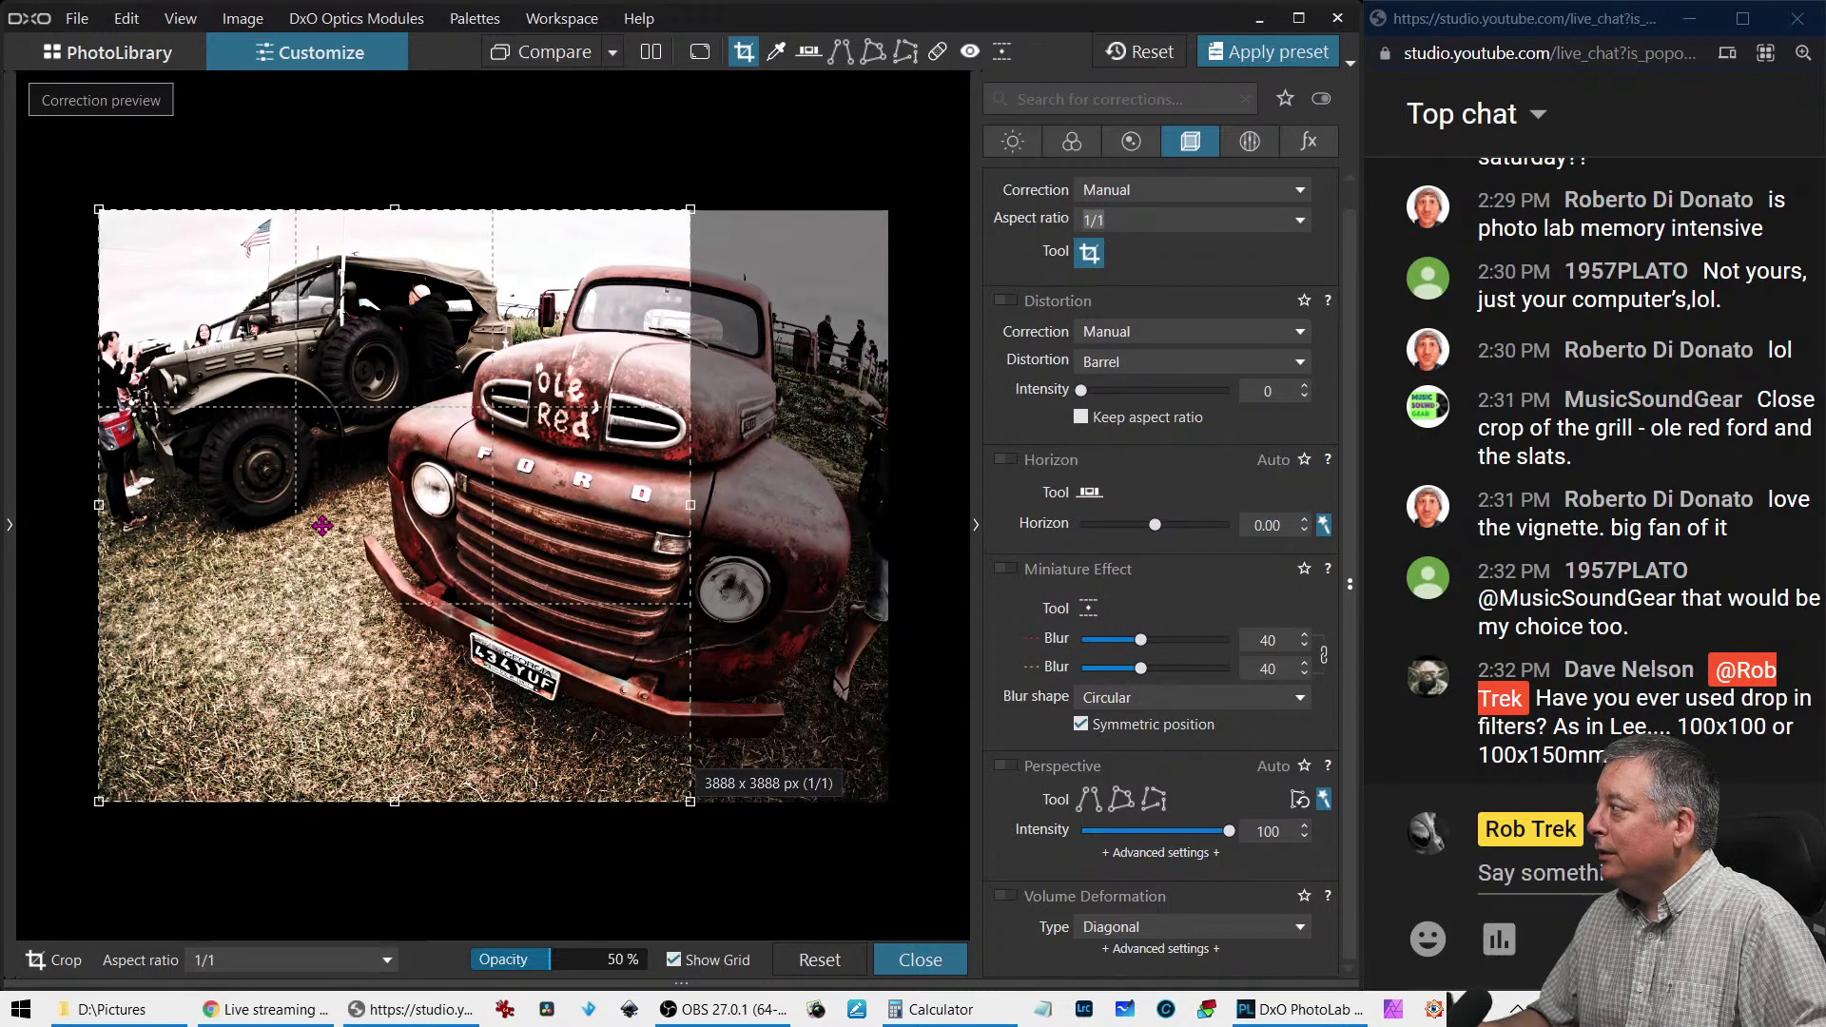
drag(357, 429, 583, 440)
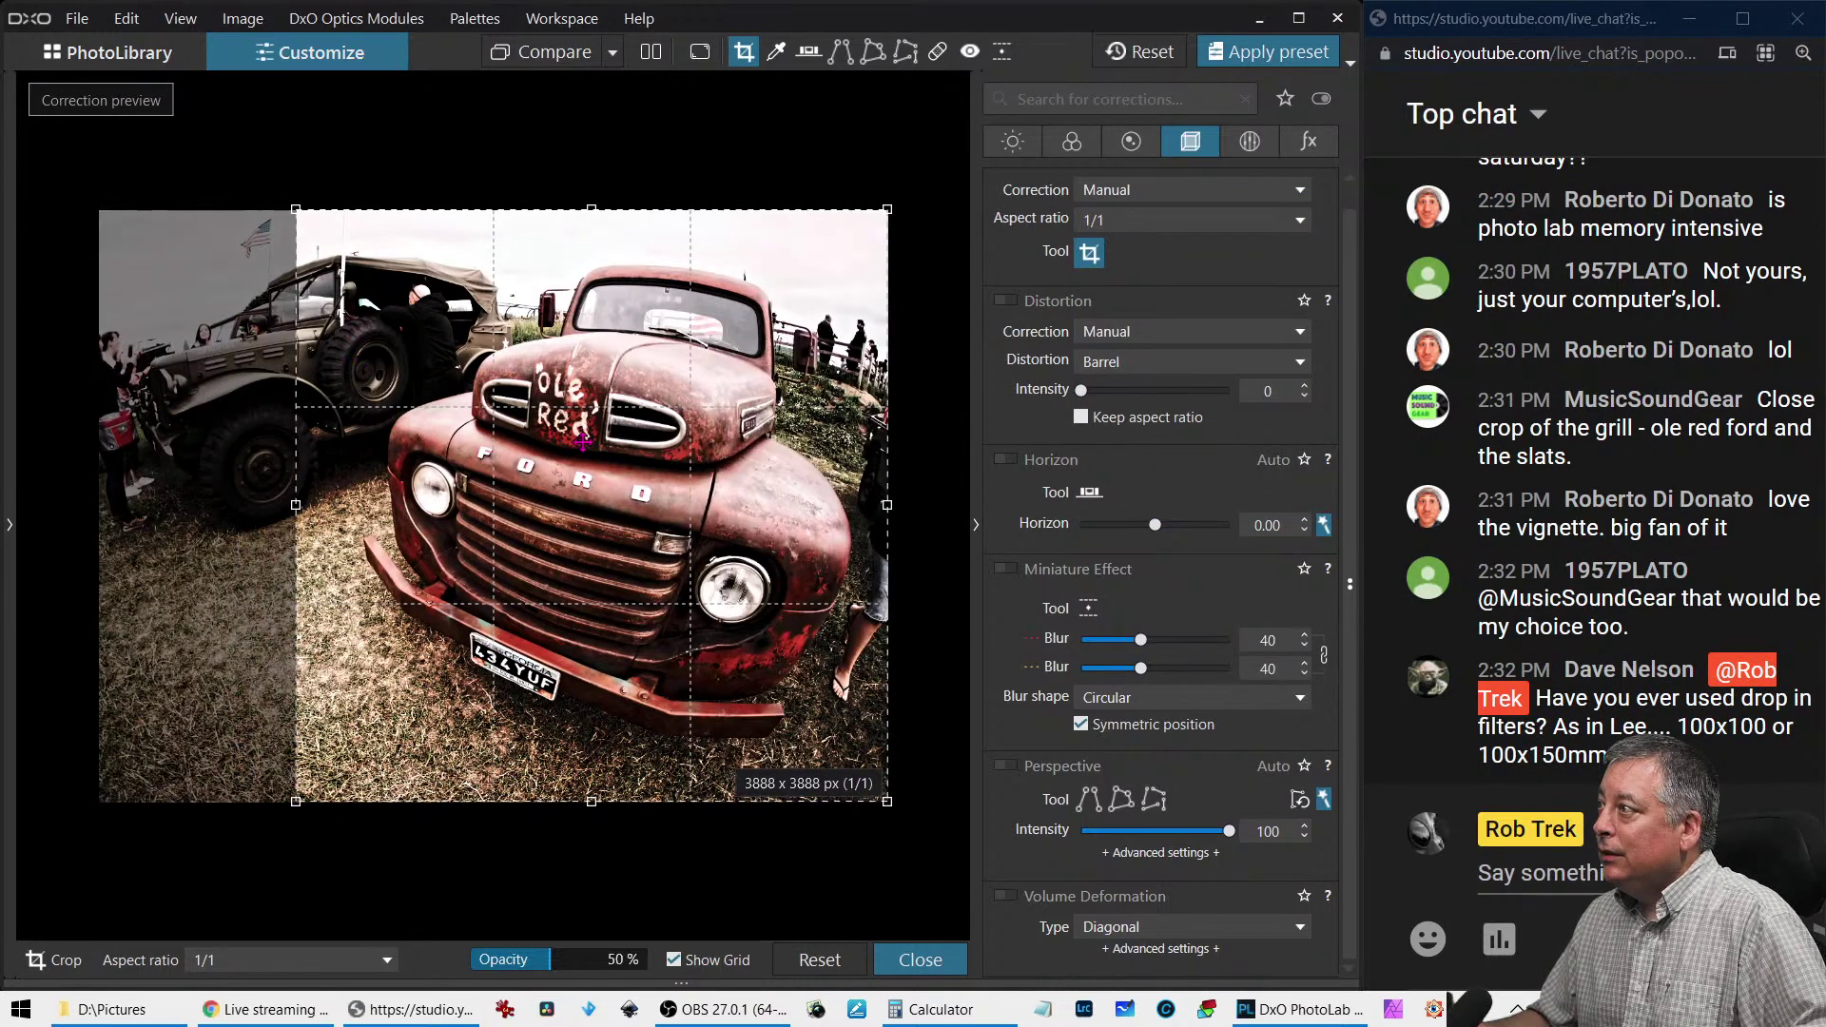
key(Return)
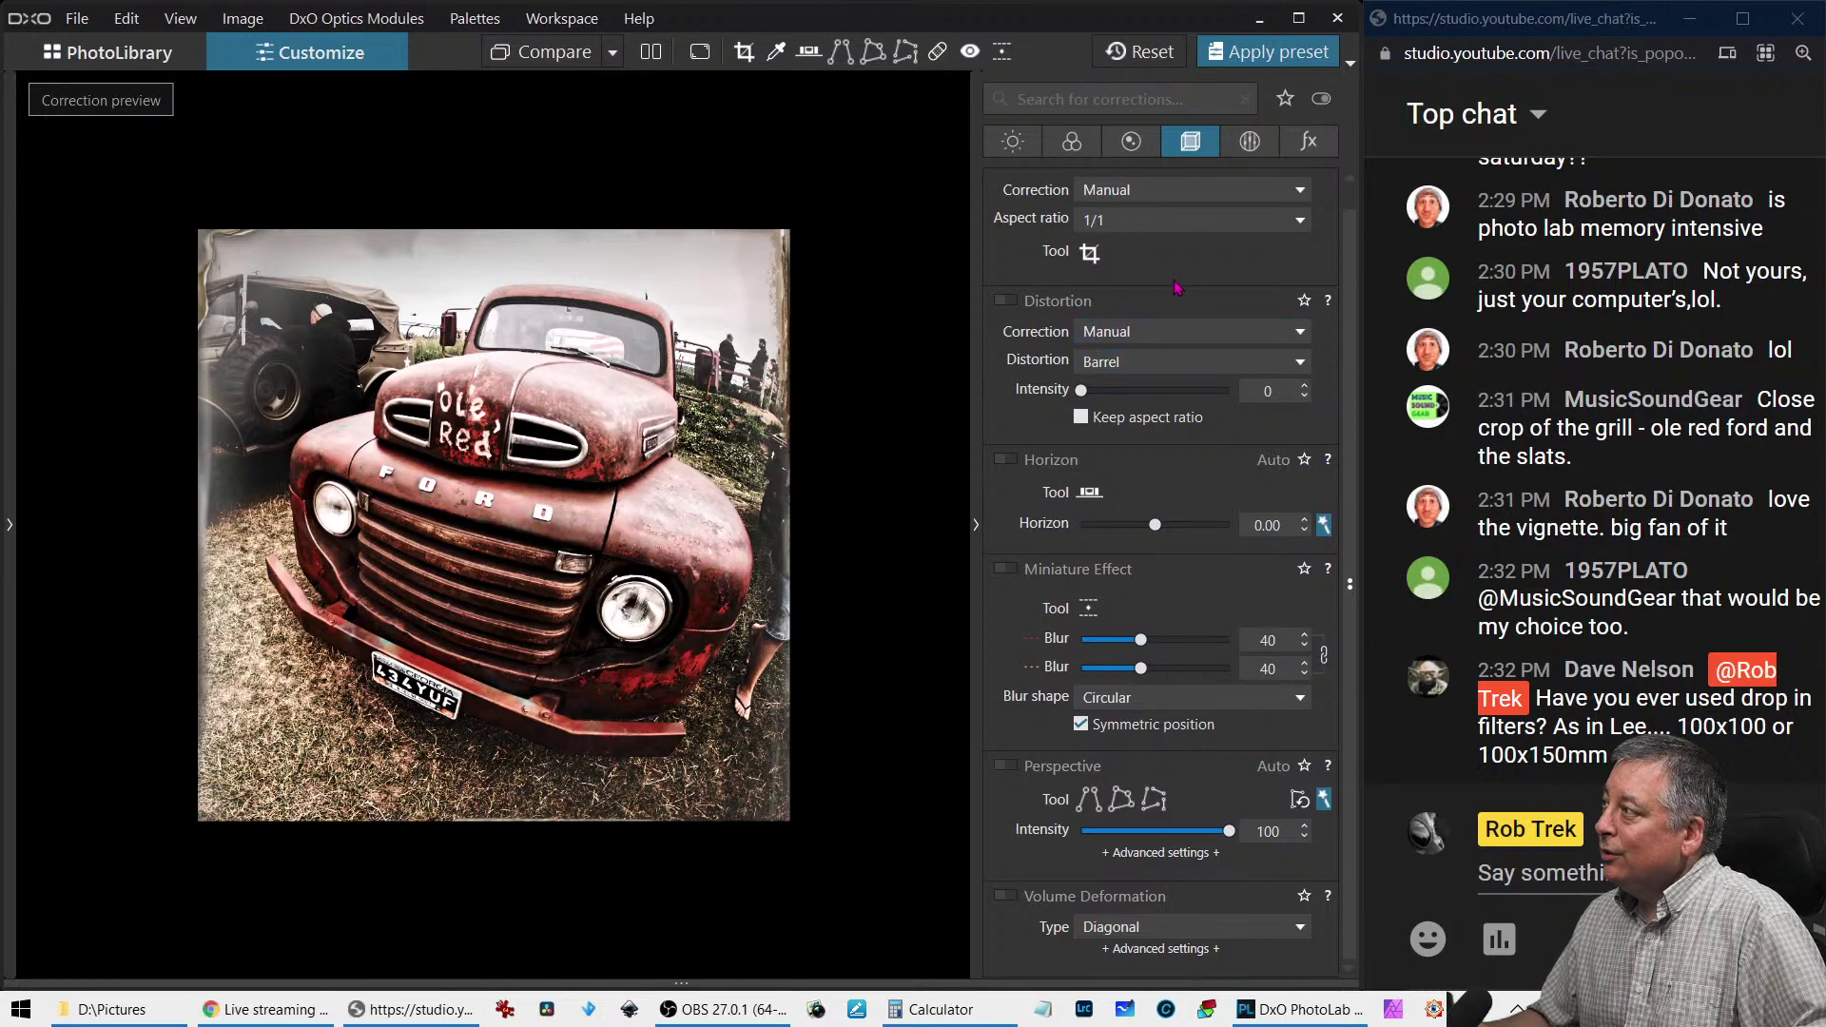
Tighten the square crop to 2794 x 2794 px and shift it up to include the truck's hood lettering, grille and bumper
click(1089, 253)
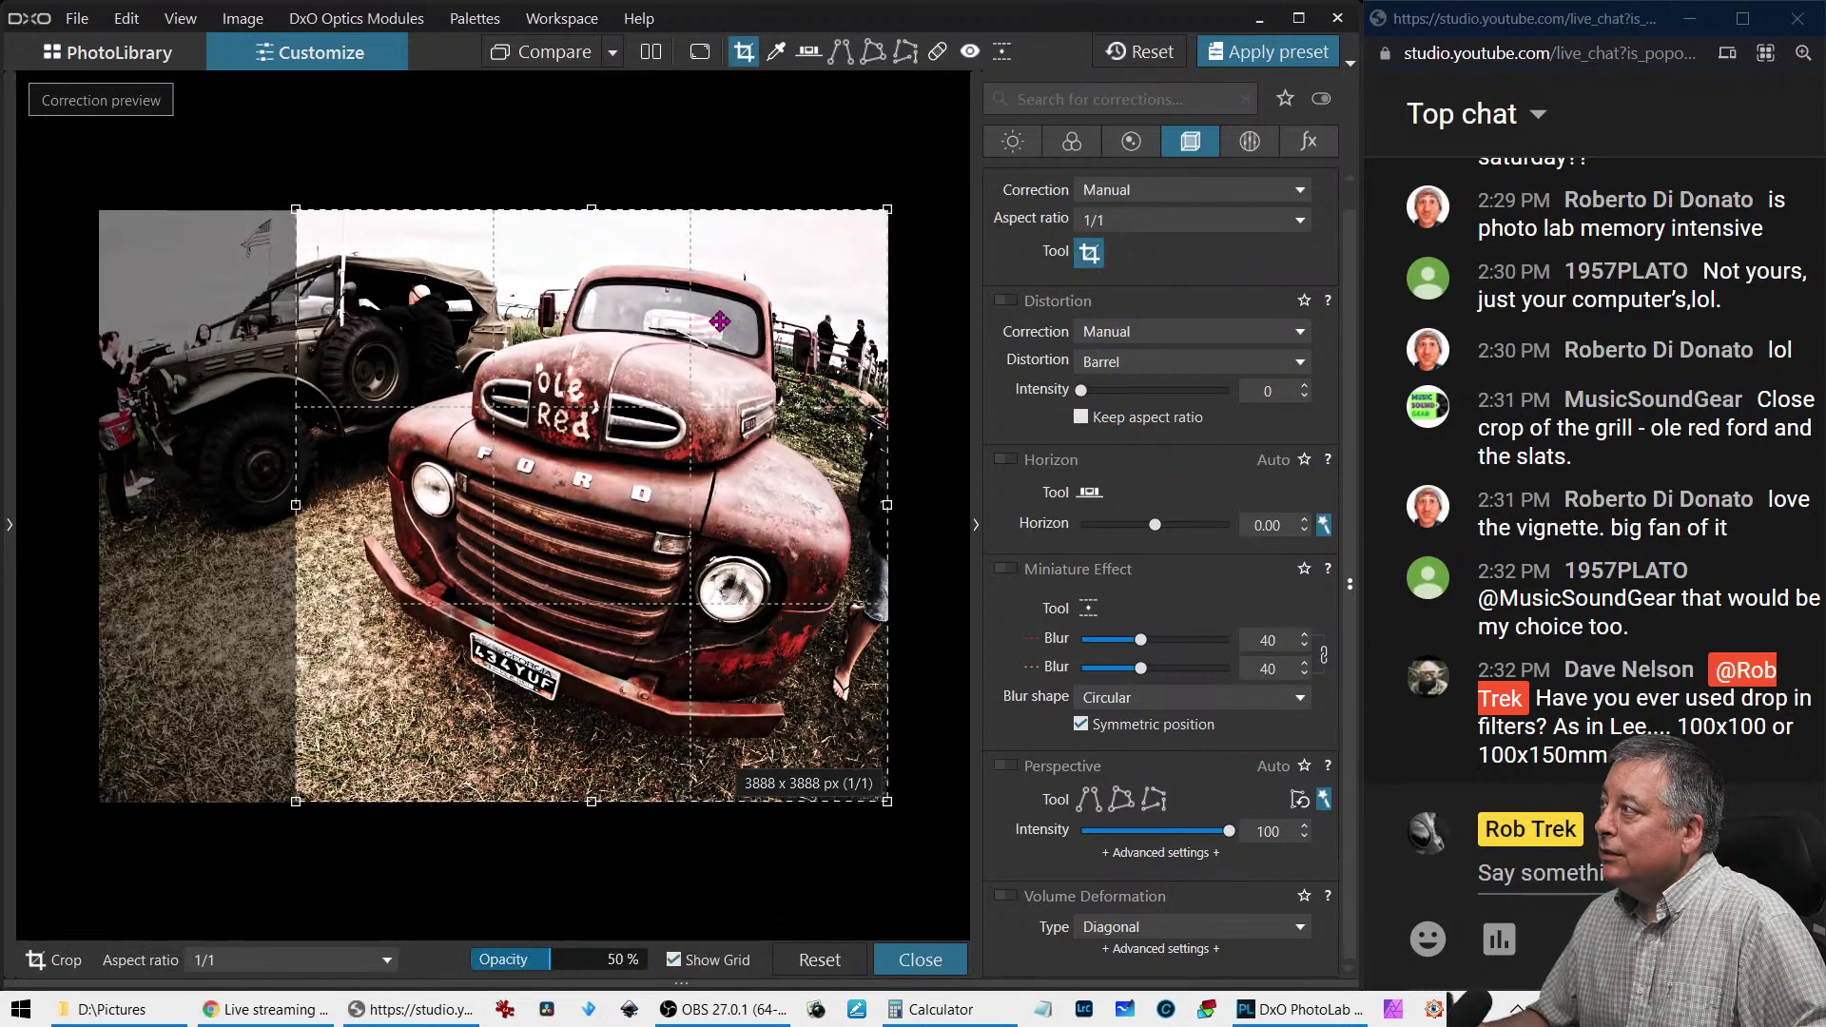
drag(586, 217, 591, 377)
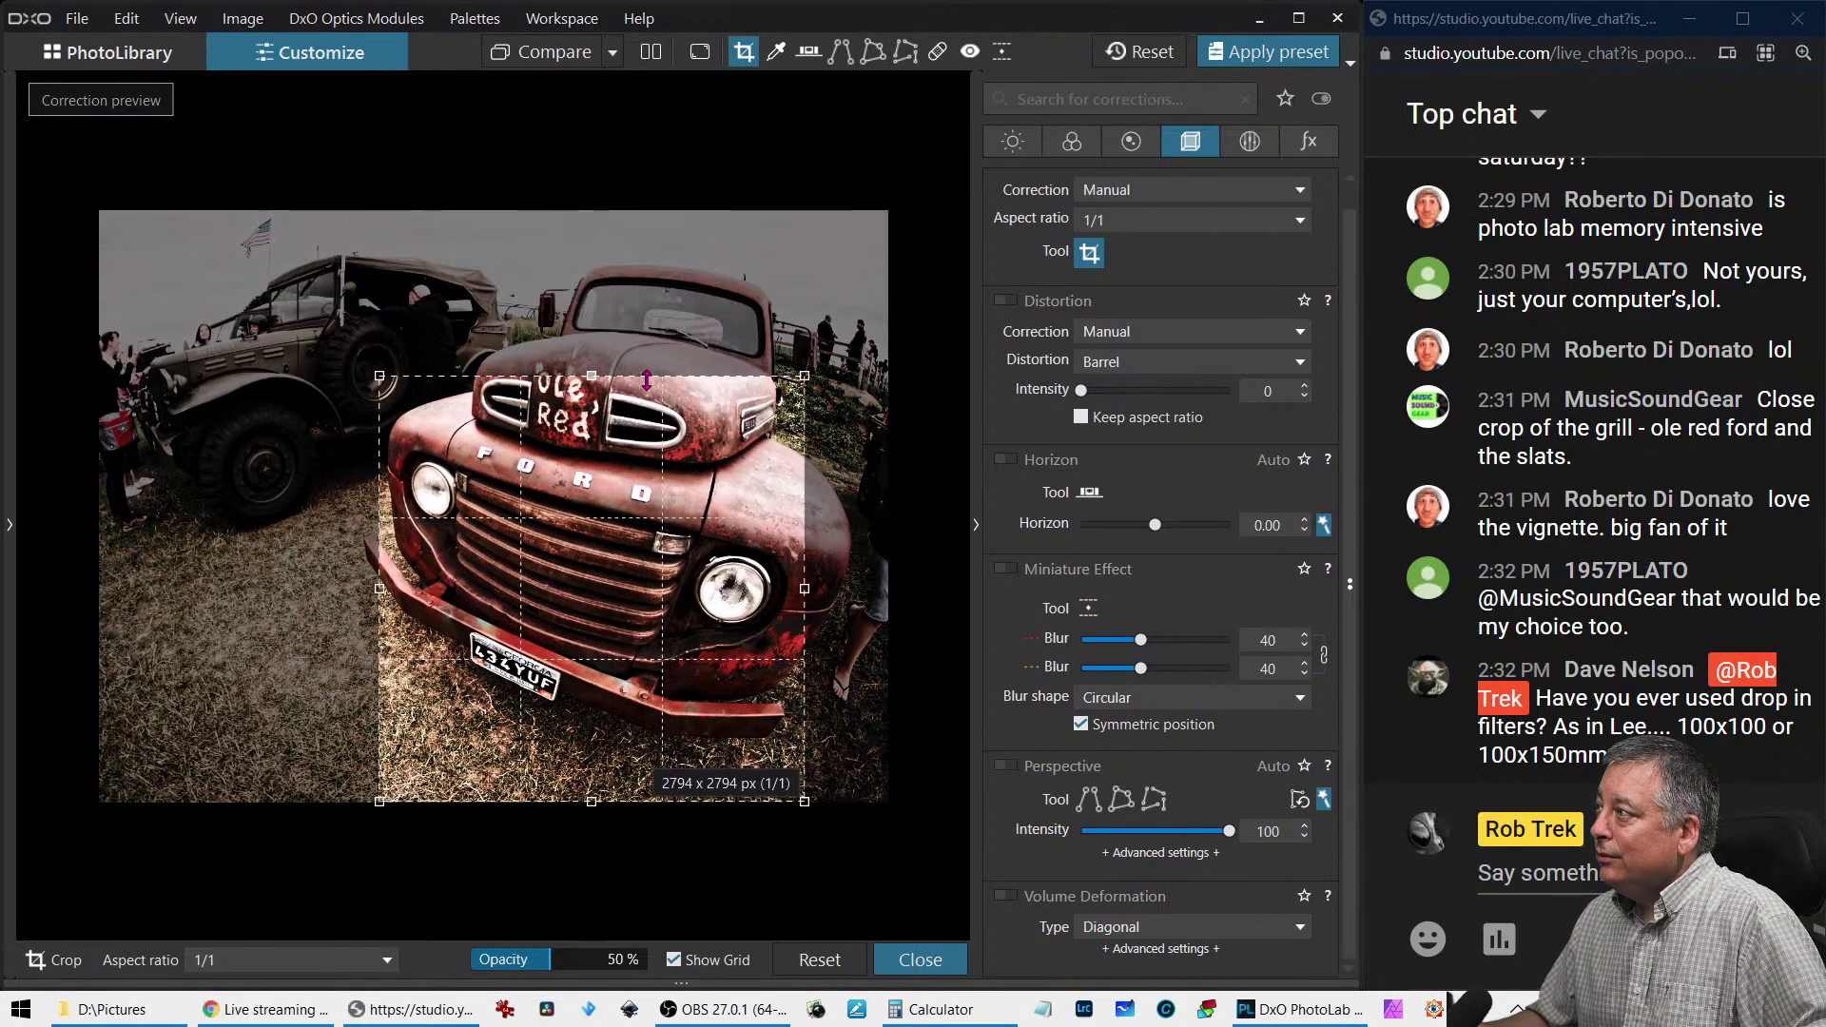
key(Return)
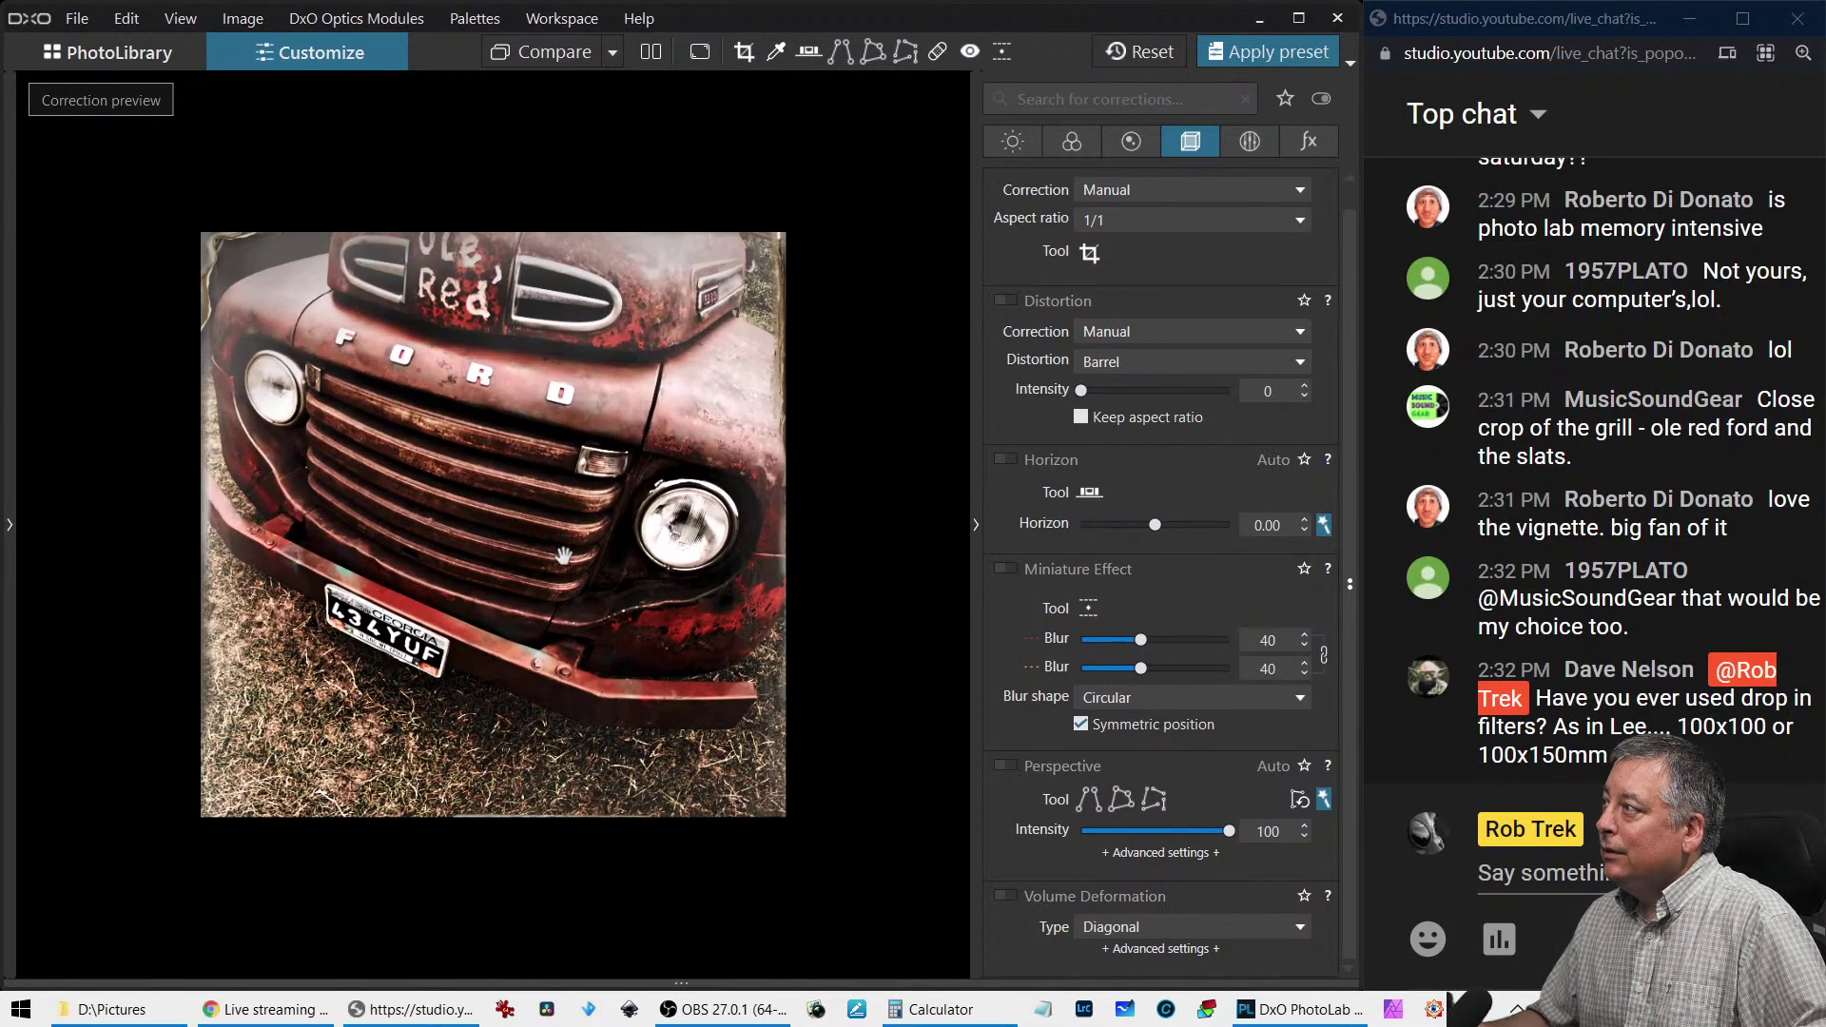
click(1090, 252)
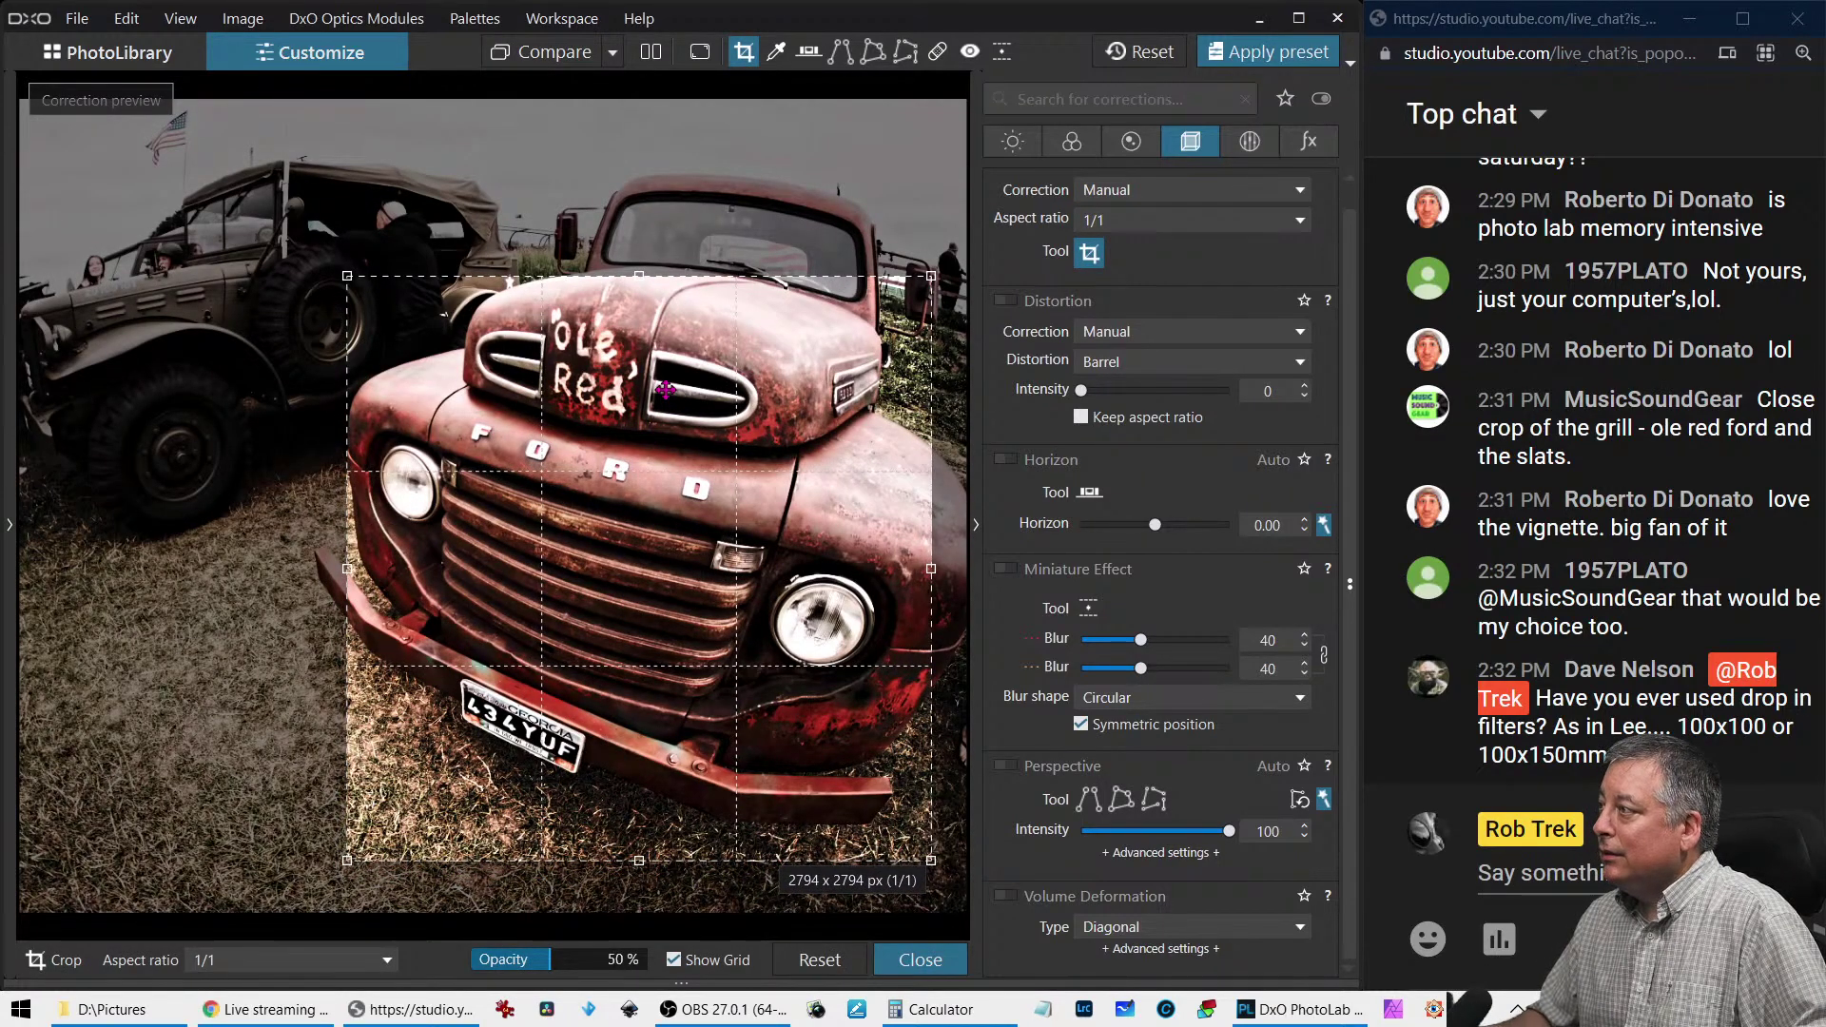
key(Return)
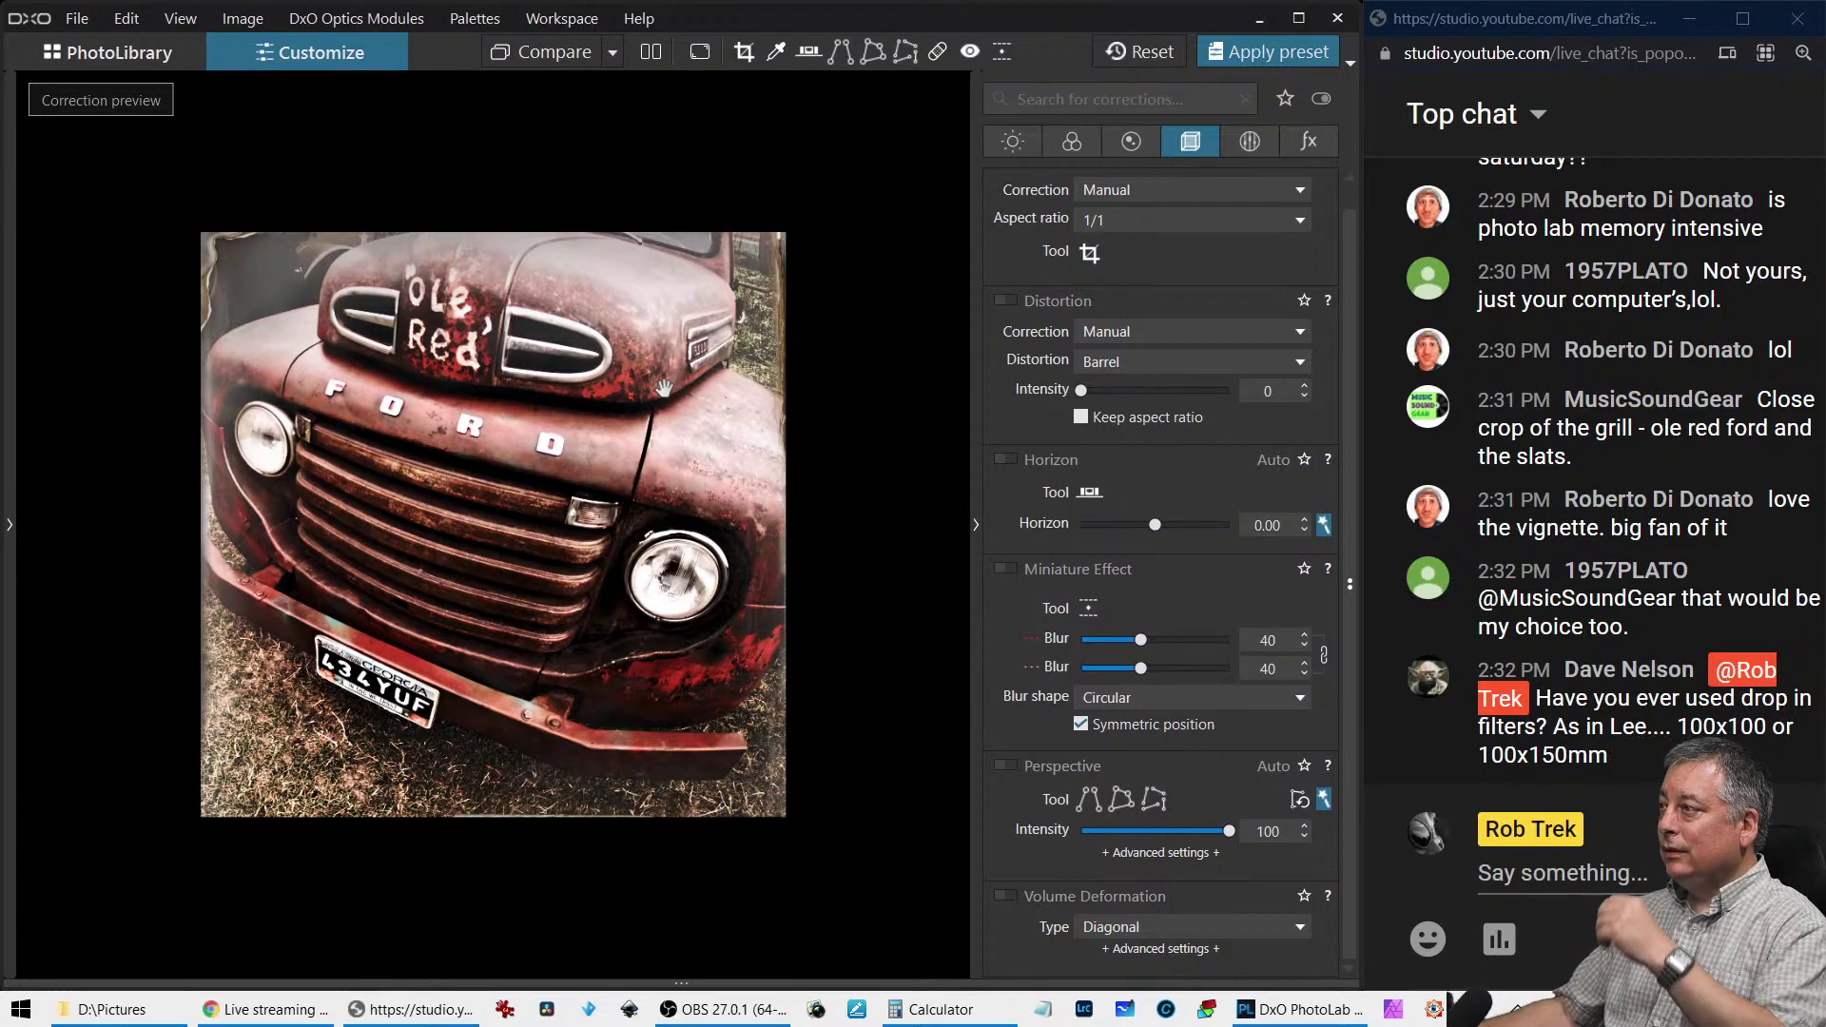
Enlarge the square crop to 3167 x 3167 px around the truck's front and move it slightly upward
click(1089, 253)
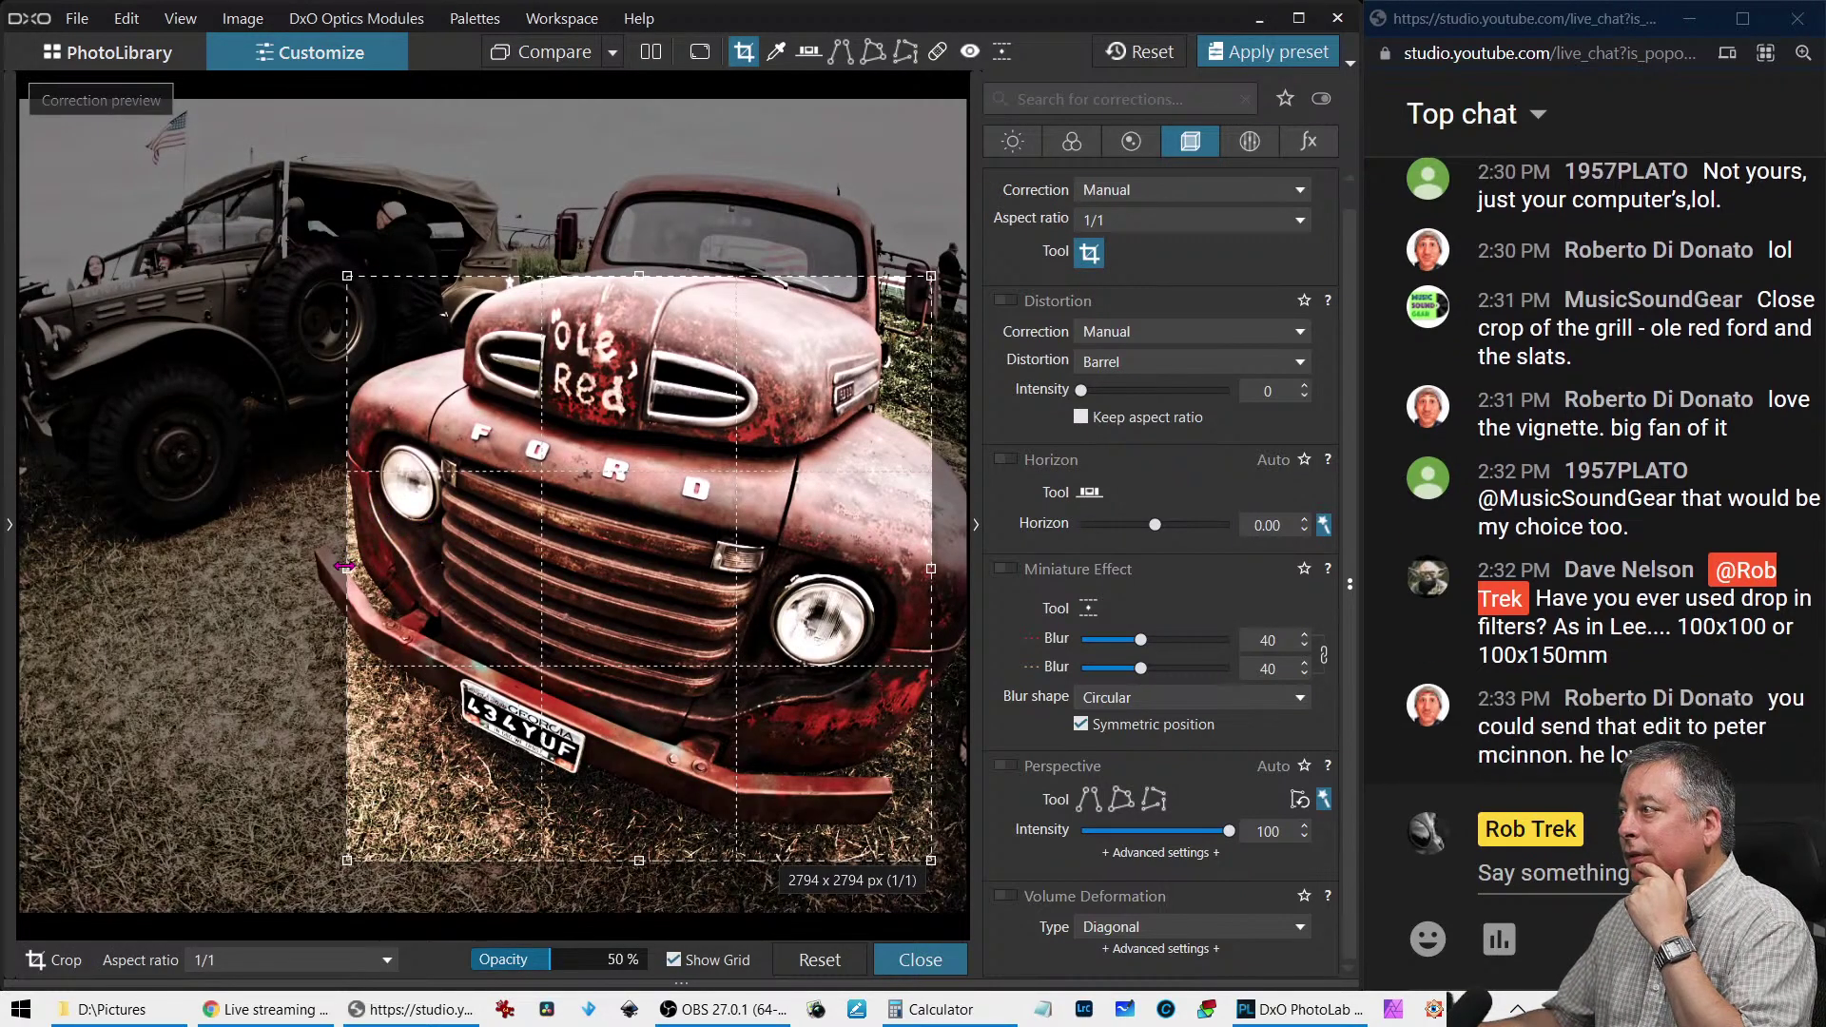
drag(347, 568, 301, 561)
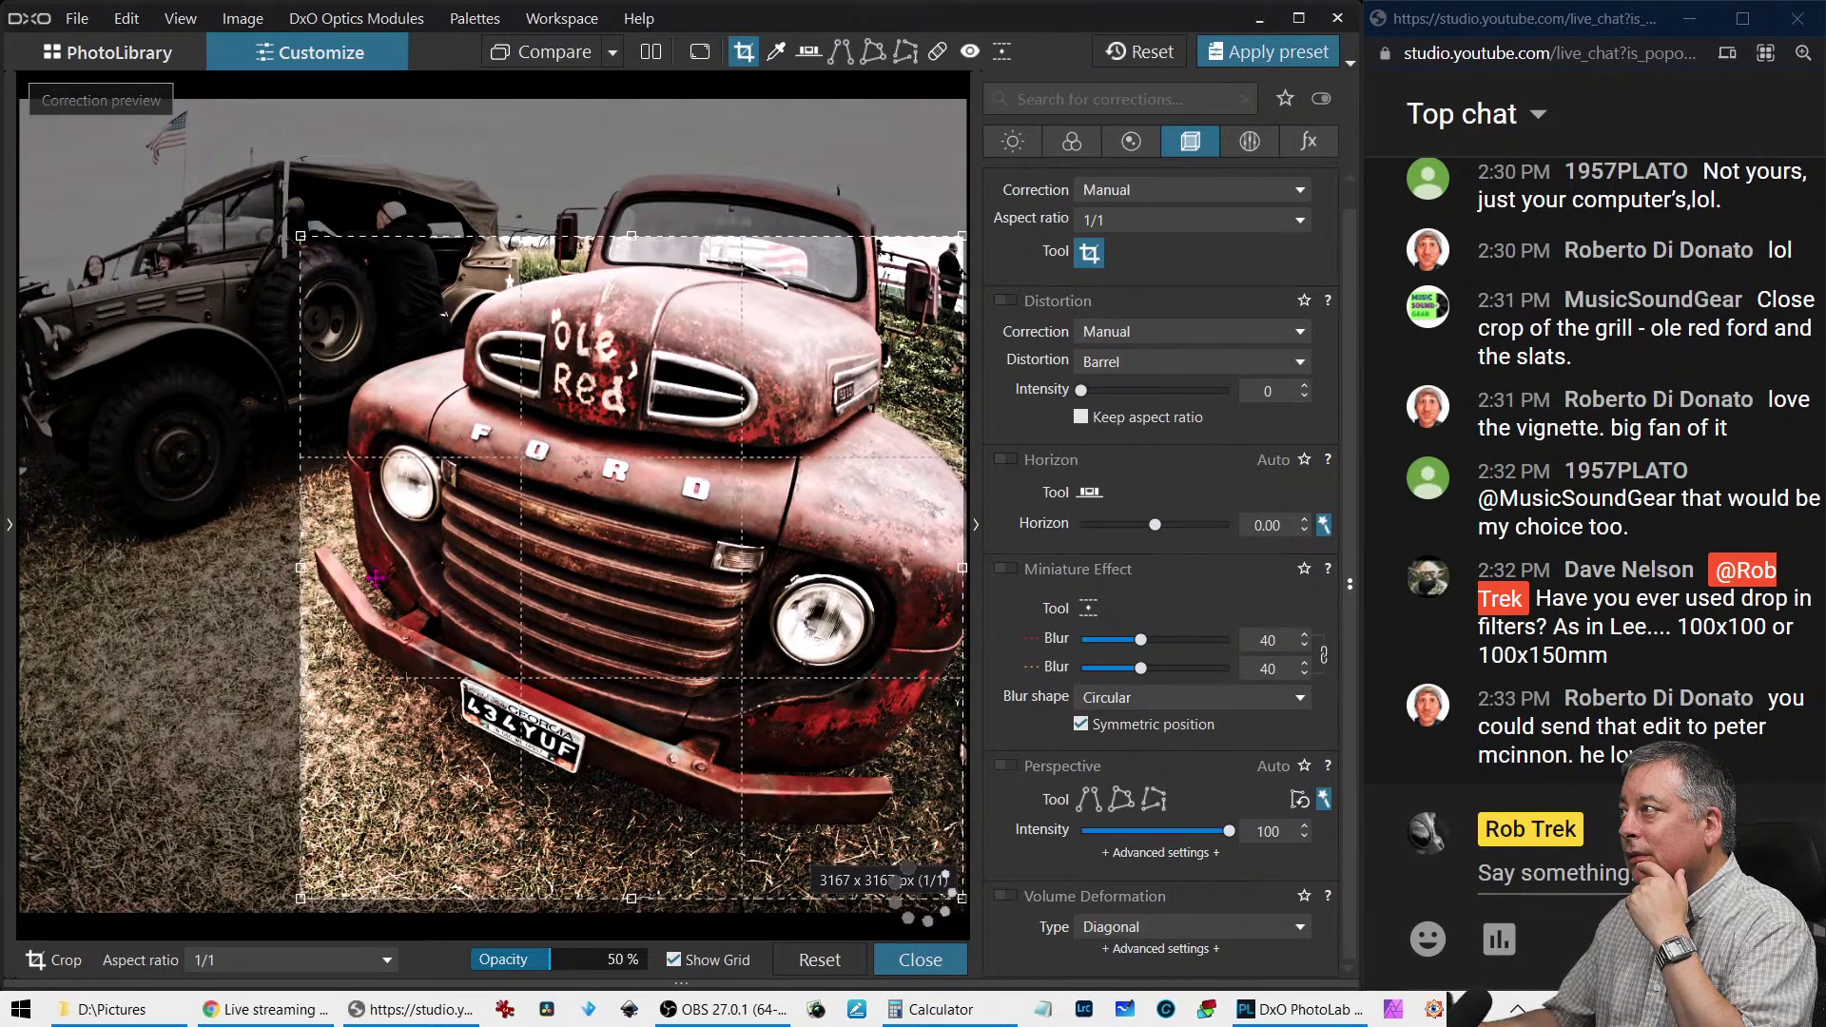
mouse_move(493, 578)
mouse_down()
mouse_move(479, 584)
mouse_move(494, 576)
mouse_up()
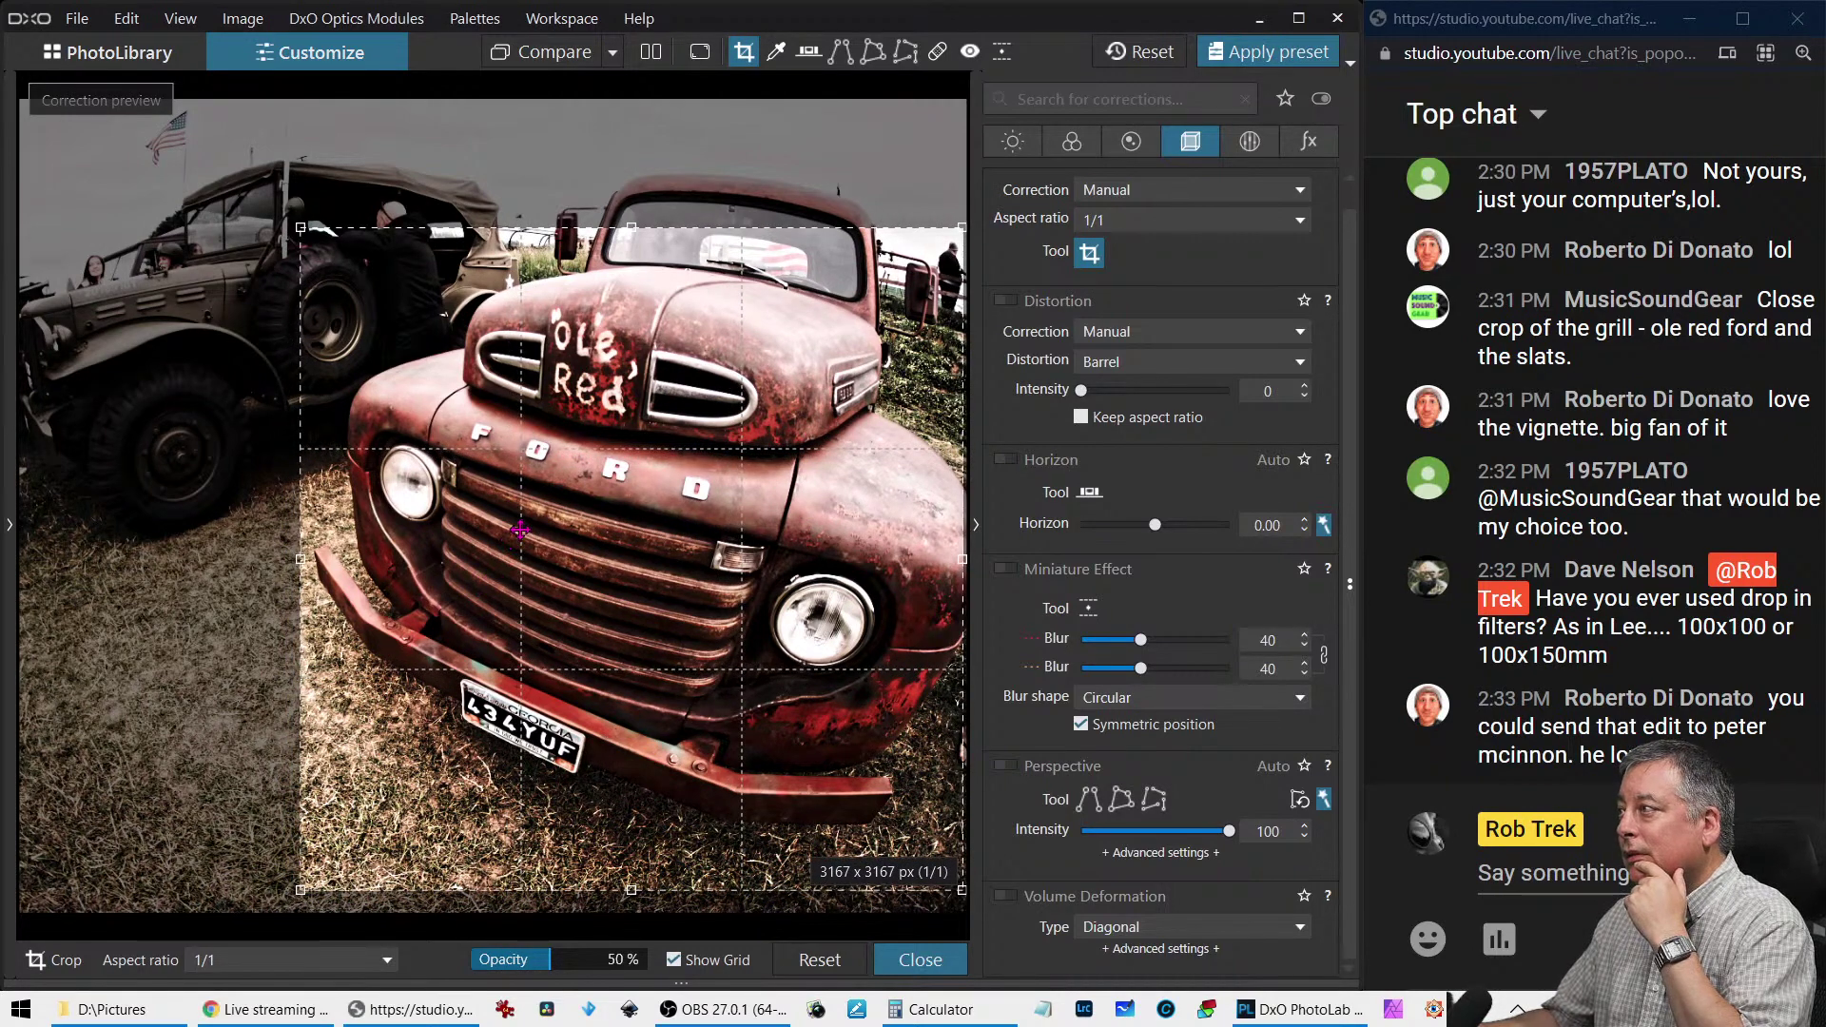
key(Return)
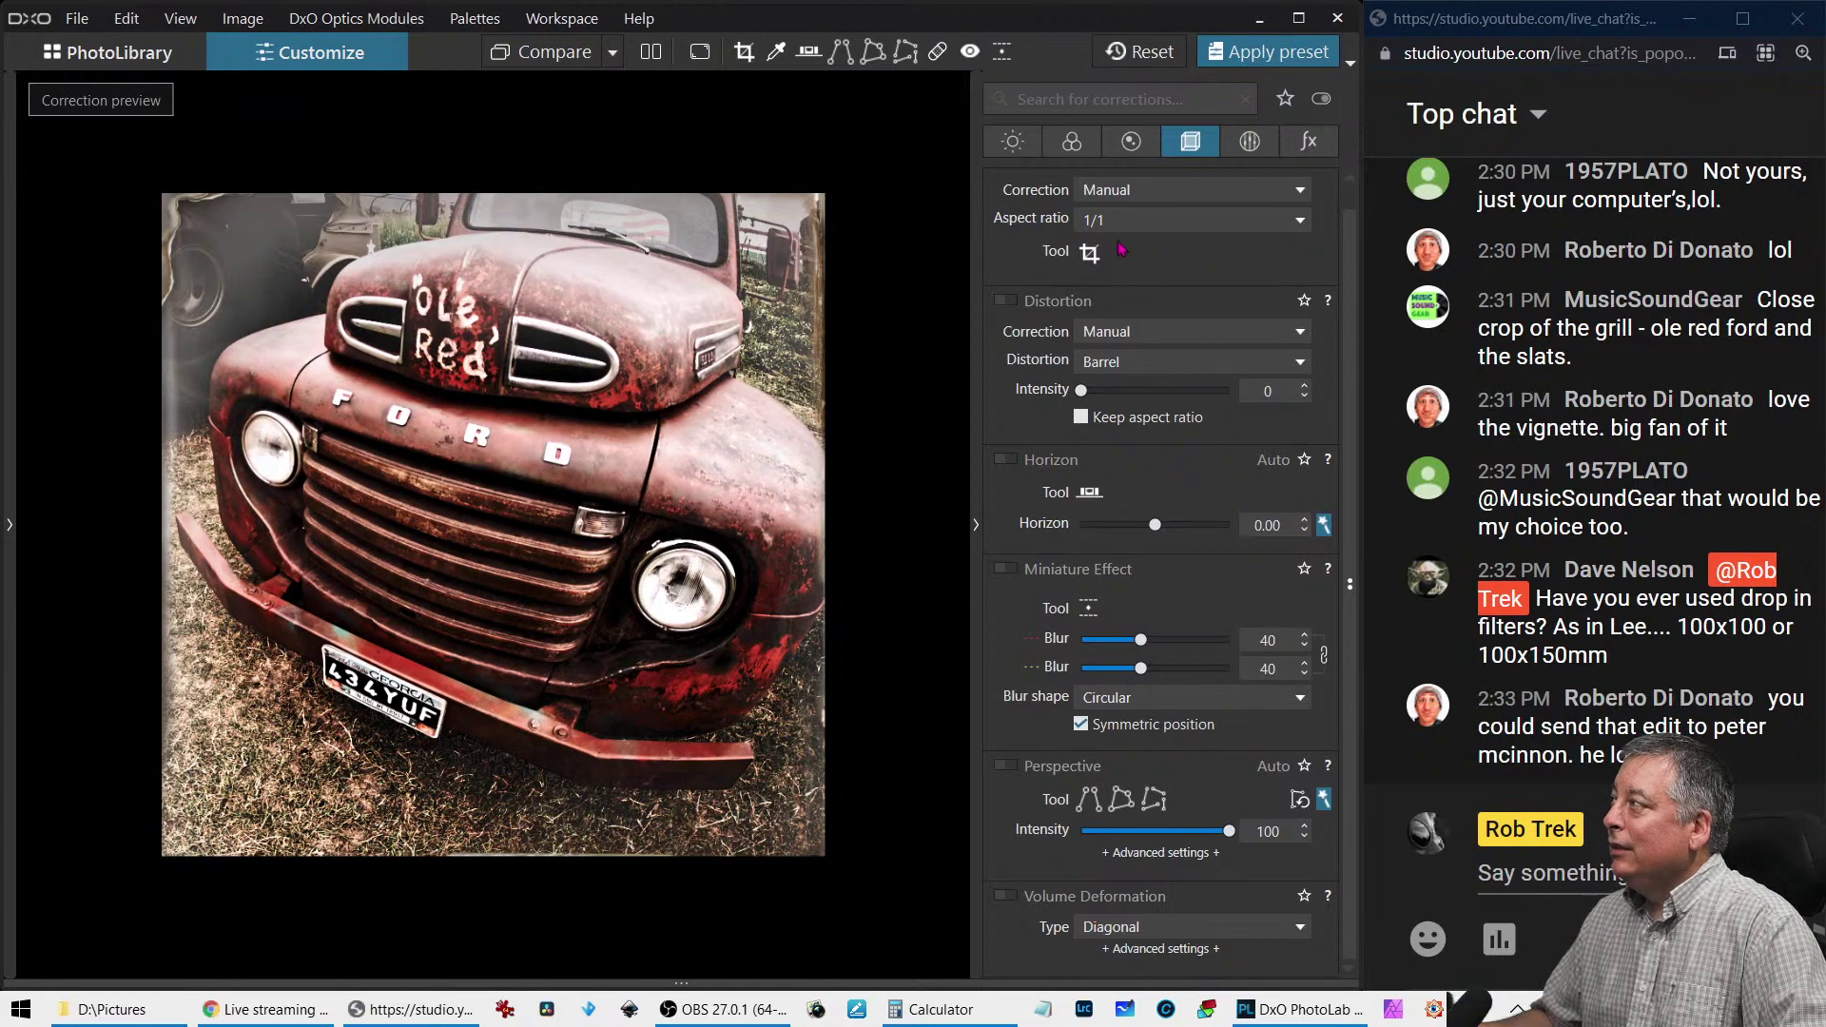
Set the crop correction to Auto based on keystoning / horizon and its aspect ratio to Unconstrained
click(1124, 194)
click(1127, 234)
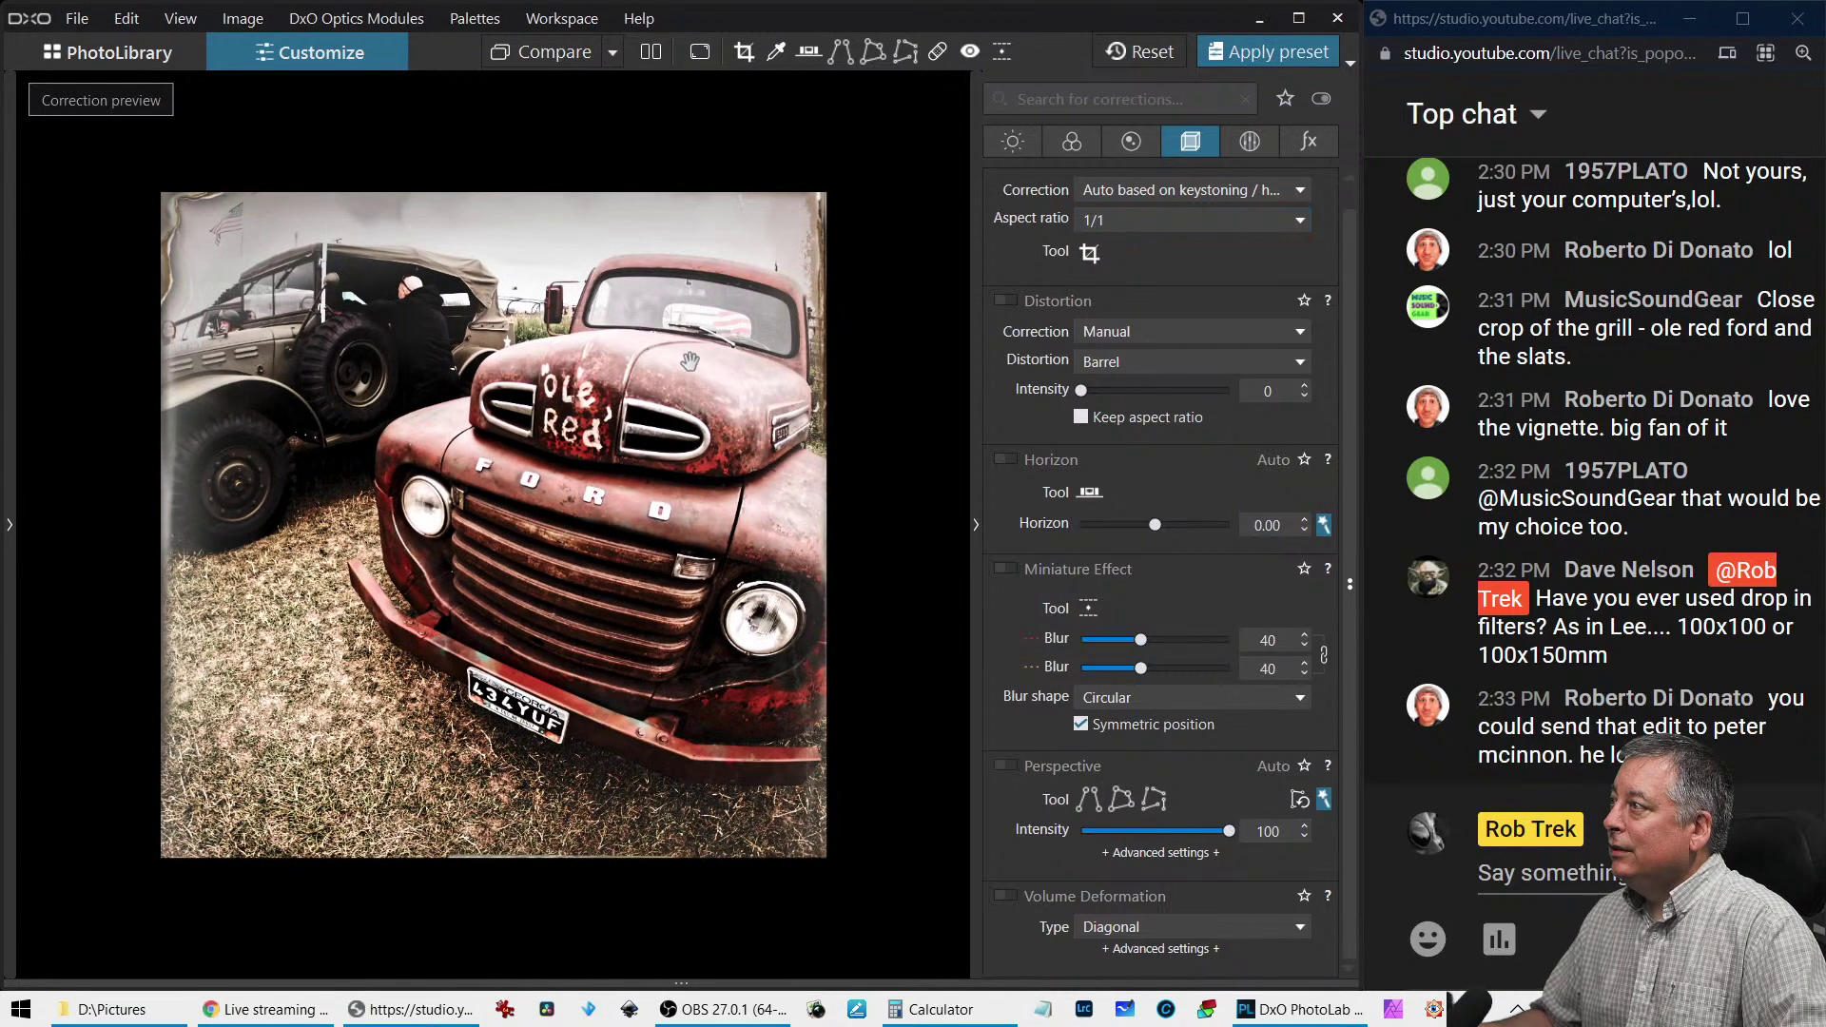
click(1104, 226)
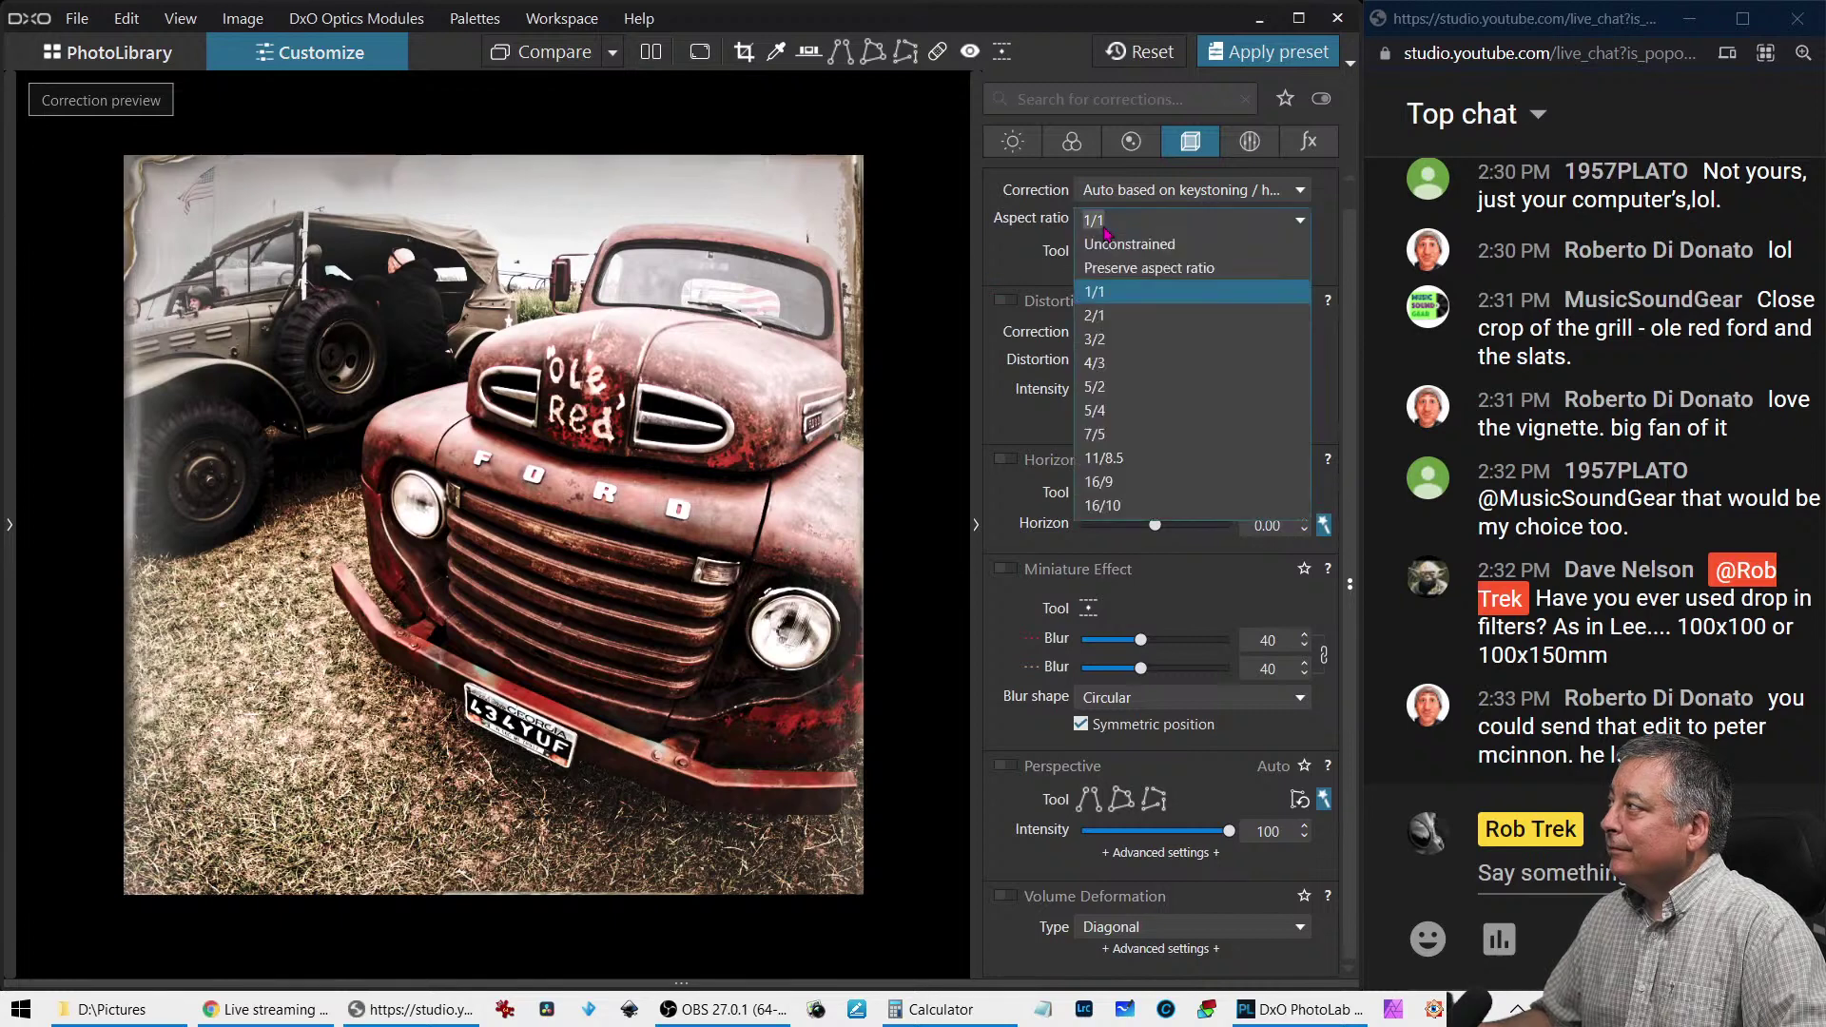
click(1126, 243)
click(1125, 224)
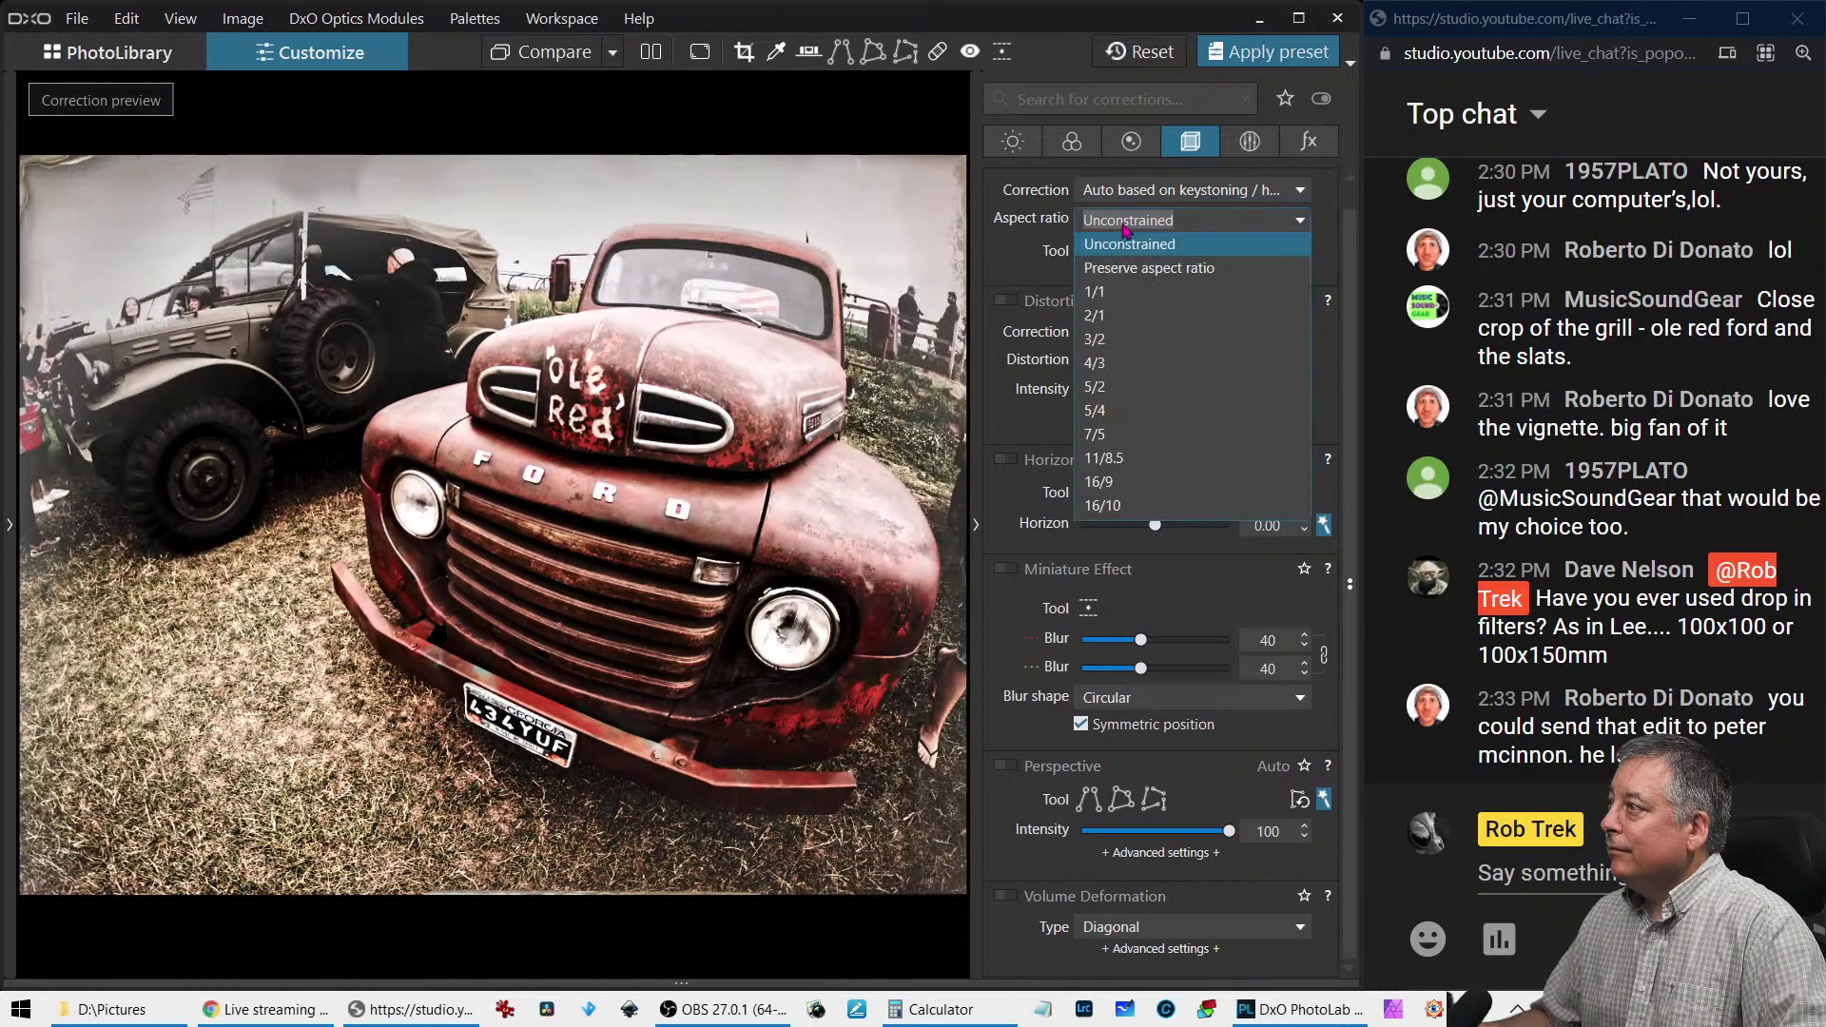
click(1129, 244)
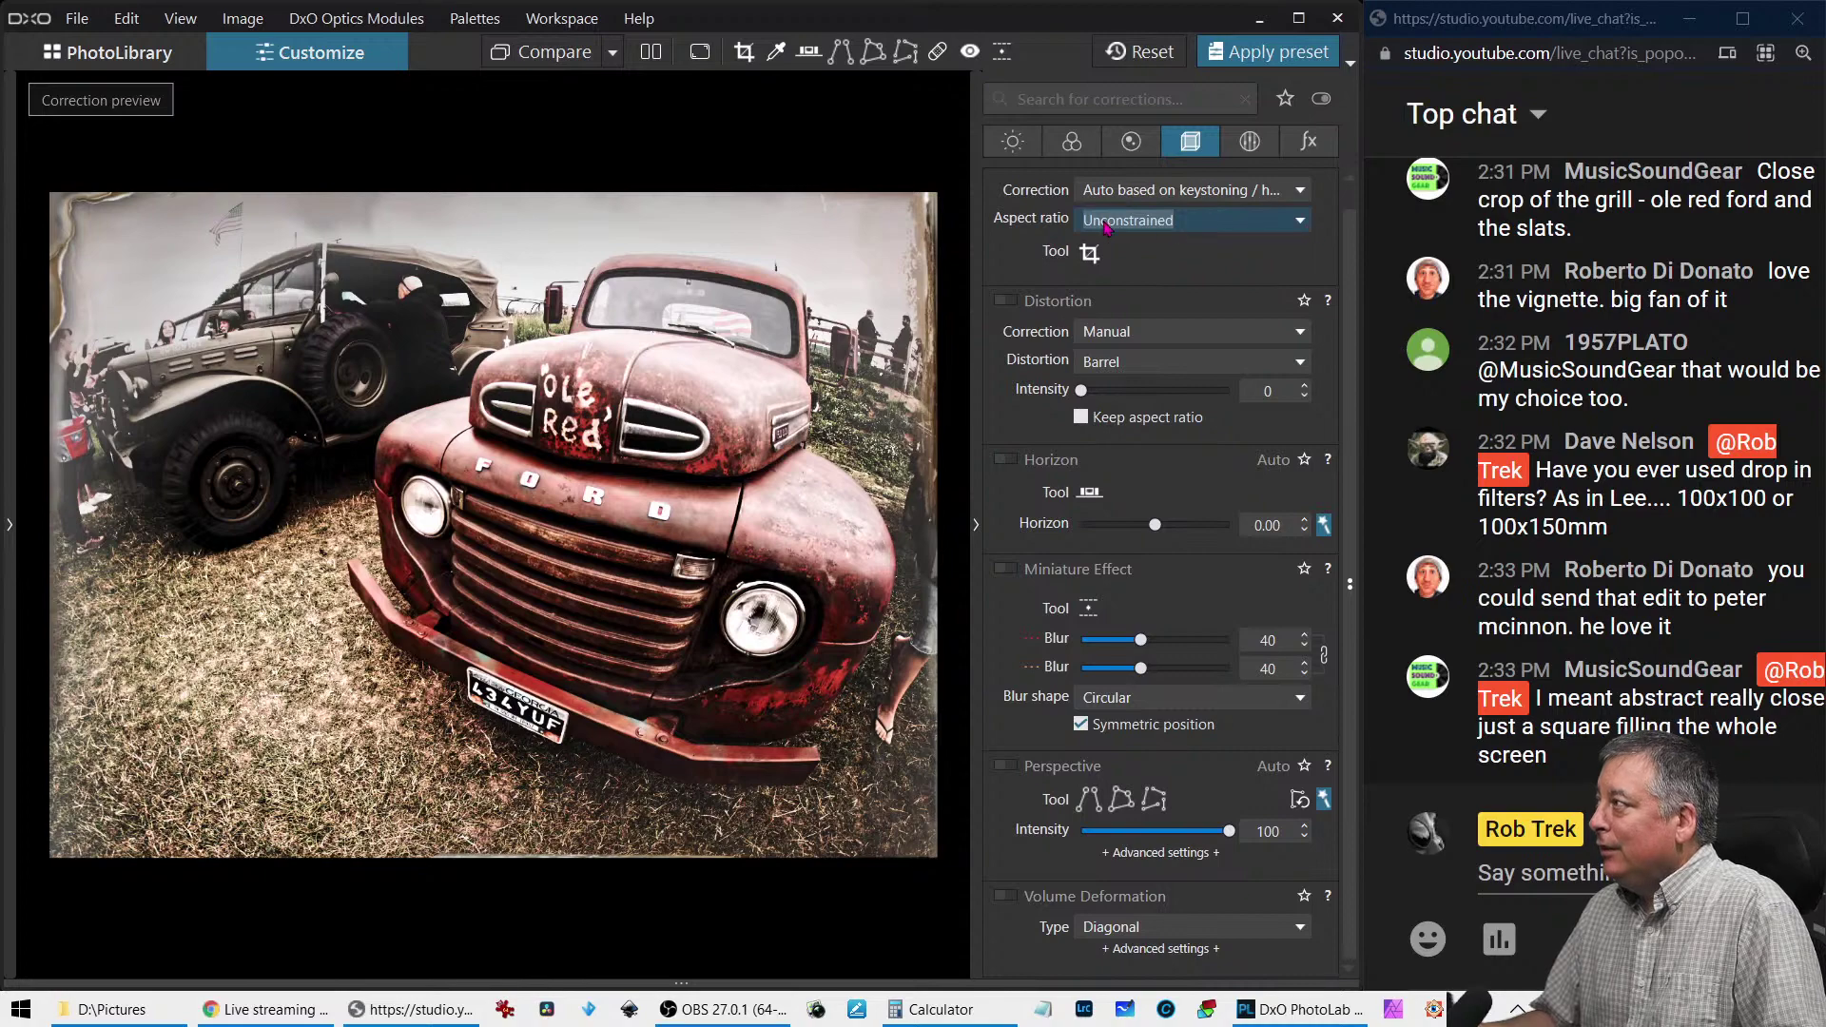
Switch the crop to Manual with a 1/1 ratio and tighten it to 1238 x 1238 px over the truck's 'Ole Red' hood lettering
click(1086, 257)
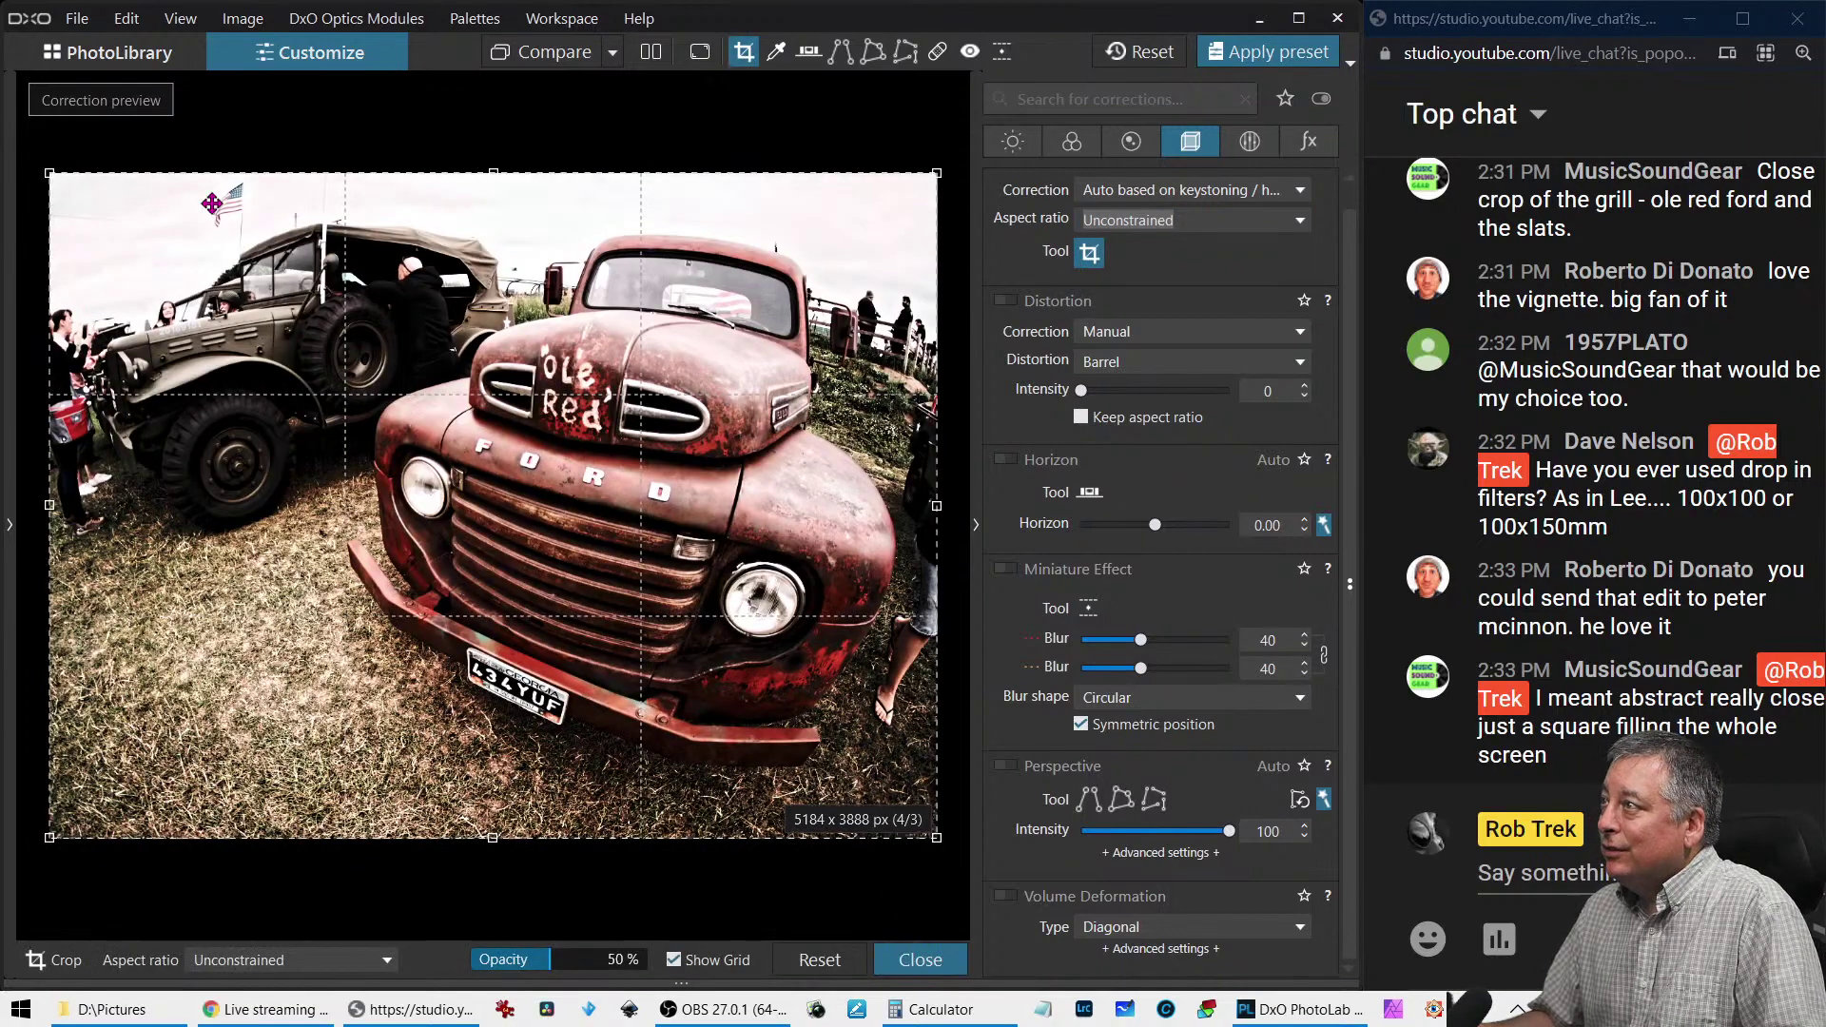
drag(50, 175, 572, 556)
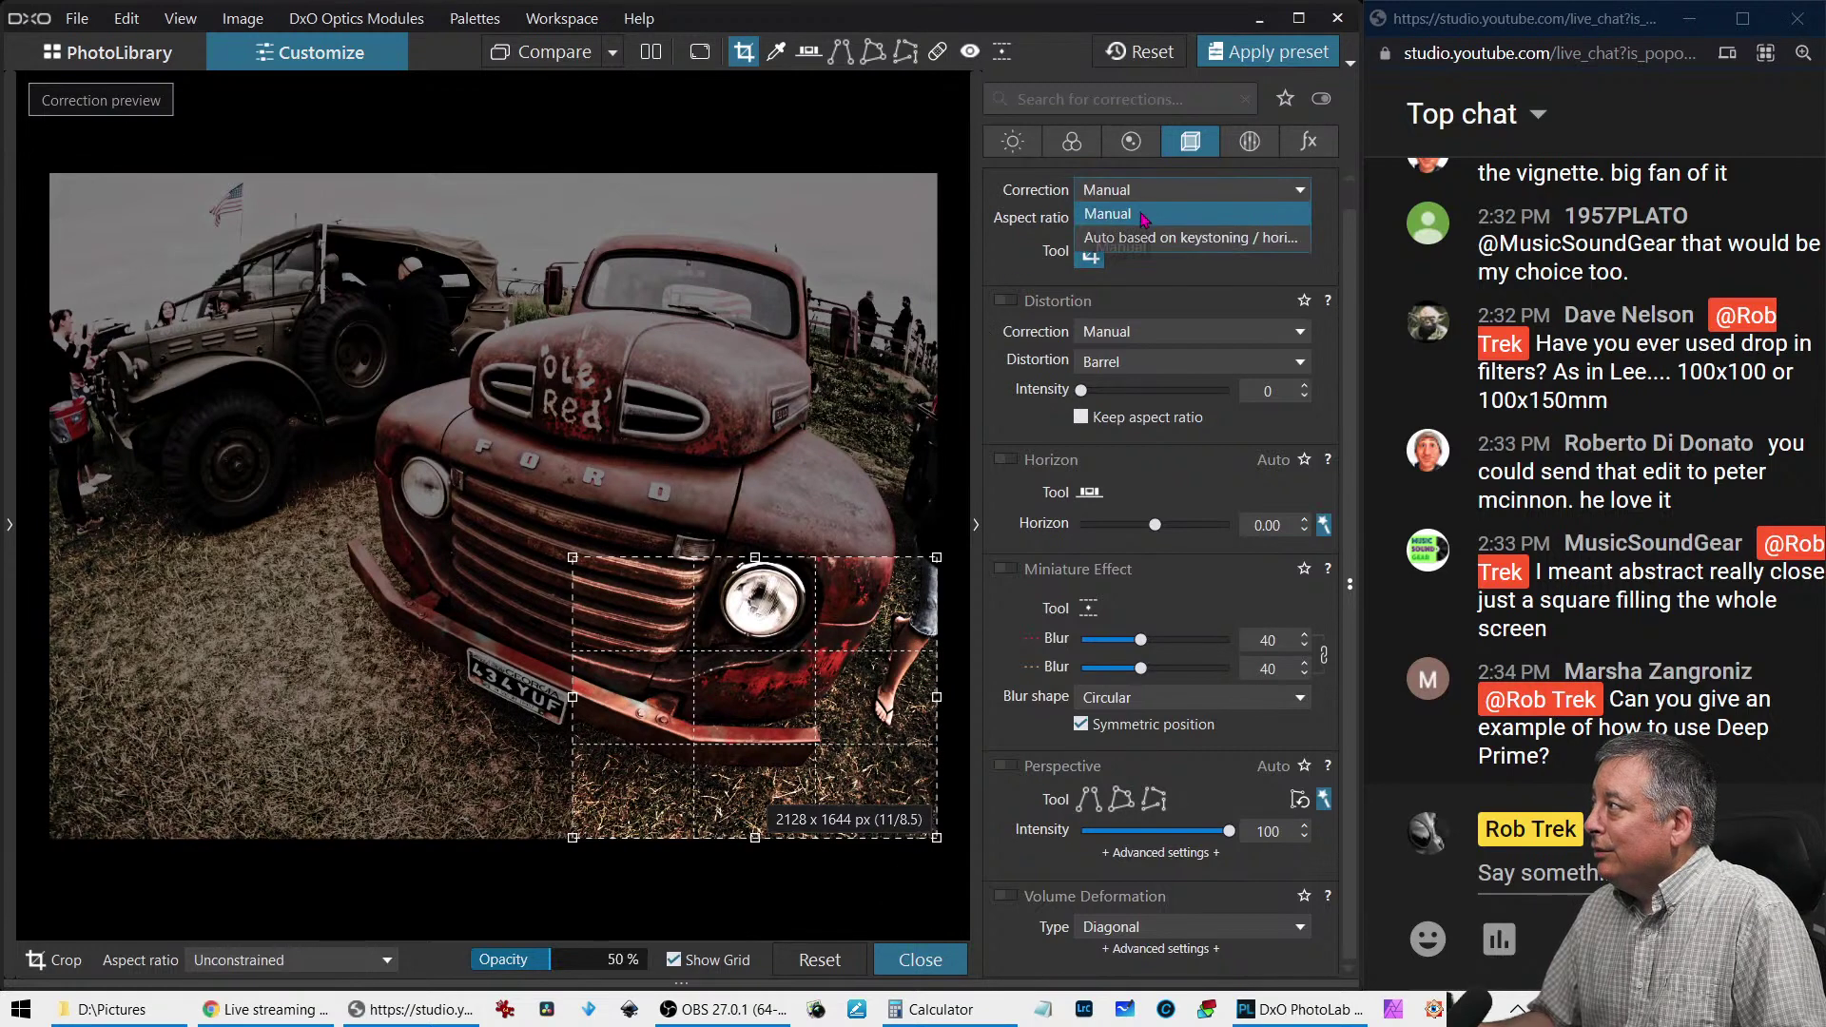
click(1144, 219)
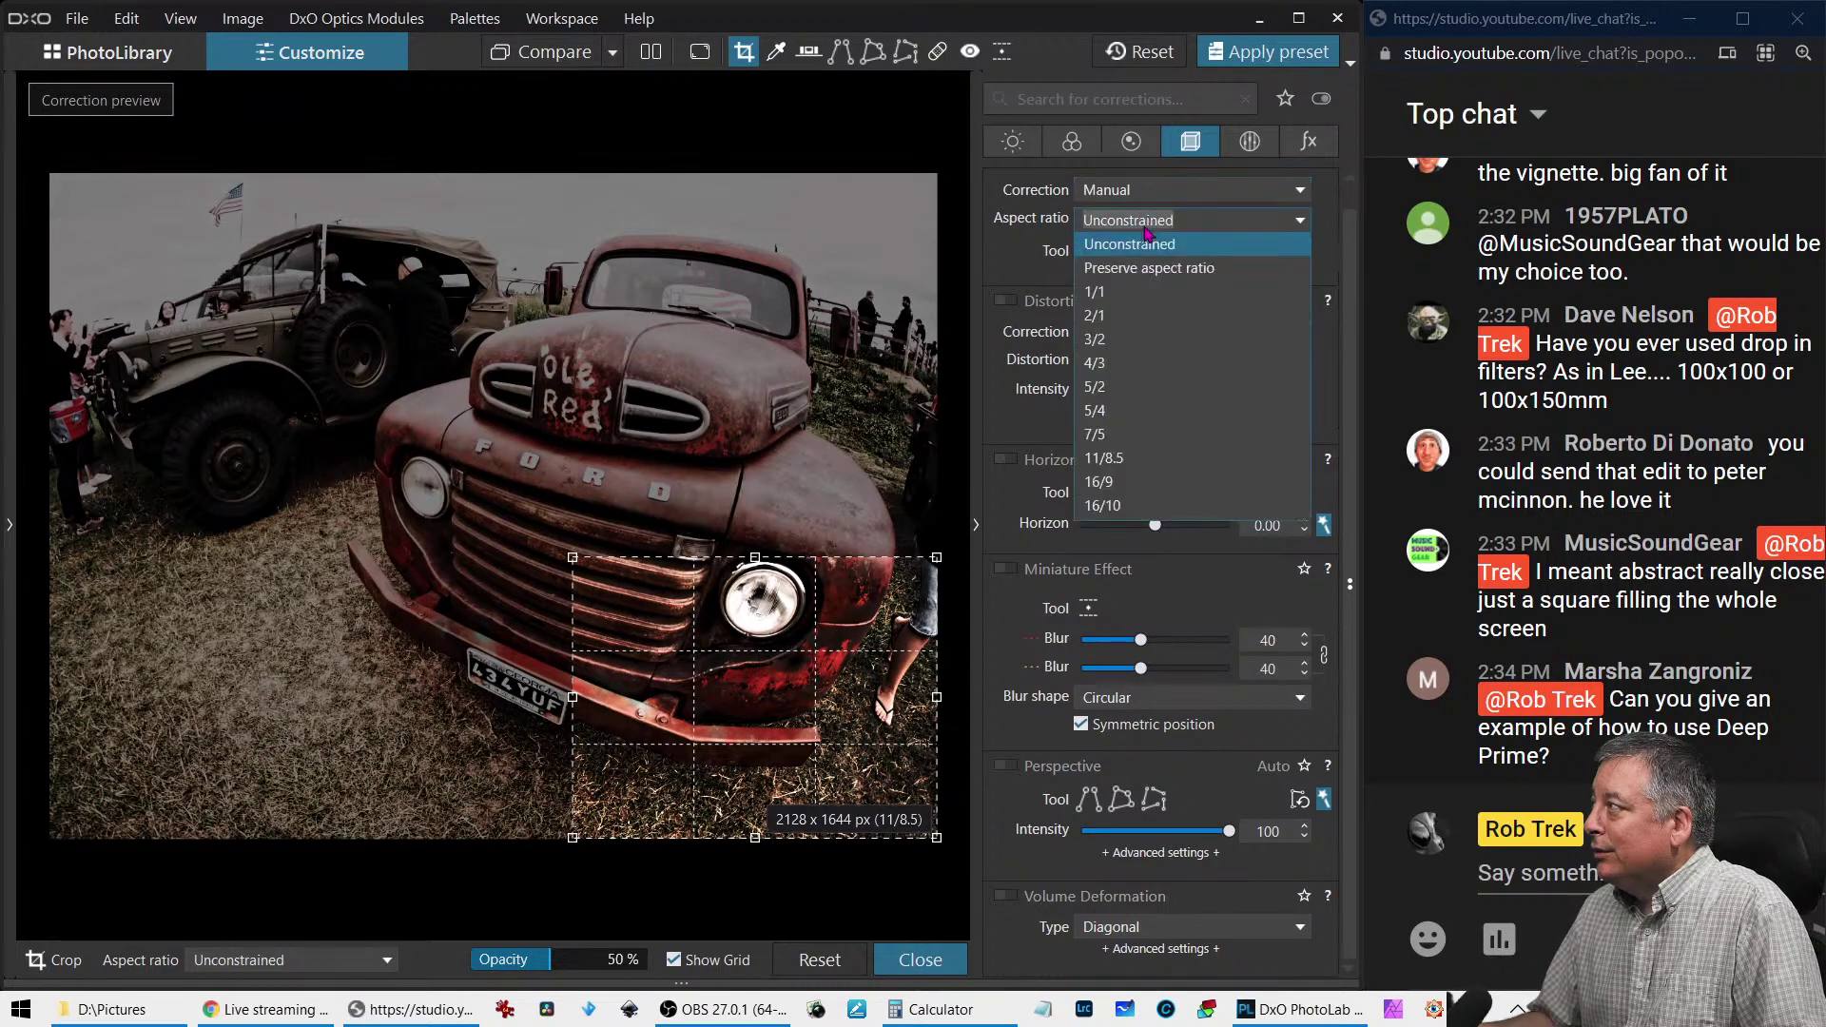
click(1108, 276)
drag(775, 718, 673, 488)
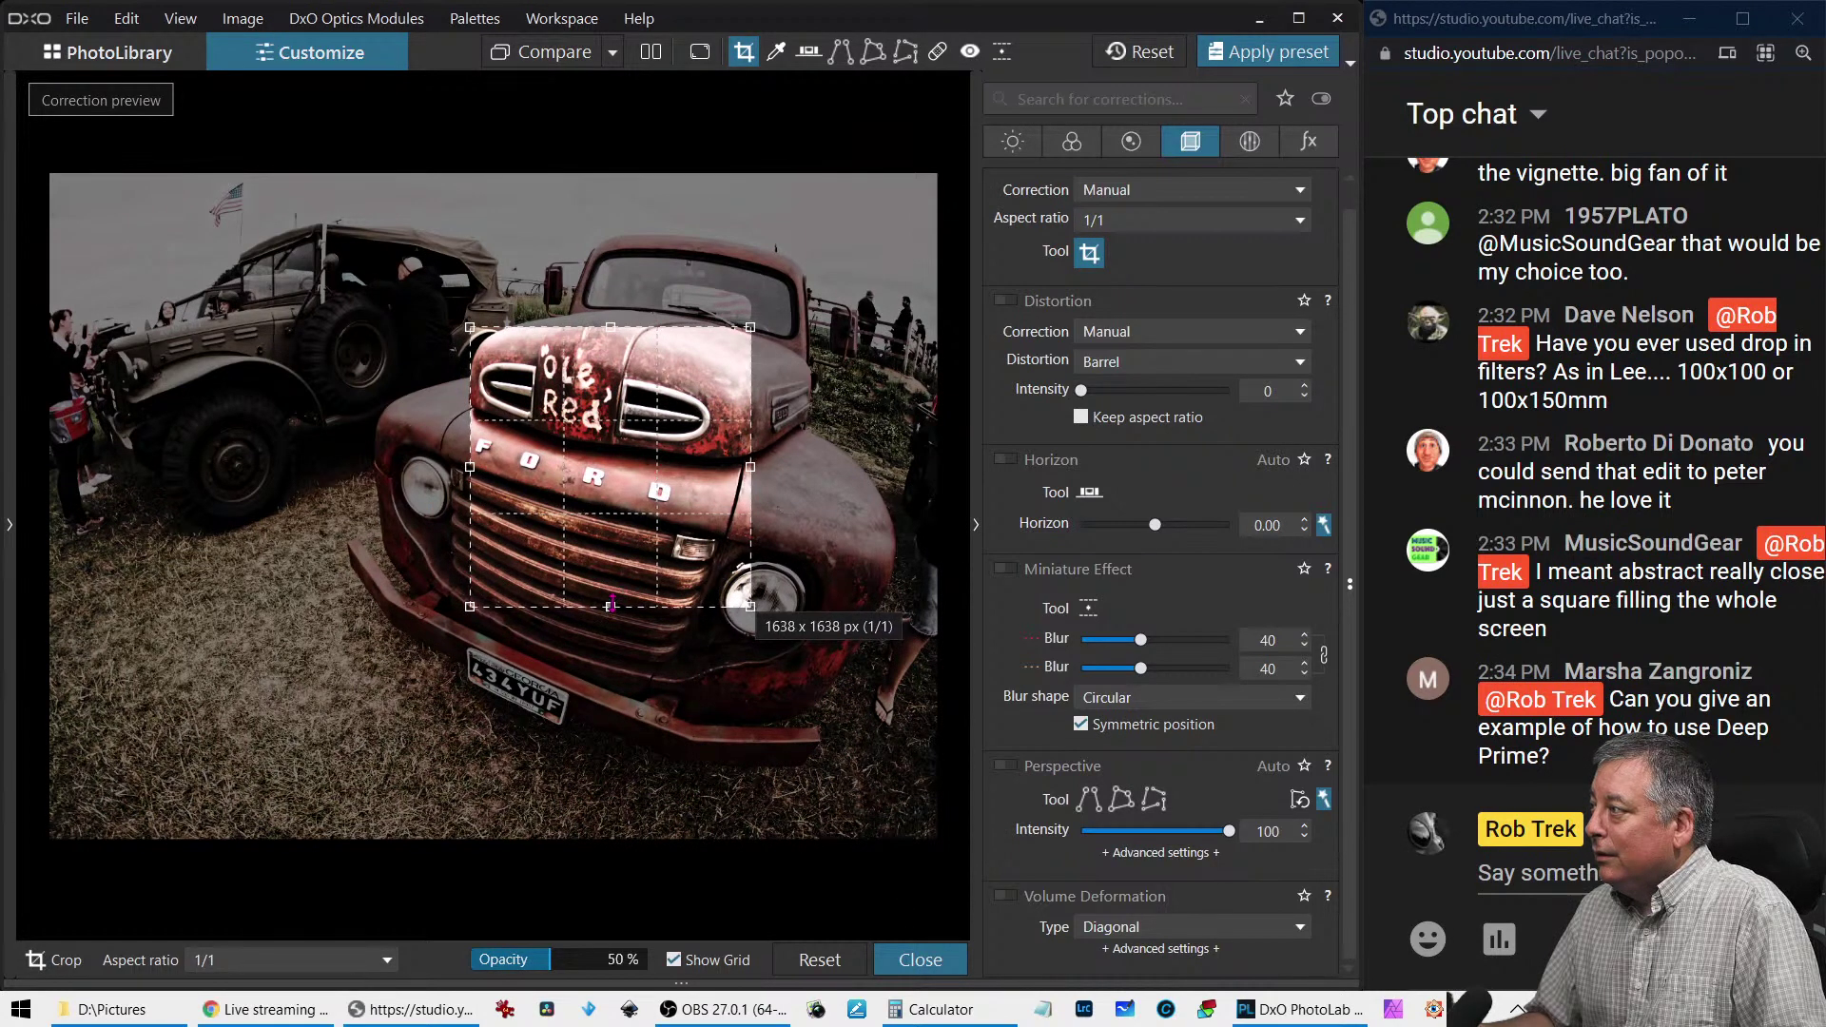
drag(610, 607, 600, 535)
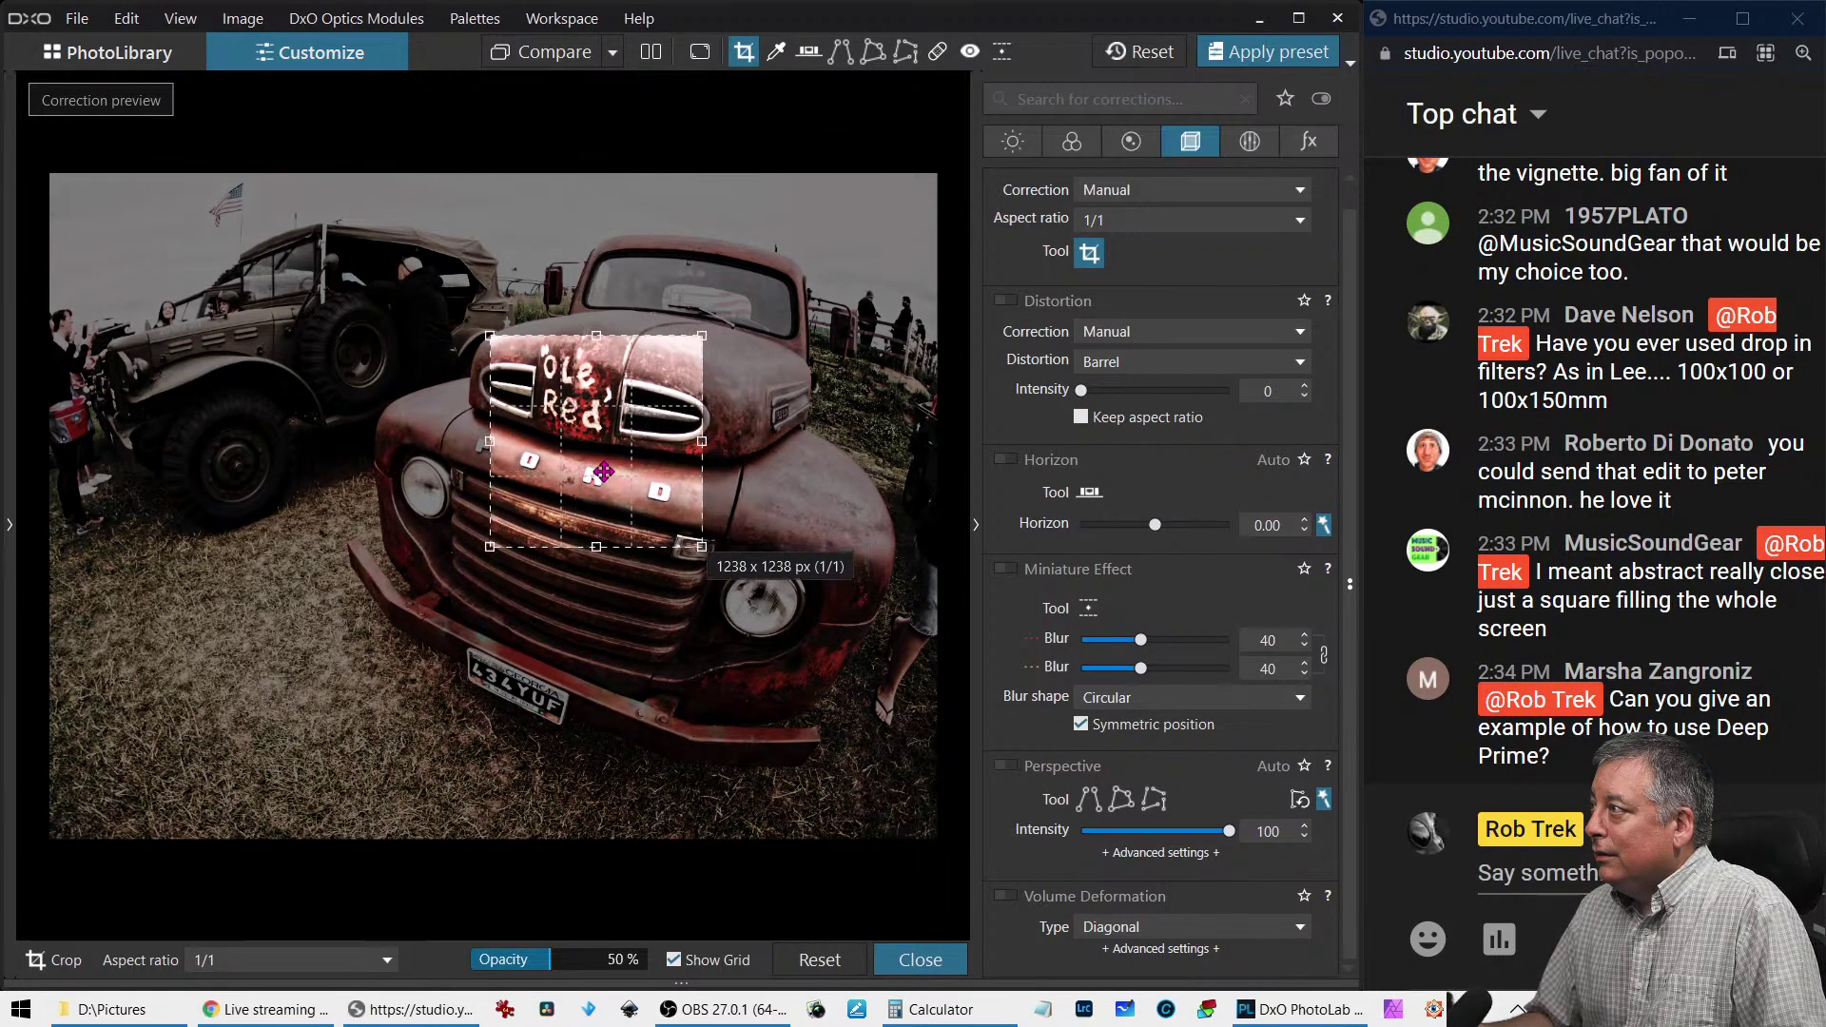
key(Return)
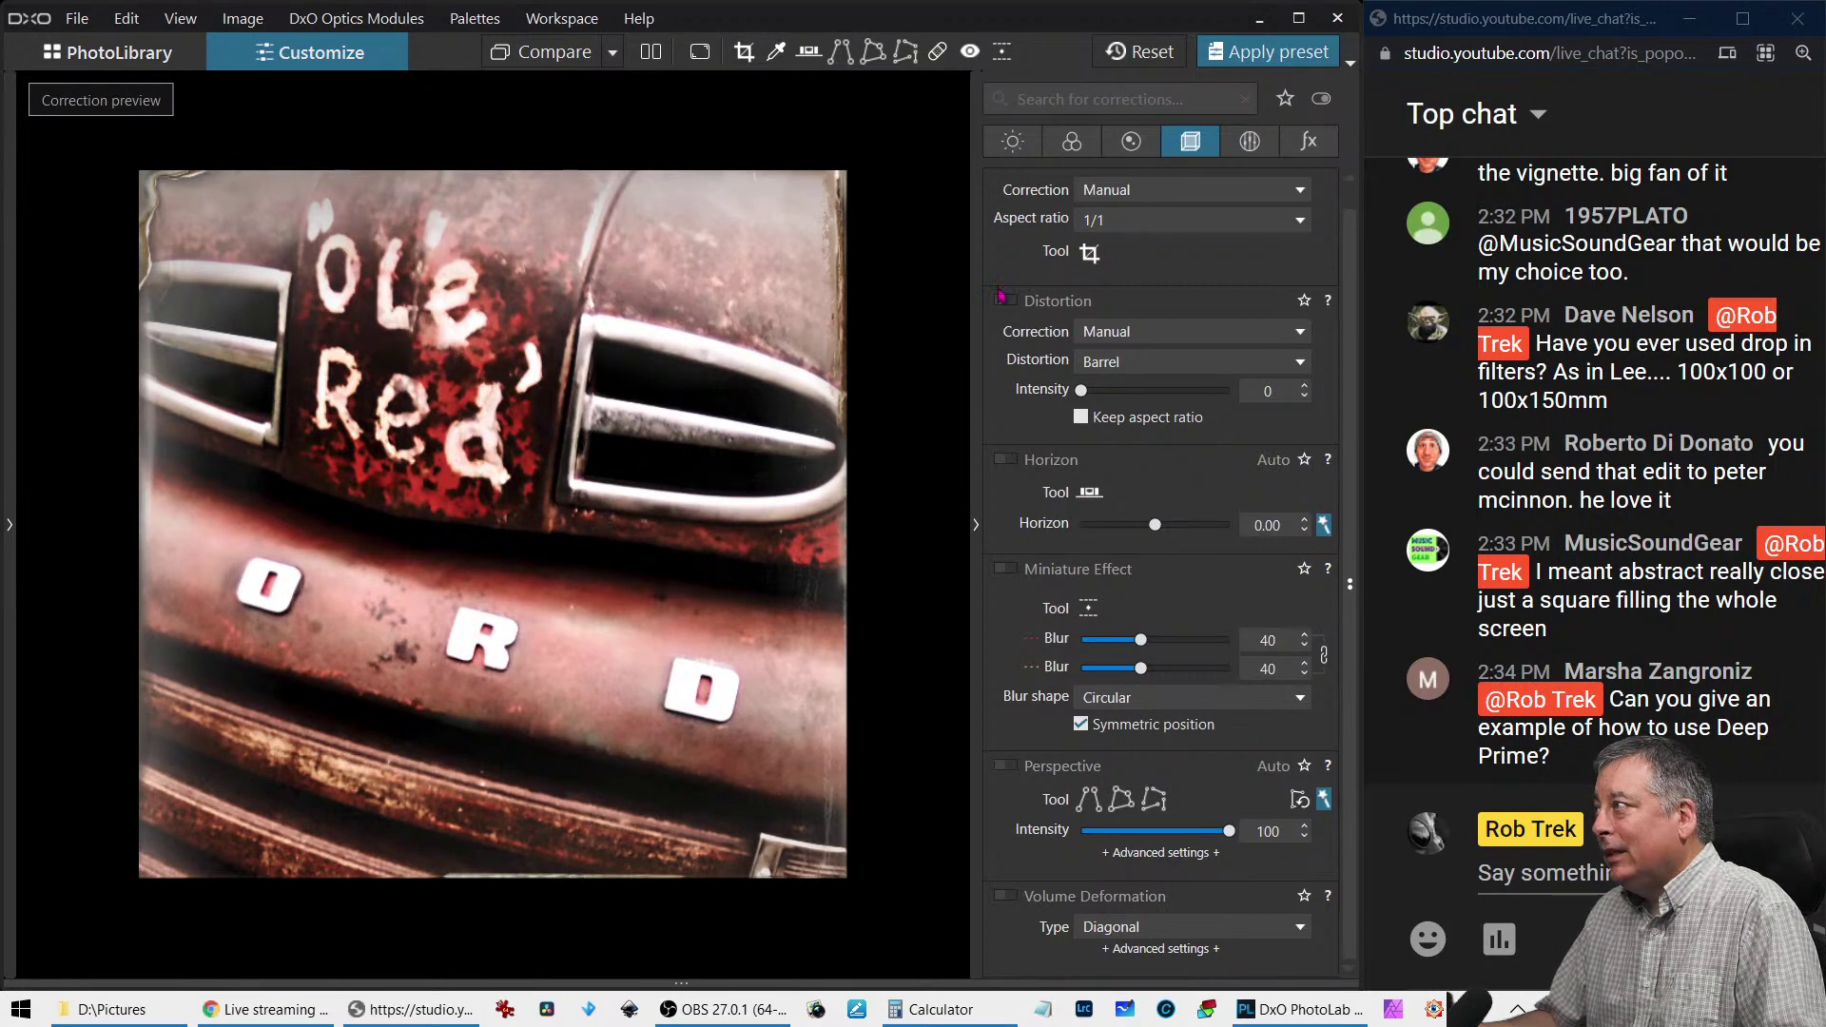
Enlarge the square crop to 1388 x 1388 px so it takes in the F of the FORD lettering
click(1089, 253)
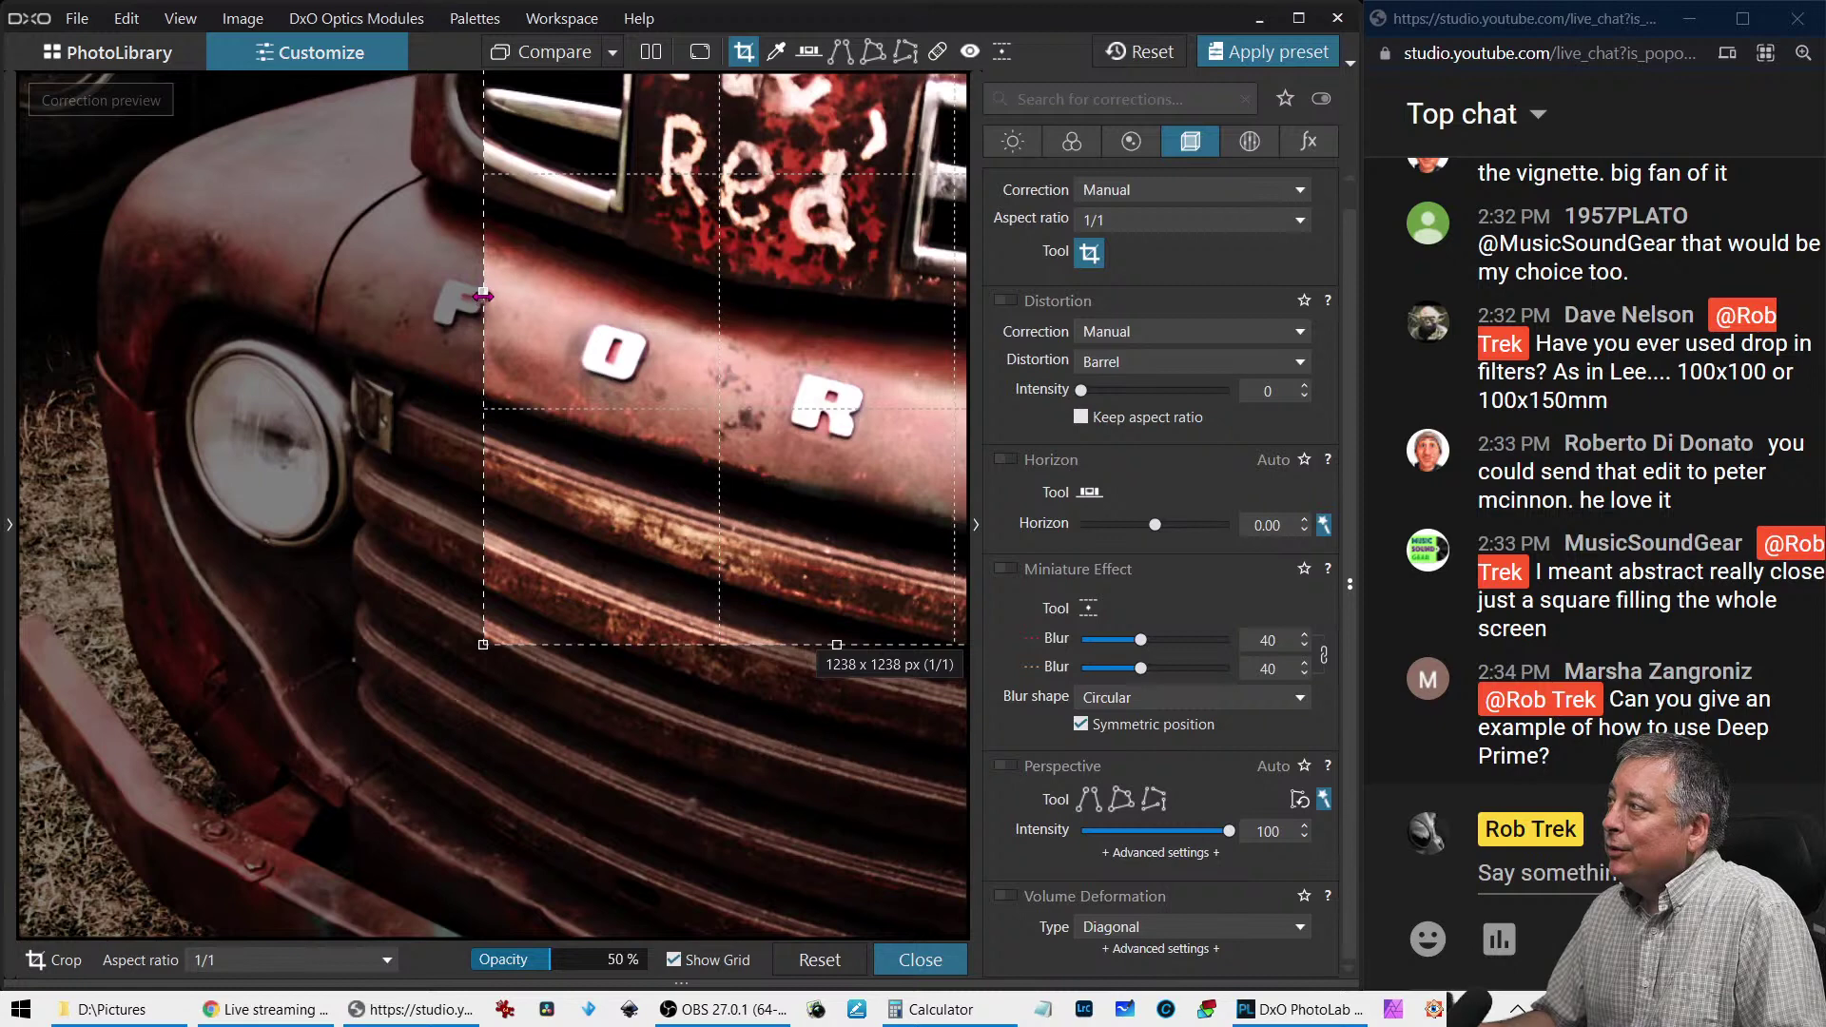
drag(482, 293, 395, 296)
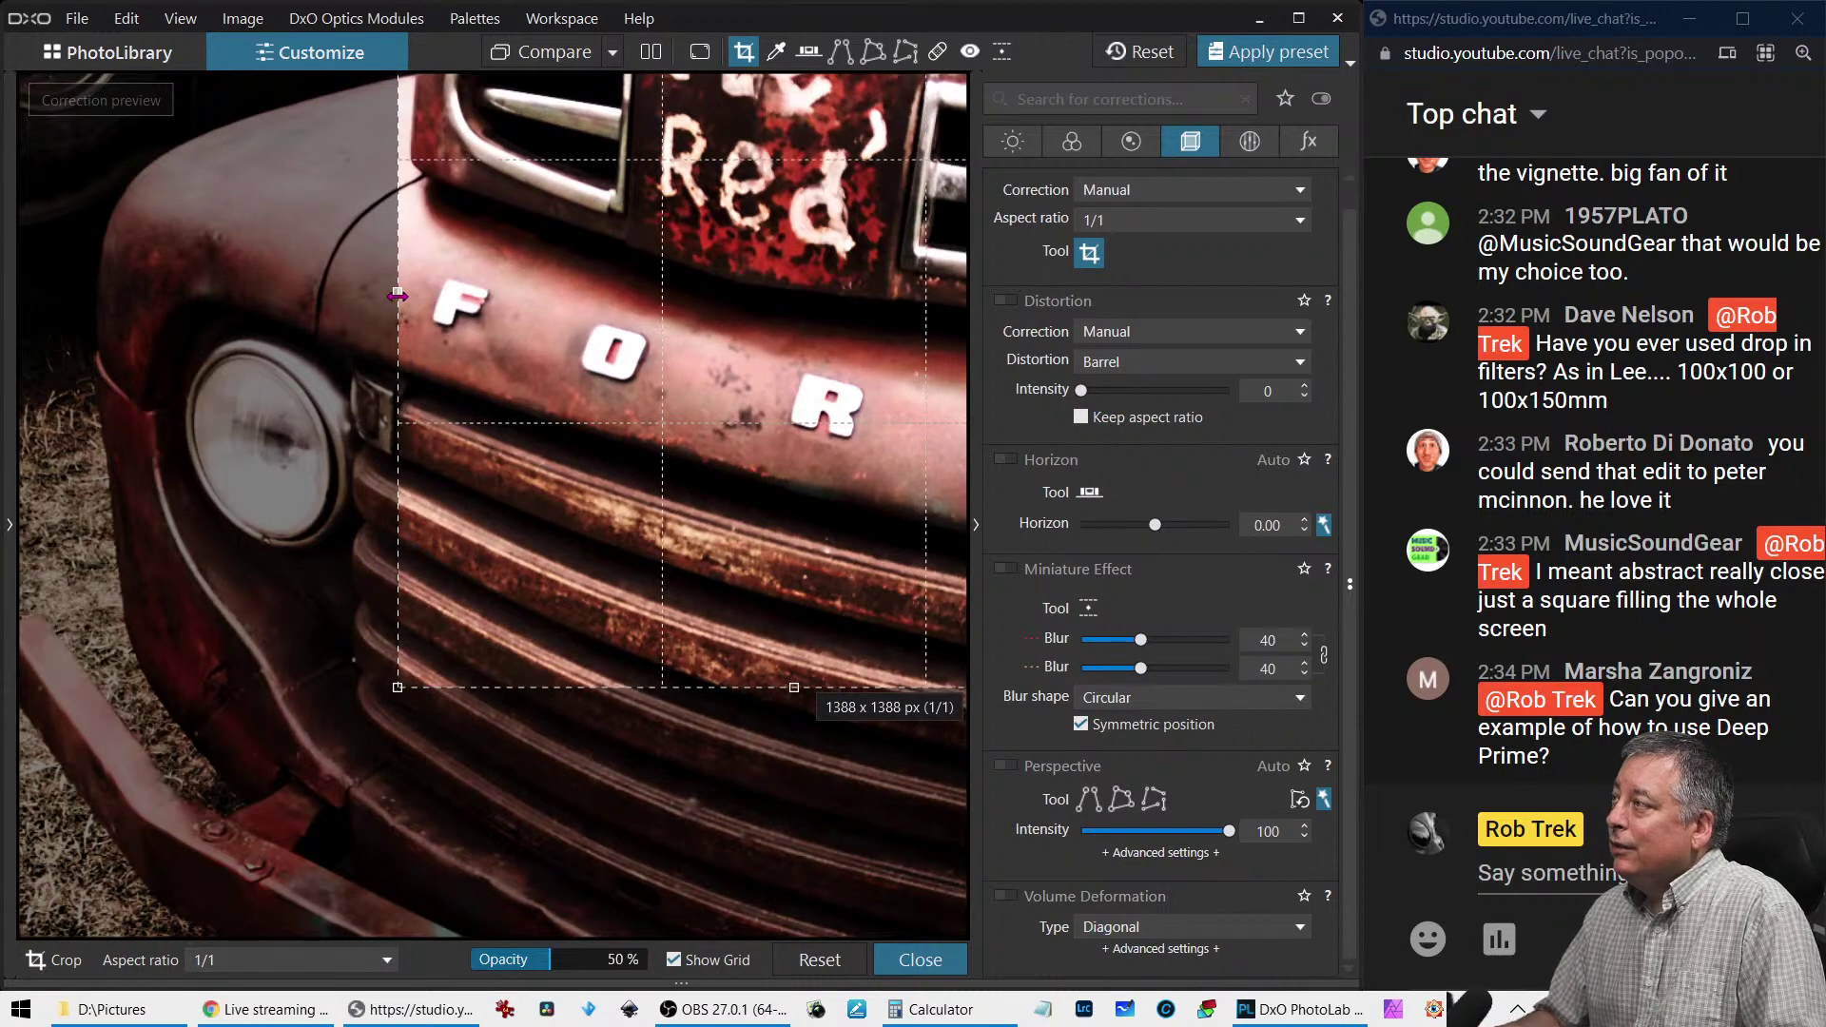
key(Return)
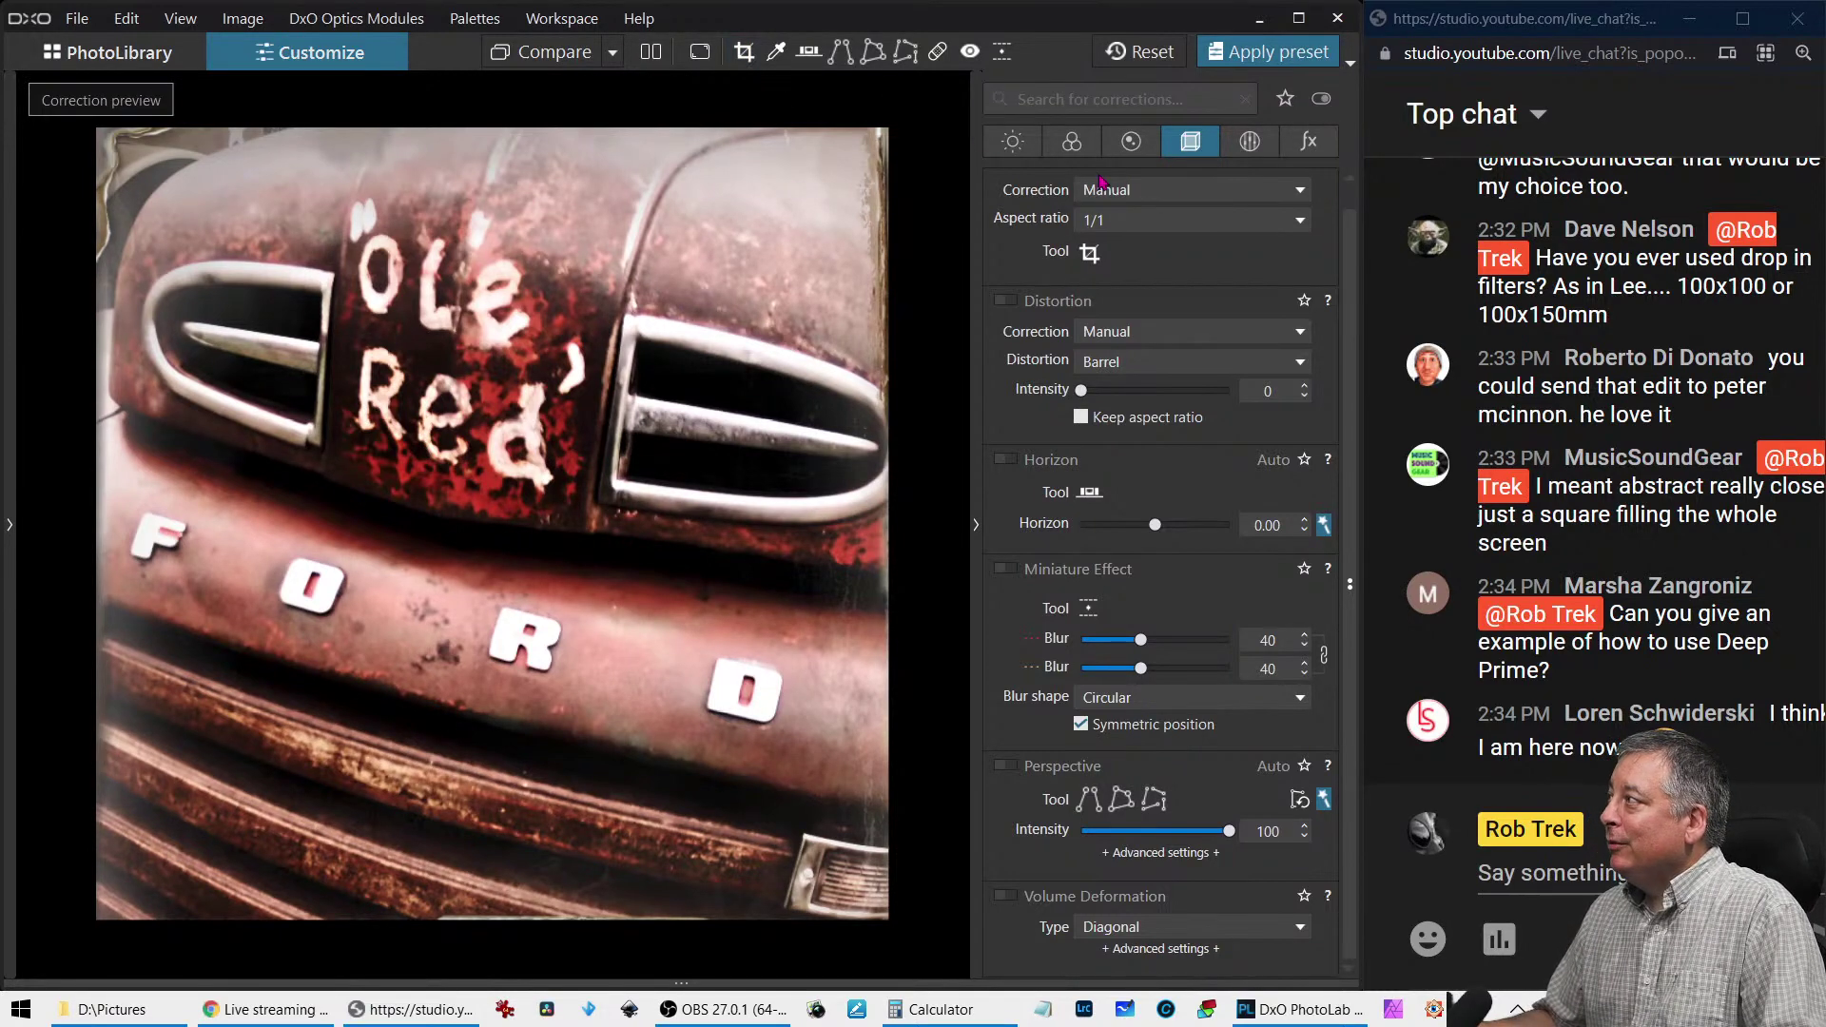
Return the crop correction to Auto based on keystoning / horizon with an Unconstrained aspect ratio
click(1130, 191)
click(1133, 237)
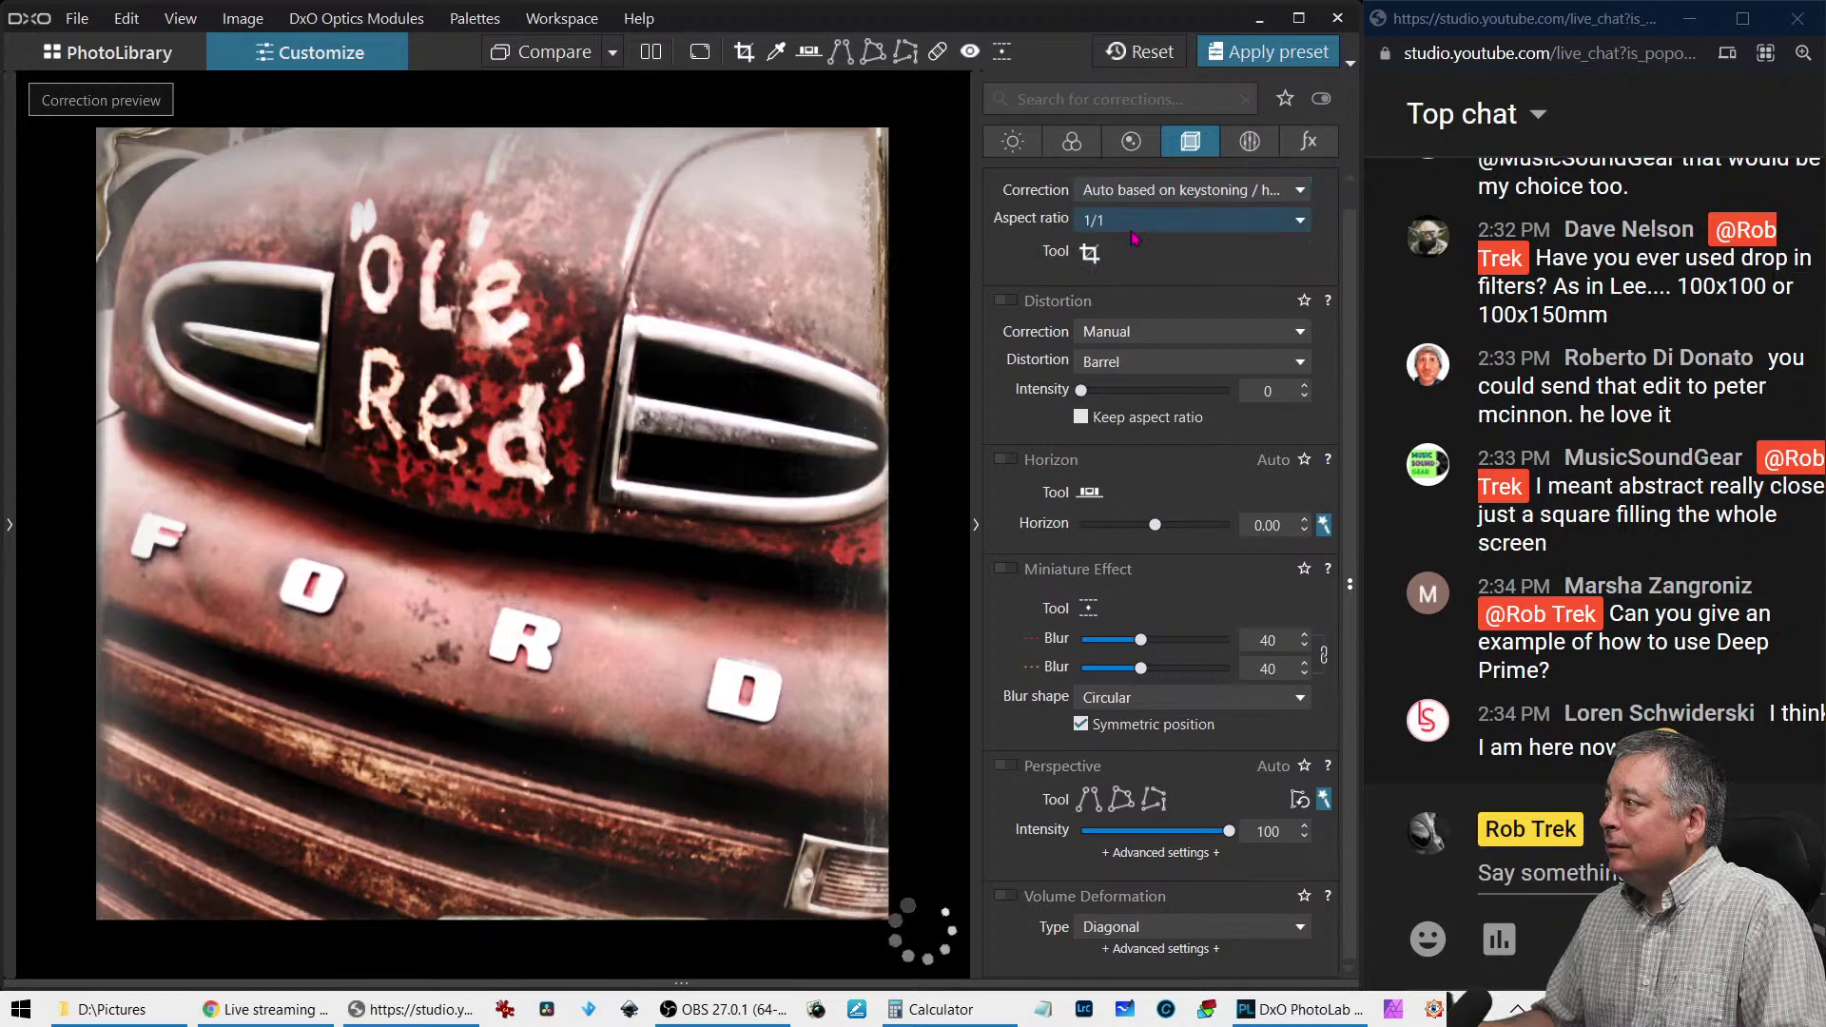
click(1133, 237)
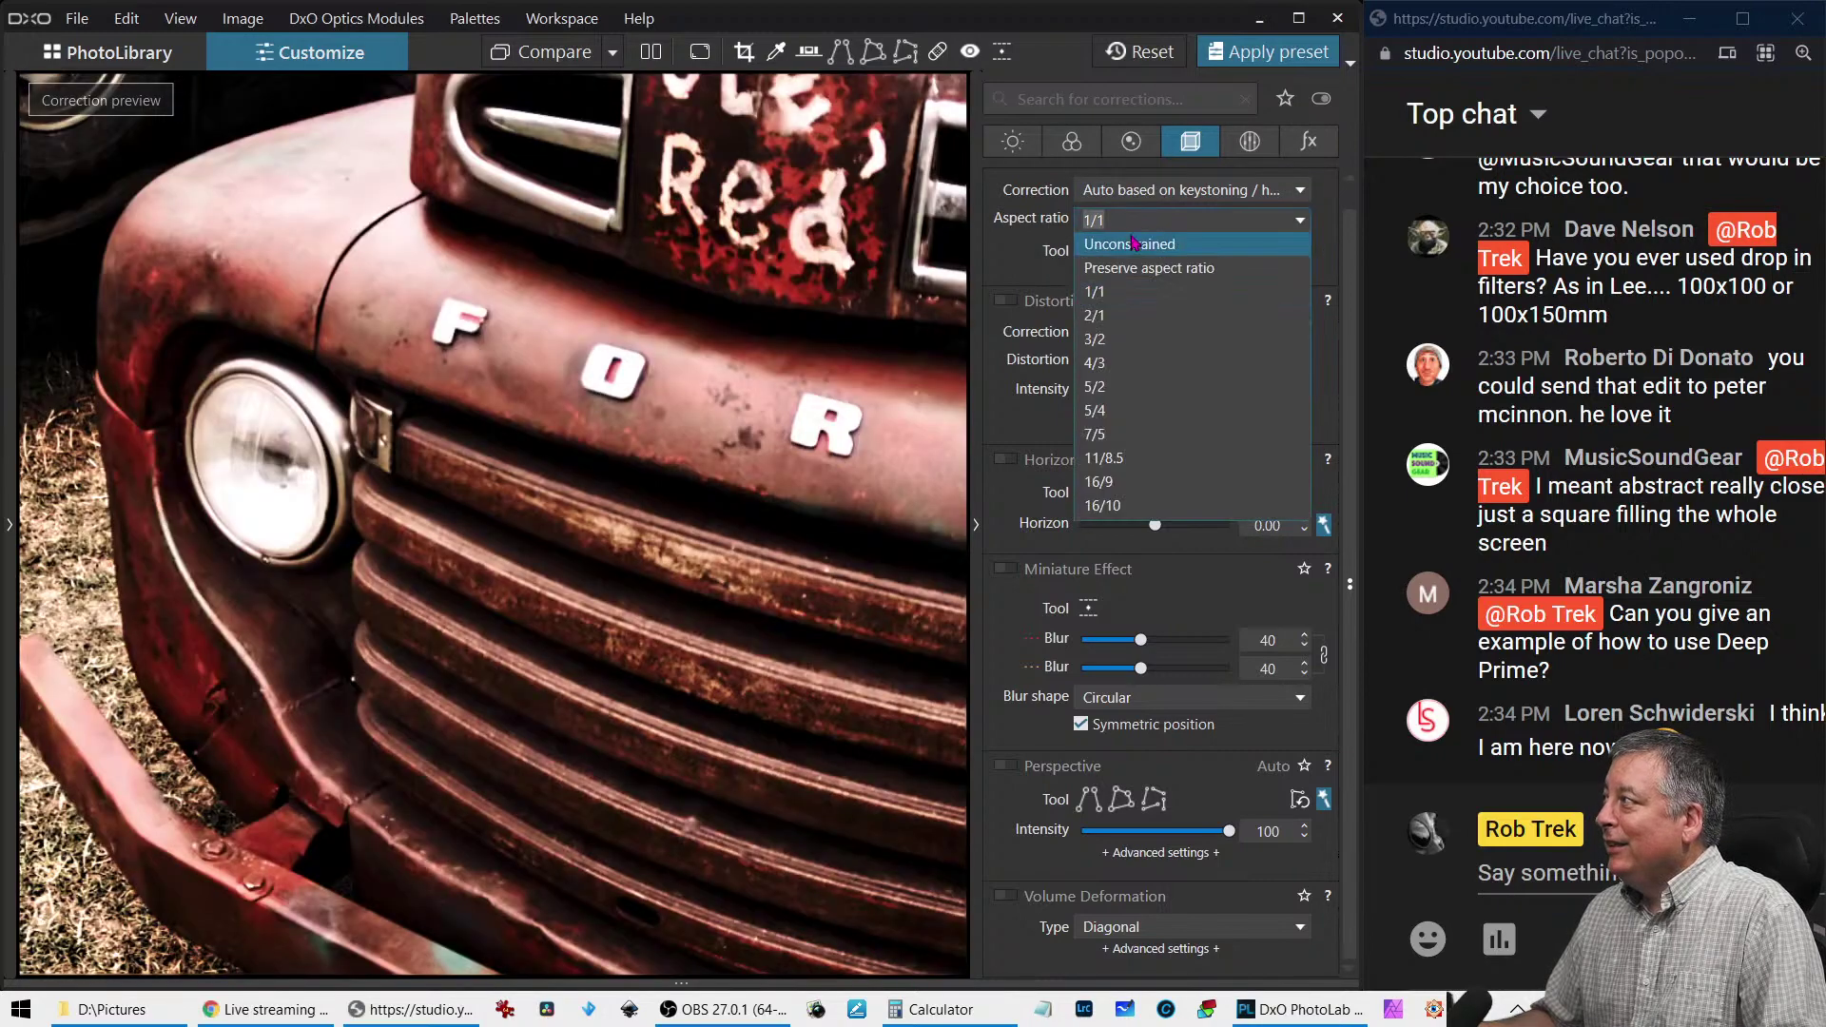
click(1132, 243)
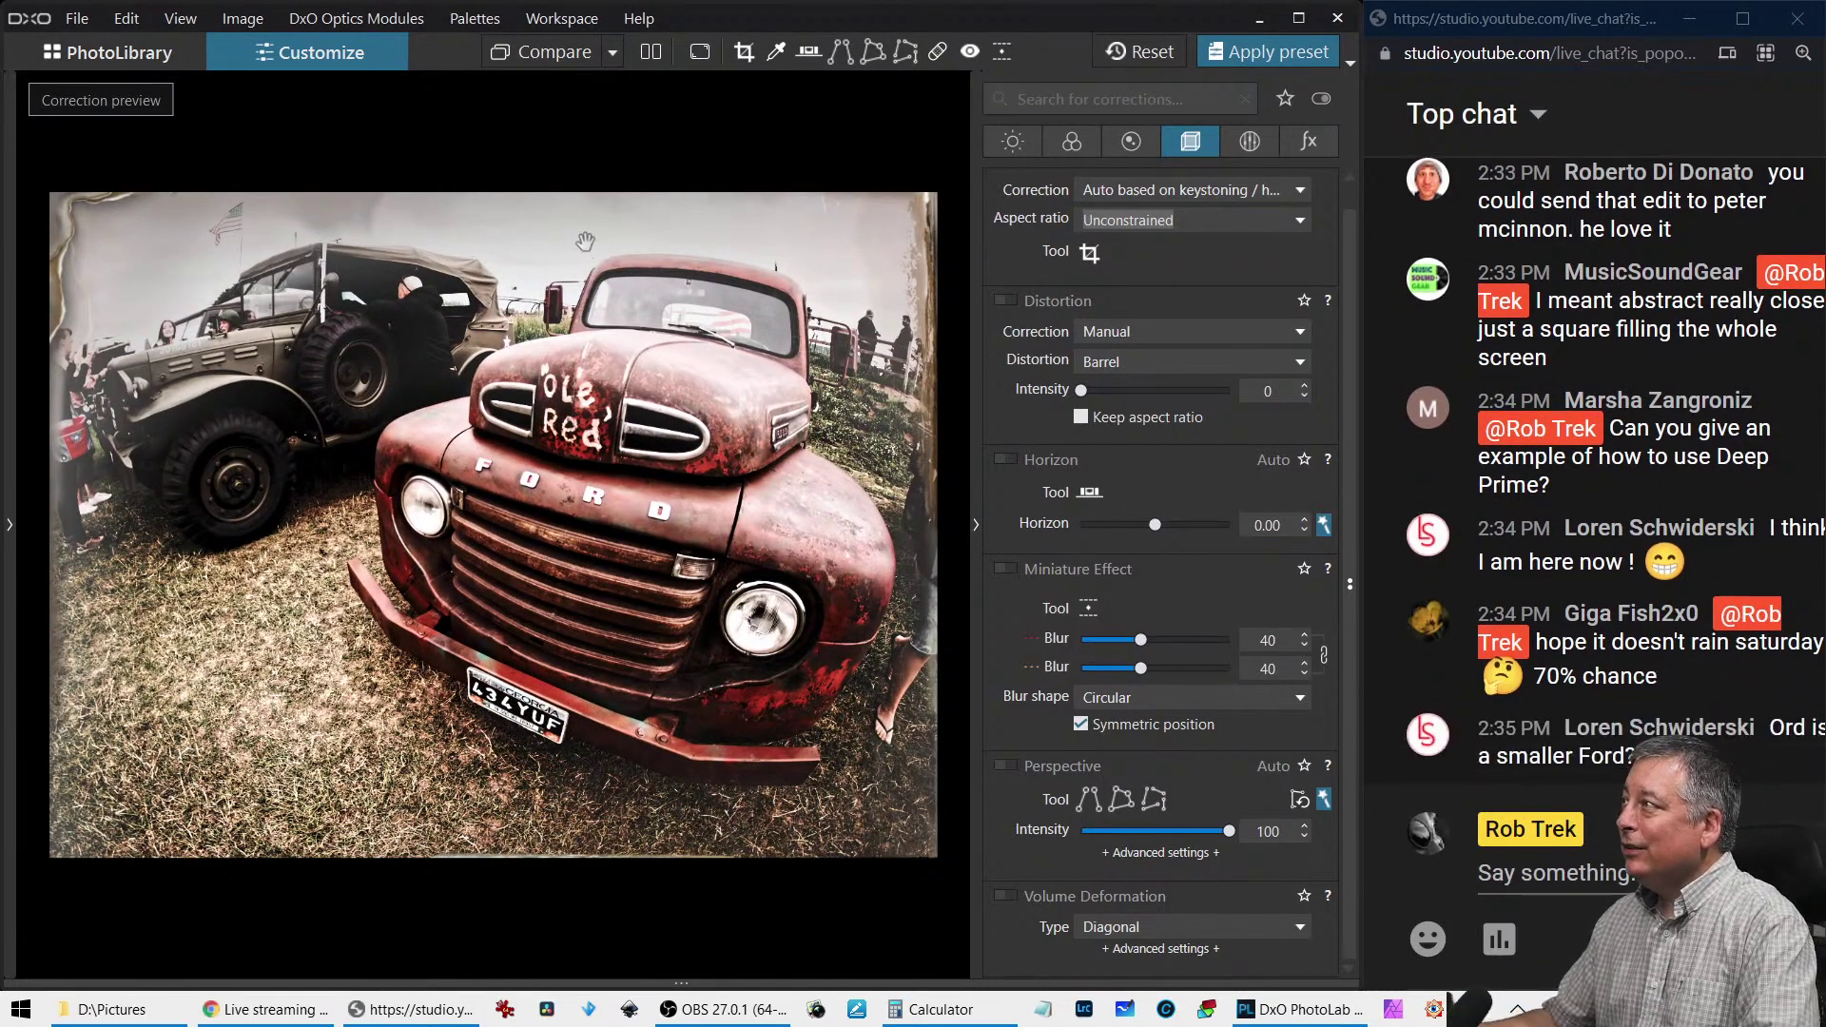
View the truck edit full screen and compare it with the original by resetting all corrections and undoing that reset
click(699, 55)
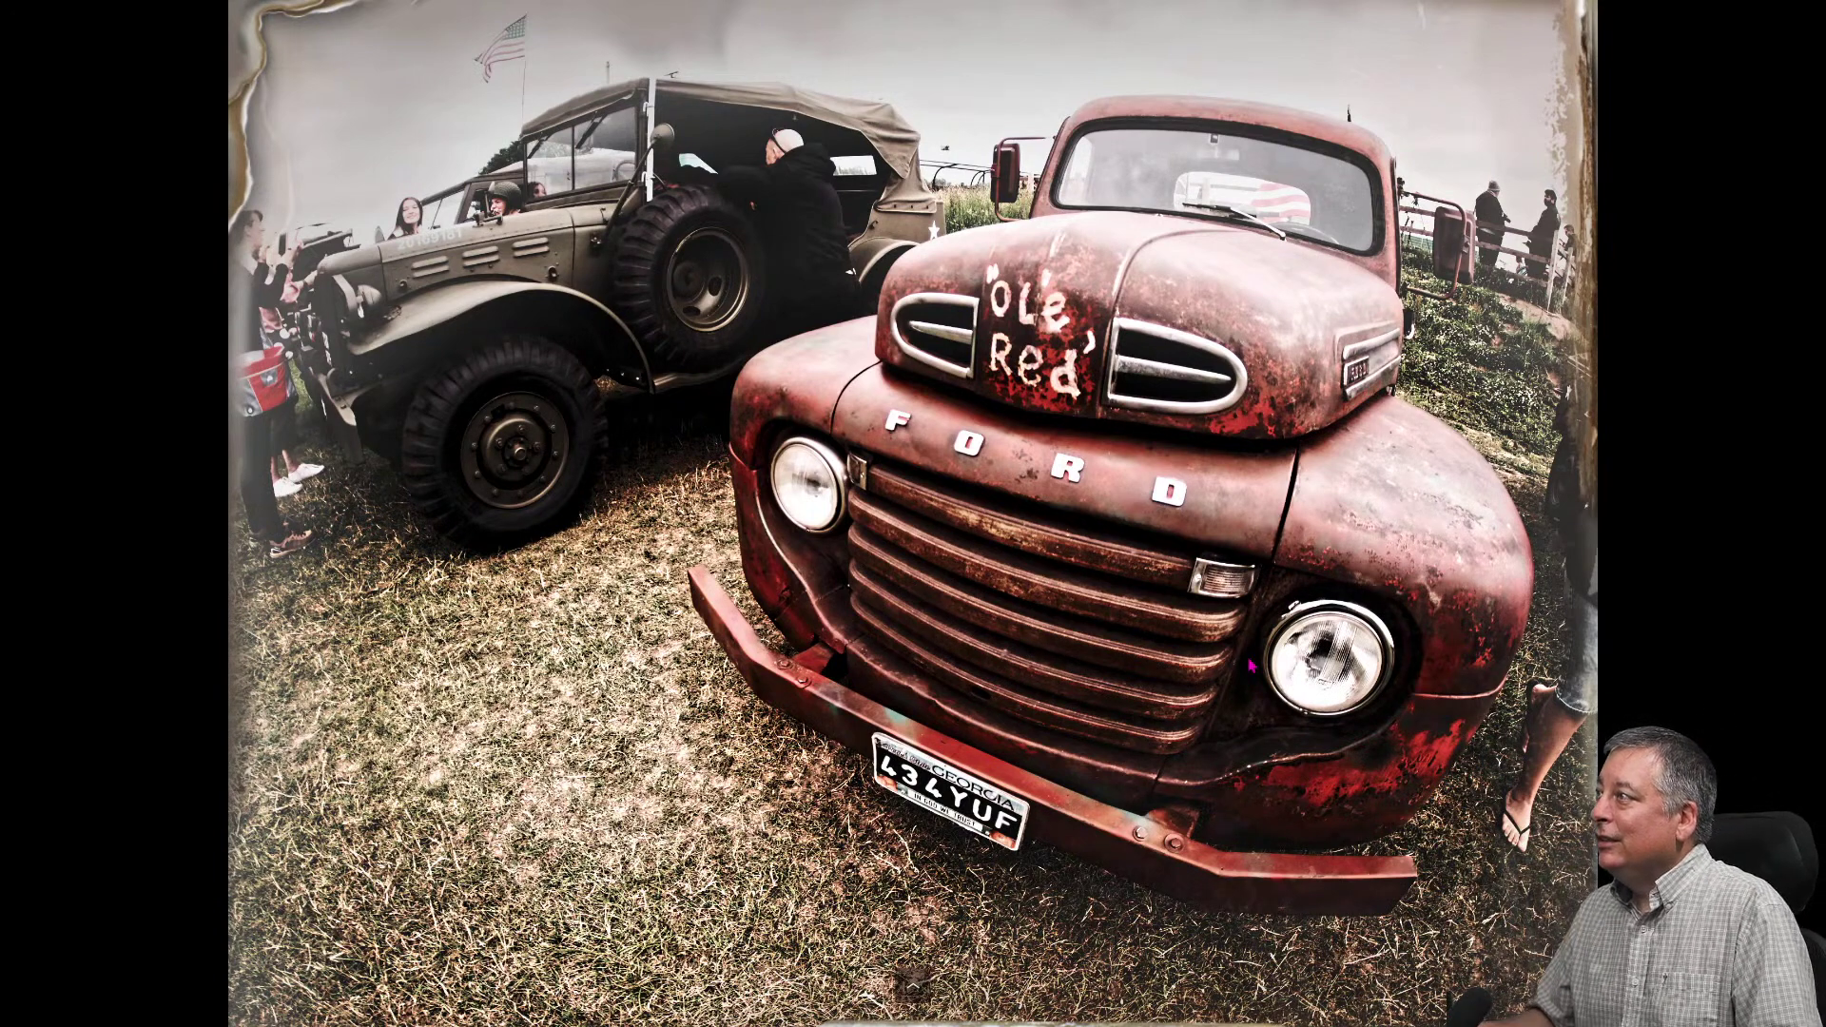
key(Escape)
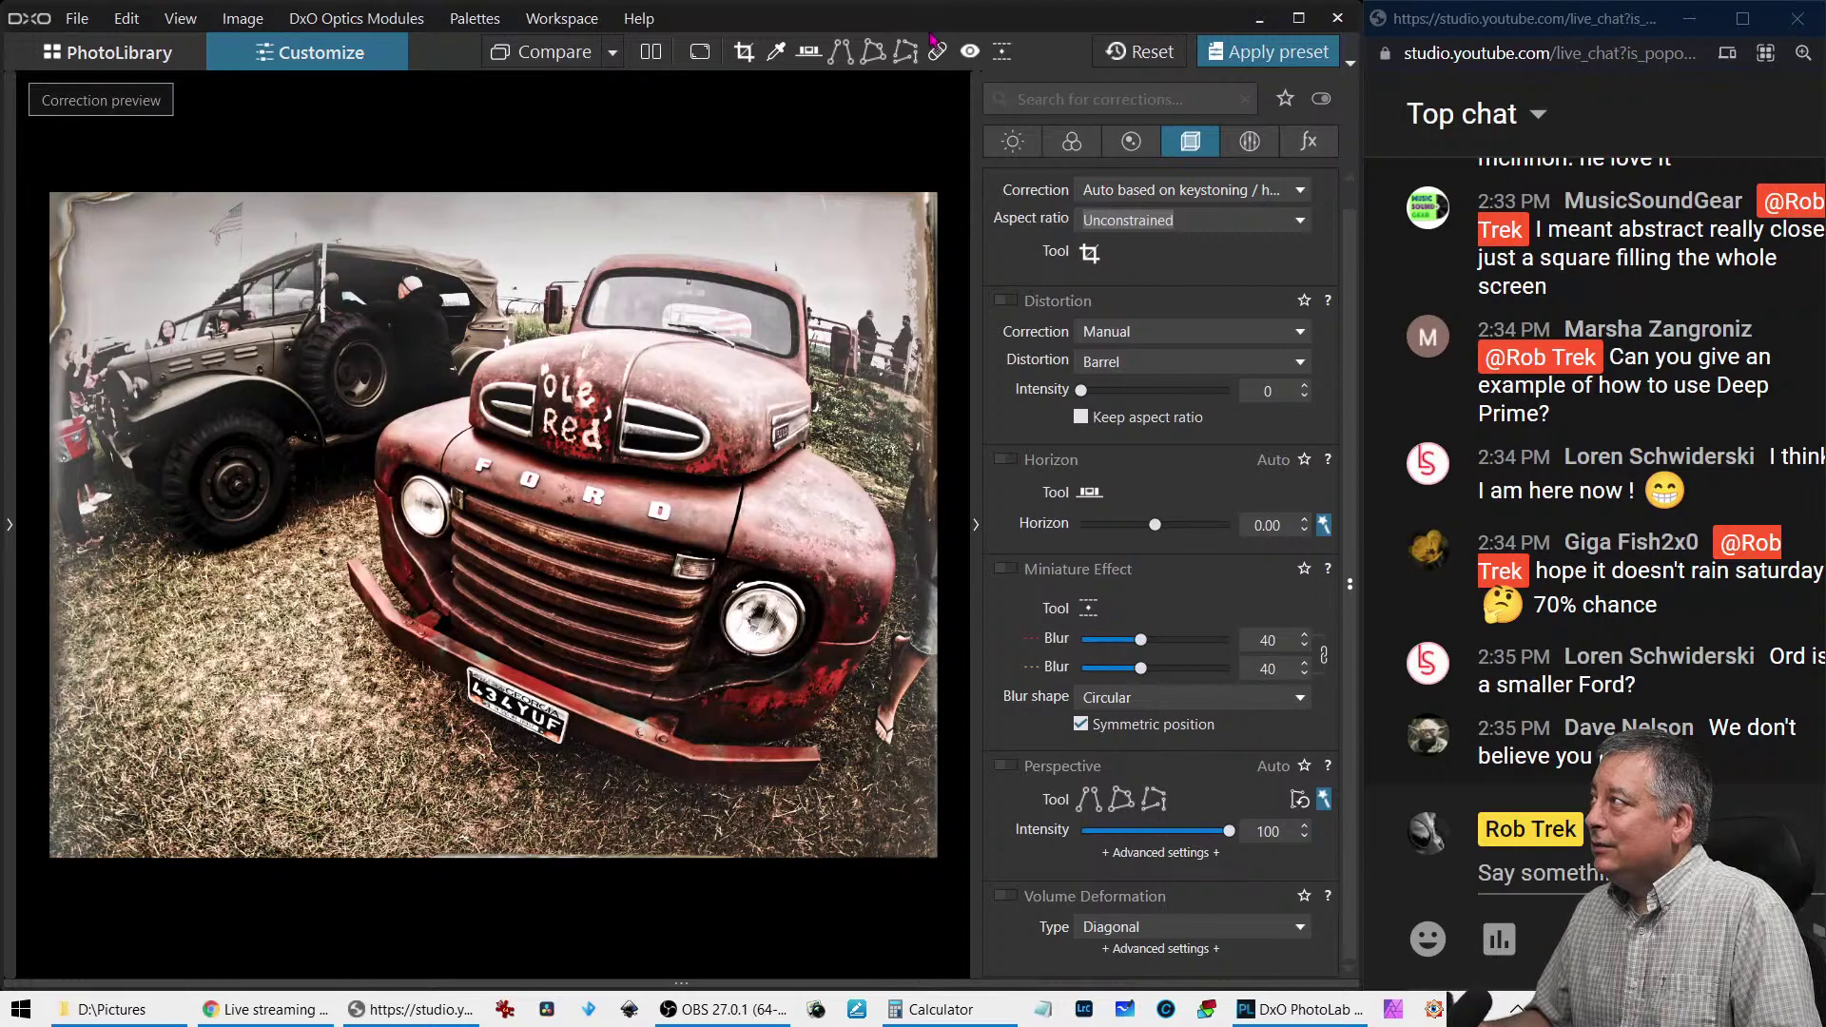
click(1162, 56)
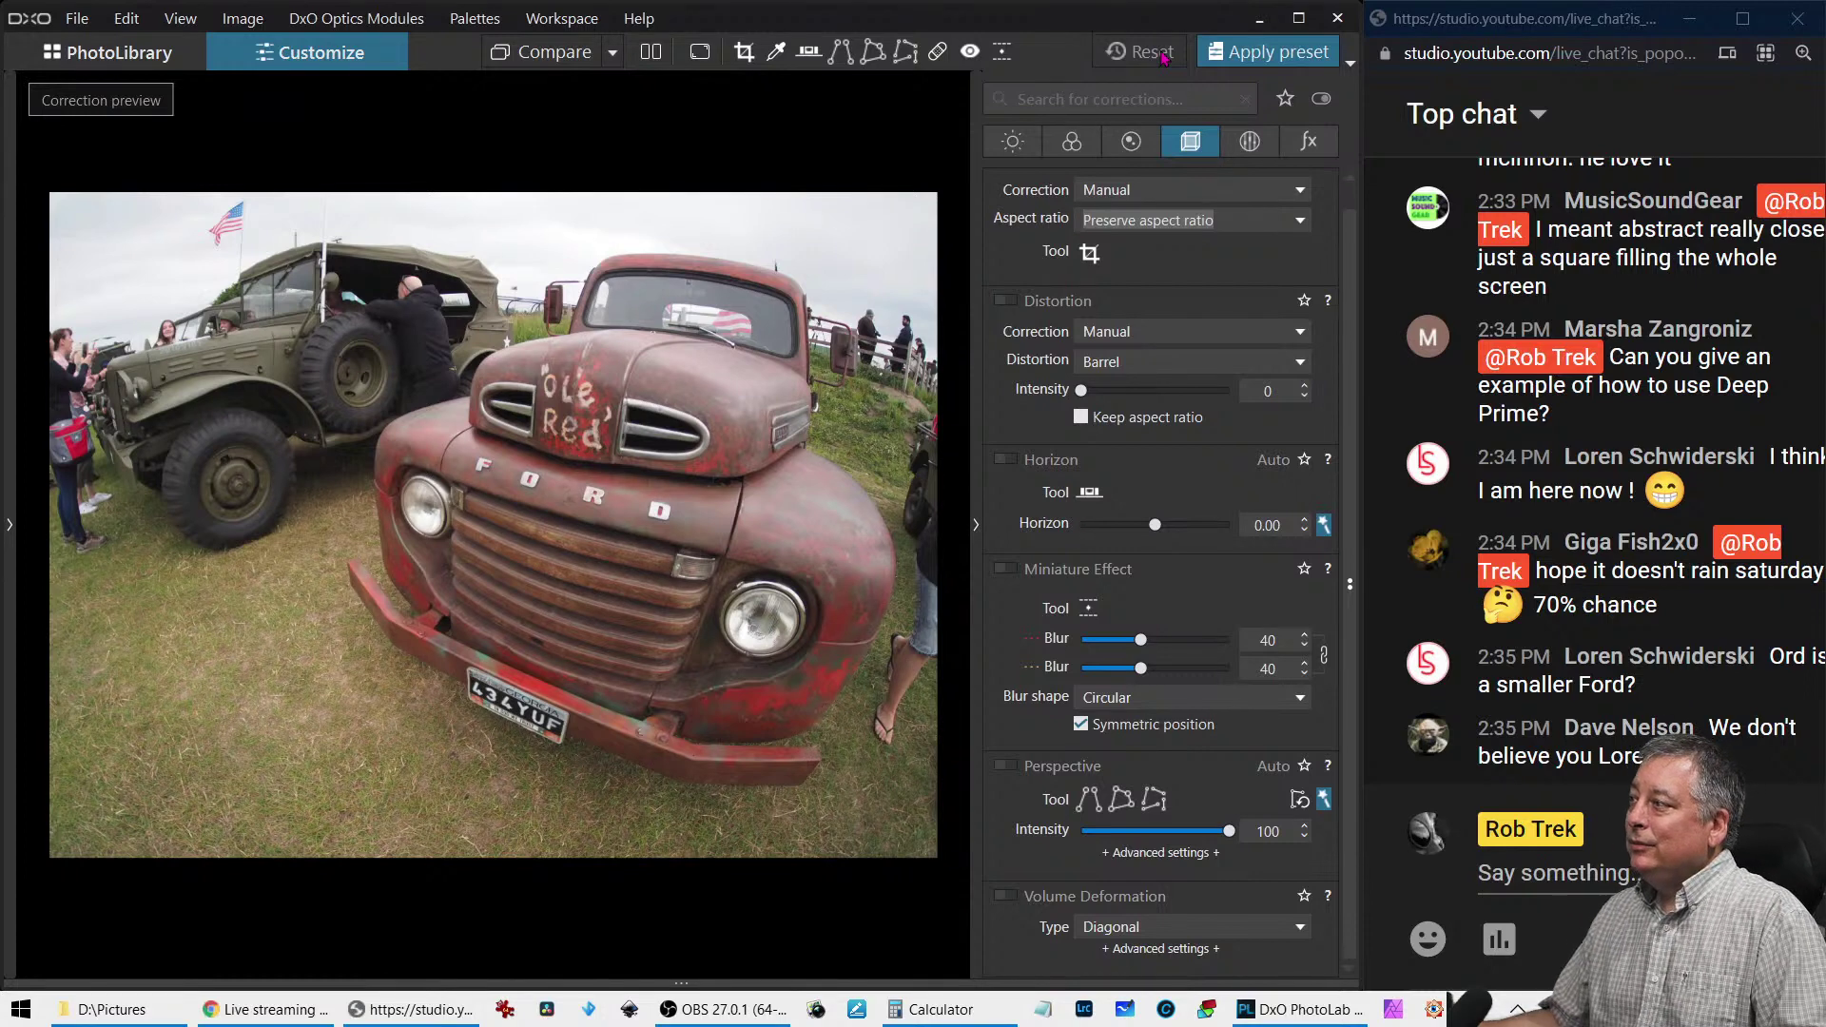
key(ctrl+z)
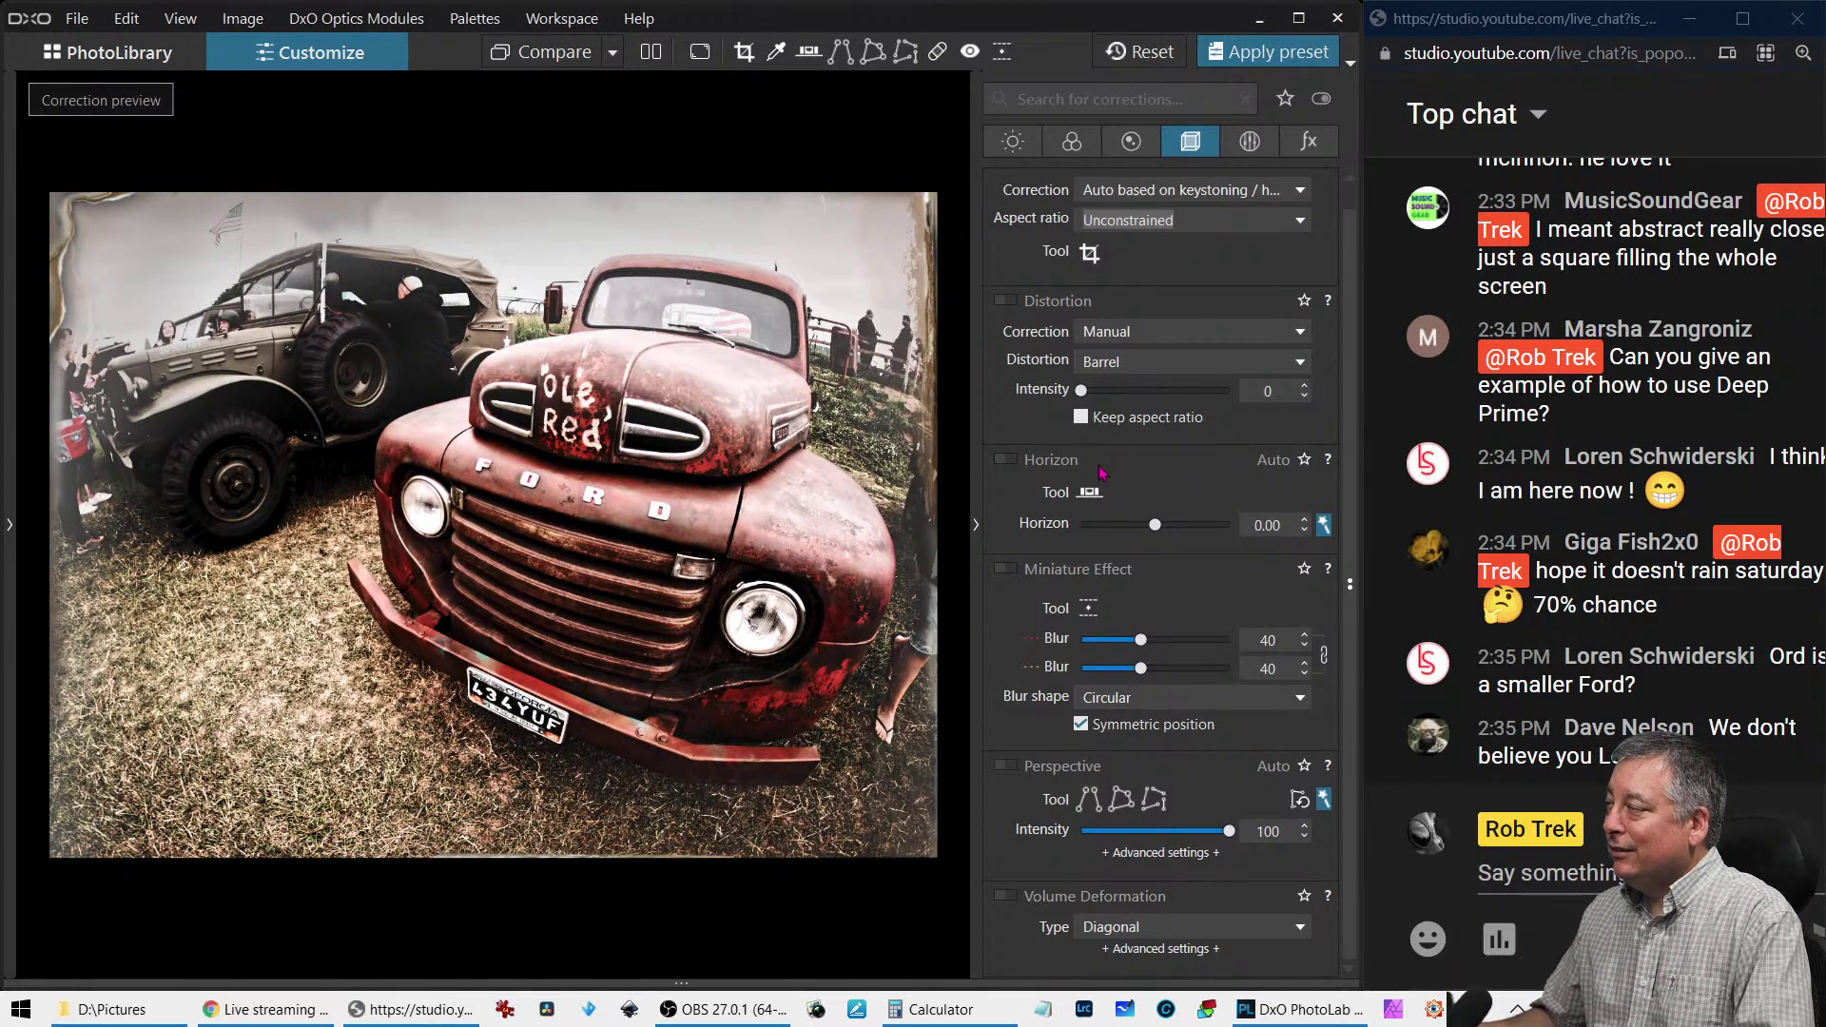
Open the lakeside stone labyrinth photo from the 4 Live Photo Edits folder for customizing
click(130, 59)
click(995, 502)
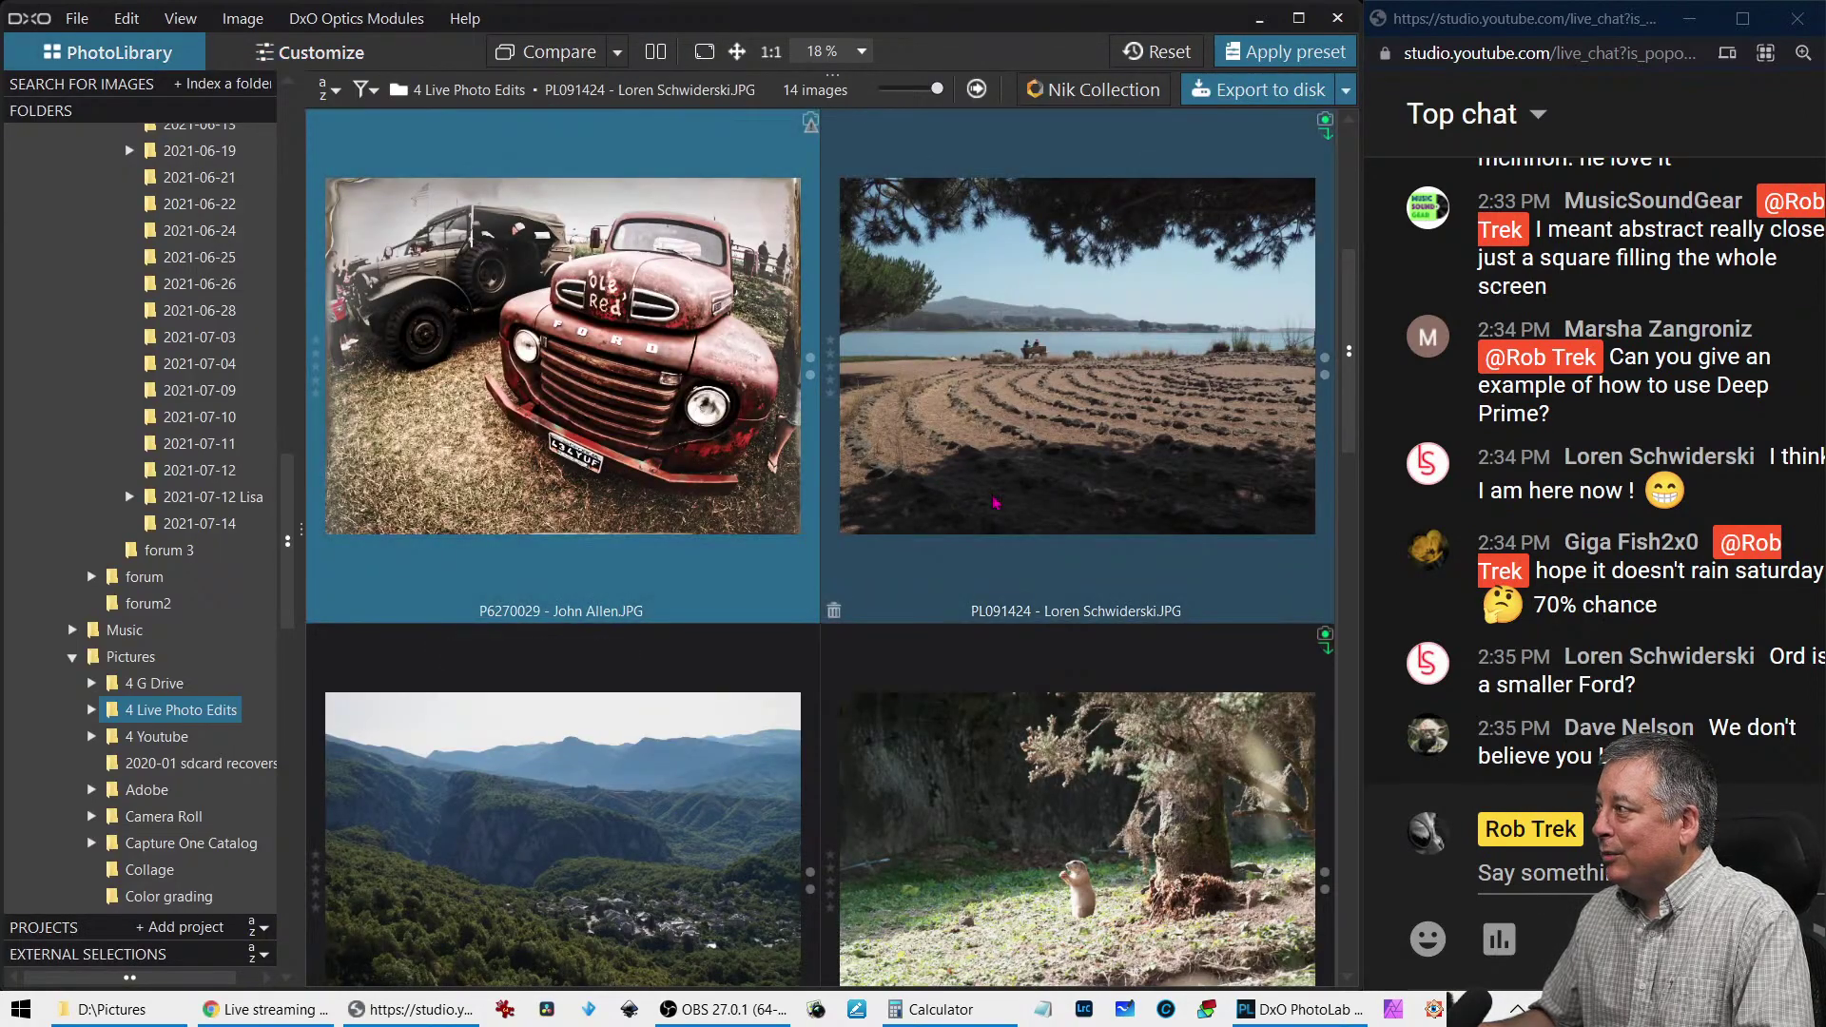
double_click(994, 502)
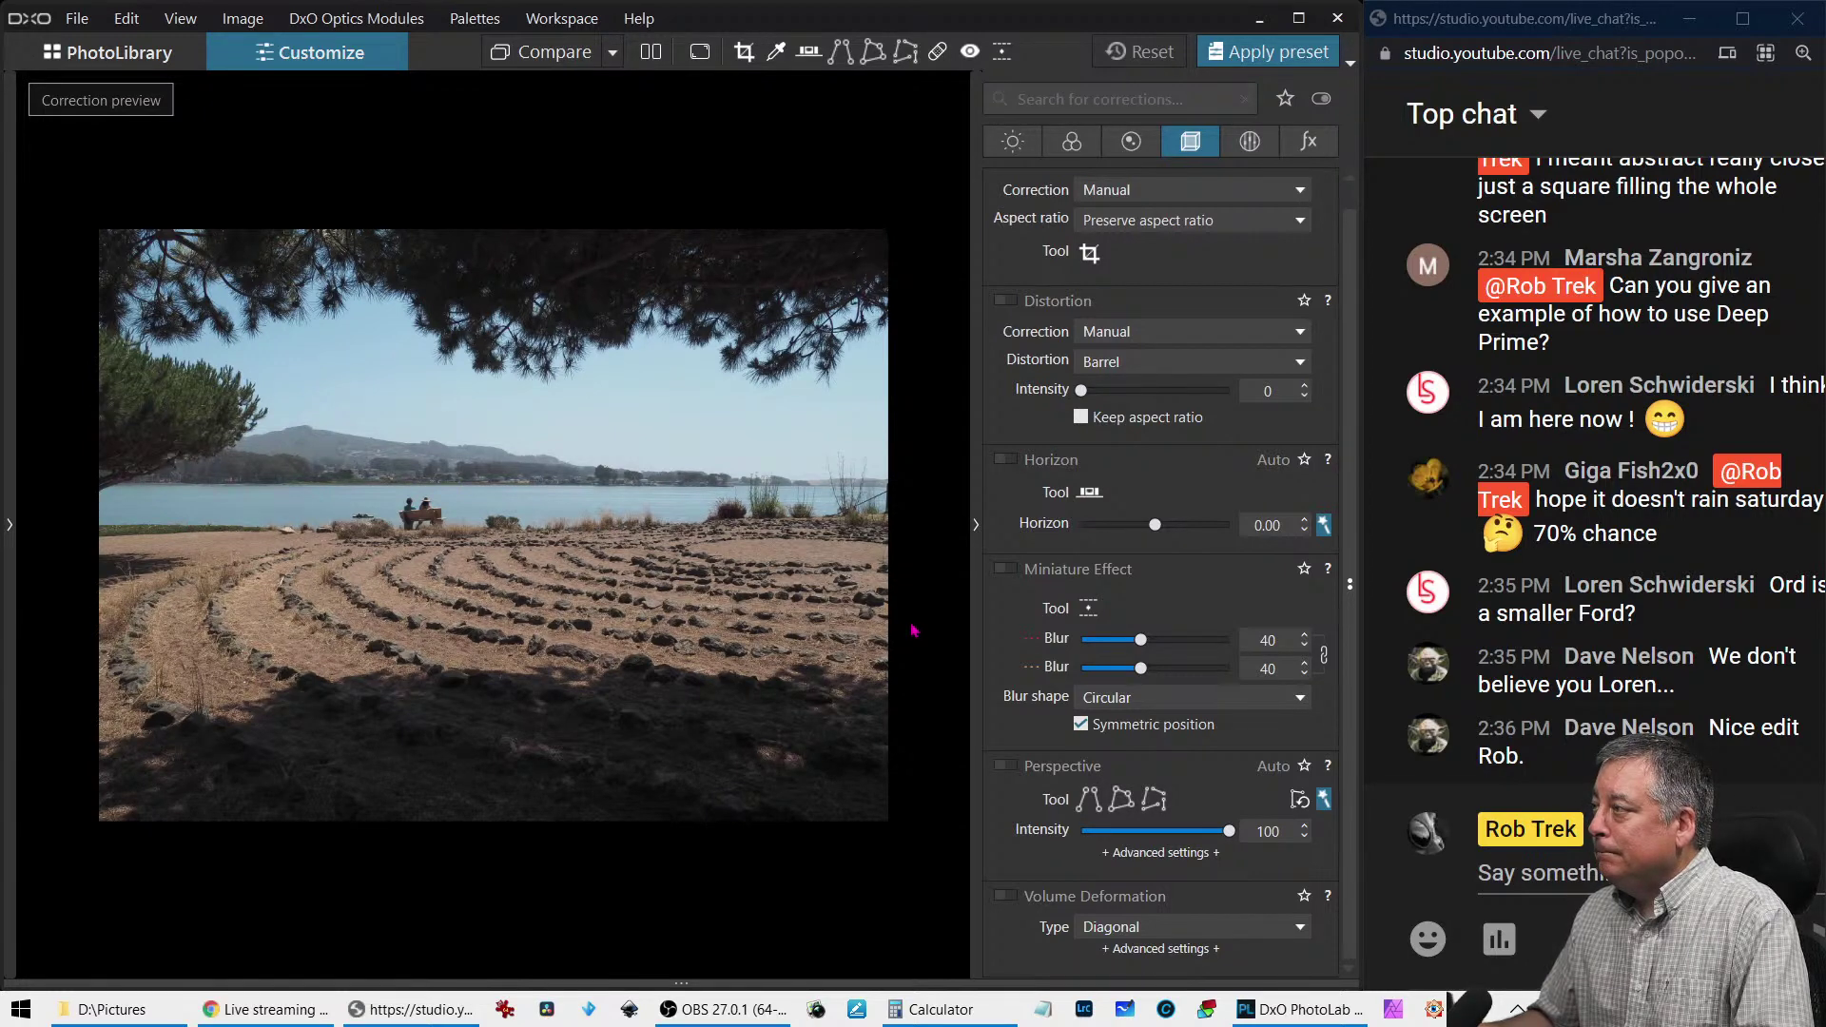
Examine the labyrinth photo's histogram and metadata and look closely at the couple on the bench
click(9, 526)
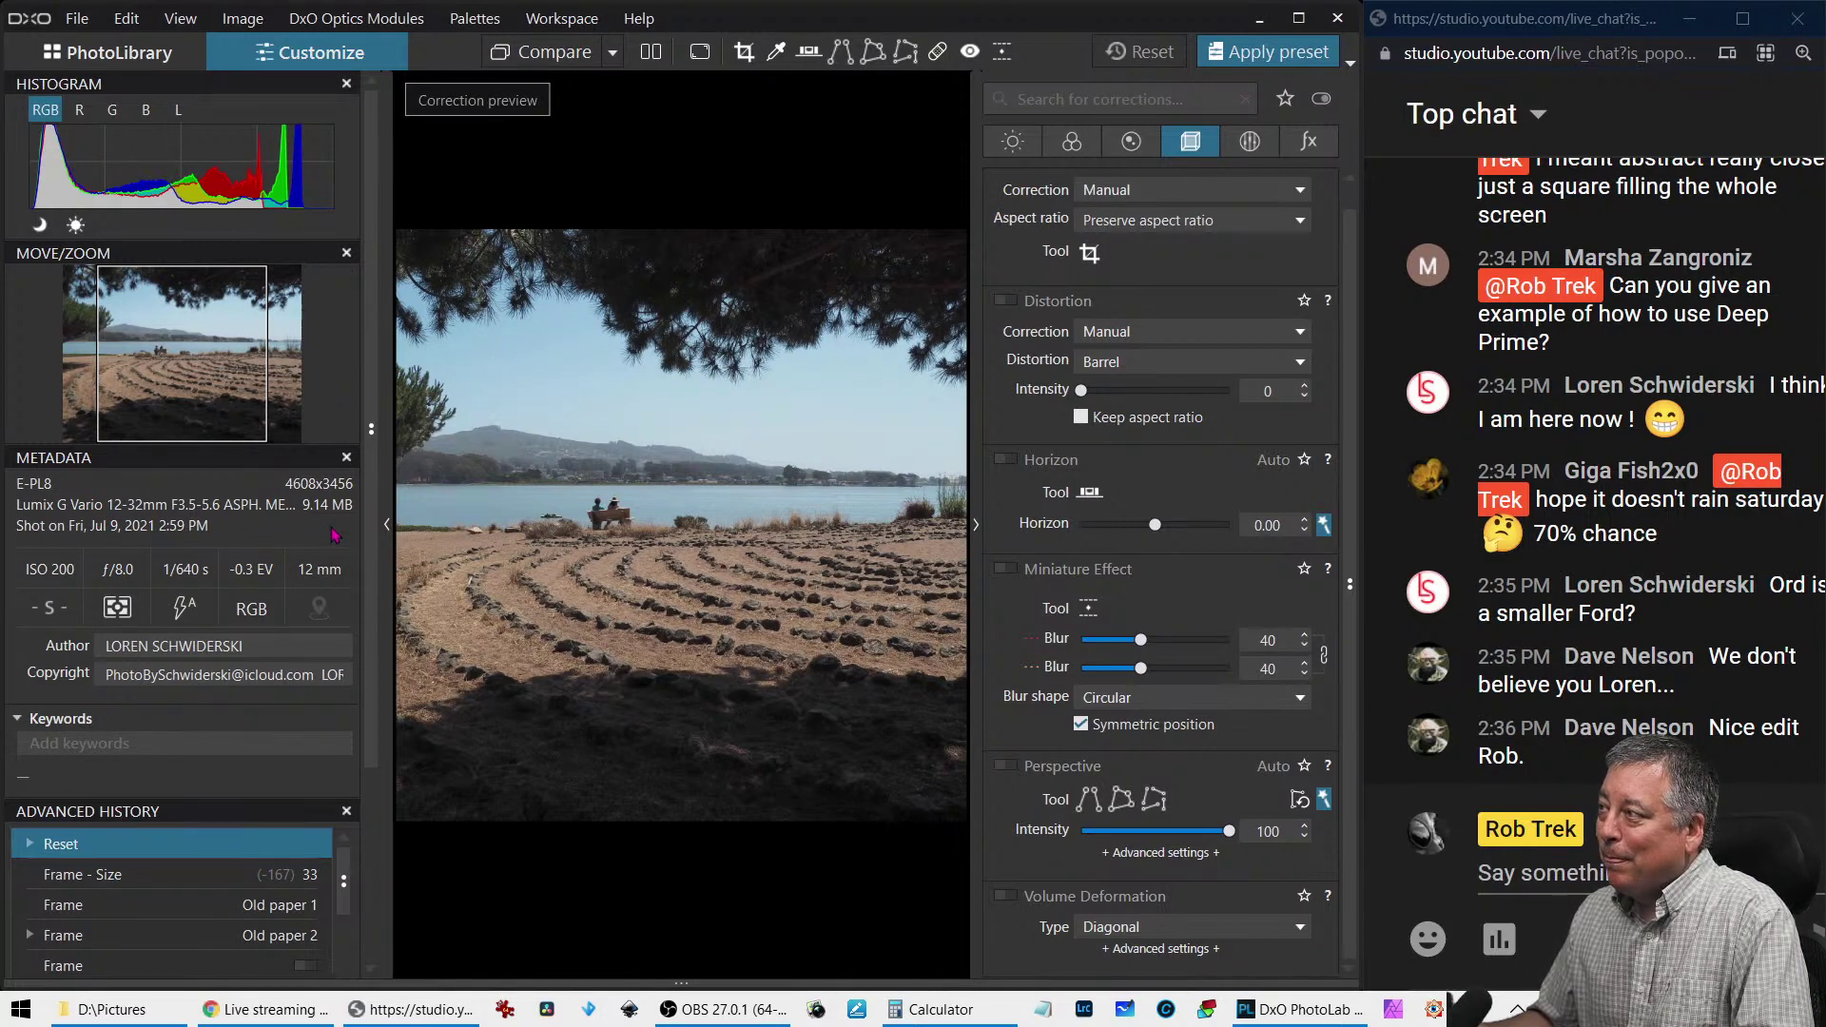
click(390, 529)
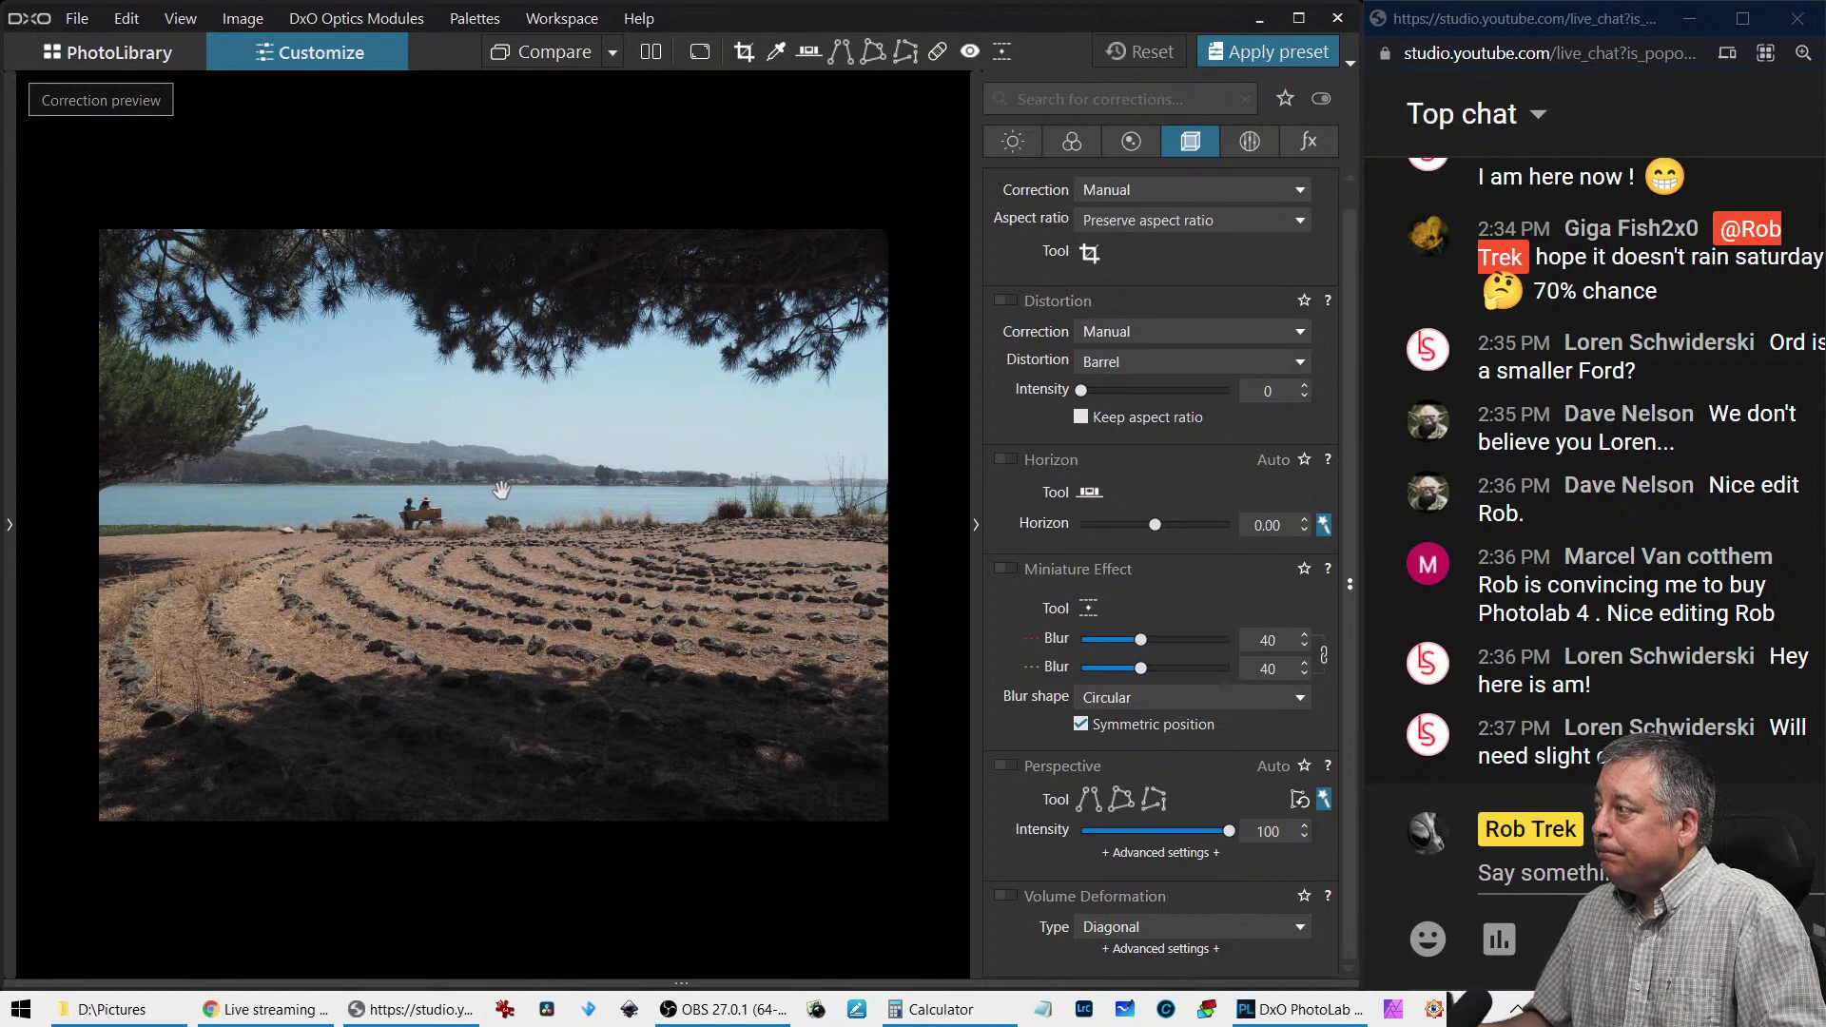
scroll(447, 516, up, 5)
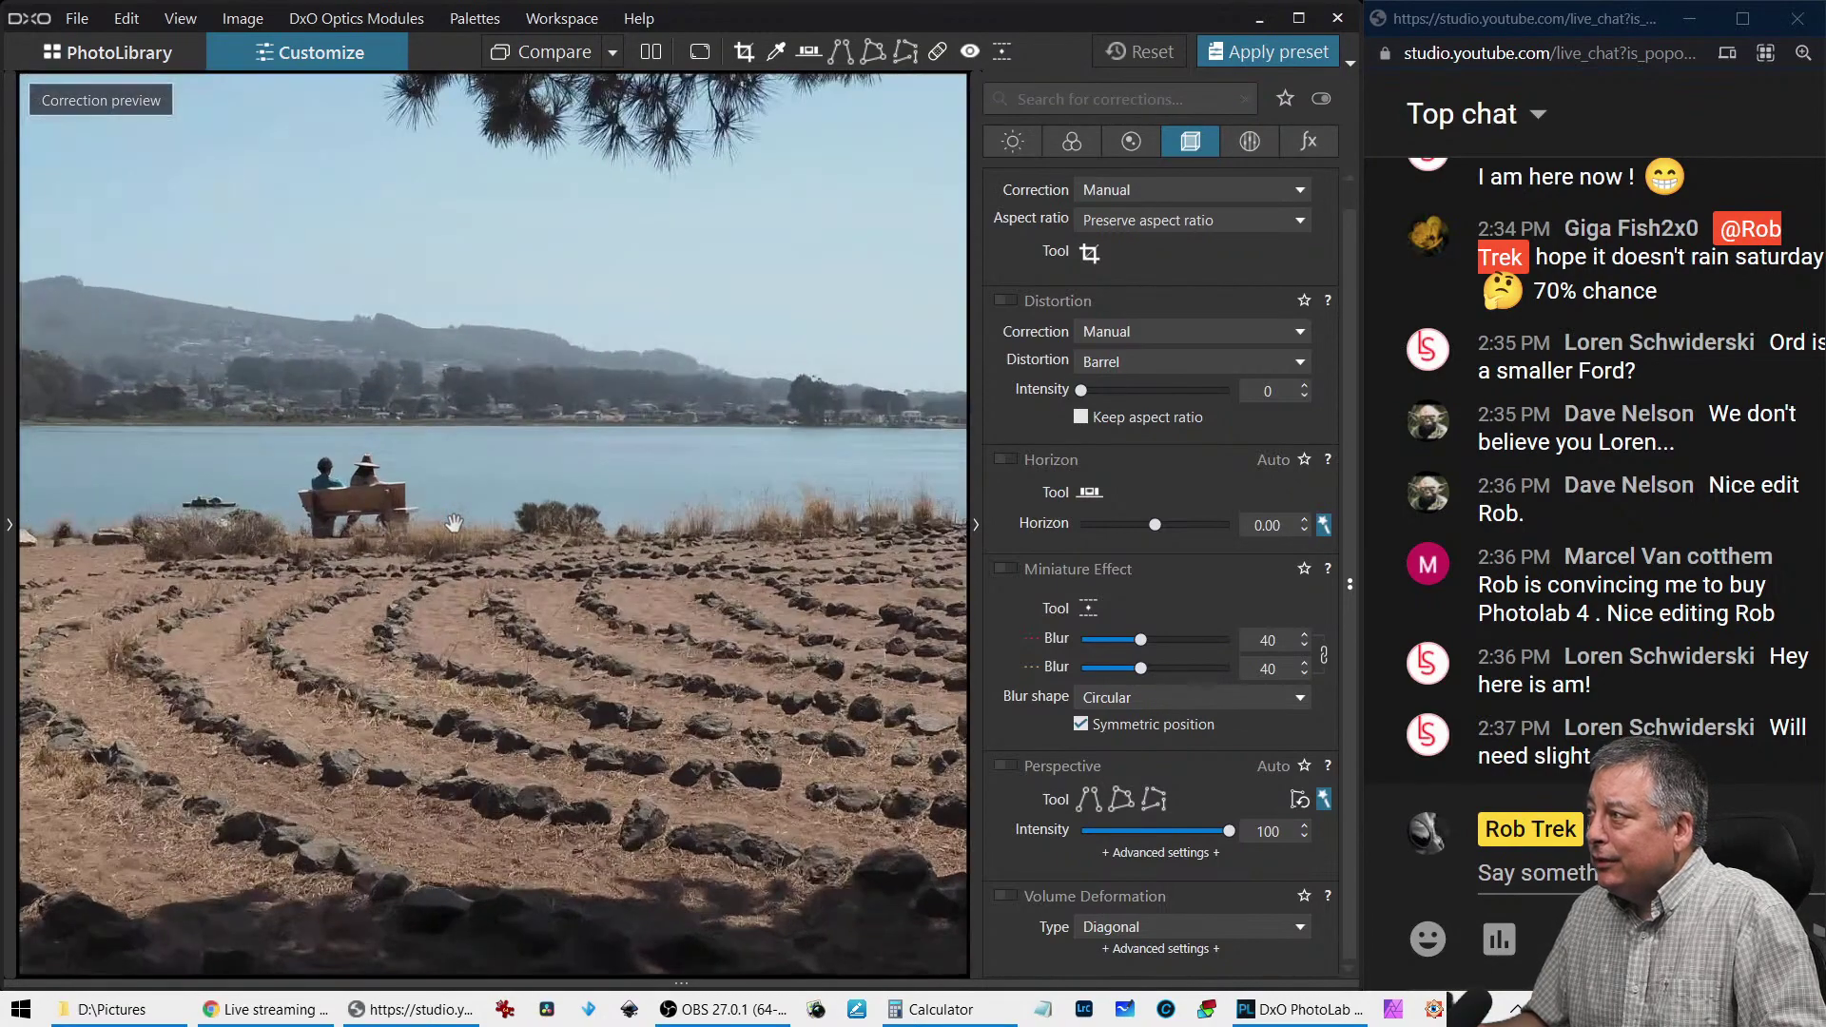
drag(434, 519, 593, 588)
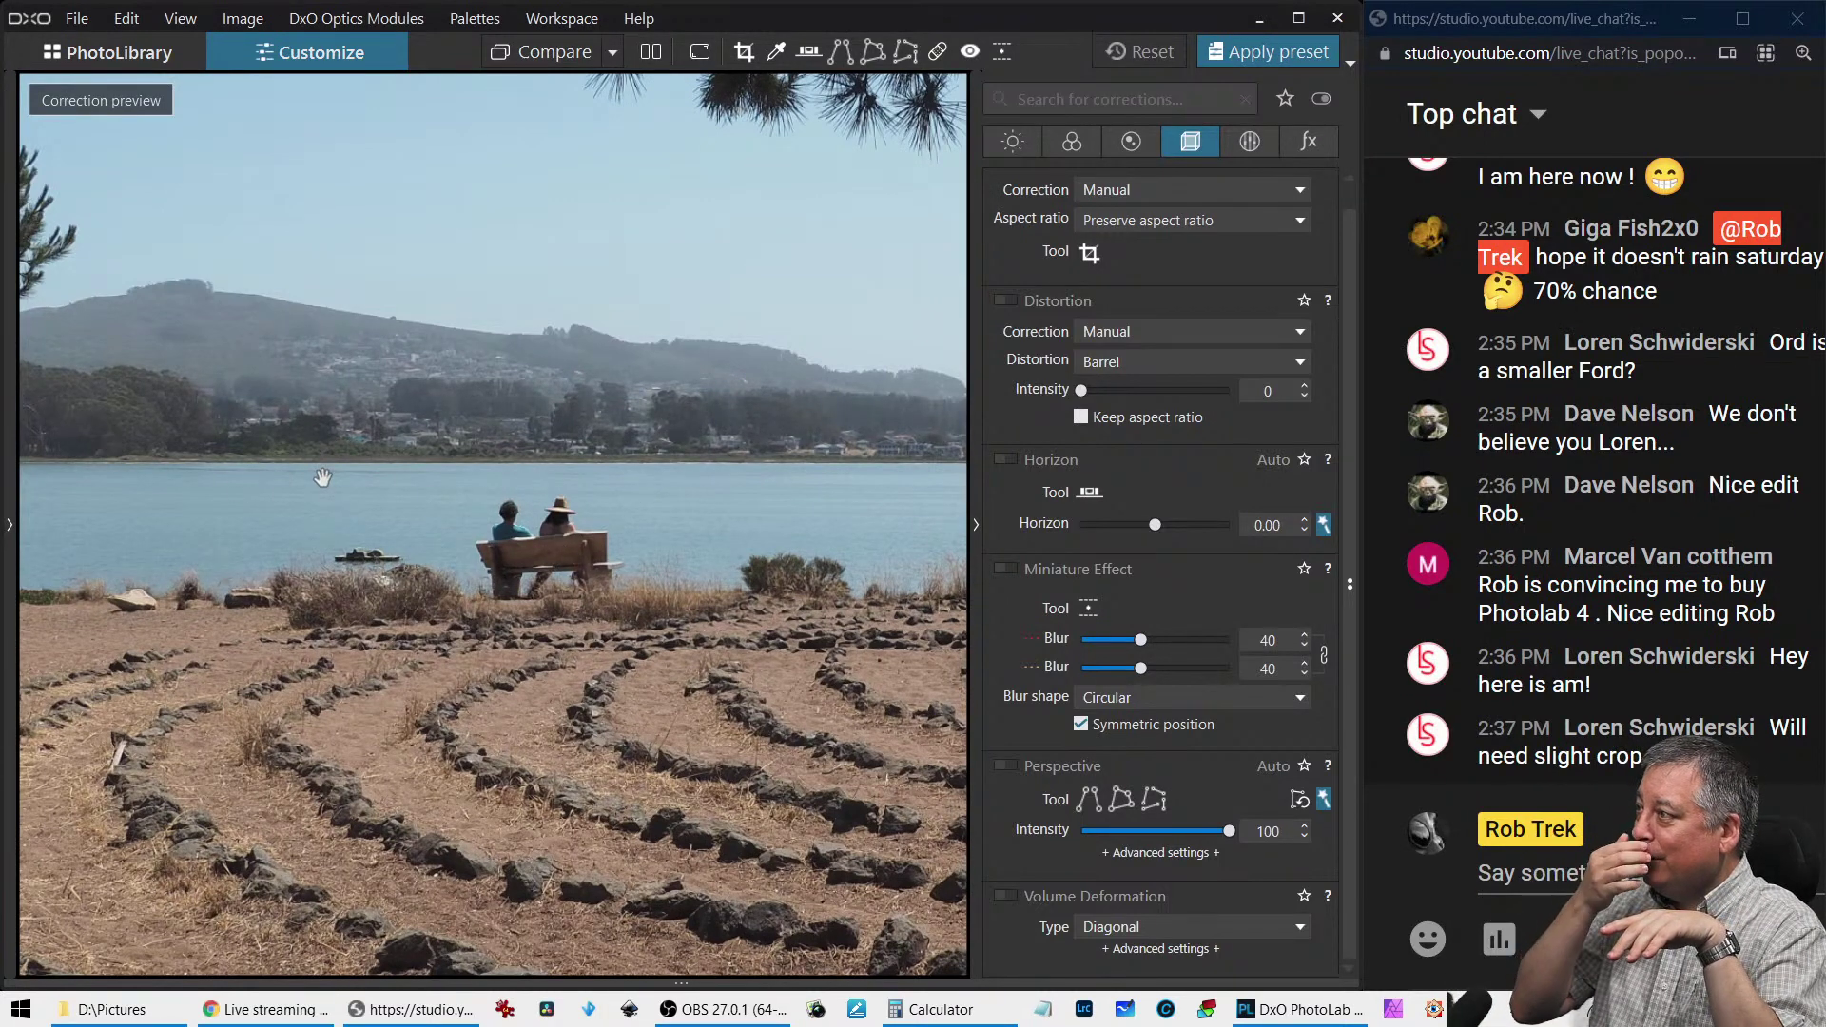
scroll(323, 477, down, 3)
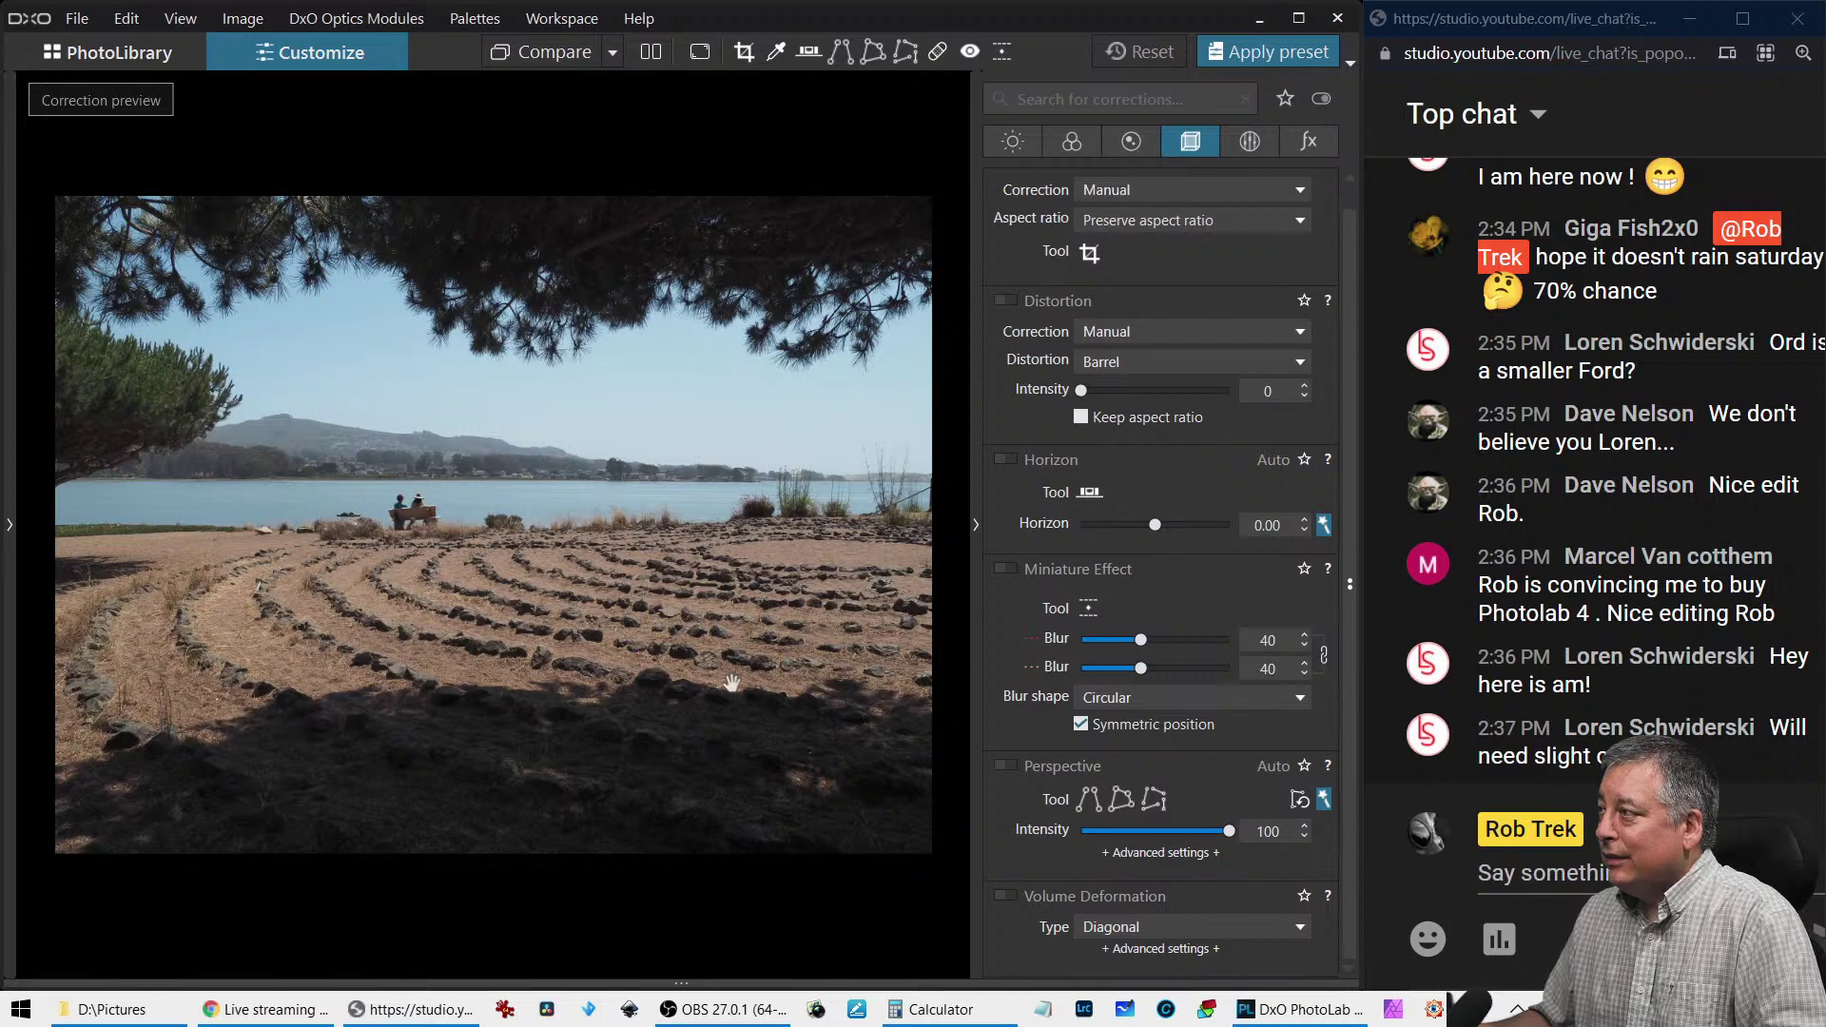
Crop the photo to a 3/4 portrait of 1957 x 2610 px around the bench couple and labyrinth, and check the couple up close
click(1093, 259)
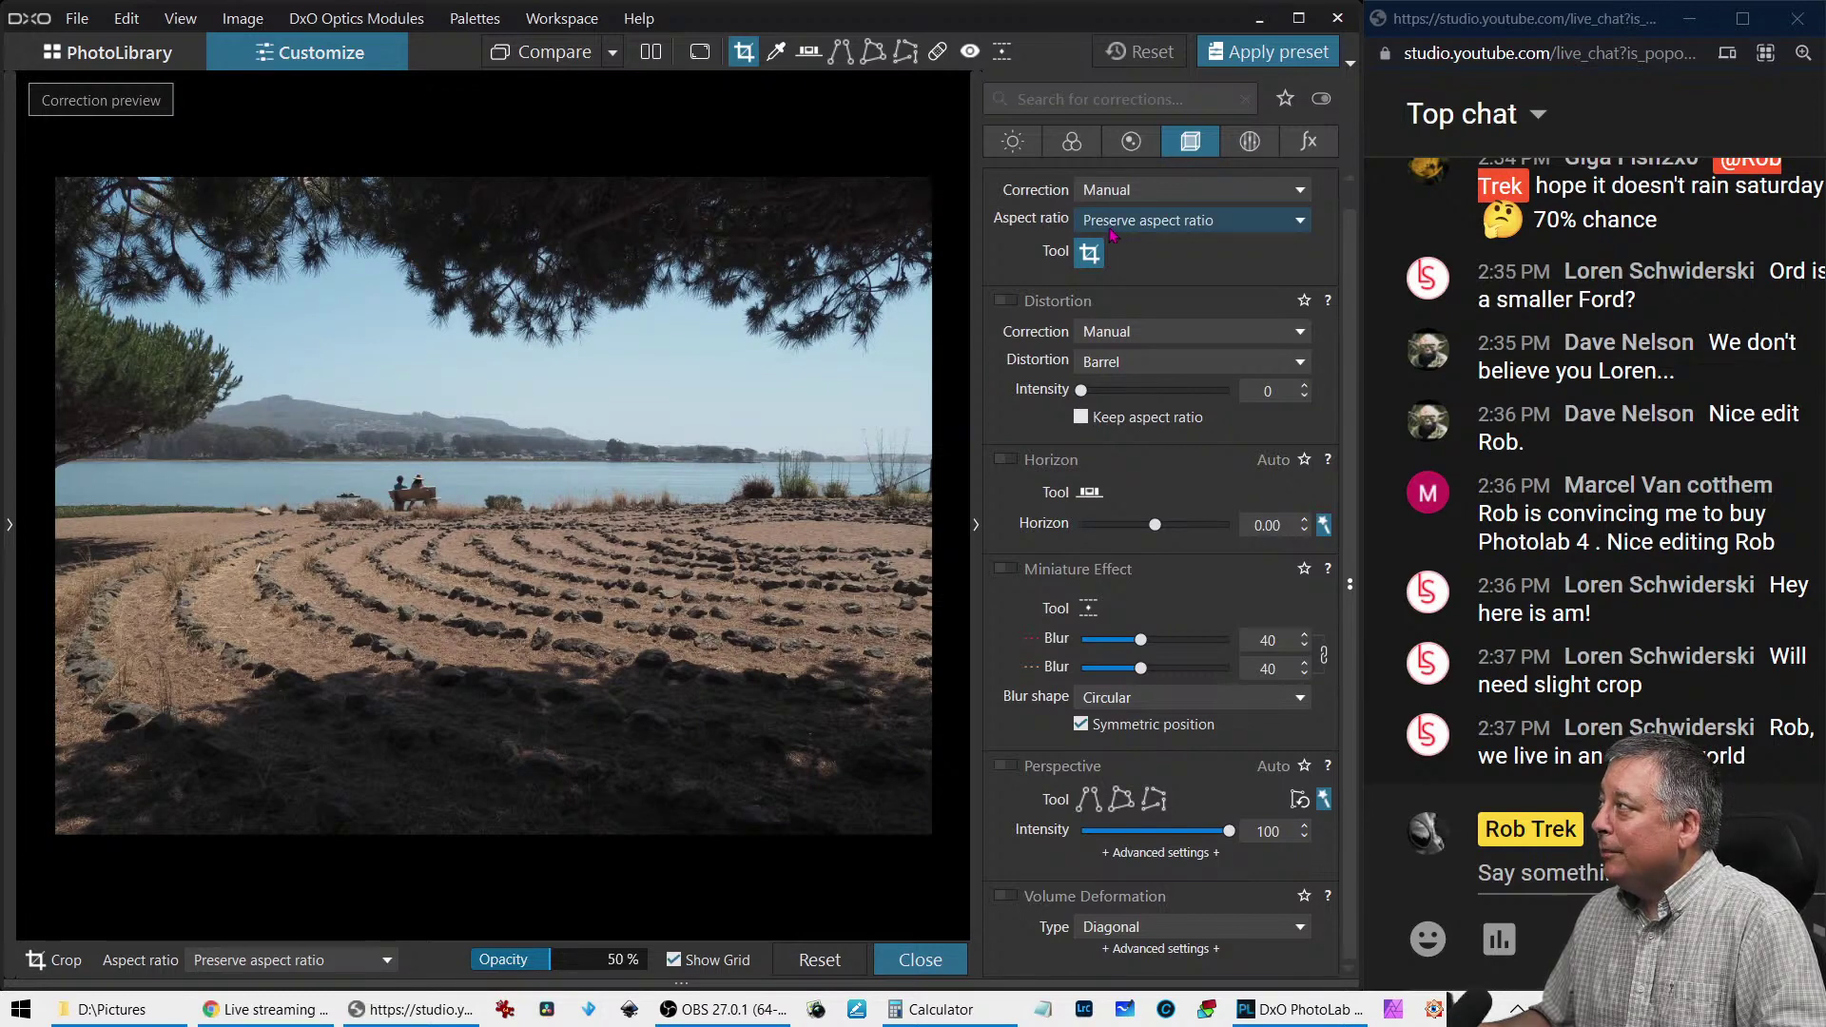
drag(184, 216, 520, 724)
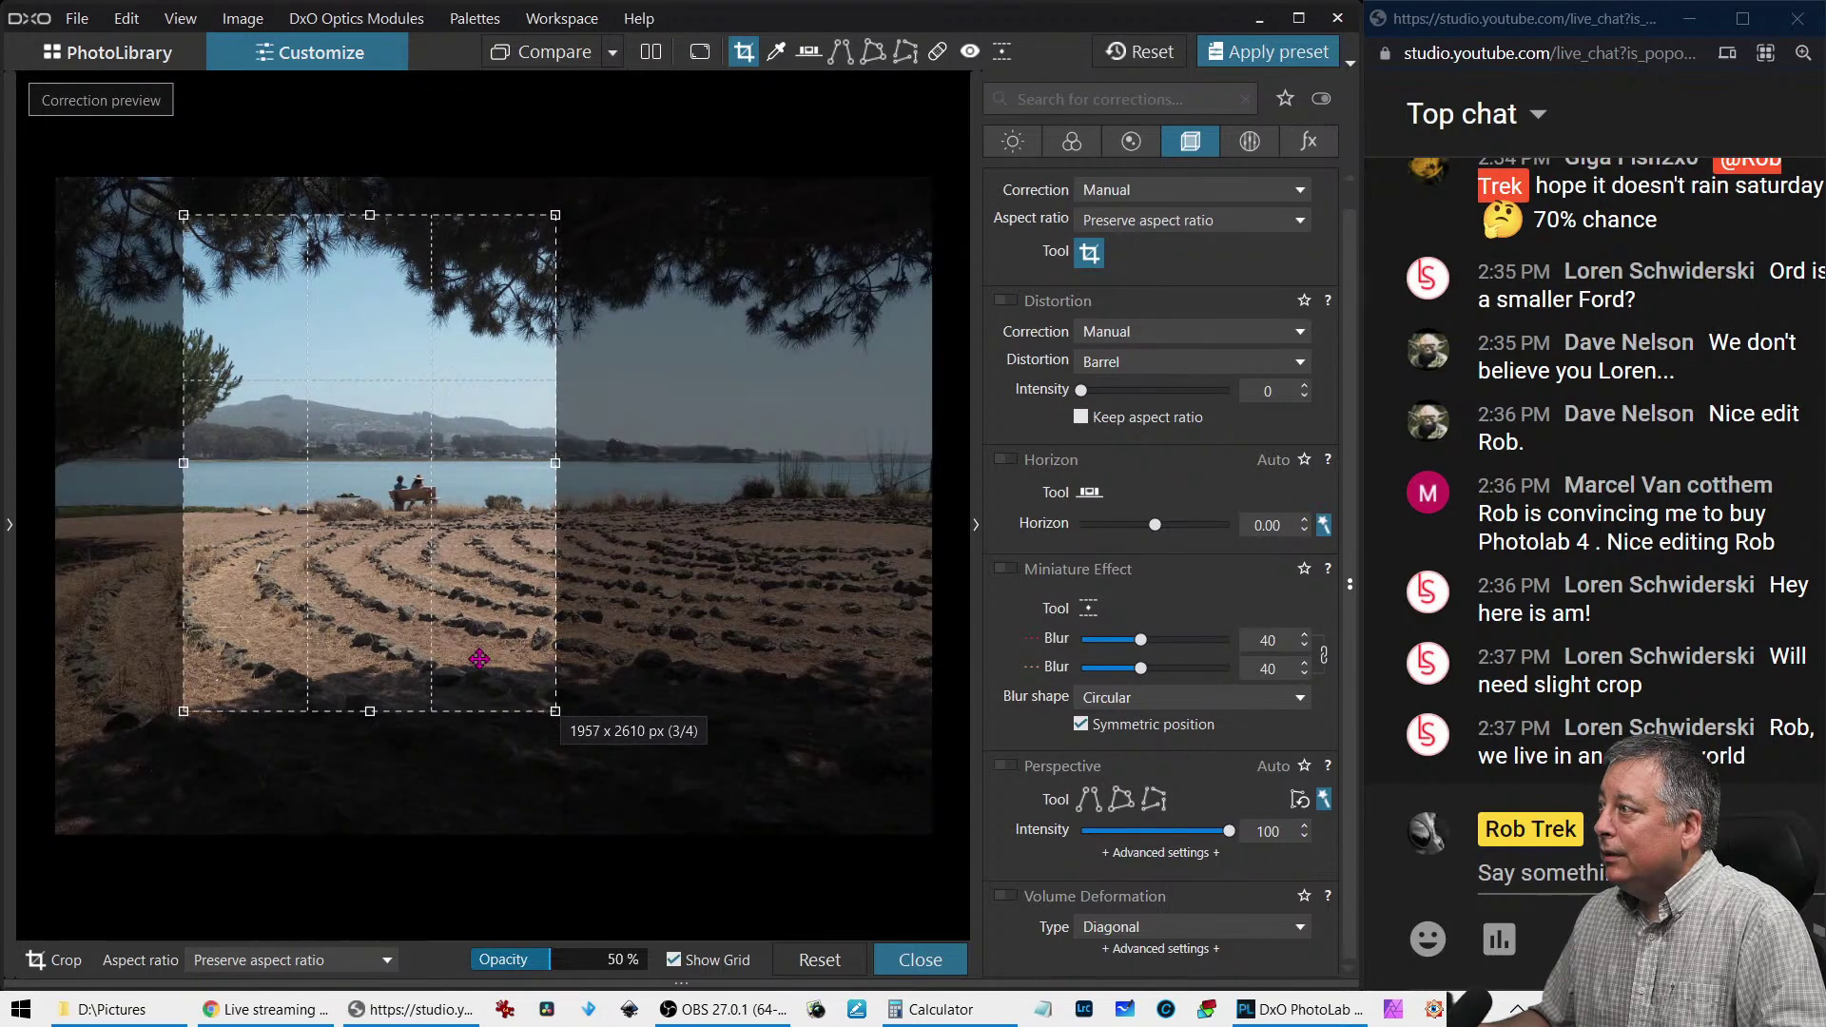
drag(477, 655, 565, 632)
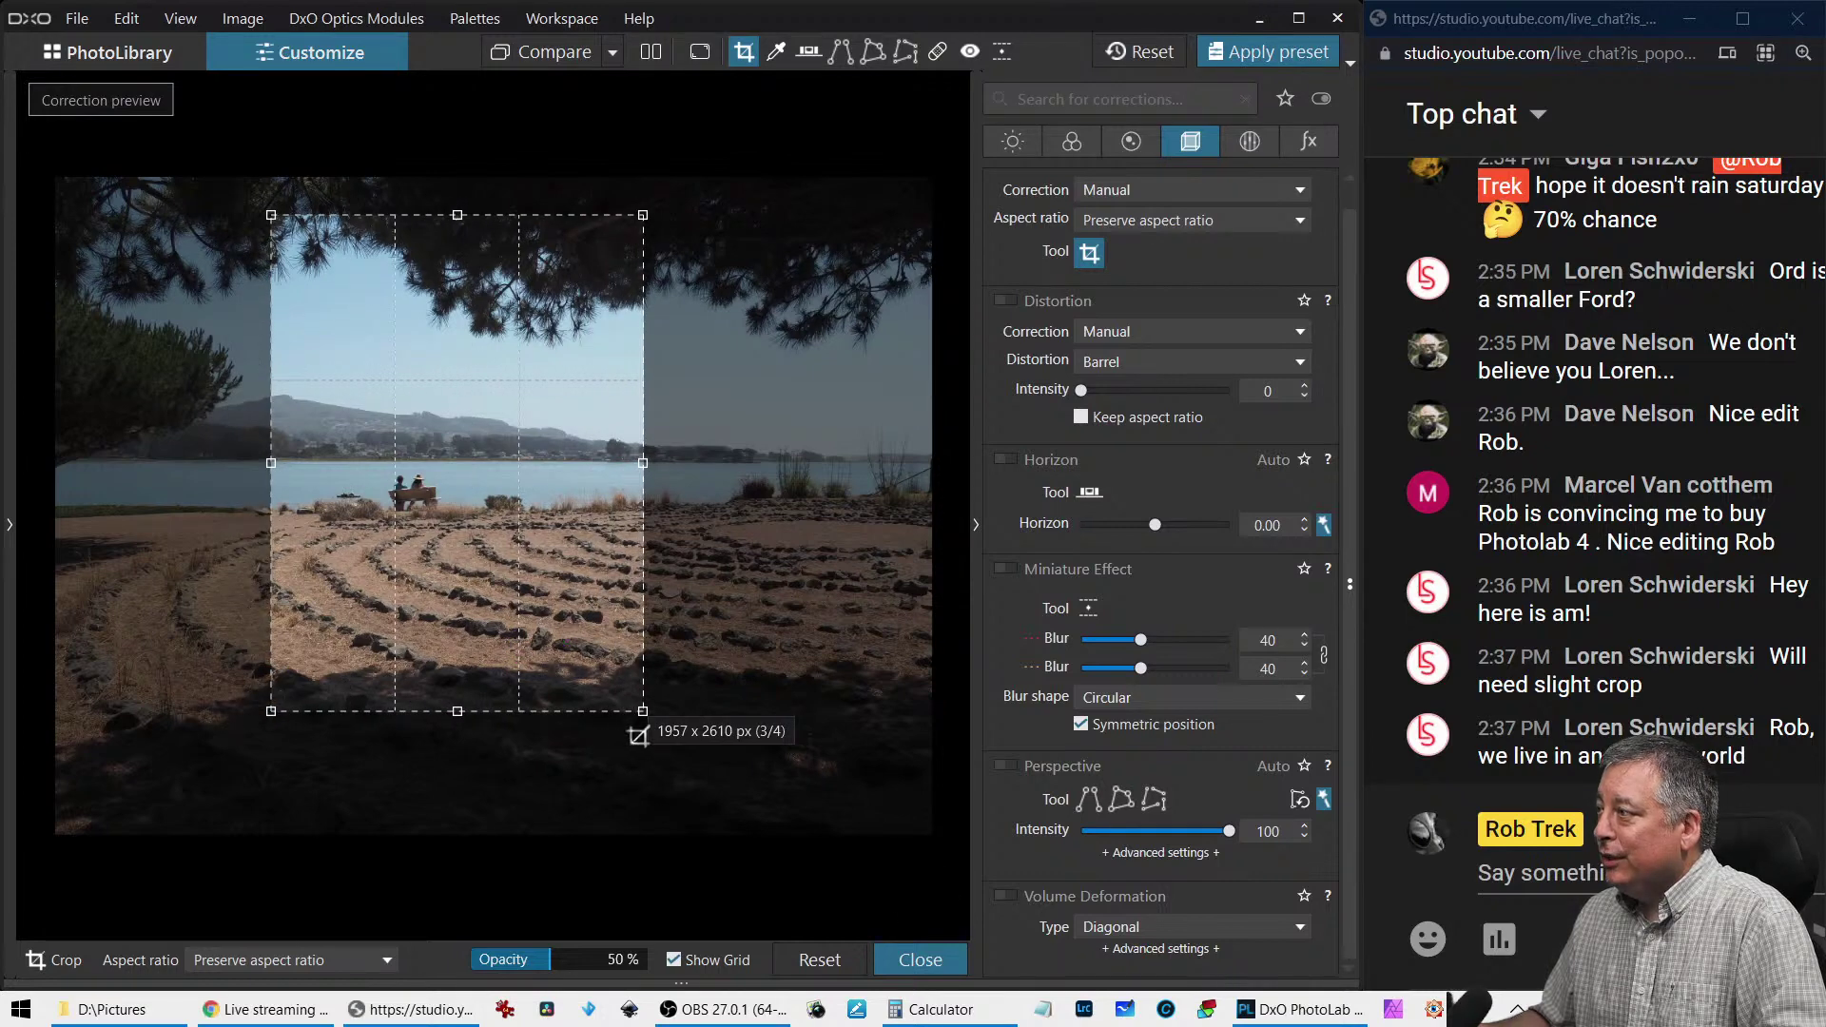
drag(575, 625, 573, 615)
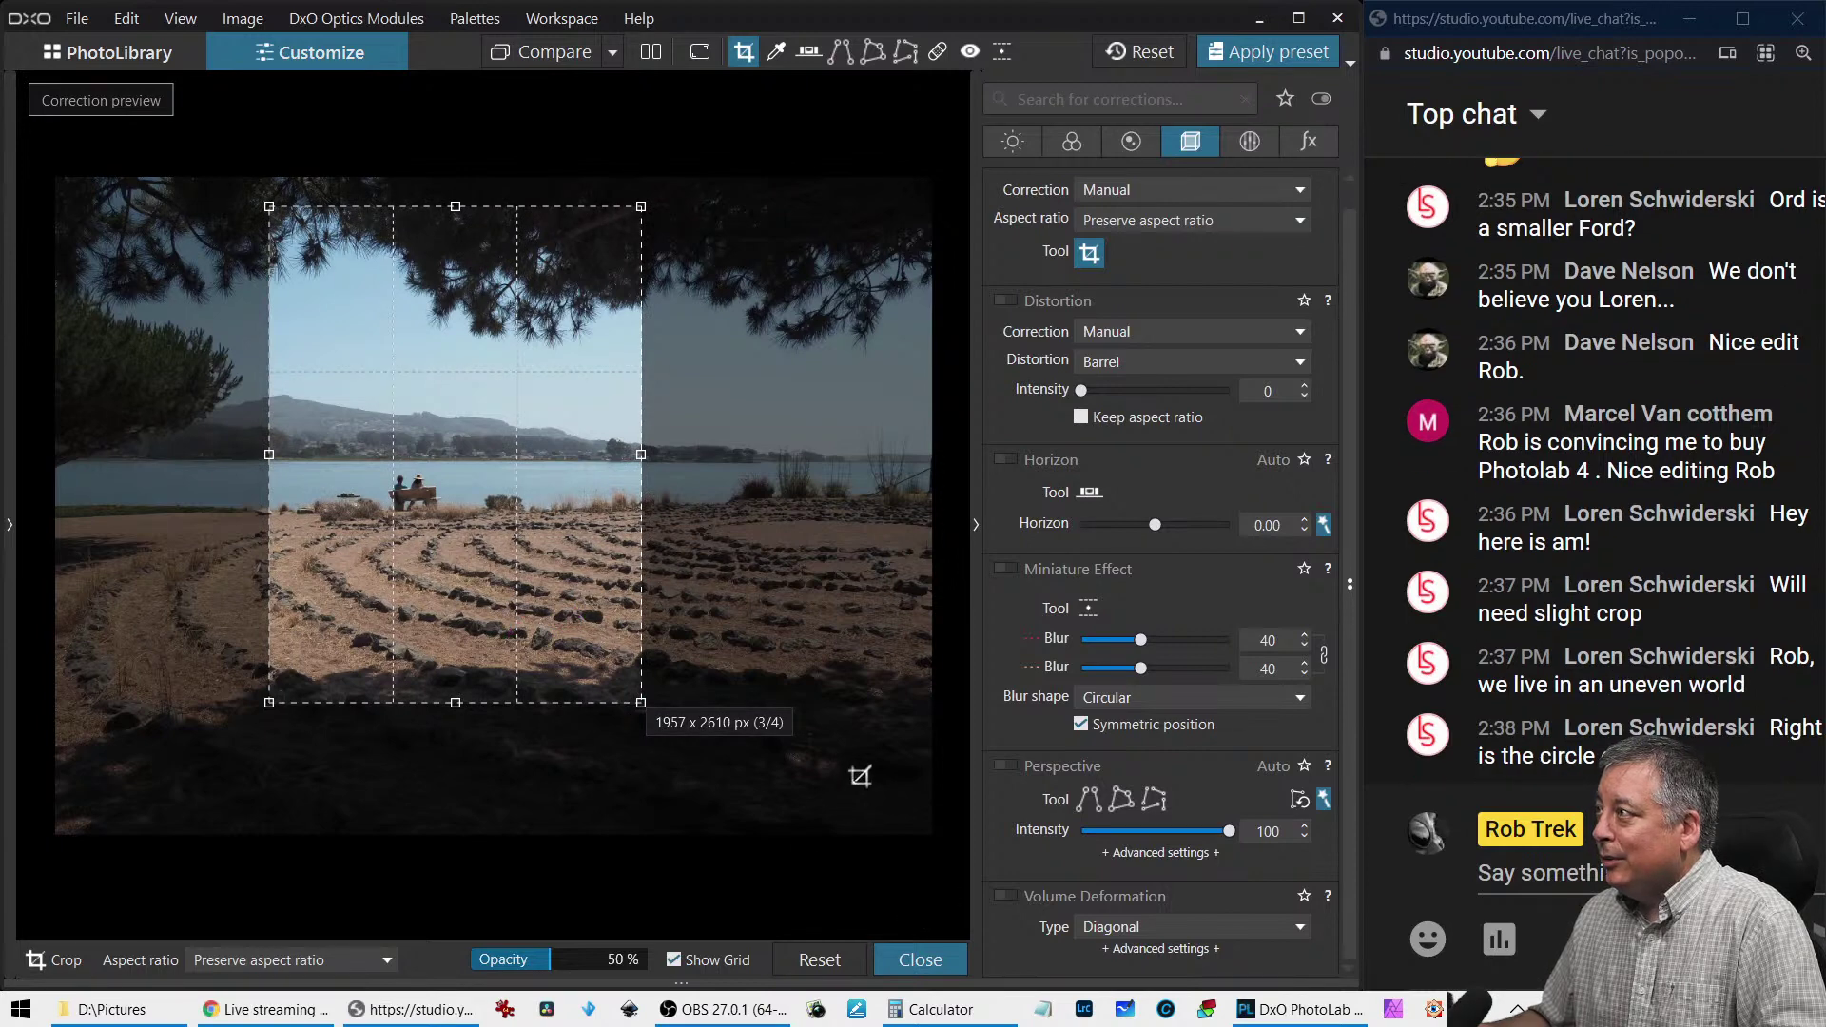
key(Return)
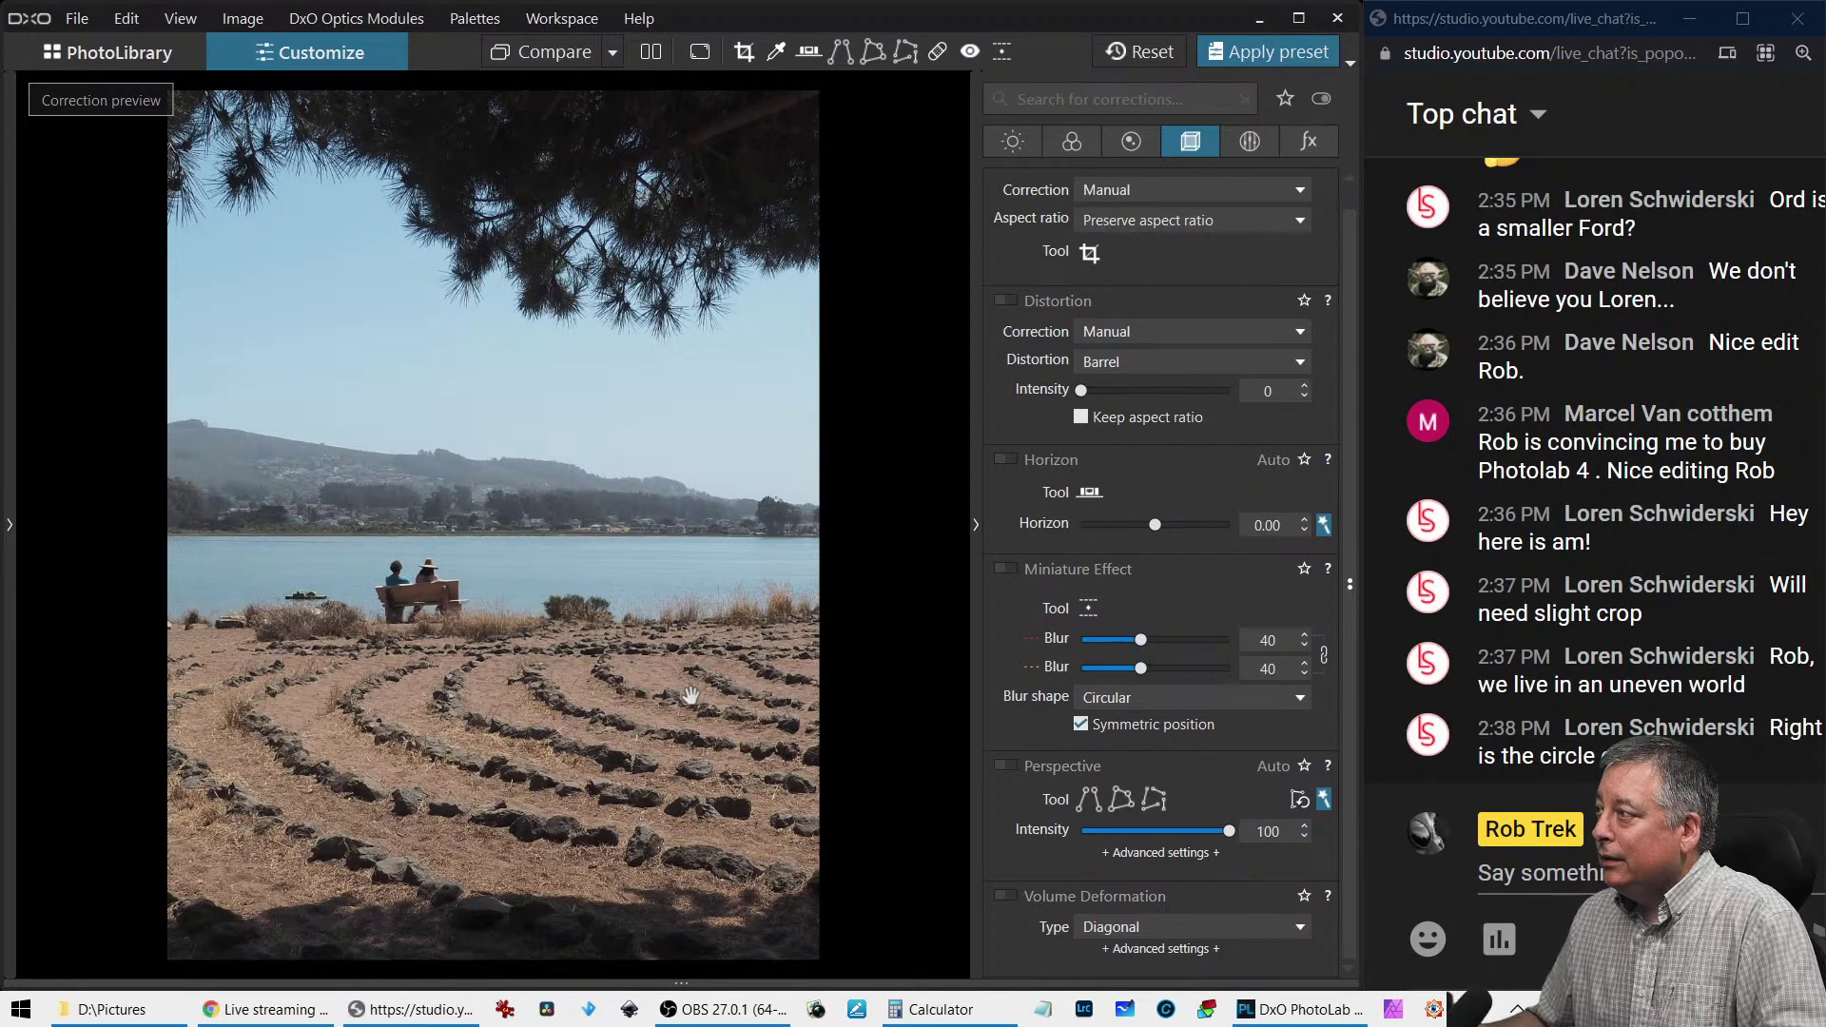
click(414, 595)
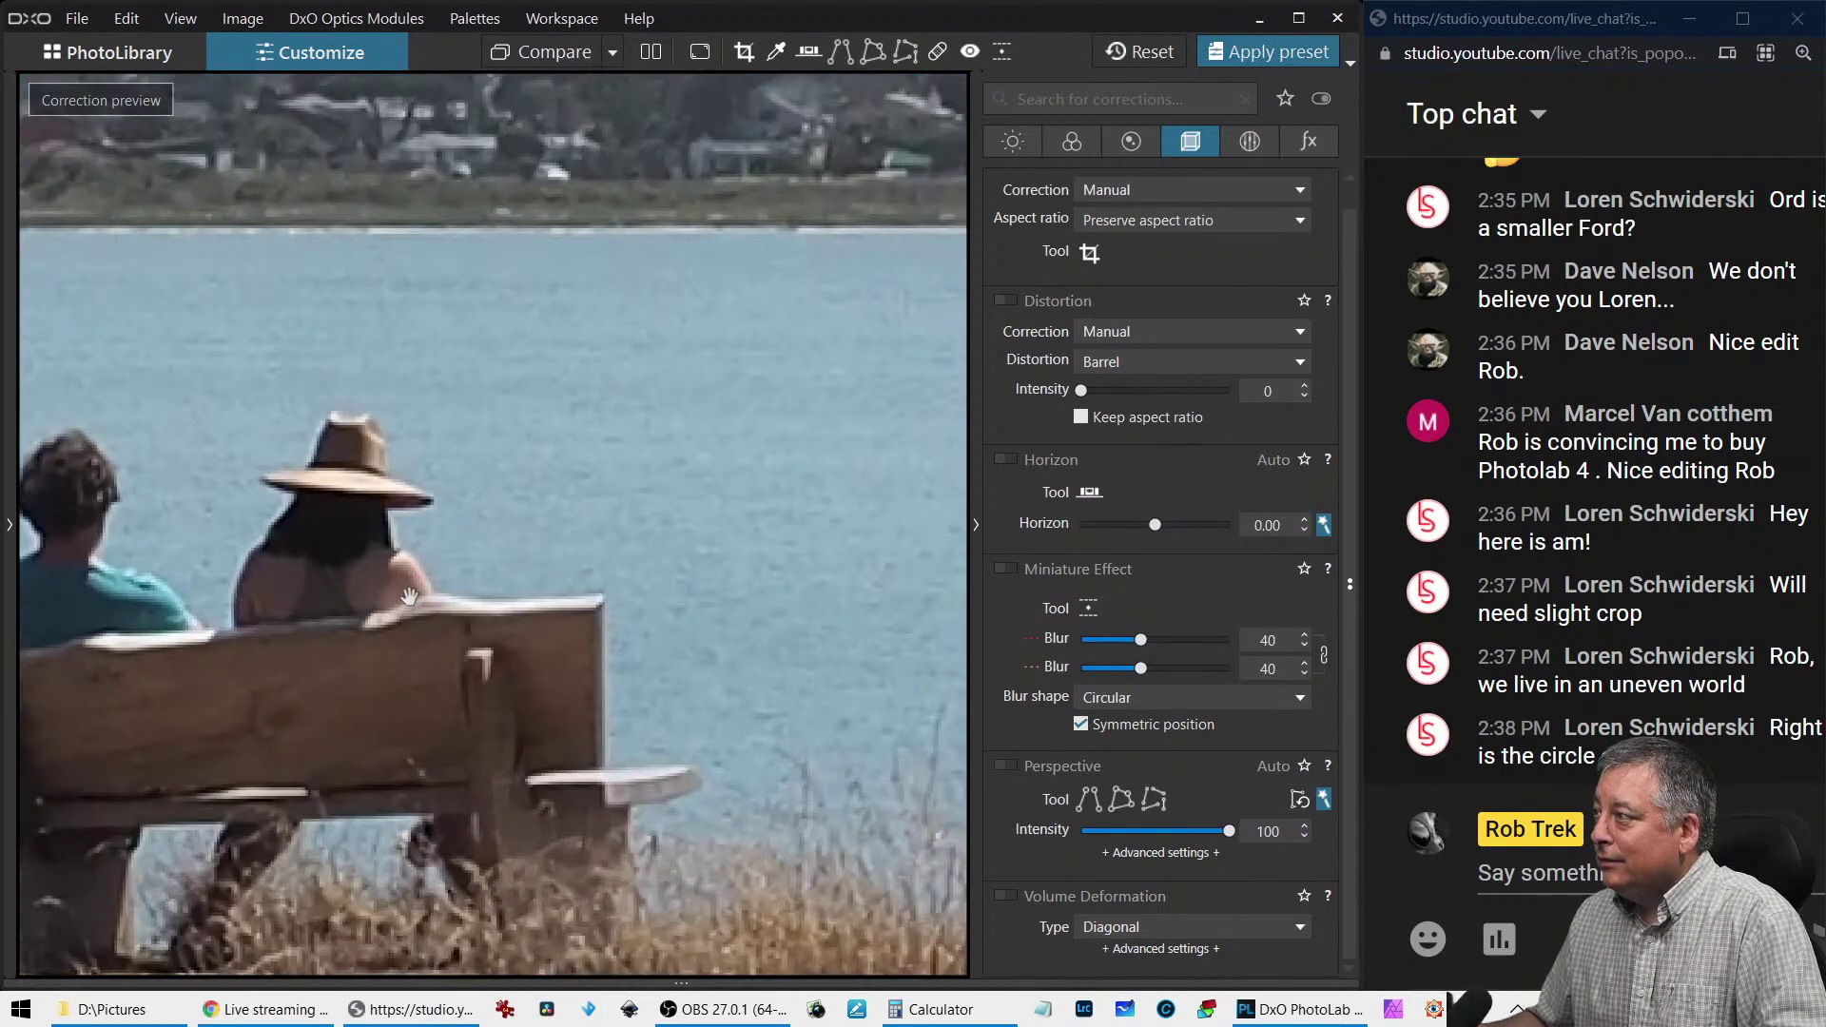
click(409, 596)
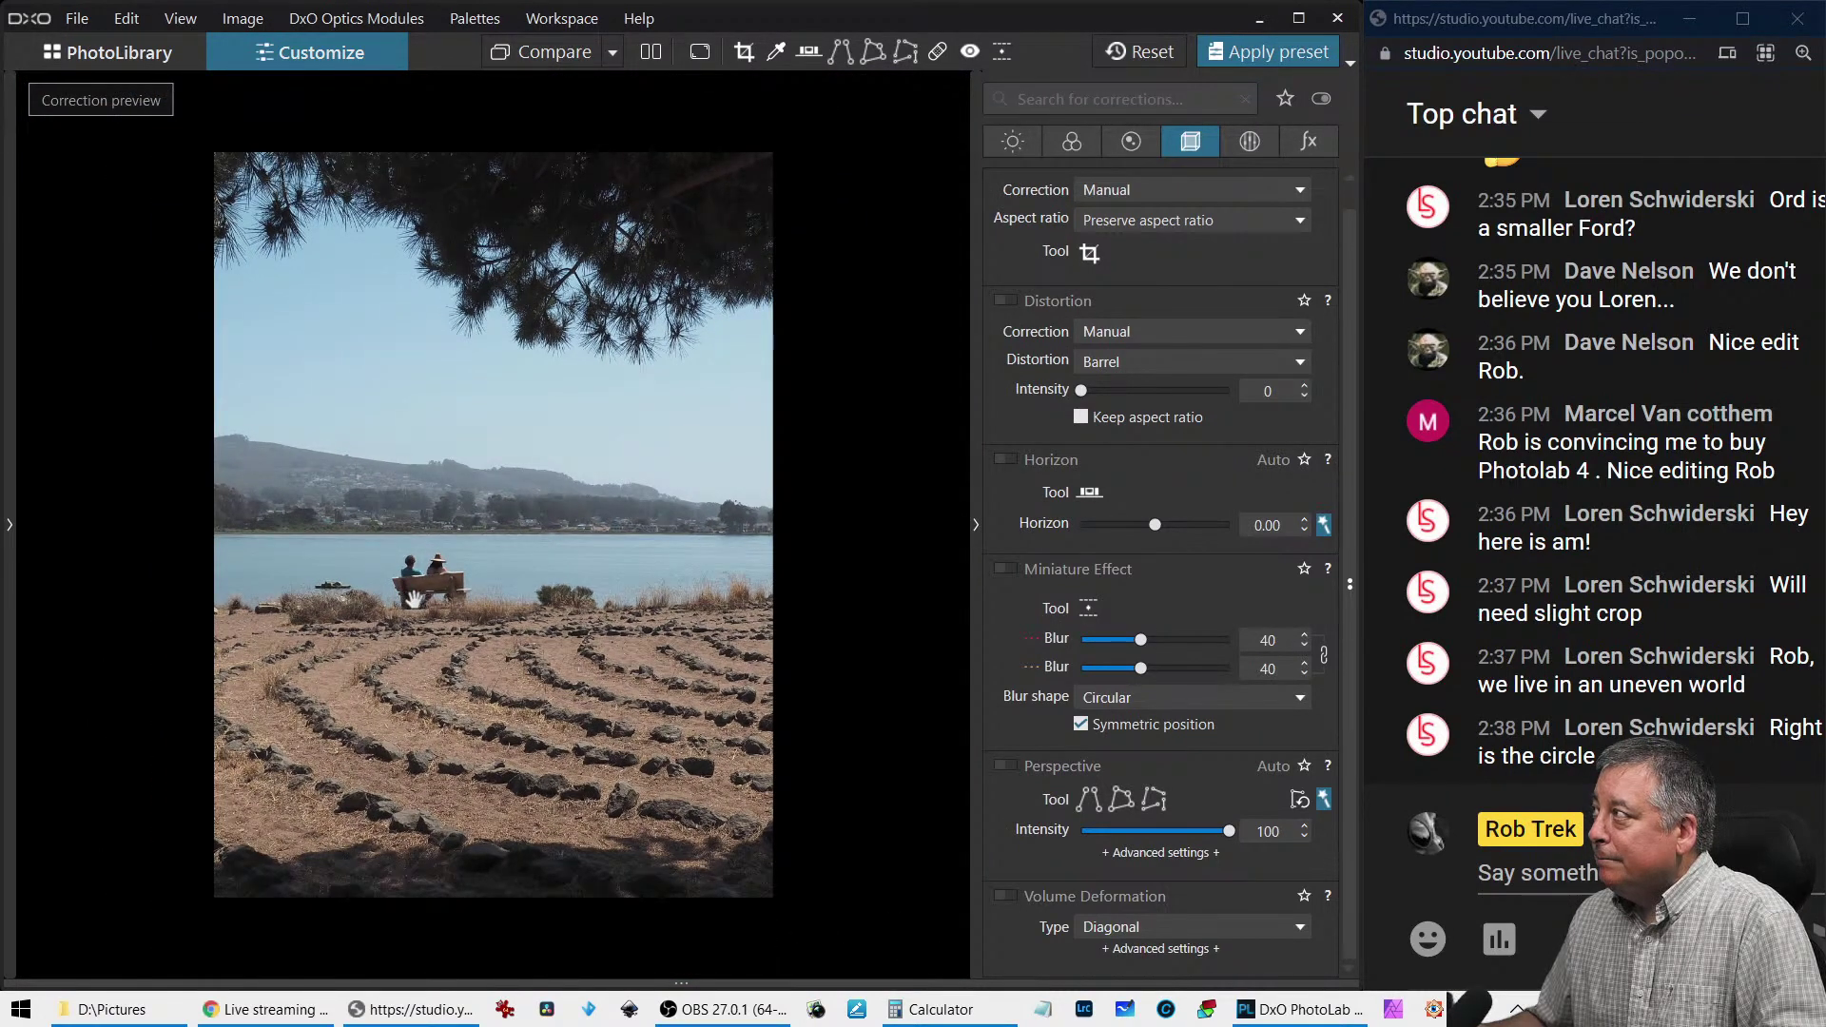
Apply the Old postcard preset from DxO FilmPack Designer - Black & White to the cropped labyrinth photo
click(1253, 57)
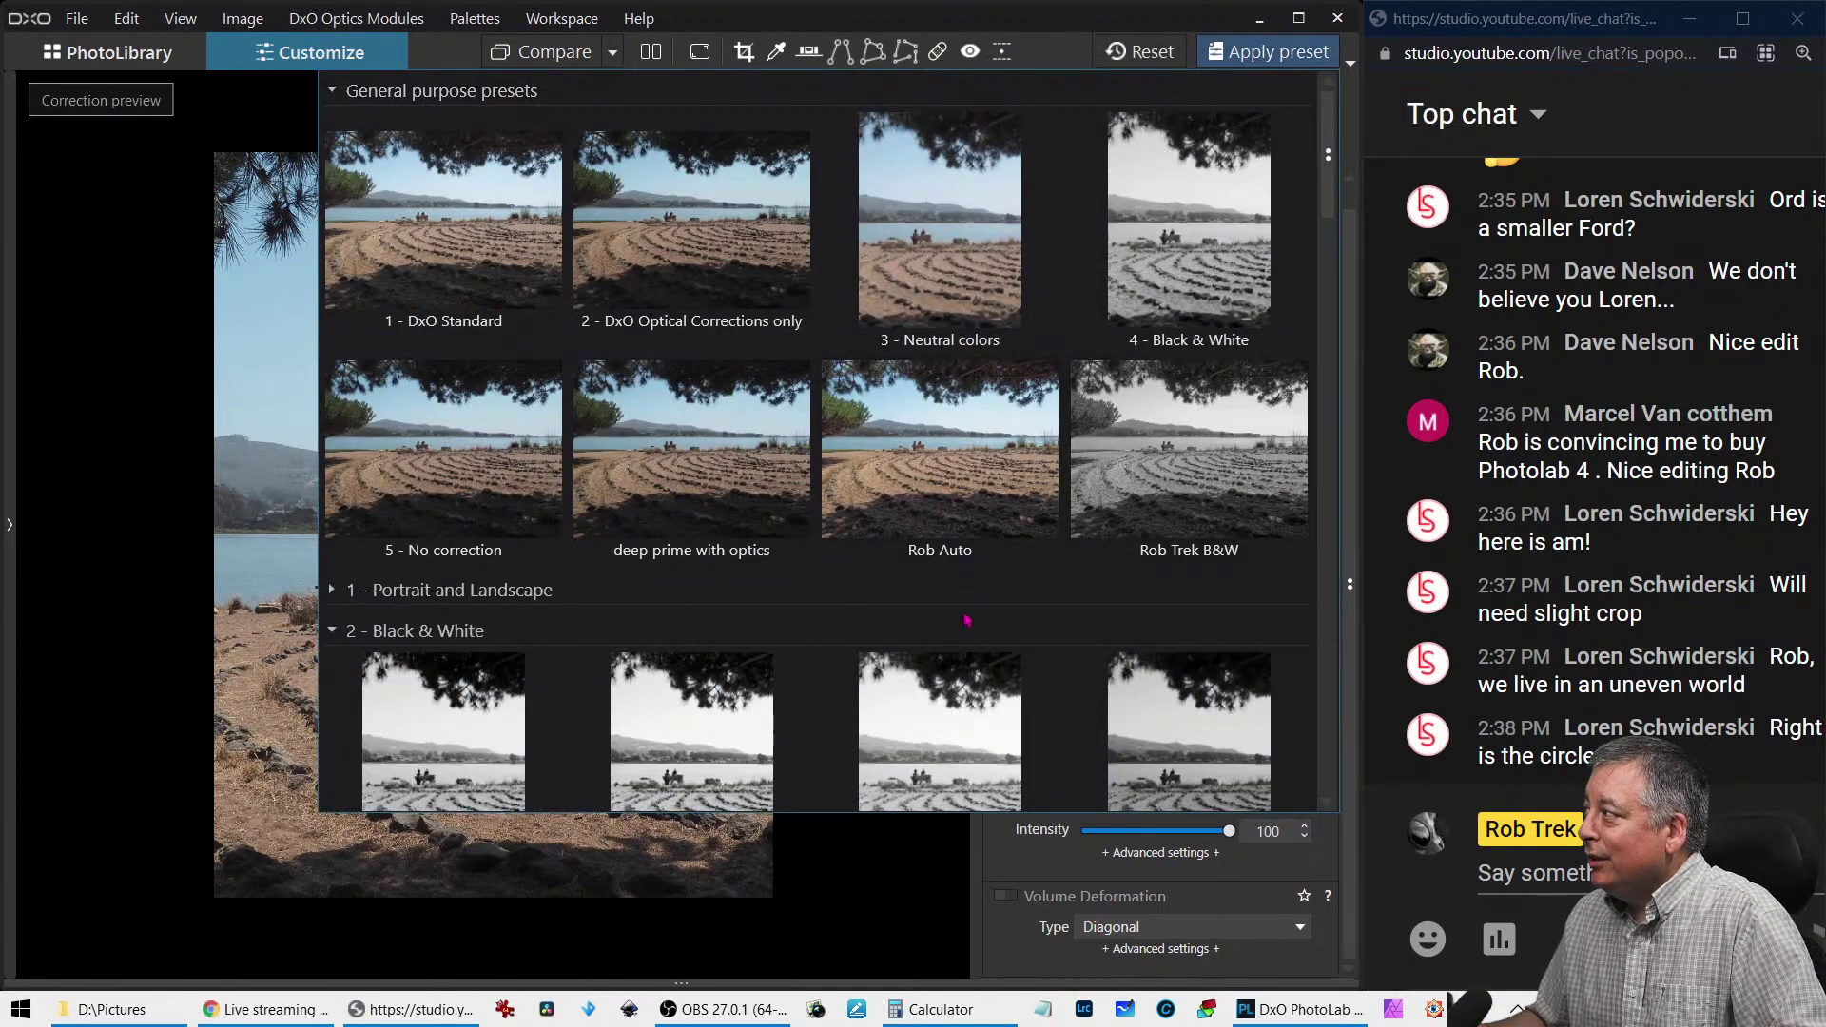
scroll(962, 622, down, 10)
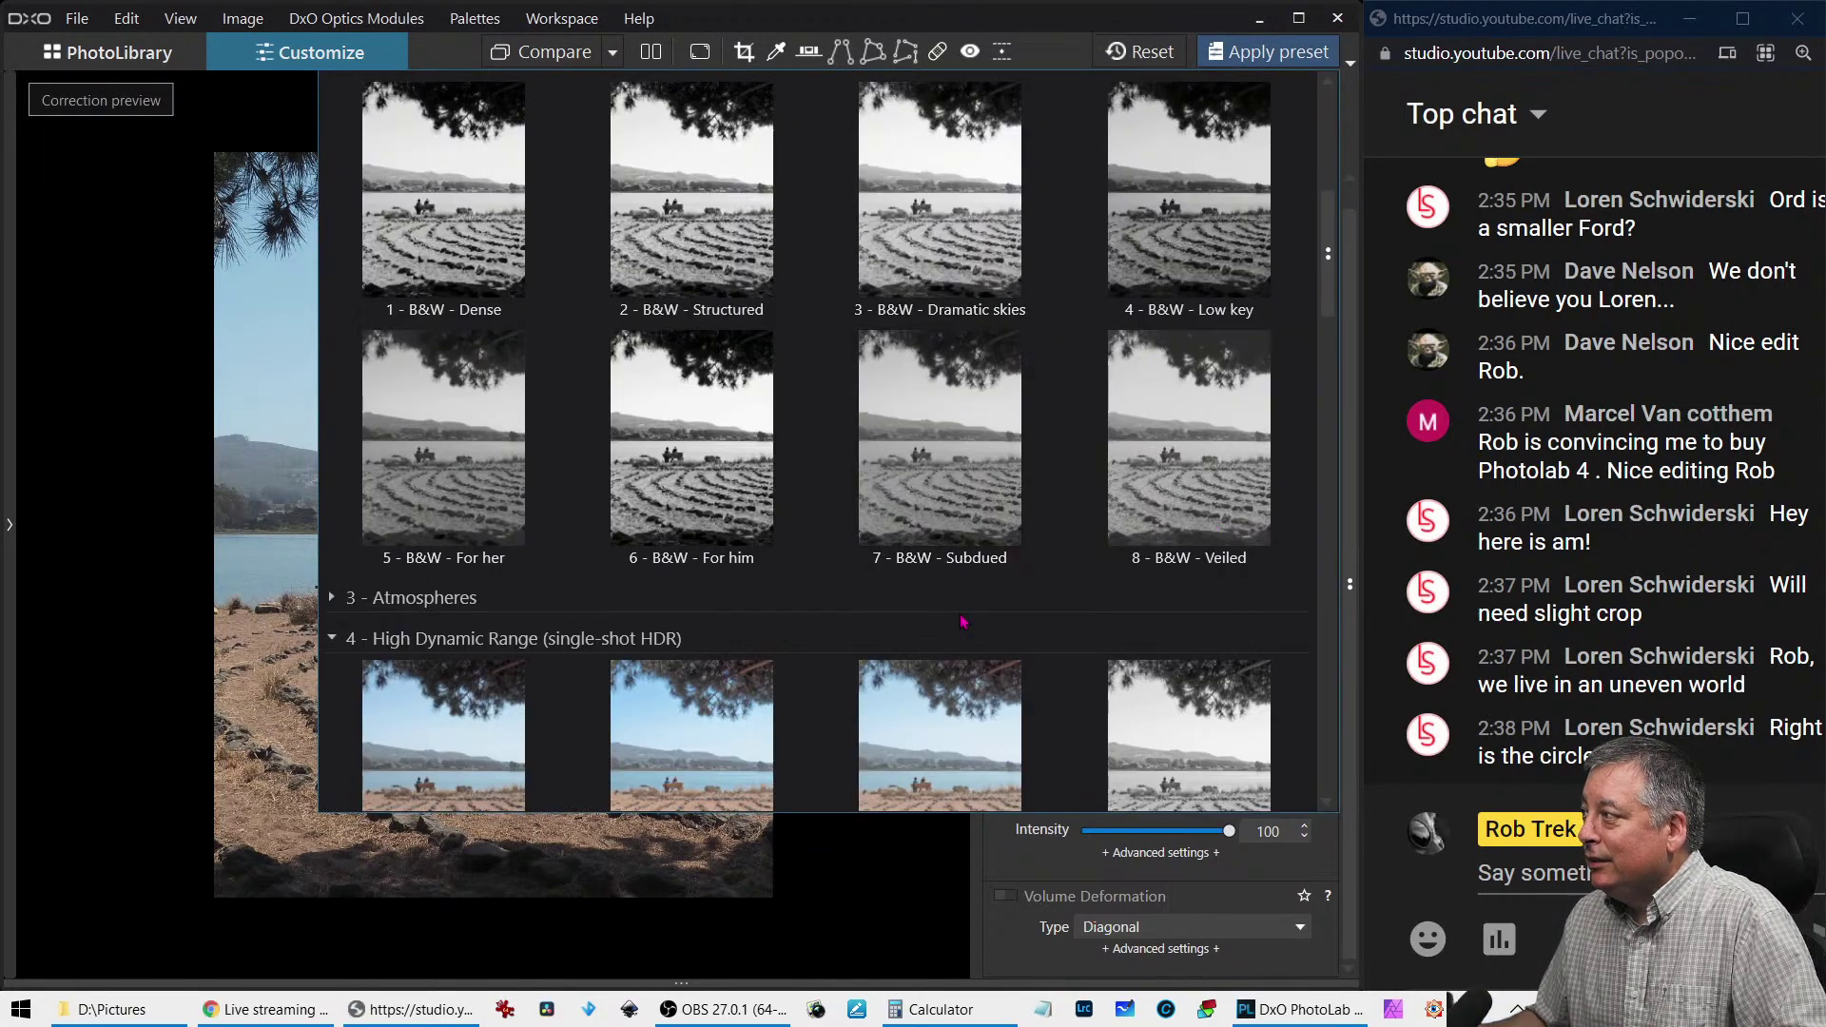
scroll(962, 622, down, 3)
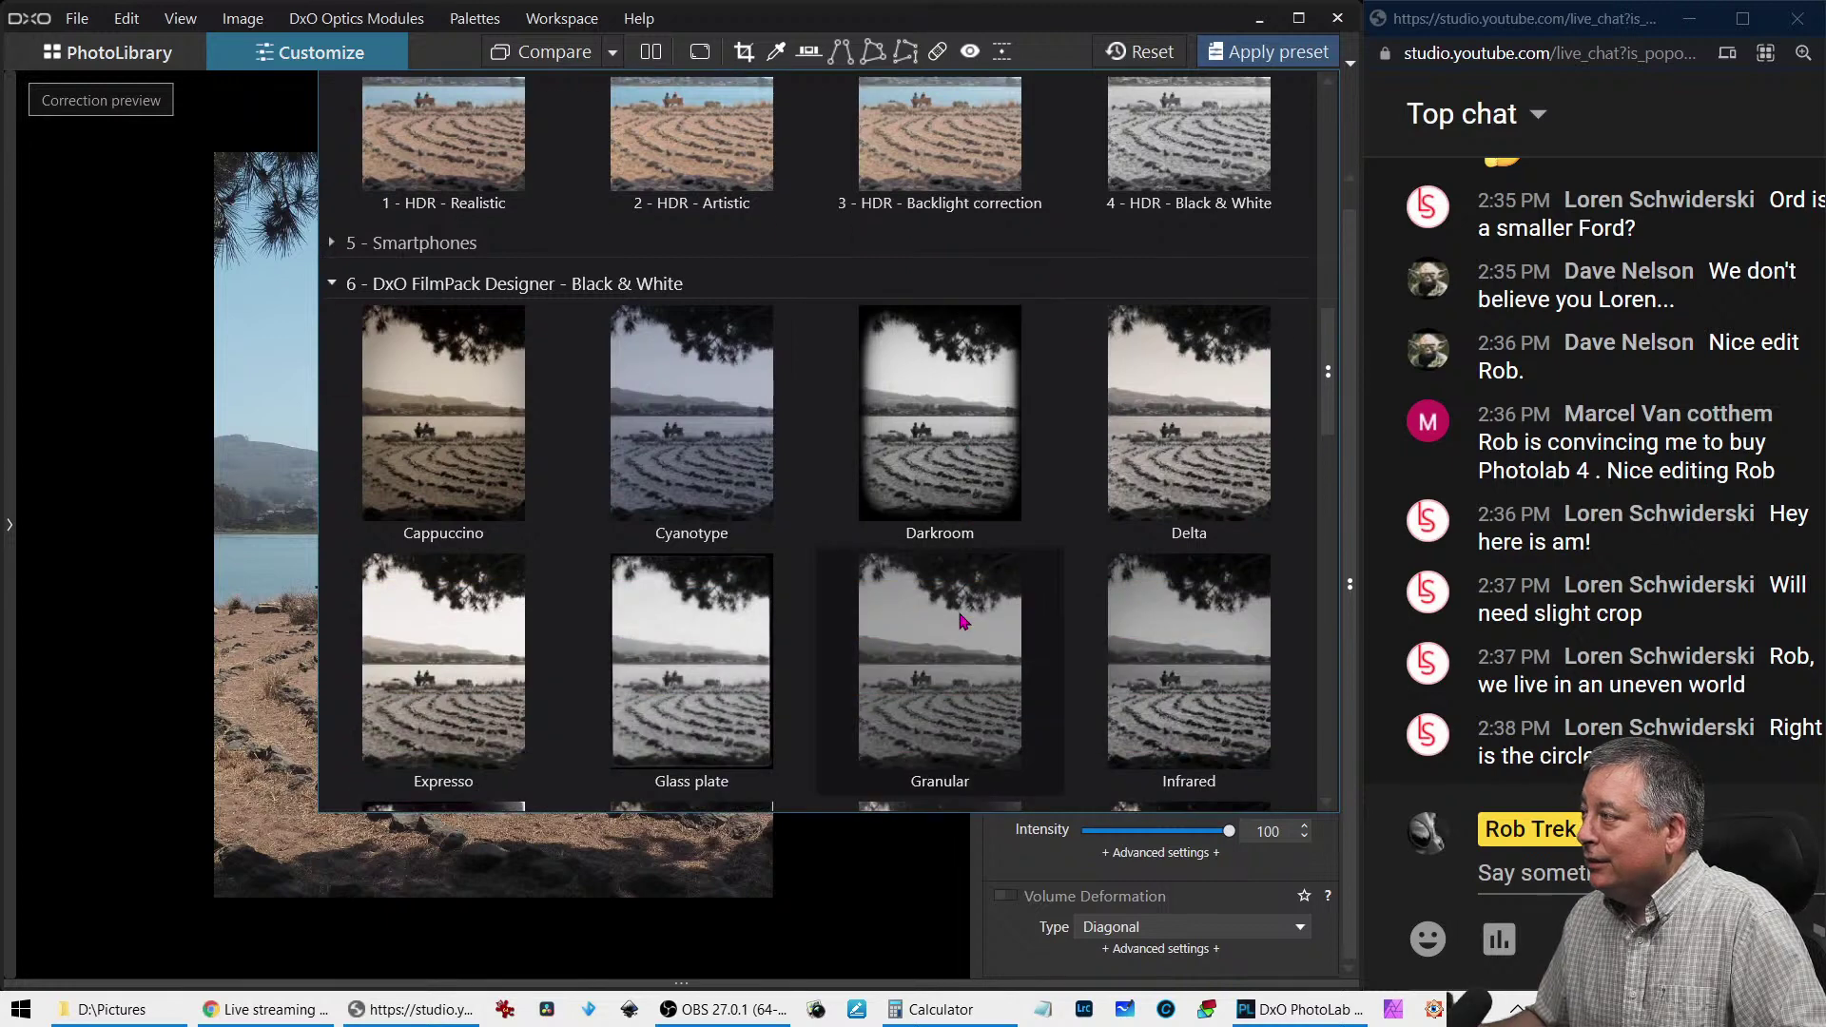
scroll(962, 622, down, 3)
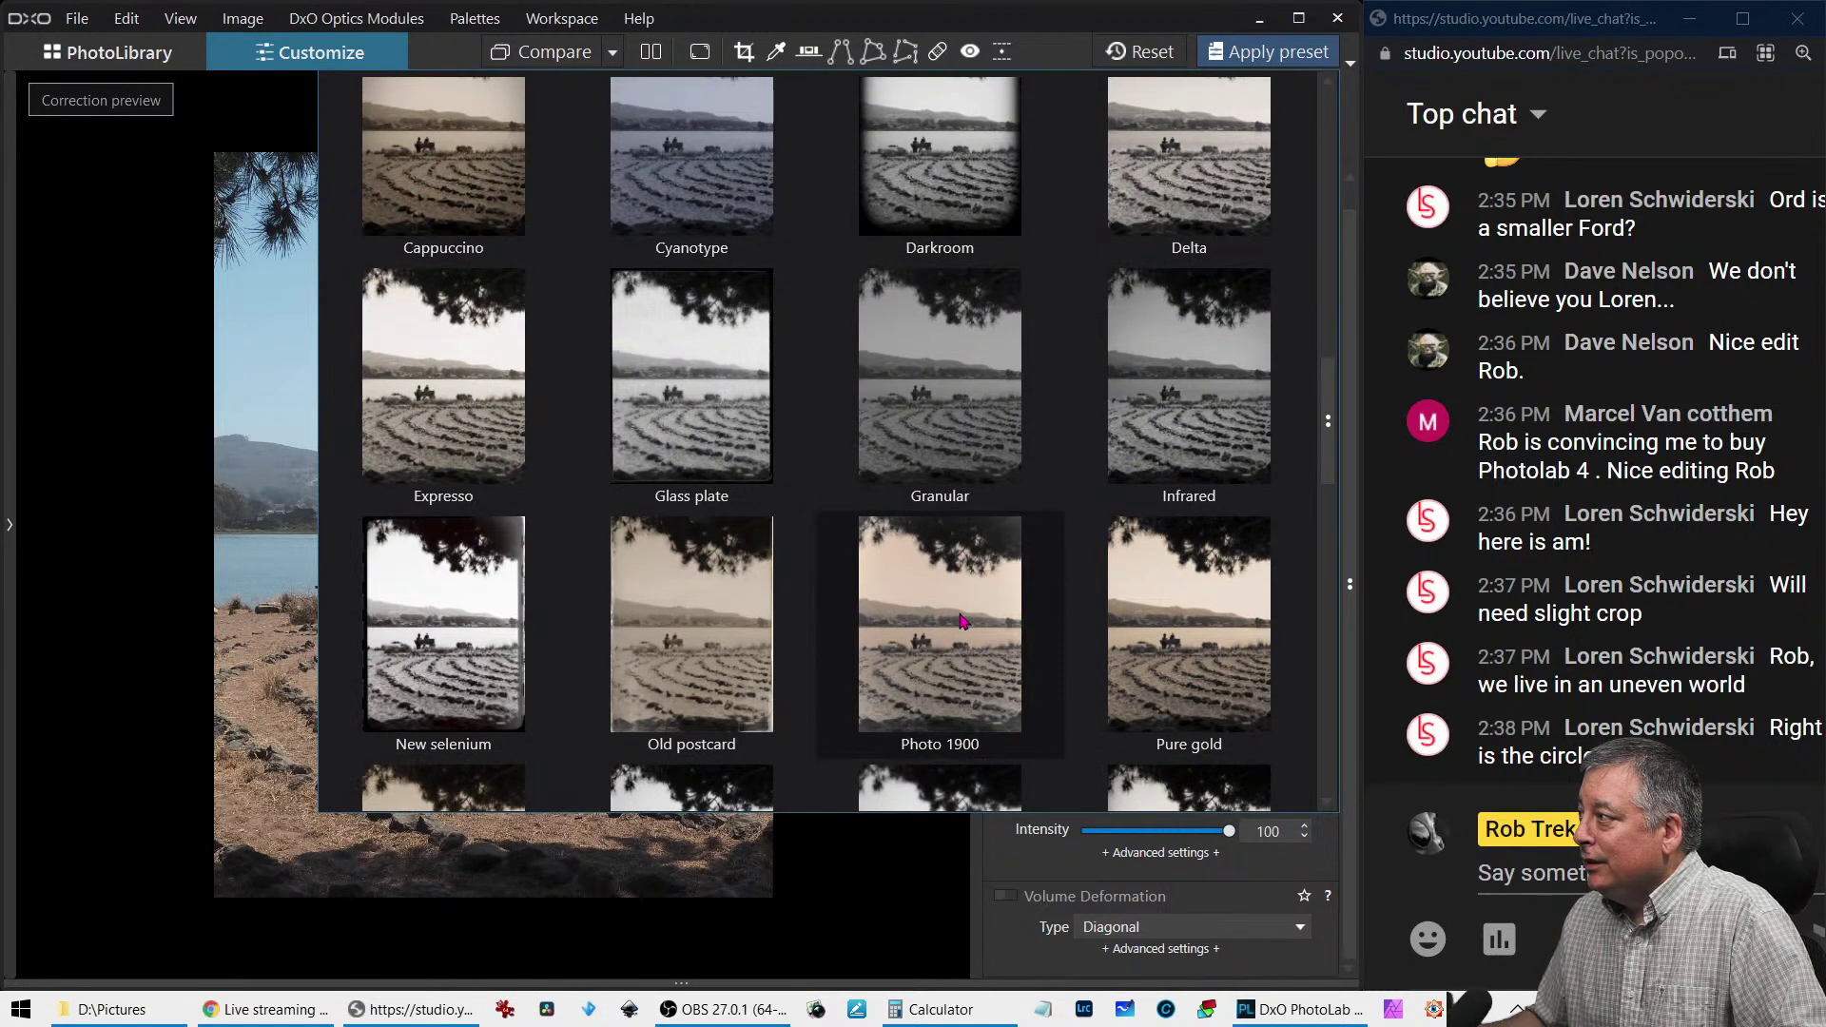
click(757, 678)
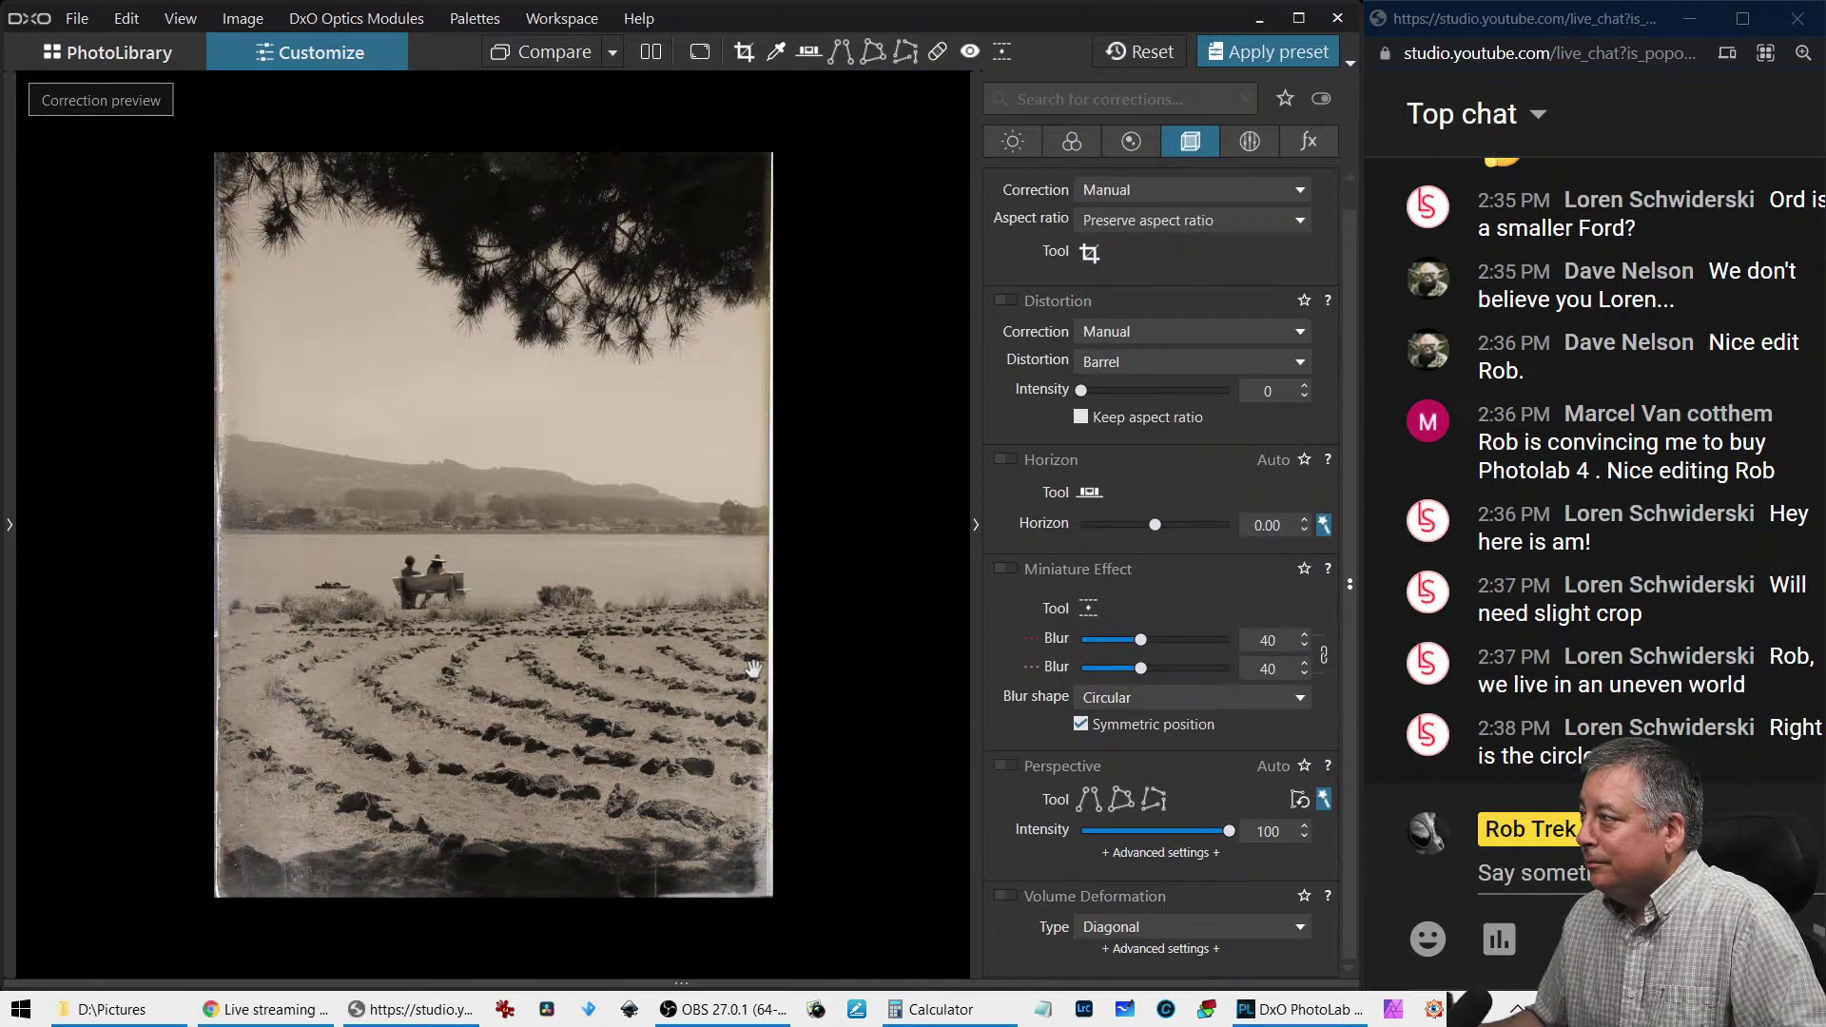
Try the Photo 1900 black-and-white preset on the cropped labyrinth photo
click(1267, 52)
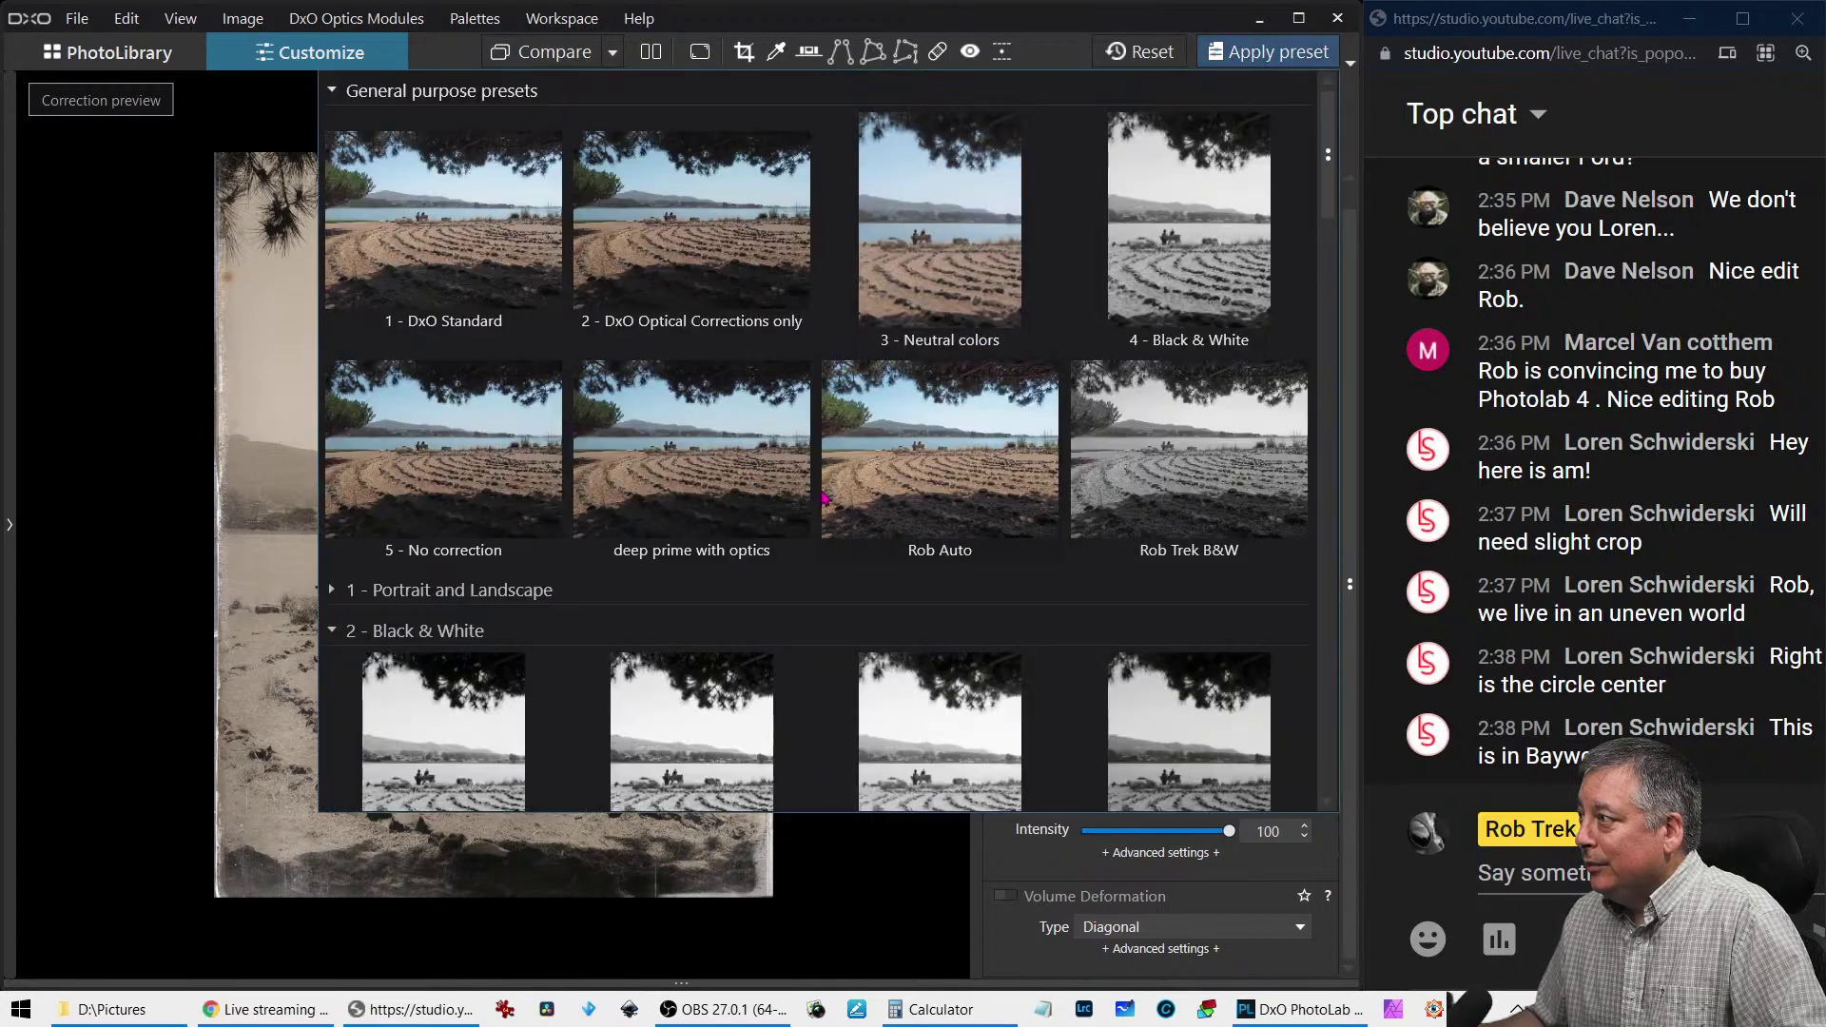
scroll(824, 547, down, 6)
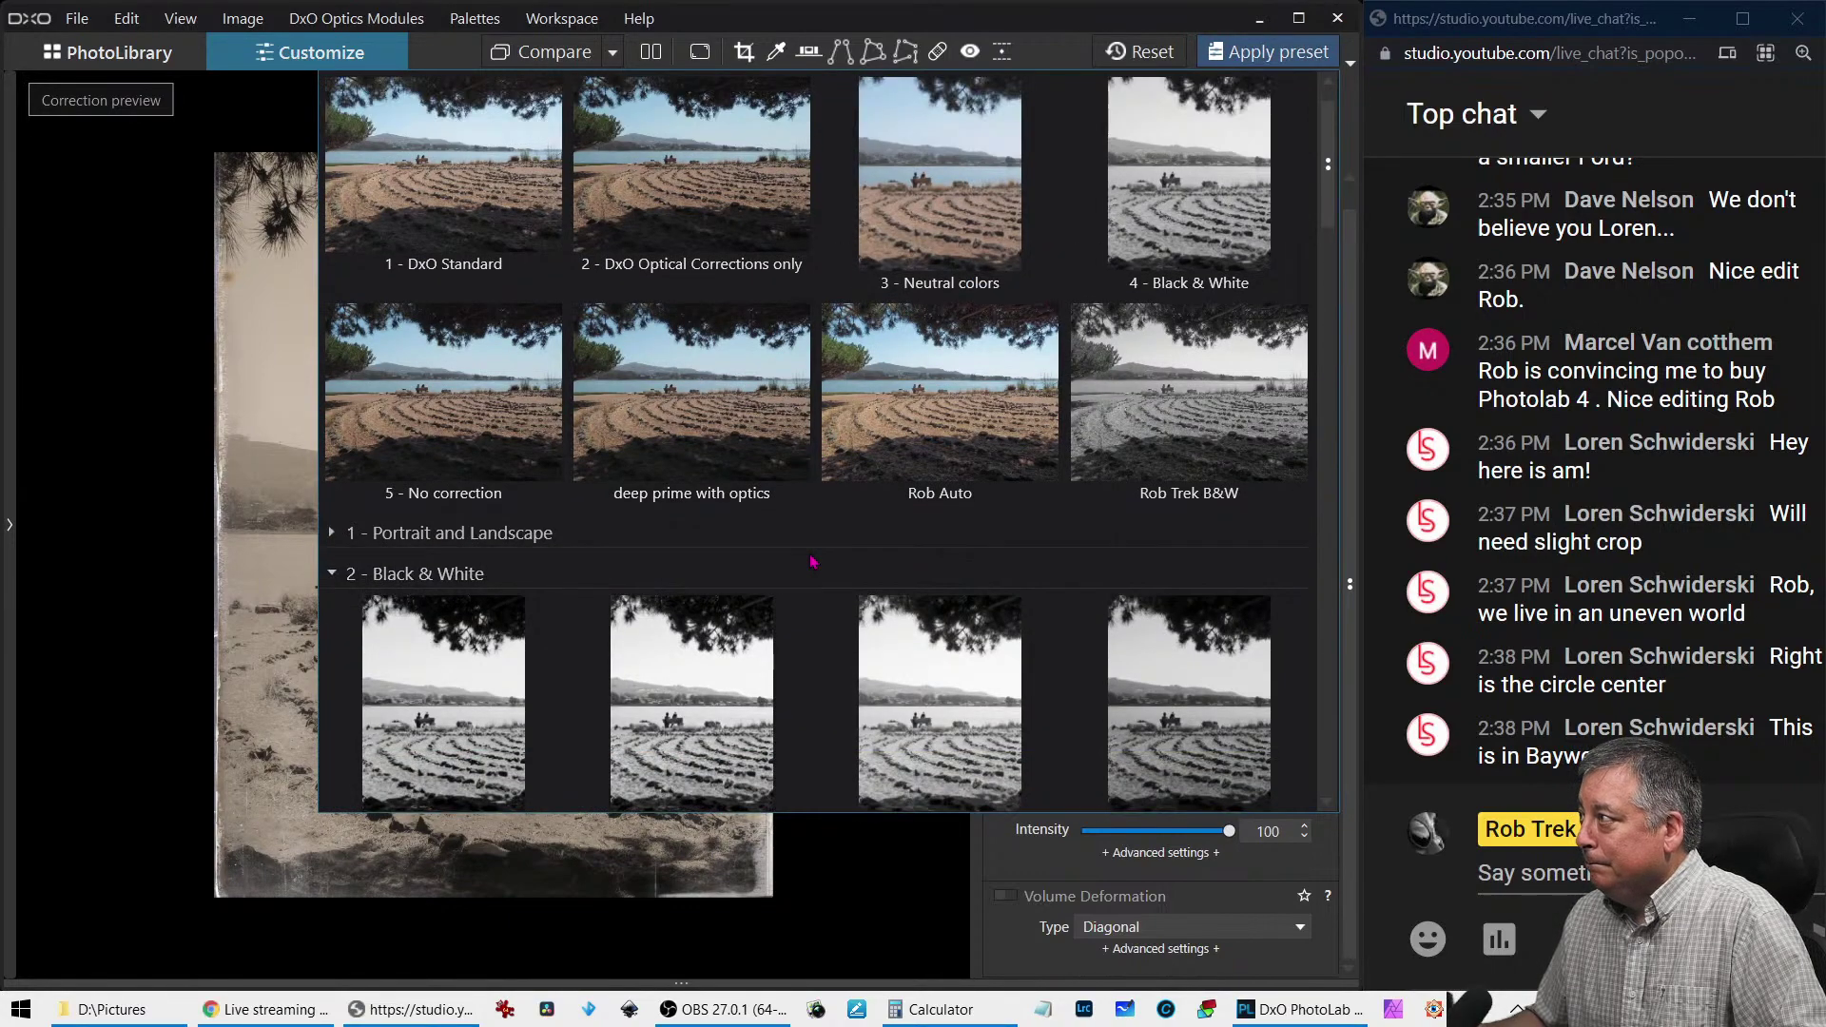
scroll(813, 557, down, 10)
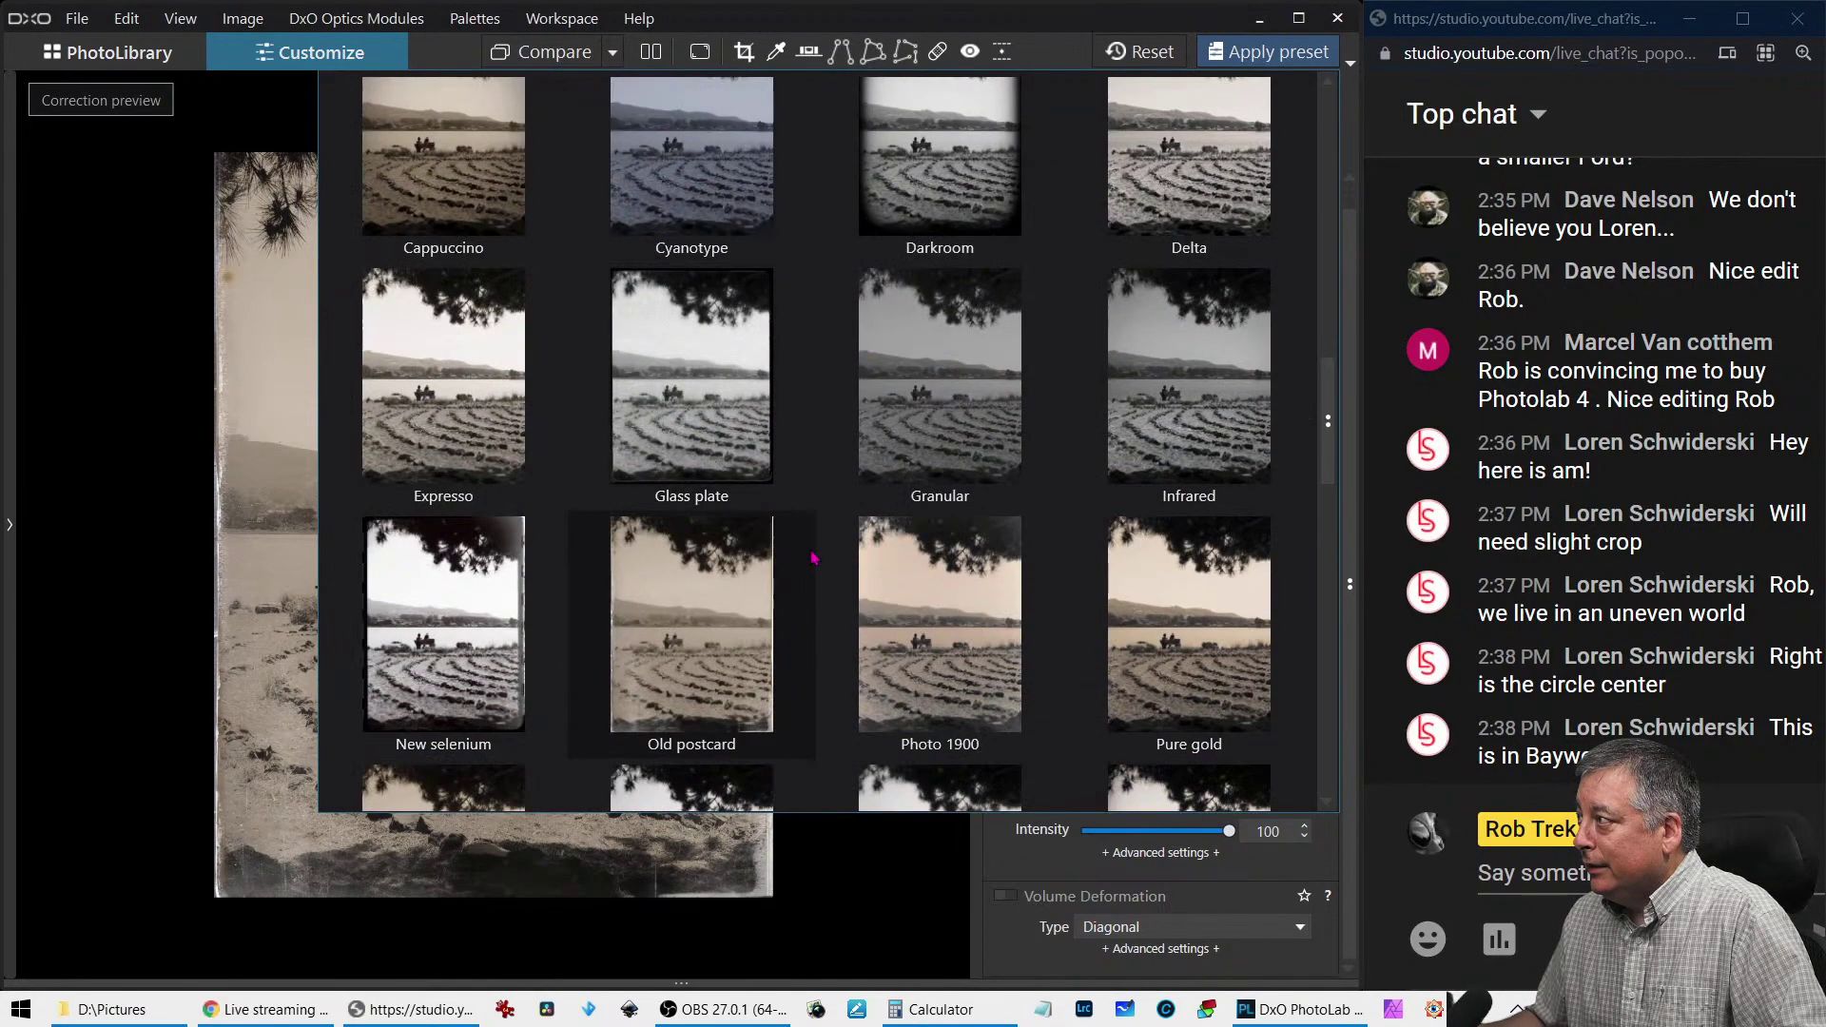
click(905, 523)
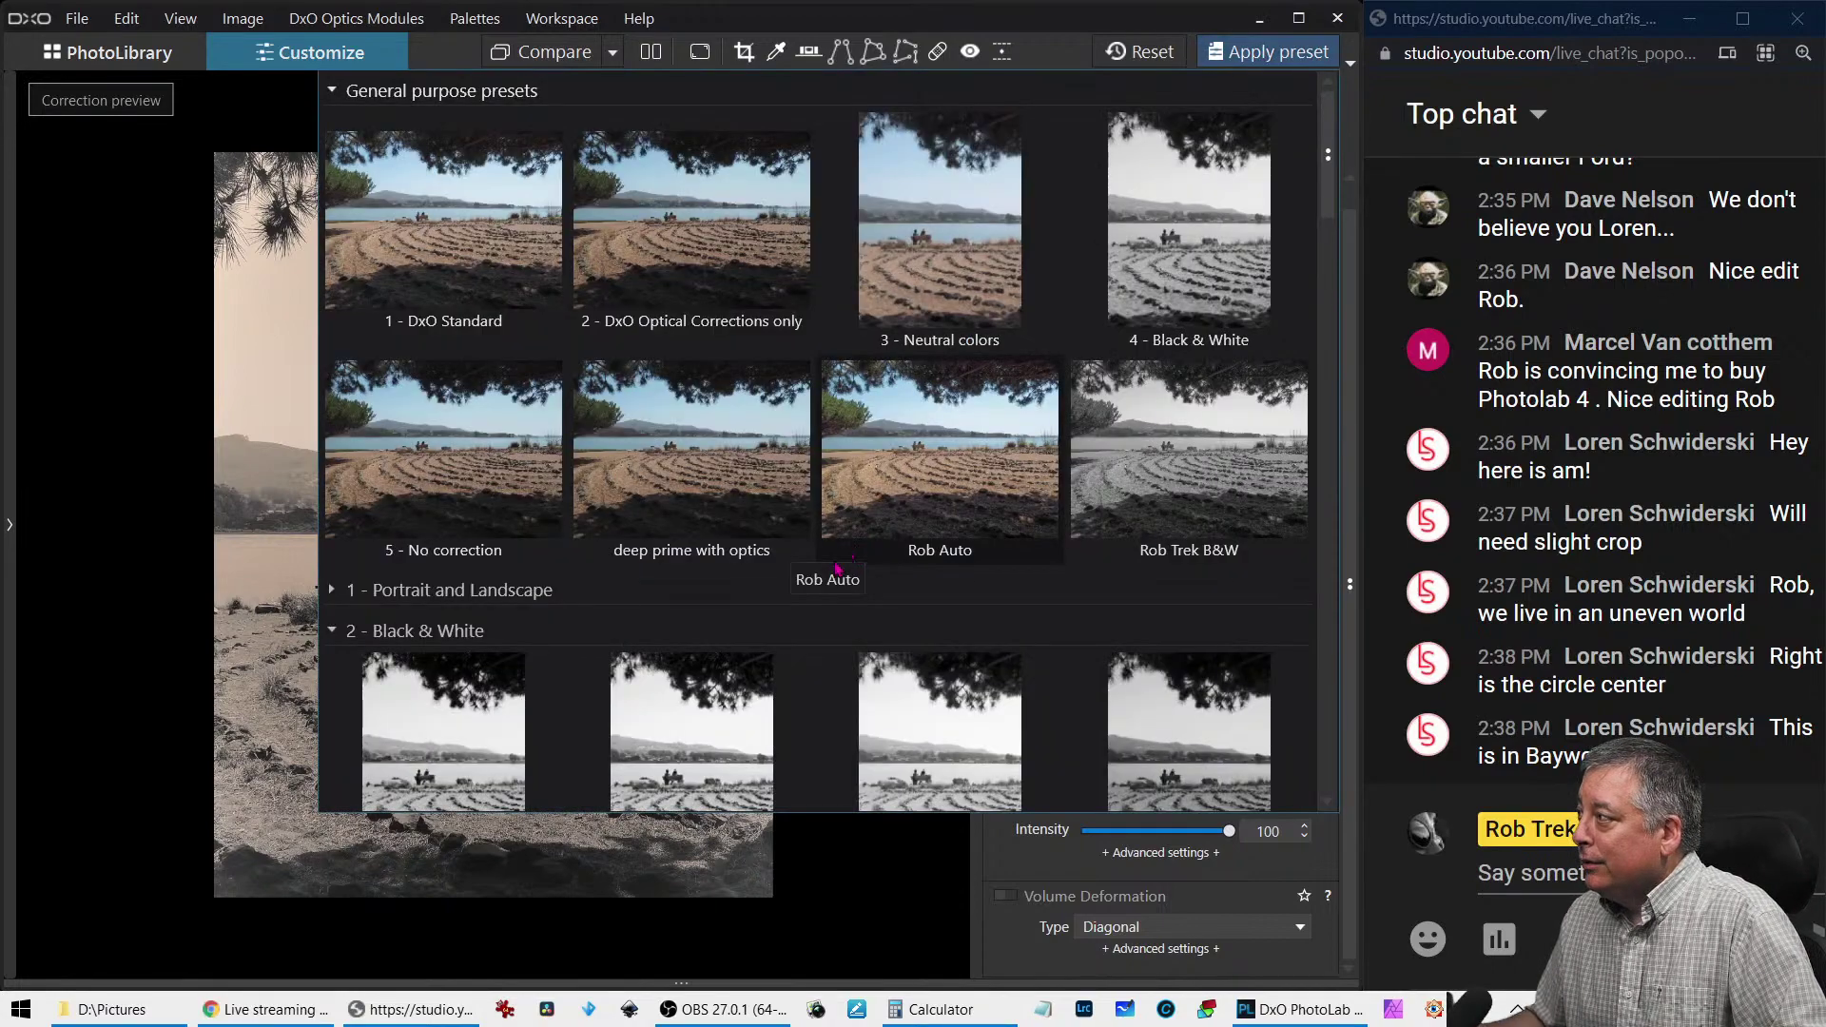
Reapply the Old postcard preset to the labyrinth photo and check the result up close
scroll(835, 567, down, 20)
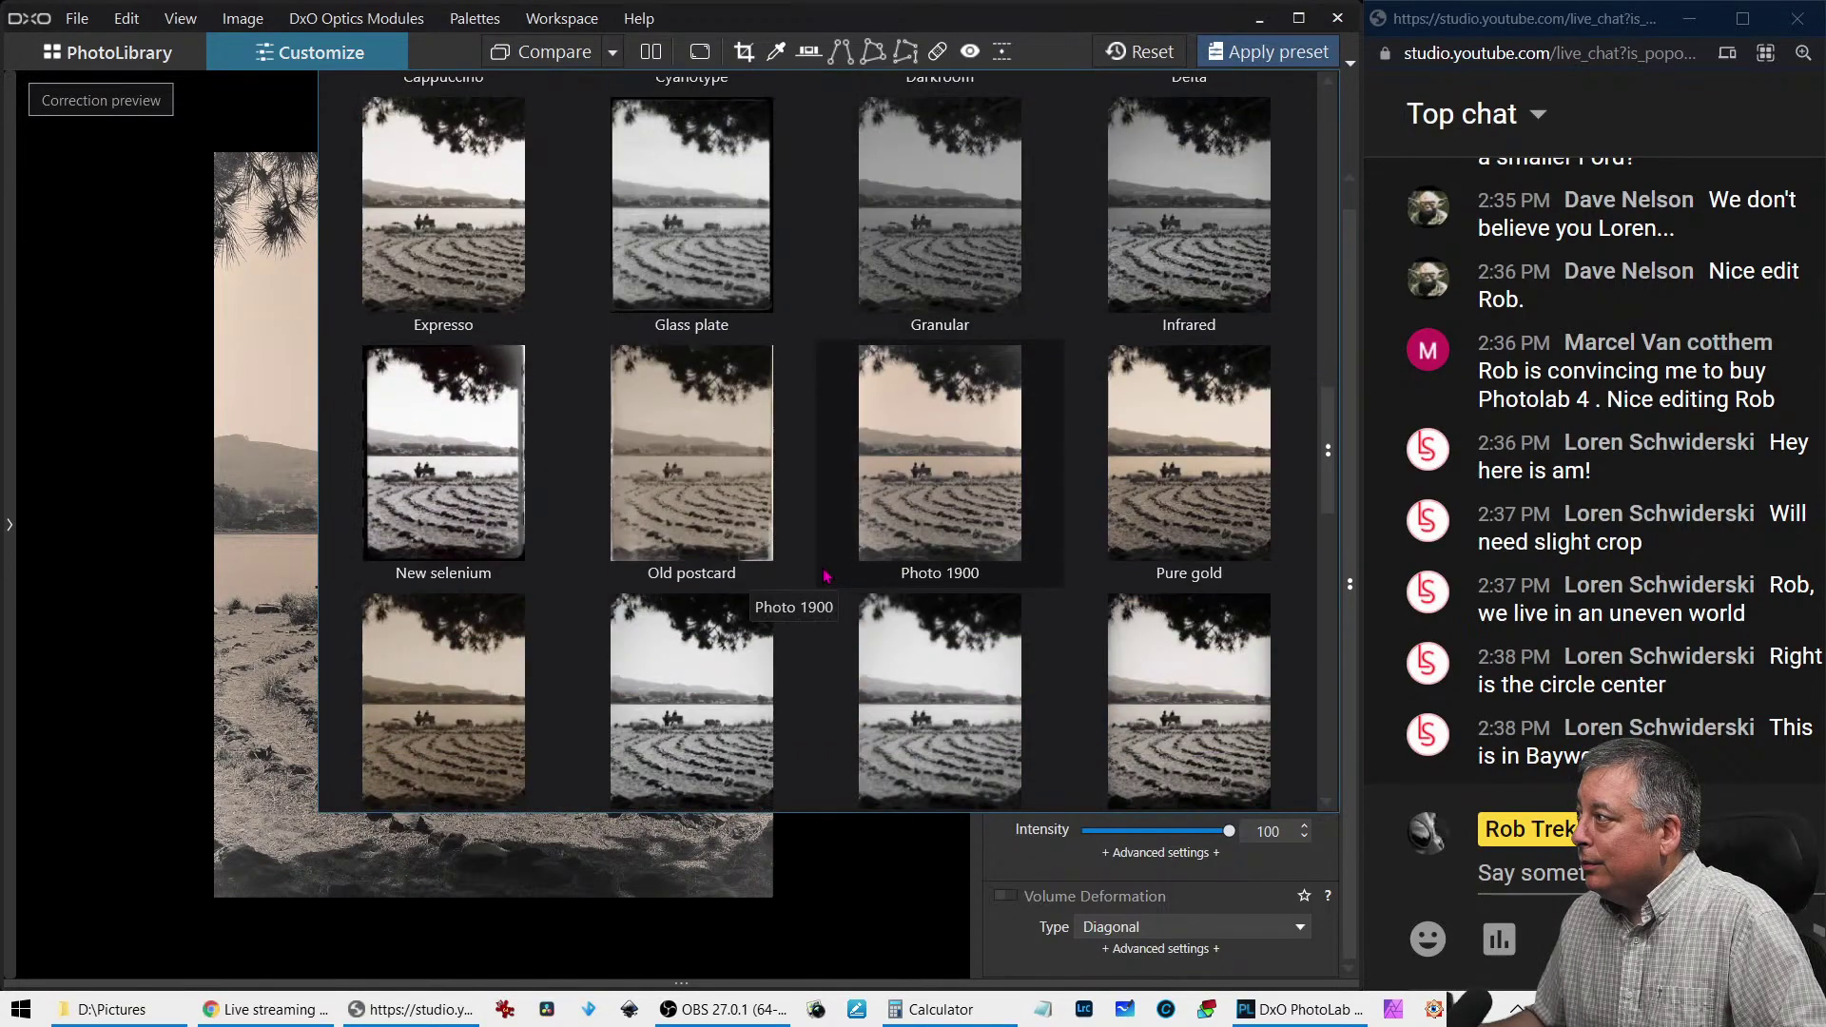
click(735, 509)
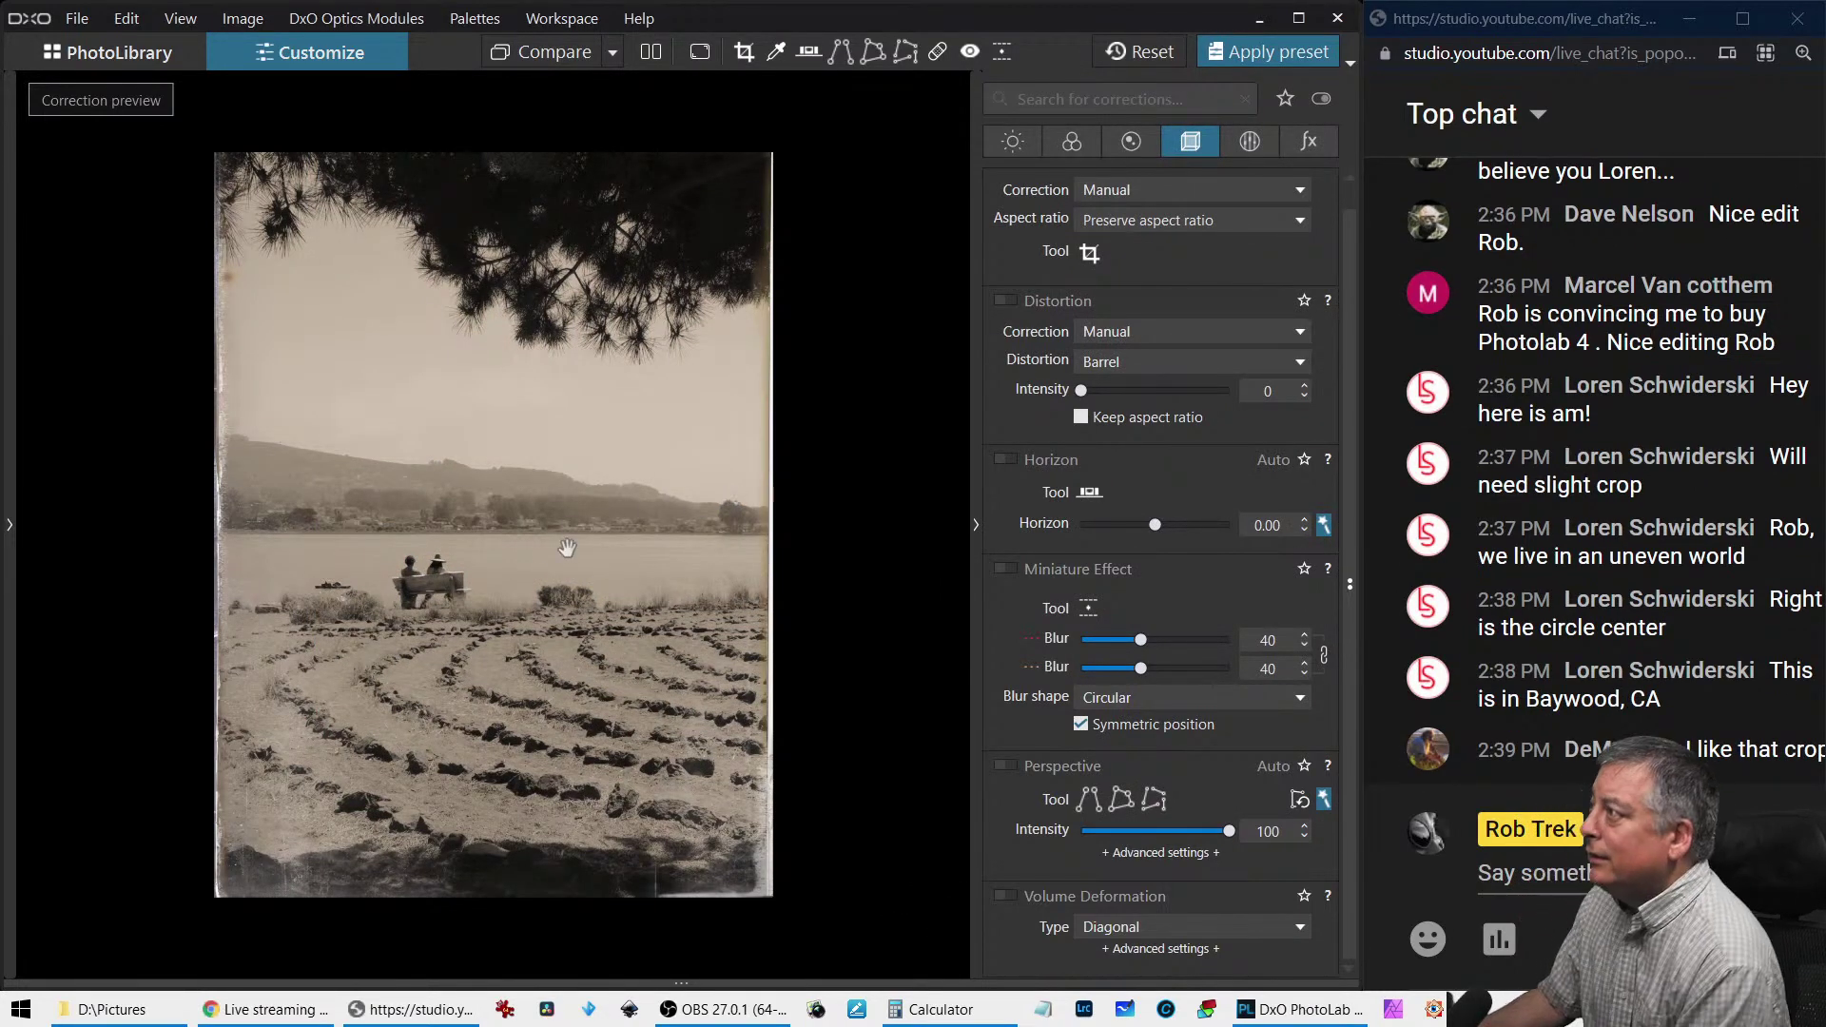
scroll(504, 570, up, 2)
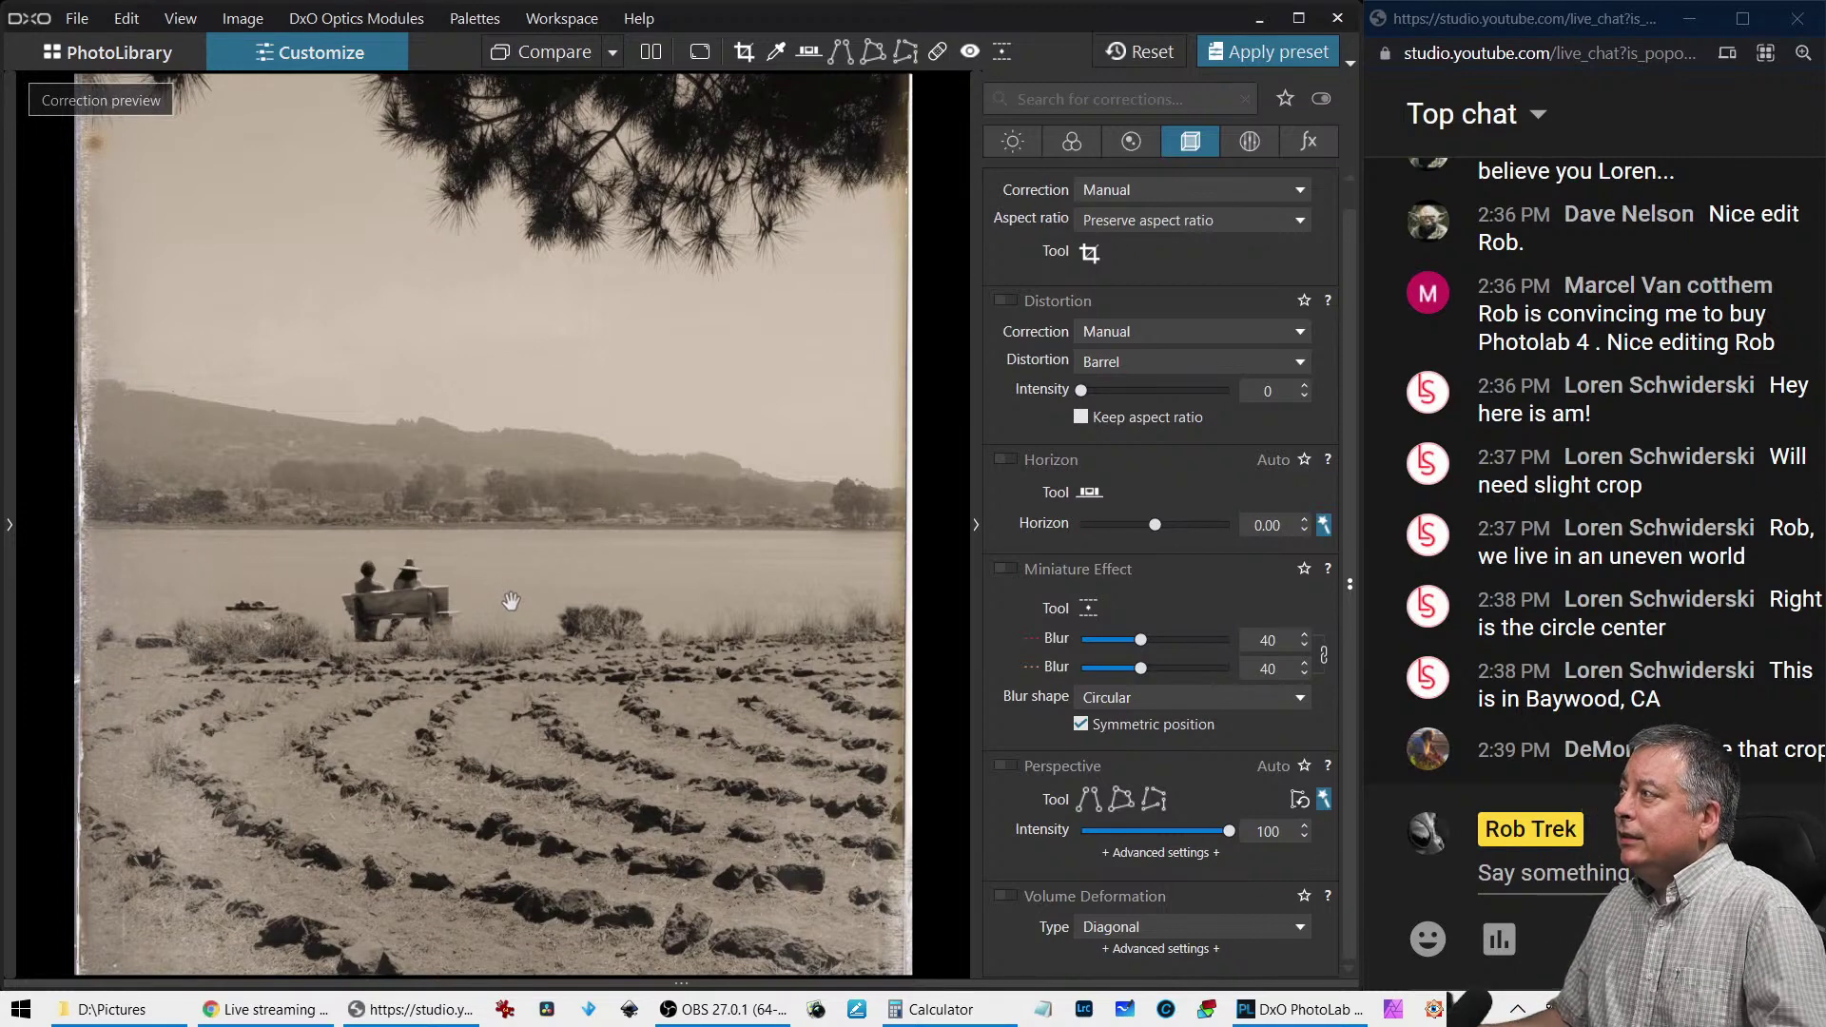
scroll(511, 597, down, 2)
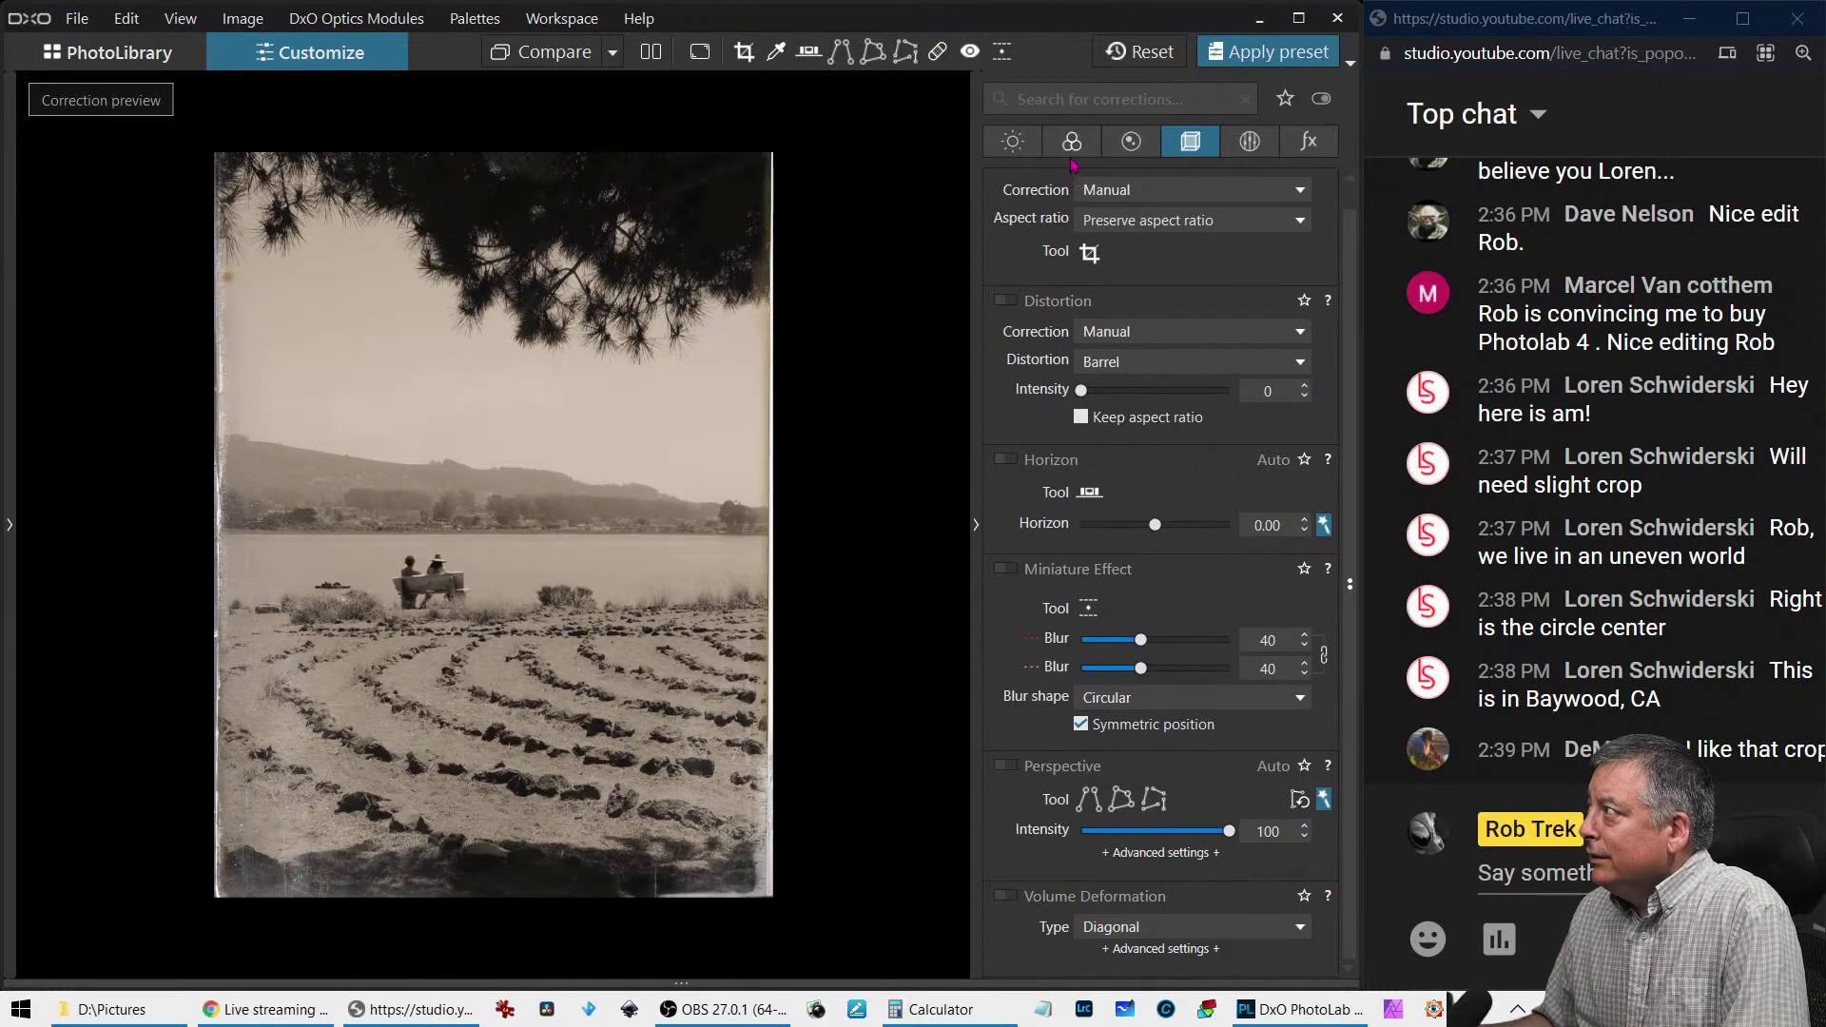
Adjust the labyrinth photo's contrast settings to Contrast 61, Microcontrast -16 and Fine contrast 36
click(1013, 141)
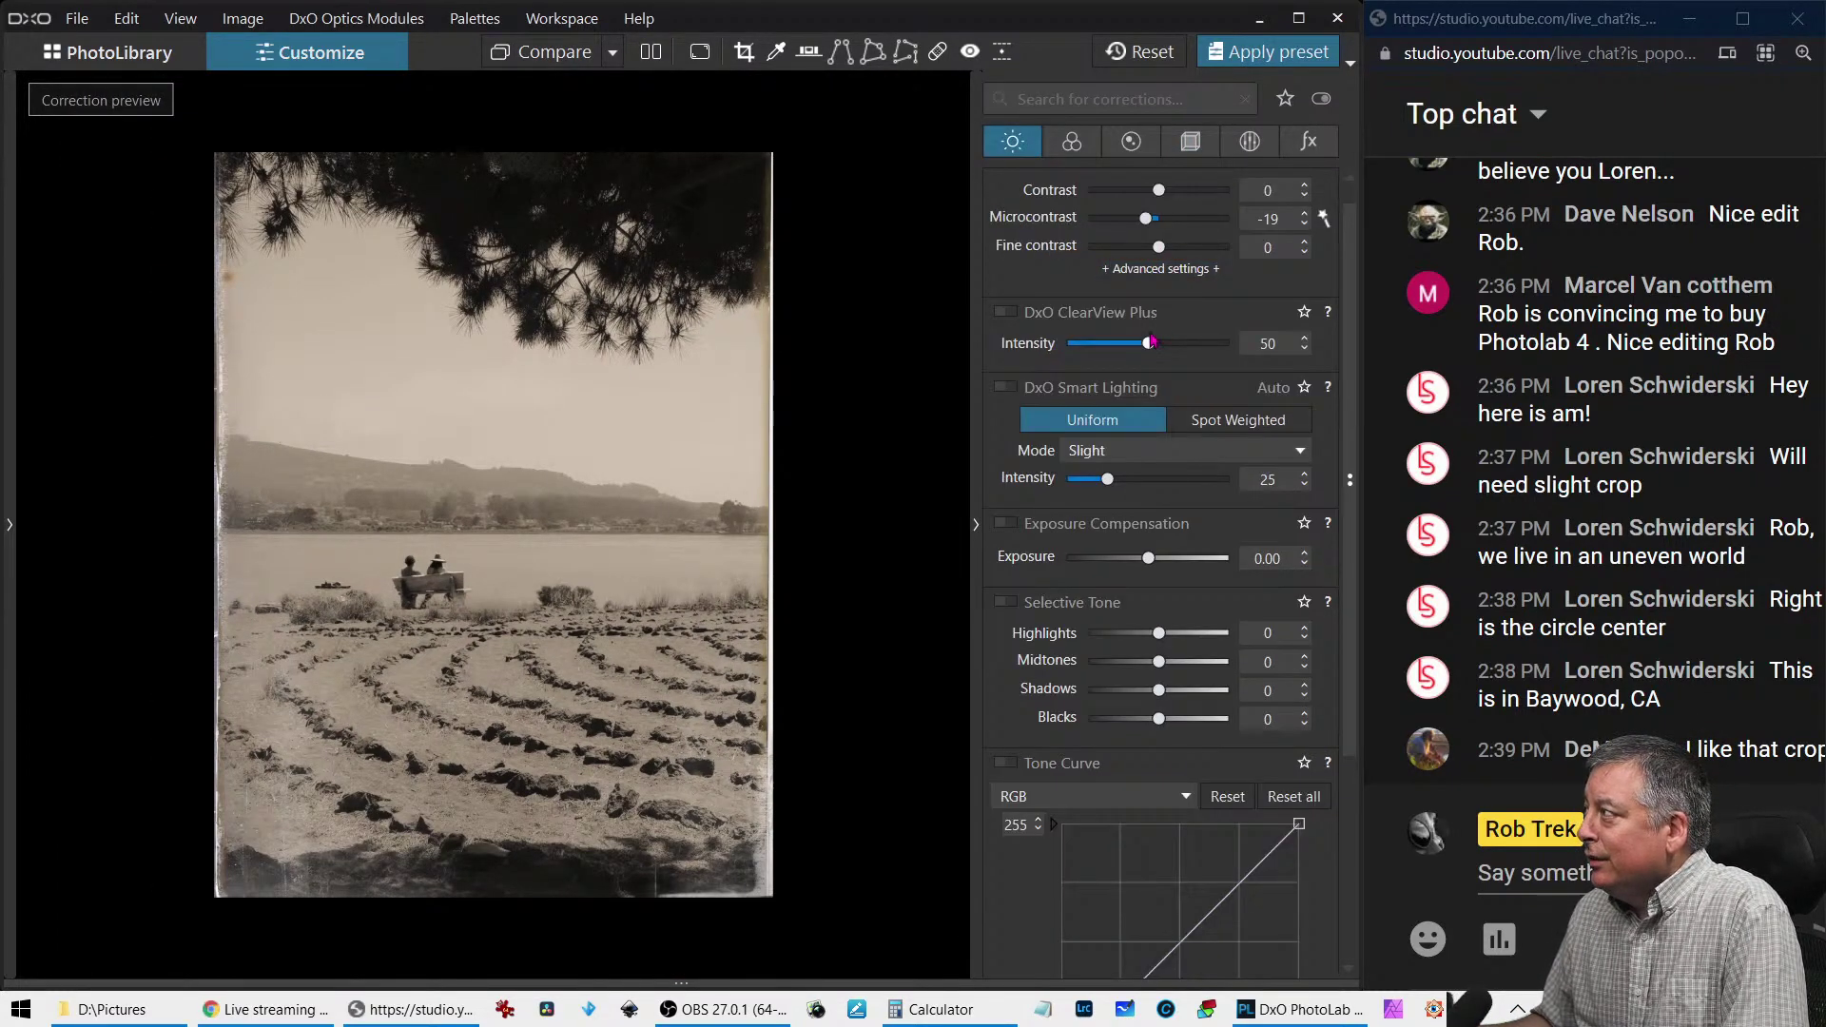
scroll(1138, 292, up, 1)
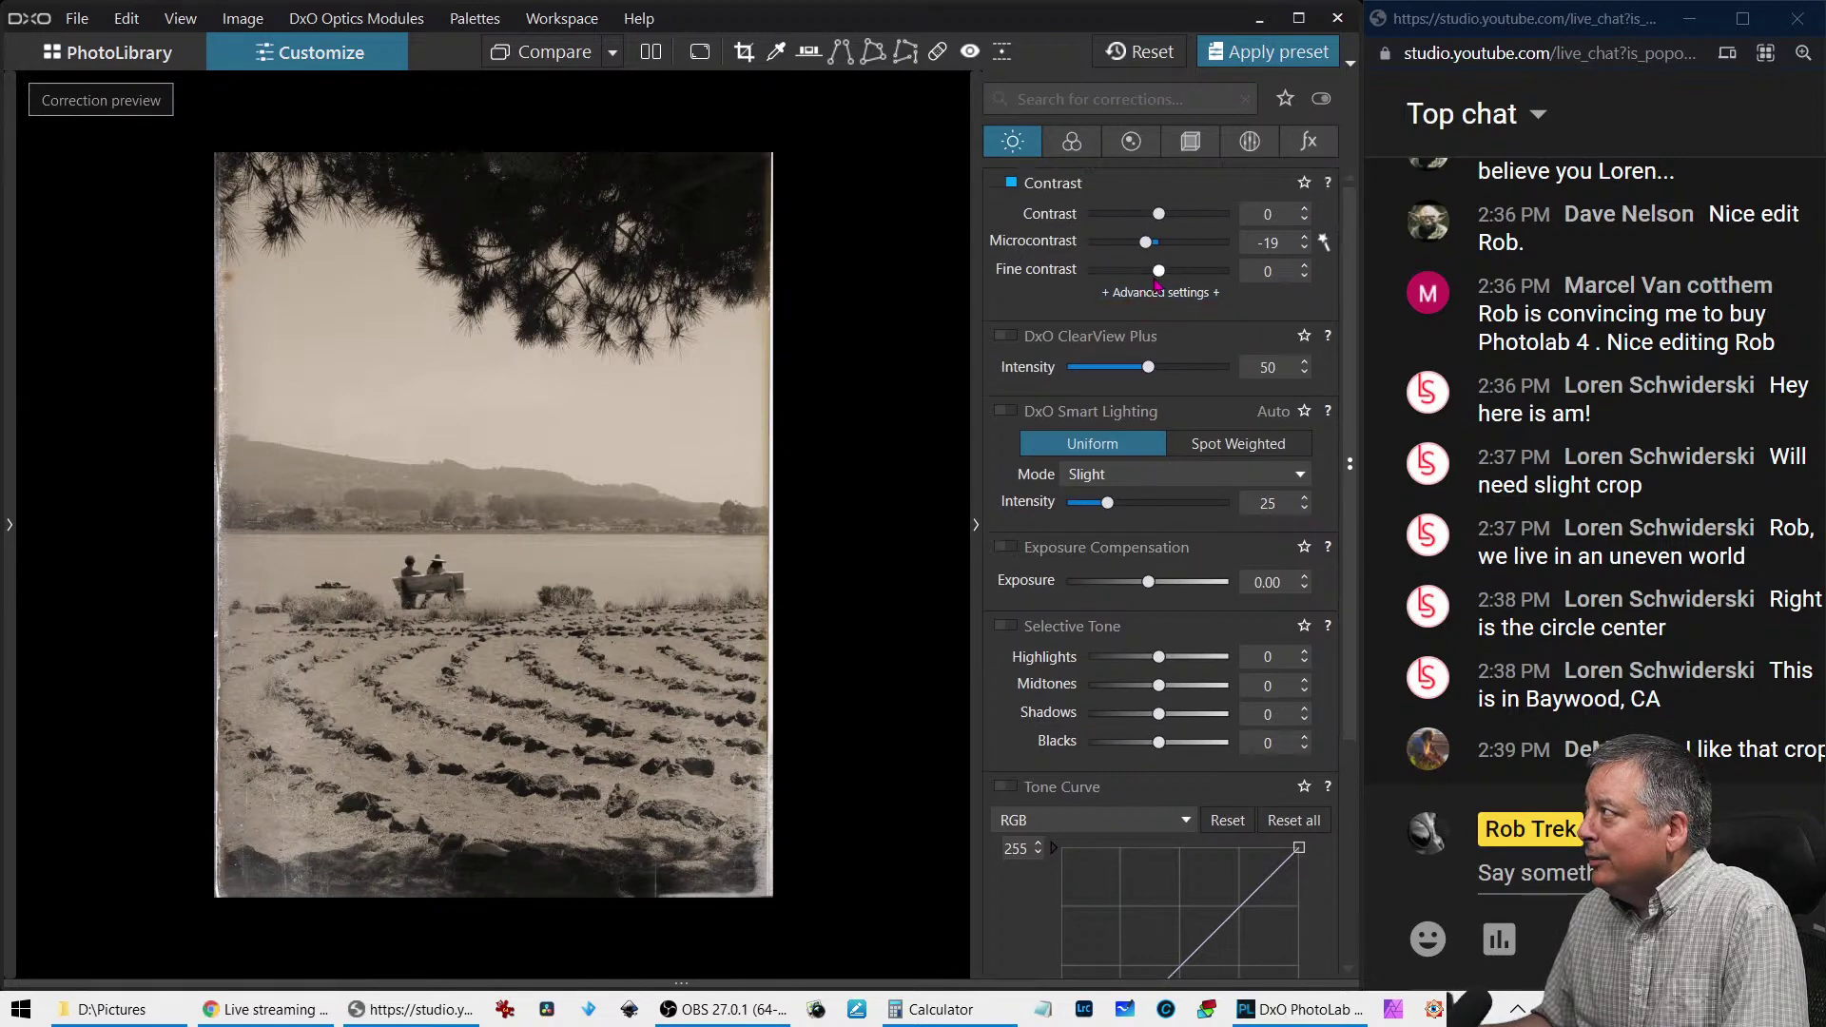
drag(1159, 271, 1184, 272)
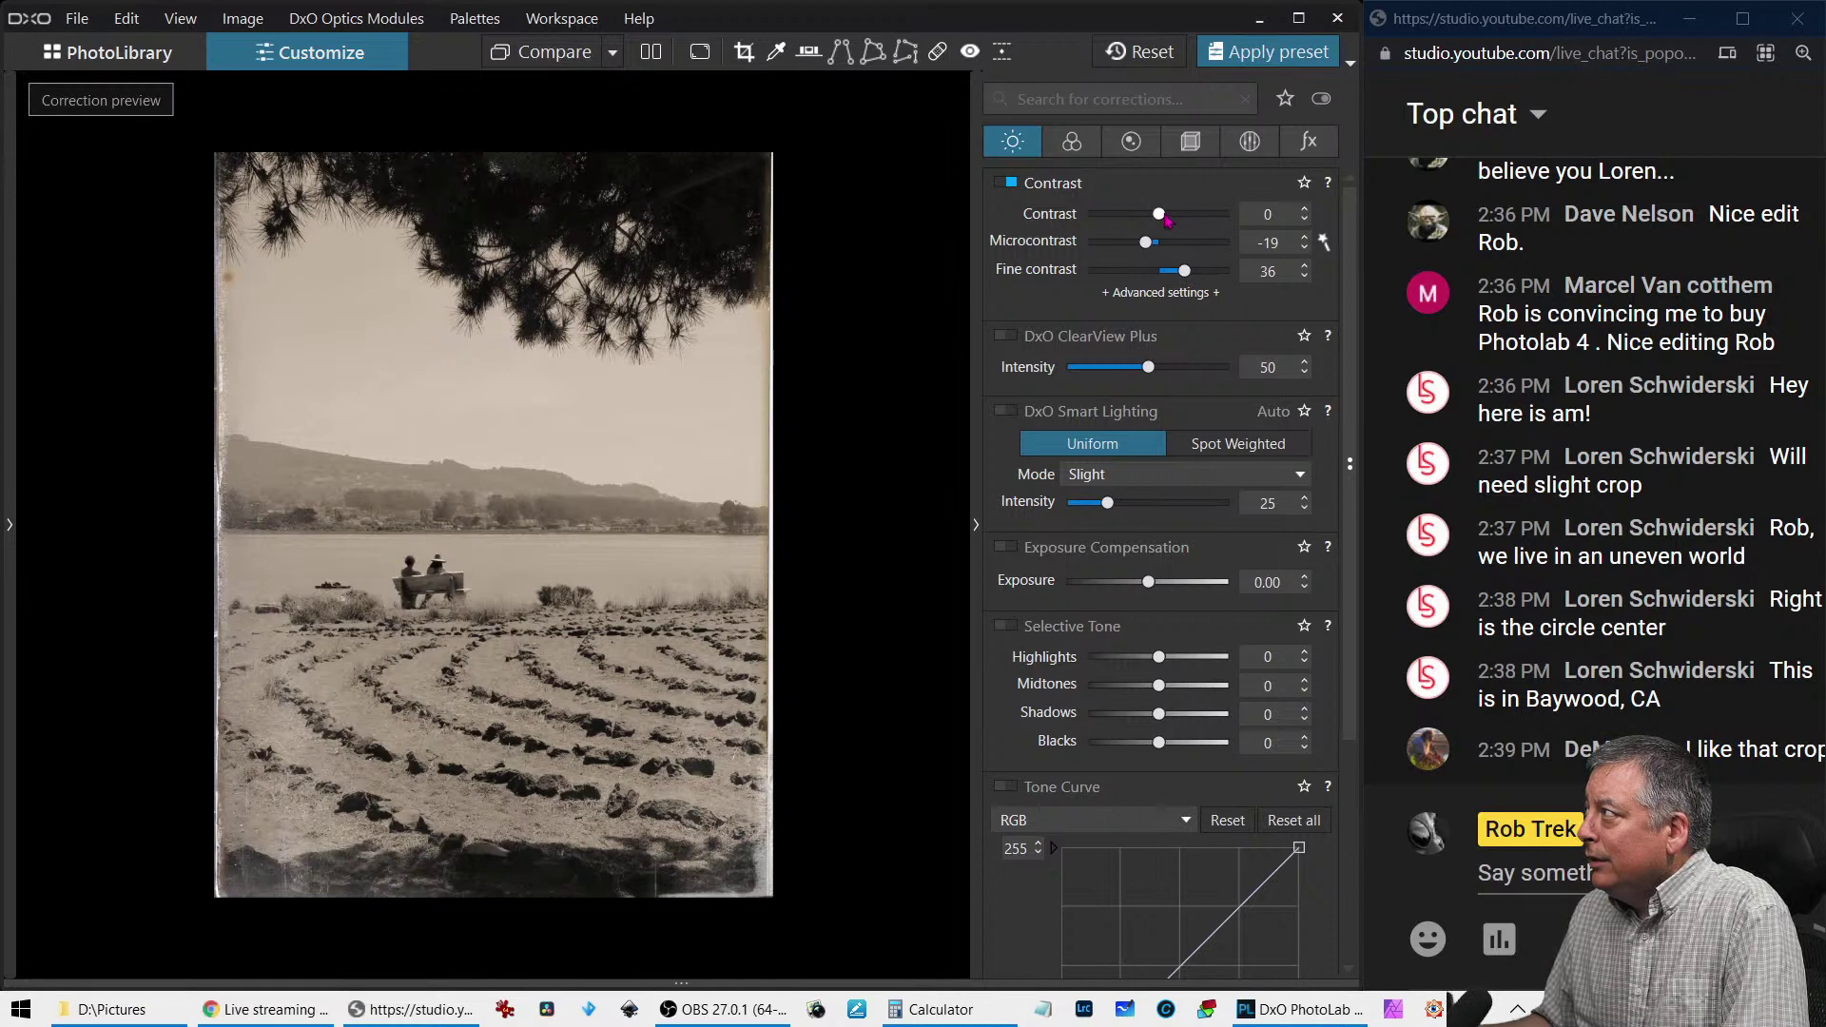
drag(1165, 217, 1204, 219)
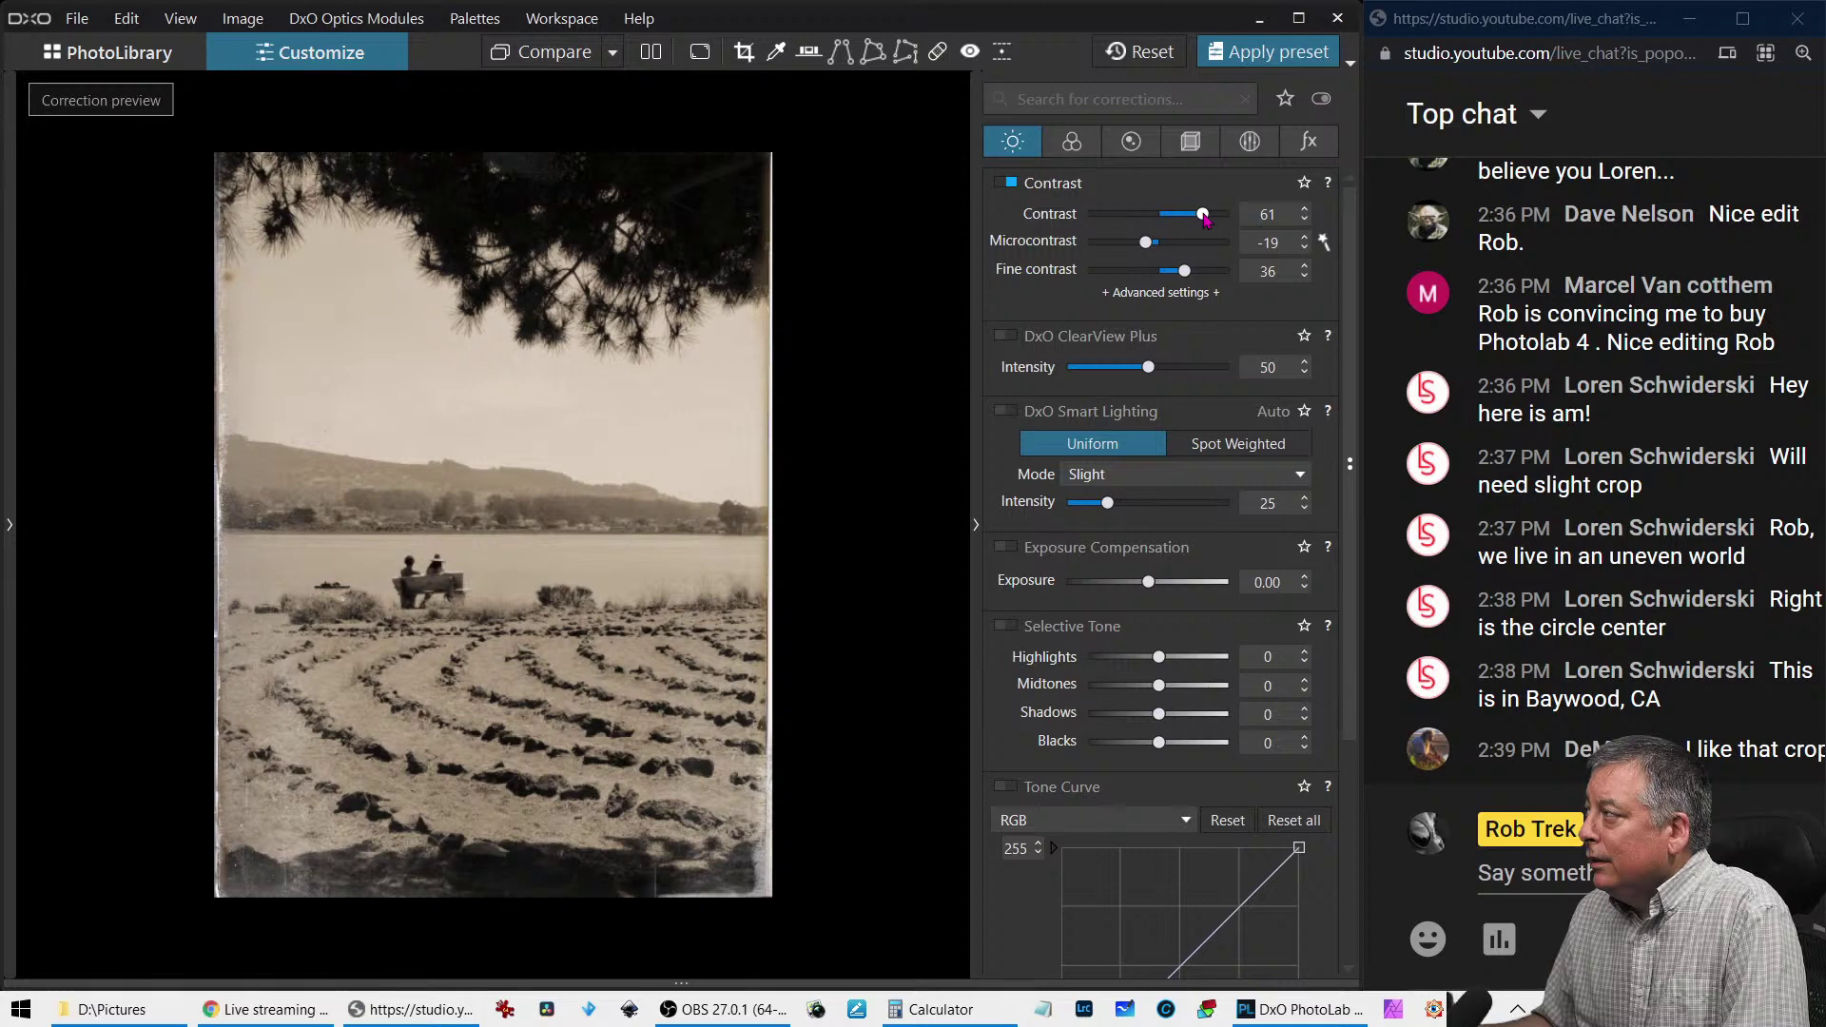
mouse_move(1146, 243)
mouse_down()
mouse_move(1206, 244)
mouse_move(1150, 246)
mouse_up()
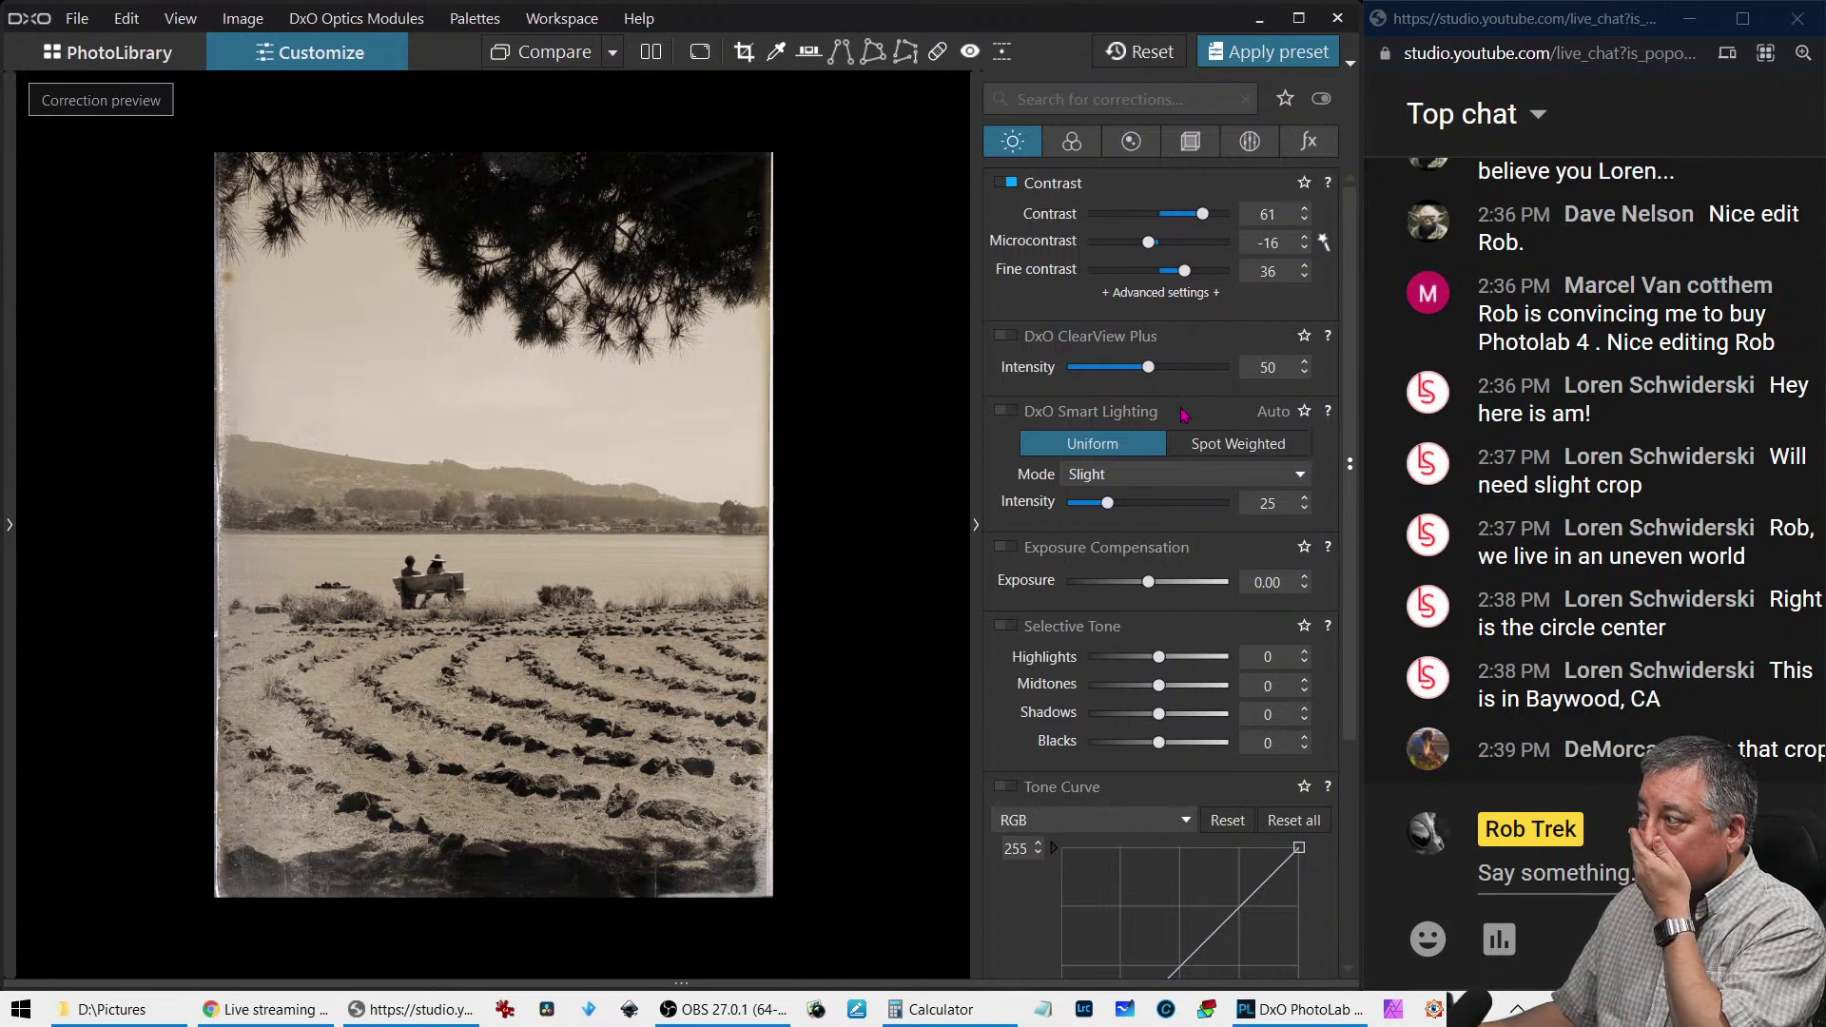
Enlarge the Old paper 1 frame on the labyrinth photo to size 97
click(1308, 143)
scroll(1208, 702, down, 2)
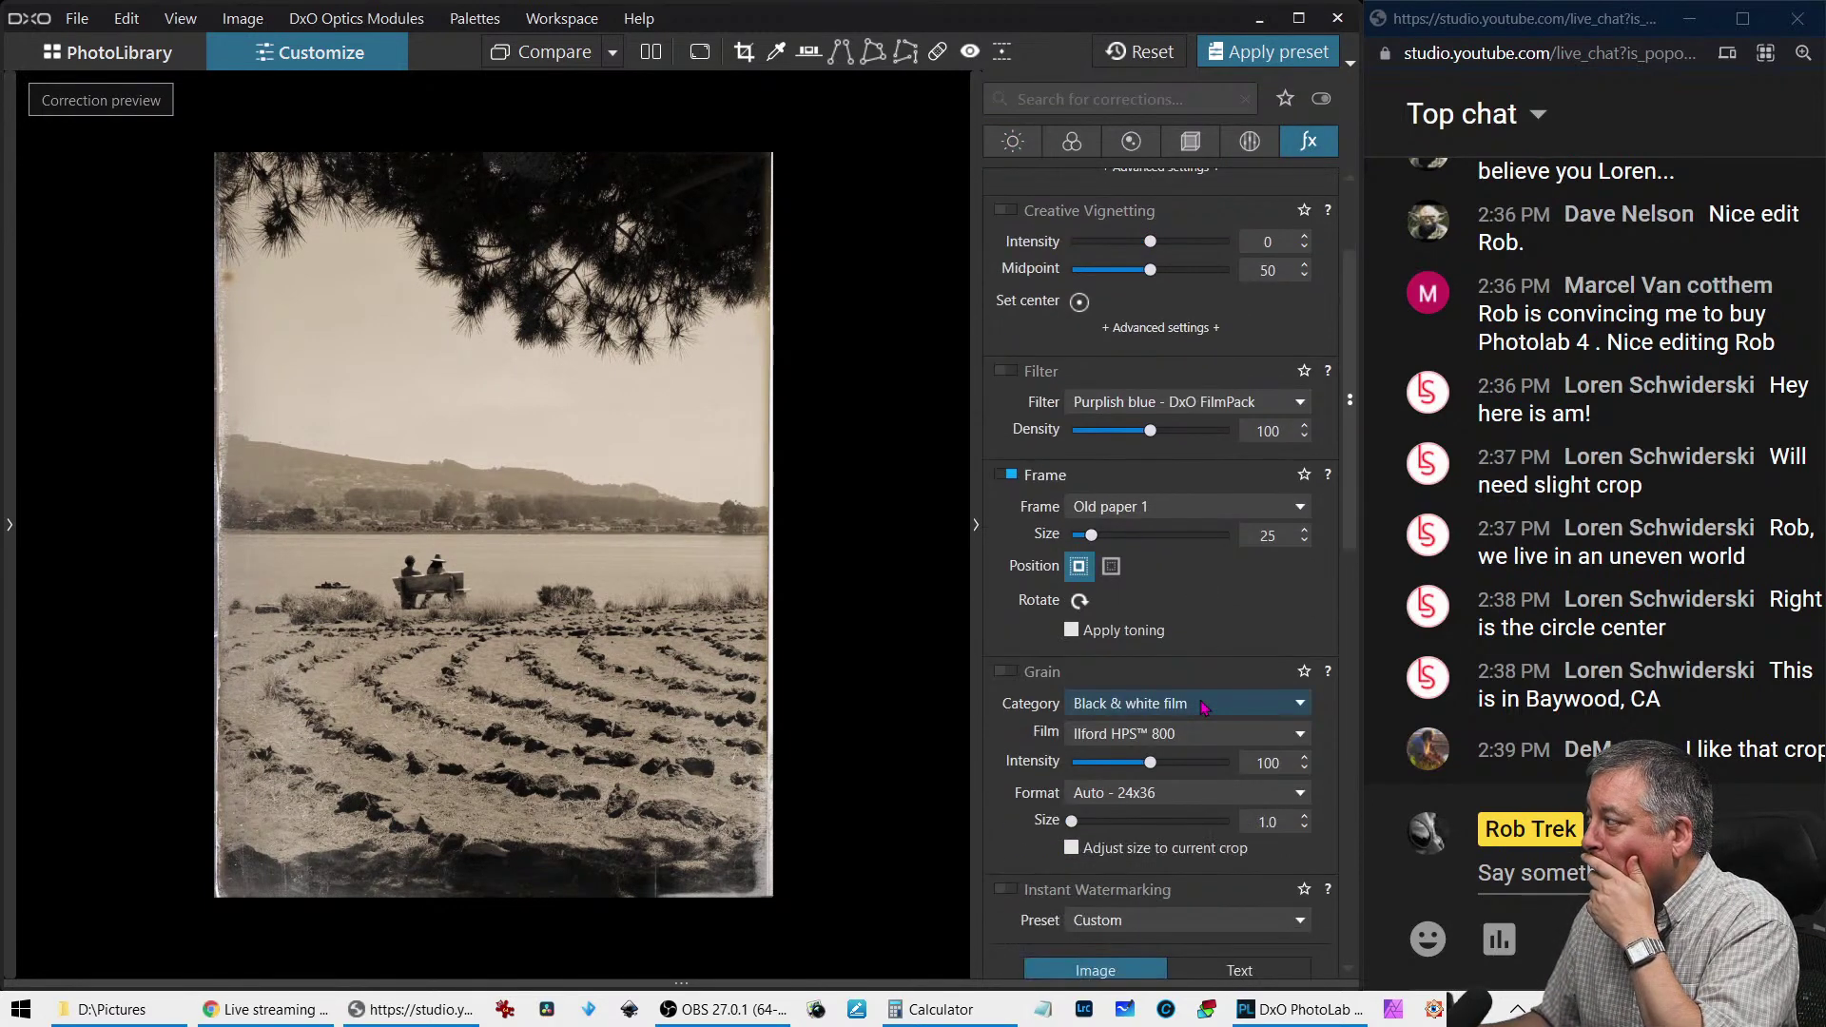
scroll(1203, 705, down, 1)
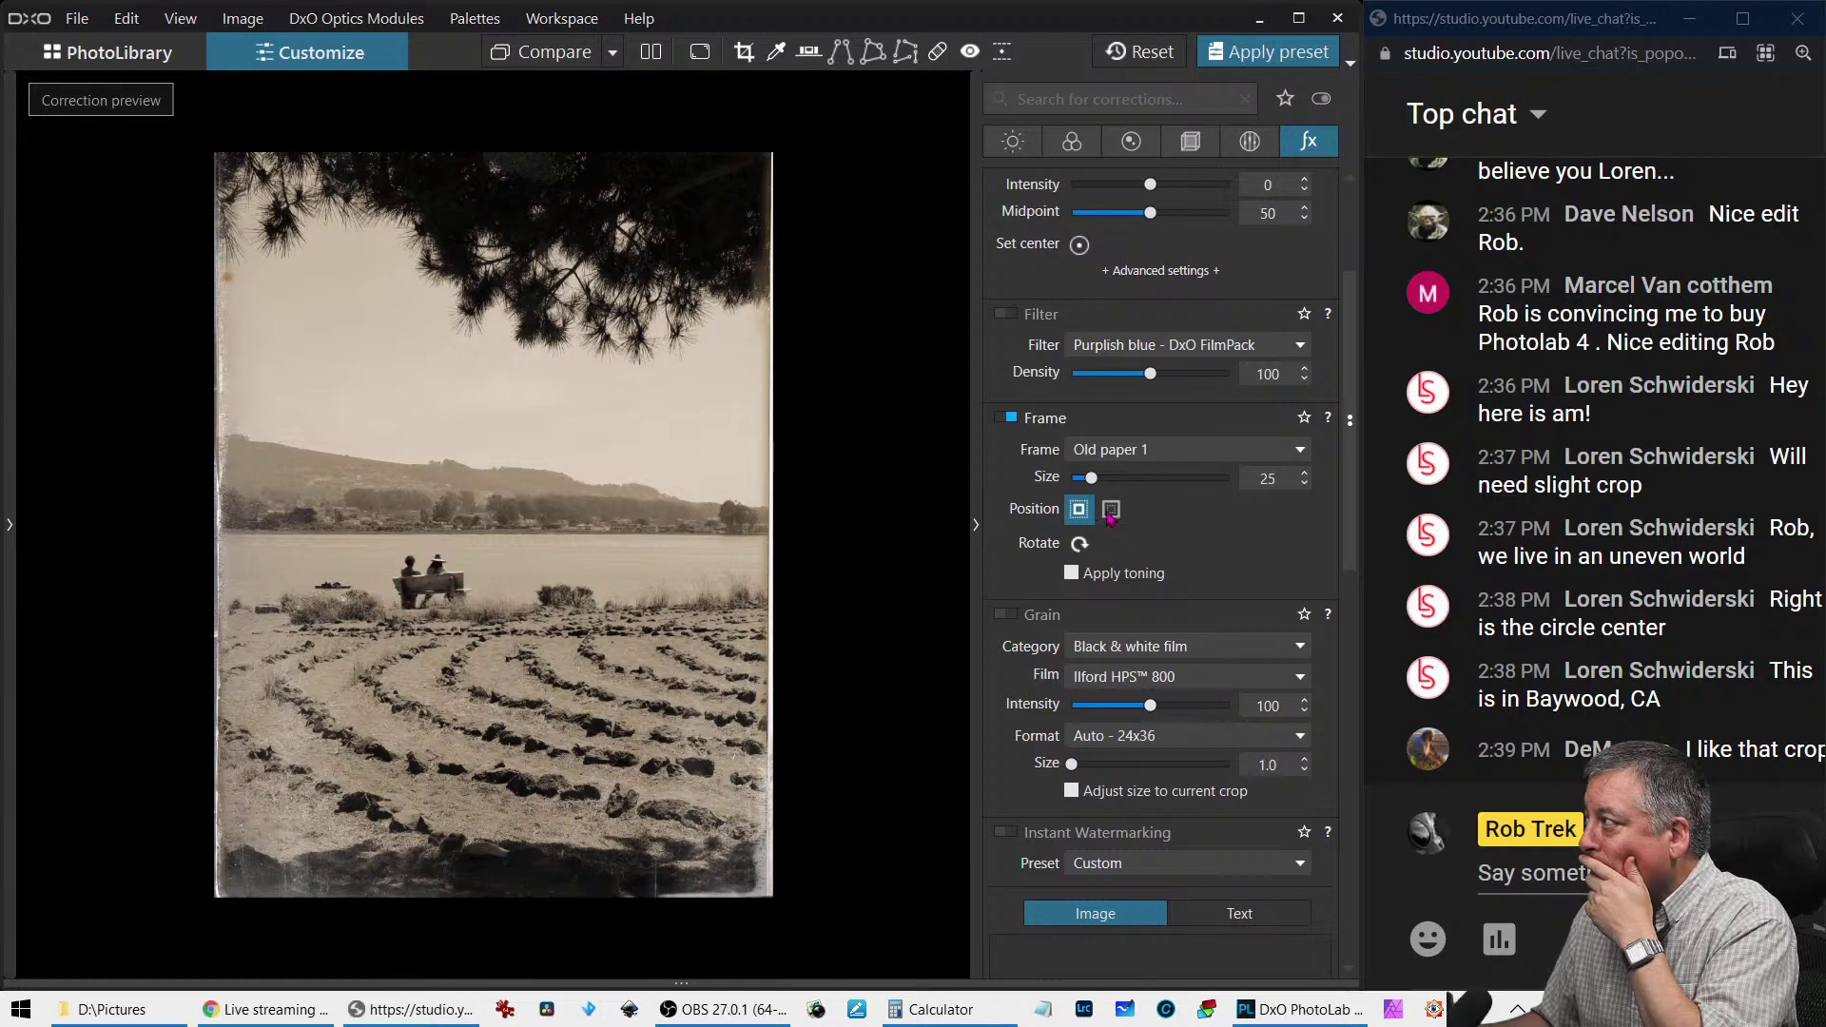
drag(1091, 478, 1151, 478)
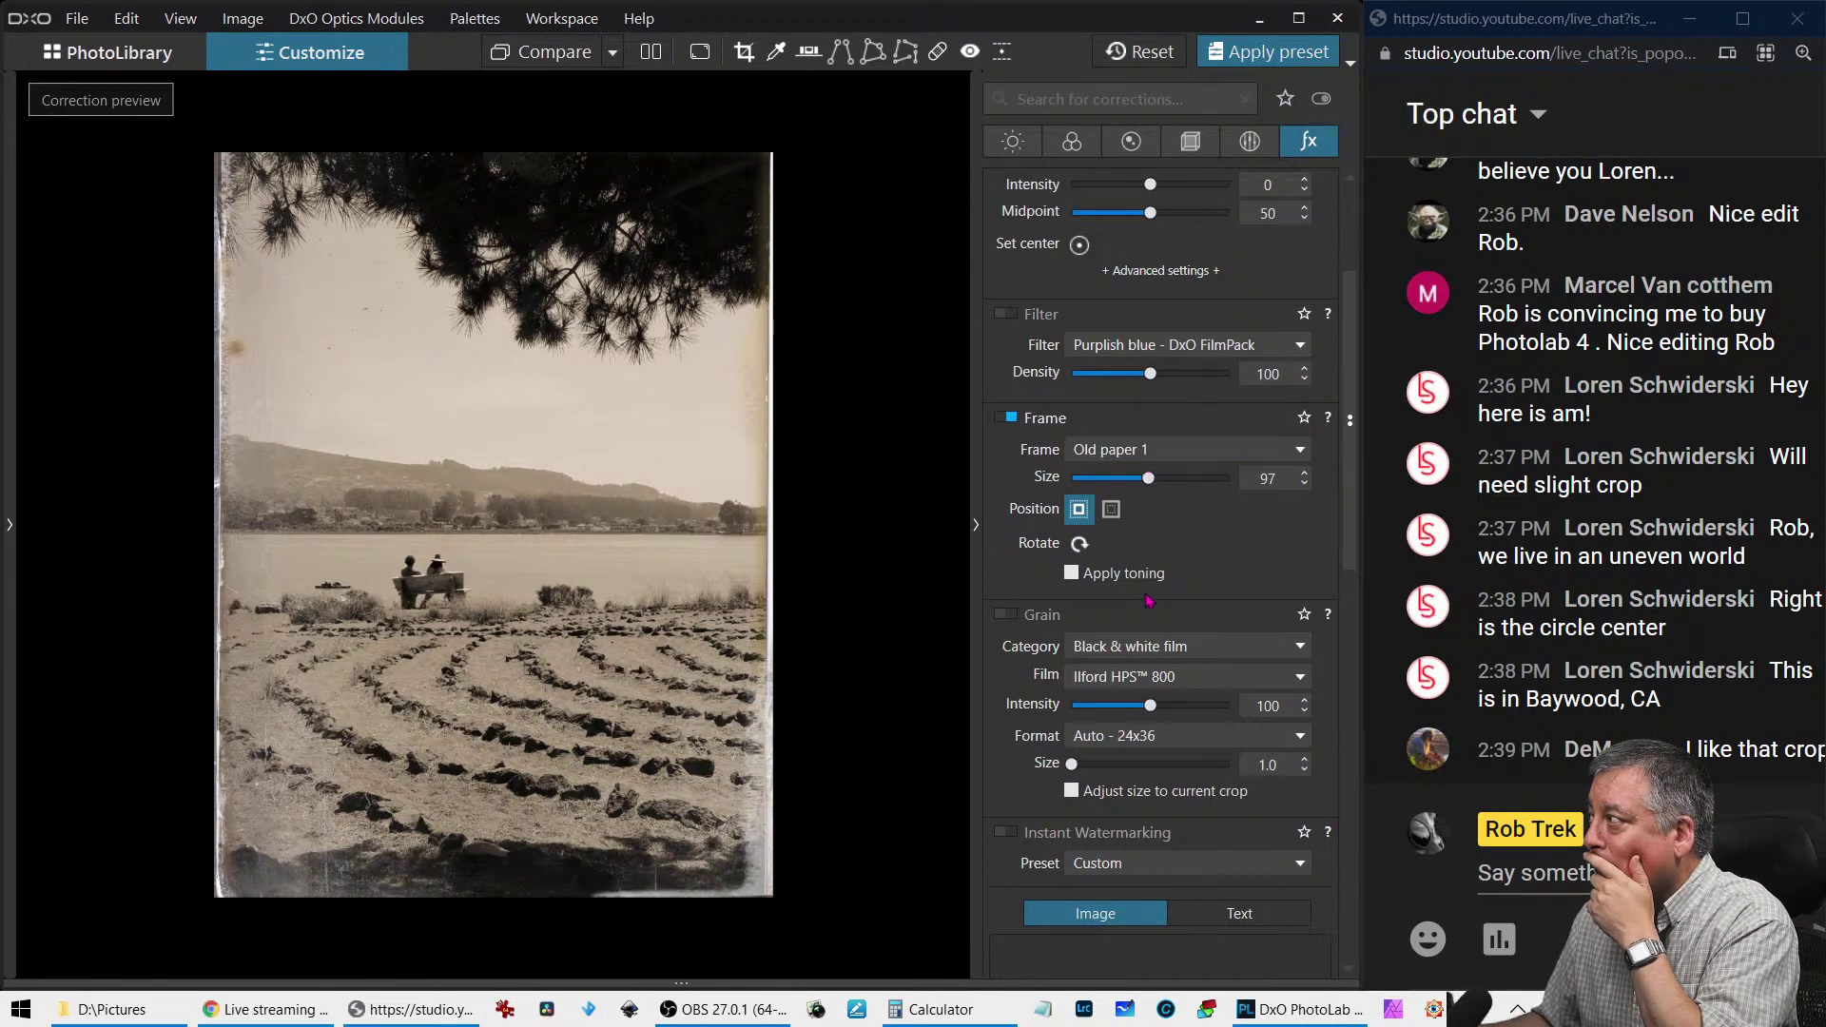
Review the photo's Grain, Instant Watermarking, Light Leak, Miniature Effect and Texture settings
scroll(1195, 625, down, 1)
click(1176, 596)
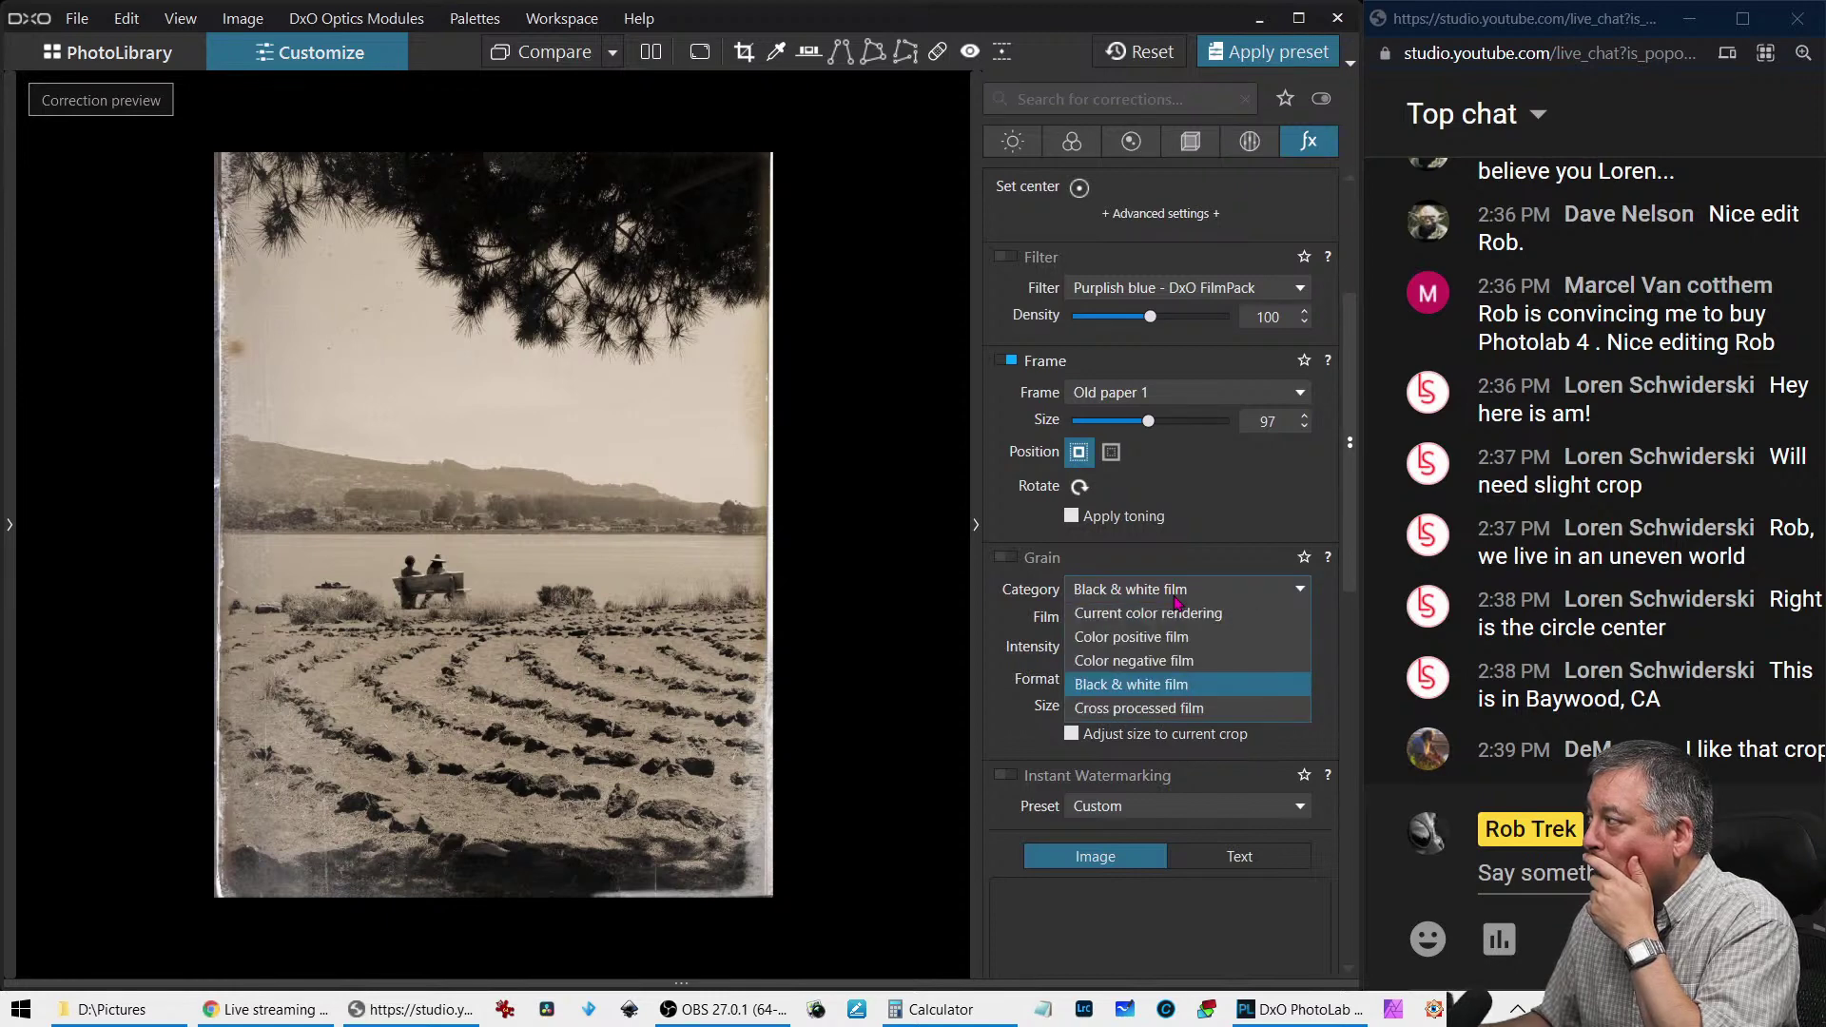
click(1176, 600)
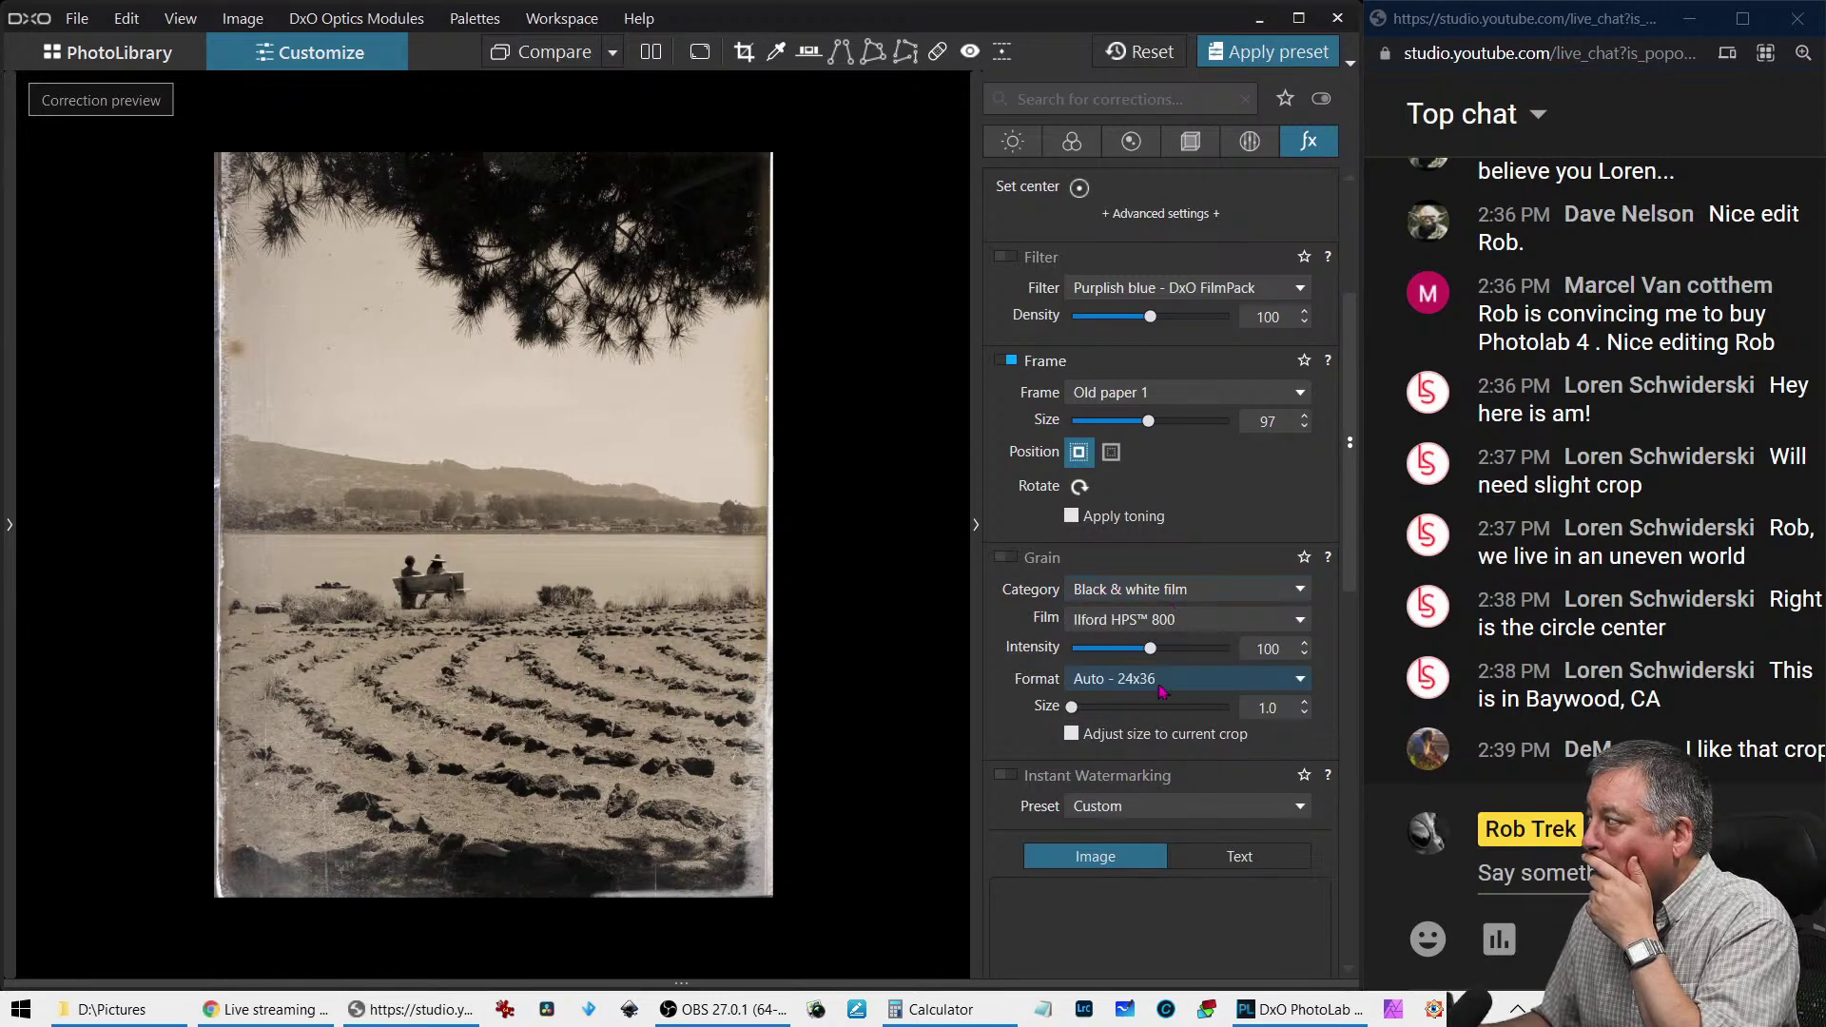
scroll(1187, 815, down, 9)
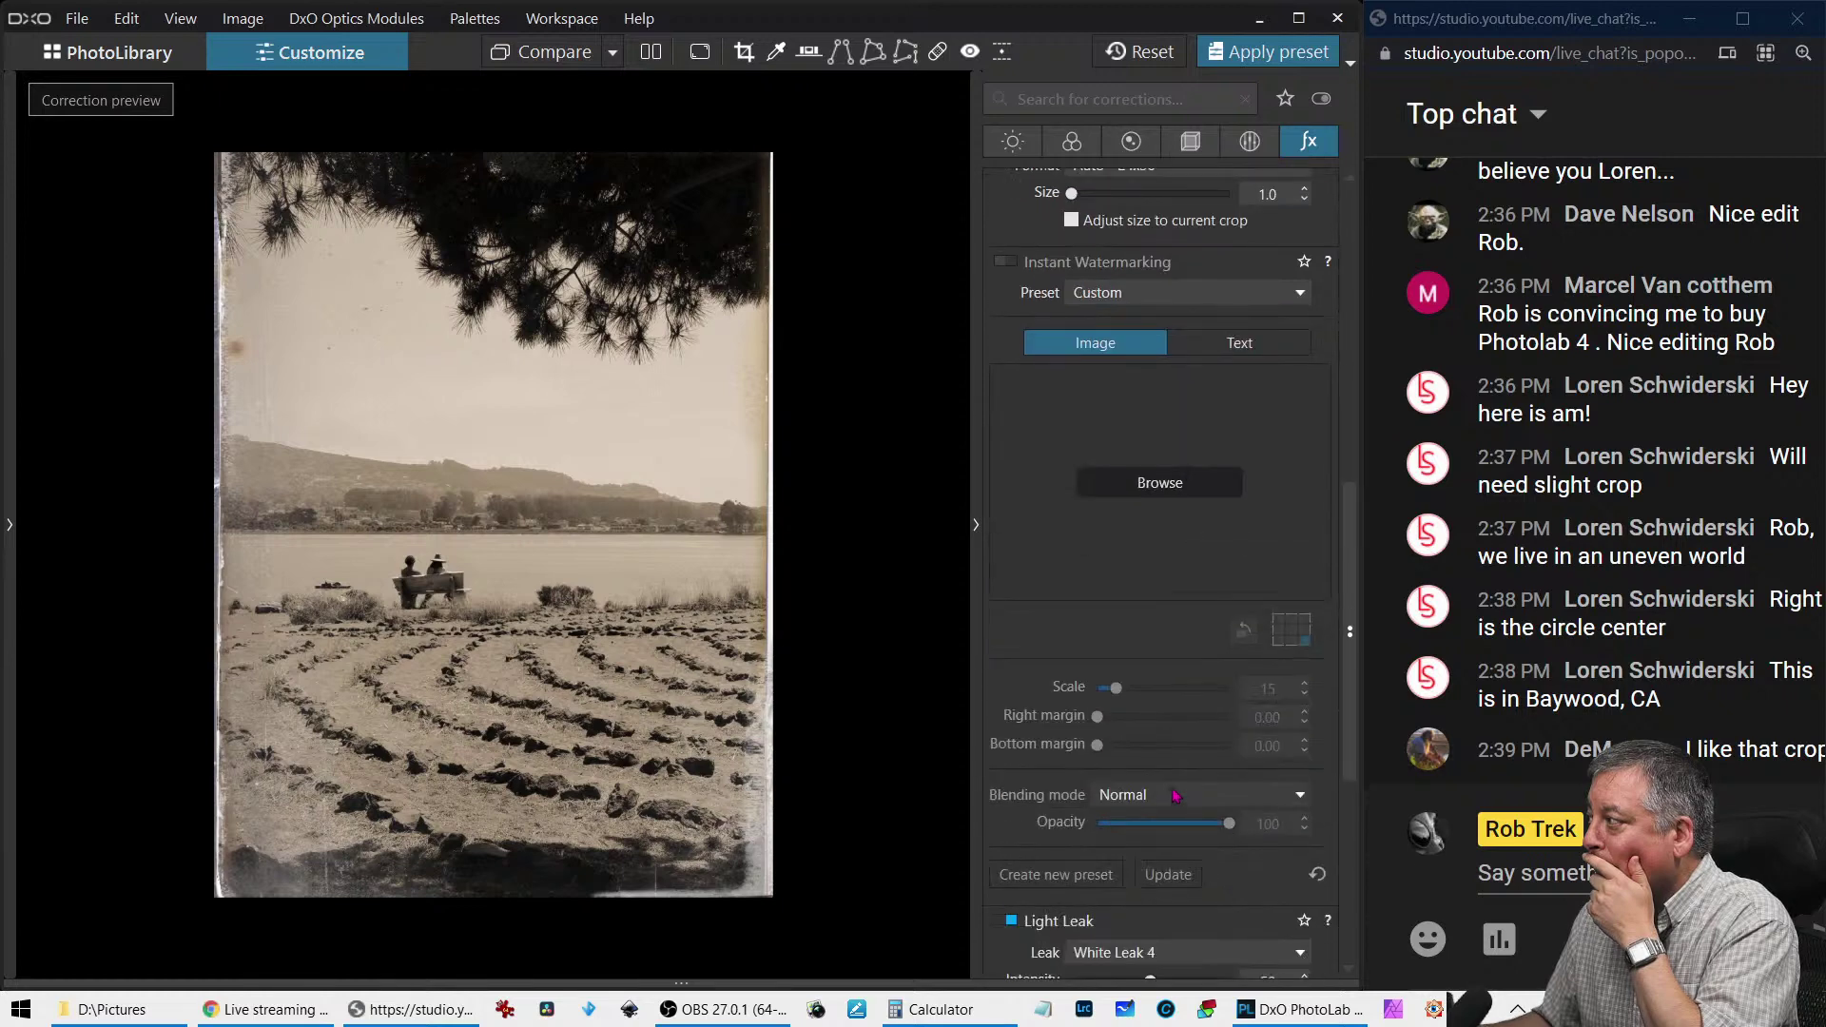
scroll(1175, 795, down, 7)
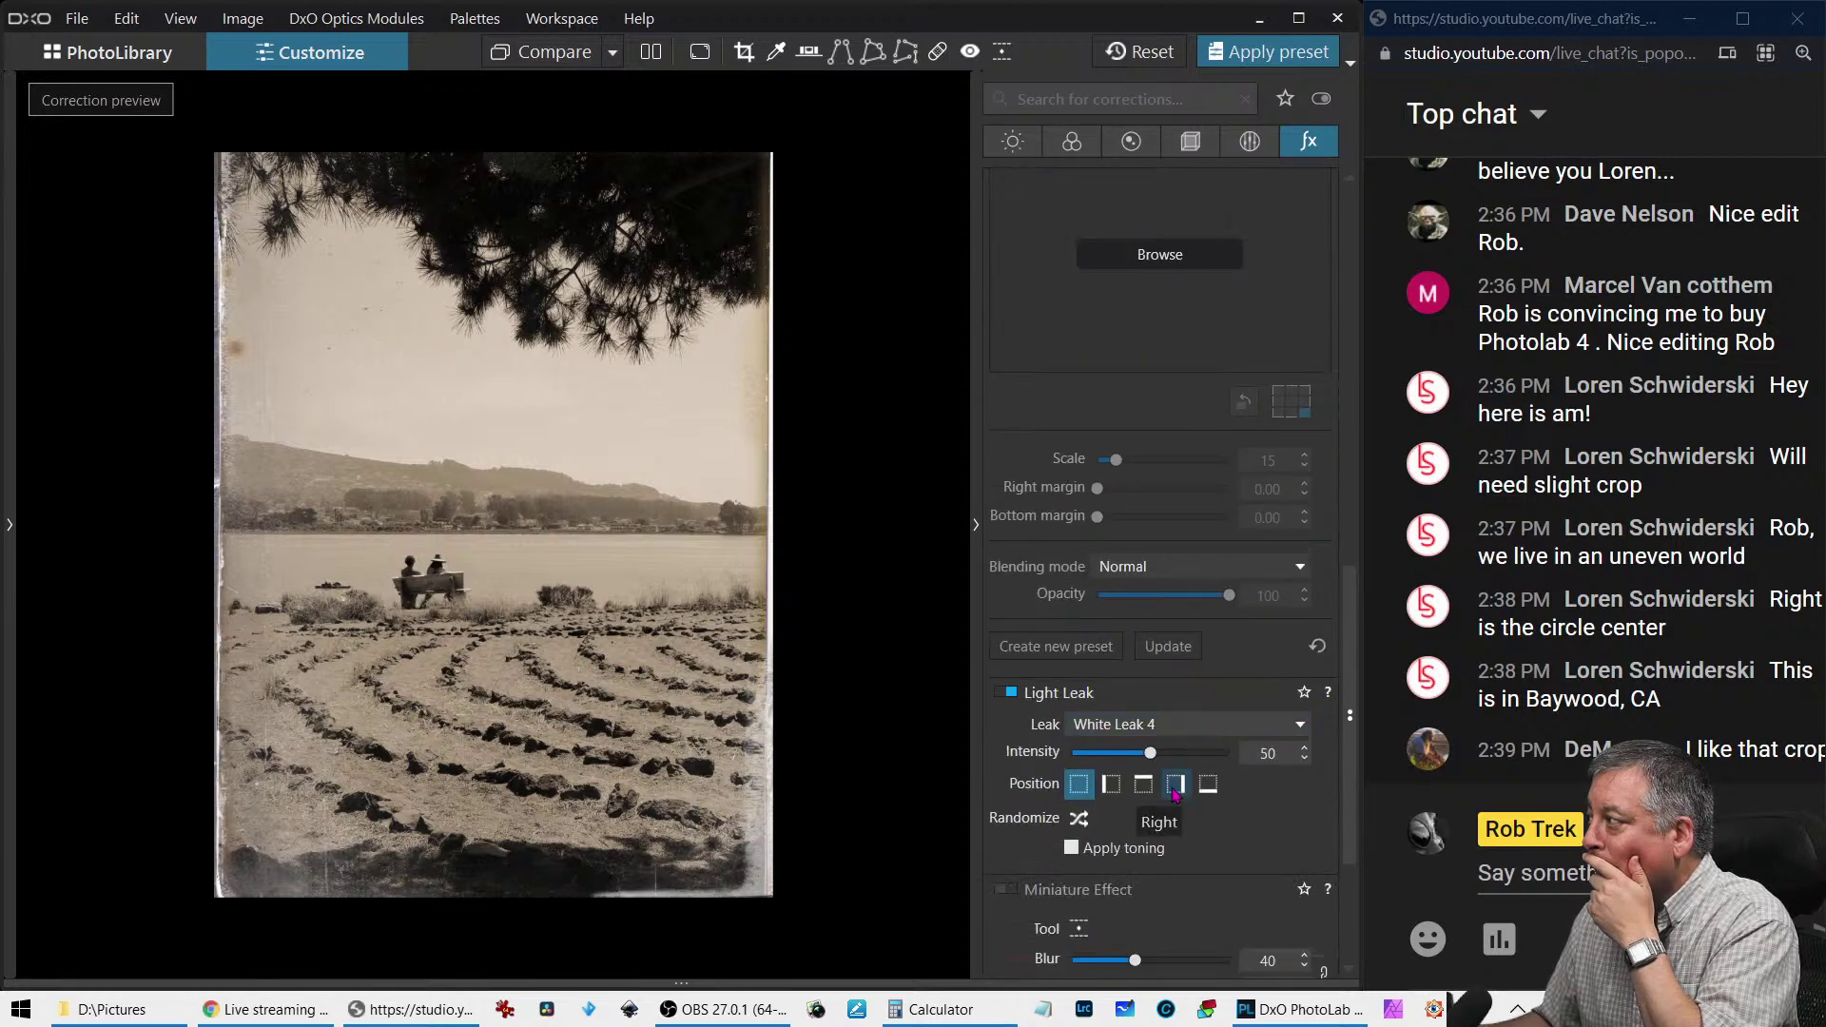
scroll(1175, 795, down, 1)
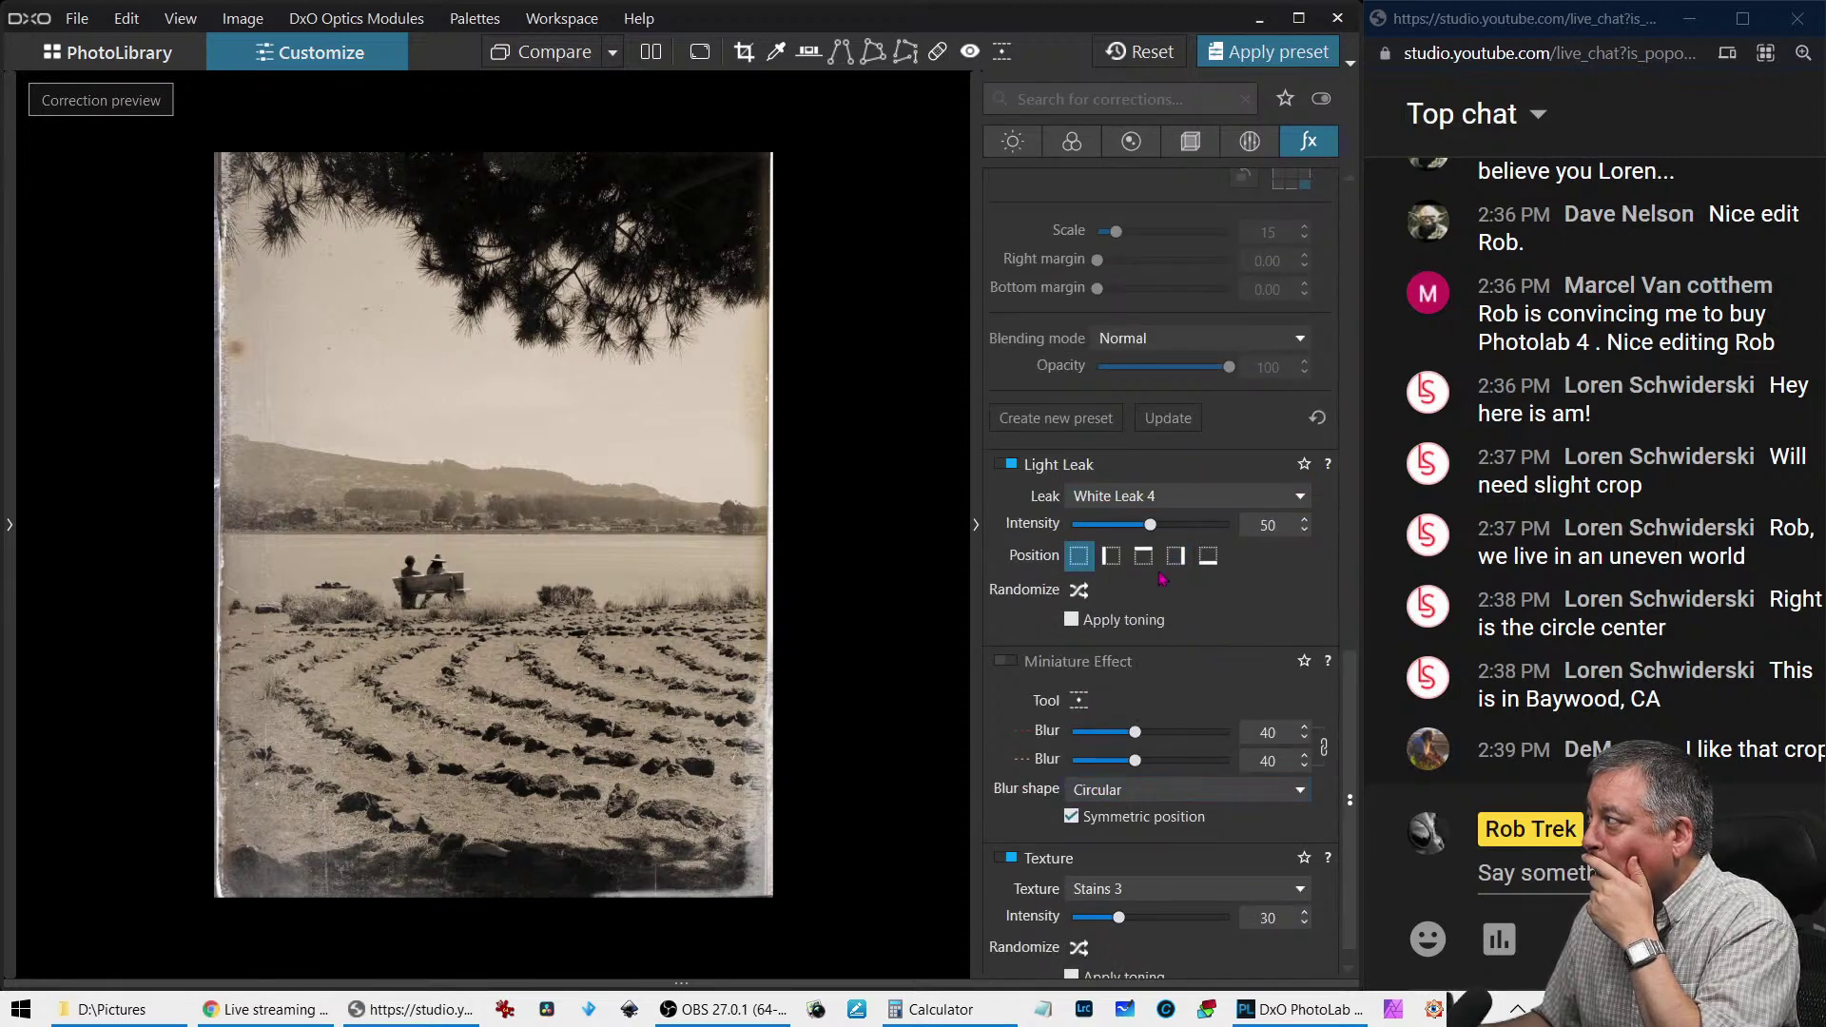
scroll(1160, 647, down, 1)
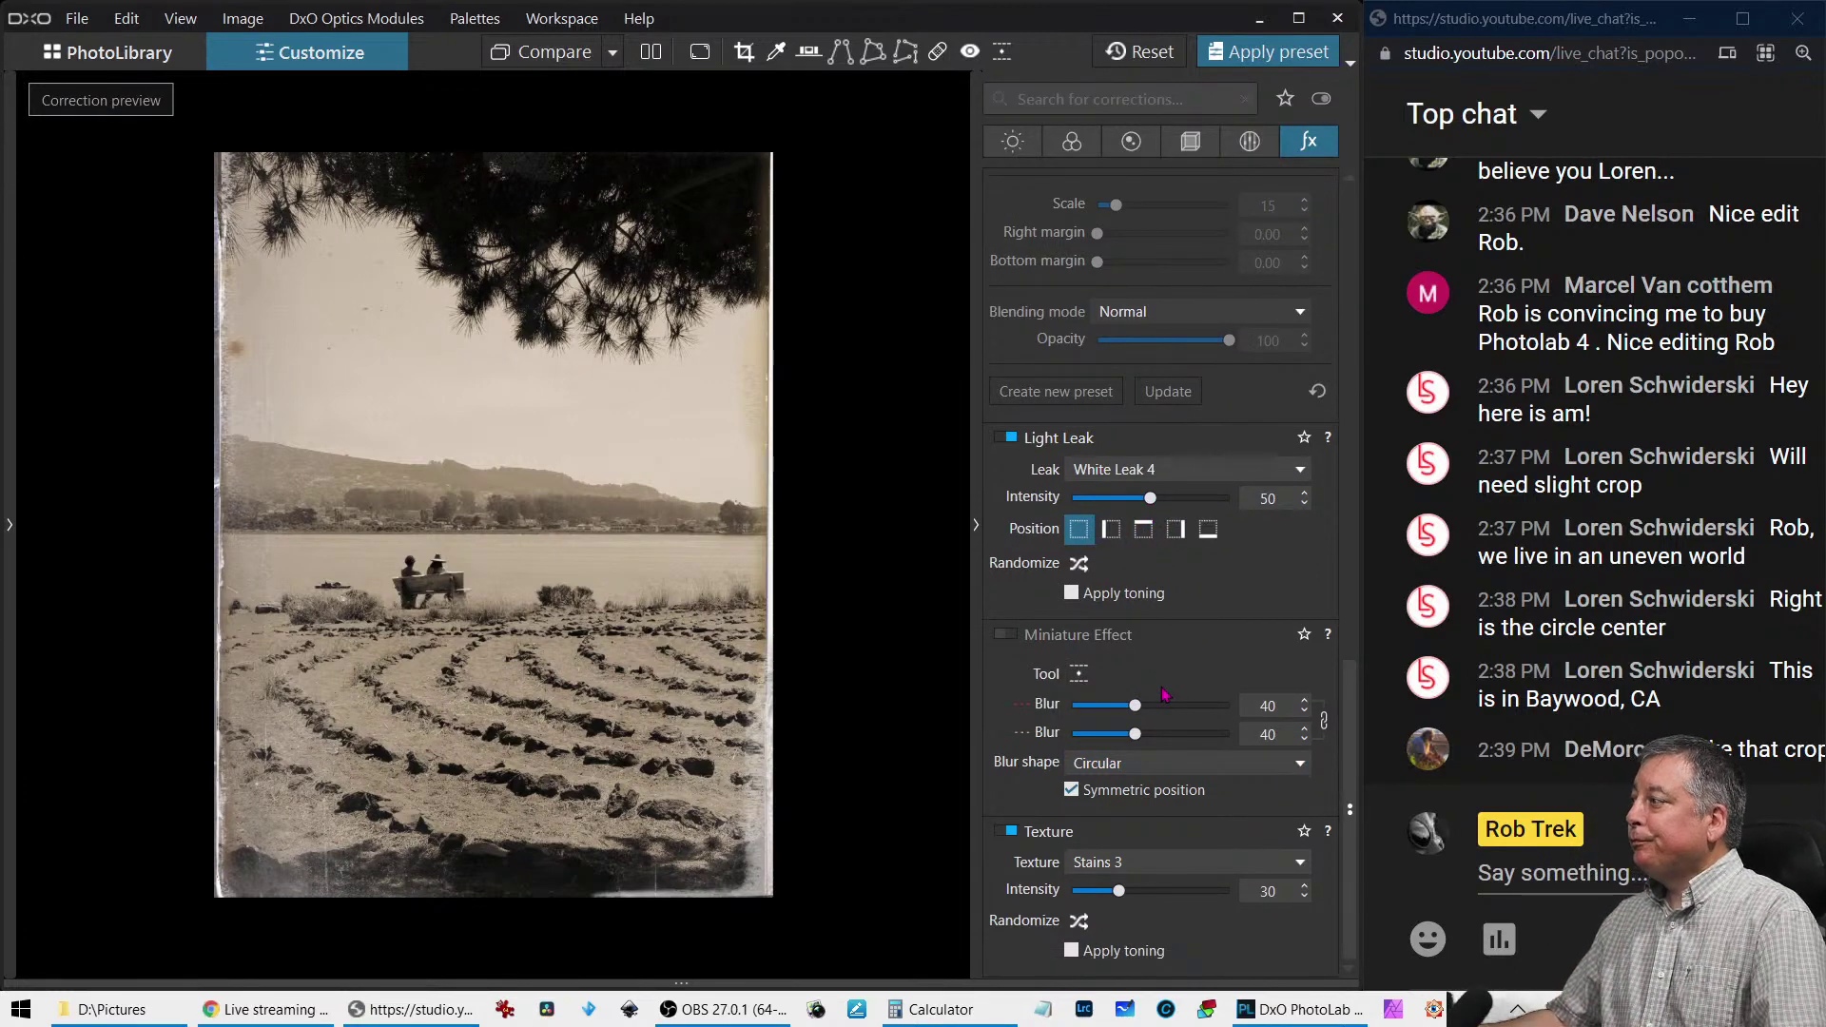
scroll(1166, 695, up, 5)
scroll(1165, 694, up, 9)
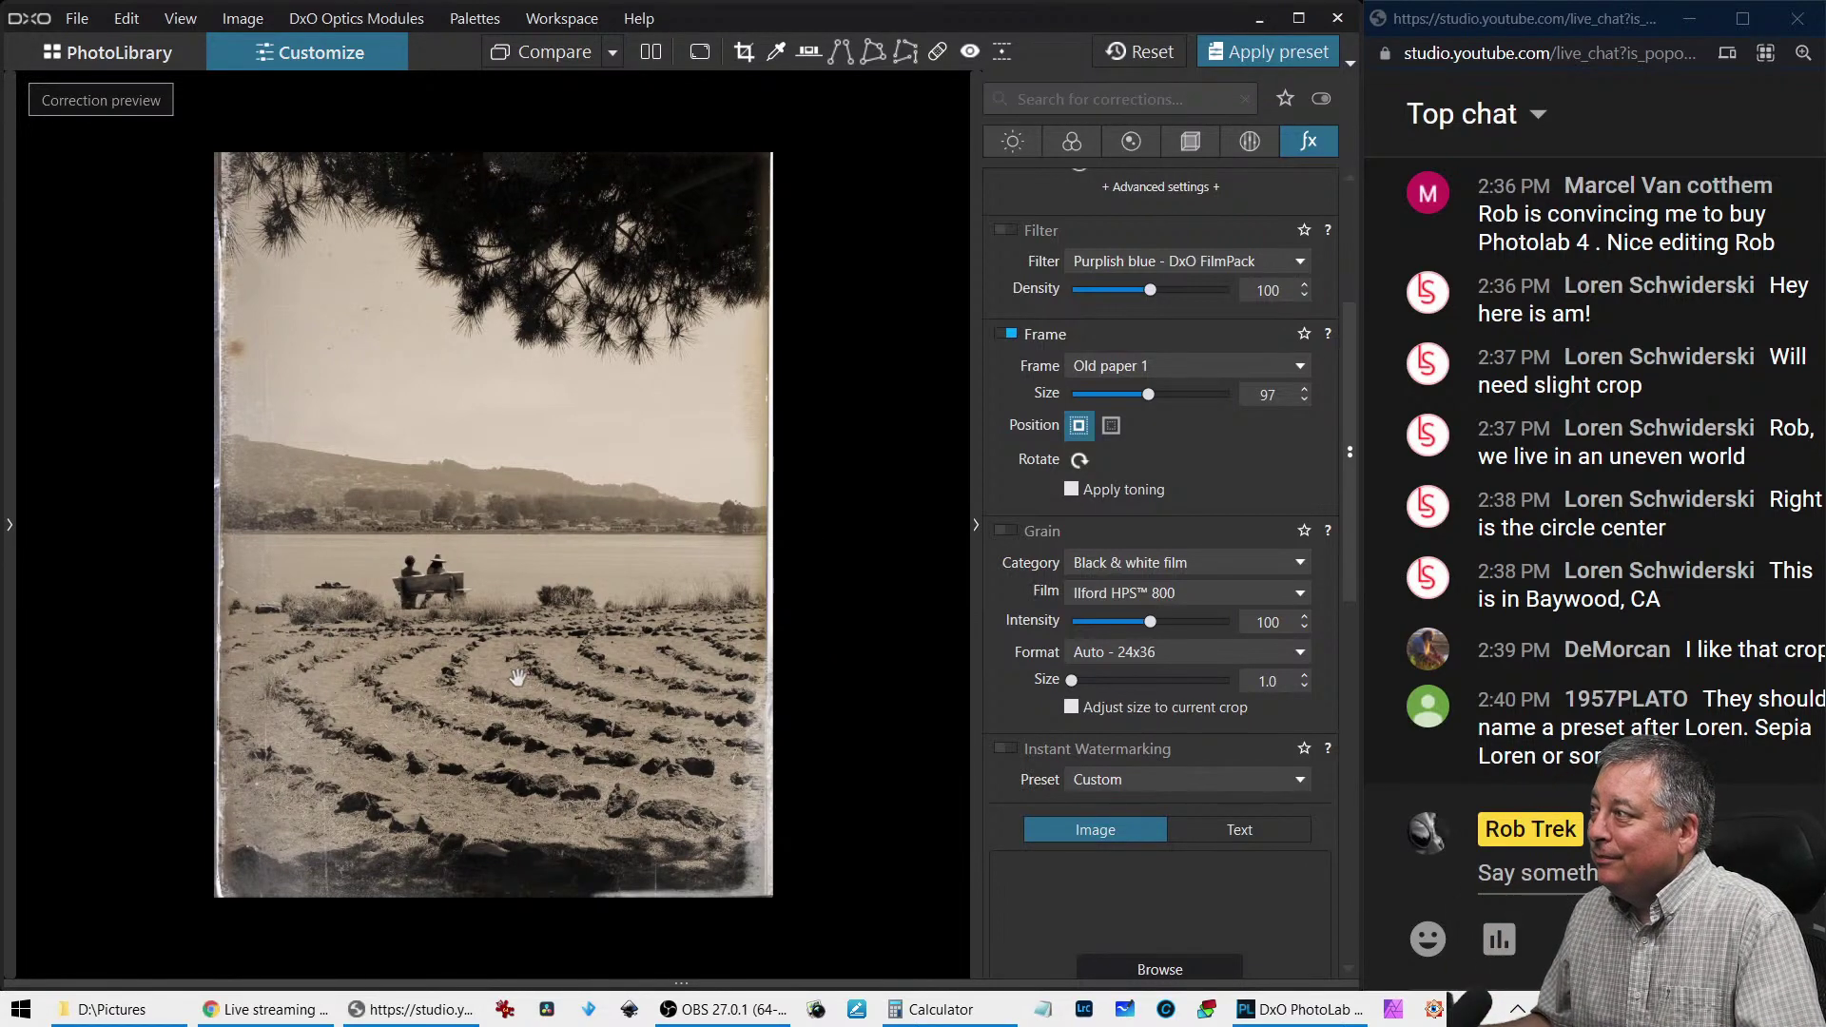
Inspect the bench couple and the object on the water up close, and temporarily reset the photo to view its unedited original
click(301, 607)
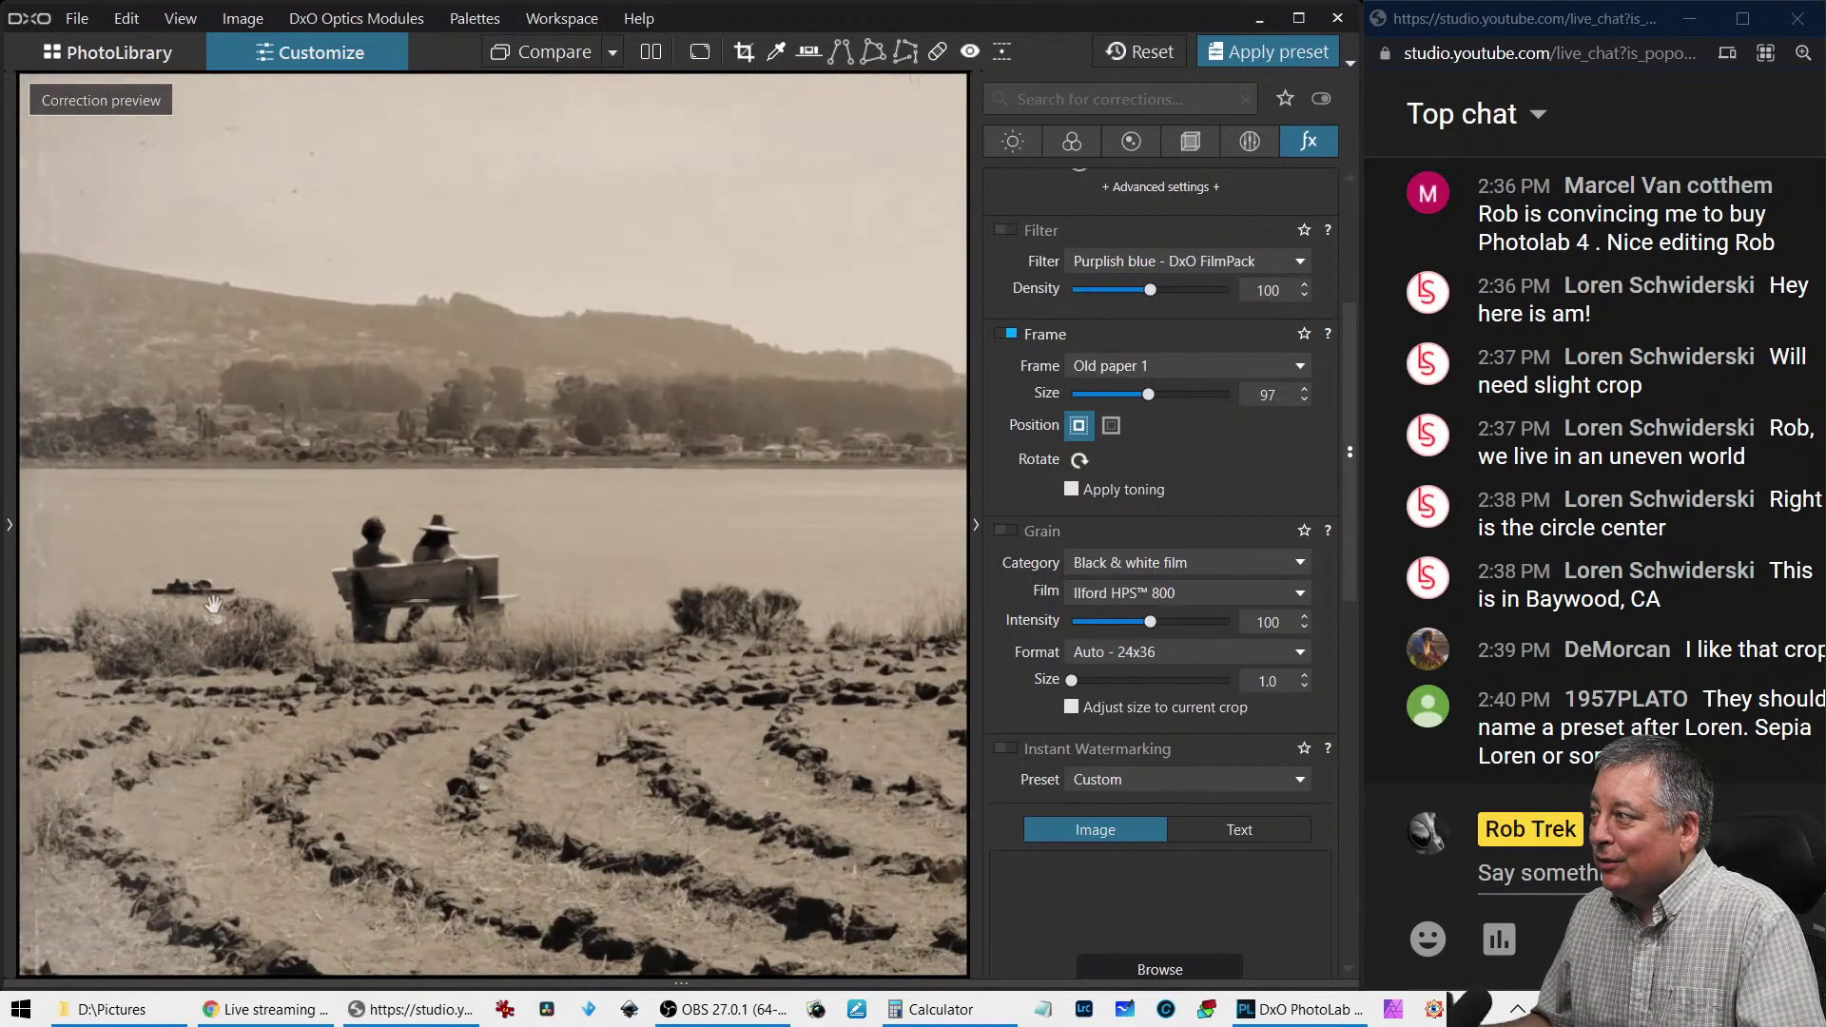
scroll(196, 601, up, 3)
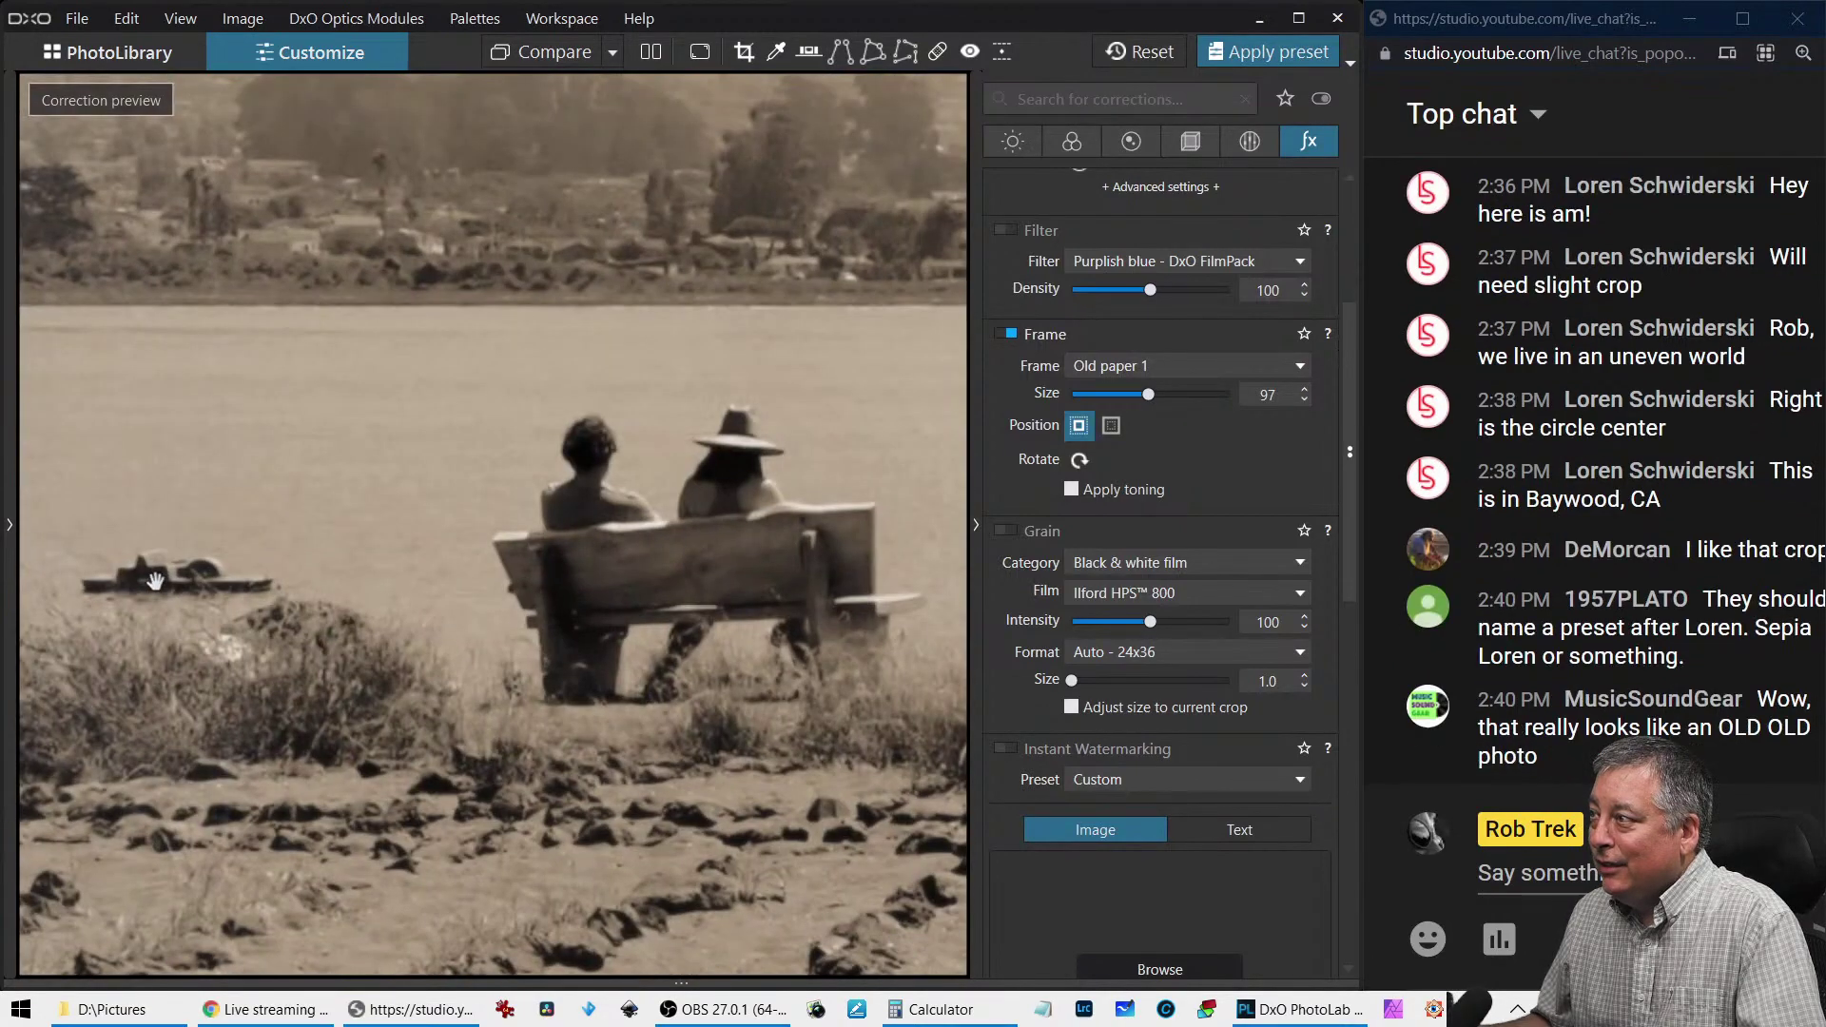
scroll(162, 585, down, 5)
scroll(168, 587, down, 2)
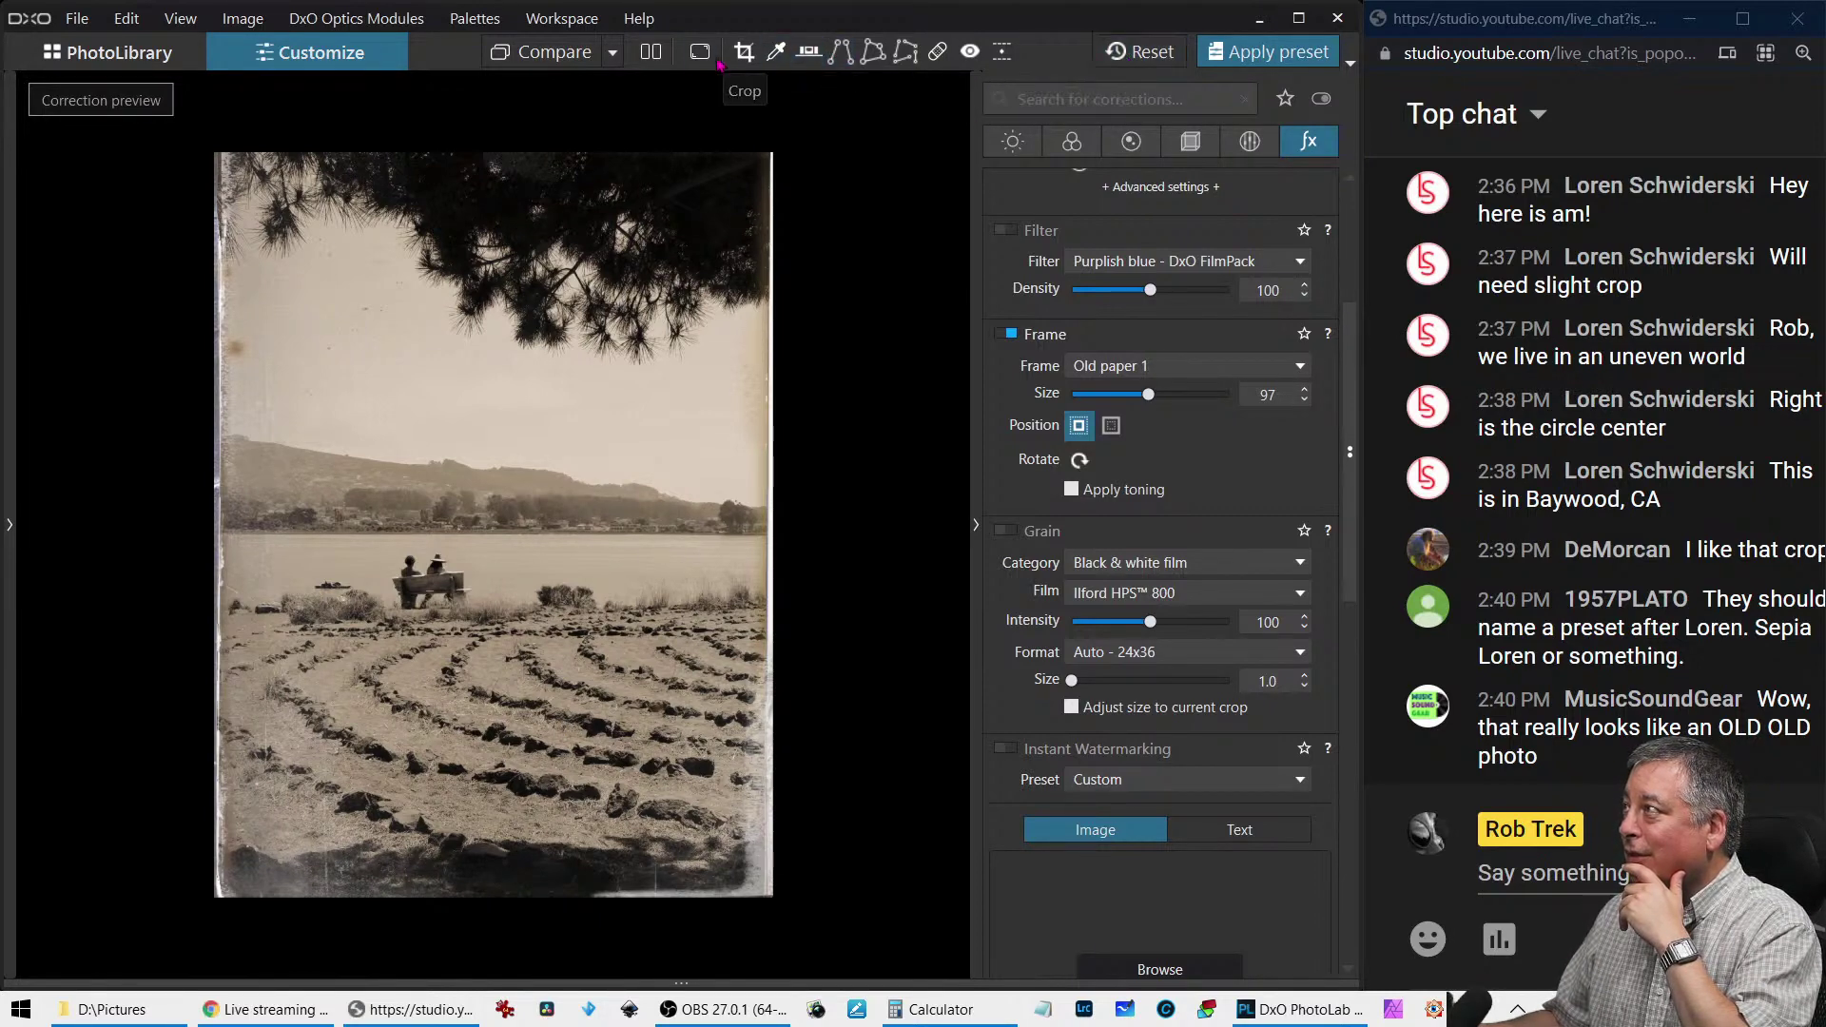
click(1153, 52)
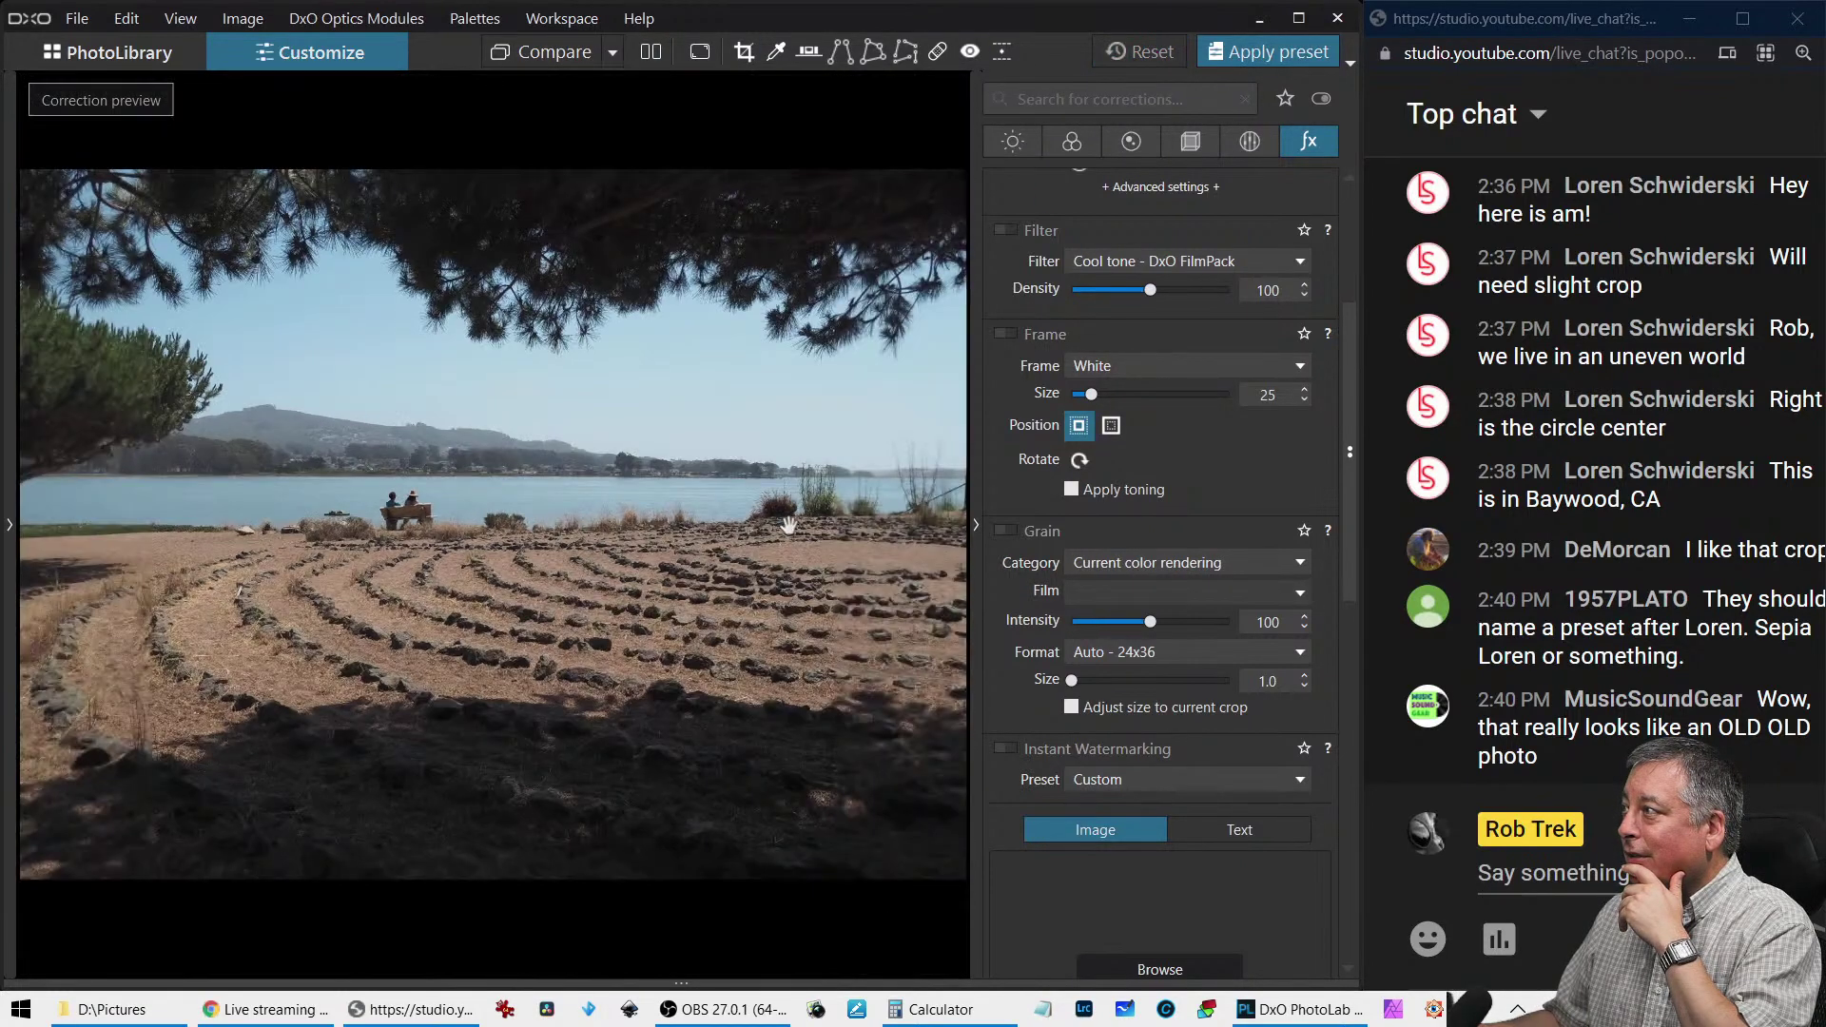
Hide the correction palettes and view the finished vintage labyrinth photo in full screen
click(976, 525)
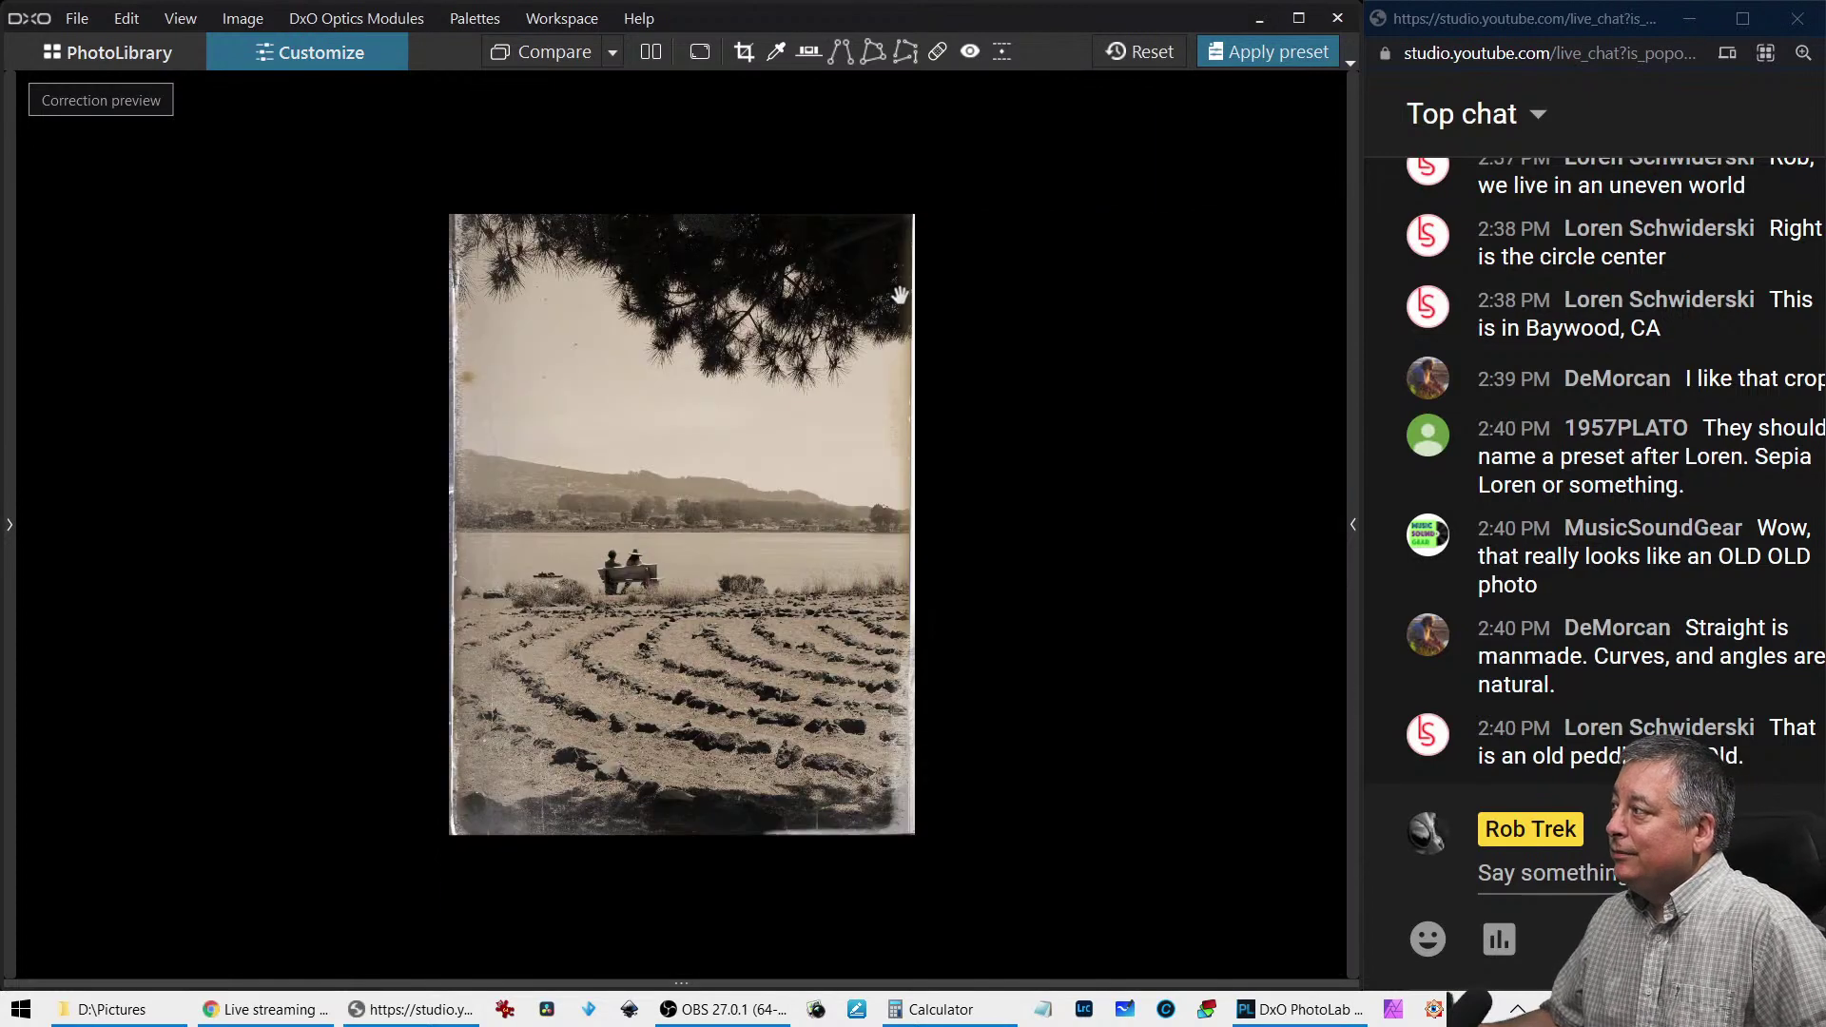
click(700, 51)
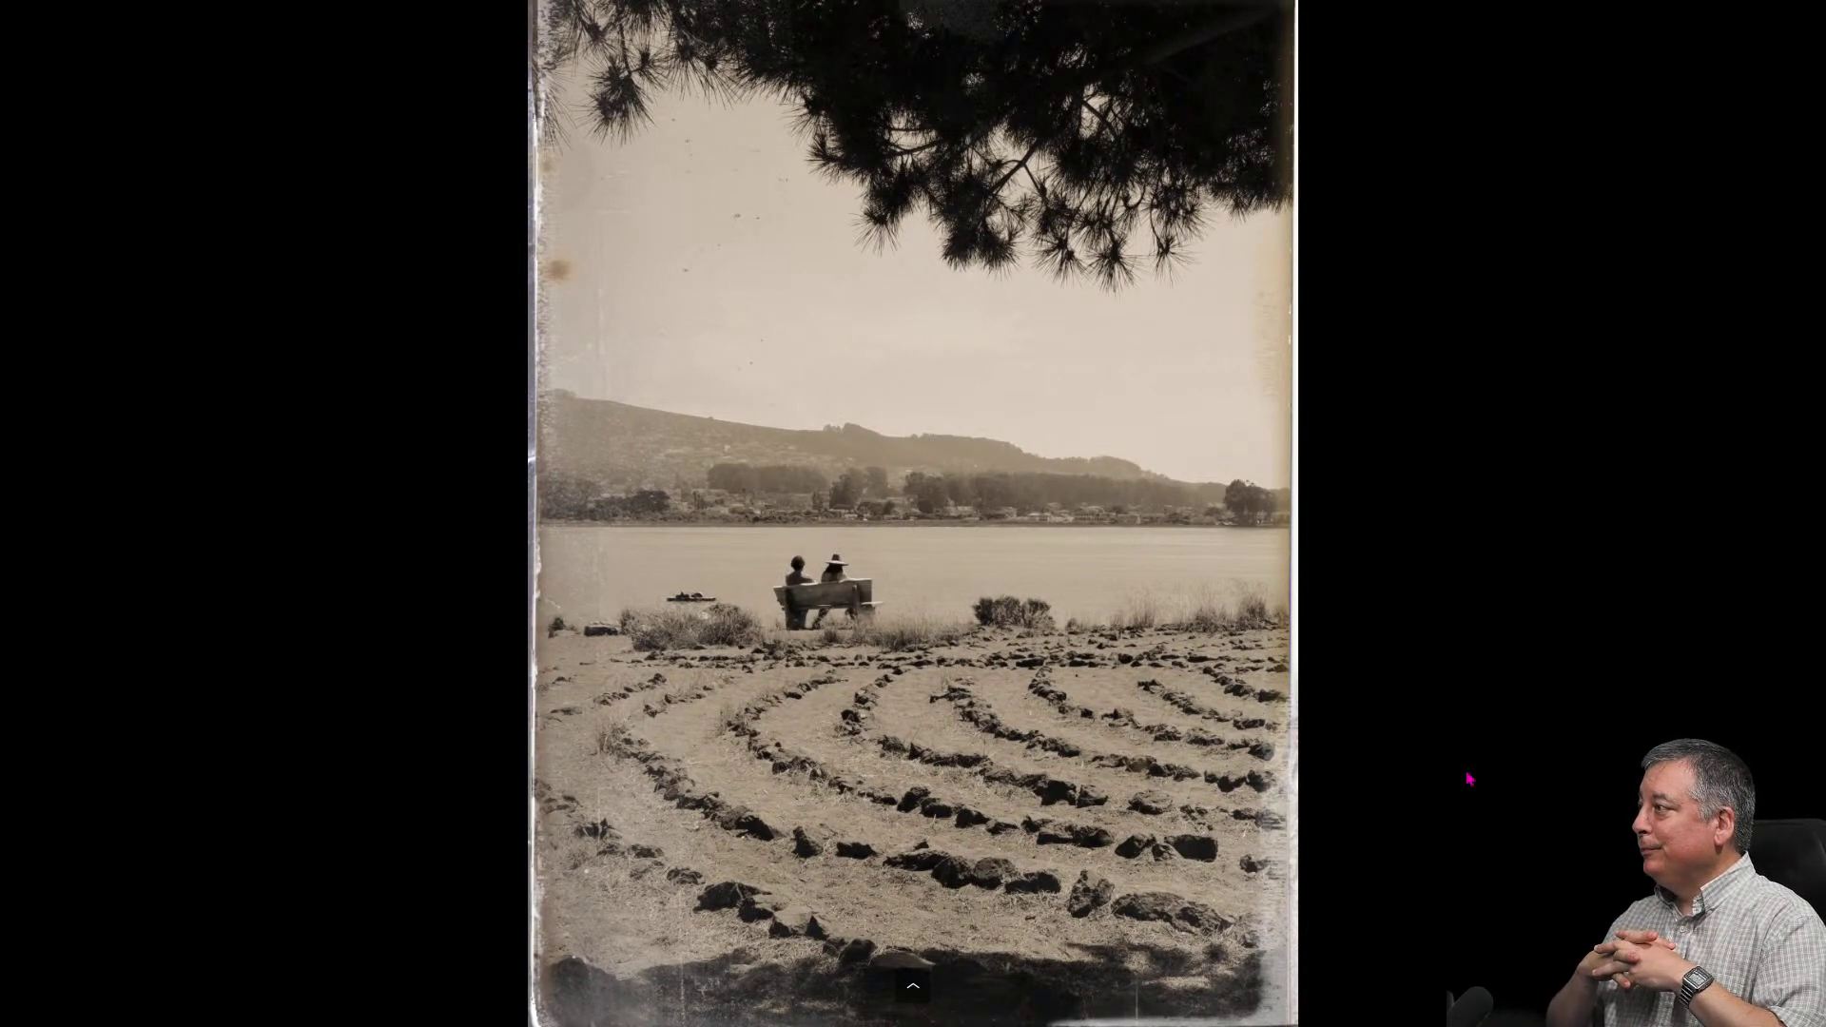
key(Escape)
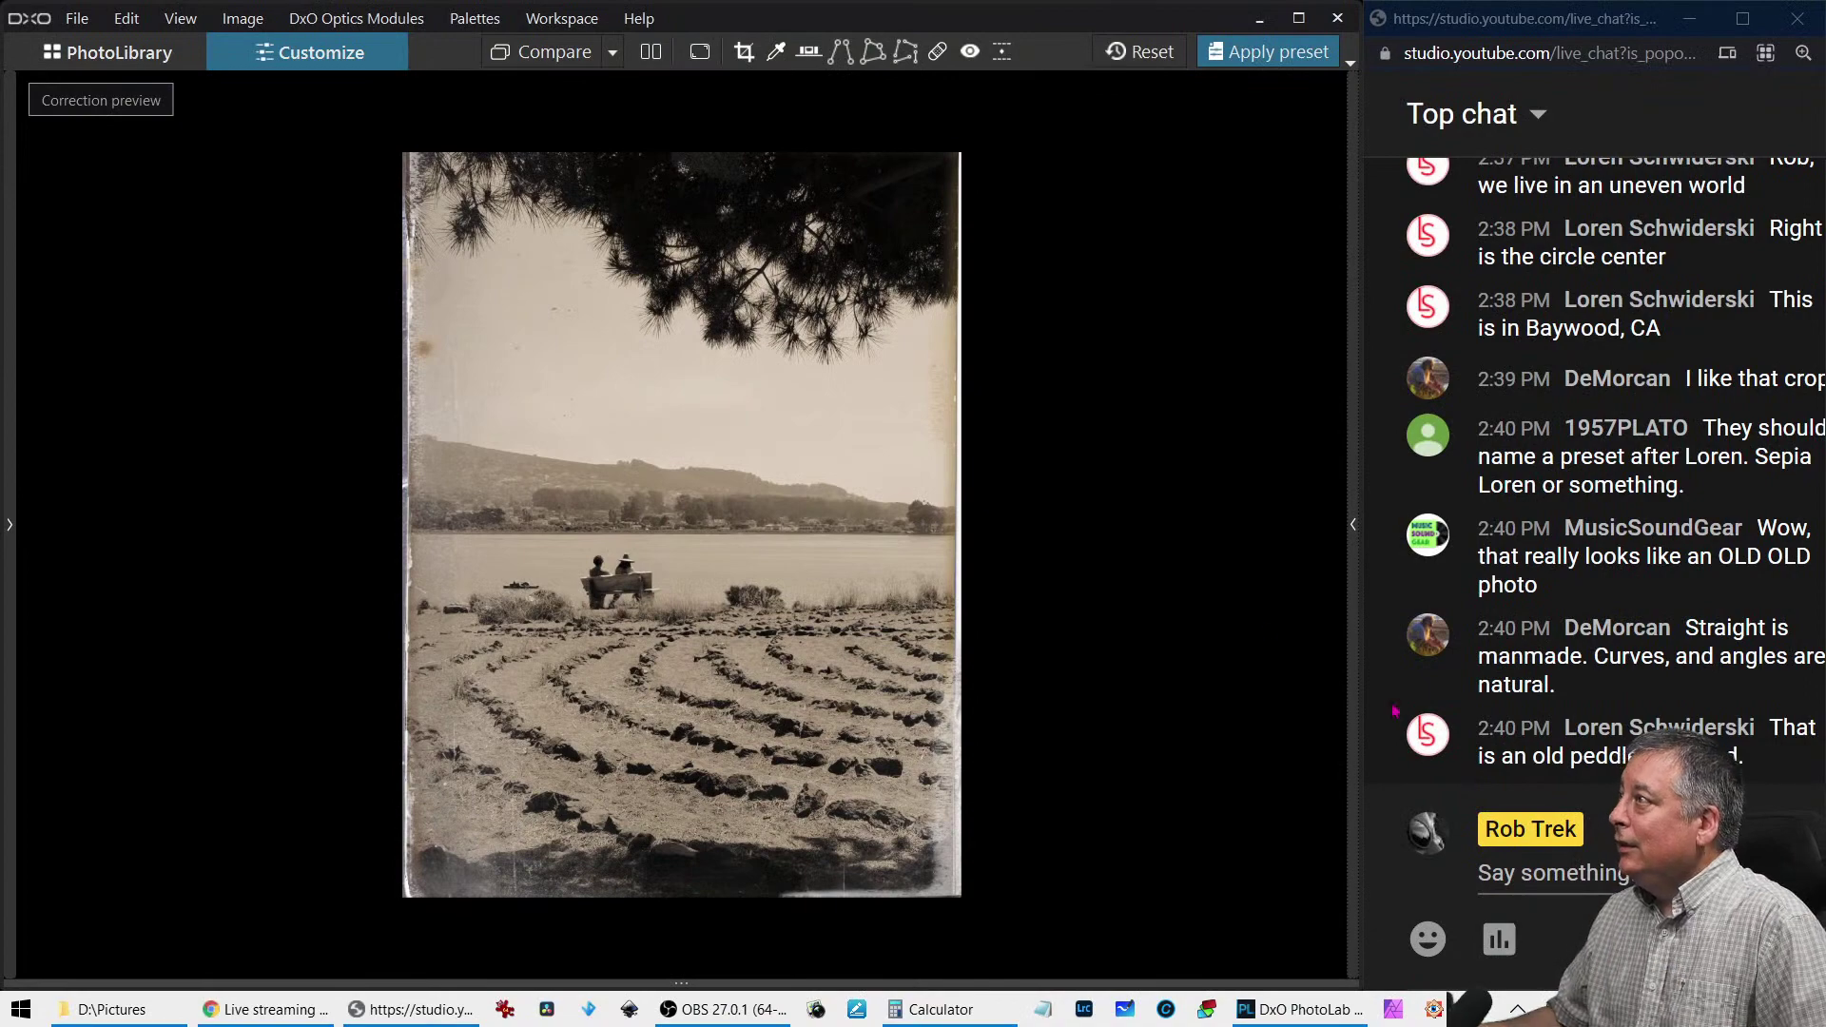
Return to the photo library and browse the 4 Live Photo Edits folder for the next photo to edit
click(143, 52)
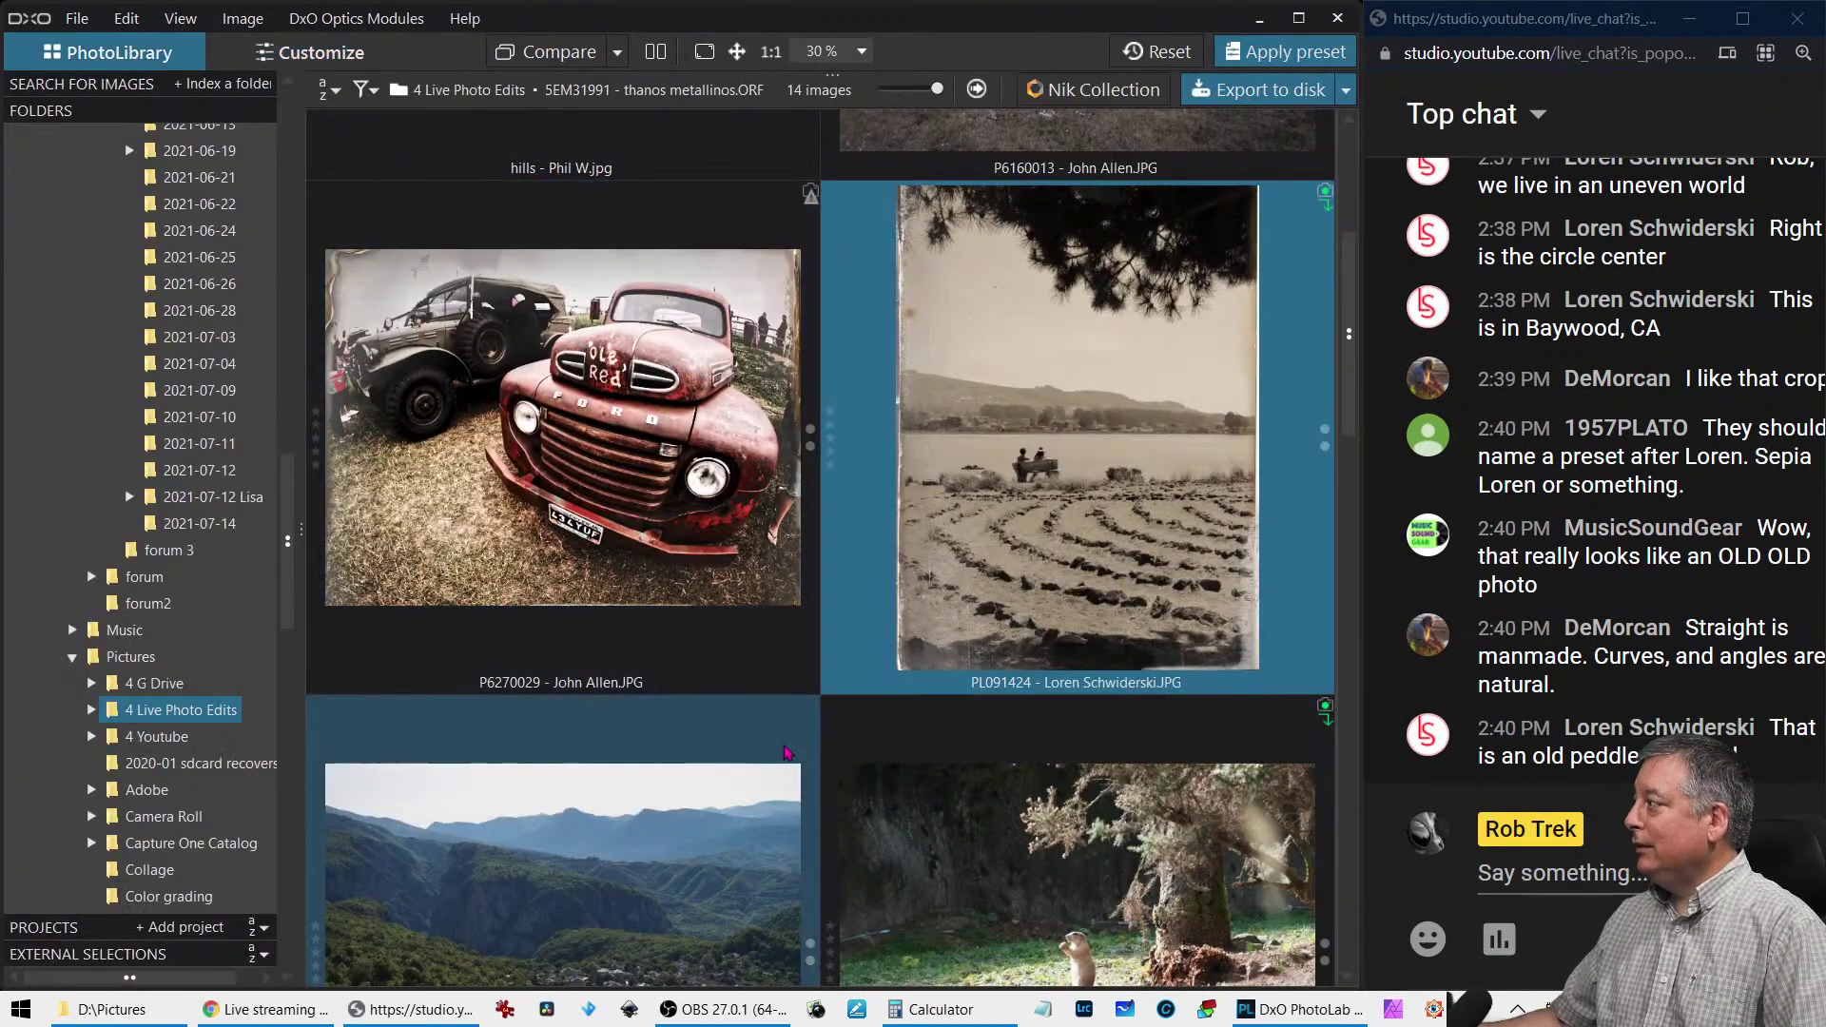
scroll(856, 808, down, 1)
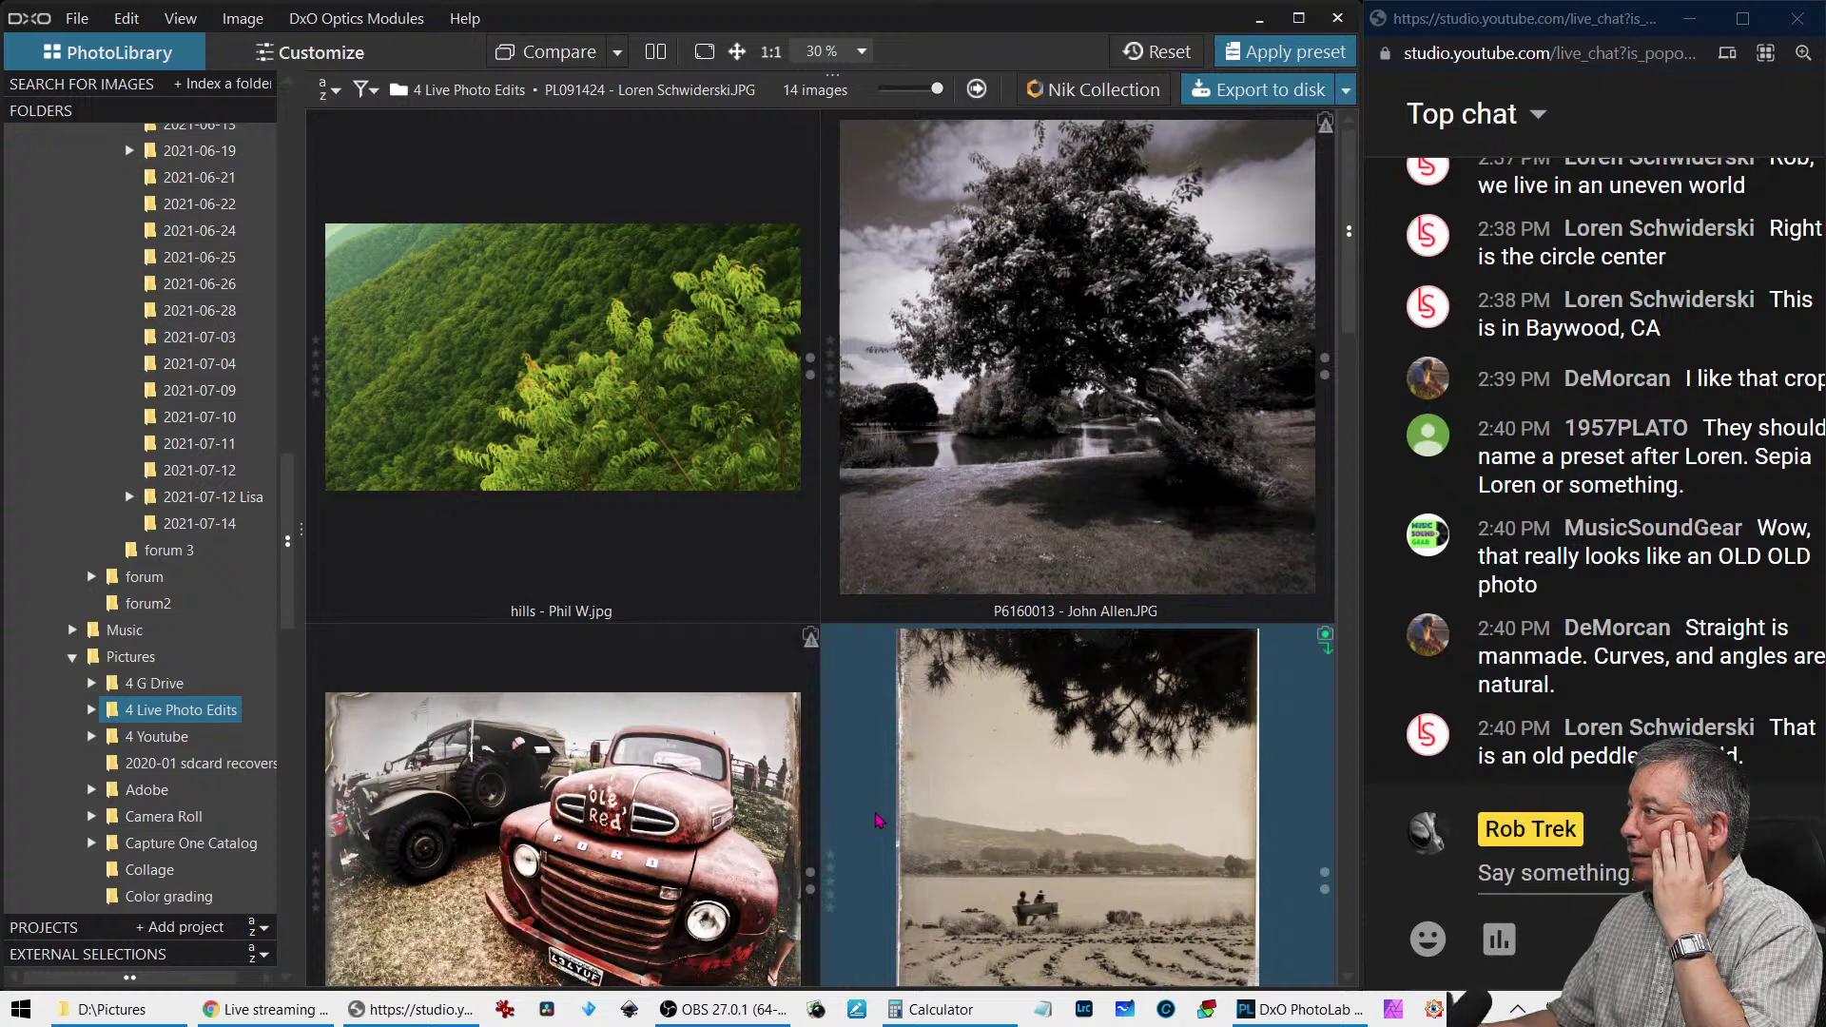
click(1080, 560)
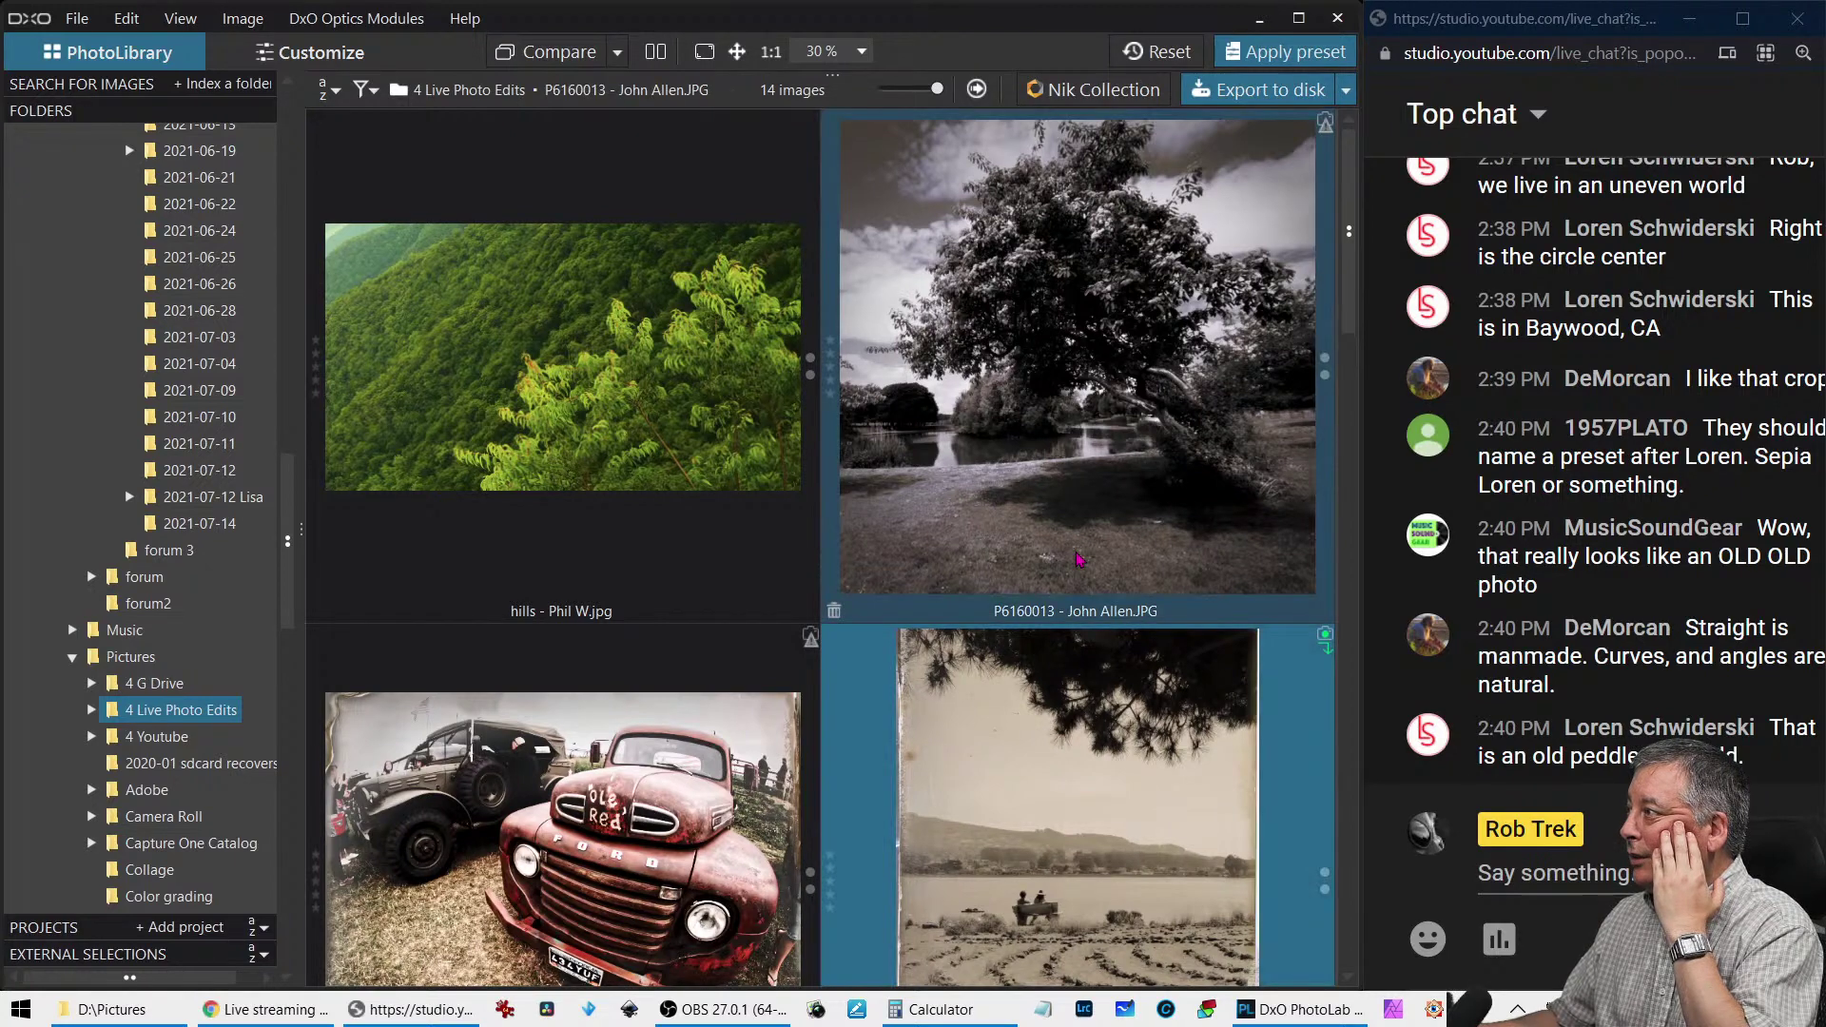
click(1115, 775)
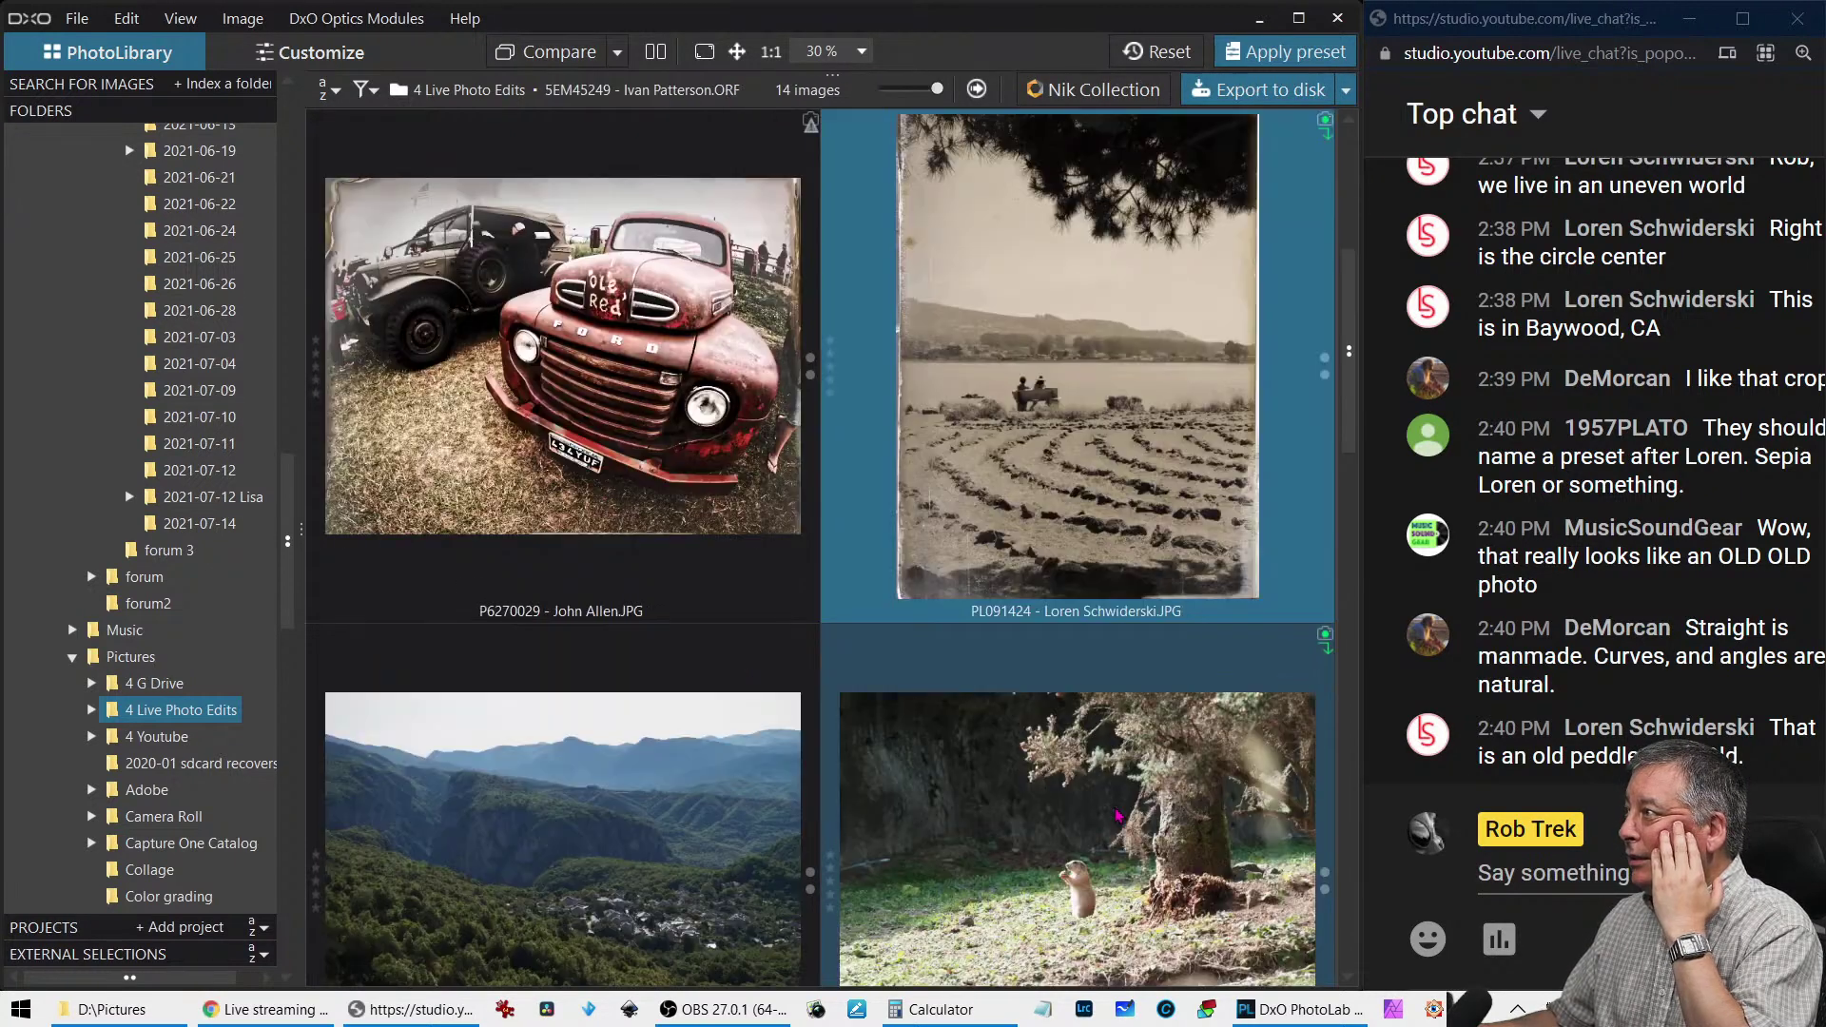
click(756, 834)
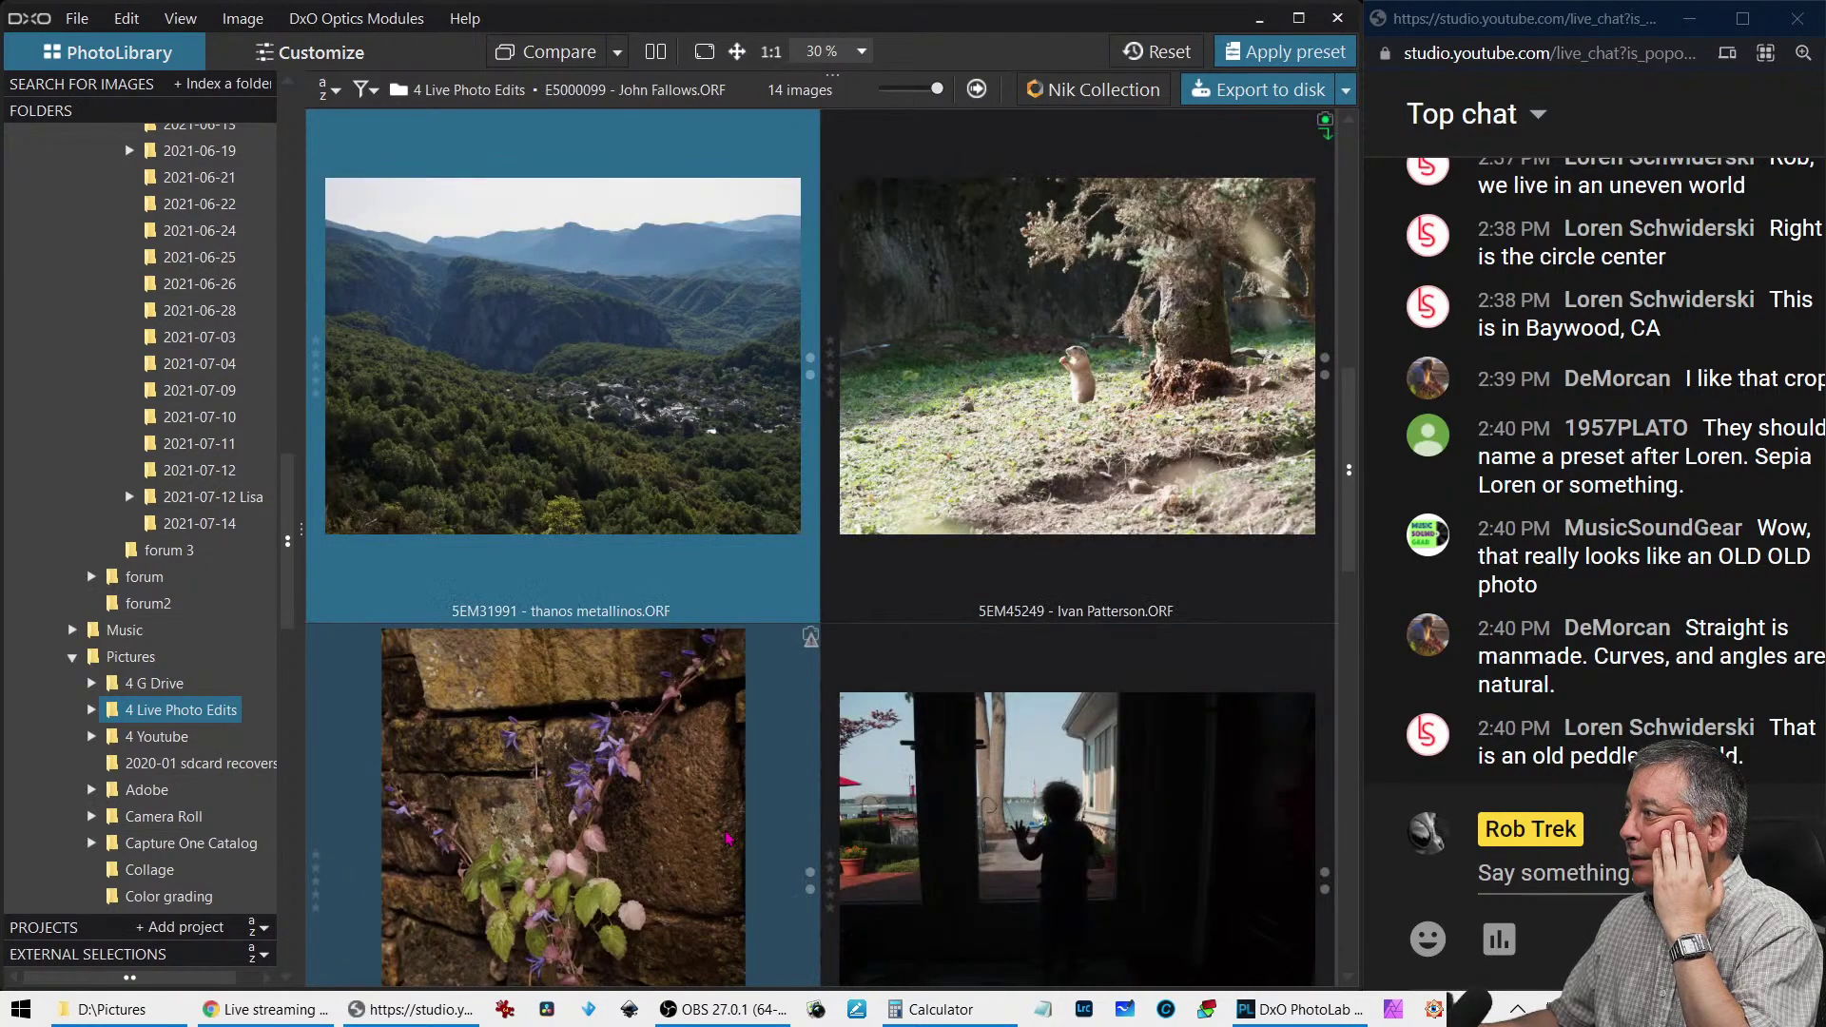
Open the mountain village landscape photo in the Customize workspace to view it enlarged
key(ctrl+t)
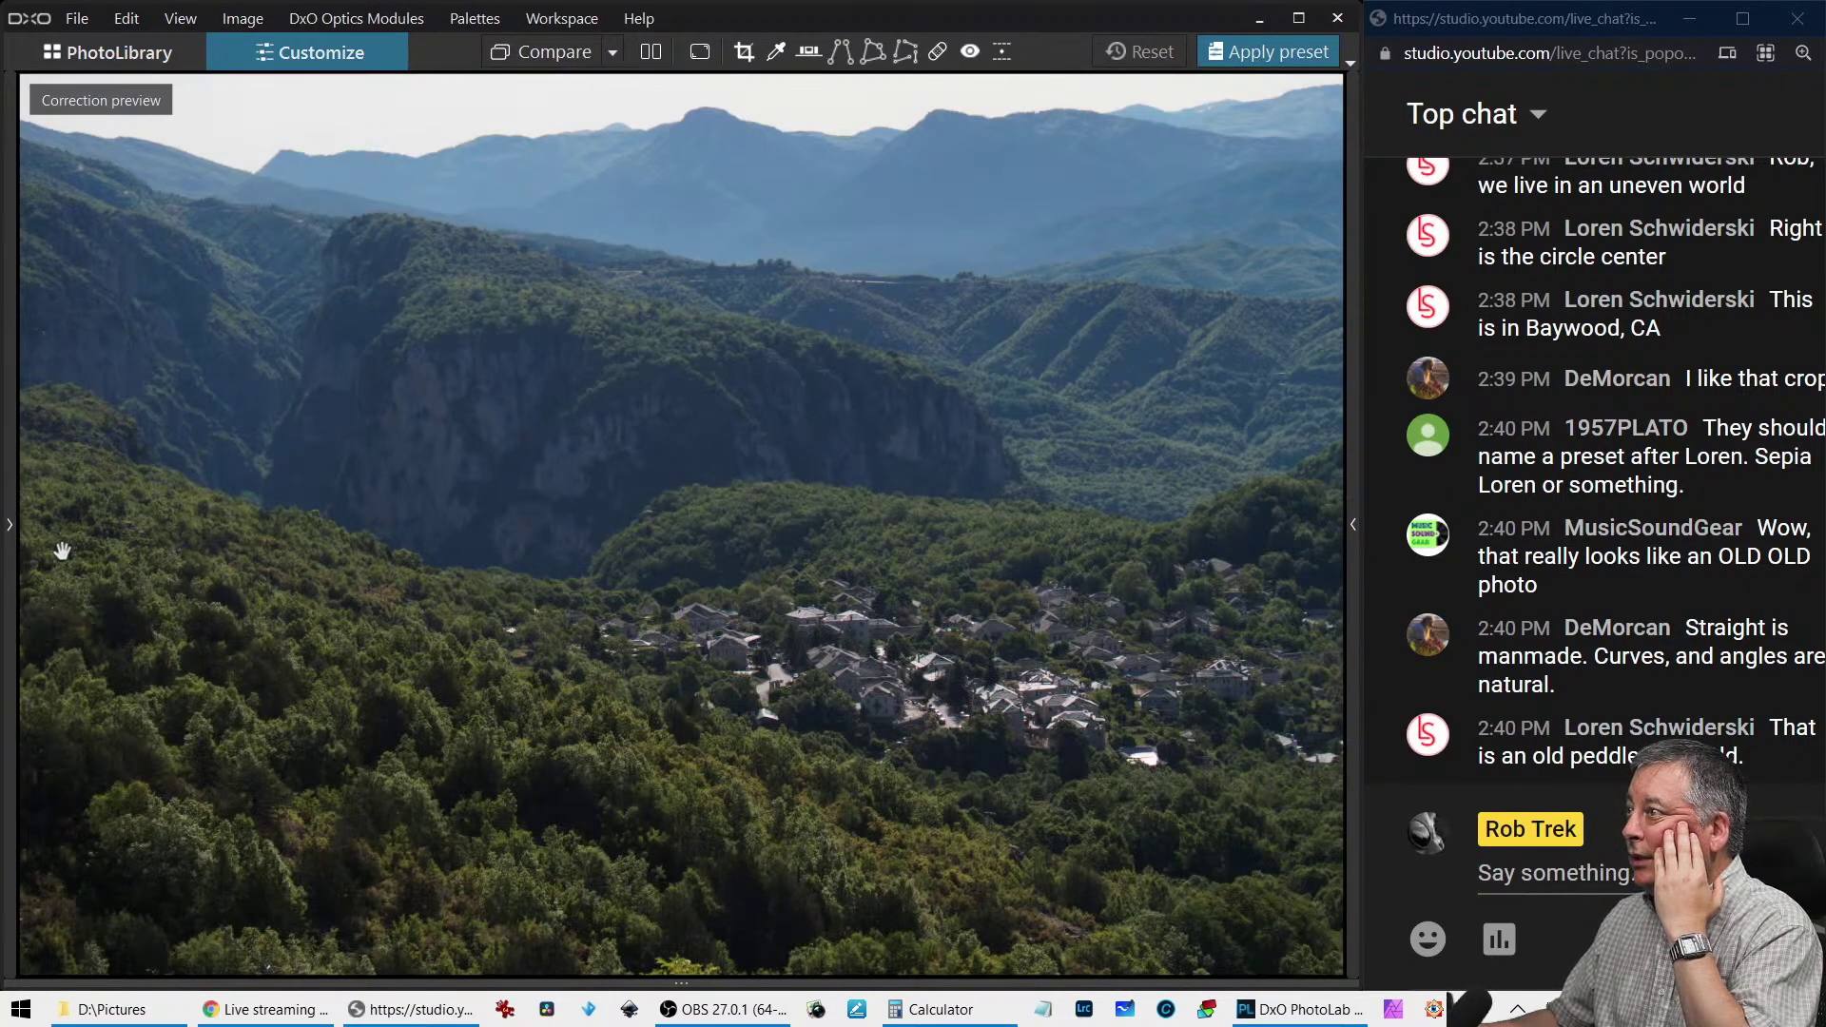
click(173, 55)
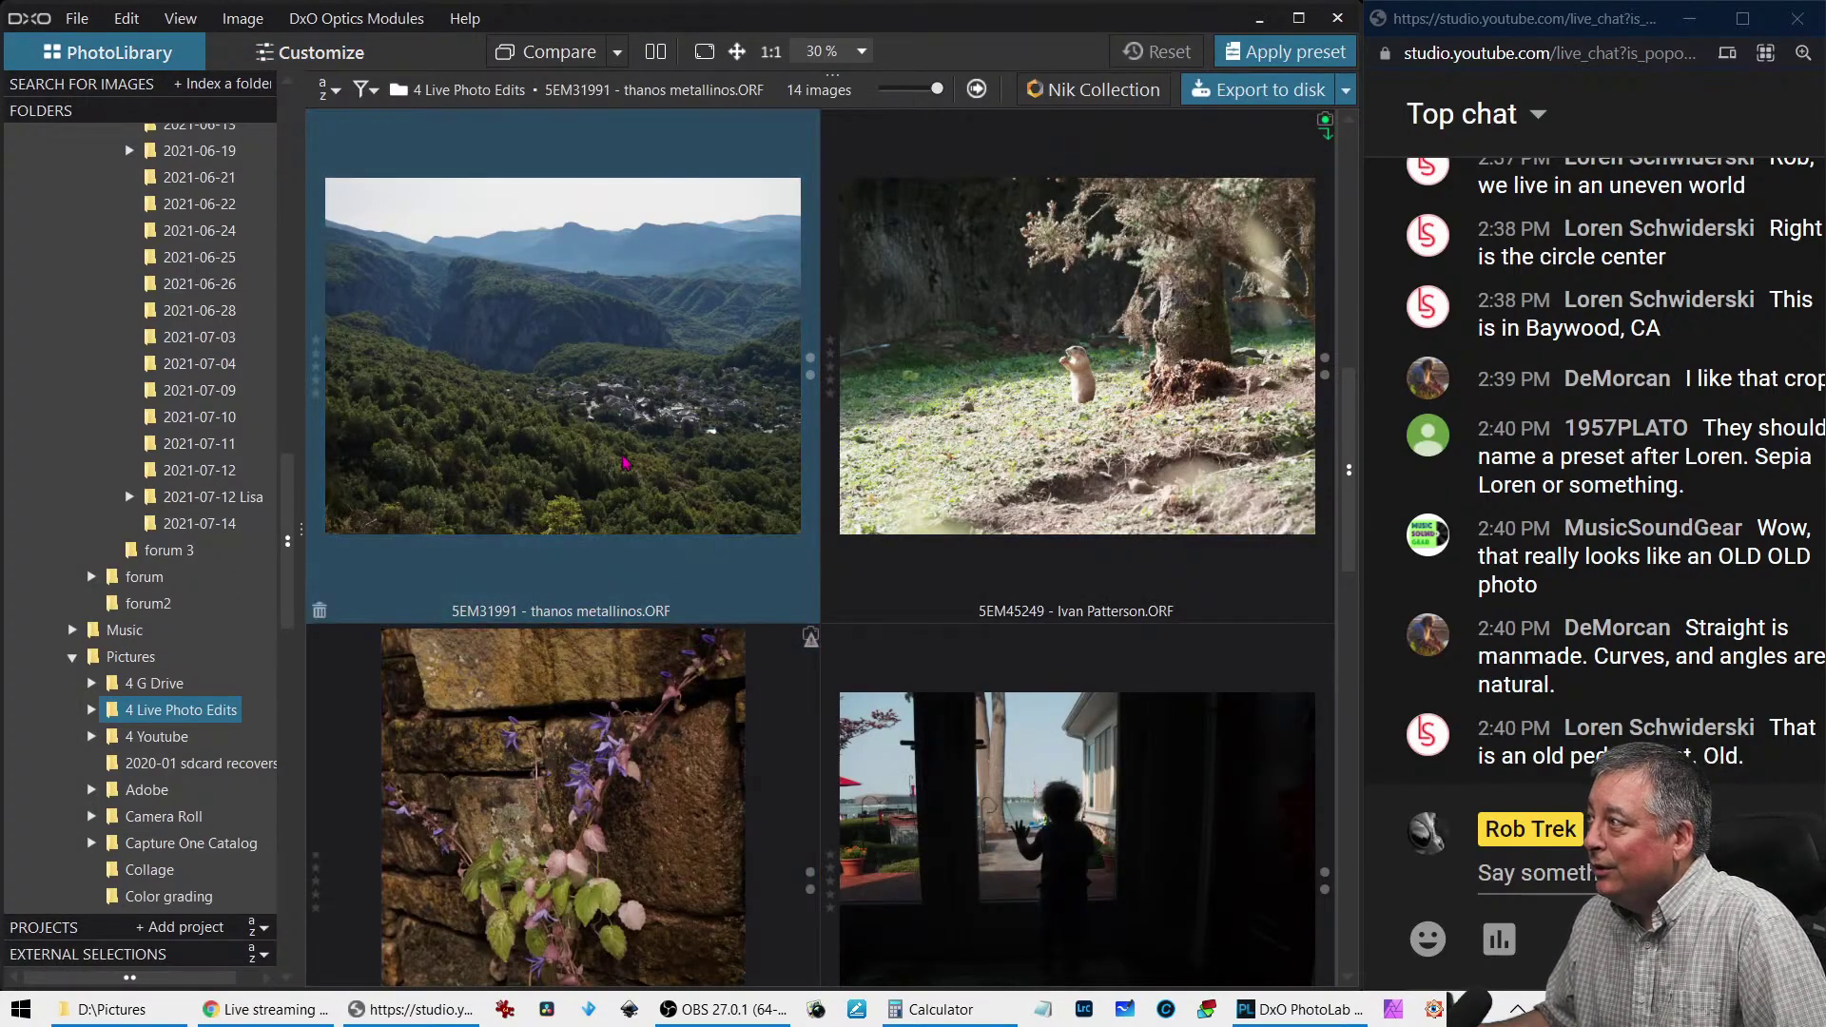
double_click(623, 460)
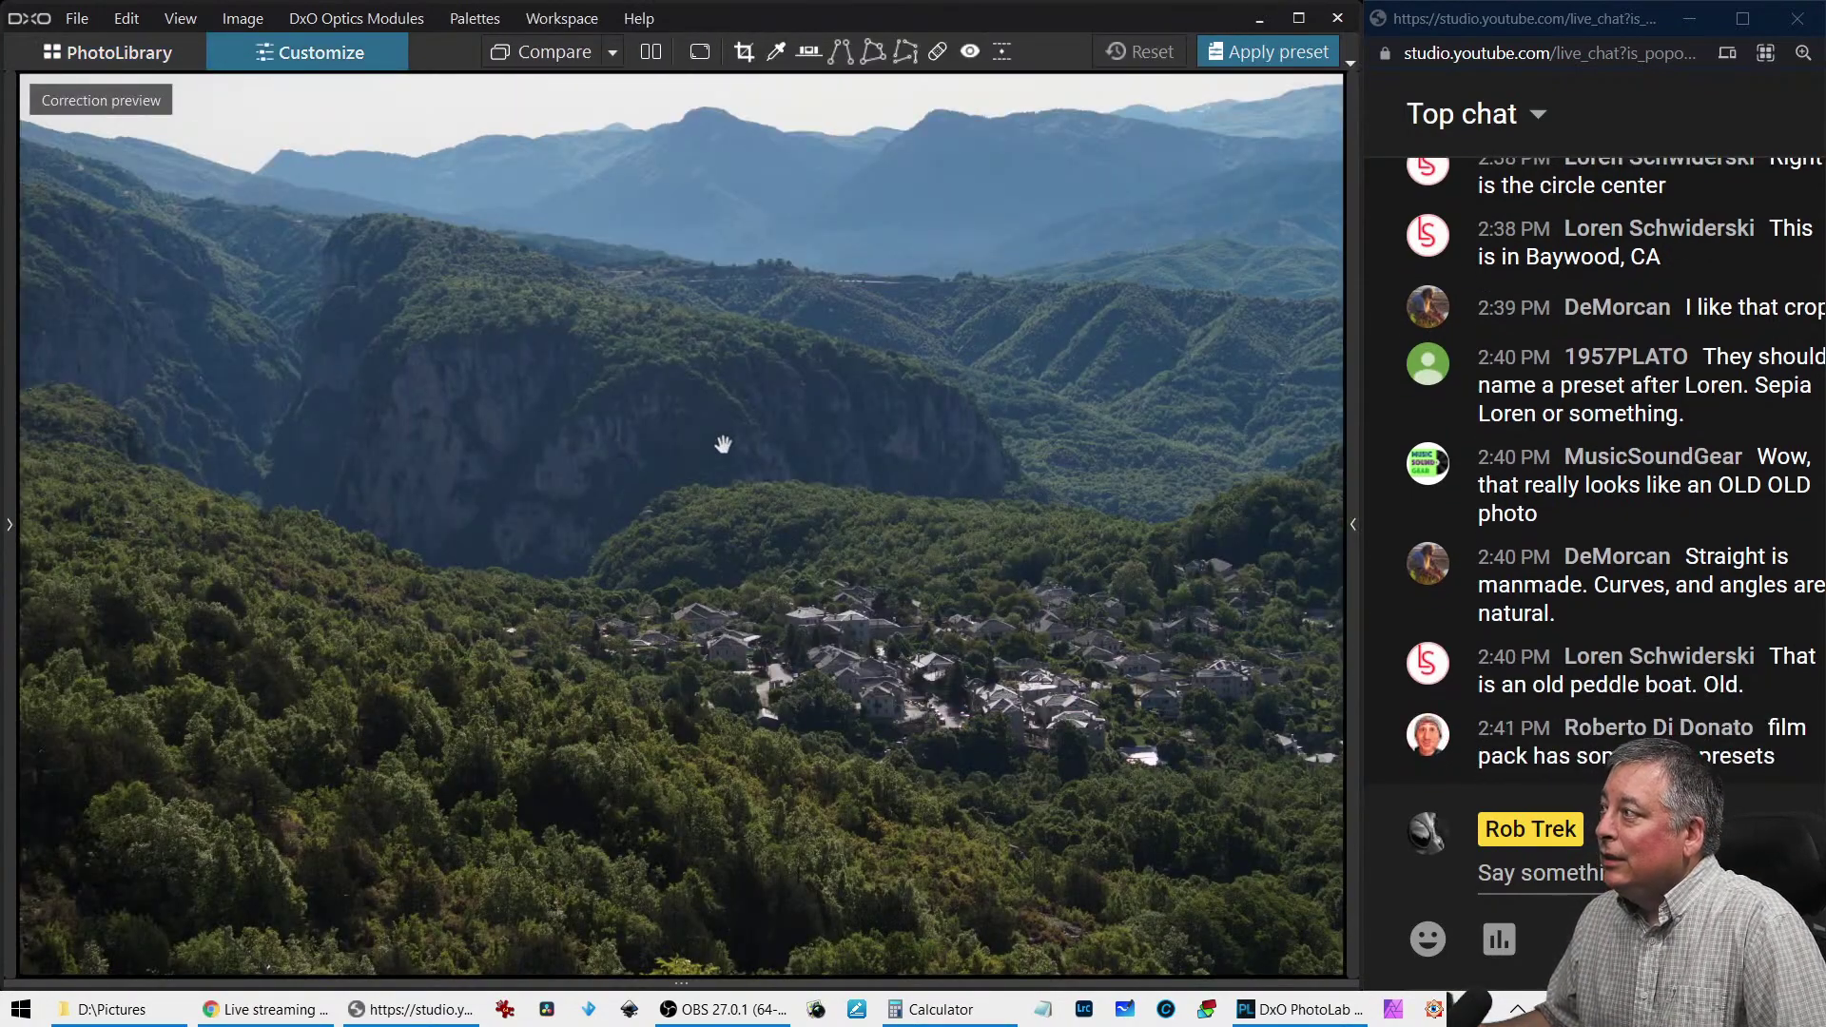
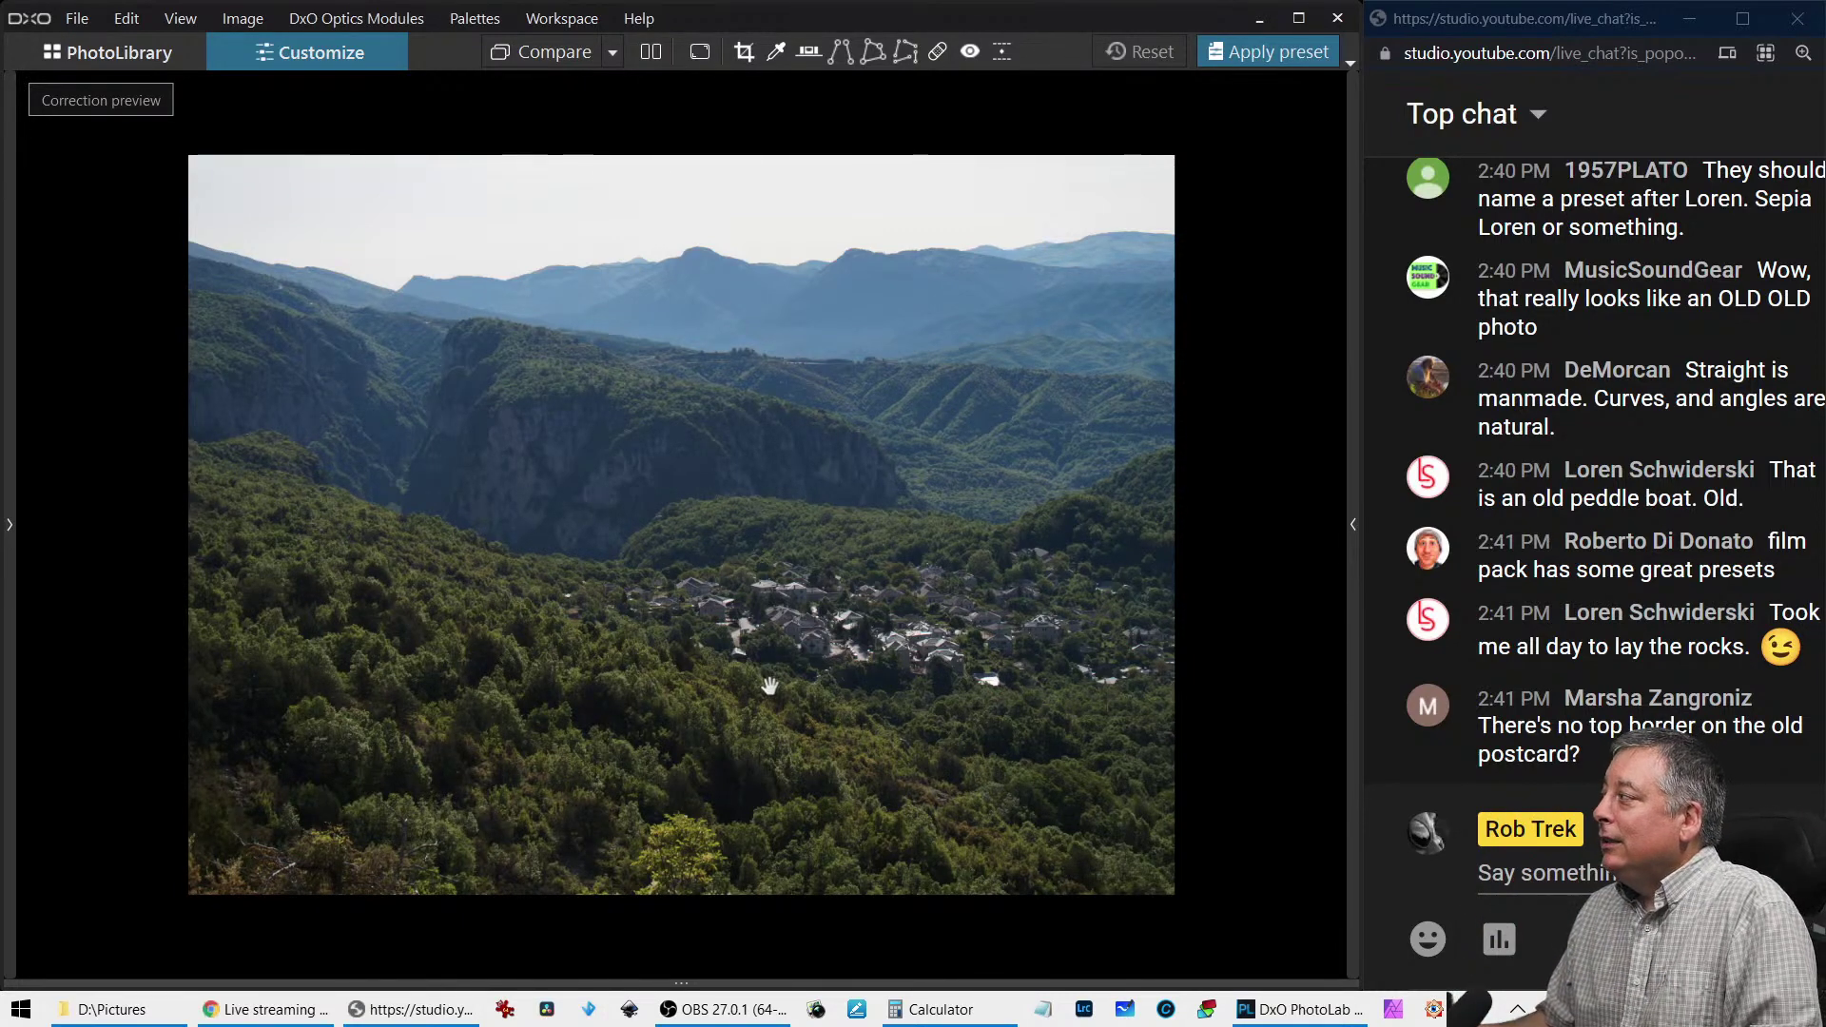
On the vintage labyrinth photo, rotate the Old paper 1 frame twice and set its size to 171
key(Right)
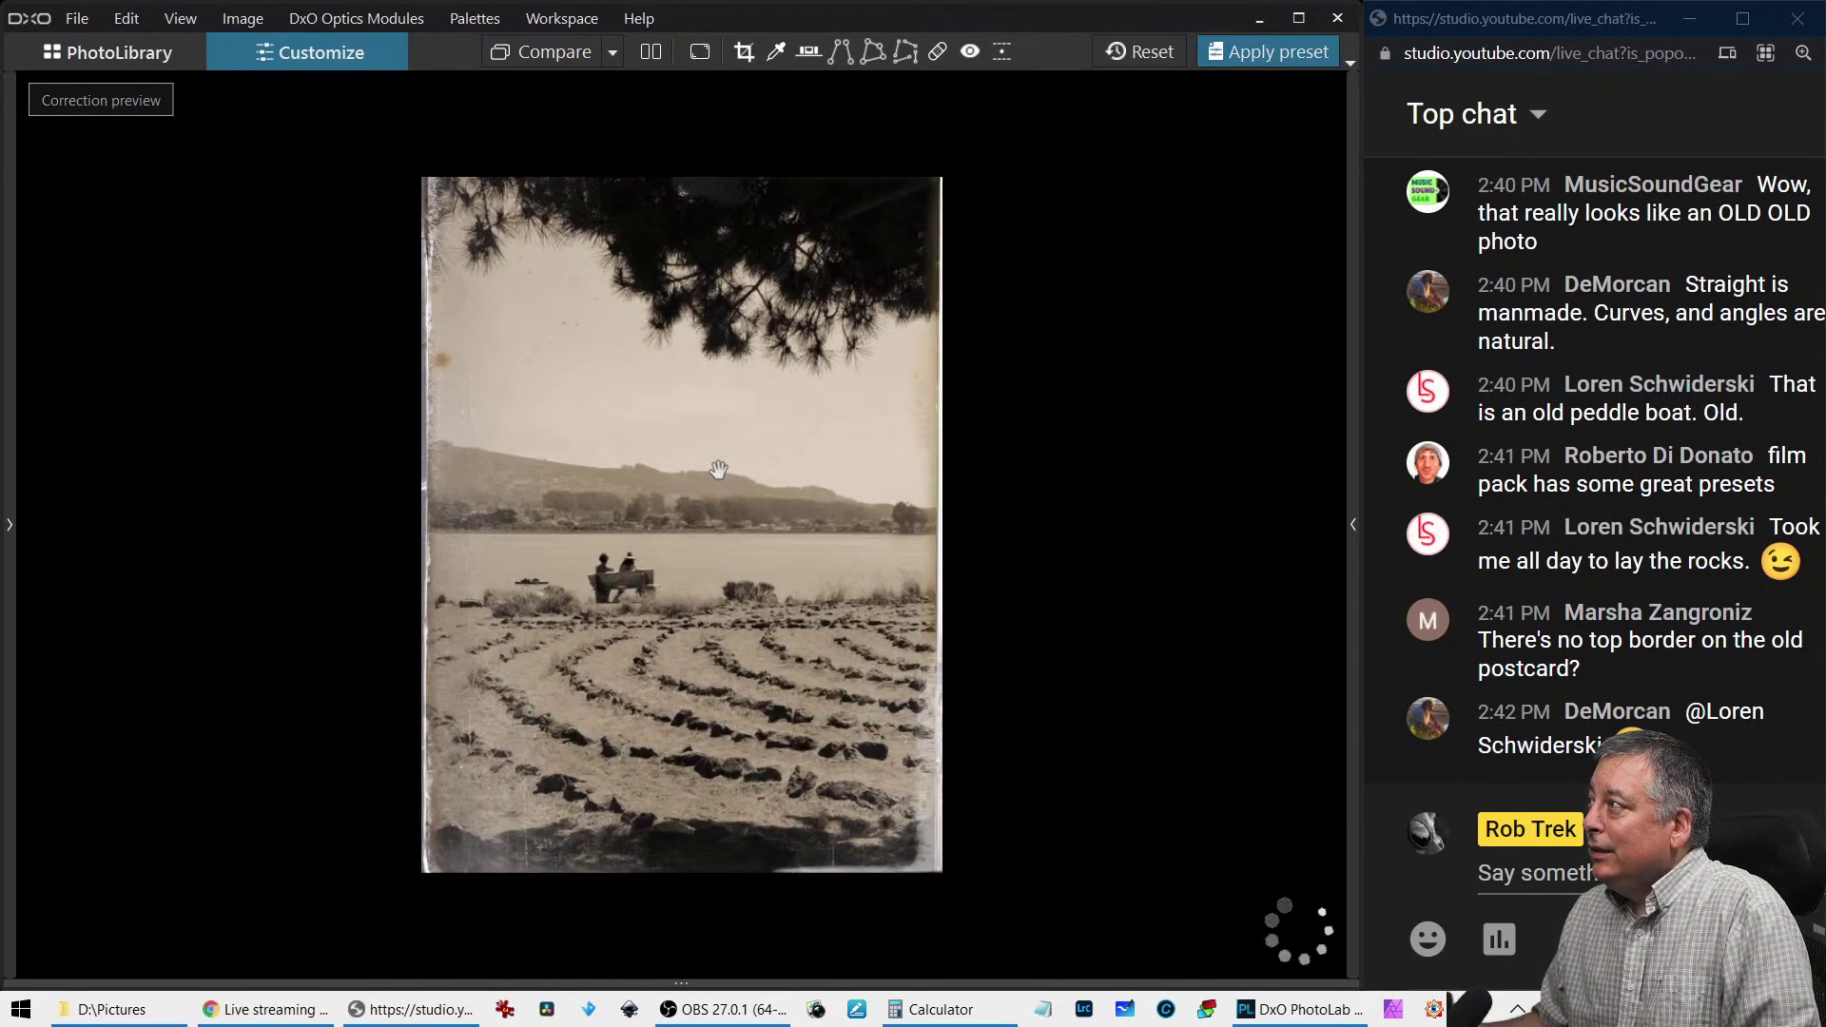
click(1353, 526)
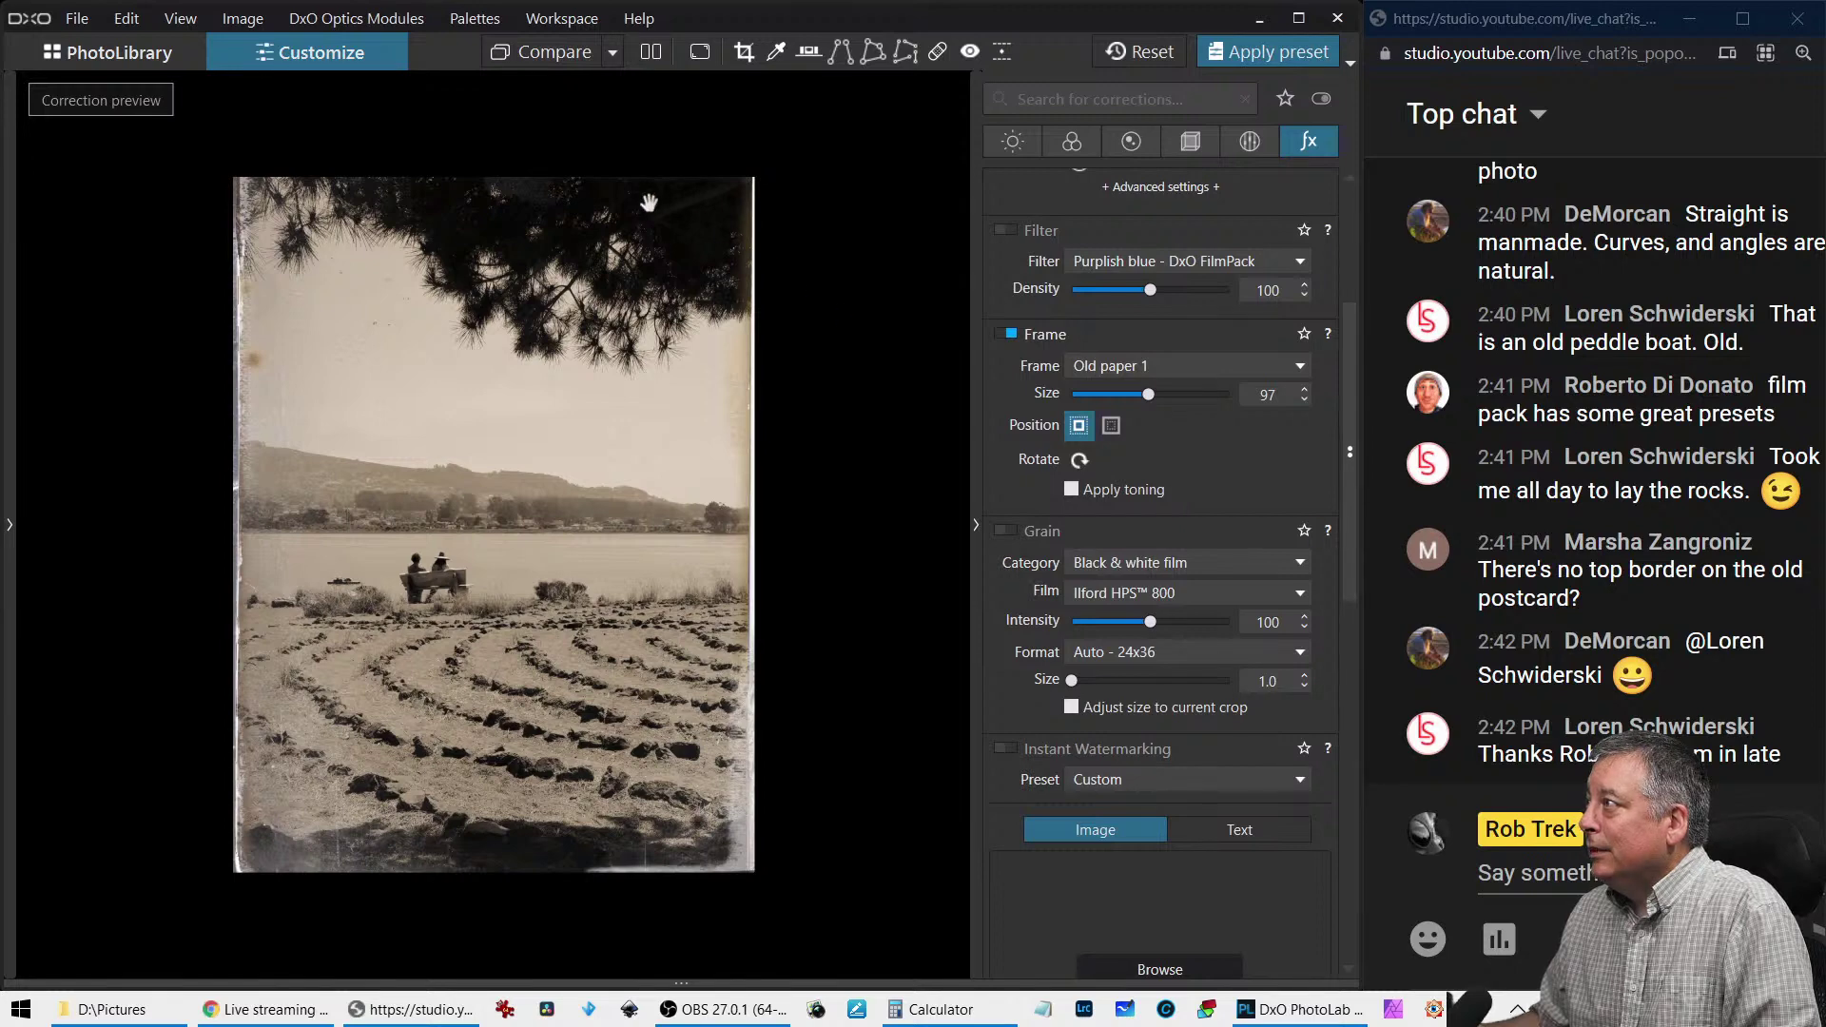
scroll(1158, 521, up, 2)
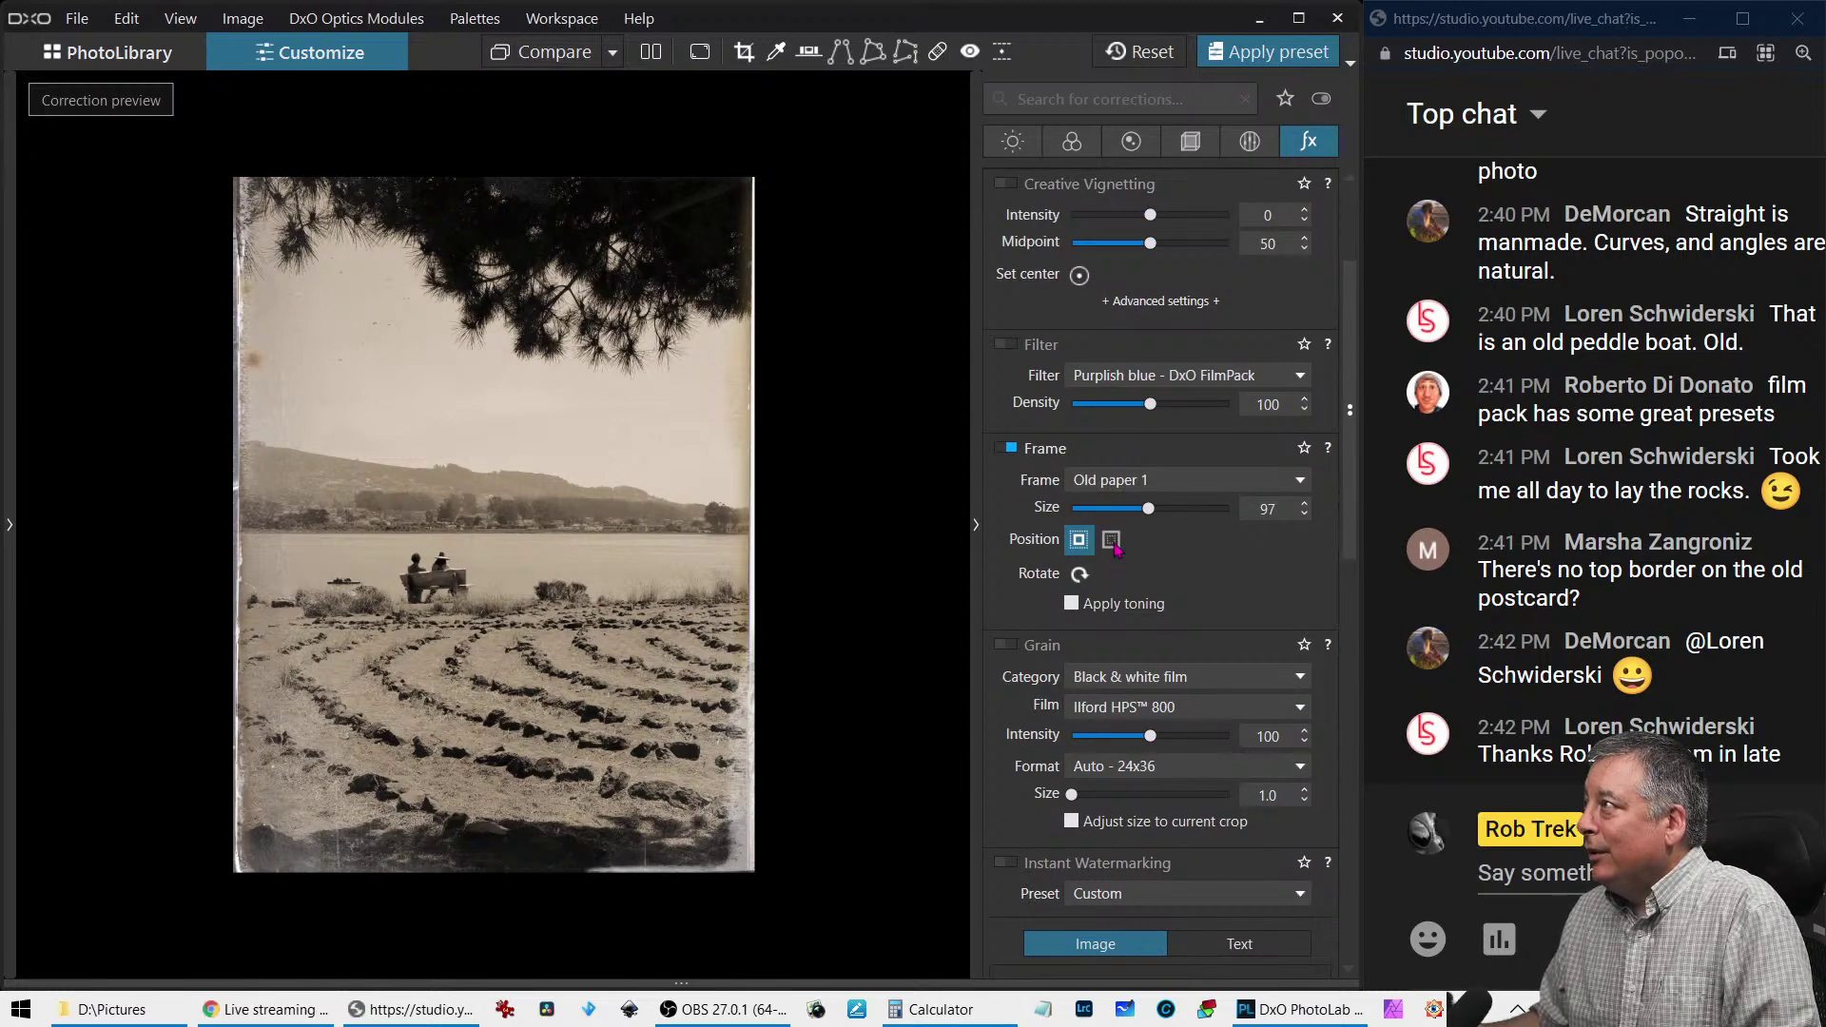
click(1089, 573)
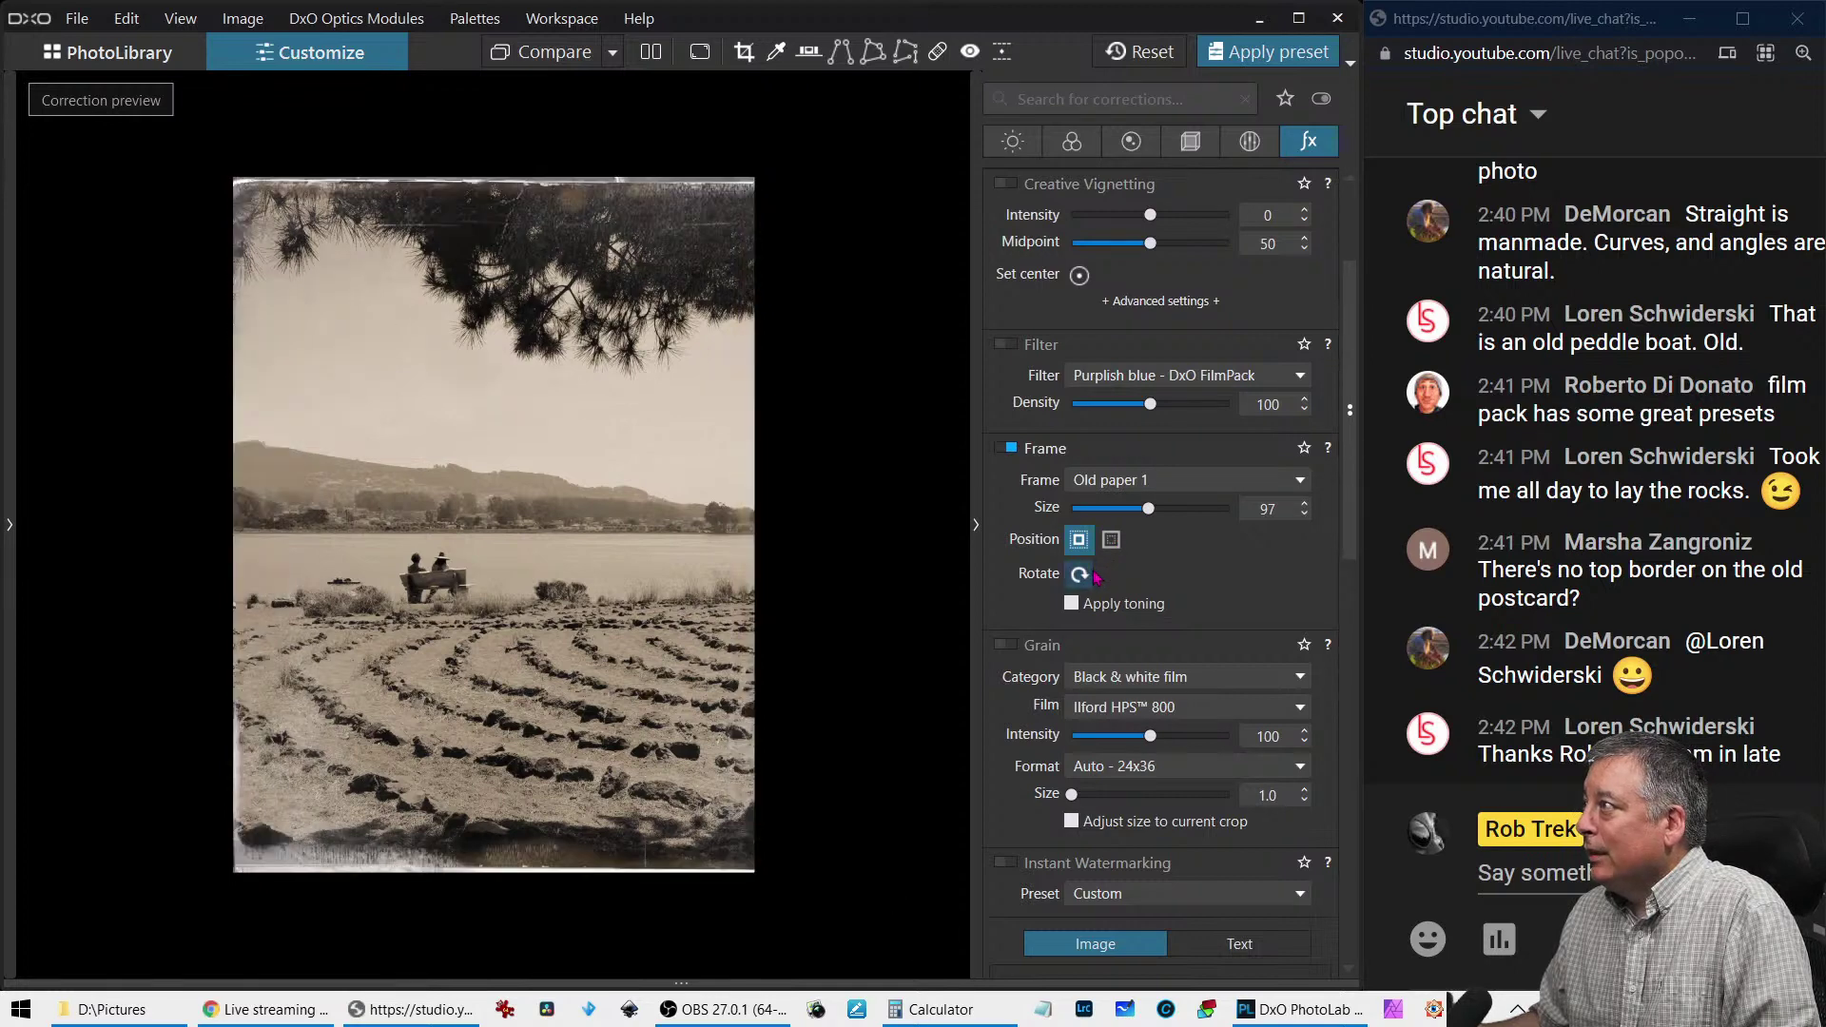
click(1094, 573)
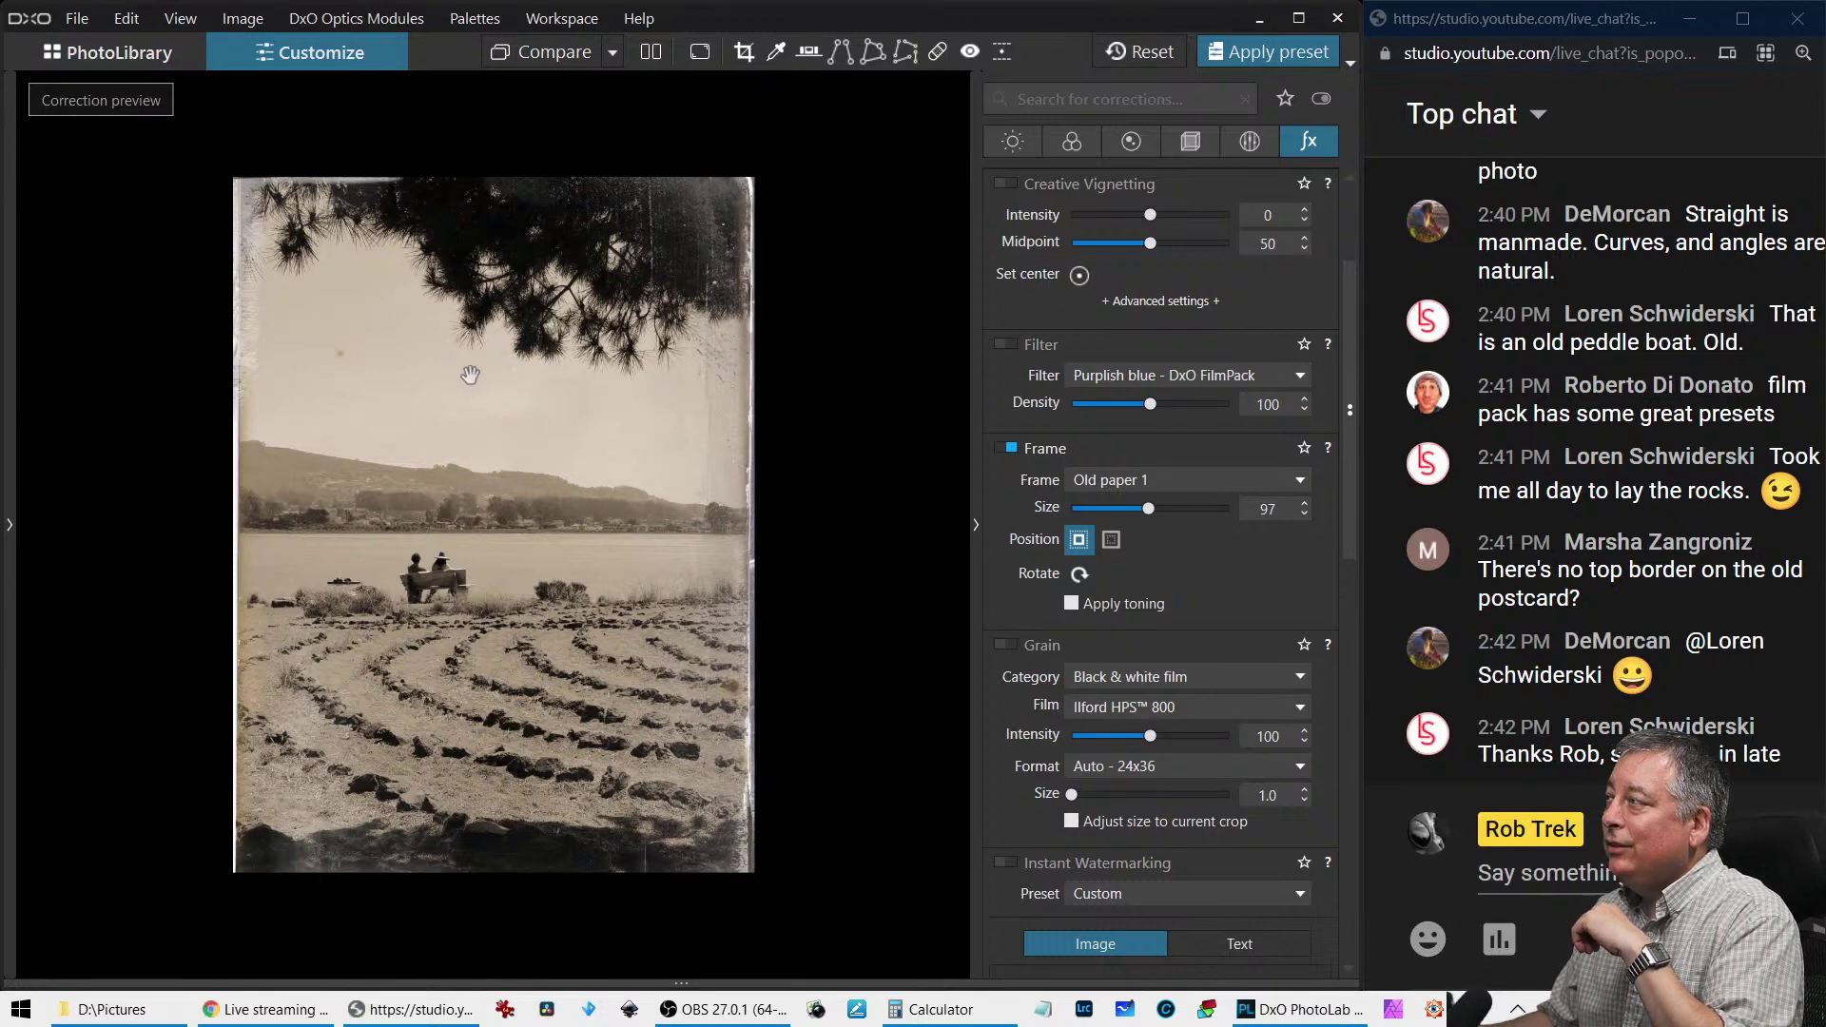
drag(1147, 511, 1206, 514)
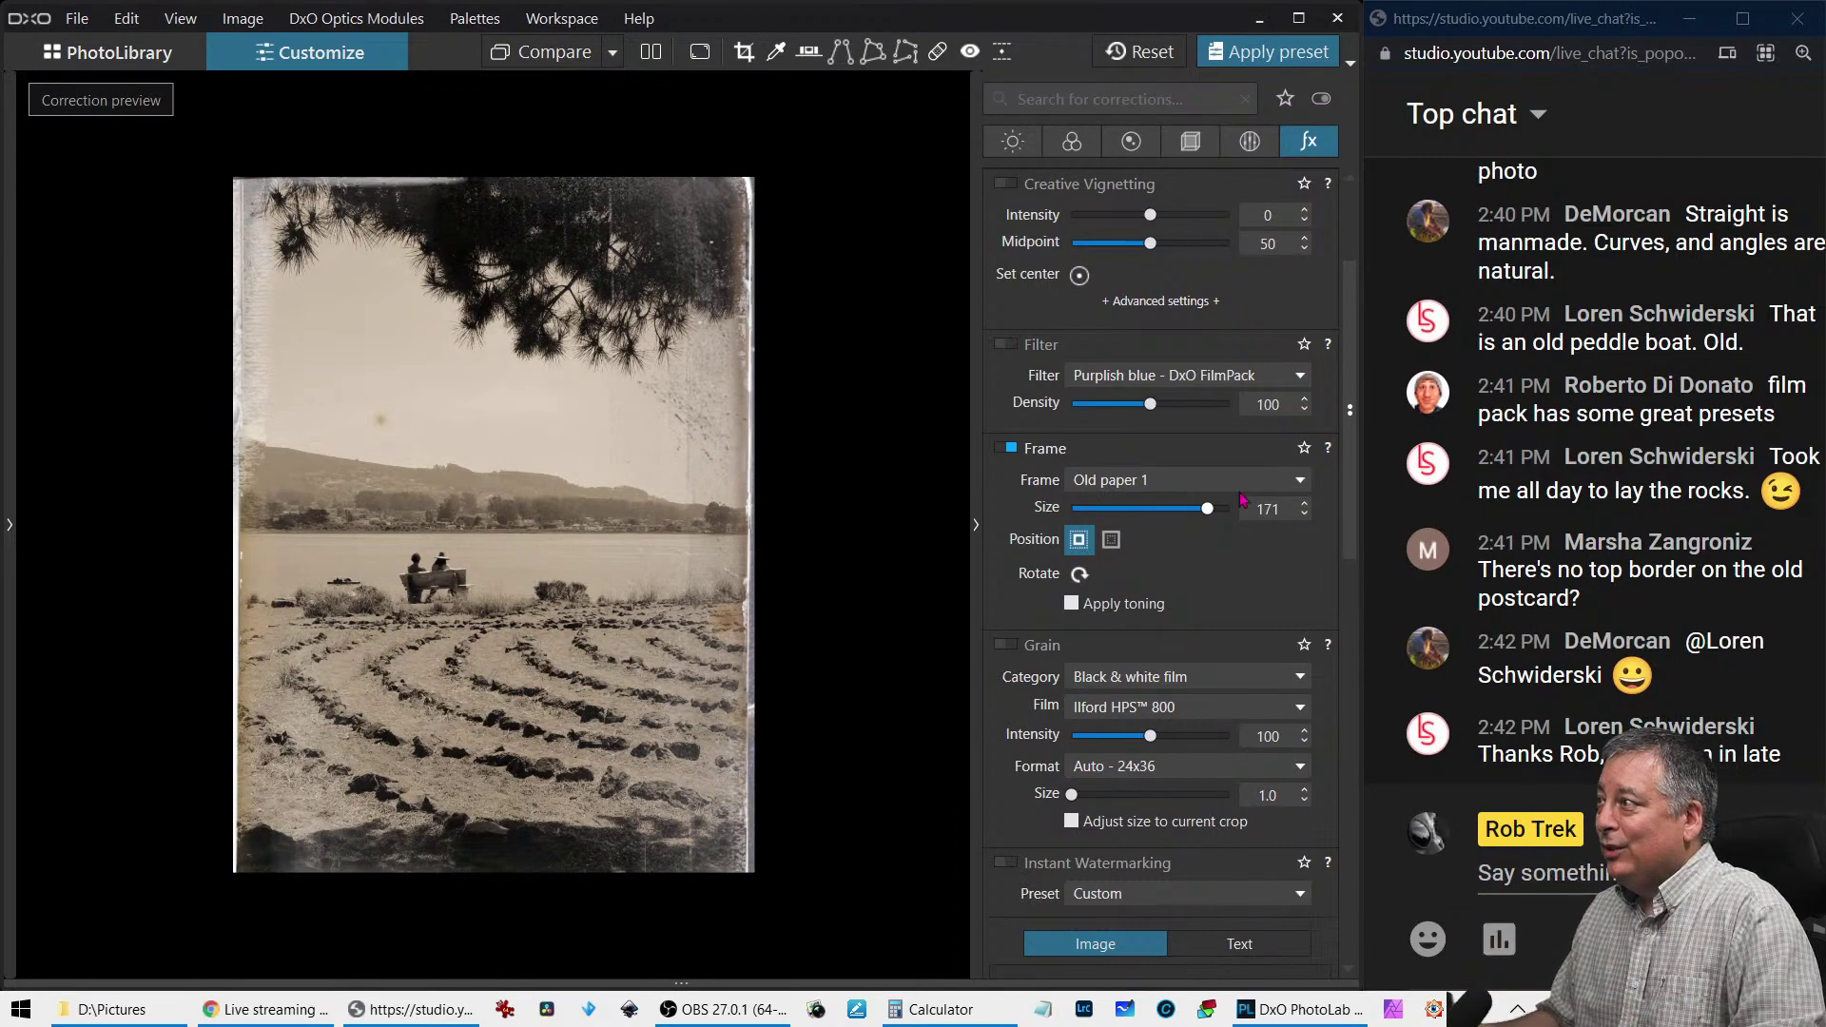
Open the mountain village landscape from the photo library for editing and inspect the village houses up close
click(156, 57)
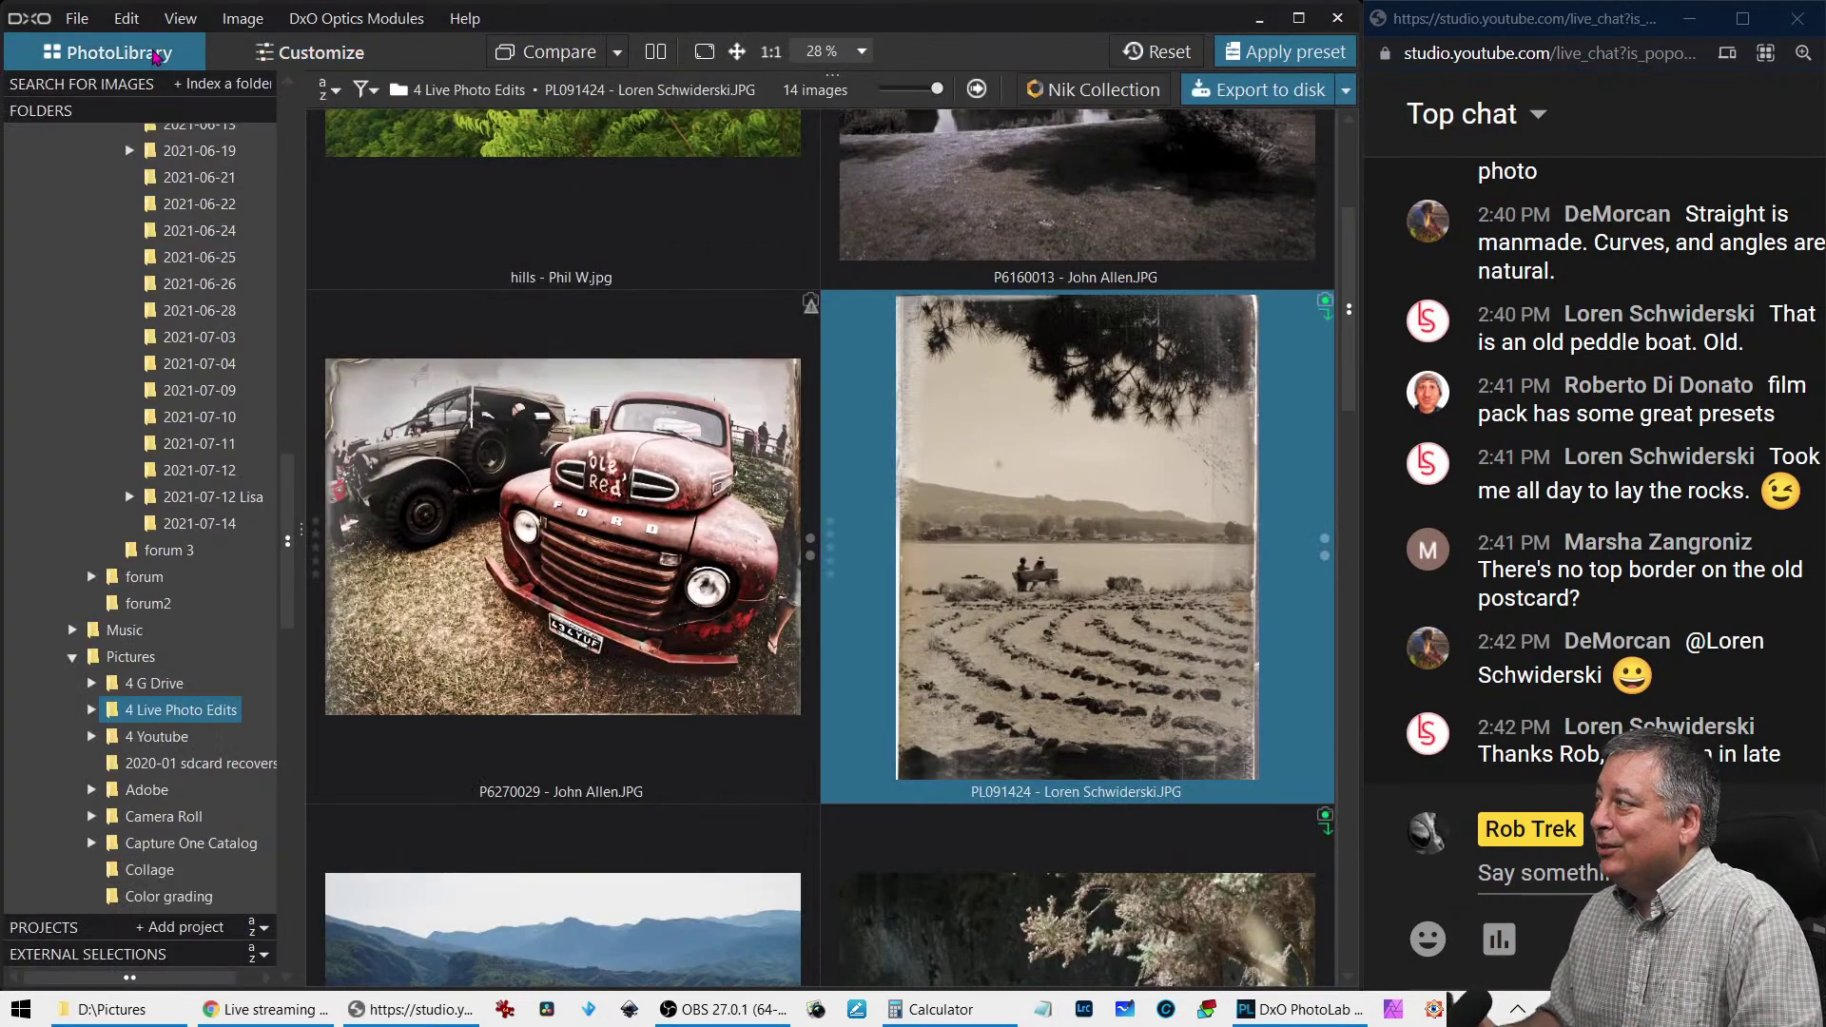
click(529, 635)
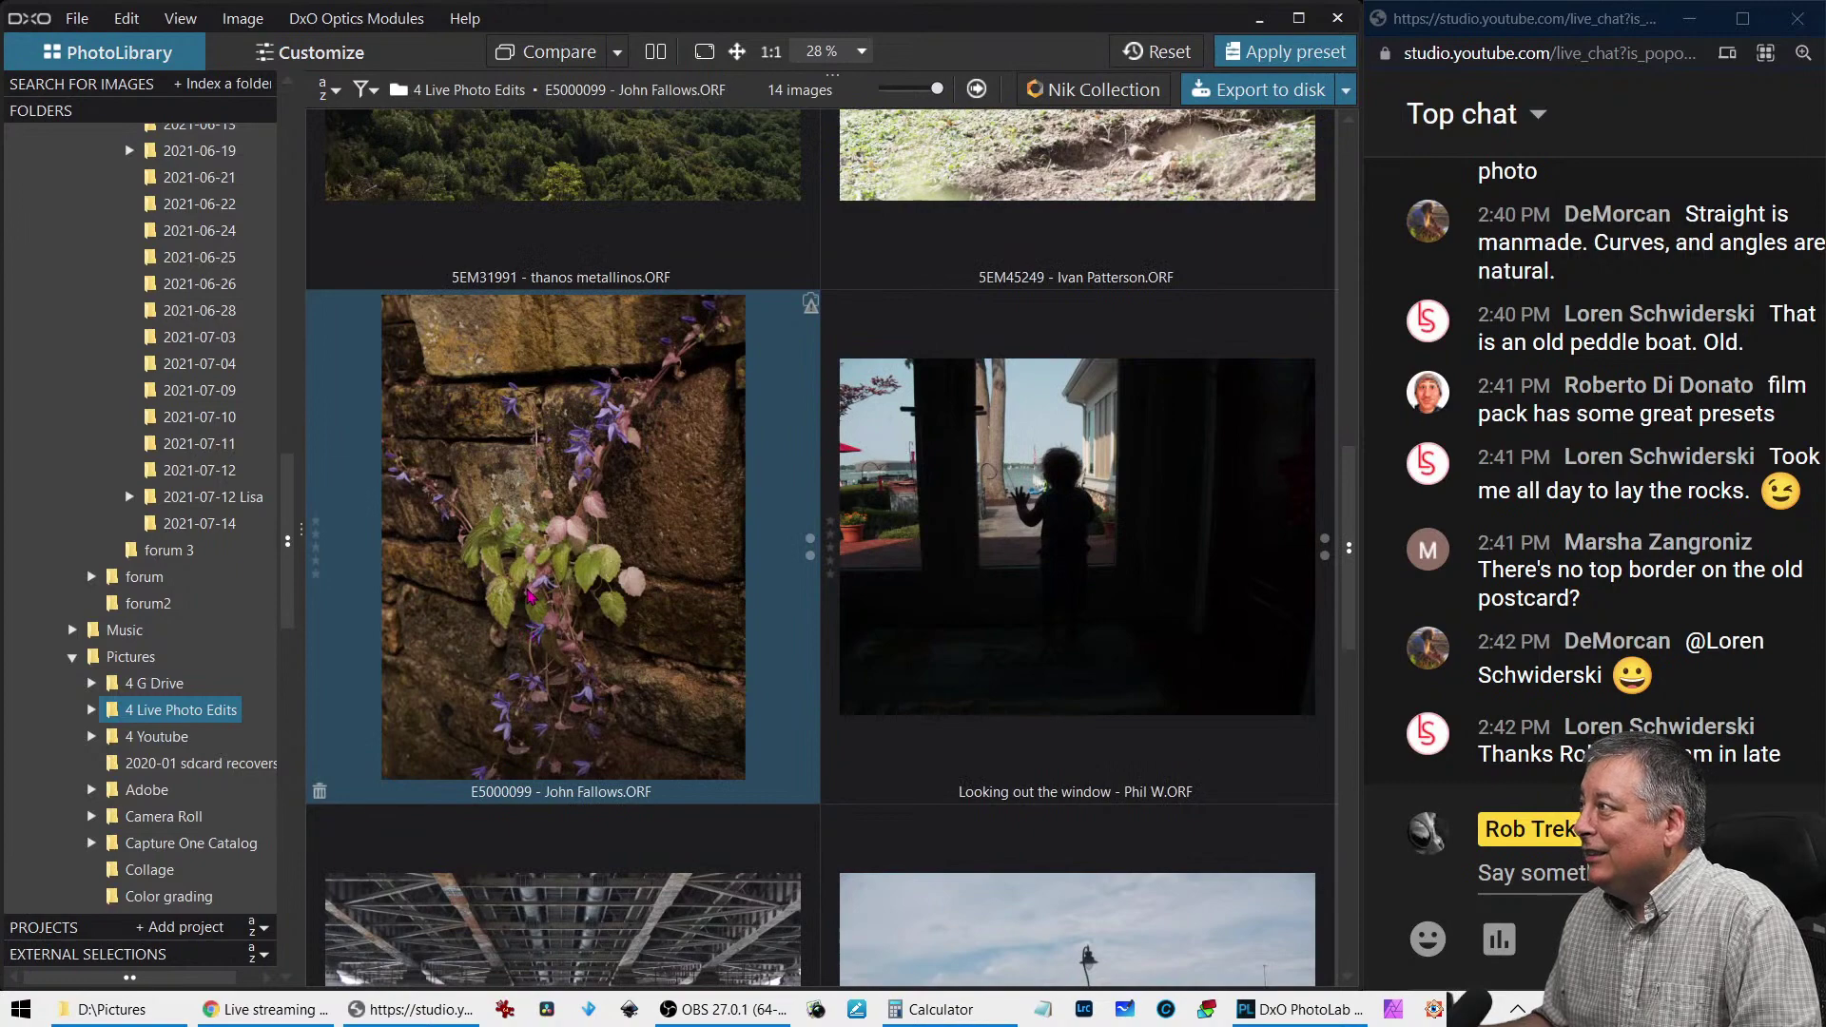
key(Up)
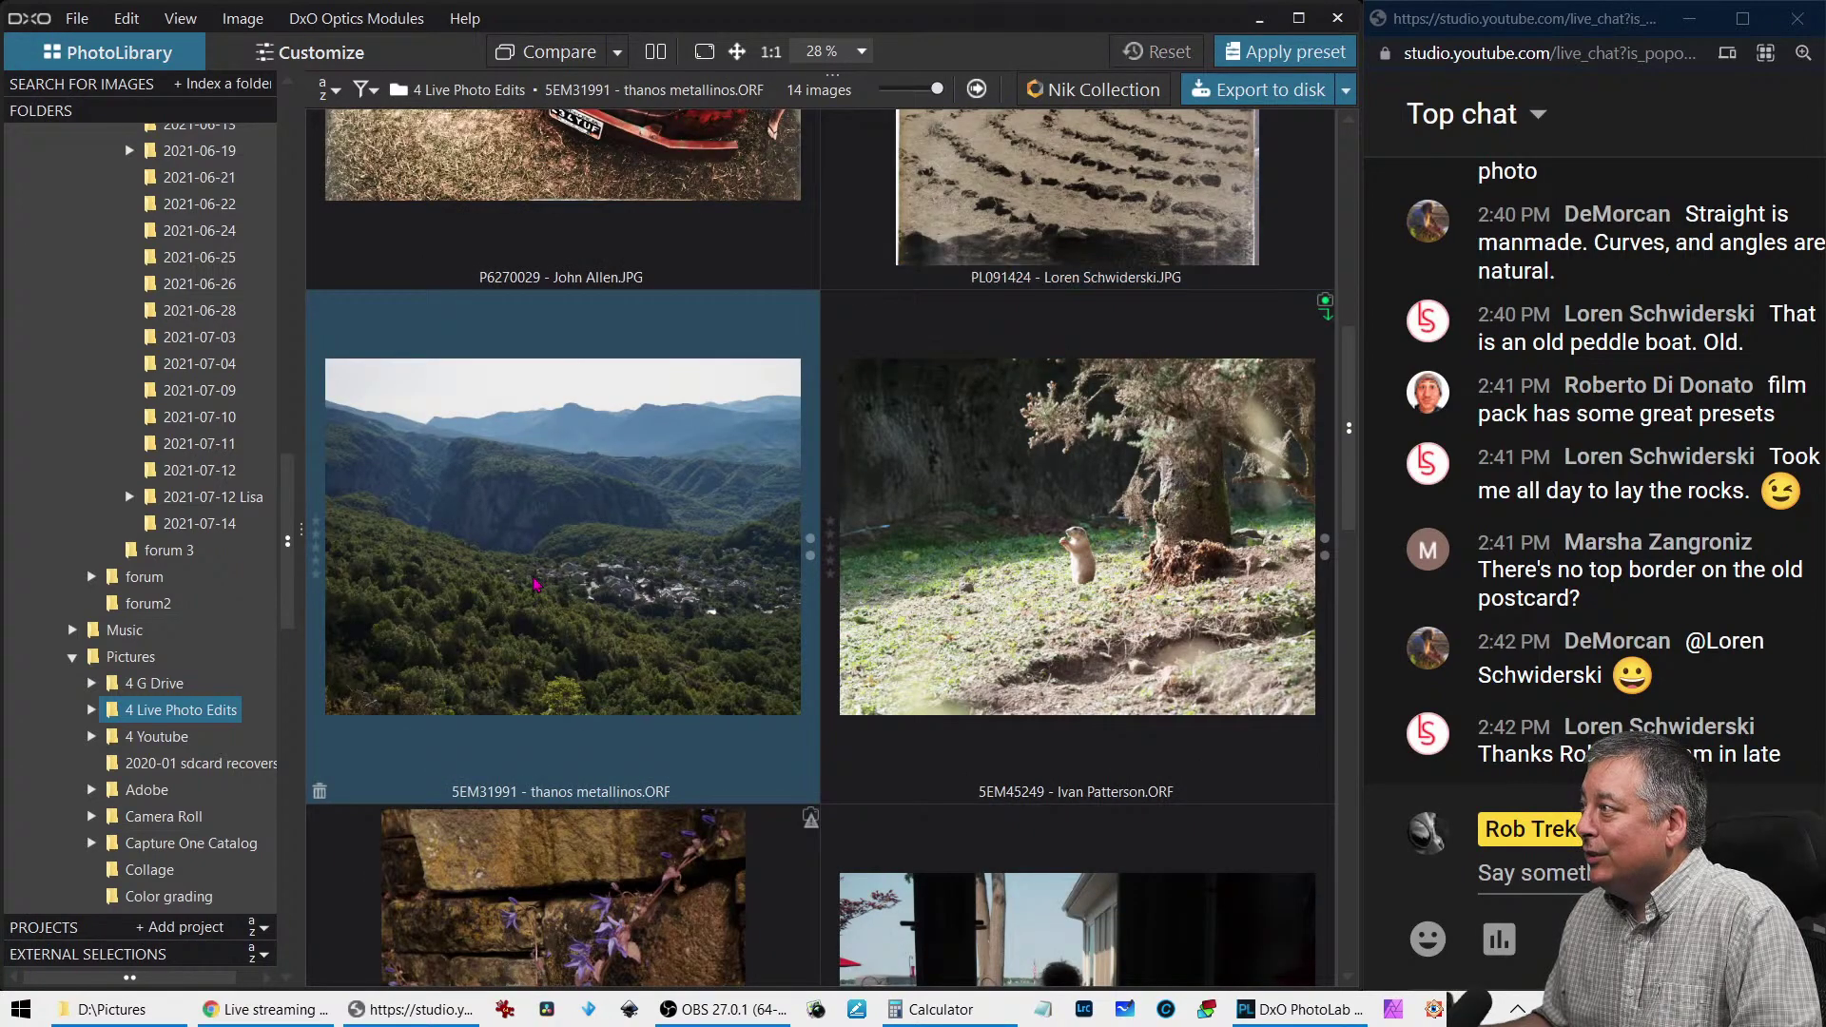
double_click(535, 583)
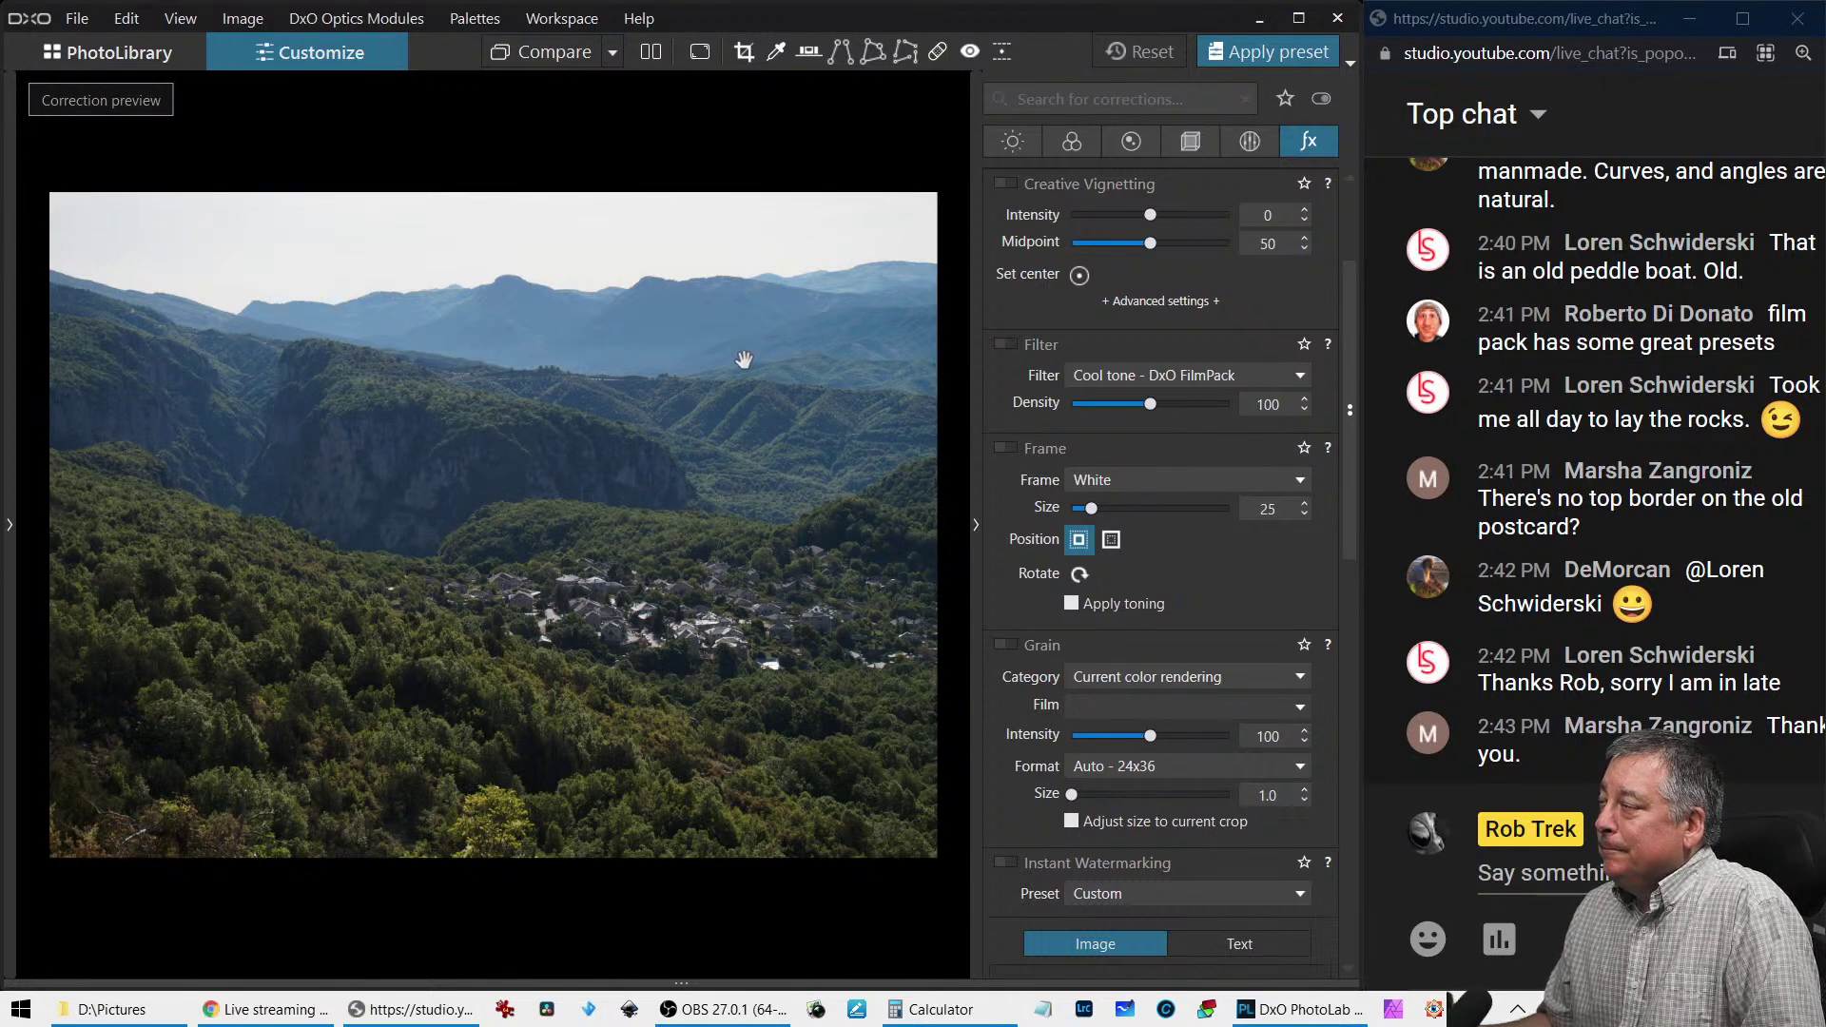
click(665, 670)
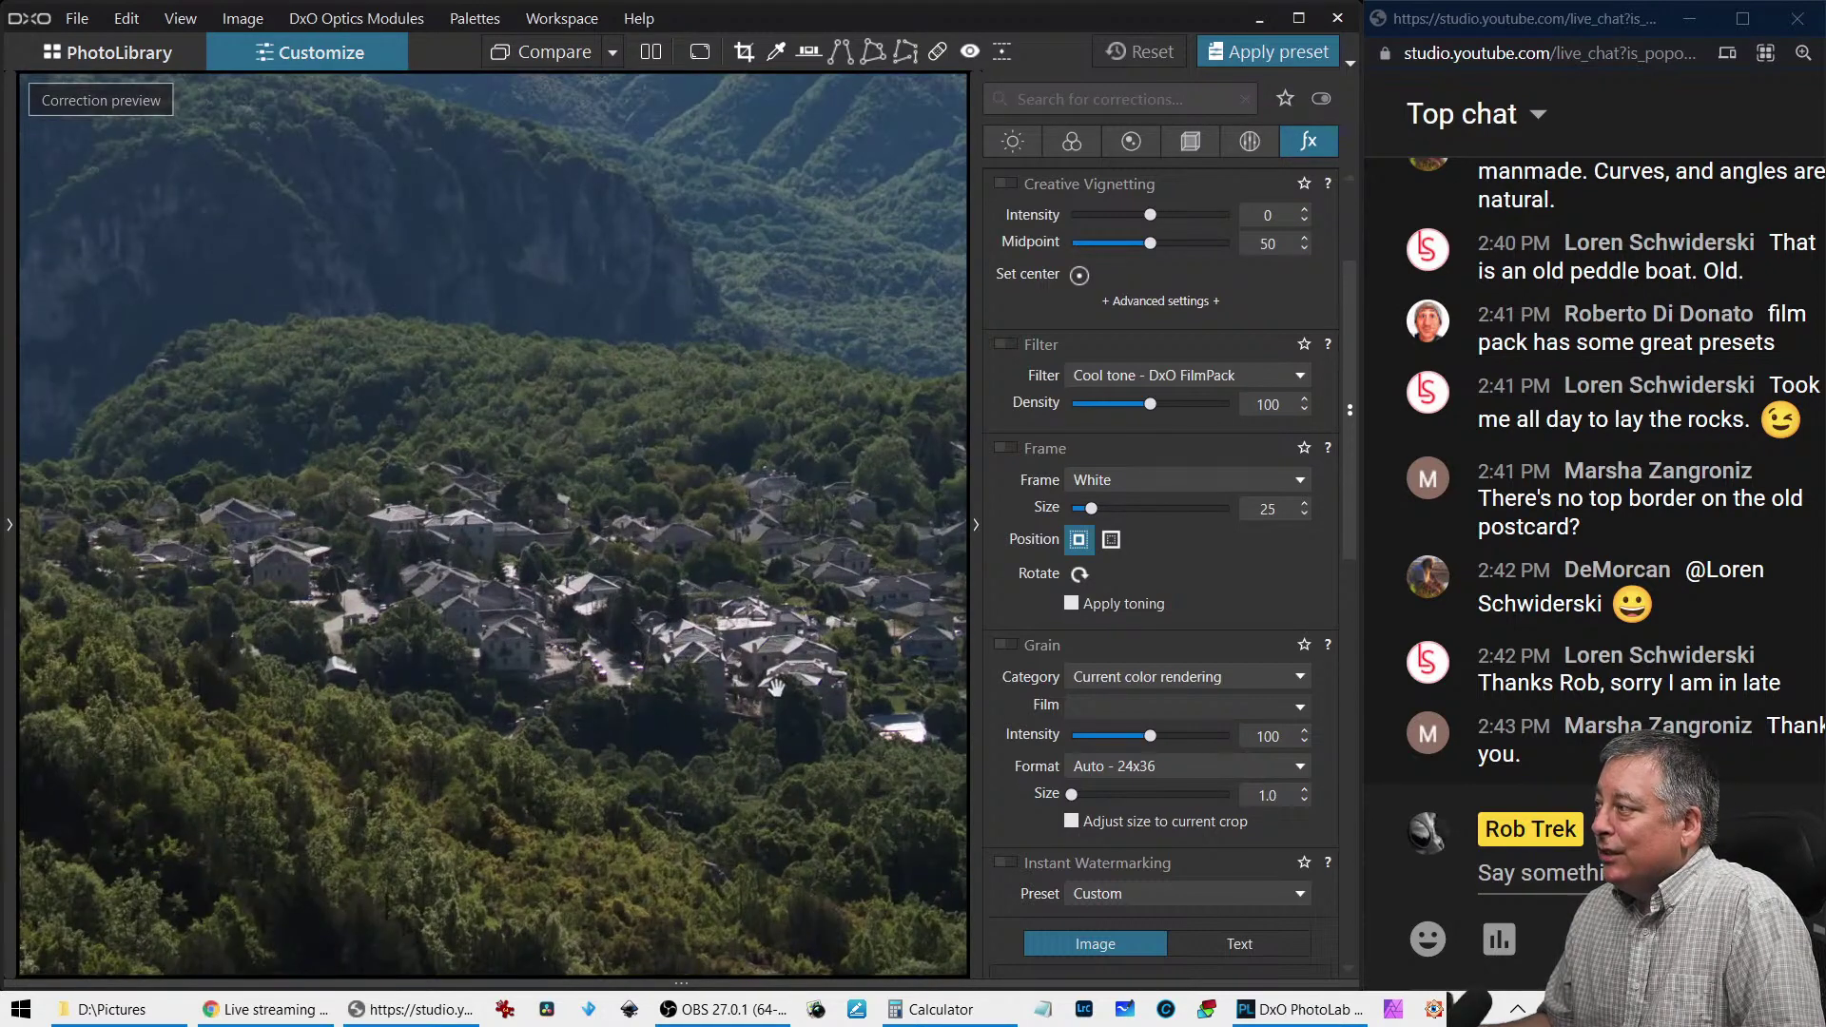
drag(732, 683, 585, 665)
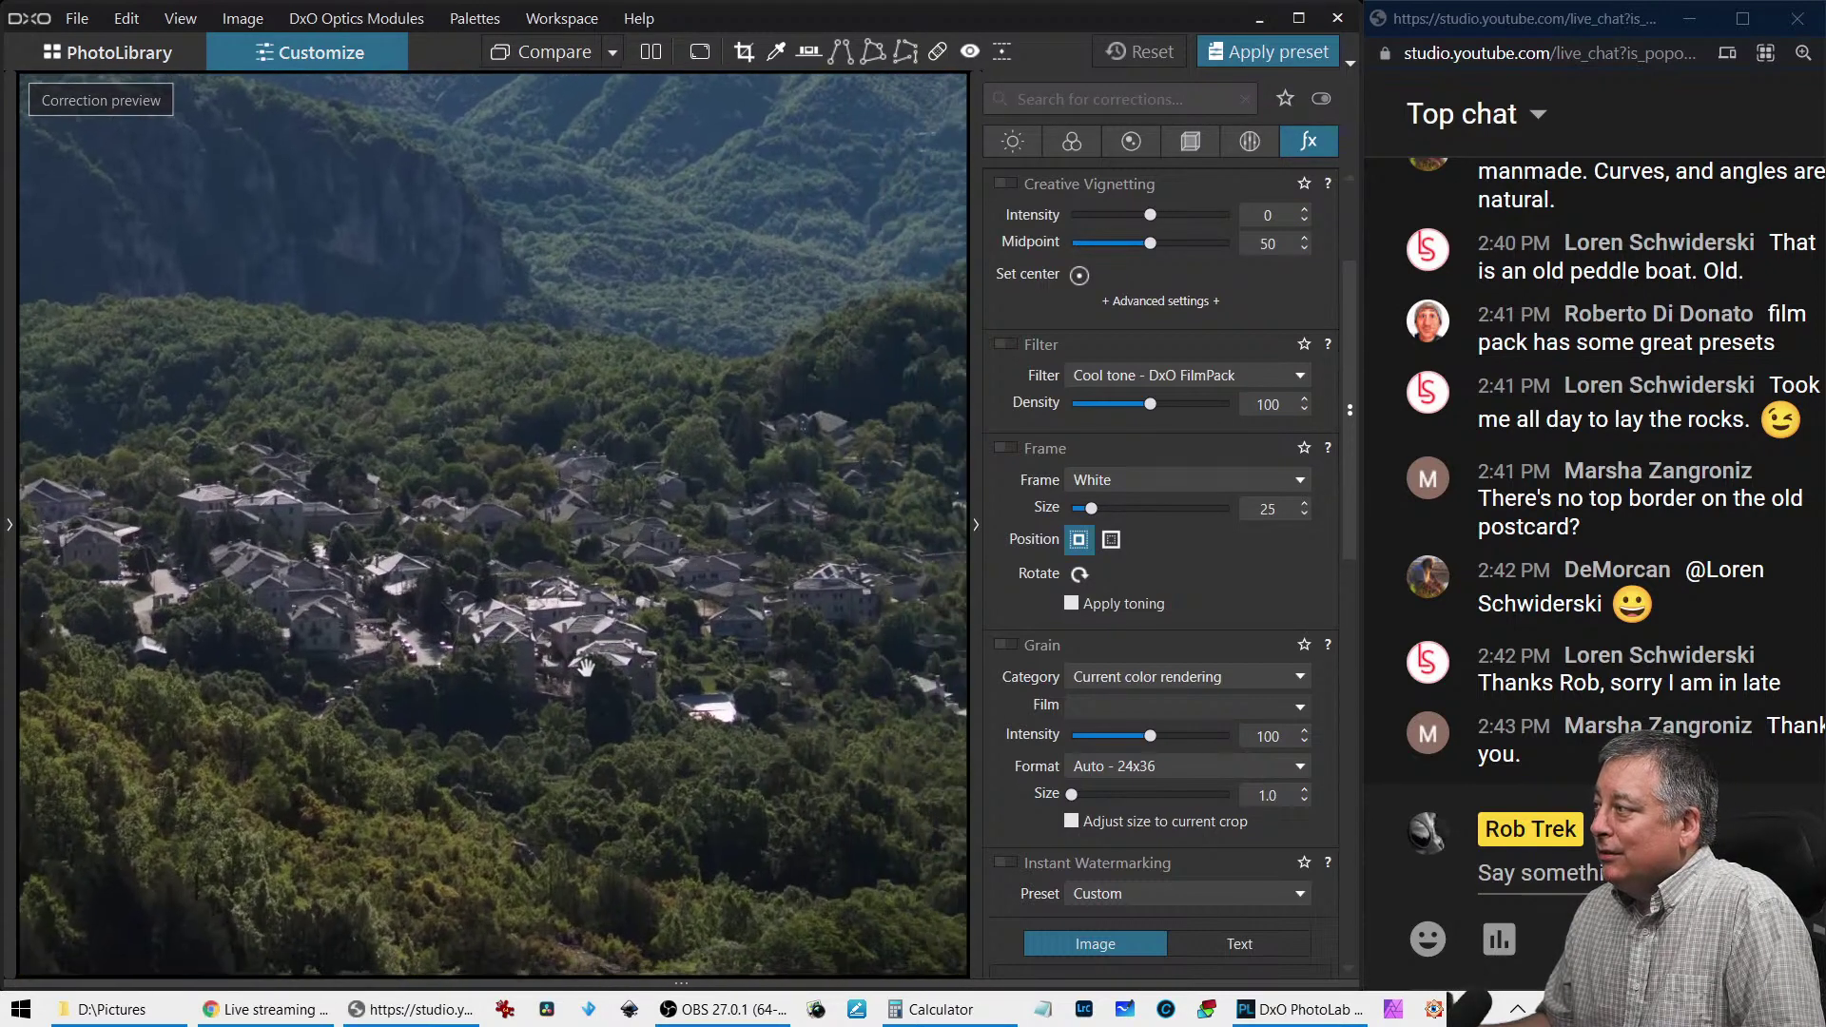
scroll(539, 653, up, 1)
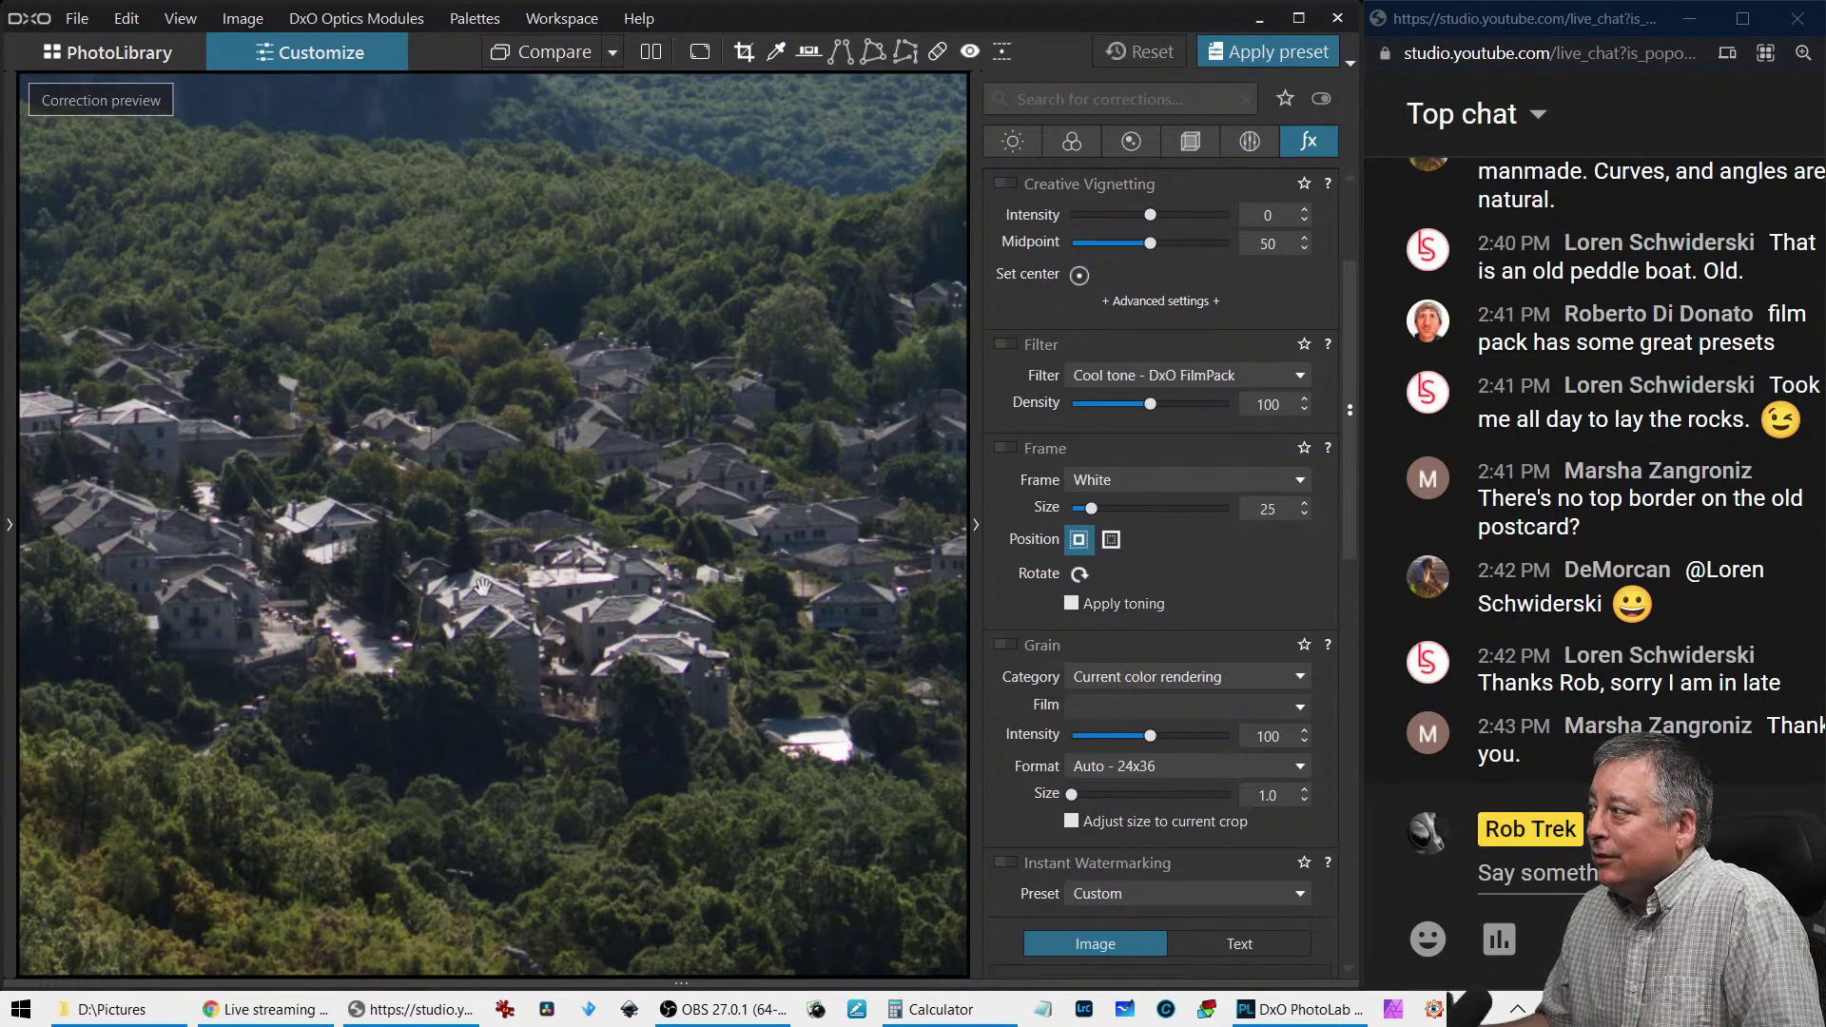
drag(423, 642, 767, 677)
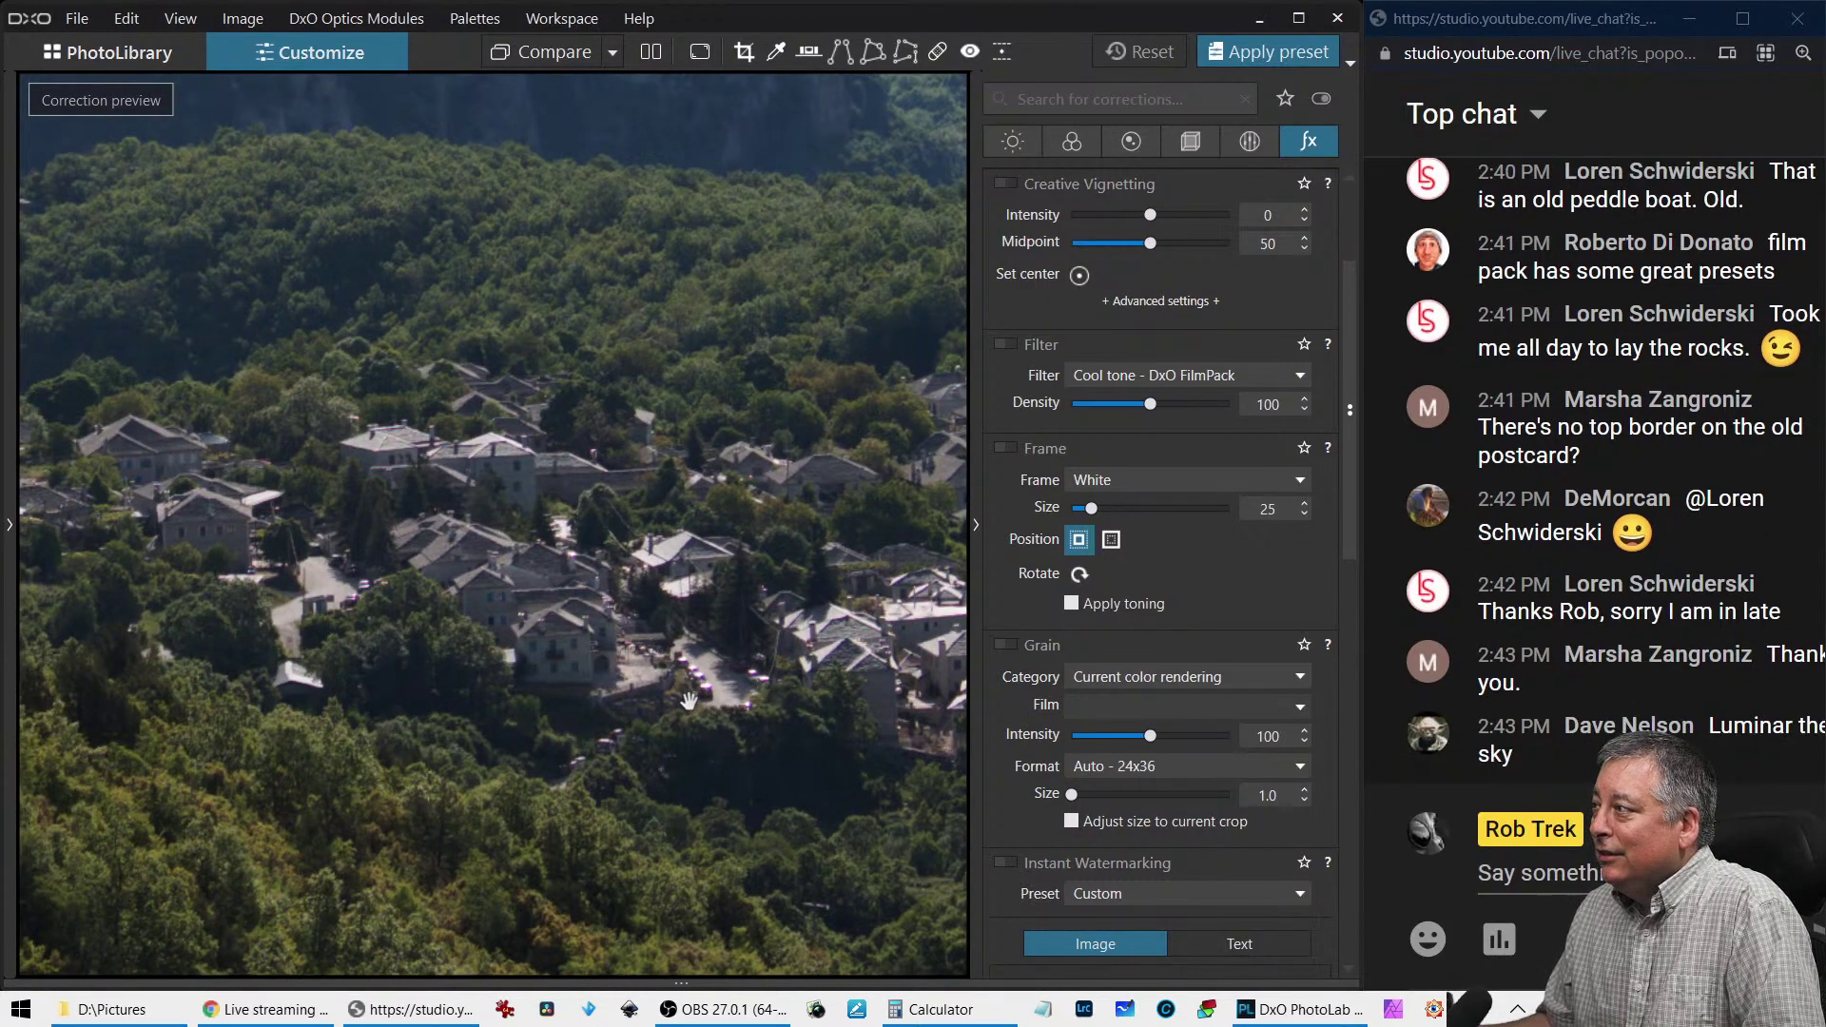
scroll(688, 701, down, 4)
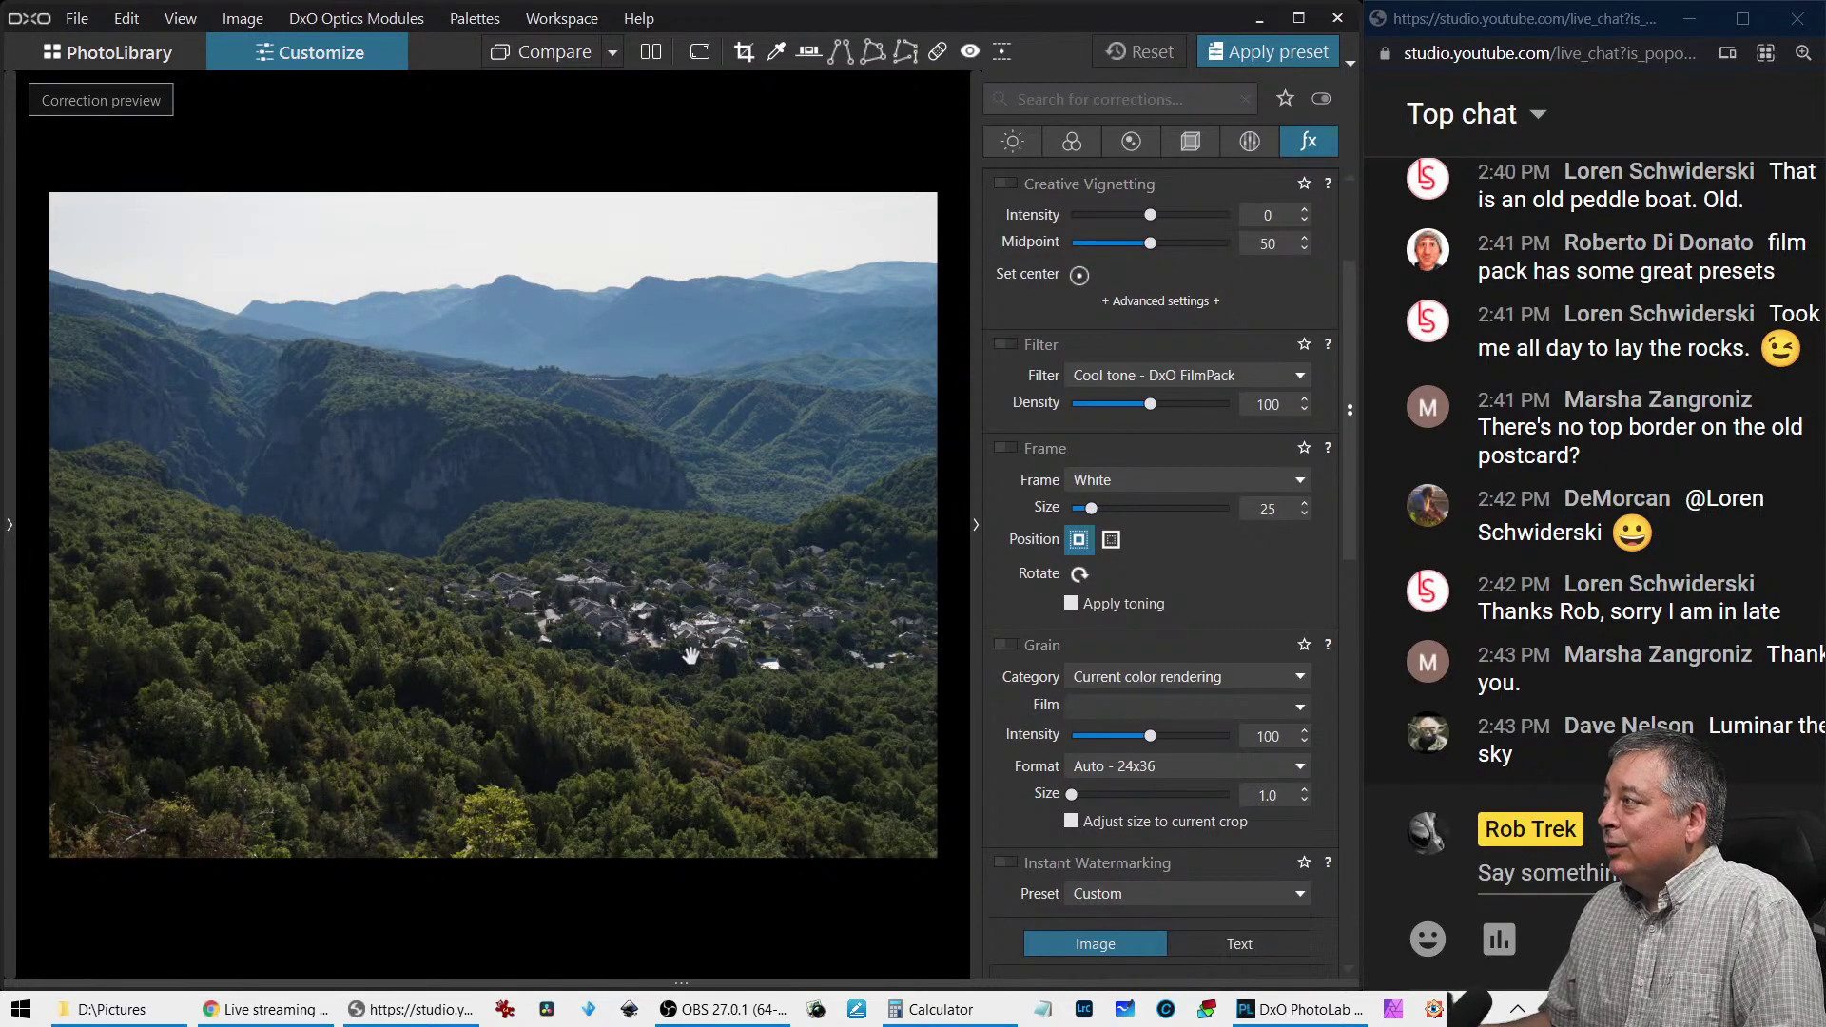
Show the geometry corrections for the landscape photo and reduce the live chat window's page zoom by one level
click(1189, 150)
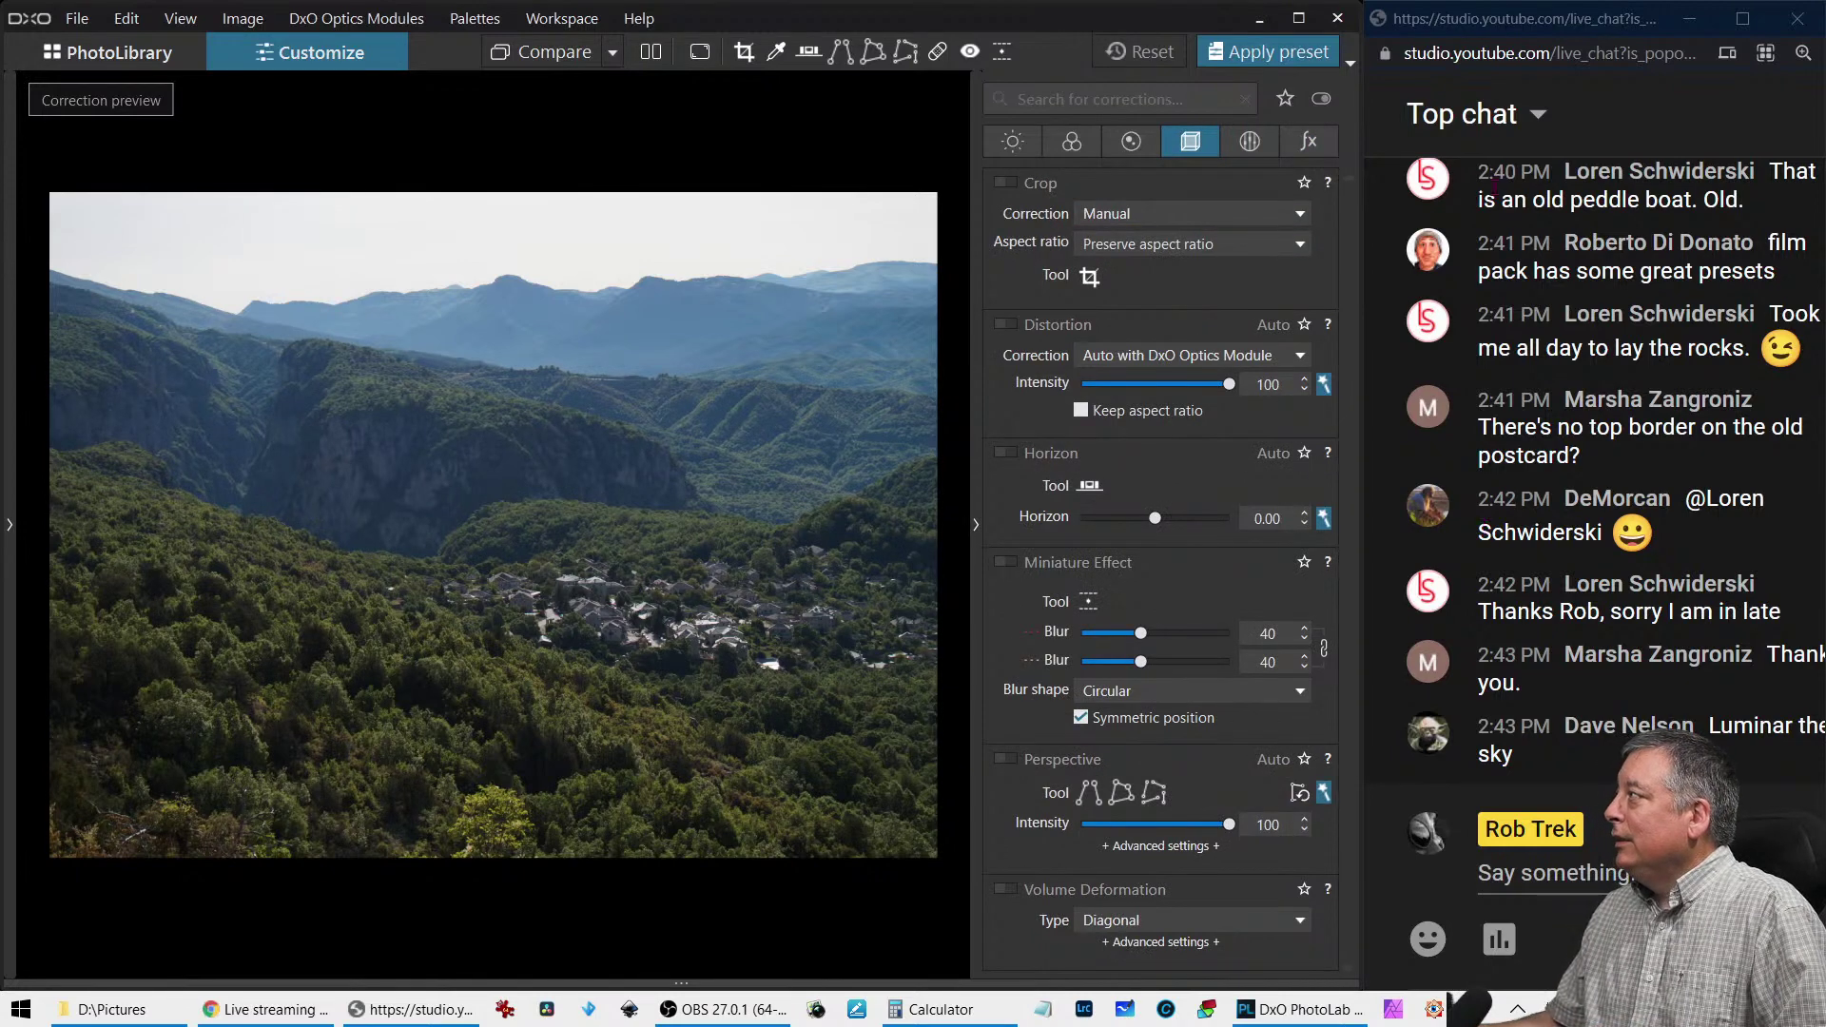
click(1622, 644)
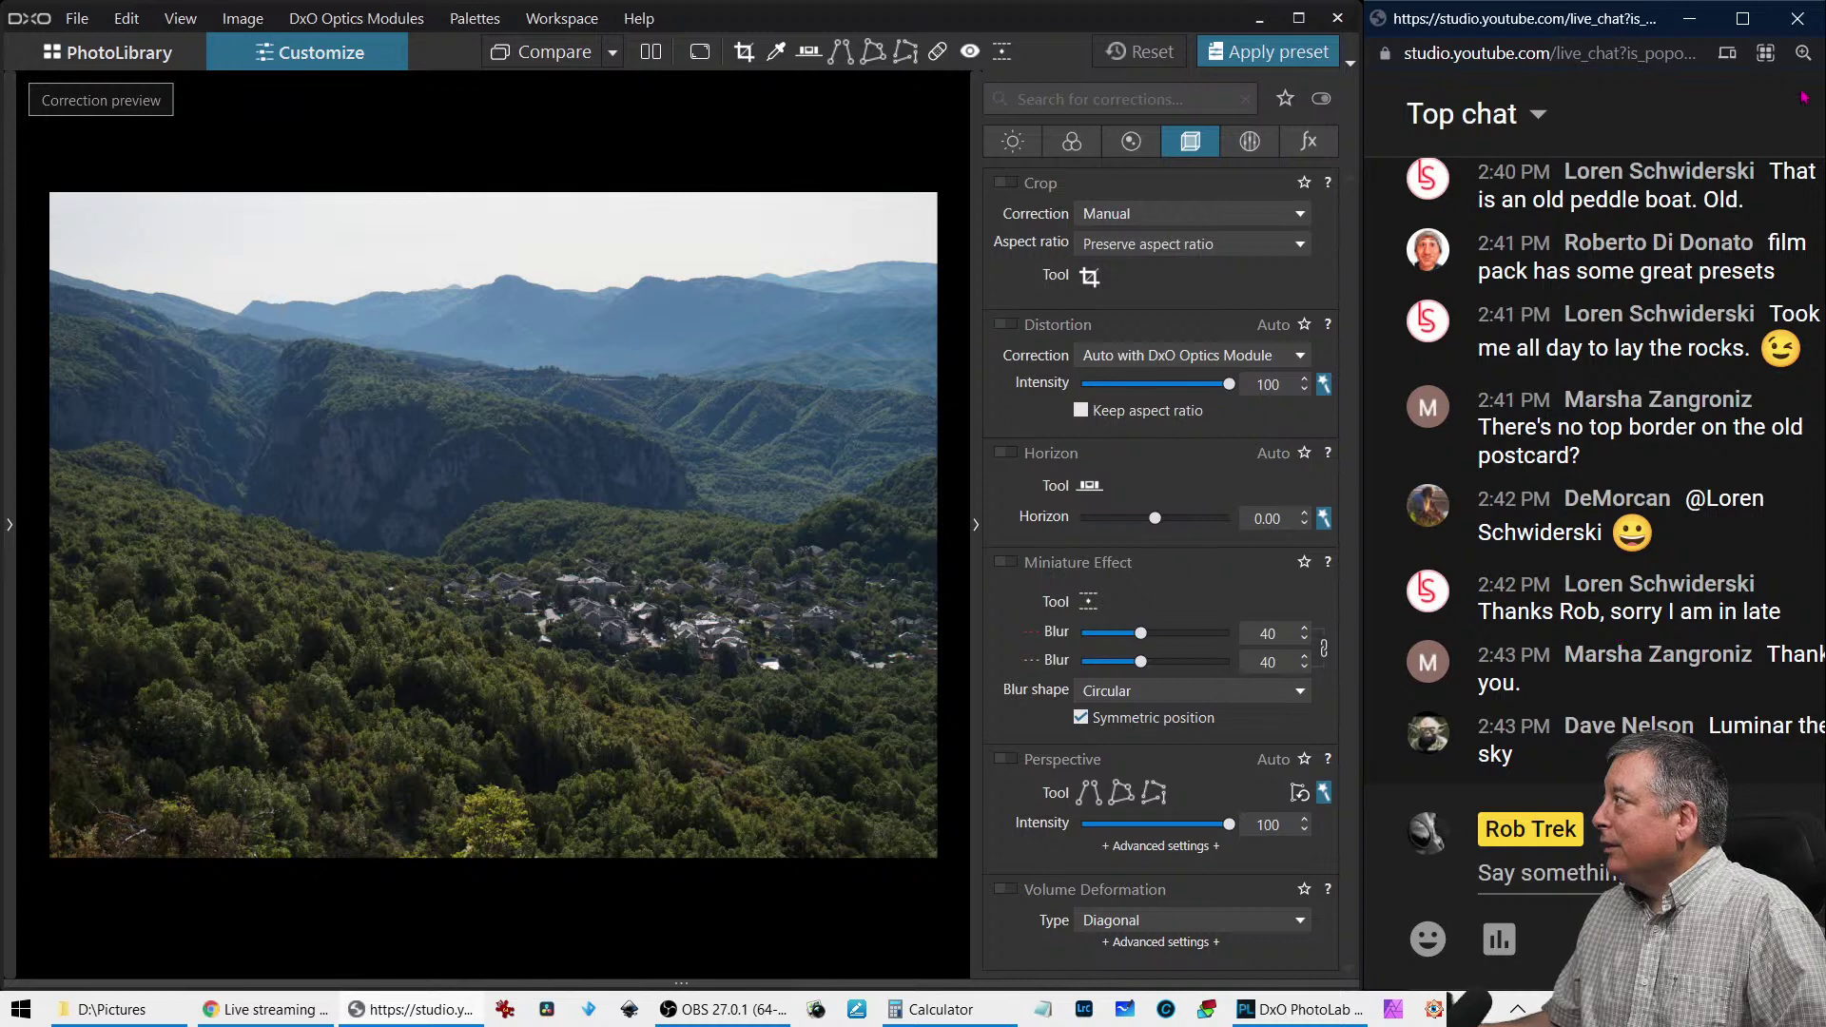
click(1803, 53)
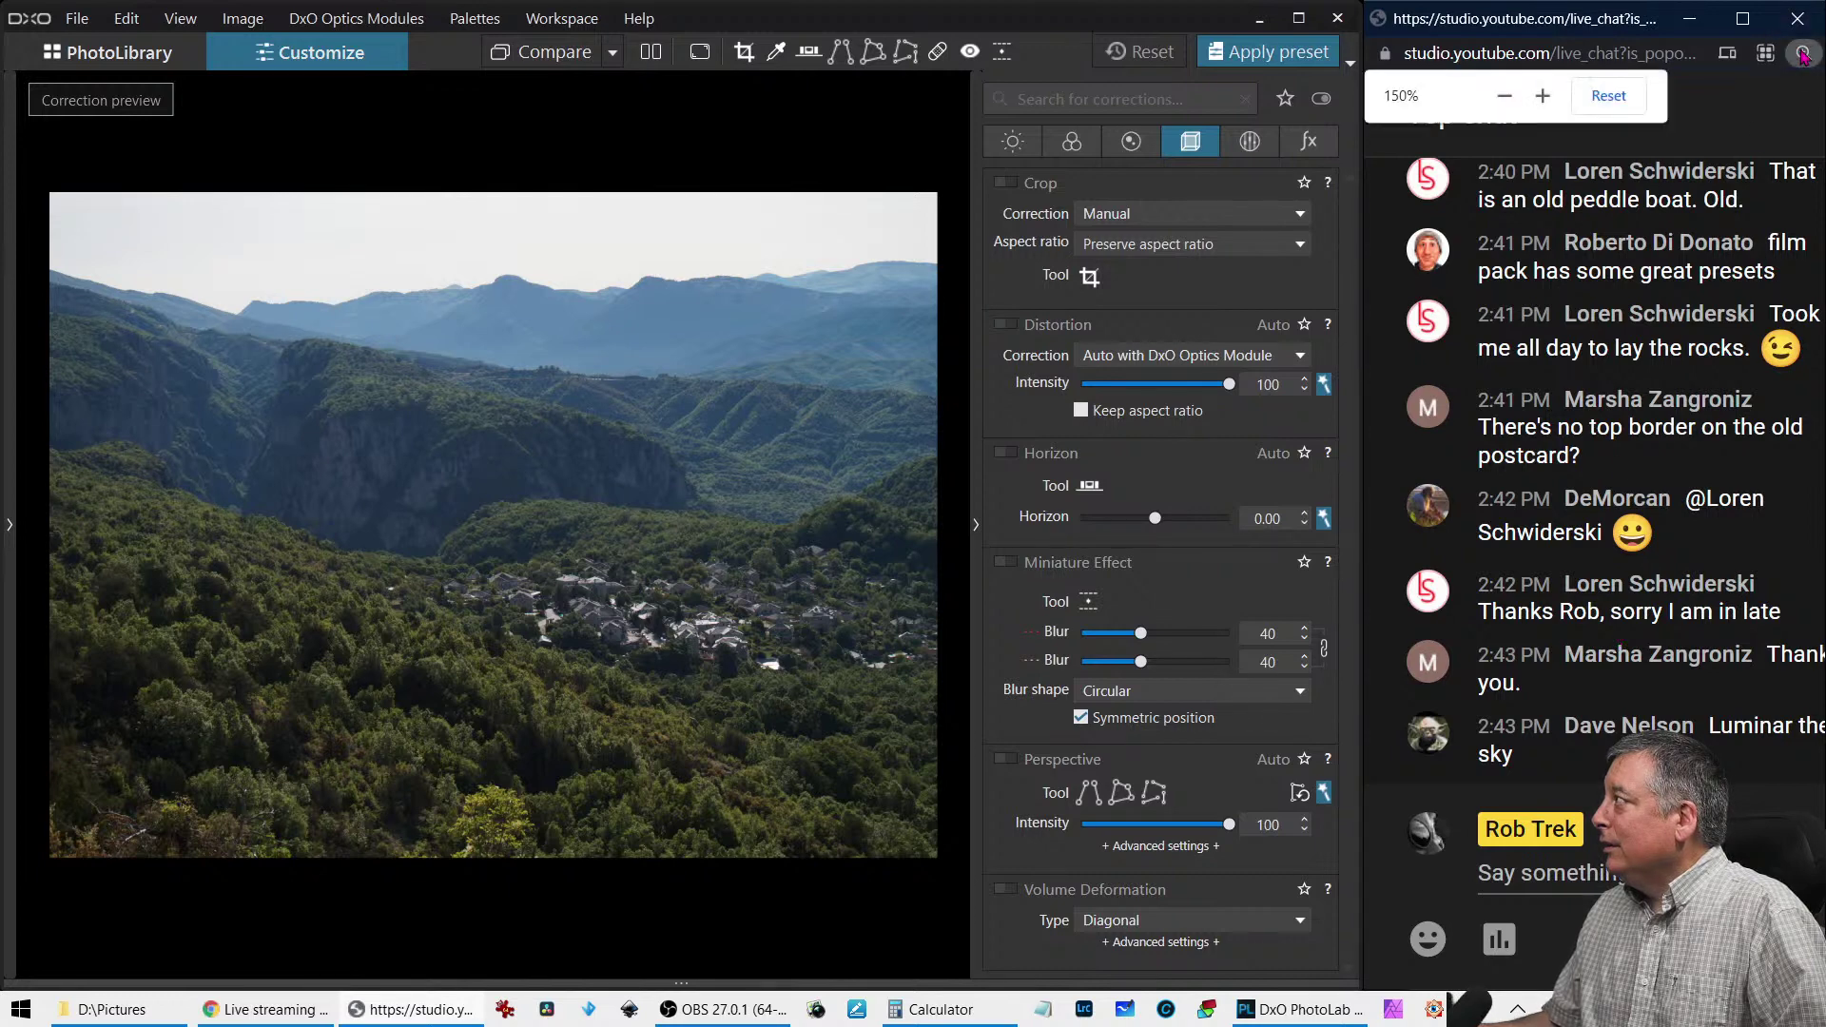
click(1504, 95)
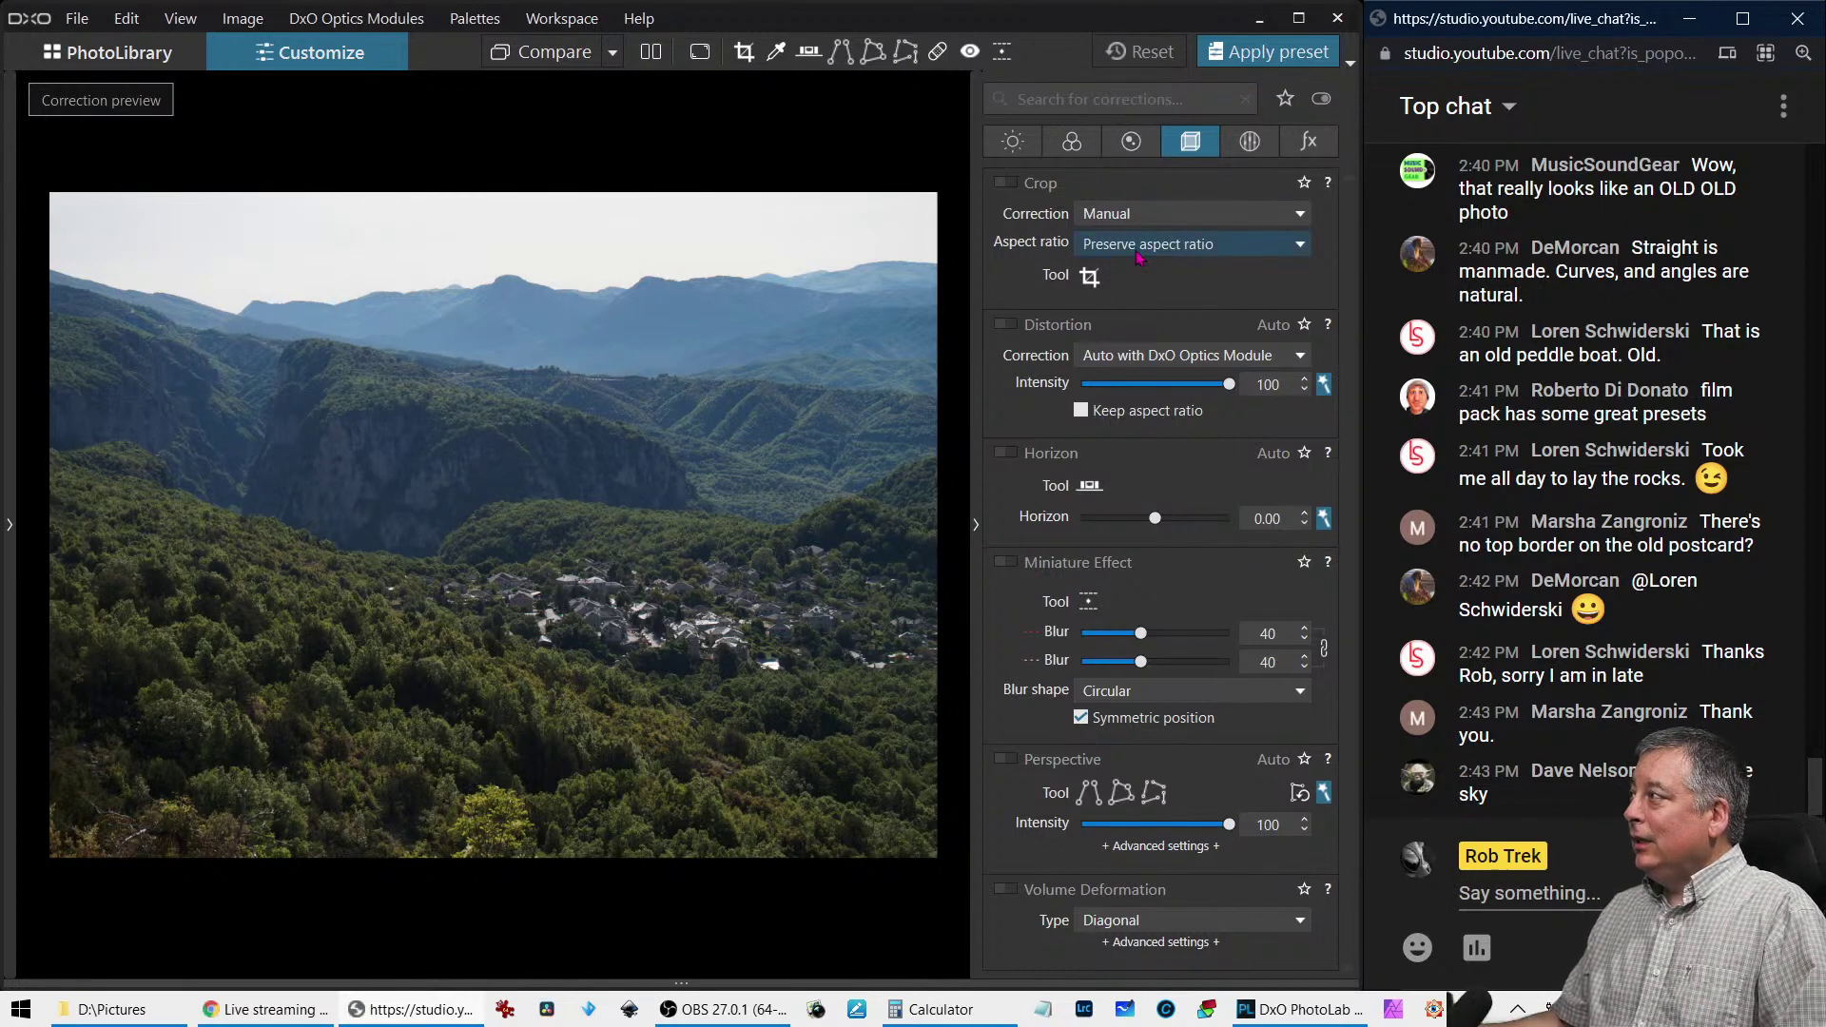
Start a crop with a 16/9 aspect ratio and shift the frame down to exclude the pale sky above the mountains
click(1090, 277)
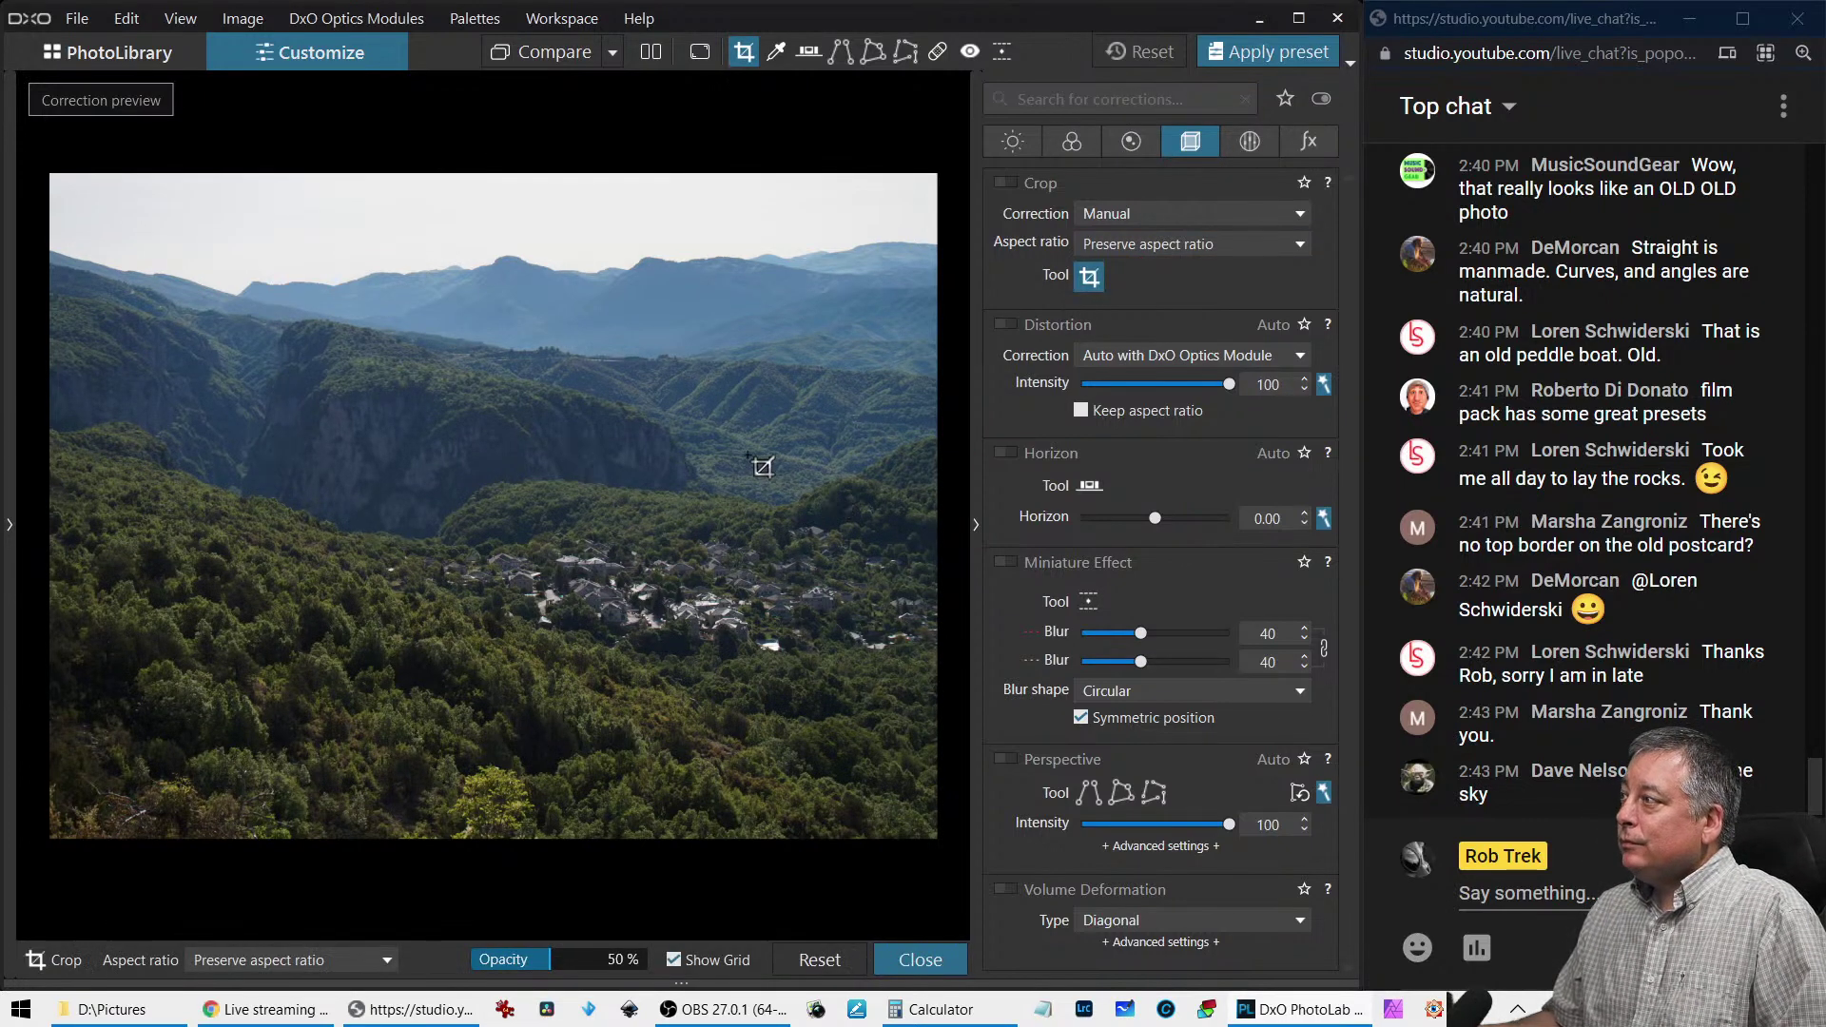
click(1119, 249)
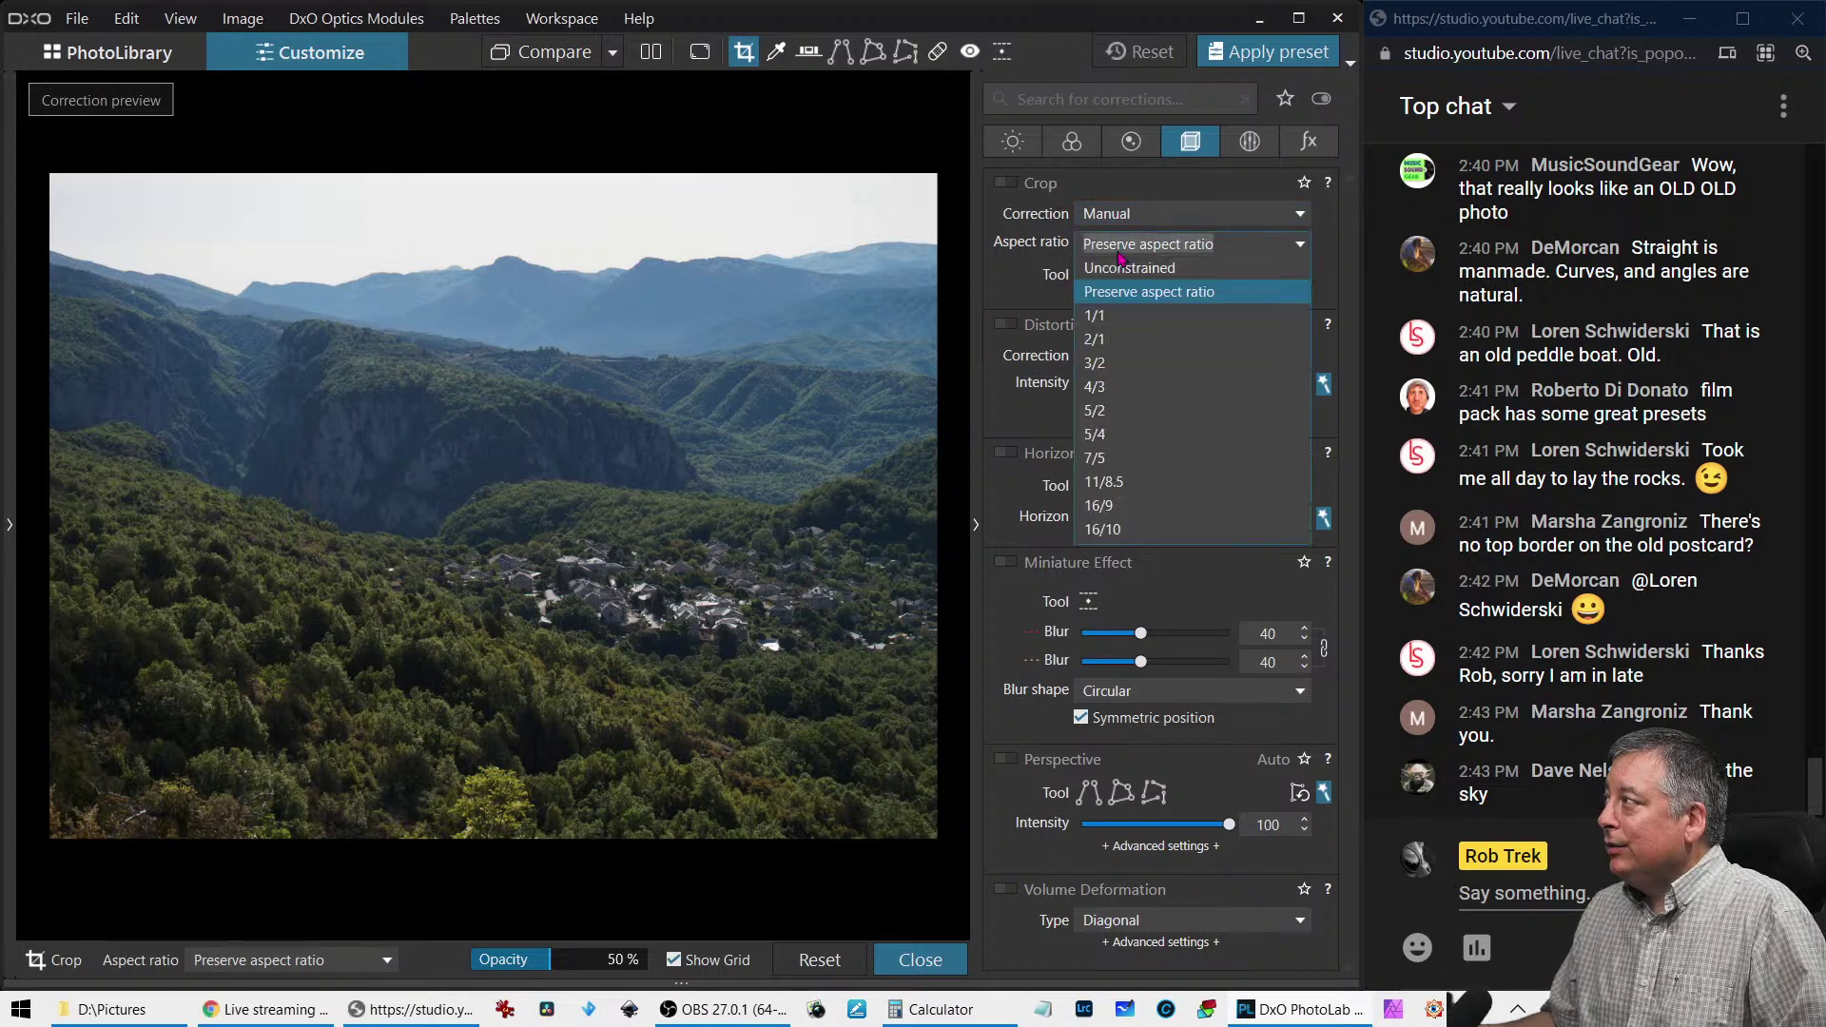
click(1103, 505)
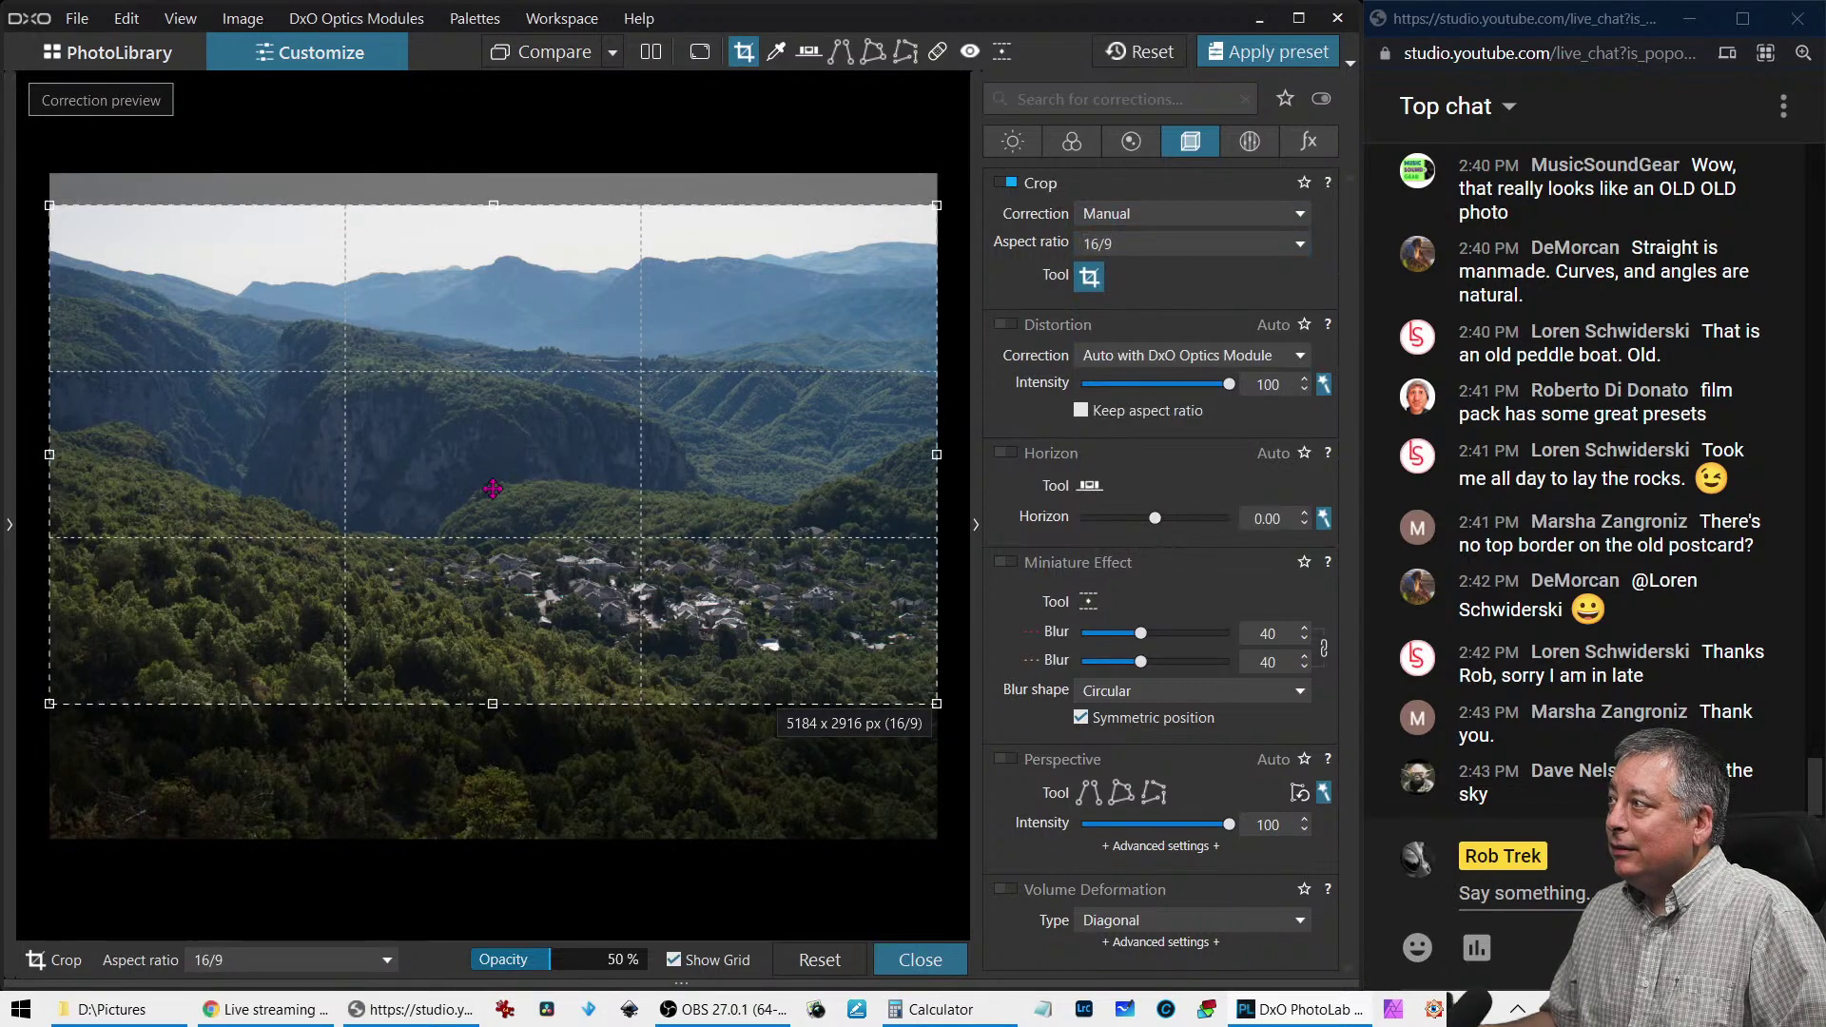
drag(492, 487, 482, 573)
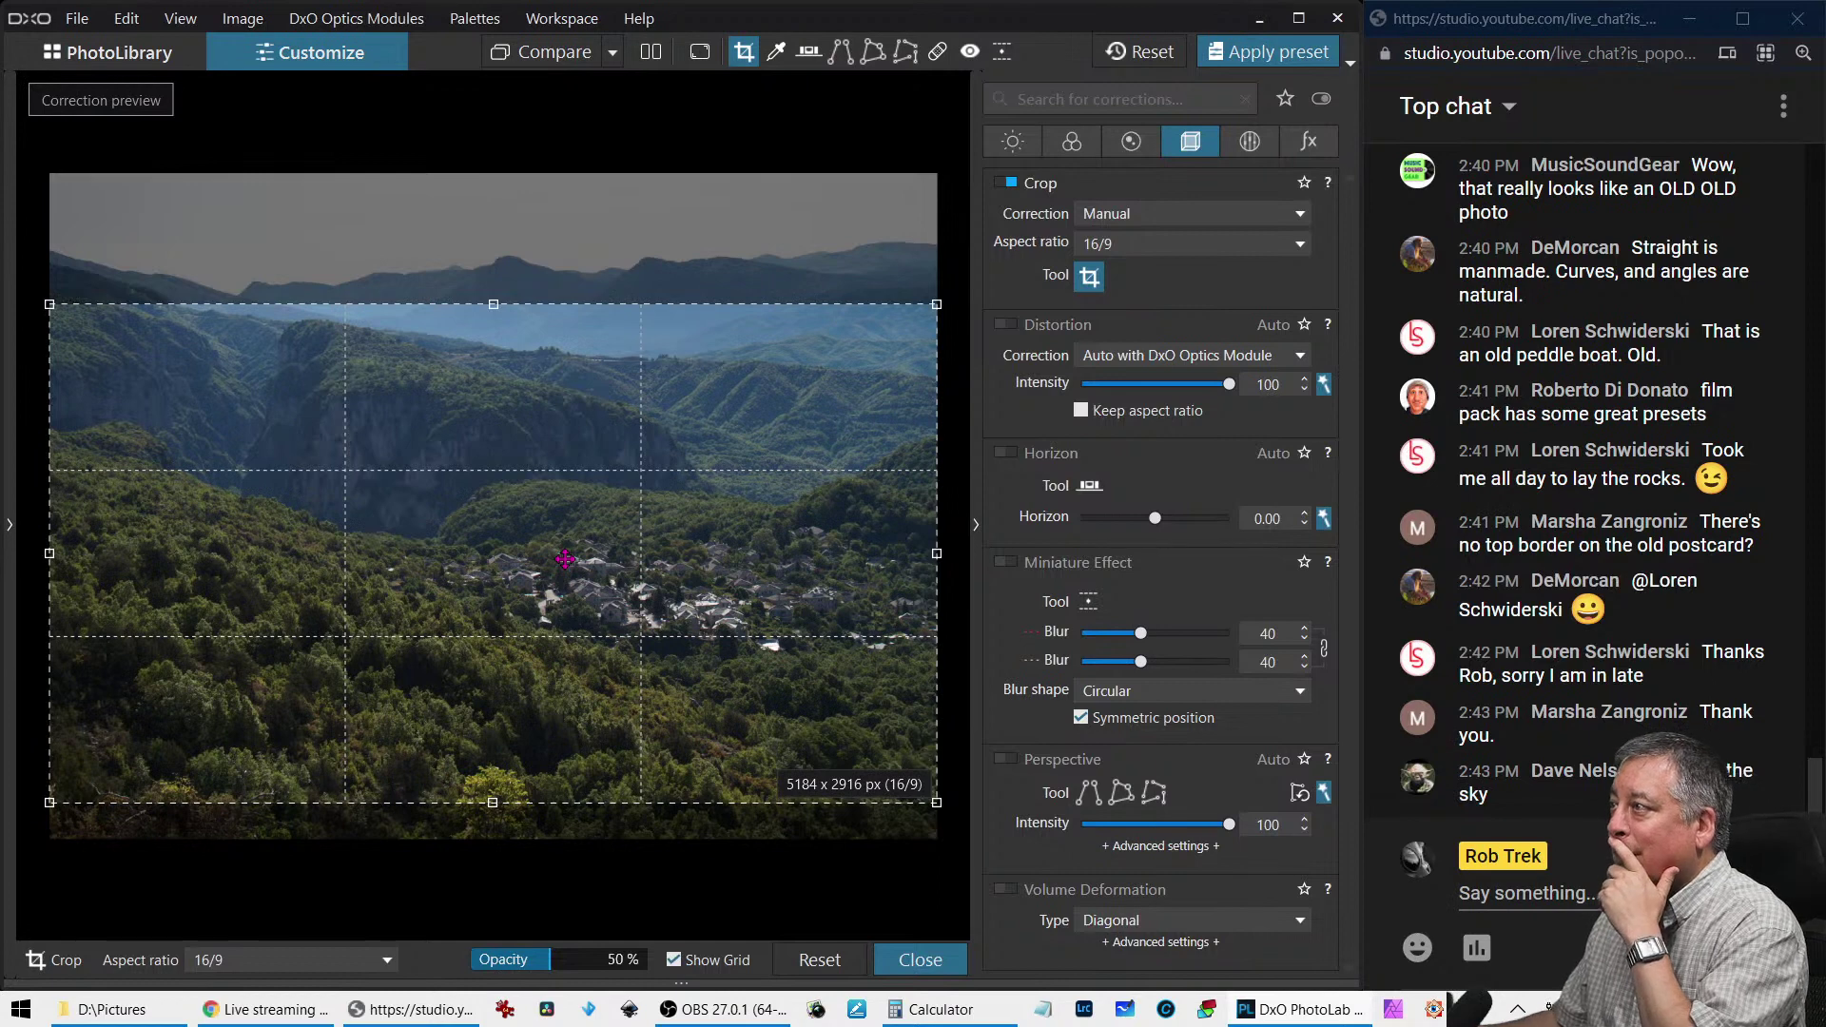
drag(565, 559, 565, 556)
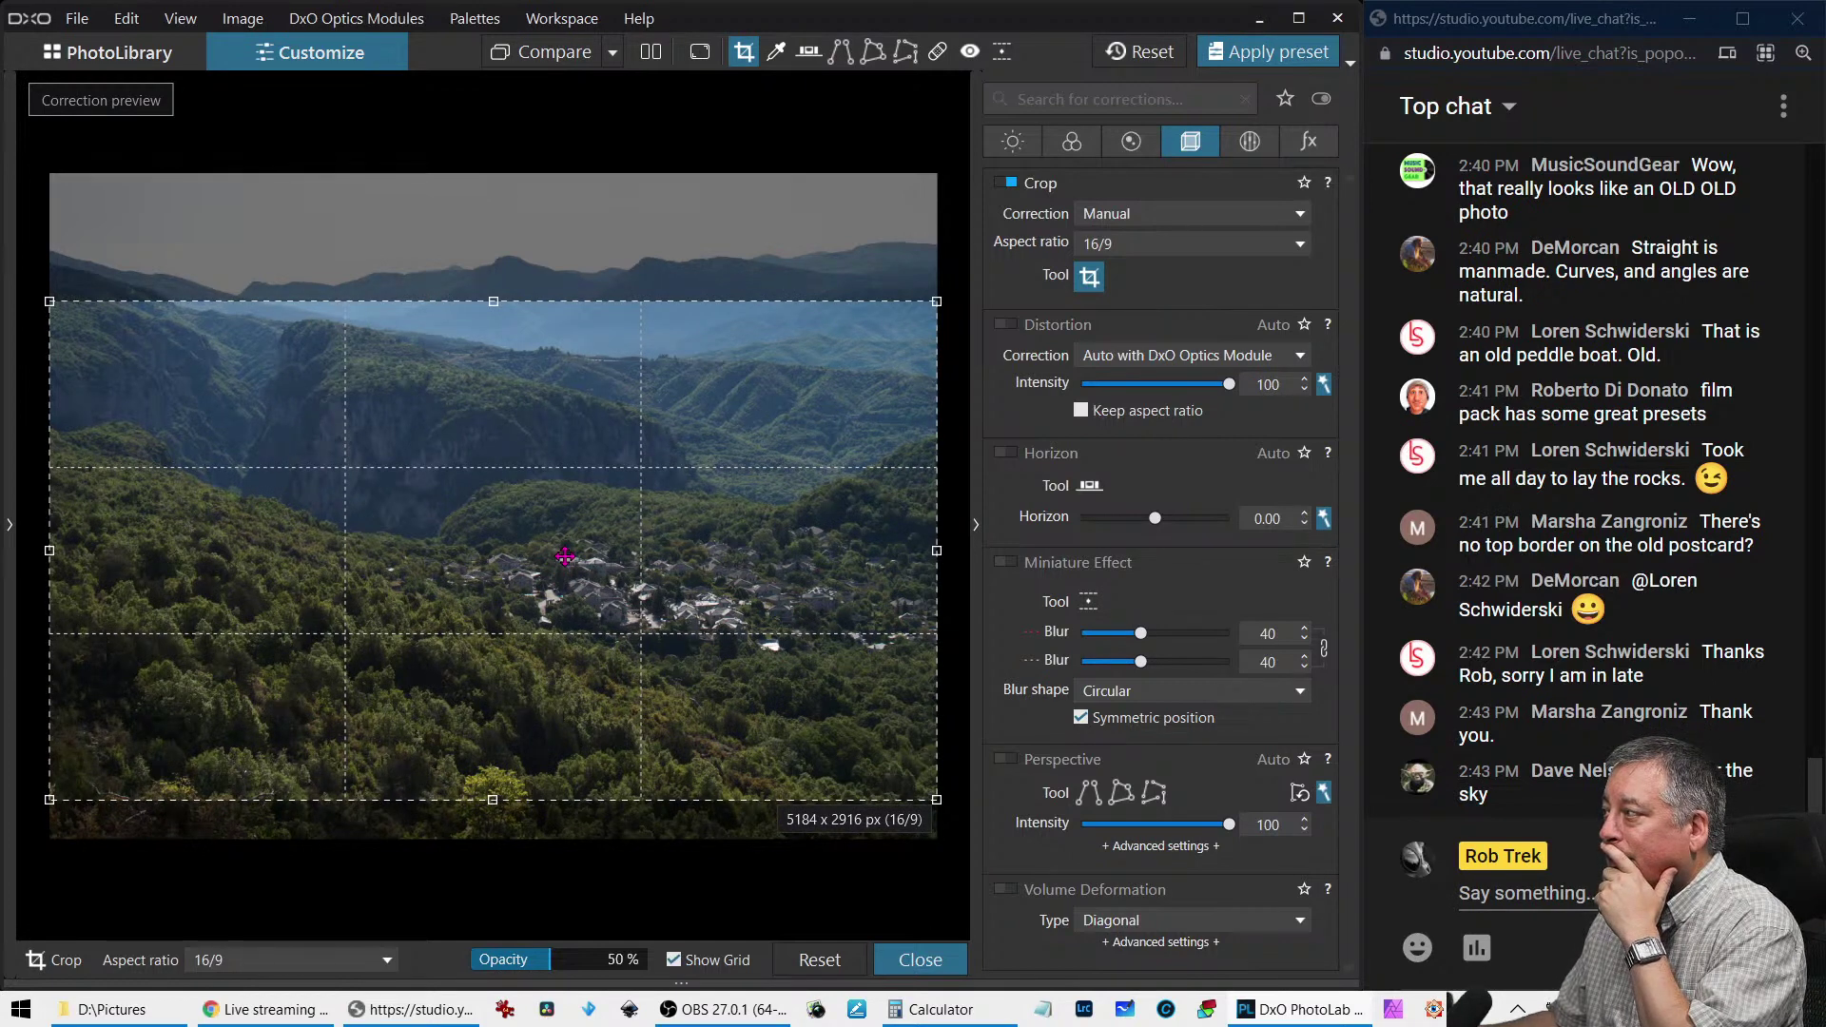
Trim the crop's left side to 4817 x 2710 px, move the frame up slightly, and apply the crop
drag(51, 550, 116, 551)
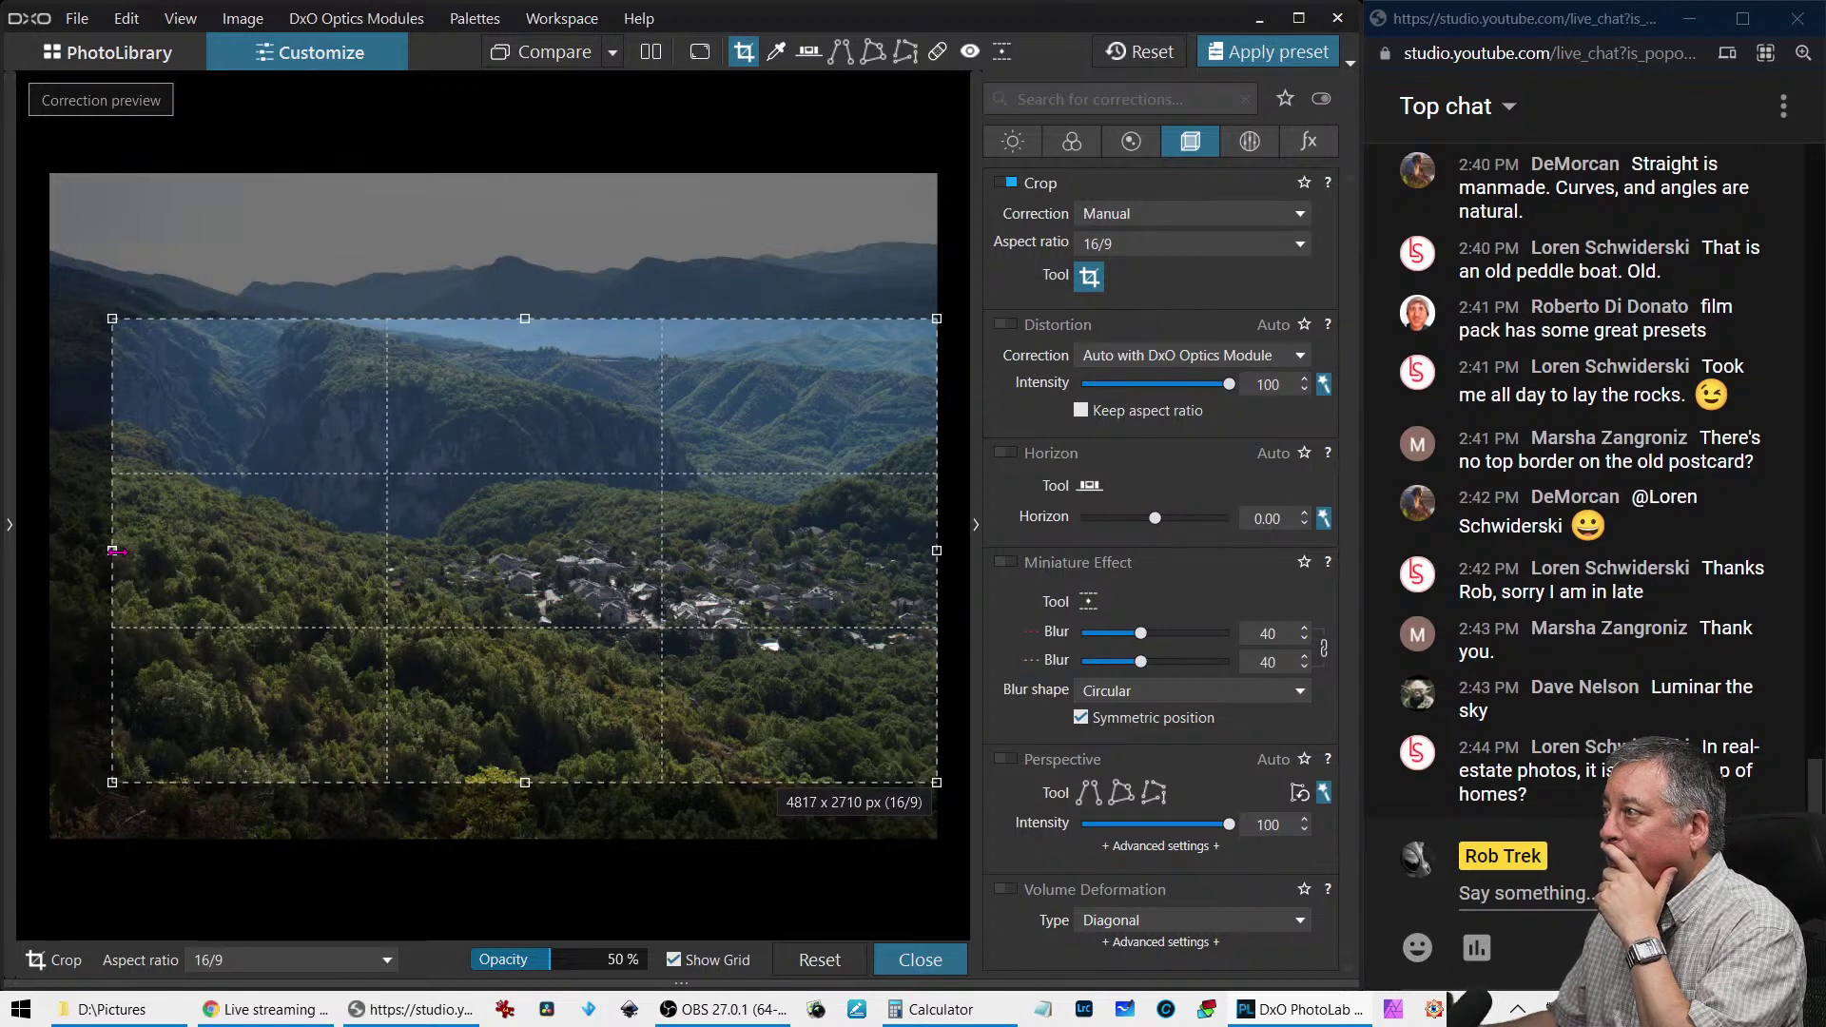
drag(285, 609, 288, 589)
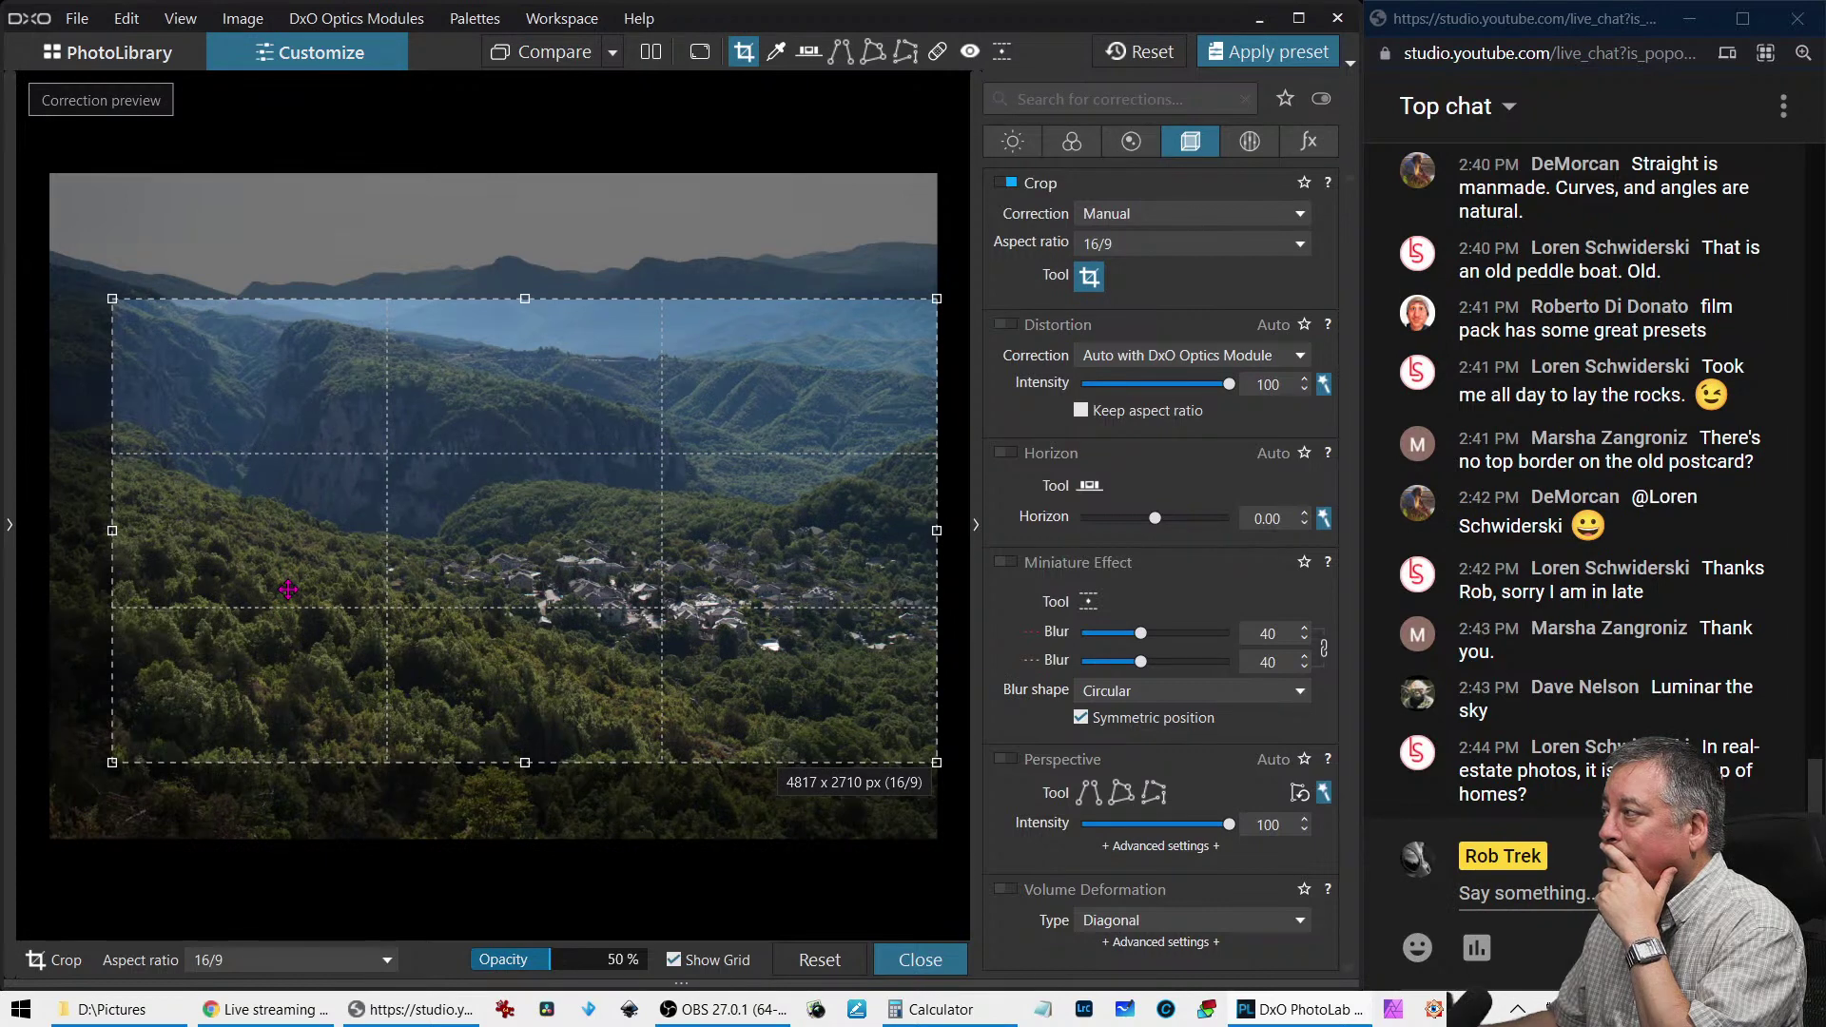
drag(288, 590, 288, 590)
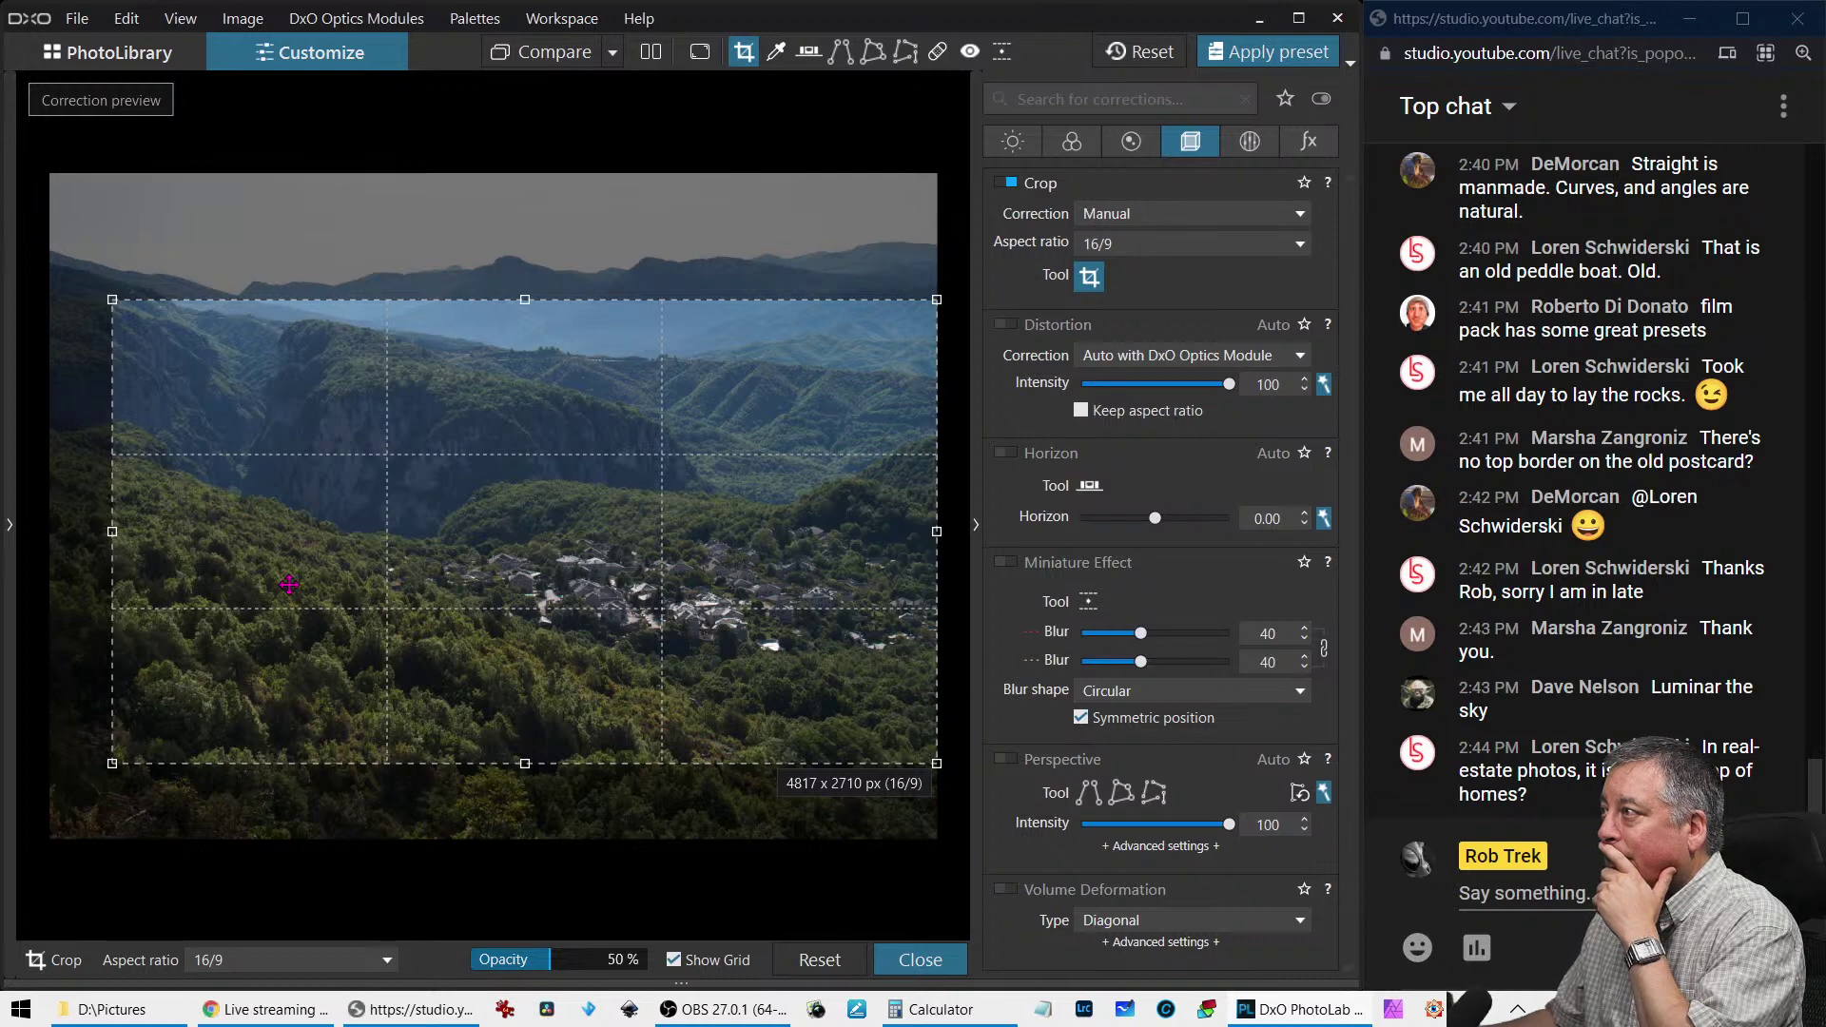
key(Return)
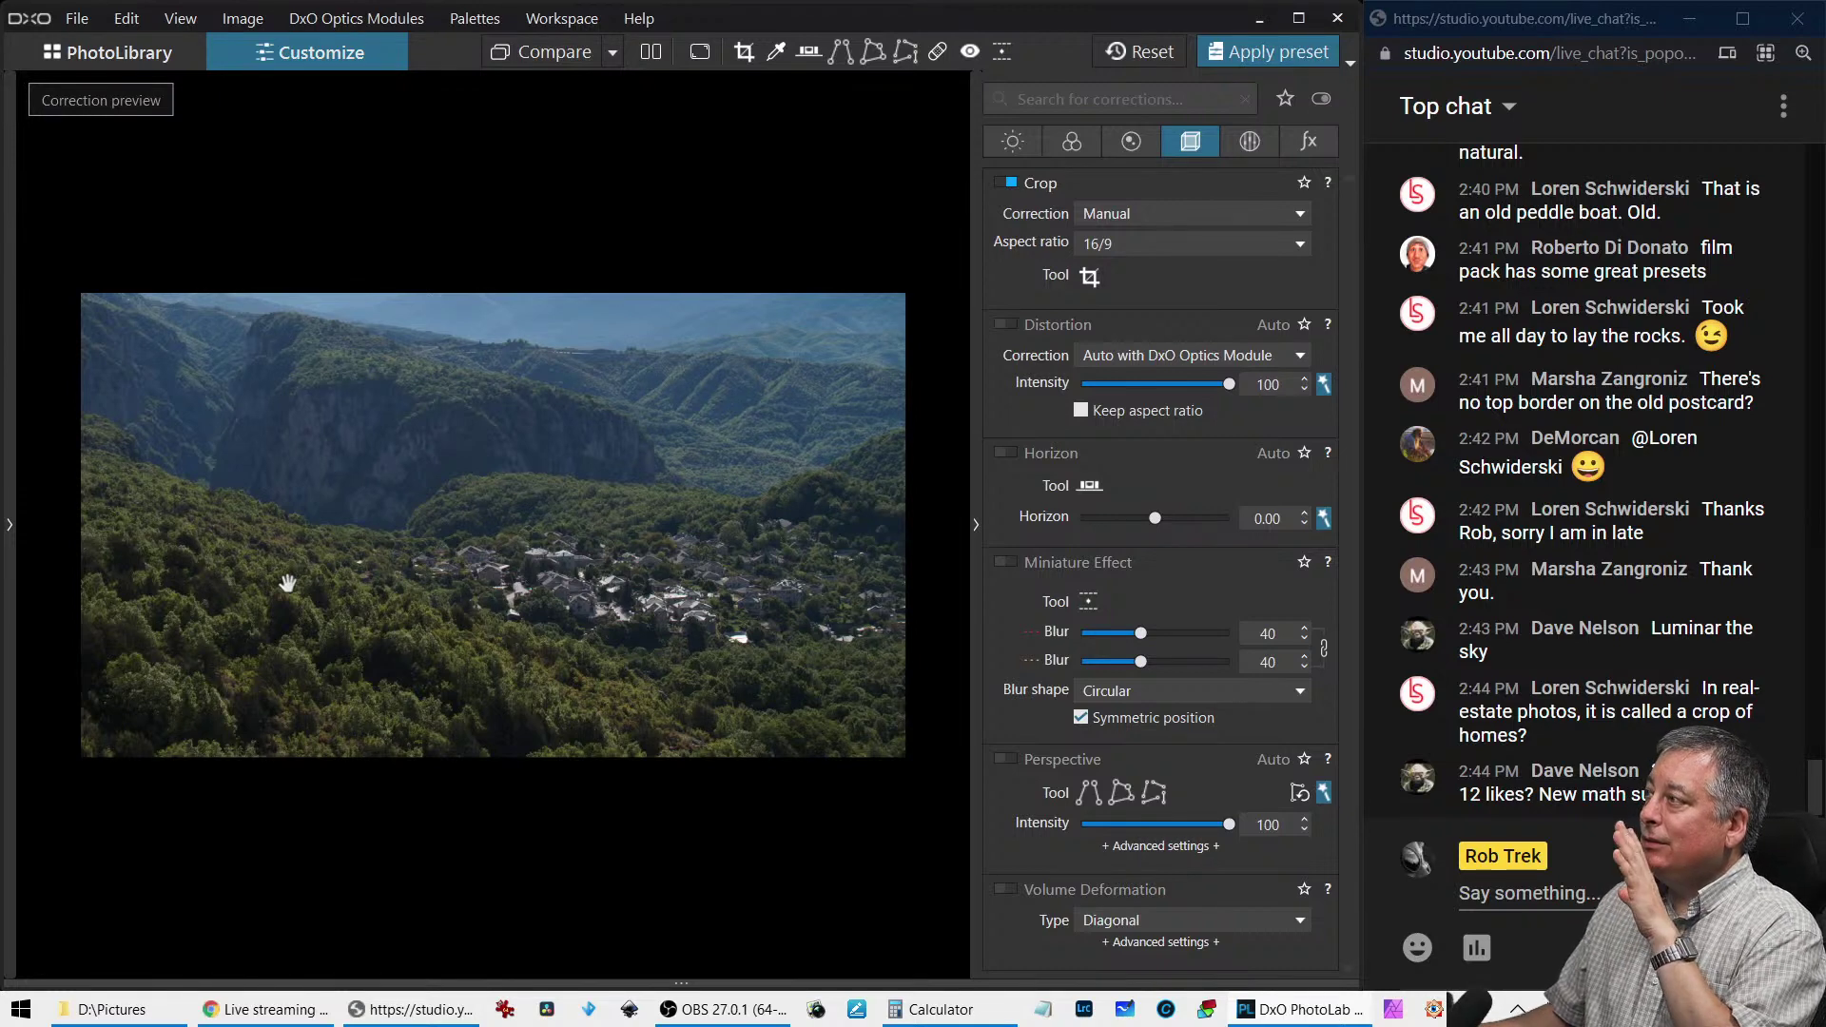
Reopen the landscape's crop, extend its left side to 5034 x 2832 px at 16/9, and apply it
click(1090, 277)
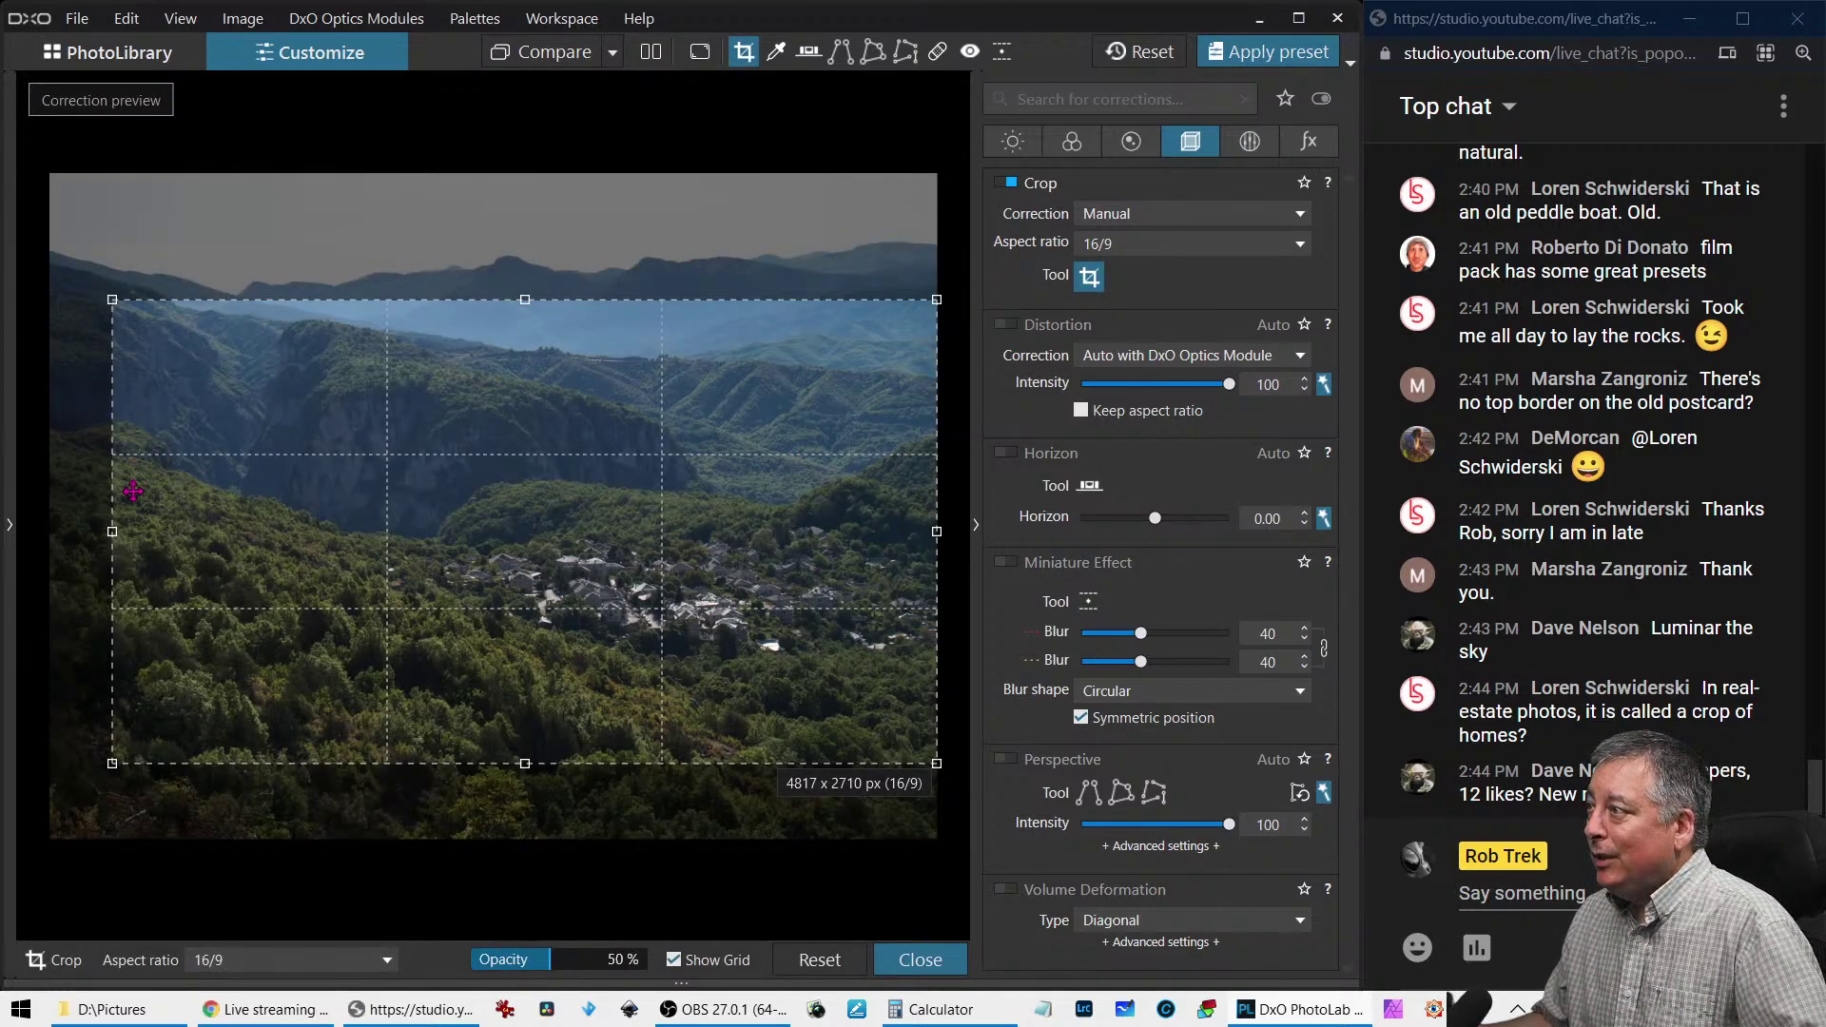
drag(112, 533, 83, 525)
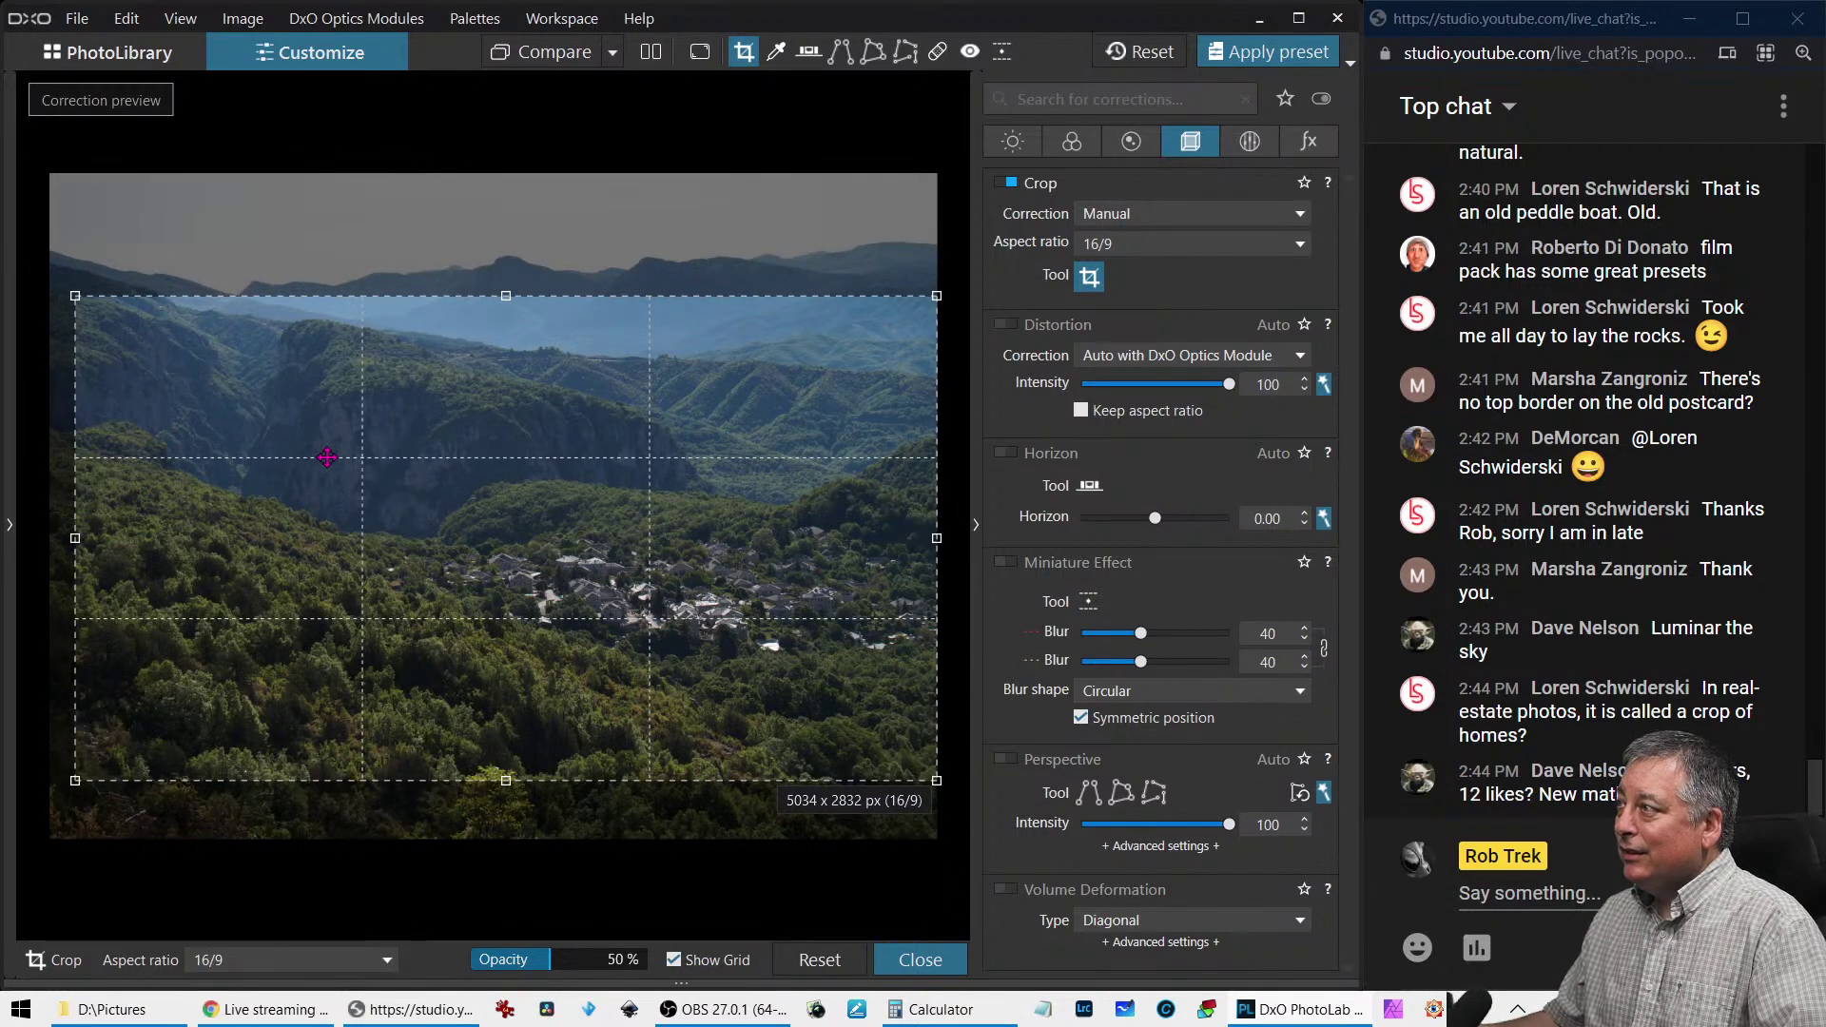
drag(326, 448, 333, 456)
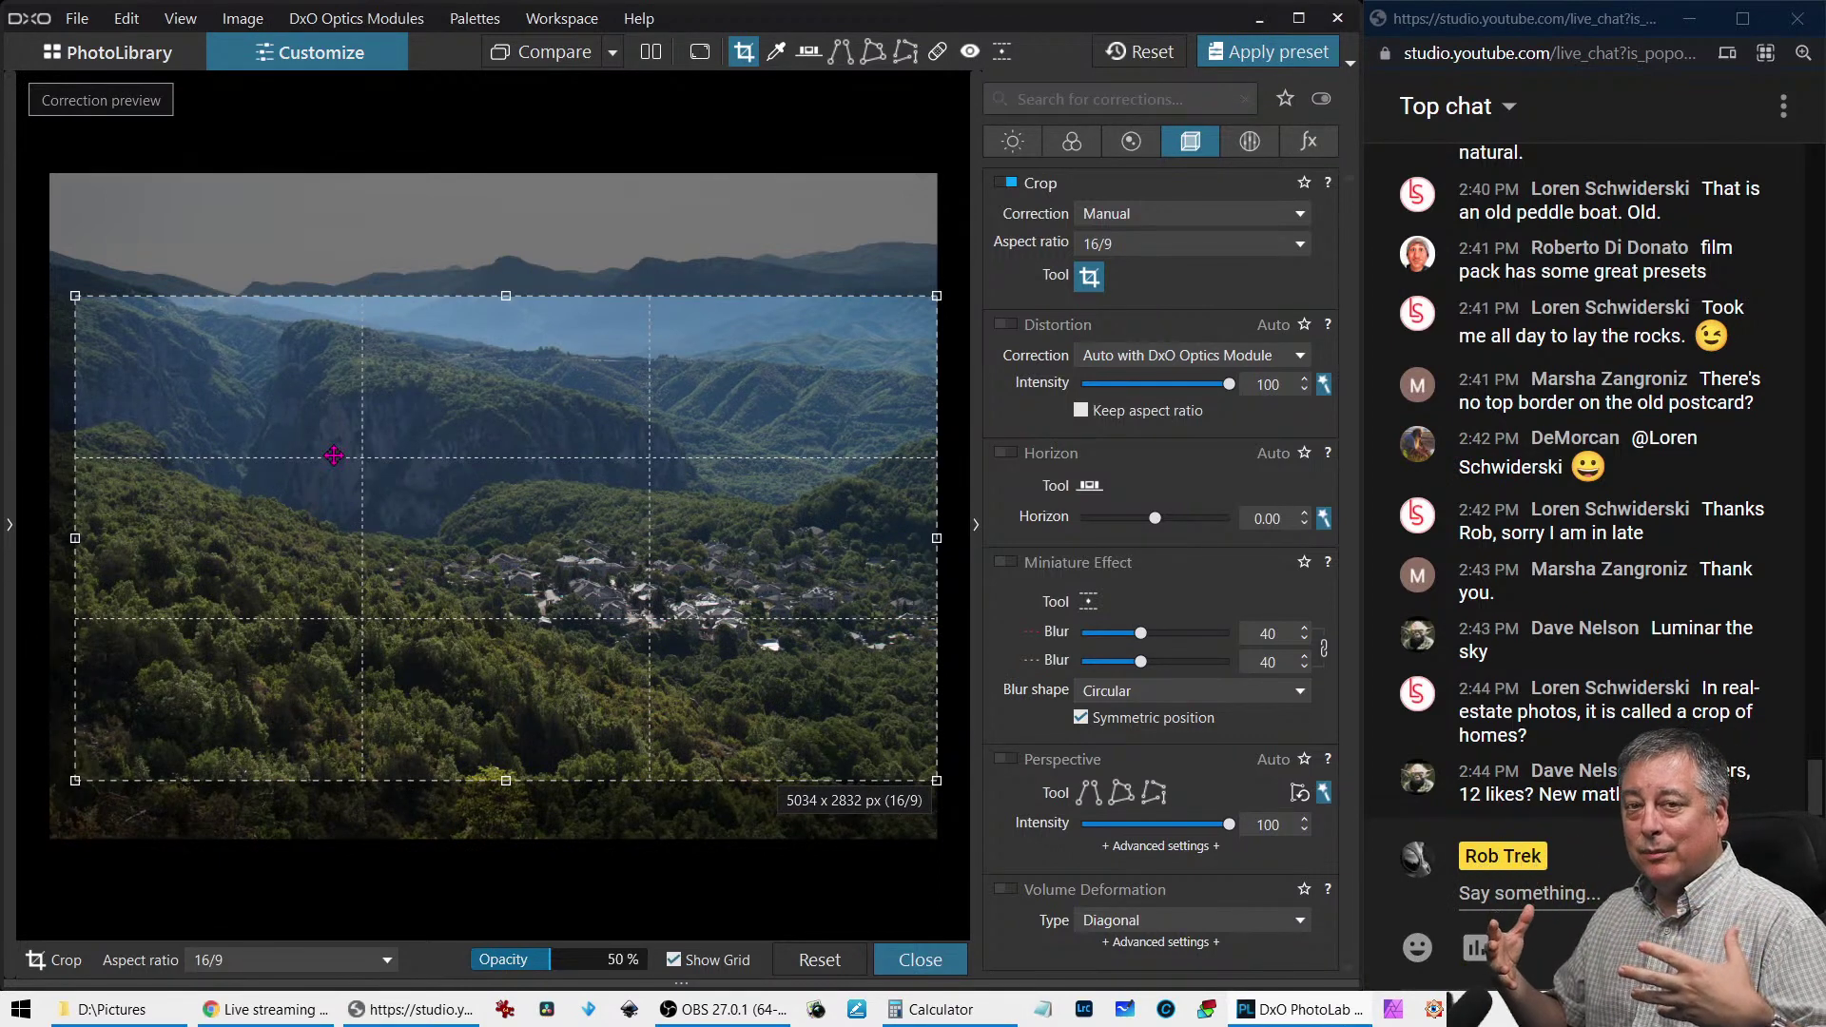
key(Return)
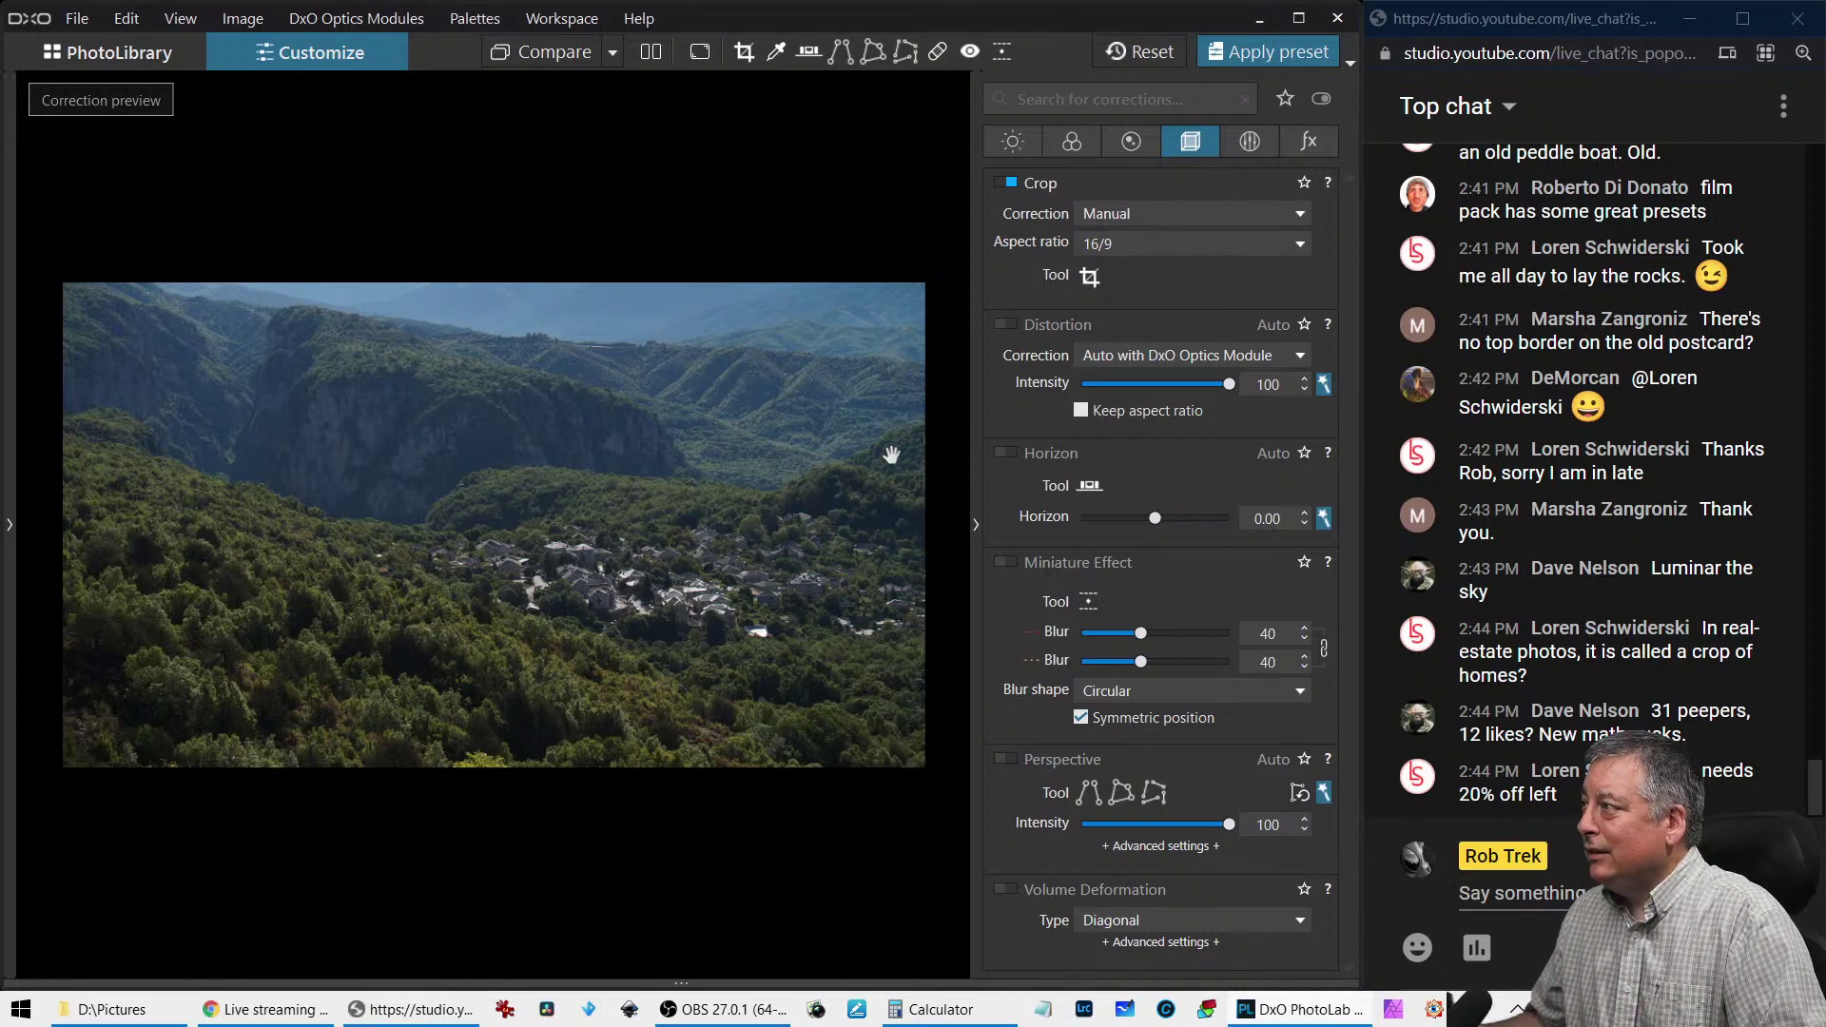
Trim the crop's lower edge to 4866 x 2737 px, shift the frame slightly right to the photo's edge, and apply the crop
click(1090, 277)
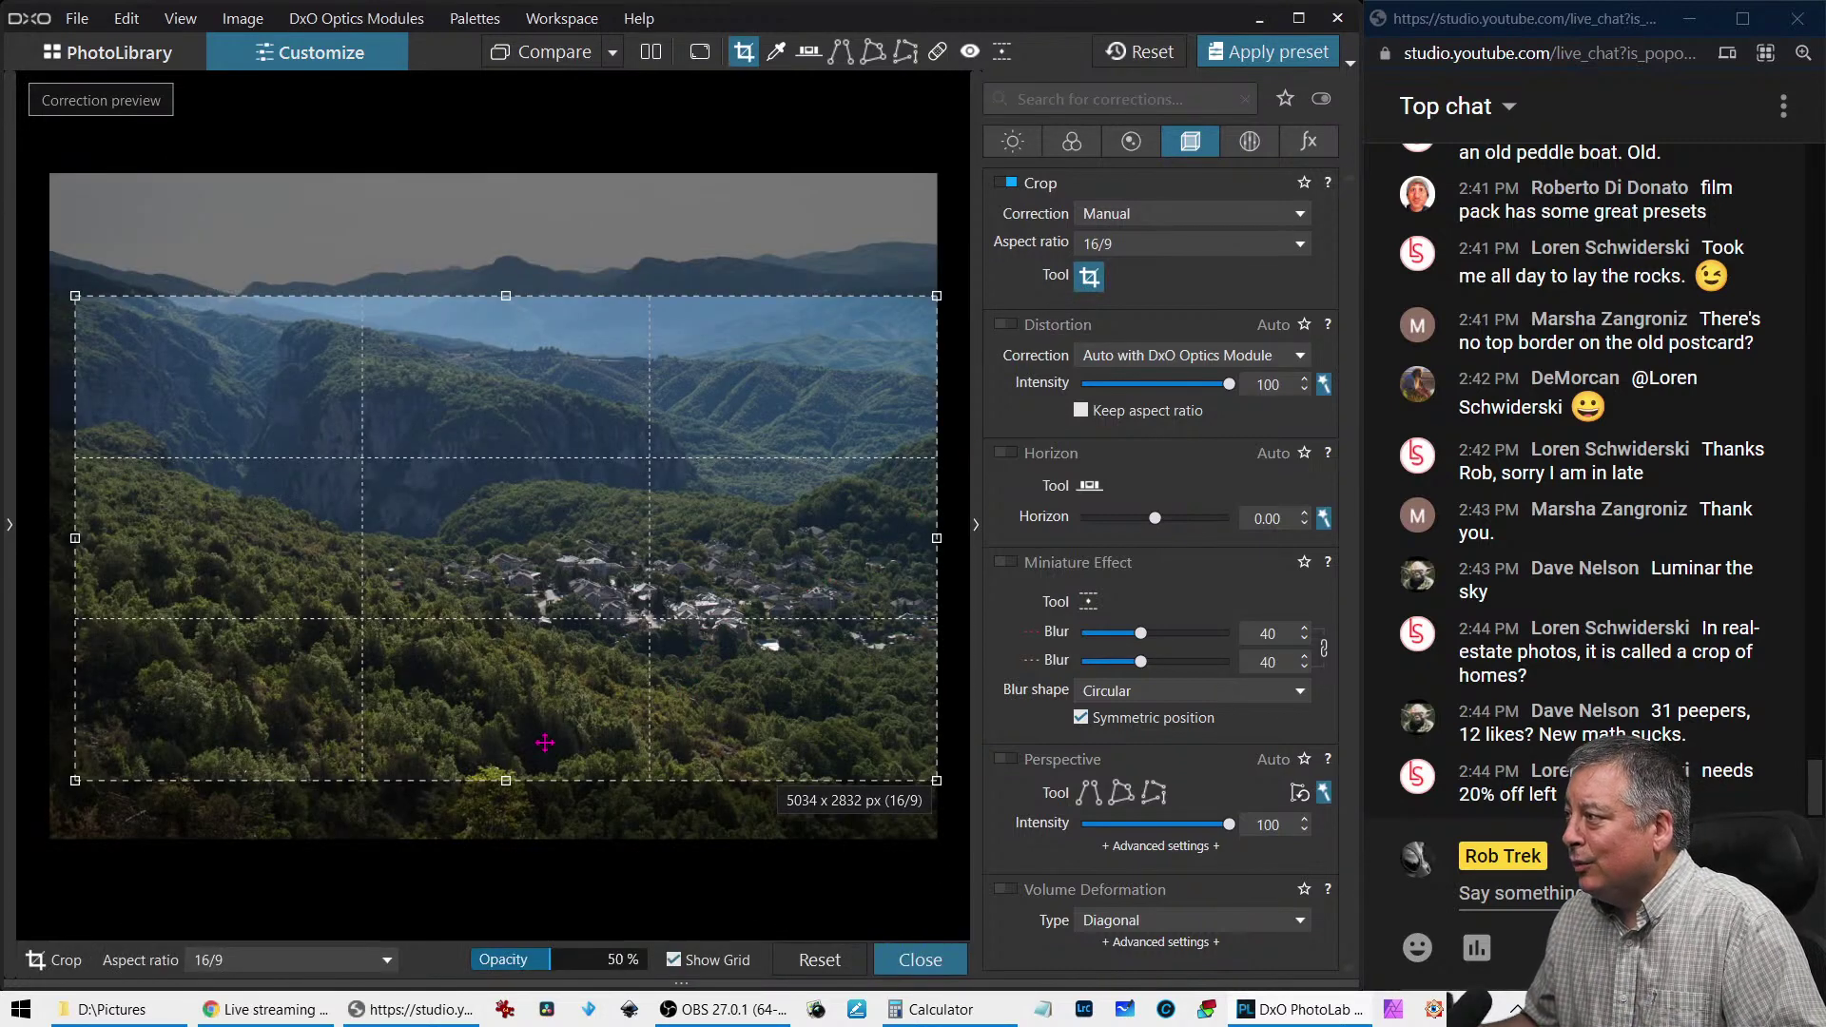
drag(506, 778, 506, 764)
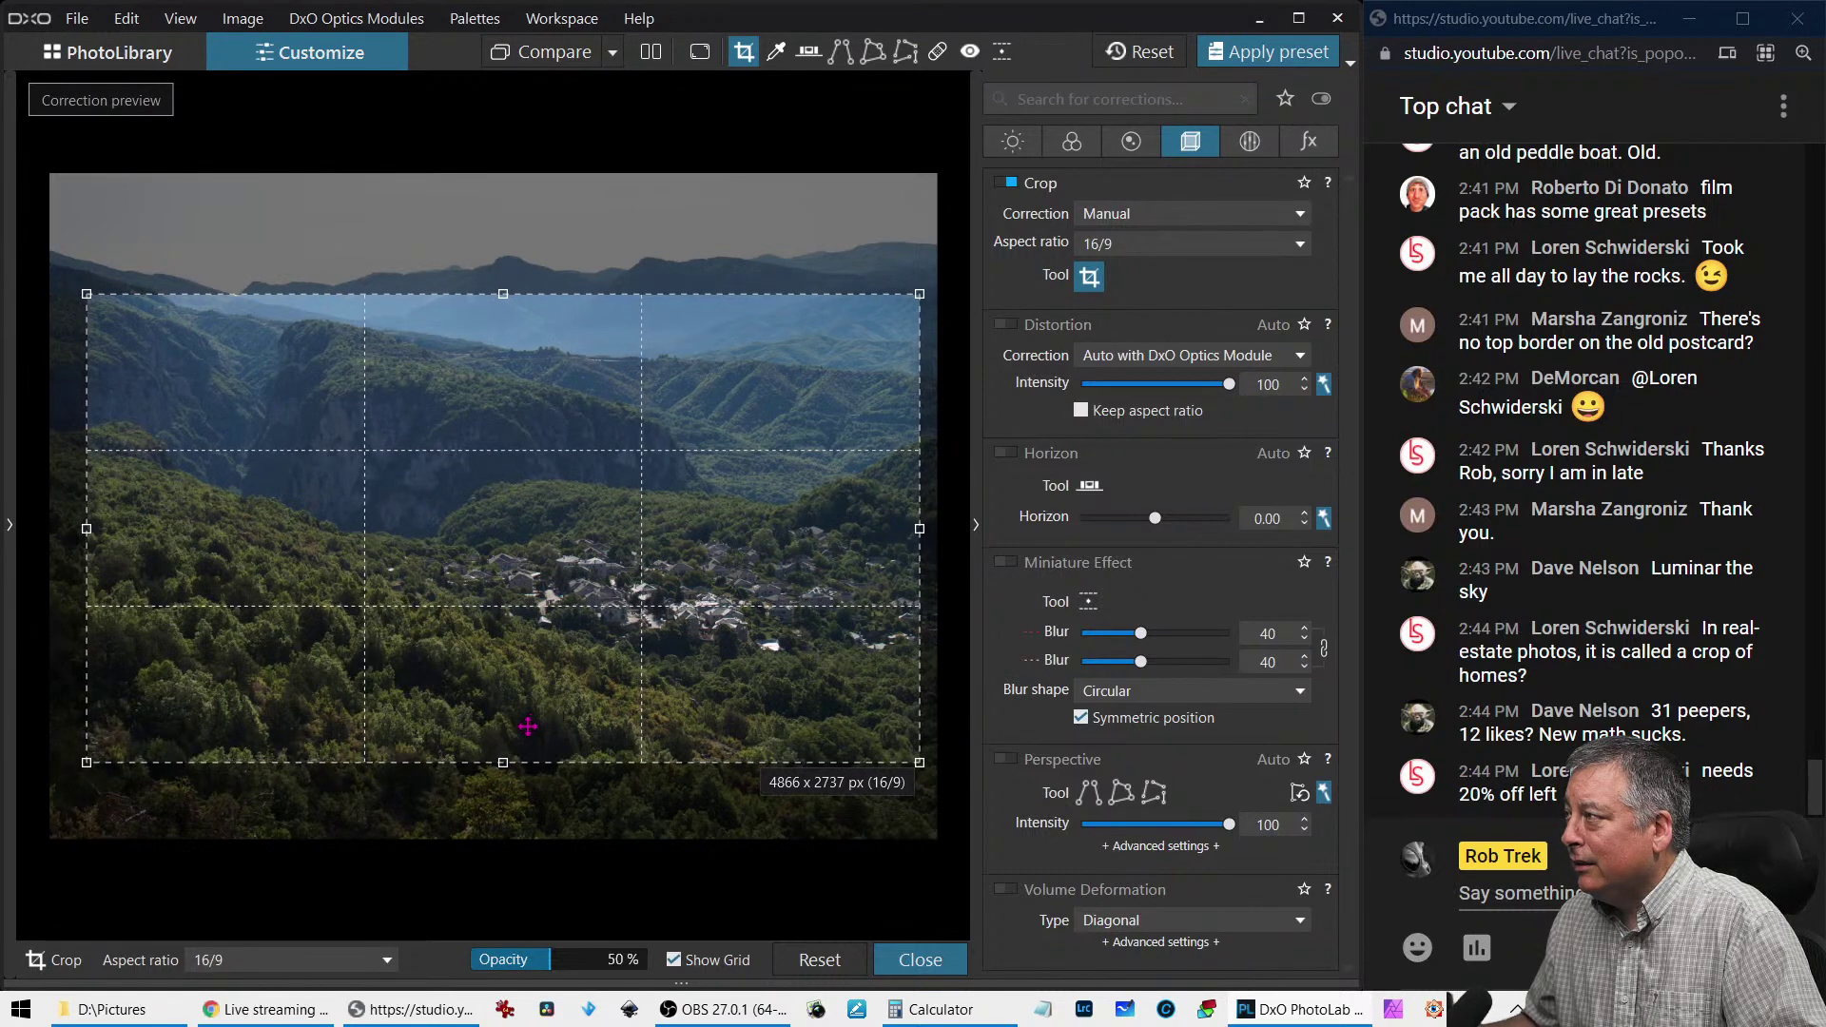
drag(530, 729, 544, 727)
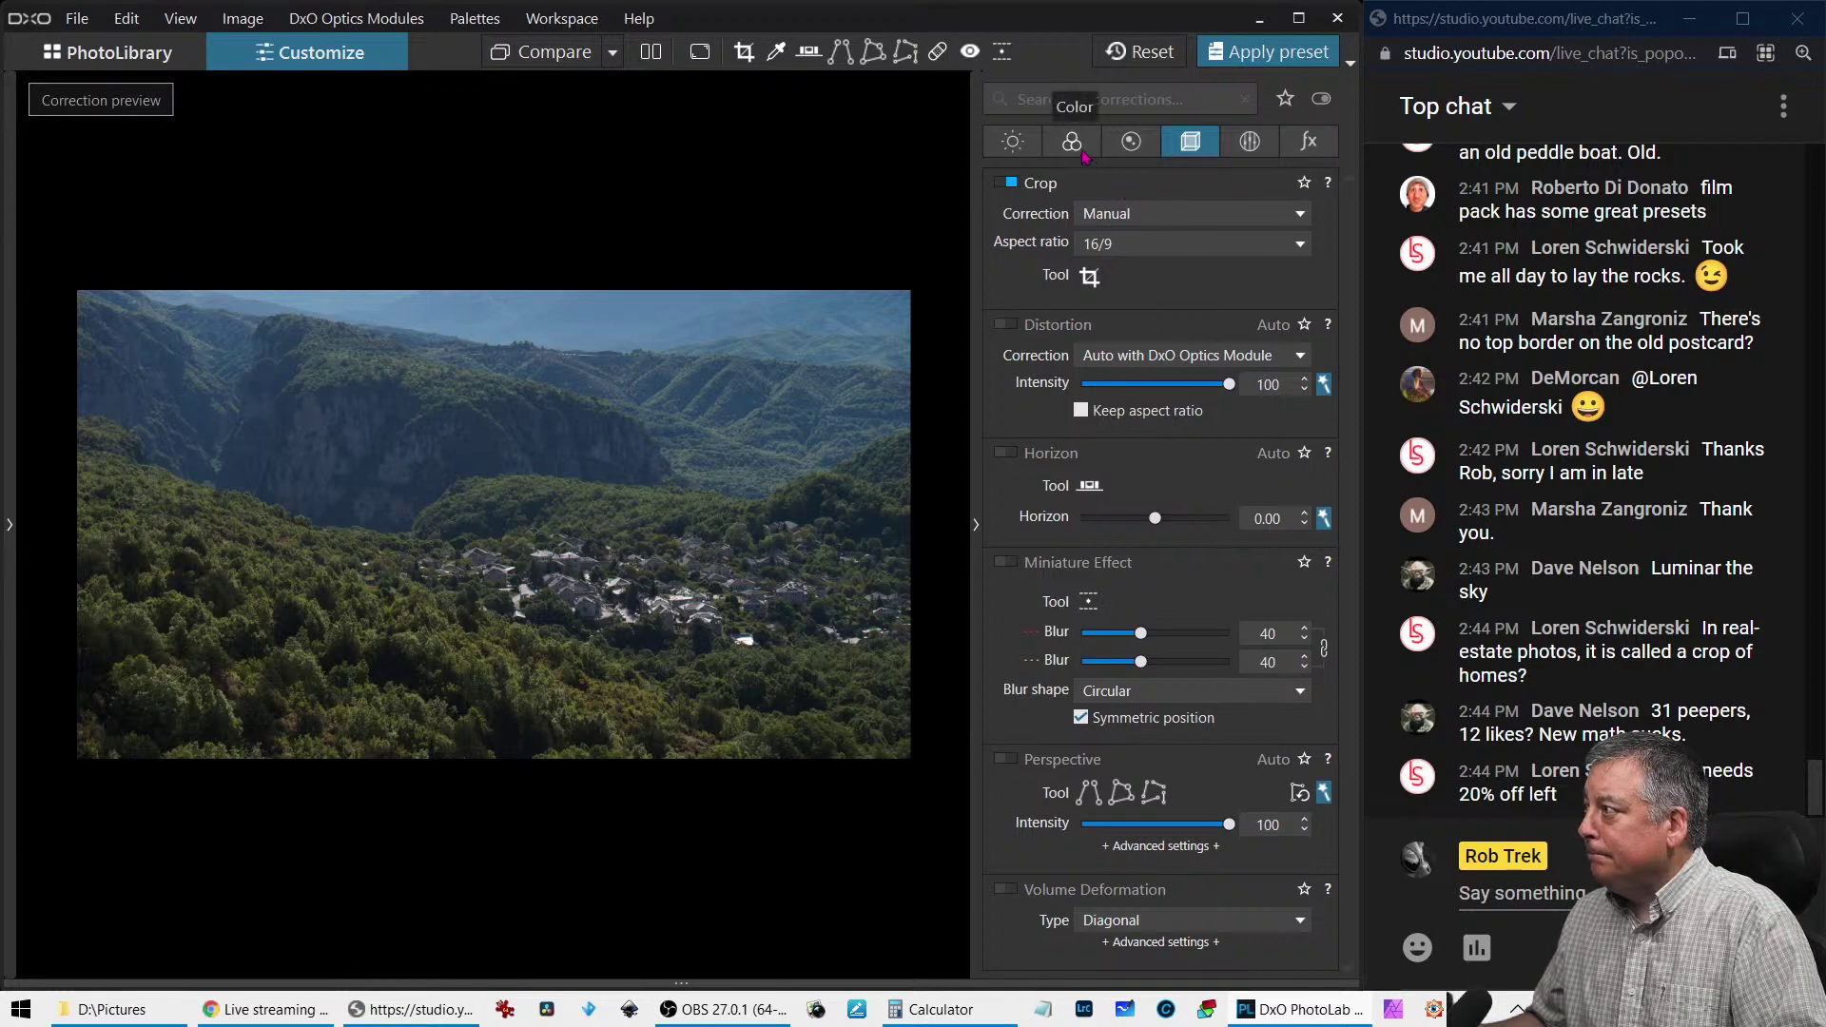
Try a microcontrast of 25 on the landscape, reset it, and raise the overall contrast to 64 instead
click(1033, 150)
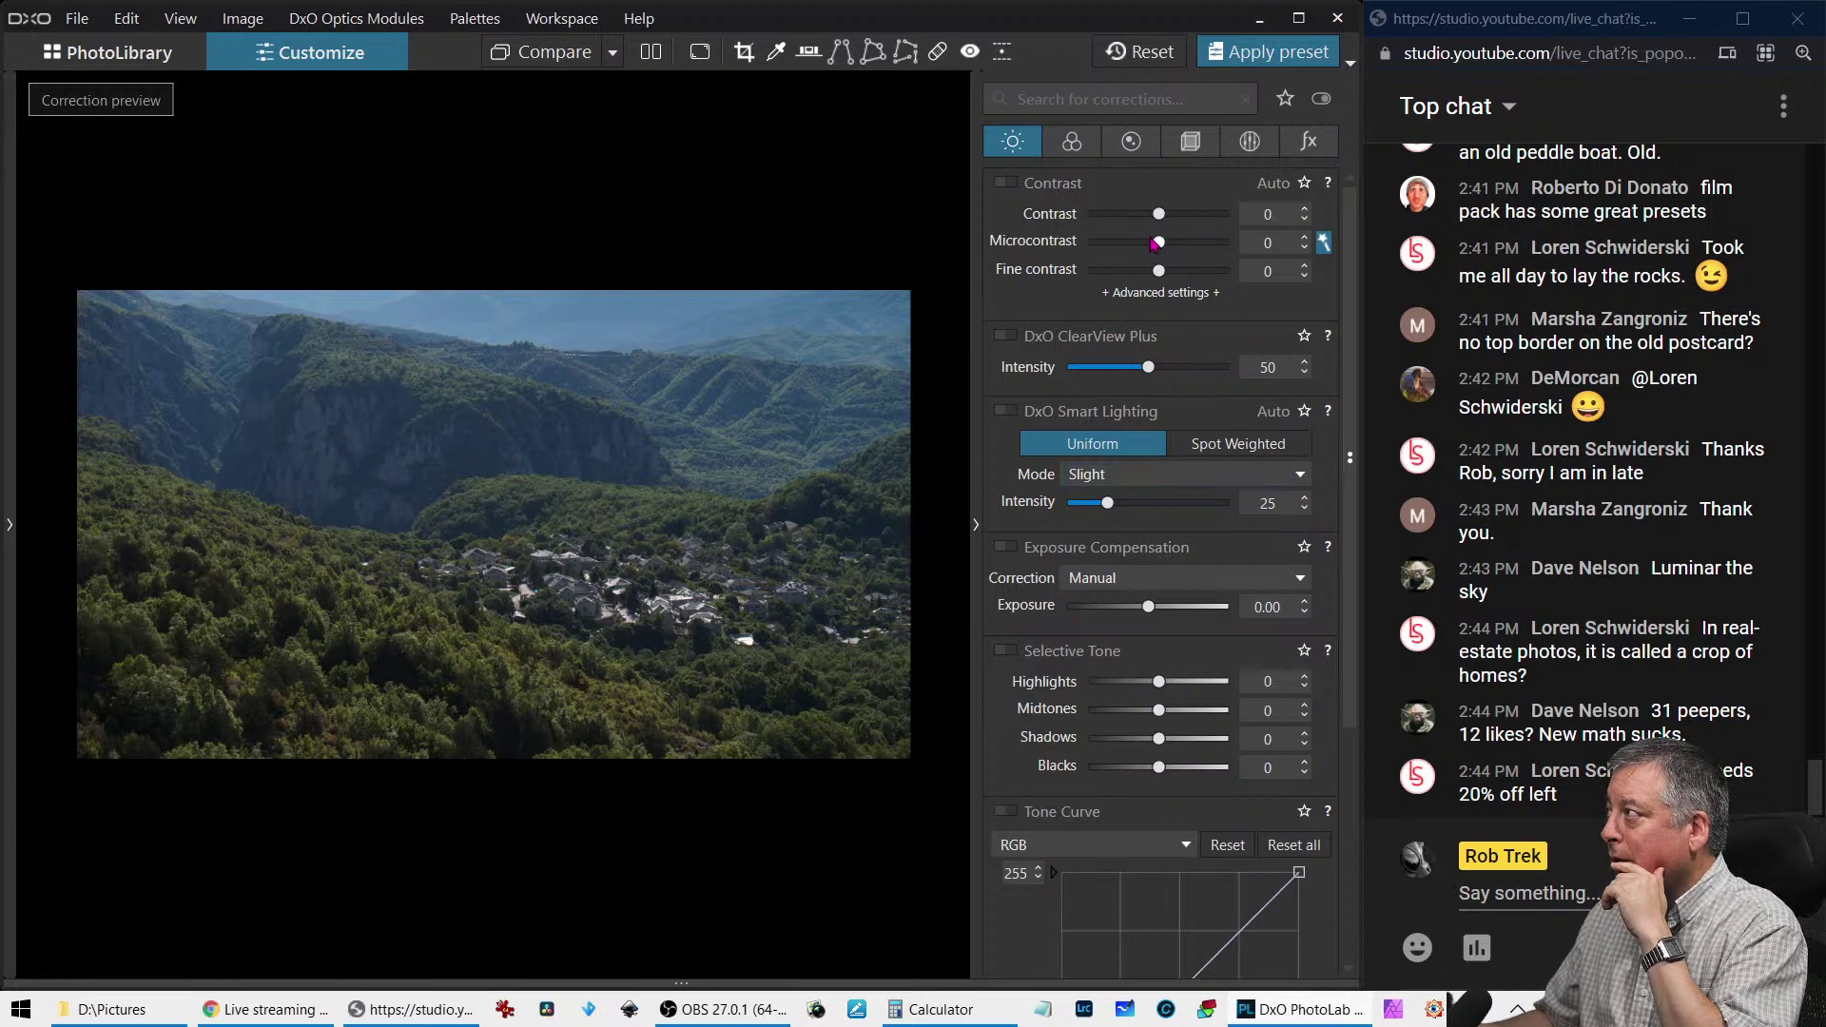
drag(1159, 243, 1176, 244)
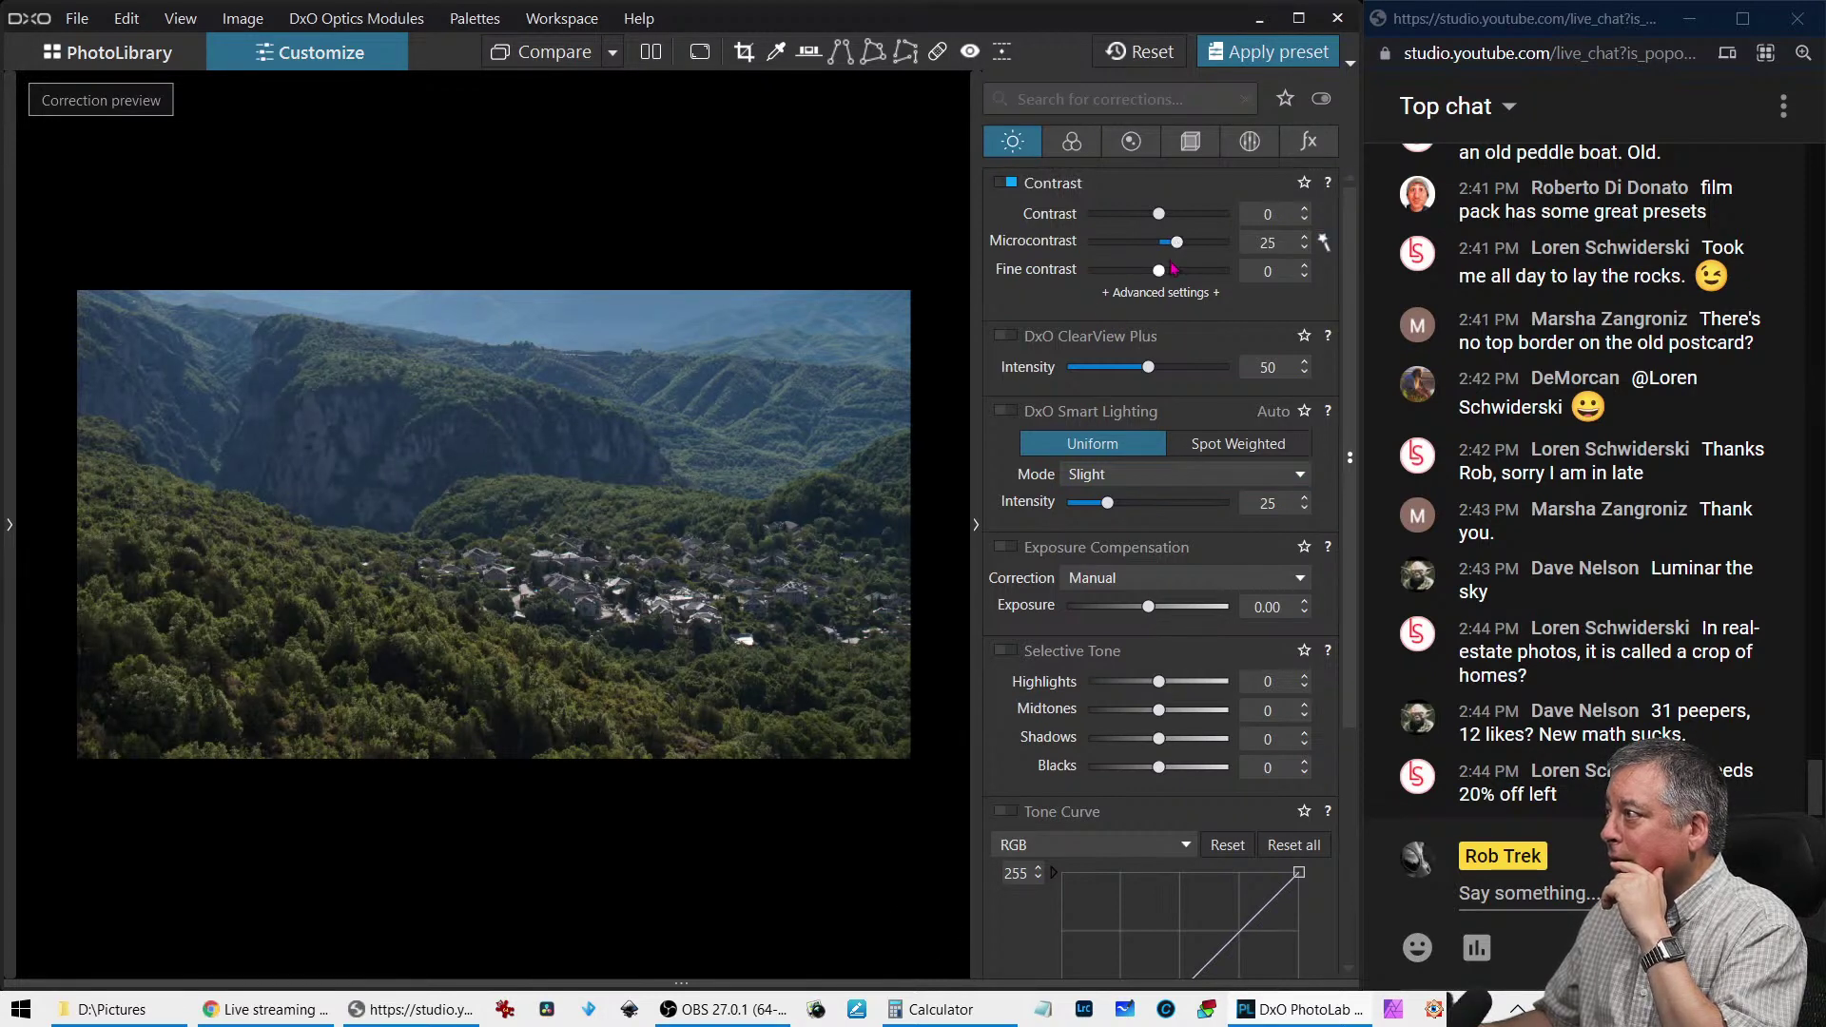
double_click(1176, 245)
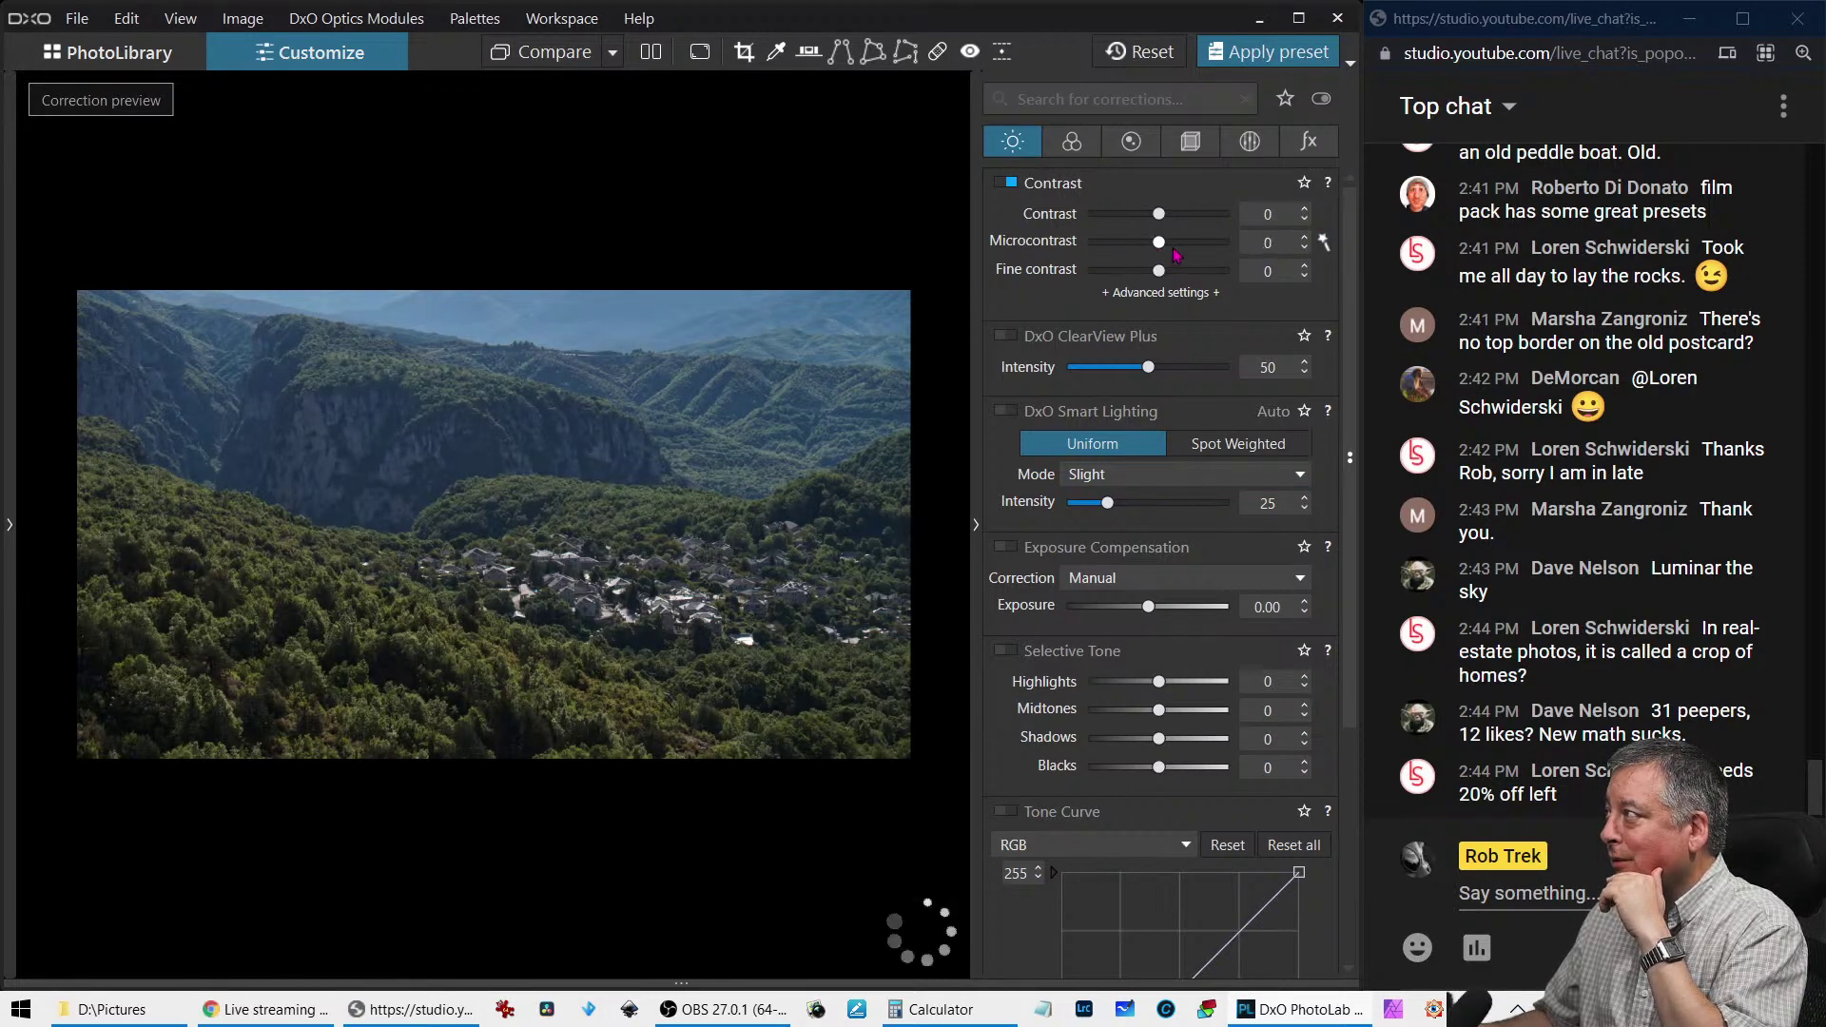
drag(1157, 216, 1205, 221)
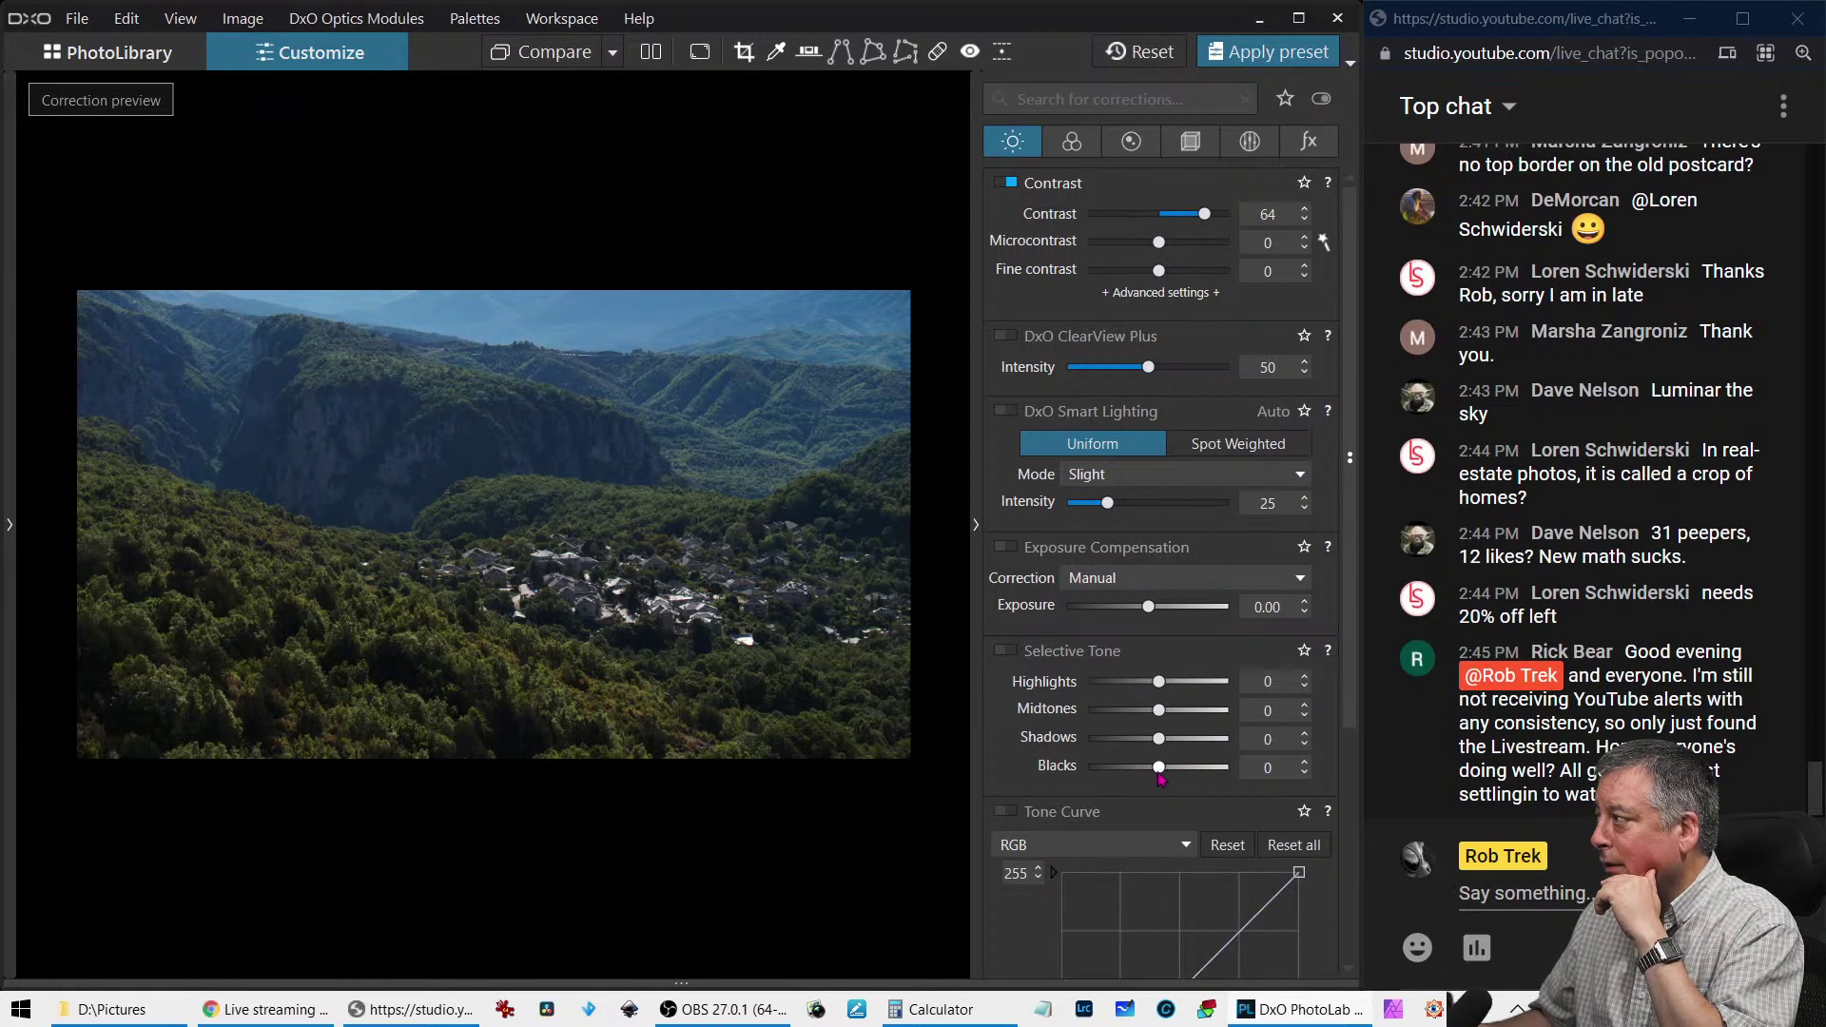
Adjust the landscape's selective tones to highlights 40, midtones 15, shadows 9 and blacks -37
drag(1158, 766, 1134, 770)
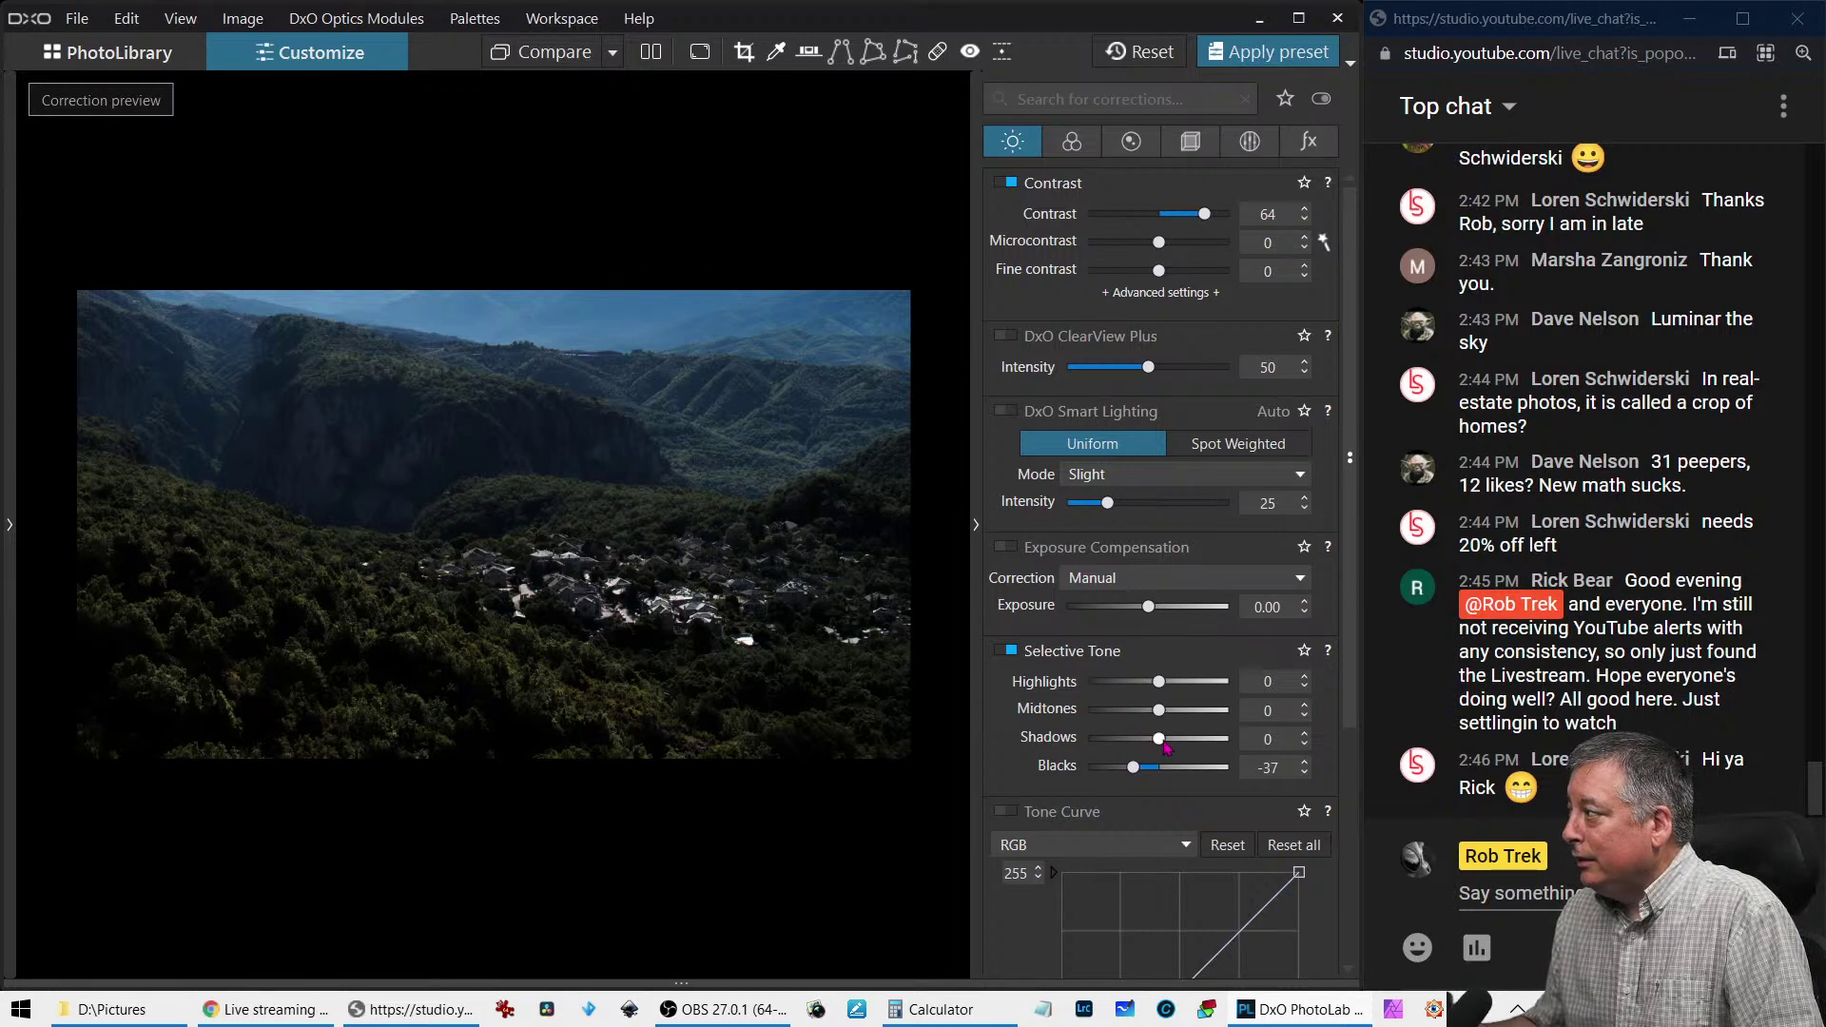
drag(1166, 747, 1170, 711)
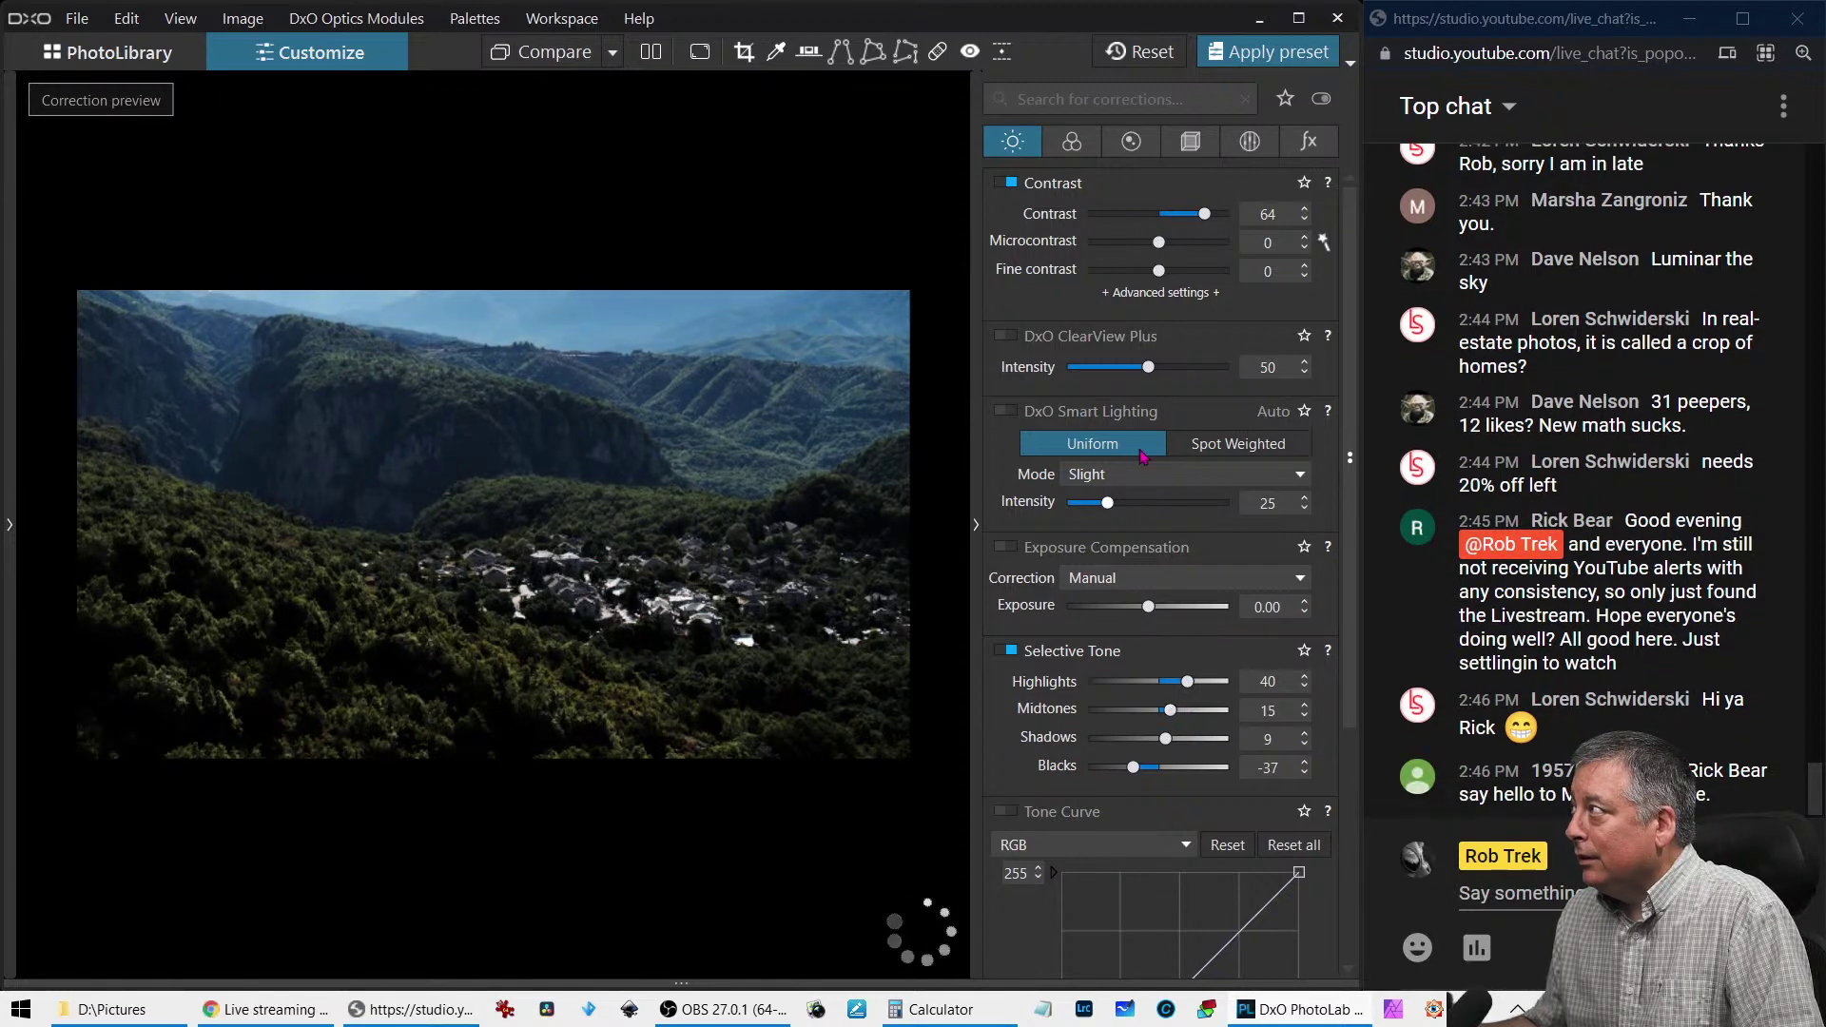
Reset the overall contrast to 0 and deepen the selective-tone blacks to -45
drag(1204, 213, 1159, 217)
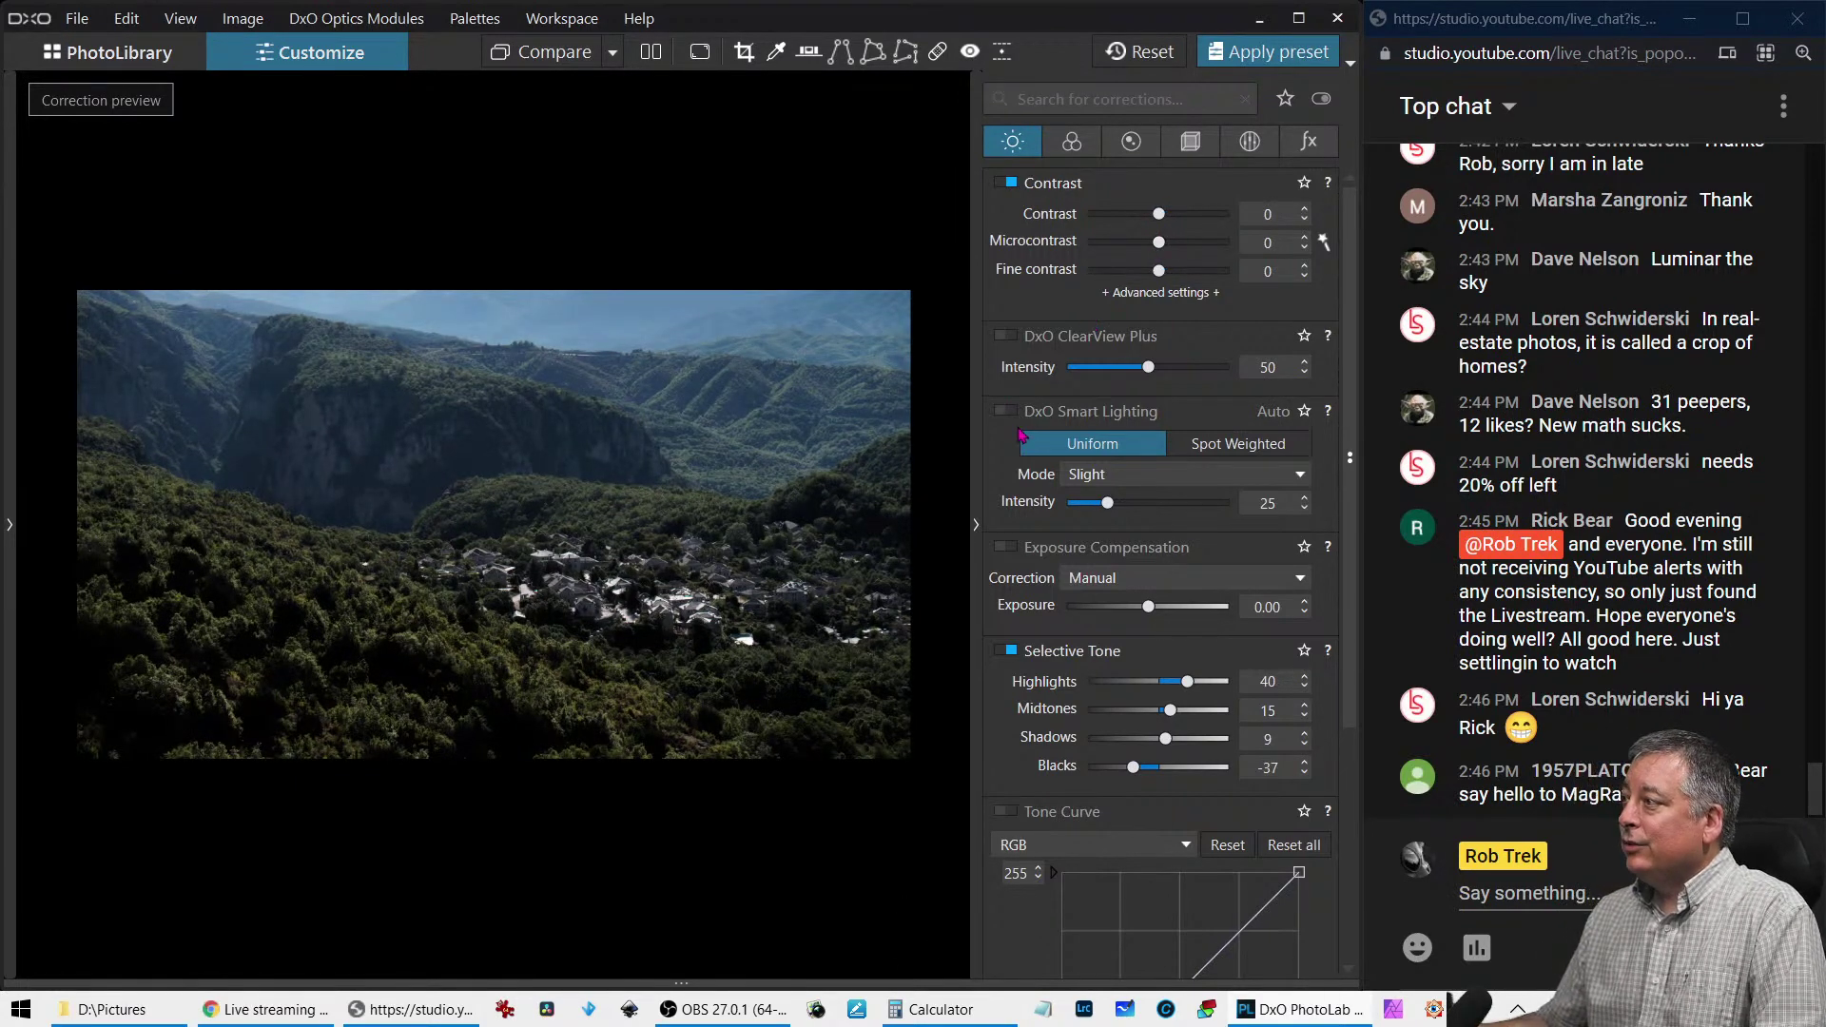
drag(1130, 774, 1118, 774)
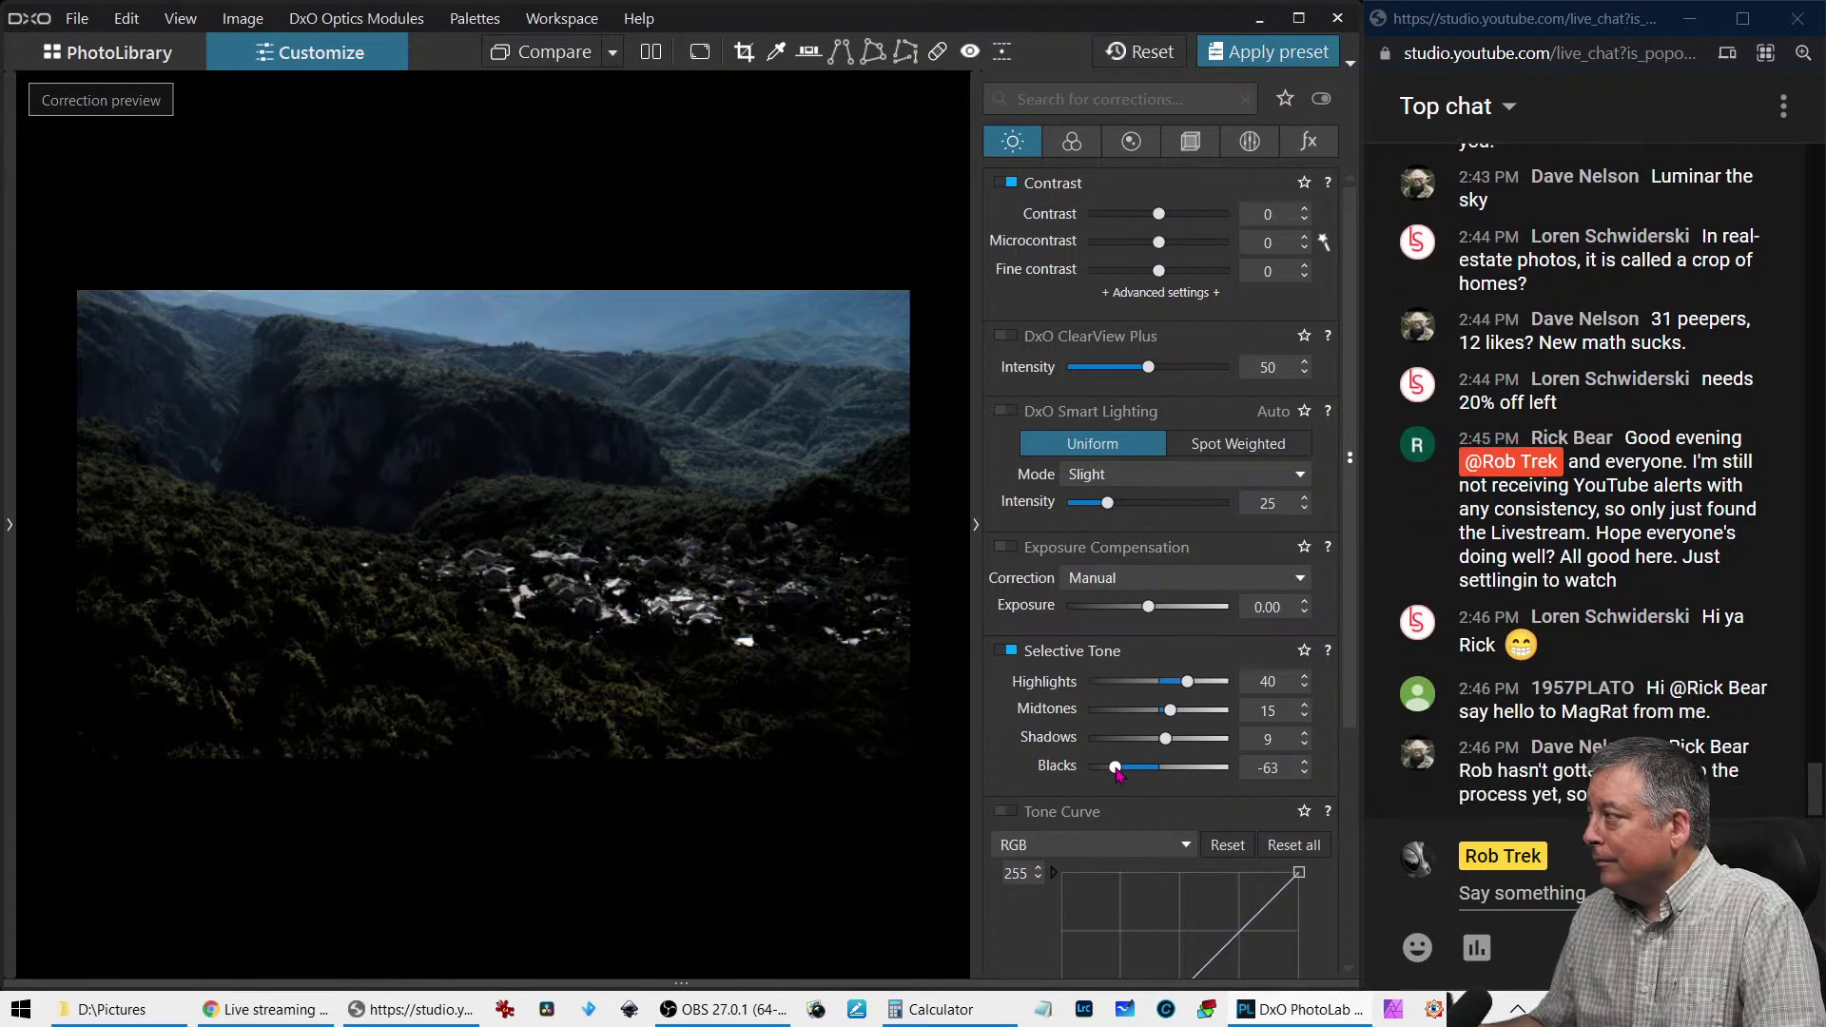
drag(1117, 774, 1129, 775)
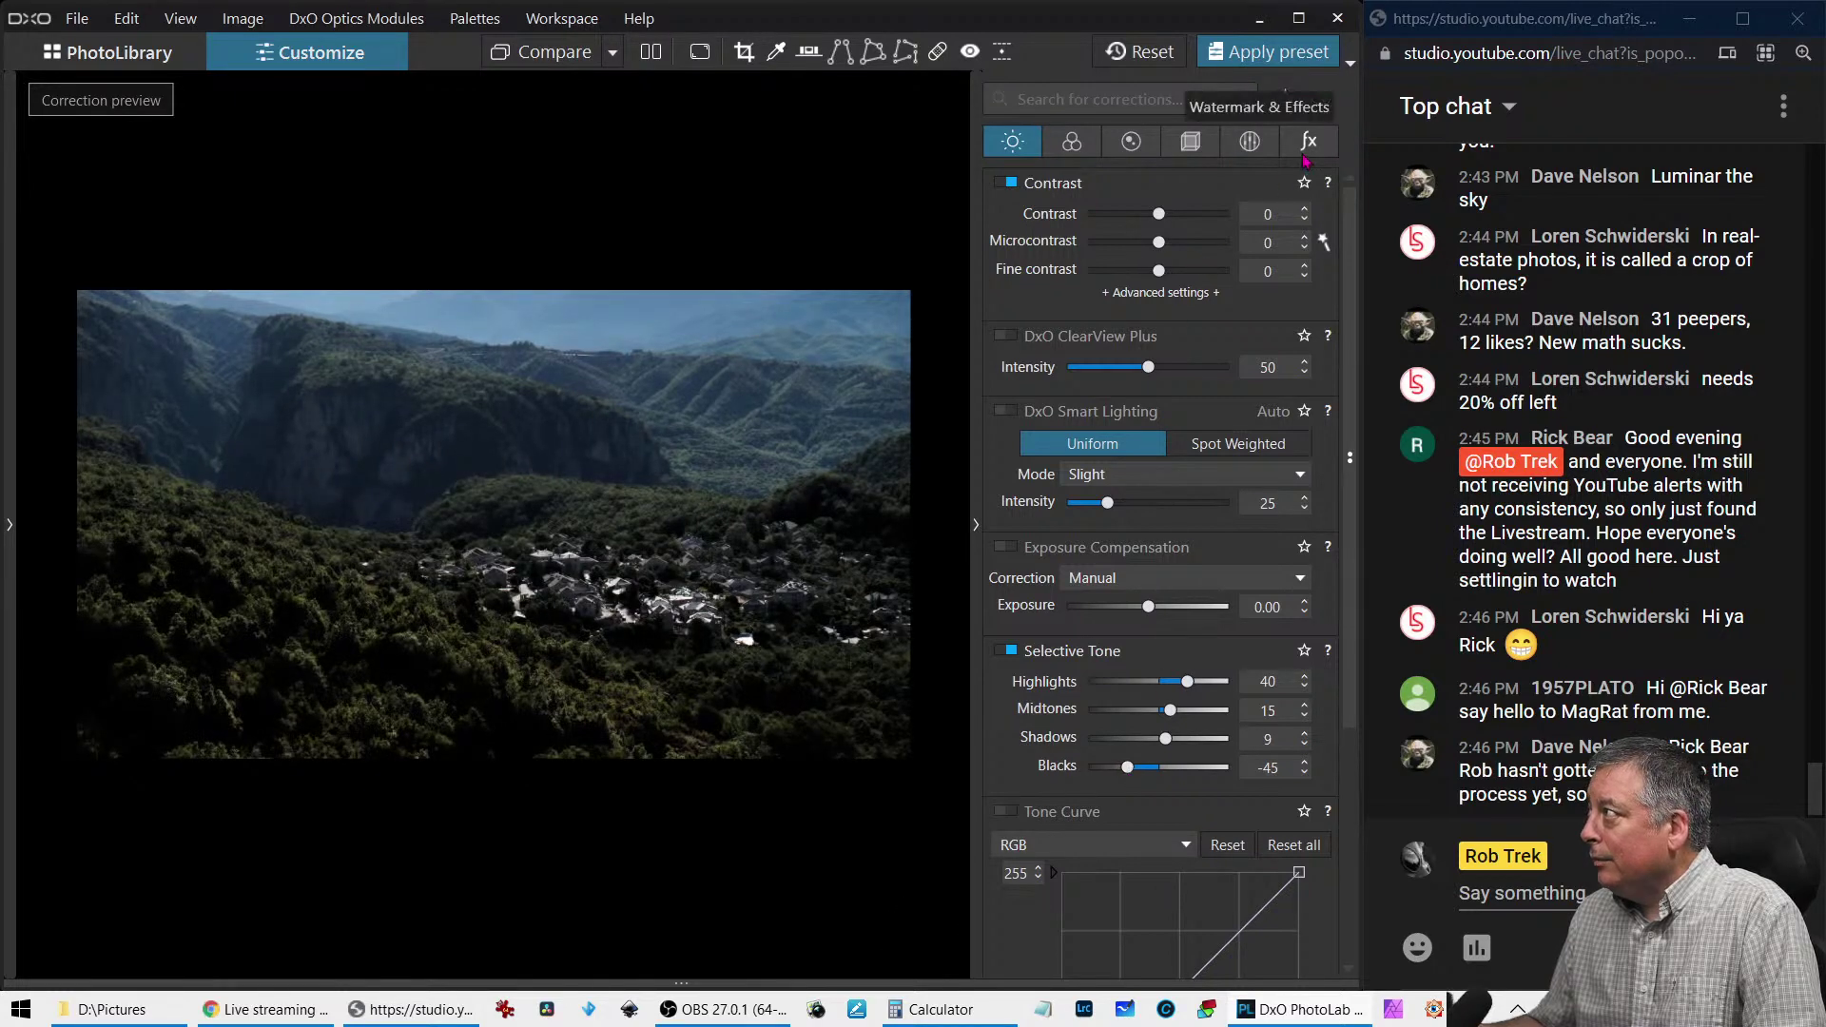
Show the color corrections for the landscape photo
click(1065, 147)
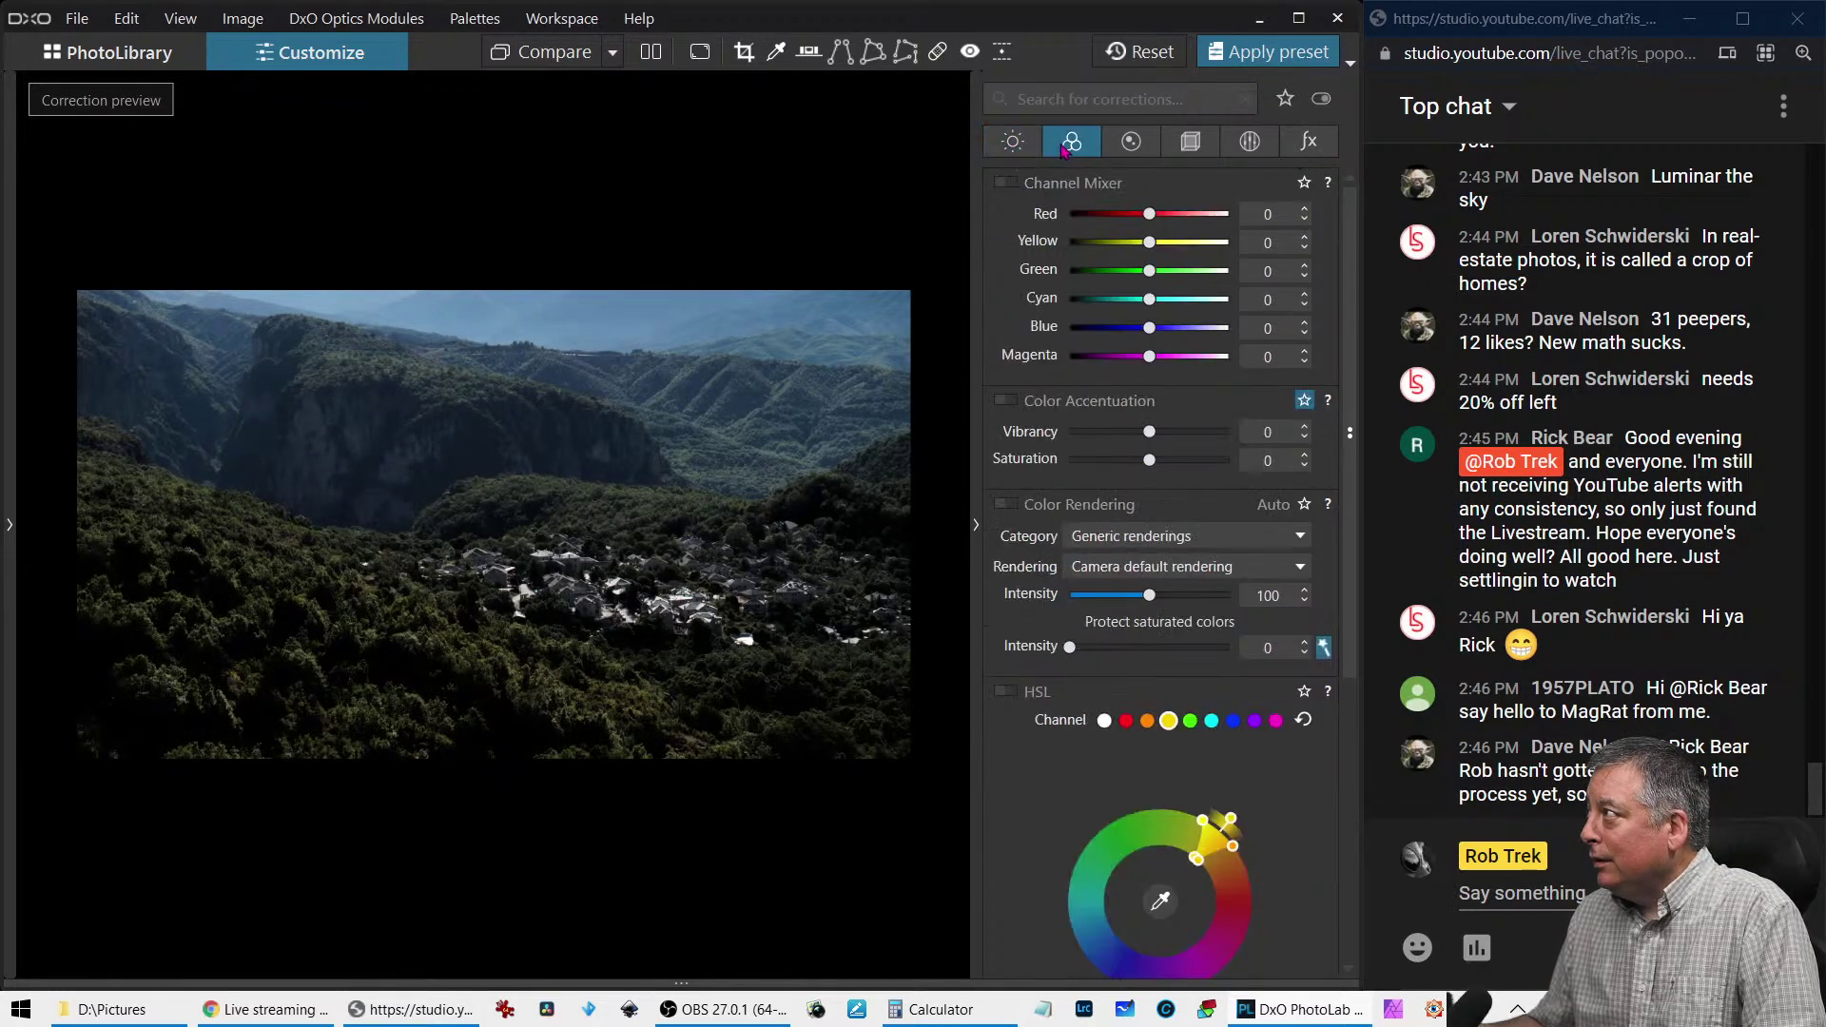
Try the Cloudy RAW white balance setting, and settle on Shade for the landscape photo
scroll(1089, 620, down, 5)
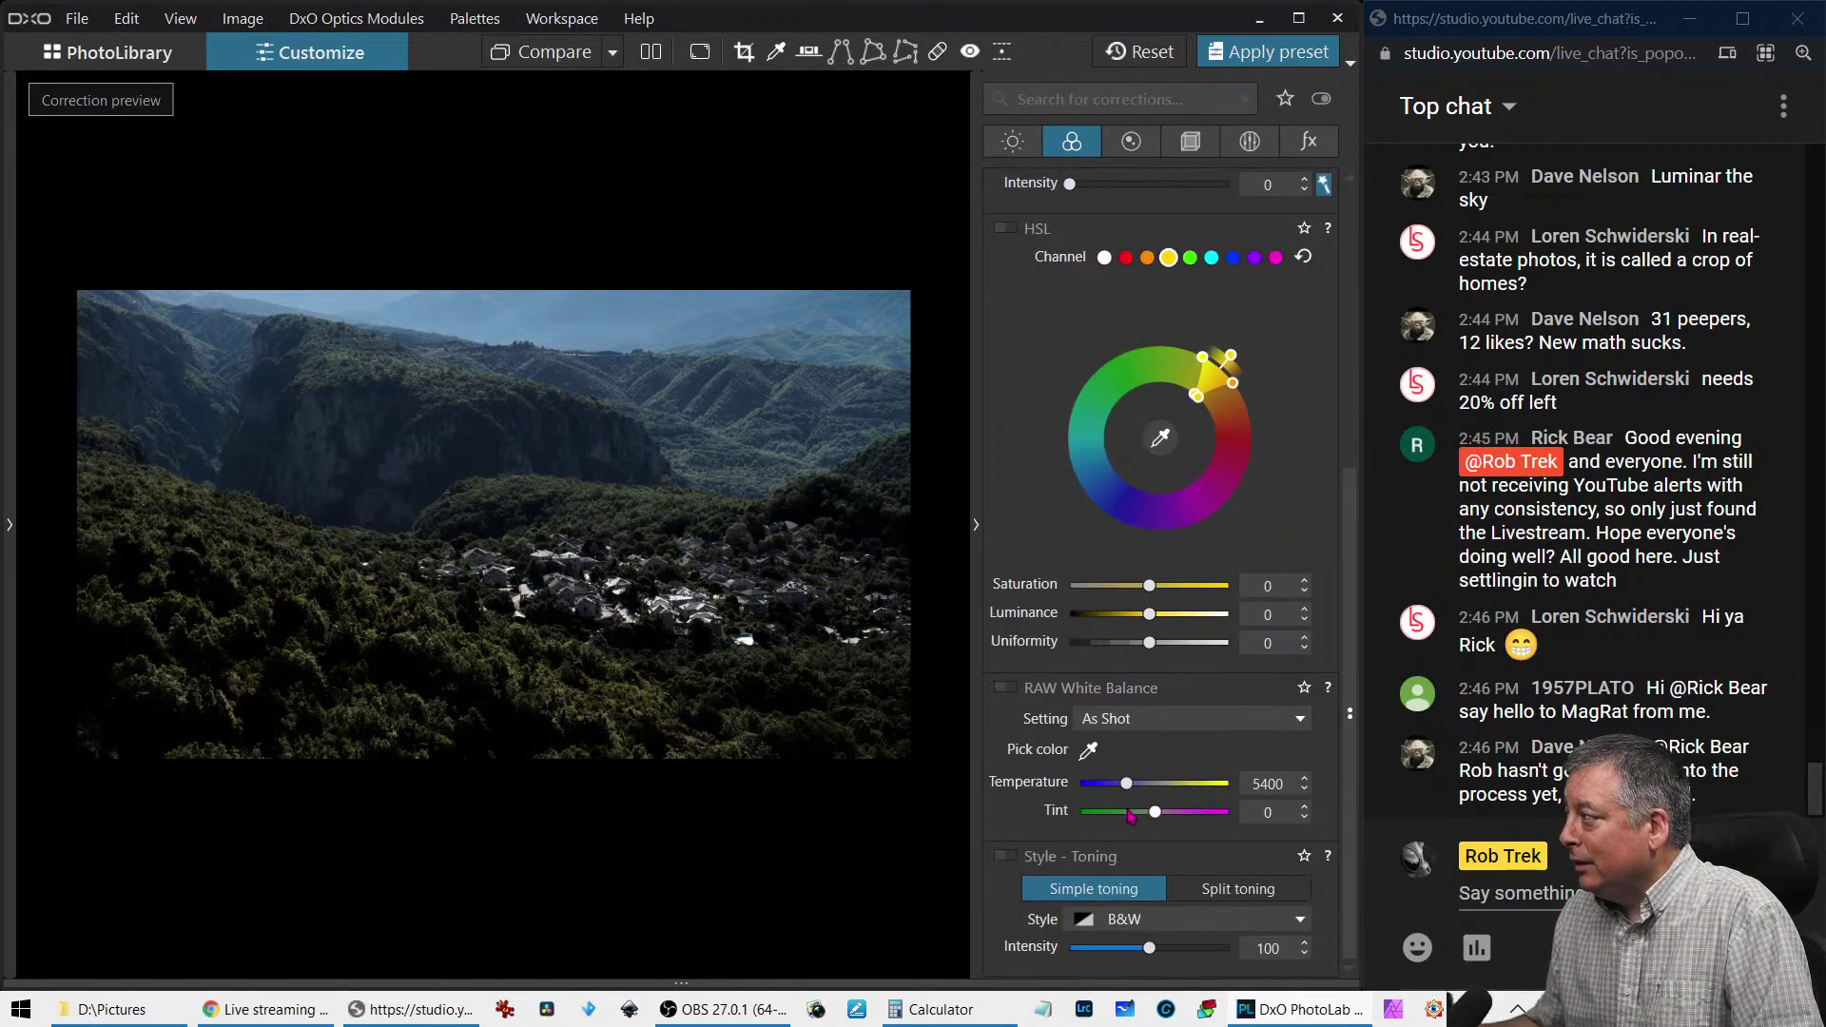
click(1161, 724)
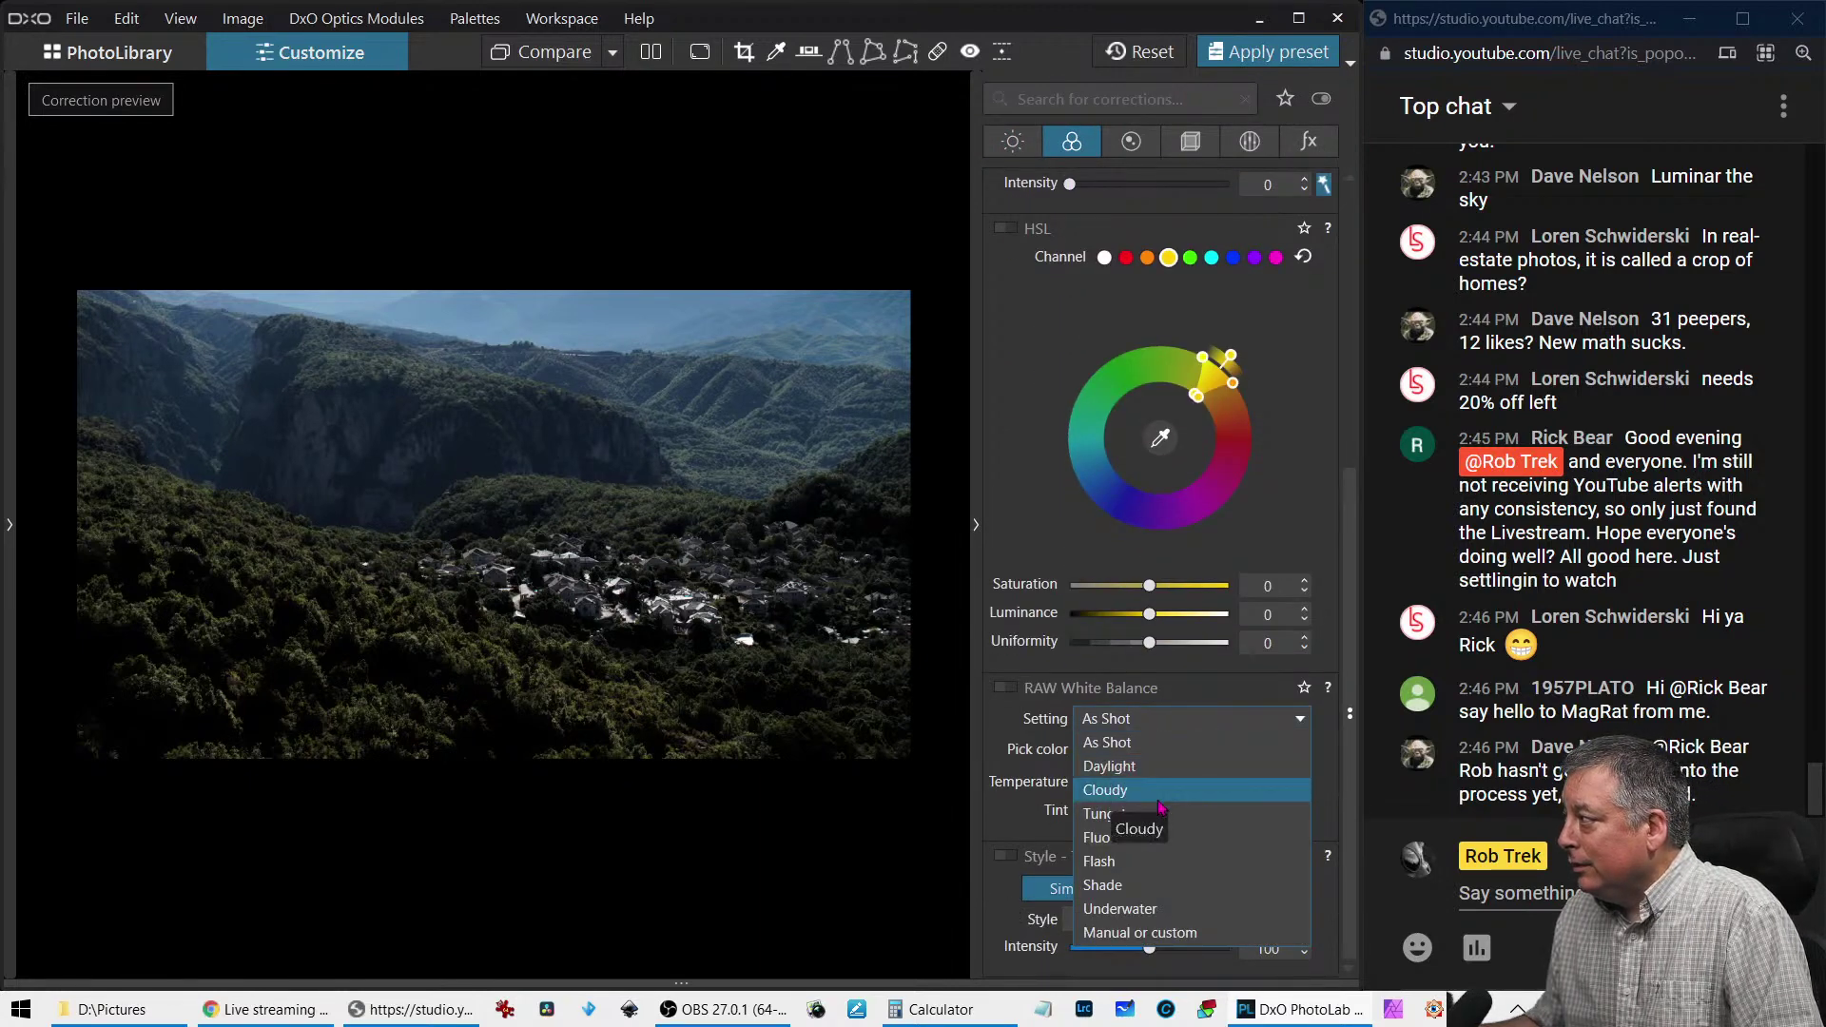
click(1141, 790)
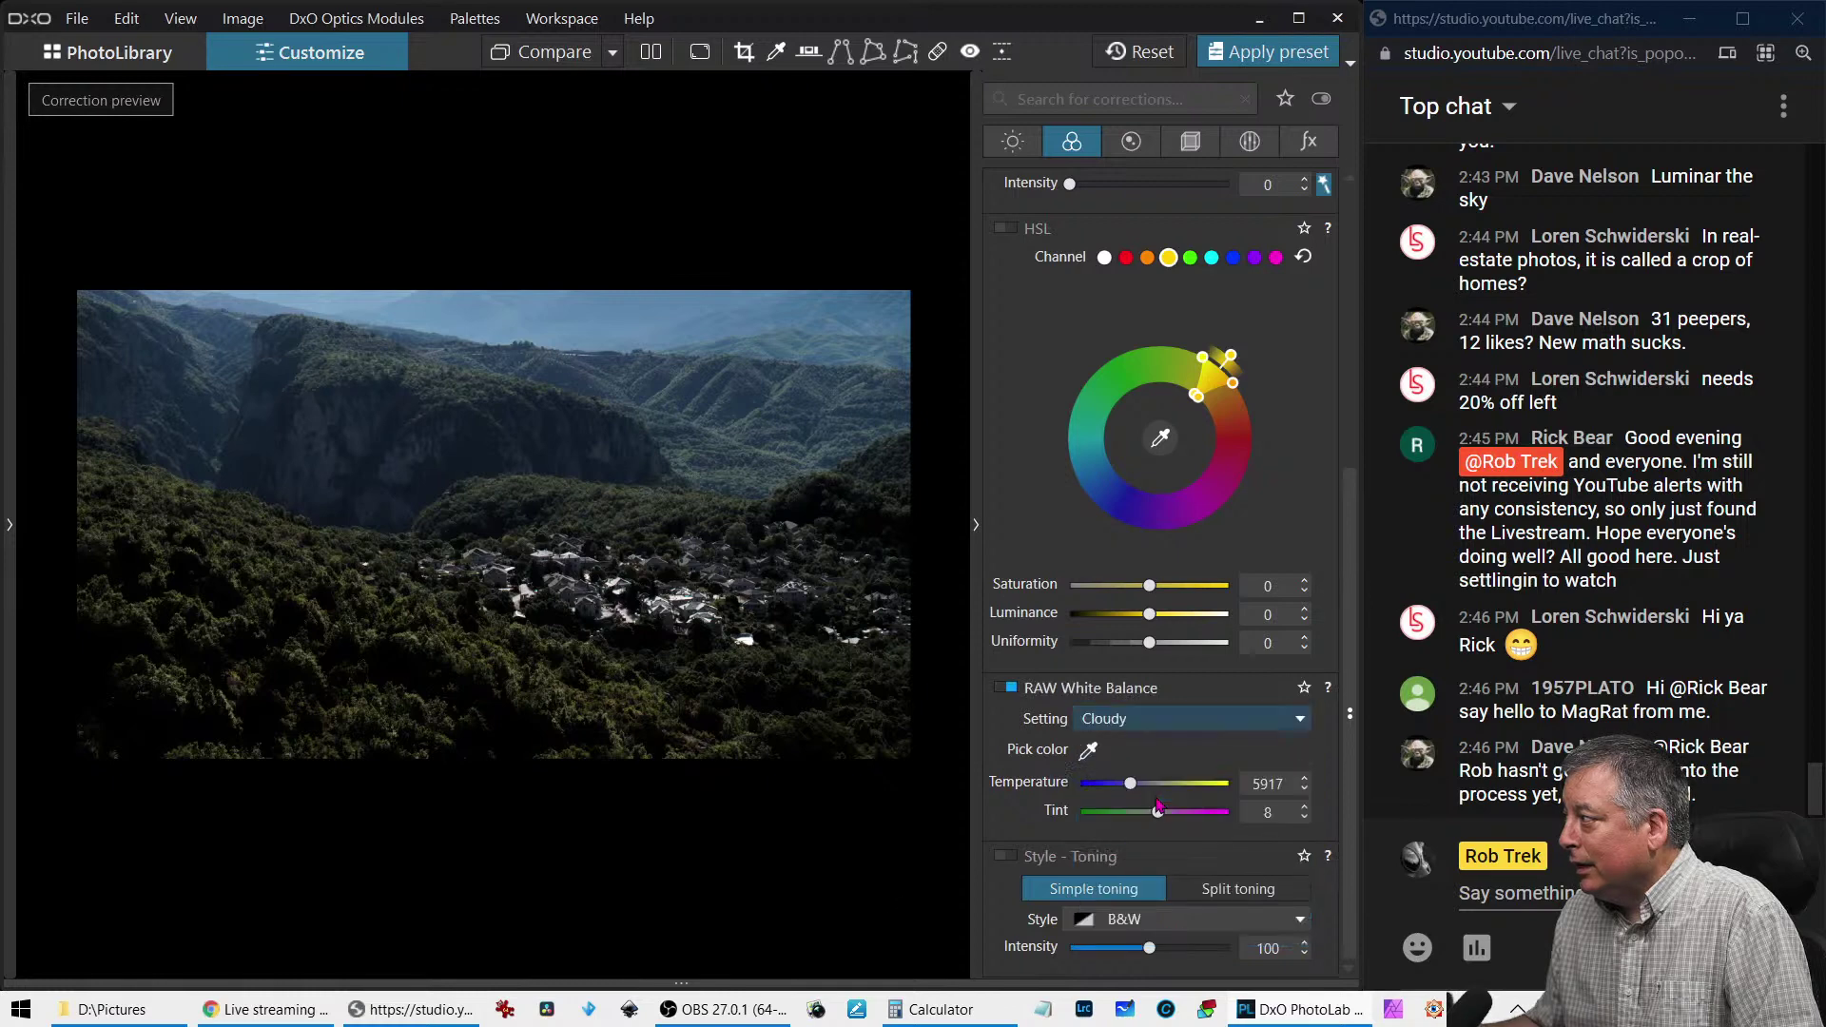
click(1169, 726)
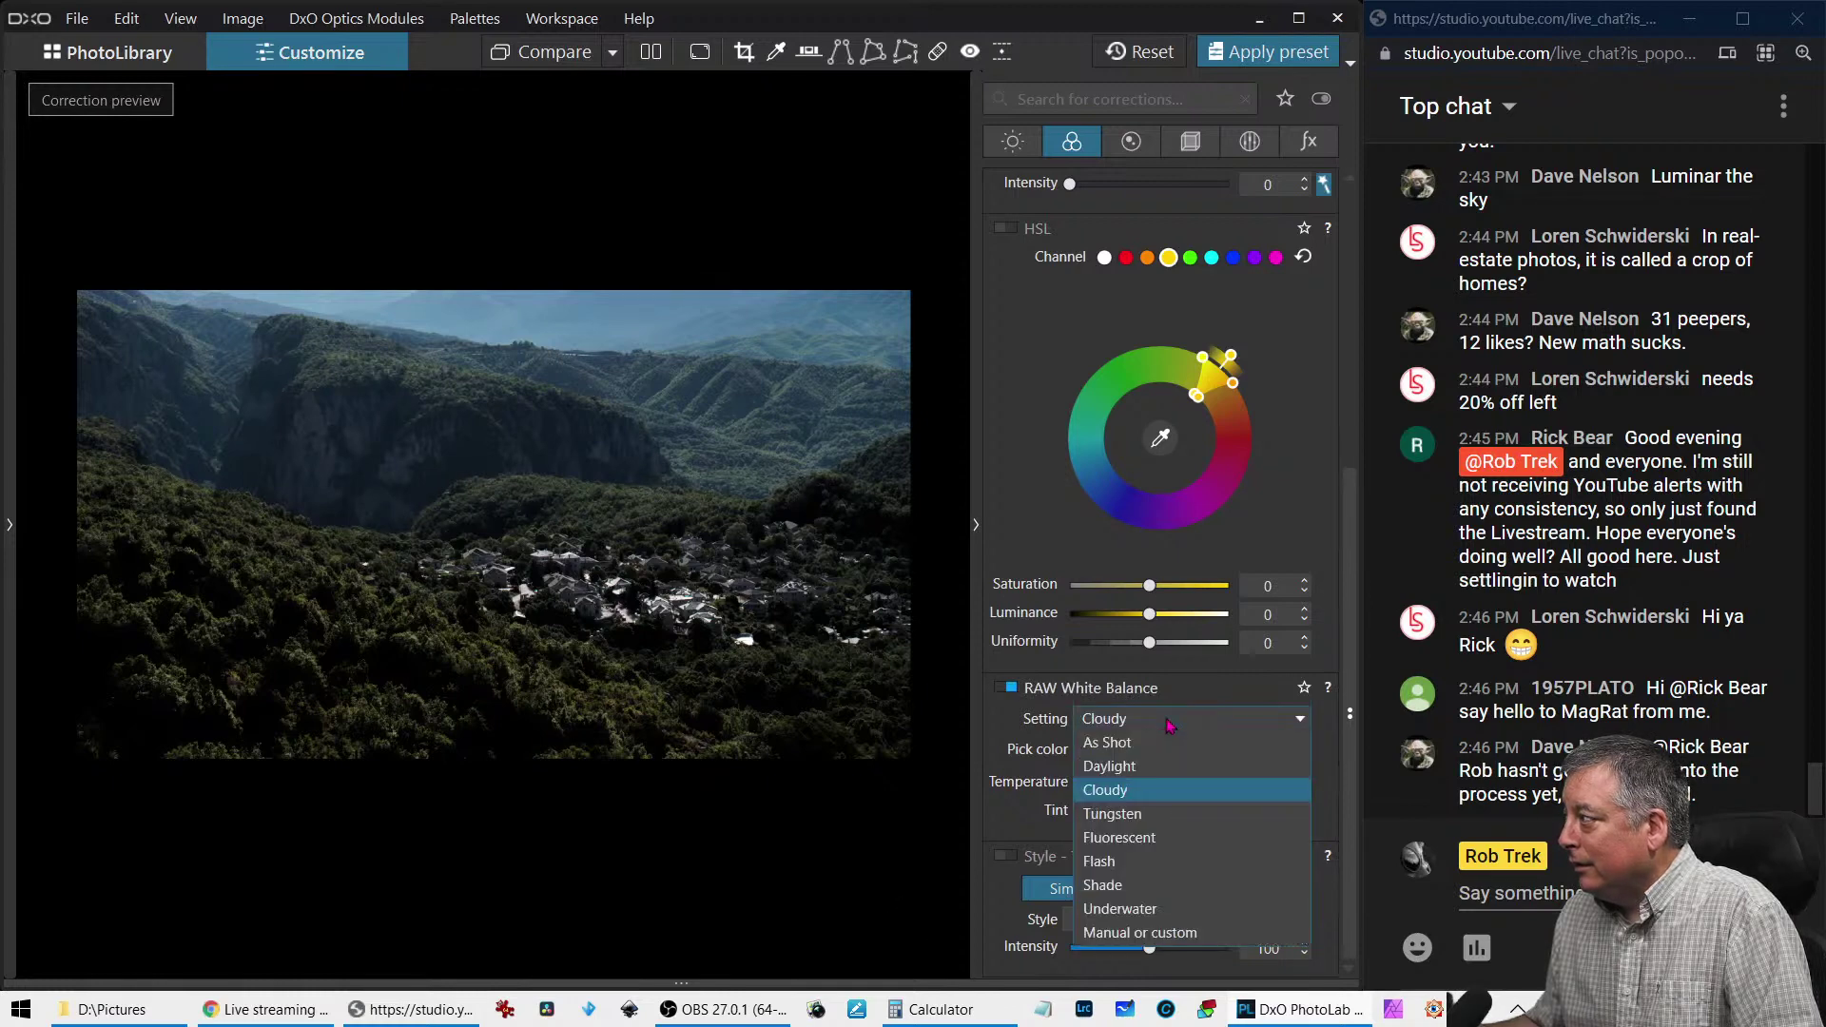
click(1150, 889)
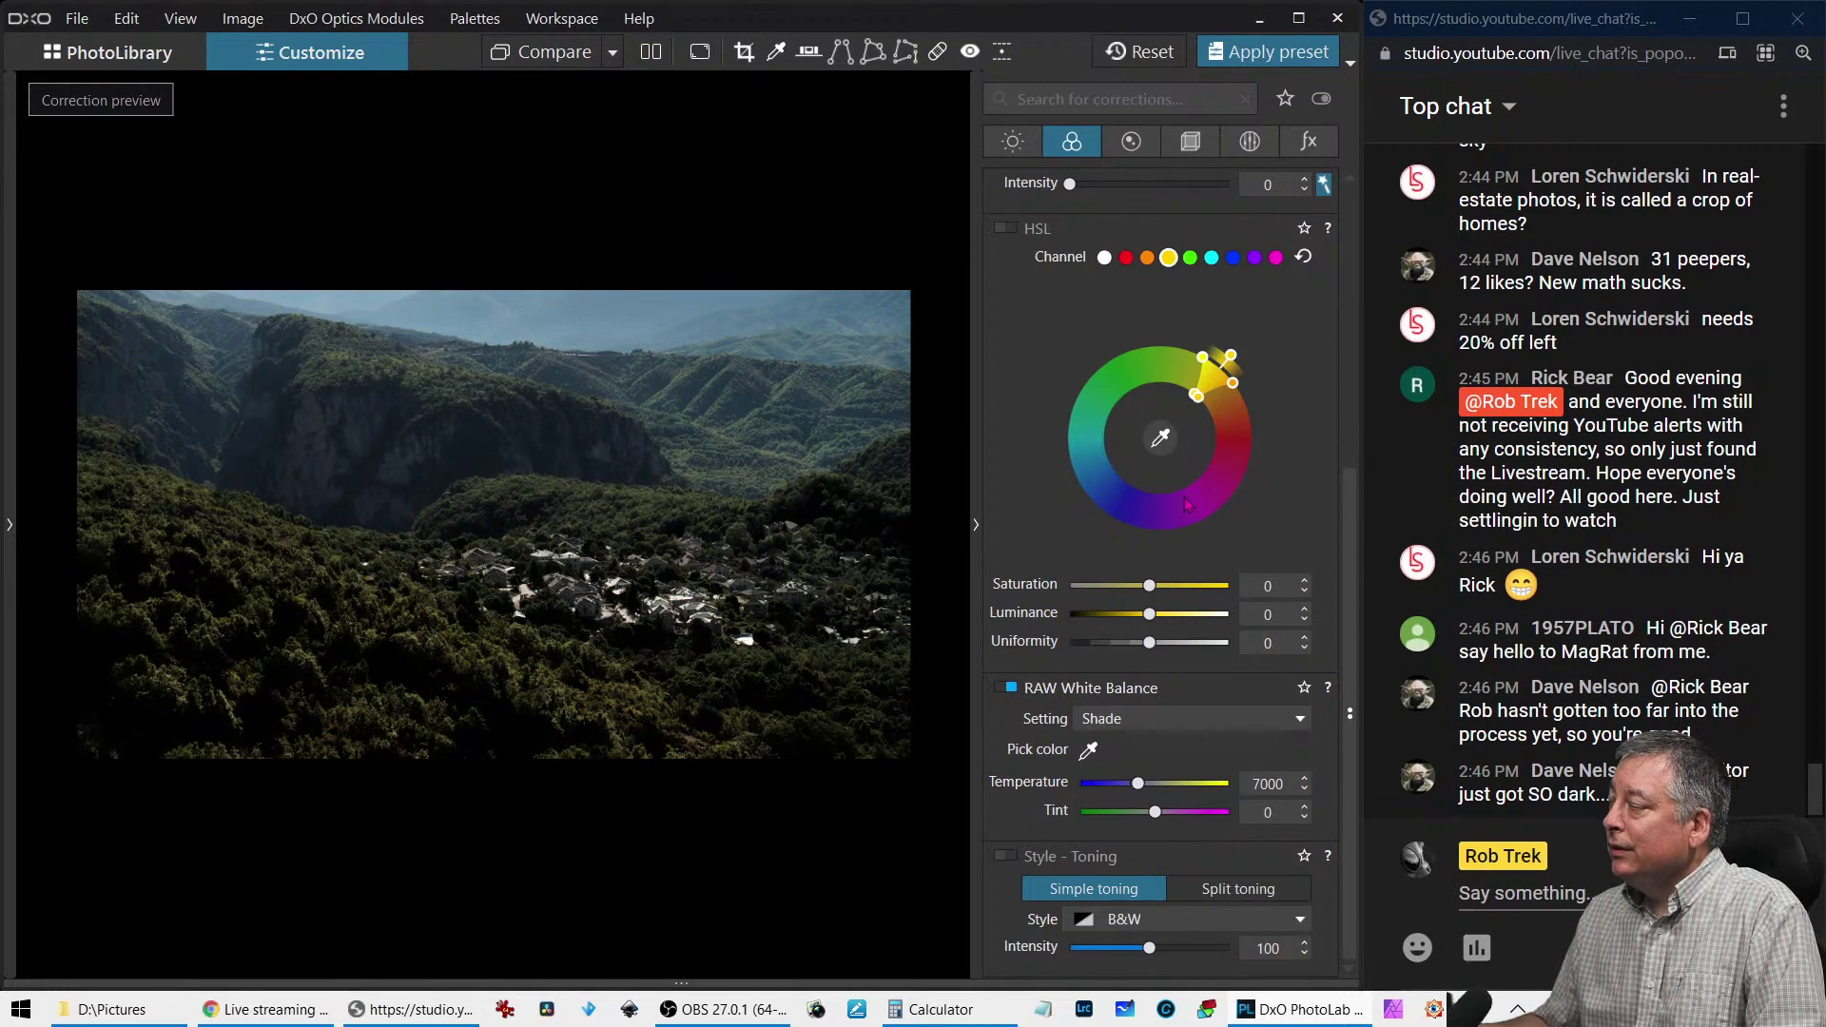
Create a local adjustment brush with a larger size and 65% opacity, and paint a diagonal stroke across the left foreground hillside
click(1249, 141)
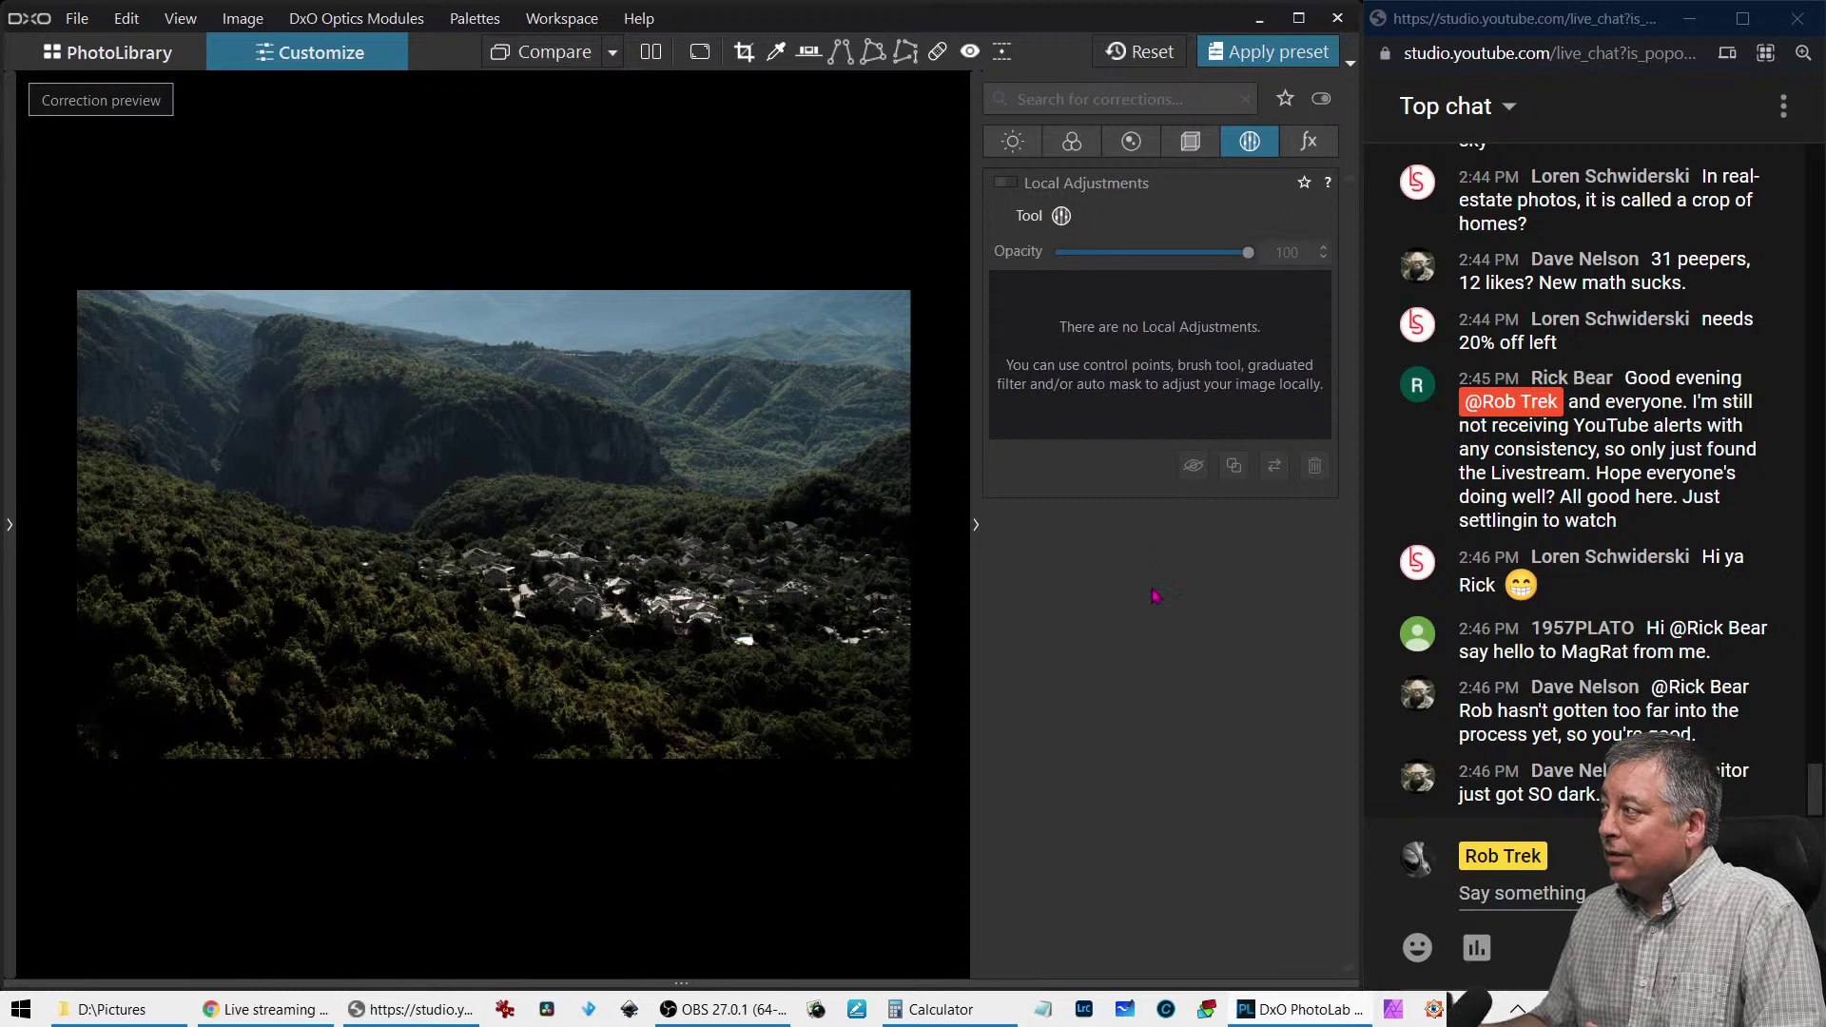
click(1061, 215)
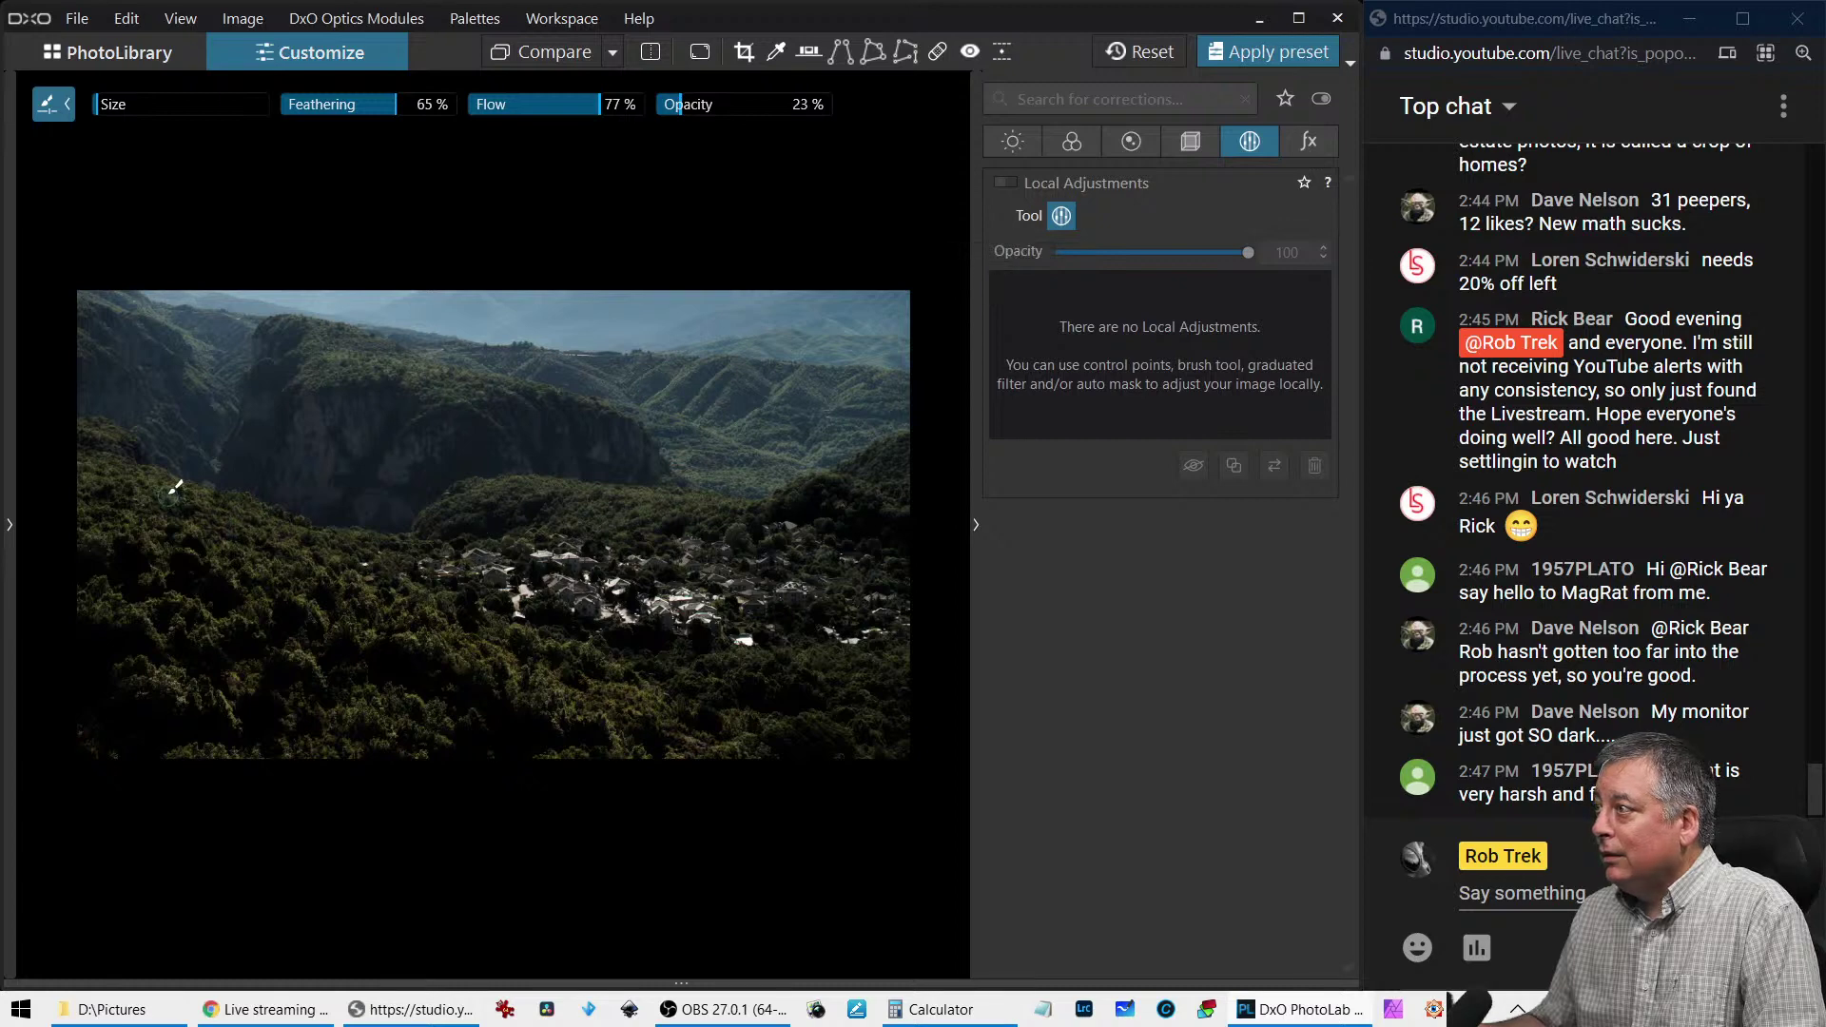
click(126, 112)
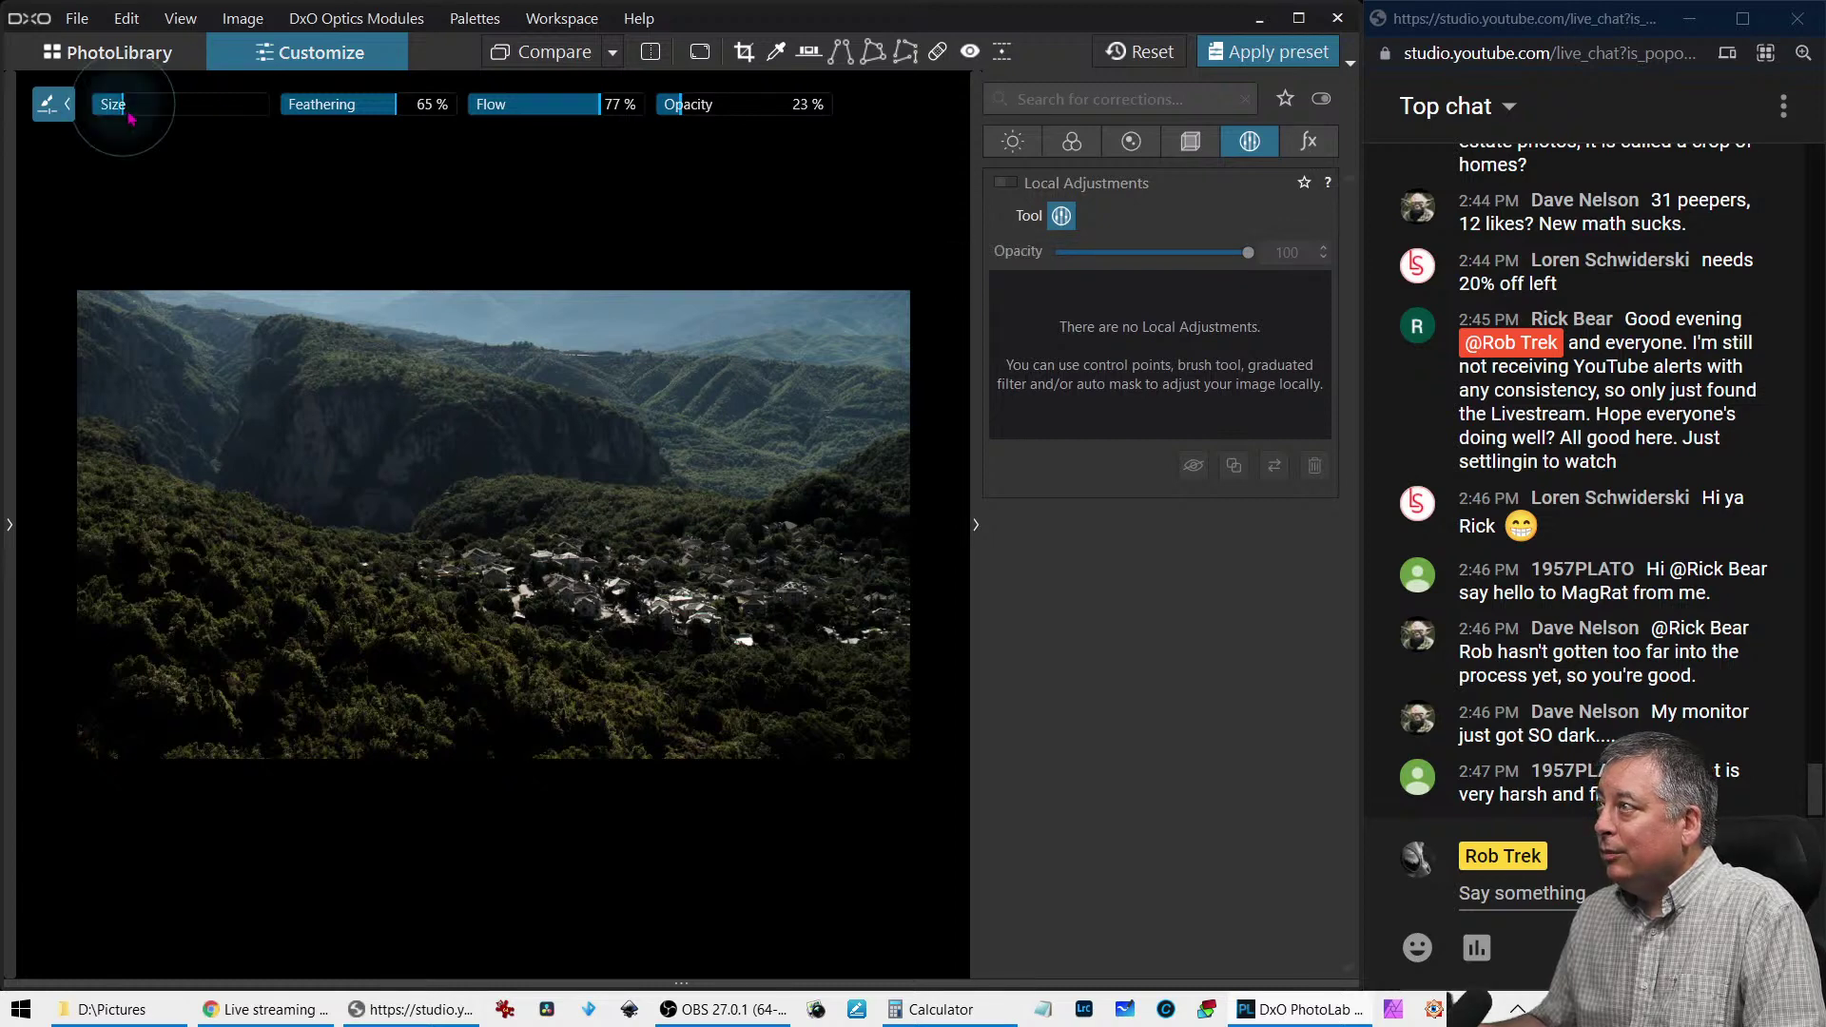
drag(130, 115, 138, 110)
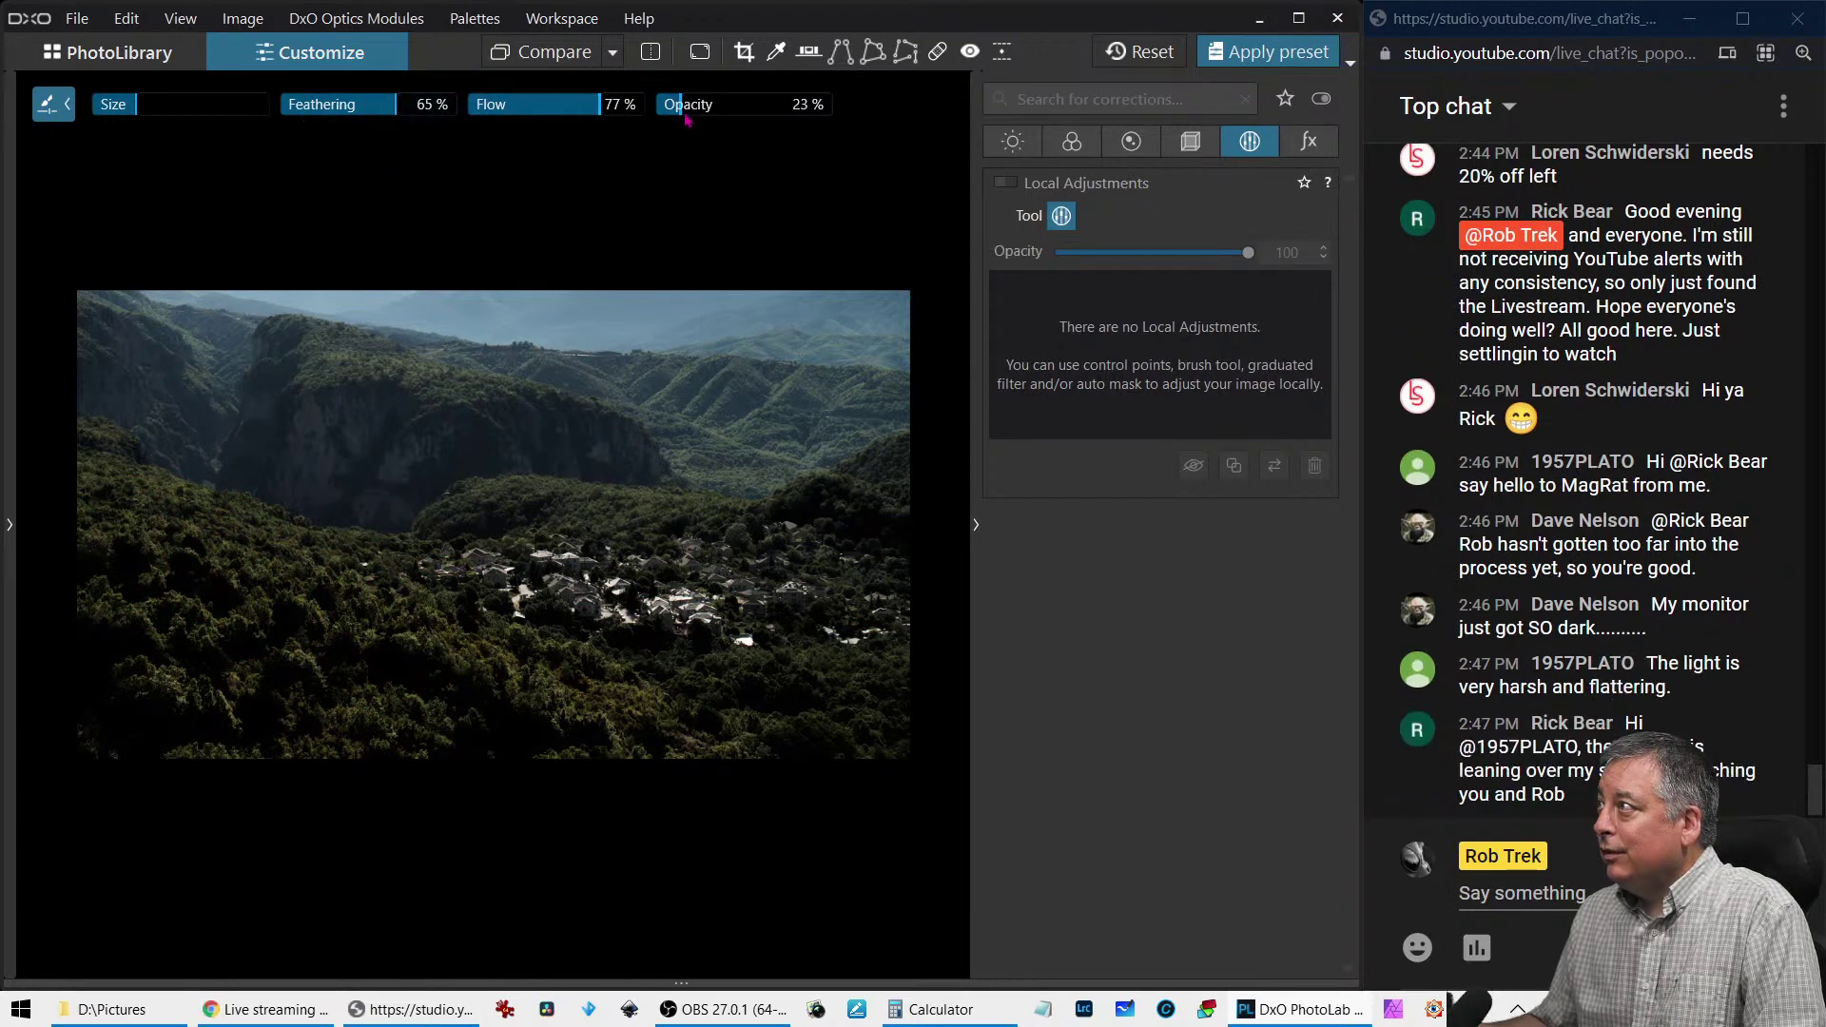
mouse_move(686, 119)
mouse_down()
mouse_move(834, 117)
mouse_move(763, 120)
mouse_up()
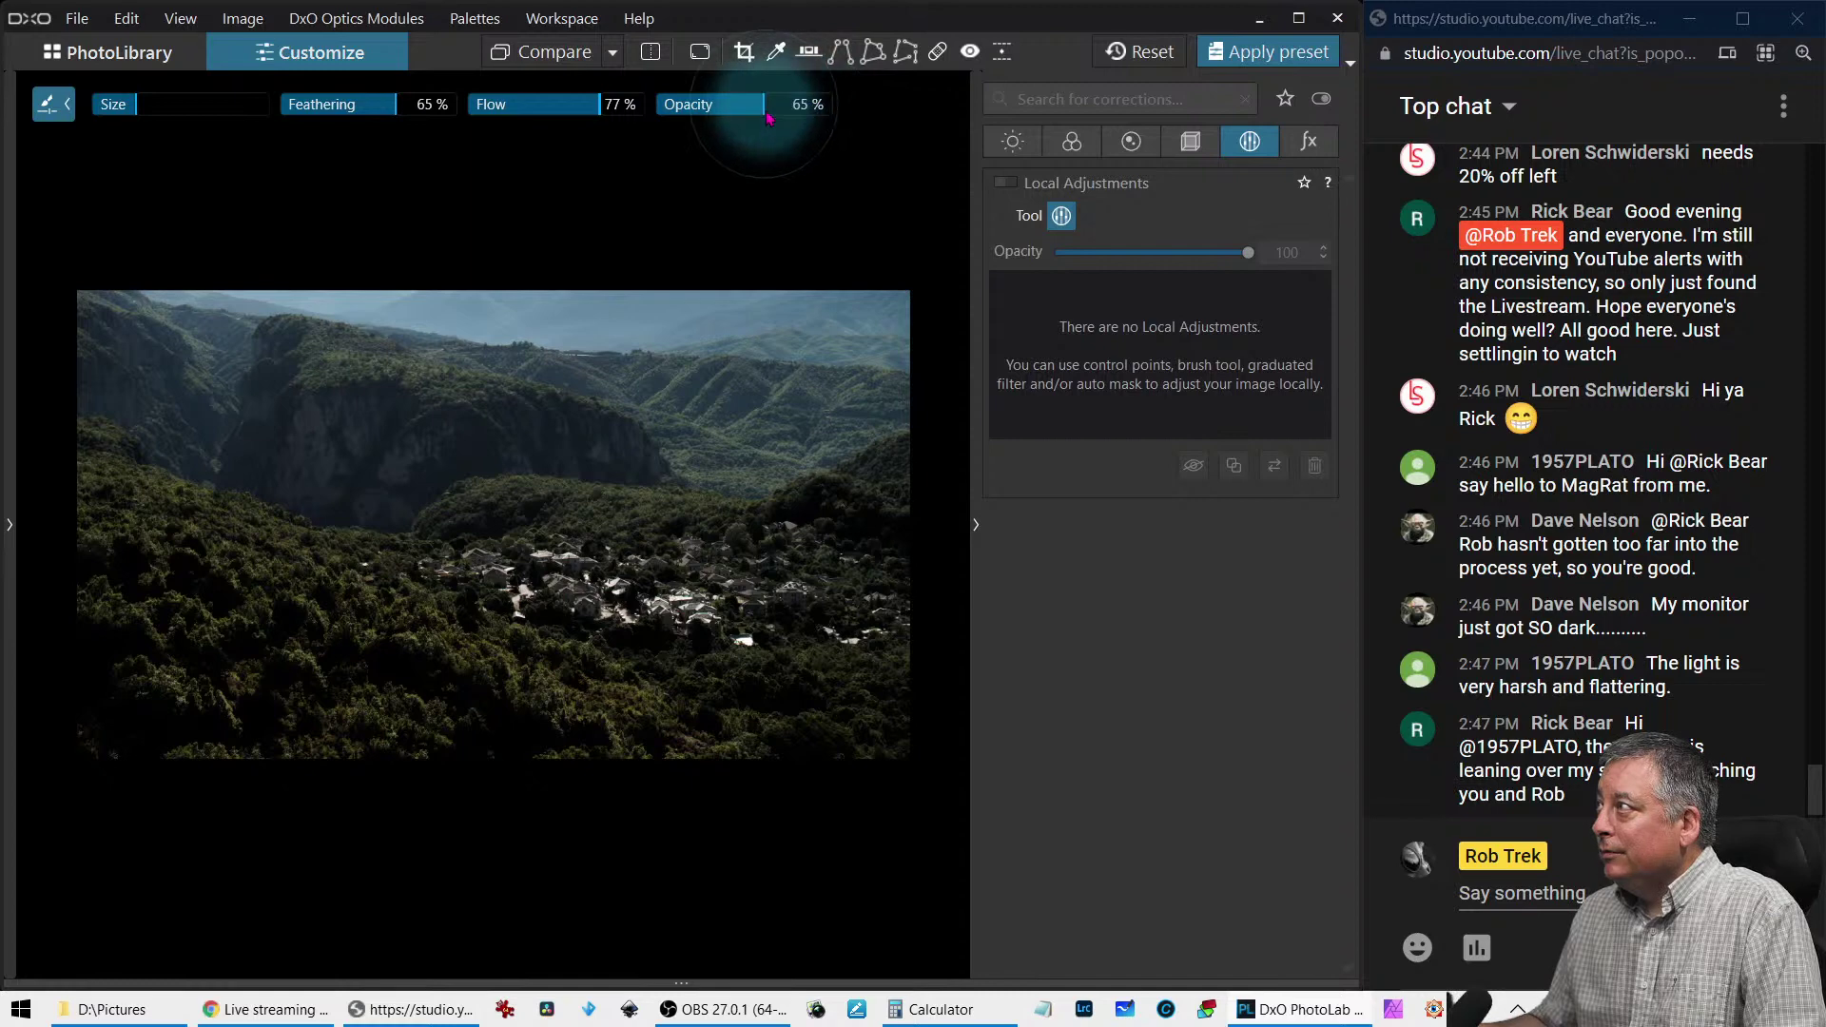
drag(200, 551, 546, 680)
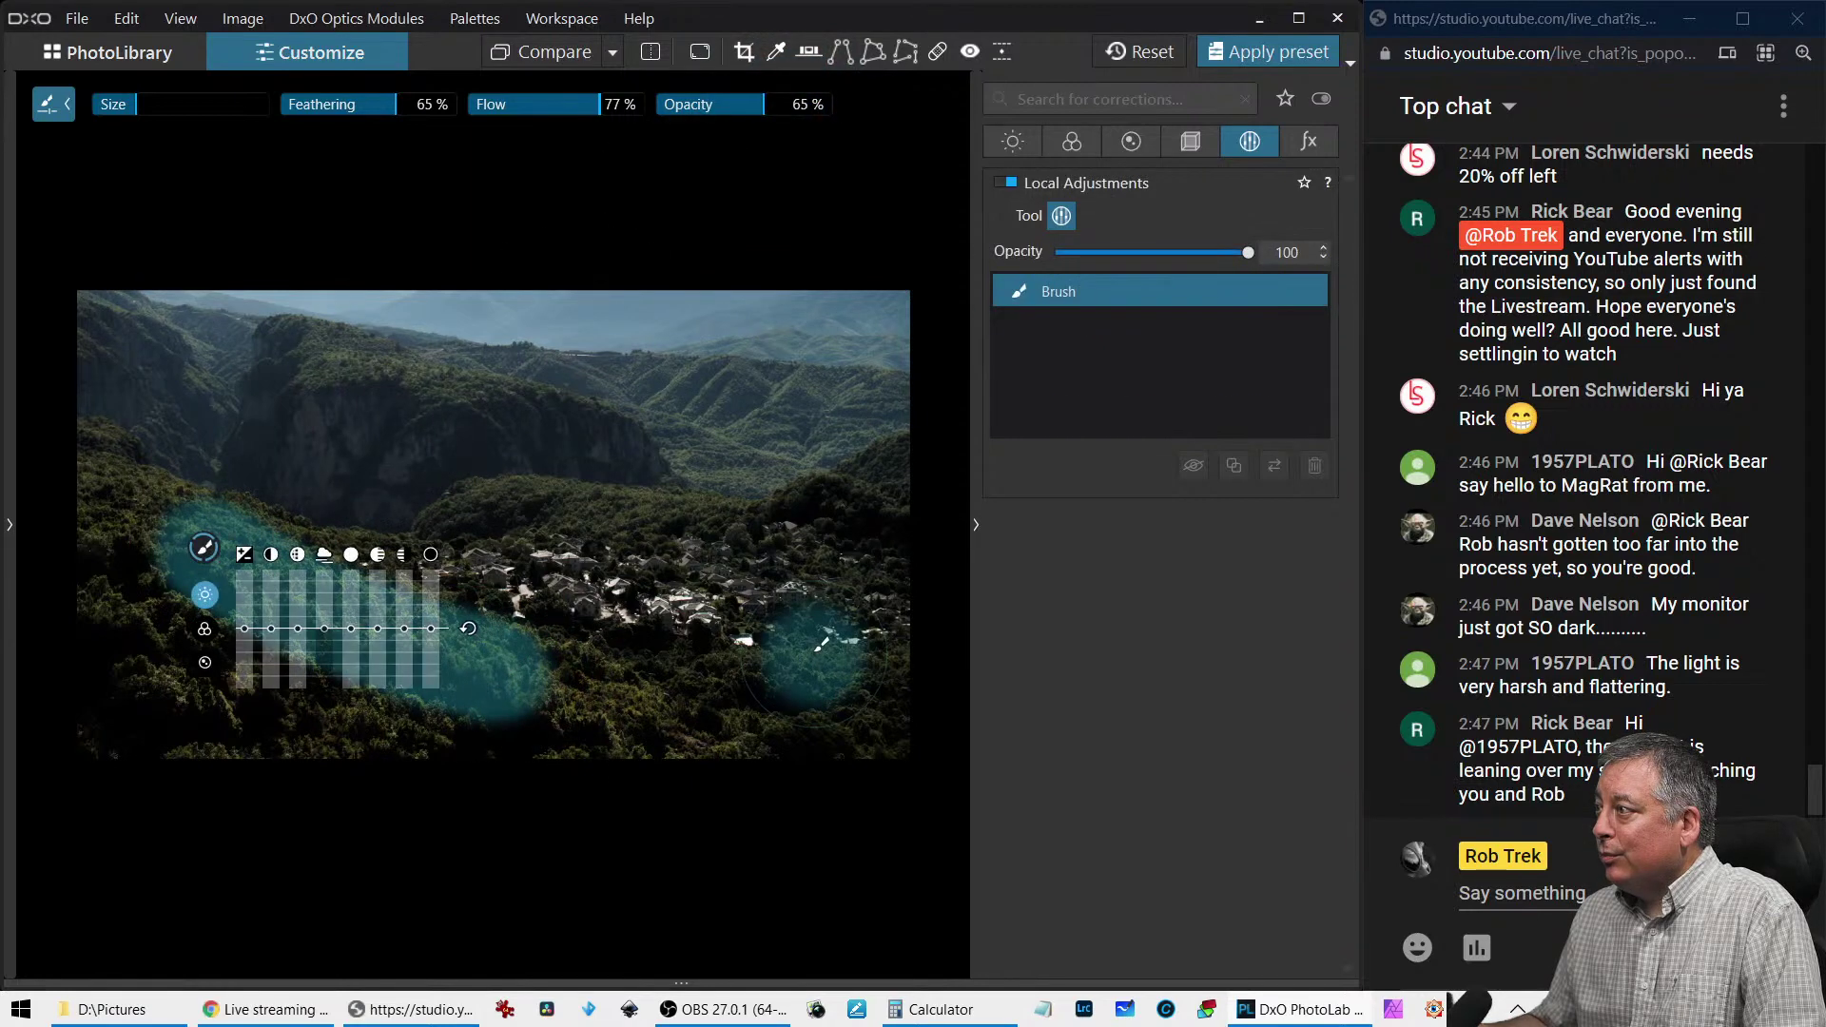
Raise the exposure of the brushed hillside area to about 0.84
drag(245, 632, 249, 620)
click(247, 628)
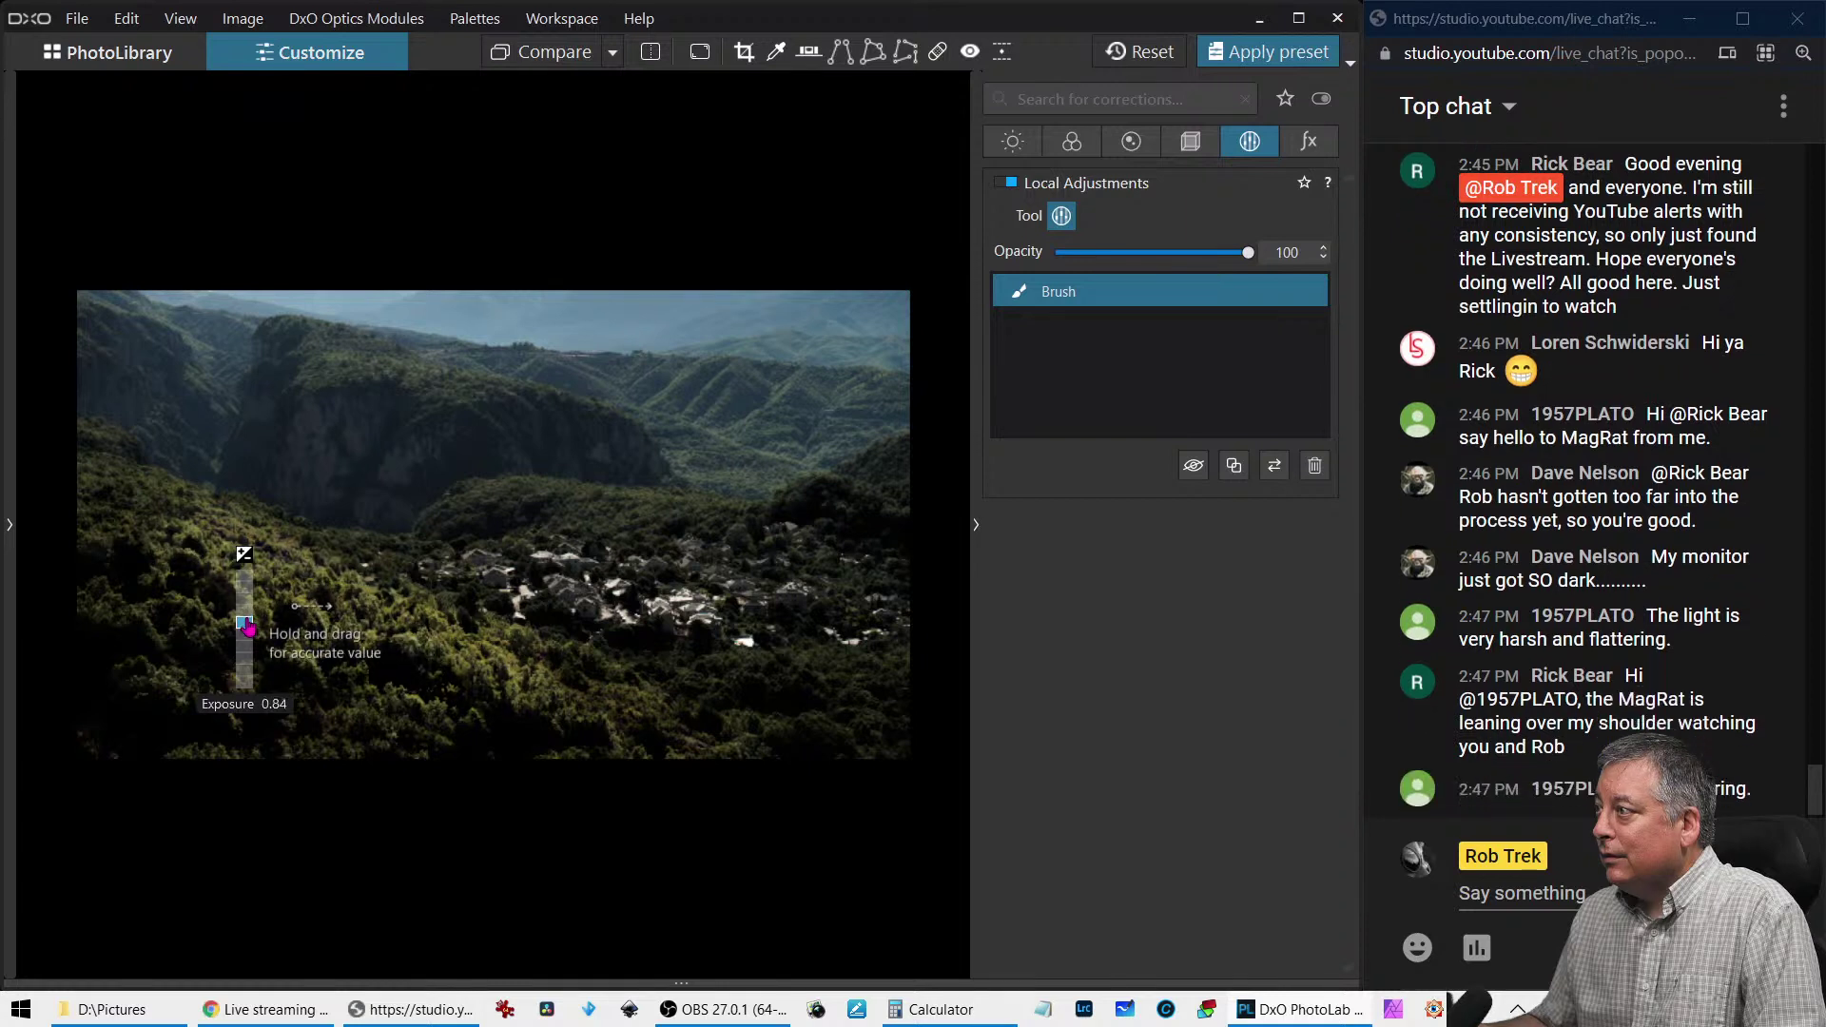
click(248, 627)
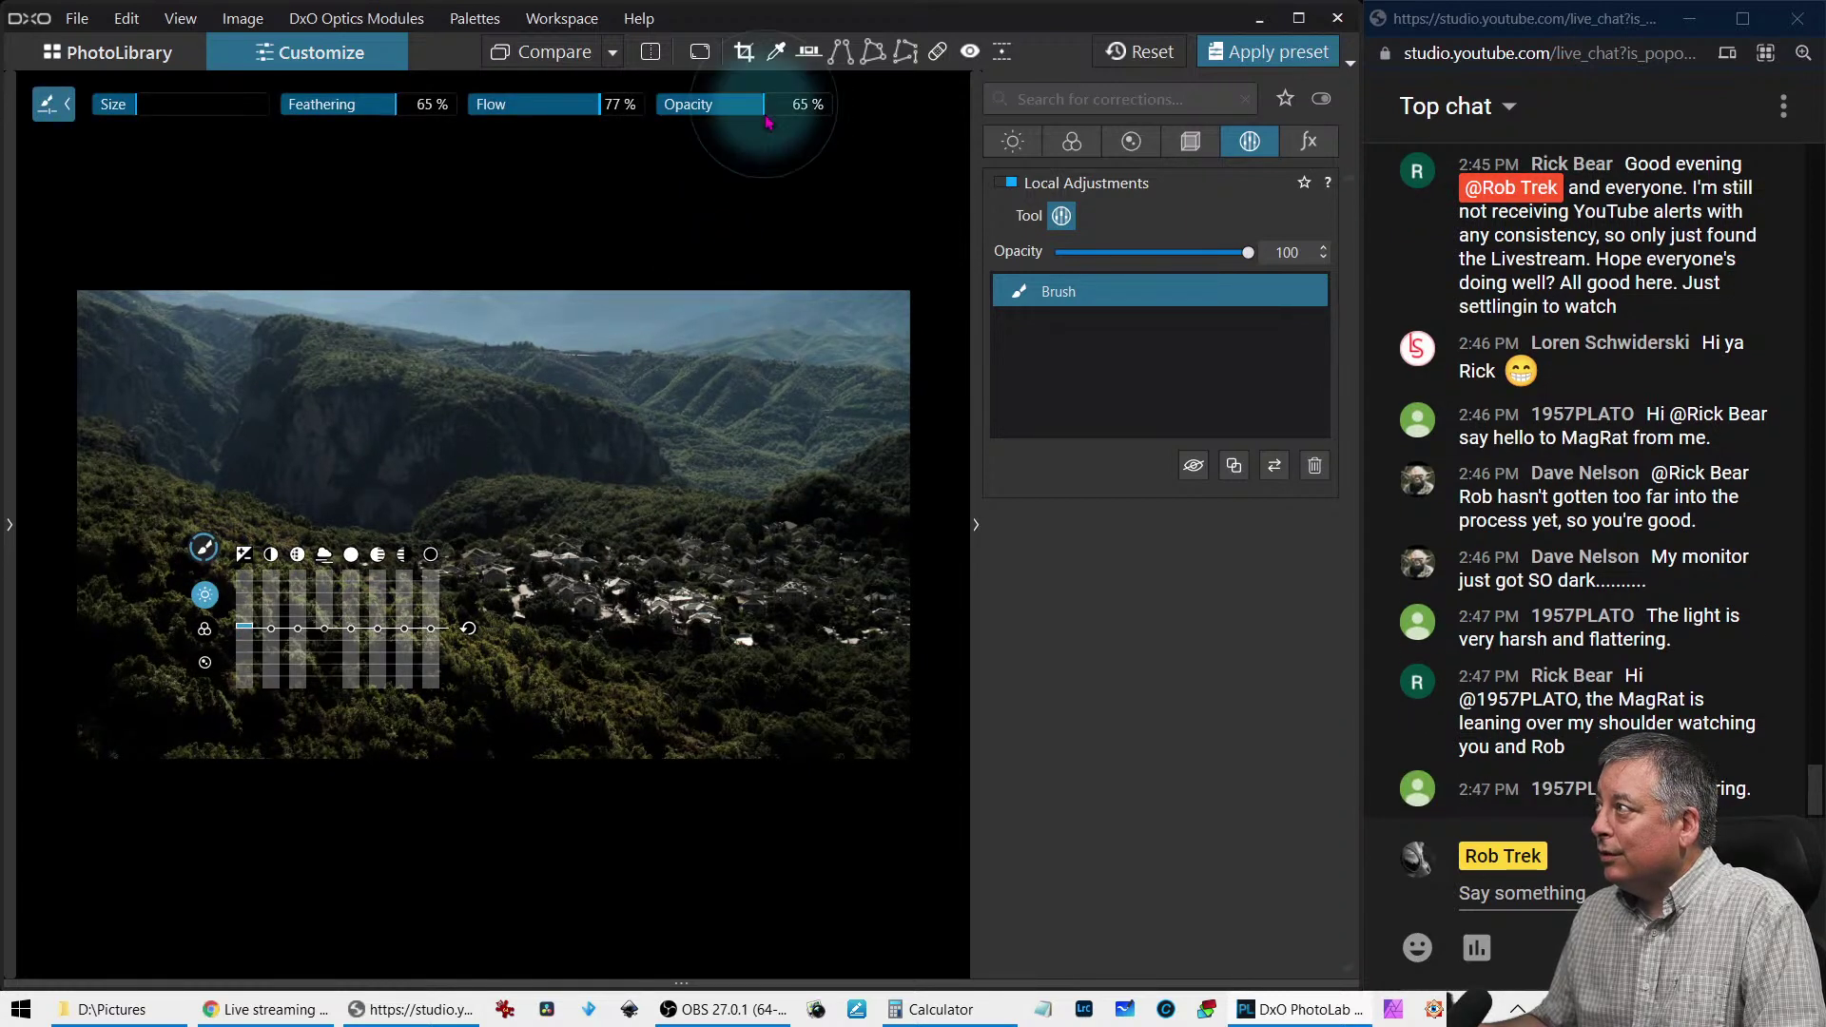
Lower the brush to 44% opacity and 60% flow, and extend the mask over the left slope and the lower-right foreground trees
click(727, 106)
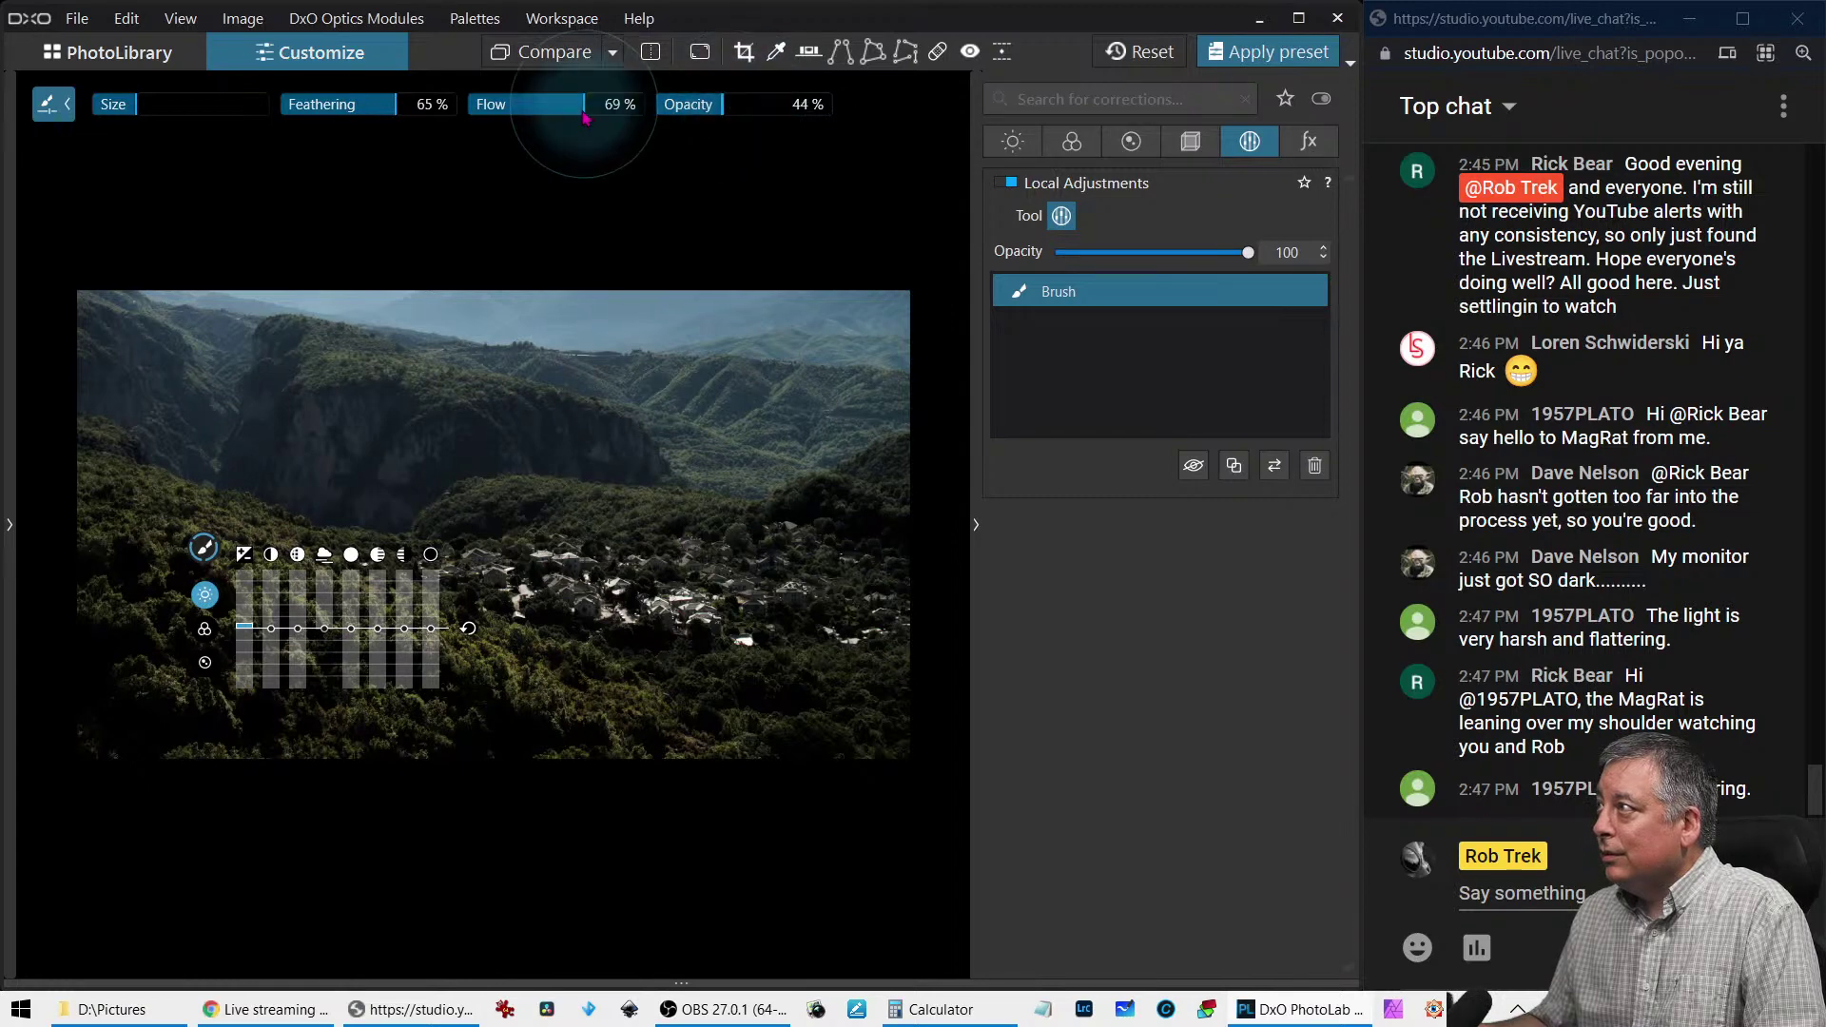
click(566, 105)
drag(576, 659, 725, 700)
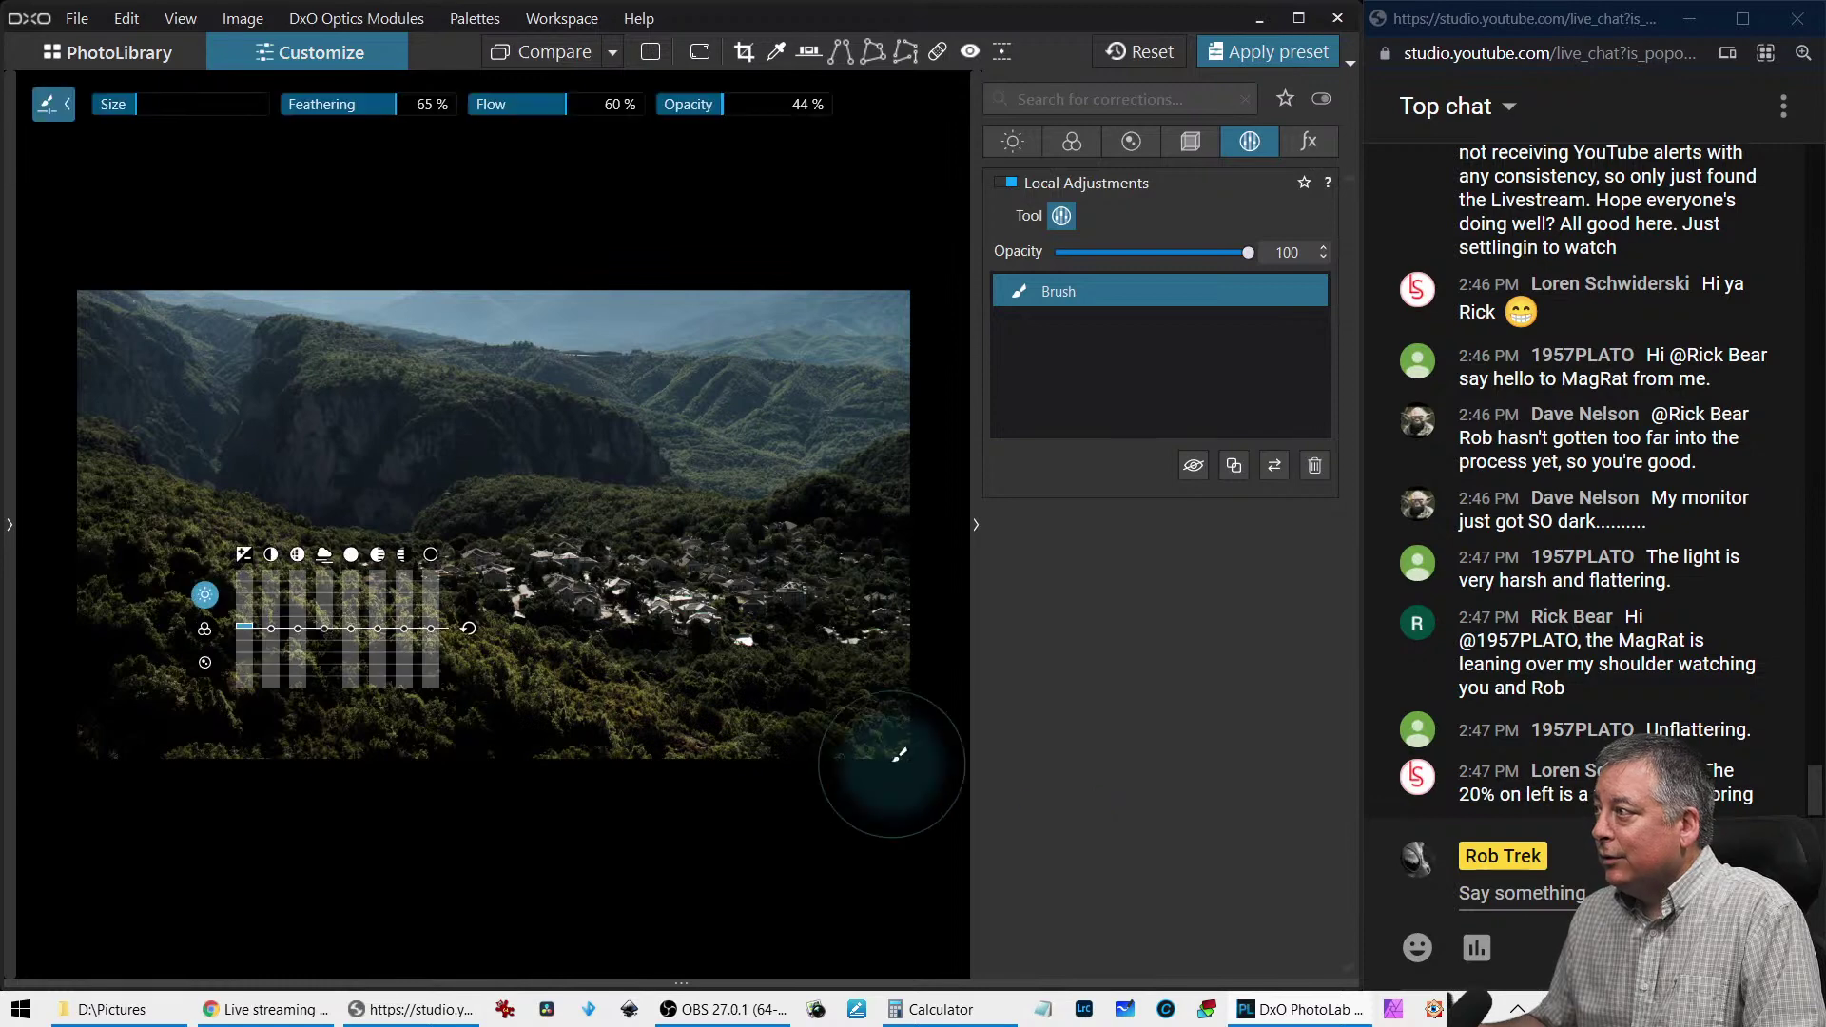
drag(635, 594, 204, 542)
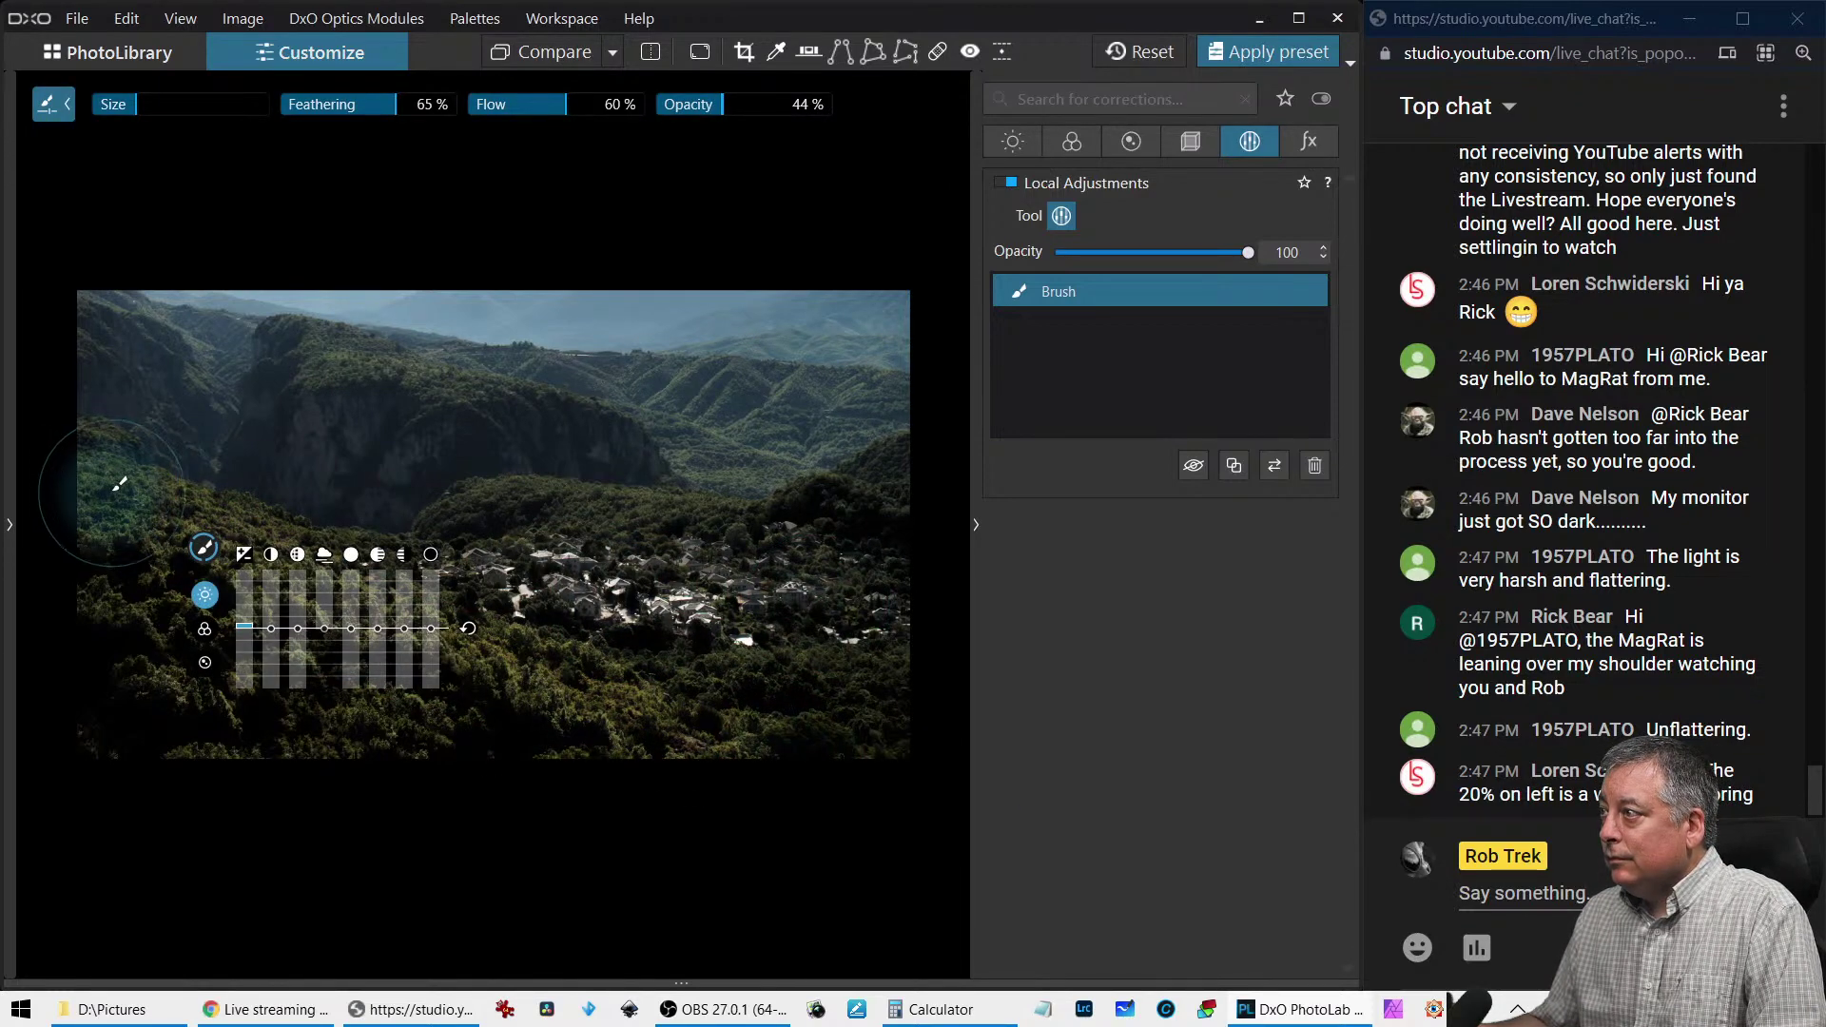
drag(122, 477, 204, 538)
drag(794, 708, 754, 722)
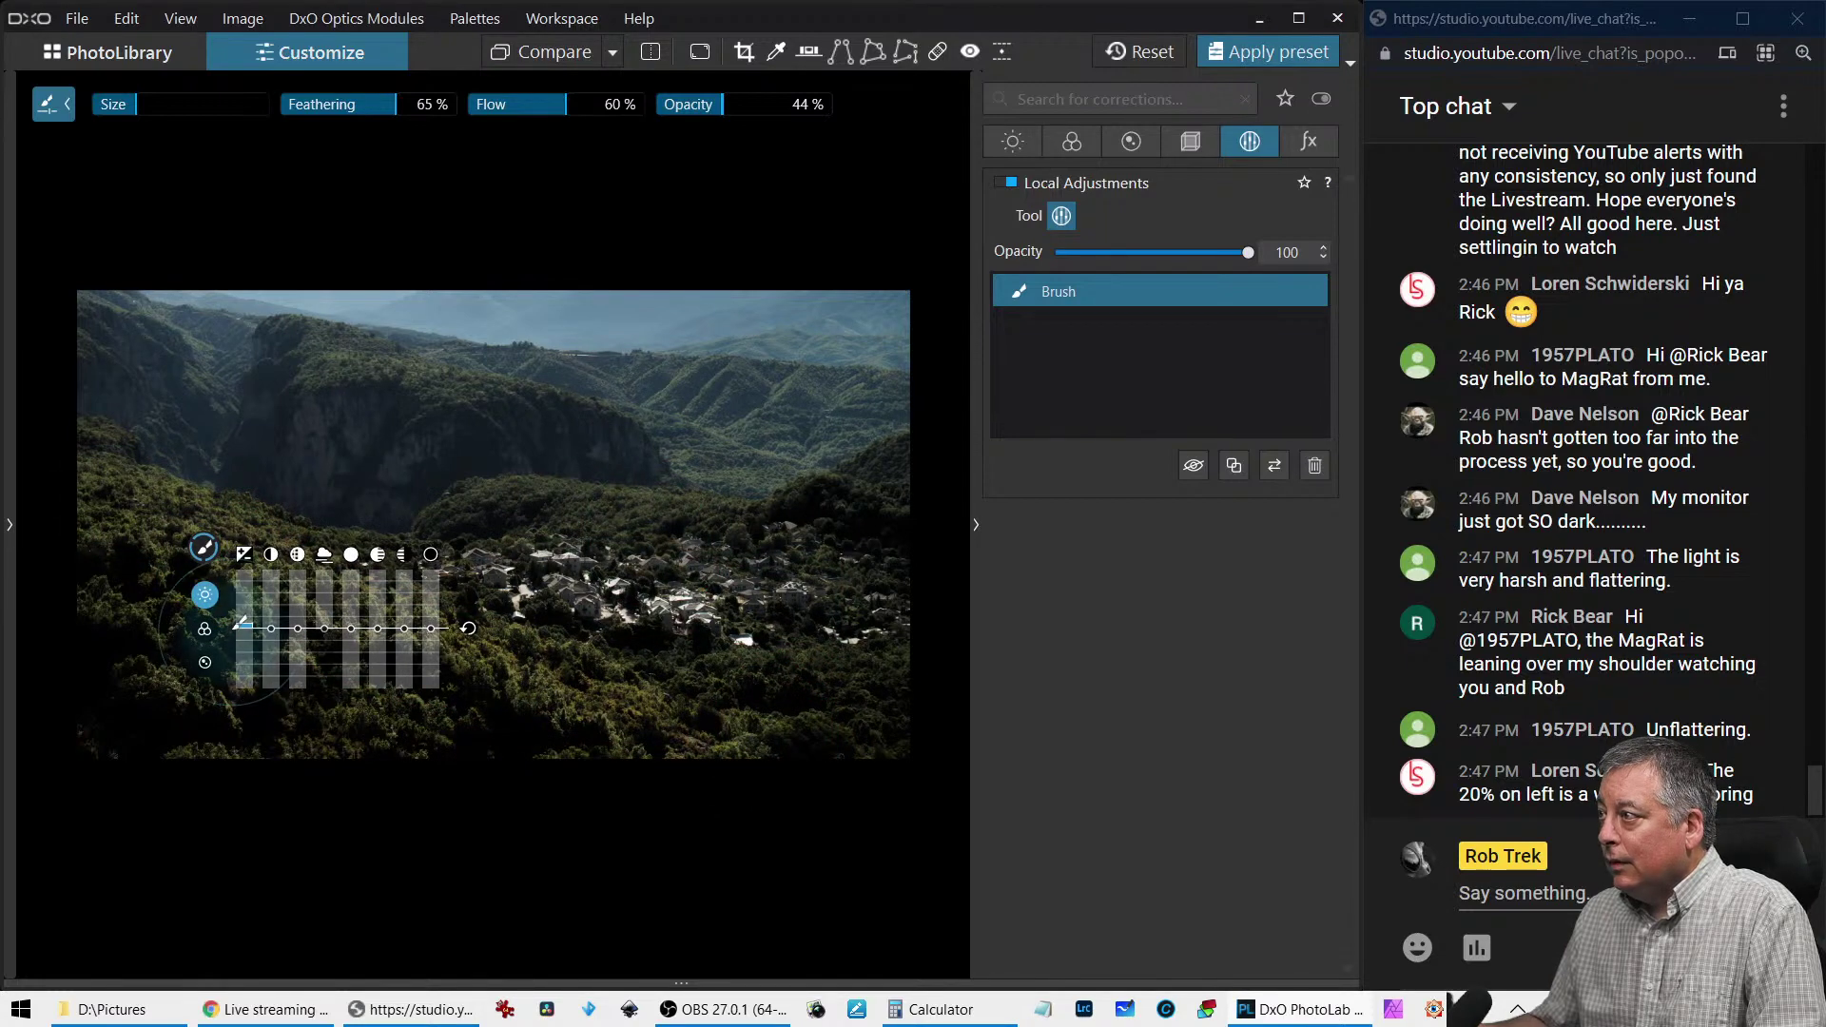
Warm the brushed area by setting its local color temperature to about 8,822 K
click(210, 632)
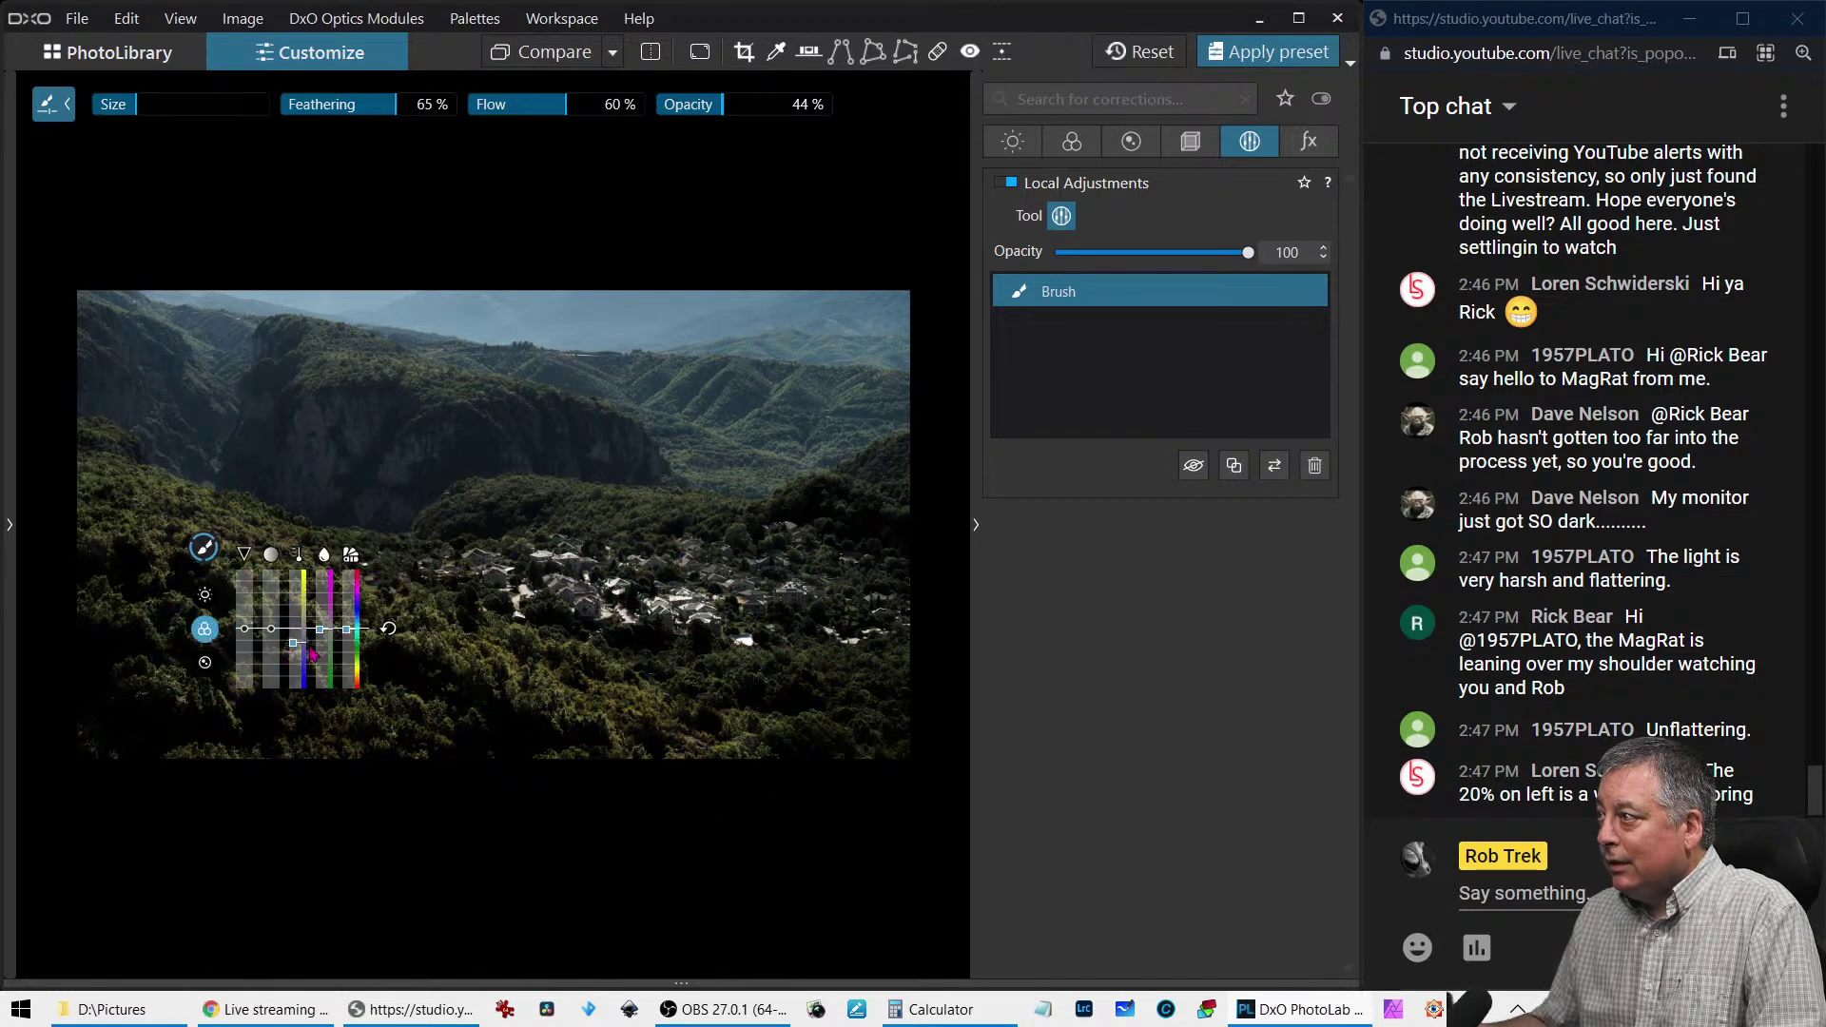
drag(304, 652, 297, 648)
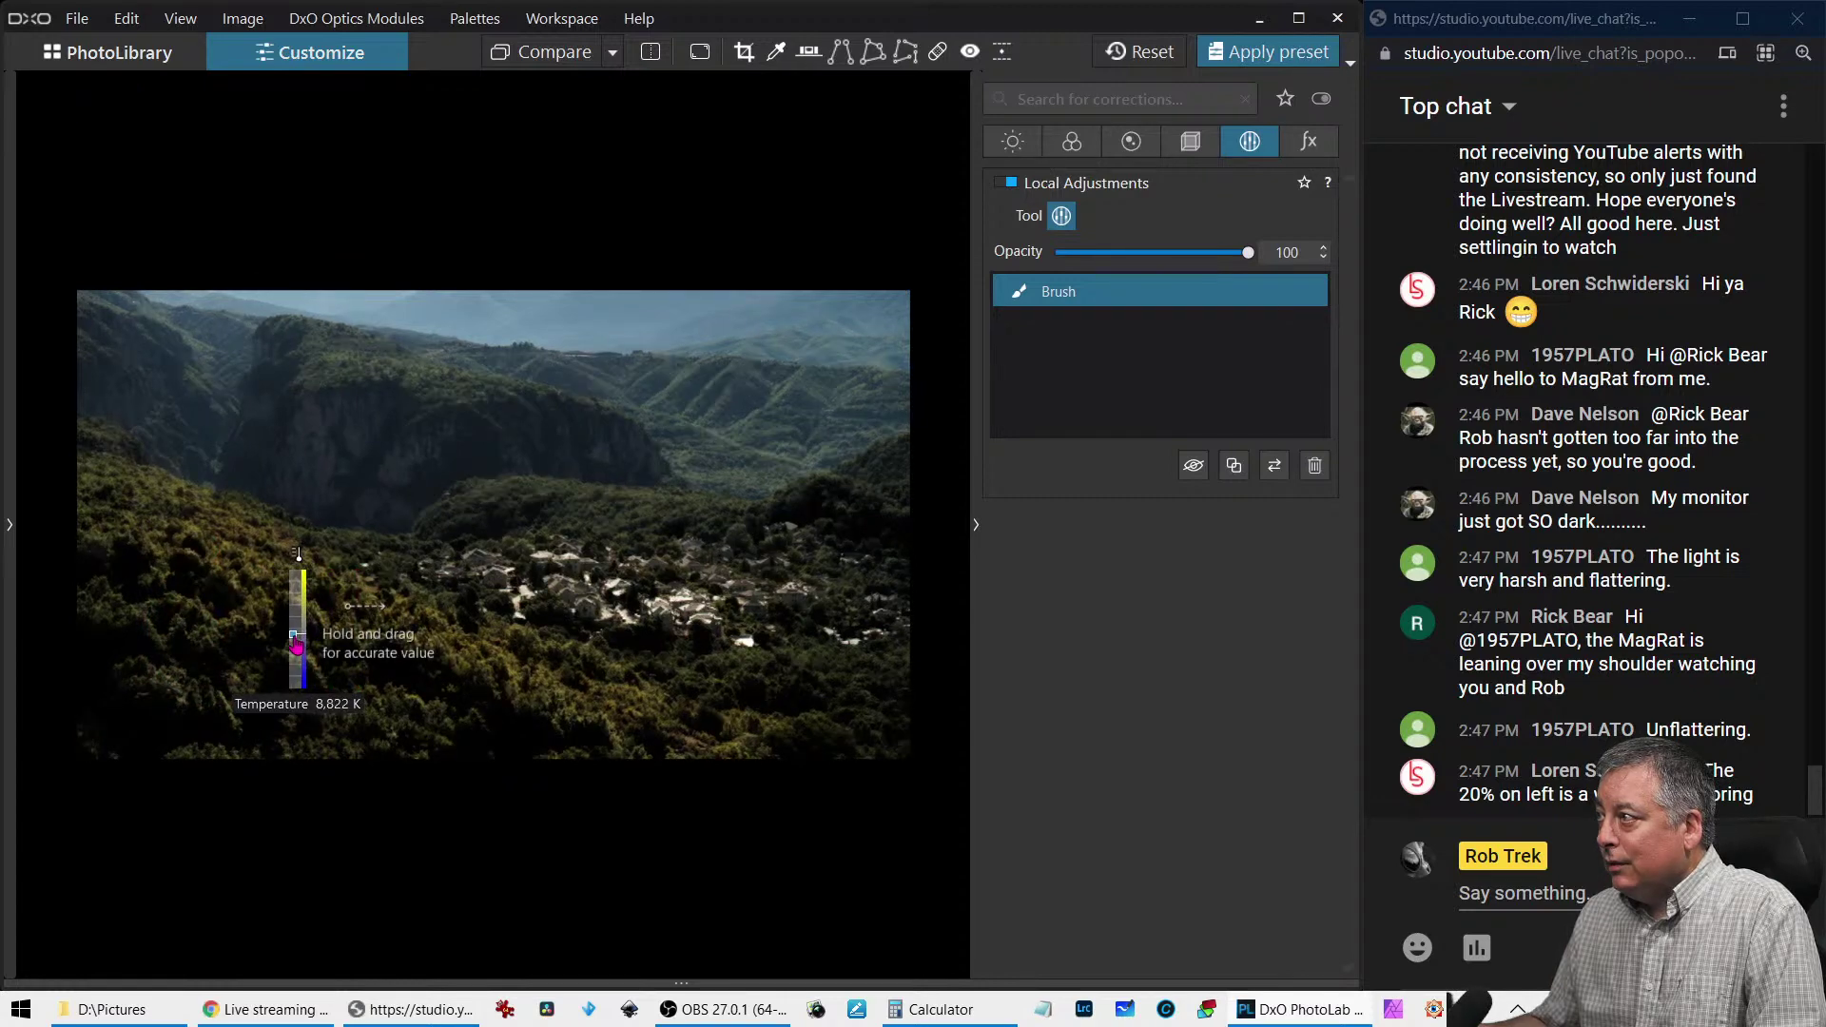
drag(295, 646, 295, 633)
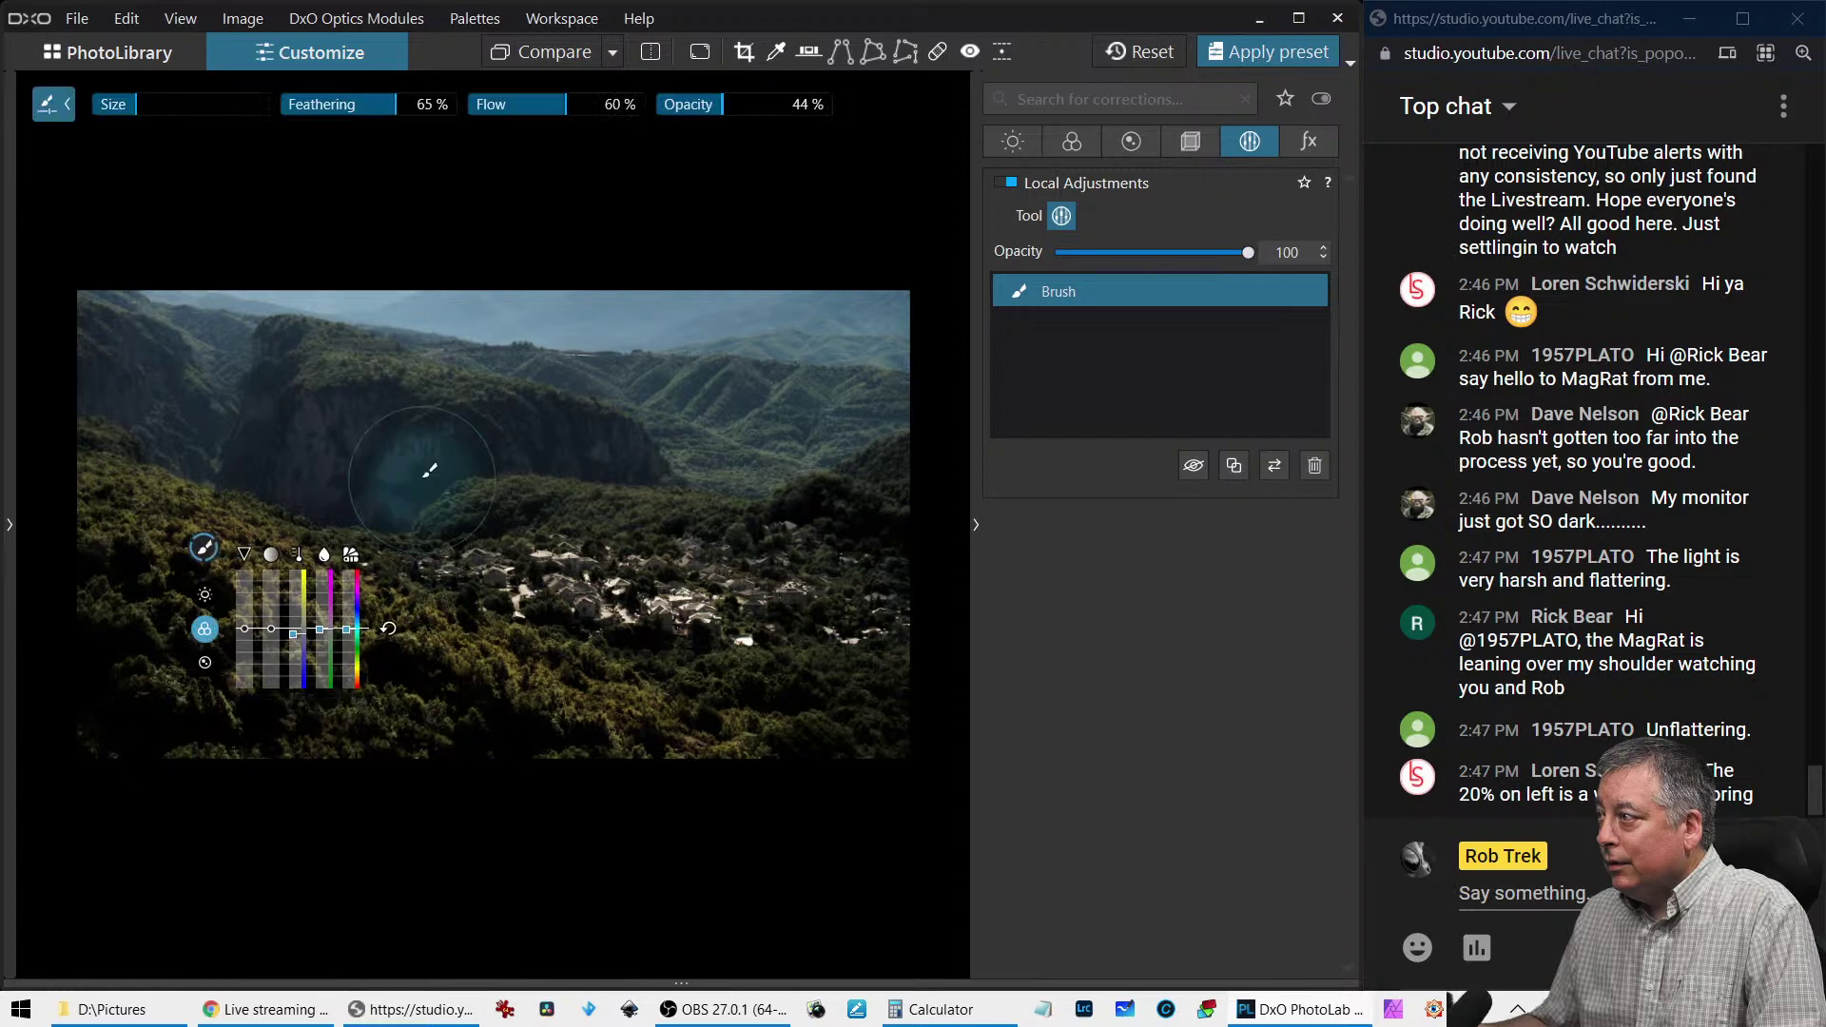
Paint the central ridge top with a smaller brush, and shift the local adjustment's tint slightly toward magenta
drag(126, 116, 107, 110)
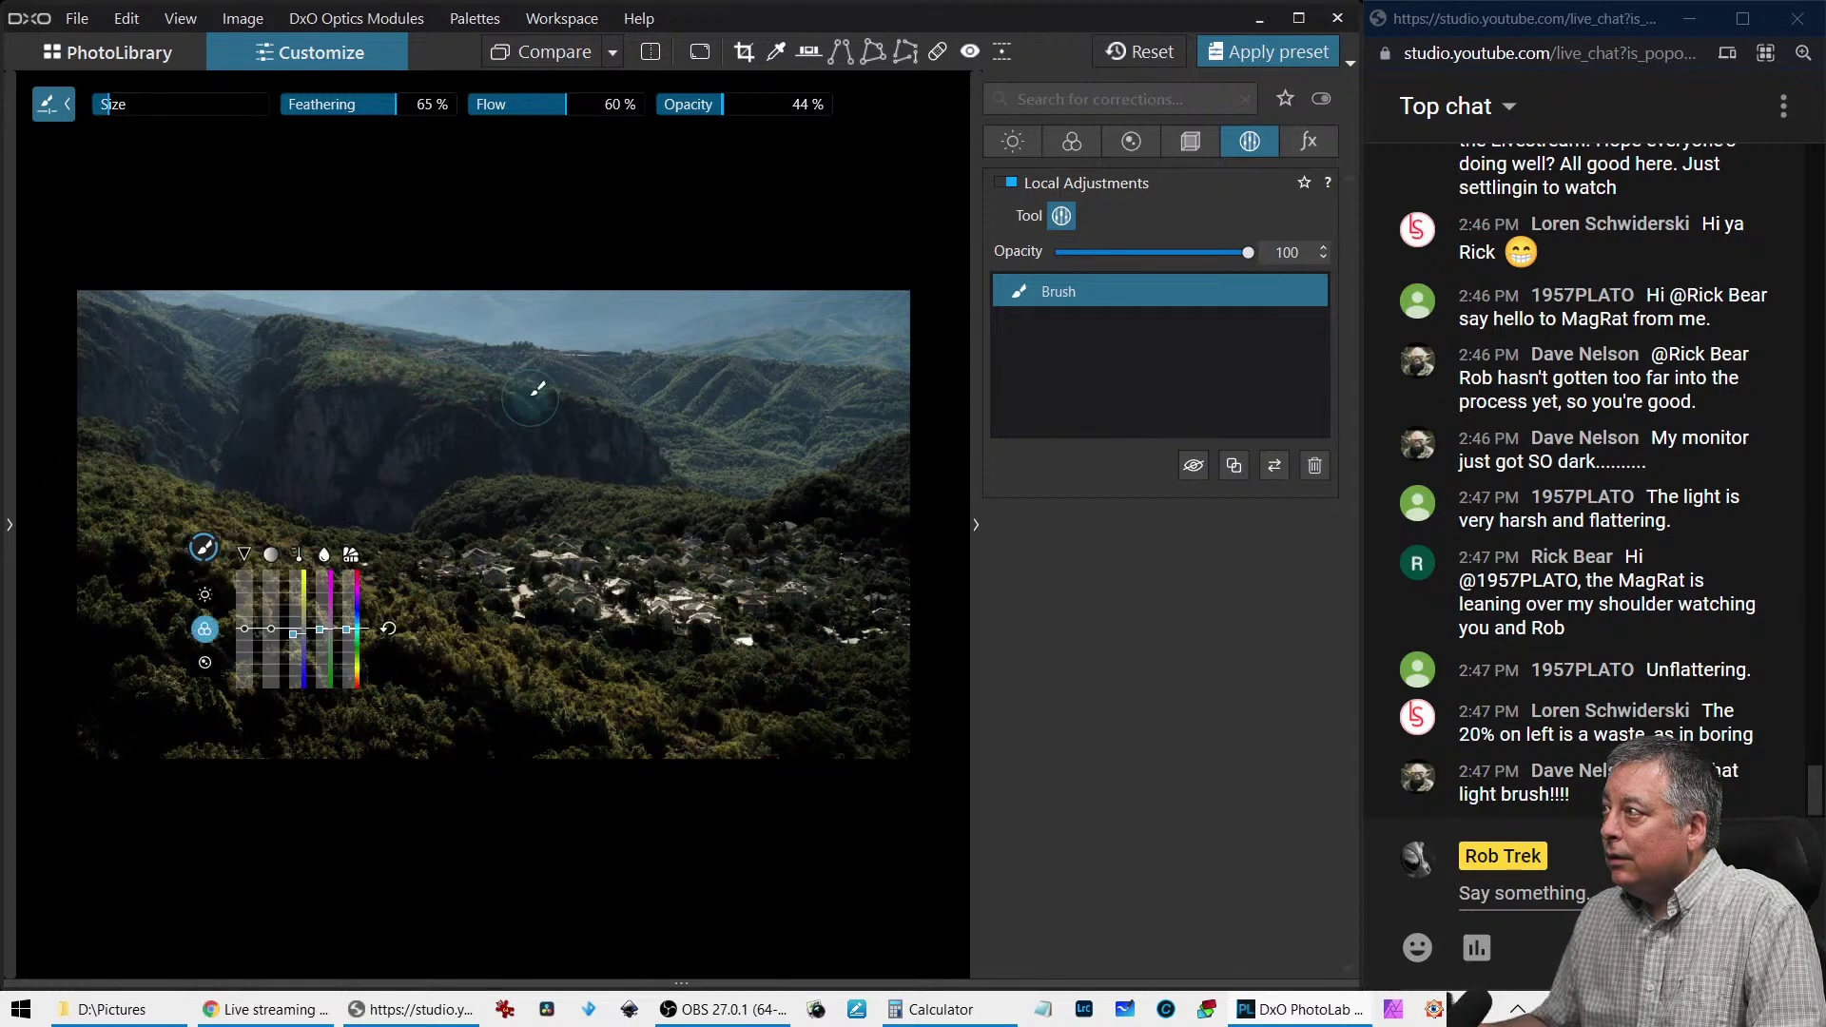
key(Escape)
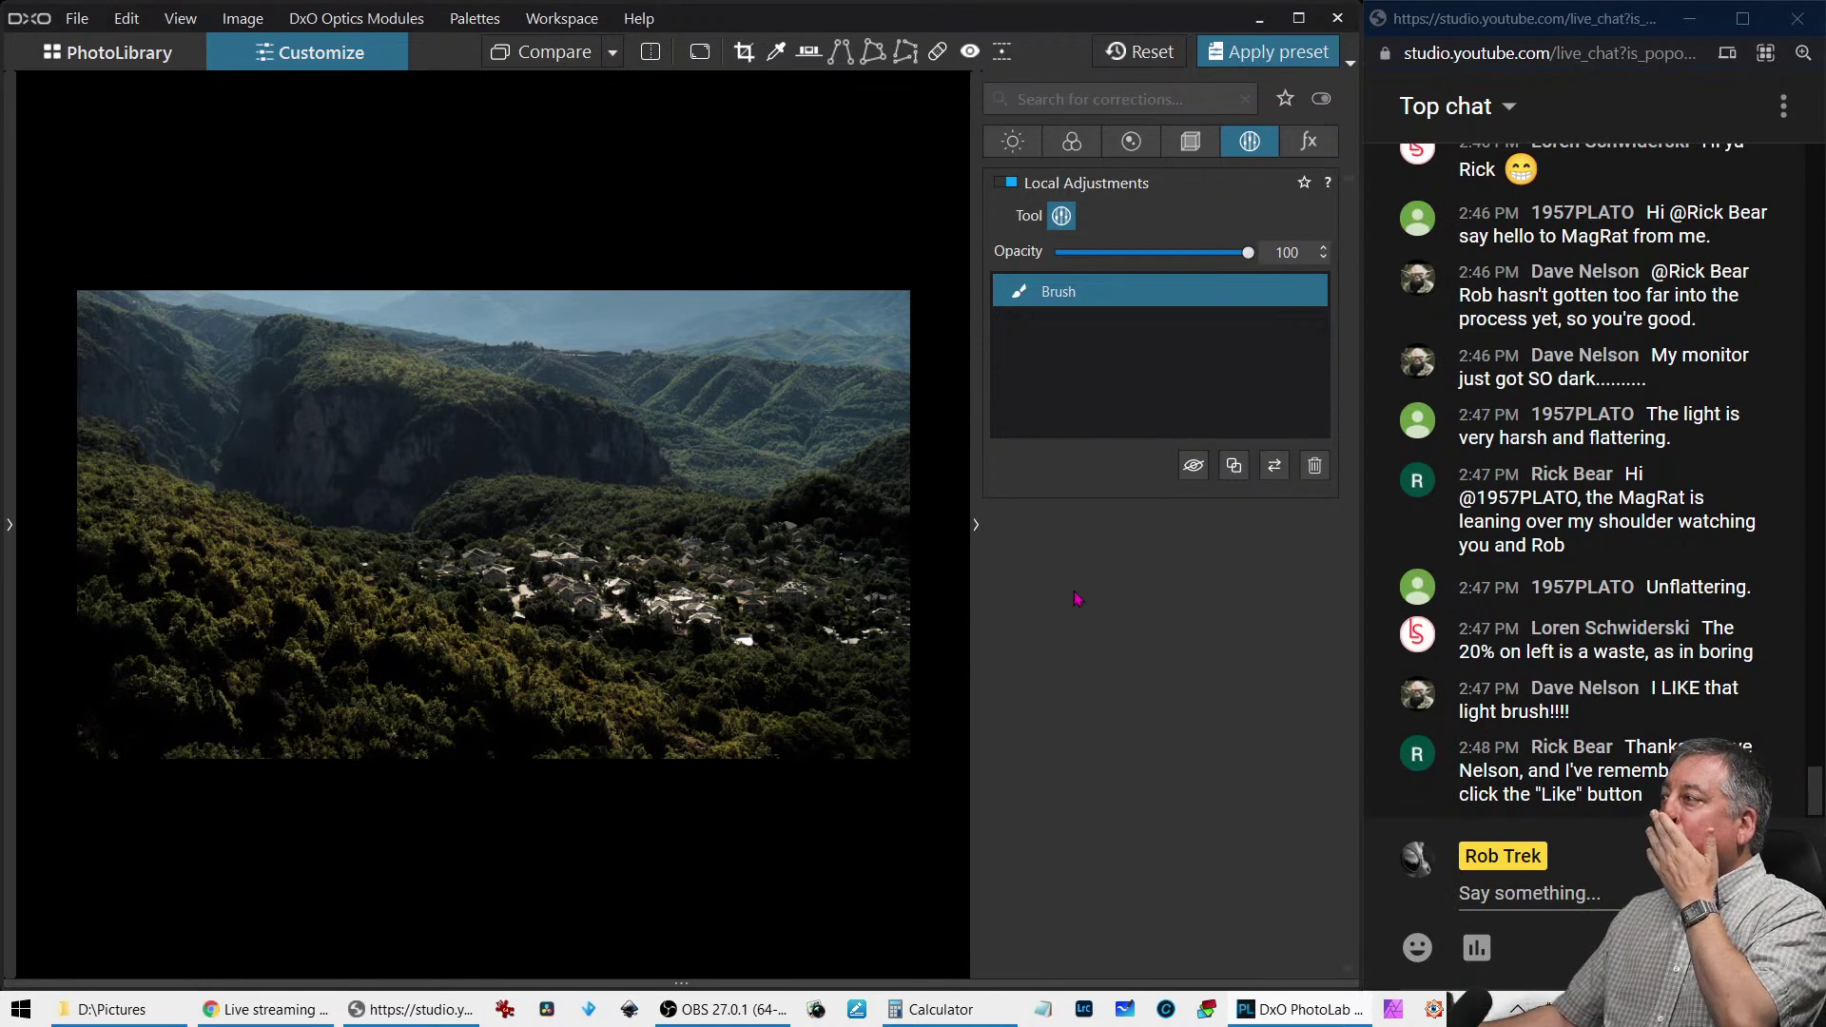
key(l)
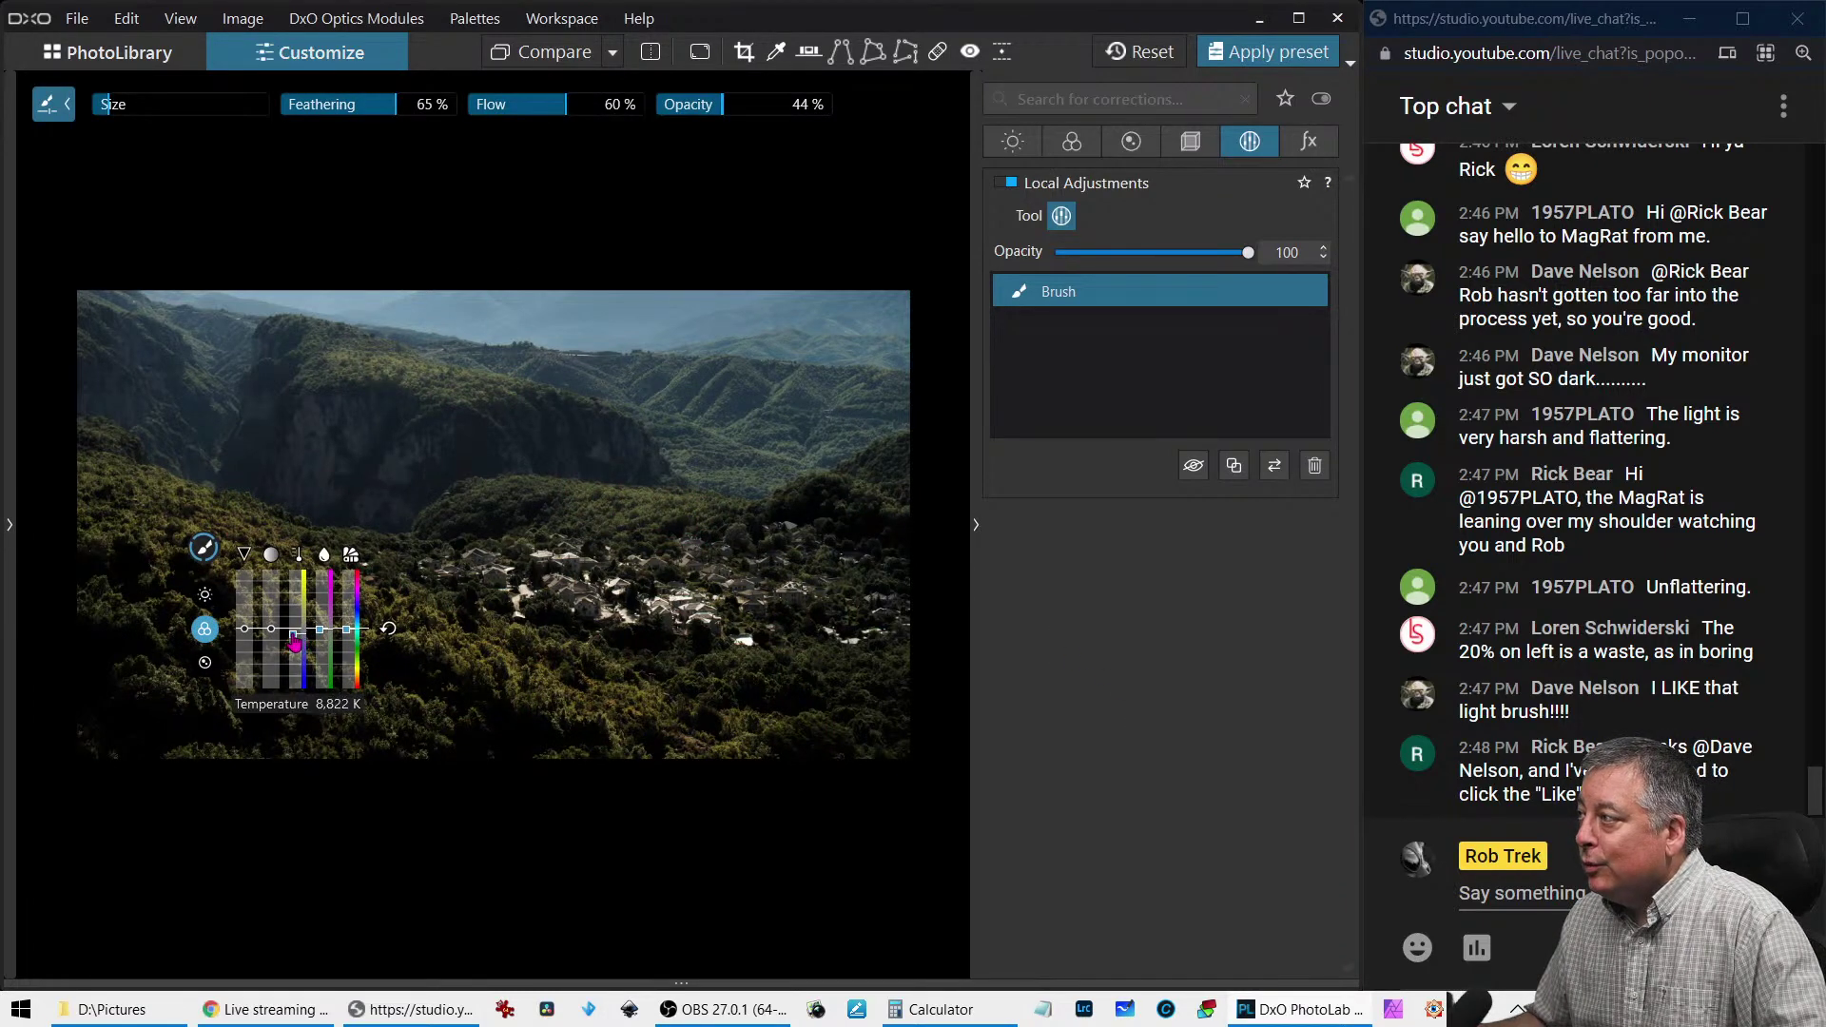
drag(295, 647, 321, 636)
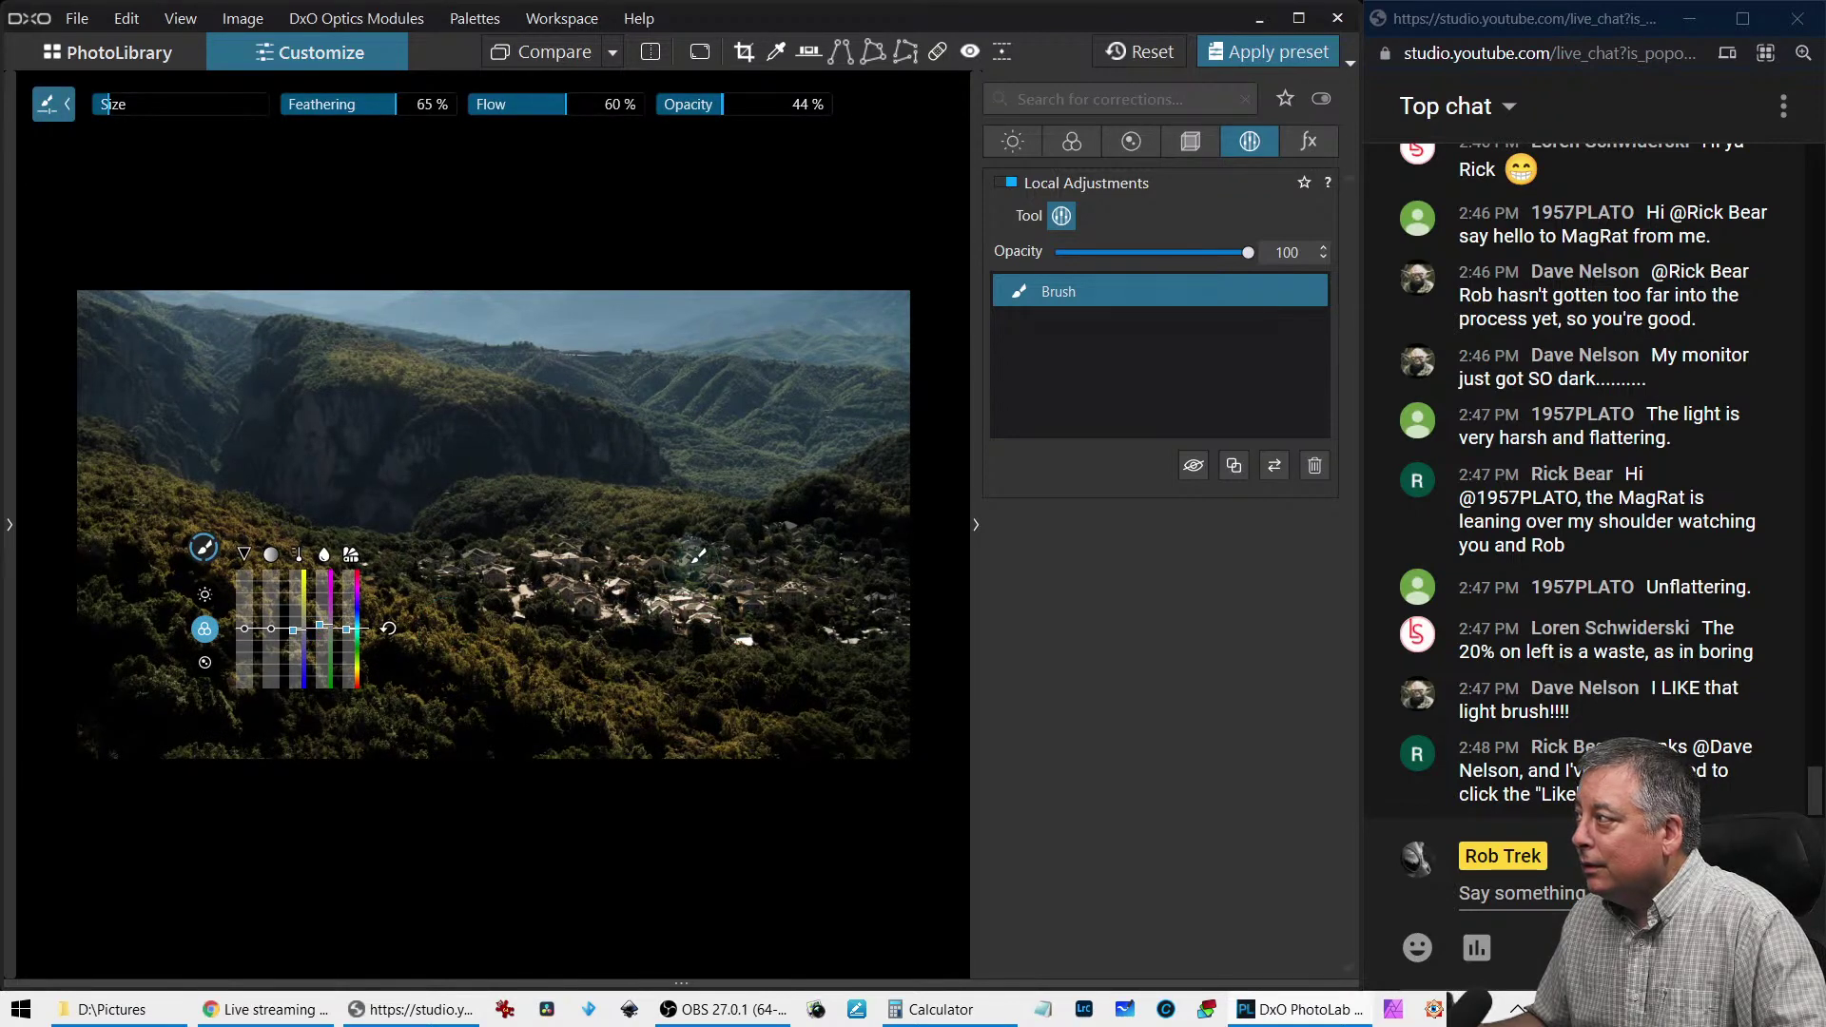
Brush the warm light adjustment over the village rooftops, extending the mask to the houses on the far right
key(m)
mouse_move(767, 573)
mouse_down()
mouse_move(835, 599)
mouse_move(717, 565)
mouse_up()
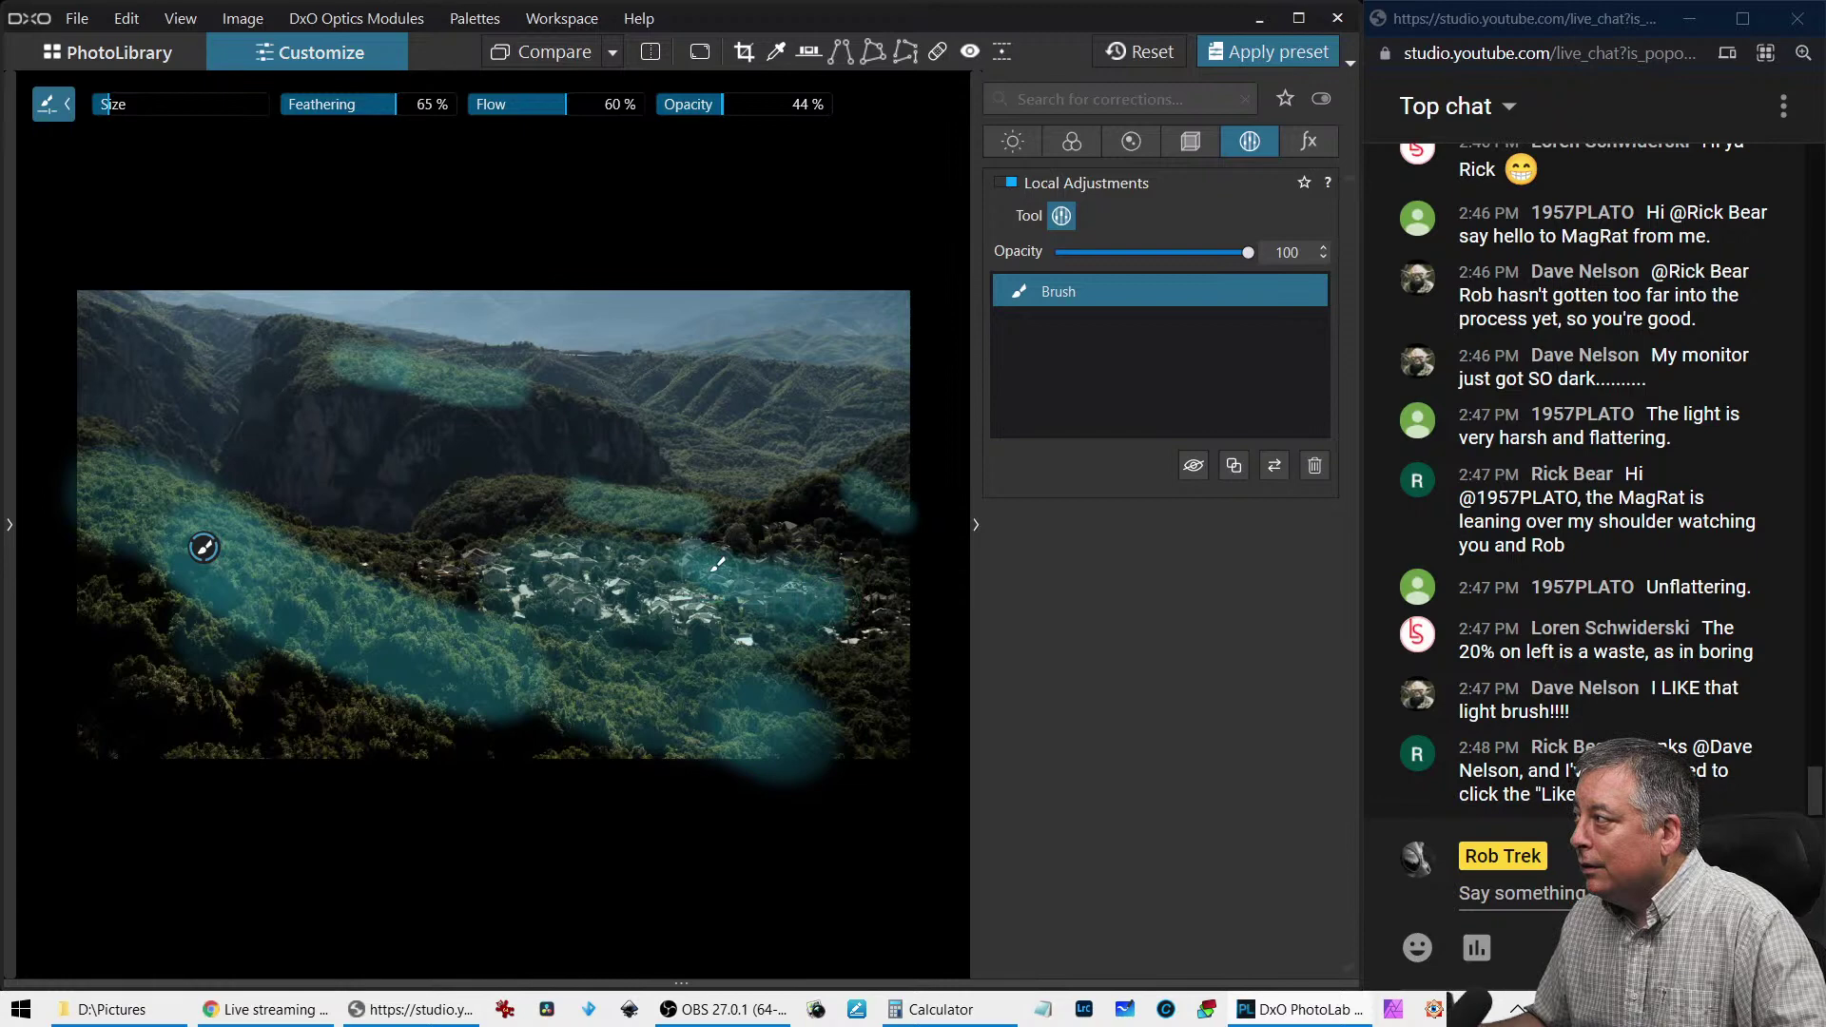
key(m)
key(m)
key(m)
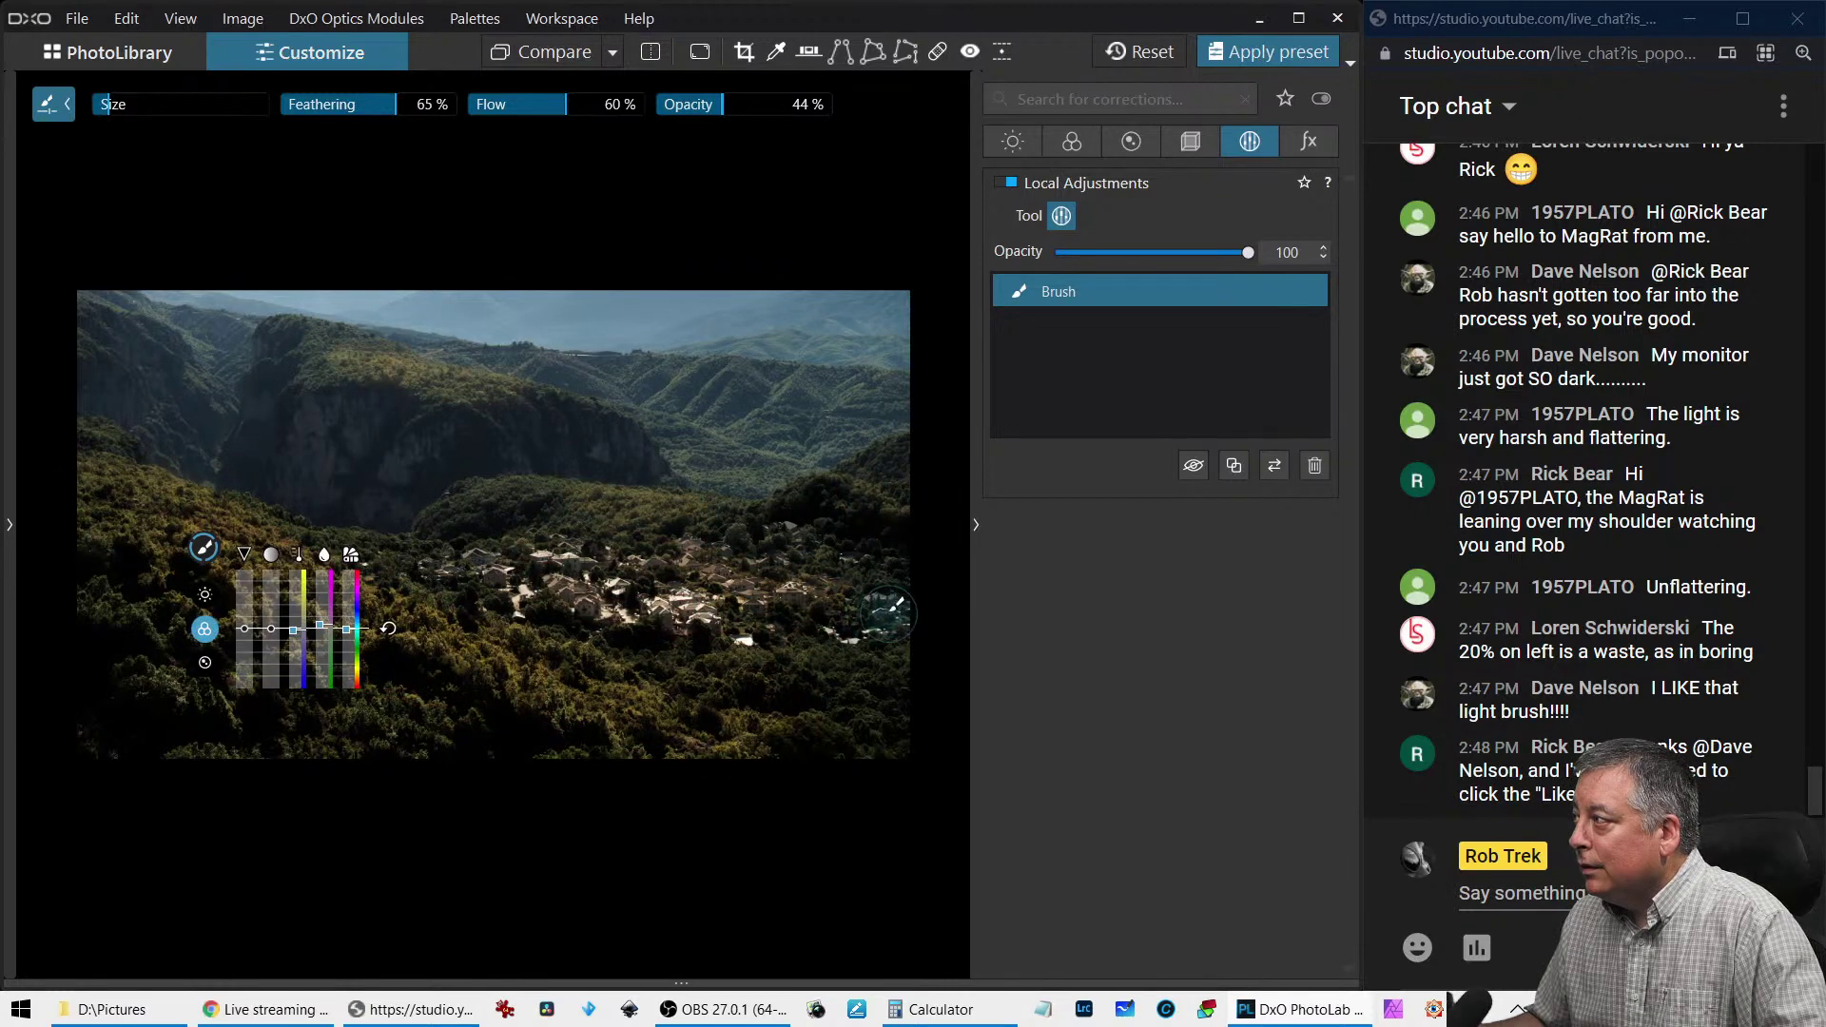
key(m)
key(m)
key(m)
key(m)
key(m)
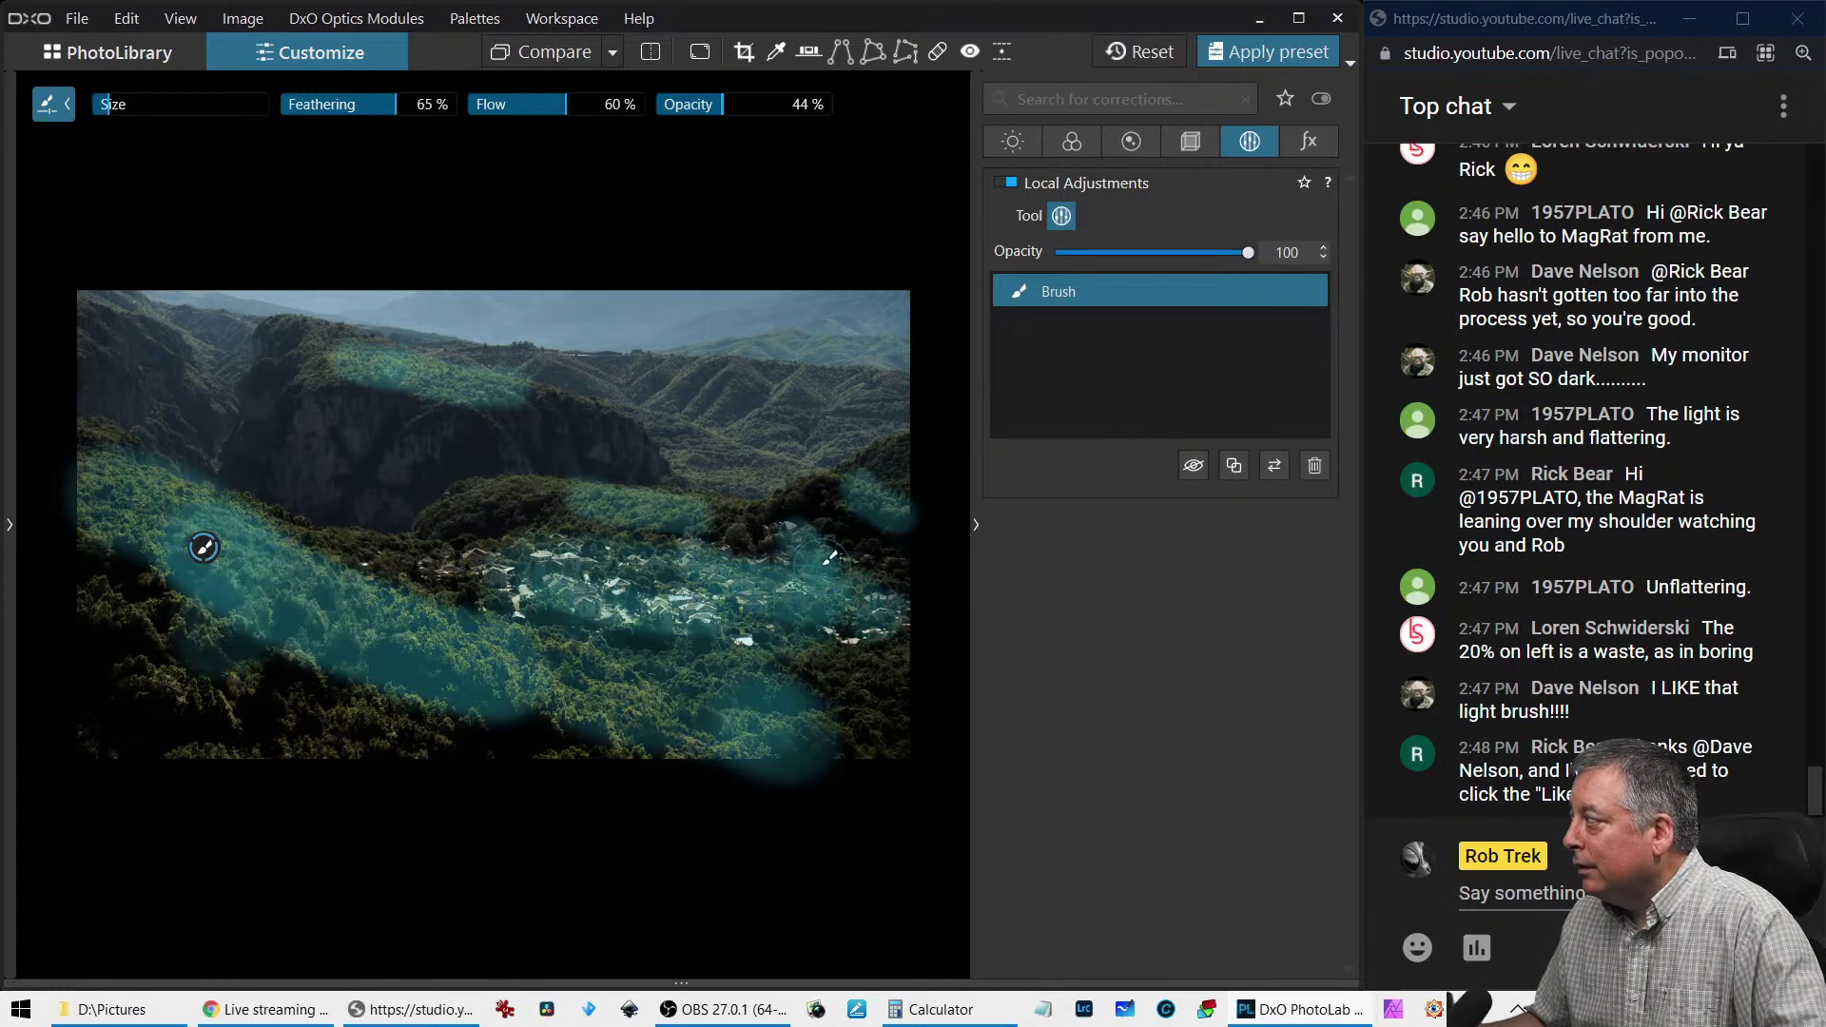
key(m)
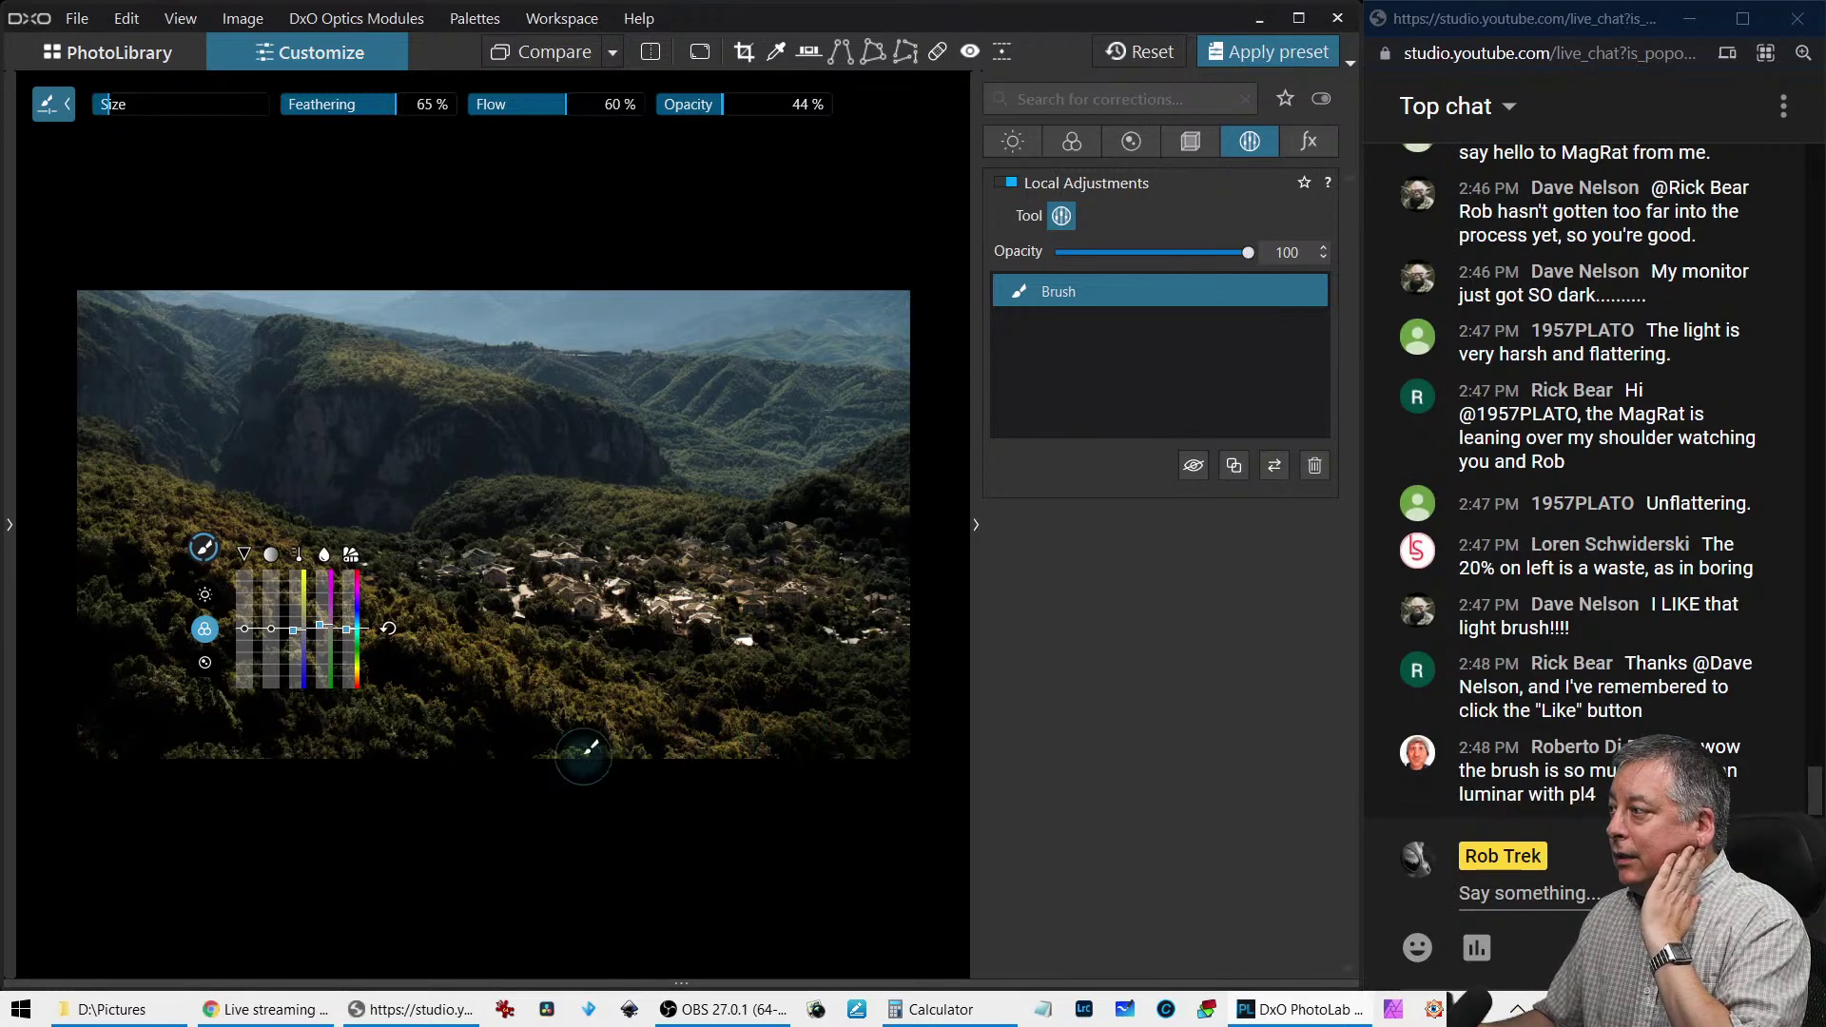
key(Escape)
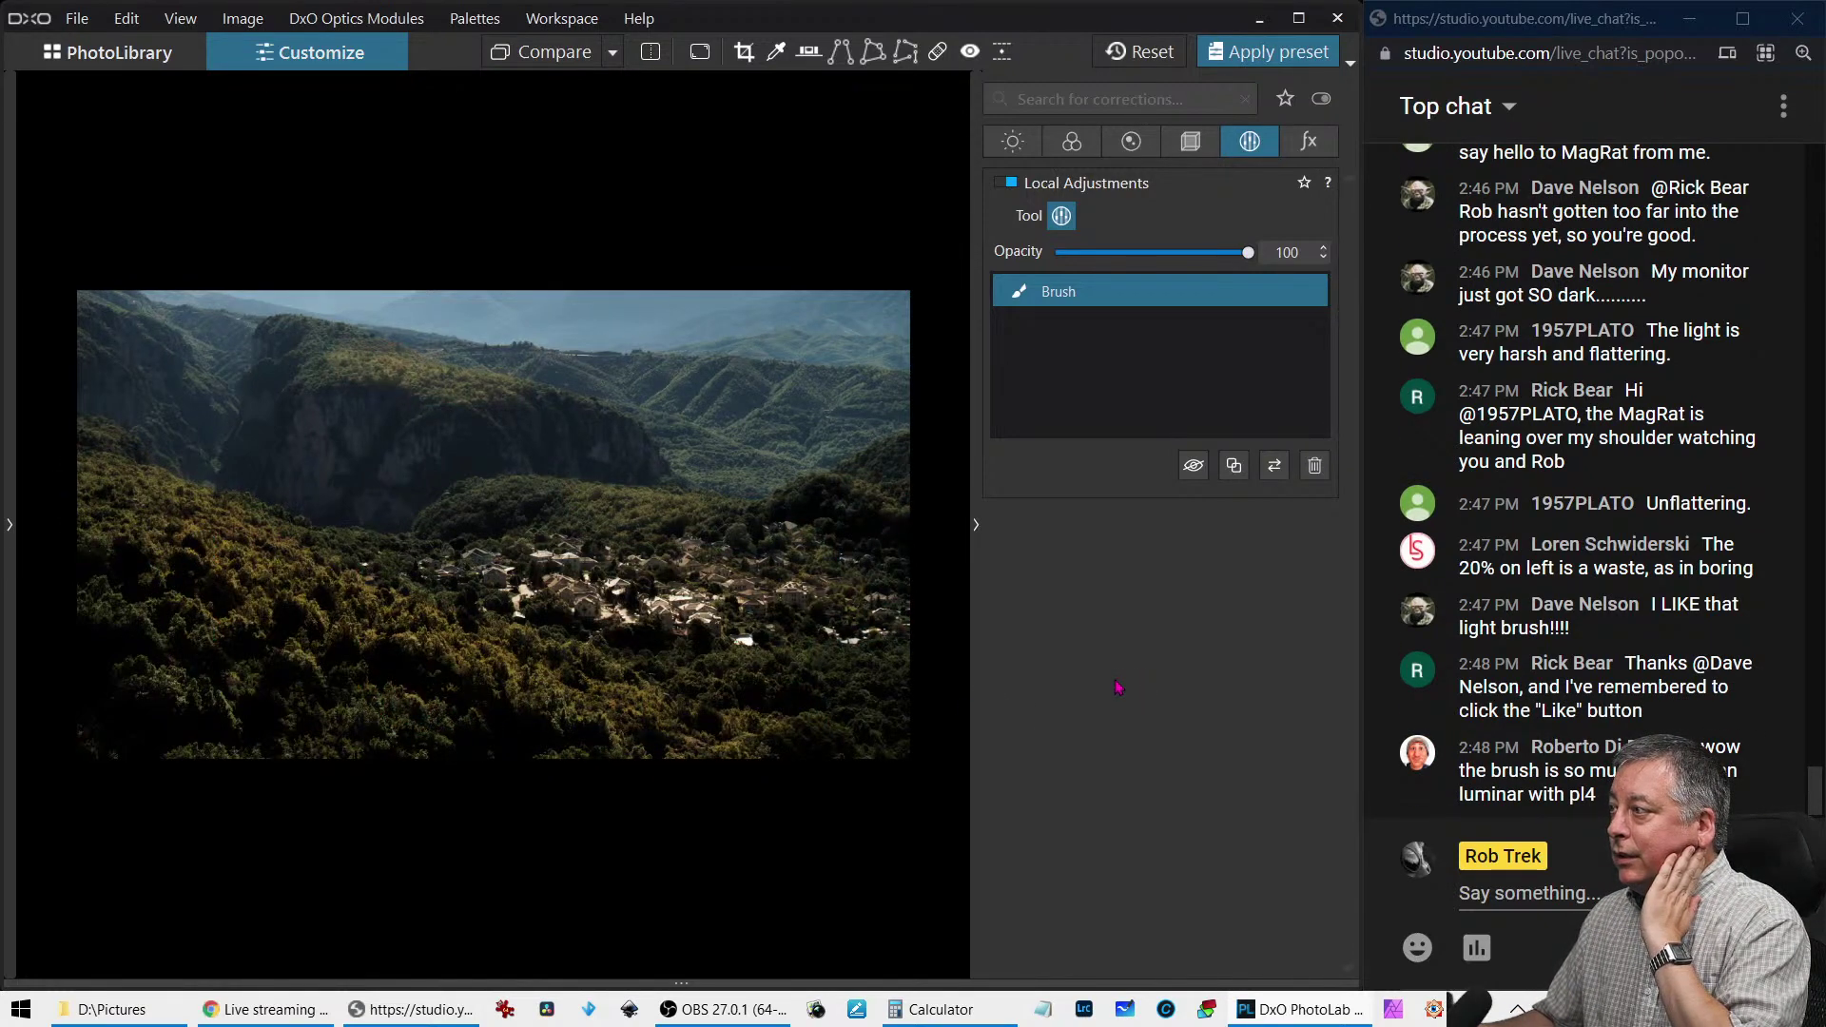
Reduce the brush flow to 26% and its opacity to 29%
mouse_move(205, 323)
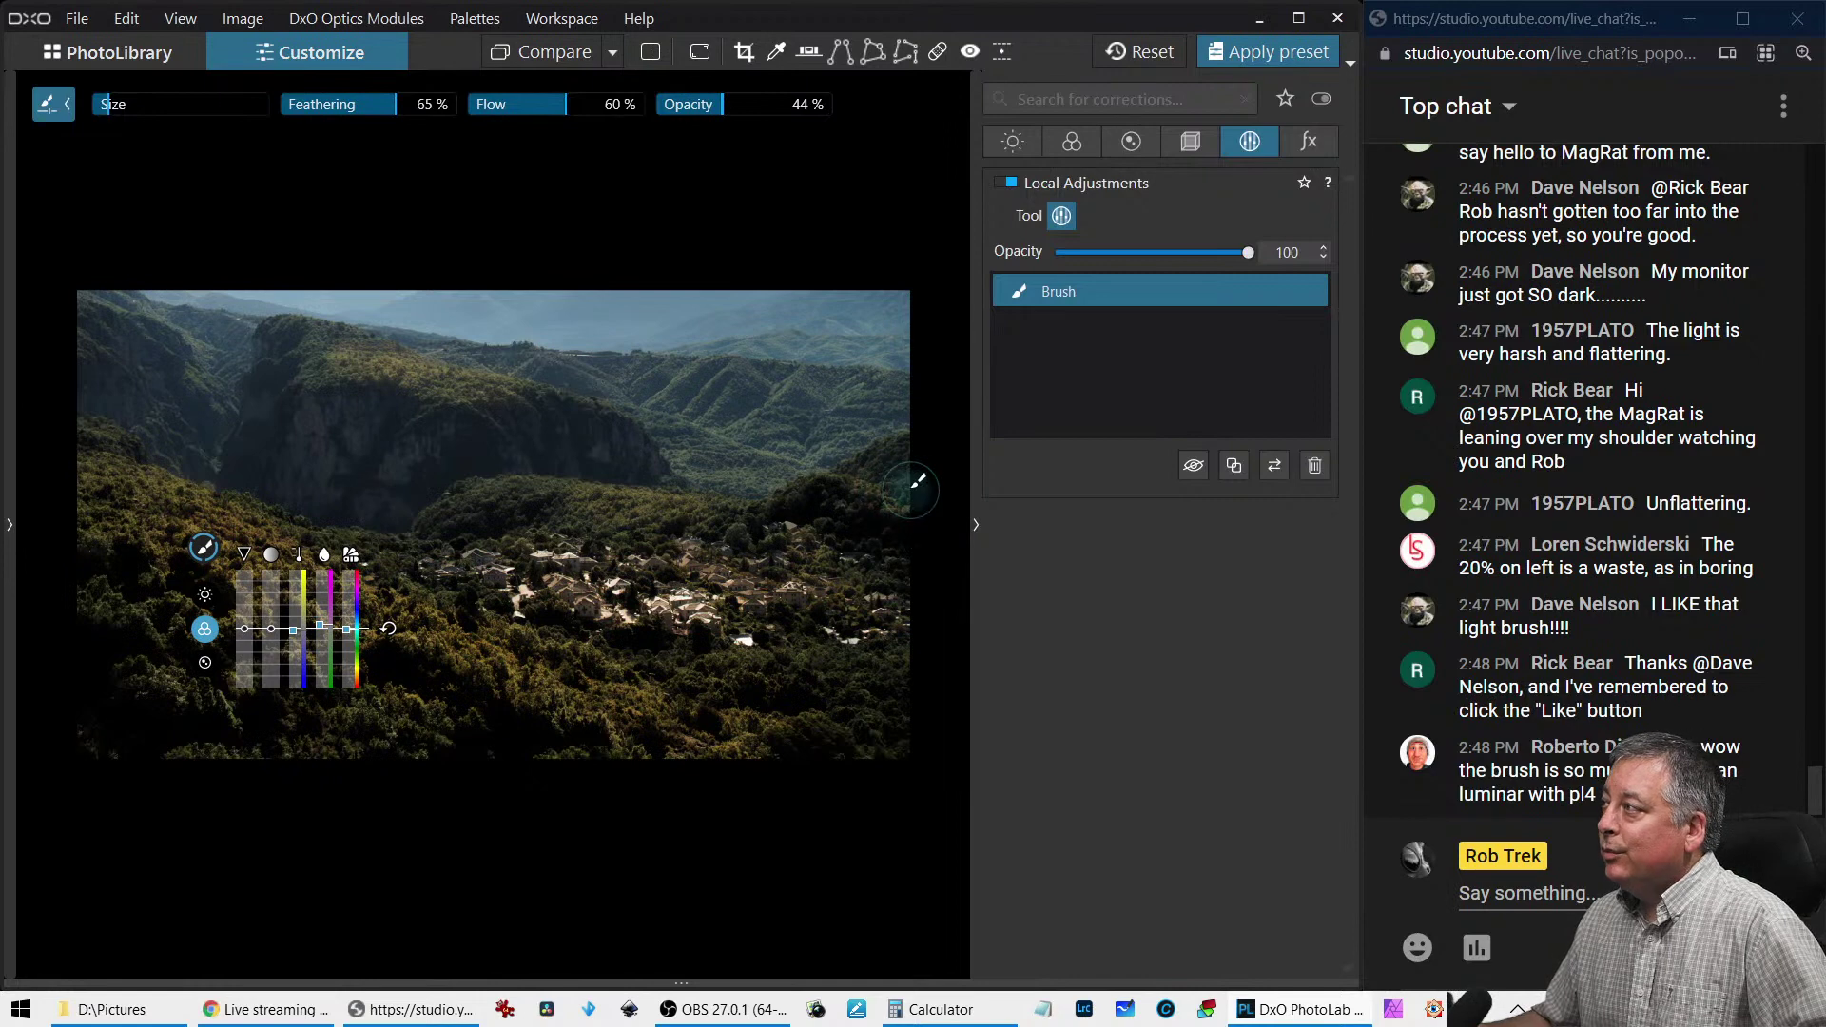
click(503, 108)
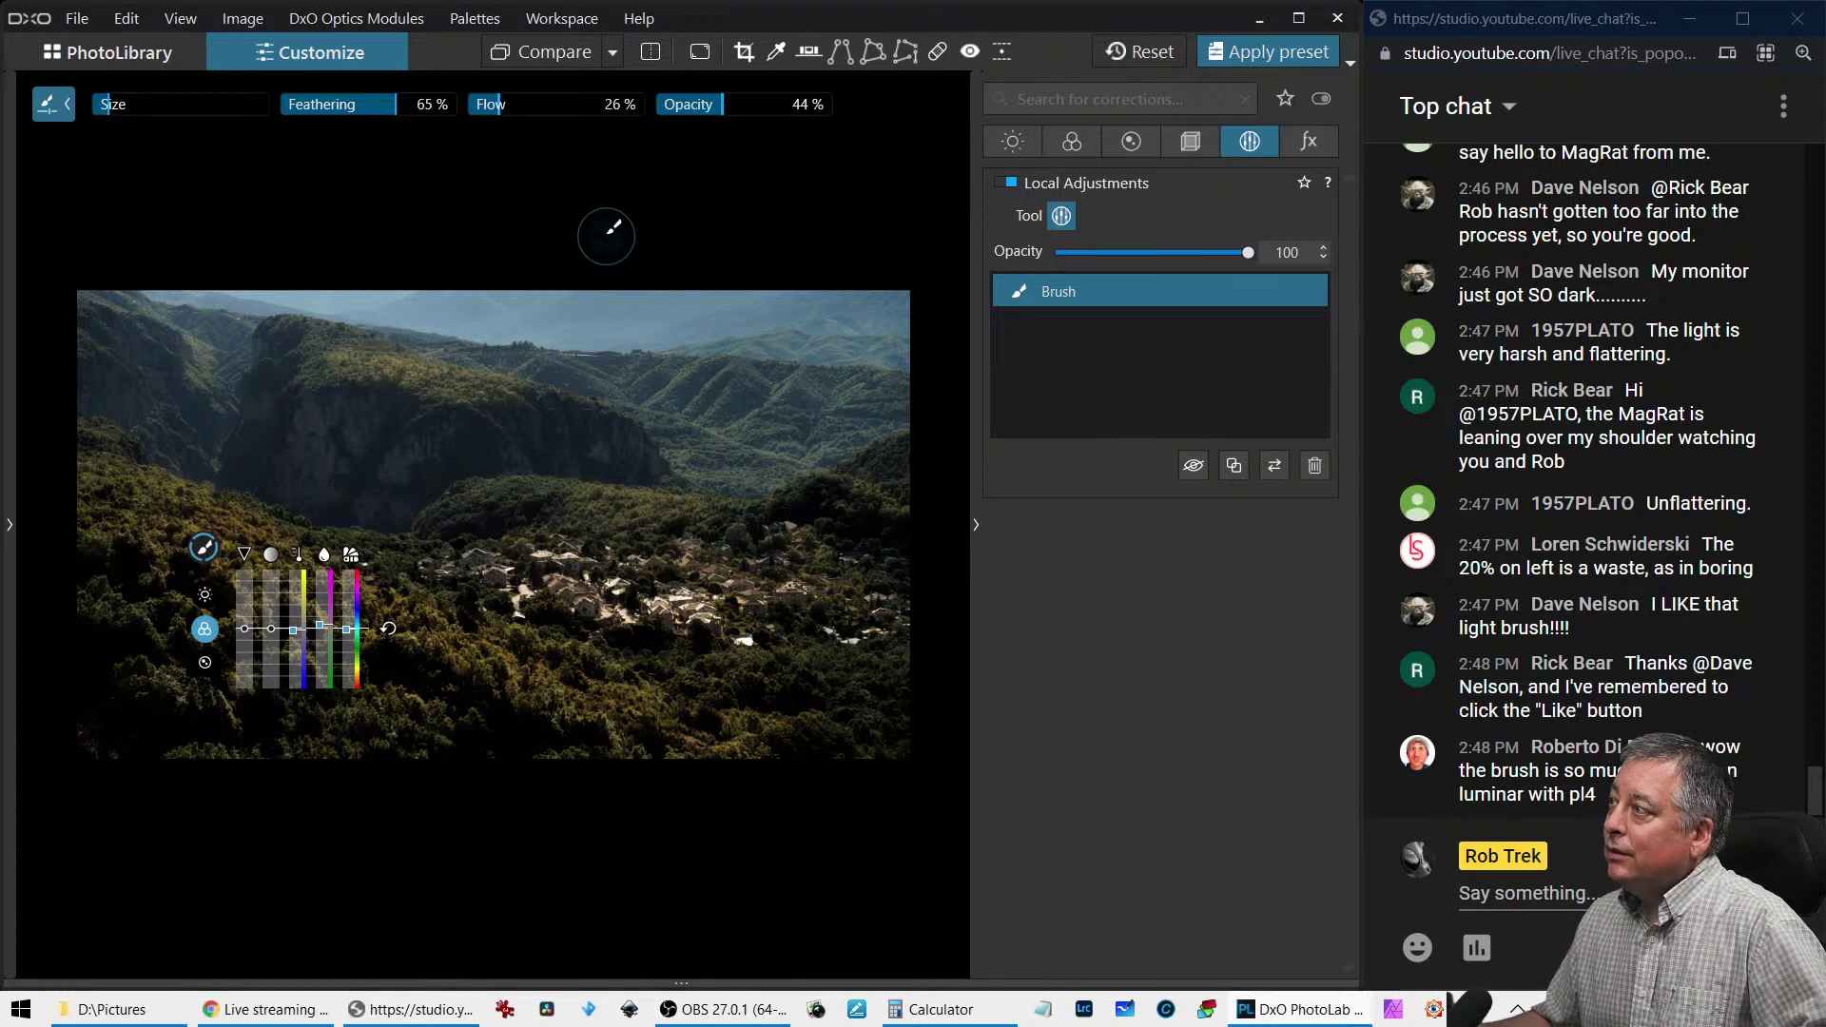
click(700, 109)
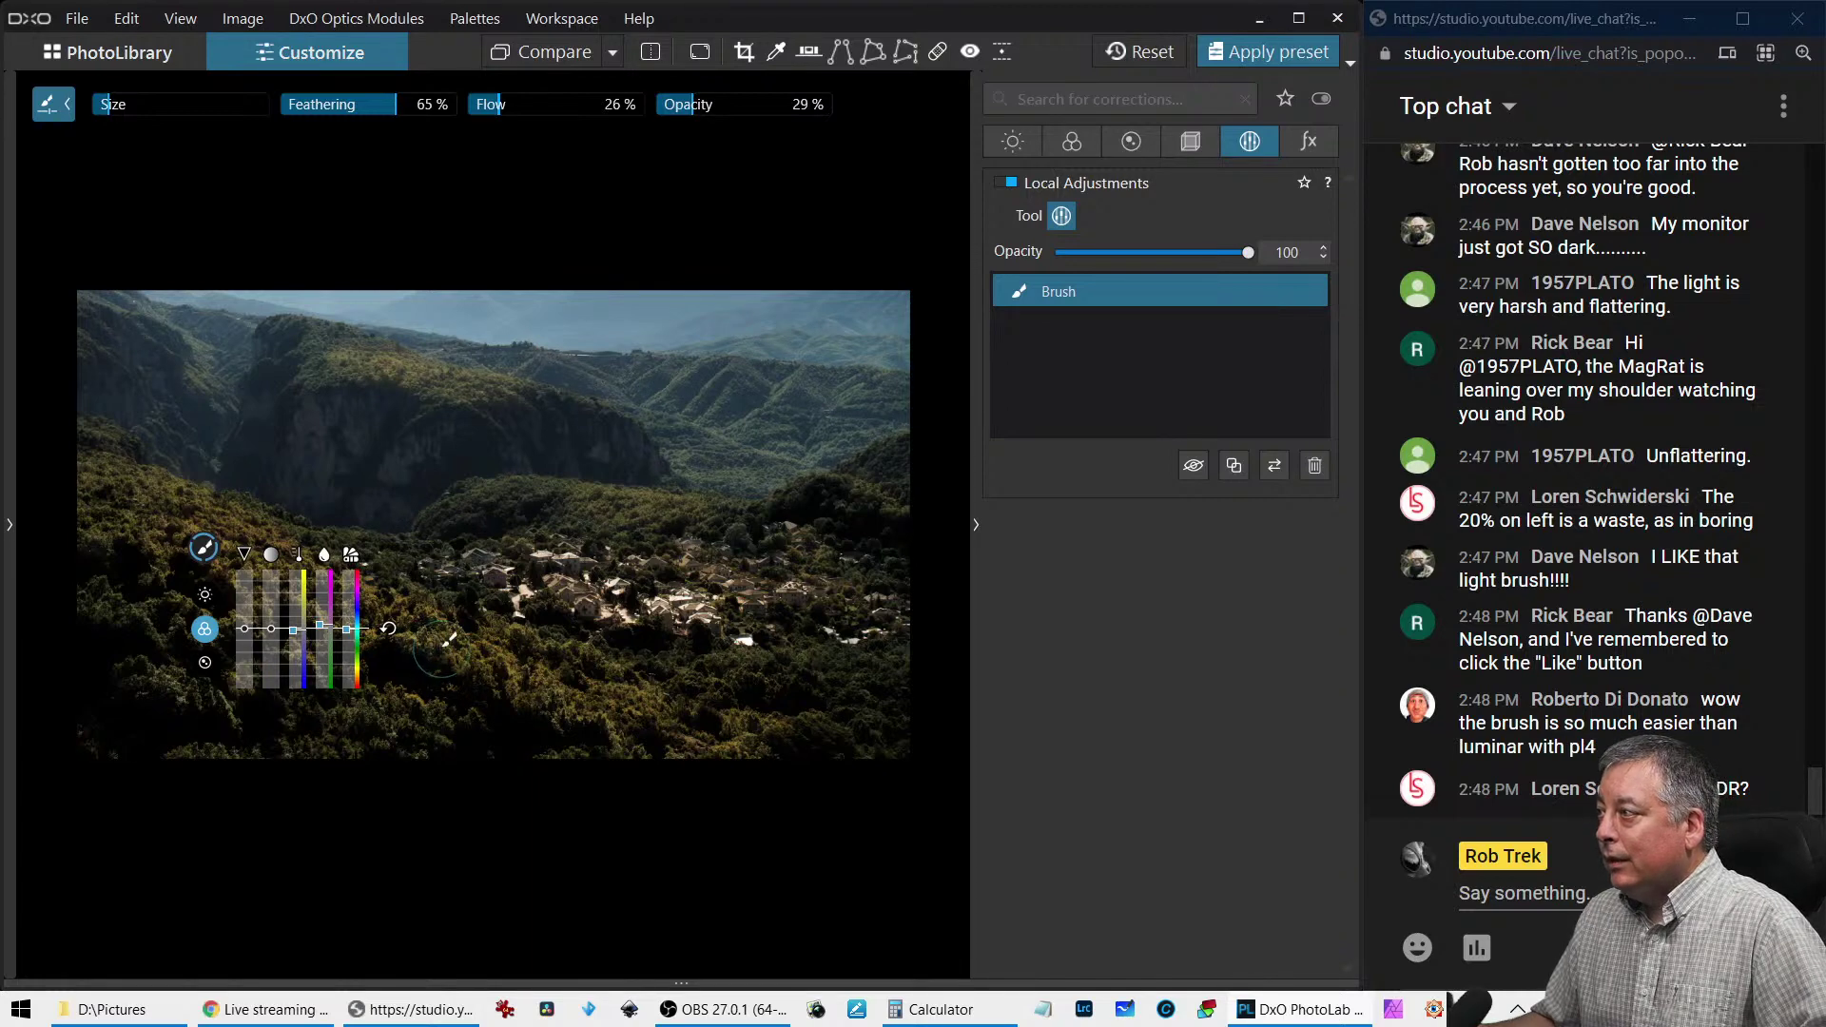
Erase parts of the brush mask over the foreground trees and along the ridge top to soften the light
key(alt)
drag(523, 673, 446, 651)
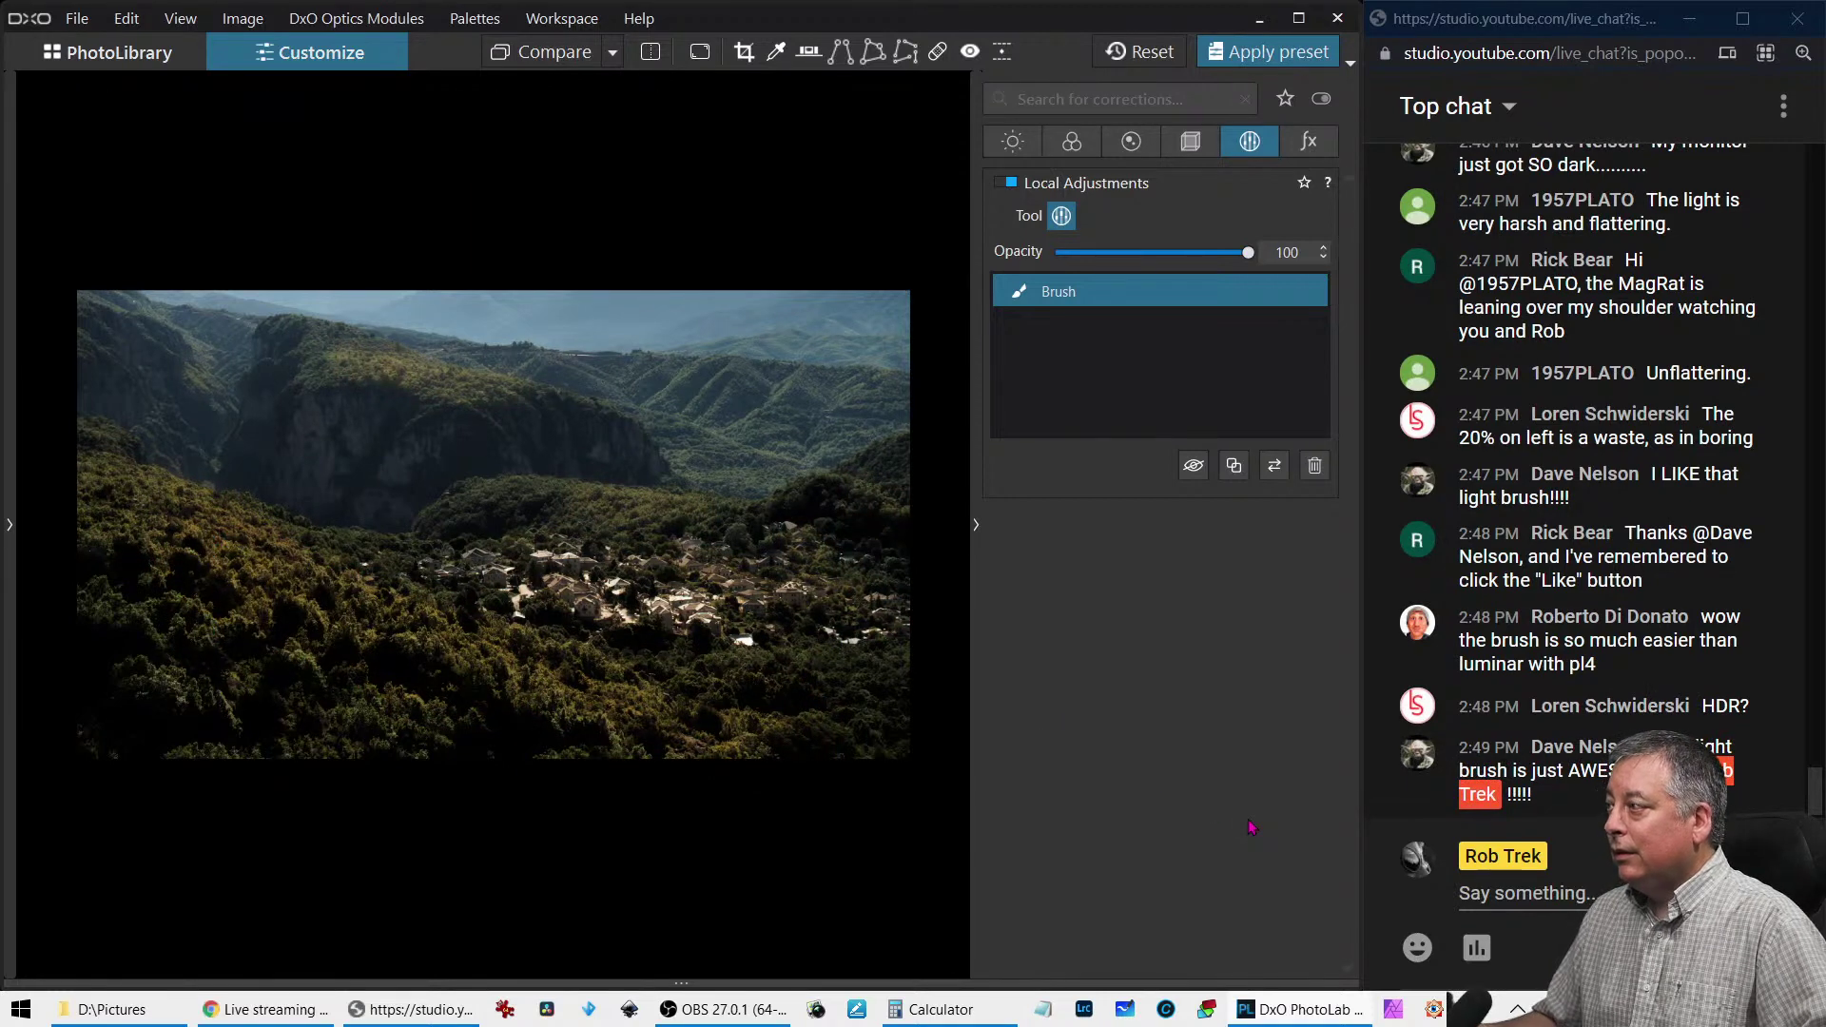
drag(628, 713, 522, 661)
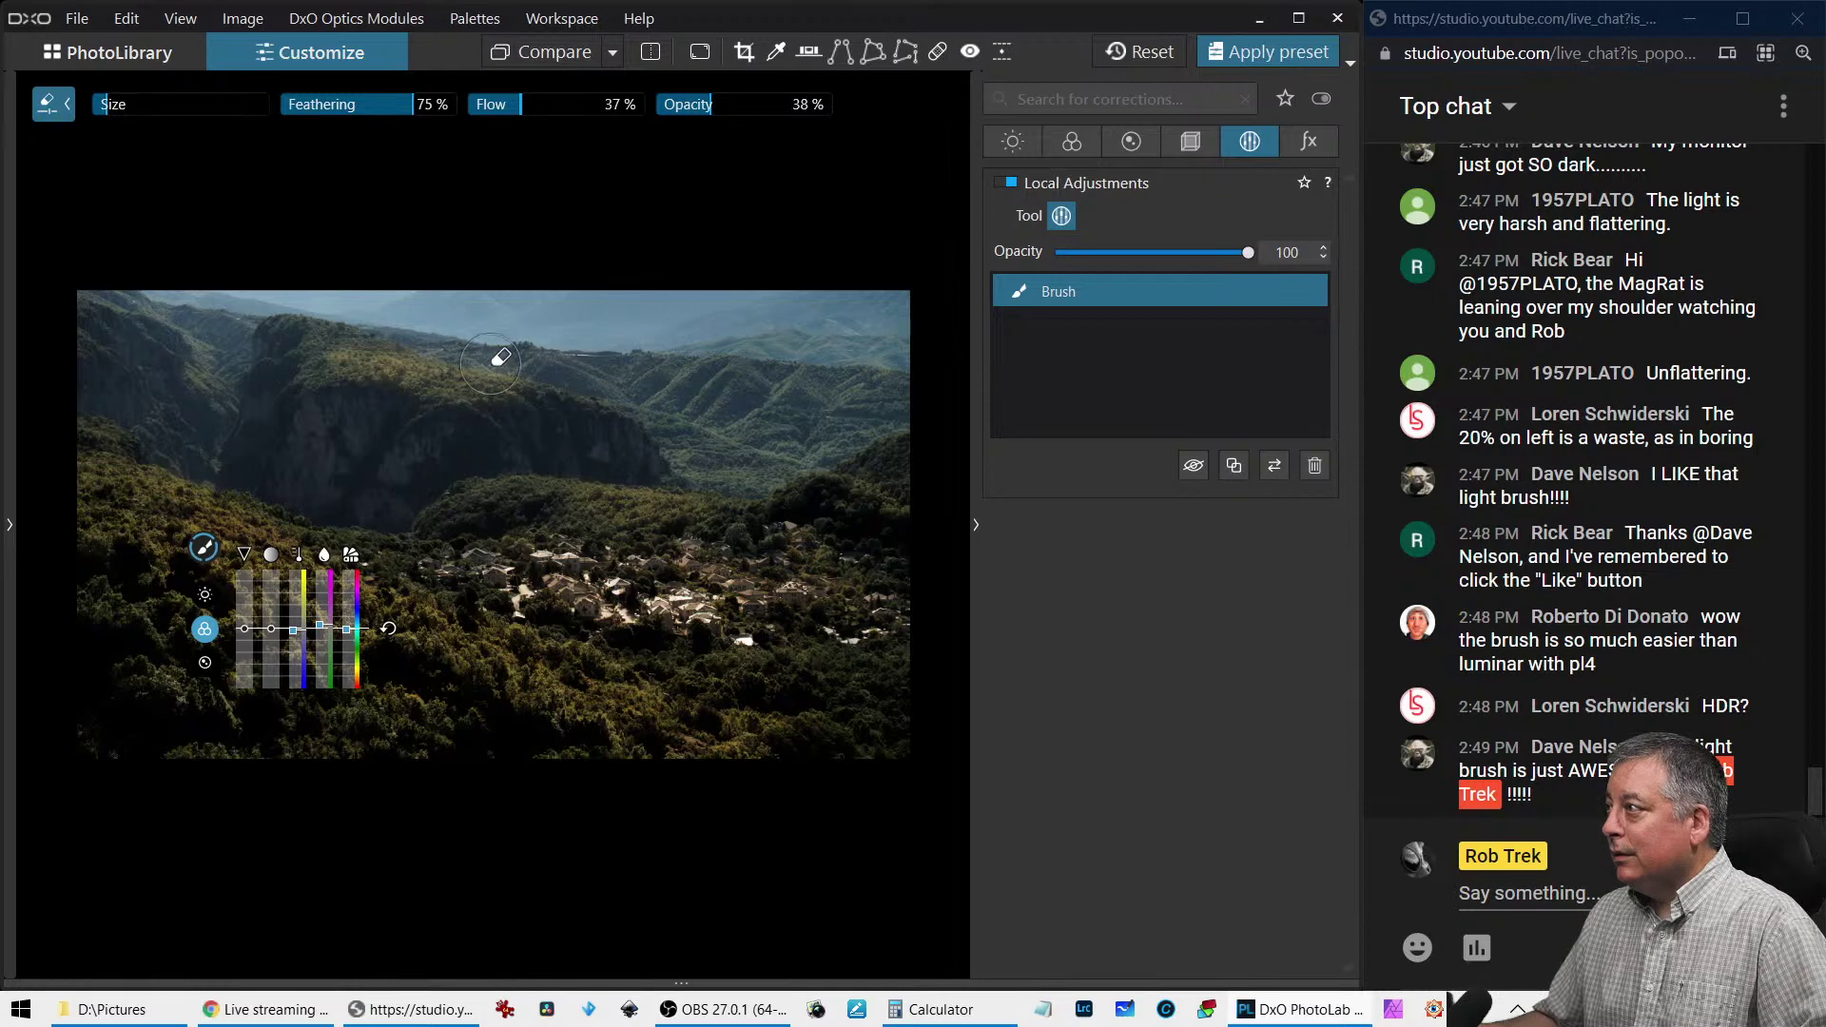
mouse_move(510, 371)
mouse_down()
mouse_move(488, 359)
mouse_move(545, 393)
mouse_move(525, 382)
mouse_up()
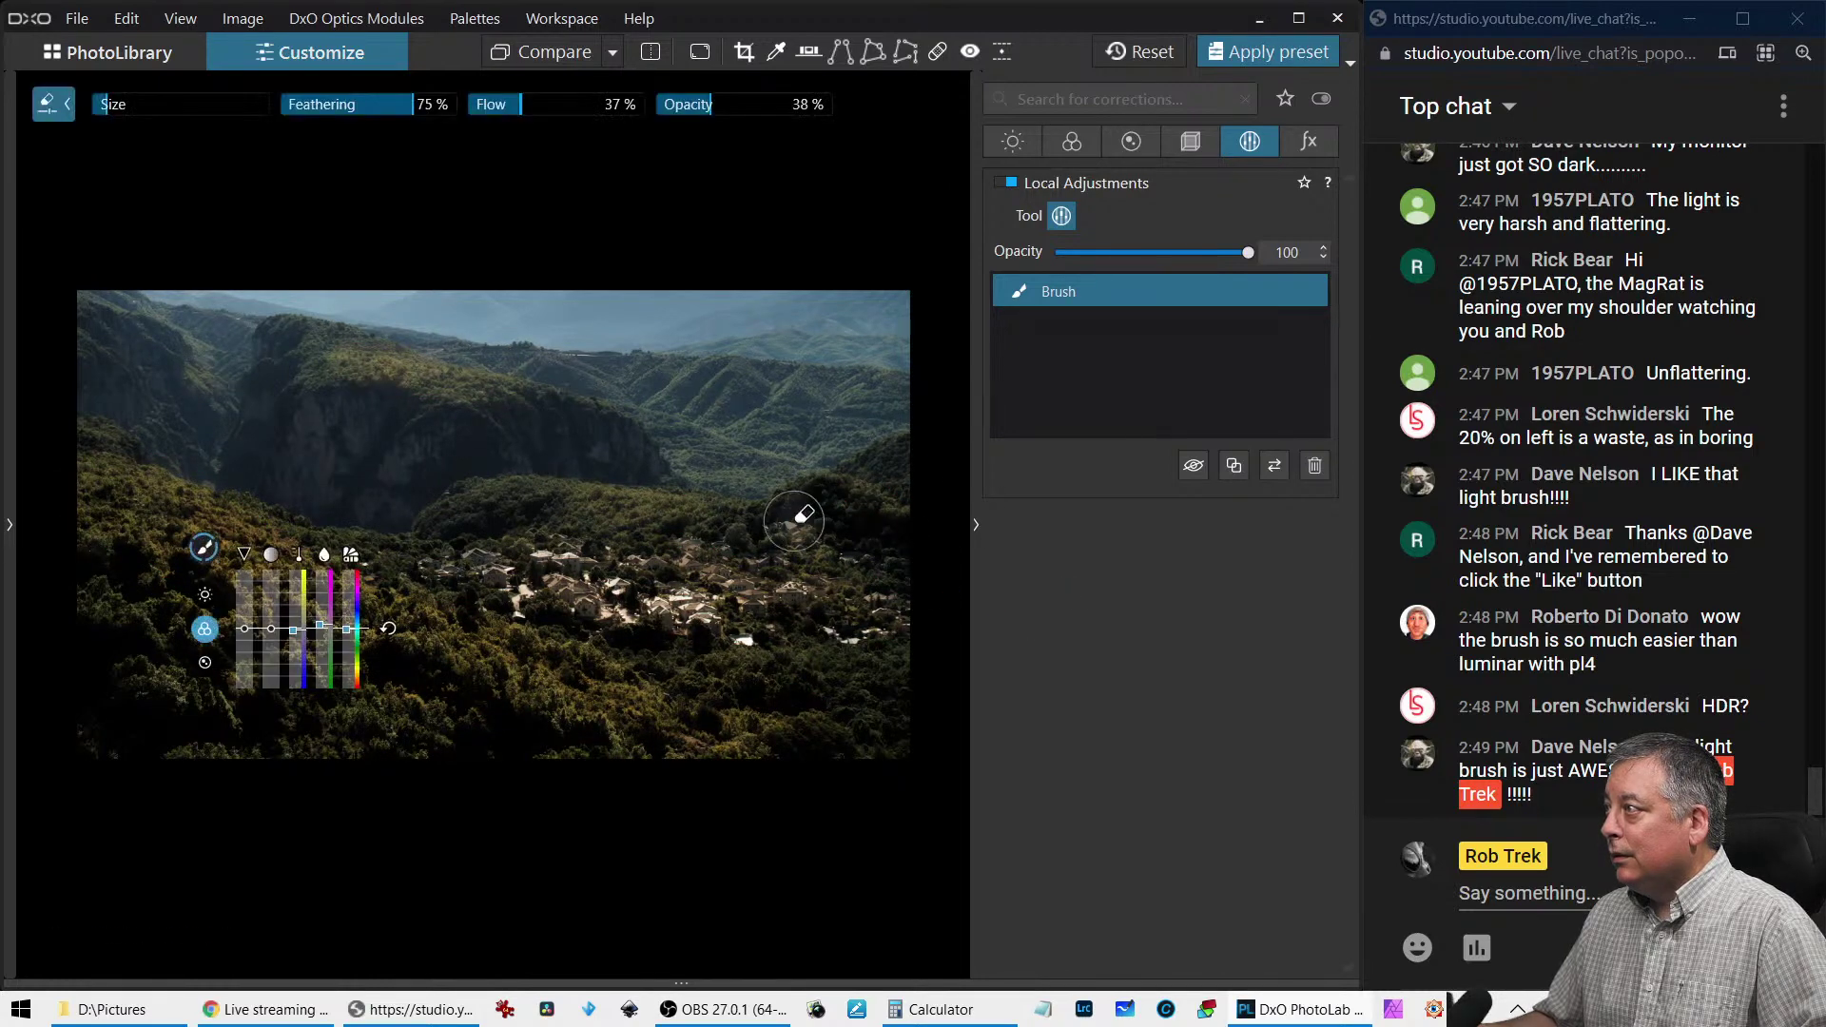
Erase more of the brush mask along the central ridge top and leave the local adjustment tool
click(434, 403)
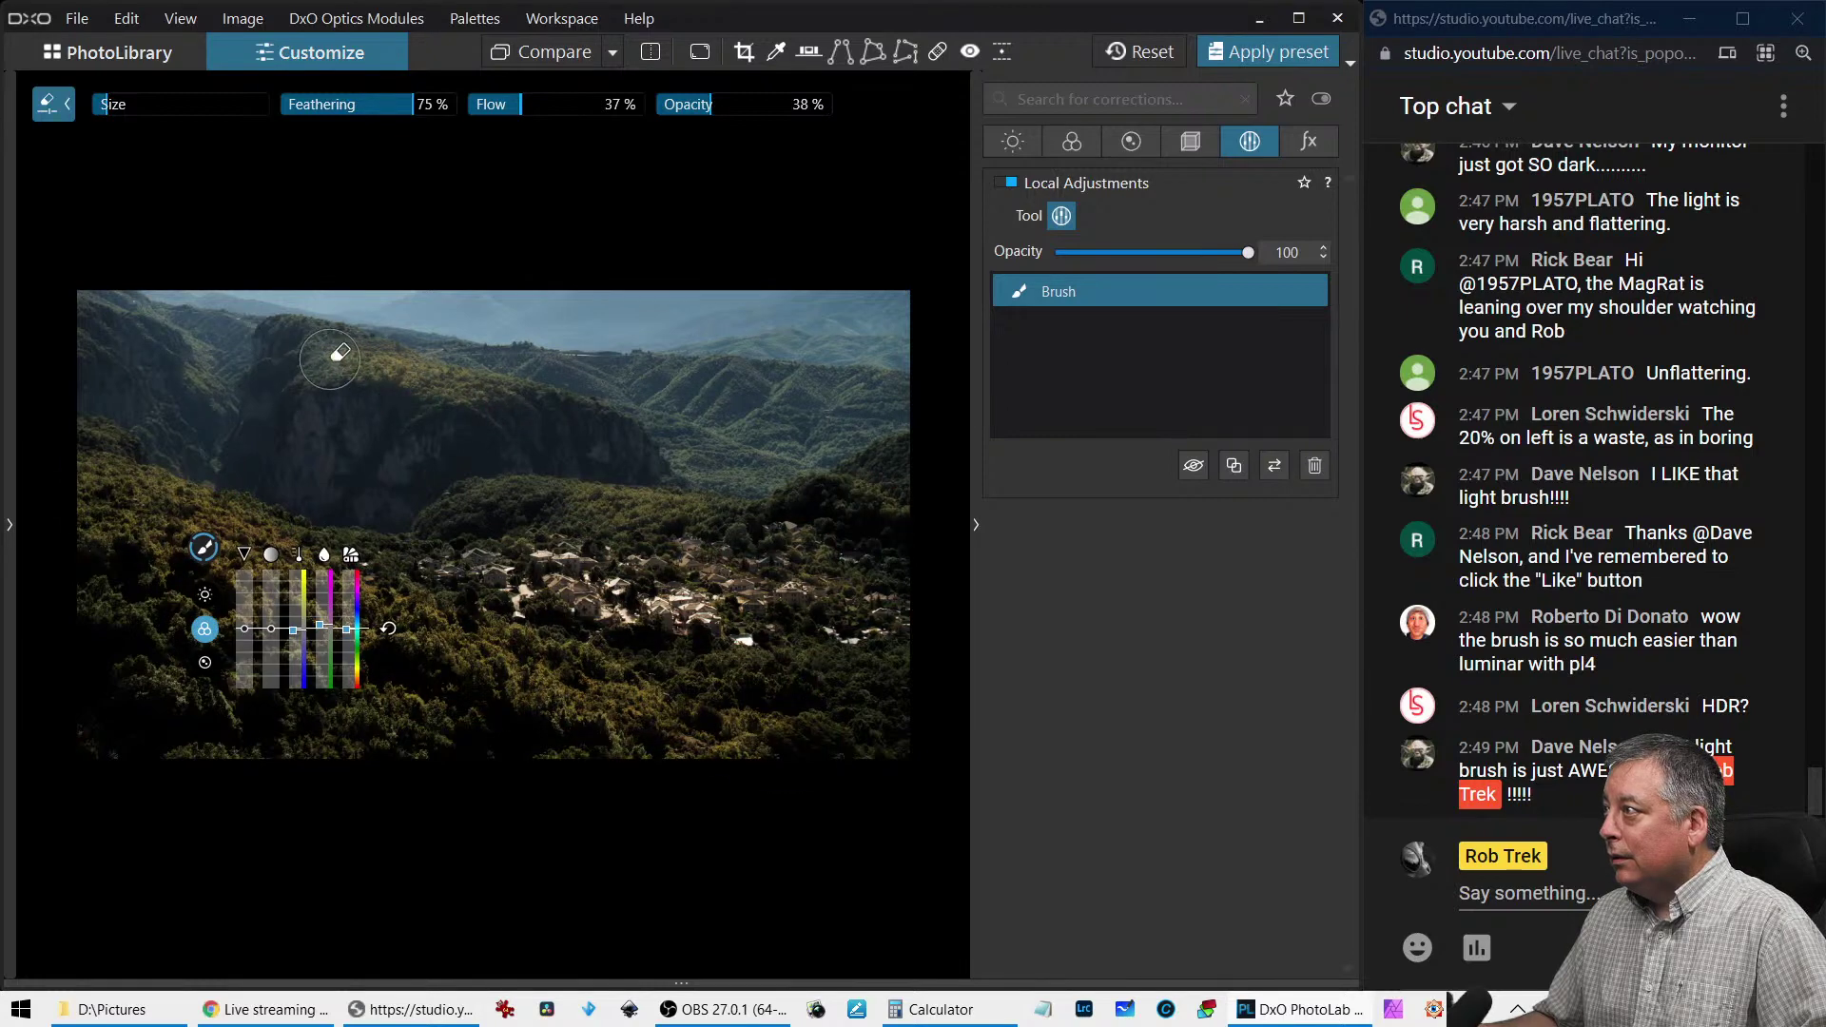
mouse_move(339, 355)
mouse_down()
mouse_move(300, 325)
mouse_move(368, 365)
mouse_up()
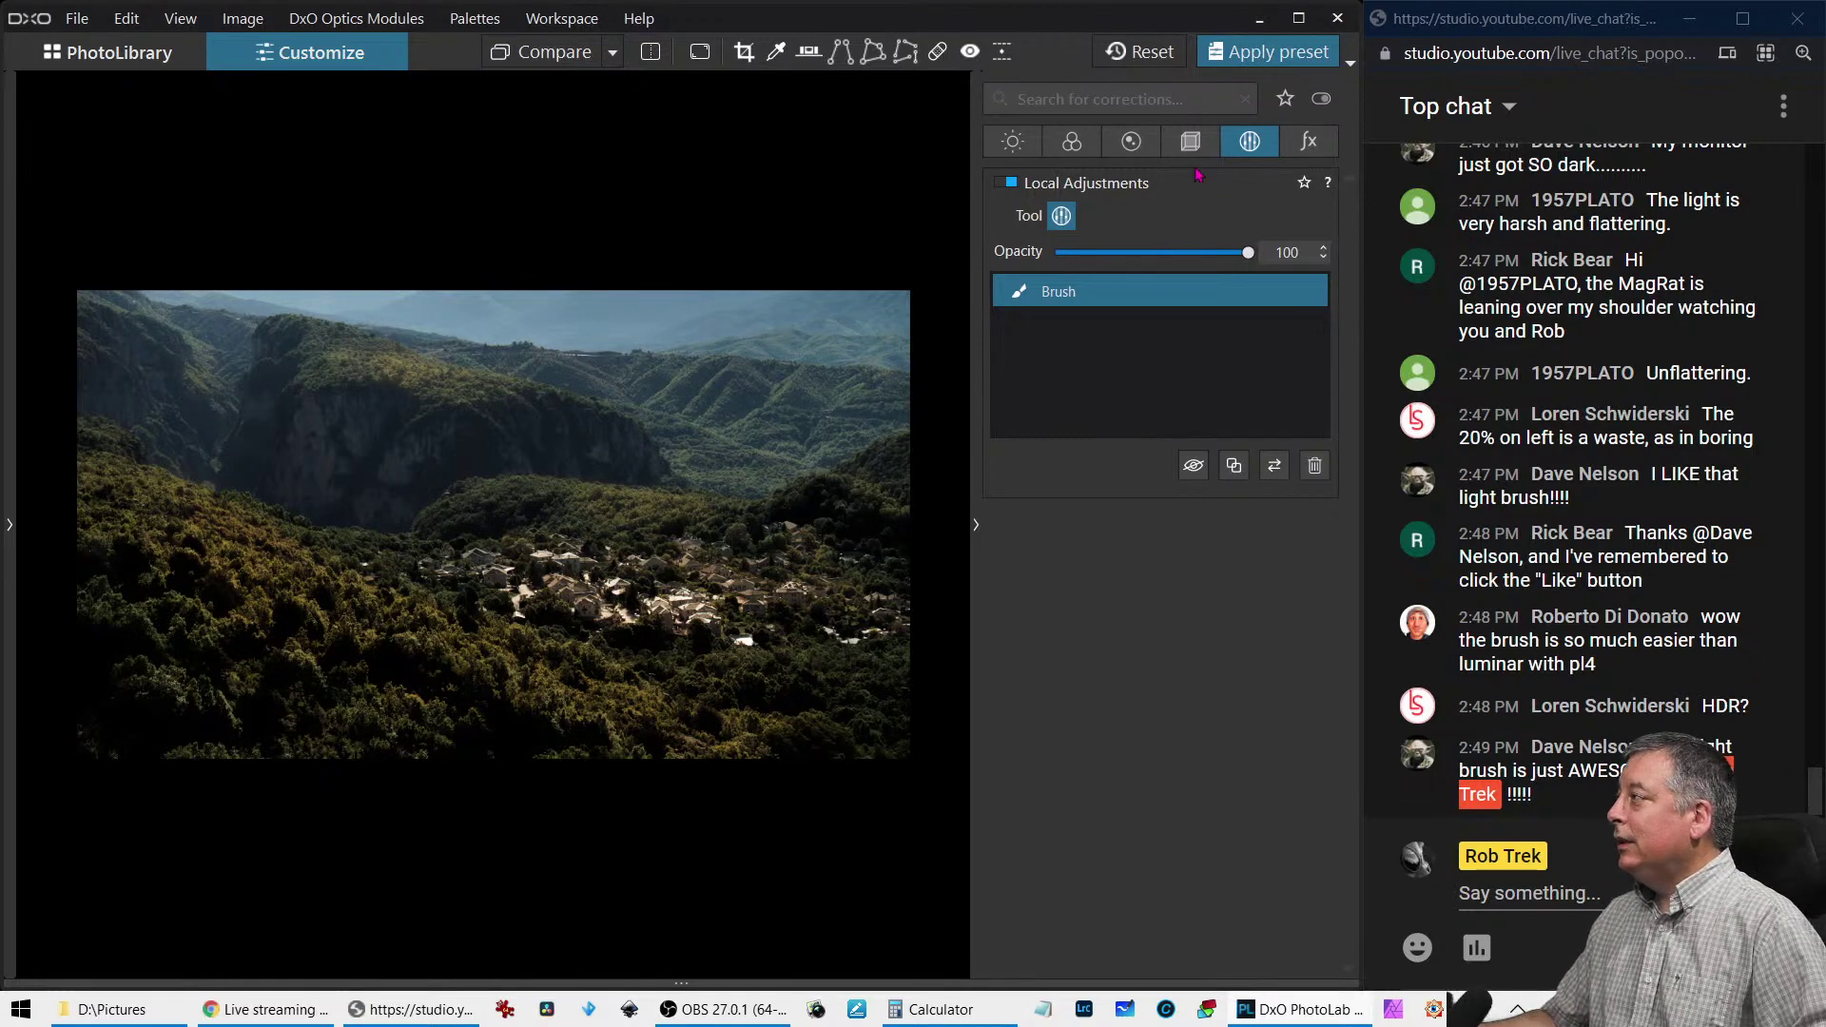
click(1061, 221)
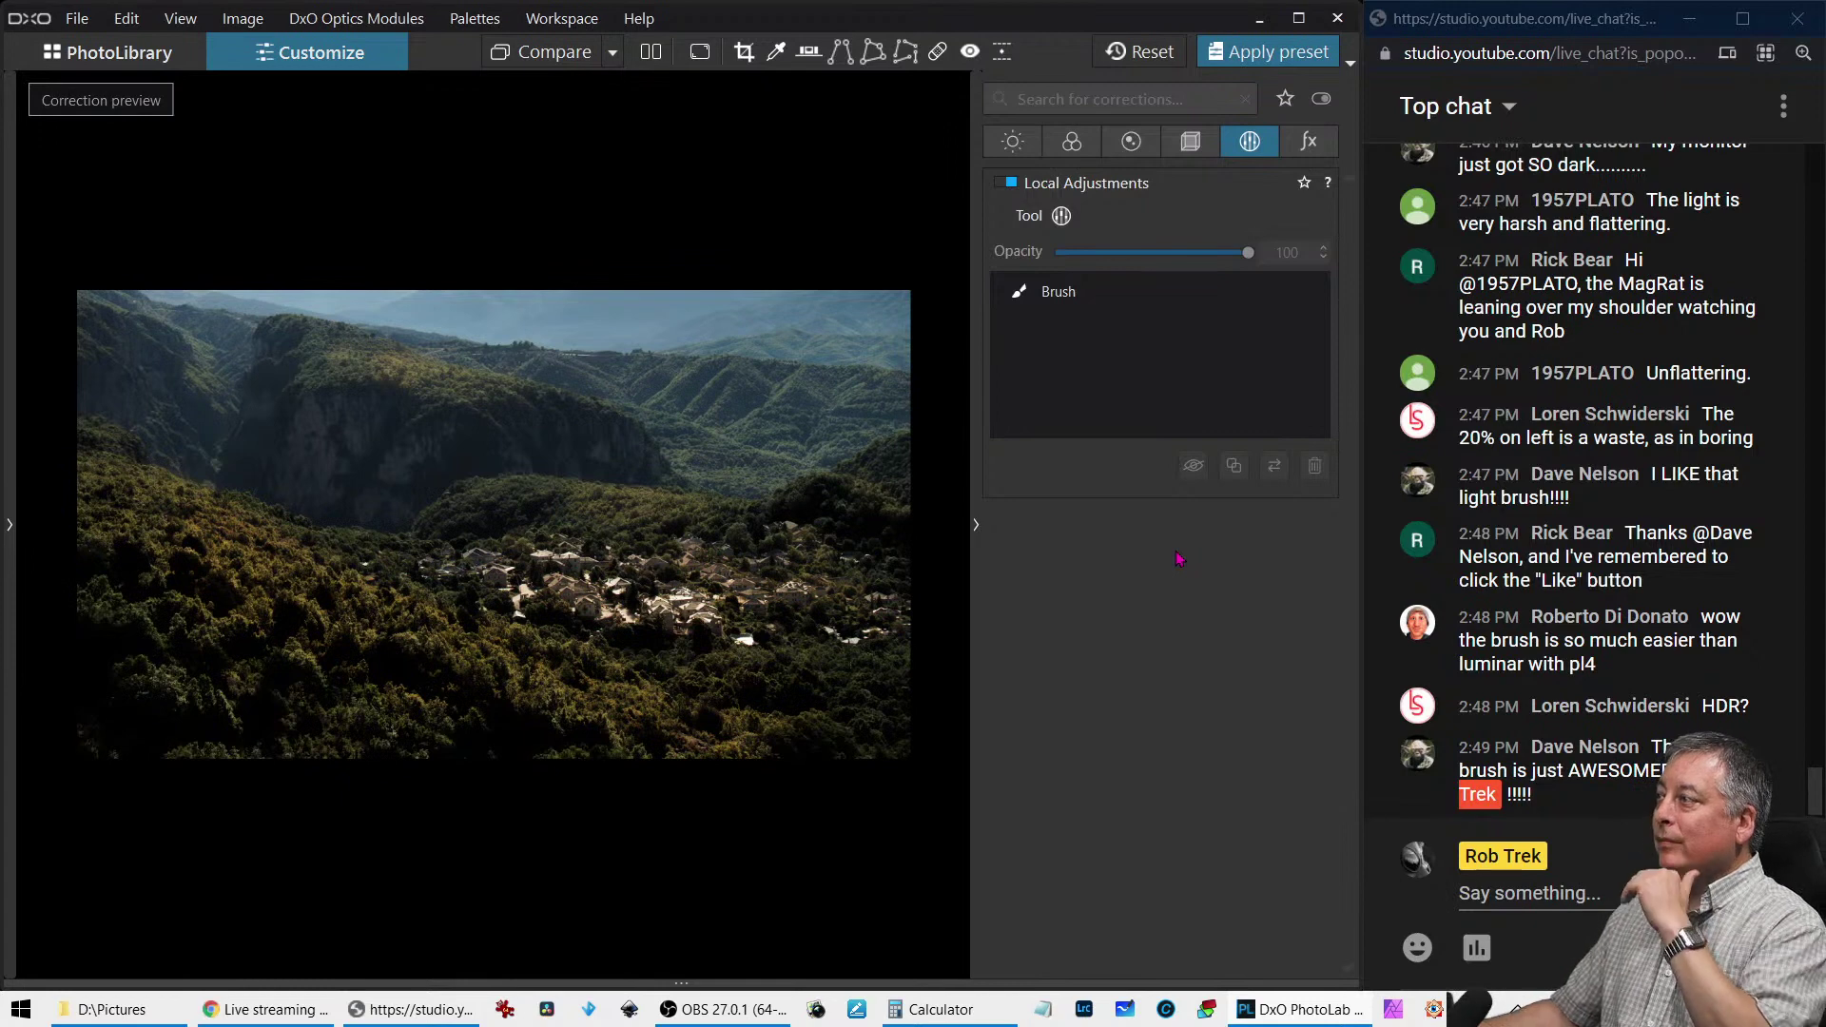
Set the global Microcontrast to 9 and Fine contrast to -43
click(1071, 141)
click(1012, 141)
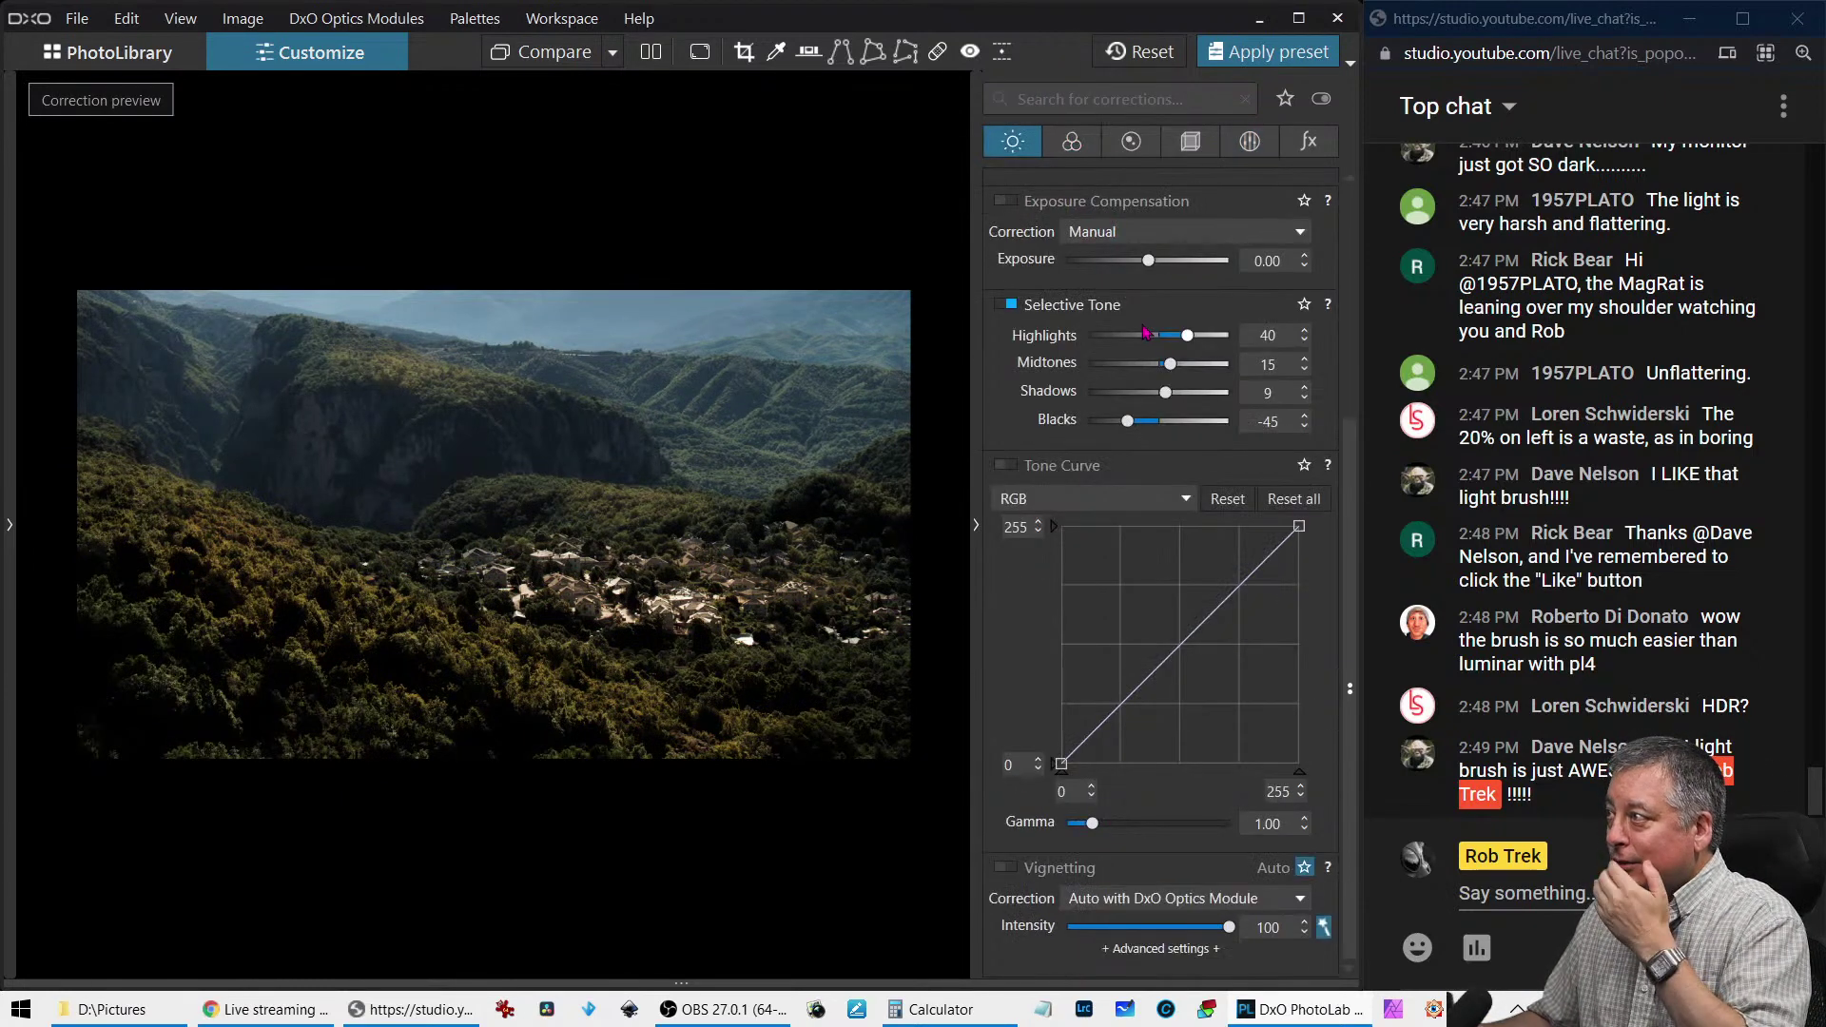
scroll(1146, 332, up, 5)
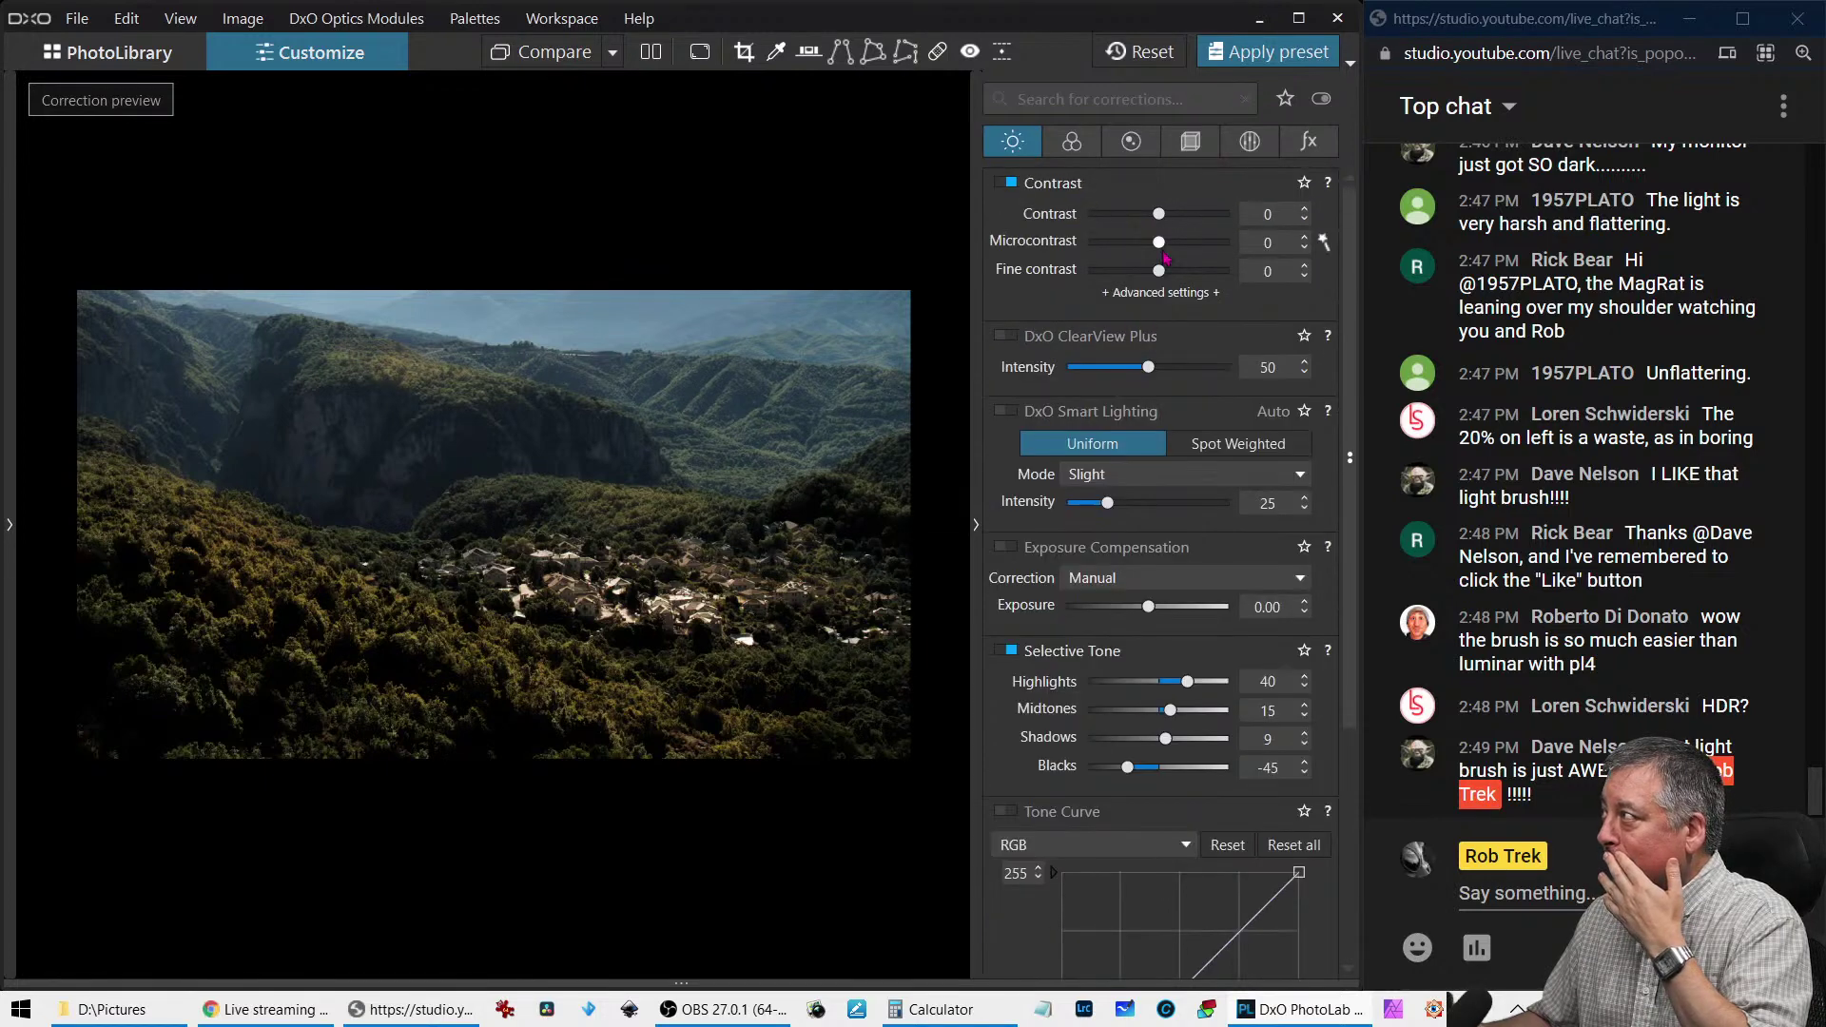
mouse_move(1162, 275)
mouse_down()
mouse_move(1131, 275)
mouse_move(1165, 248)
mouse_up()
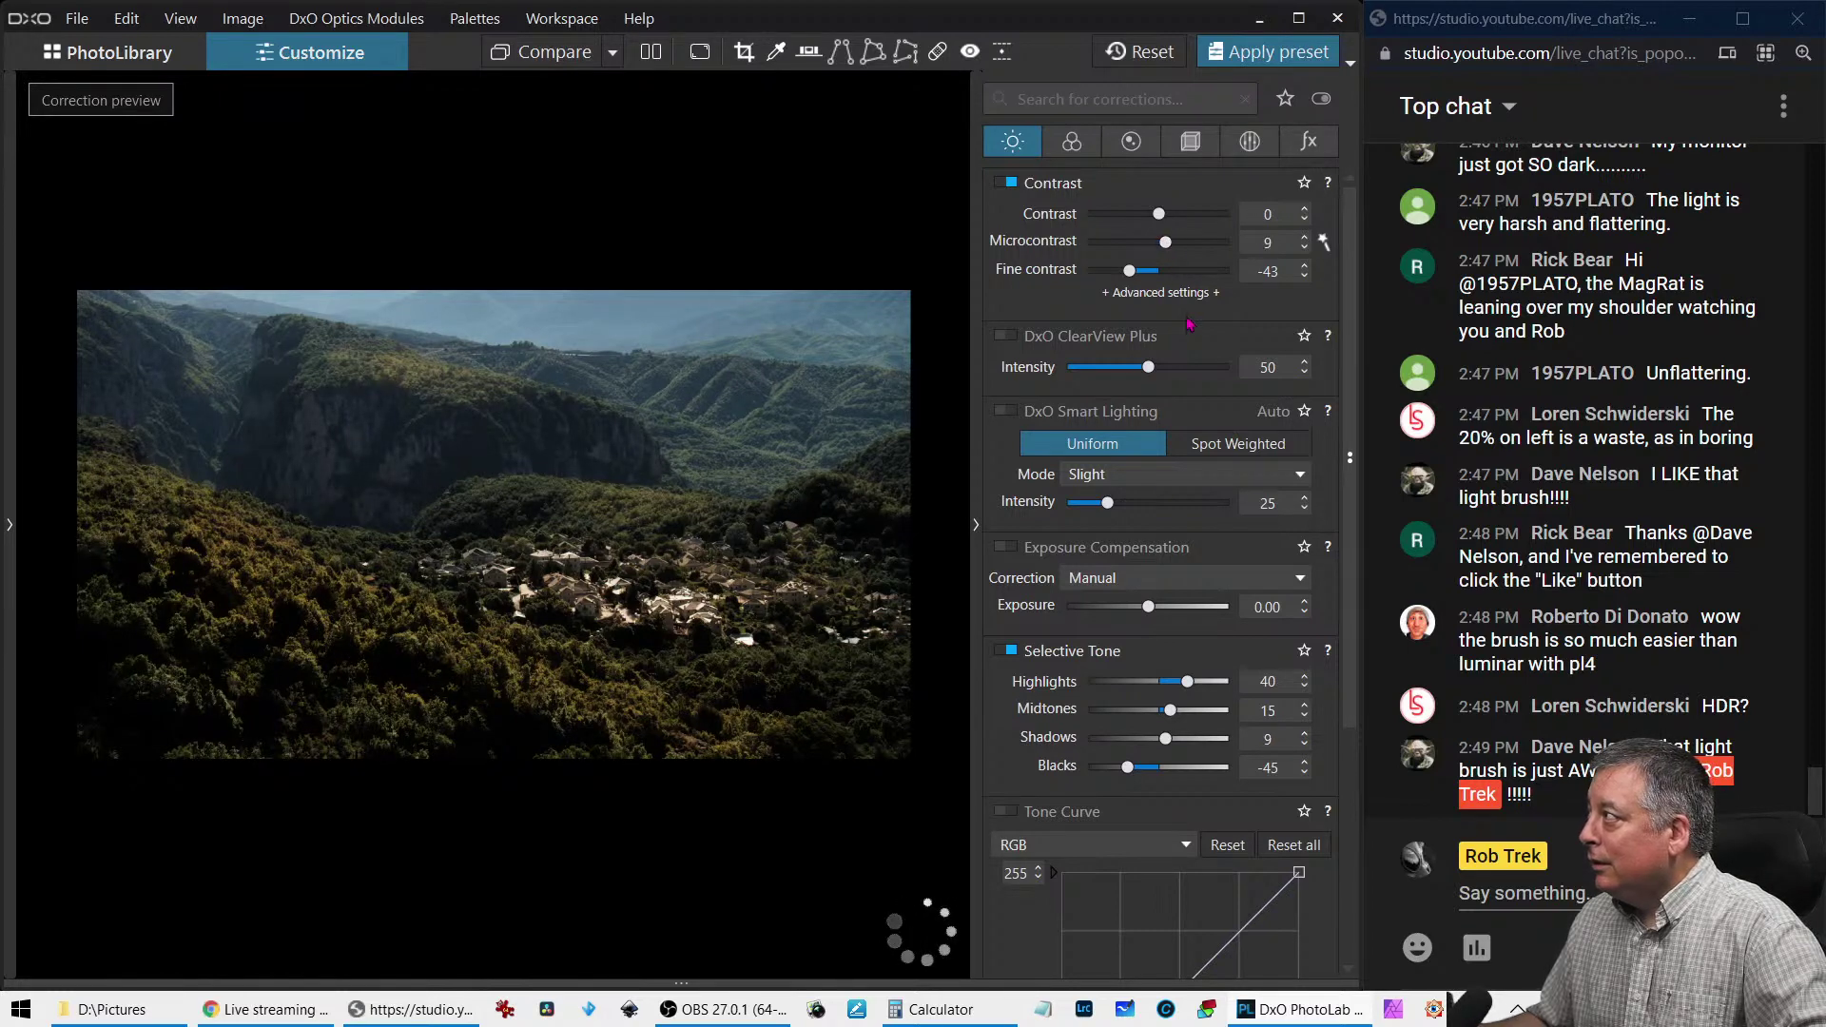
Set the advanced contrast to Highlights -84, Midtones -36 and Shadows 65, and the Selective Tone Midtones to 26
click(1185, 295)
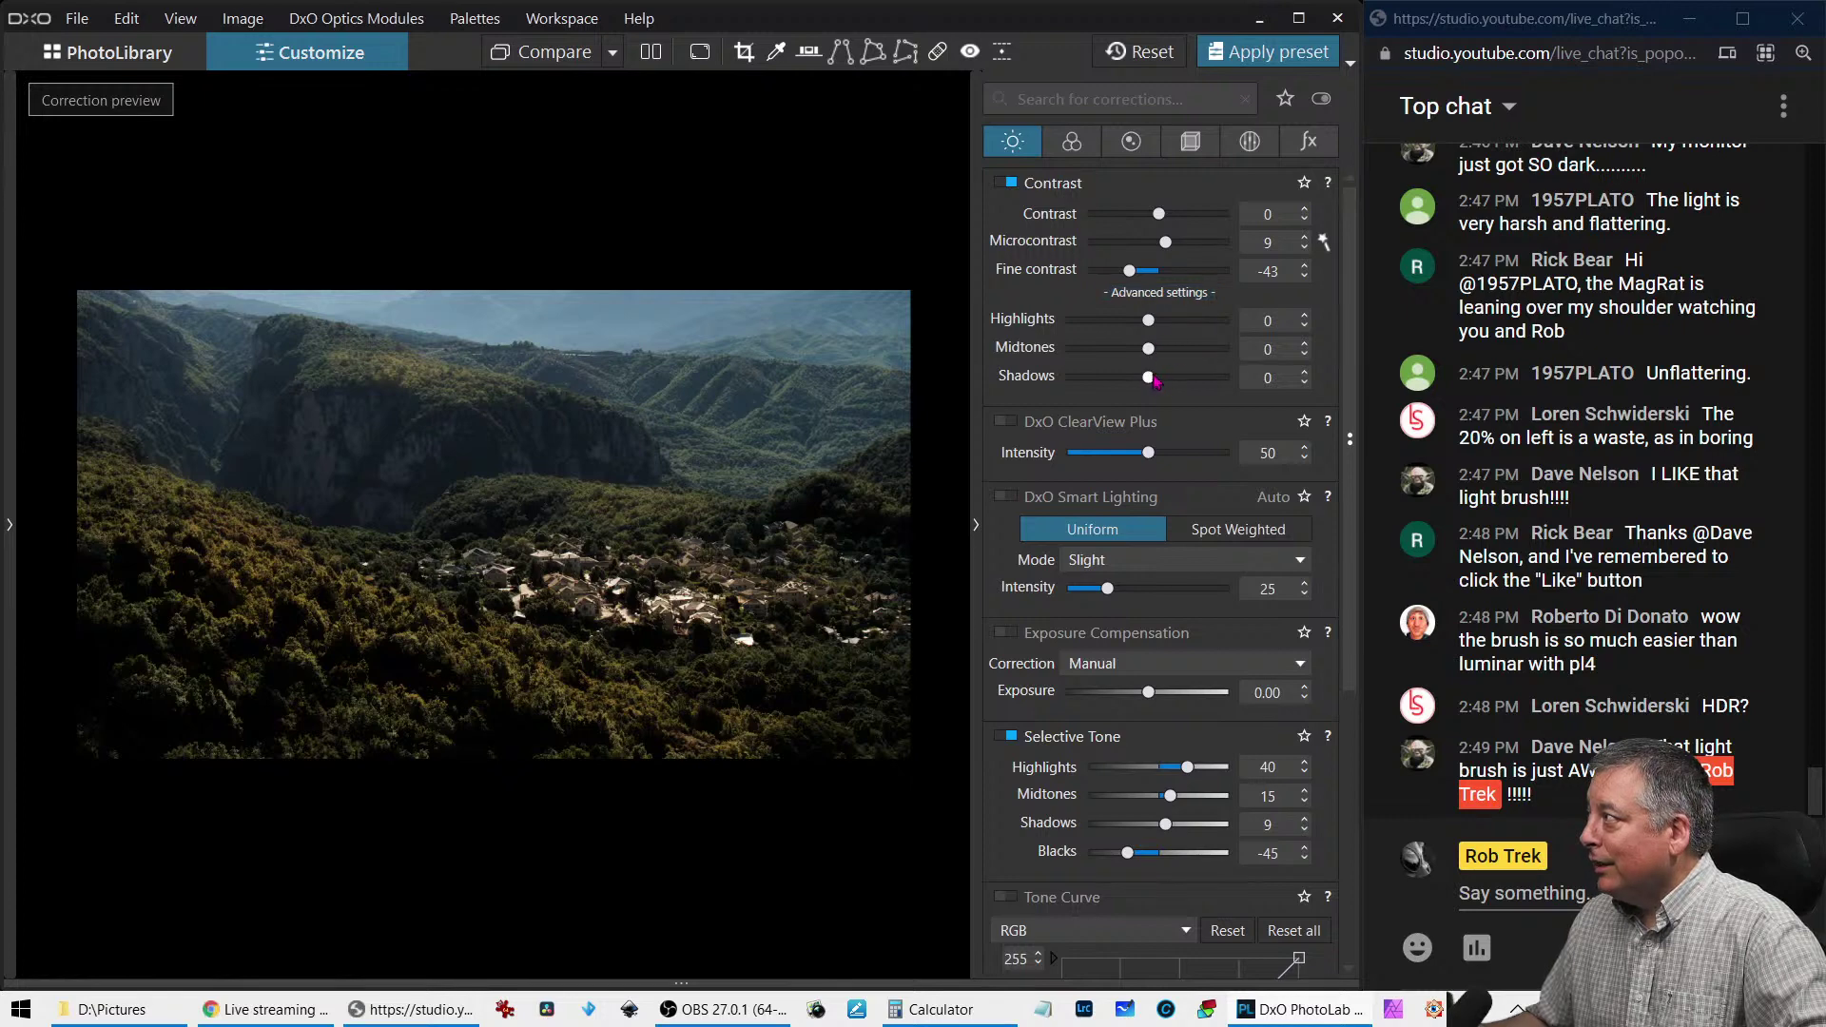
drag(1148, 376, 1201, 377)
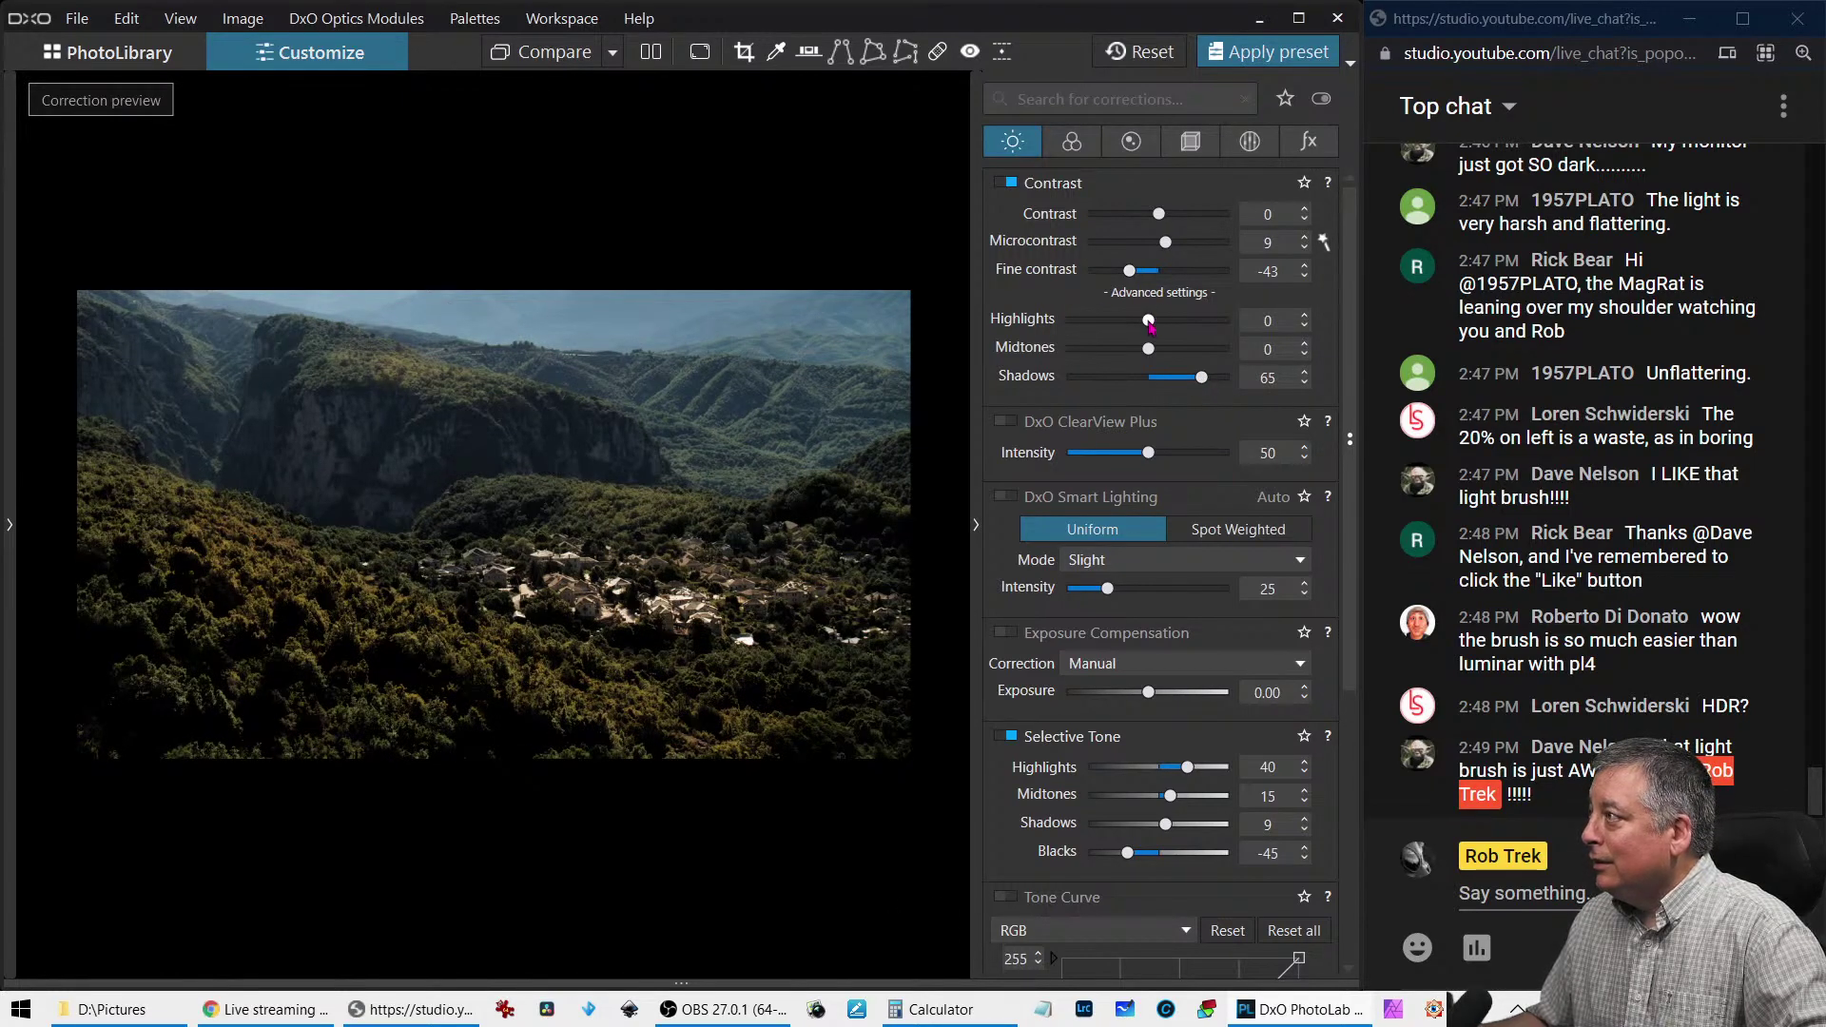
drag(1149, 320, 1079, 320)
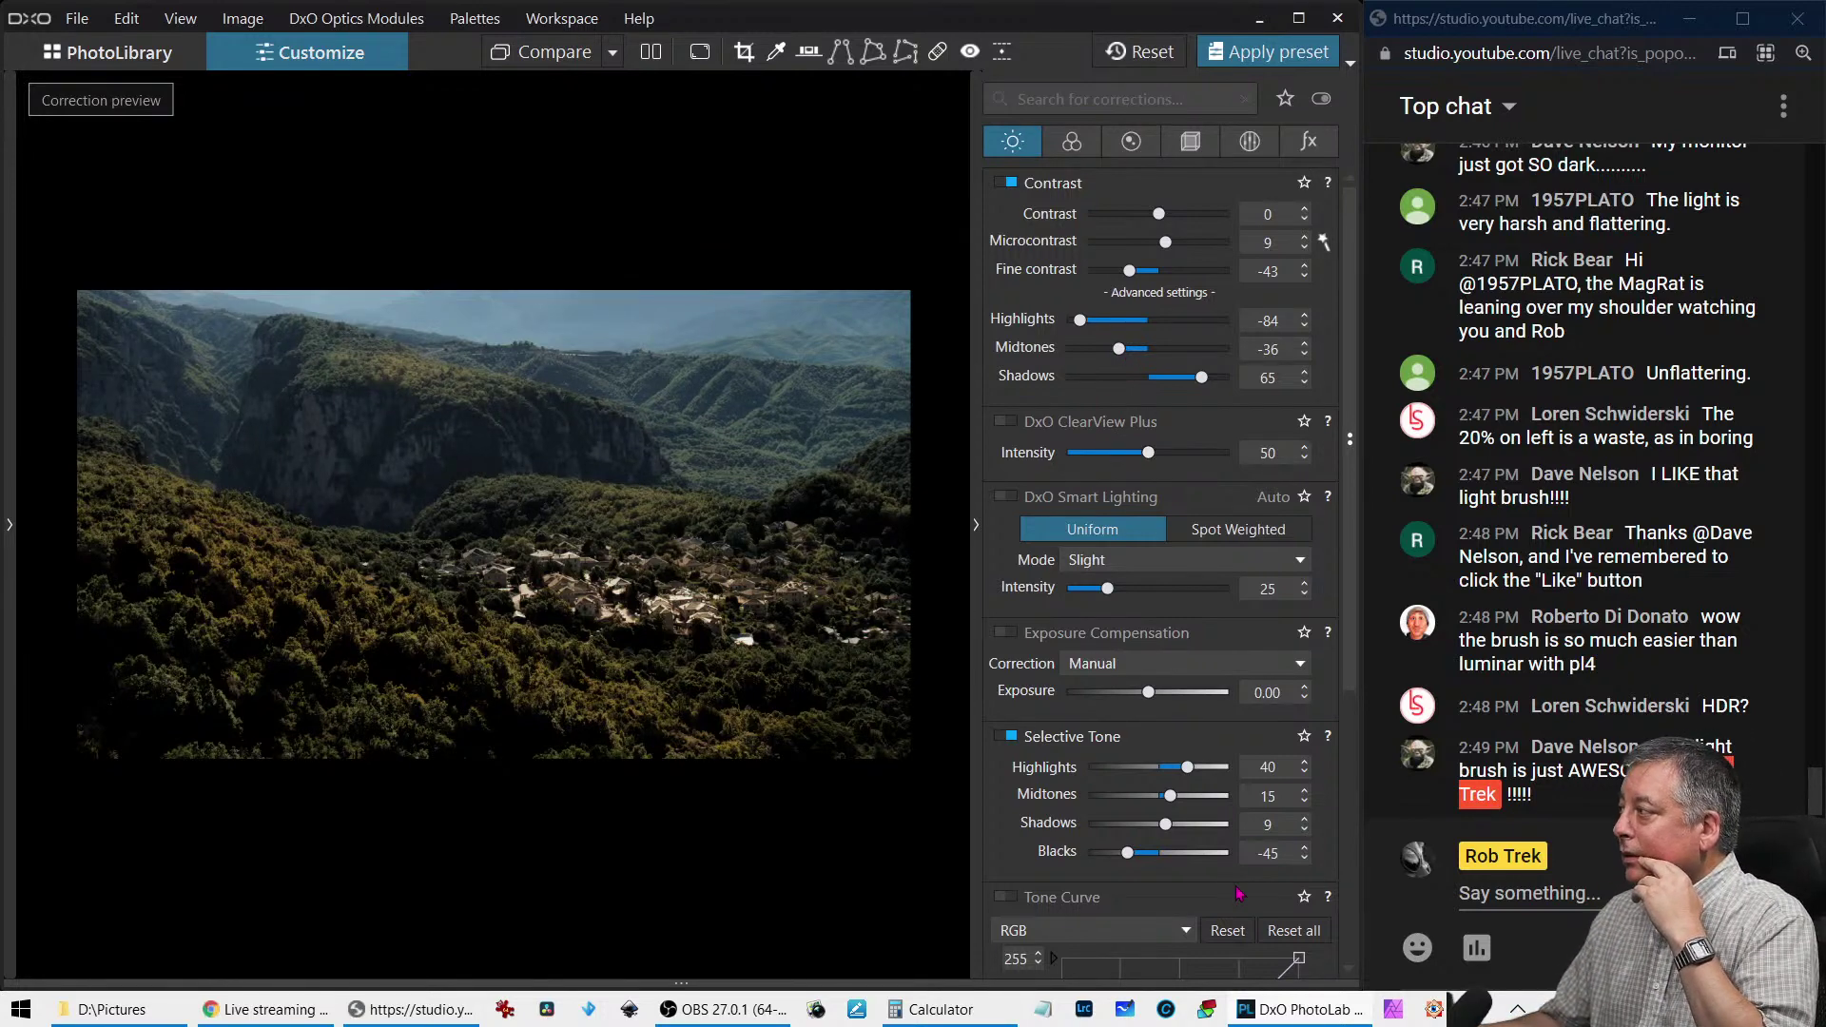
click(1179, 798)
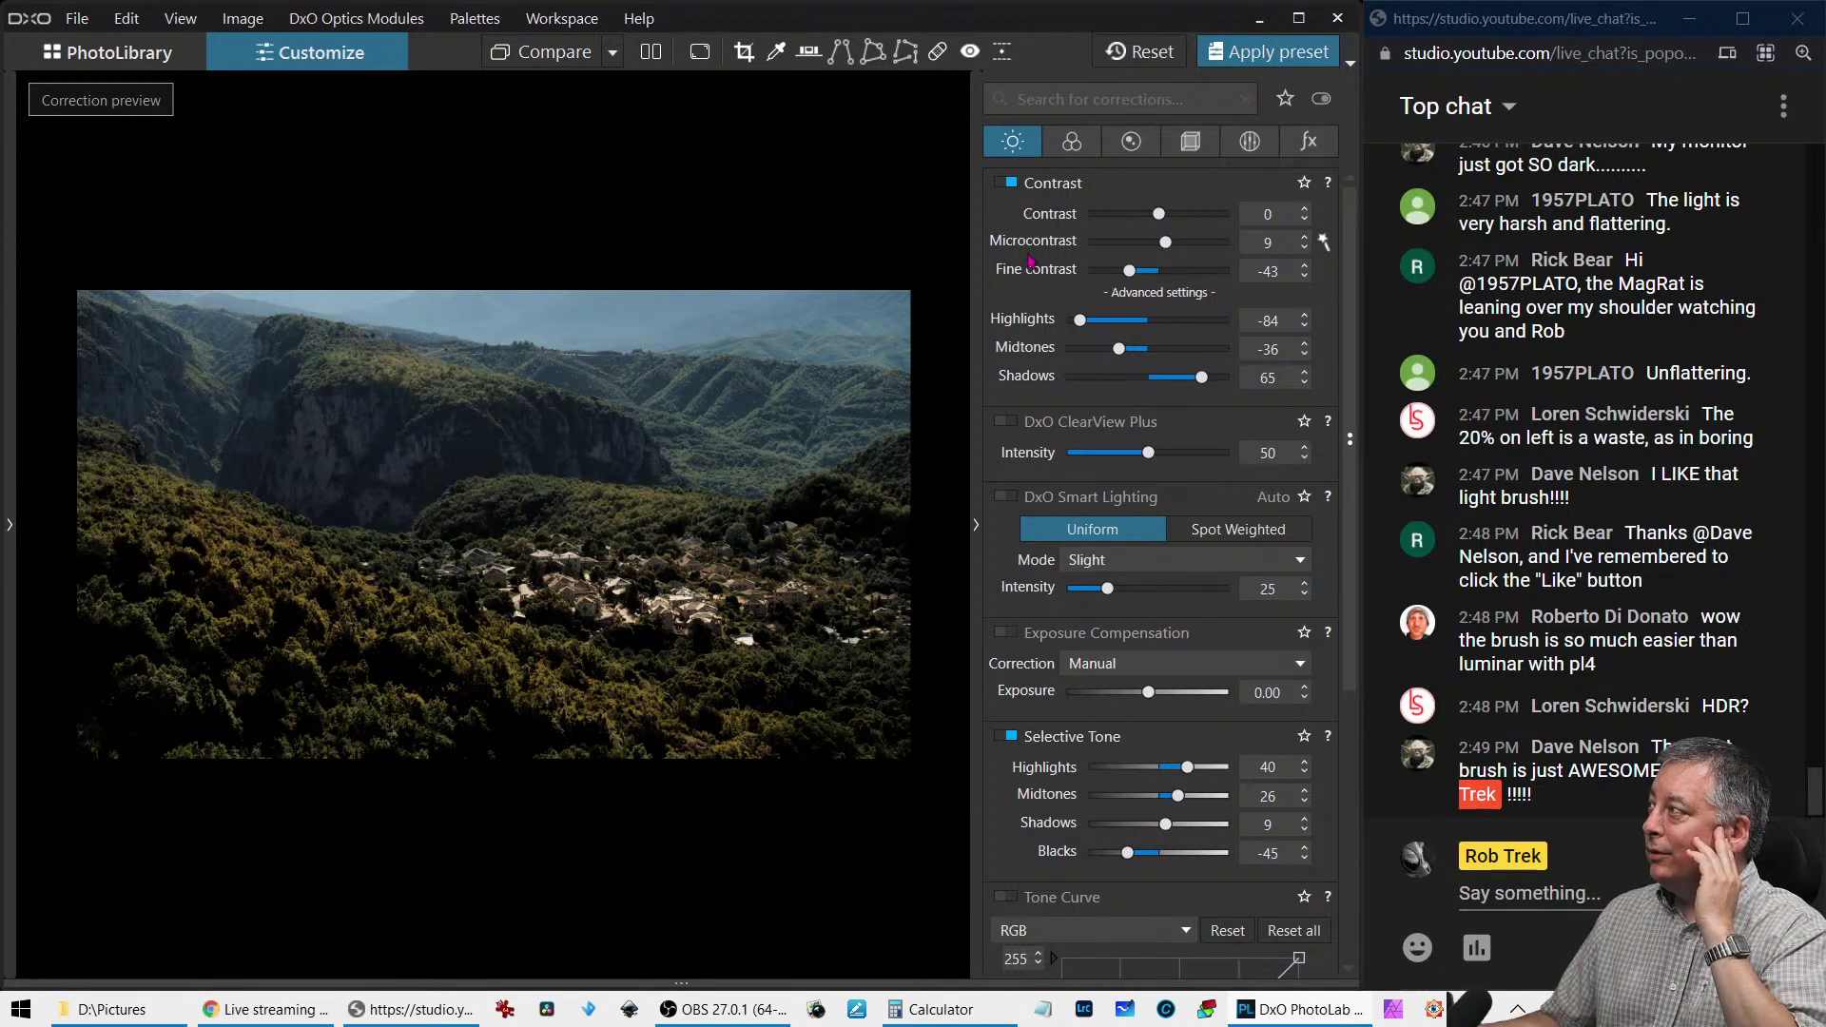
Reopen the Brush local adjustment, erase a little of its mask on the central ridge top, and leave the local adjustments palette
click(1250, 141)
click(1039, 302)
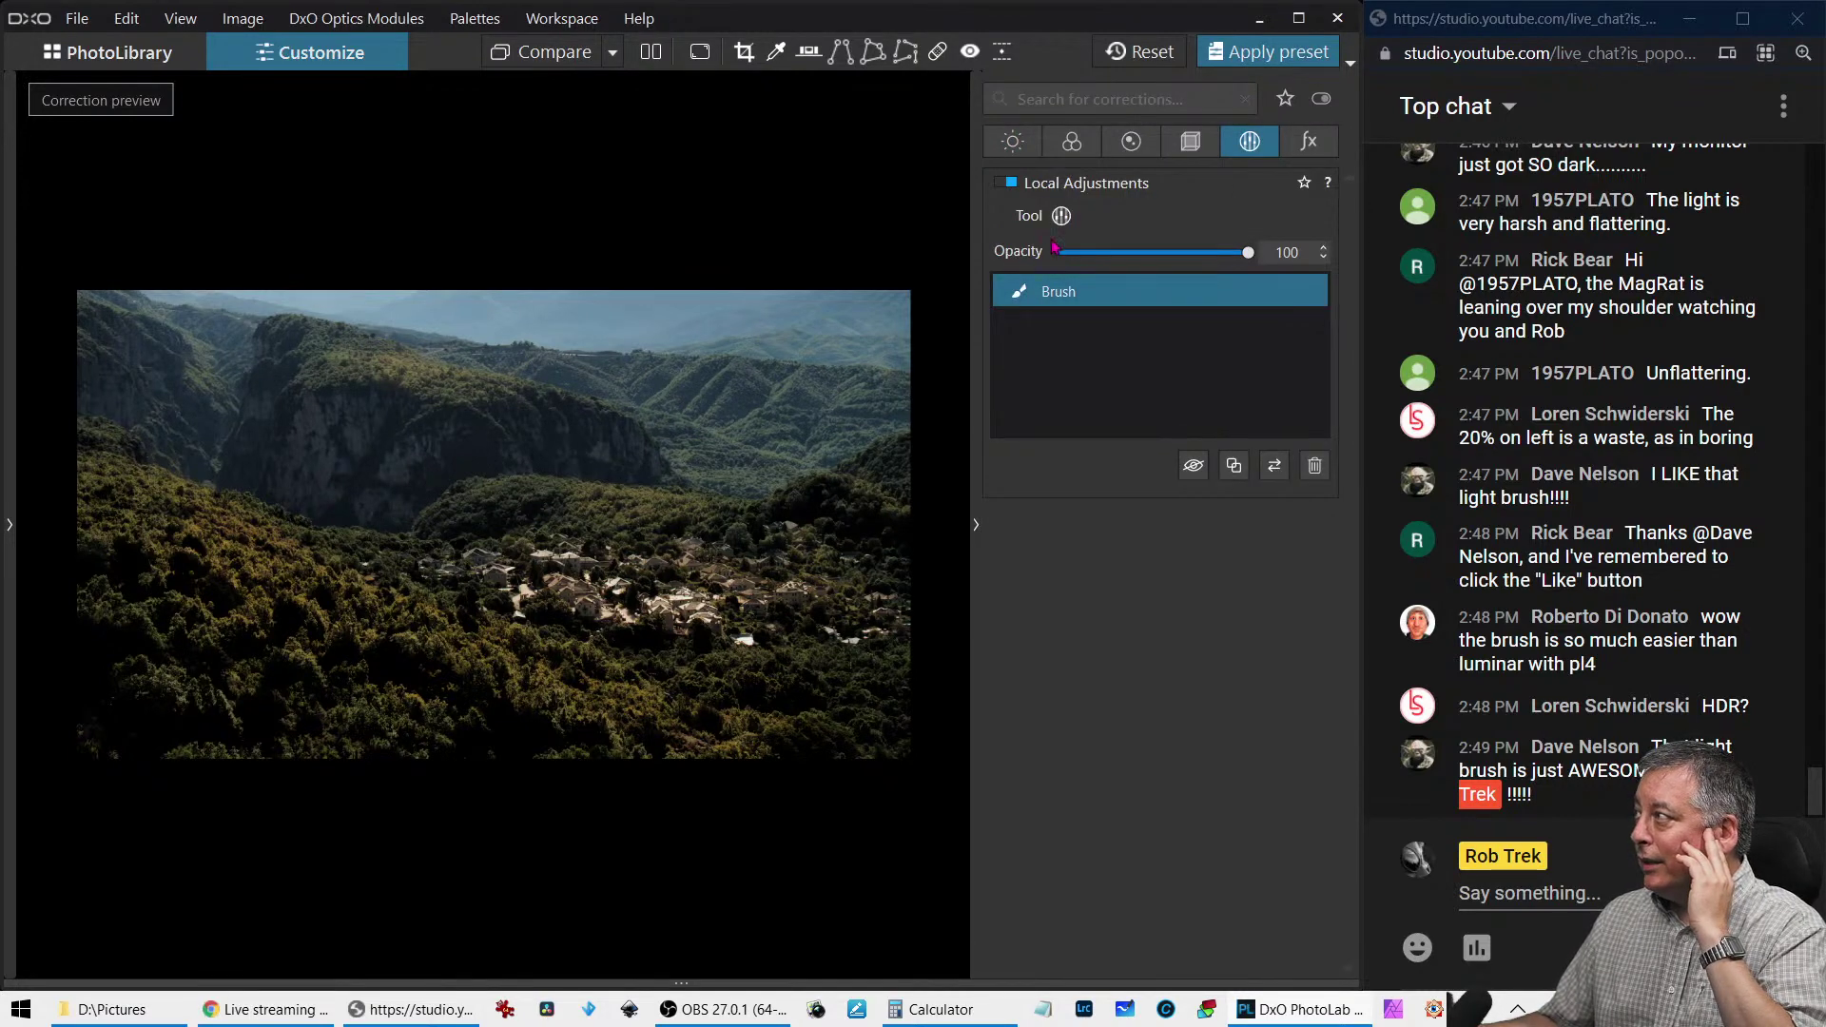
click(1061, 215)
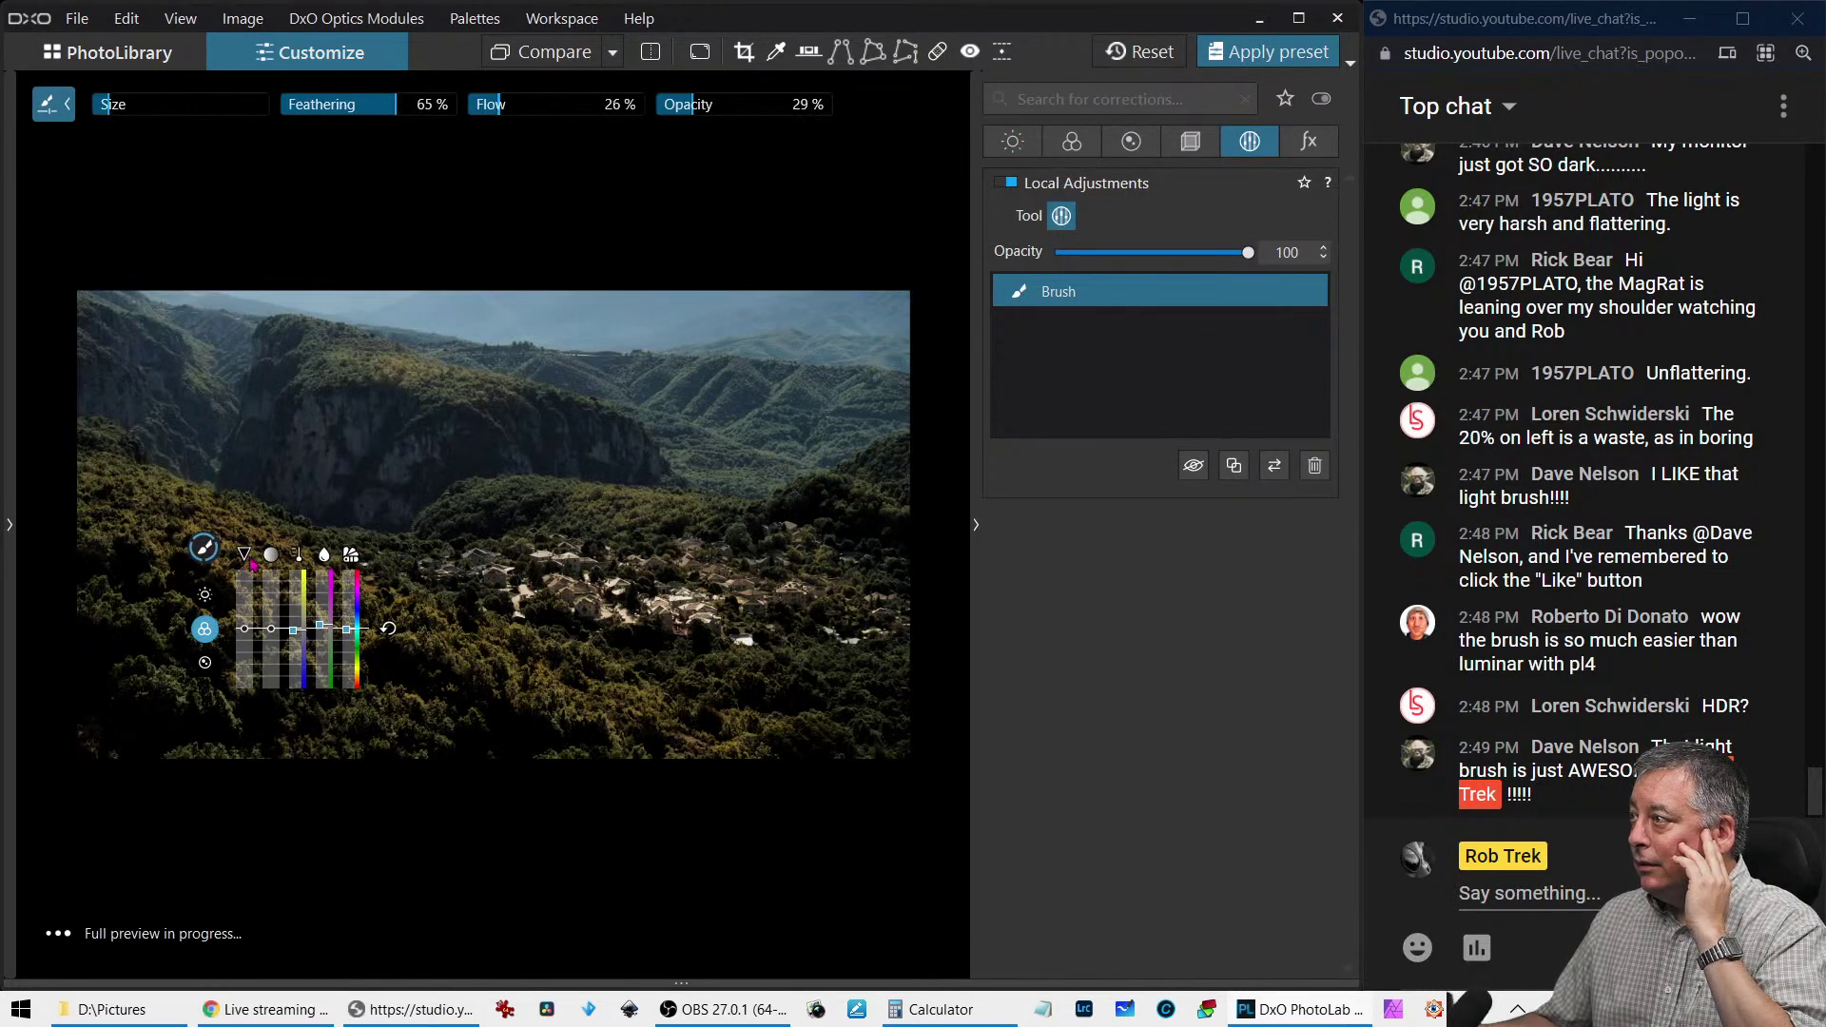
click(204, 547)
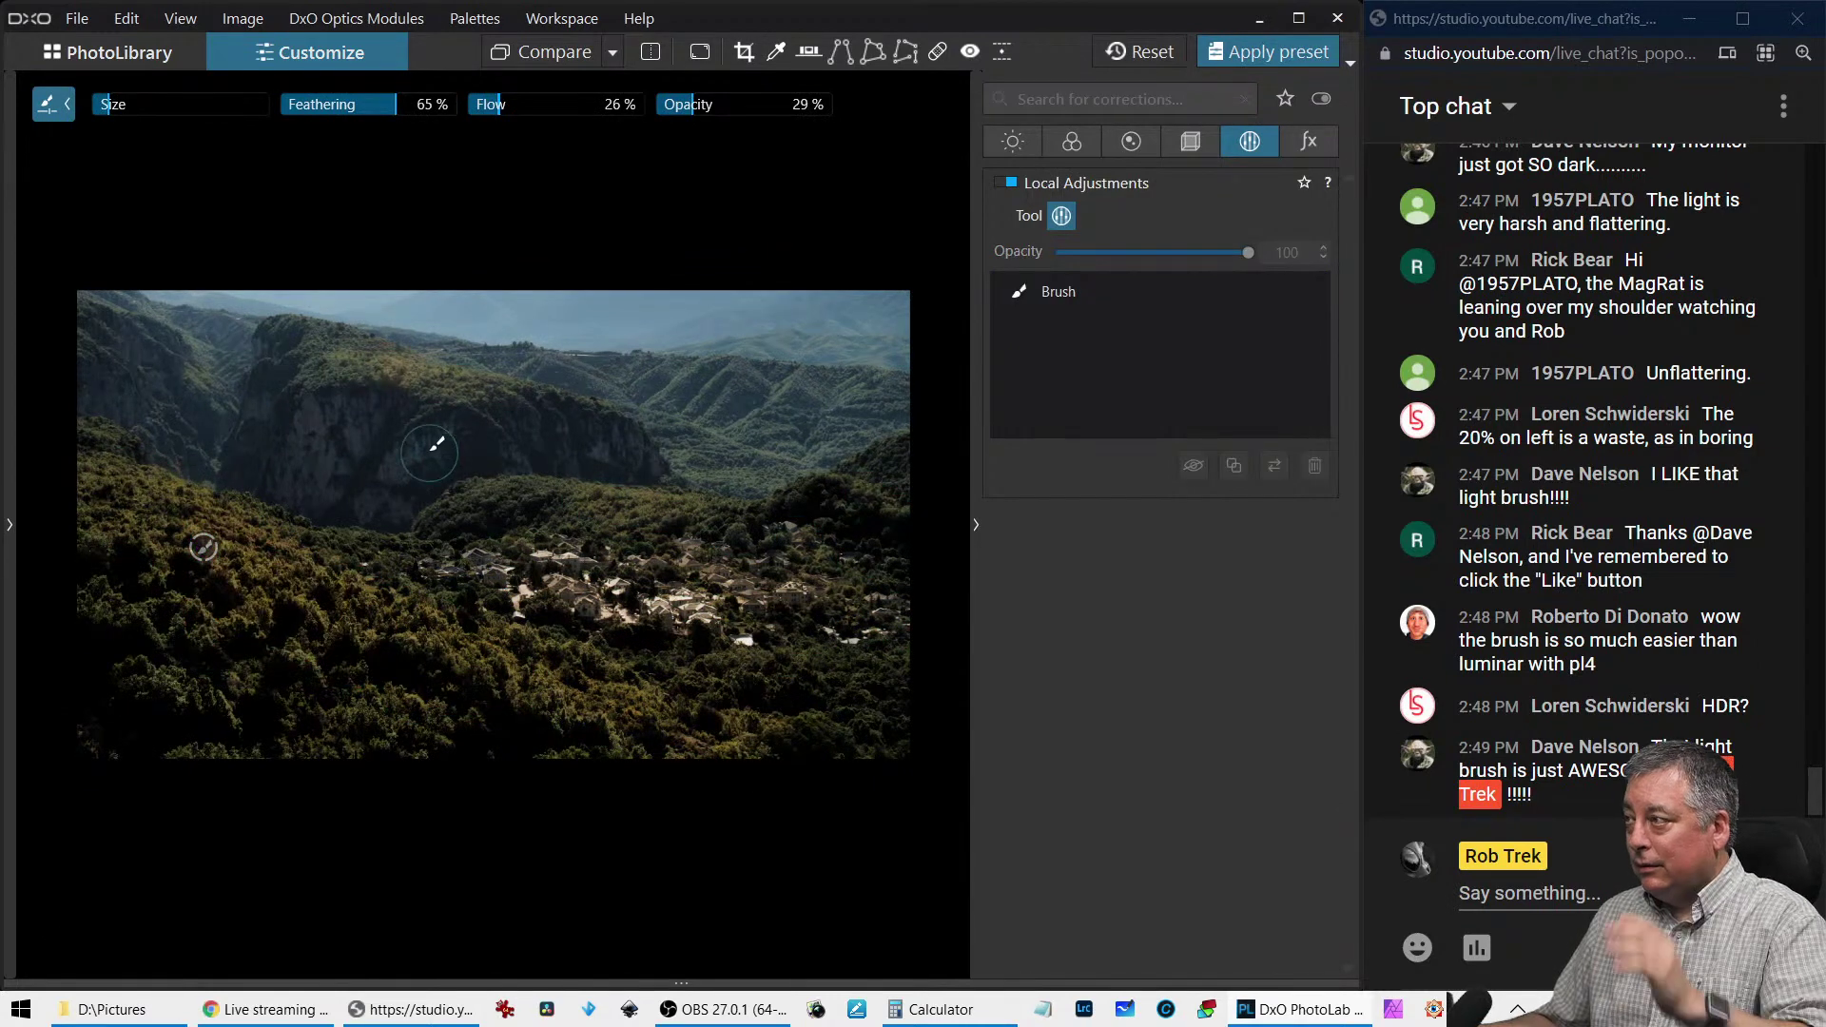
key(alt)
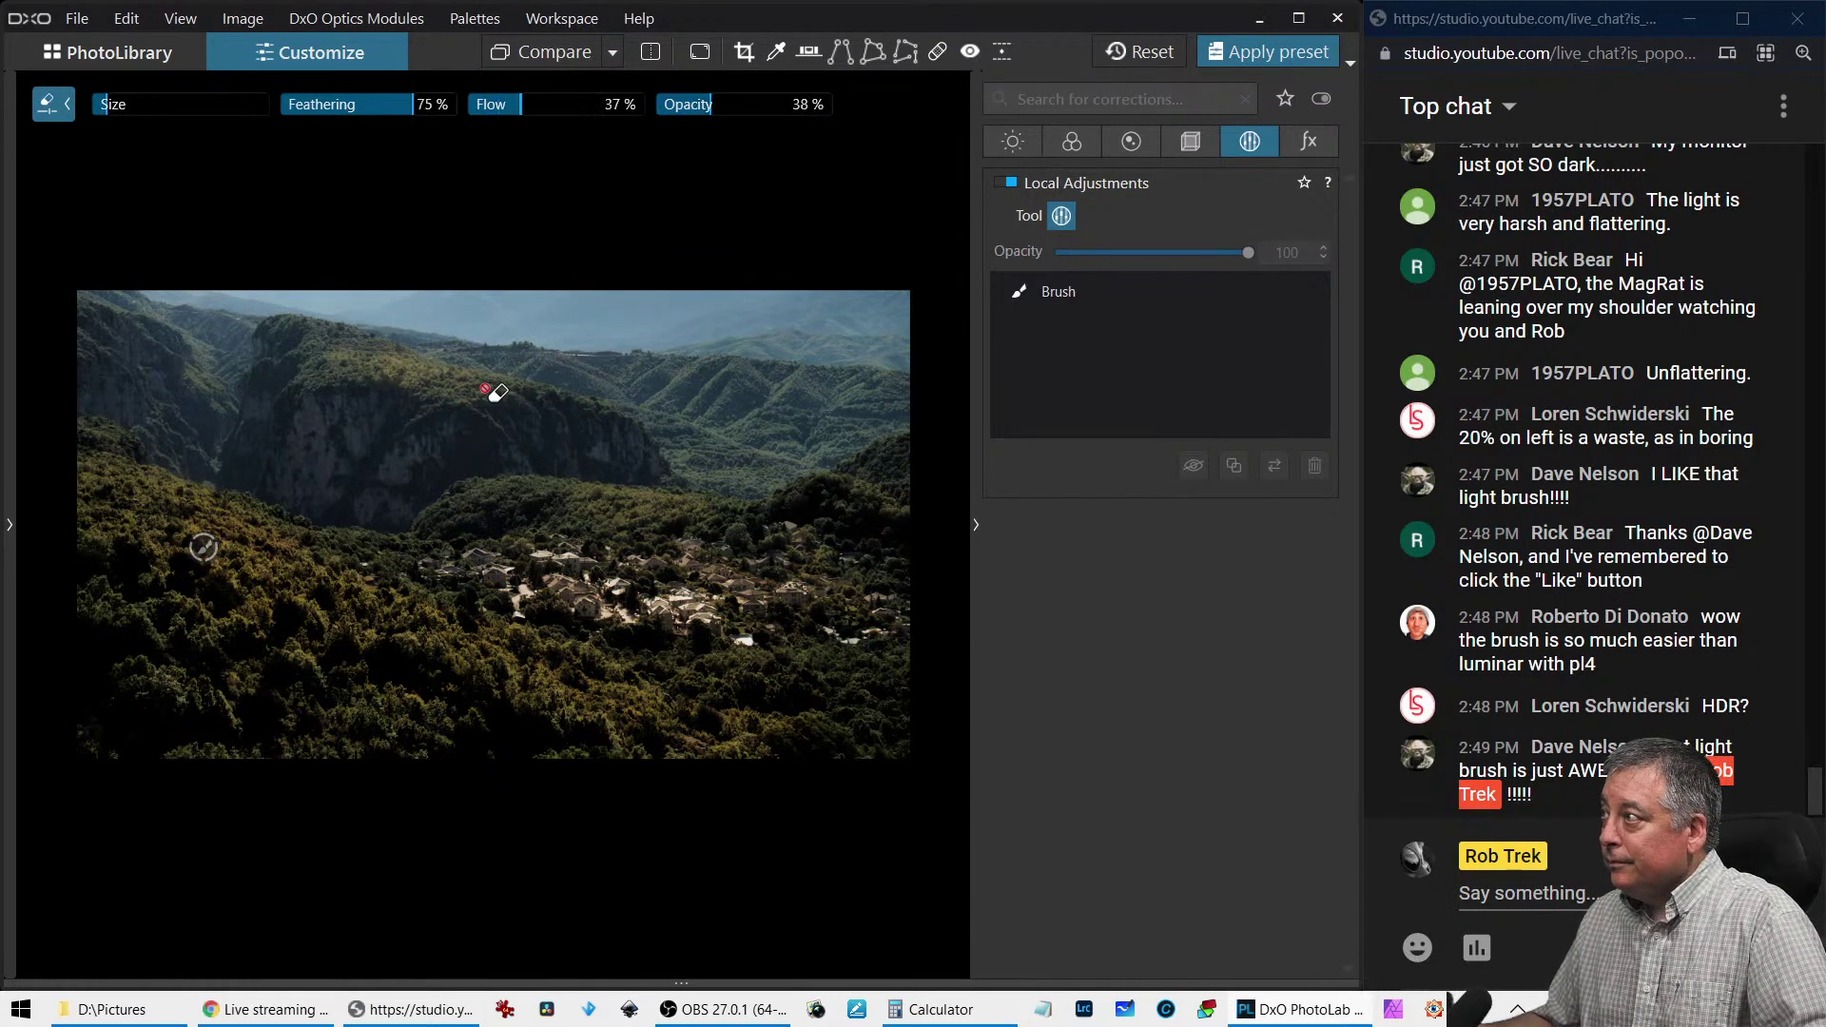
click(204, 547)
key(alt)
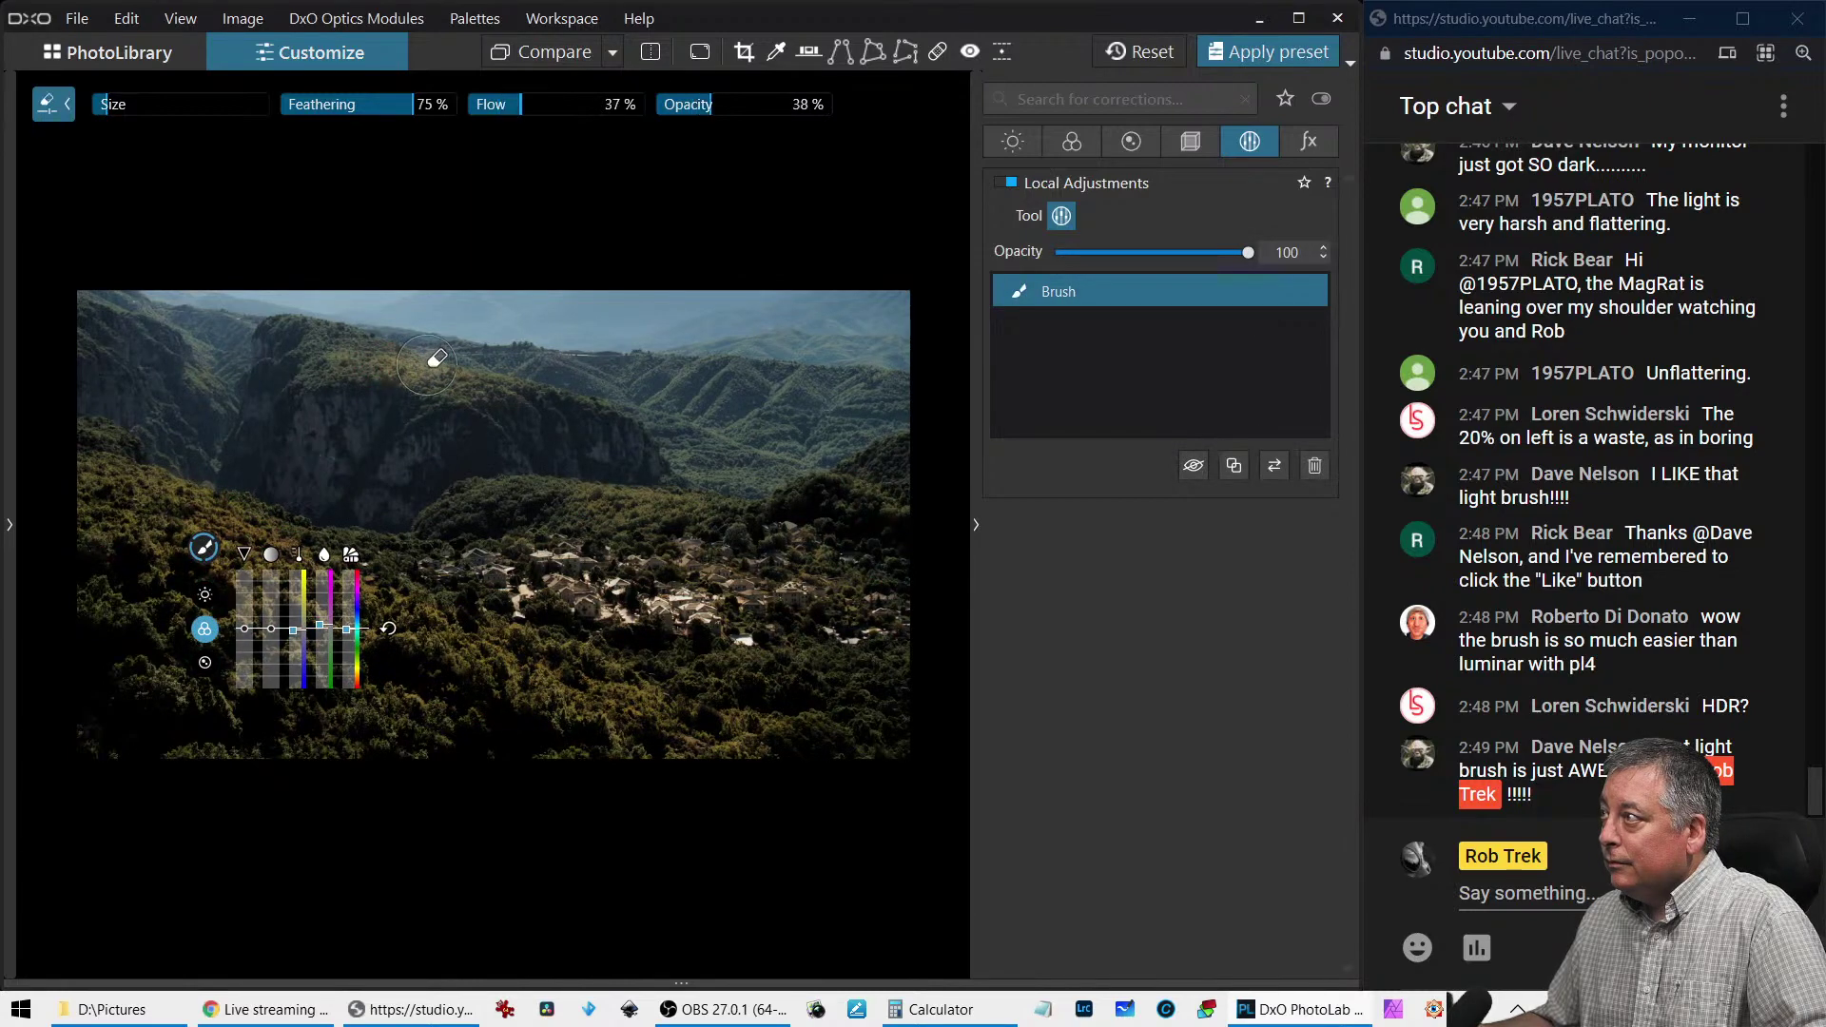
key(m)
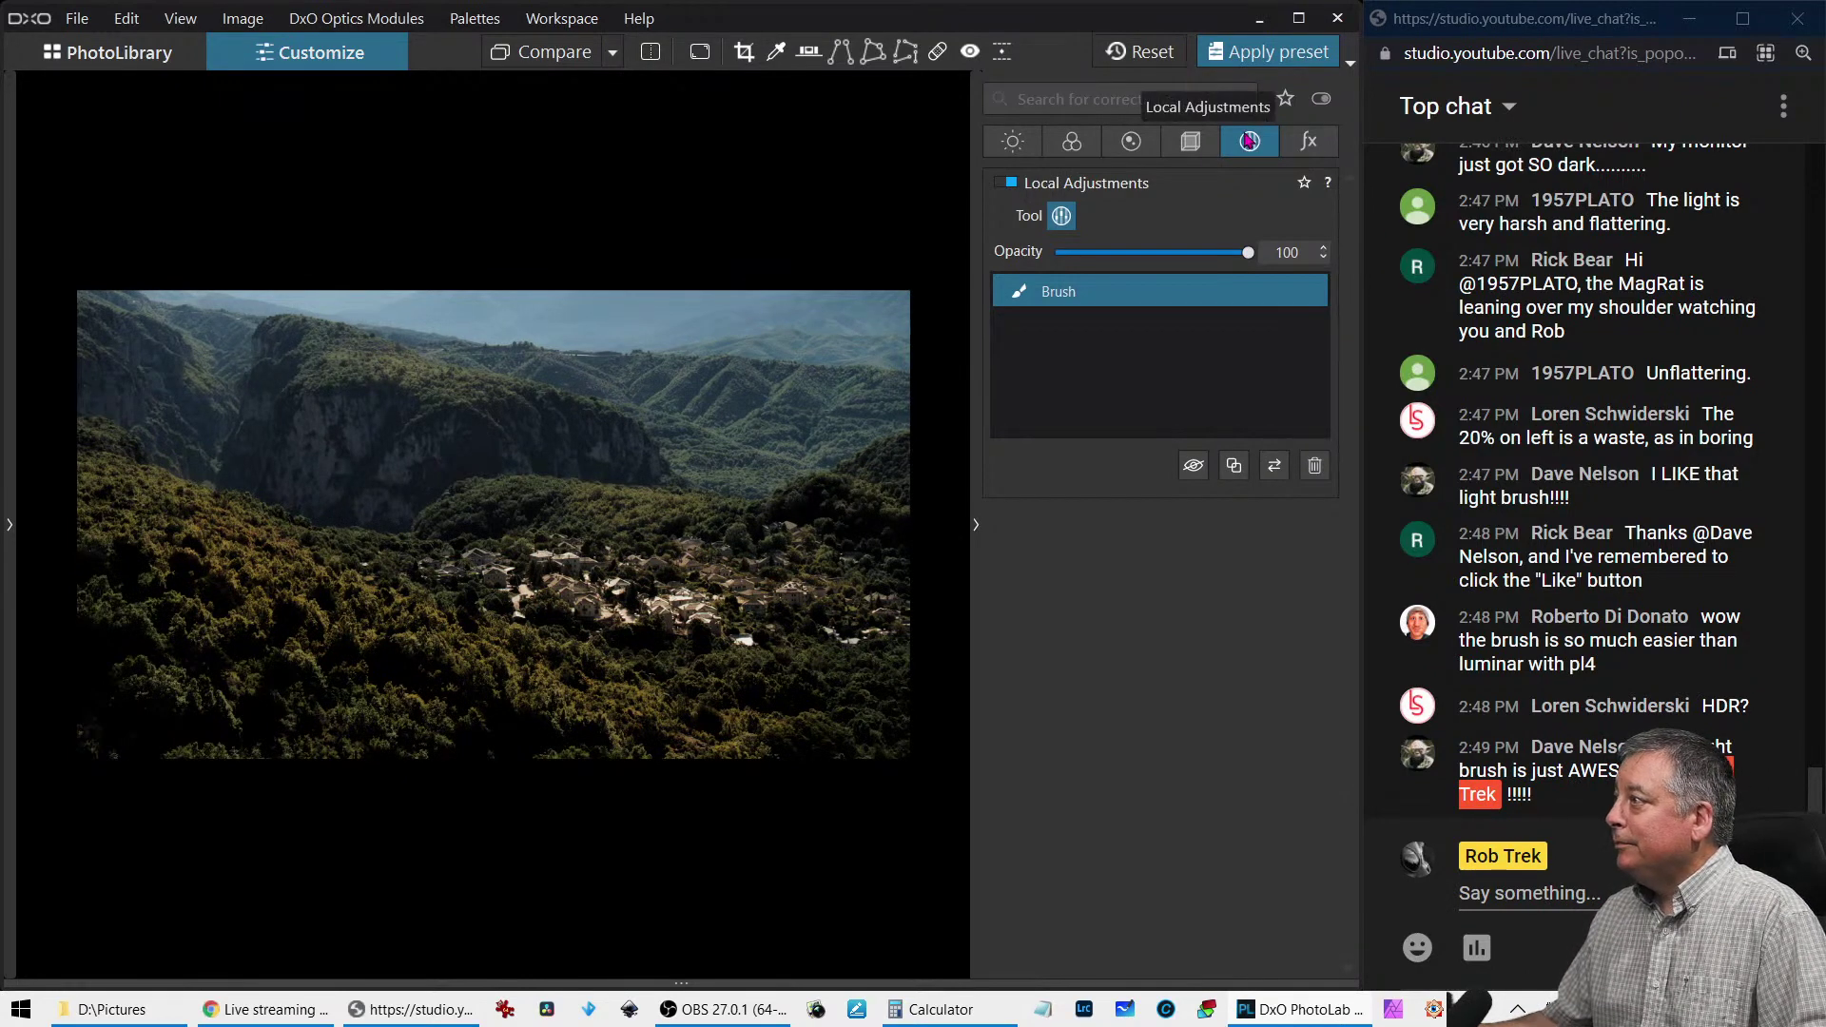
click(1250, 141)
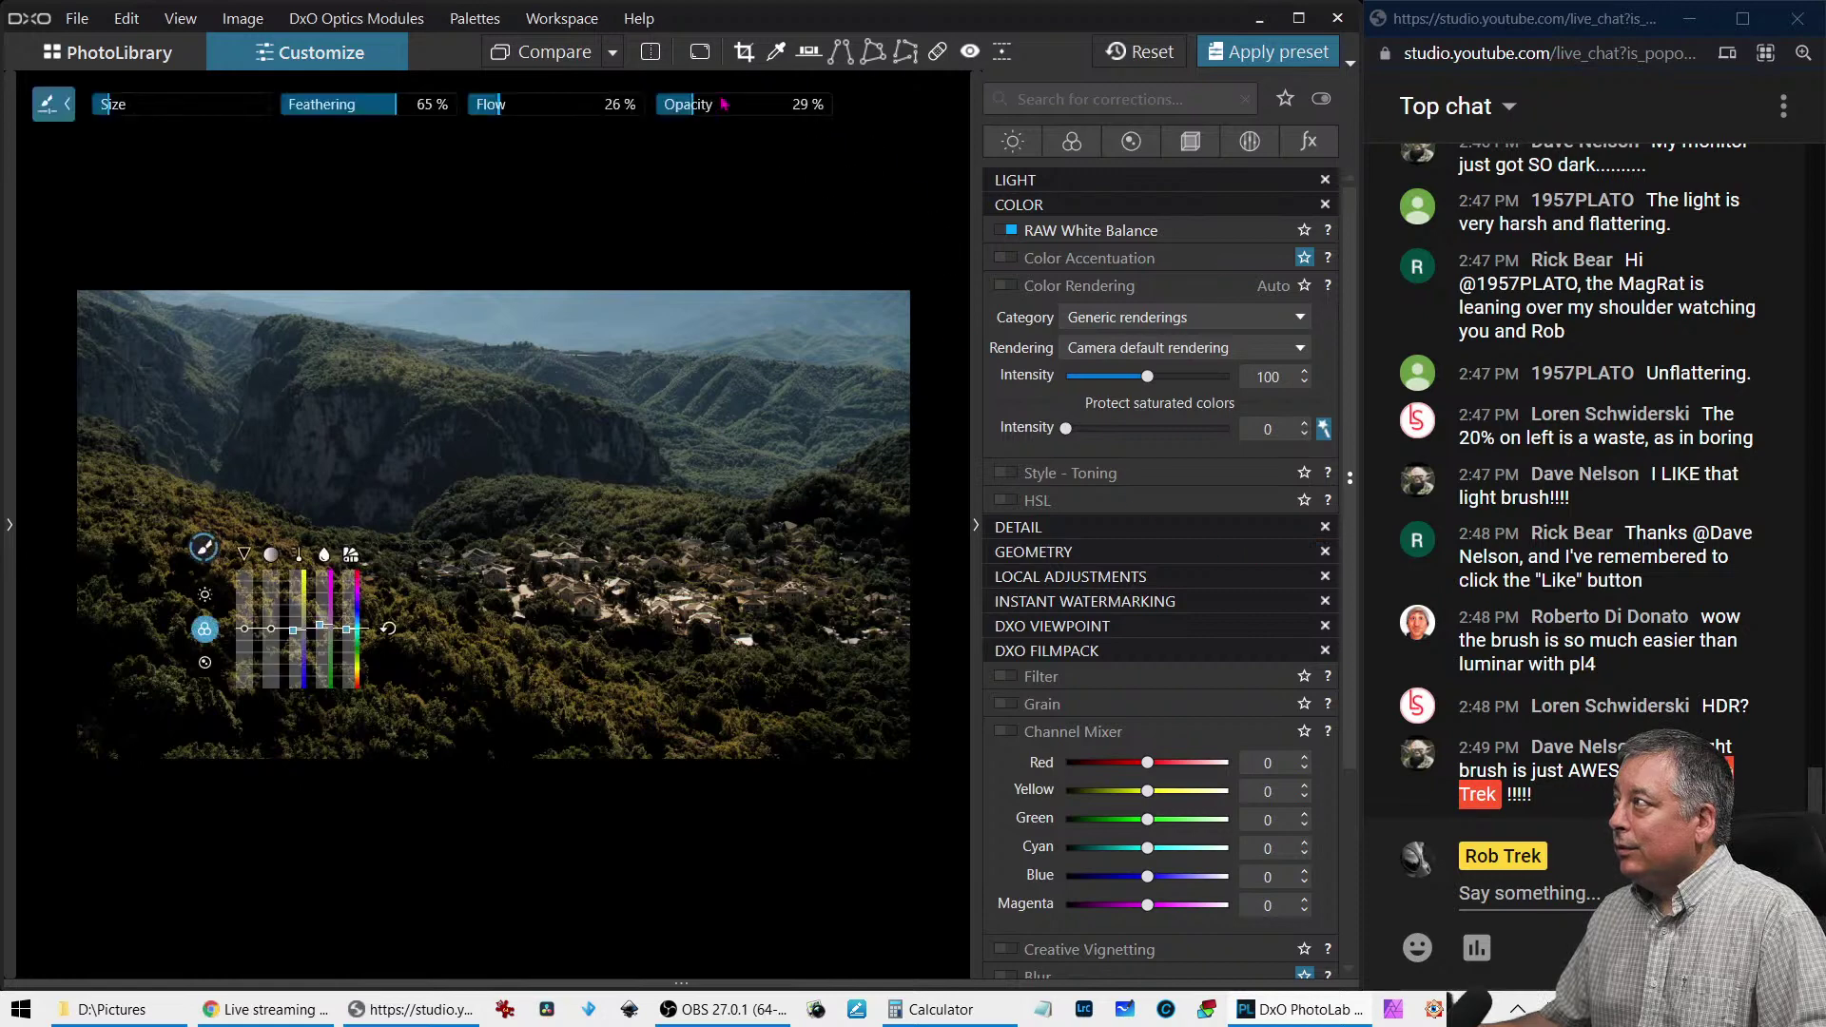
View the edited landscape full screen, and compare it with the original by resetting and restoring all corrections
click(699, 52)
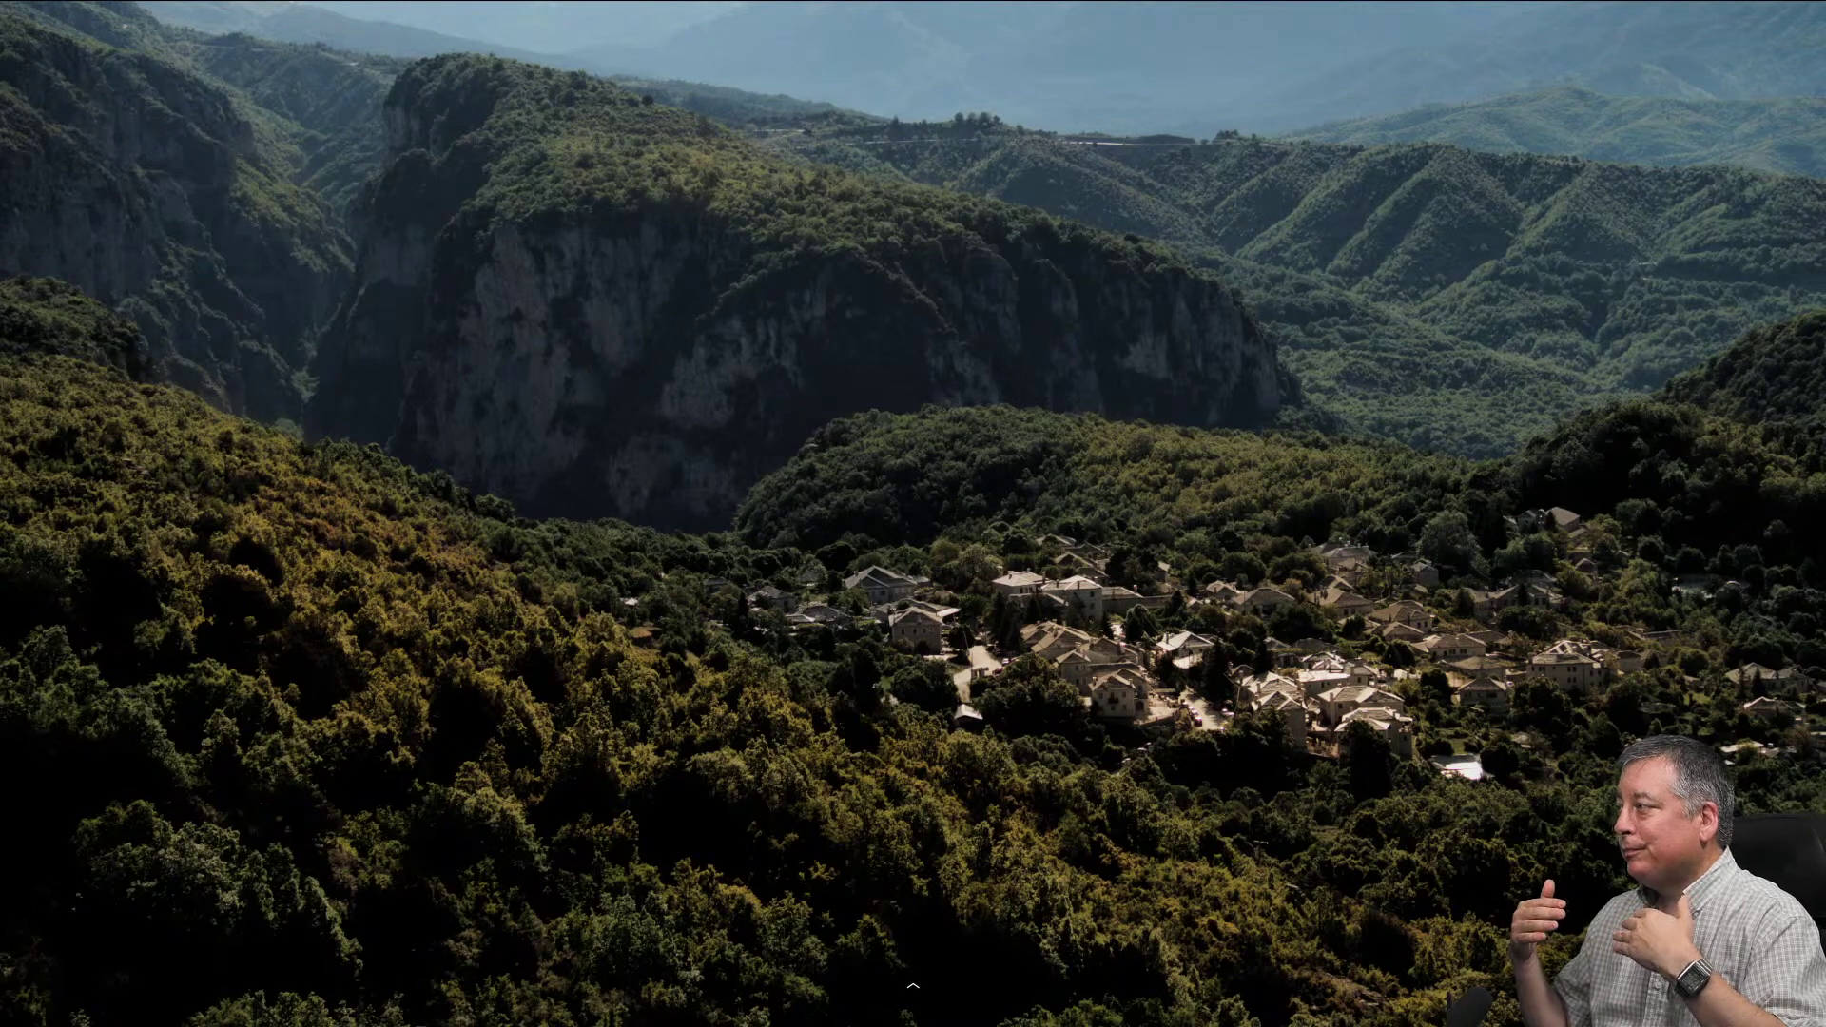
key(Escape)
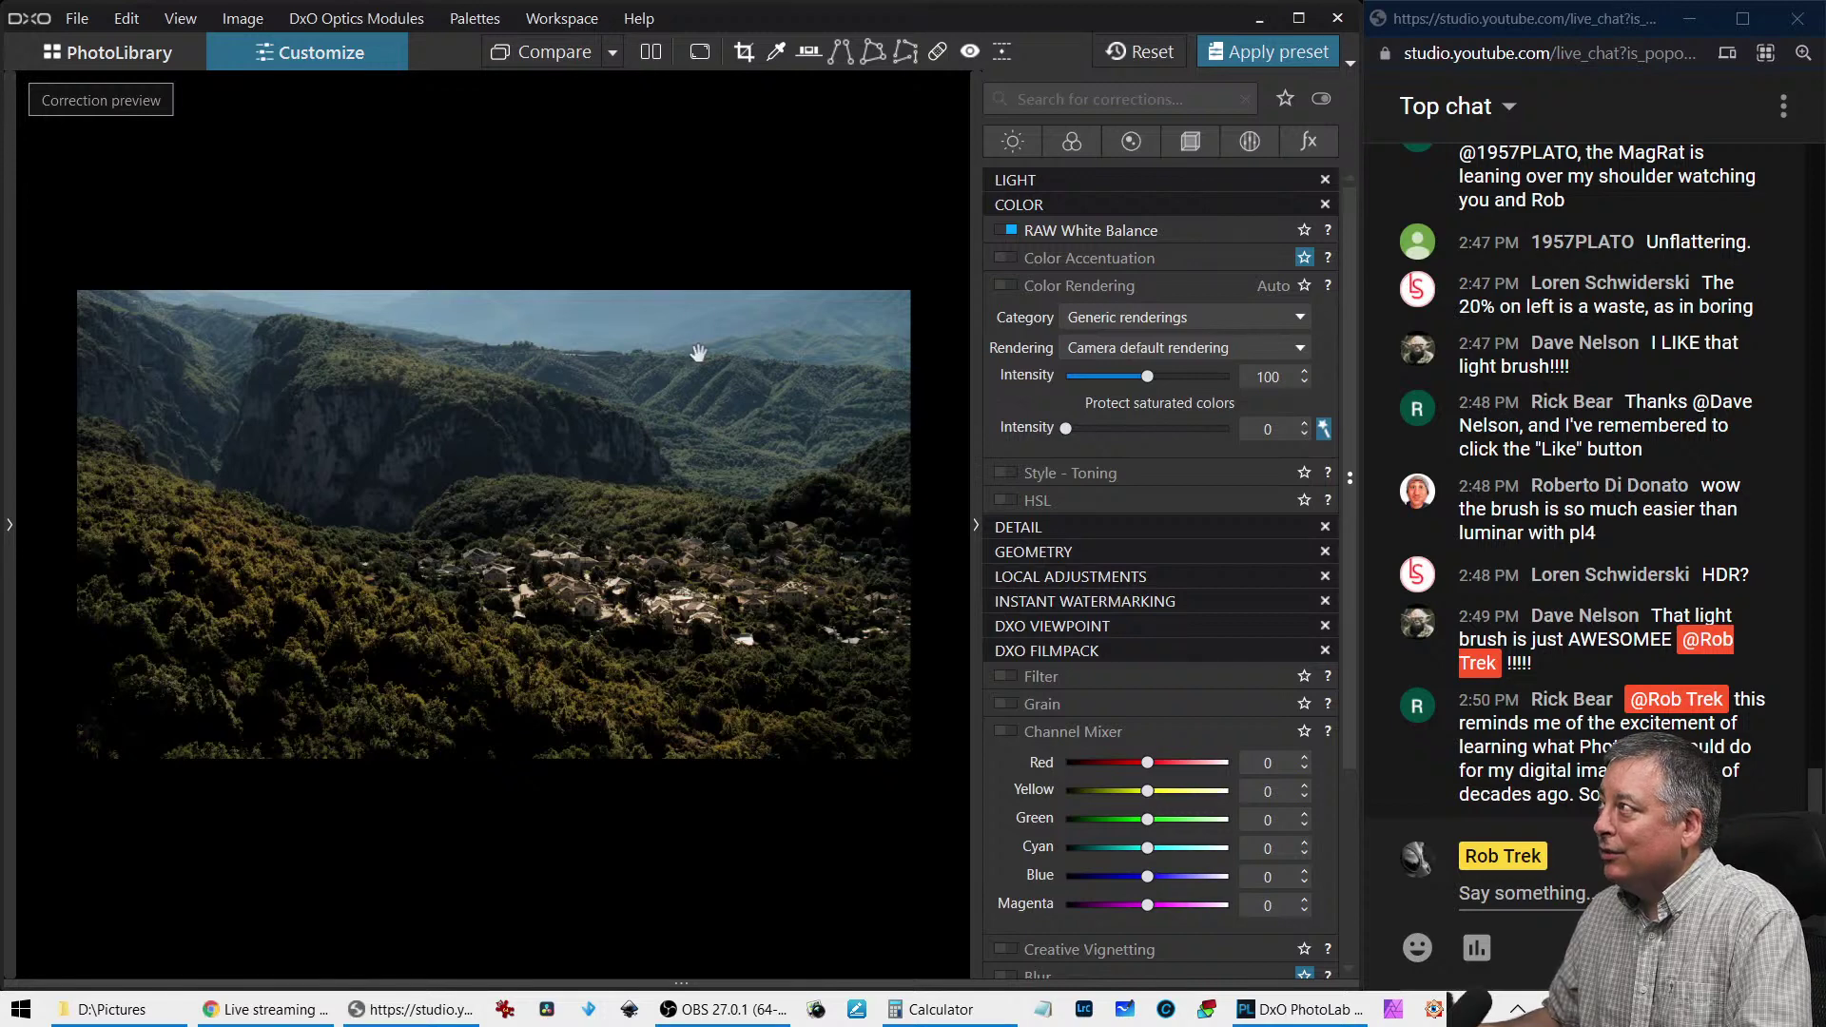
click(1147, 57)
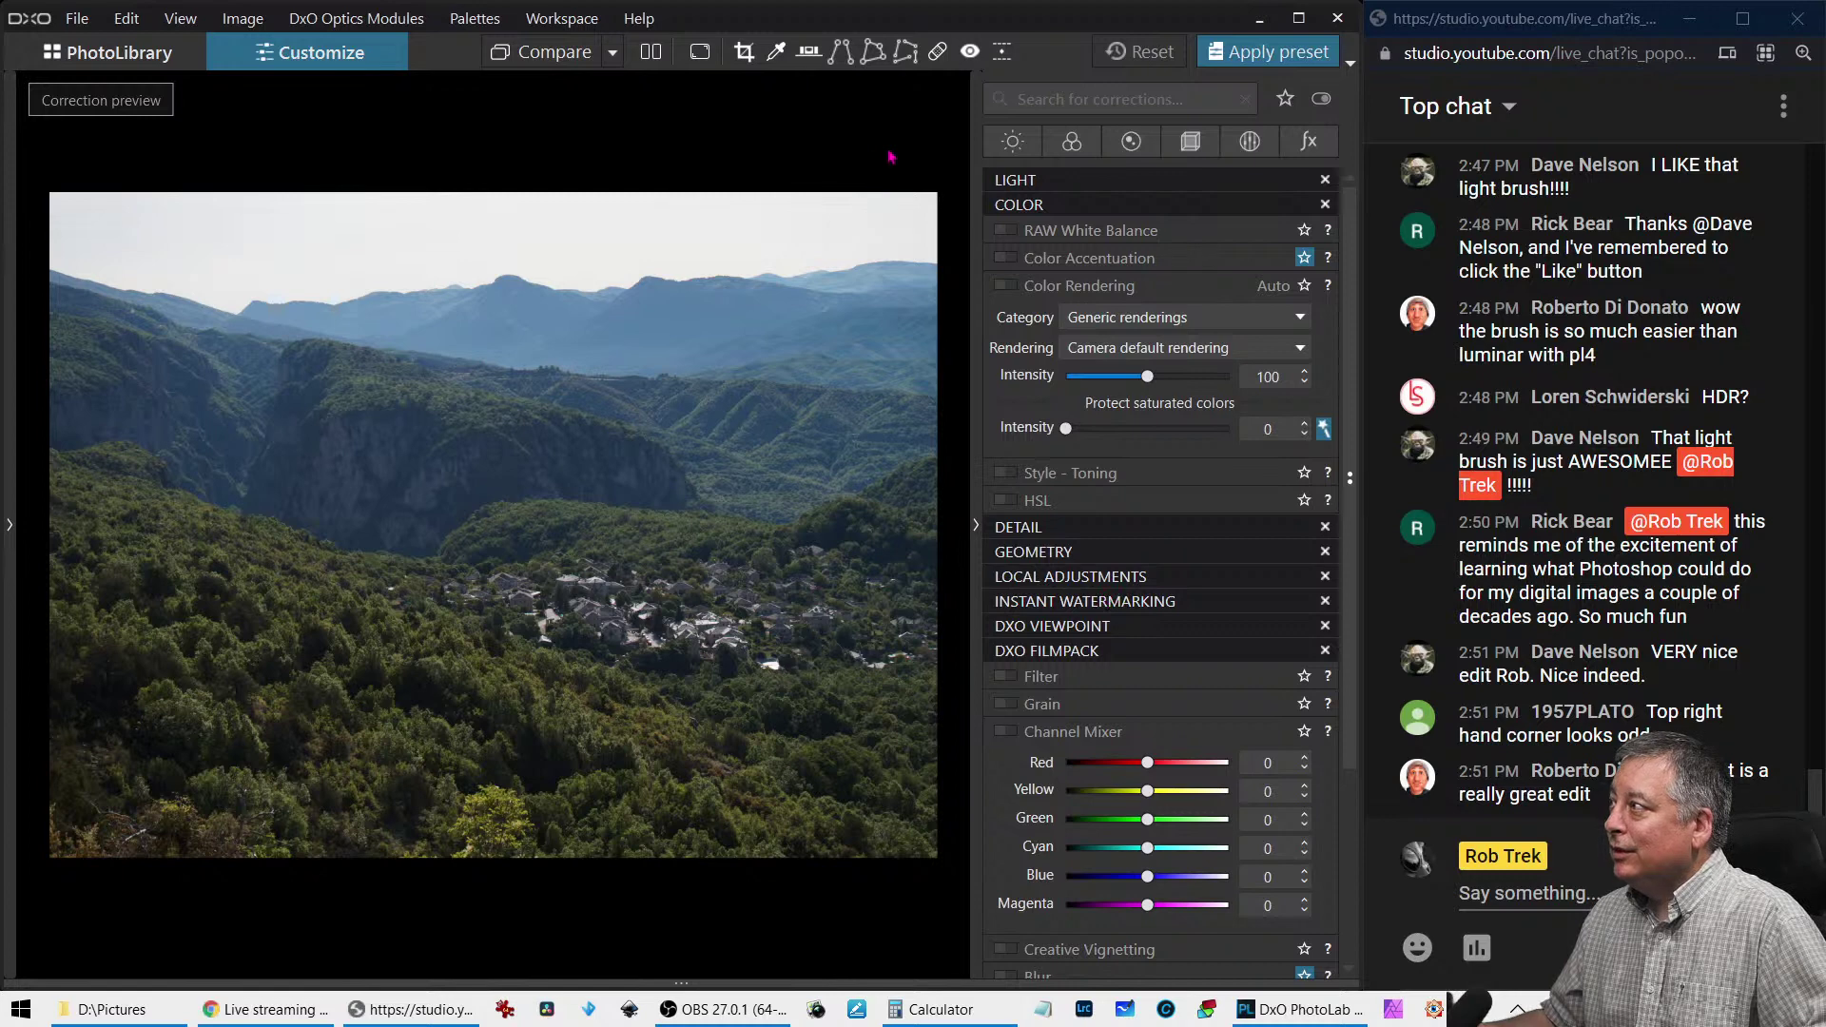
key(Right)
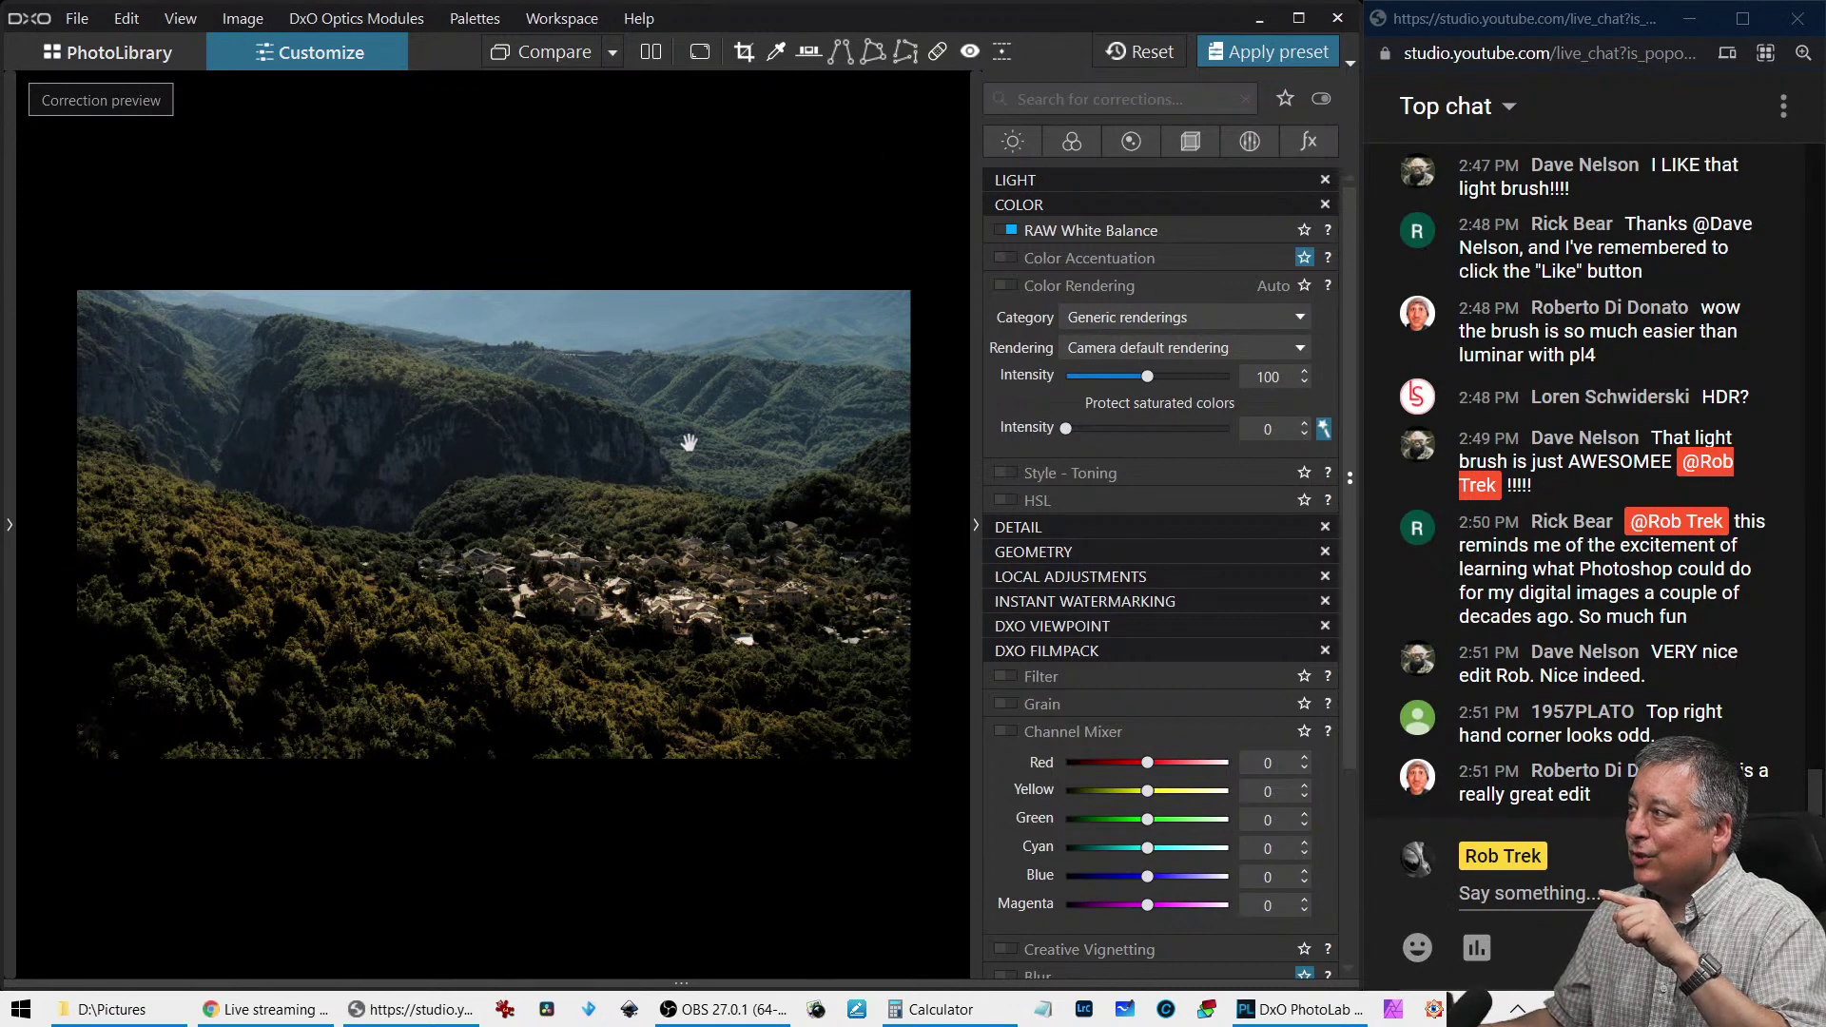
Add a graduated filter over the sky and distant mountains, fading out just above the village
click(1250, 141)
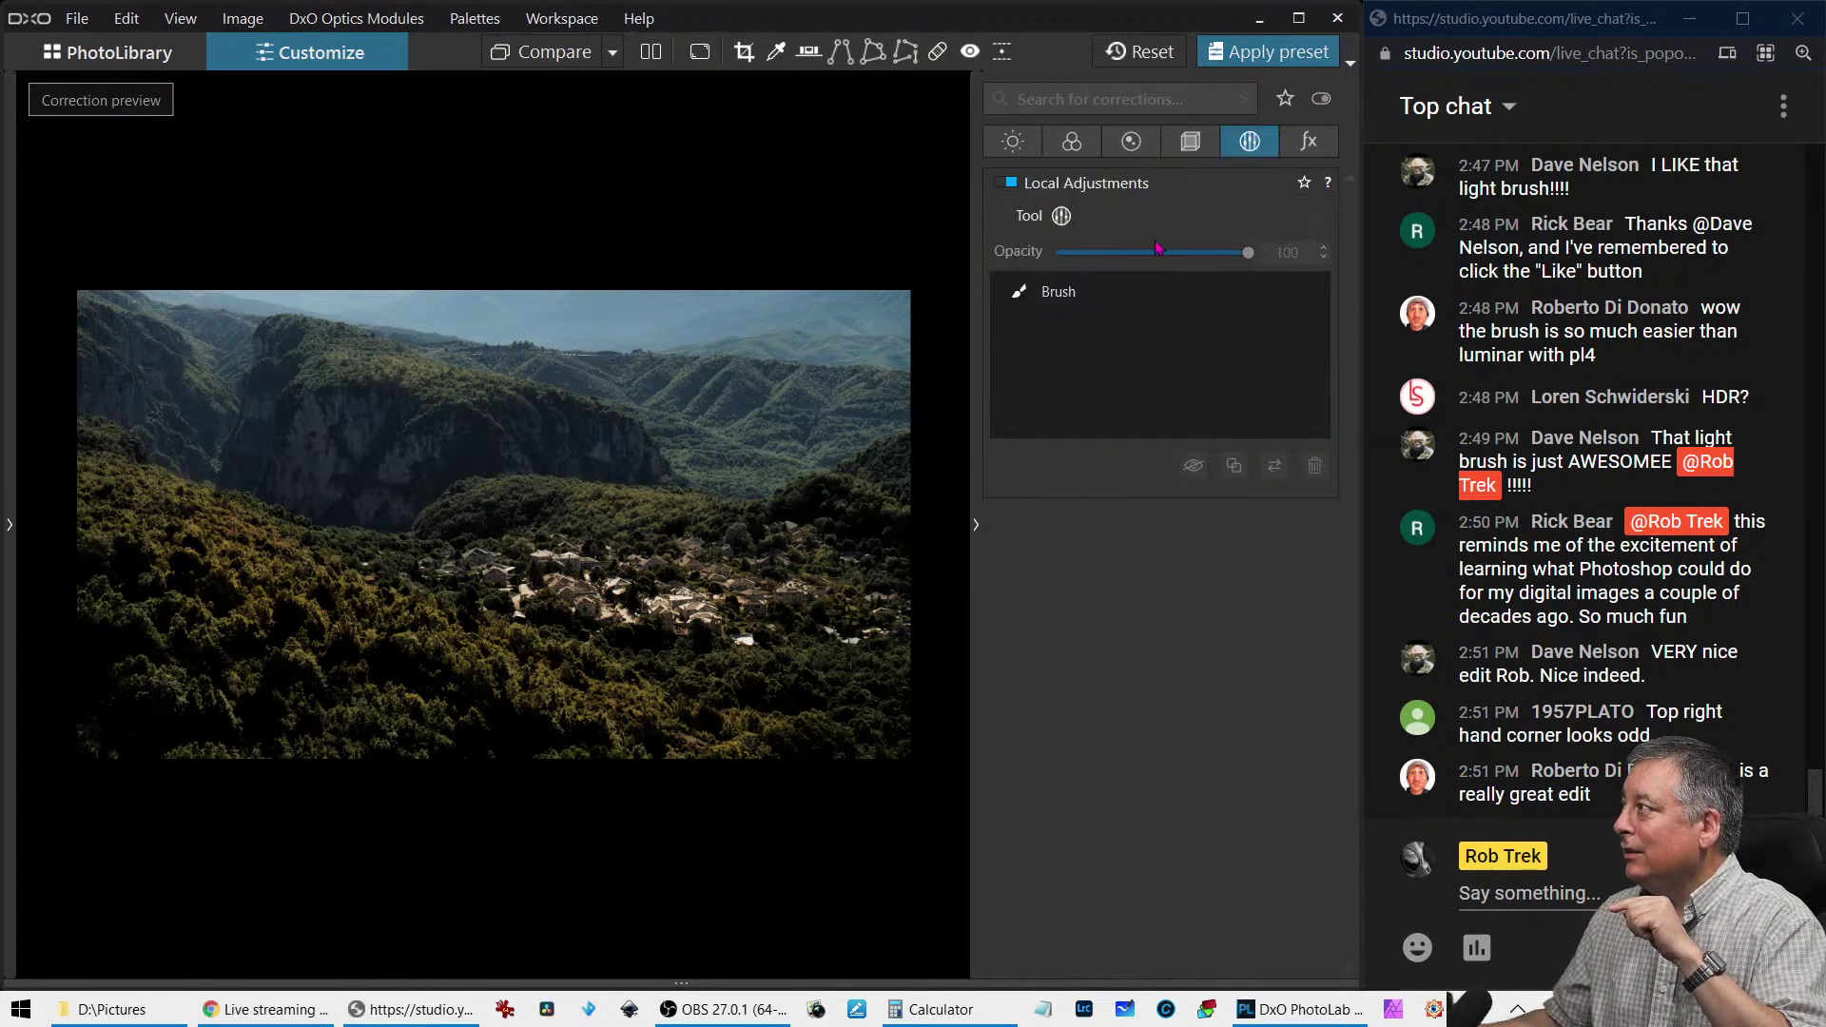
click(1062, 215)
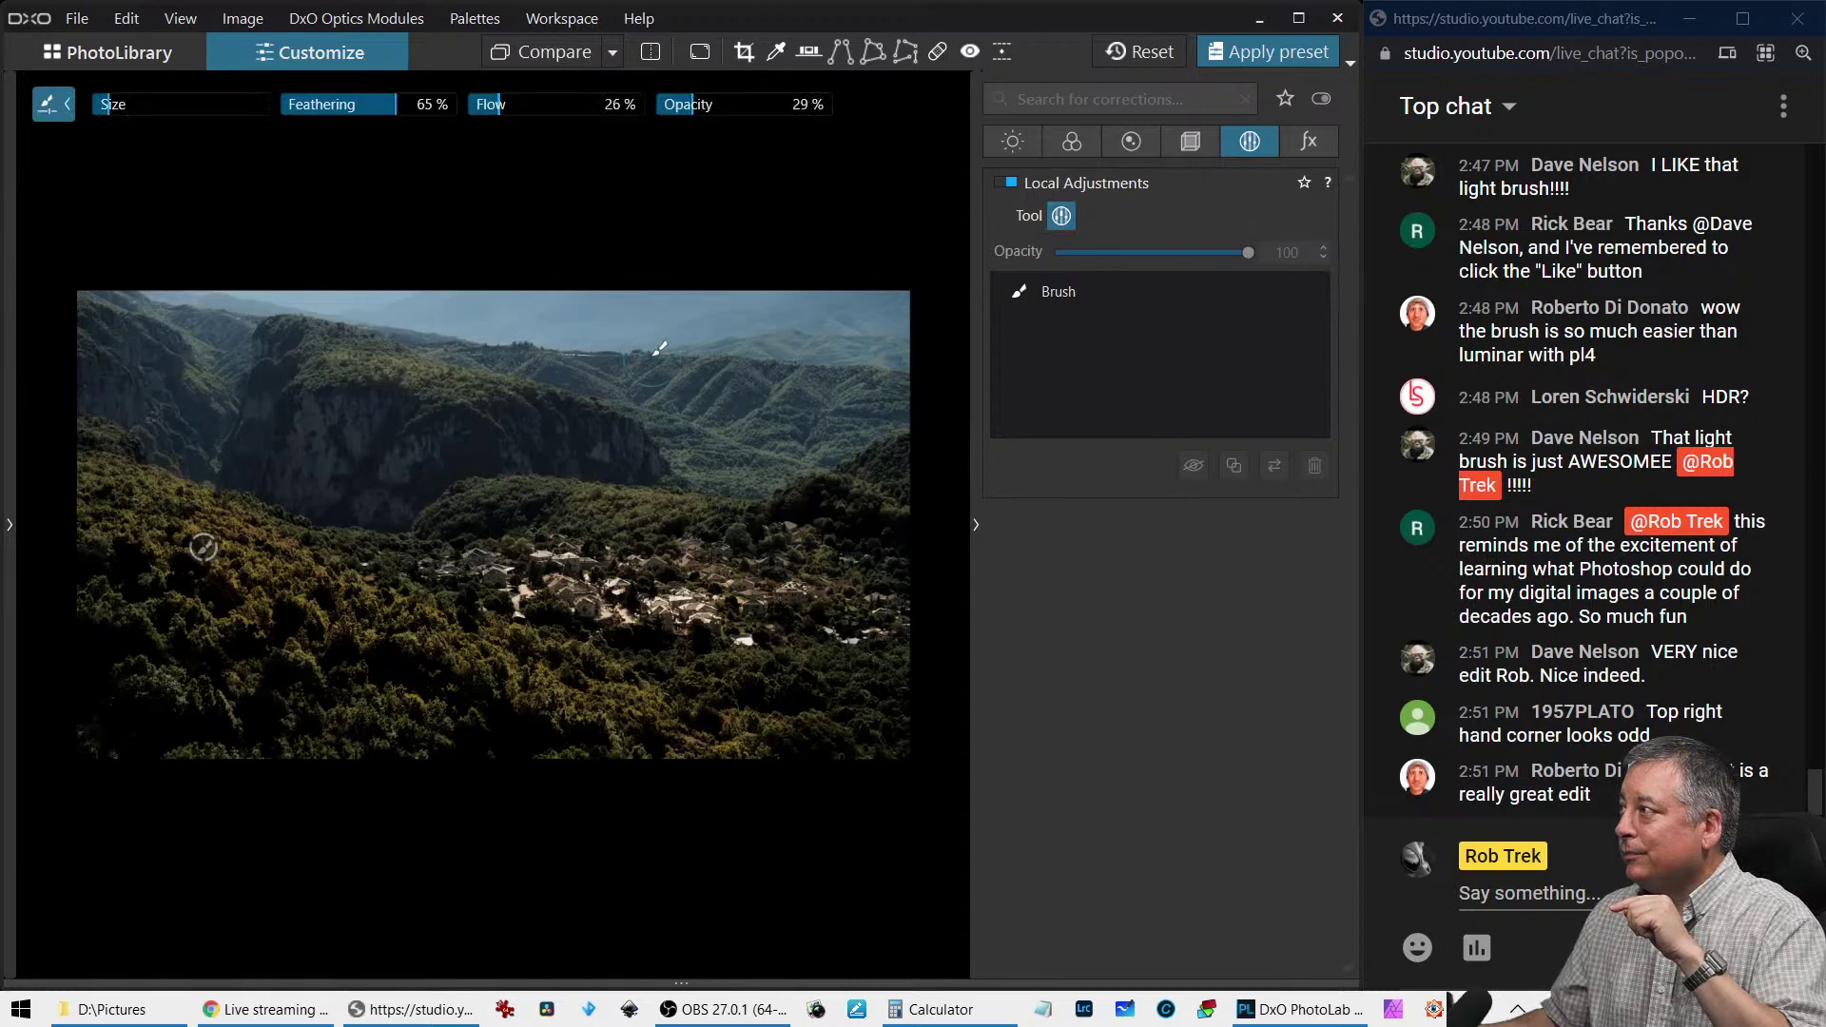
right_click(652, 358)
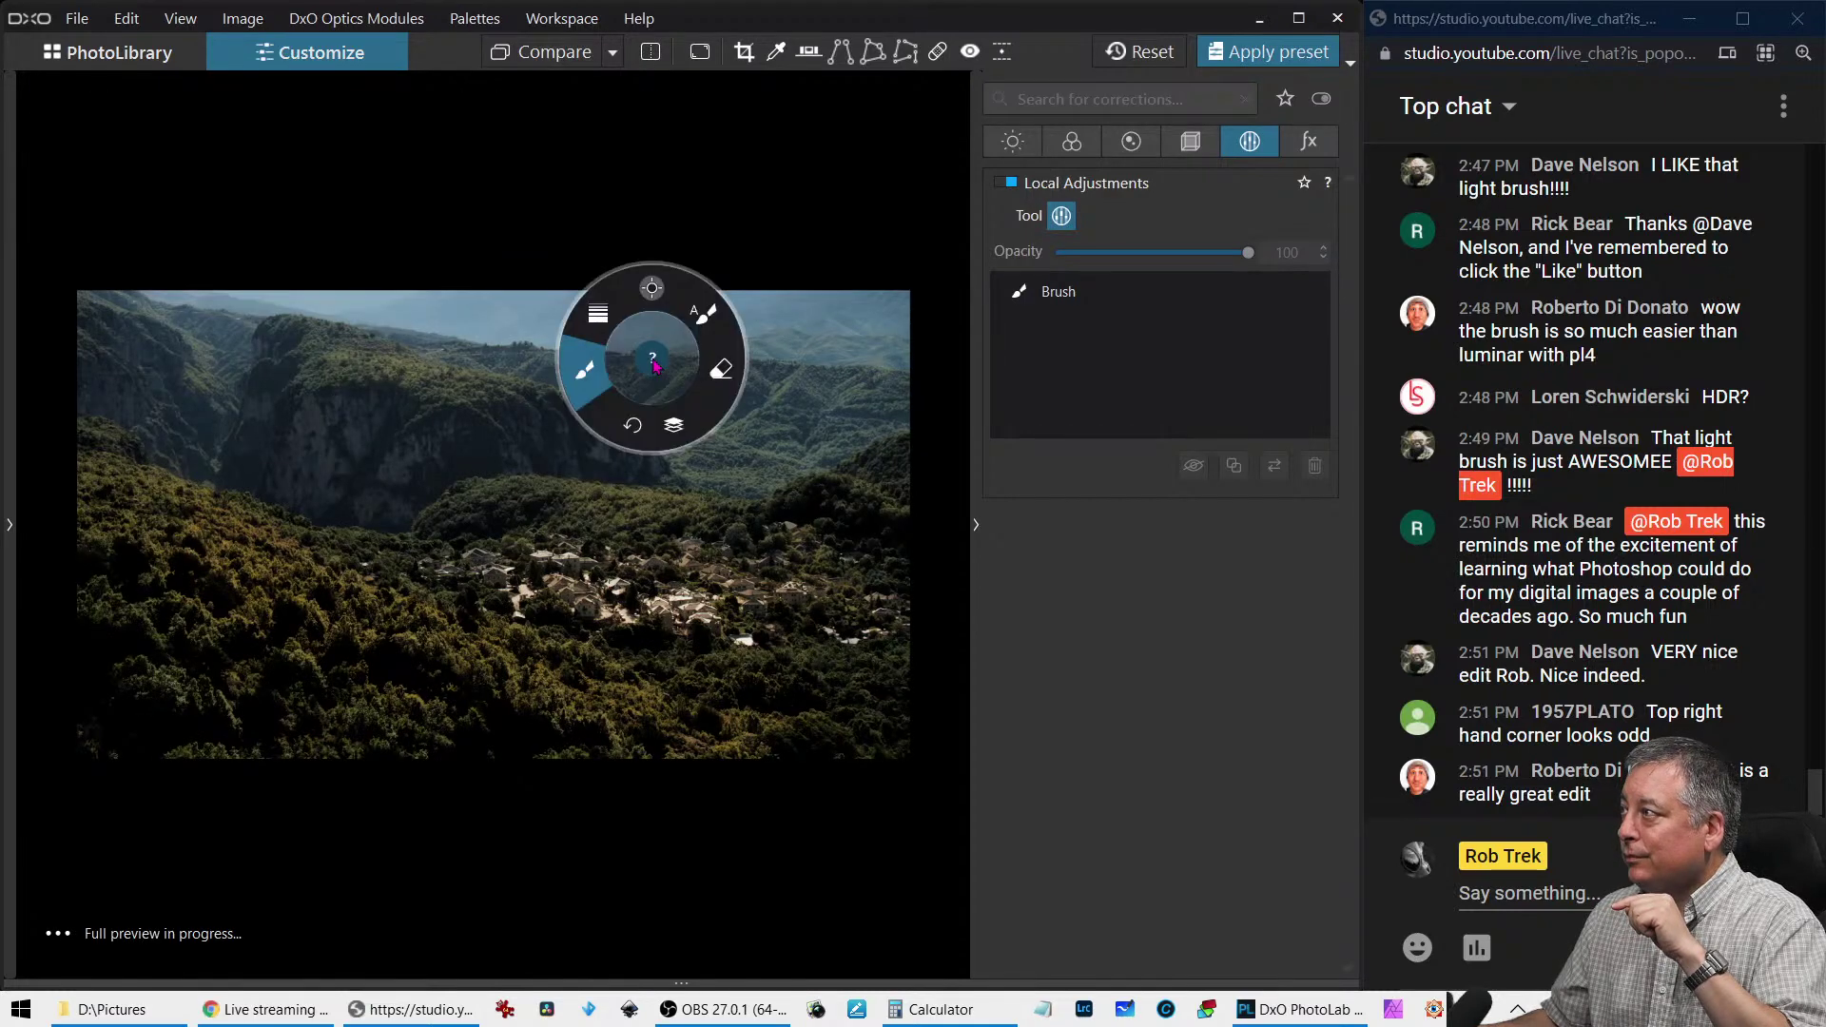
click(613, 321)
drag(611, 400, 601, 516)
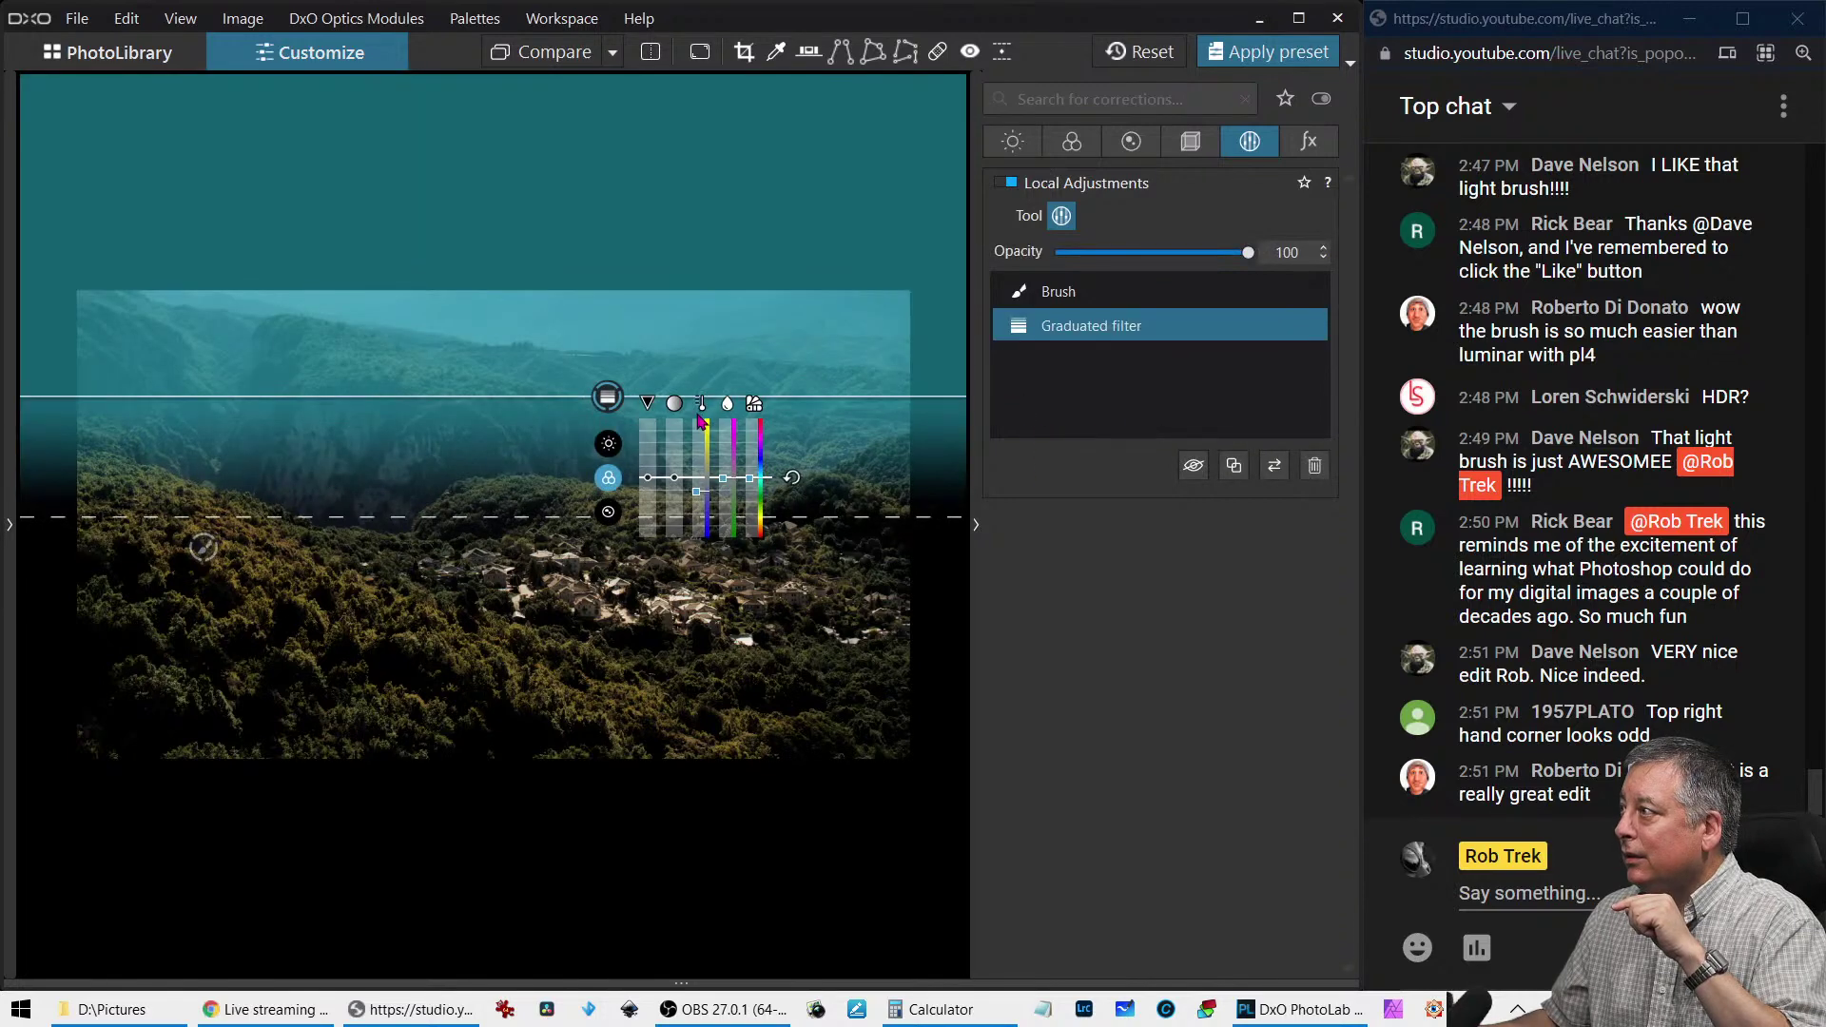
Lower the graduated filter's contrast and microcontrast to soften the distant mountains
click(620, 446)
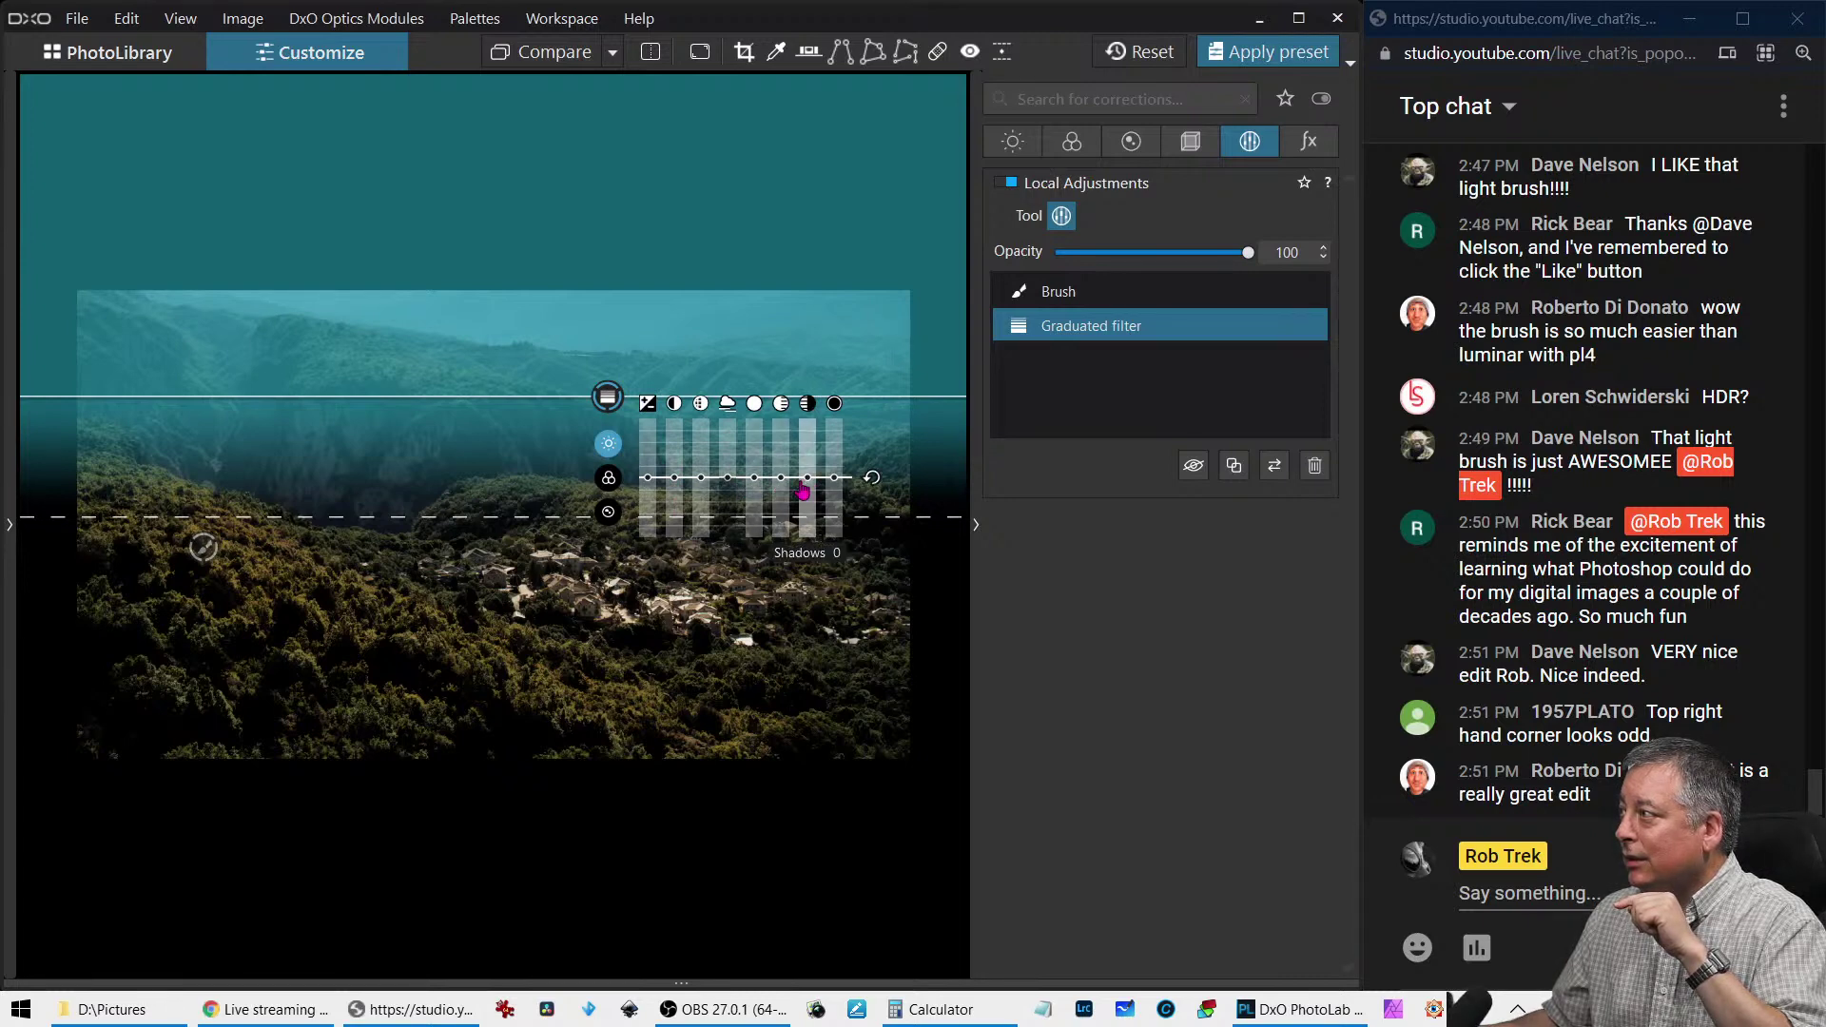
drag(708, 489, 681, 522)
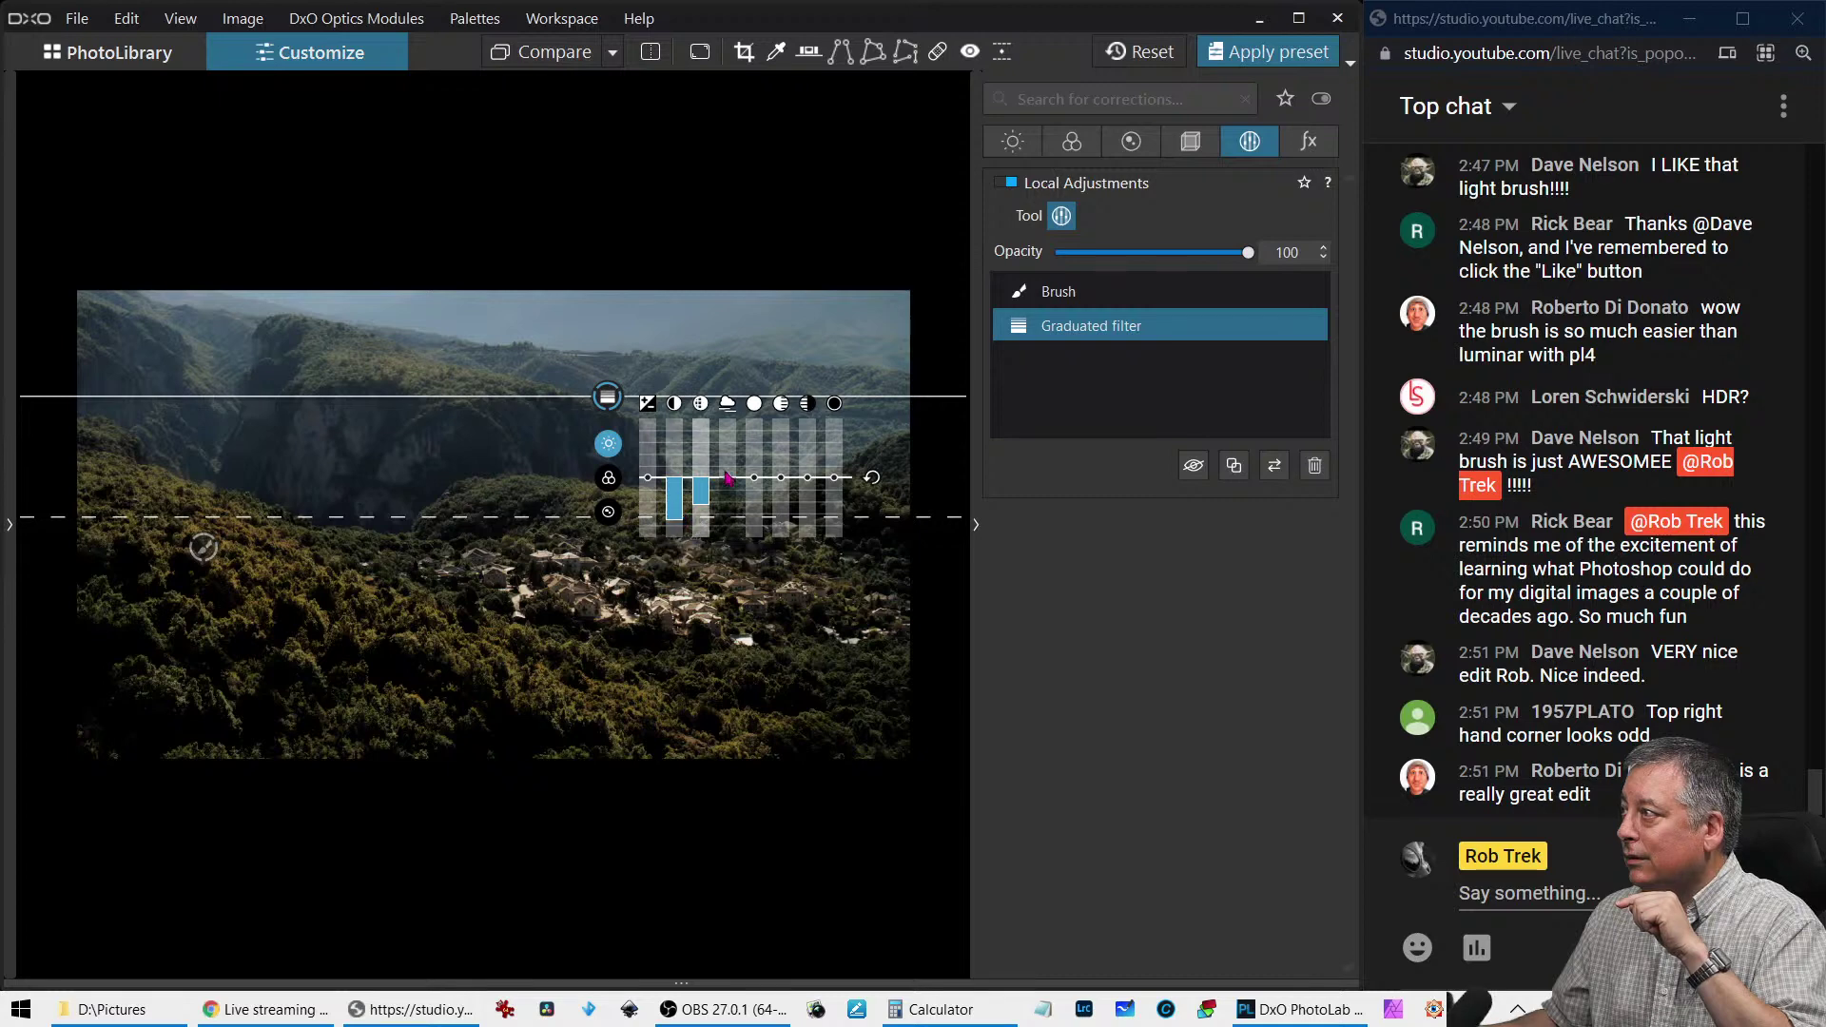
drag(647, 479, 654, 490)
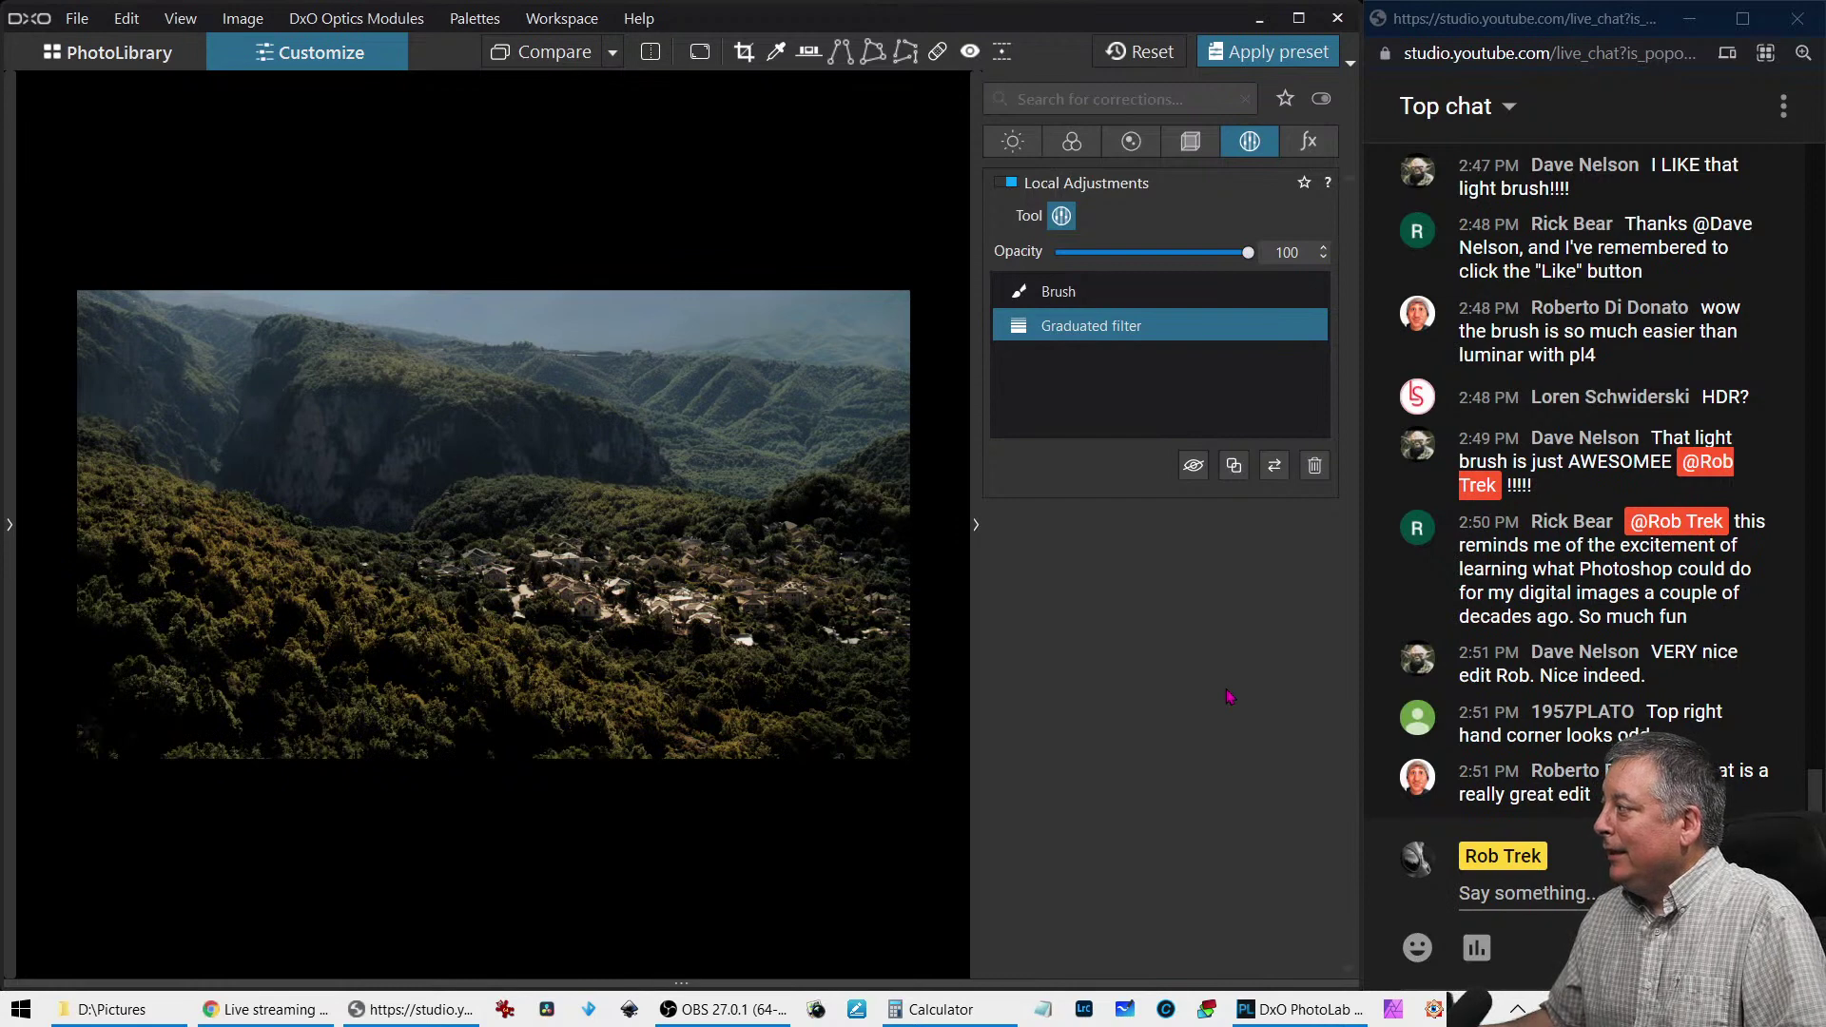
Adjust the tint and temperature of the Brush local adjustment, and raise its exposure slightly
mouse_move(957, 201)
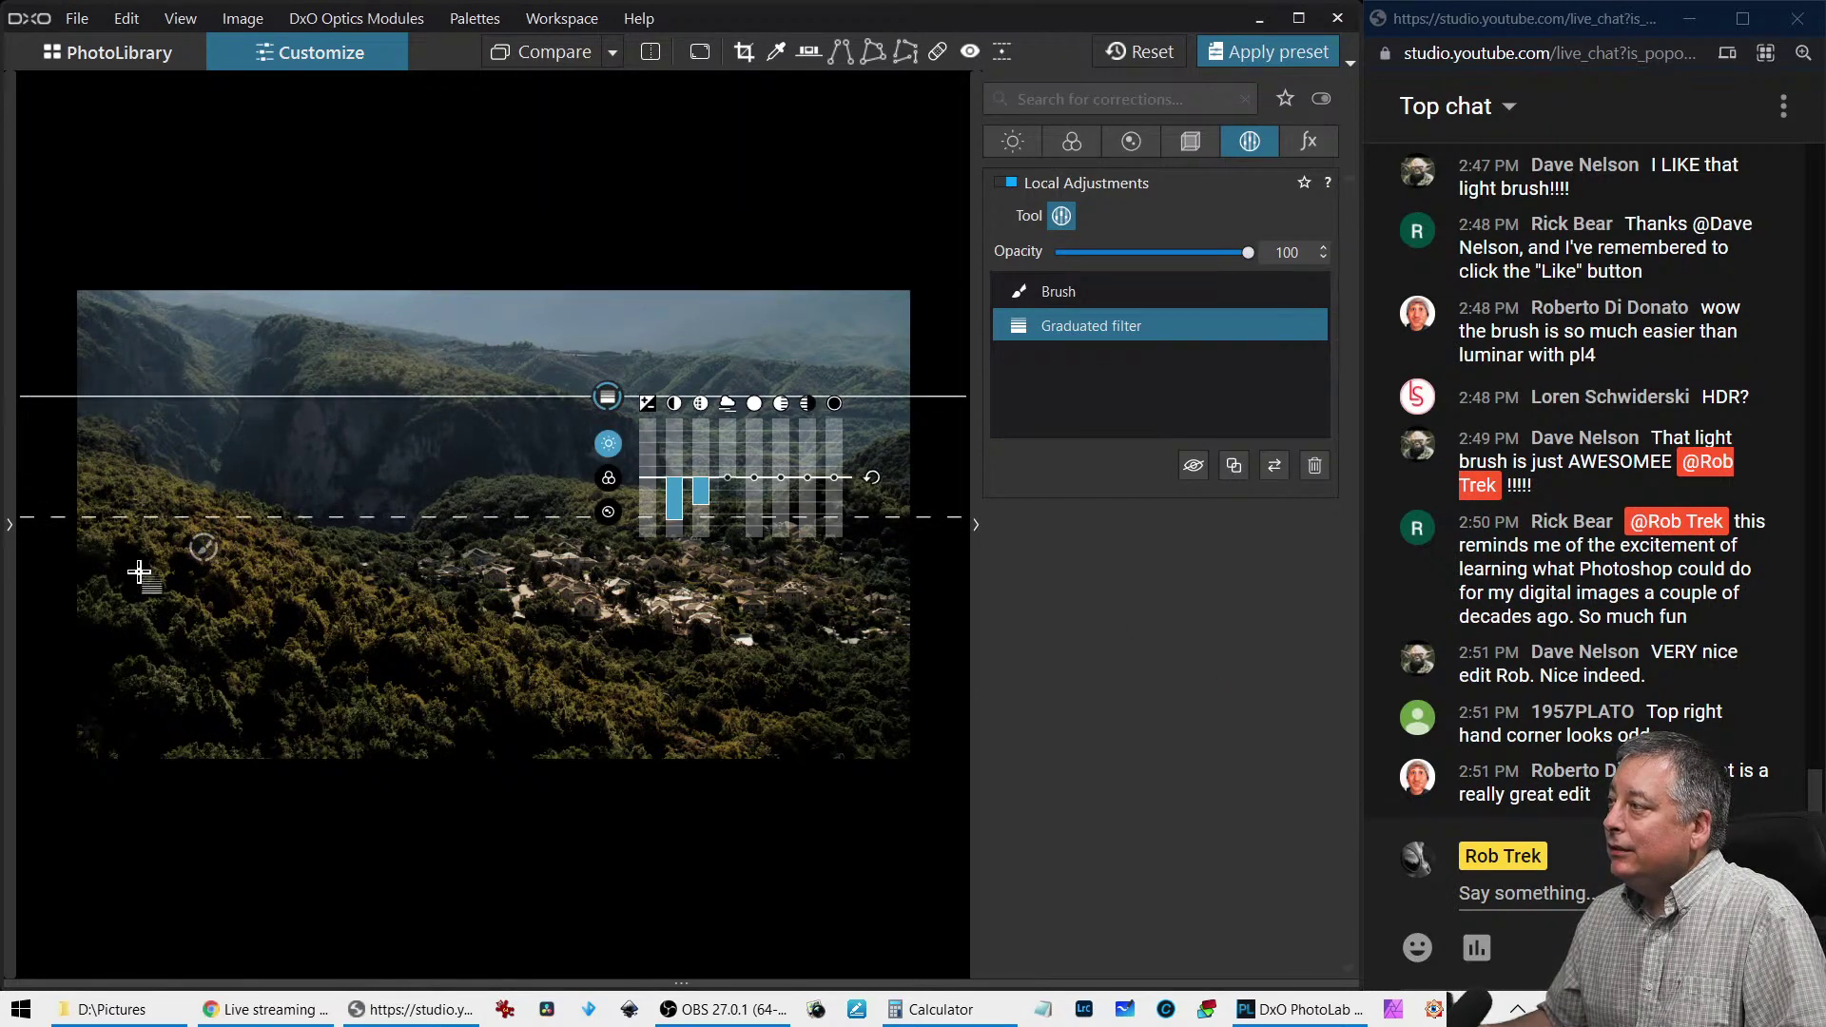
click(204, 549)
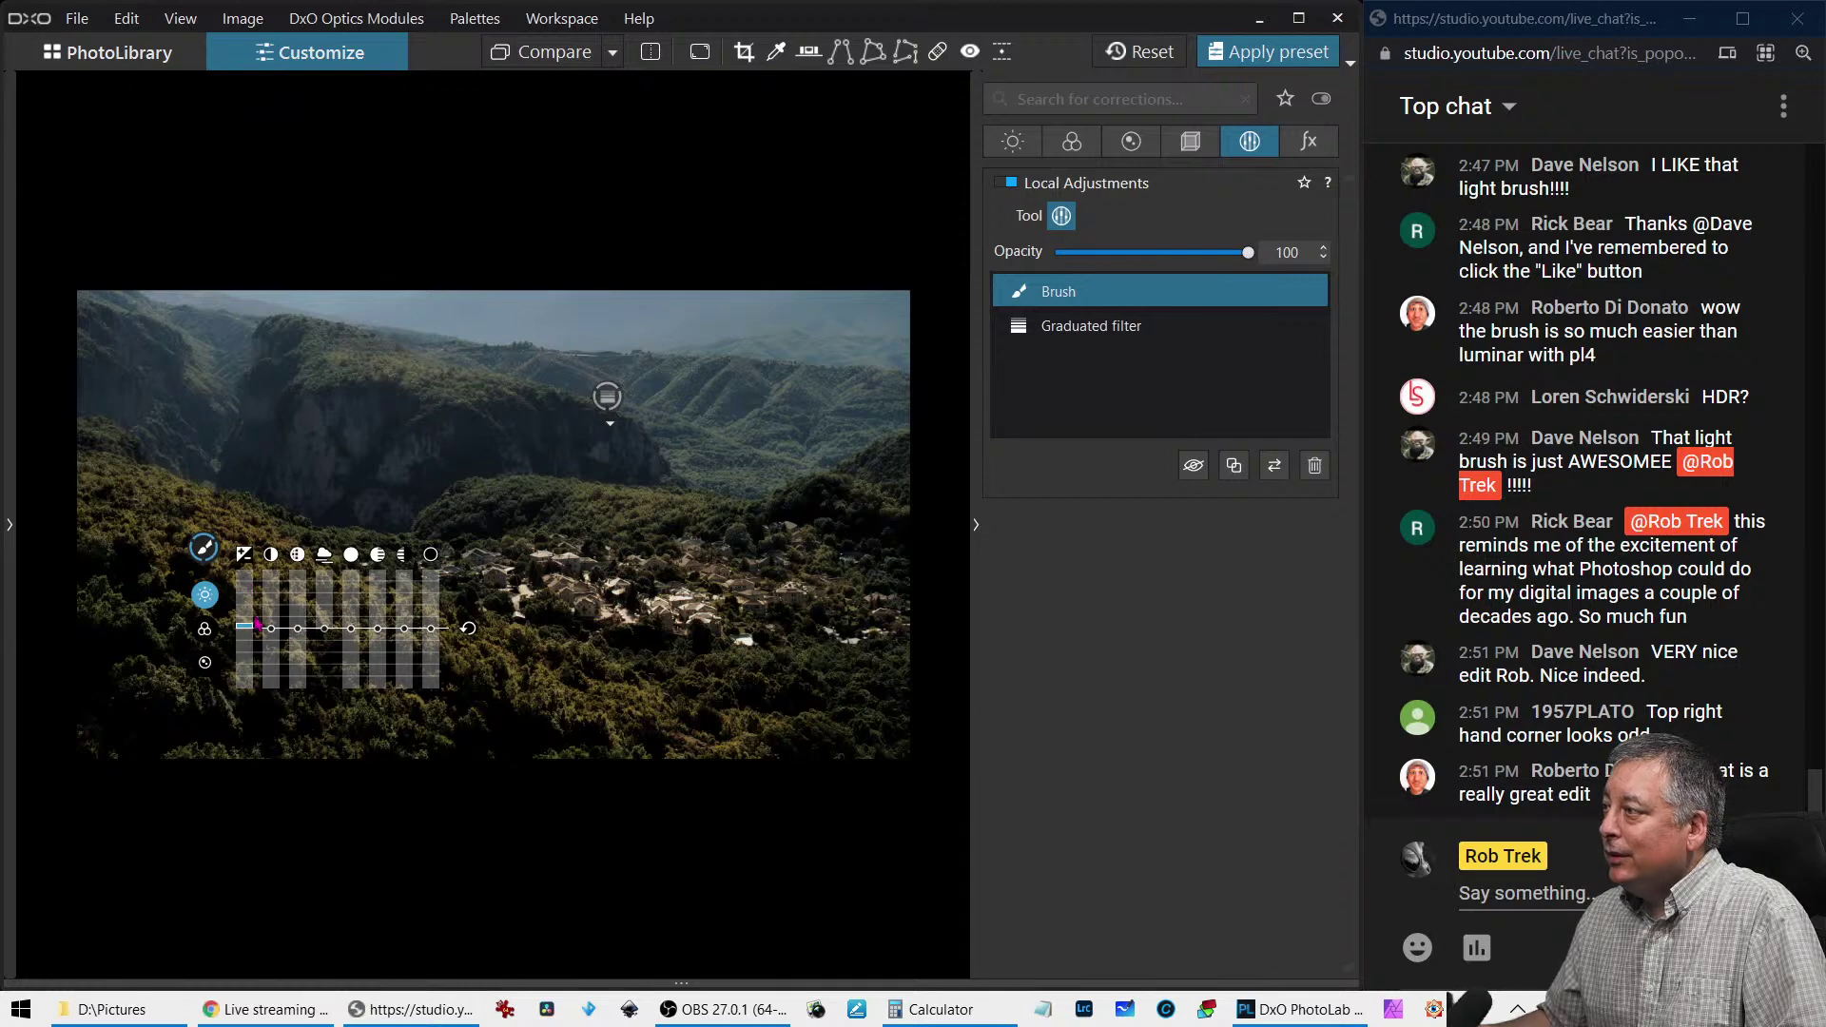
click(205, 628)
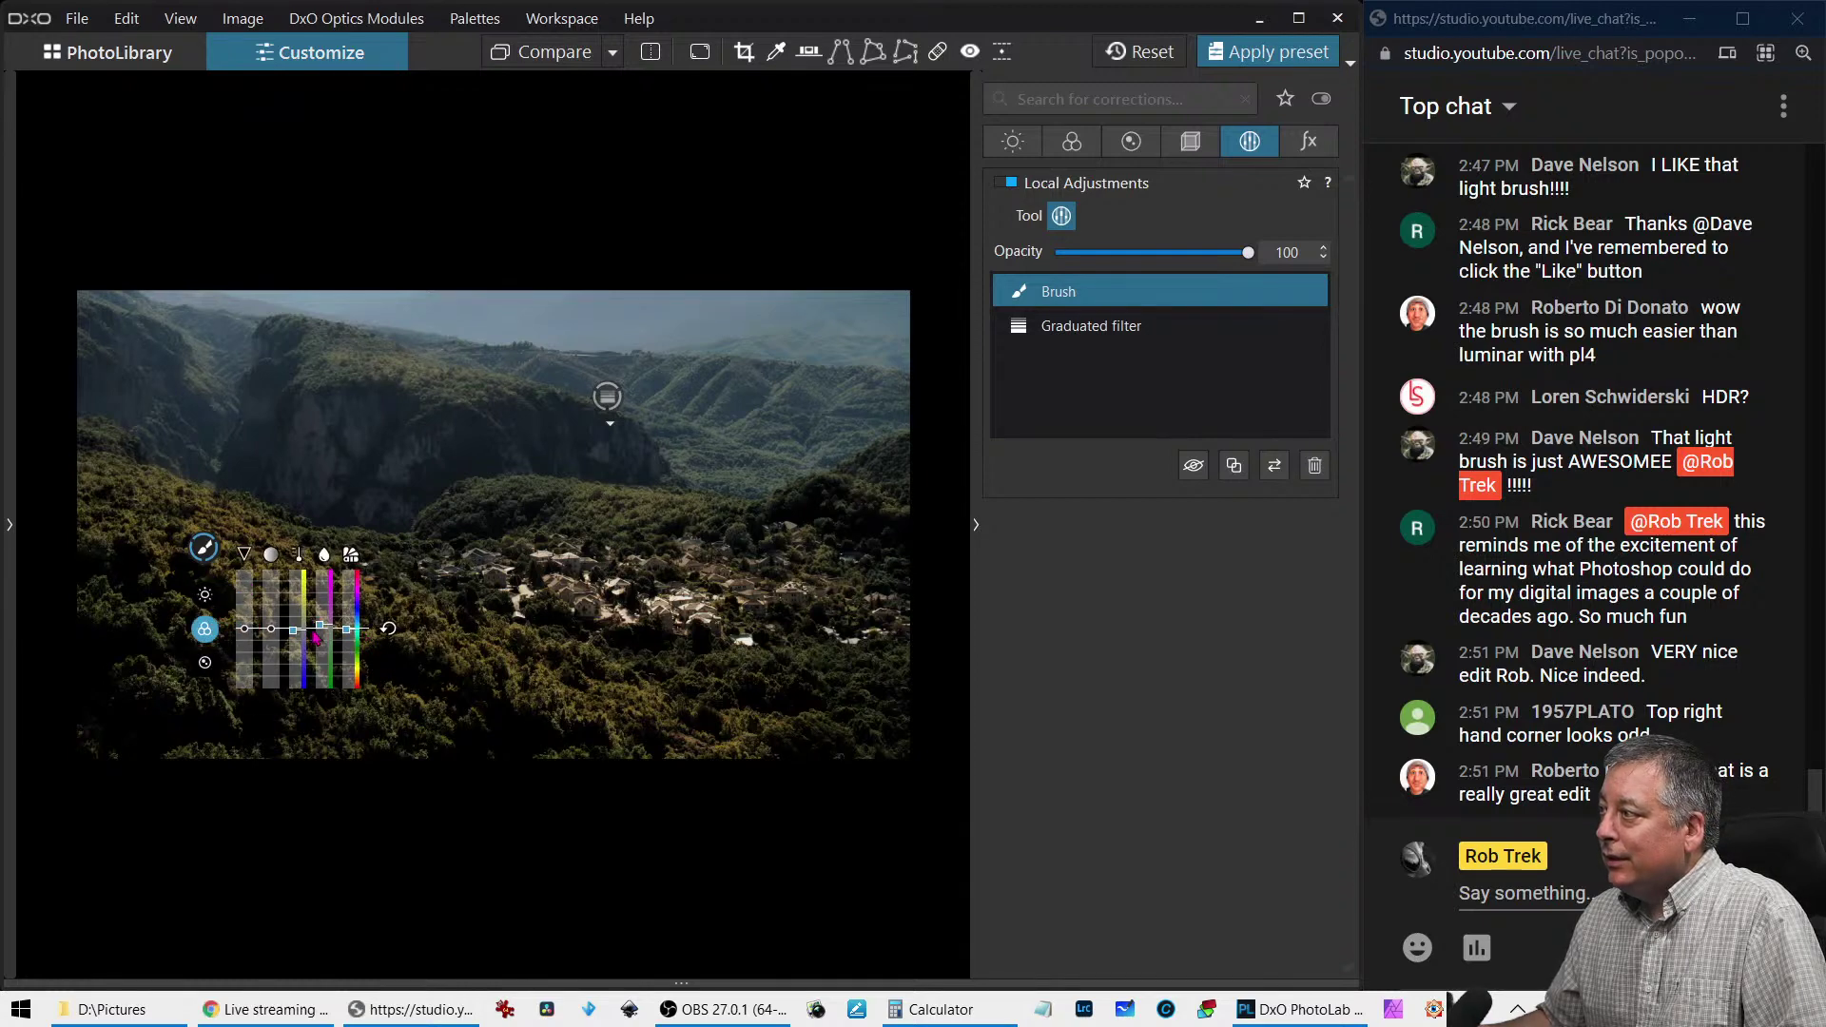
drag(321, 637, 297, 639)
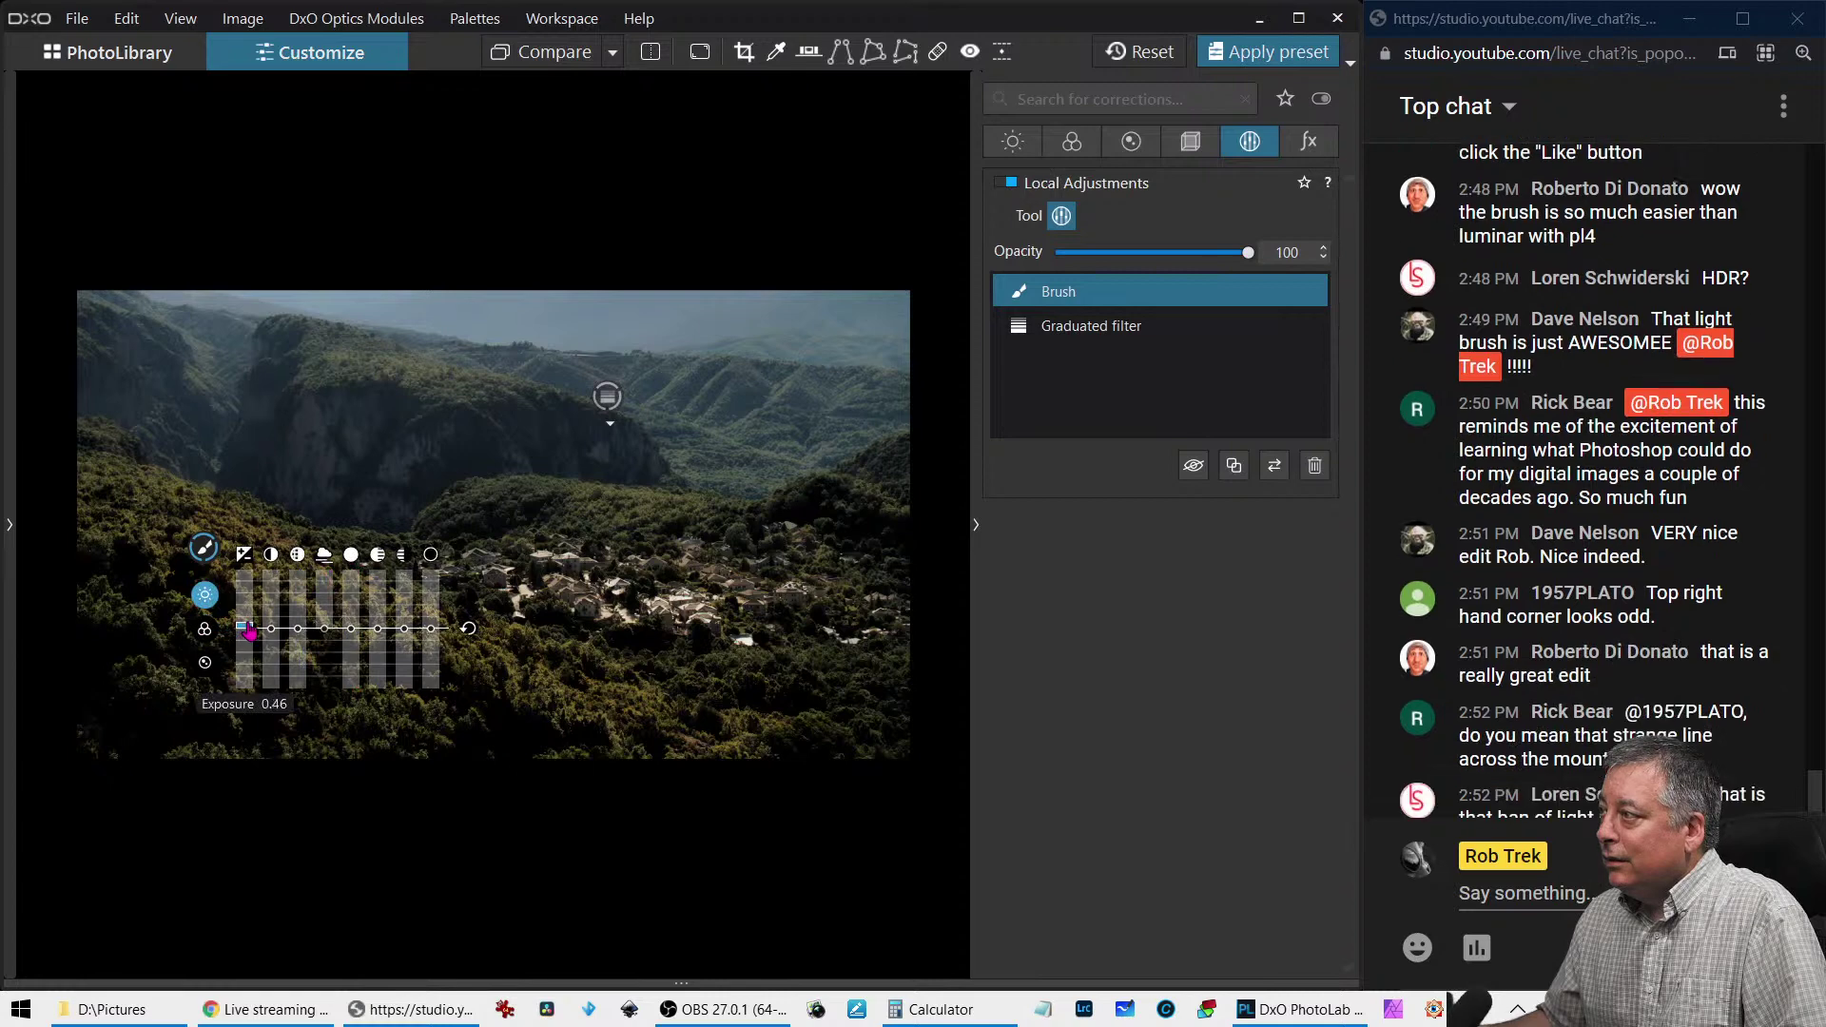
drag(245, 628, 245, 623)
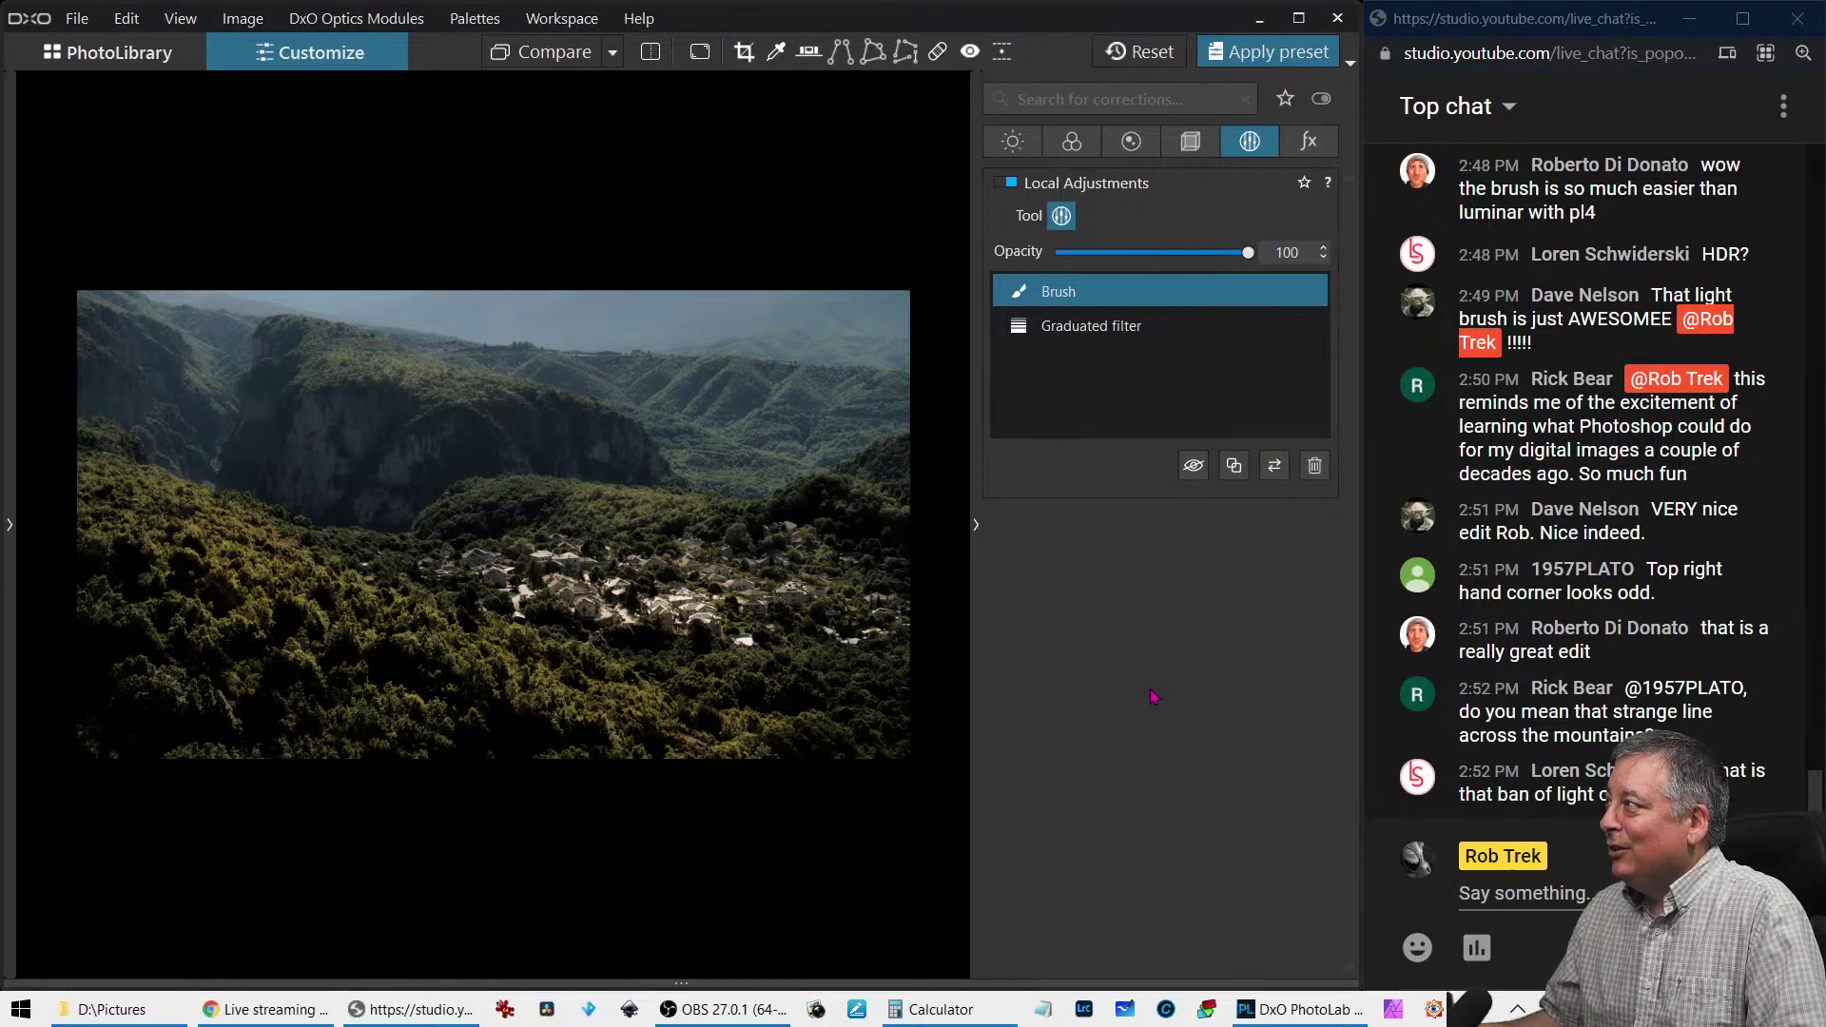
Return to the photo library and select the edited mountain village image in the 4 Live Photo Edits folder
click(93, 59)
click(854, 728)
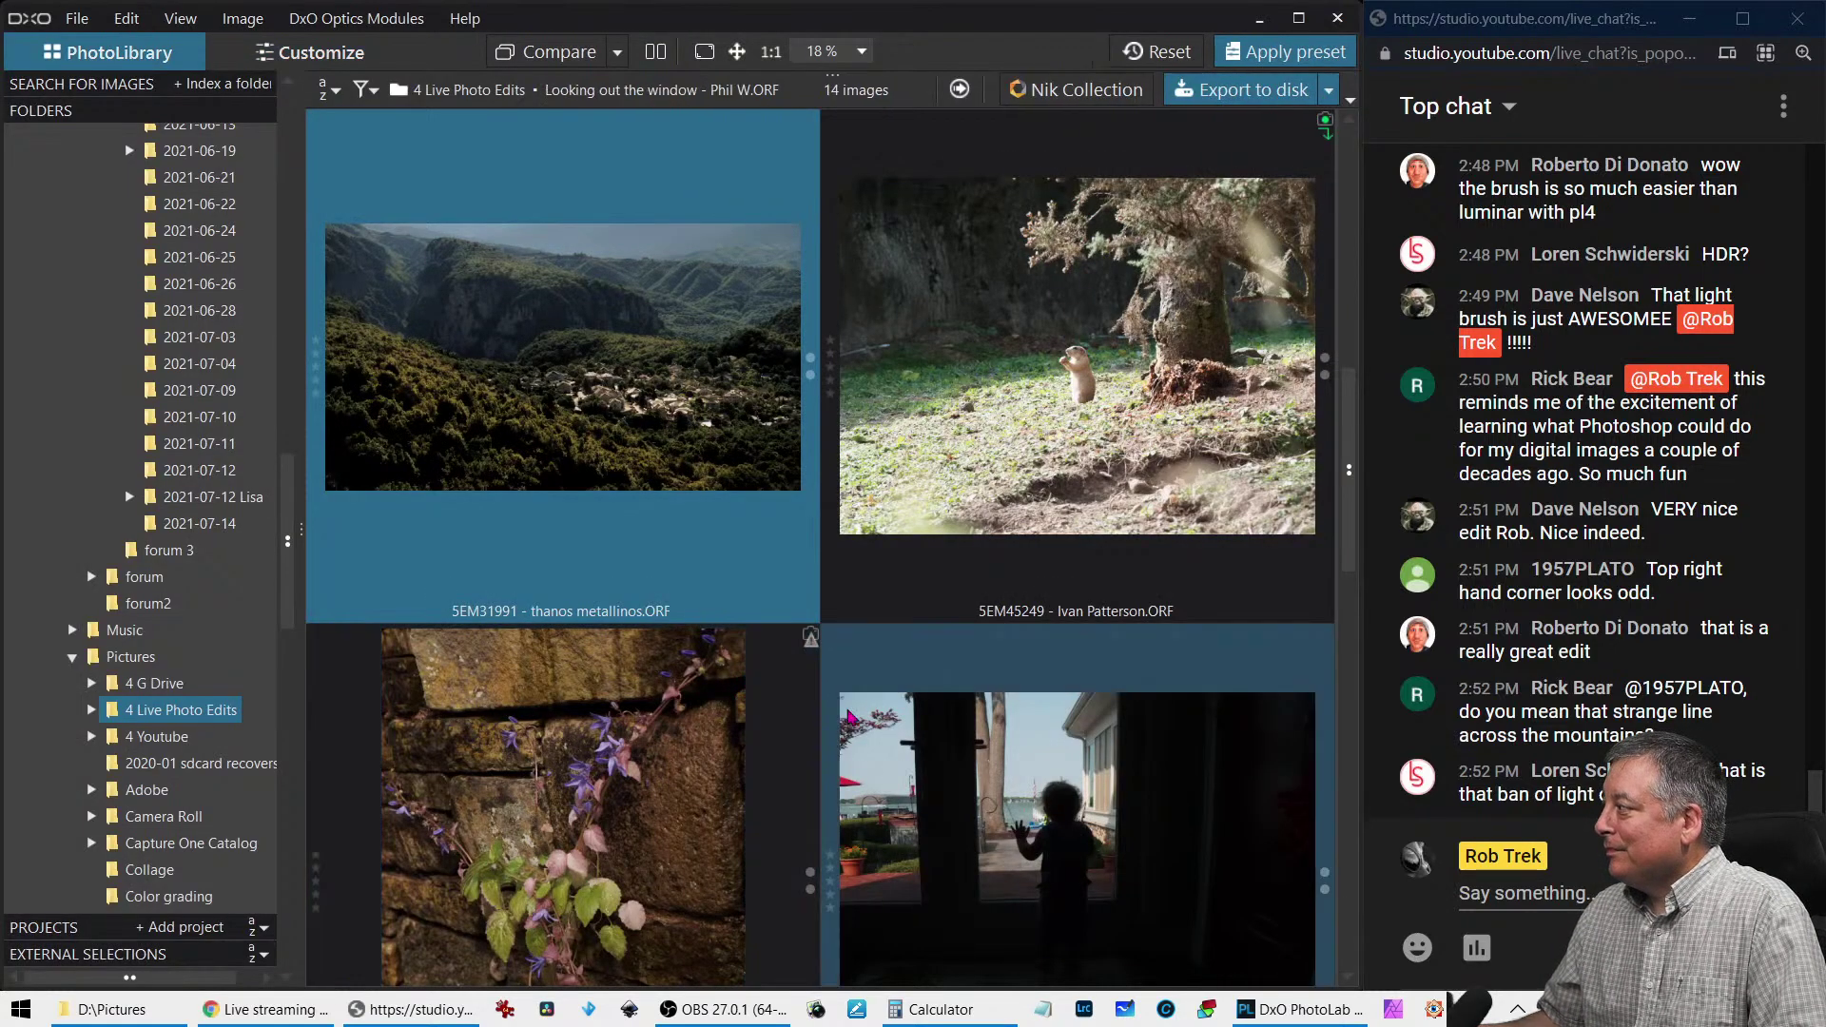
click(395, 373)
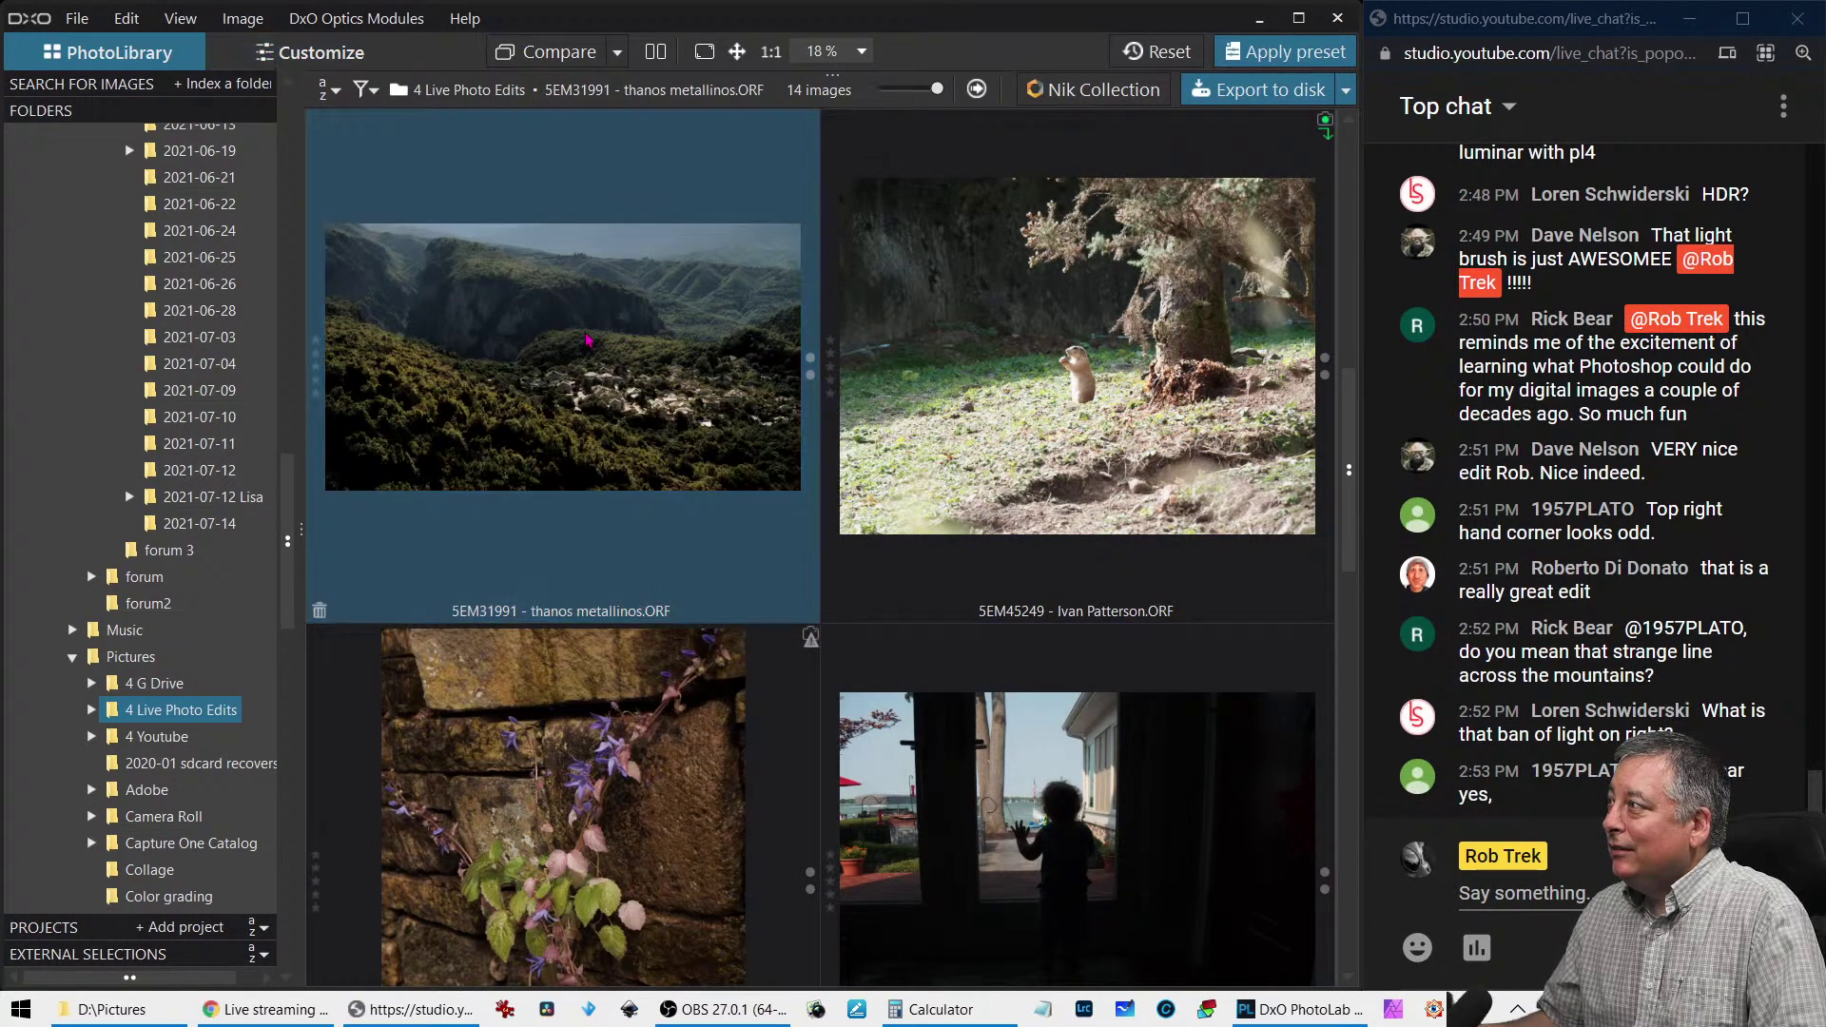
Review the mountain village image once more, and open the groundhog photo 5EM45249 from the library for customizing
double_click(600, 358)
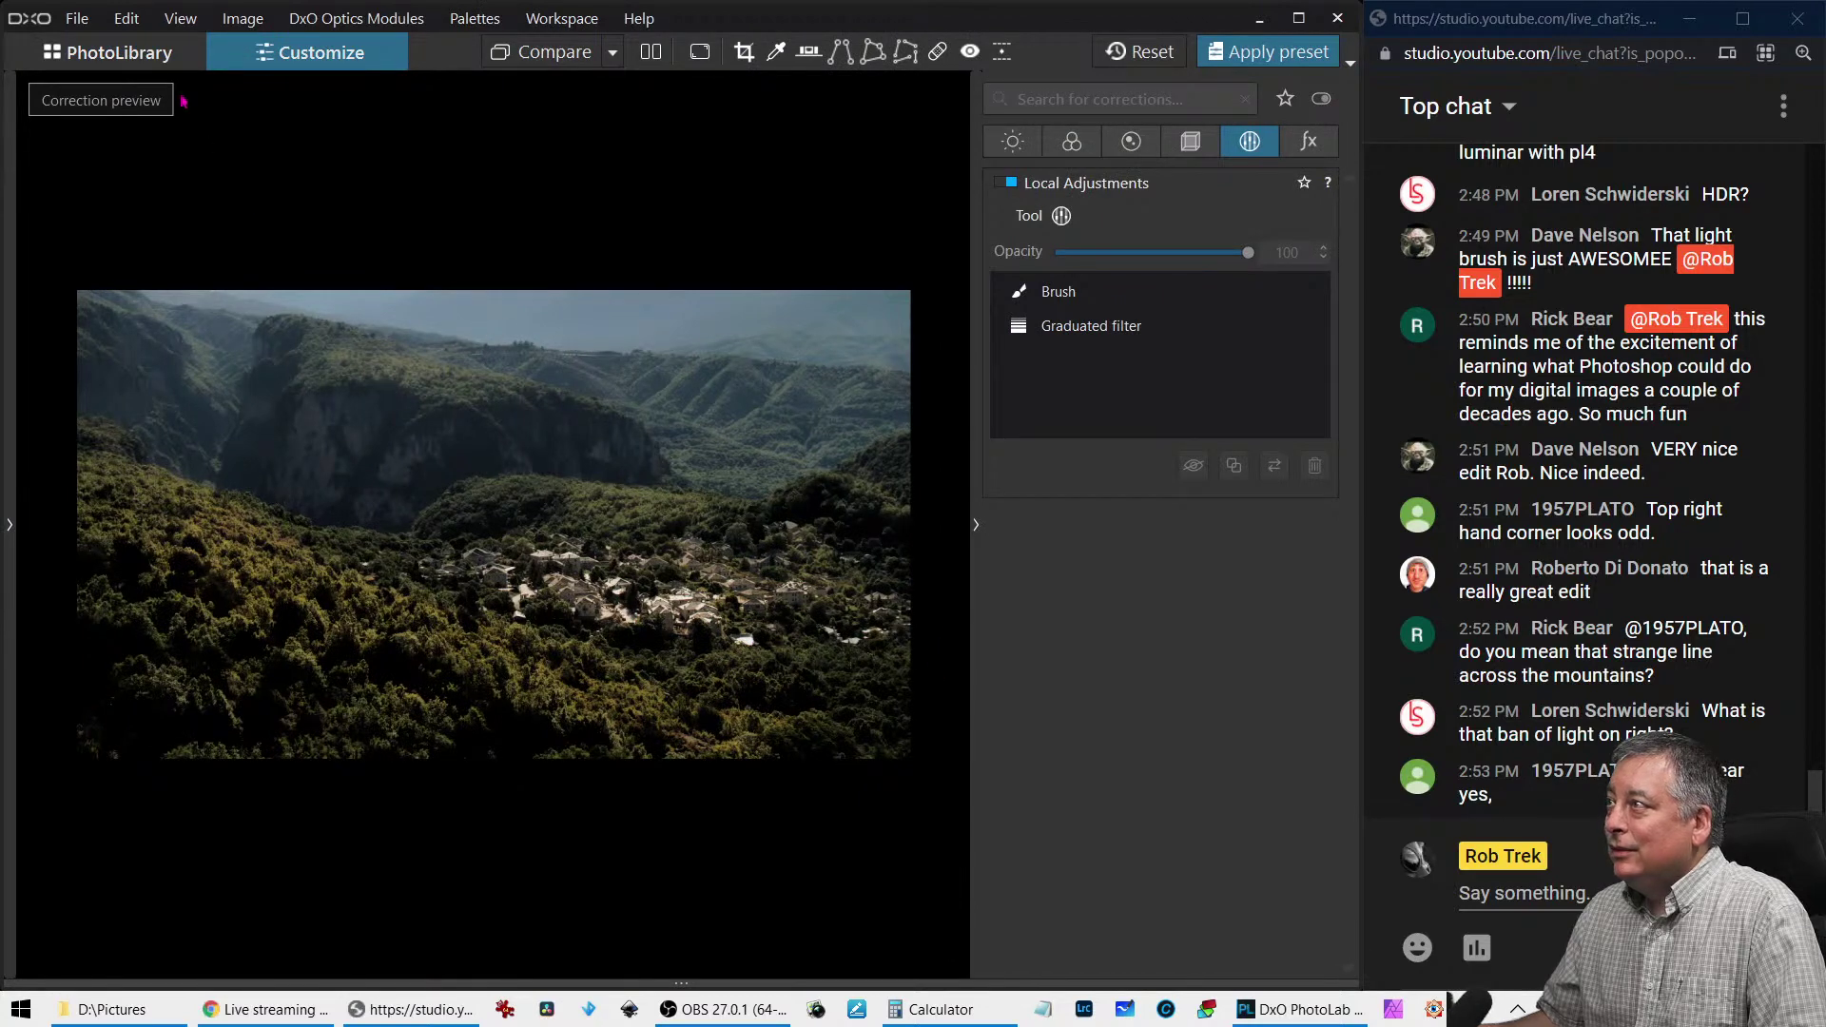
click(167, 59)
click(1120, 460)
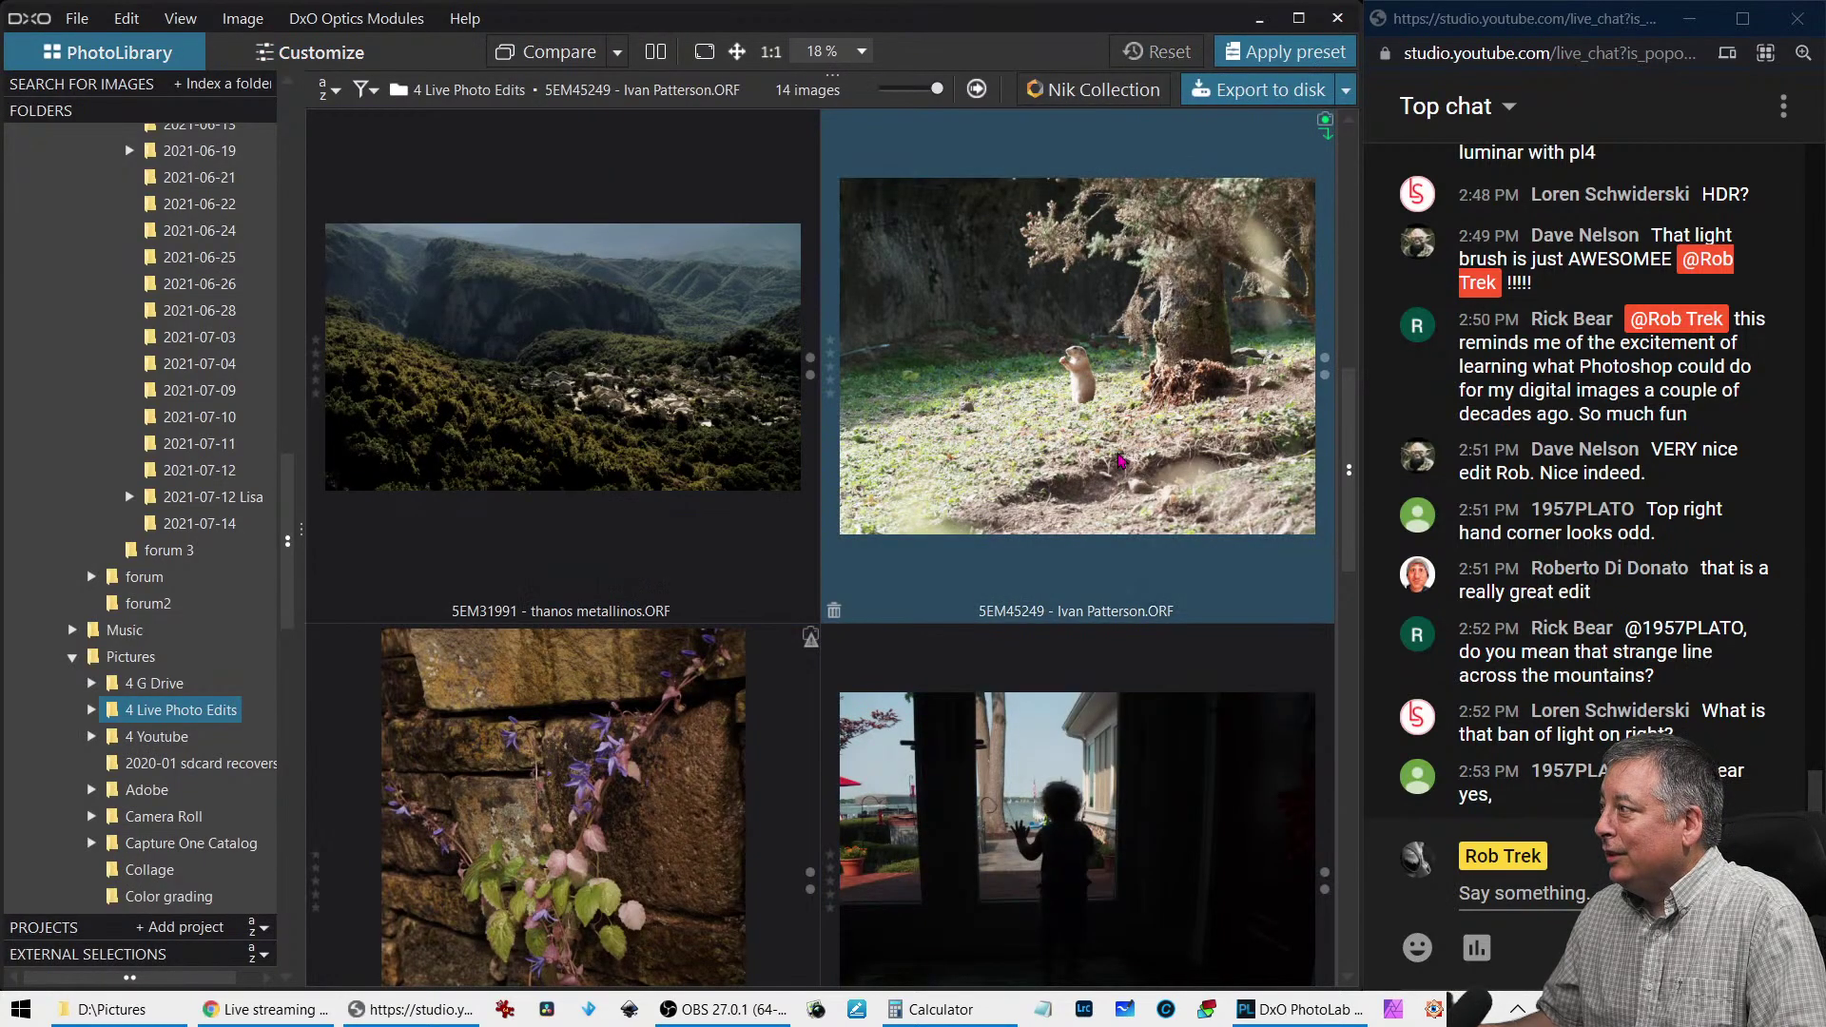
double_click(1120, 460)
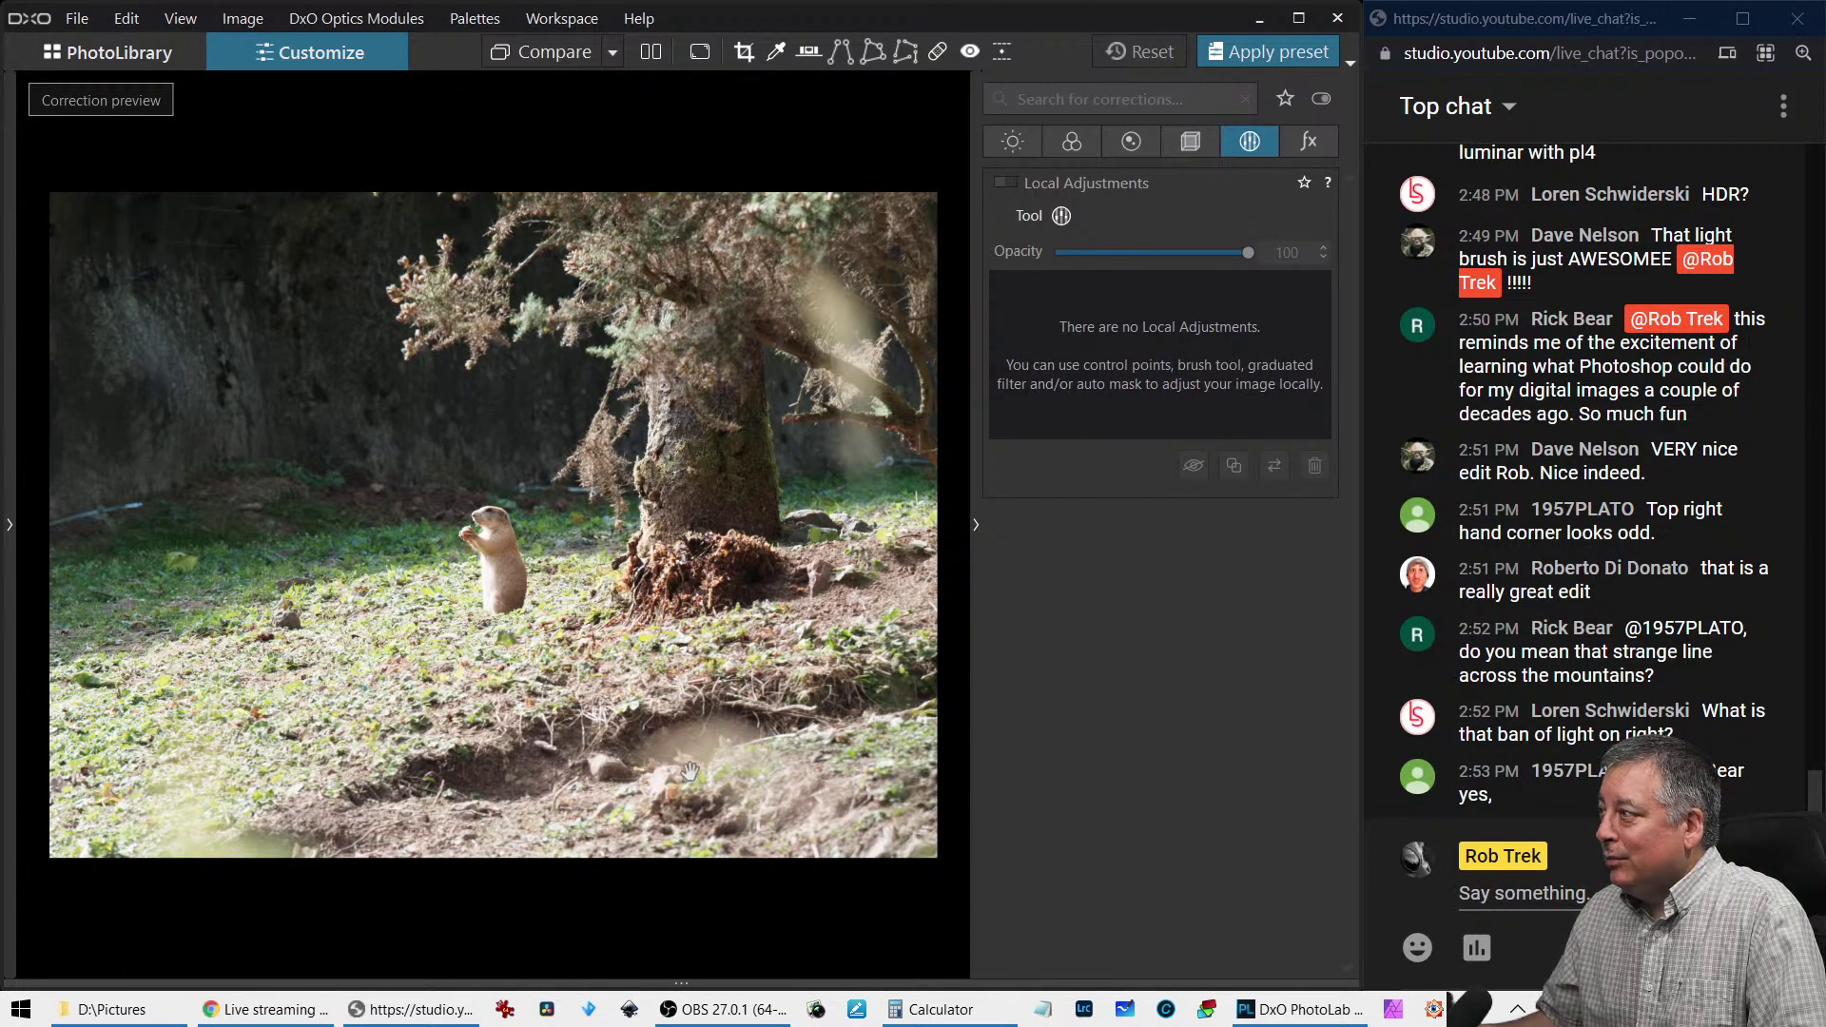
Examine the groundhog and its surroundings at several zoom levels to judge sharpness, lighting and possible framing
click(500, 572)
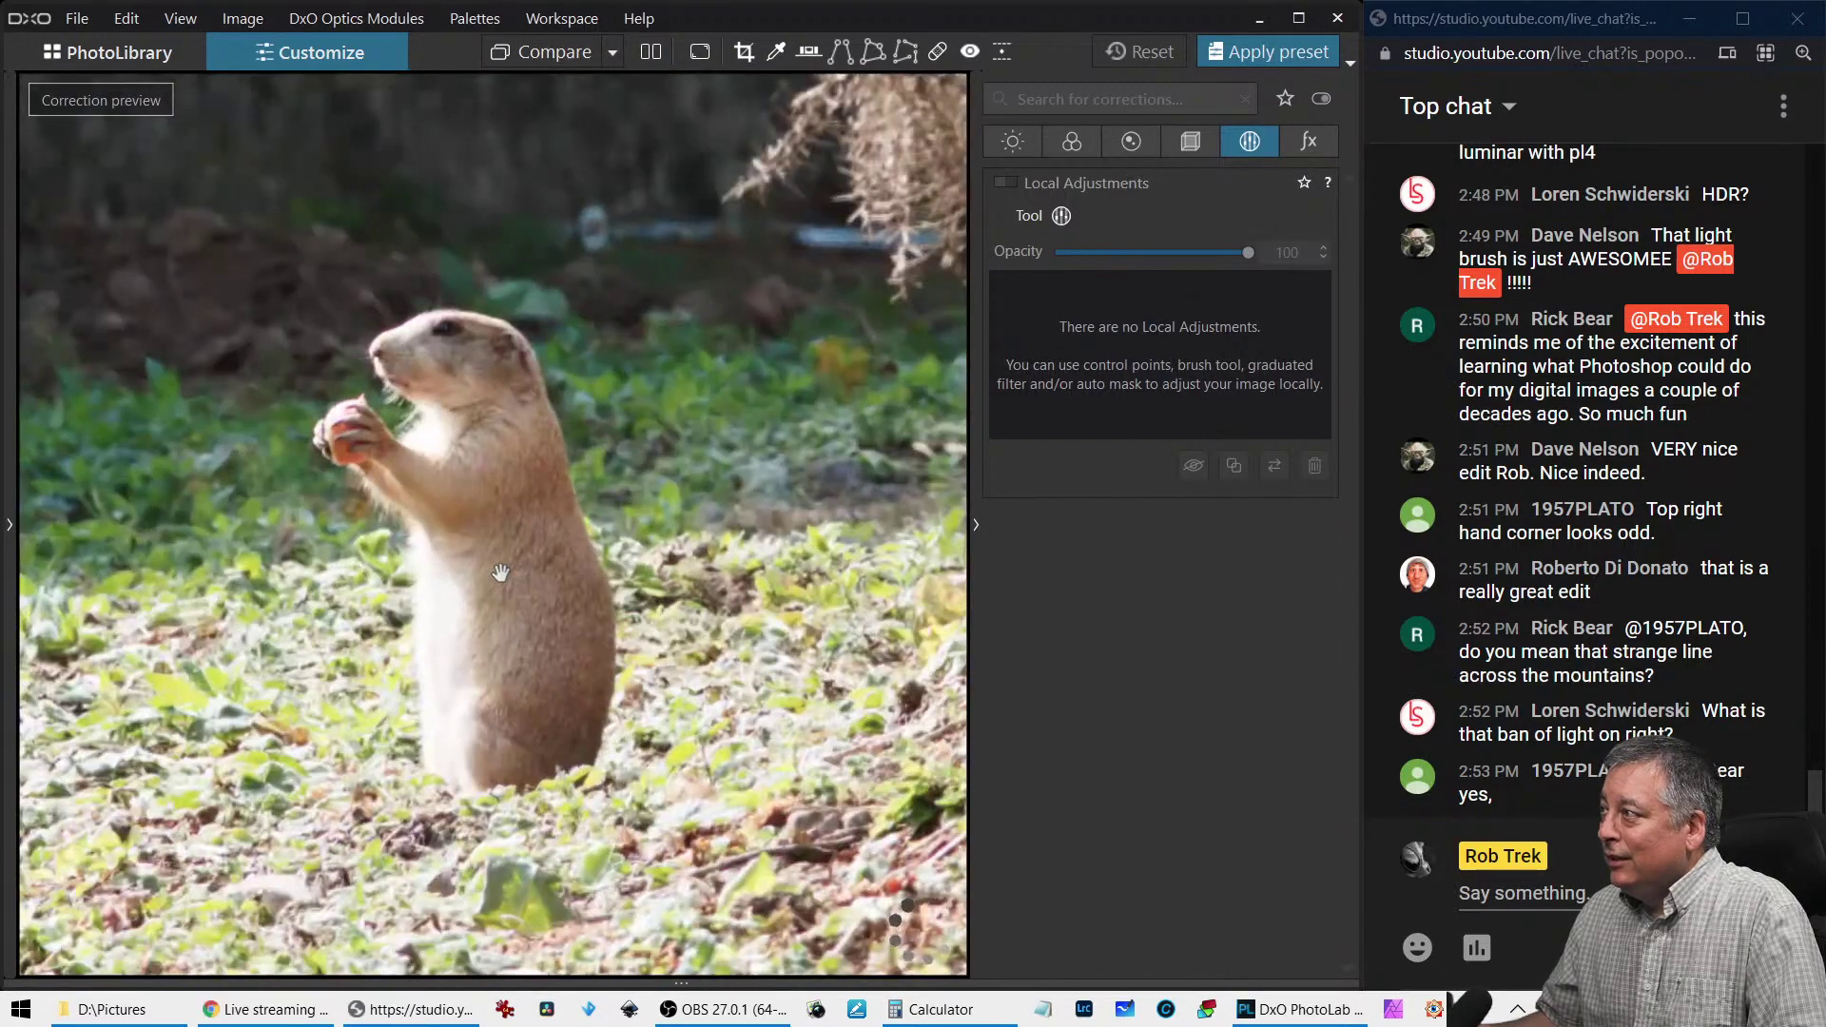
scroll(500, 572, down, 2)
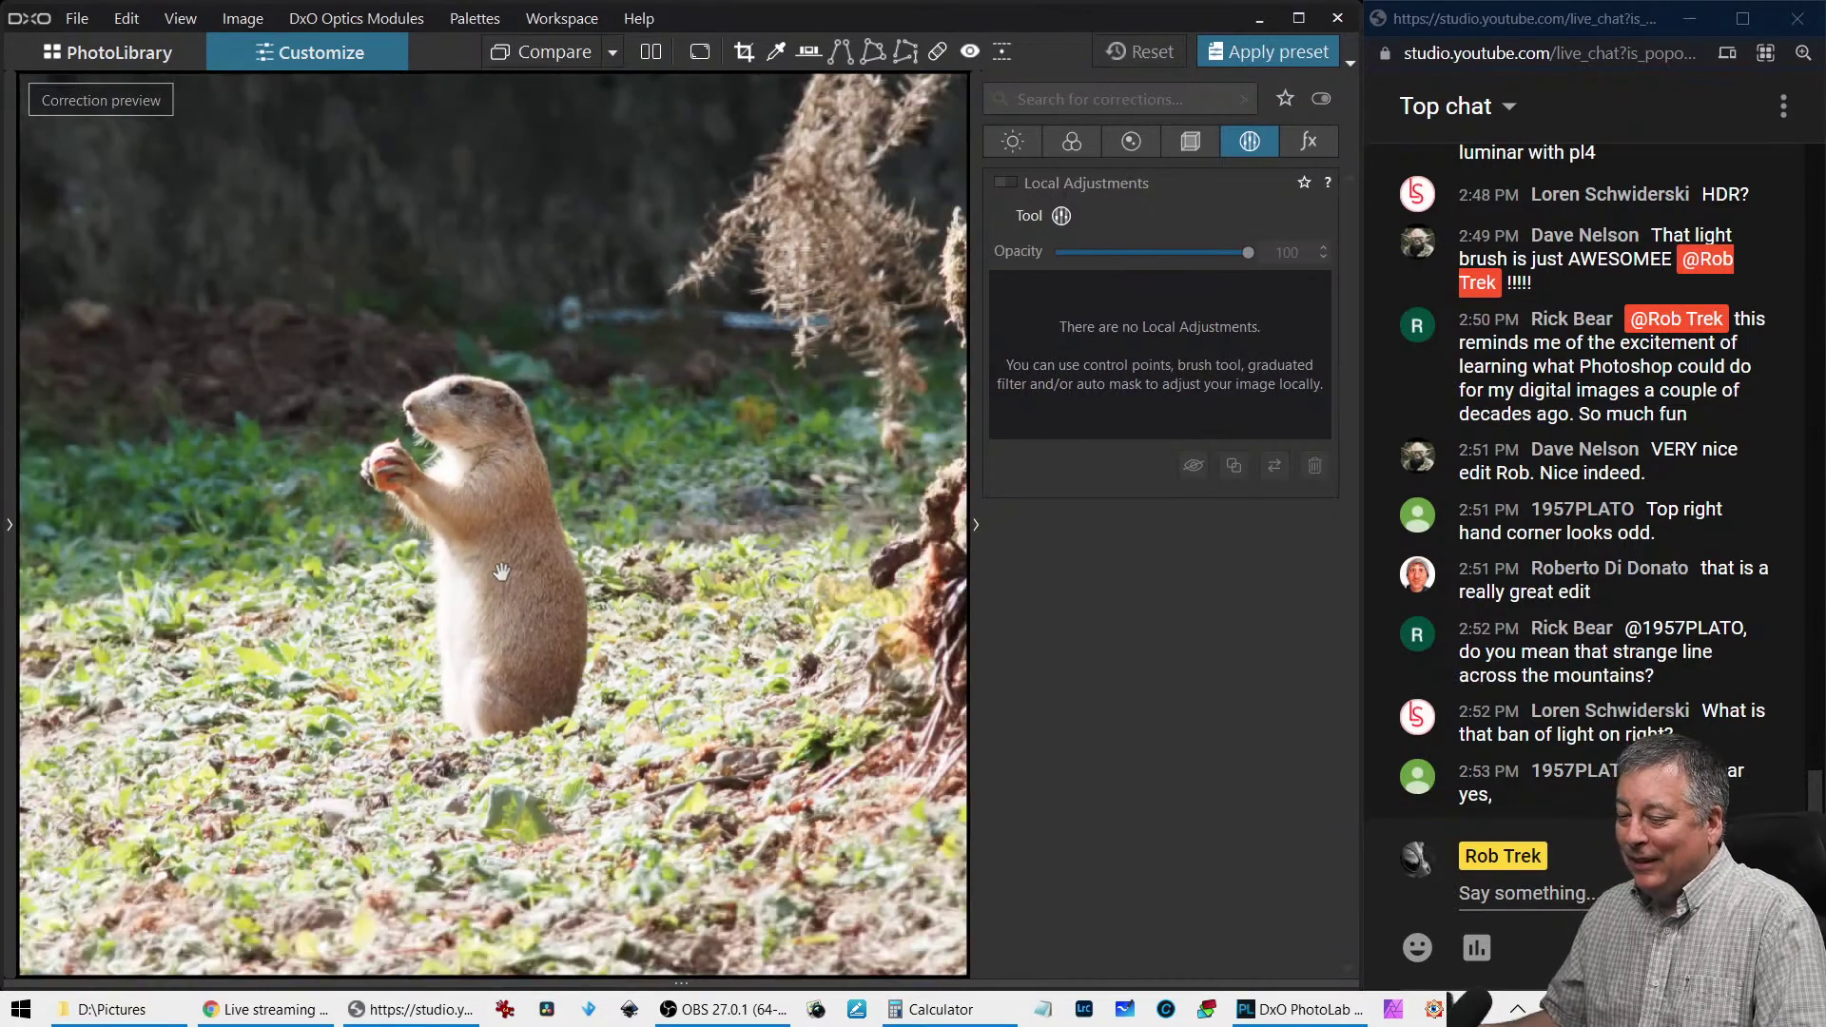
scroll(500, 572, down, 2)
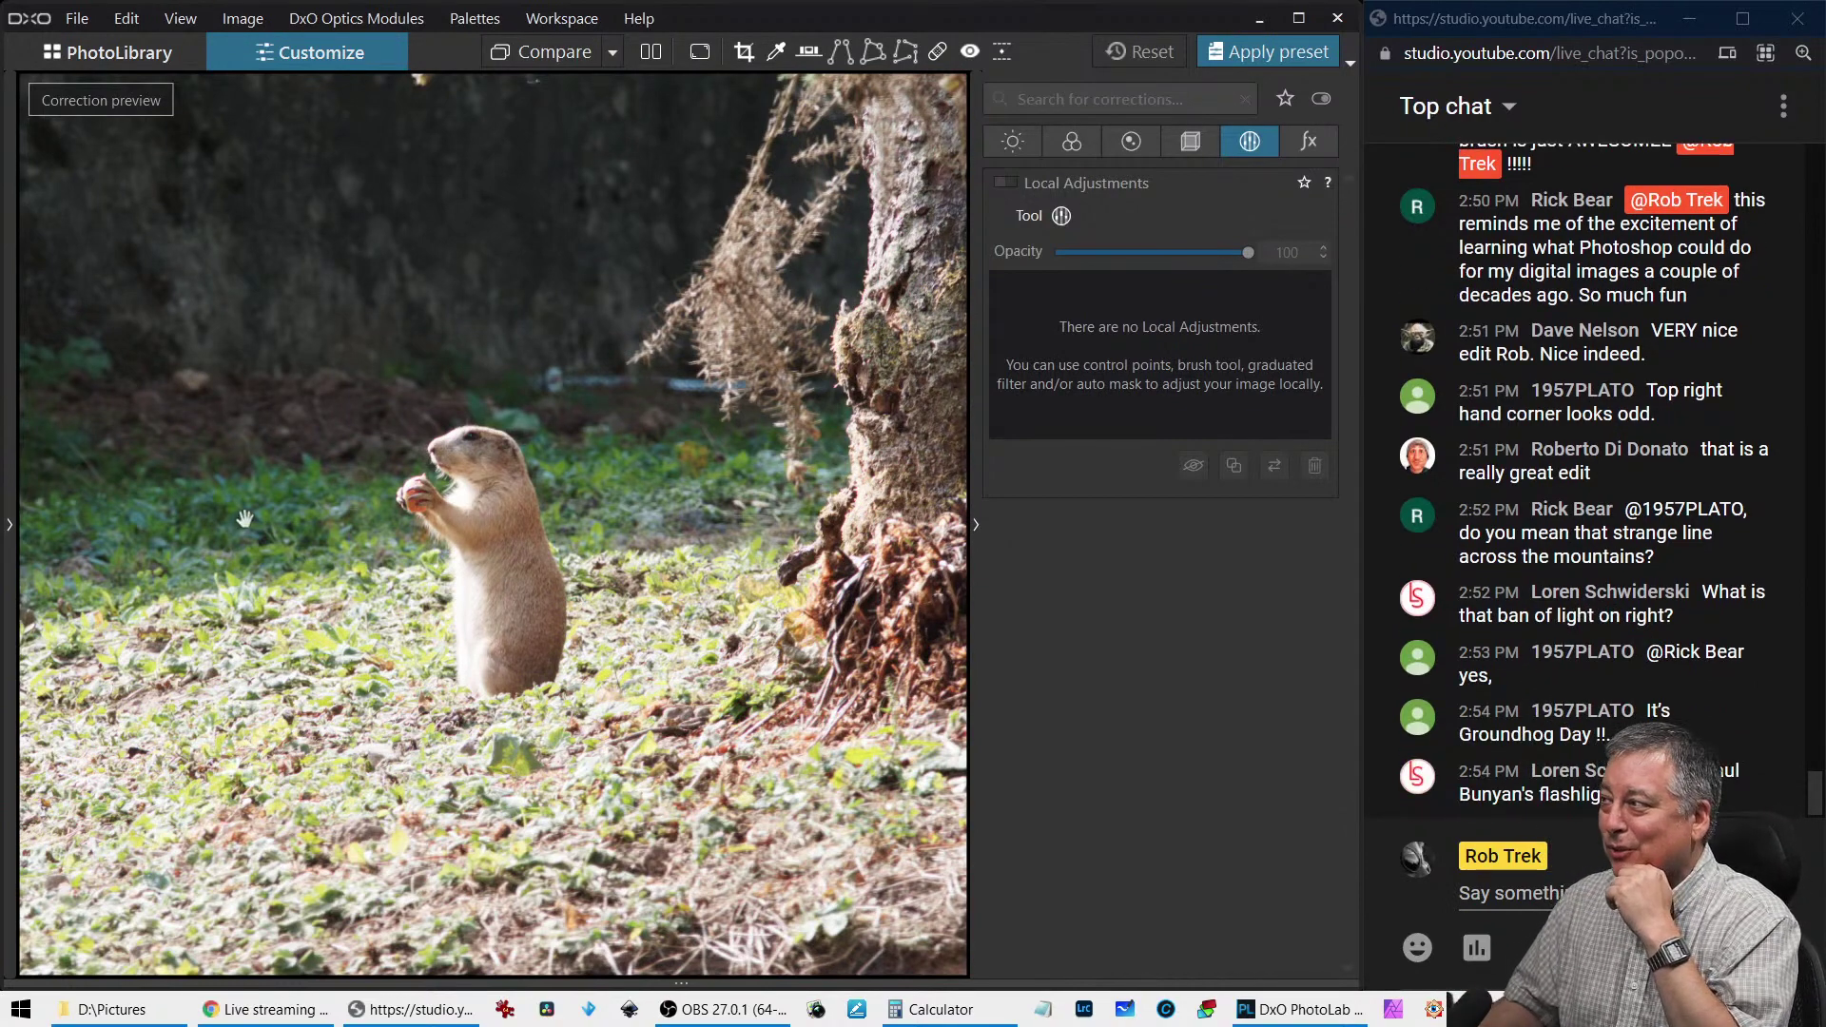
key(Right)
key(Right)
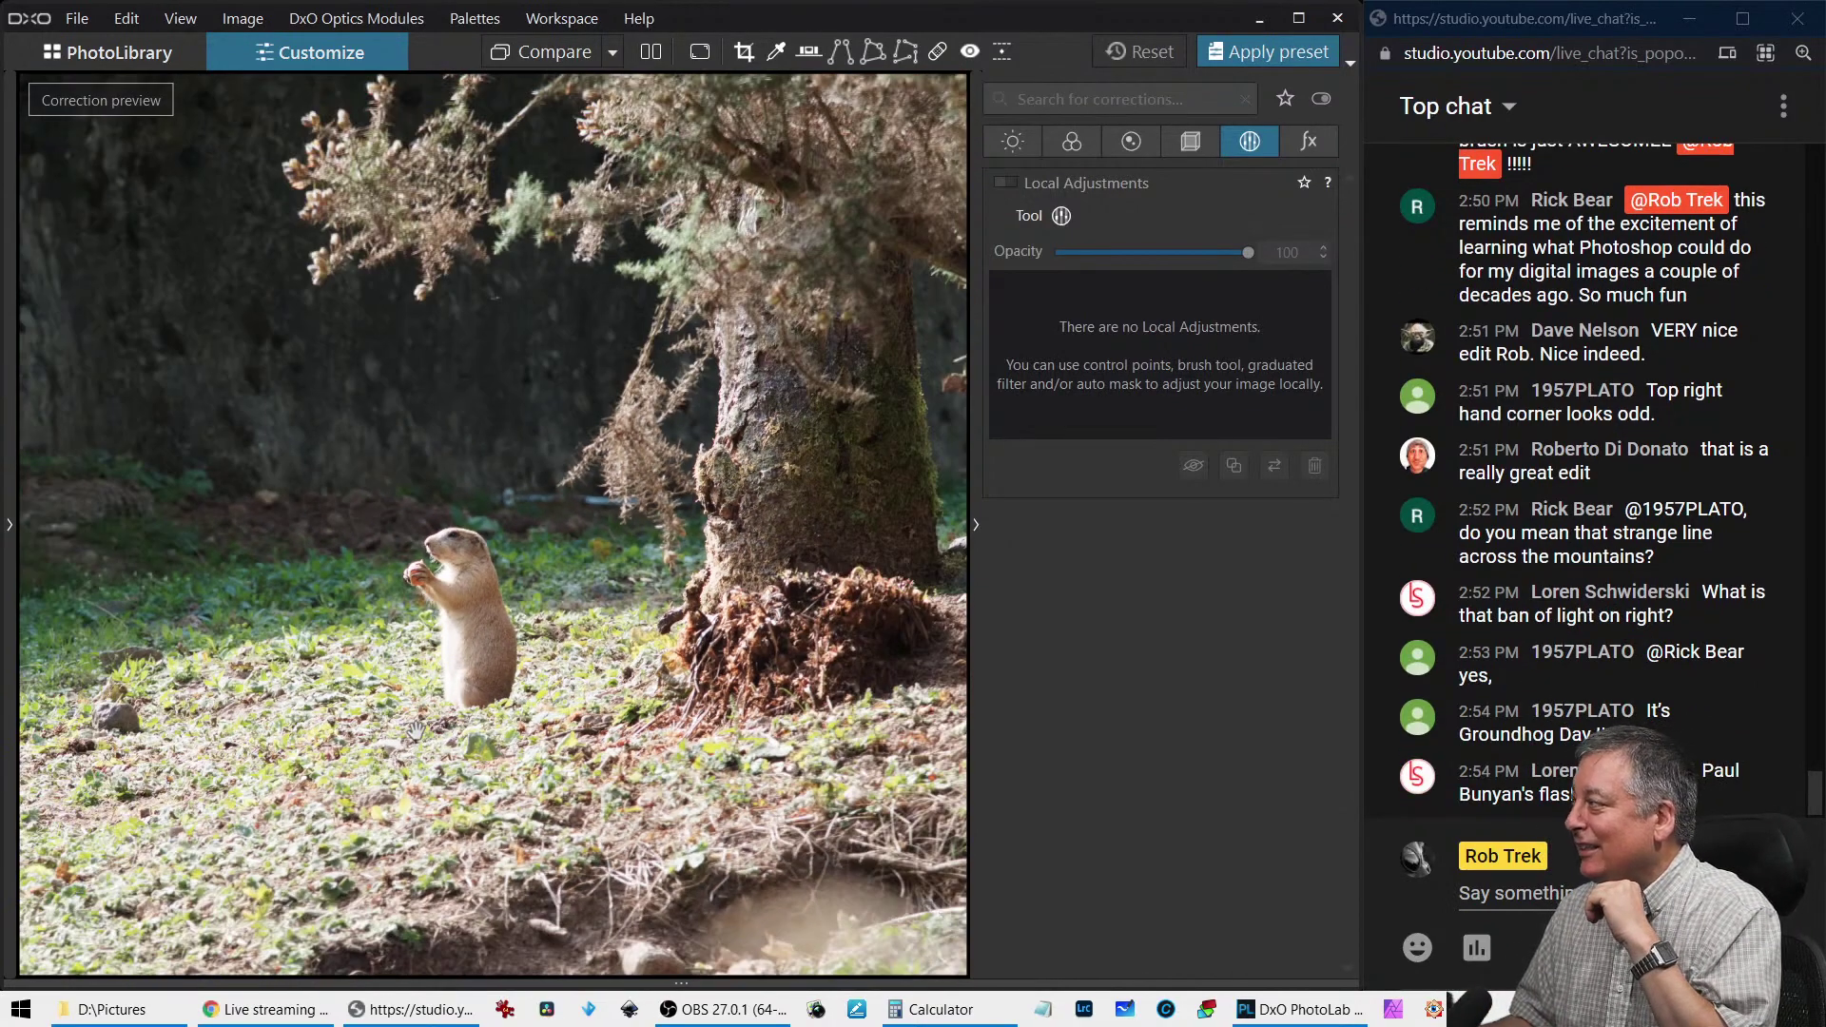
key(Right)
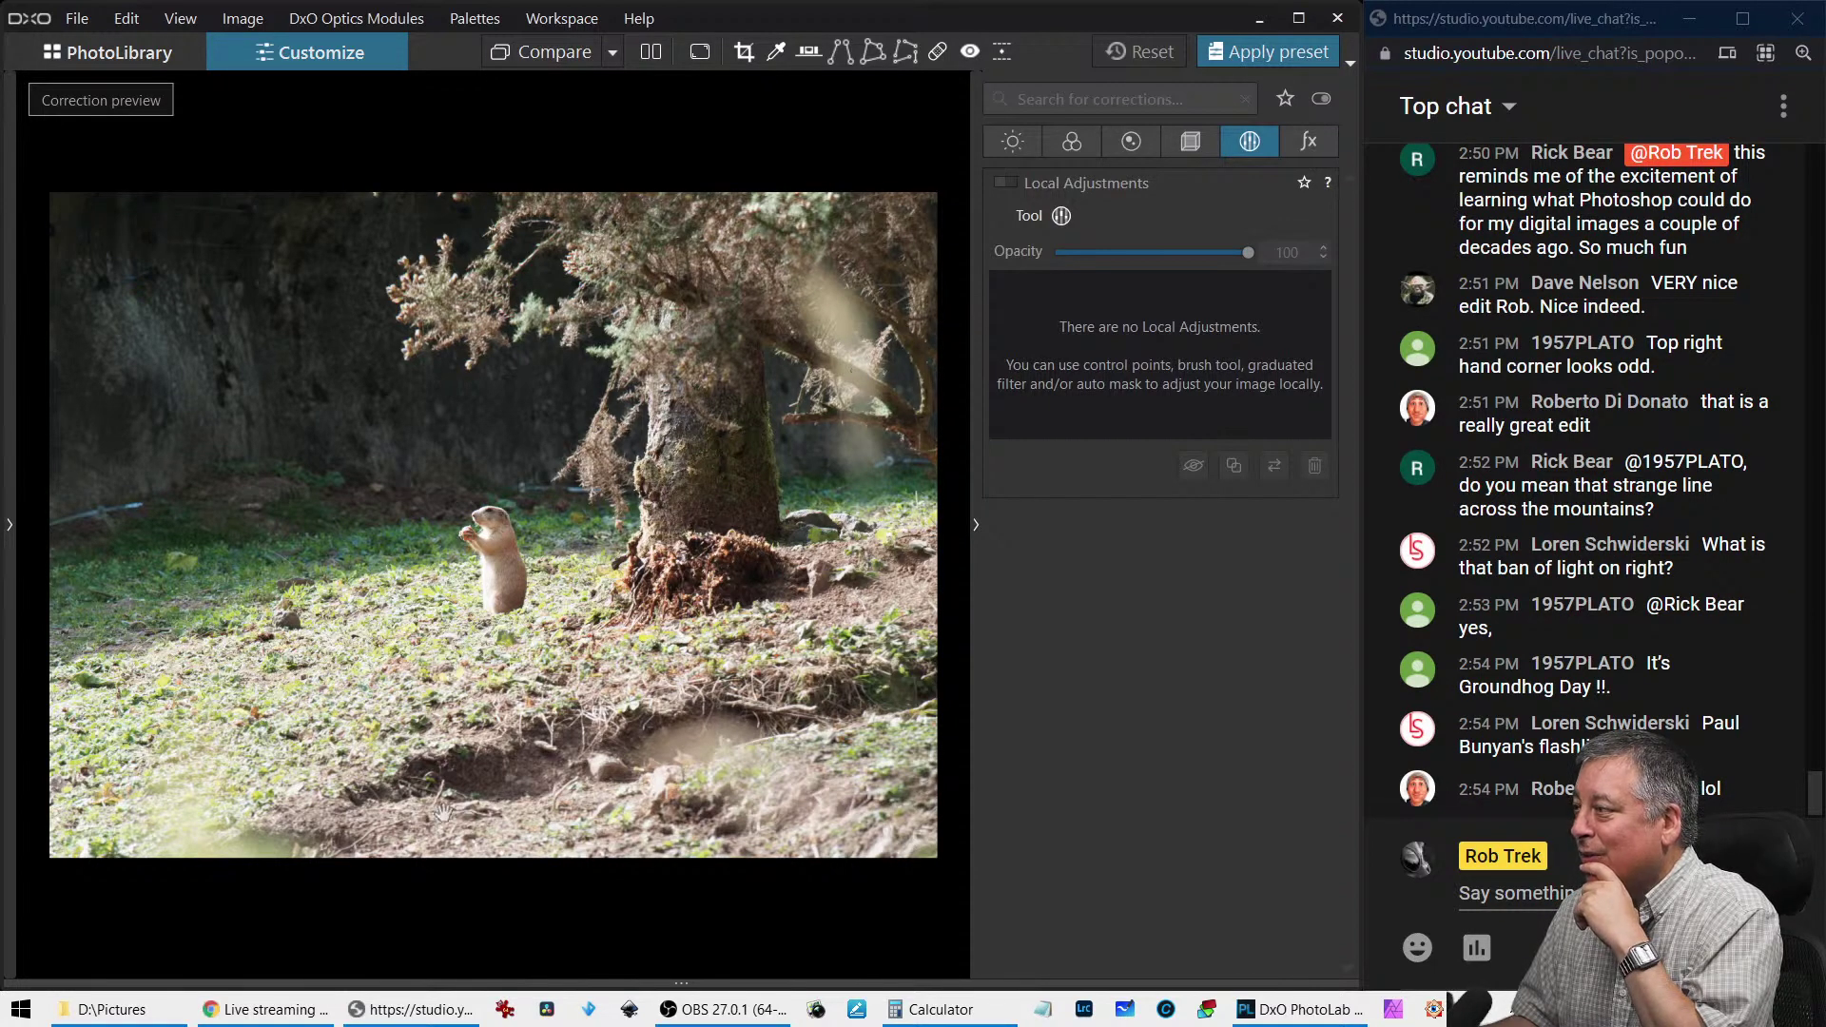
click(486, 570)
scroll(506, 575, up, 2)
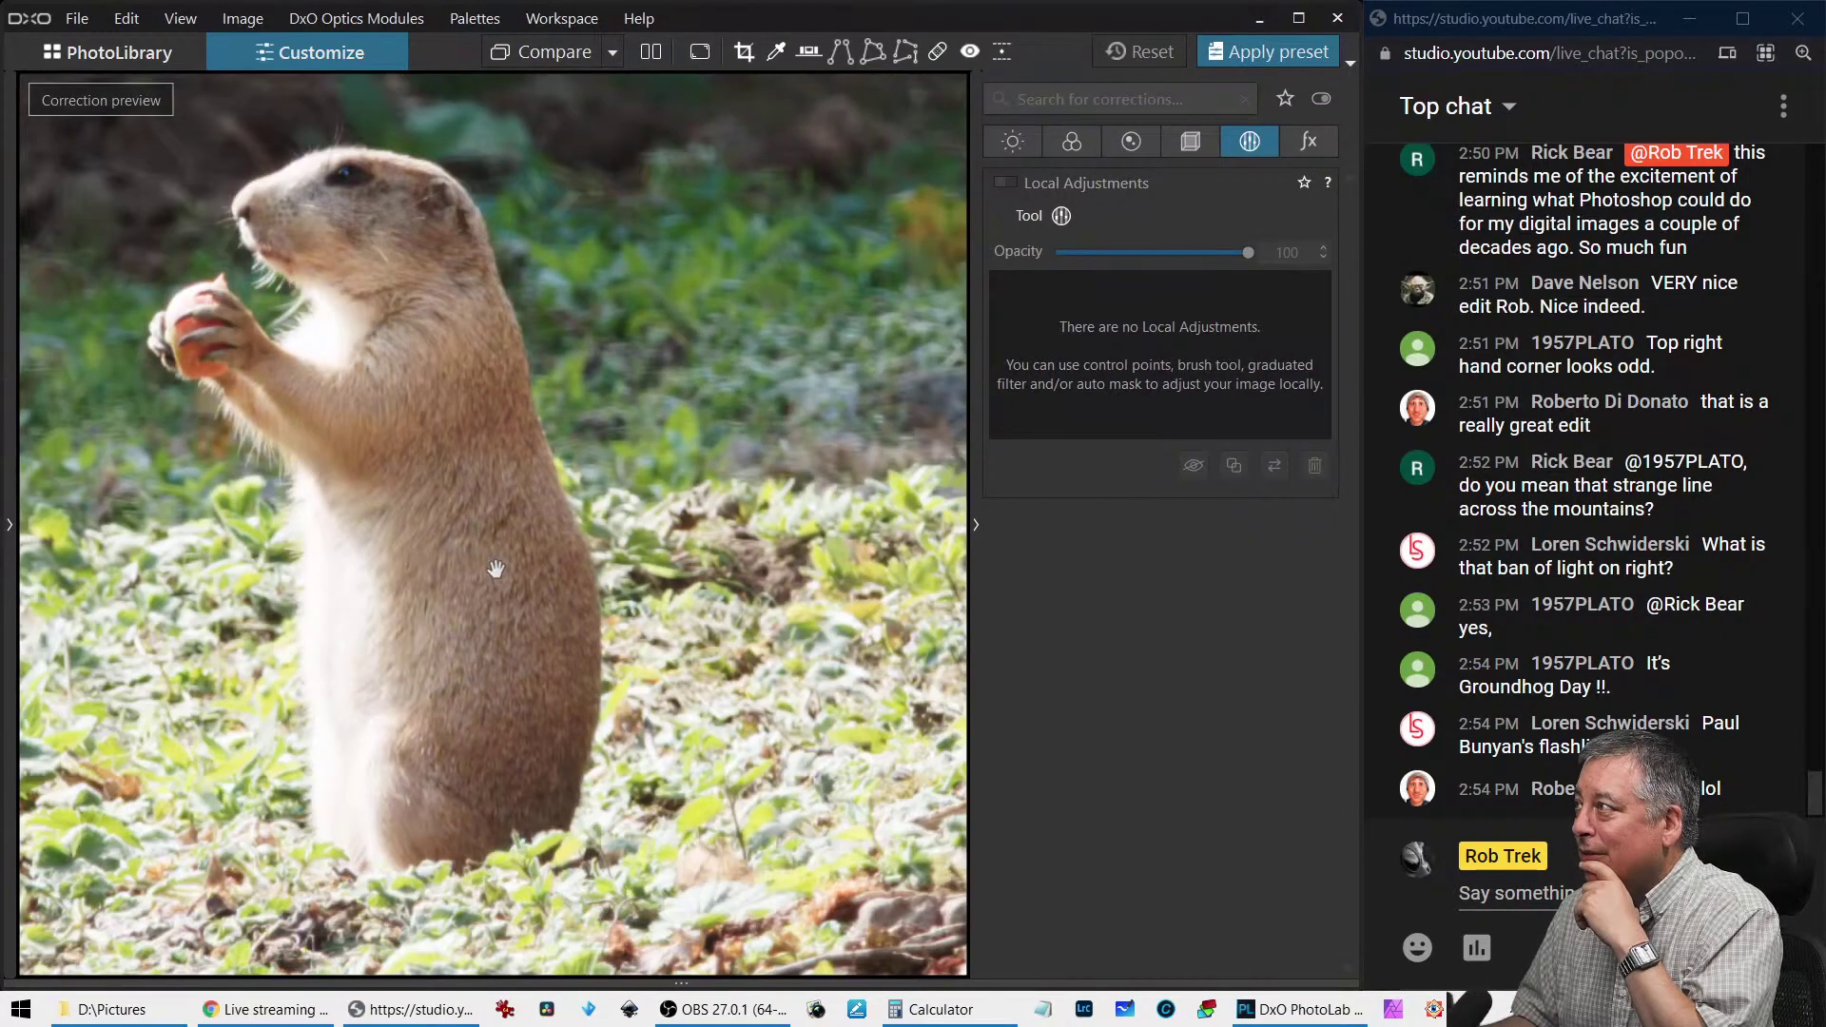
click(495, 569)
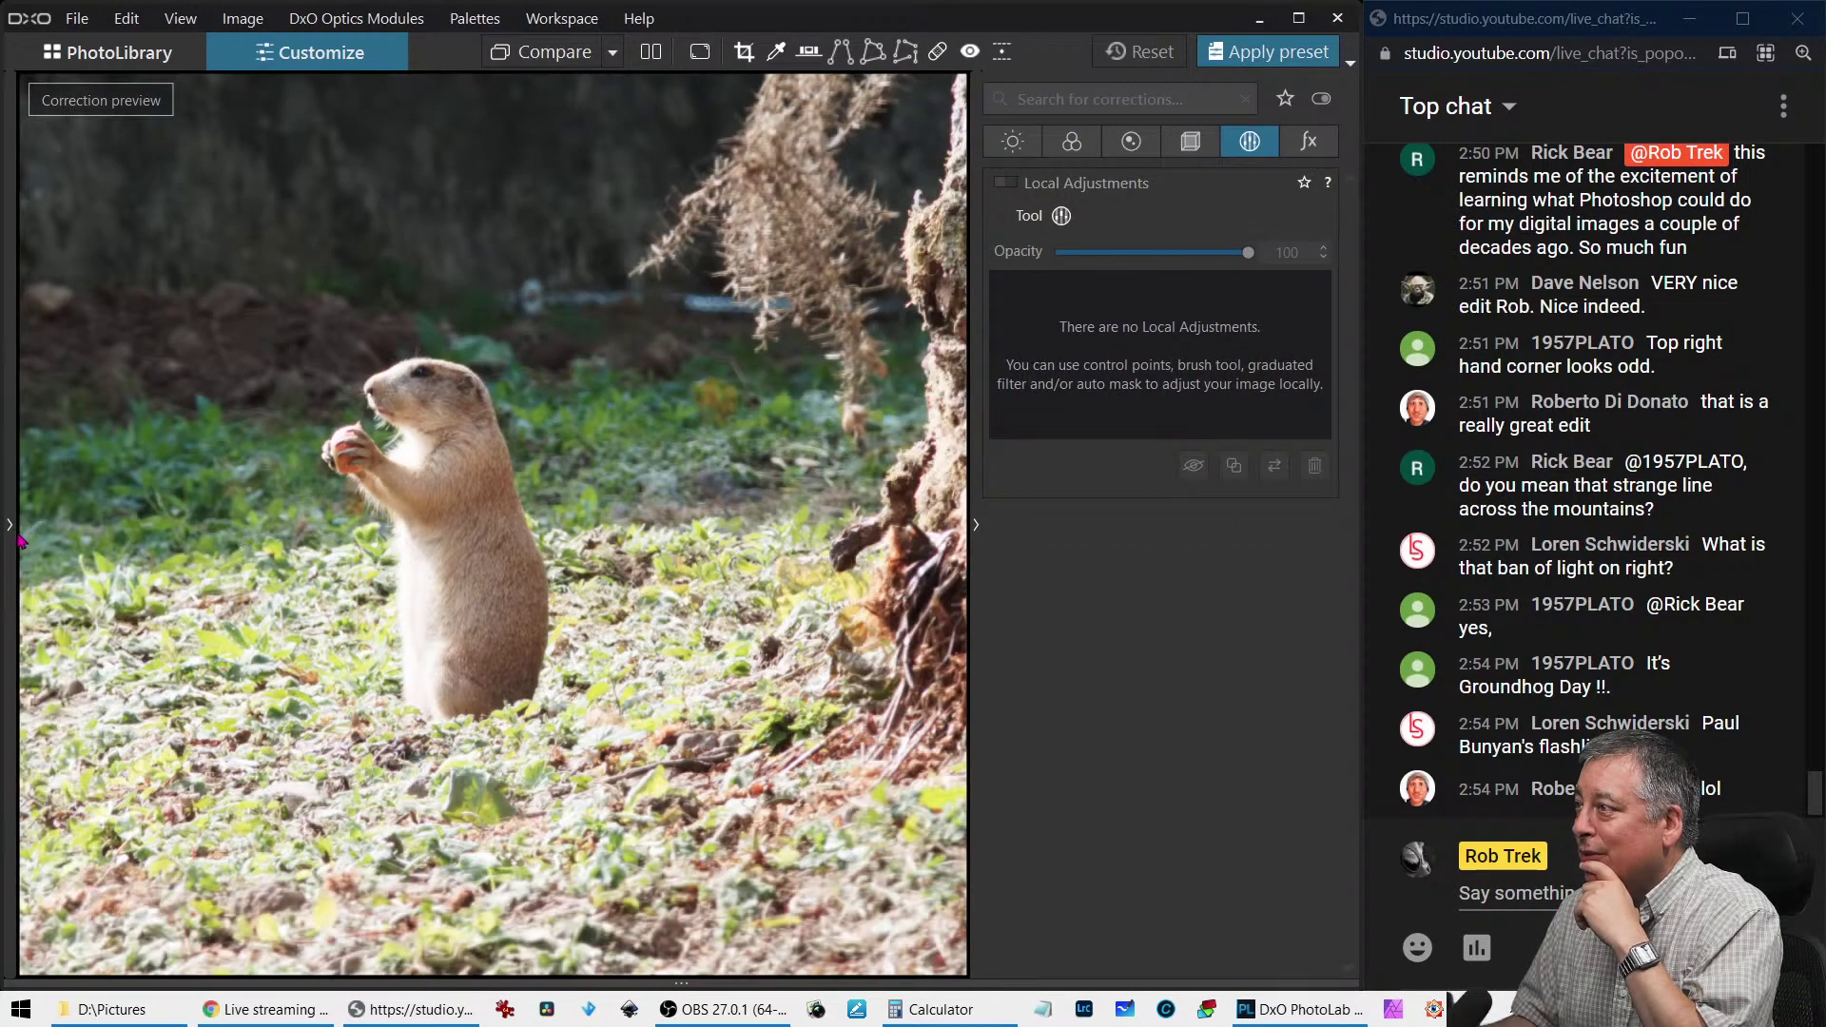
Check the groundhog photo's histogram and shooting metadata, and inspect the fur detail up close
click(16, 538)
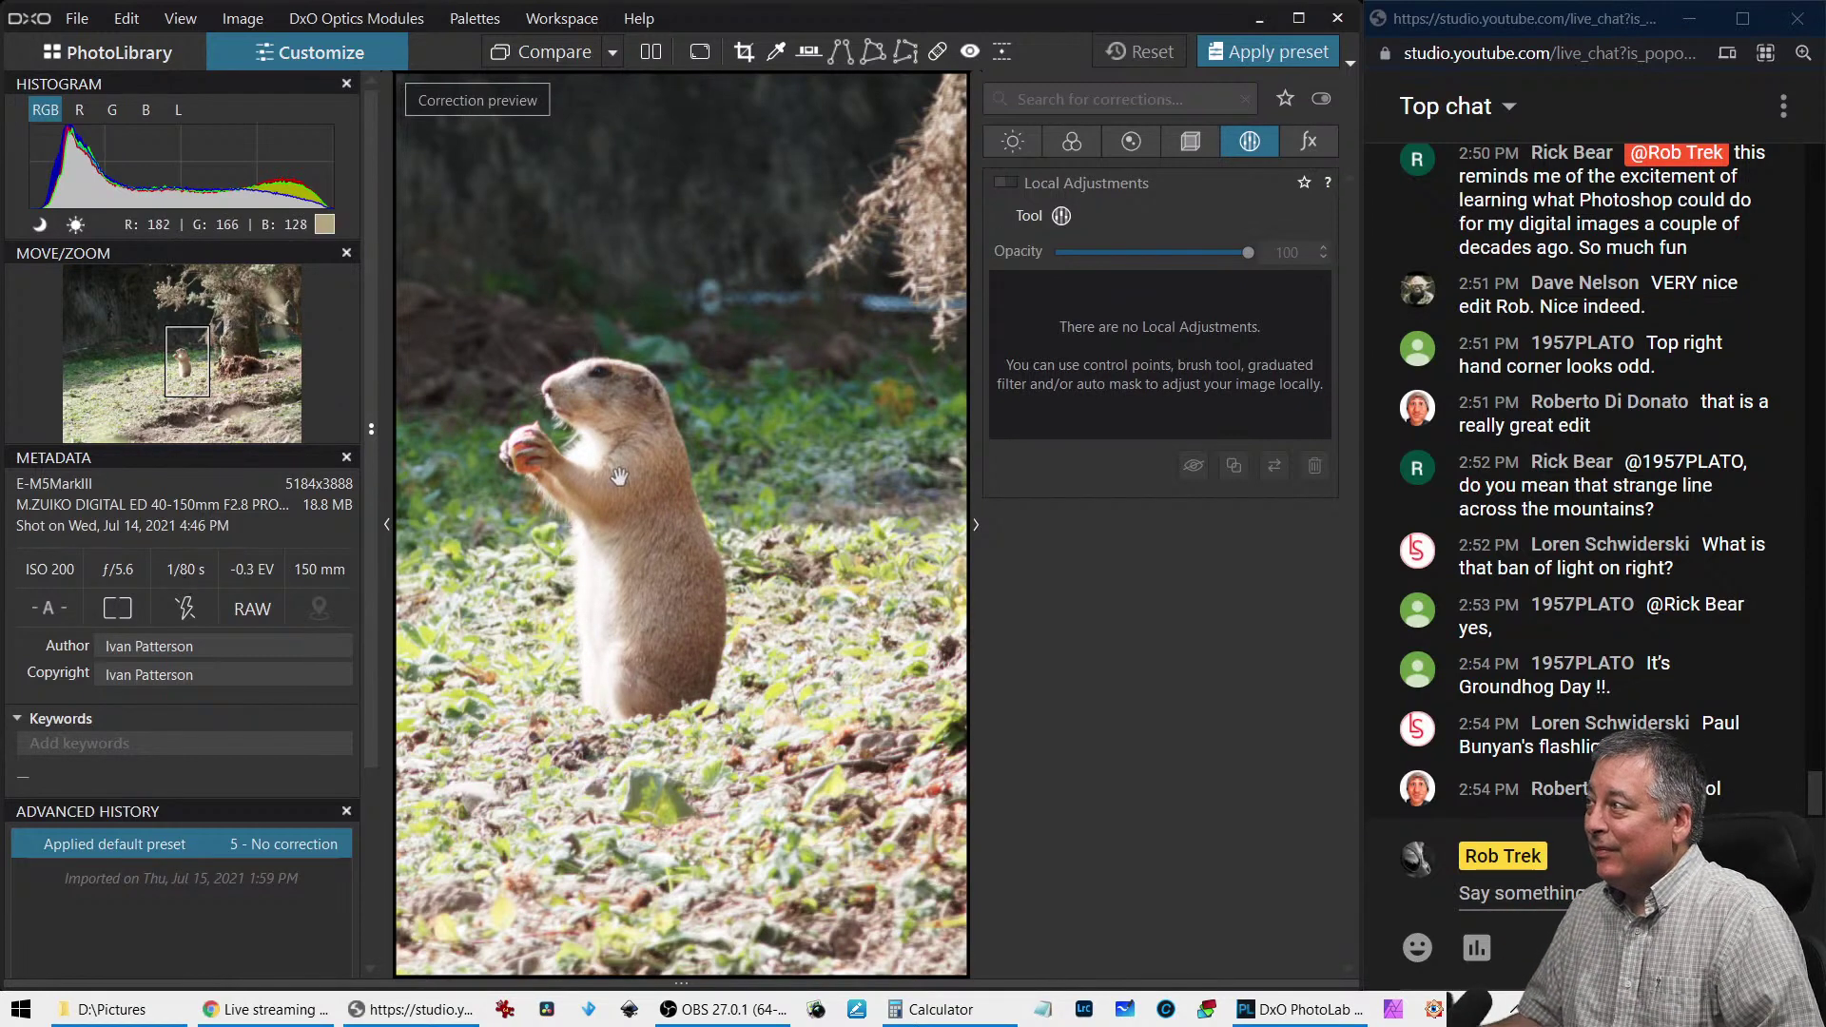
scroll(604, 476, up, 3)
scroll(604, 476, down, 1)
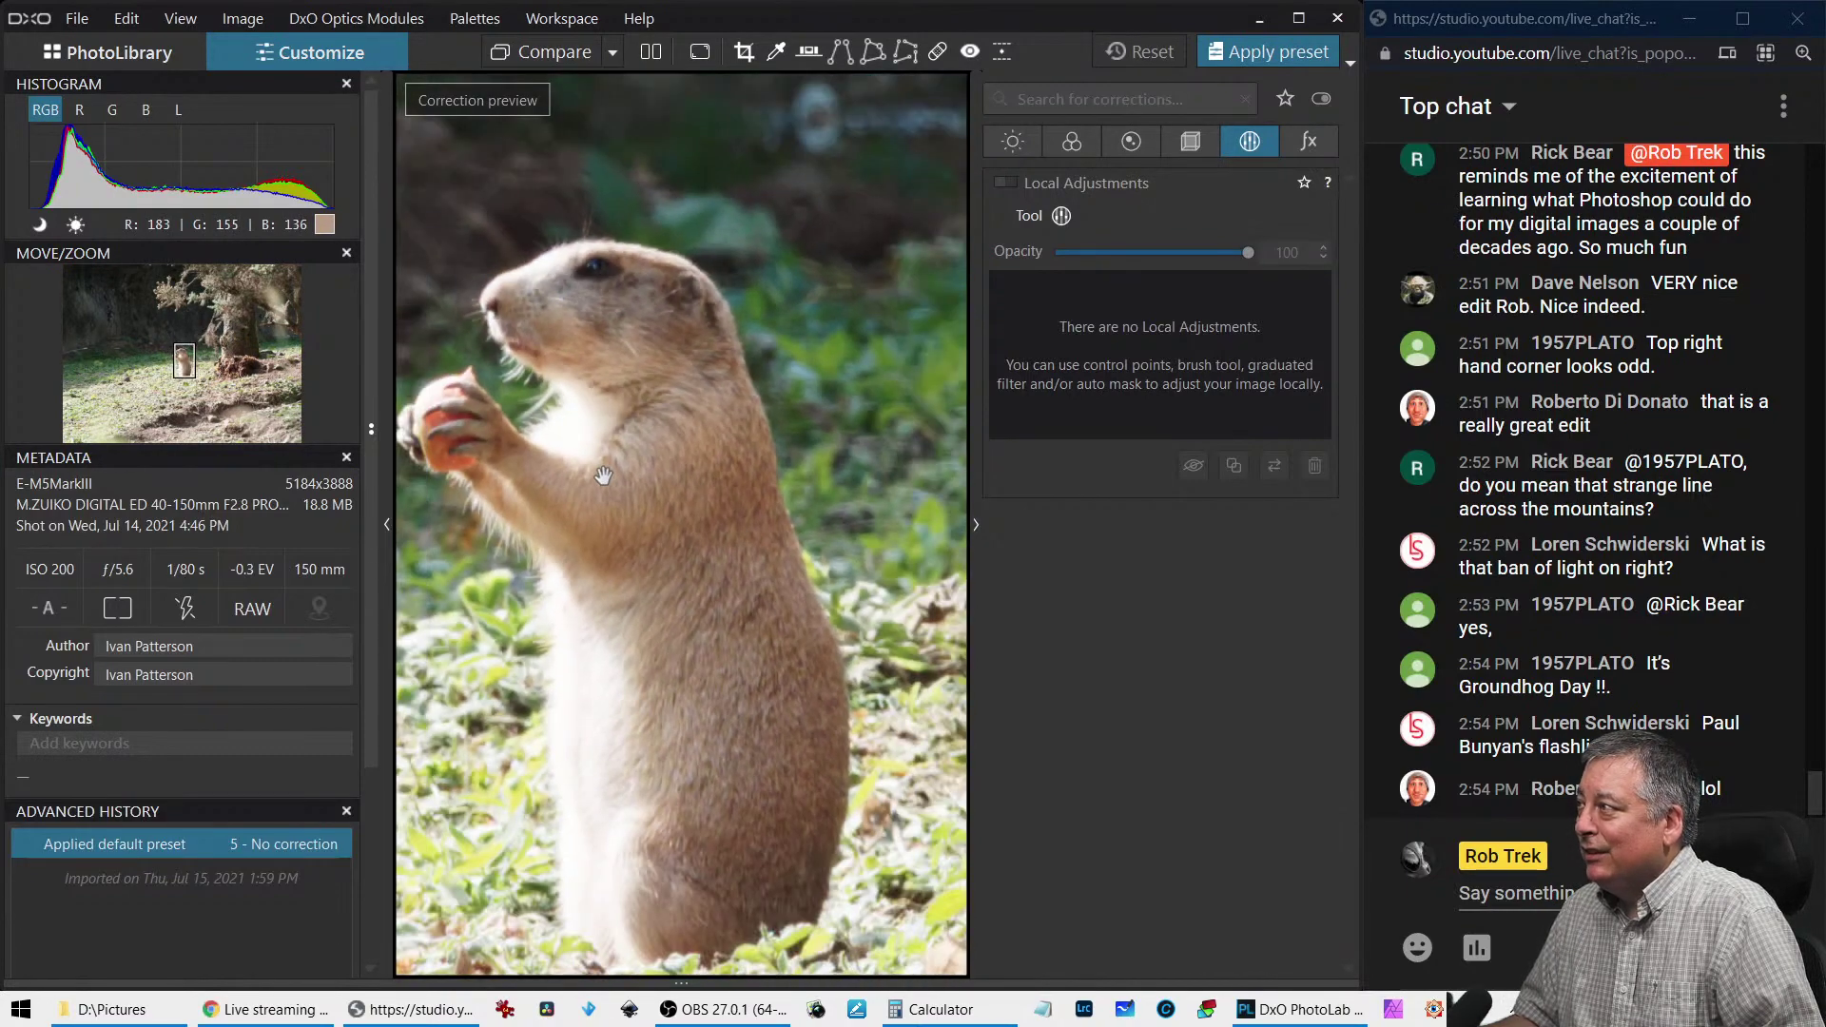
scroll(604, 476, down, 2)
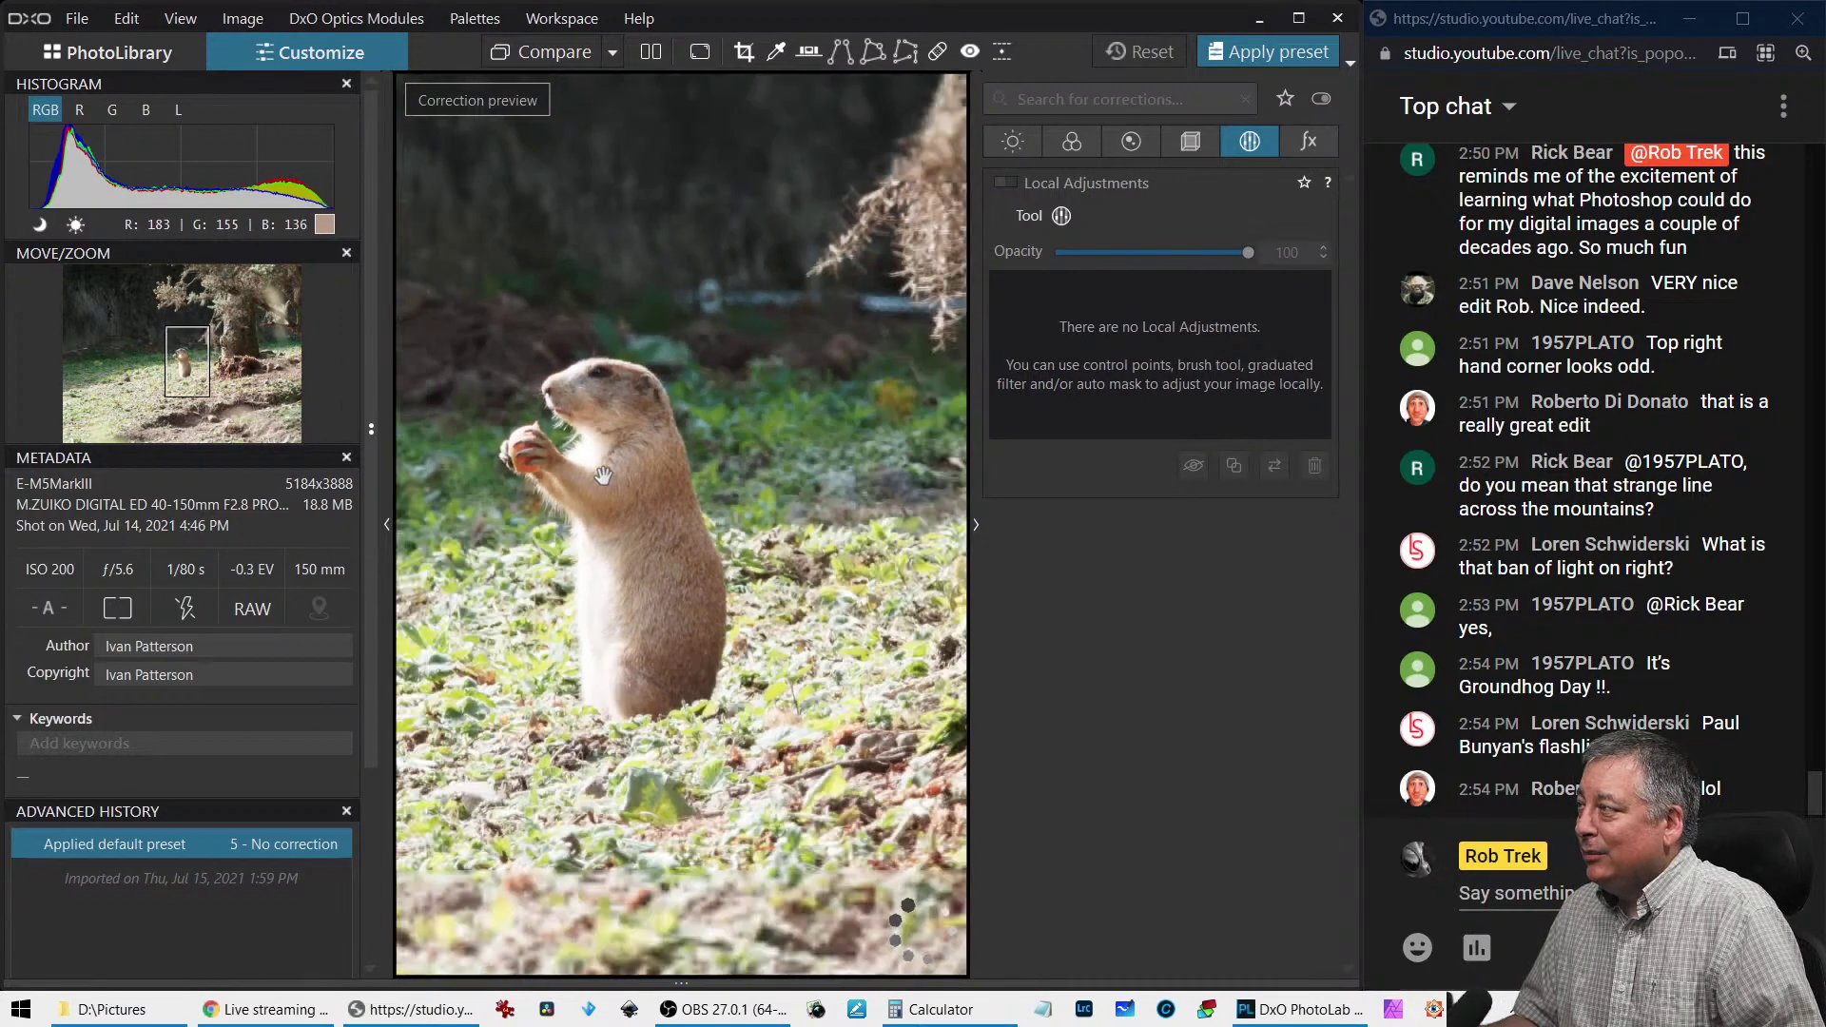
click(387, 525)
scroll(486, 571, up, 2)
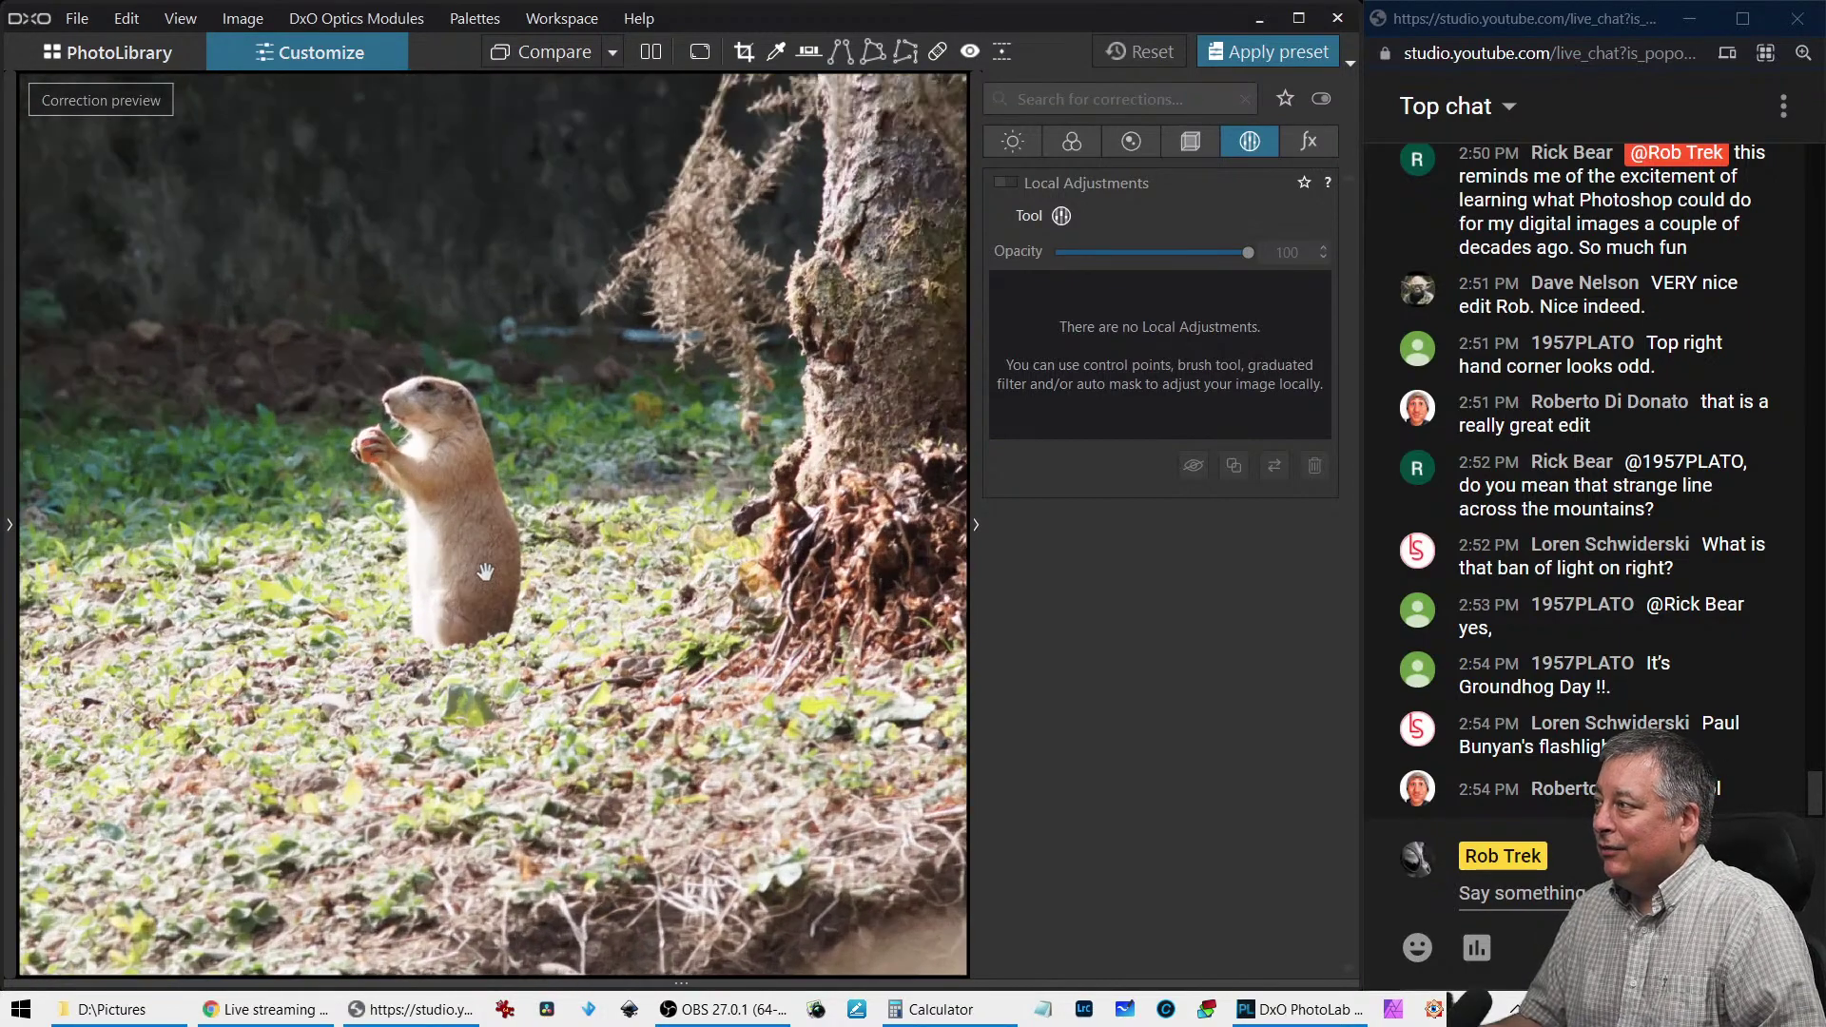
scroll(571, 574, up, 1)
scroll(572, 574, down, 3)
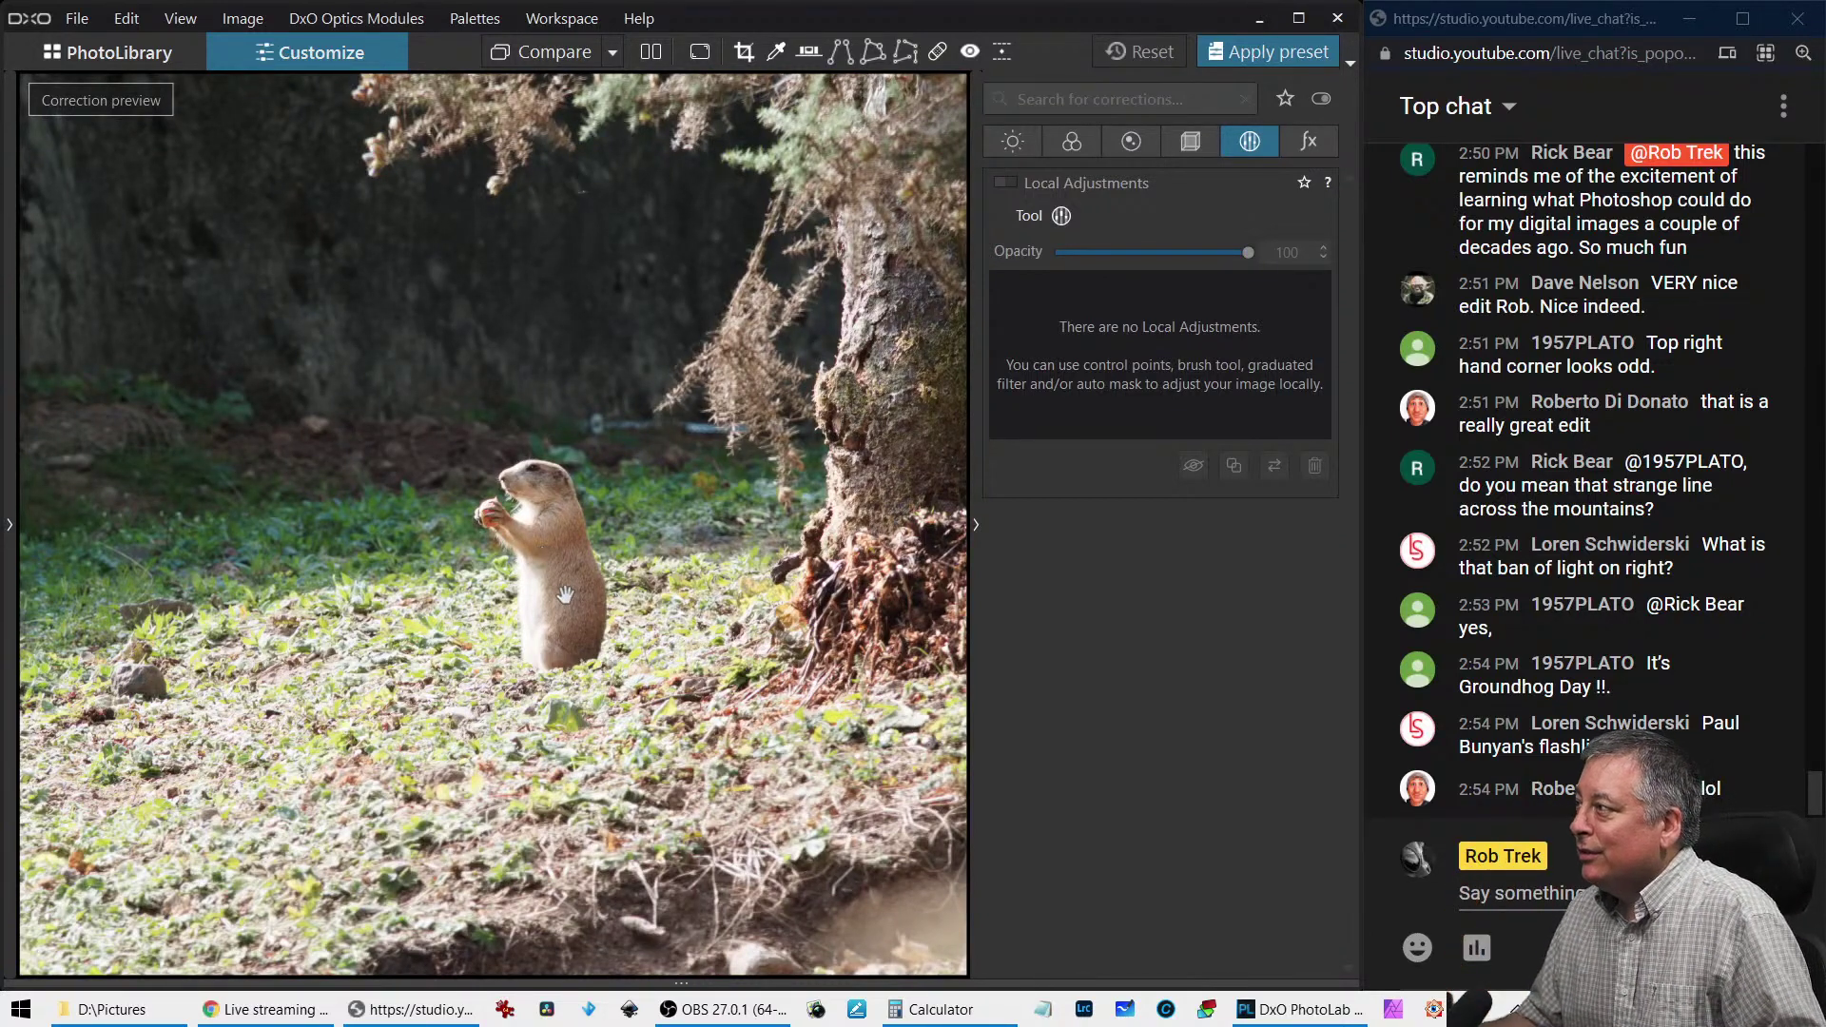
Crop the photo around the groundhog to a vertical 3:4 frame of about 1821 x 2428 px that includes the overhanging branches
click(1190, 141)
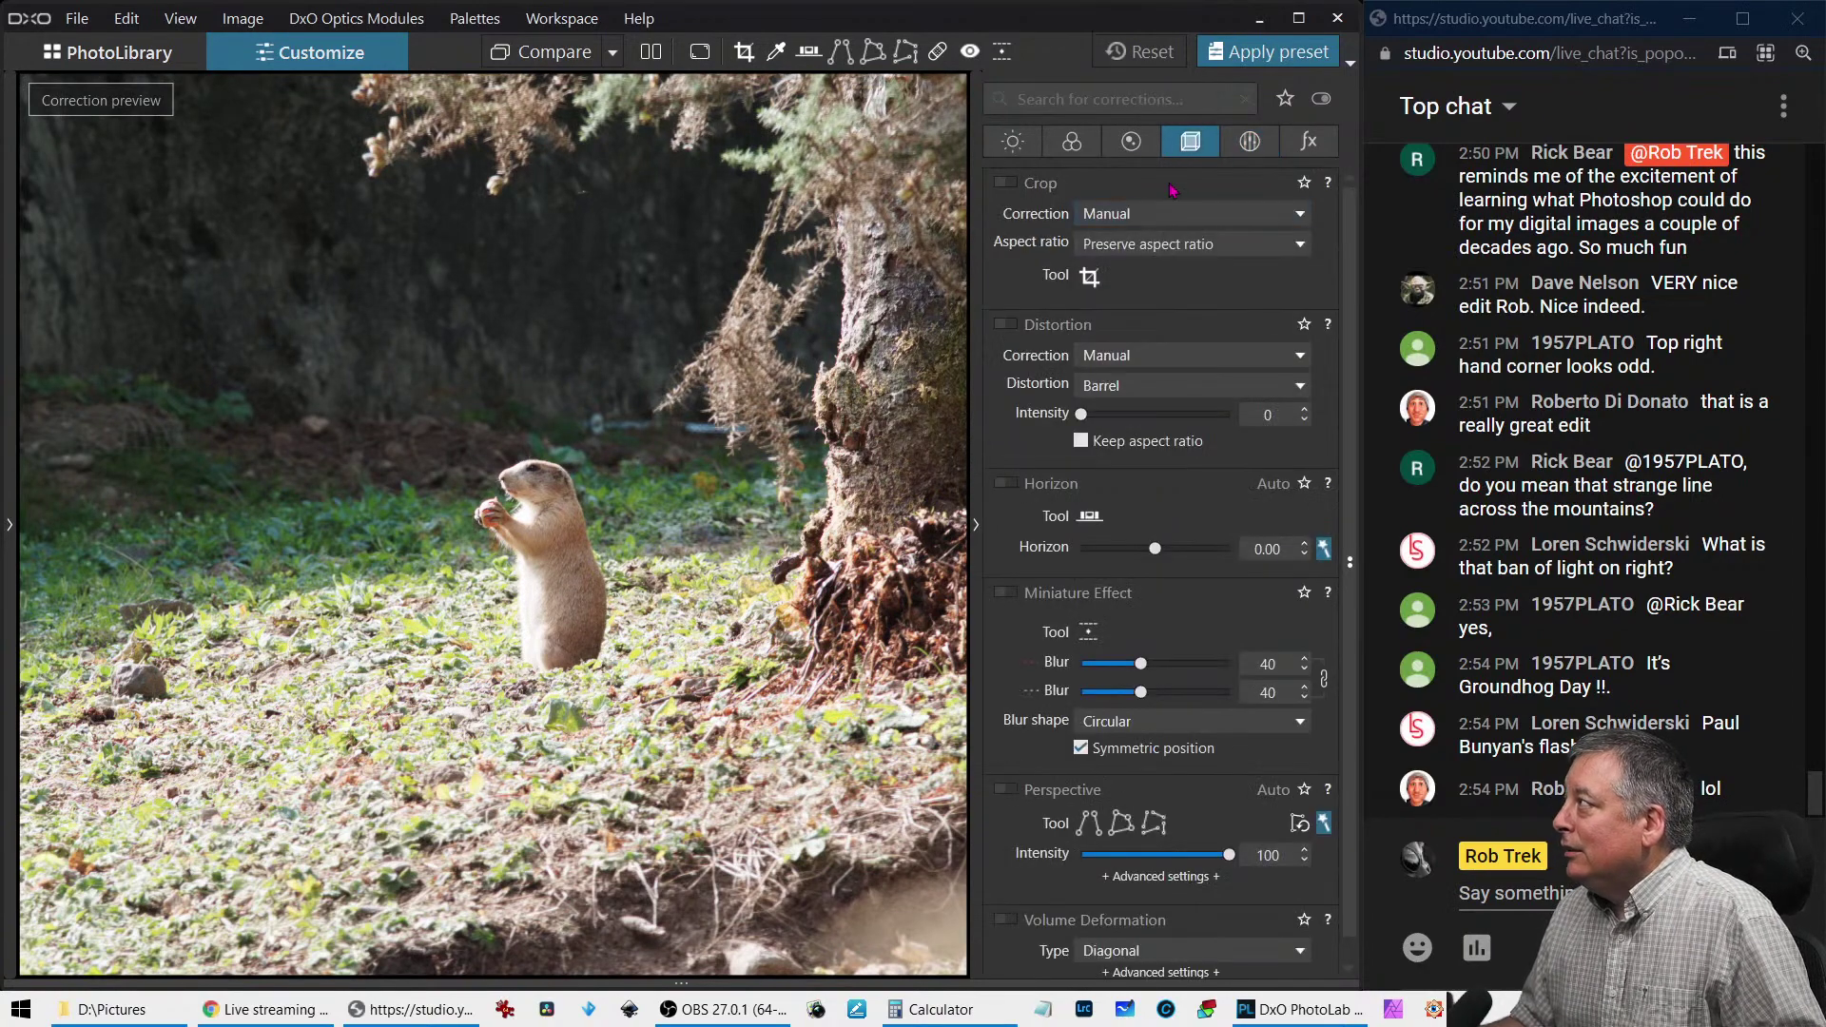
click(1090, 277)
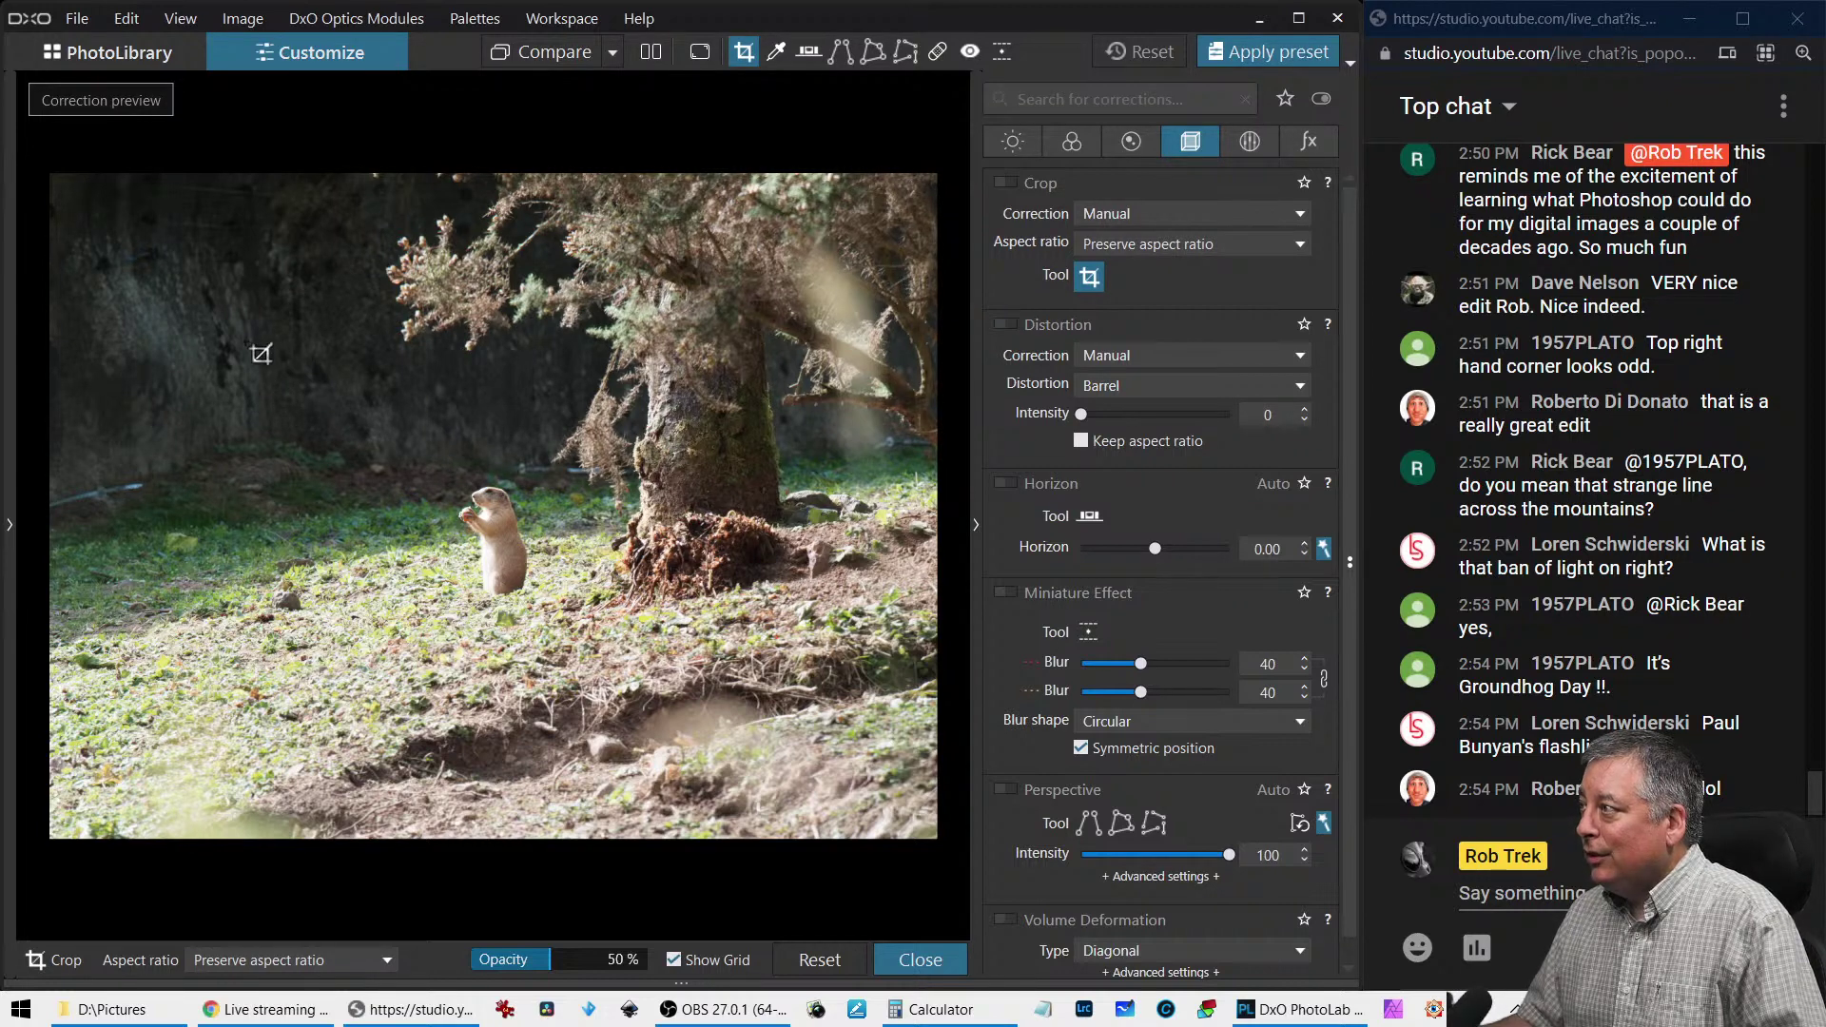
drag(210, 350, 628, 761)
drag(513, 529, 521, 539)
drag(629, 695, 608, 681)
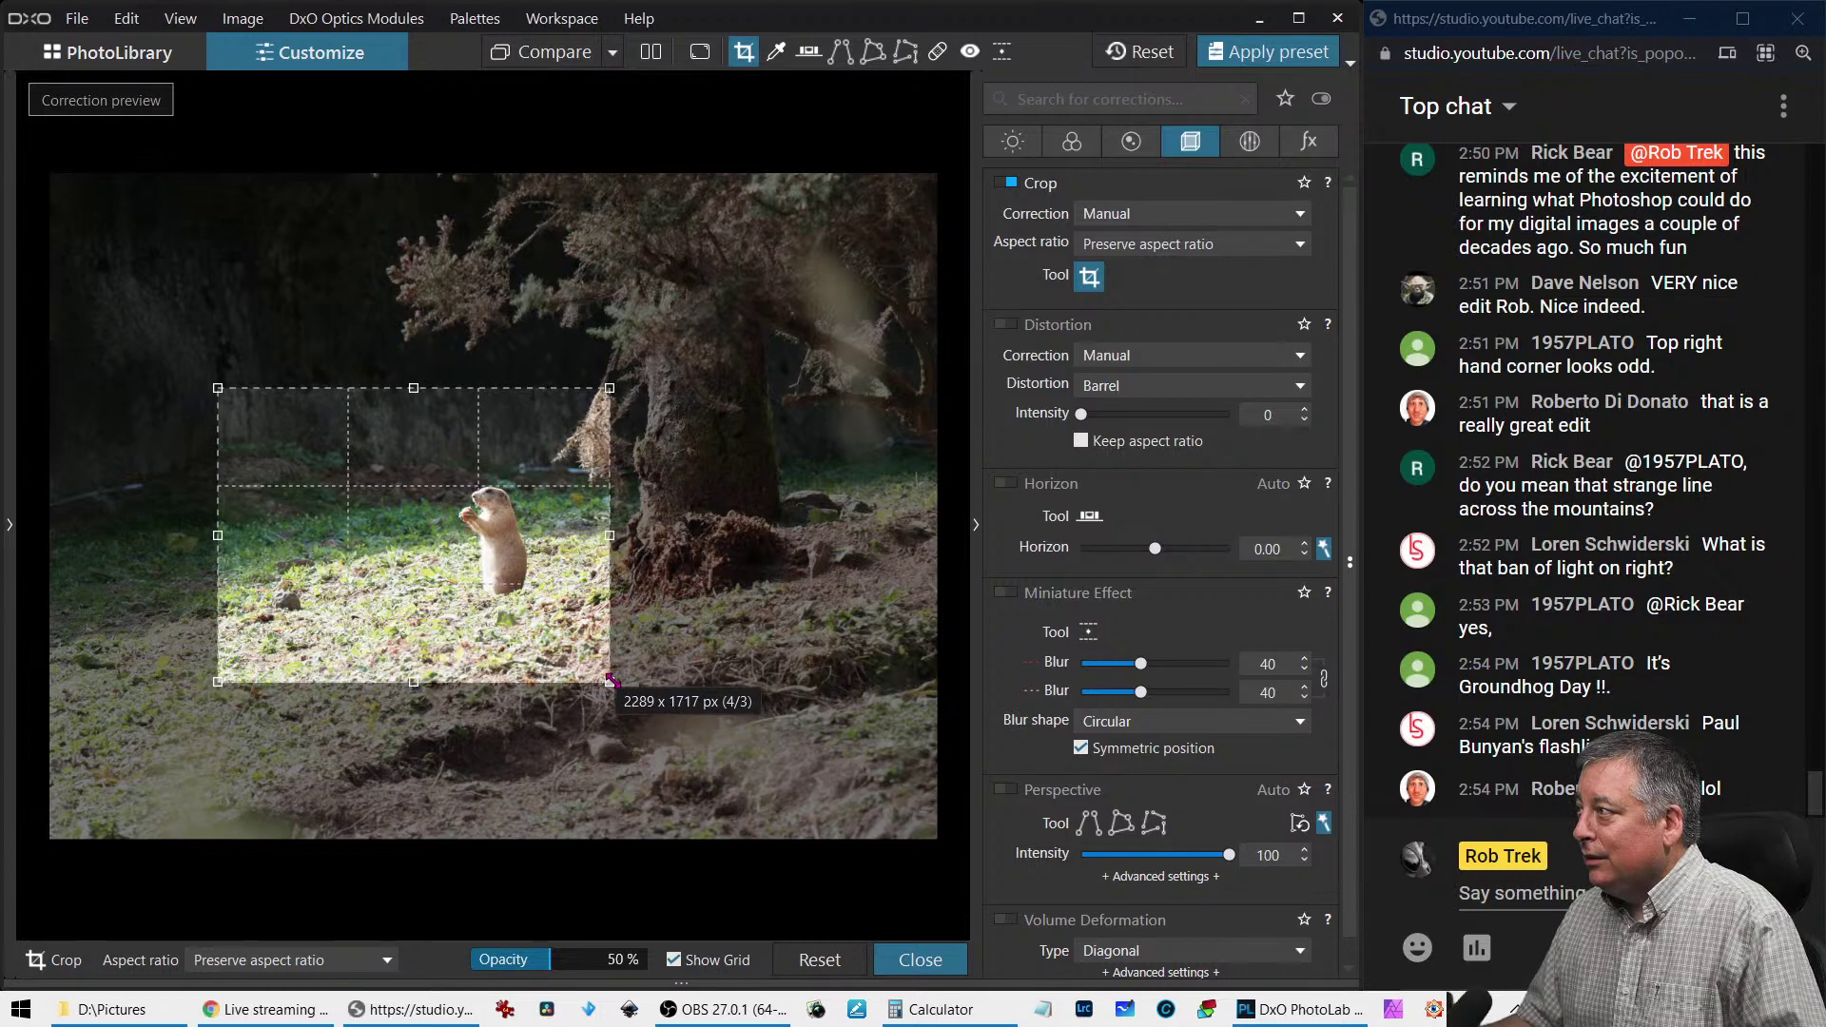
drag(546, 606, 558, 609)
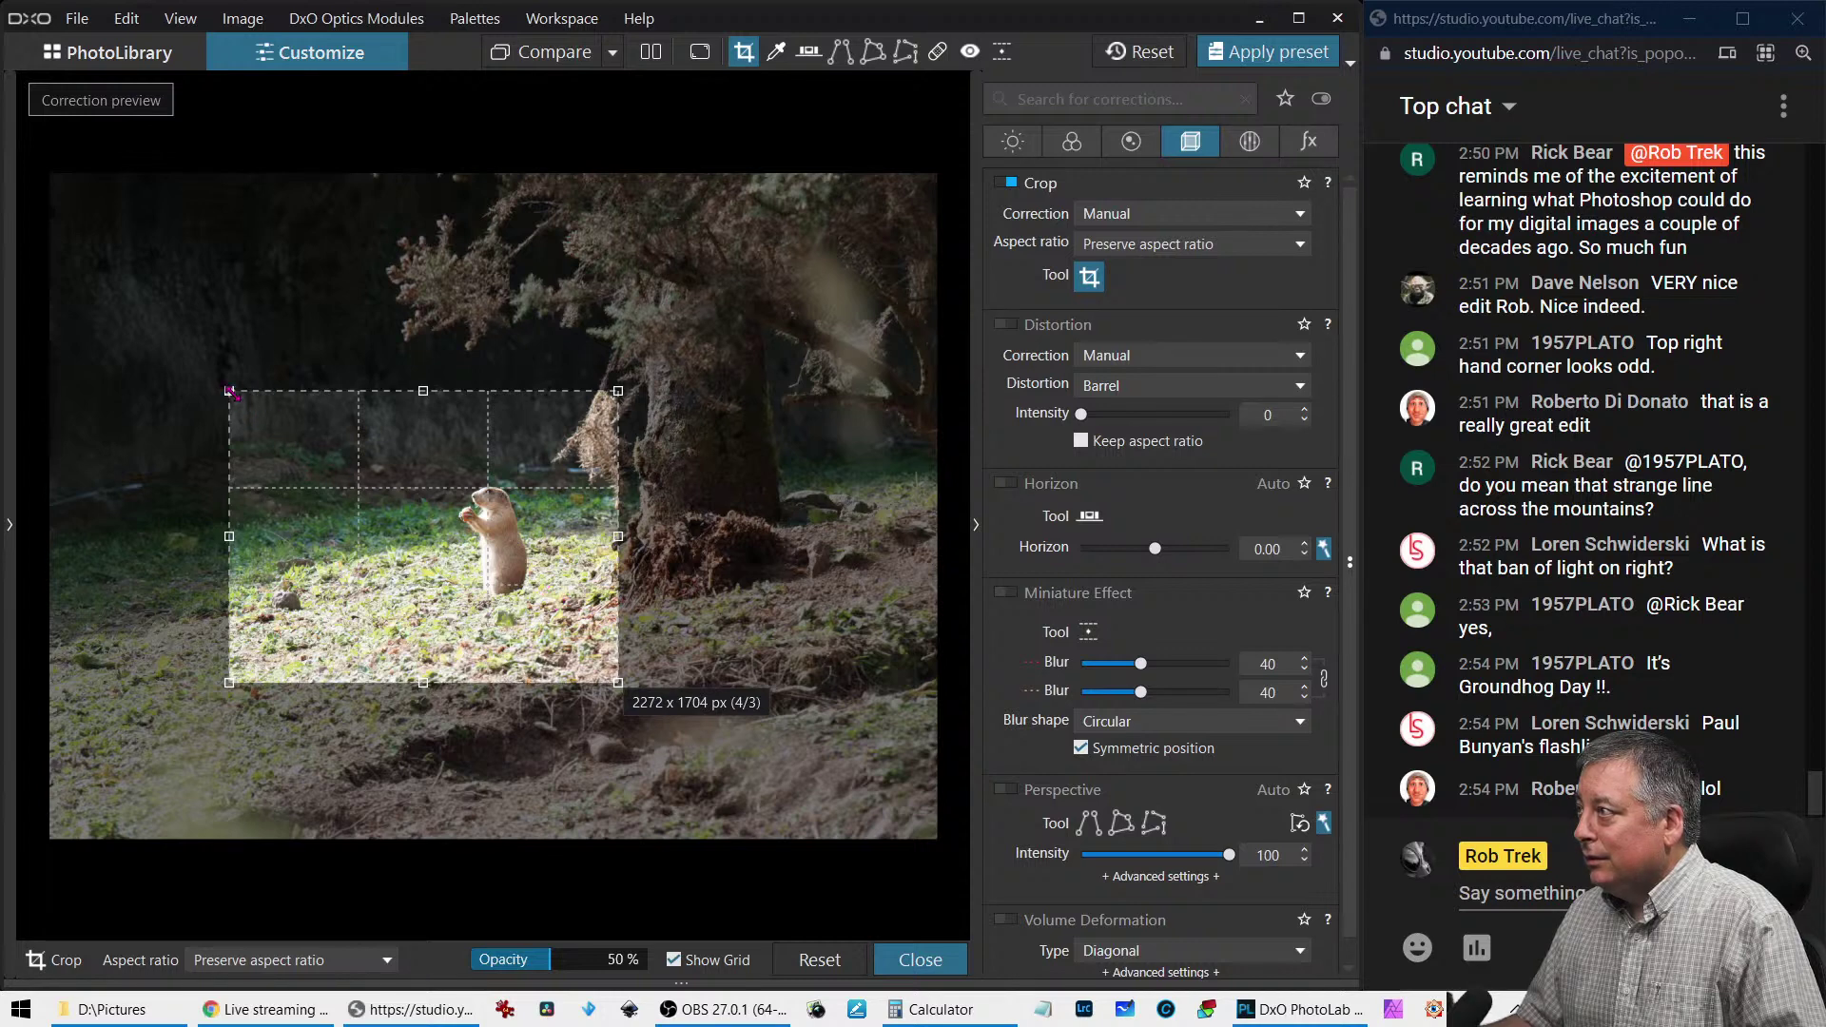
drag(230, 391, 300, 324)
drag(435, 428, 397, 411)
drag(309, 304, 271, 252)
double_click(335, 360)
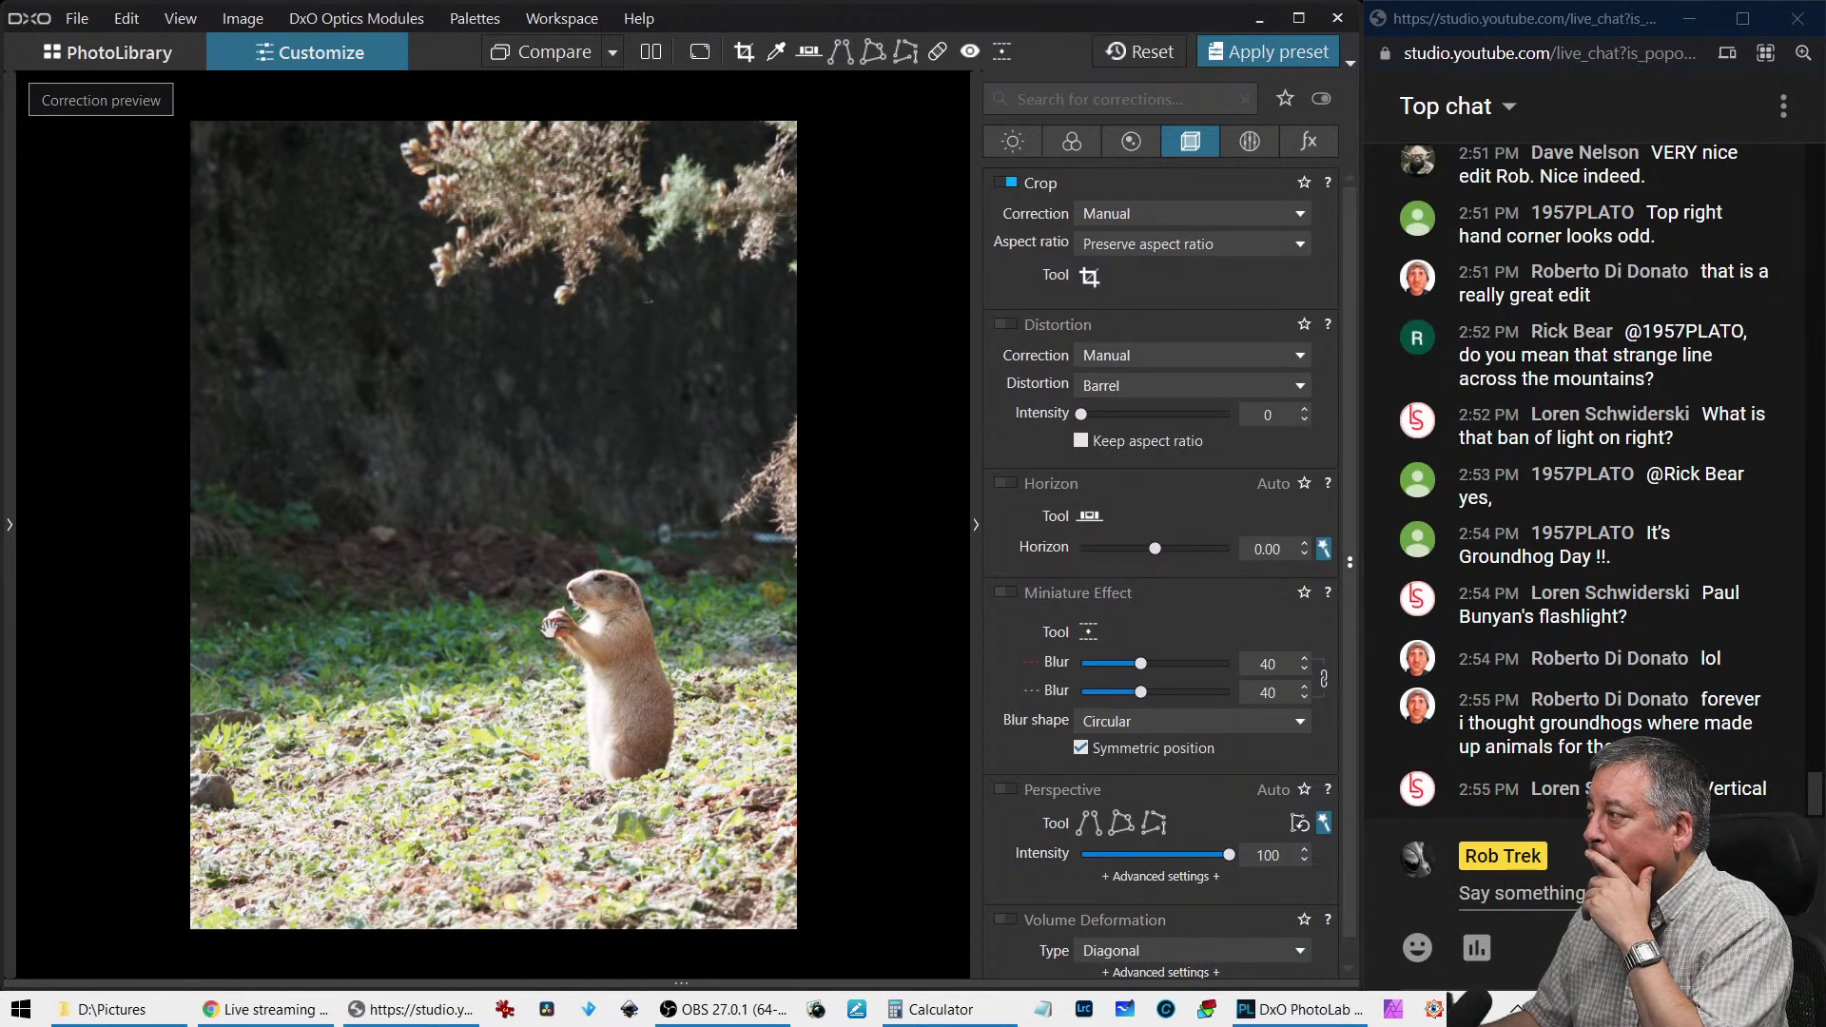
Darken the groundhog photo with Selective Tone highlights at -71 and exposure compensation at -1.13
click(1072, 141)
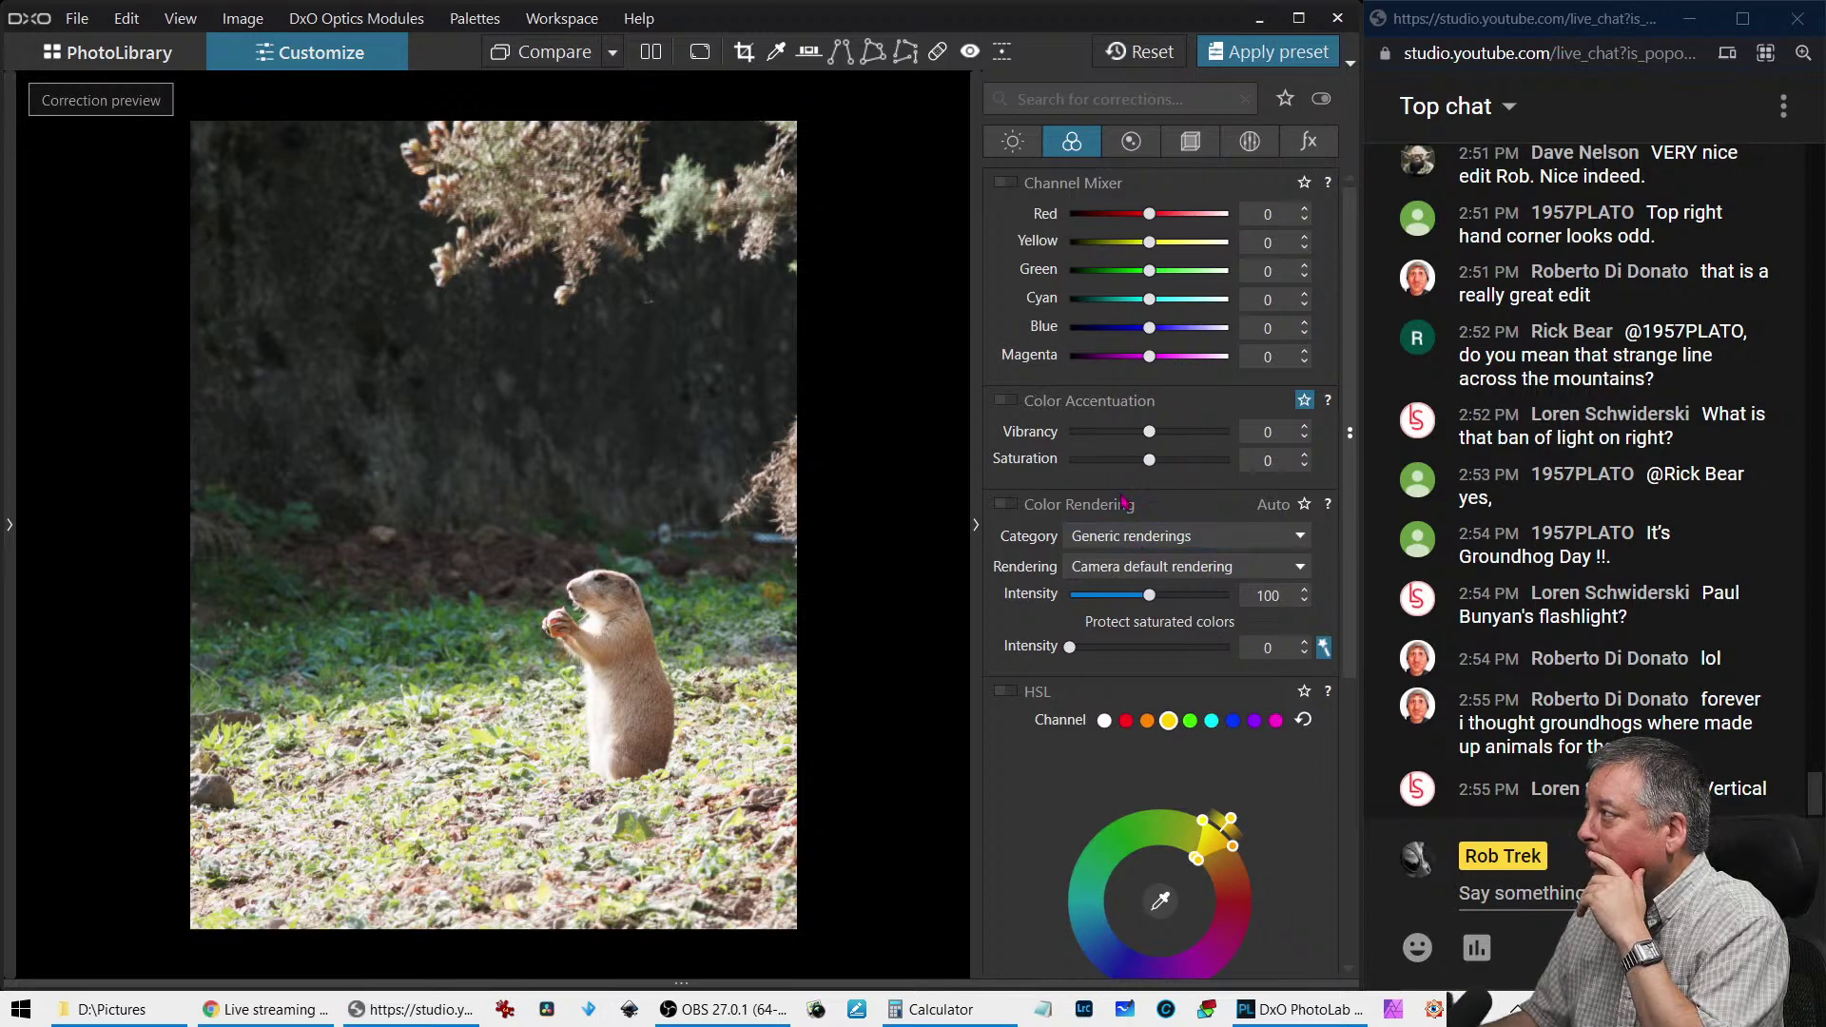
click(1014, 143)
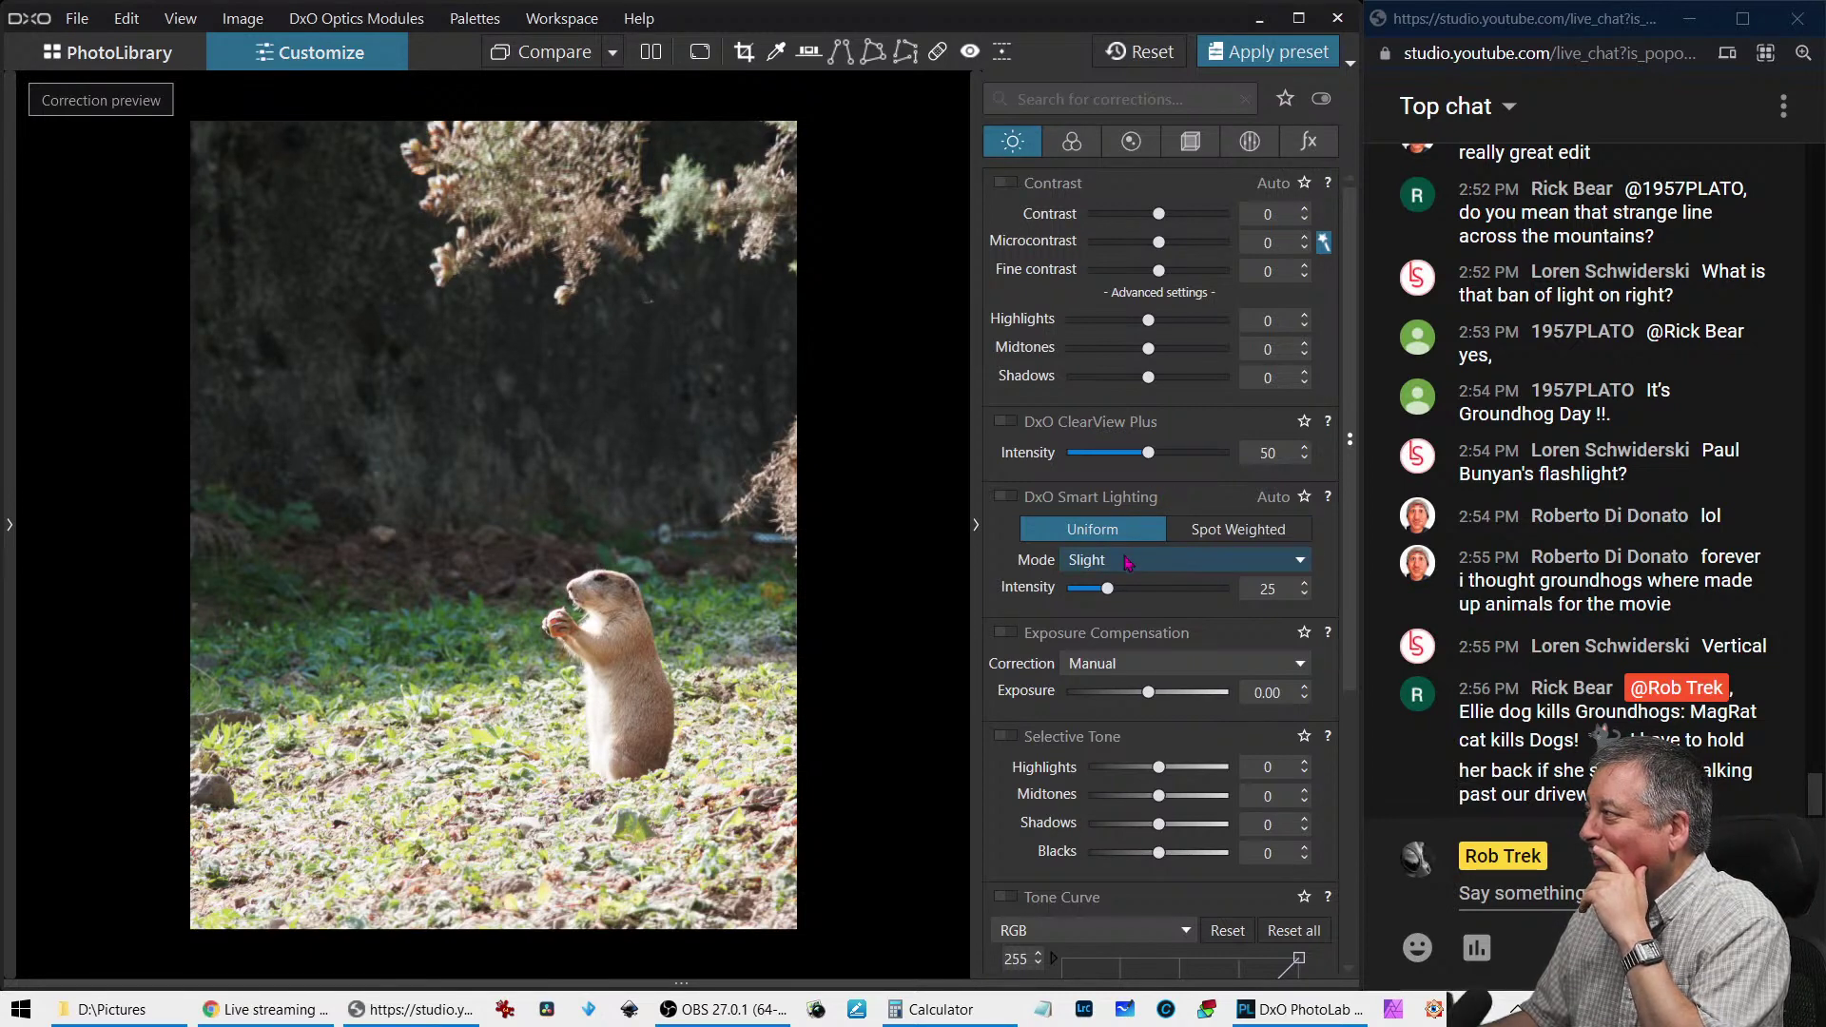
drag(1158, 766, 1110, 769)
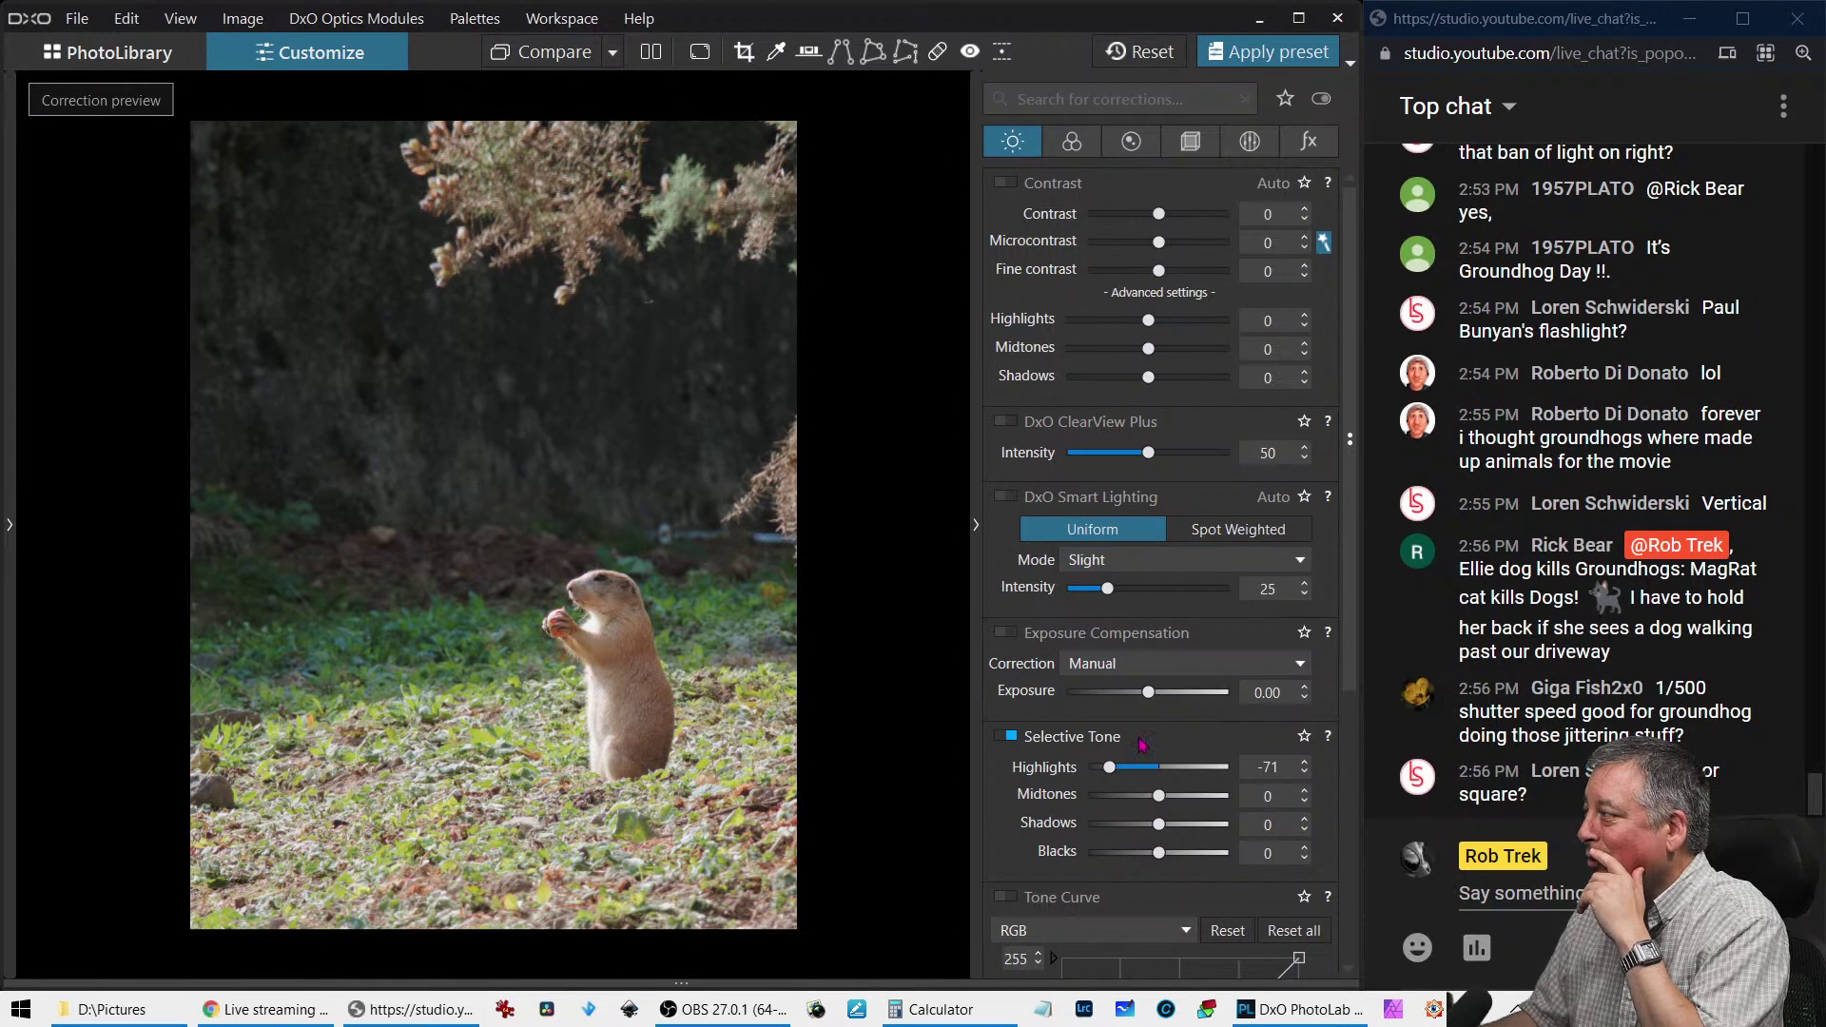
drag(1147, 697, 1128, 697)
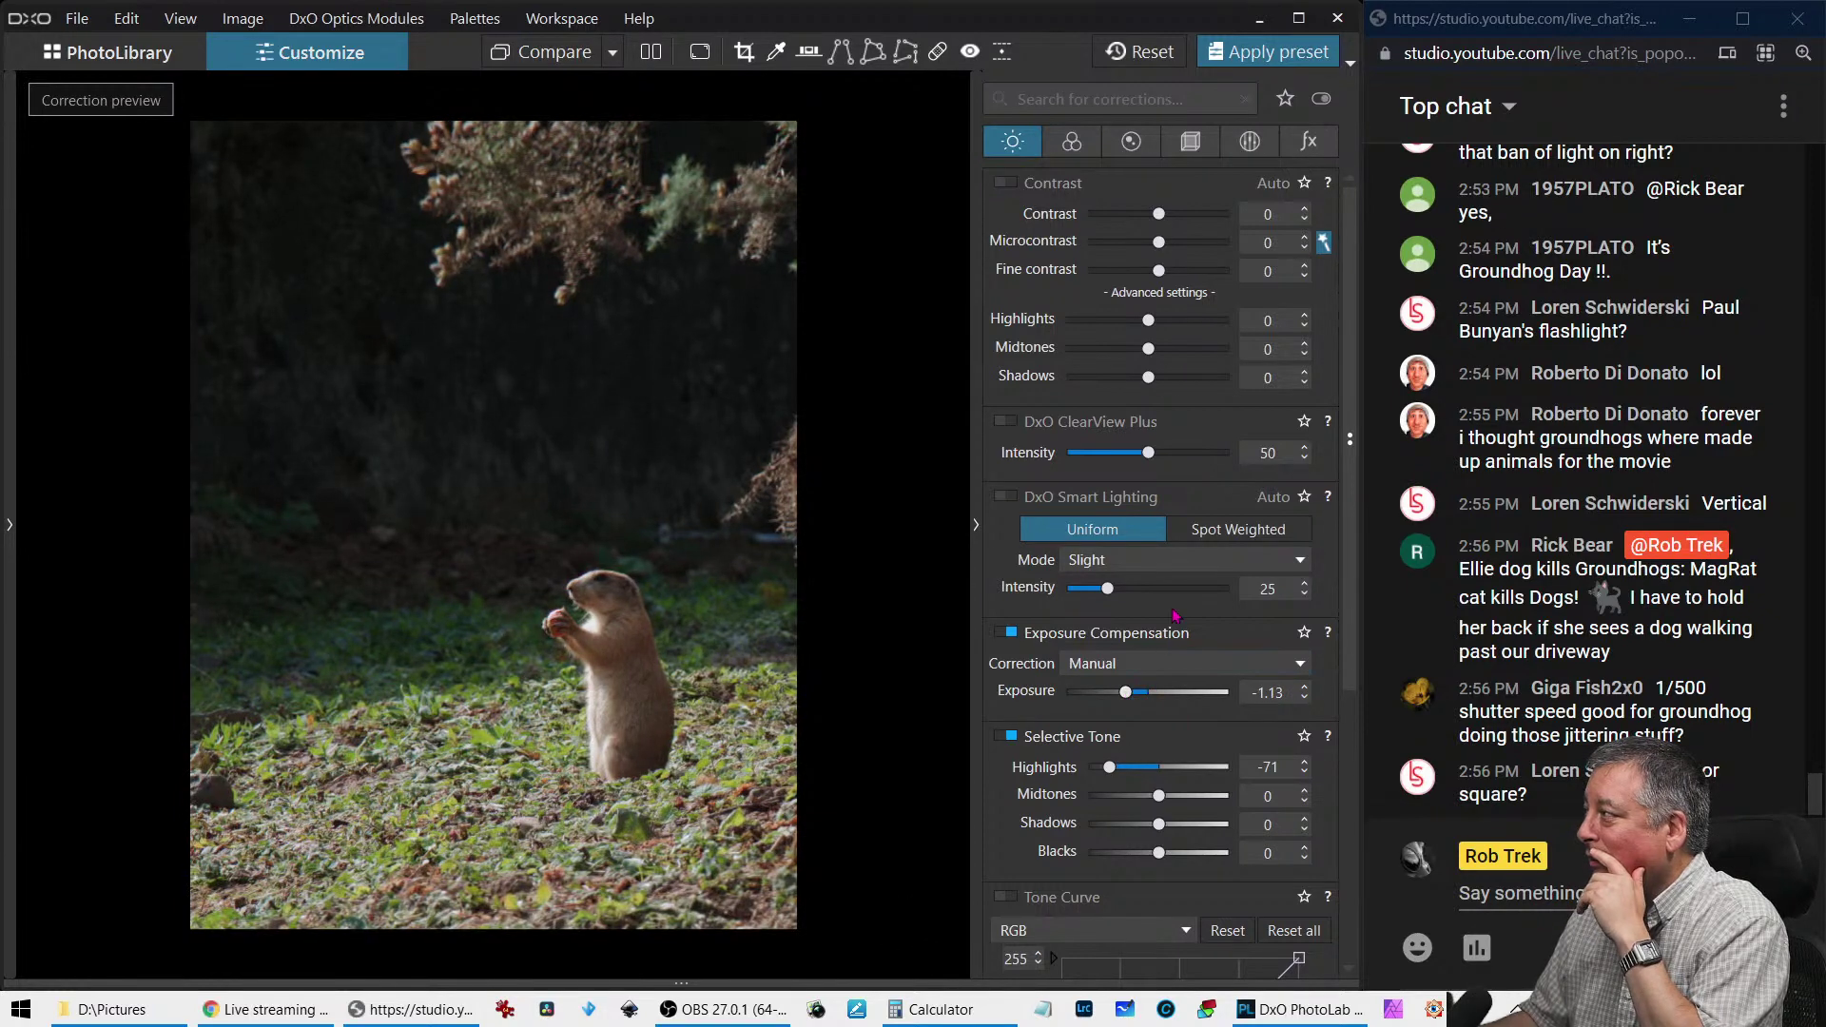
Warm the photo with RAW white balance presets, trying Shade and settling on Cloudy
click(1084, 145)
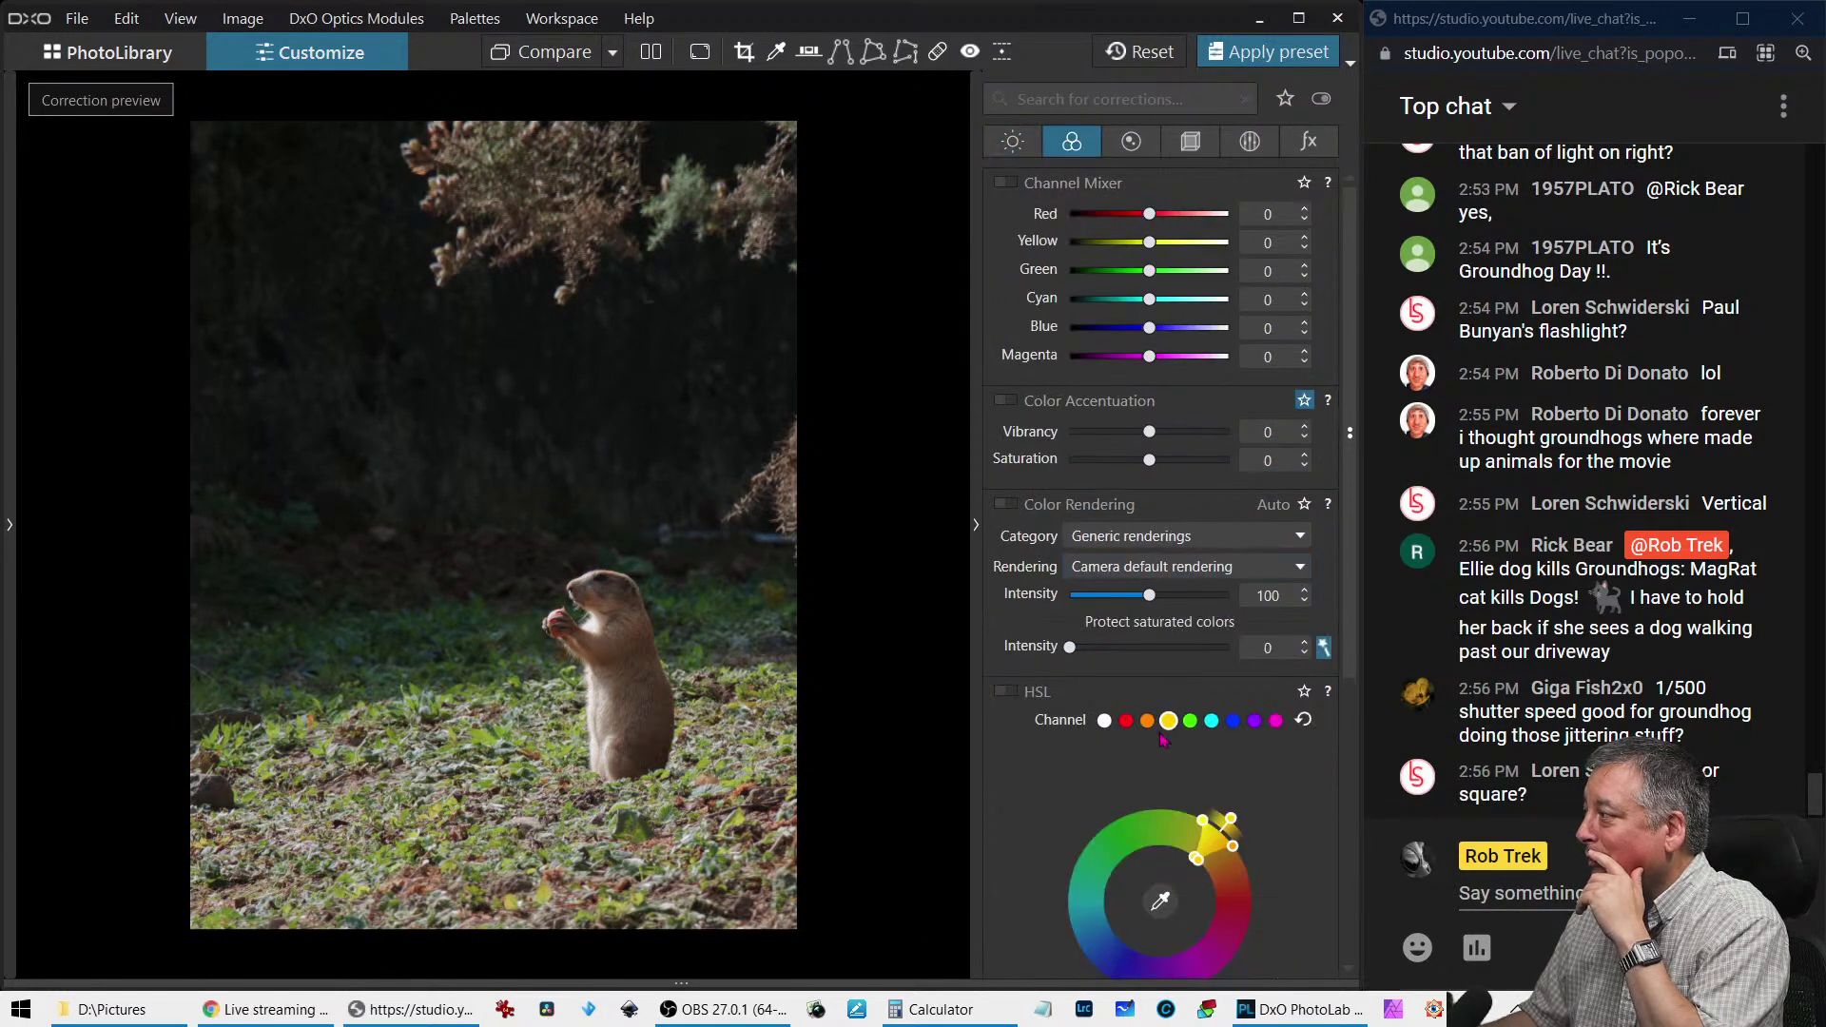
scroll(1047, 770, down, 5)
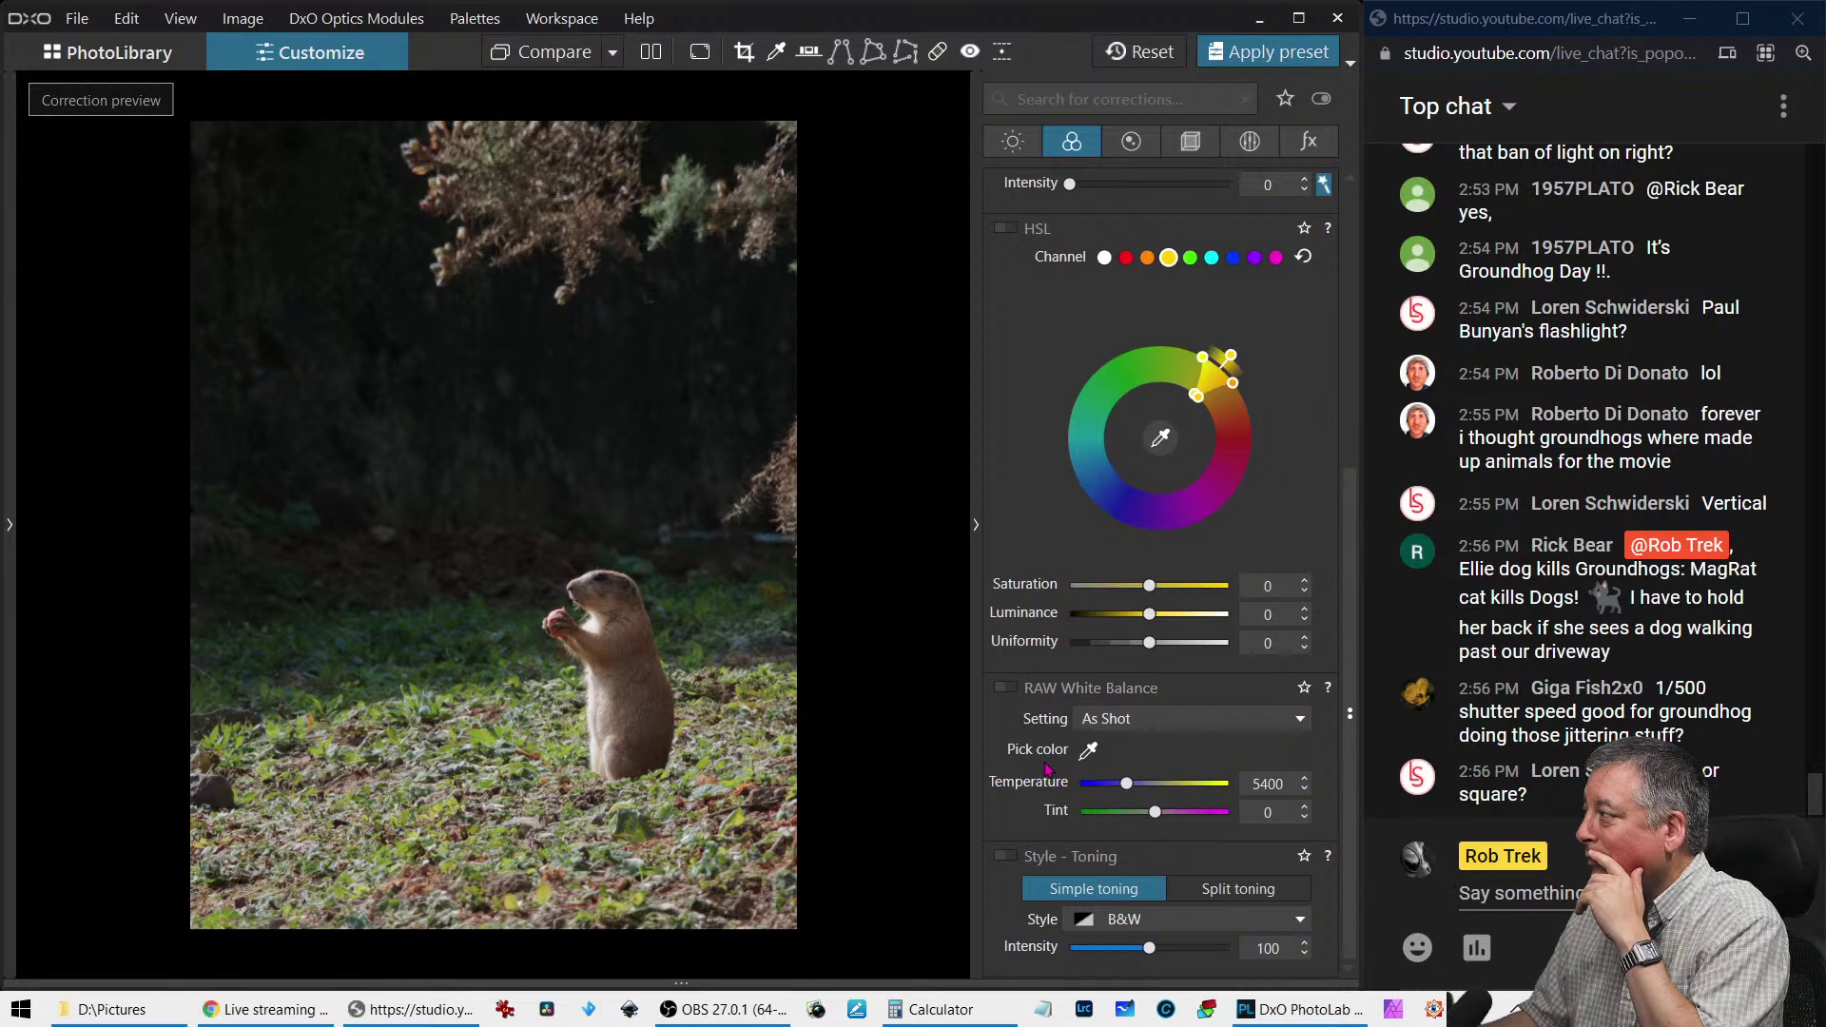
click(1161, 728)
click(1141, 887)
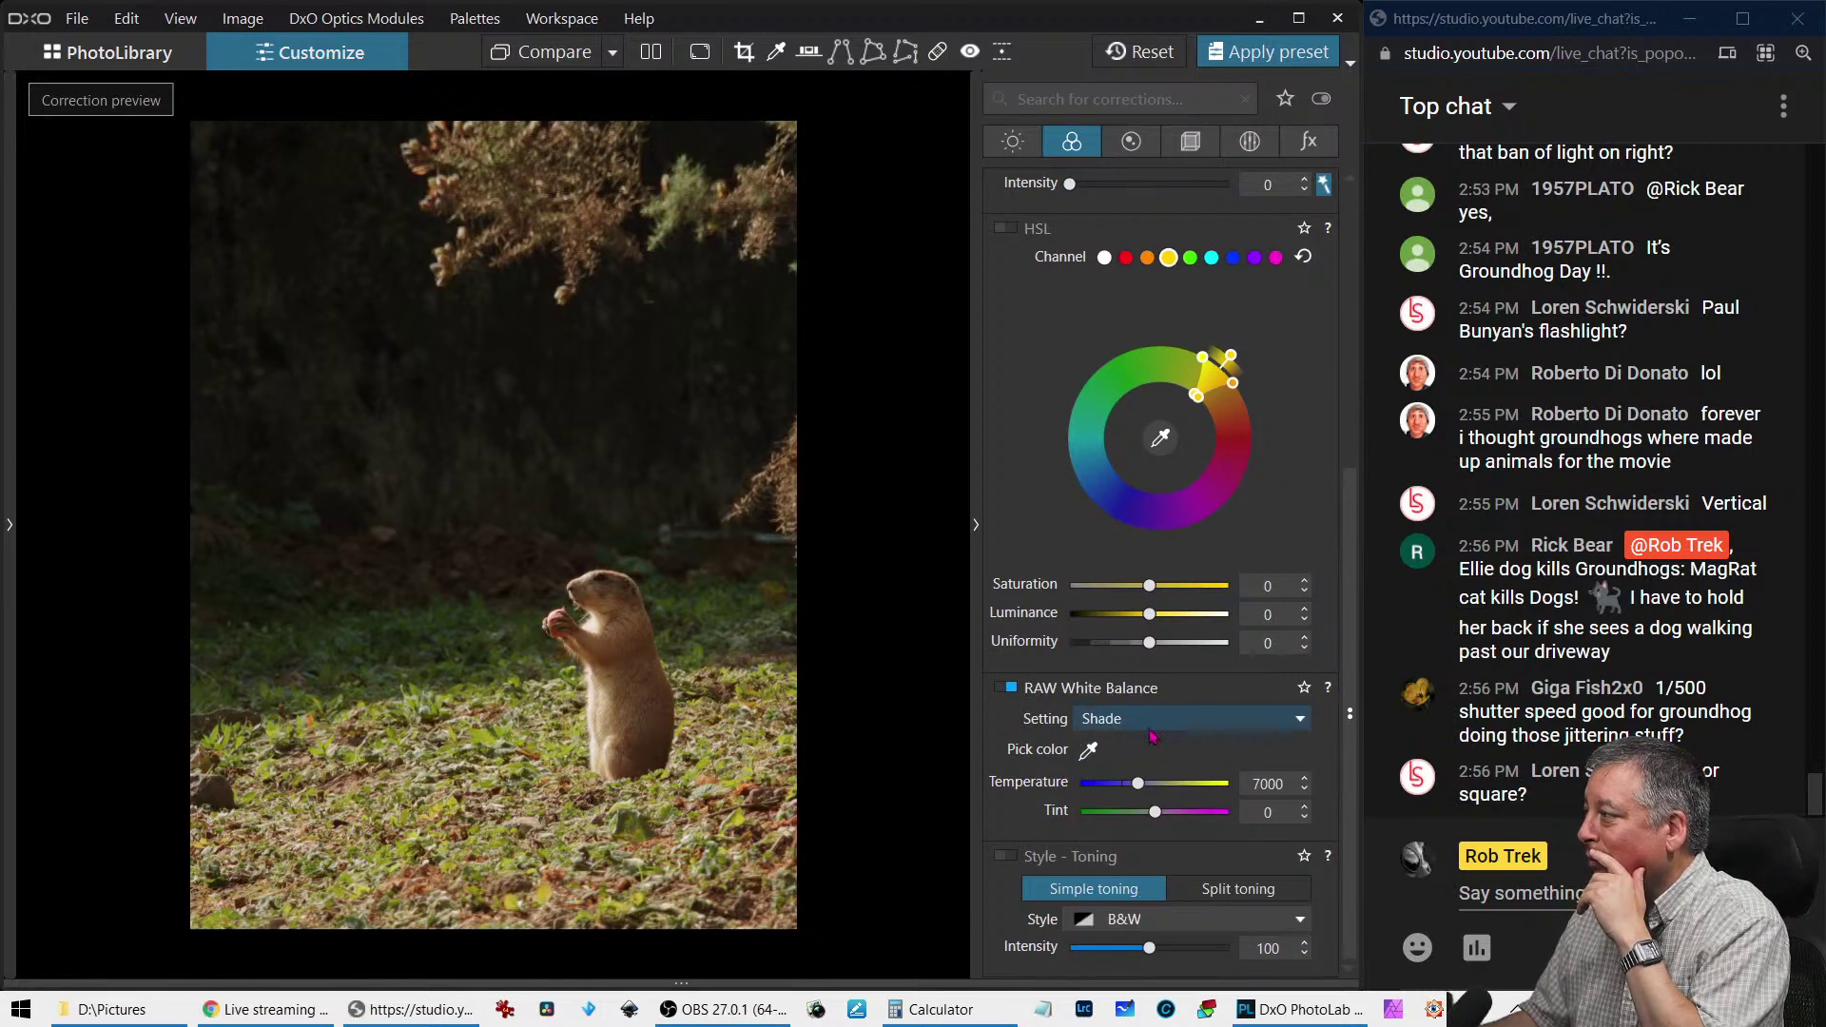
click(1152, 735)
click(1135, 806)
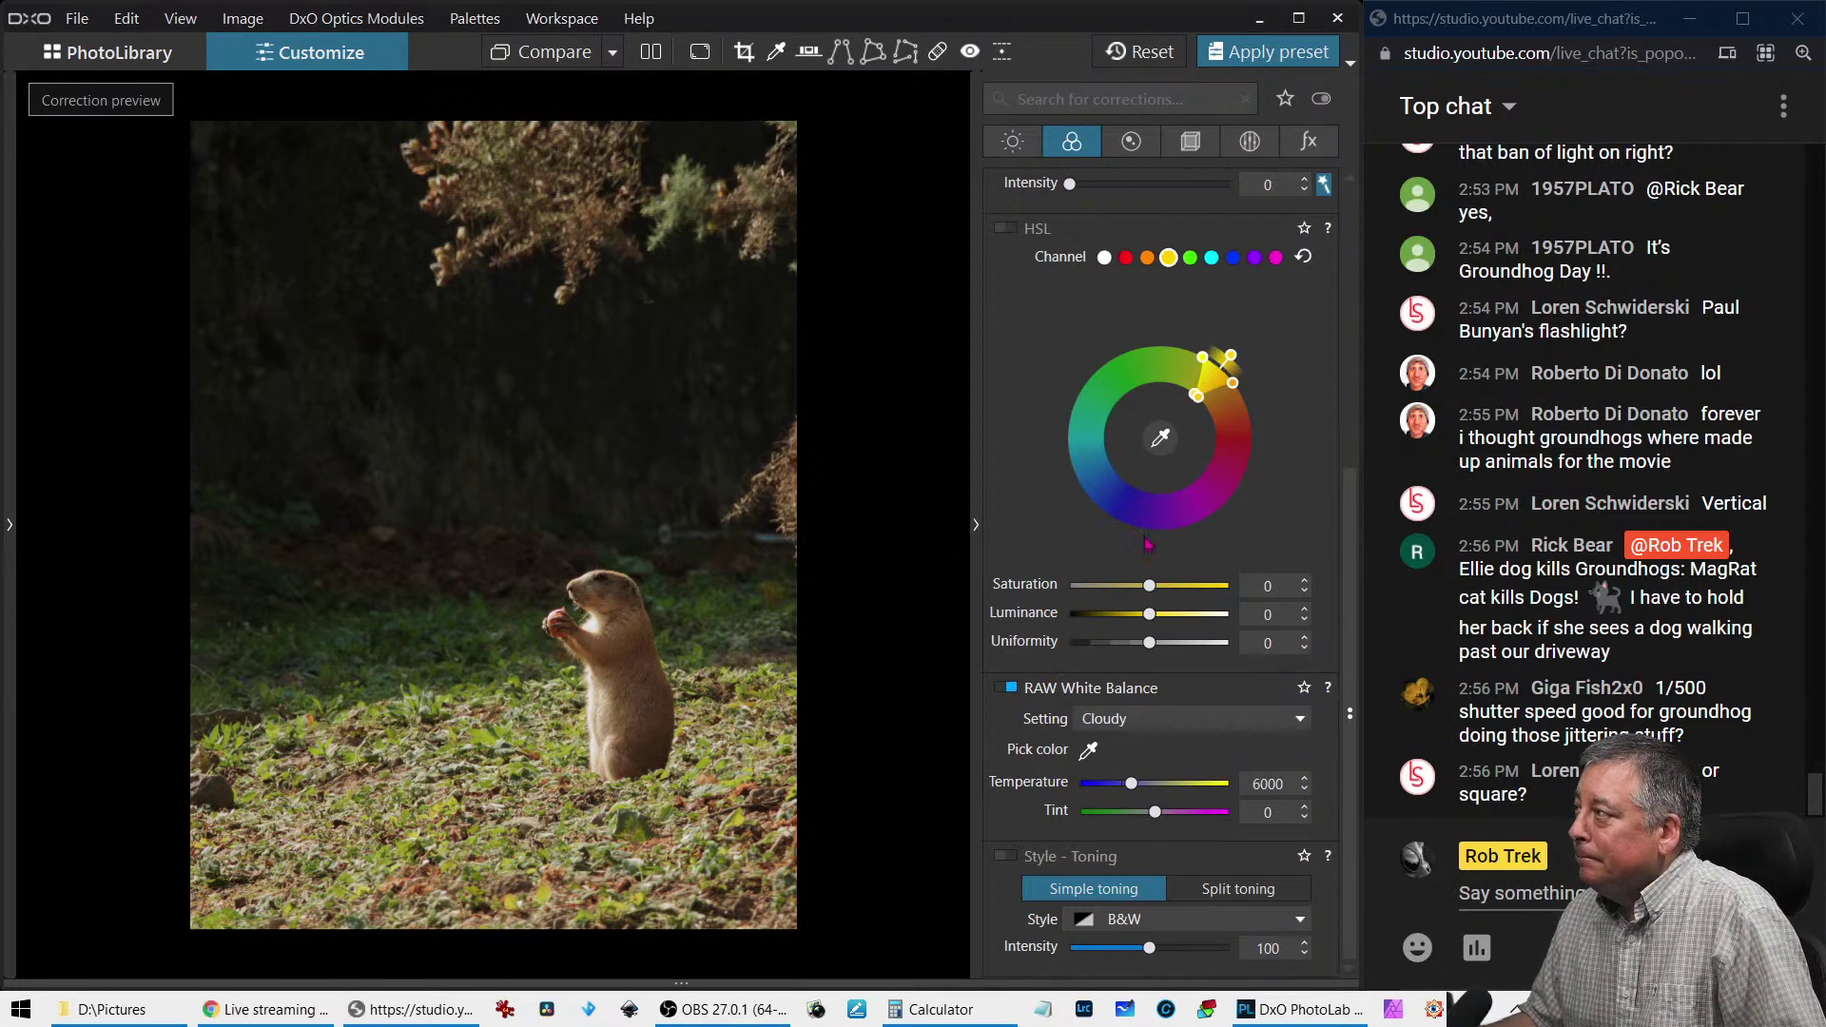
Change the crop to a horizontal 4:3 frame of about 2534 x 1900 px that includes the tree trunk beside the groundhog
click(1190, 141)
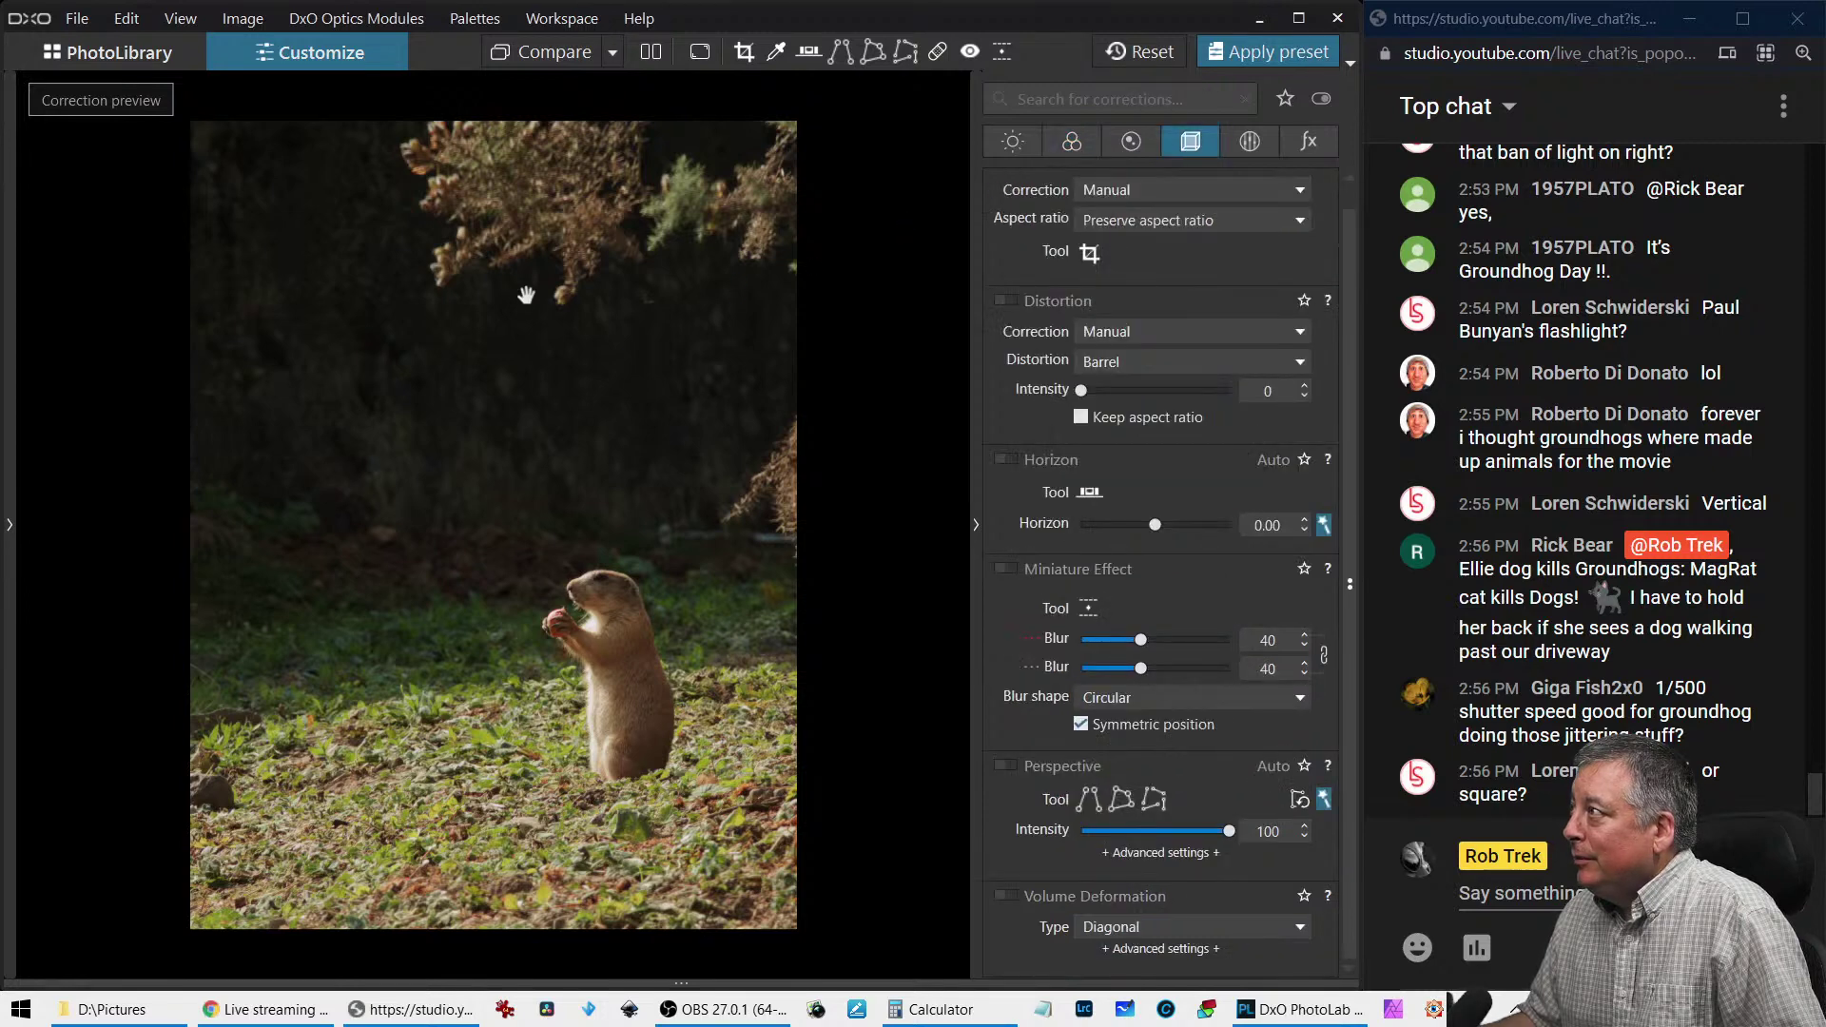
click(1089, 252)
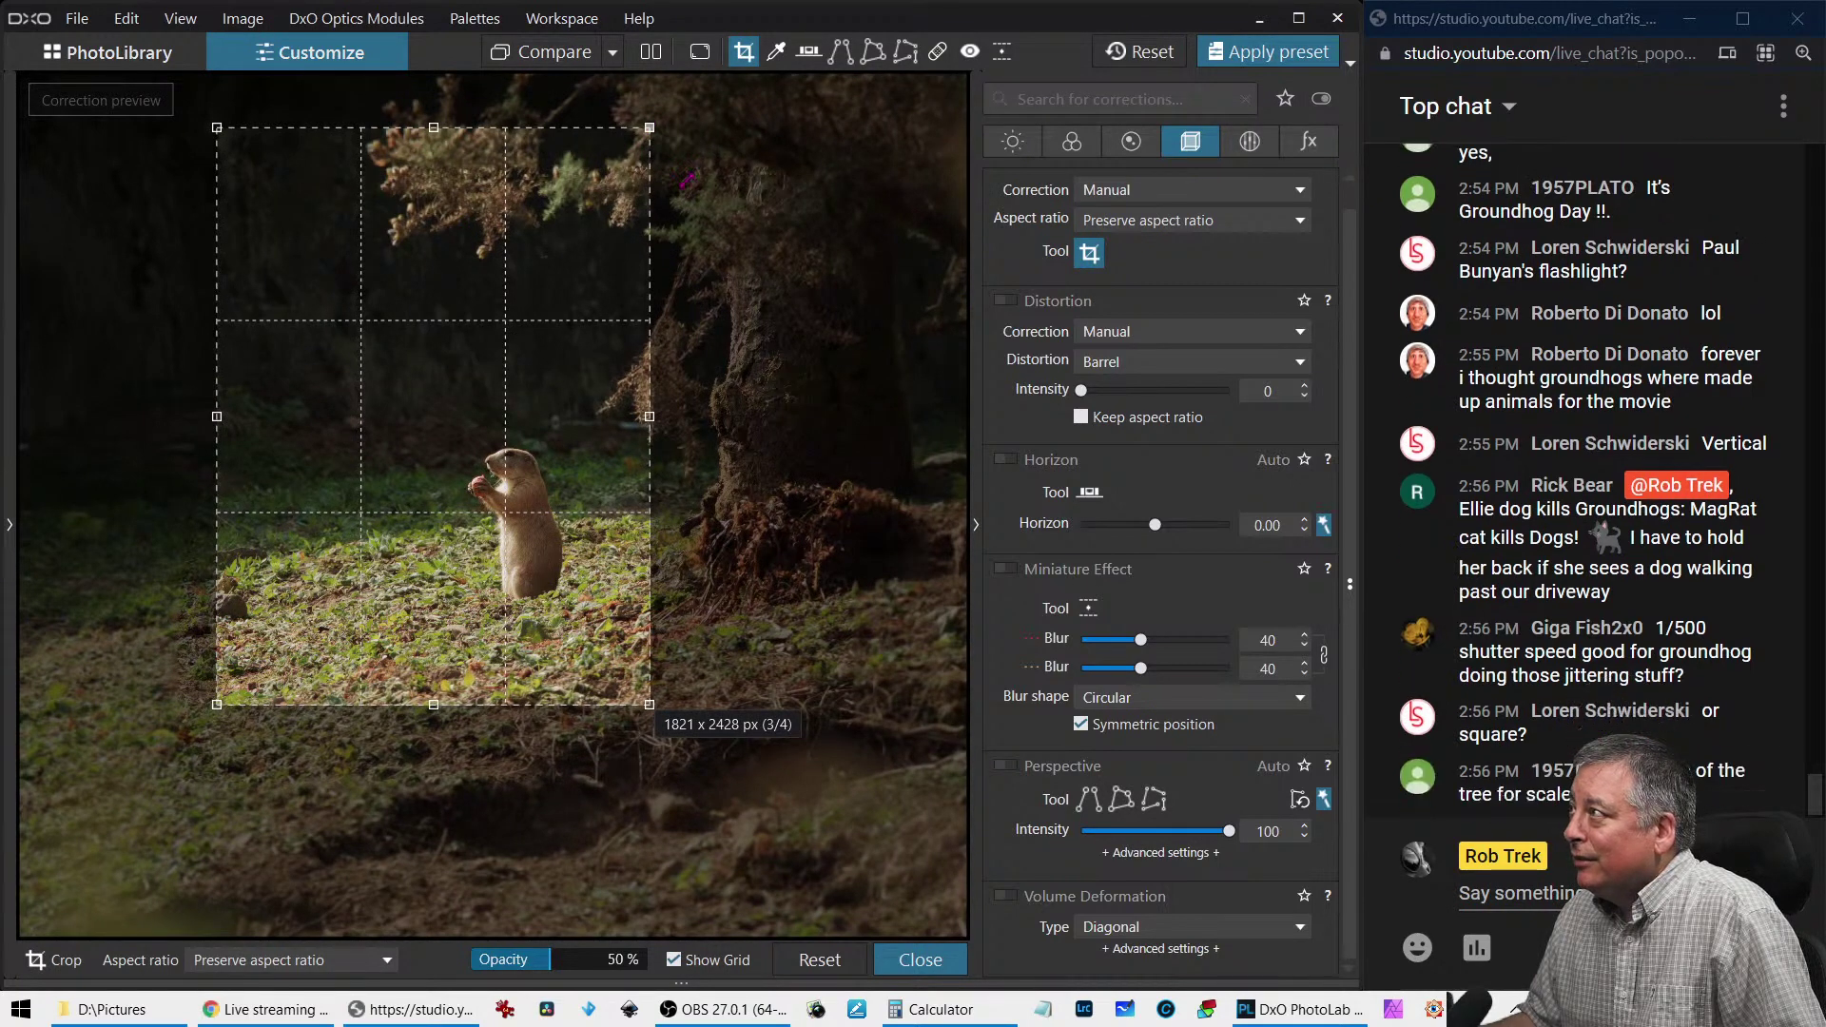
drag(649, 126, 818, 253)
mouse_move(662, 331)
mouse_down()
mouse_move(656, 304)
mouse_move(632, 314)
mouse_up()
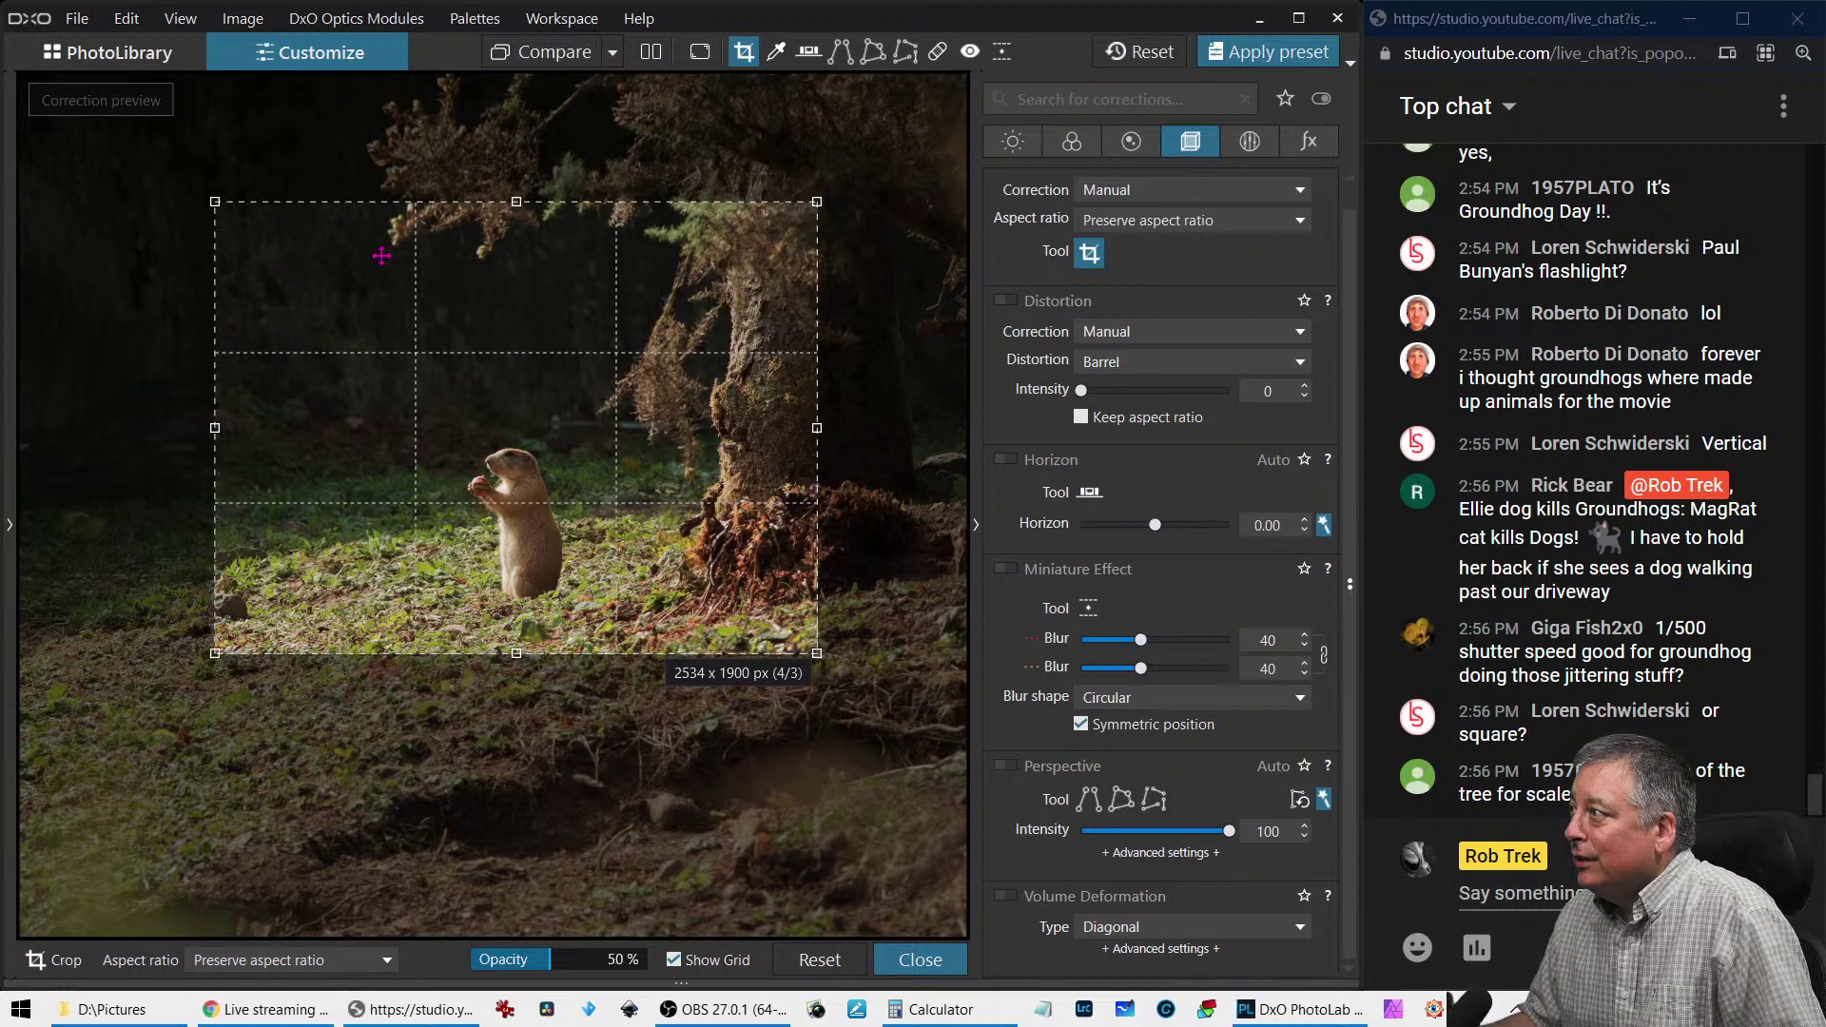
key(Return)
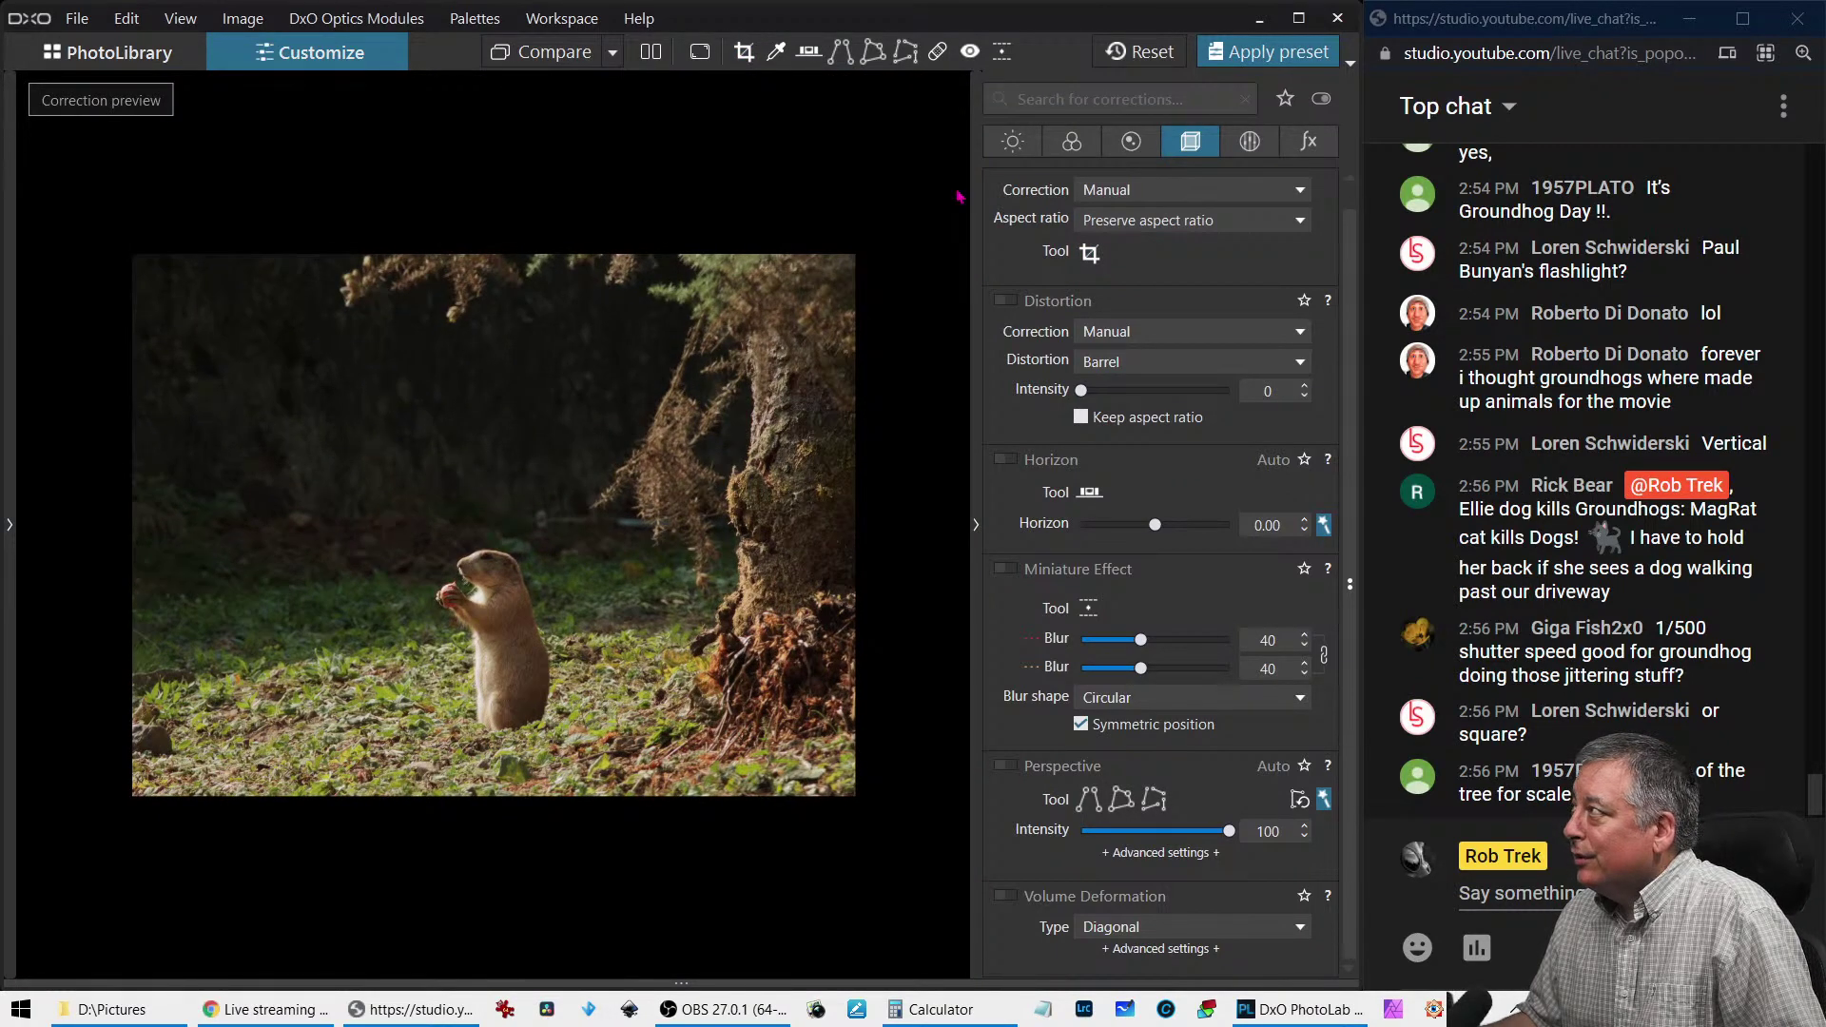
Tighten and reposition the 4:3 crop around the groundhog and tree trunk to a frame of about 2180 x 1635 px
click(1096, 263)
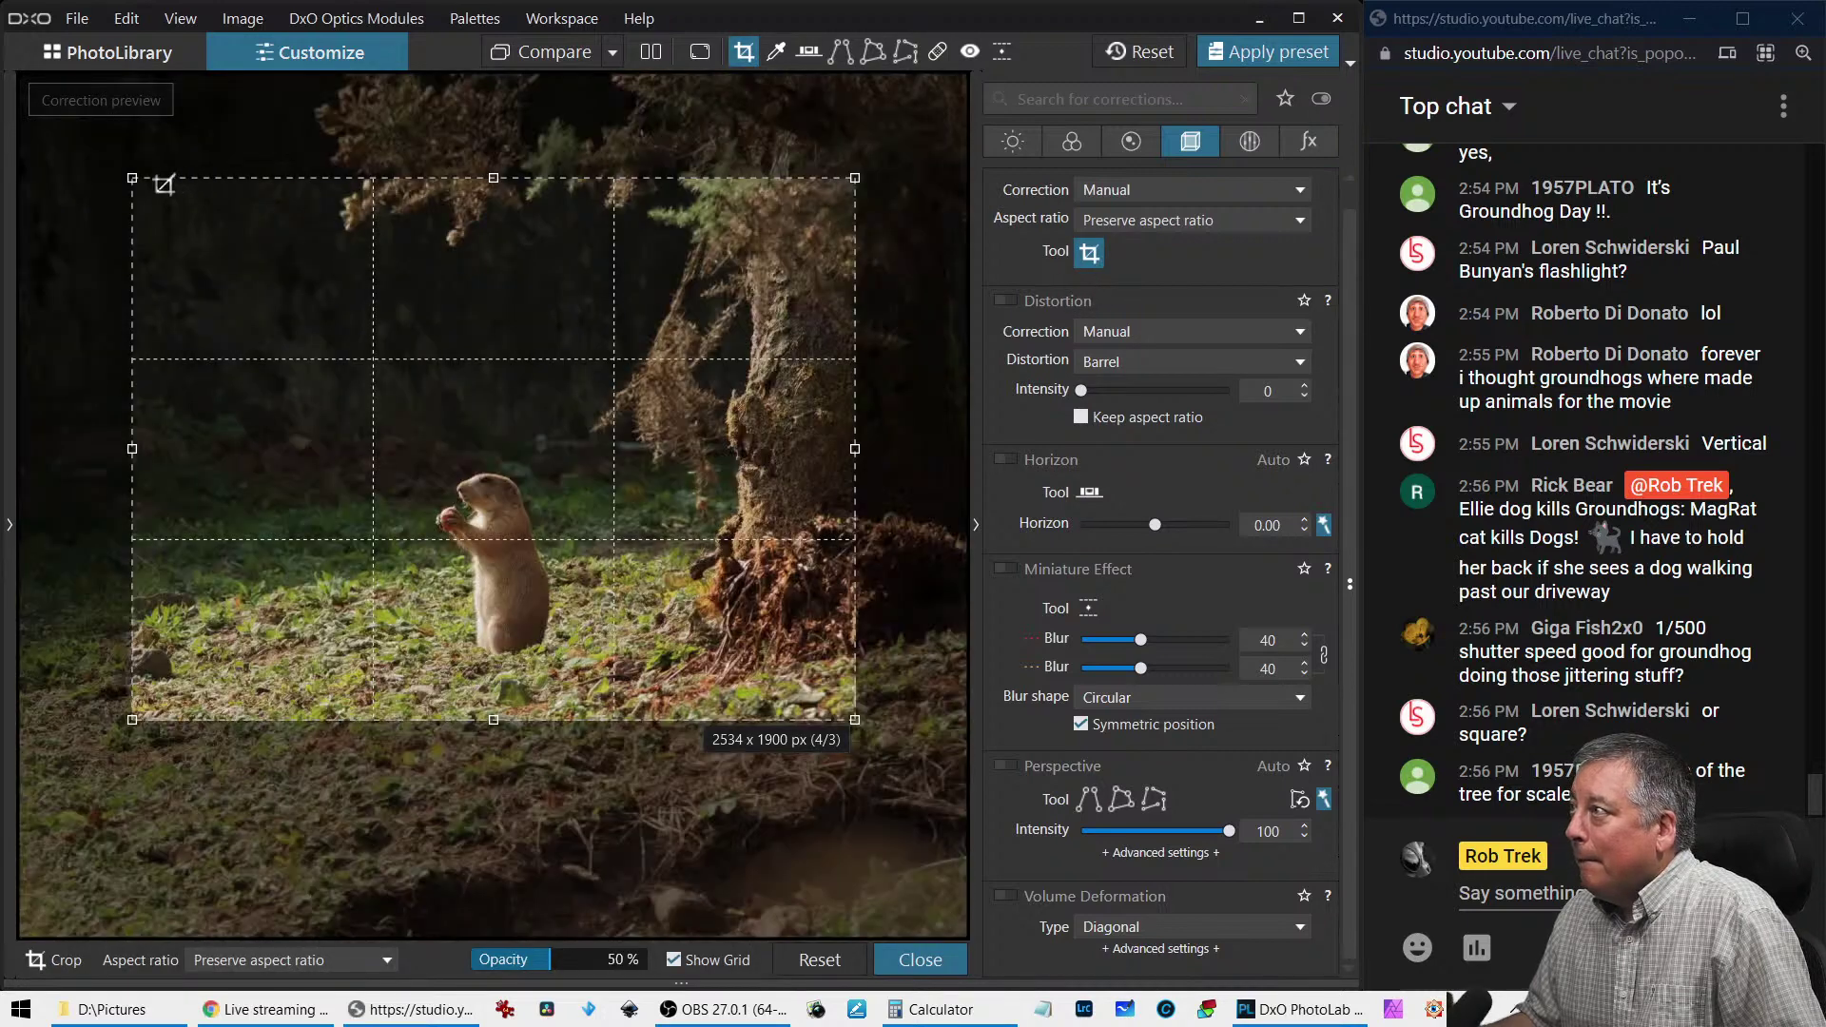
drag(131, 175, 262, 276)
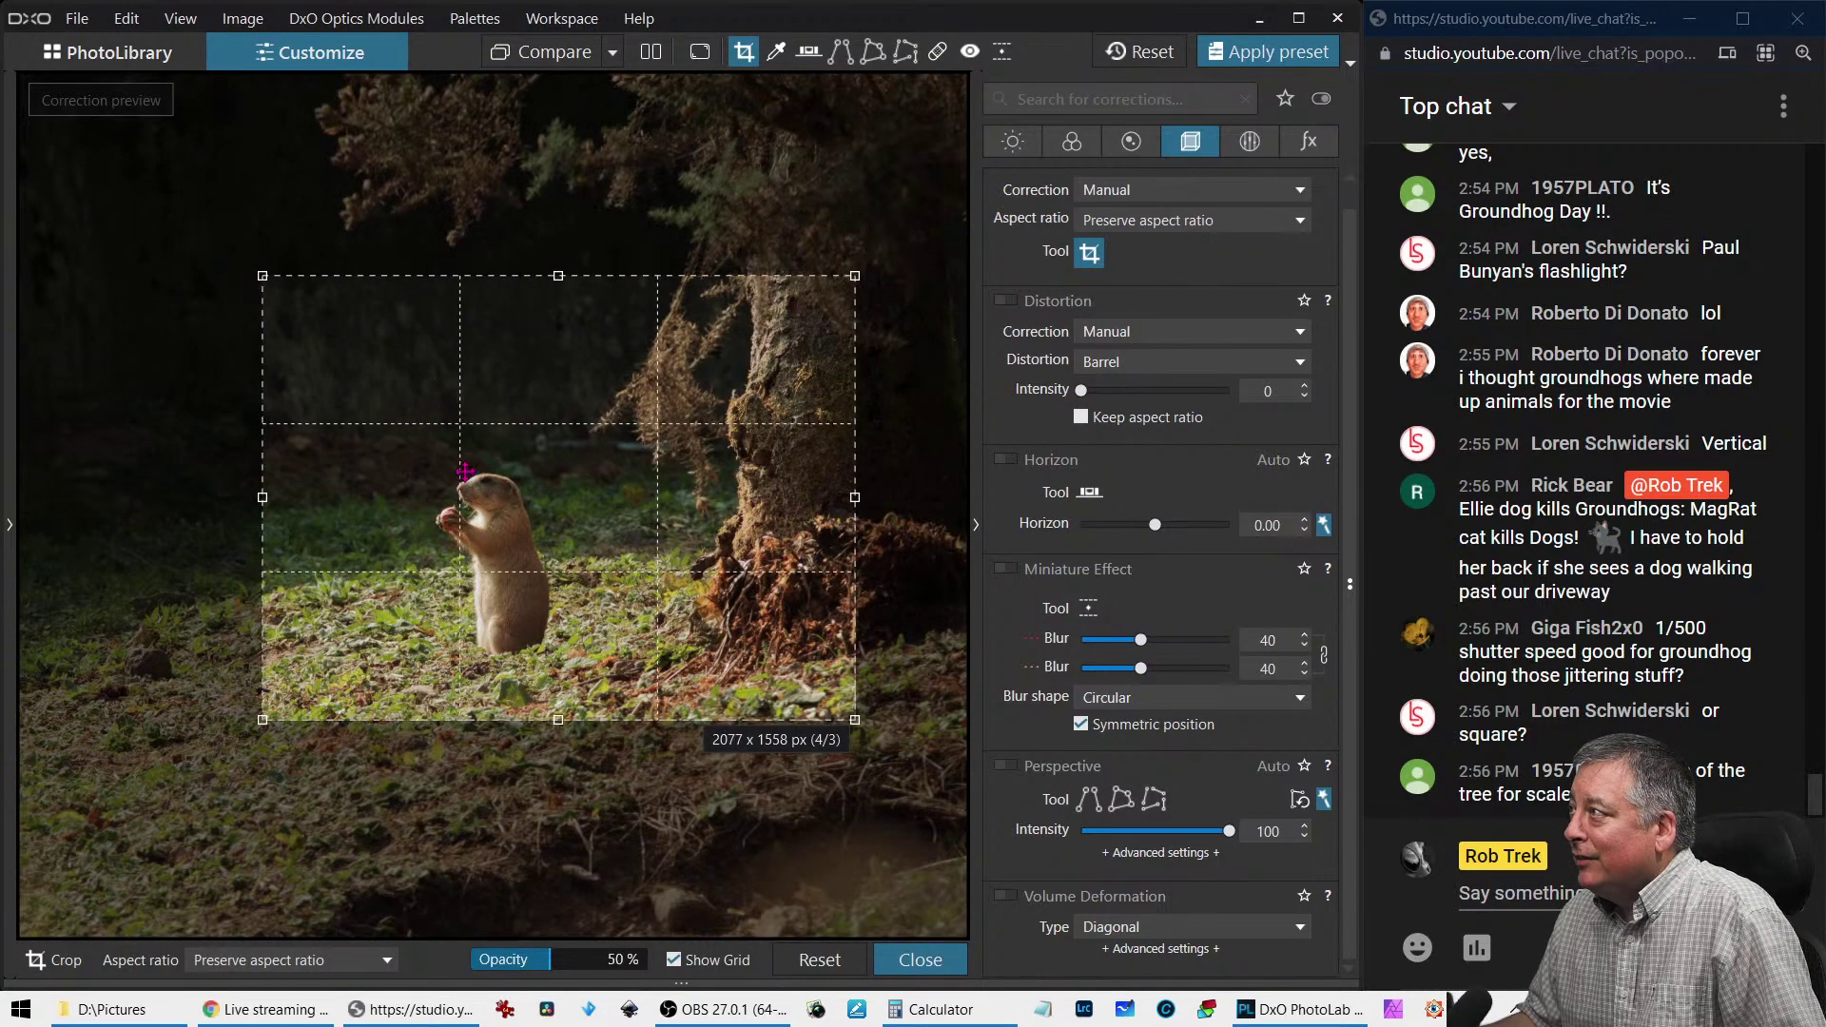
drag(463, 472, 409, 453)
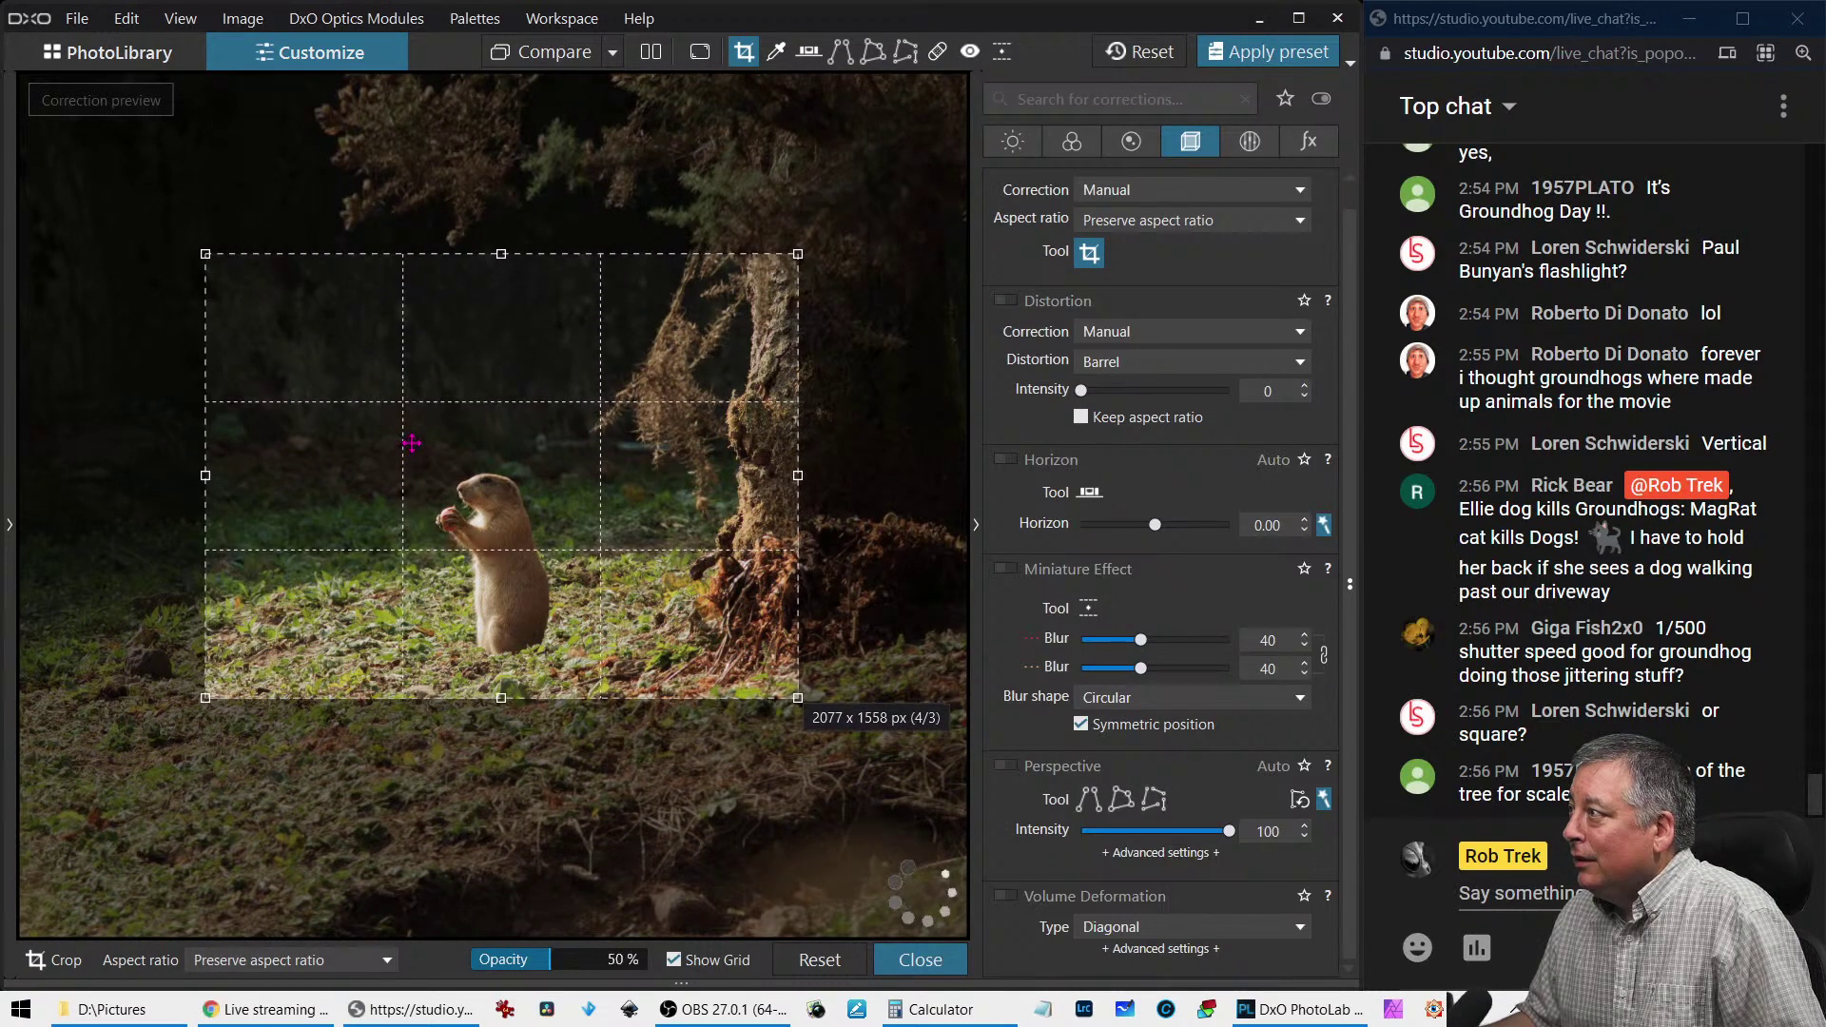
key(Return)
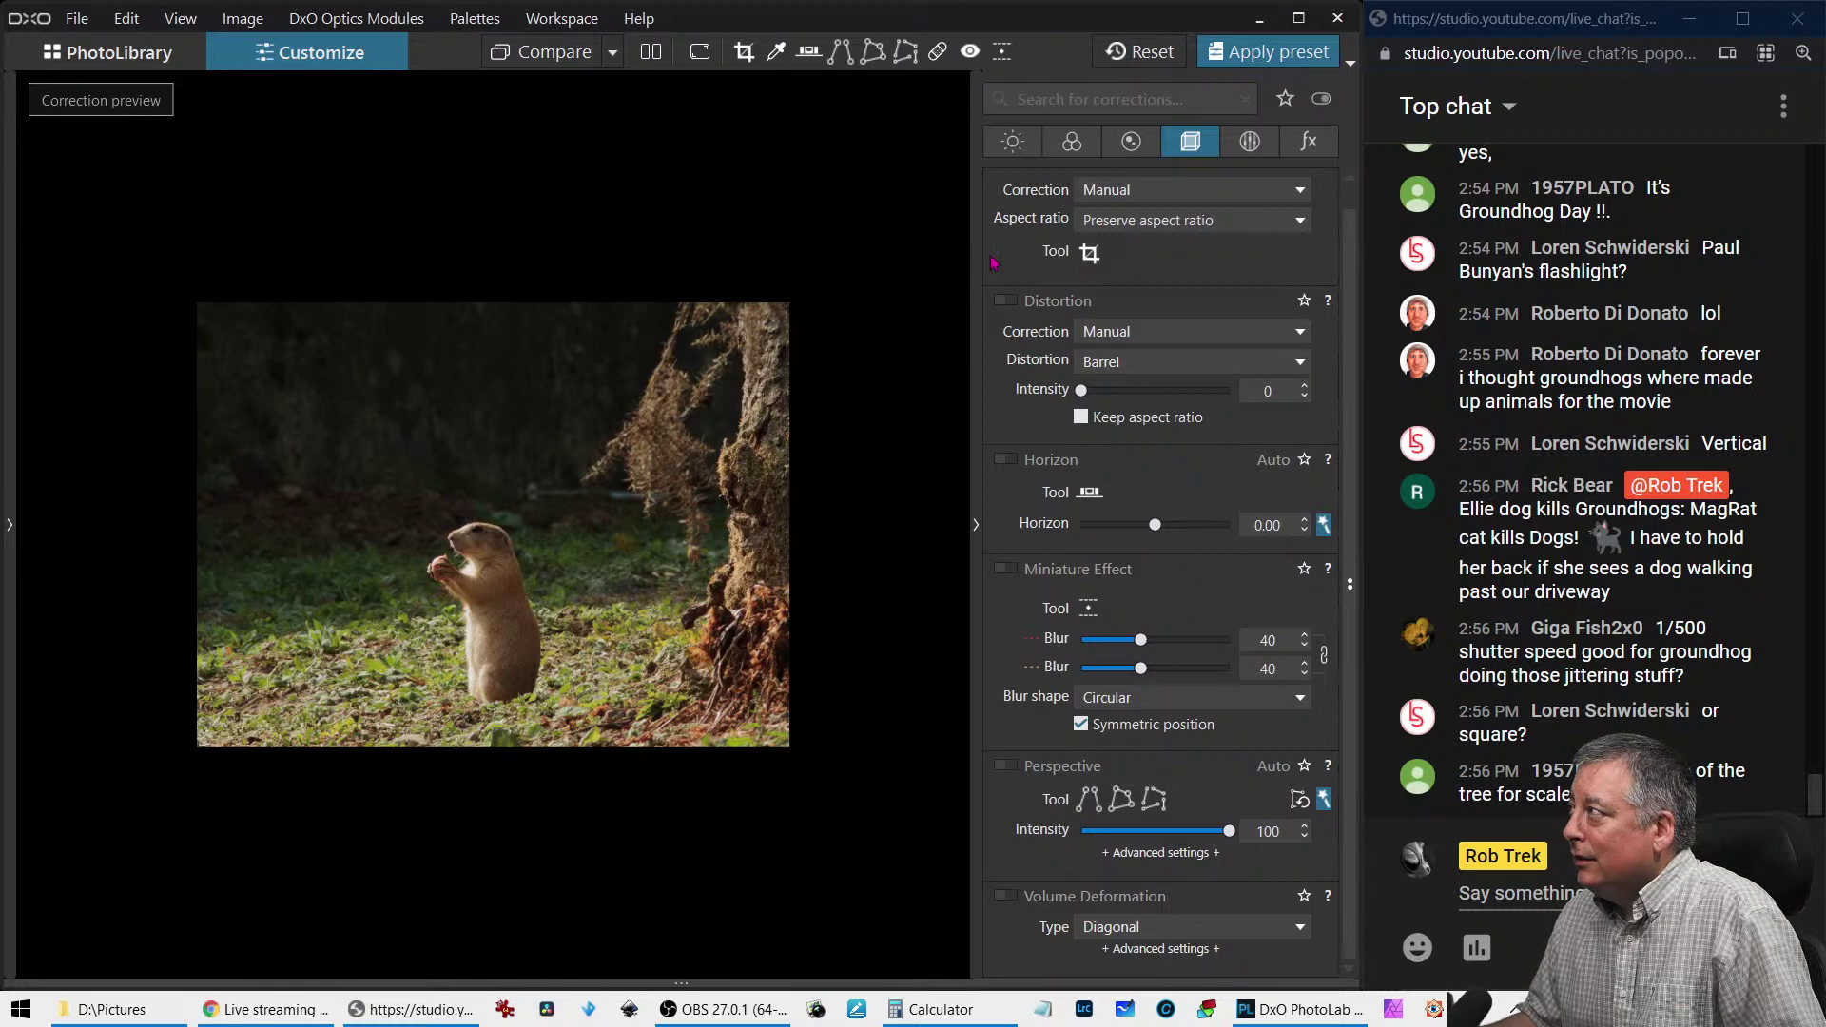
click(1089, 253)
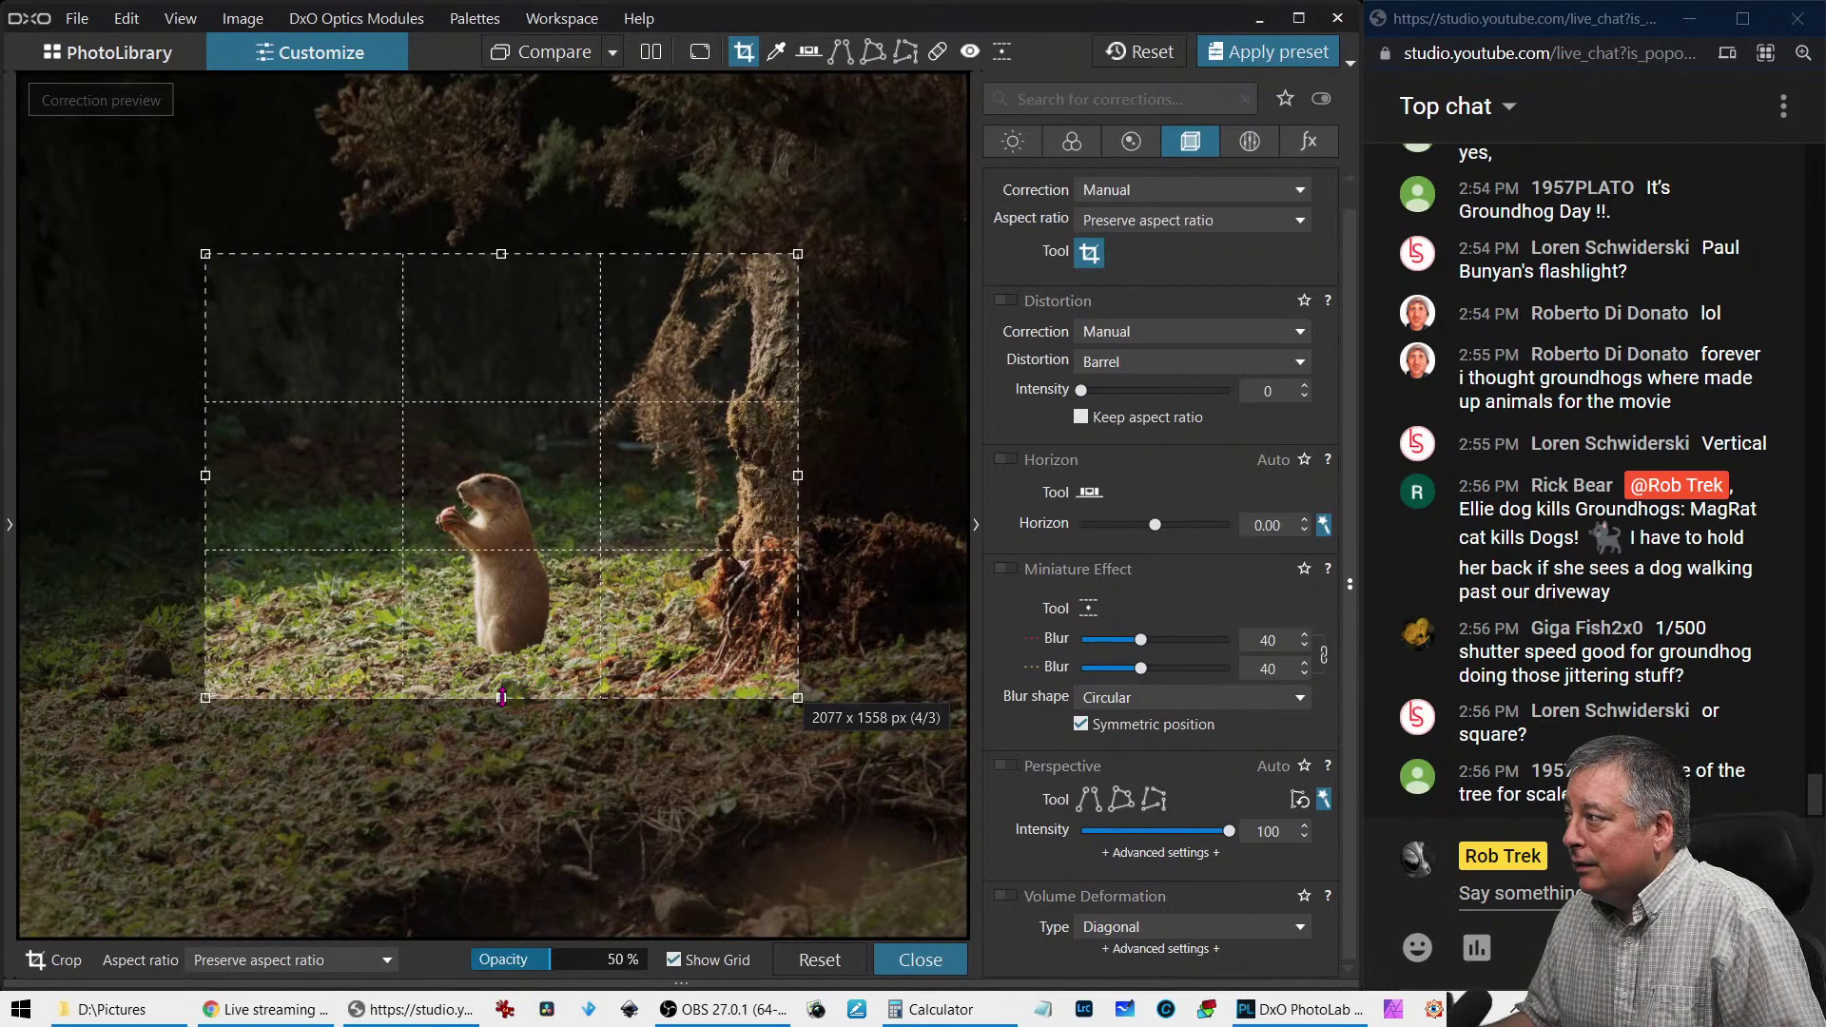
drag(501, 697, 474, 733)
drag(823, 254, 801, 282)
key(Return)
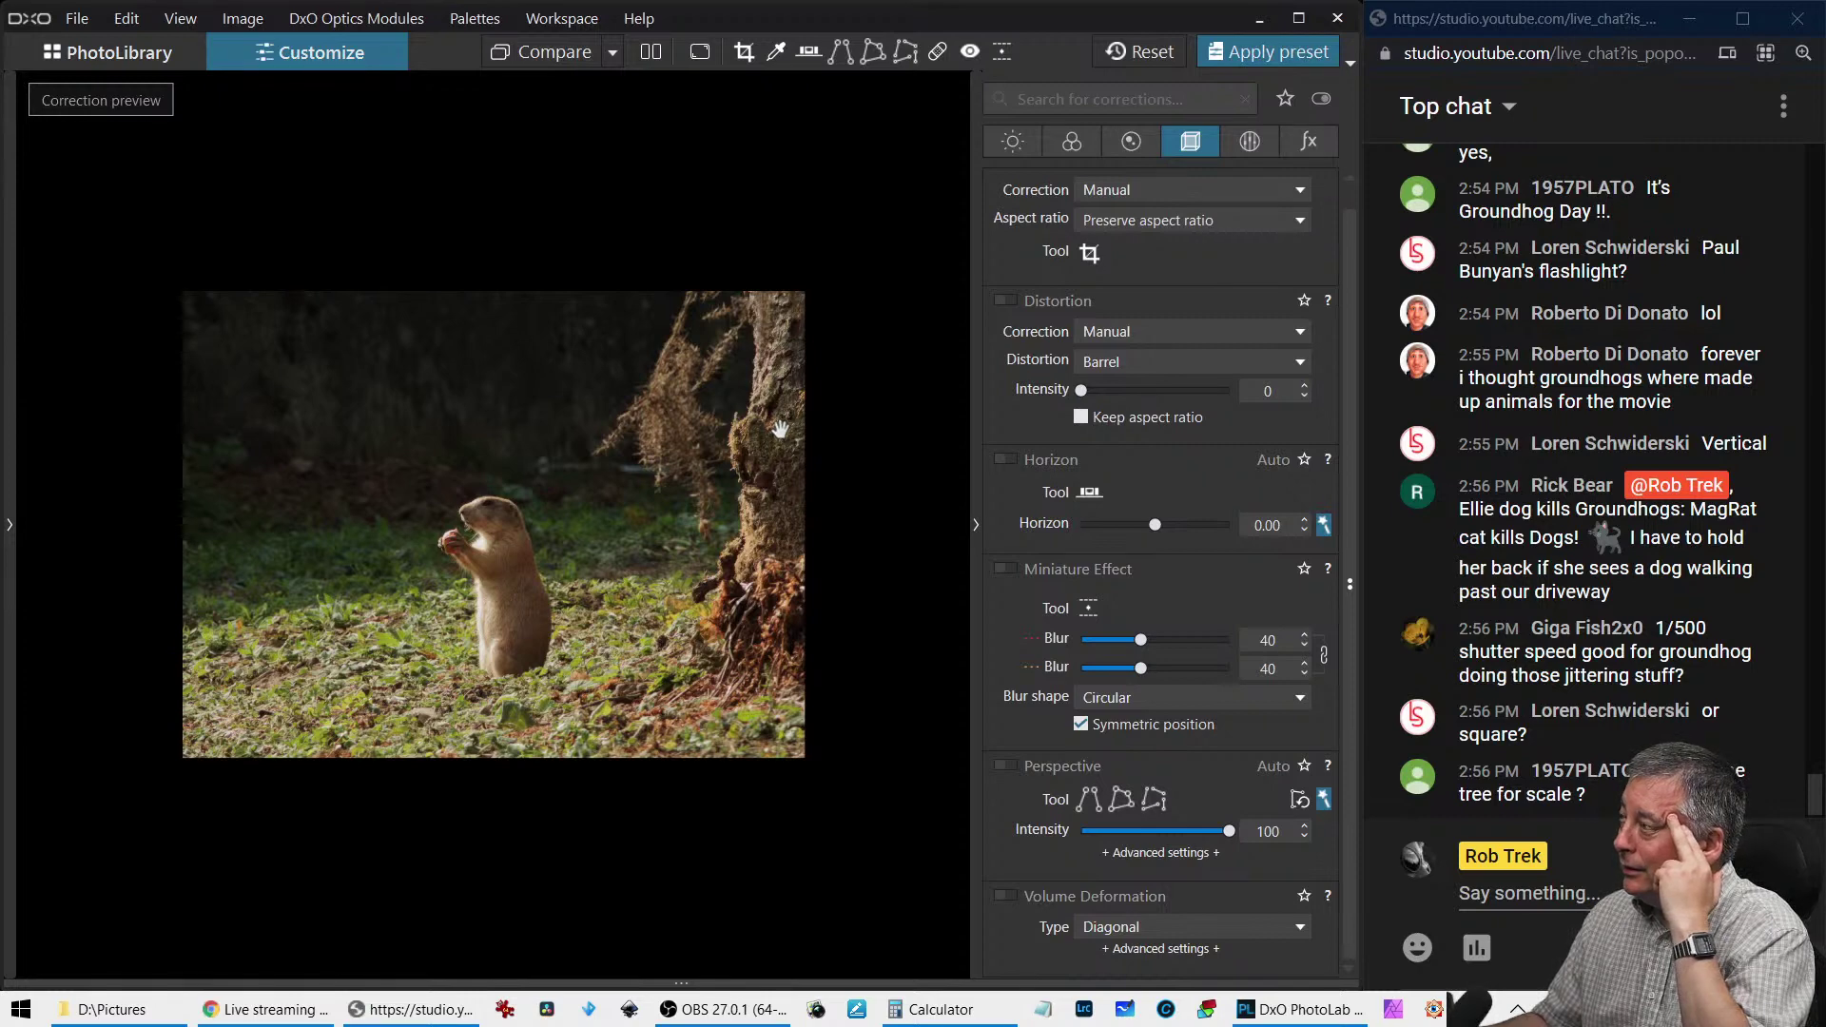
Change the crop to a square 1/1 frame of 1635 x 1635 px containing the groundhog, hanging branch and tree trunk
click(1088, 253)
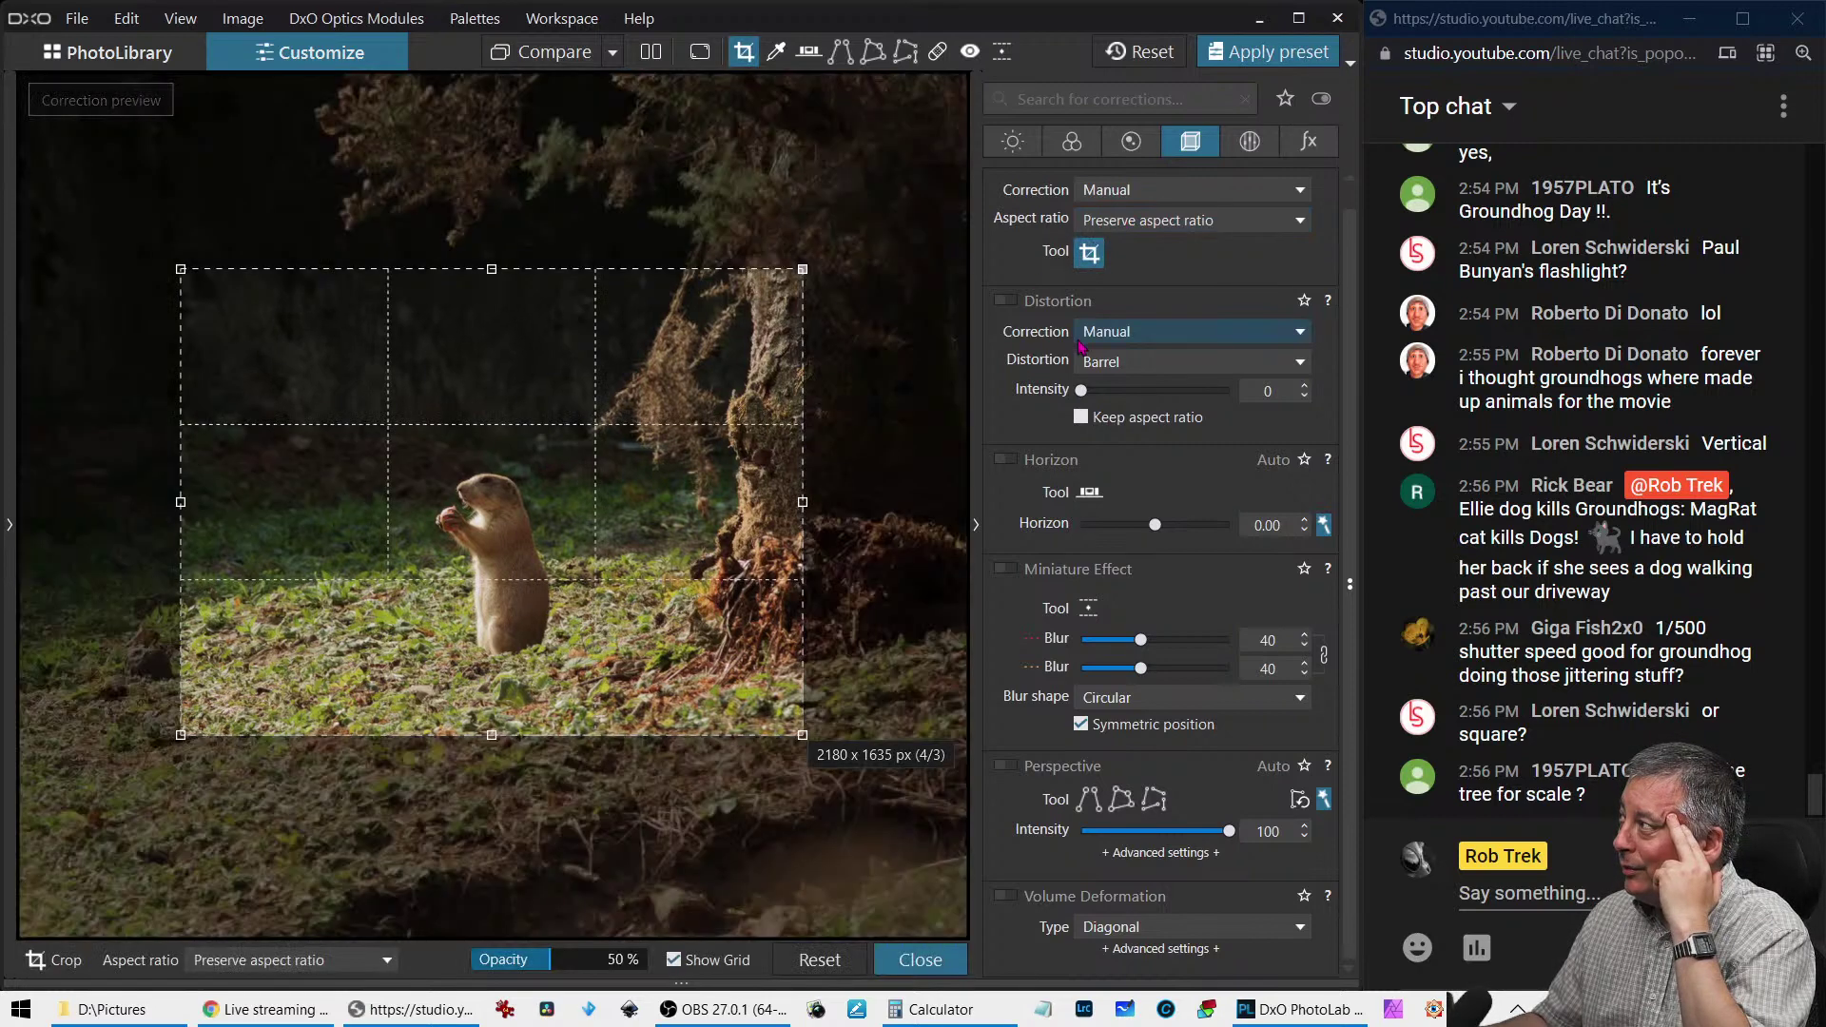
click(1121, 220)
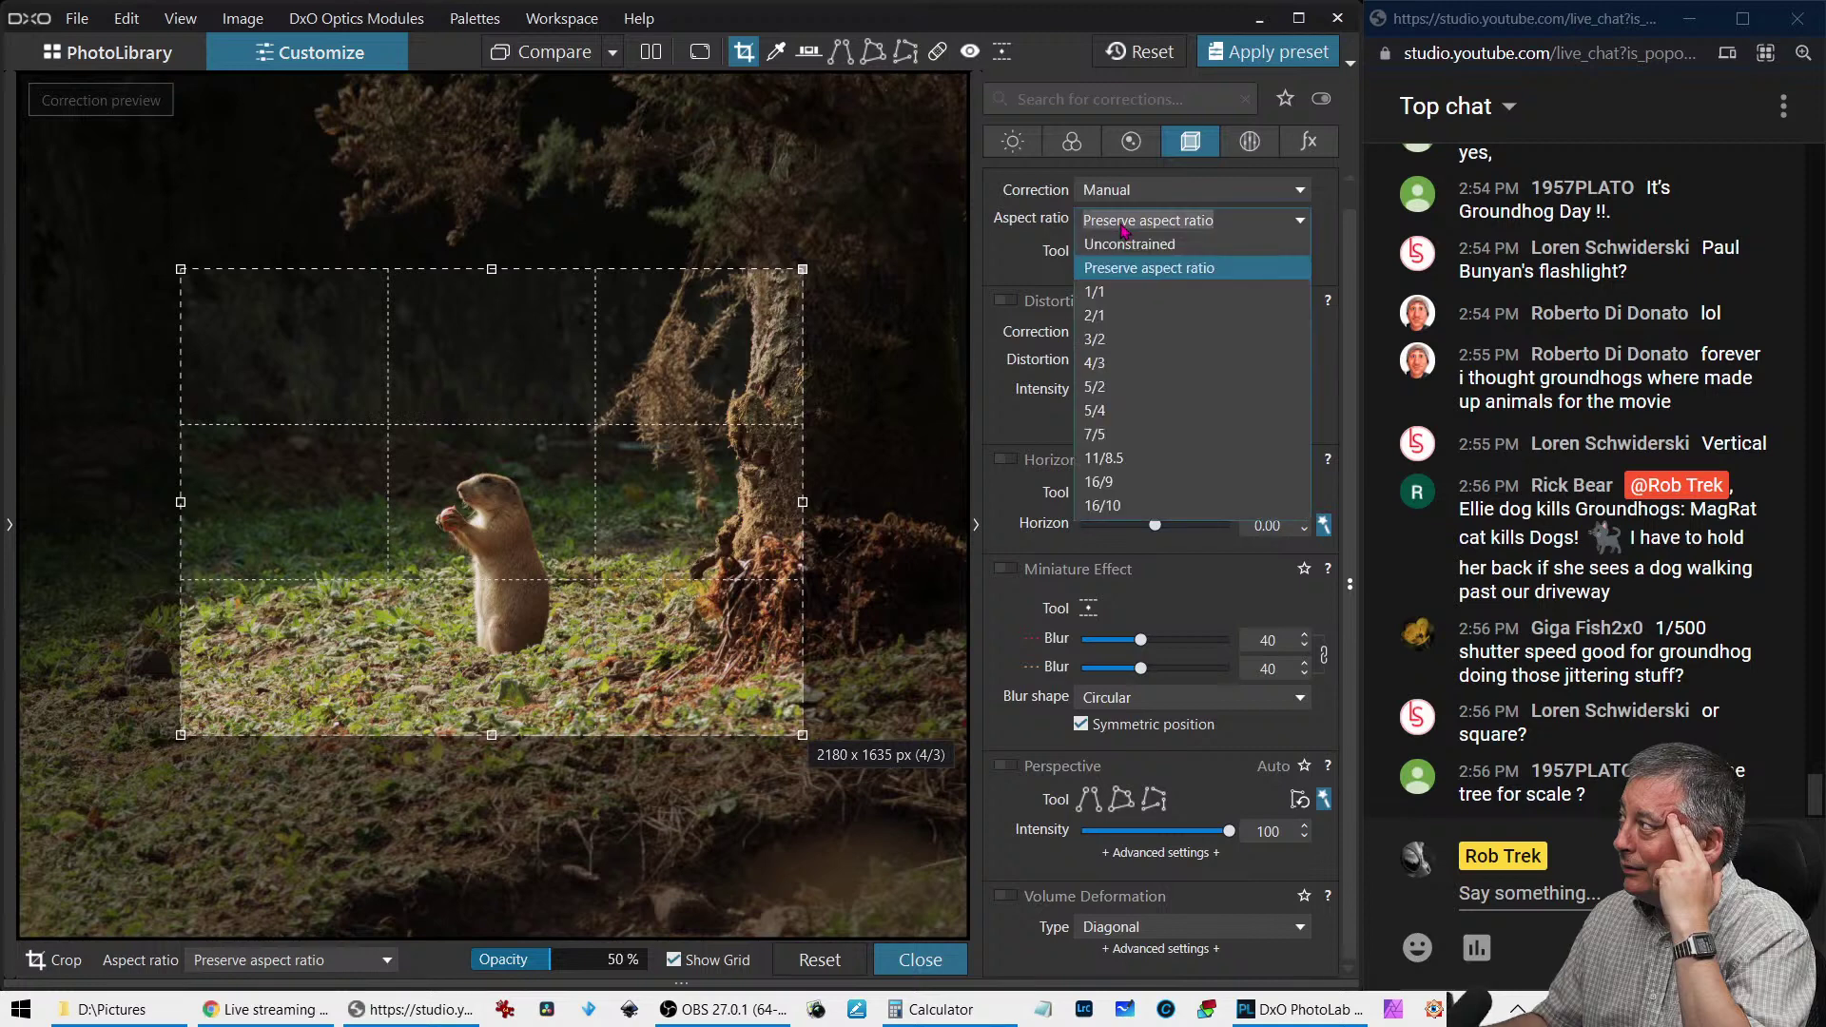
click(1103, 282)
drag(346, 387, 603, 472)
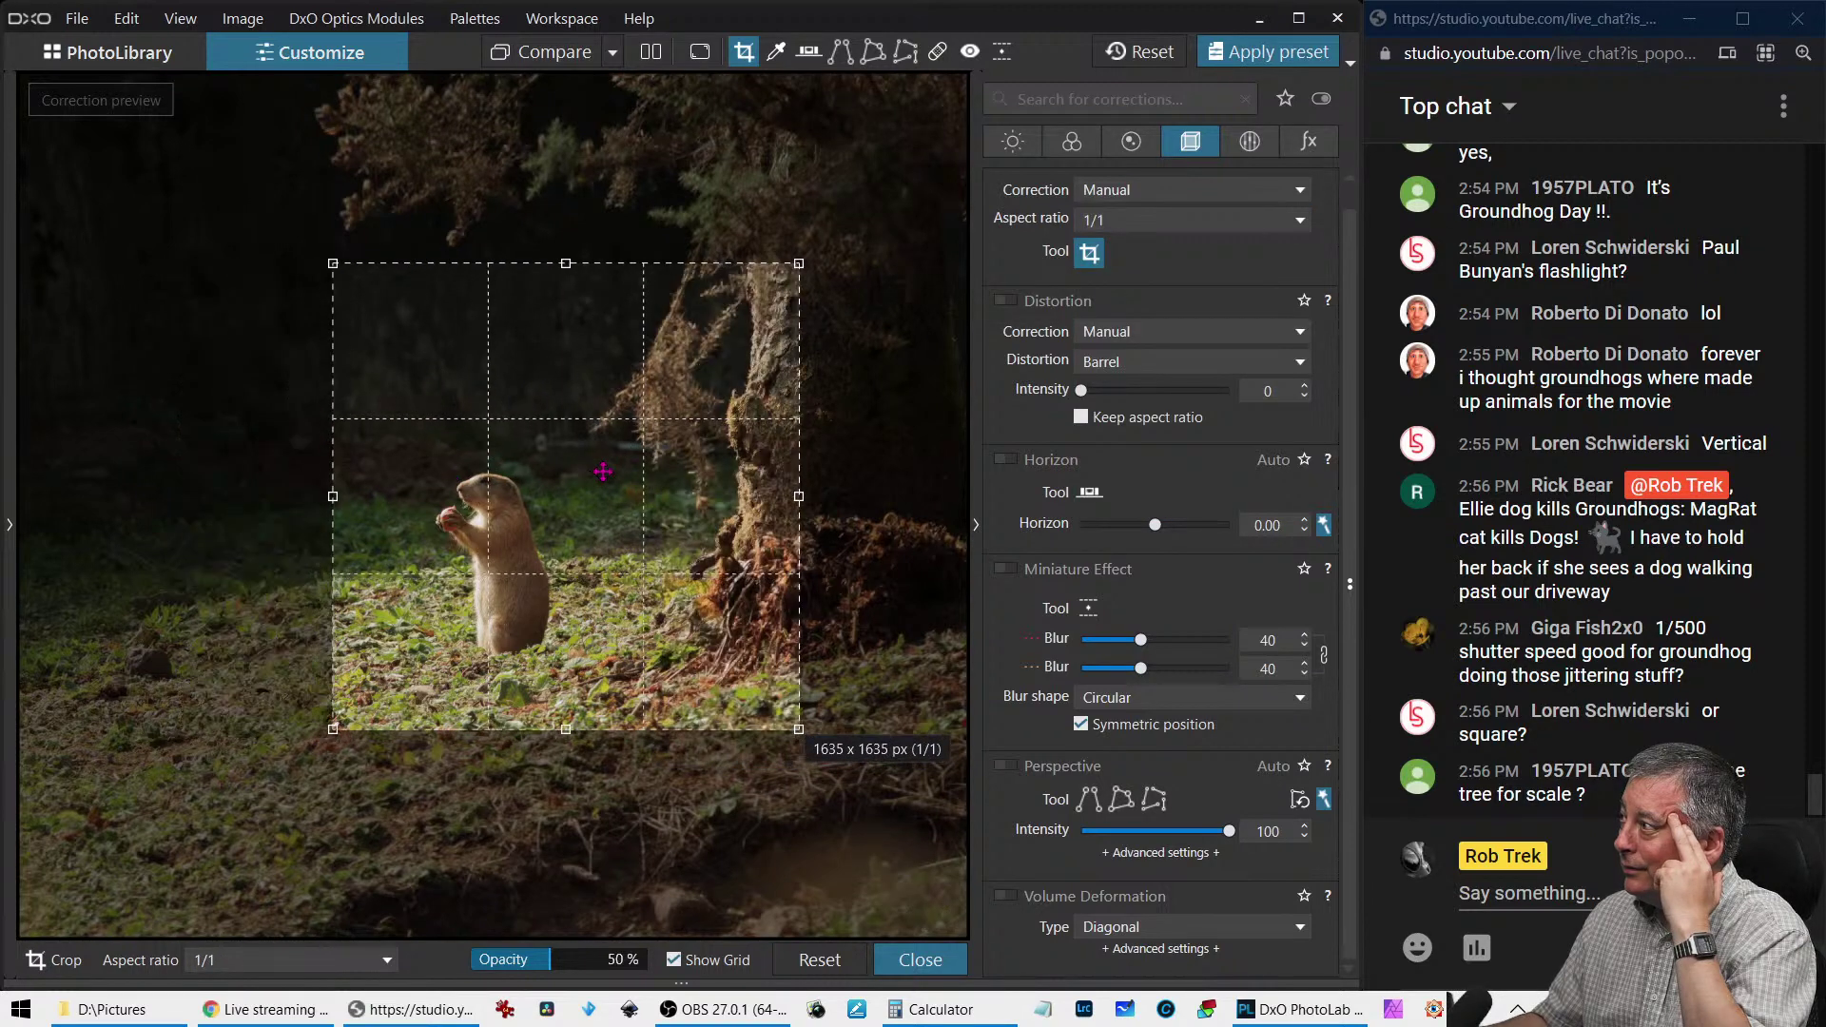
key(Return)
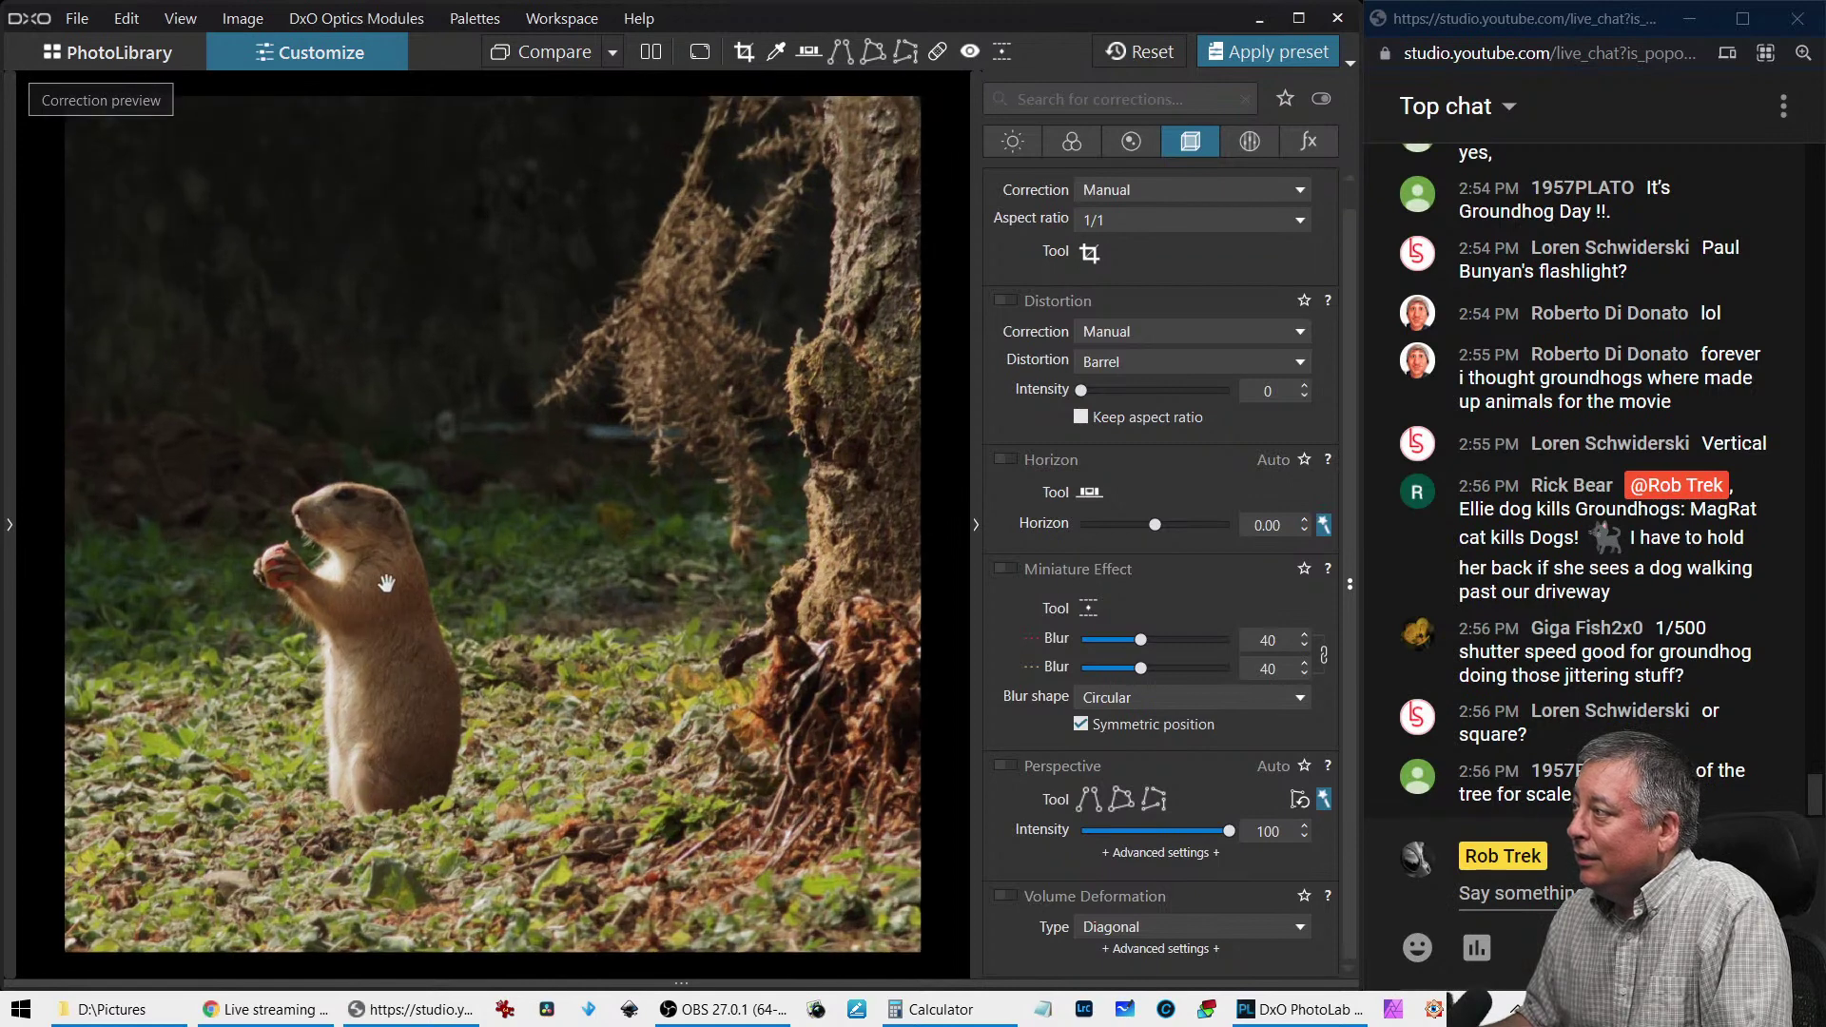
Download and install the DxO Optics Module for the Olympus OM-D E-M5 Mark III with the M.ZUIKO DIGITAL ED 40-150mm F2.8 PRO
click(1131, 142)
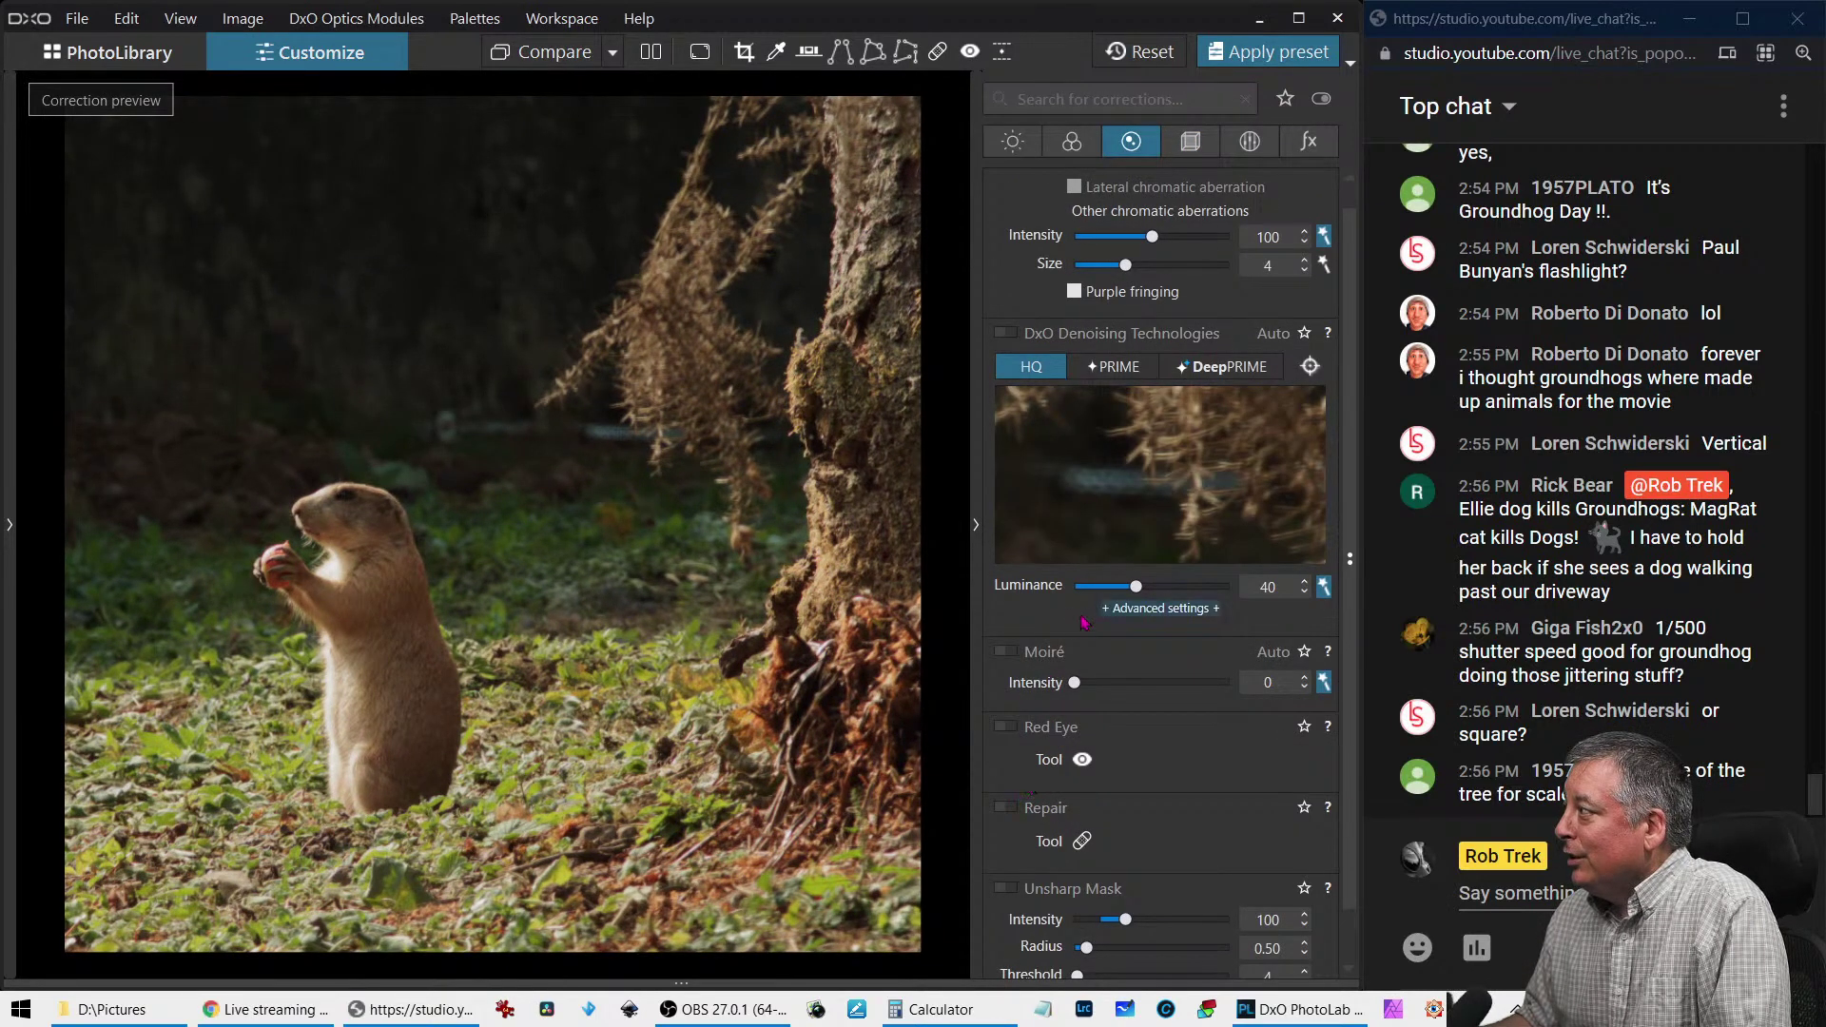
scroll(993, 569, up, 1)
click(108, 52)
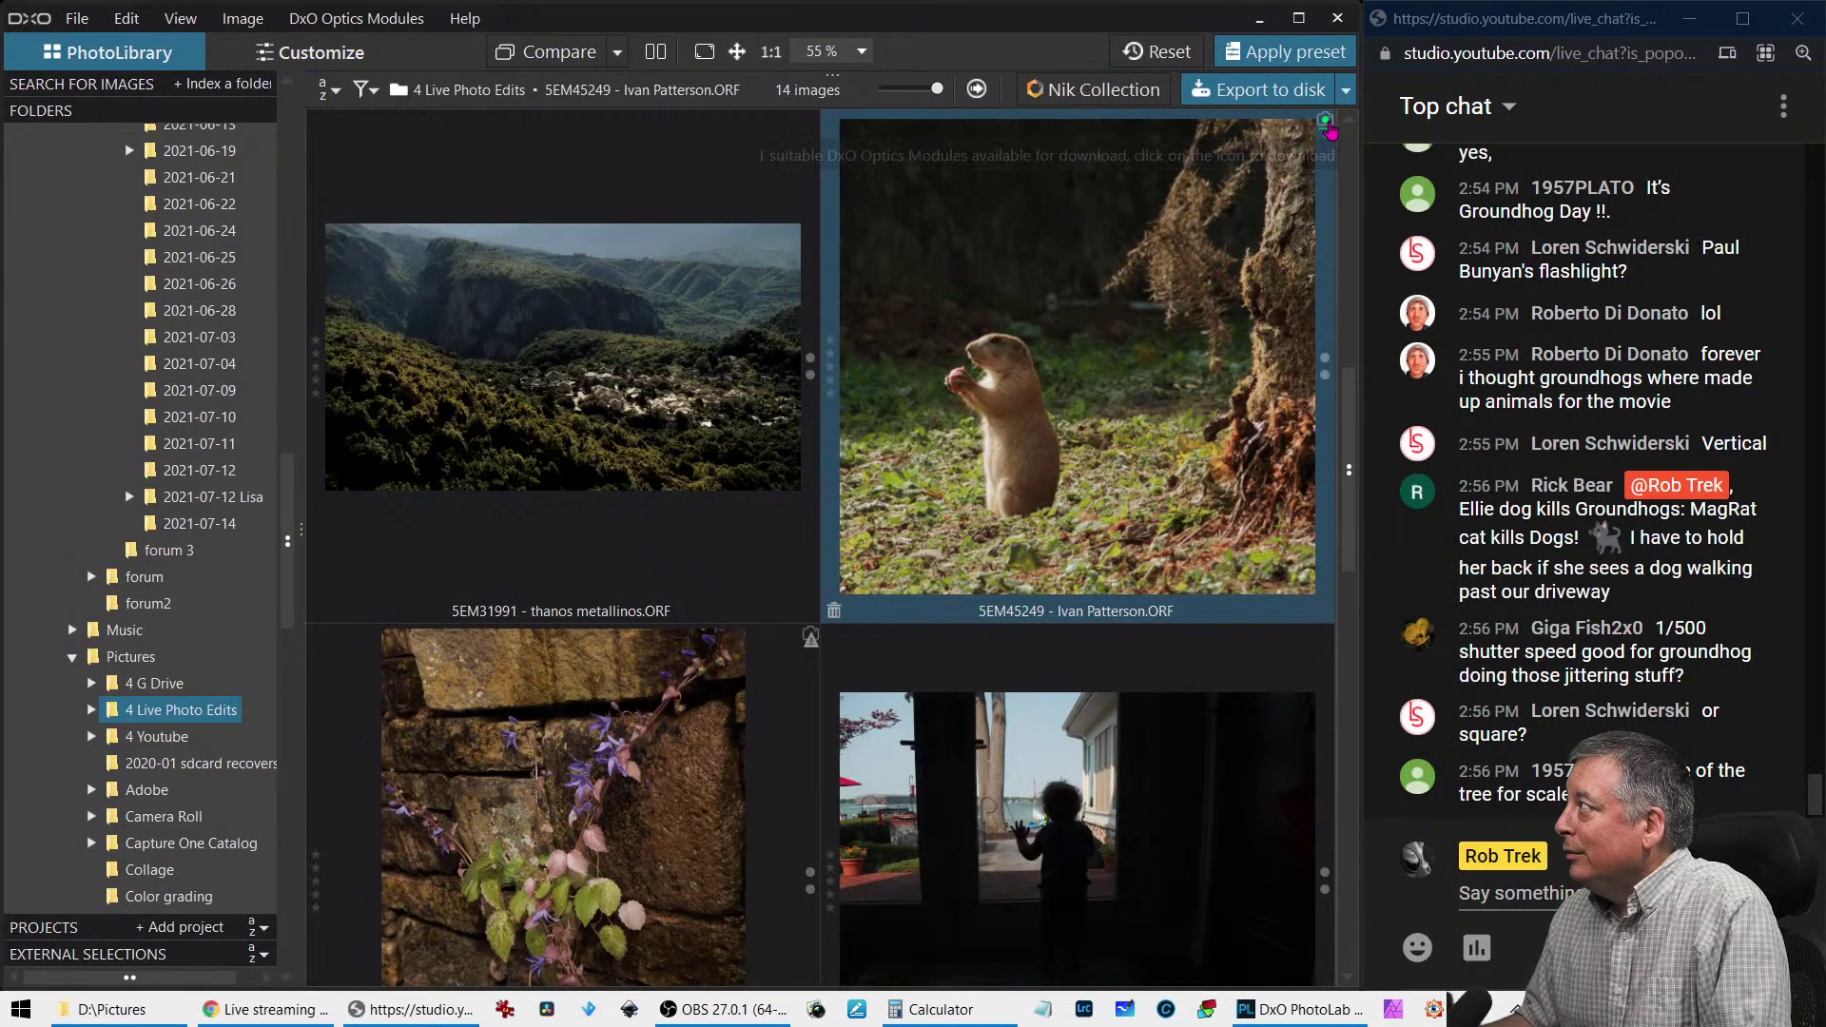
click(1328, 128)
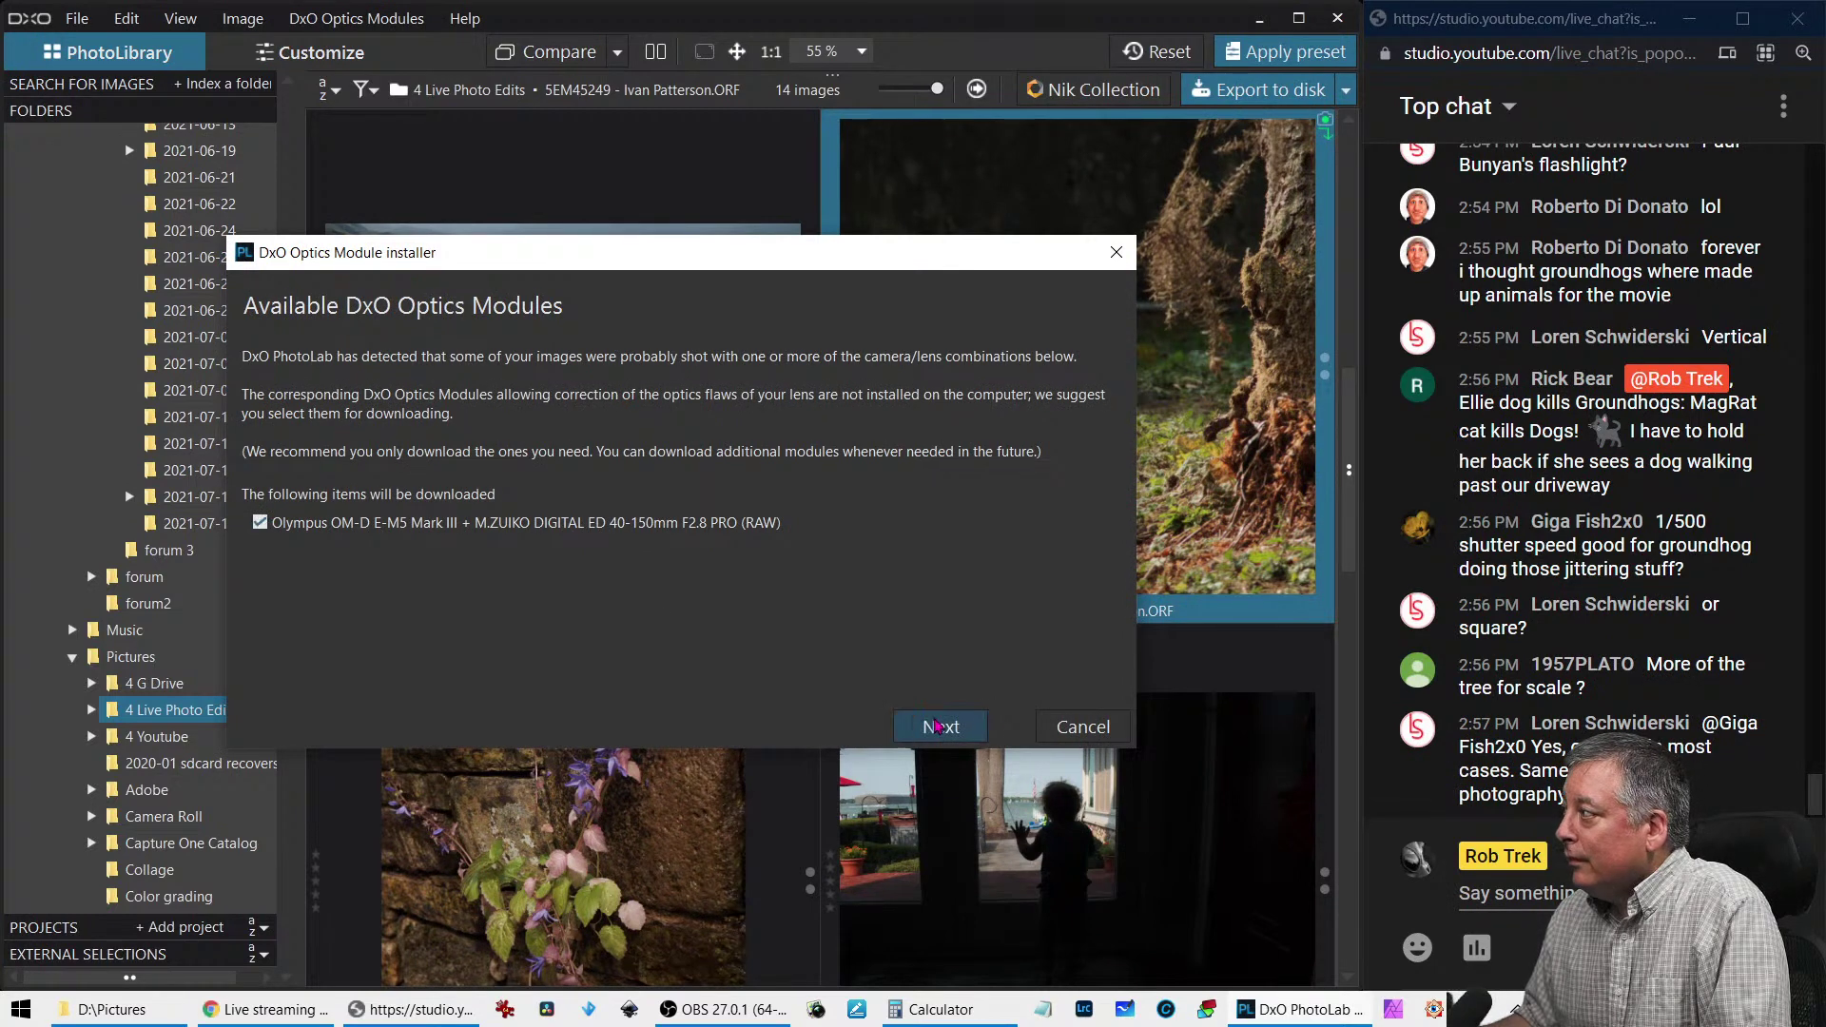
click(959, 730)
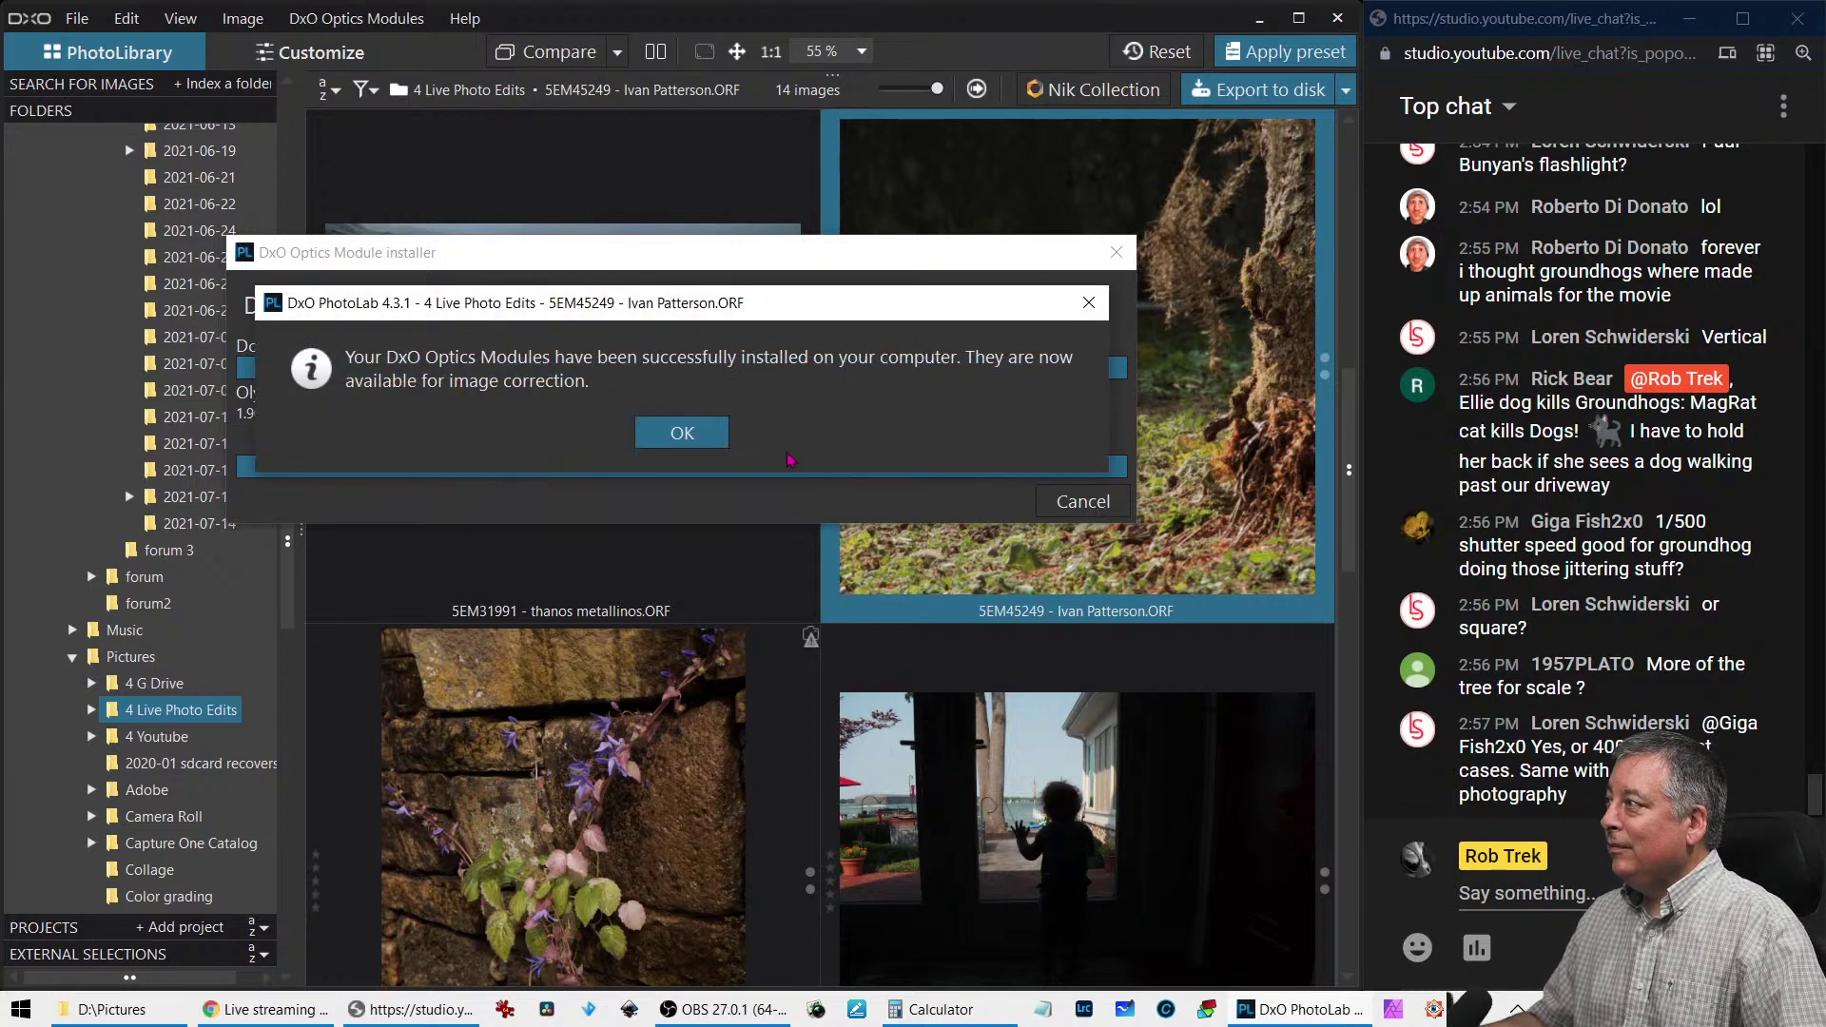
click(682, 433)
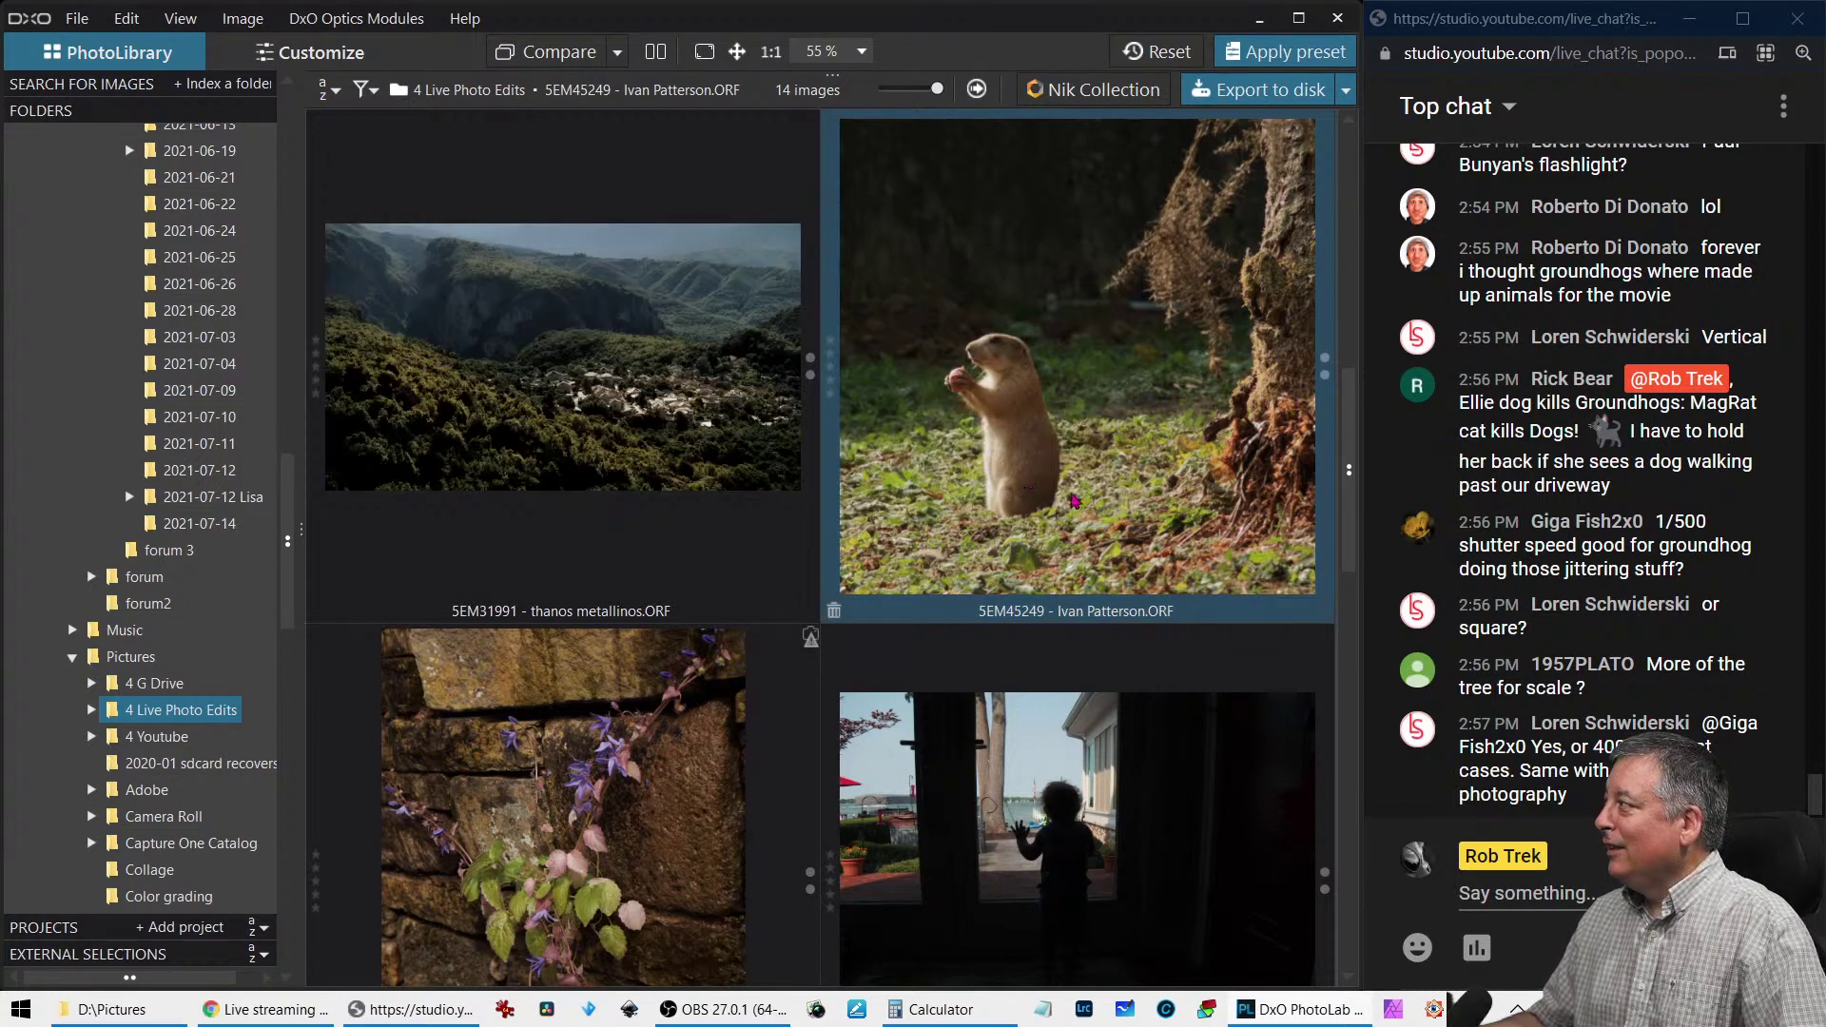
Reopen the groundhog photo for editing, enable Lens Sharpness and set its Global value to 0.91
mouse_move(1093, 465)
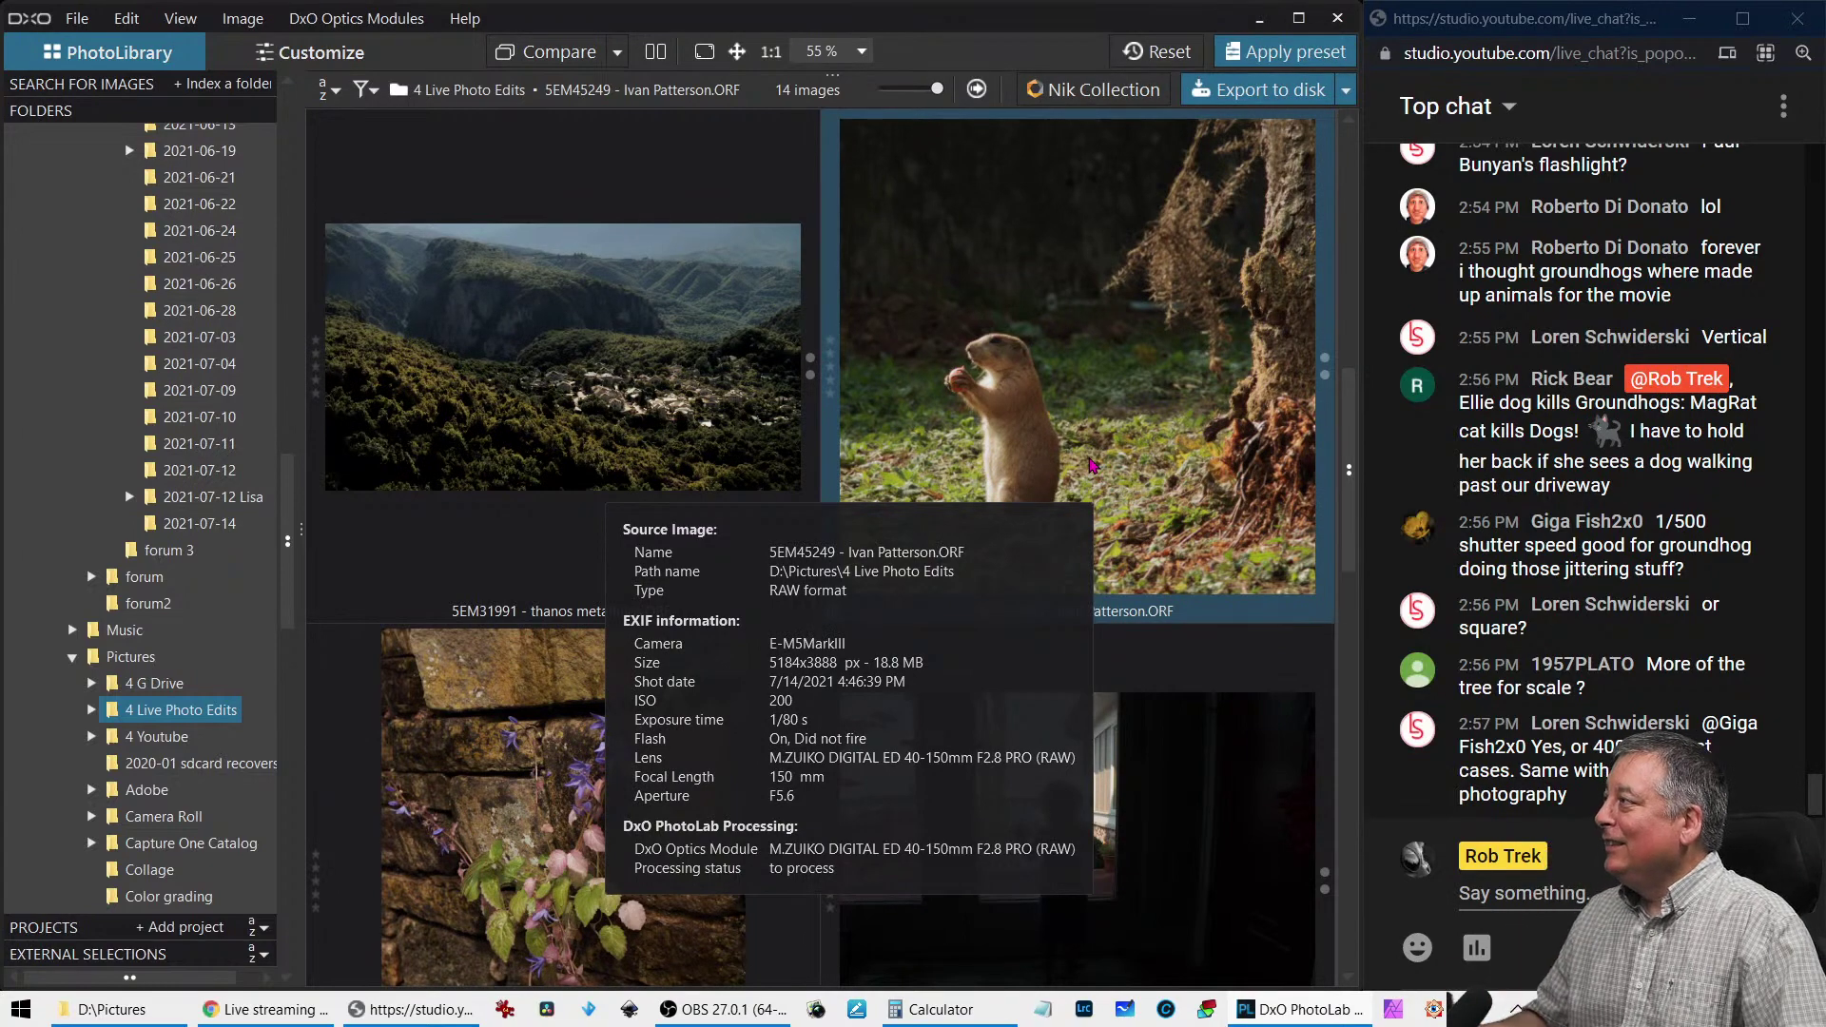
double_click(1067, 402)
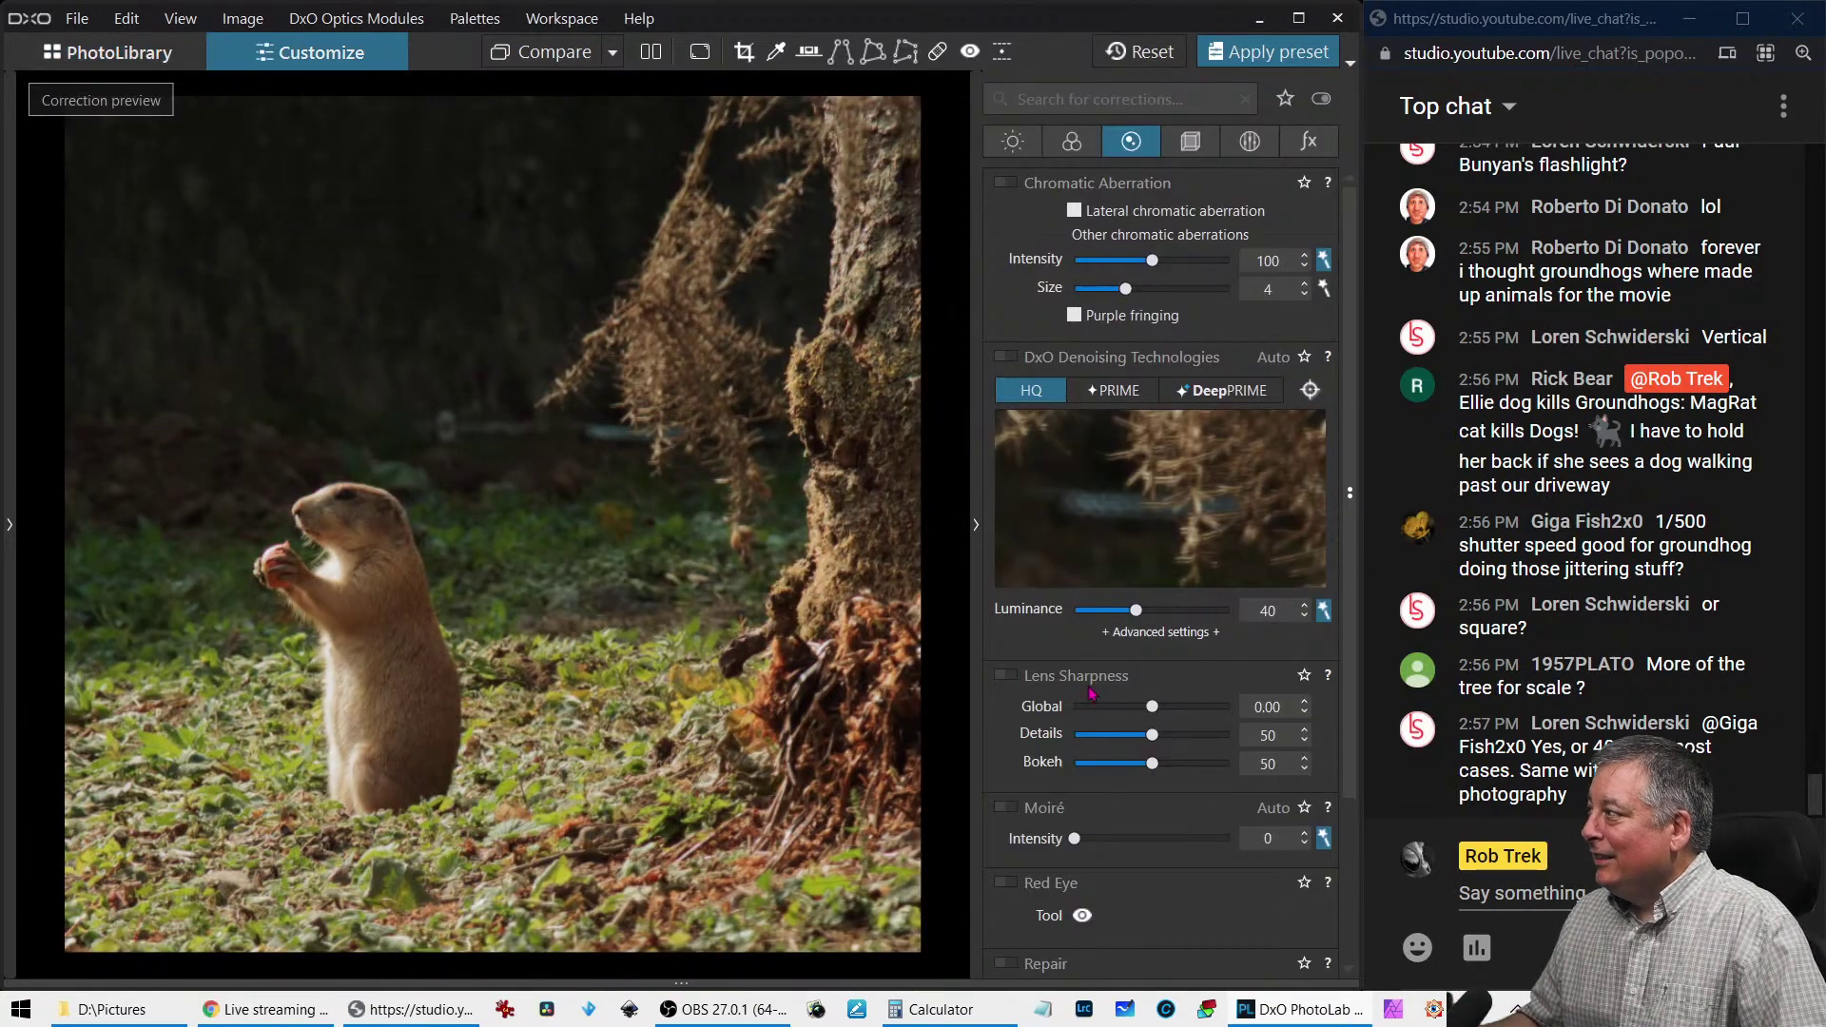
click(1010, 676)
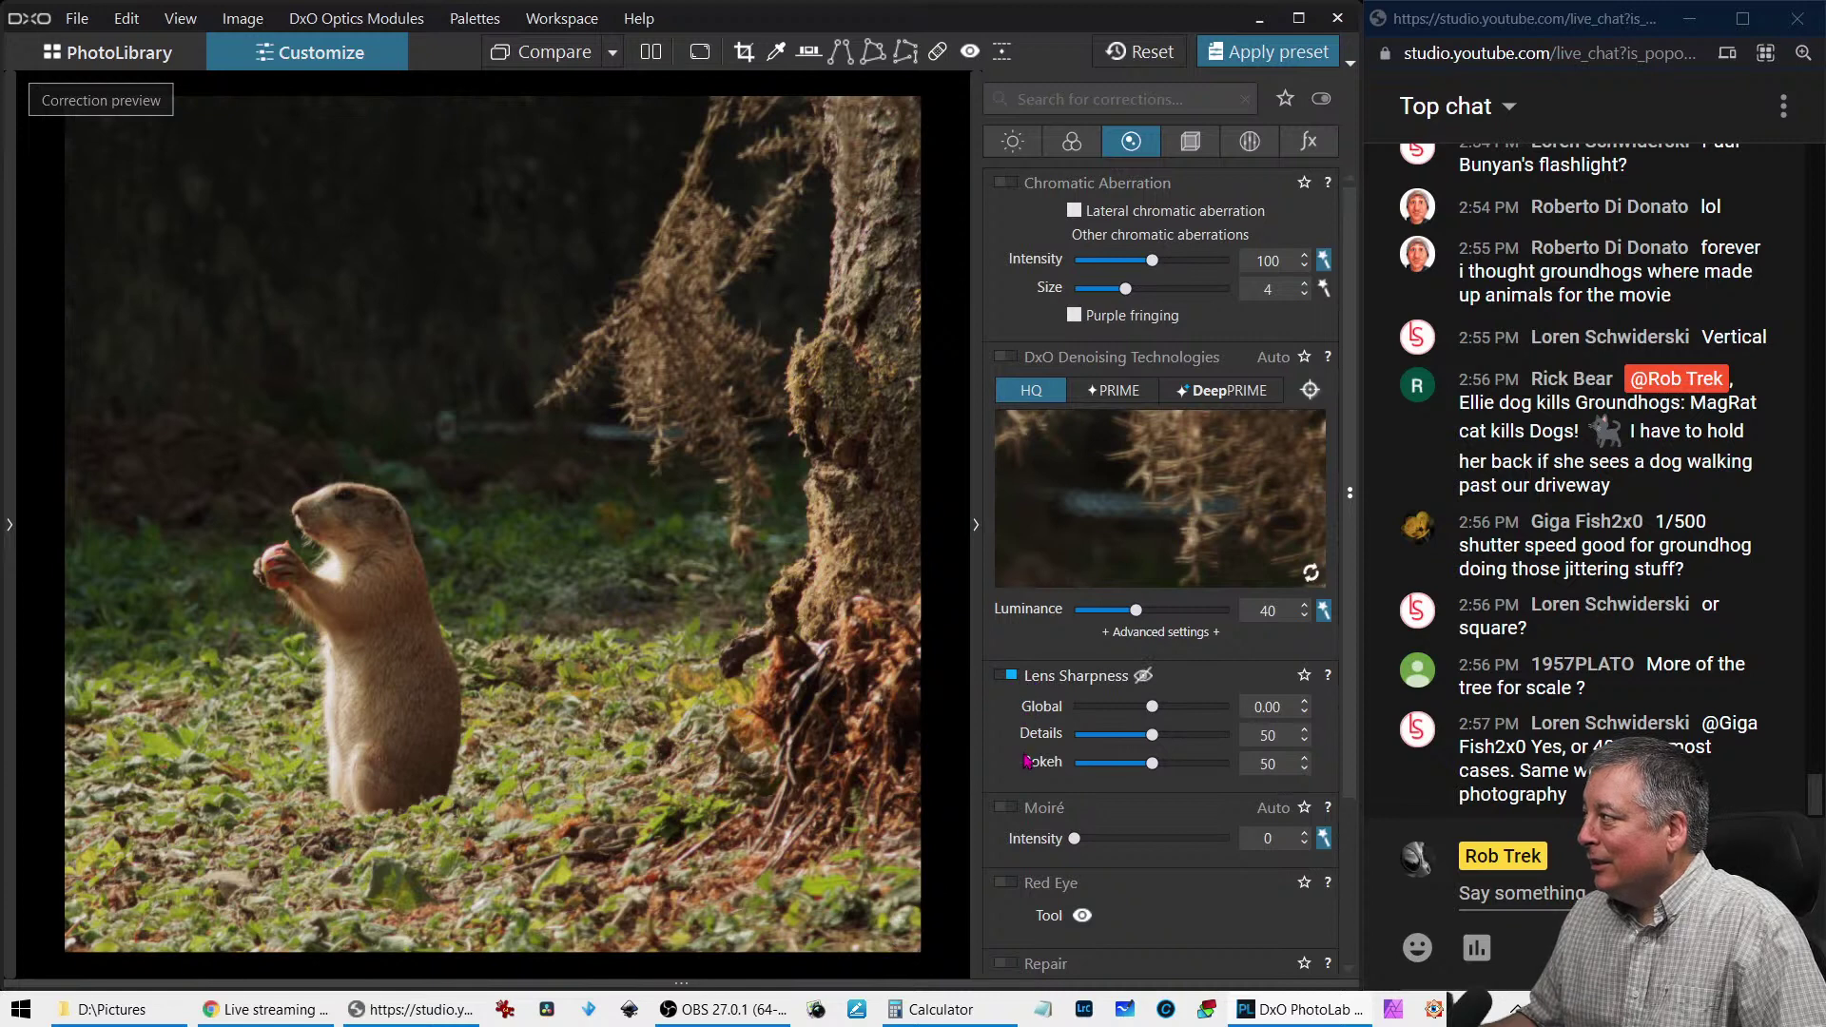
scroll(431, 658, up, 2)
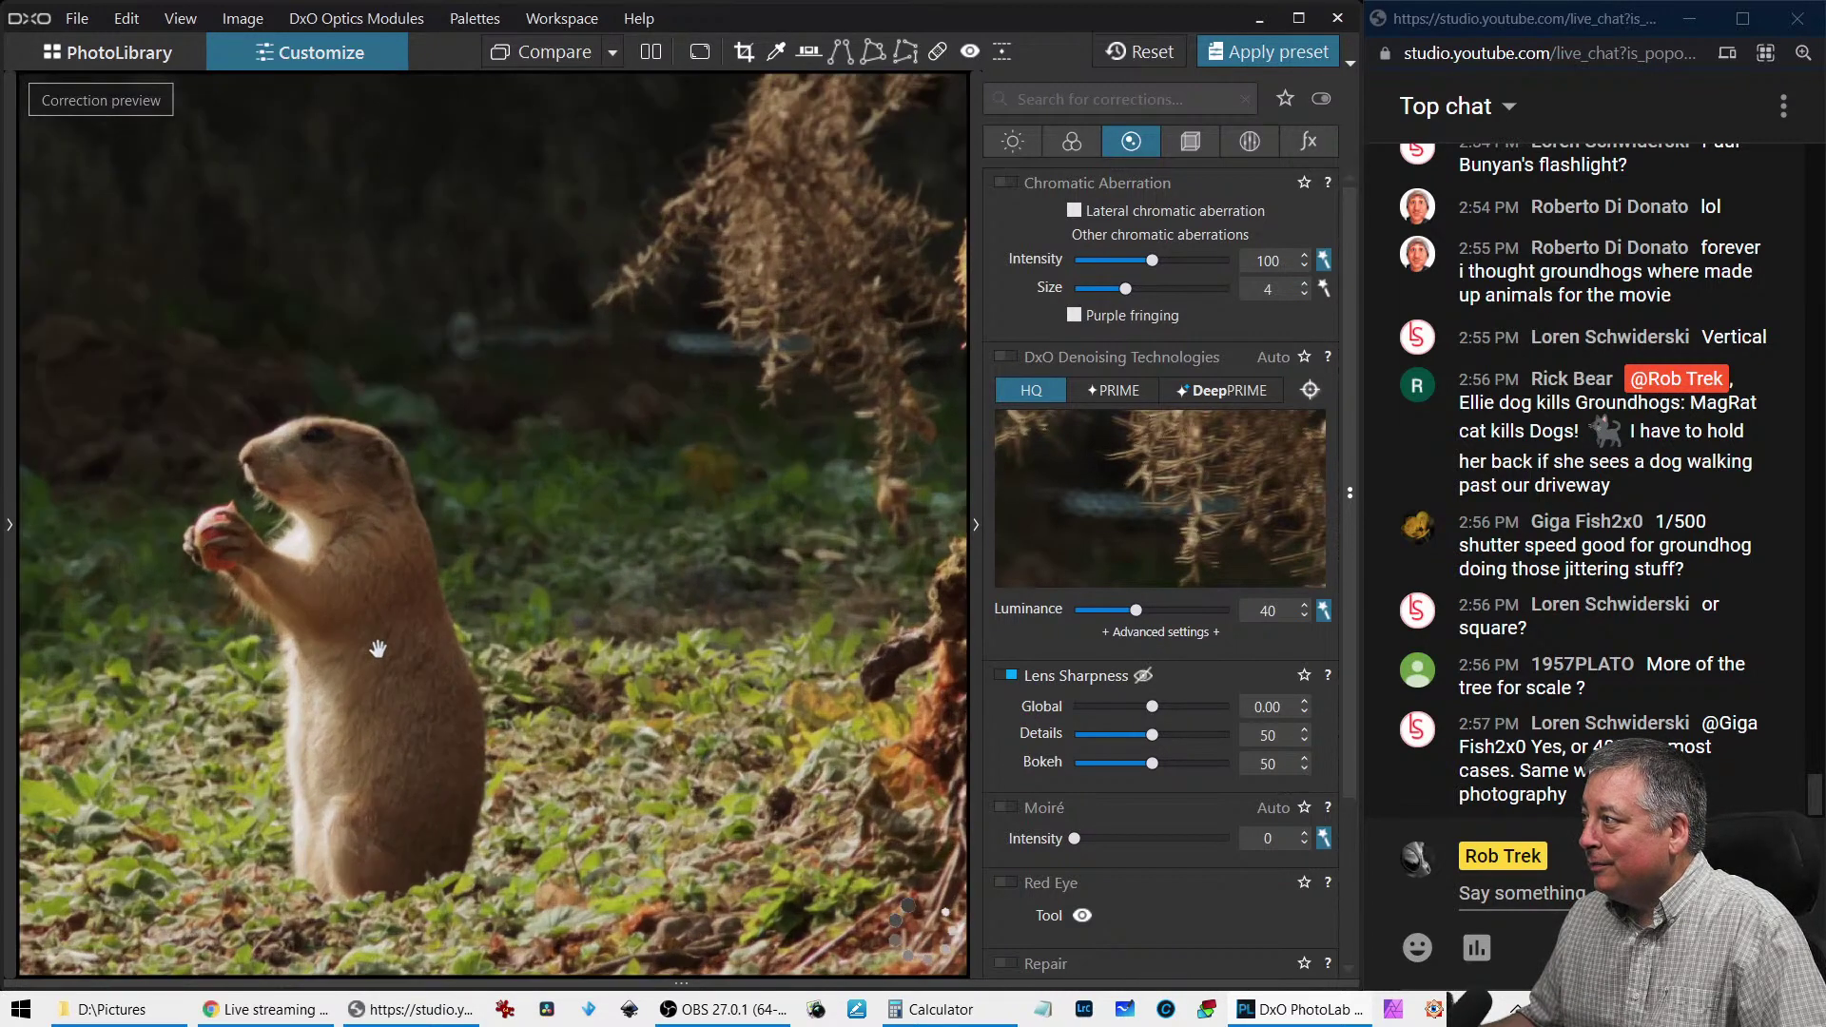
scroll(454, 697, up, 3)
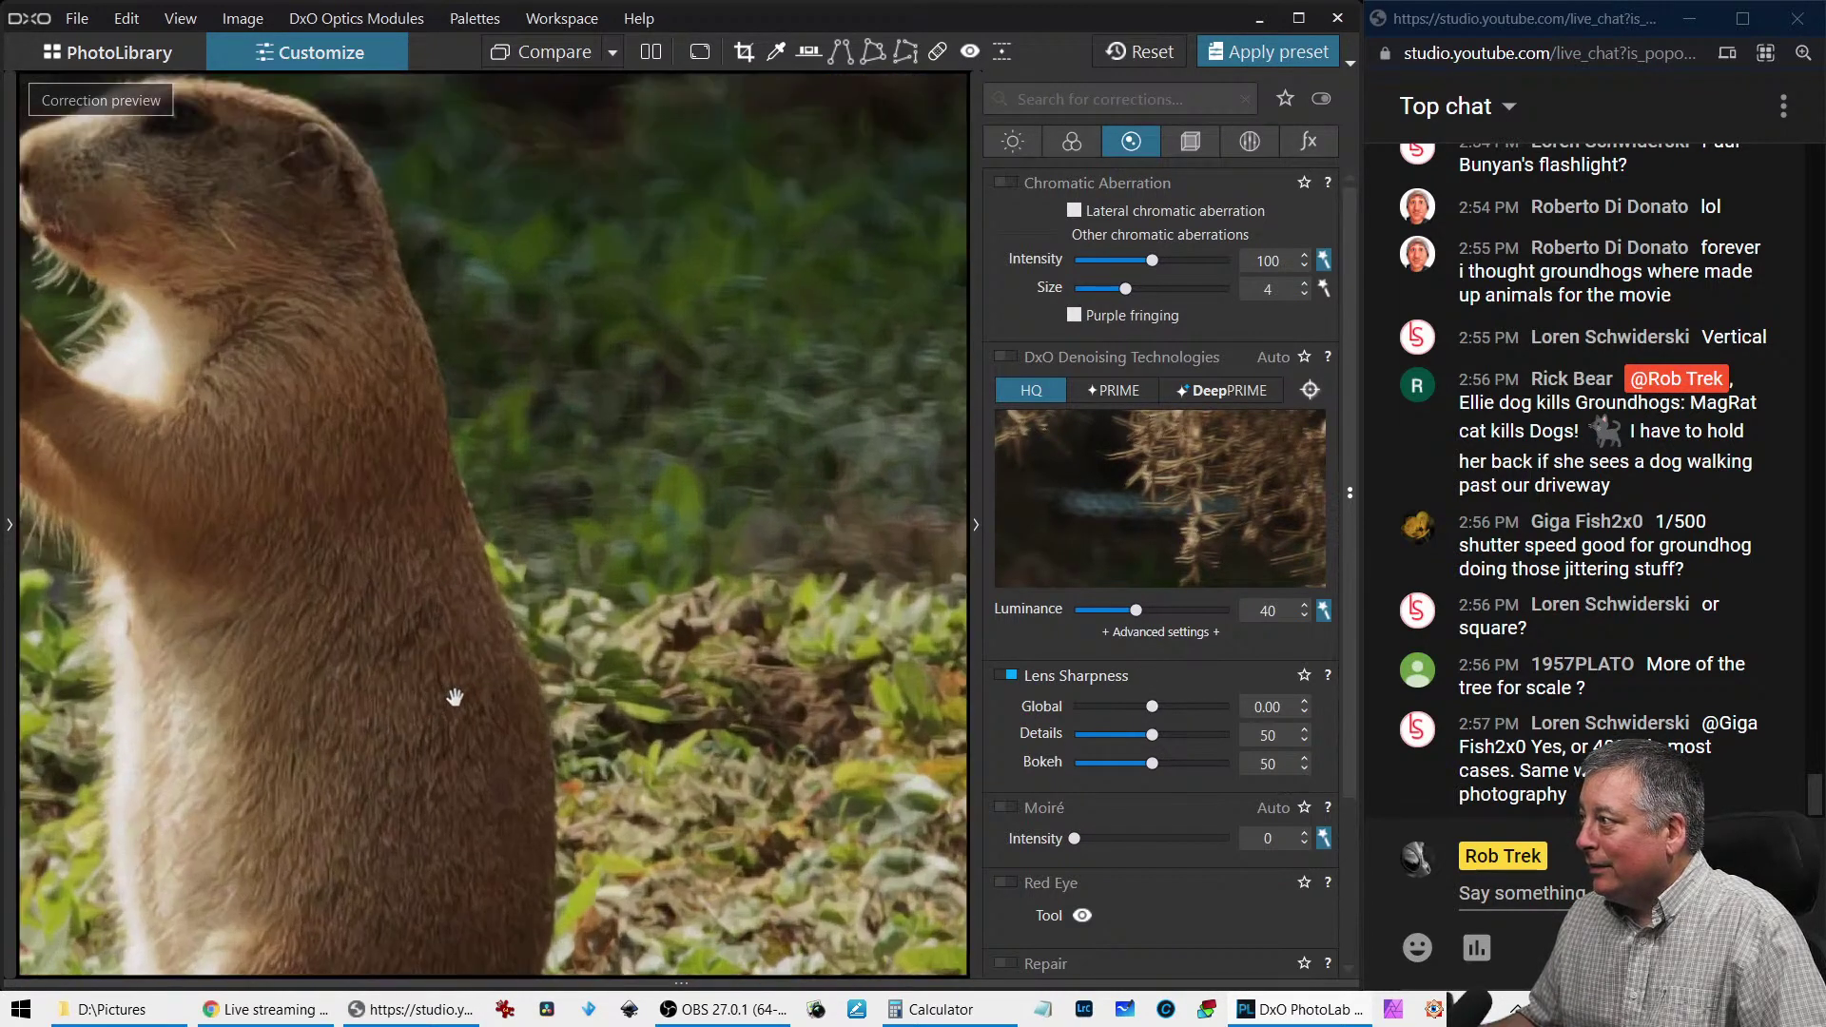
scroll(351, 566, down, 3)
scroll(489, 539, up, 2)
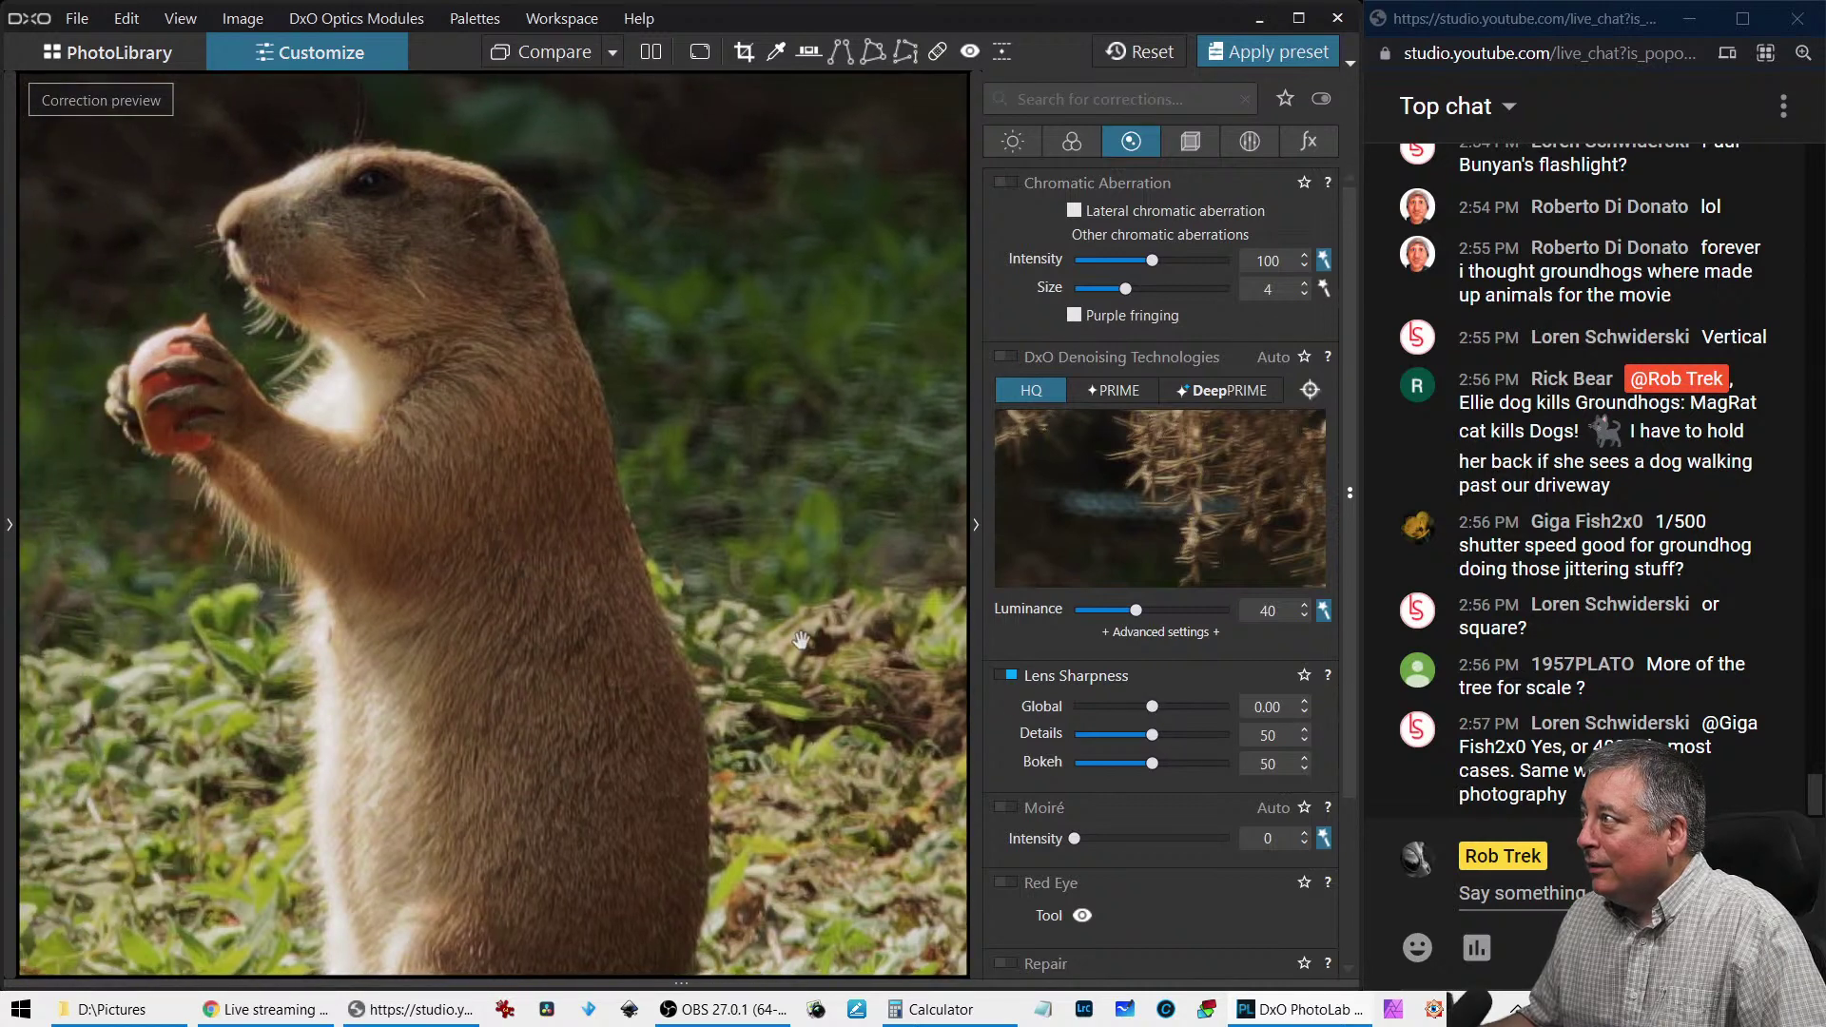
drag(1148, 709, 1182, 711)
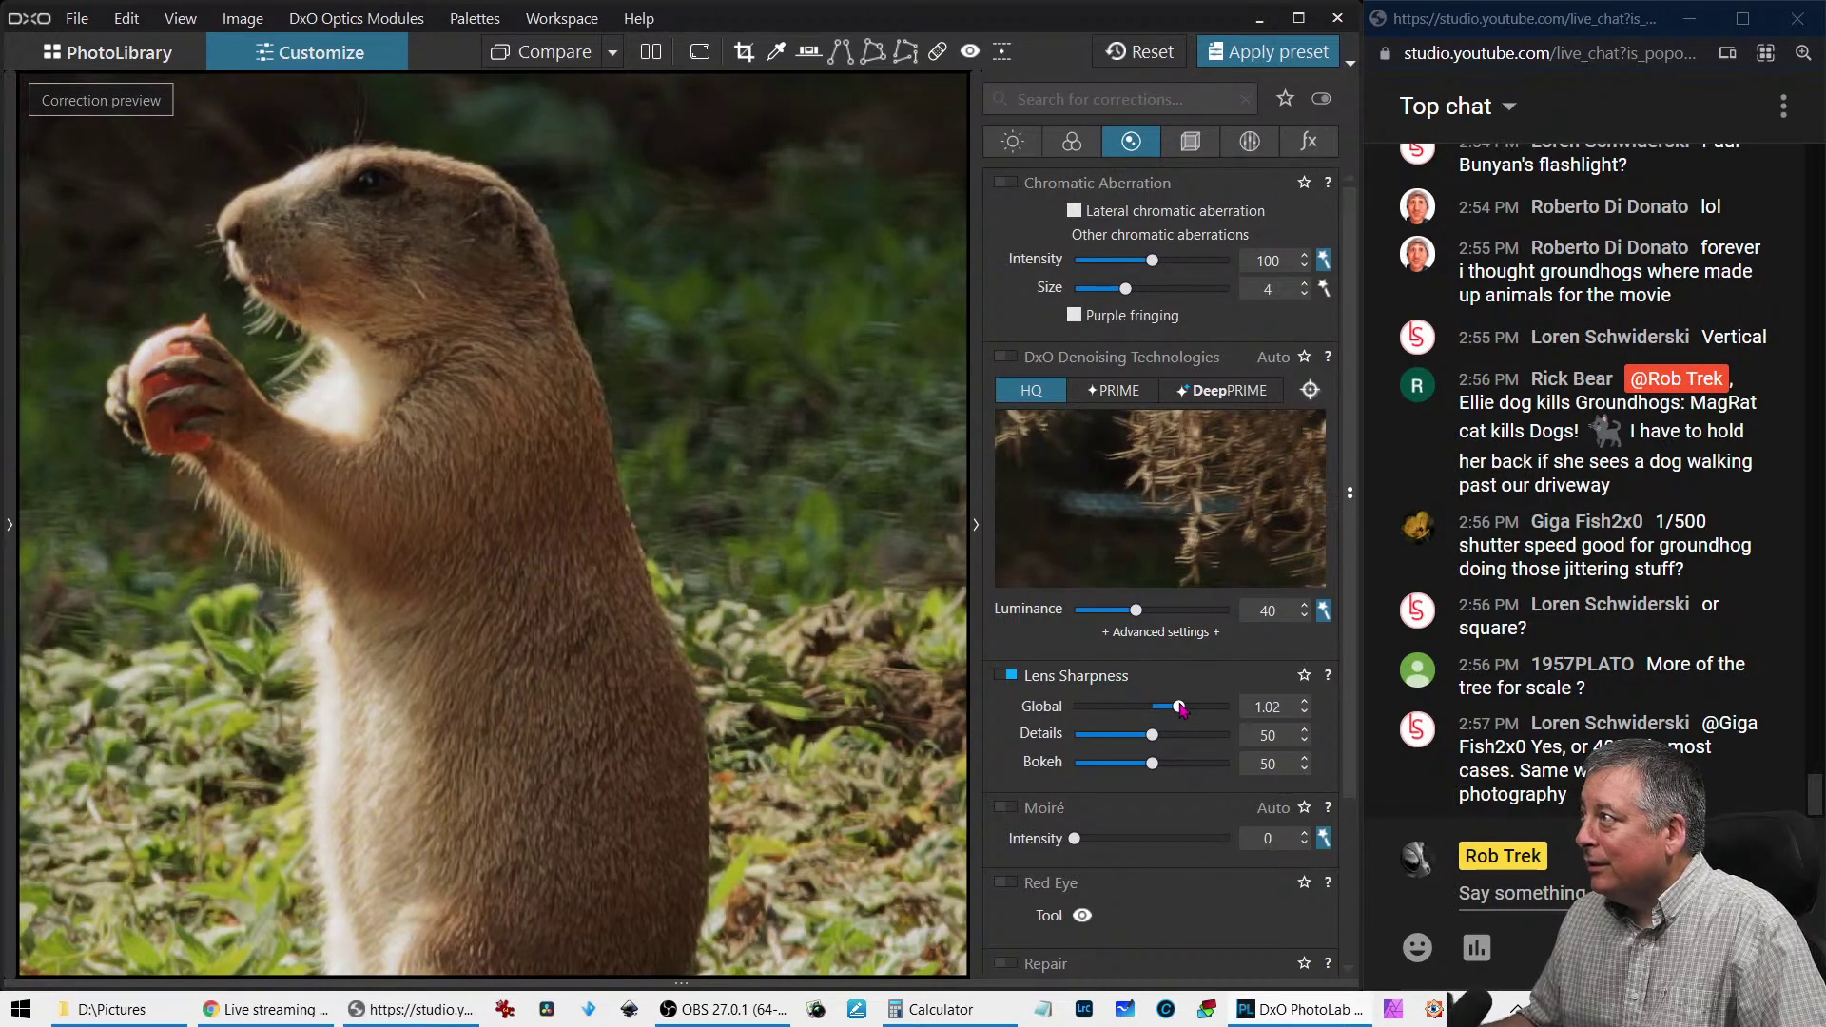
drag(1181, 710, 1176, 708)
drag(507, 582, 641, 548)
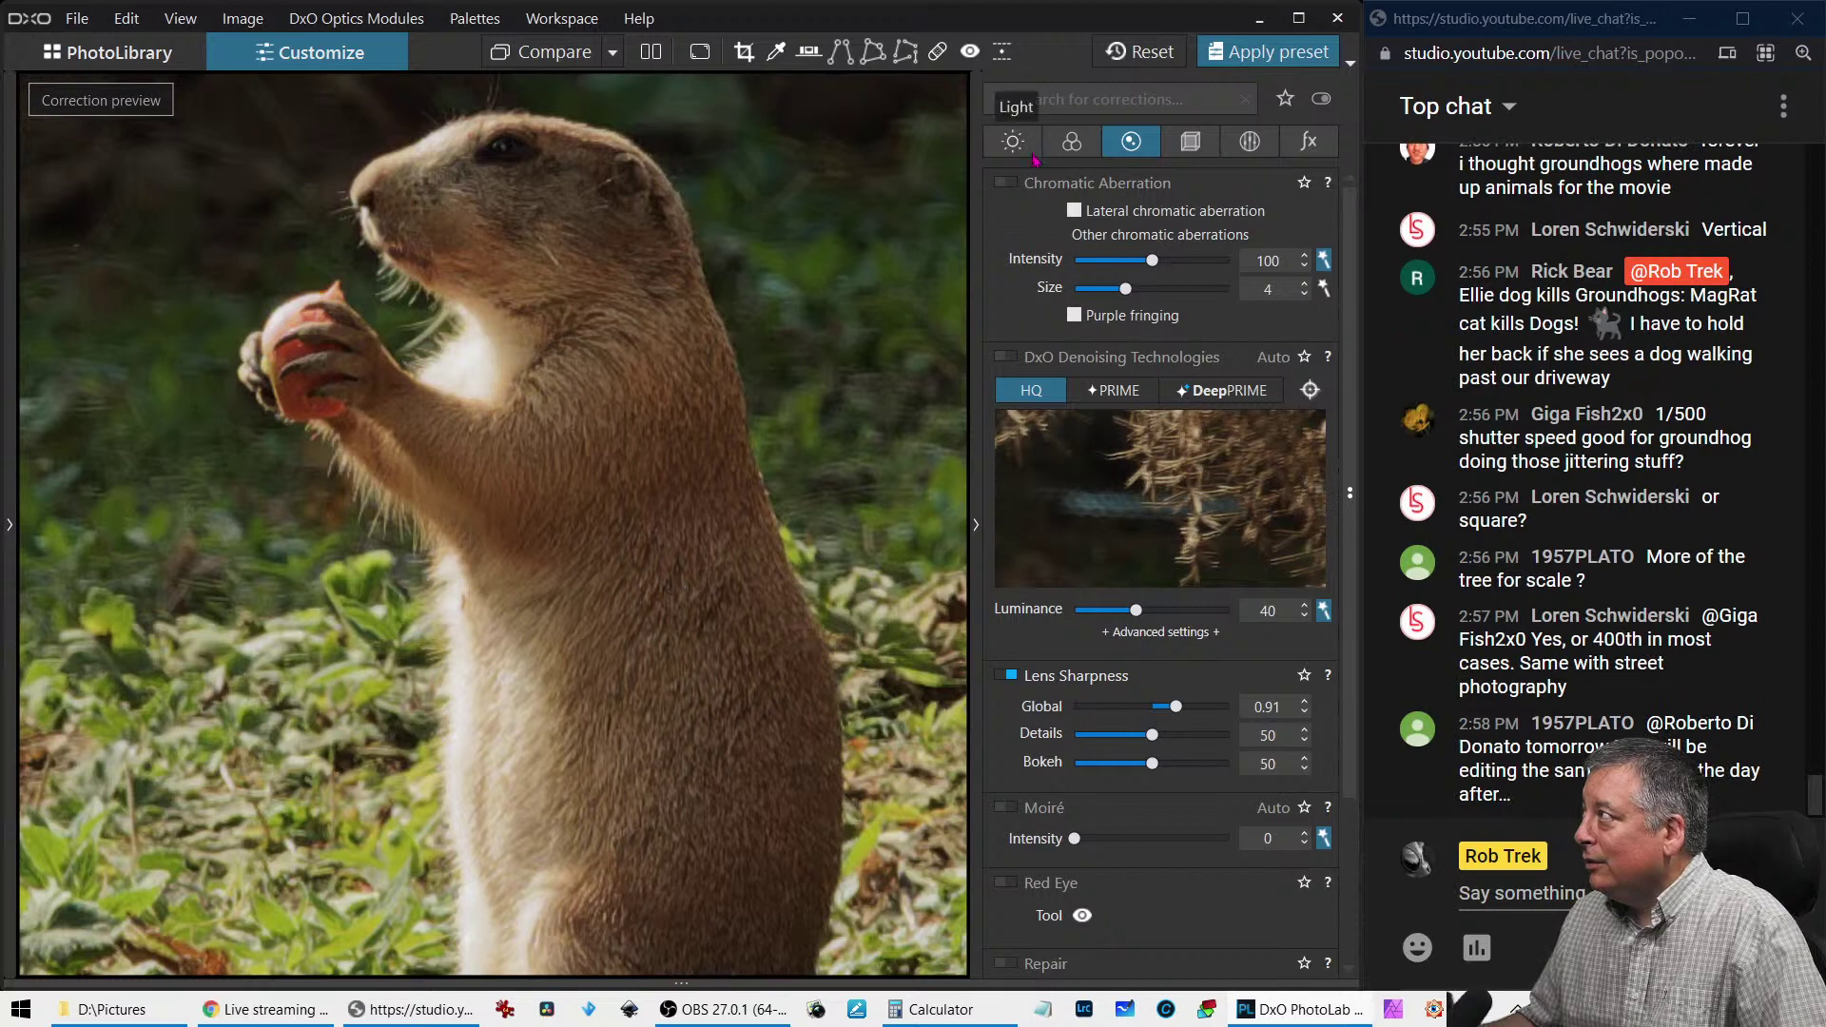
Increase the photo's microcontrast slightly and set its vibrancy to 34
click(1013, 141)
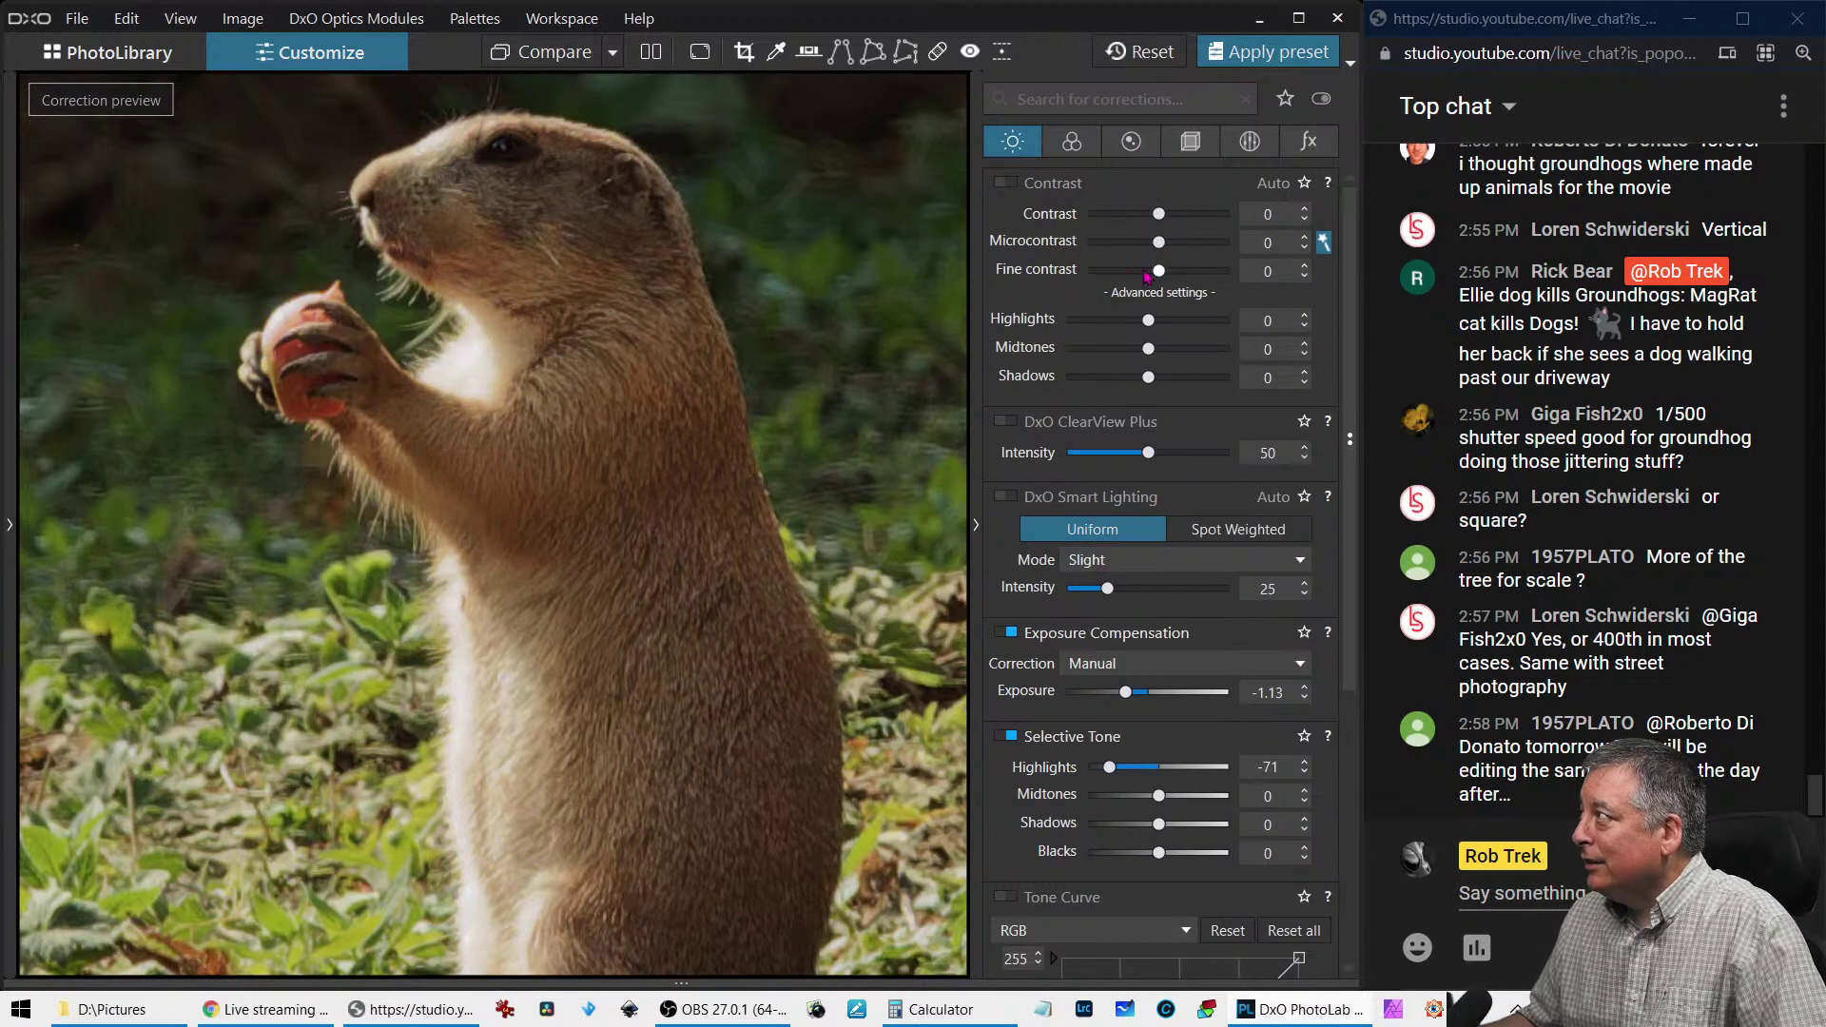
drag(1158, 241, 1178, 246)
click(1072, 141)
drag(1149, 432, 1178, 433)
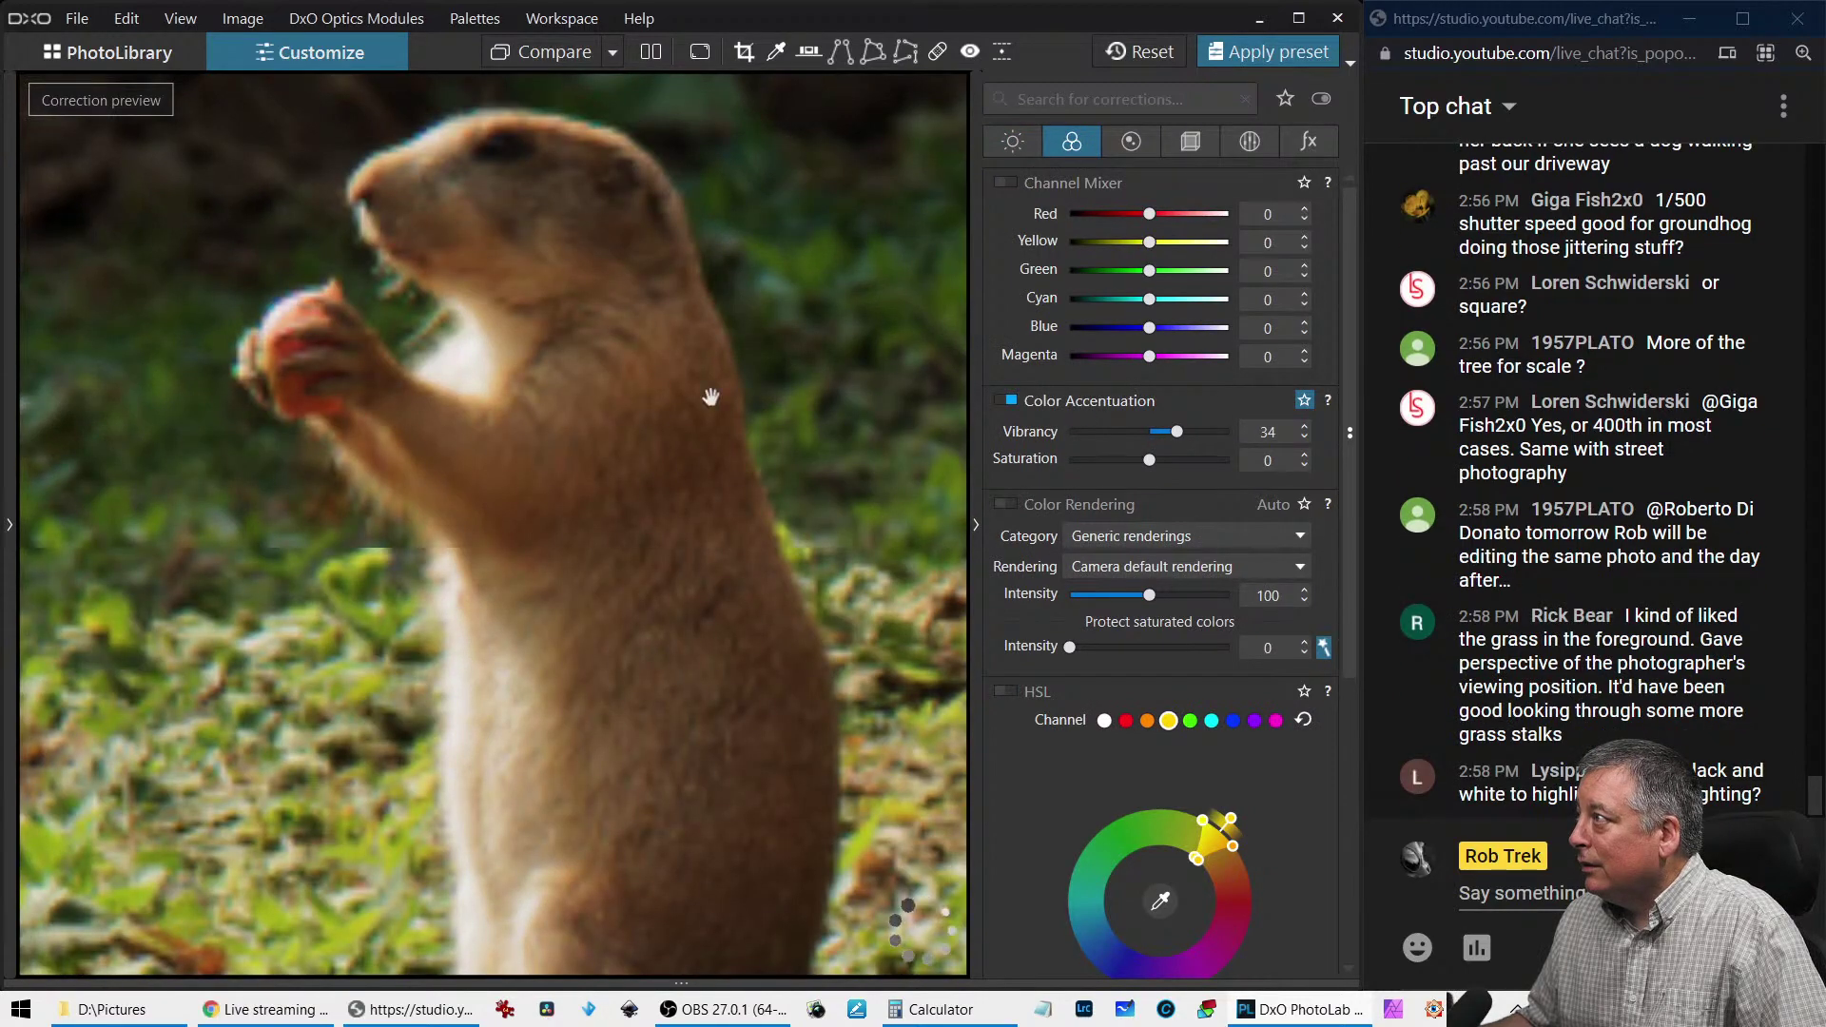
click(633, 501)
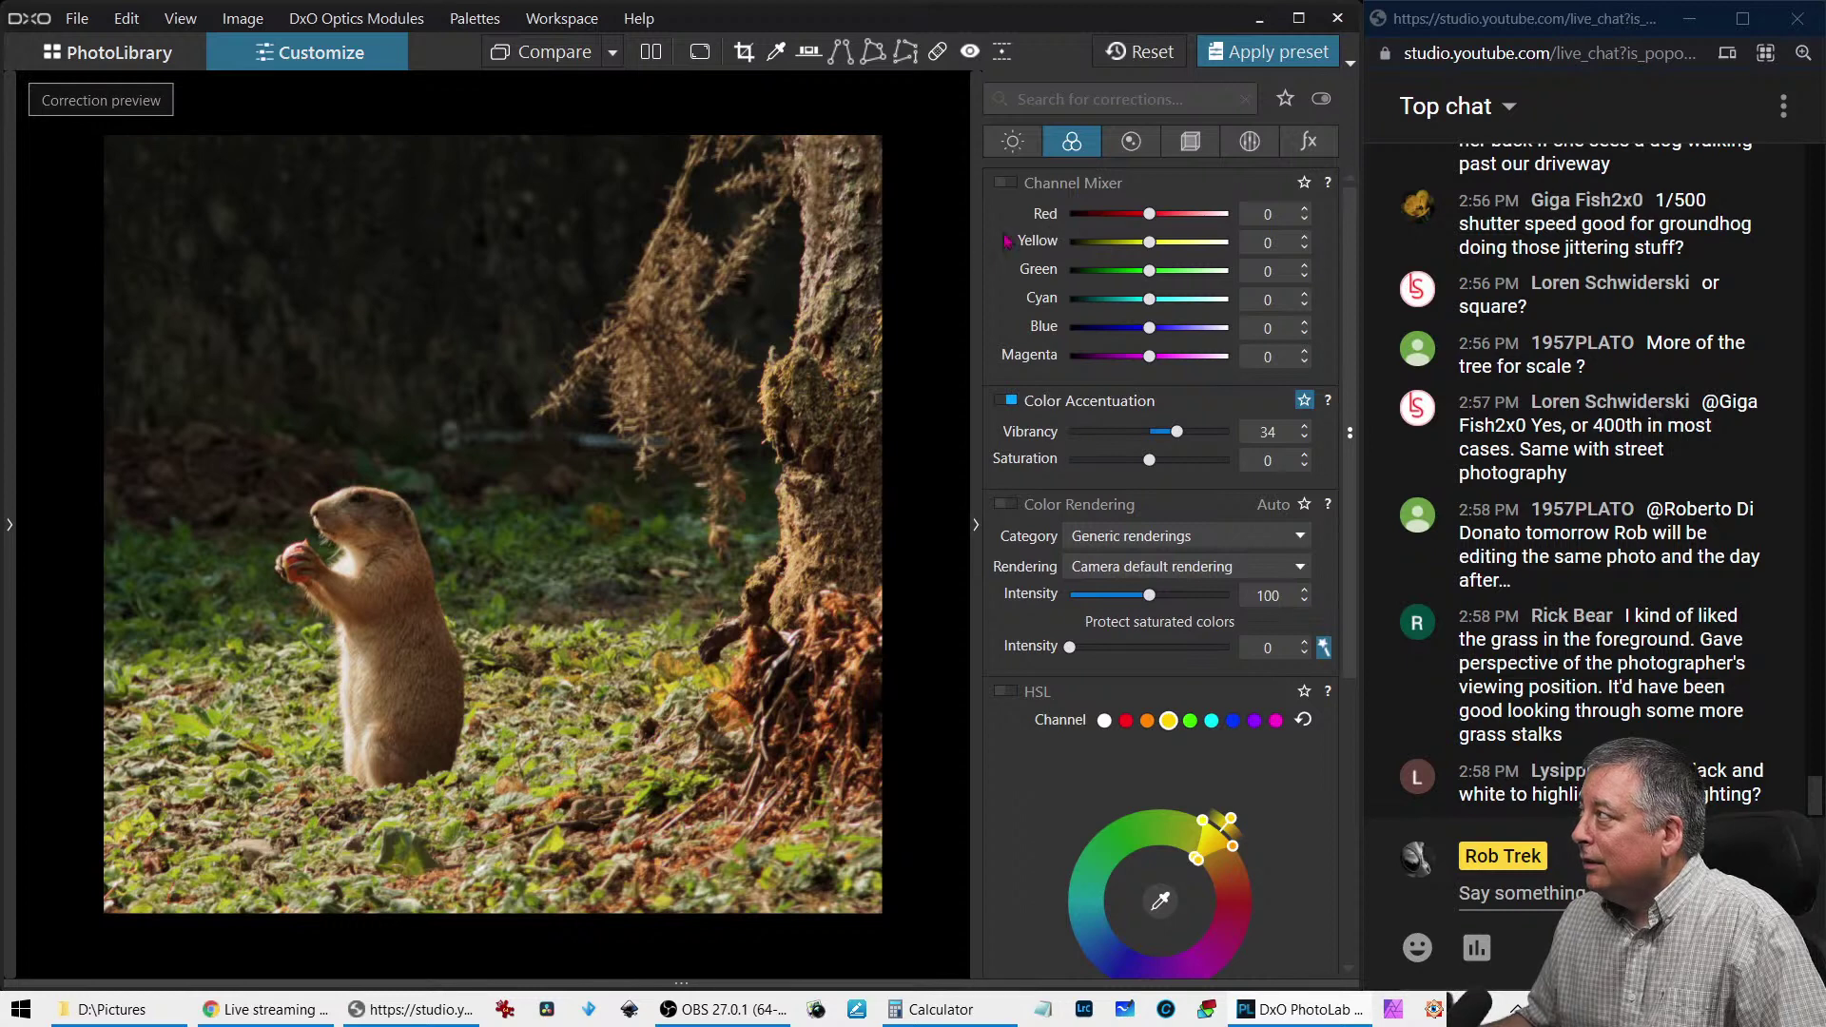
Darken the corners of the groundhog photo with Creative Vignetting at an intensity of -14
click(1308, 140)
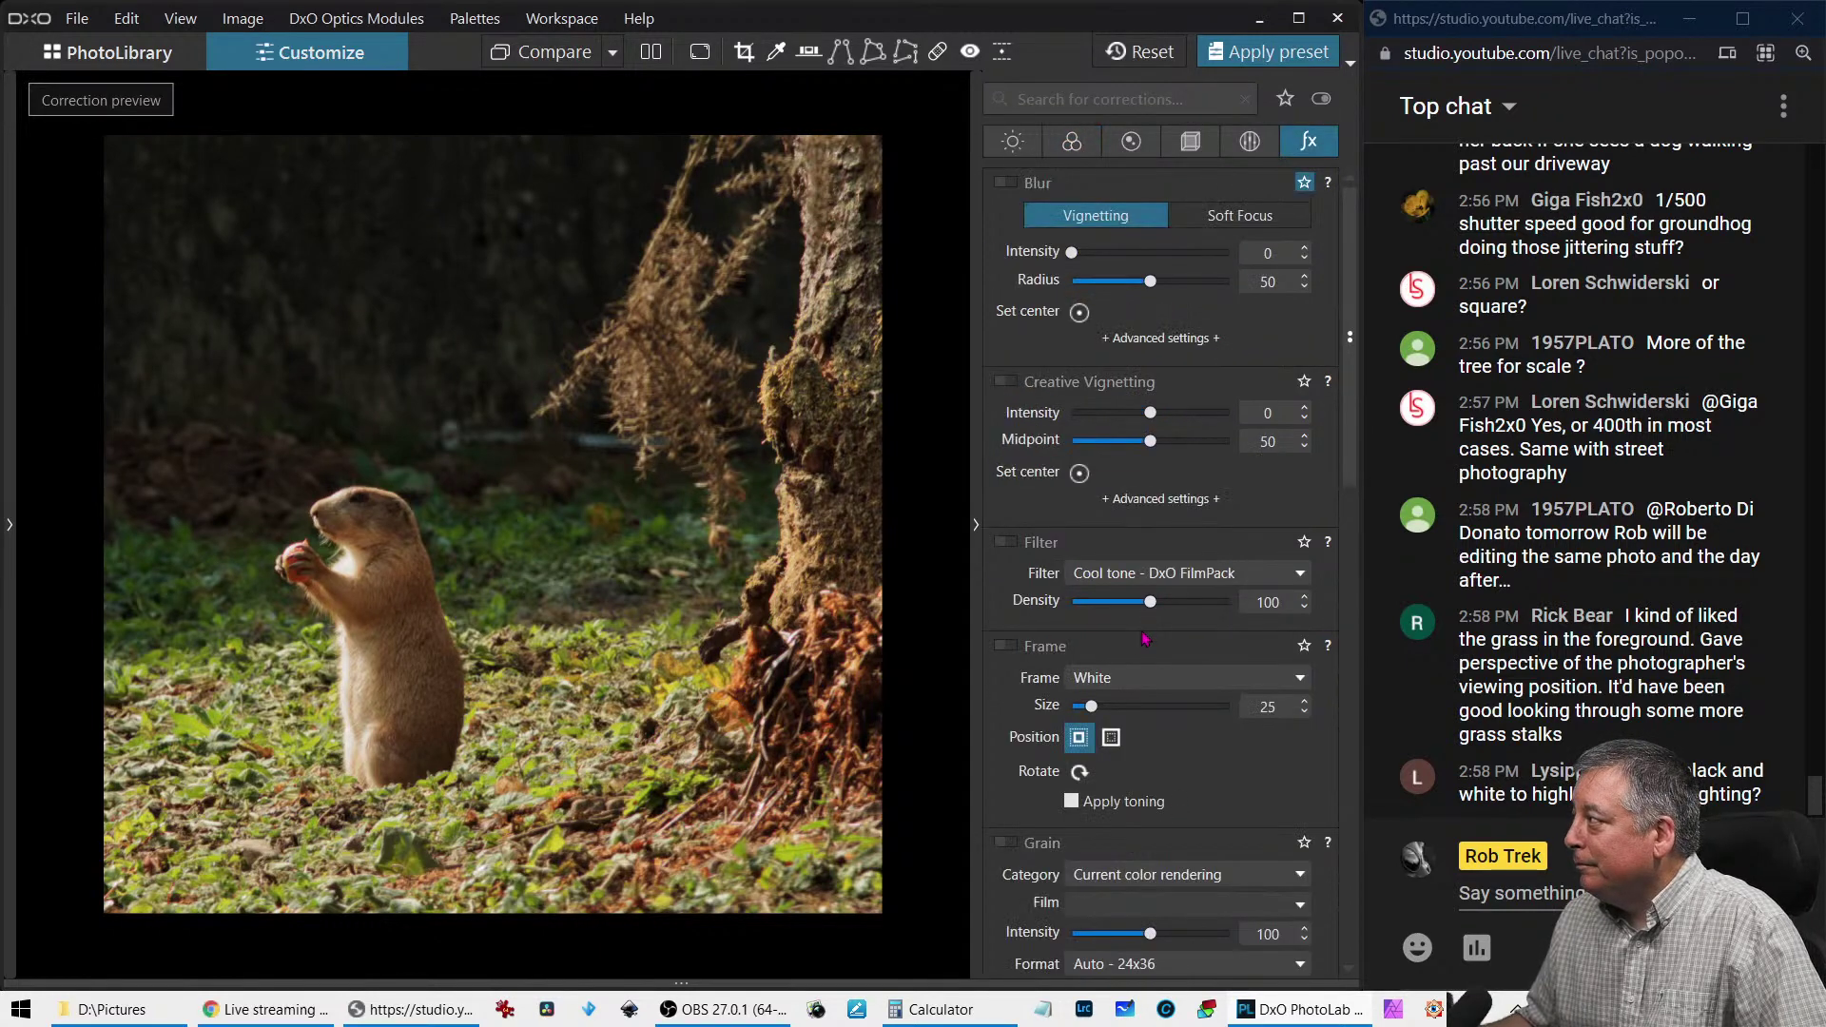
scroll(1144, 714, down, 1)
scroll(1144, 714, up, 1)
drag(1149, 412, 1143, 419)
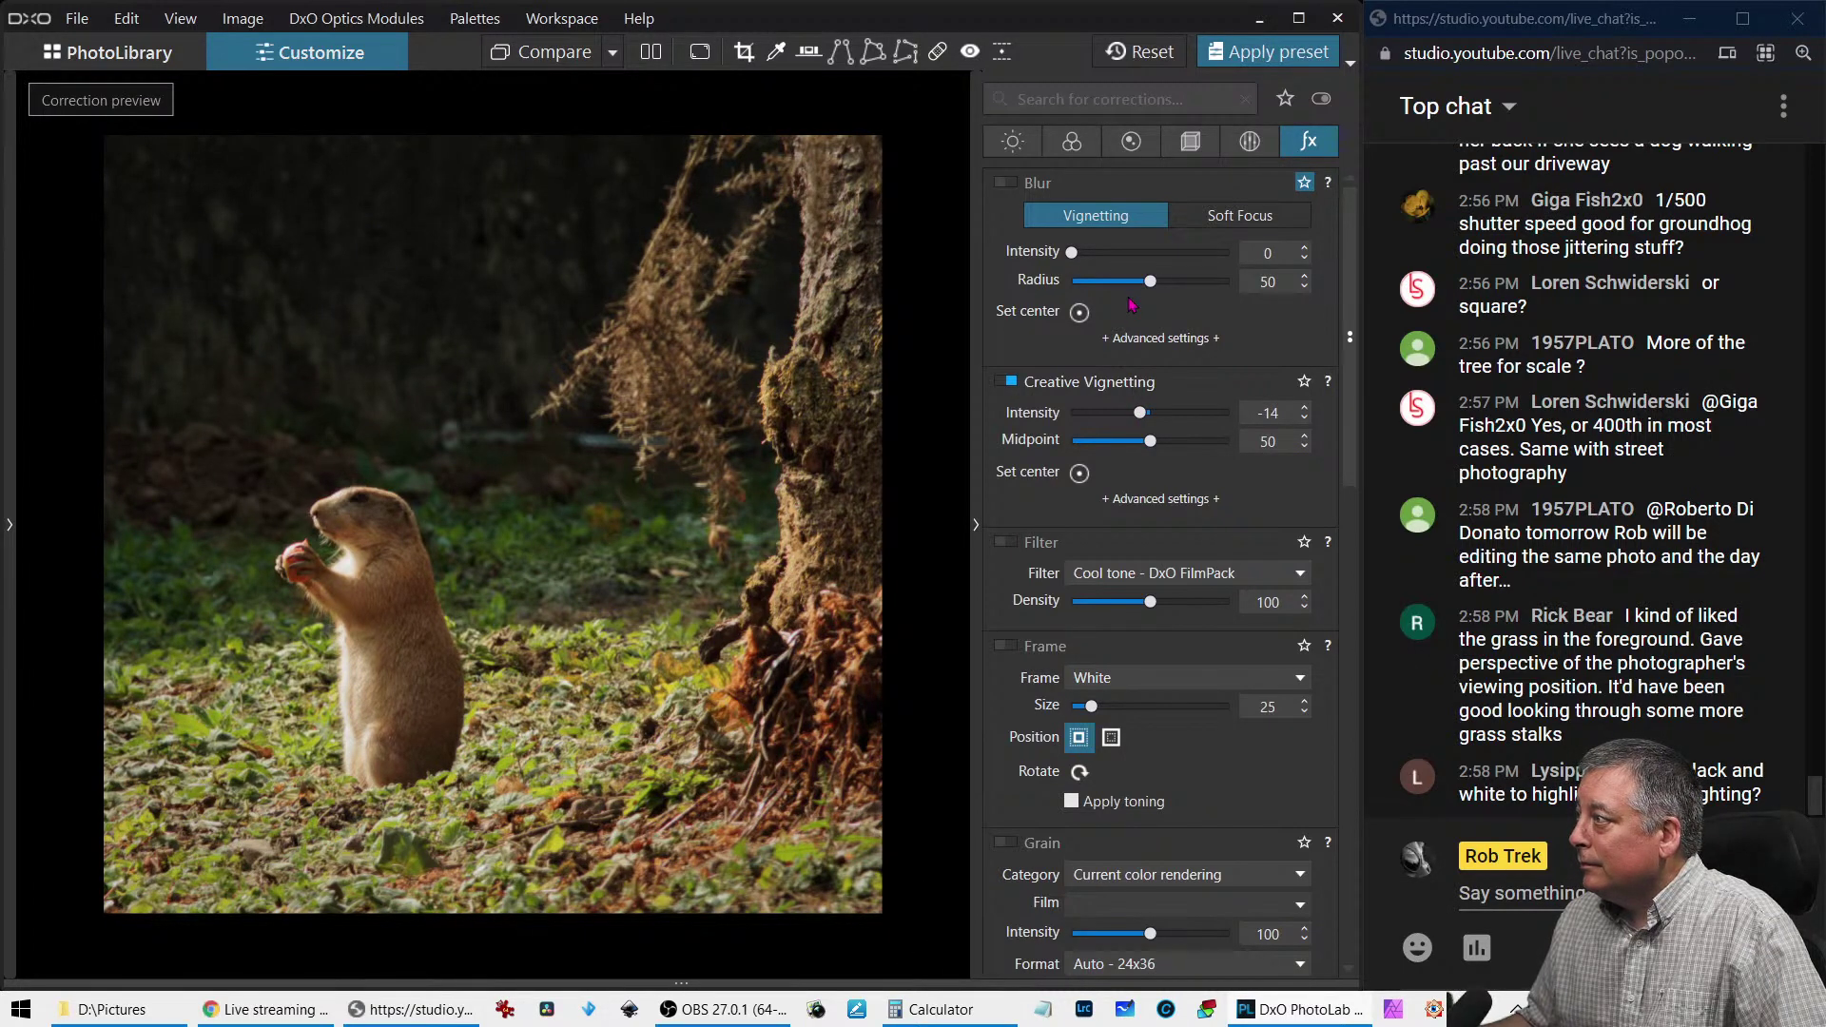
Rotate the groundhog photo slightly with a Horizon correction of -0.70
click(1190, 141)
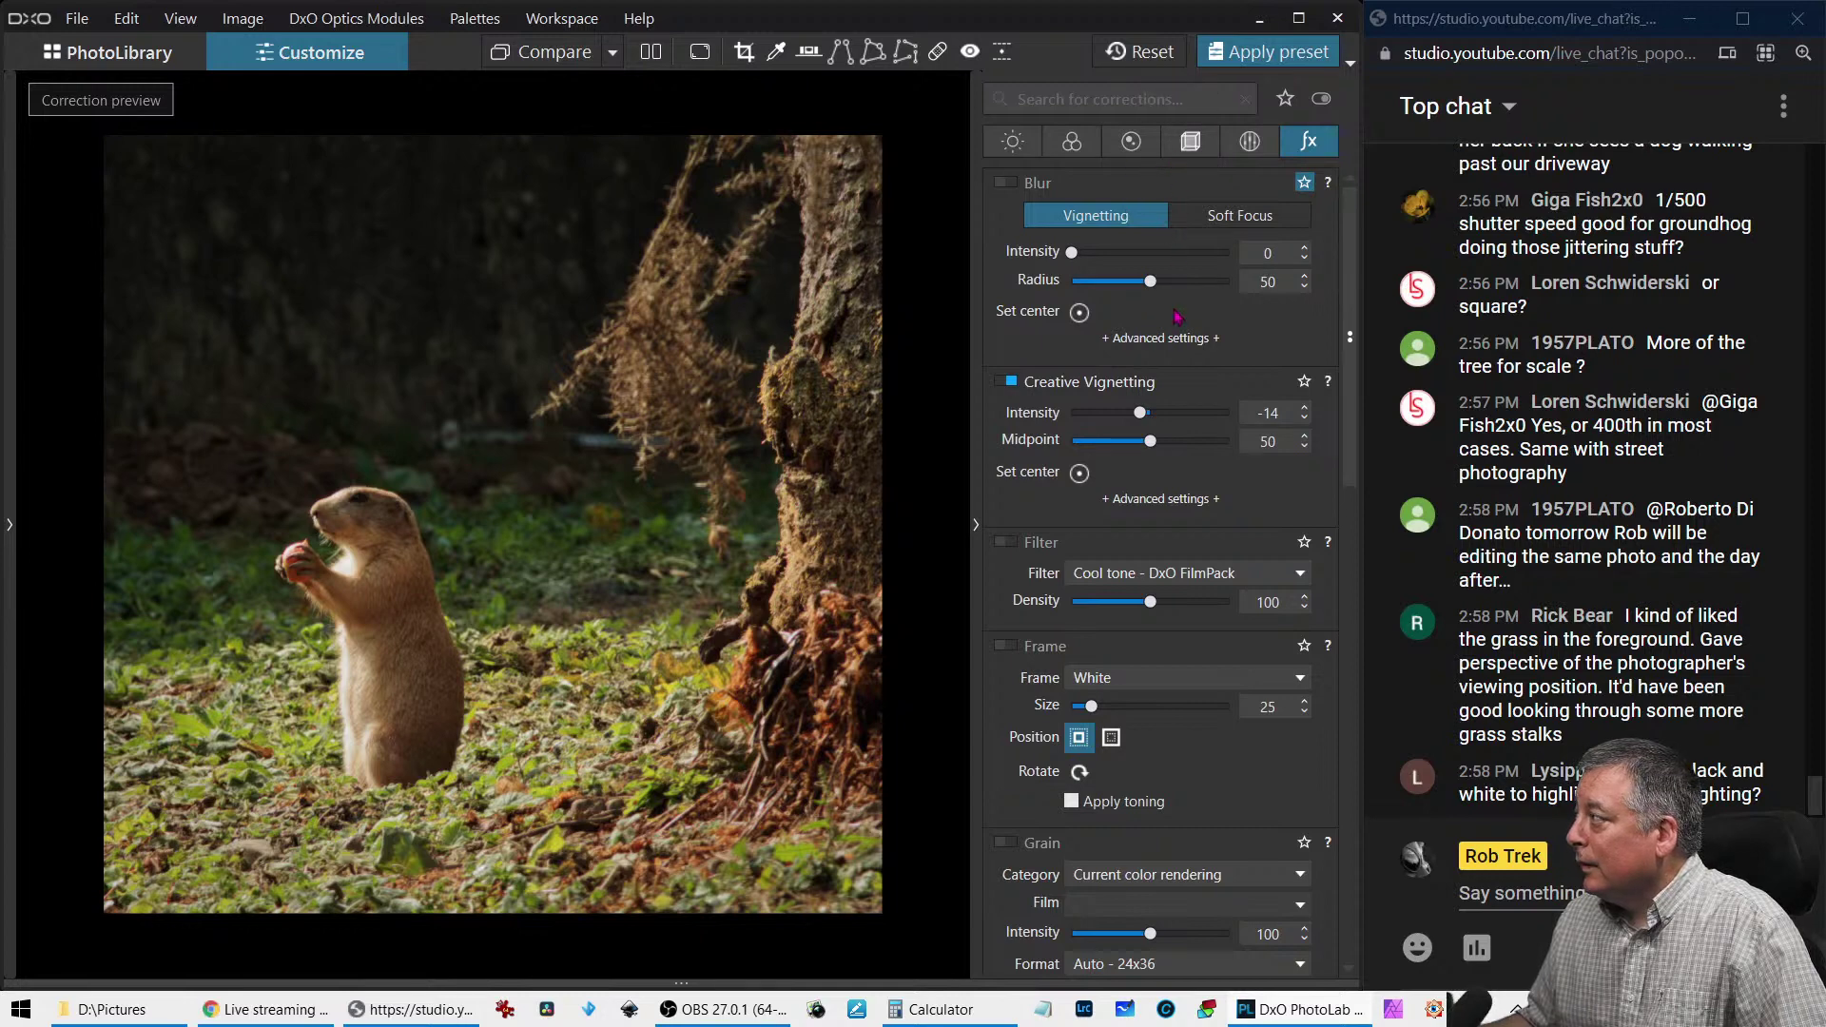
scroll(1158, 519, down, 2)
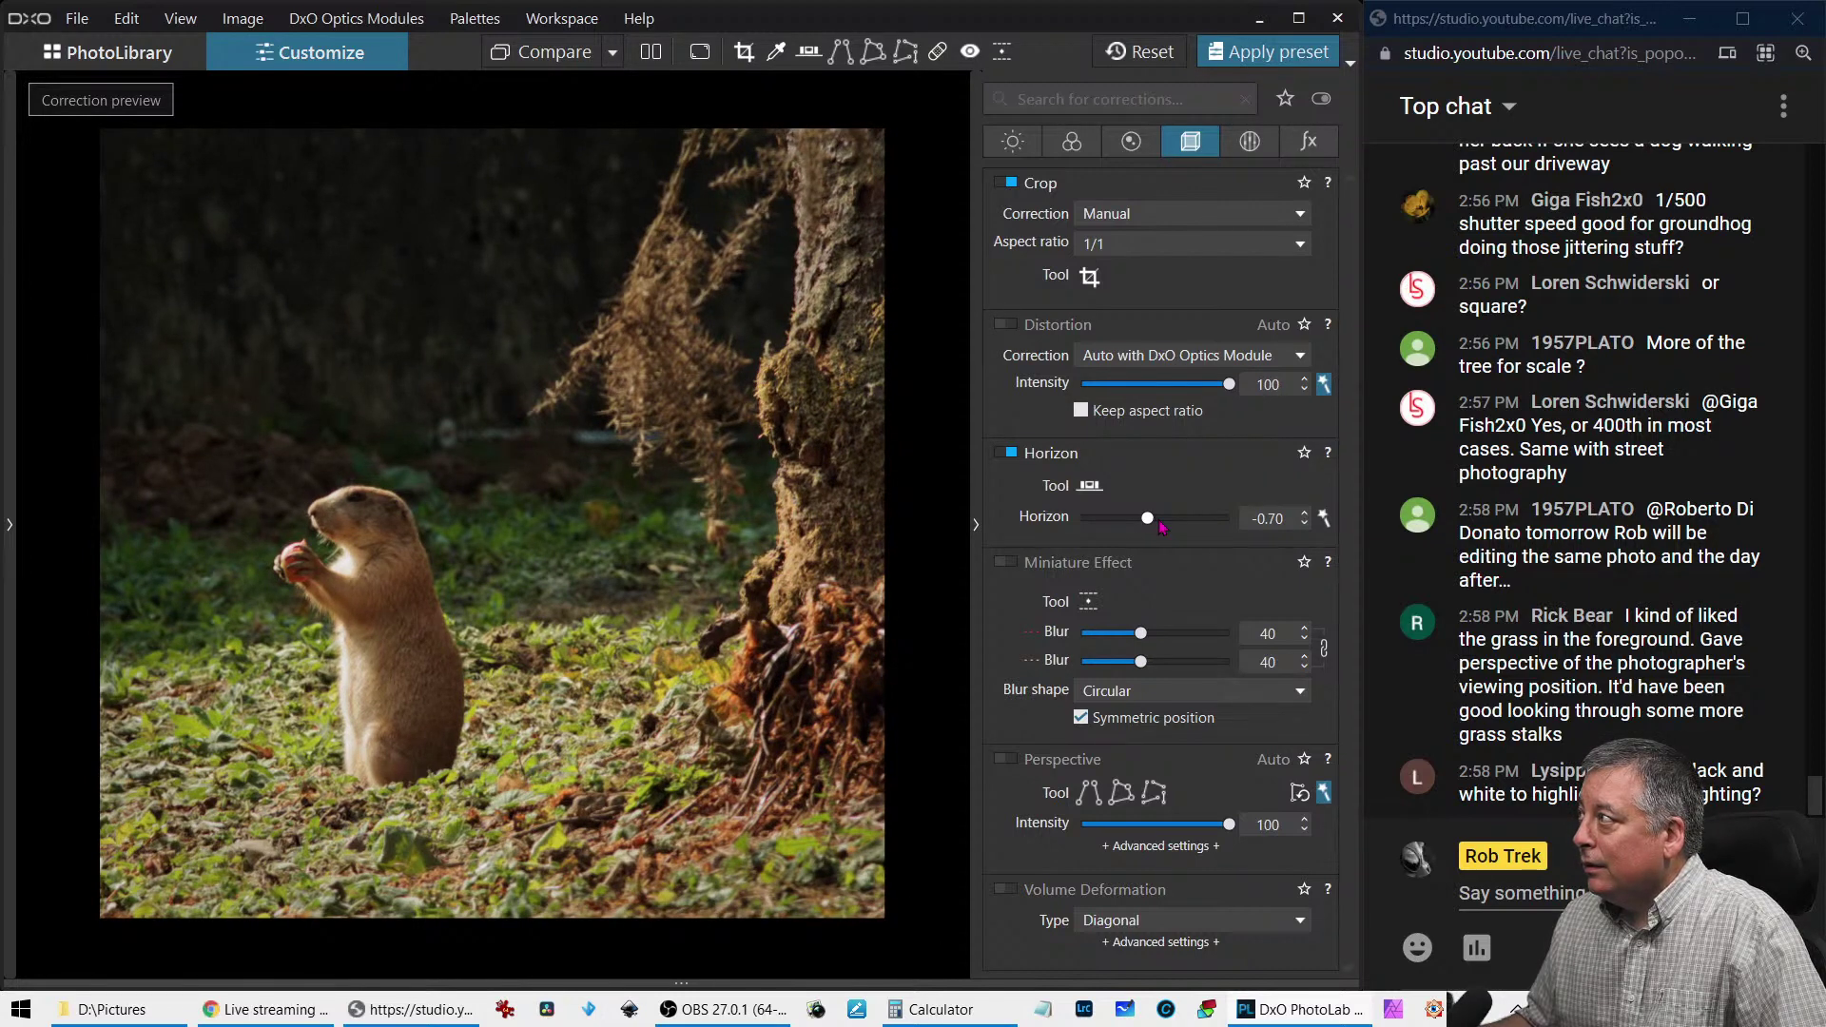
click(1072, 147)
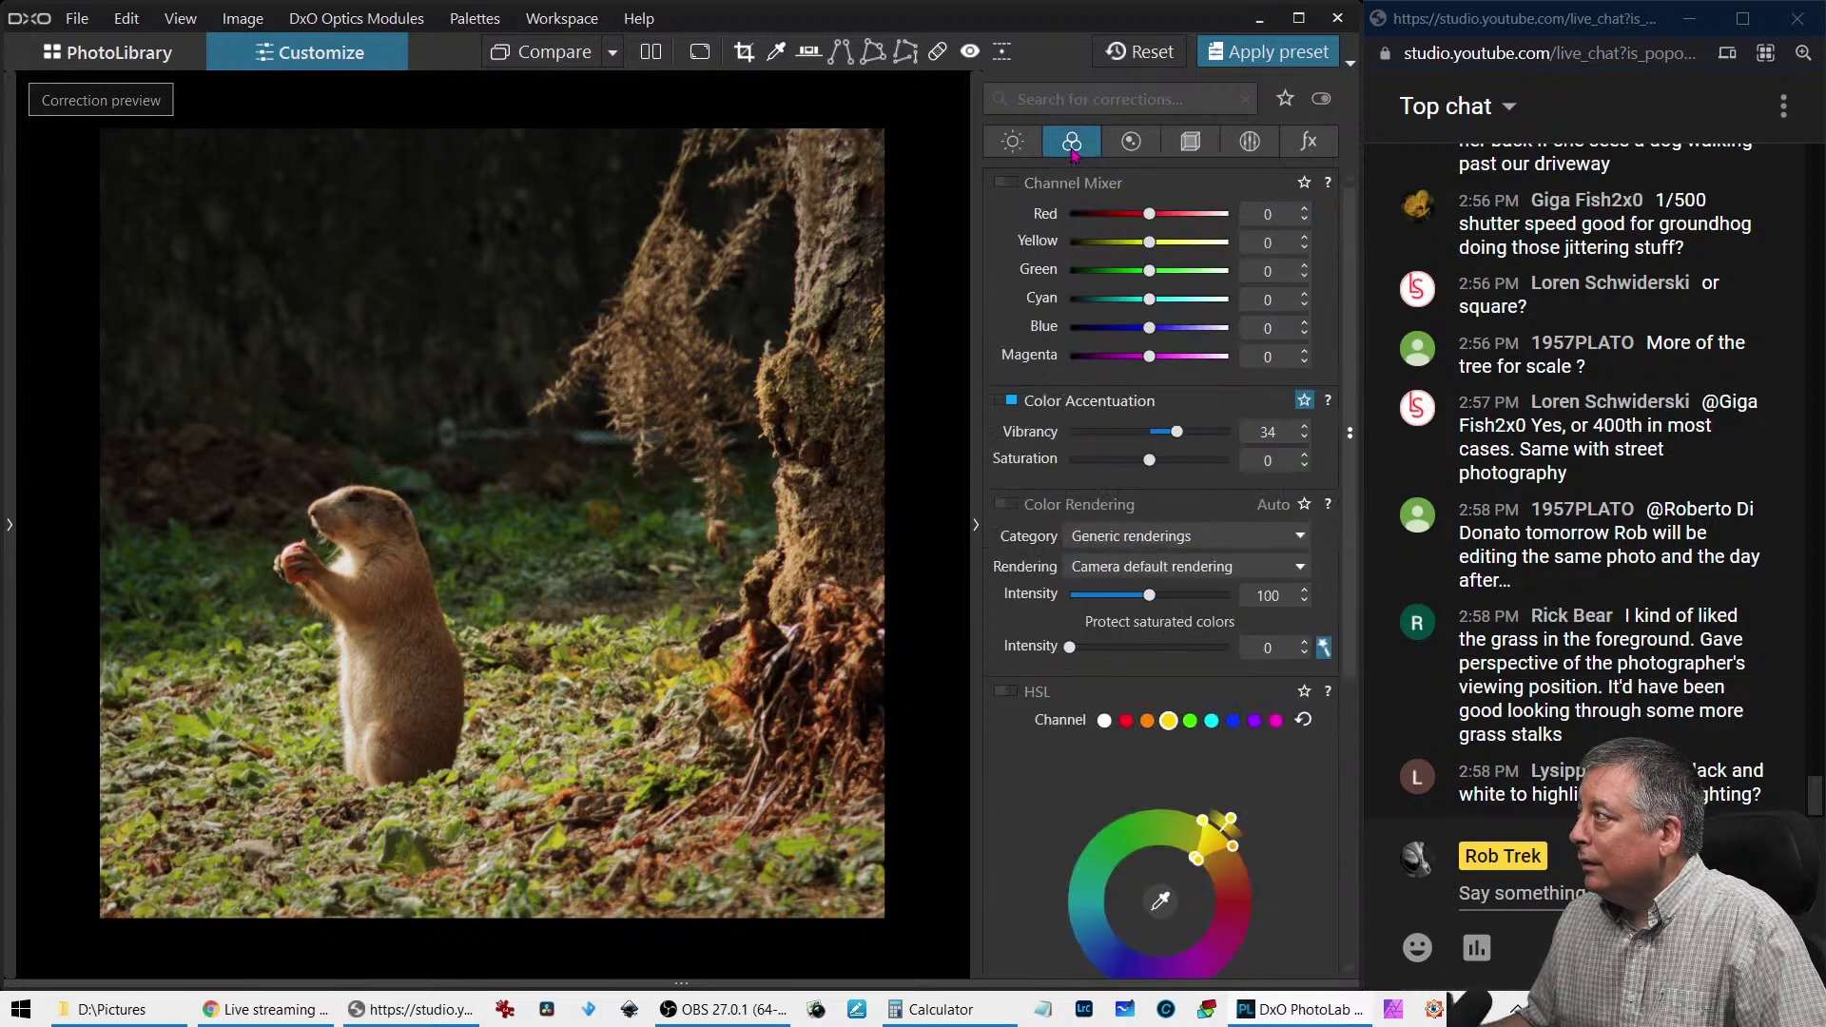
Add a graduated filter as a local adjustment, running from the photo's right edge inward across the tree trunk
click(1260, 154)
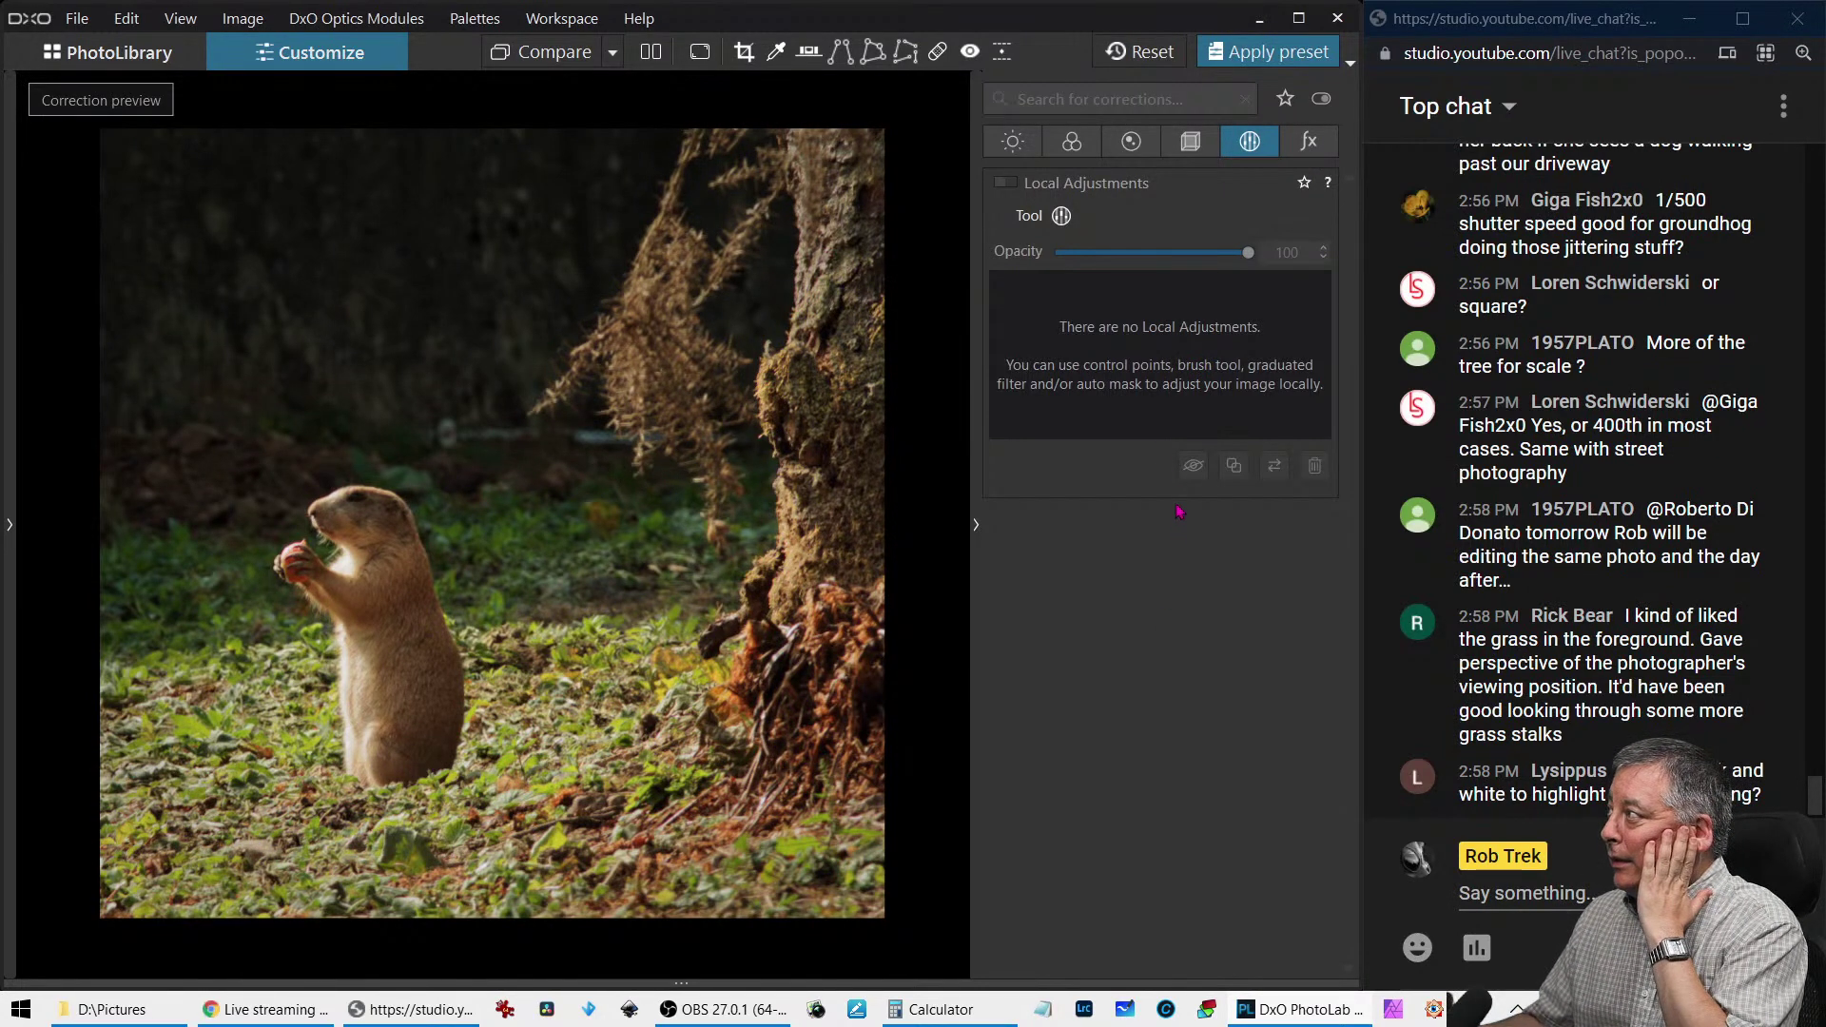
click(1061, 215)
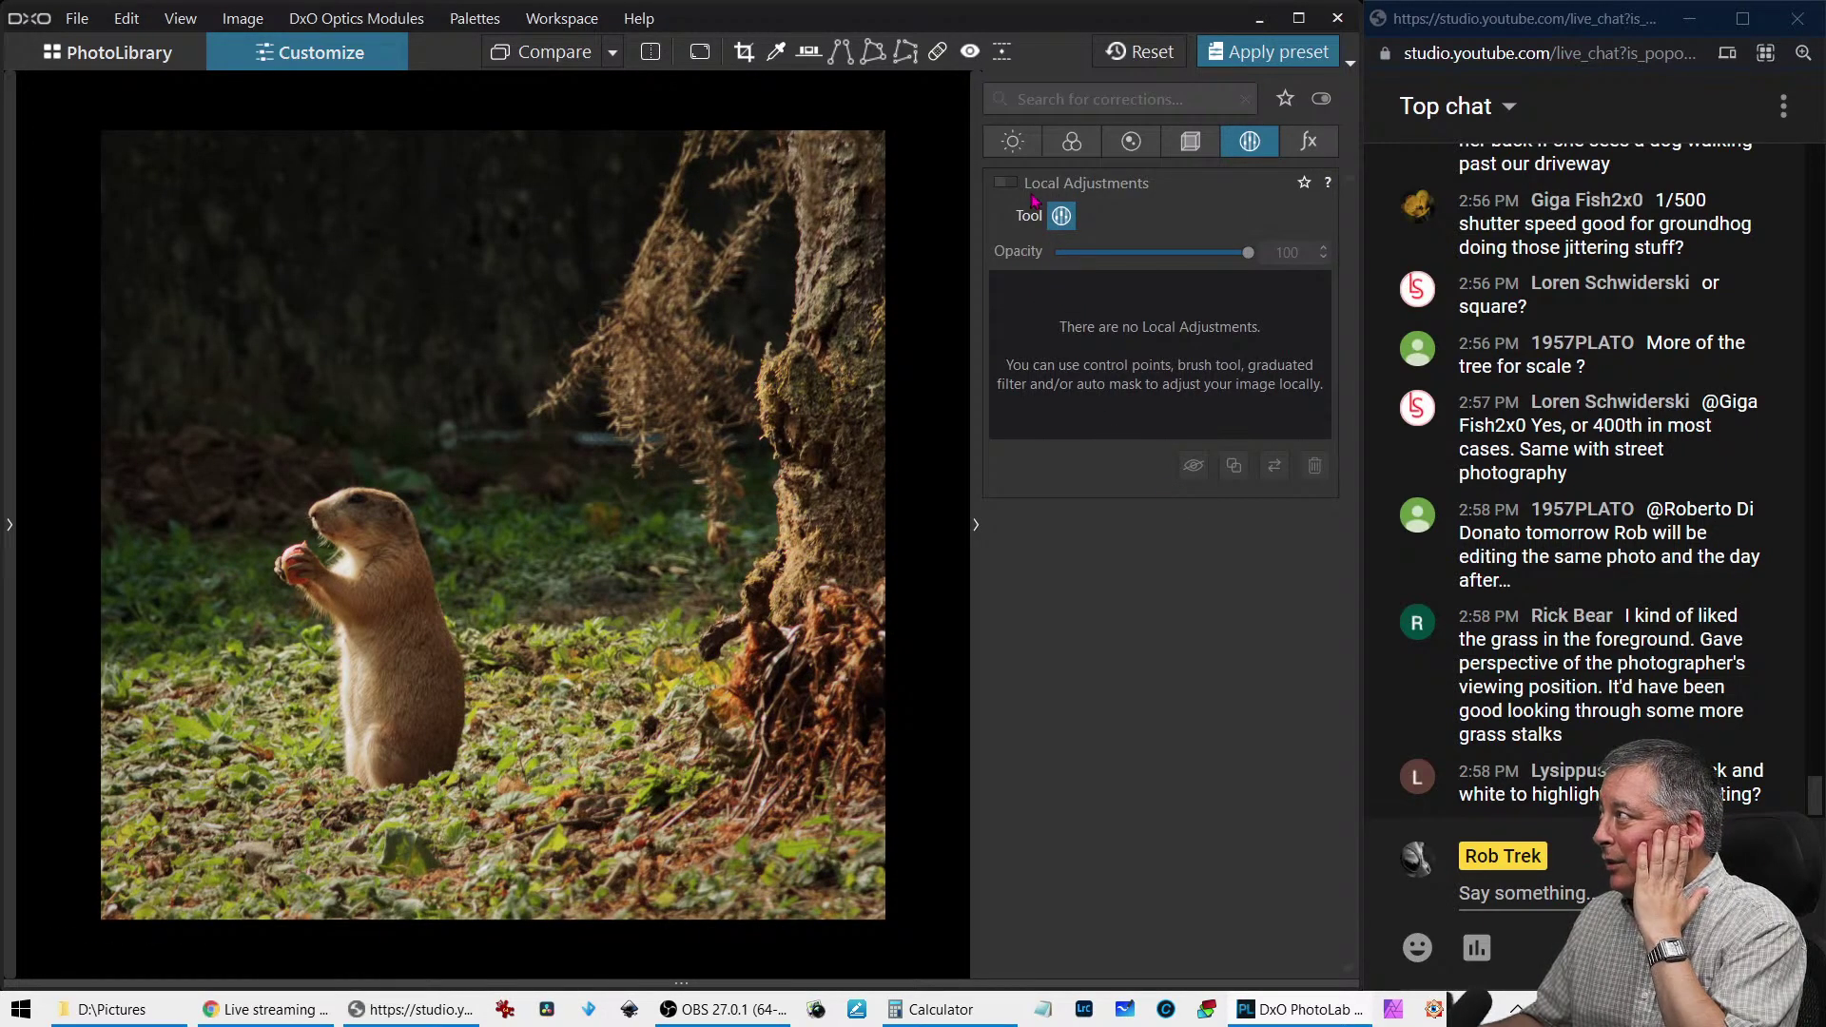
right_click(781, 313)
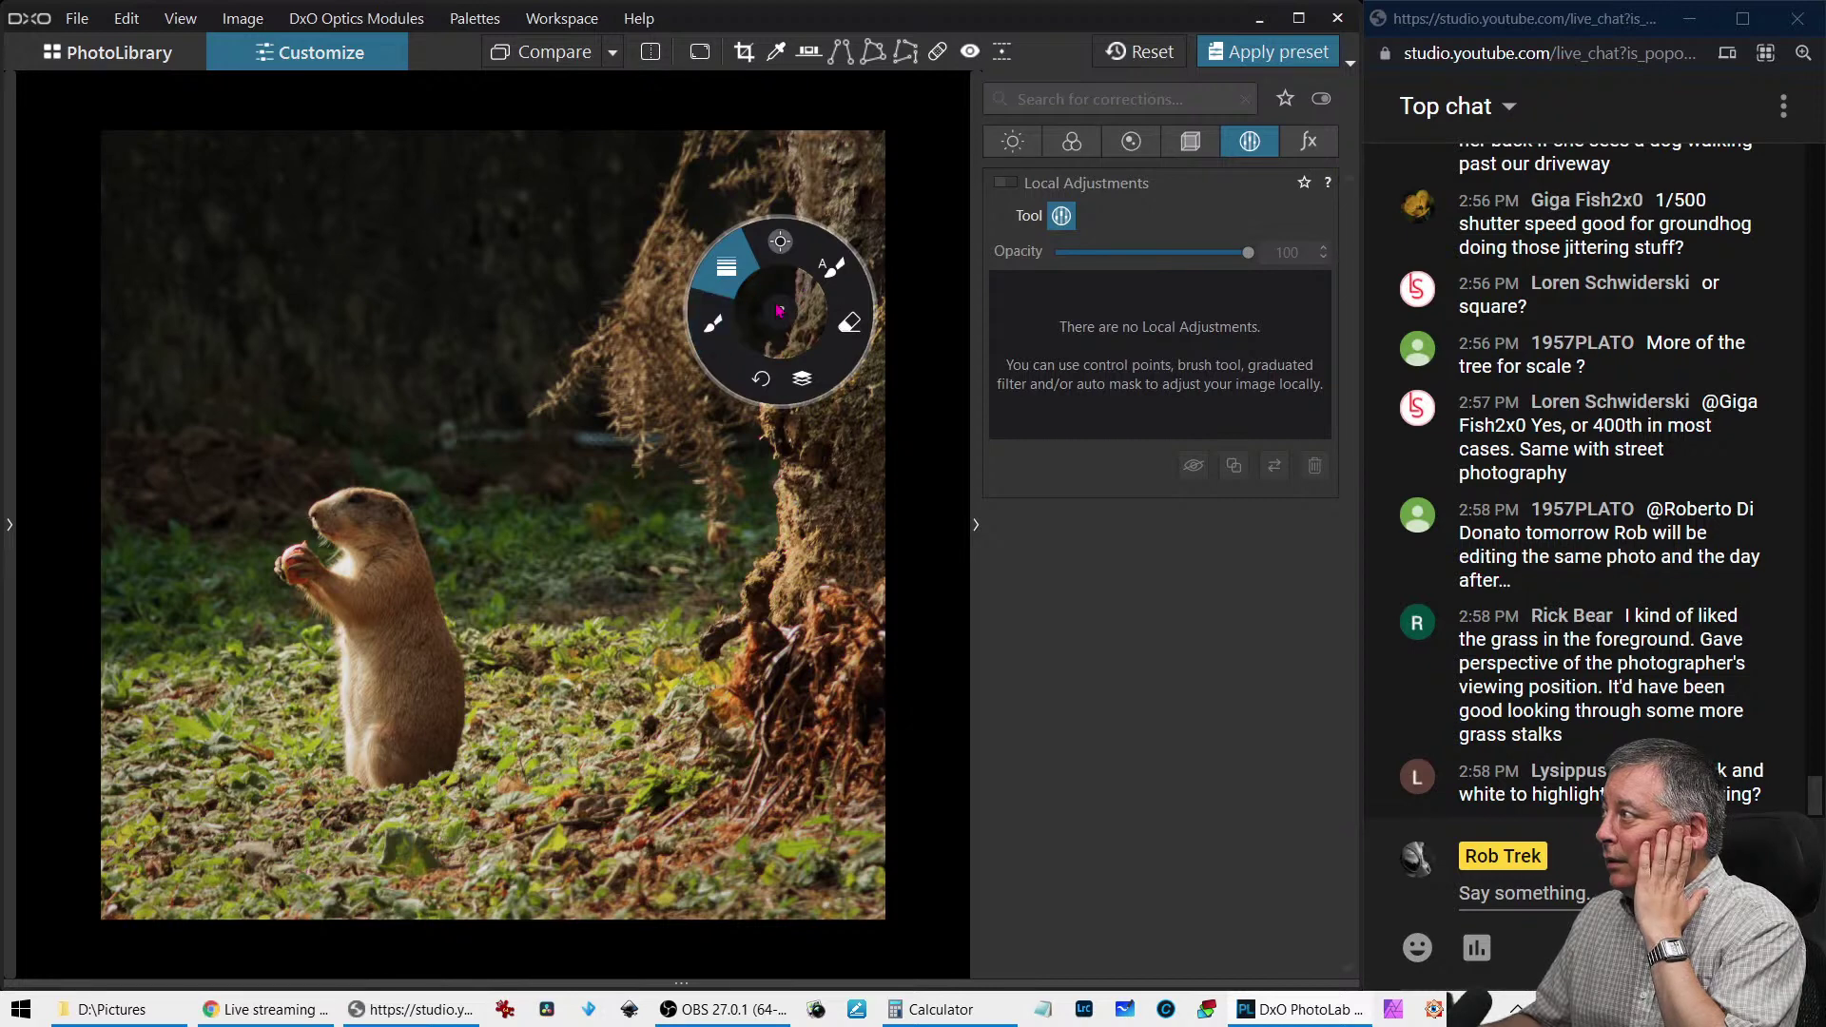
click(911, 317)
drag(875, 461, 751, 453)
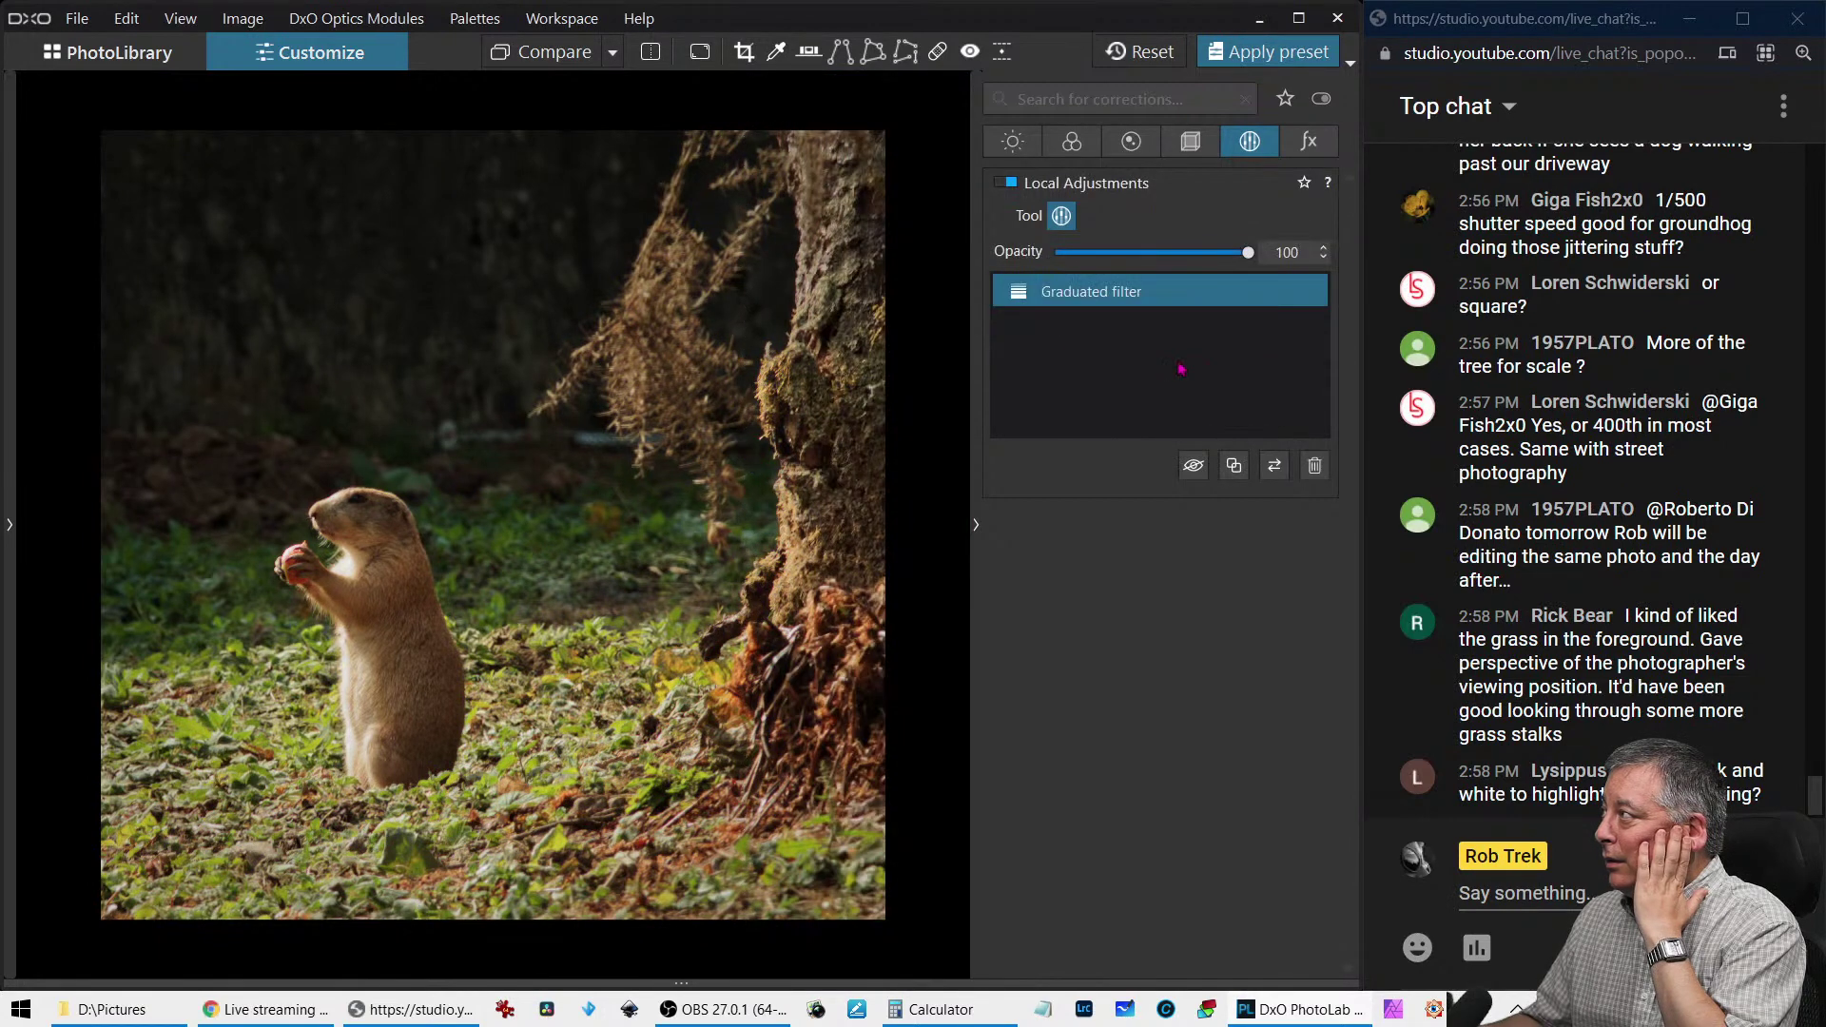
Darken the tree side by lowering the graduated filter's exposure, raising its midtones and slightly lowering its blacks
mouse_move(748, 532)
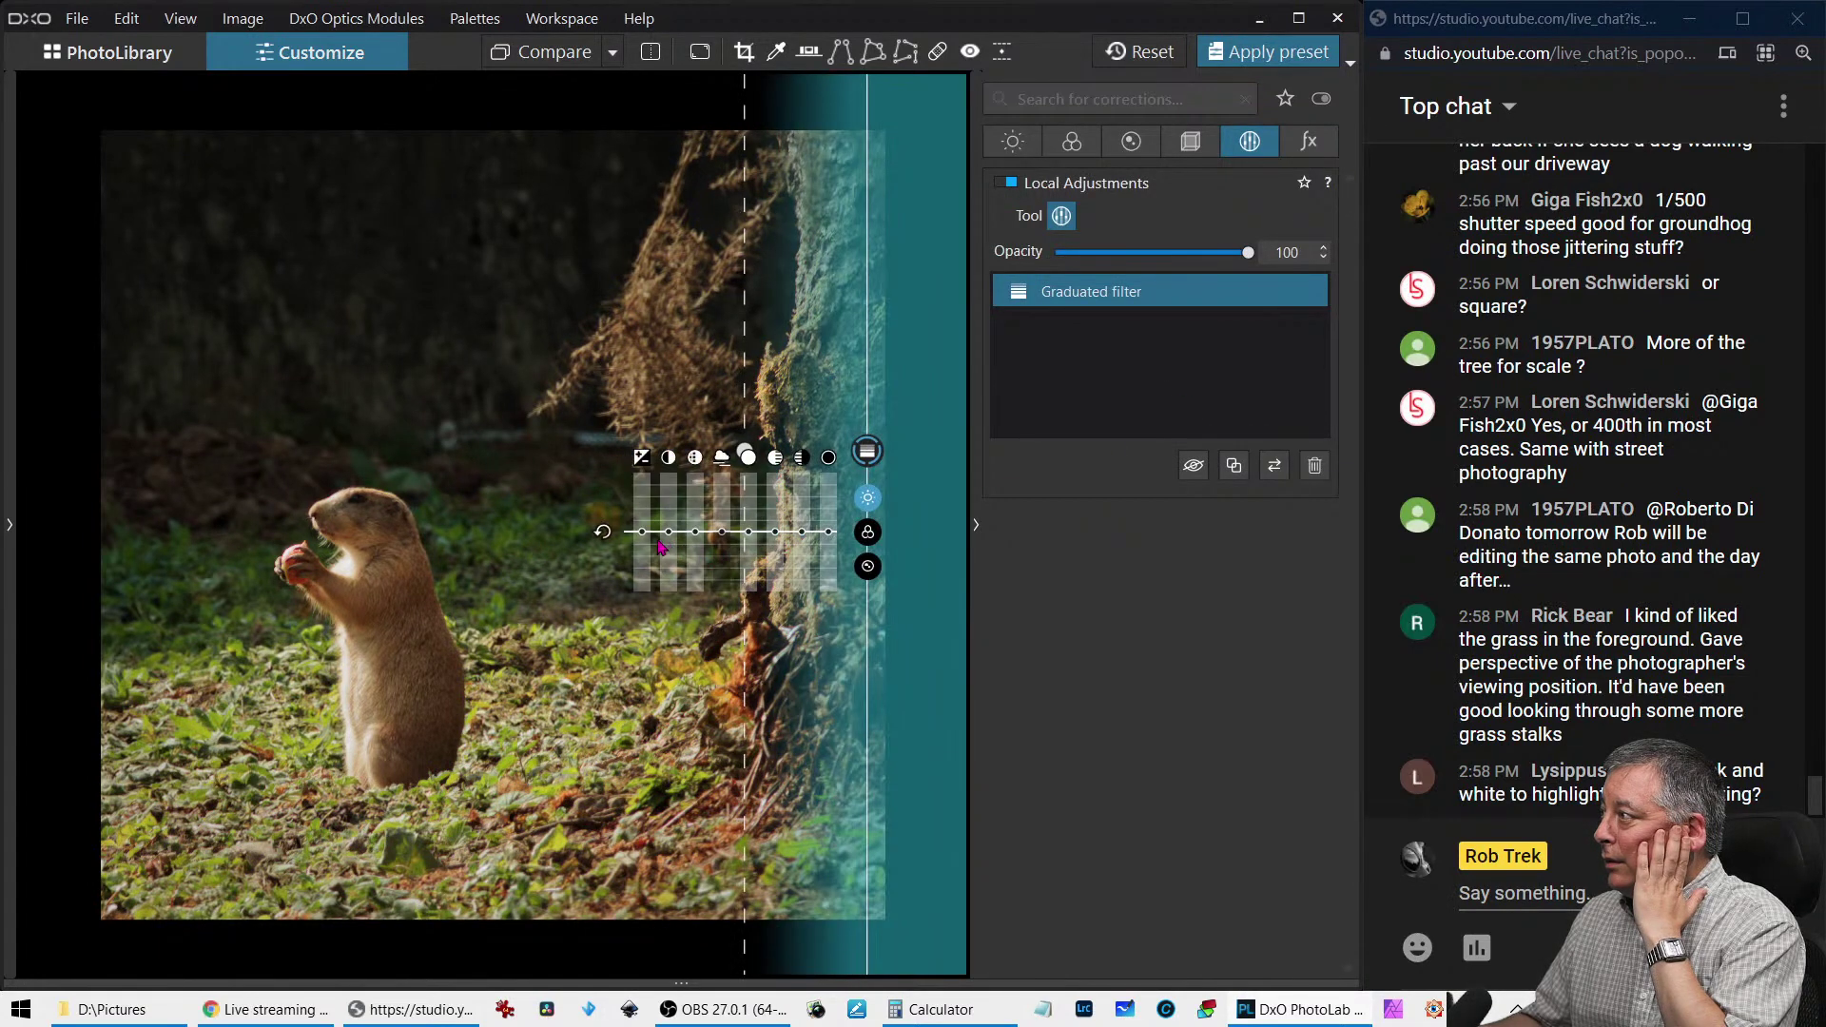
drag(647, 543, 642, 569)
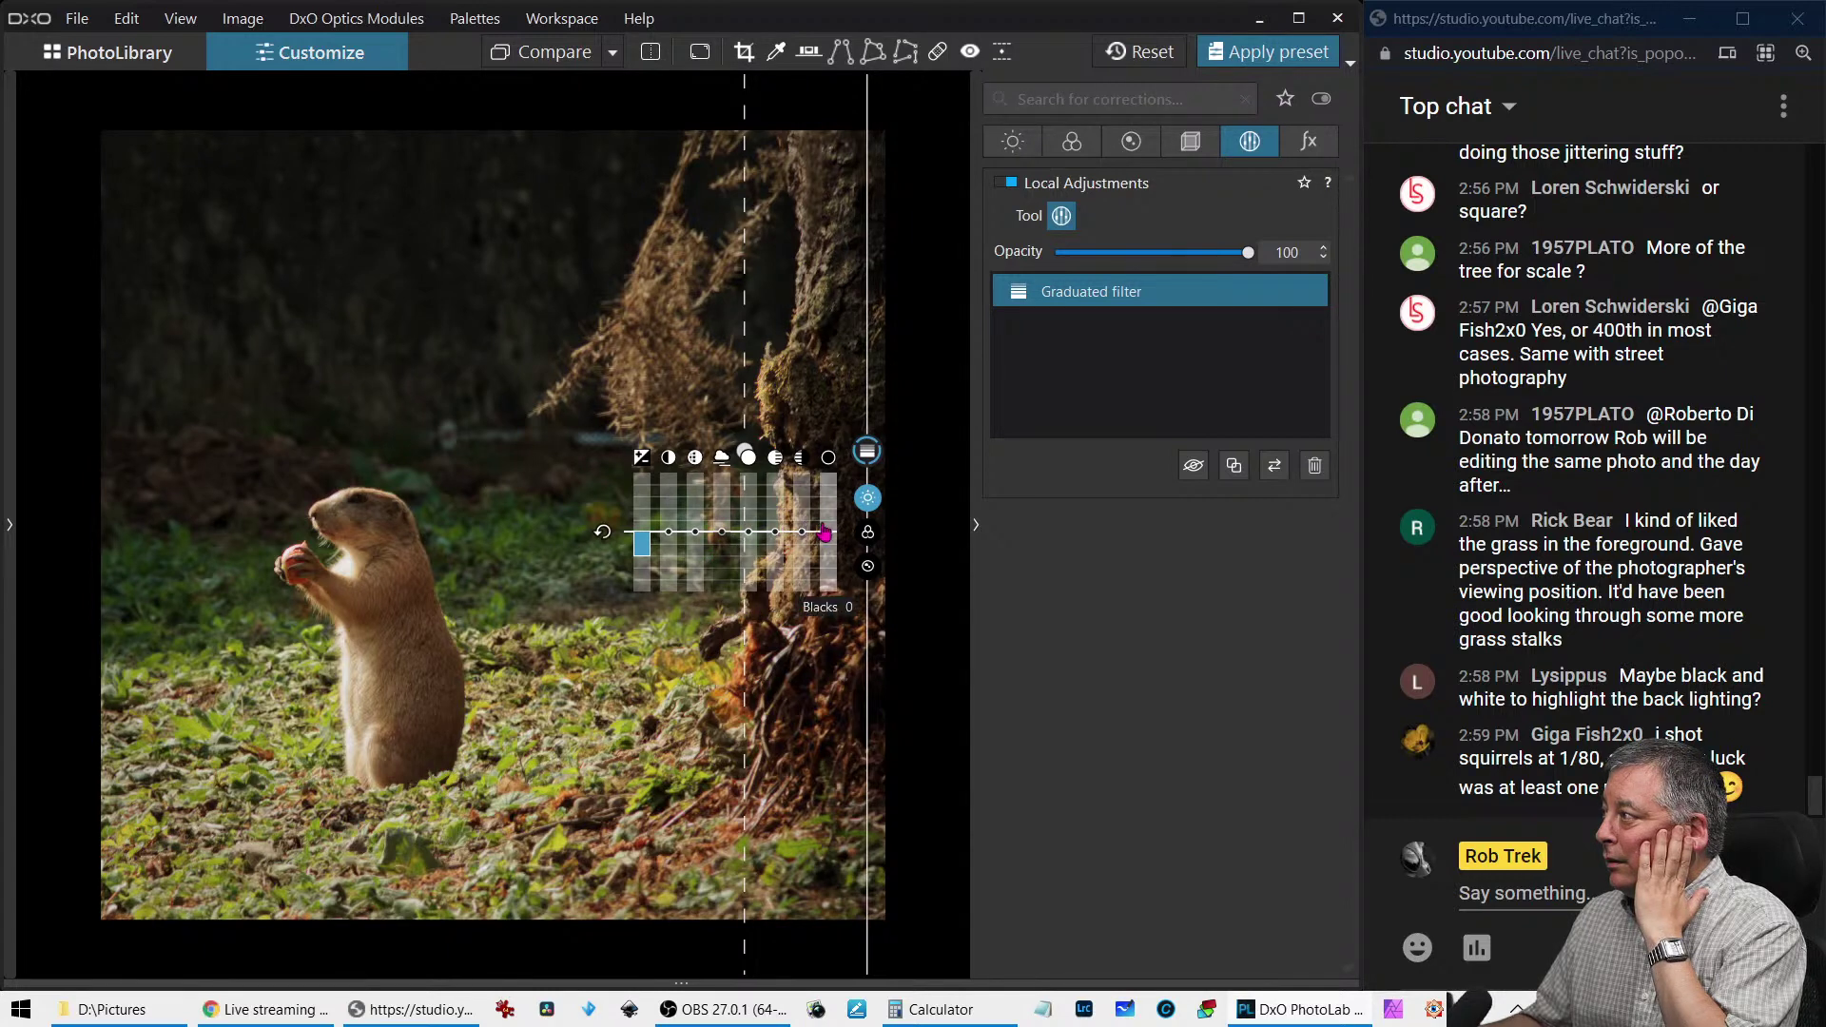
drag(825, 533, 775, 509)
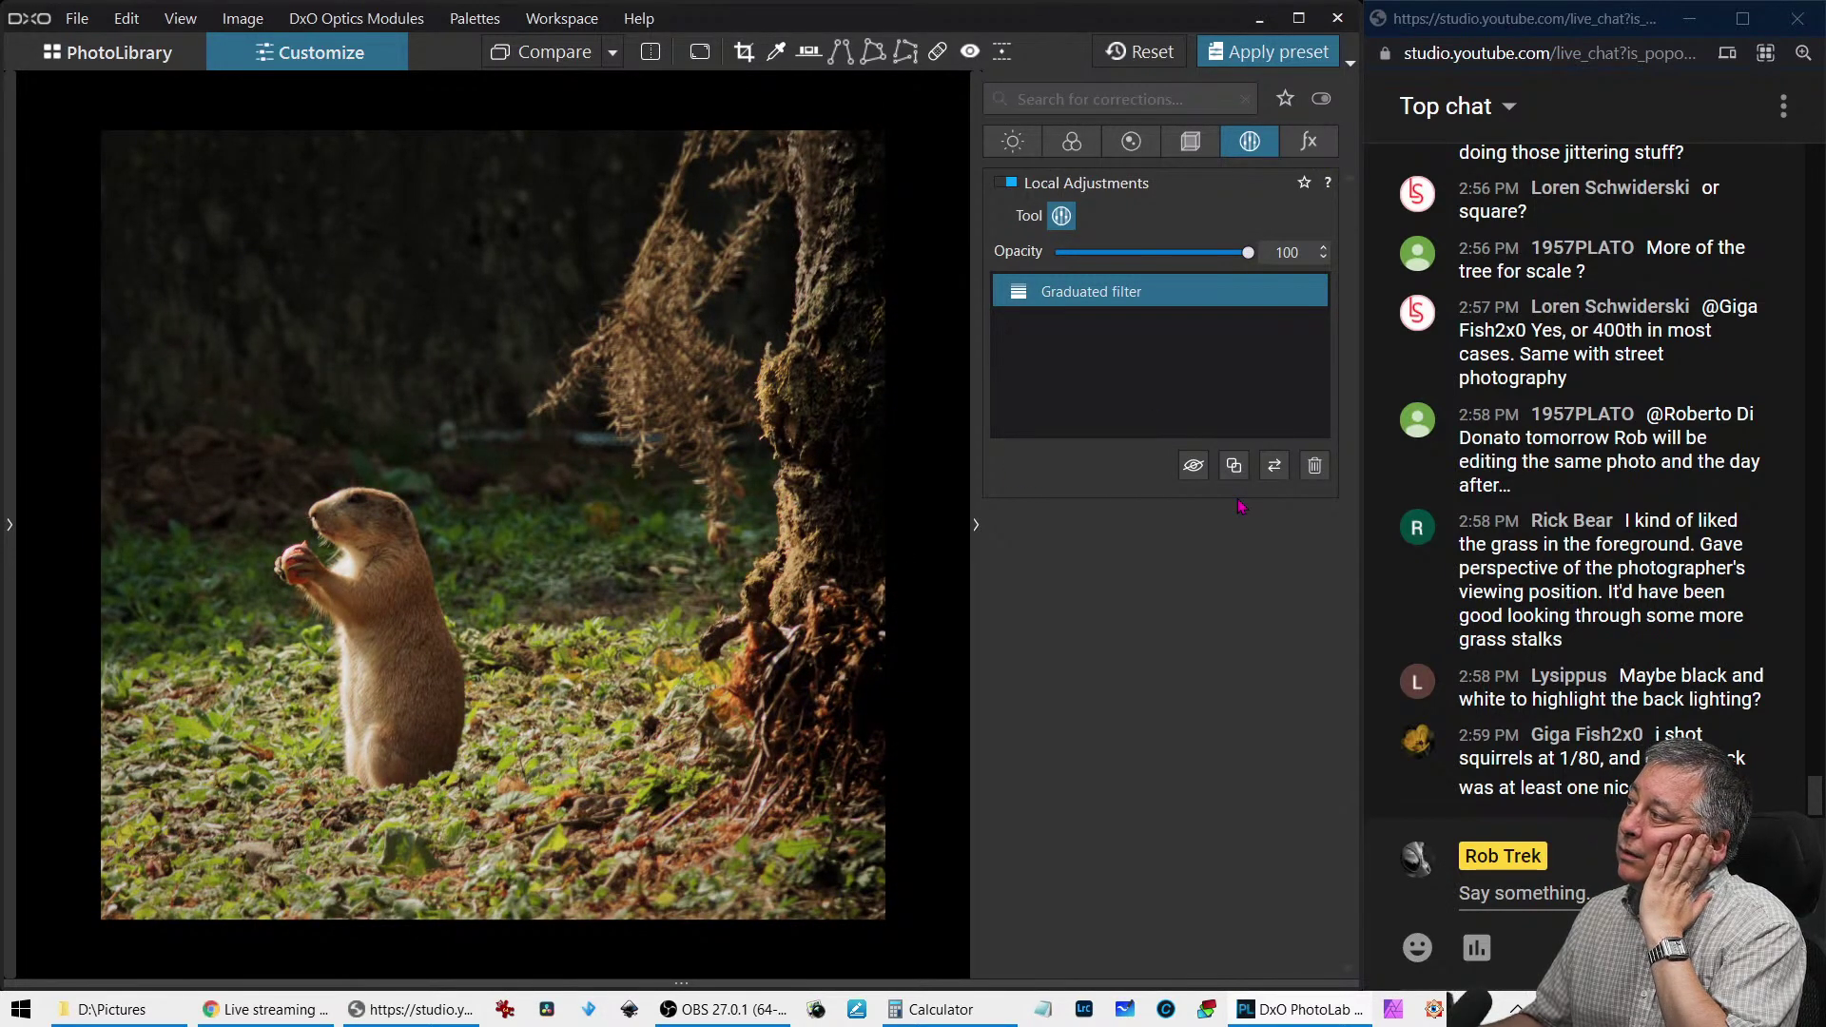
mouse_move(822, 509)
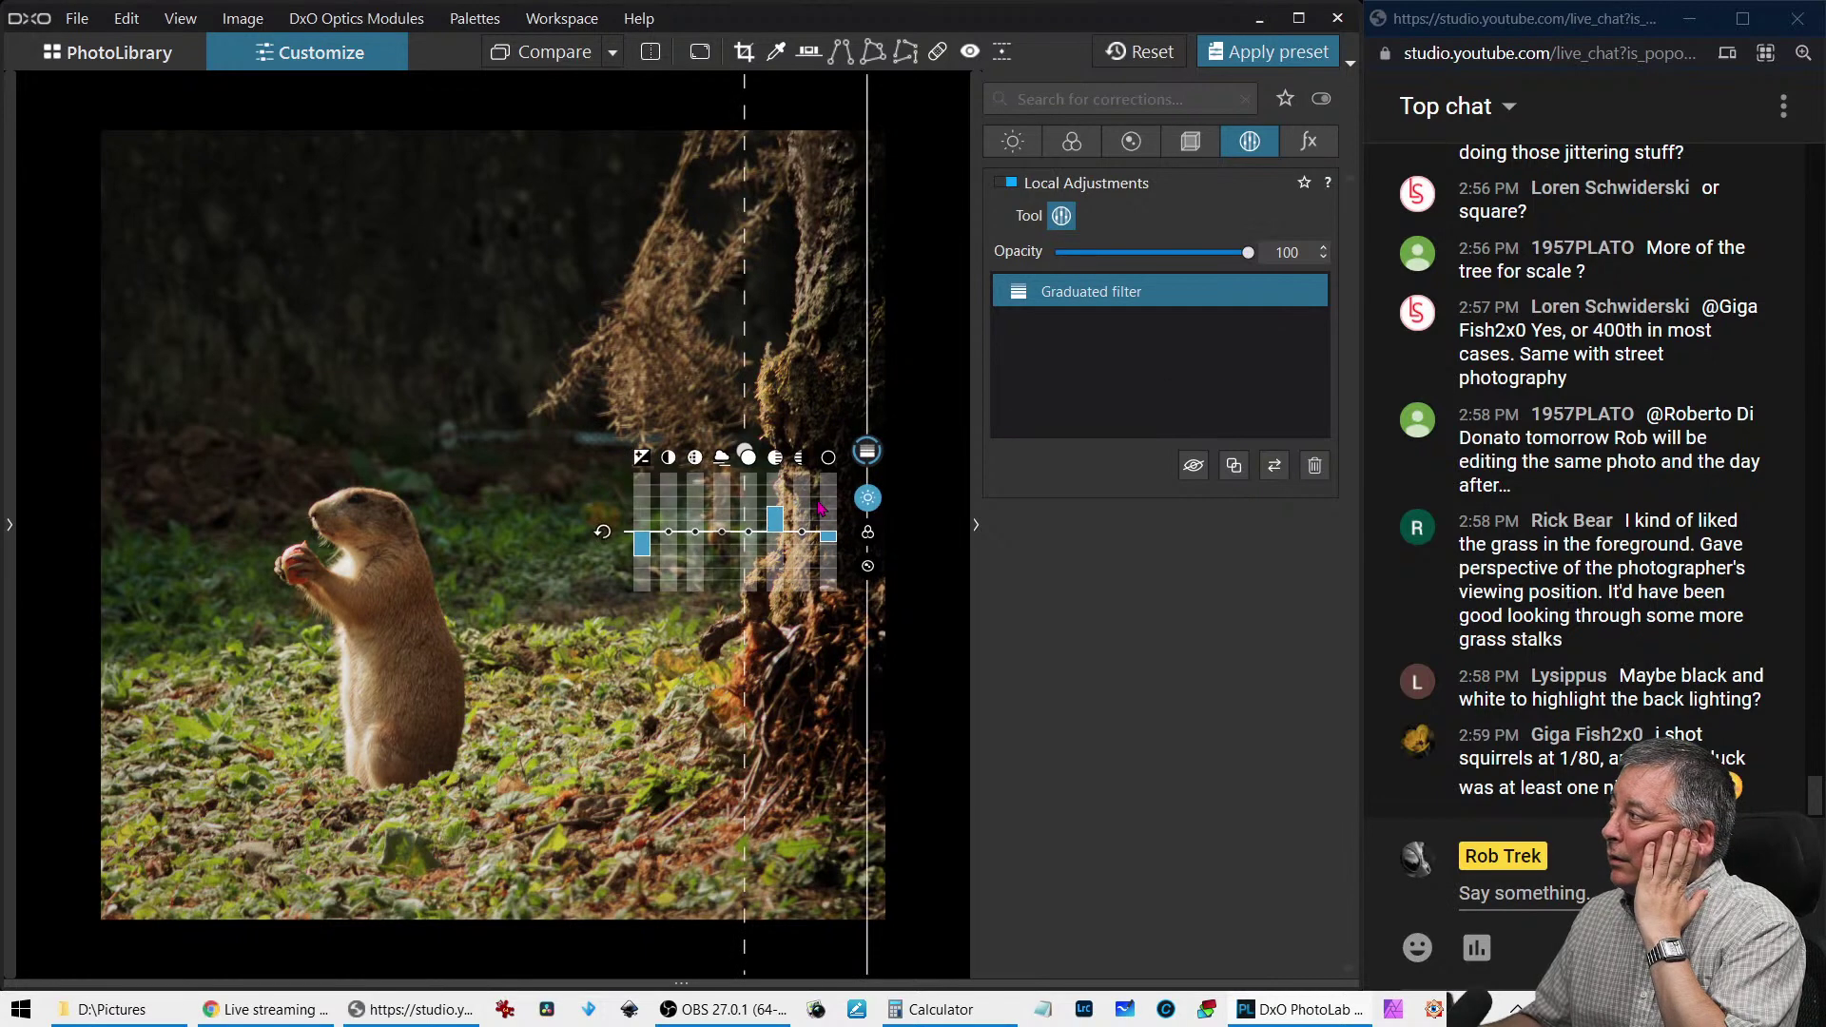
mouse_move(648, 559)
mouse_down()
mouse_move(652, 534)
mouse_move(650, 554)
mouse_up()
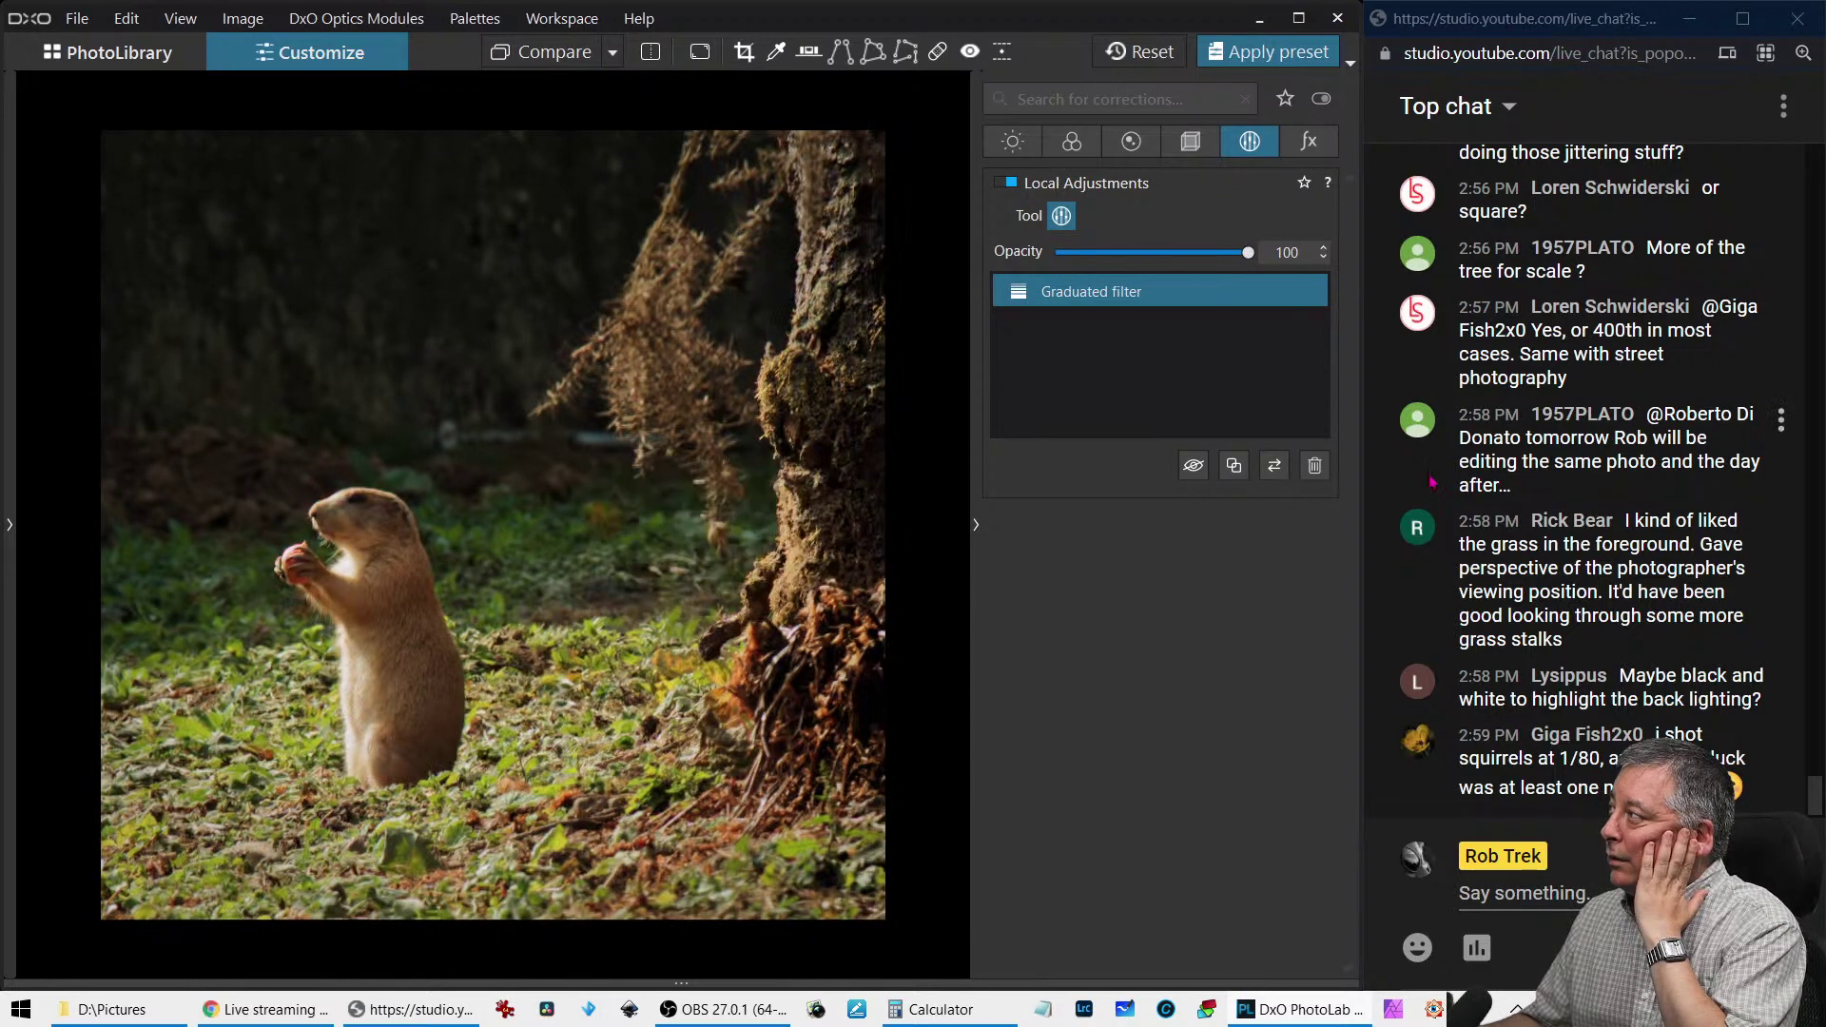
Brush a new local adjustment over the upper tree trunk, raise its exposure and slightly lower its colour temperature
click(1058, 225)
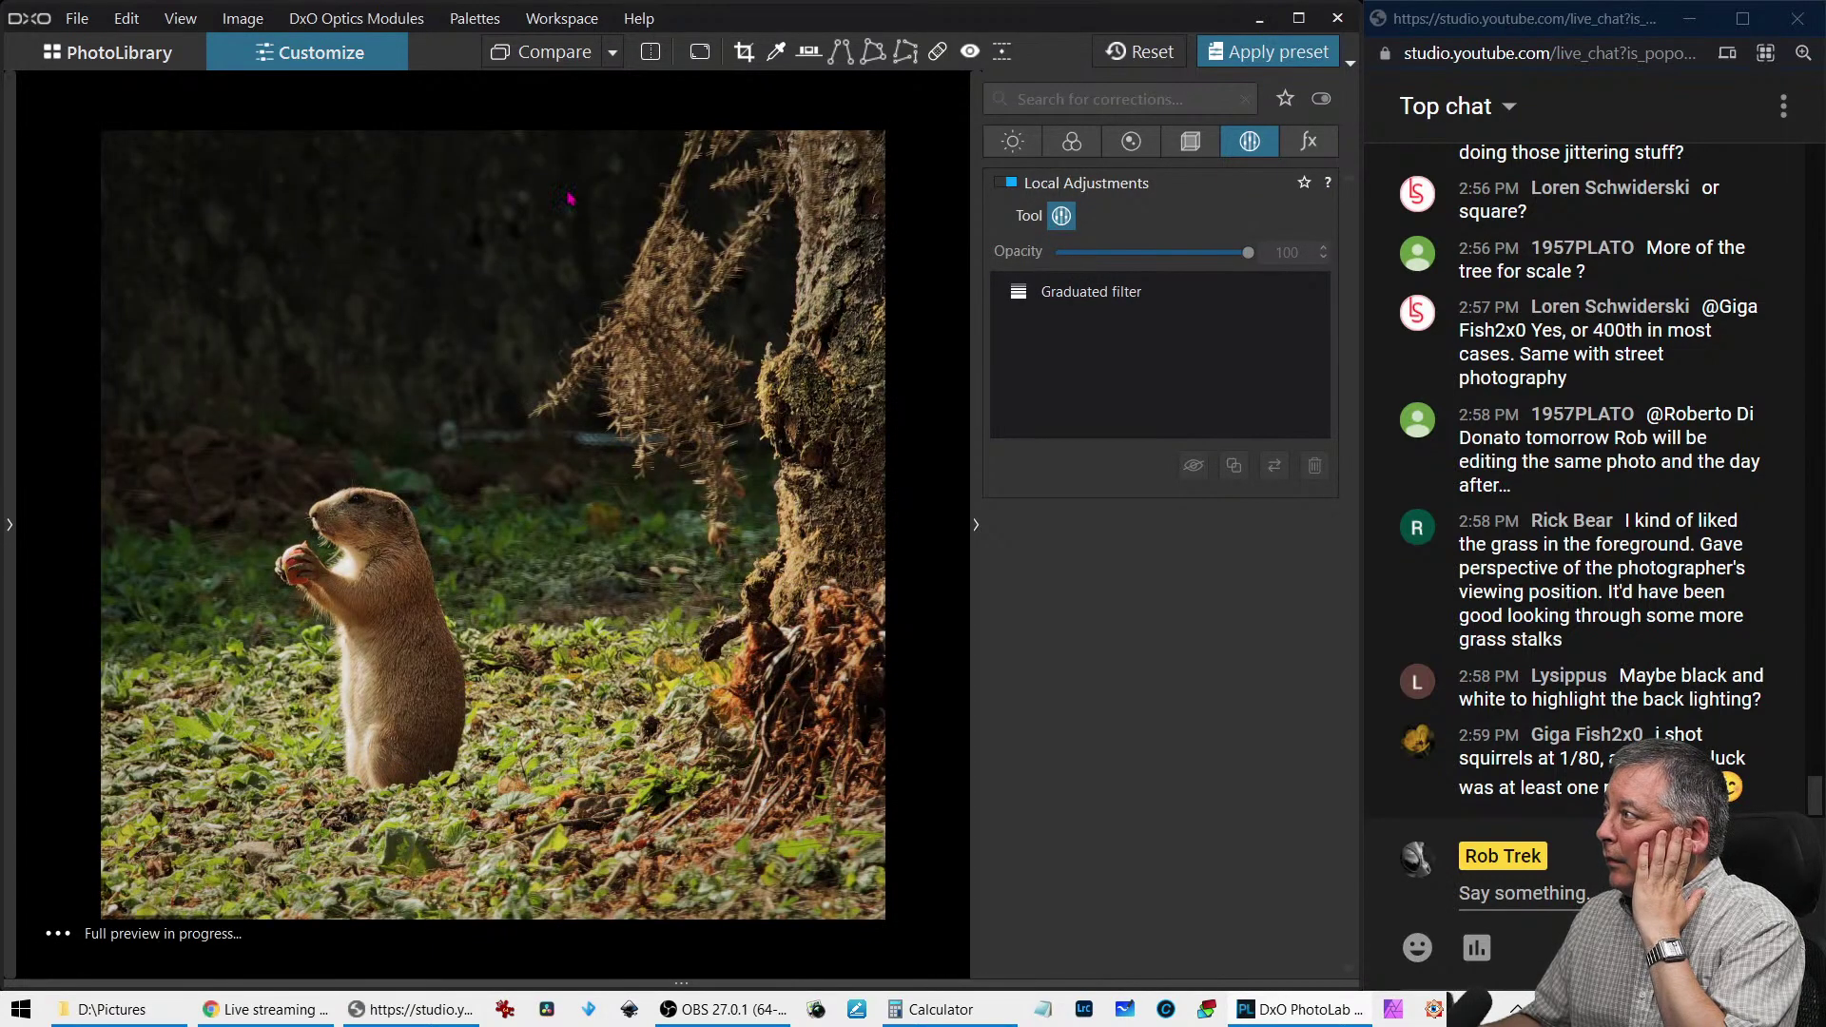
right_click(568, 193)
click(514, 211)
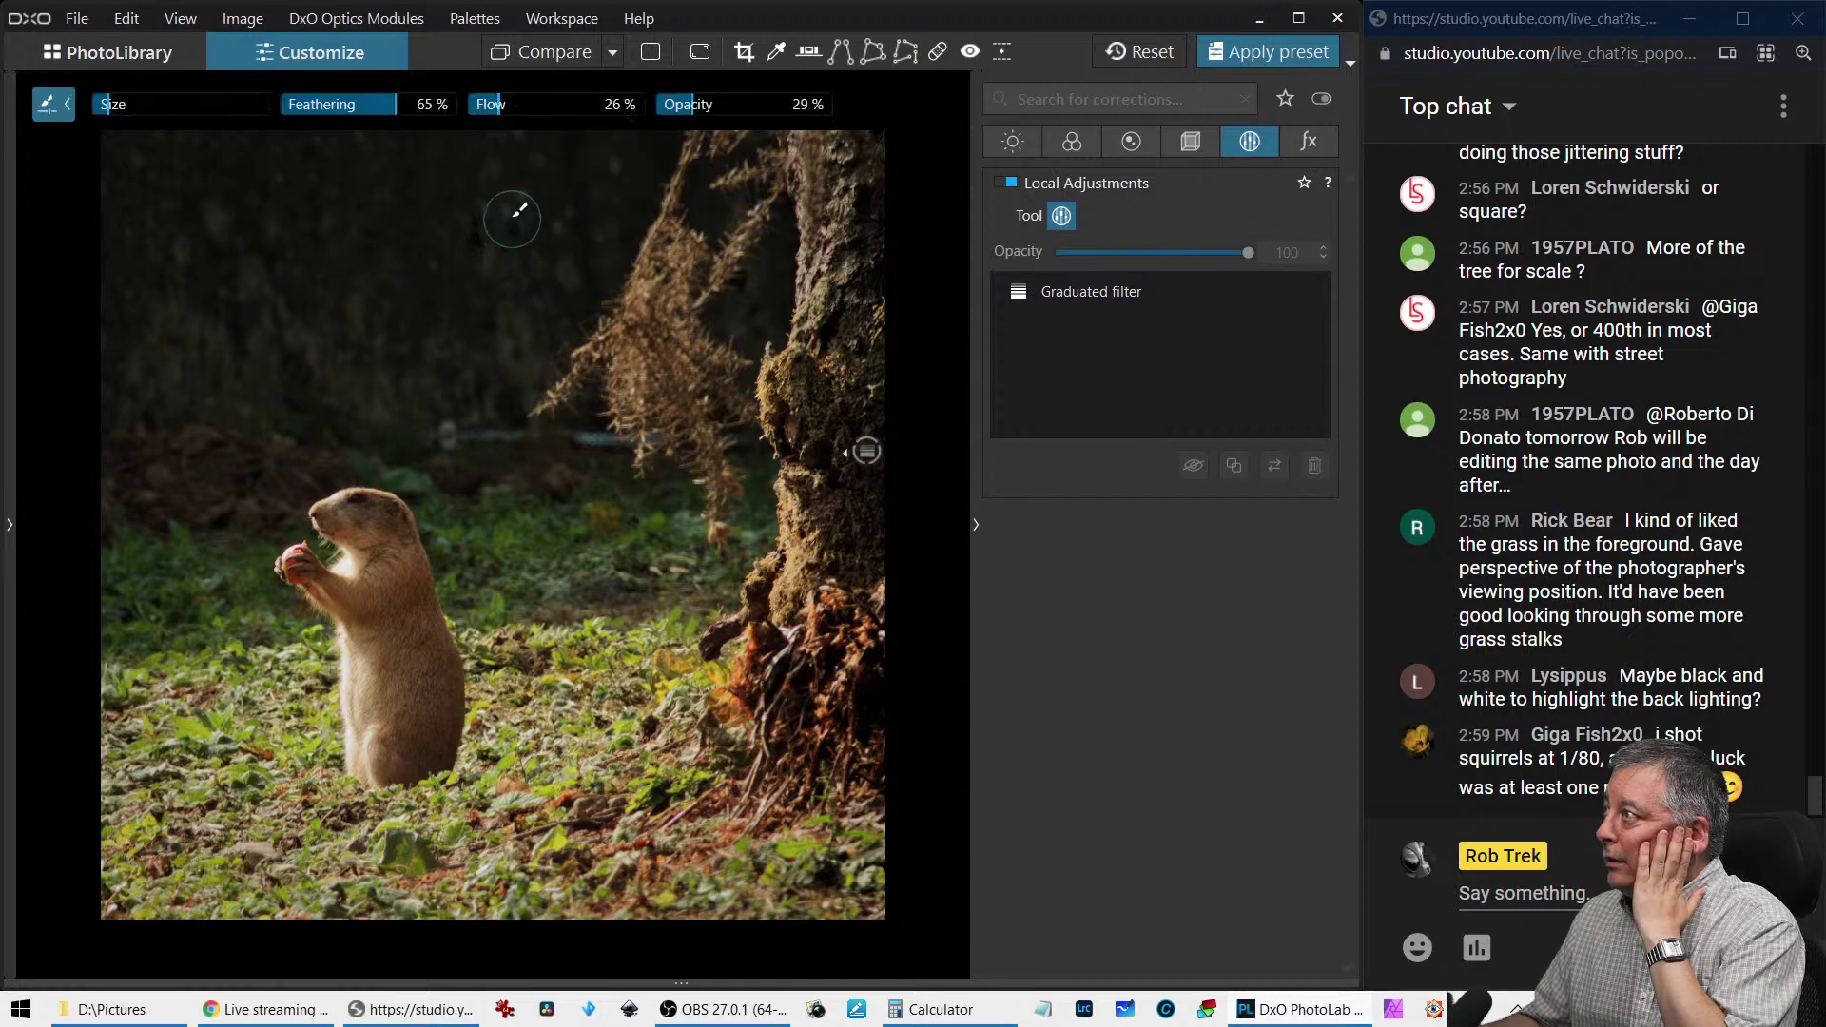
mouse_move(785, 182)
mouse_down()
mouse_move(779, 432)
mouse_move(792, 573)
mouse_move(830, 163)
mouse_move(833, 385)
mouse_move(856, 345)
mouse_up()
drag(576, 285, 581, 267)
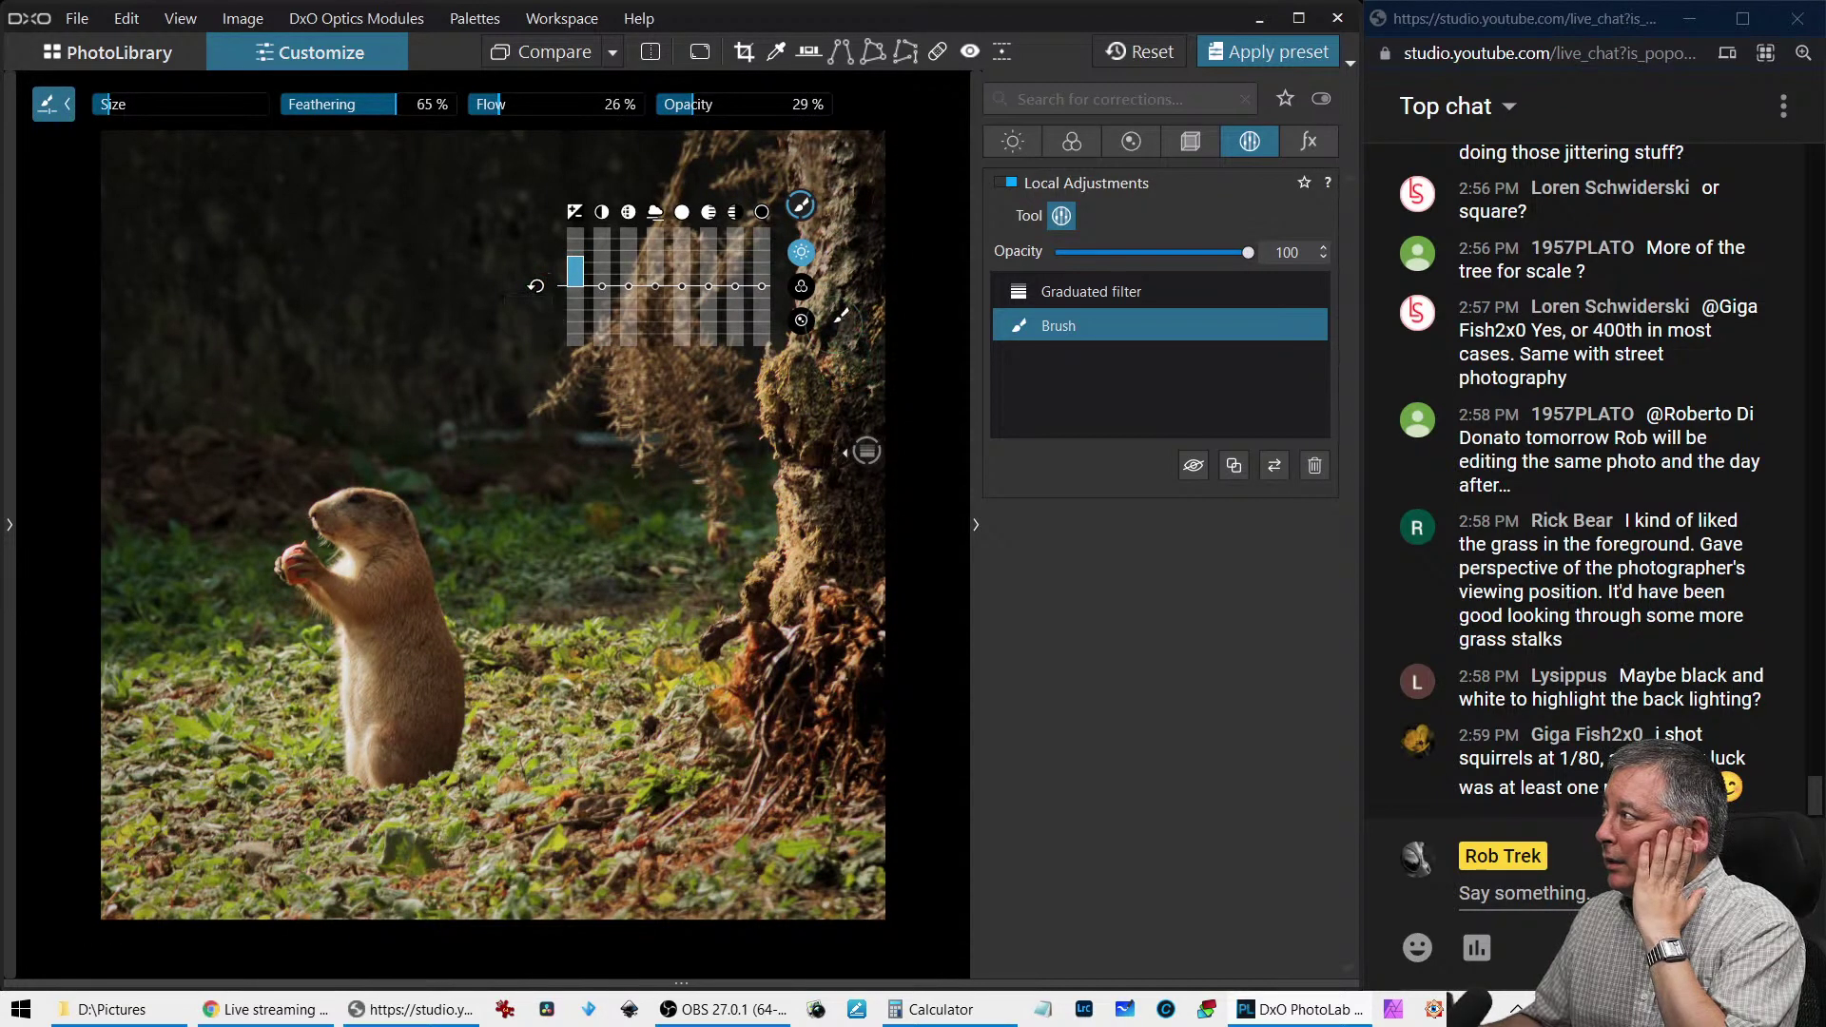
click(800, 286)
drag(698, 302, 704, 302)
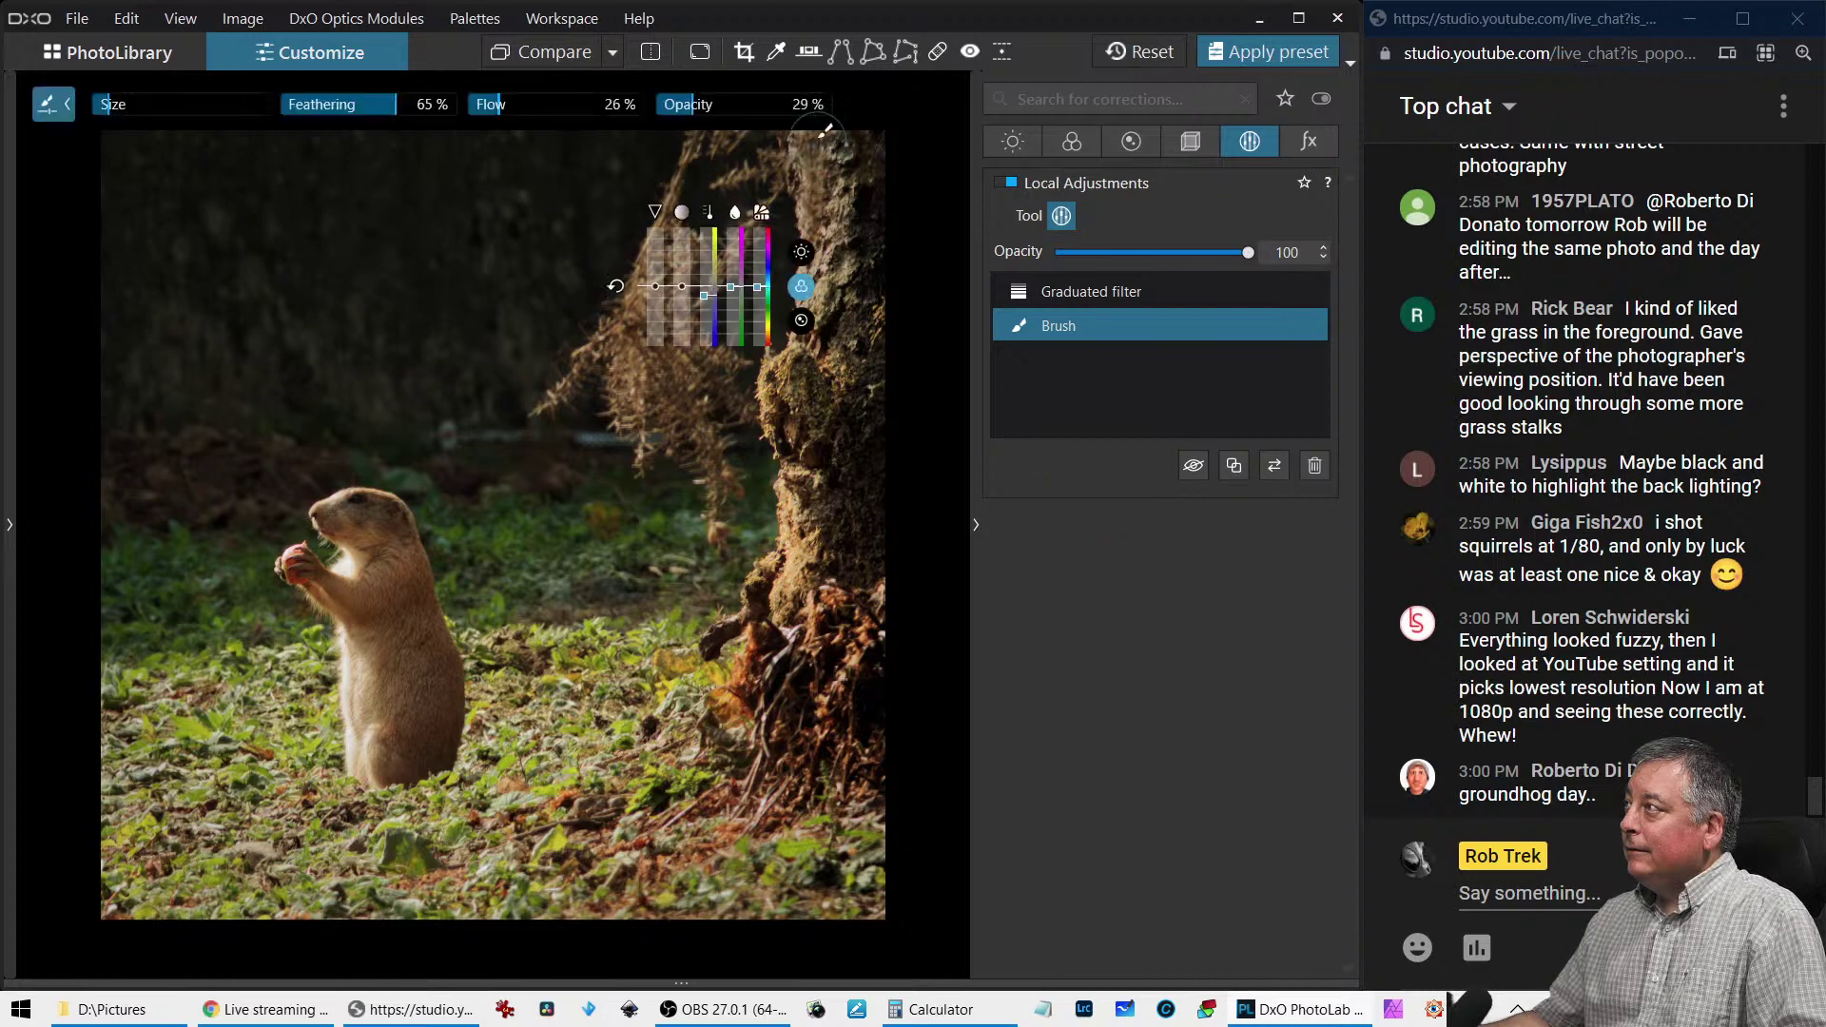
Examine the edited groundhog photo full screen and up close, checking the fur, face and surrounding grass
click(699, 51)
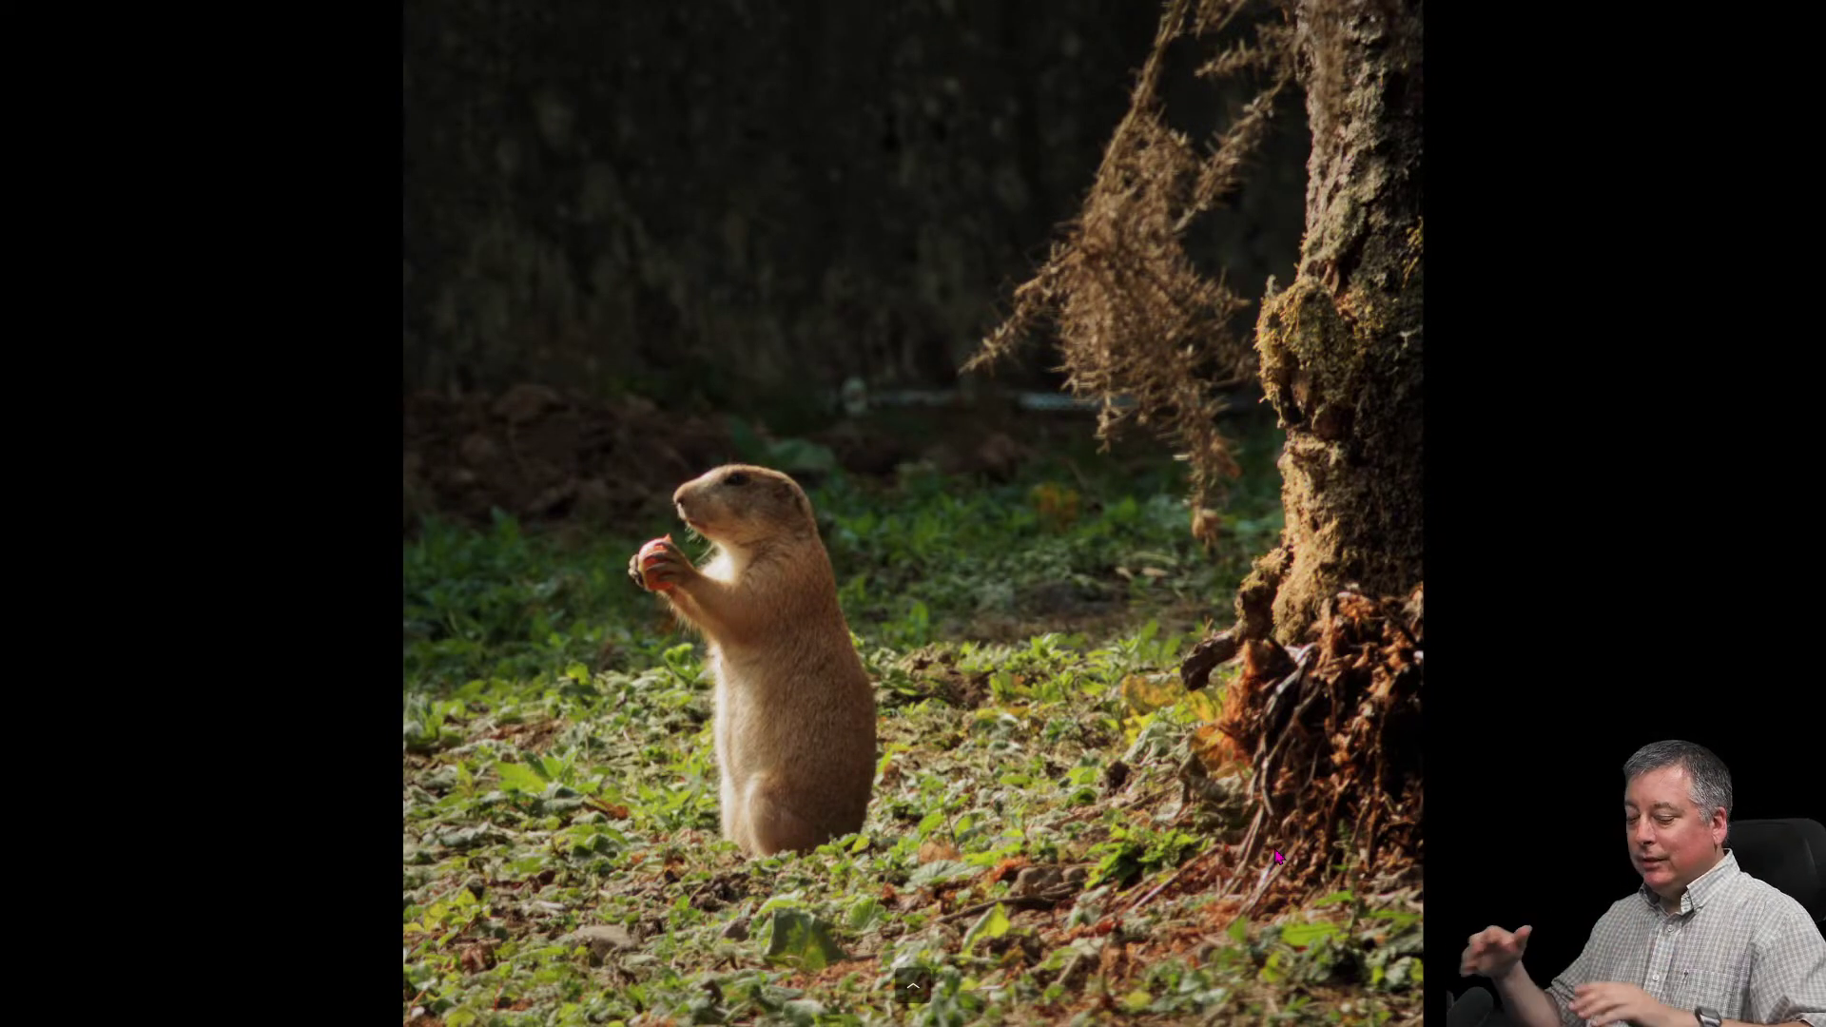
key(Escape)
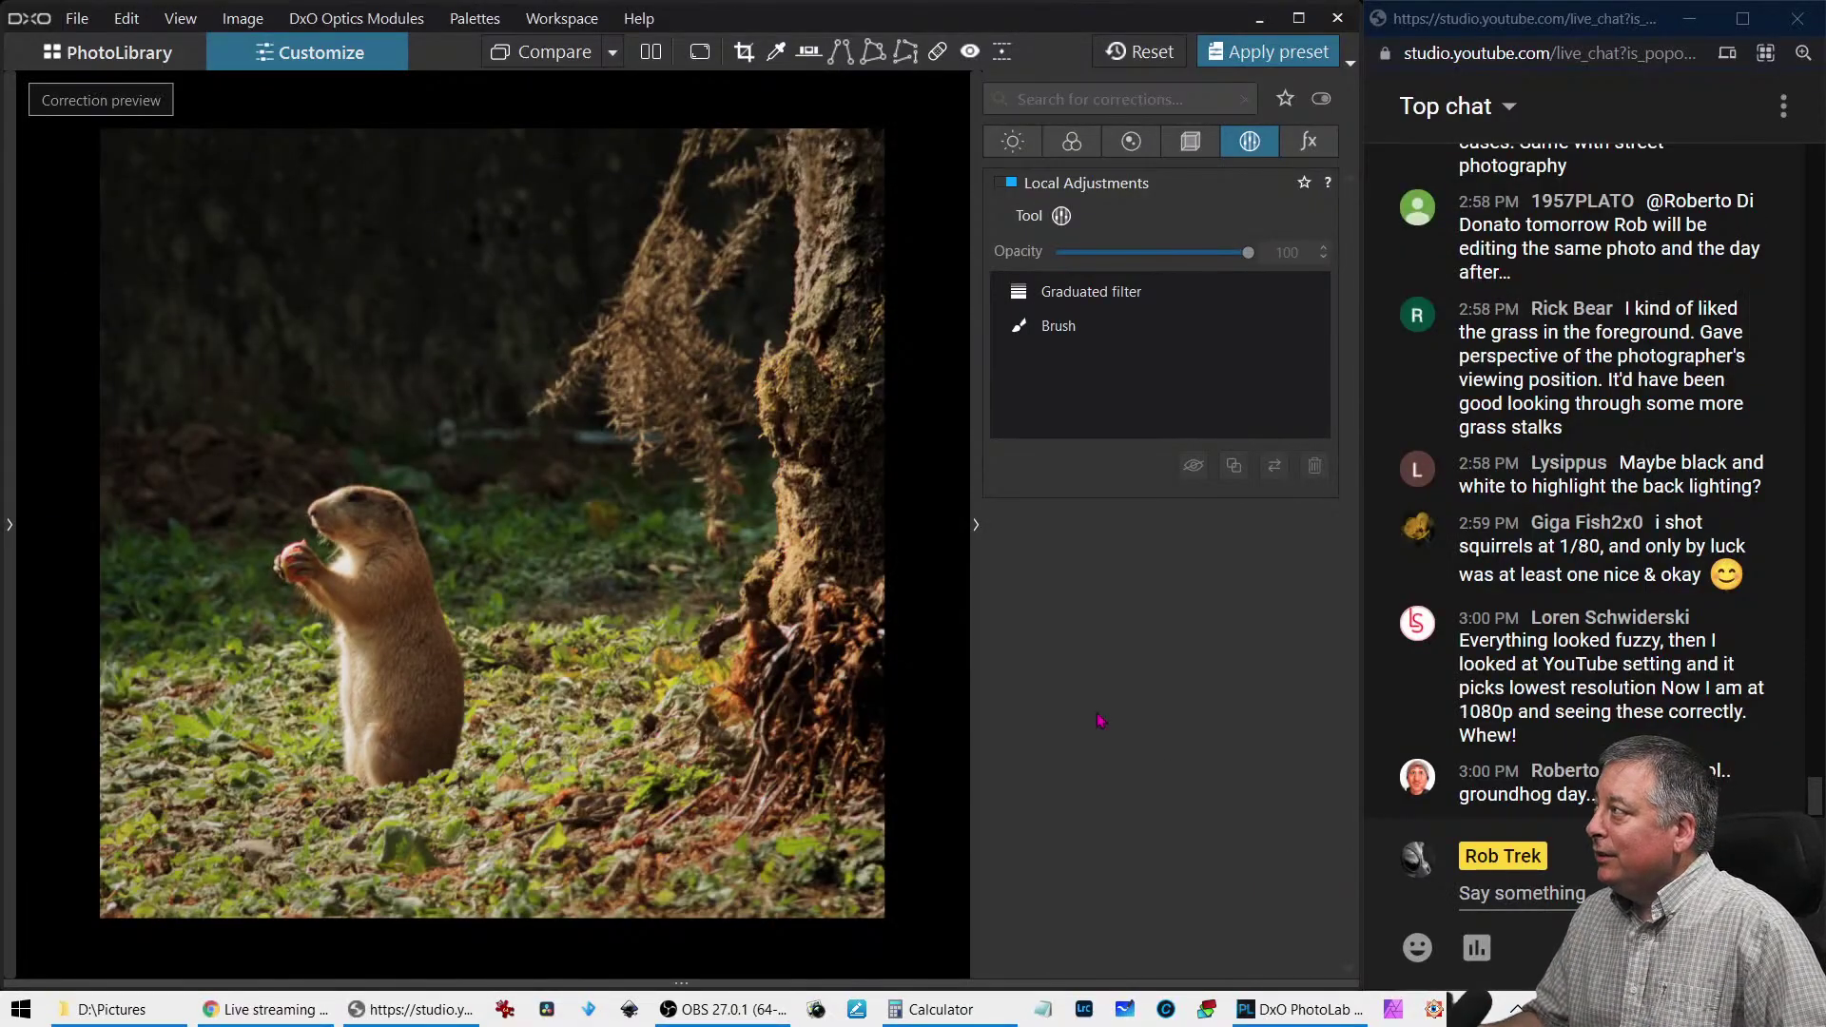
scroll(380, 623, up, 5)
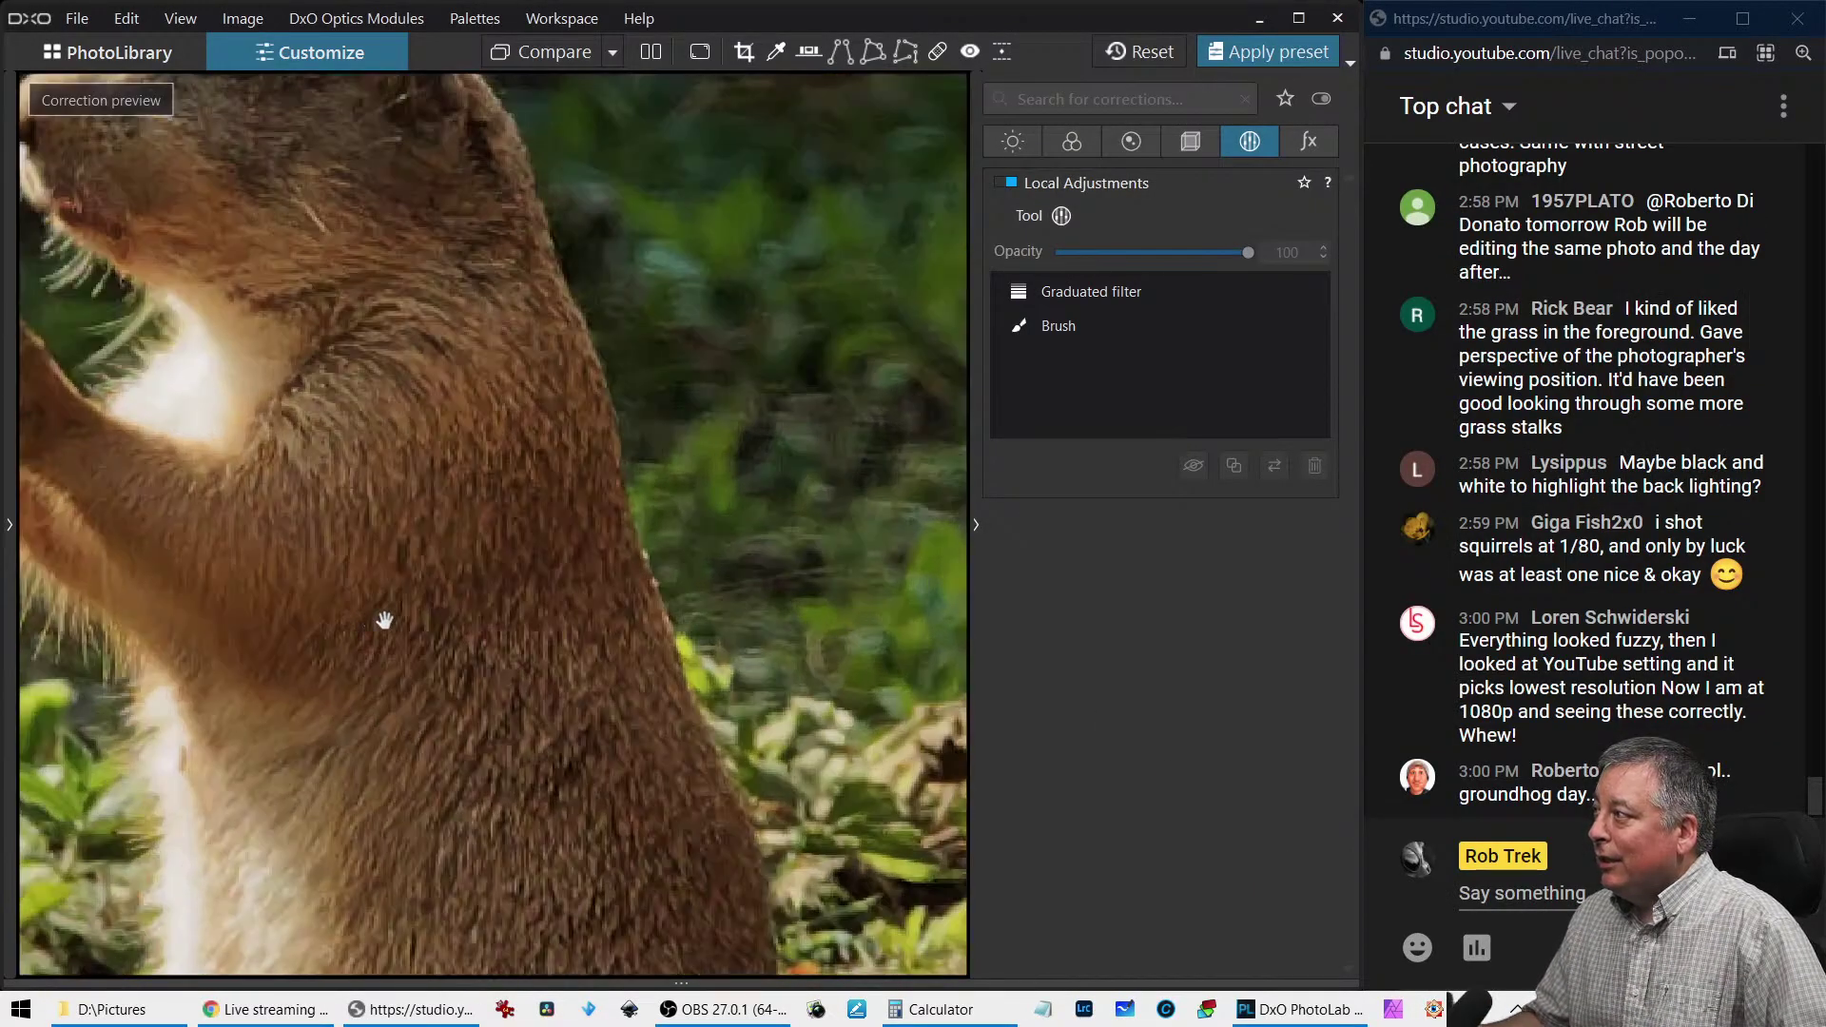
scroll(632, 637, down, 5)
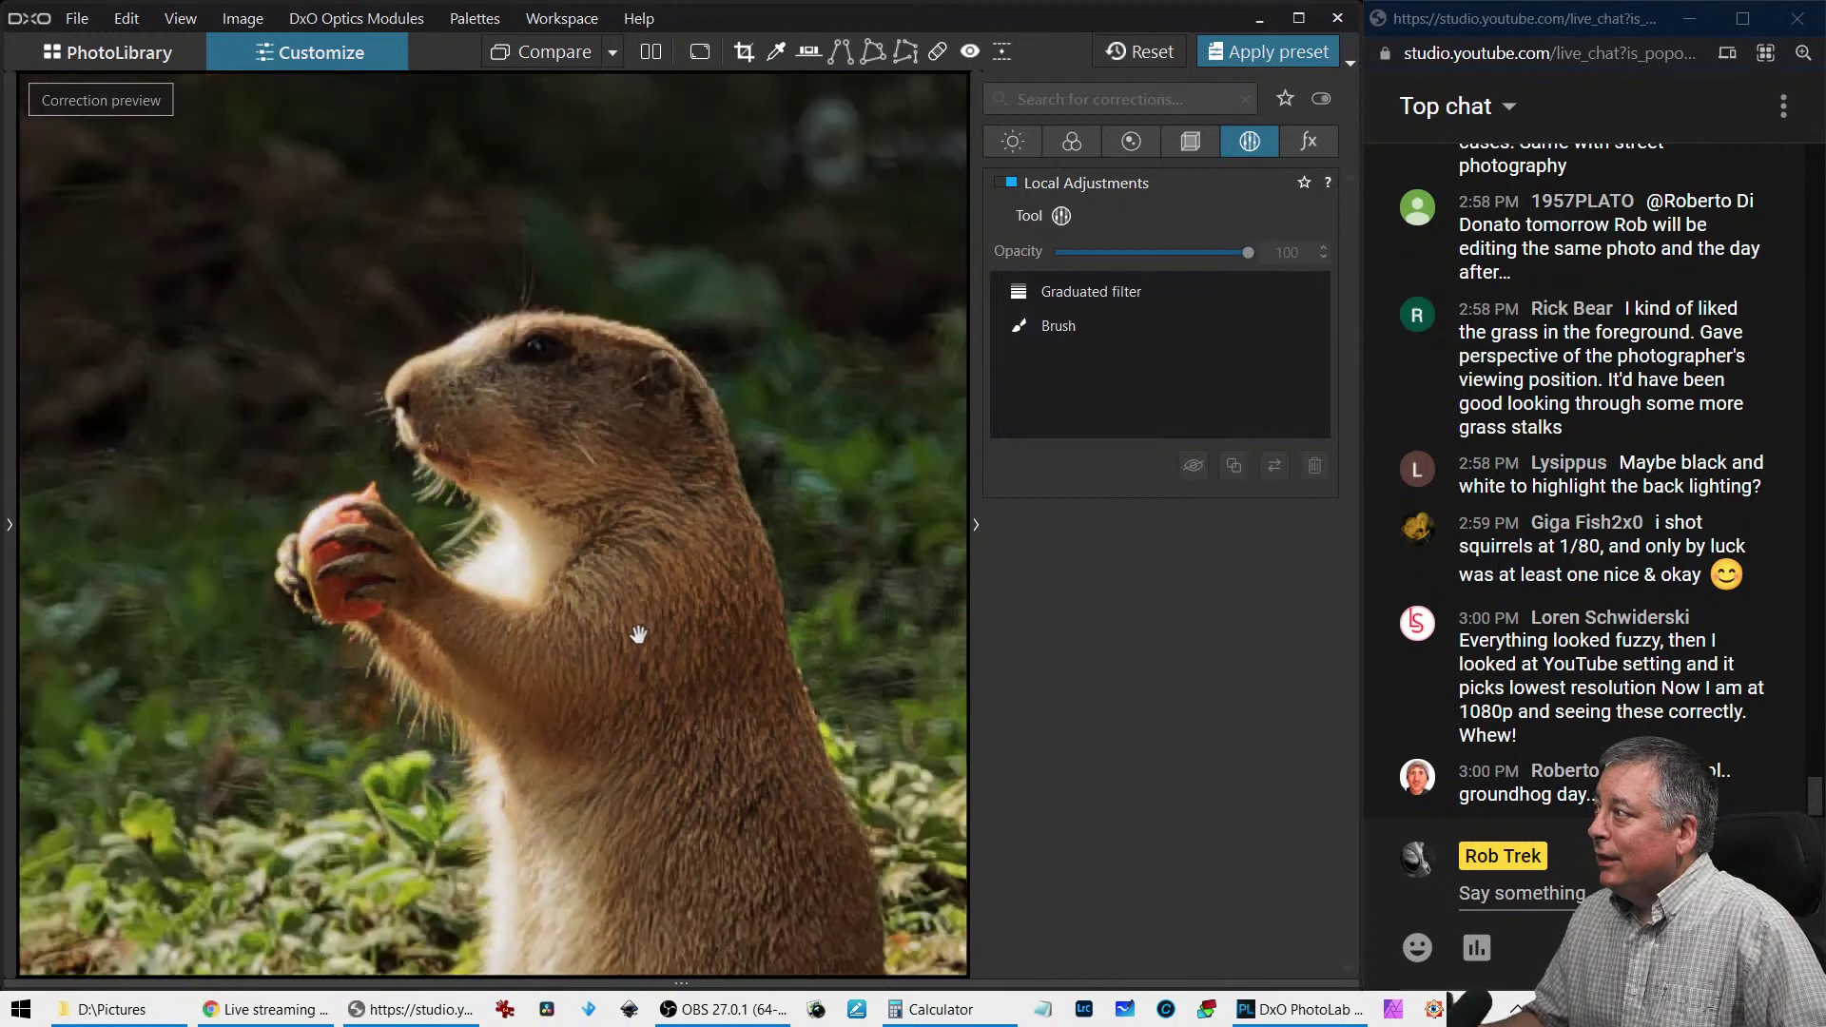
scroll(637, 634, down, 5)
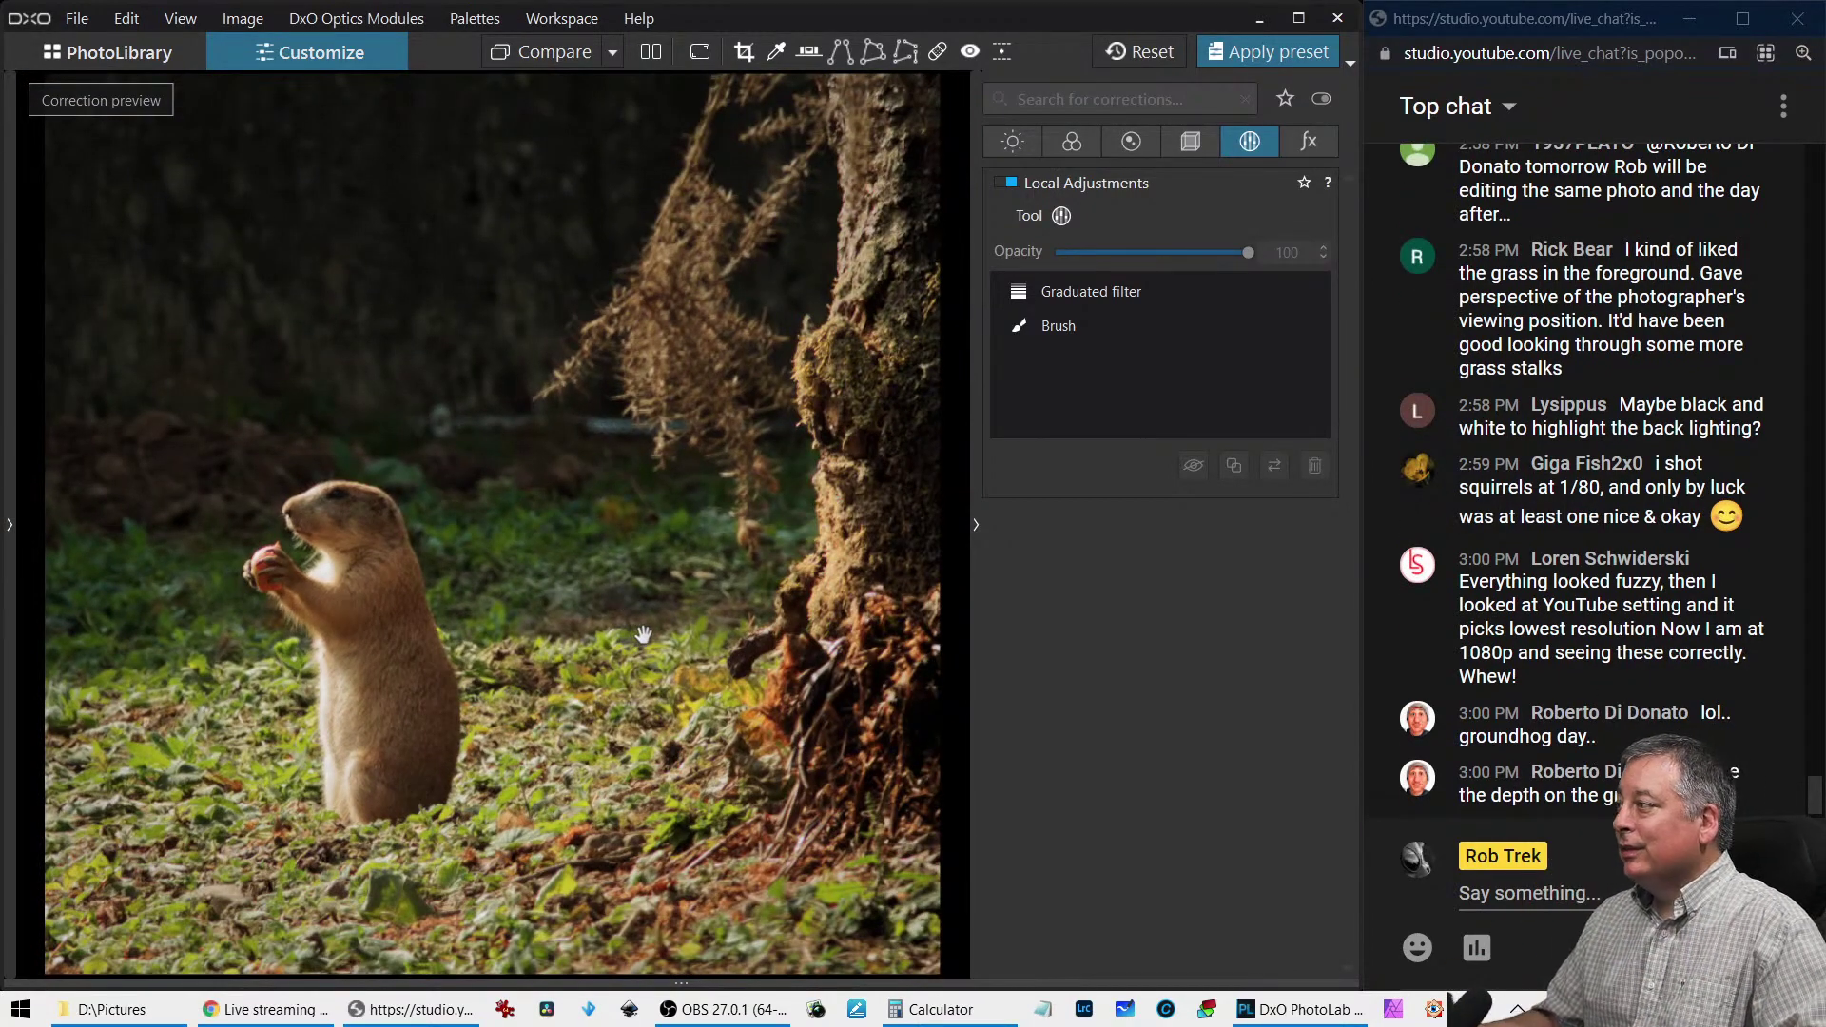
scroll(390, 656, up, 5)
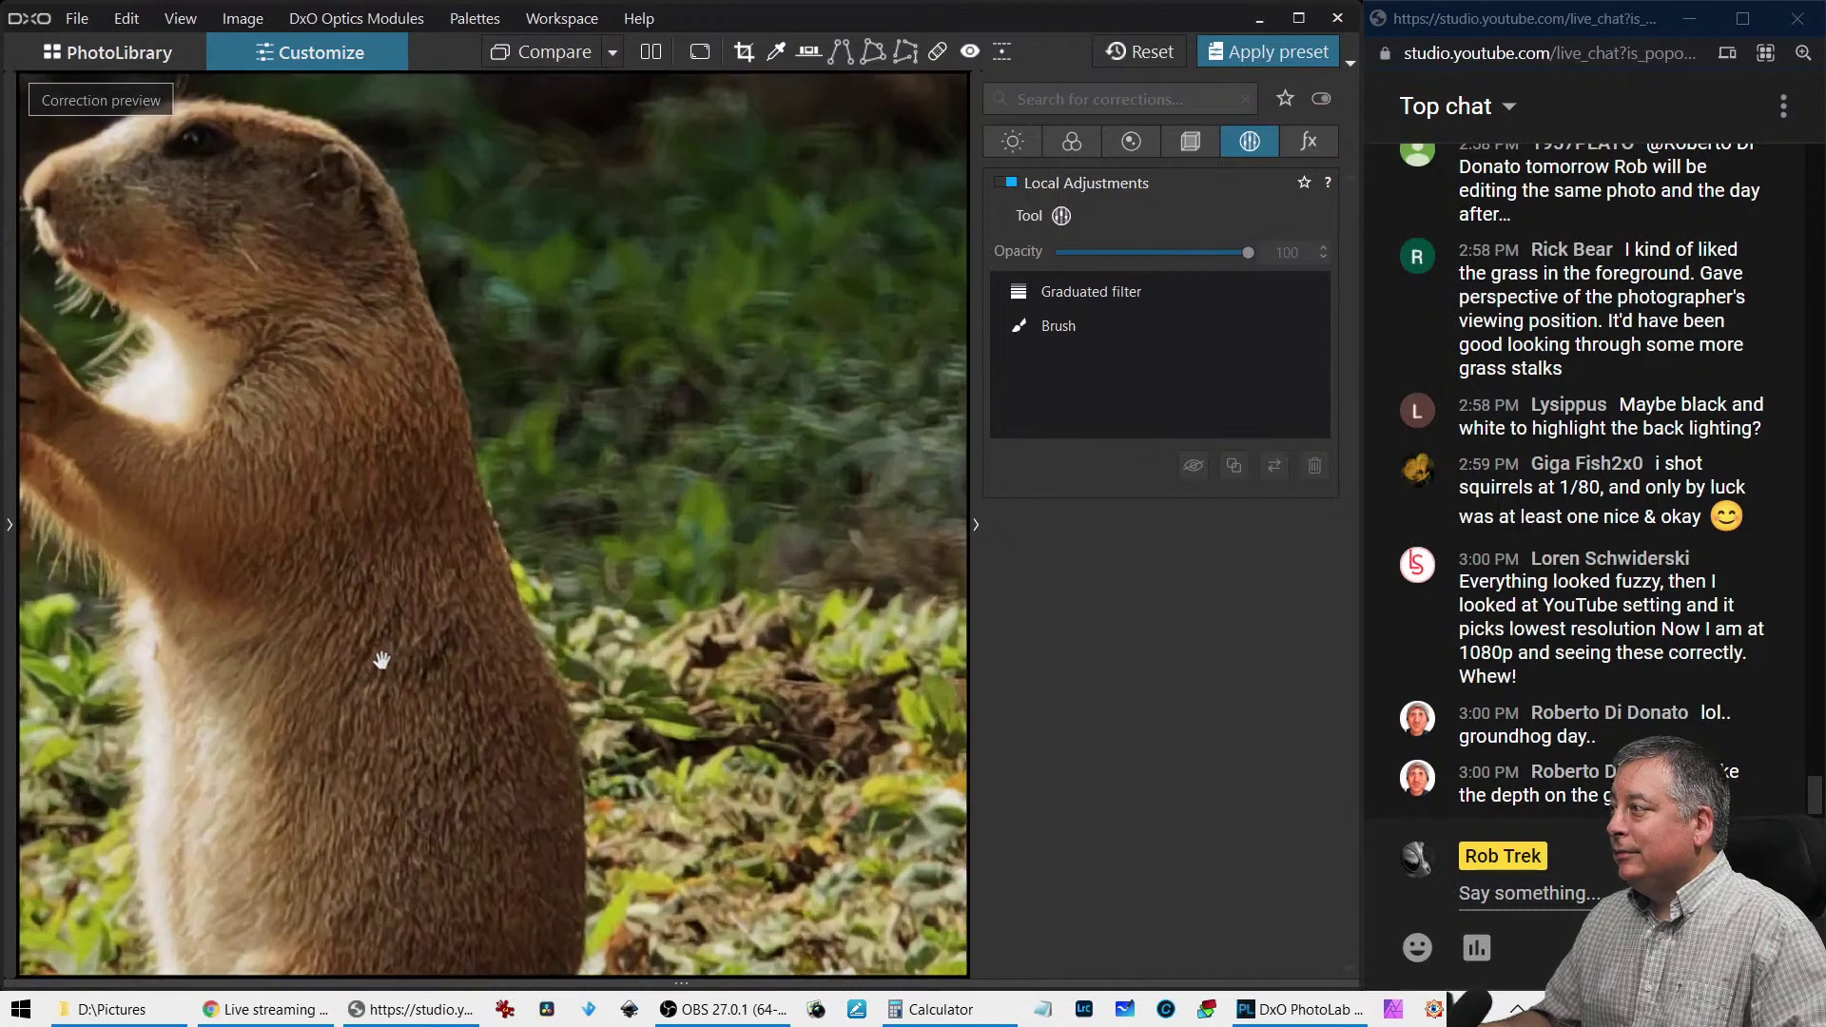
click(289, 564)
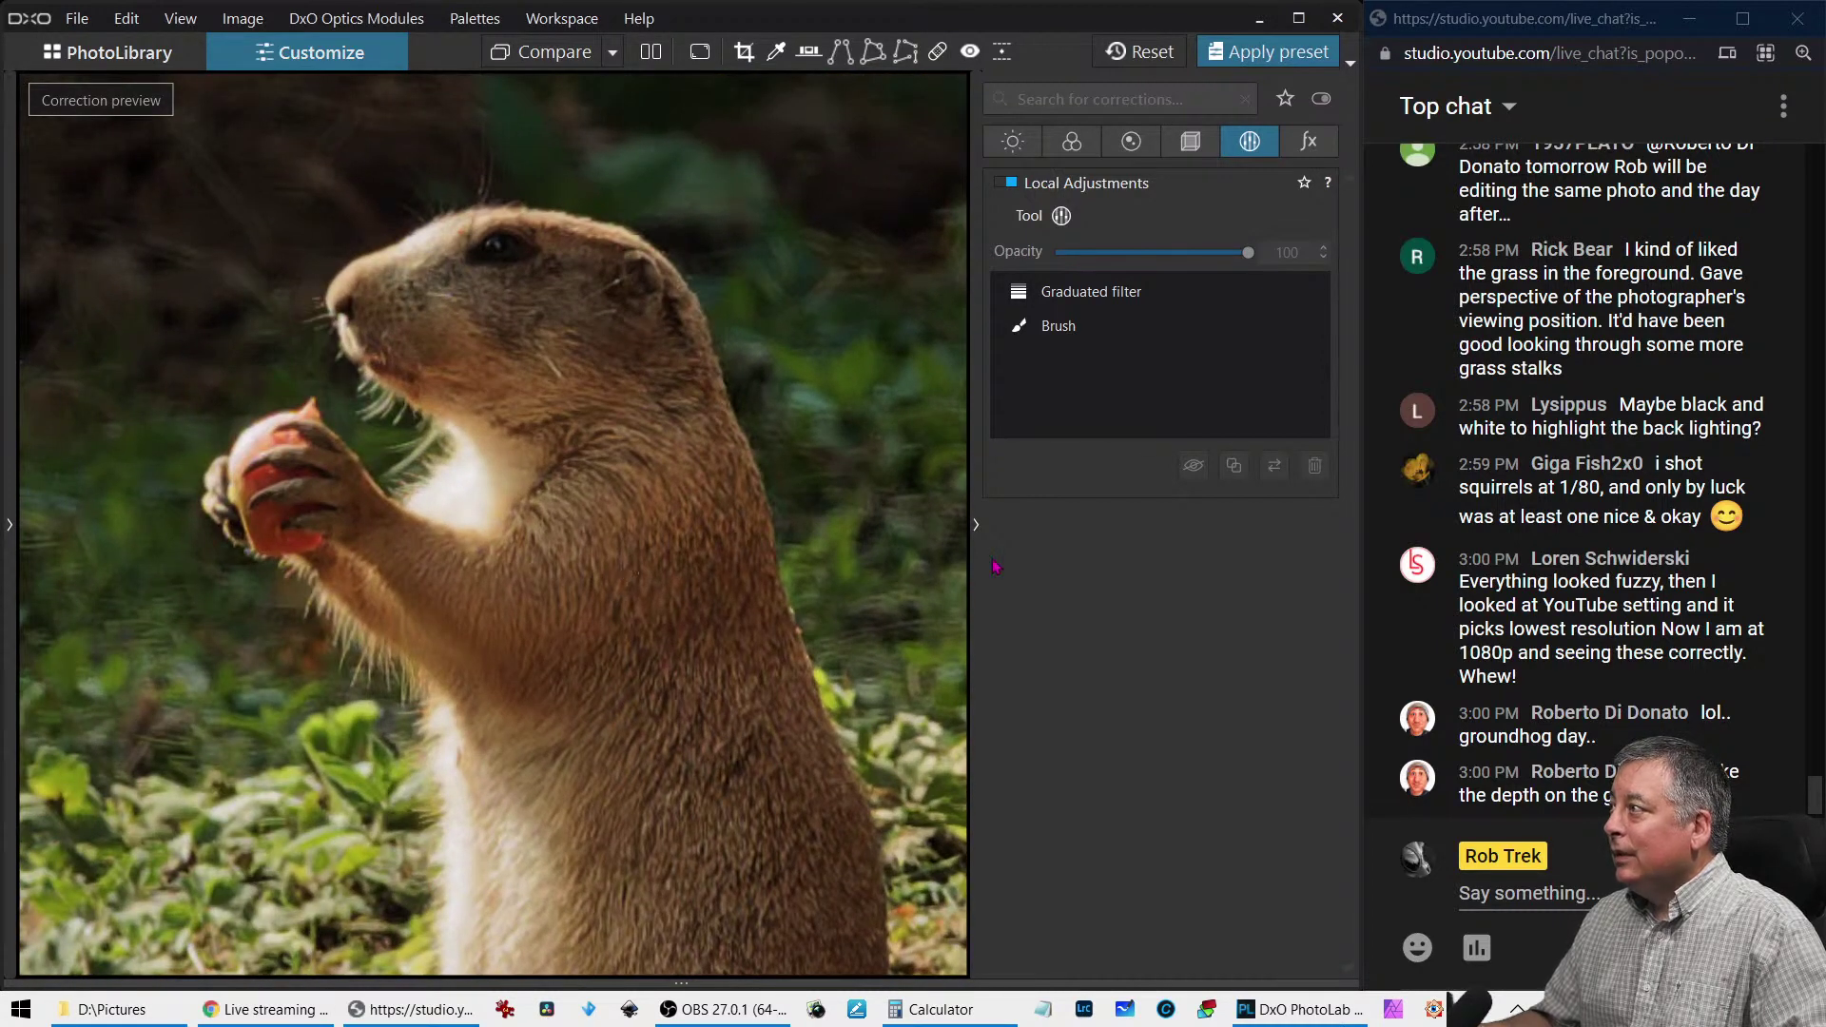
scroll(704, 724, up, 1)
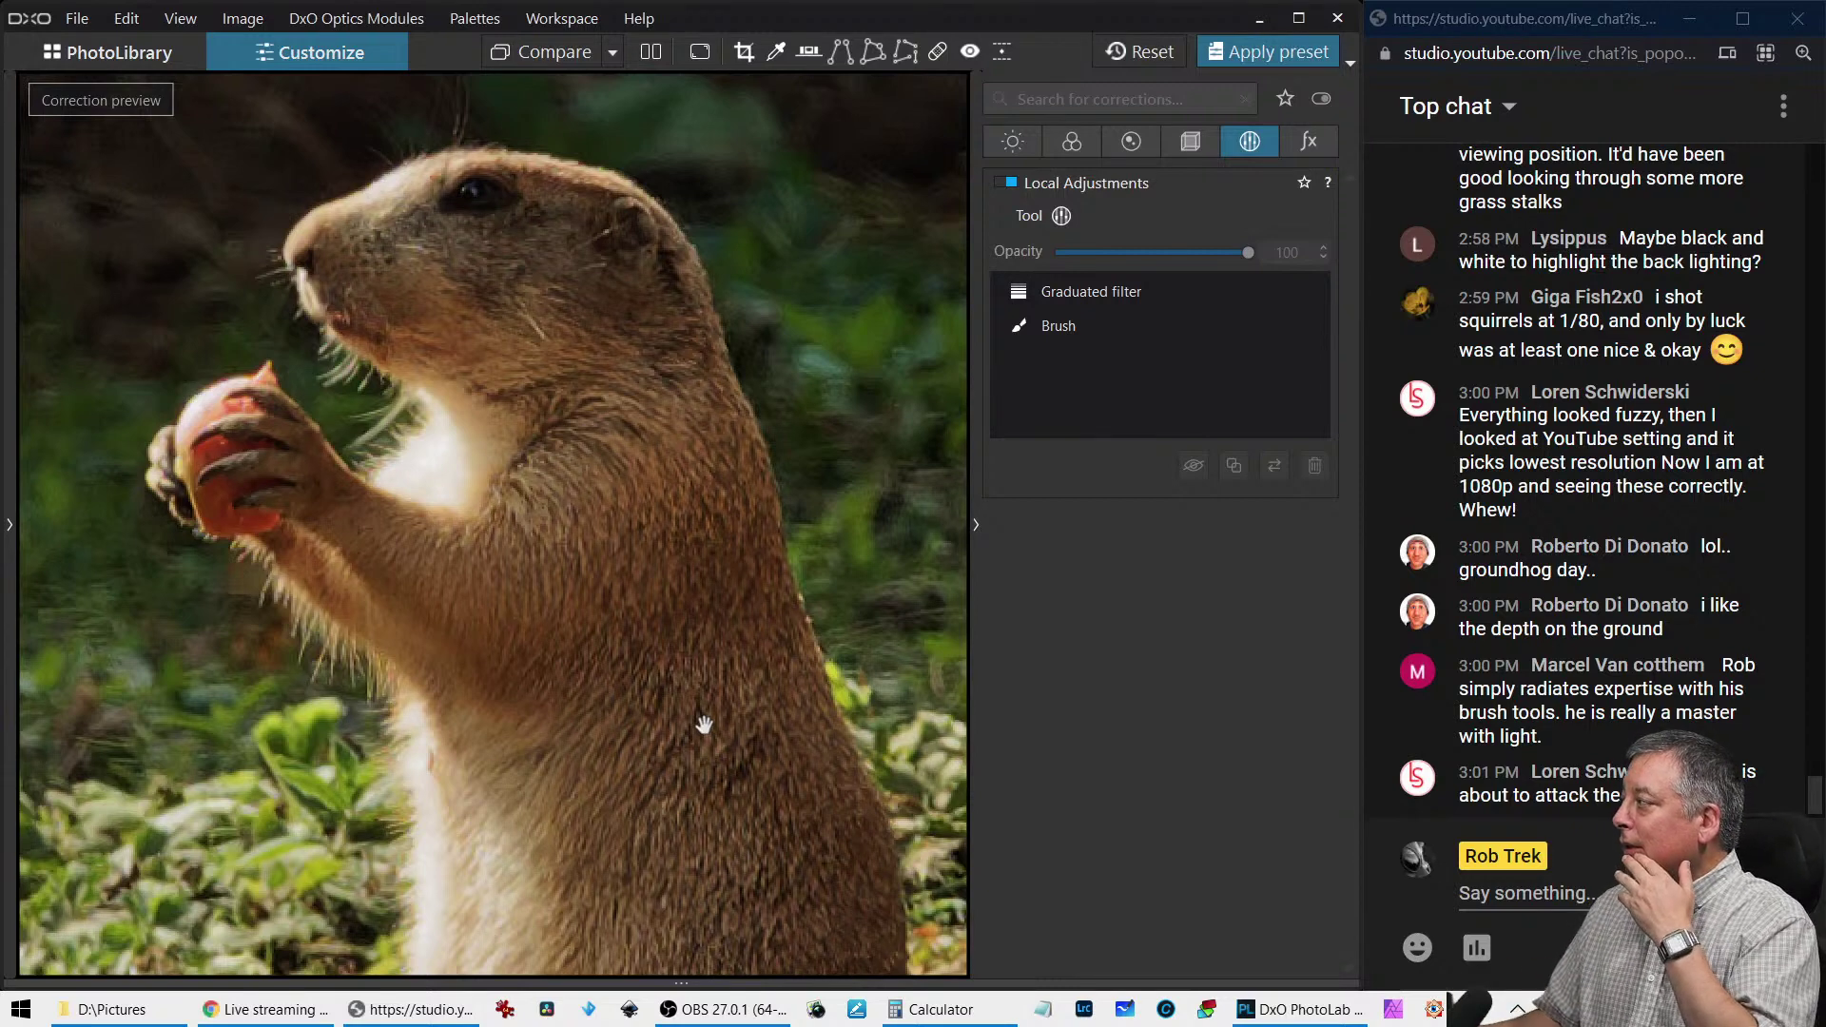
scroll(699, 647, down, 5)
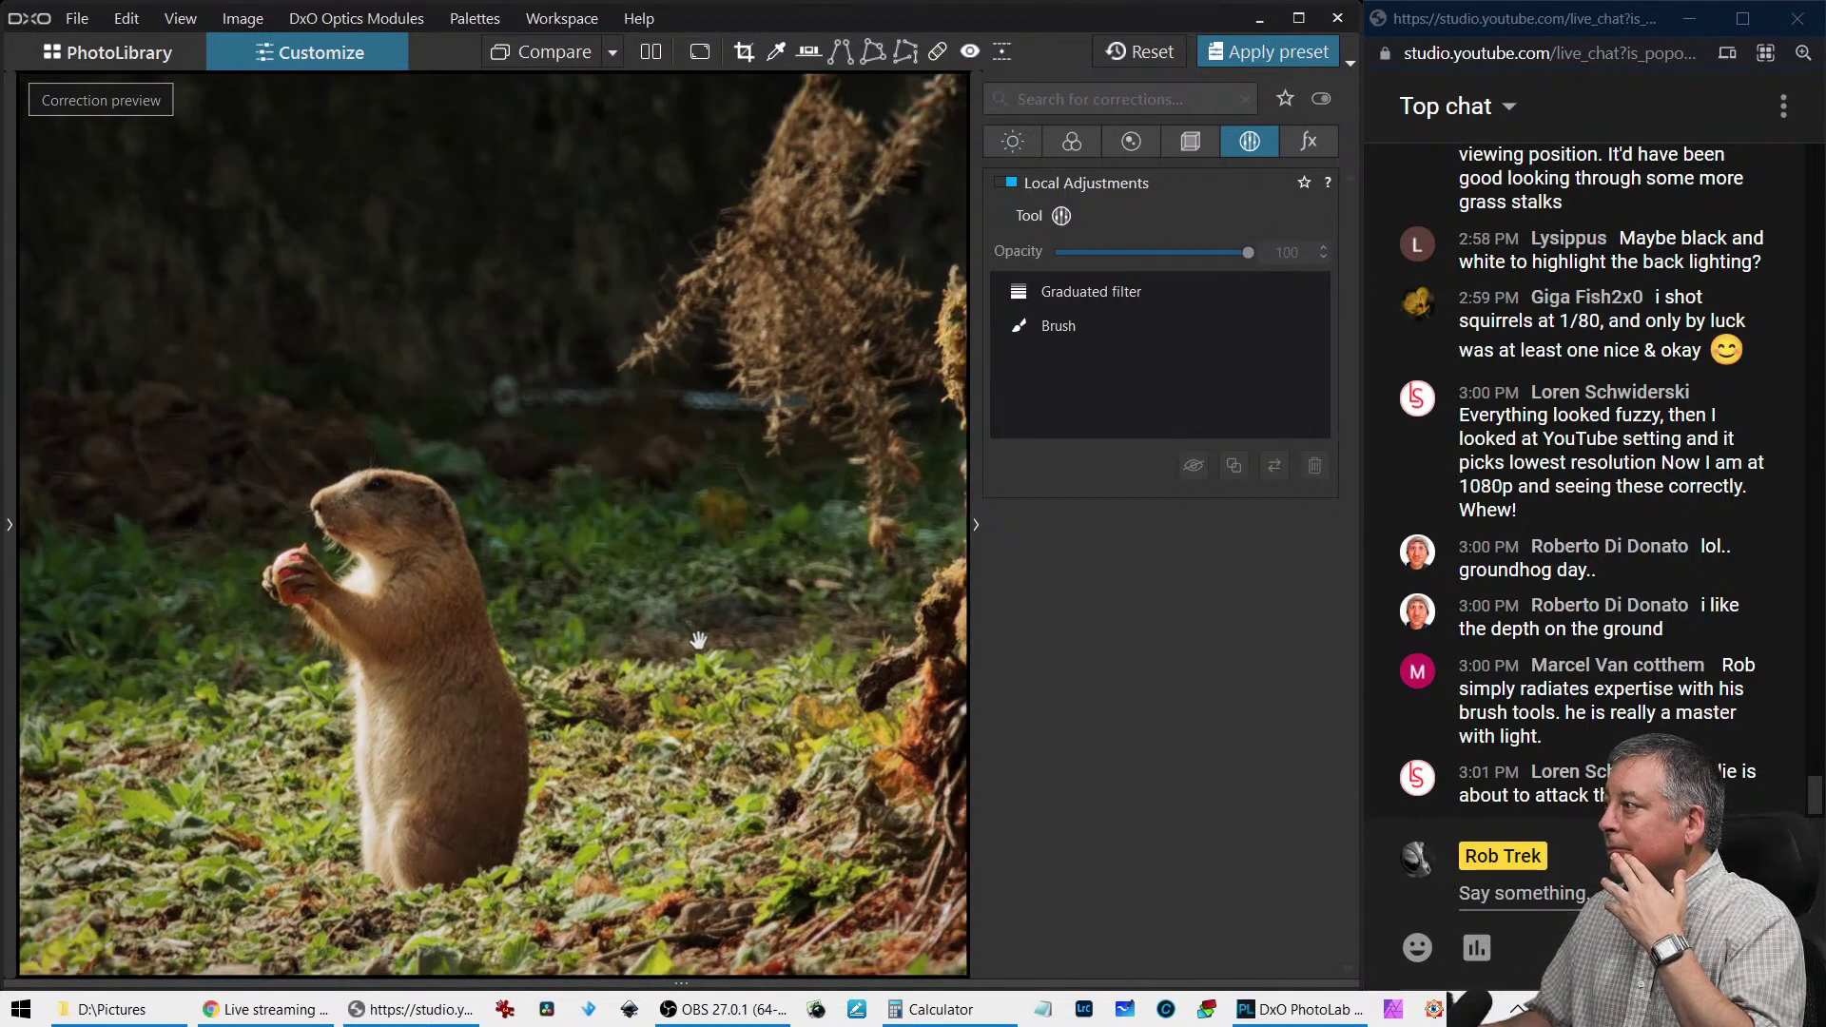
scroll(699, 640, down, 1)
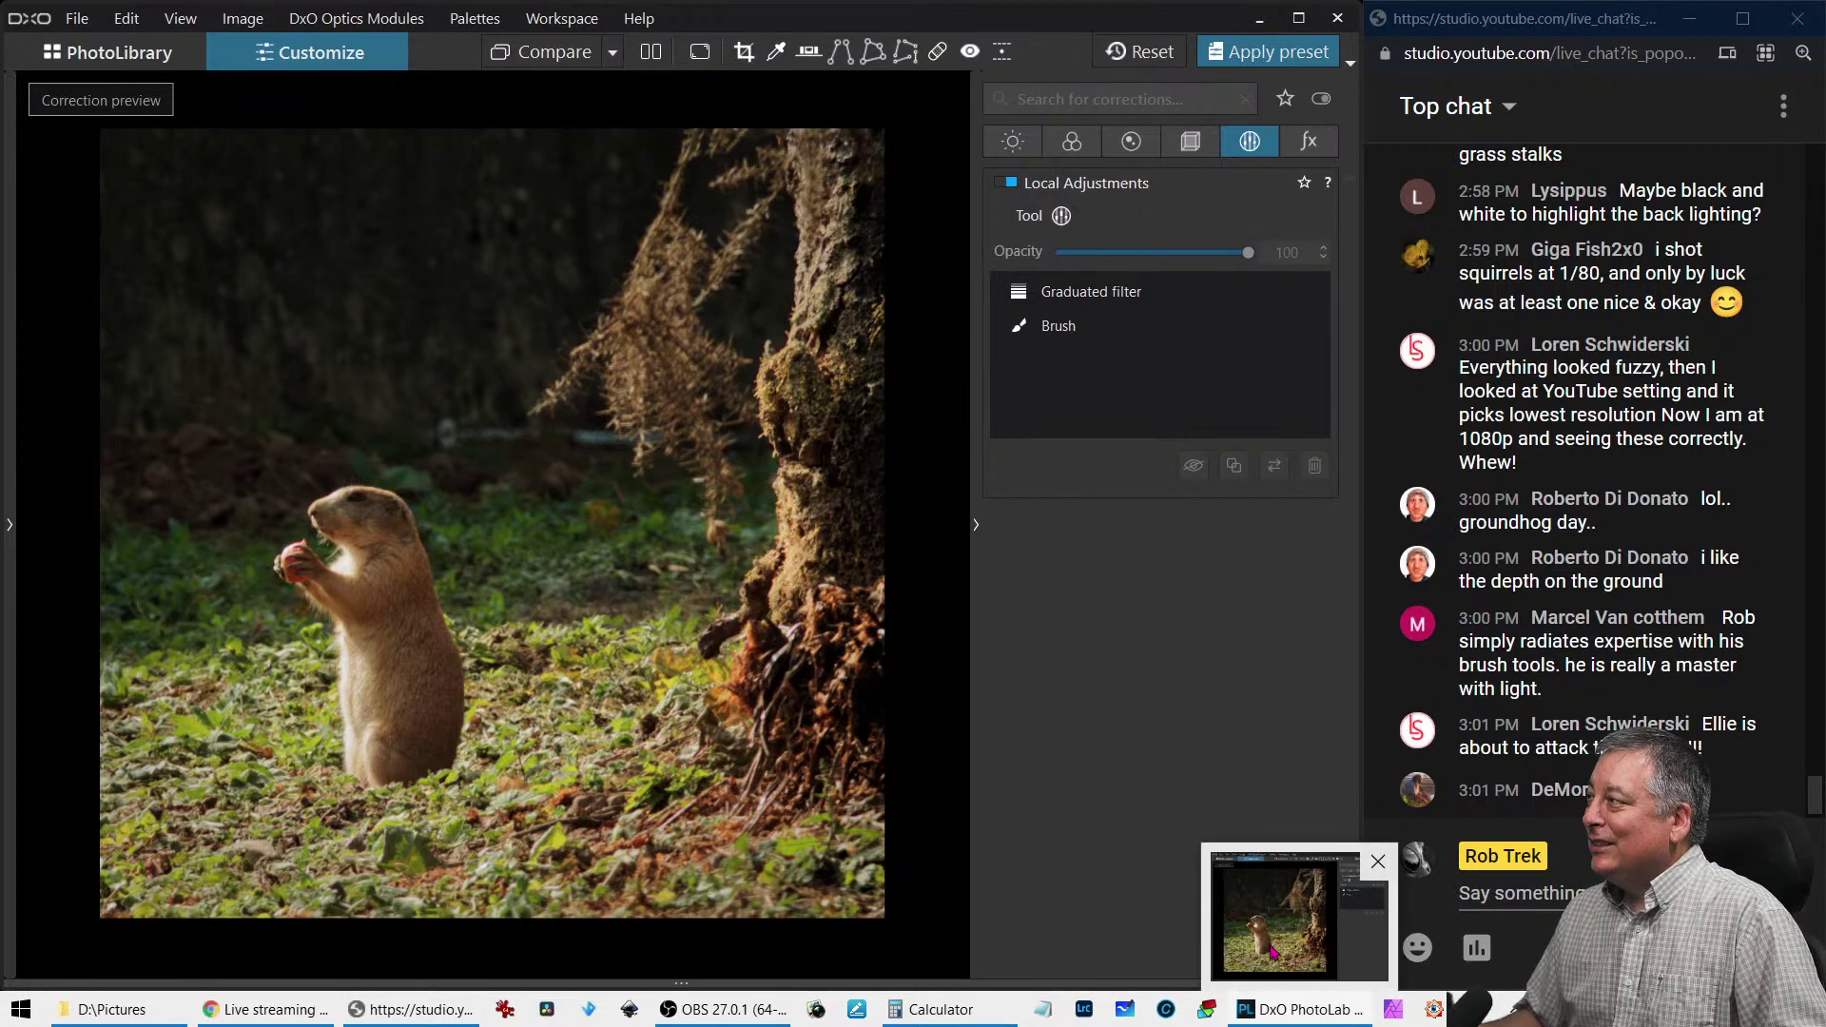
Reset all corrections to view the original groundhog photo, and restore the edited version
click(1141, 53)
click(662, 535)
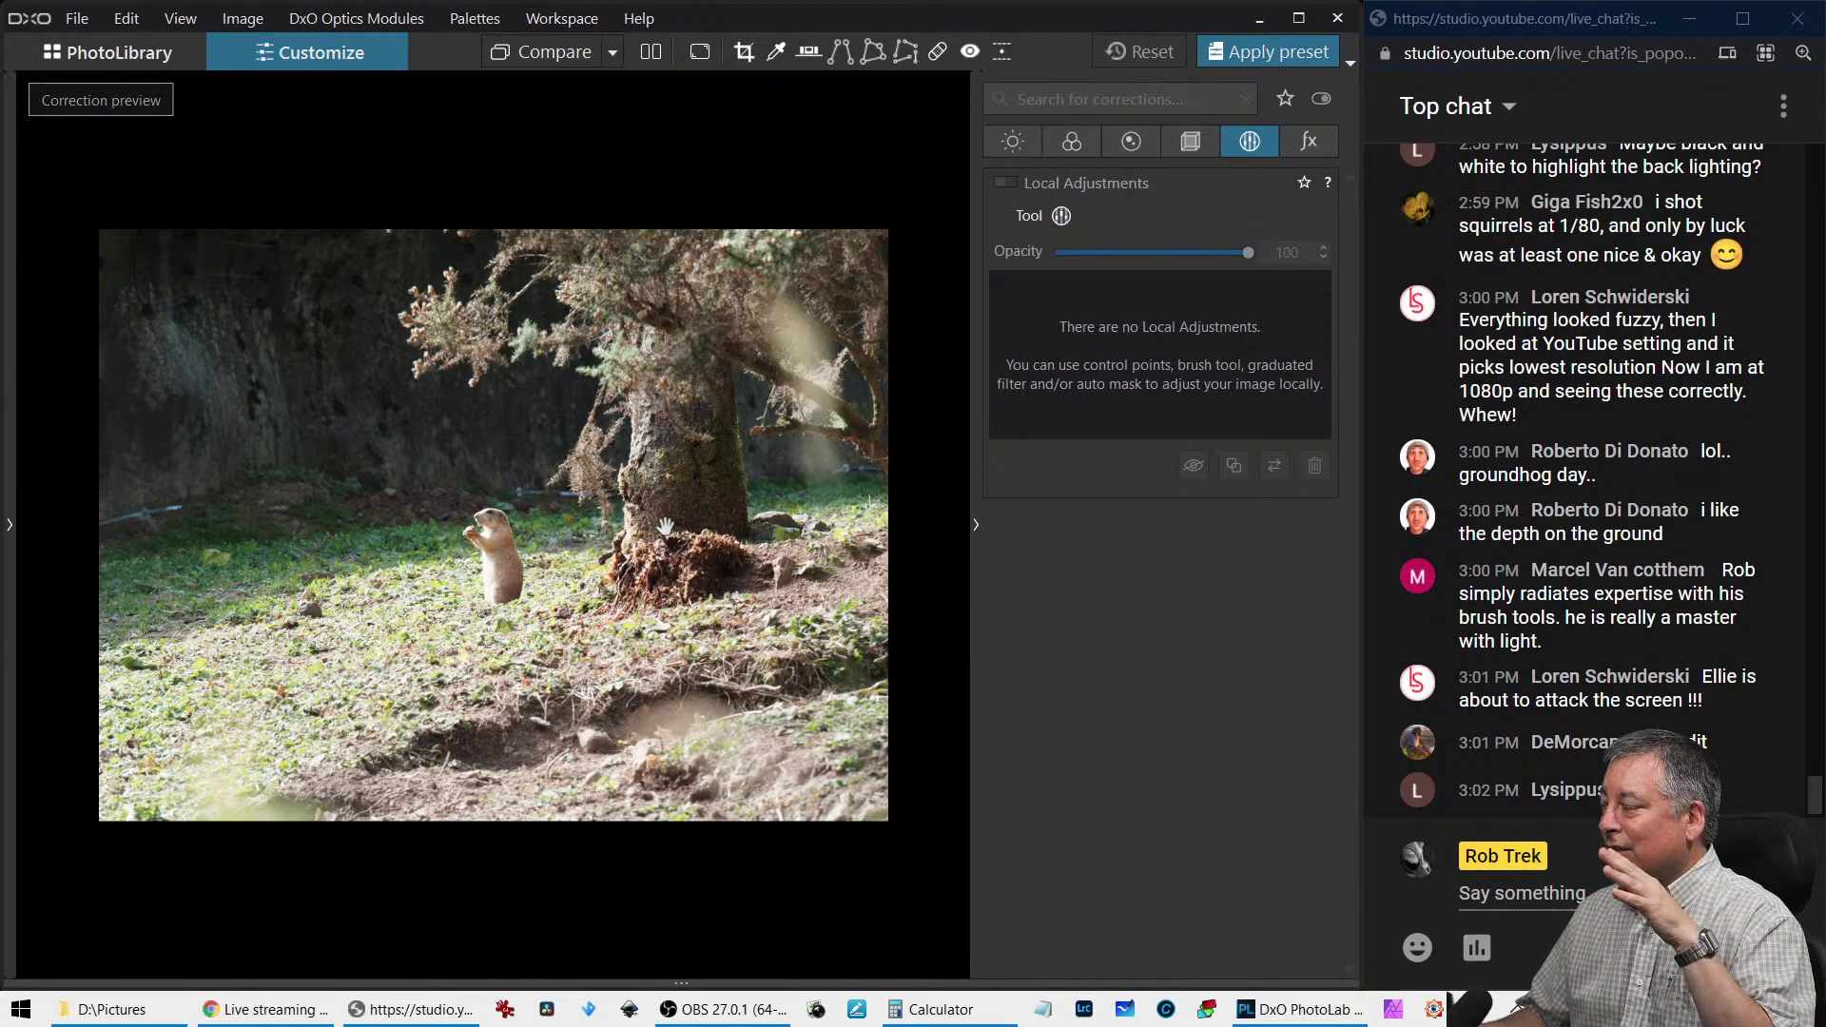
key(Right)
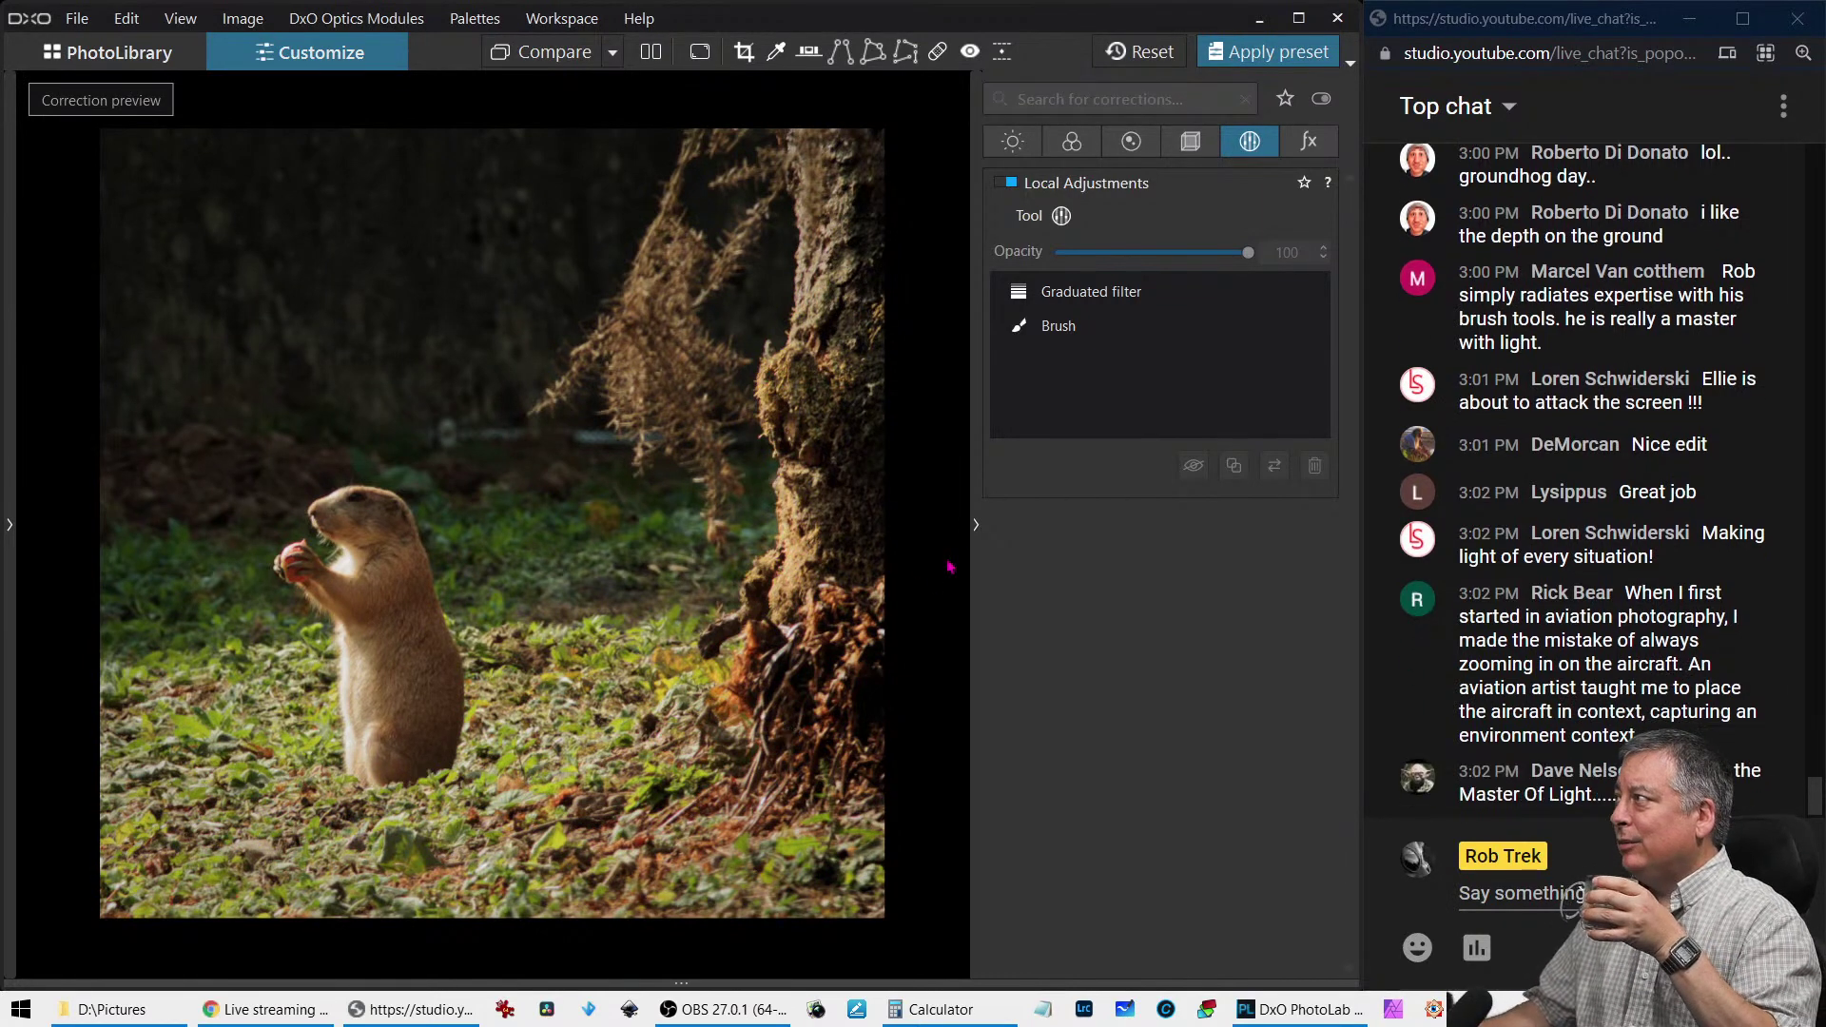
Paint another local adjustment with a larger brush on the grass between the groundhog and the tree, and strongly lower its exposure
click(1055, 327)
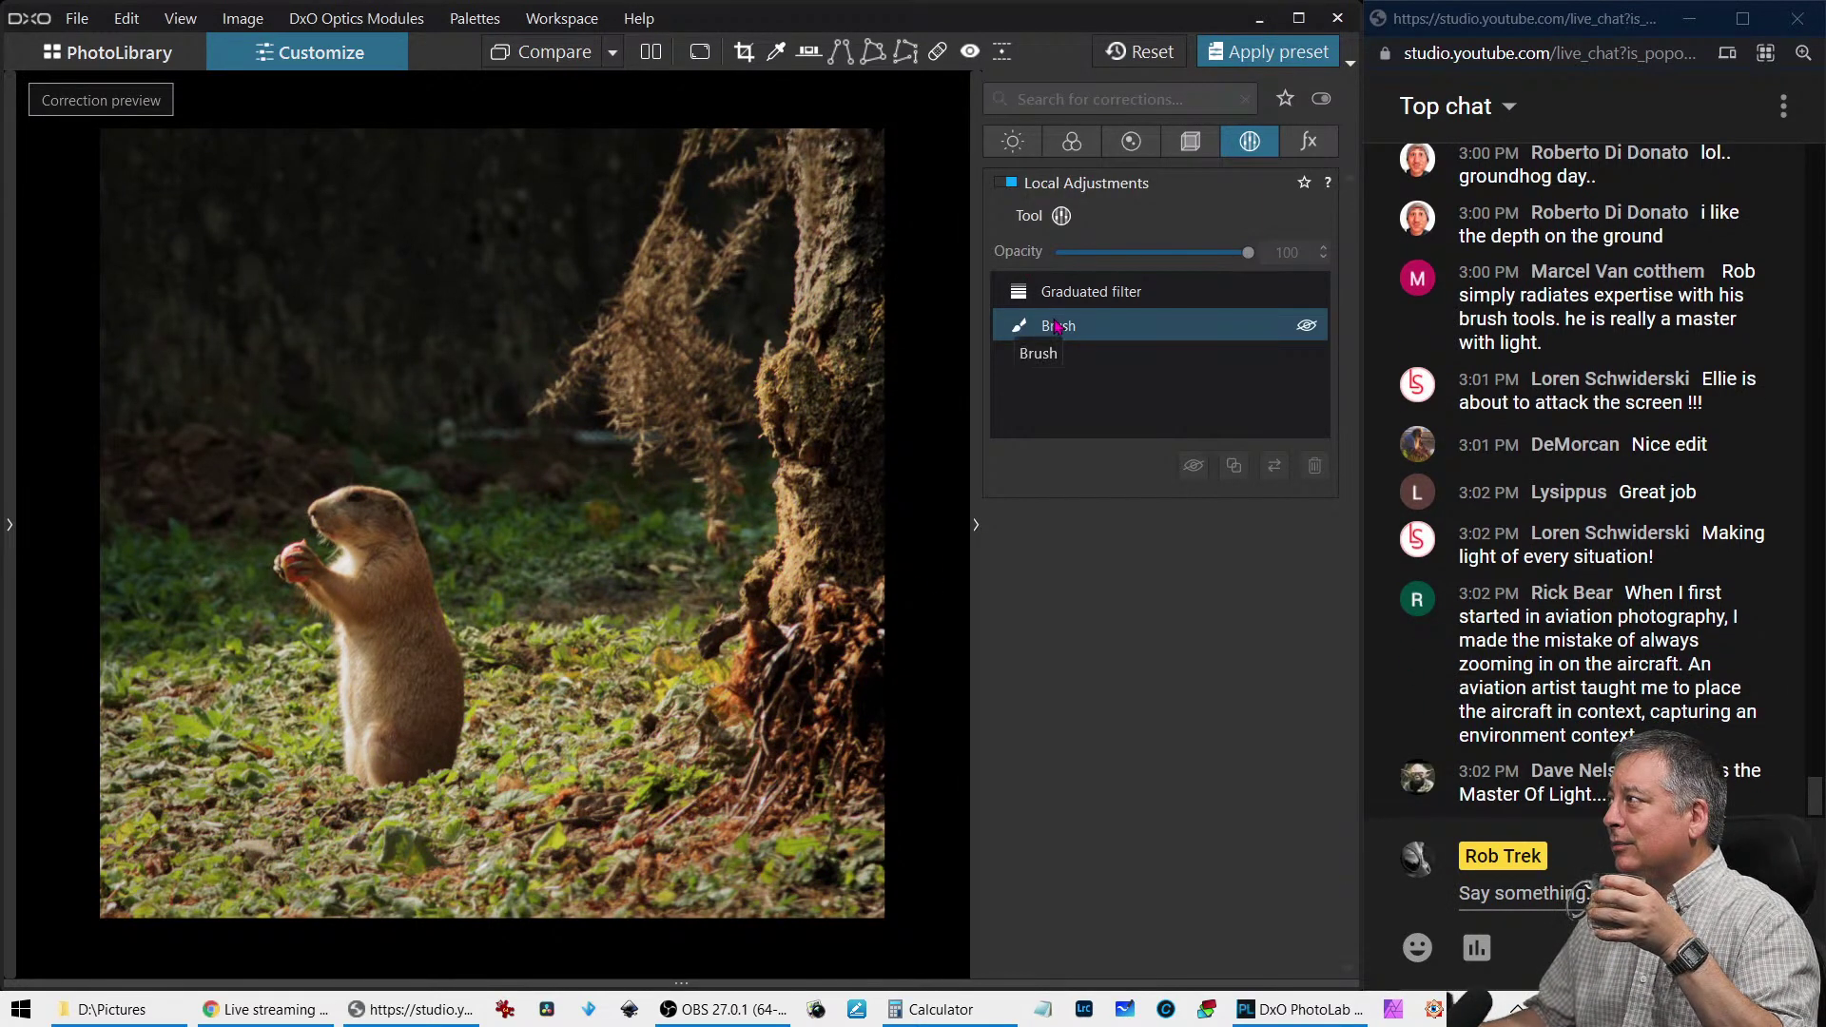
click(993, 362)
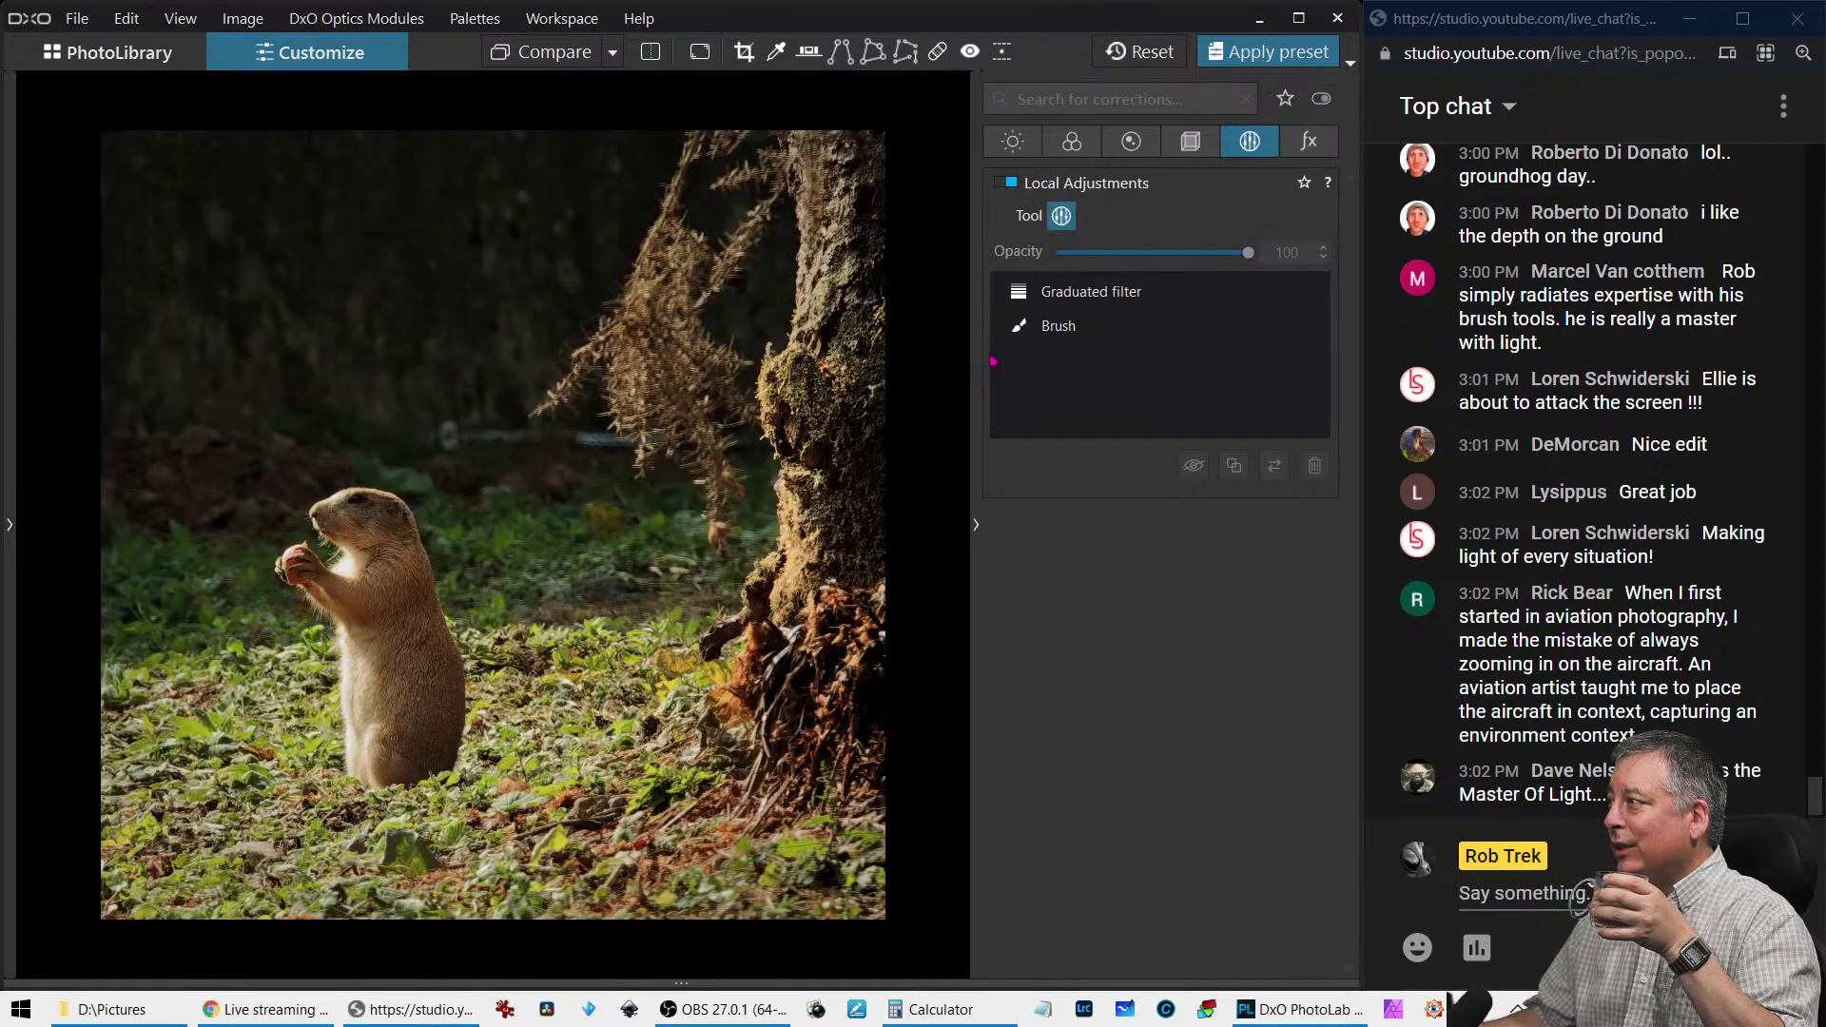
right_click(704, 651)
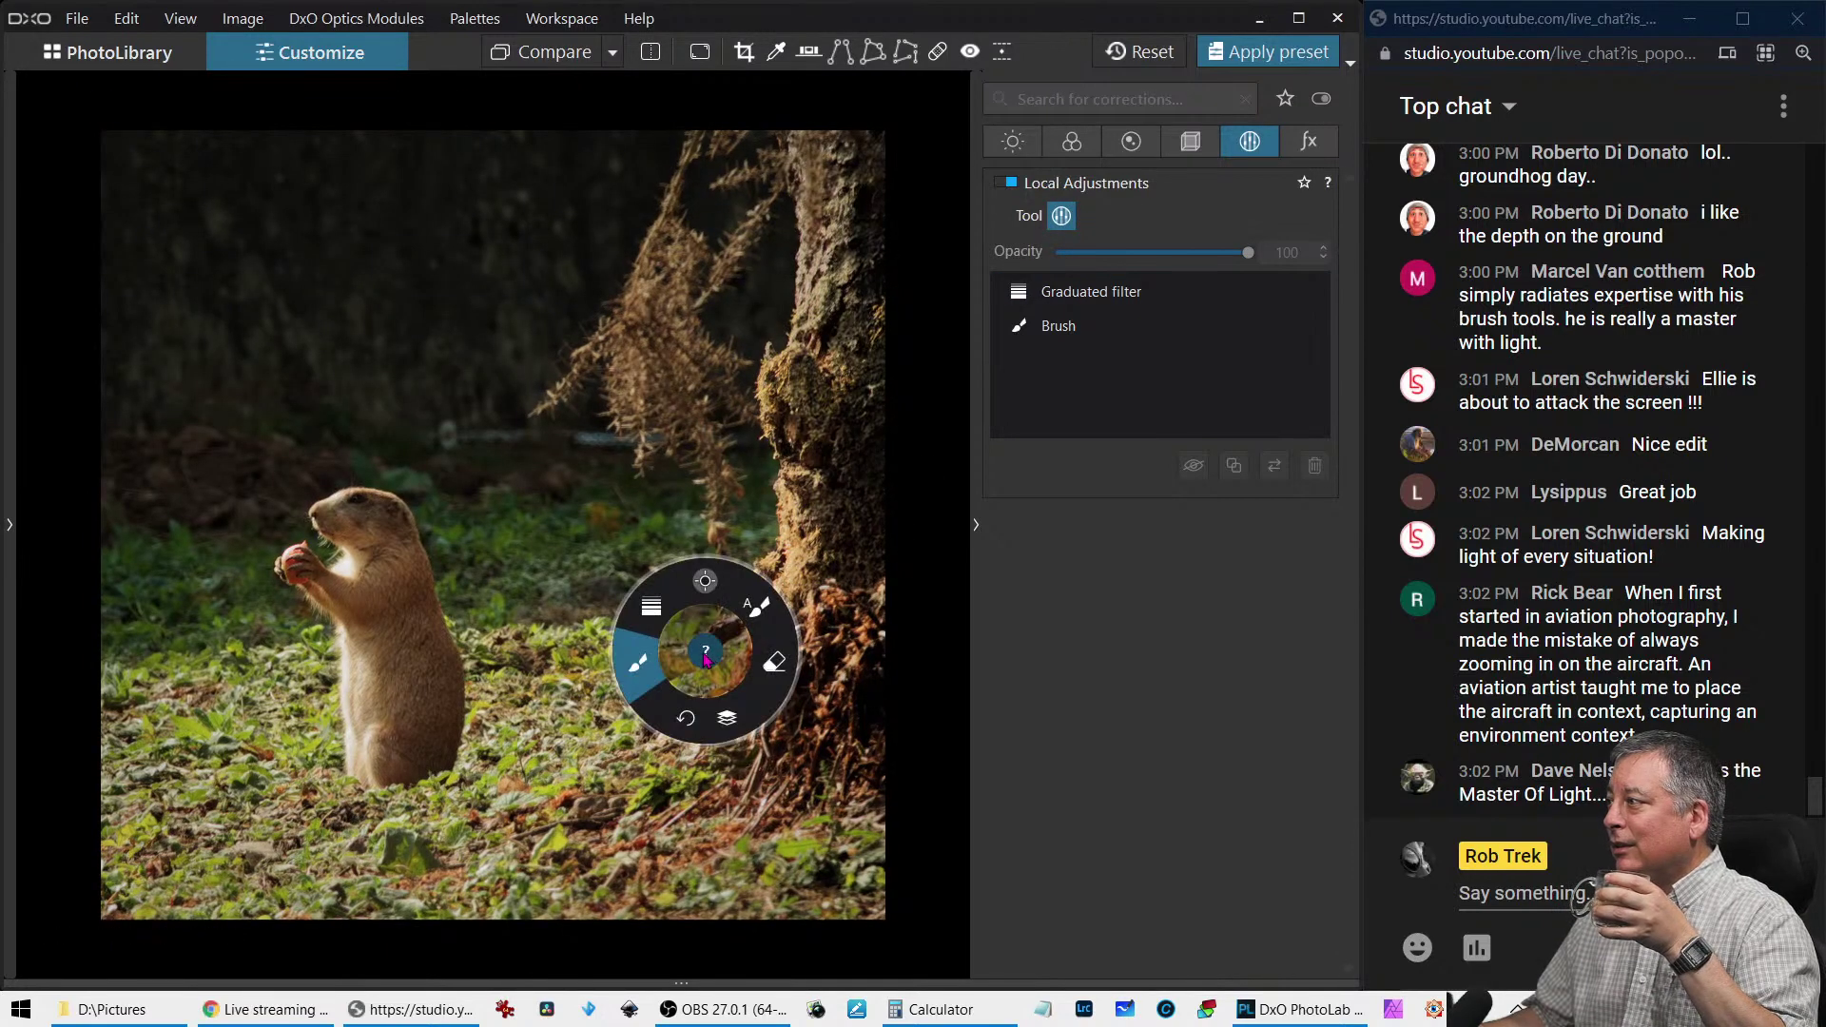
click(639, 668)
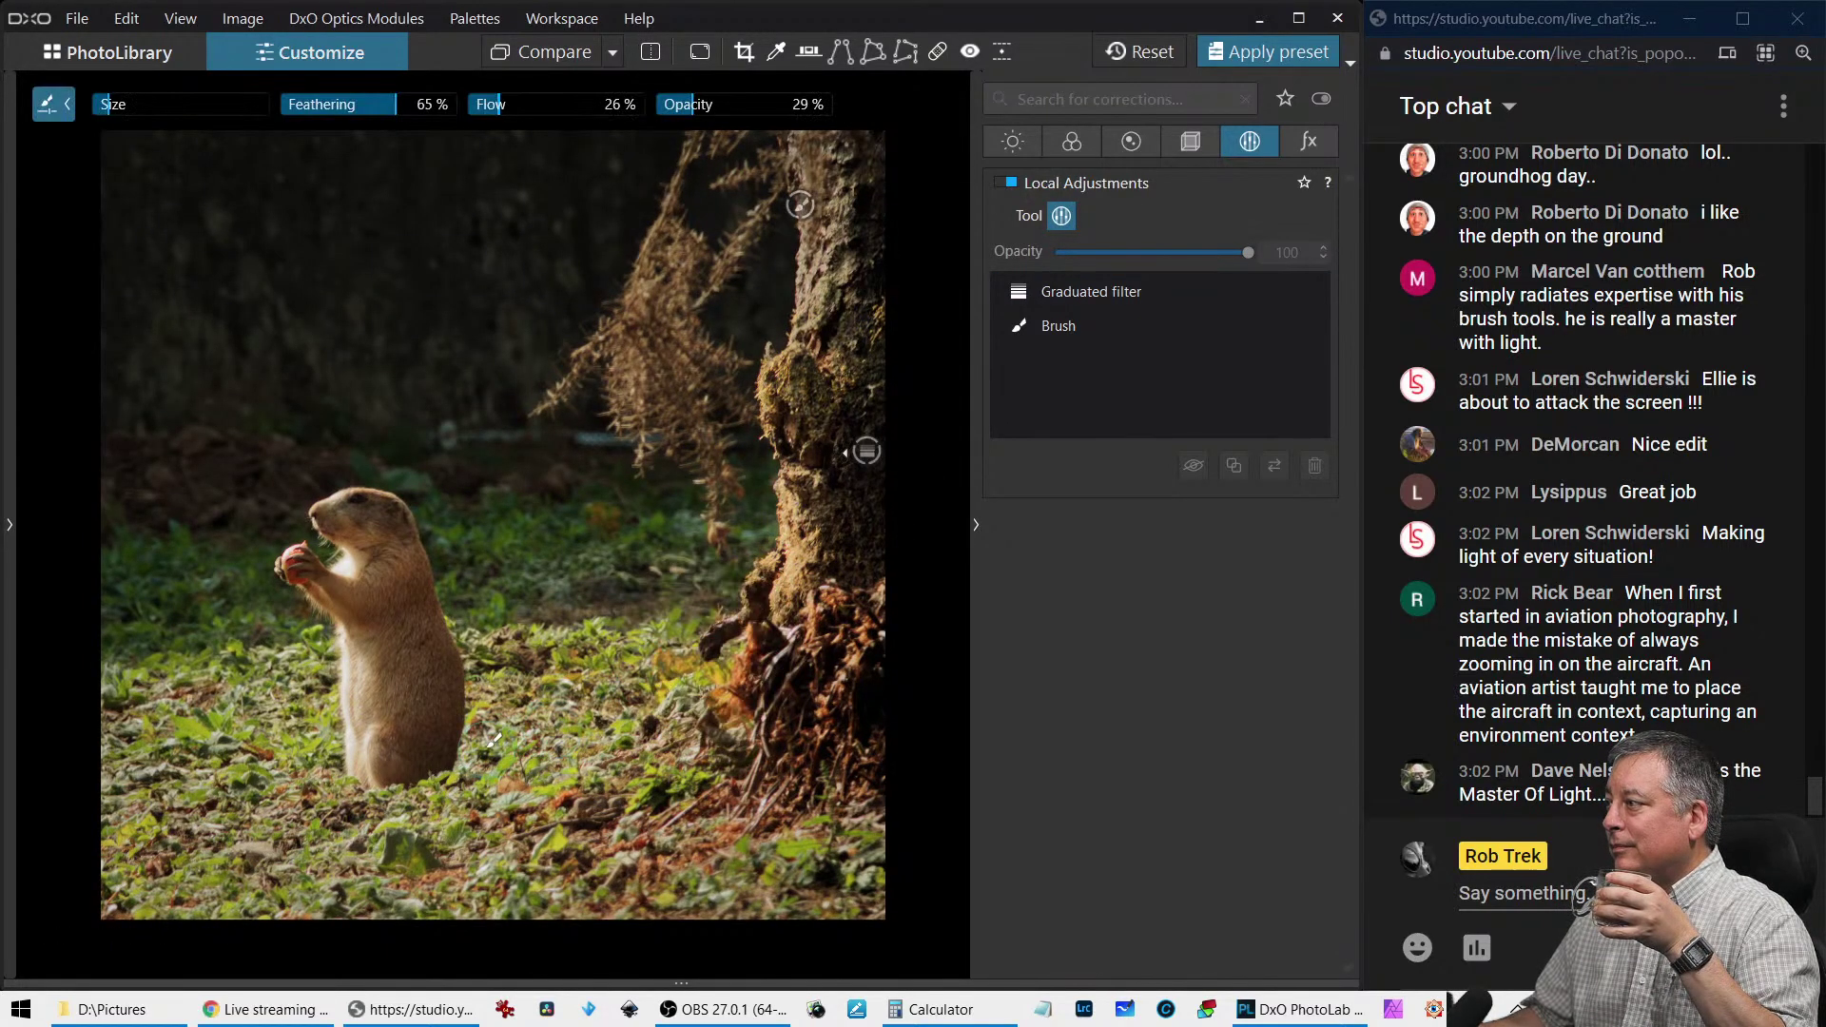
click(133, 110)
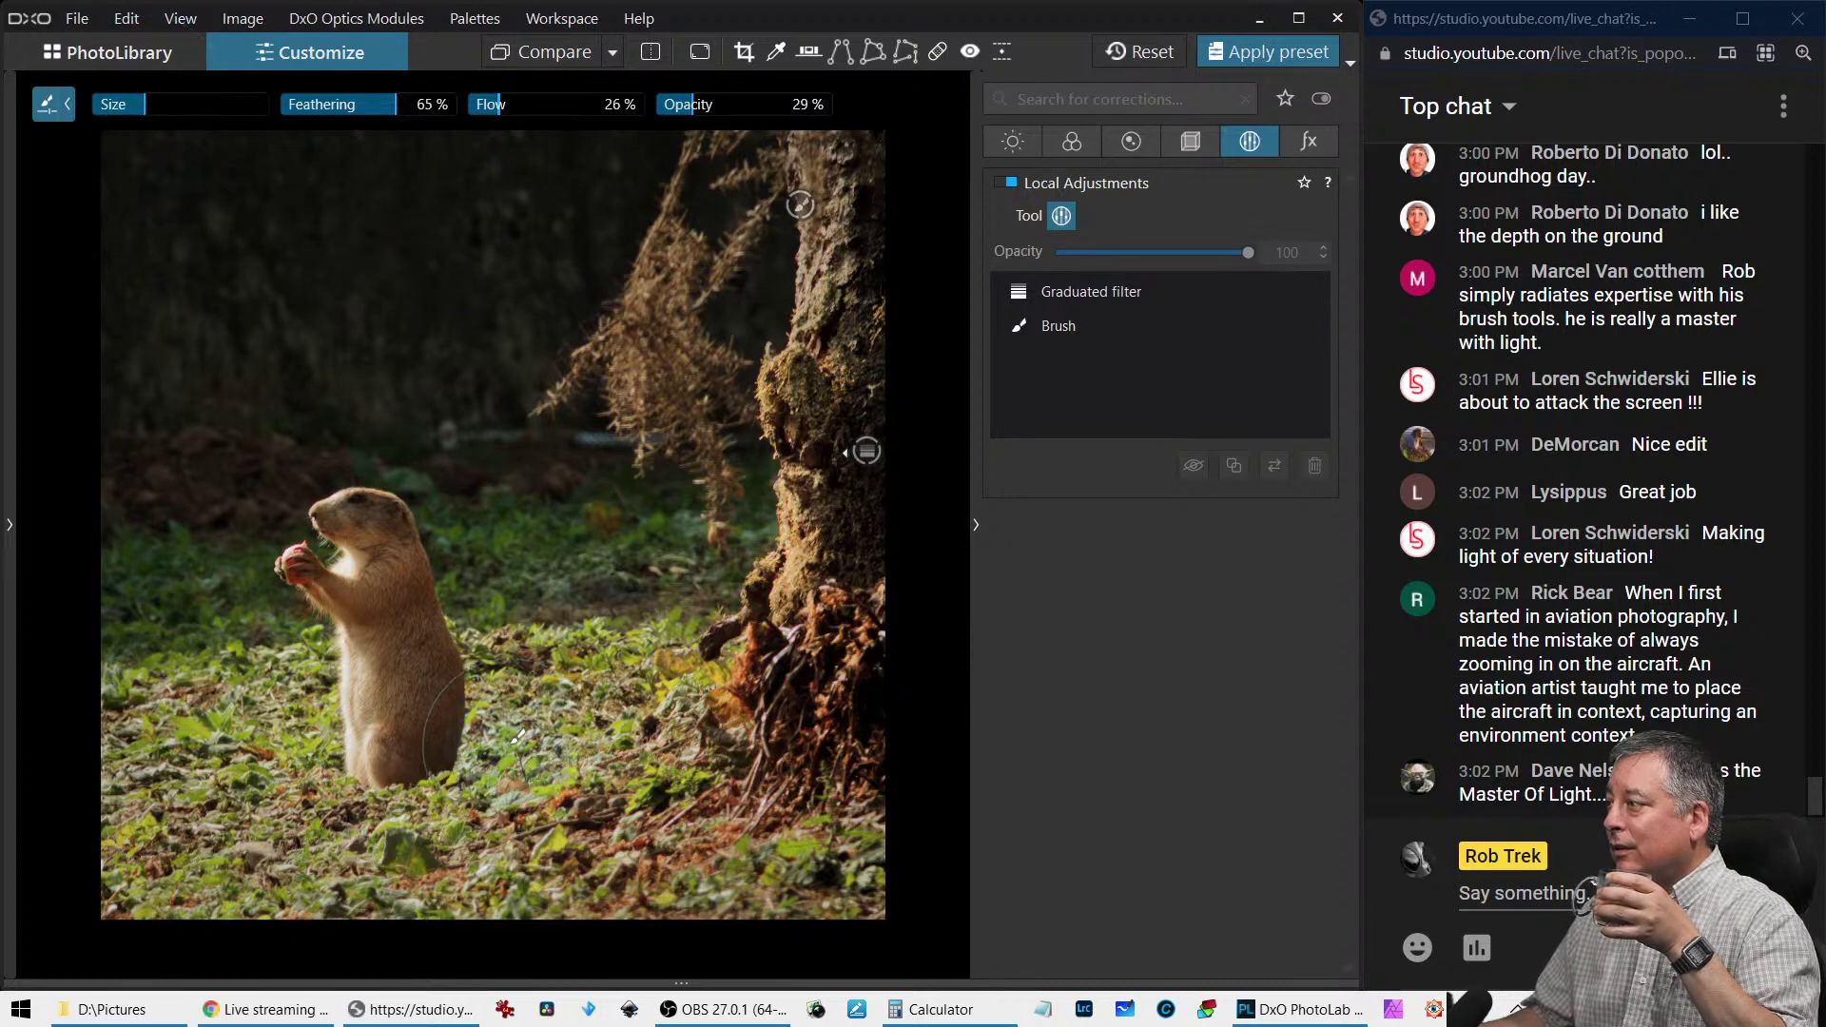
drag(571, 769, 554, 887)
click(507, 791)
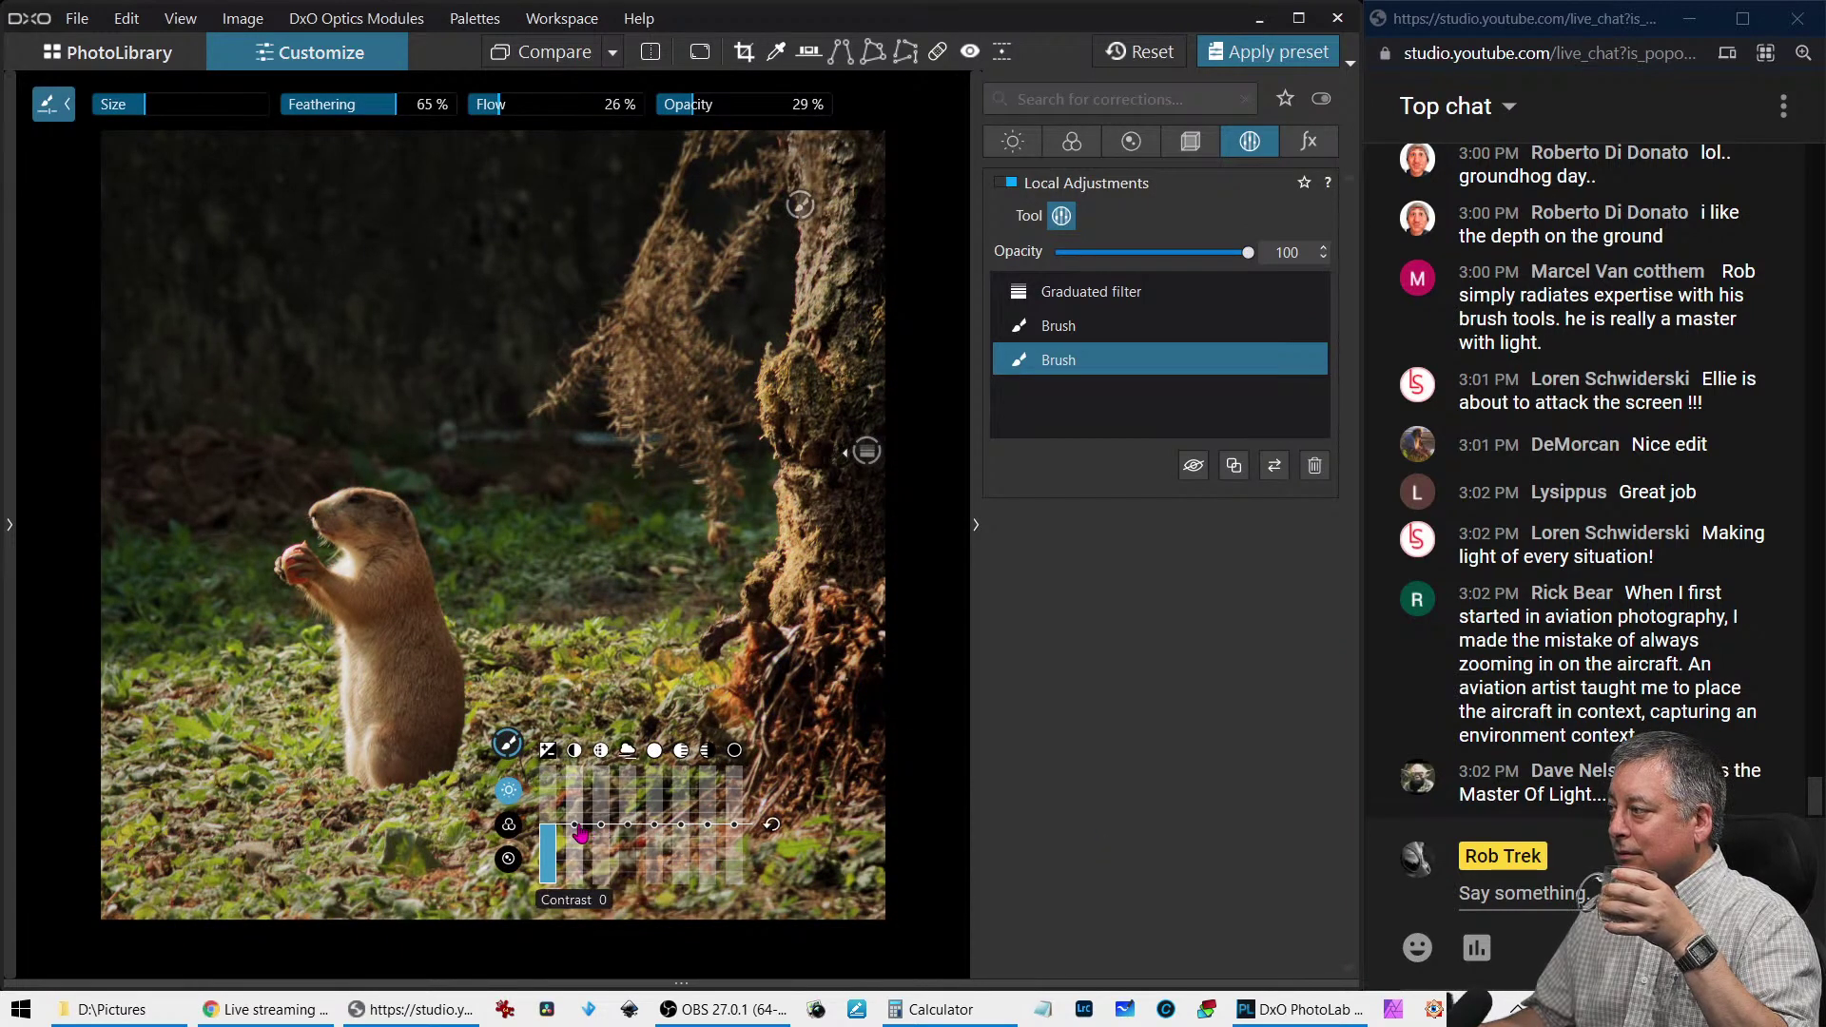
Raise the contrast and slightly lower the blacks of the brushed grass area, extending its mask toward the tree roots
drag(581, 834, 576, 818)
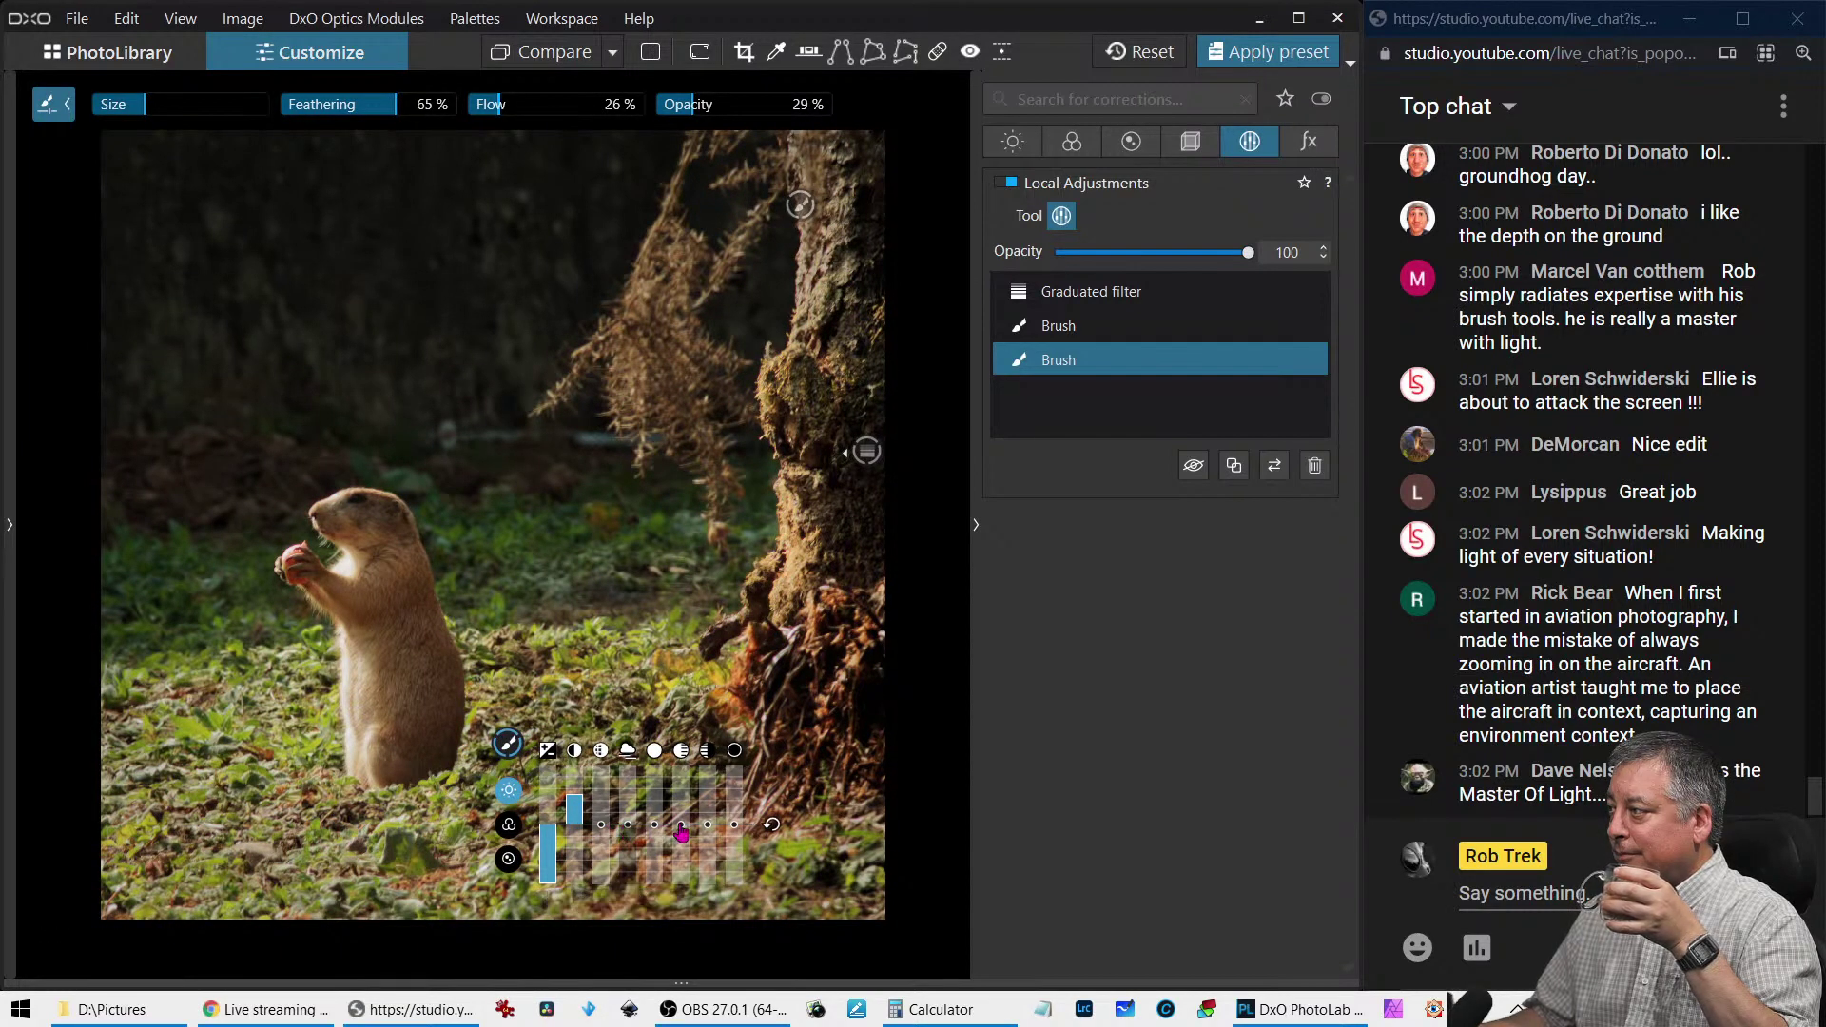
drag(732, 828, 734, 867)
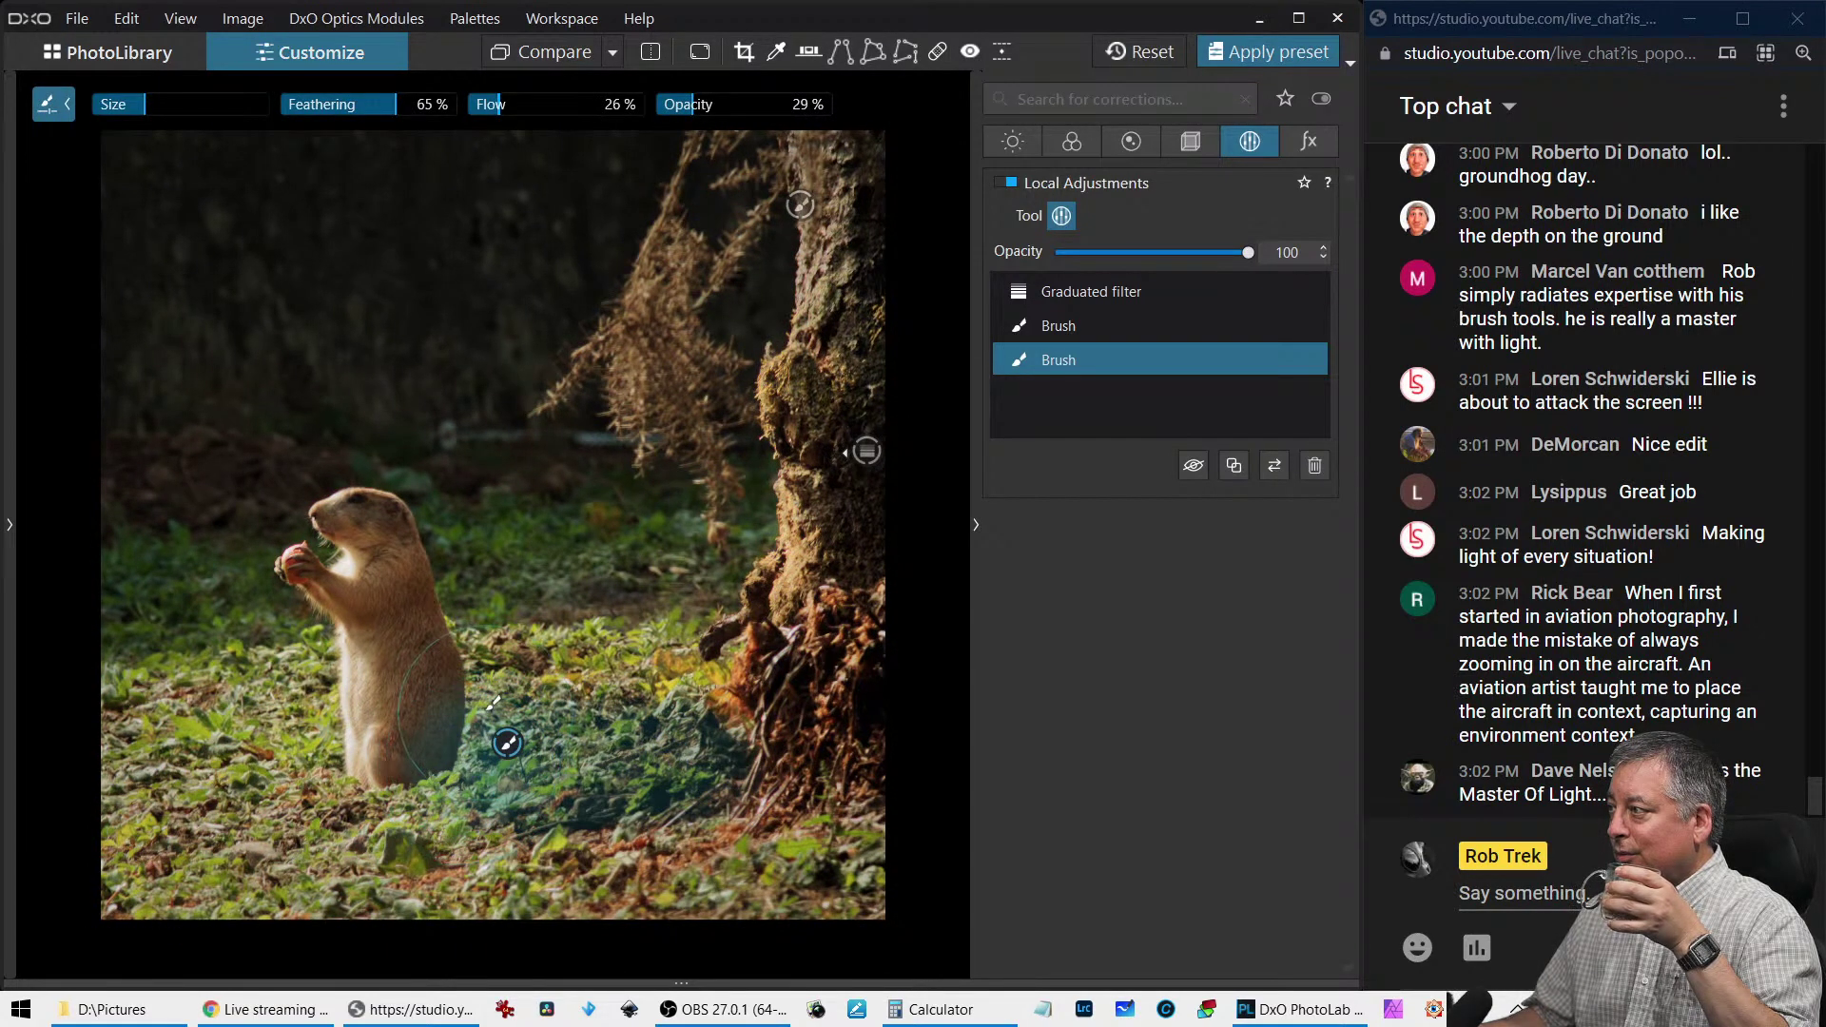
mouse_move(599, 752)
mouse_down()
mouse_move(684, 790)
mouse_move(808, 704)
mouse_up()
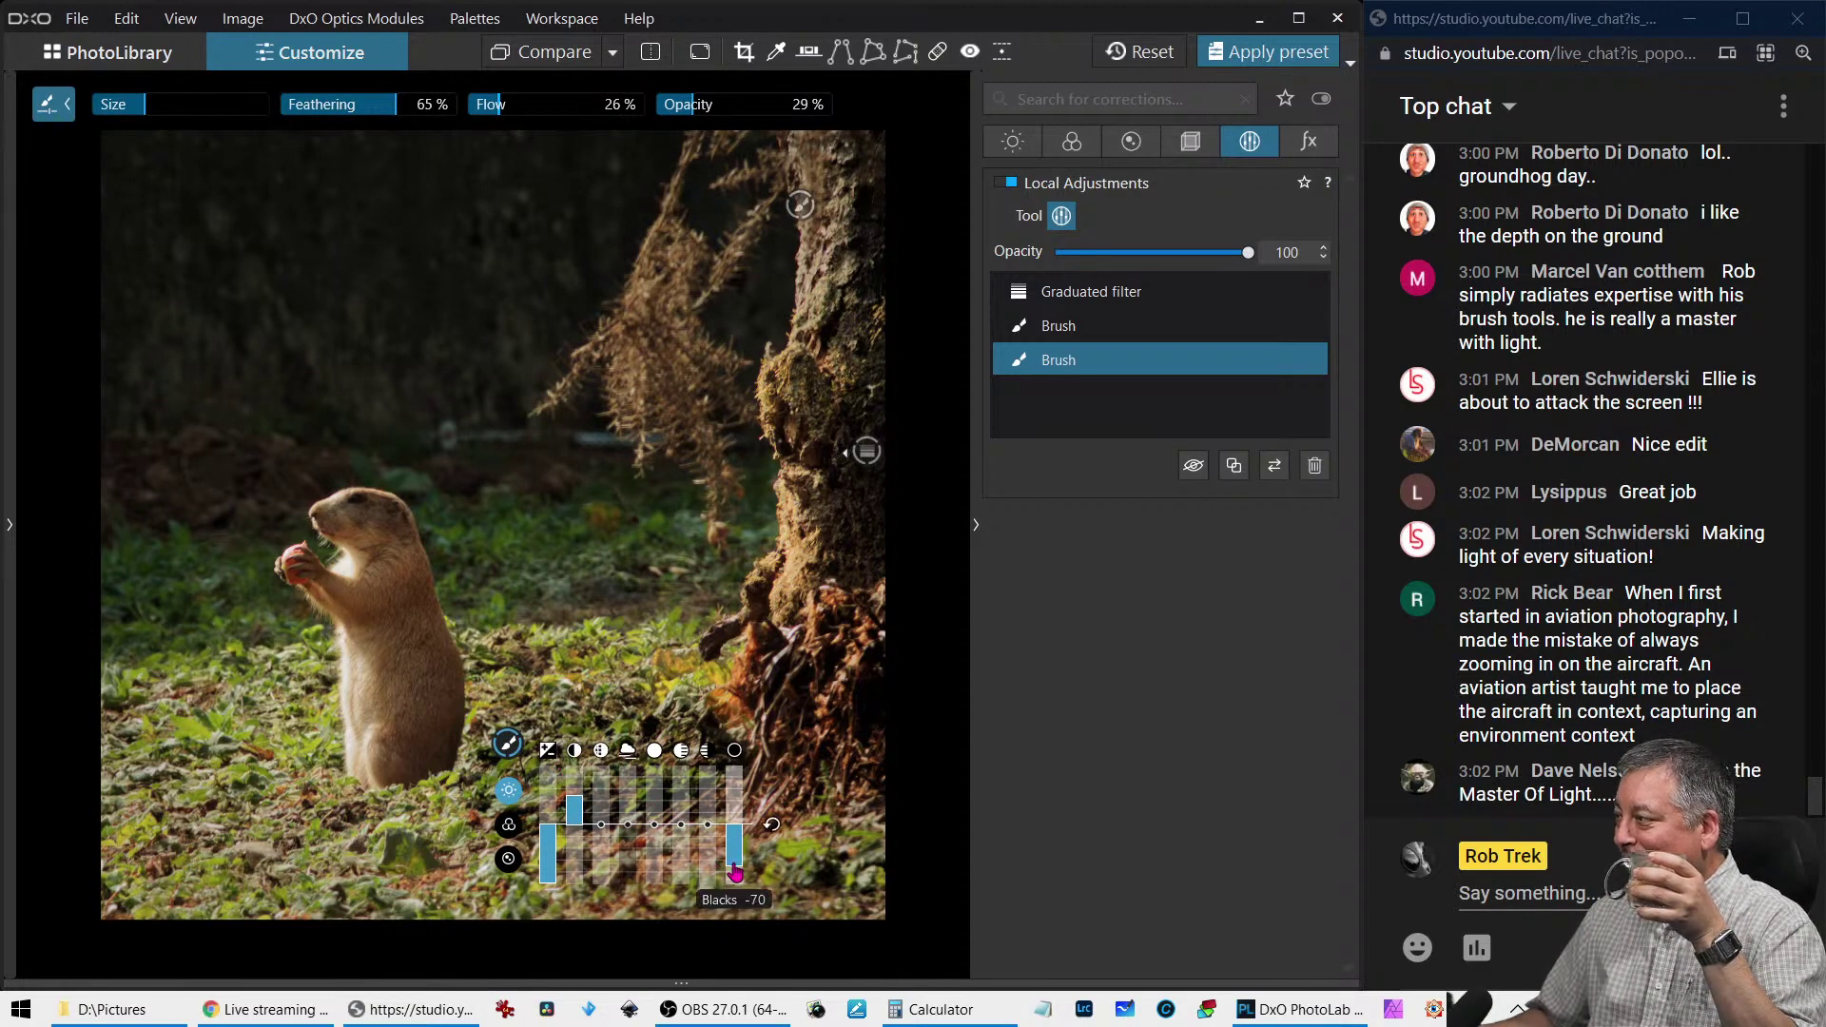
drag(734, 870, 734, 835)
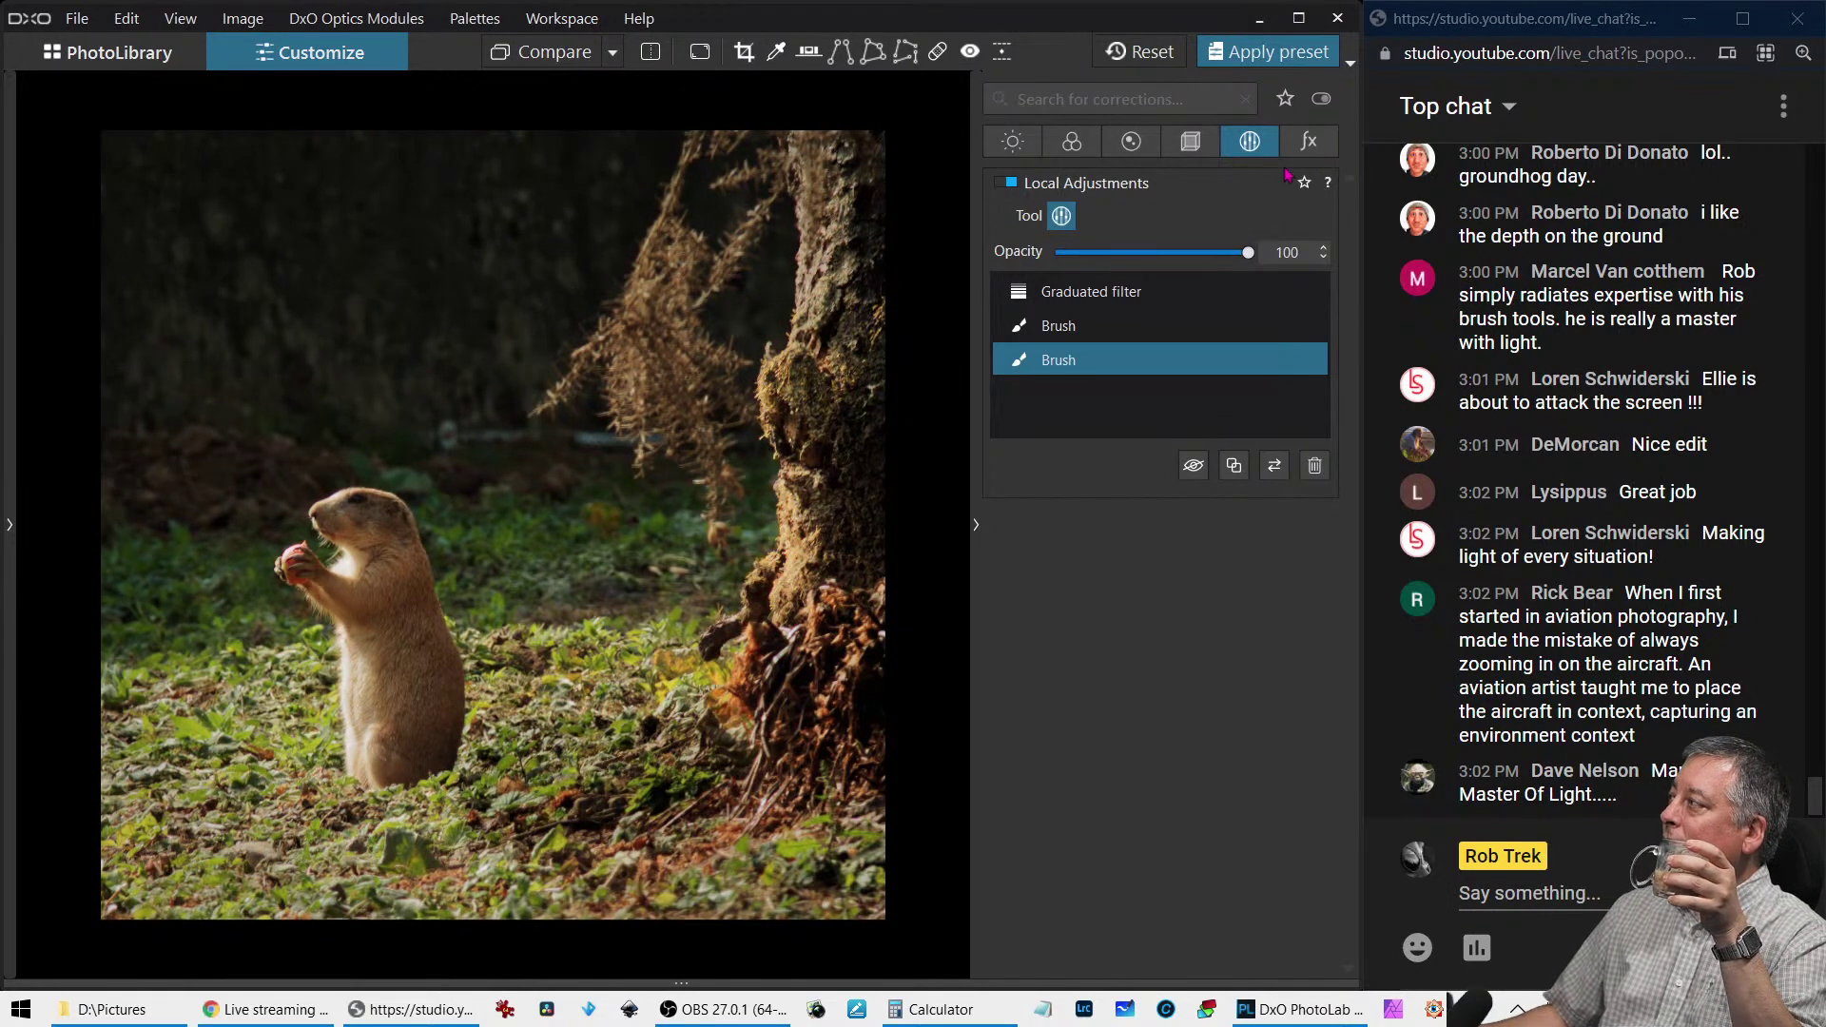
Close the local adjustments, compare the groundhog photo with the landscape in the photo library, and return to editing it
click(1253, 144)
click(1255, 146)
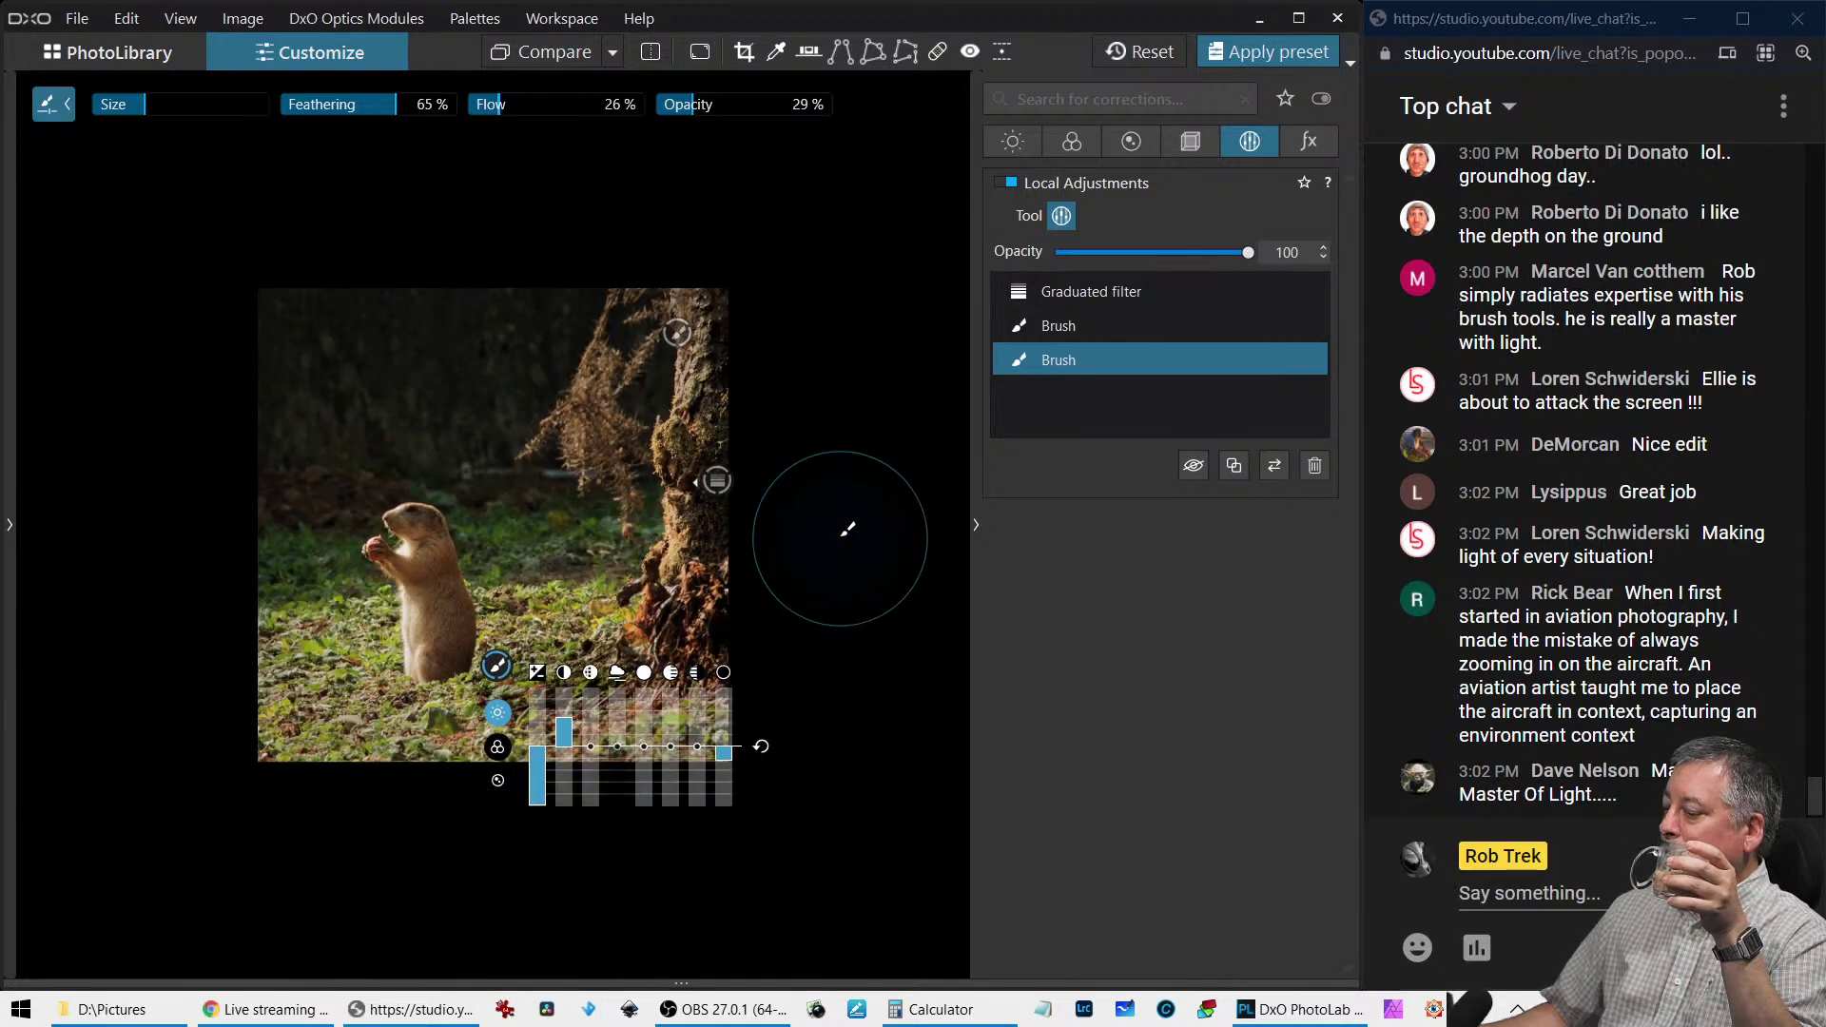
key(Escape)
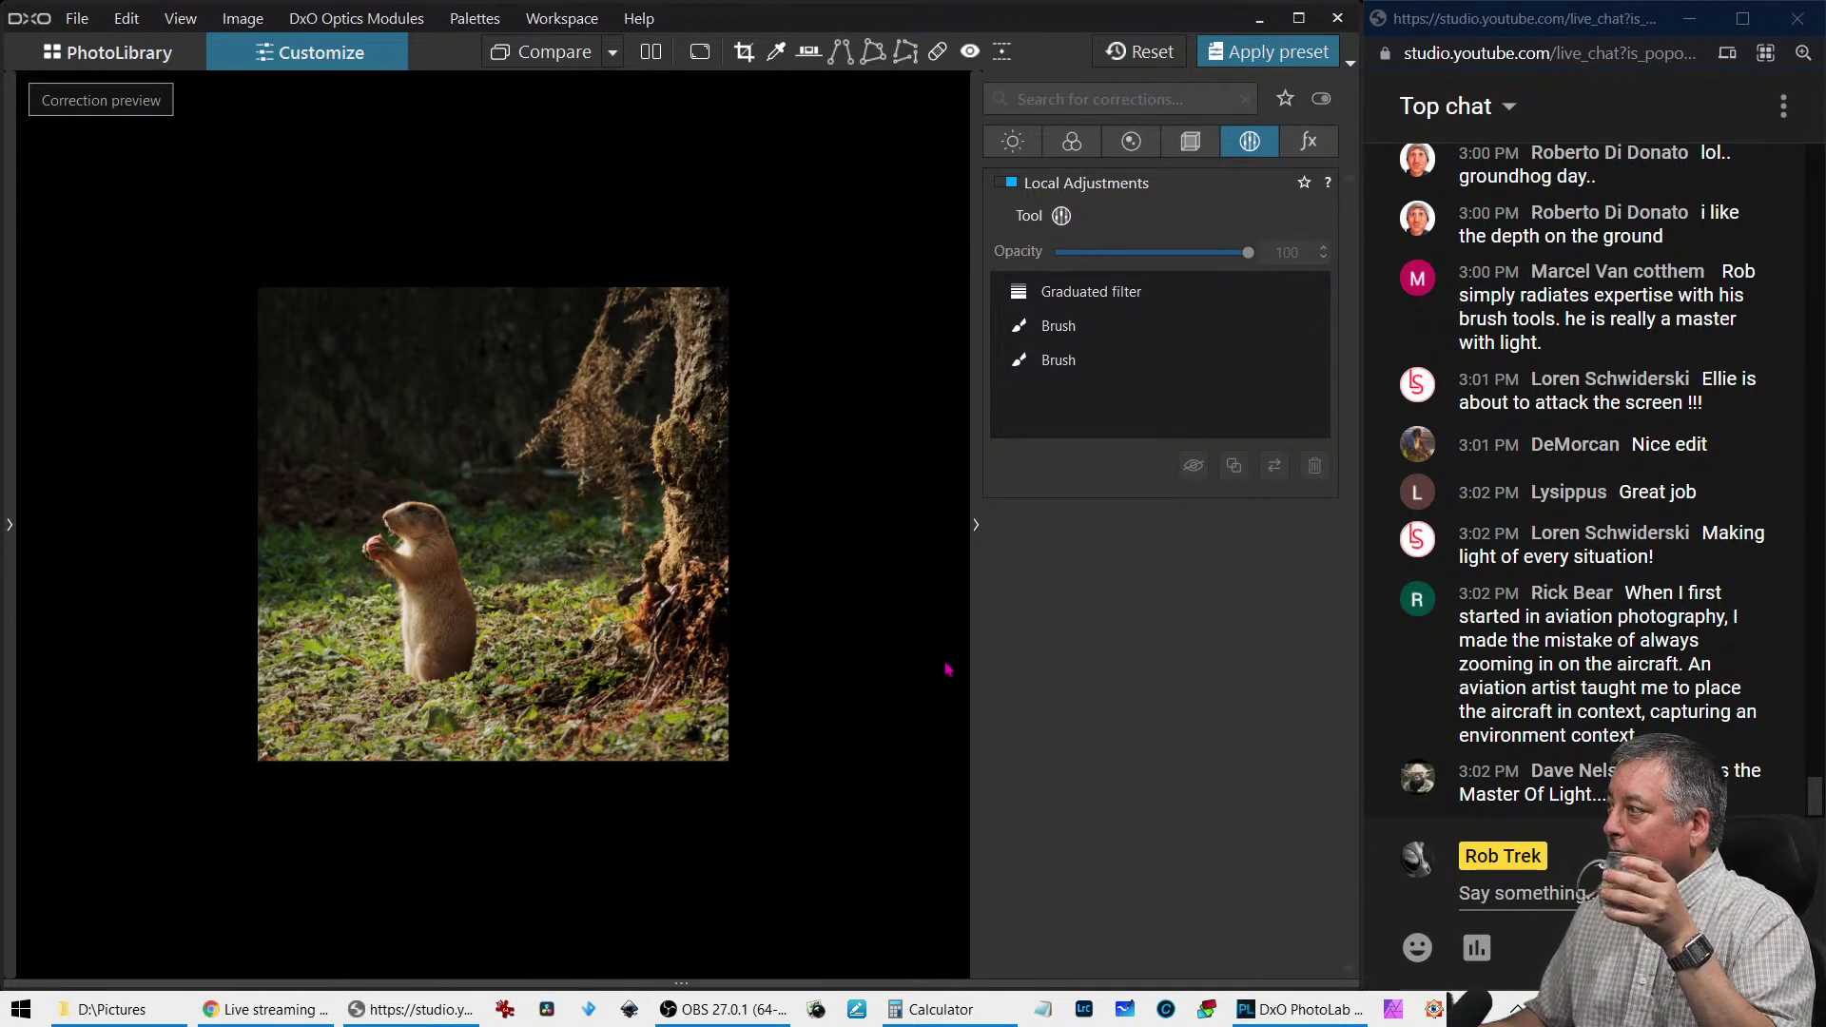
click(142, 53)
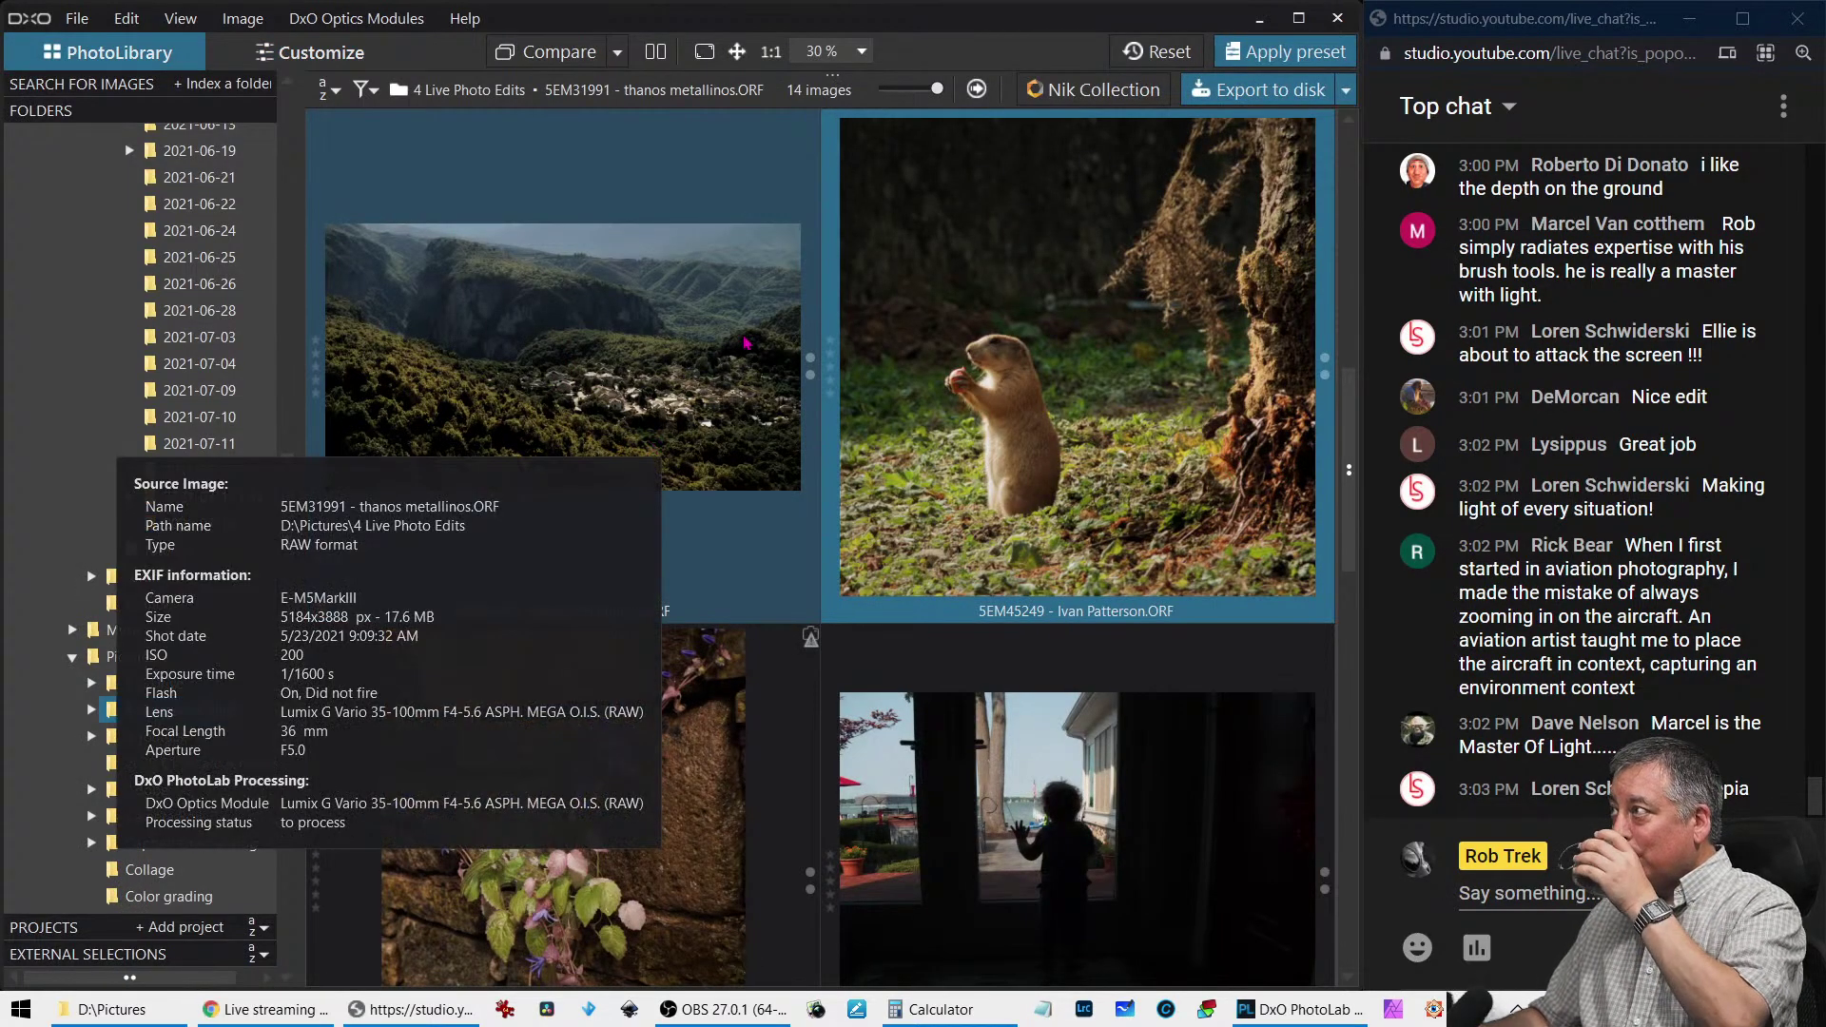
click(381, 55)
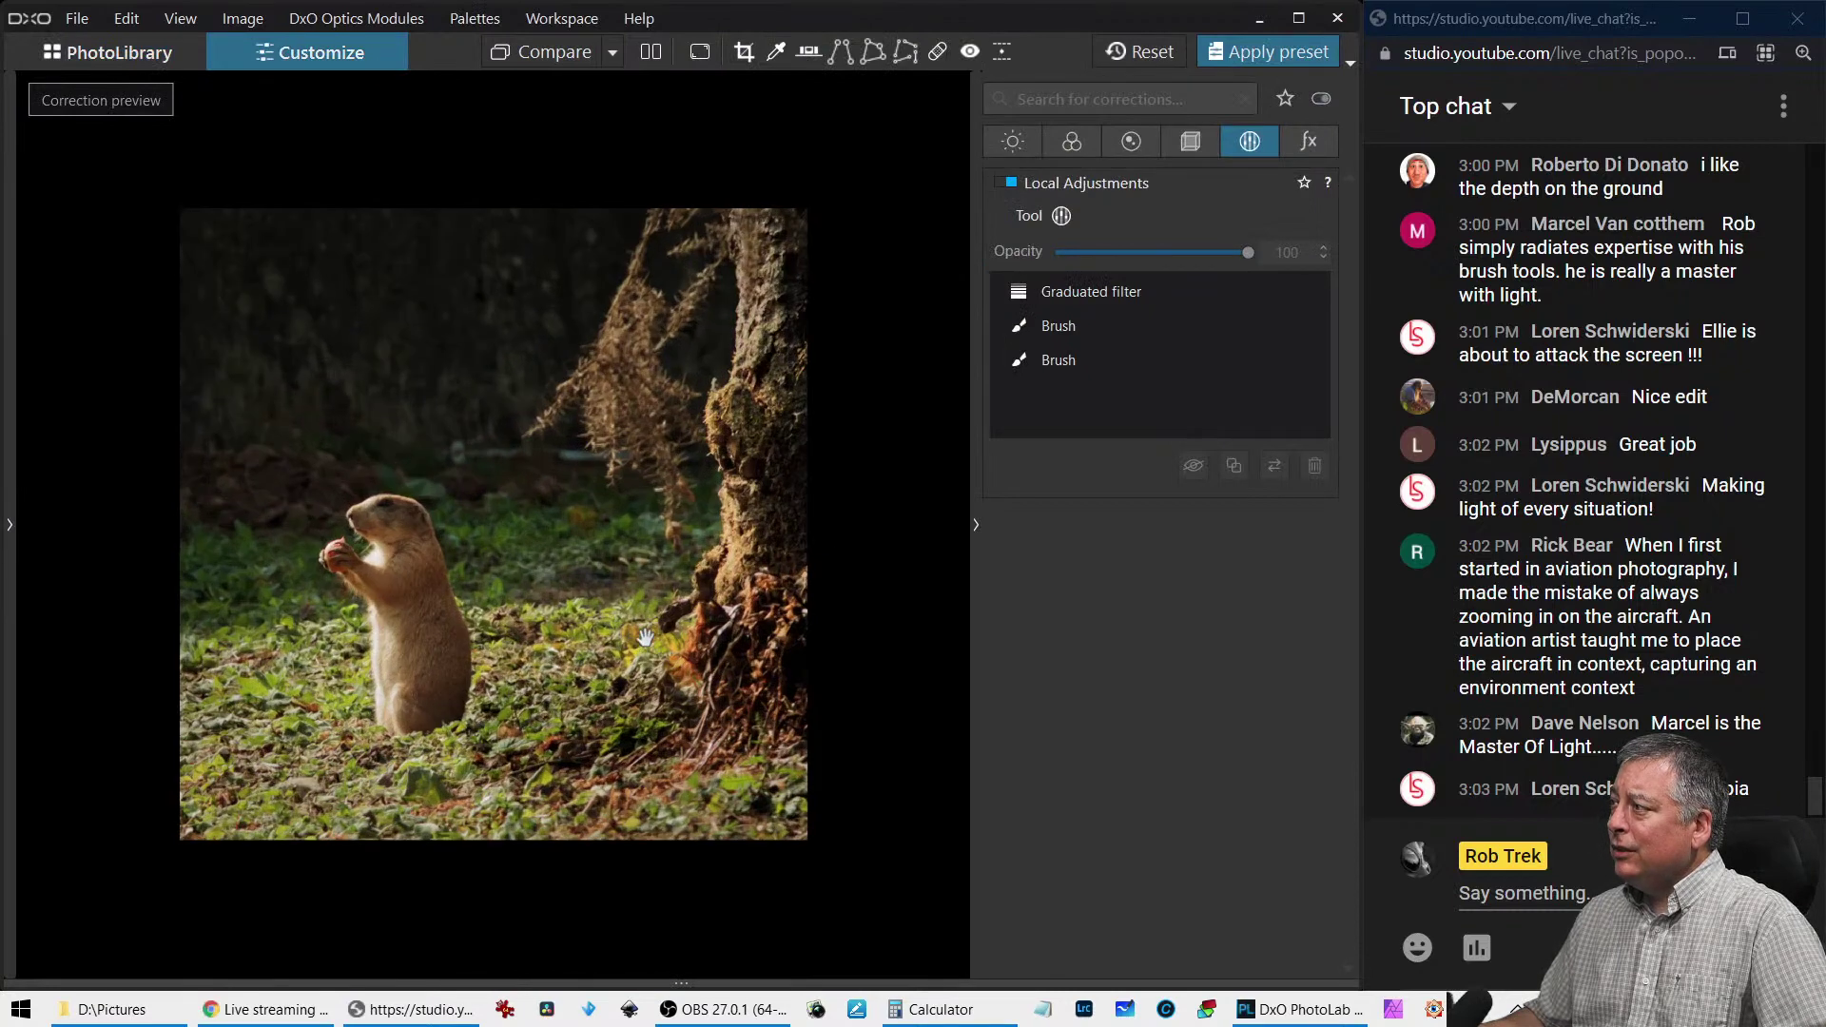
Try the B&W simple toning style on the groundhog photo
click(1013, 143)
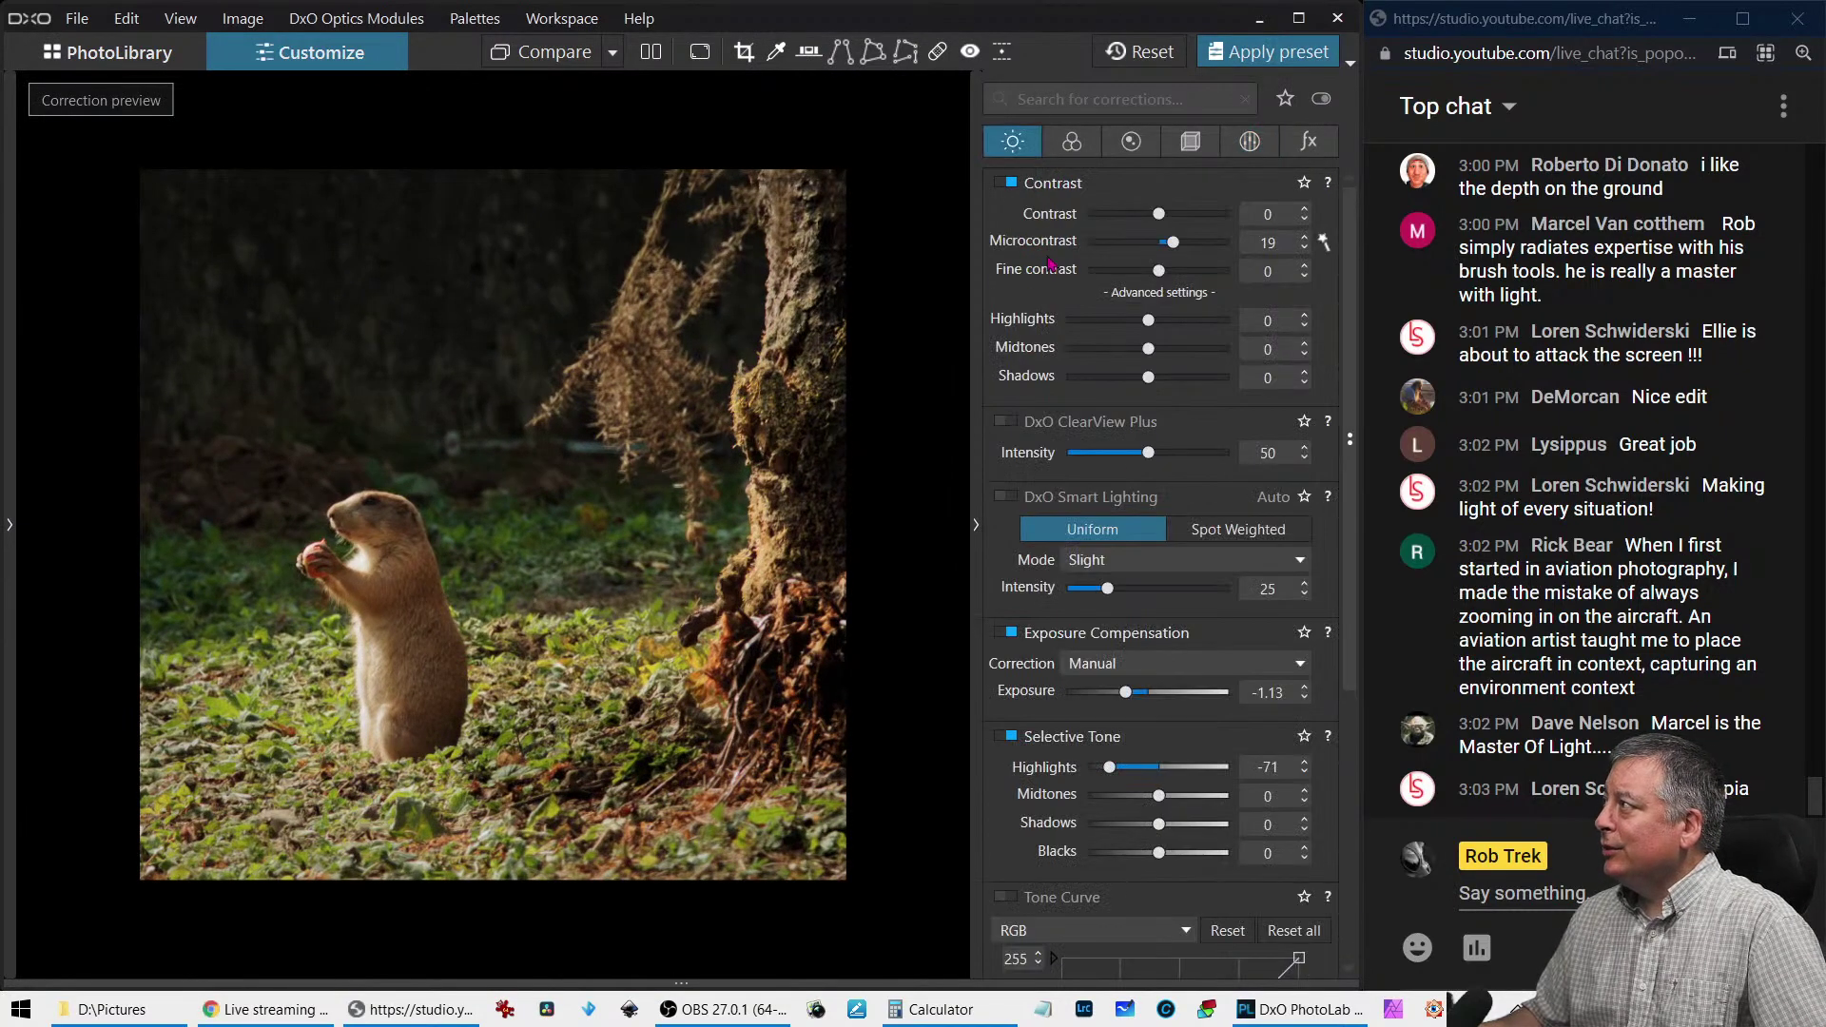
click(1071, 141)
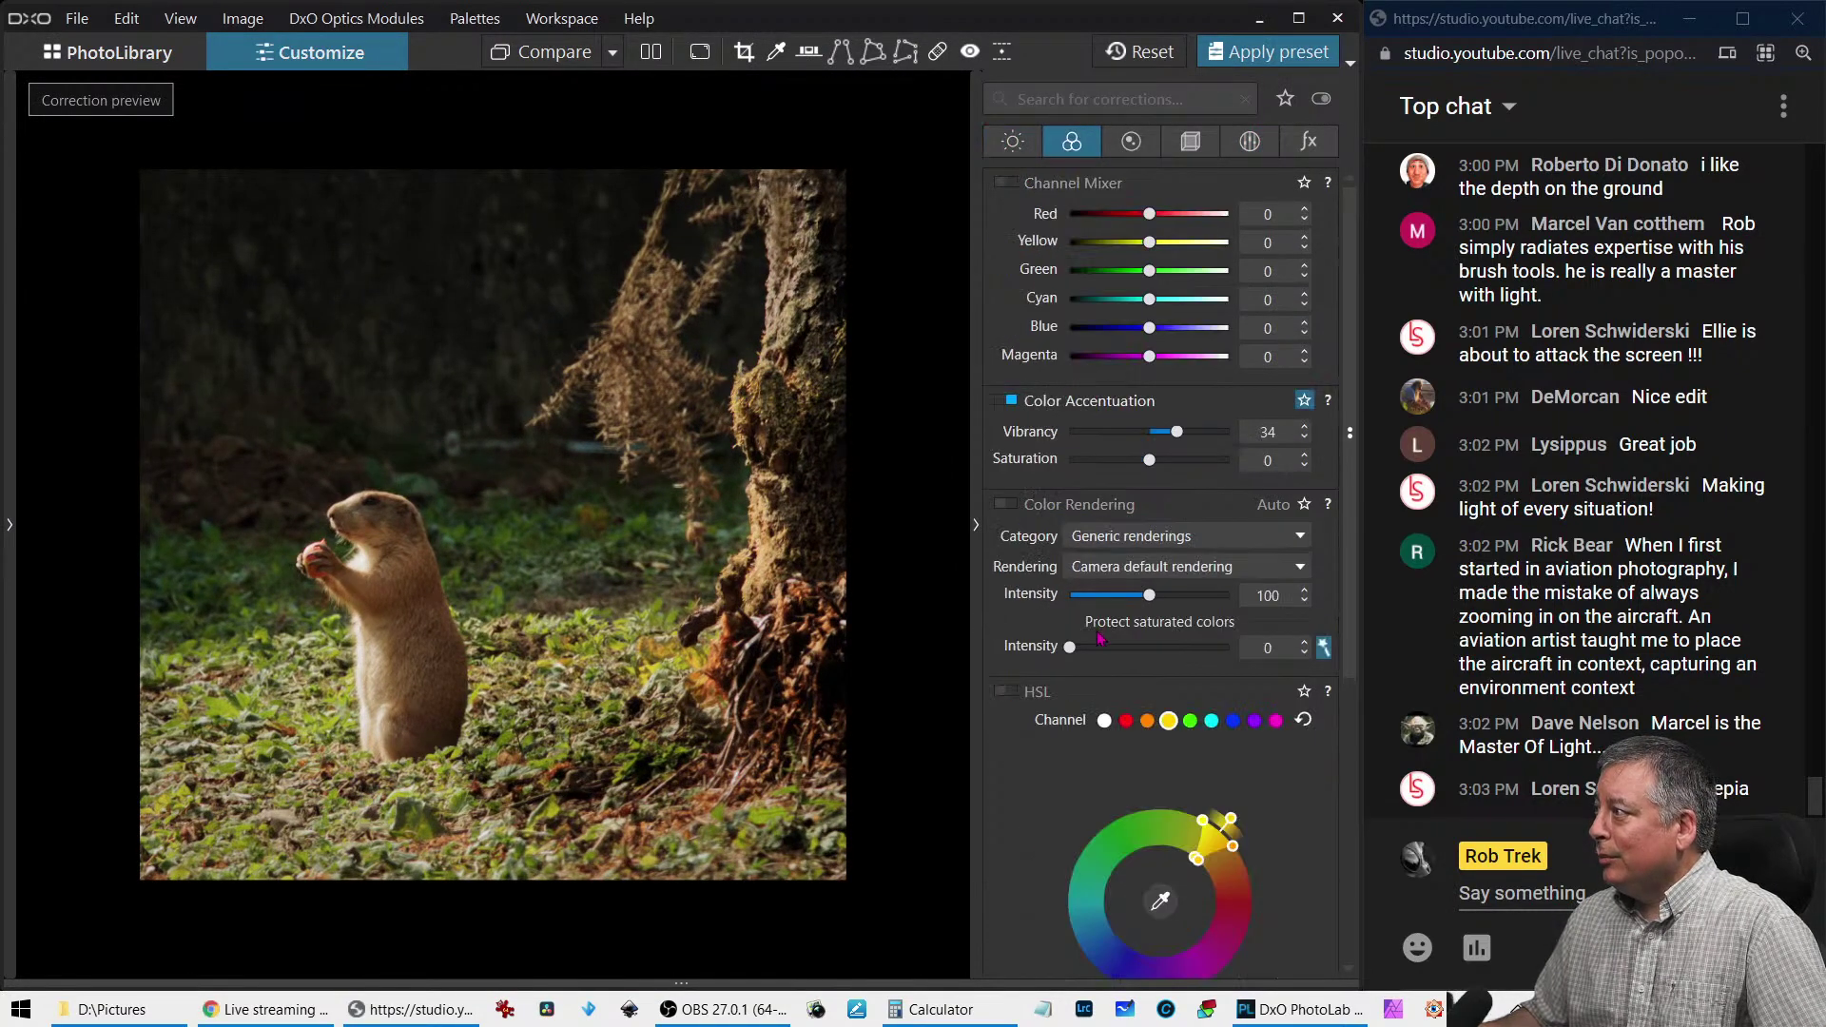
scroll(1098, 630, down, 5)
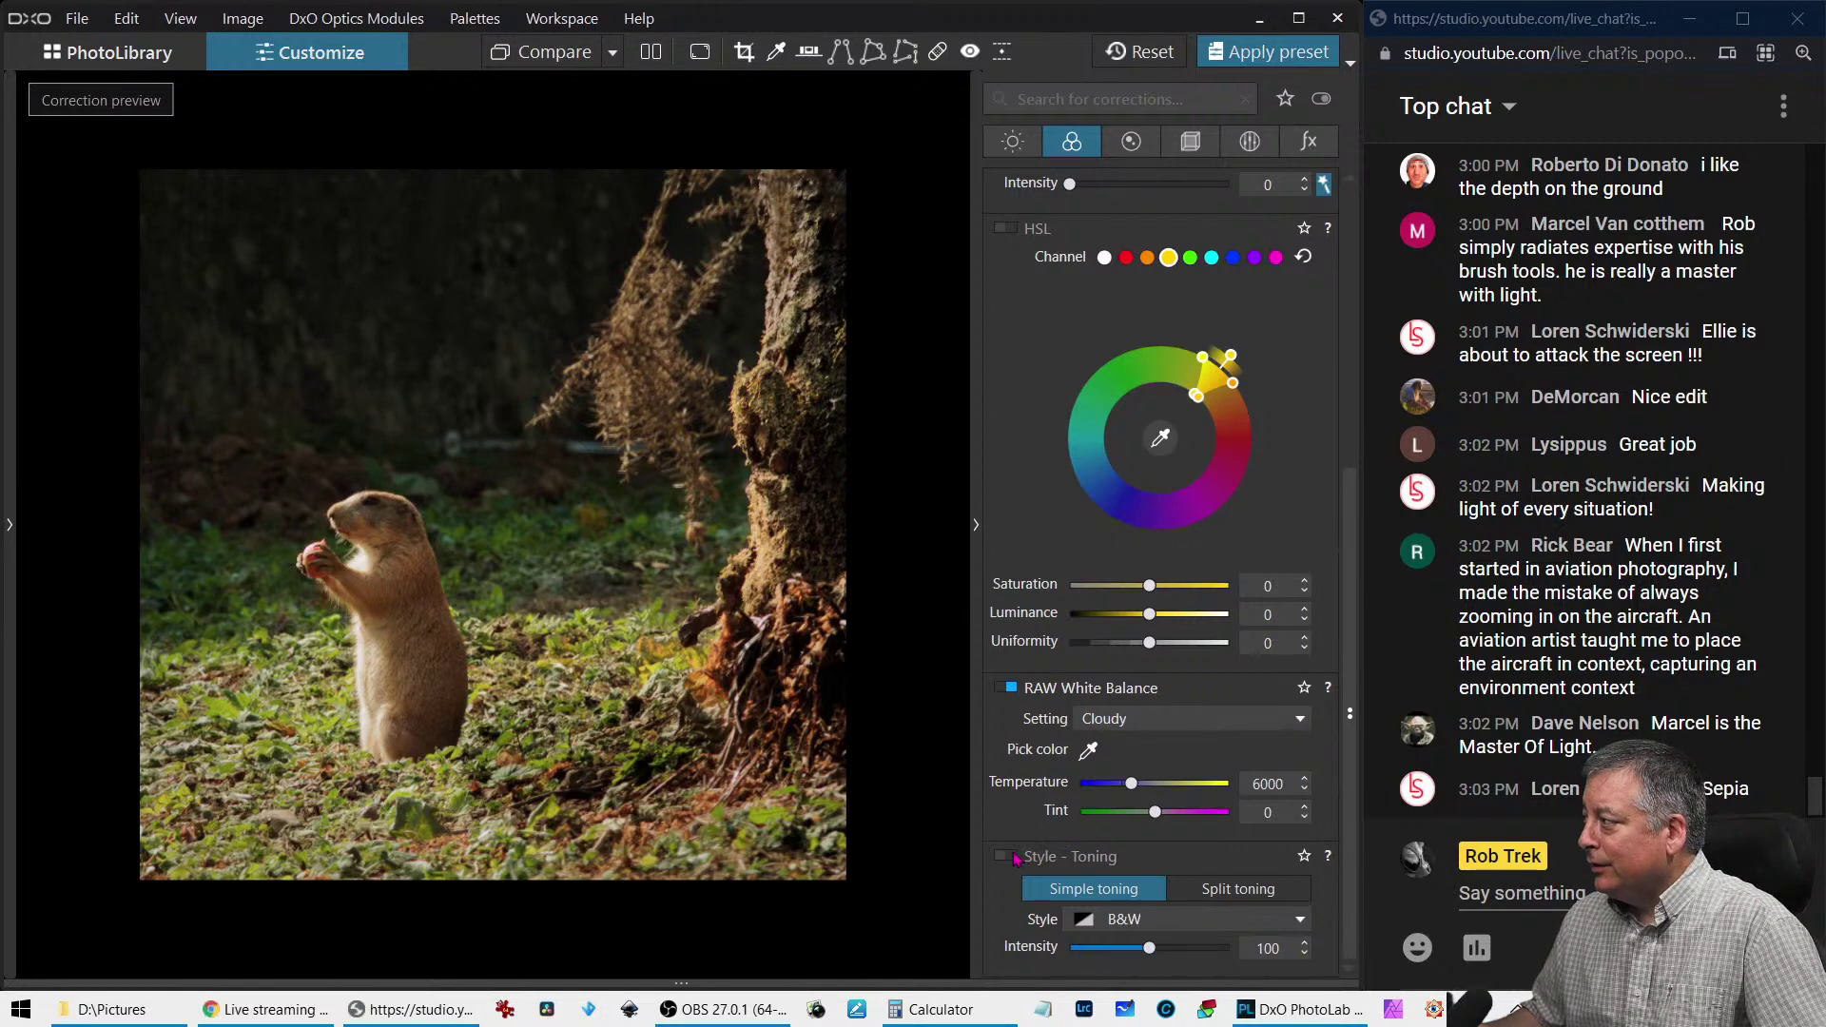
click(1013, 856)
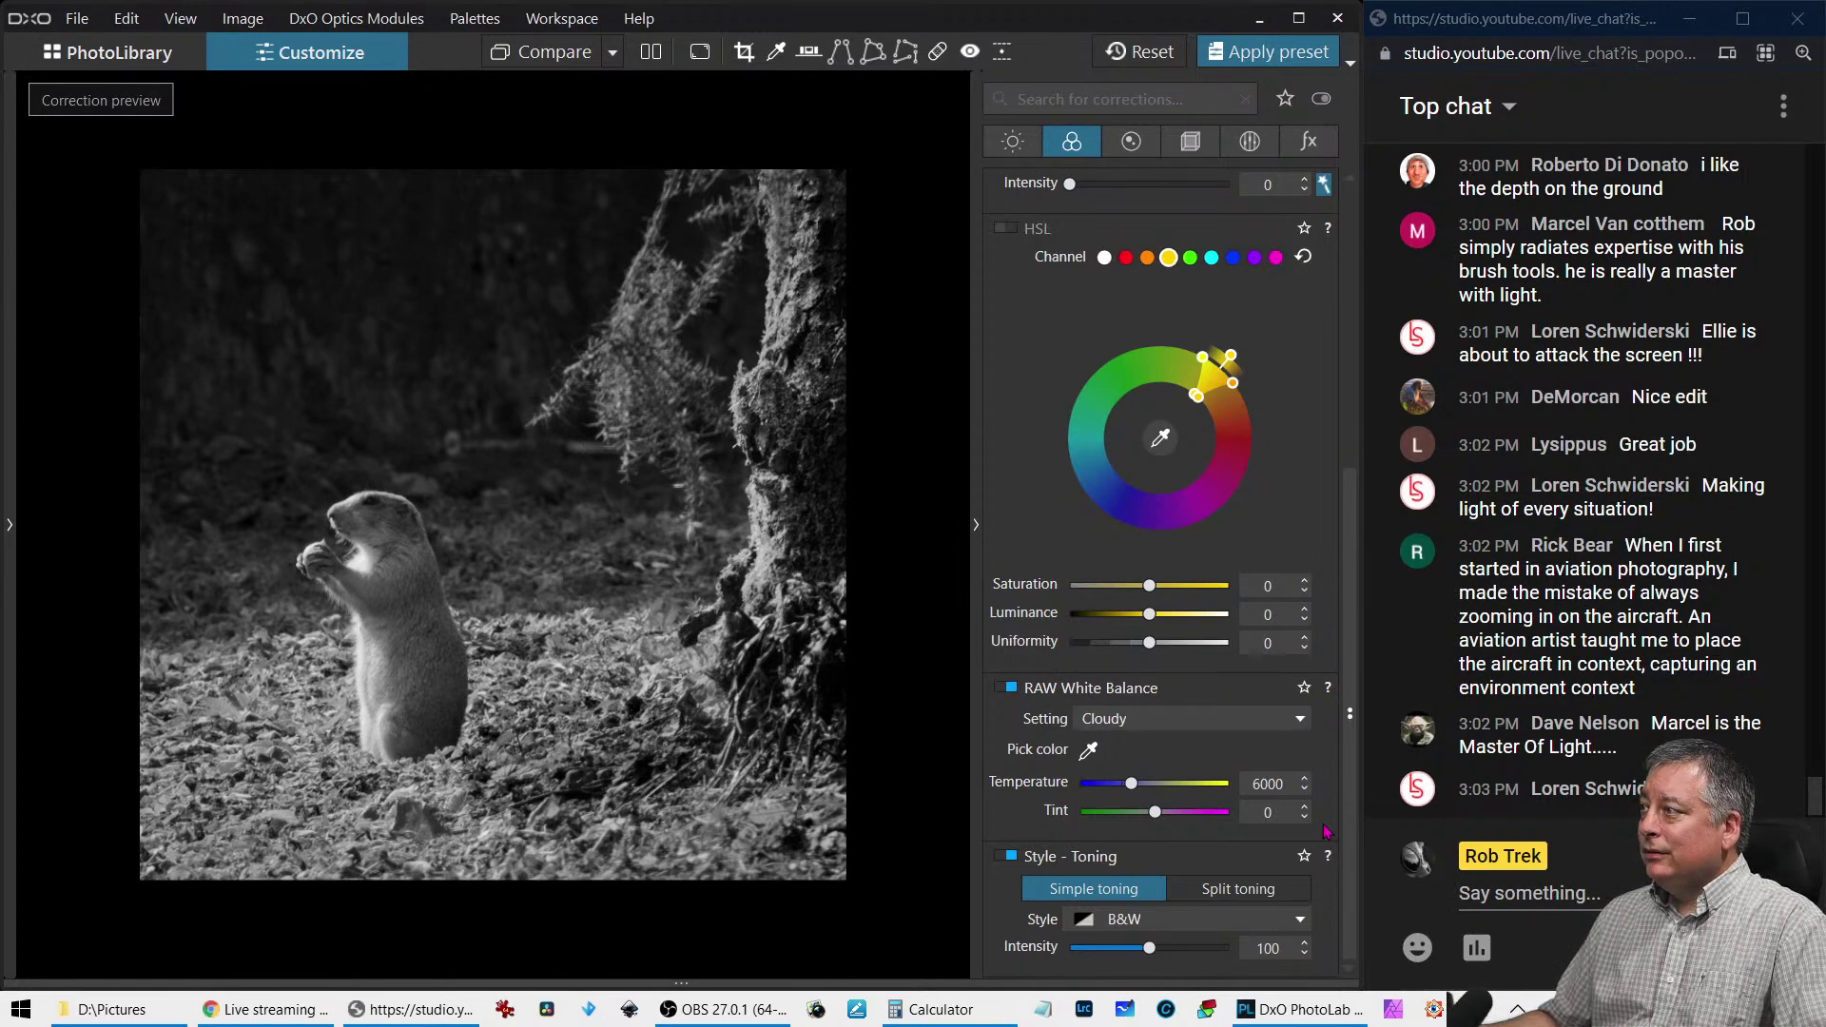
Set the photo's contrast to 26, microcontrast and fine contrast to 41, and selective tone highlights to -80
scroll(1066, 233, up, 4)
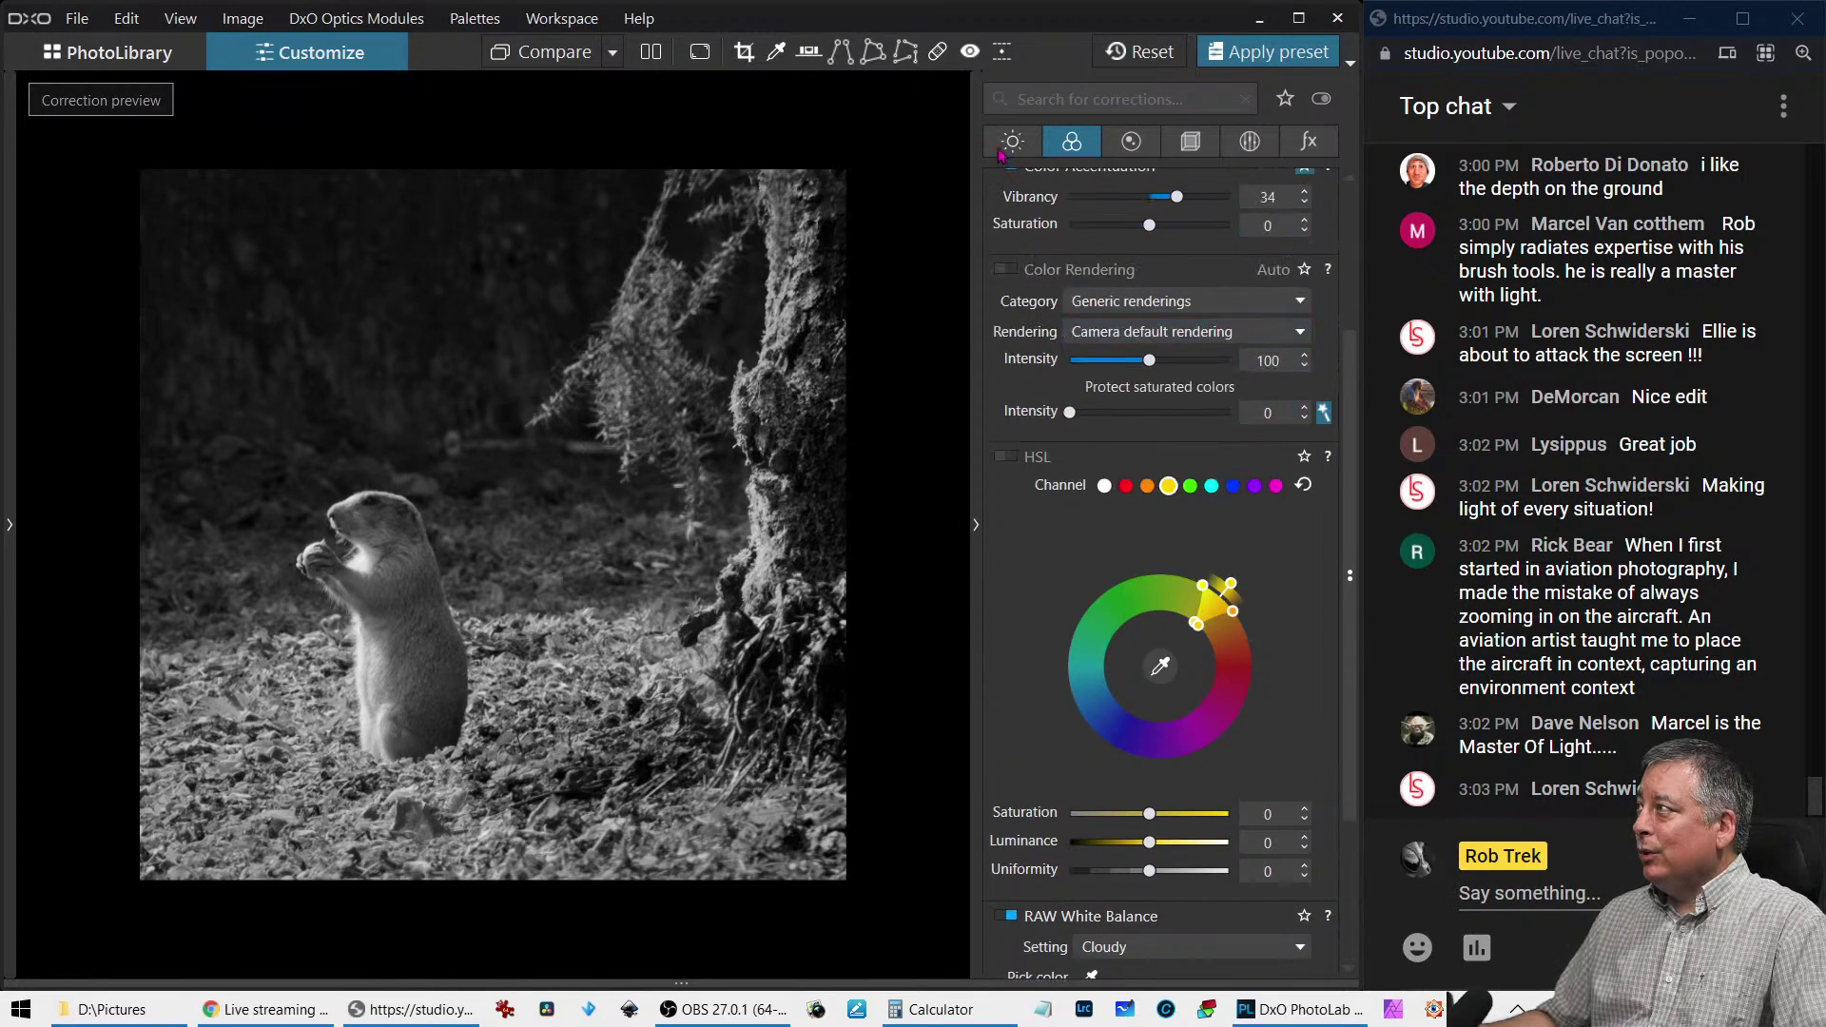
click(1013, 140)
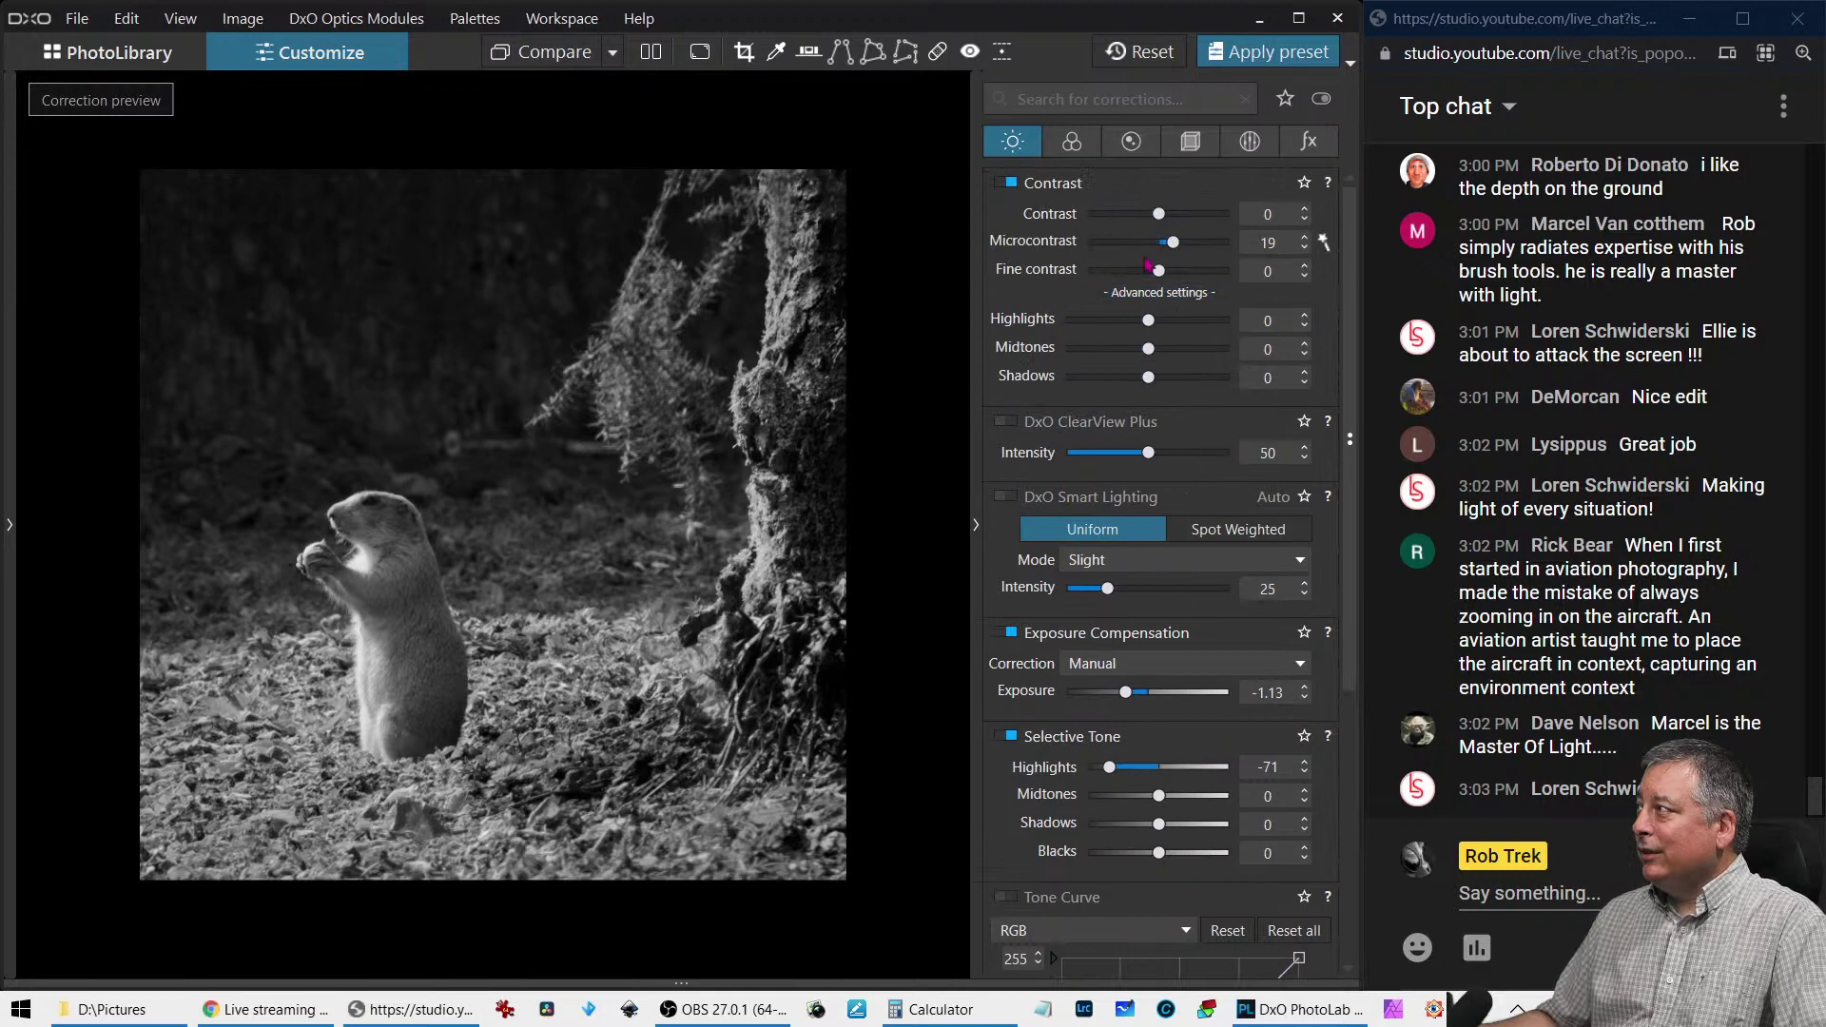
drag(1159, 271, 1179, 216)
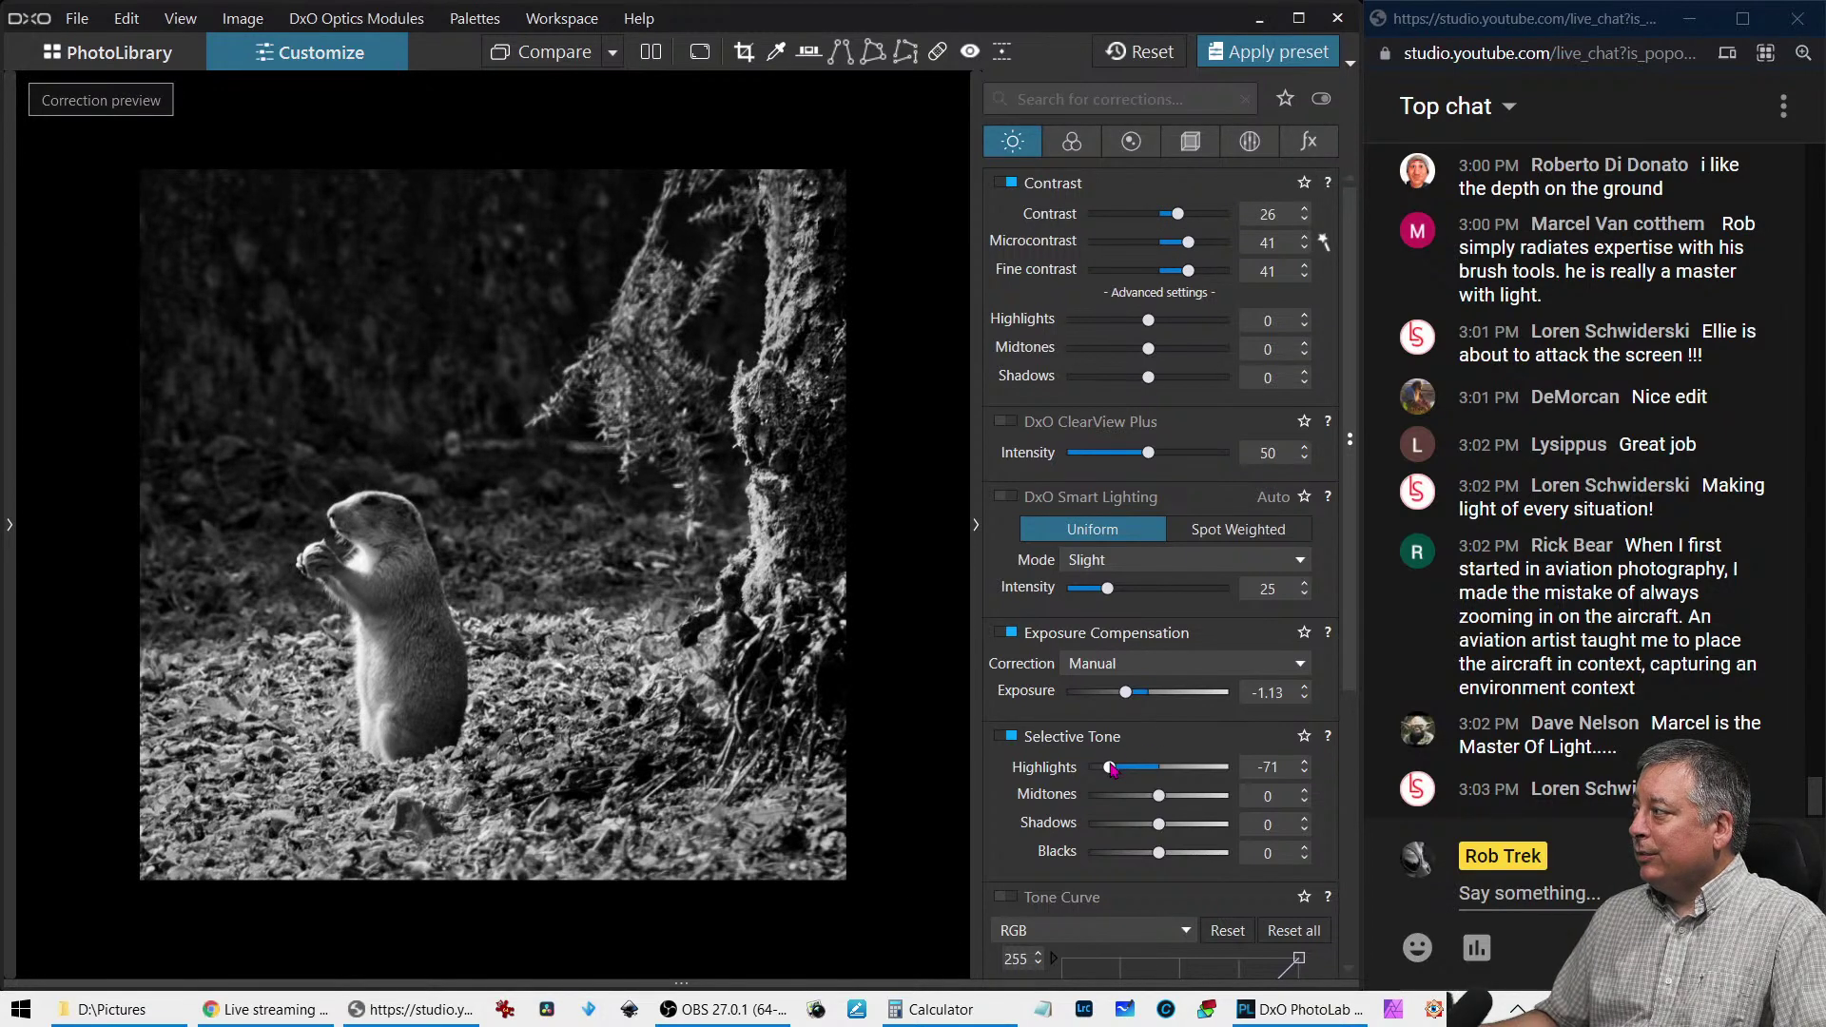
drag(1112, 769, 1103, 768)
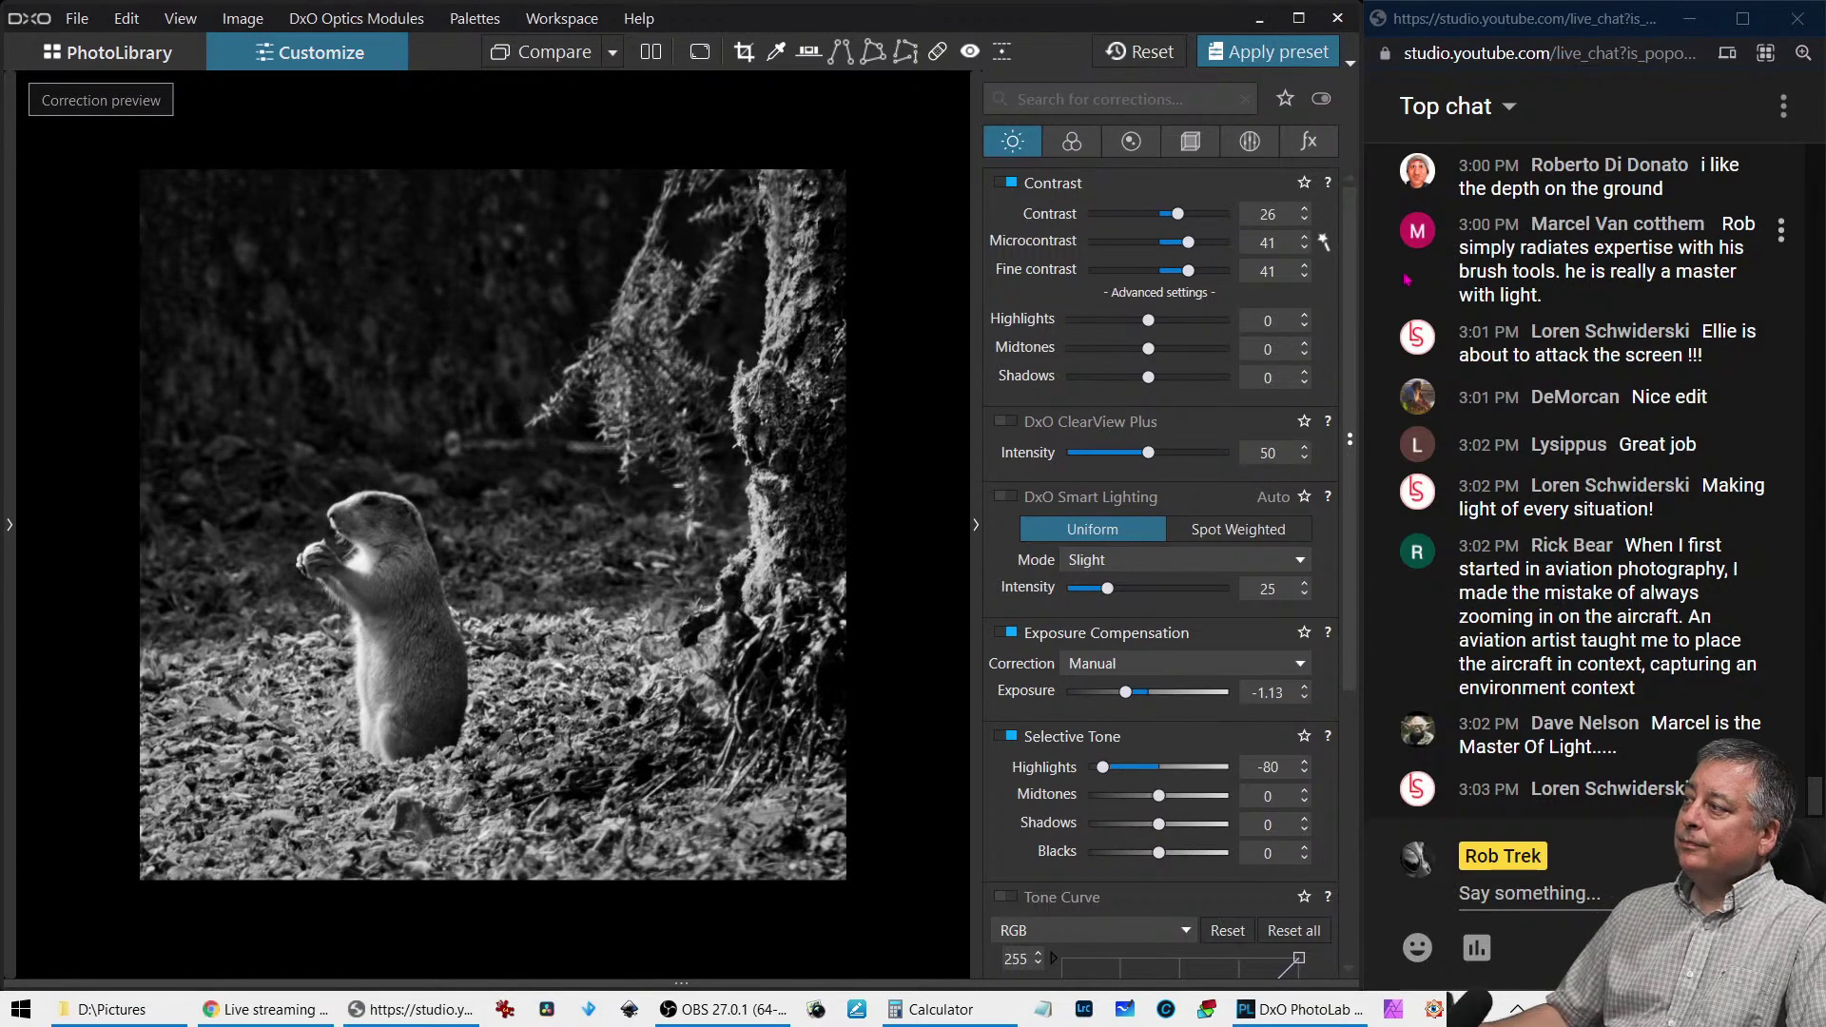
Turn off the toning style to return the groundhog photo to colour
scroll(565, 520, up, 2)
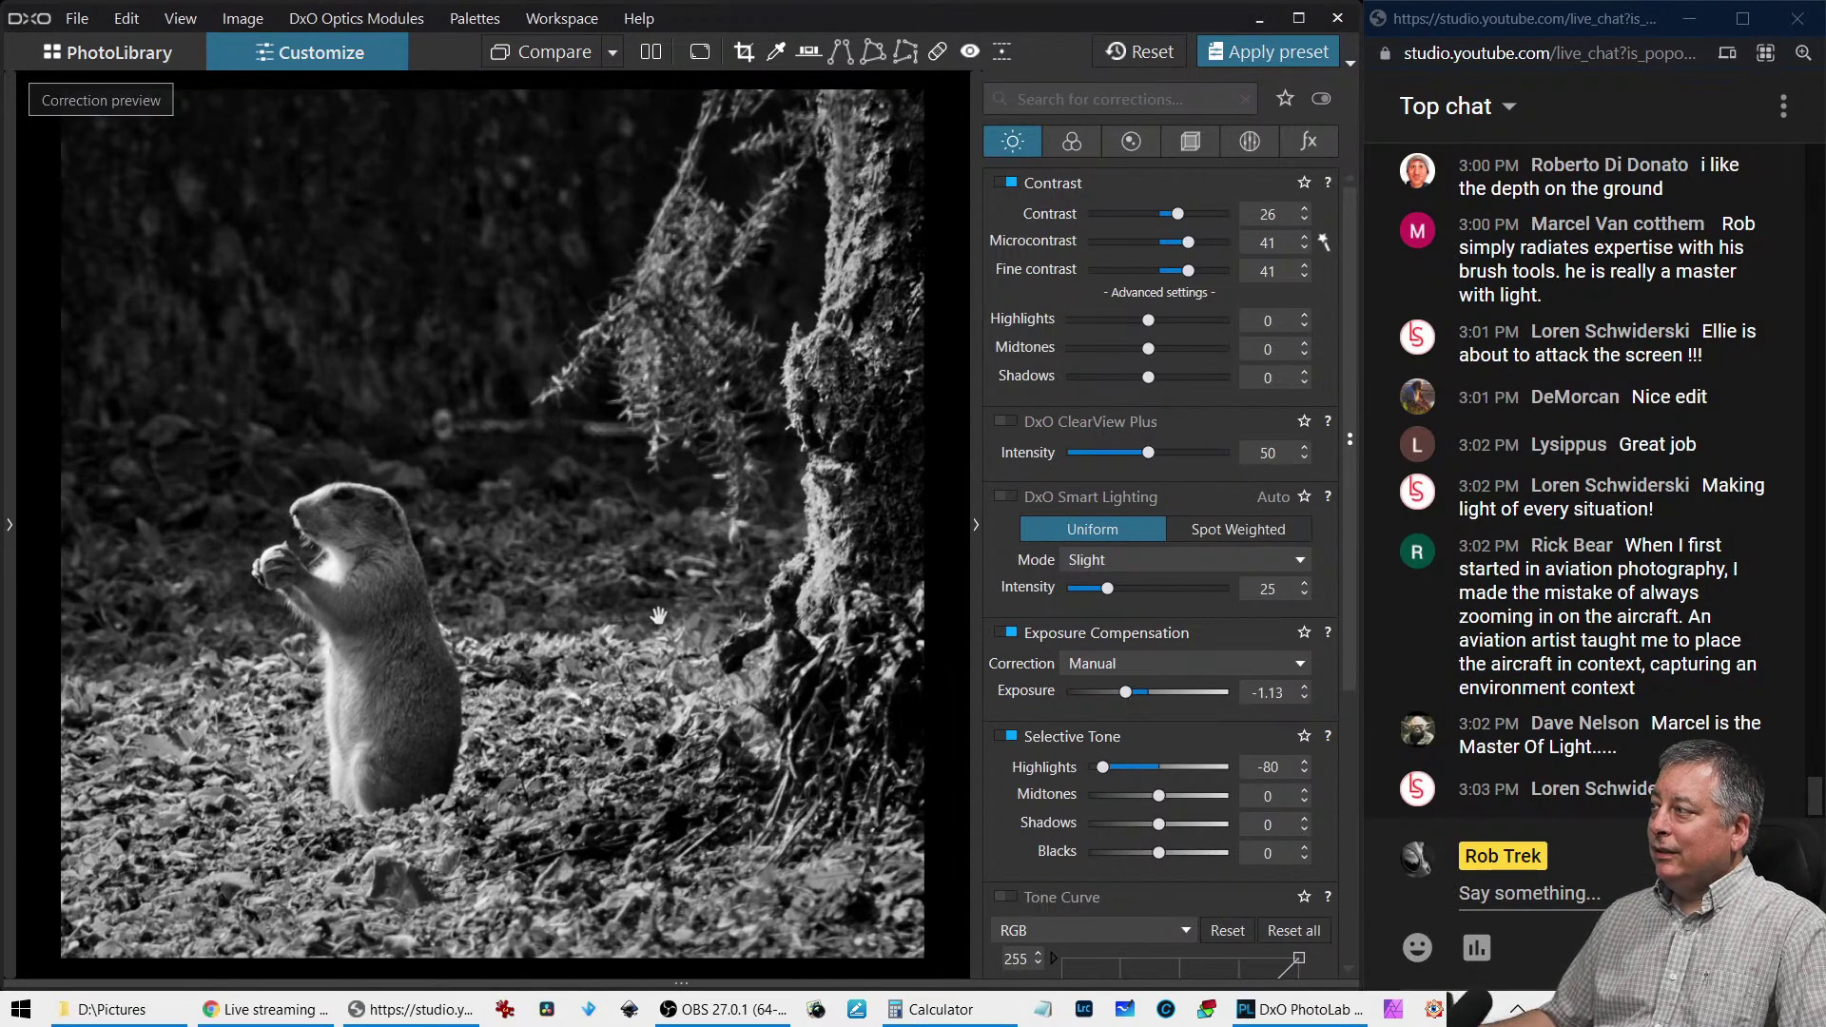
scroll(1048, 910, down, 2)
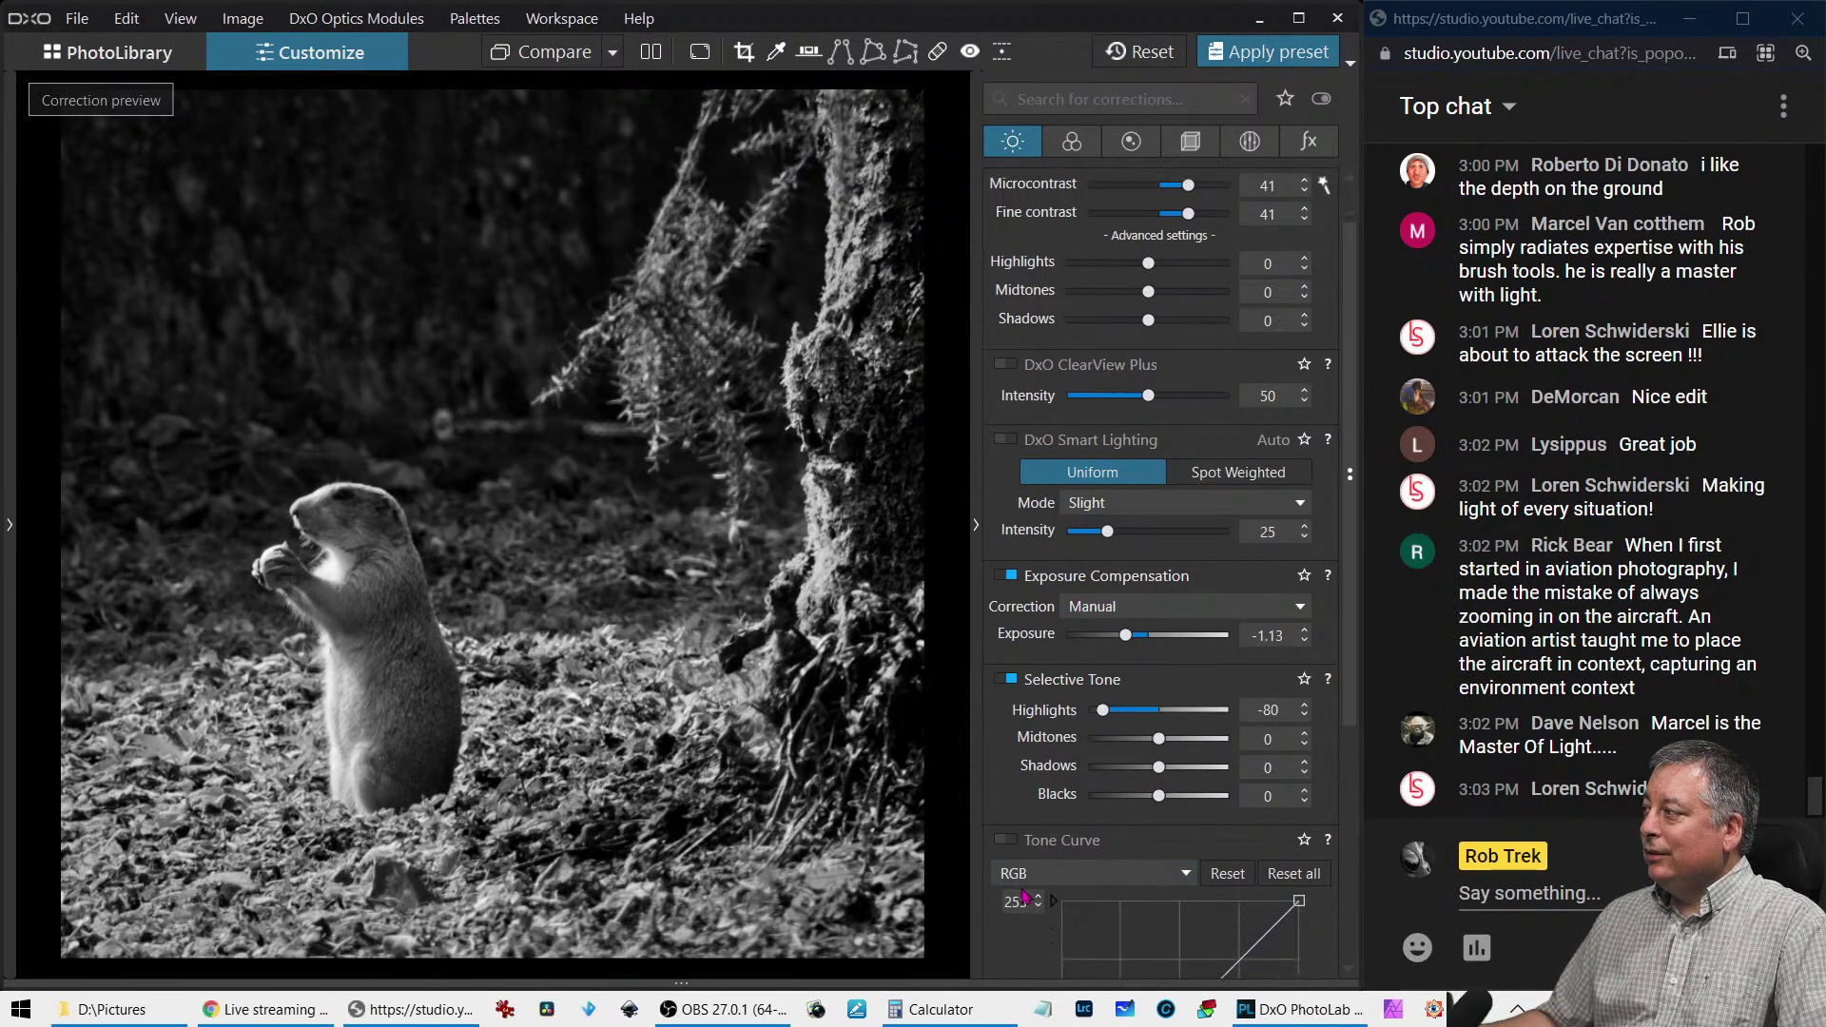
click(1071, 143)
scroll(1093, 741, down, 5)
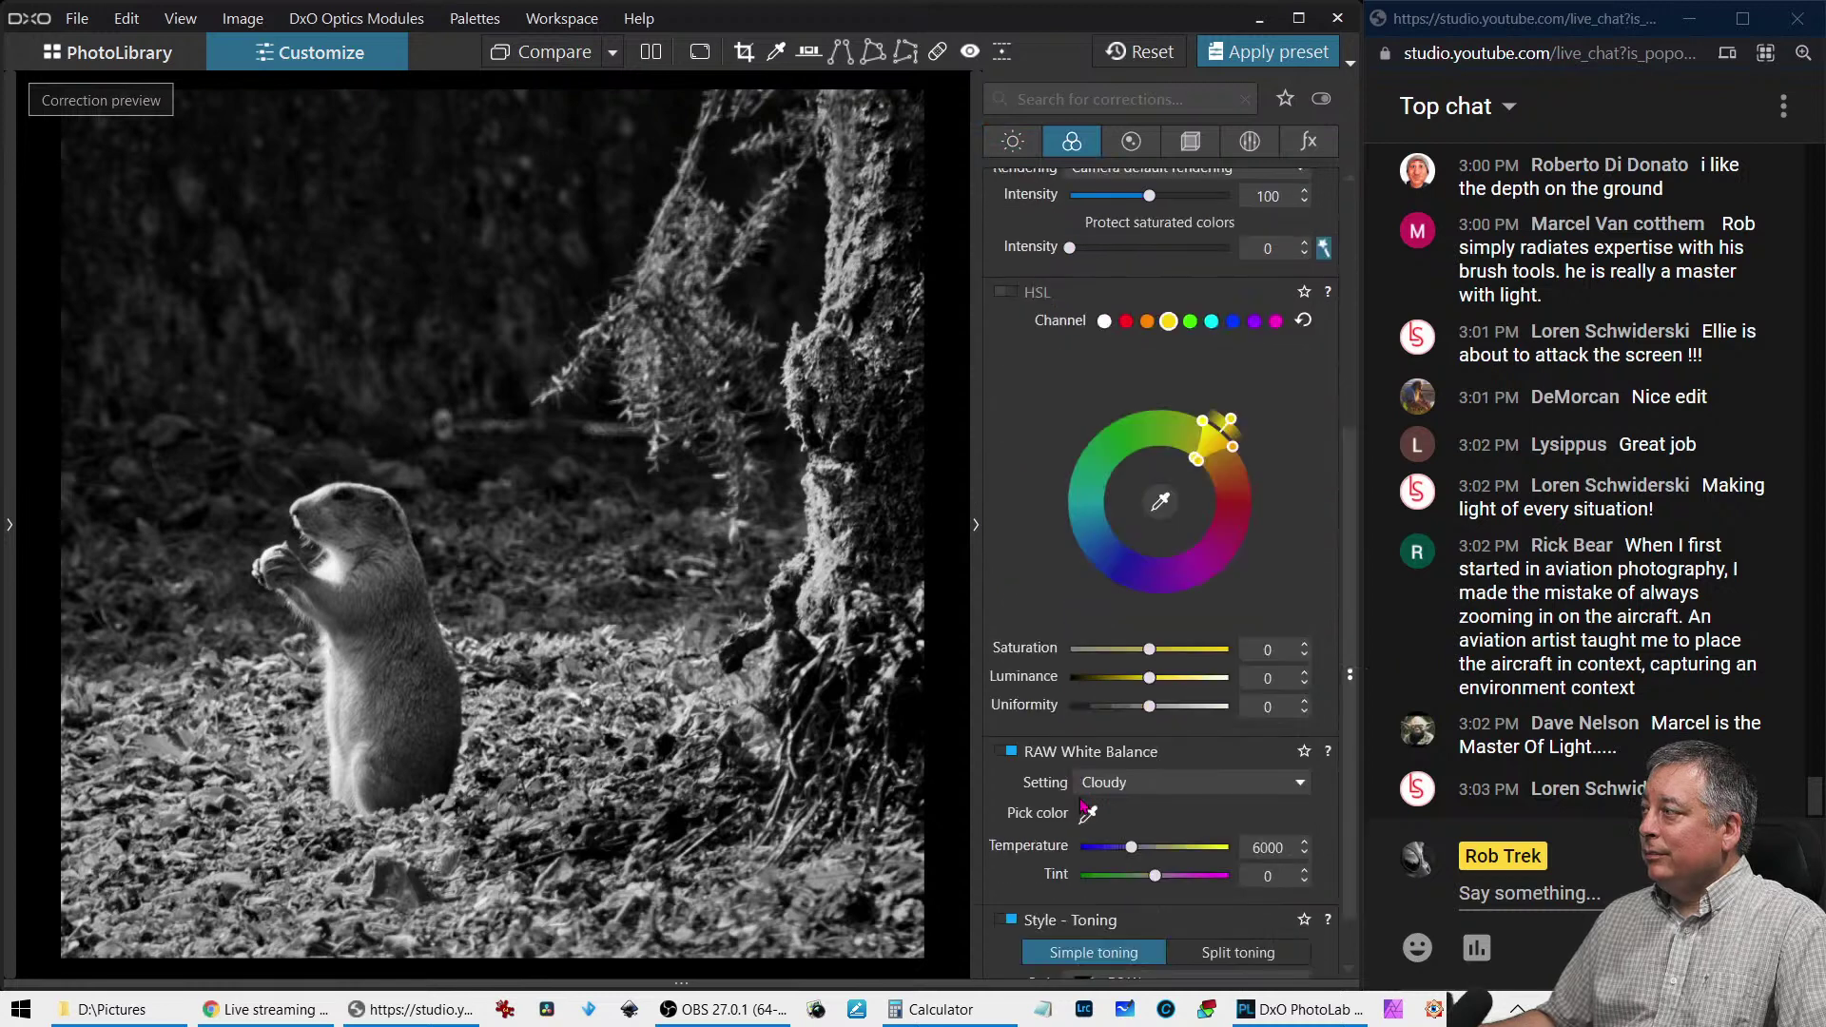
click(1011, 857)
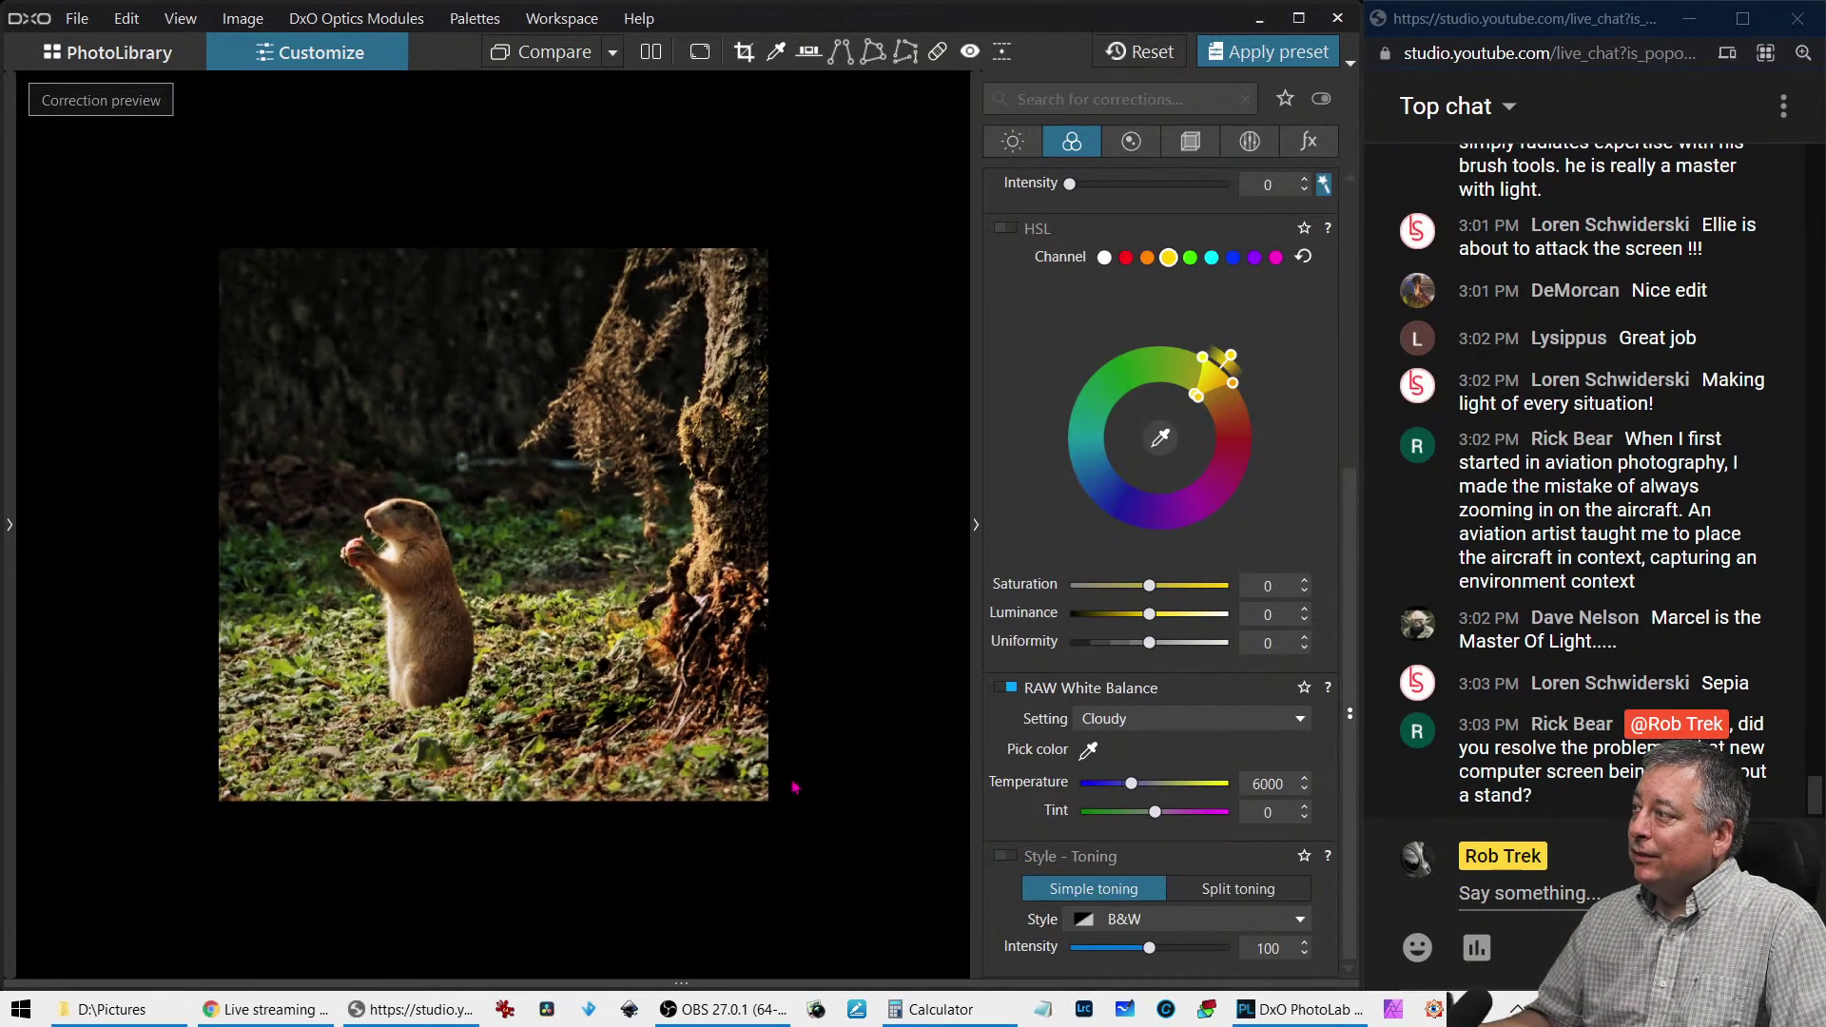
Return to the photo library, open the photo of purple flowers on a stone wall for editing, and inspect its leaves
click(161, 60)
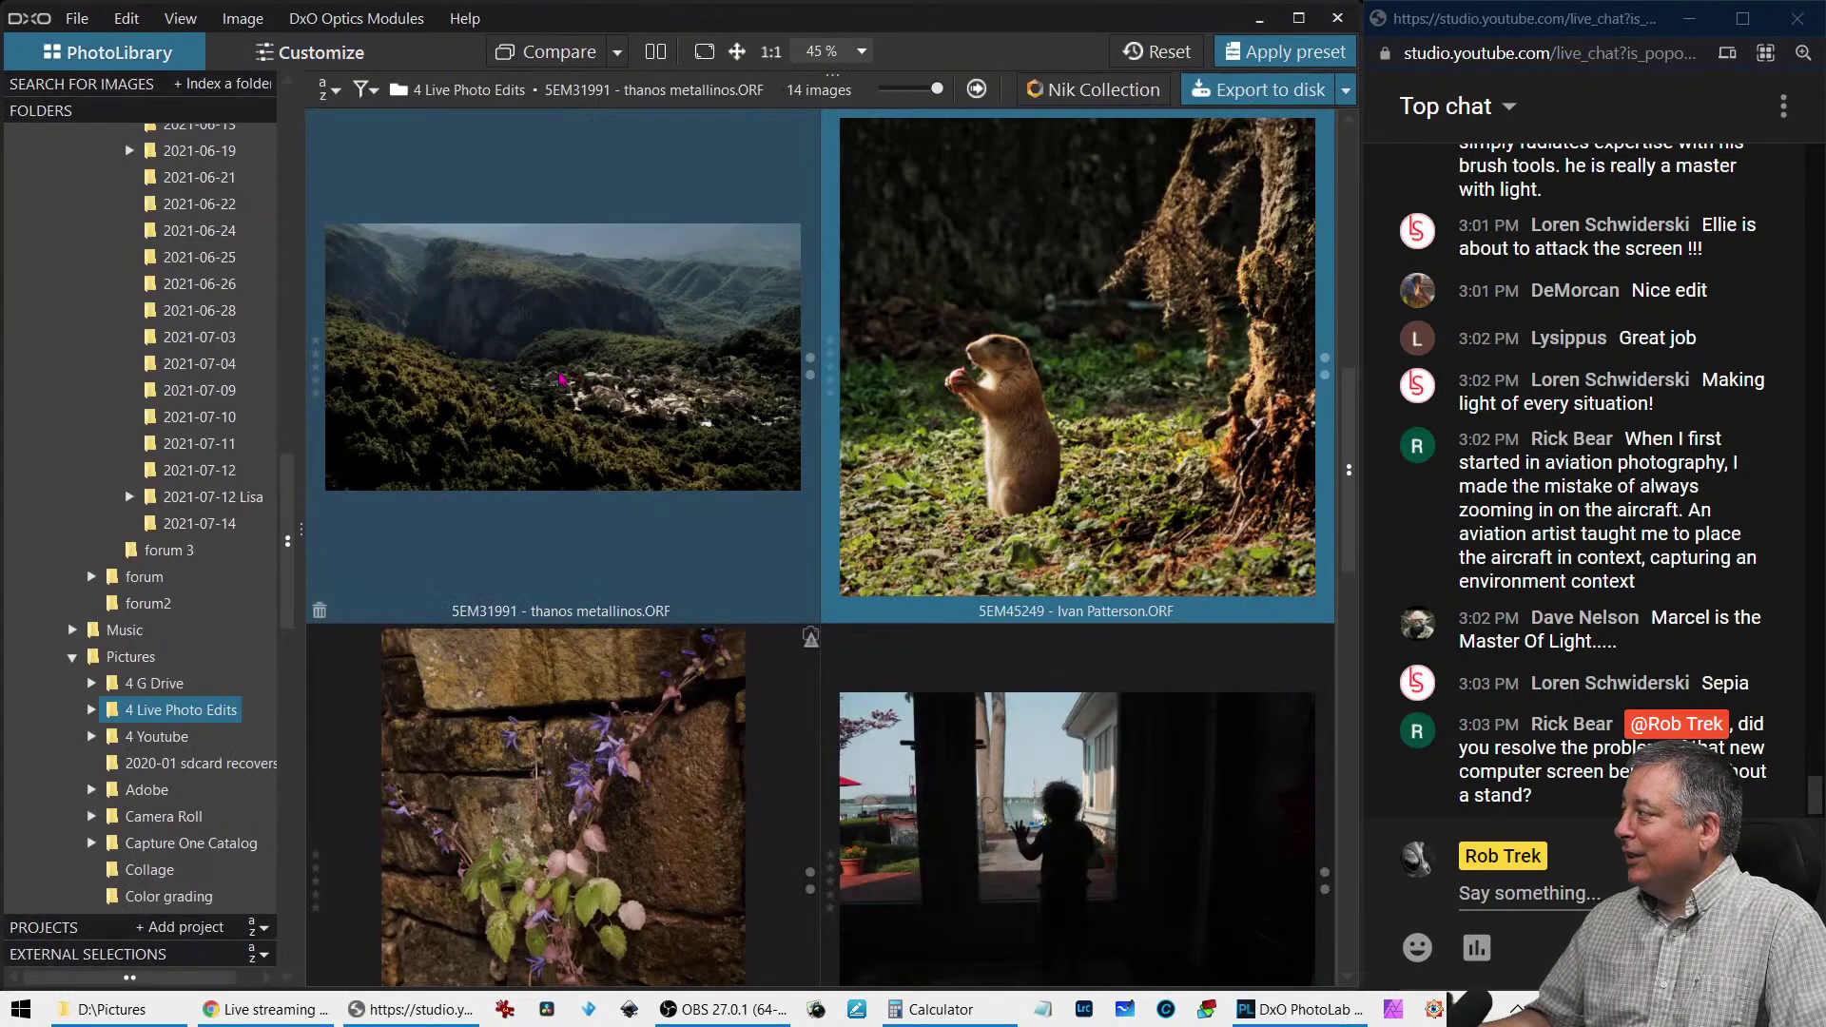
mouse_move(540, 463)
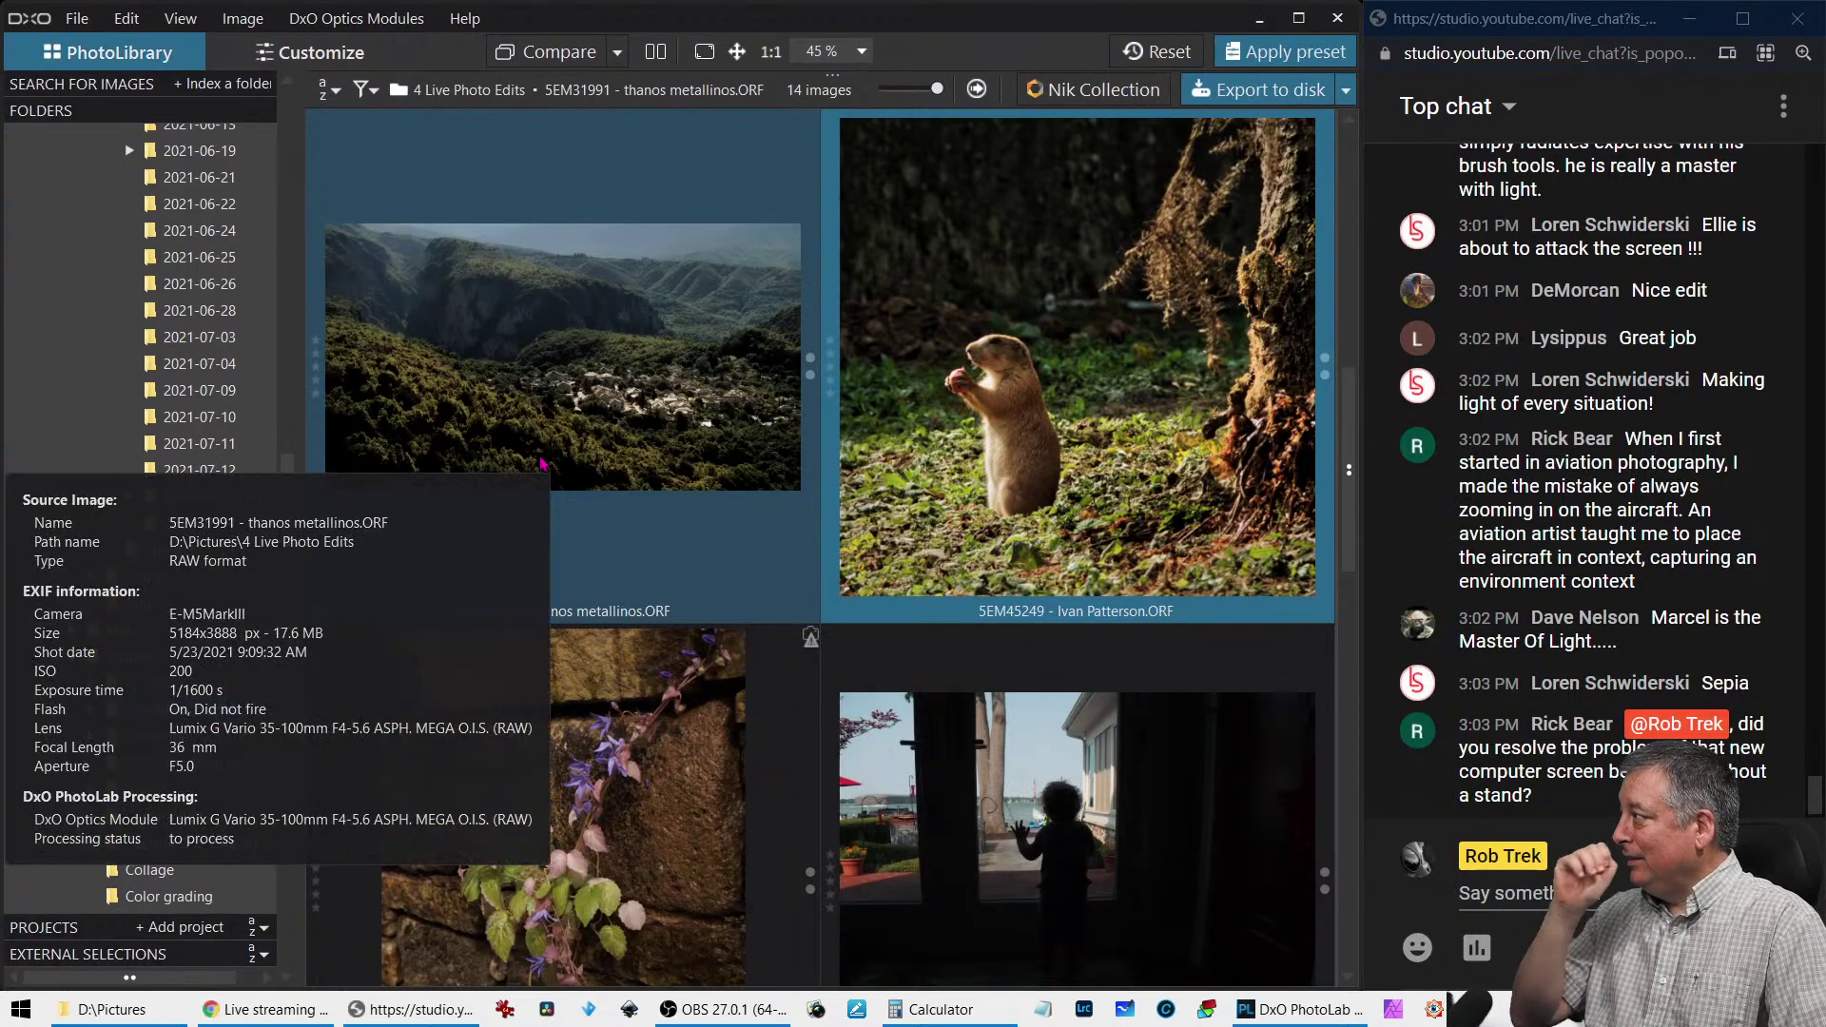
click(830, 699)
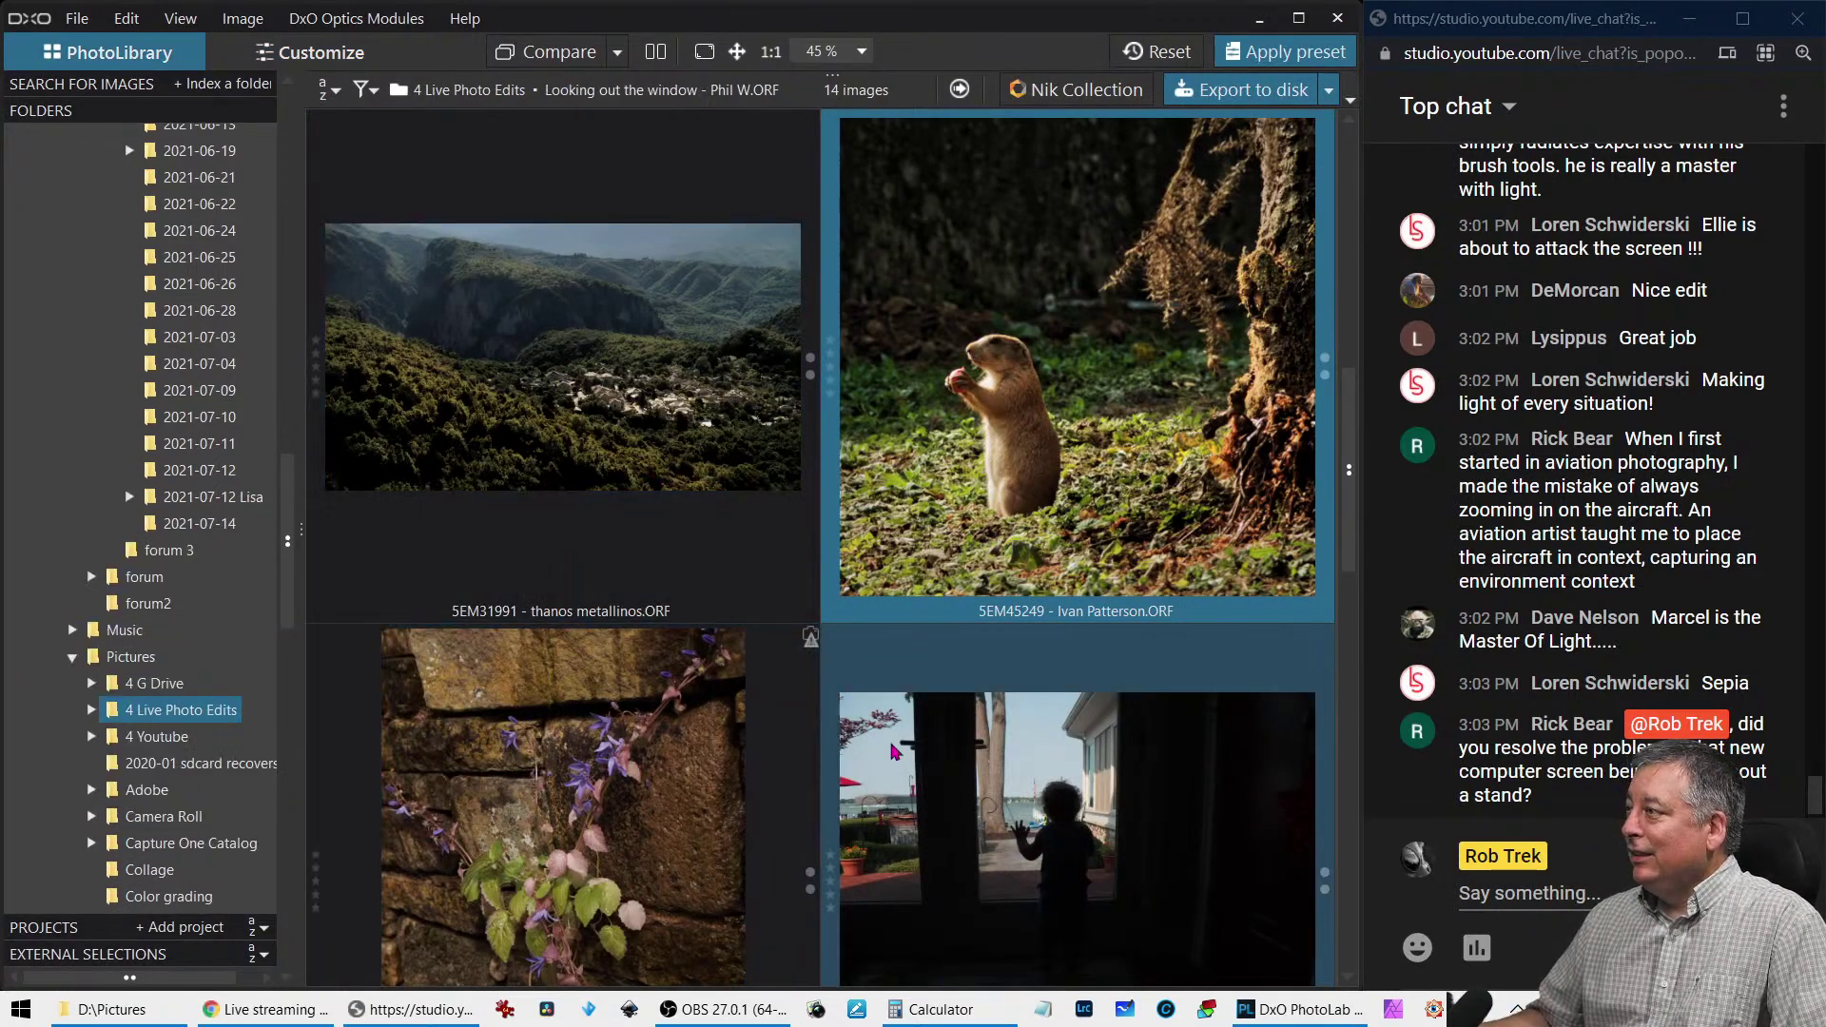
click(815, 788)
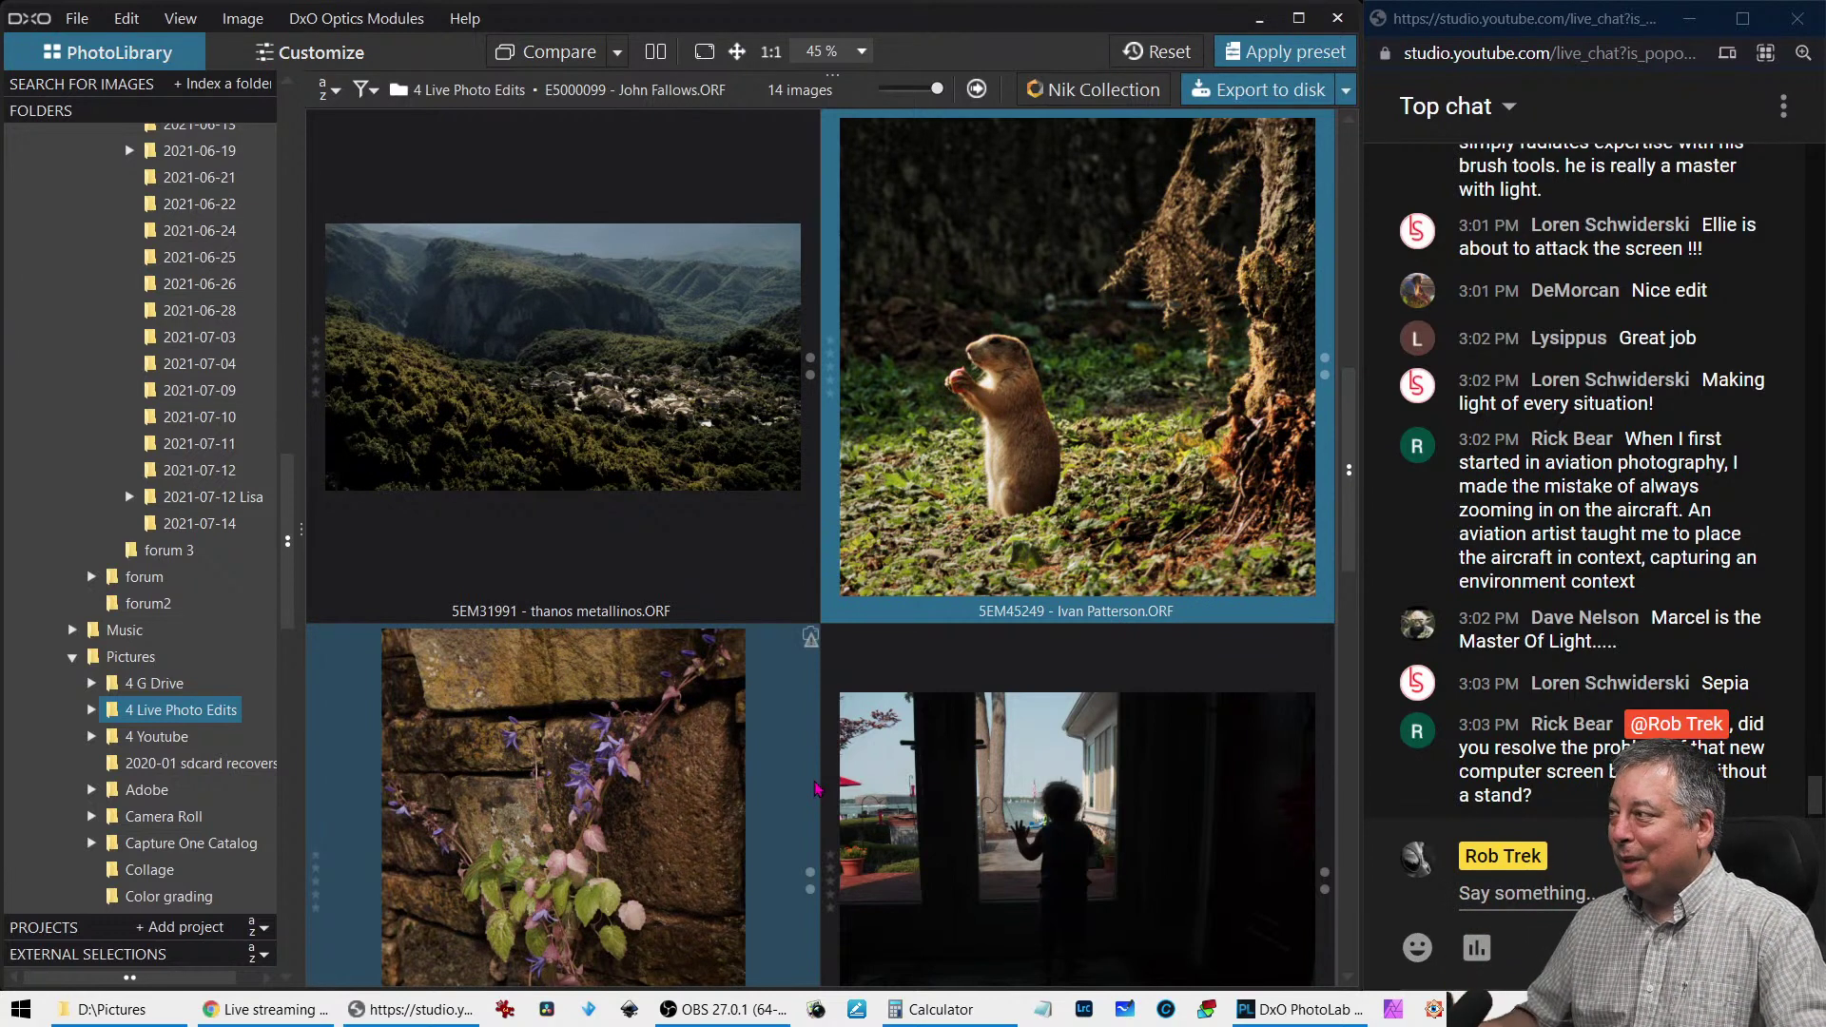
scroll(579, 750, down, 3)
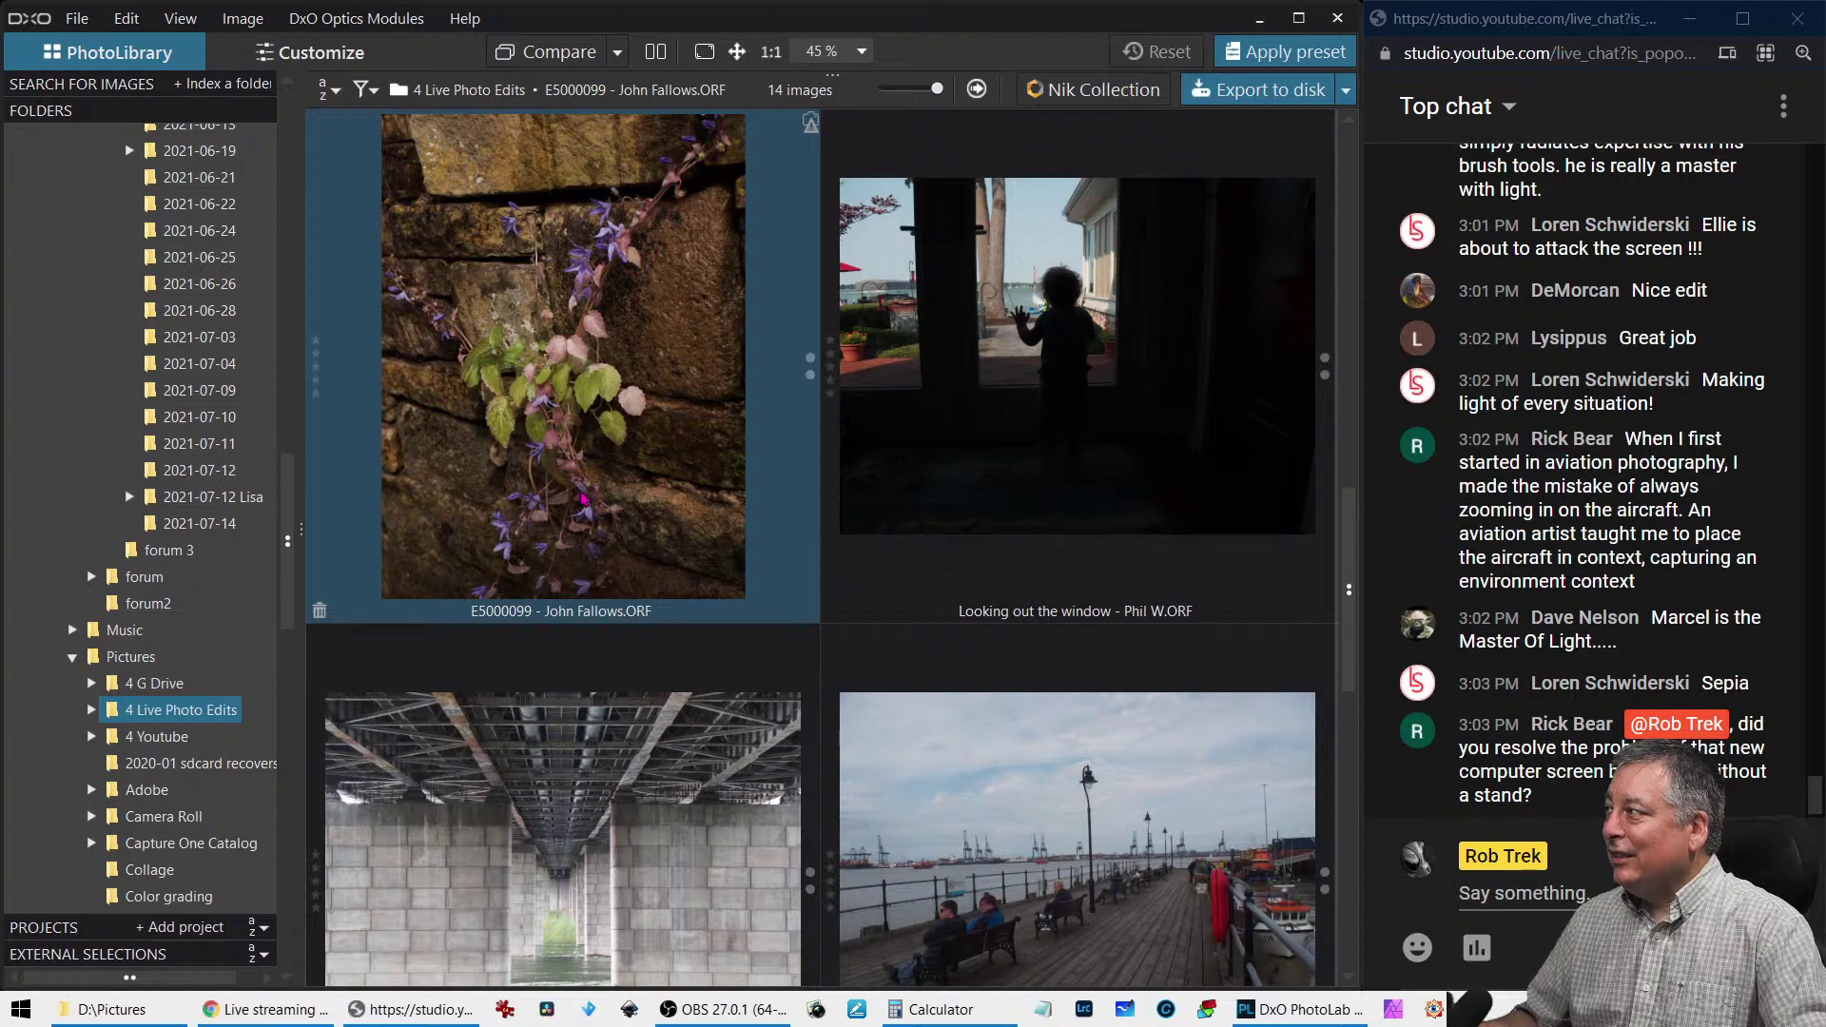
double_click(583, 497)
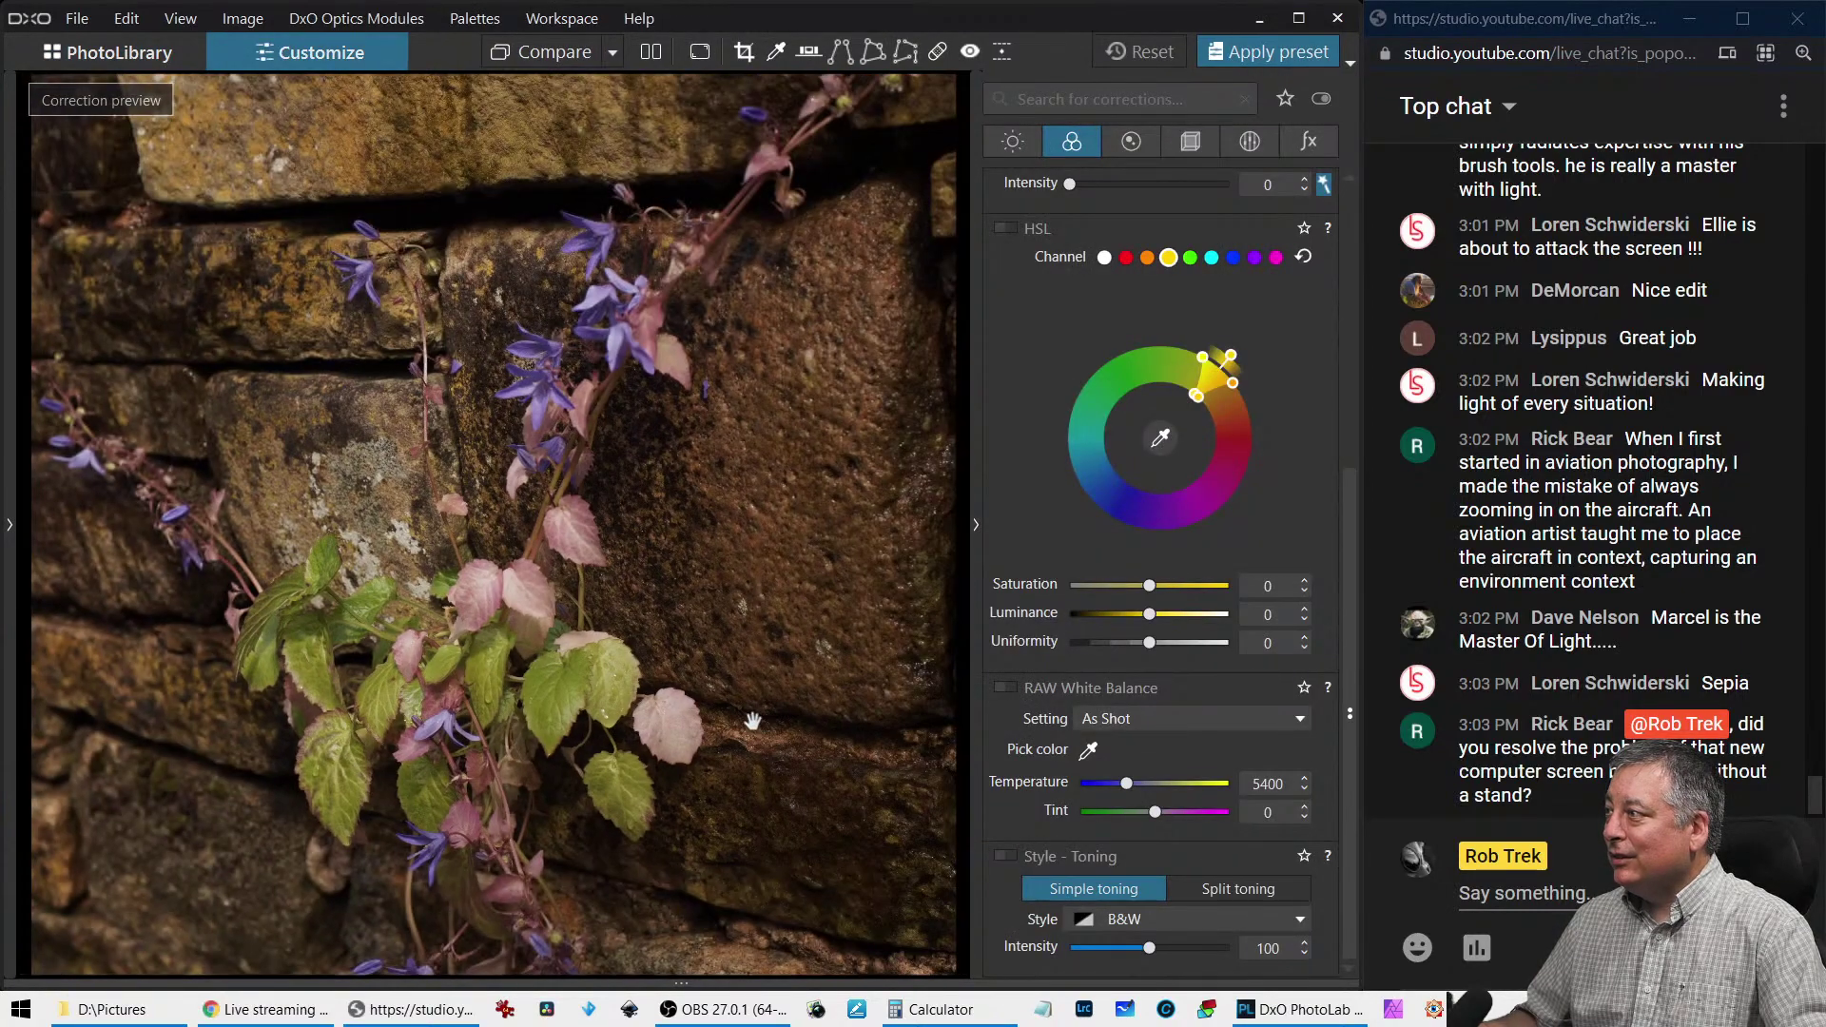
scroll(498, 653, up, 3)
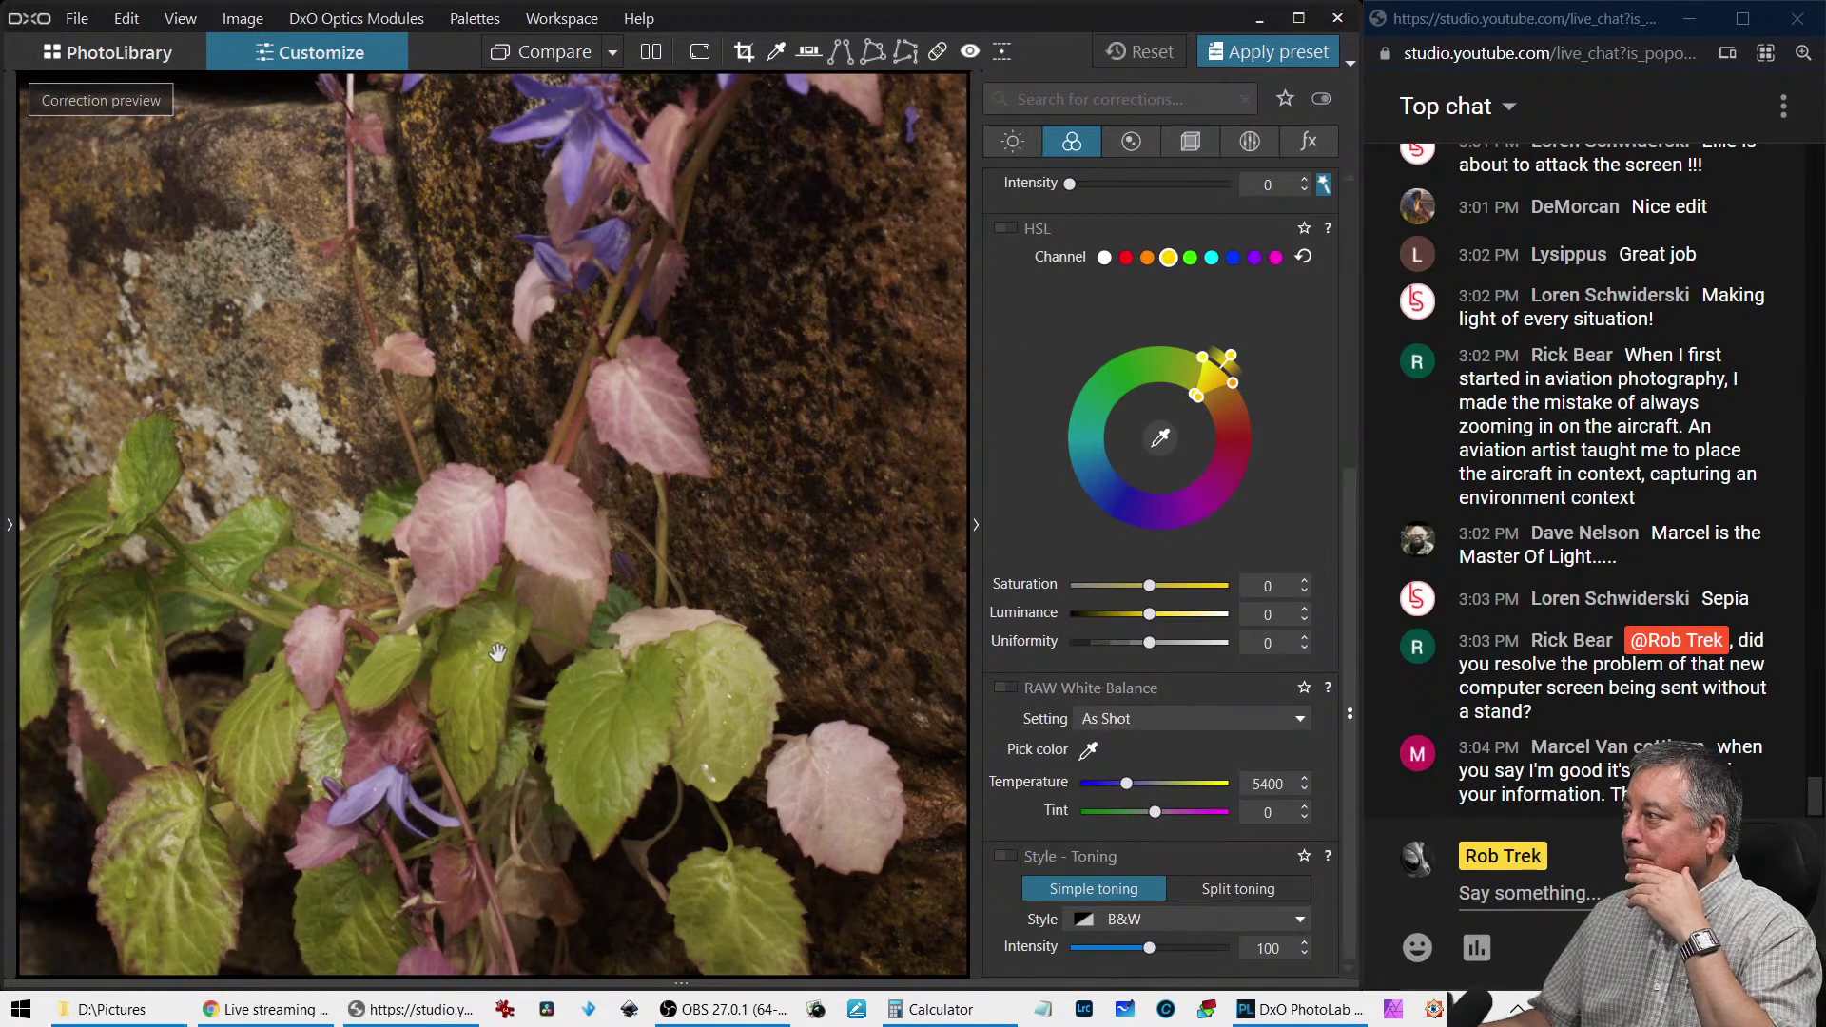
scroll(497, 653, down, 5)
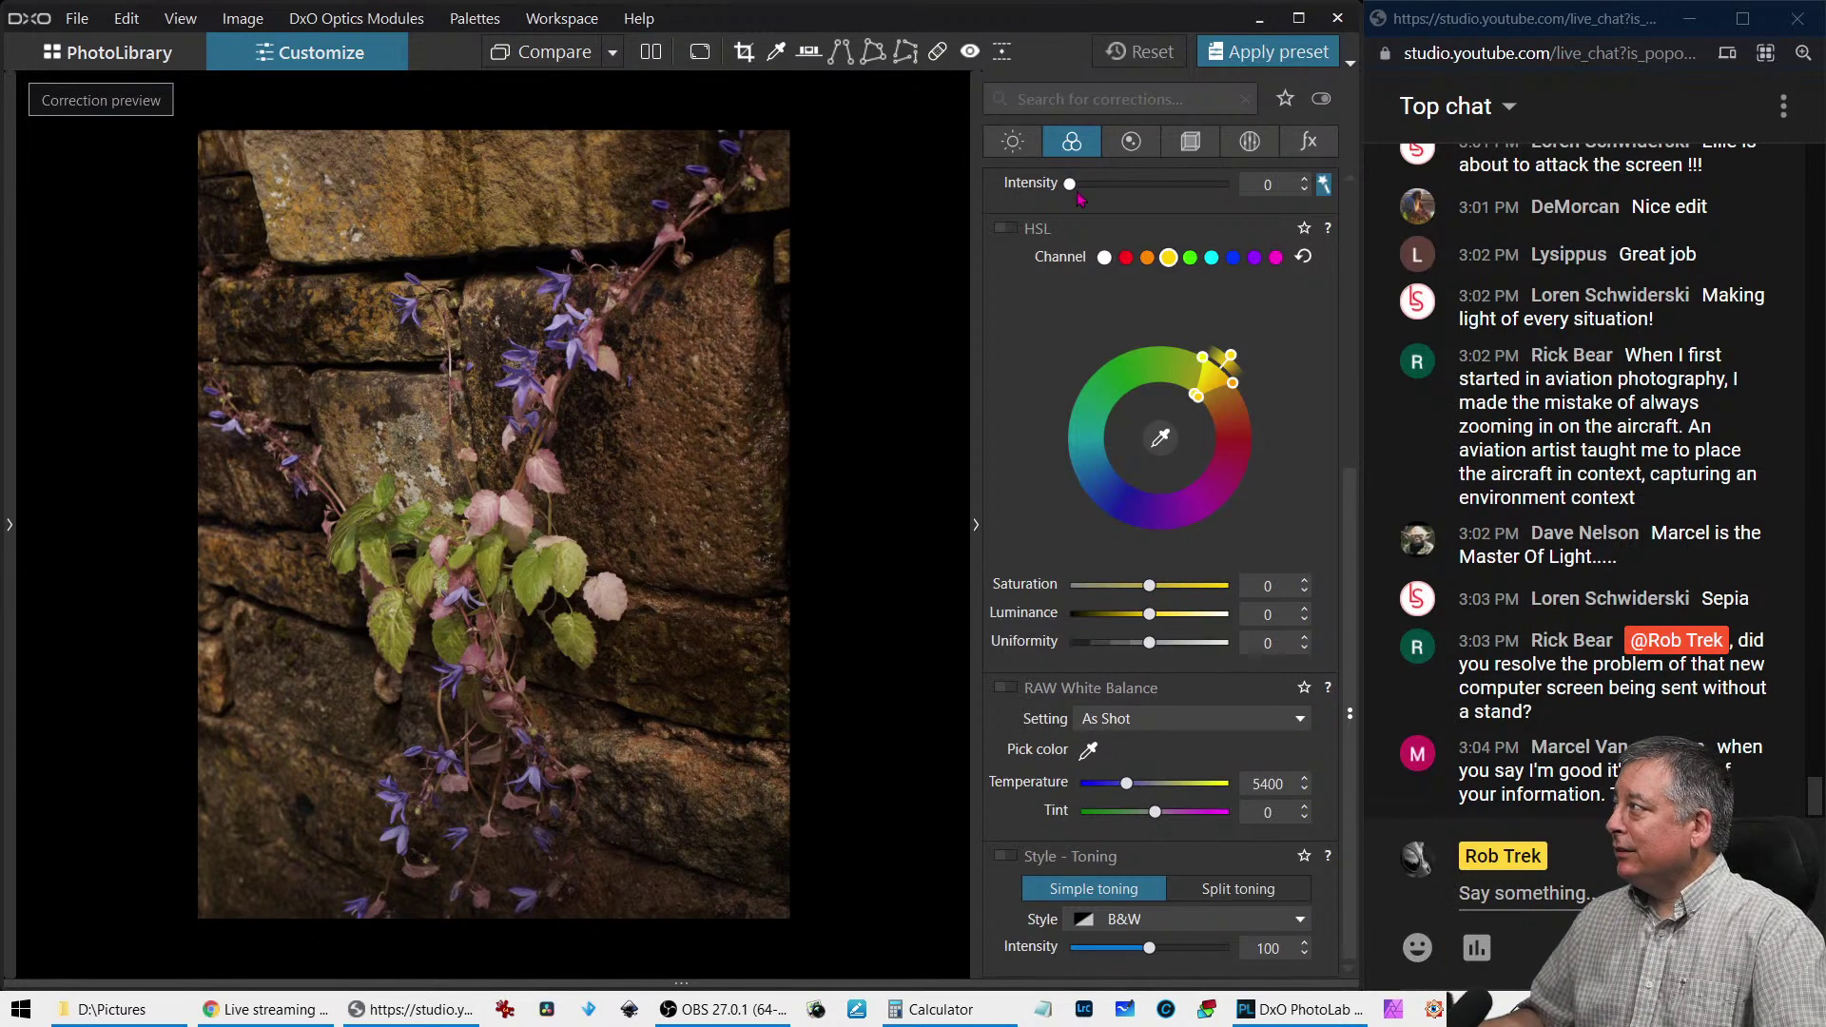
Start a 1/1 crop of the flower photo, sized to about 3169 x 3169 px around the leaves and lower flowers
click(1188, 143)
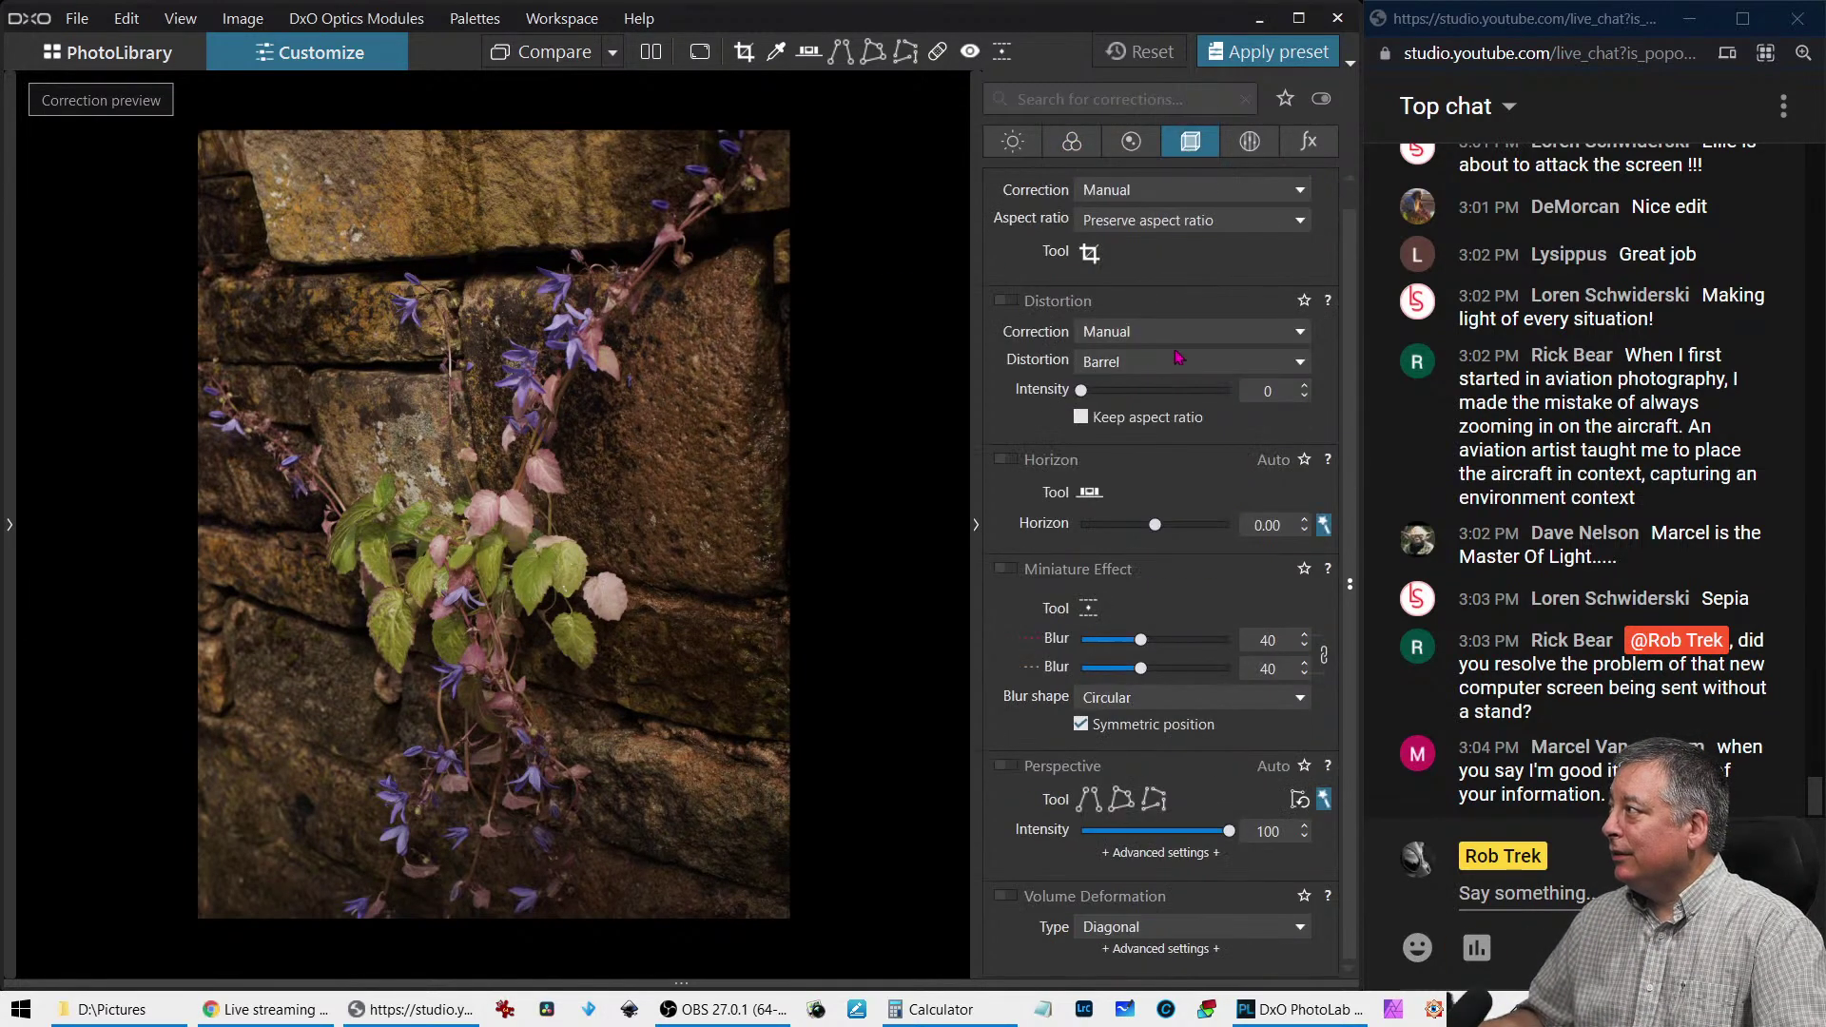
click(1089, 253)
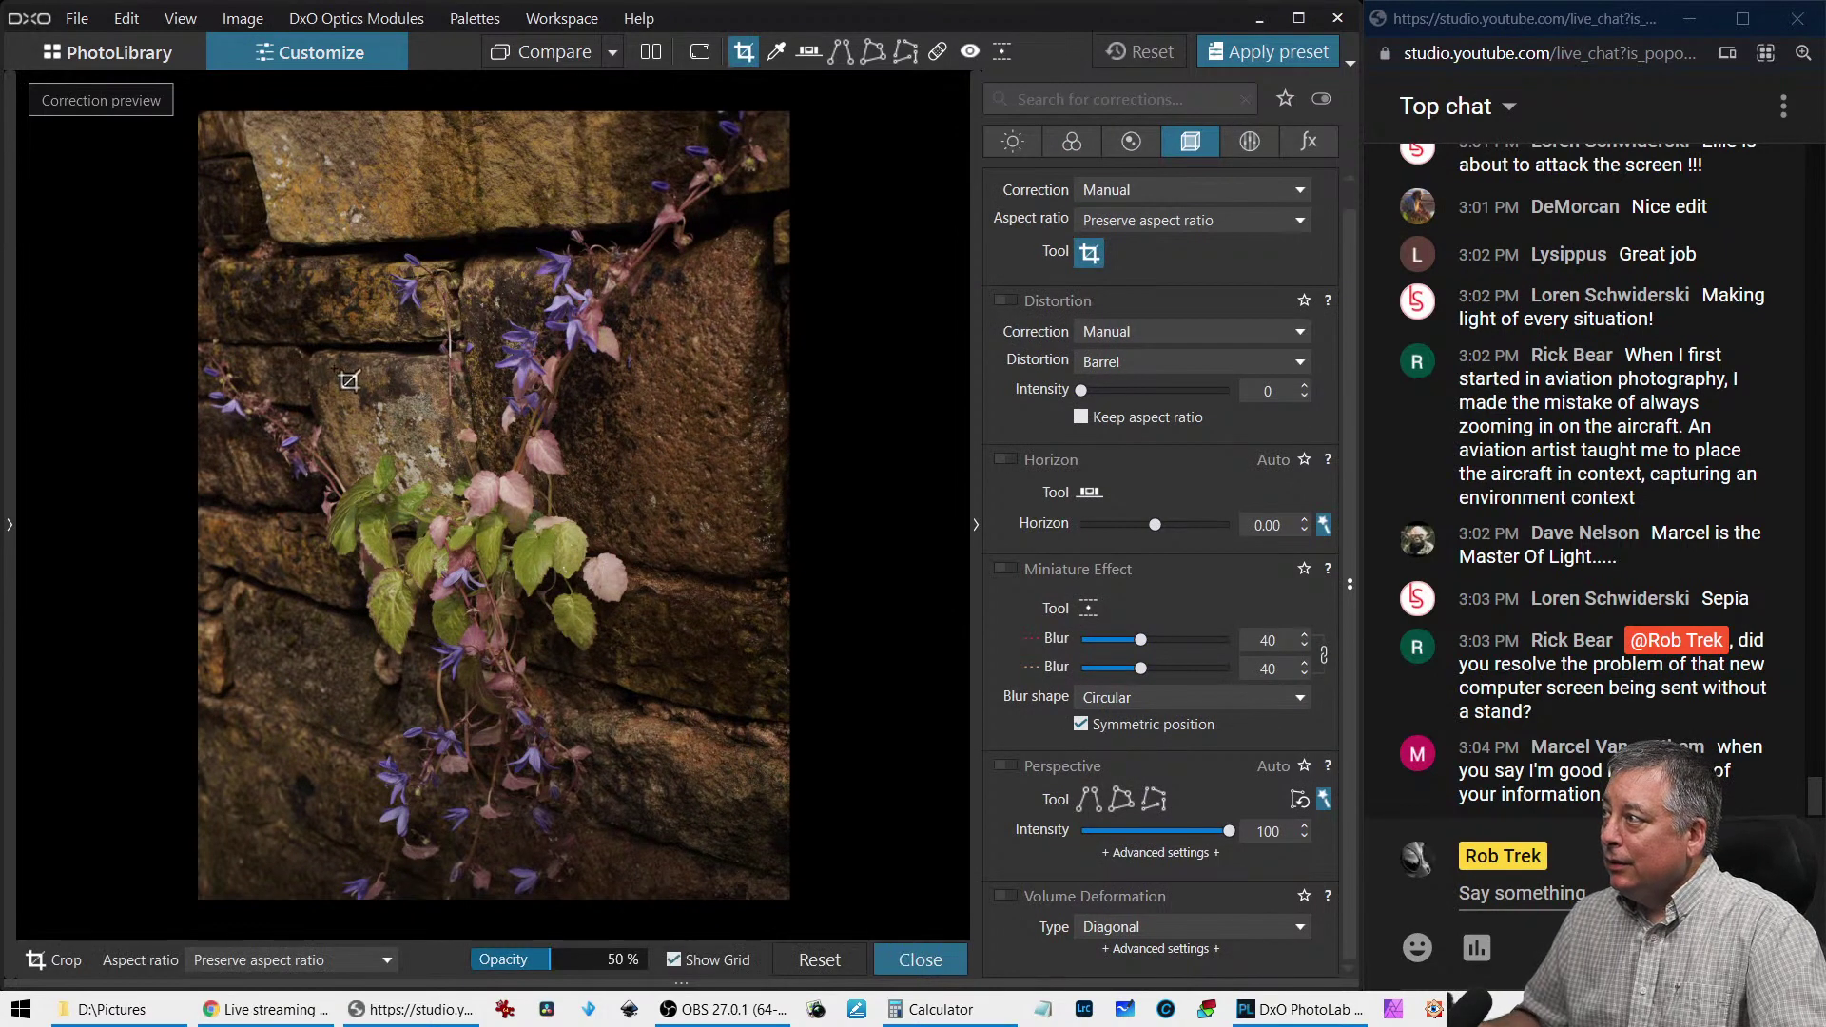
click(1144, 220)
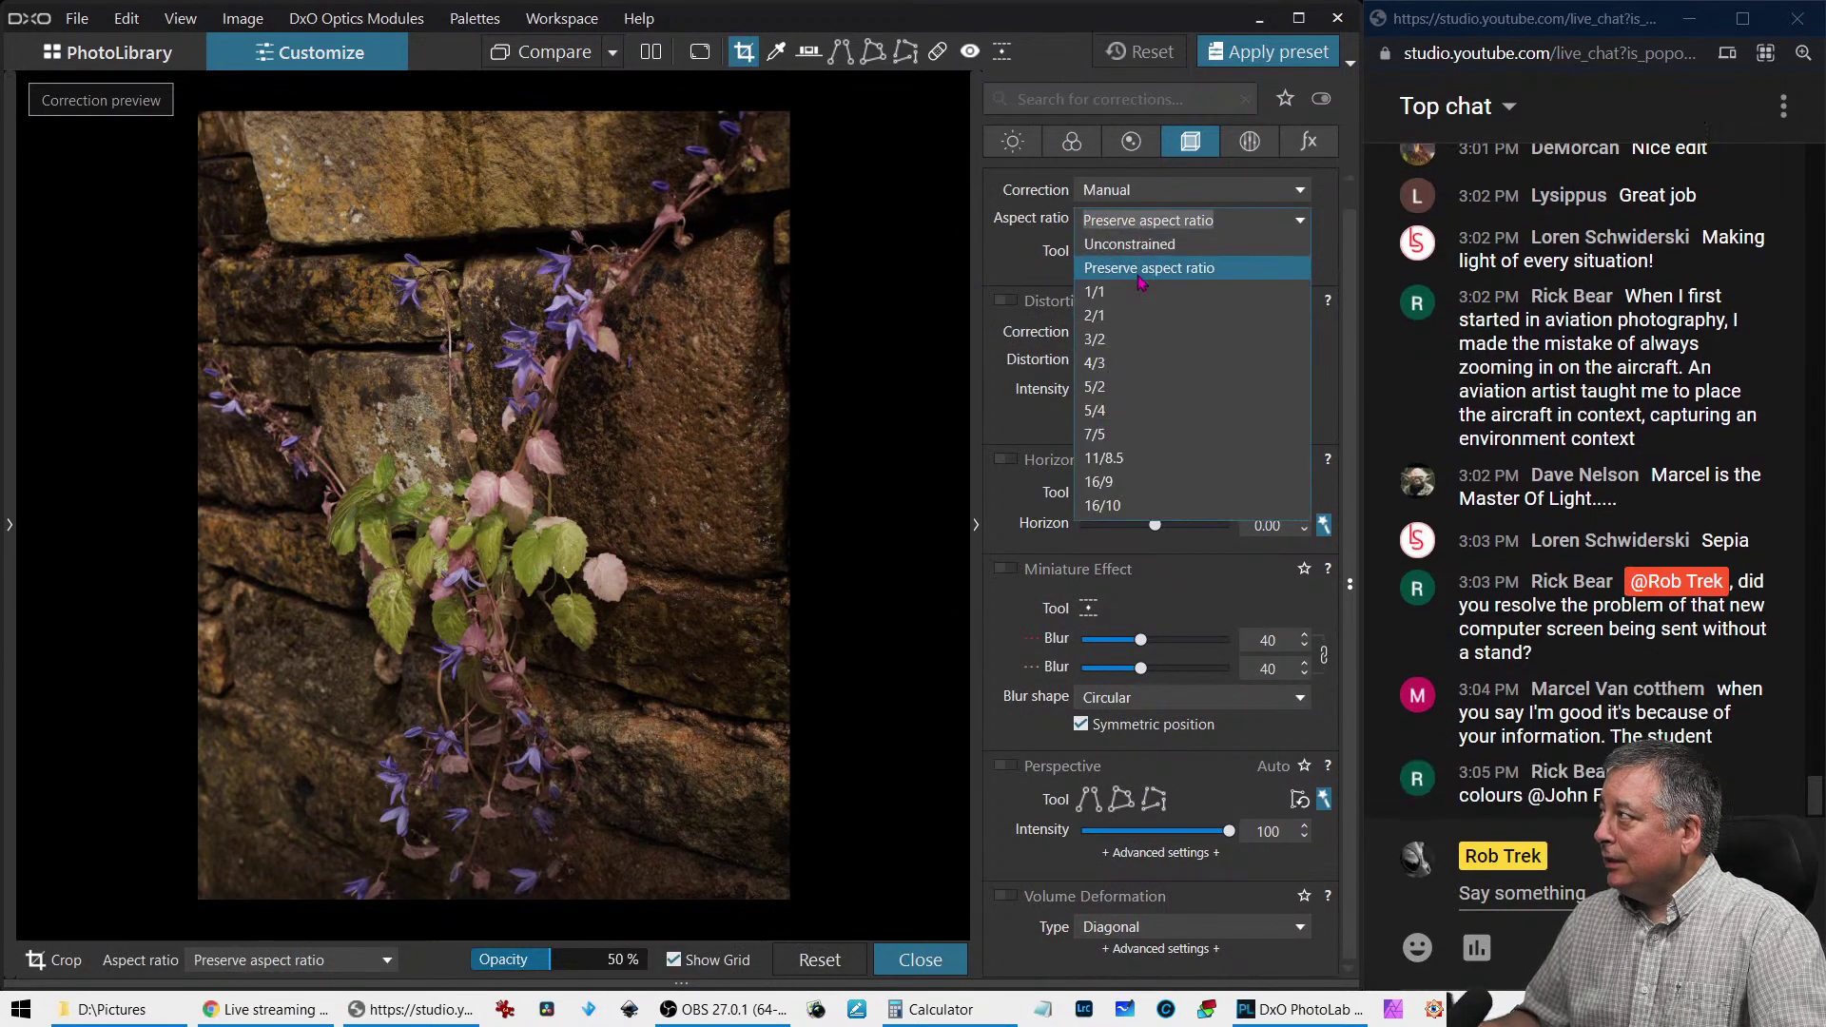
click(1103, 271)
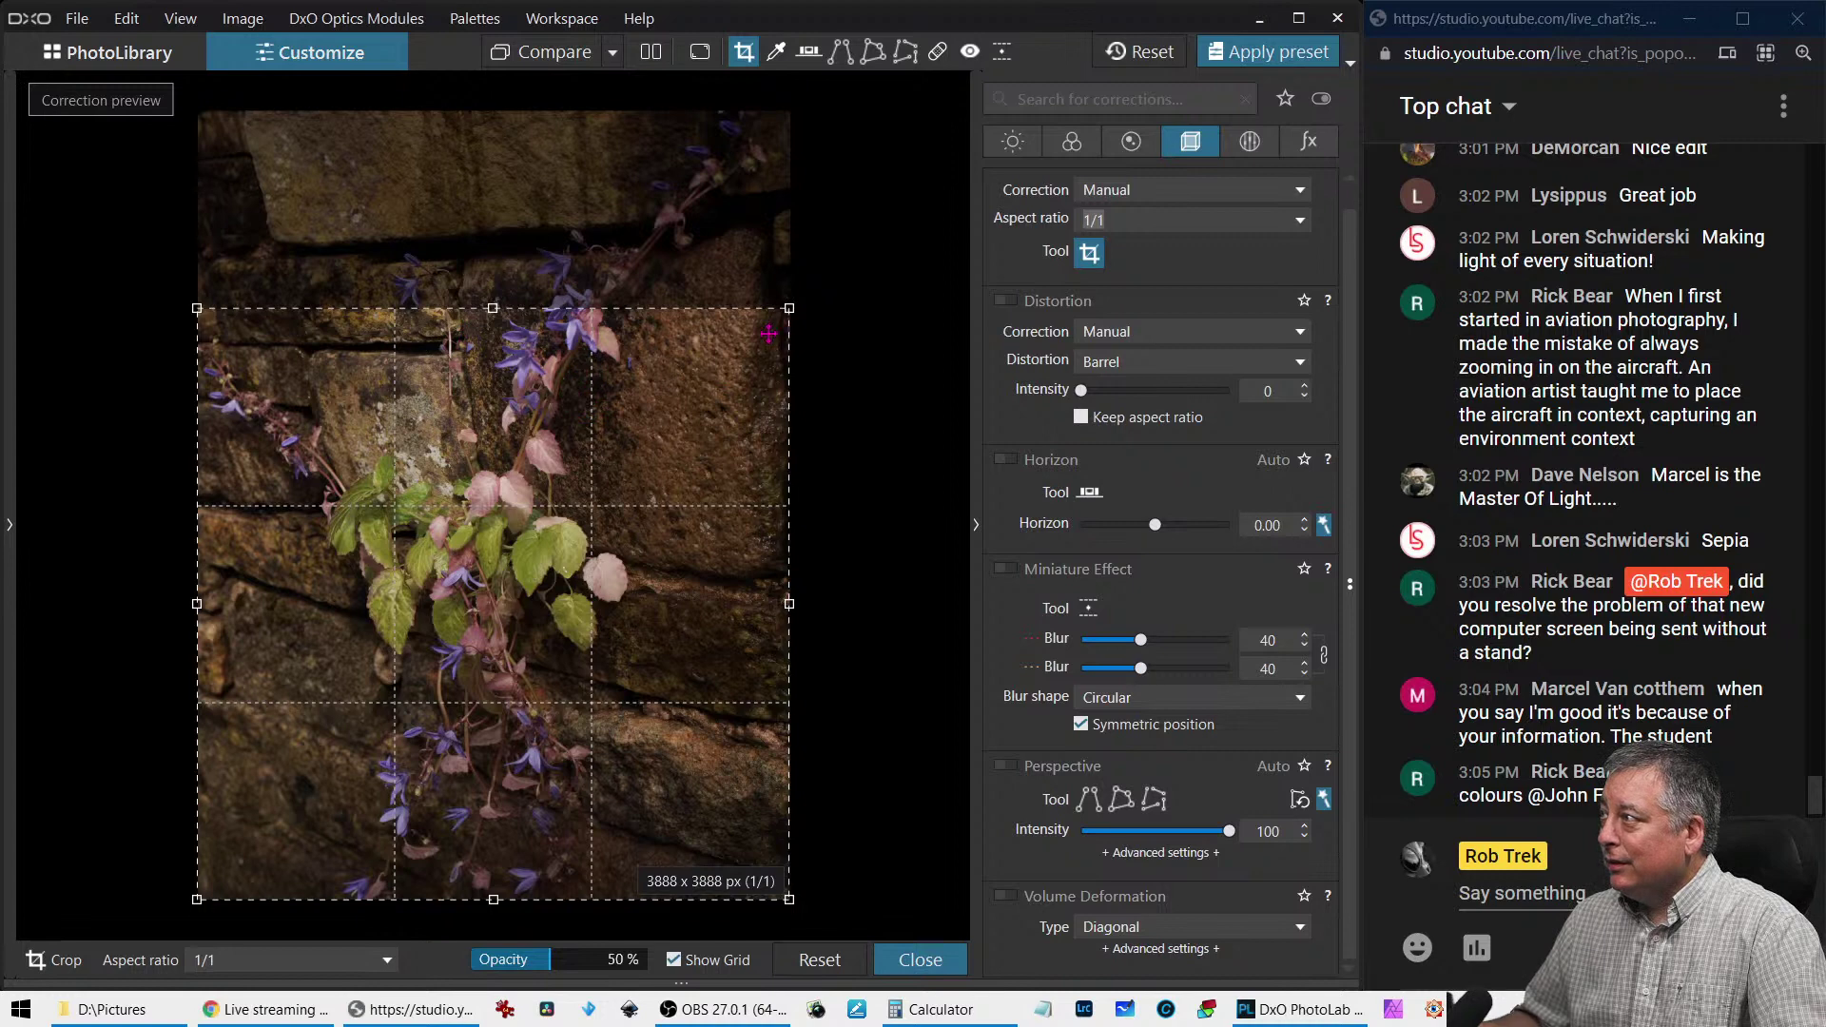
drag(789, 308, 669, 417)
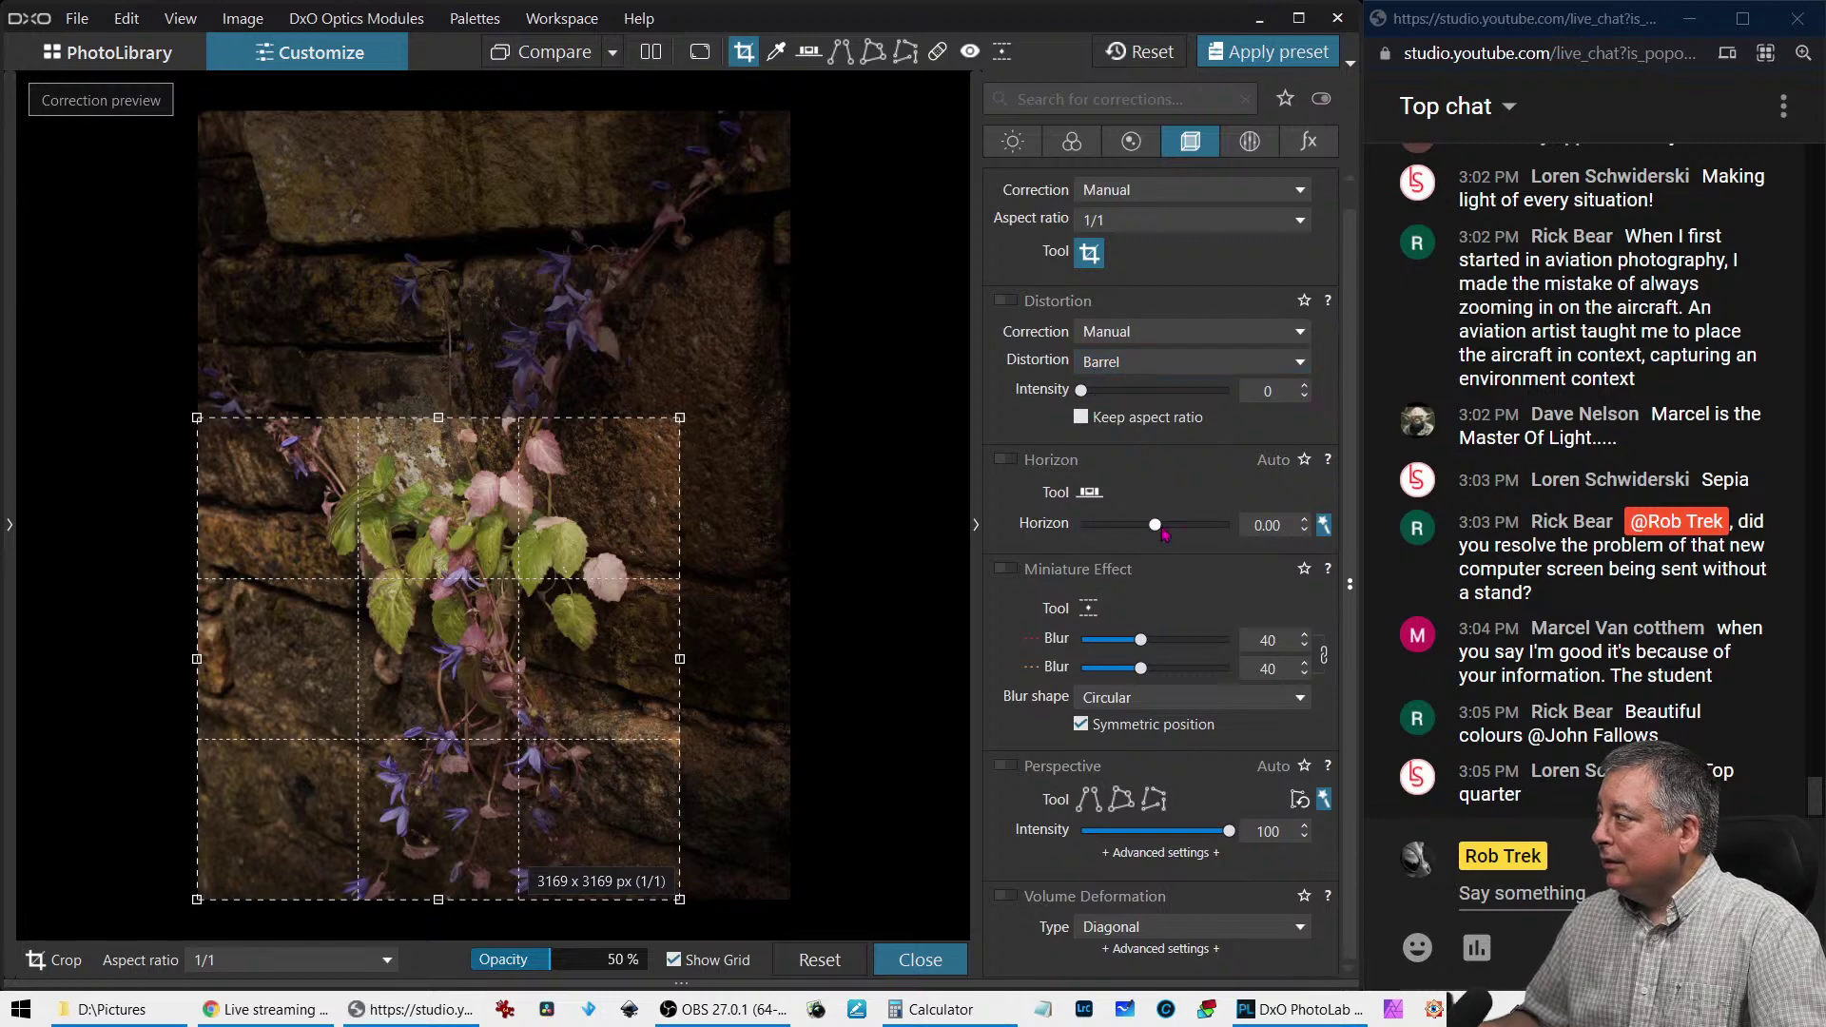
Rotate the flower photo to a horizon of 4.42, tighten the square crop to about 2992 x 2992 px, and apply it
drag(1162, 534, 1203, 526)
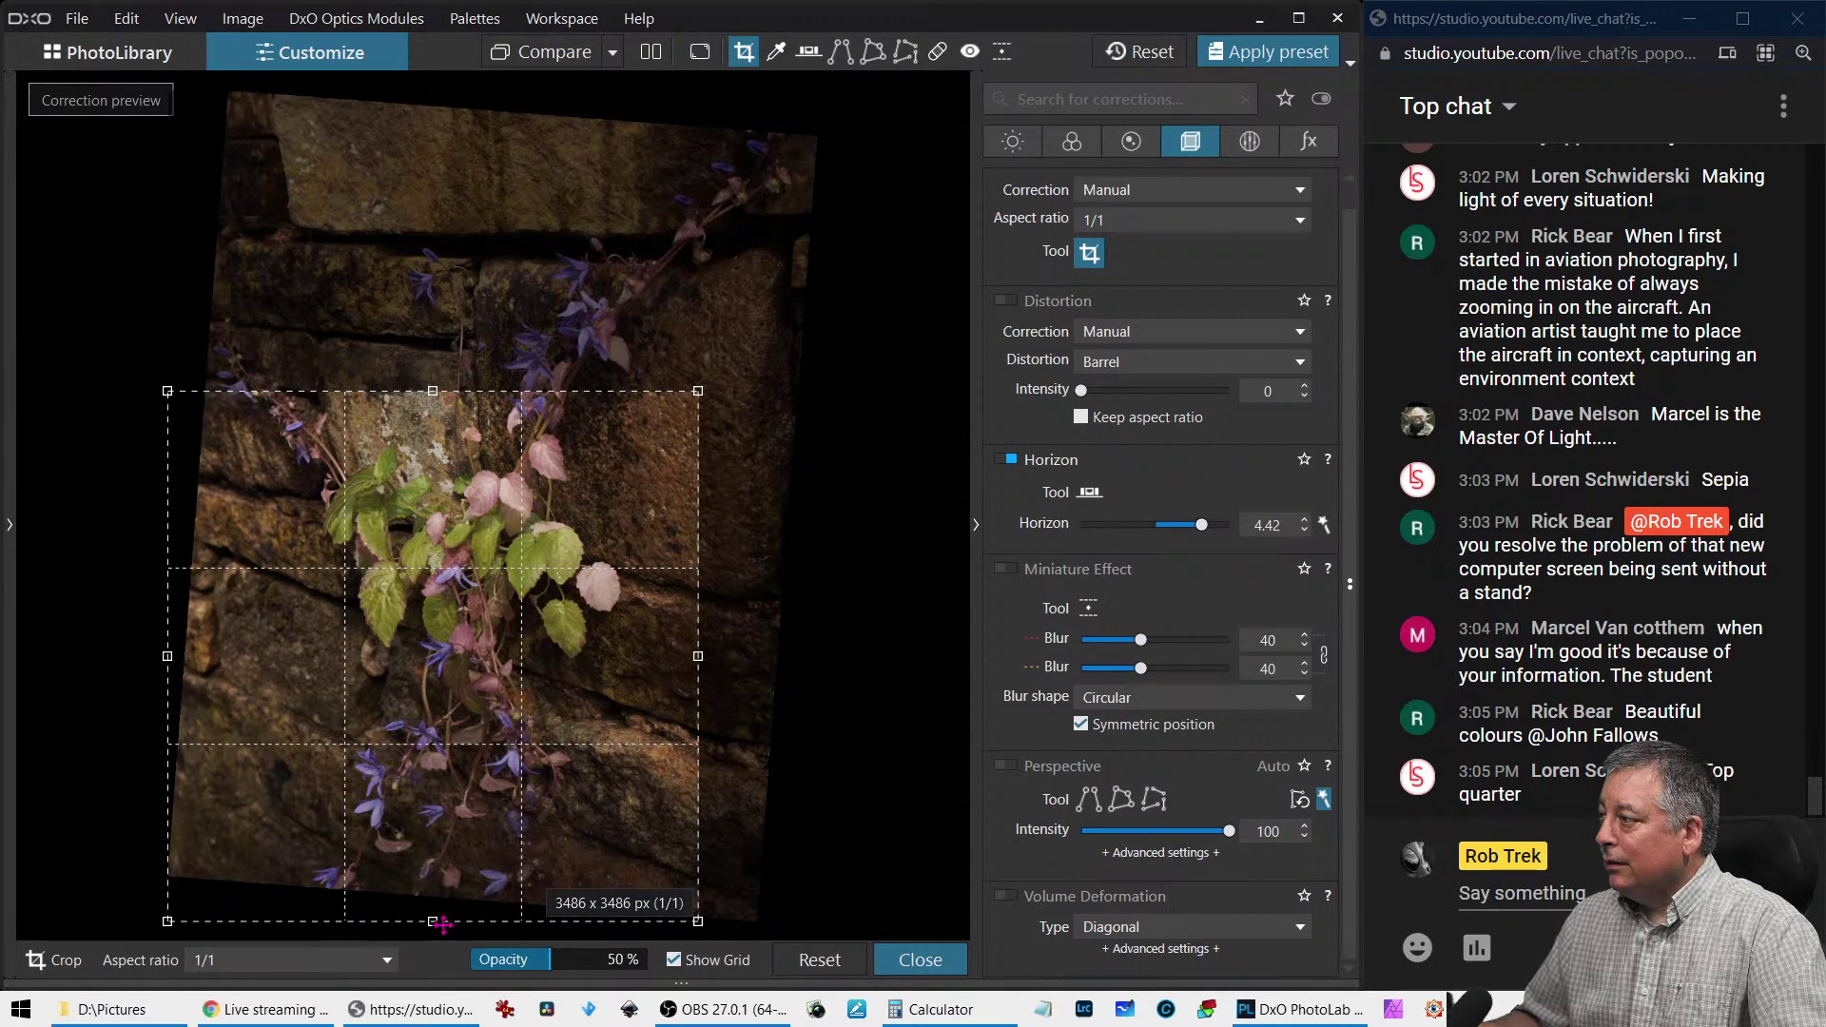
drag(433, 920, 432, 868)
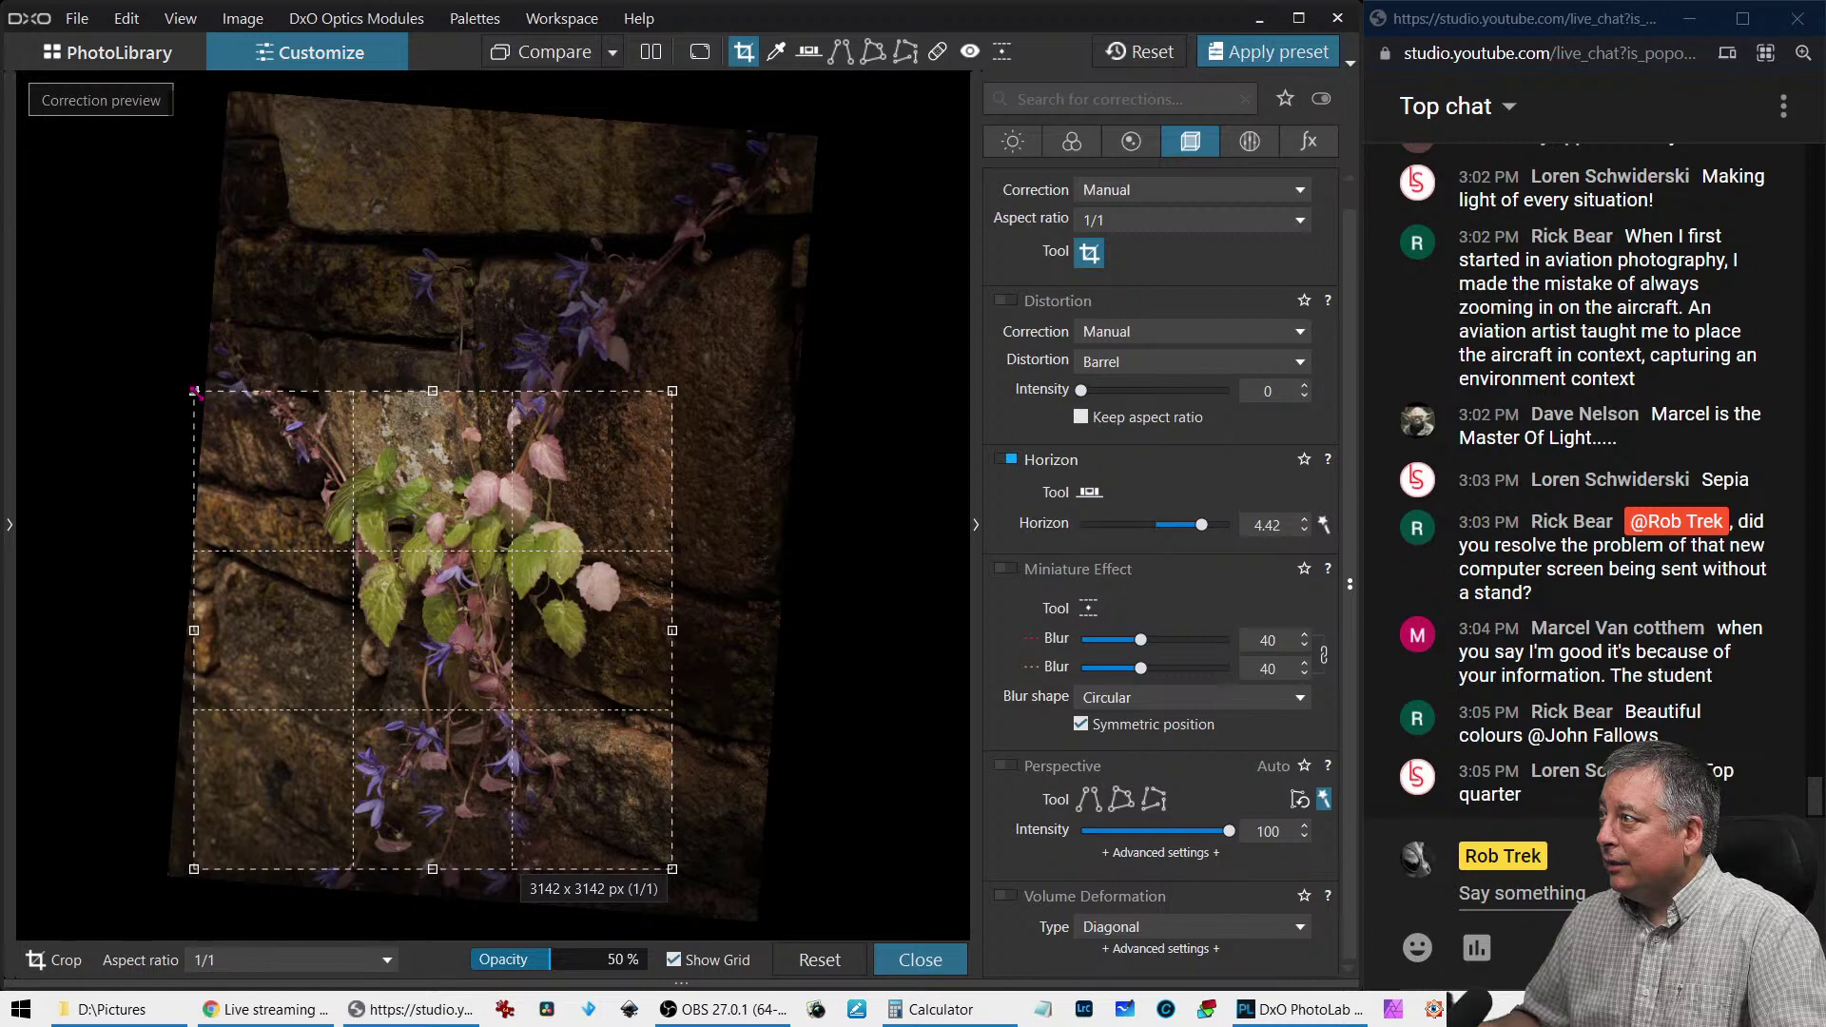
drag(195, 391, 217, 413)
drag(288, 476, 298, 442)
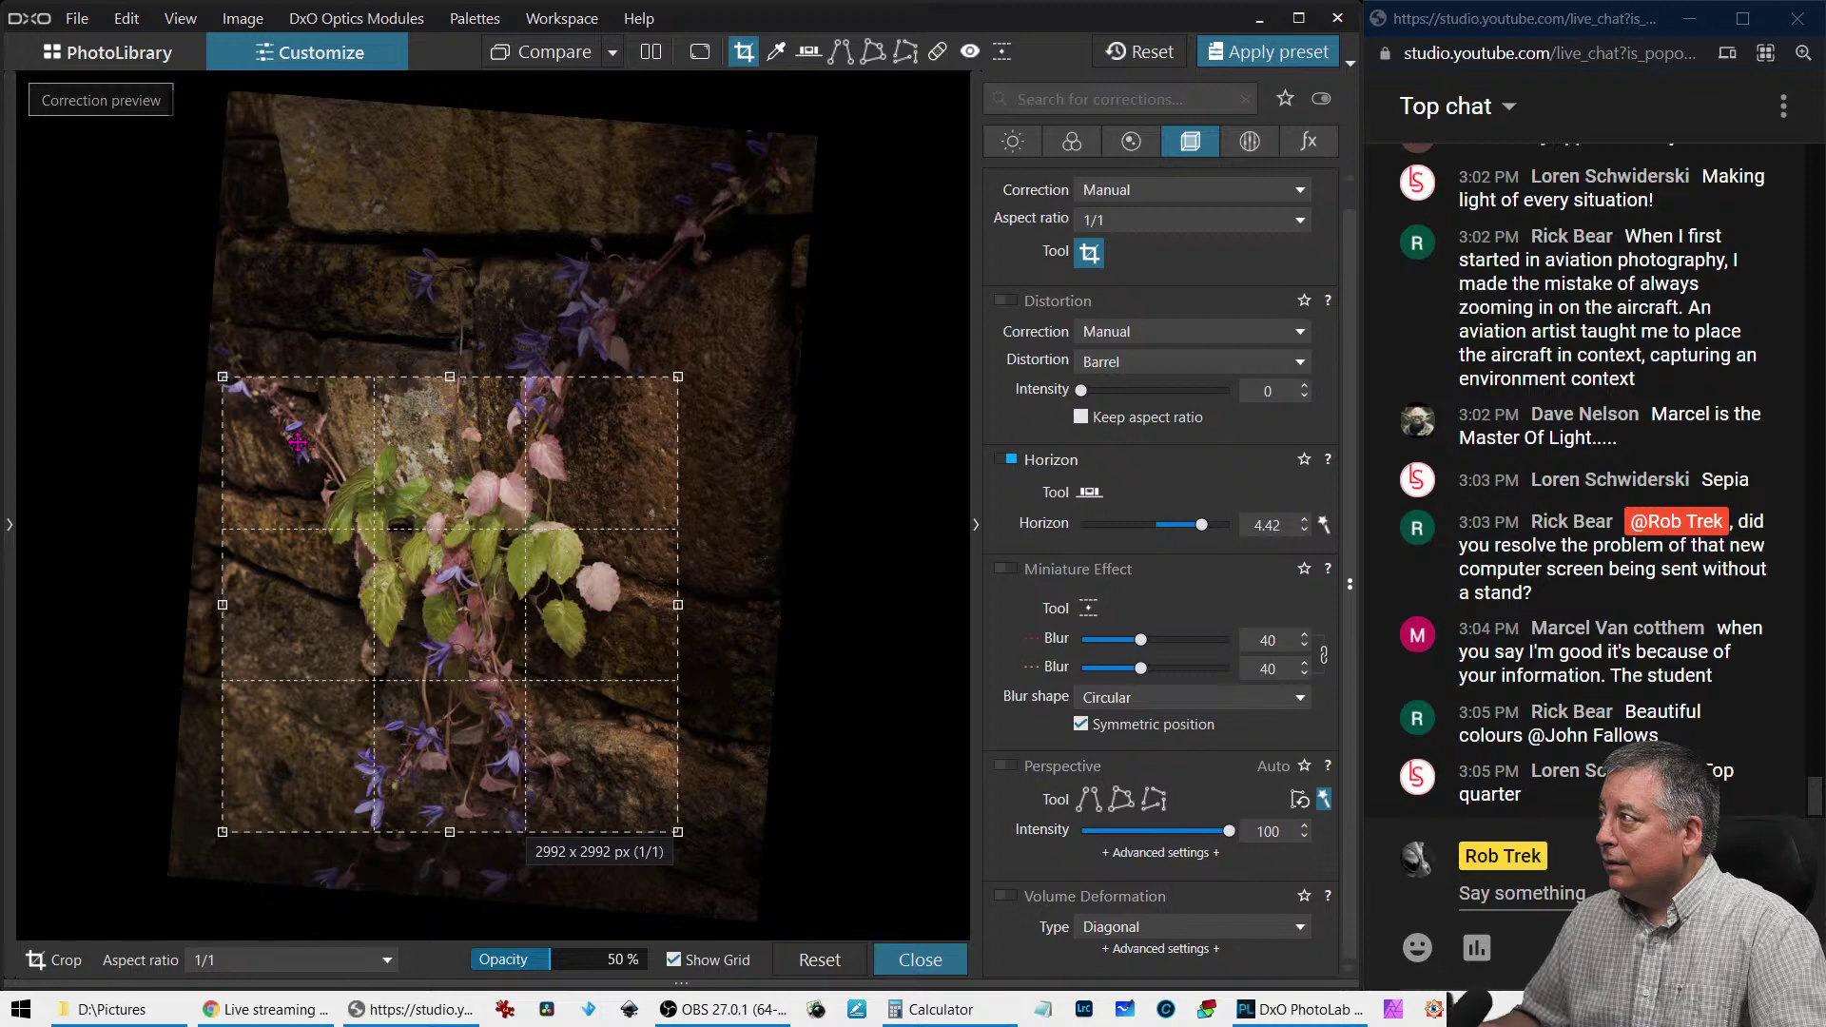
key(Return)
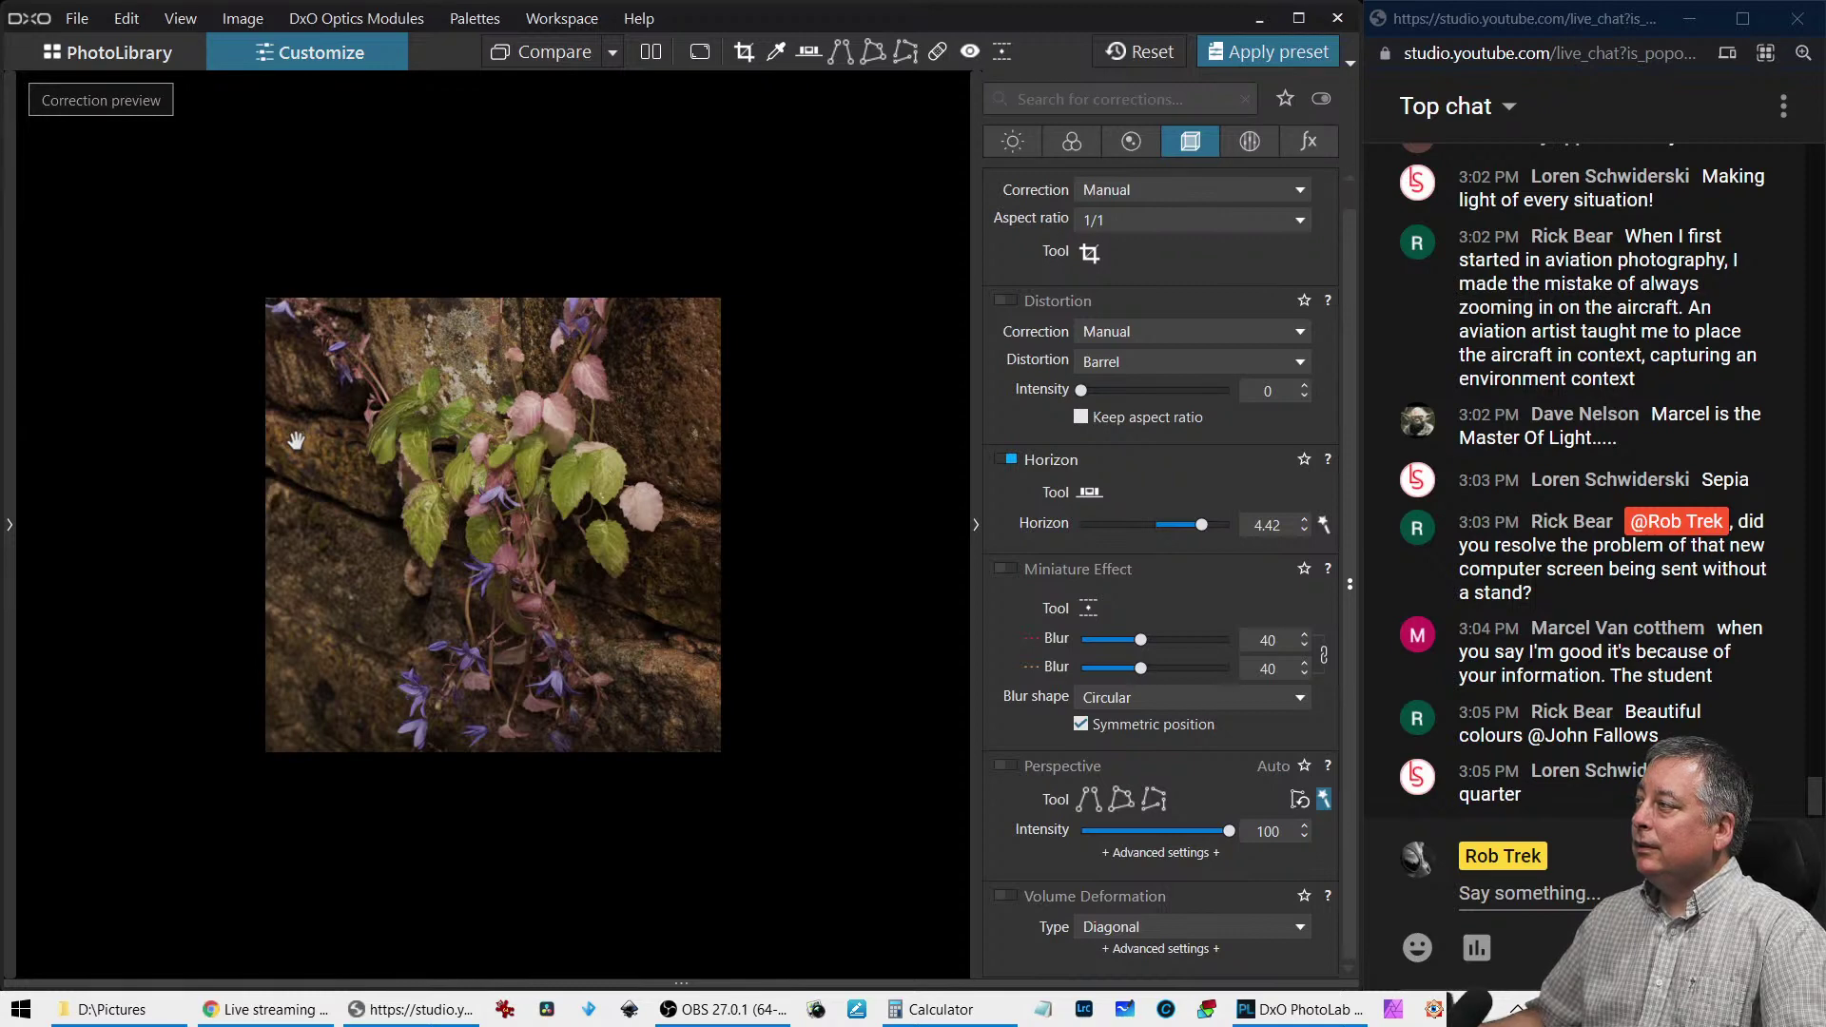
Try the perspective correction on the cropped flower photo, and switch it off again
key(ctrl+0)
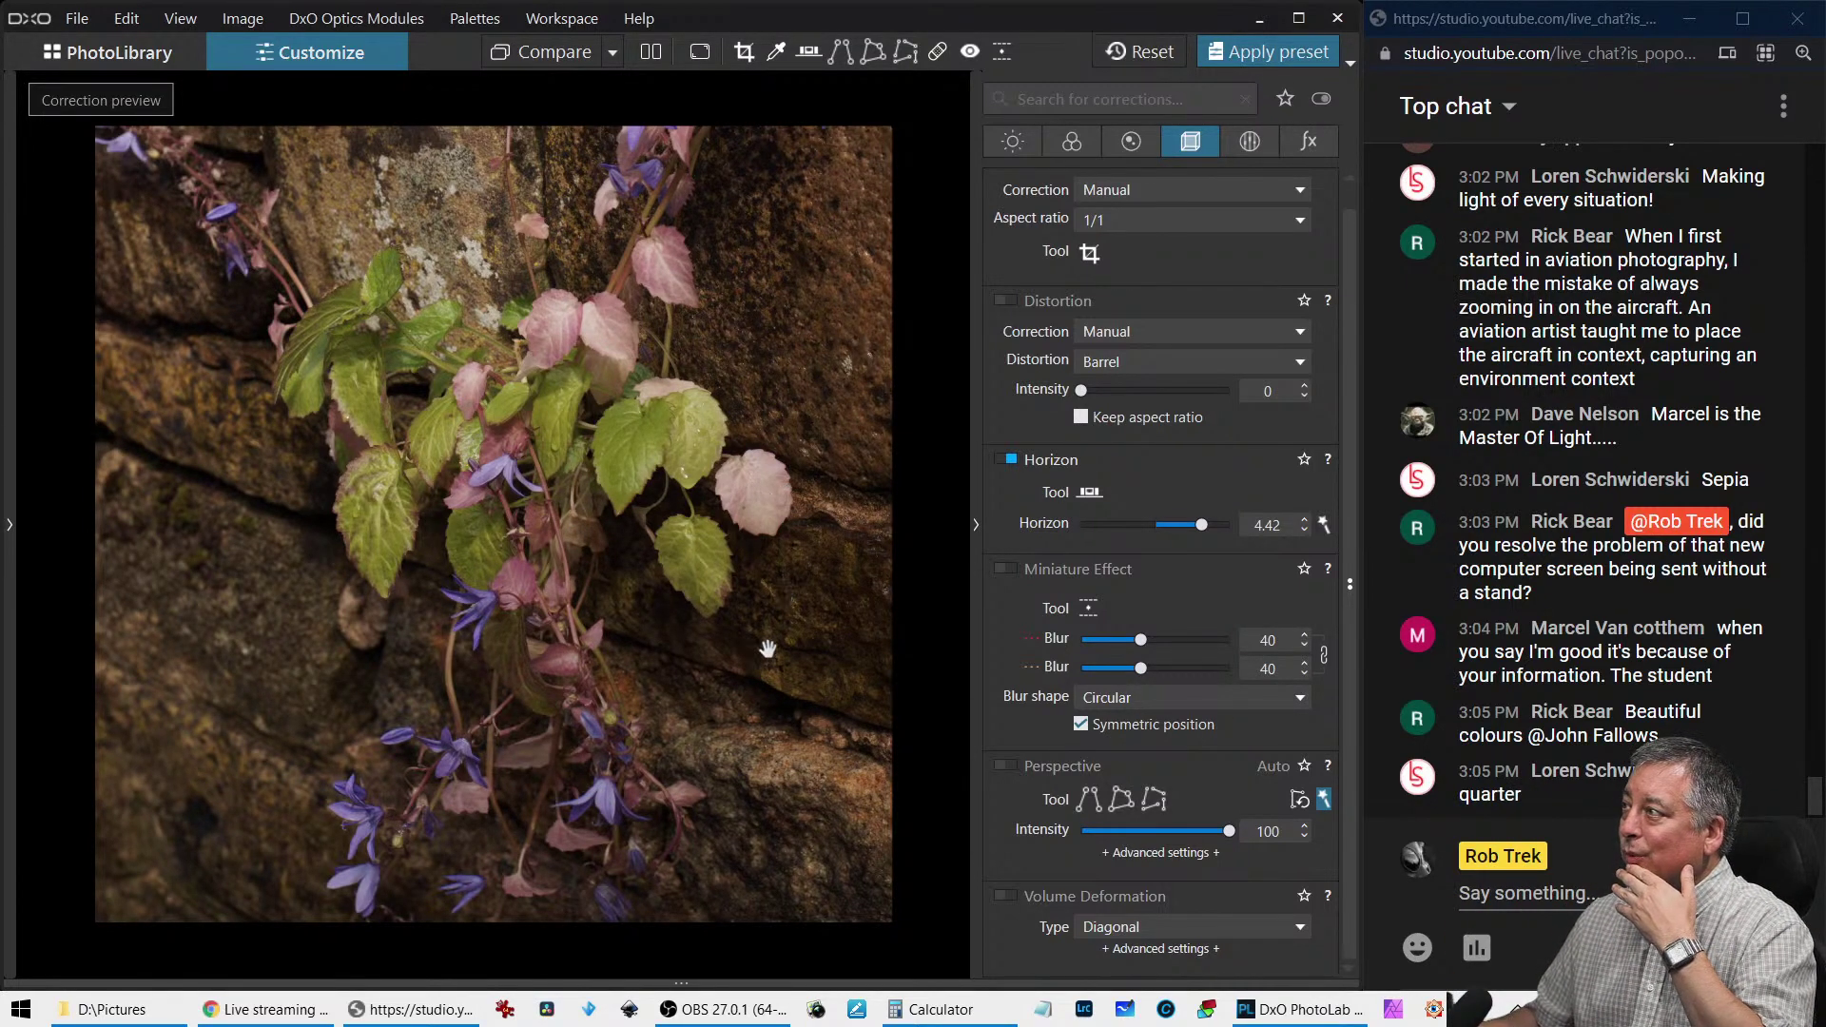
scroll(768, 647, down, 1)
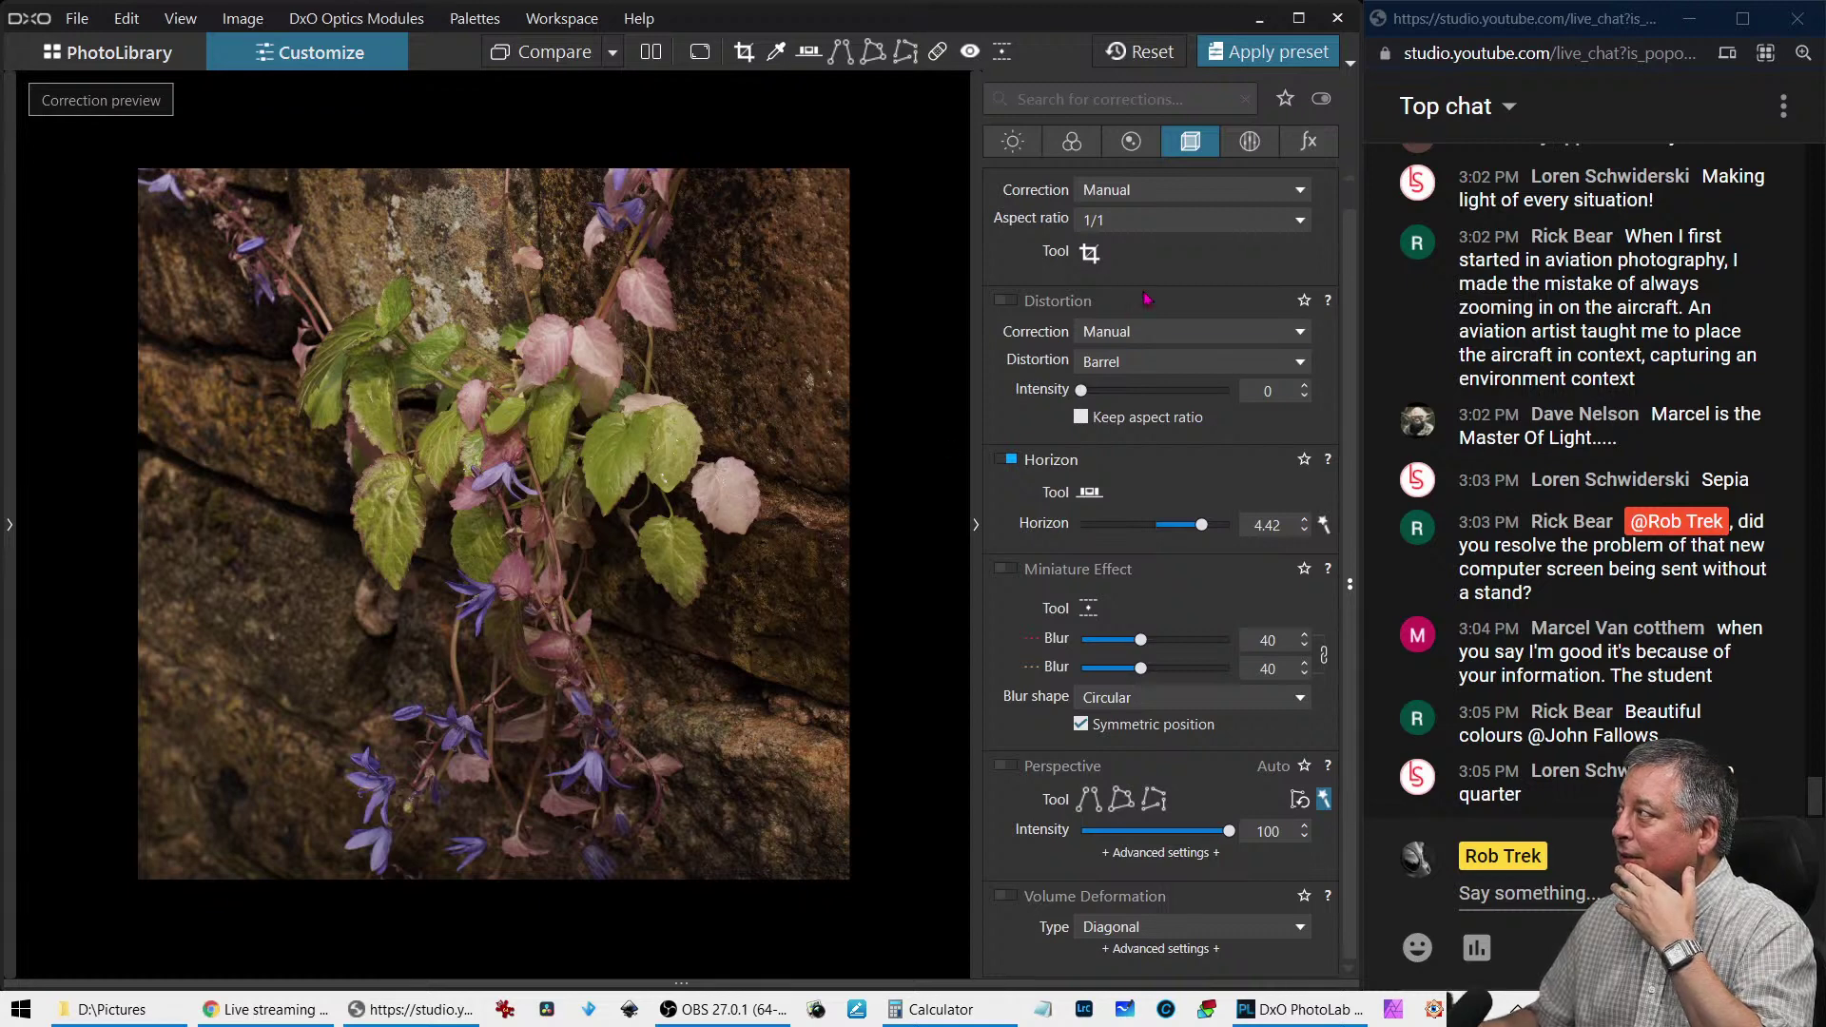
click(1014, 772)
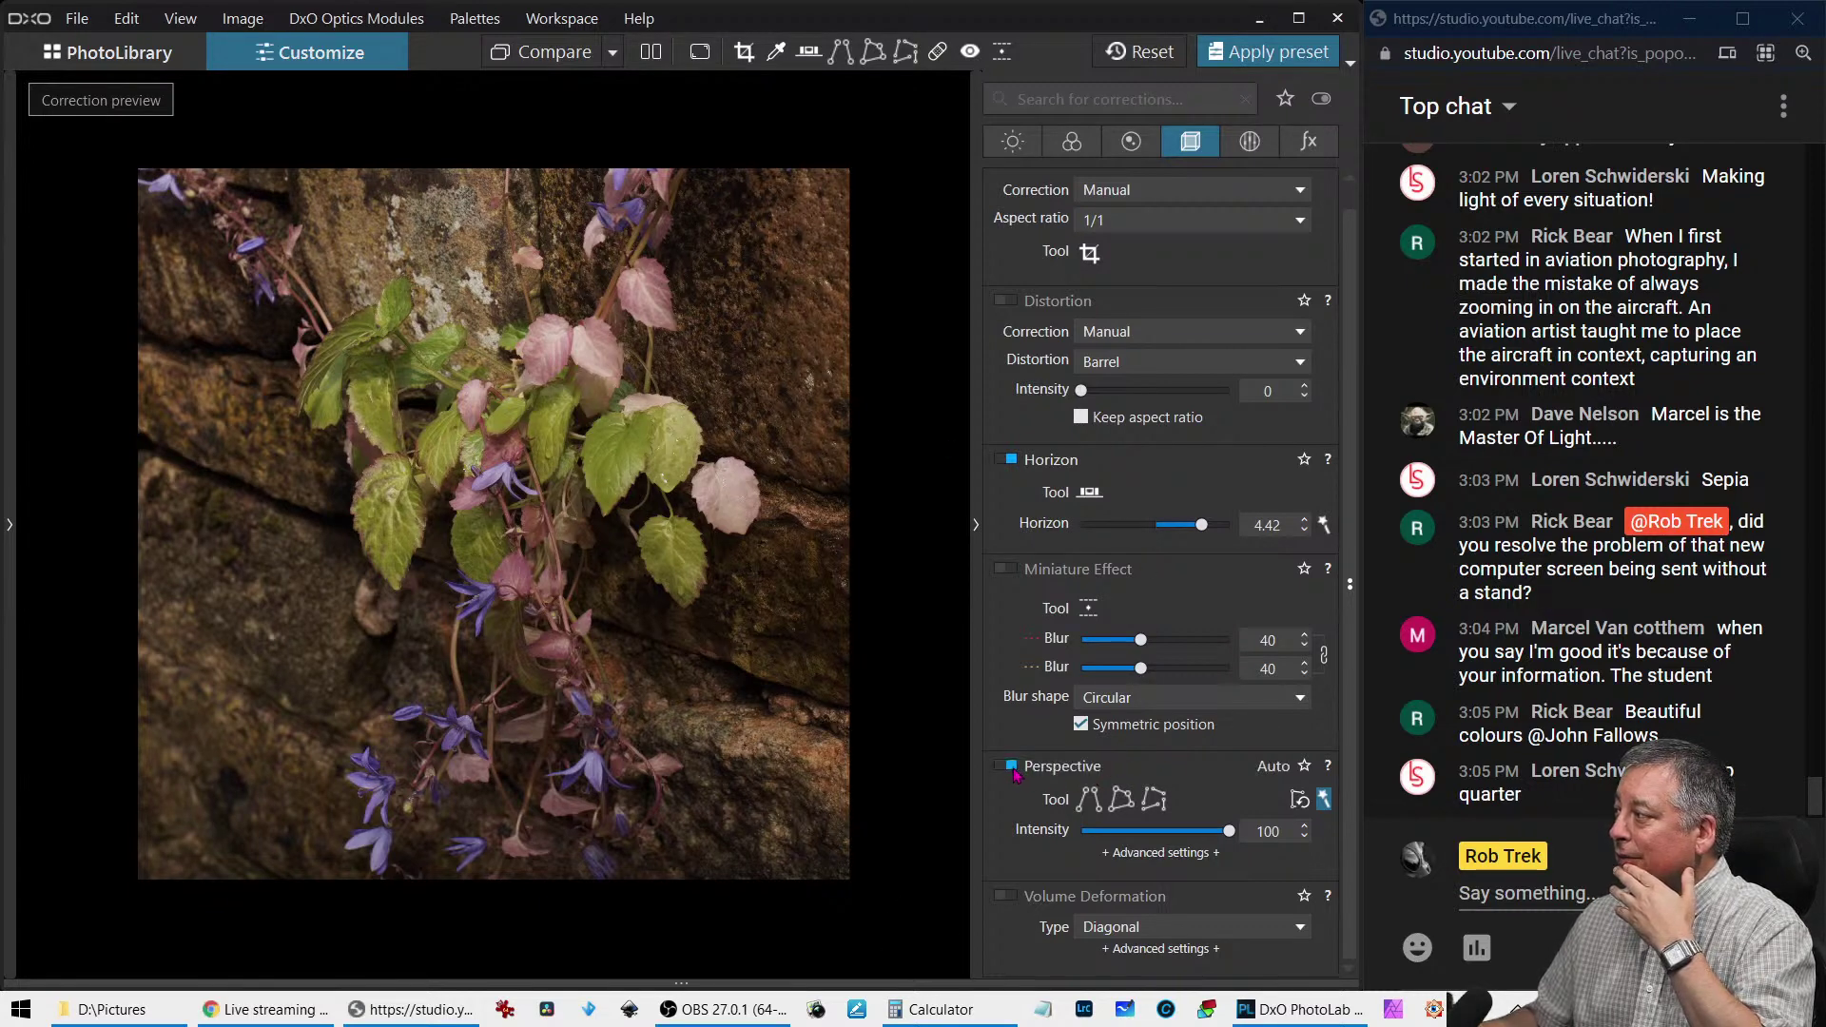
click(1013, 772)
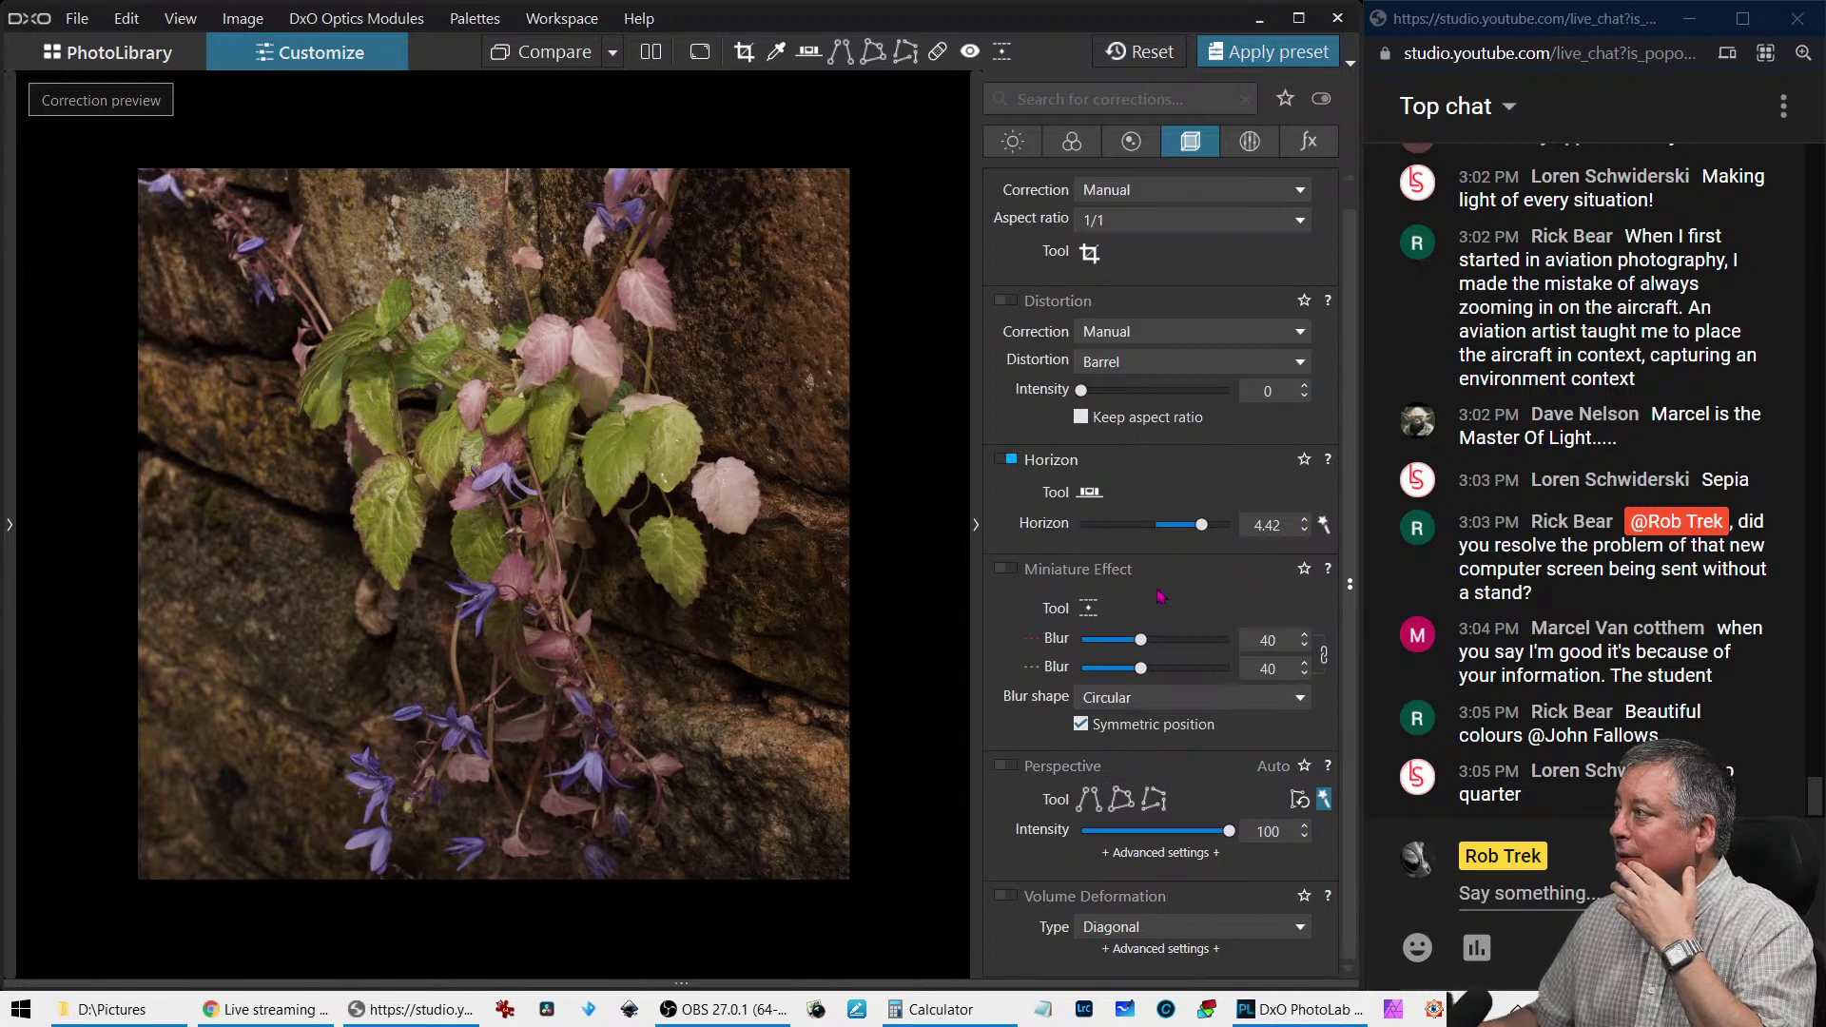
Rotate the flower photo to a horizon of 13.00, reposition and tighten the 1/1 crop to about 3036 x 3036 px, and apply it
drag(1211, 534, 1213, 530)
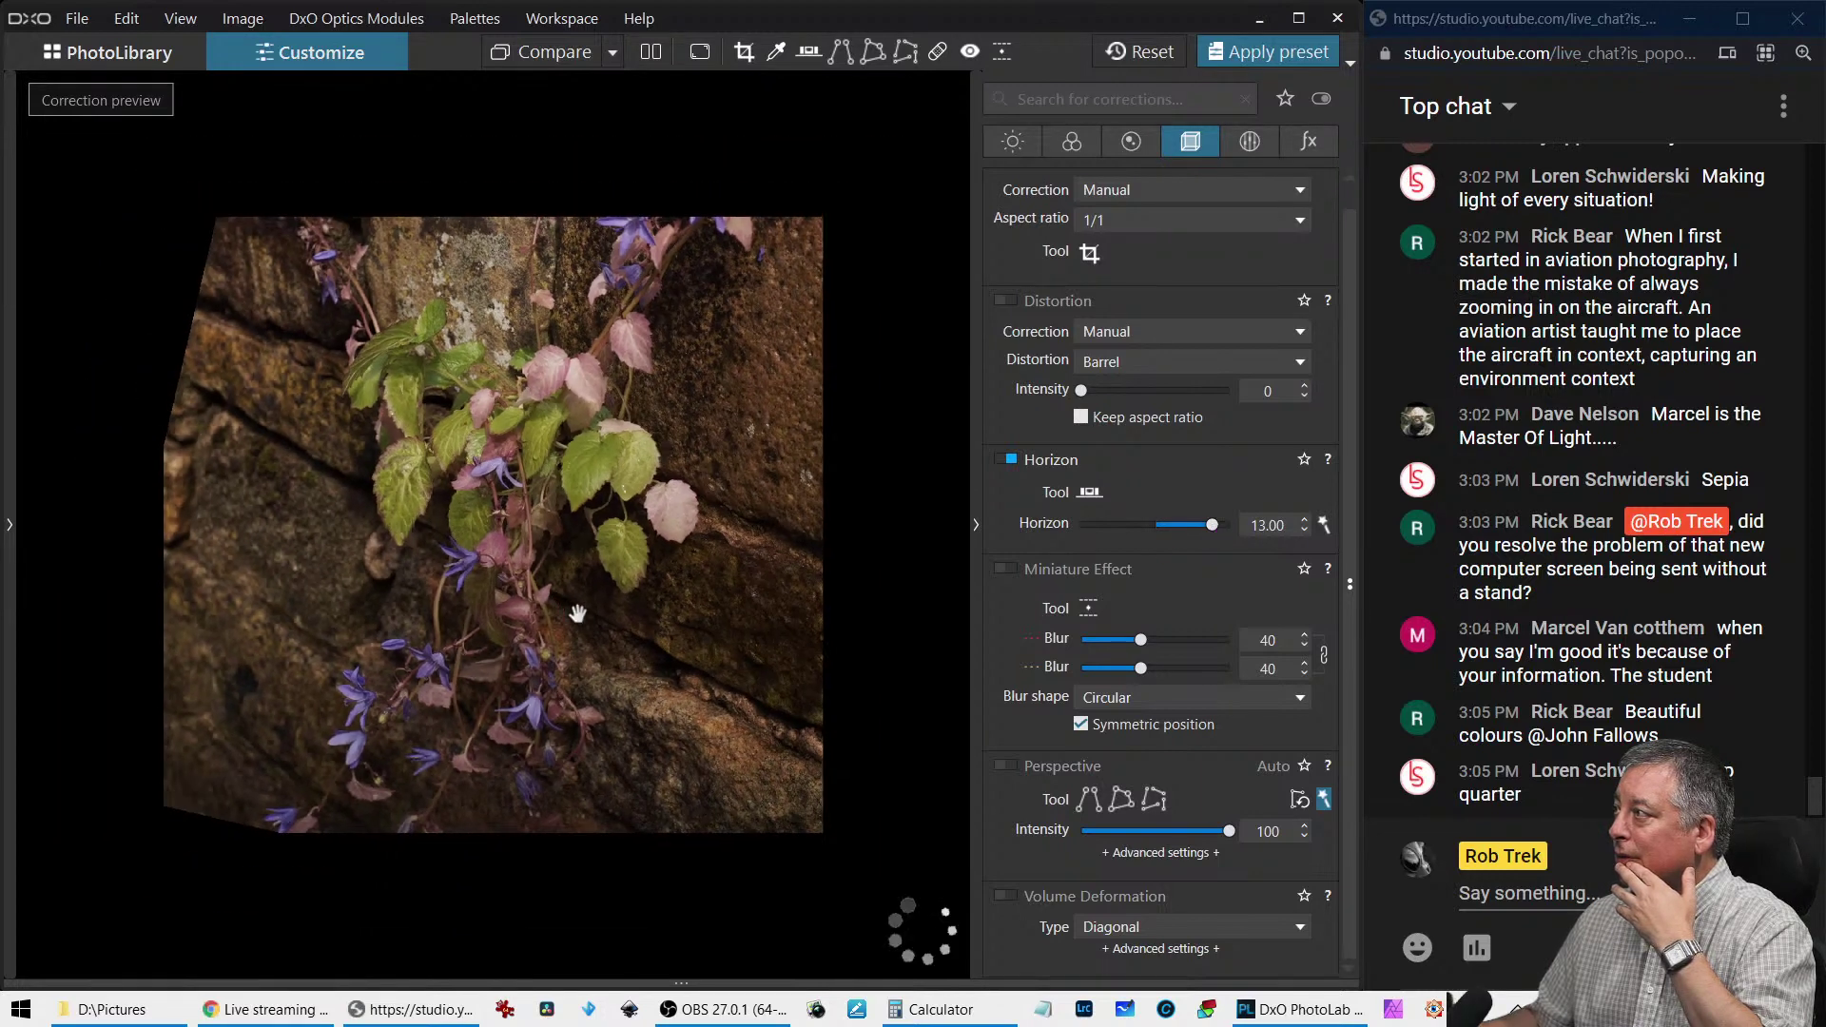
click(1088, 253)
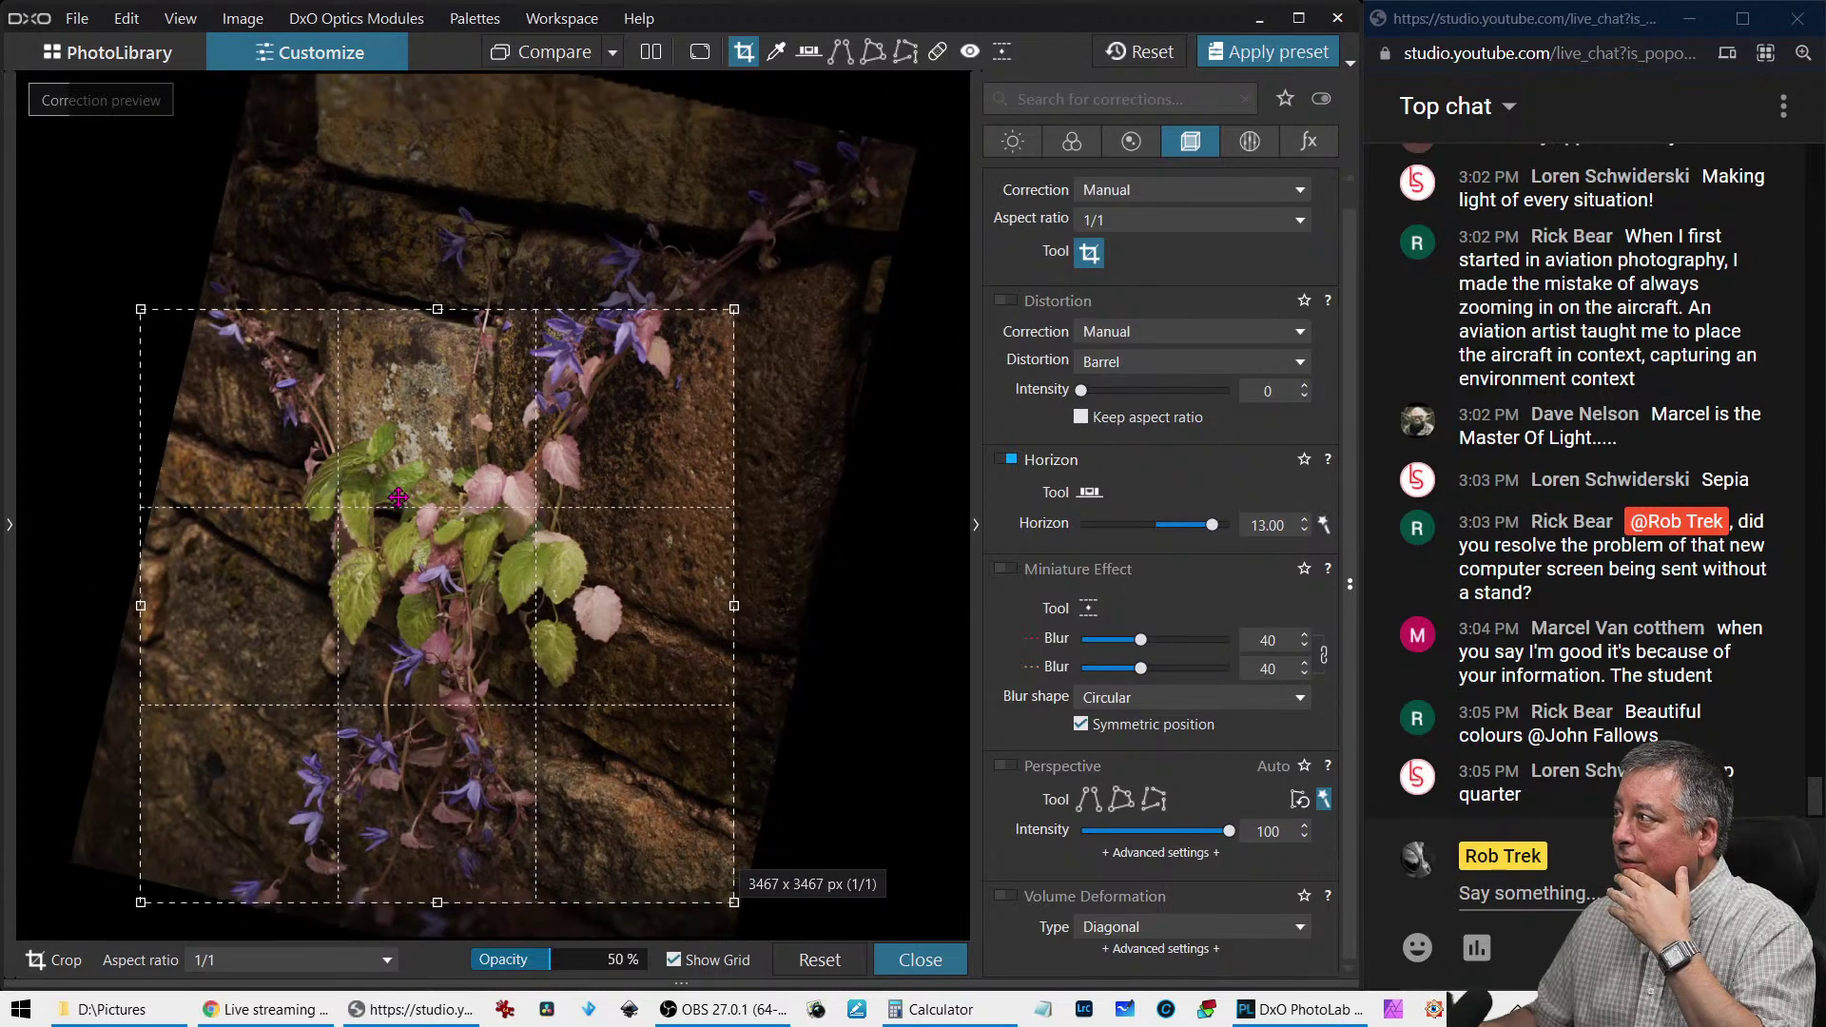
drag(198, 342, 256, 401)
drag(372, 549, 379, 501)
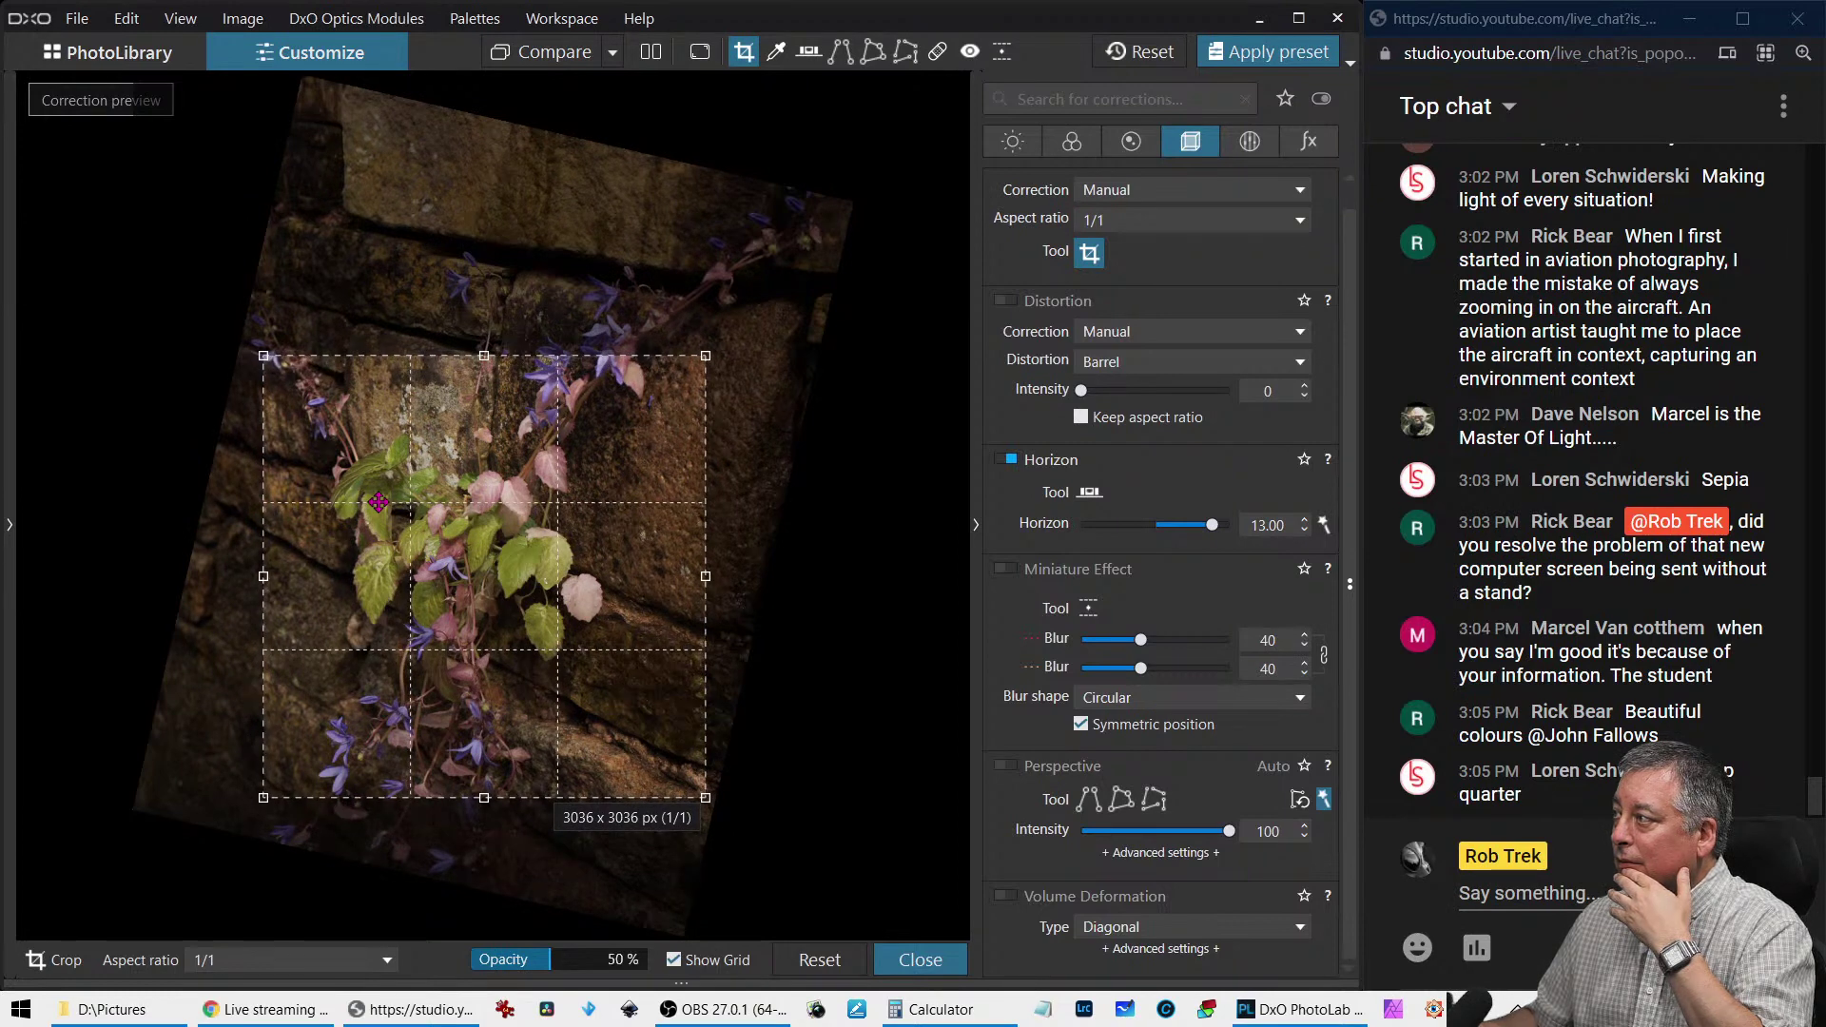
drag(379, 501, 368, 484)
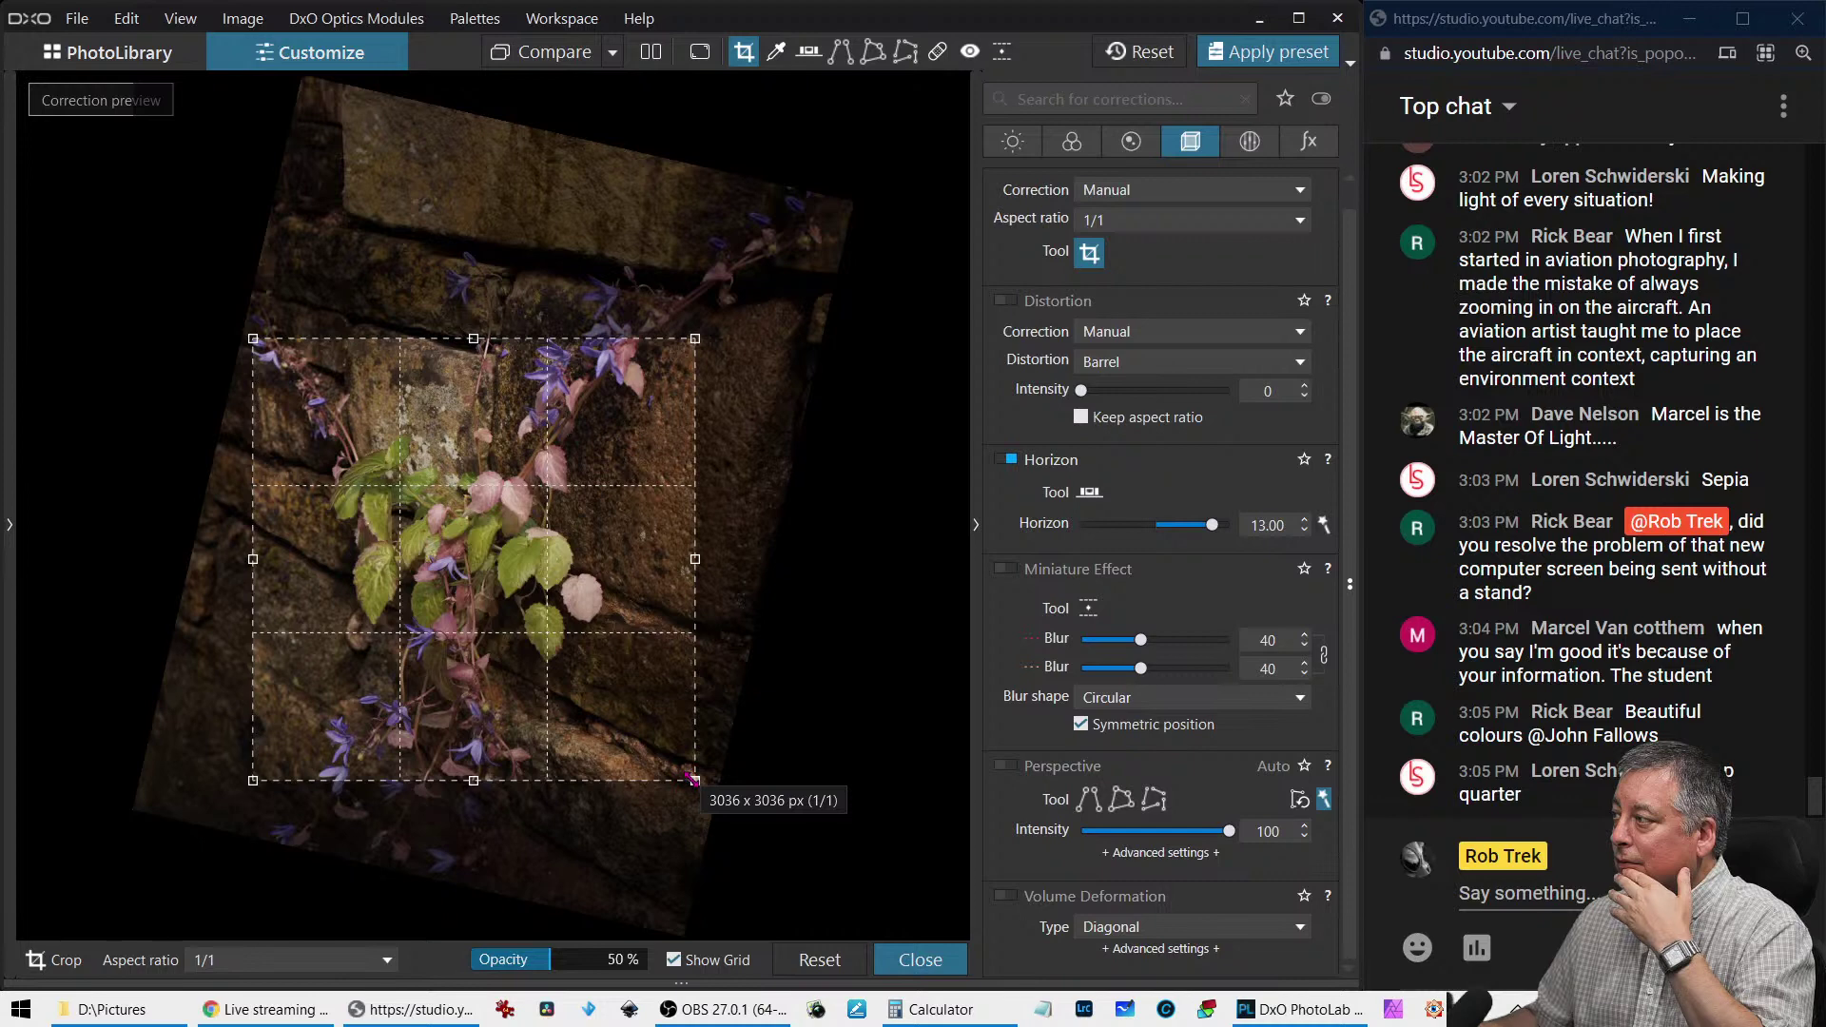
key(Return)
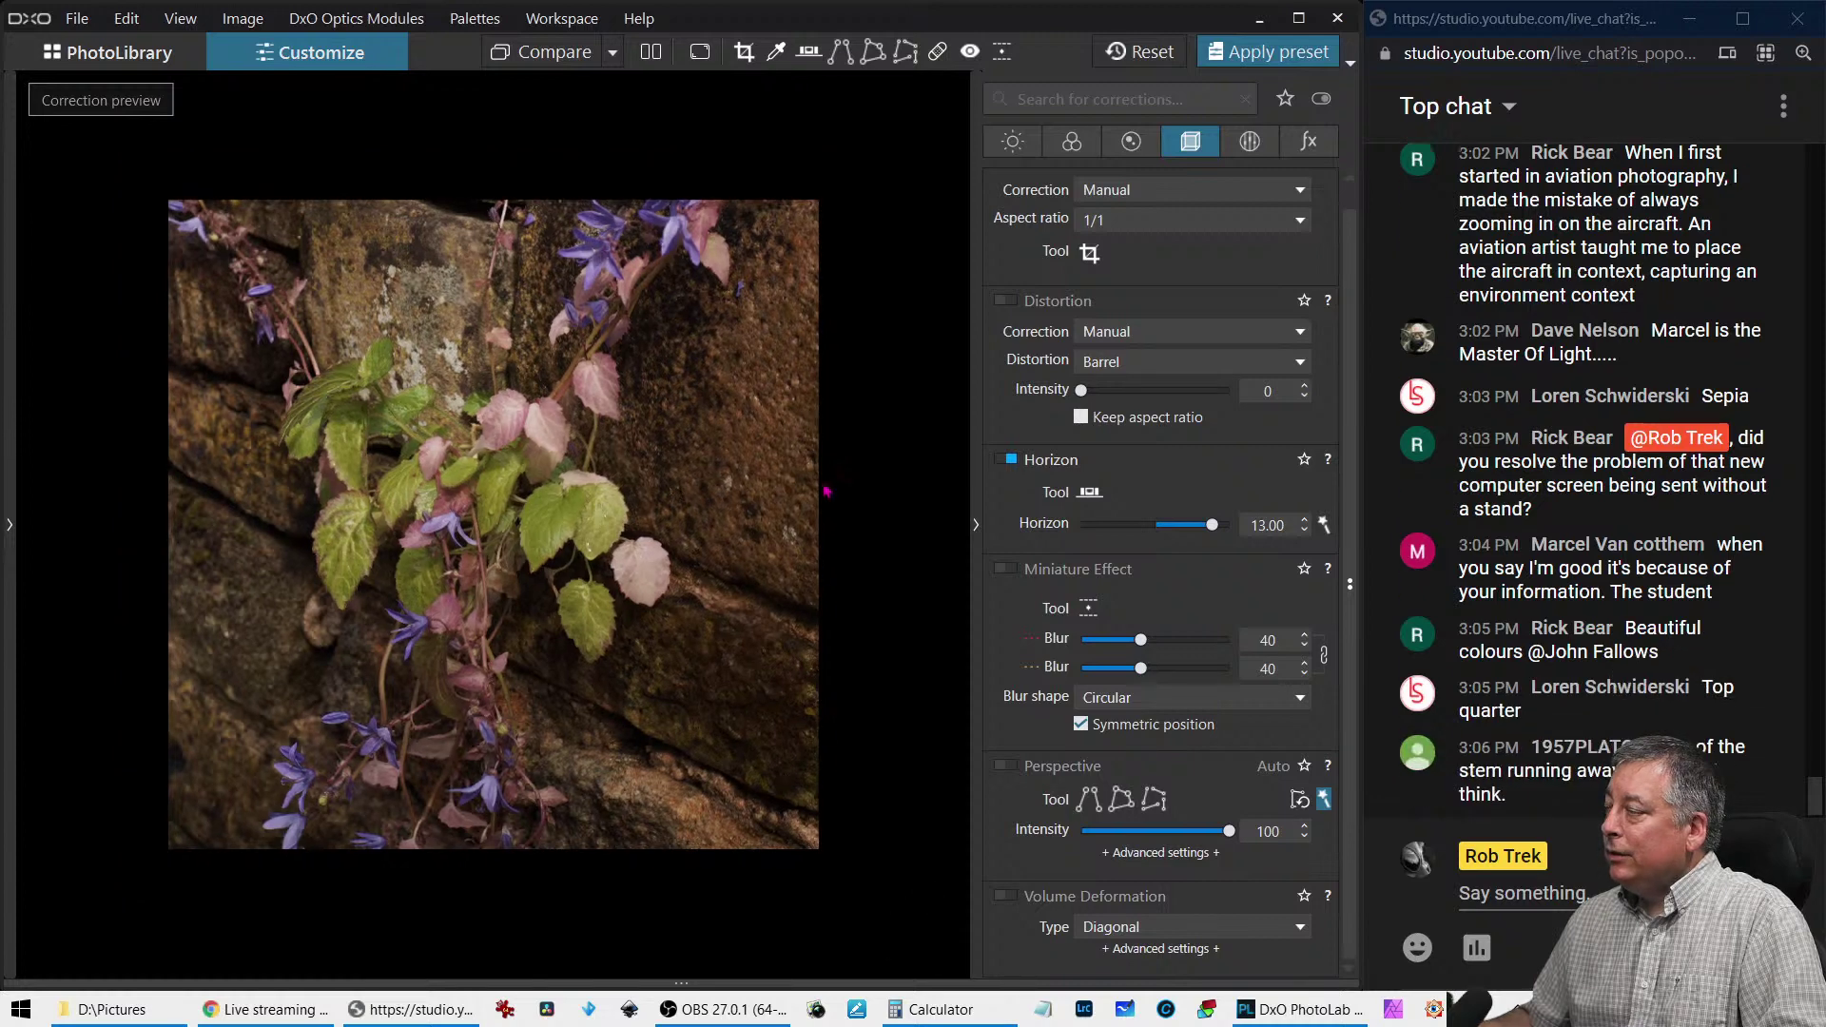
Enable DxO ClearView Plus at intensity 50, and compare the photo with and without DxO Smart Lighting, leaving Smart Lighting off
click(1014, 143)
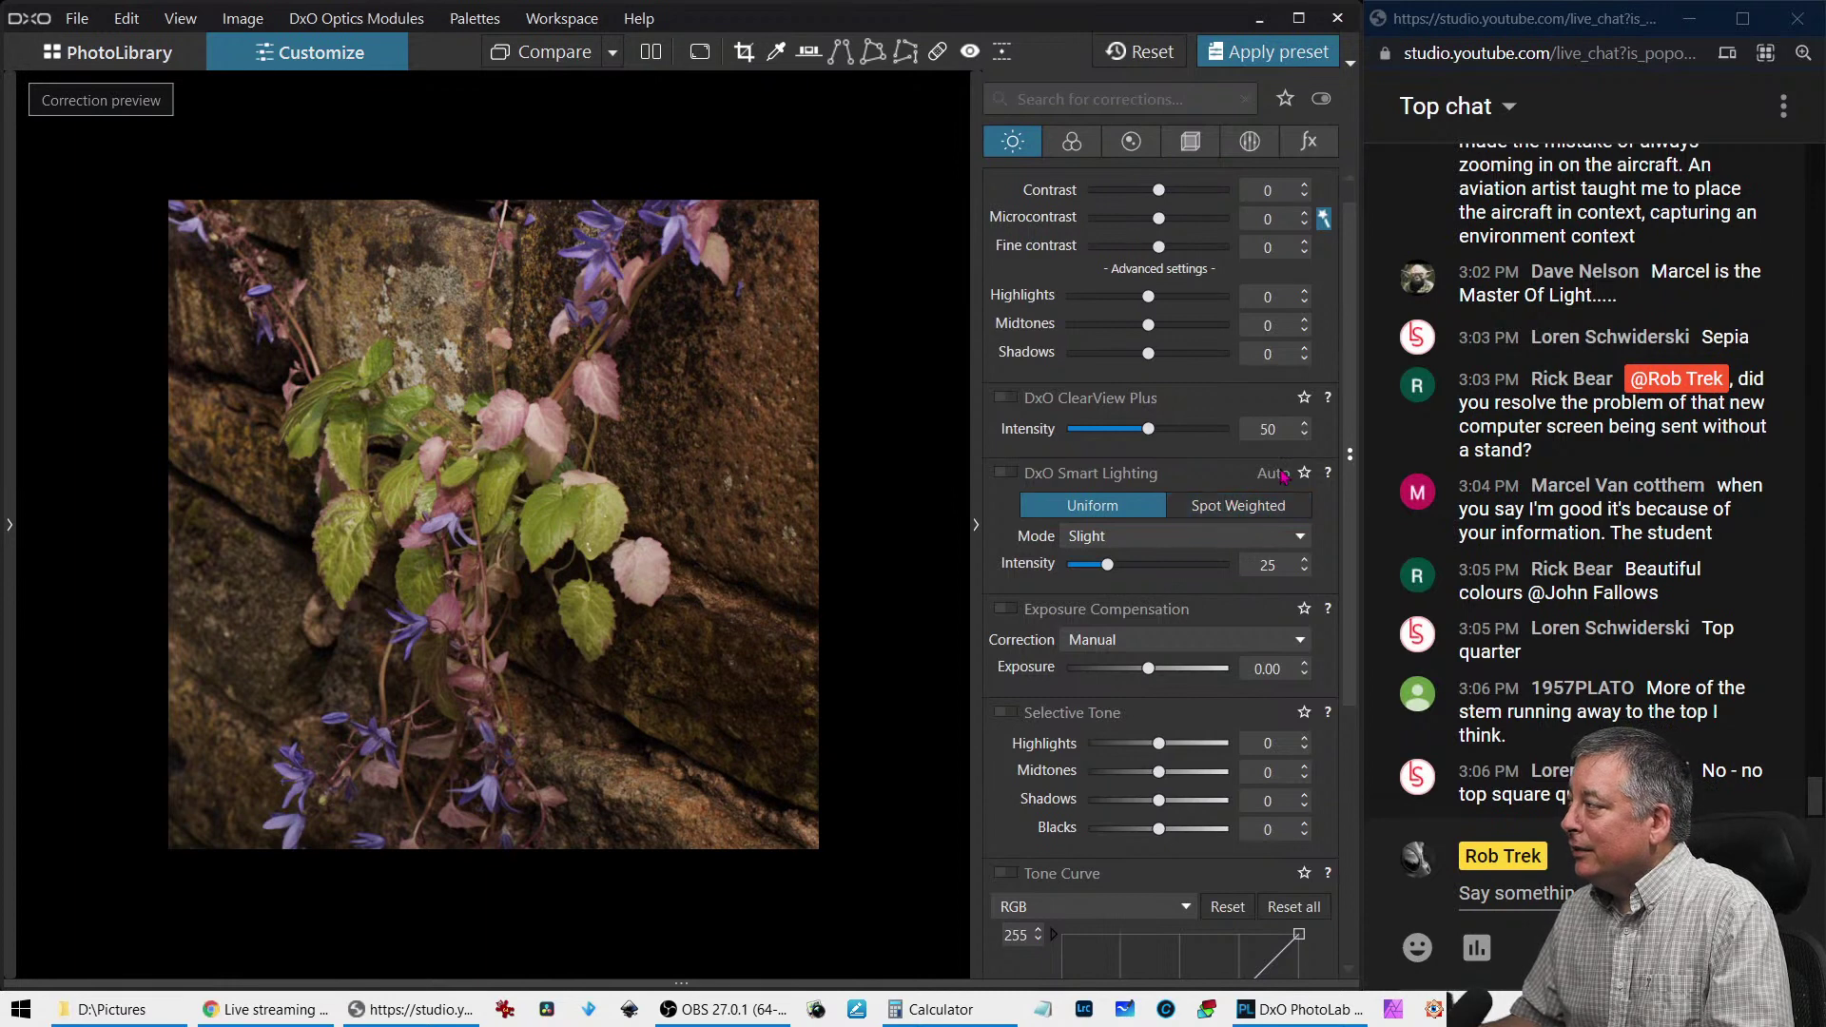
click(1006, 473)
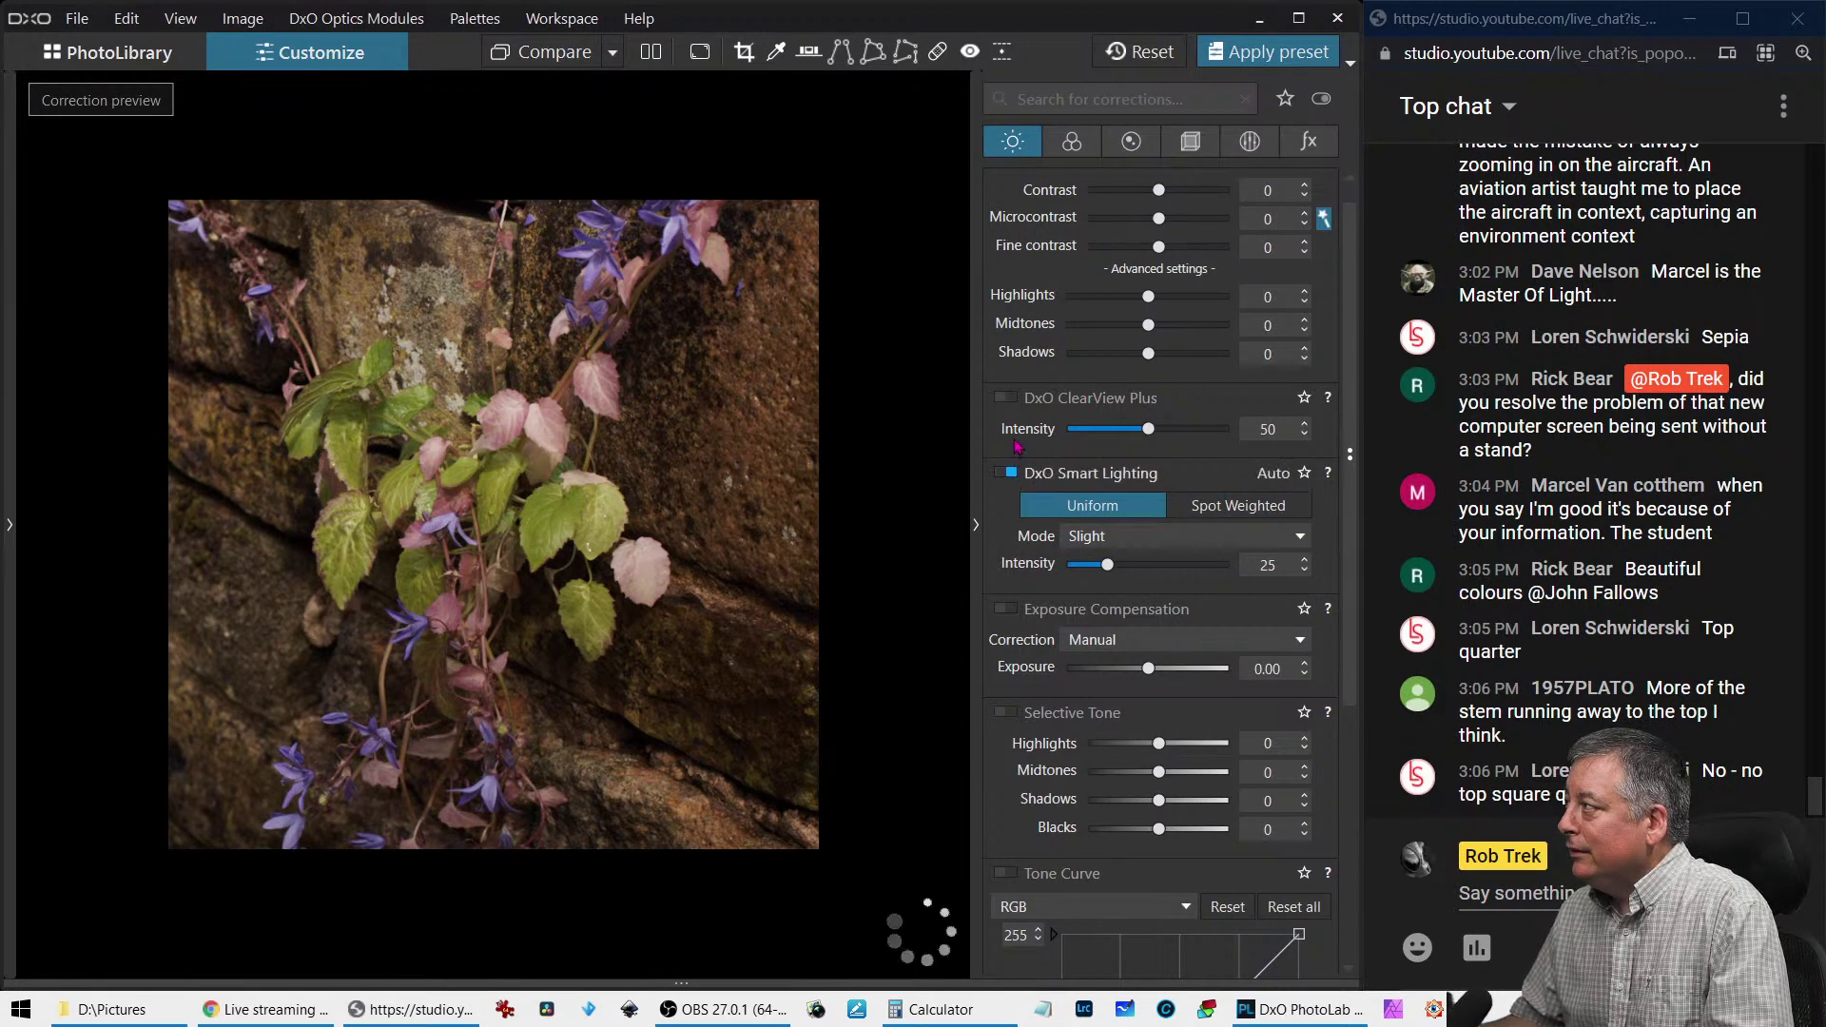
click(1006, 399)
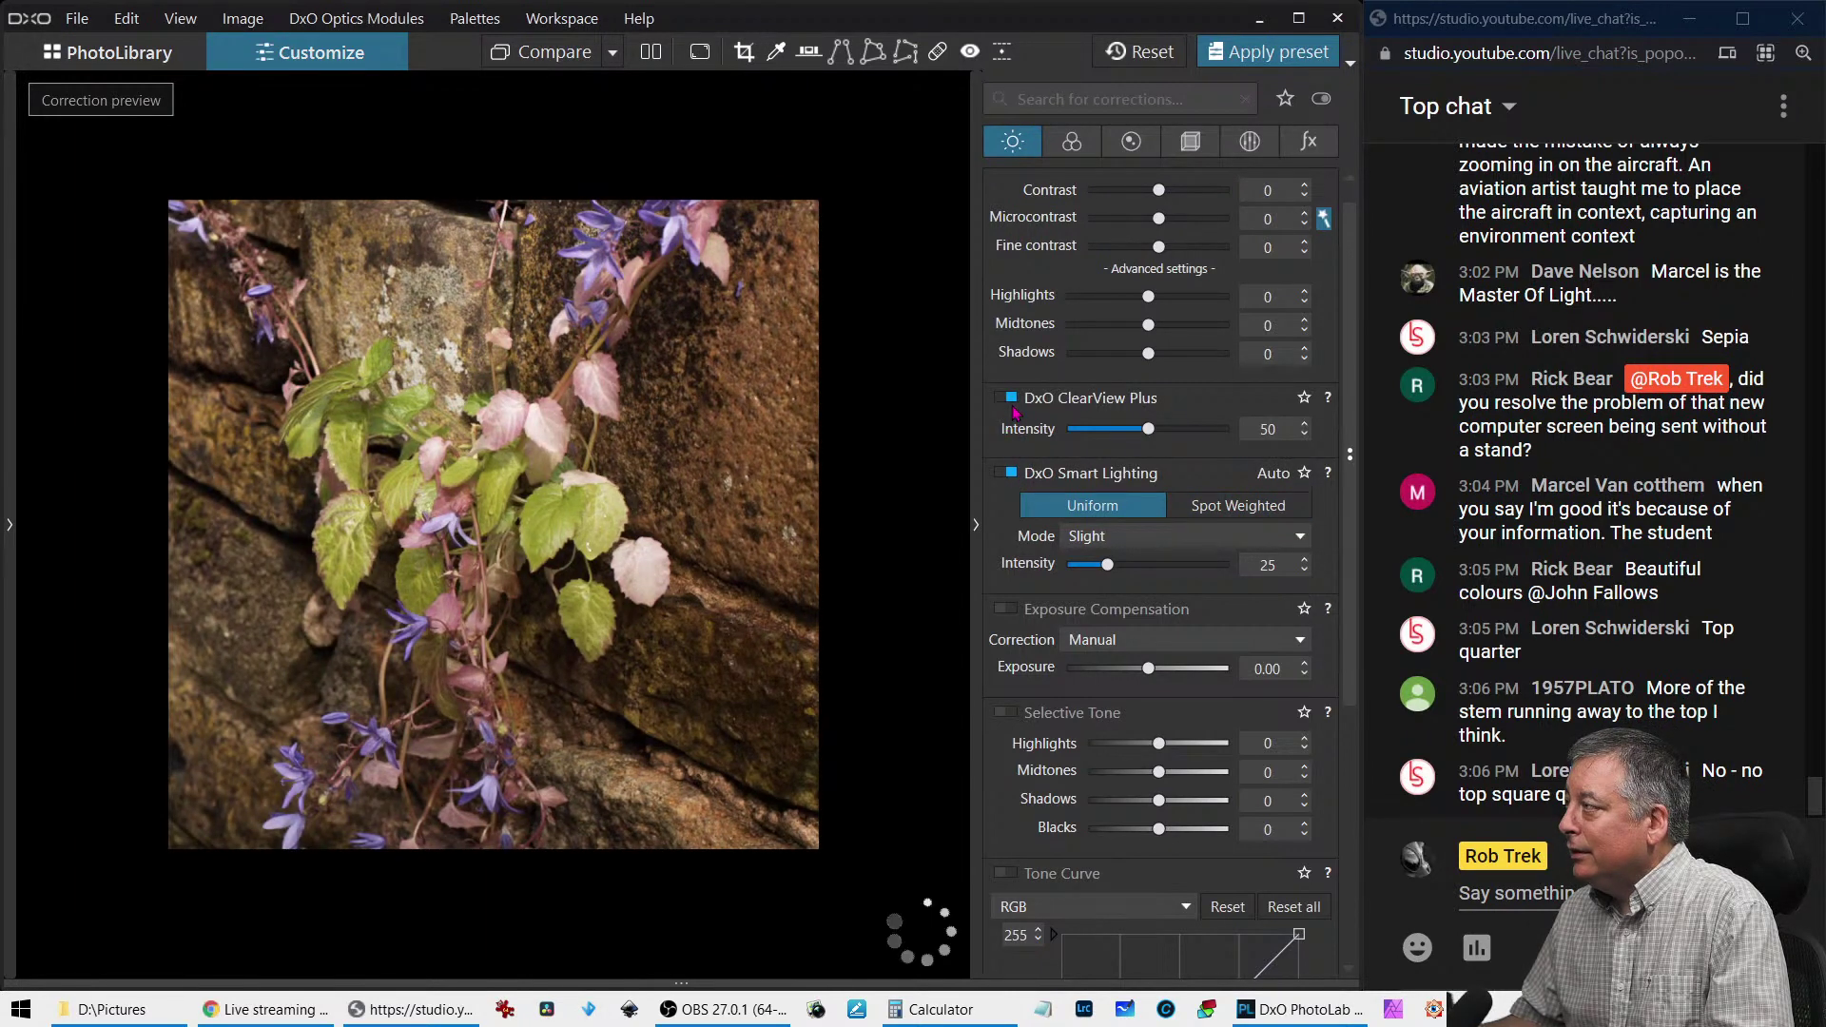
click(1012, 474)
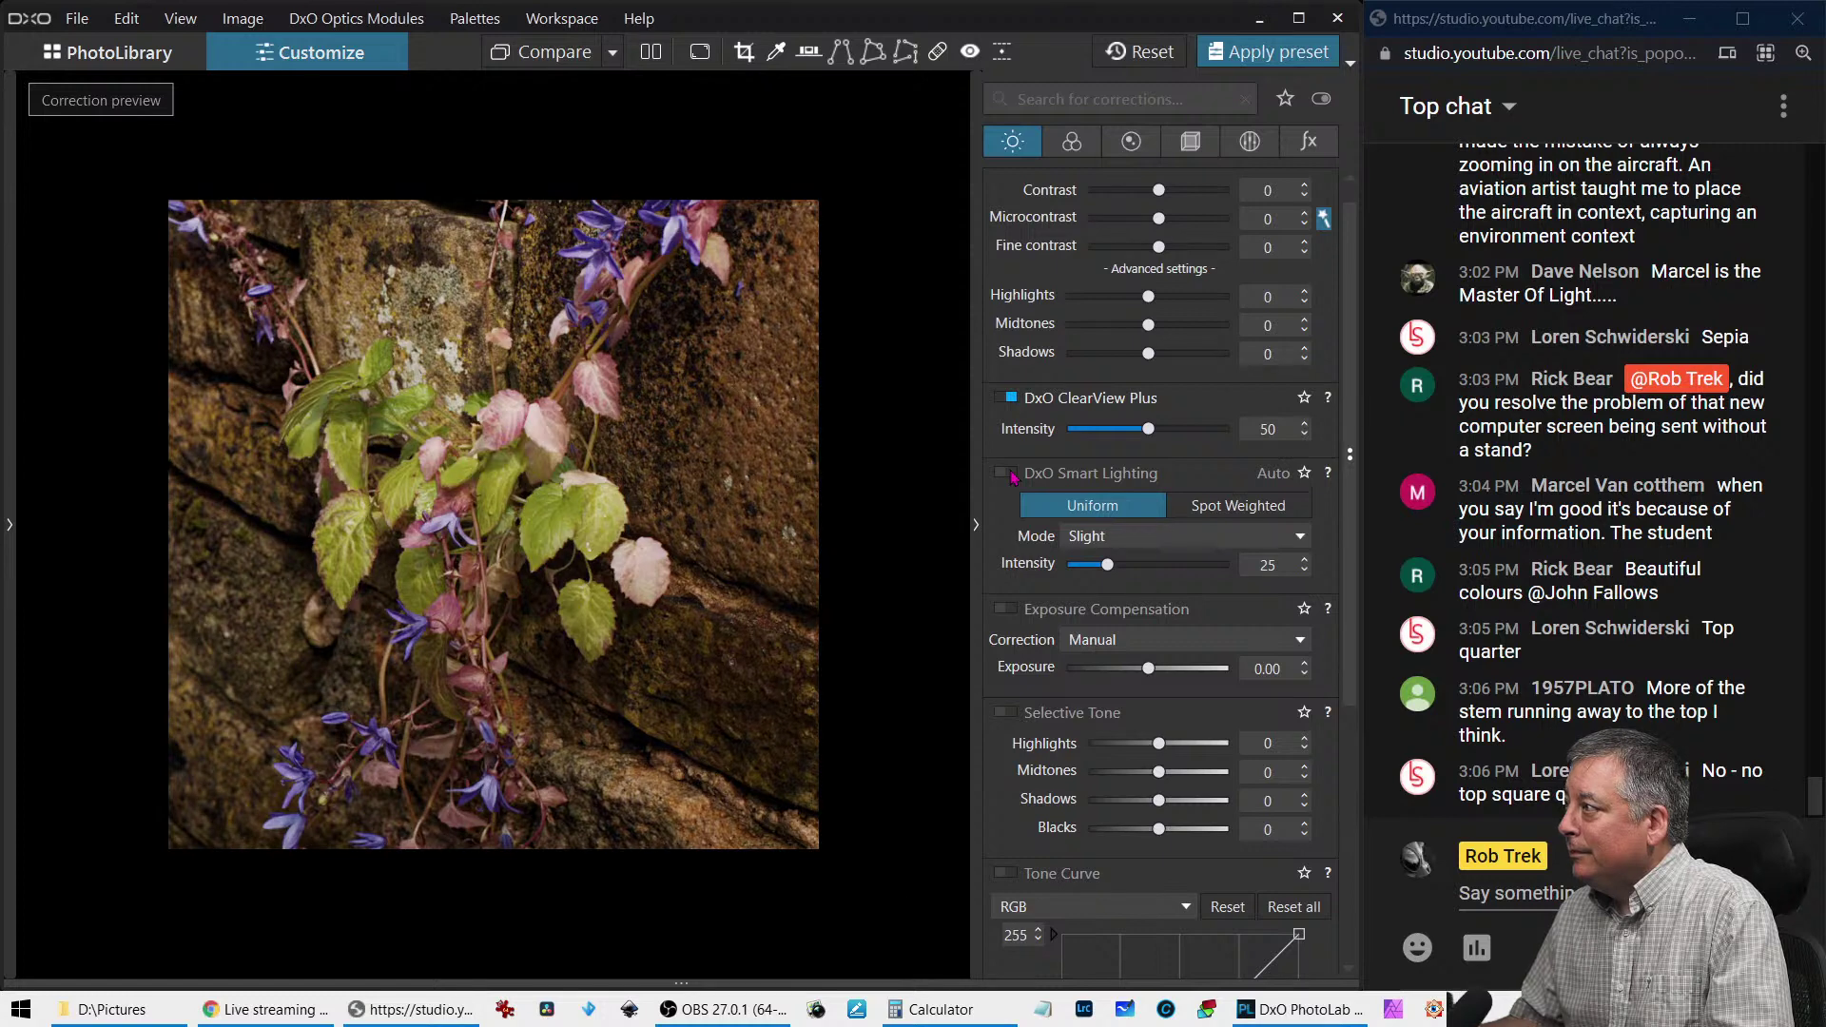
click(1011, 474)
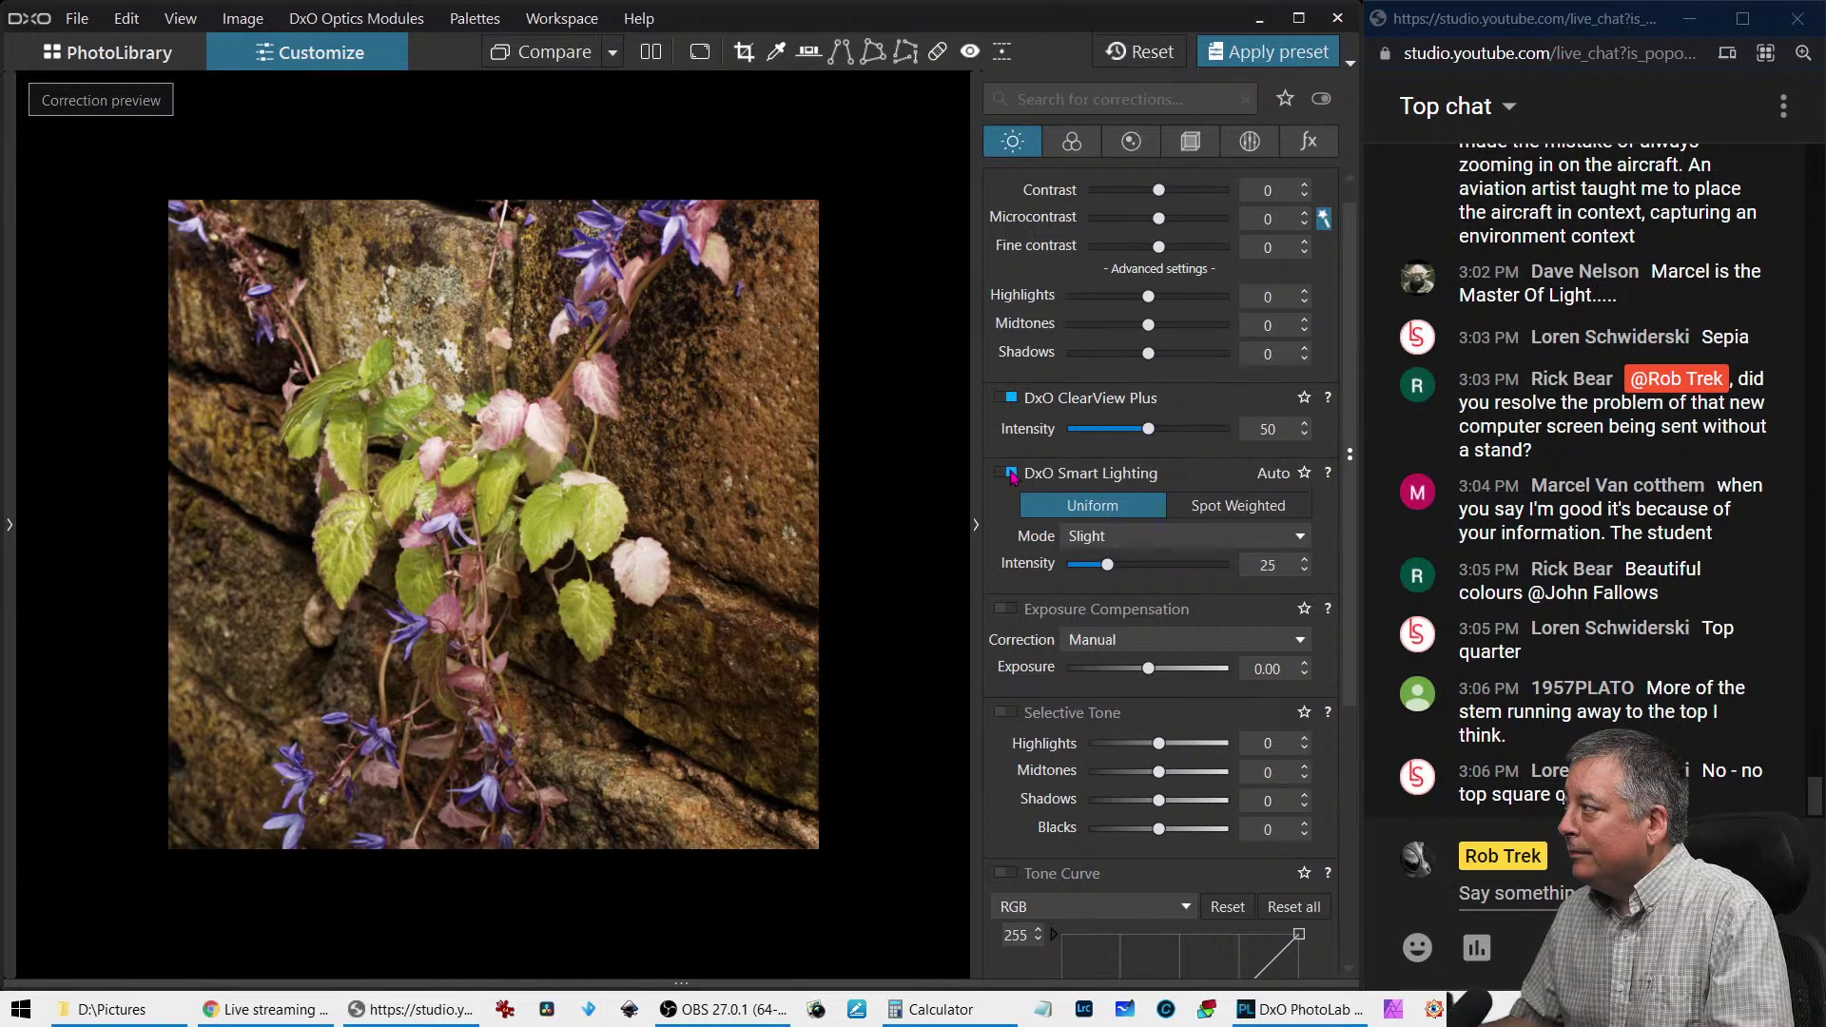
click(1011, 475)
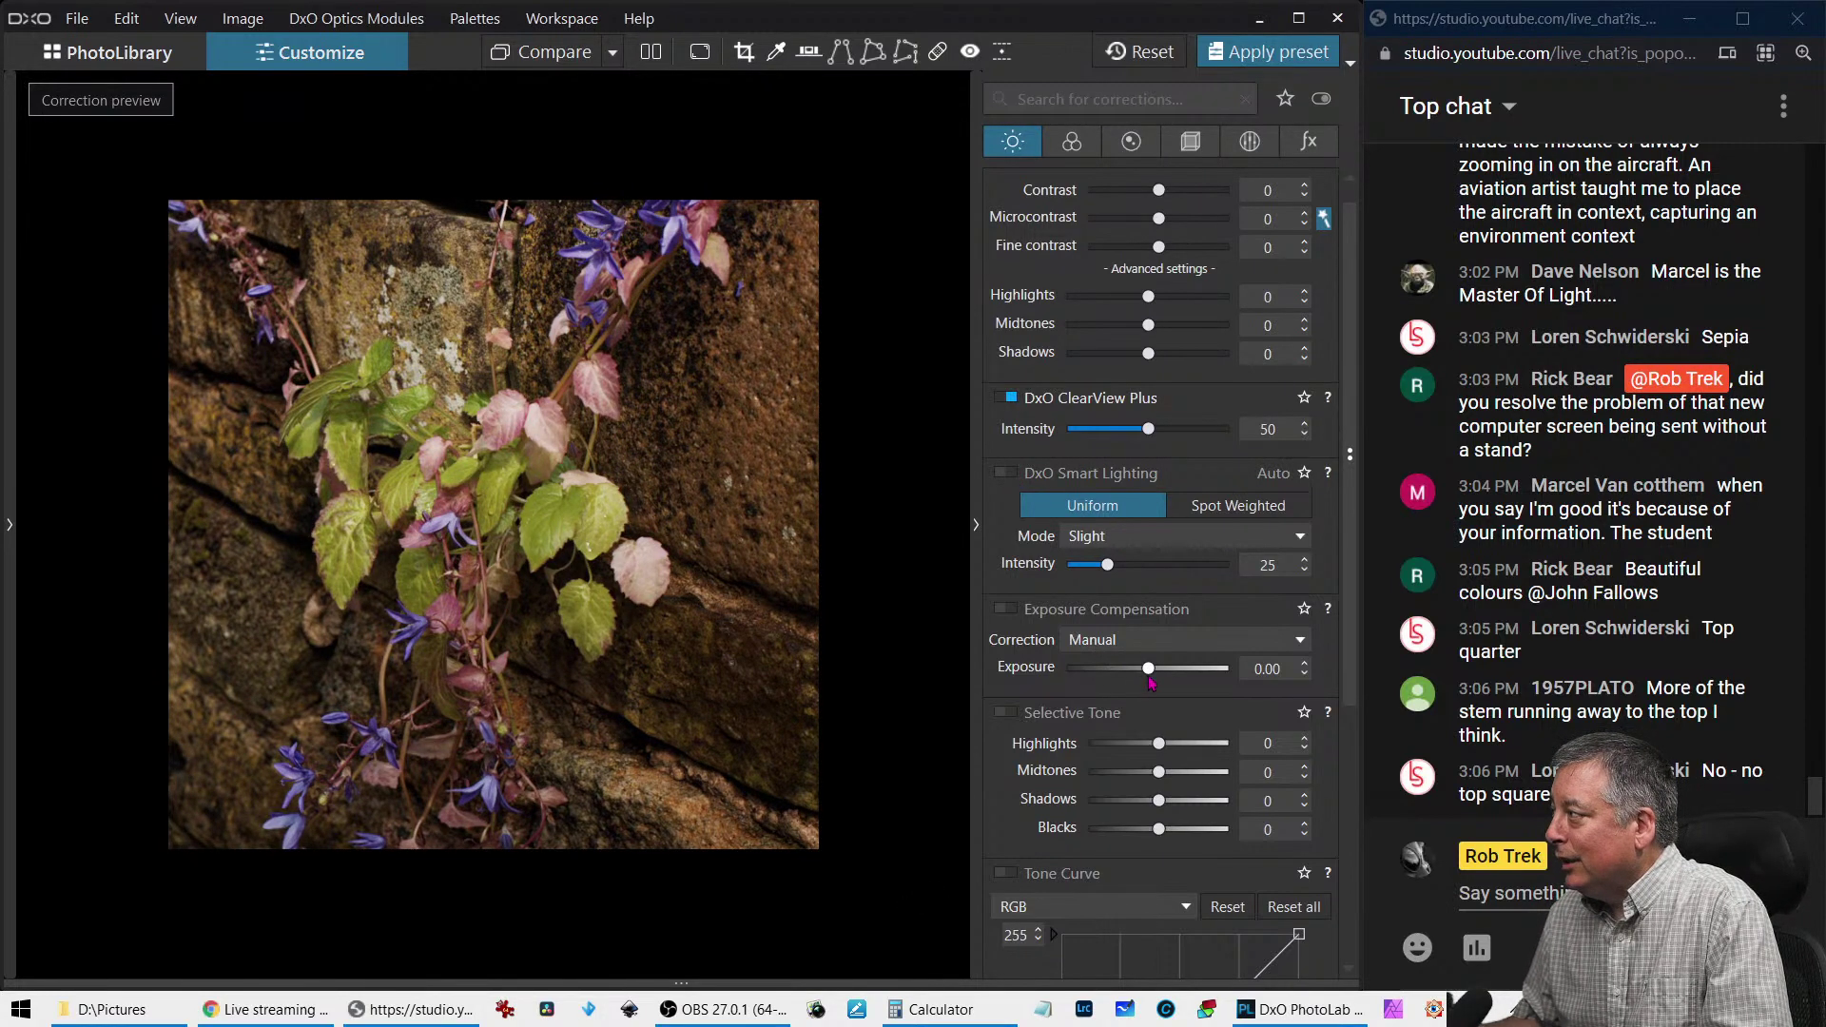
Lower the exposure to -0.89 and set the selective tones to highlights 83, midtones 64, shadows 14 and blacks -24
drag(1149, 669, 1130, 670)
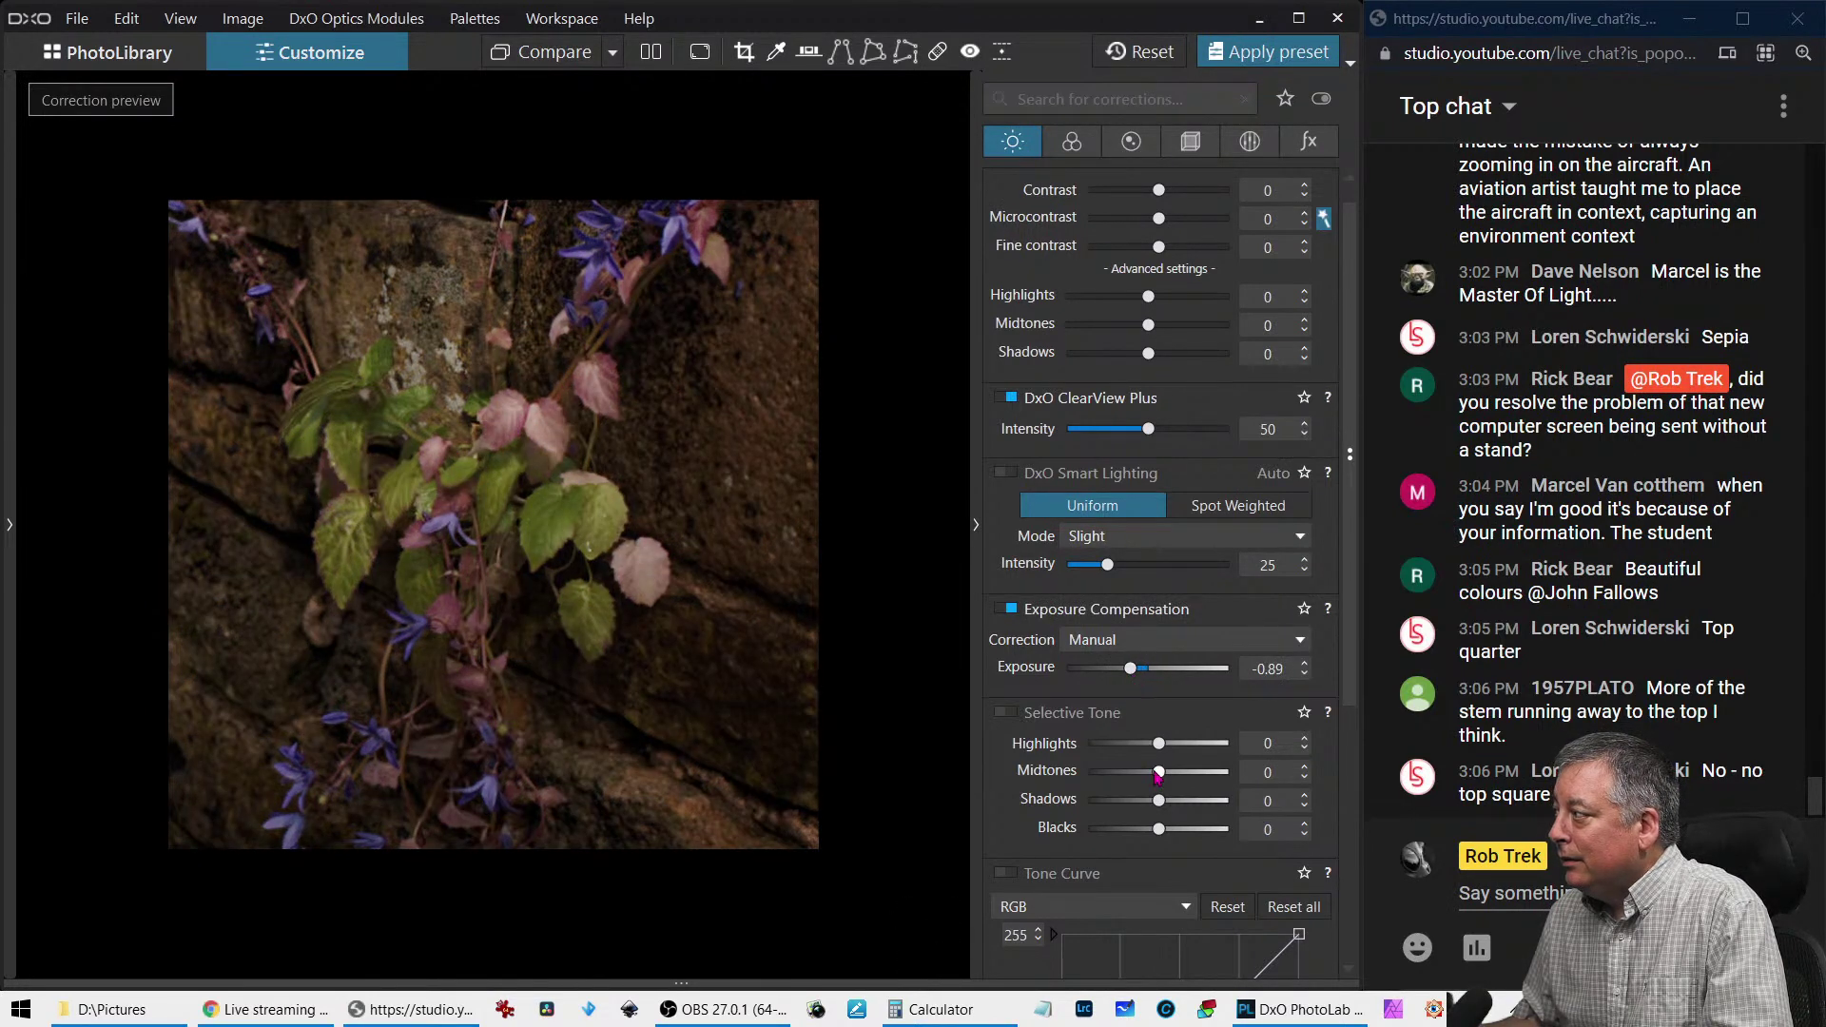
mouse_move(1162, 779)
mouse_down()
mouse_move(1196, 784)
mouse_move(1184, 751)
mouse_up()
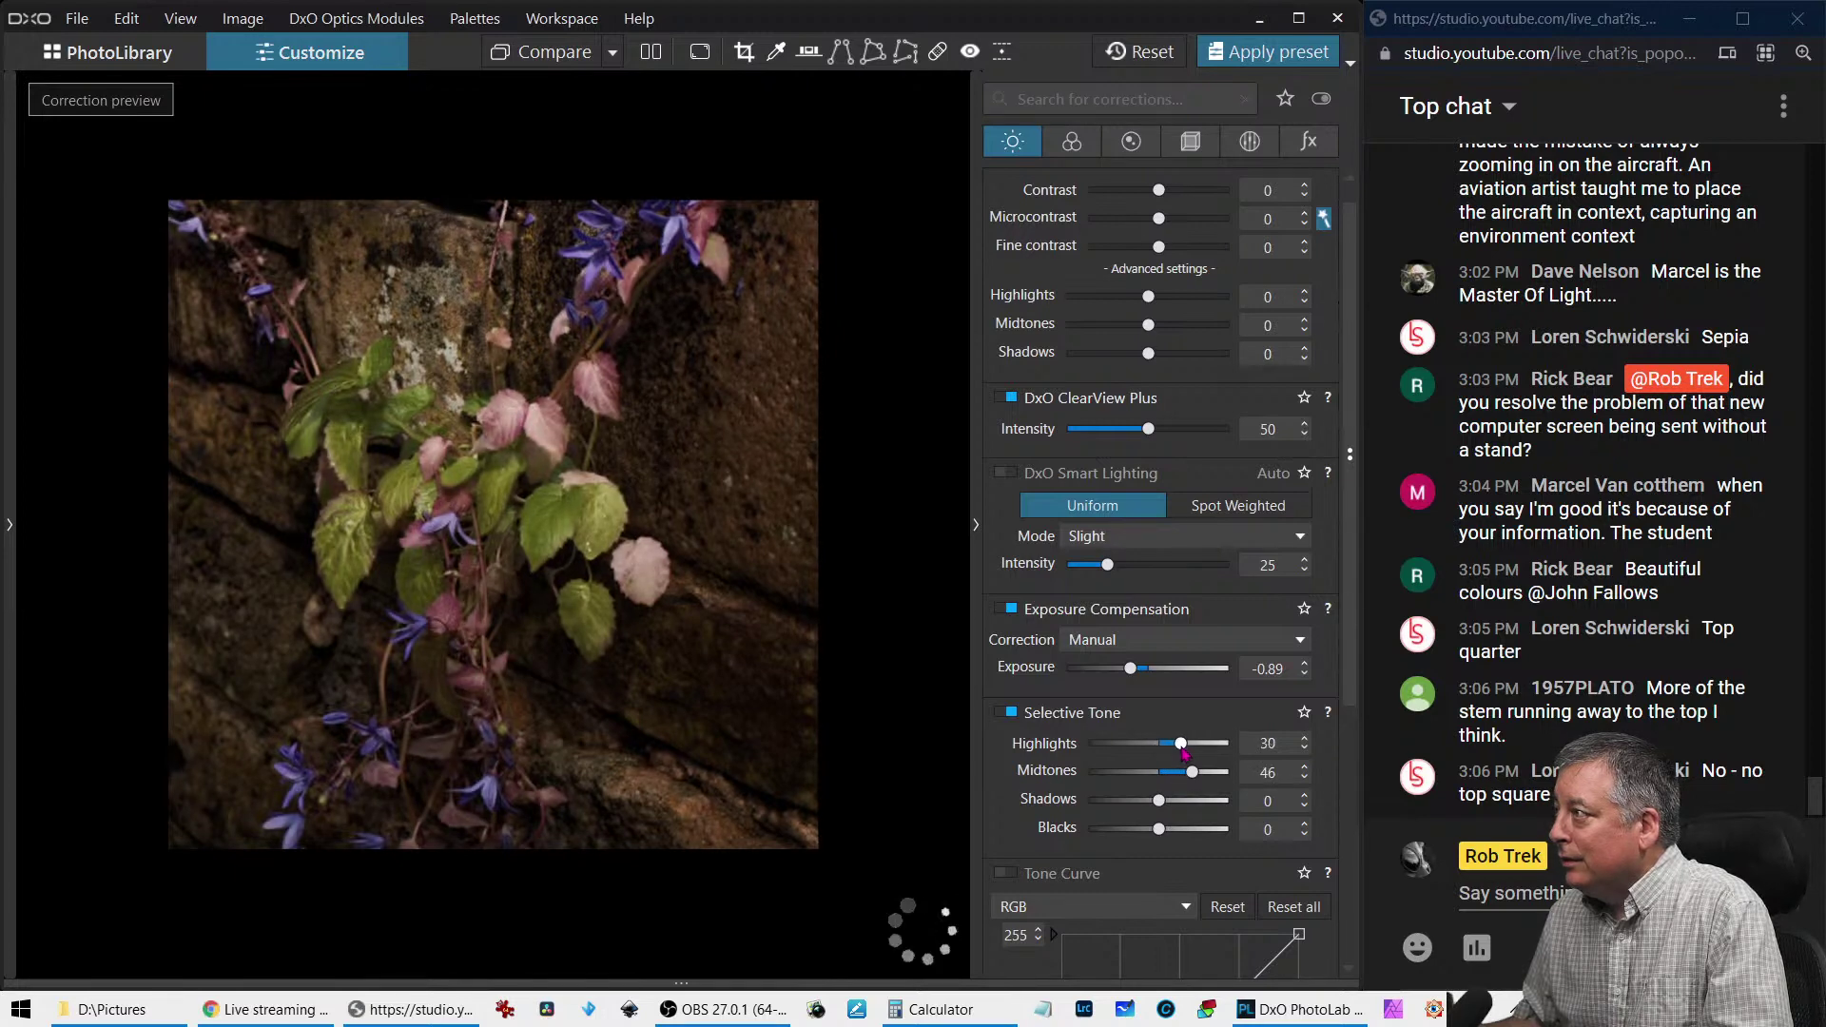
drag(1158, 829, 1143, 831)
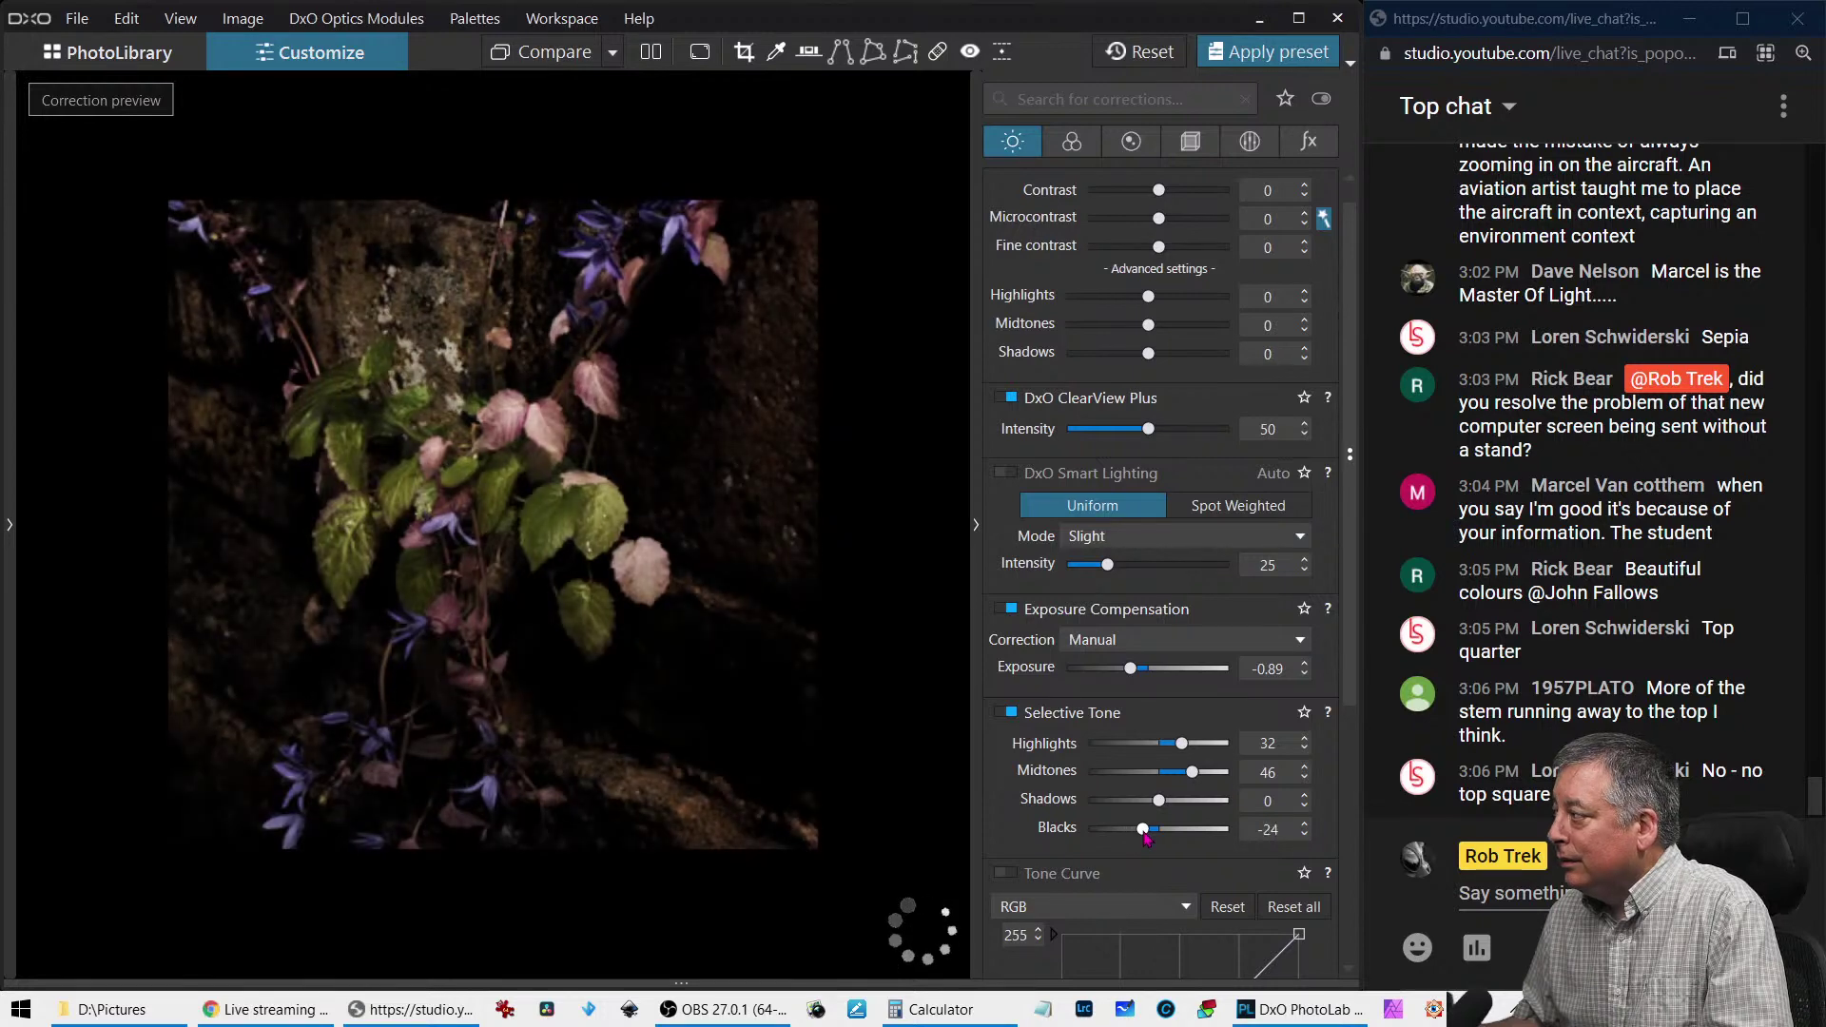
drag(1188, 750, 1176, 805)
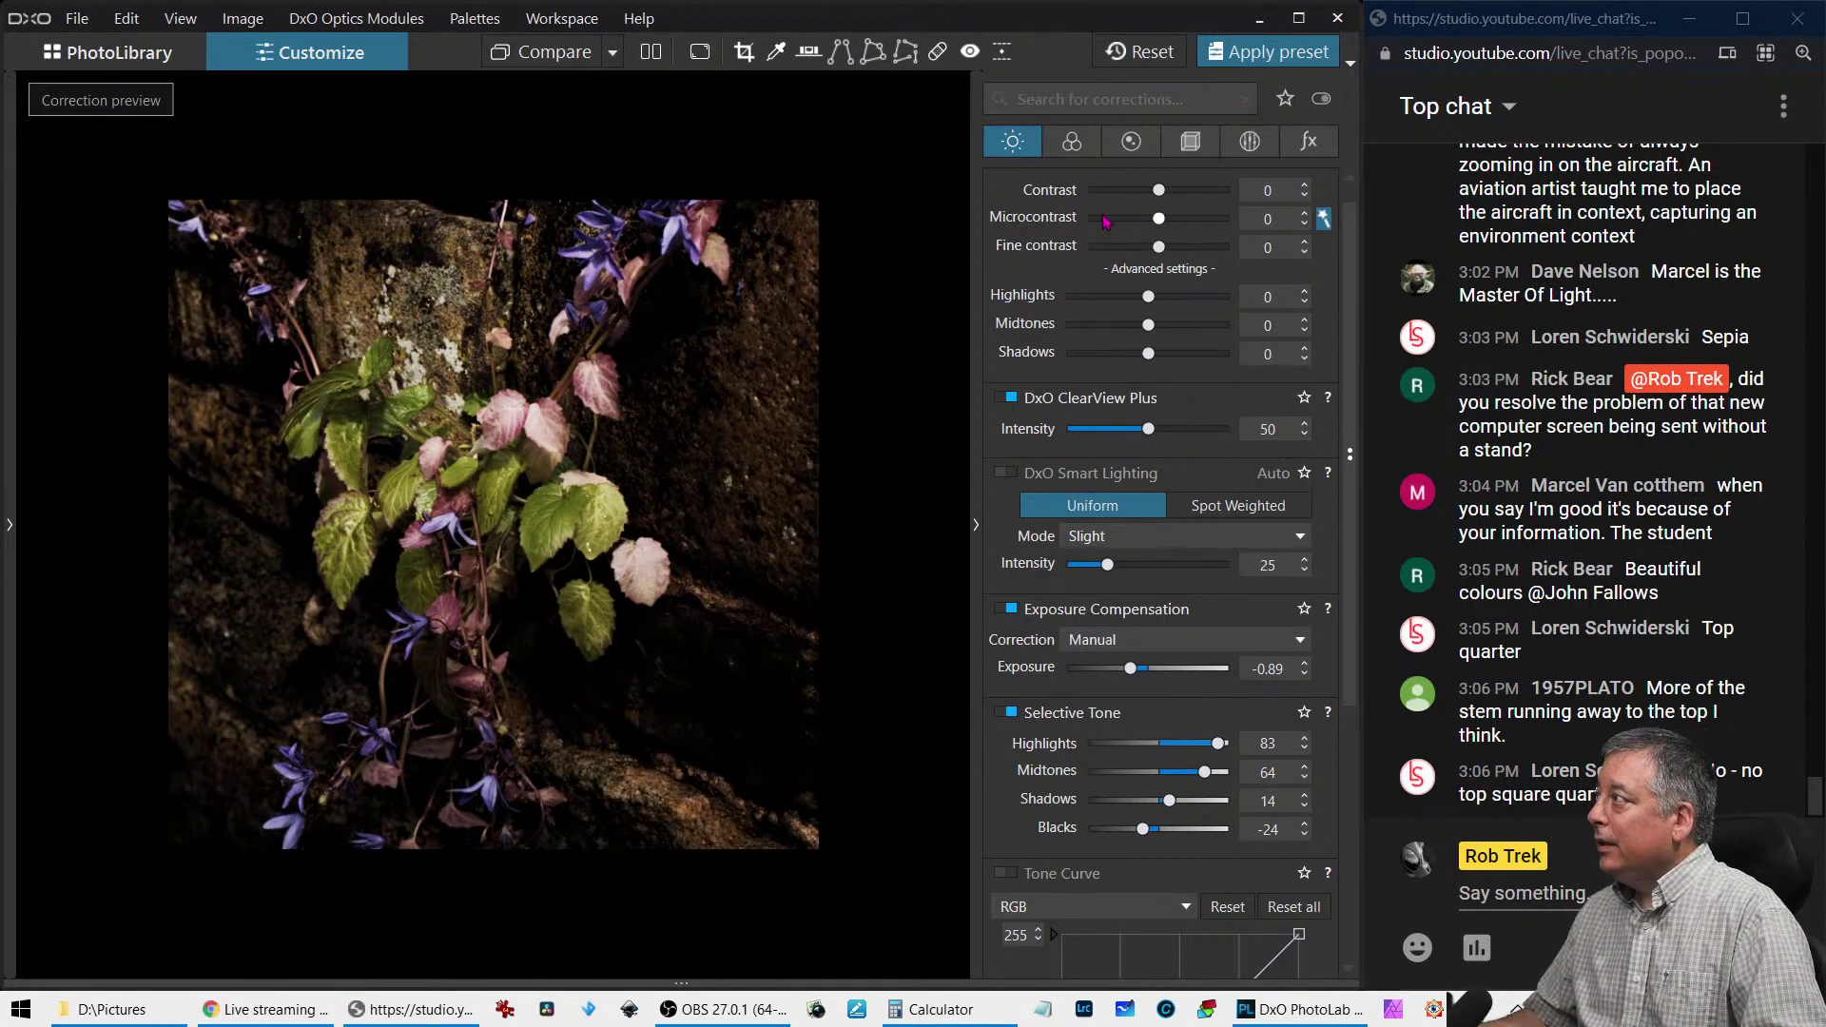
Pick the green leaf colour for HSL adjustment and set its saturation to 27 and luminance to 15
click(1071, 139)
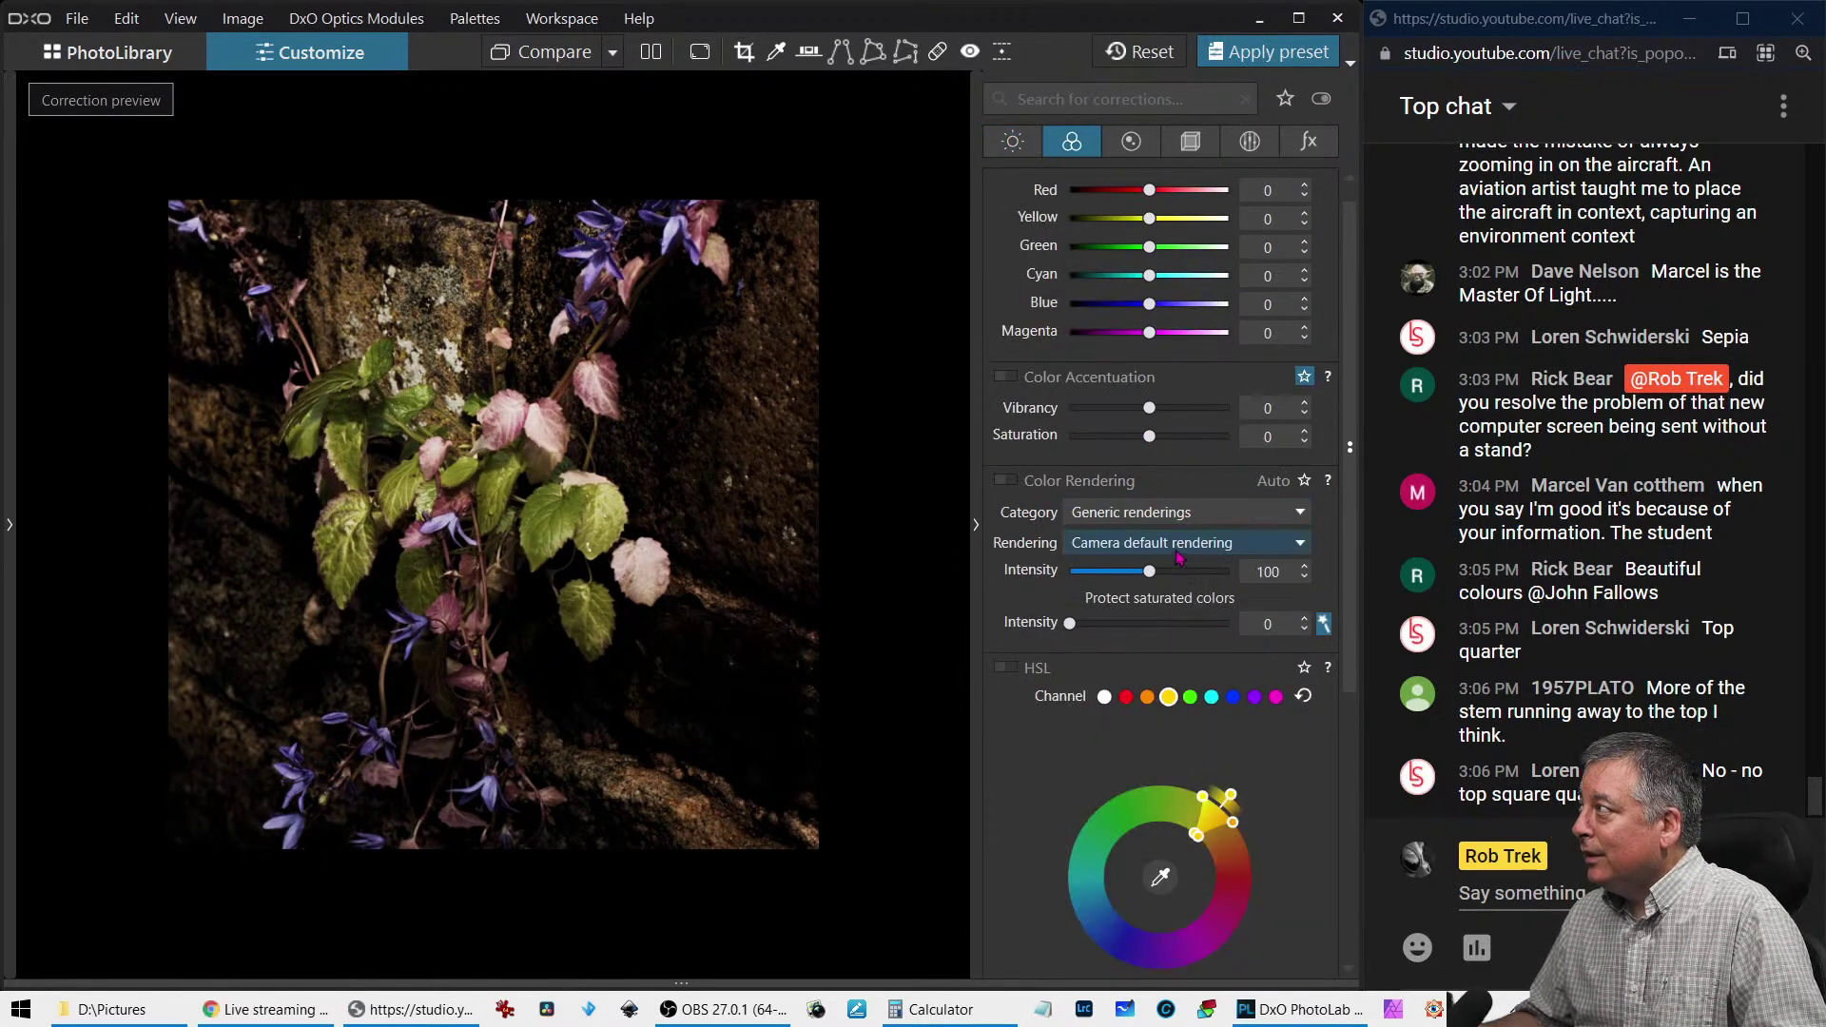
scroll(1119, 691, down, 3)
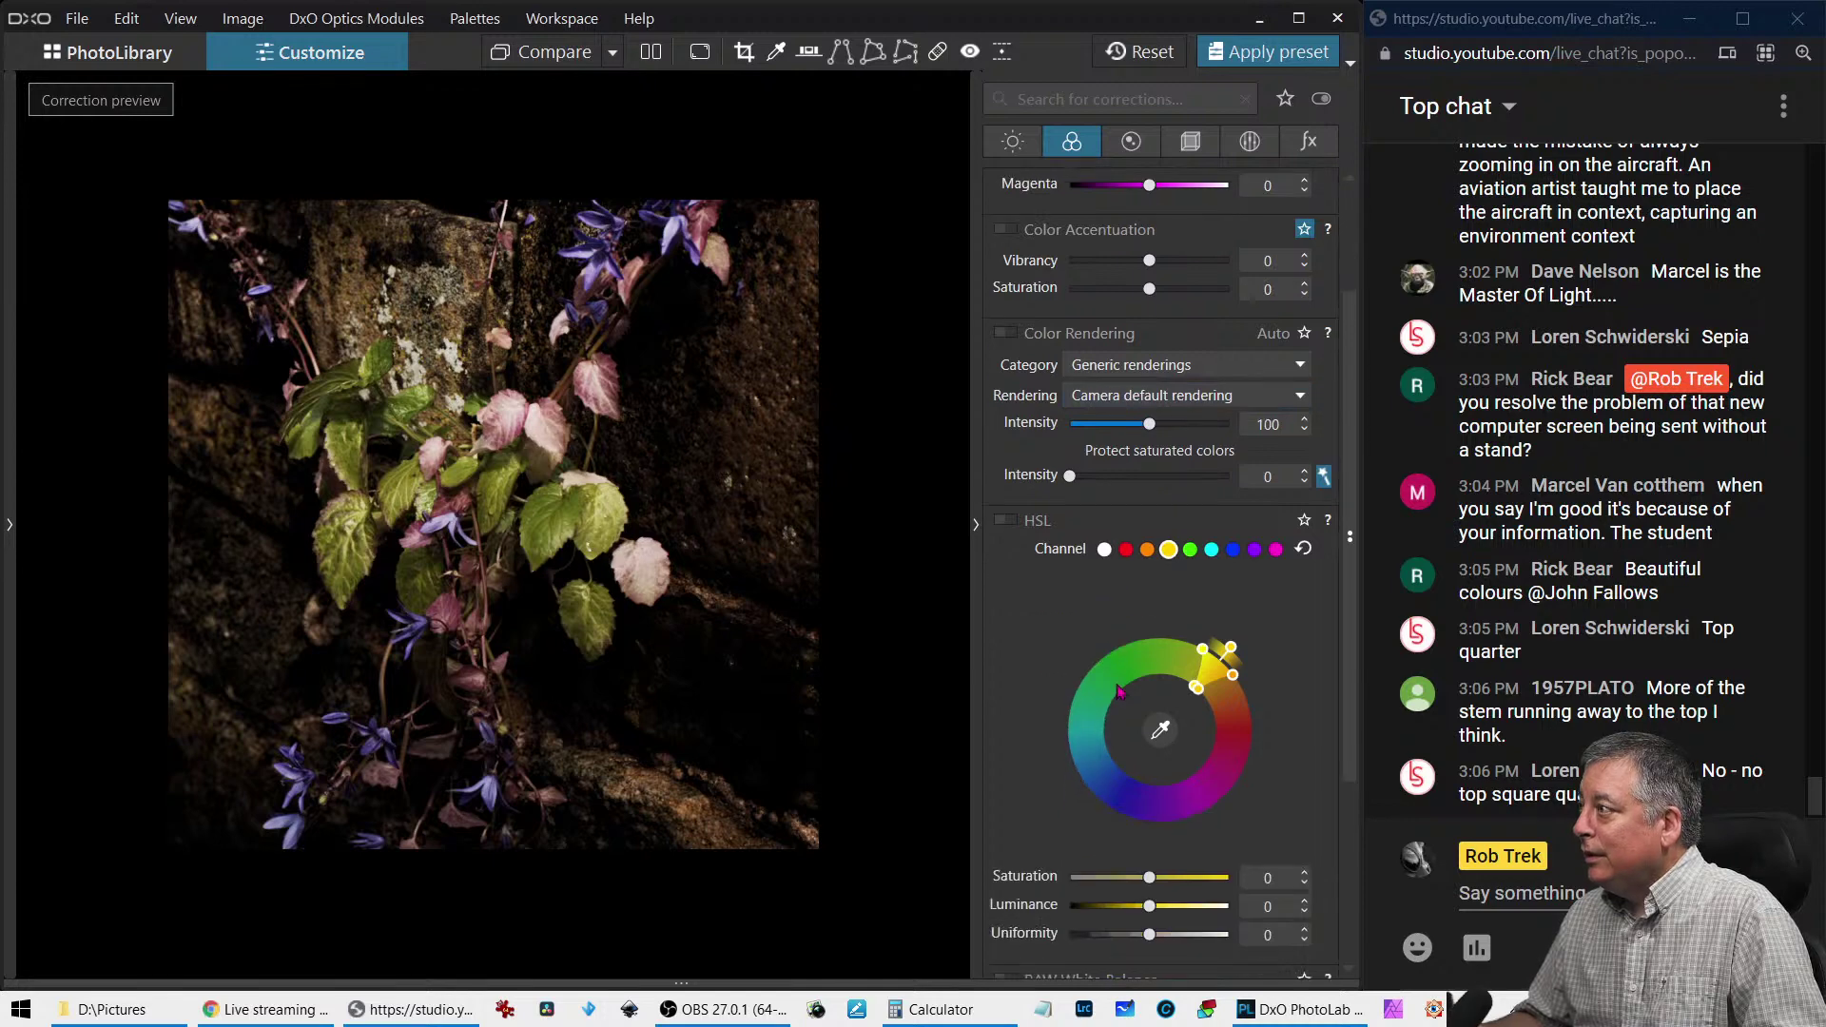
click(1160, 729)
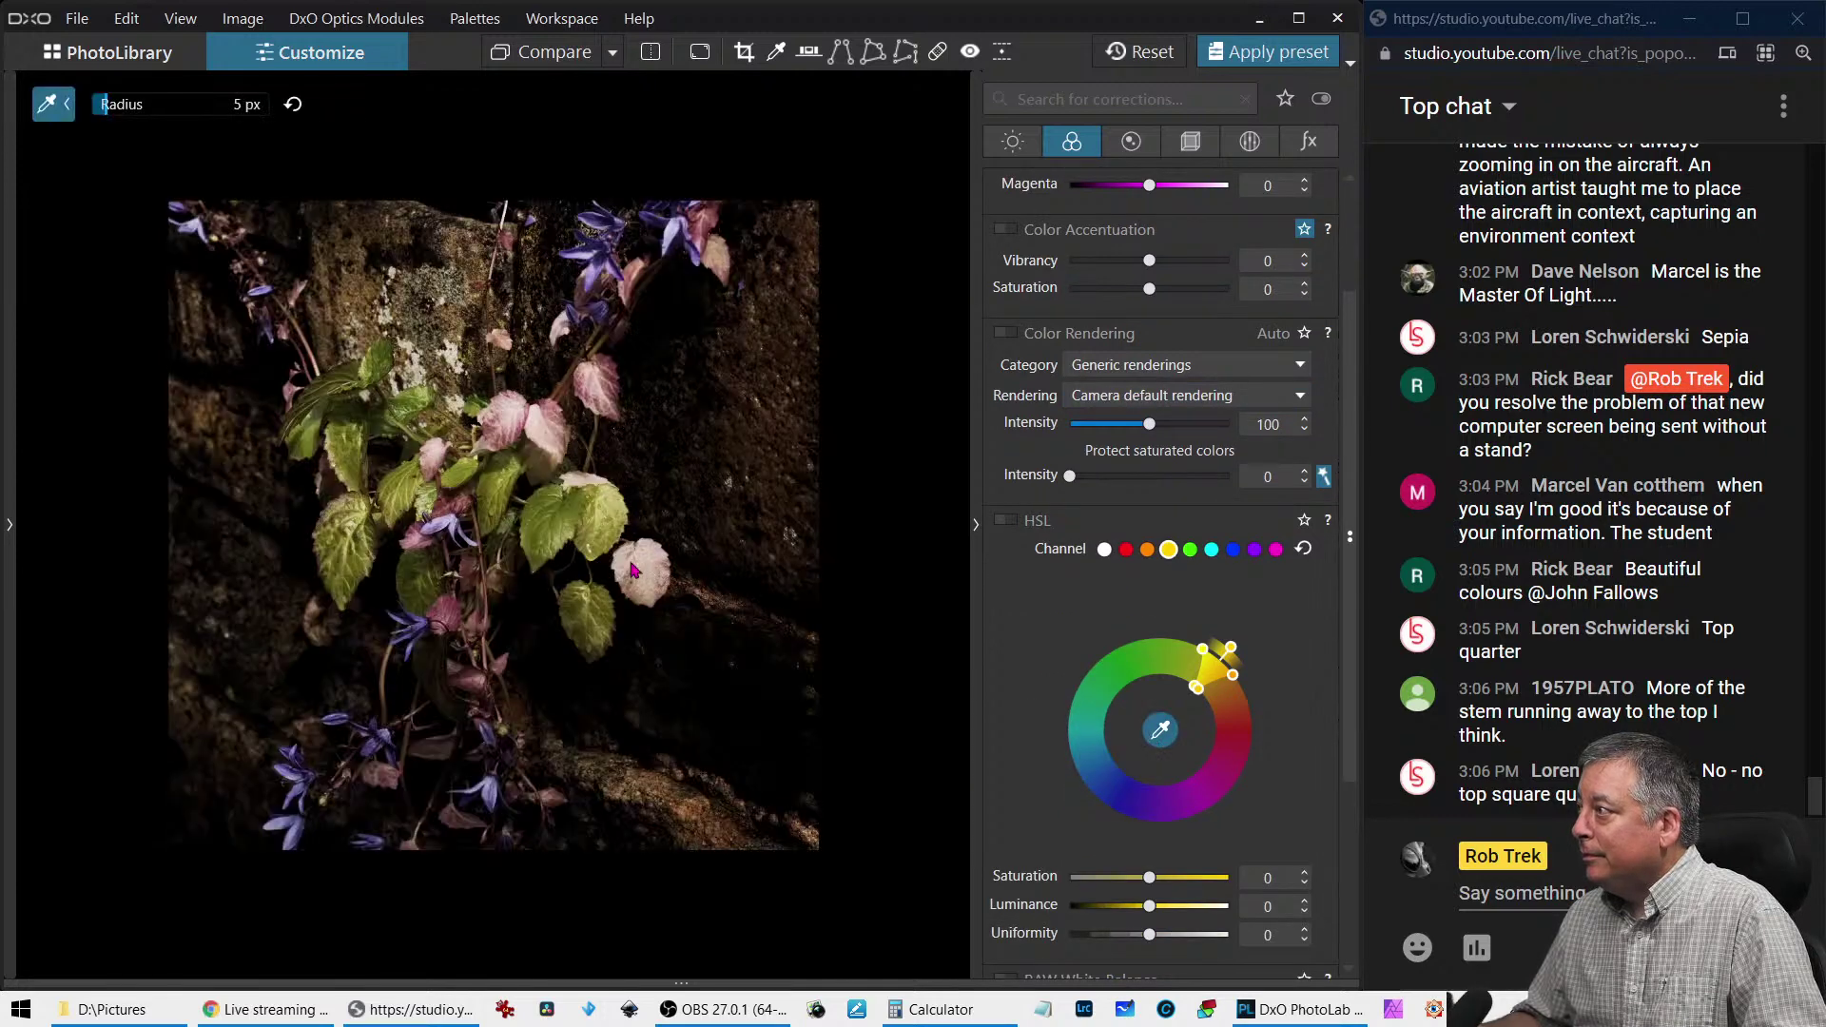
click(542, 514)
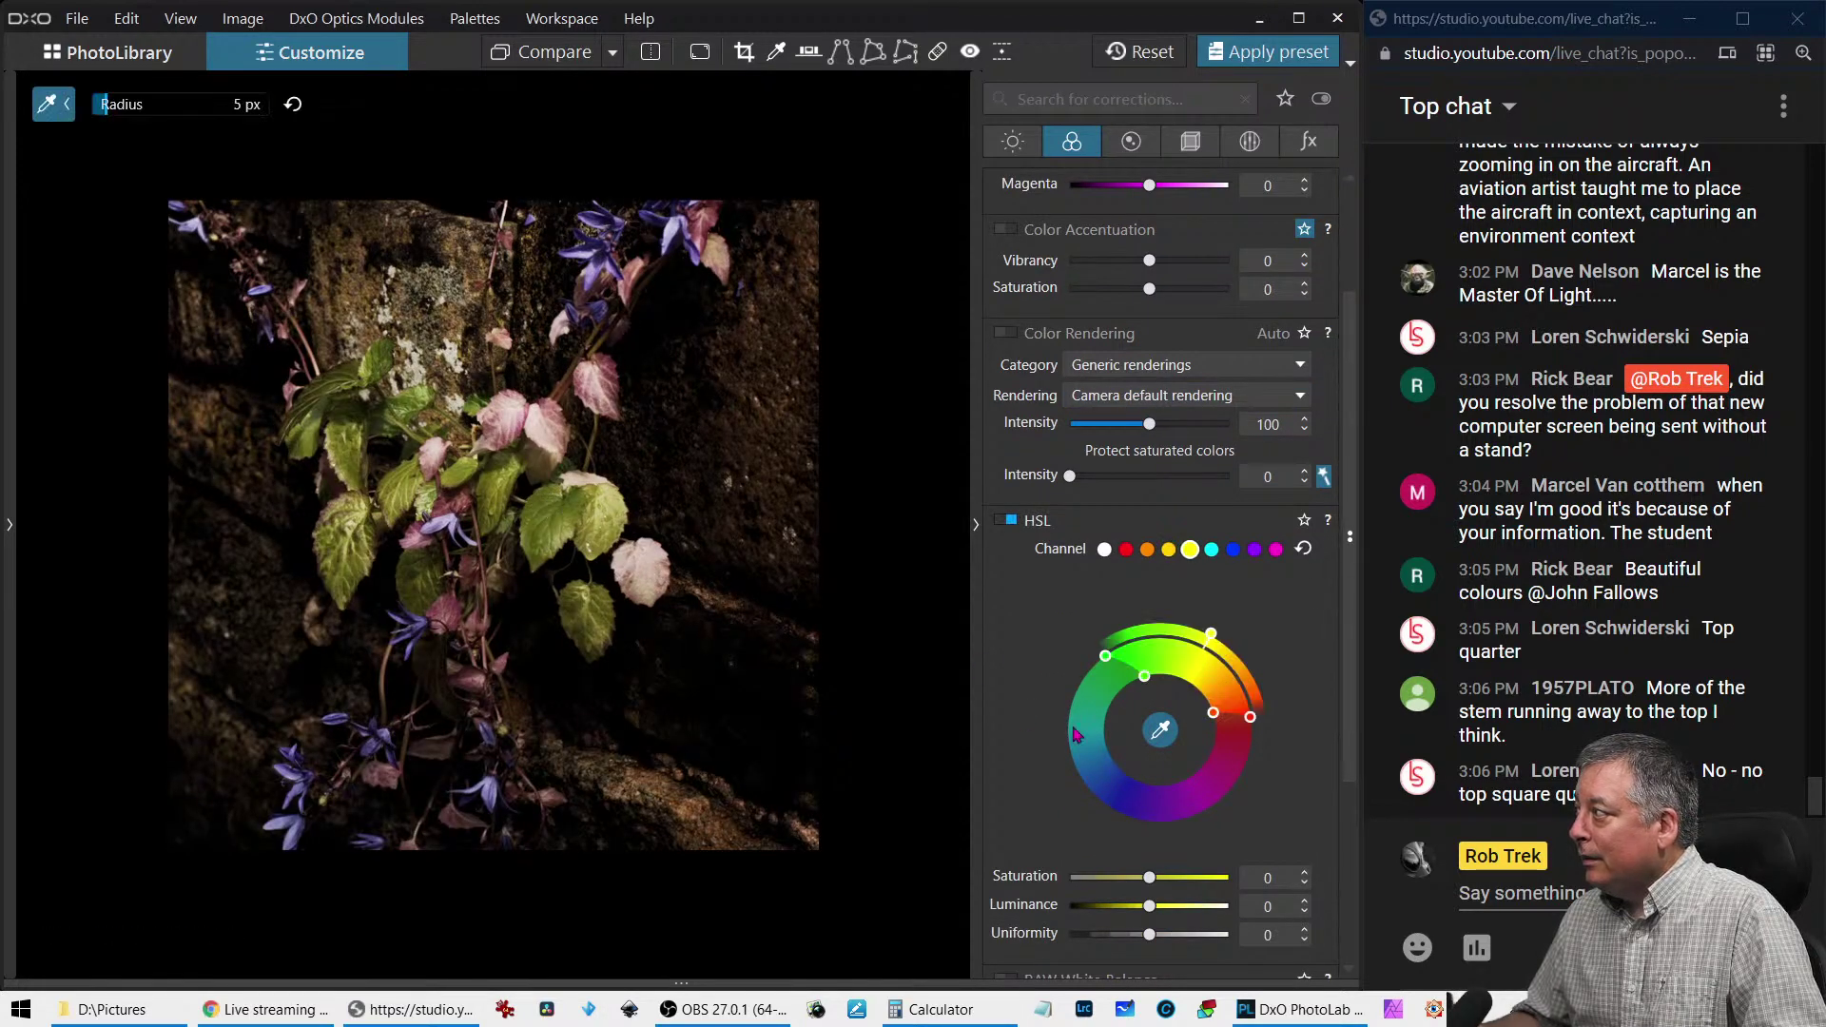
drag(1150, 879, 1174, 881)
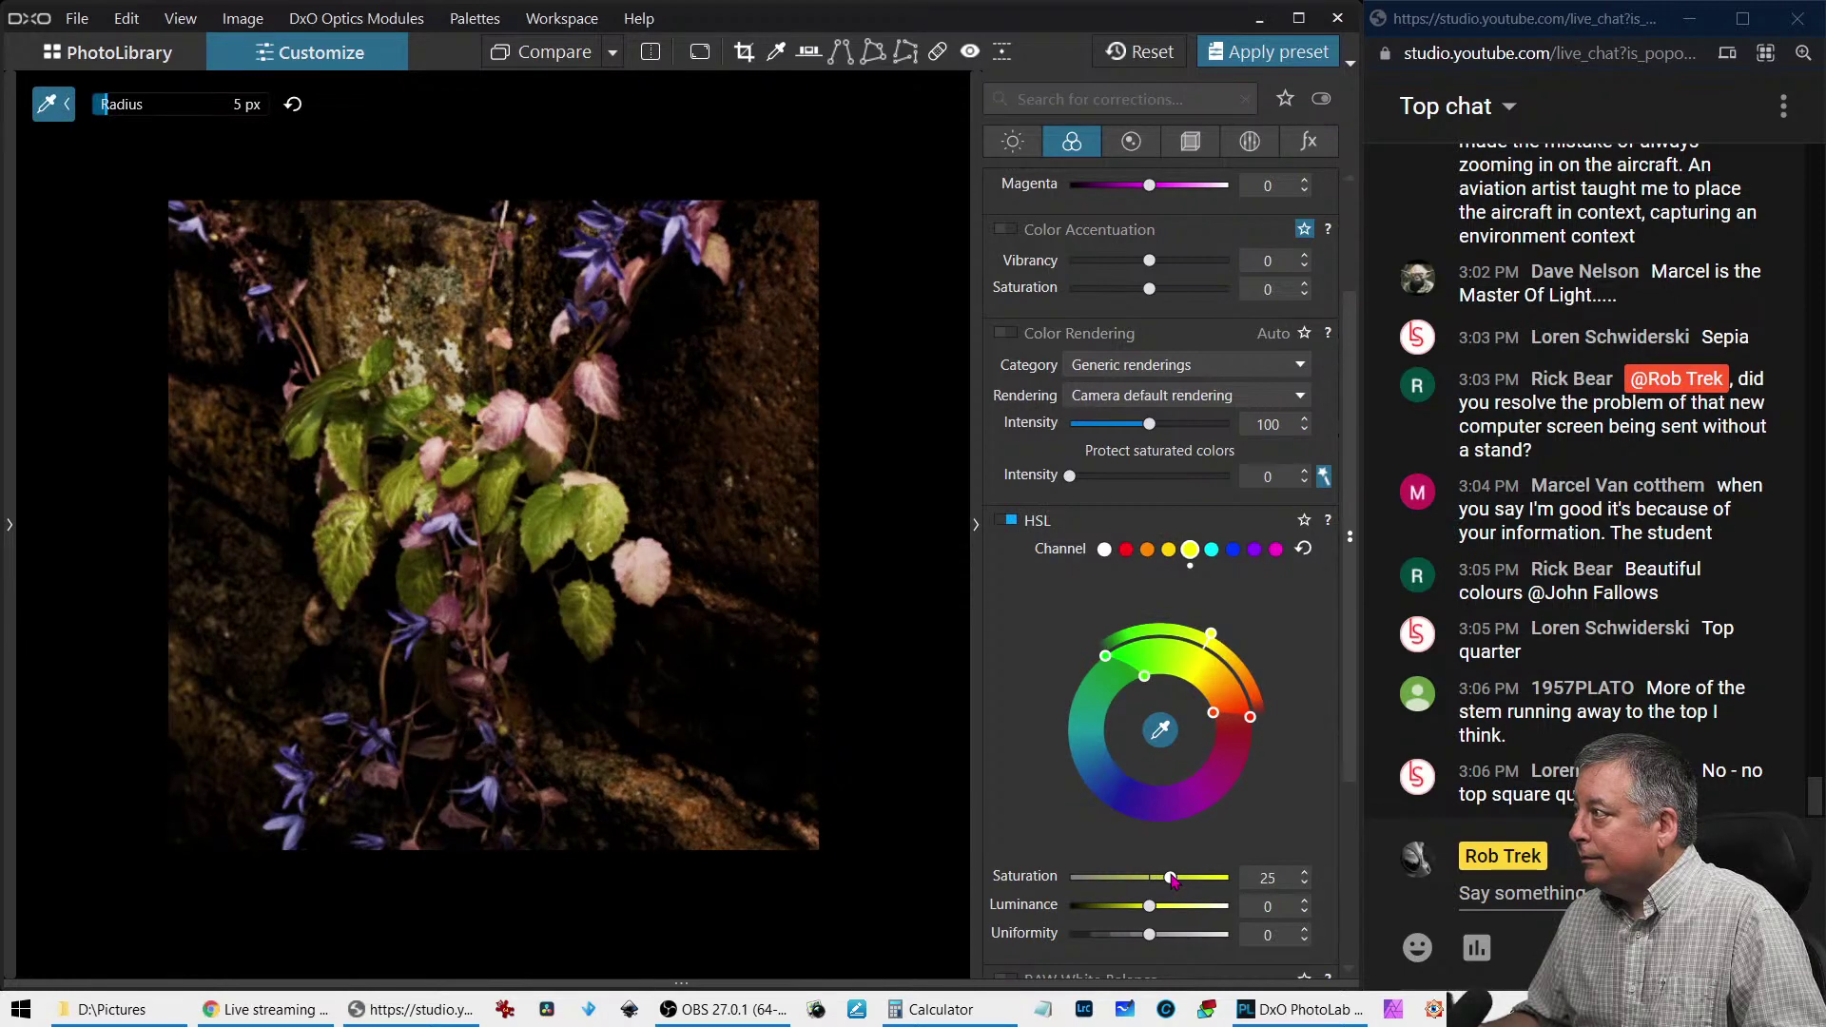
drag(1149, 905, 1170, 909)
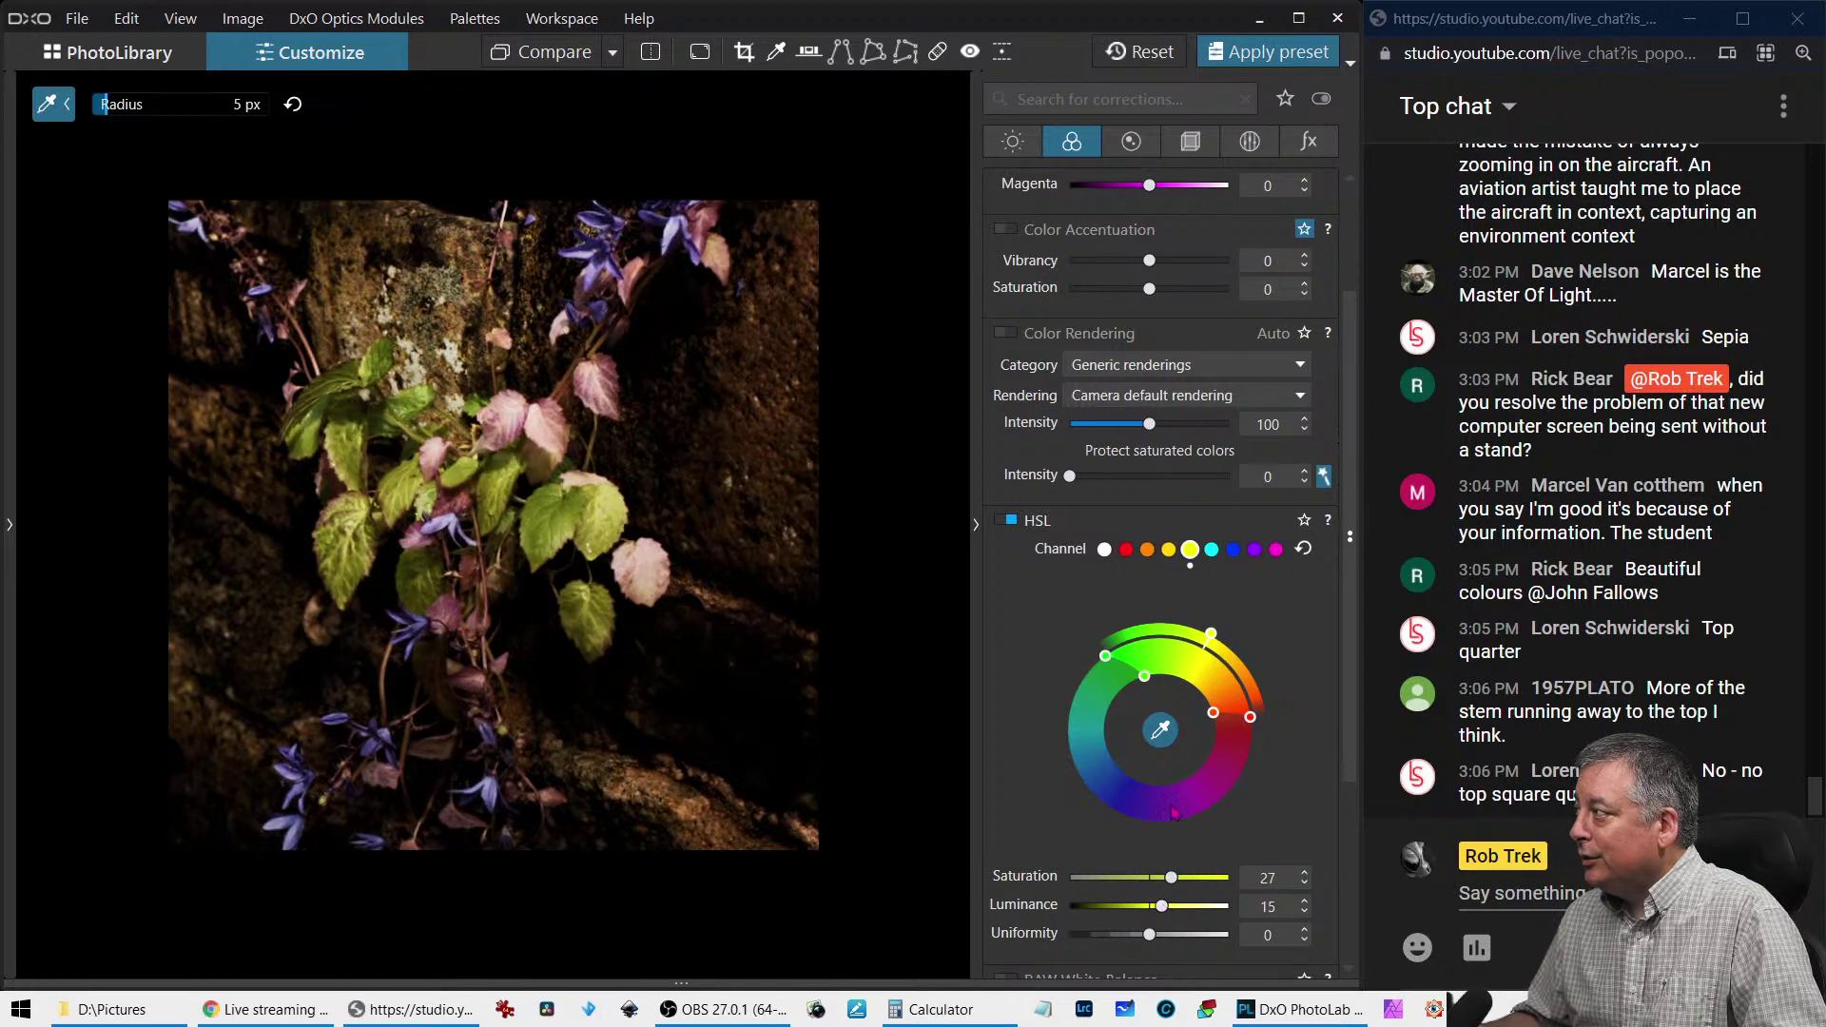
Pick the pink leaf colour for HSL adjustment and set the red channel's saturation to 42 and luminance to 22
click(598, 389)
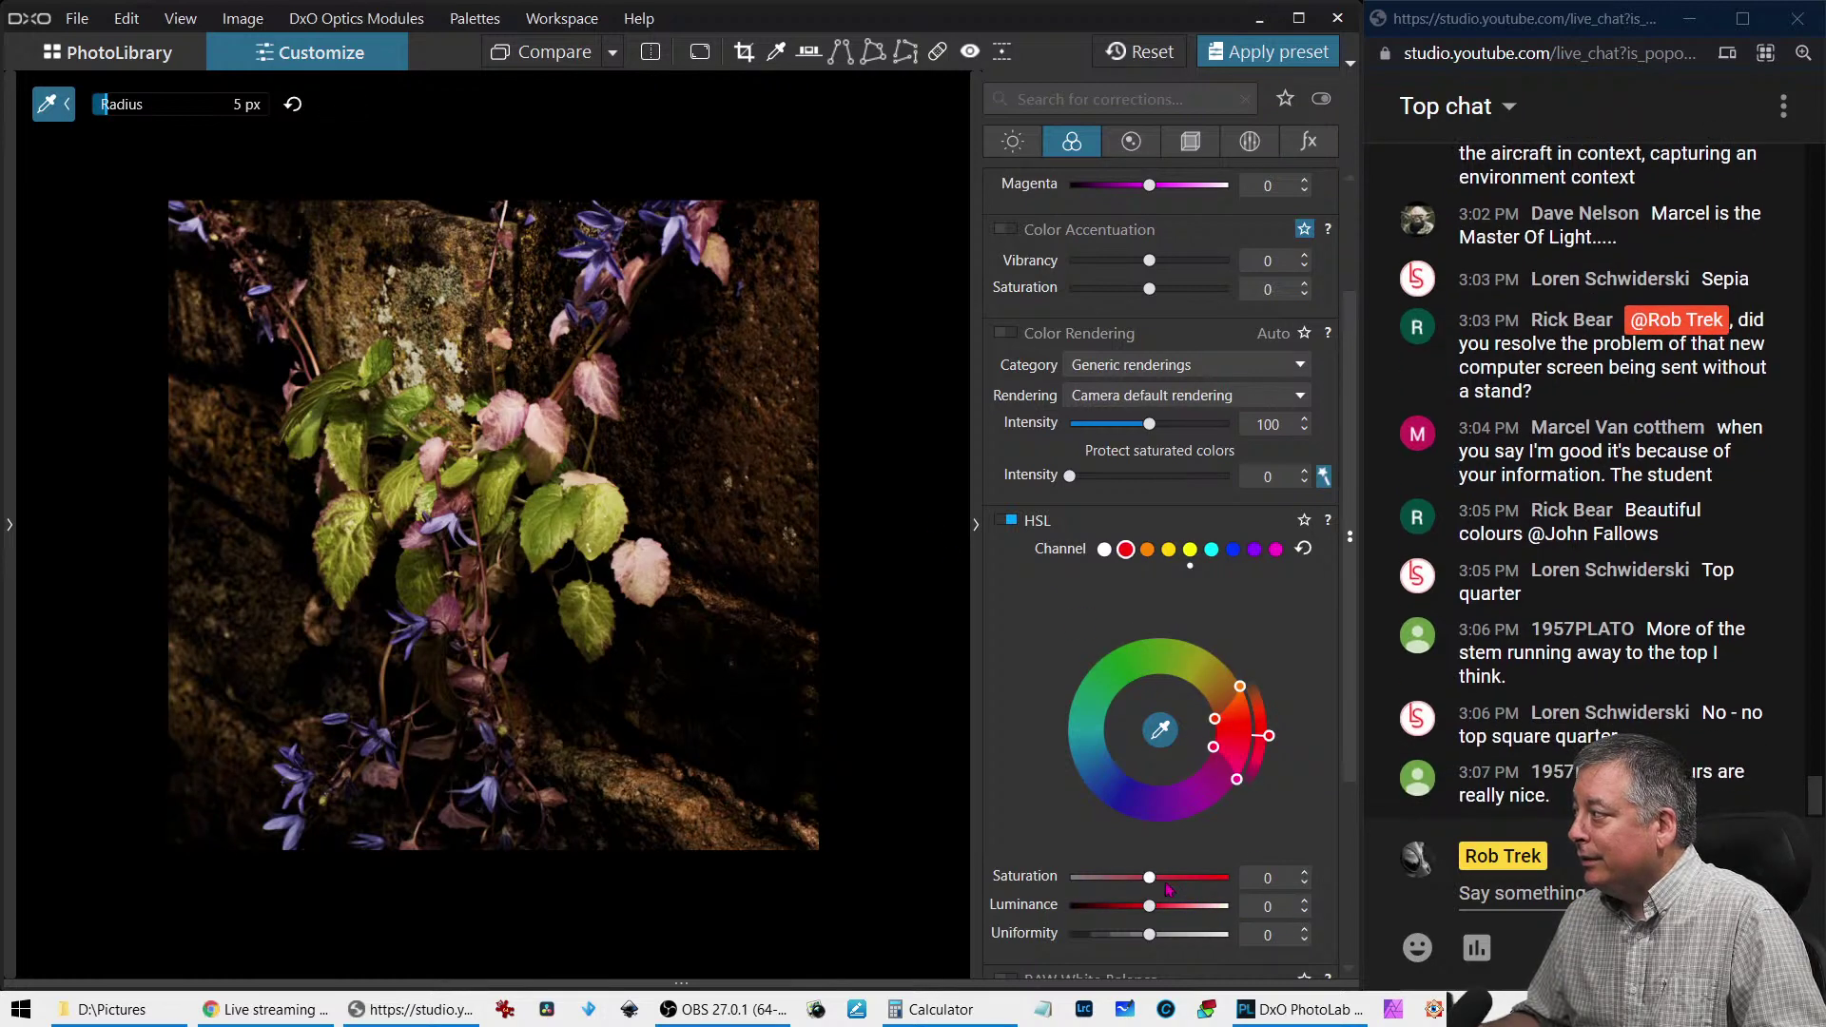
drag(1159, 882, 1184, 880)
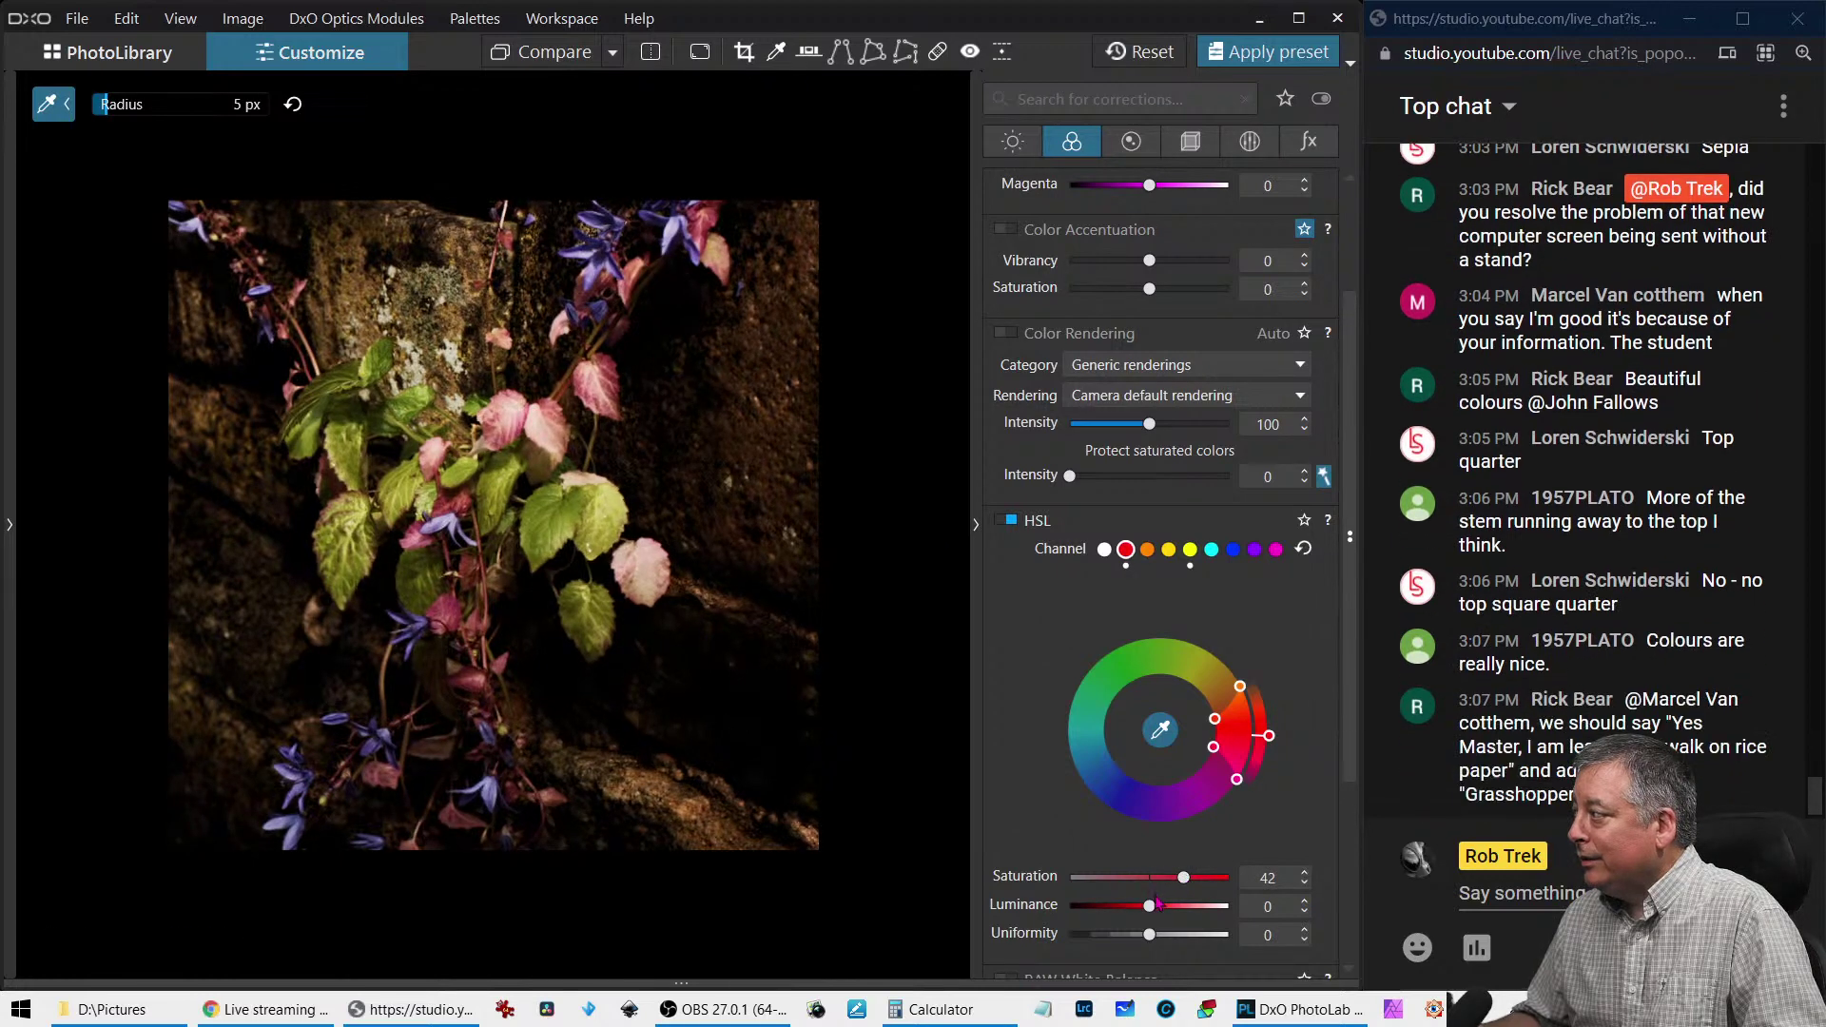
drag(1150, 908, 1170, 911)
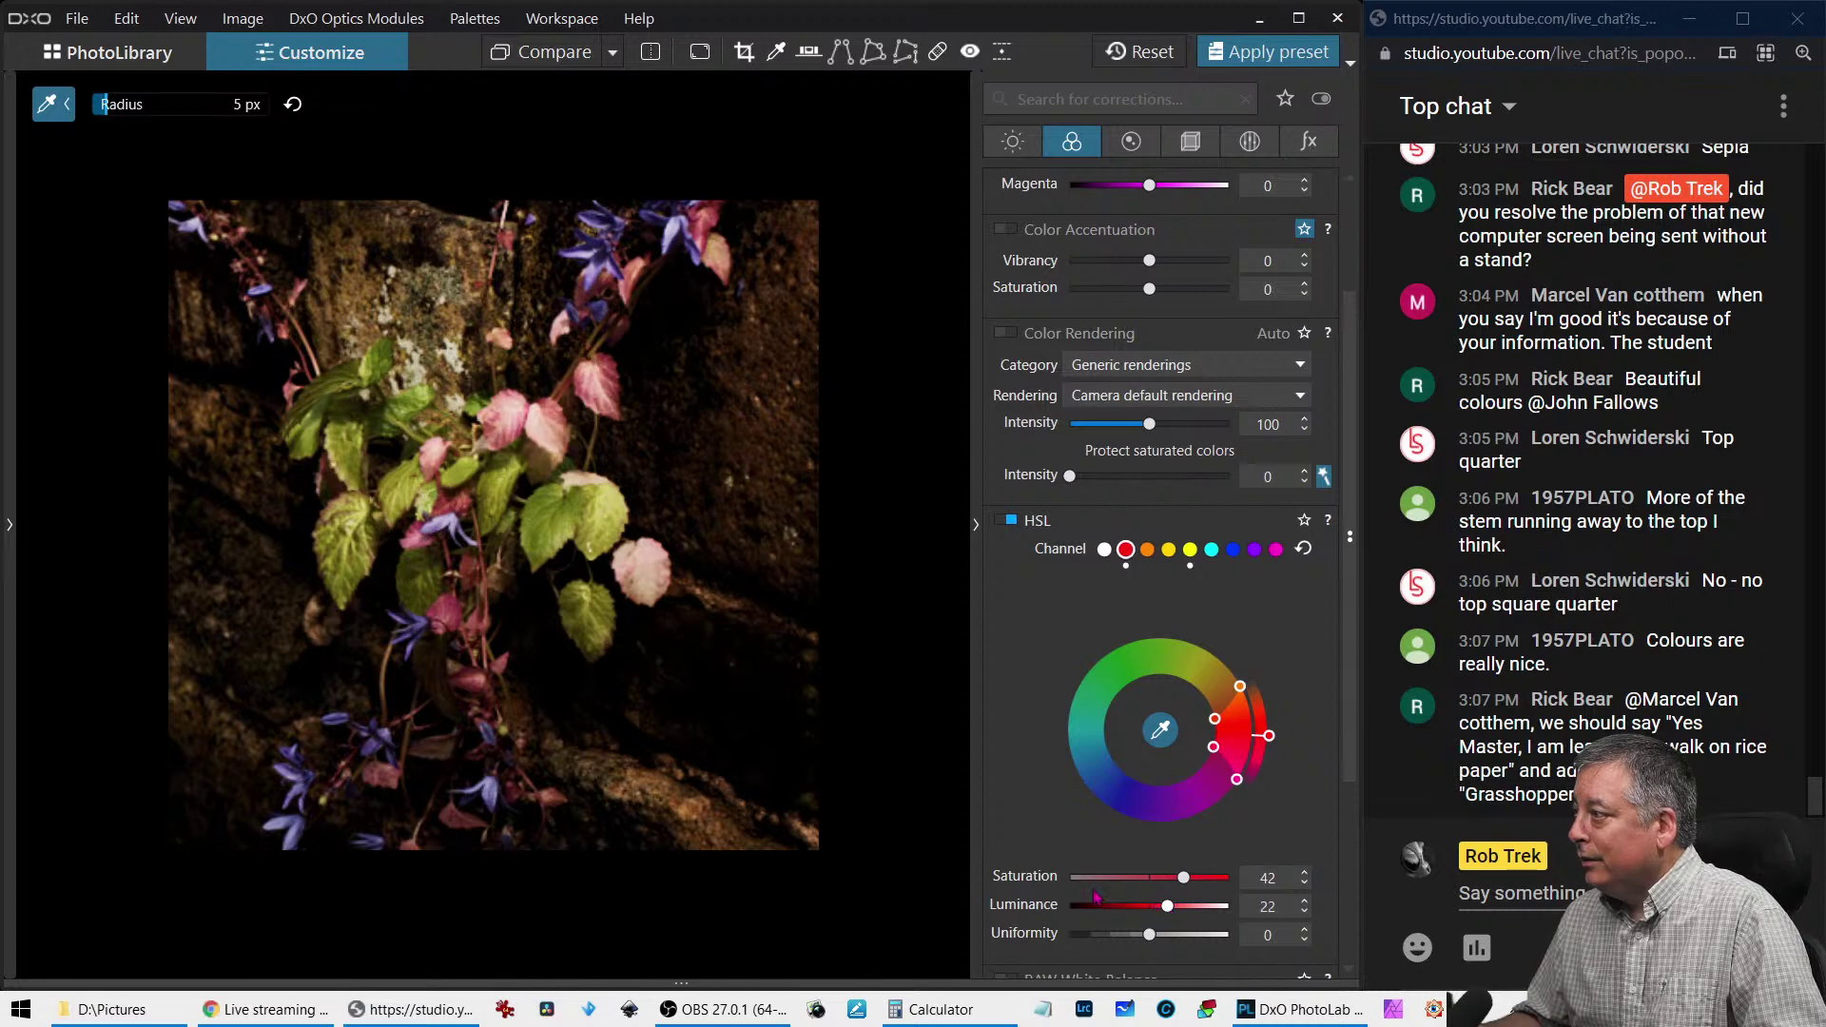
Set the HSL saturation of the sampled blue flowers to 31 and luminance to 86, and reduce the red channel's luminance to 14
click(303, 787)
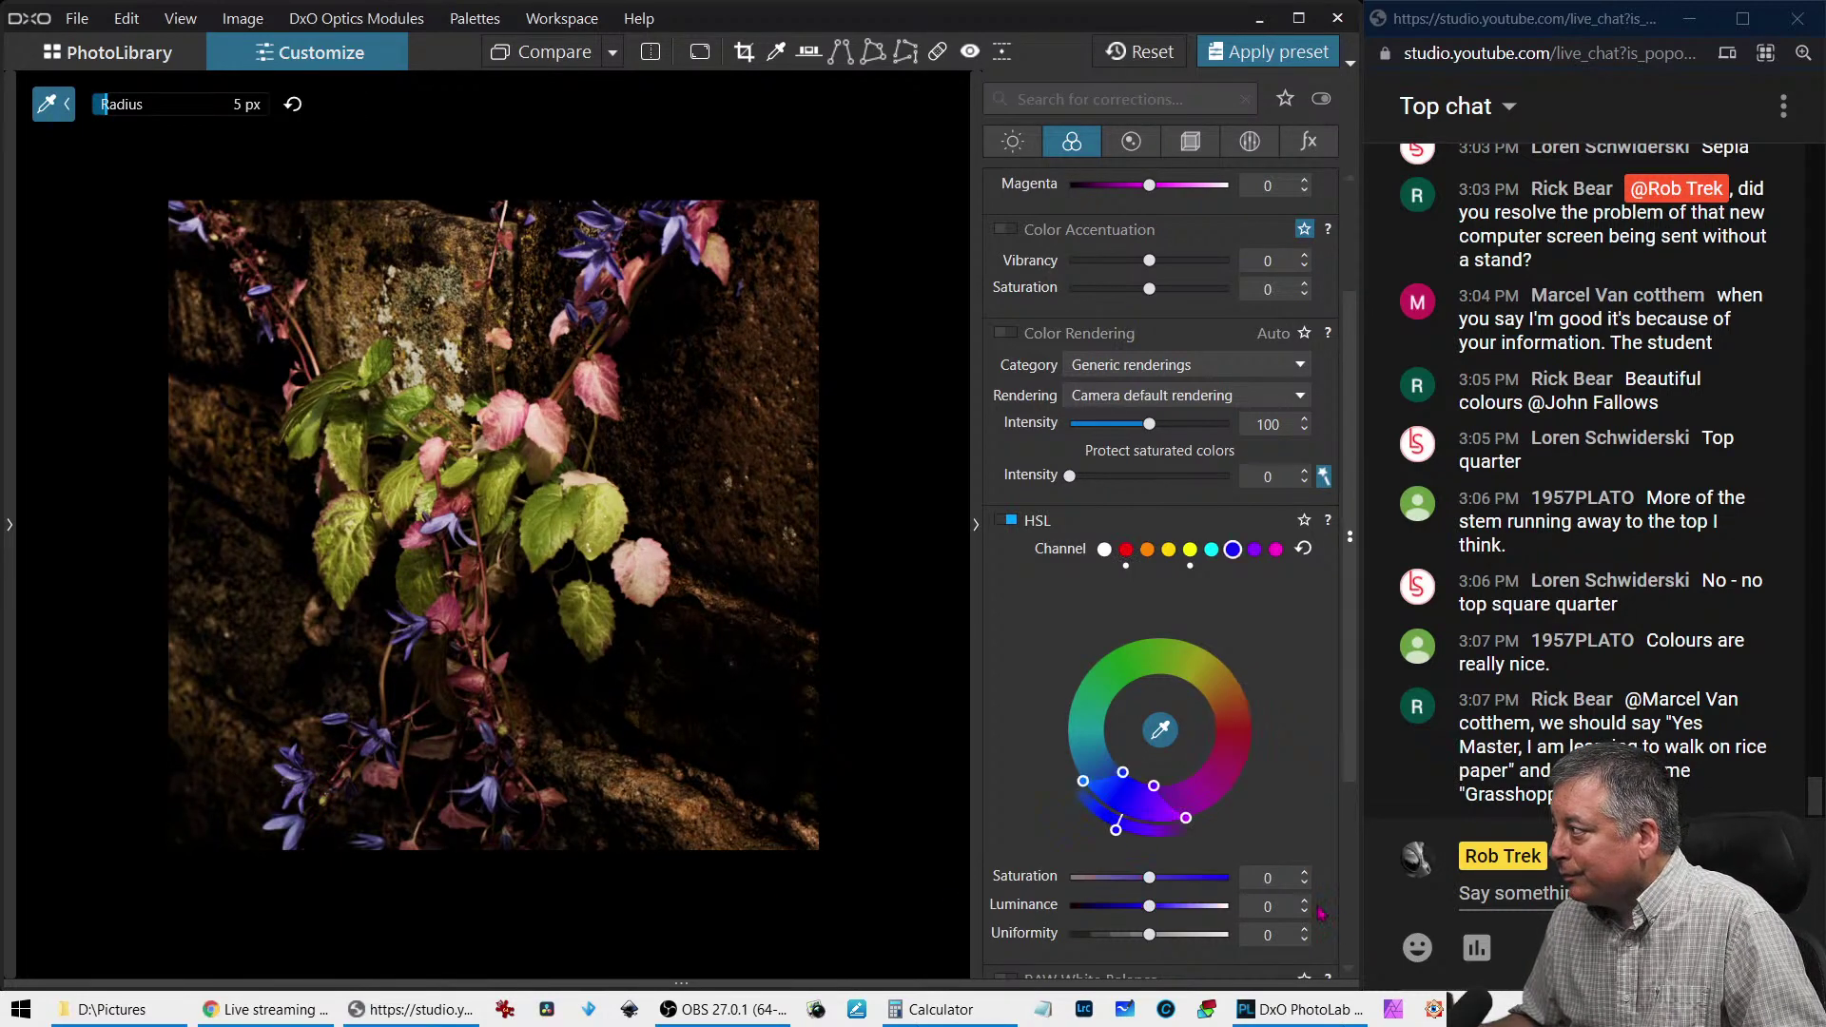
drag(1149, 877, 1218, 923)
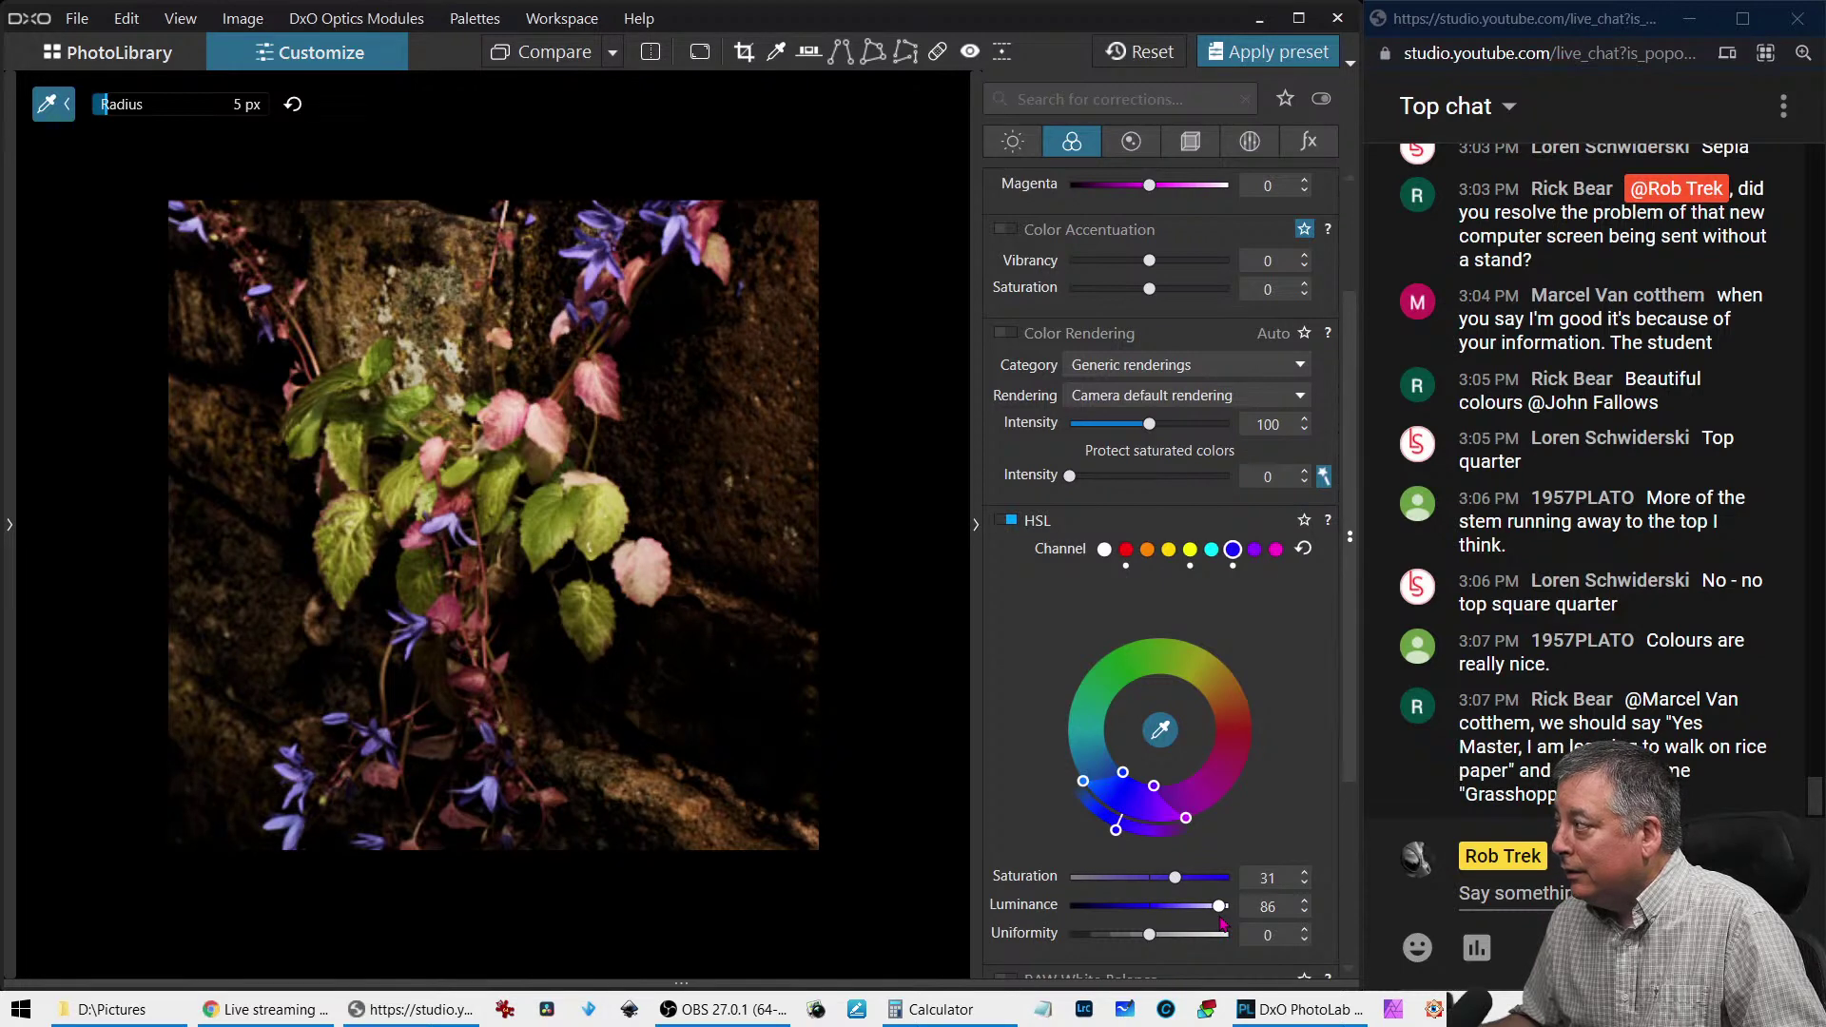
click(1127, 552)
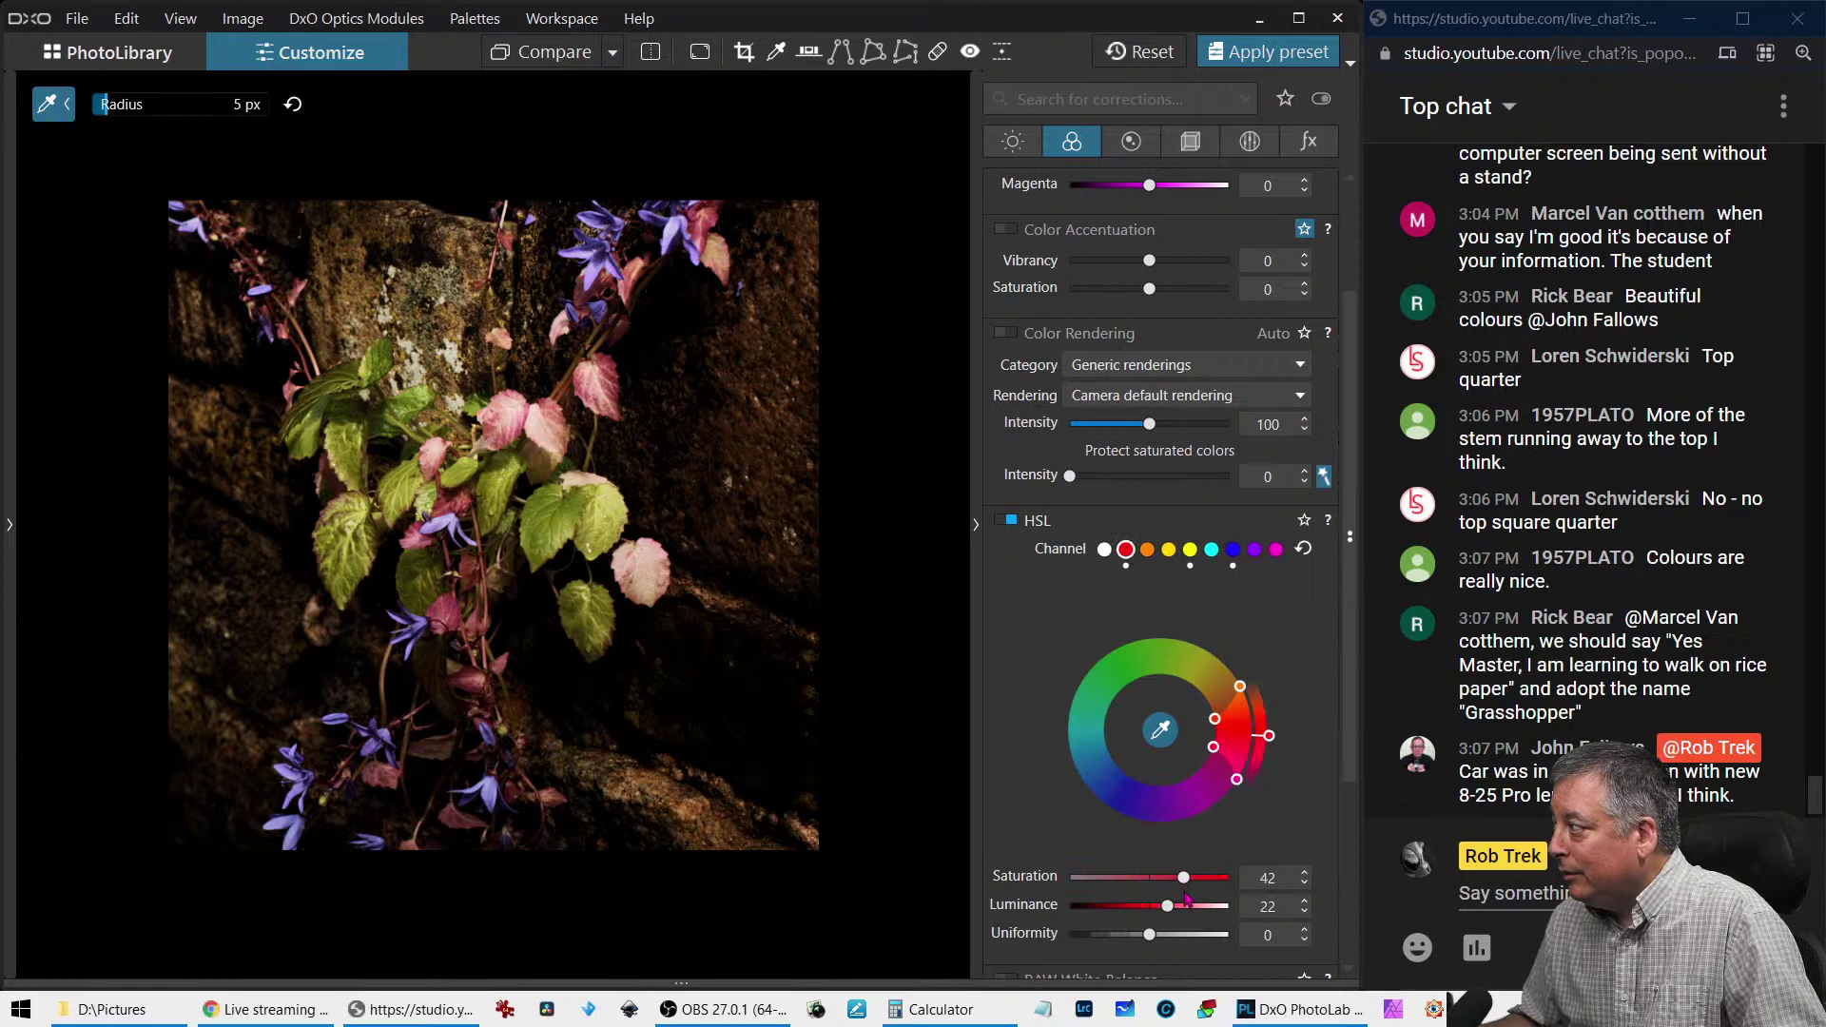
drag(1170, 909, 1164, 914)
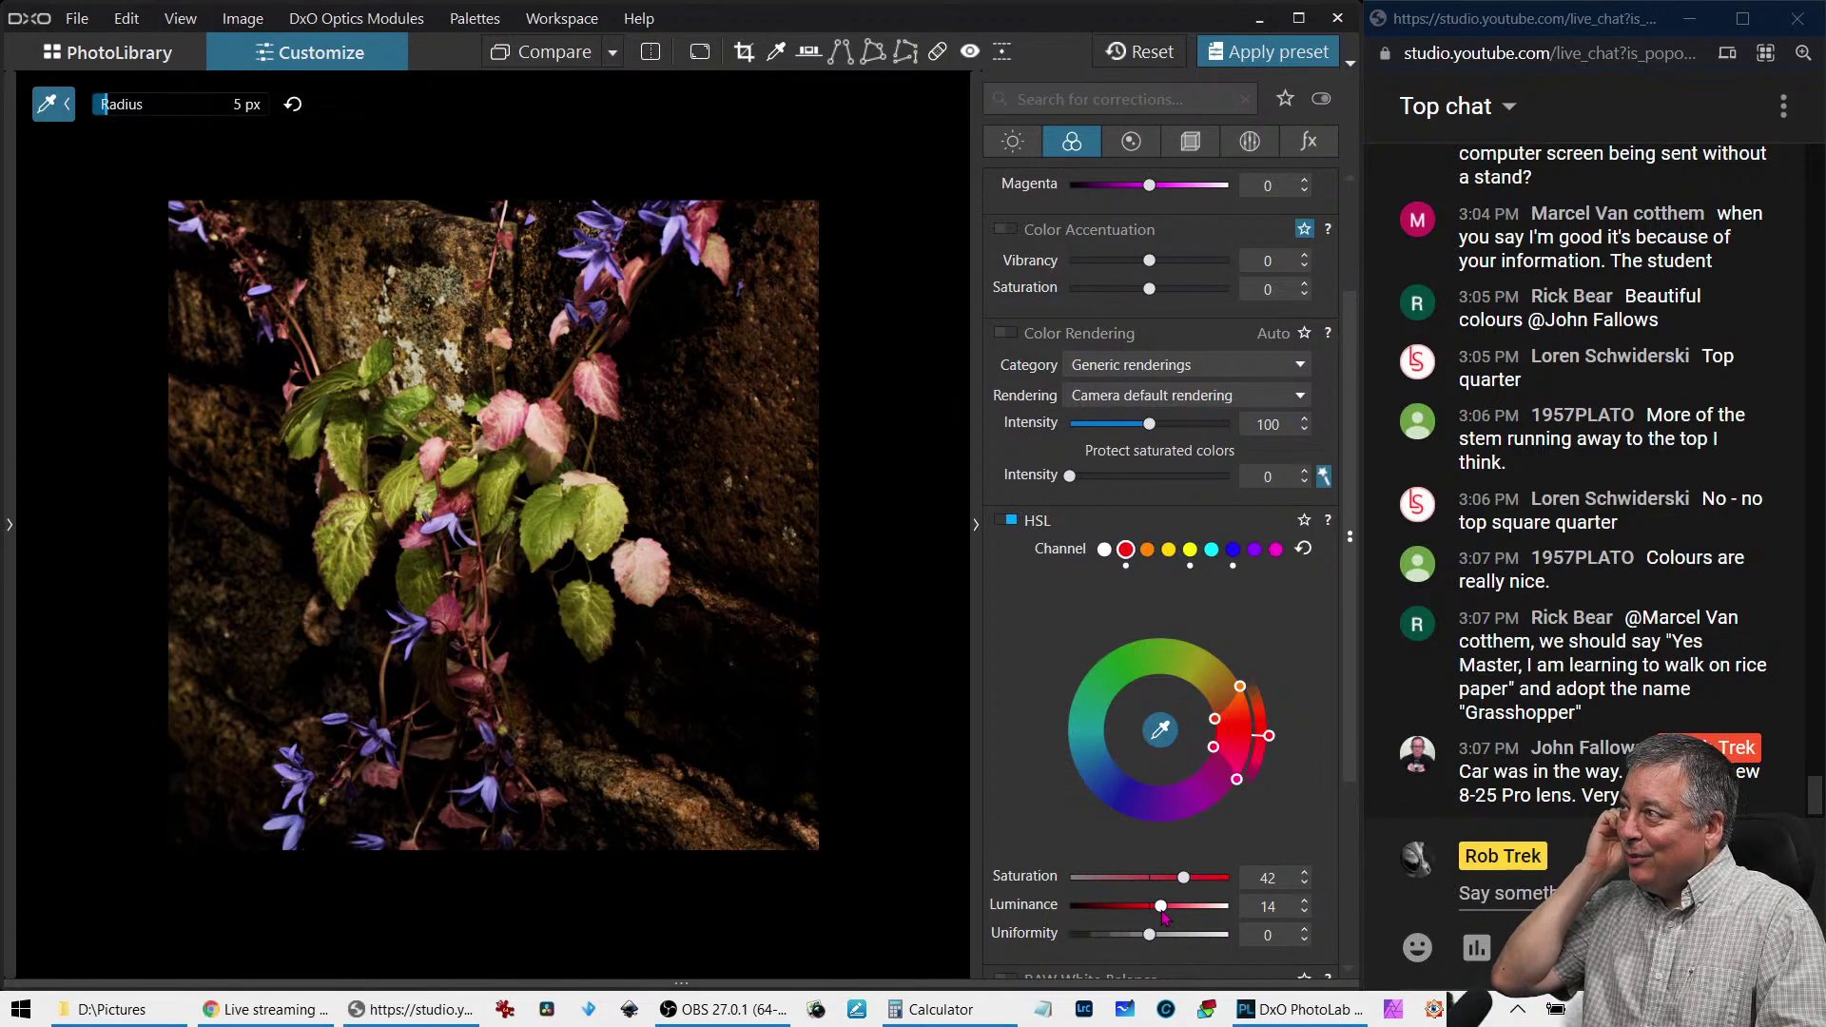
Check the flower photo's histogram and shooting metadata, and hide them again
click(11, 526)
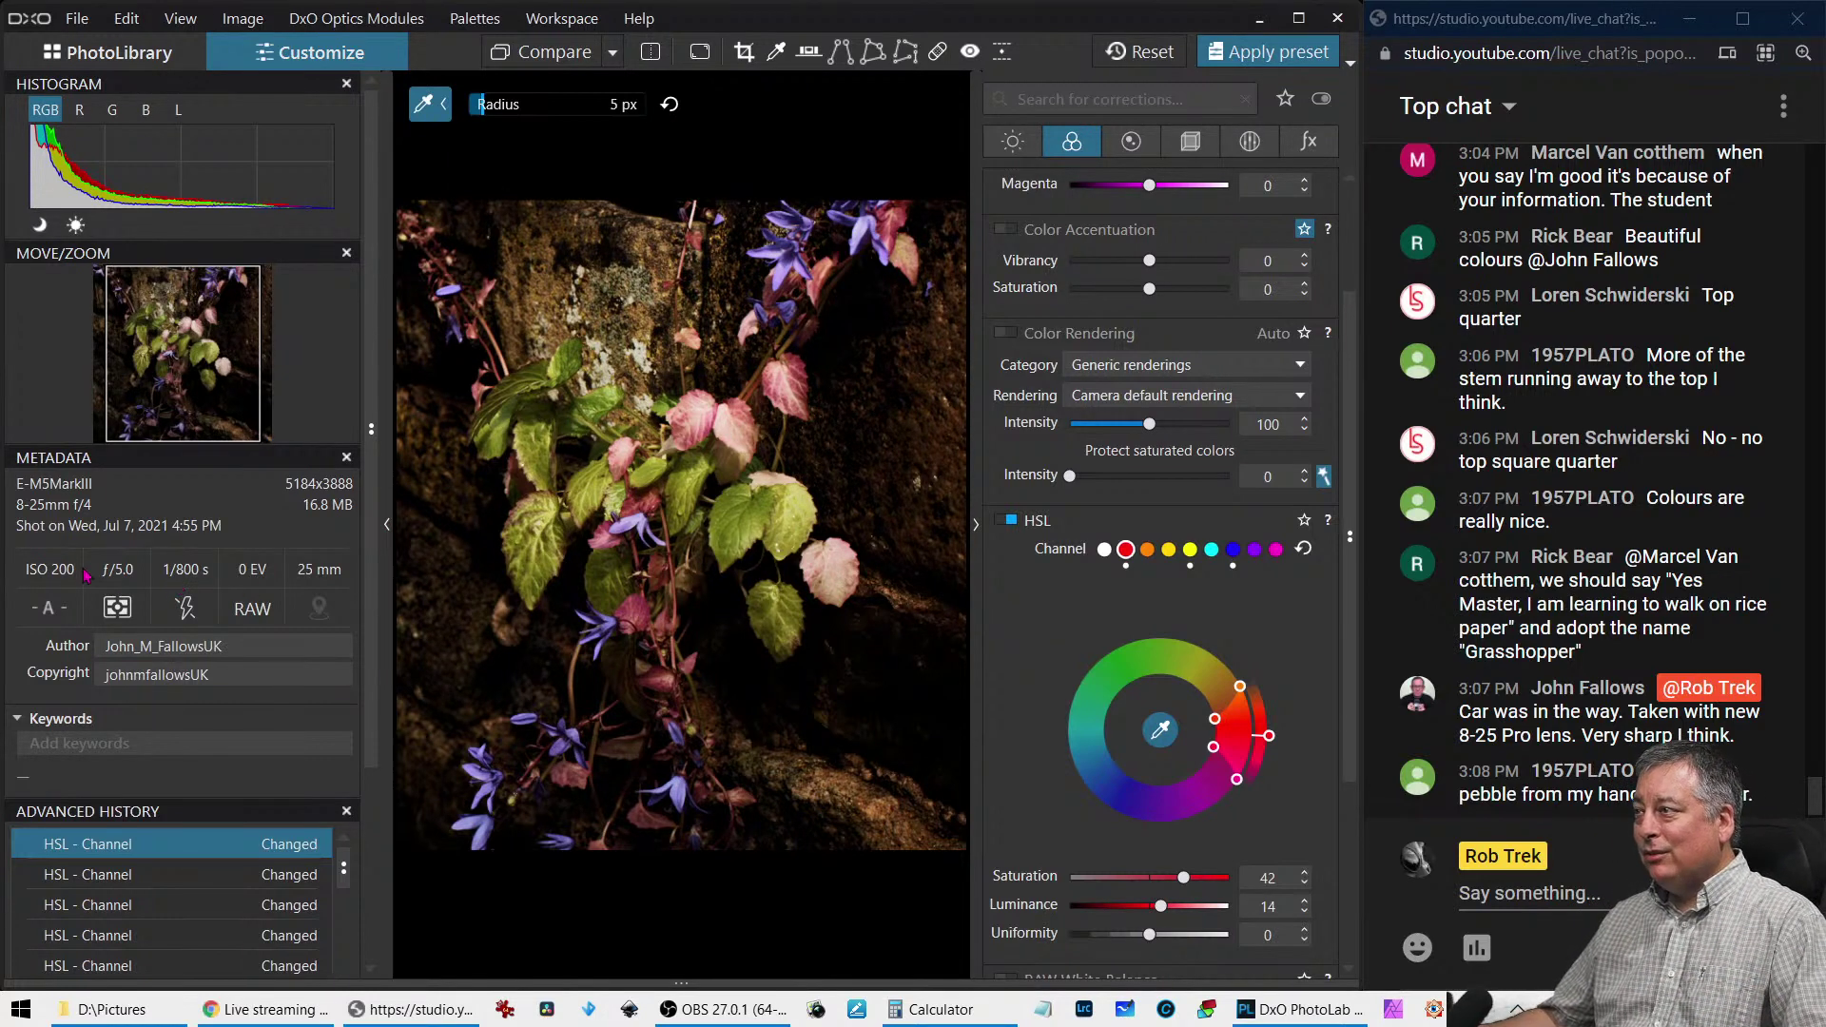
click(386, 524)
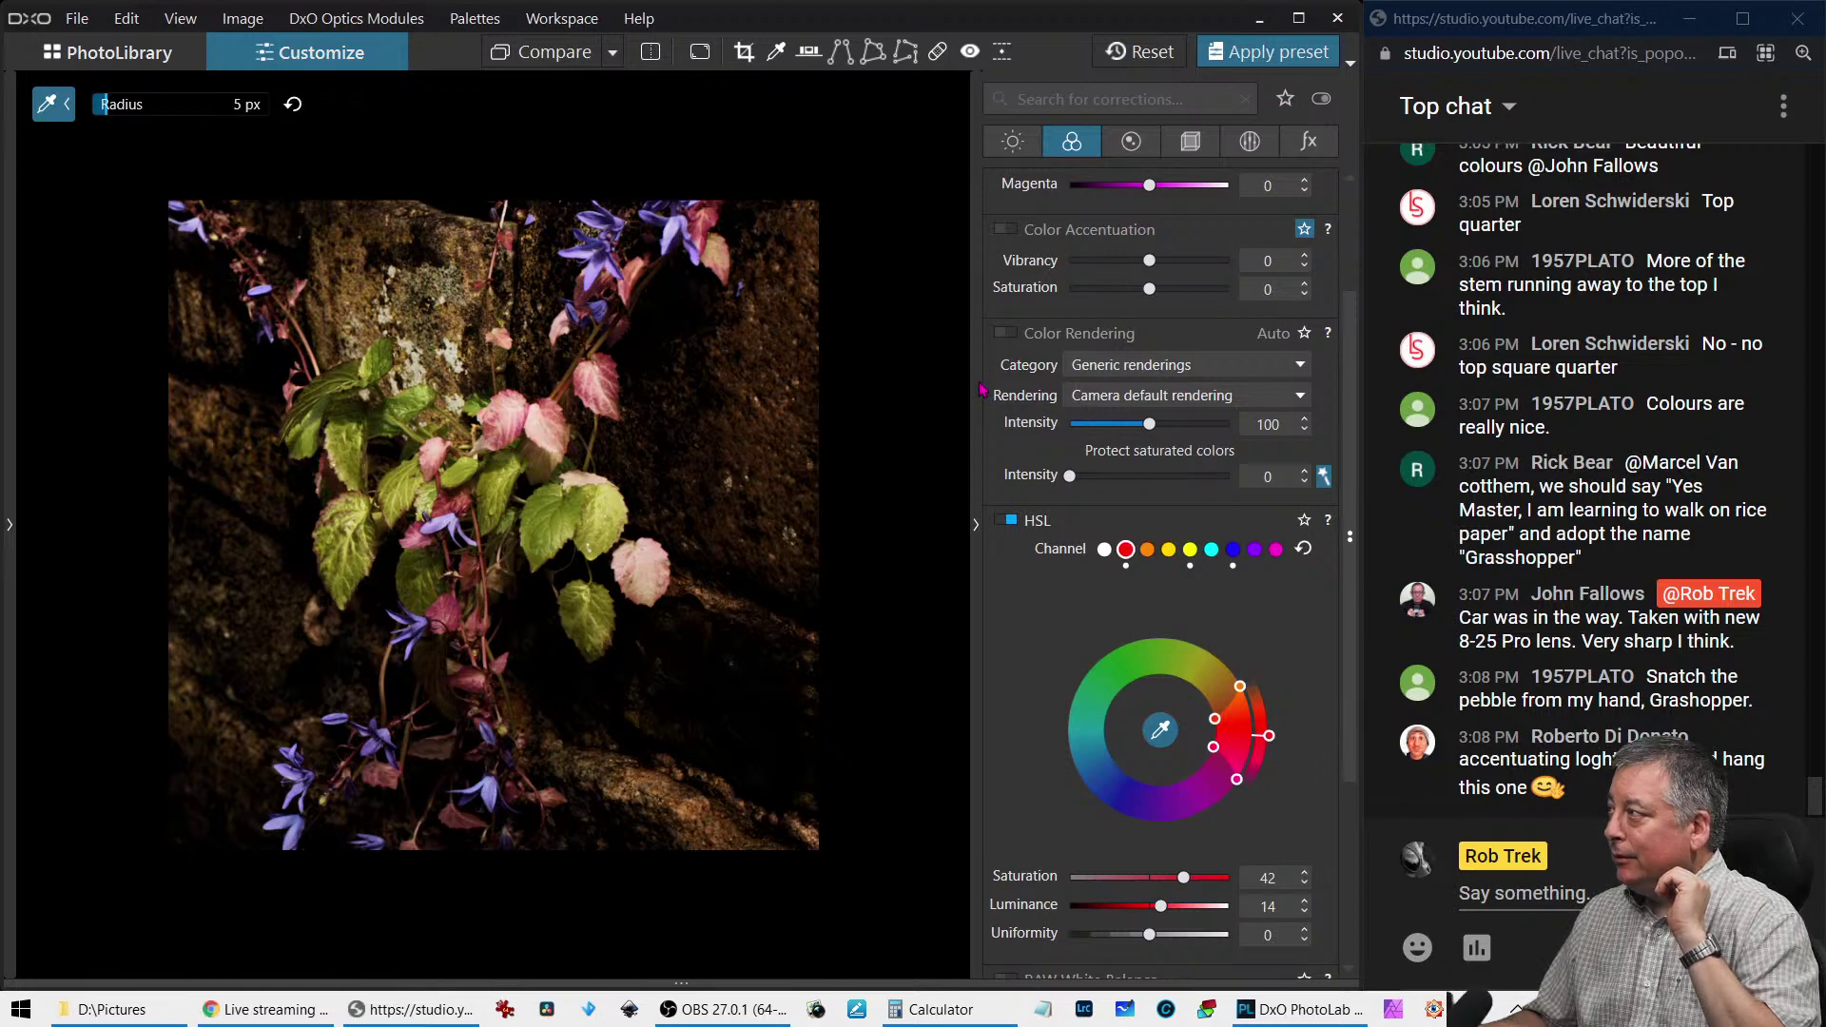
Add creative vignetting at intensity -15 and a Soft Focus blur at intensity 20 to the flower photo
click(1313, 142)
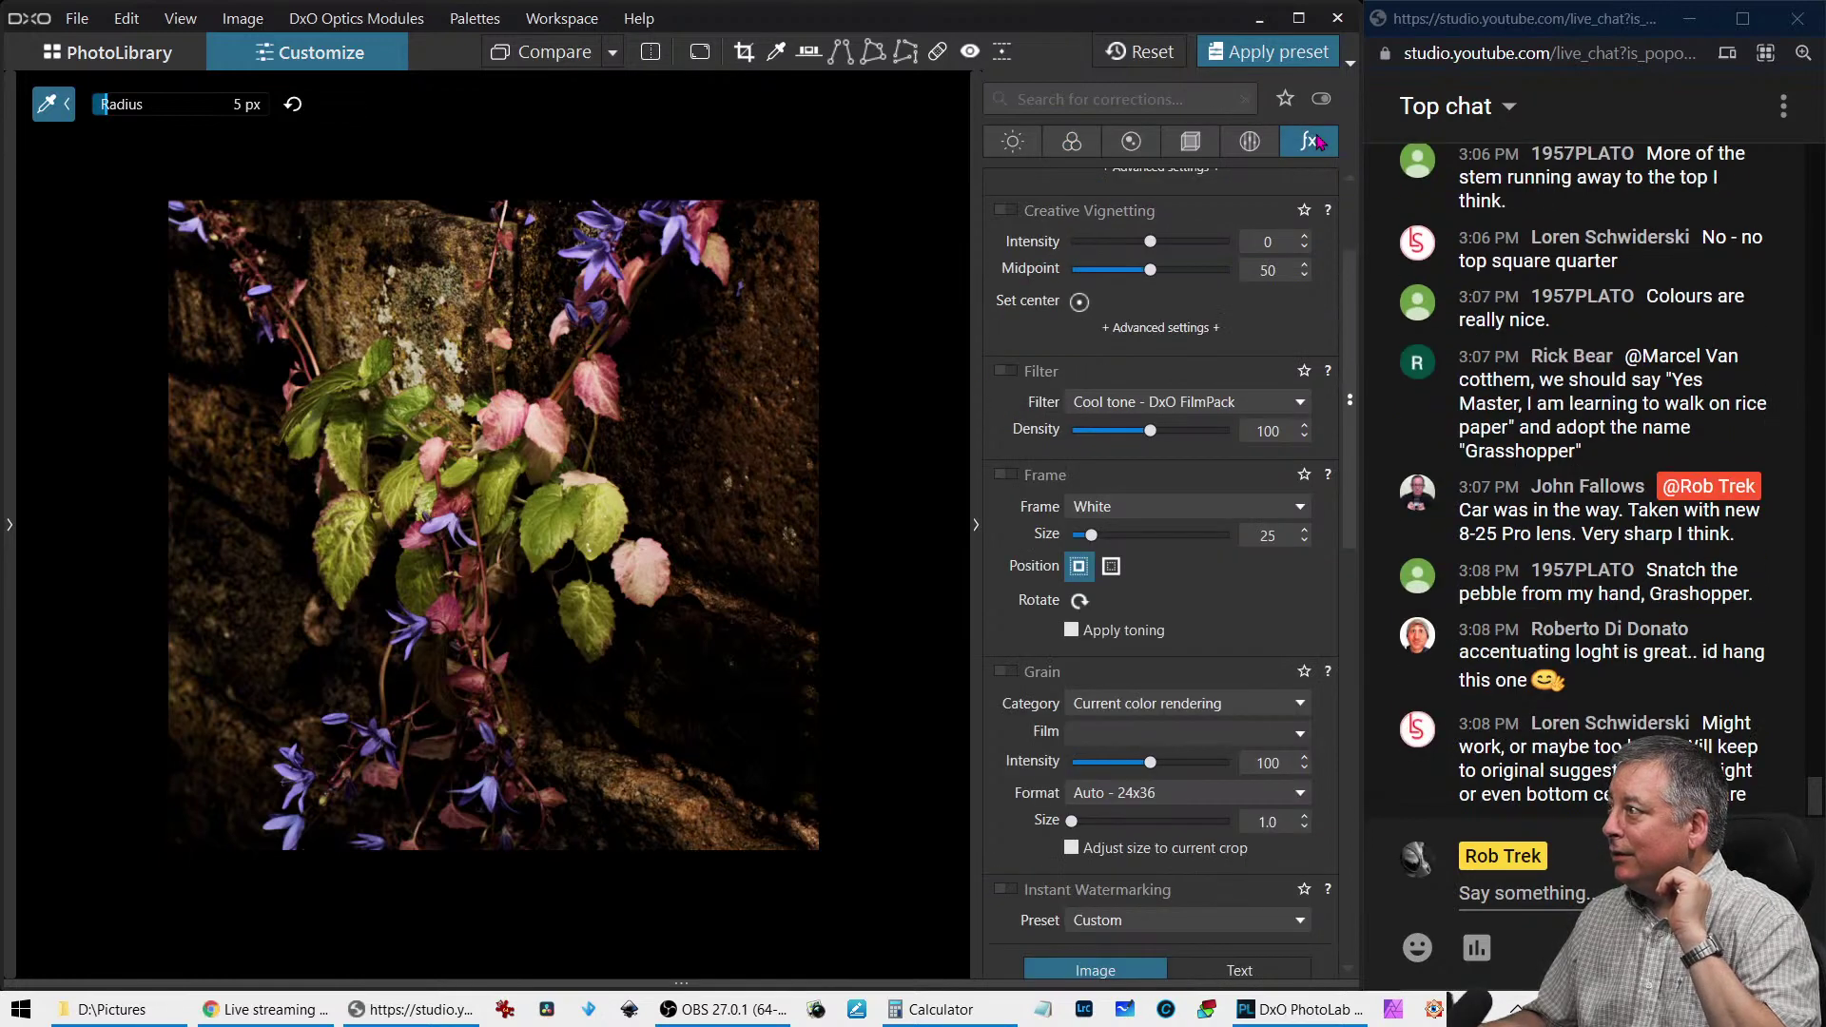
scroll(1141, 418, up, 2)
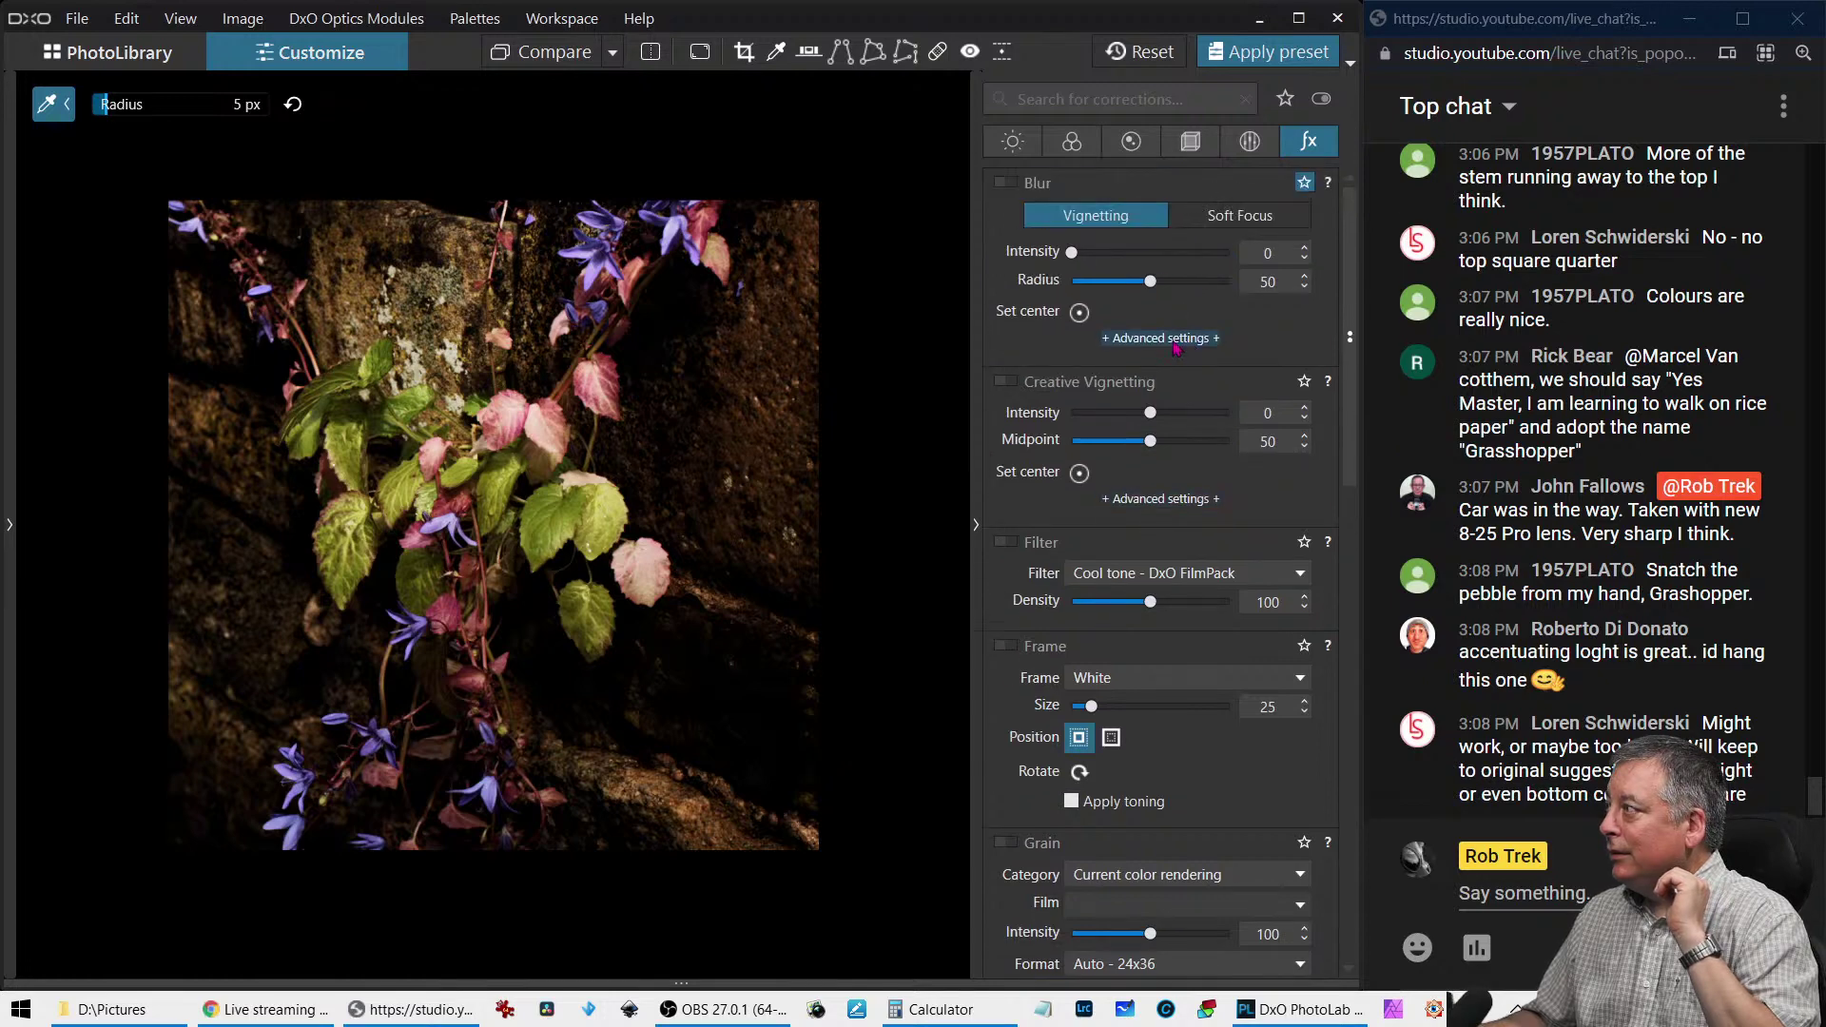
click(1138, 419)
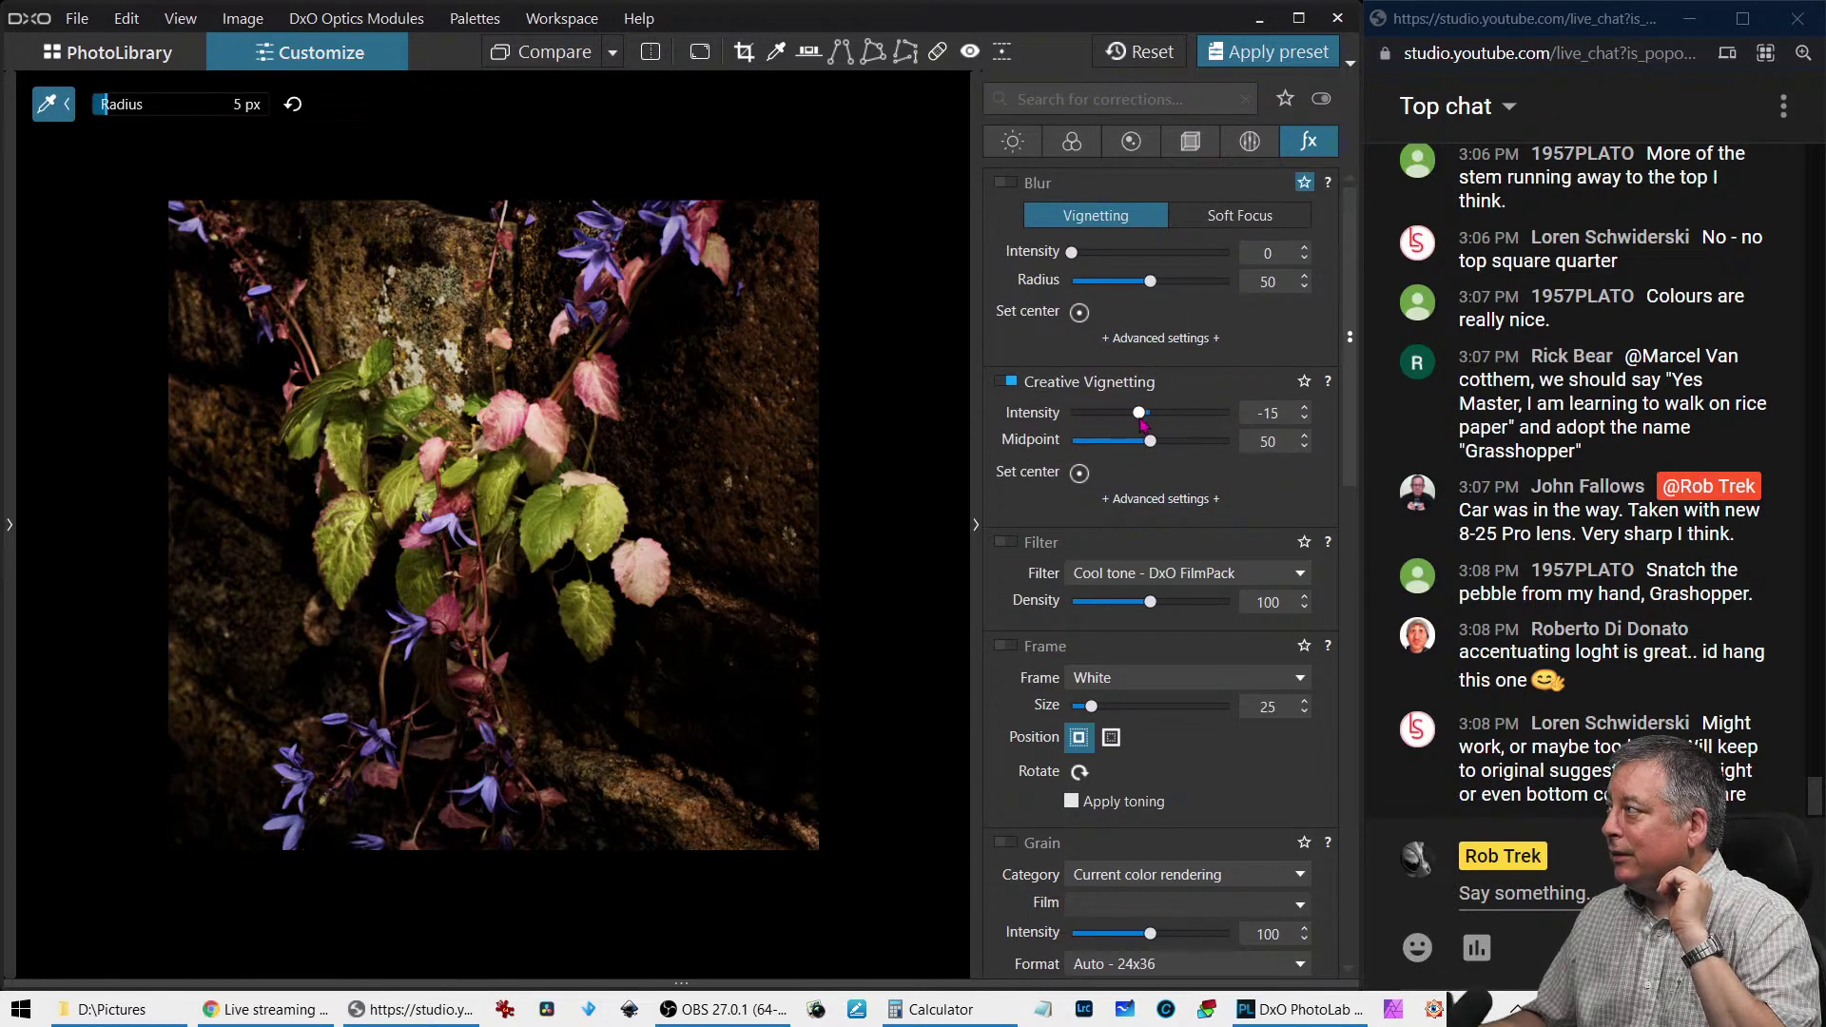
click(1239, 215)
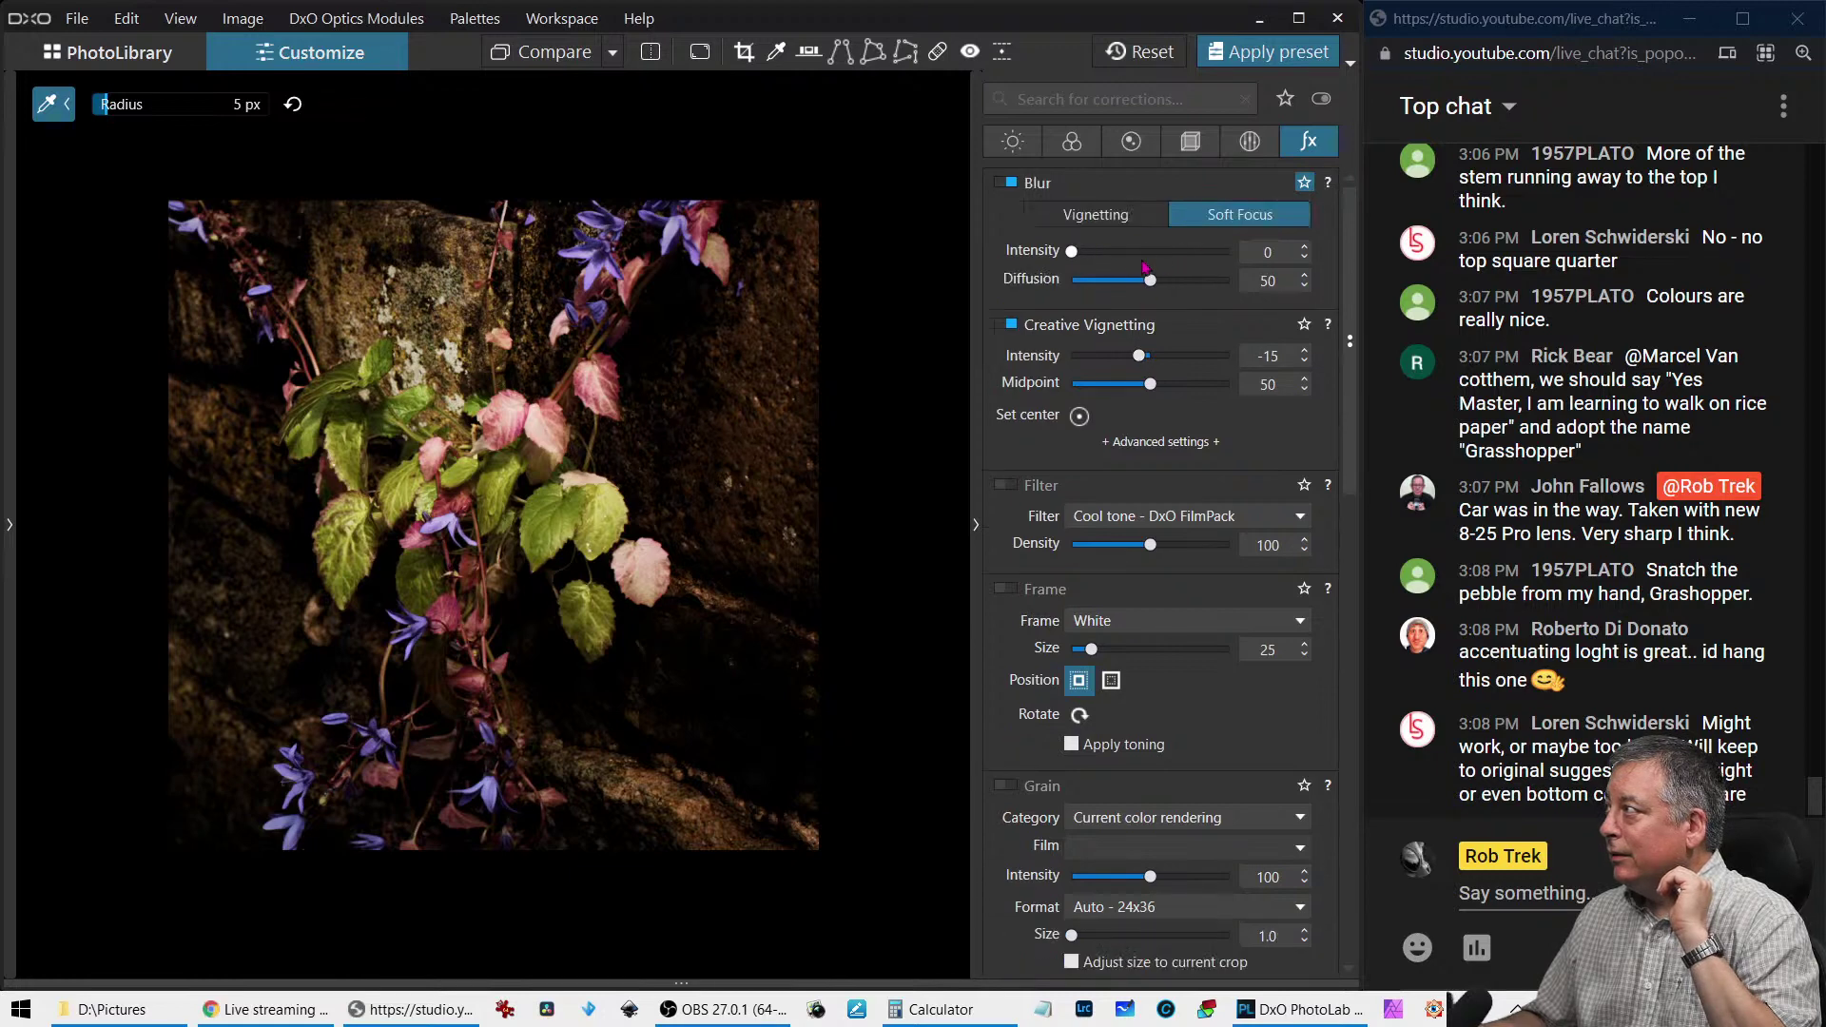
drag(1073, 253, 1103, 256)
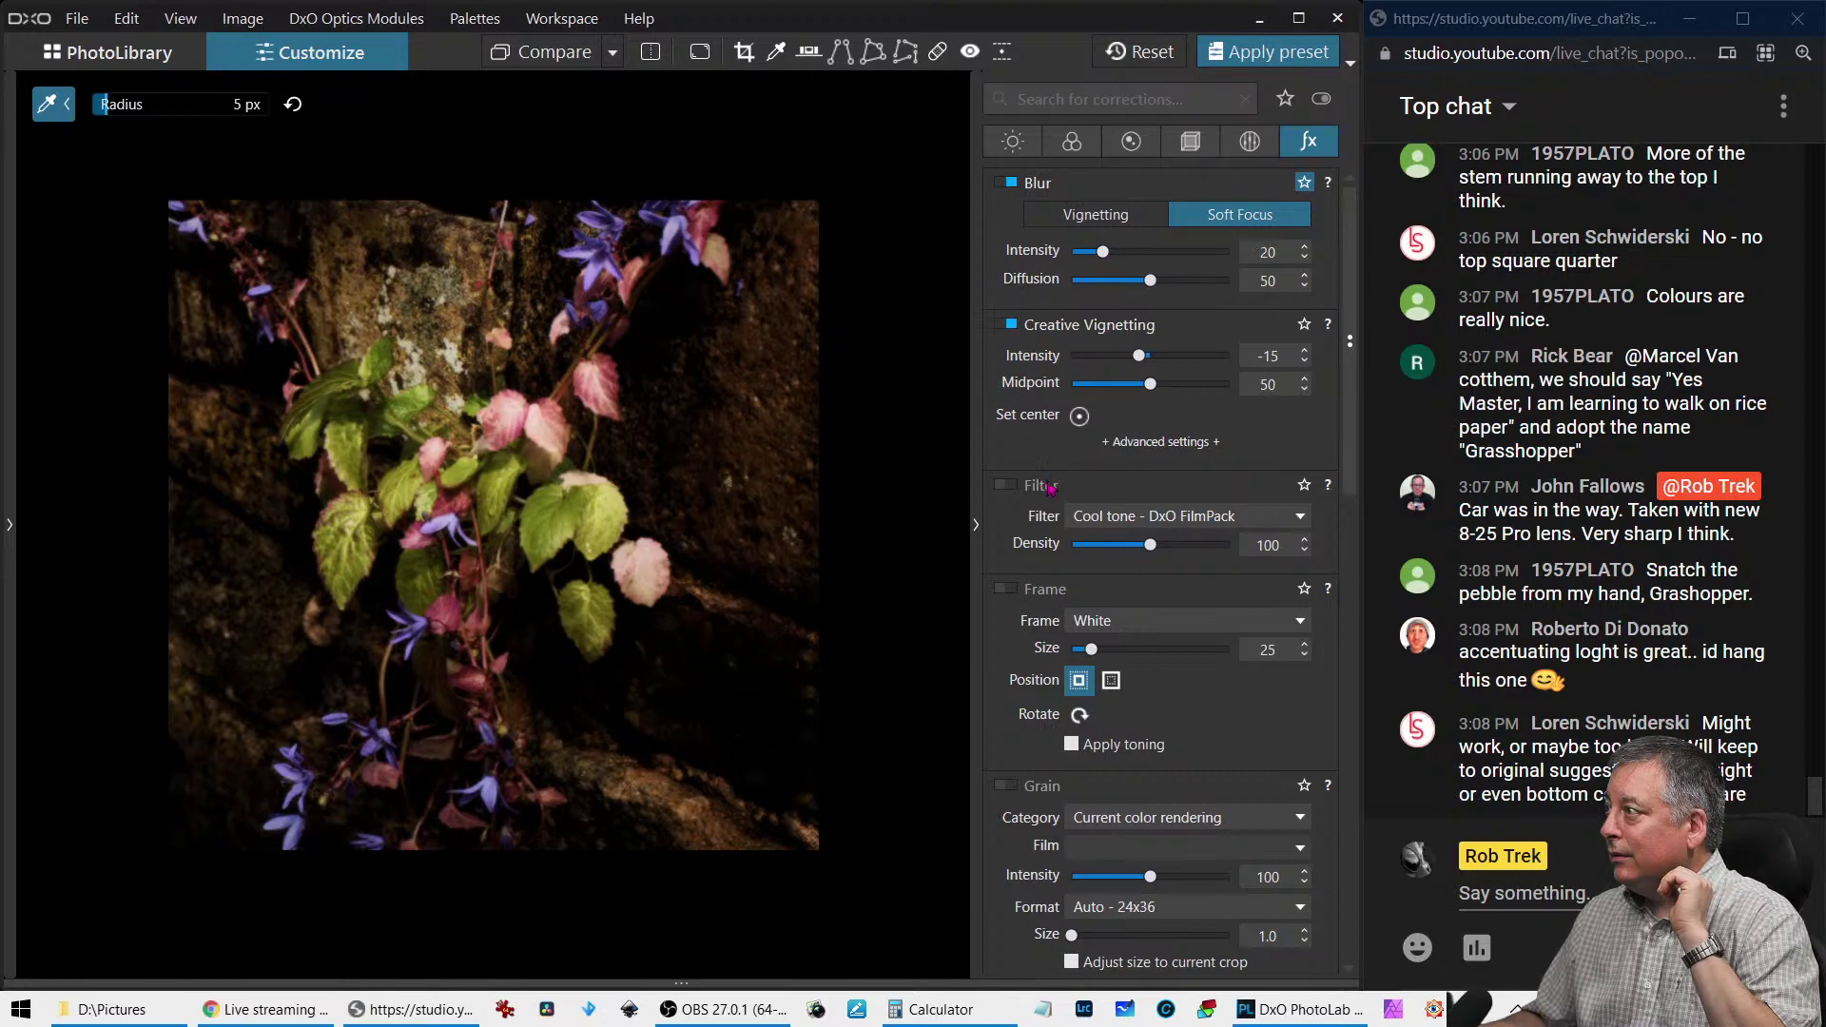
Undo the Soft Focus blur on the flower photo and add a Vignetting blur at intensity 11 instead
key(ctrl+z)
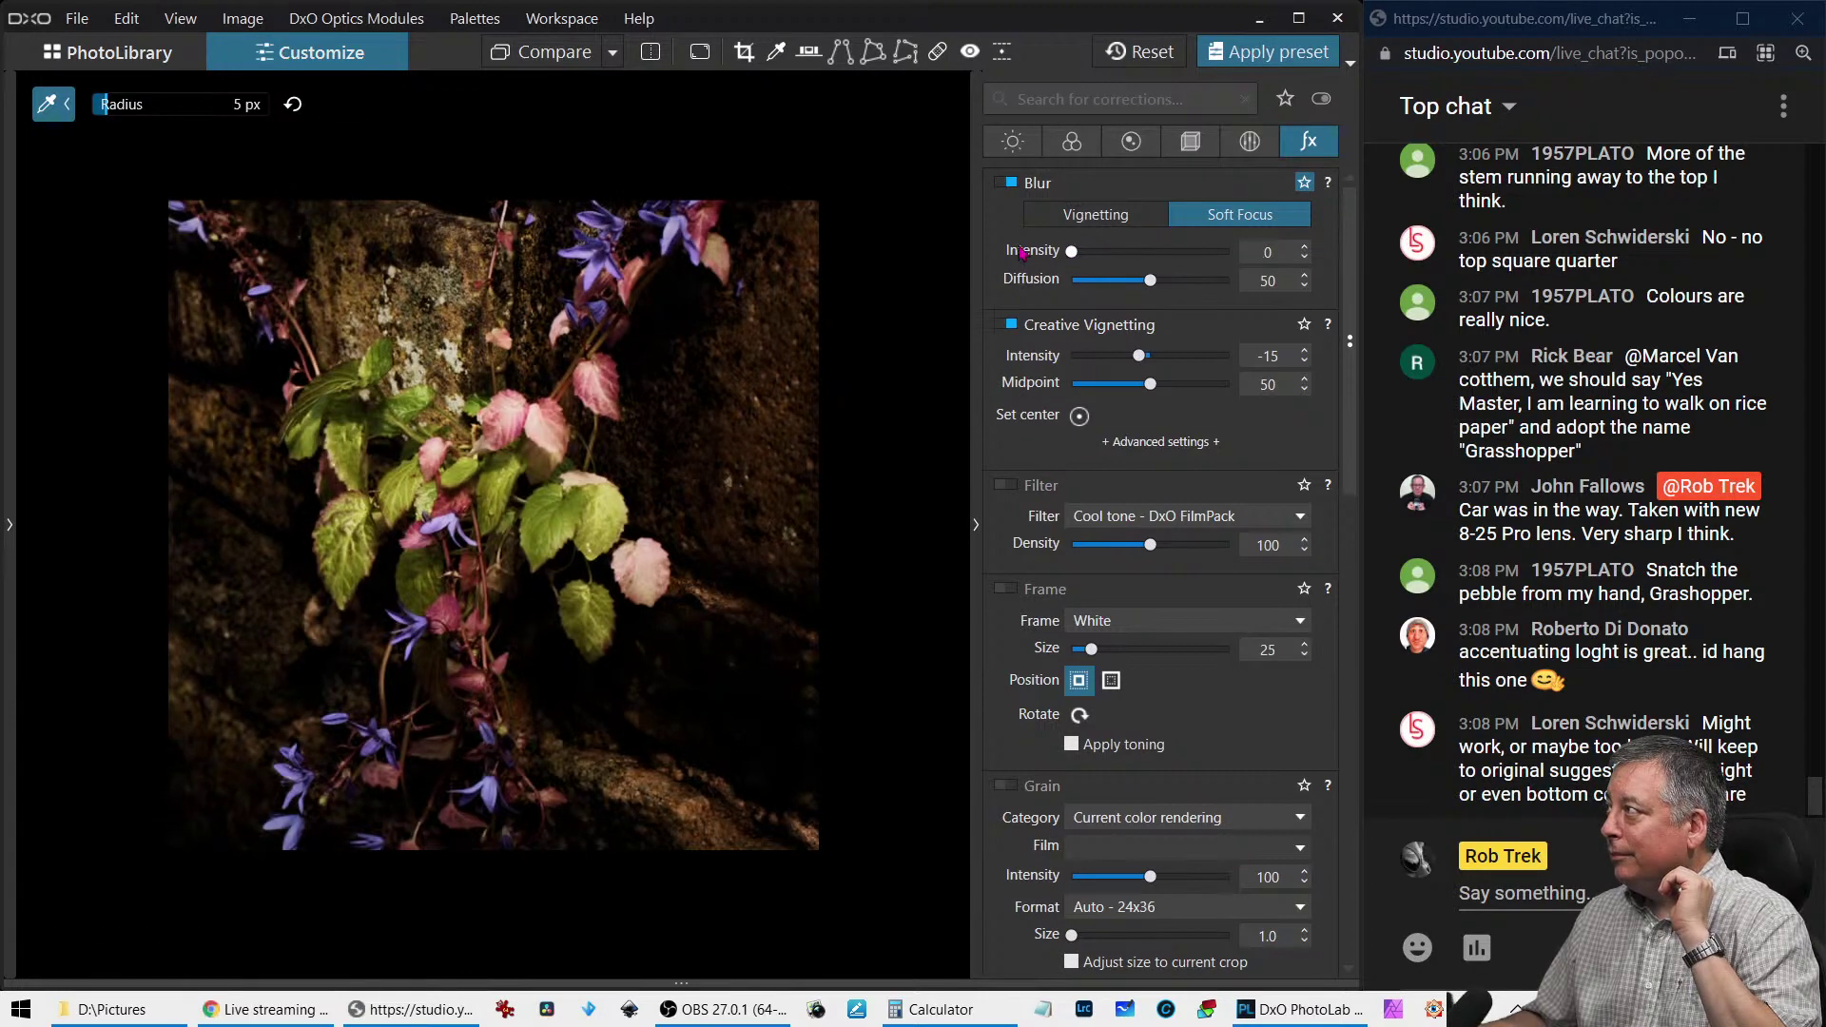
key(ctrl+z)
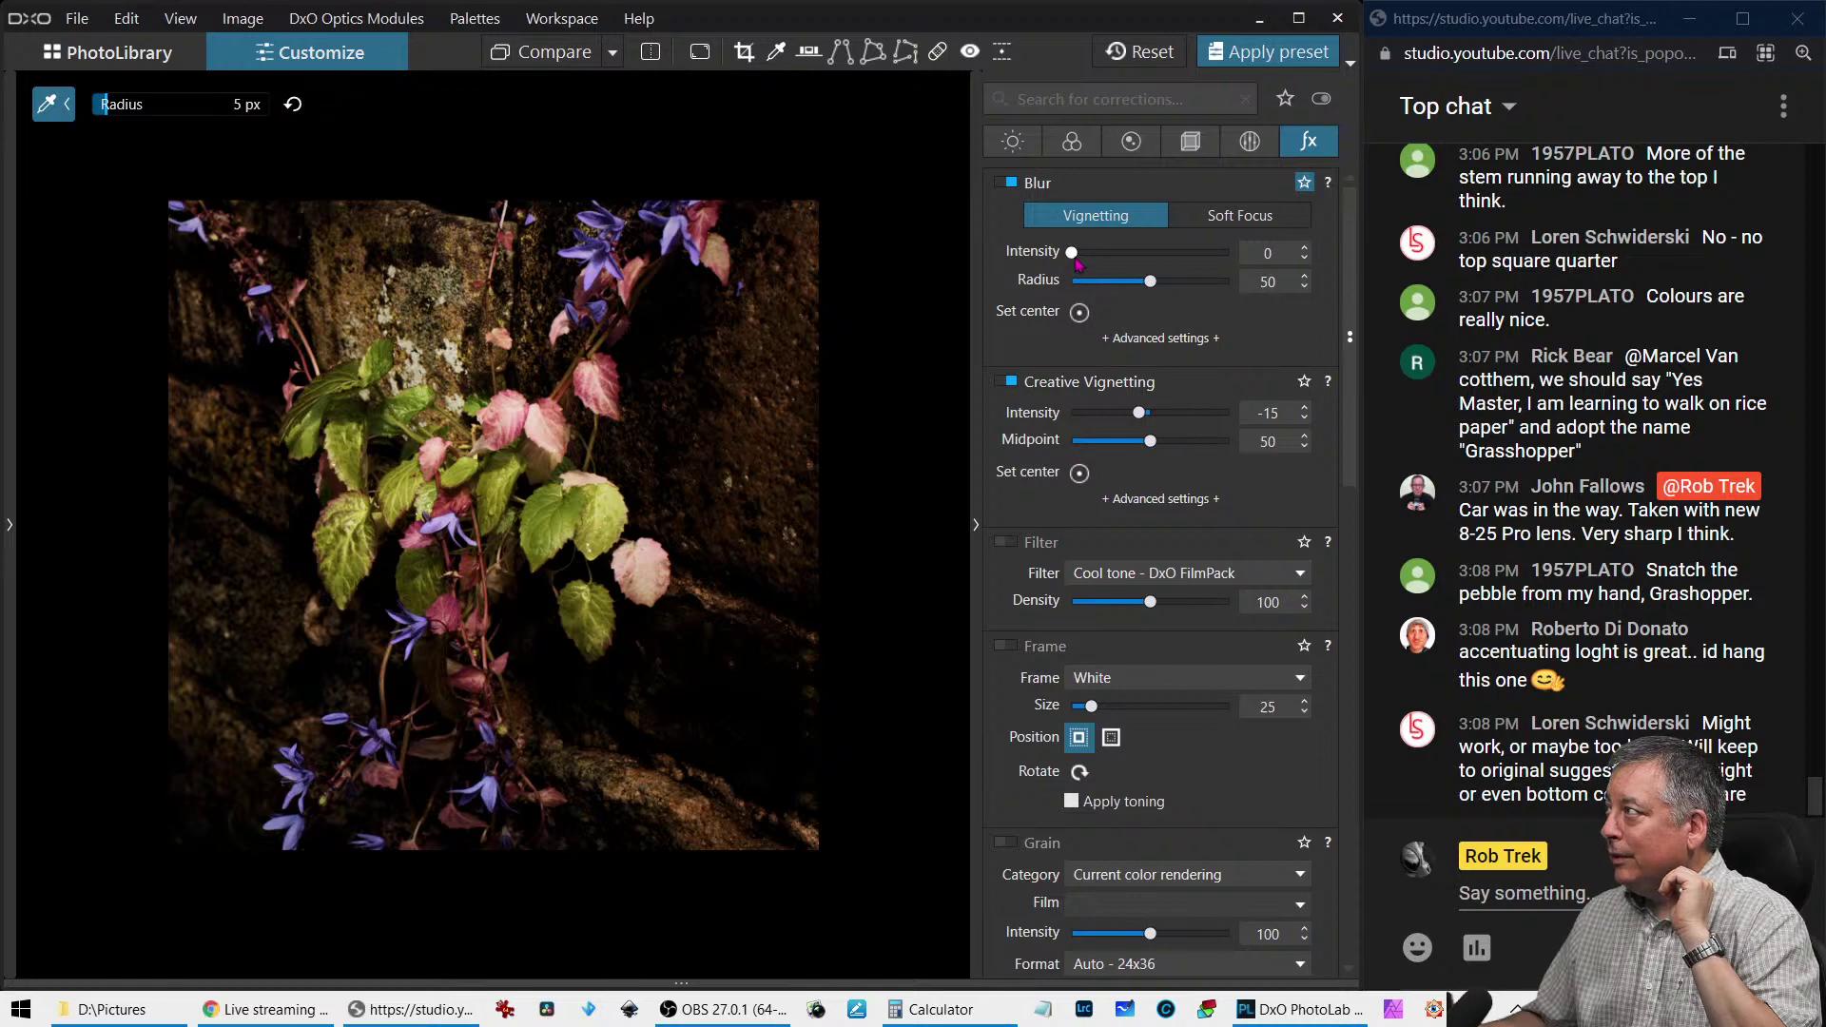
drag(1076, 259, 1090, 259)
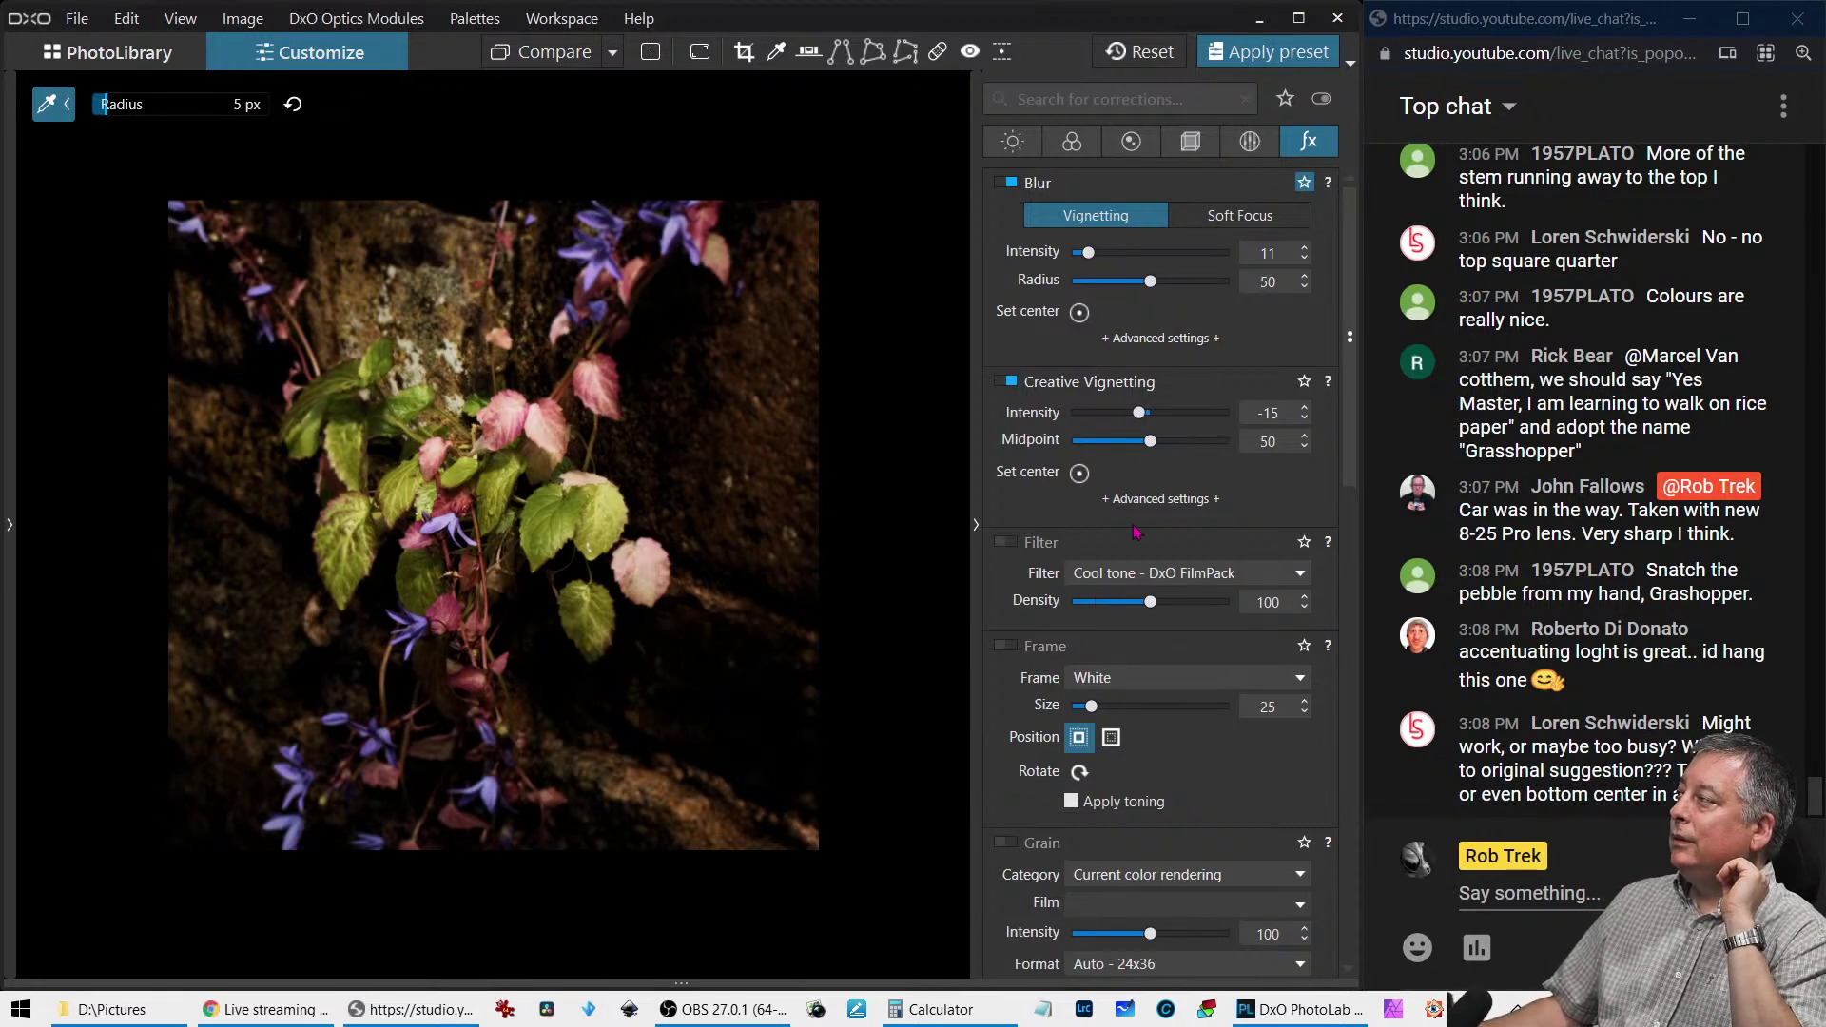
Try raising the flower photo's Selective Tone shadows to 29
click(1013, 141)
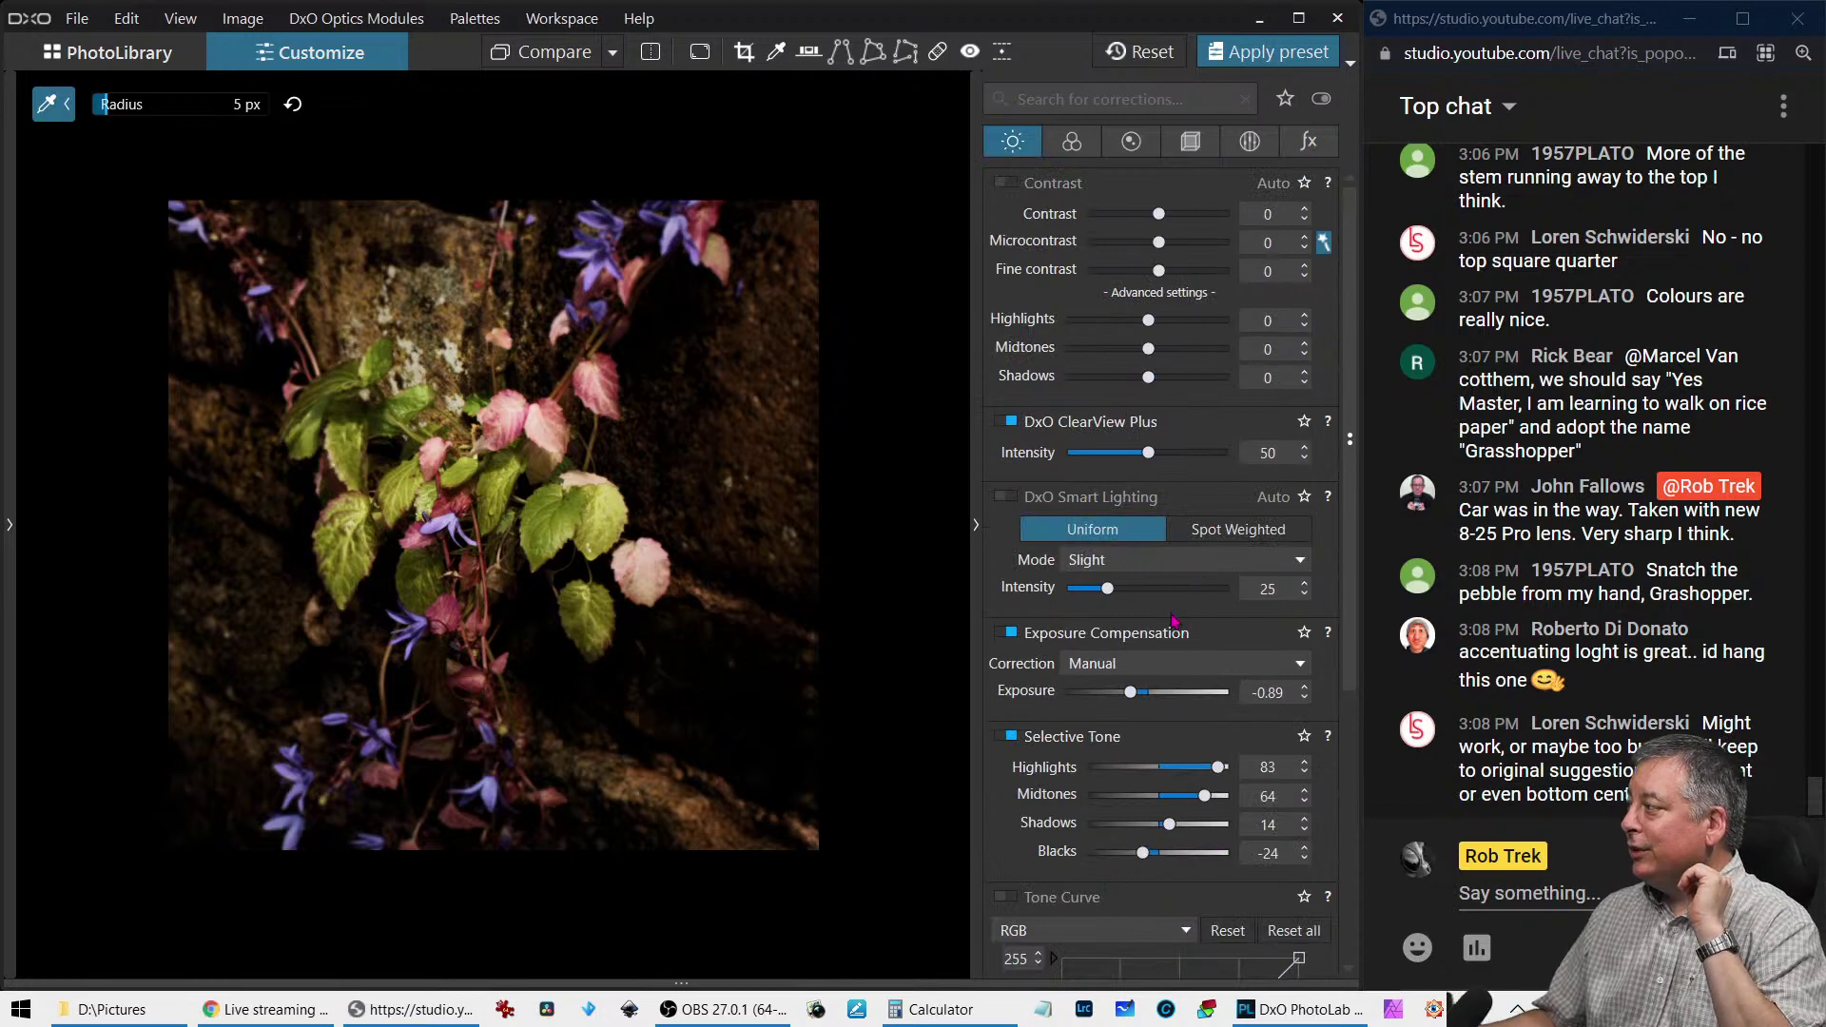
drag(1169, 826, 1145, 861)
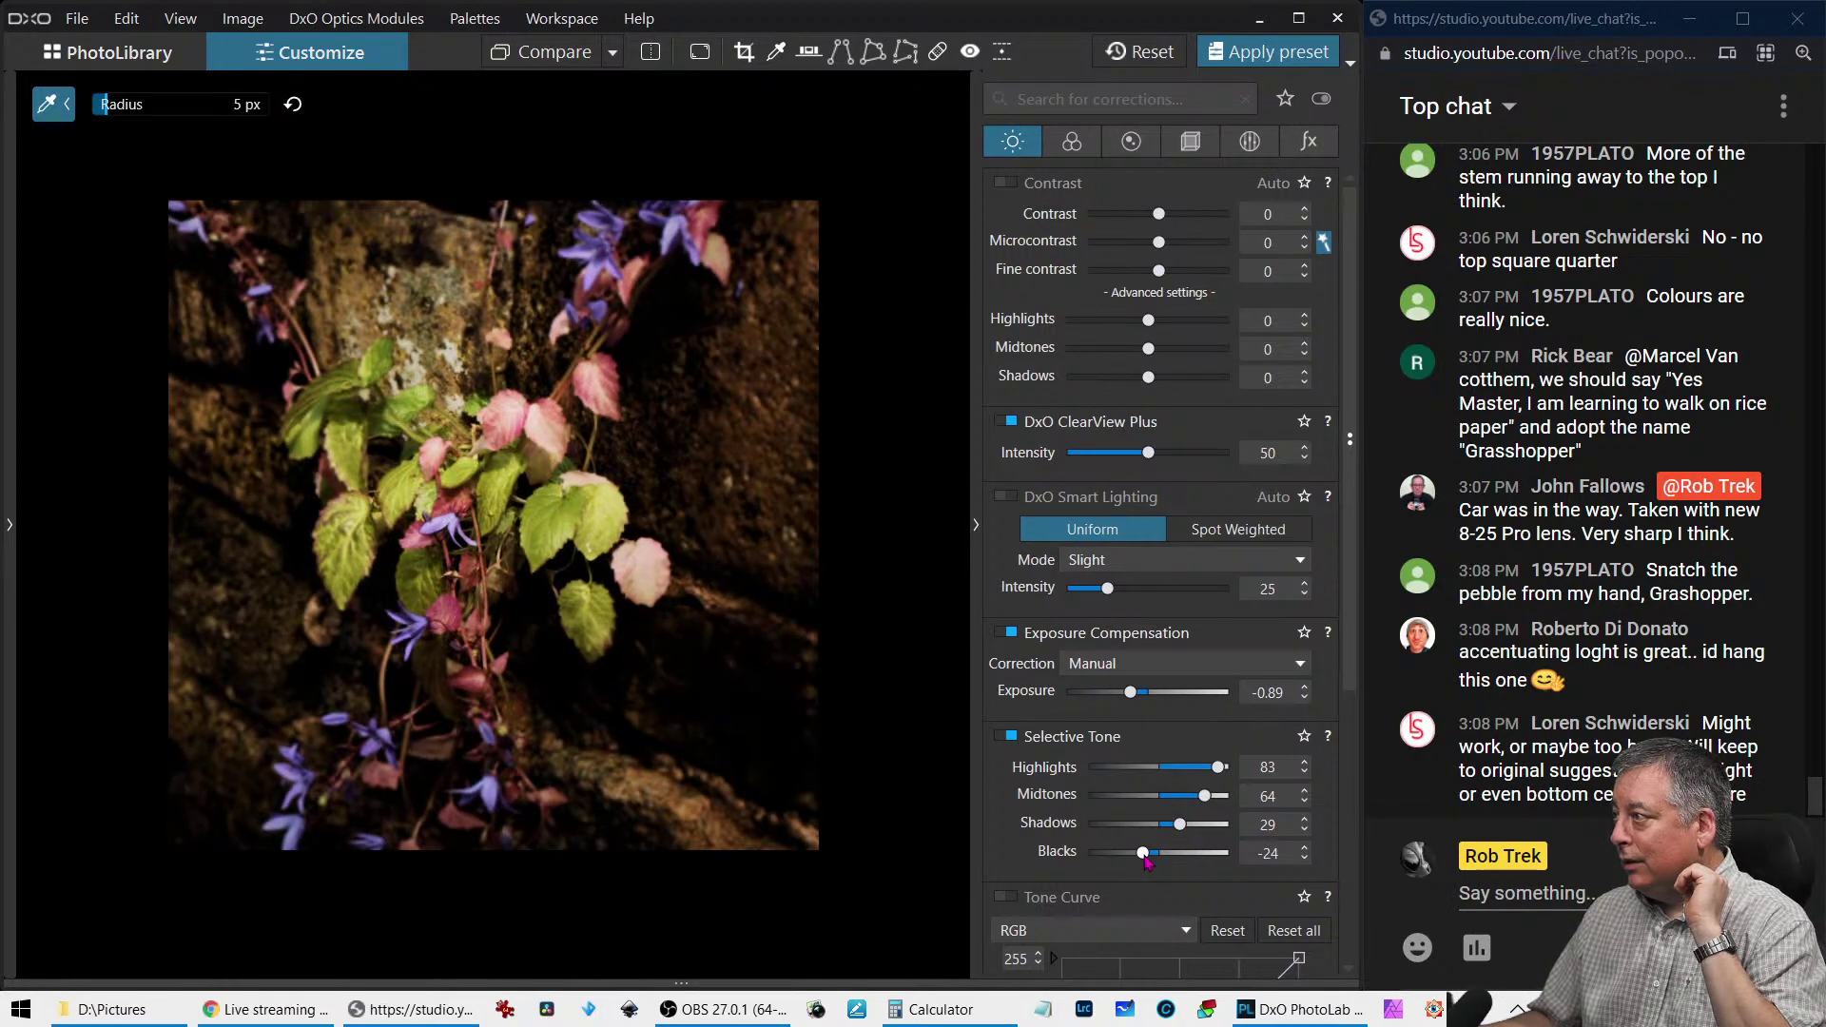
key(ctrl+0)
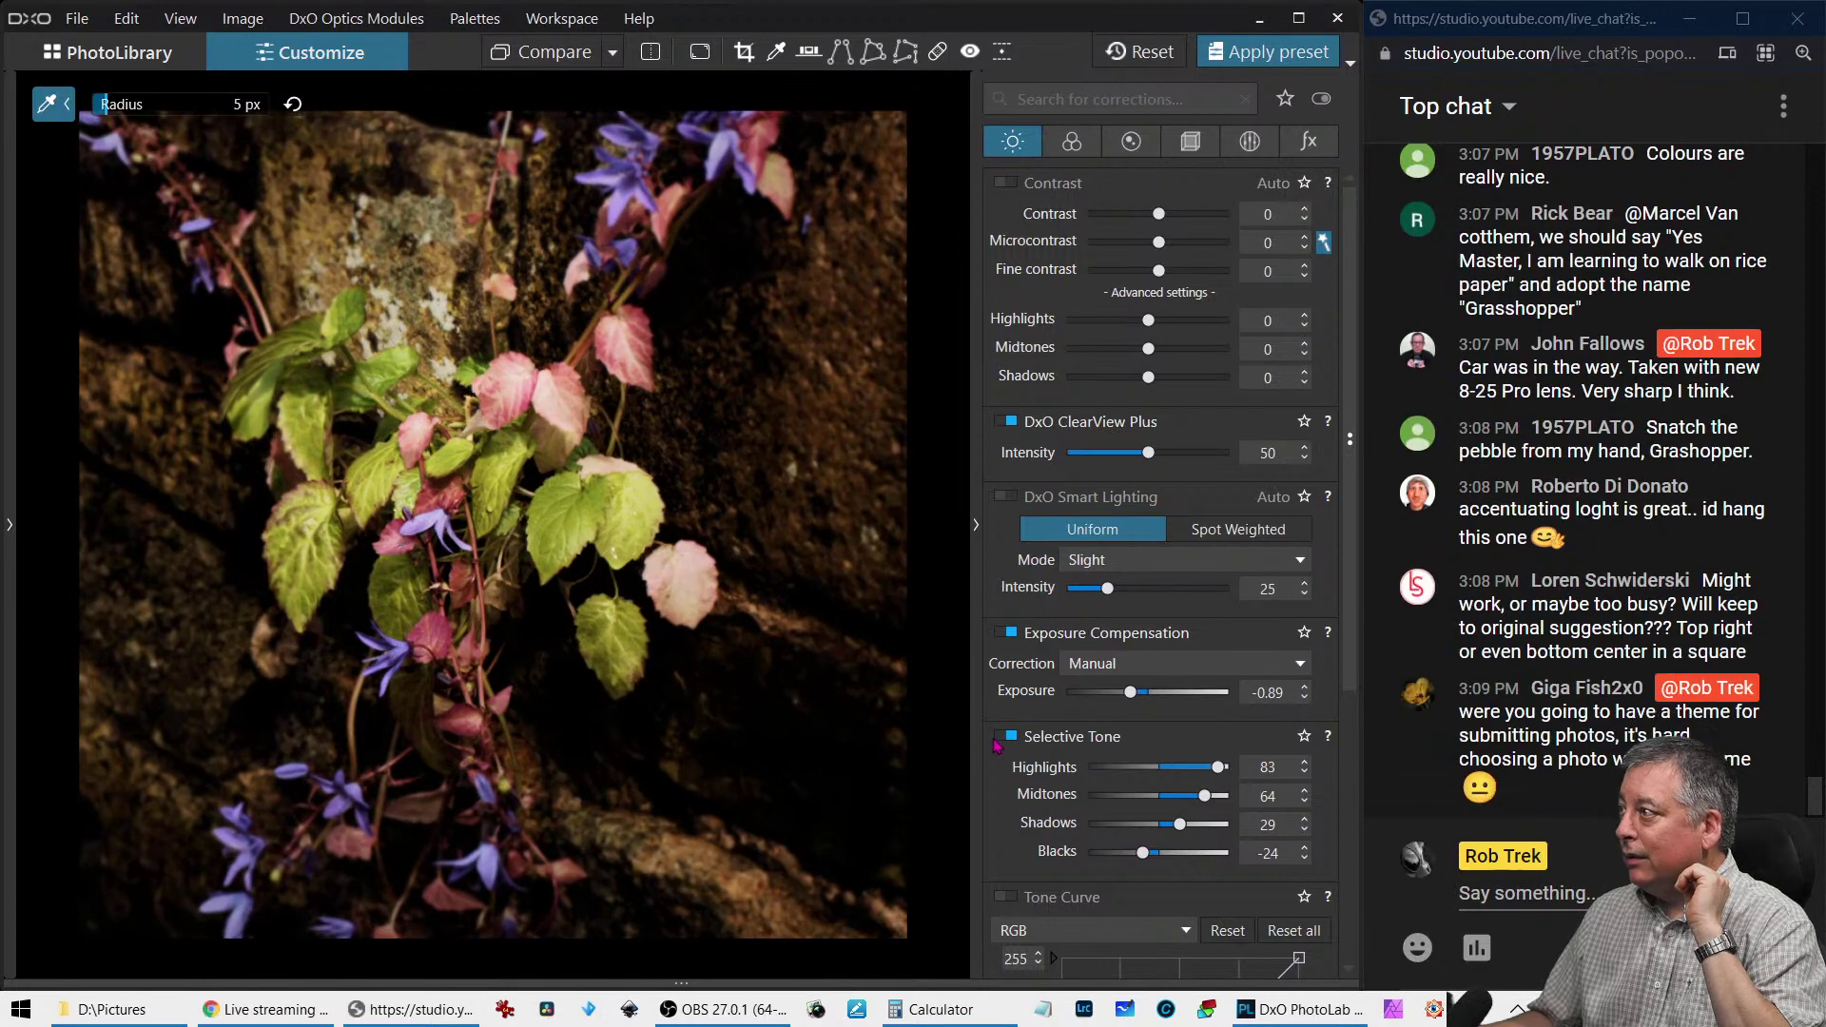
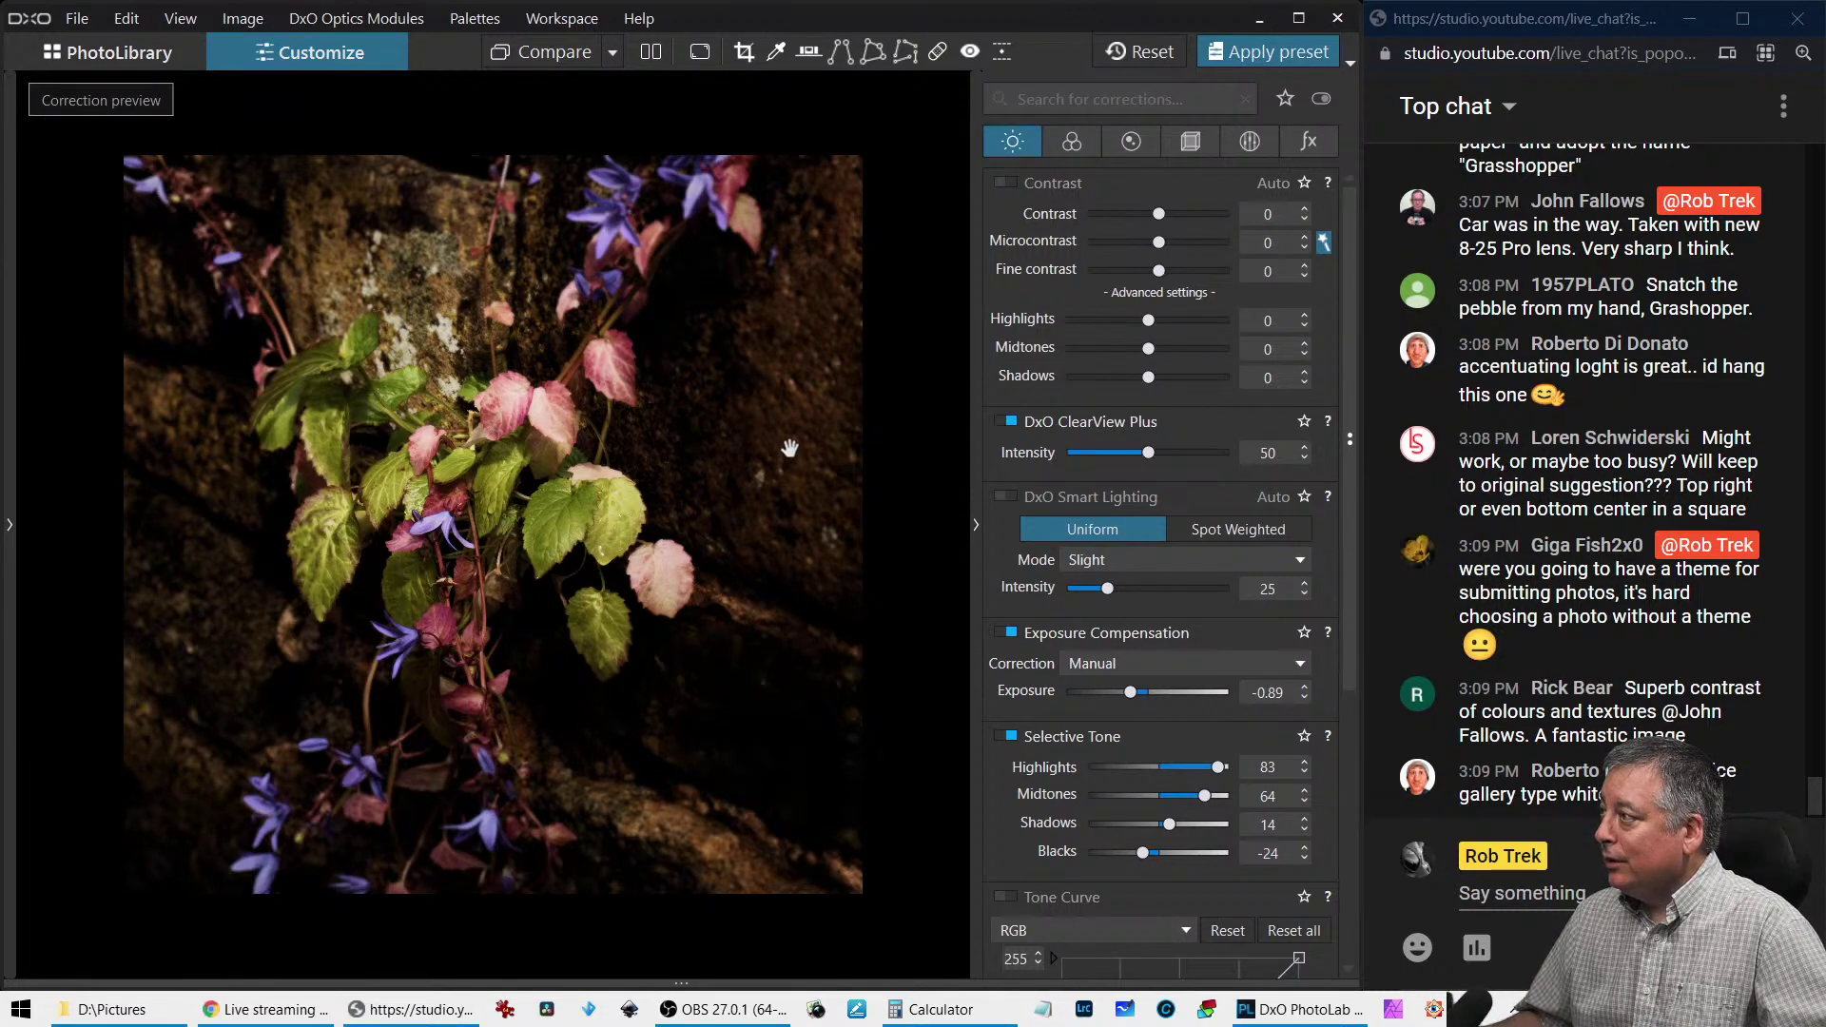
Reset the flower photo's corrections to examine the original wall and stems up close, and undo the reset
click(1125, 61)
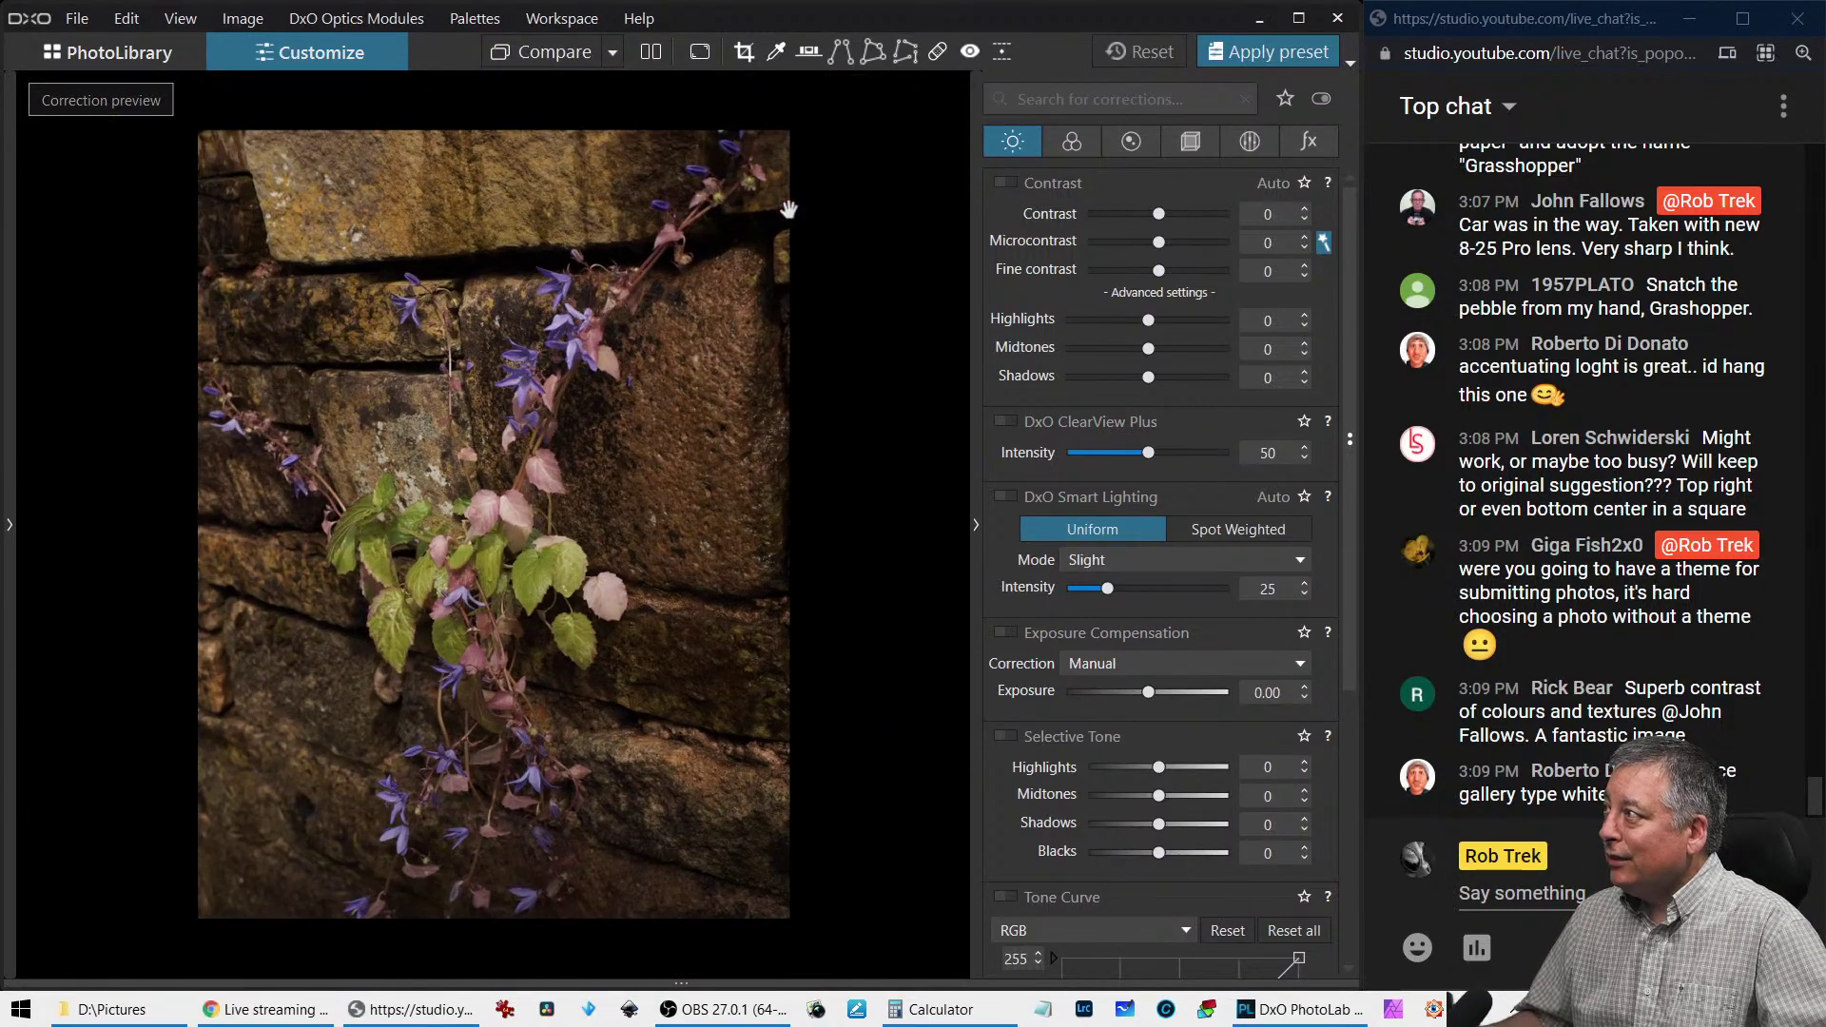
click(594, 330)
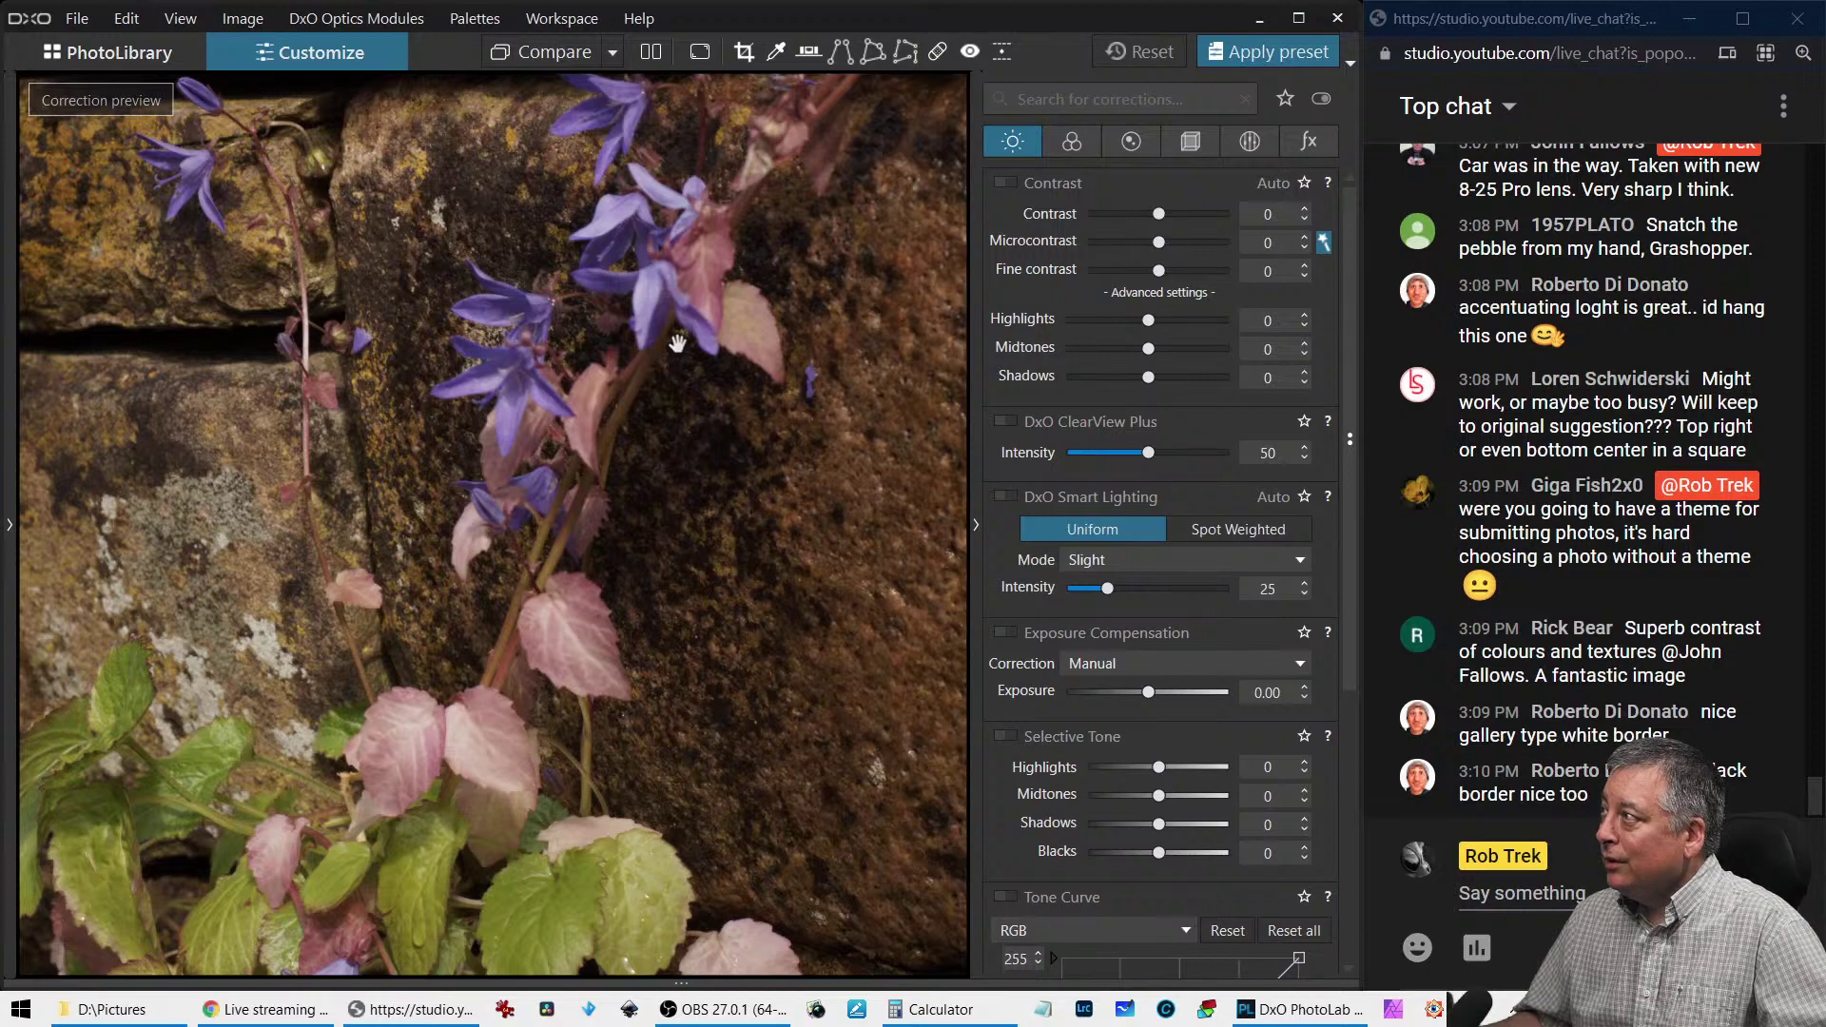
scroll(677, 342, down, 3)
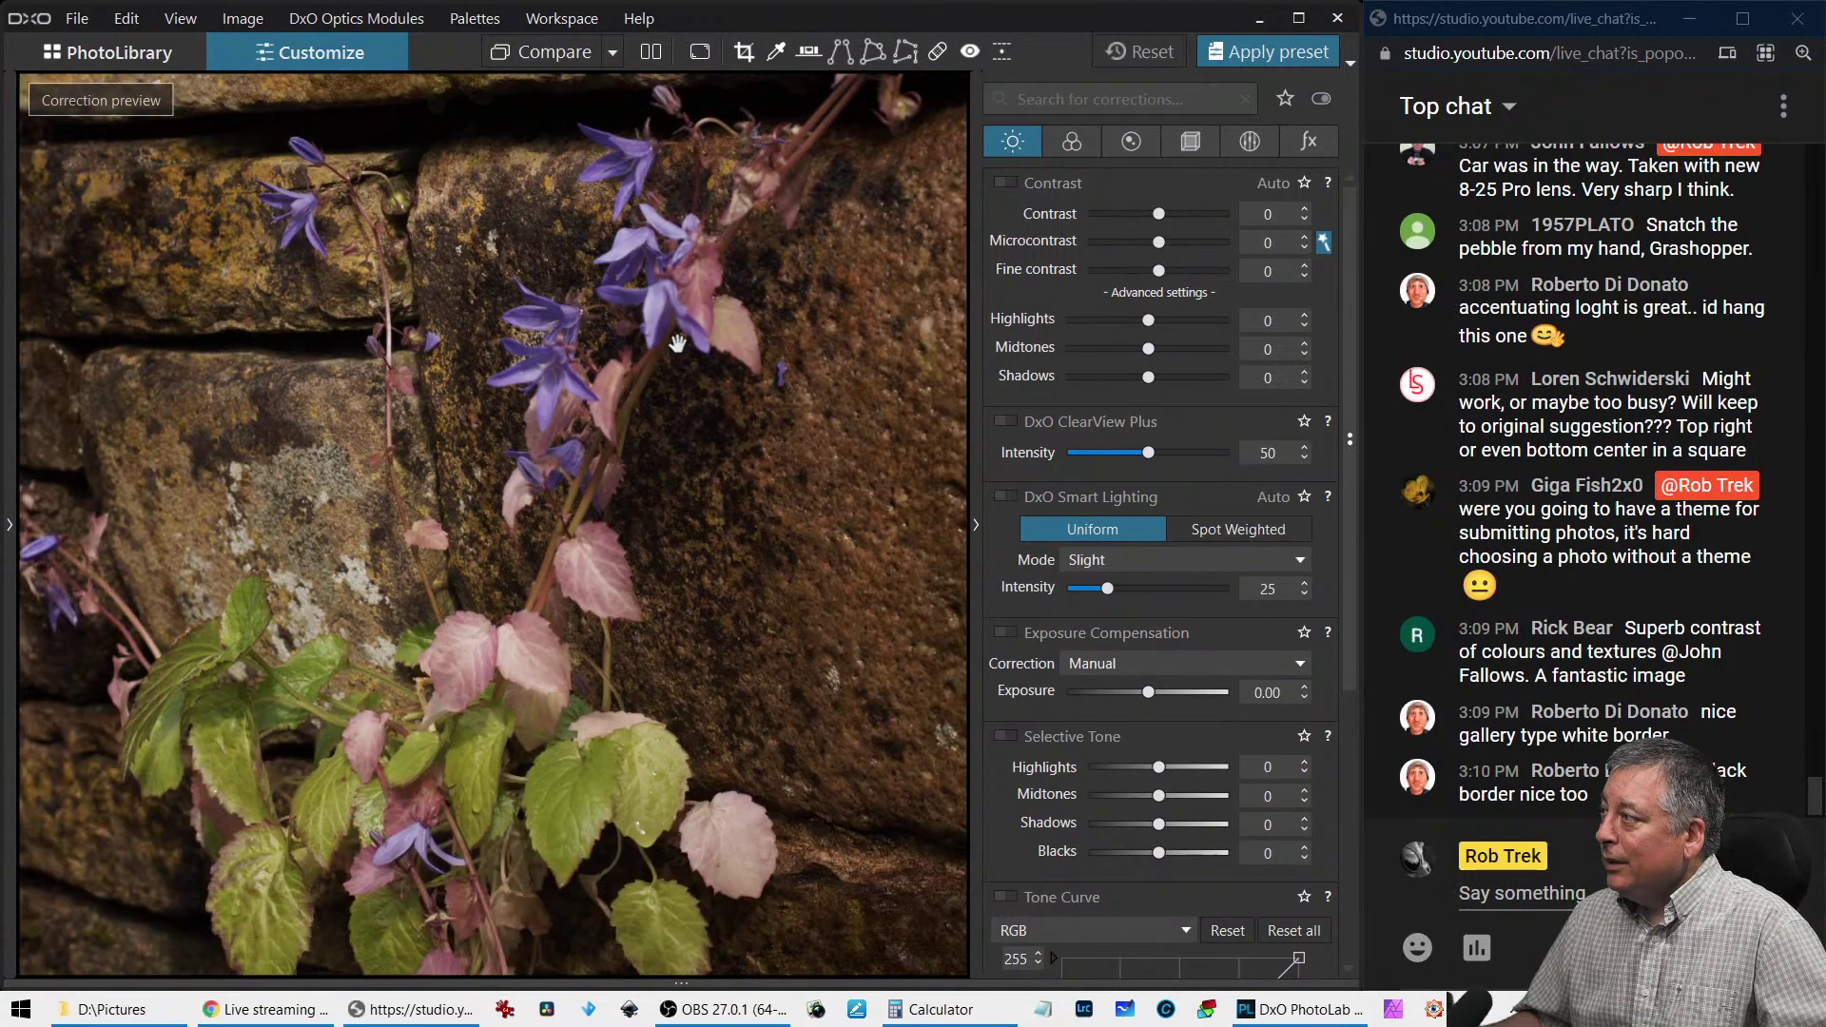
scroll(677, 342, down, 1)
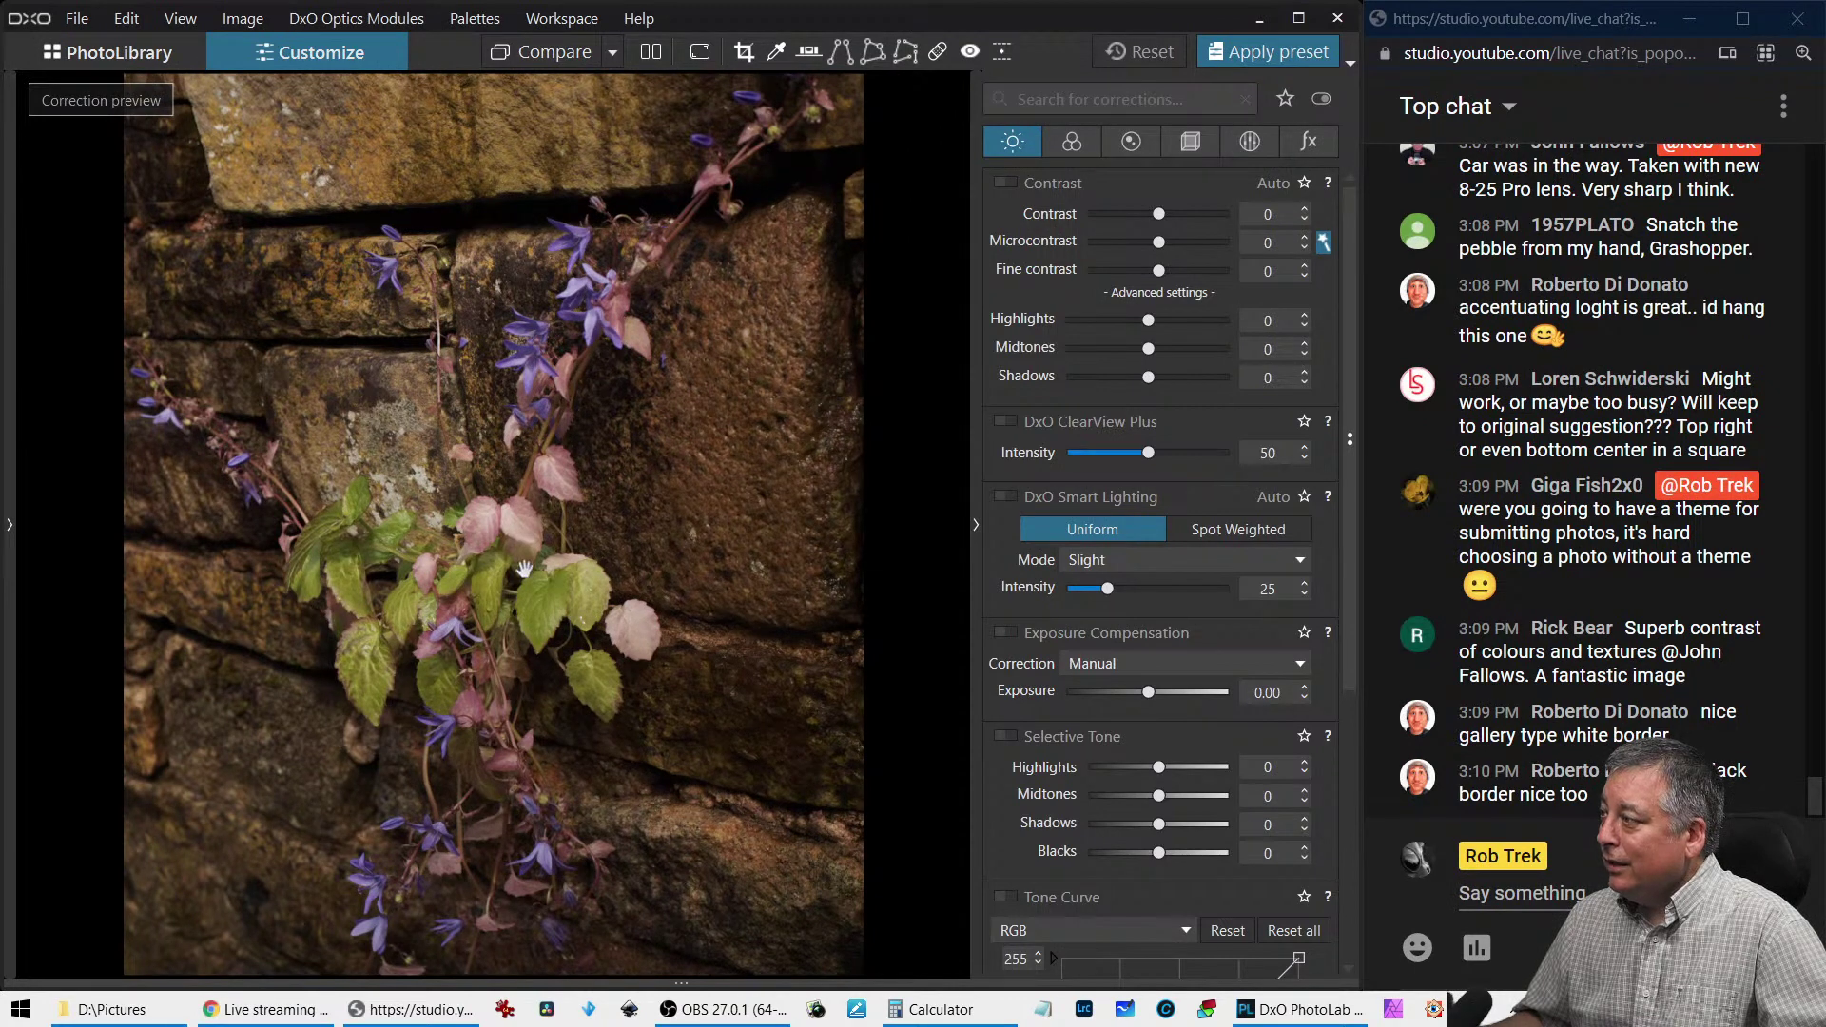
scroll(462, 678, down, 1)
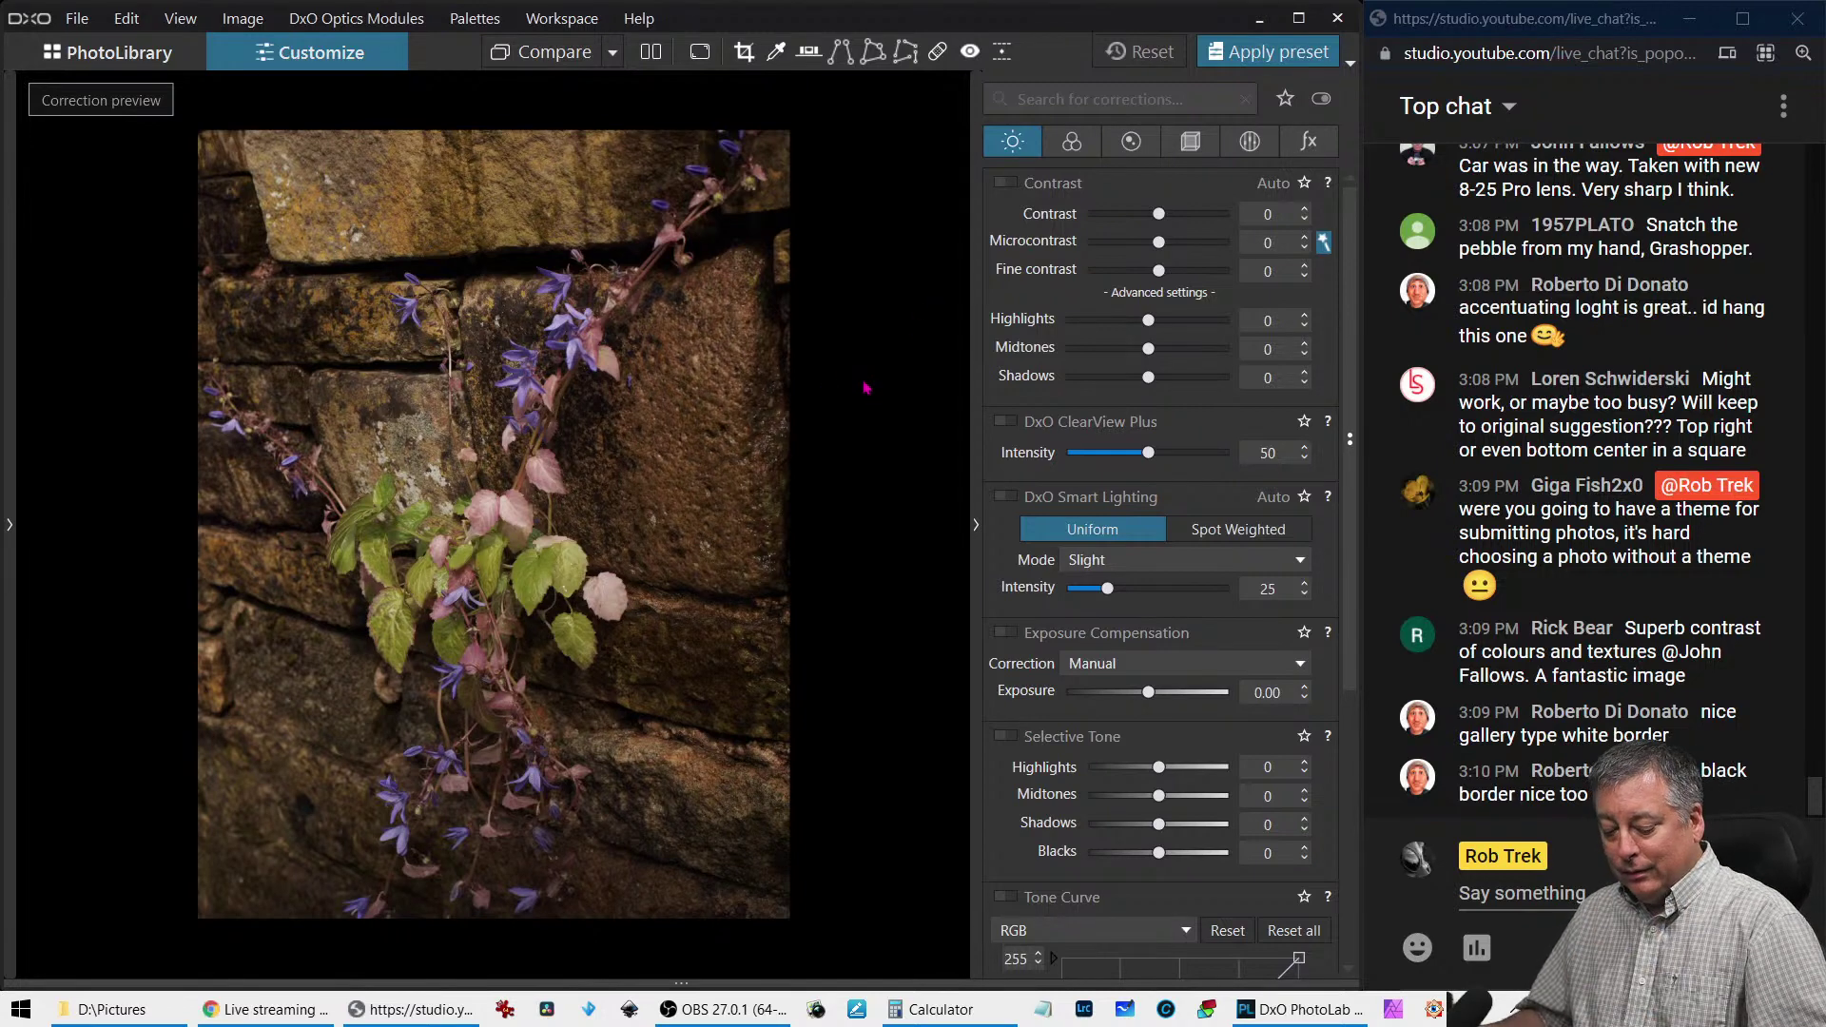
key(ctrl+z)
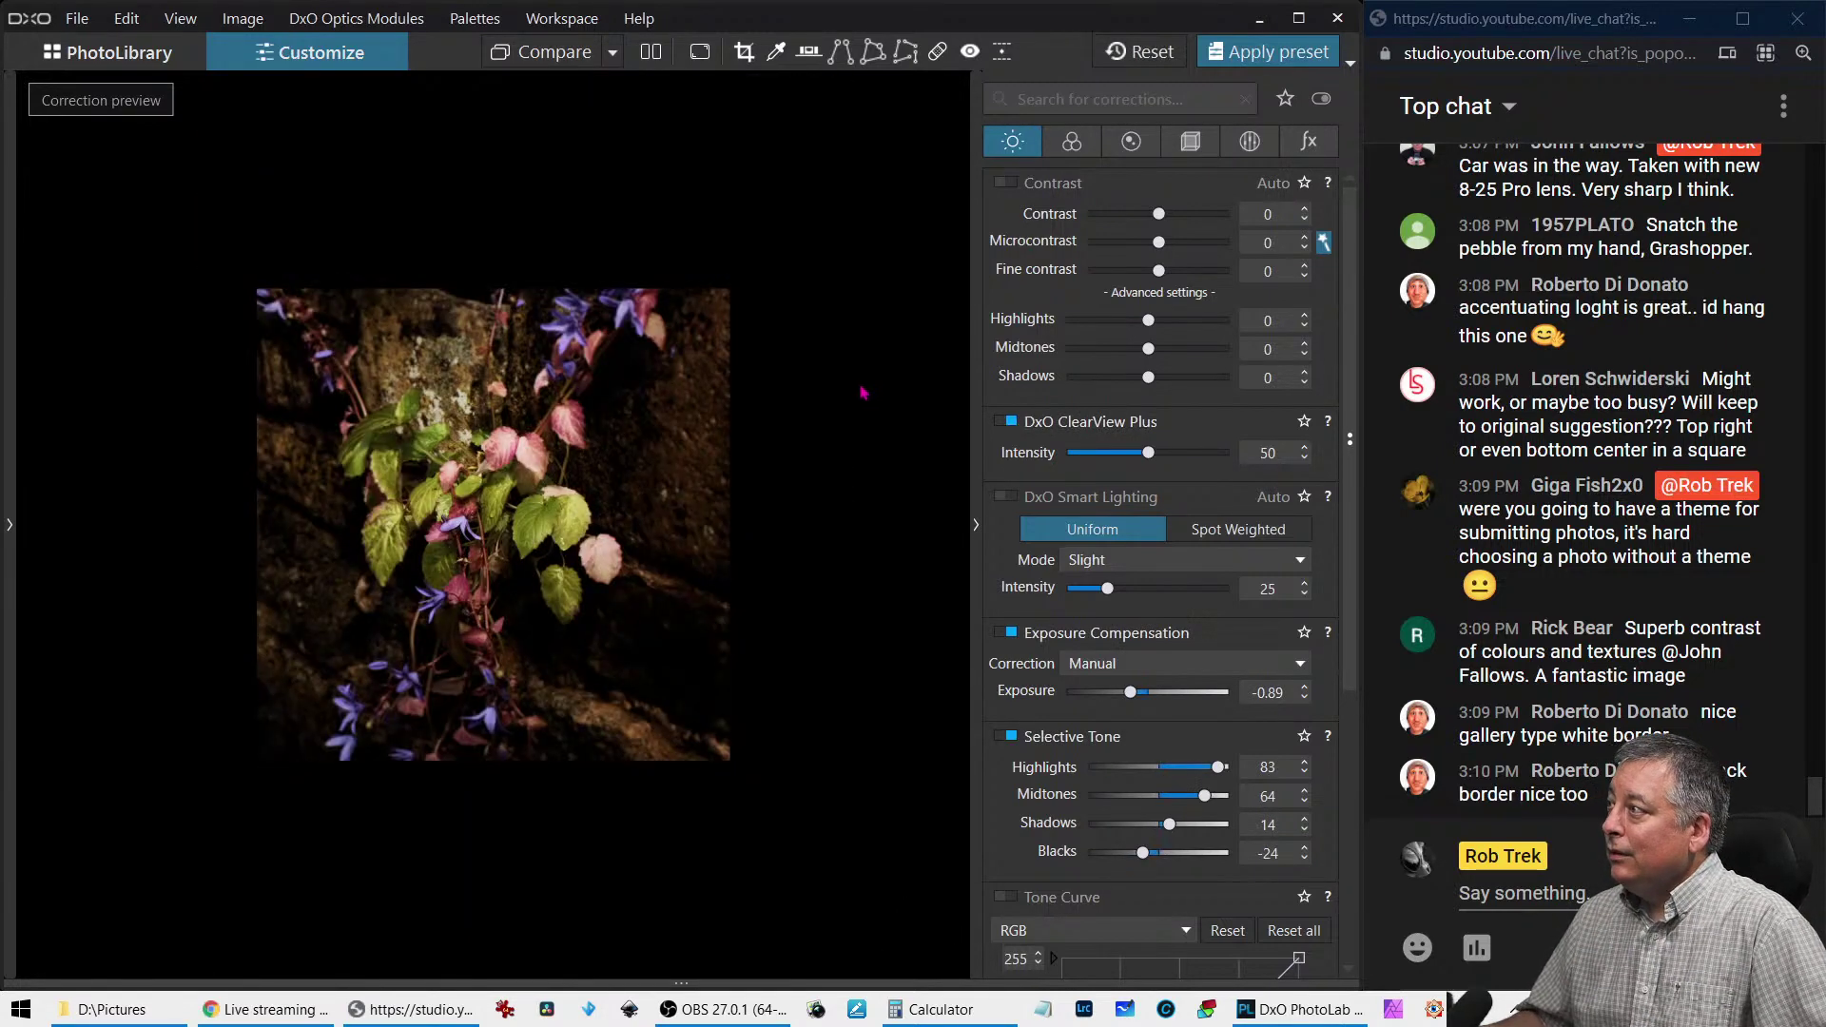
Set the flower photo's microcontrast to 19
scroll(669, 535, up, 2)
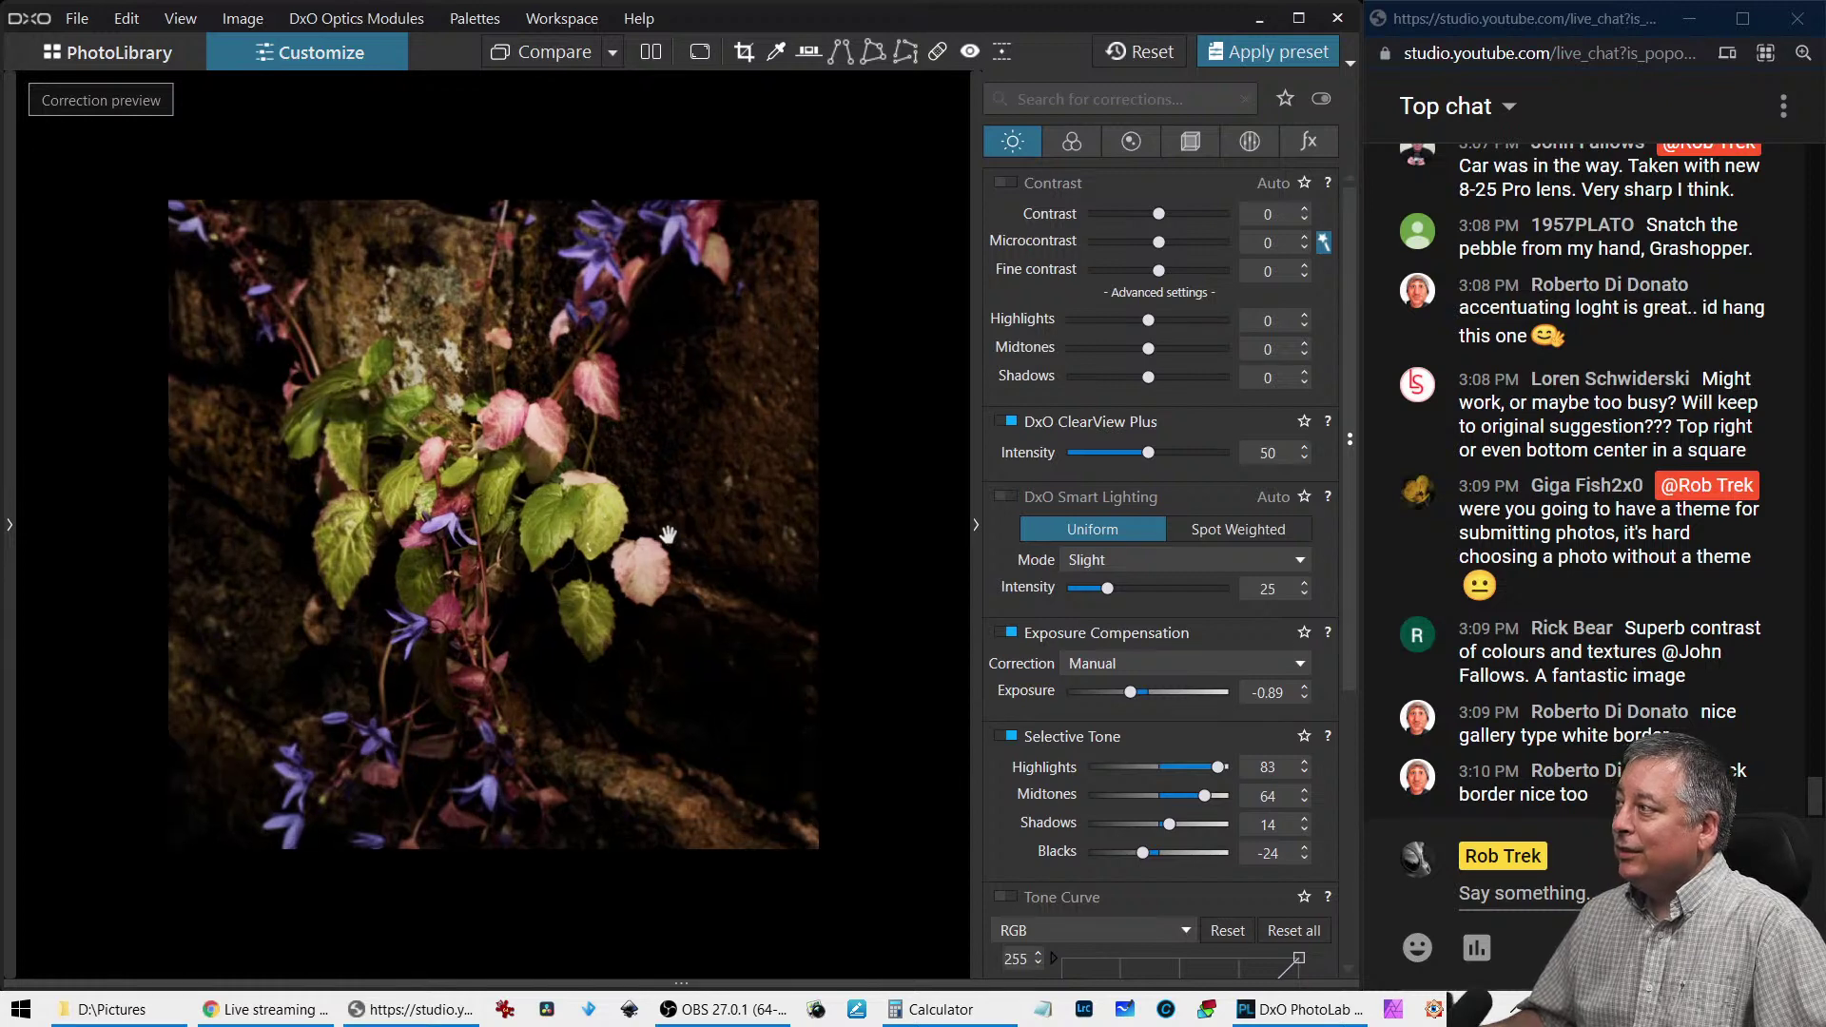
scroll(669, 536, up, 1)
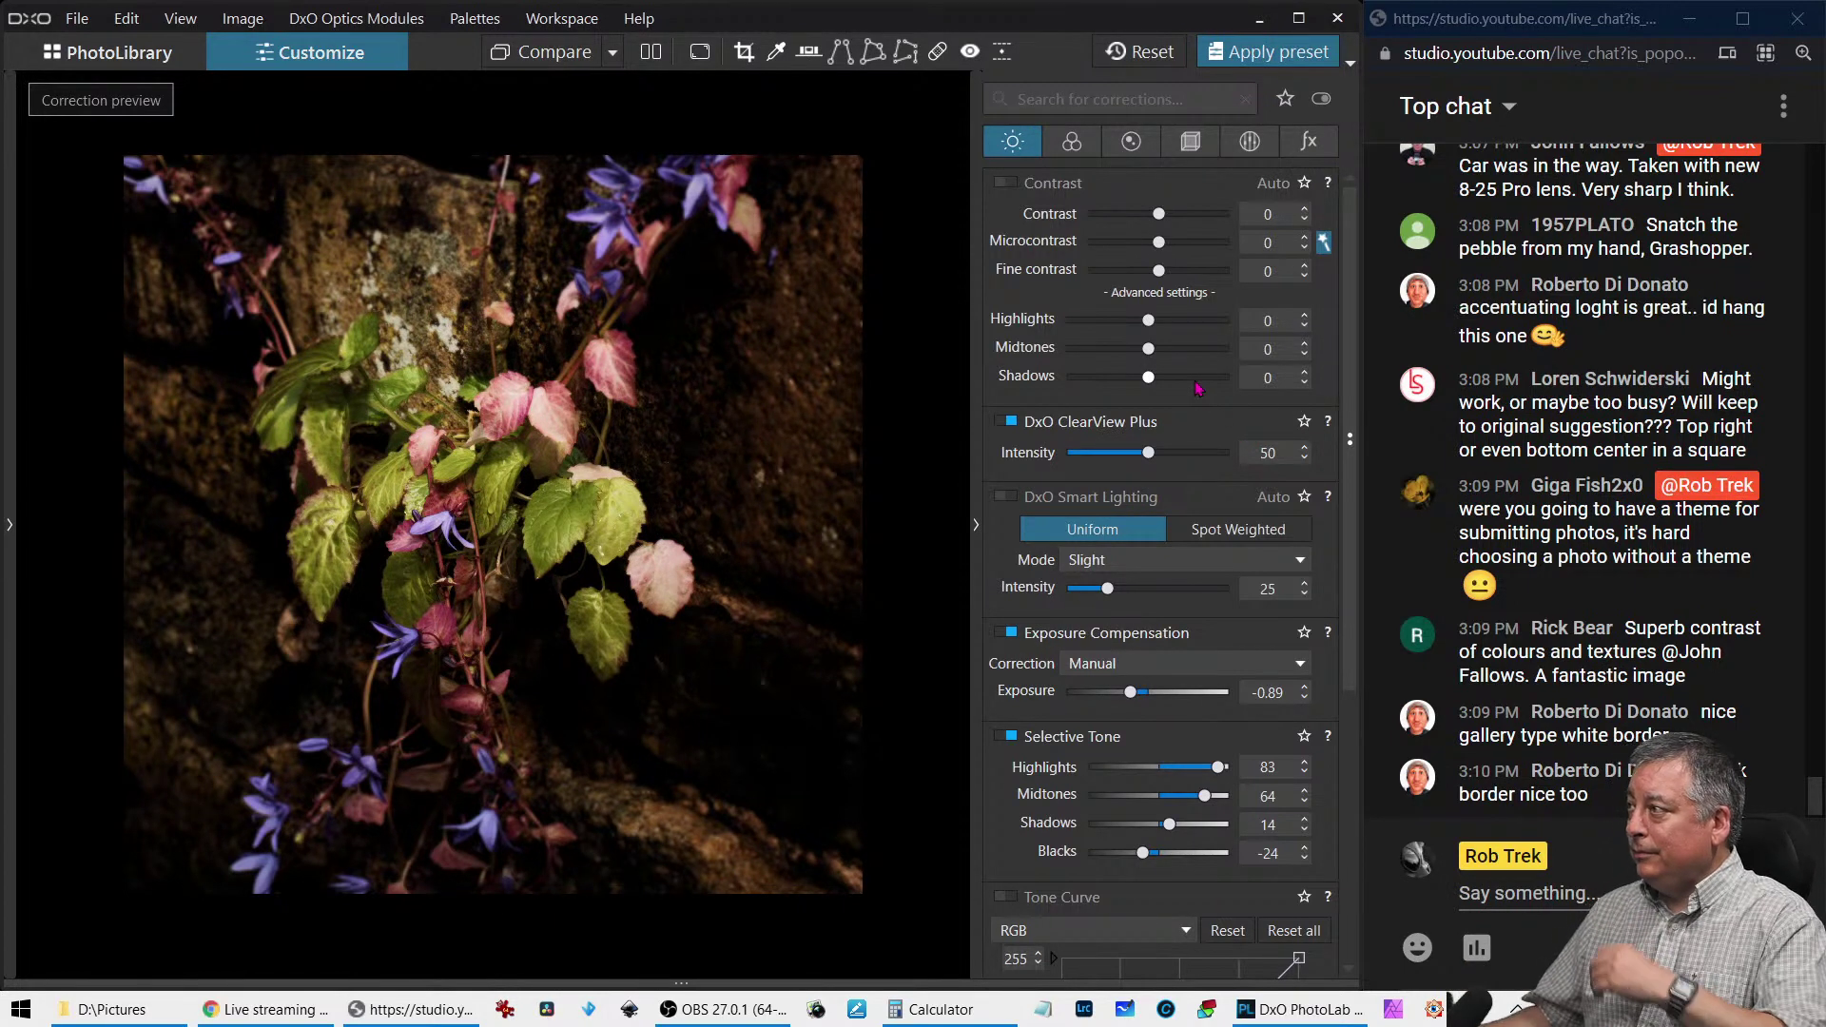
click(1164, 245)
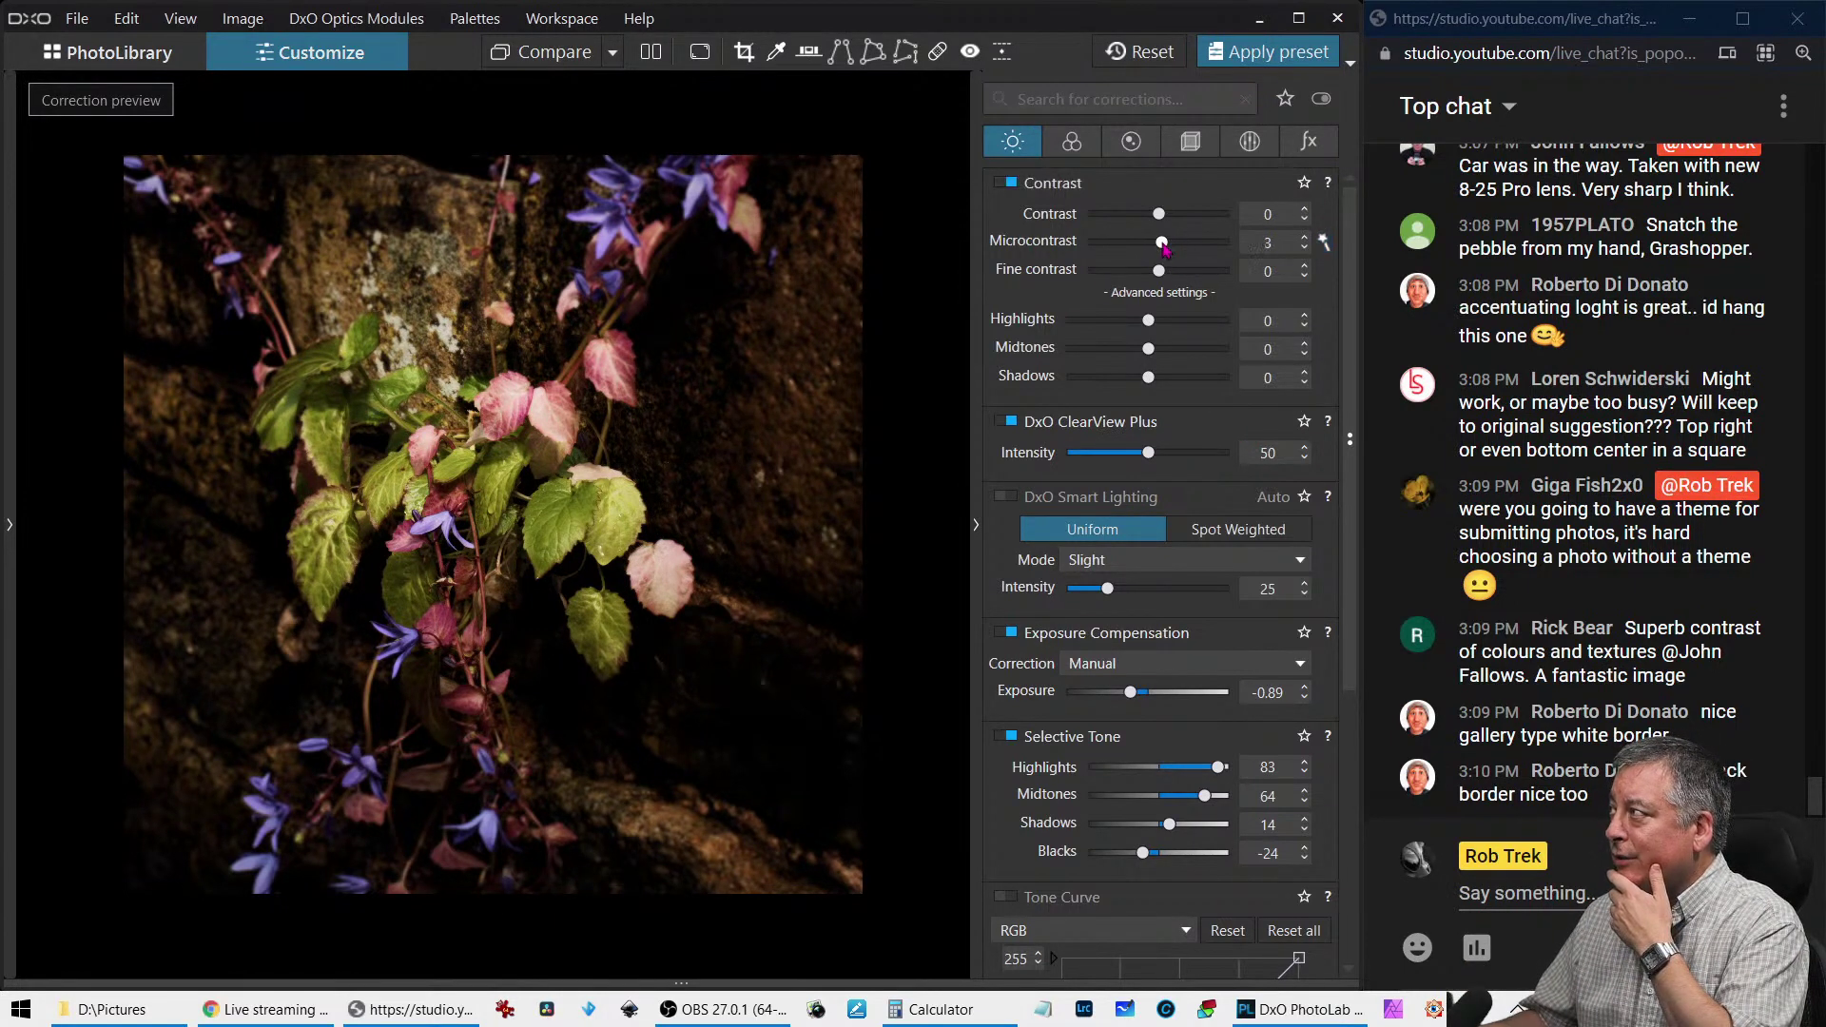
drag(1164, 245, 1174, 243)
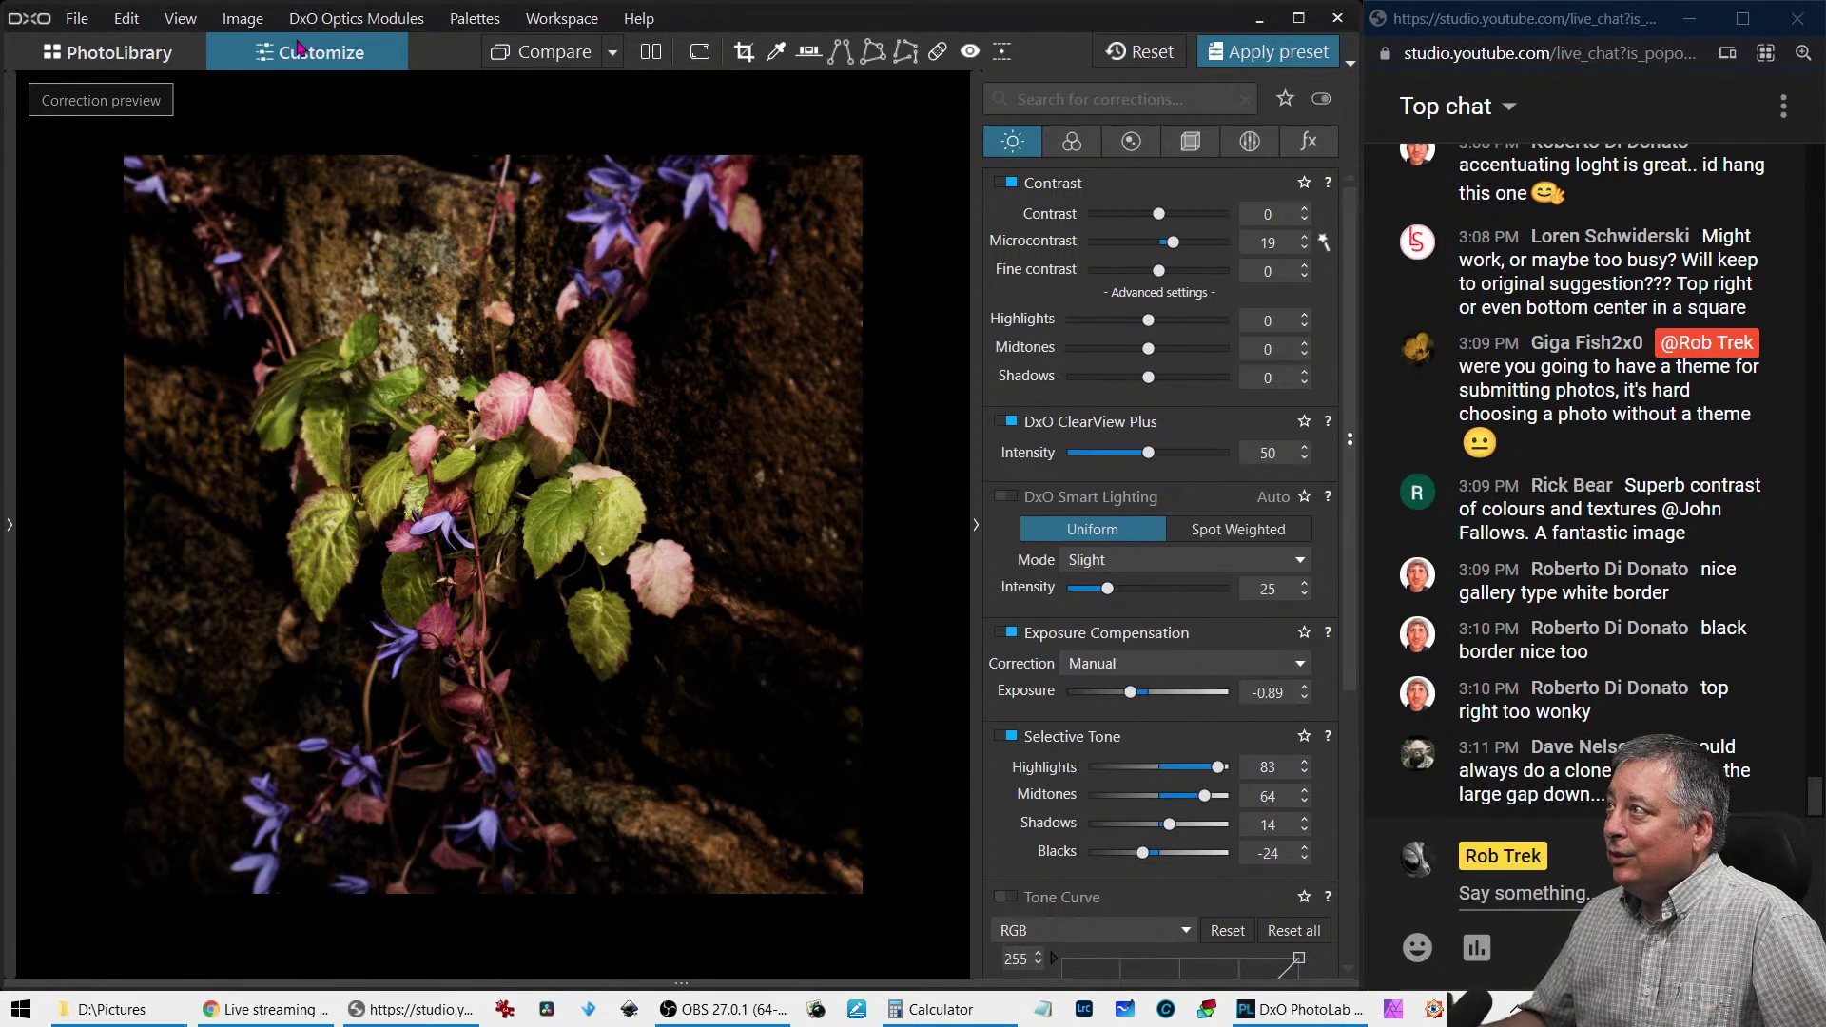
Return to the photo library and open the photo of the child looking out the window for editing
click(159, 62)
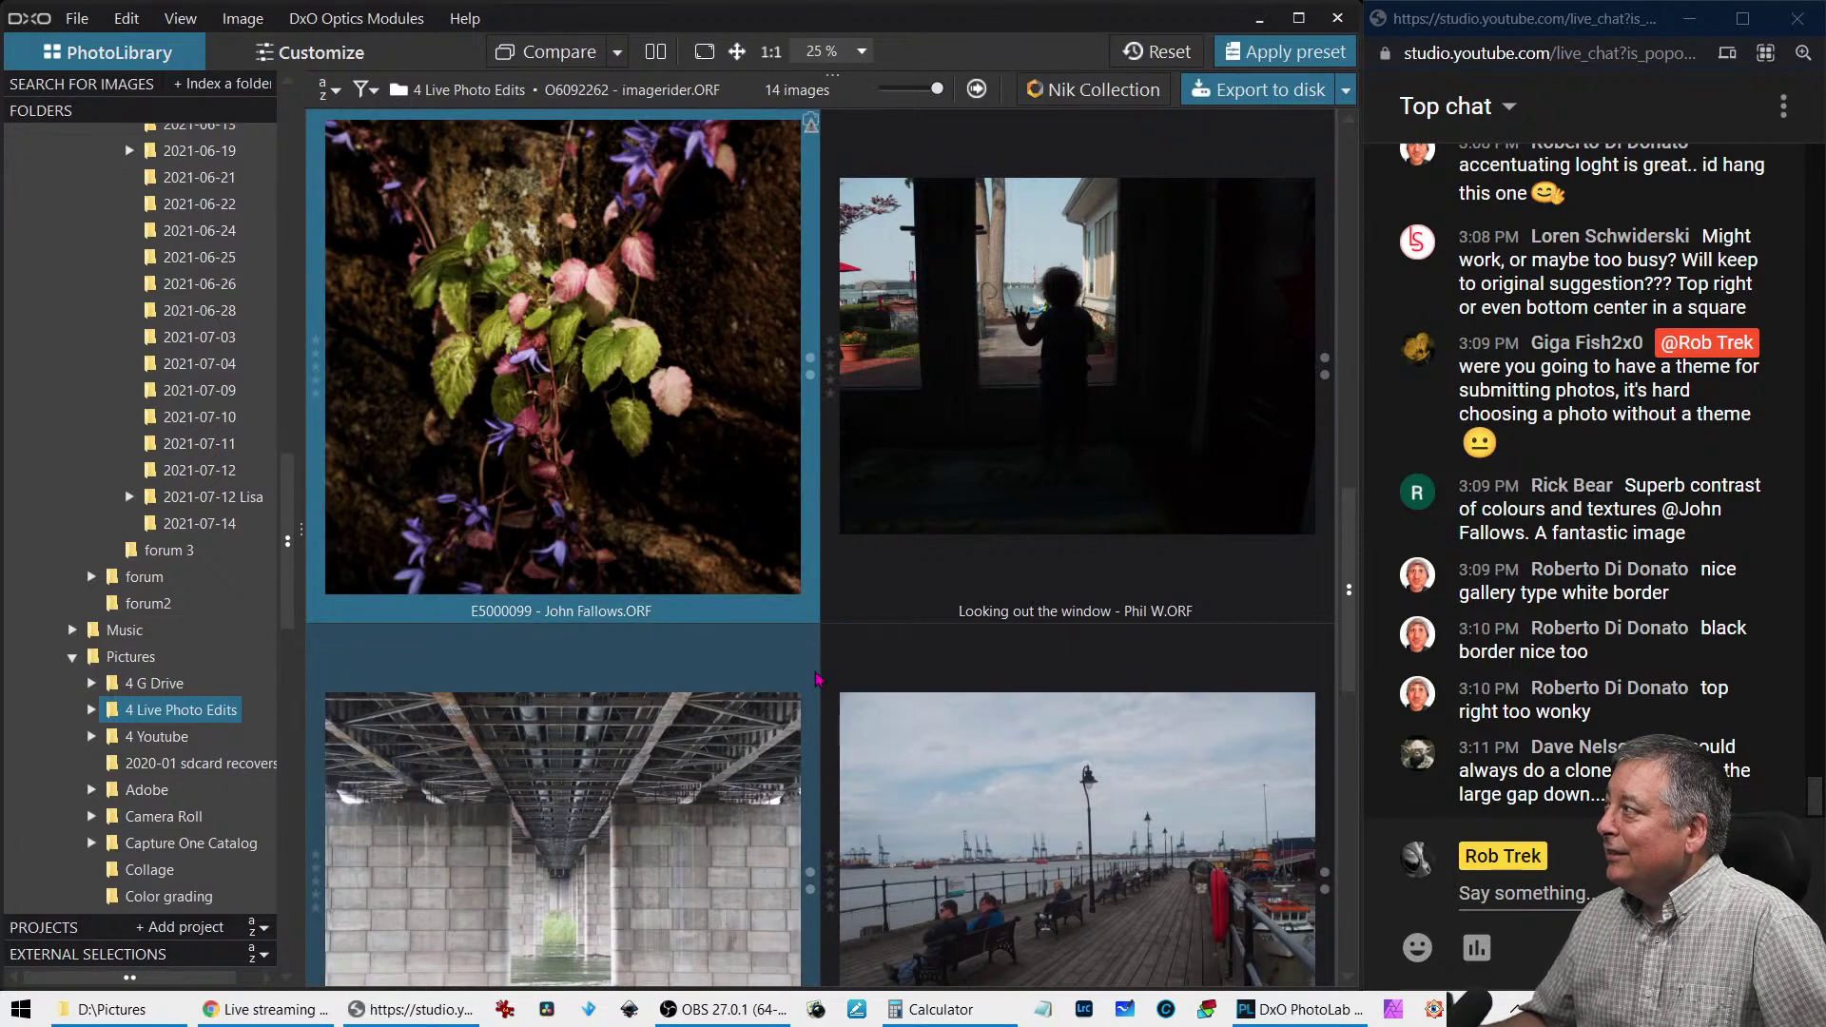
click(1129, 468)
double_click(1129, 468)
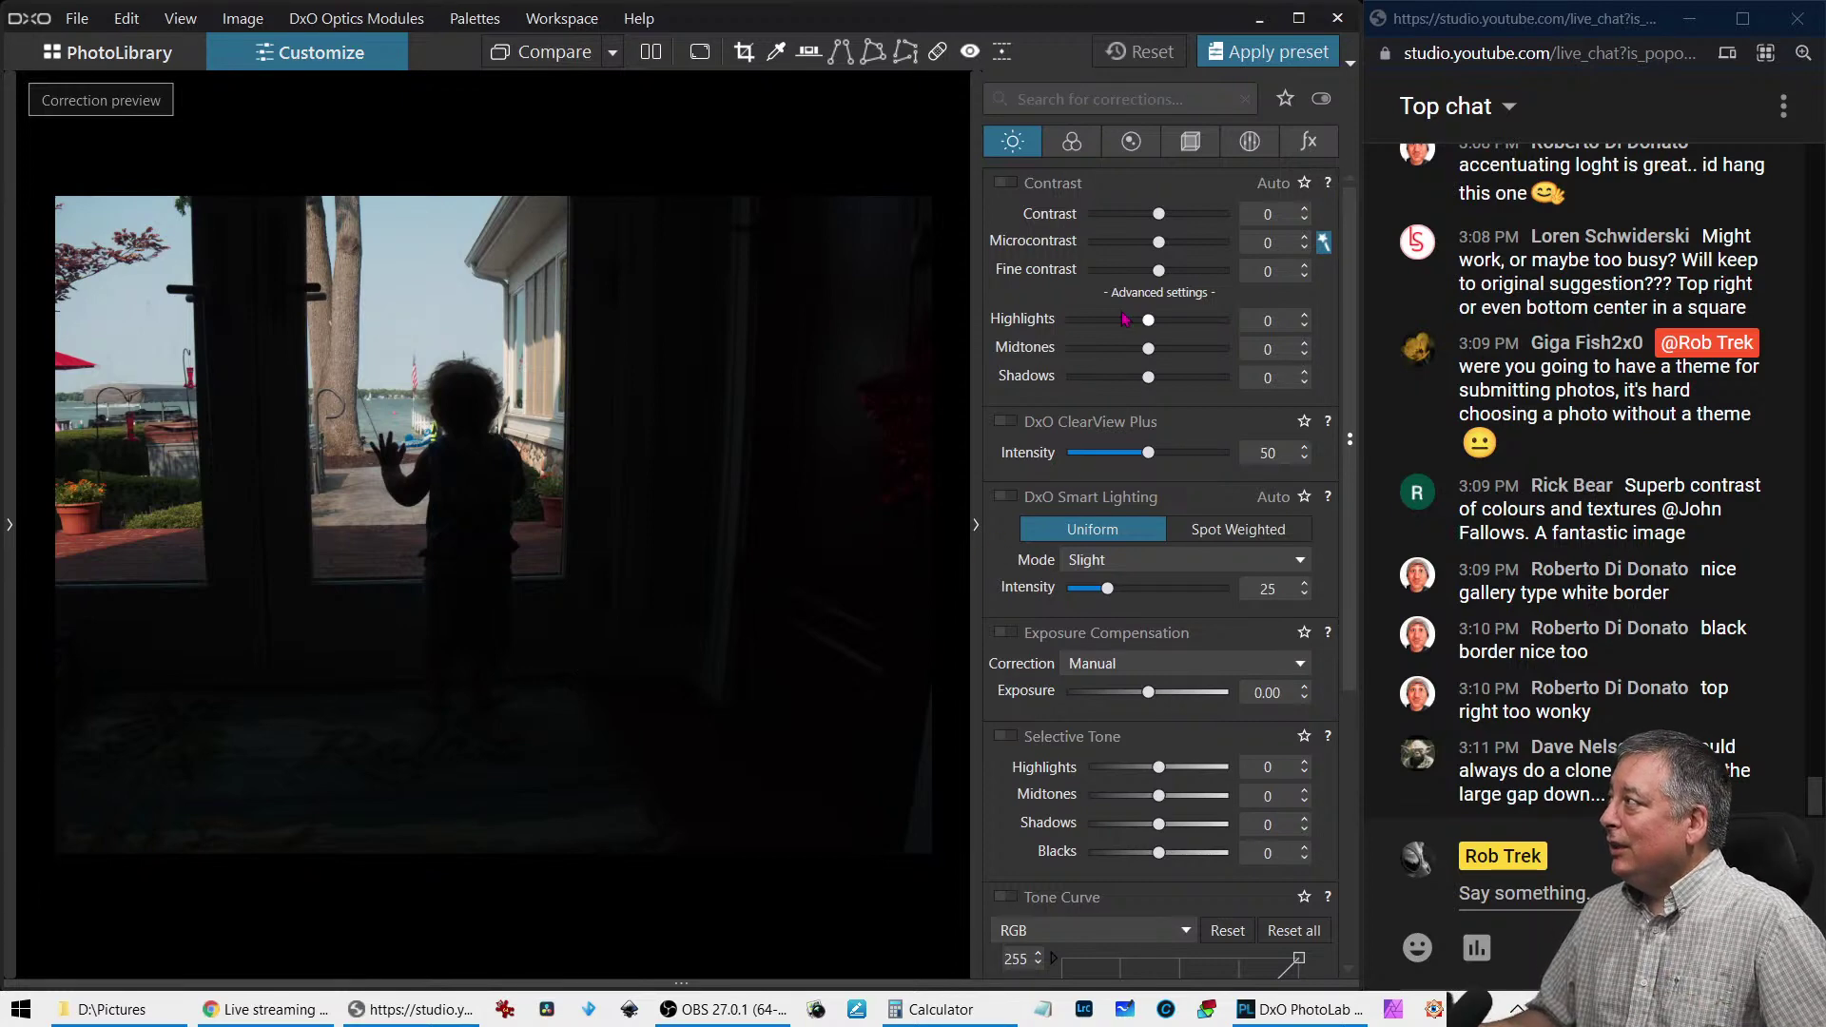
Try the Rob Auto preset on the window photo, inspecting the child up close, and reset the corrections
click(1213, 55)
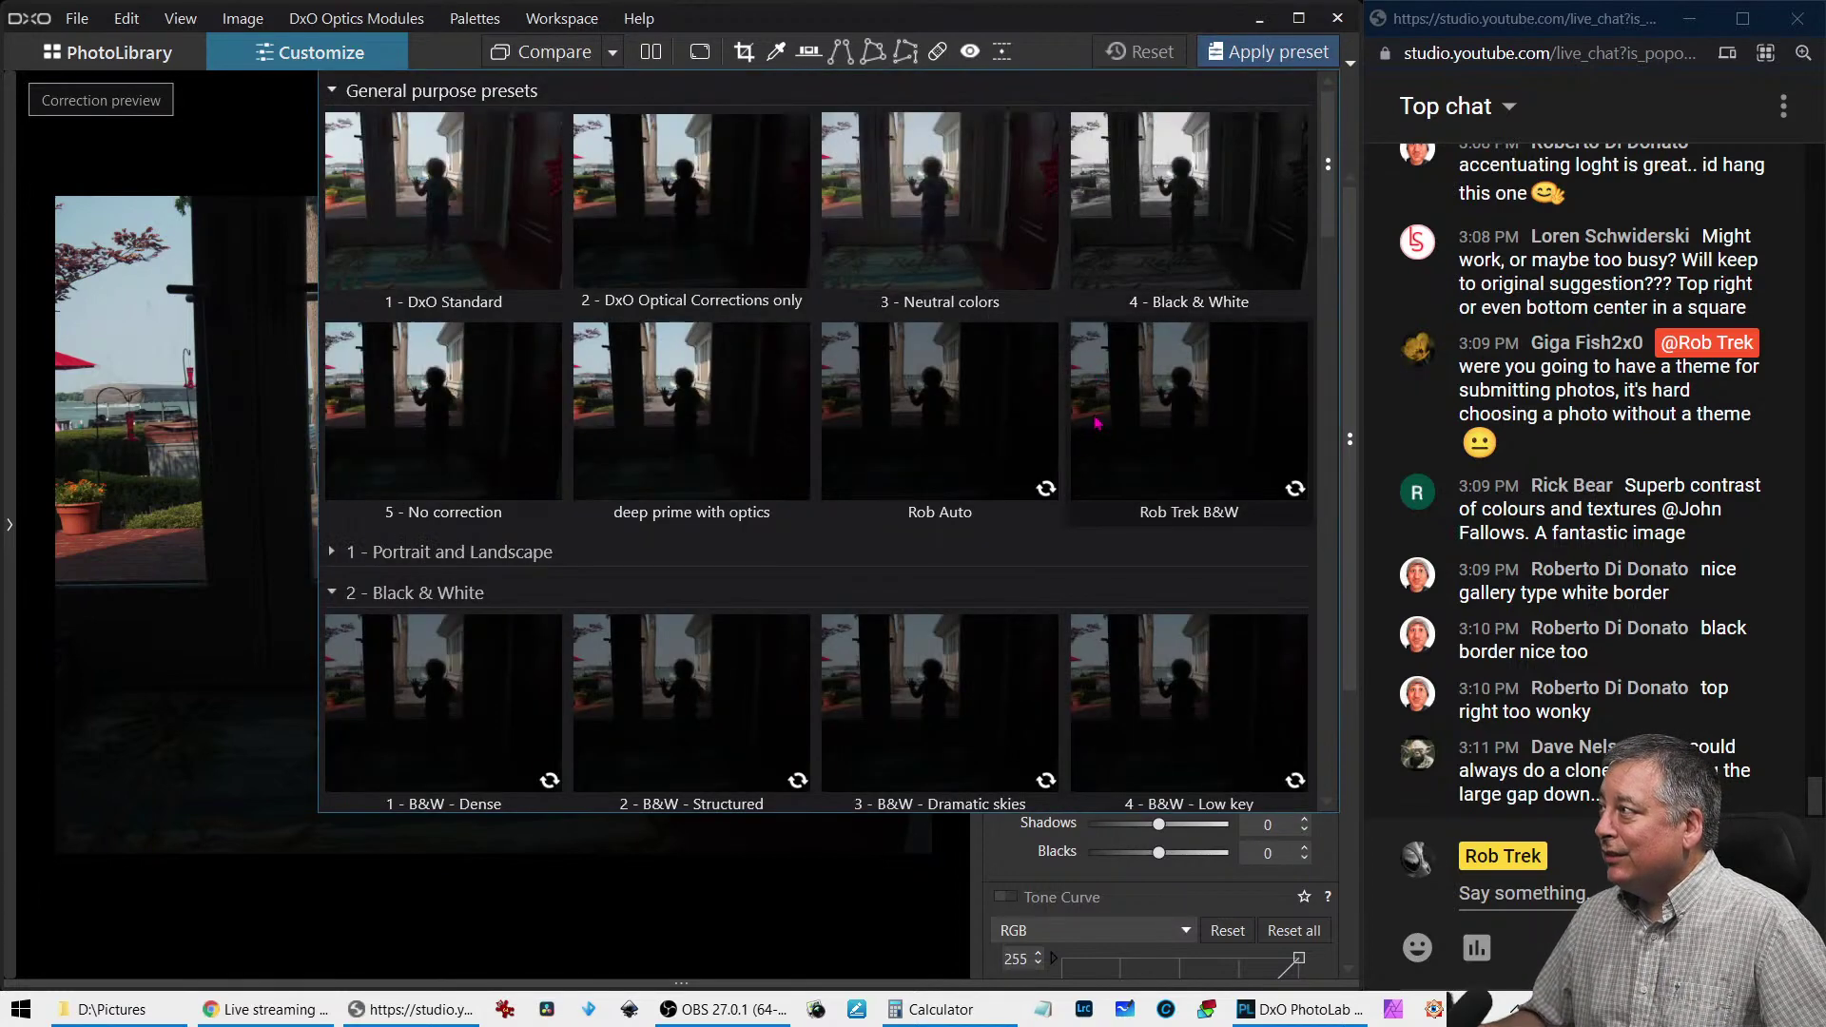
click(949, 485)
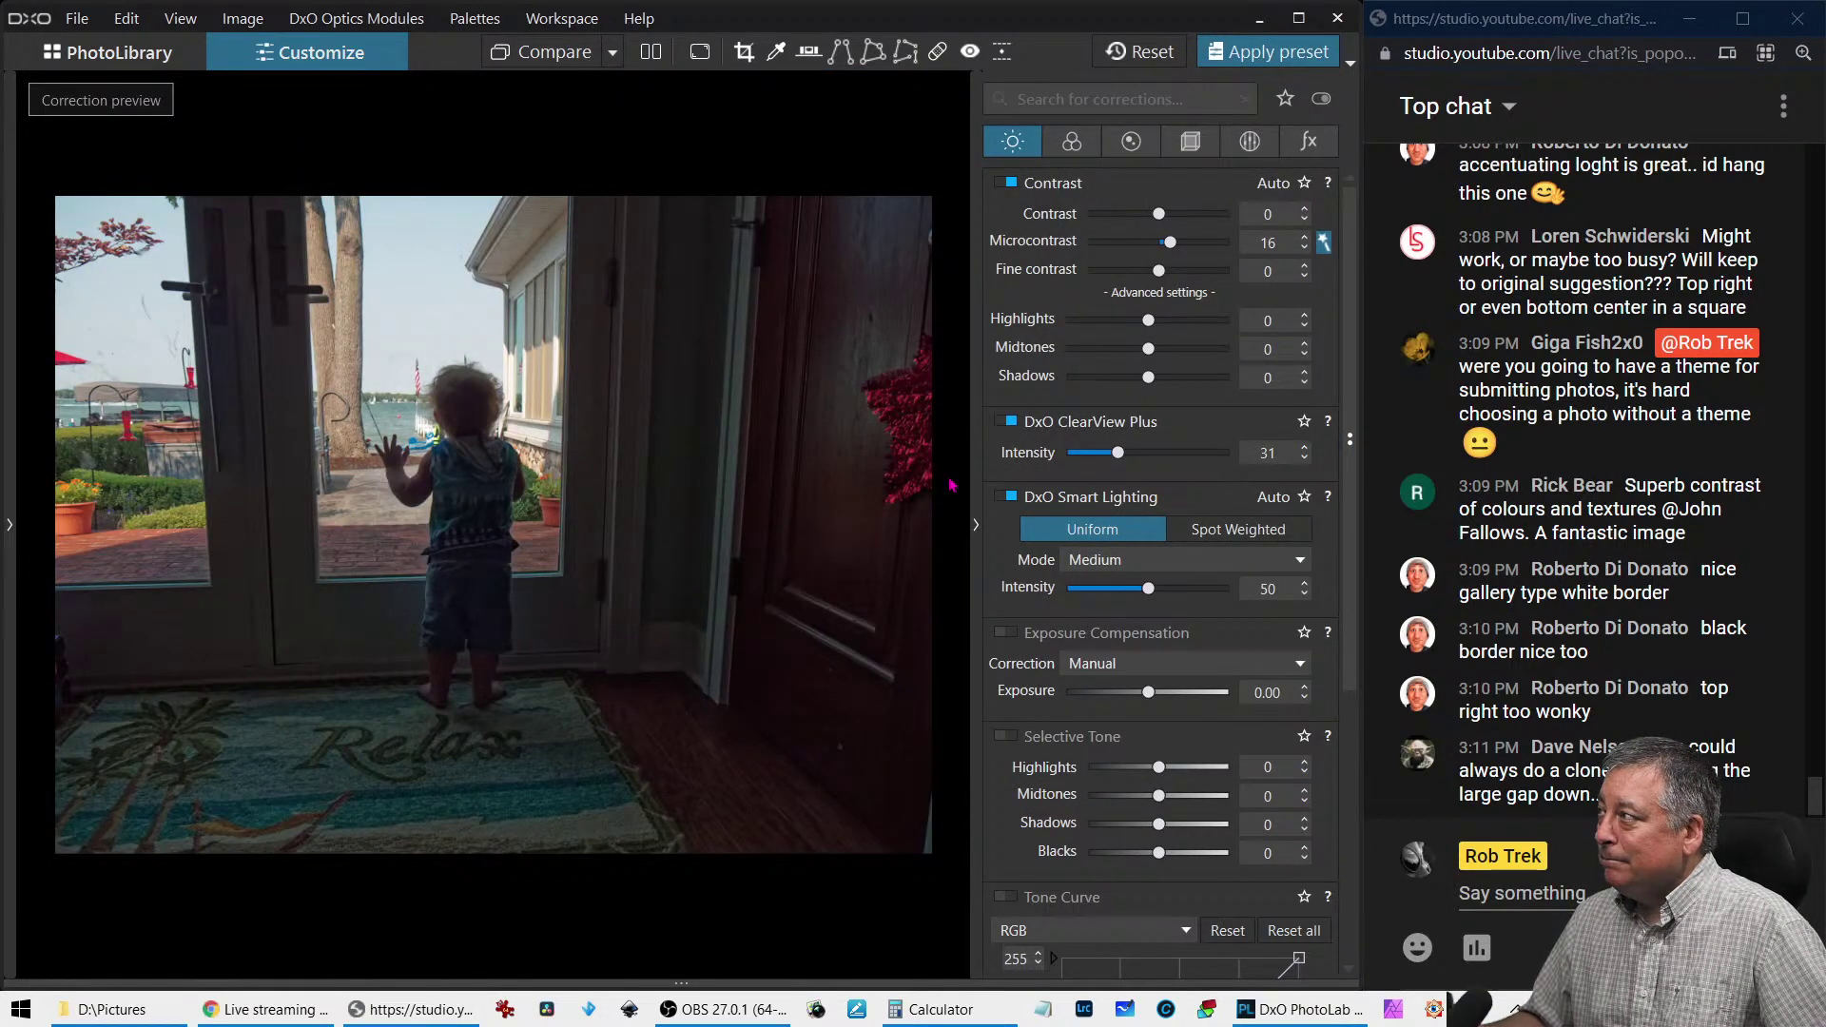
scroll(485, 490, up, 4)
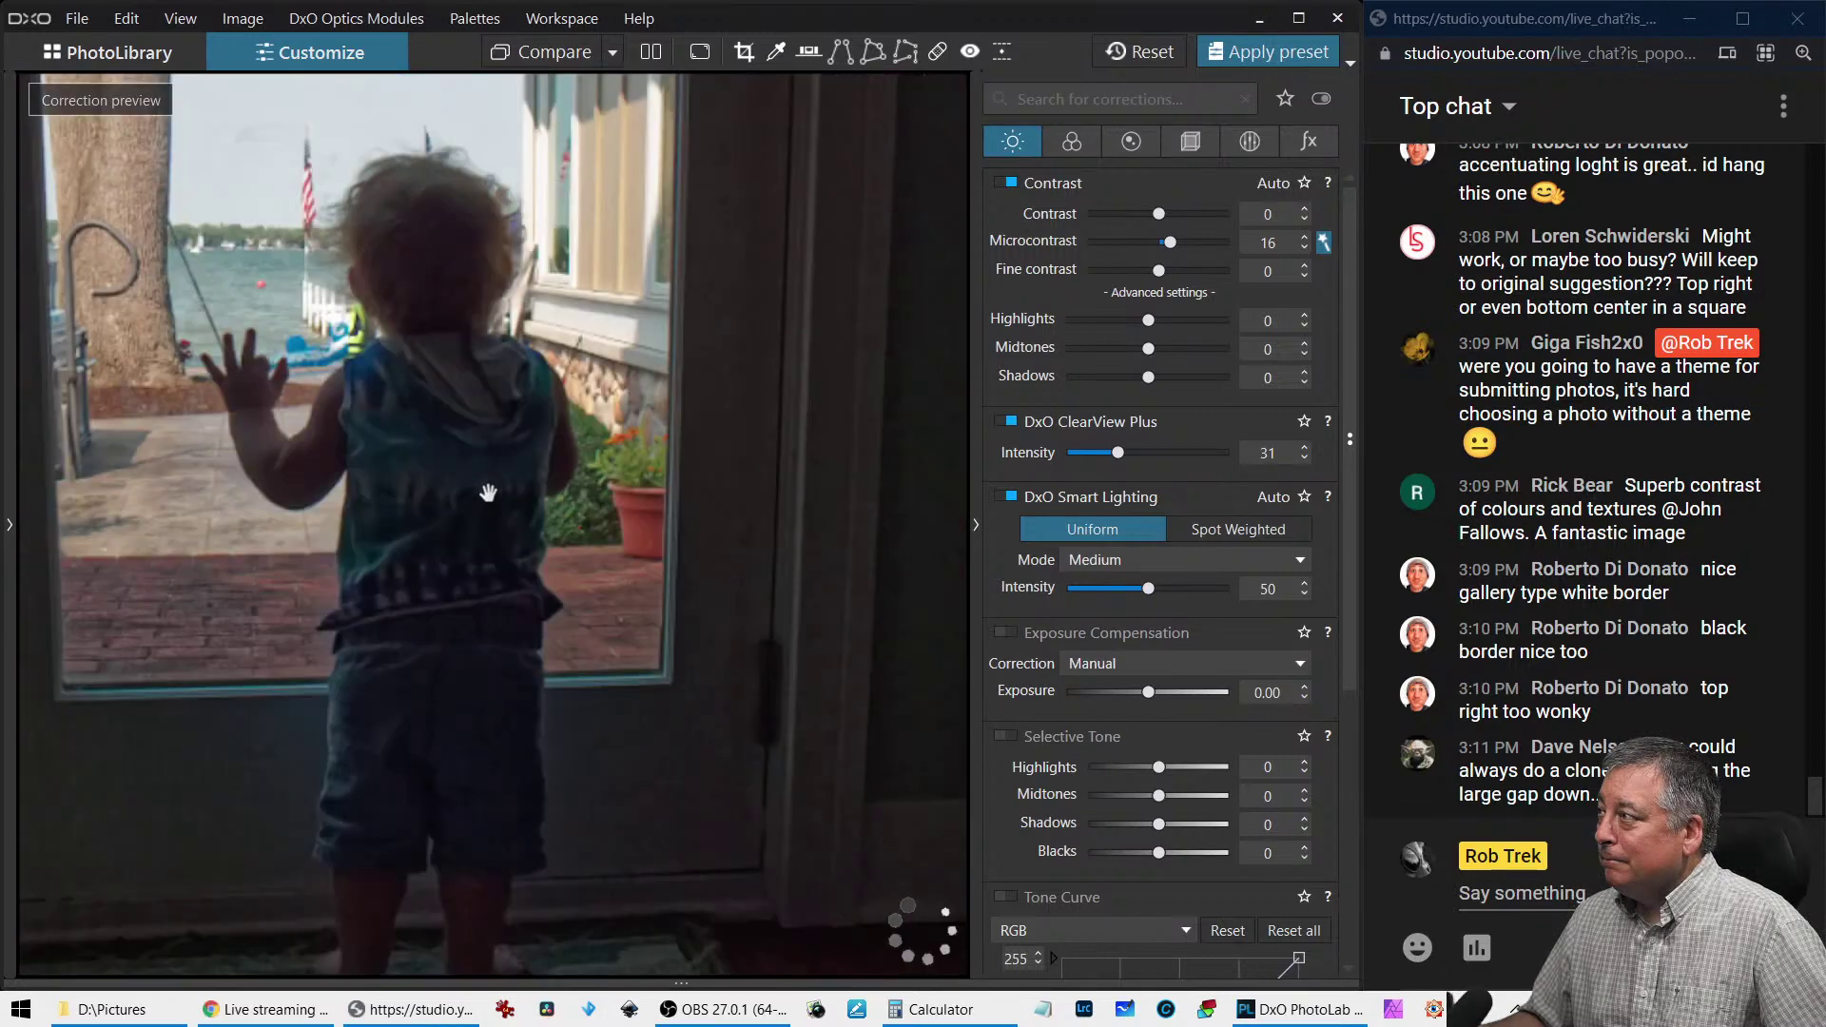
scroll(488, 492, down, 1)
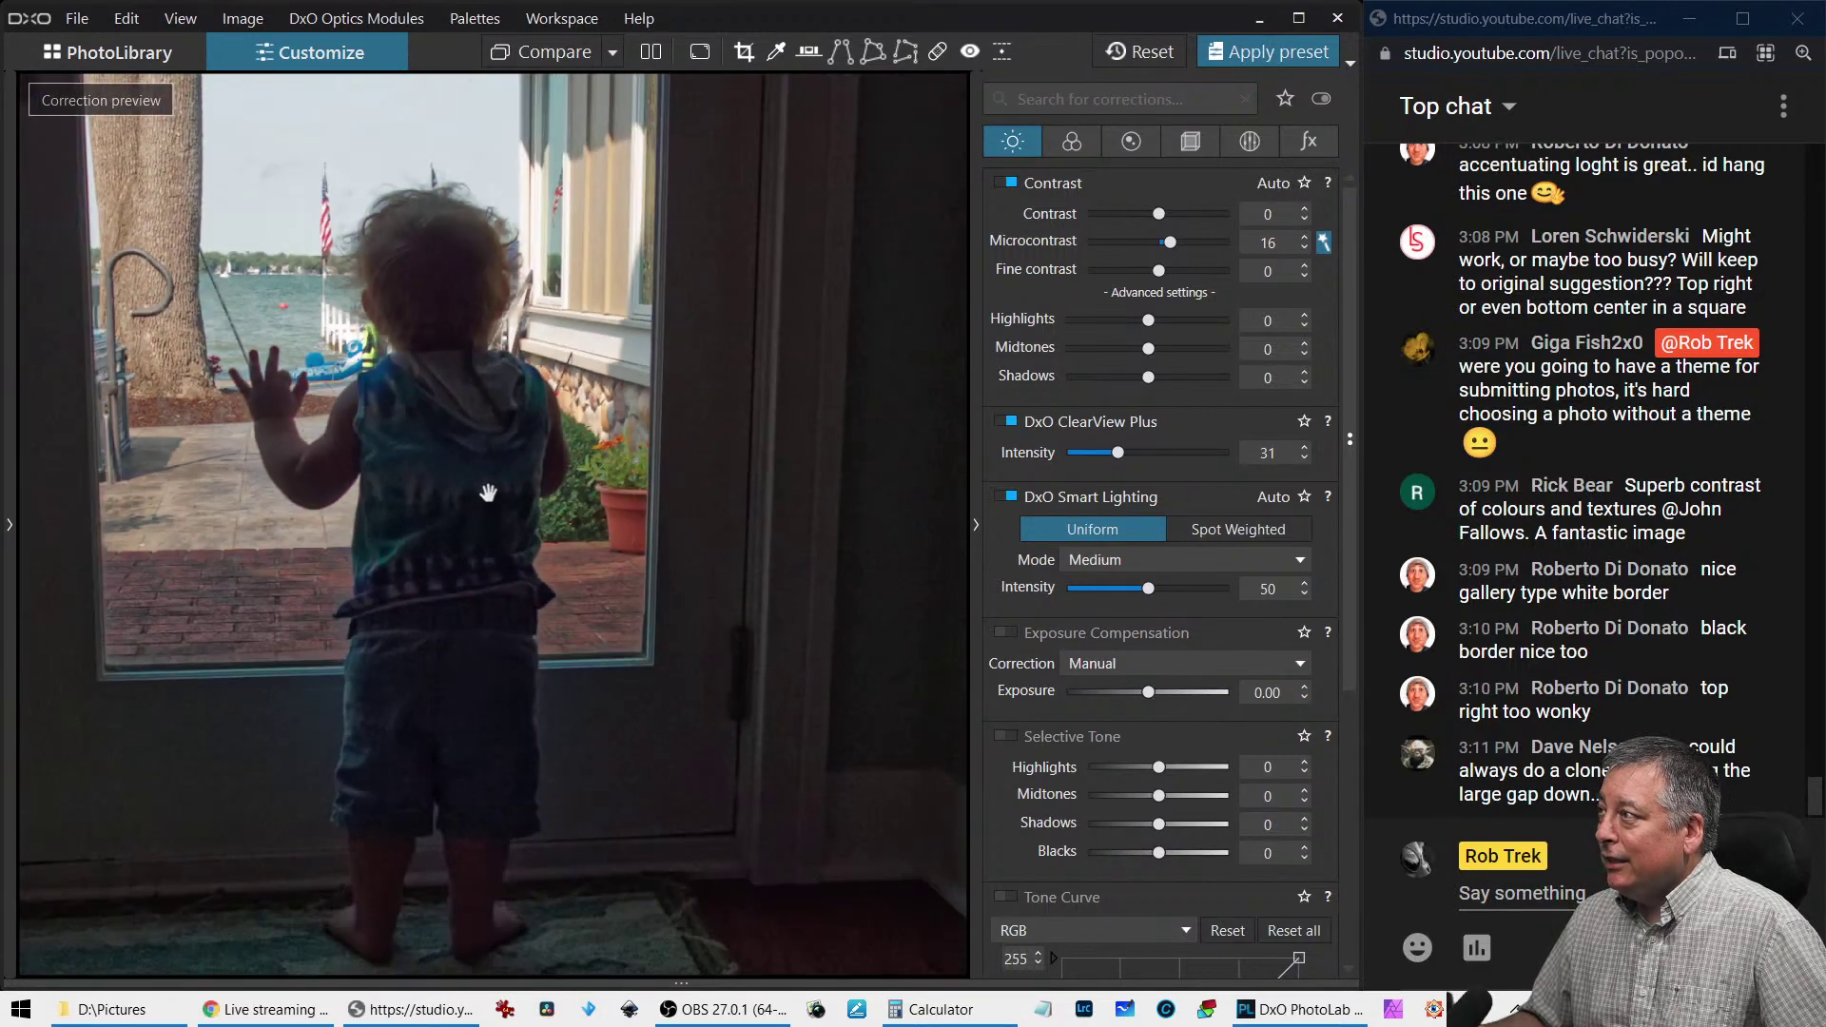
scroll(488, 491, down, 2)
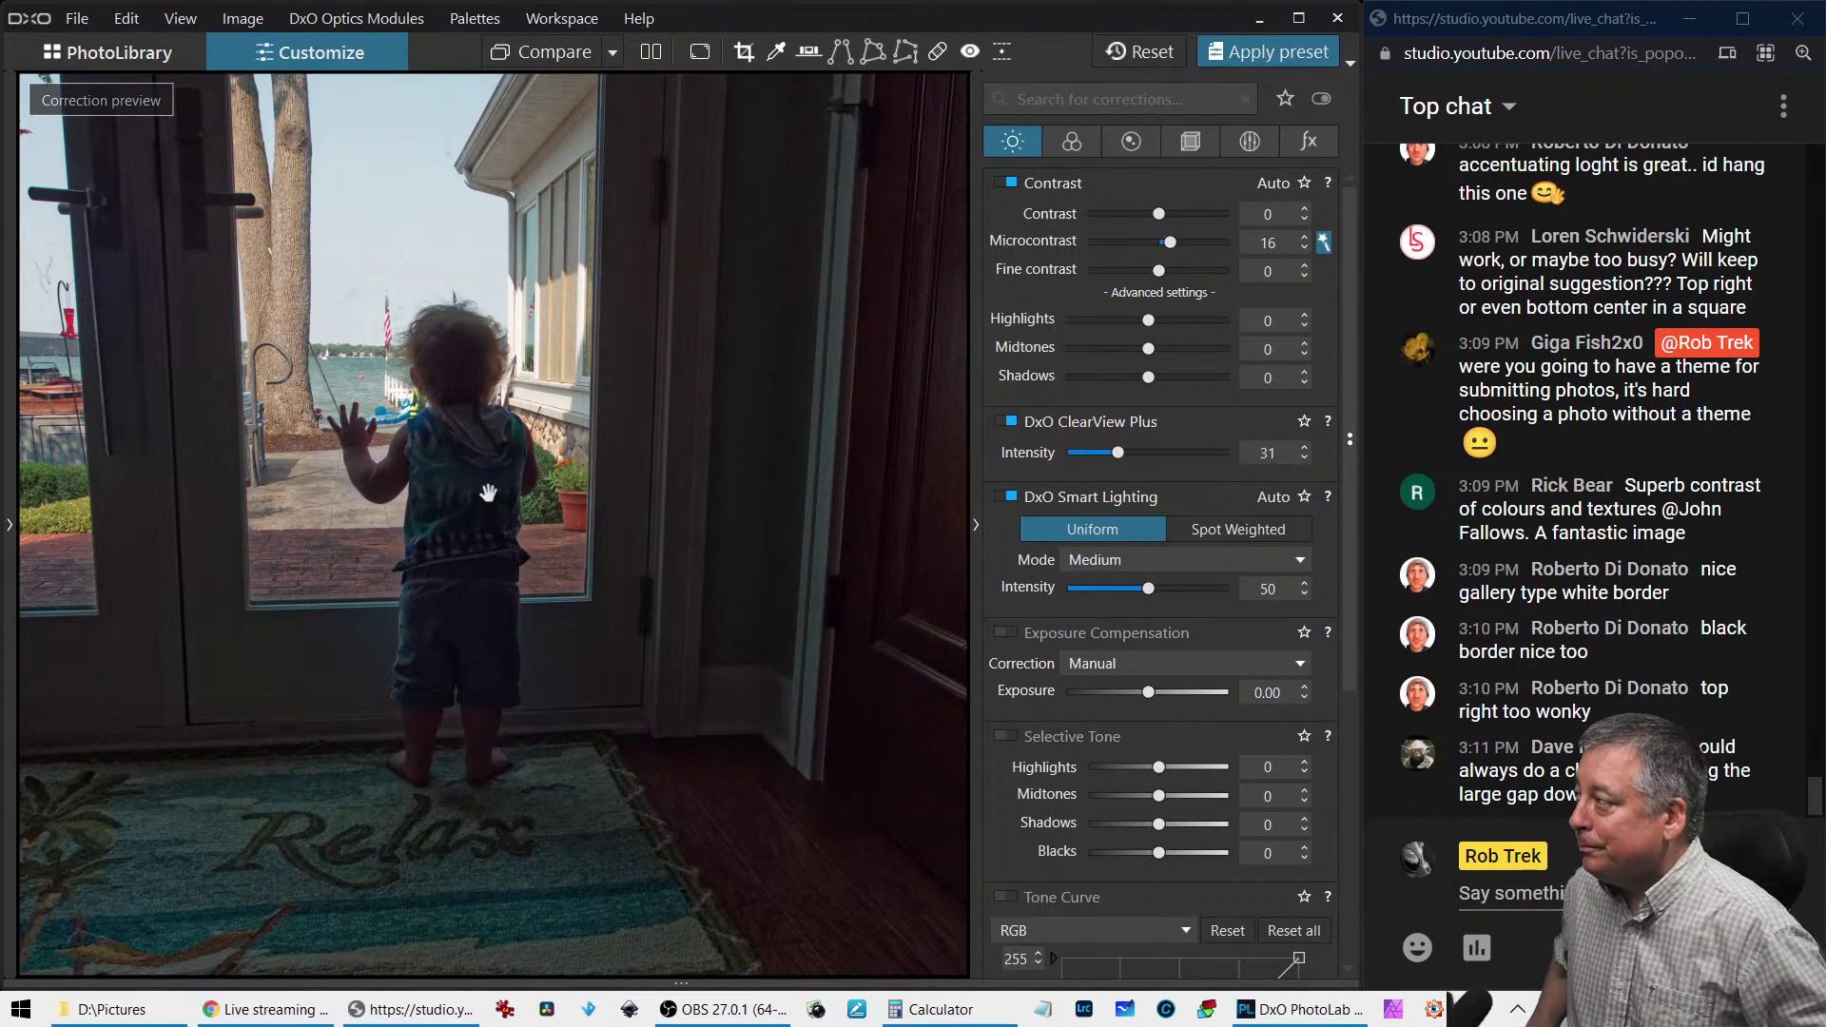
key(Right)
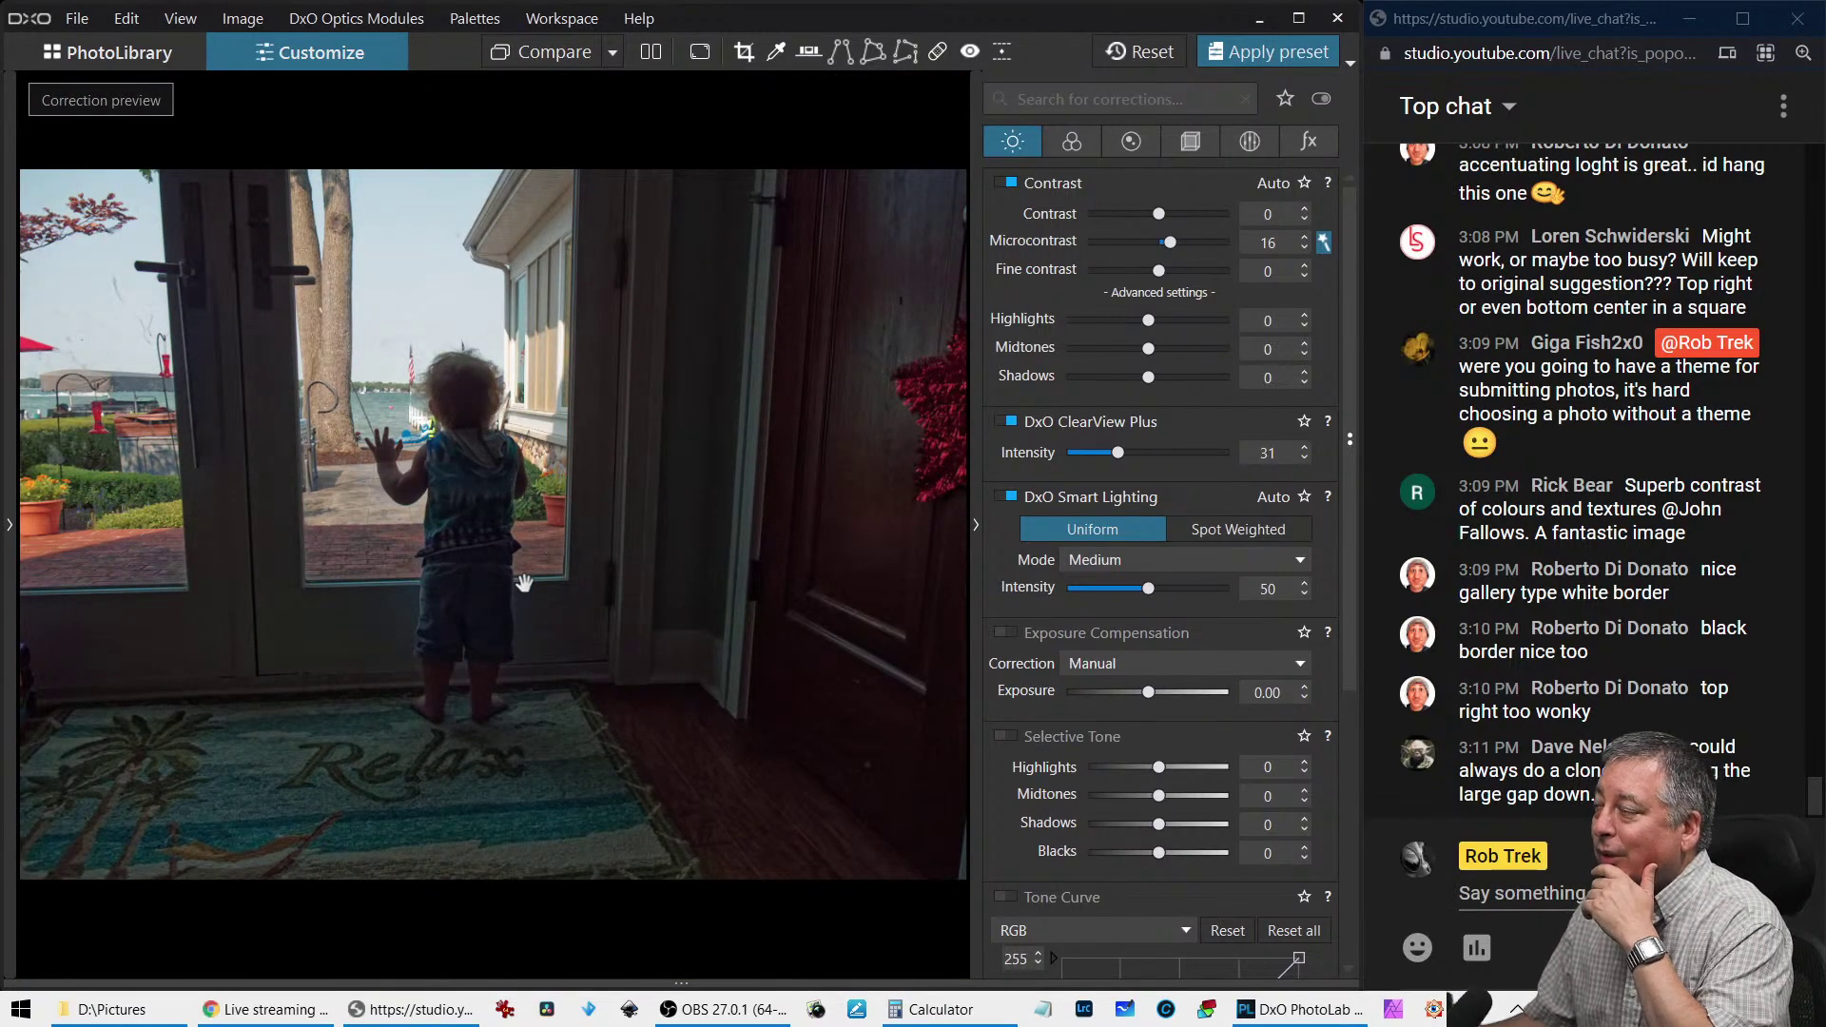
click(466, 500)
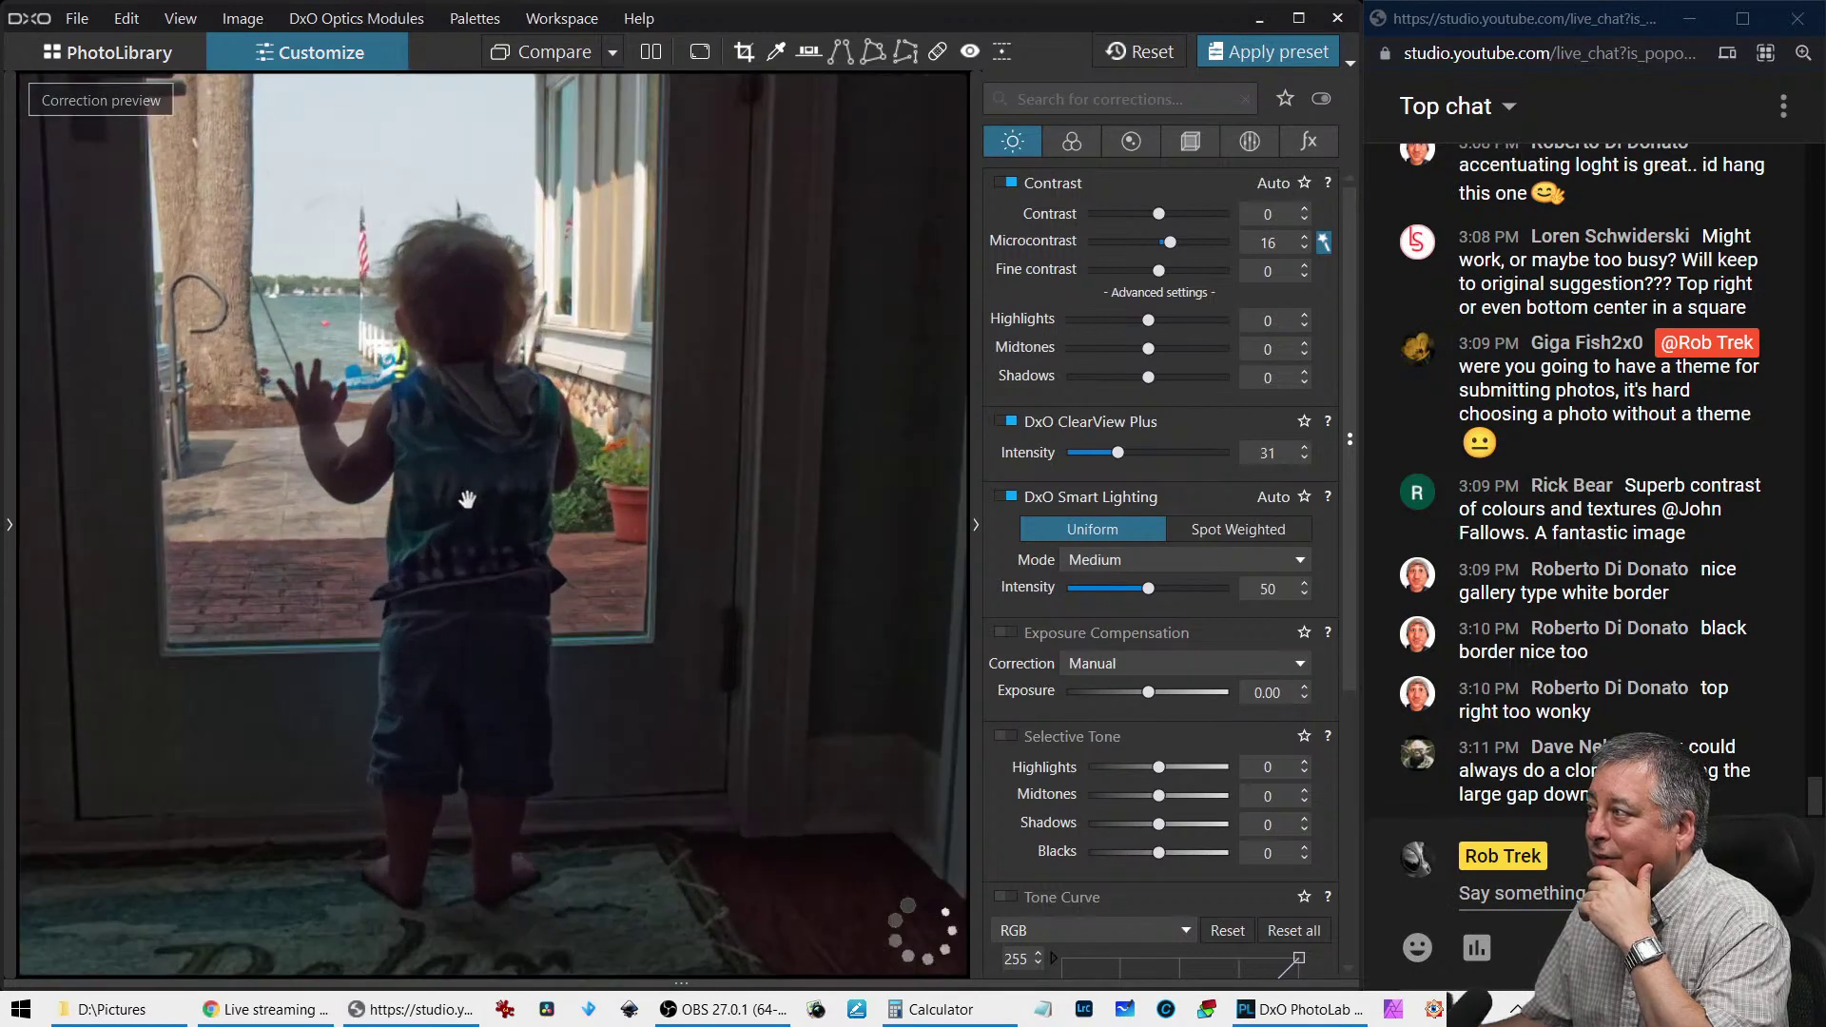
drag(451, 371, 486, 643)
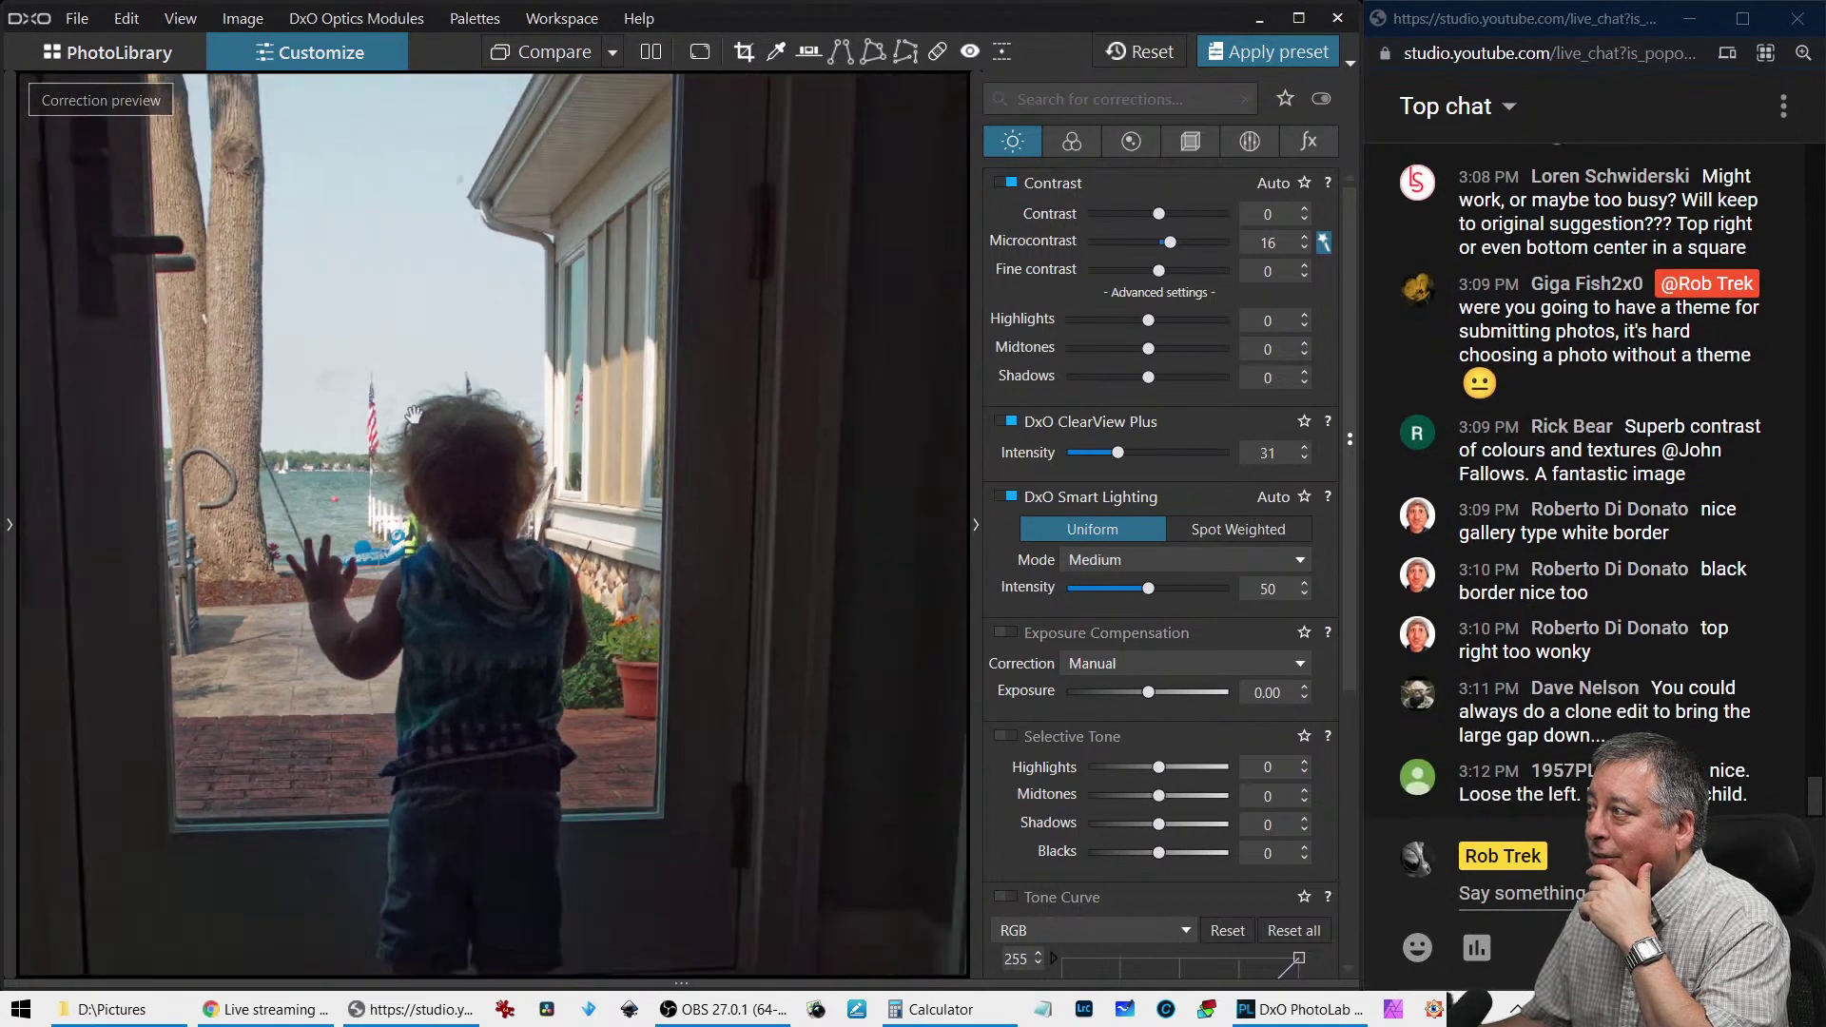
click(414, 414)
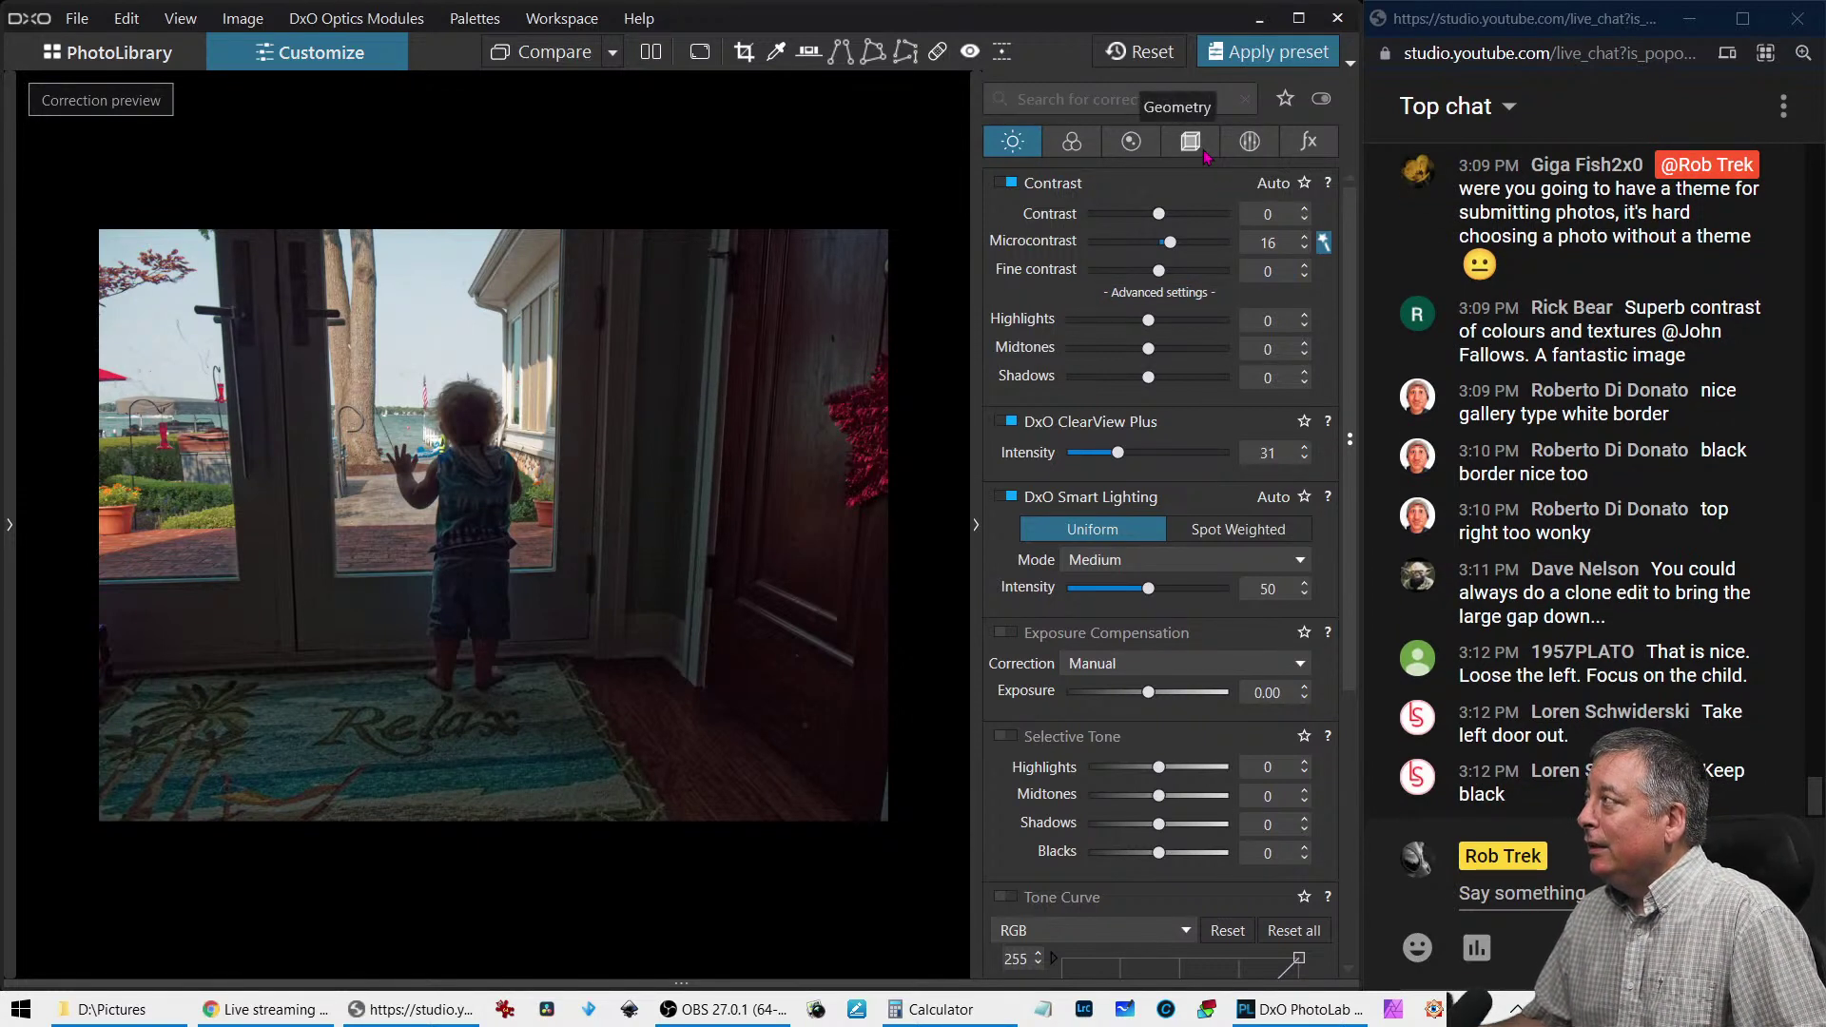
click(1140, 51)
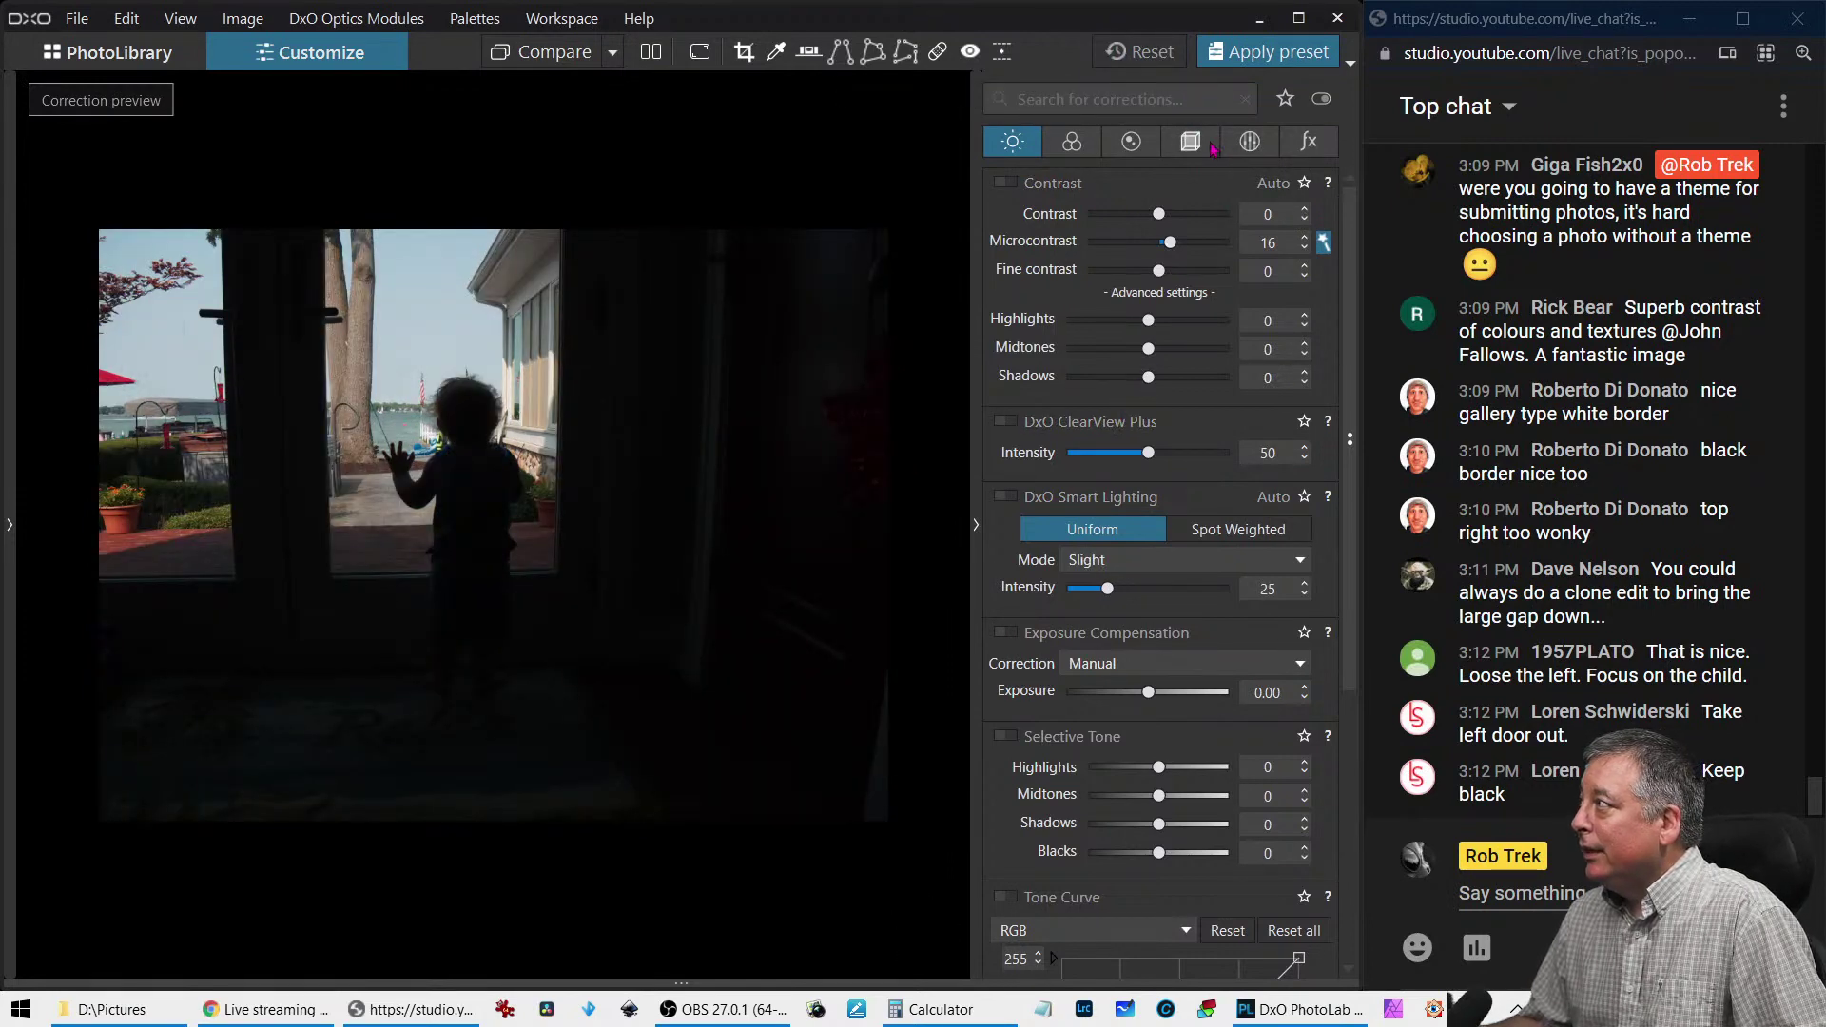
Apply DeepPRIME denoising to the window photo and enable lens sharpness with Global at 0.84
click(1131, 142)
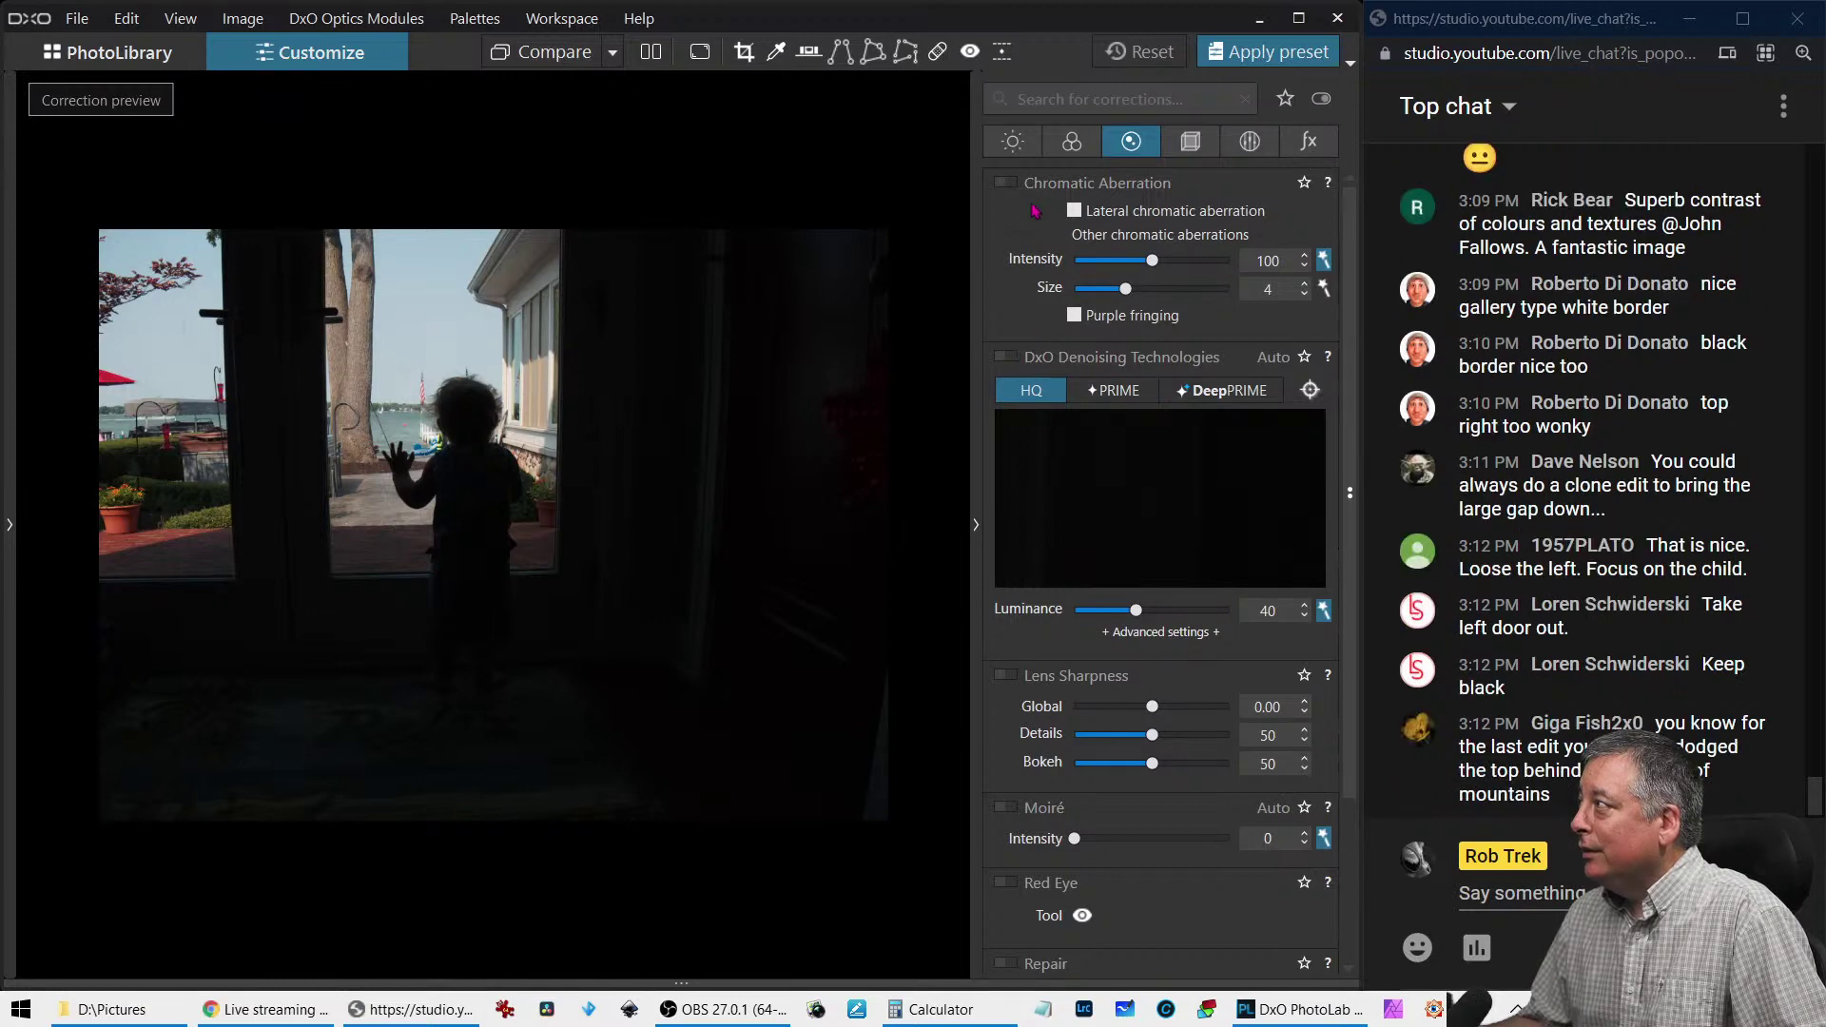
click(1232, 390)
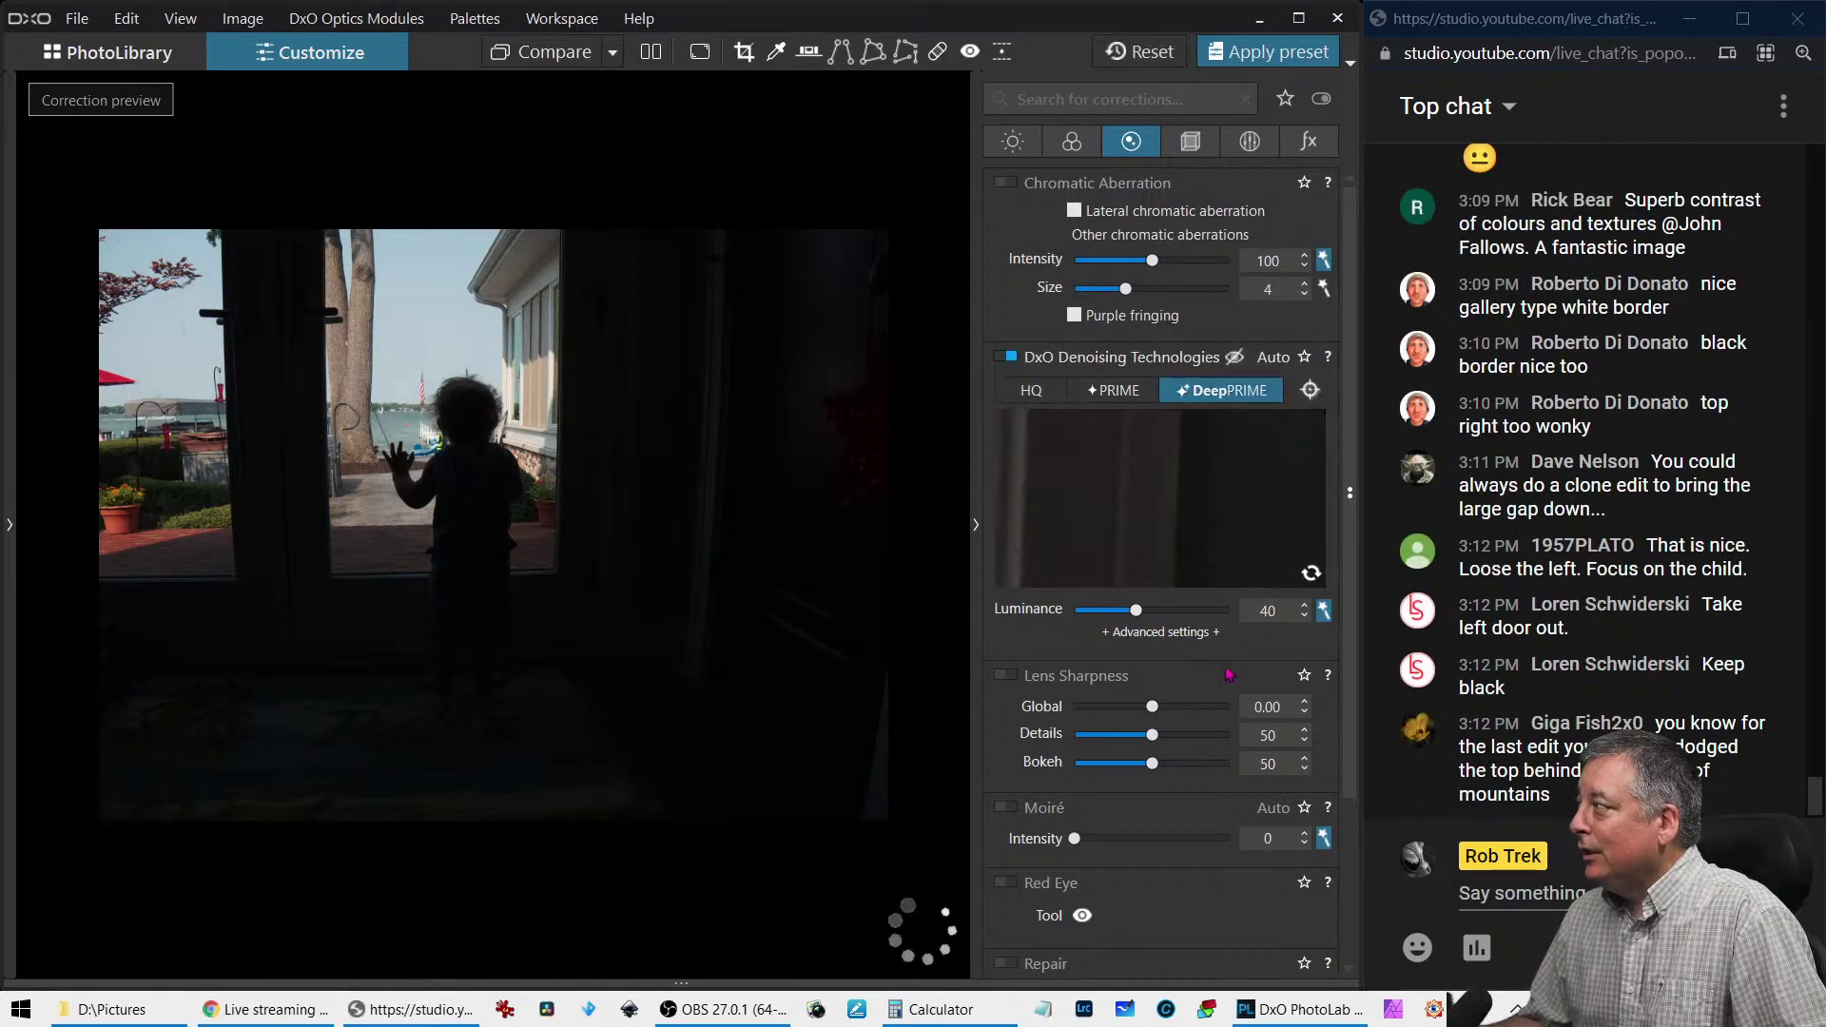
click(1011, 676)
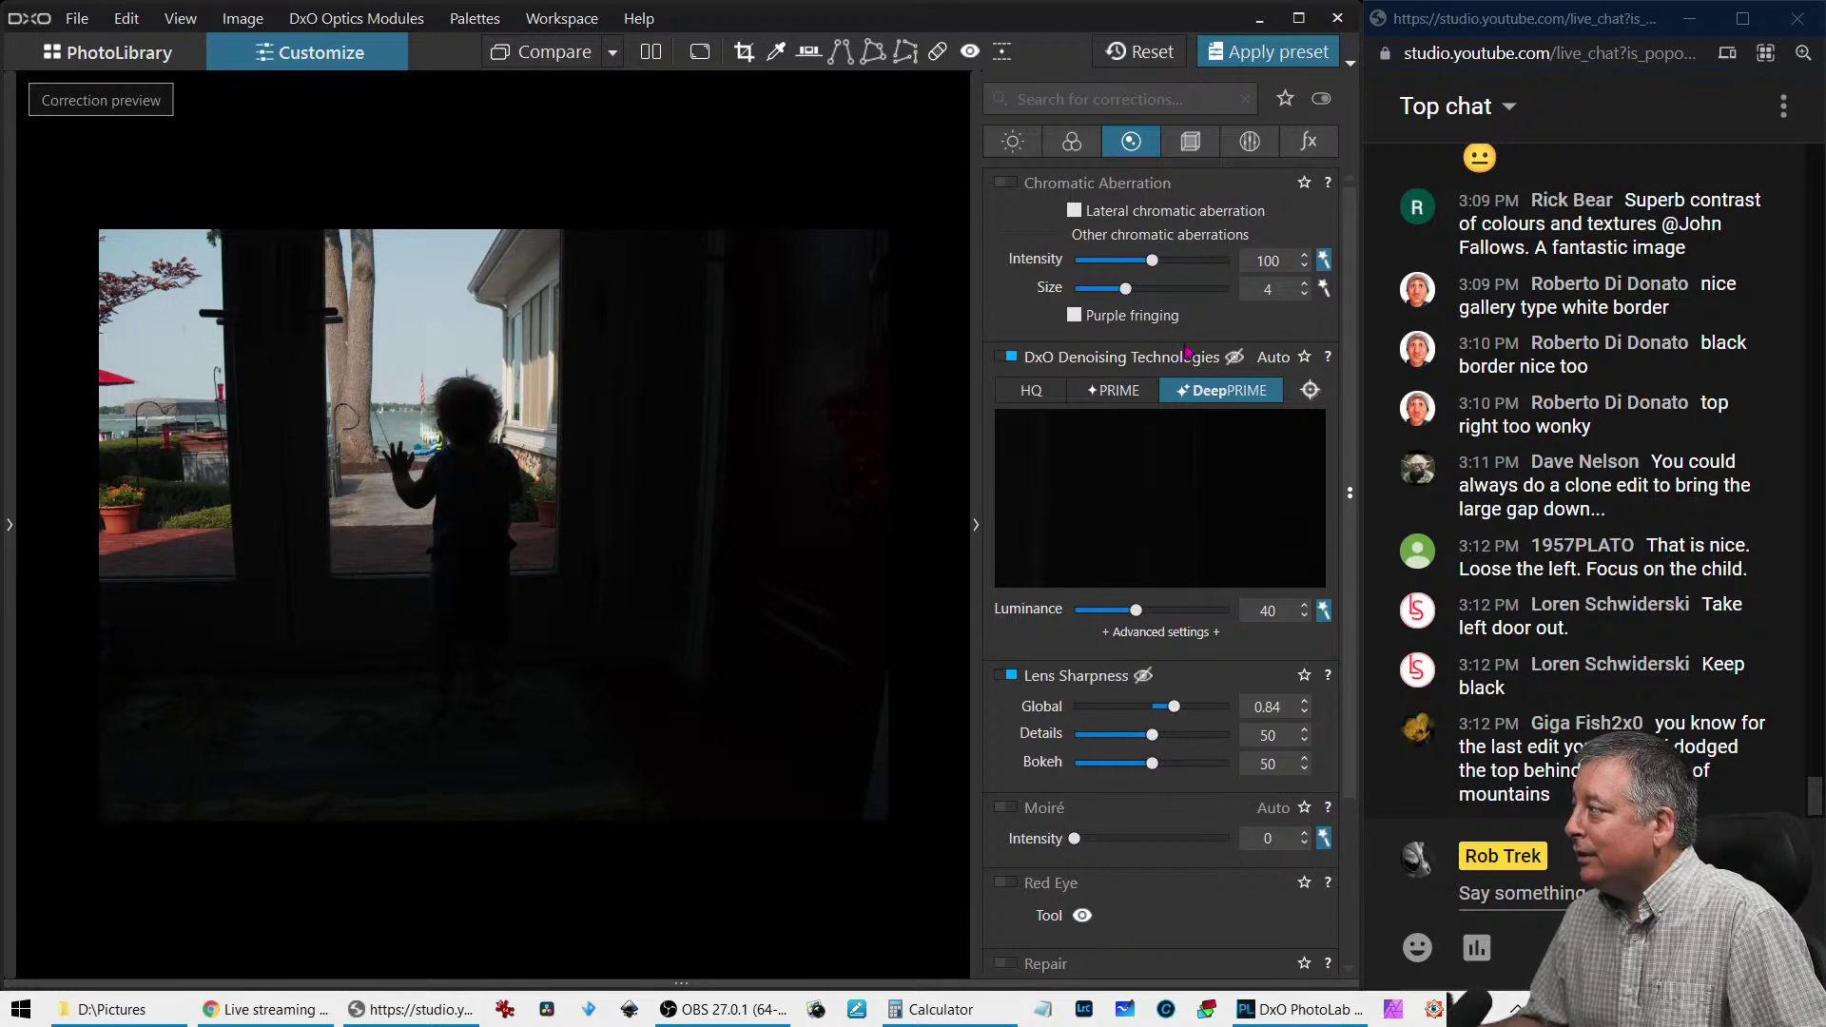
Enable automatic distortion correction with the DxO Optics Module and perspective correction for the window photo
click(1209, 160)
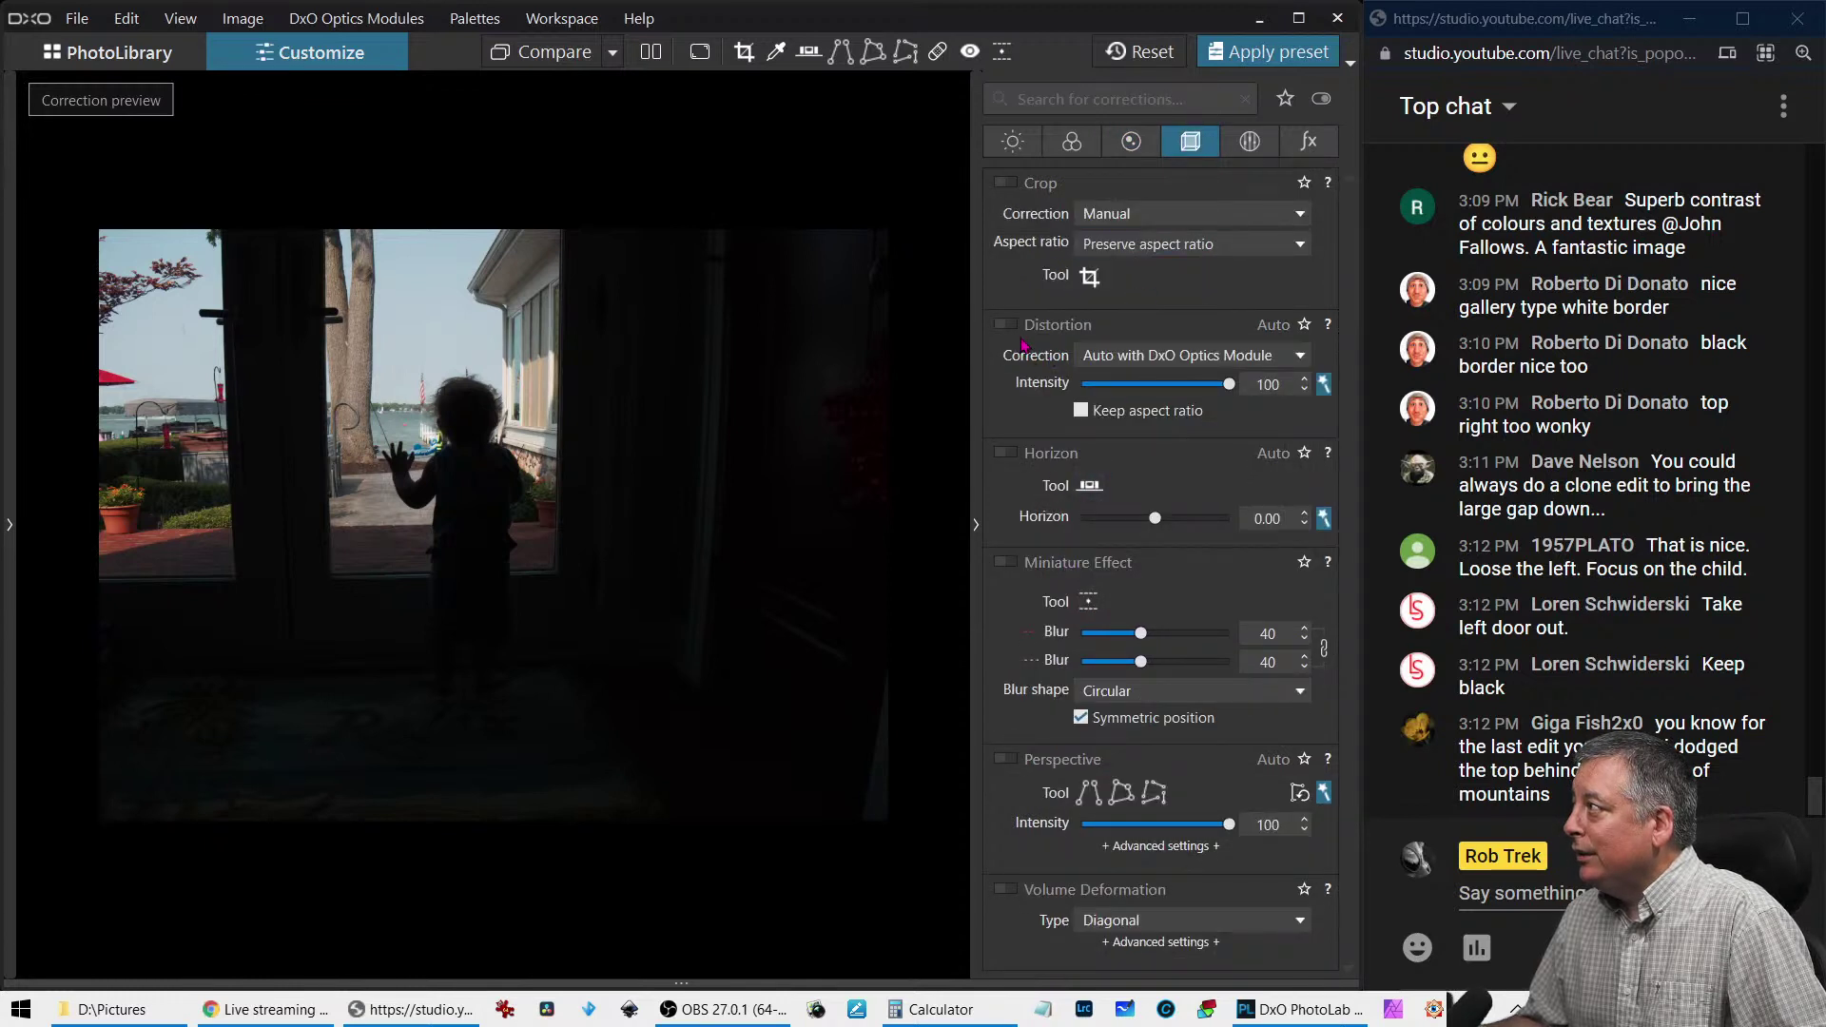
click(1010, 330)
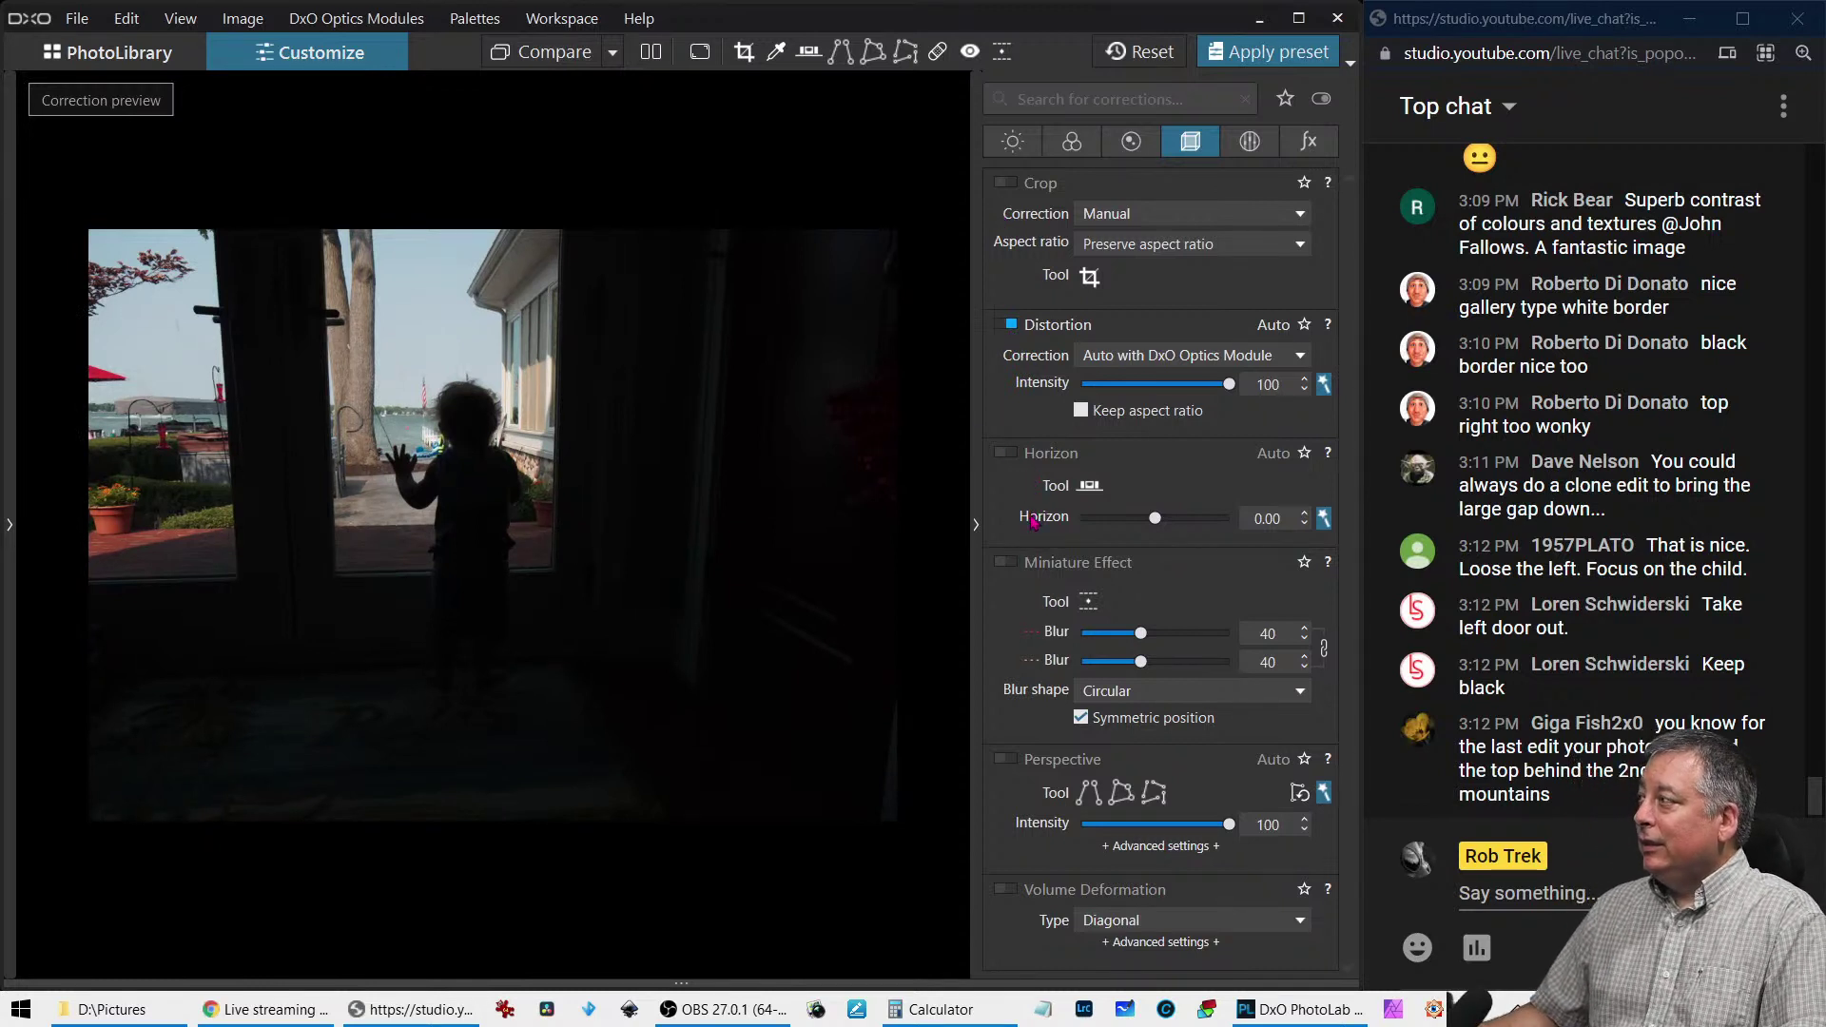
click(1010, 759)
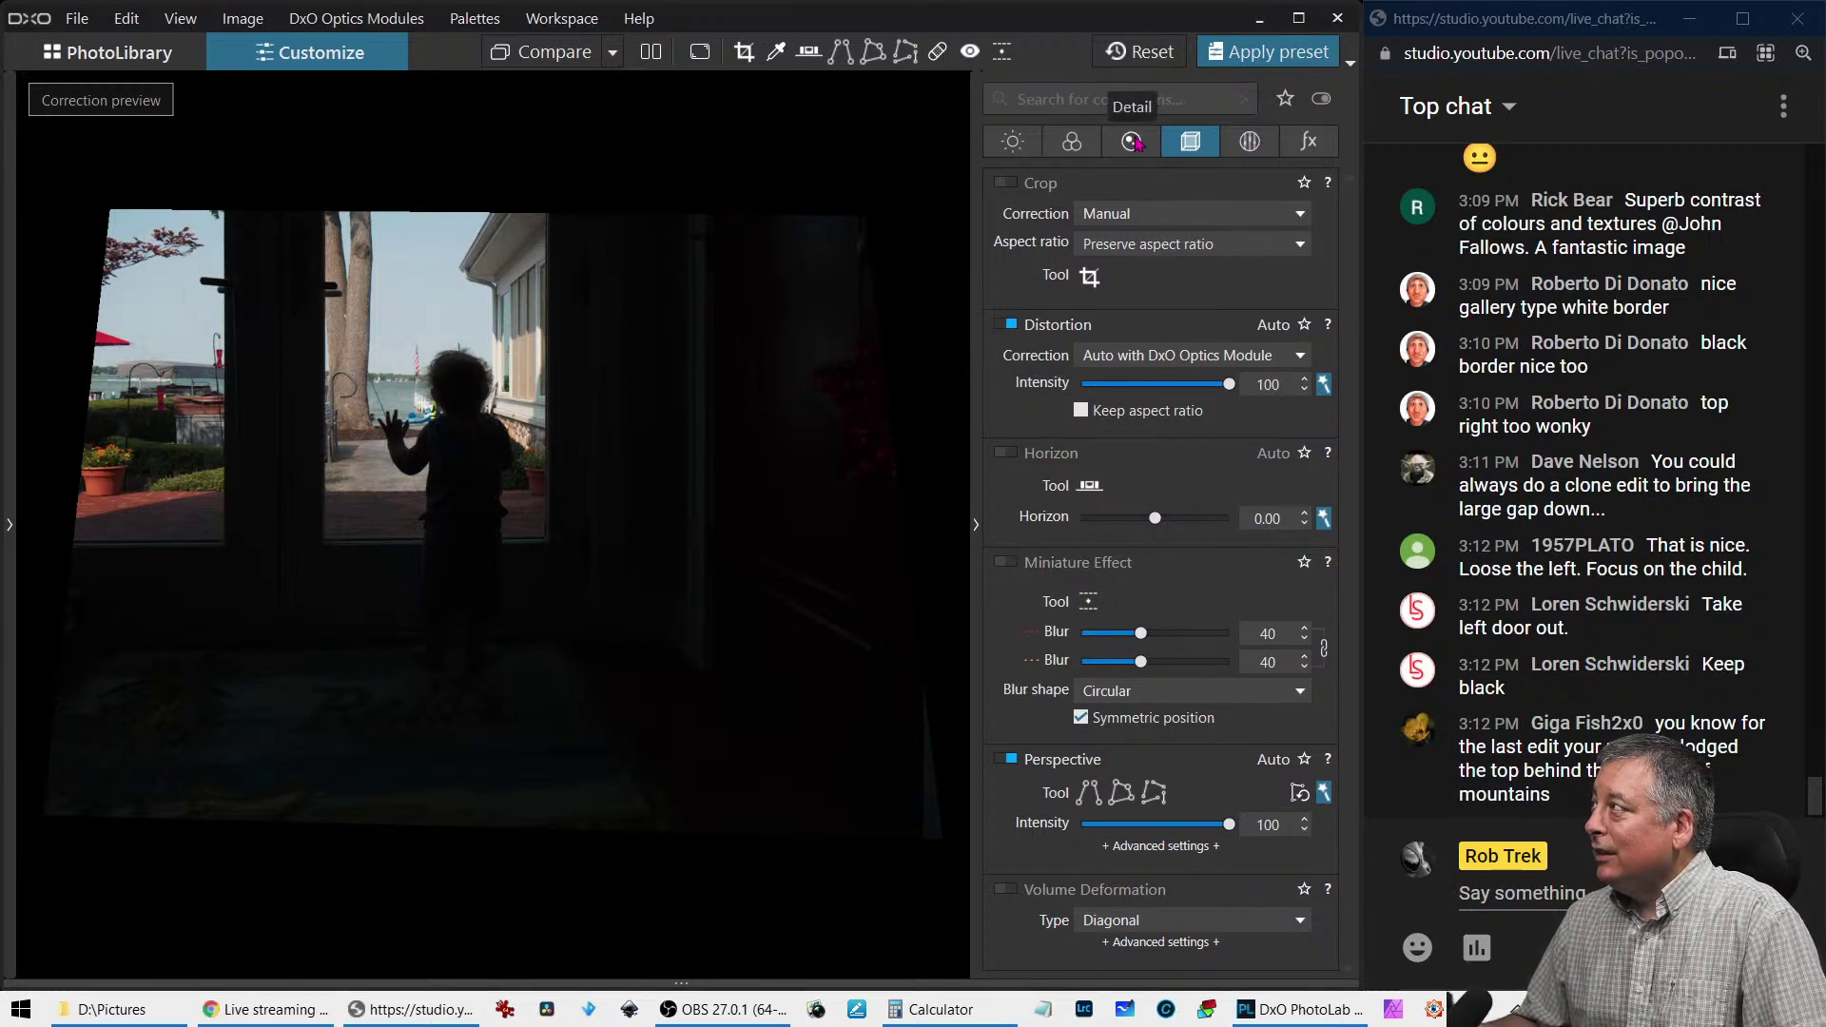
Crop the window photo to a 3/4 portrait frame of about 2280 x 3040 px around the child, including the doormat
click(1089, 277)
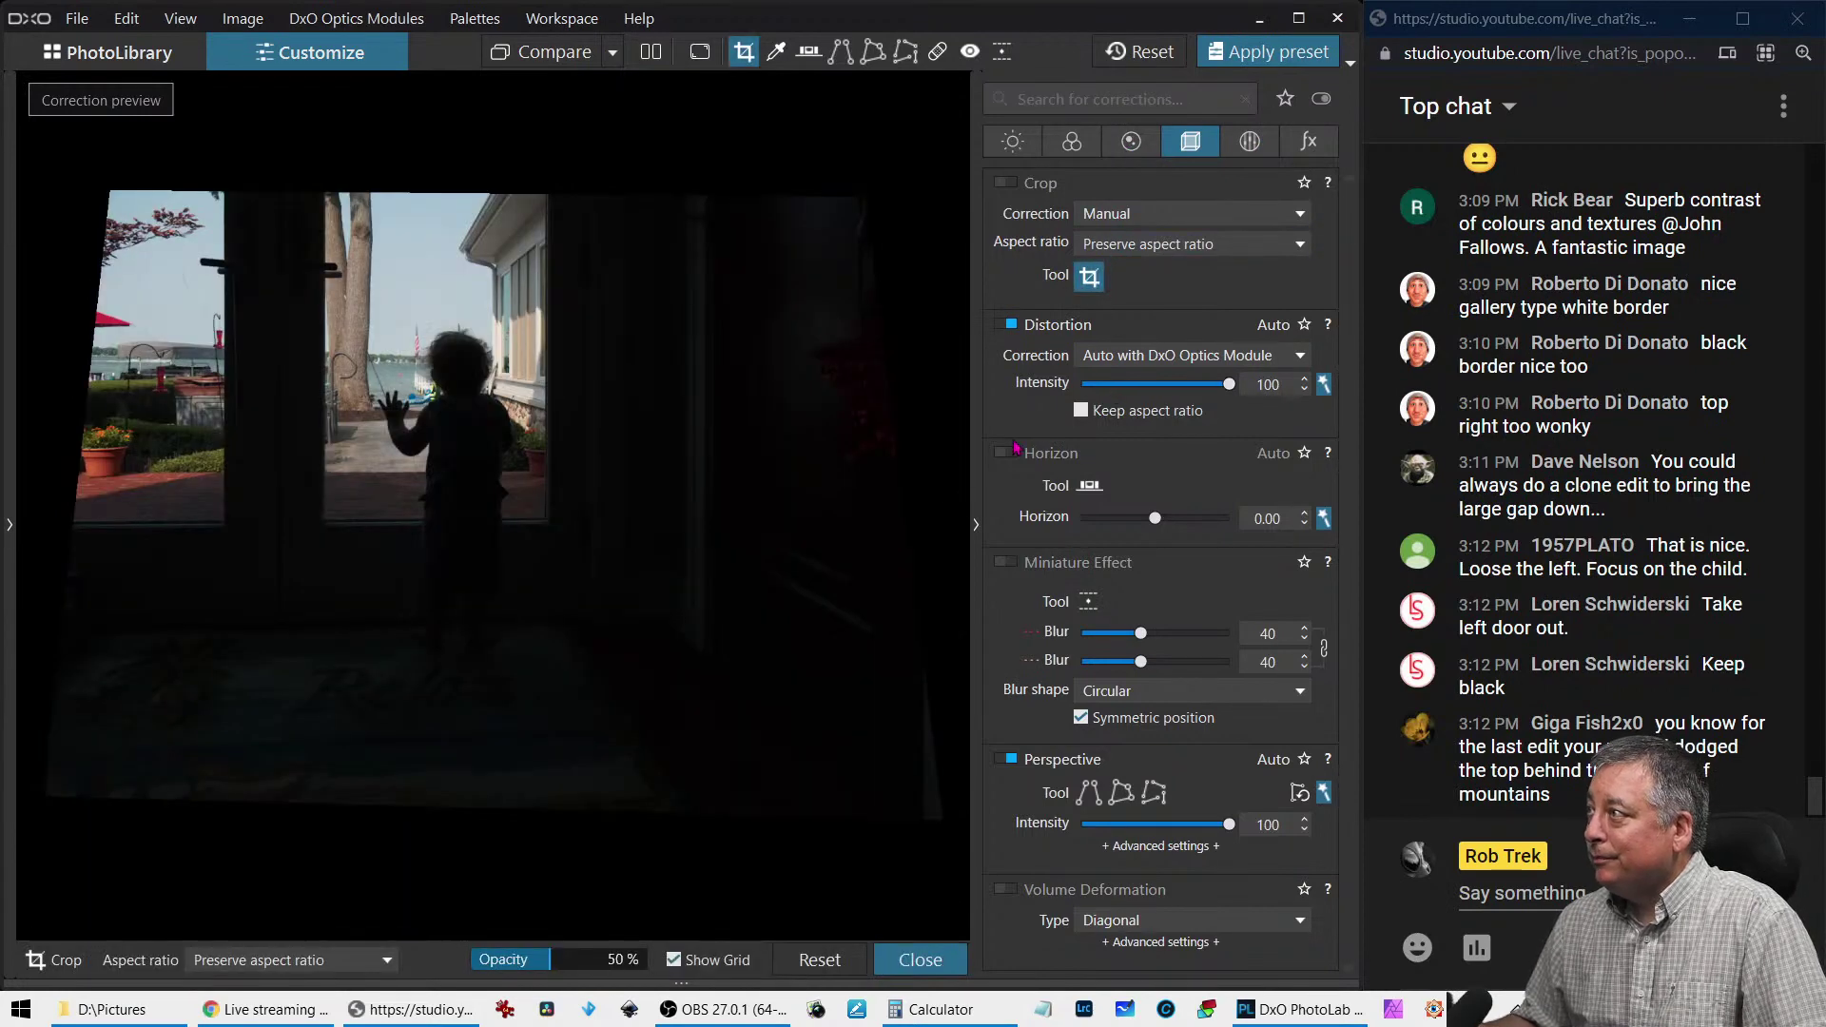
drag(288, 189, 603, 725)
drag(574, 624, 568, 664)
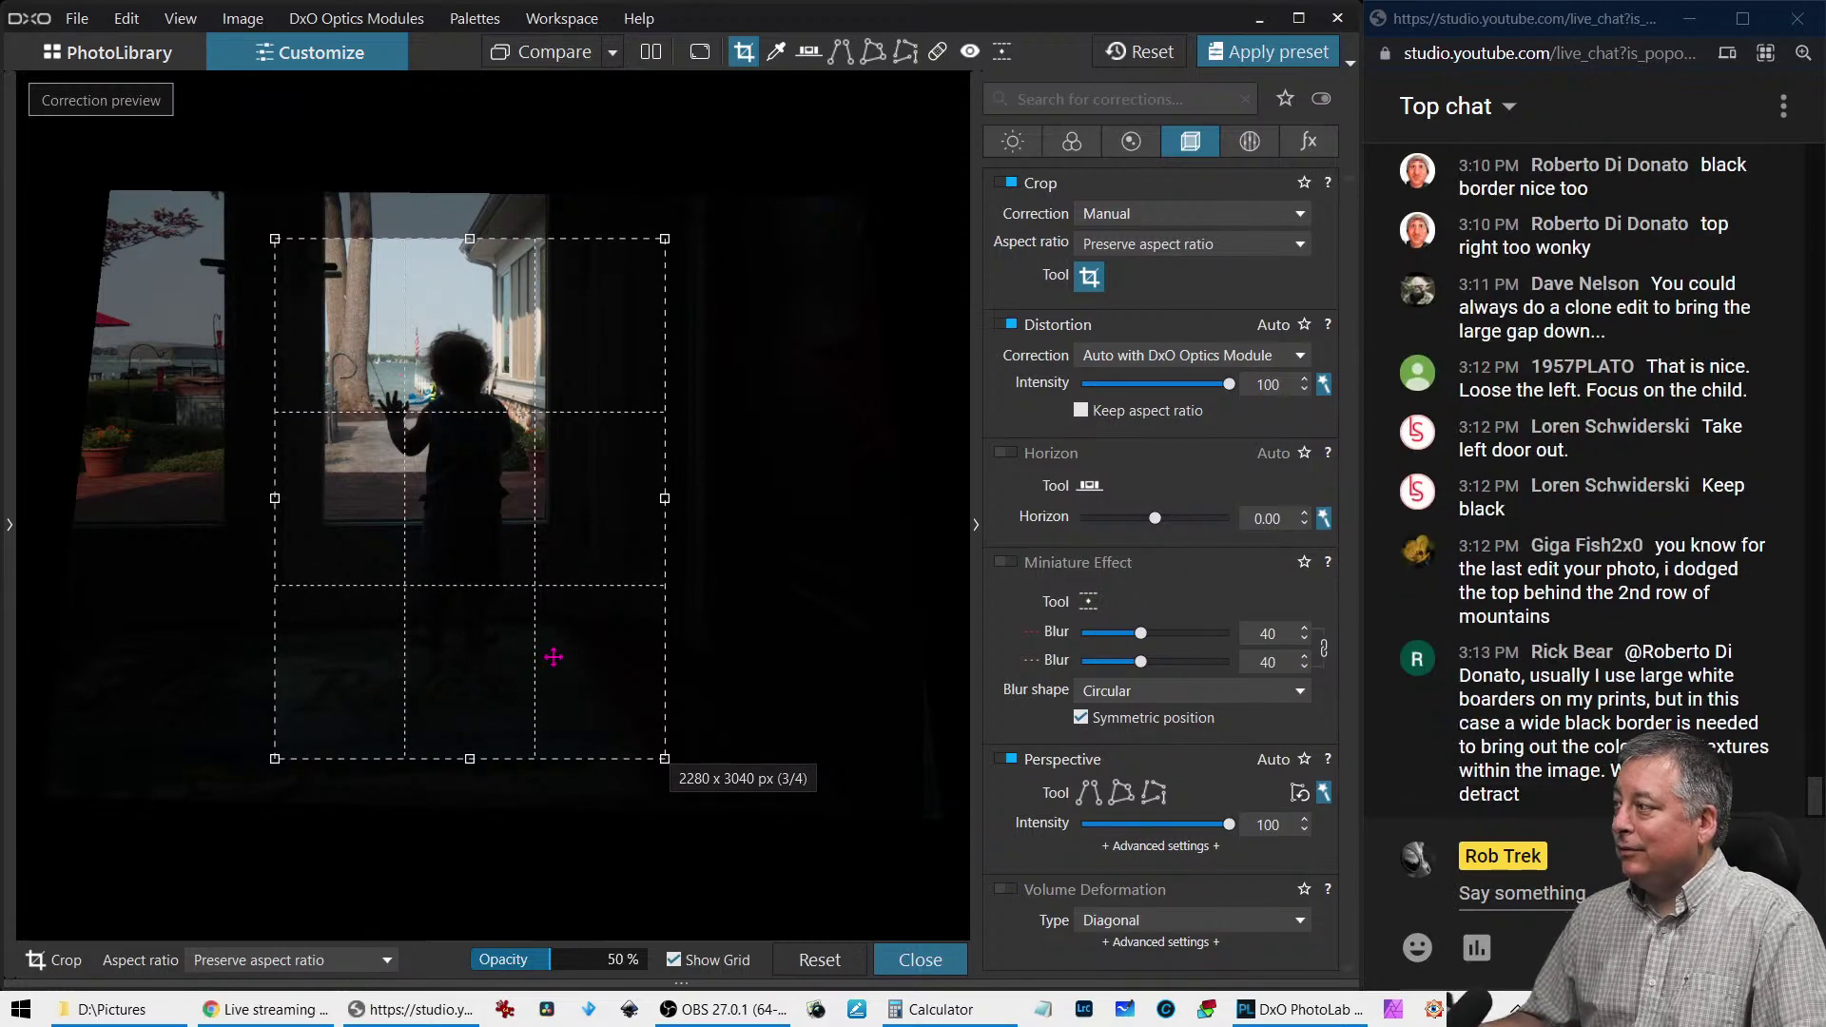
key(Return)
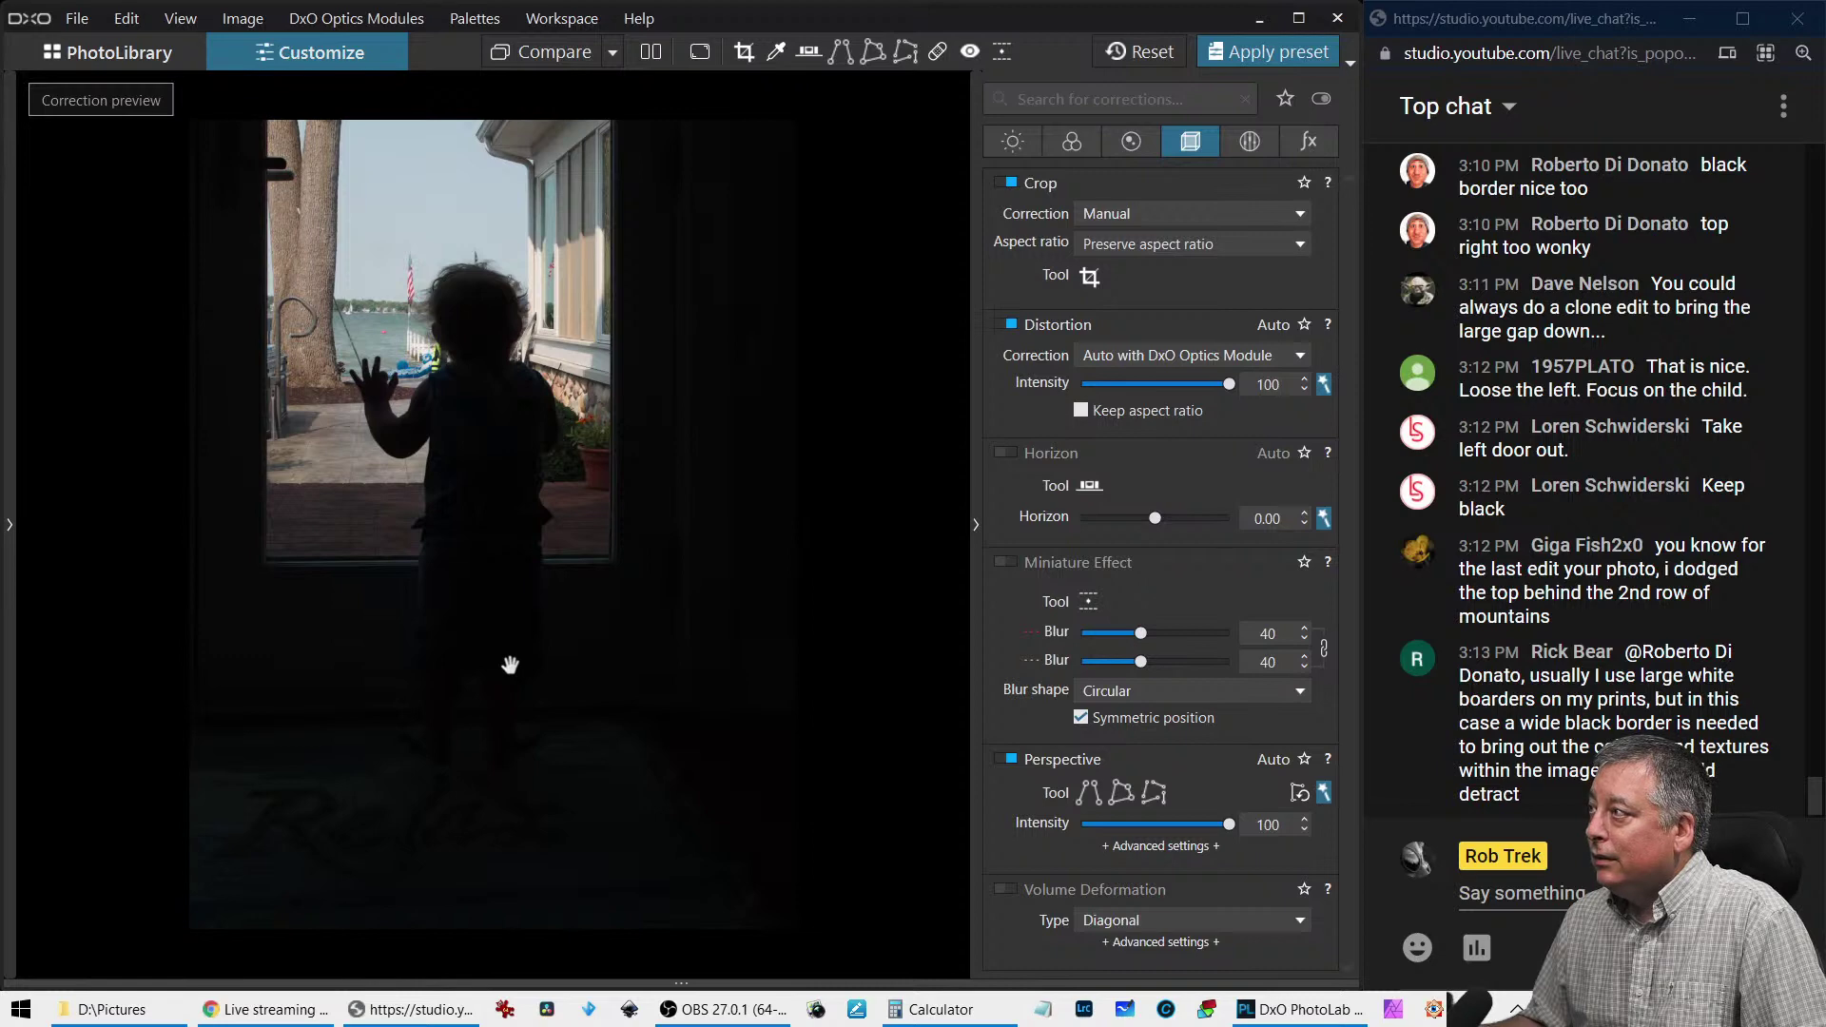
Set the Selective Tone Blacks to -12 and the Color Accentuation Vibrancy to 48
click(1012, 141)
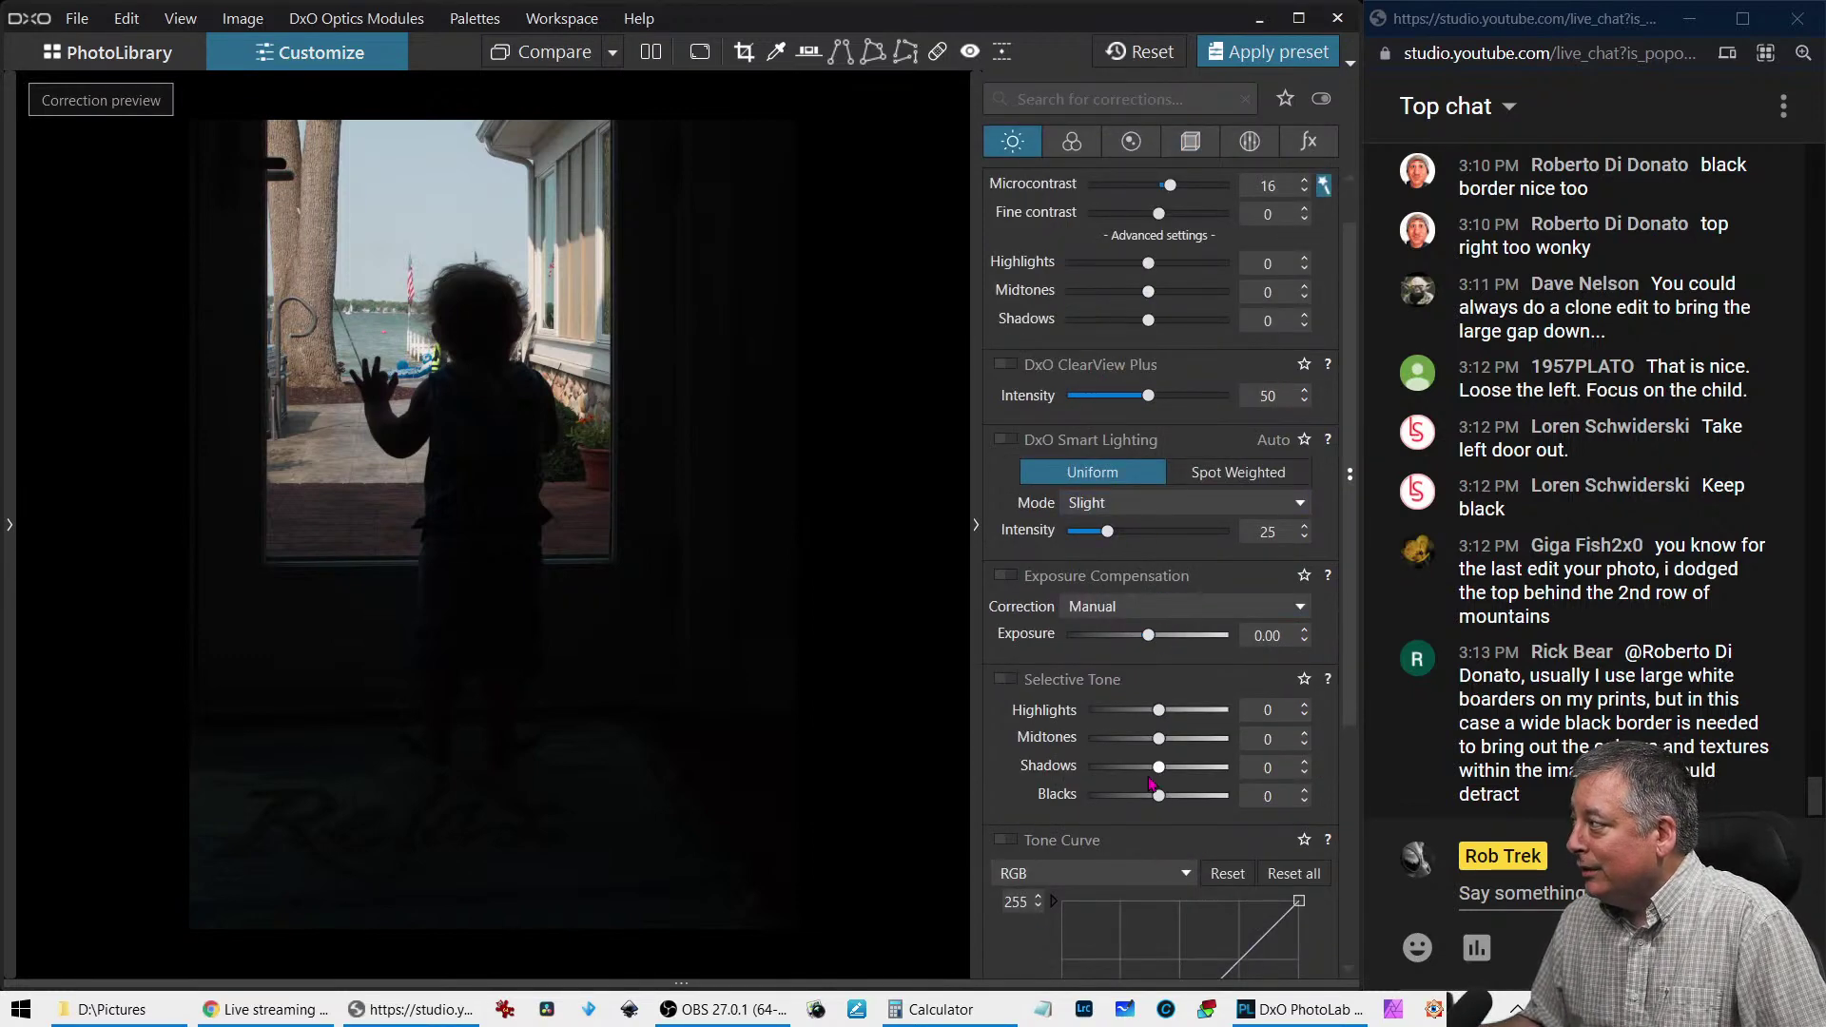
drag(1157, 795, 1154, 803)
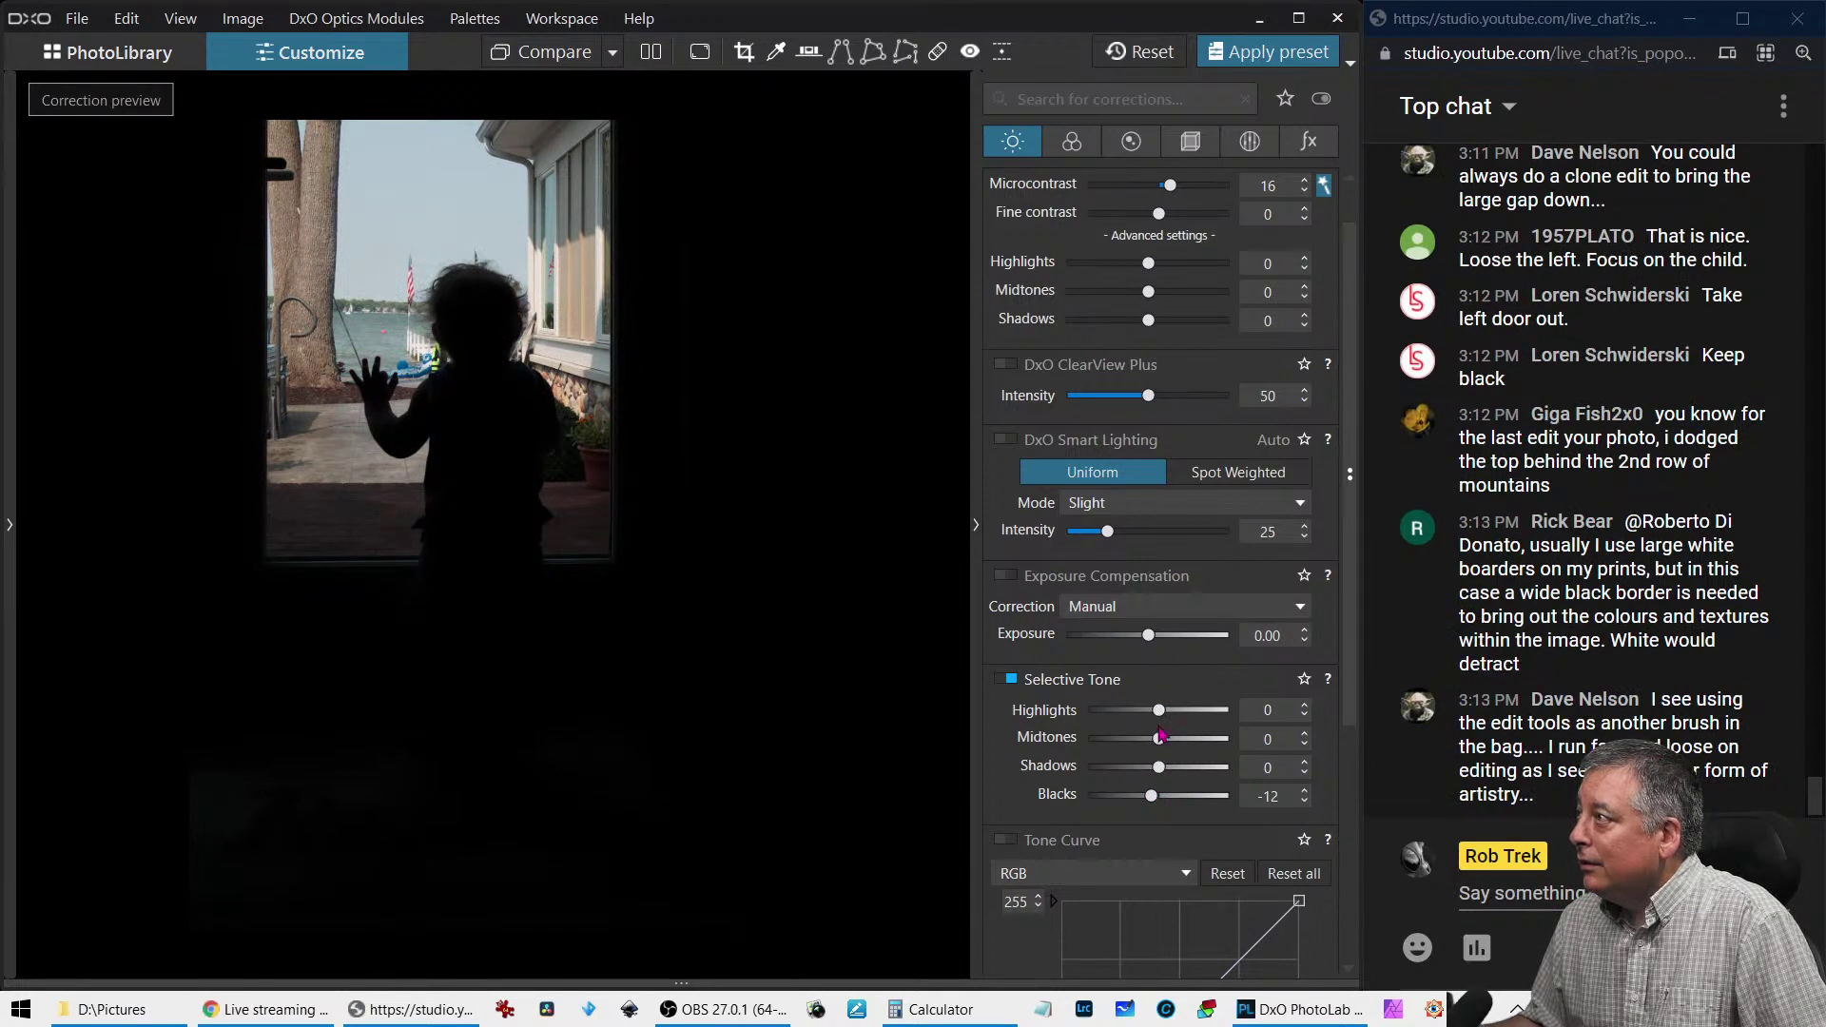
click(1070, 147)
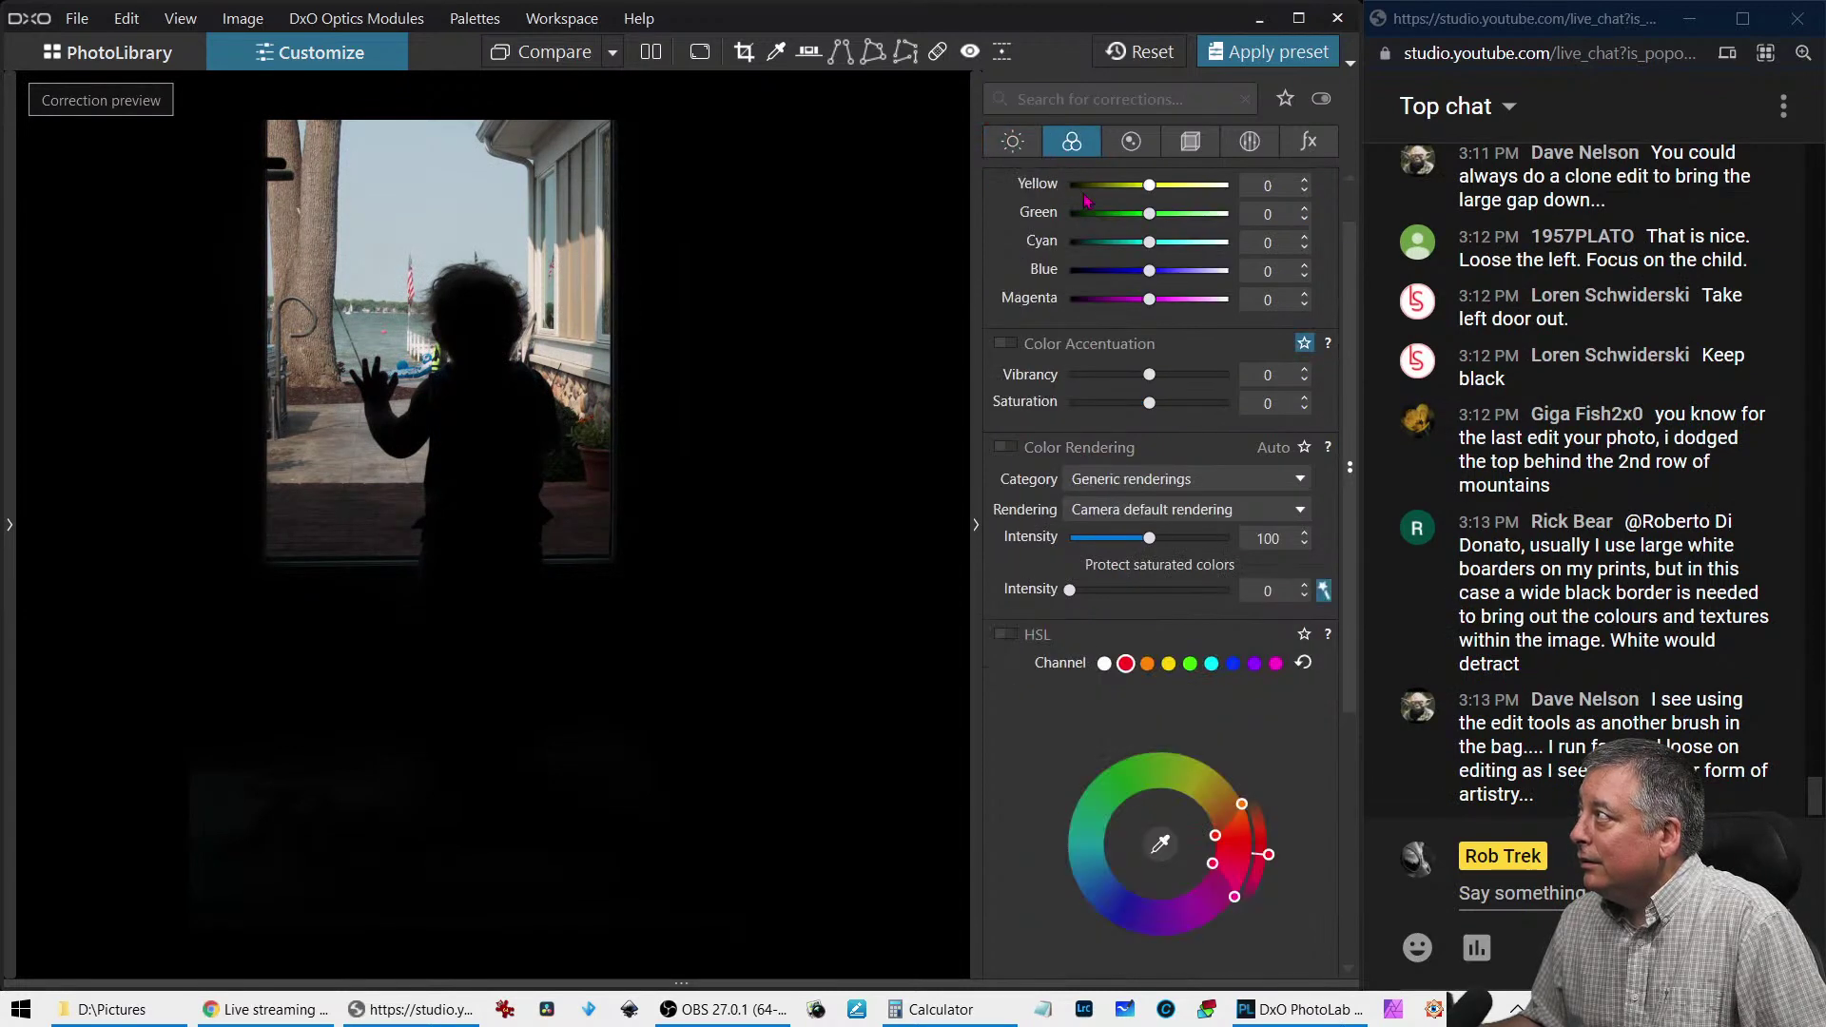
drag(1149, 377, 1190, 381)
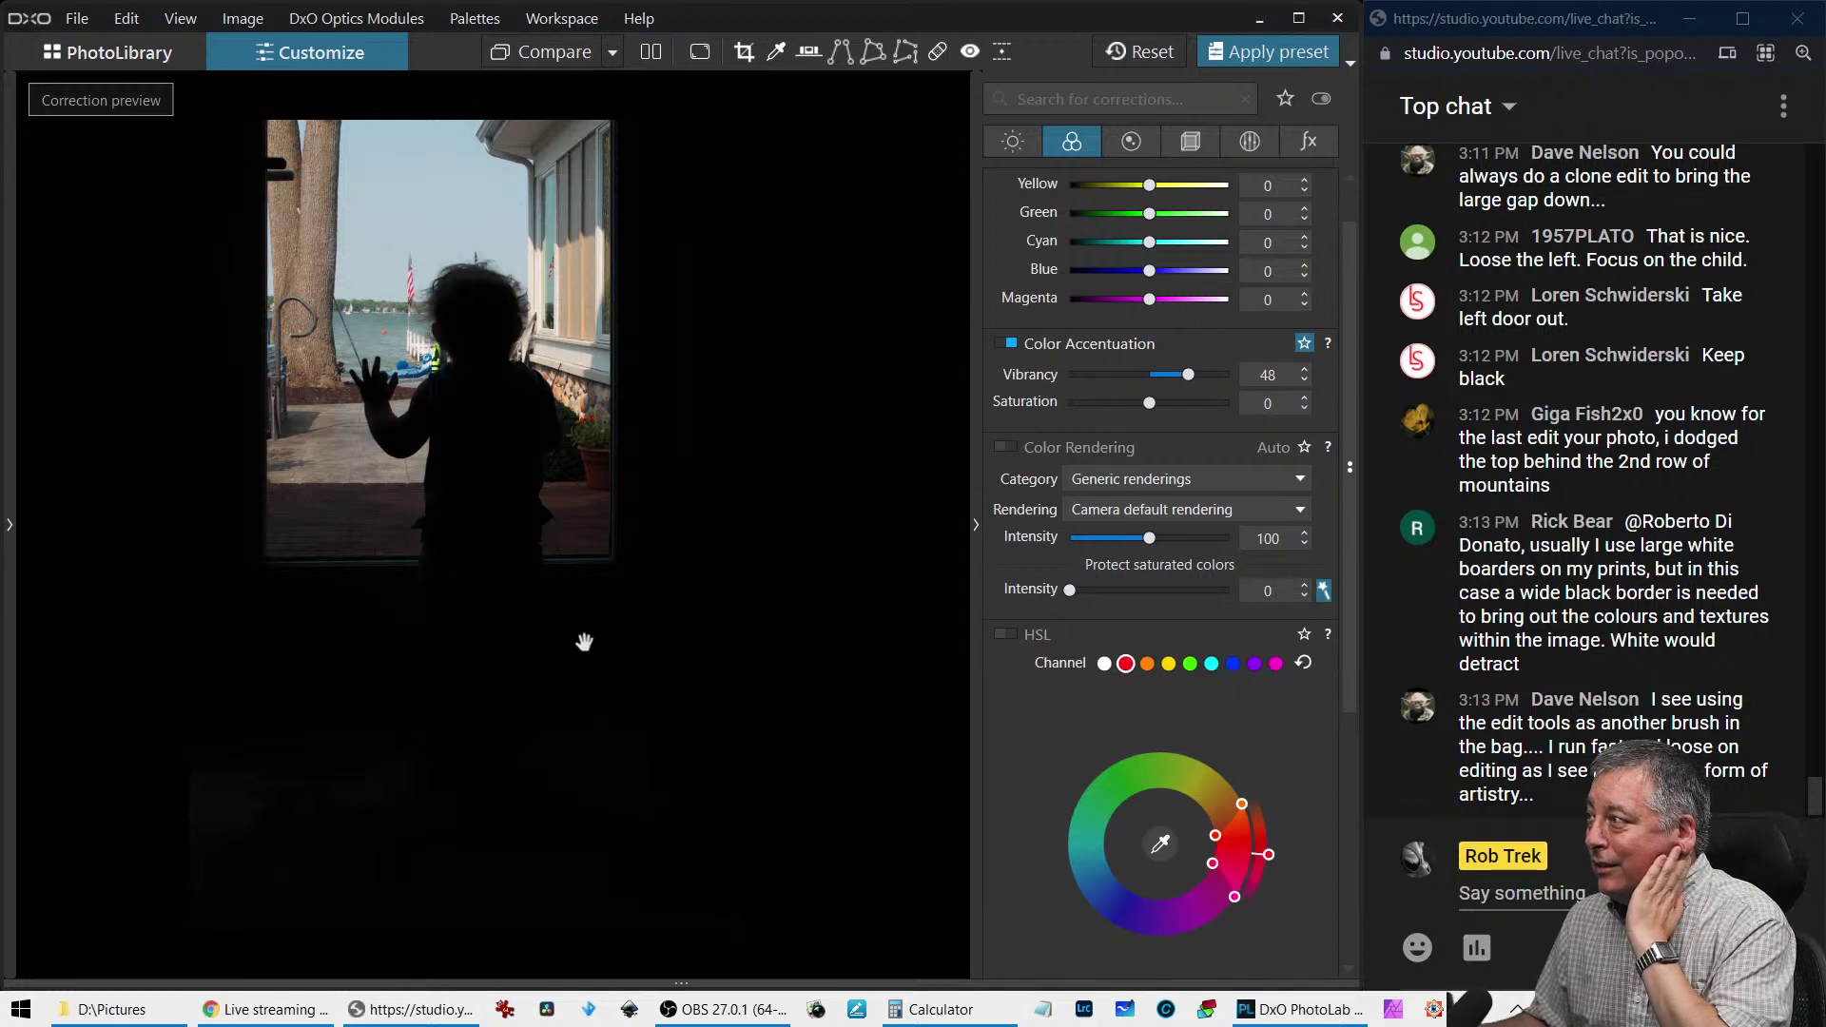
Try a small local adjustment brush mask over the doormat lettering and raise its exposure
click(1293, 155)
click(1268, 152)
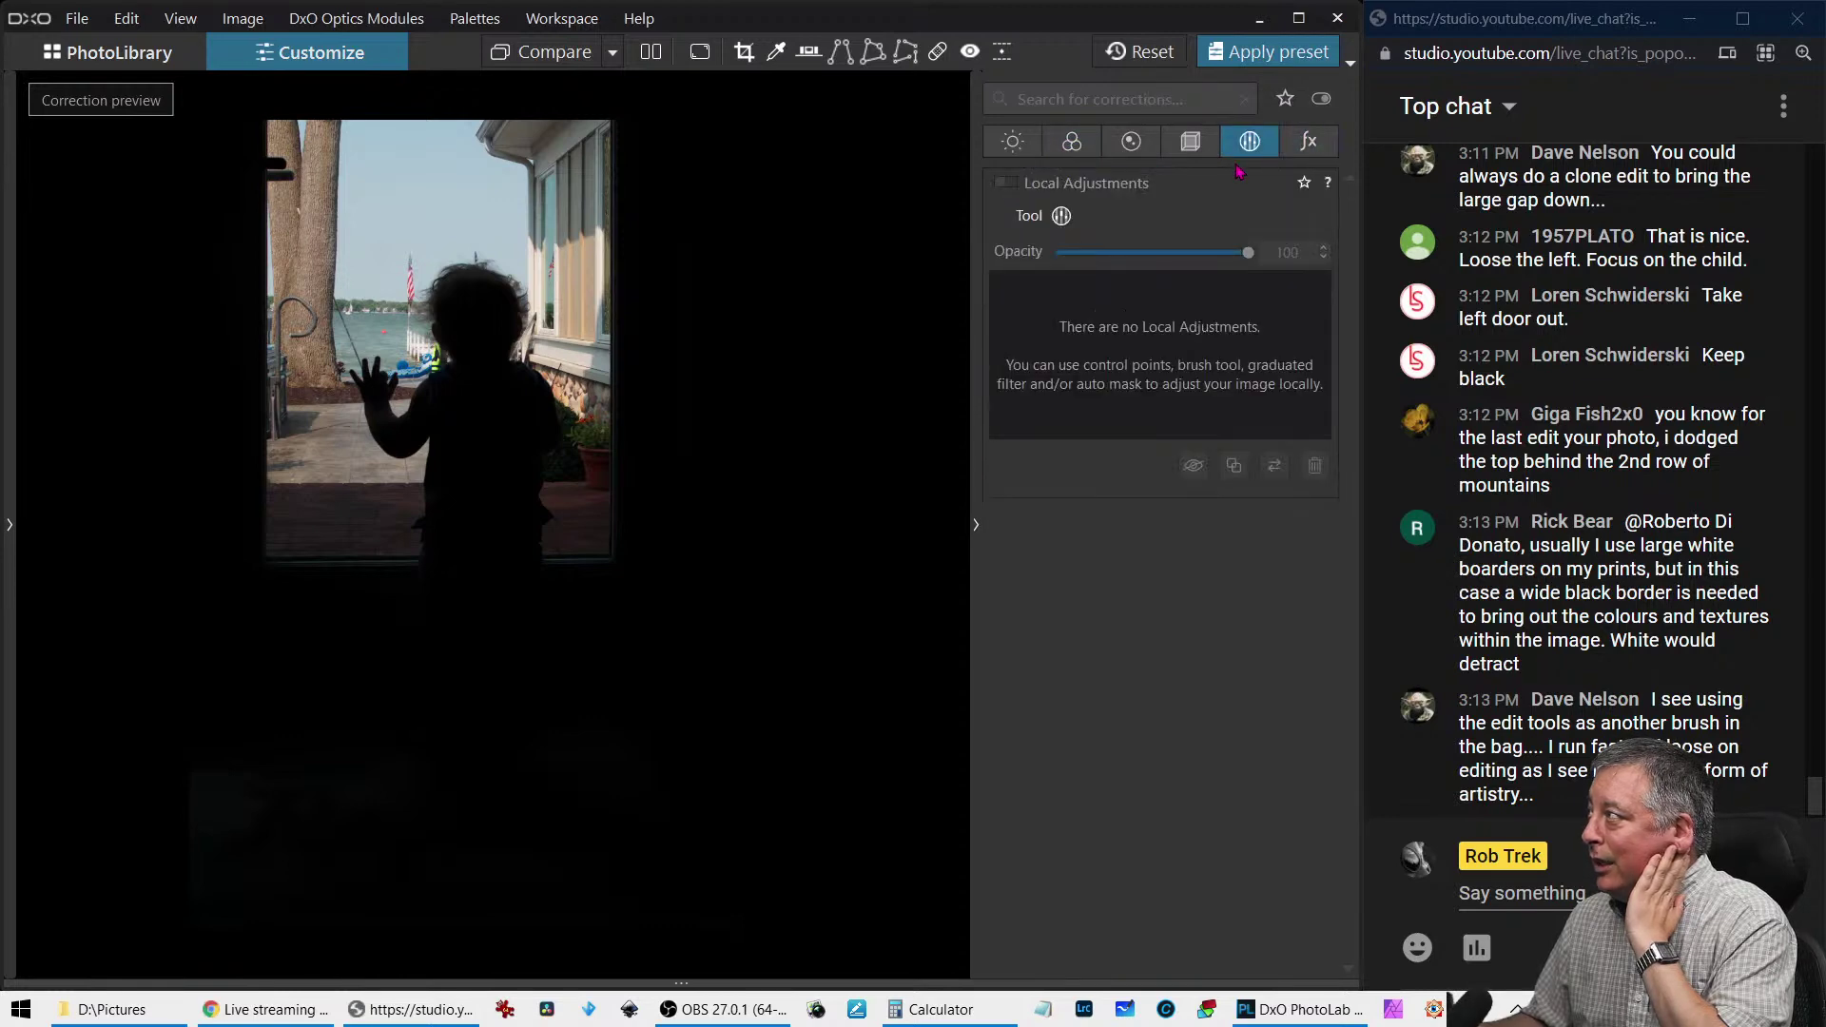
click(1059, 215)
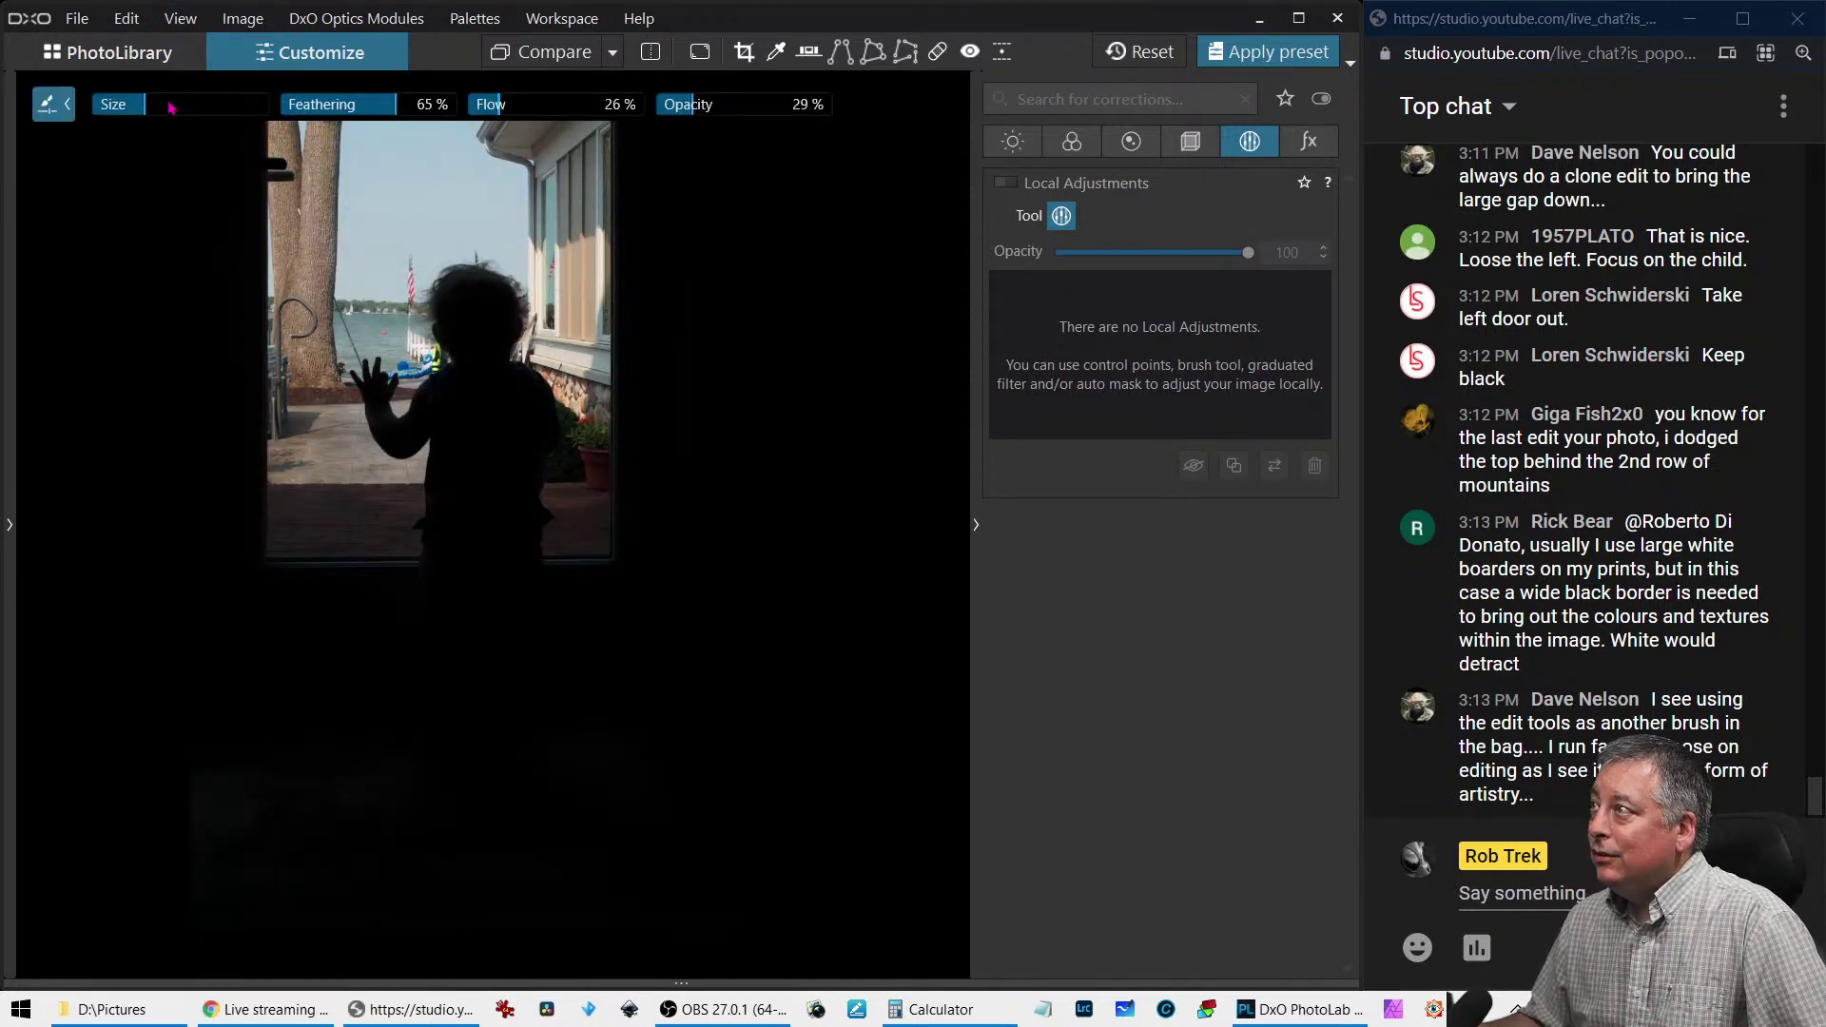
click(113, 104)
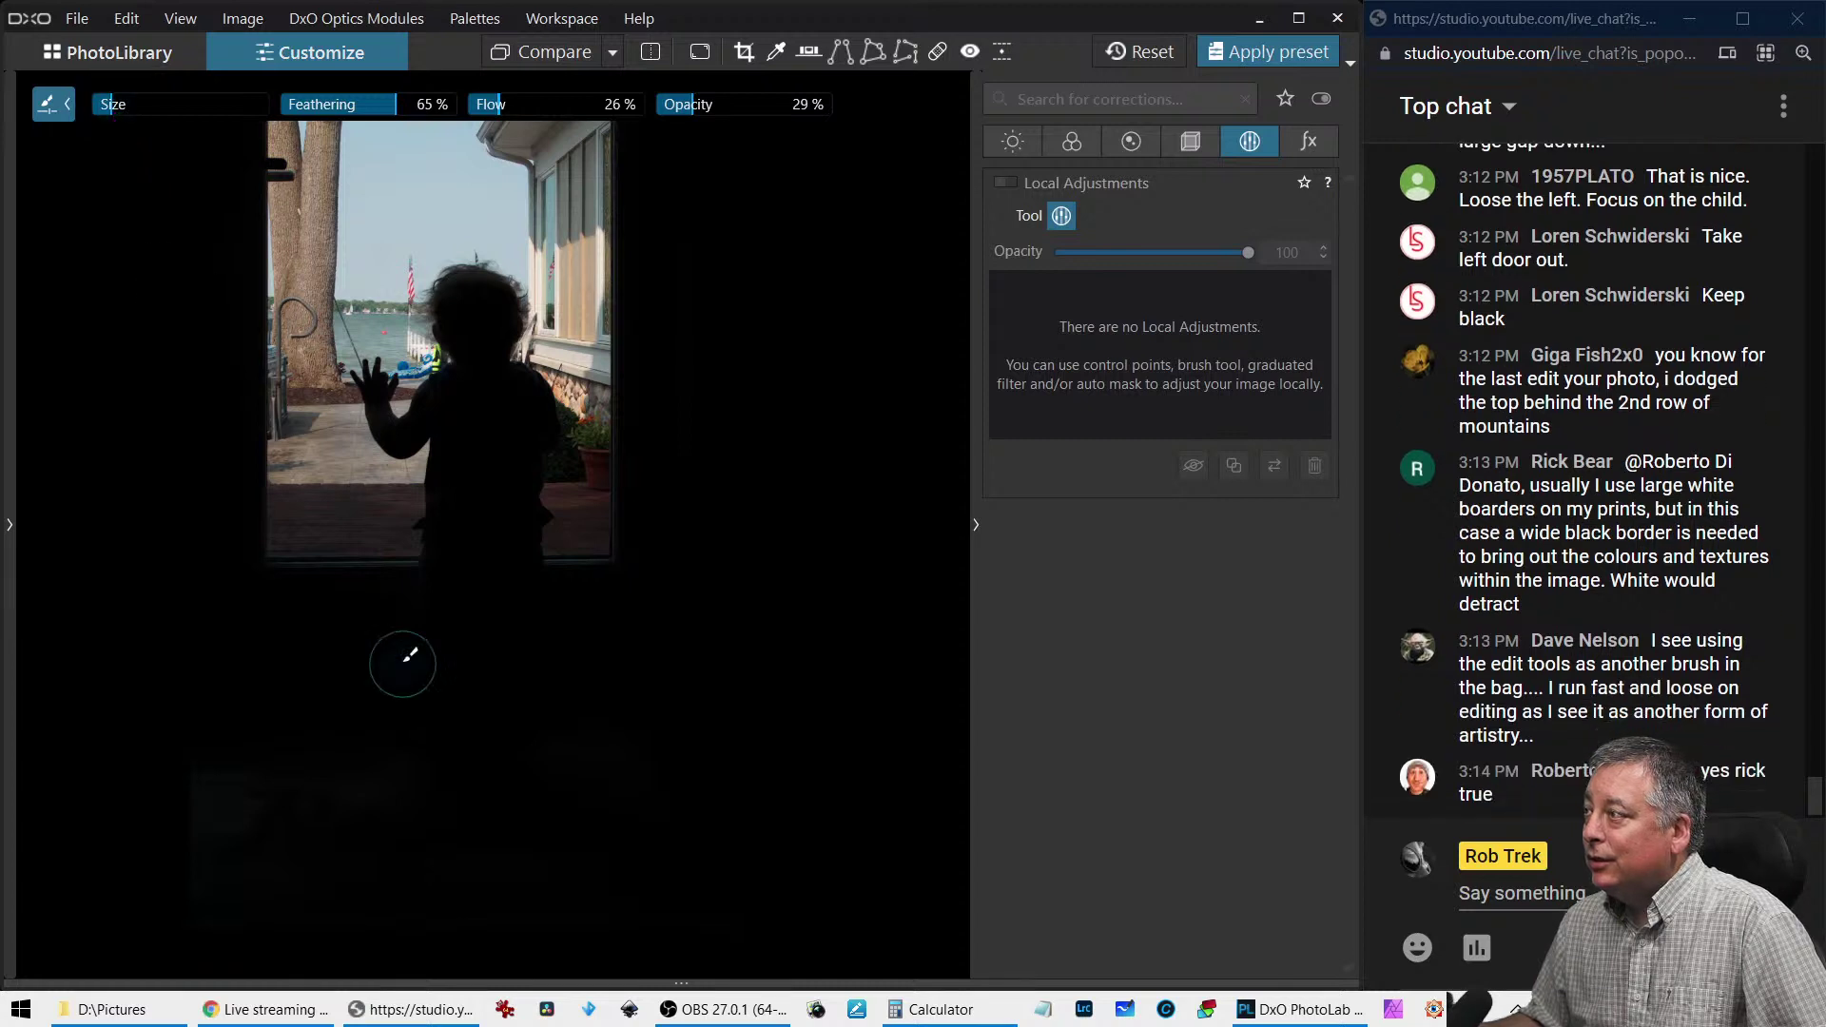
mouse_move(307, 804)
mouse_down()
mouse_move(257, 827)
mouse_move(355, 824)
mouse_move(257, 796)
mouse_move(515, 820)
mouse_move(286, 836)
mouse_move(551, 830)
mouse_up()
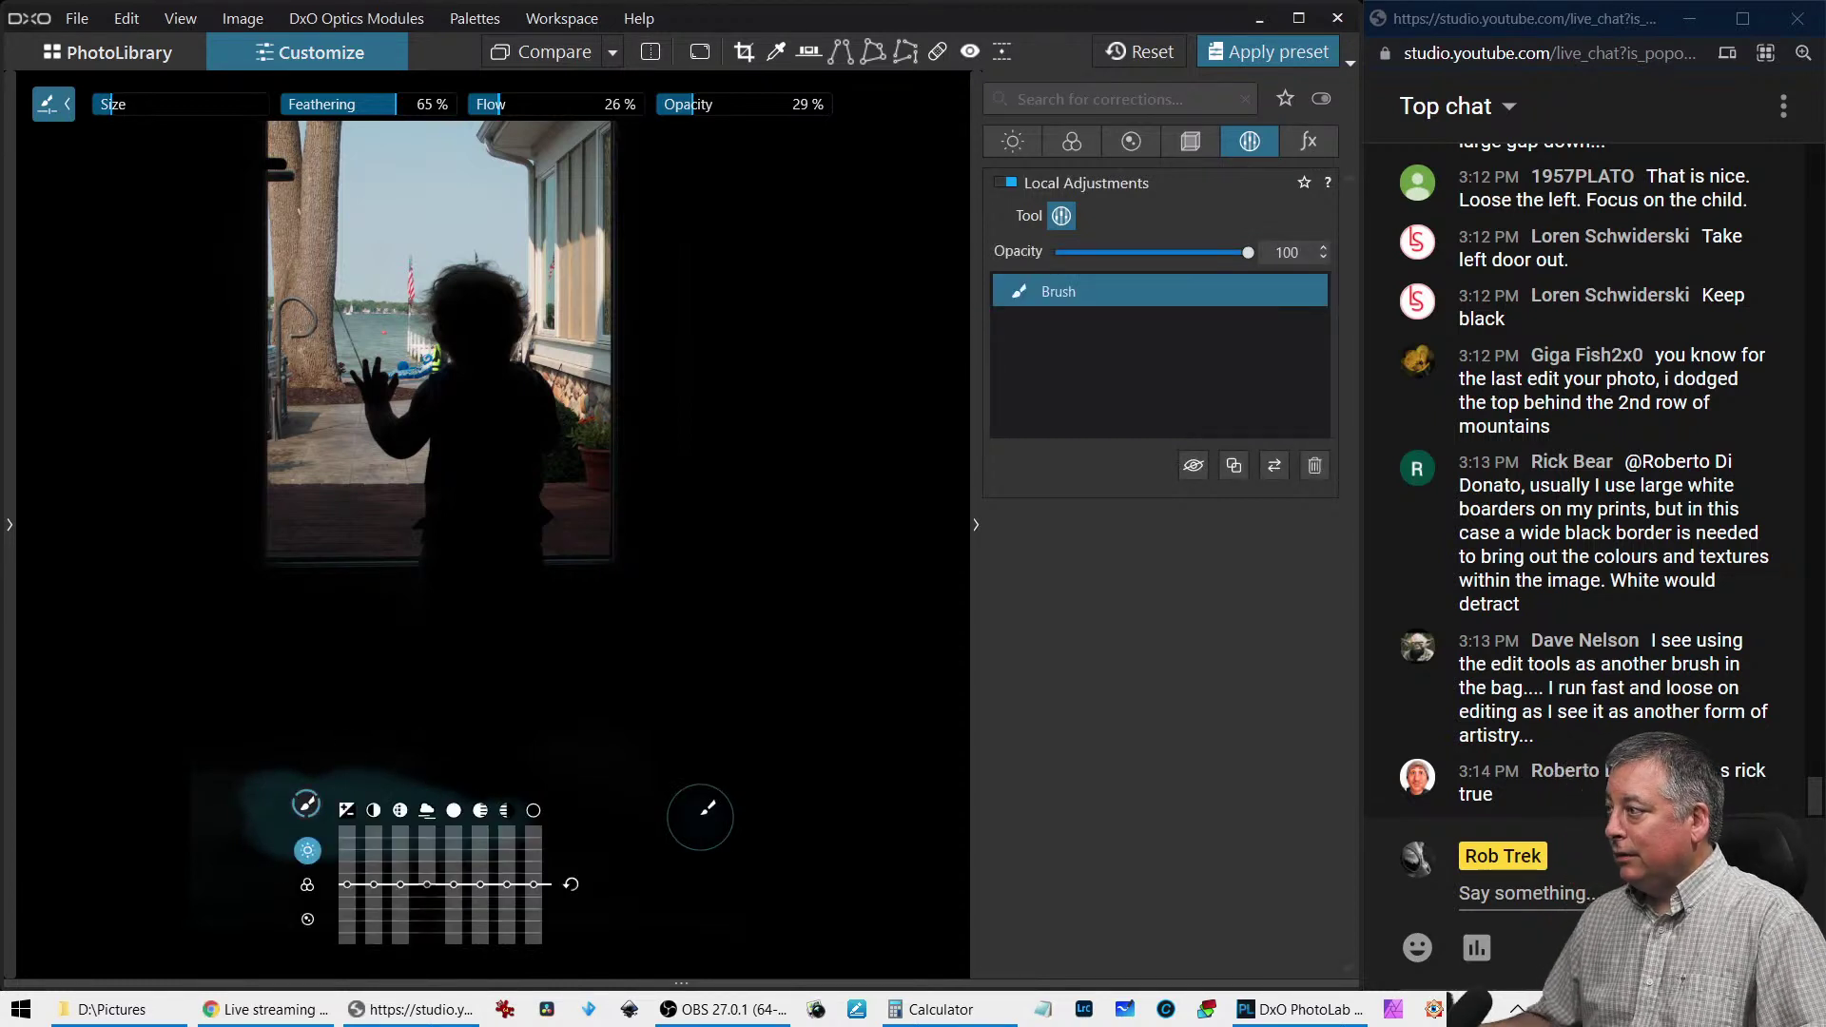
drag(351, 890, 352, 879)
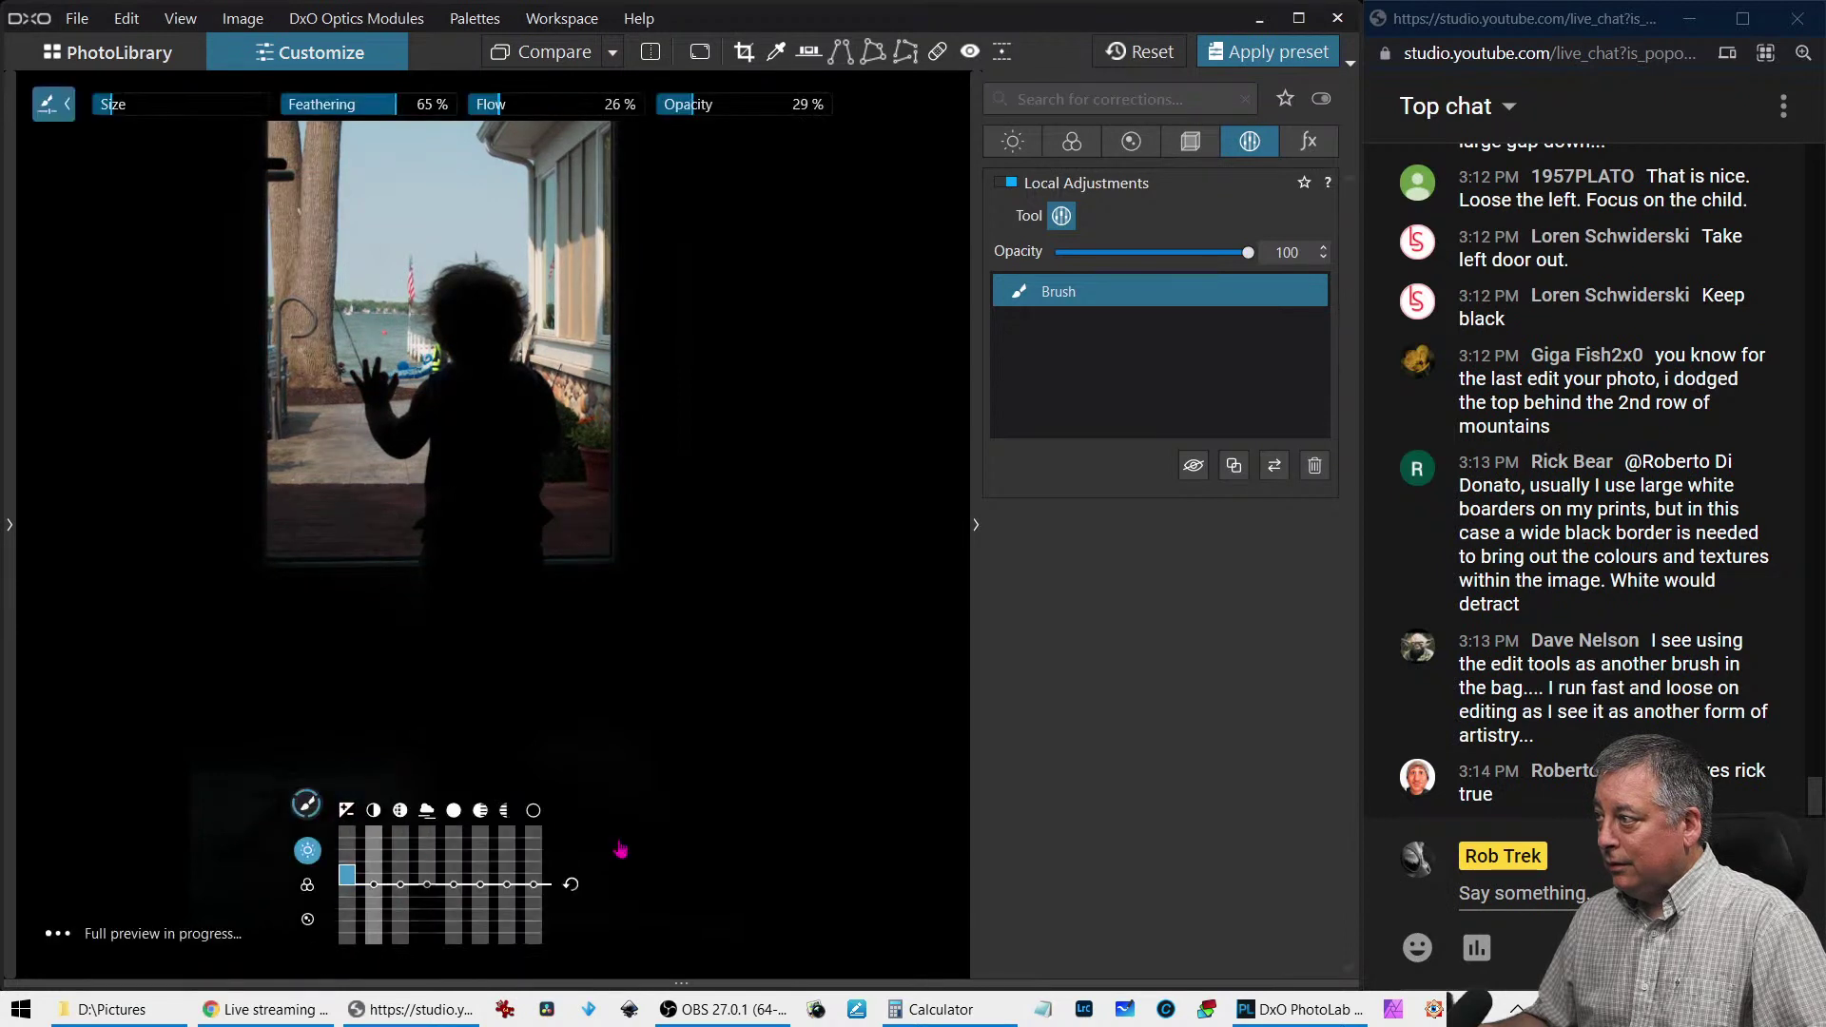
mouse_move(353, 863)
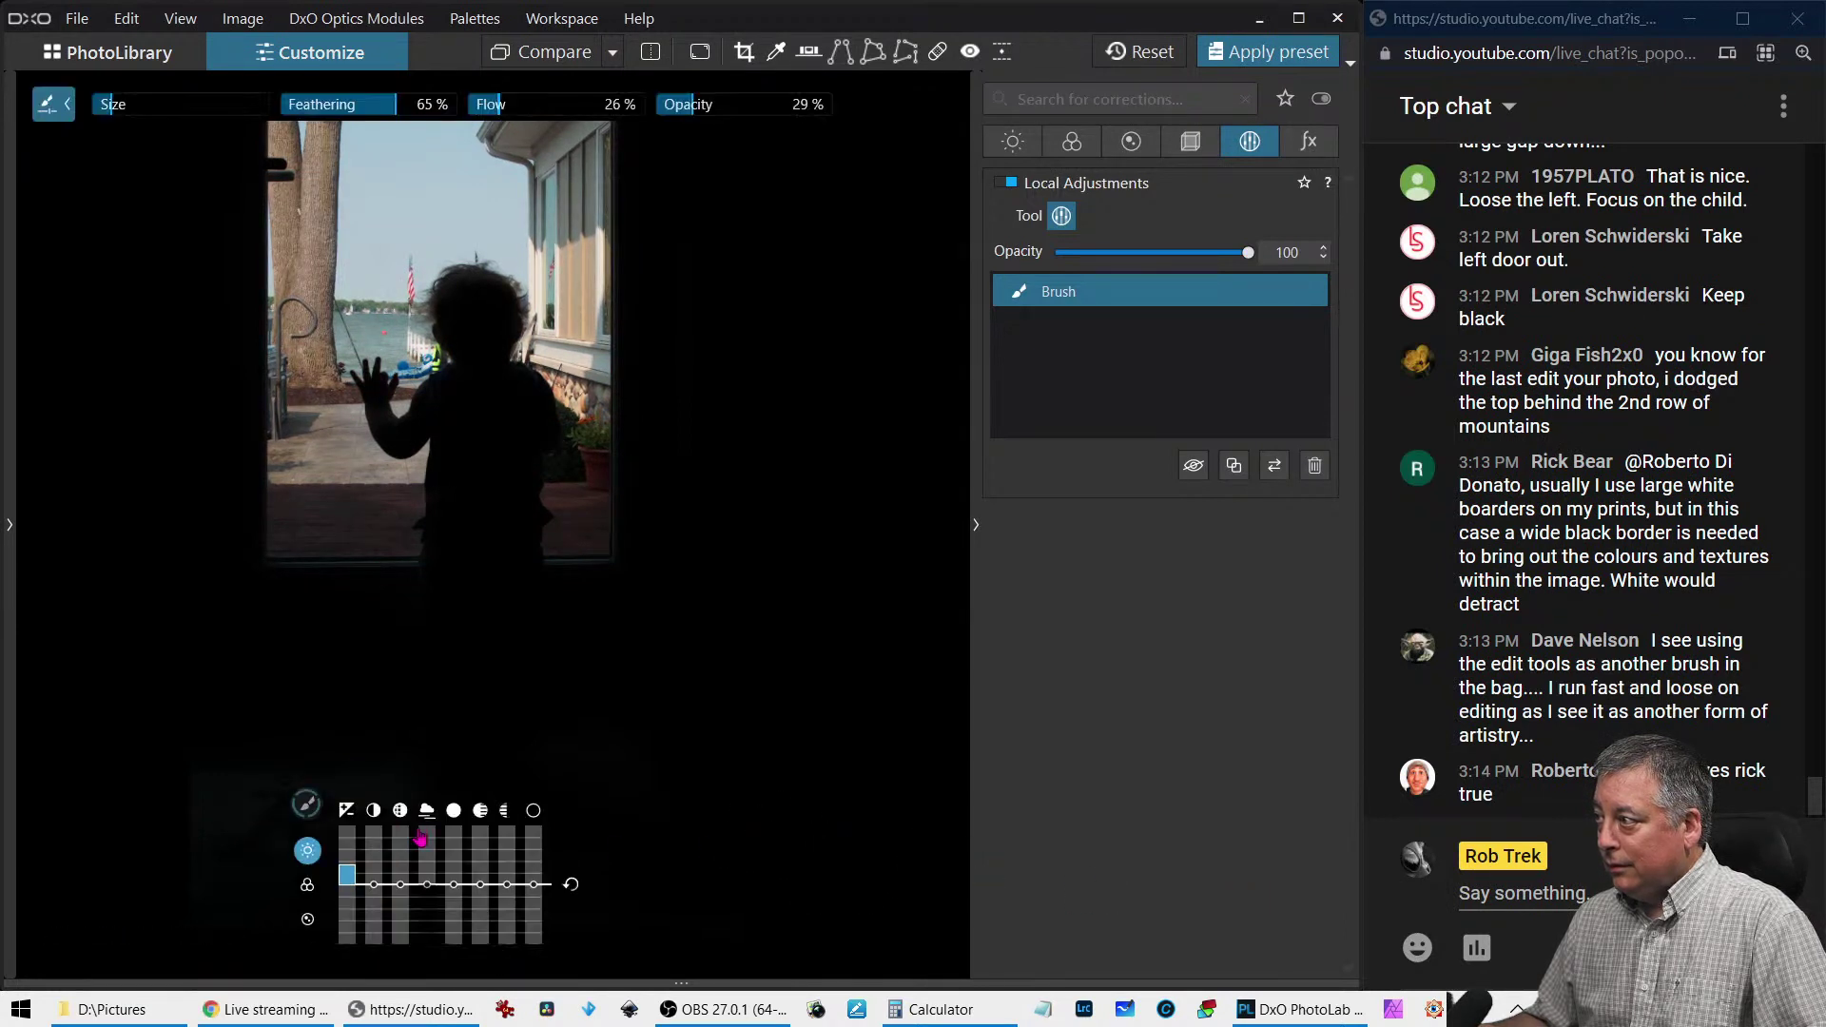
drag(350, 873, 349, 850)
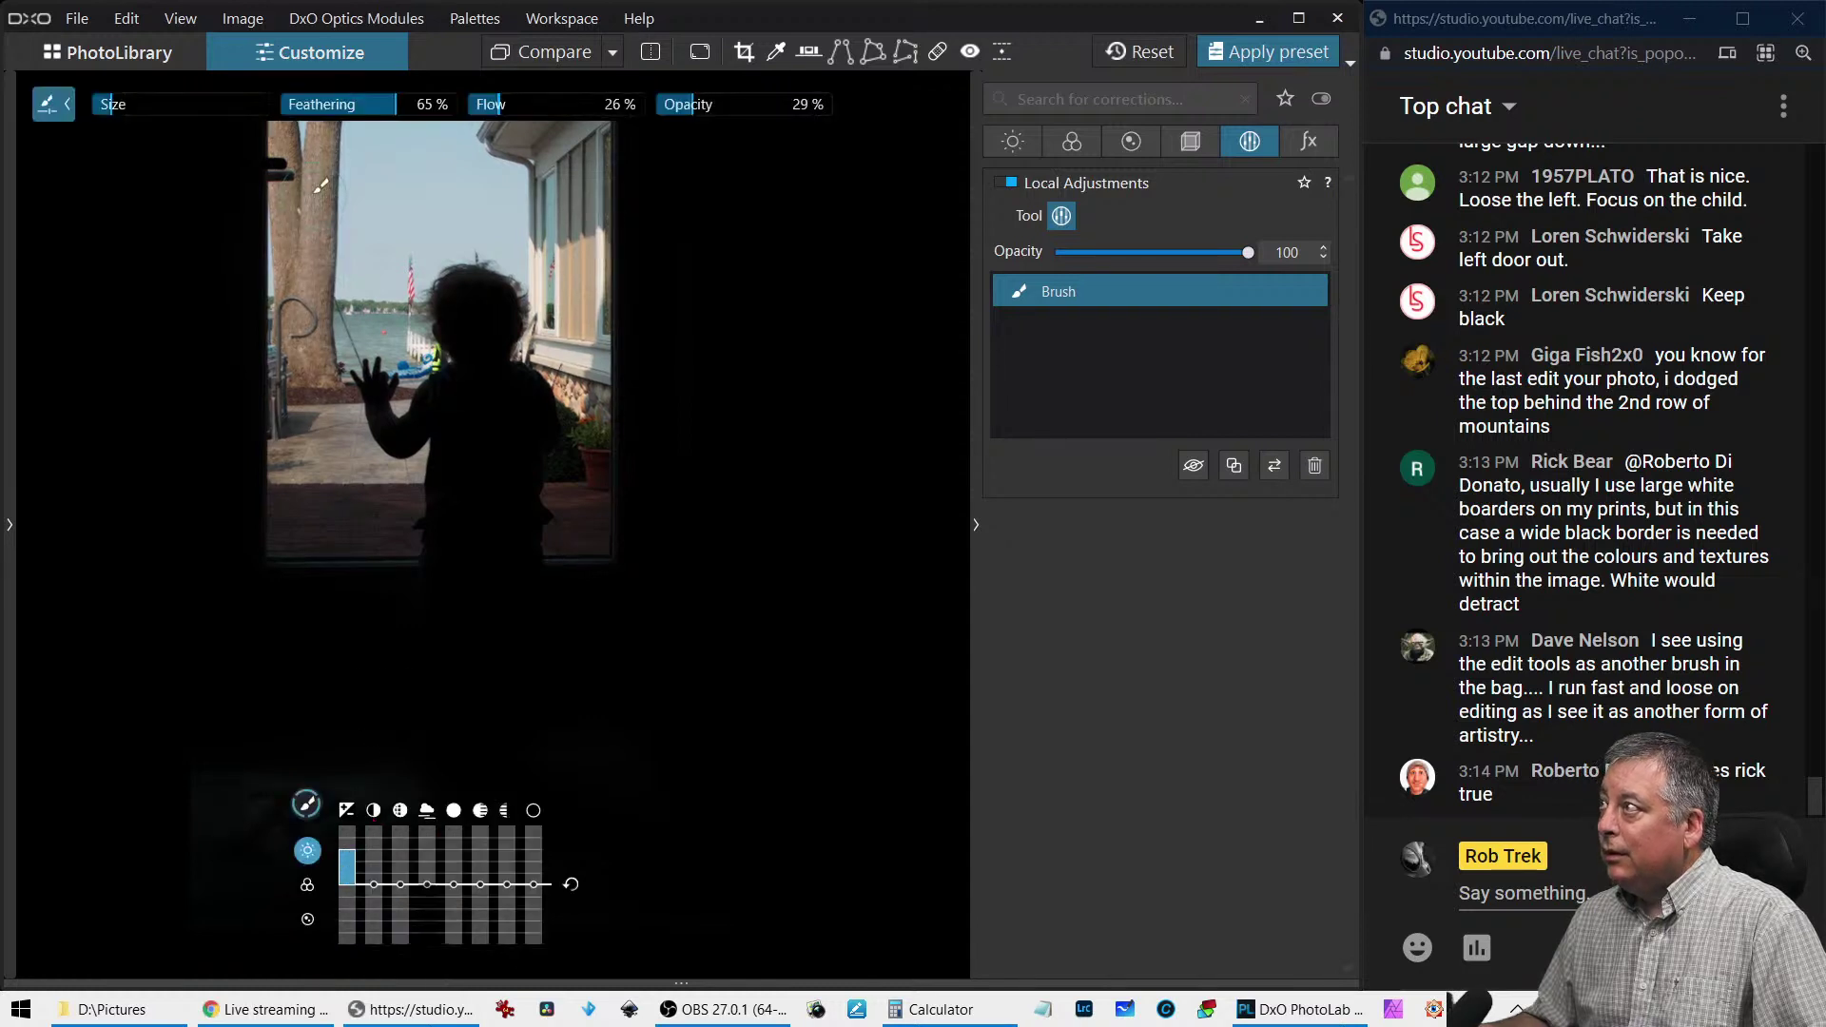
Set the brush Flow to 65 %, Opacity to 50 % and Feathering to 100 % while painting more strokes over the doormat
click(561, 111)
click(571, 112)
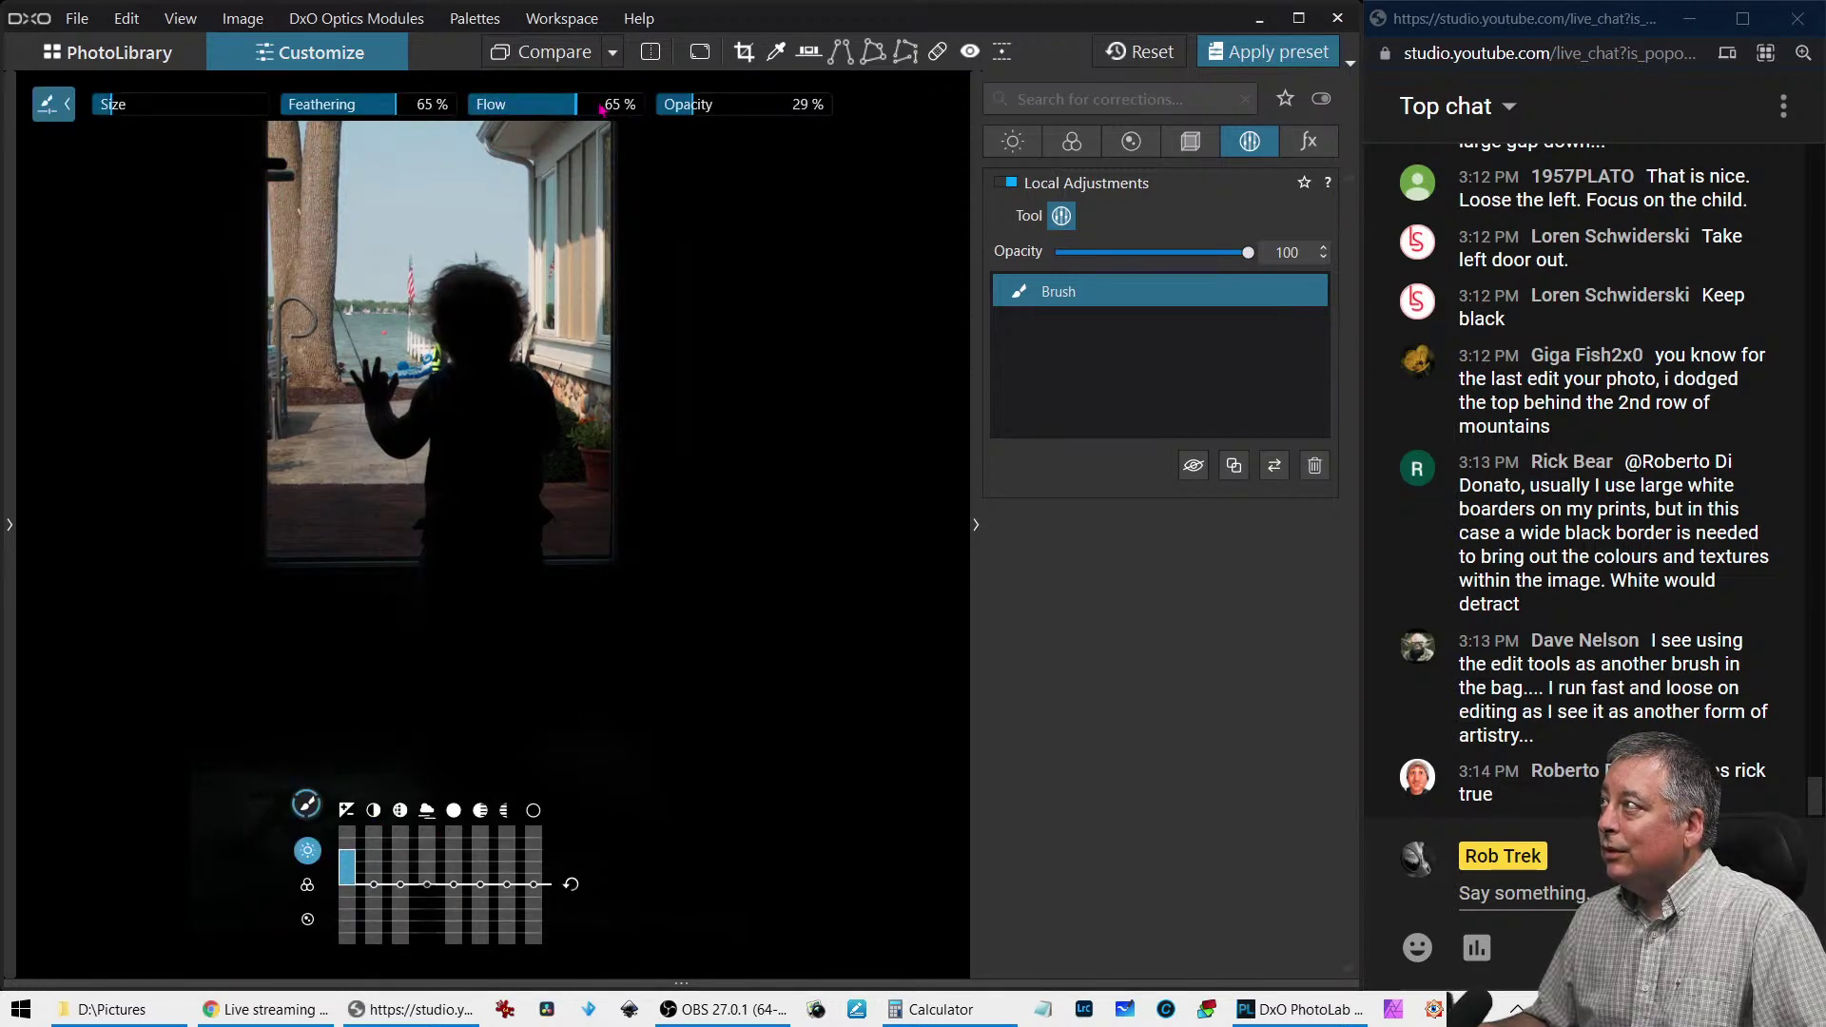
click(736, 105)
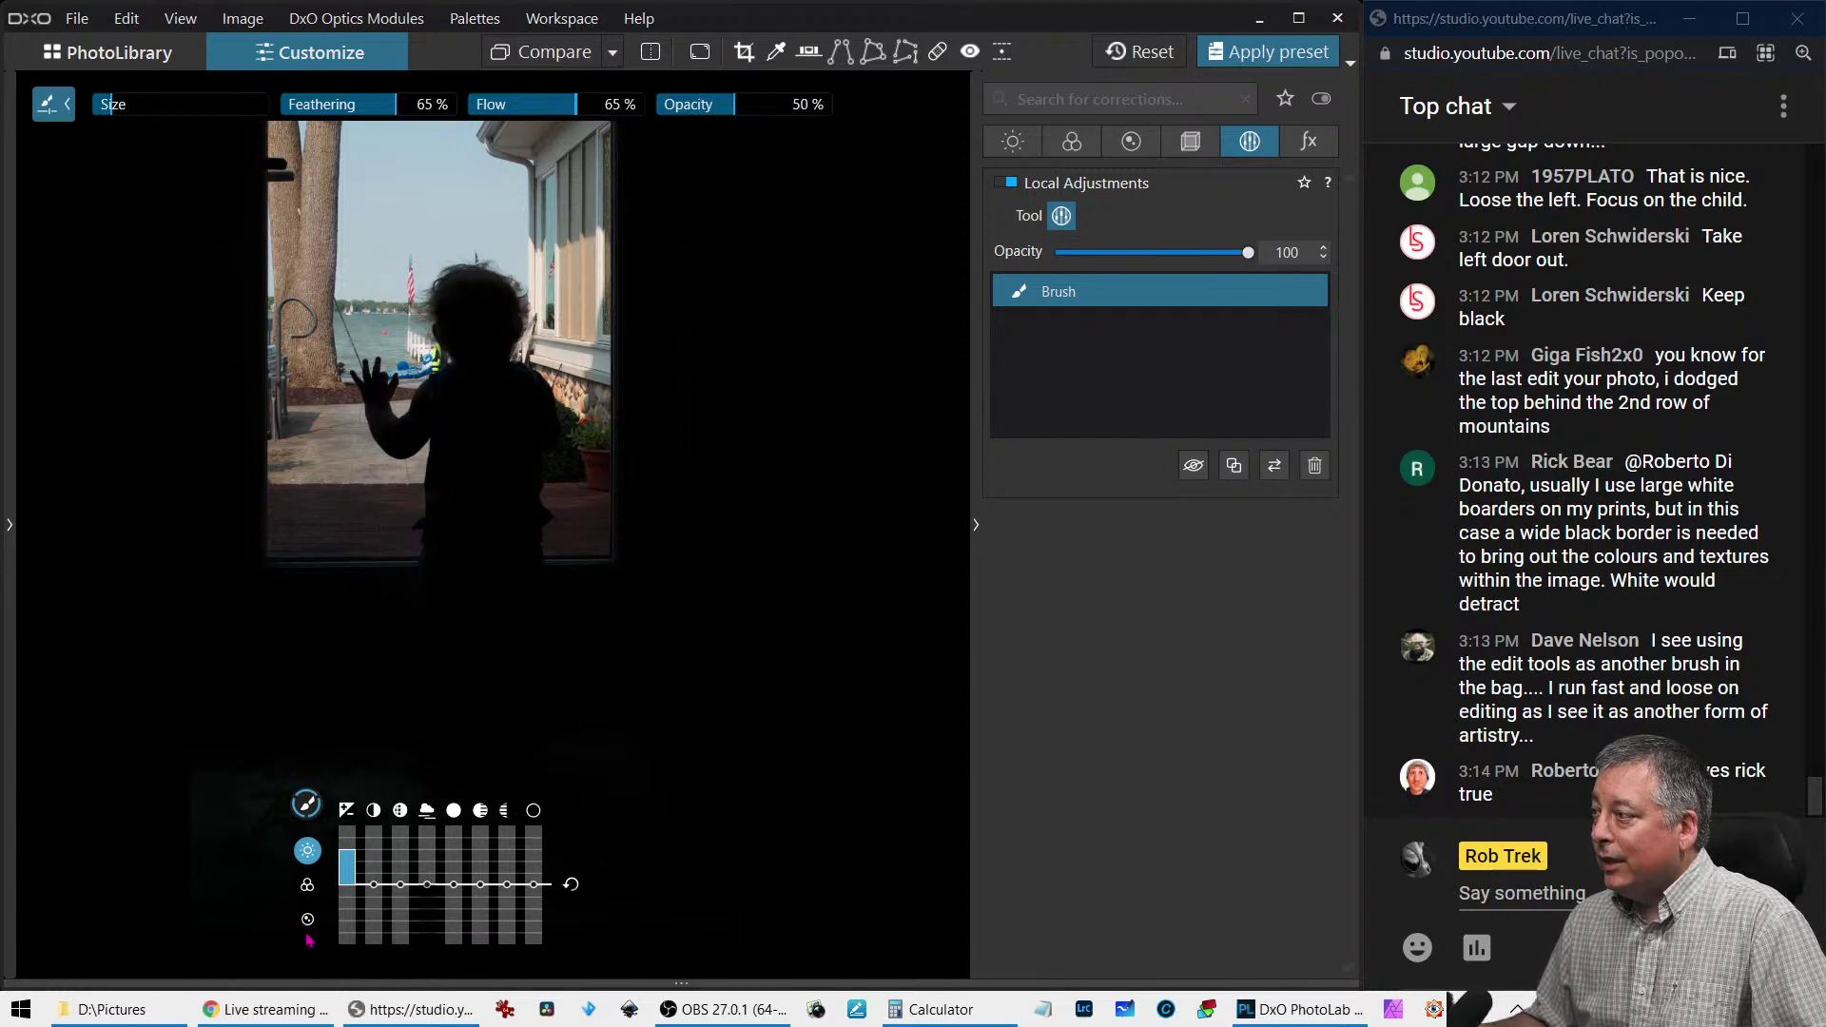
mouse_move(264, 766)
mouse_down()
mouse_move(403, 824)
mouse_move(320, 785)
mouse_move(274, 776)
mouse_up()
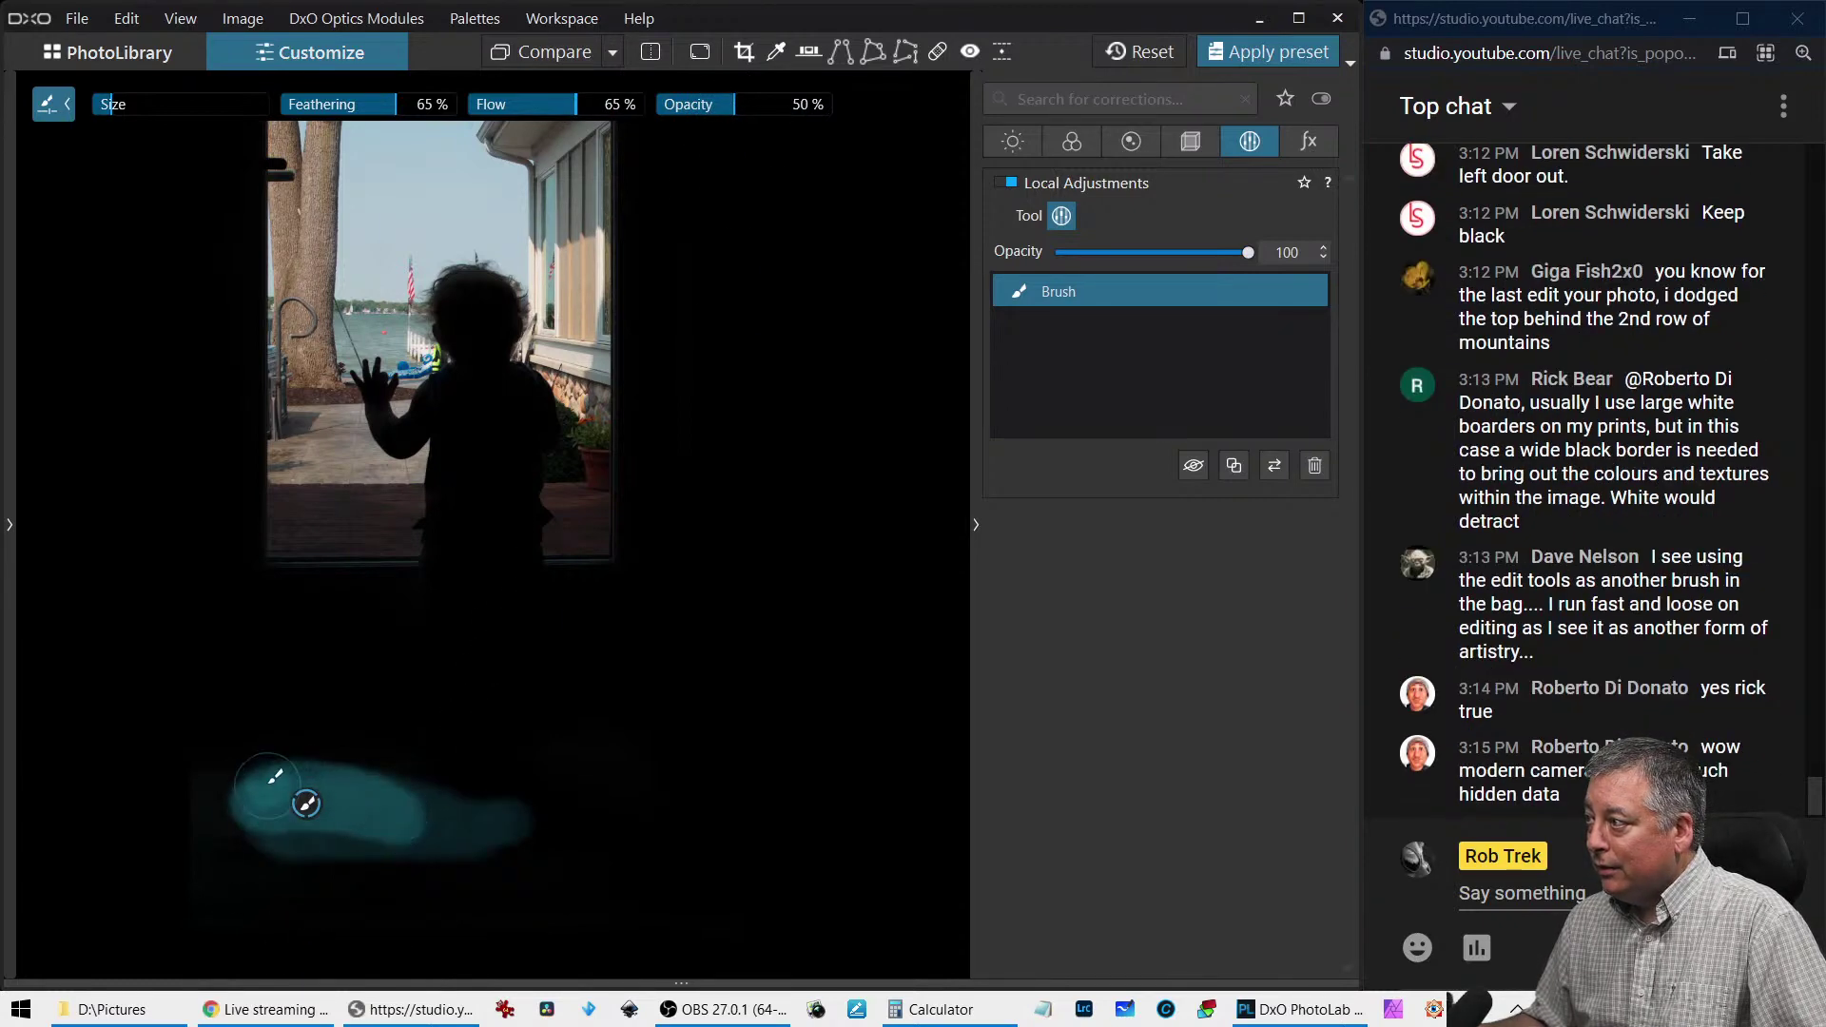
key(Escape)
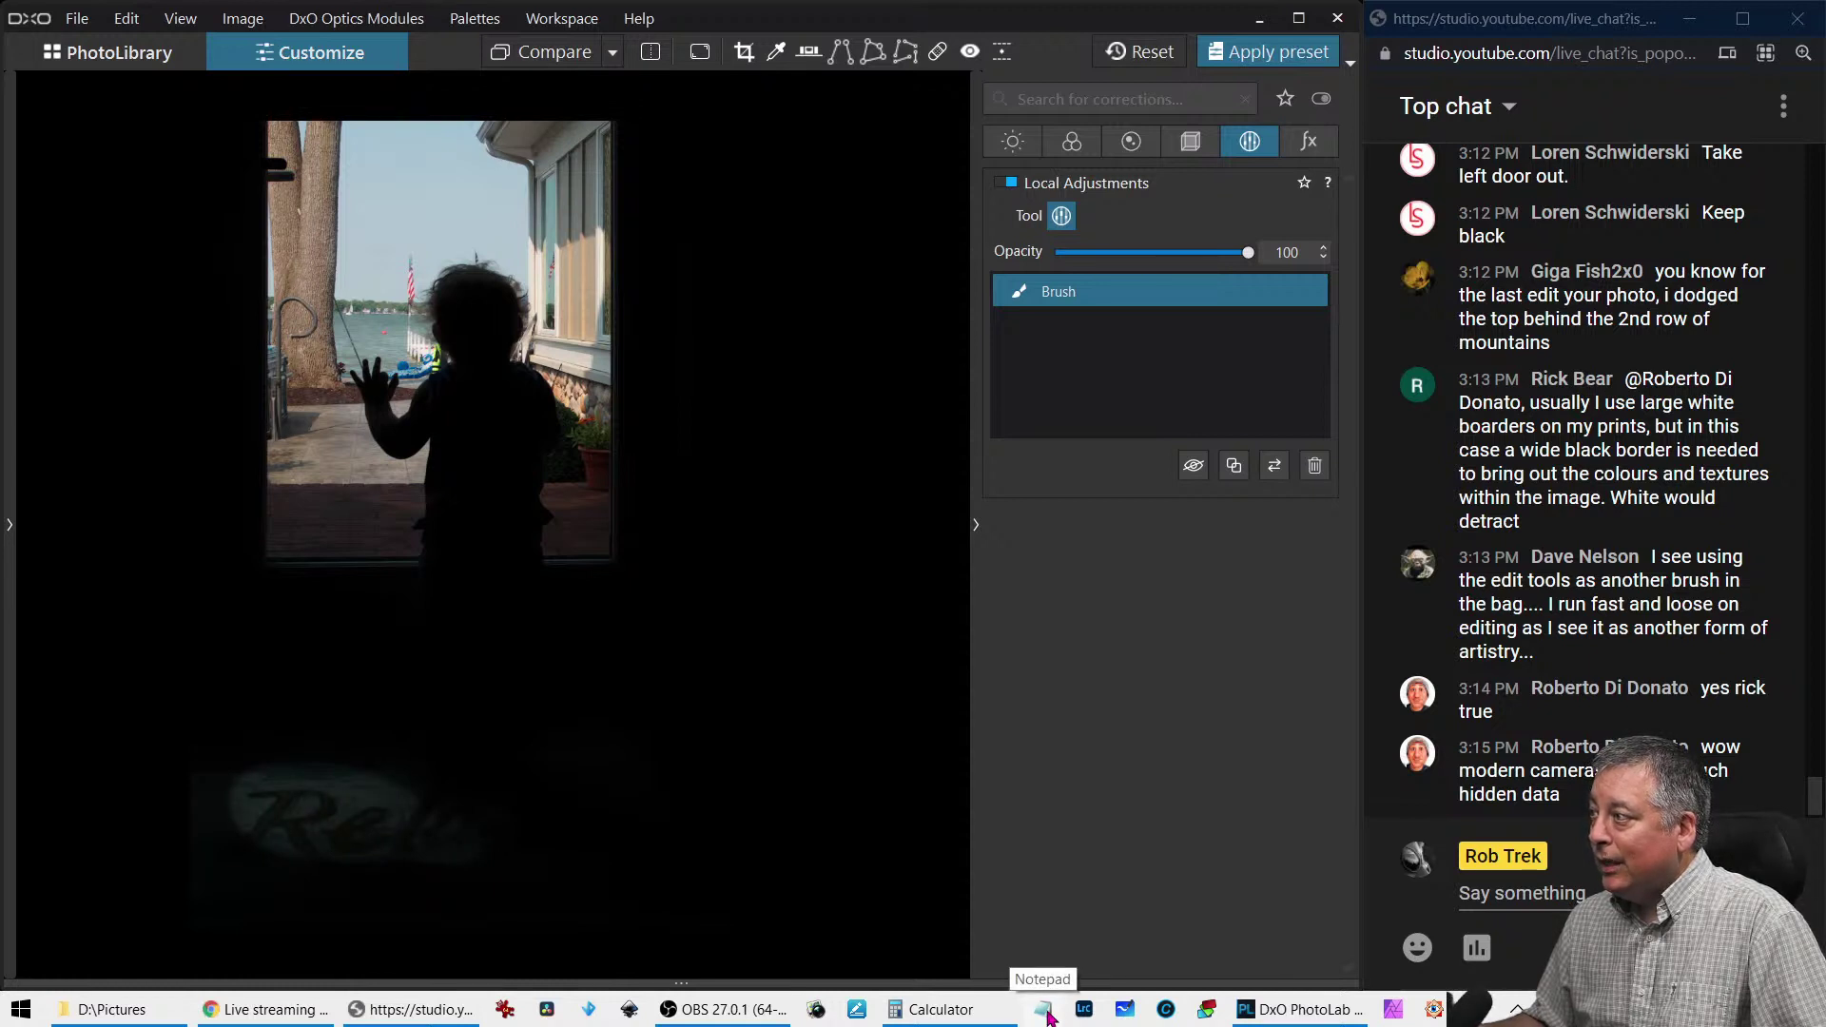
mouse_move(394, 109)
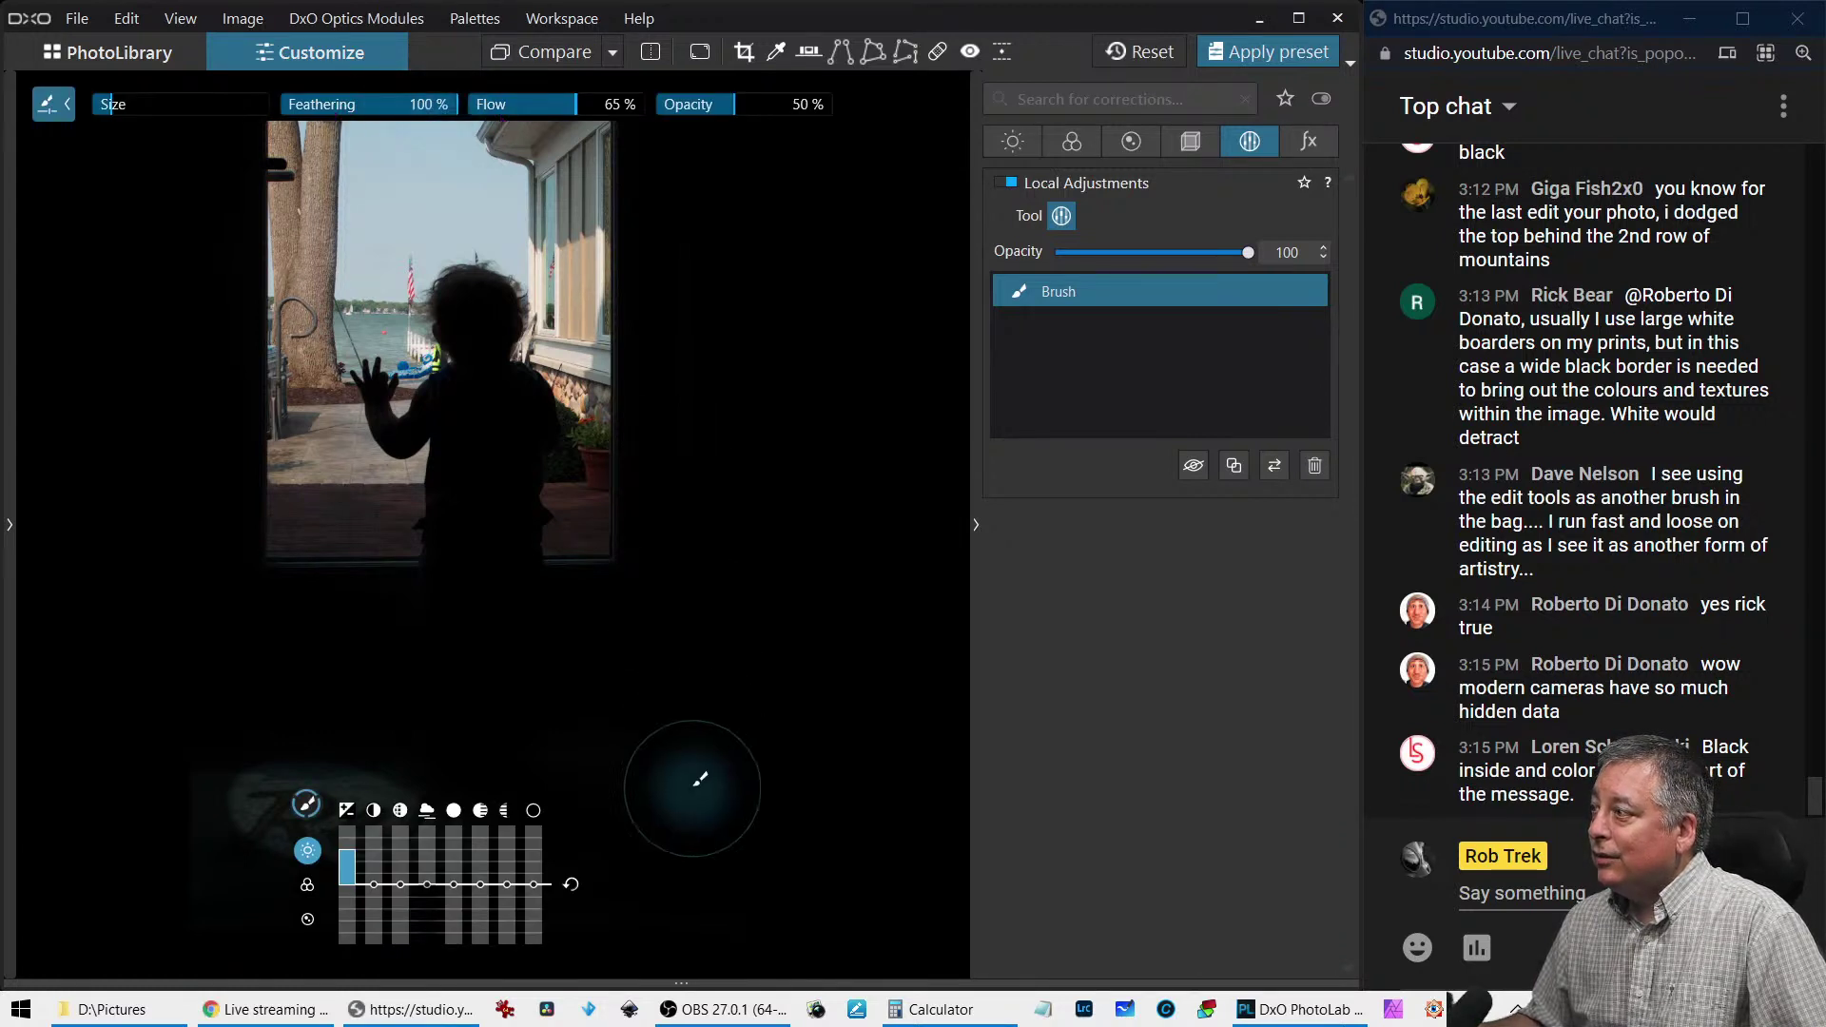
mouse_move(587, 790)
mouse_down()
mouse_move(403, 758)
mouse_move(317, 785)
mouse_up()
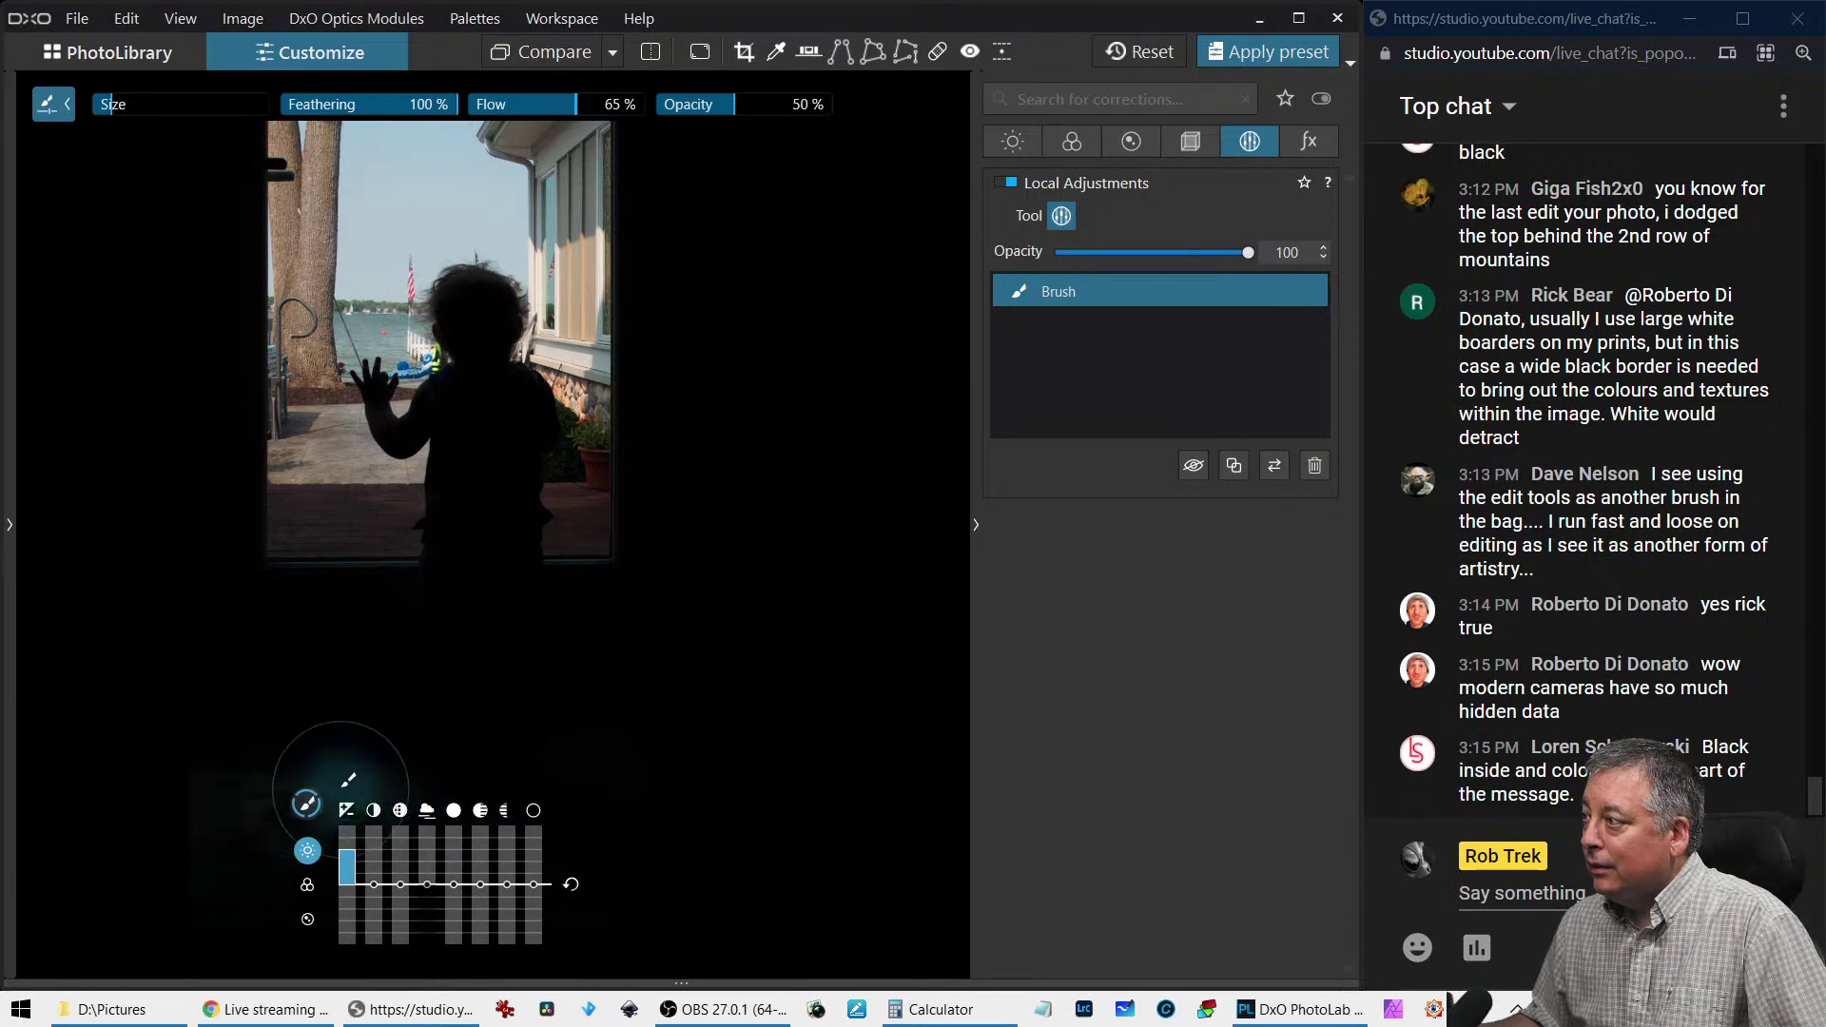
Delete the brush mask and paint a new, softer one over the doormat lettering
mouse_move(308, 808)
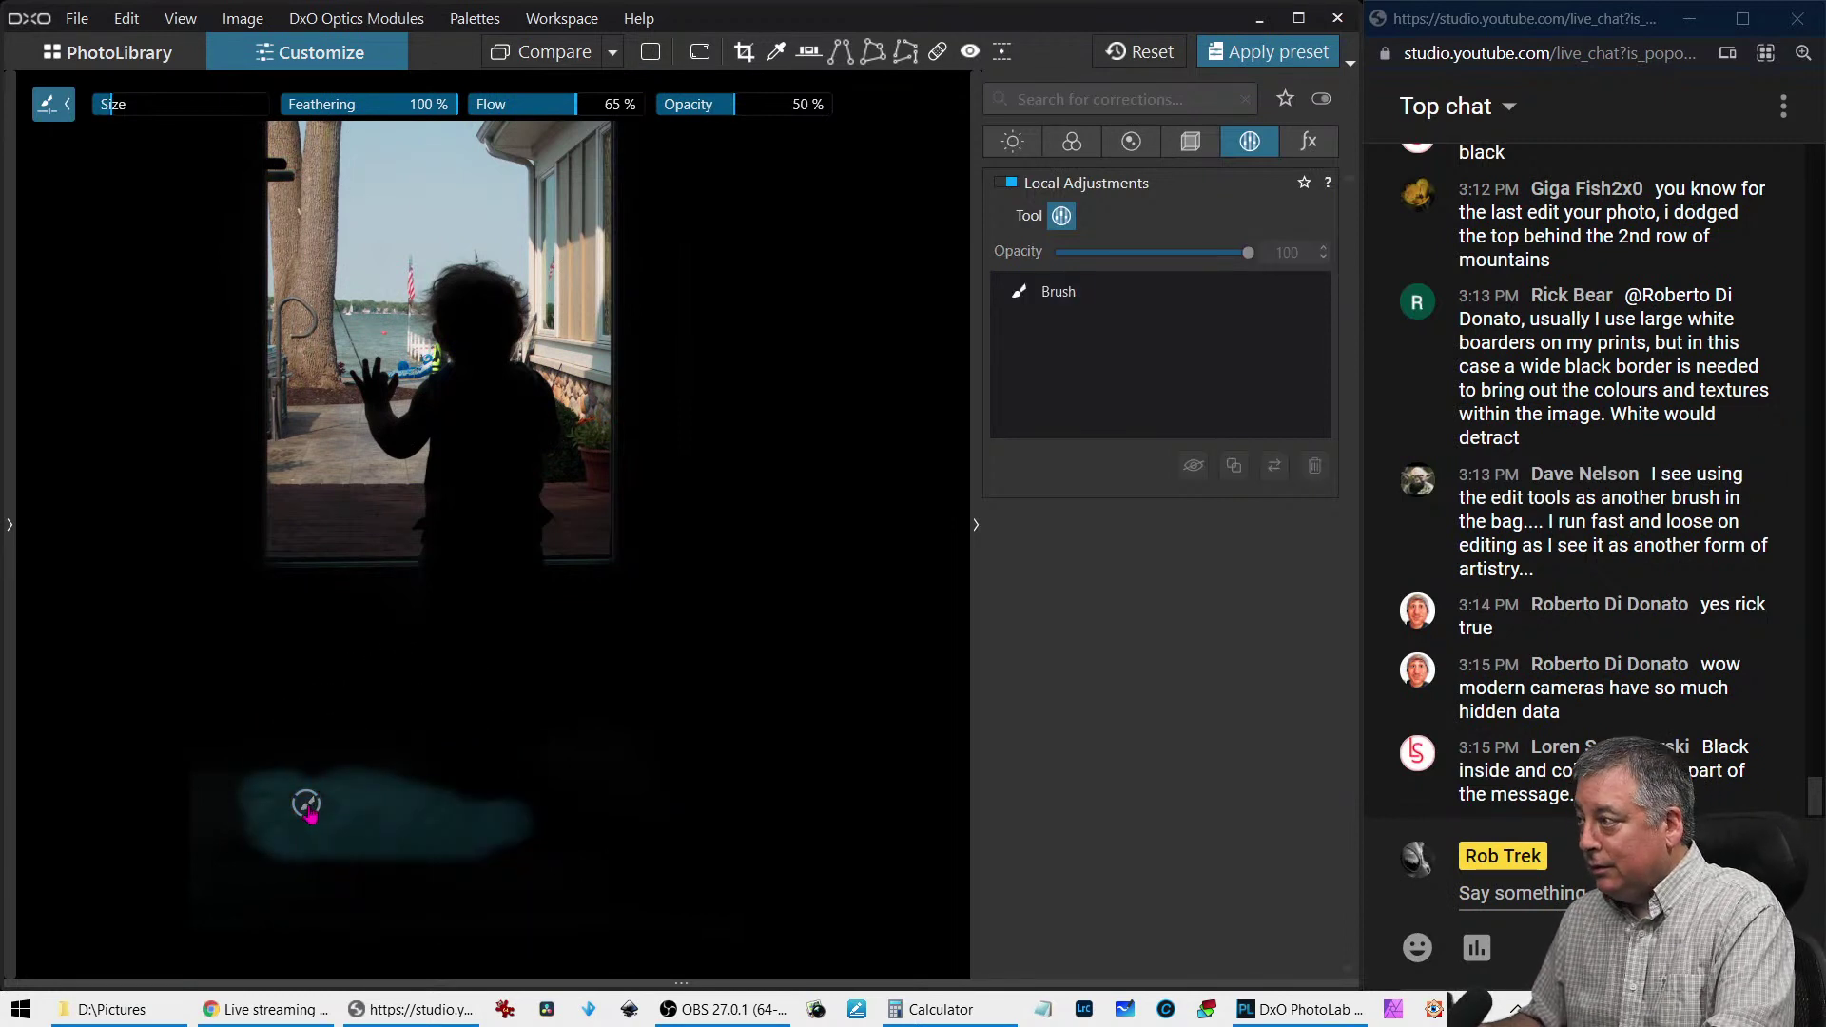
click(1274, 294)
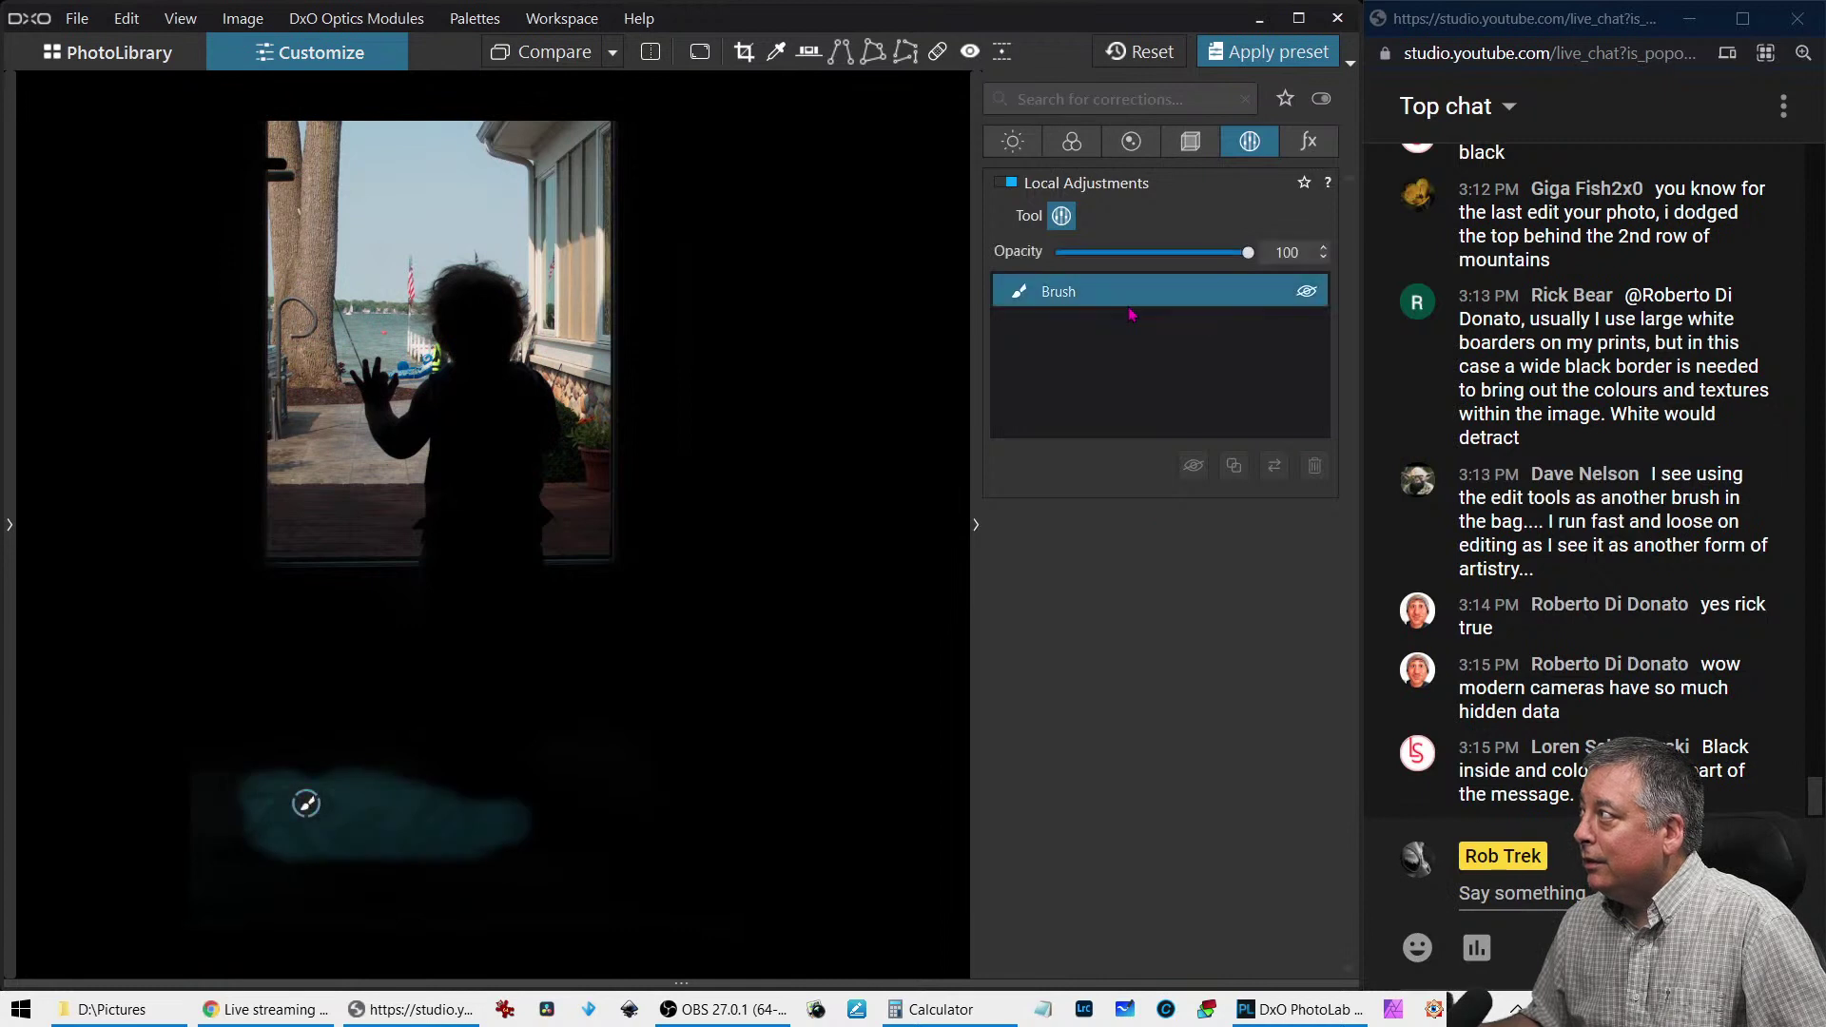
click(1314, 465)
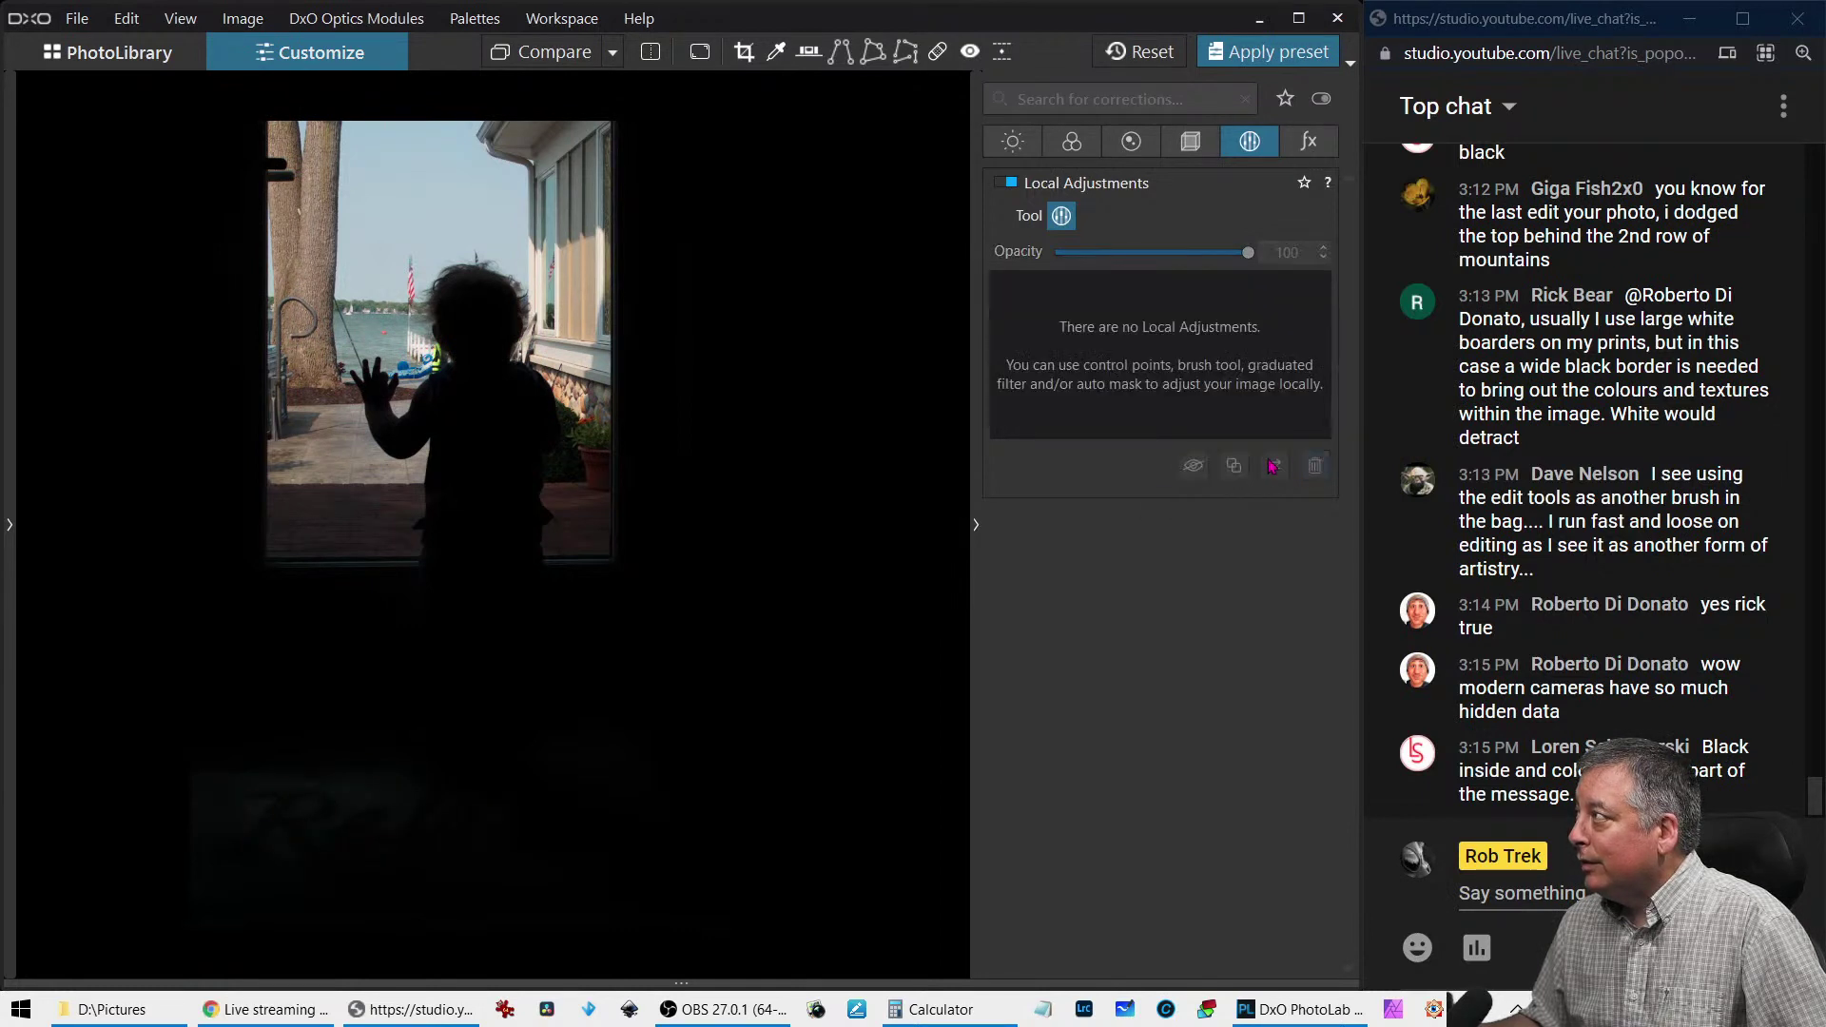
mouse_move(400, 737)
mouse_down()
mouse_move(322, 781)
mouse_move(461, 833)
mouse_move(288, 812)
mouse_move(439, 806)
mouse_up()
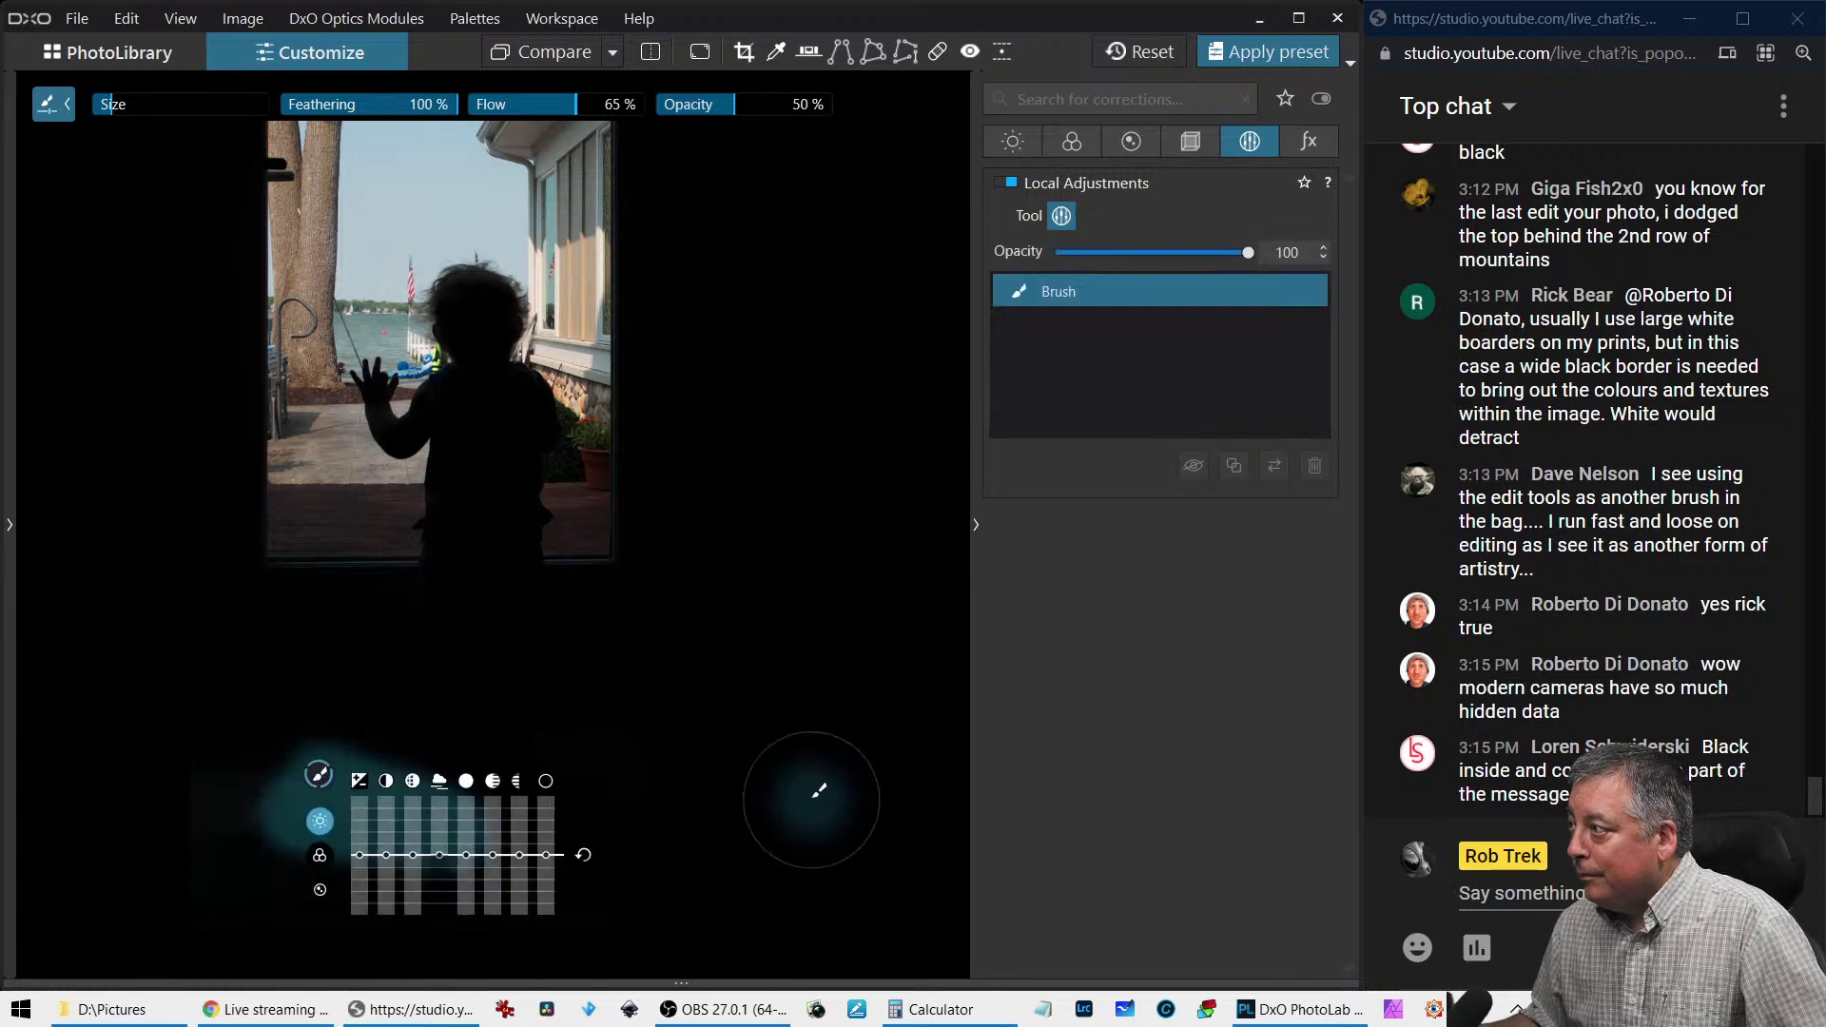
key(Escape)
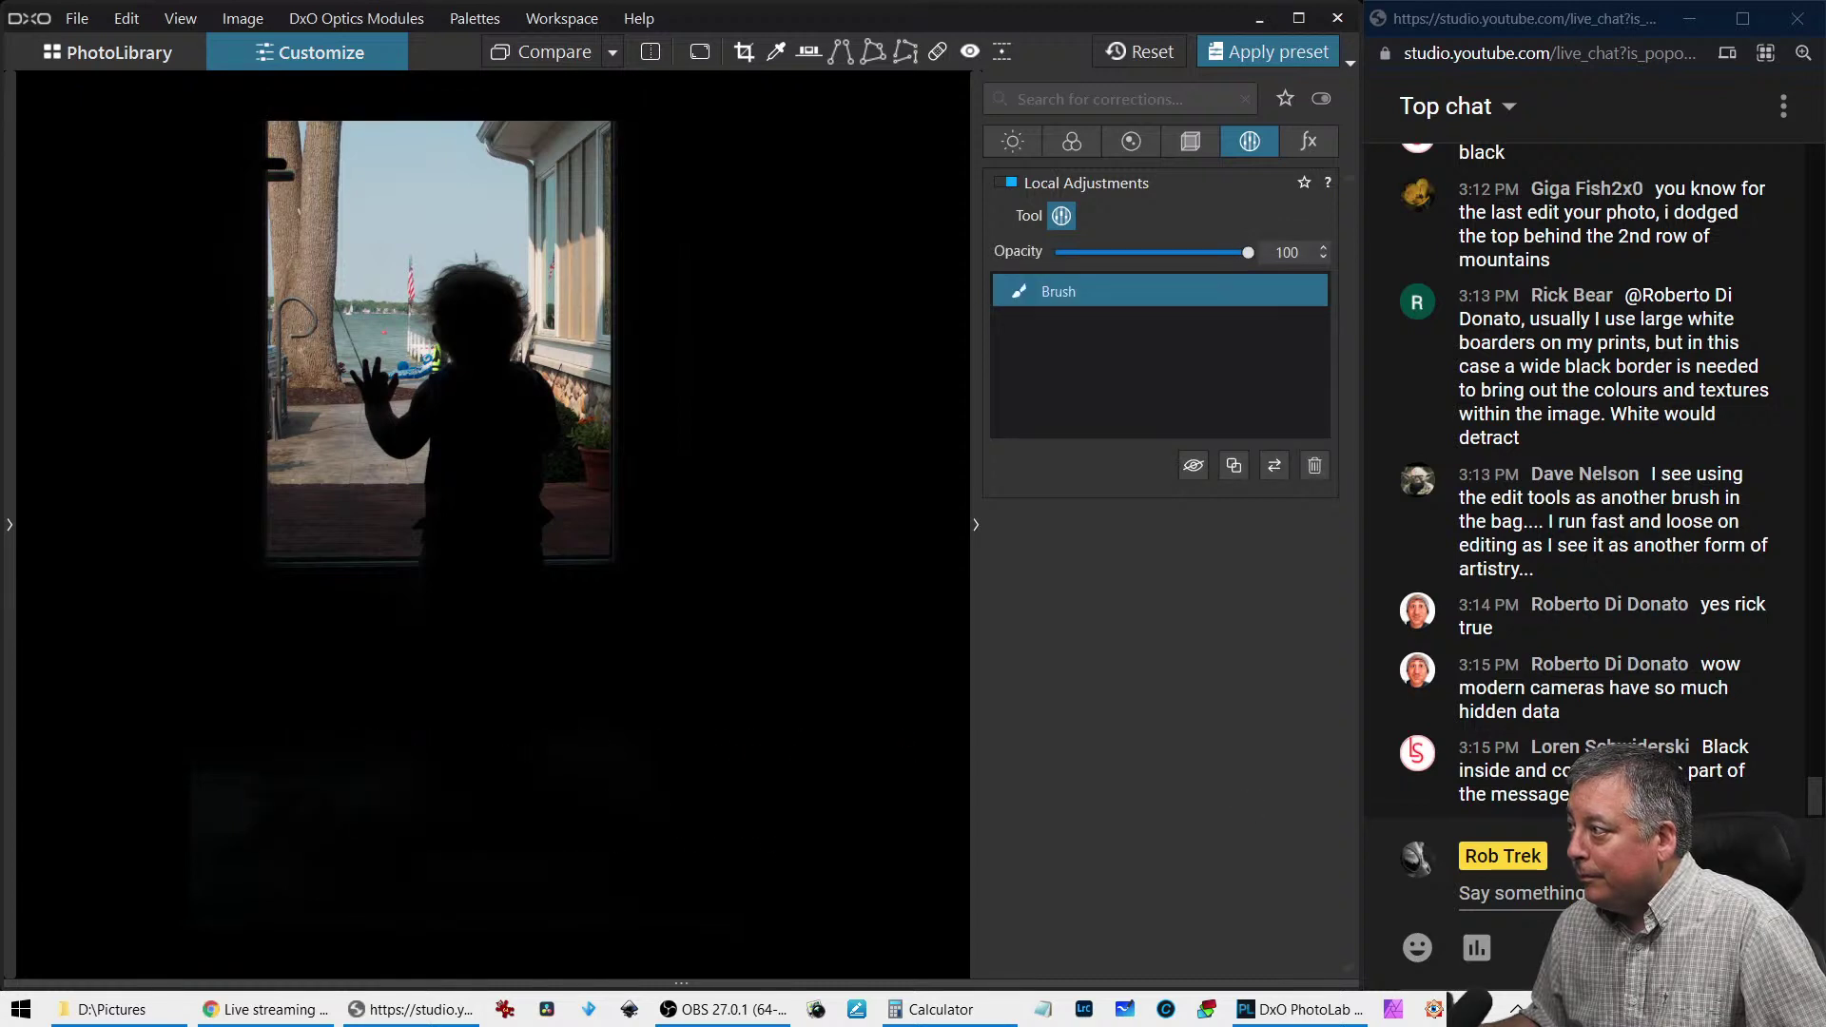
key(l)
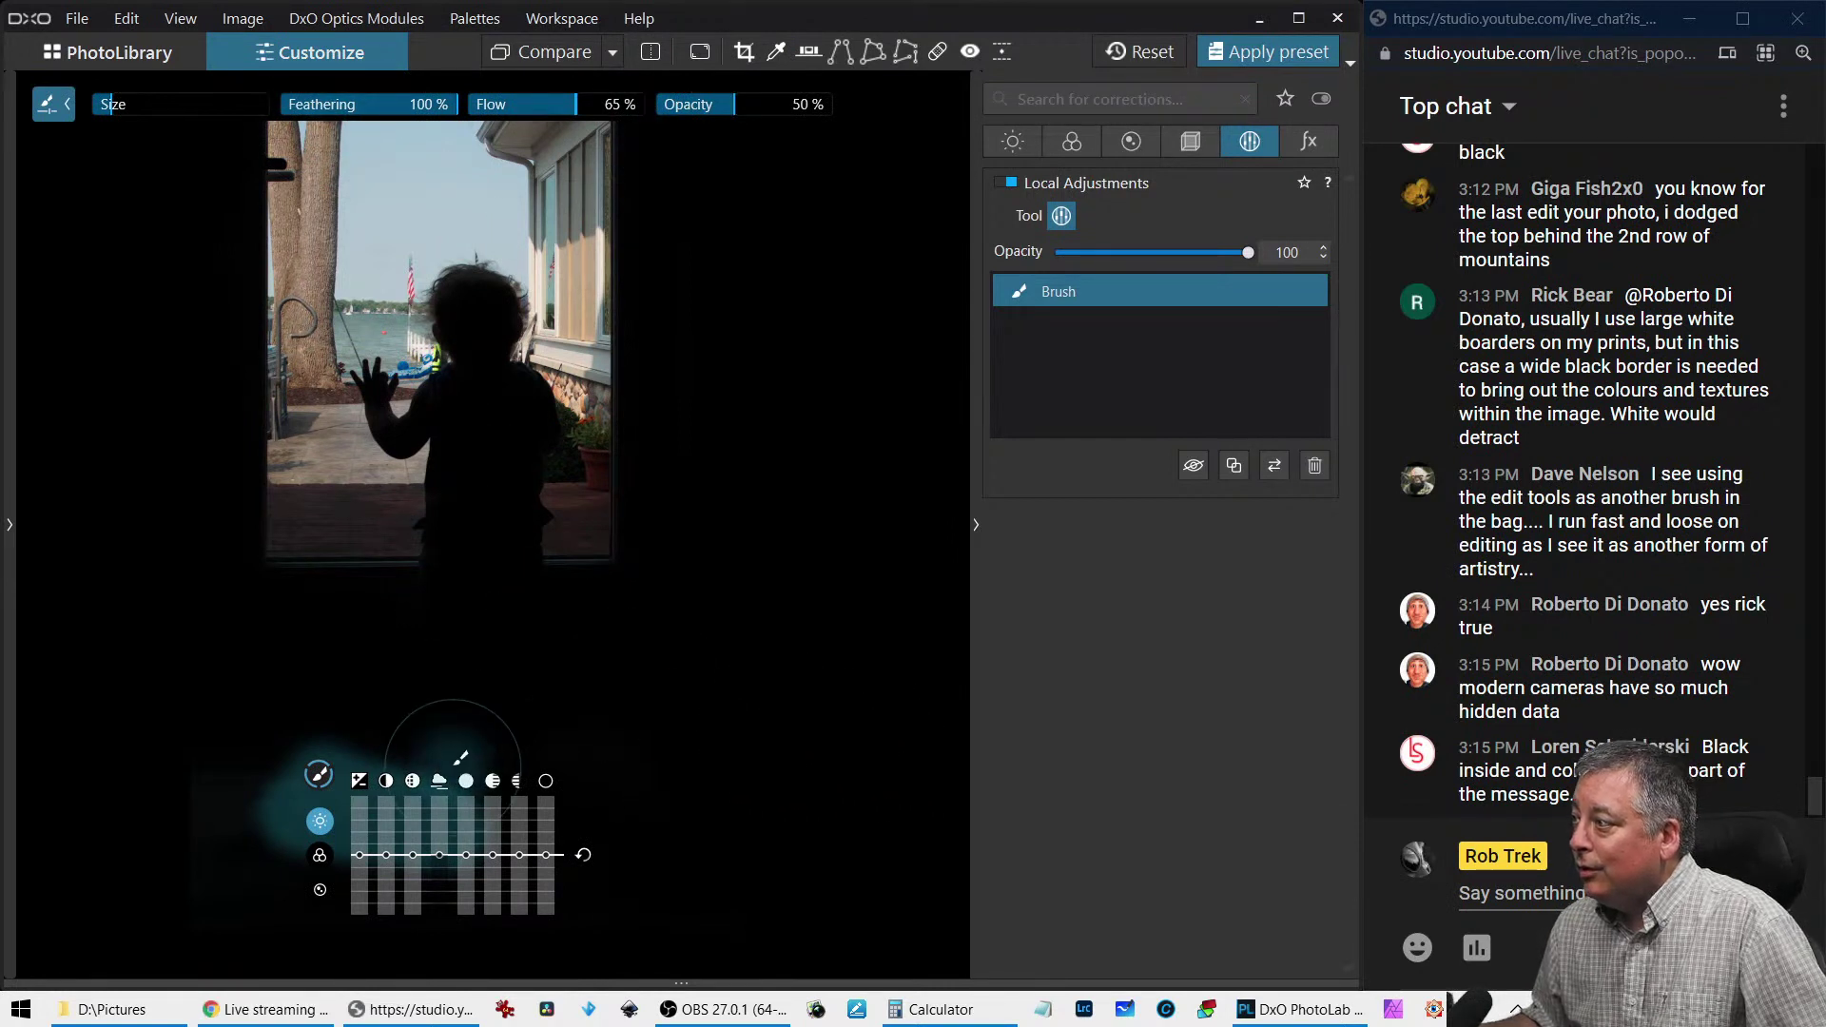
Raise the new mask's Exposure to about 2.79 and extend the brushing over the whole doormat lettering and the child's feet
drag(361, 861, 371, 840)
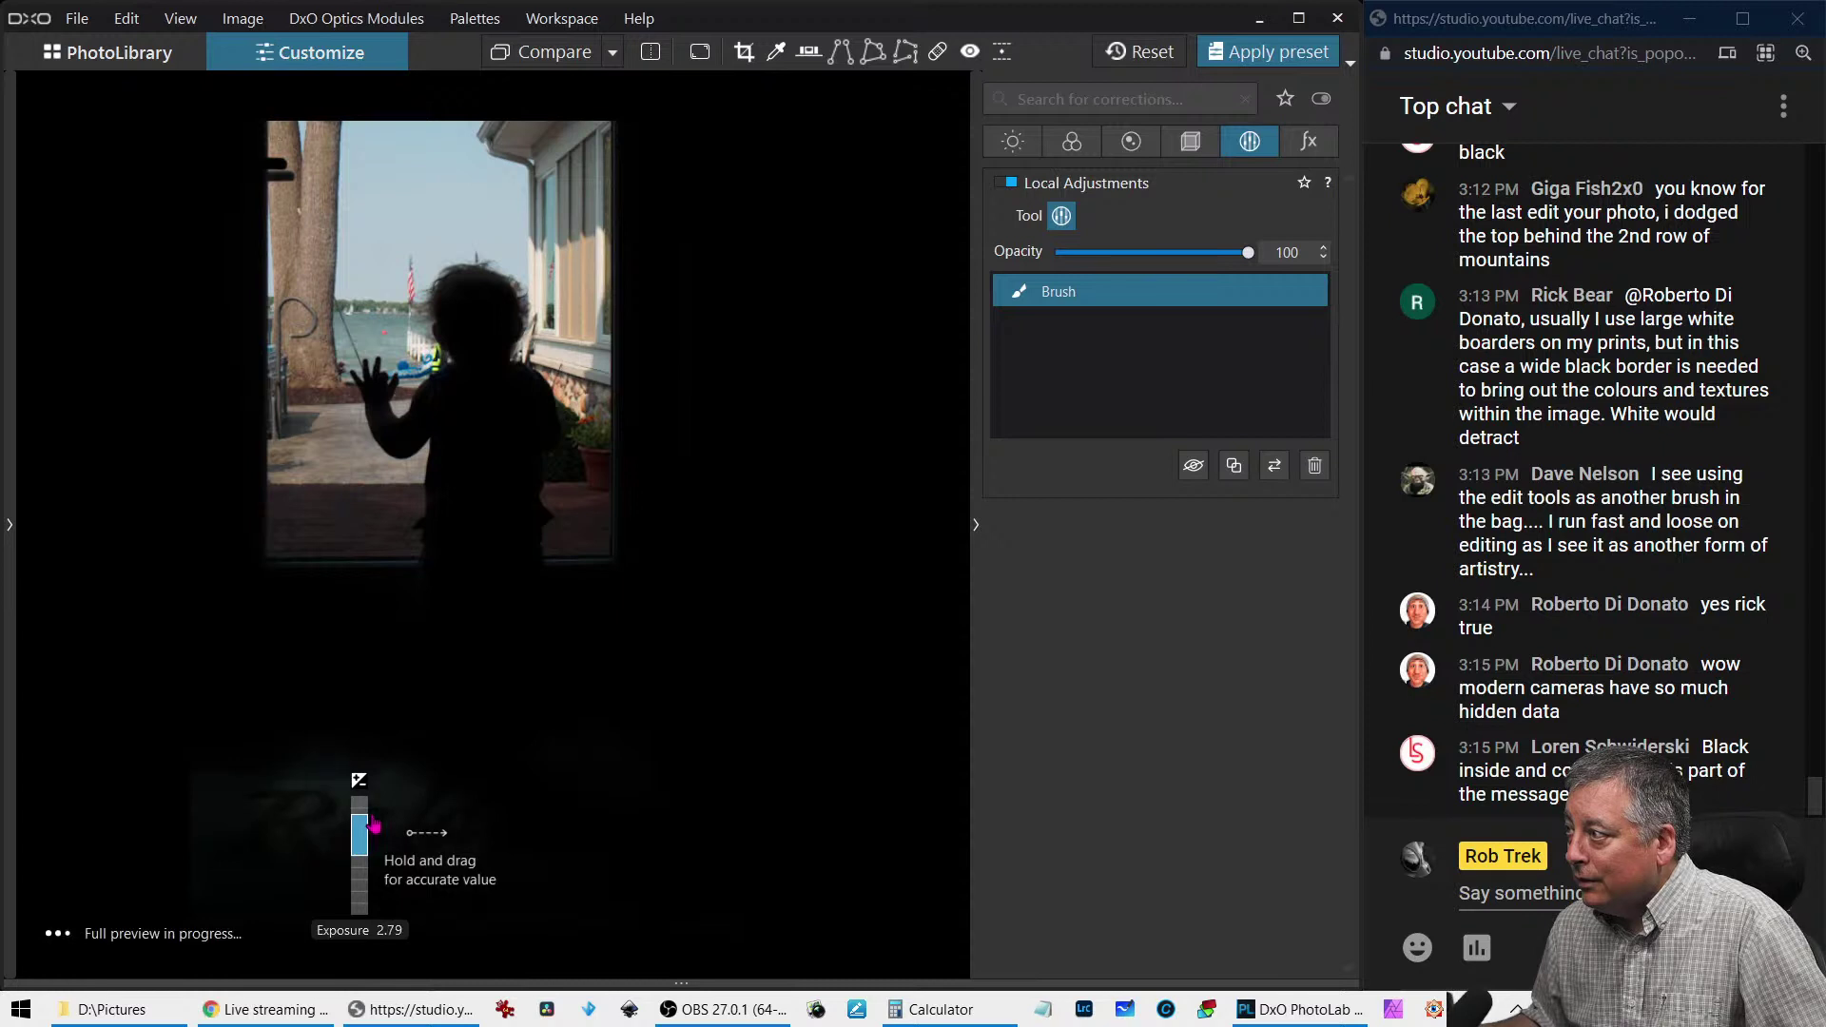
drag(373, 827, 420, 722)
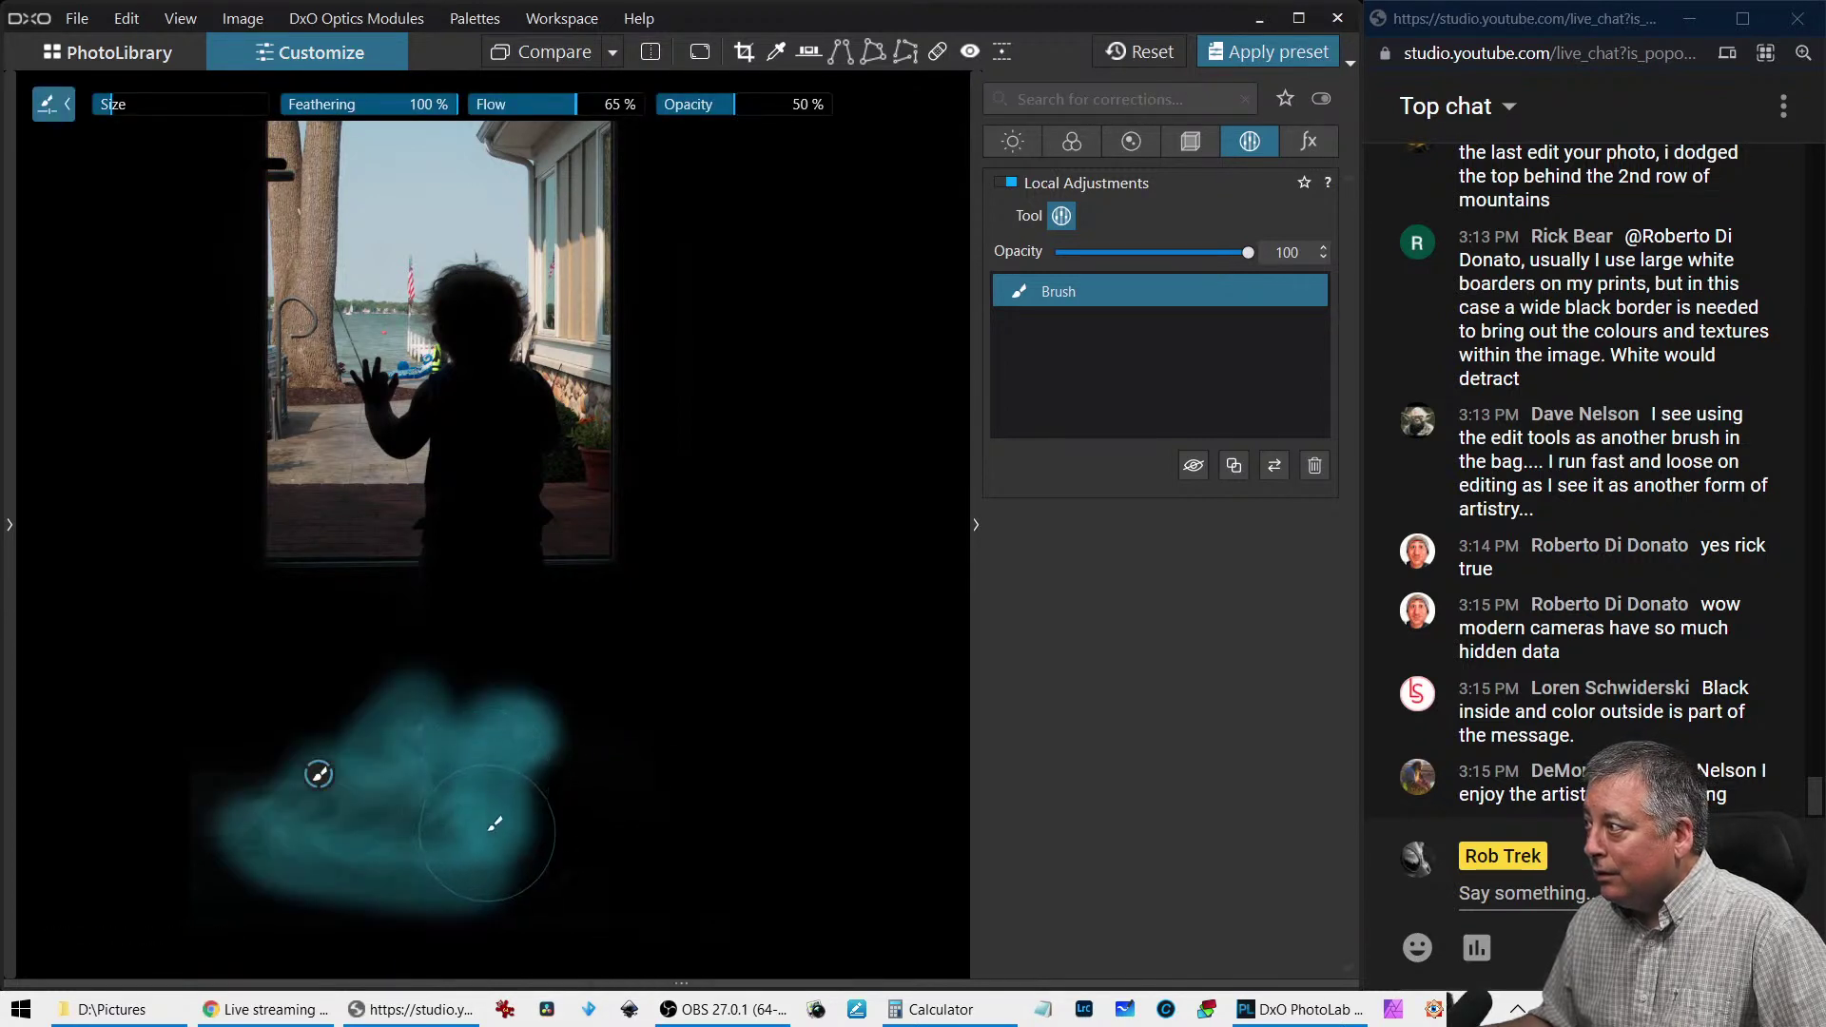
mouse_move(1375, 1019)
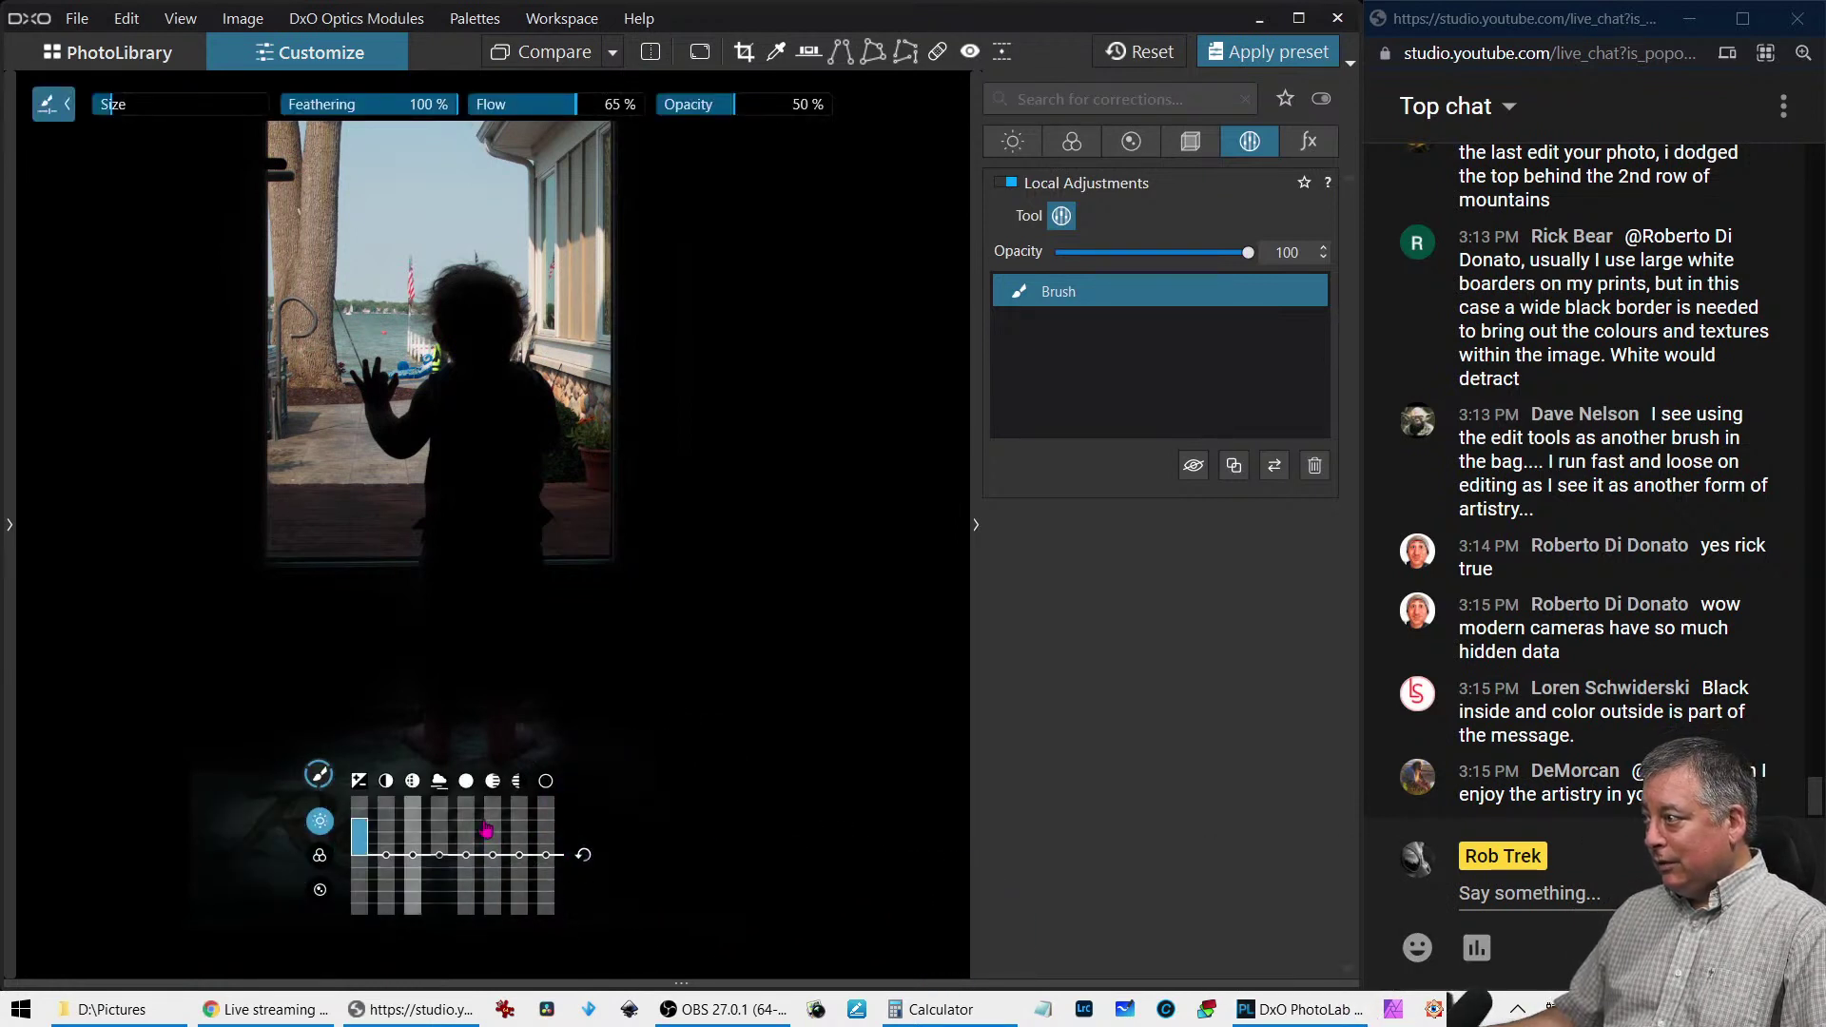
mouse_move(591, 807)
mouse_down()
mouse_move(533, 835)
mouse_move(539, 802)
mouse_move(579, 798)
mouse_move(517, 860)
mouse_up()
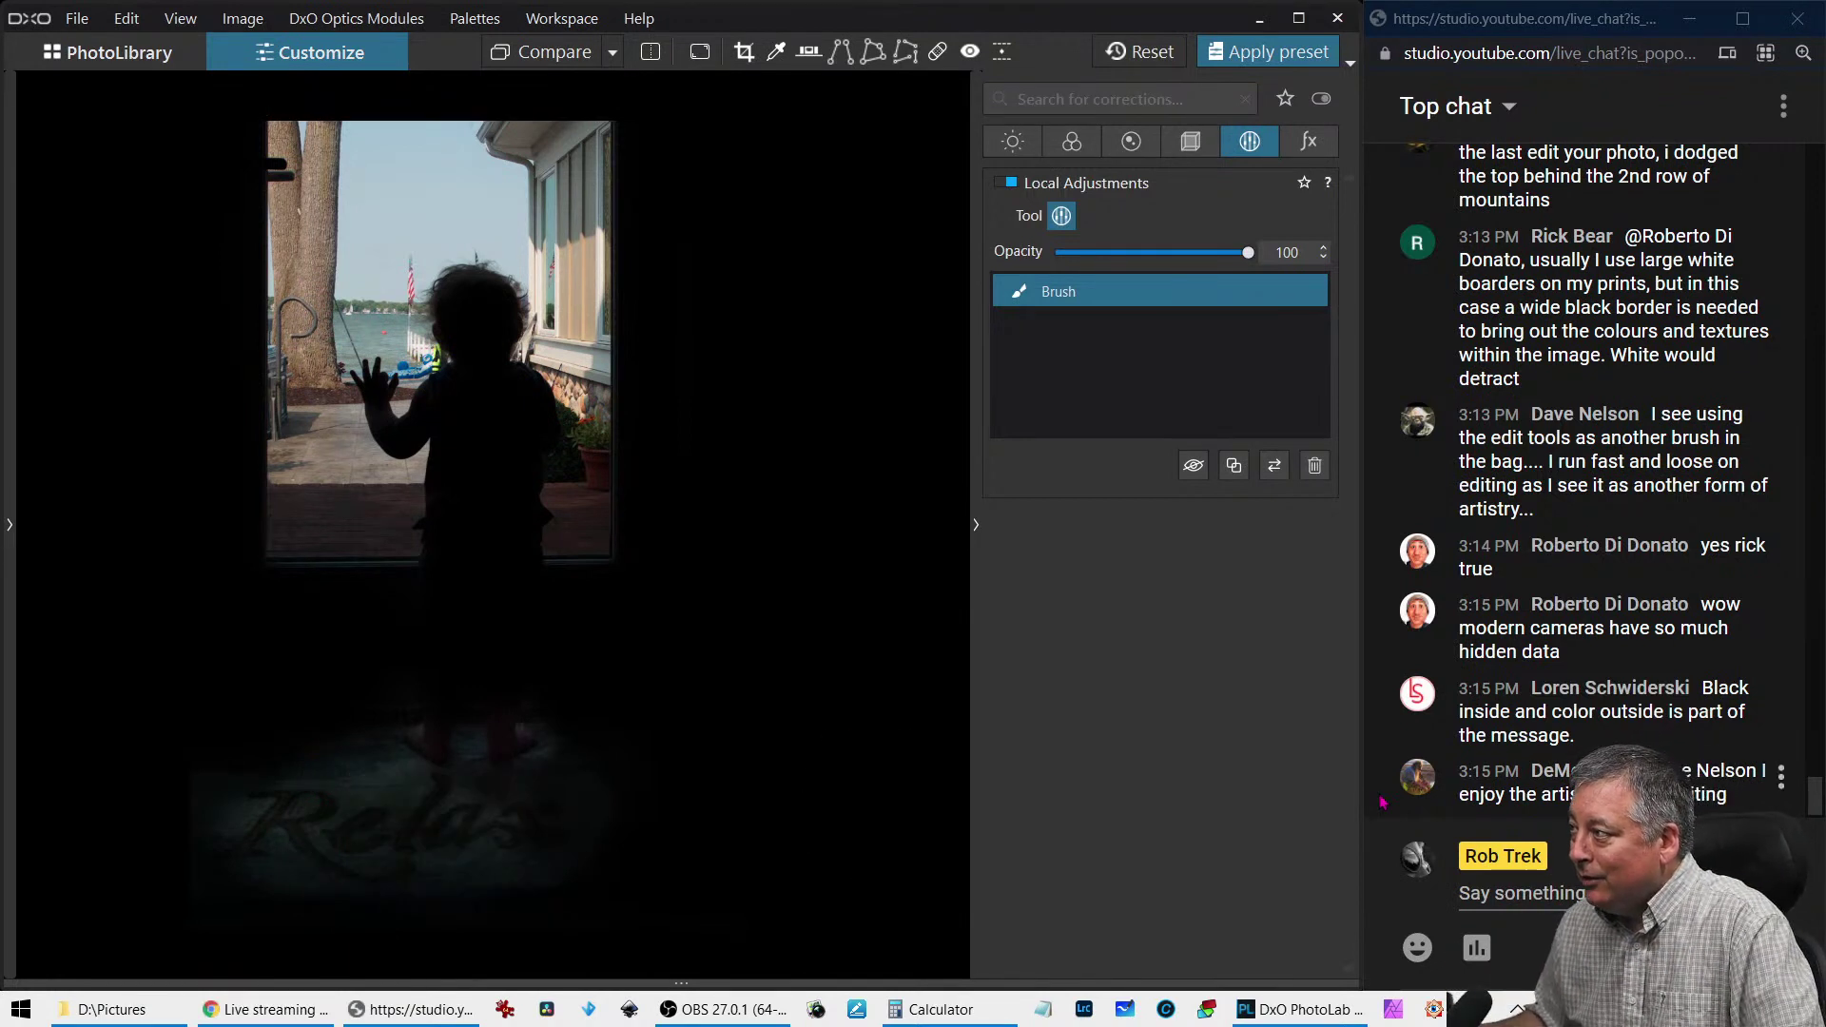
mouse_move(574, 769)
mouse_down()
mouse_move(556, 849)
mouse_move(480, 892)
mouse_up()
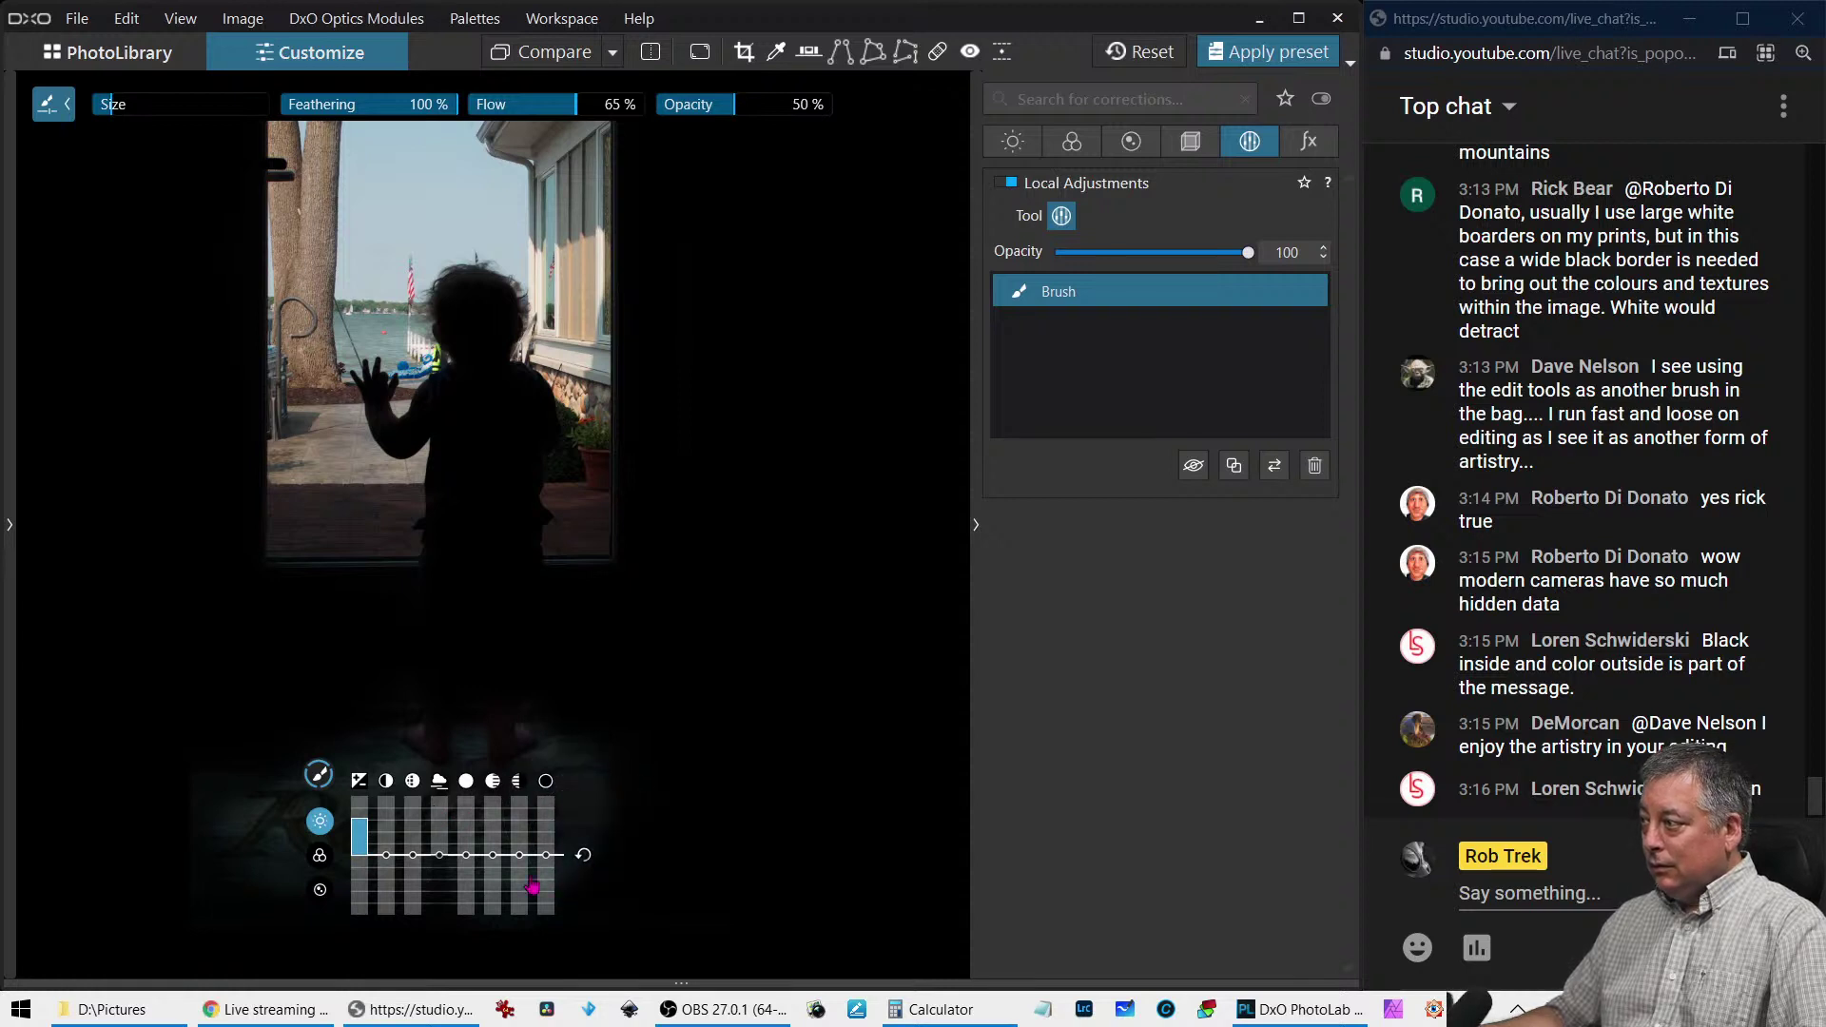
mouse_move(305, 856)
mouse_down()
mouse_move(461, 875)
mouse_move(404, 878)
mouse_move(464, 890)
mouse_move(379, 859)
mouse_move(451, 840)
mouse_move(236, 825)
mouse_move(373, 821)
mouse_move(476, 848)
mouse_move(556, 813)
mouse_up()
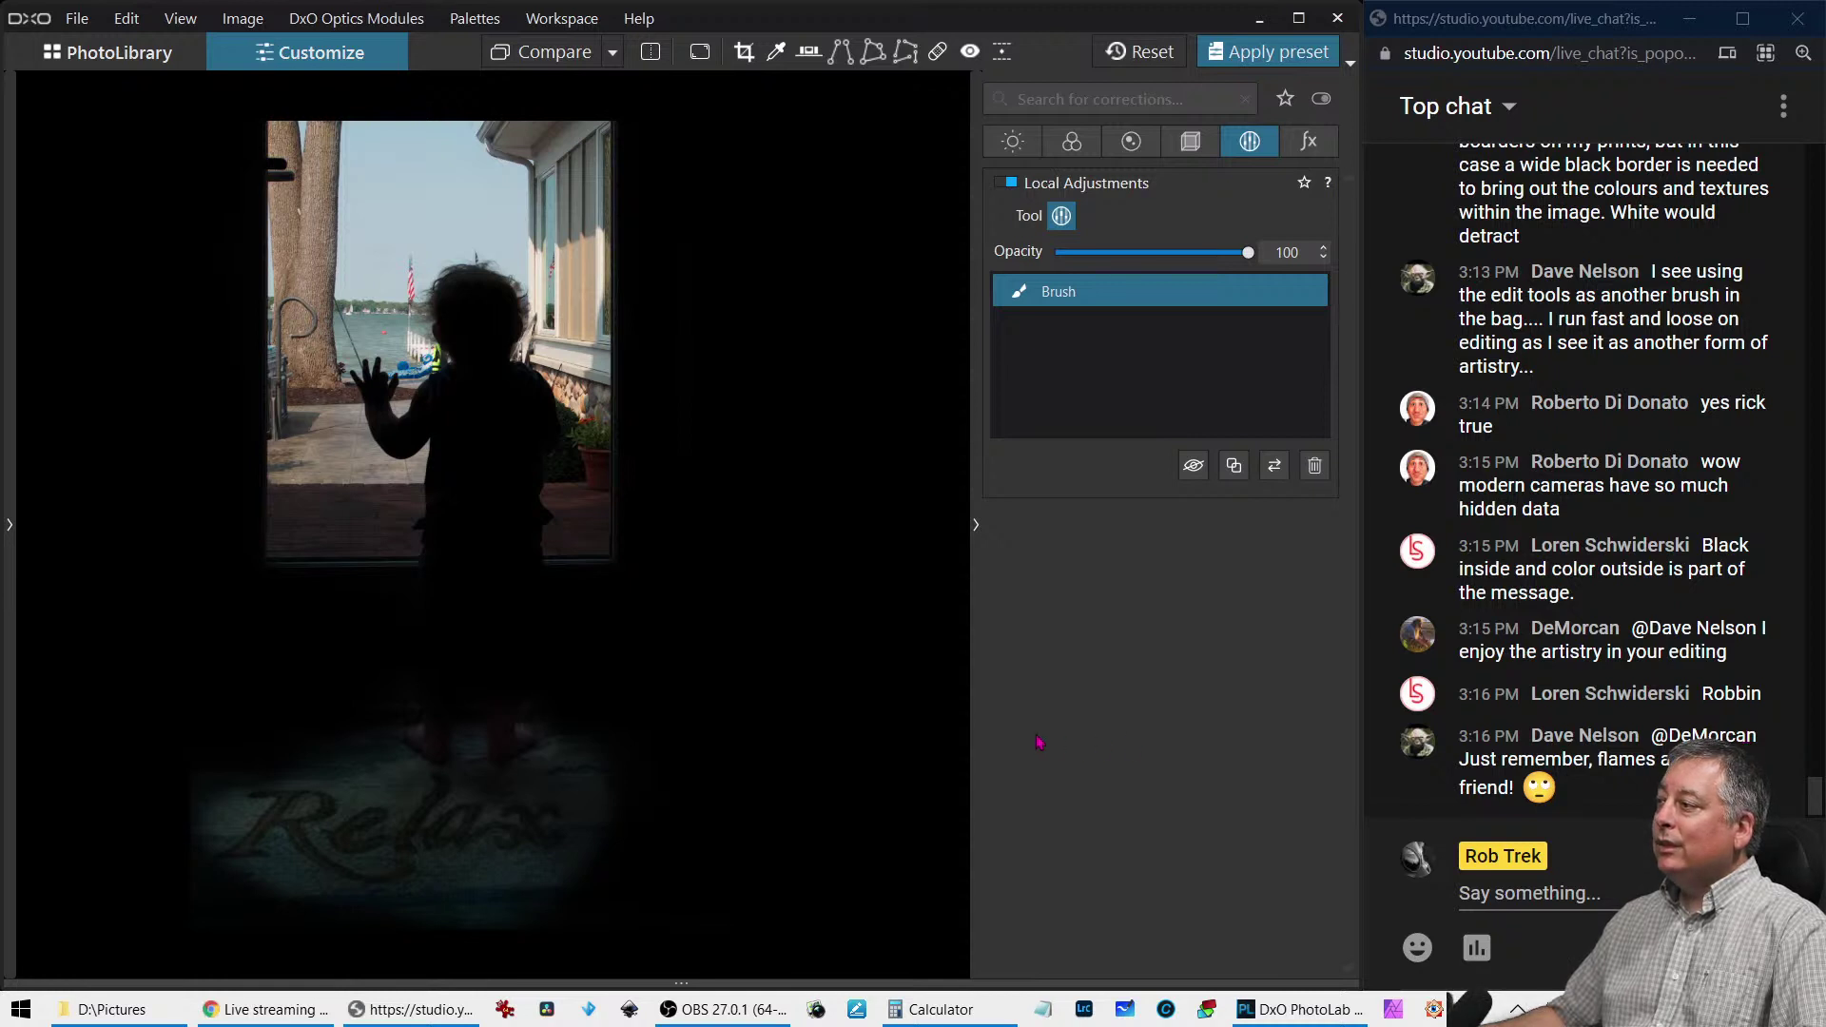
Reduce the doormat mask's exposure and raise its contrast and microcontrast
mouse_move(361, 837)
drag(362, 837, 363, 849)
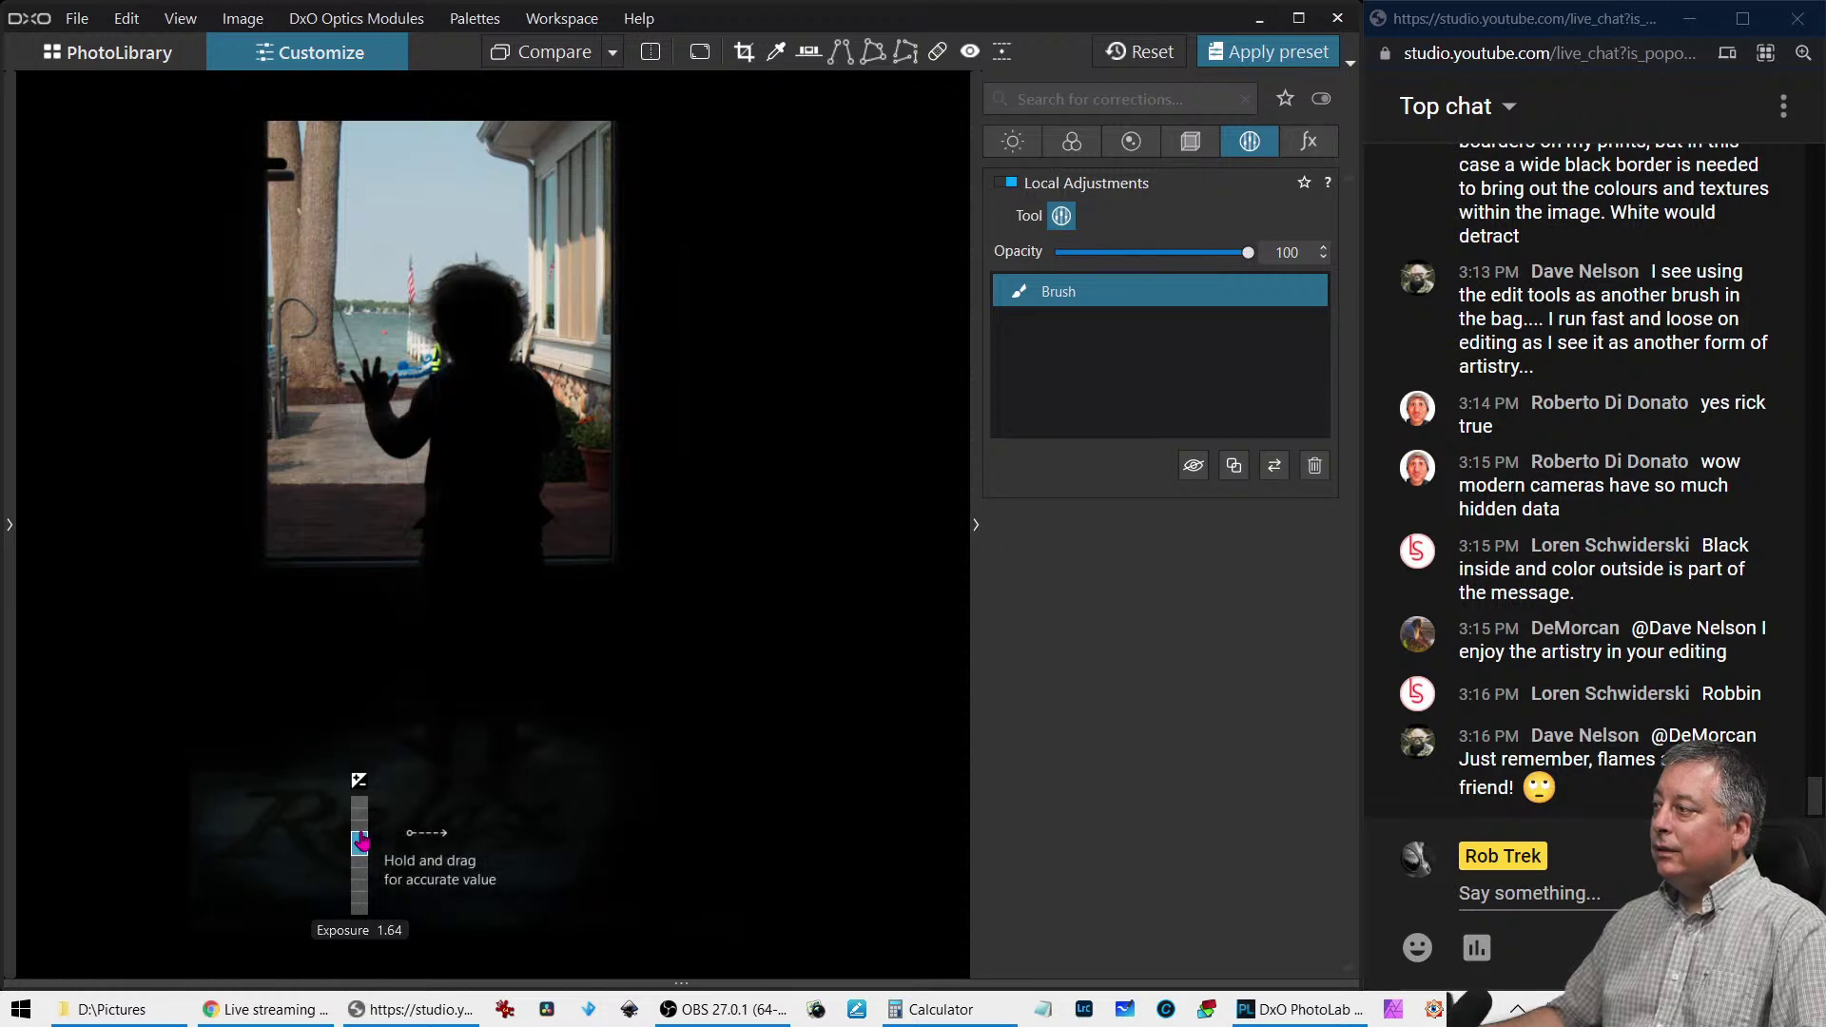
drag(362, 840, 359, 839)
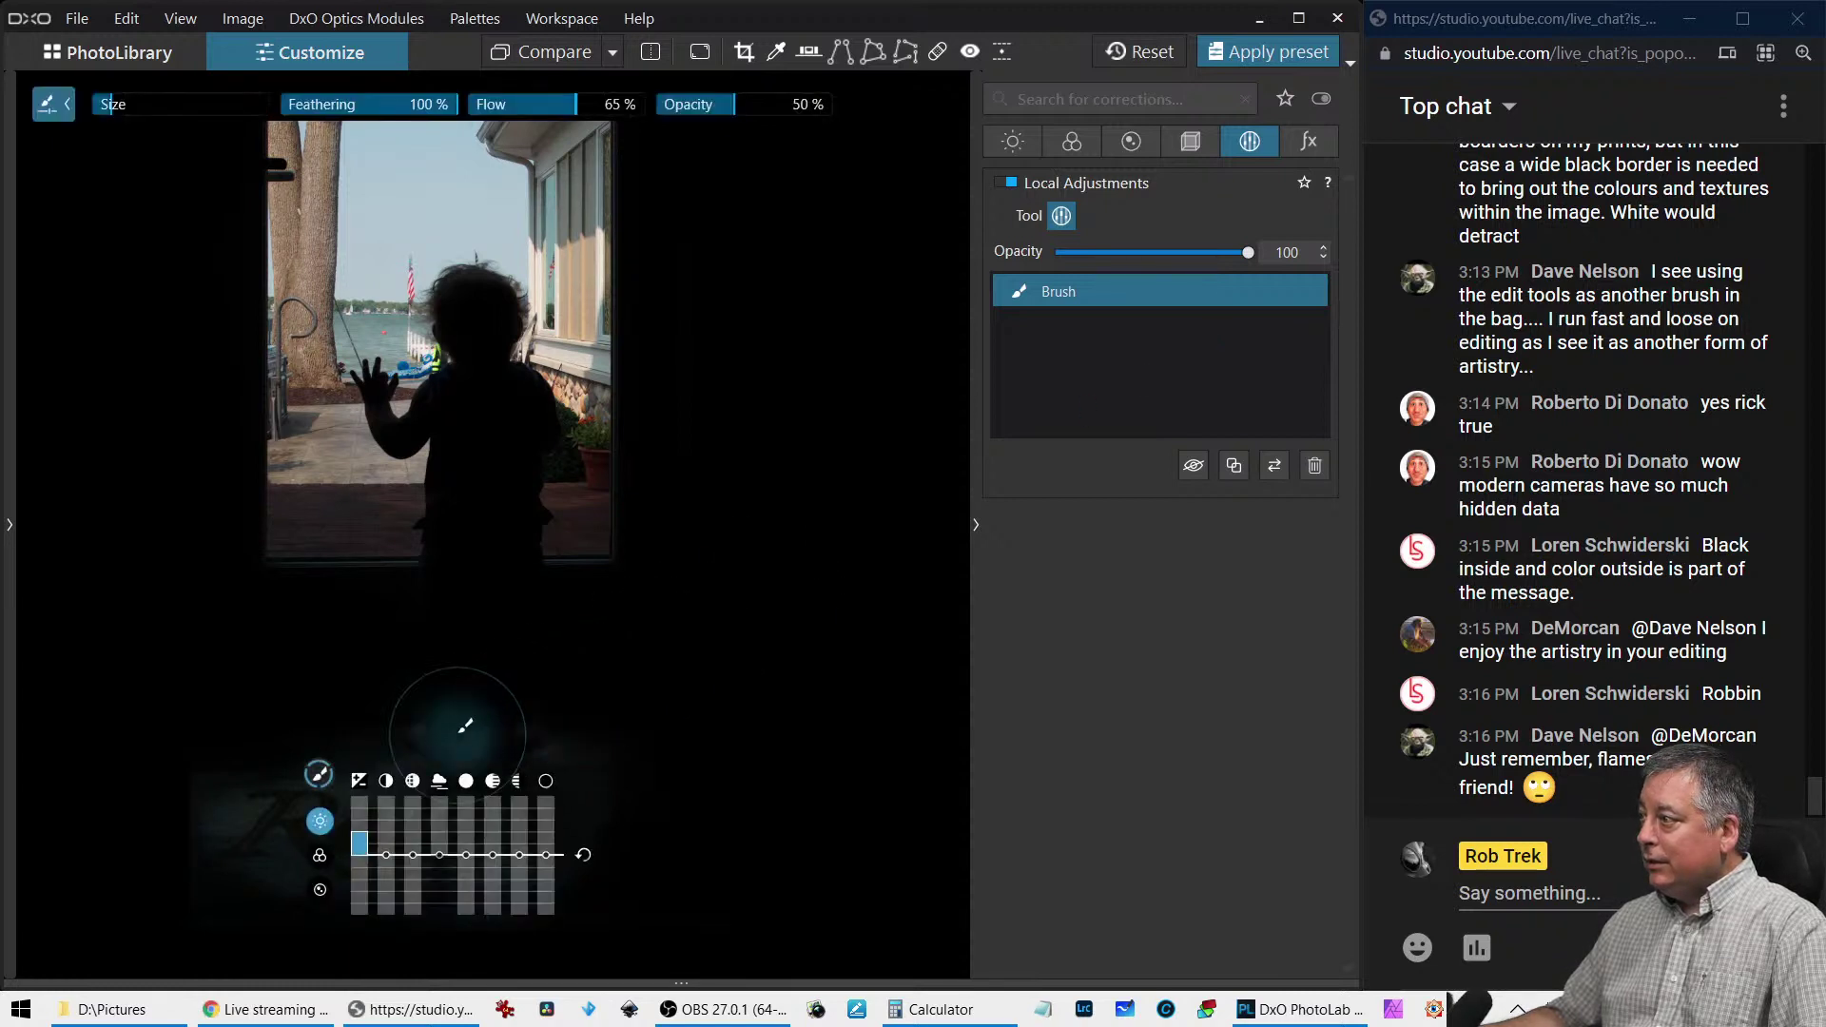
mouse_move(359, 846)
mouse_down()
mouse_move(412, 856)
mouse_move(394, 846)
mouse_up()
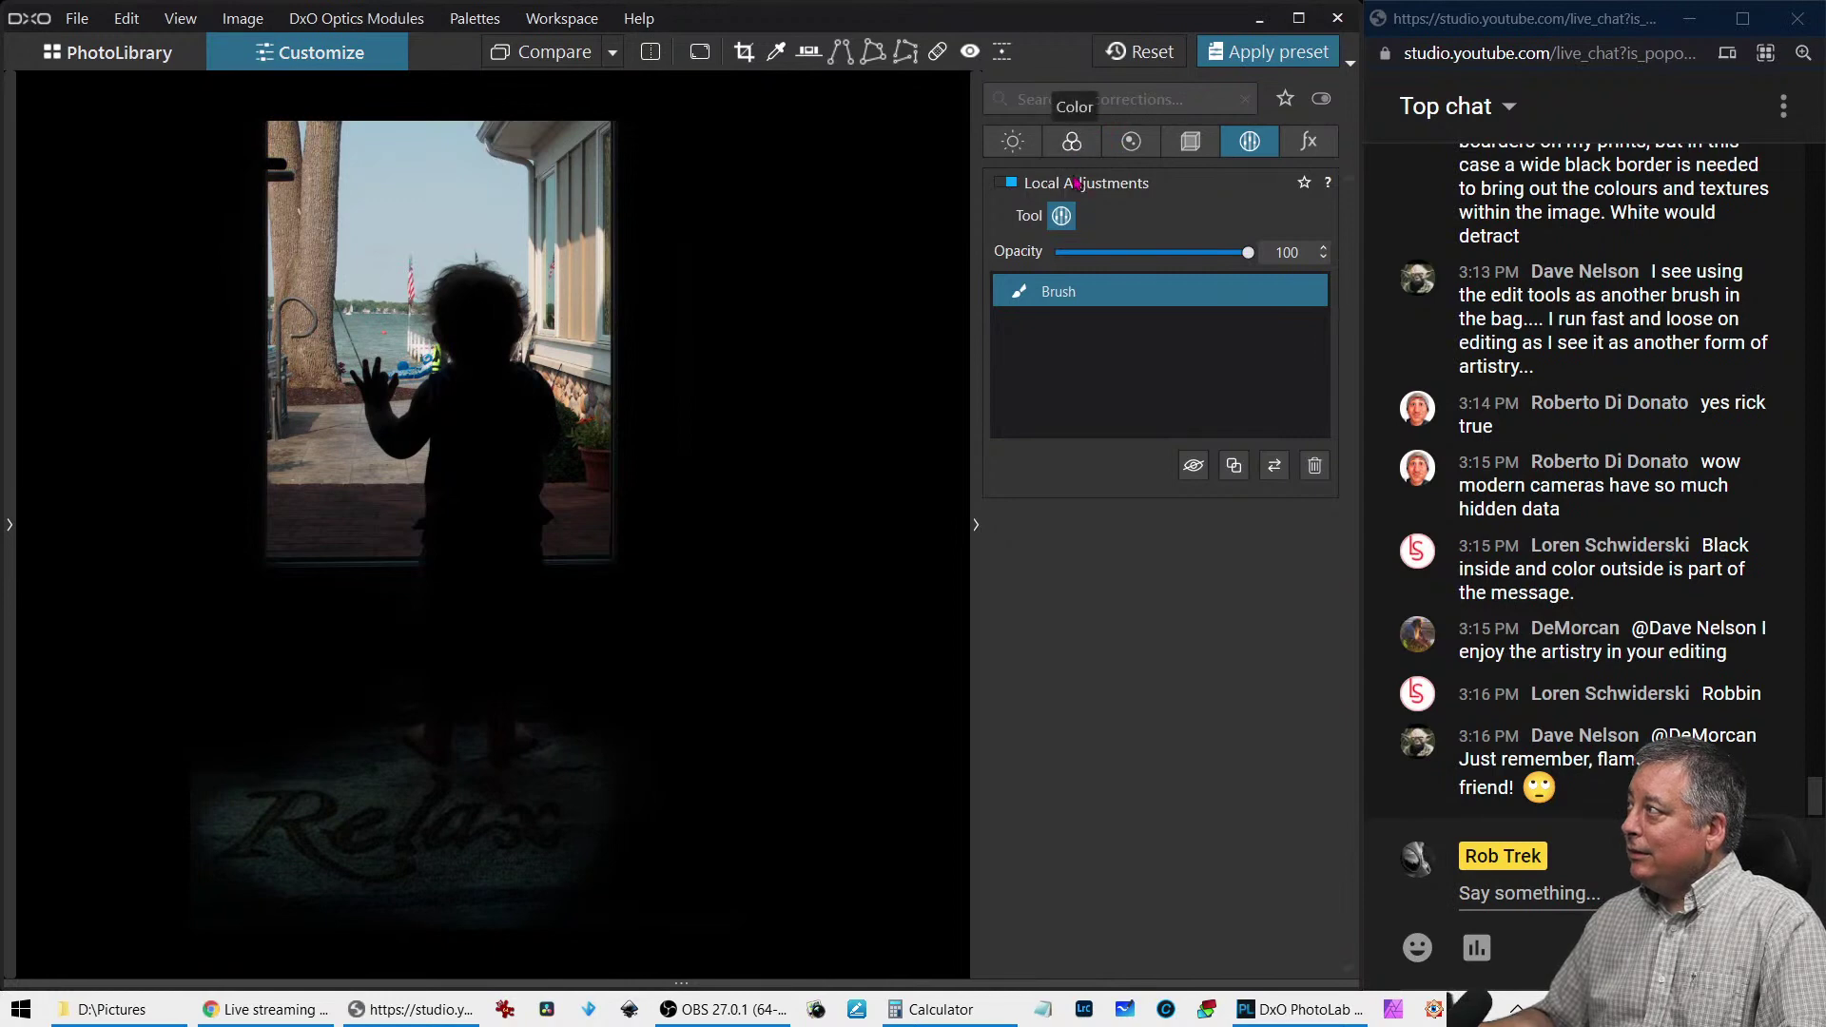
Convert the photo to black and white with the B&W simple toning style
click(1072, 141)
scroll(1027, 780, down, 5)
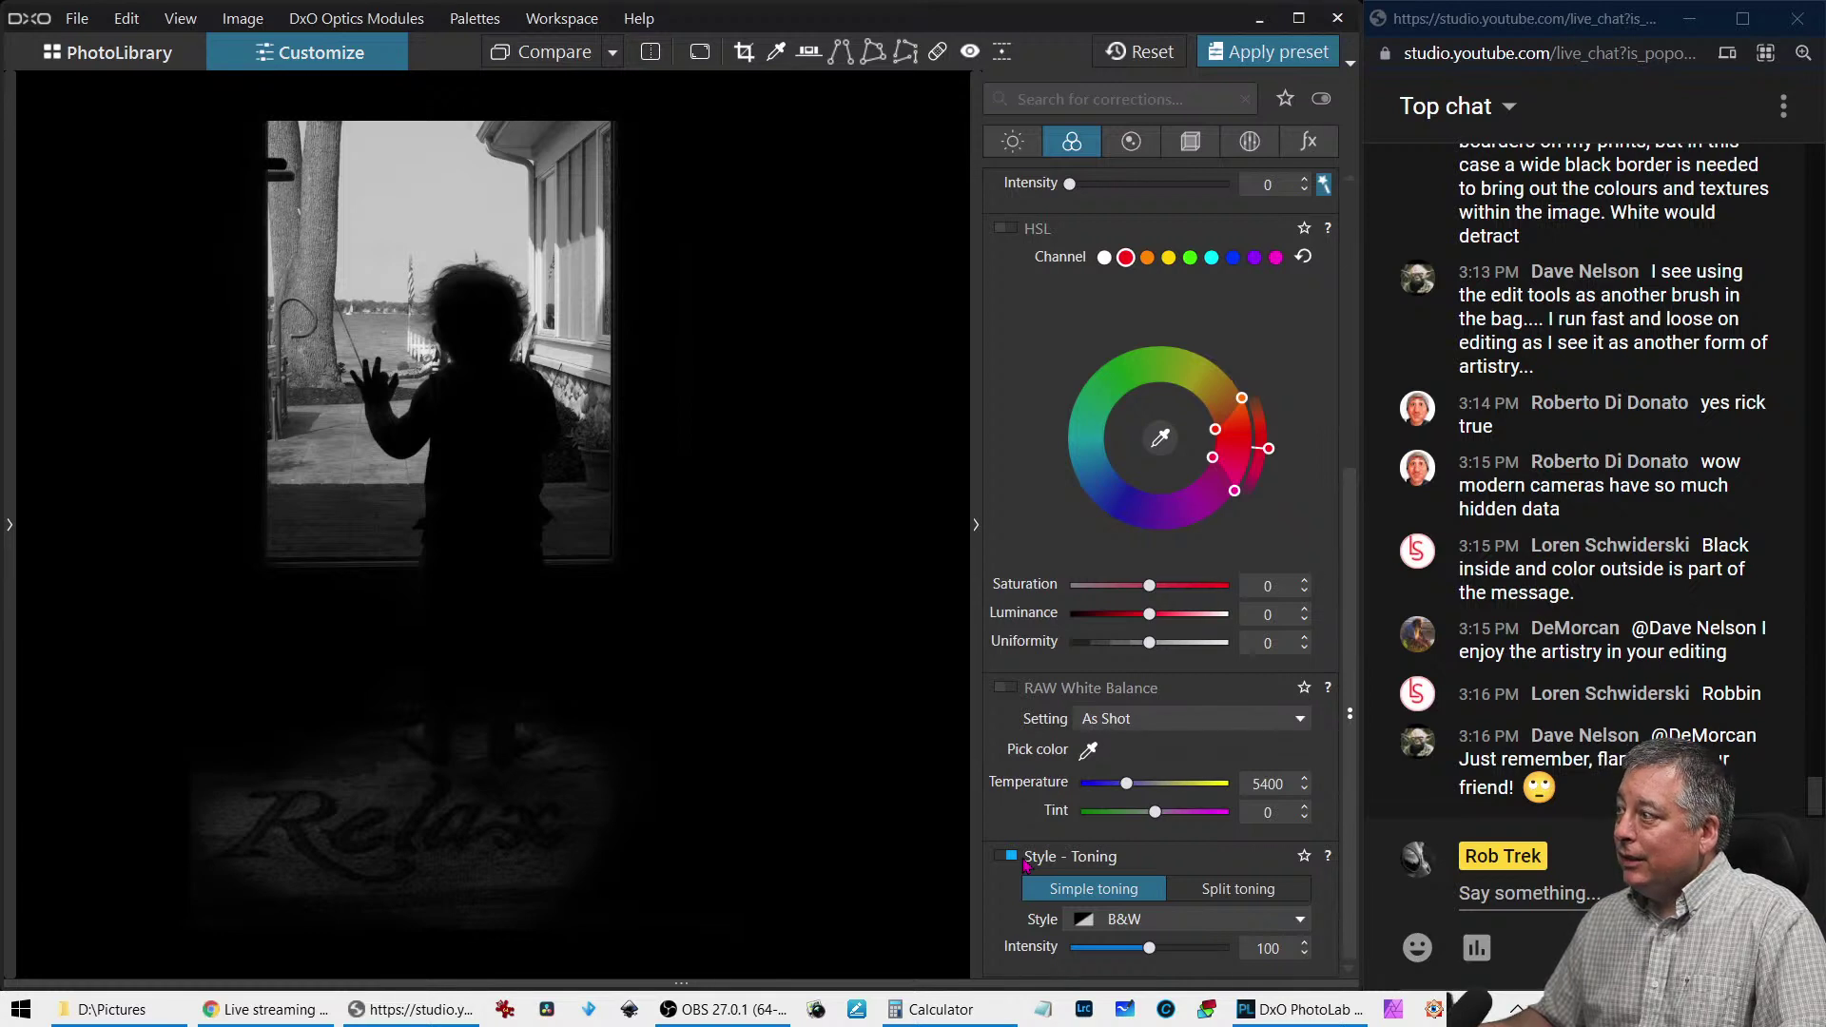
Extend the doormat brush mask over the mat's lower corners and outer edges
right_click(326, 818)
click(214, 894)
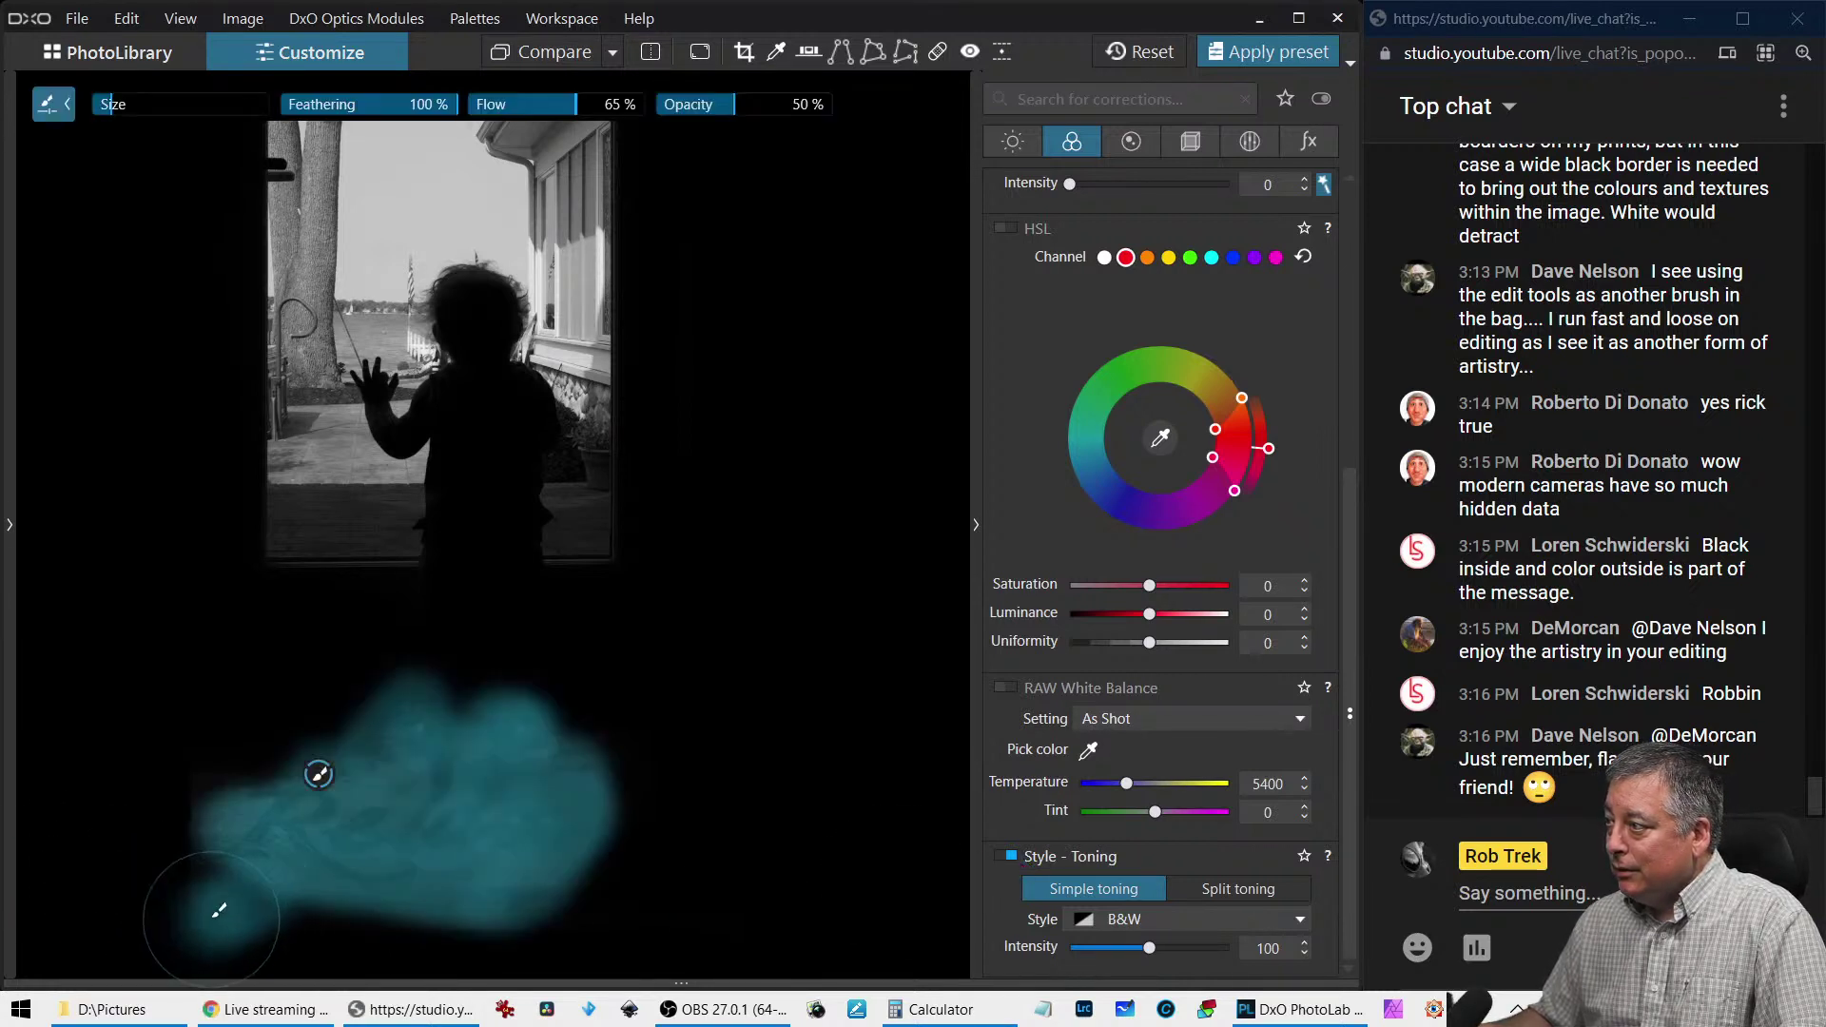
mouse_move(213, 874)
mouse_down()
mouse_move(272, 907)
mouse_move(340, 919)
mouse_move(561, 933)
mouse_move(588, 905)
mouse_move(606, 933)
mouse_move(608, 890)
mouse_up()
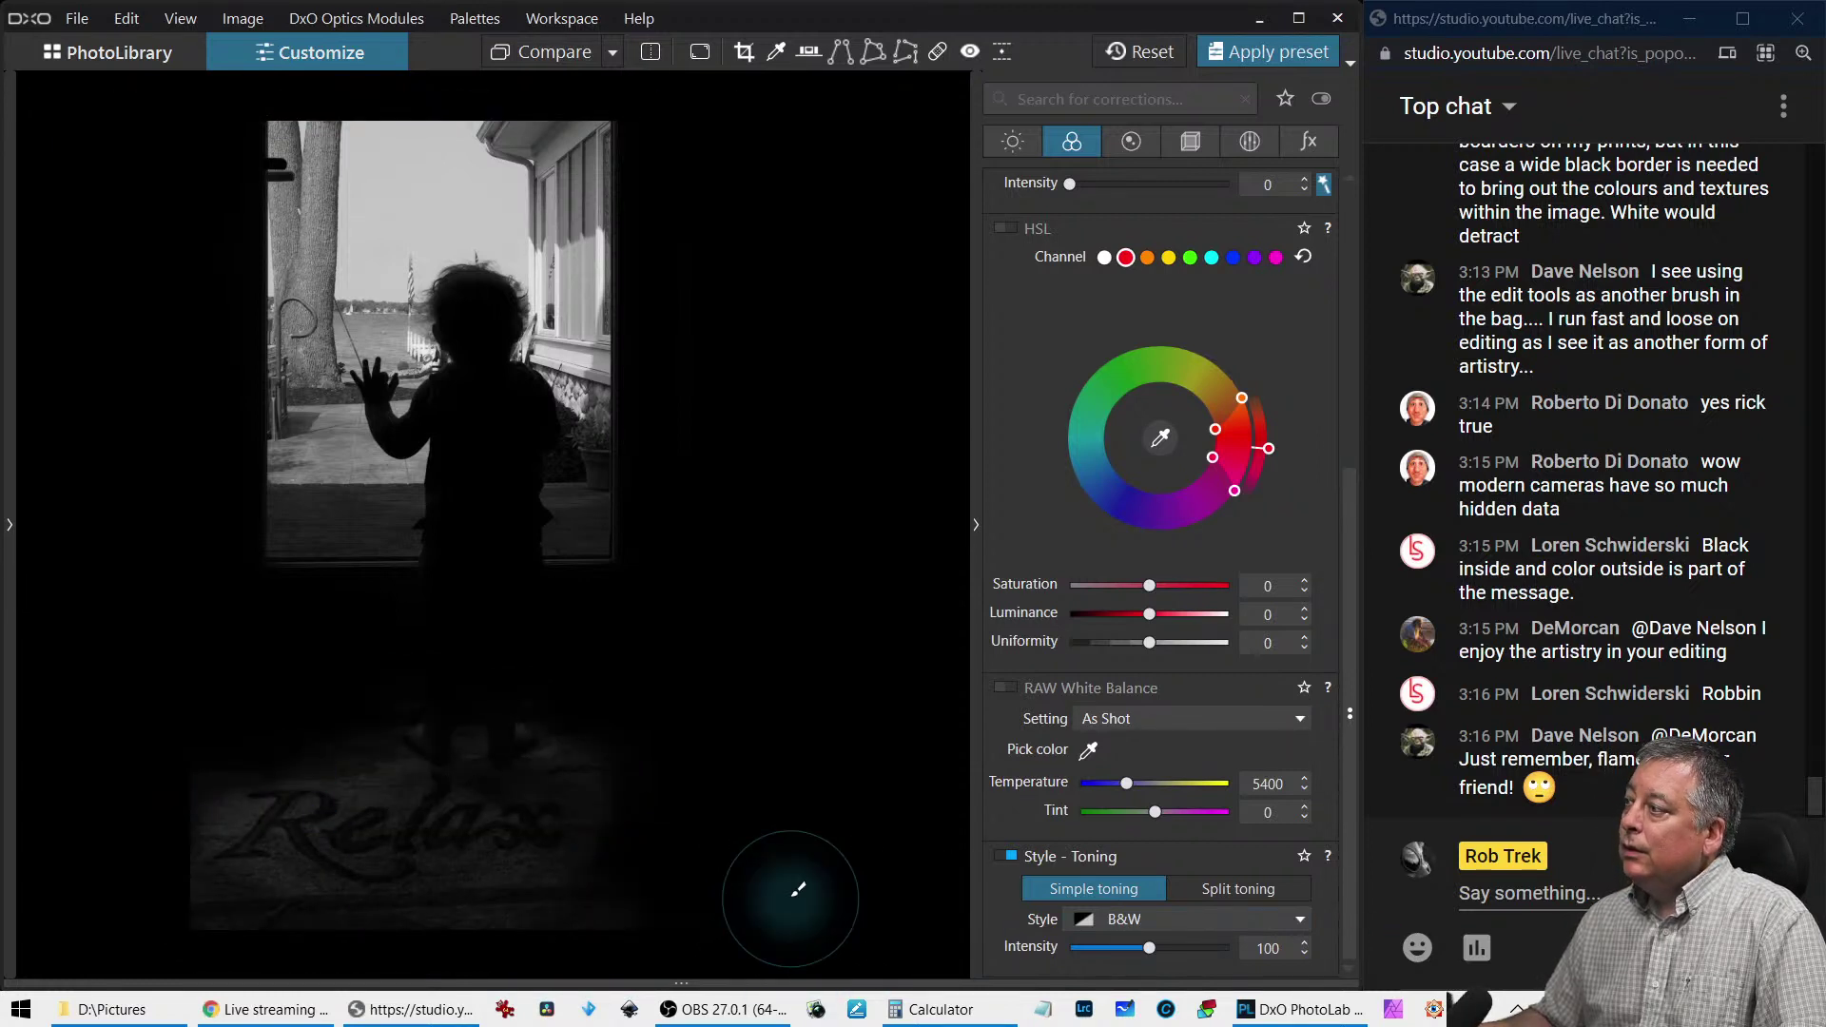
mouse_move(612, 823)
mouse_down()
mouse_move(670, 915)
mouse_move(600, 861)
mouse_move(635, 932)
mouse_move(344, 913)
mouse_move(229, 927)
mouse_up()
mouse_move(975, 1005)
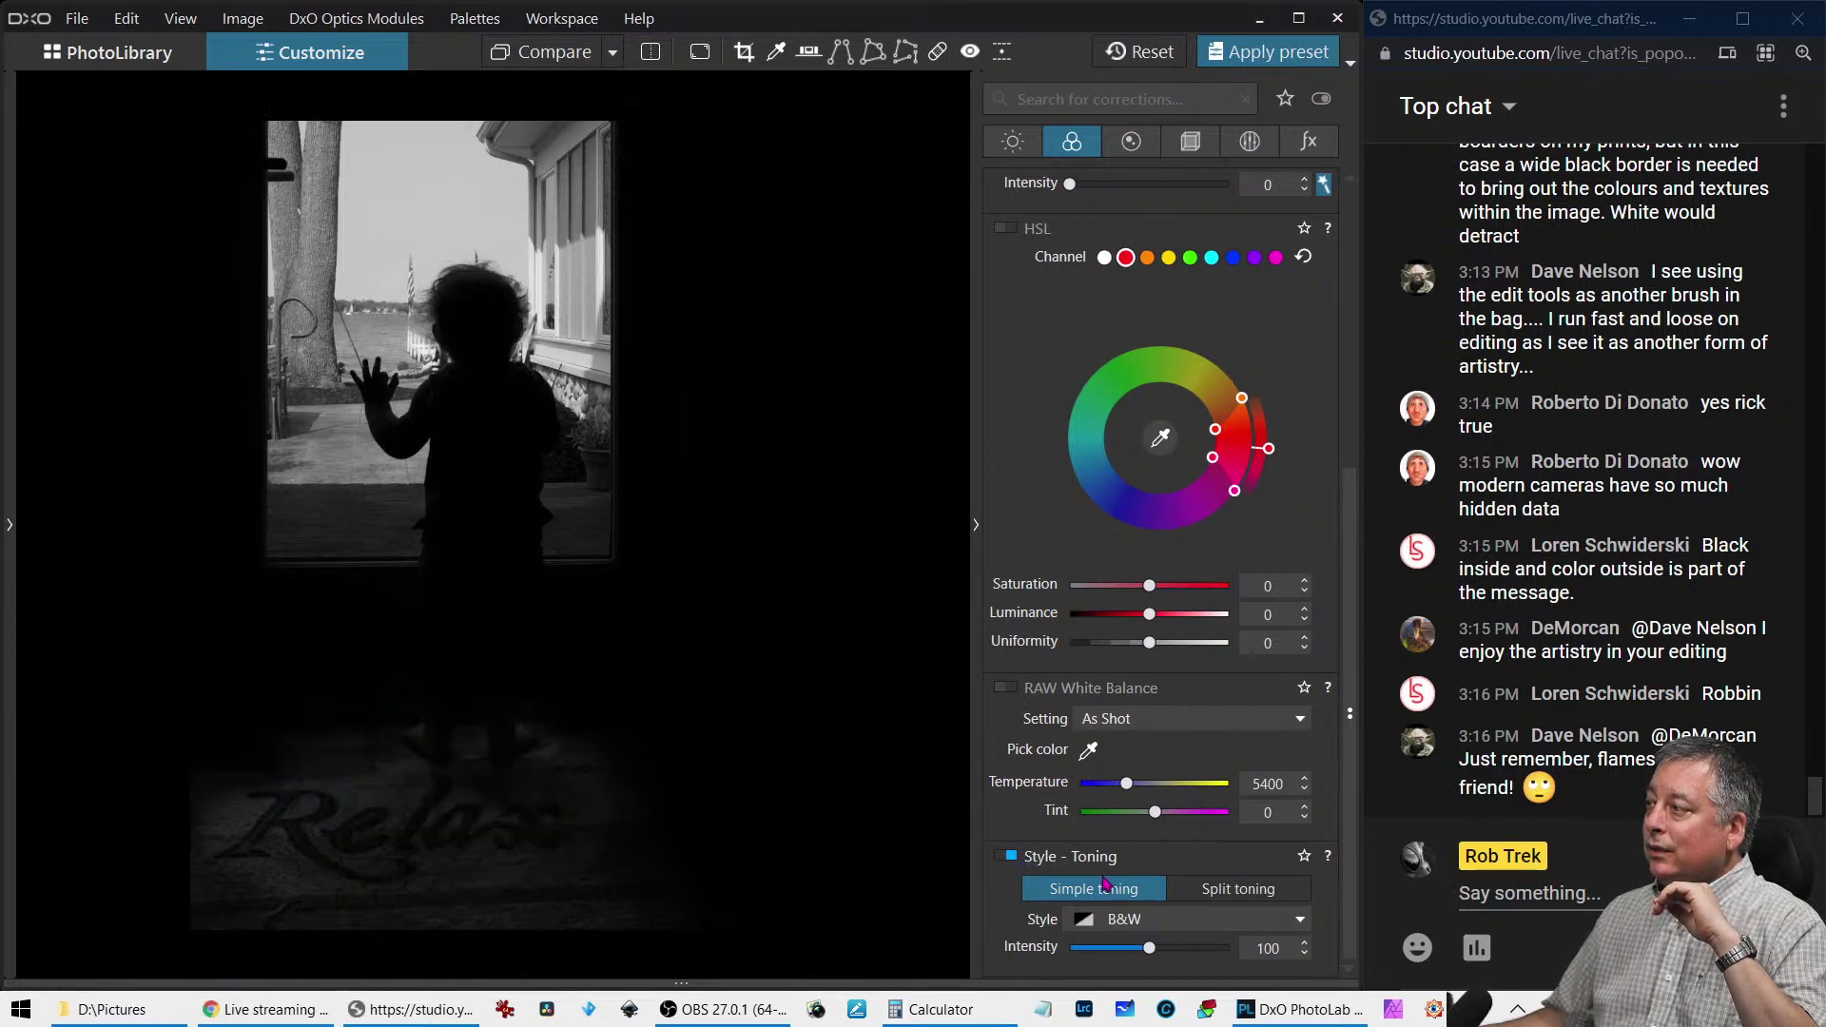
key(l)
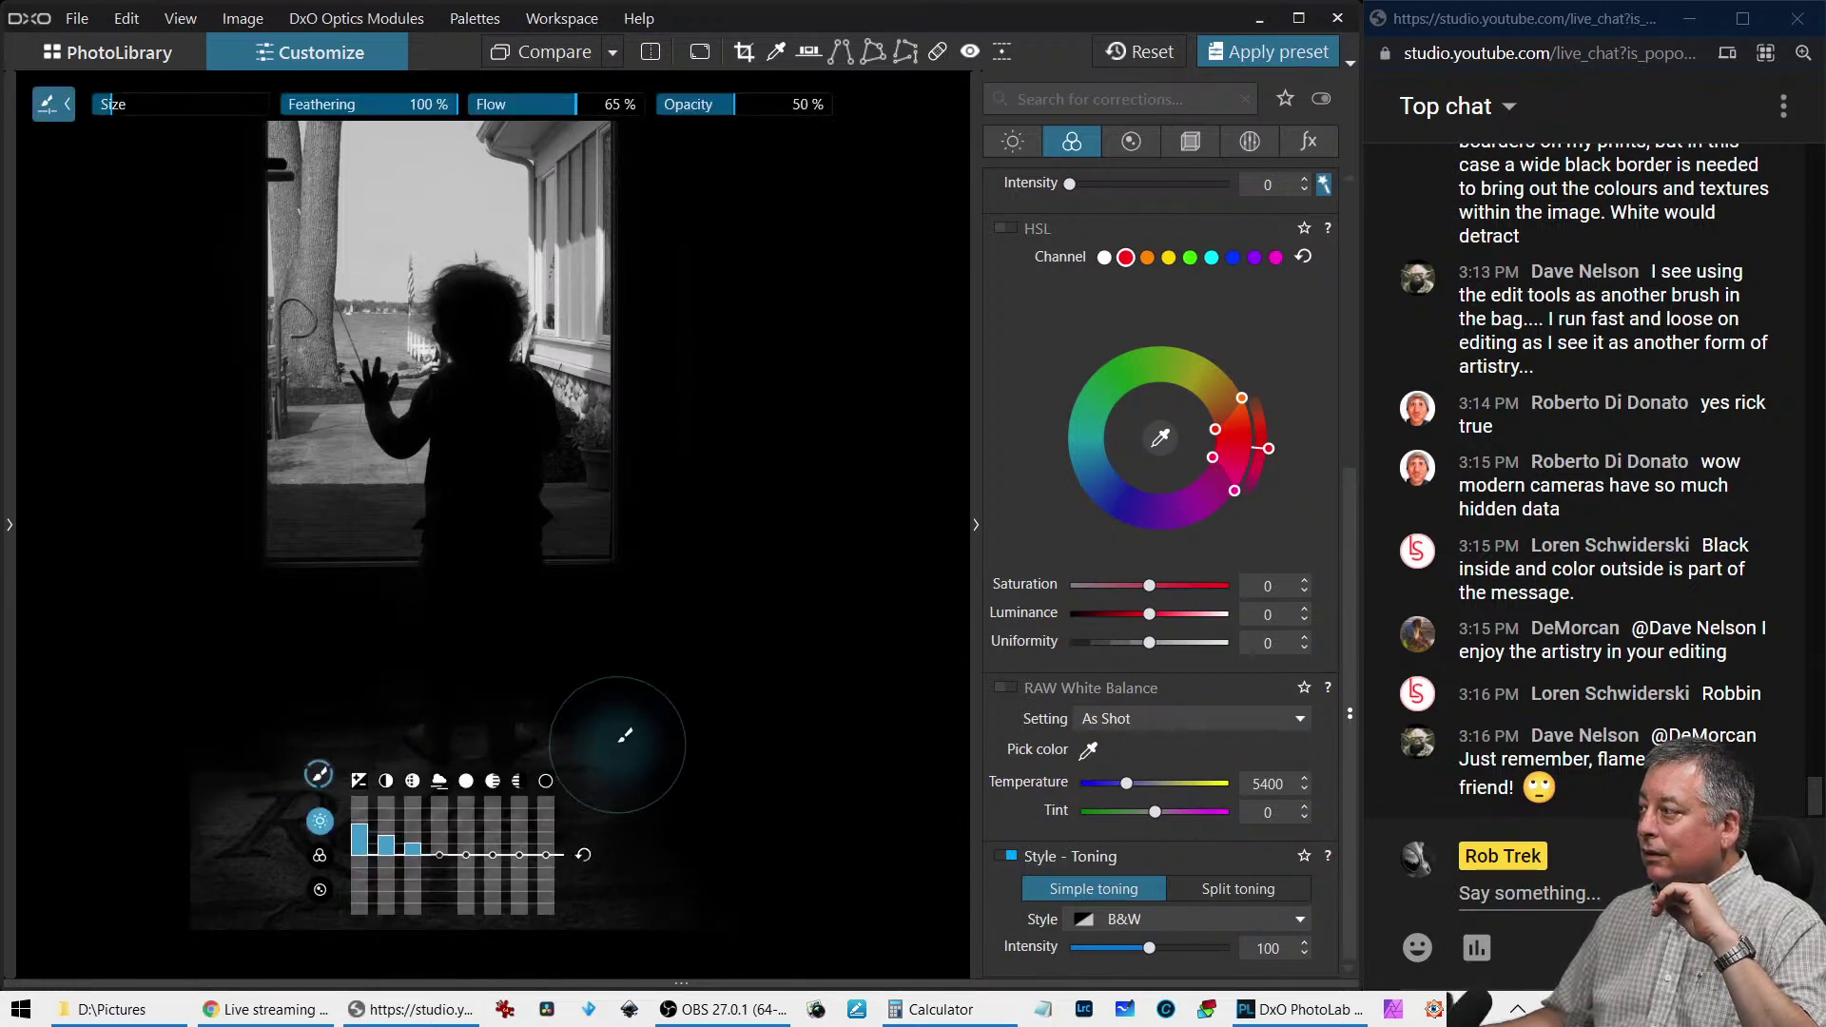
Brush the local adjustment over the far right portion of the rug with 100% feathering, 65% flow and 50% opacity
drag(675, 805, 704, 868)
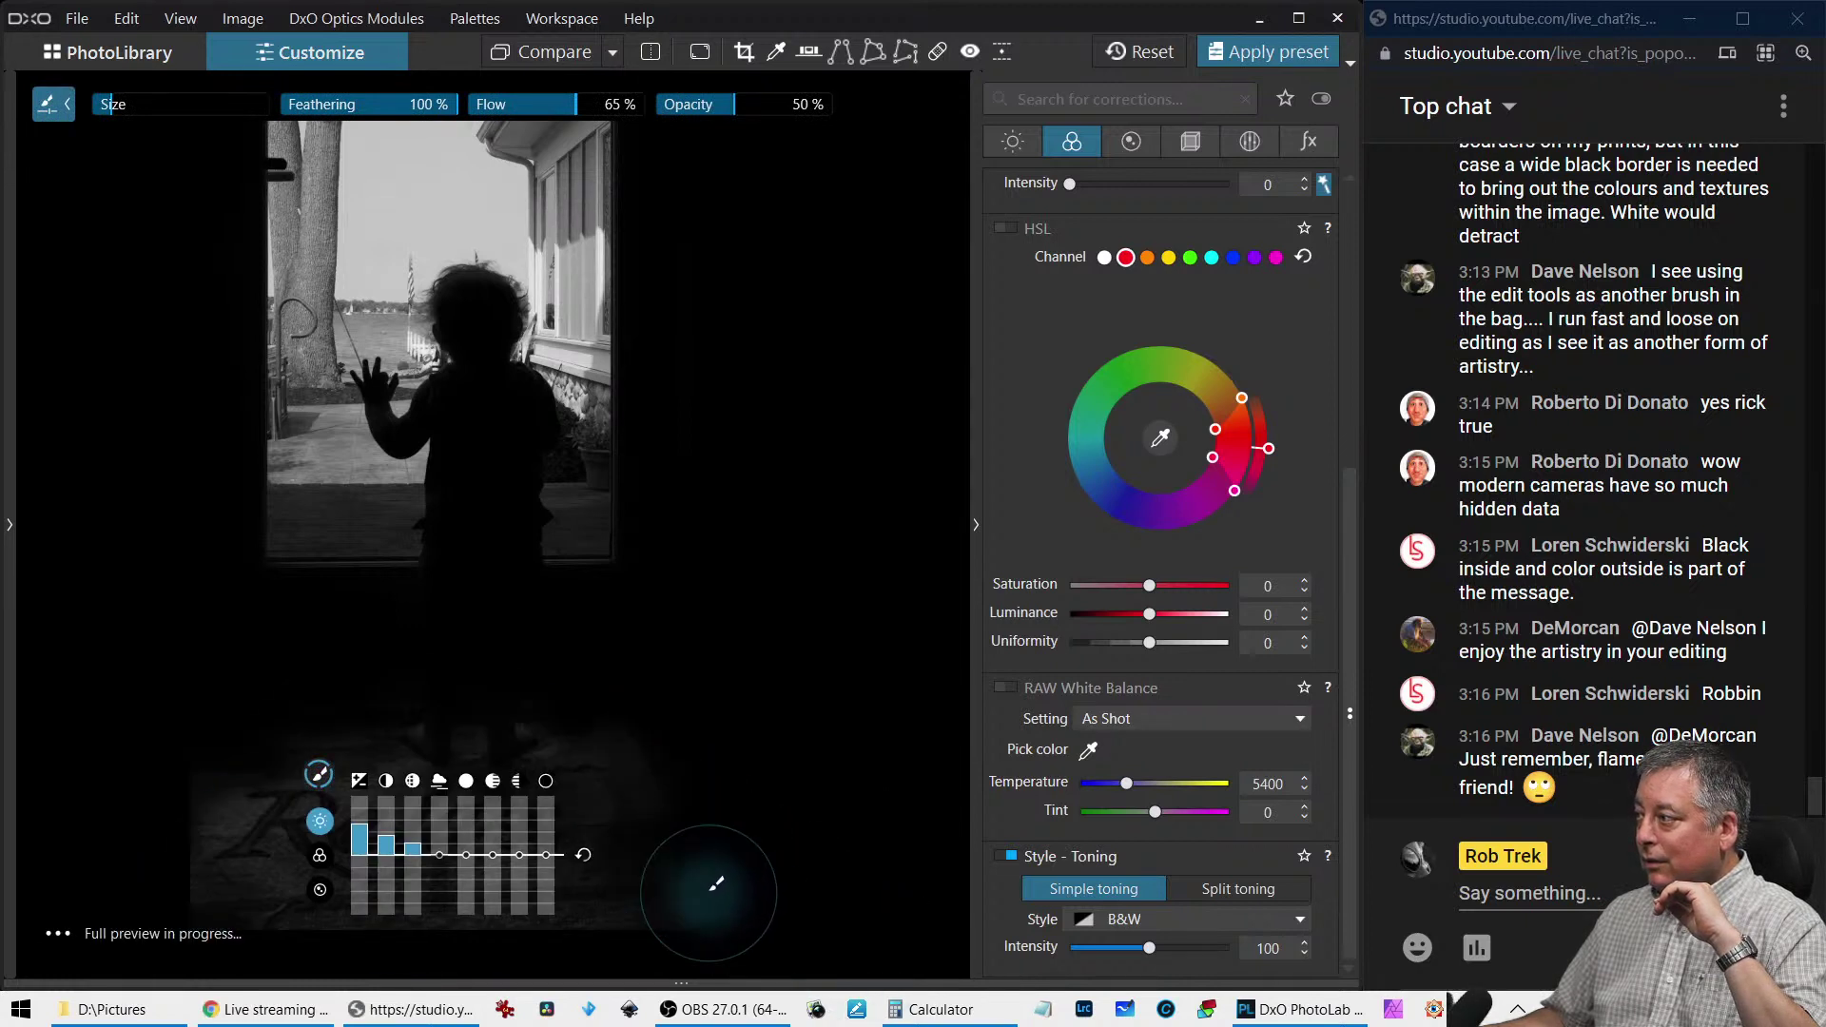
click(643, 827)
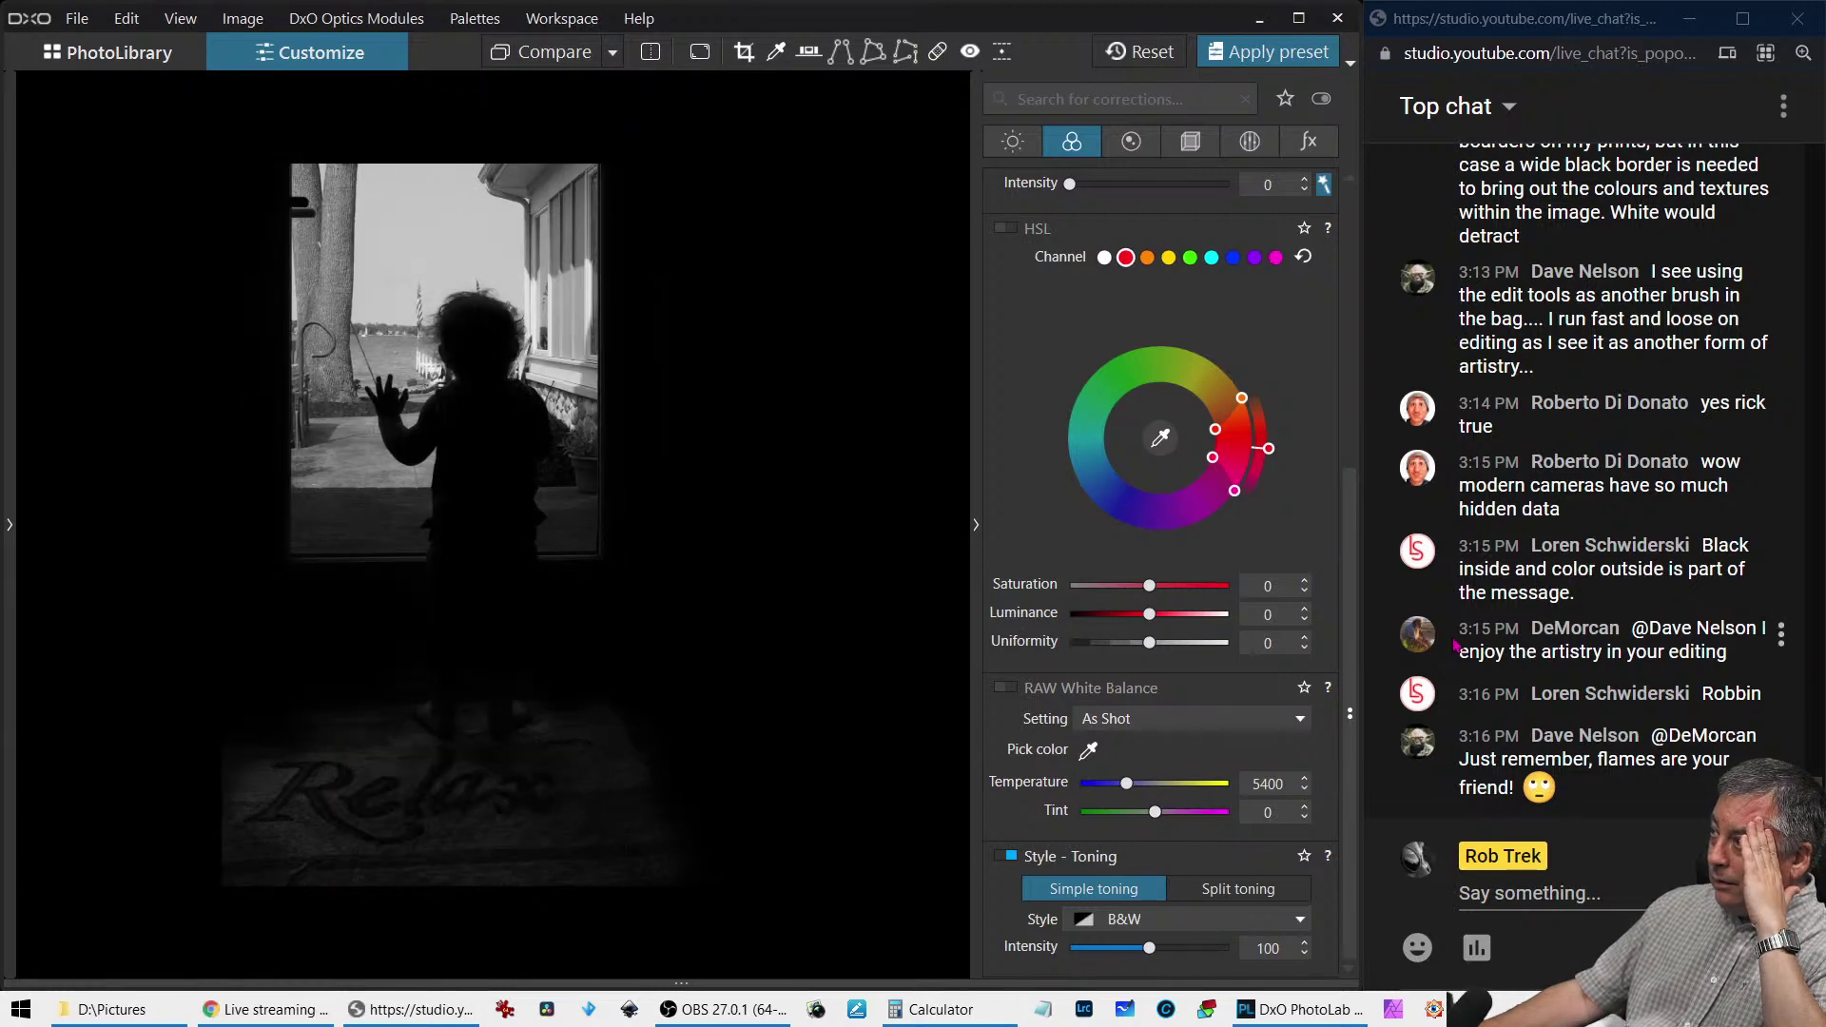
Examine the brushed adjustment around the child's feet and the upper edge of the rug at close range
key(l)
scroll(447, 799, up, 3)
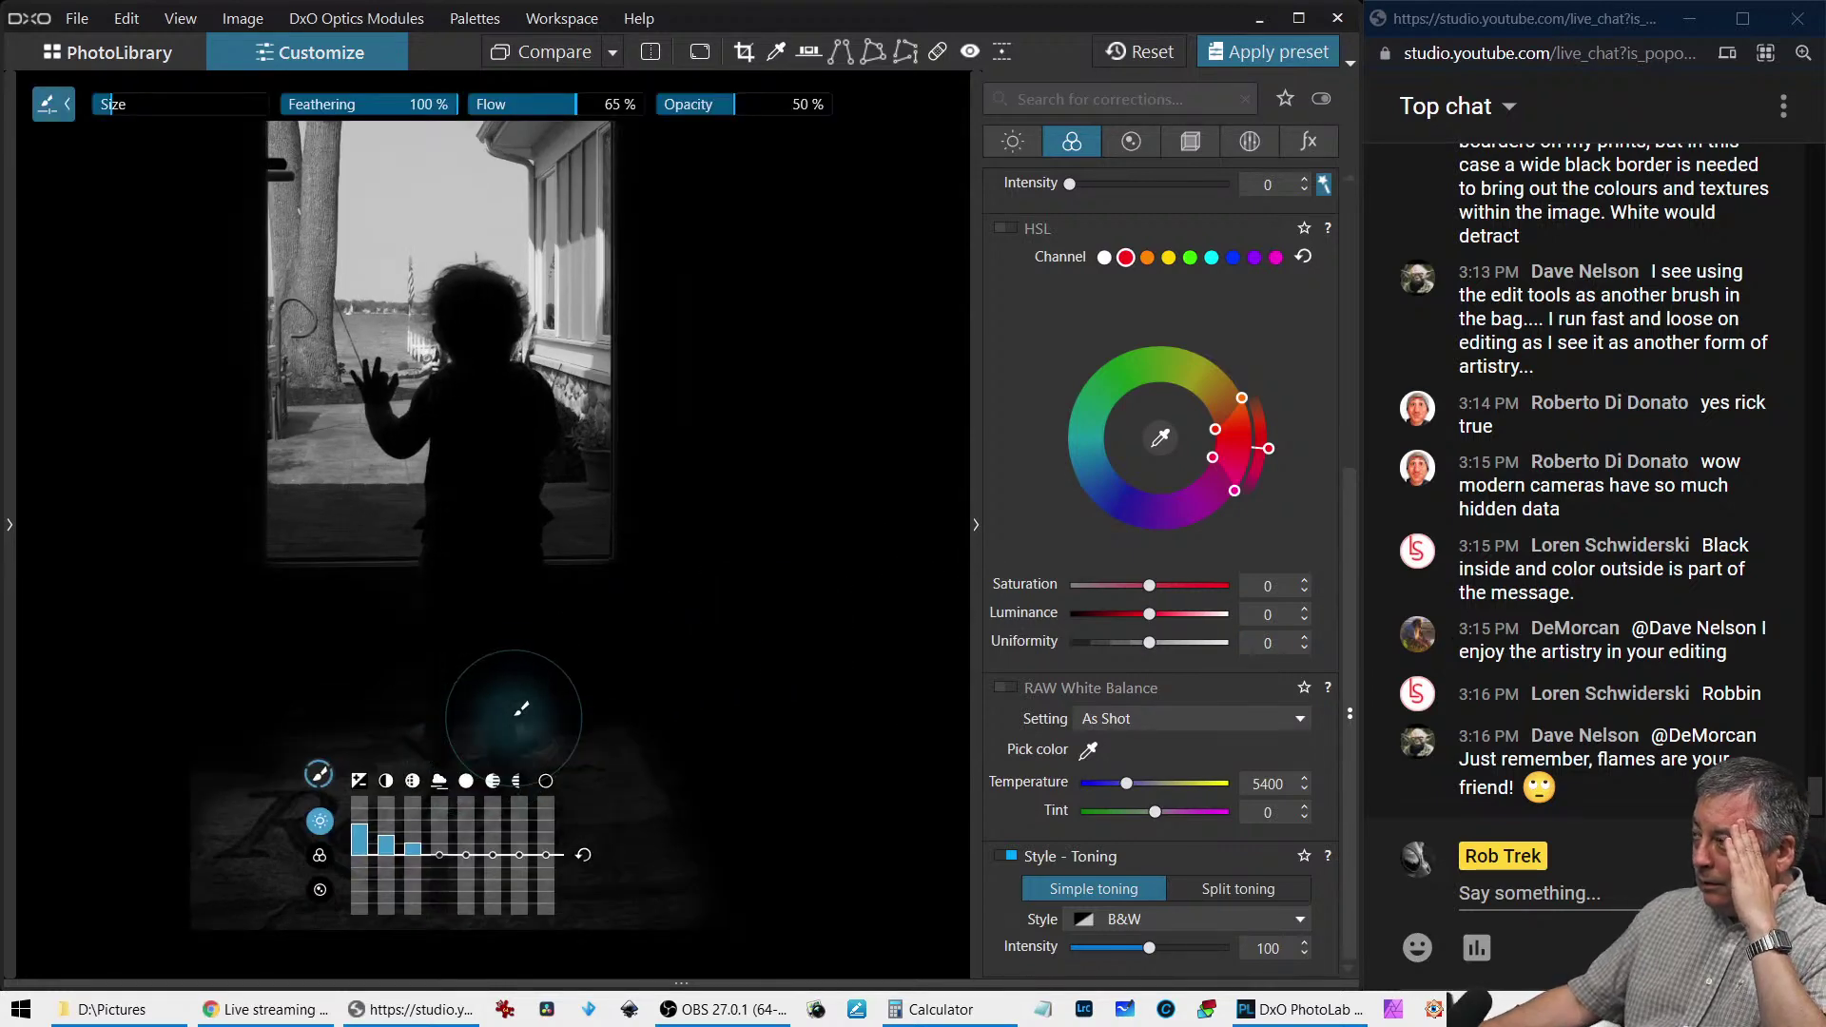
scroll(554, 787, up, 2)
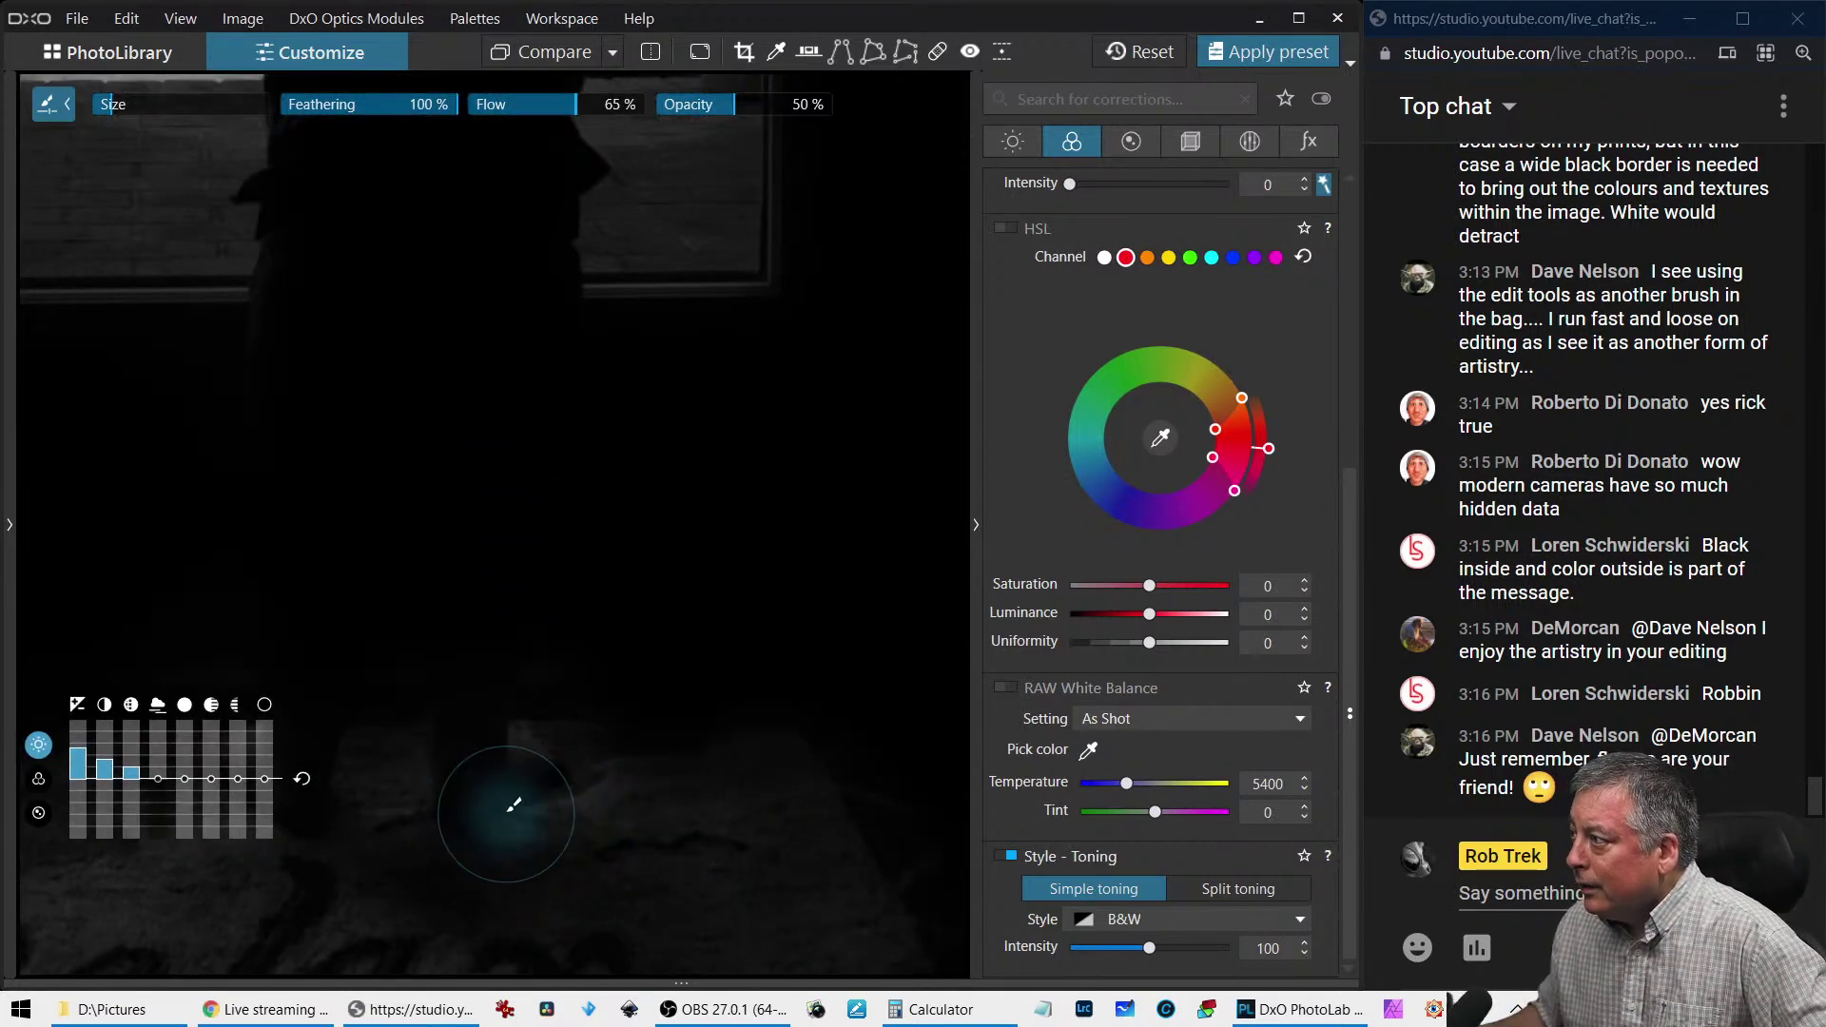
key(e)
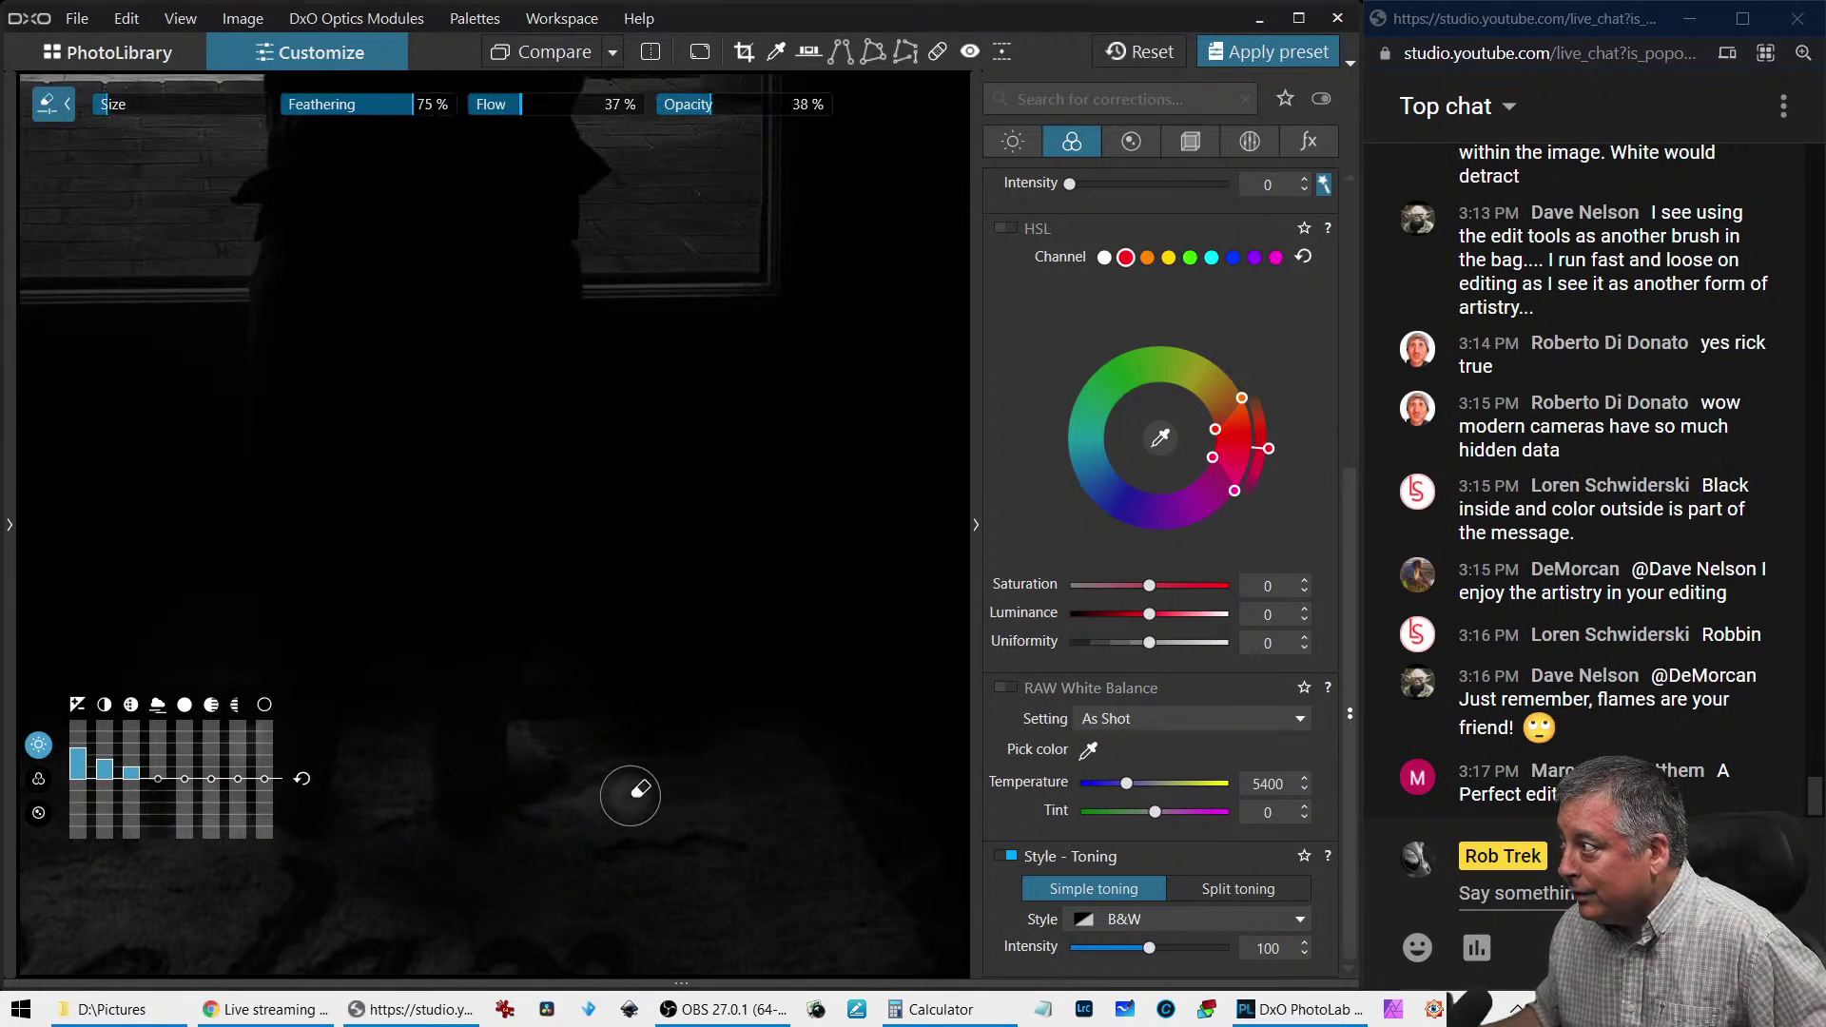
key(m)
key(l)
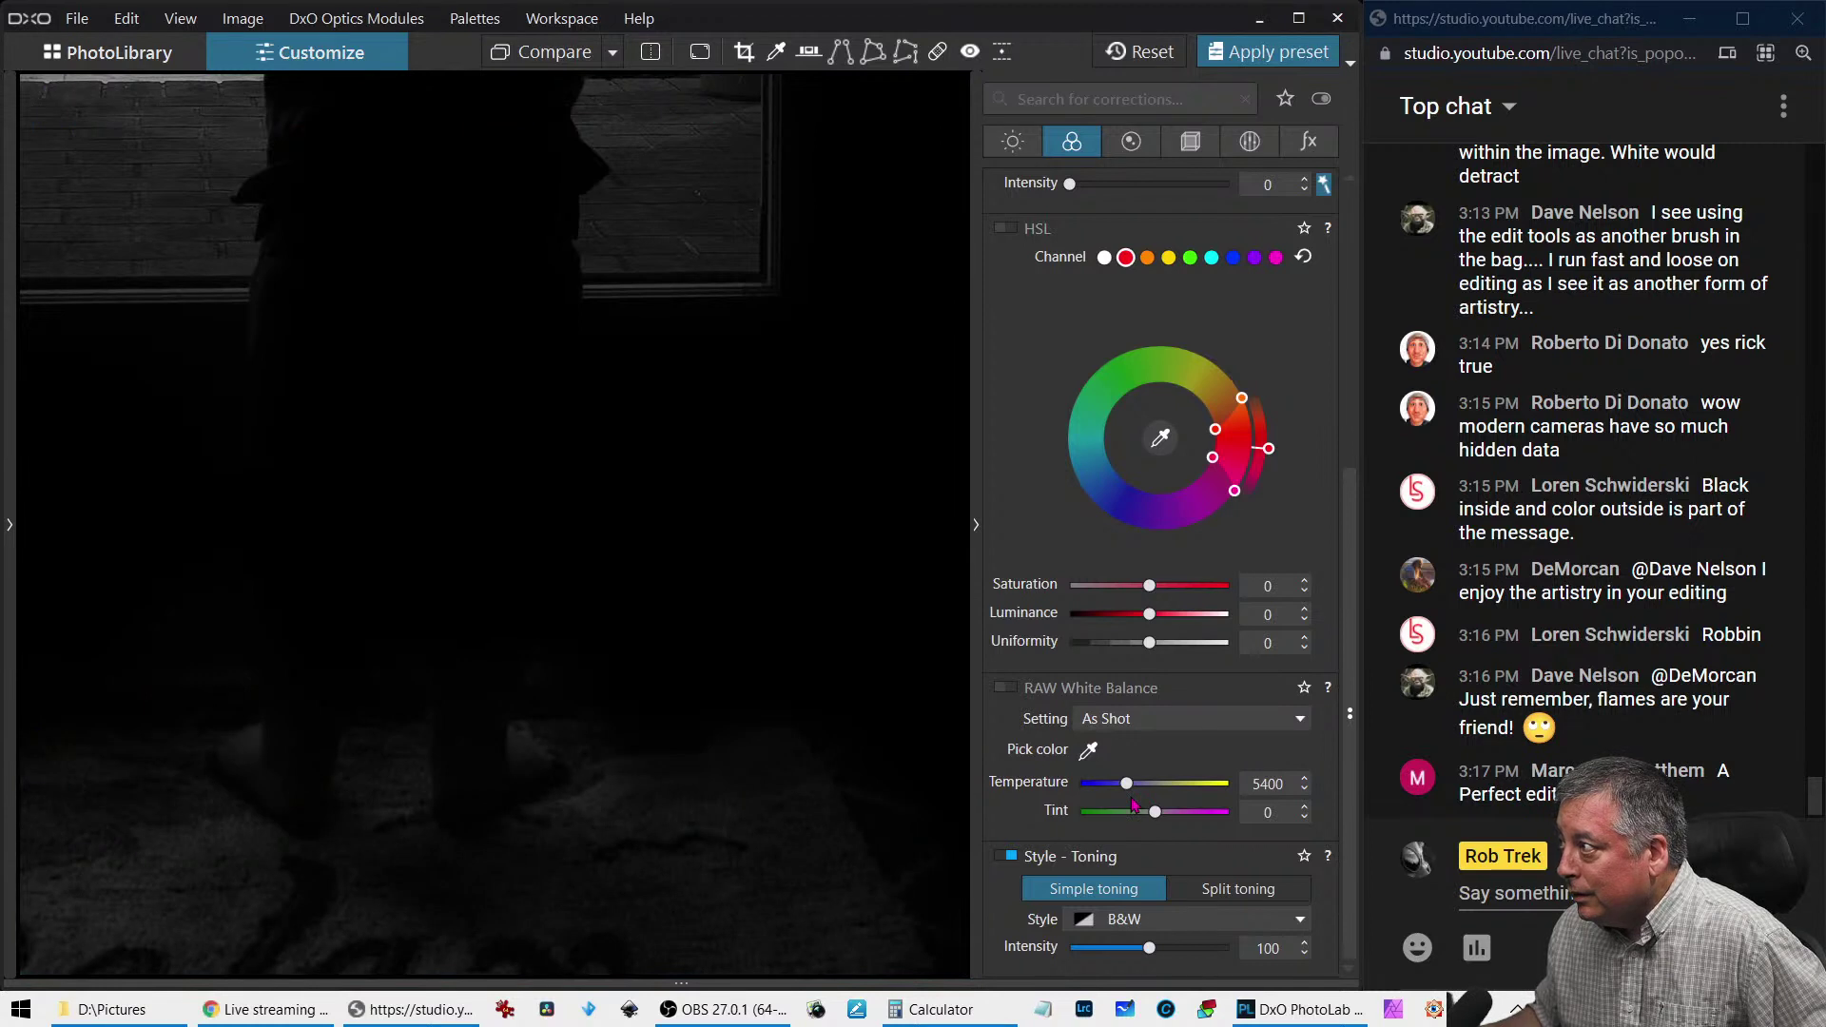
key(l)
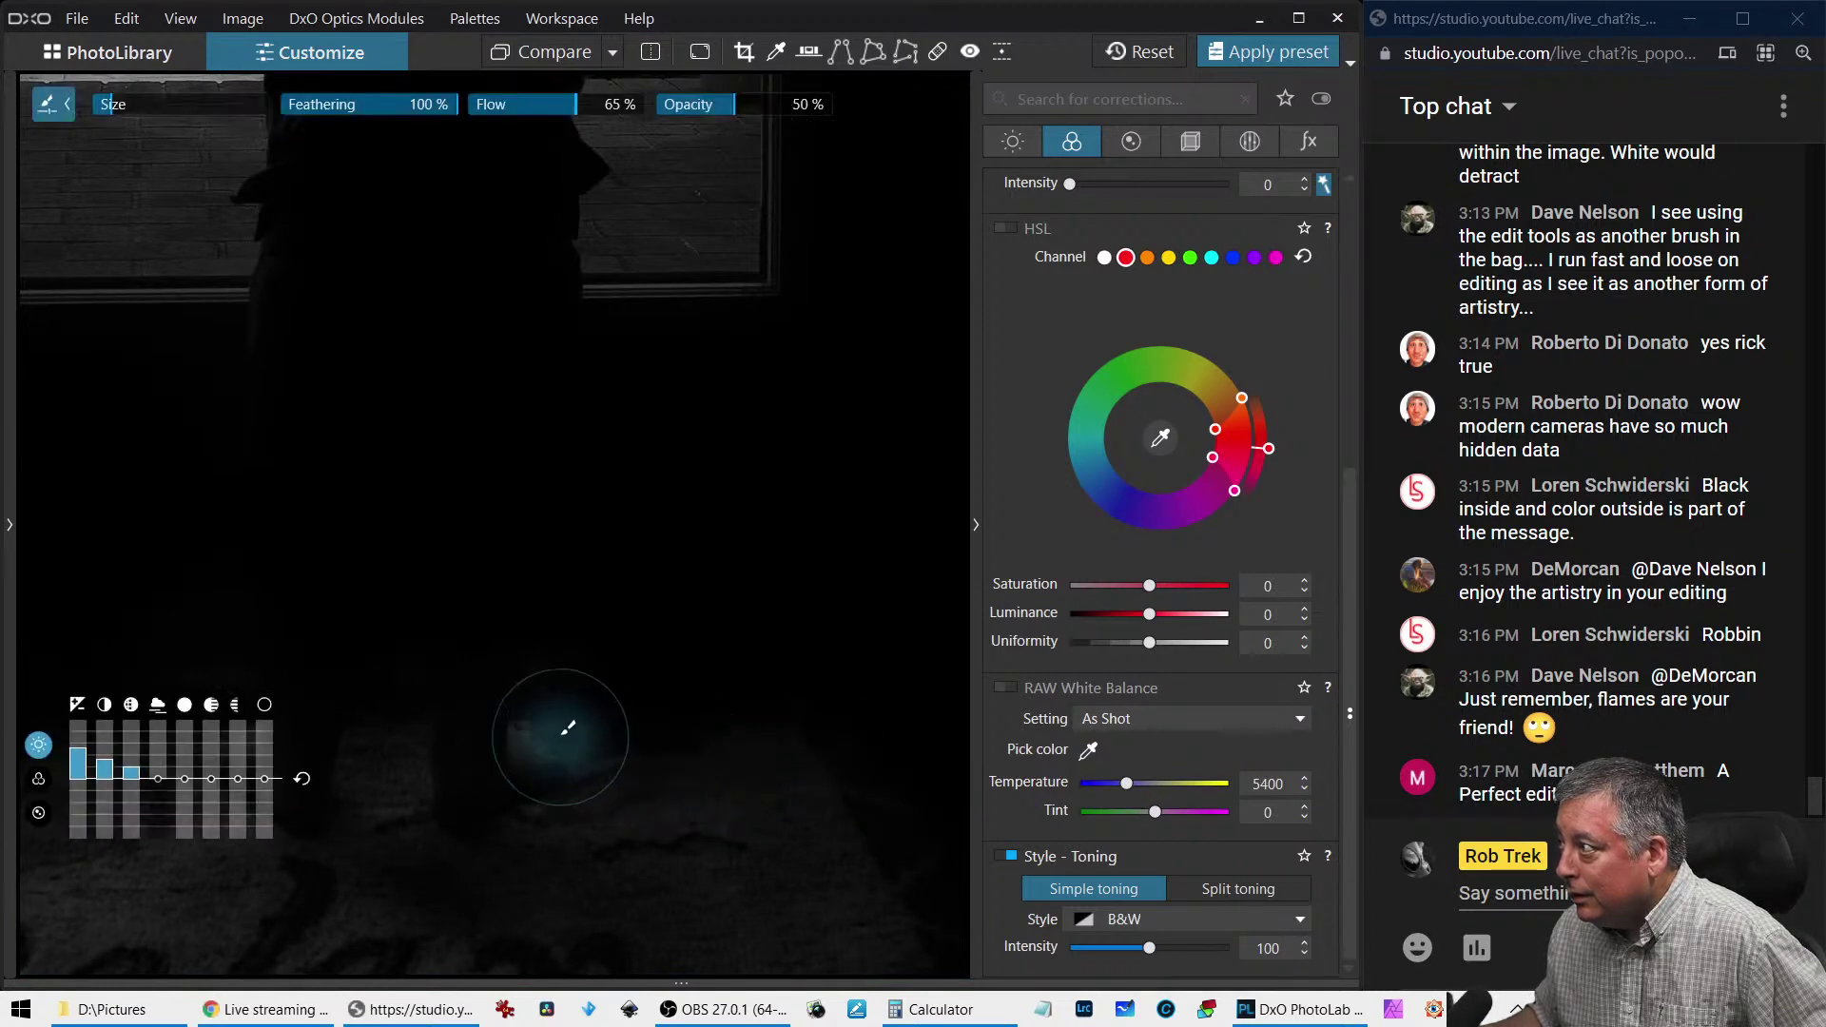
key(m)
key(m)
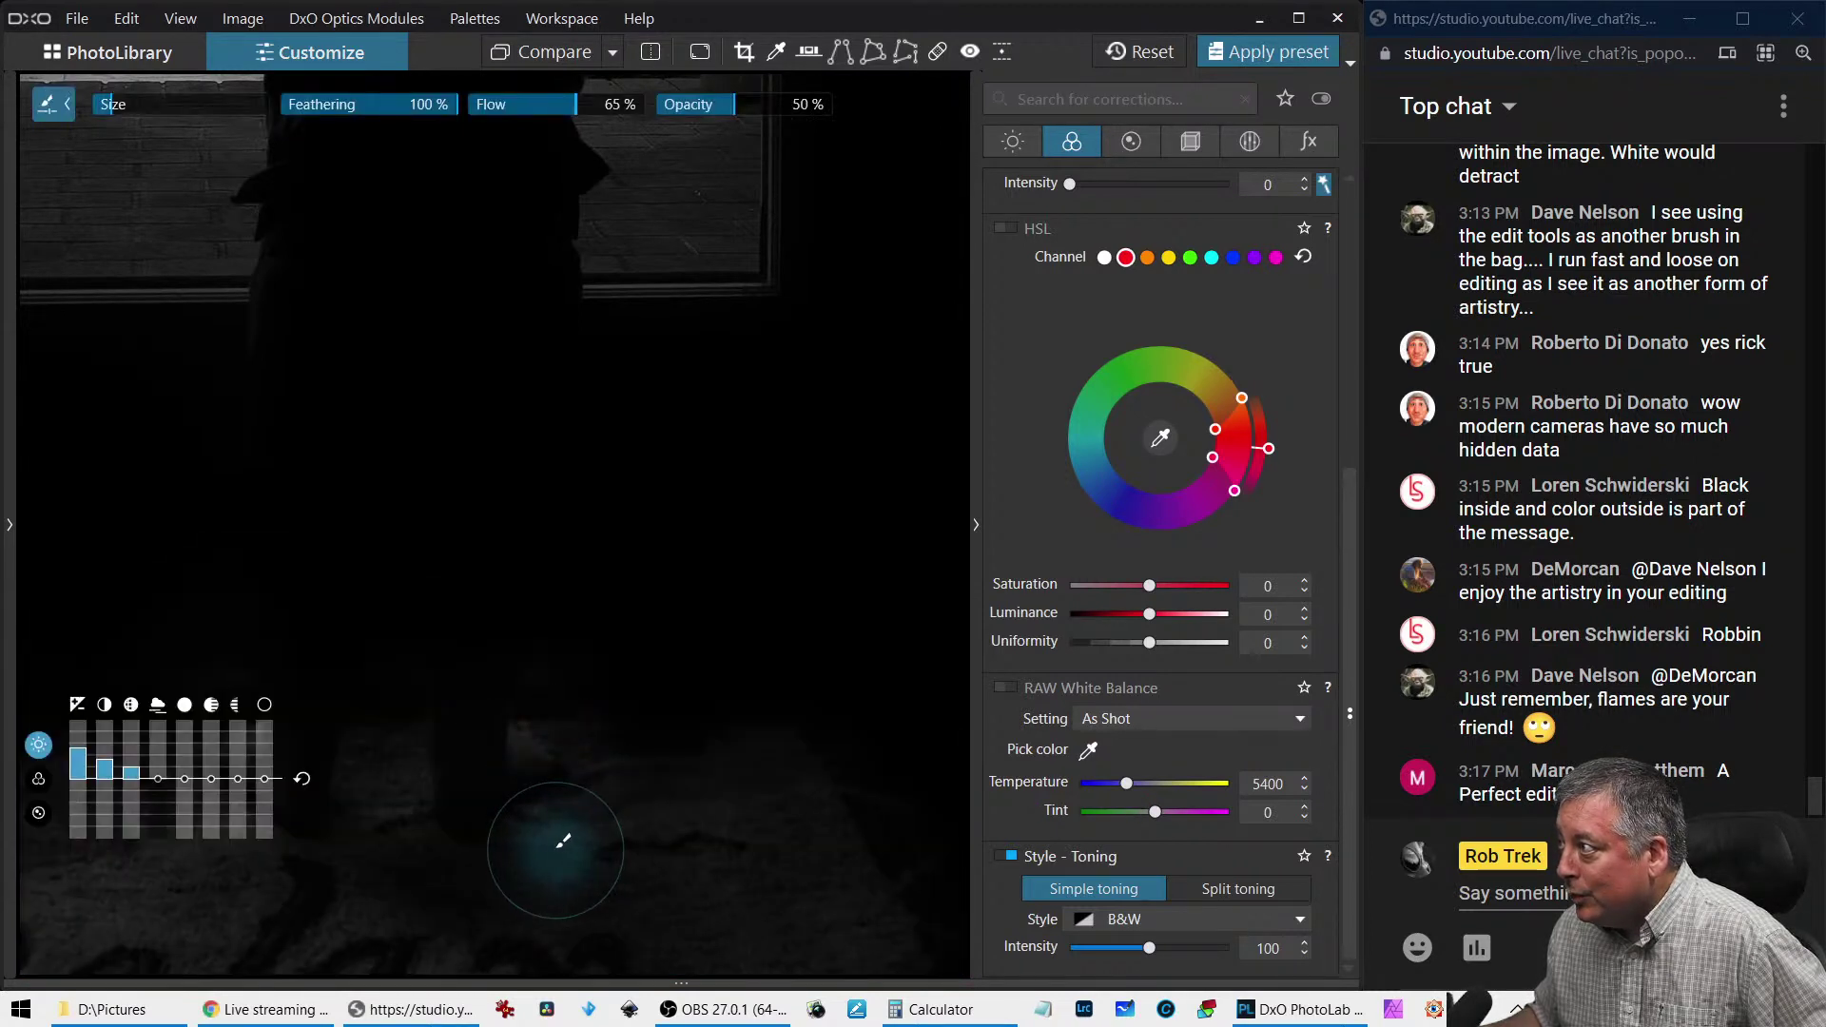
key(m)
key(m)
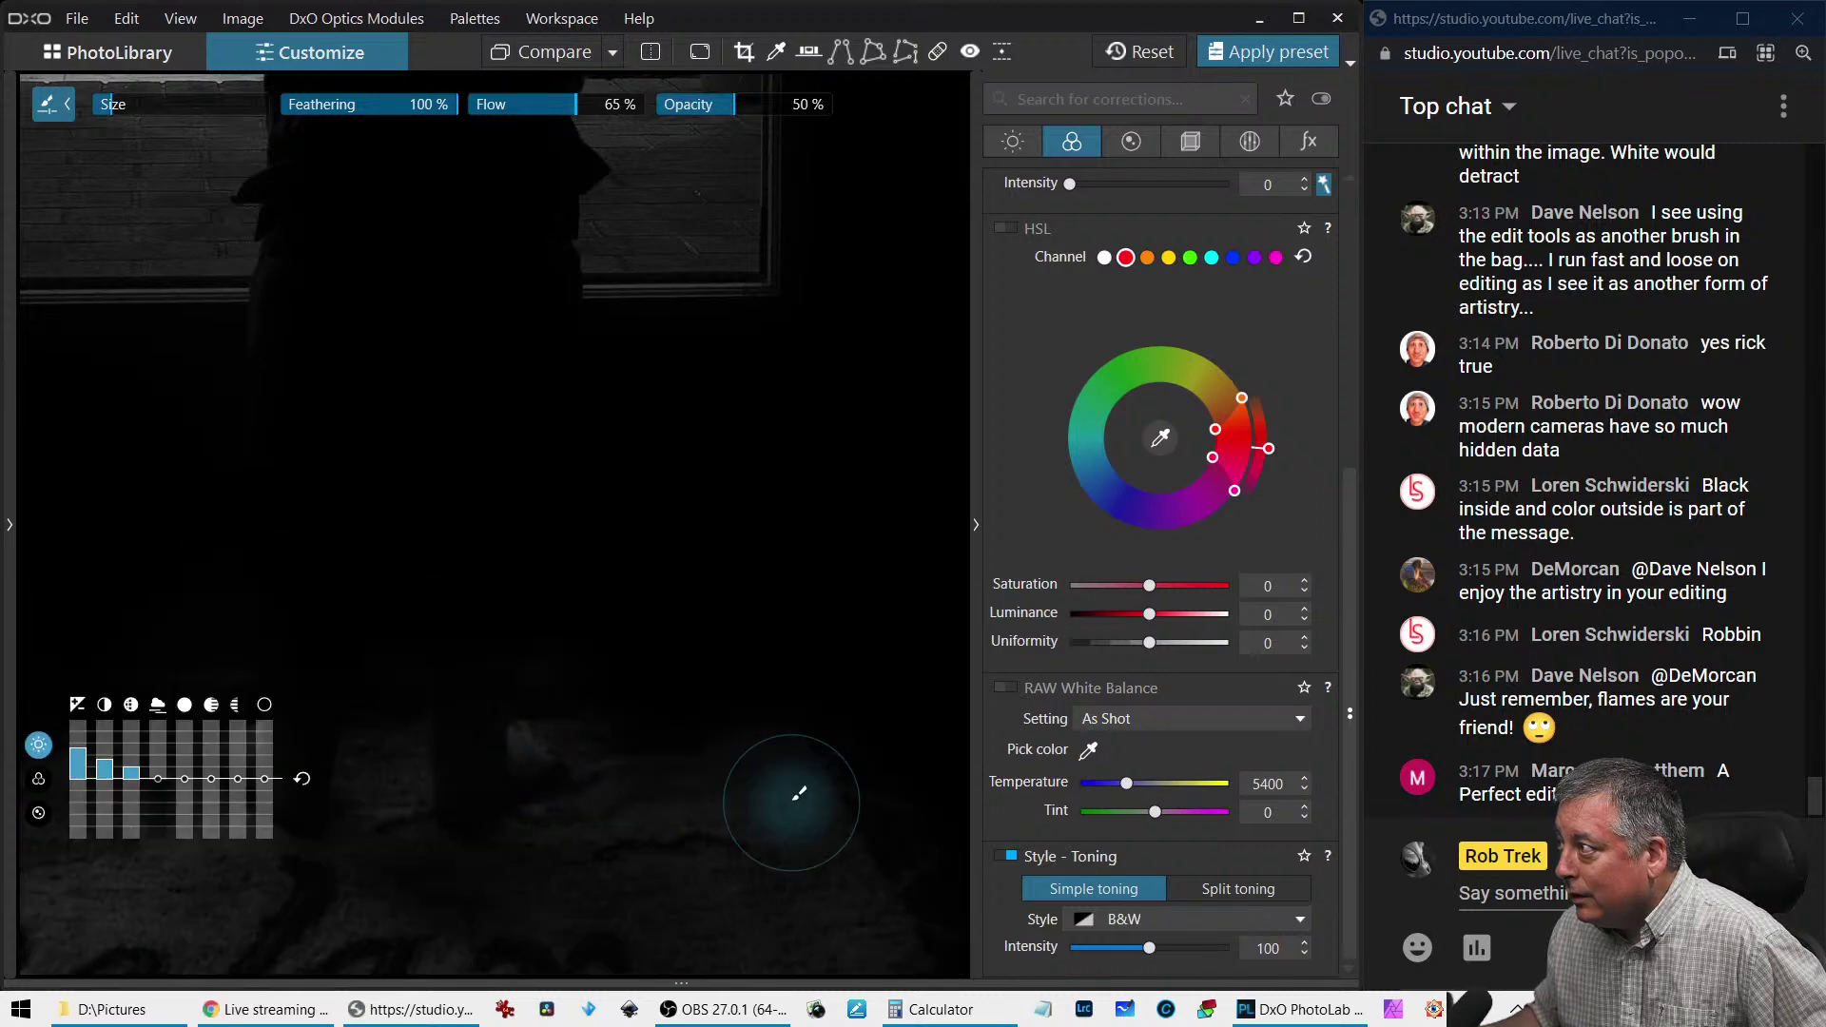
Erase the local adjustment mask along the rug's outer edges with 75% feathering, 37% flow and 38% opacity
key(ctrl)
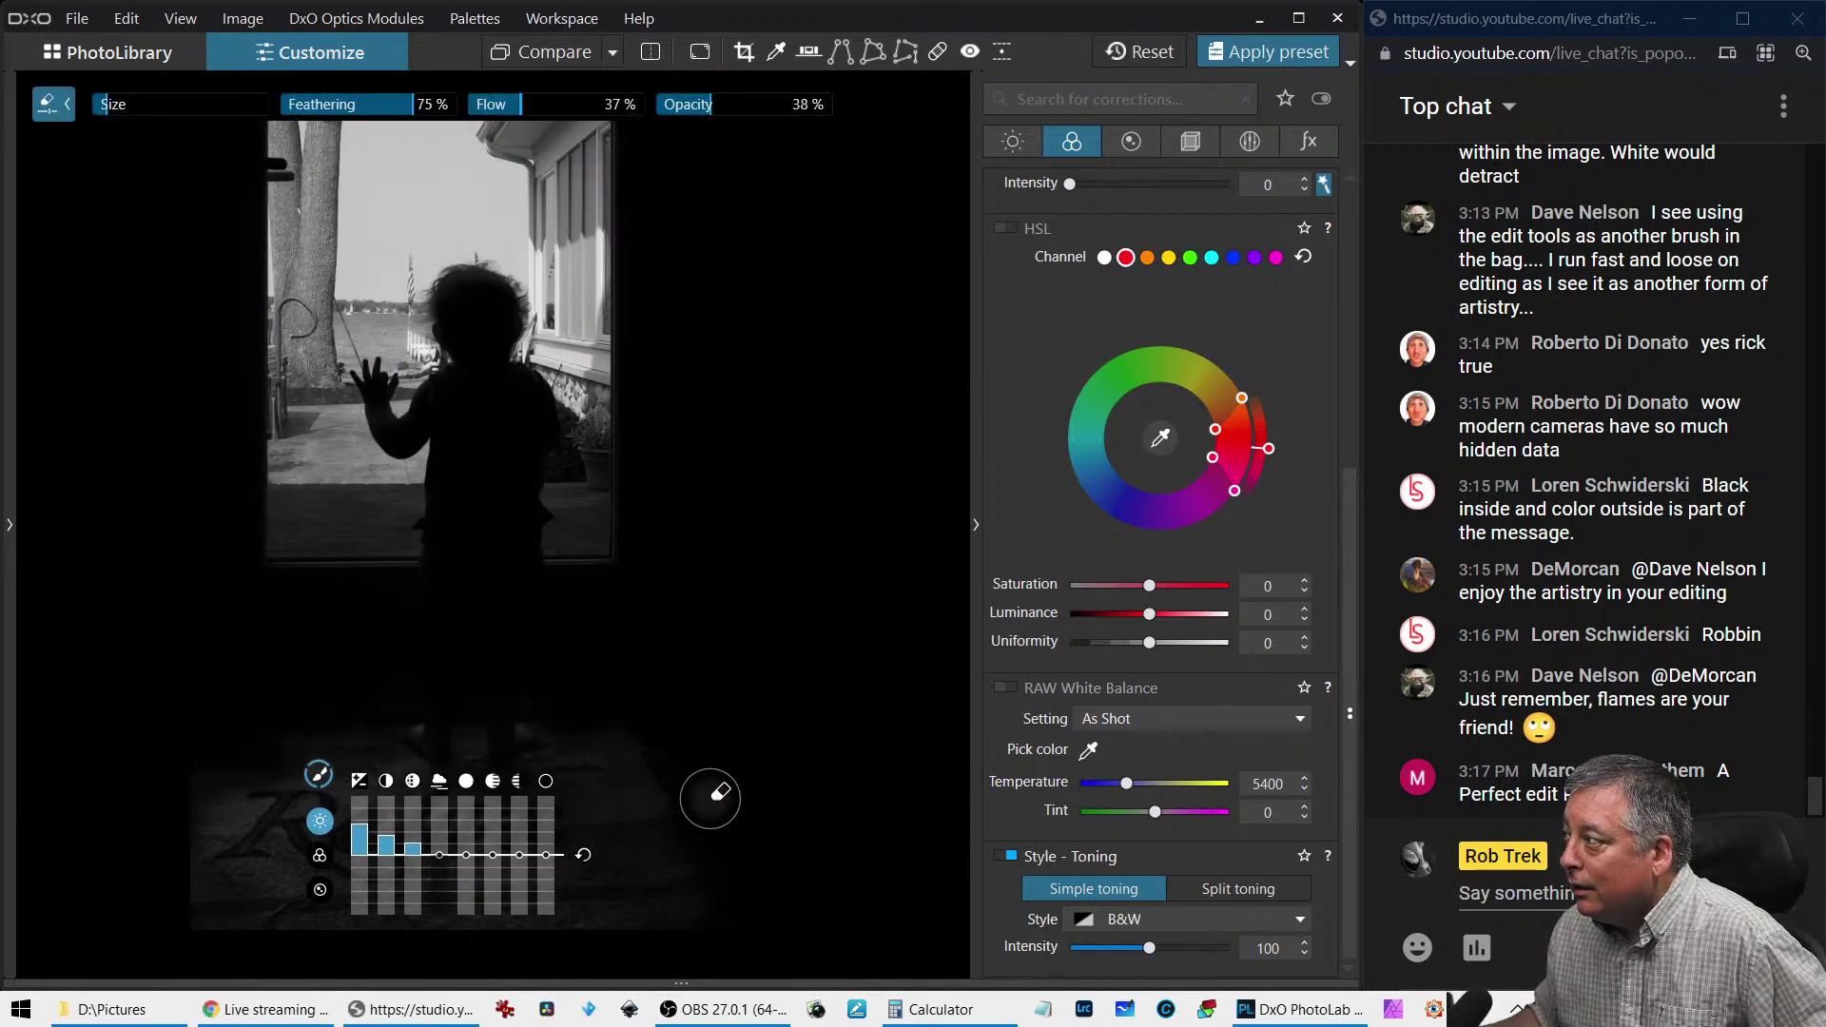
mouse_move(692, 900)
mouse_down()
mouse_move(713, 920)
mouse_move(217, 906)
mouse_move(223, 921)
mouse_move(167, 929)
mouse_up()
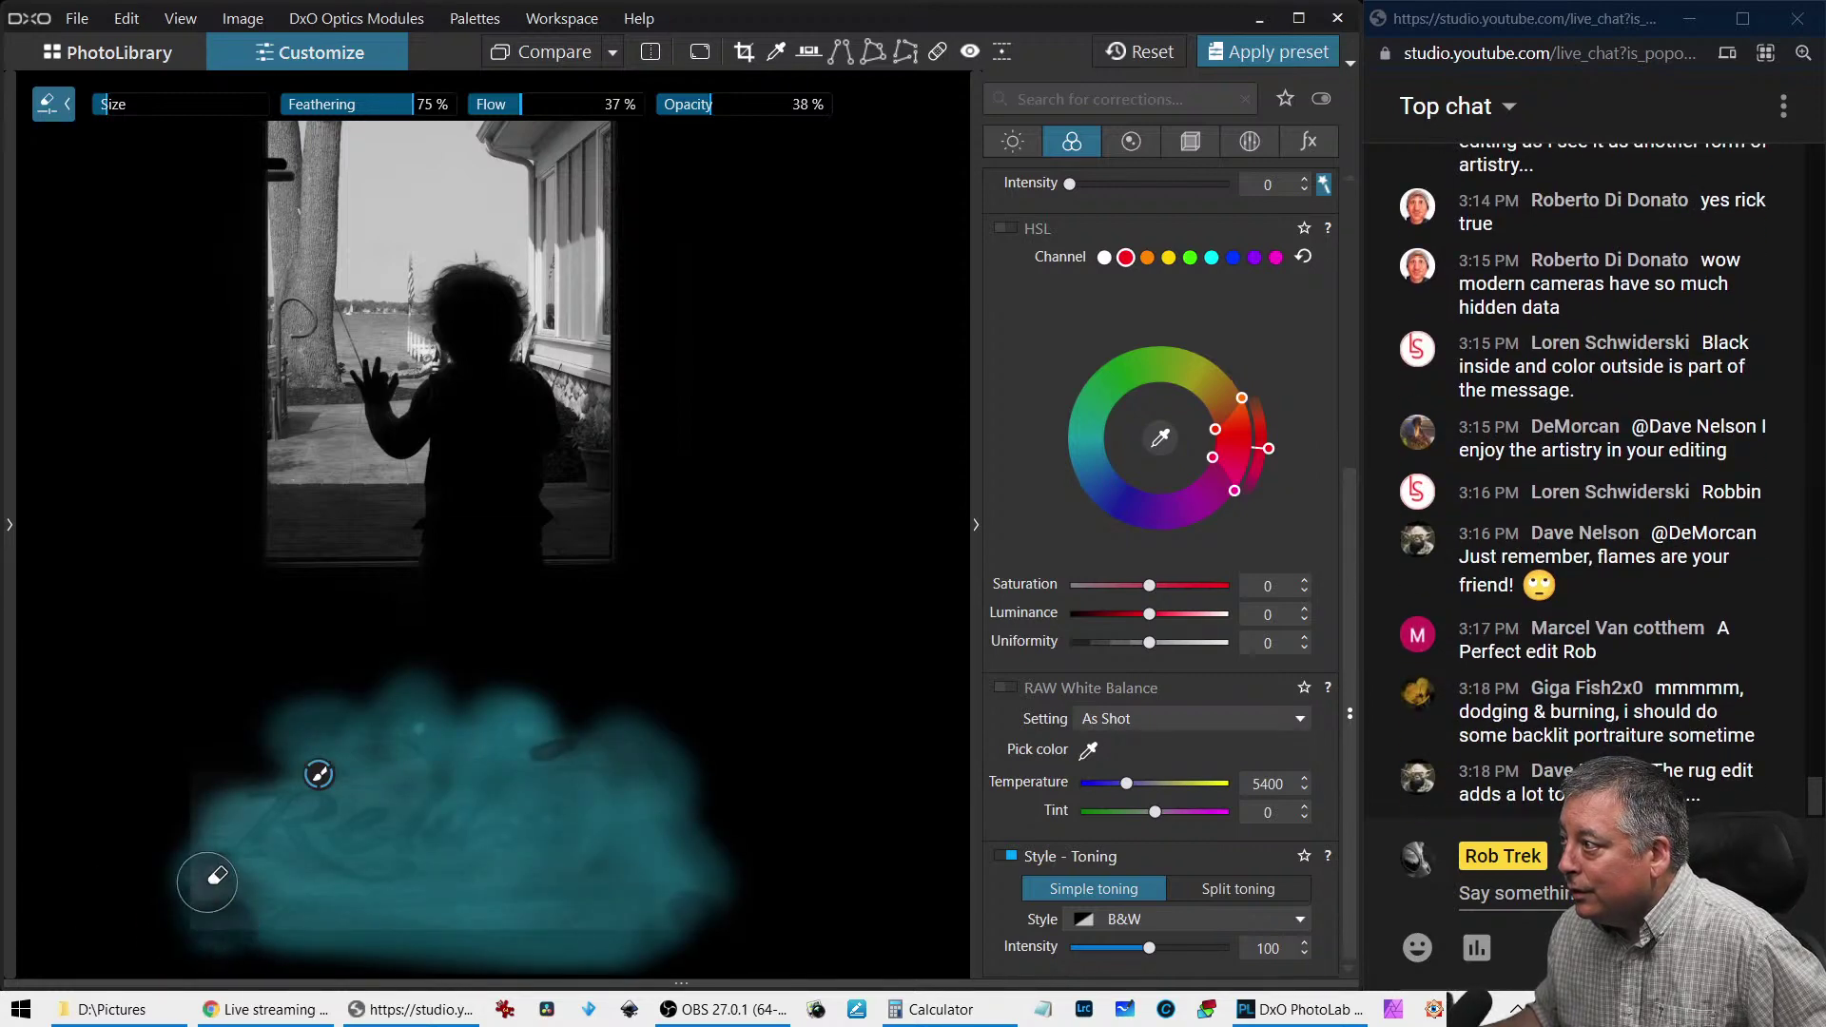
mouse_move(180, 842)
mouse_down()
mouse_move(464, 986)
mouse_move(719, 980)
mouse_move(735, 922)
mouse_move(701, 912)
mouse_move(752, 845)
mouse_move(742, 814)
mouse_move(717, 844)
mouse_up()
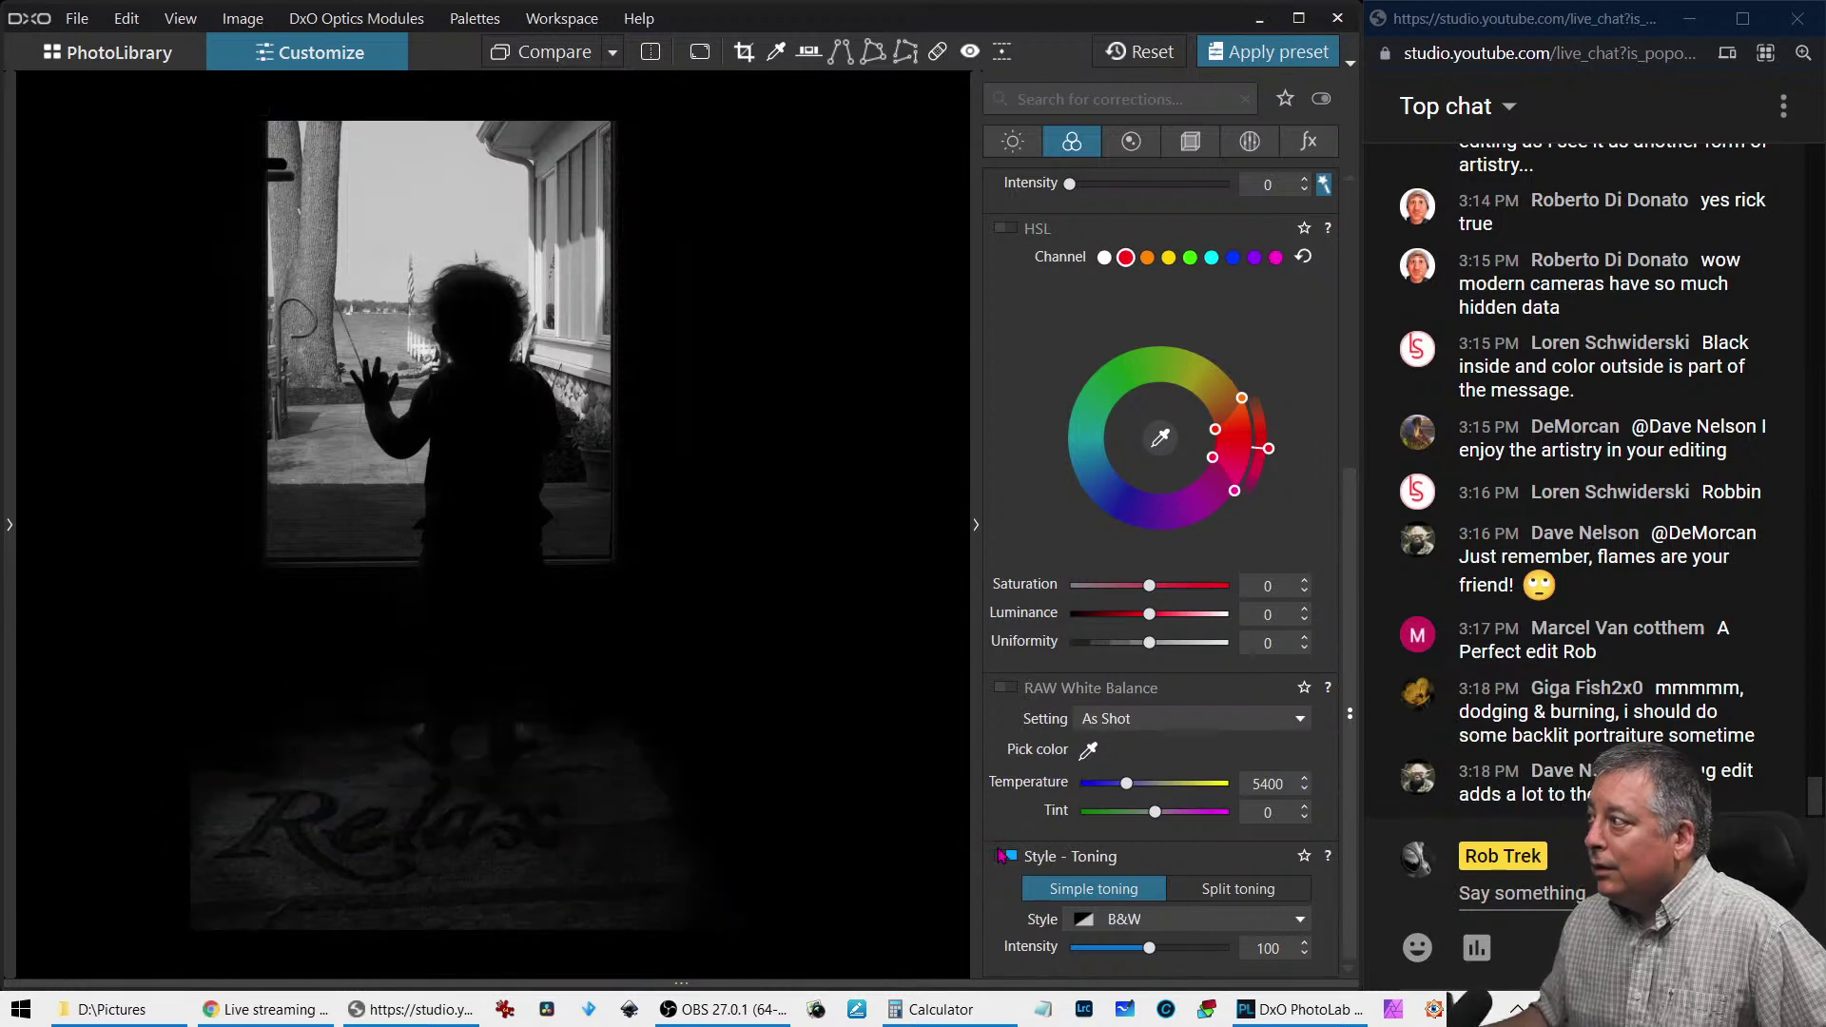
key(l)
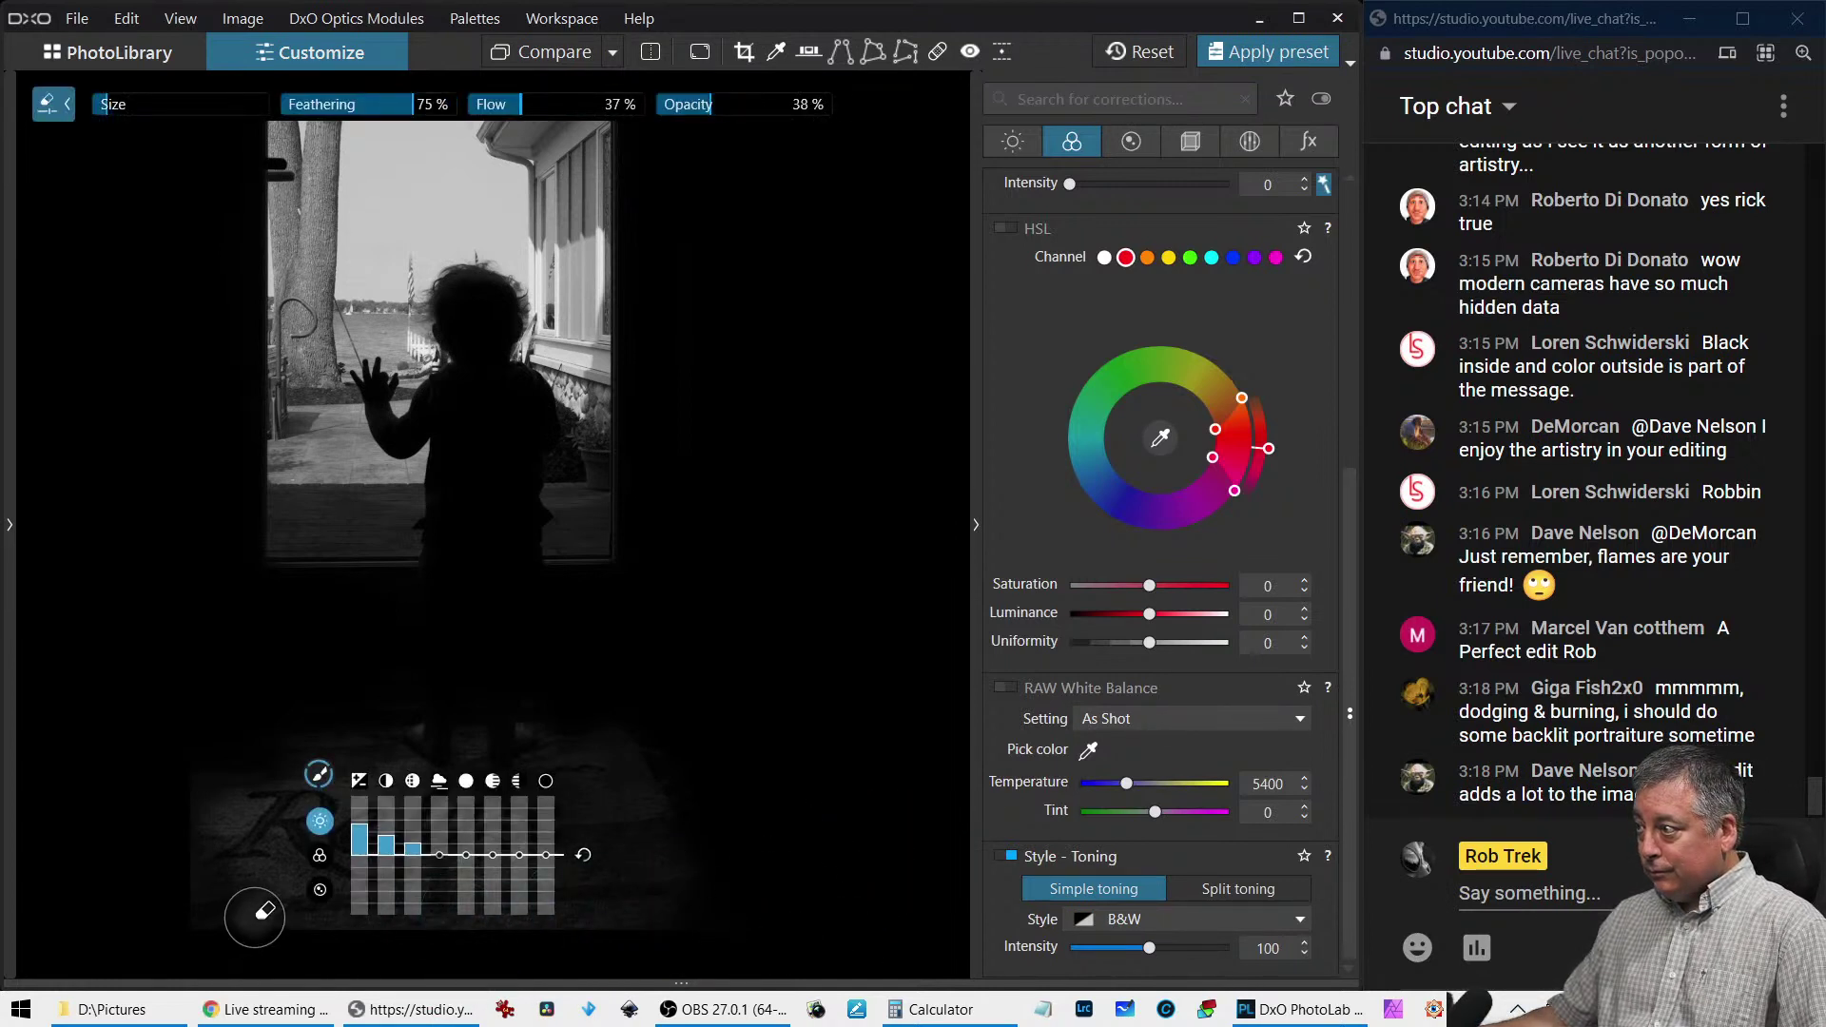
drag(248, 929, 772, 929)
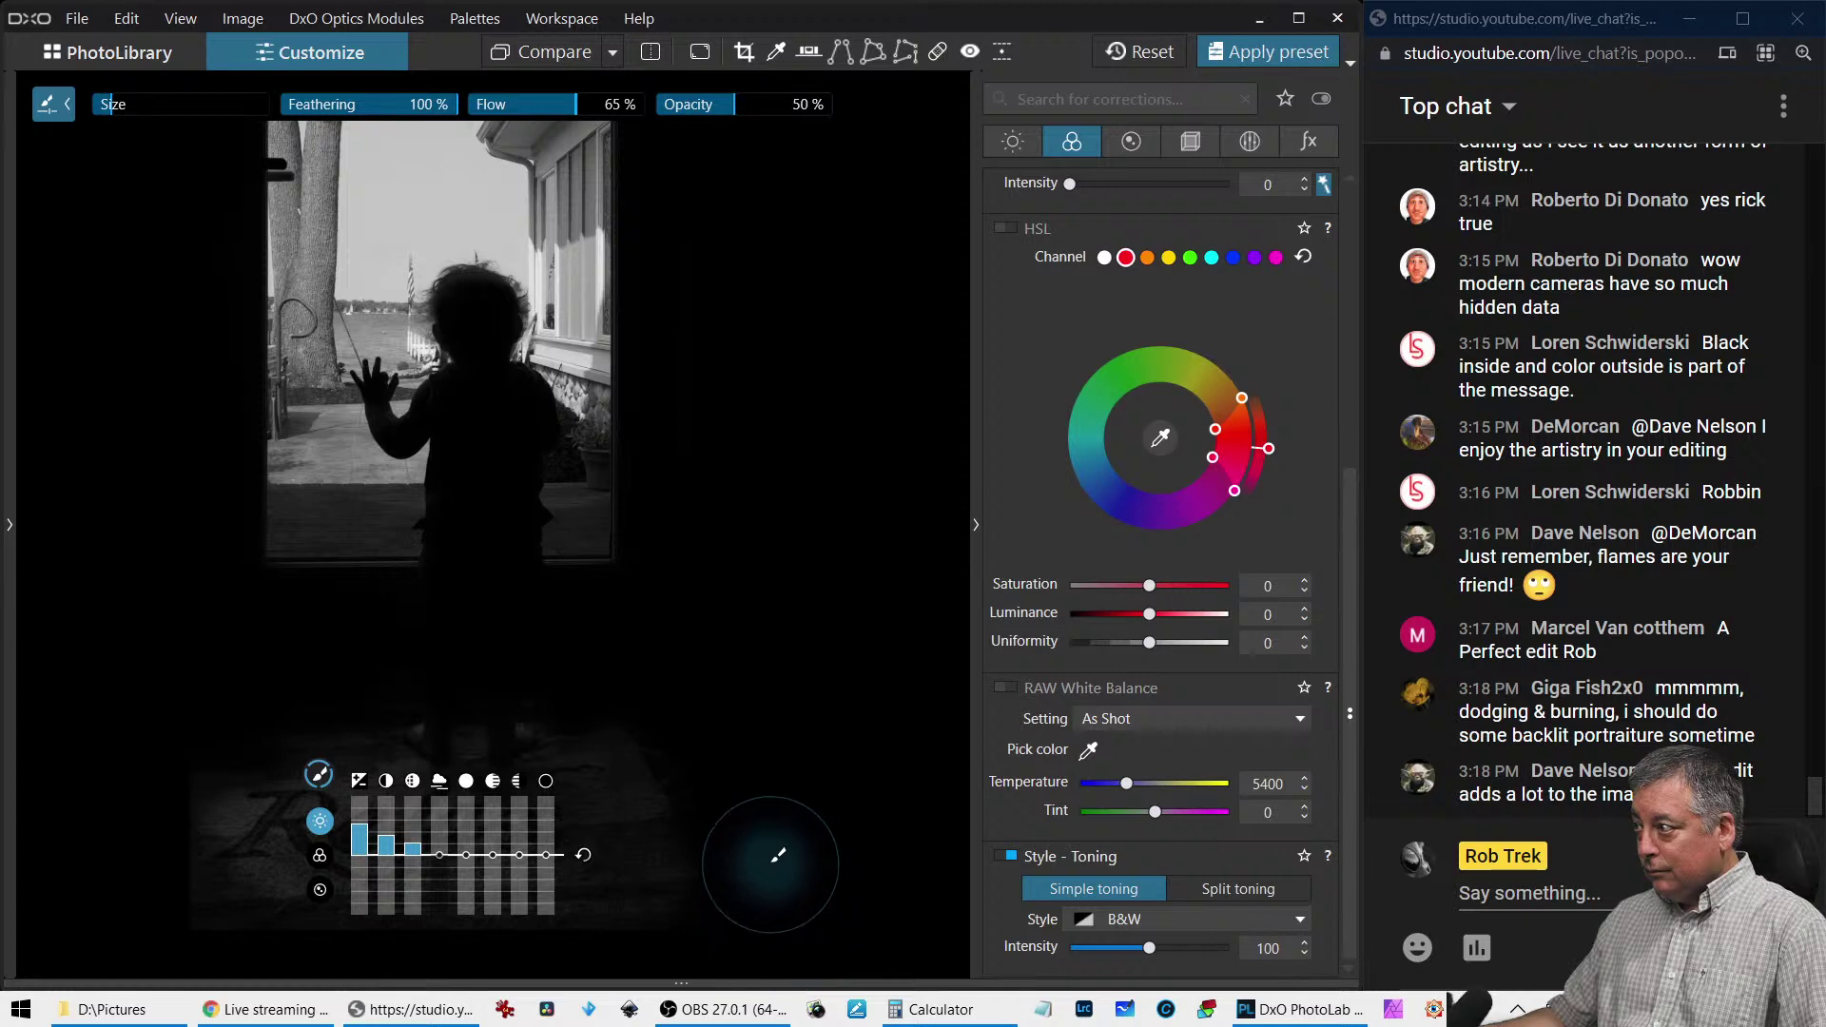
Refine the local adjustment mask along the rug's left and right edges, checking it with the mask overlay
mouse_move(754, 868)
mouse_down()
mouse_move(725, 903)
mouse_move(766, 903)
mouse_up()
mouse_move(685, 945)
mouse_down()
mouse_move(97, 952)
mouse_move(750, 953)
mouse_move(775, 913)
mouse_move(718, 878)
mouse_move(742, 809)
mouse_up()
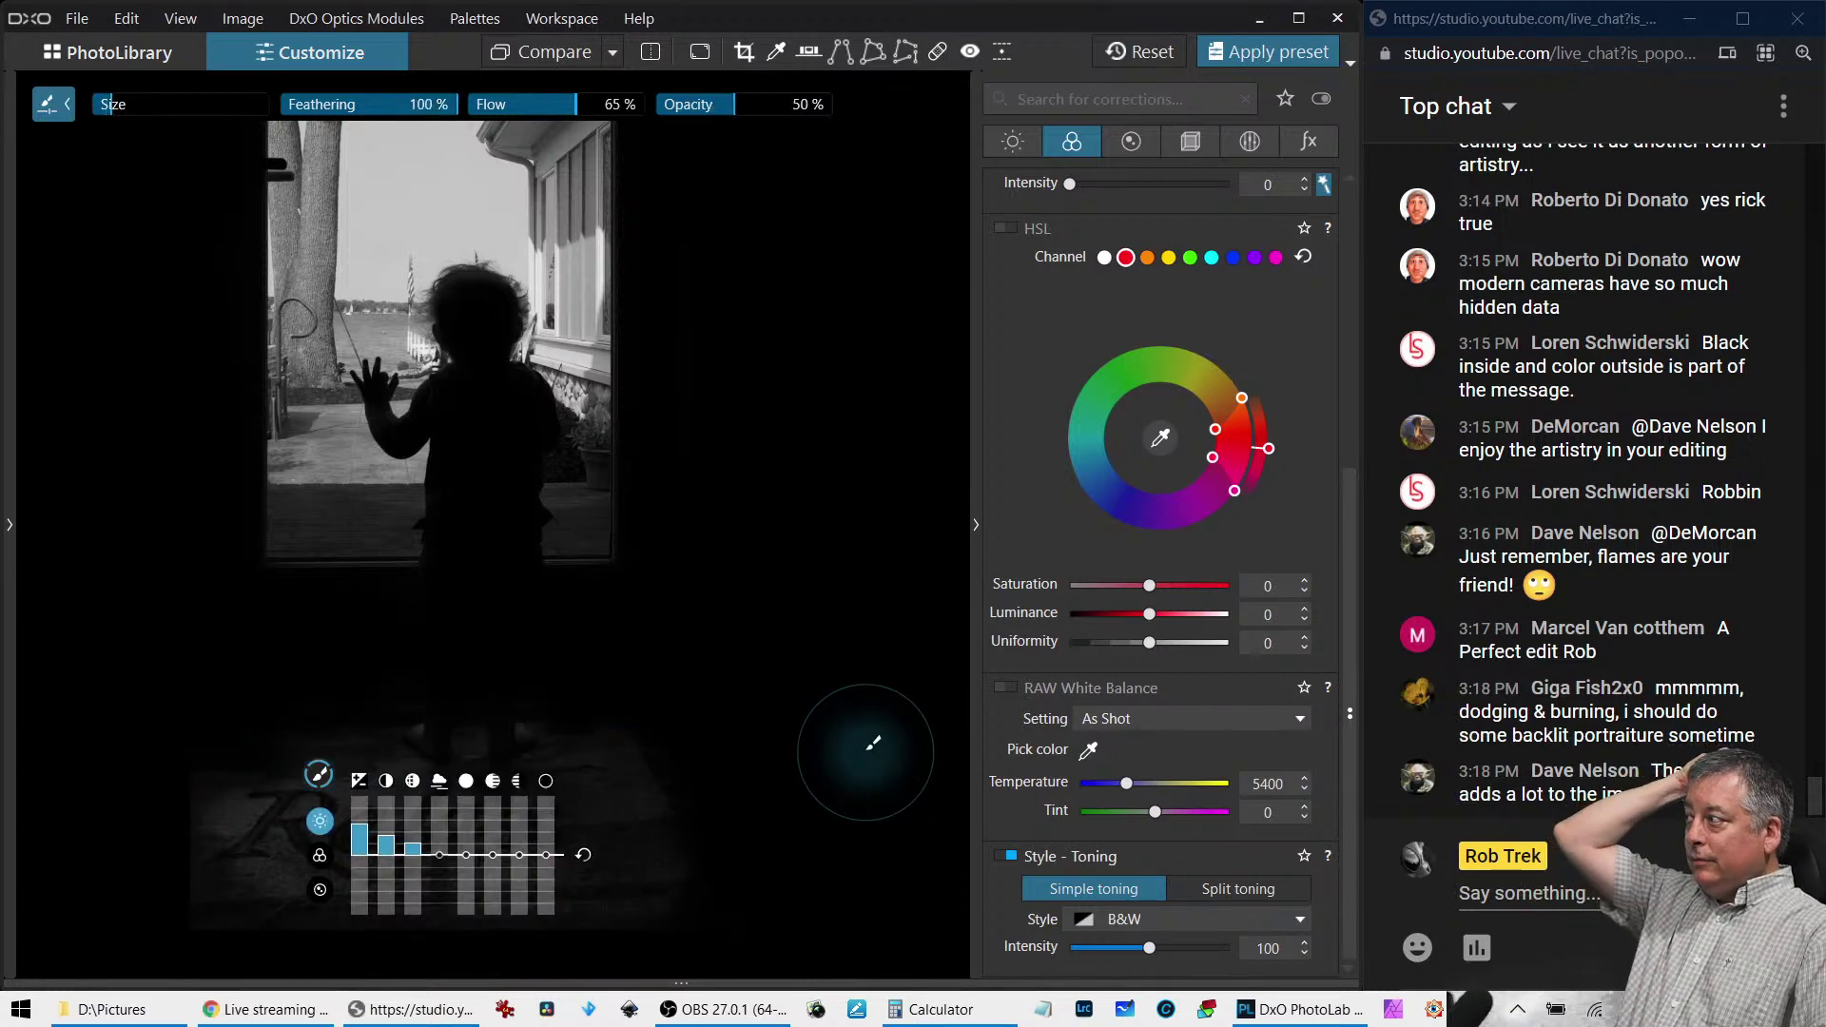
key(Escape)
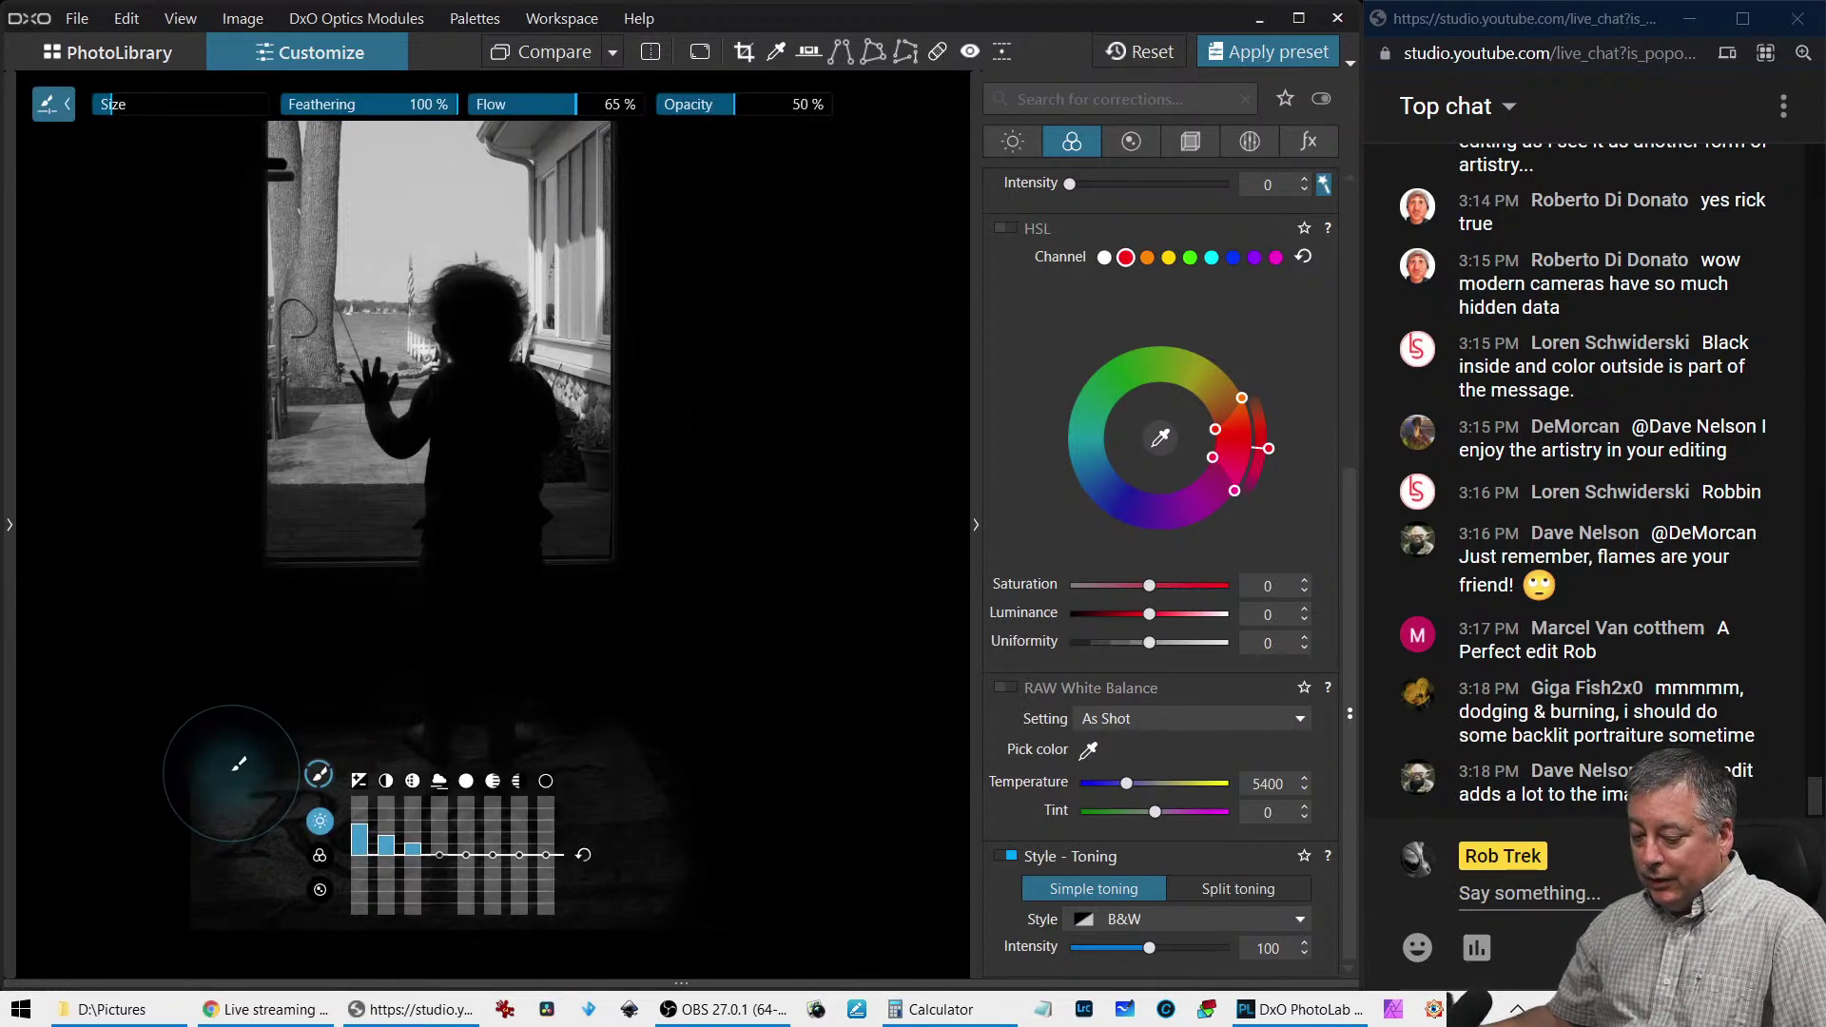
key(alt)
key(m)
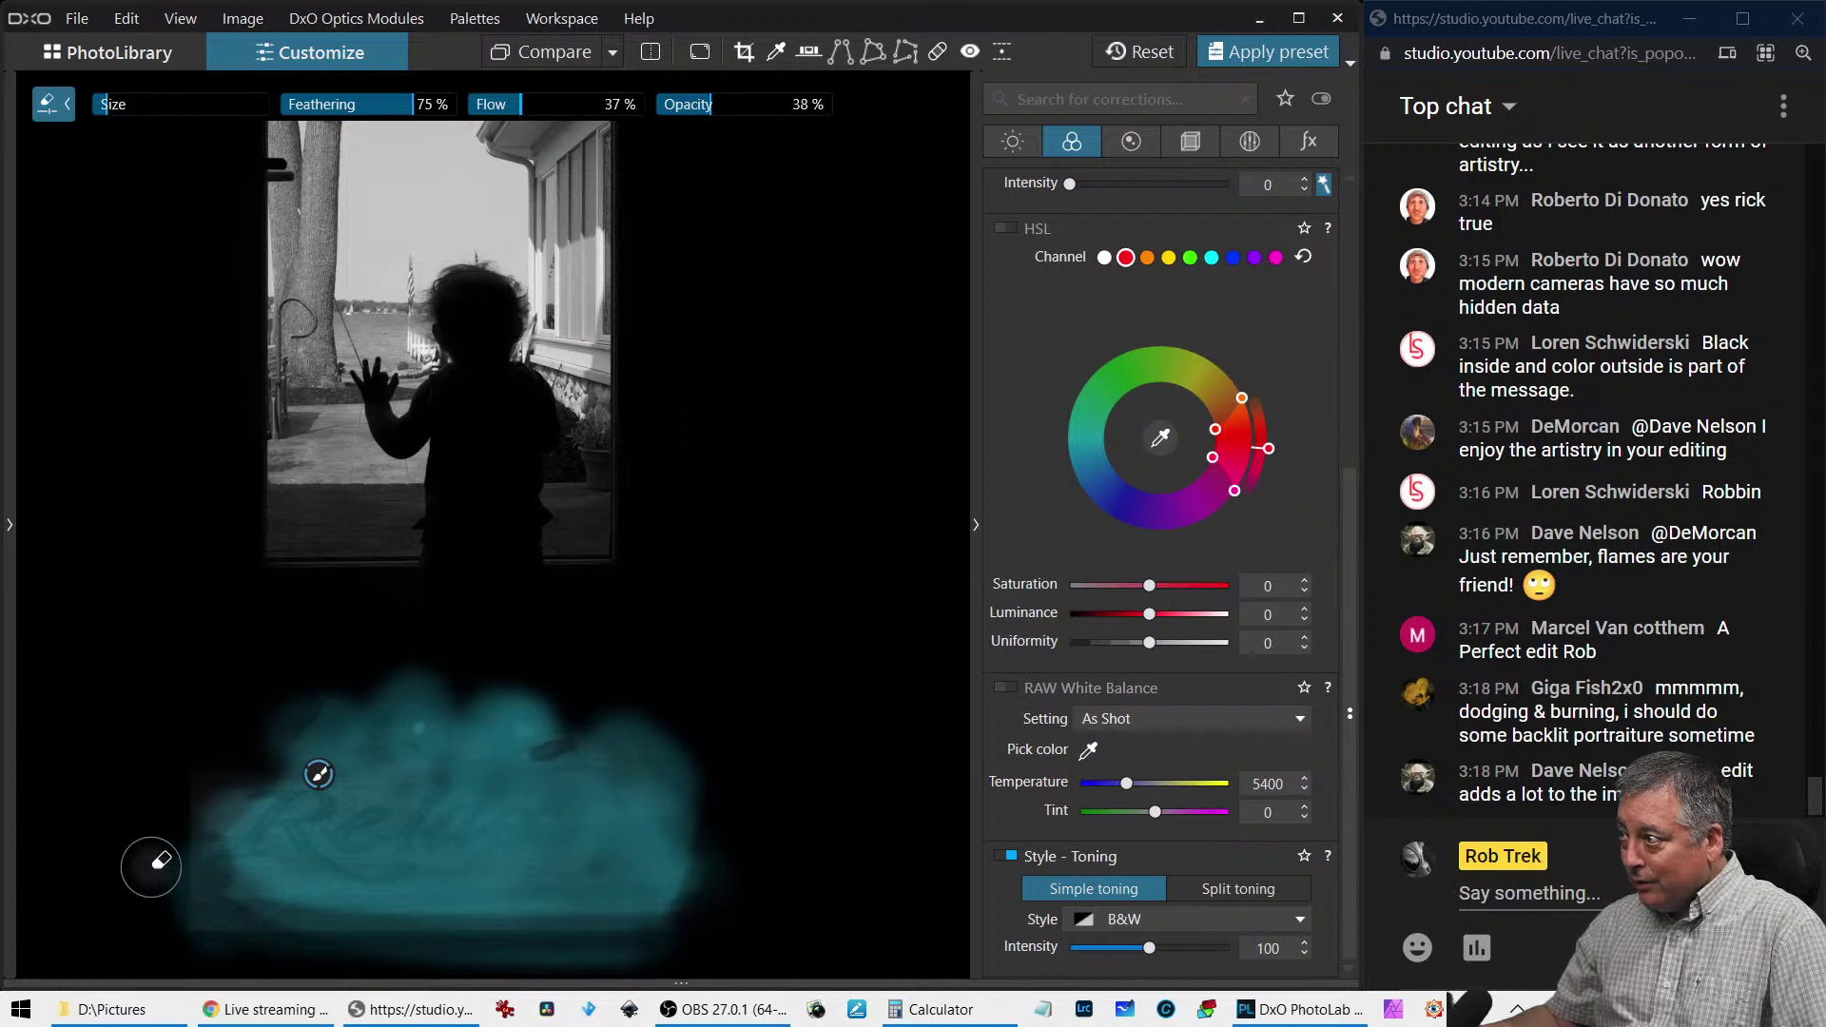
key(m)
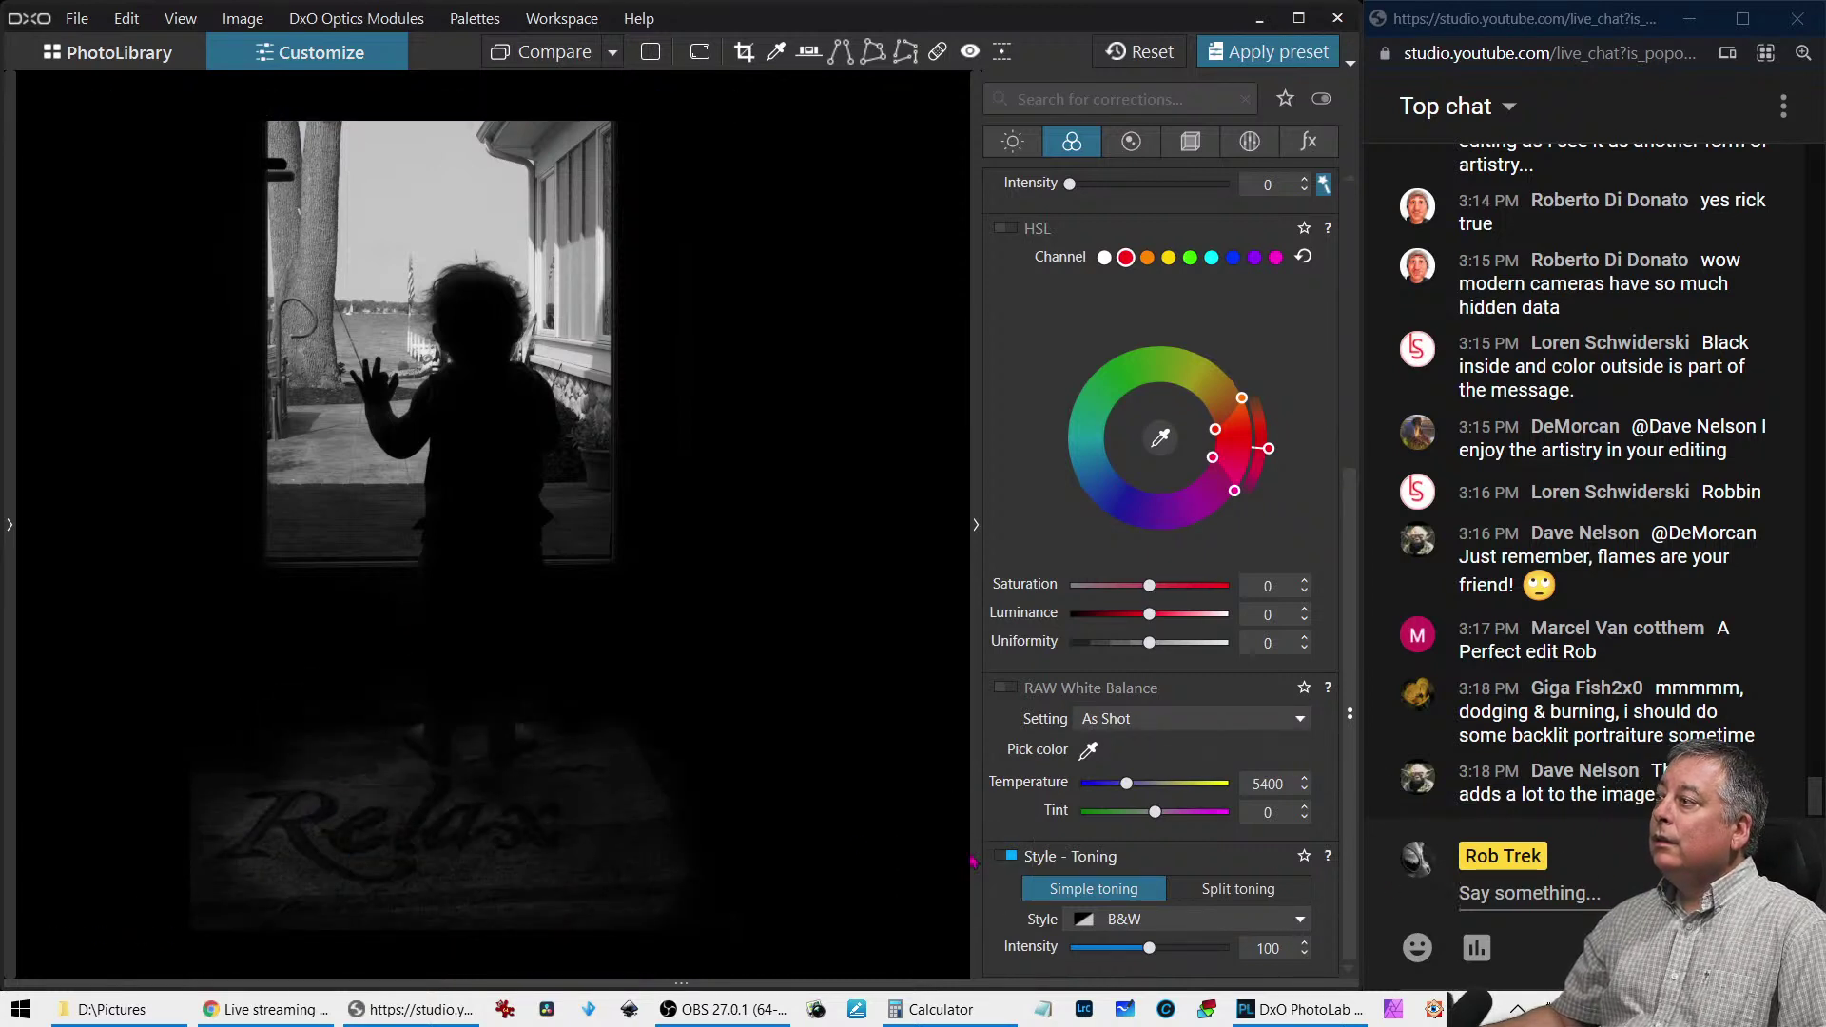
key(m)
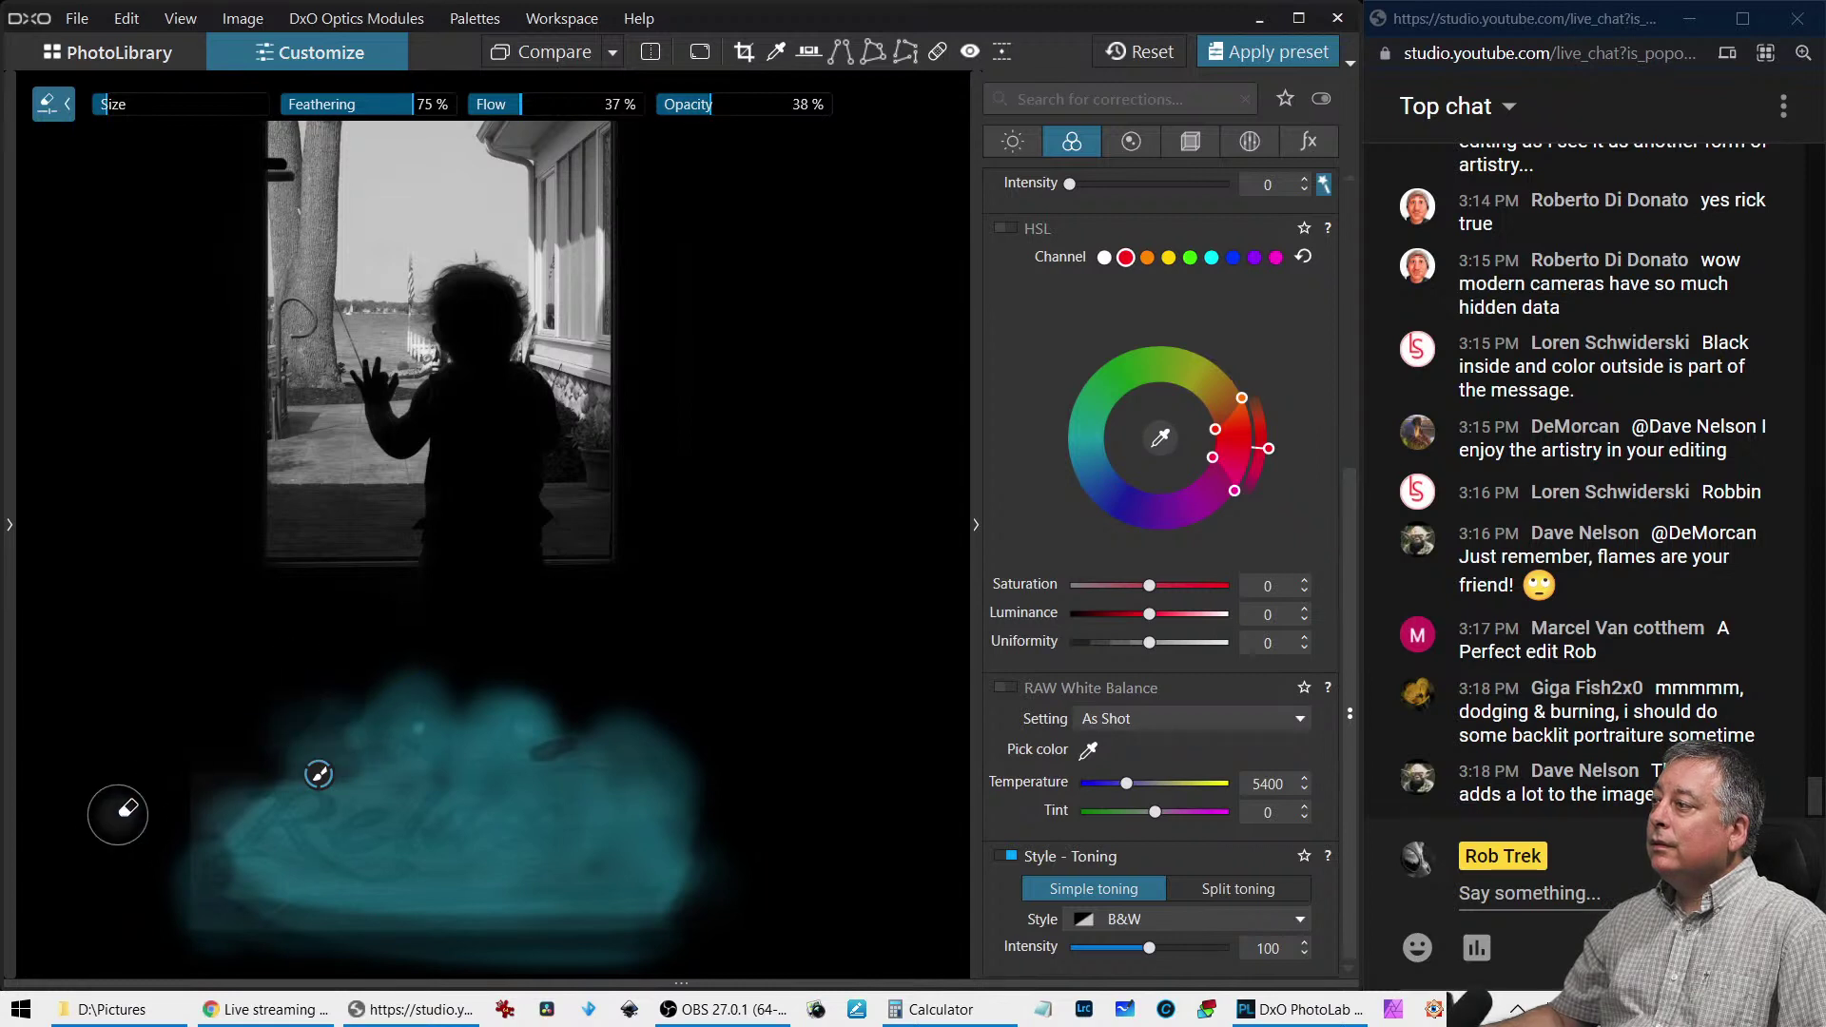
key(m)
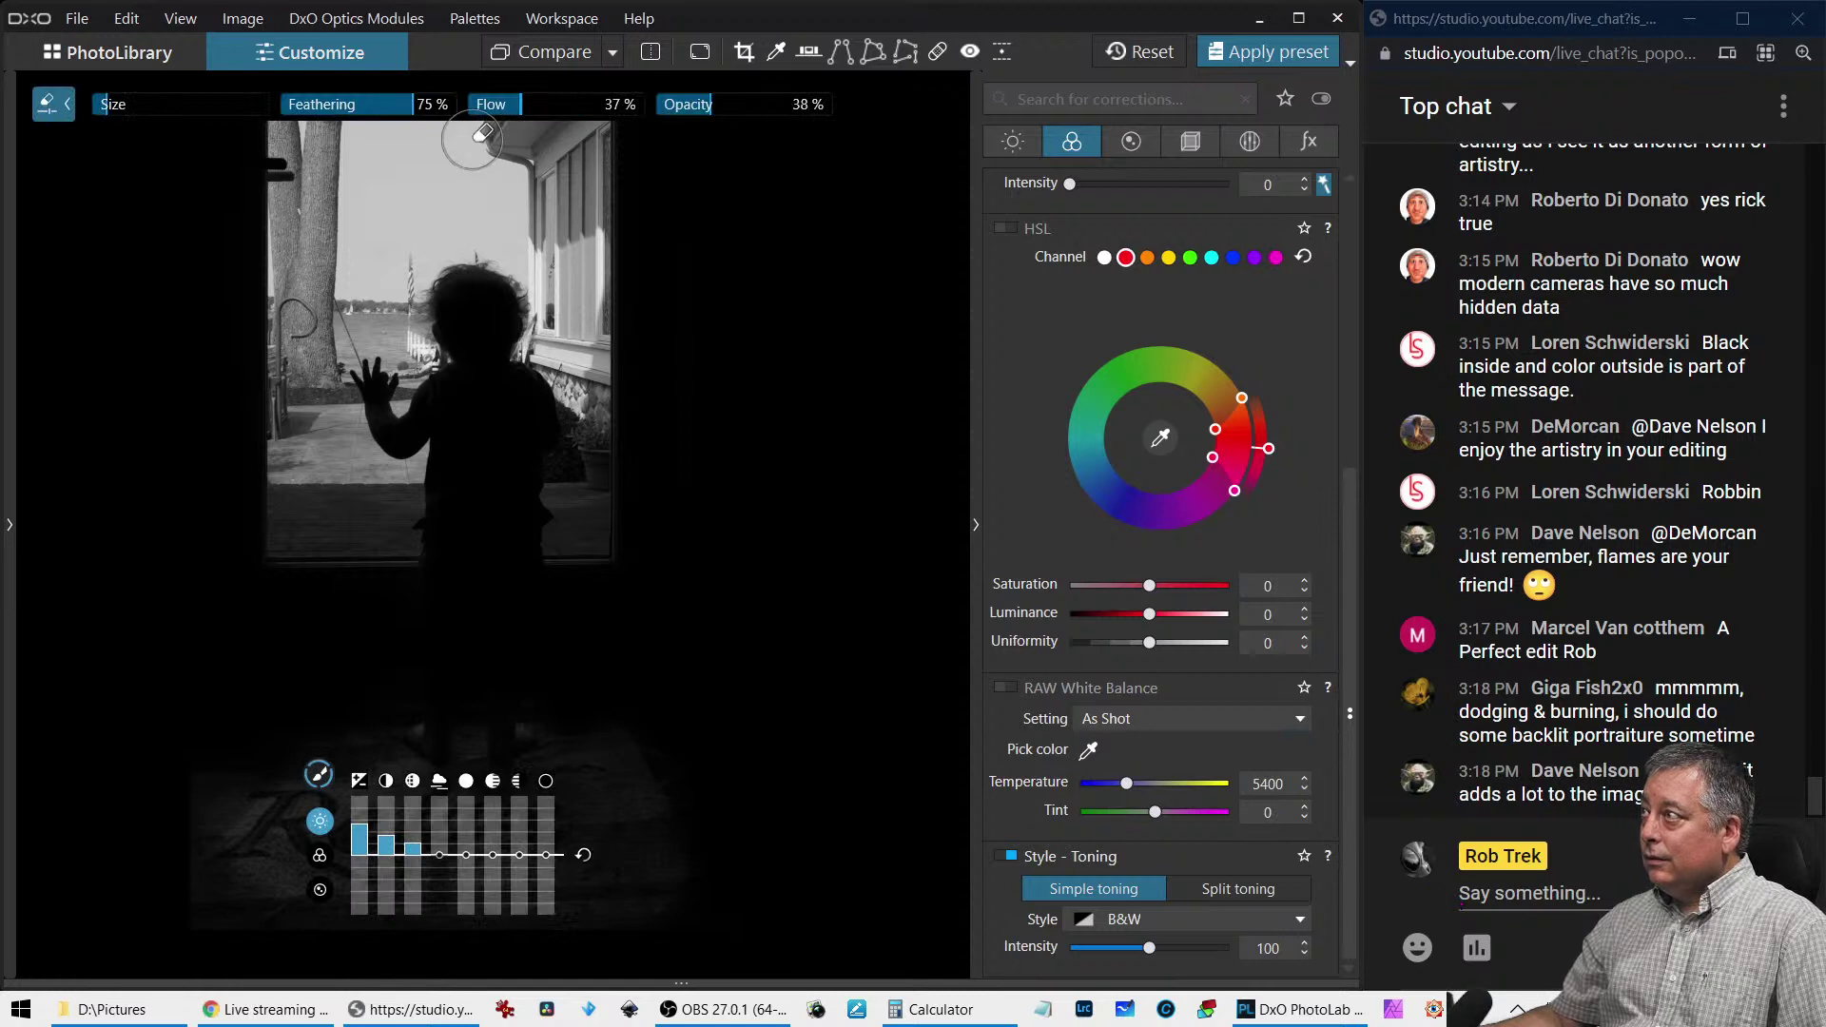
Raise the eraser feathering to 99% and soften the edges of the rug's adjustment mask
drag(451, 118, 459, 118)
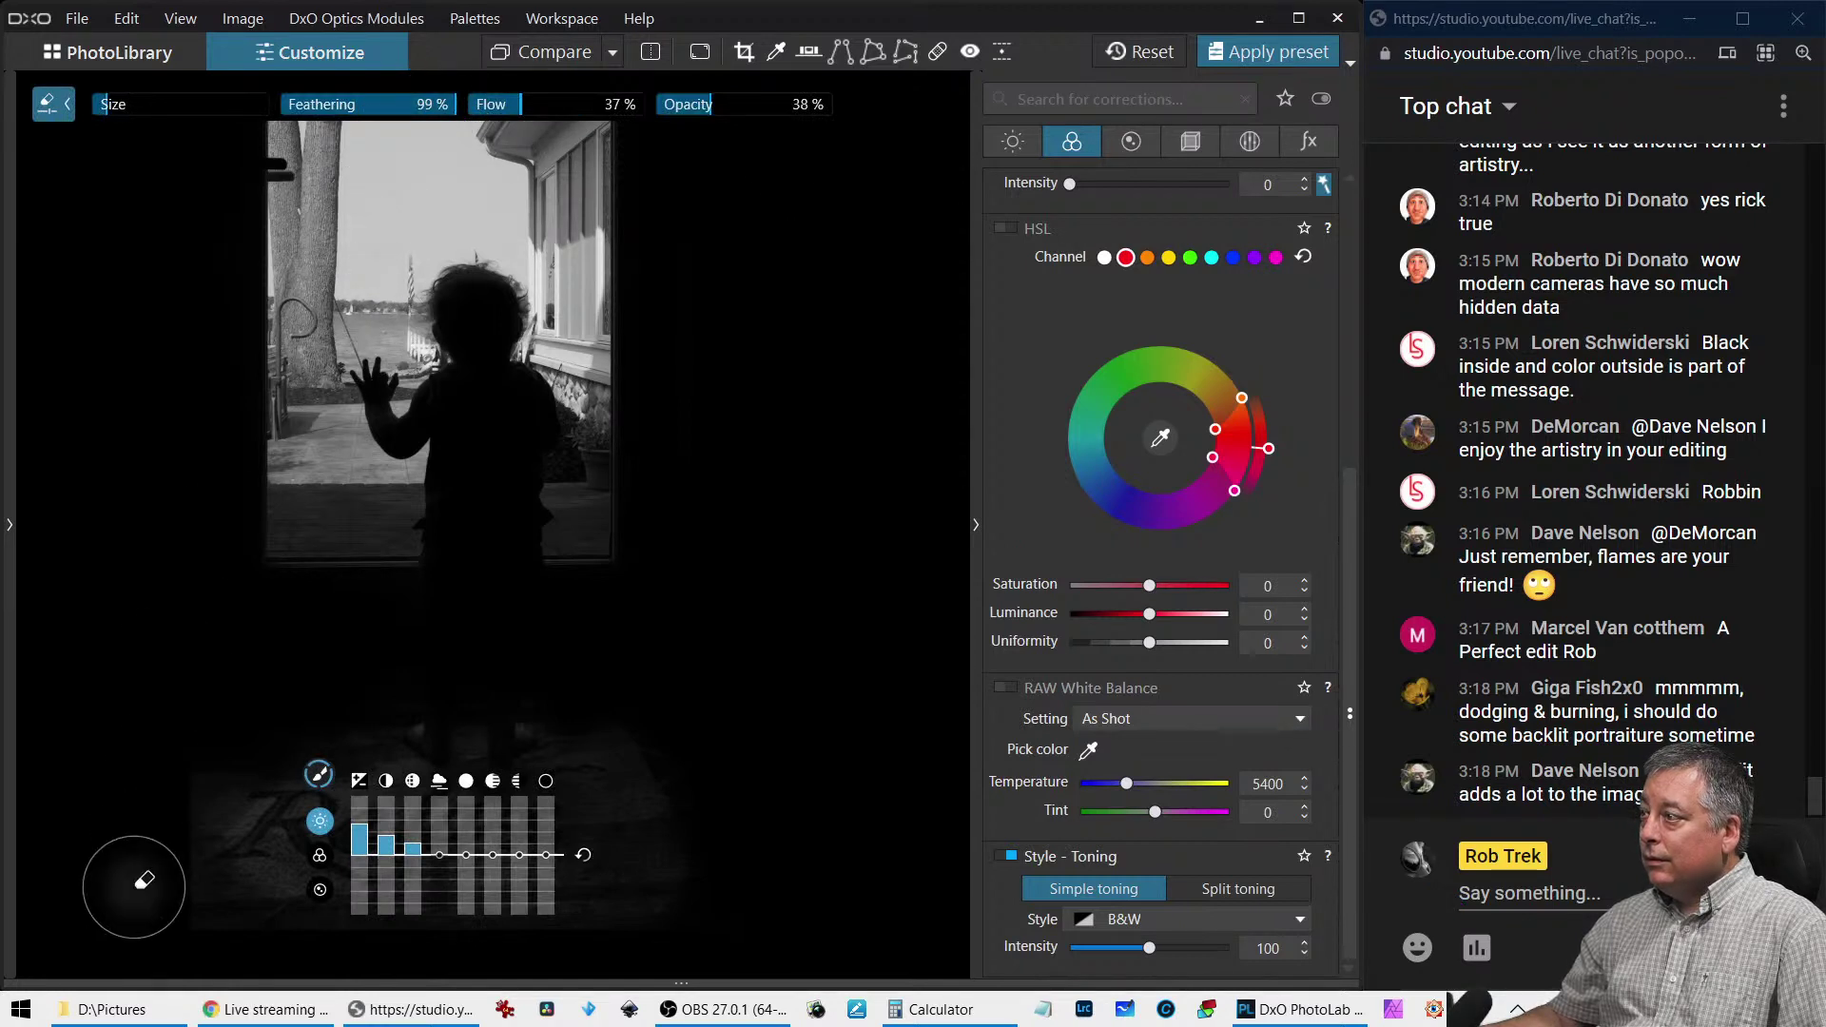
key(m)
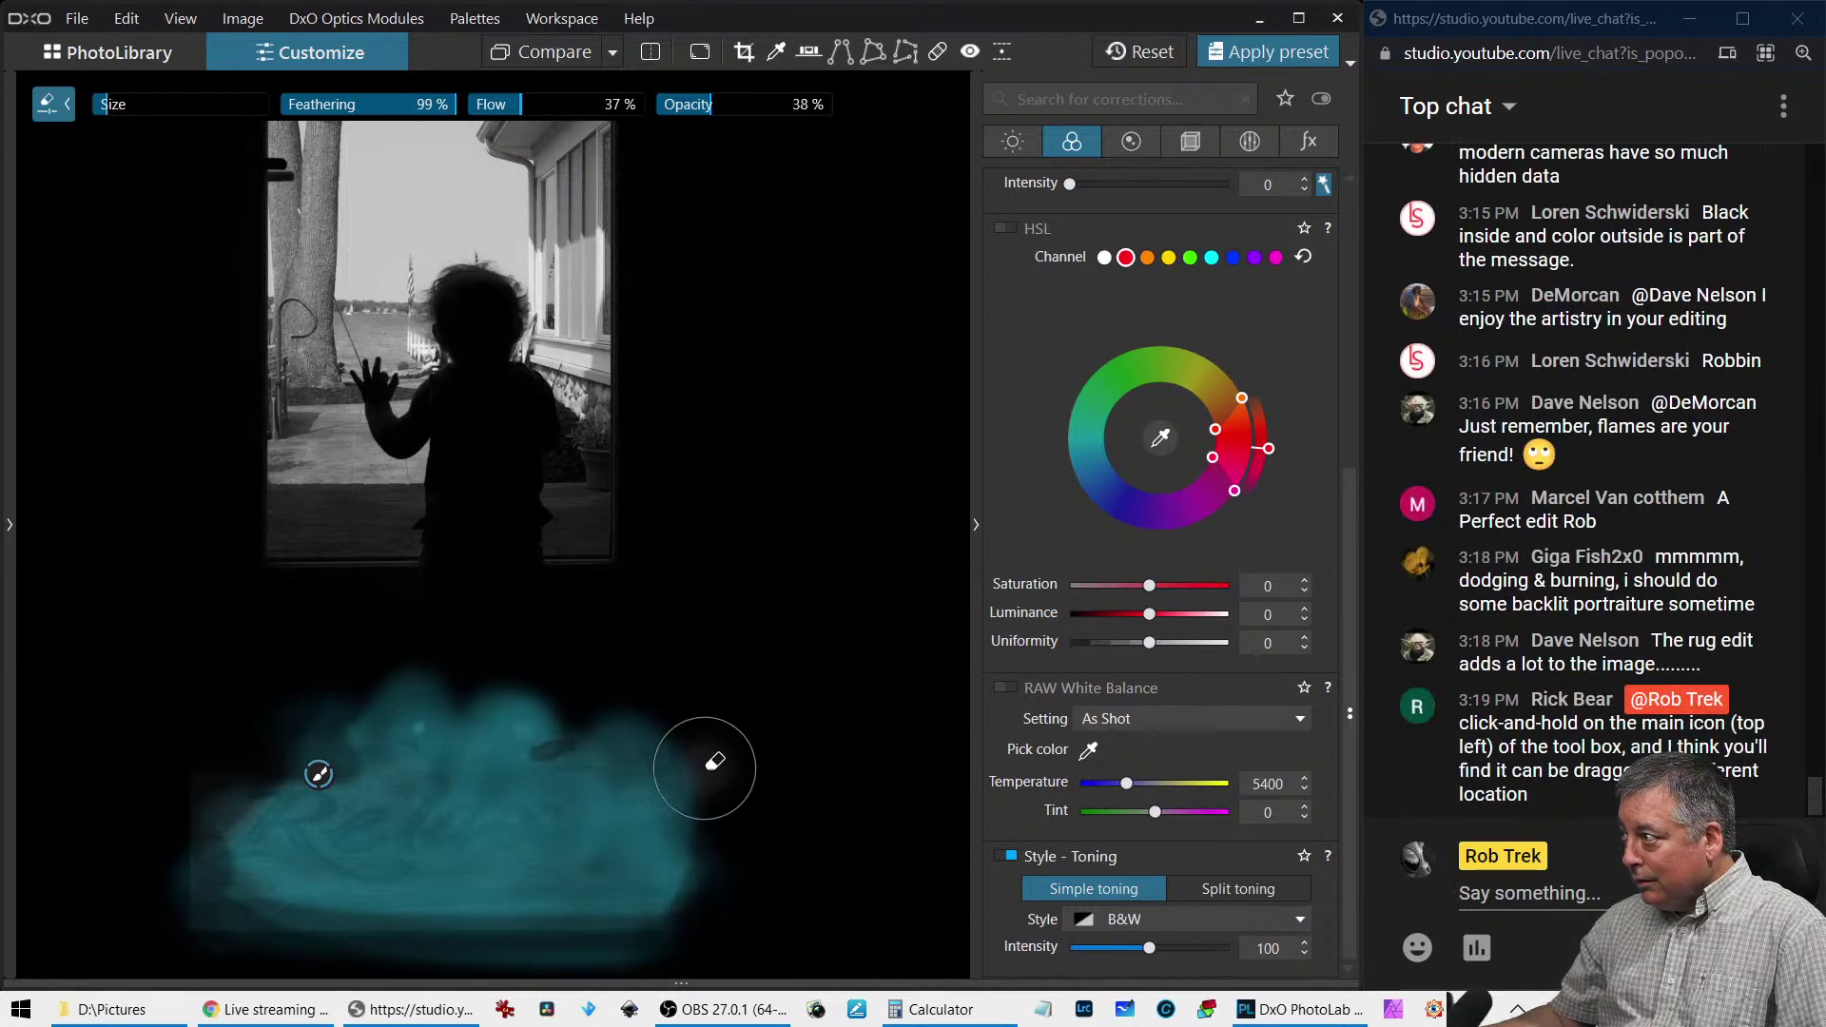
key(m)
Move the brushed adjustment and its control slightly to the right over the rug
key(l)
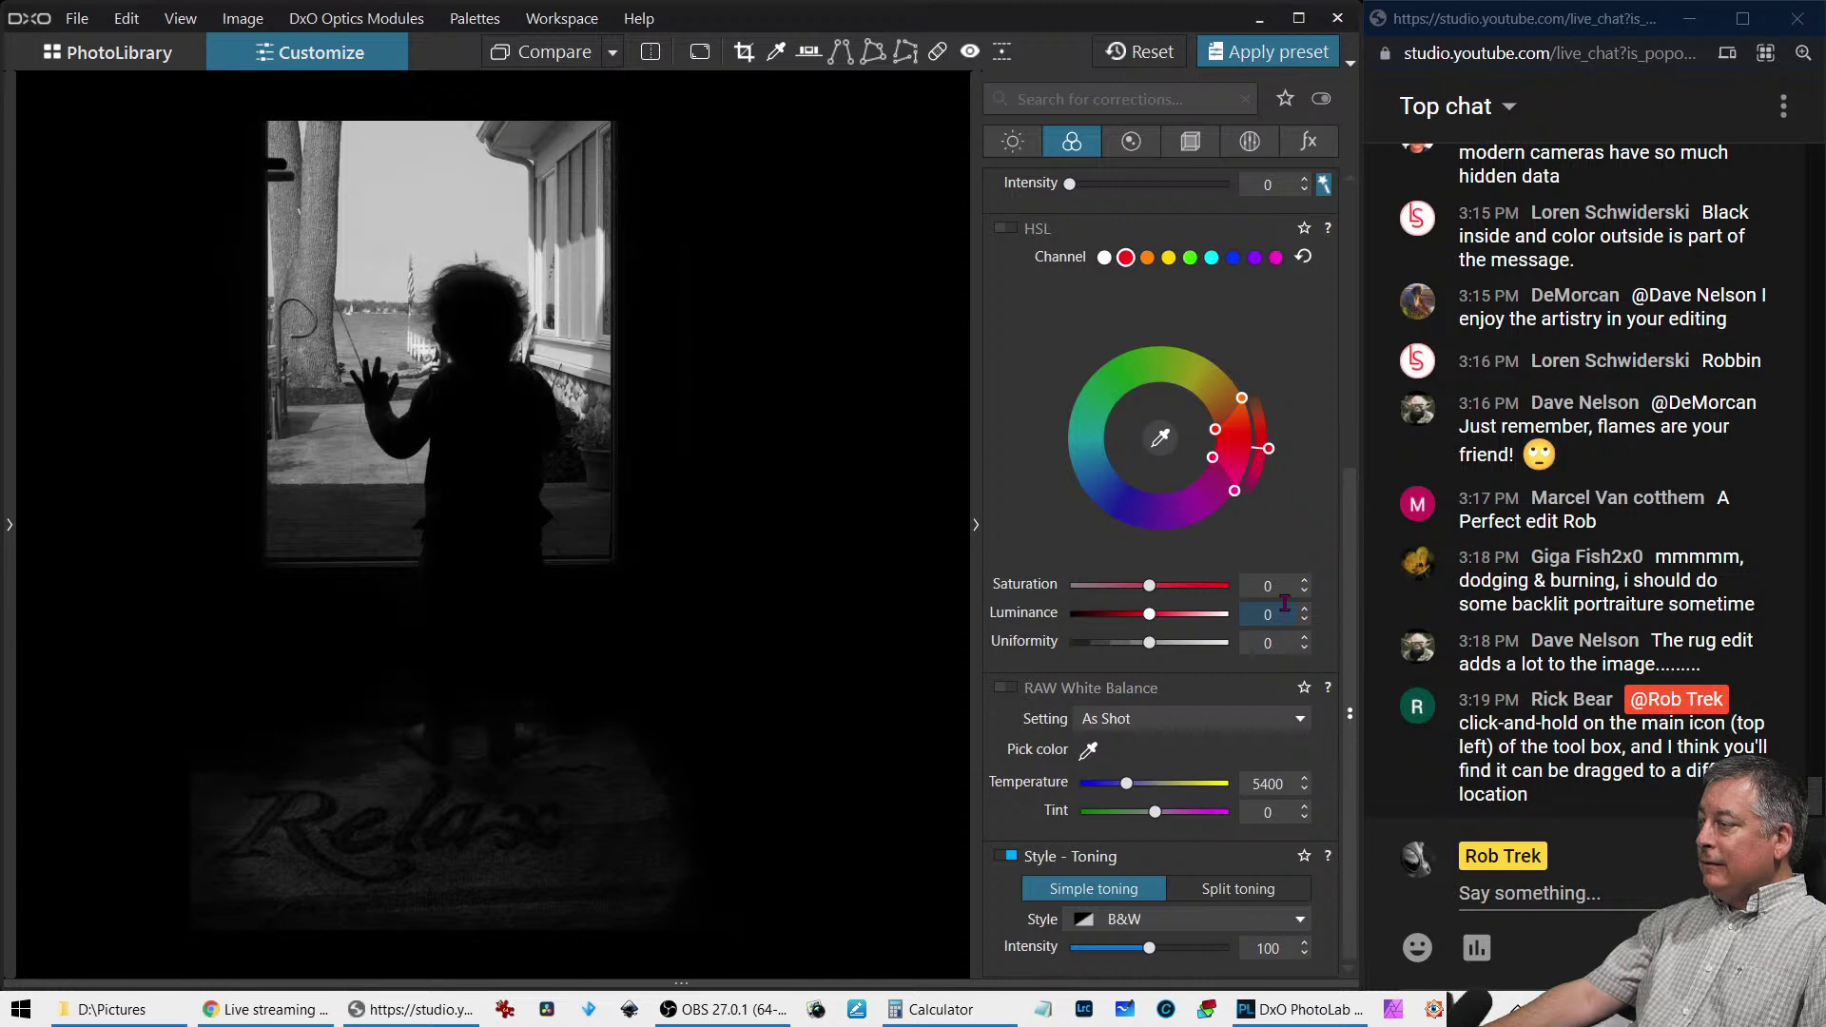
key(l)
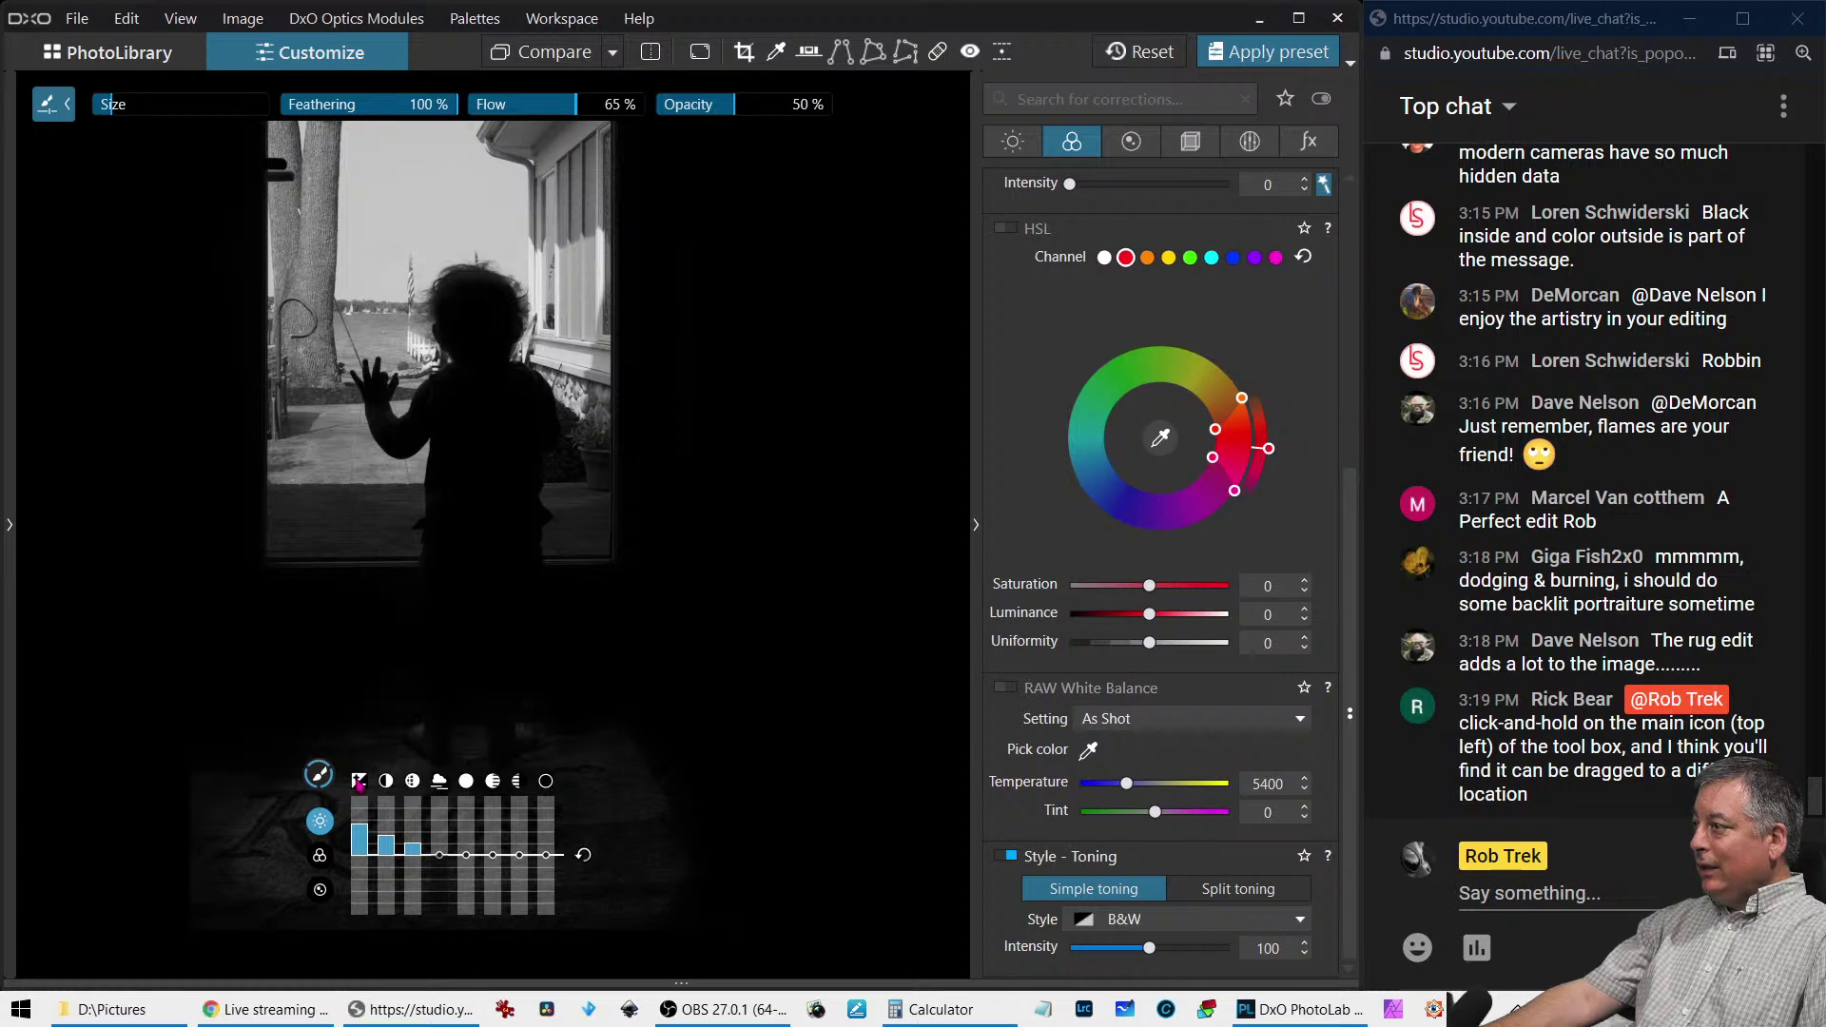
mouse_move(335, 782)
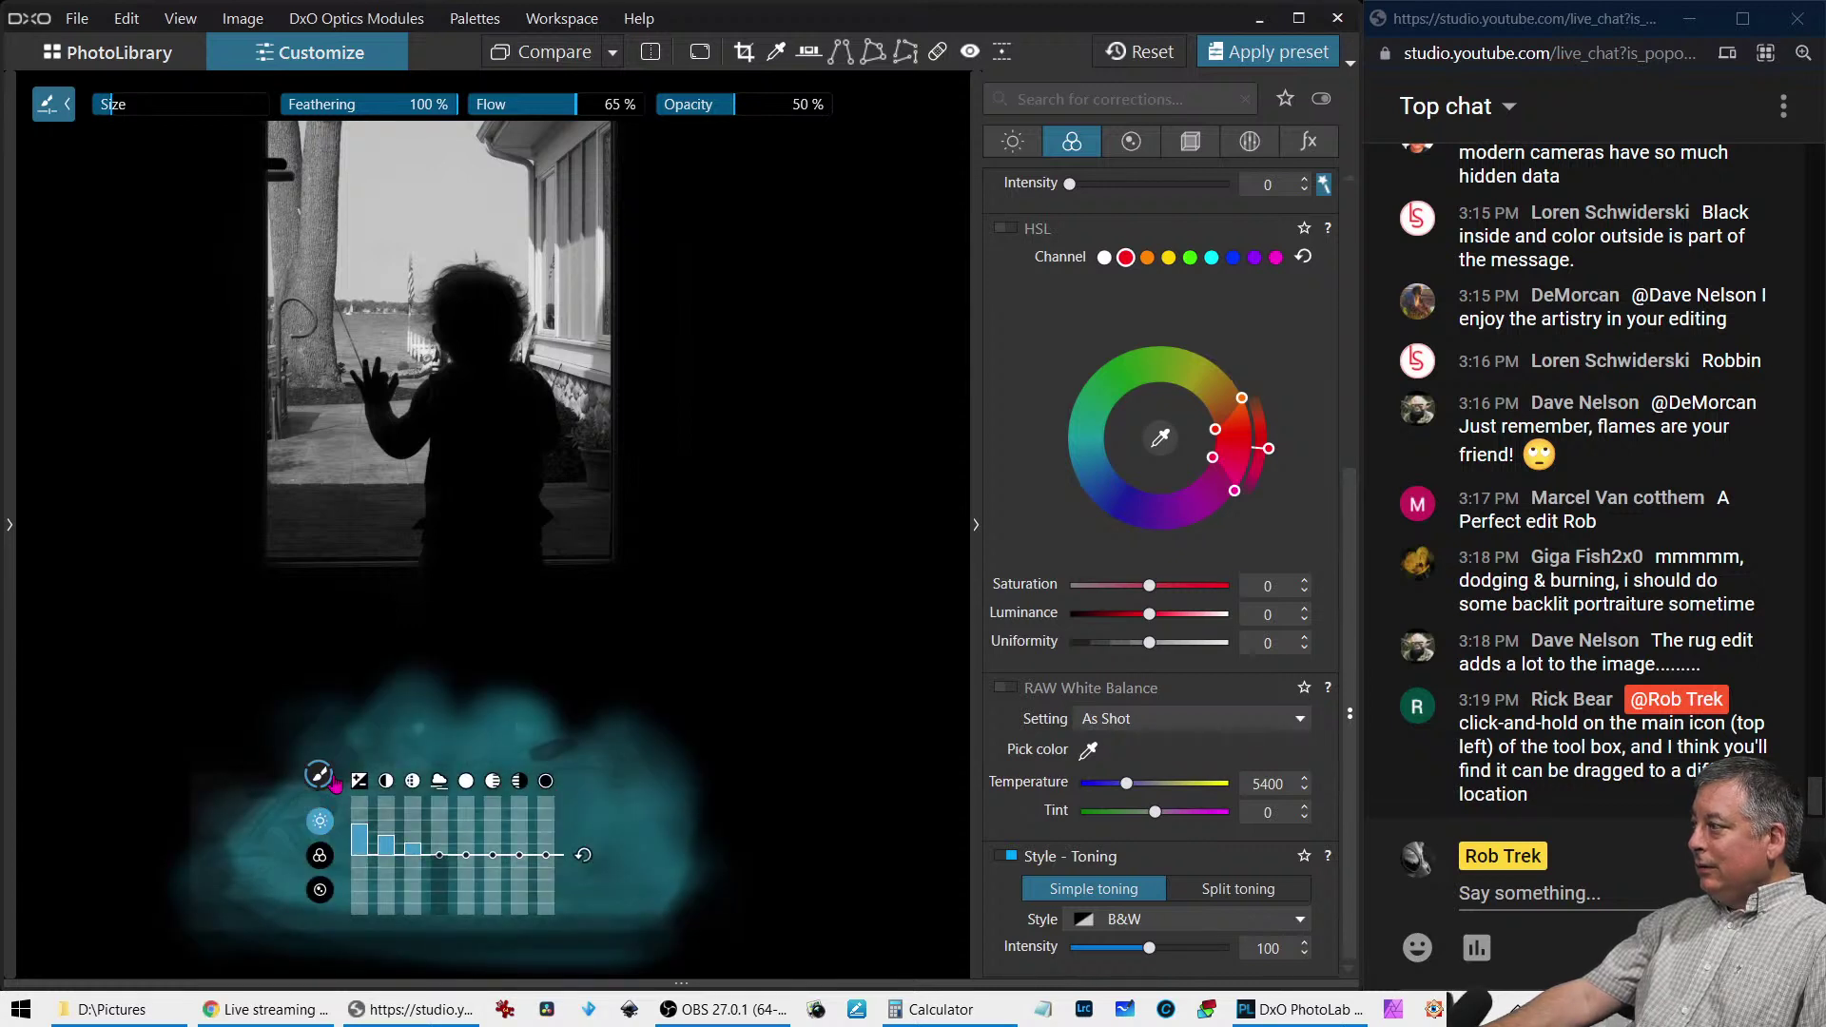
mouse_move(335, 782)
mouse_down()
mouse_move(622, 758)
mouse_move(418, 803)
mouse_move(371, 786)
mouse_up()
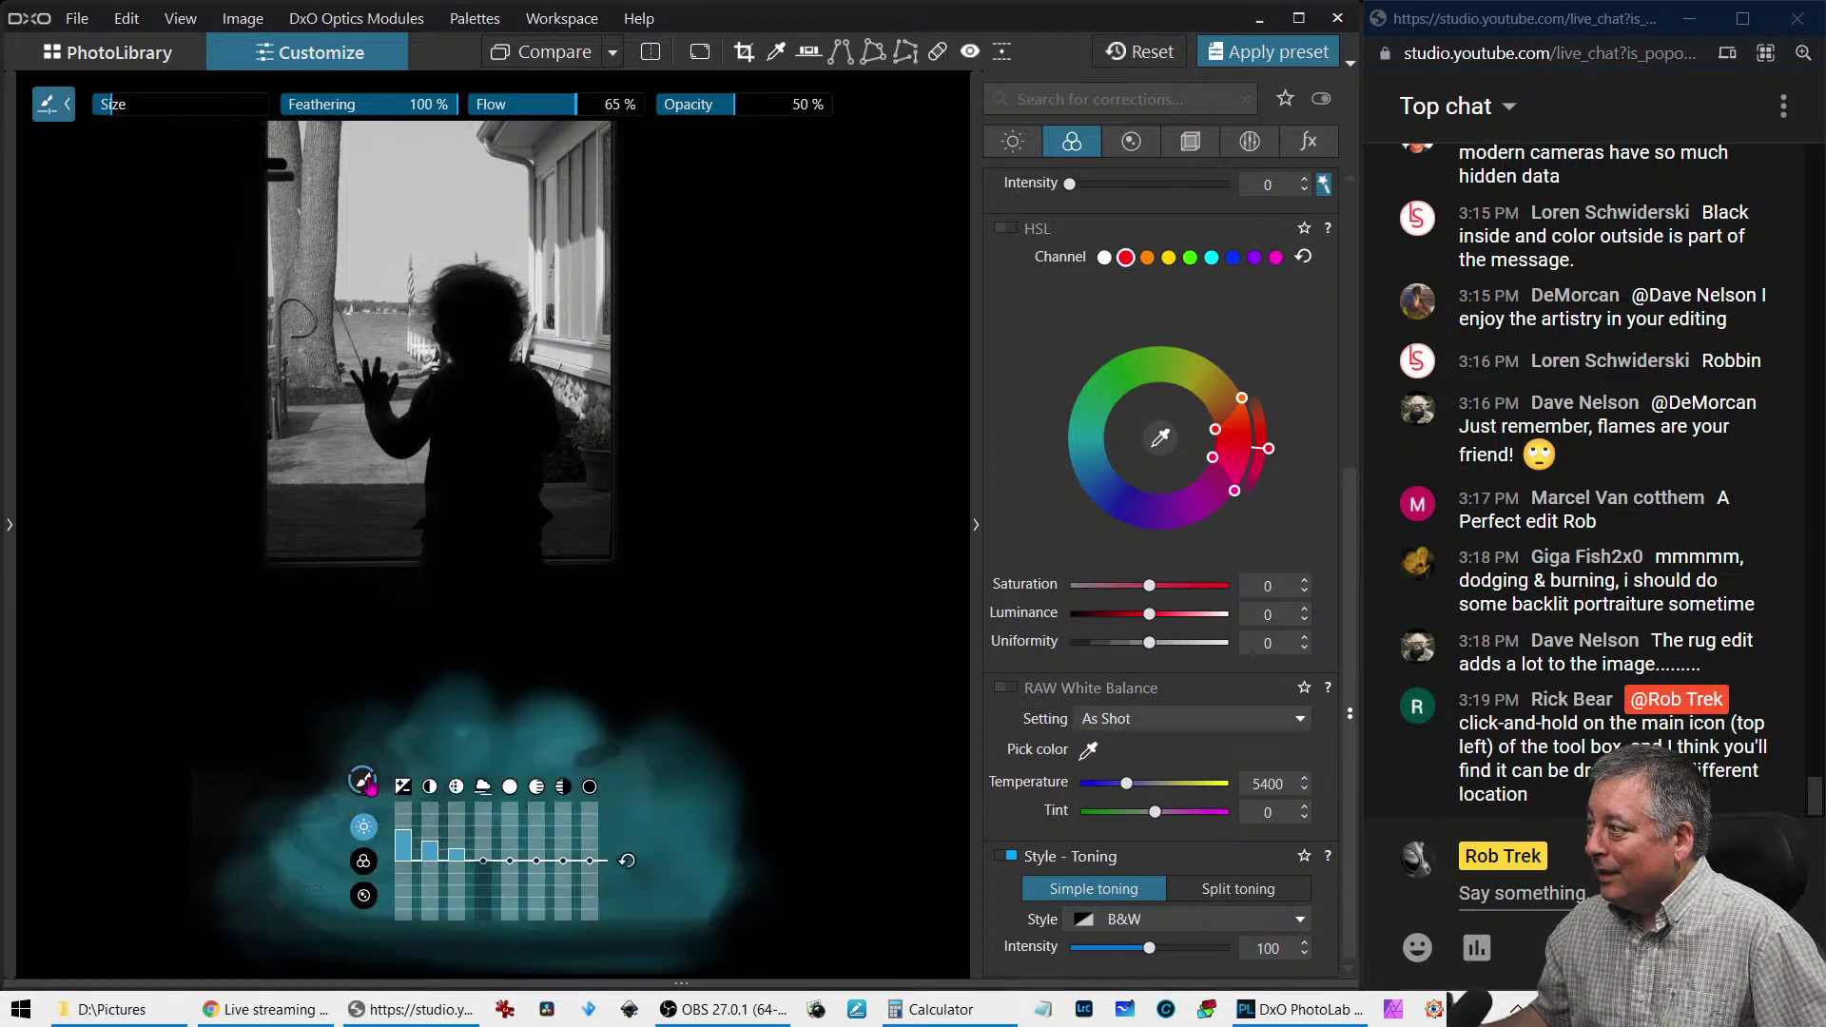
drag(404, 785, 396, 788)
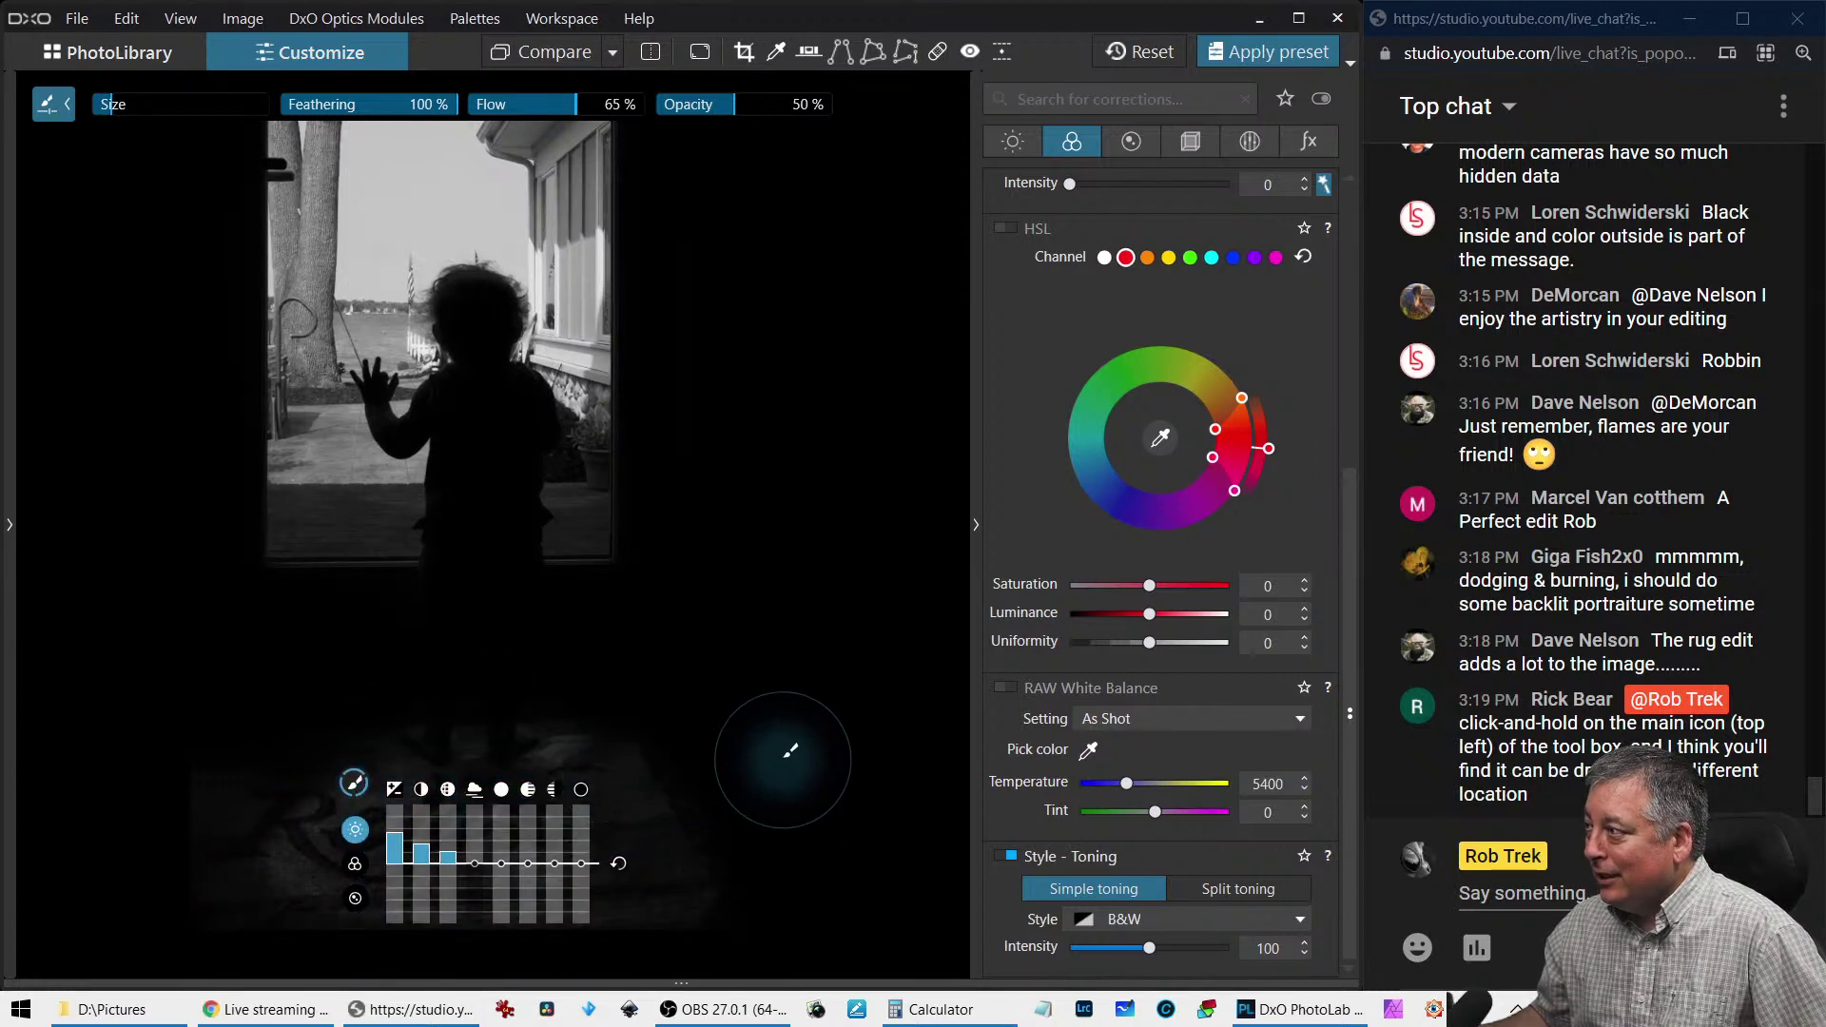
Erase part of the adjustment mask at the rug's upper edge, just right of the child's feet
key(alt)
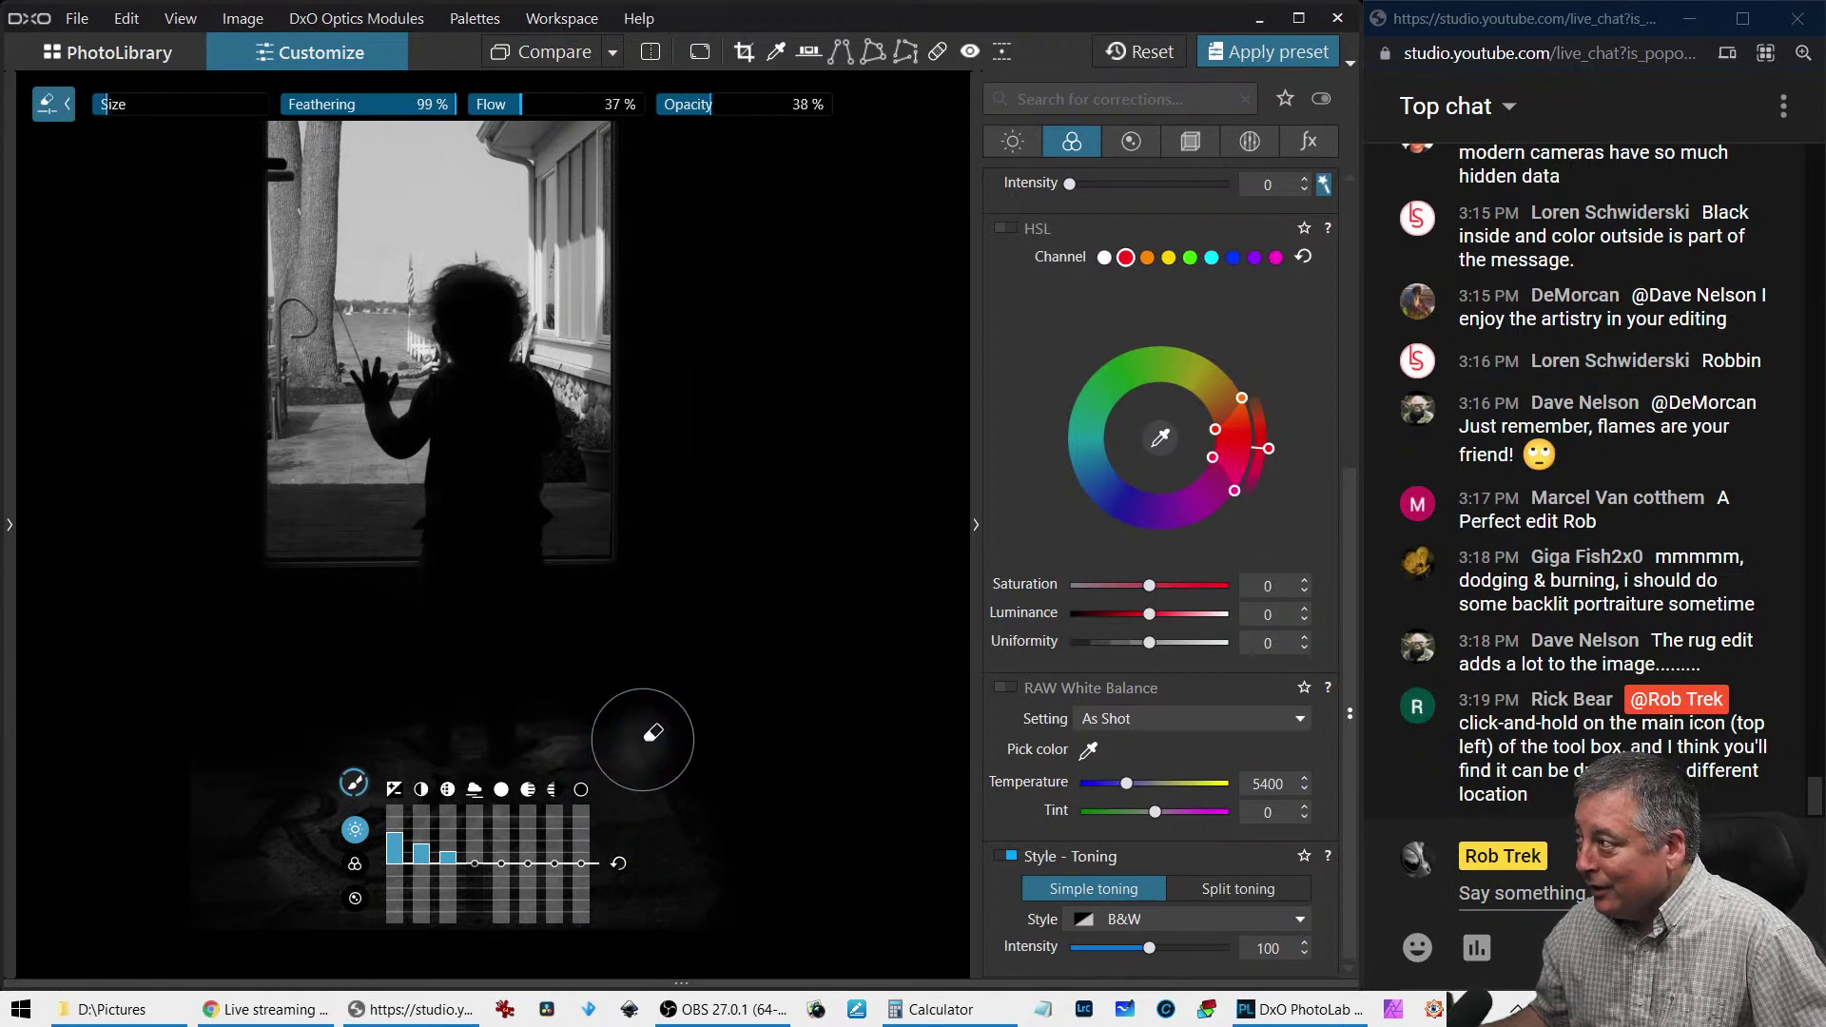
mouse_move(615, 743)
mouse_down()
mouse_move(586, 754)
mouse_move(593, 729)
mouse_up()
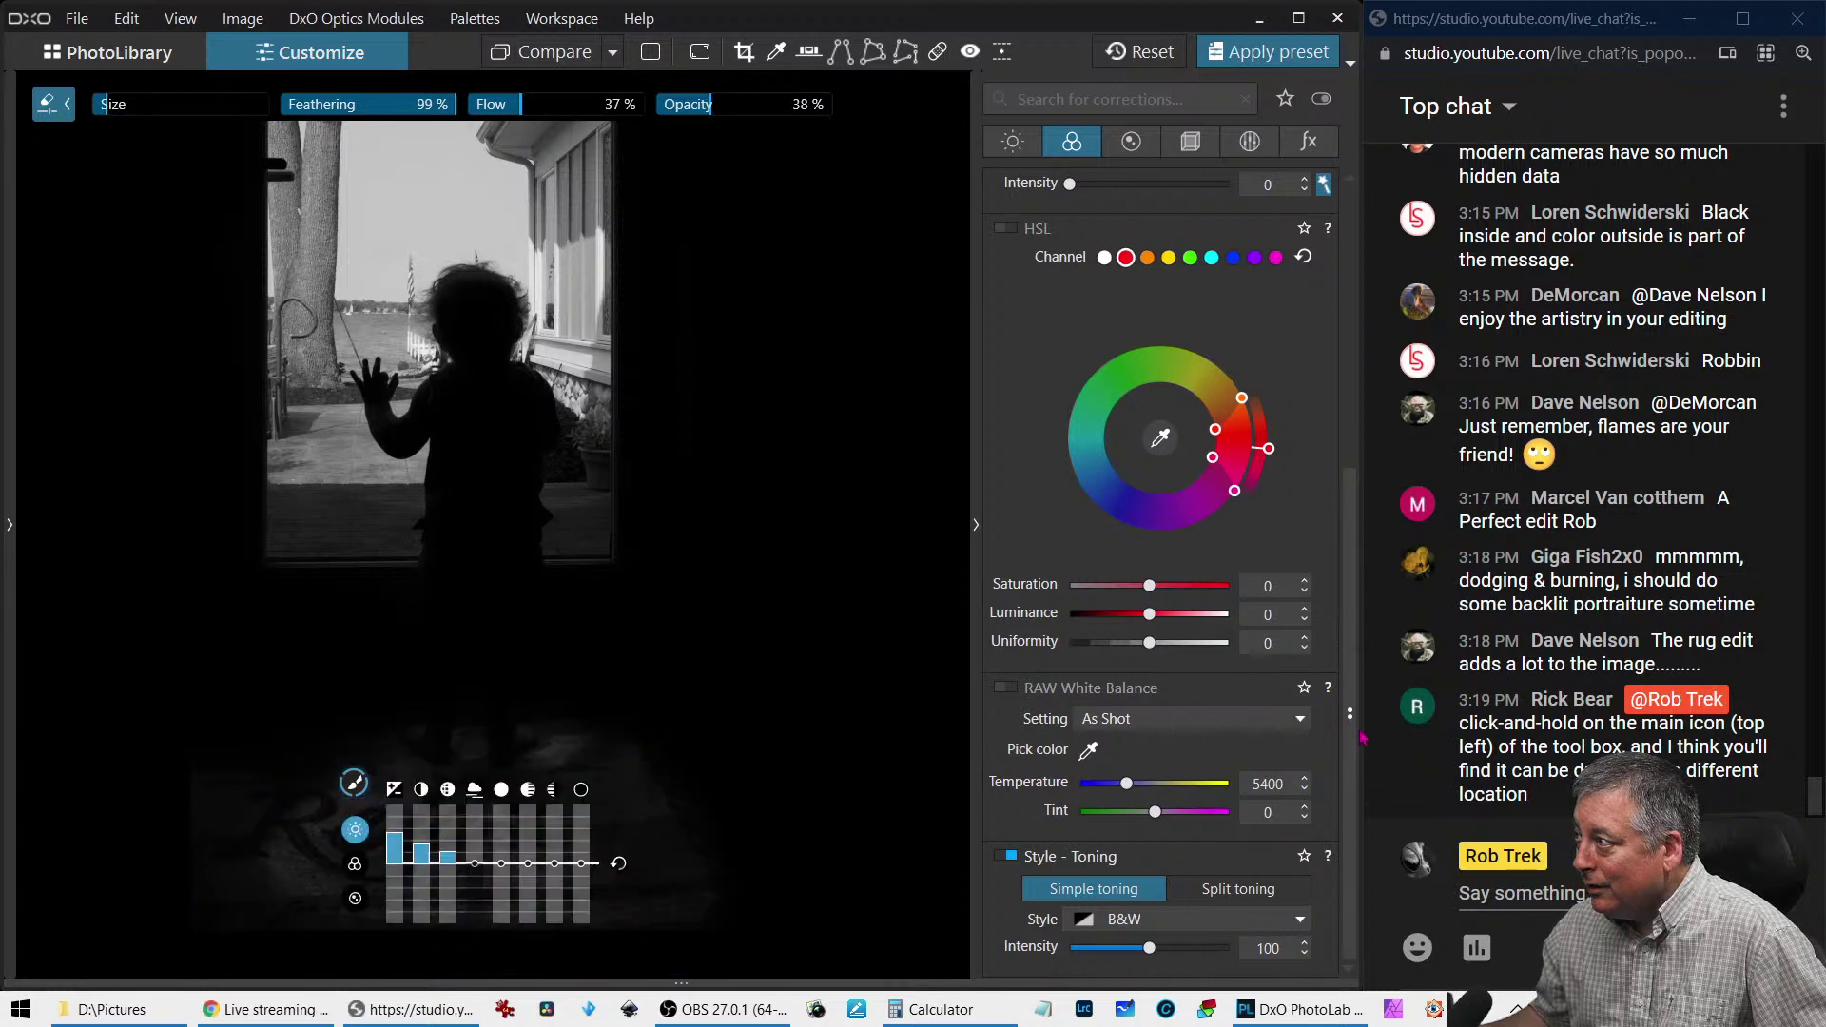
drag(1360, 735, 1354, 735)
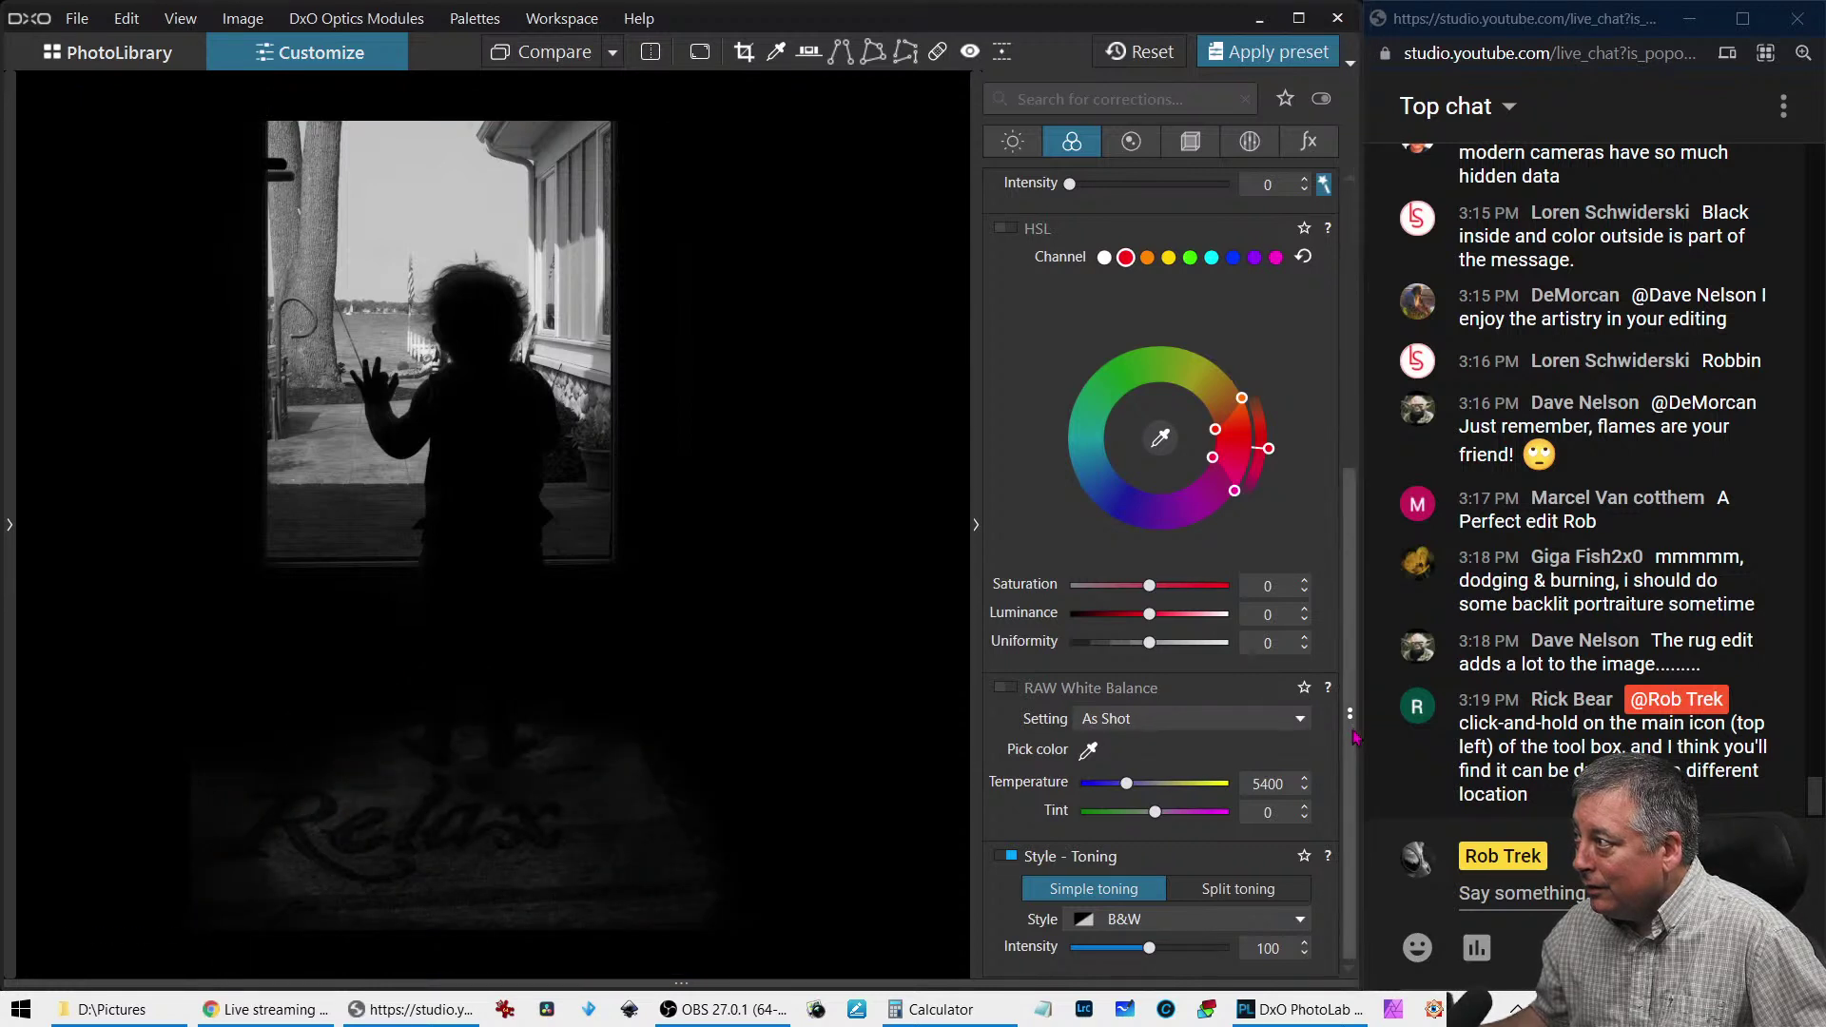
right_click(381, 846)
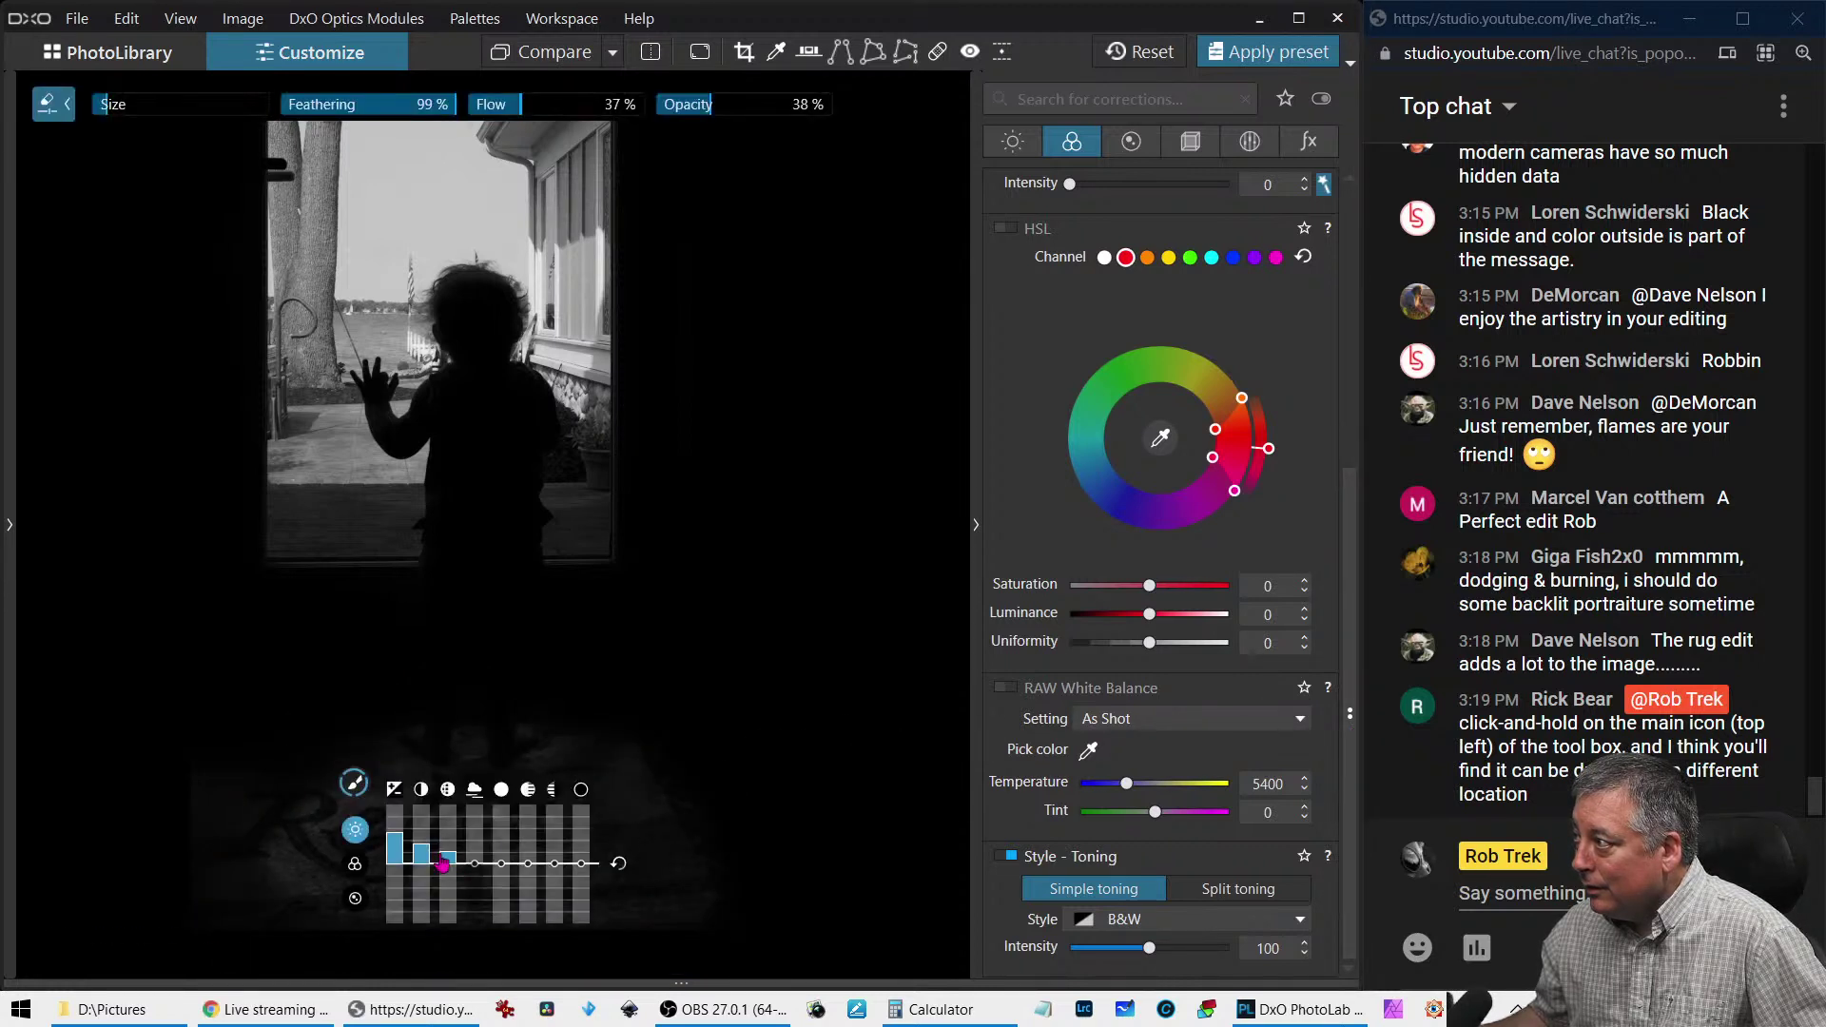
click(608, 749)
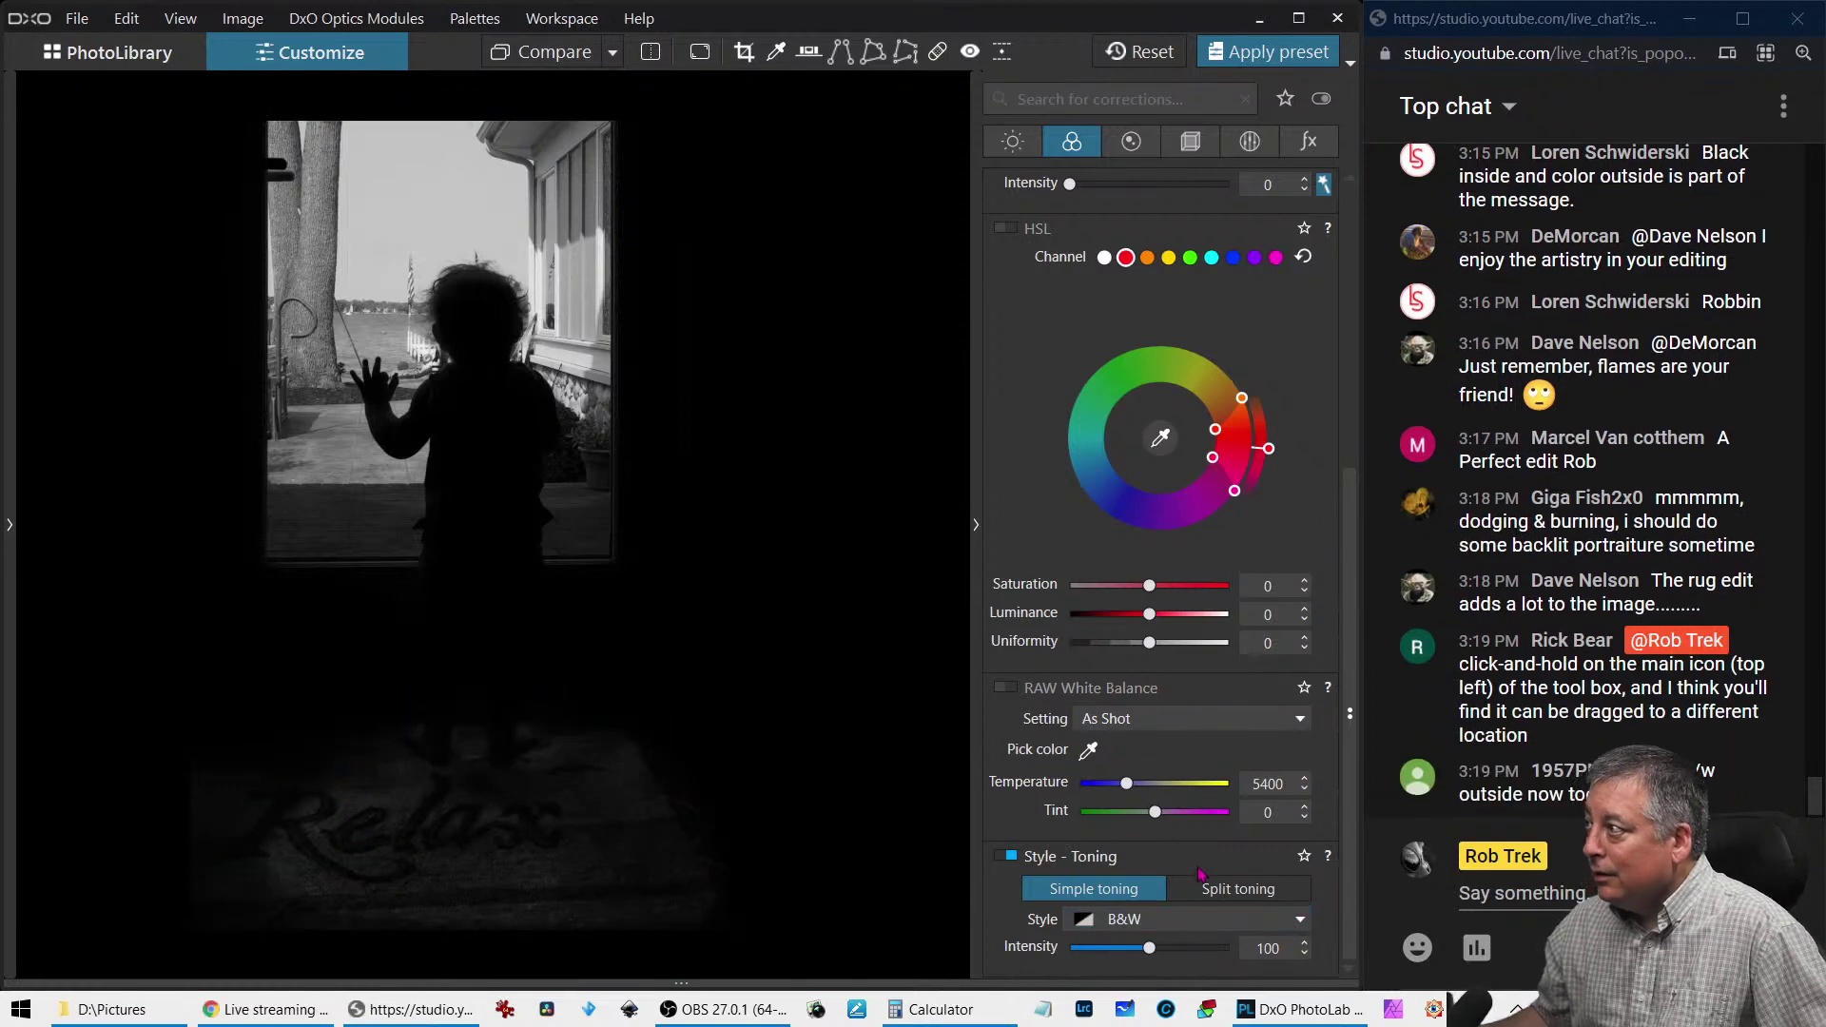
Check the adjusted rug area in the clean preview and with the mask overlay
mouse_move(541, 815)
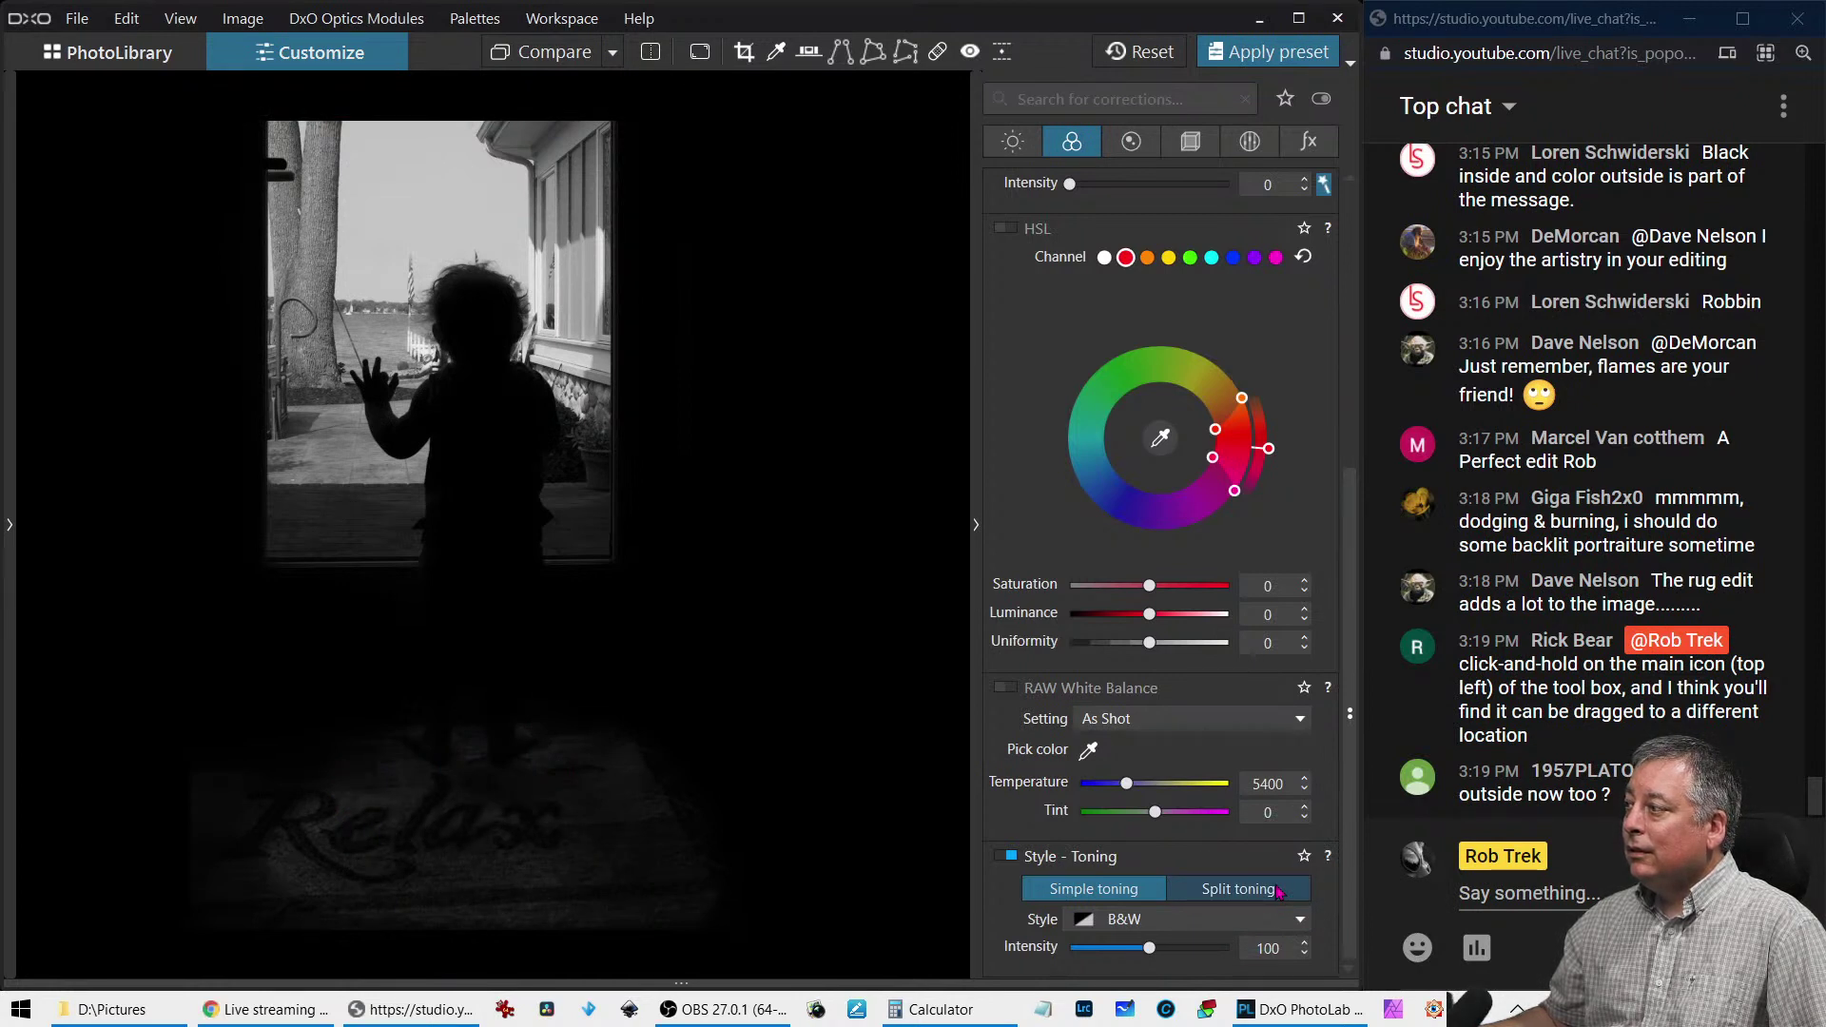
mouse_move(640, 890)
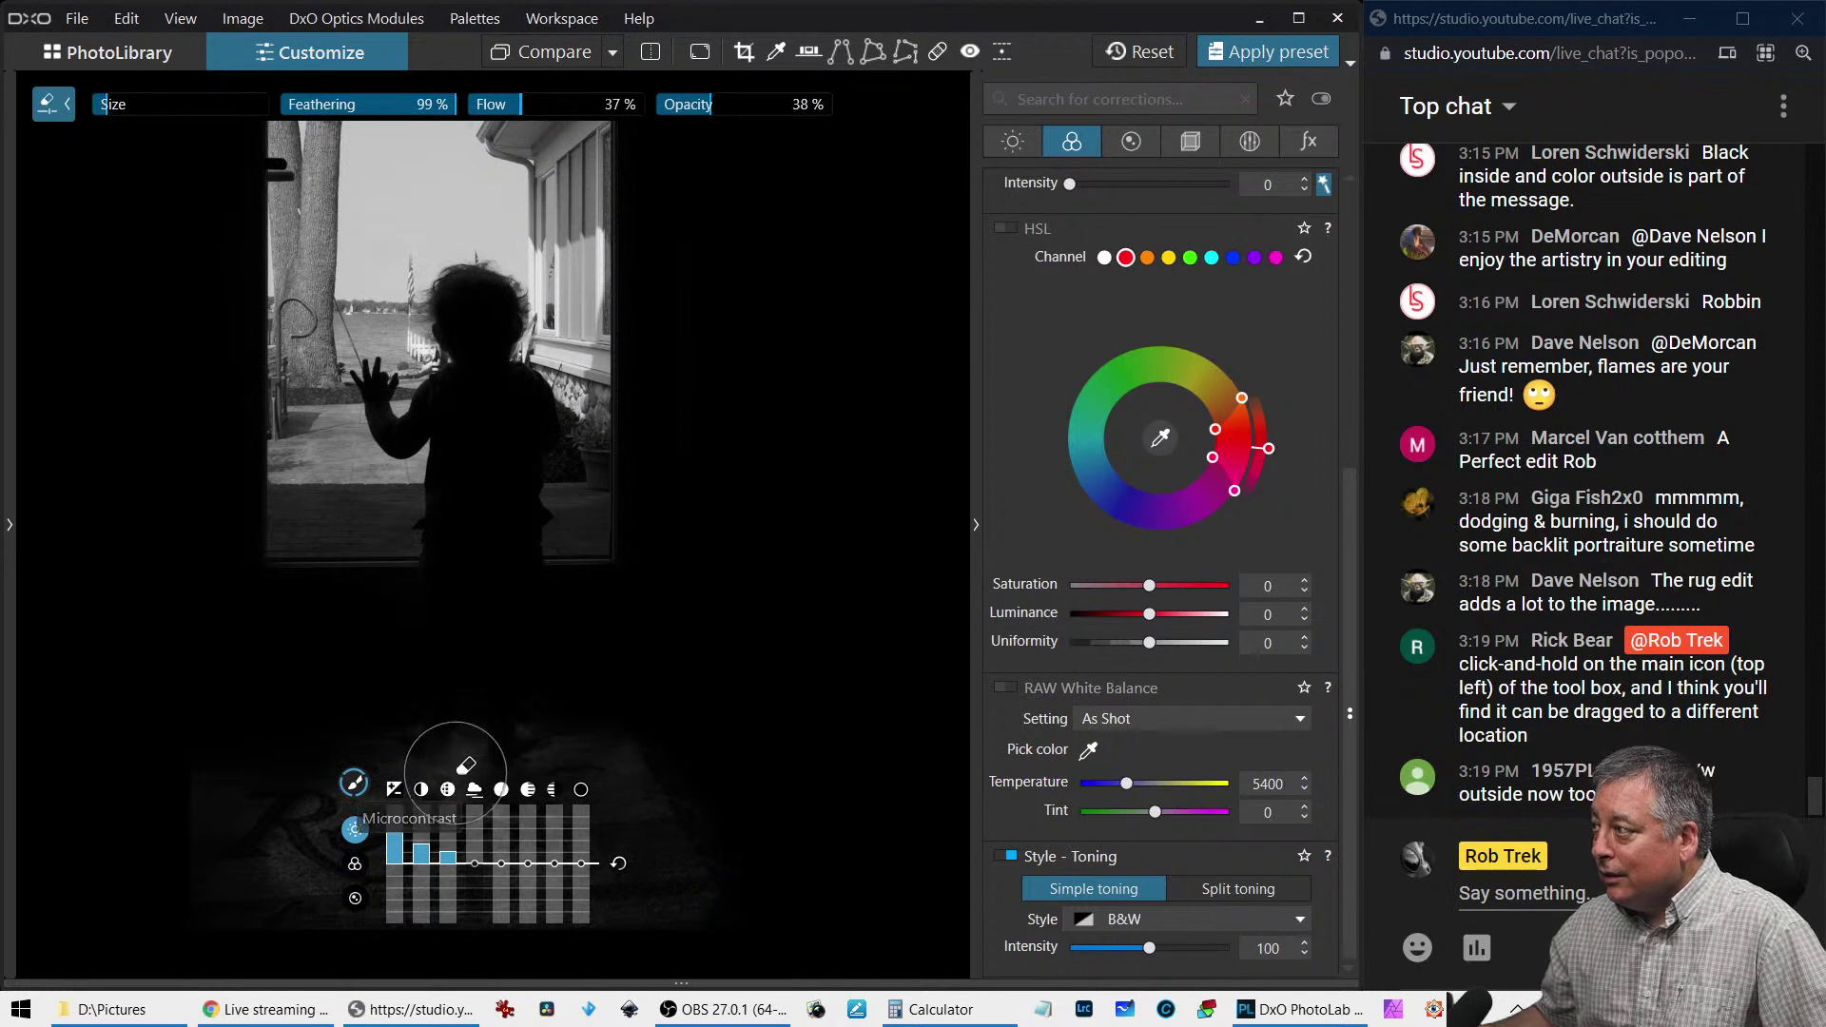
key(m)
key(m)
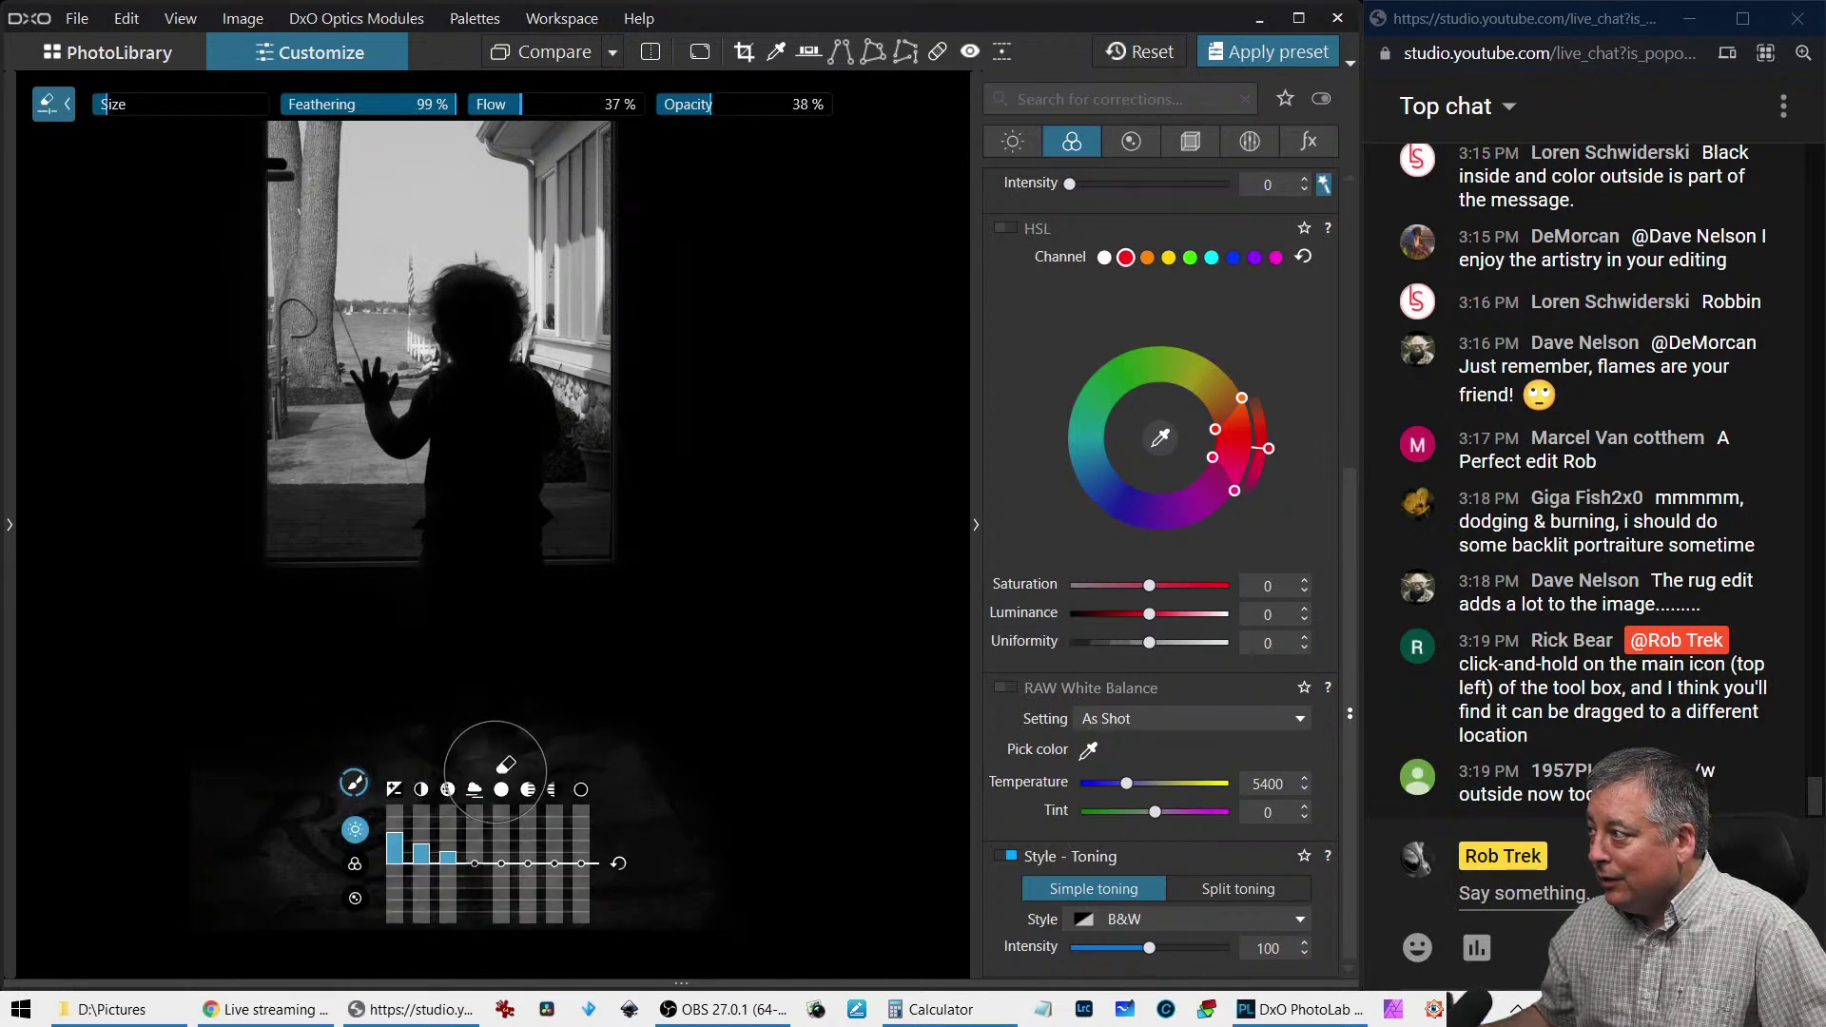
Compare the rug's erased mask edges with the overlay switched on and off
key(m)
key(m)
key(m)
key(m)
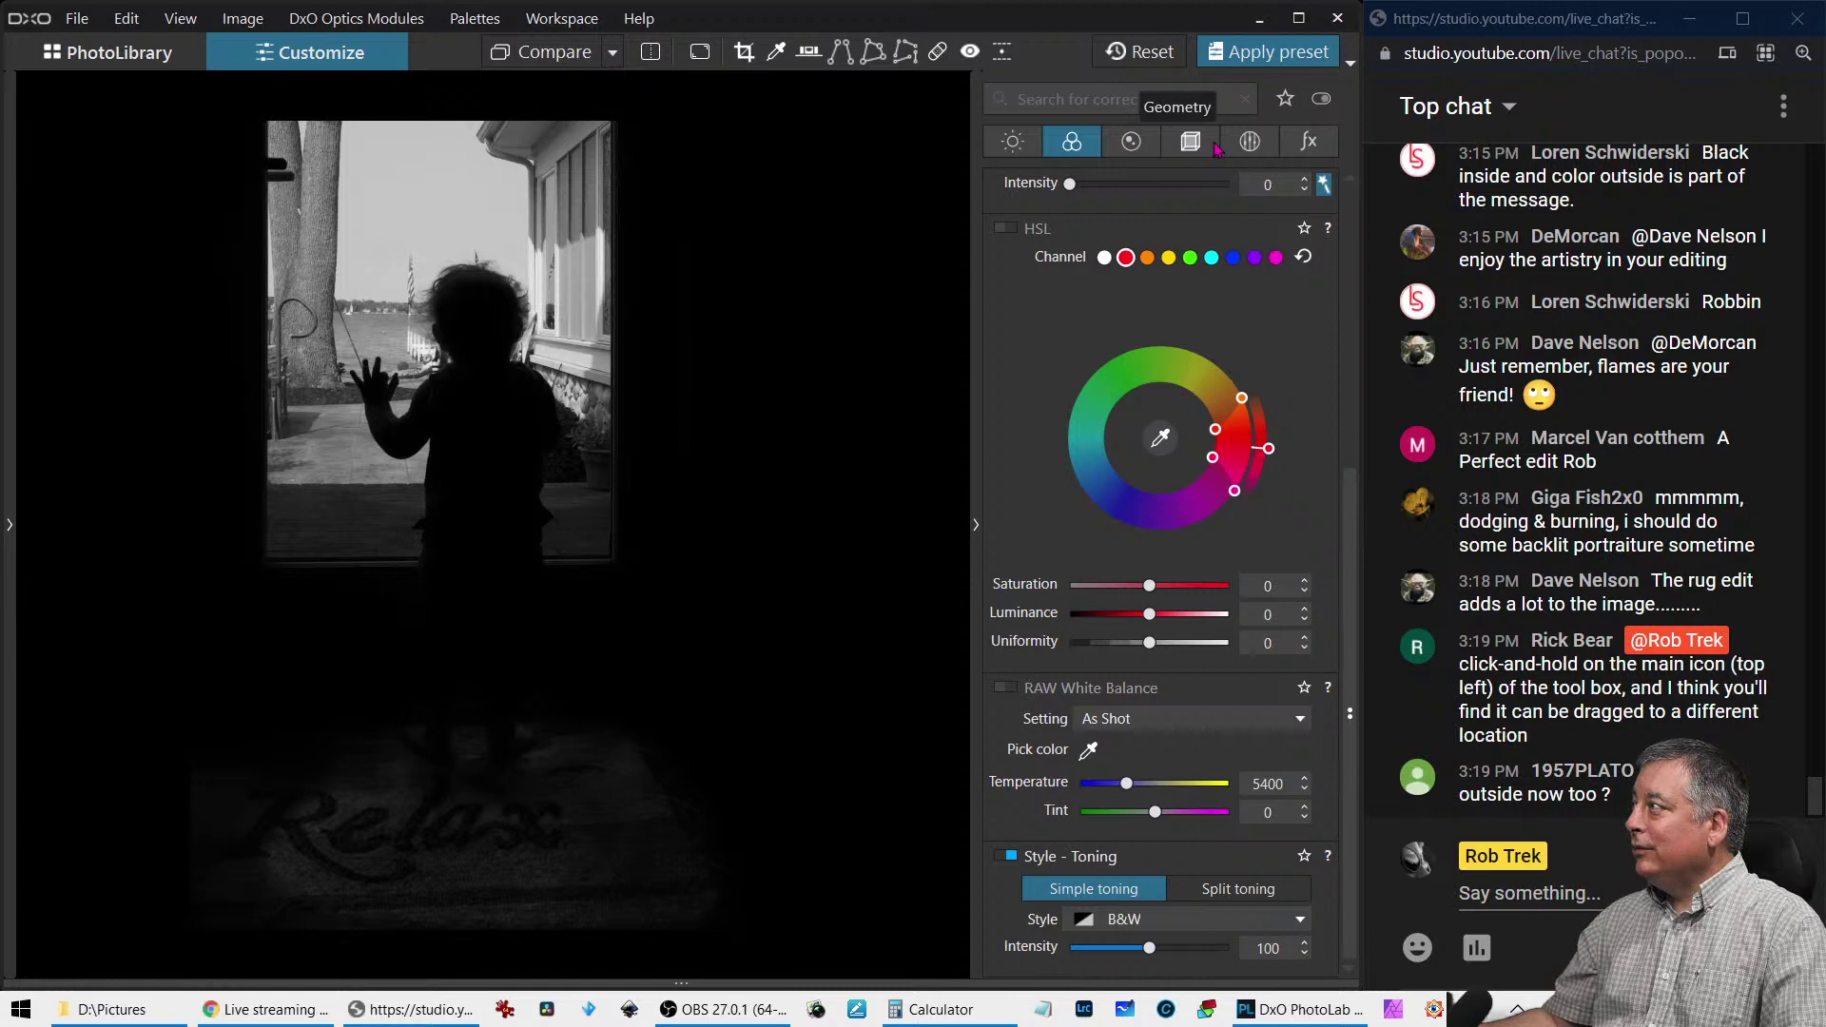
Add a graduated filter over the upper part of the photo, fading out downward at the child's raised hand
click(1249, 142)
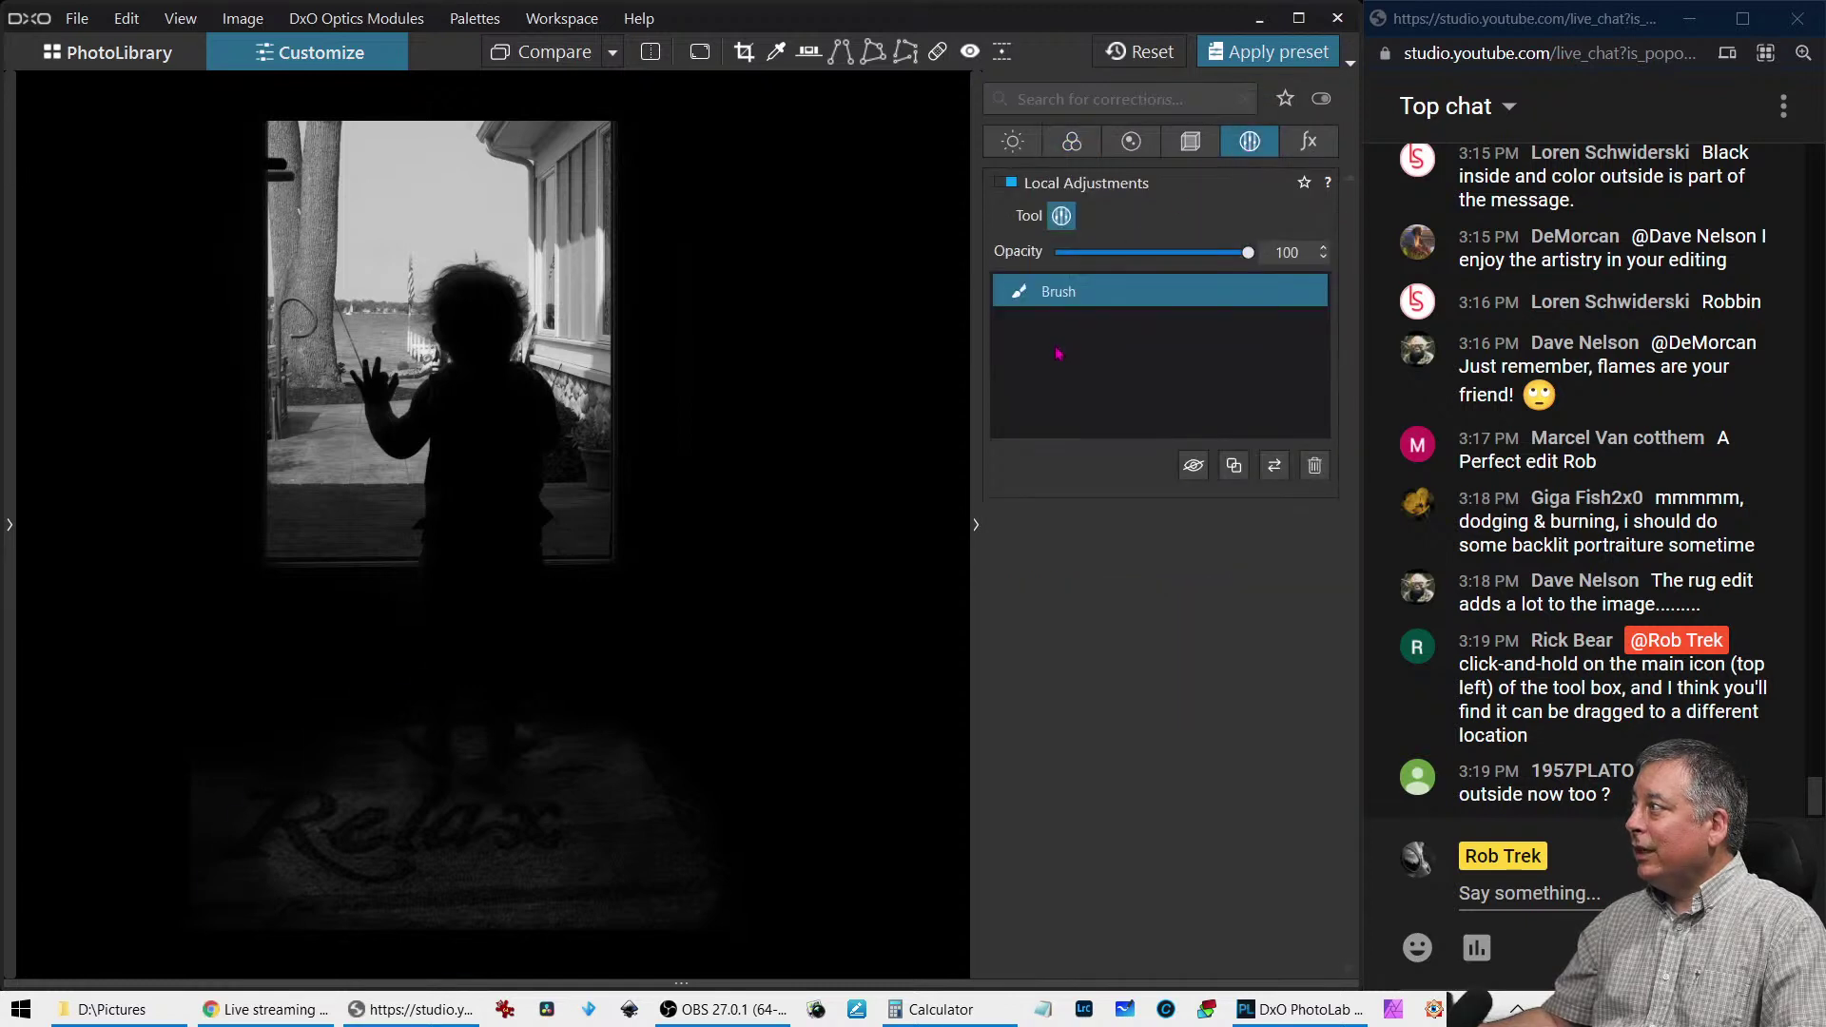
right_click(456, 242)
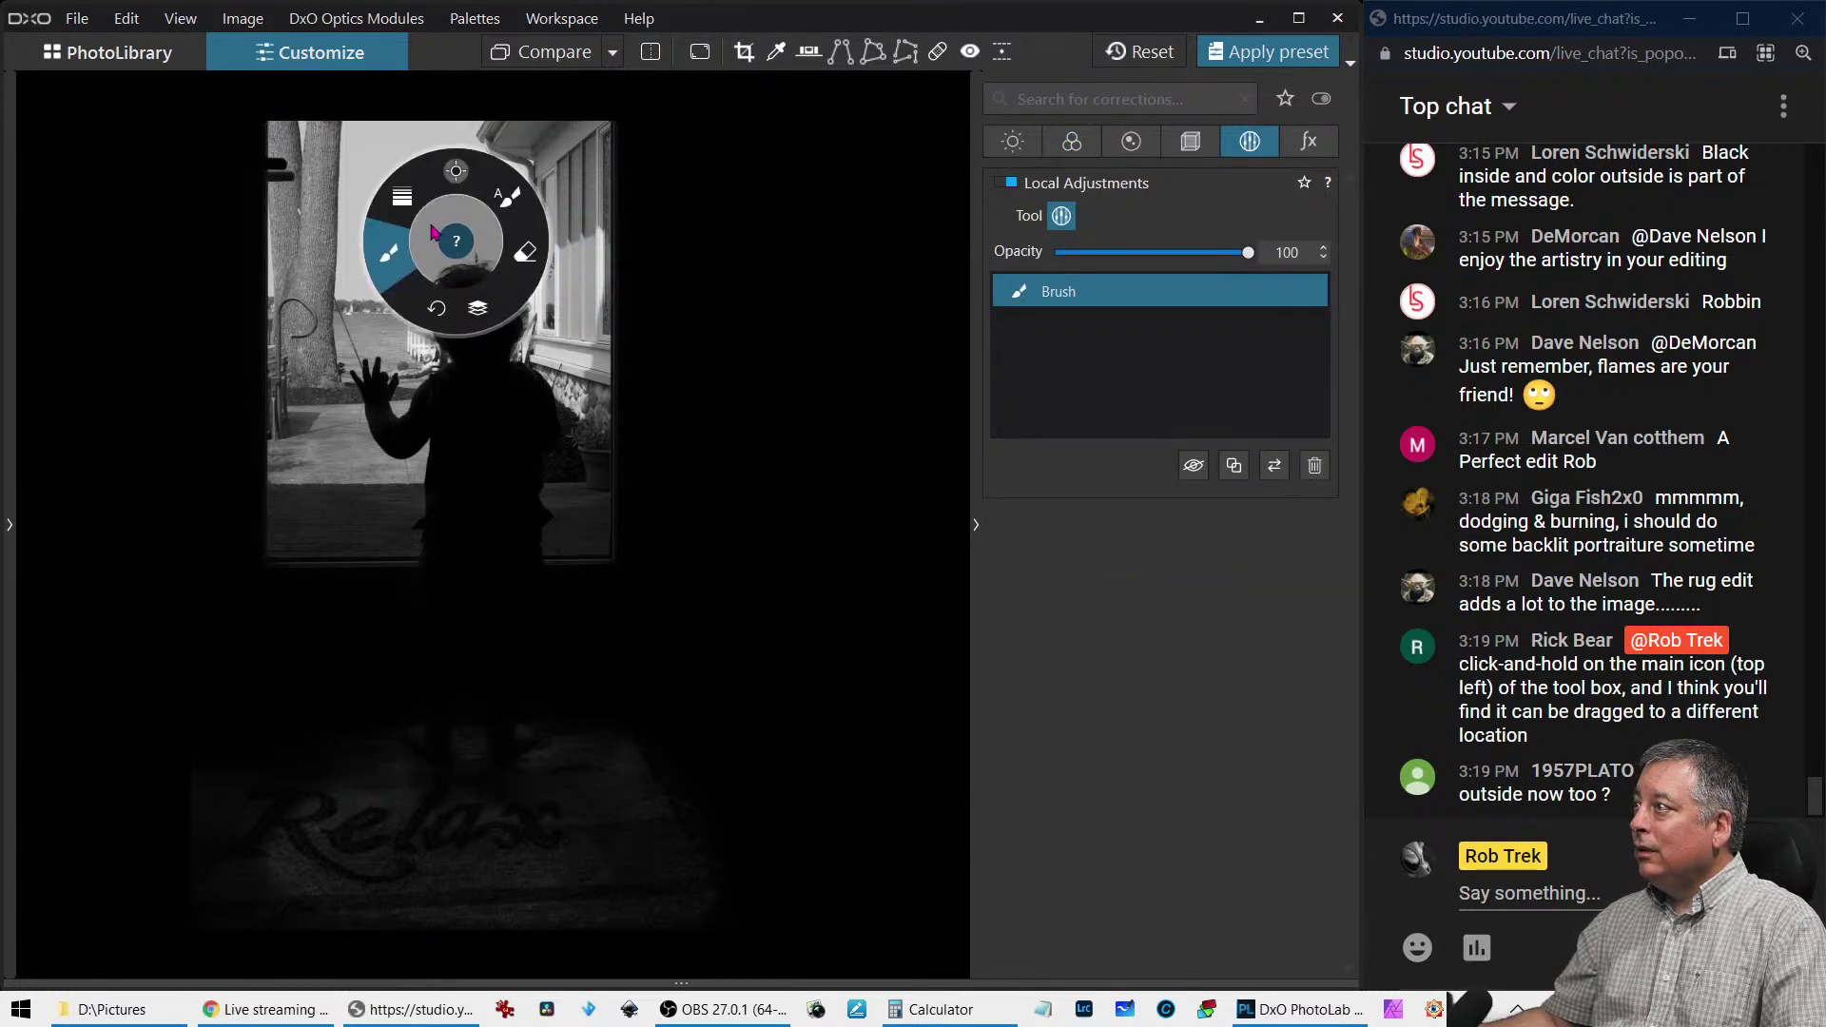
click(402, 197)
drag(436, 232, 425, 390)
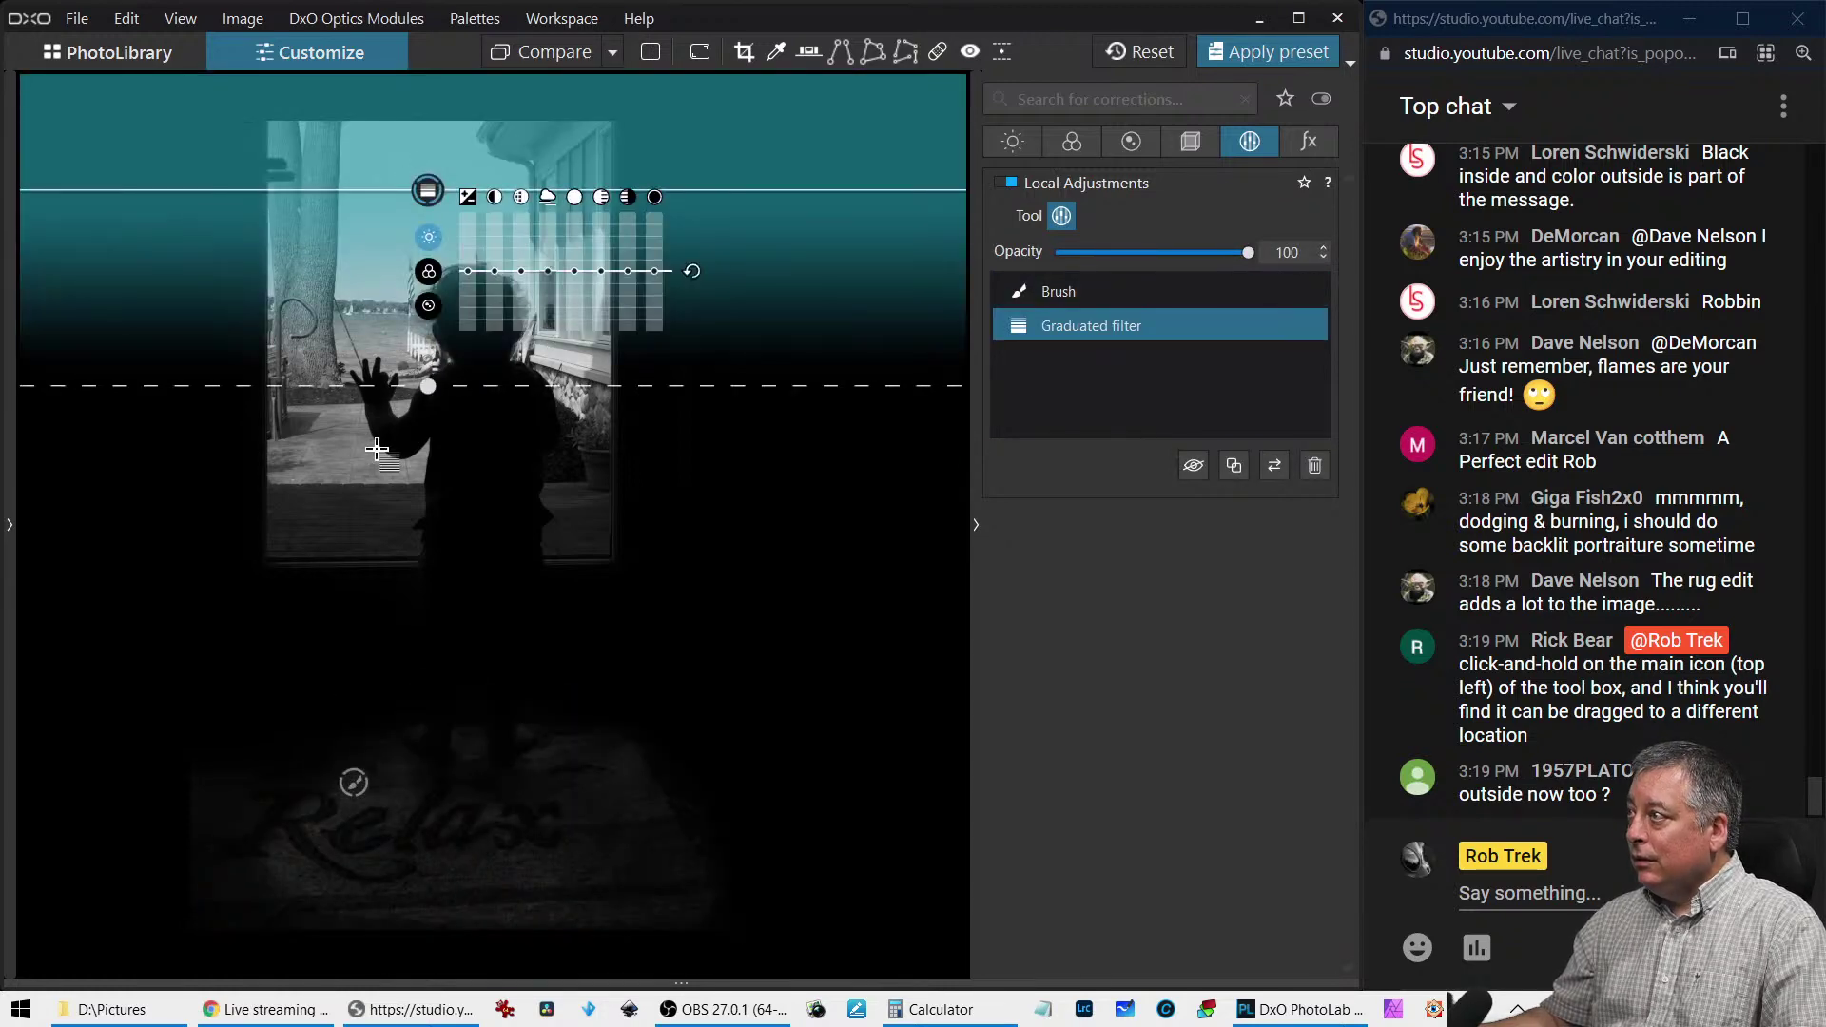
Move the graduated filter slightly upward and set its exposure to -2.91 to darken the sky
drag(467, 277, 468, 299)
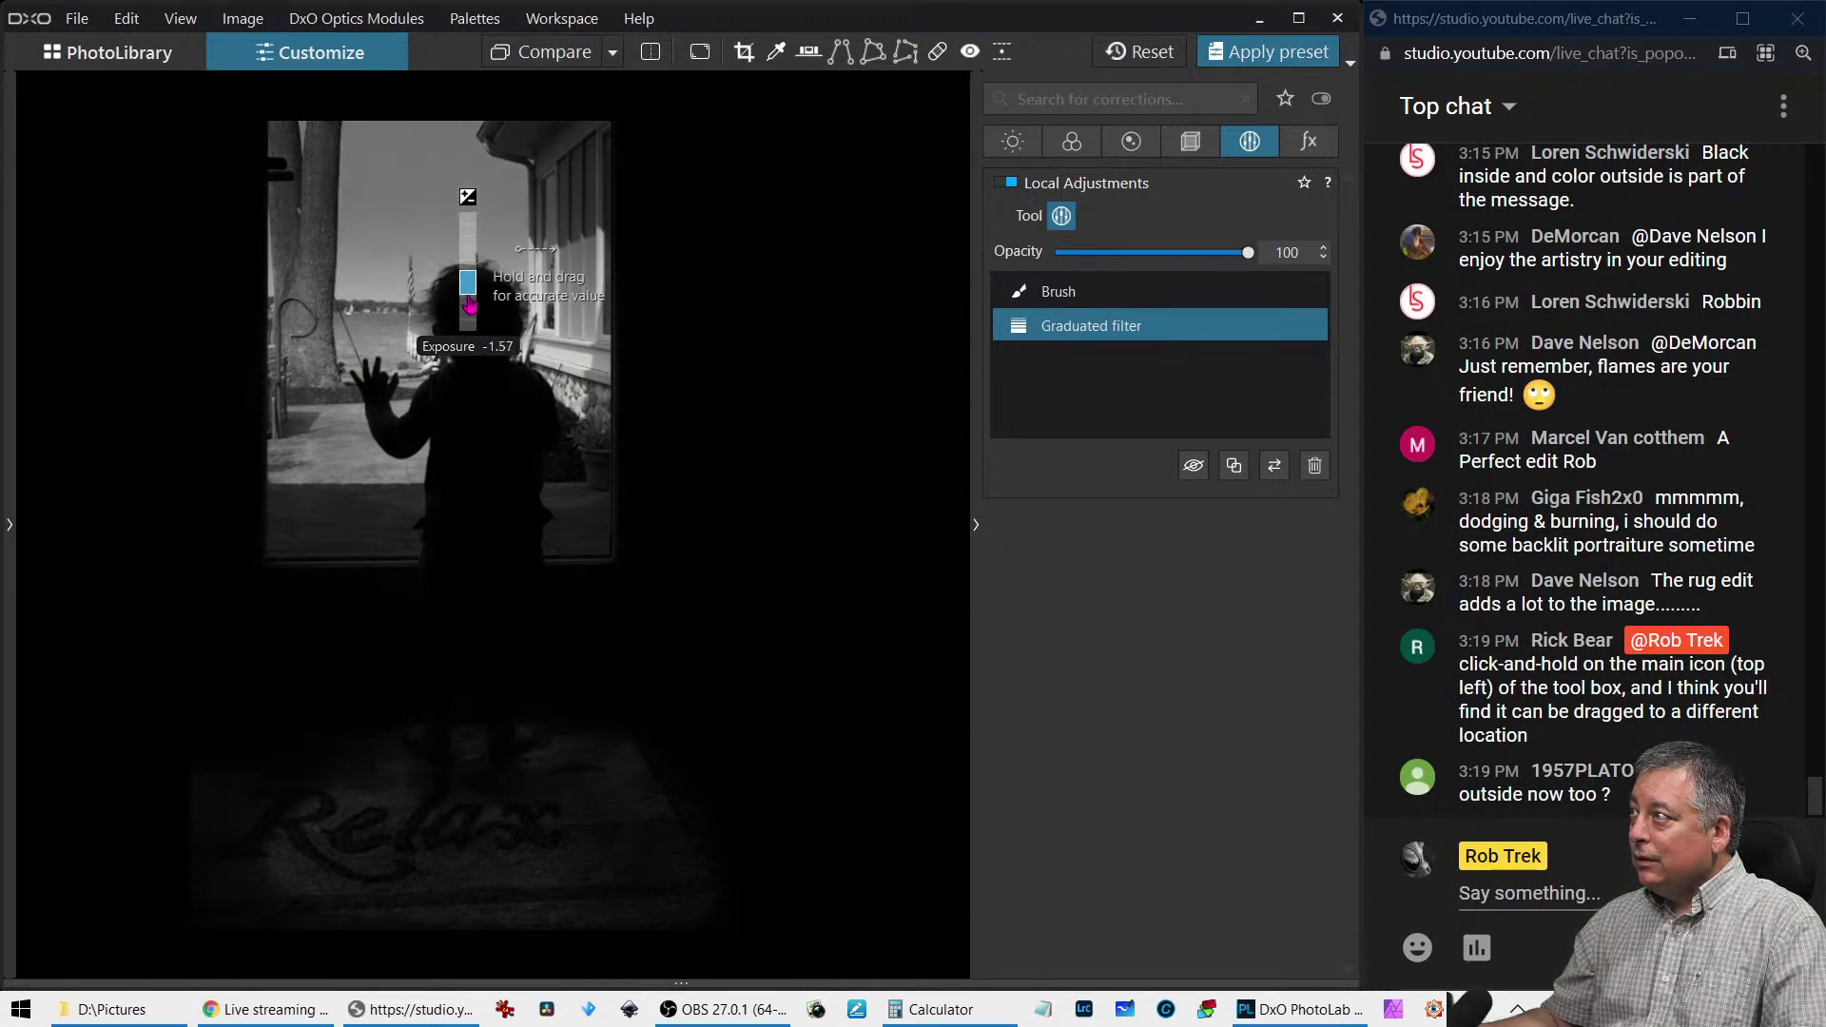
drag(470, 309, 468, 313)
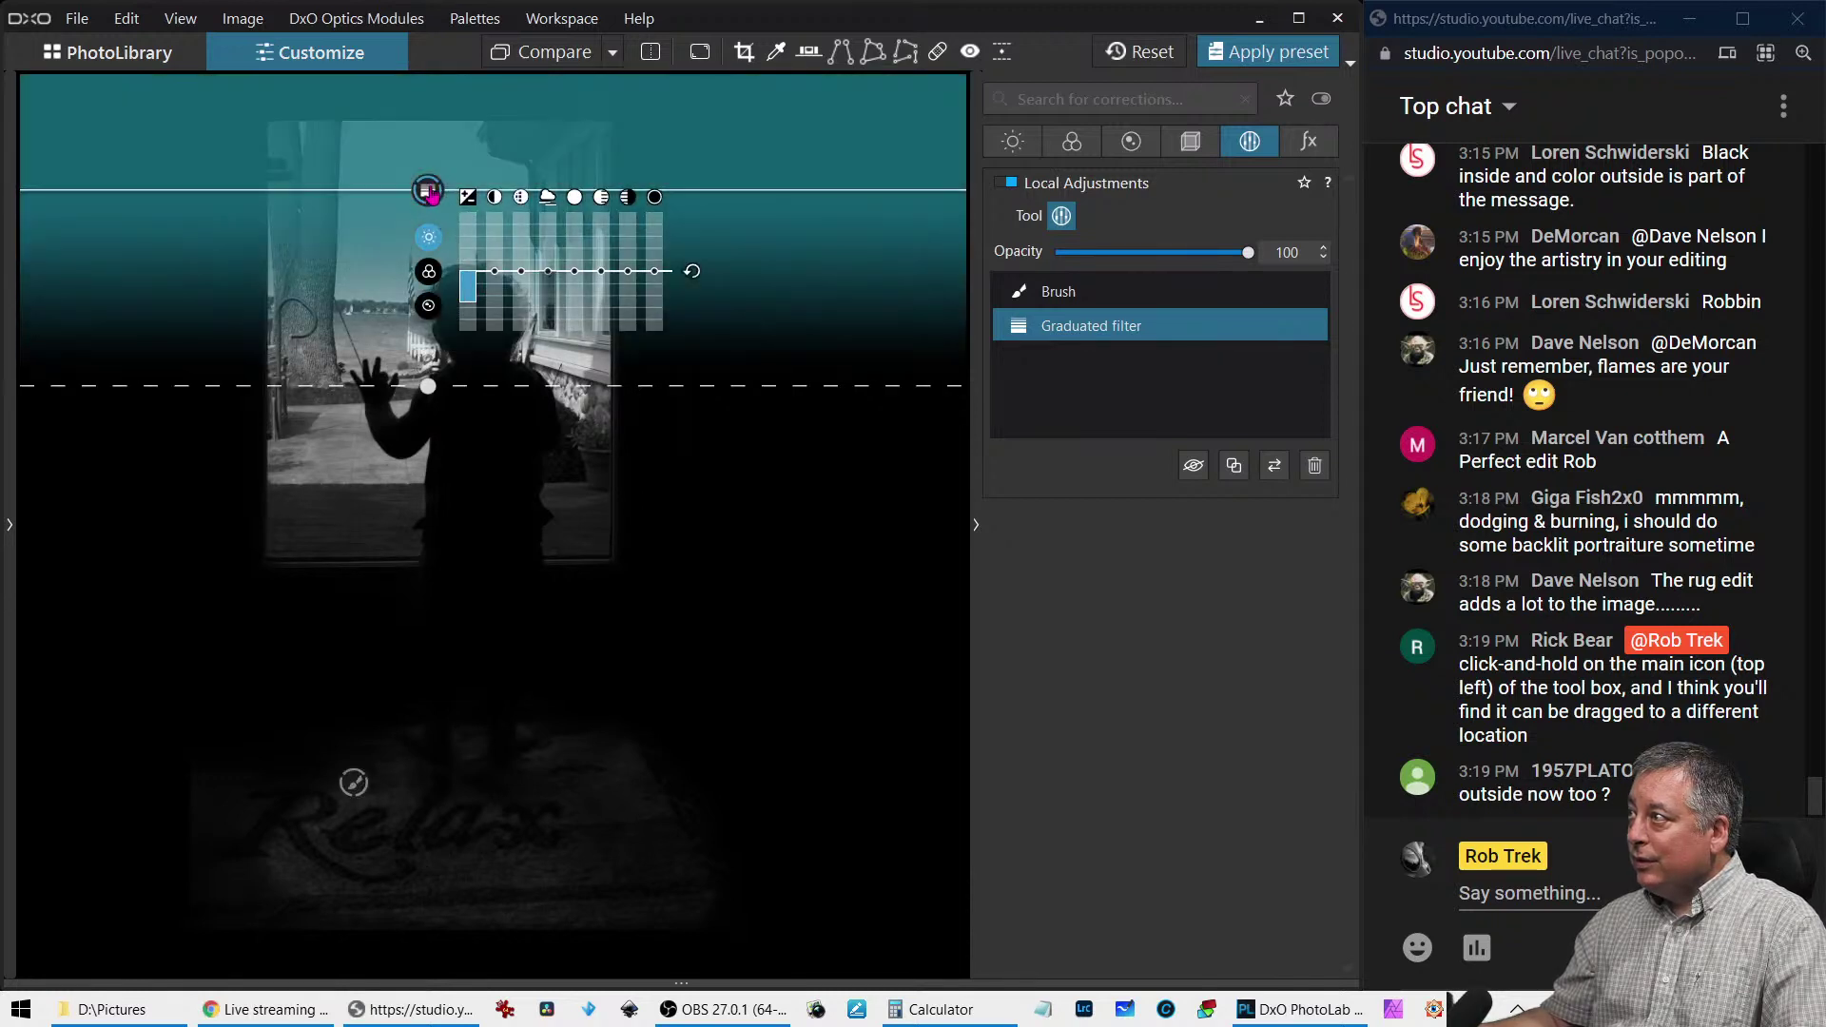
drag(430, 191, 433, 166)
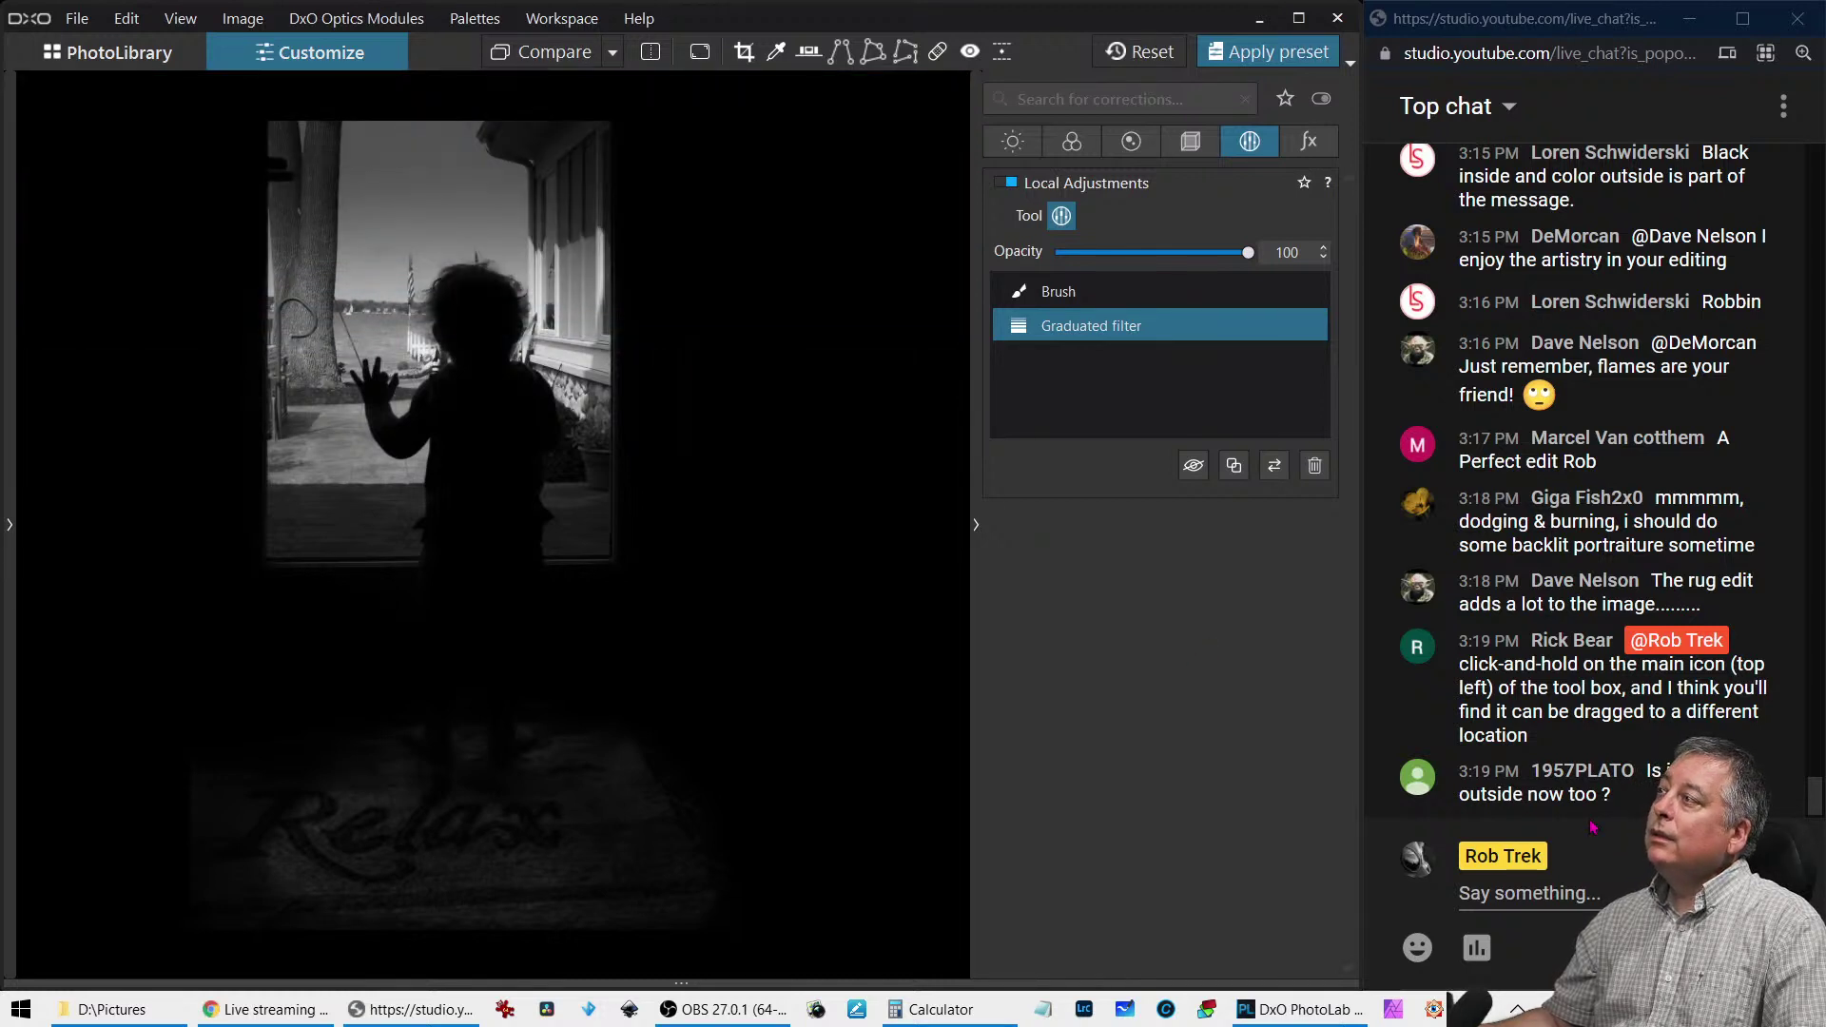
mouse_move(469, 283)
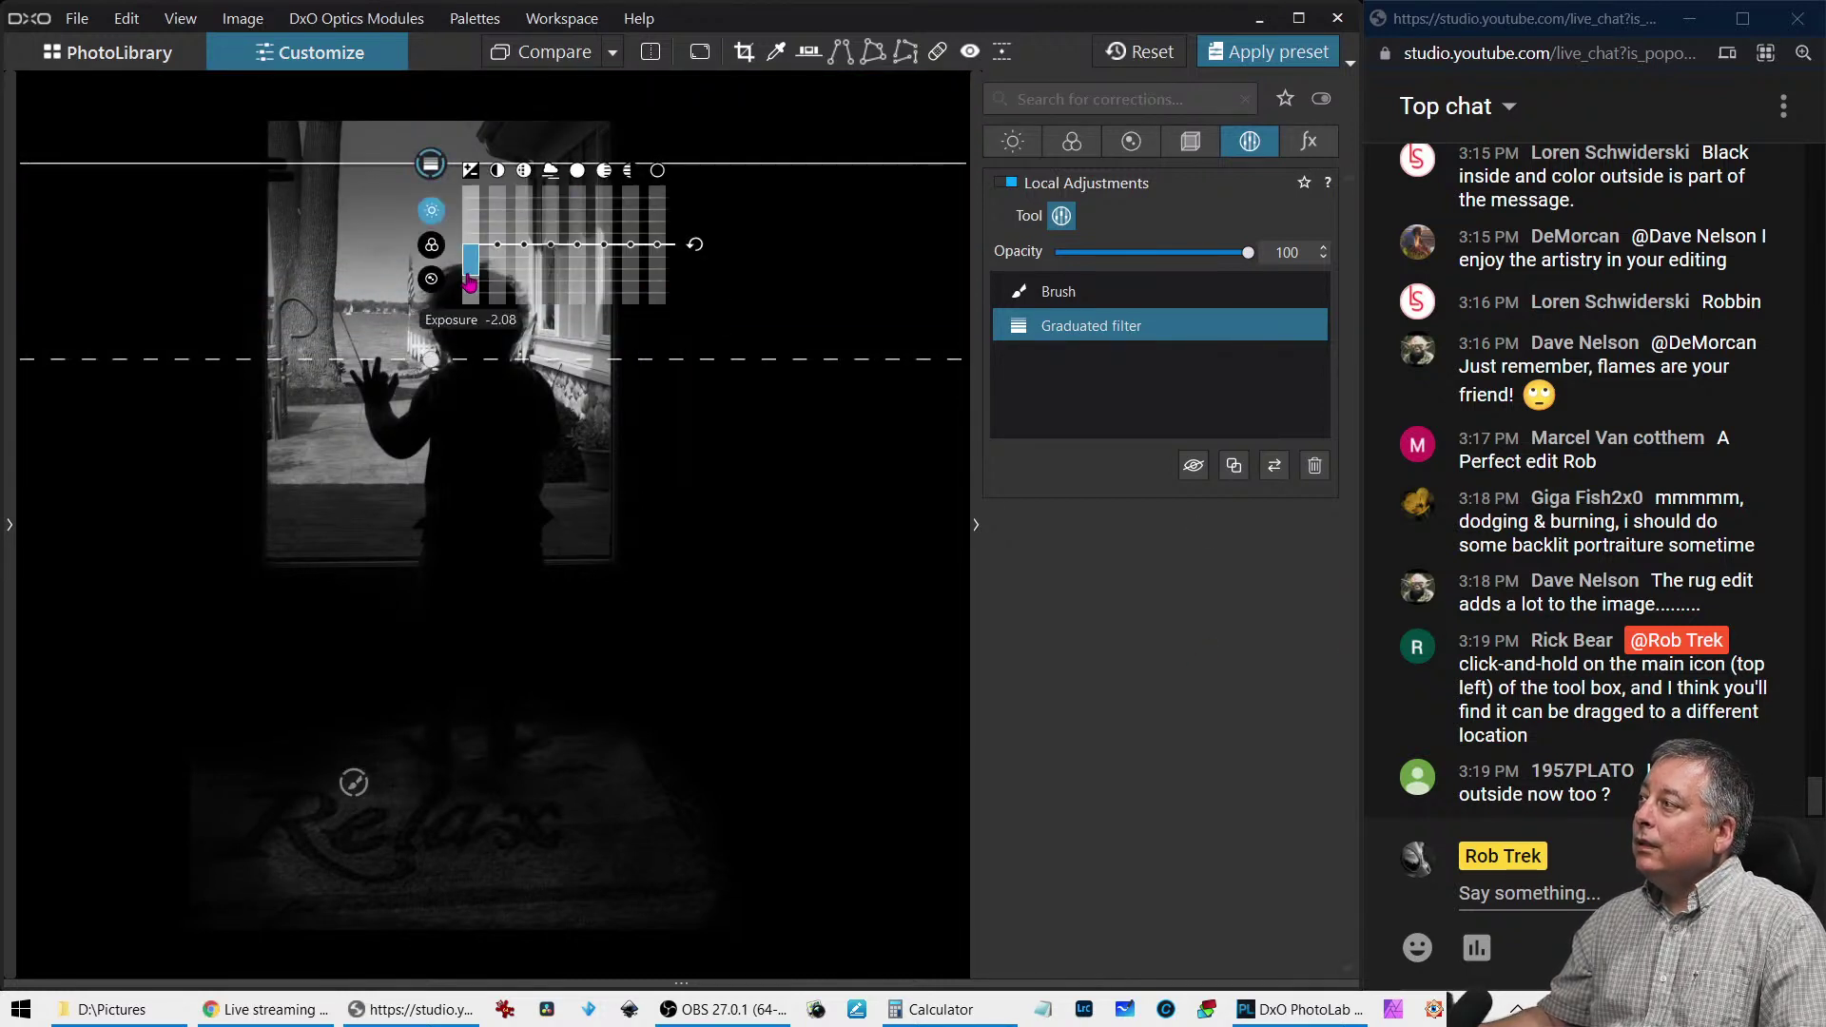
drag(469, 288, 470, 302)
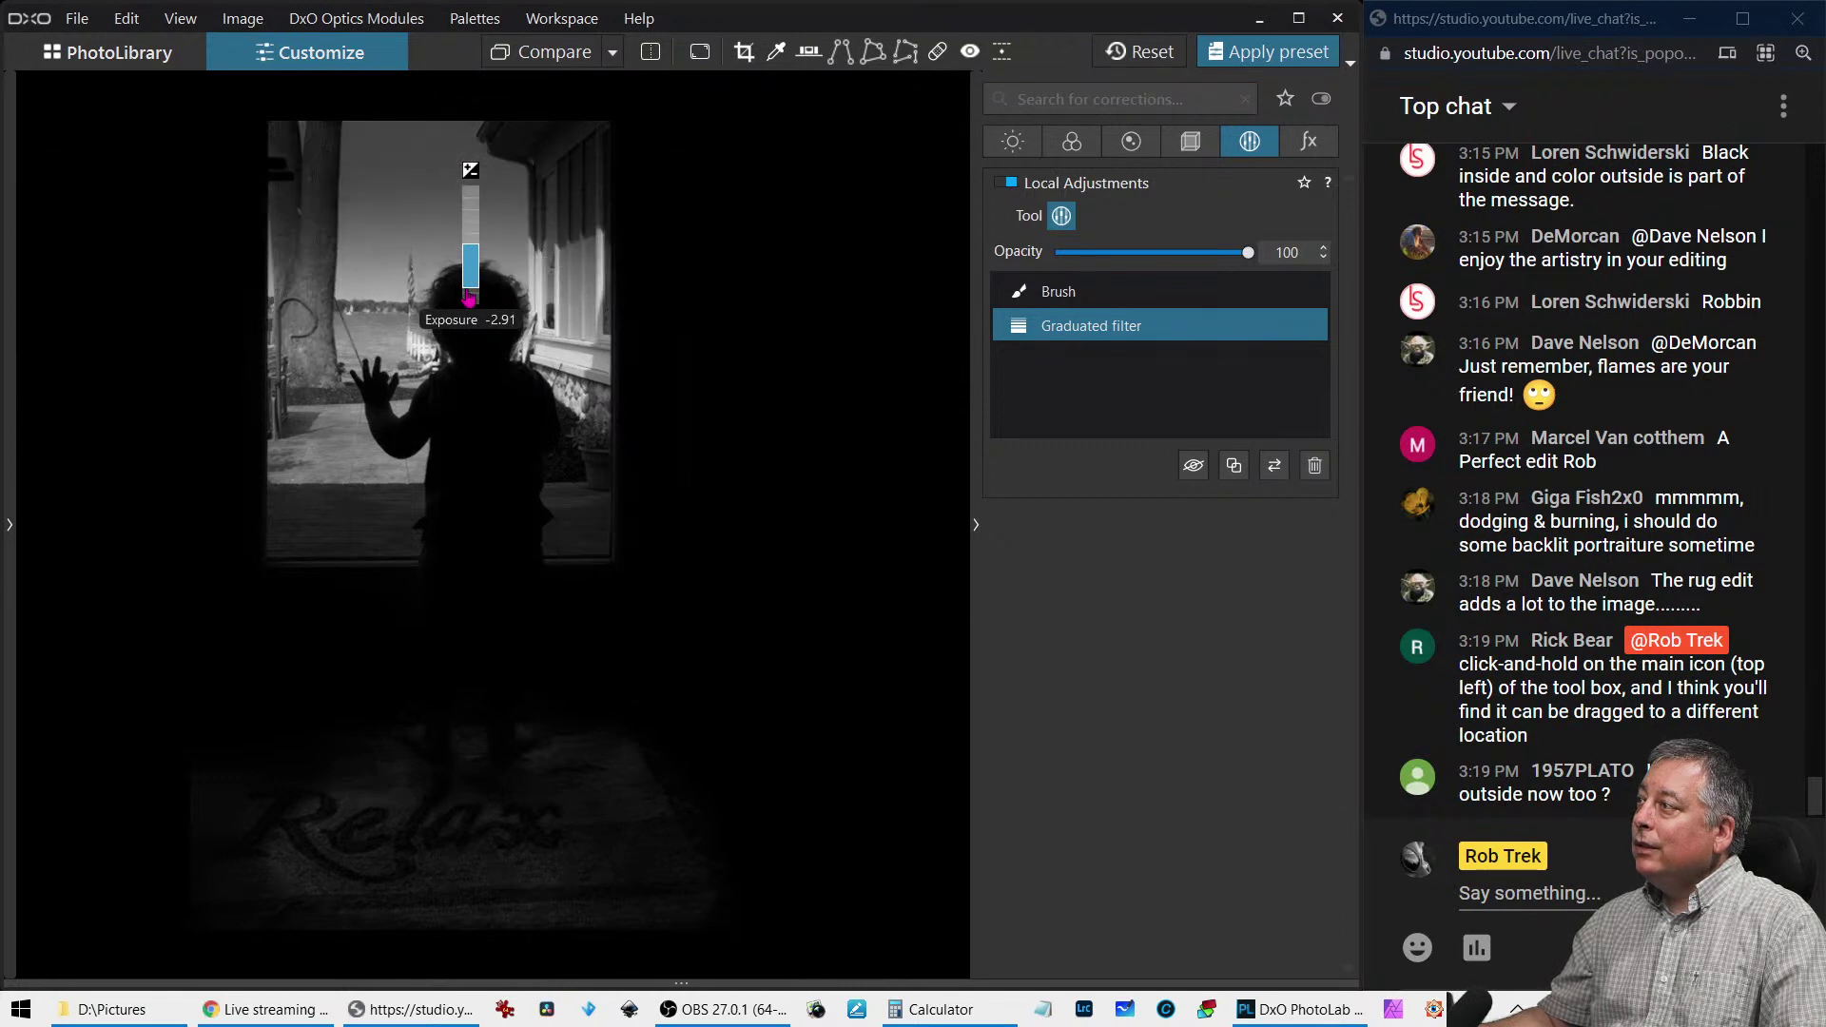
Set the photo's overall exposure compensation to 0.37
click(1013, 143)
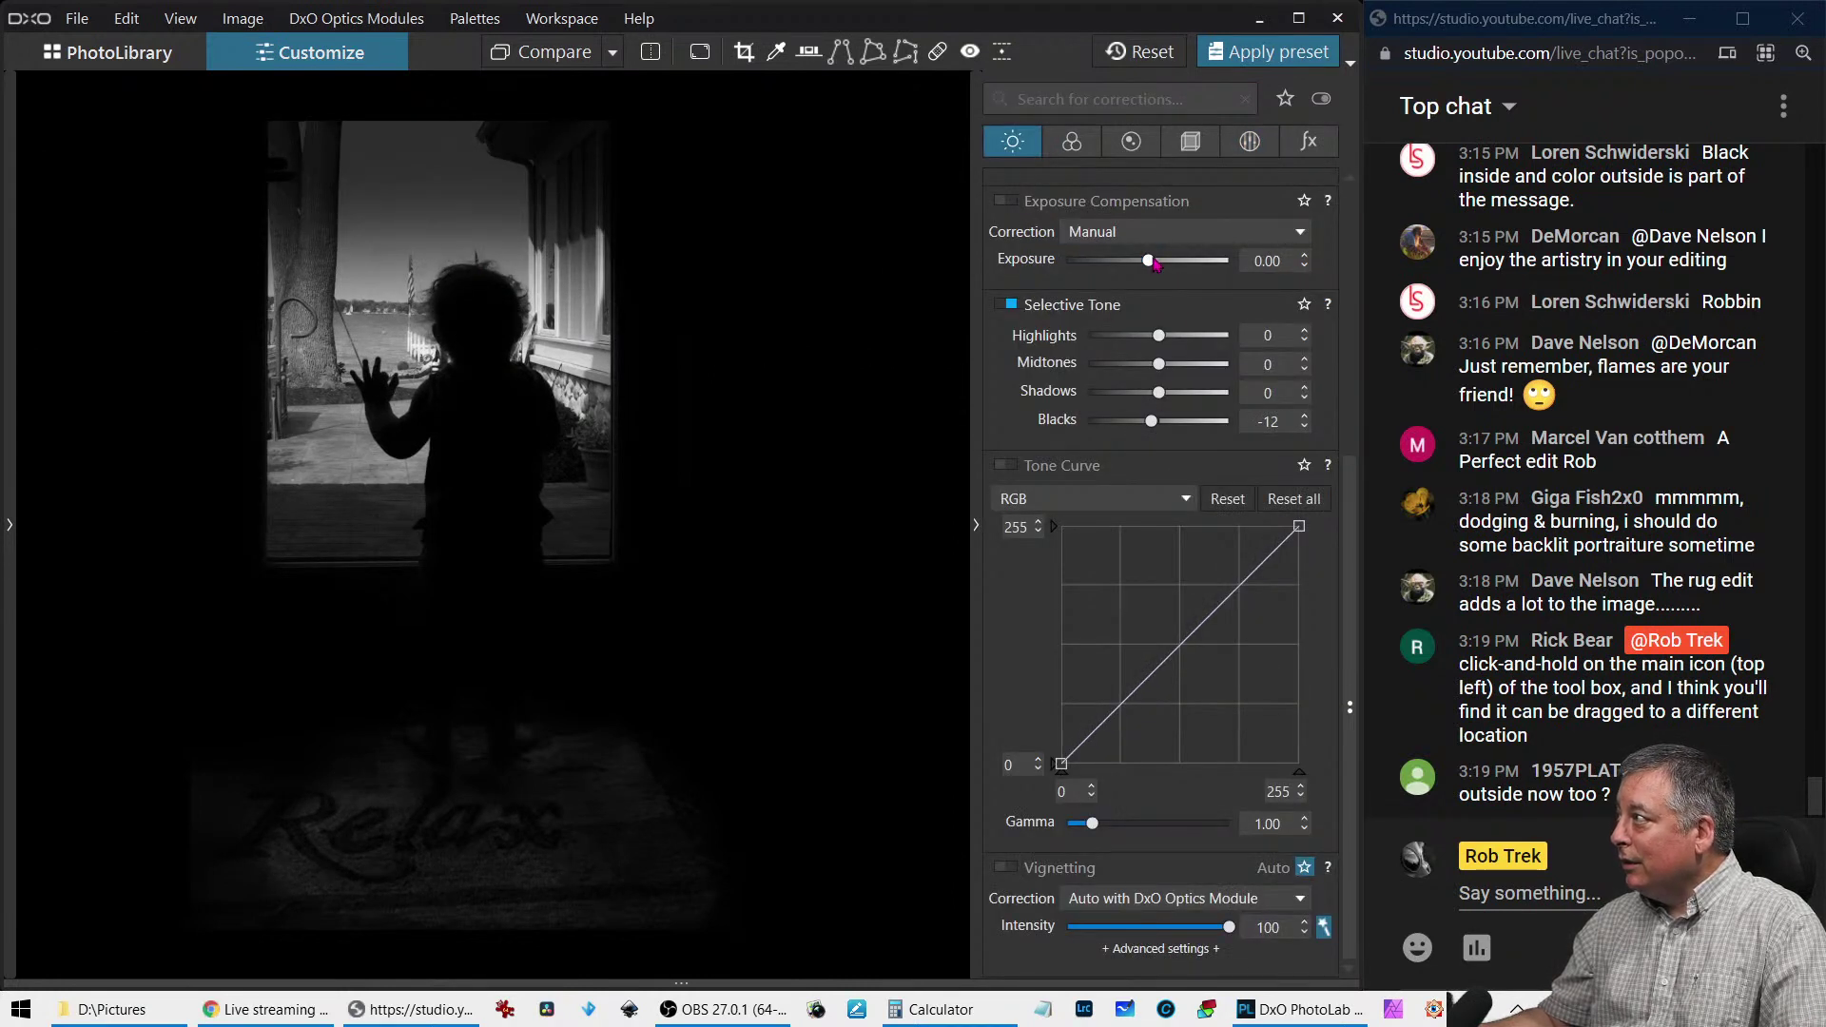
drag(1157, 262, 1159, 264)
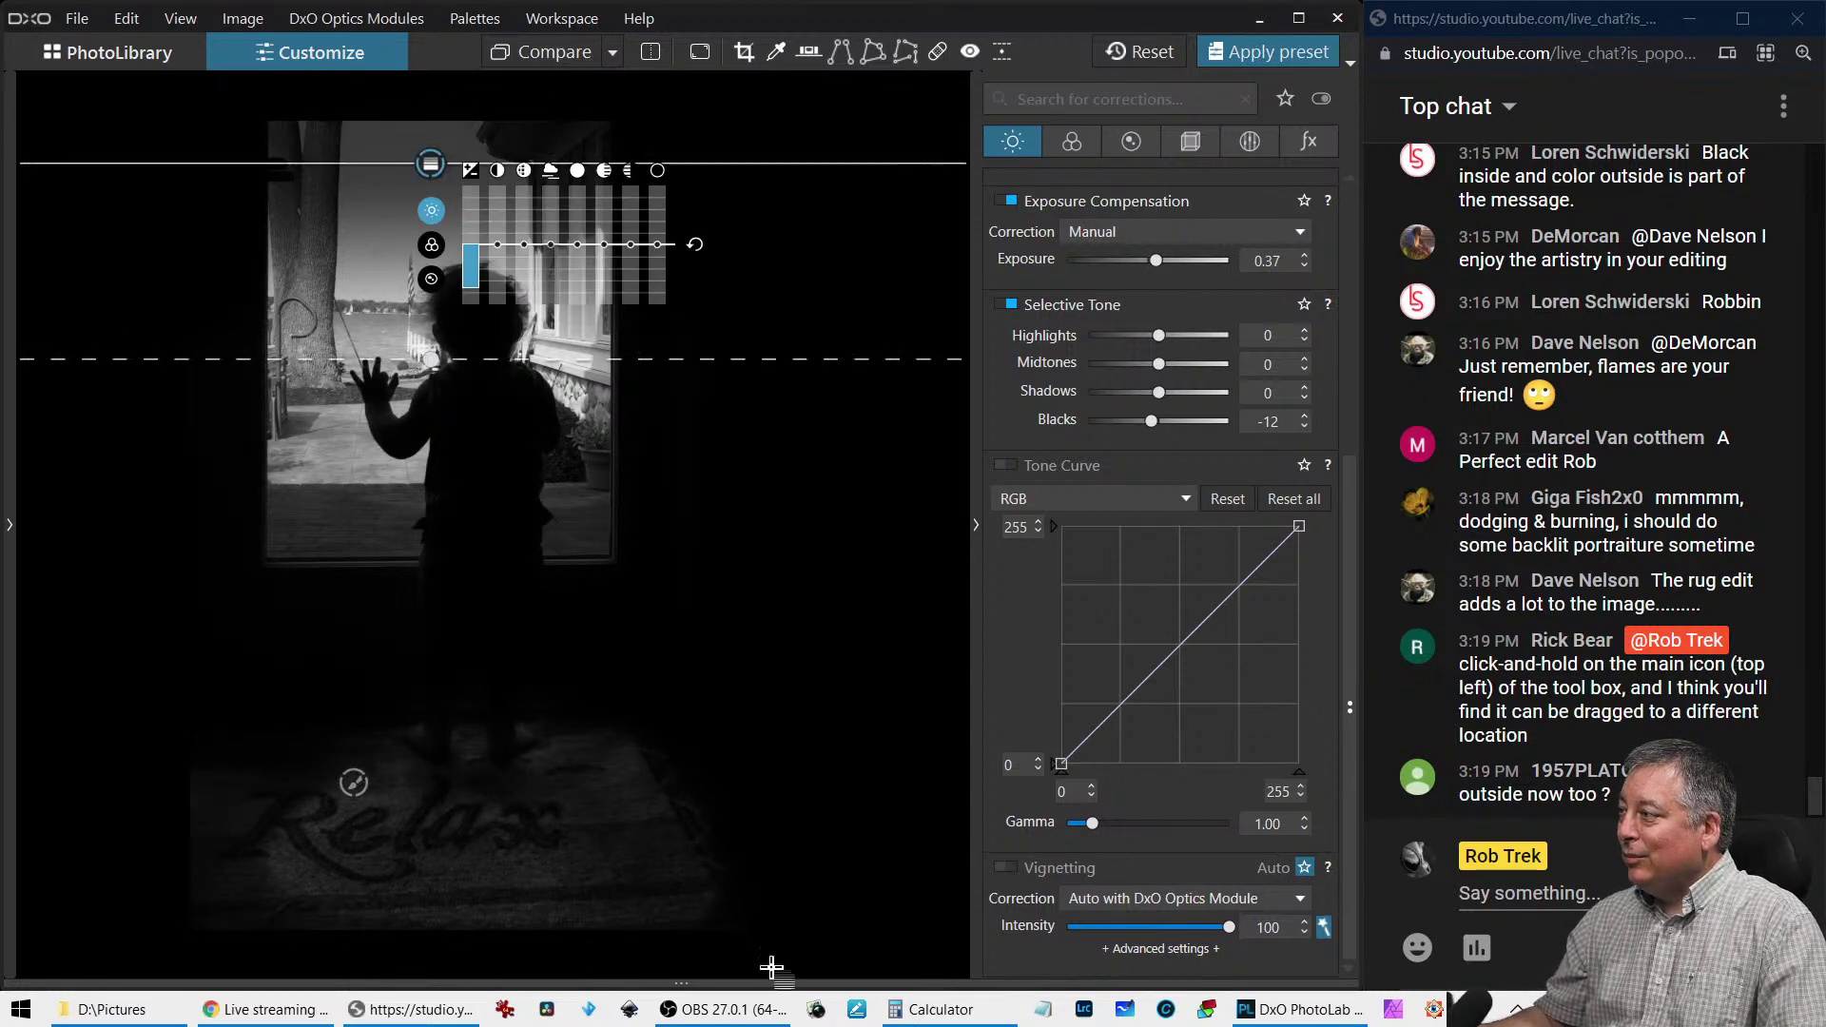
Select the rug's brush adjustment and softly erase its mask at the rug's right edge, left edge and lower right corner
click(354, 783)
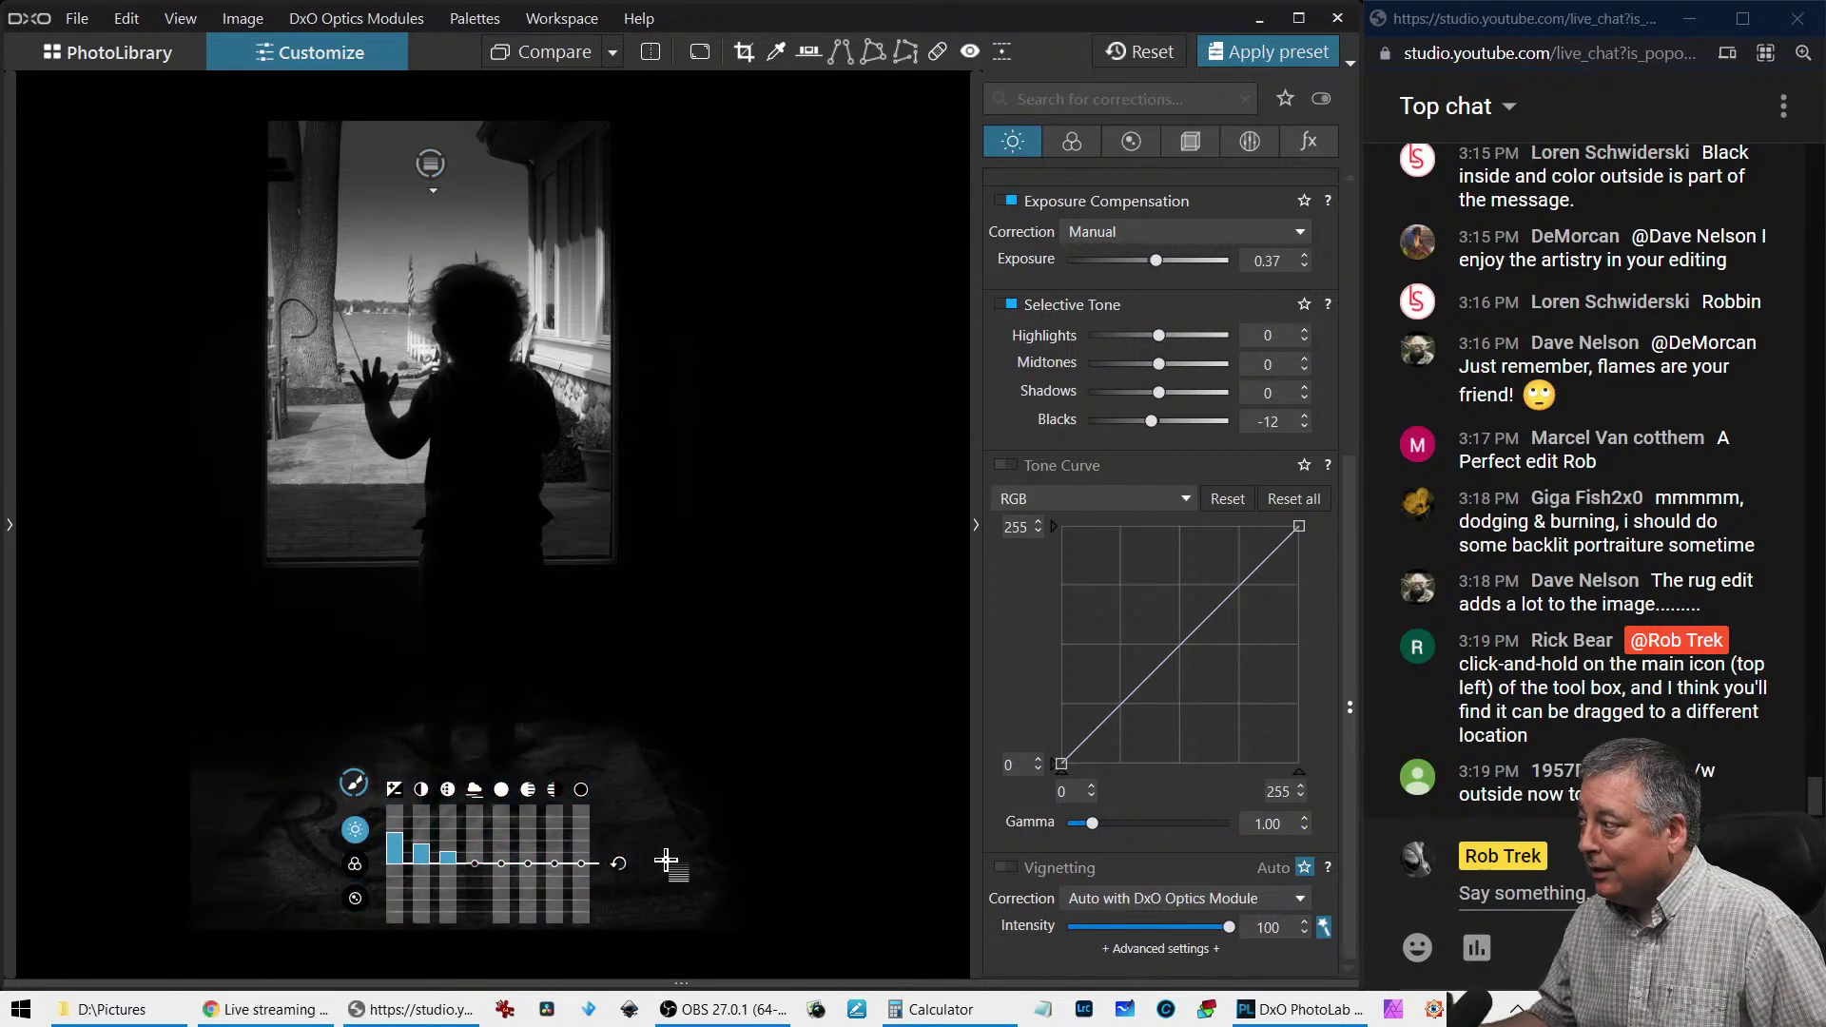
mouse_move(344, 788)
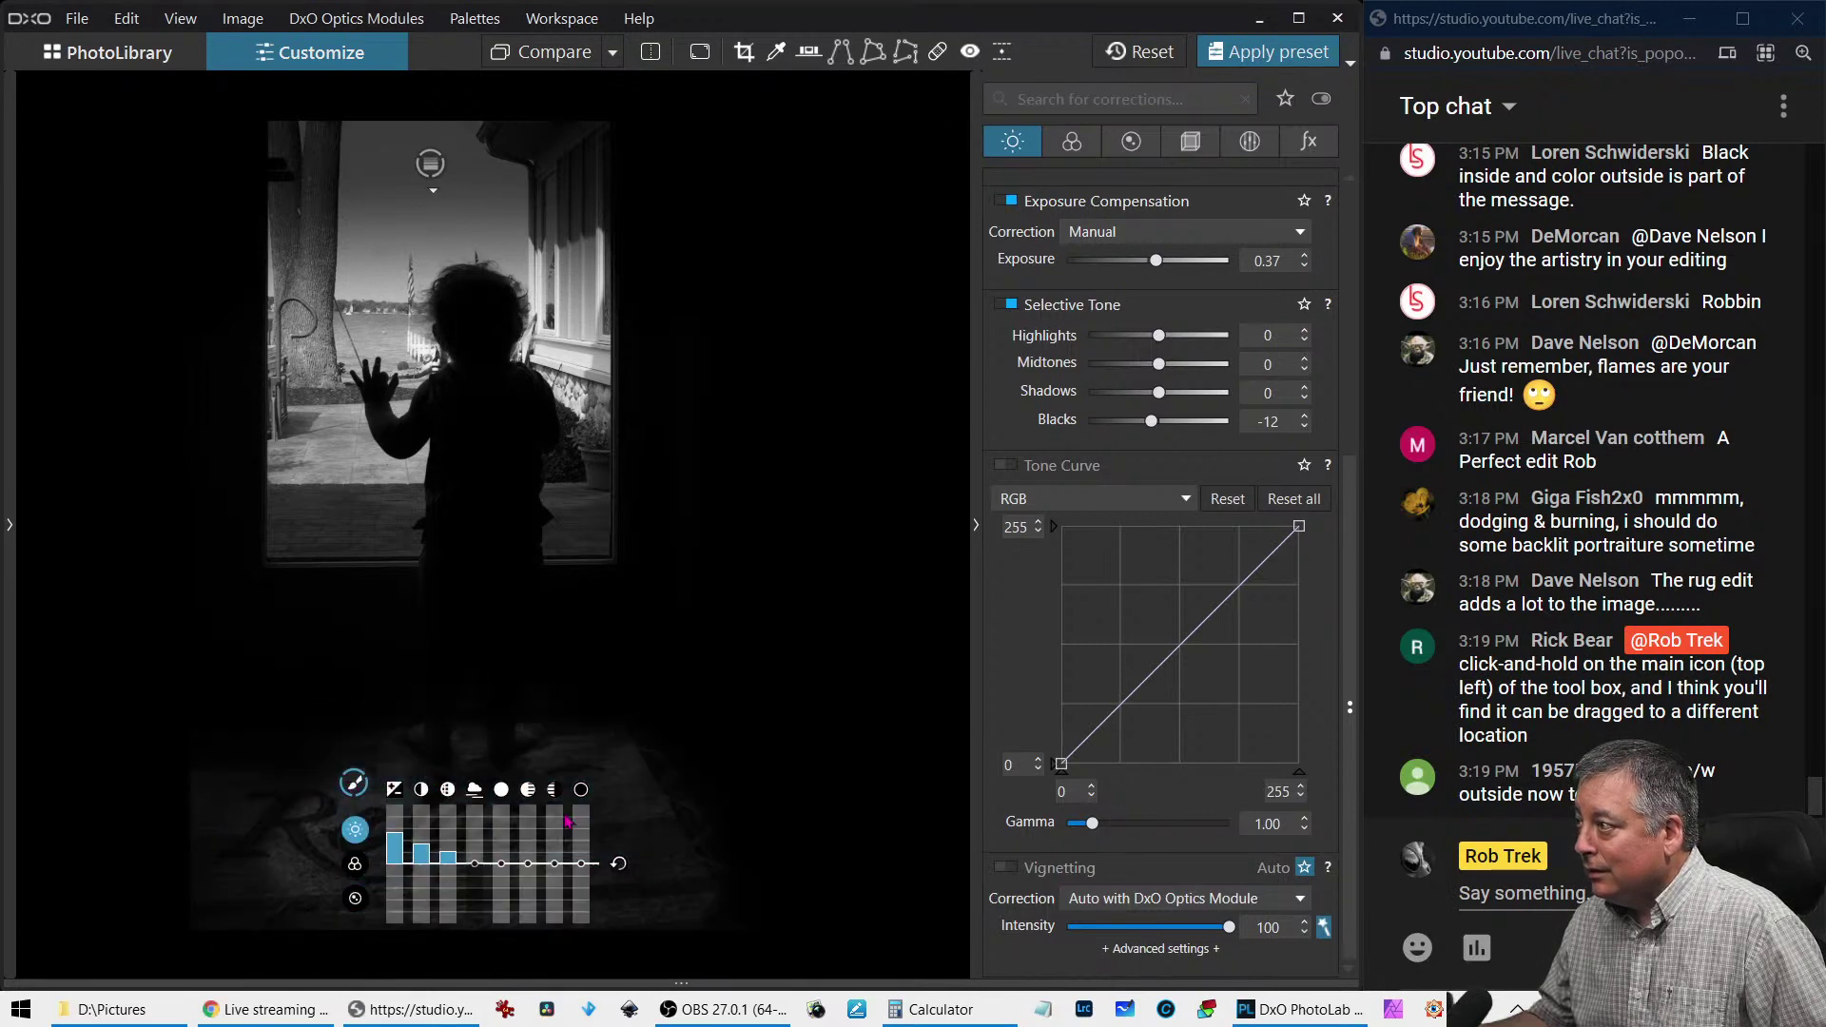
right_click(641, 801)
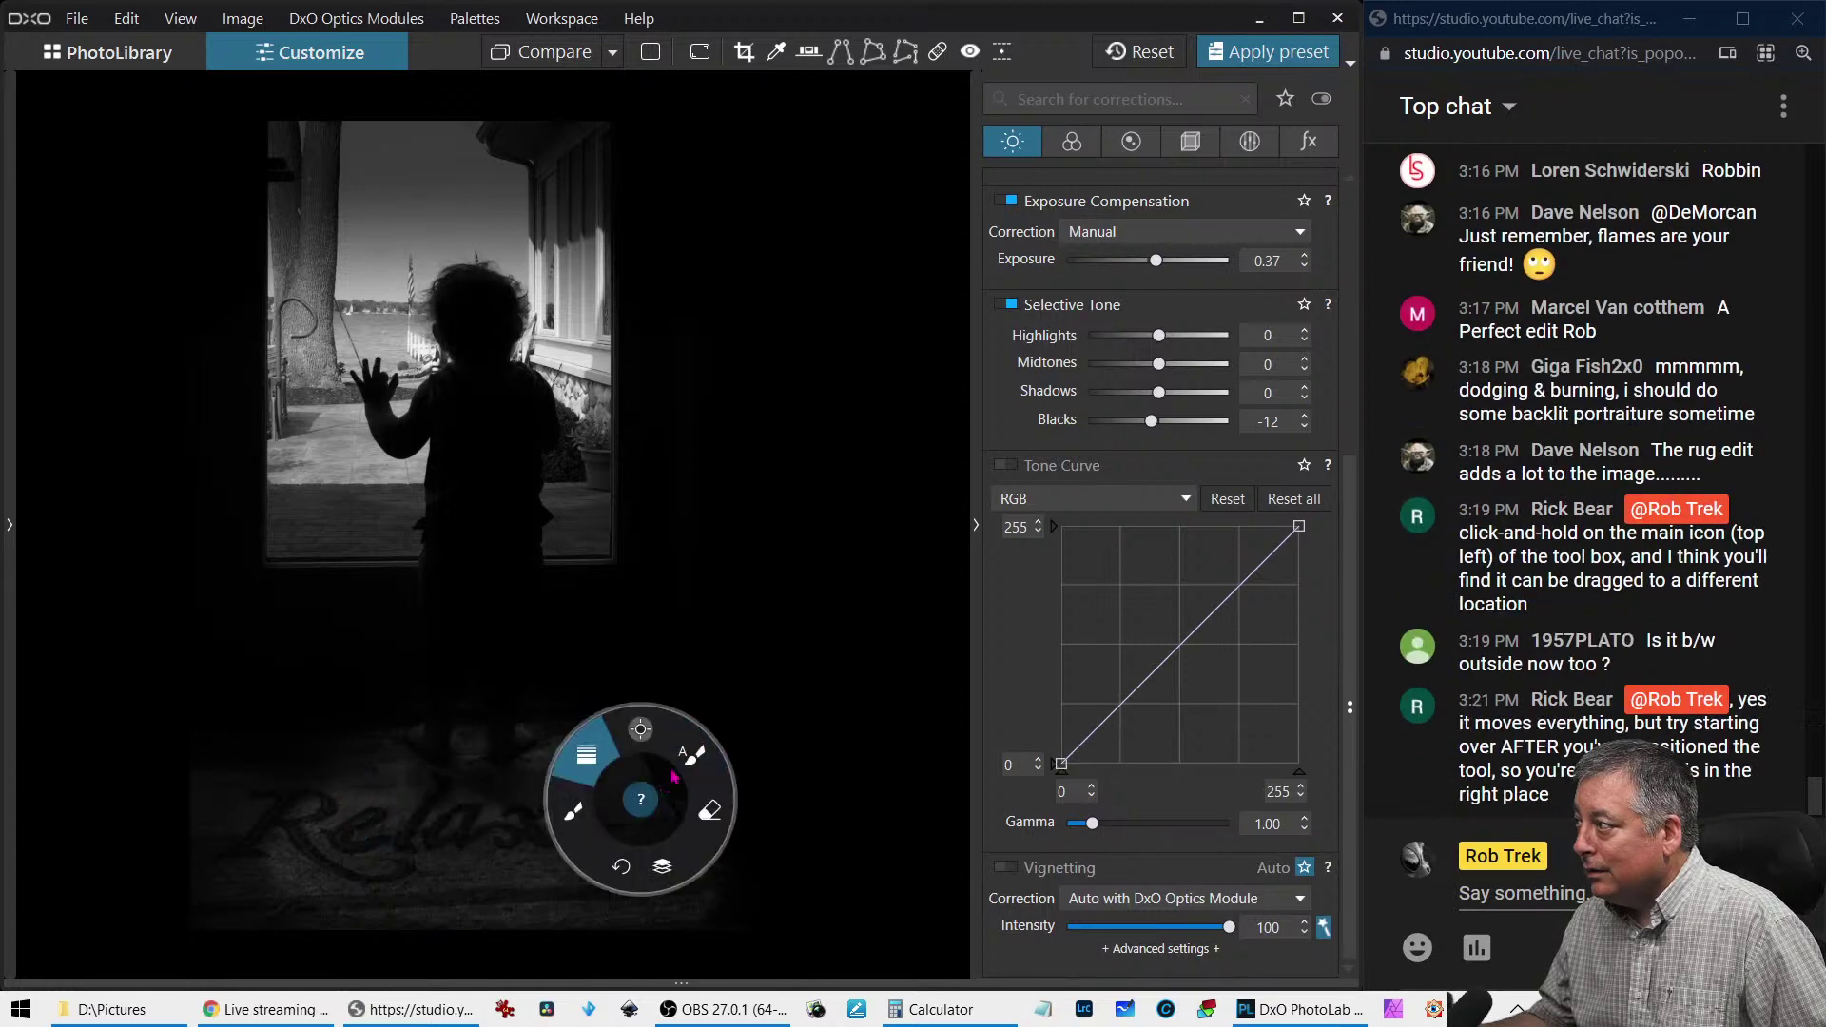
click(575, 812)
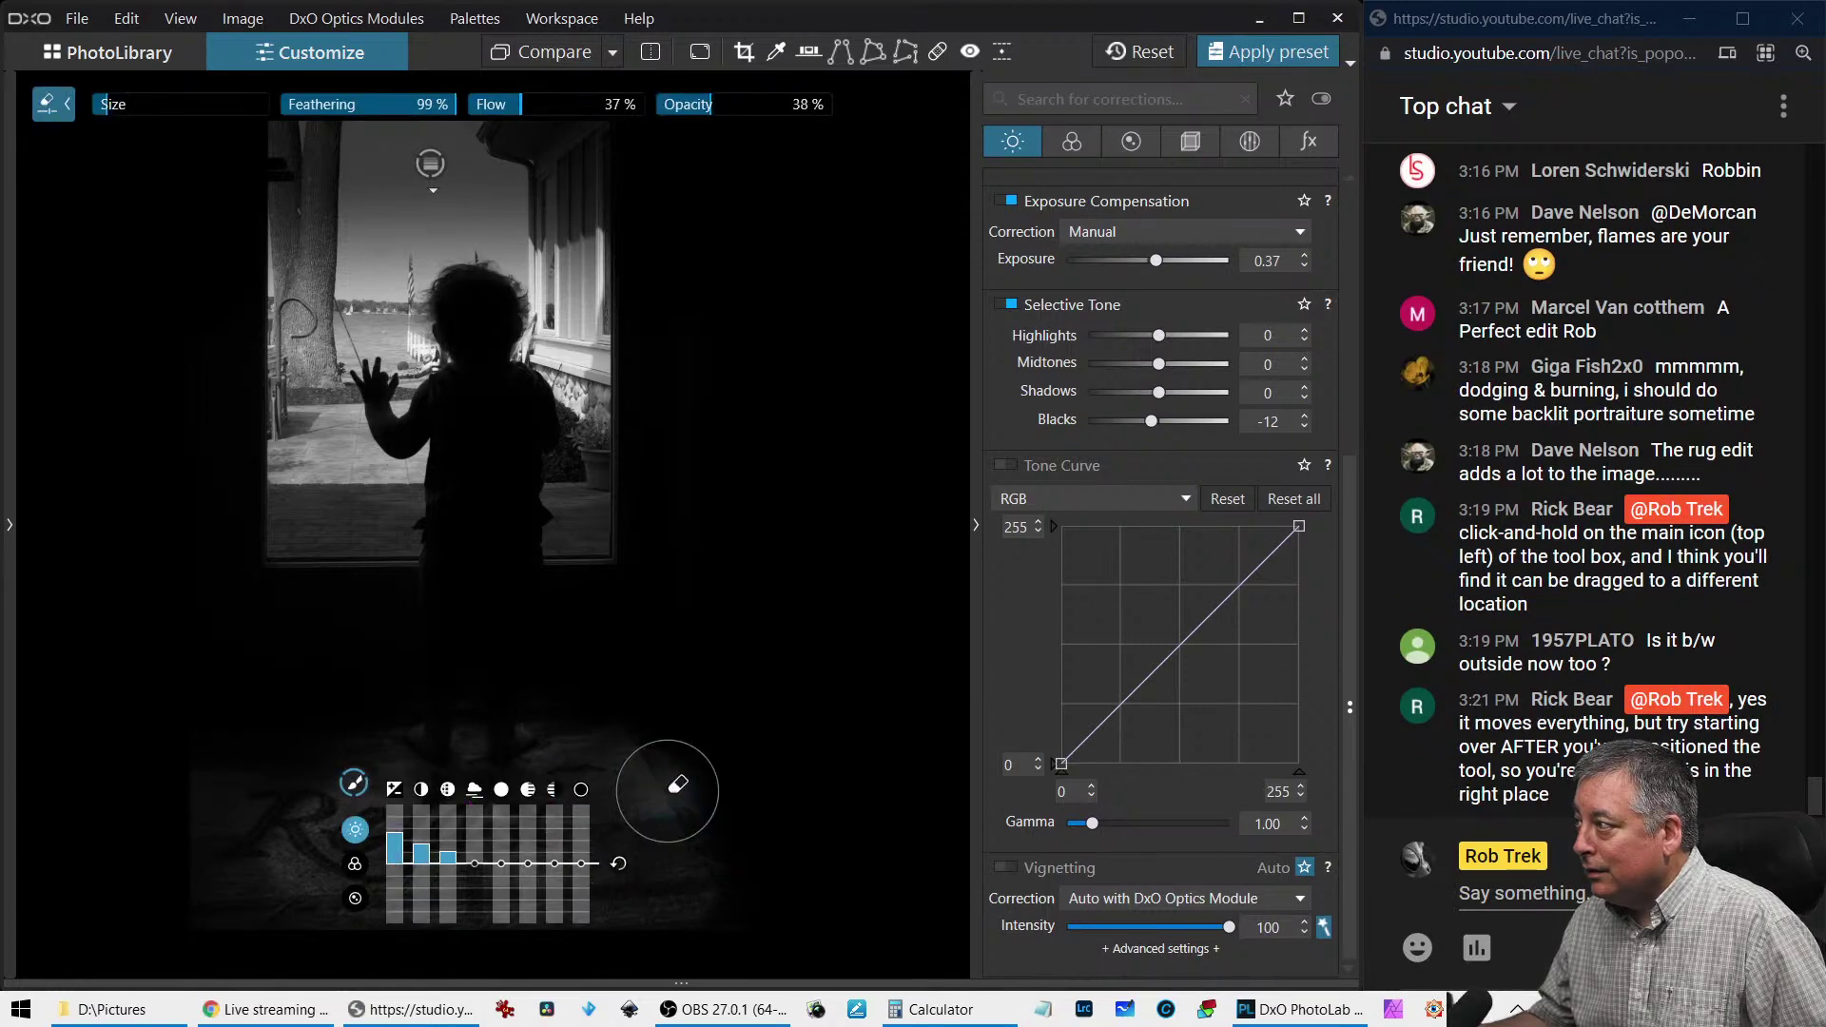
key(m)
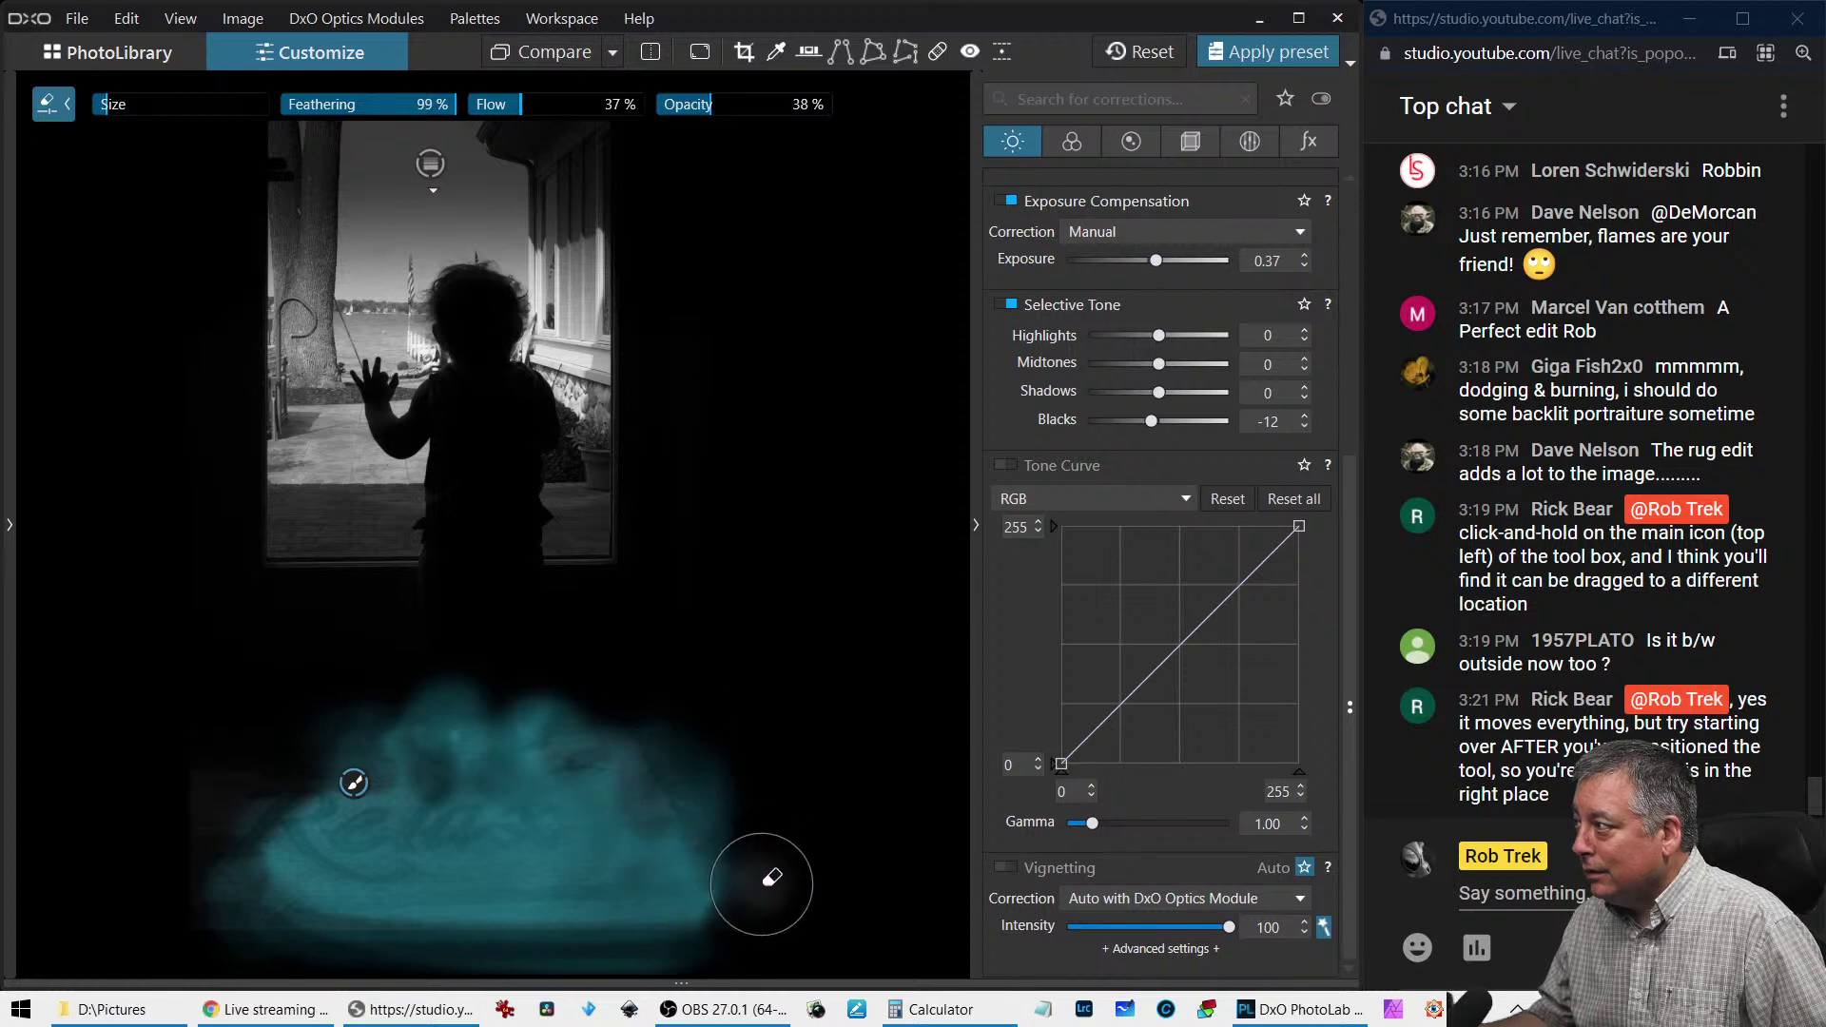
key(Escape)
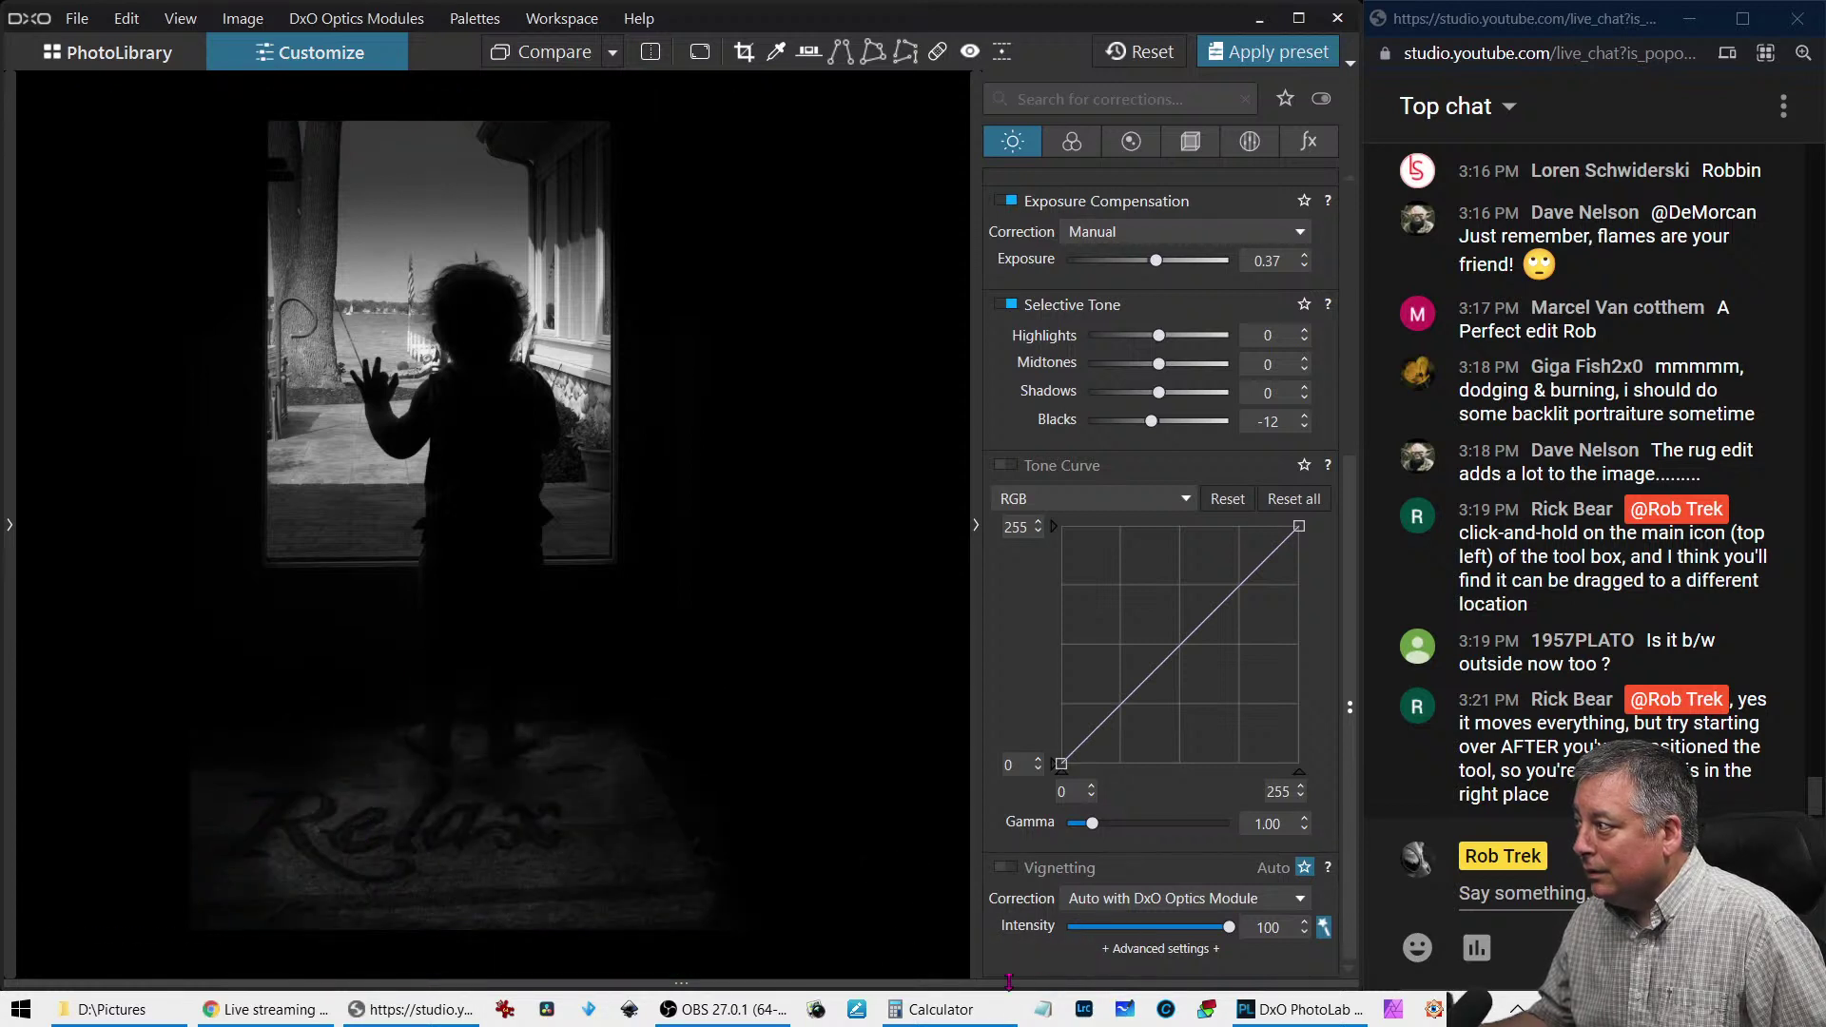
drag(756, 860, 670, 846)
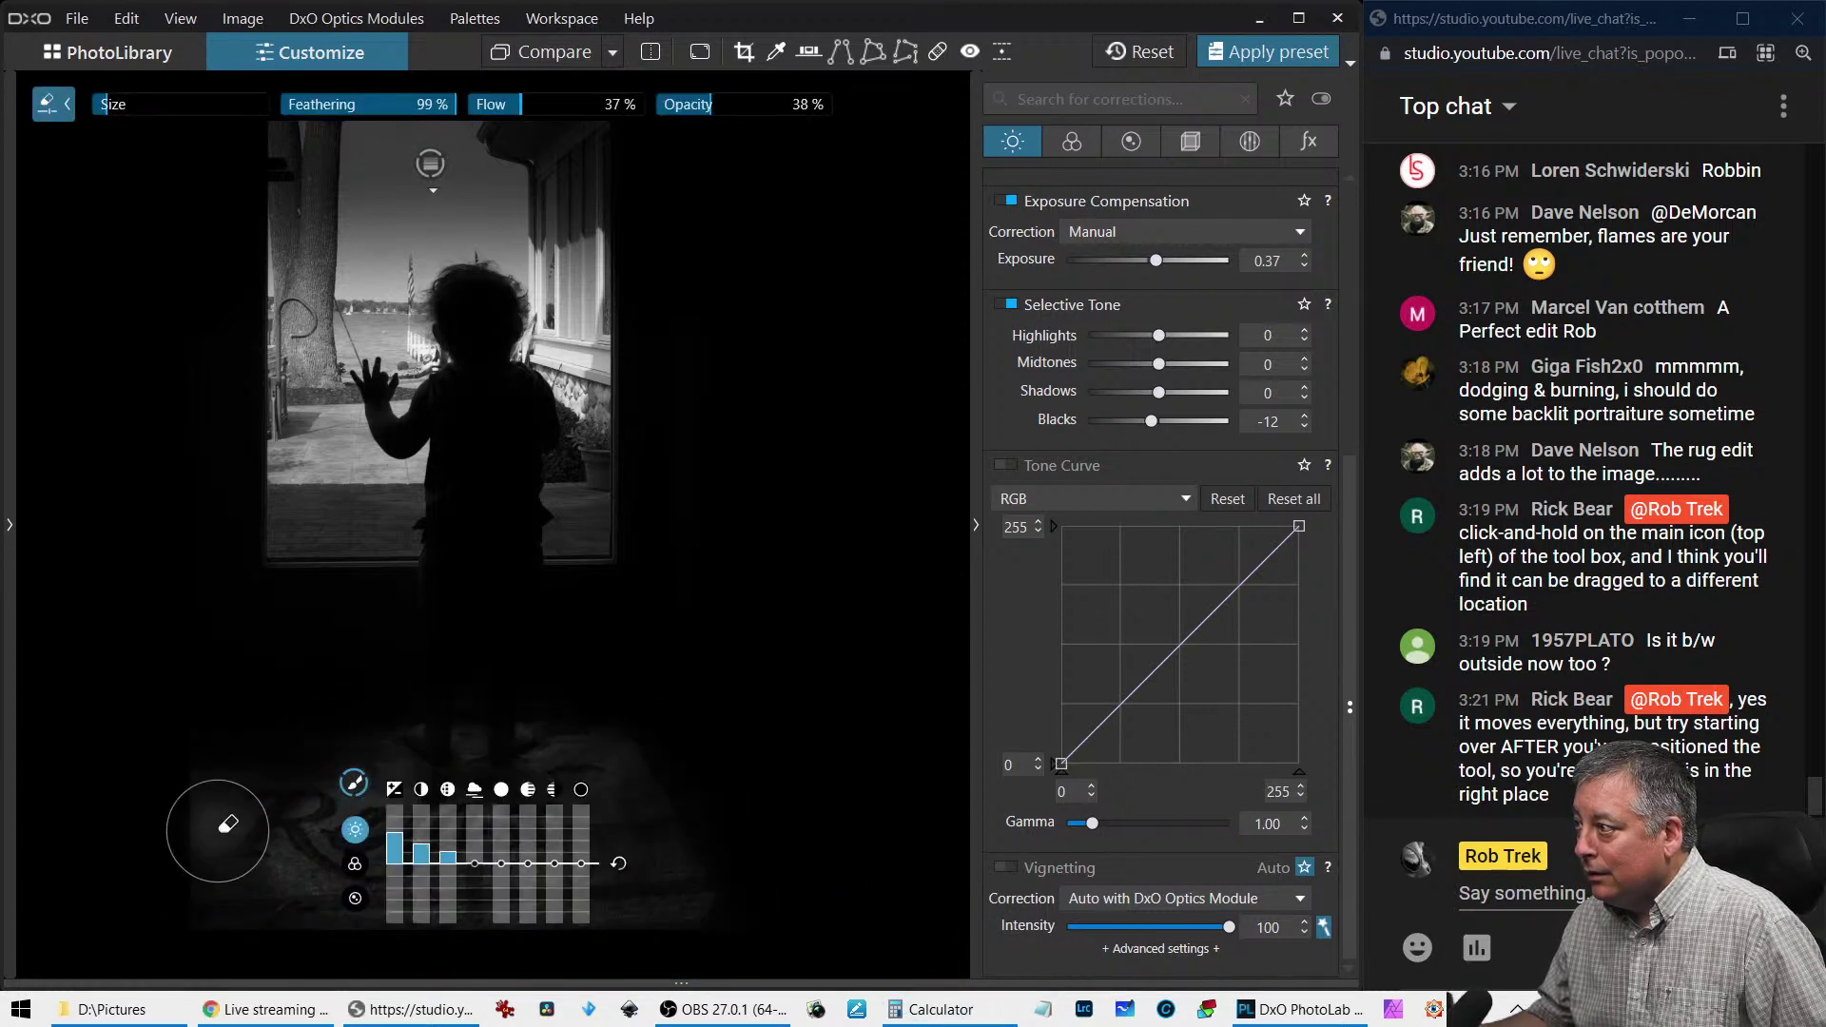
mouse_move(218, 830)
mouse_down()
mouse_move(245, 876)
mouse_move(253, 857)
mouse_up()
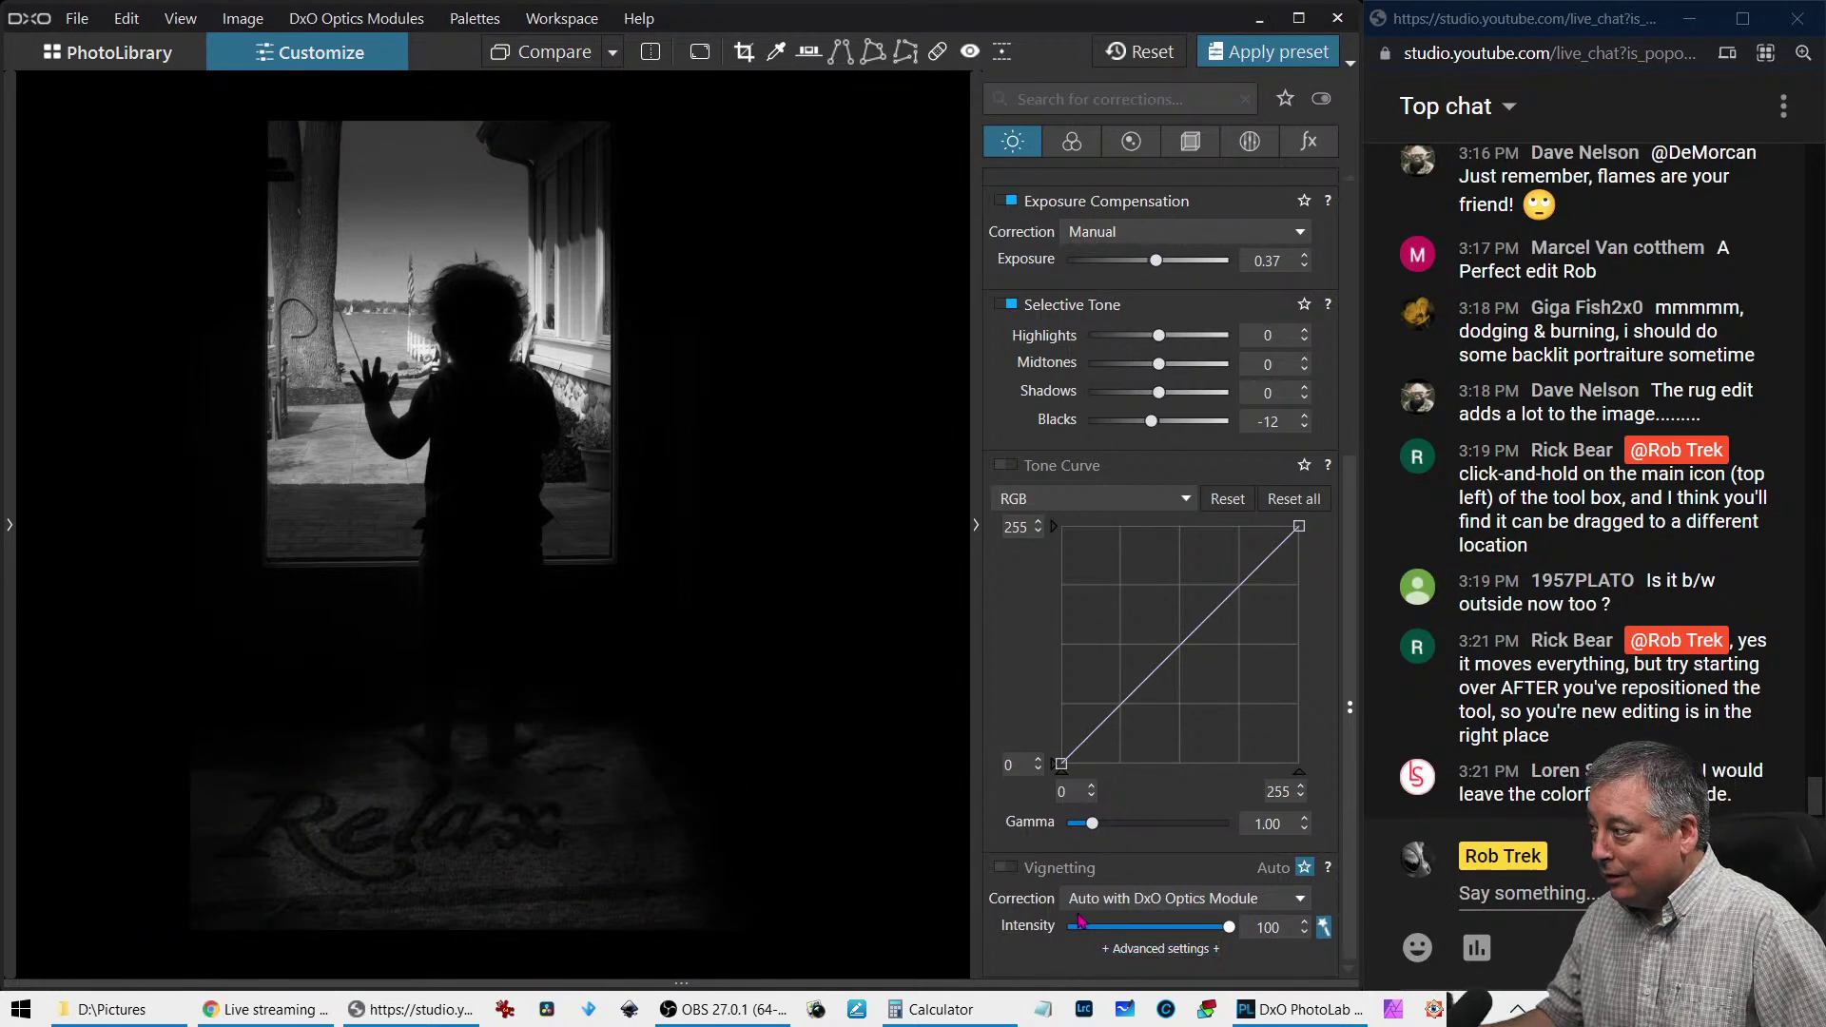
mouse_move(734, 877)
mouse_down()
mouse_move(651, 924)
mouse_move(754, 917)
mouse_move(809, 874)
mouse_move(693, 929)
mouse_up()
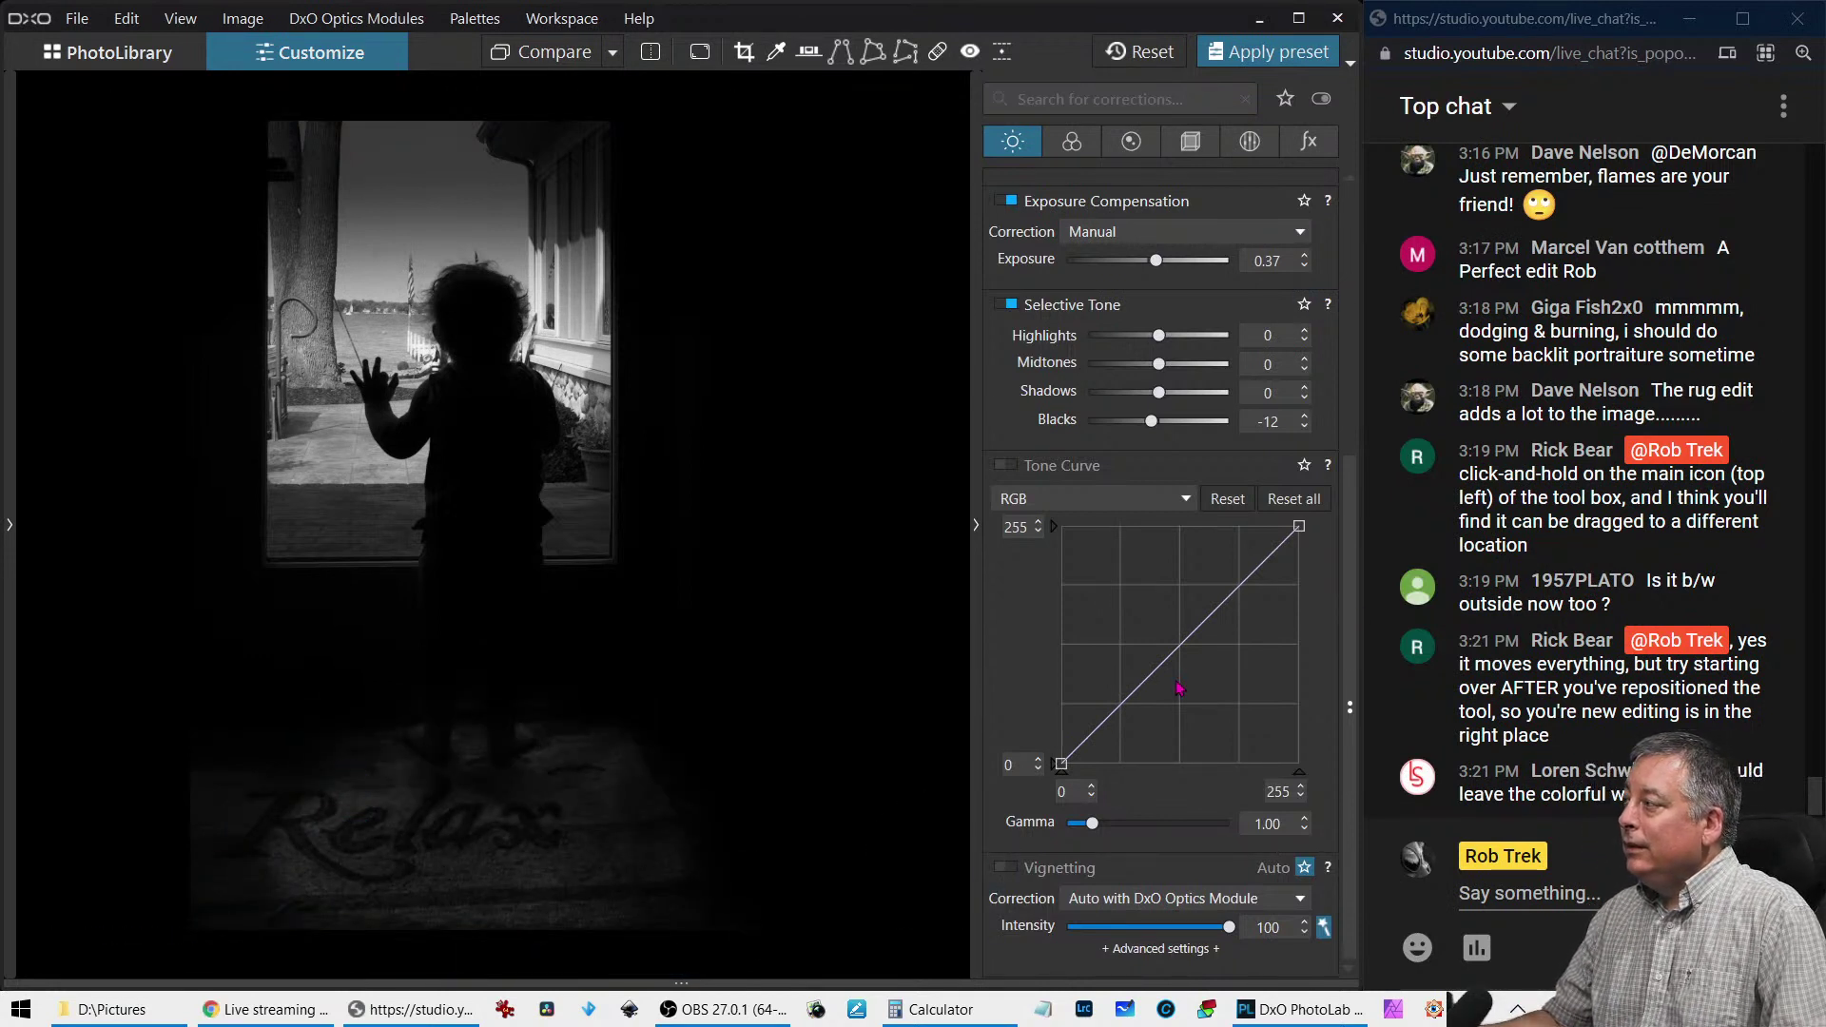
Turn off the B&W style toning to bring back the photo's color
click(1071, 143)
scroll(992, 763, down, 2)
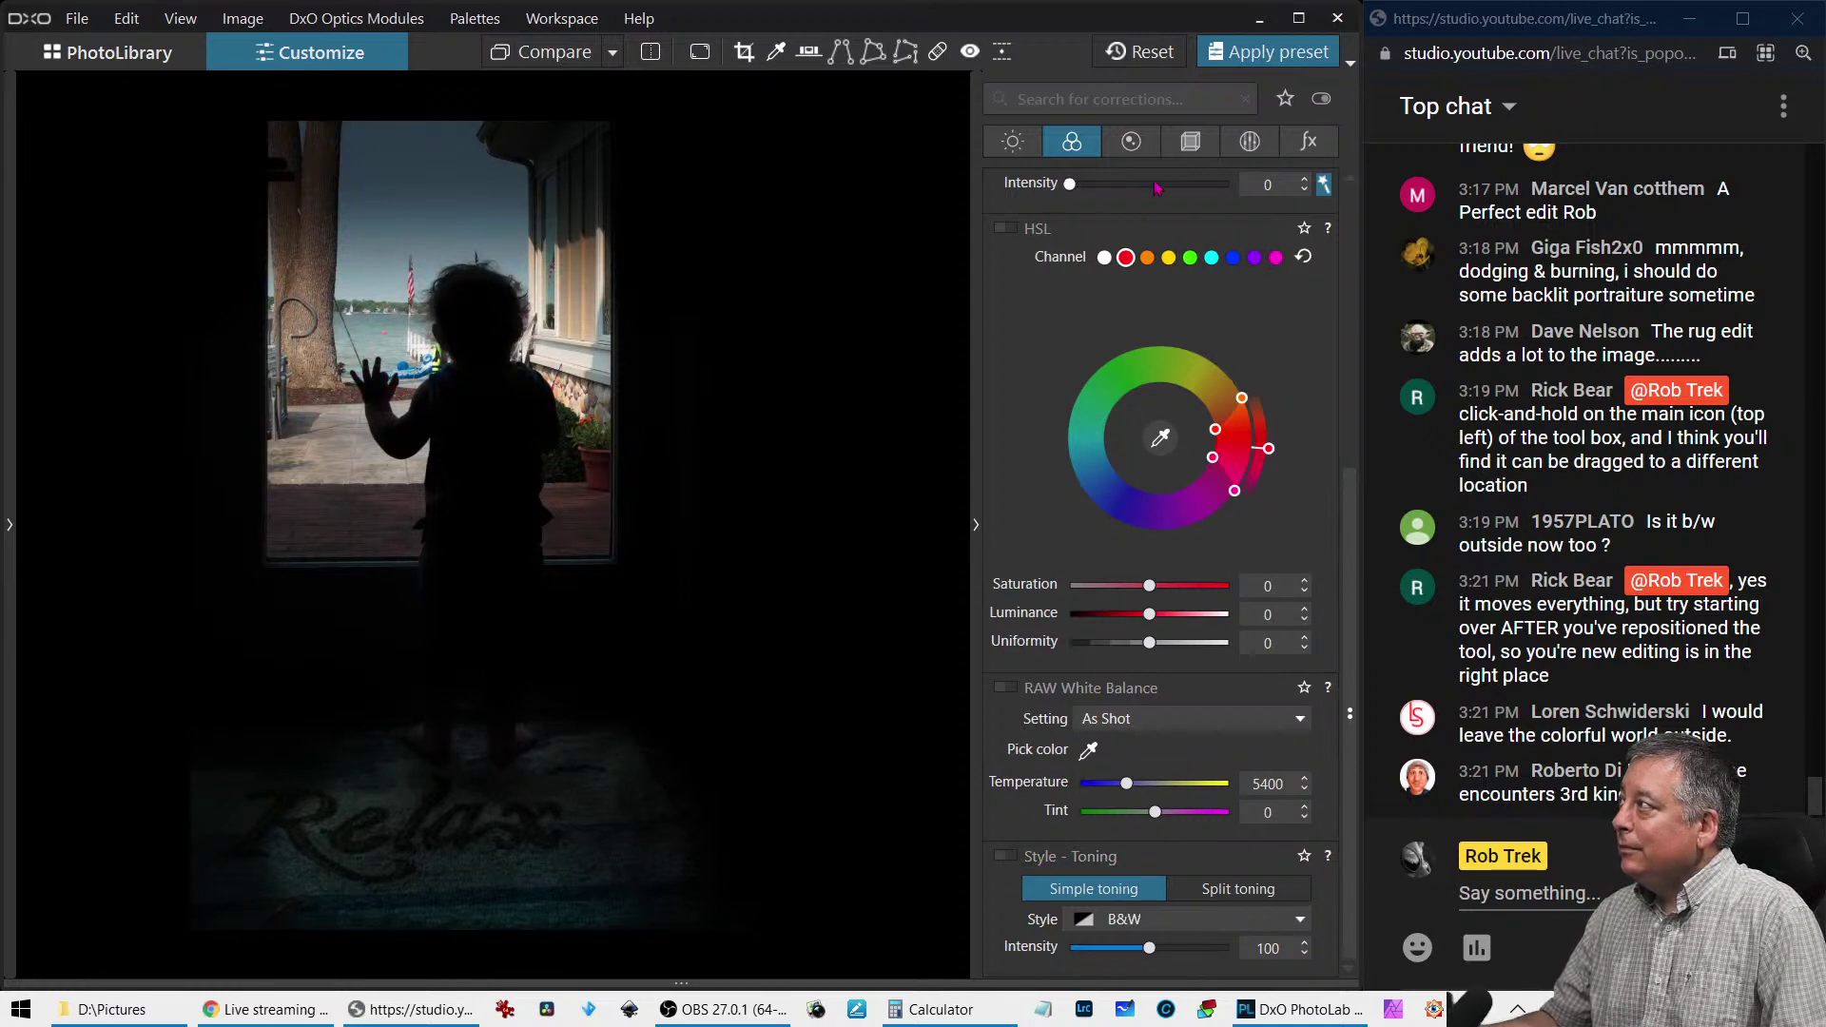
Add a second graduated filter from below the rug up to the window's lower edge, with vibrancy and saturation at minimum
click(1241, 144)
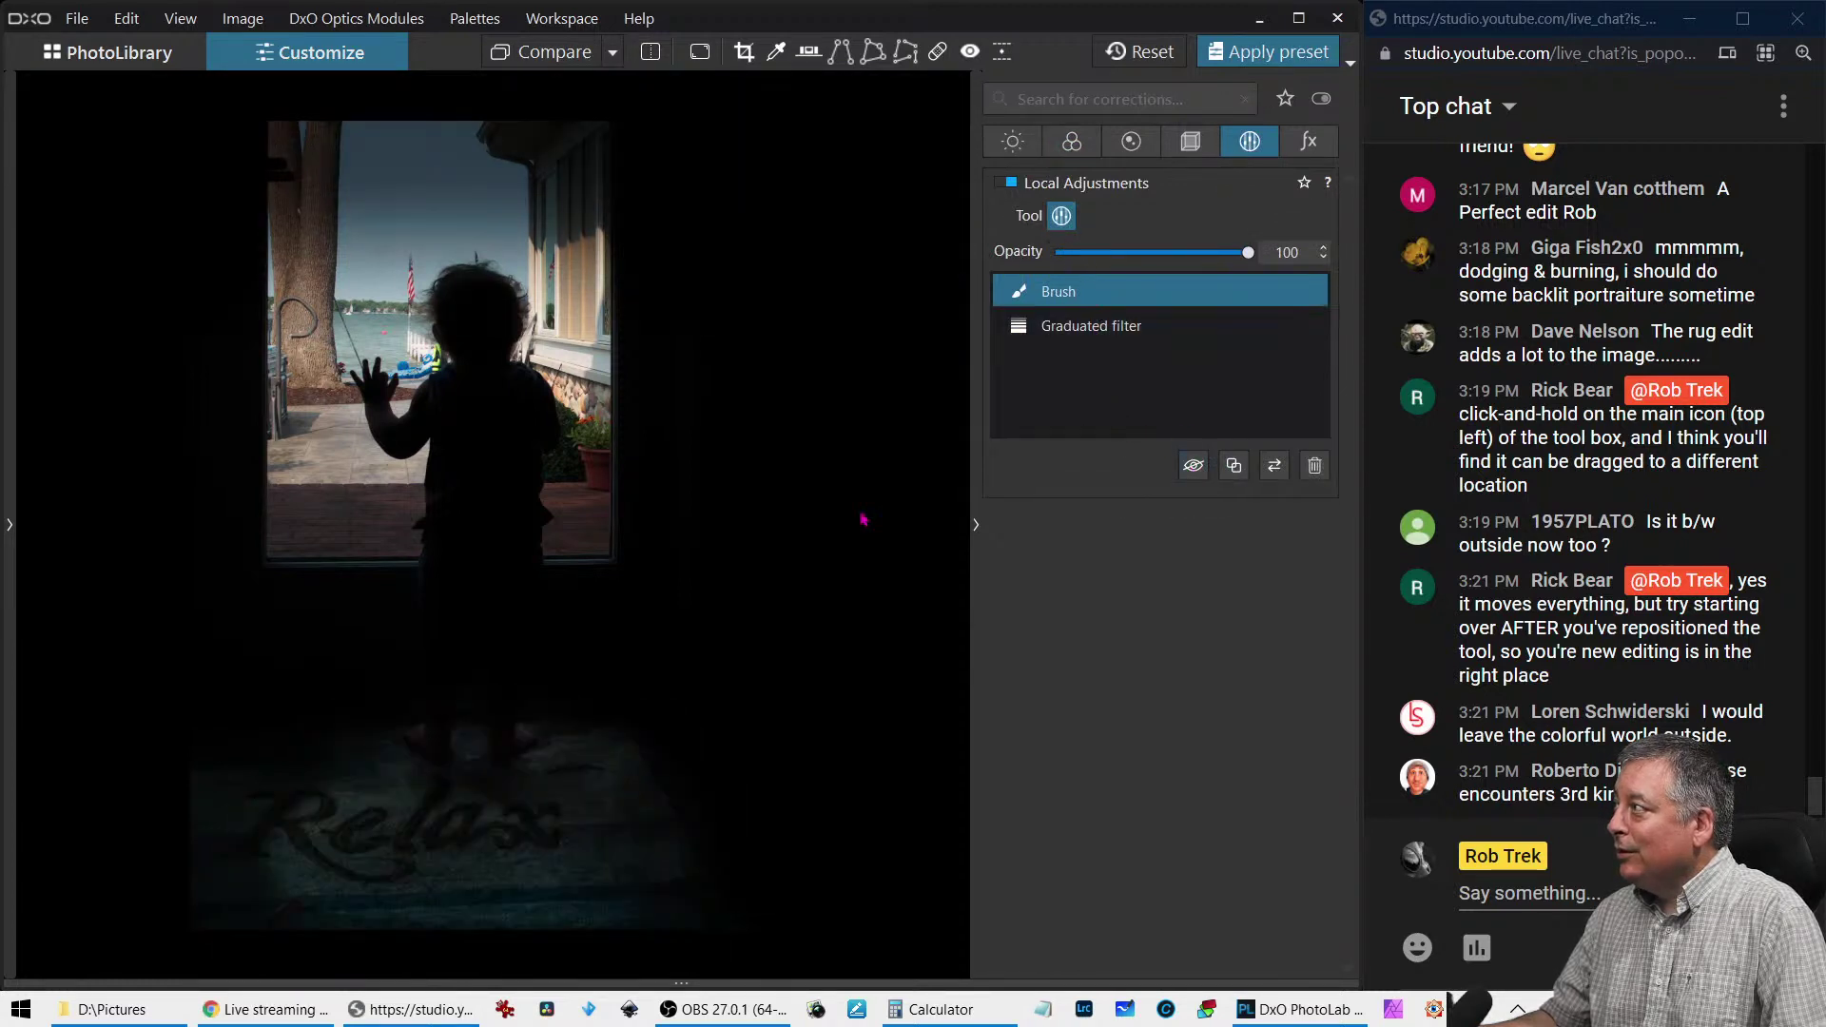
right_click(744, 766)
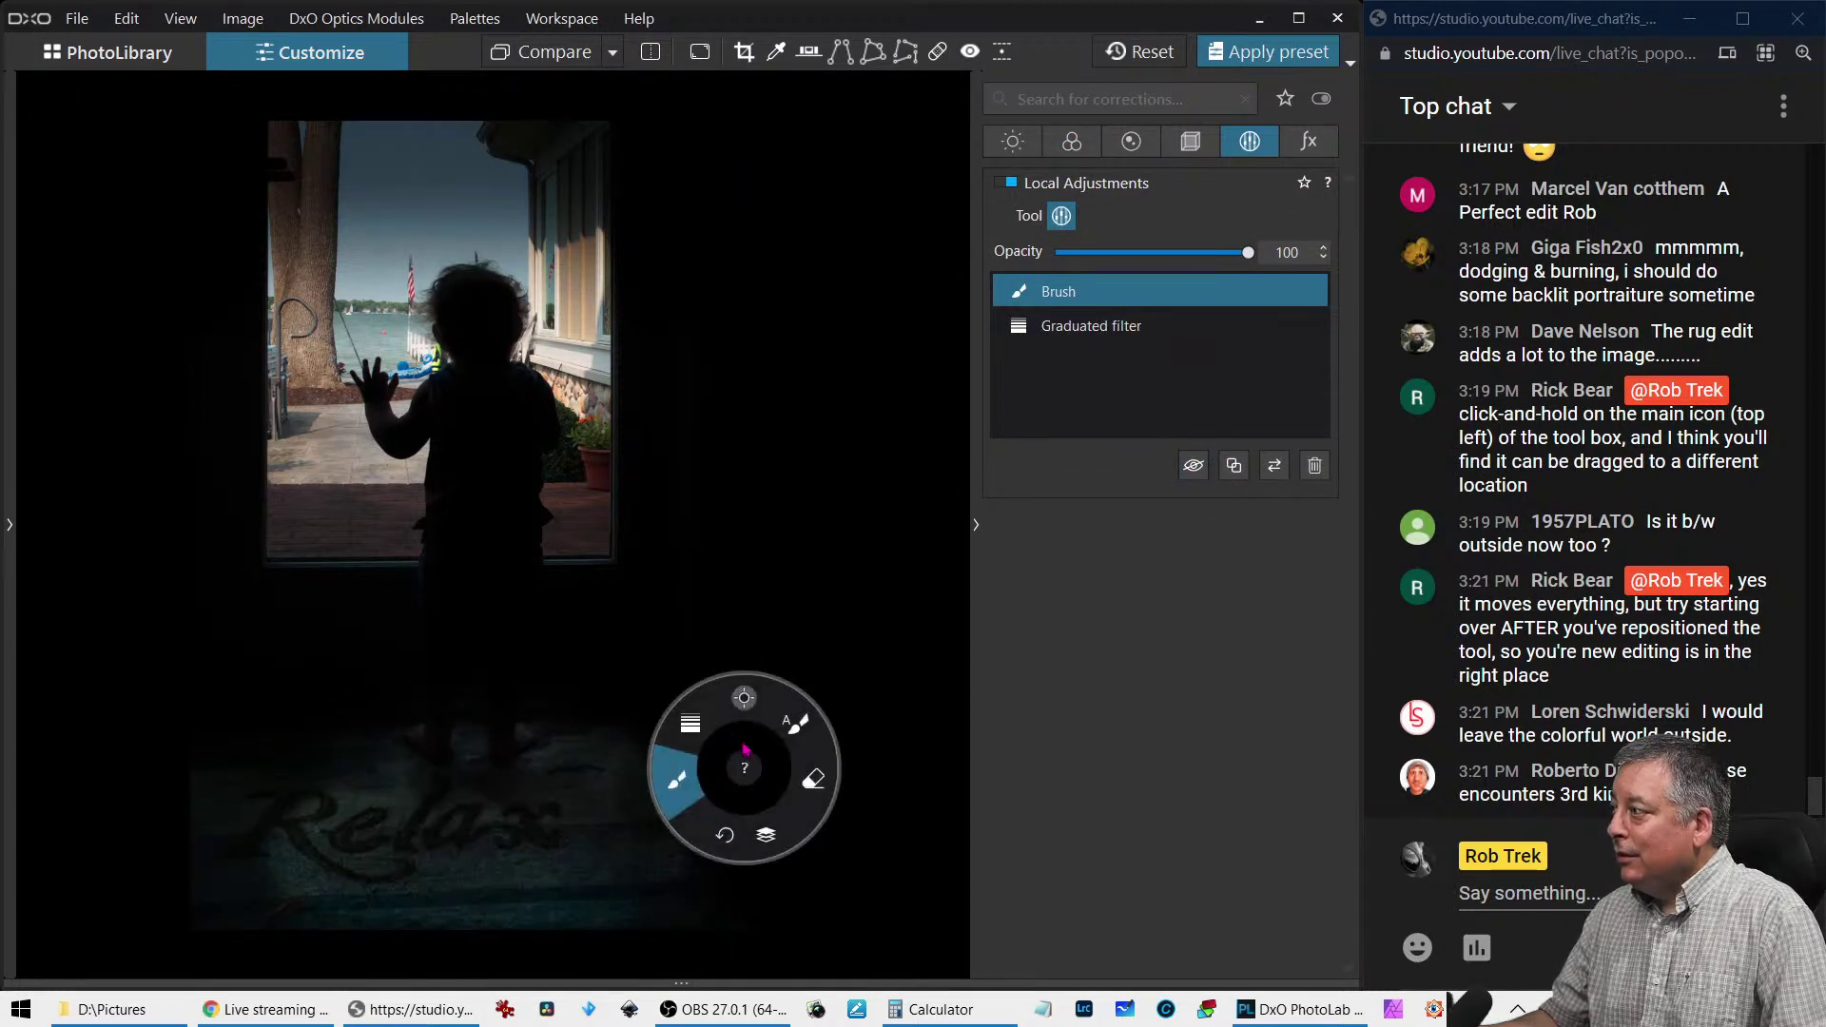
click(690, 724)
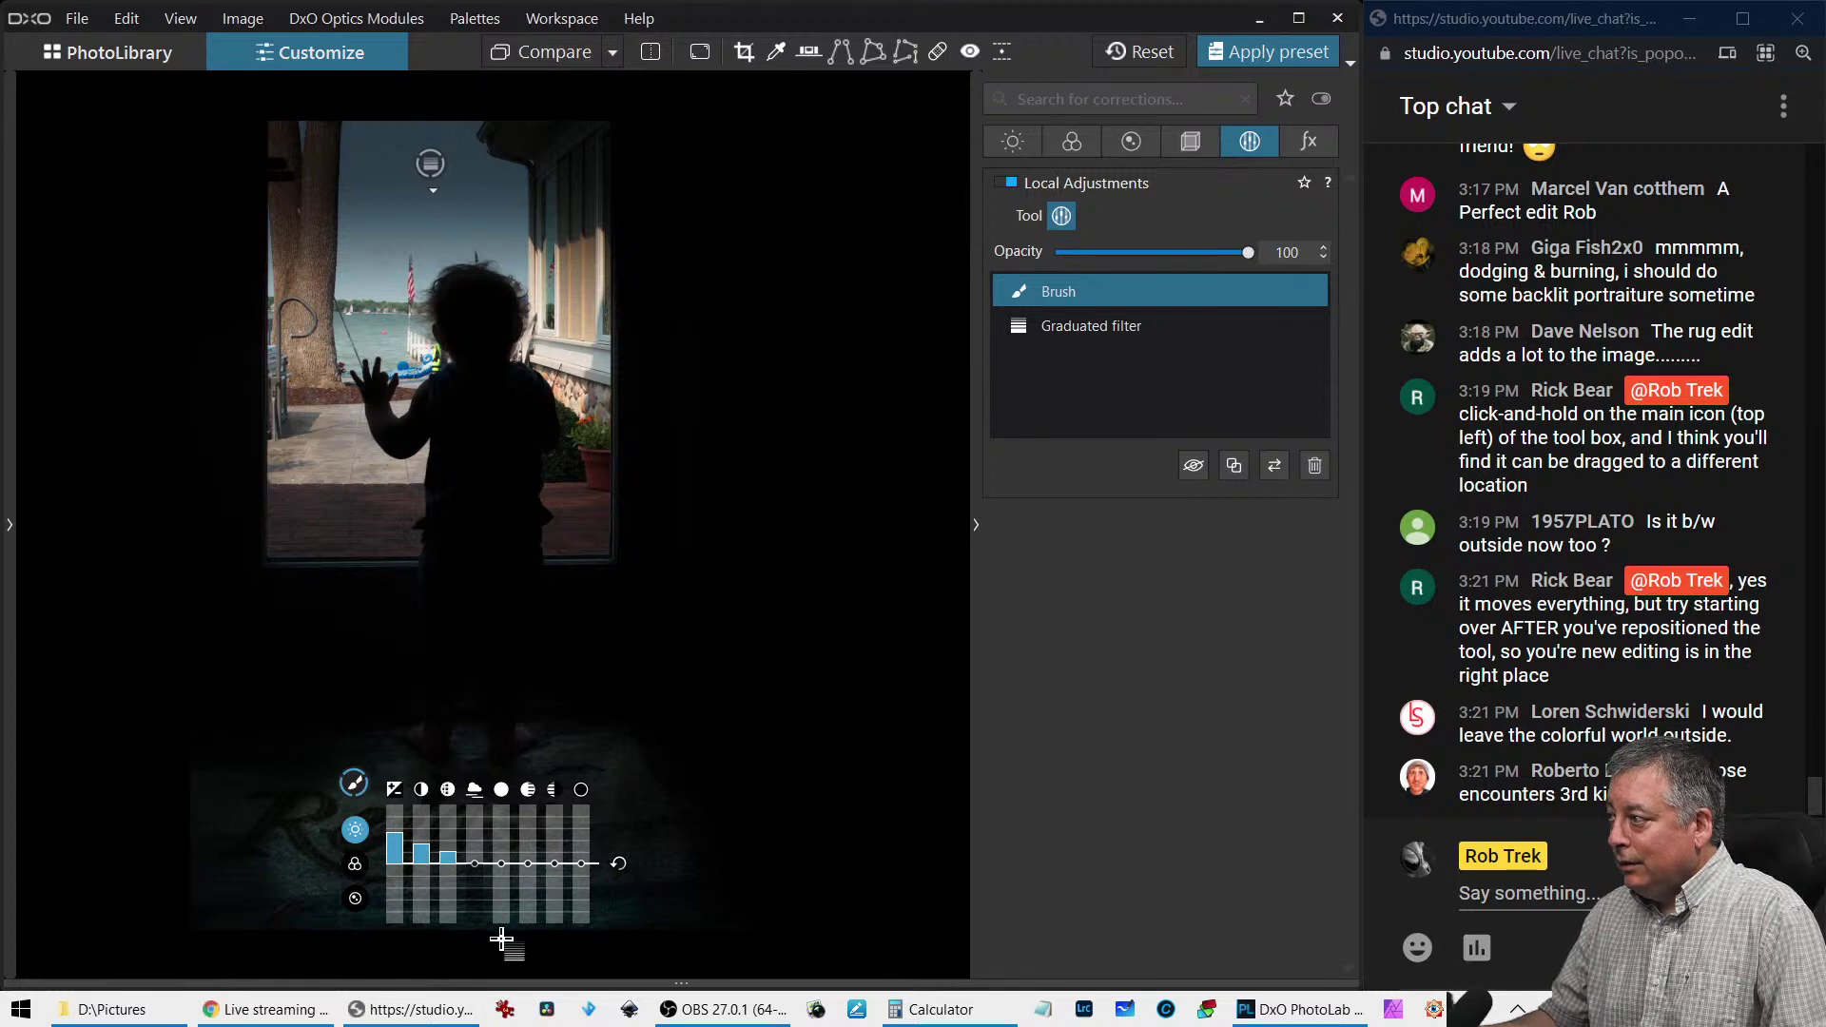
drag(501, 939, 501, 814)
drag(499, 750, 509, 548)
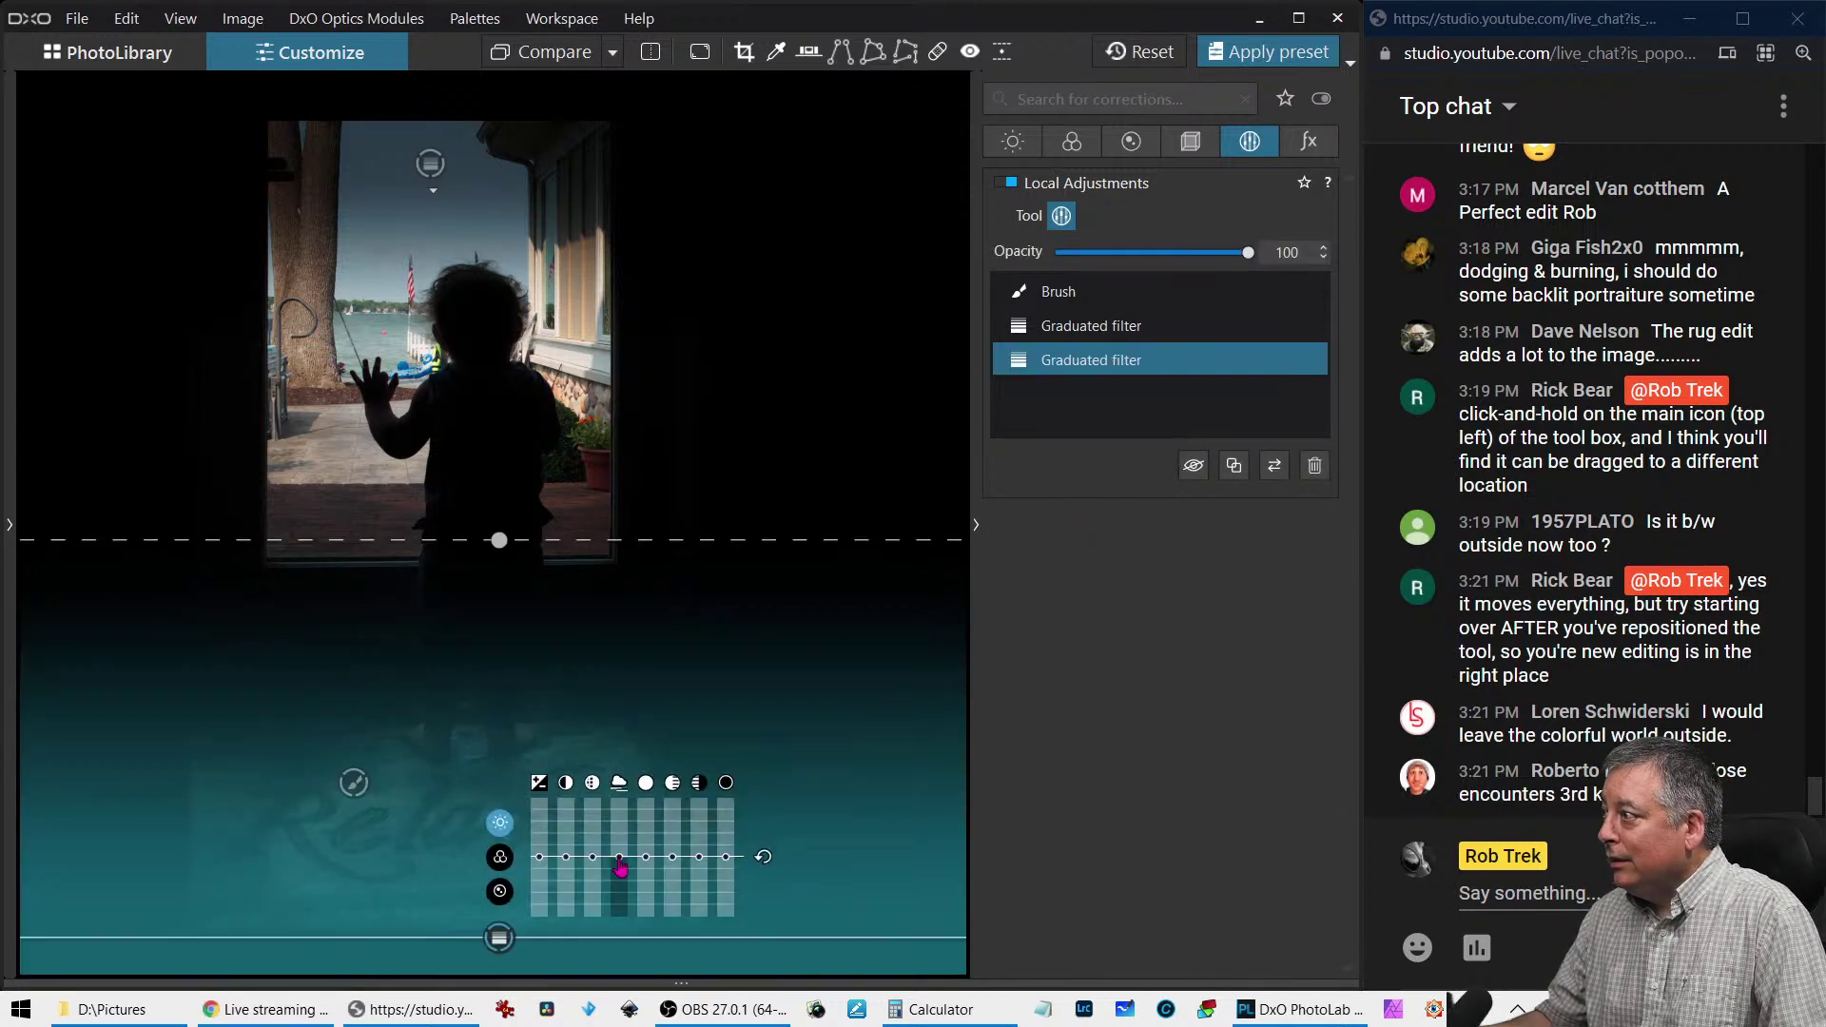
click(500, 857)
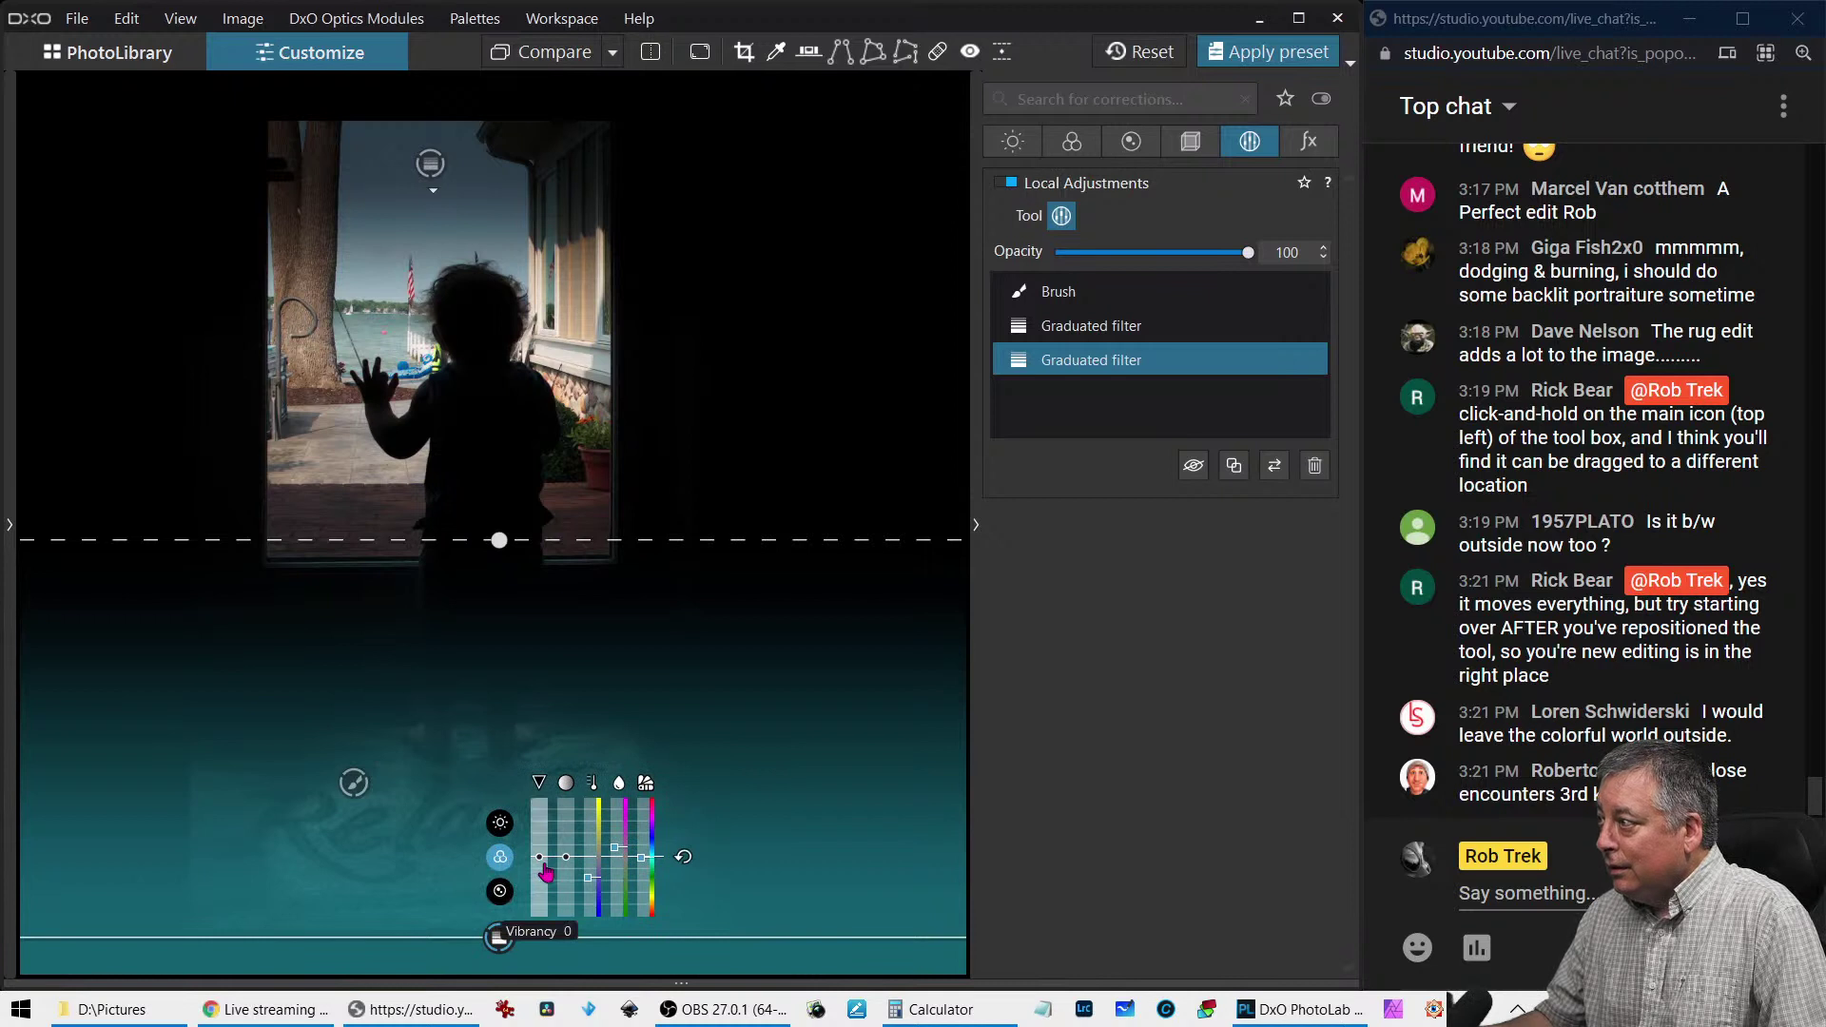
drag(544, 871, 574, 941)
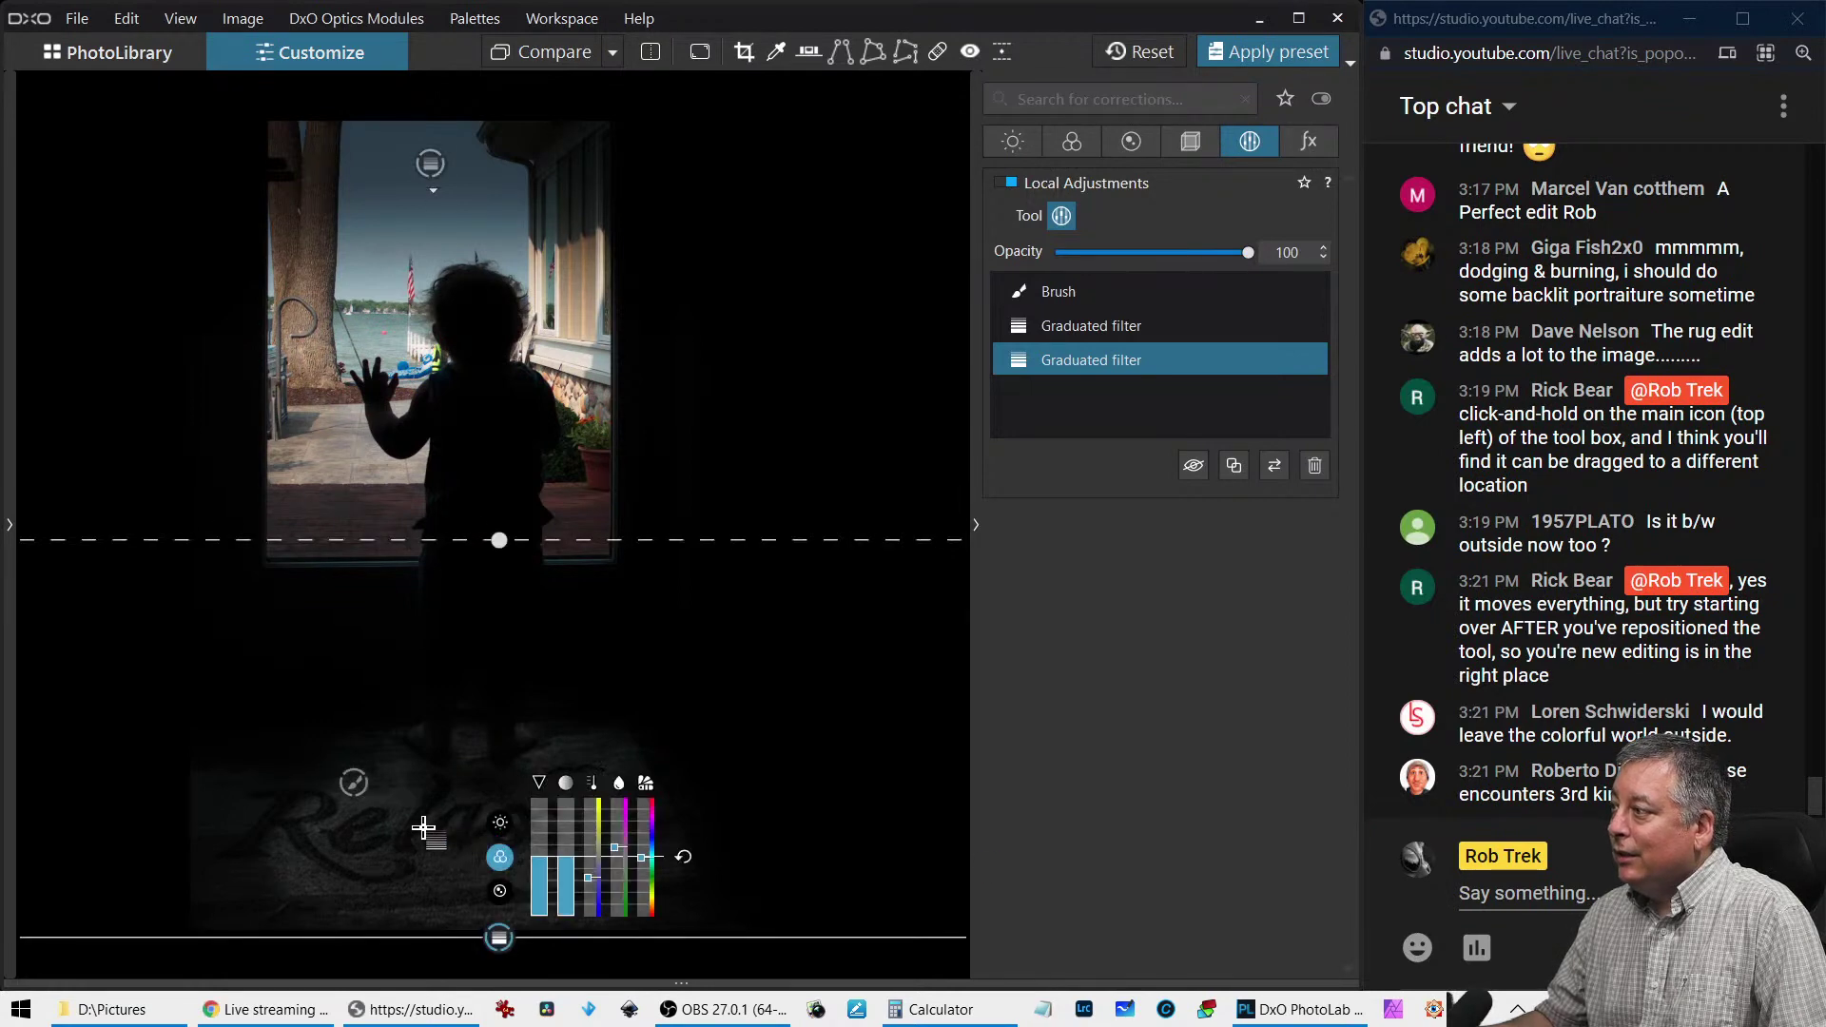
Reposition the lower graduated filter so full strength starts across the rug and the fade ends at the child's waist
mouse_move(500, 941)
drag(502, 946, 498, 869)
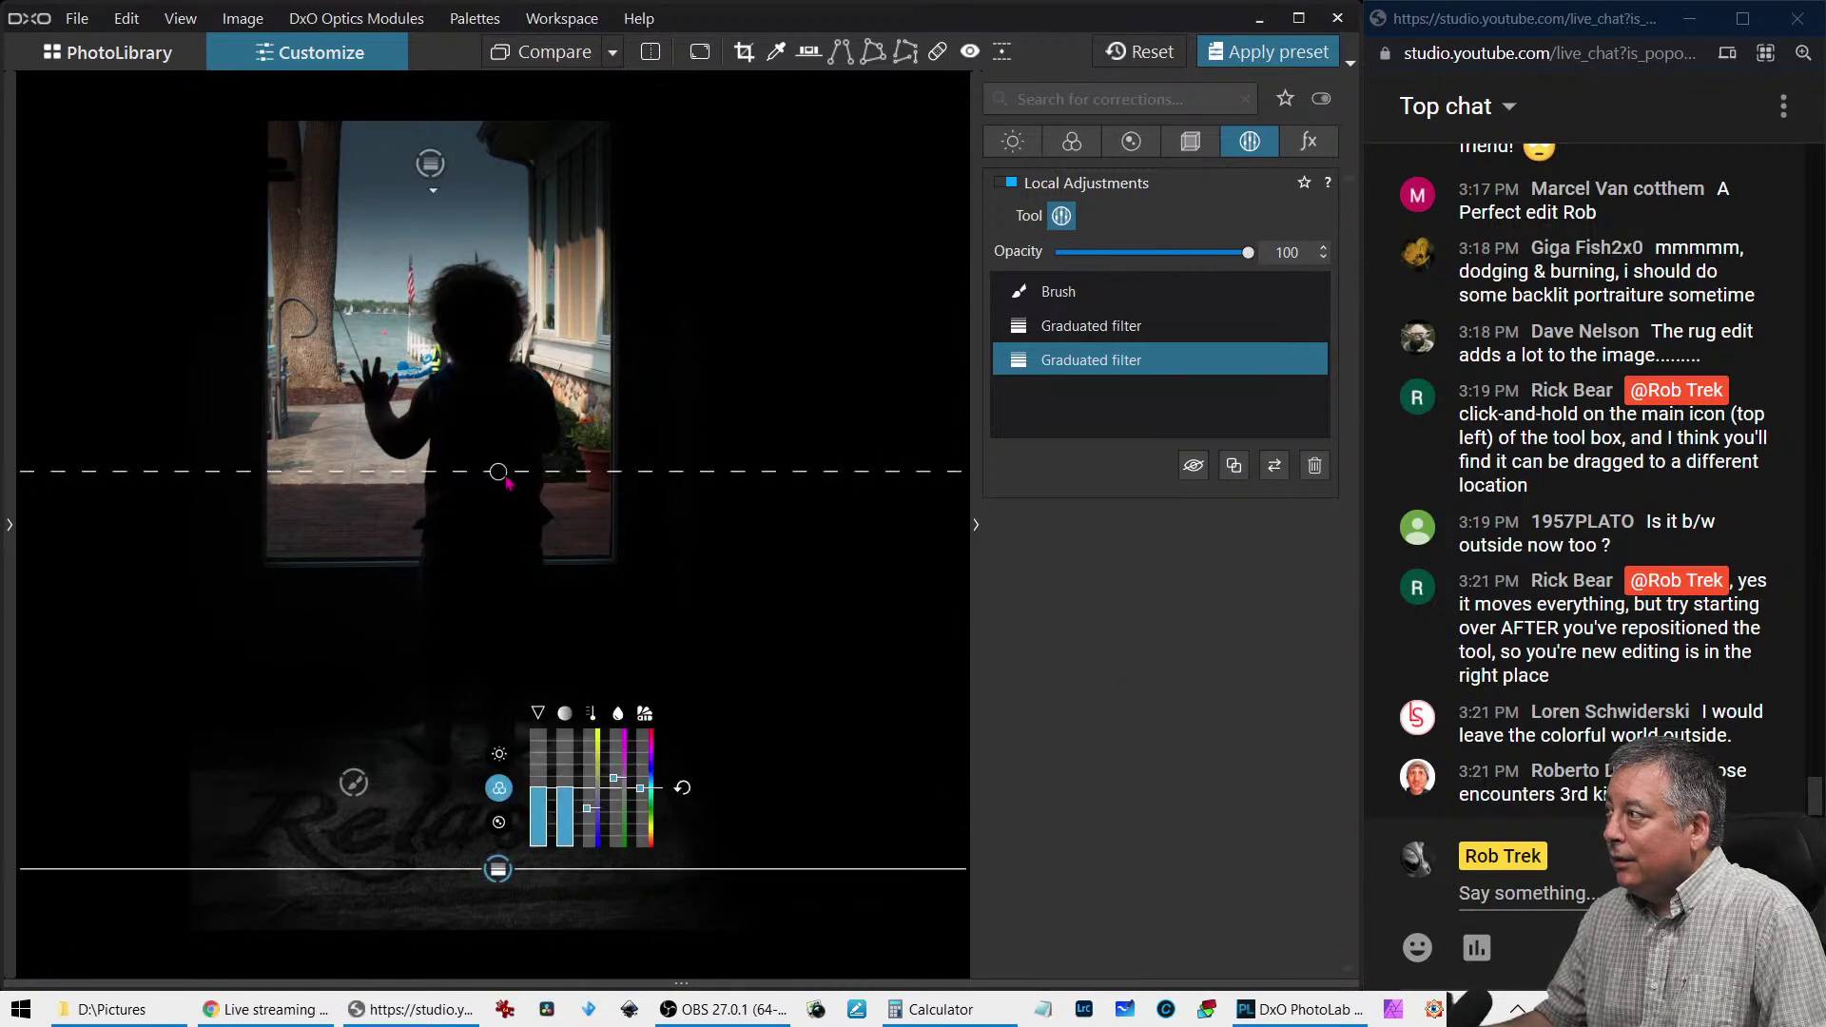
drag(500, 471, 499, 522)
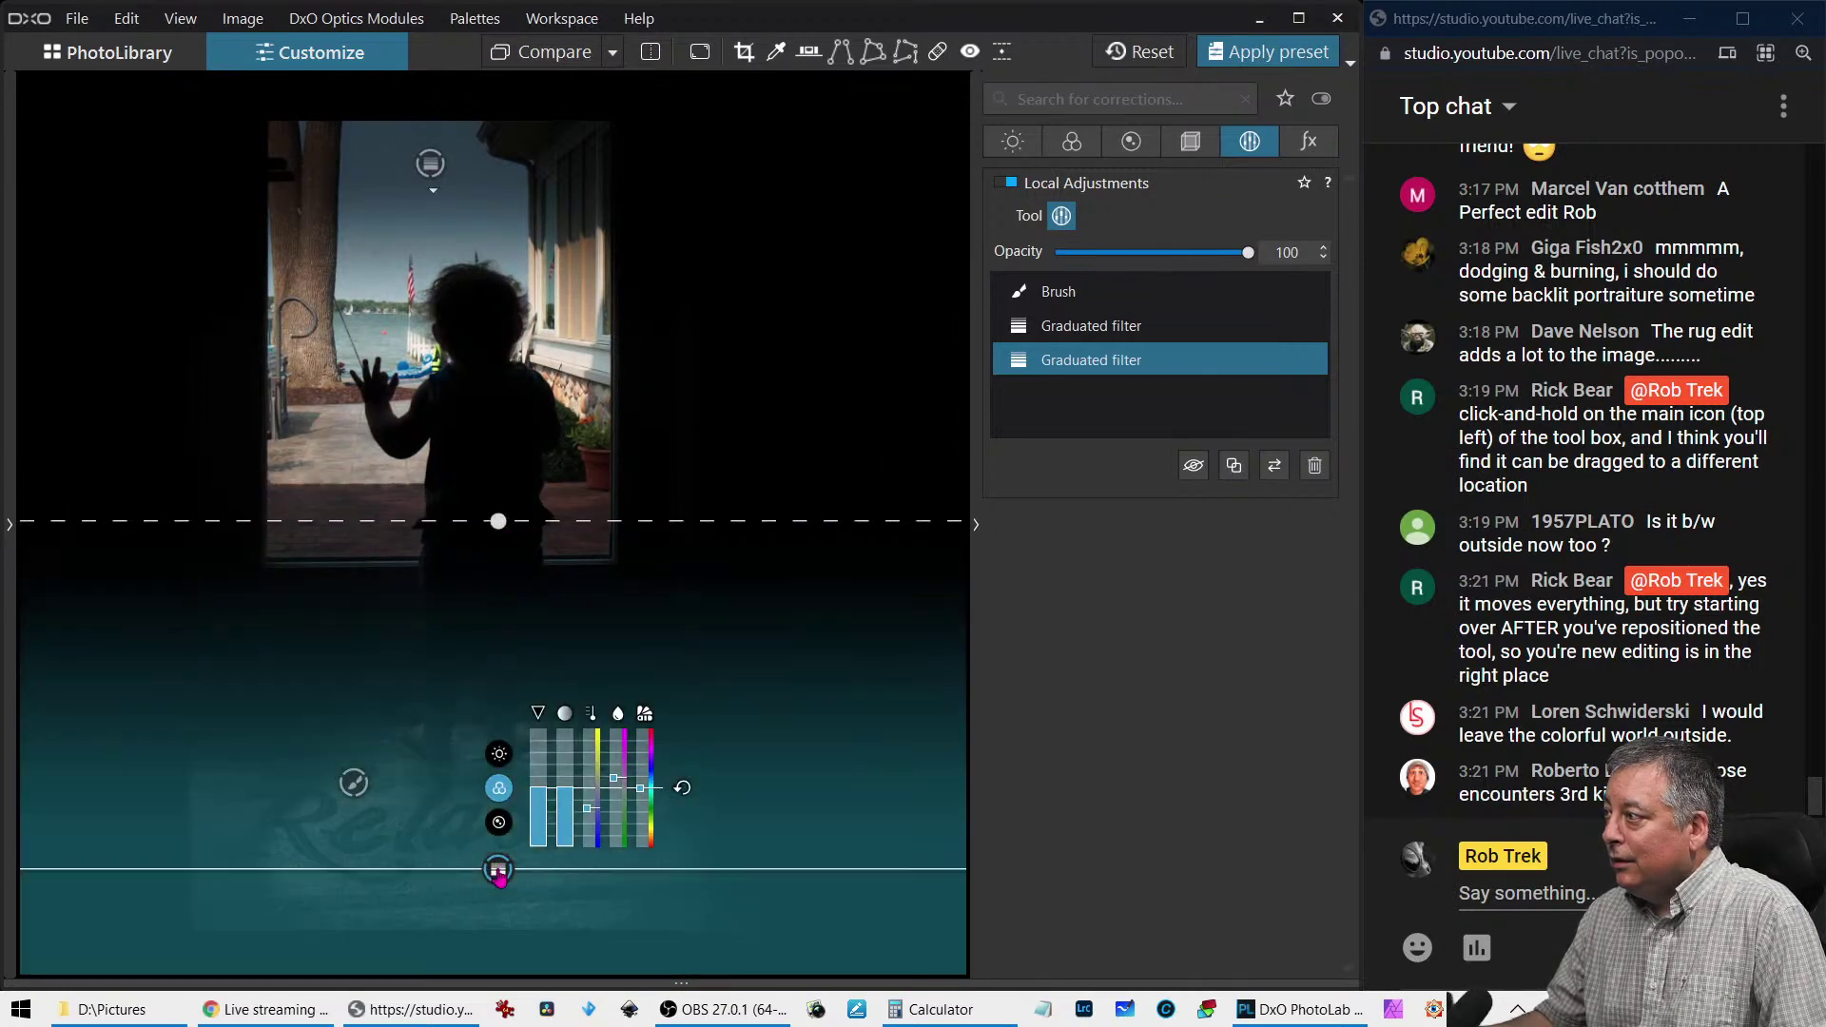
drag(499, 868, 497, 848)
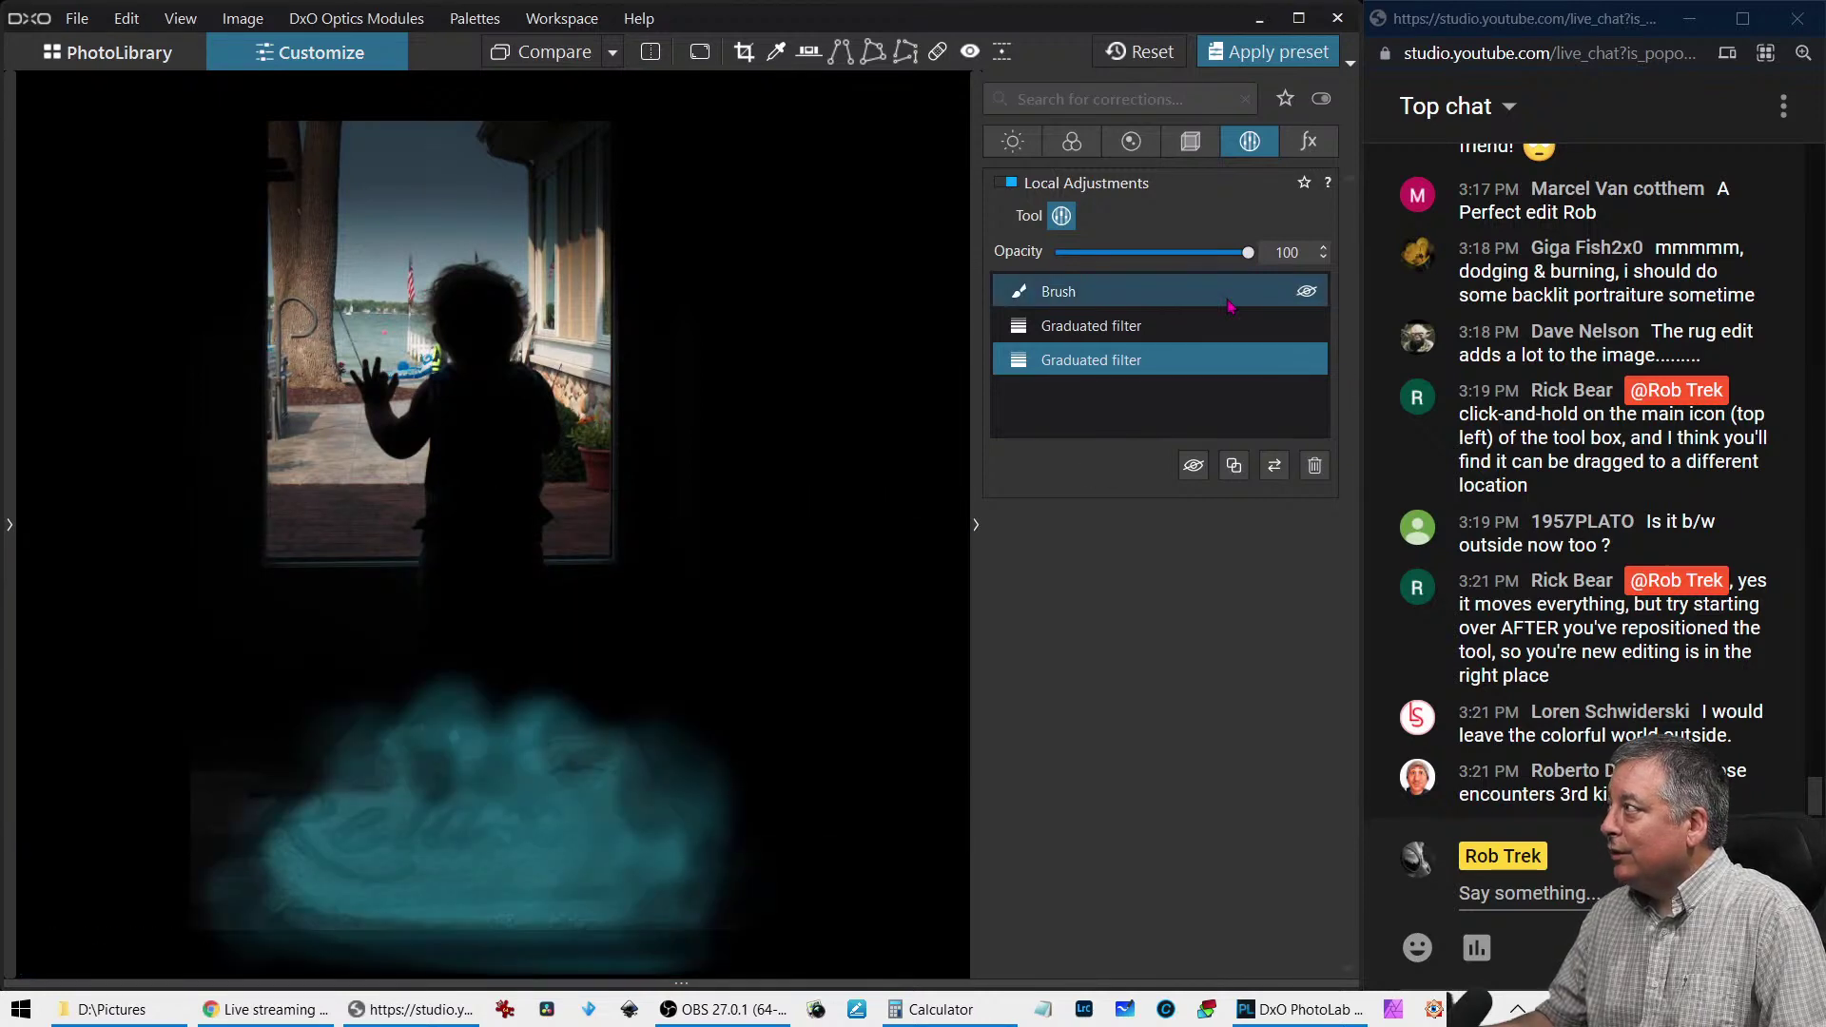
click(1257, 147)
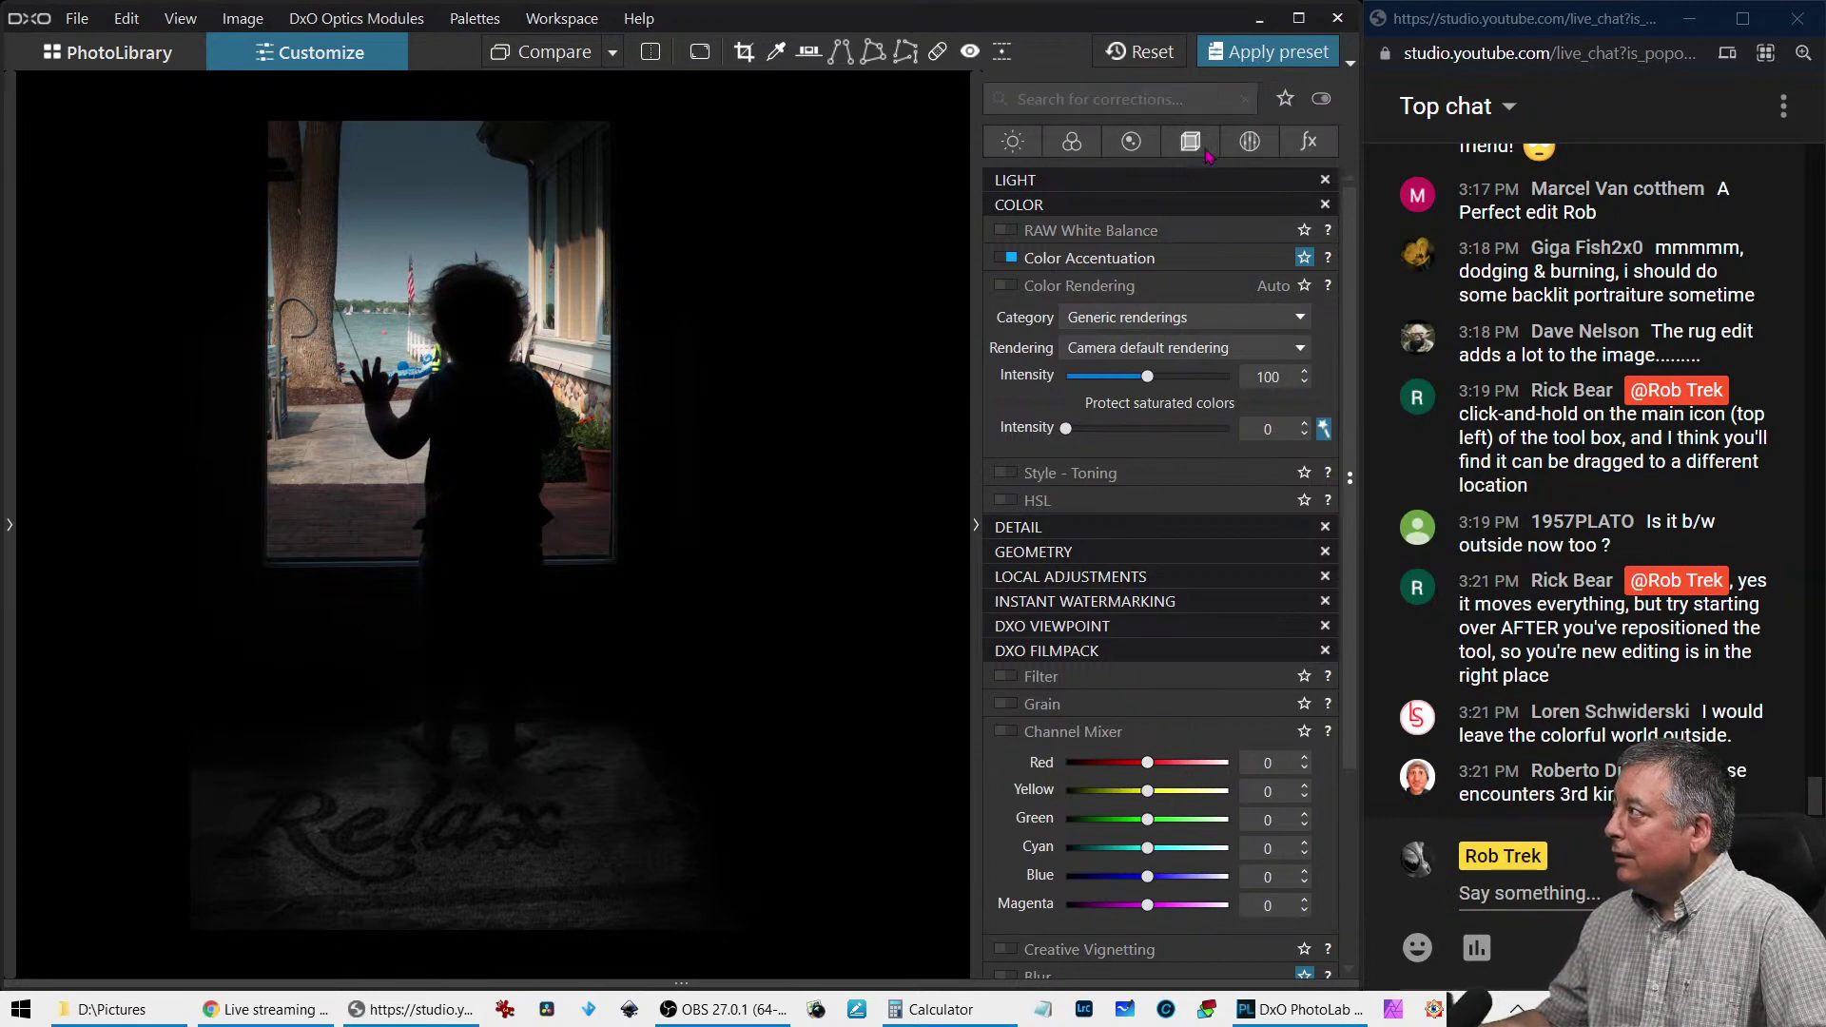
Select the rug's brush adjustment and softly erase along its mask's lower edge with the eraser at 29% flow and 27% opacity
click(1250, 141)
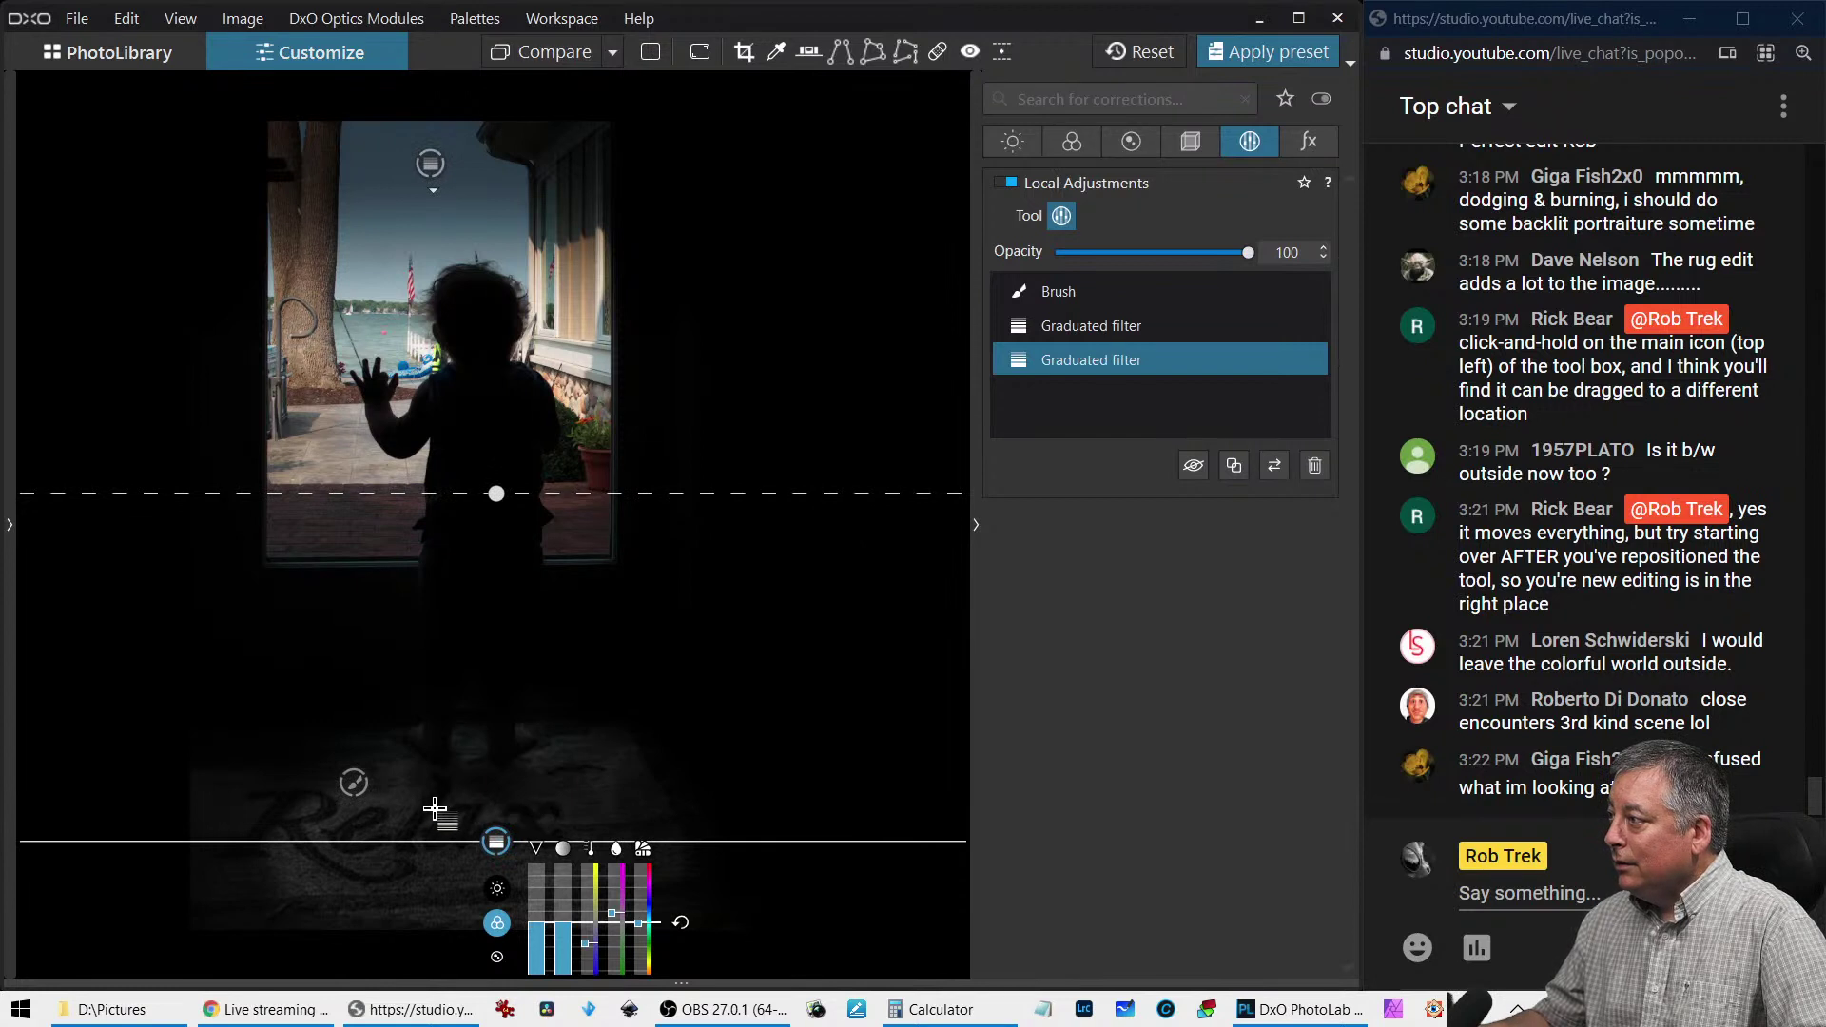
click(353, 782)
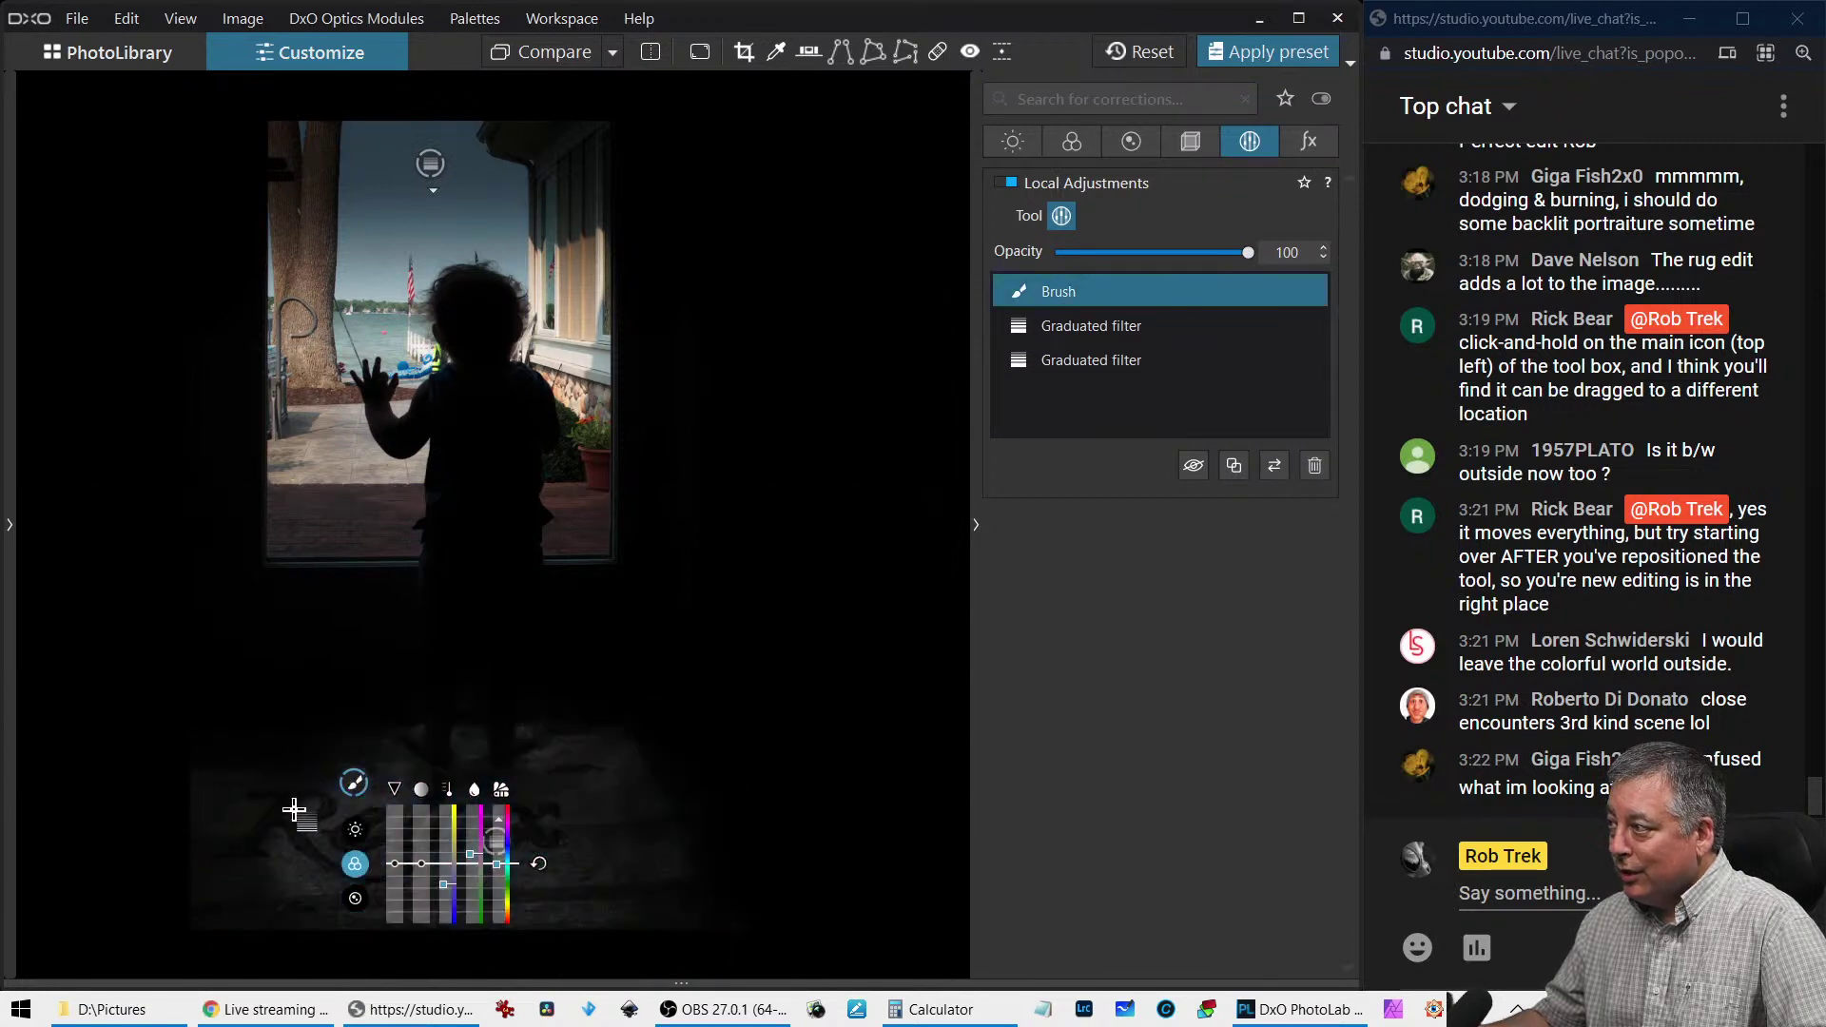
right_click(356, 797)
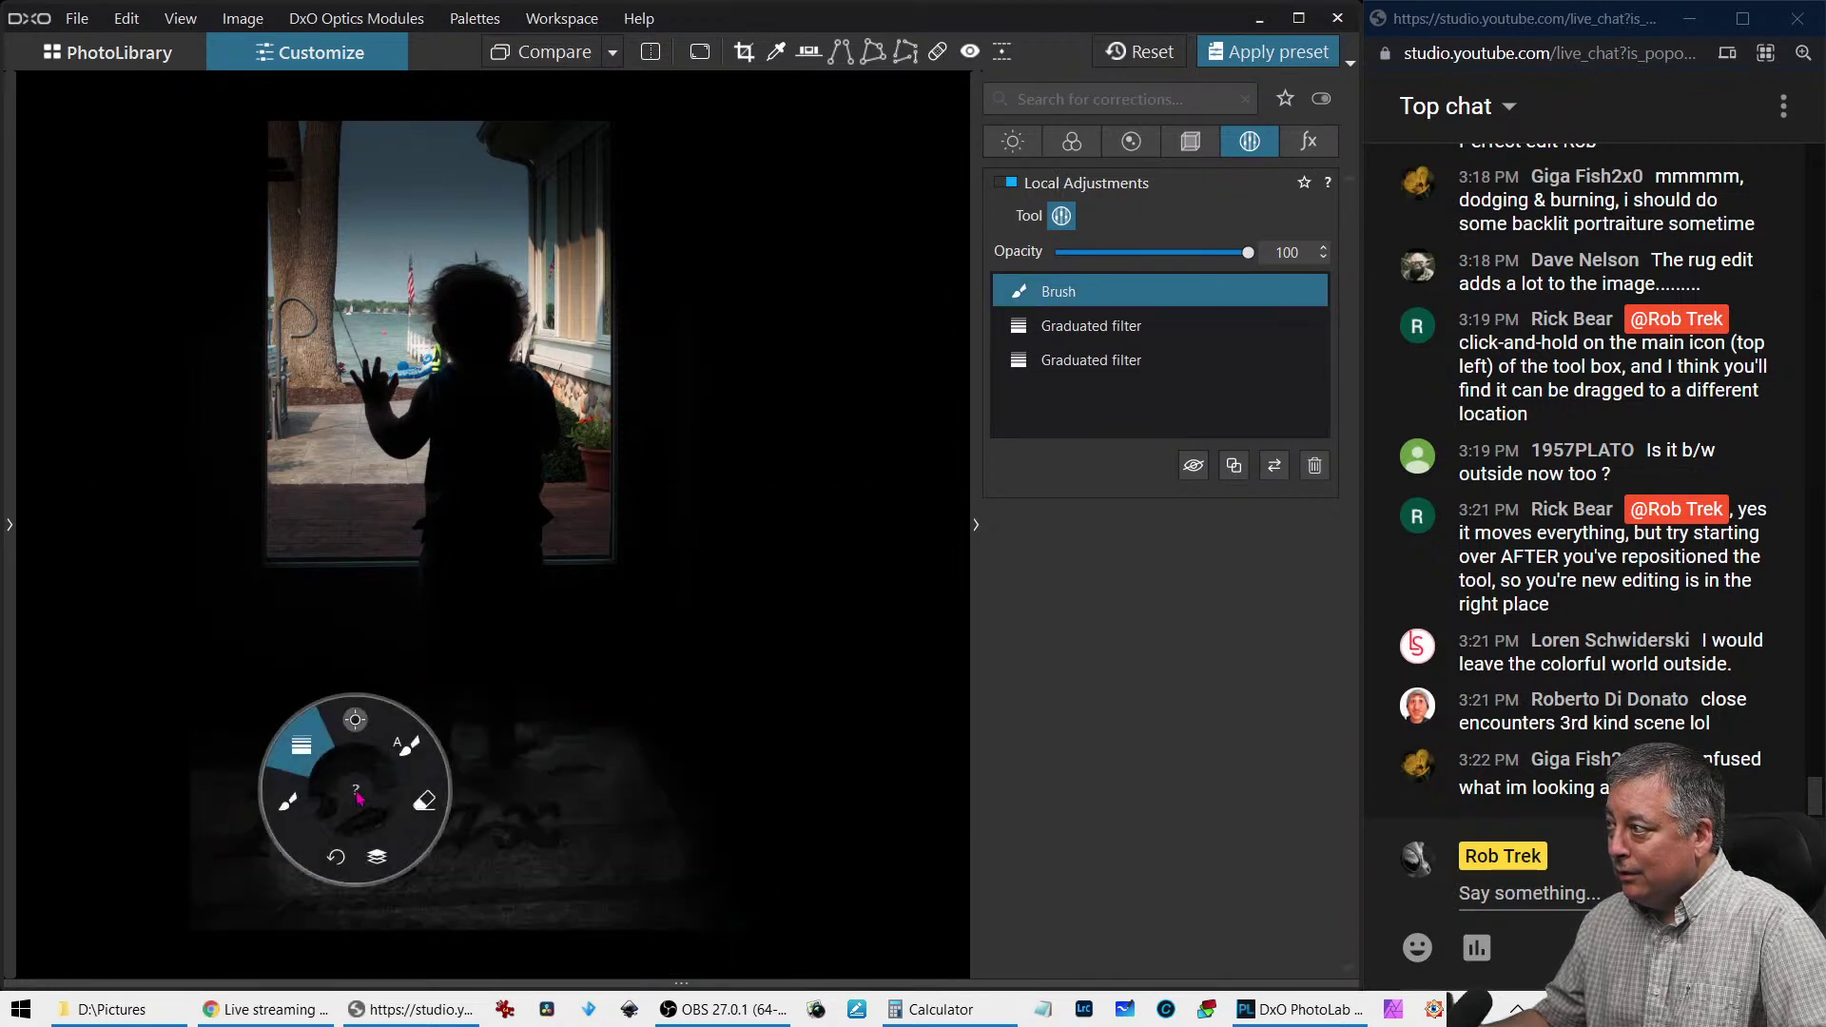
click(299, 795)
key(e)
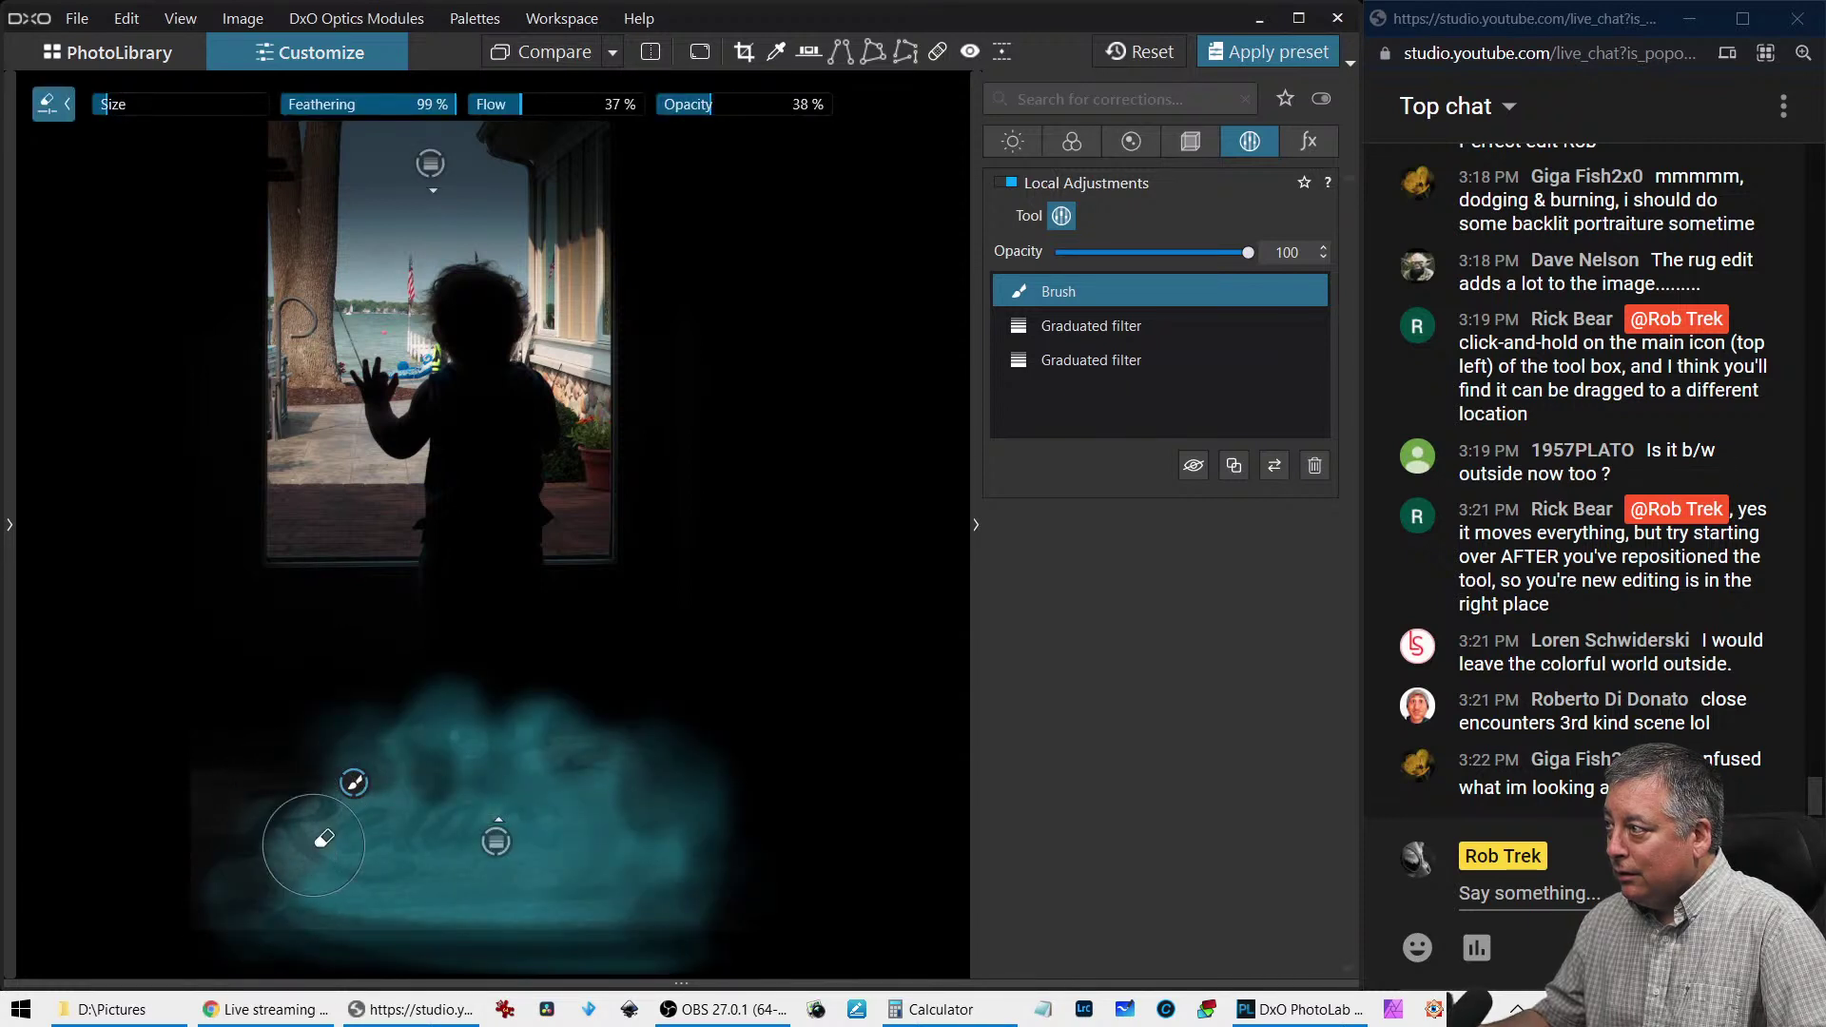
right_click(465, 832)
key(Escape)
key(b)
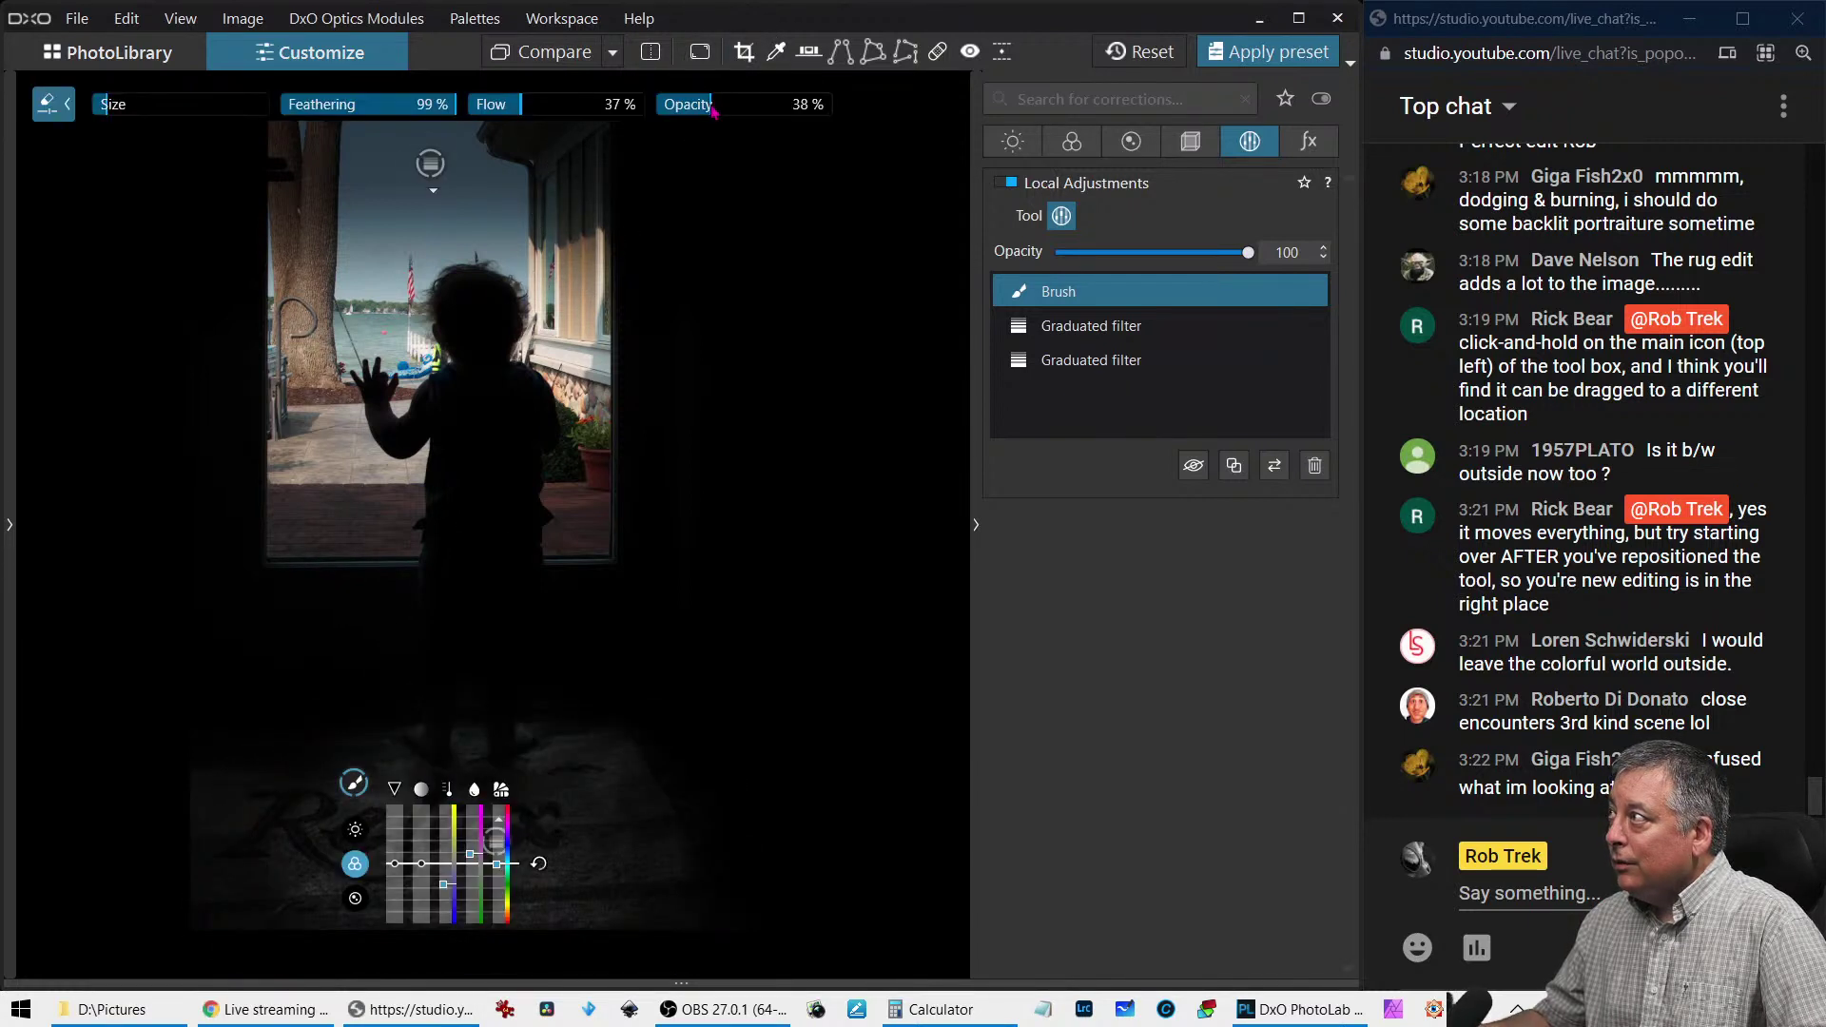
drag(516, 114, 505, 112)
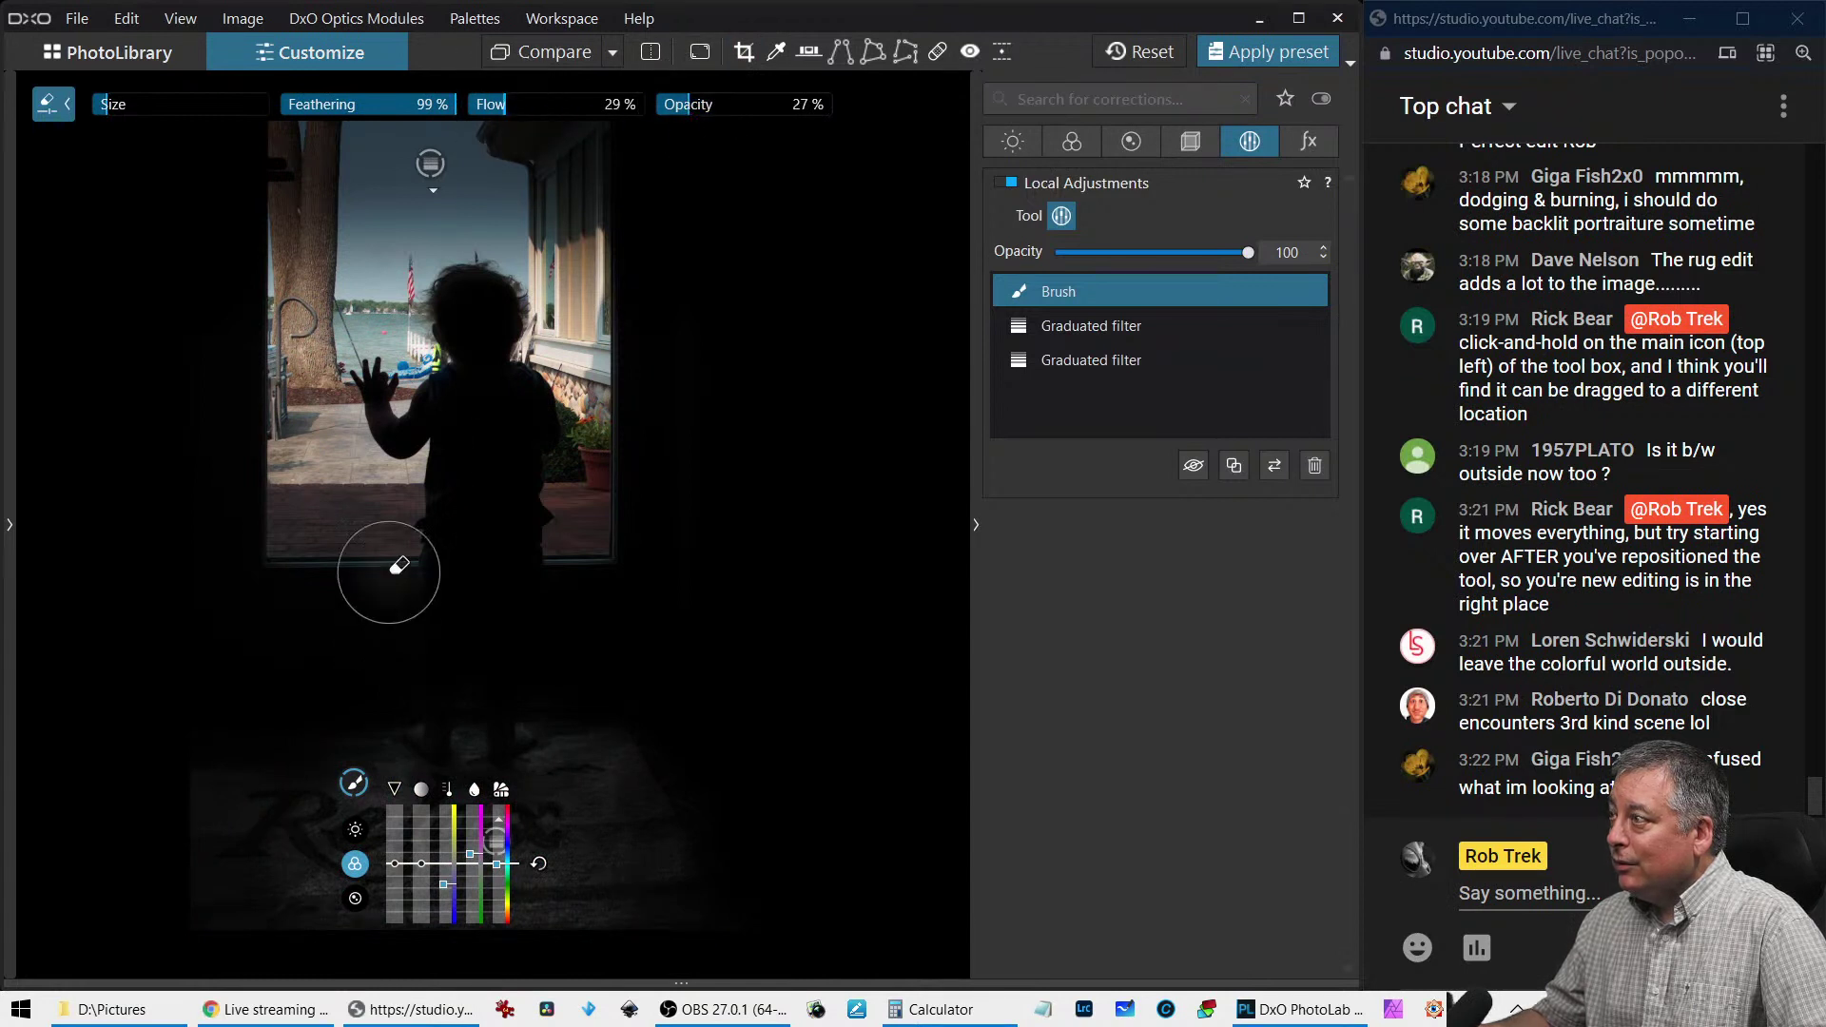
mouse_move(576, 989)
mouse_down()
mouse_move(871, 1019)
mouse_move(374, 955)
mouse_move(392, 937)
mouse_move(672, 1009)
mouse_move(772, 984)
mouse_move(282, 950)
mouse_move(630, 967)
mouse_up()
key(Escape)
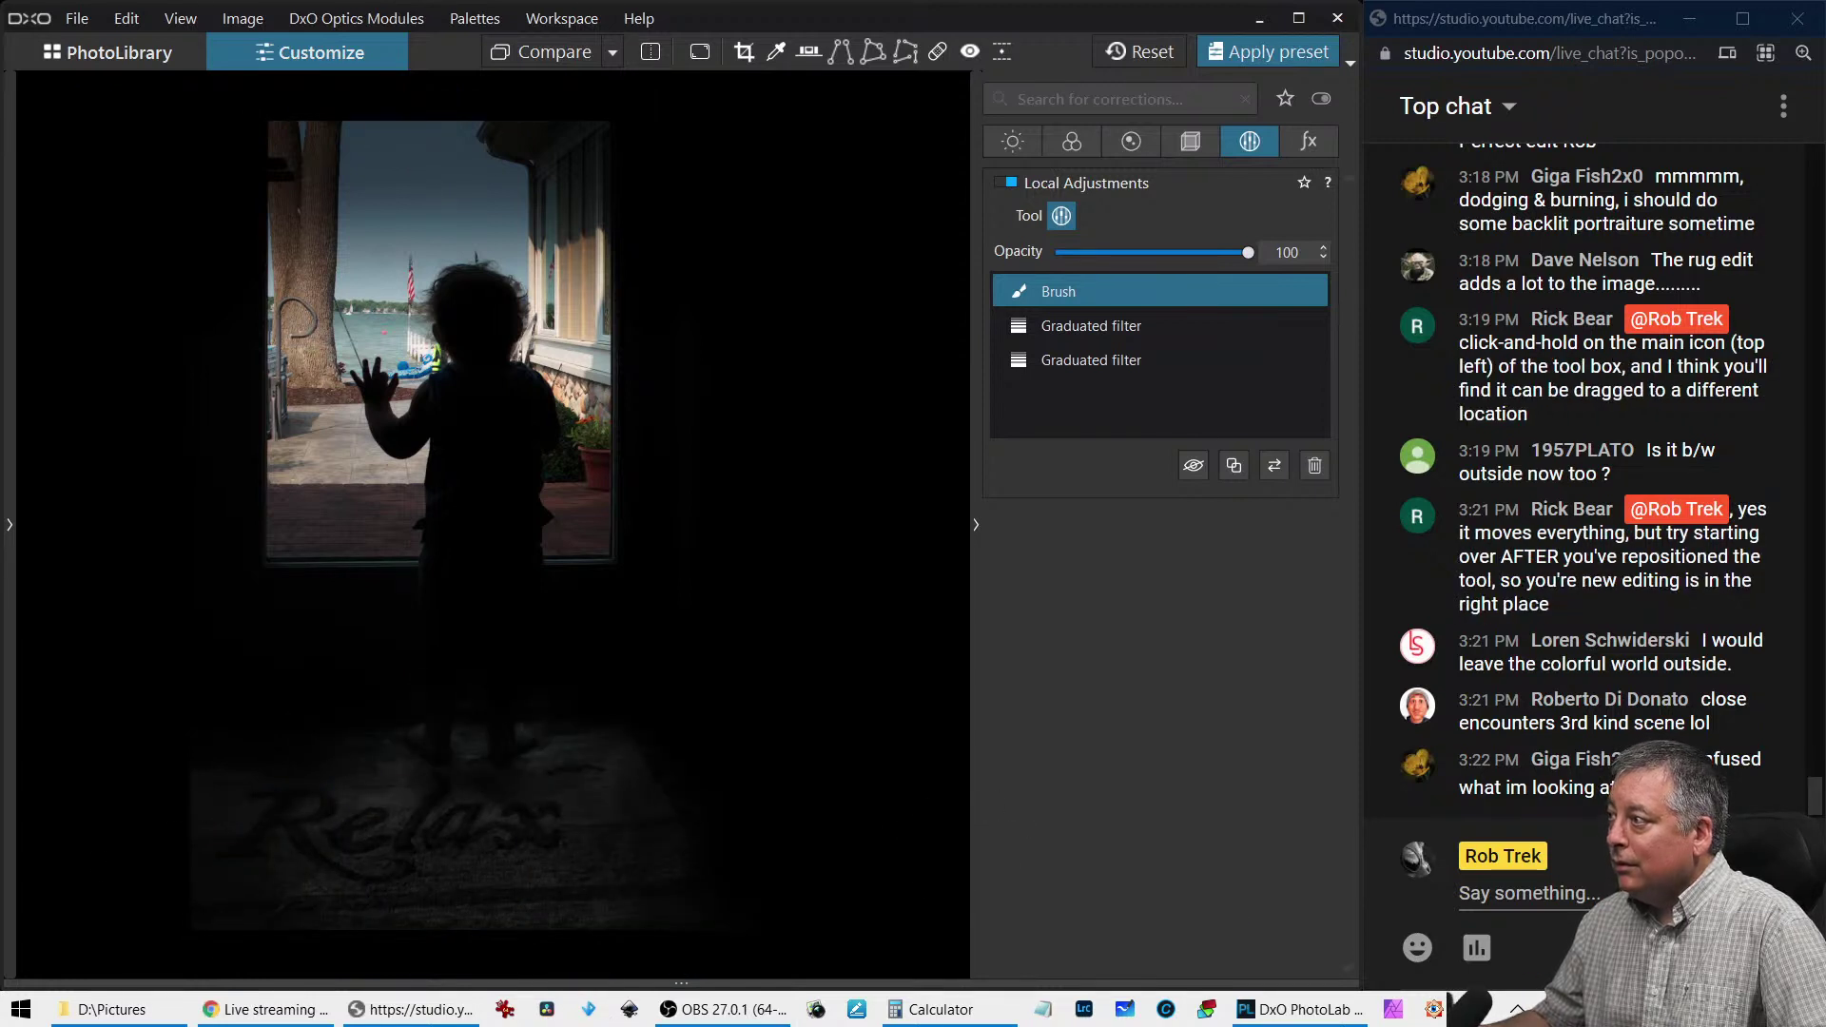
click(354, 781)
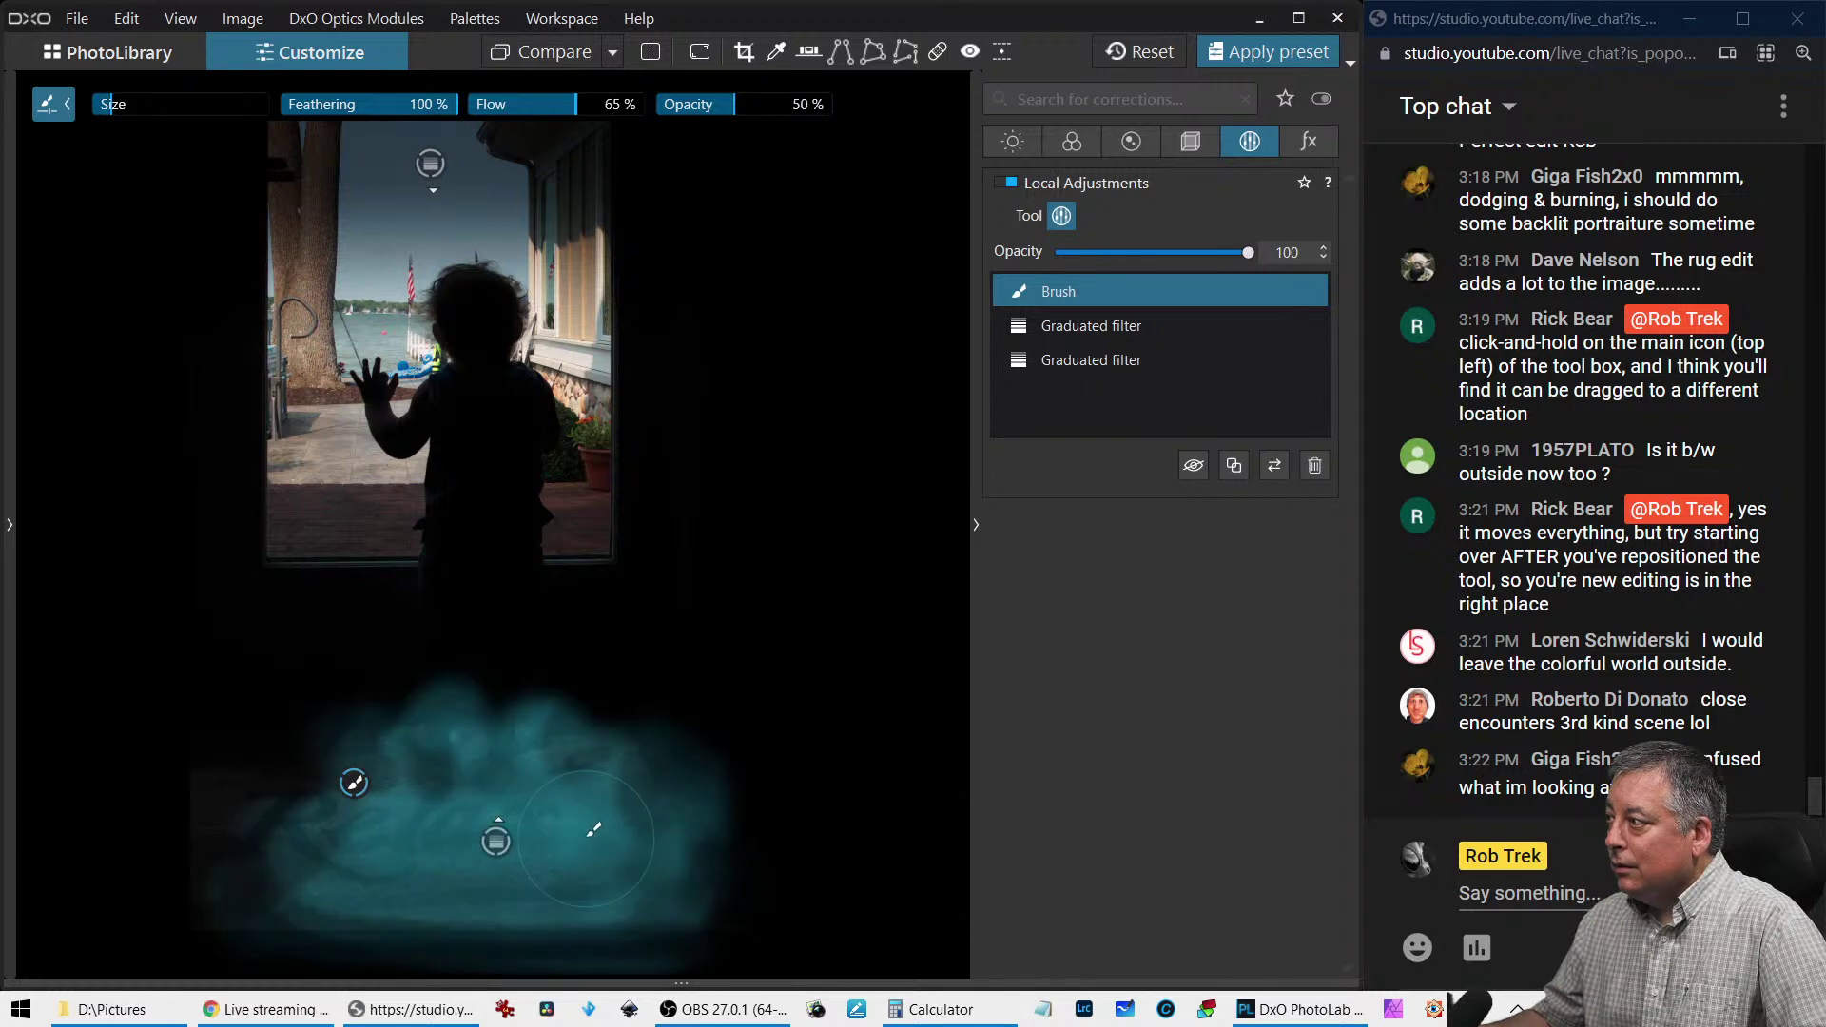
key(Escape)
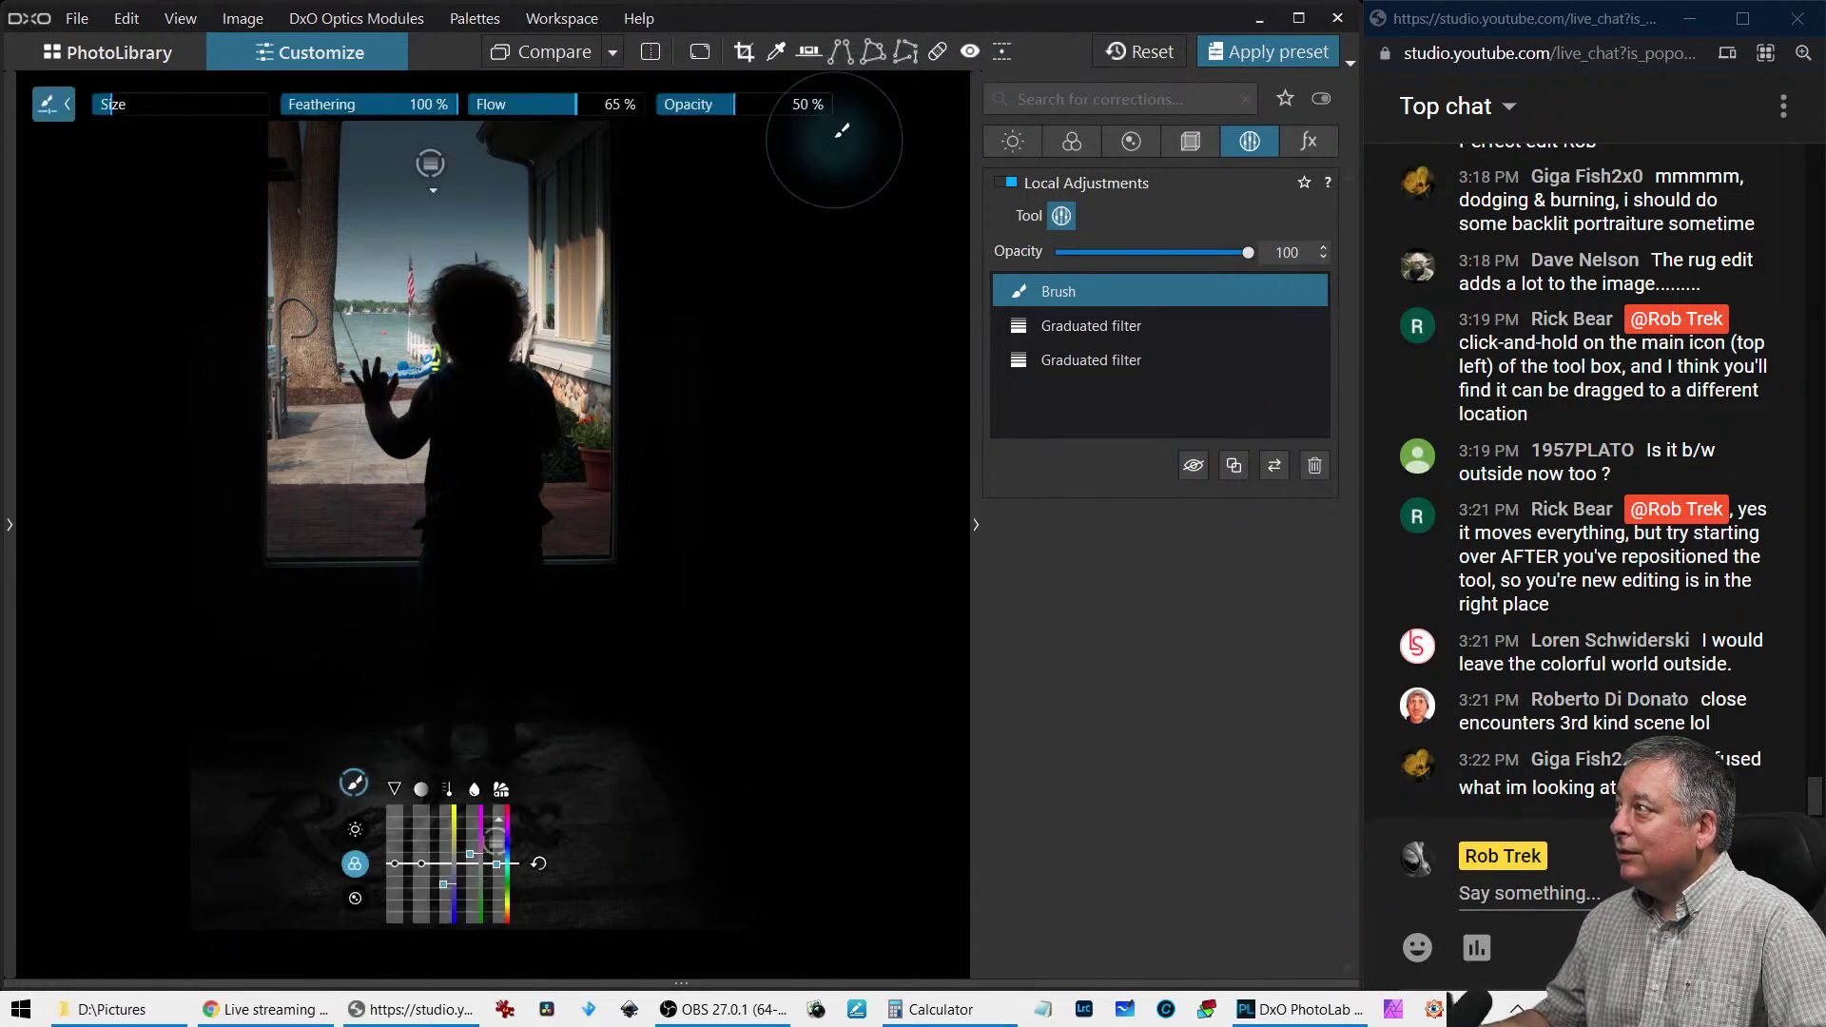
click(1257, 327)
key(Escape)
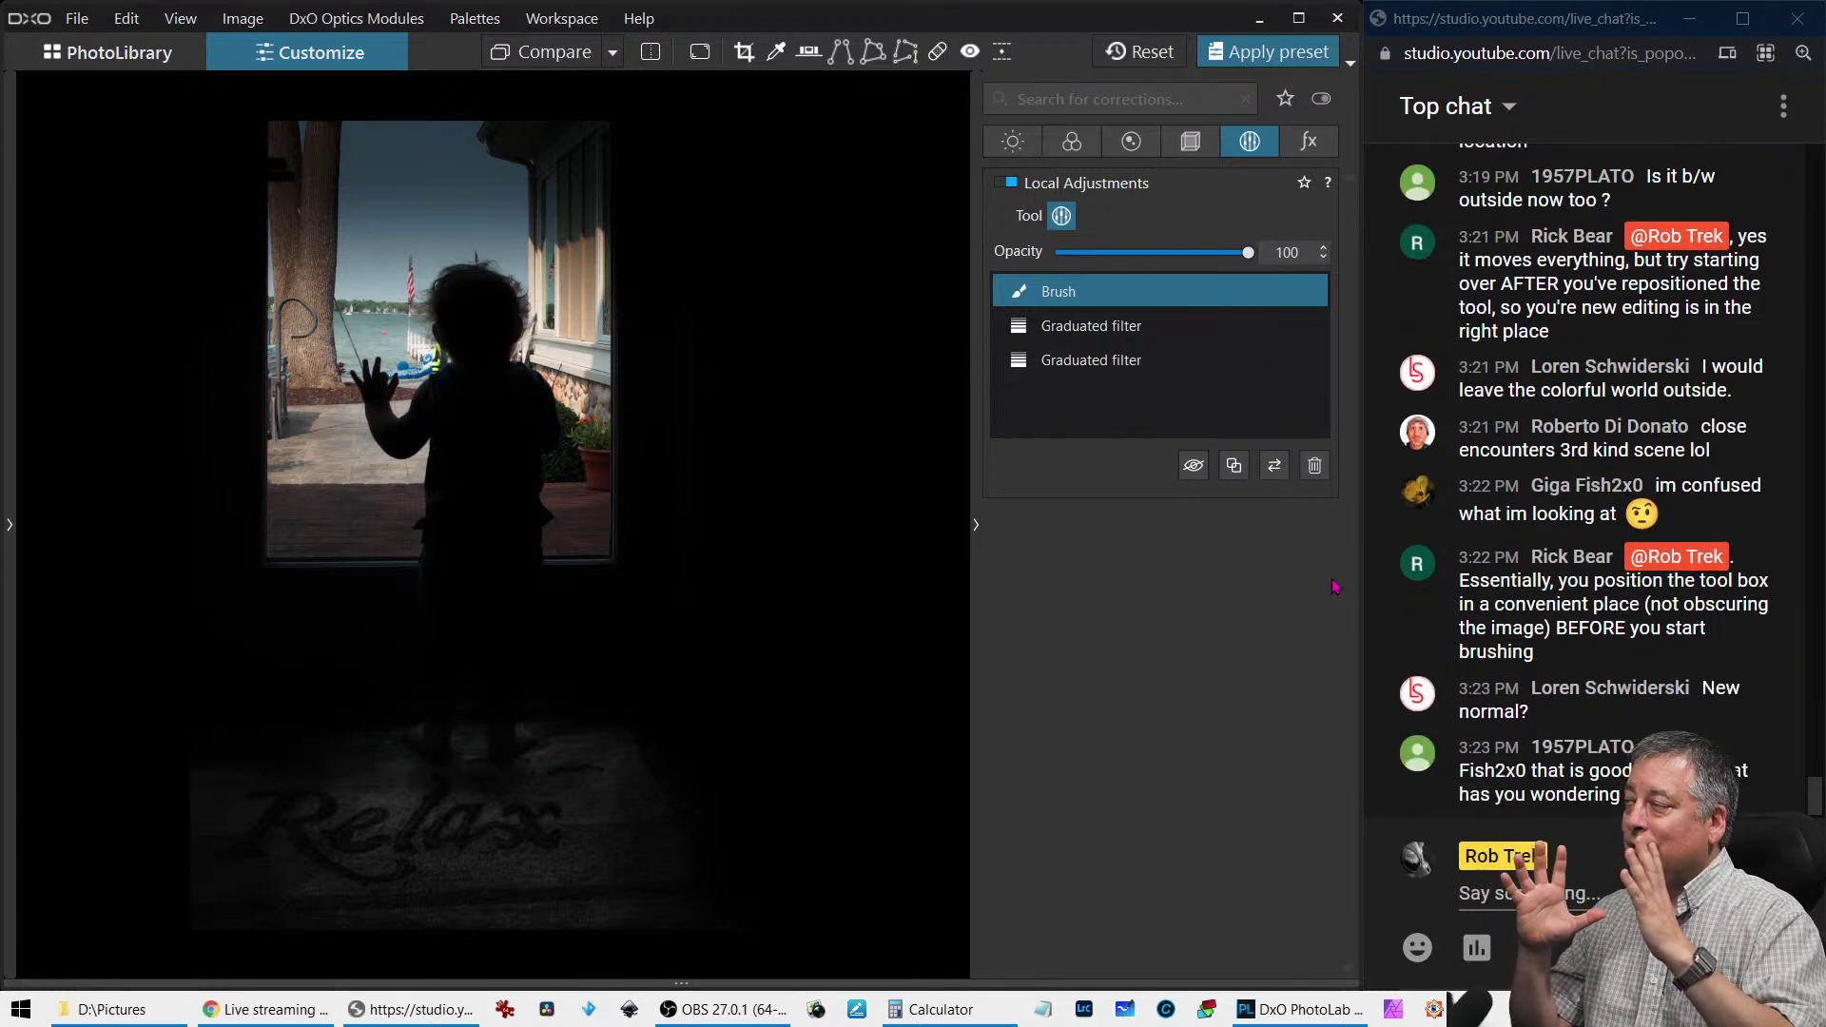
Add a white frame of size 200 around the outside of the child silhouette photo
click(1322, 158)
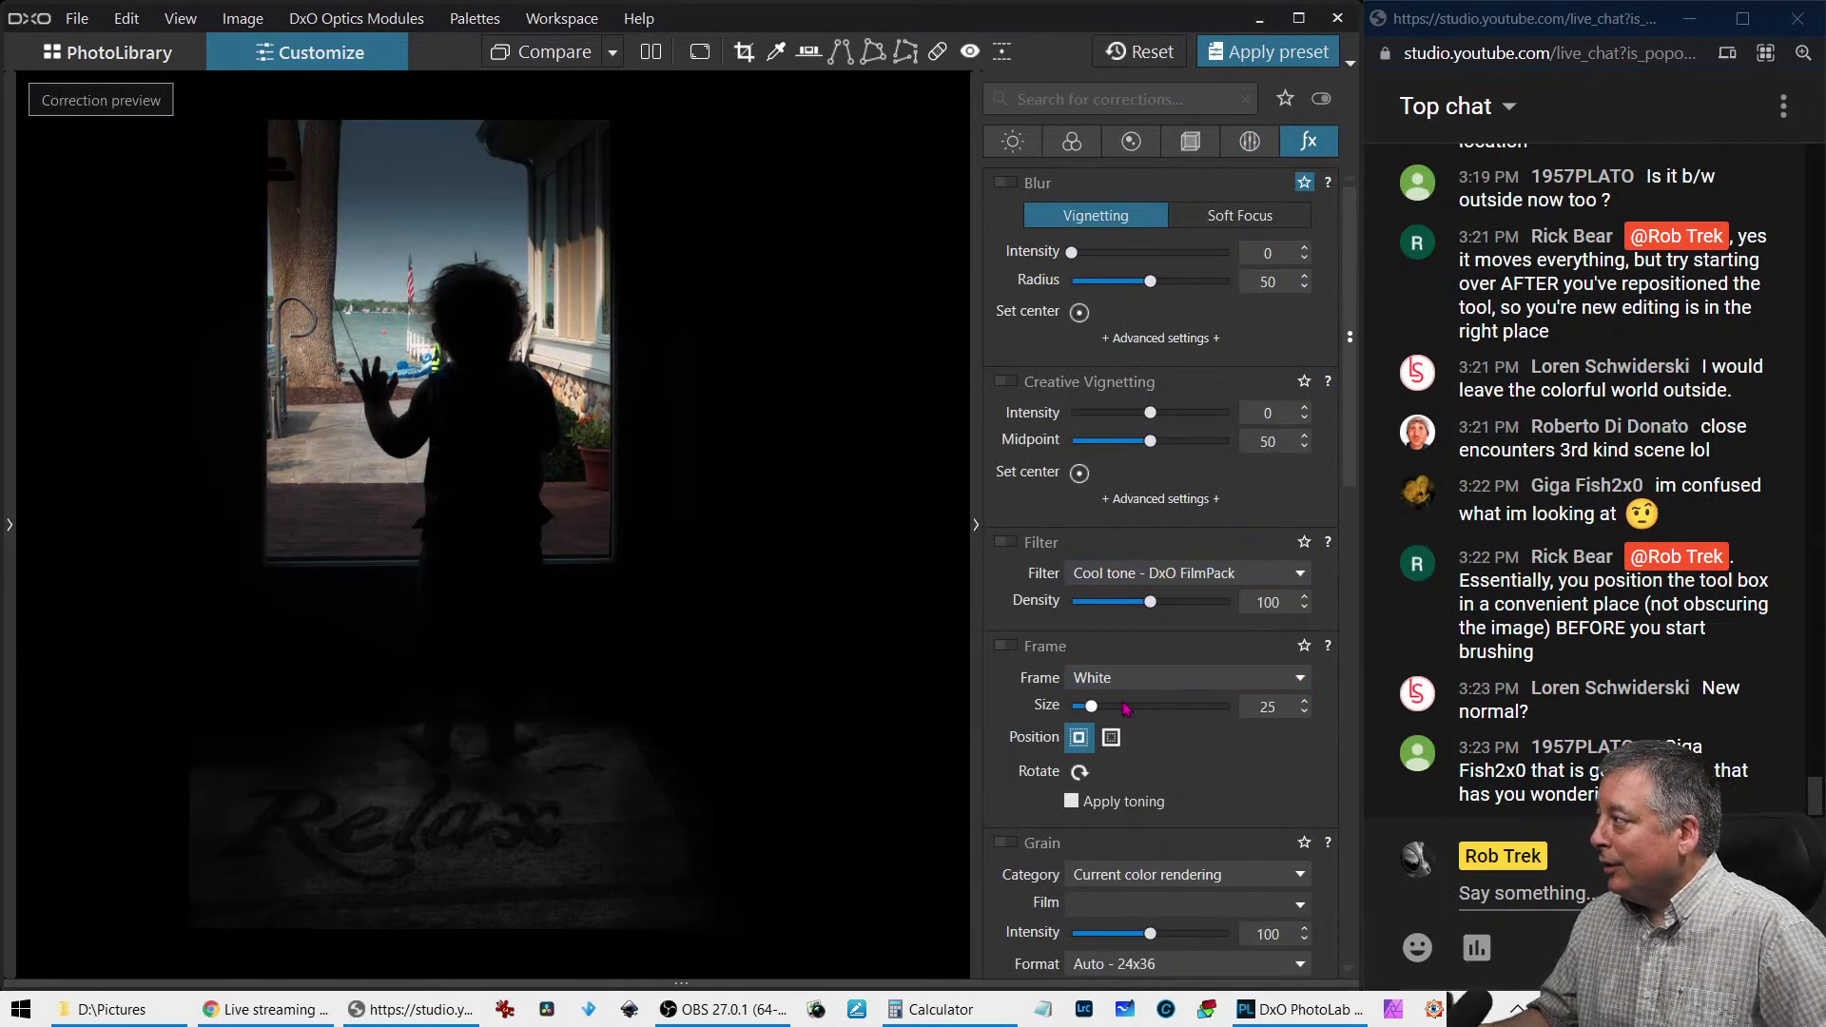
click(1008, 647)
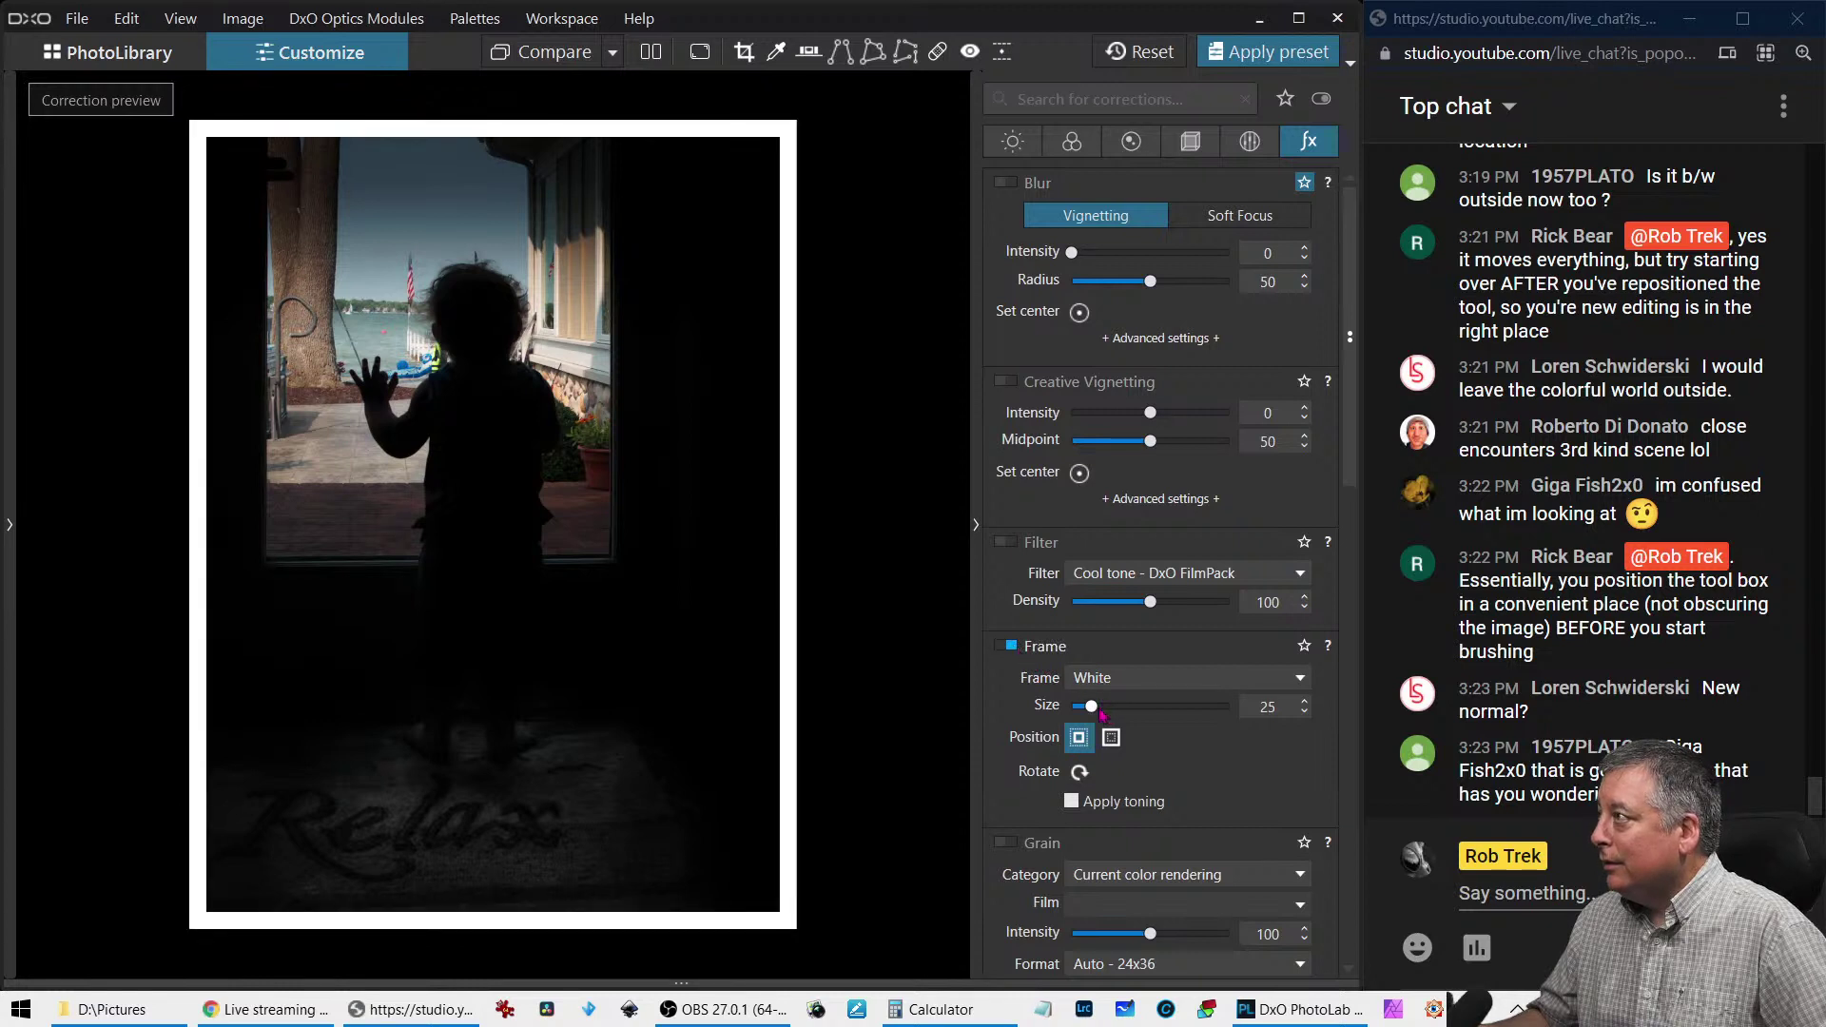
drag(1099, 712, 1351, 751)
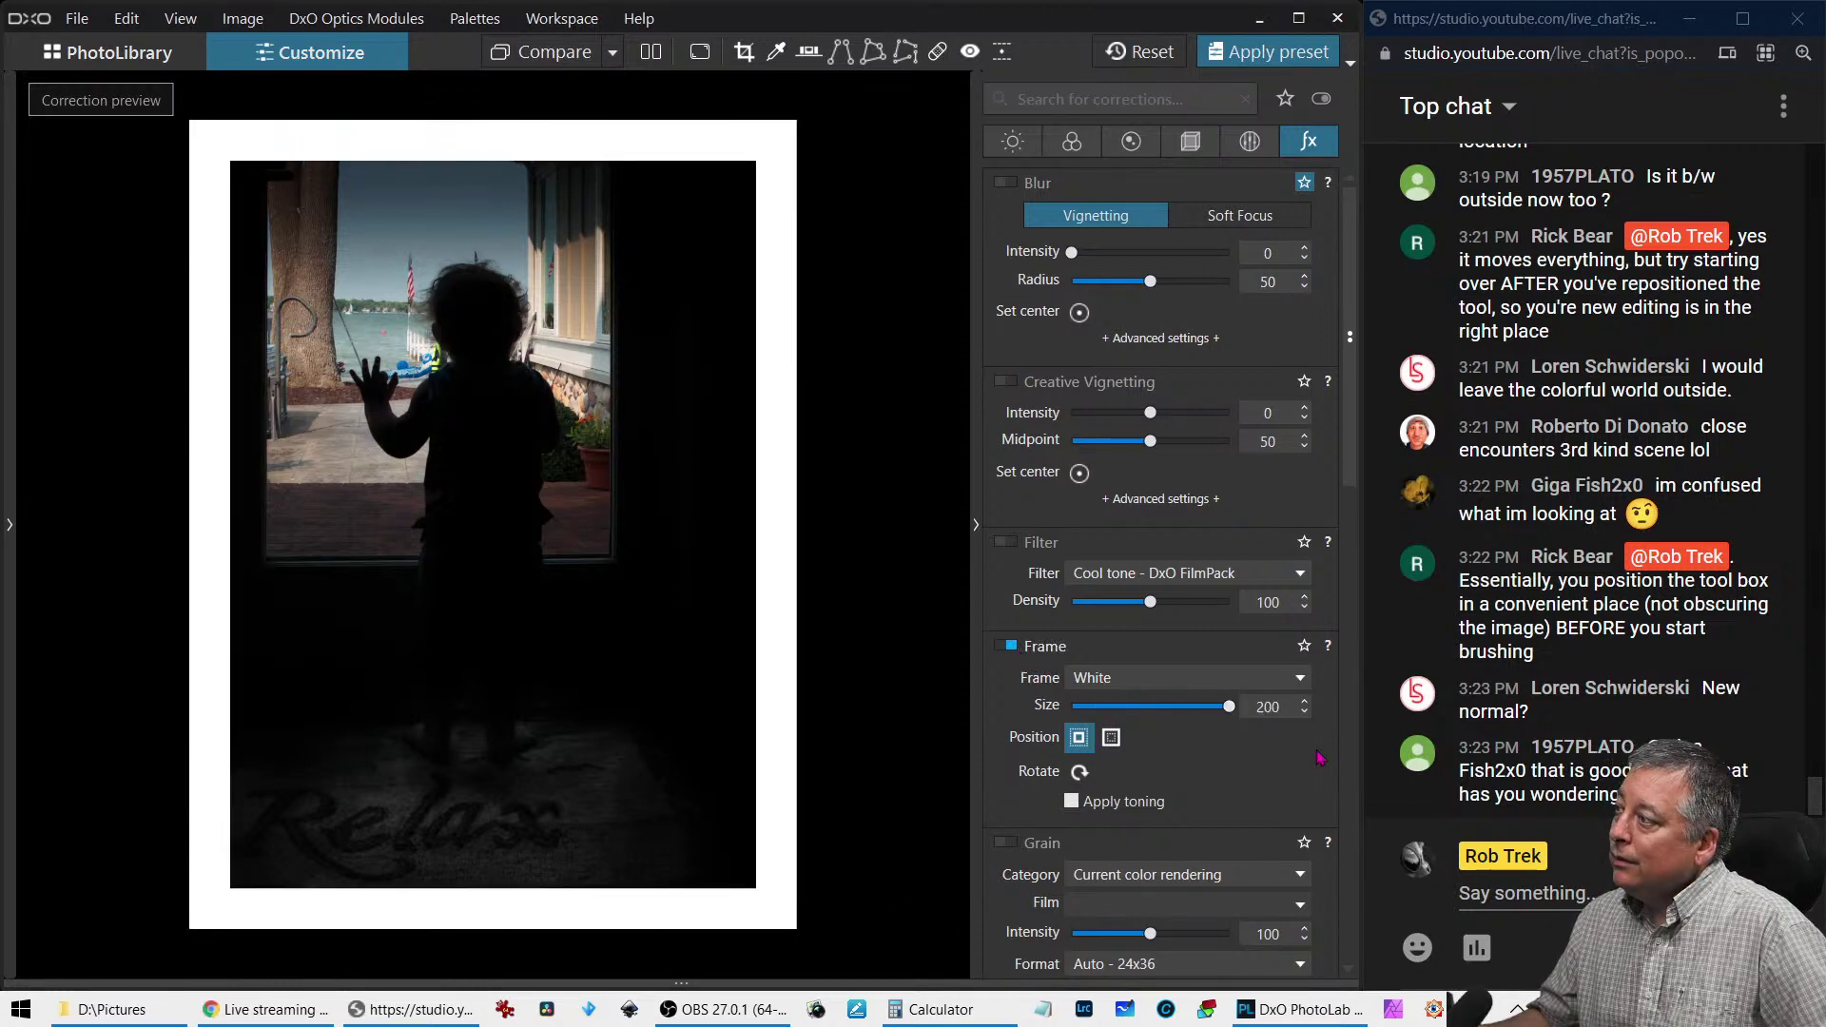
click(1112, 740)
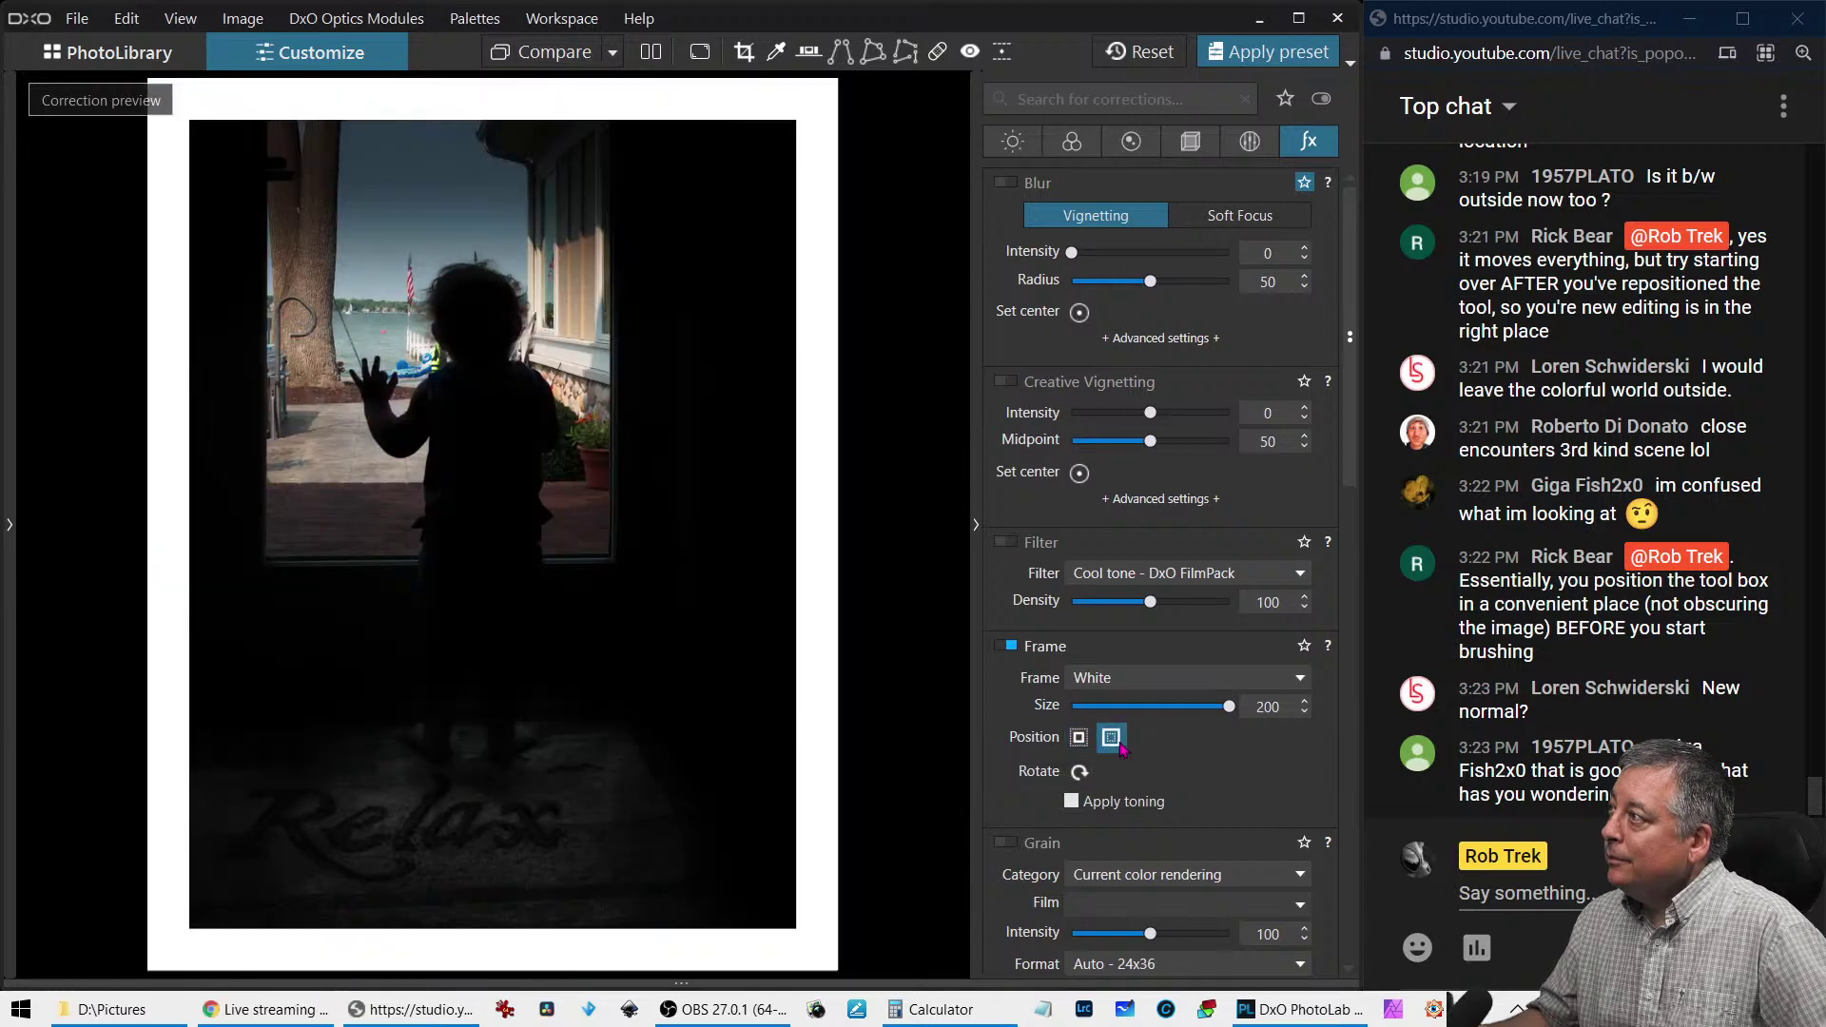
Shift the crop area slightly toward the photo's left side, keeping its size, and view the framed photo full screen
click(1194, 152)
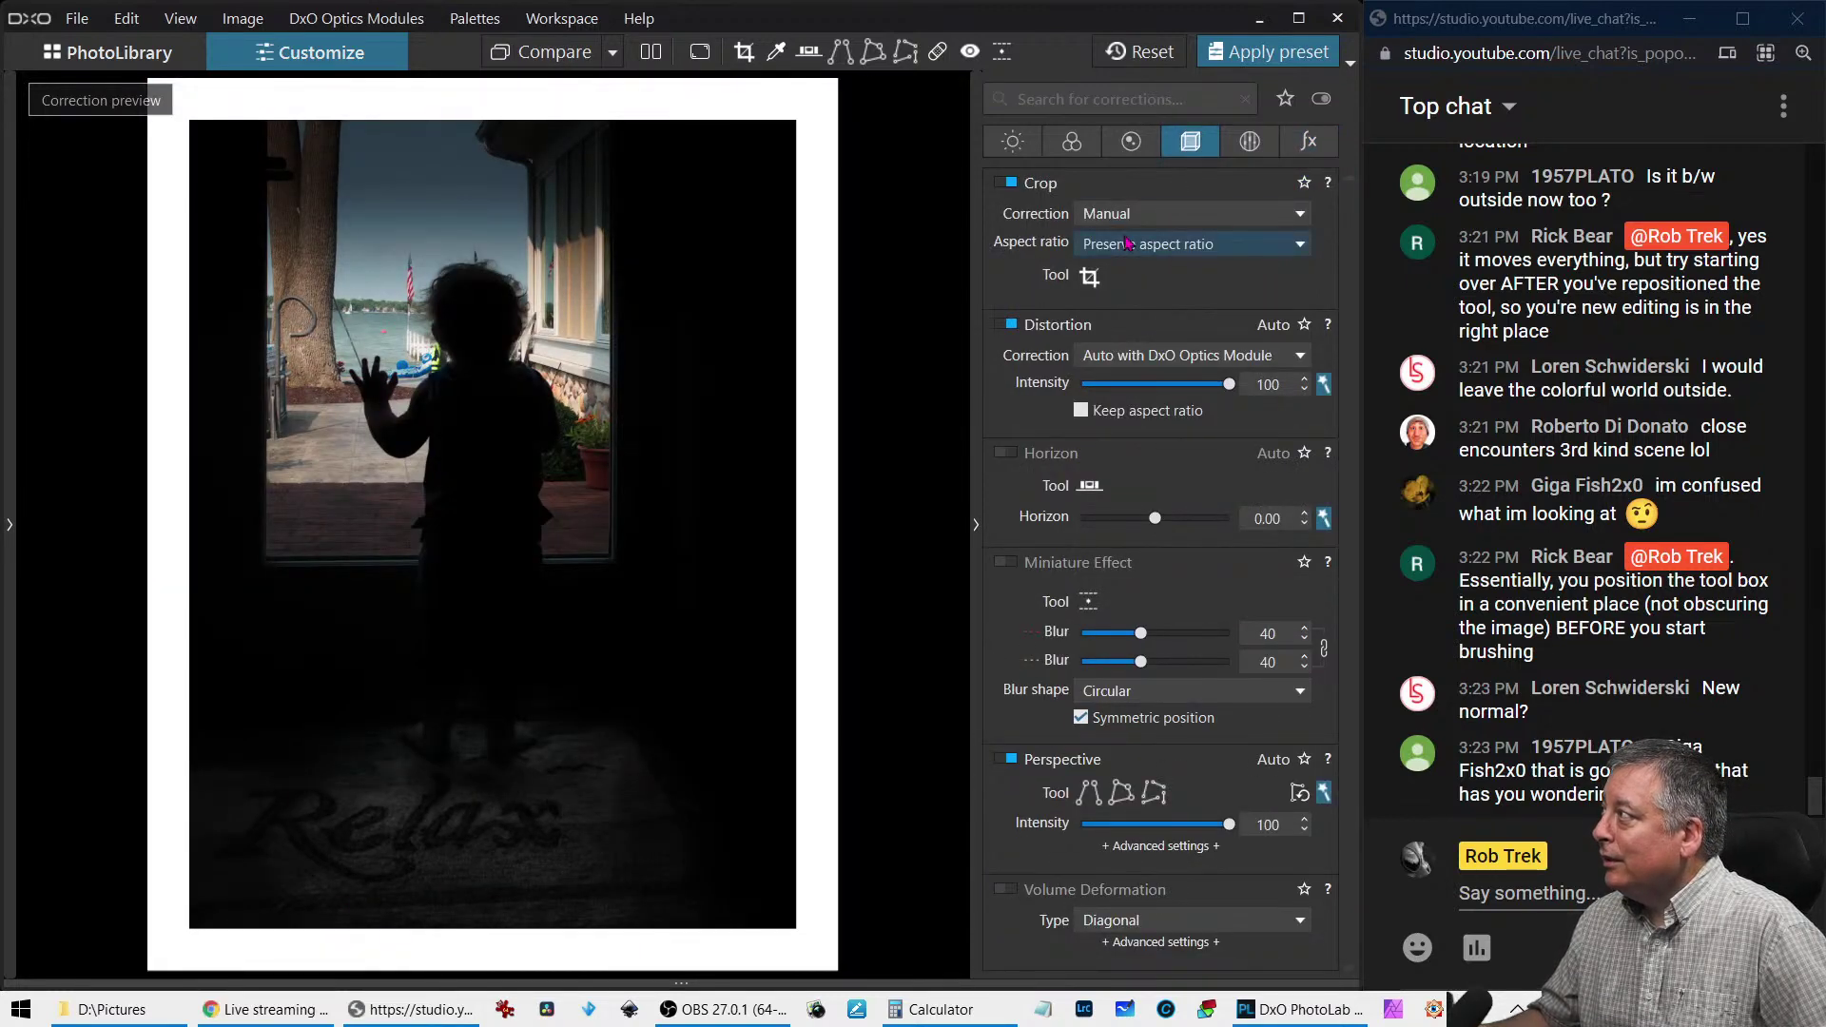
click(1090, 276)
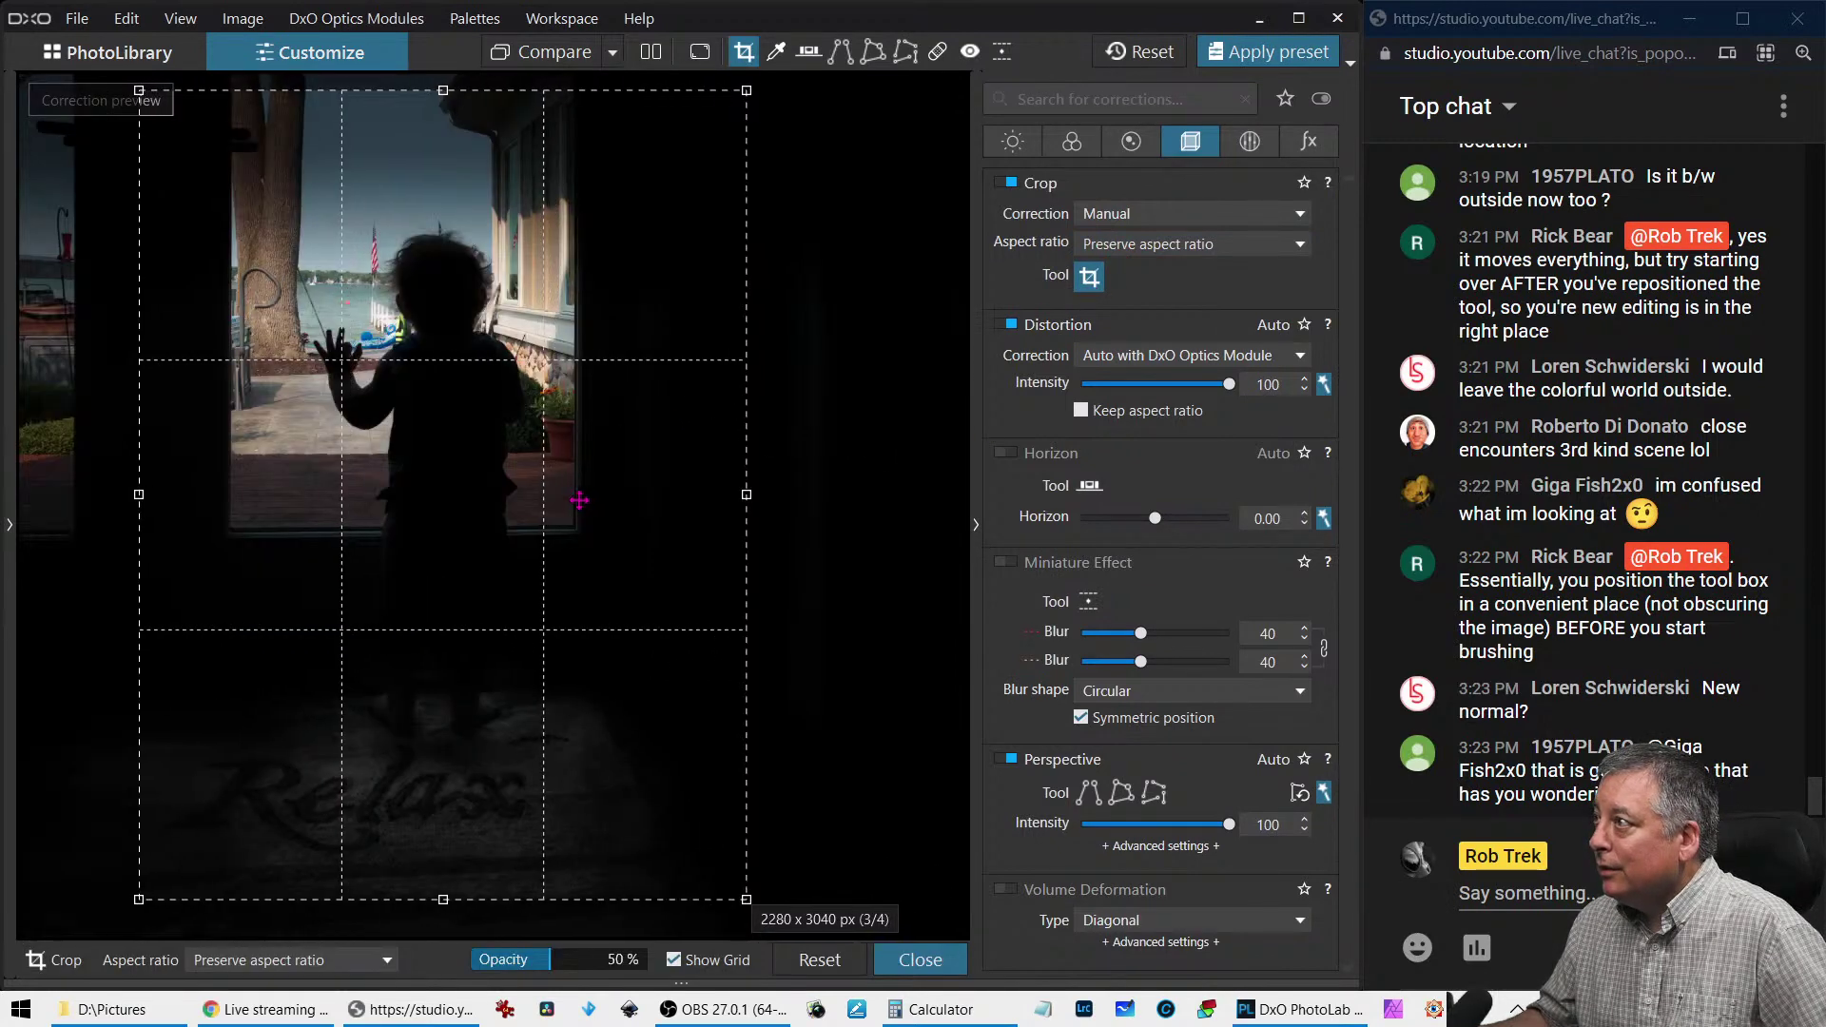
drag(593, 500, 564, 500)
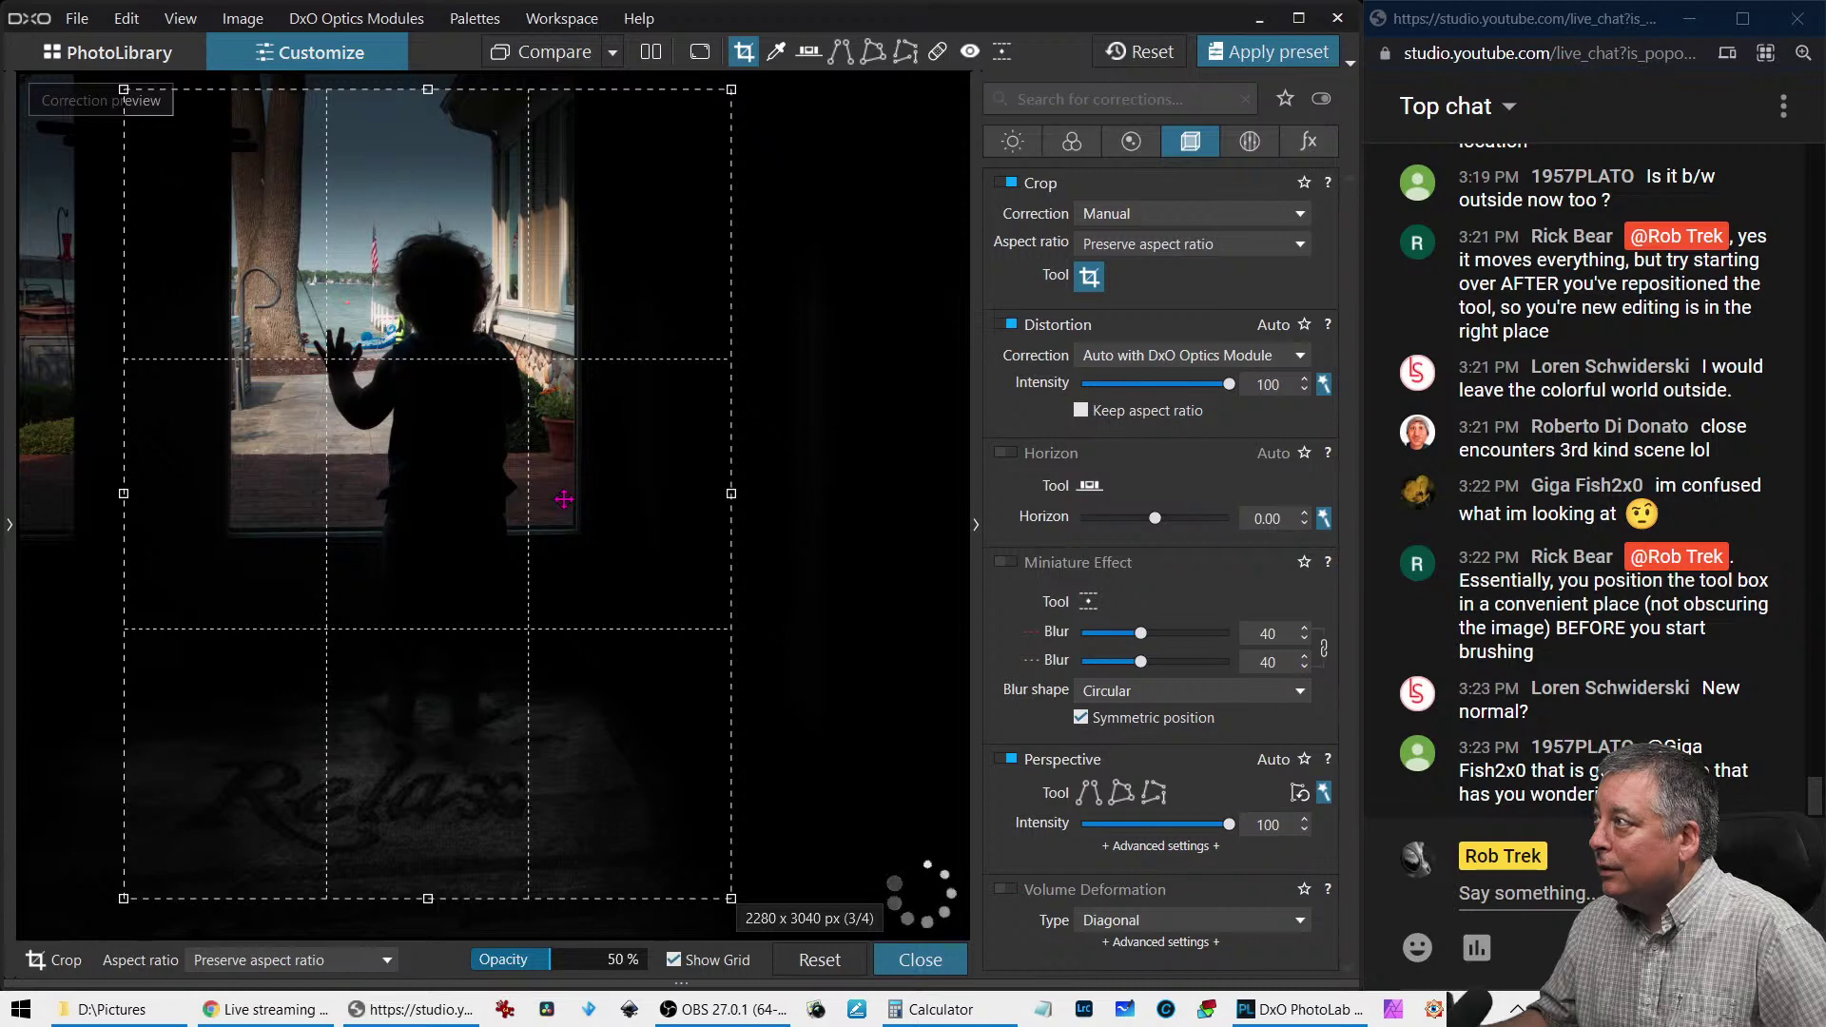
key(Return)
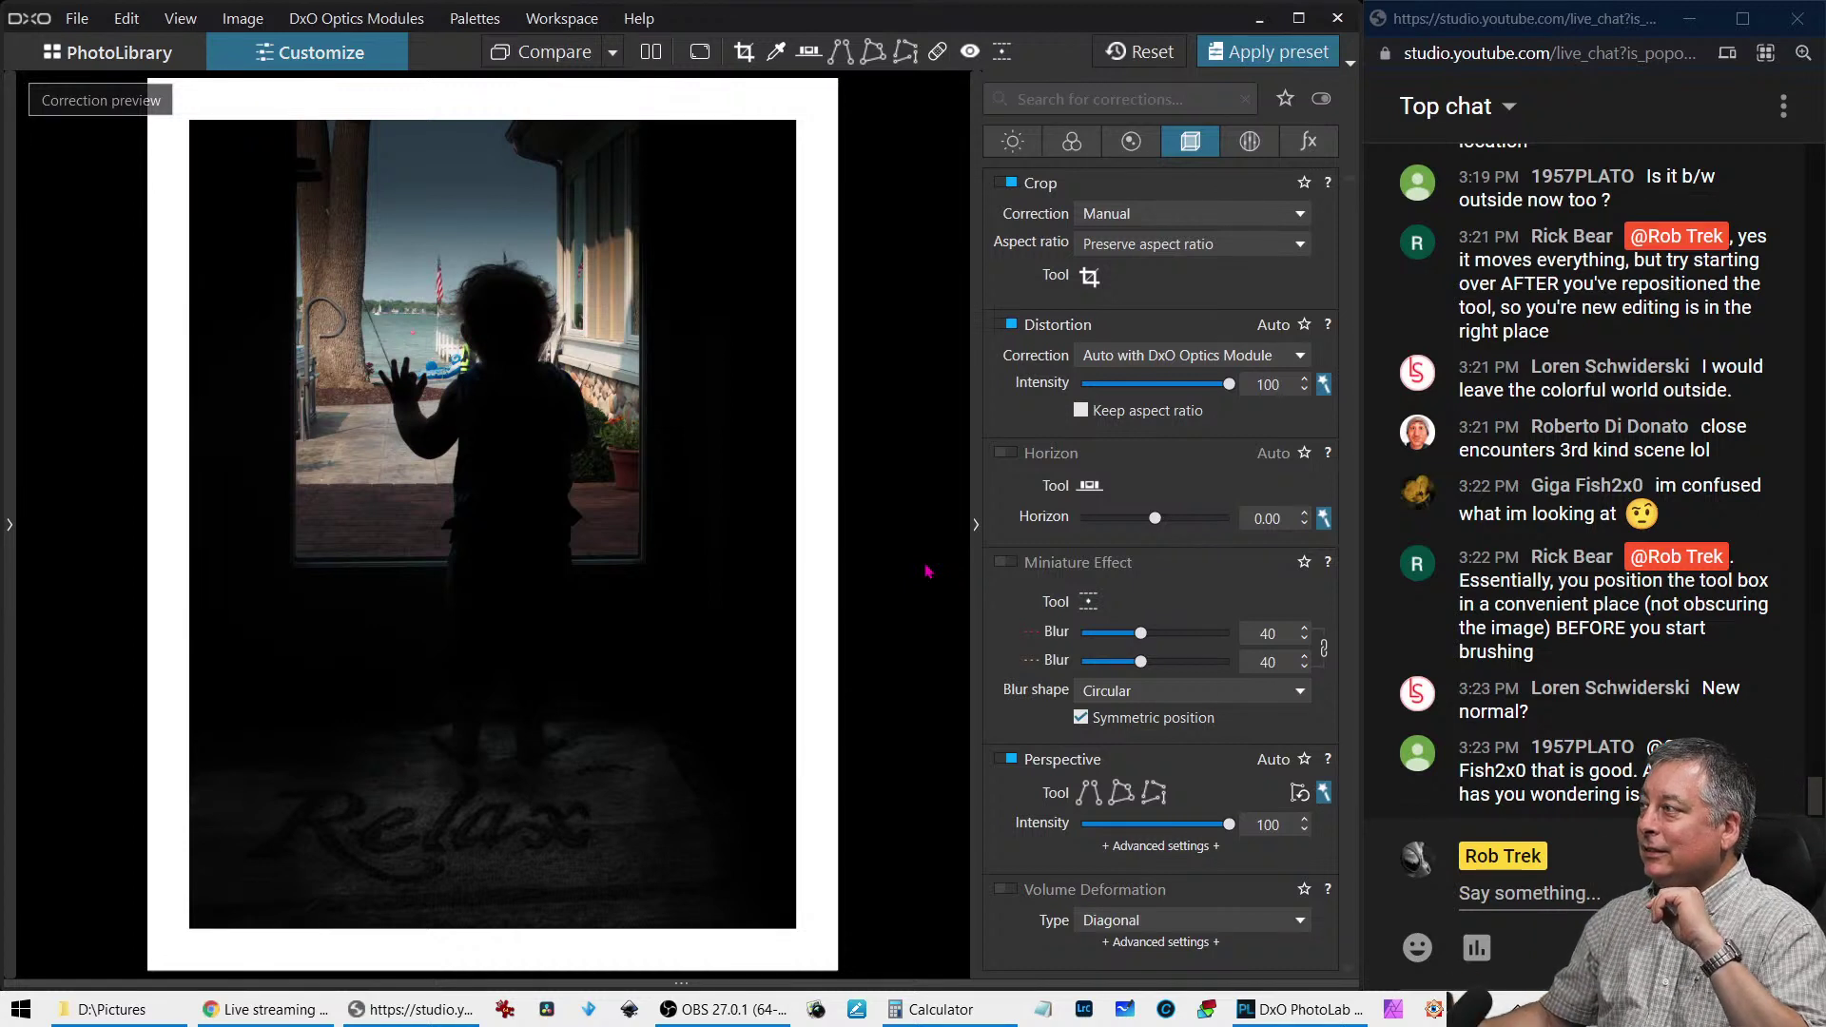
click(701, 53)
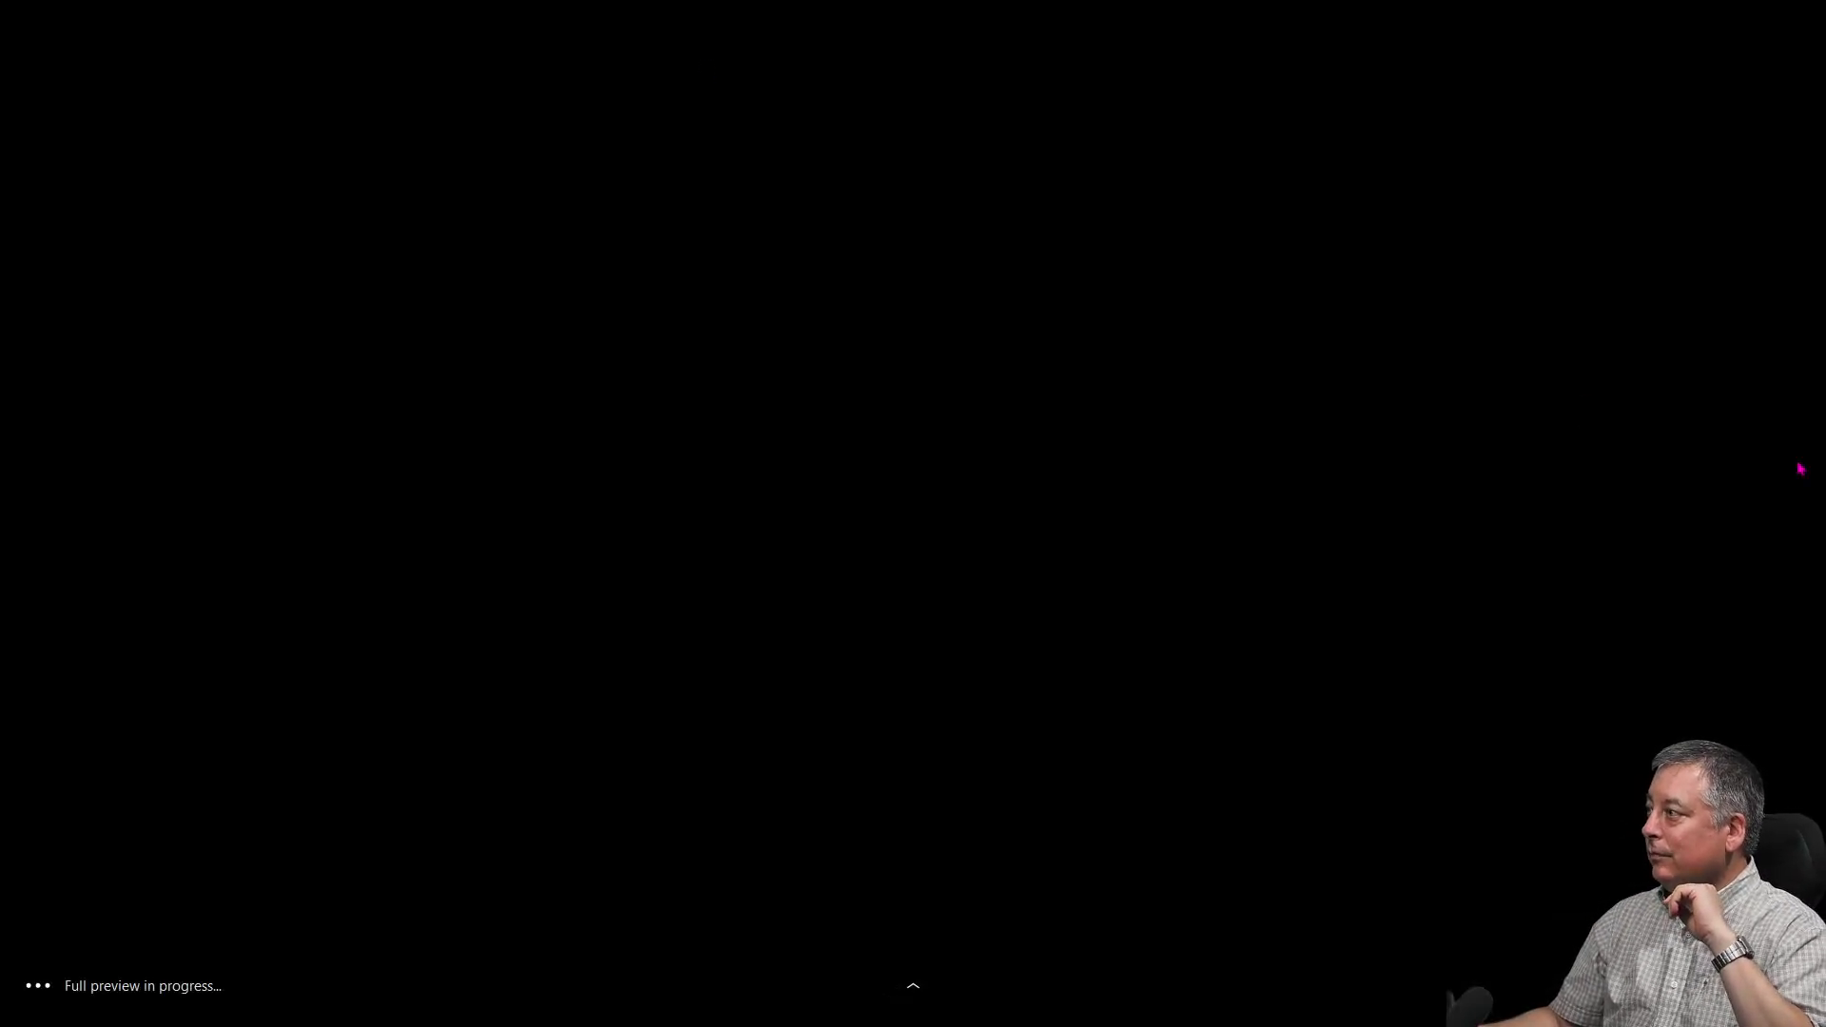
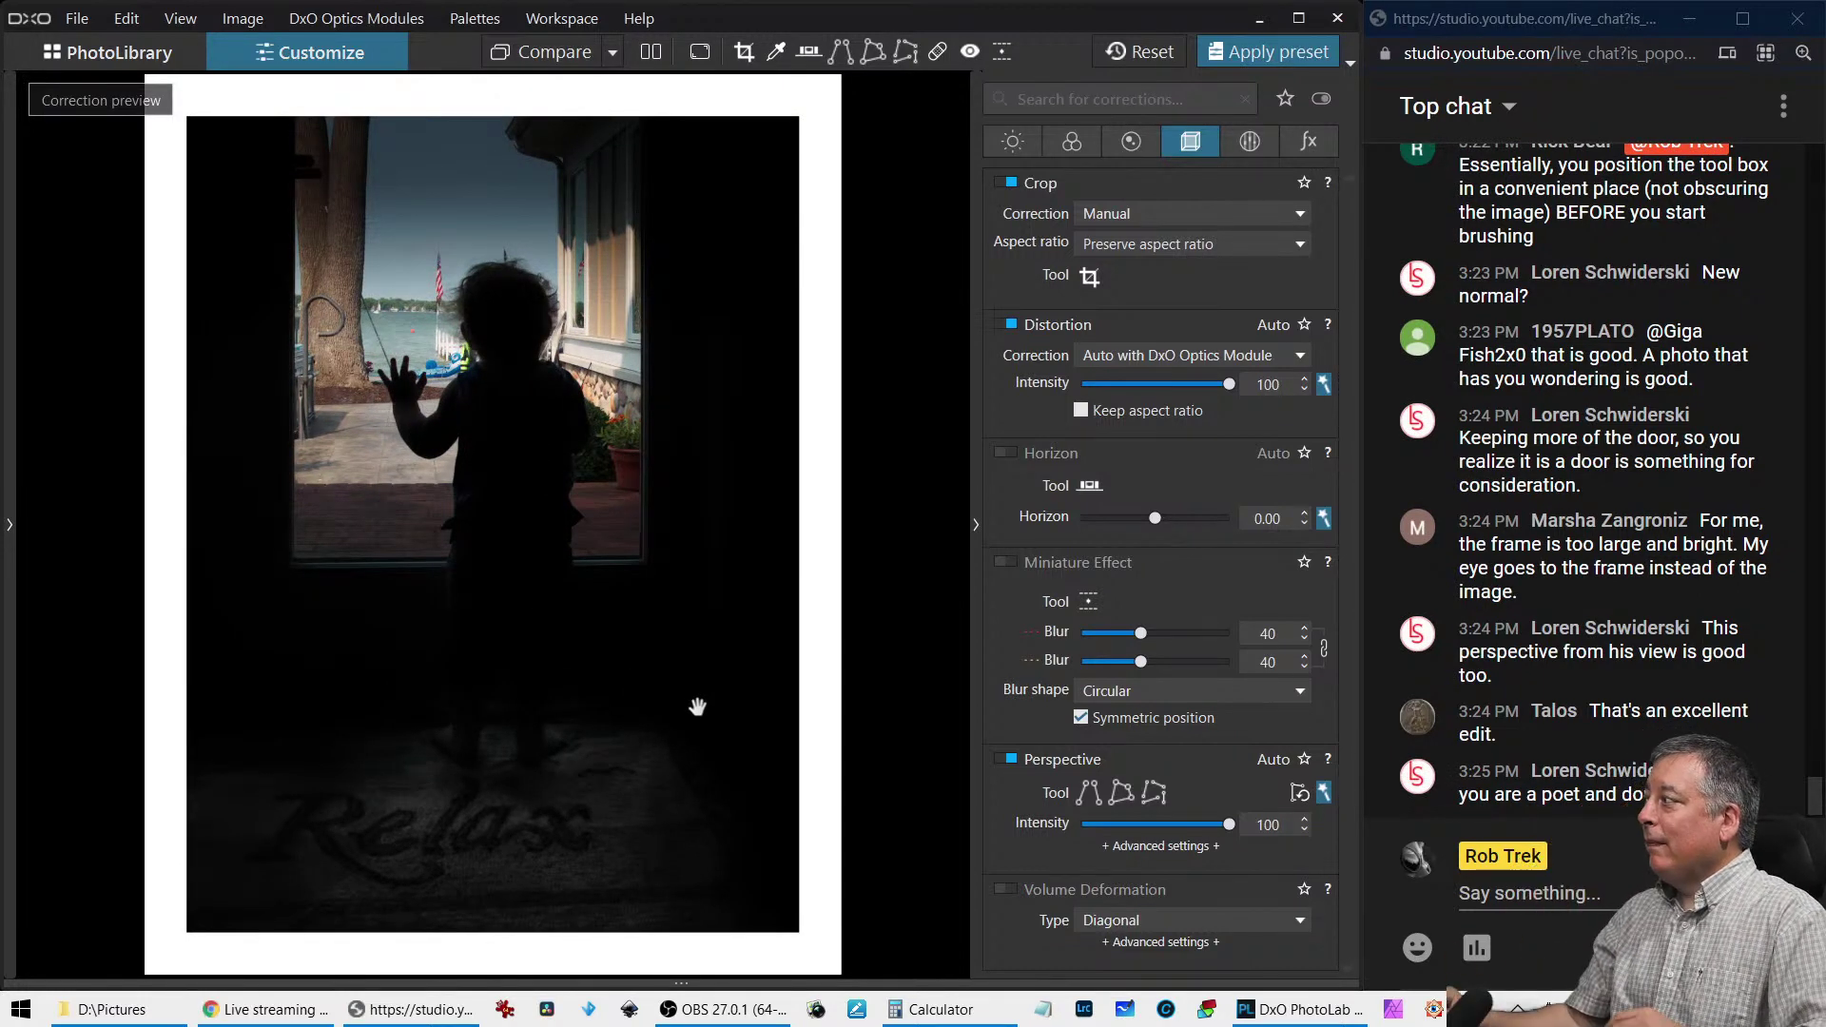
Open the bridge underside photo O6092262 from the library for editing and check its histogram and shooting metadata
click(121, 65)
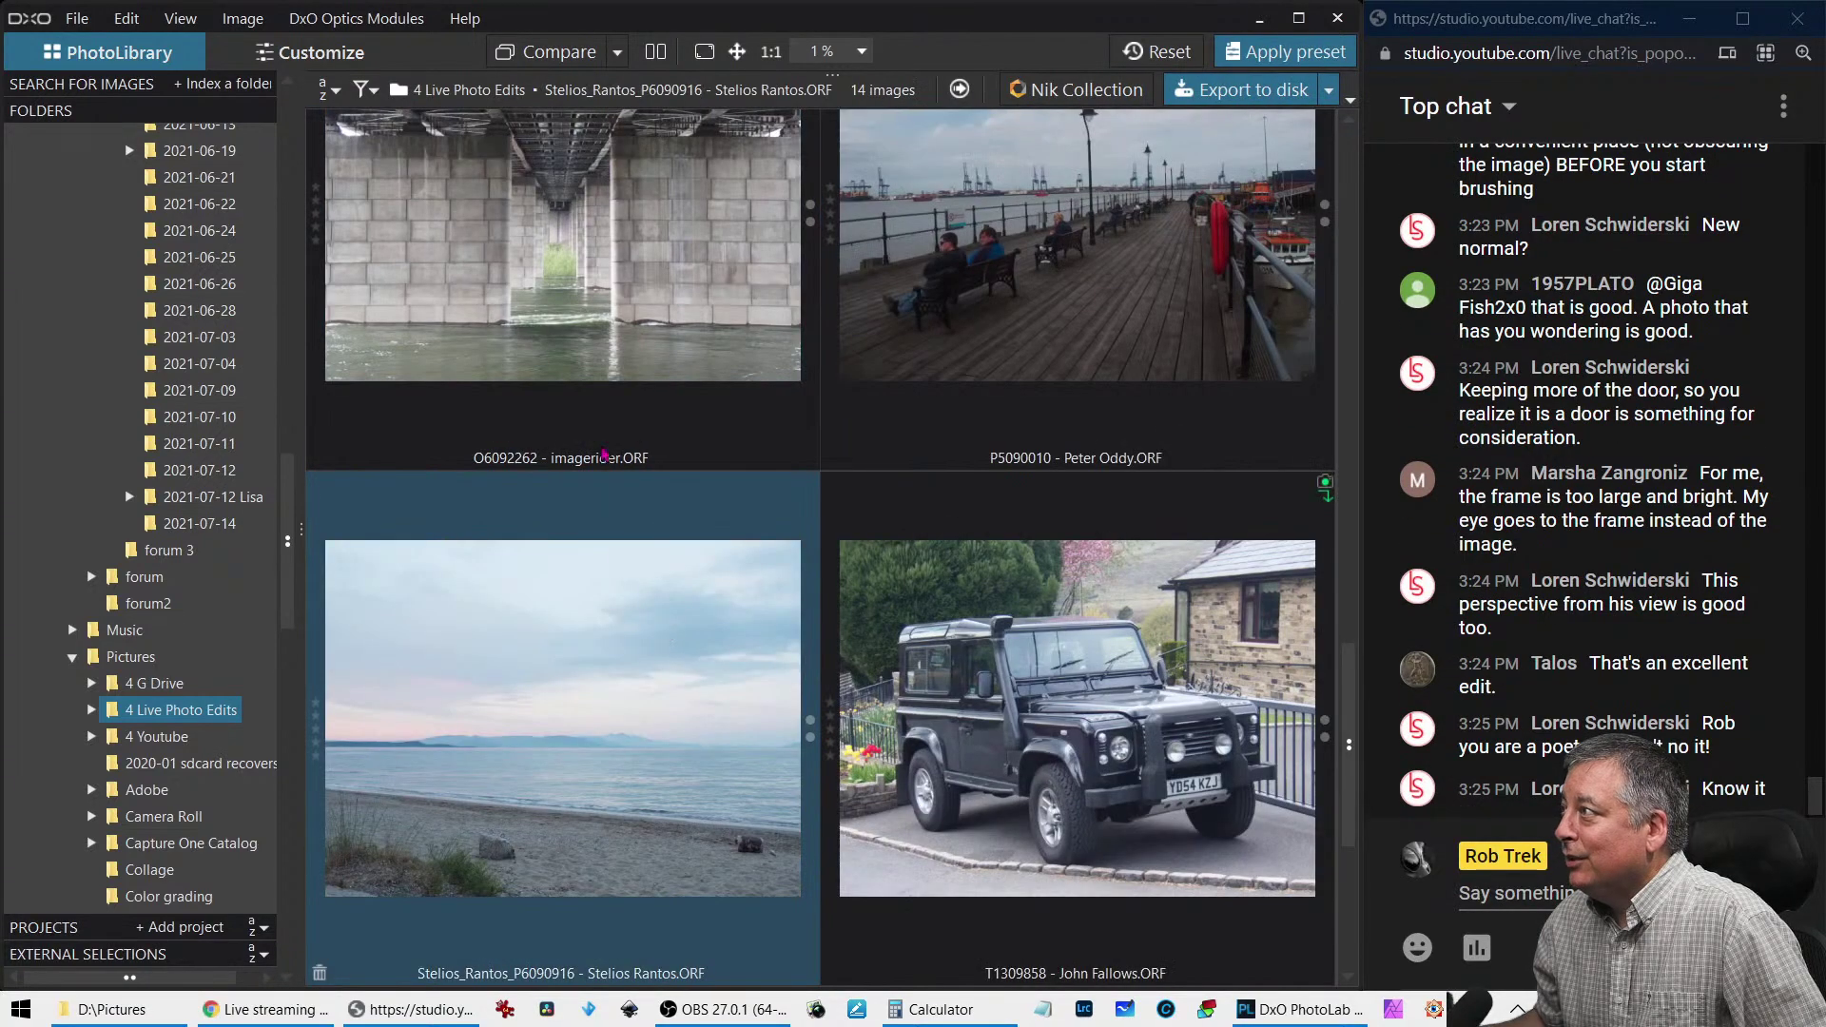
click(604, 454)
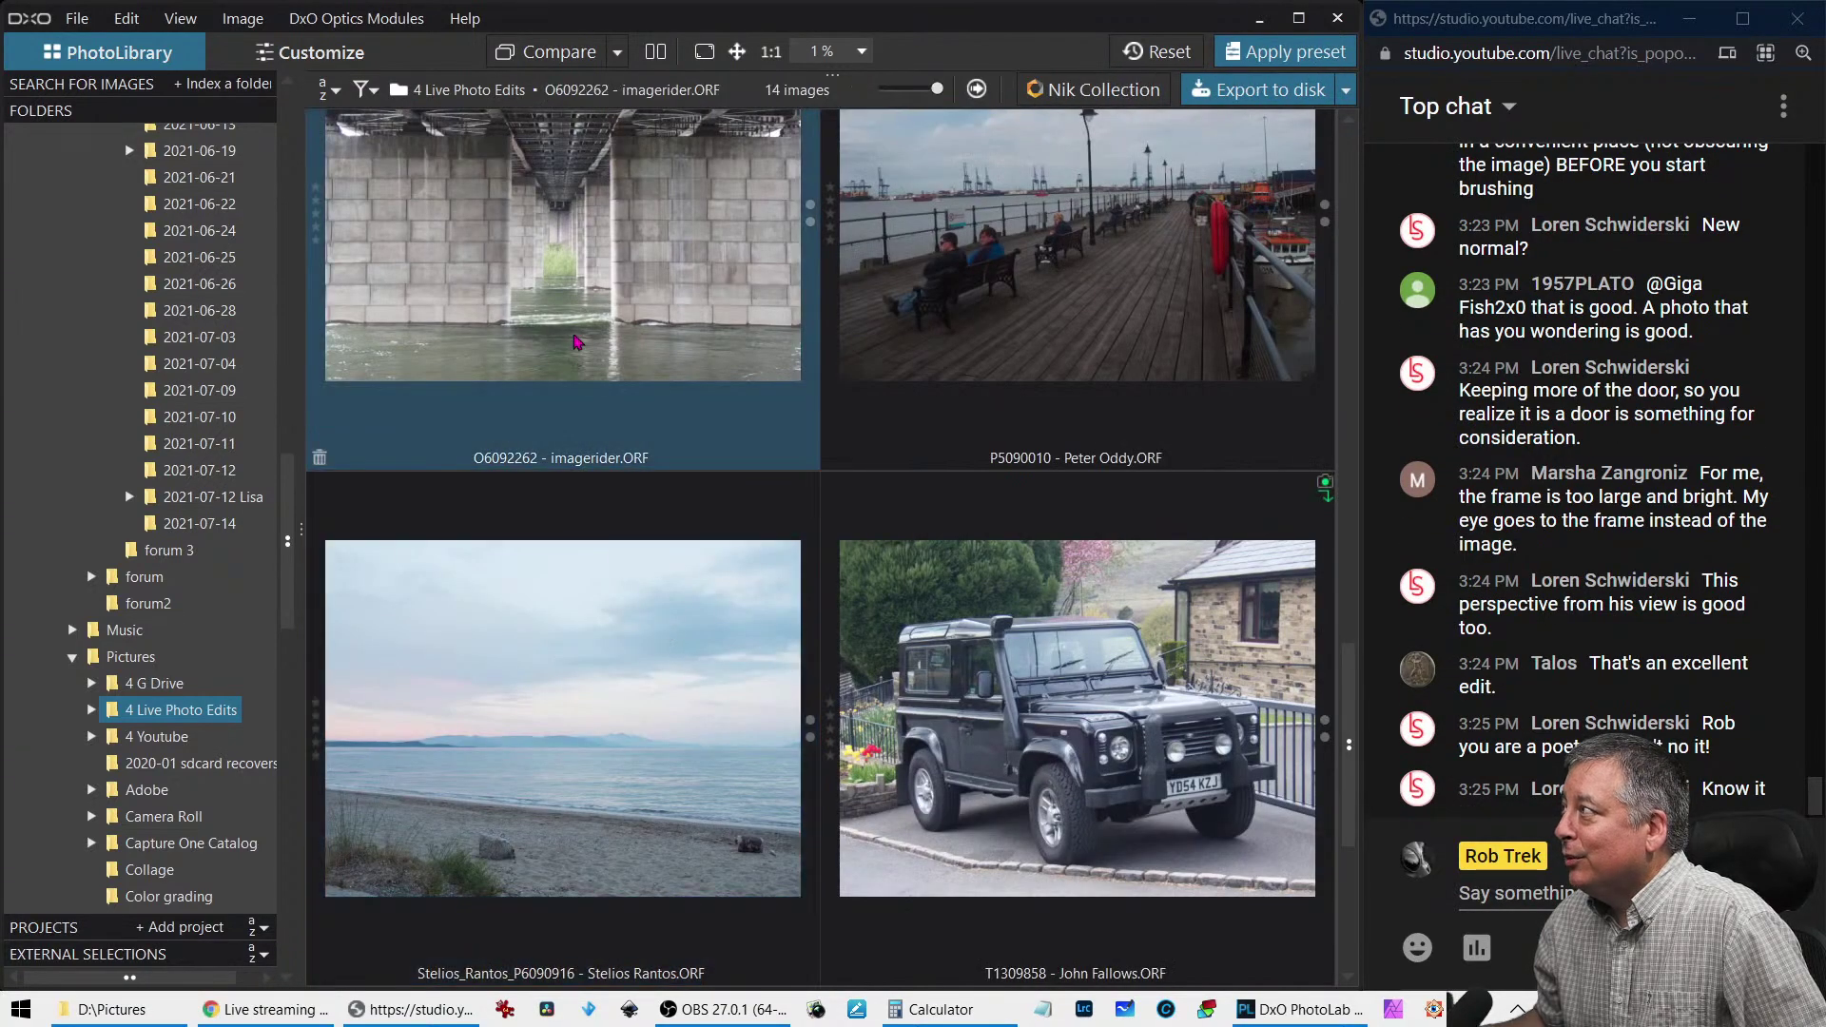
double_click(576, 330)
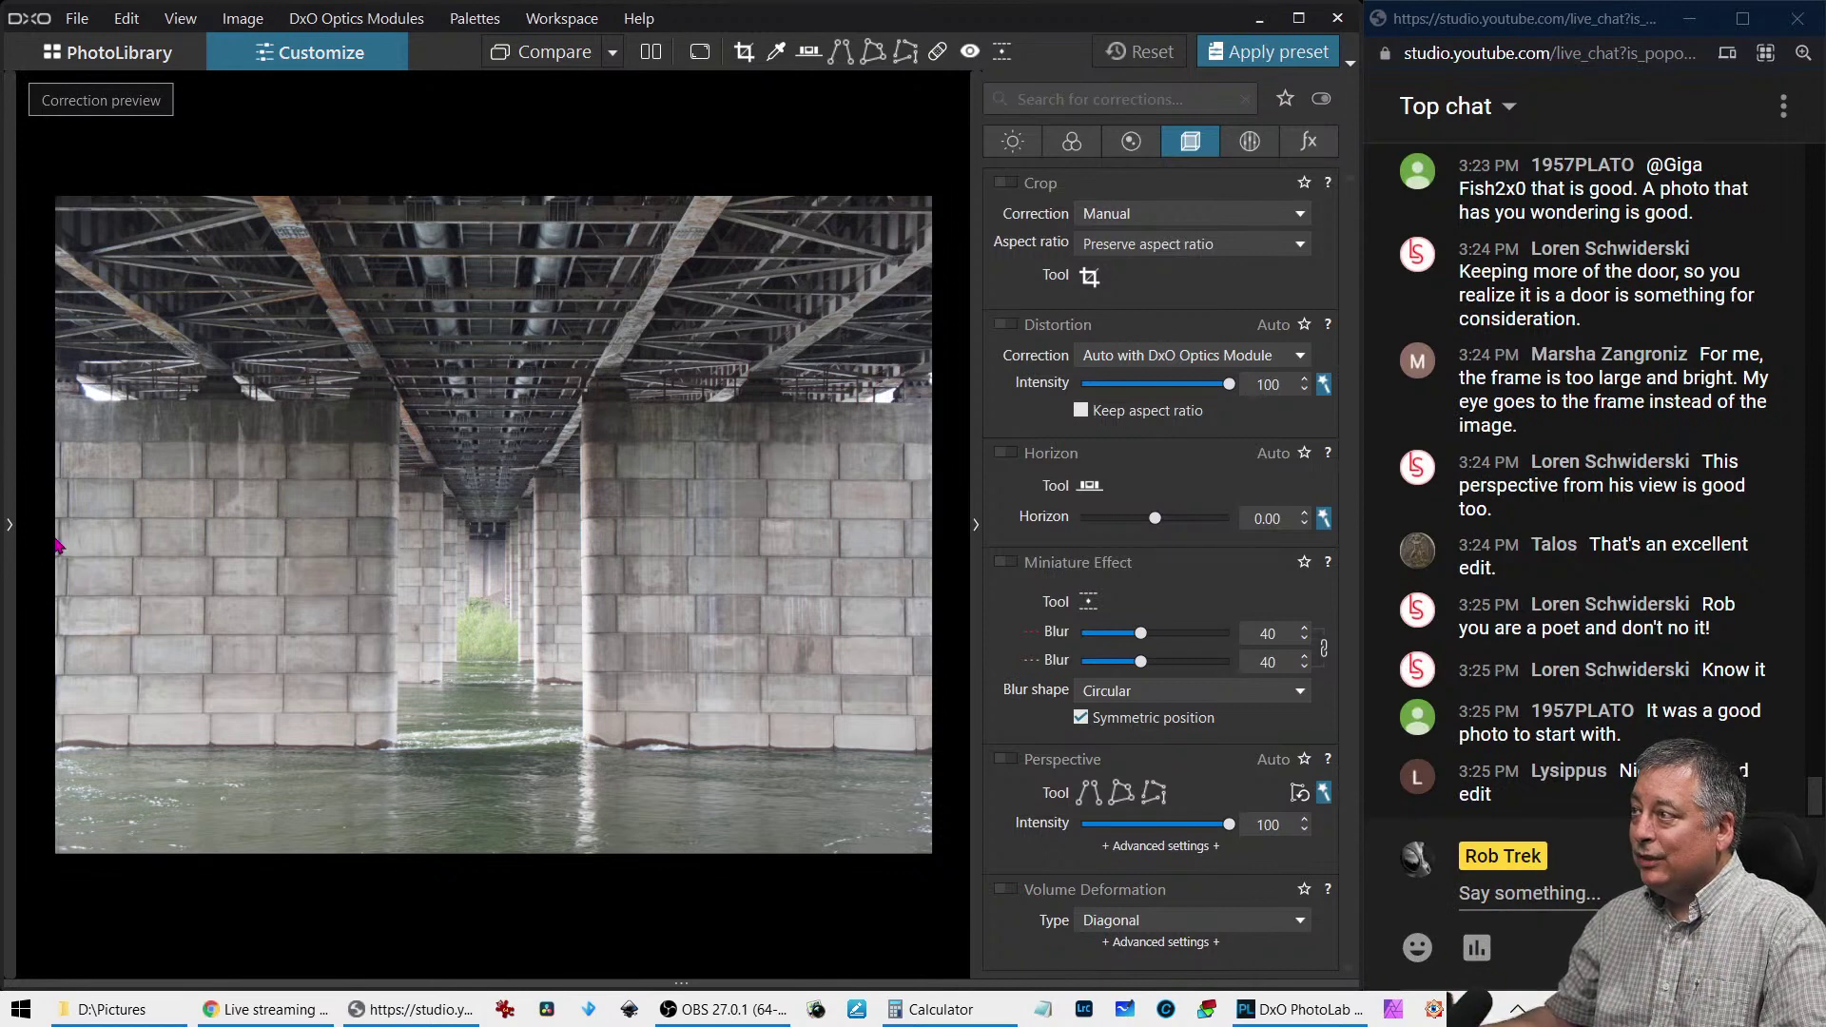
click(10, 530)
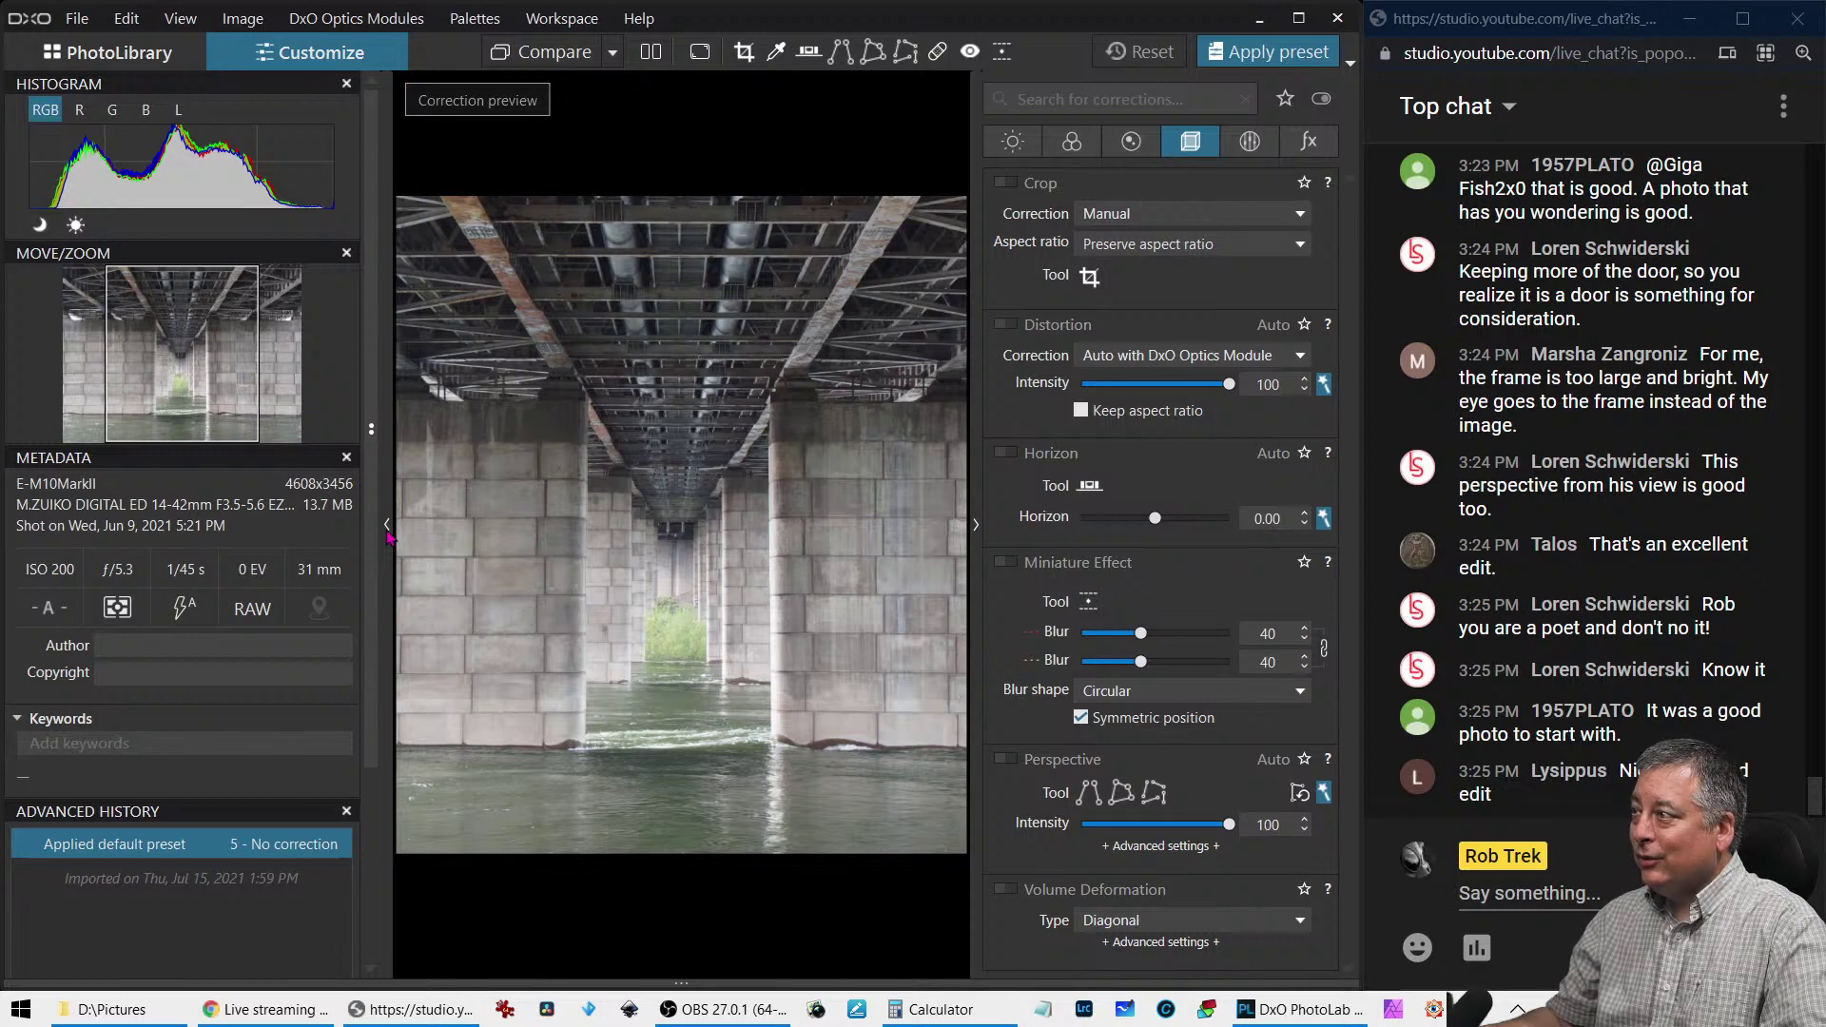
click(388, 534)
click(1269, 624)
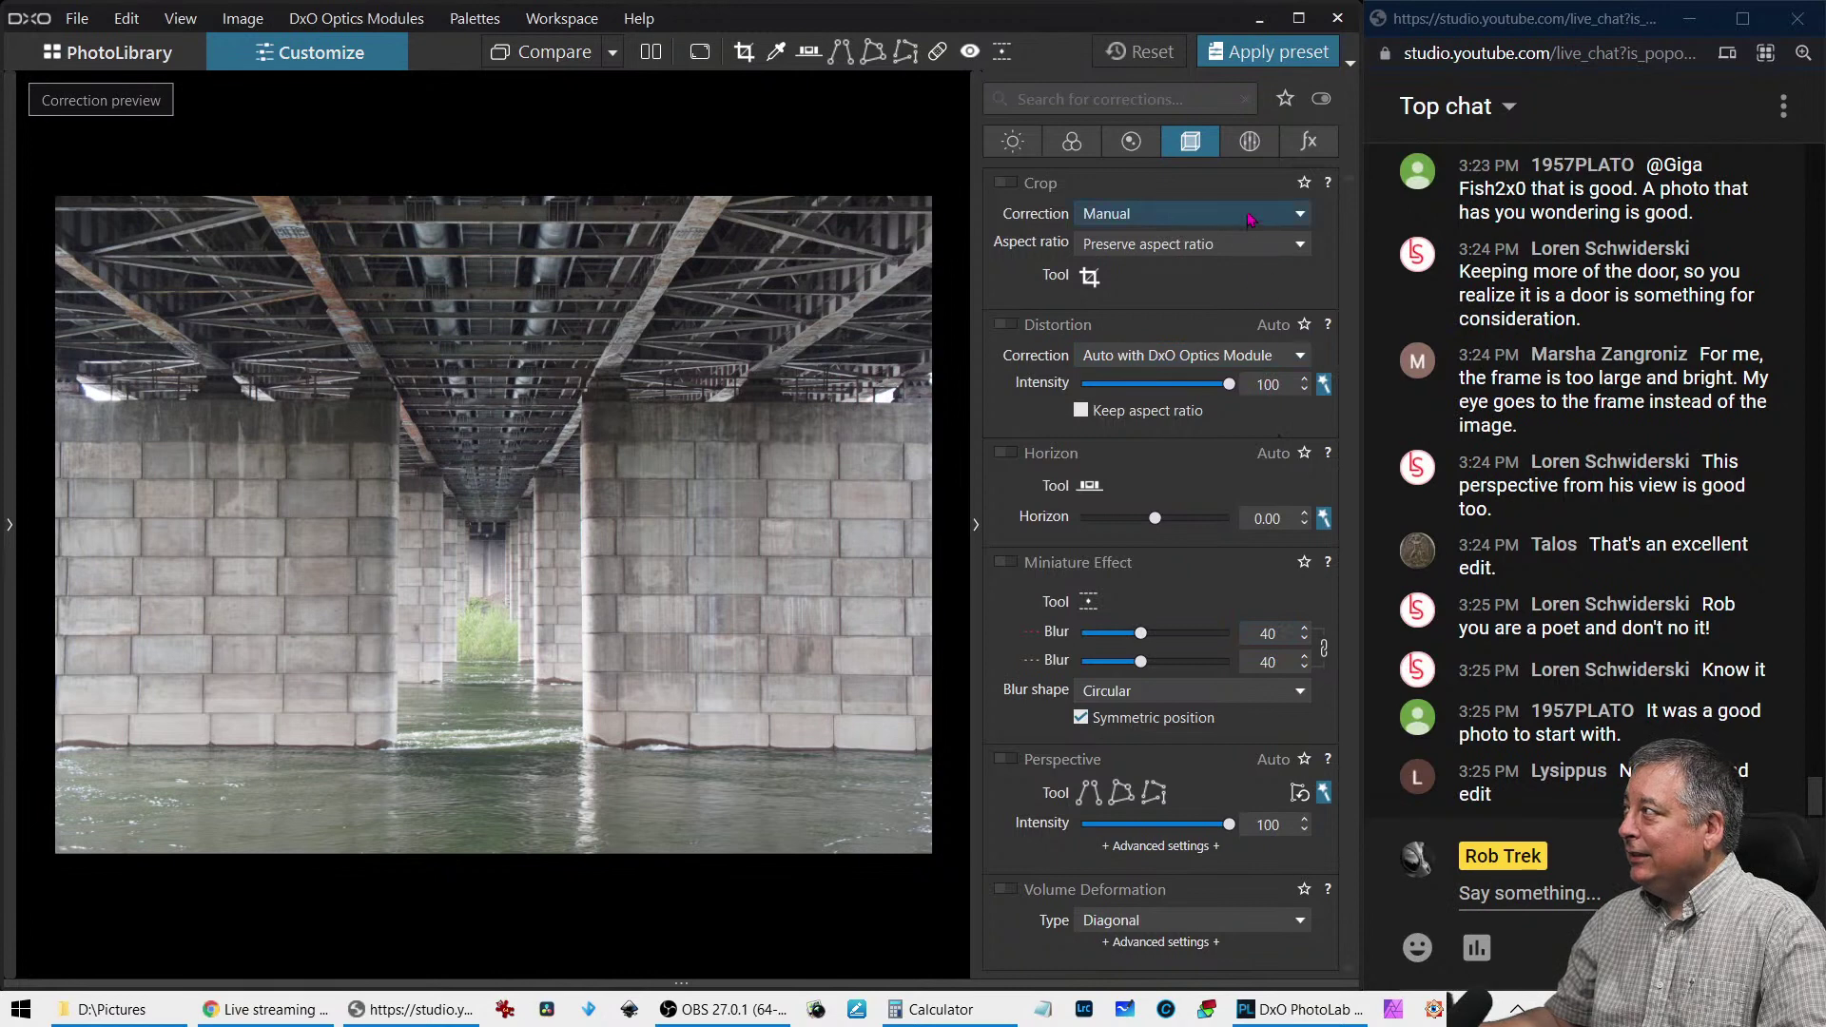
Turn on simple style toning with the B&W style at intensity 100 for the bridge photo
click(1072, 141)
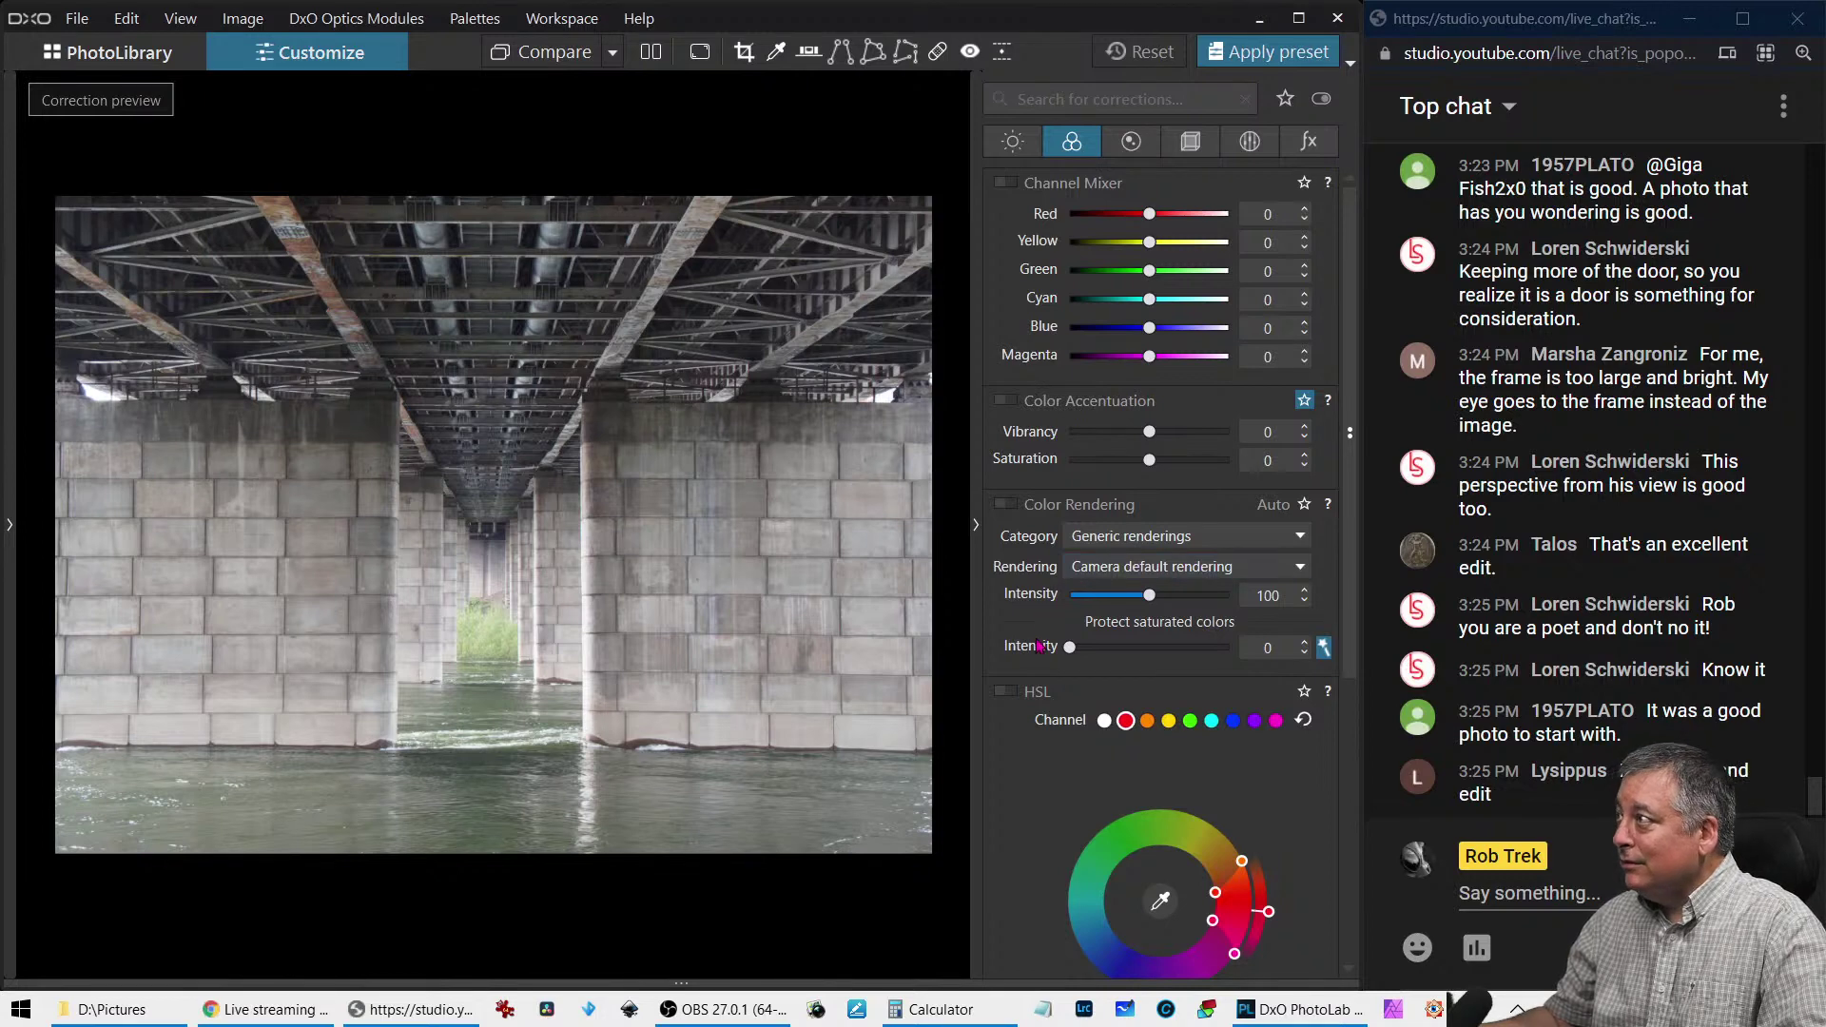
scroll(1028, 691, down, 5)
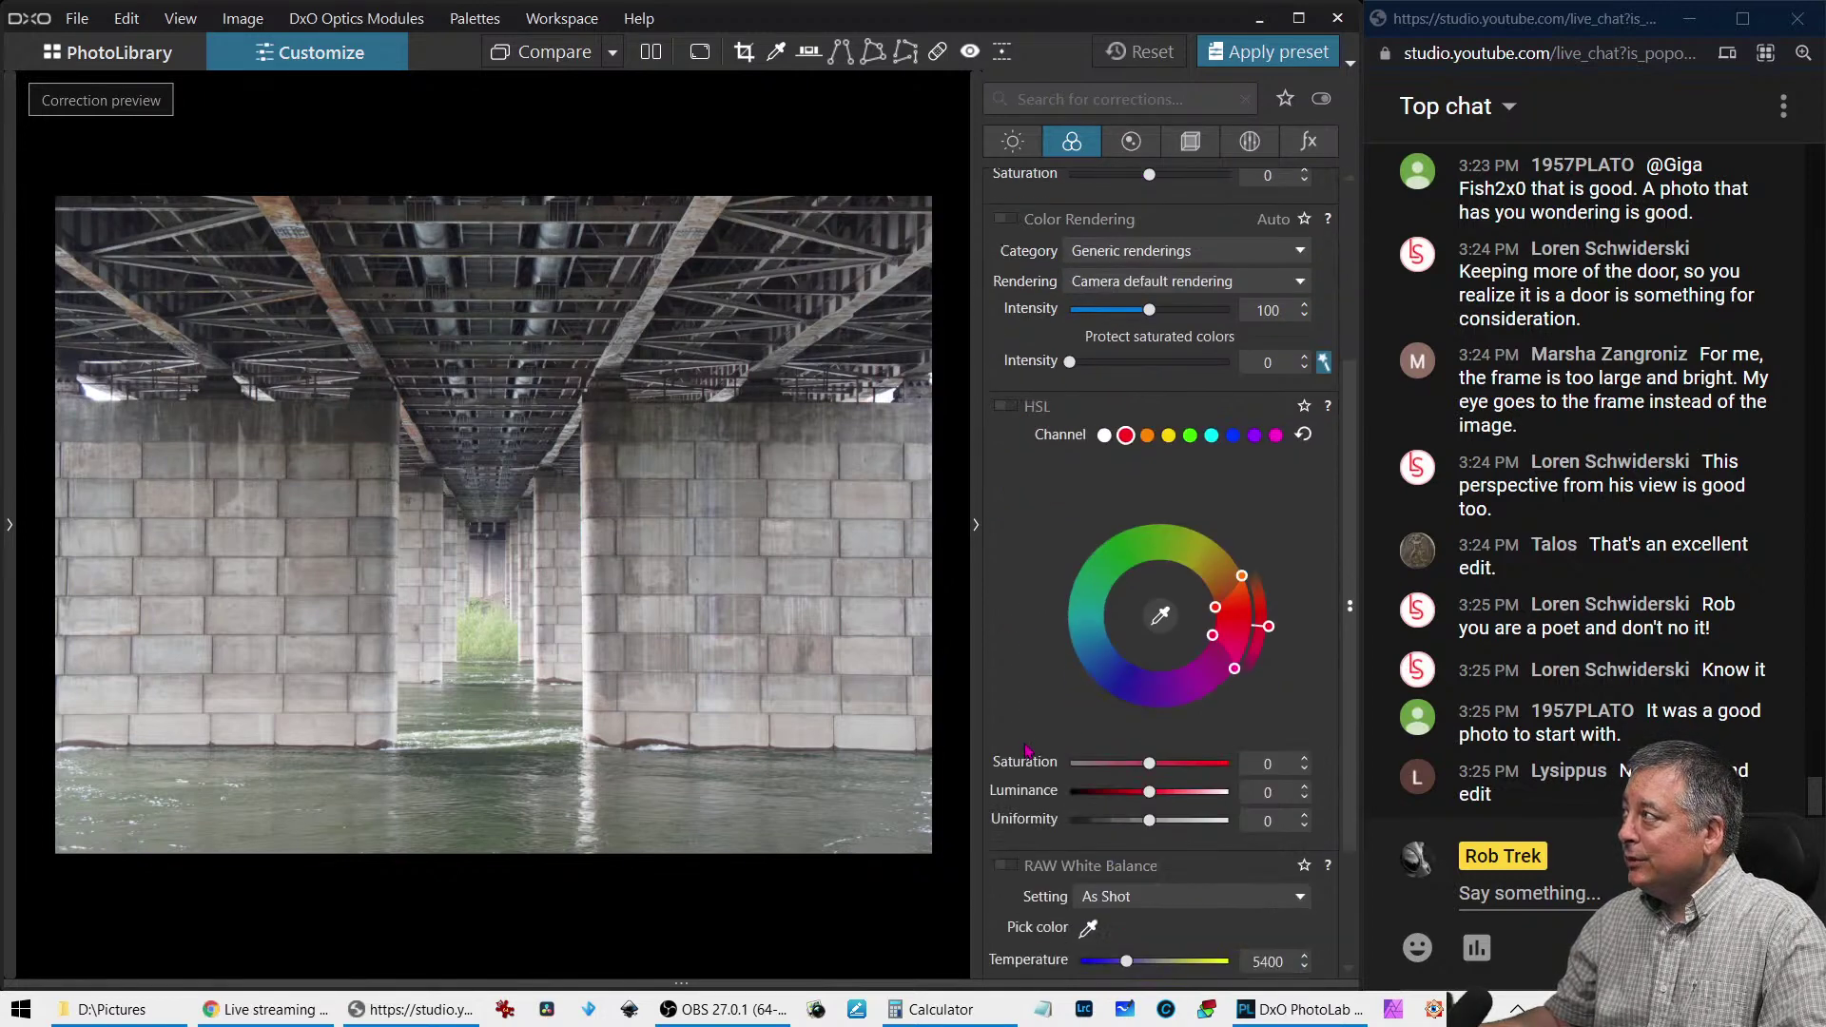
click(1012, 856)
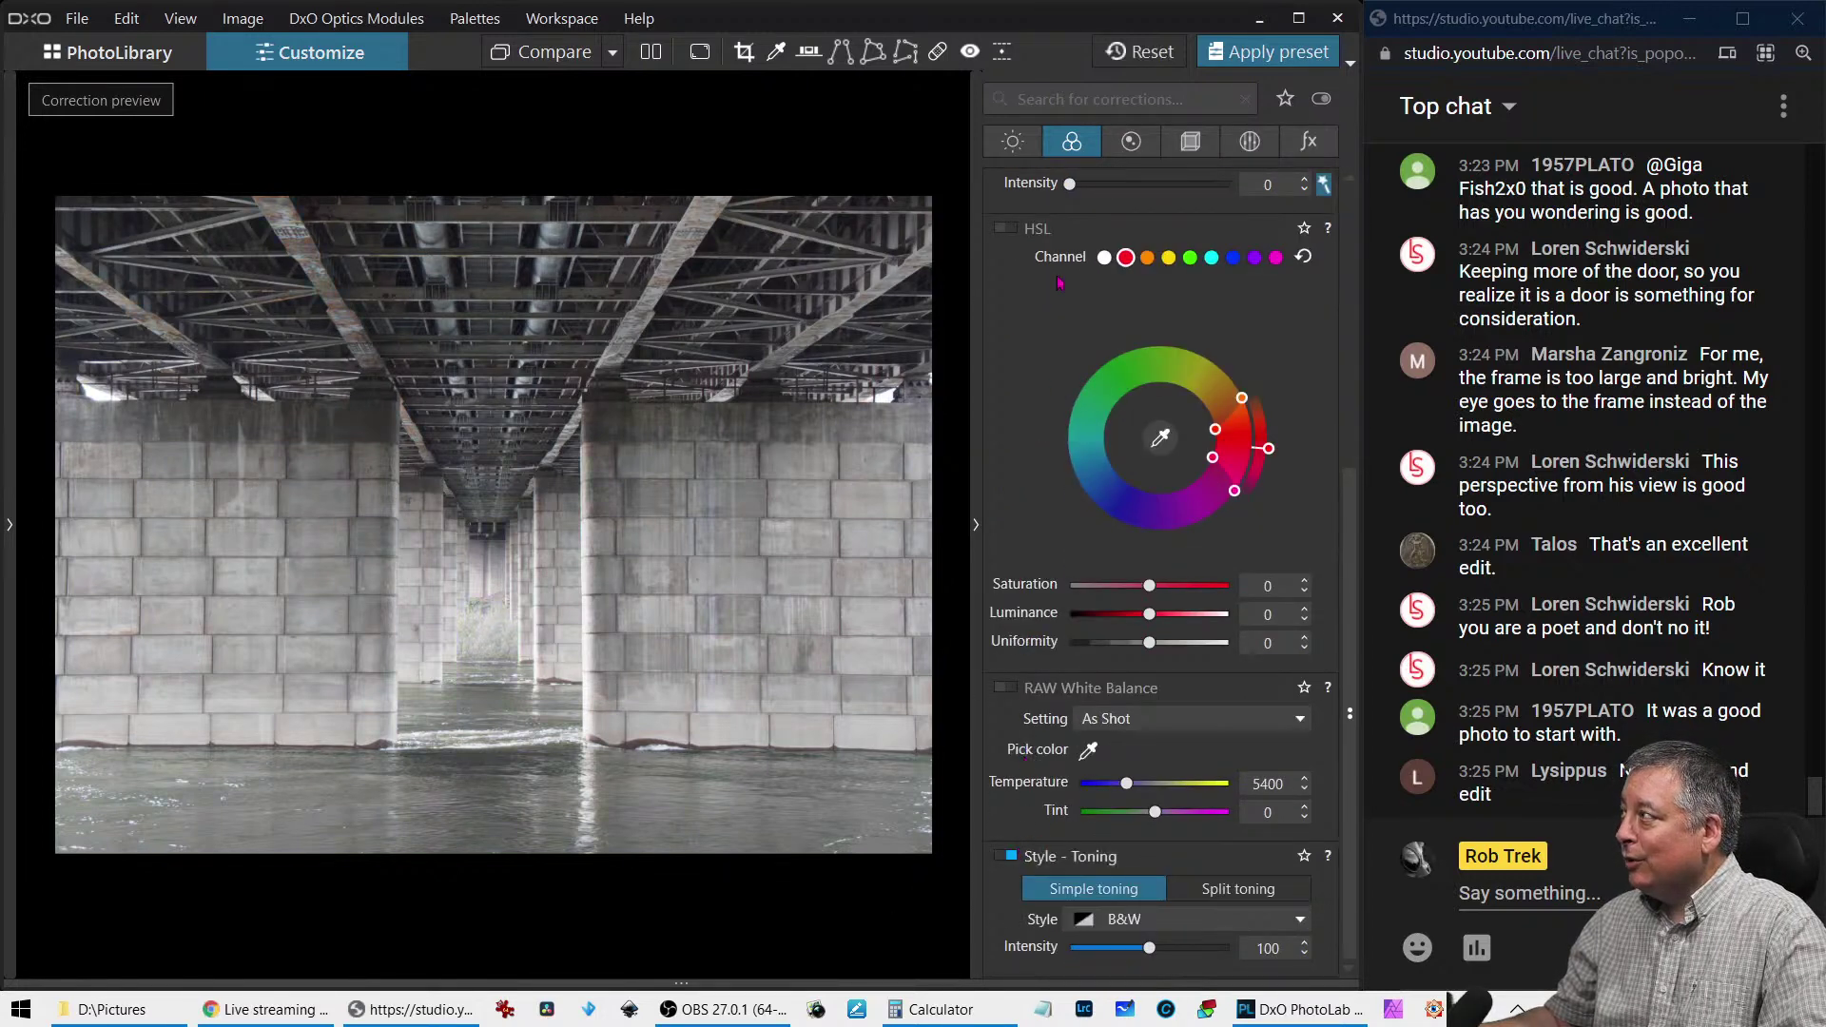
Set the selective tone to highlights 29, midtones -8, shadows -36 and blacks -60
click(1013, 141)
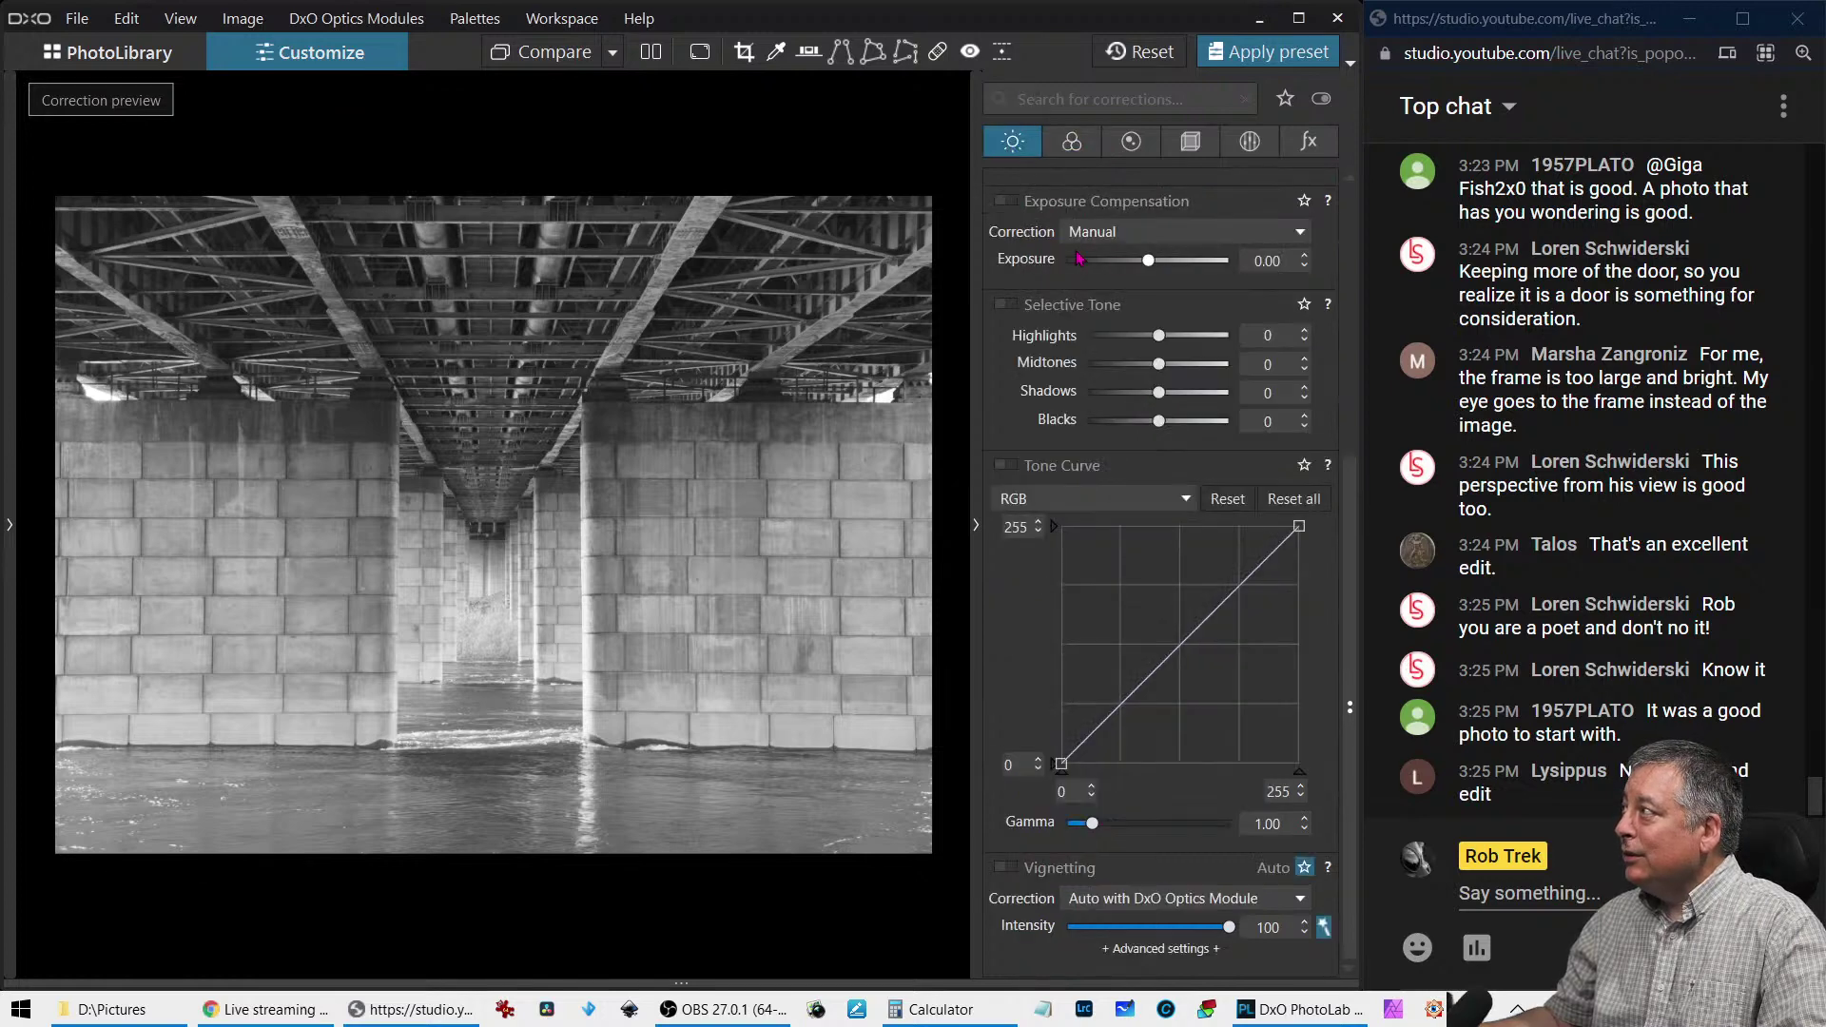
scroll(1136, 352, up, 5)
scroll(1155, 656, down, 2)
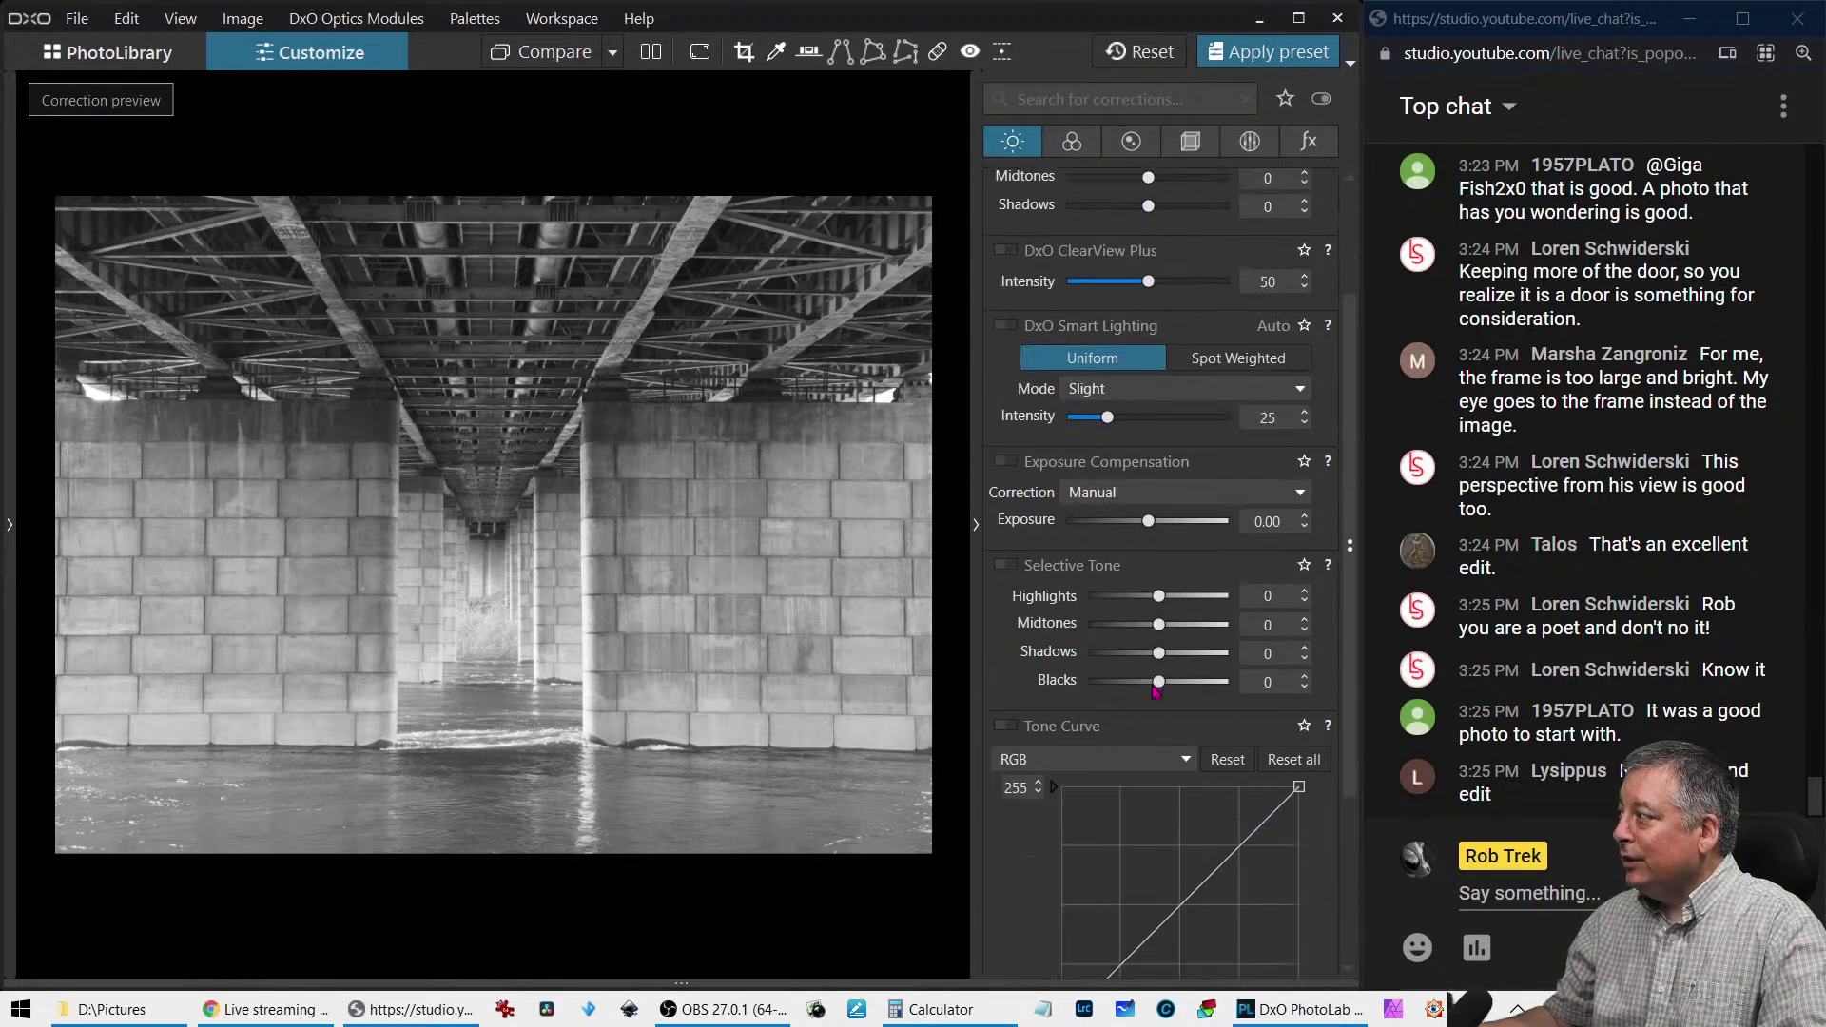
drag(1160, 685, 1157, 628)
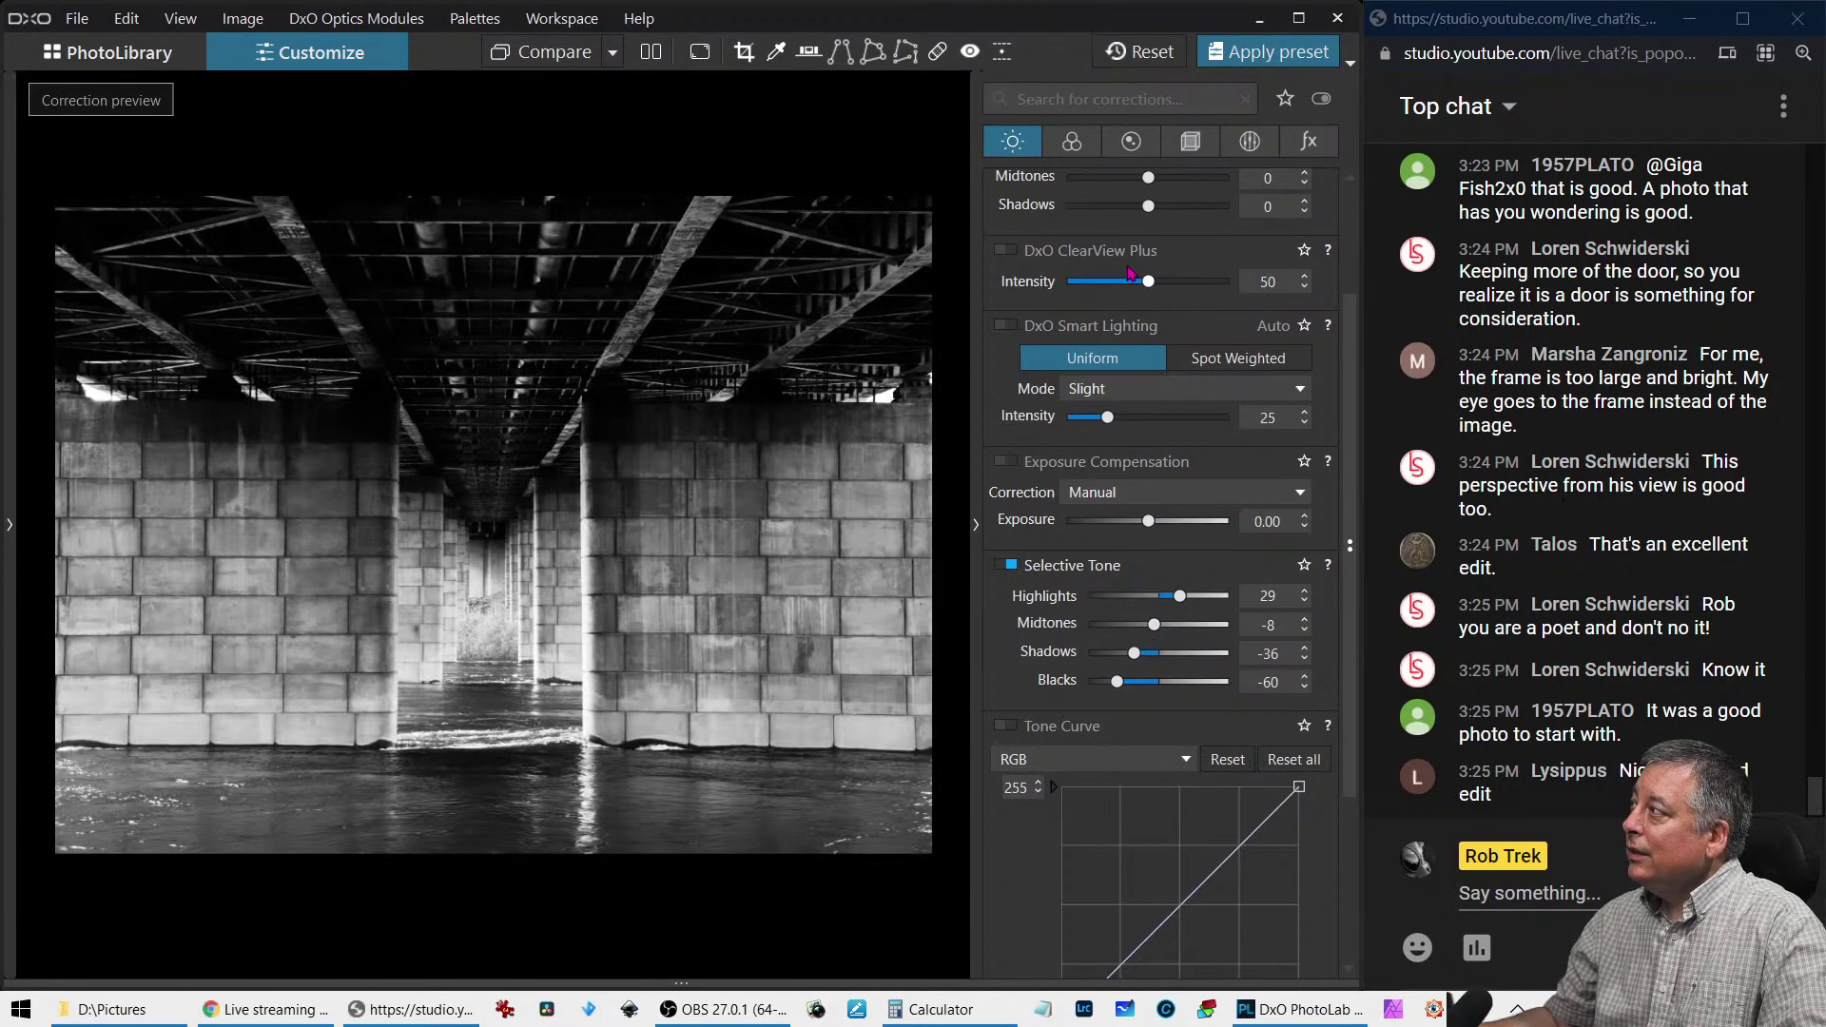
Set microcontrast to 46 and fine contrast to 33, try a higher overall contrast and reset it to 0
scroll(1124, 304, up, 3)
mouse_move(1159, 241)
mouse_down()
mouse_move(1197, 250)
mouse_move(1170, 272)
mouse_up()
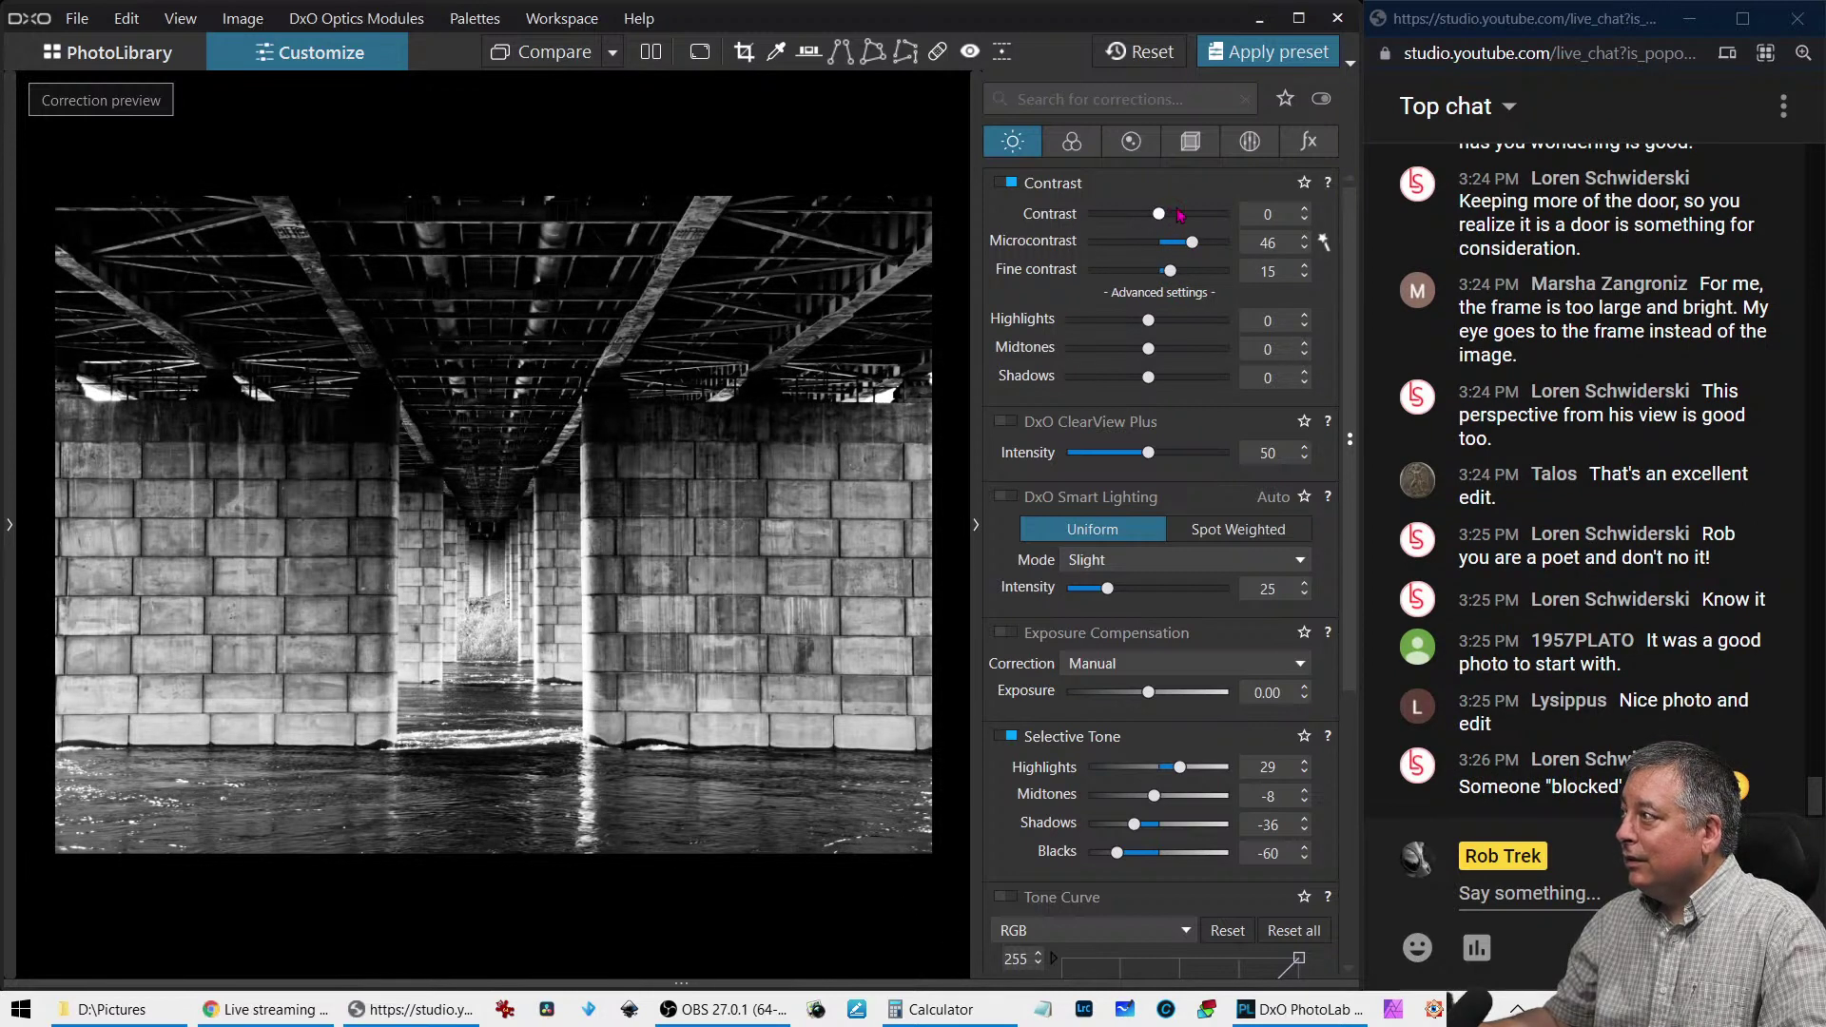
drag(1158, 214, 1143, 219)
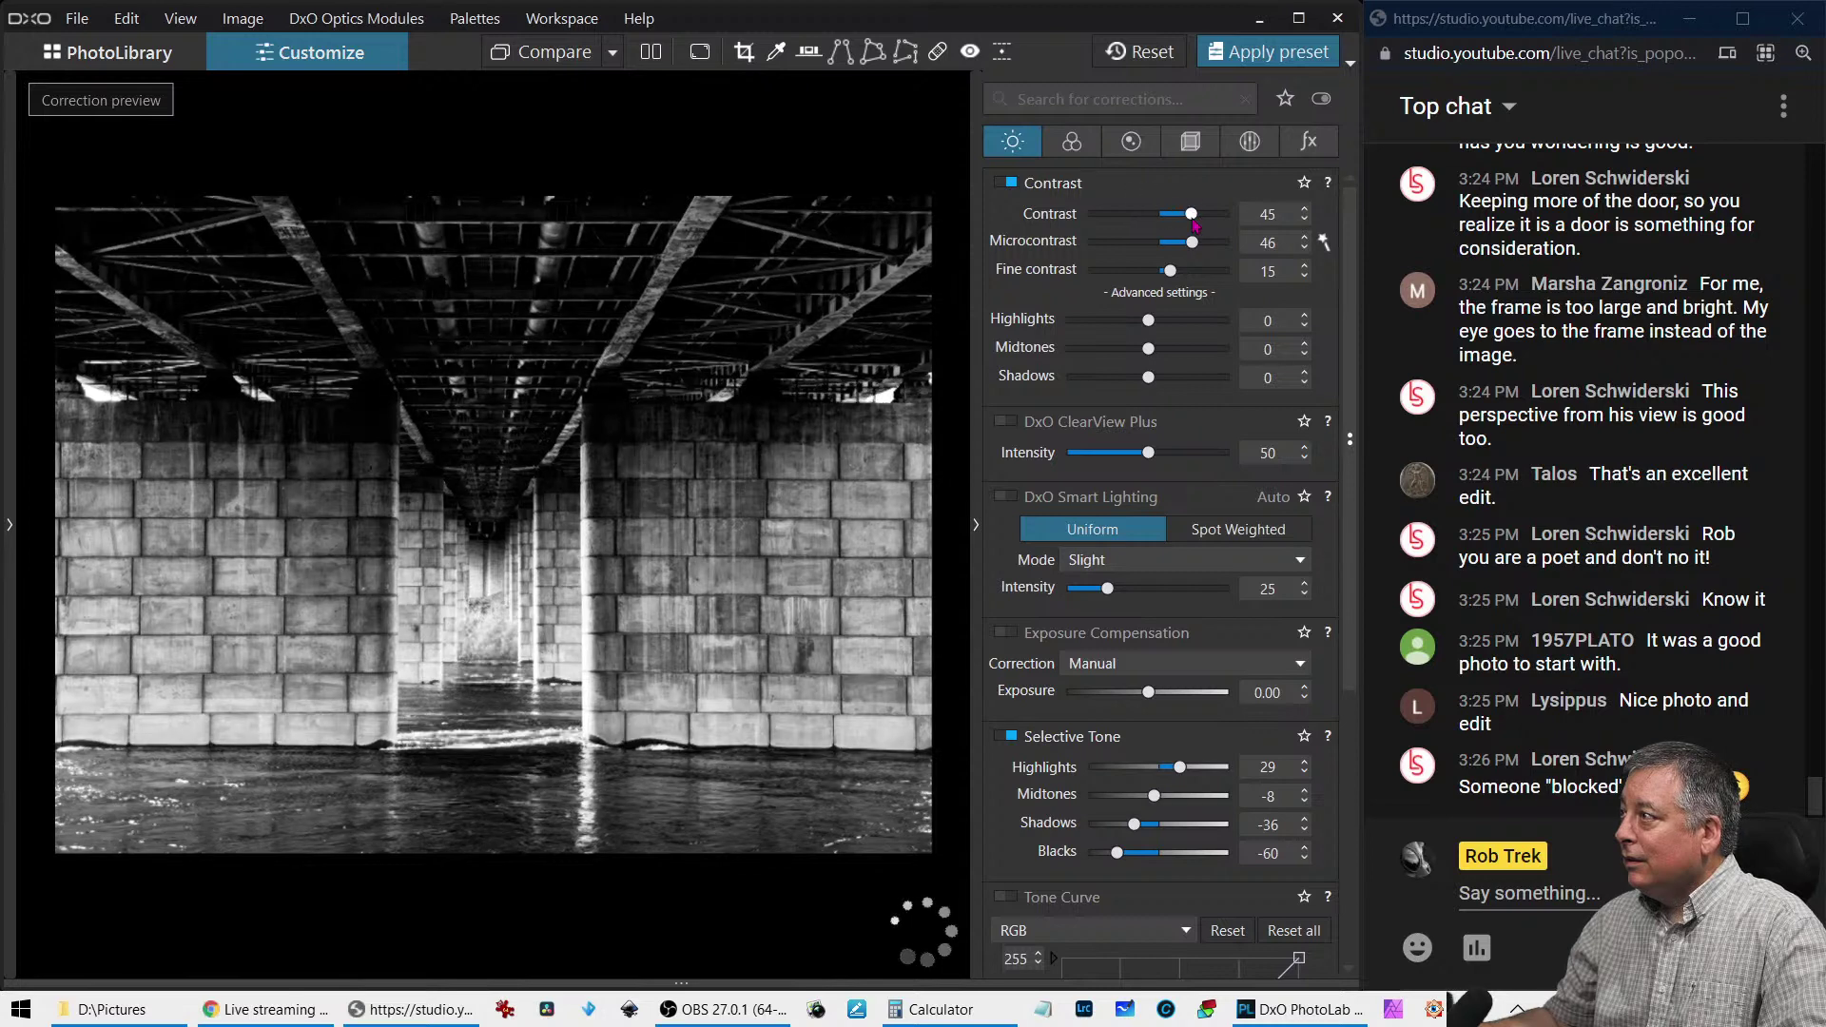
double_click(1143, 218)
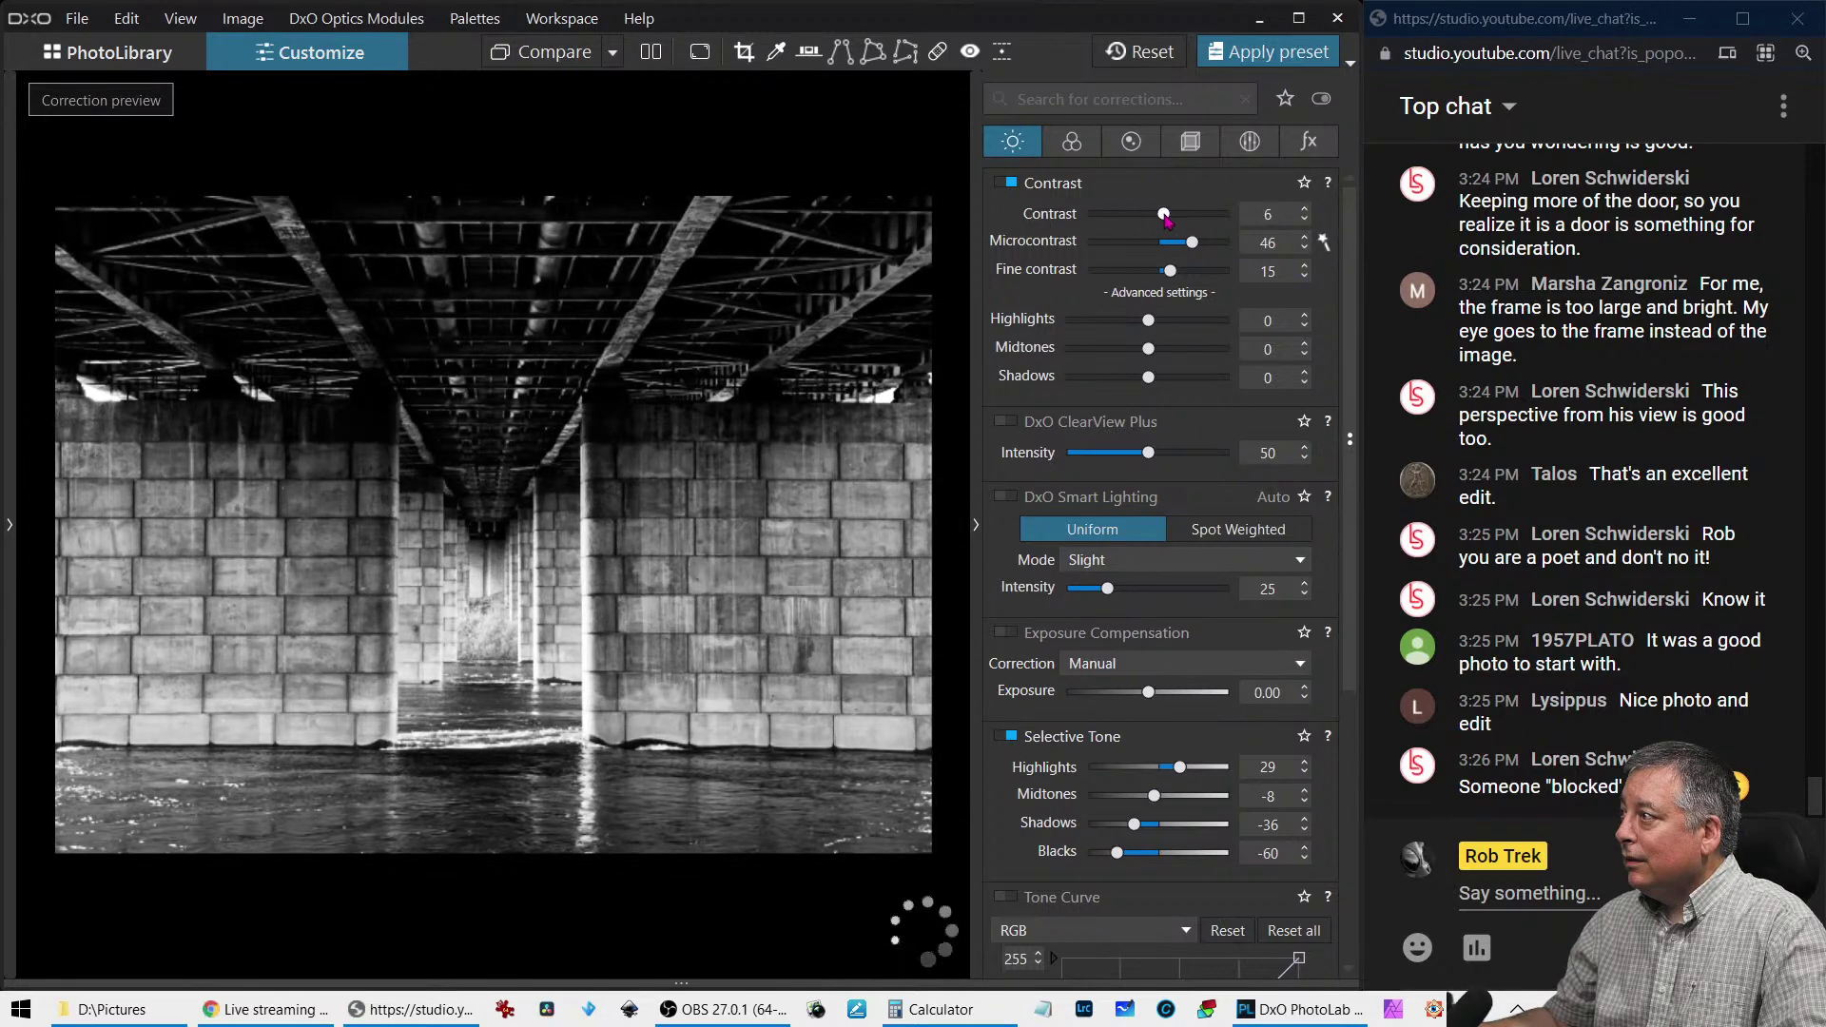
drag(1176, 274, 1186, 276)
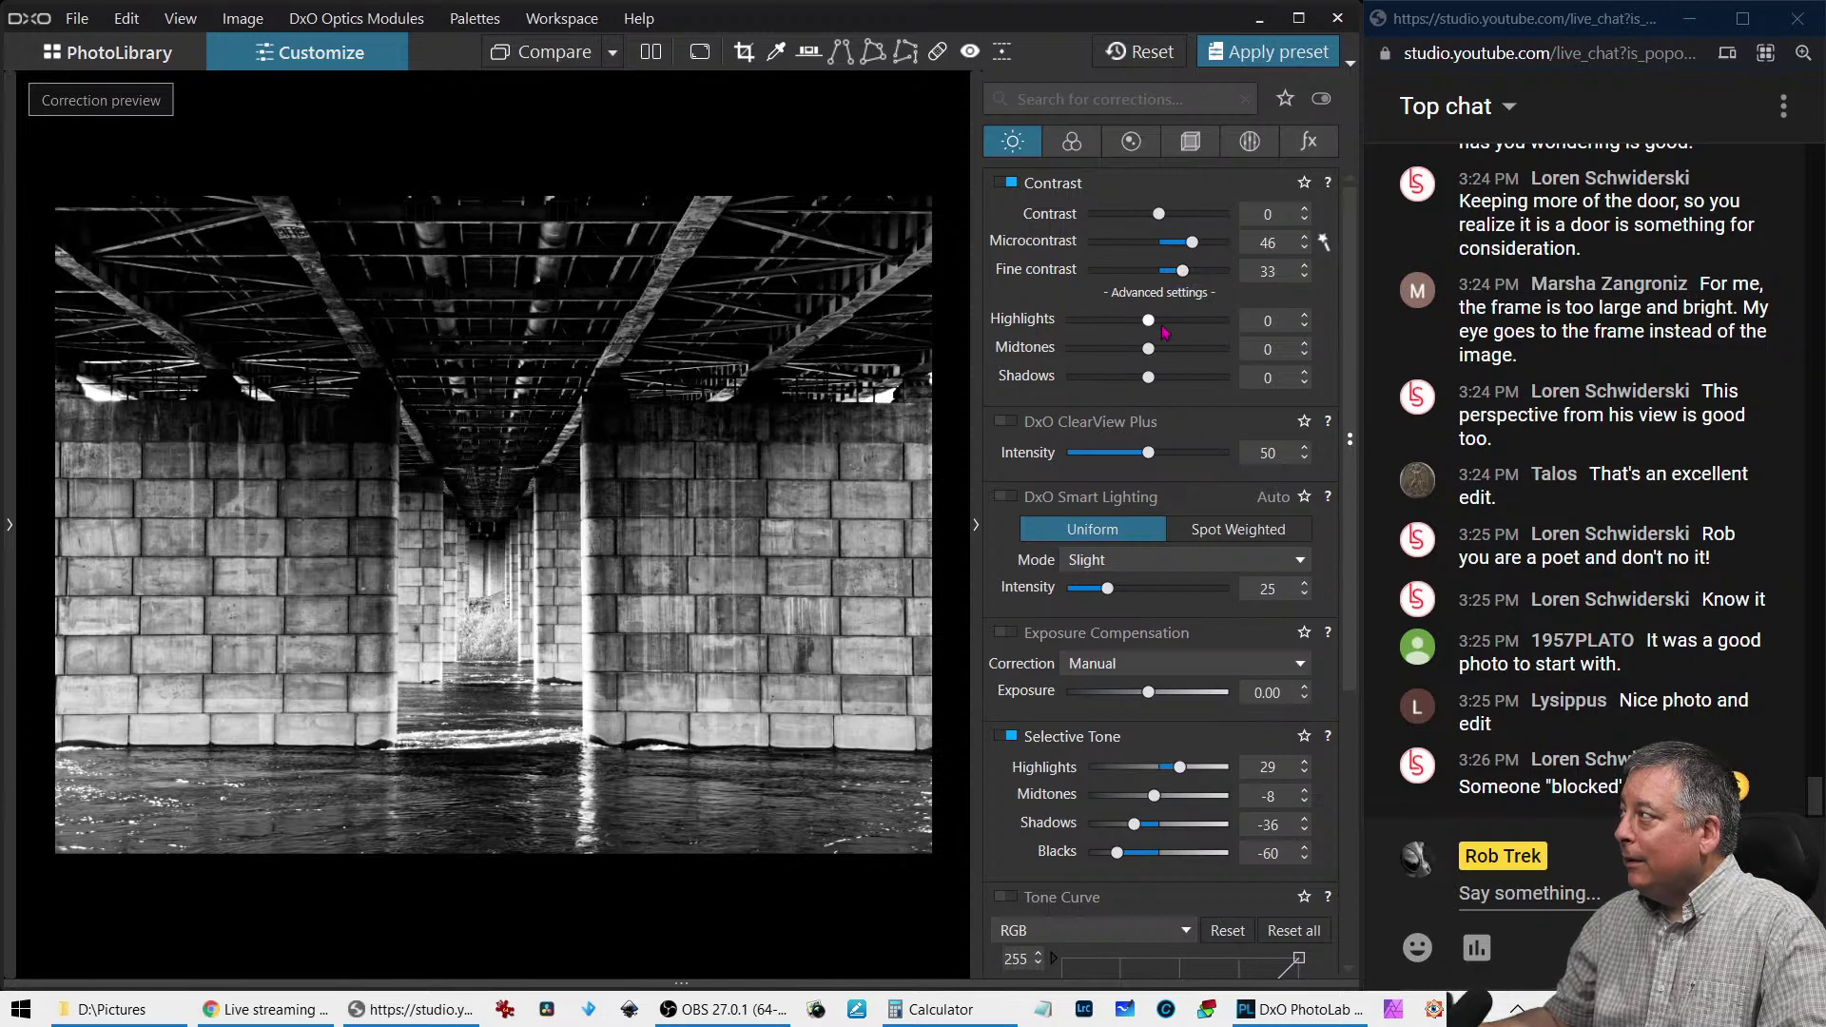
Add a graduated filter covering the water and fading out partway up the stone piers, and lower its exposure to darken that area
click(1250, 142)
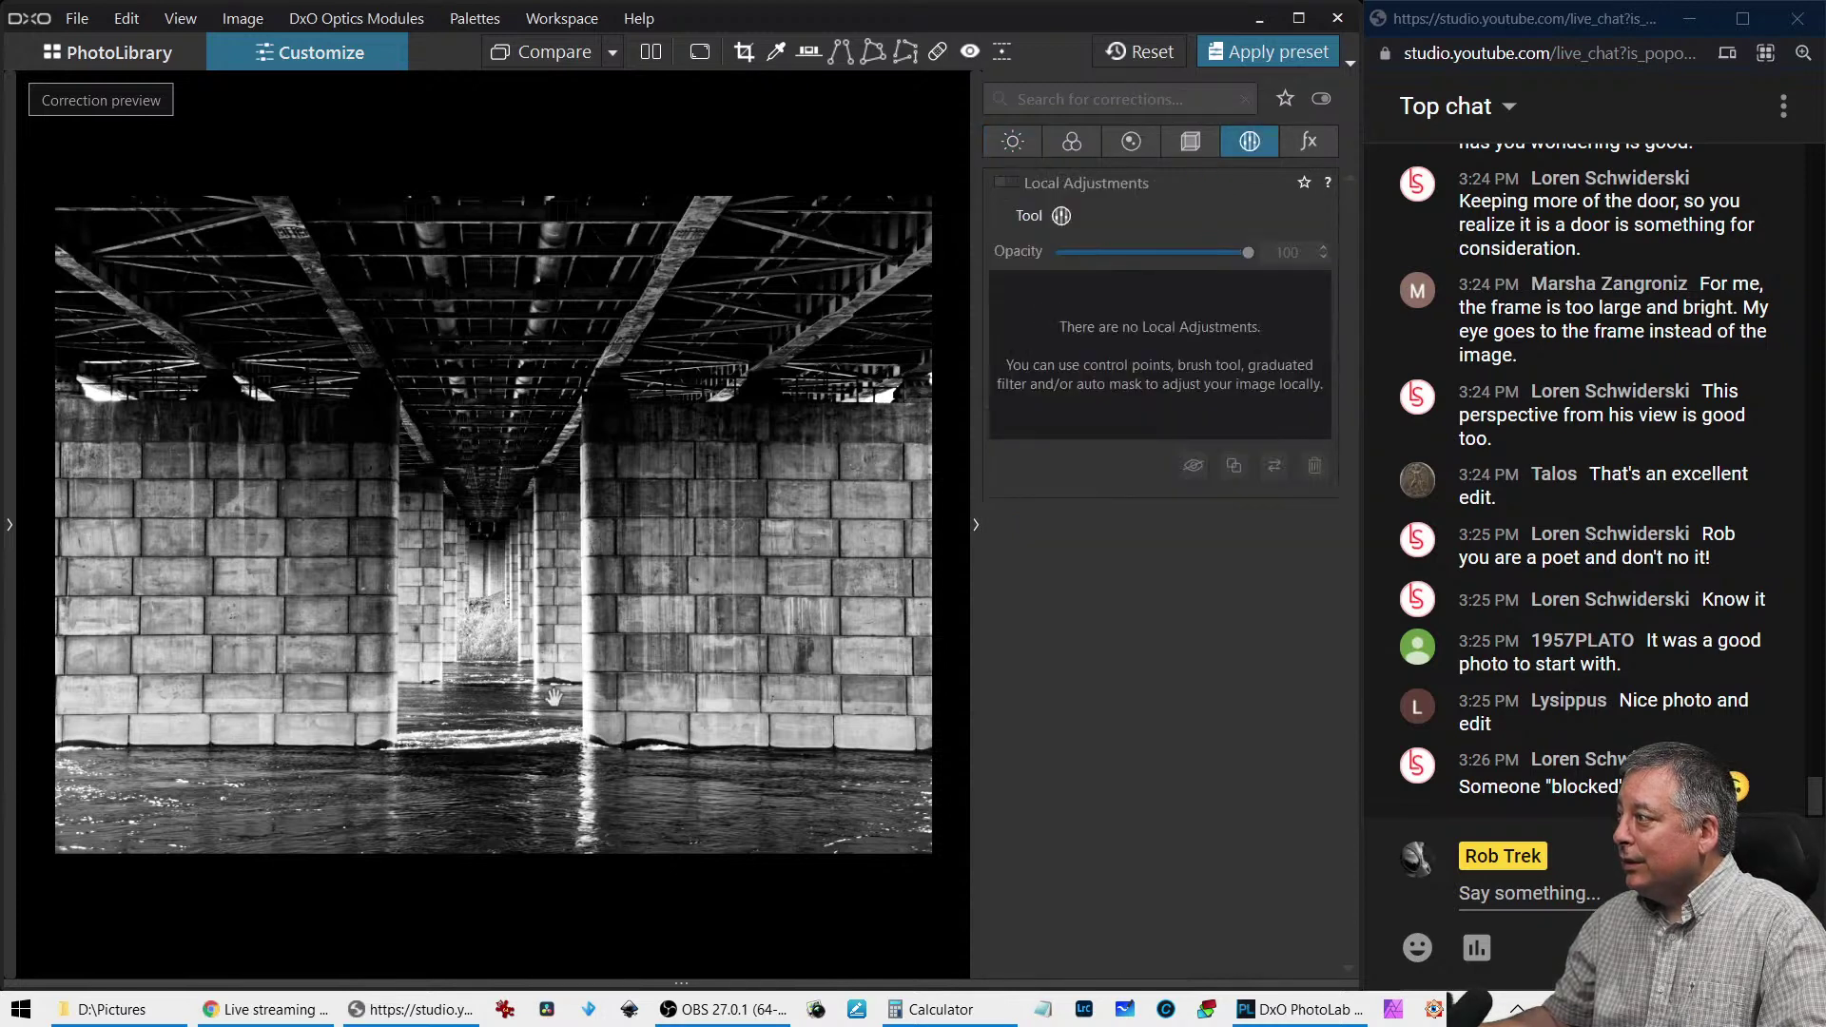
right_click(523, 570)
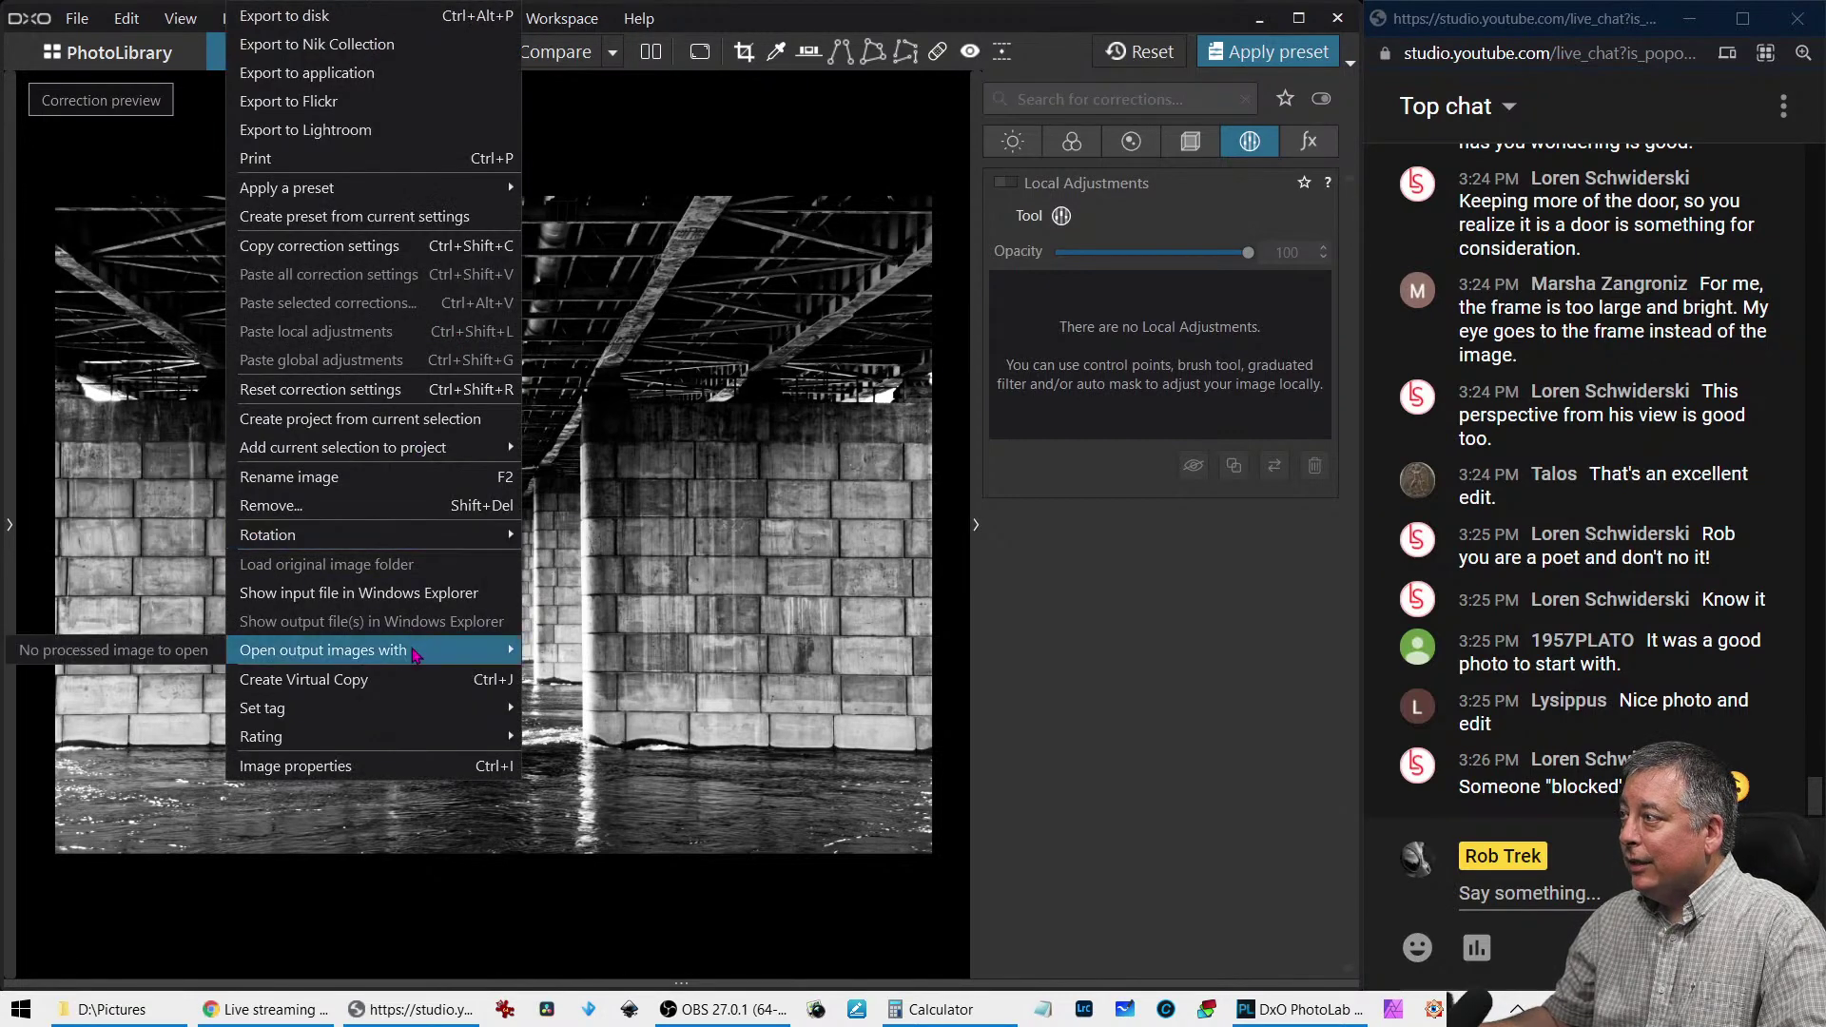
click(1058, 228)
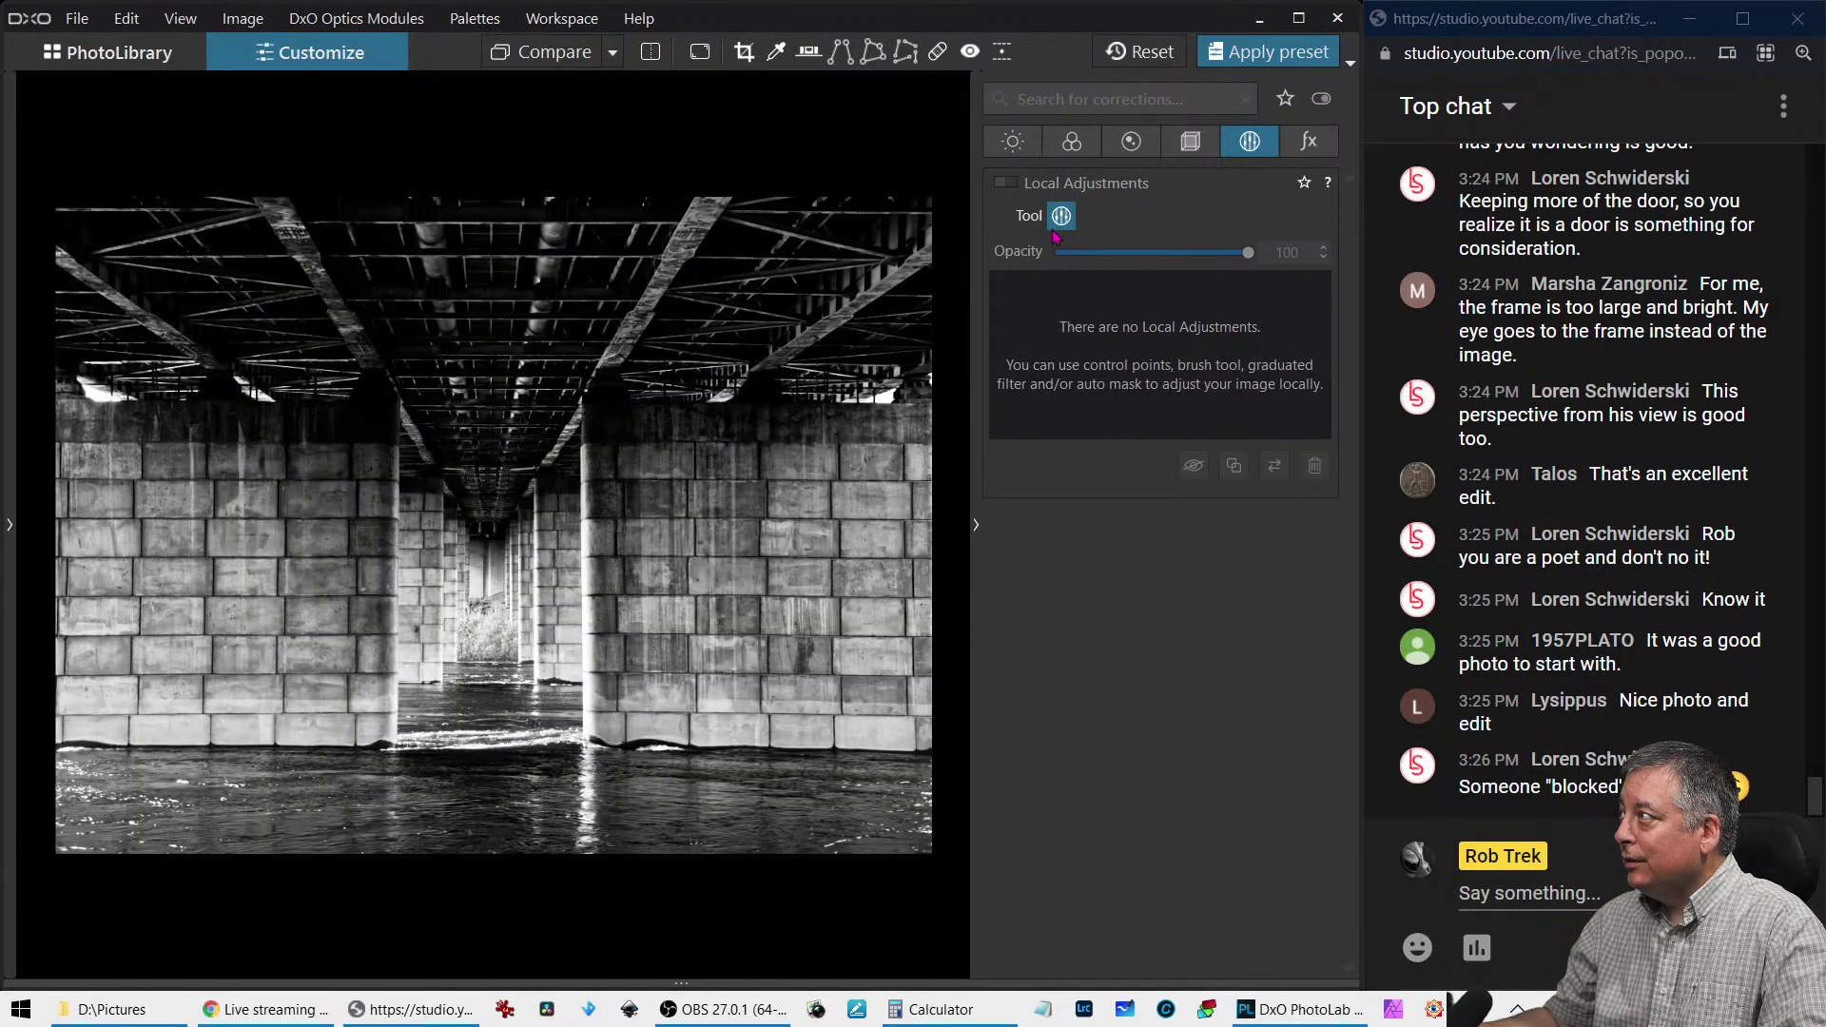
right_click(495, 695)
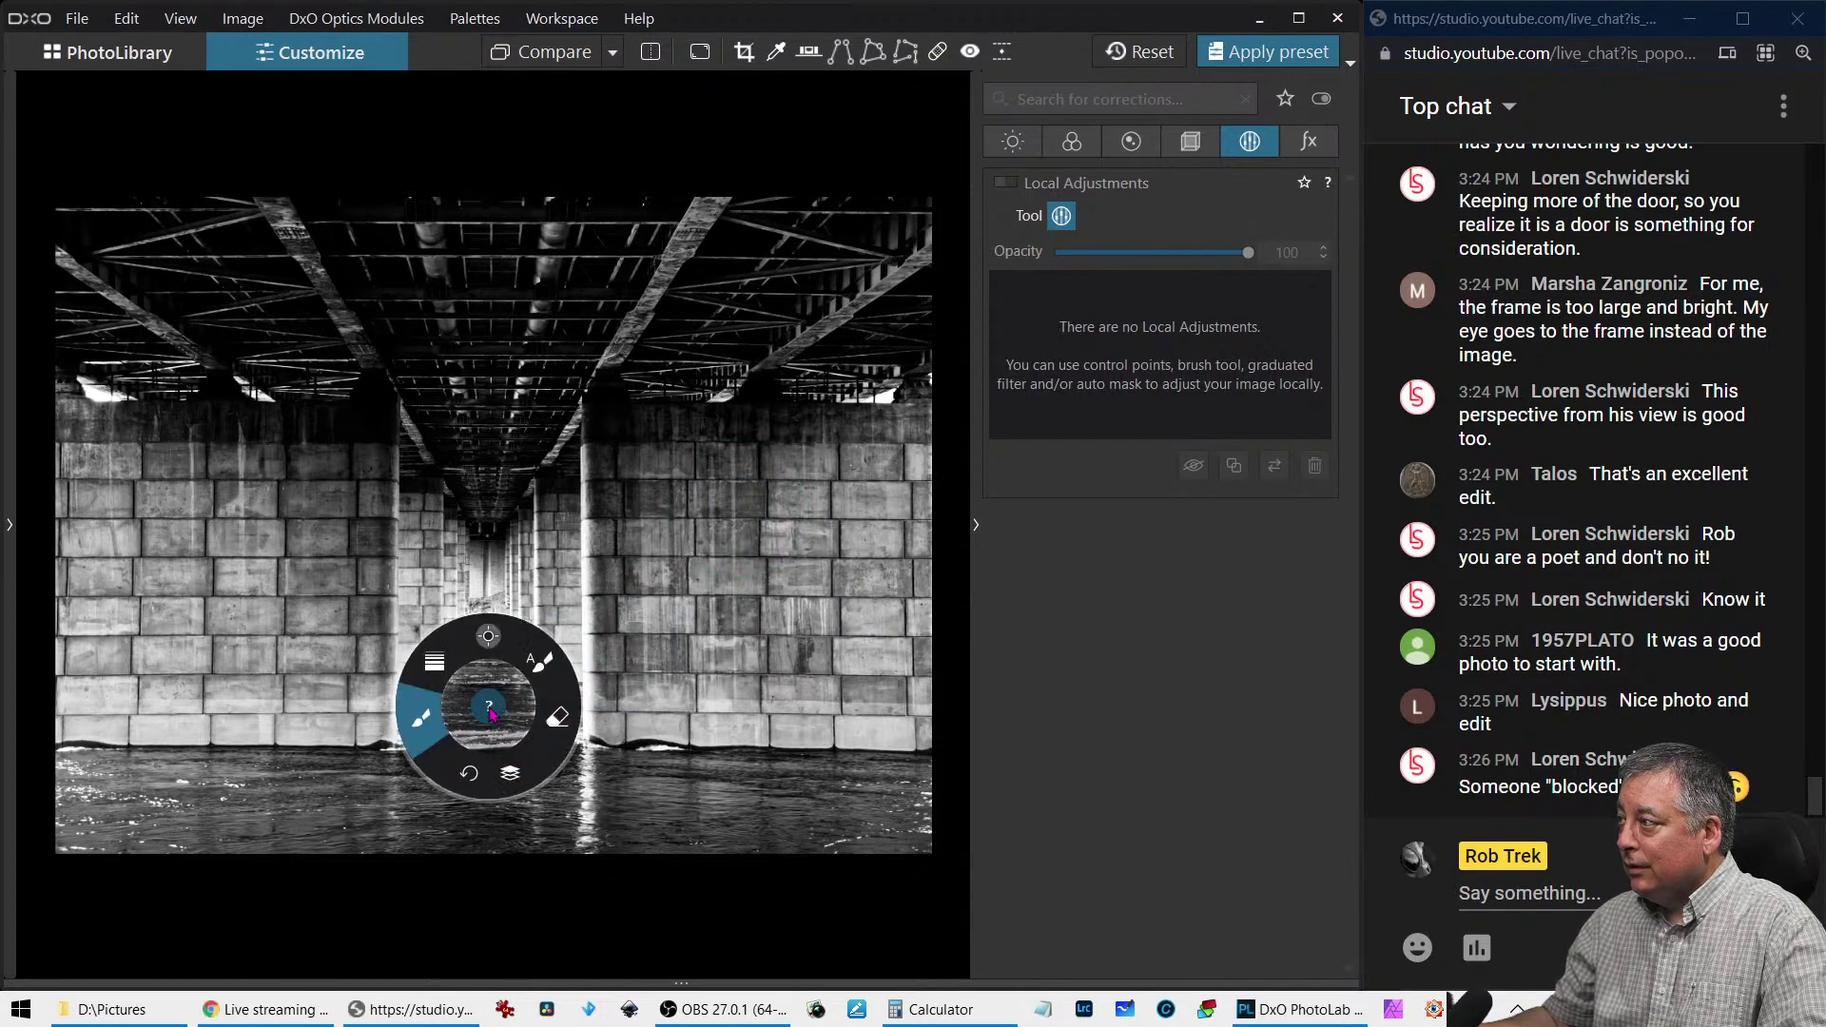
click(469, 711)
drag(468, 710, 468, 511)
click(470, 757)
drag(507, 790, 510, 814)
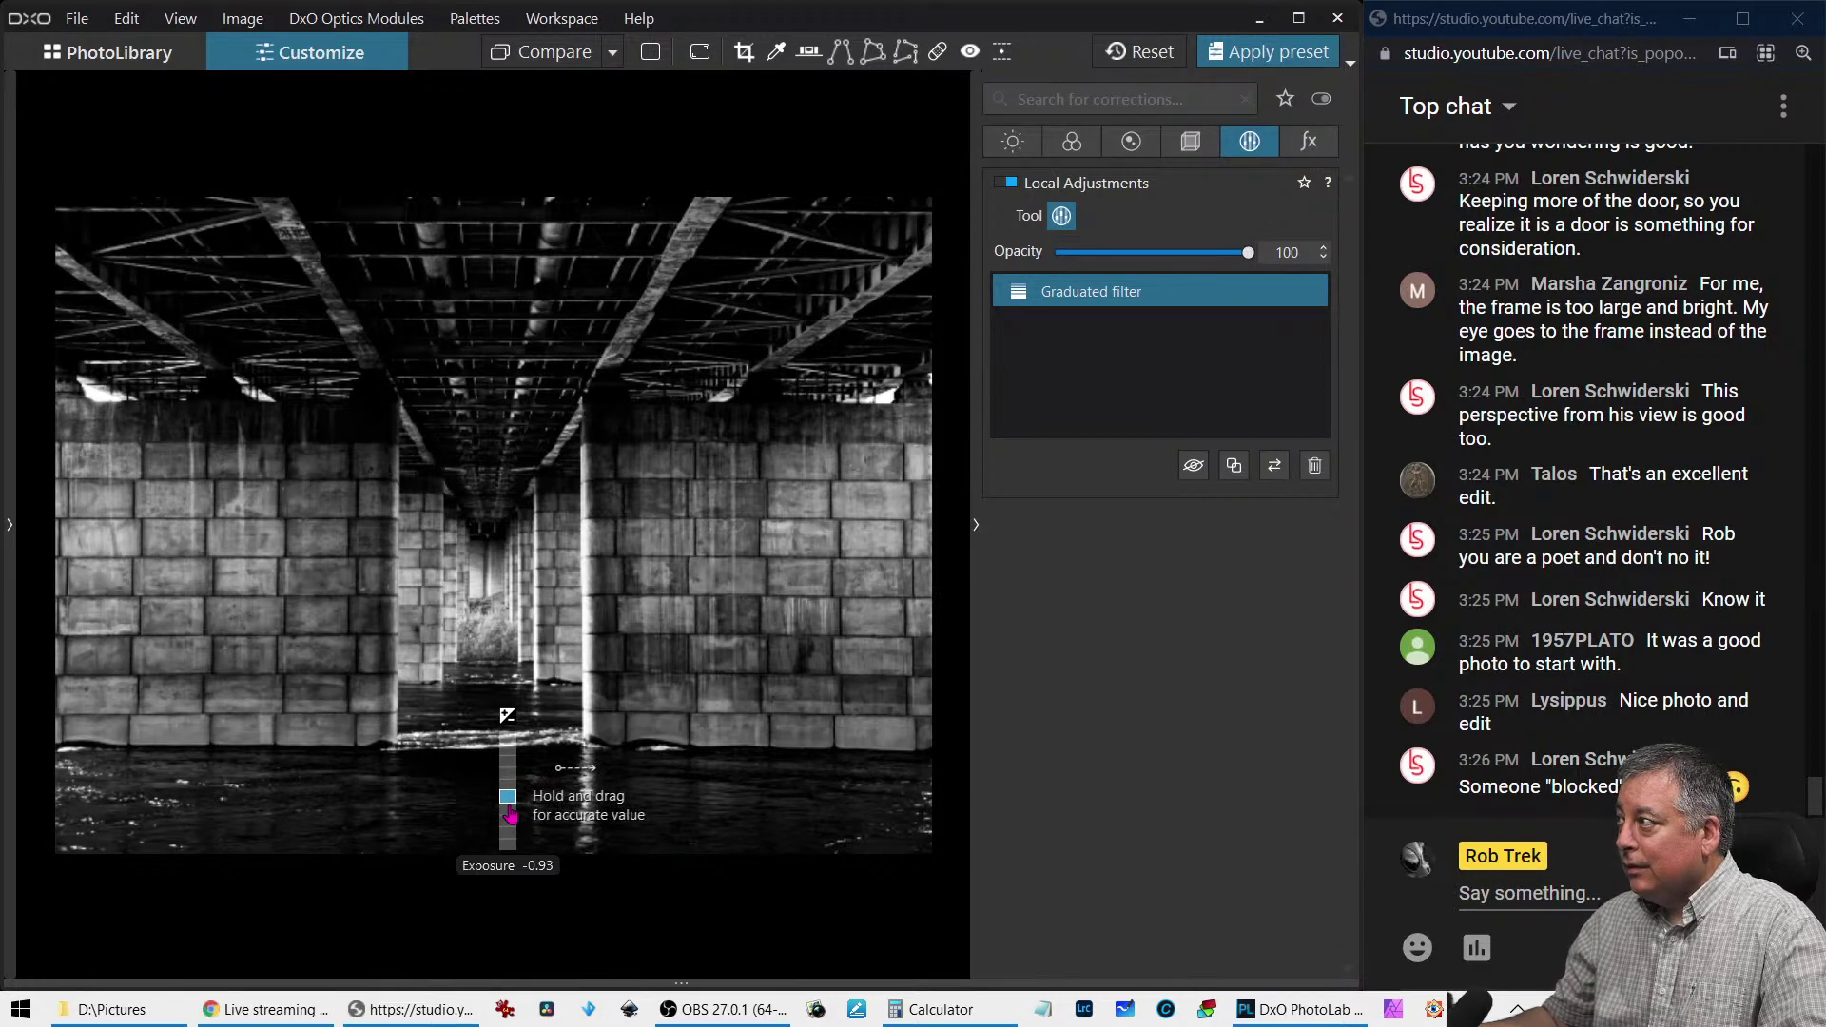
drag(511, 815, 509, 823)
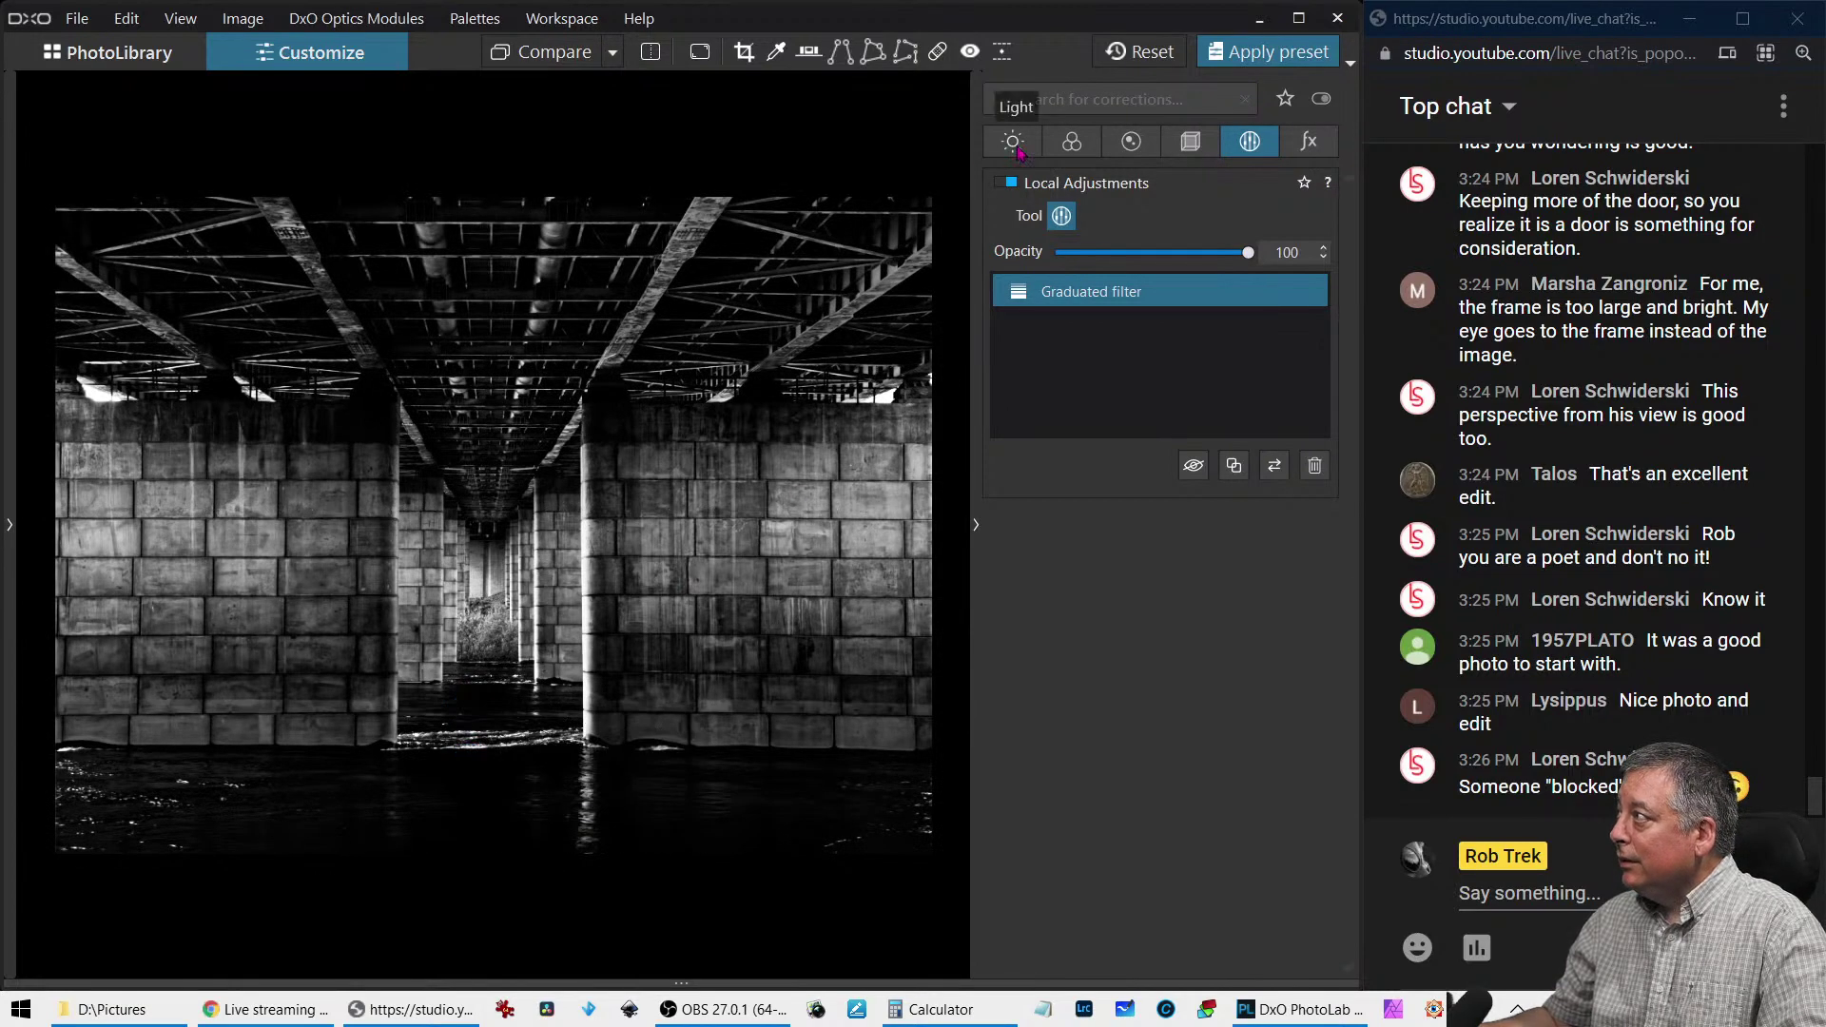
Brighten the whole bridge photo with a manual exposure compensation of 0.55
click(1013, 141)
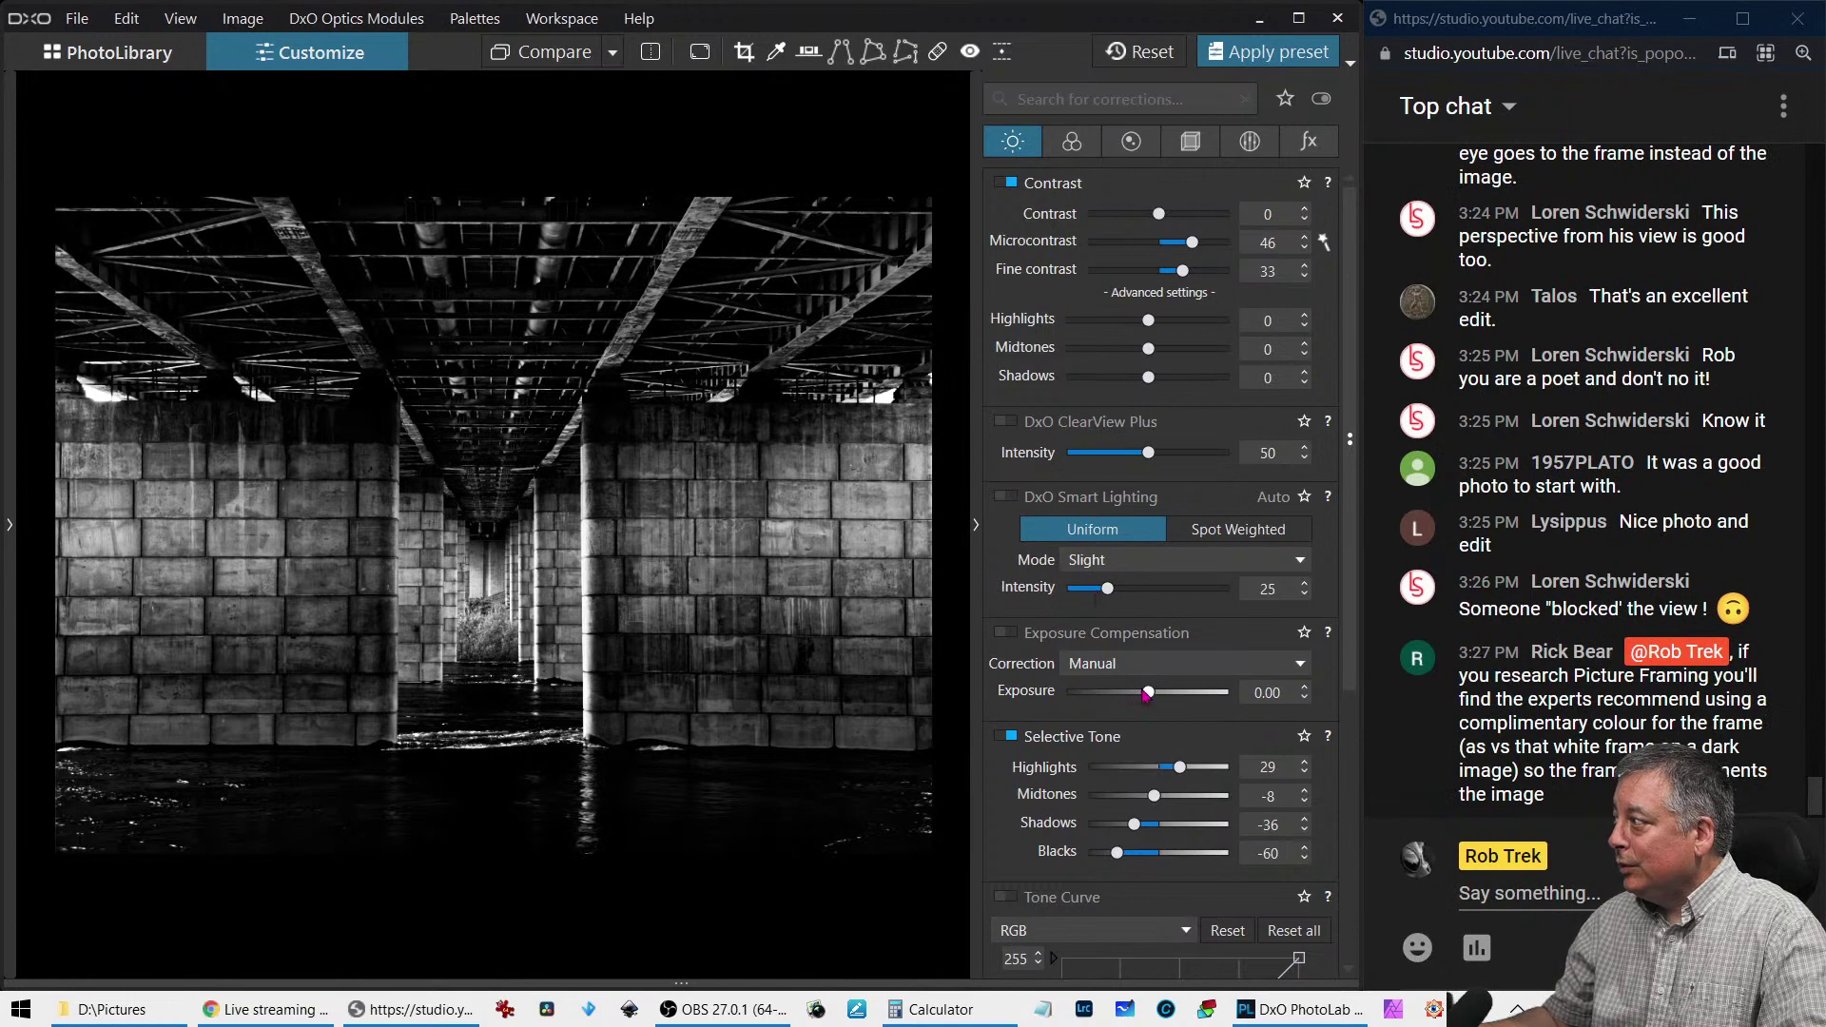
drag(1148, 695, 1169, 702)
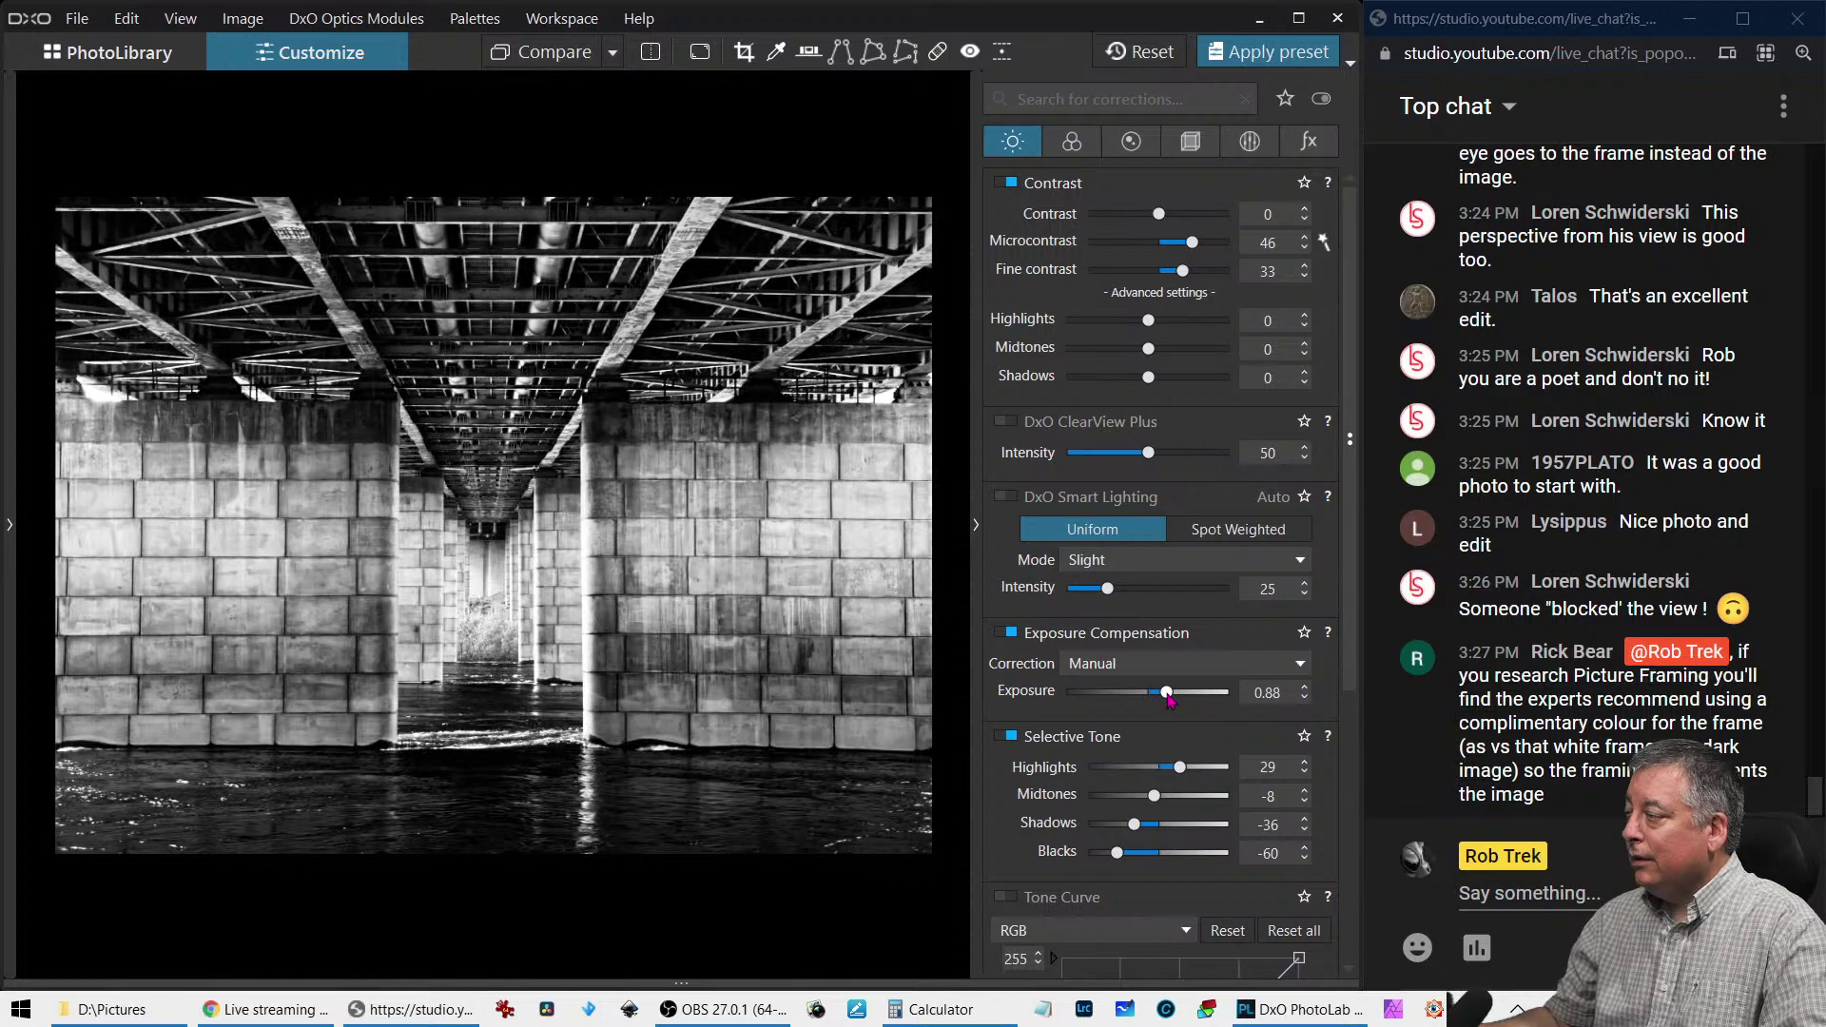
drag(1170, 701, 1162, 702)
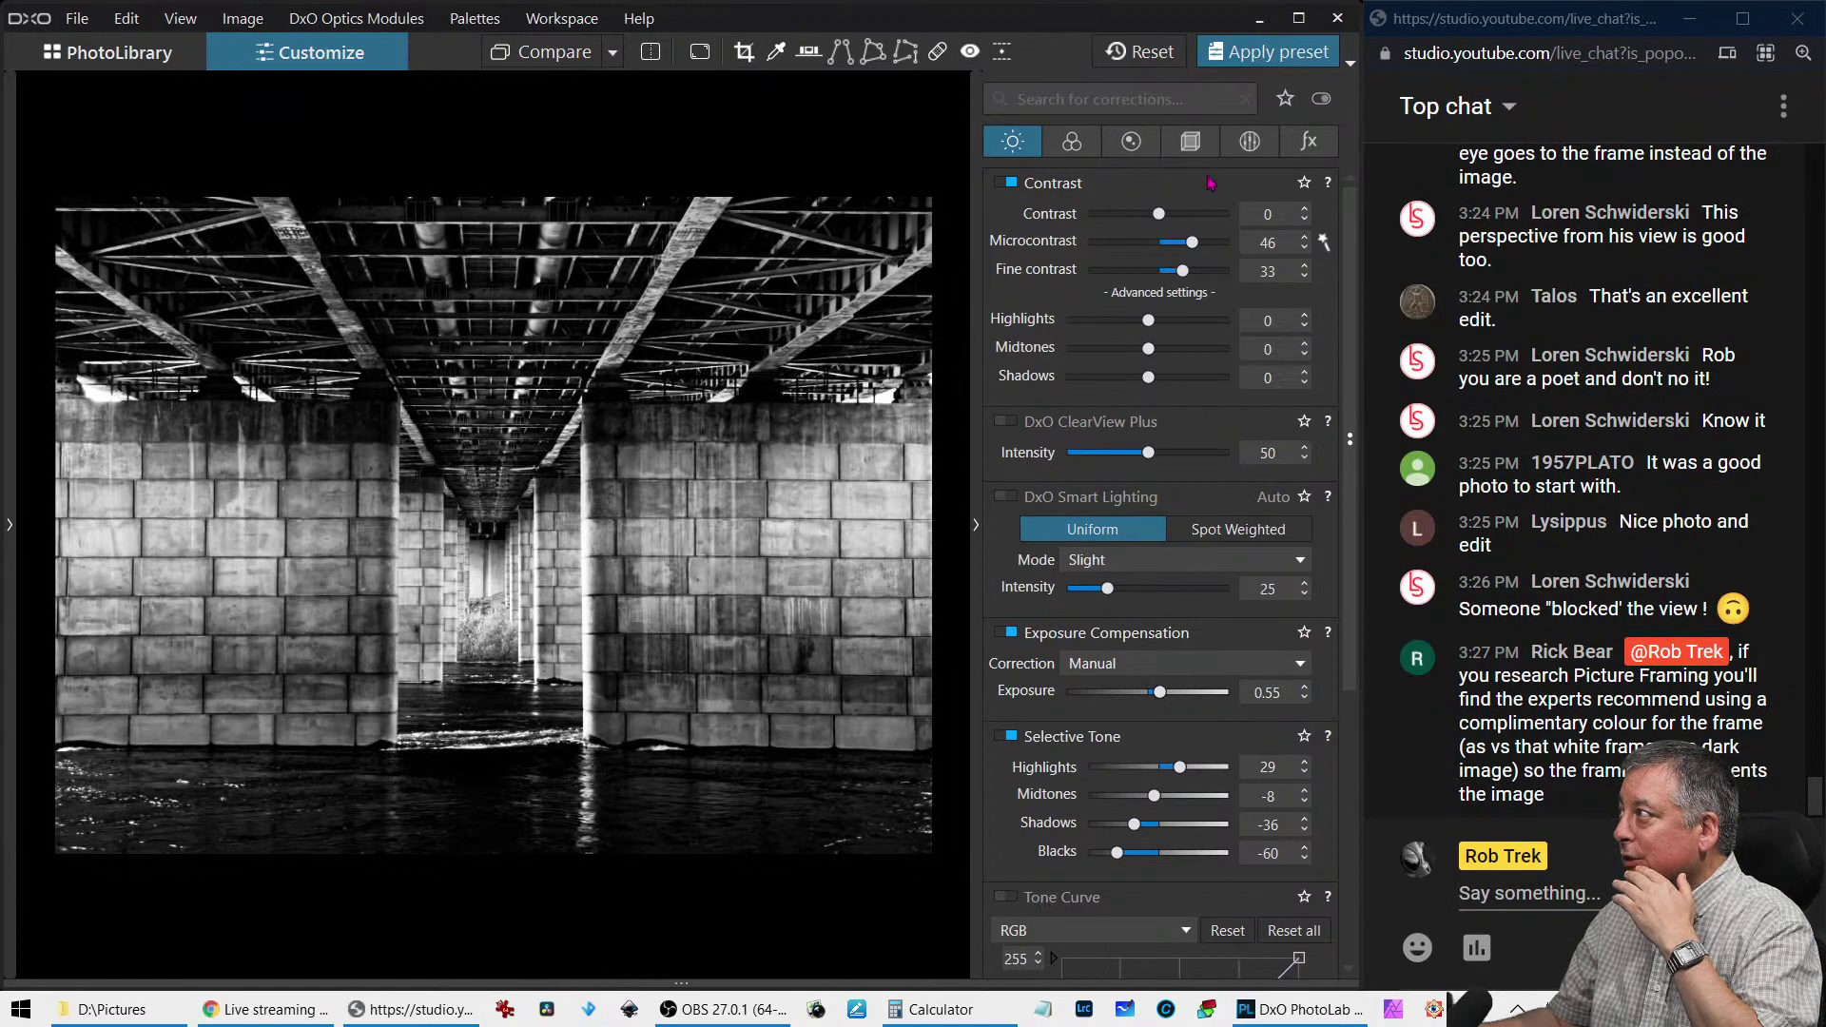
Reselect the graduated filter over the water, raise its exposure slightly and leave the local adjustments
click(1250, 141)
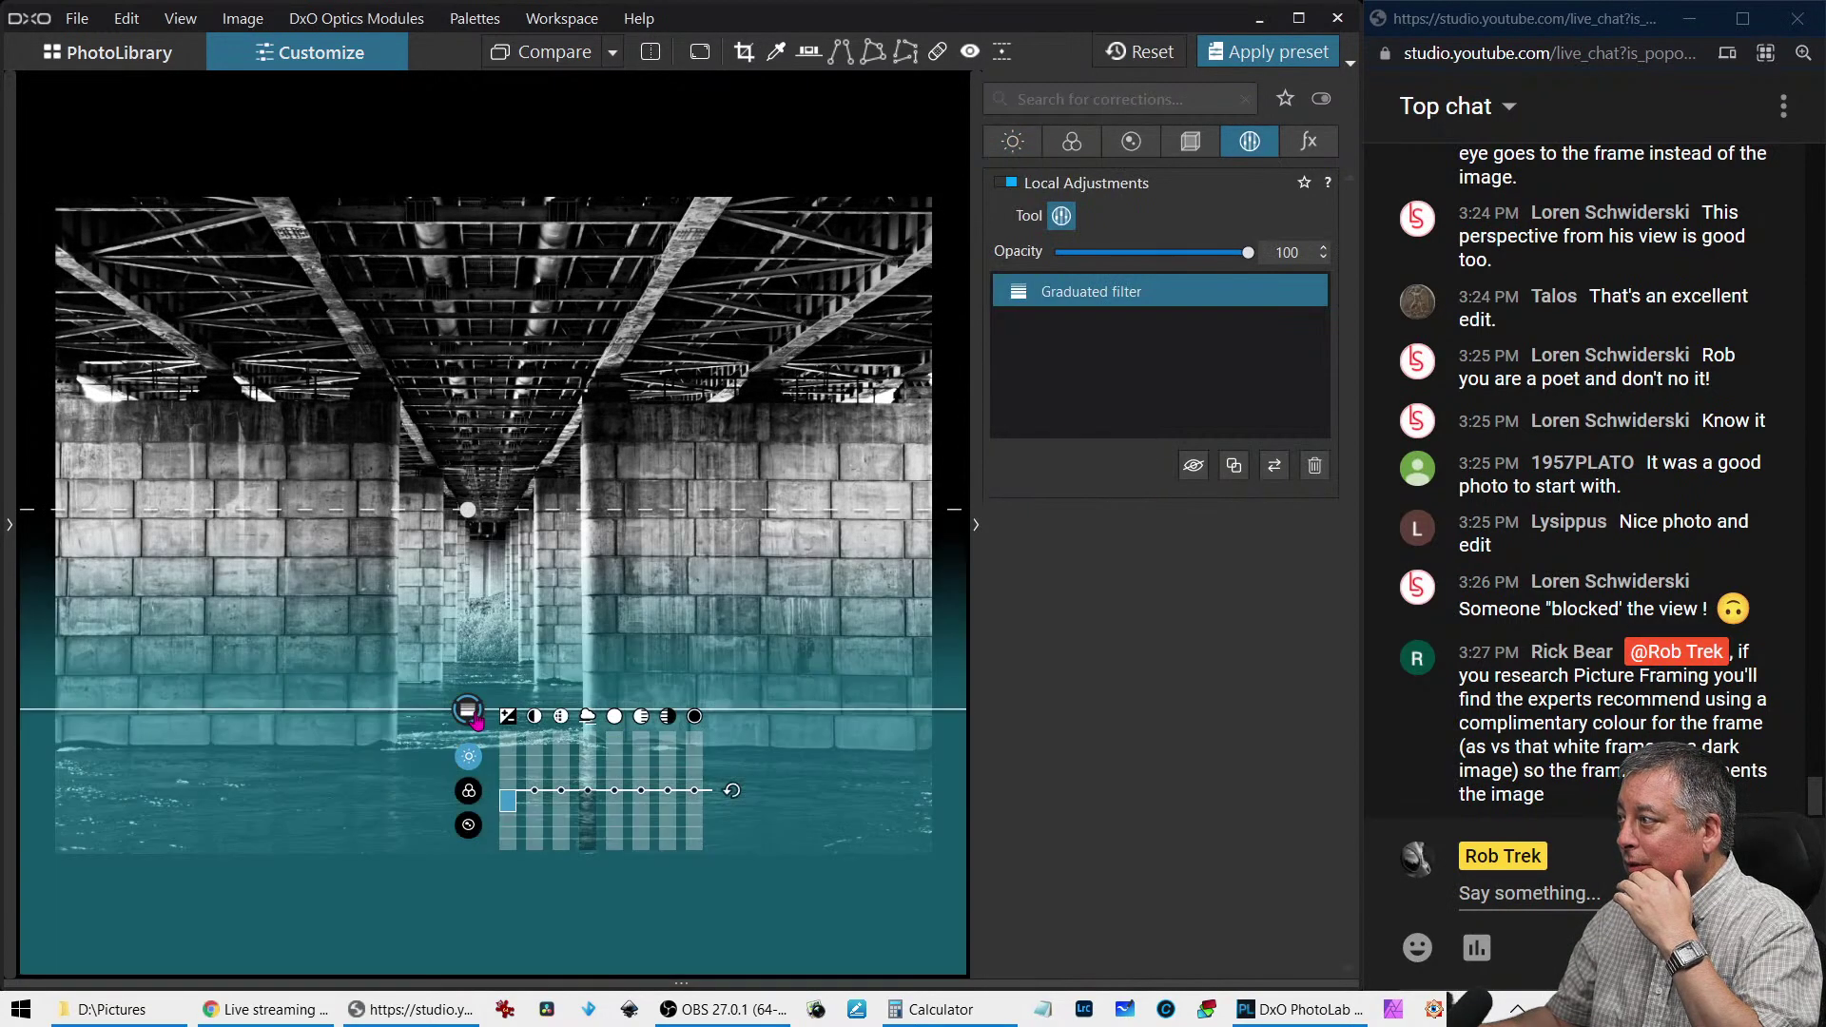
click(507, 749)
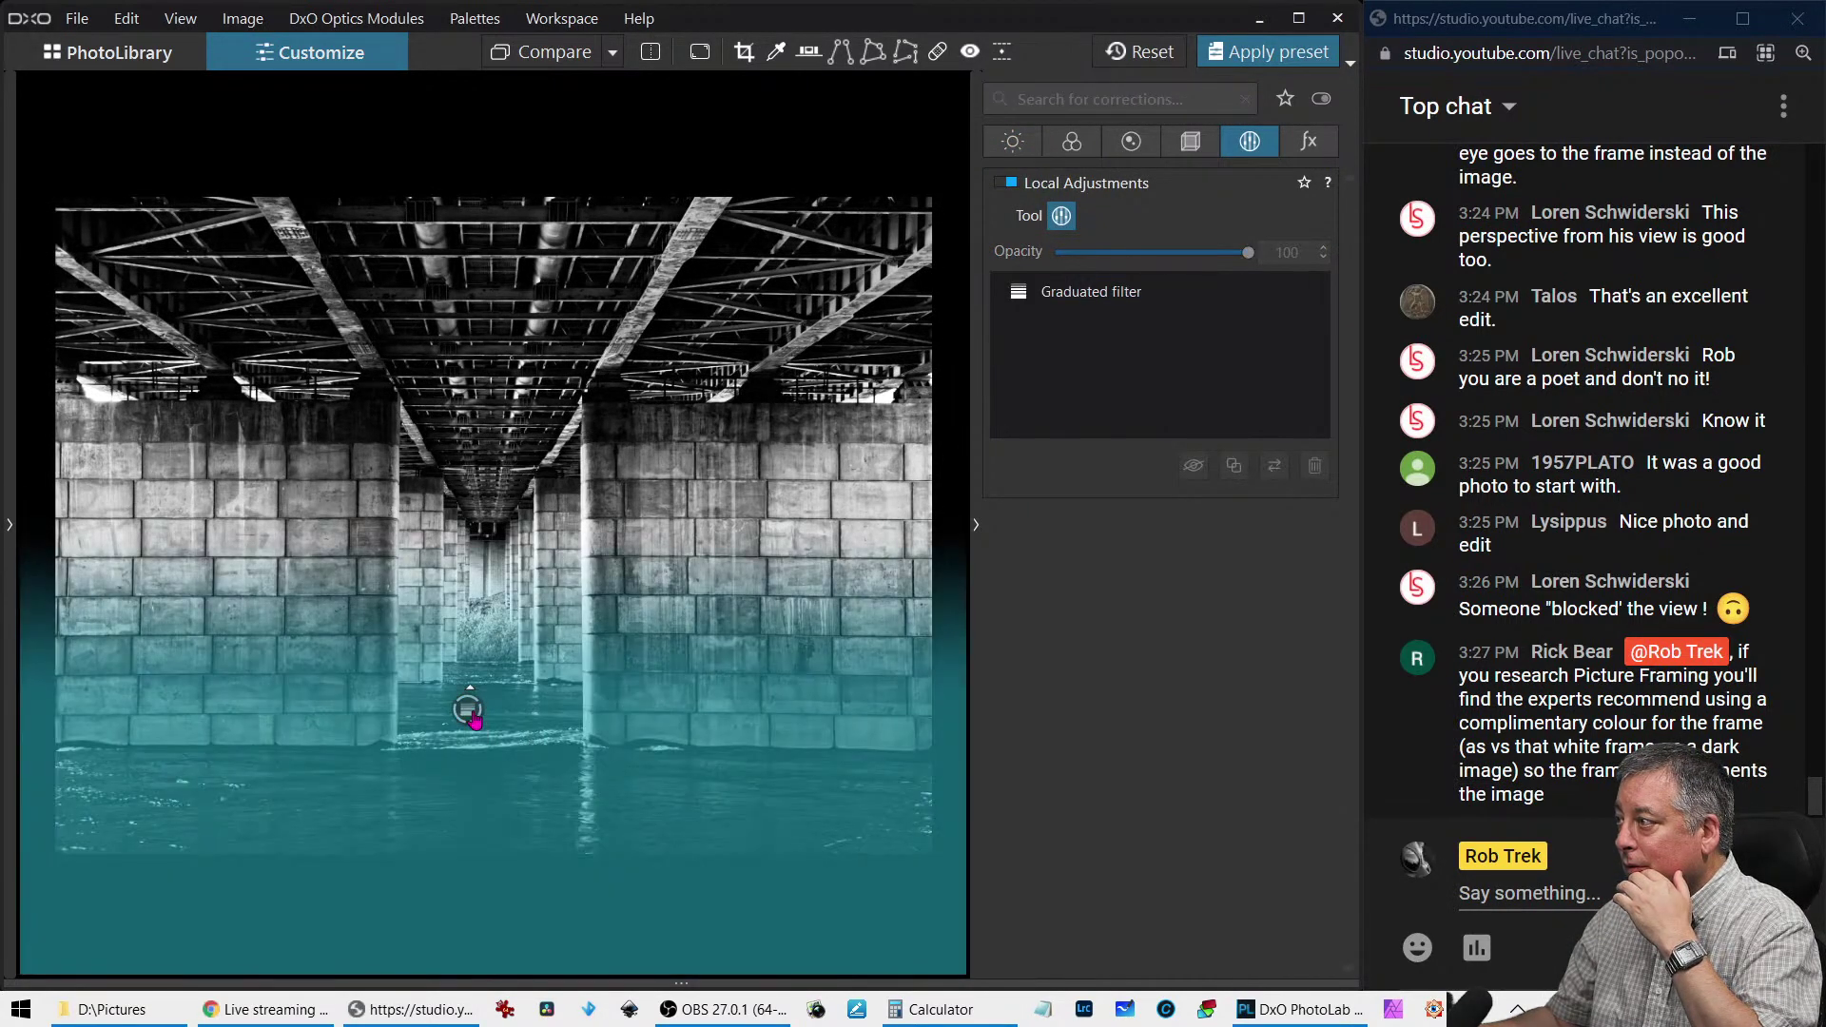
click(466, 709)
drag(509, 809, 511, 813)
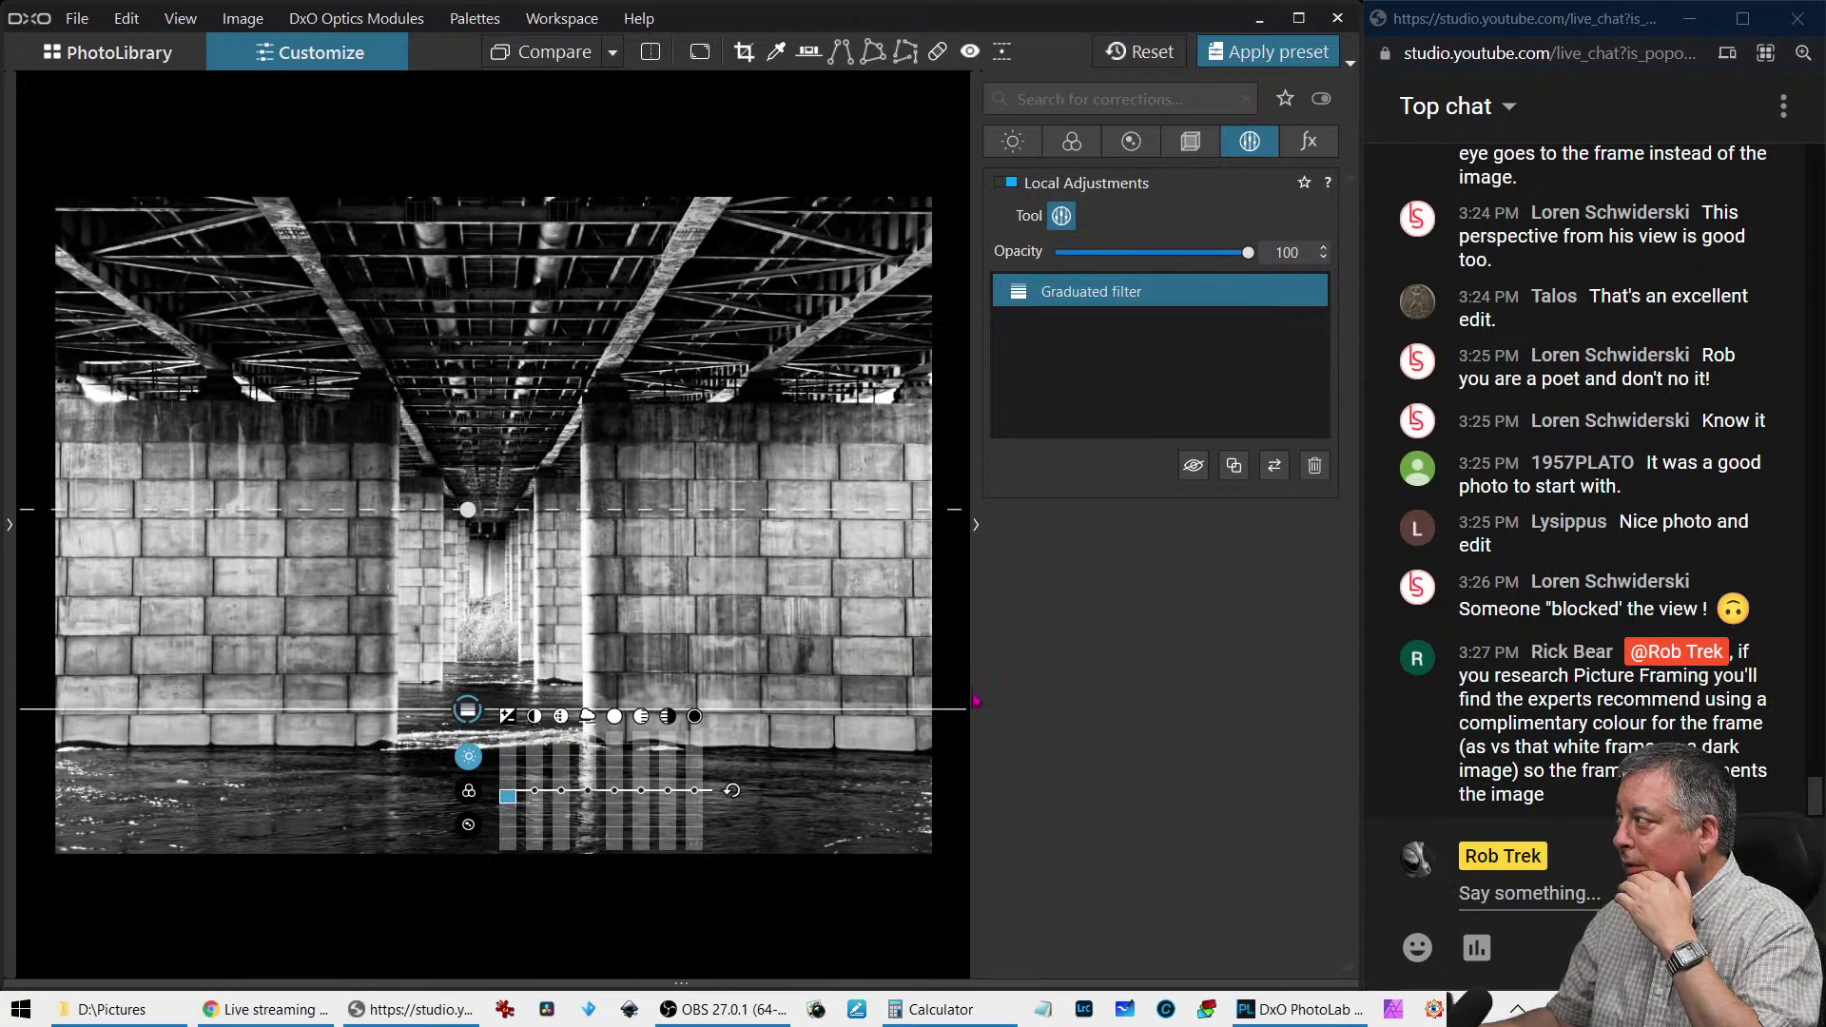
click(1247, 142)
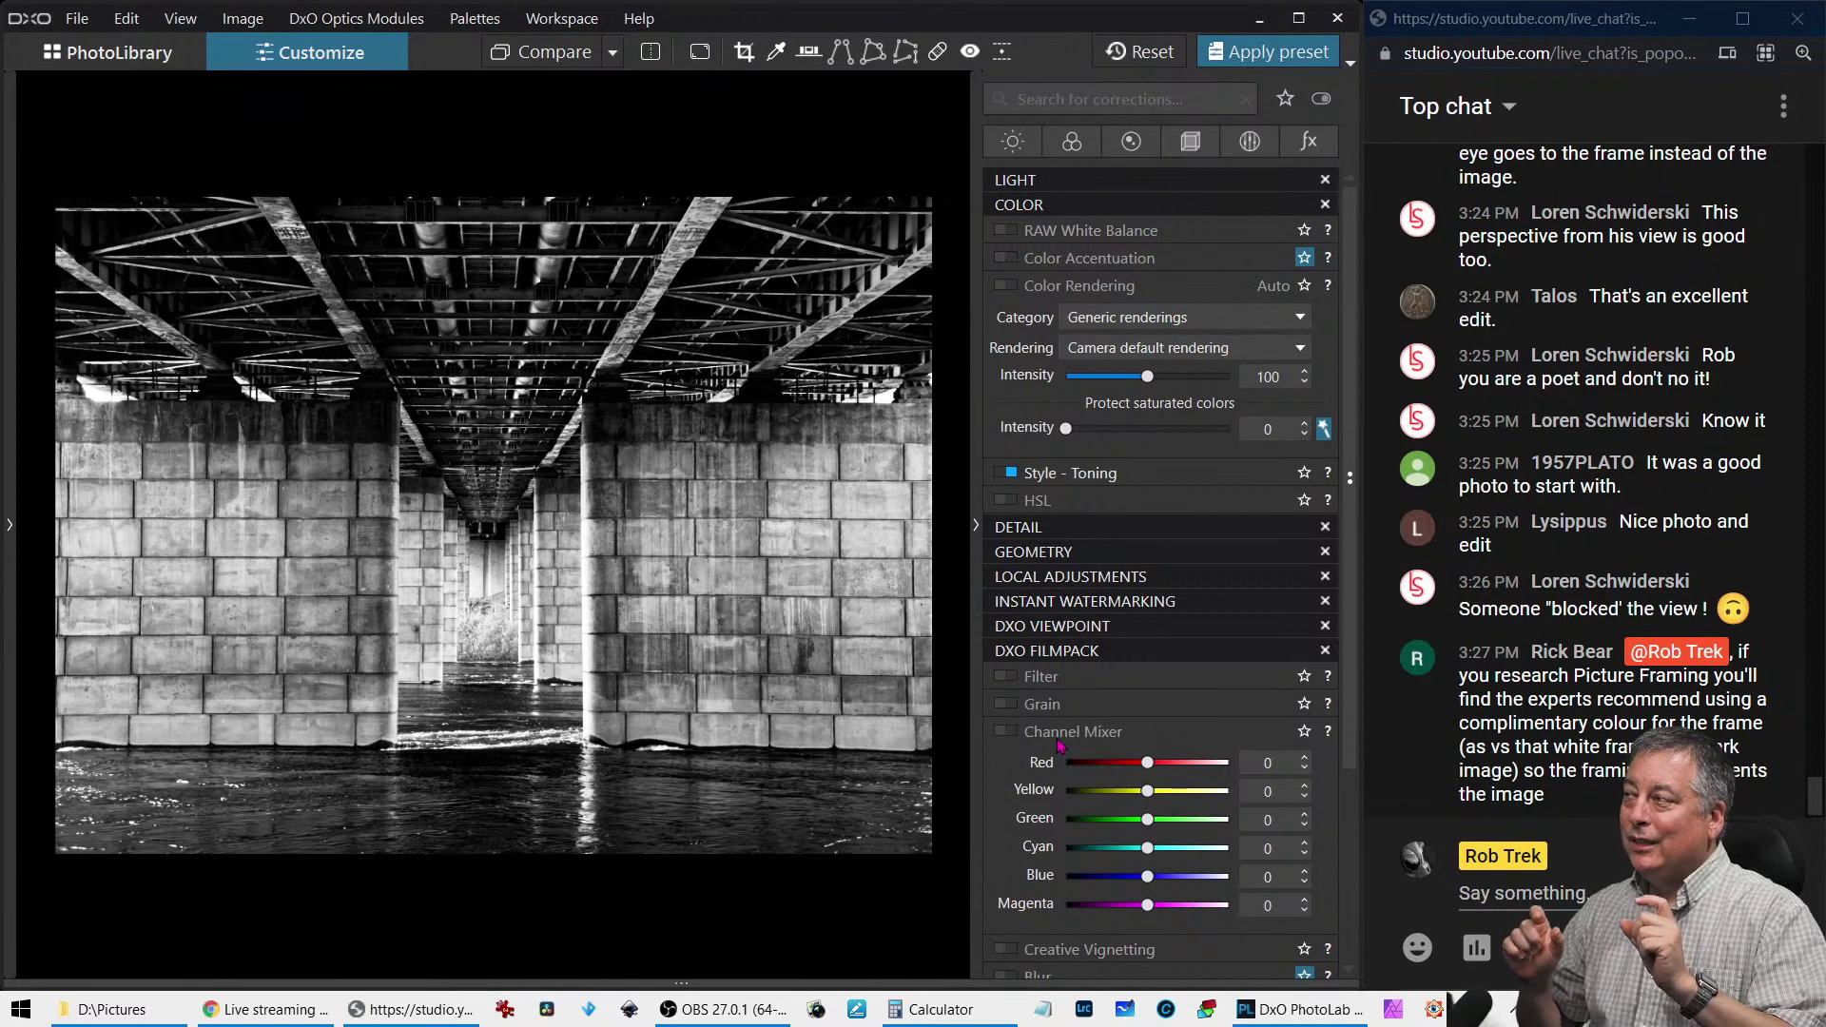
Lighten the image viewer's background to a medium grey in the display preferences and check the graduated filter's overlay against it
key(l)
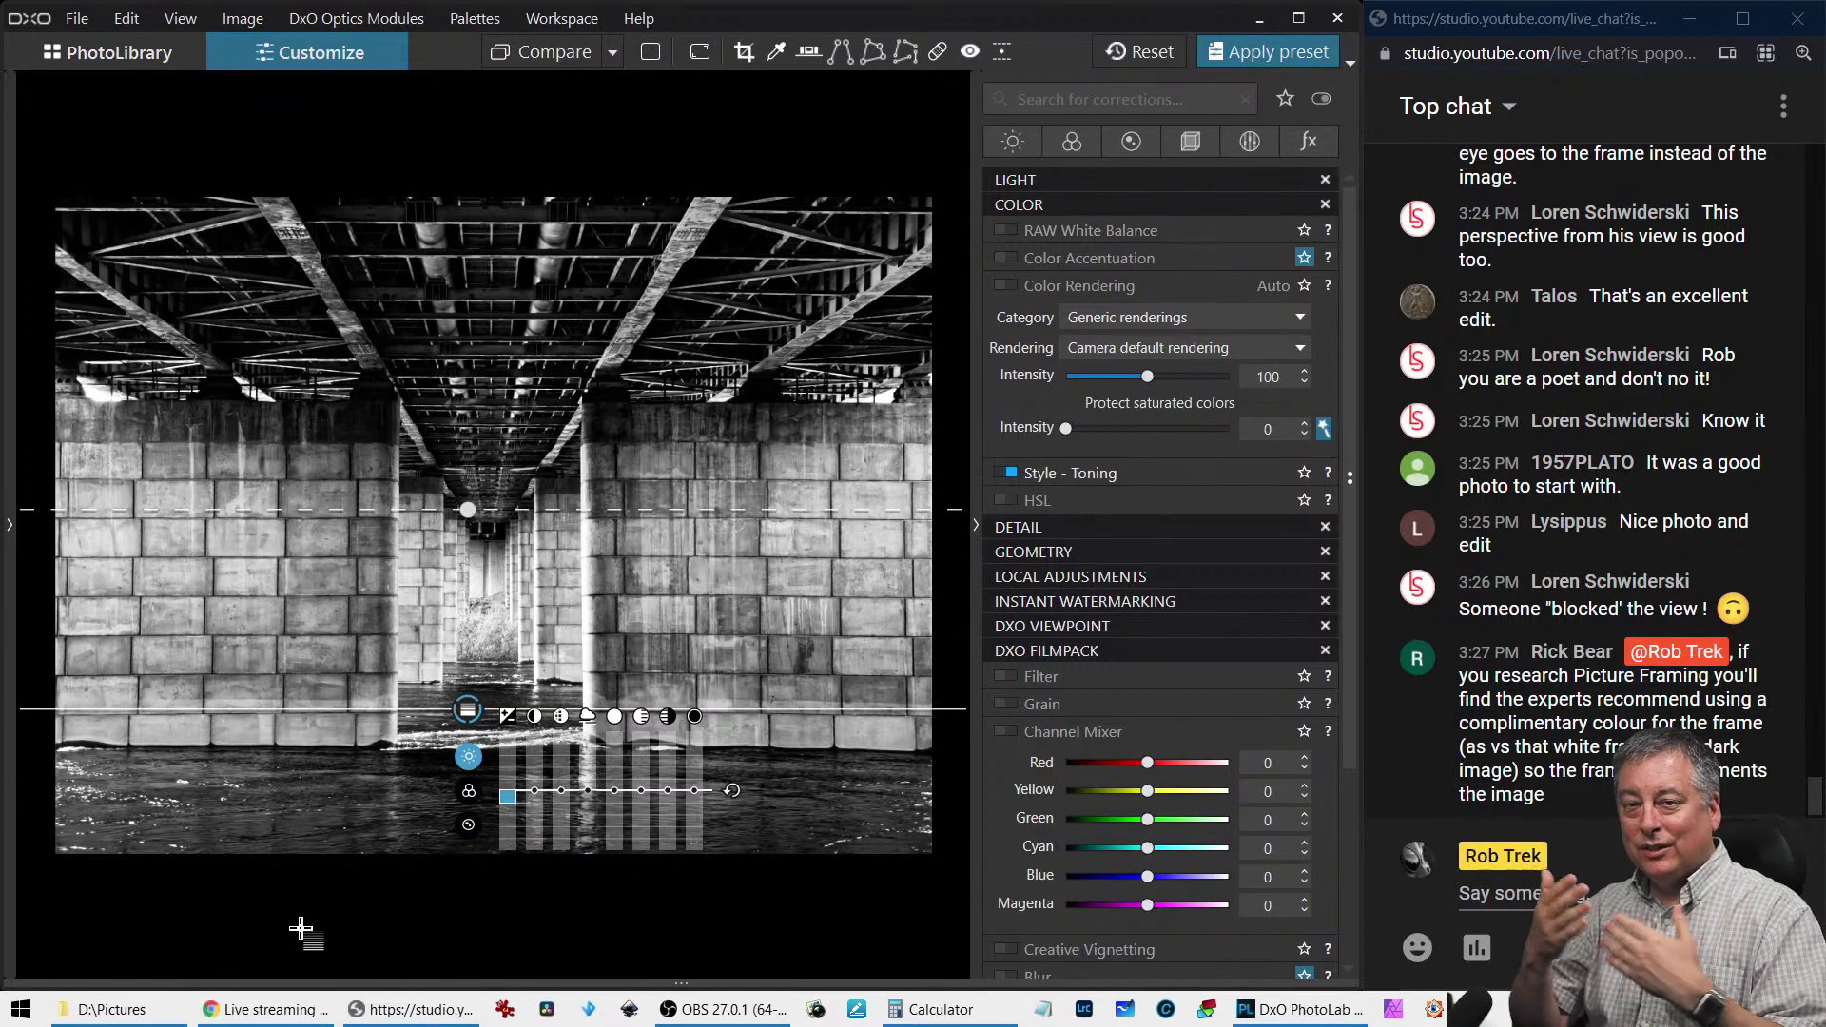
click(133, 21)
mouse_move(172, 22)
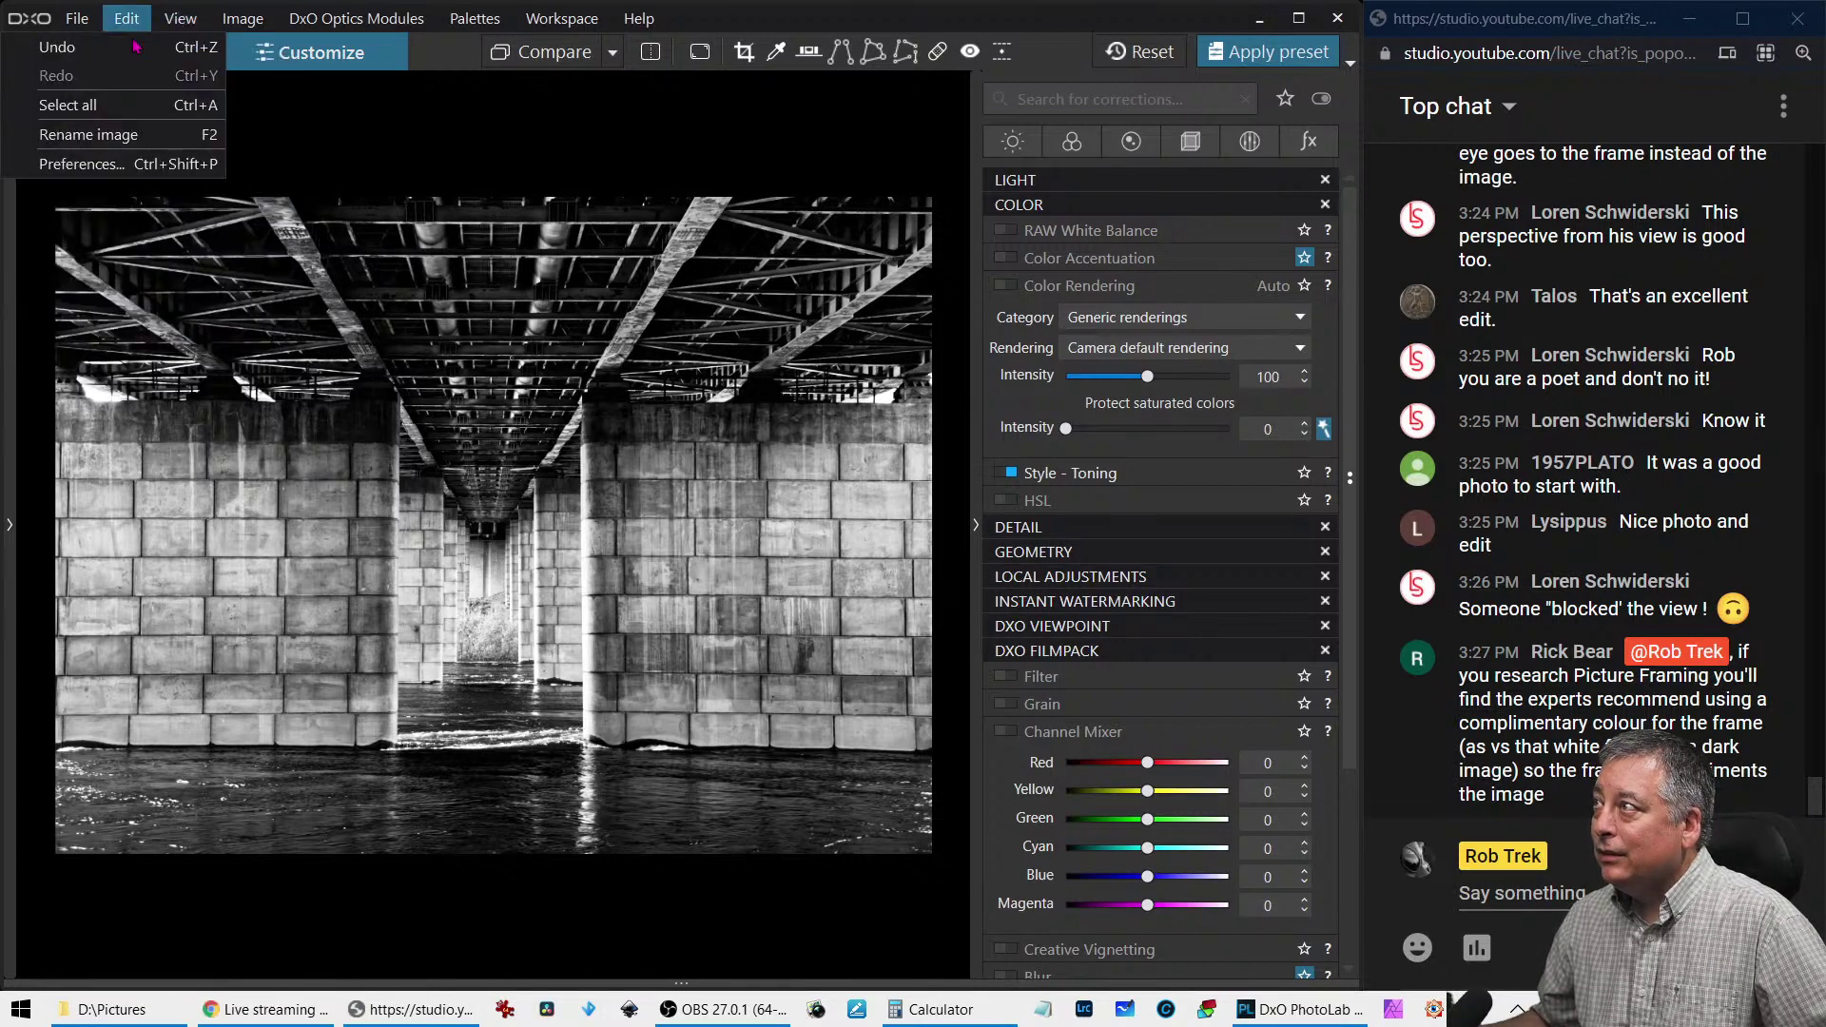
click(114, 164)
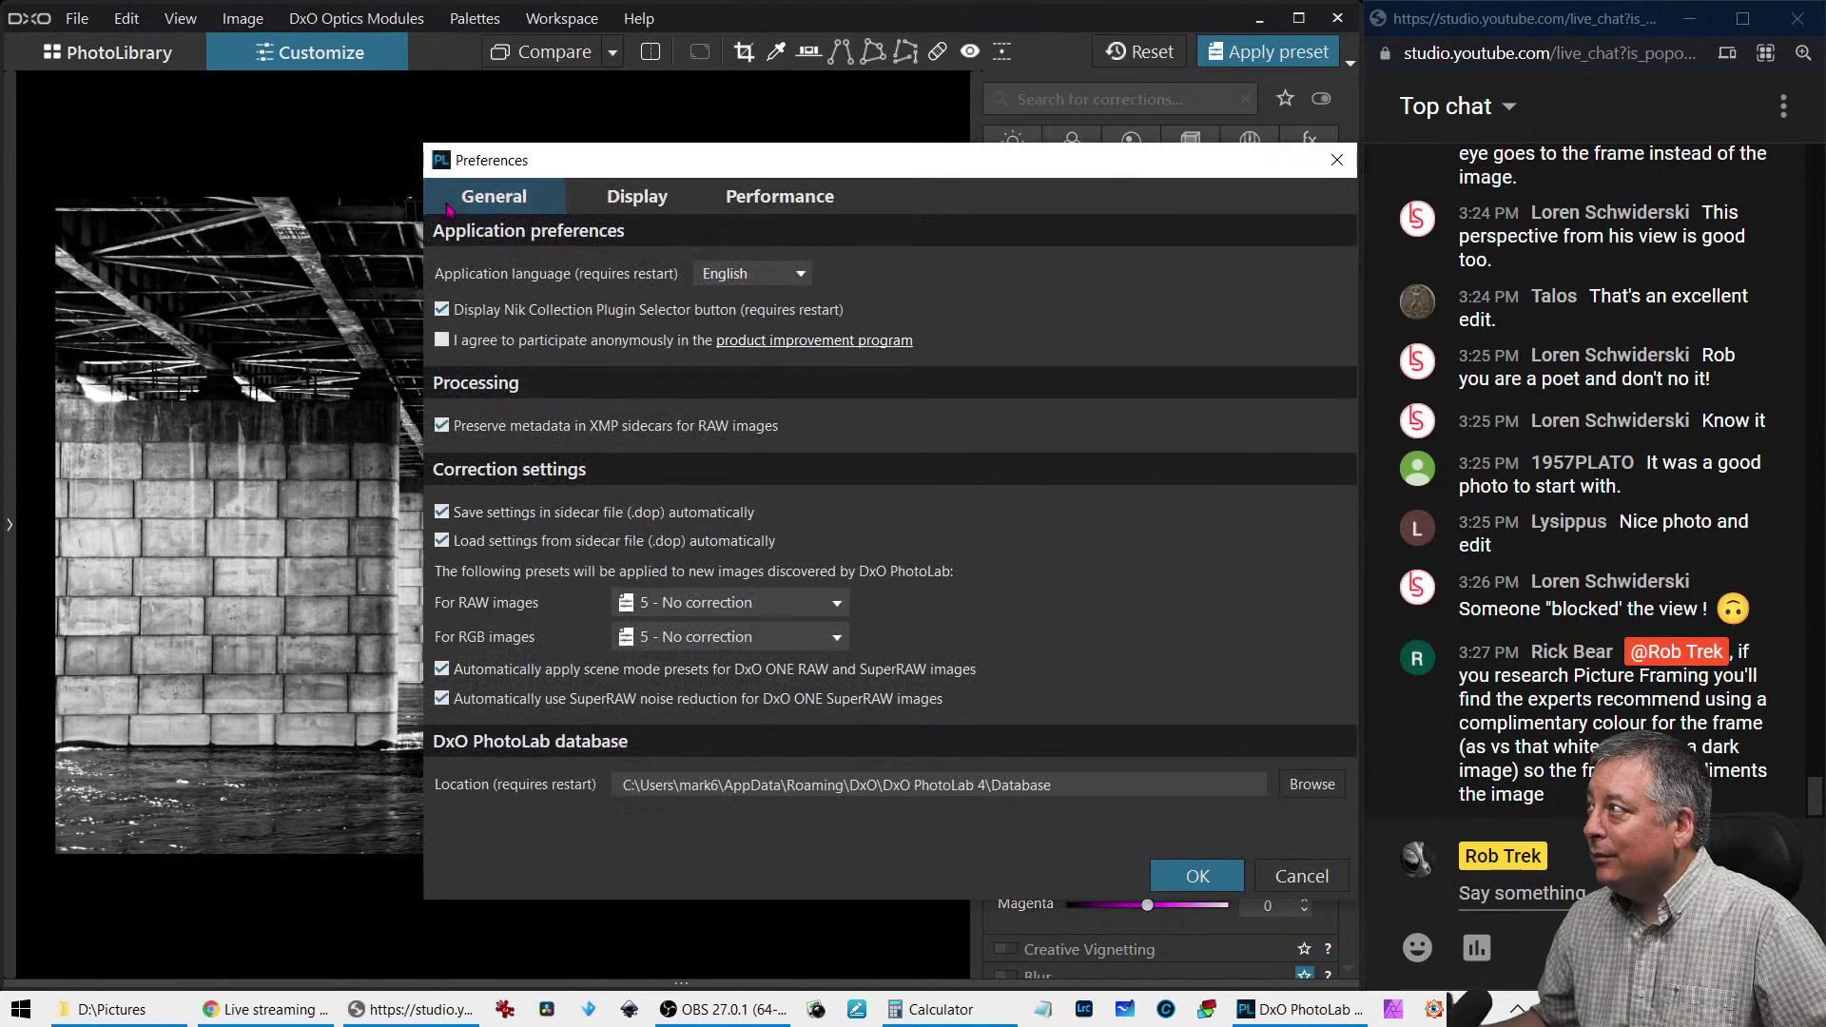
click(619, 210)
drag(624, 304, 690, 313)
click(1219, 865)
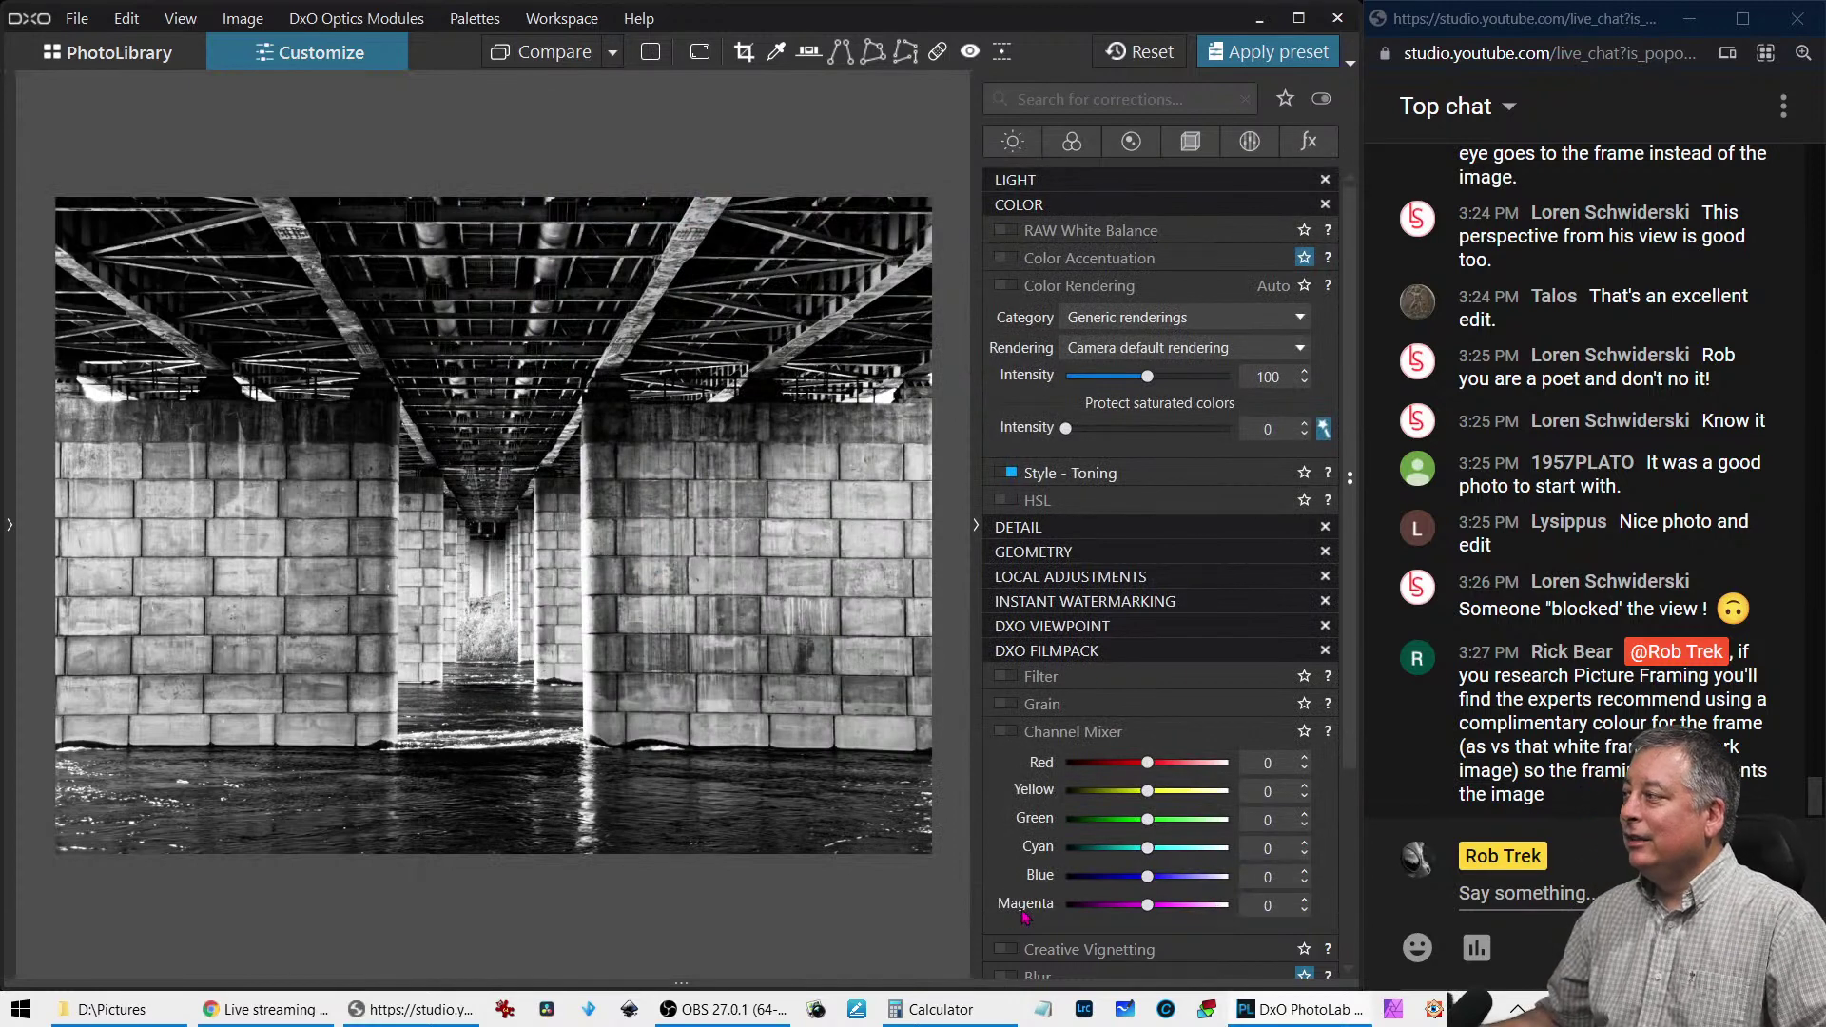
key(l)
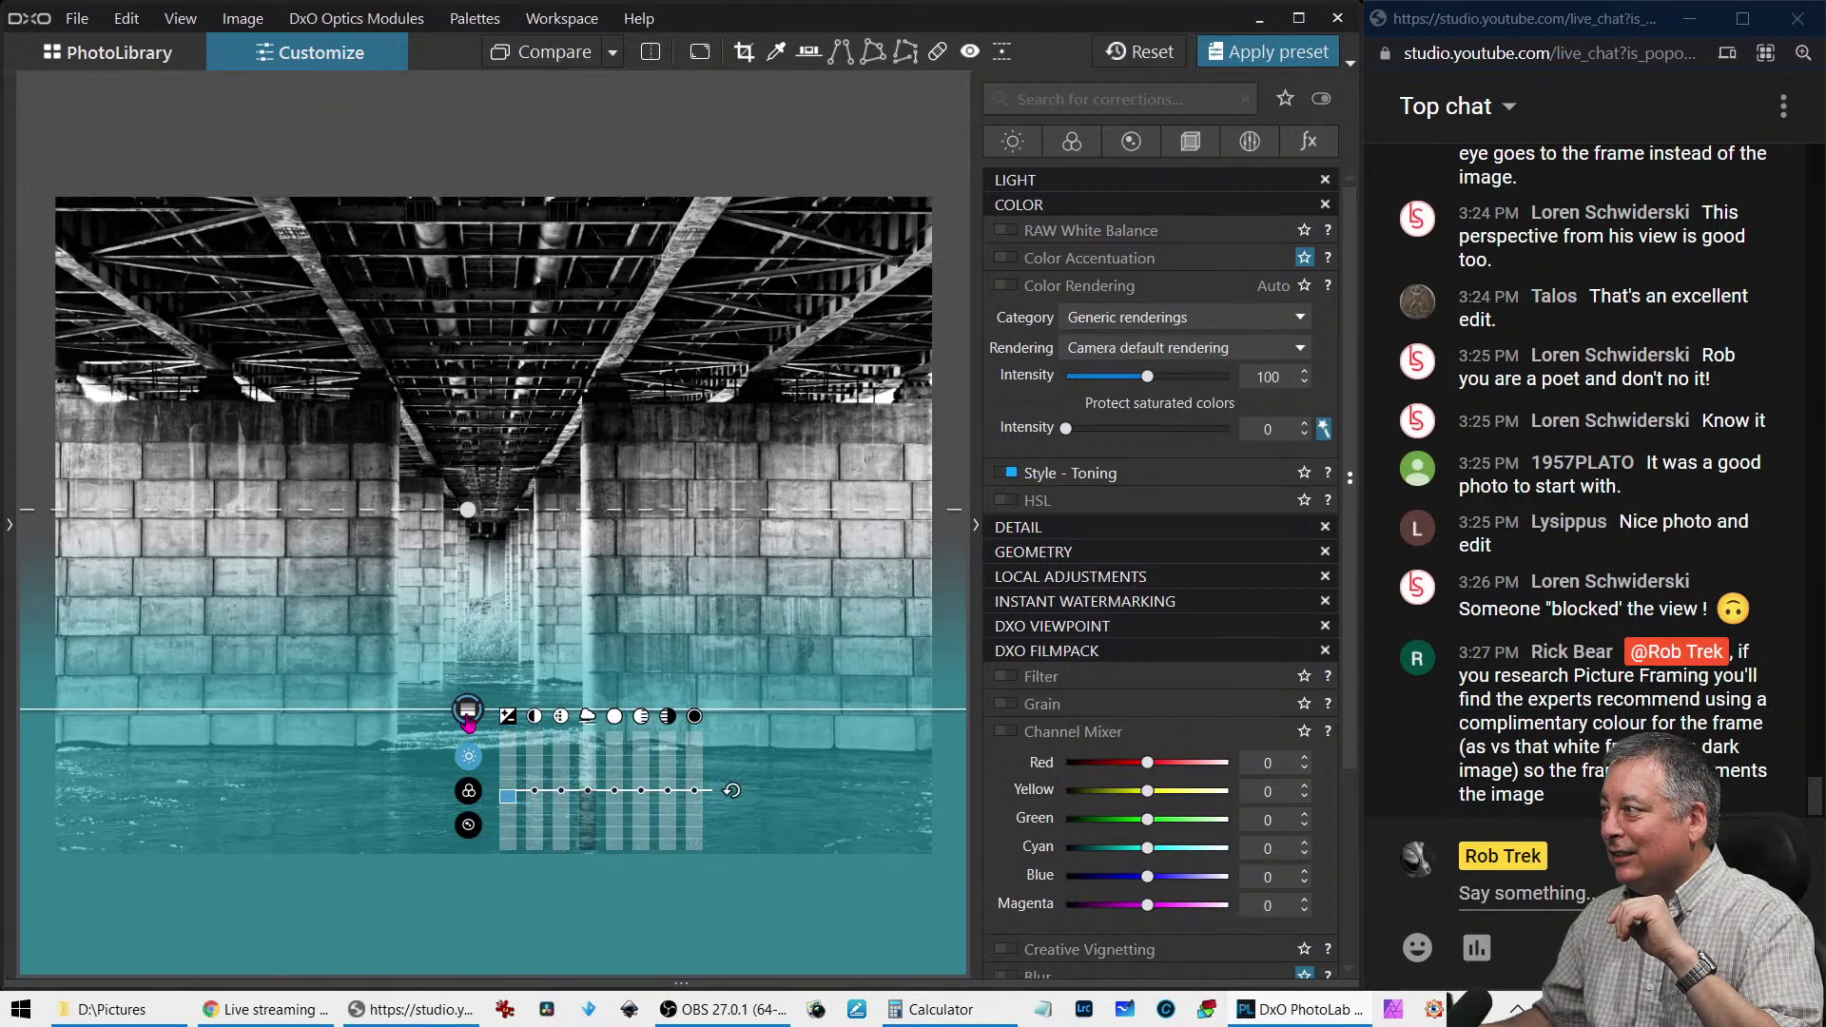
Add a white frame of size 200 to the bridge photo and place it outside the image
mouse_move(938, 1004)
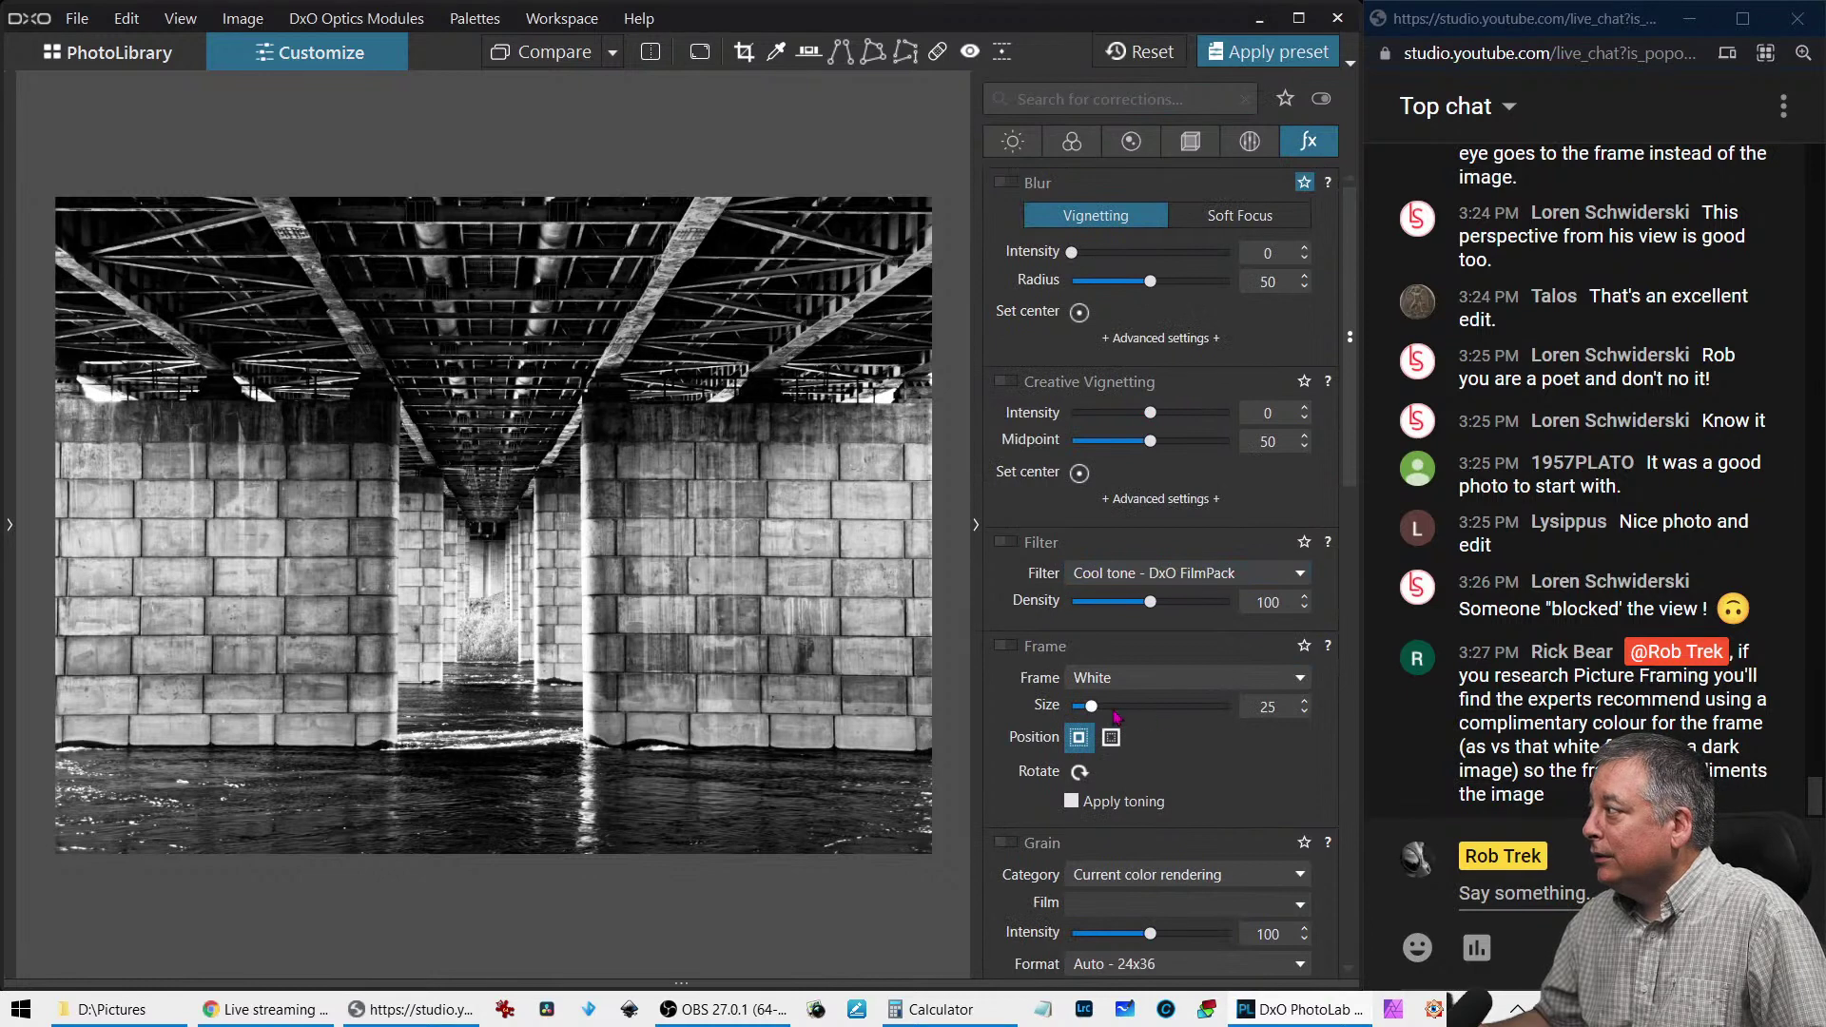
drag(1200, 726, 1213, 744)
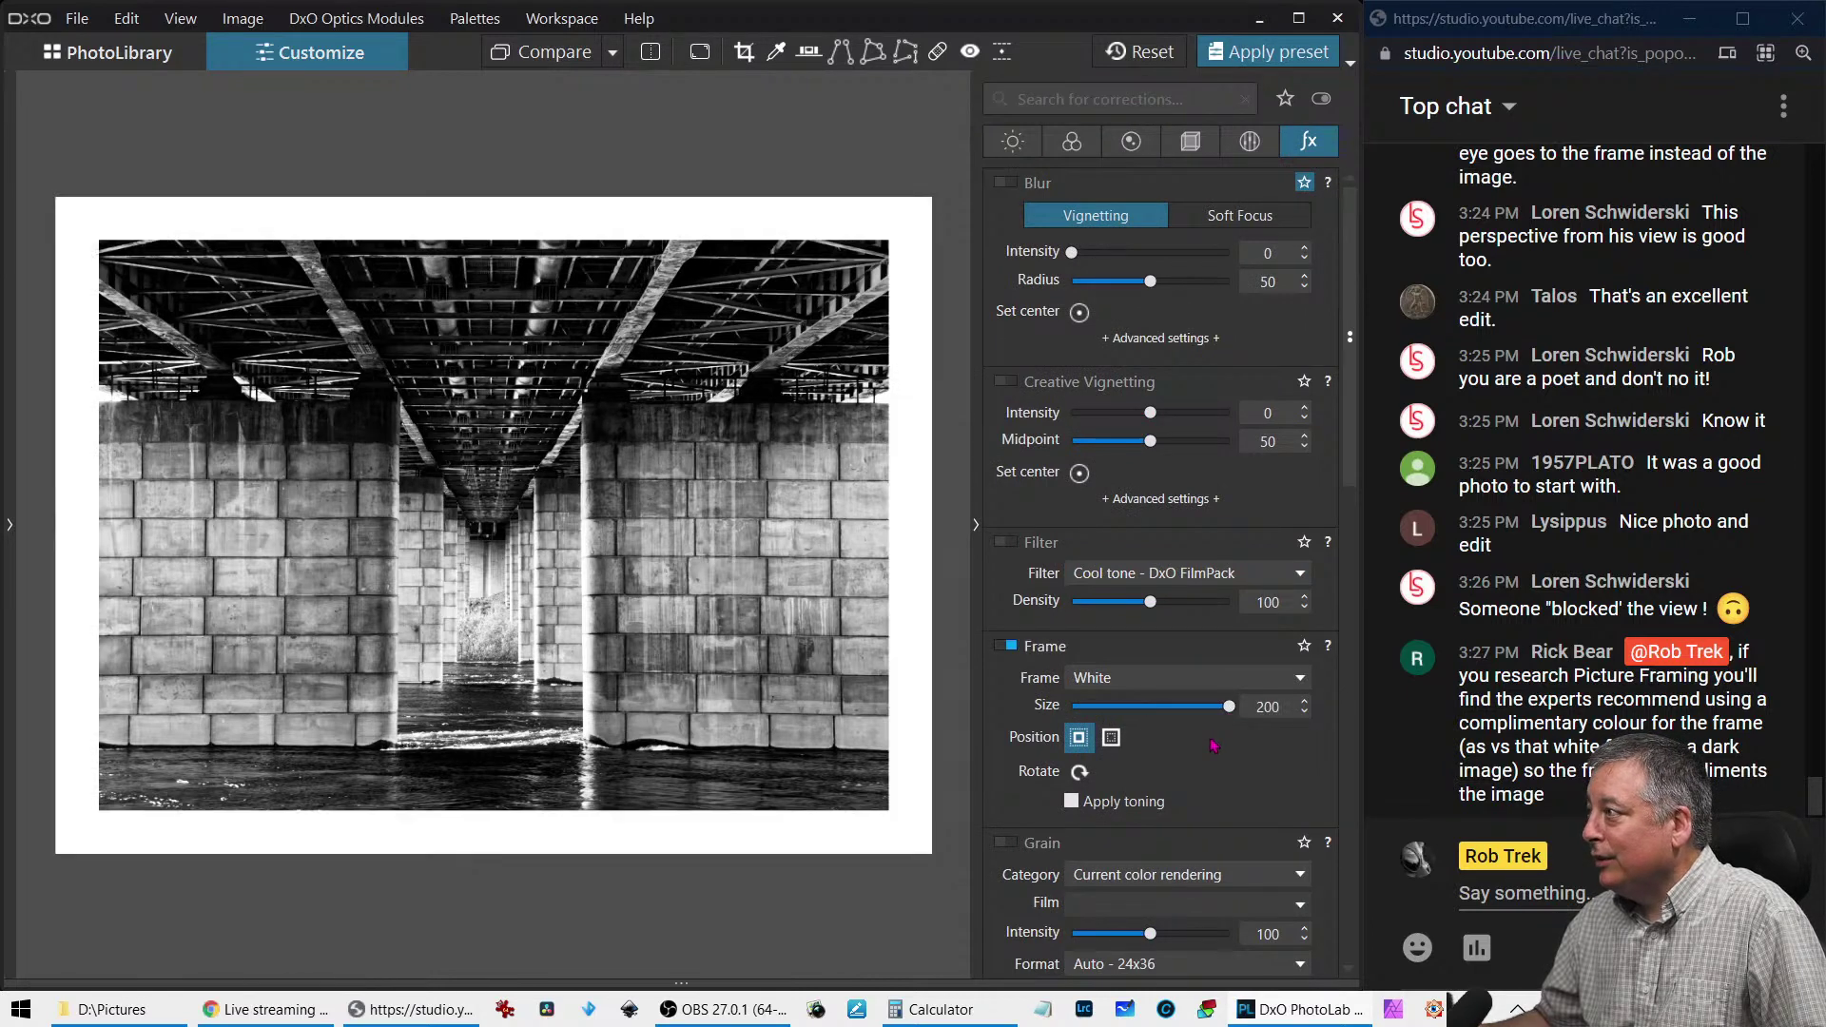
click(1111, 737)
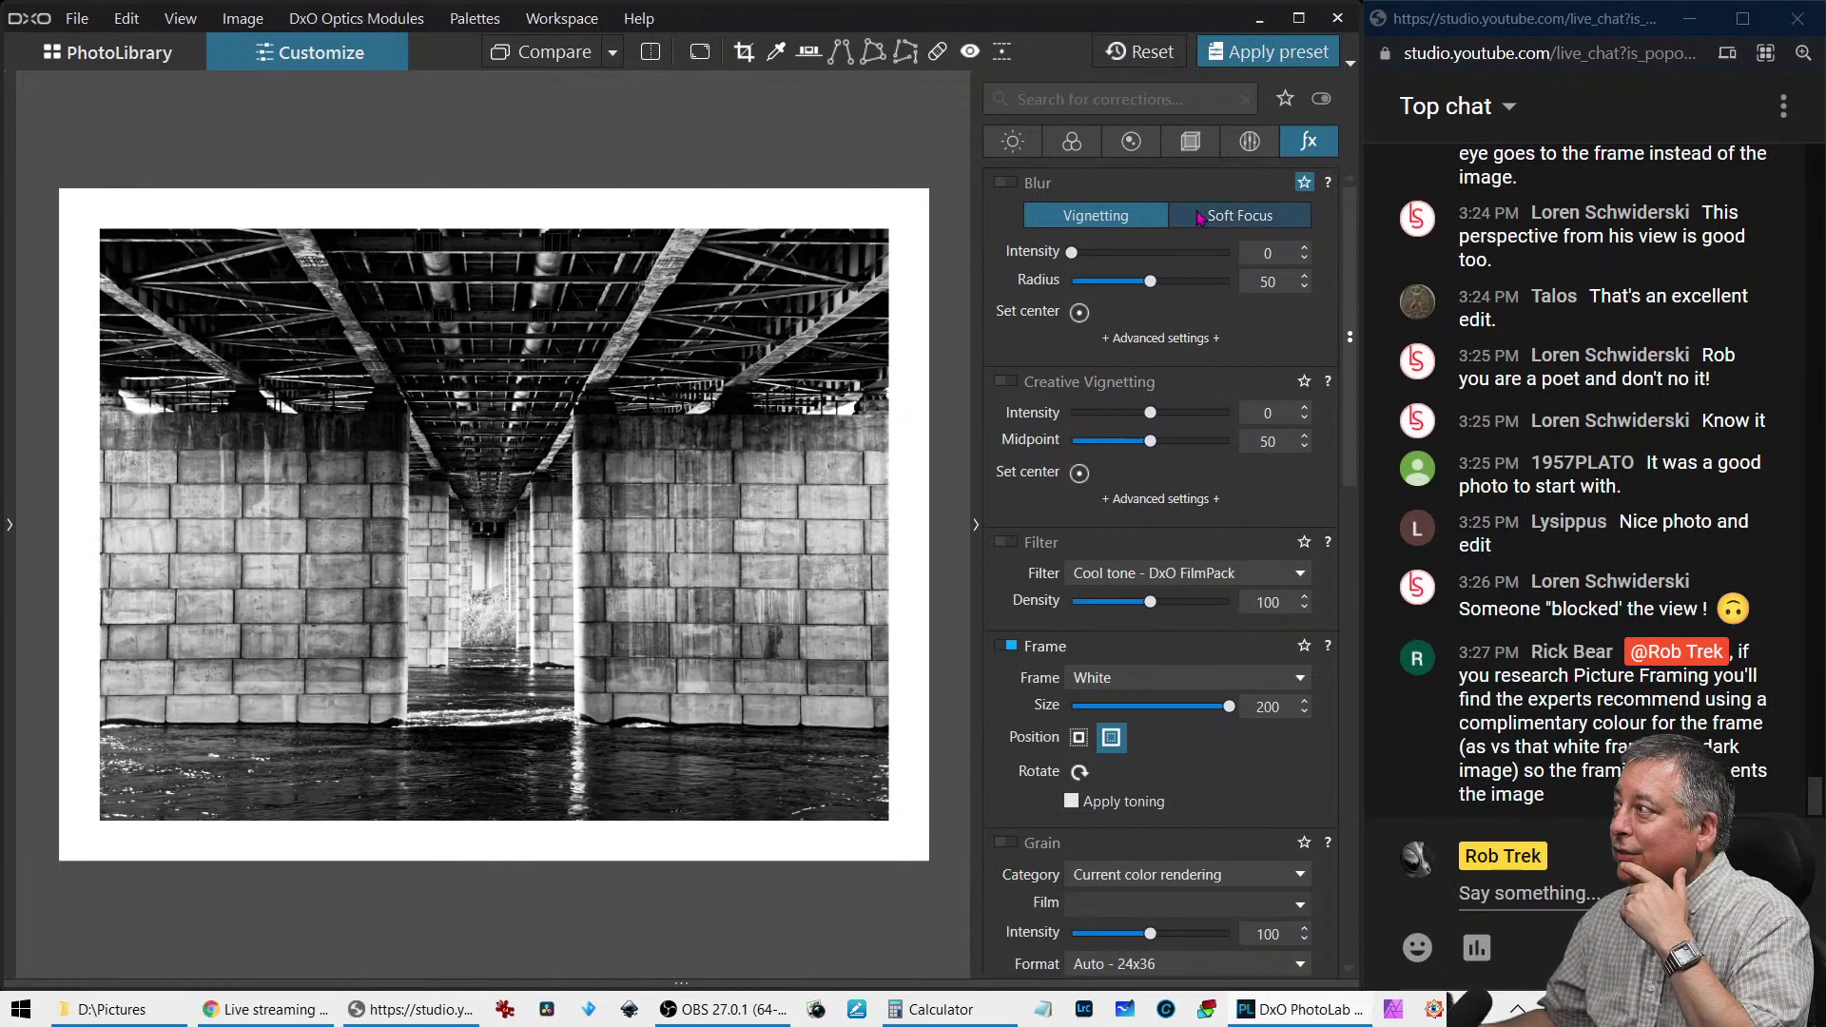
click(700, 52)
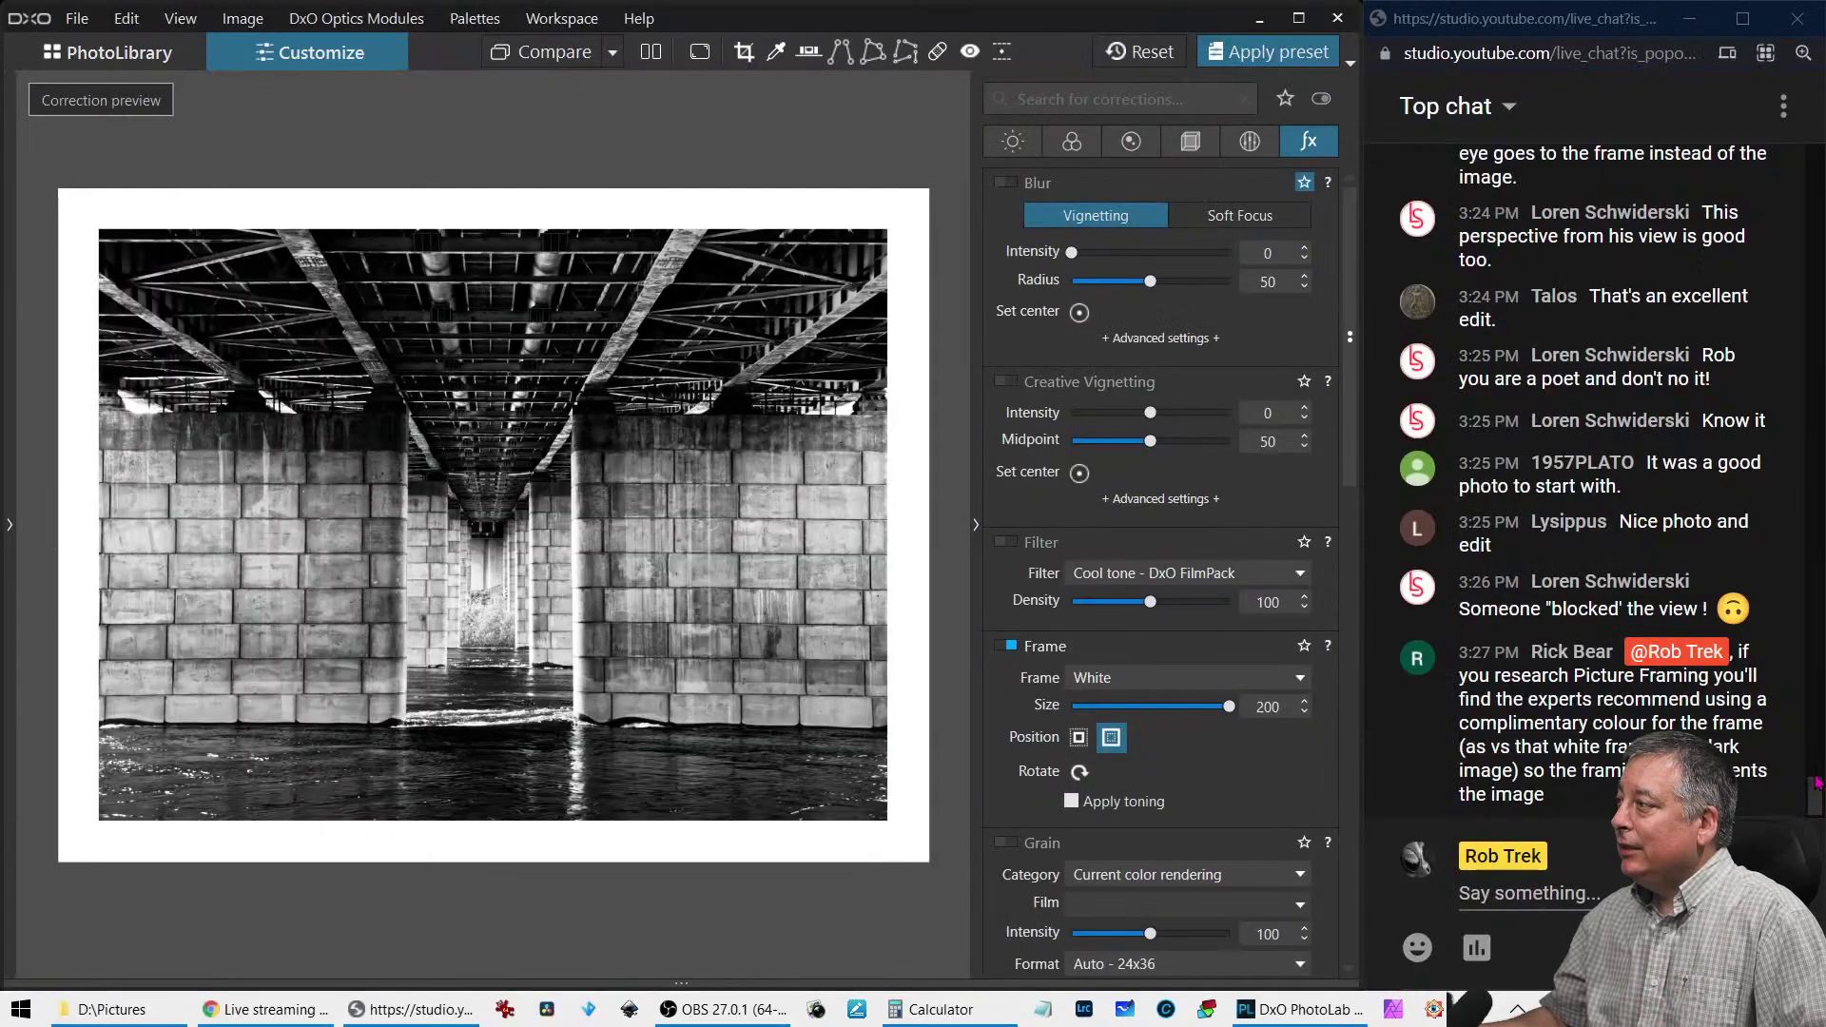
Try the bridge photo in colour by resetting all its corrections and setting vibrancy and saturation to 100
click(1133, 53)
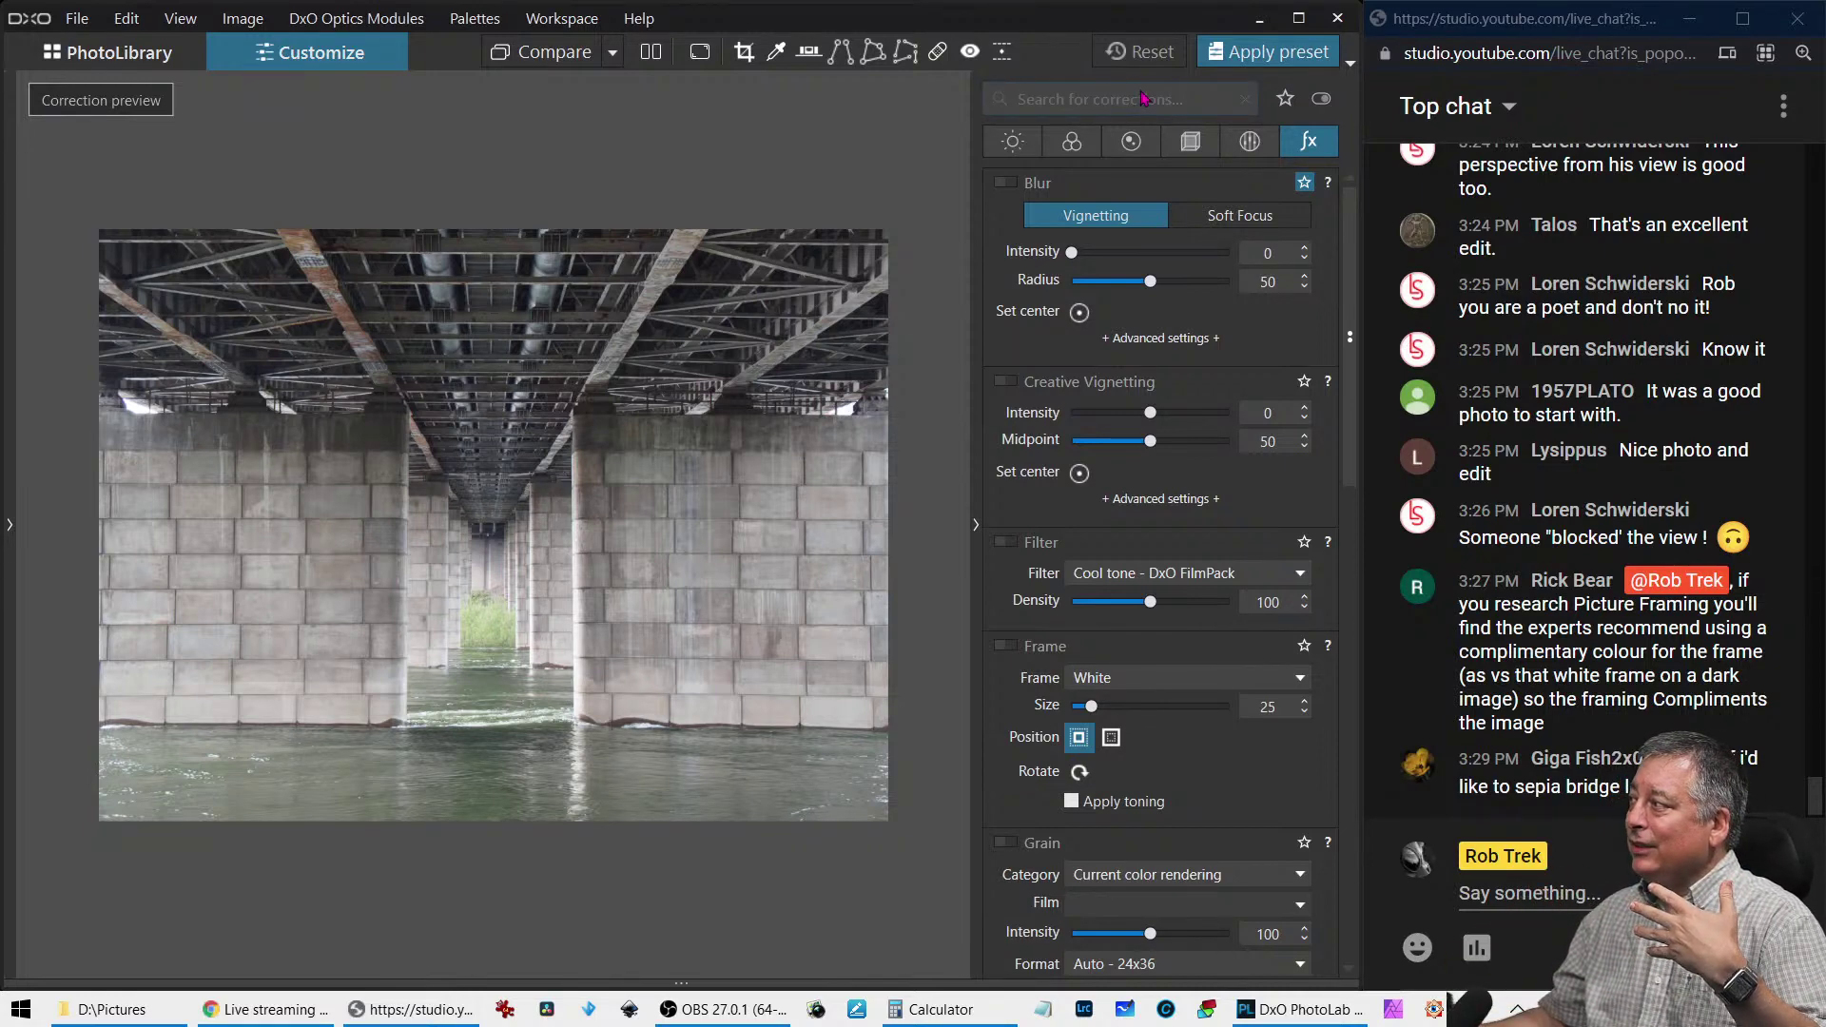
click(1071, 140)
drag(1149, 431, 1236, 462)
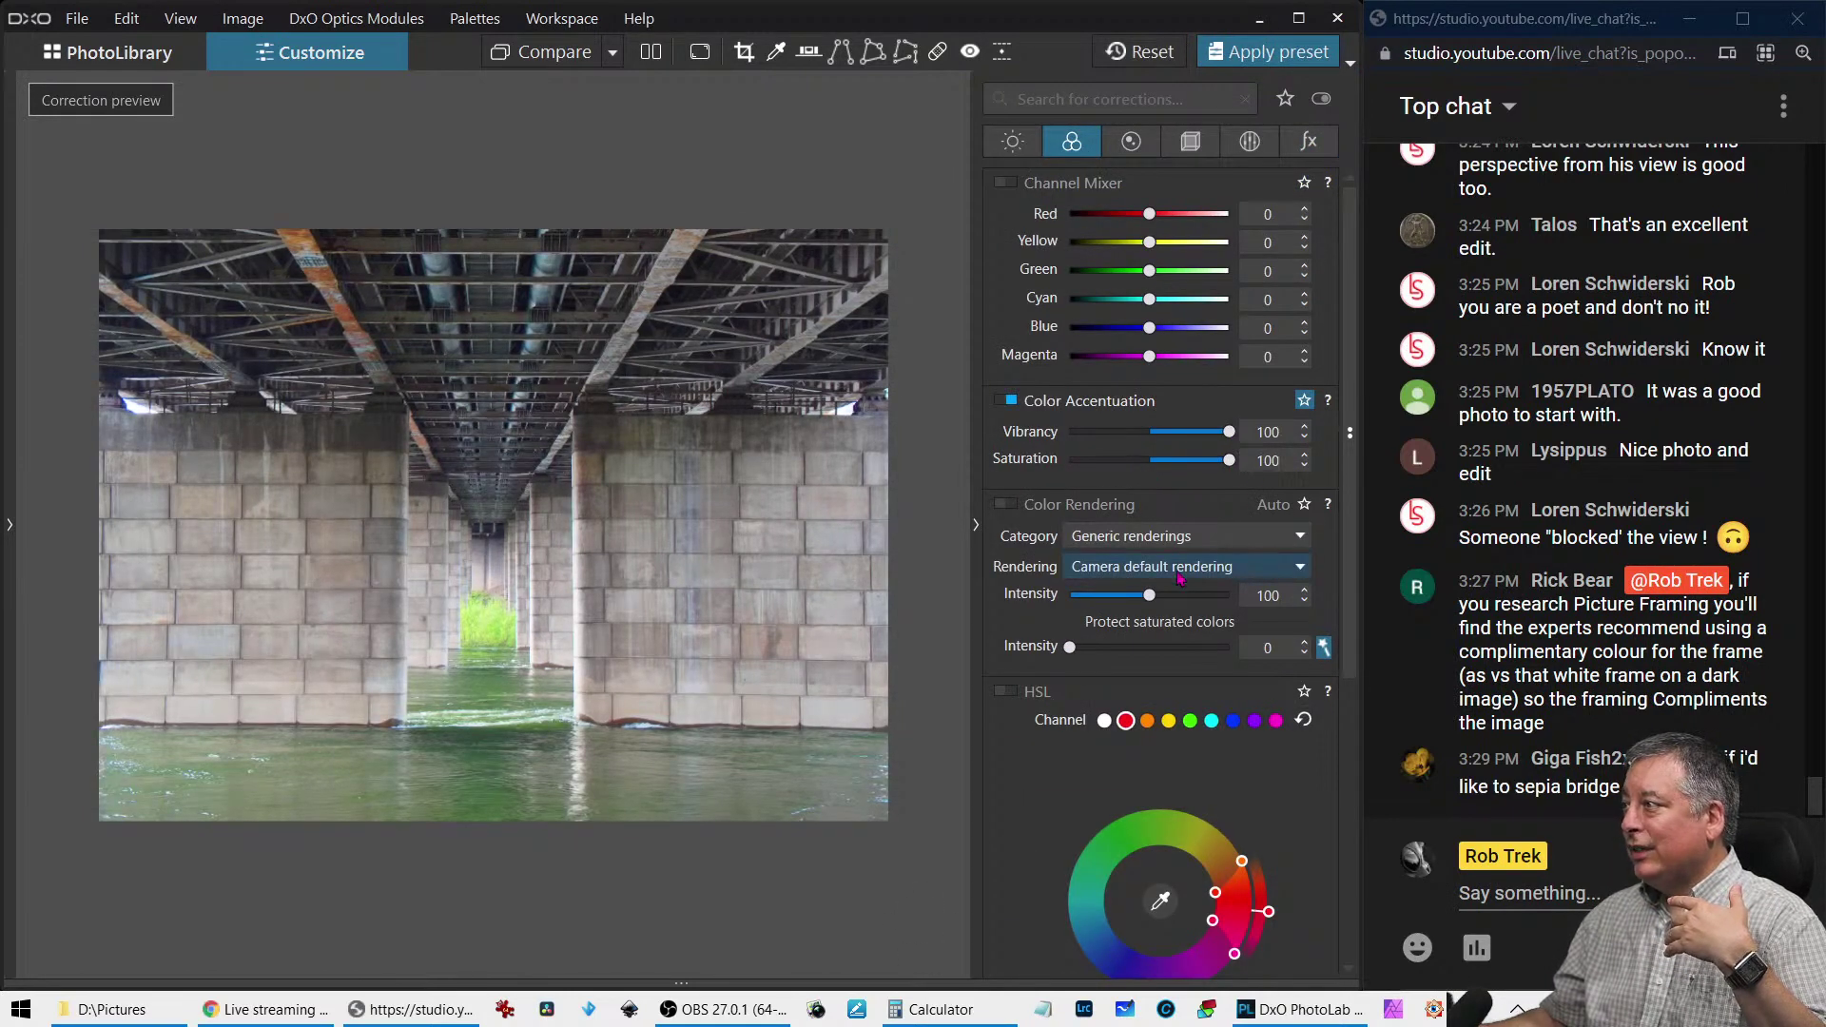
Undo the vibrancy and saturation changes and the reset of the bridge photo's corrections
key(ctrl+z)
key(ctrl+z)
key(ctrl+z)
key(ctrl+z)
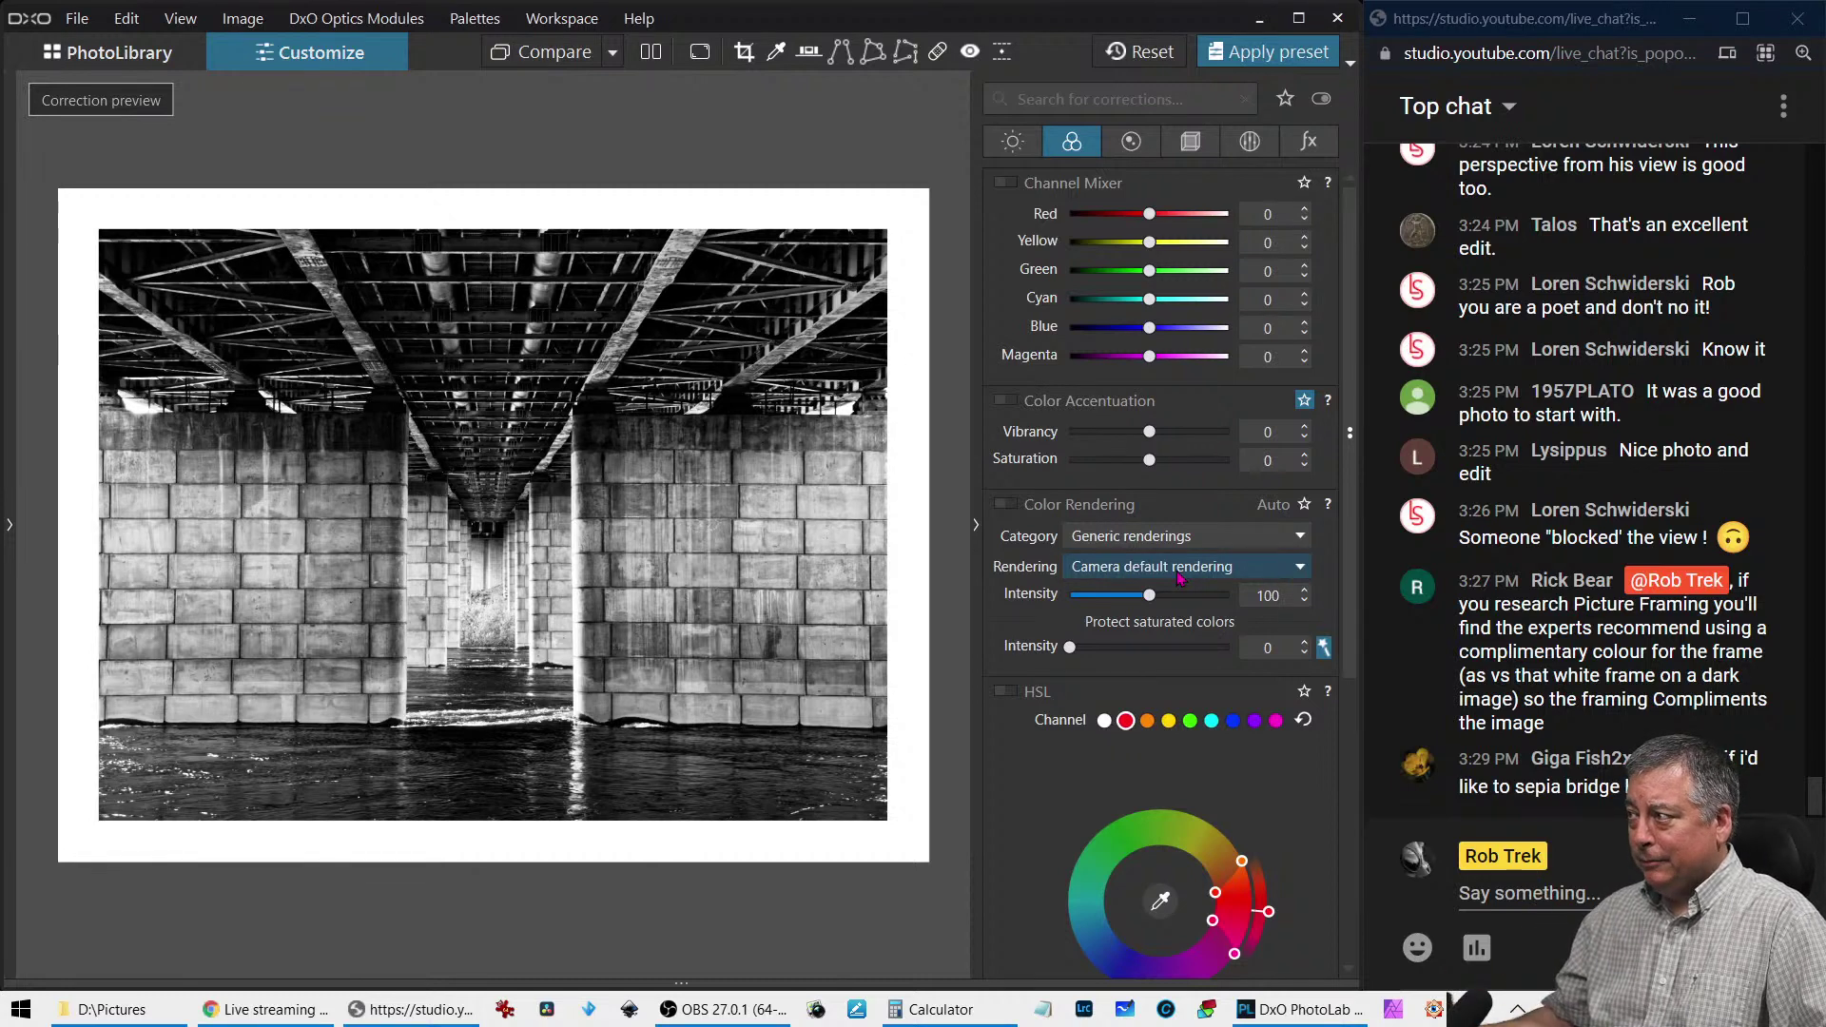
Return to the photo library and open the pier photo P5090010 for editing
click(107, 52)
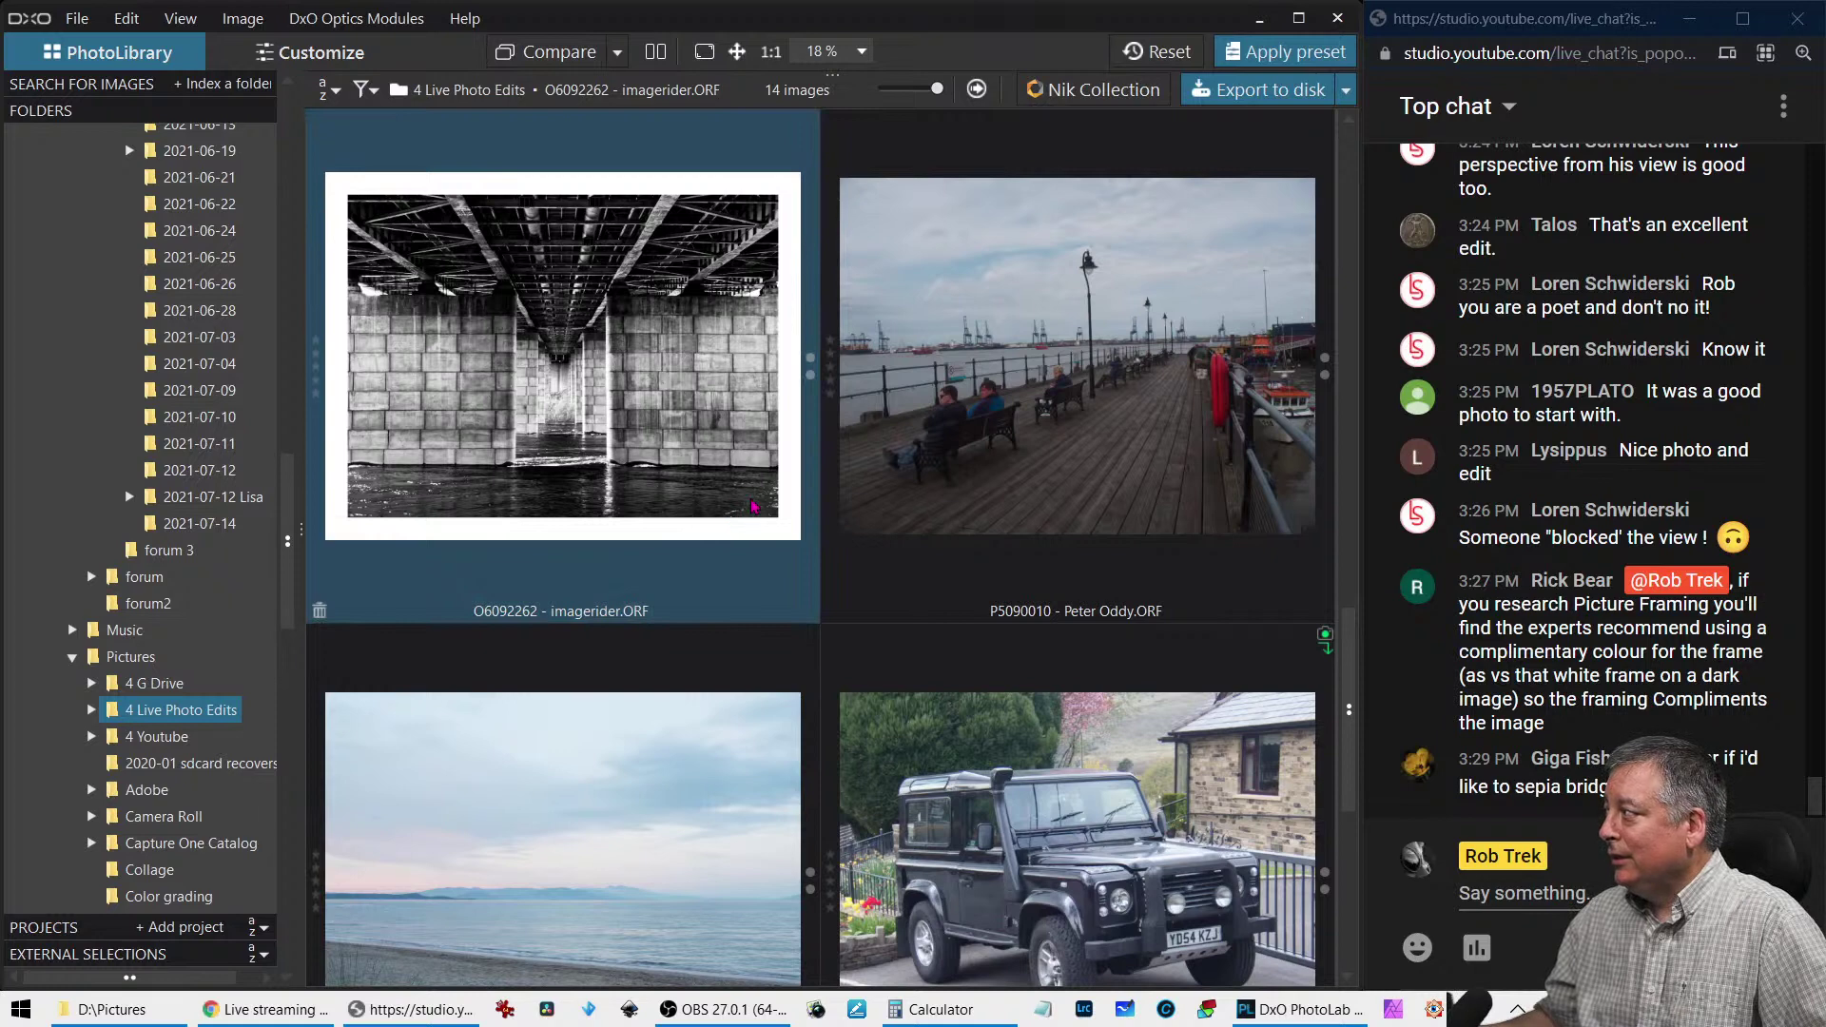
click(831, 430)
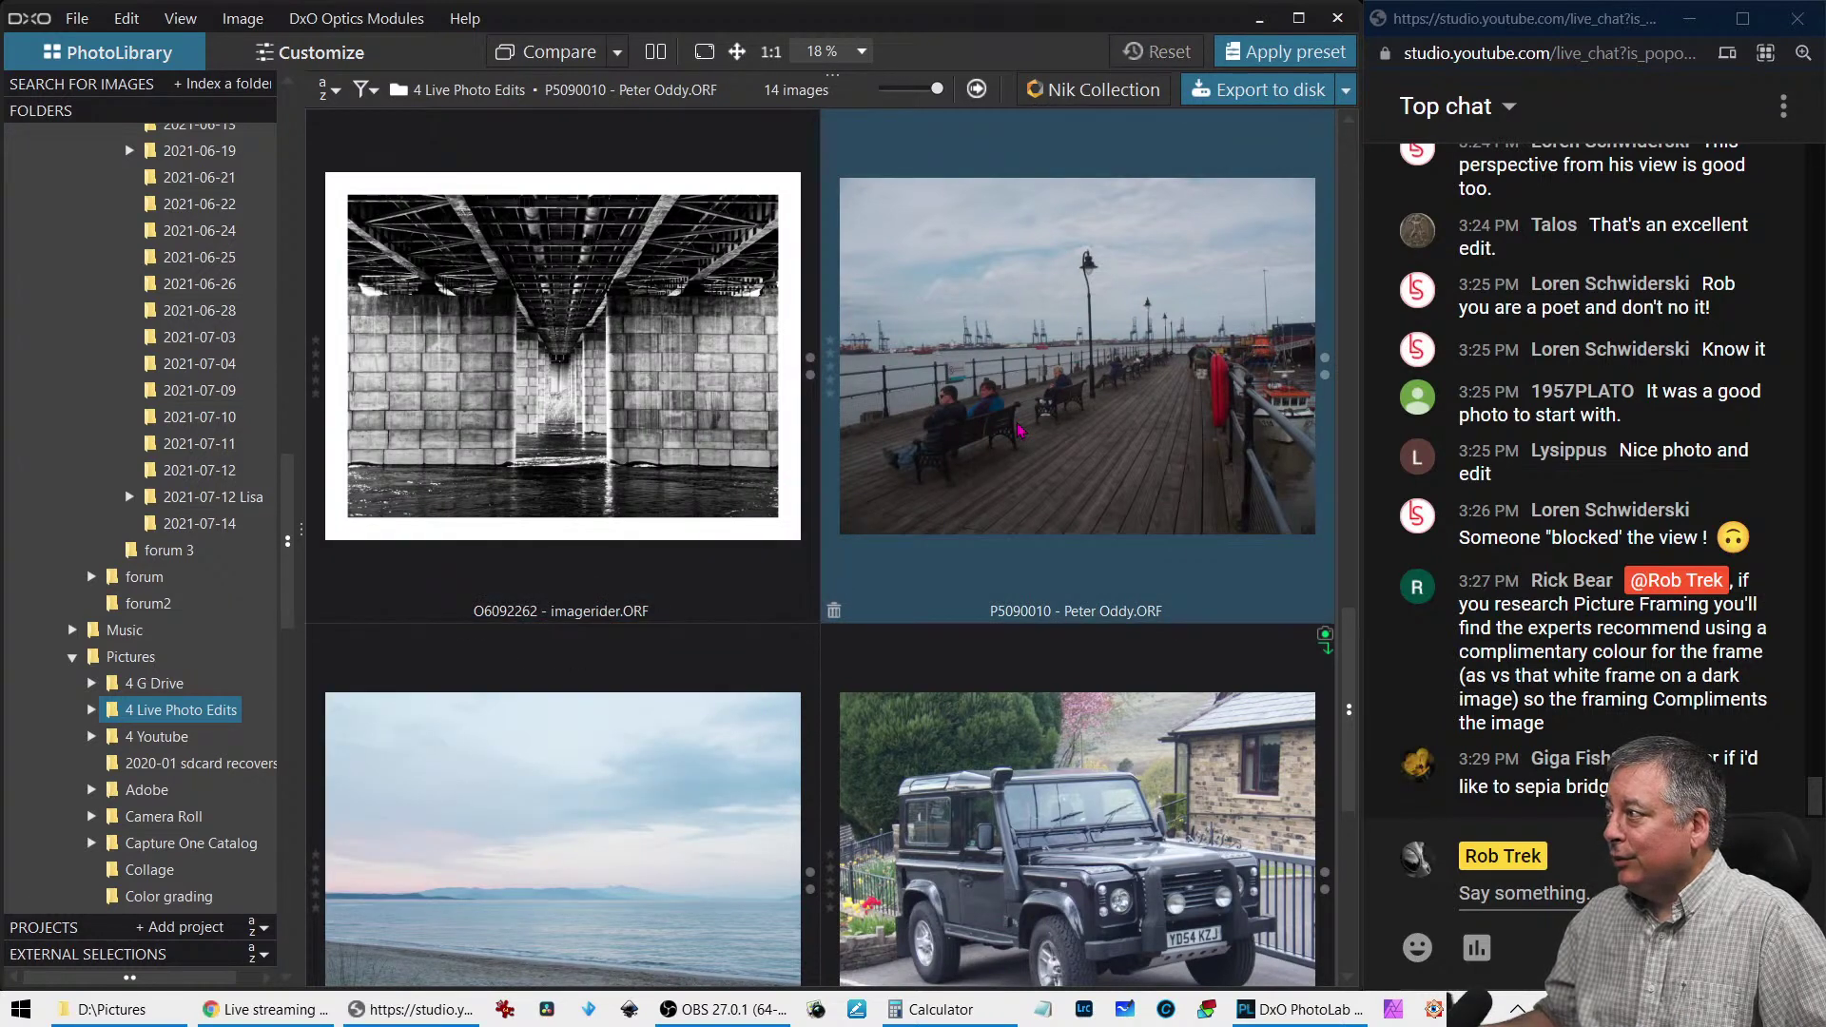
double_click(1019, 429)
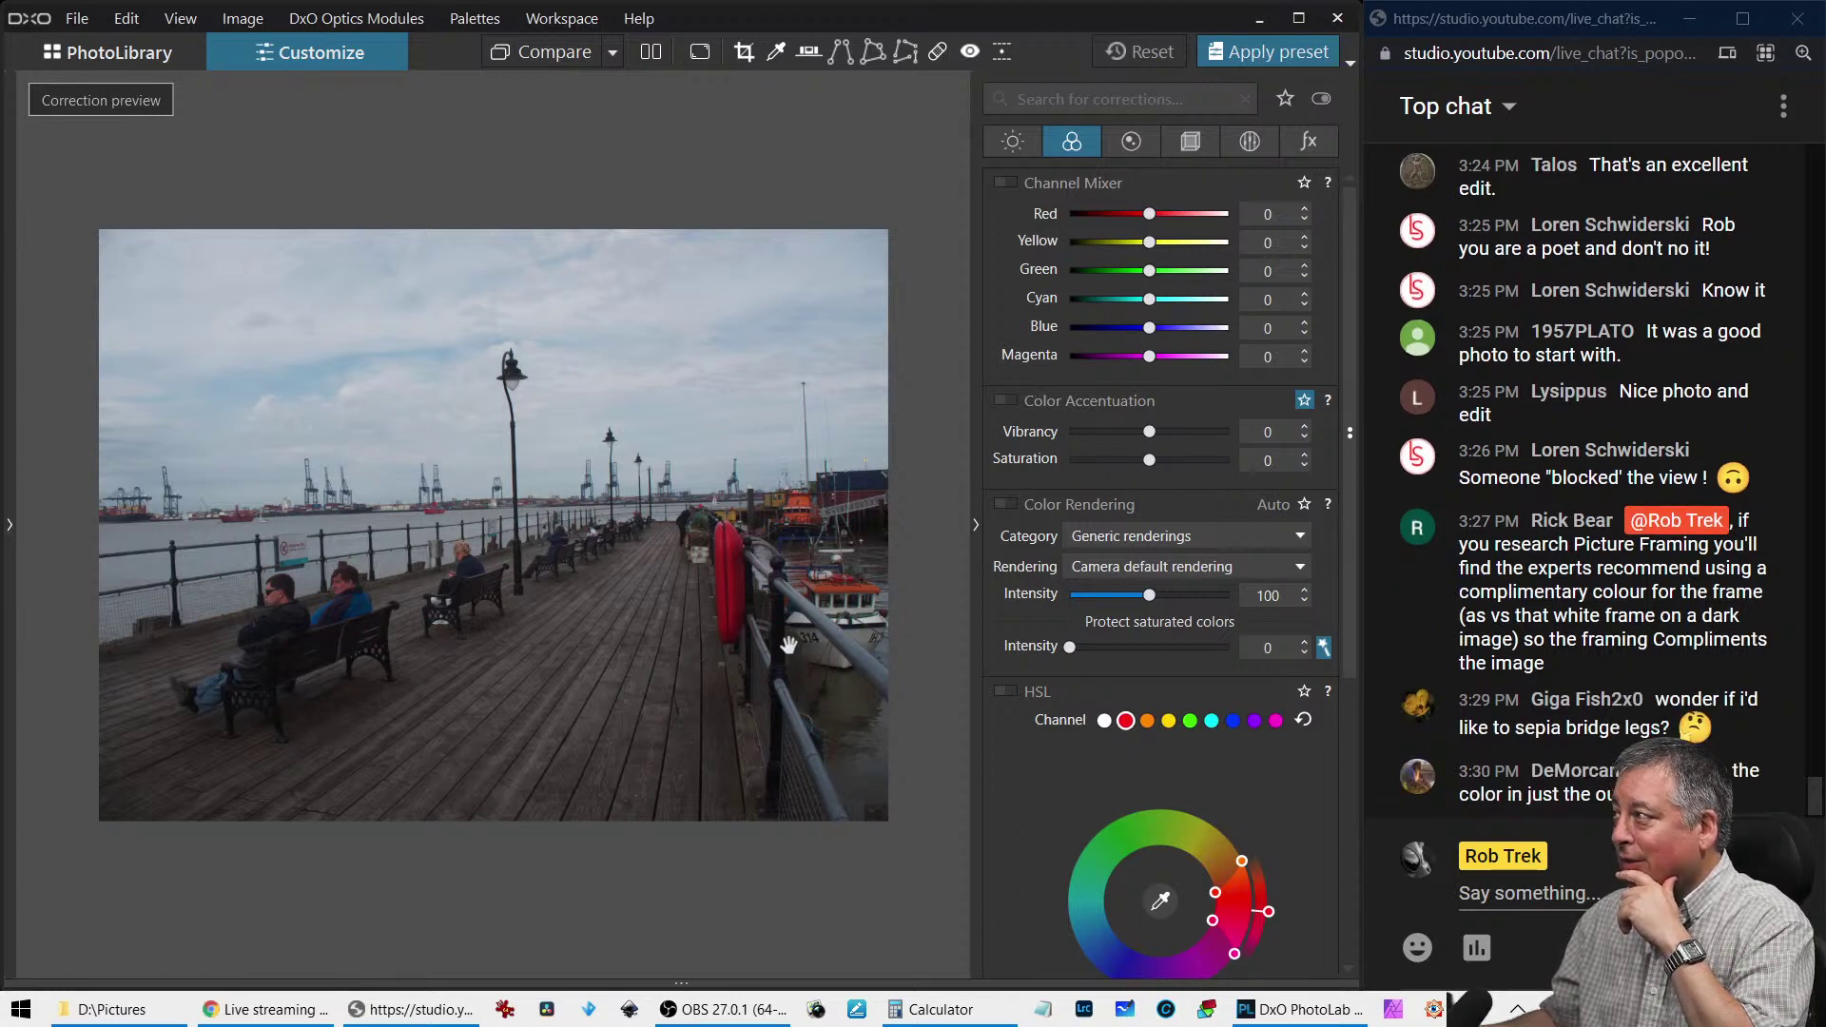
Turn on automatic perspective correction and set the crop to auto based on keystoning/horizon, preserving the aspect ratio
click(1194, 147)
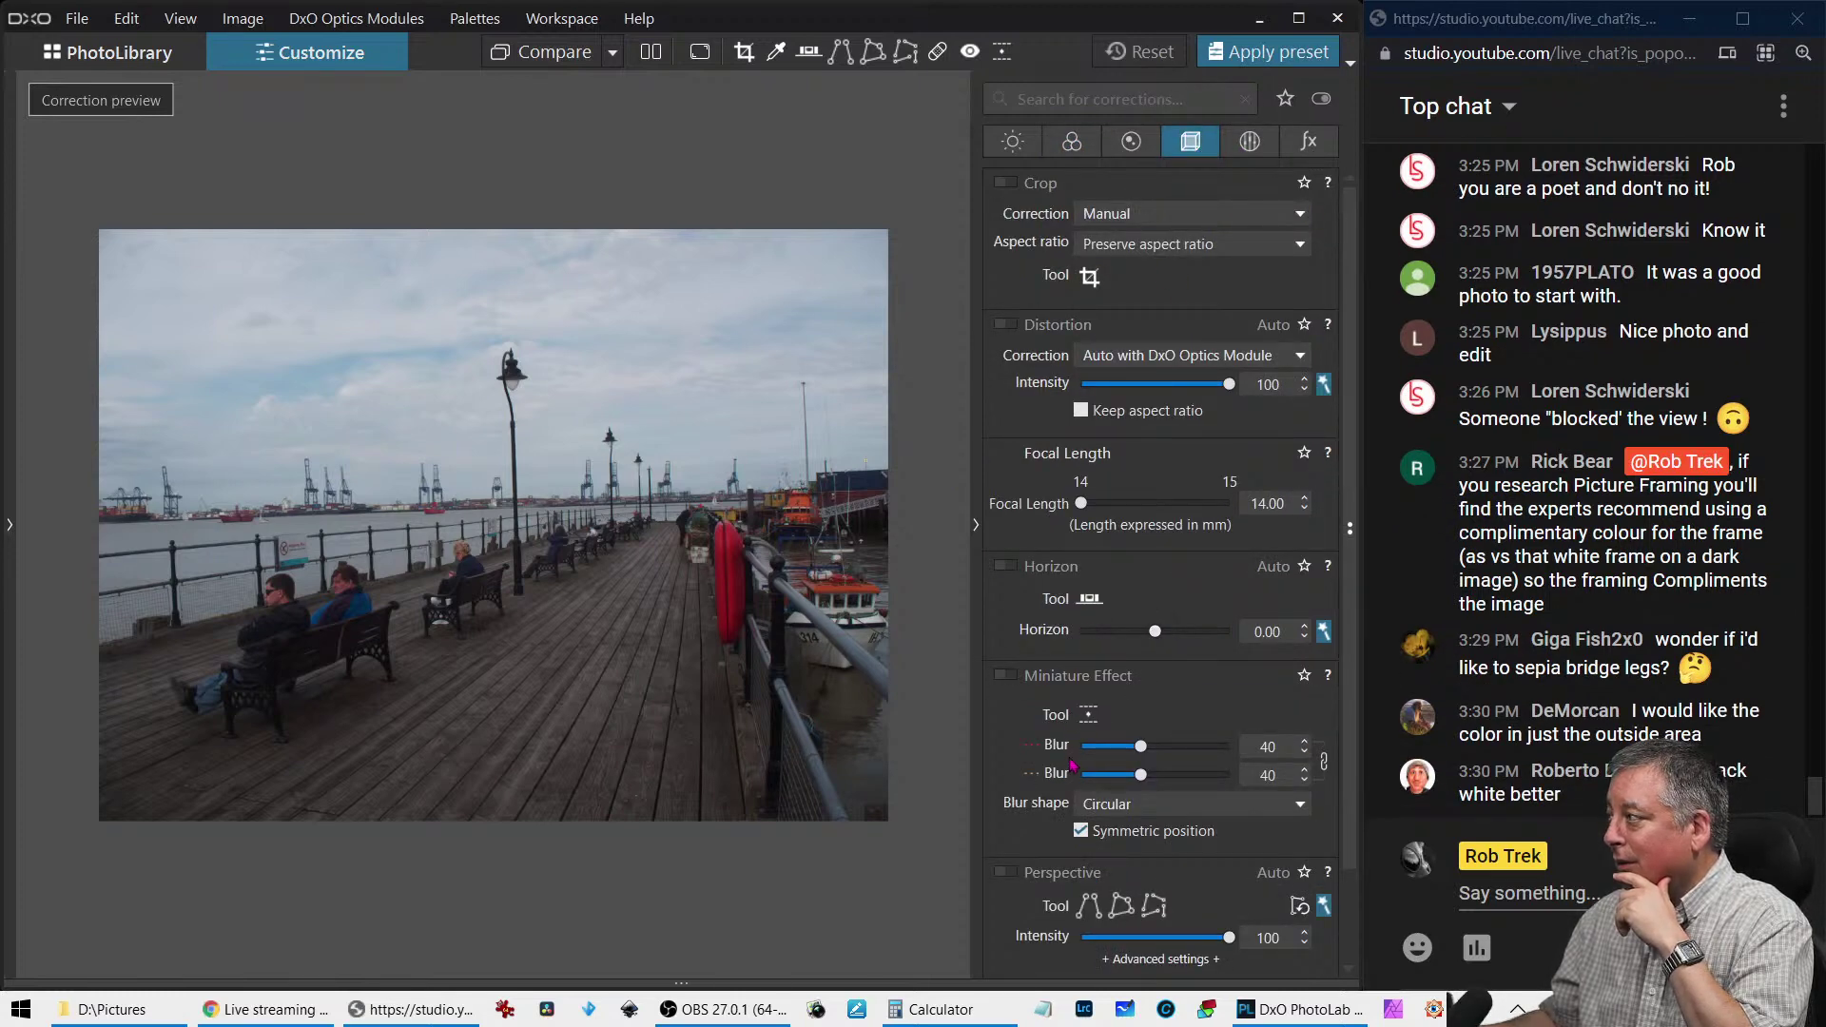
click(1013, 874)
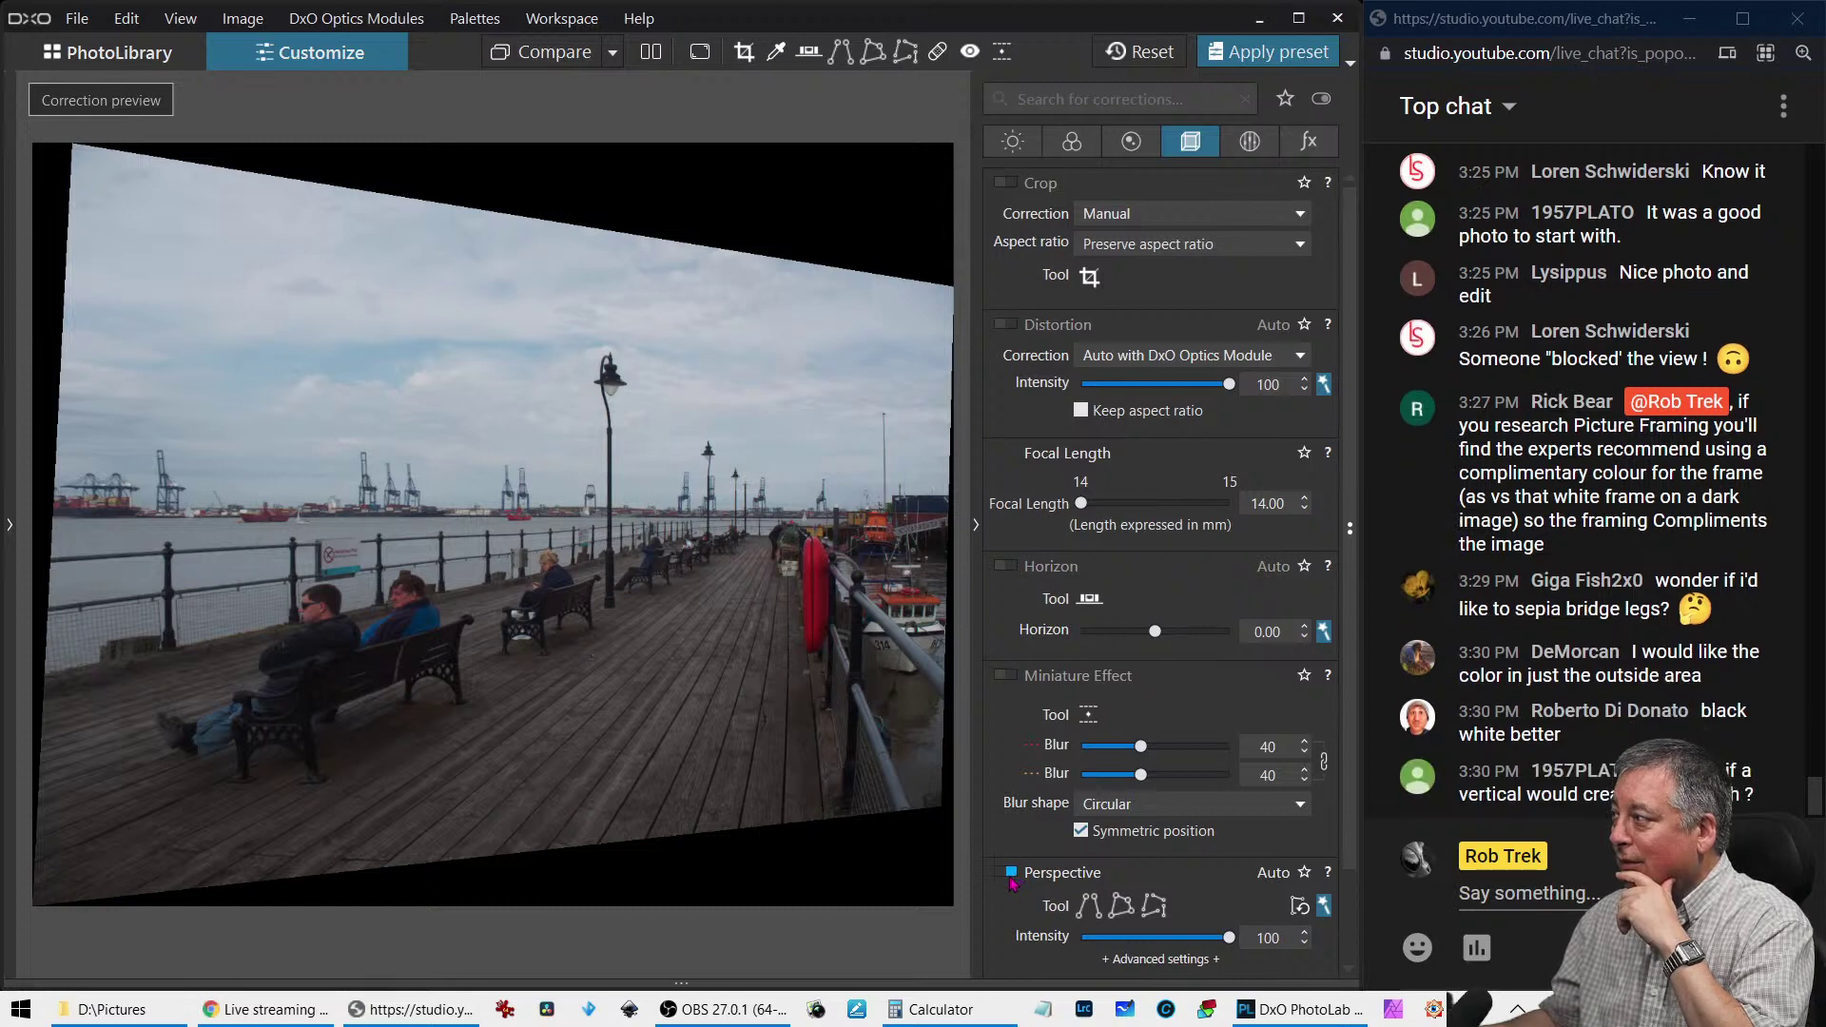
click(1006, 182)
click(1124, 225)
click(1127, 265)
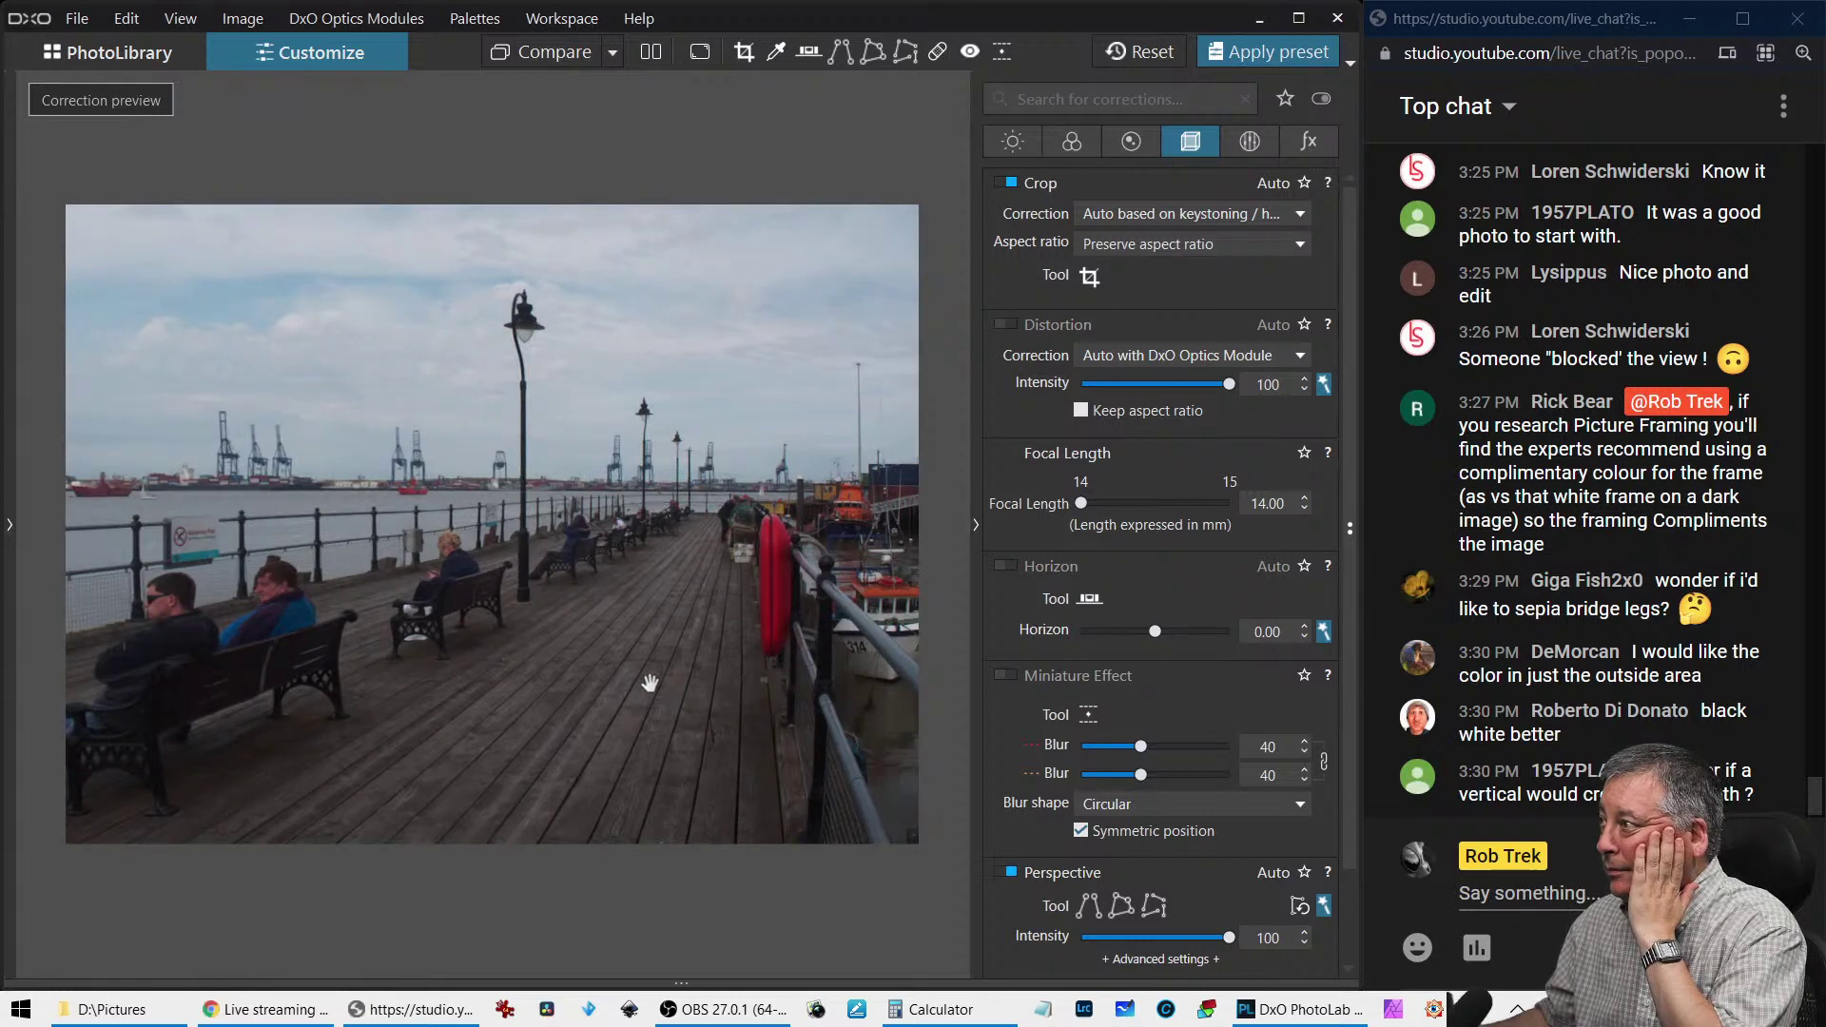
Turn on simple toning with the B&W style, compare it with the colour version, keep it on and open the detail corrections
click(1071, 141)
scroll(1074, 703, down, 5)
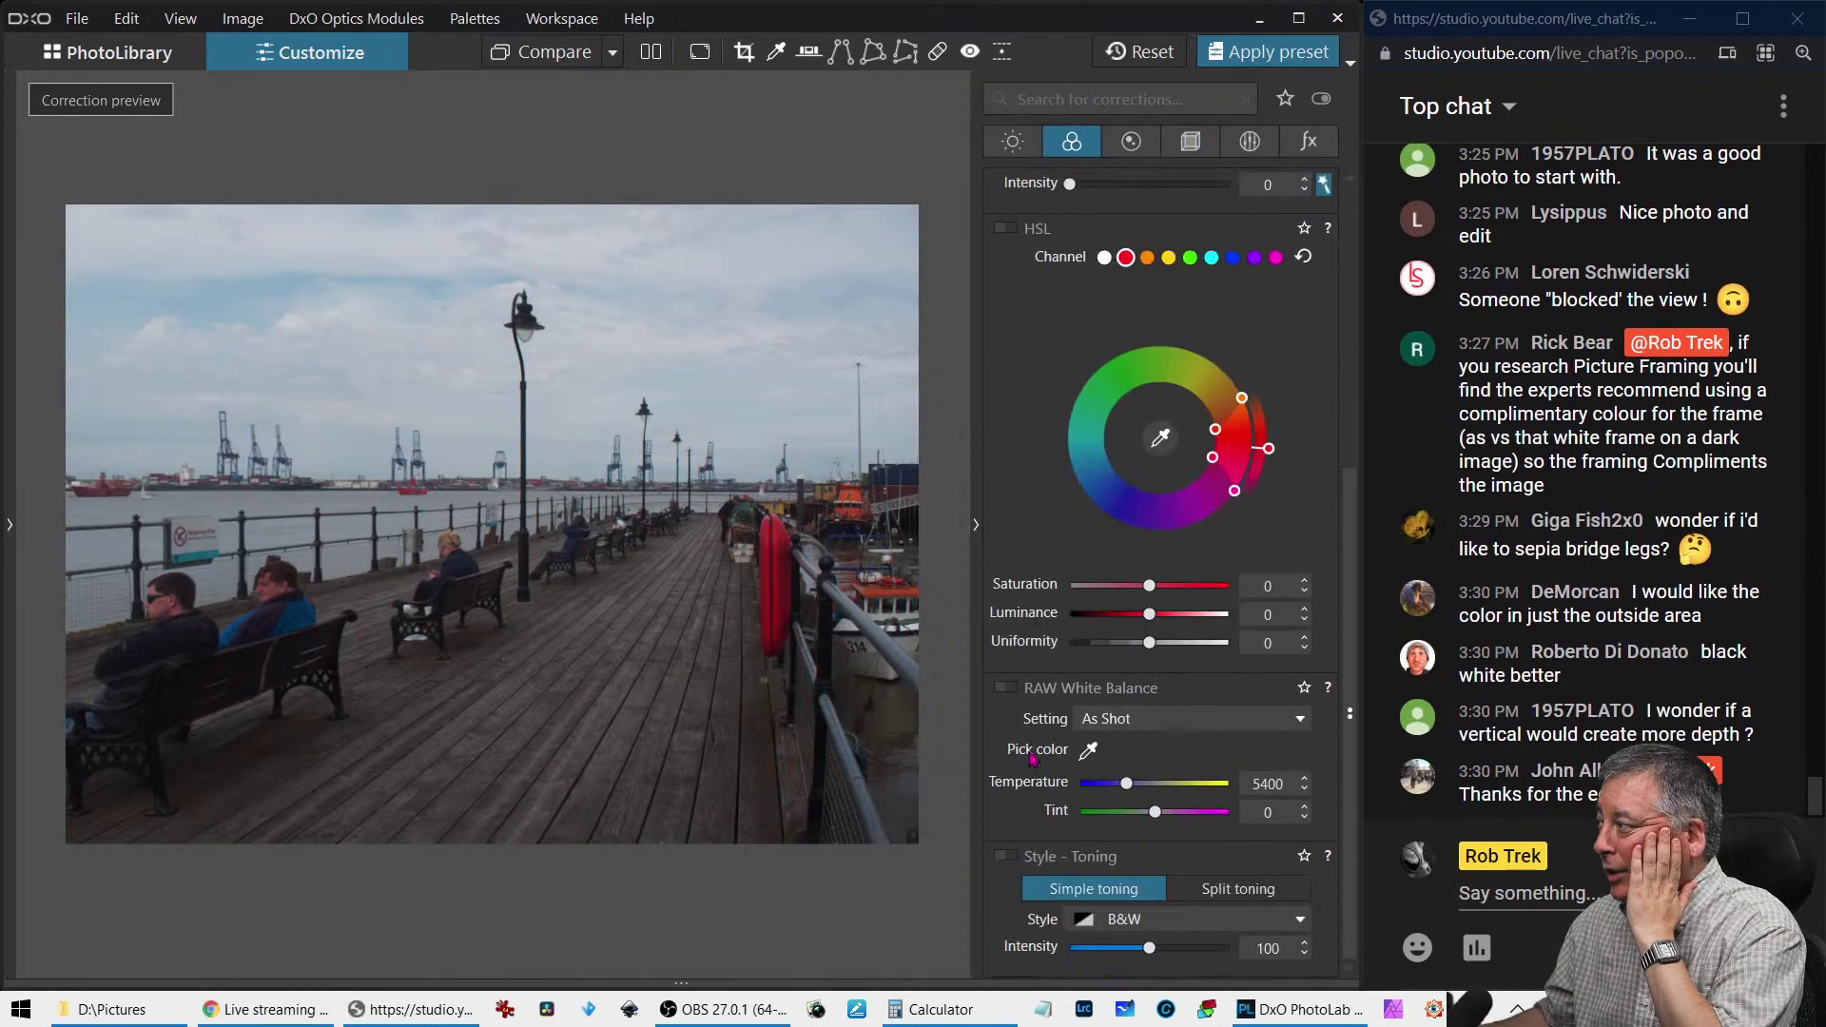
click(1010, 857)
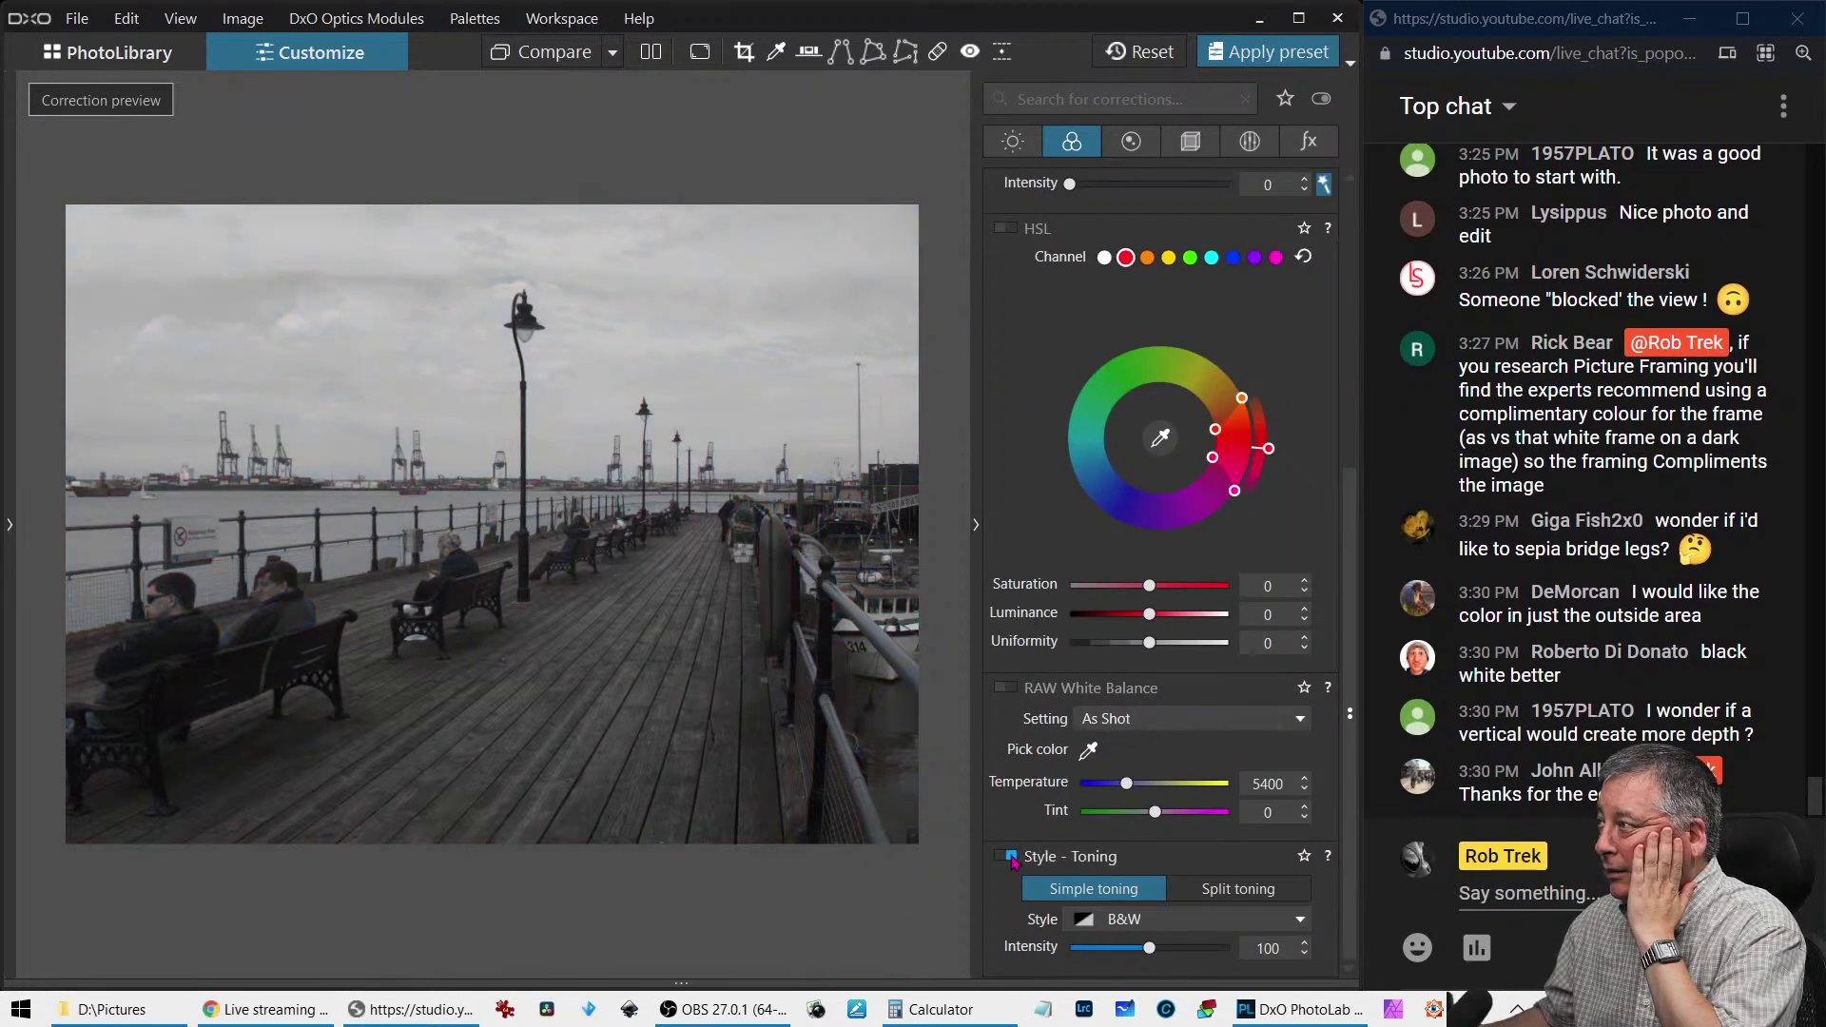
click(1011, 856)
click(1012, 855)
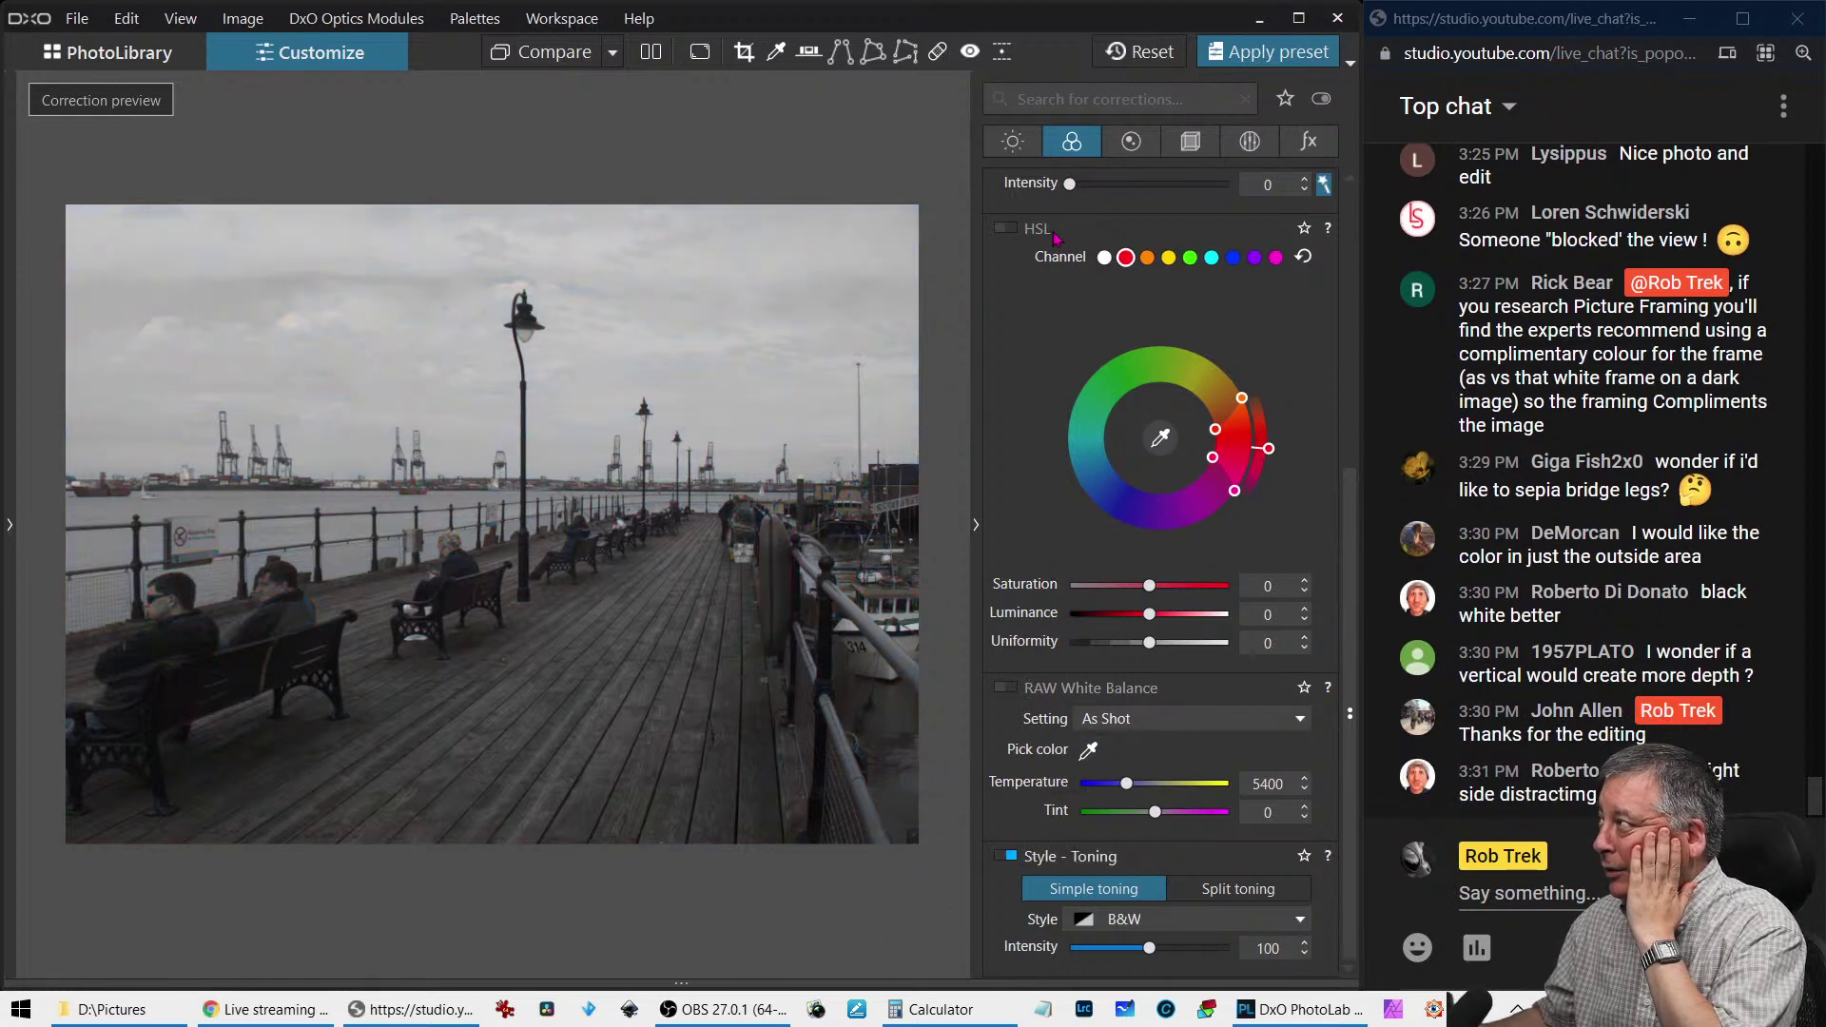
click(1130, 142)
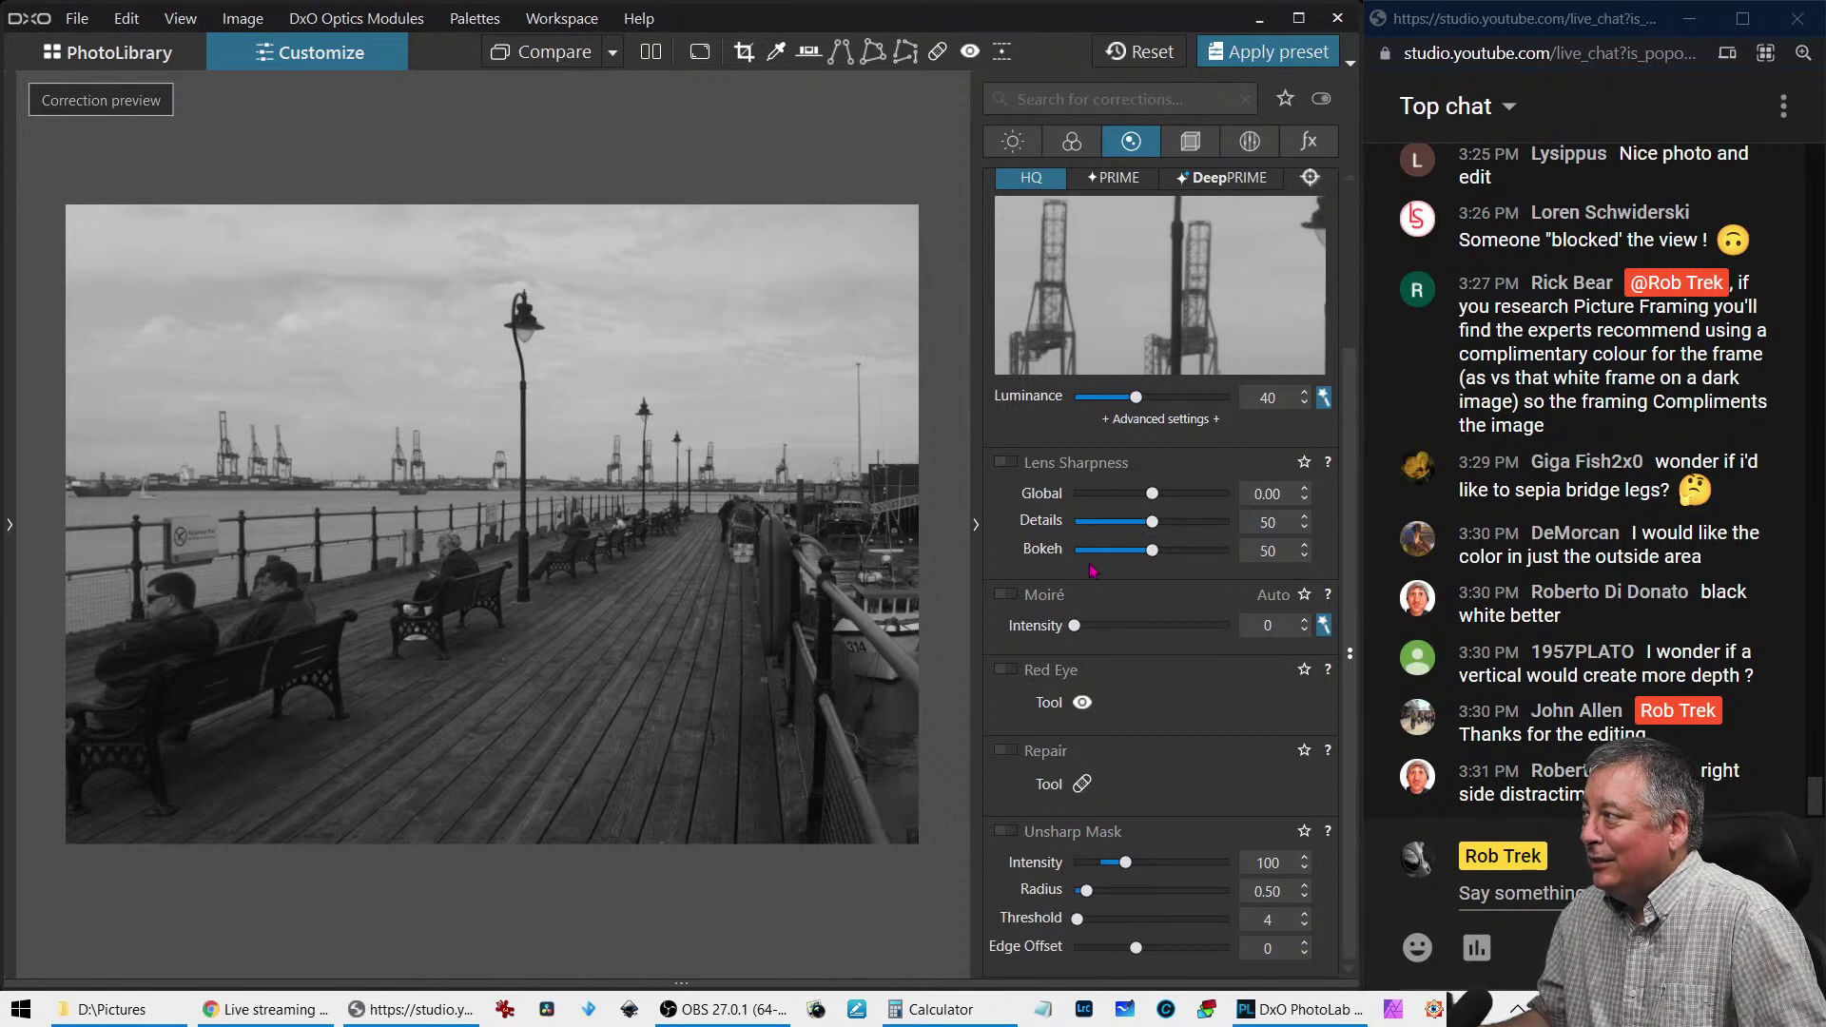
Manually crop the pier photo to about 4083 x 3062 px, moving the frame to cut off the distracting boats and railing beside the walkway
click(1204, 151)
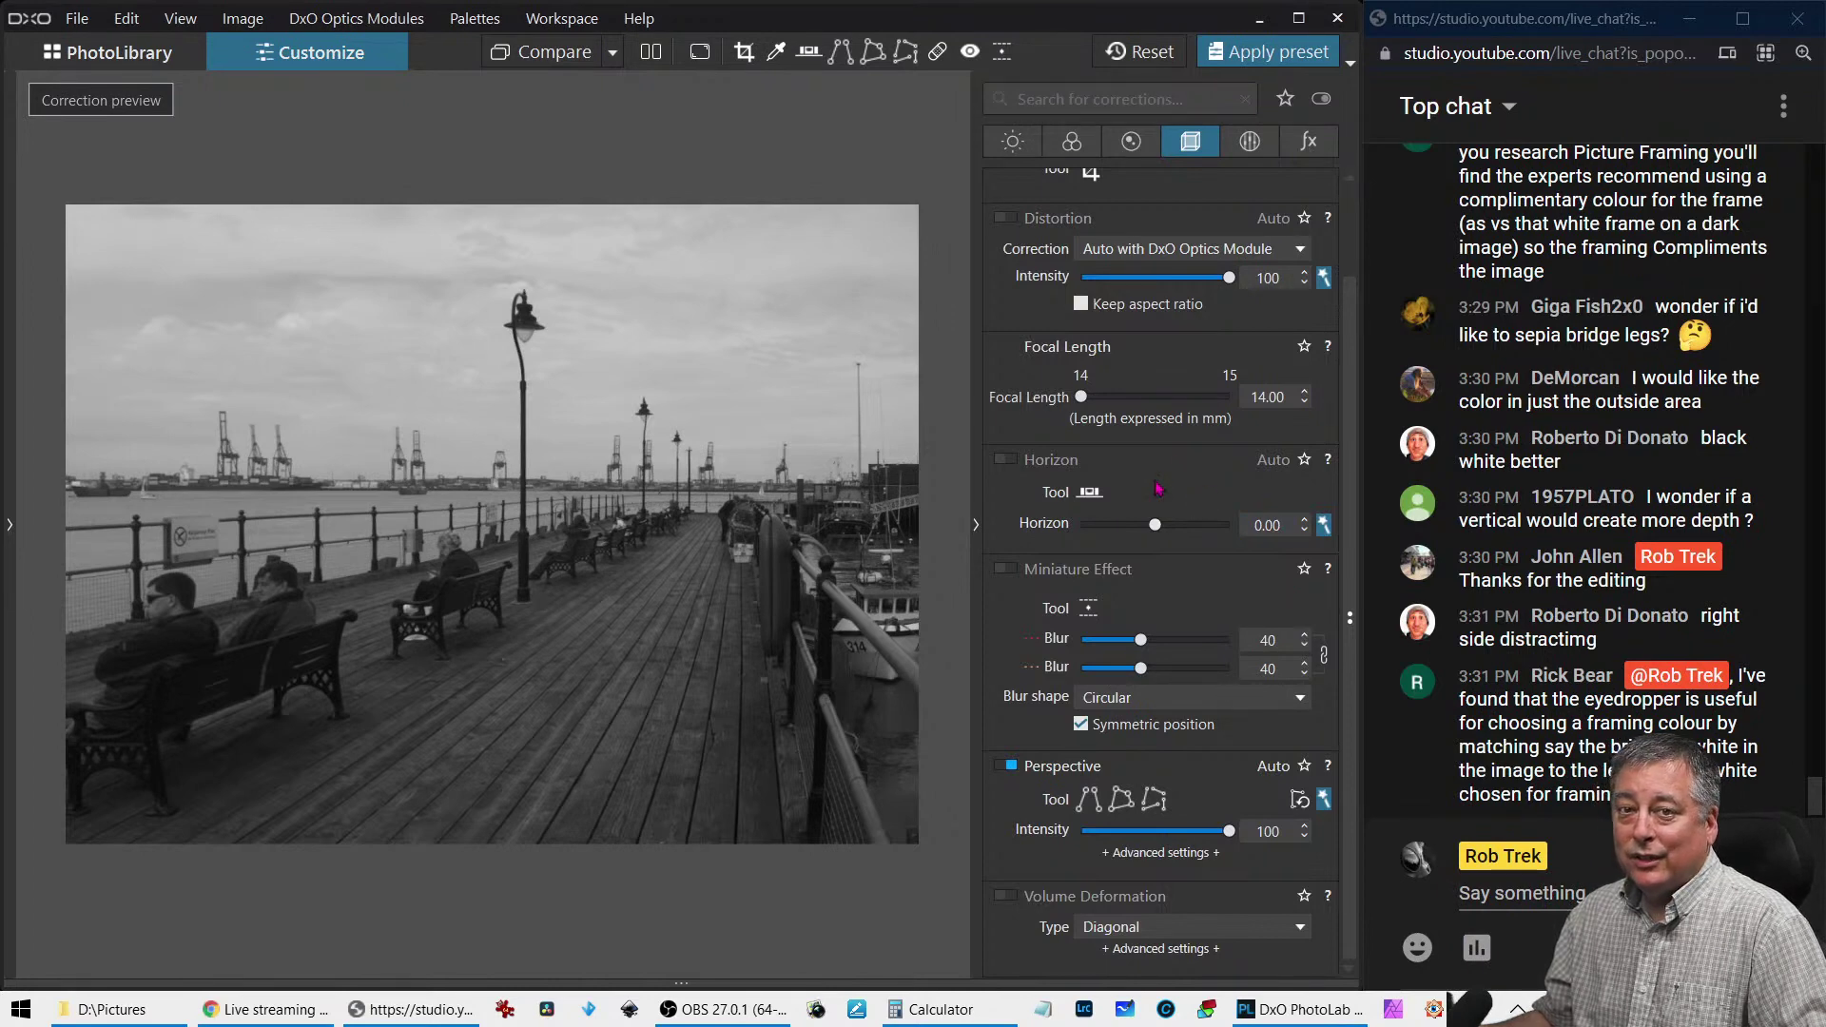
scroll(1158, 487, up, 1)
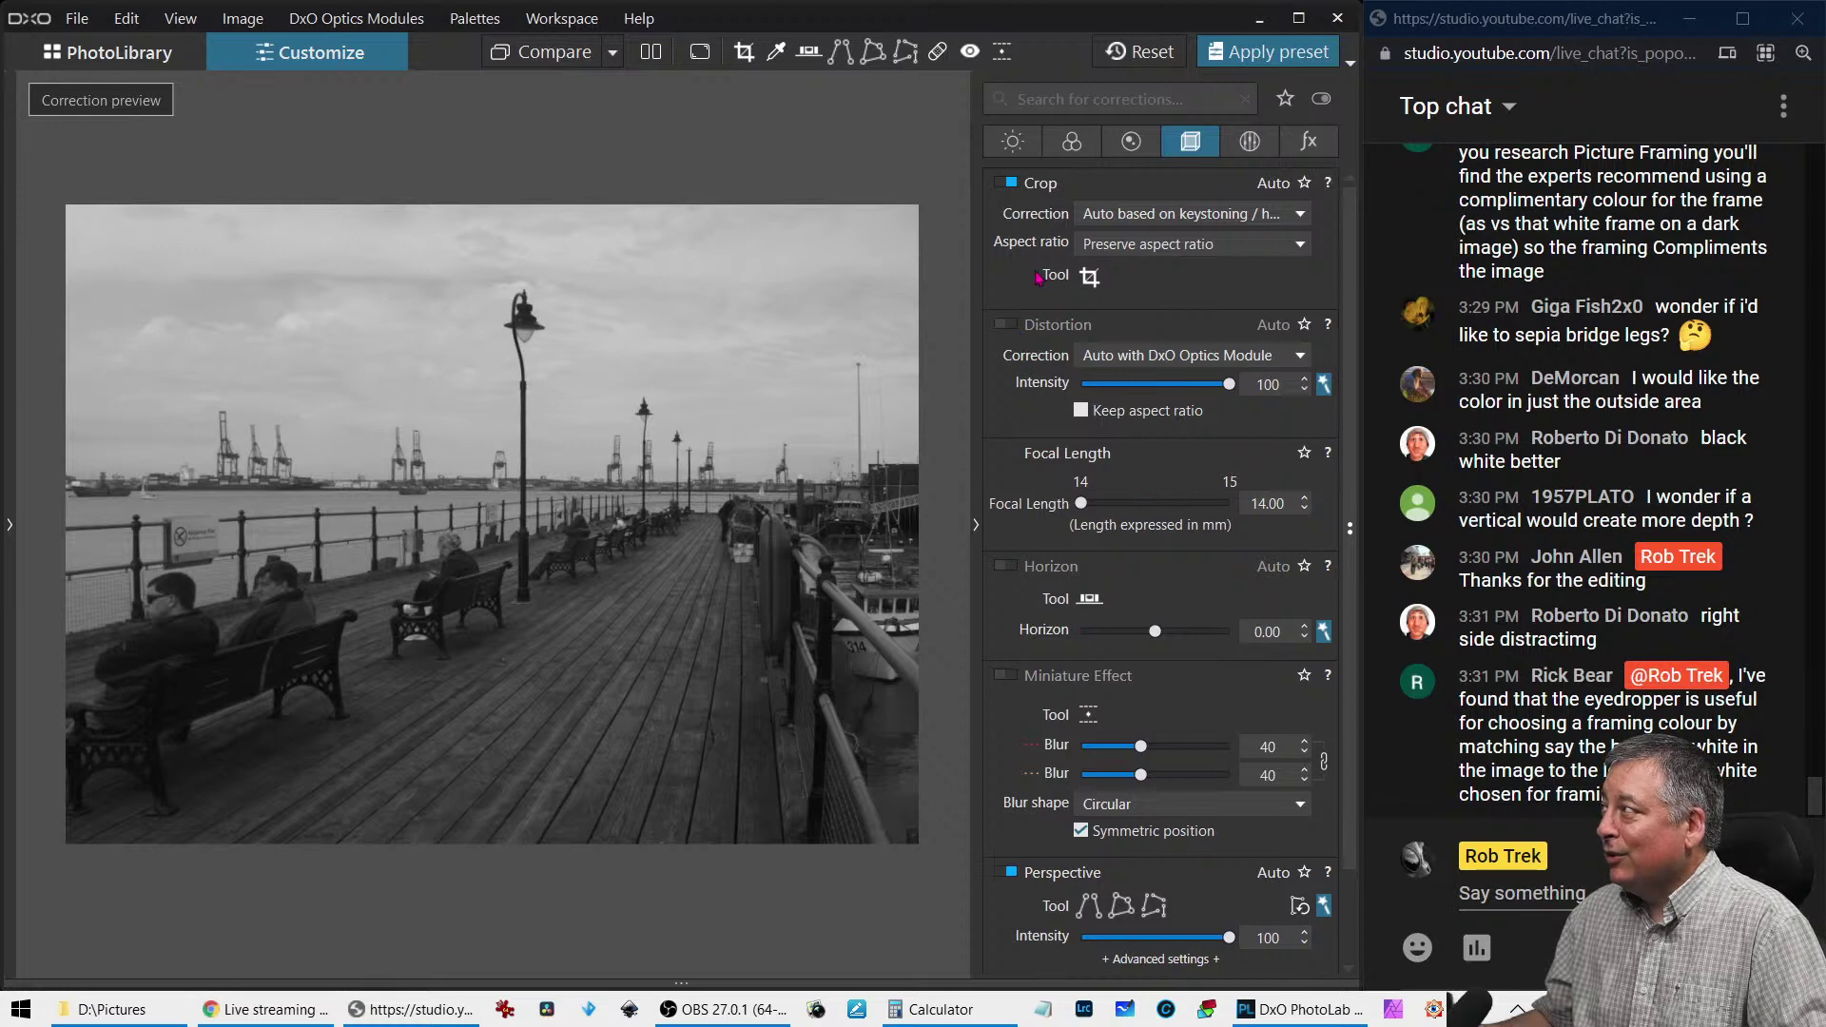
click(1071, 141)
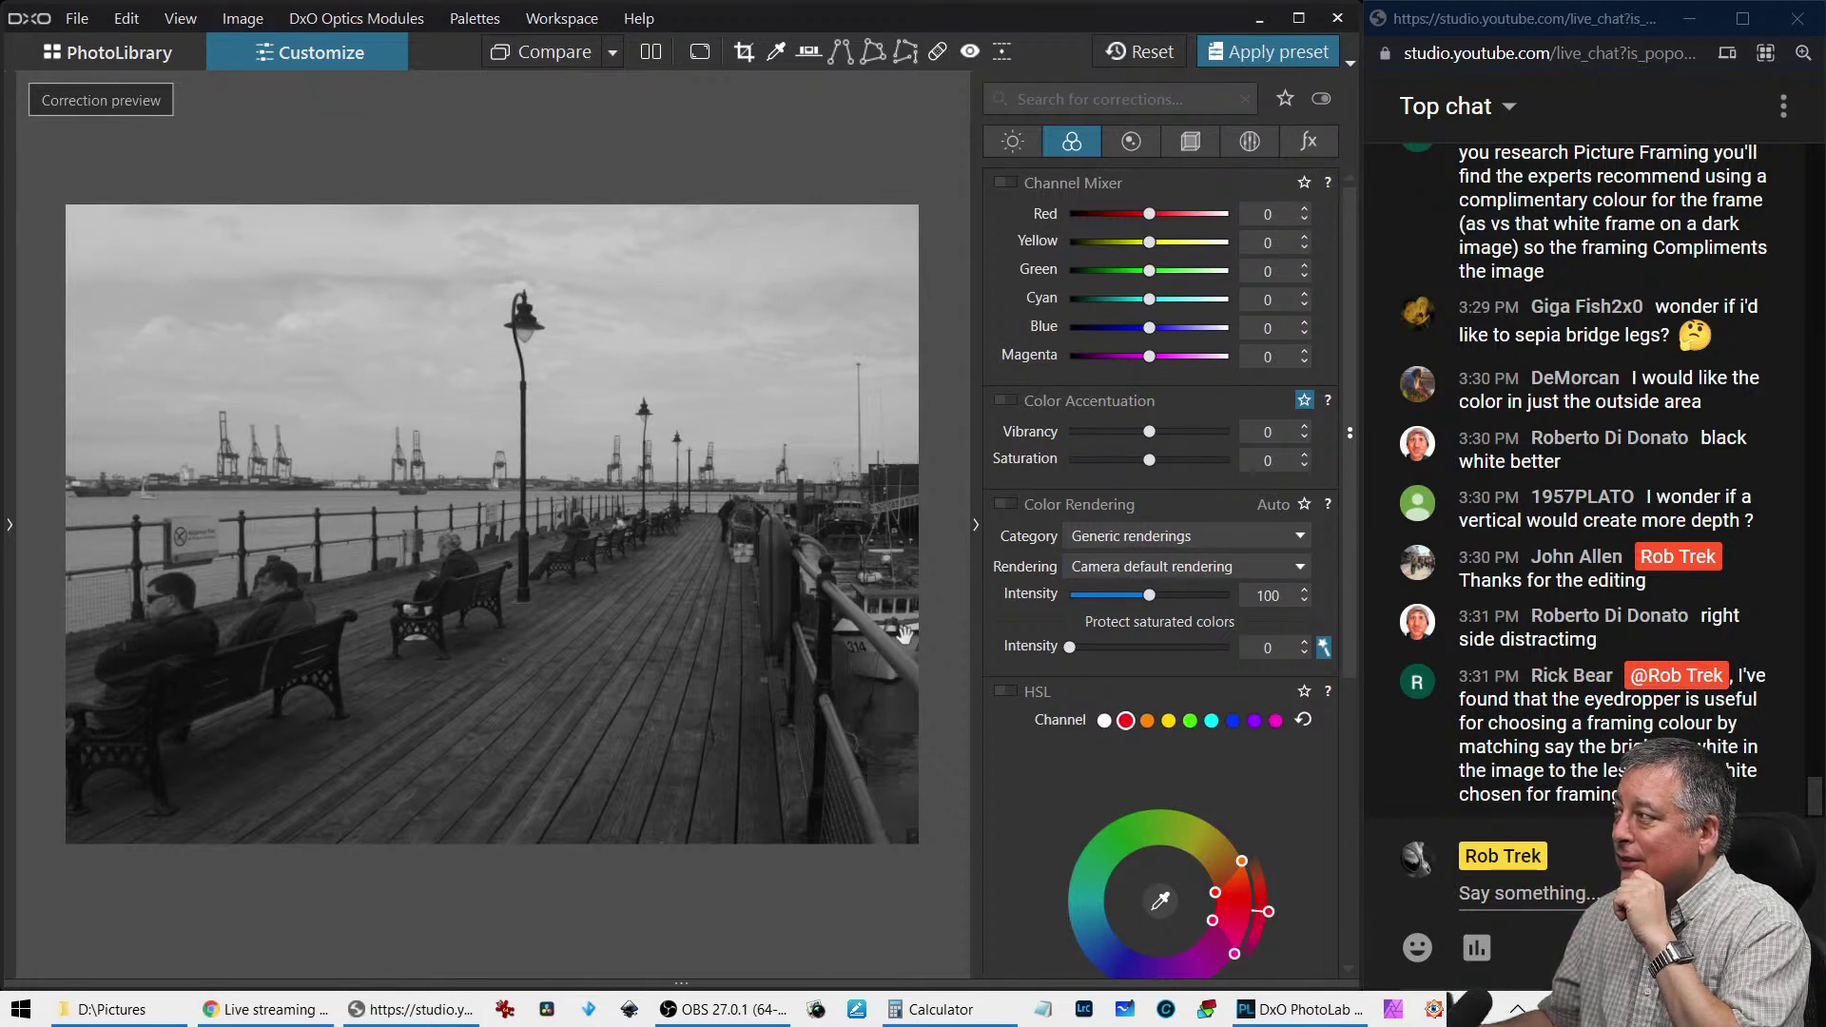
click(1190, 141)
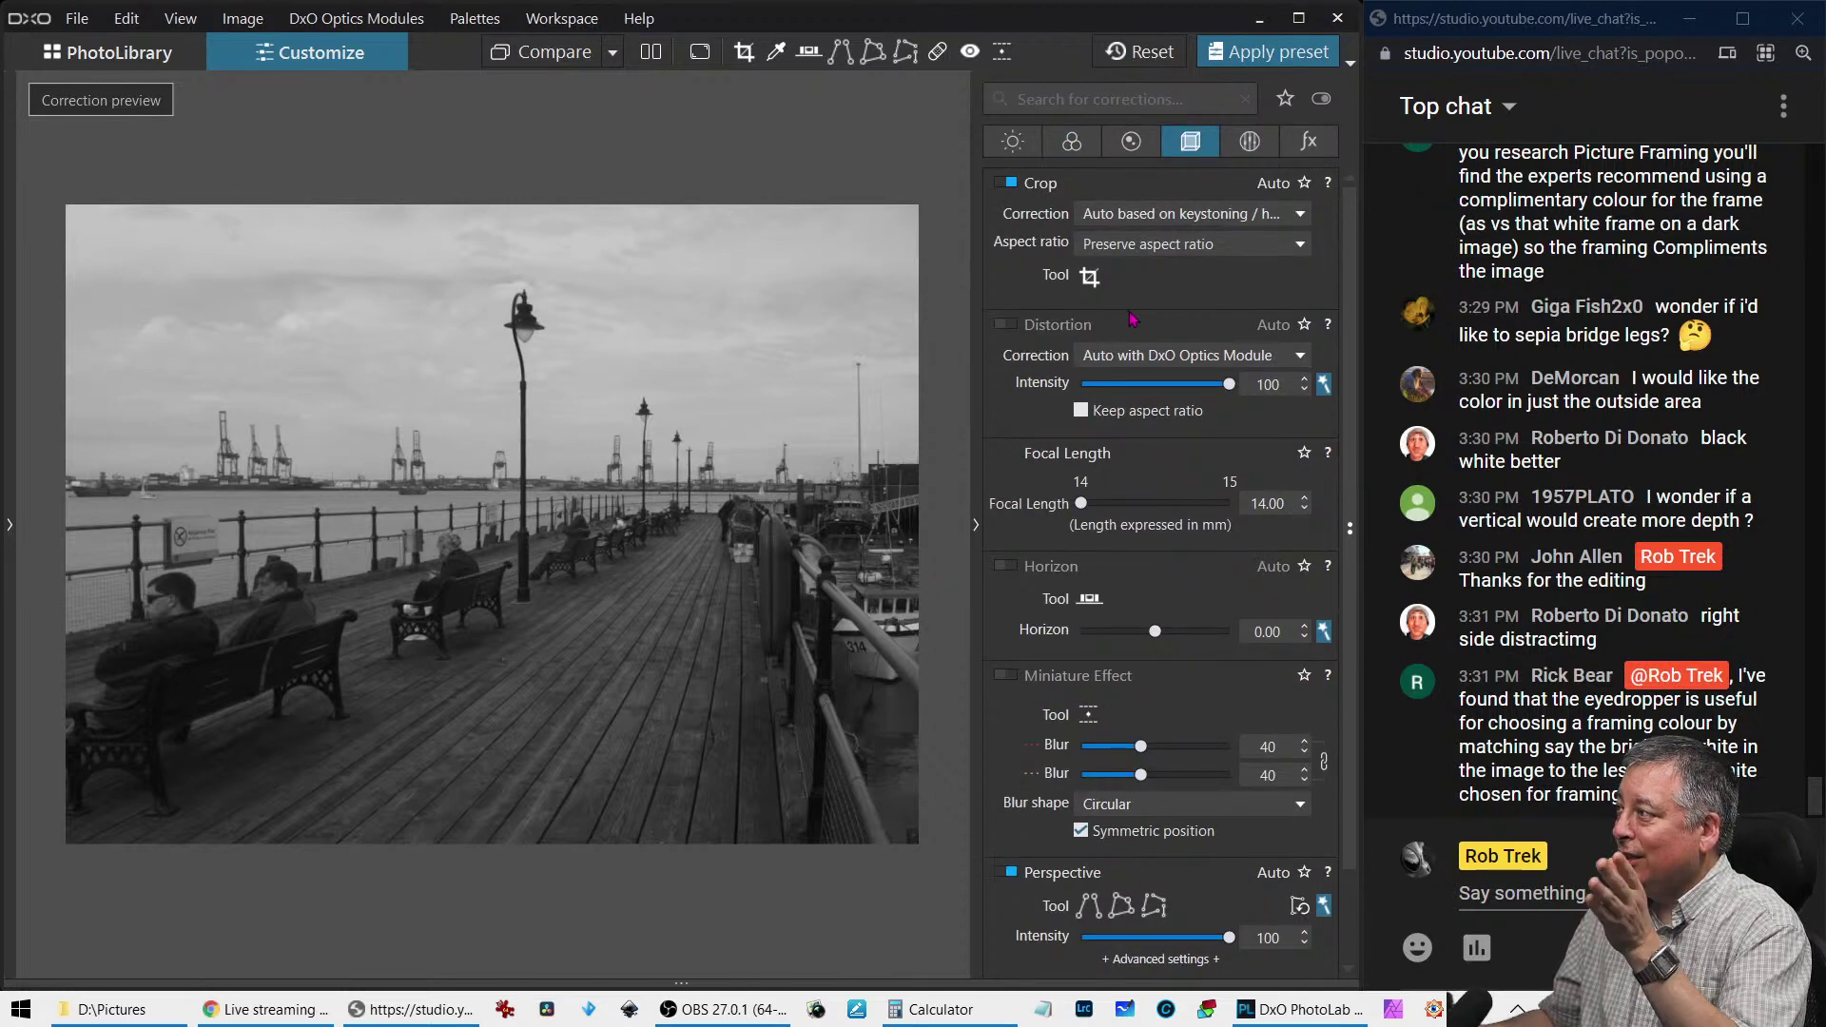
click(1090, 277)
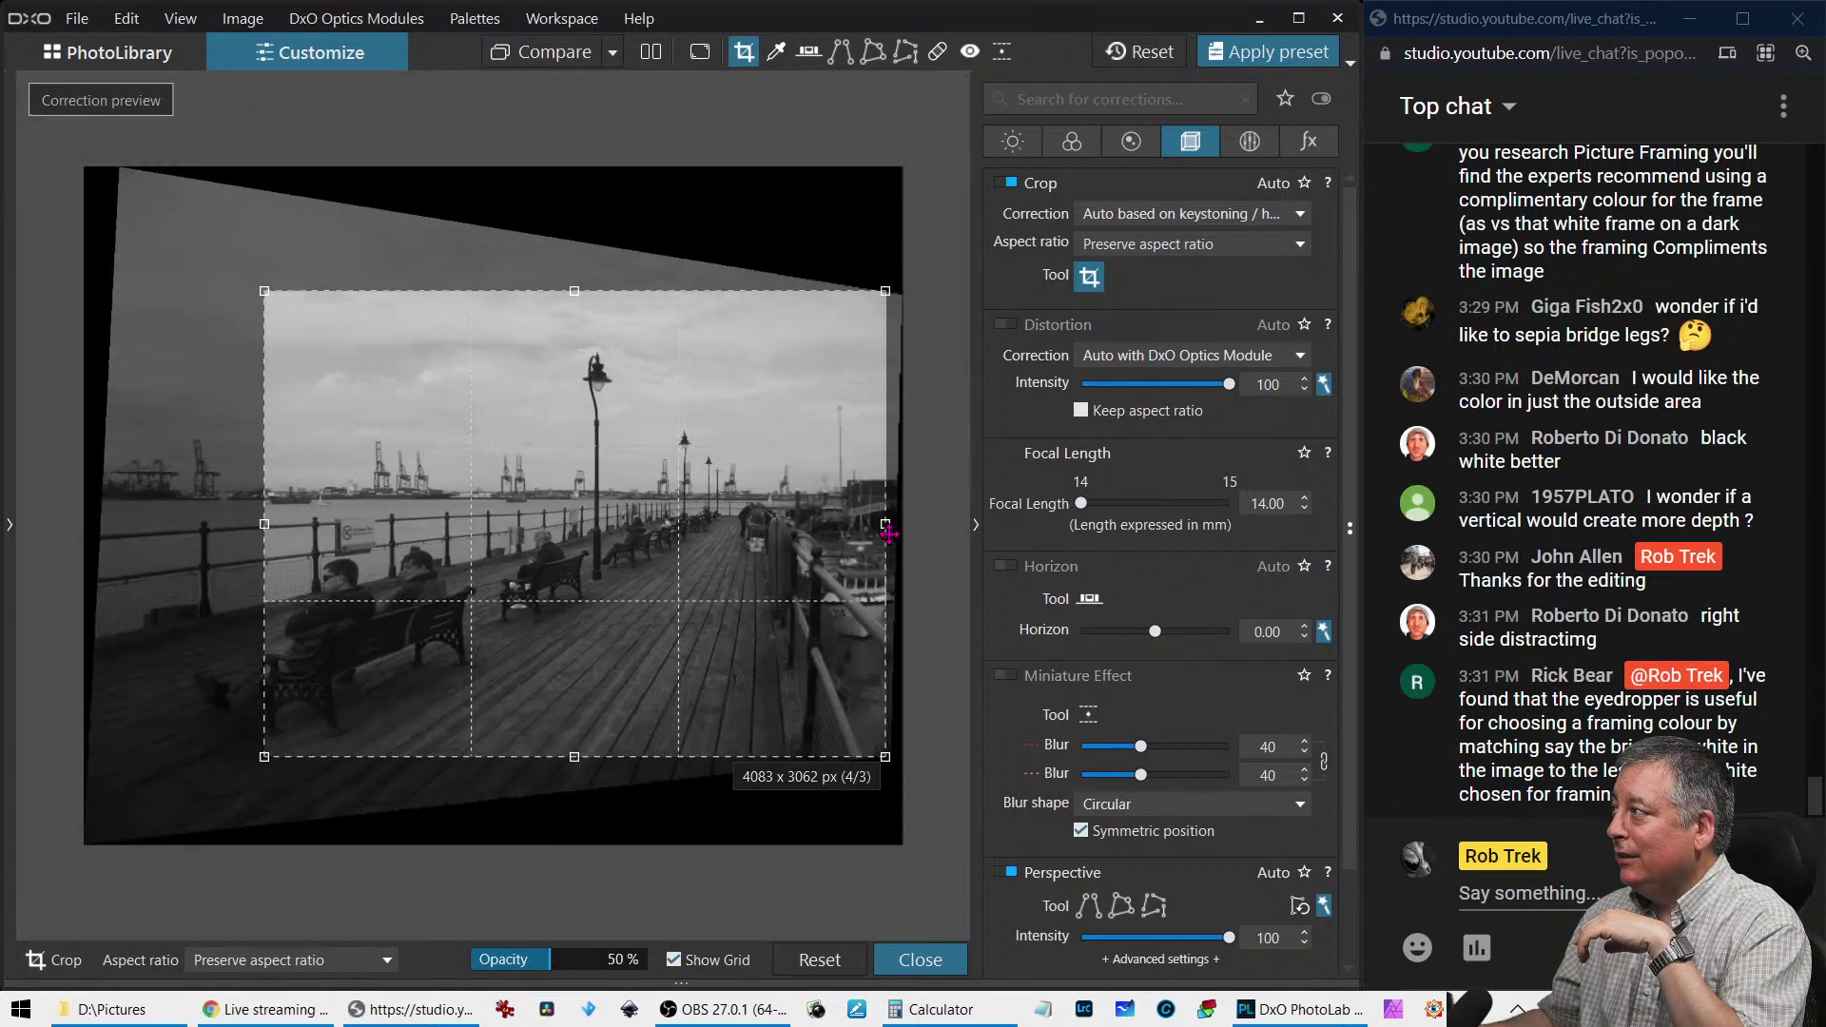
drag(887, 533, 751, 566)
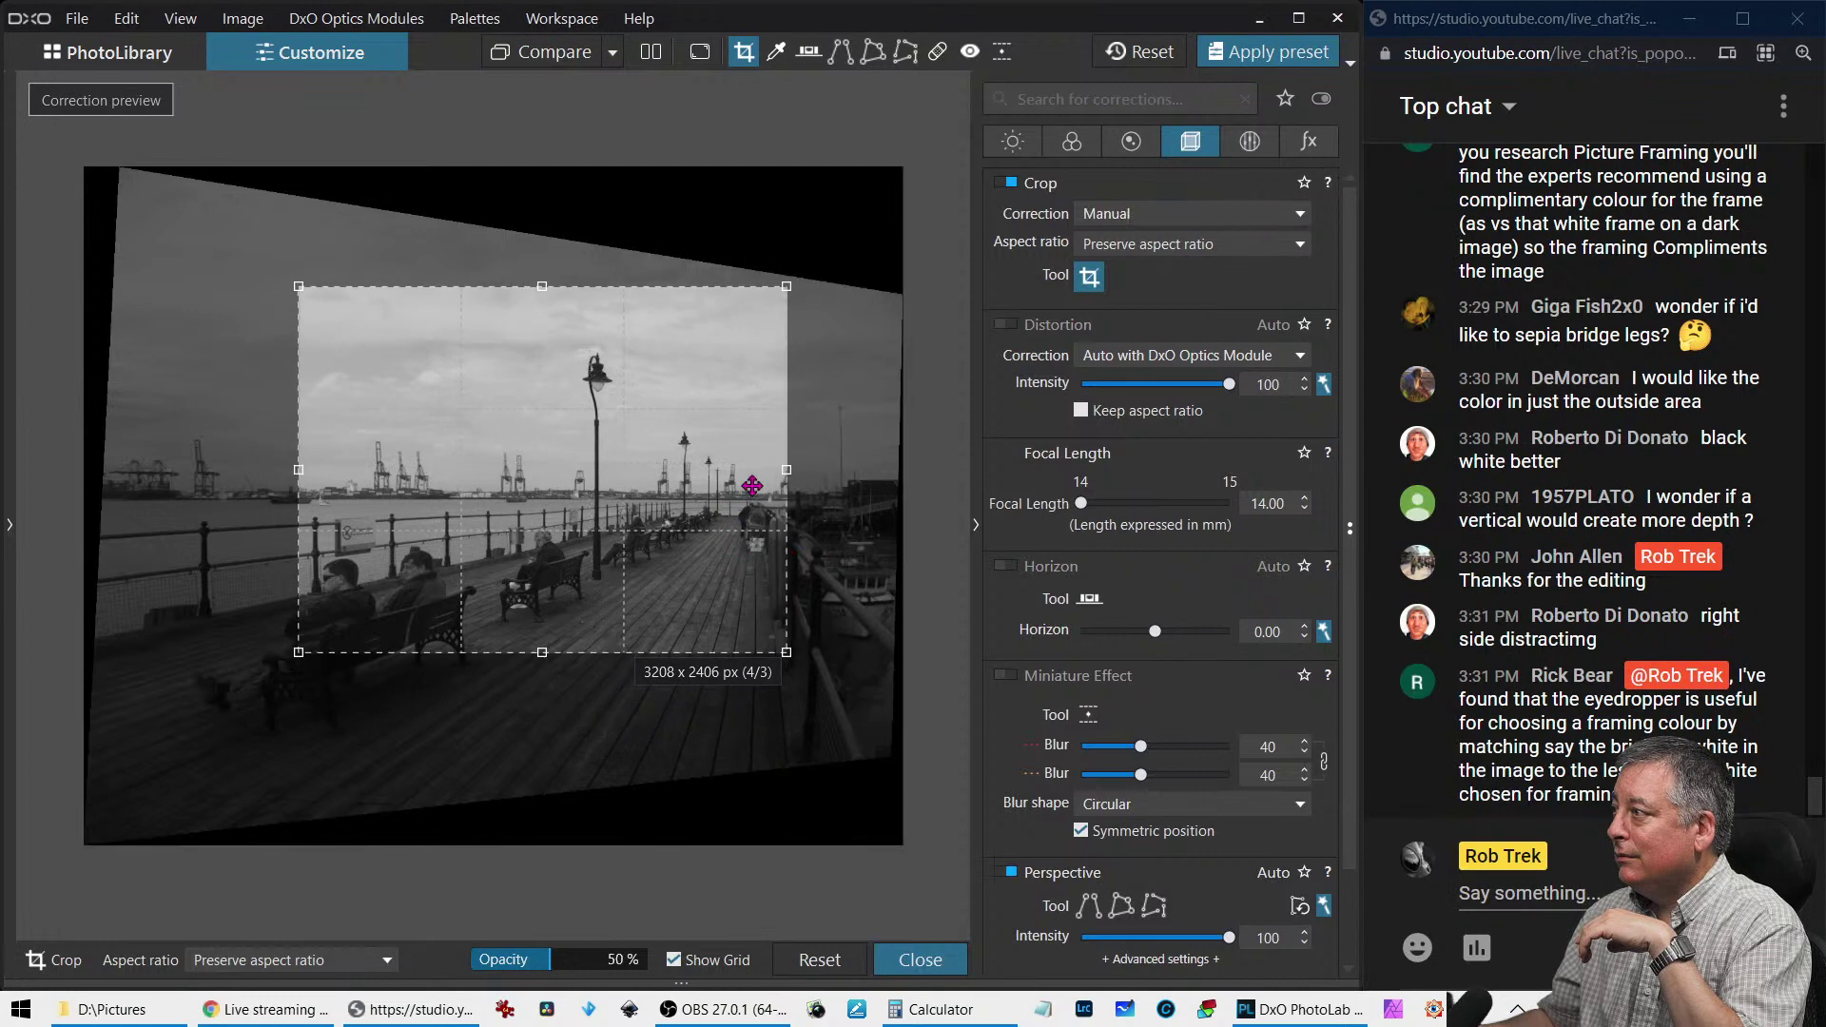
drag(720, 542, 749, 566)
mouse_move(609, 581)
mouse_down()
mouse_move(639, 555)
mouse_move(606, 551)
mouse_up()
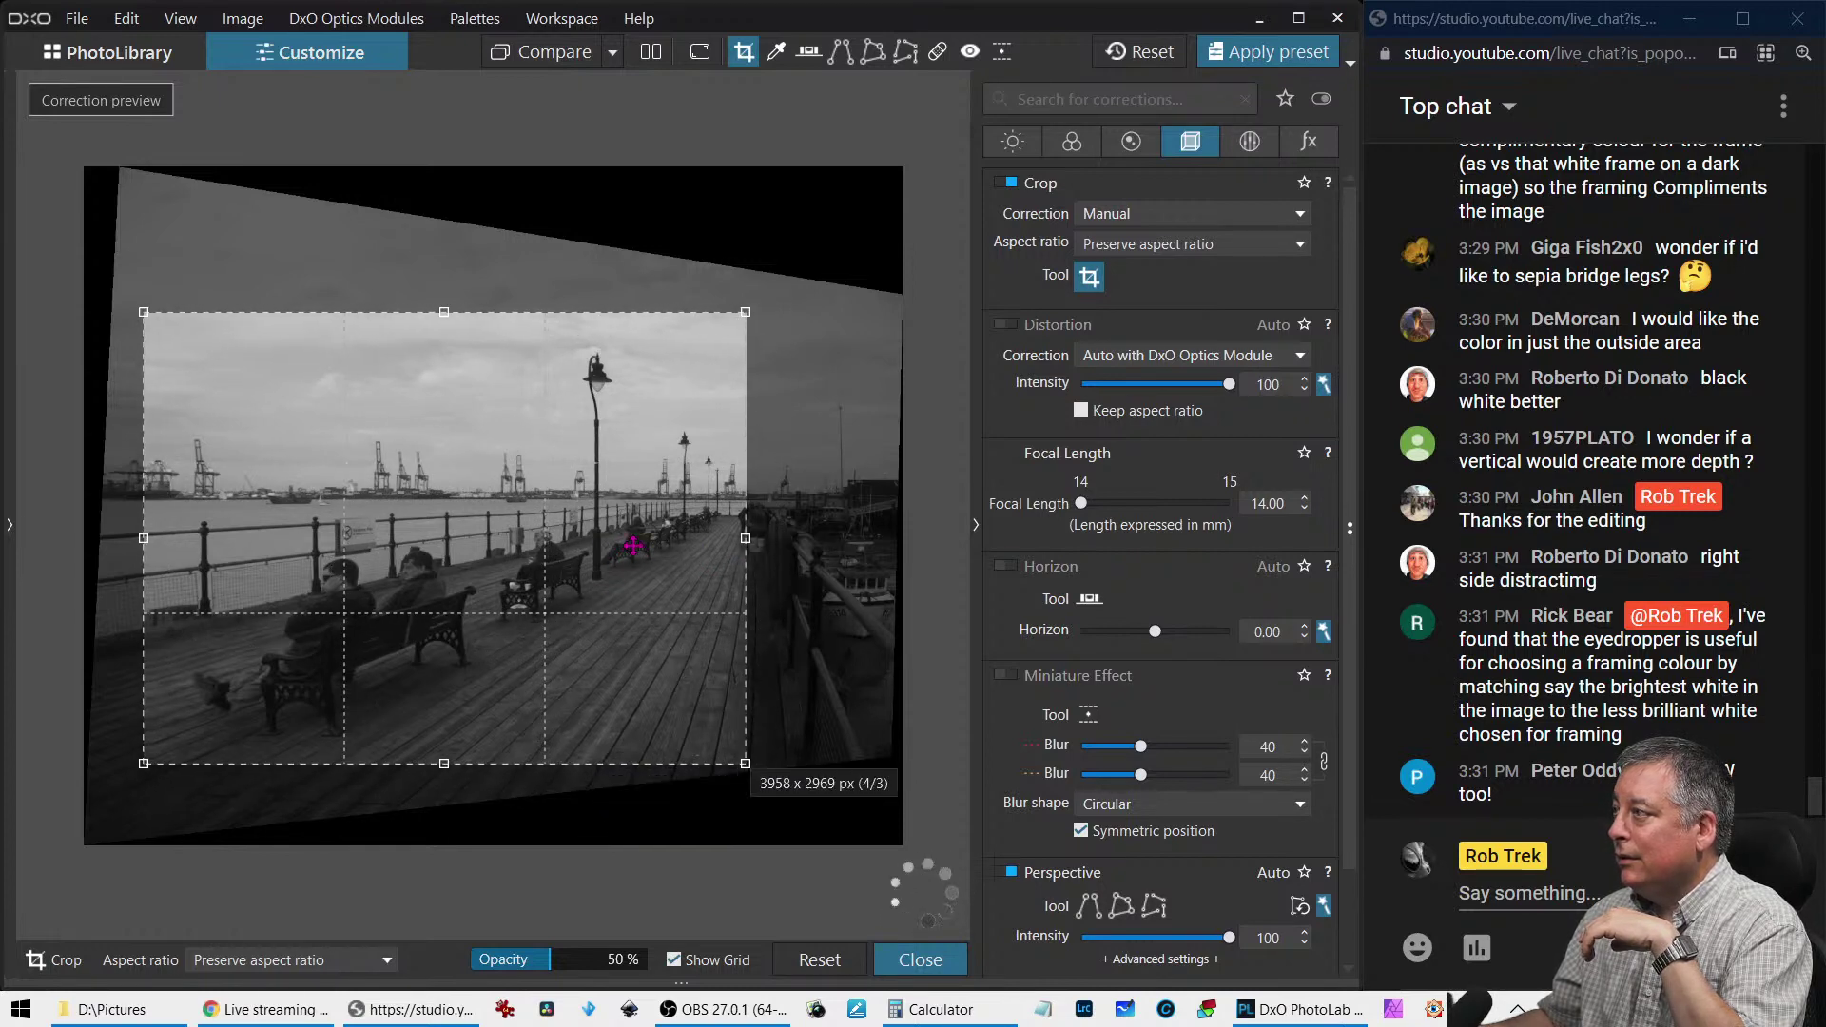
drag(140, 314, 124, 298)
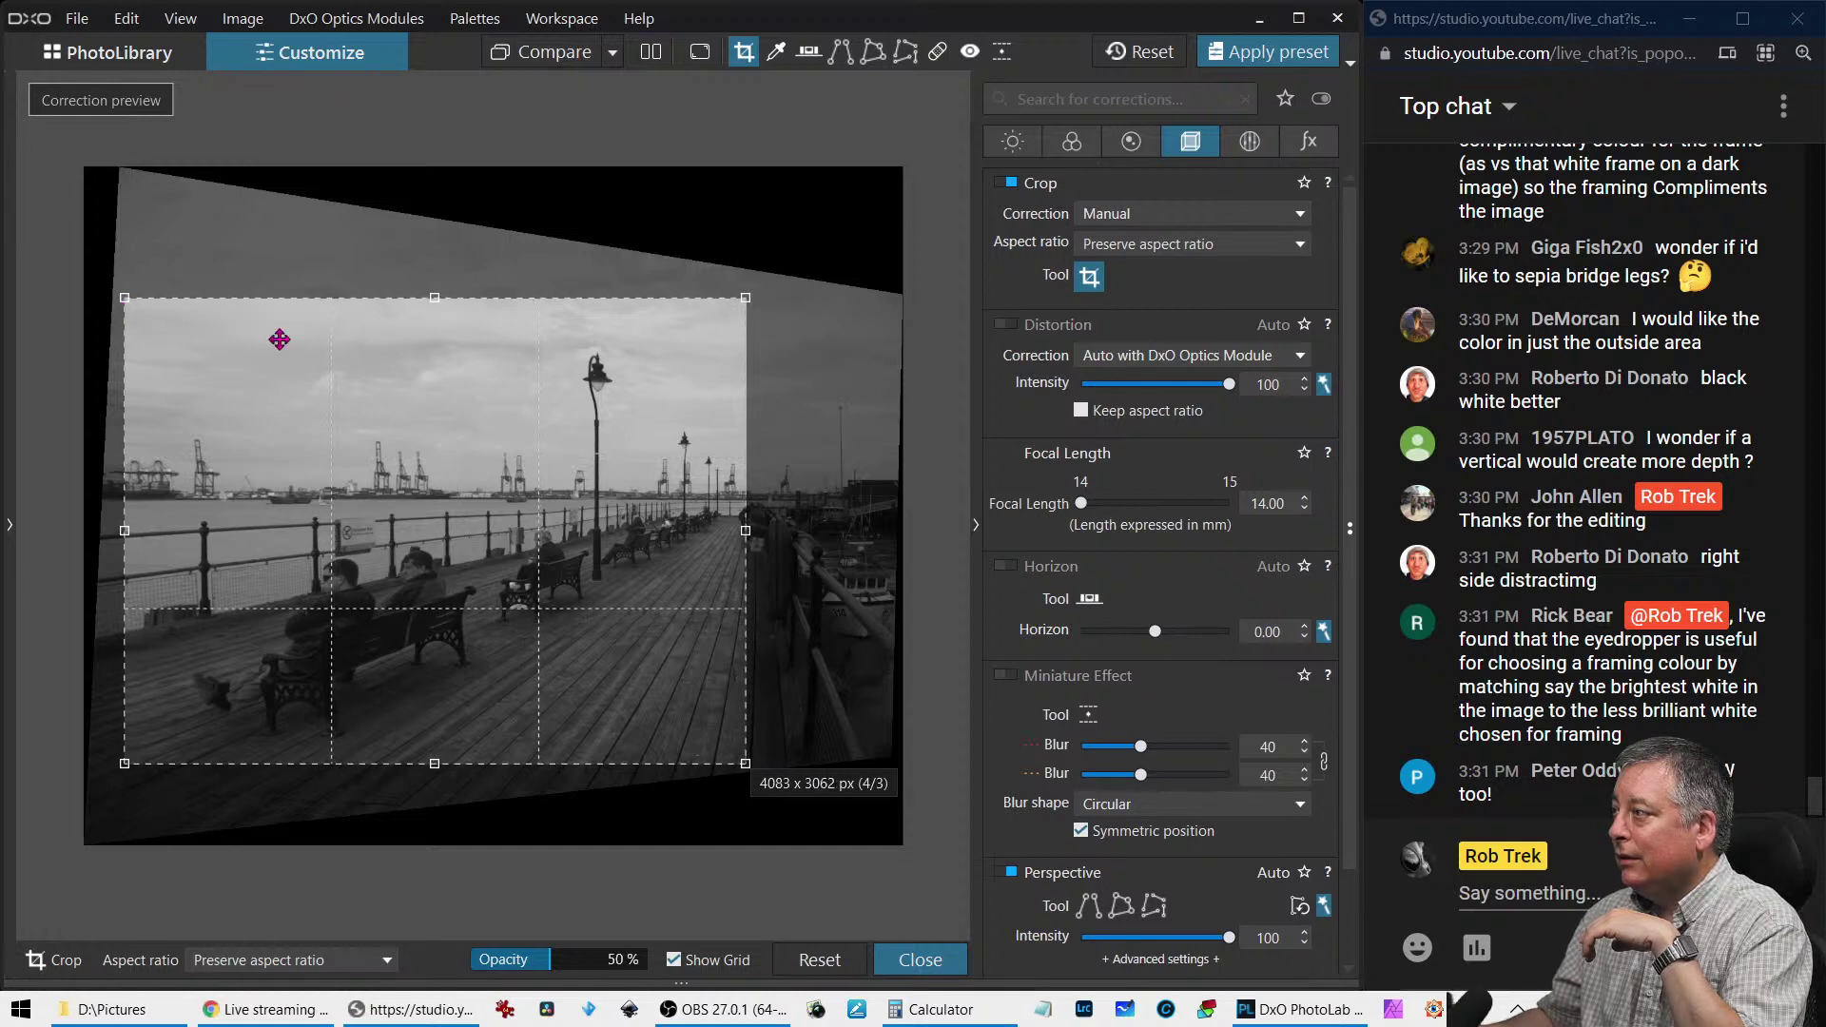
key(Return)
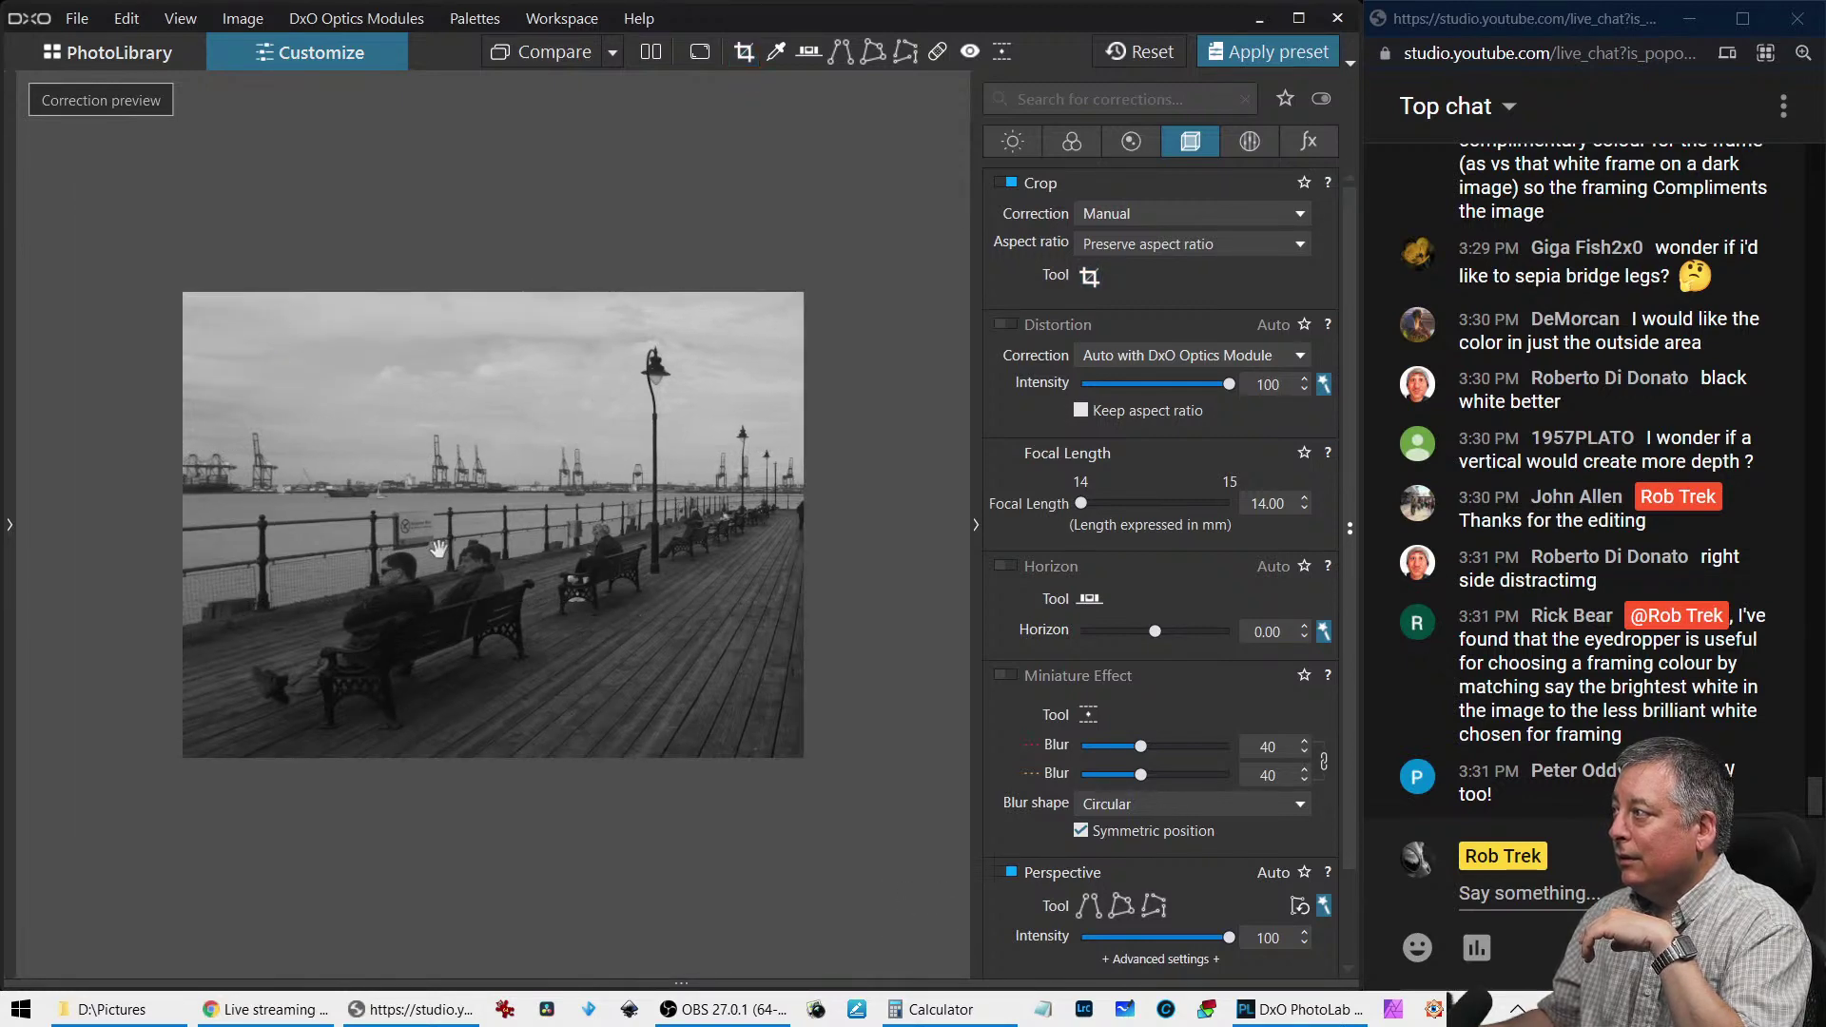
Adjust the tones with contrast 10, microcontrast 36, fine contrast 34, exposure compensation 0.79 and selective highlights -14
click(1012, 140)
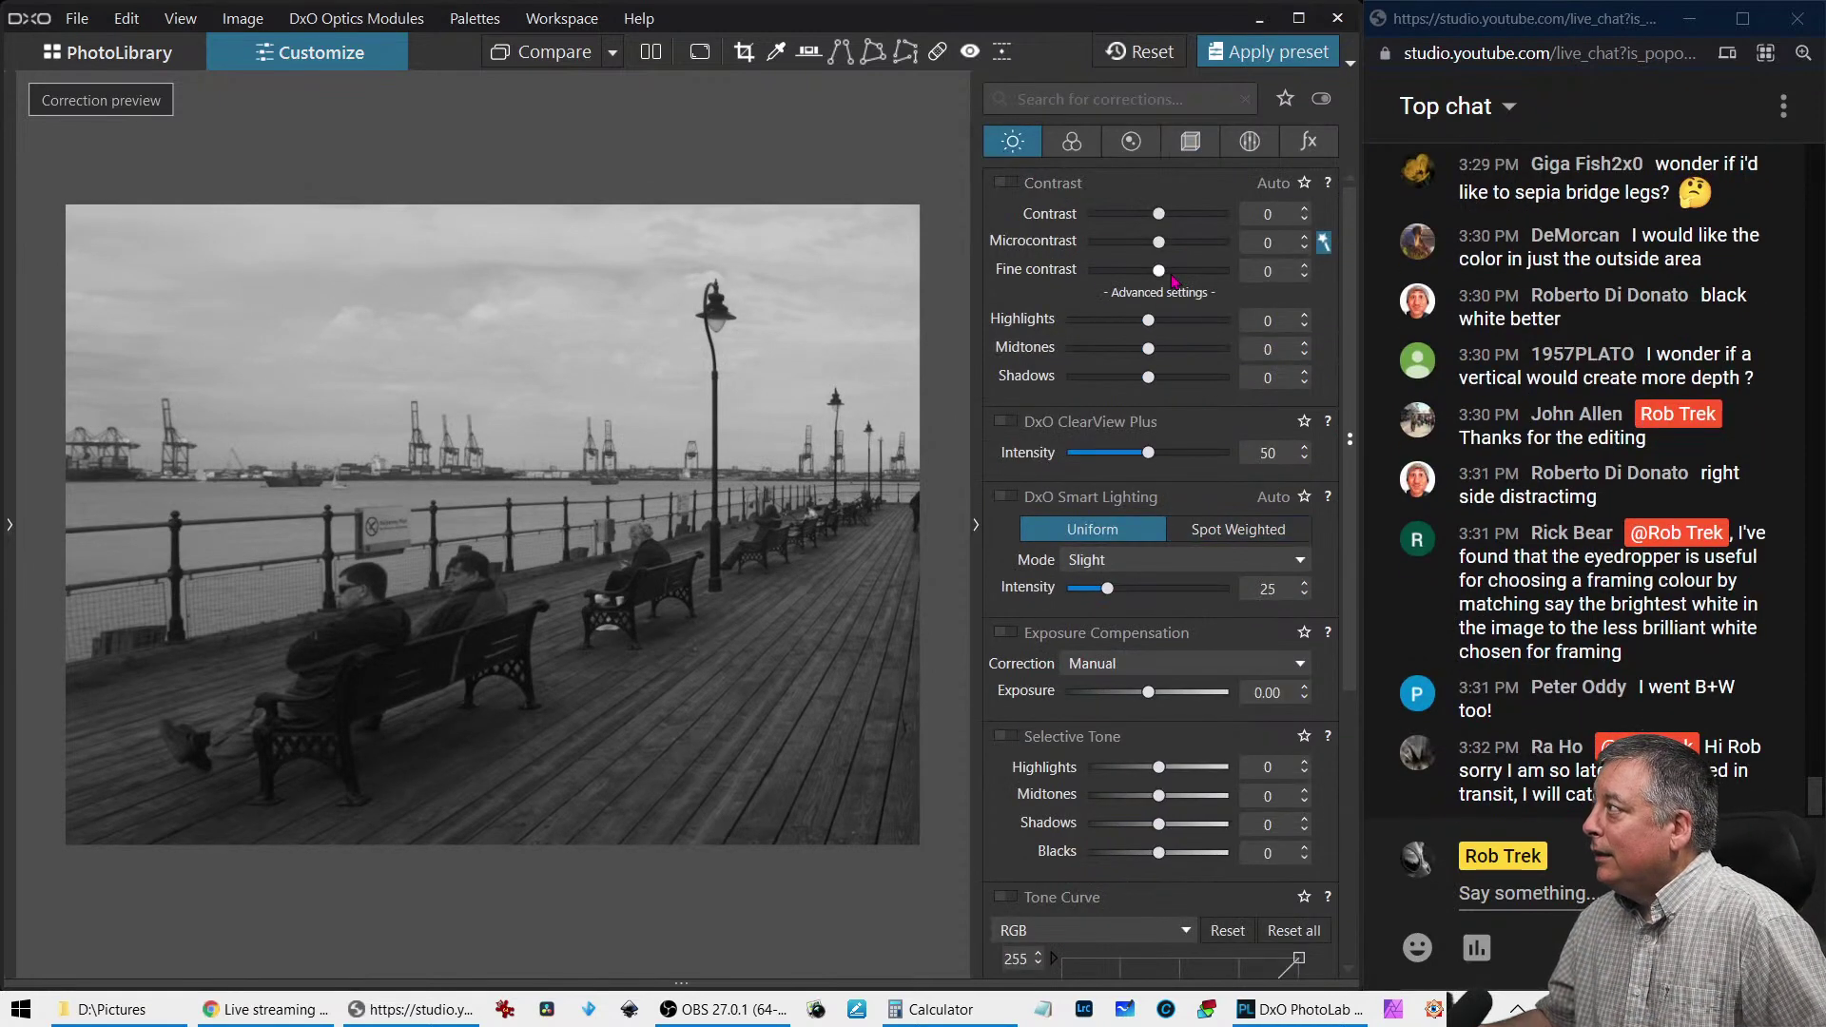
drag(1158, 242, 1187, 277)
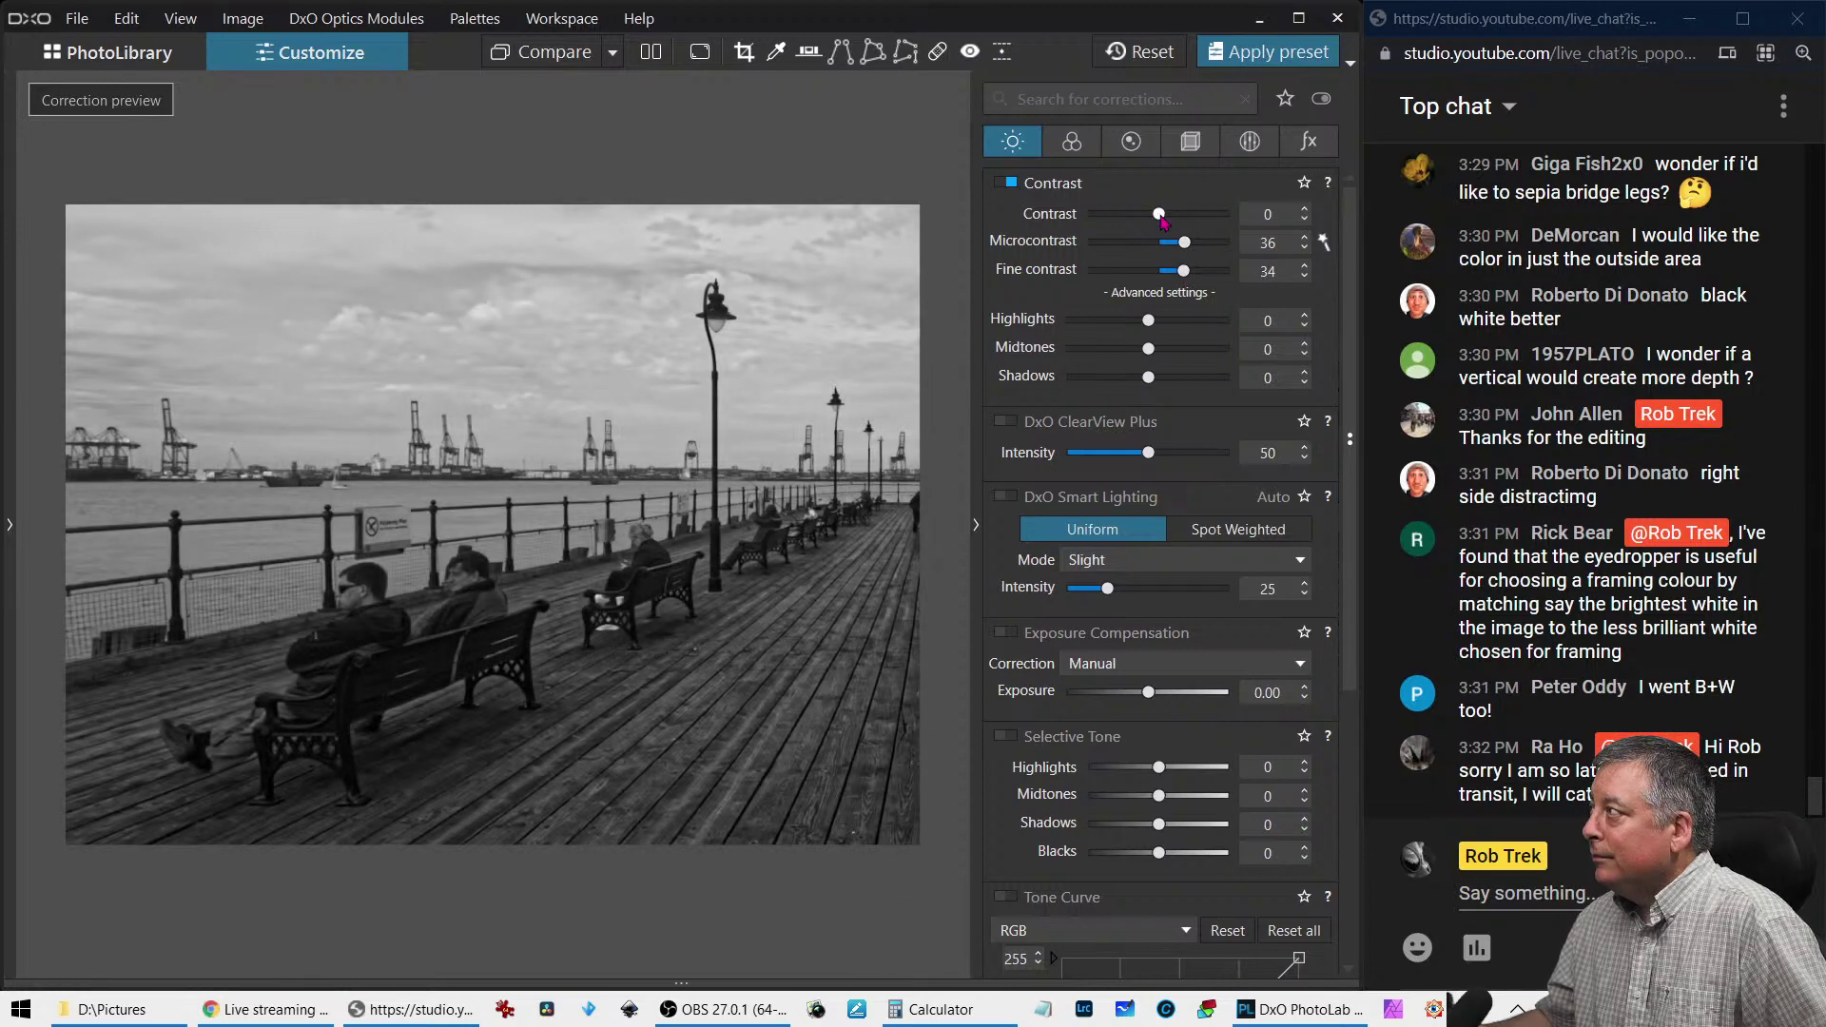
drag(1160, 215, 1168, 215)
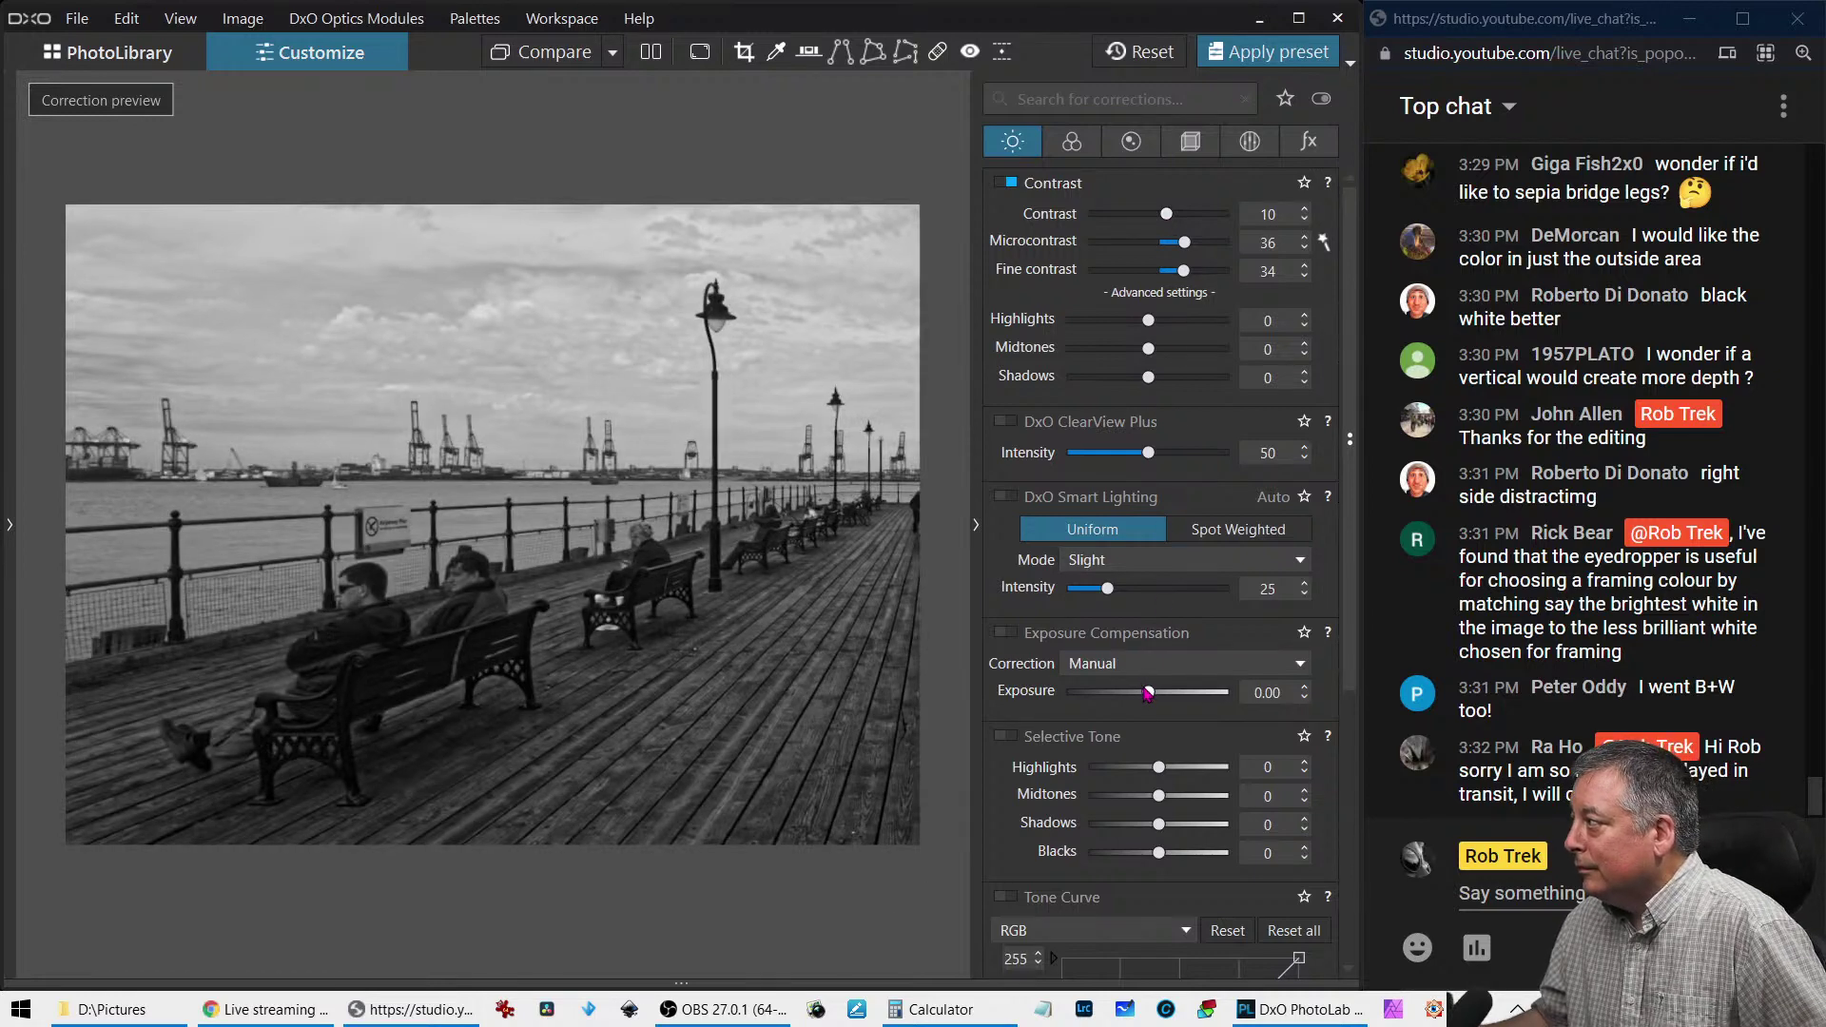
drag(1153, 695, 1169, 695)
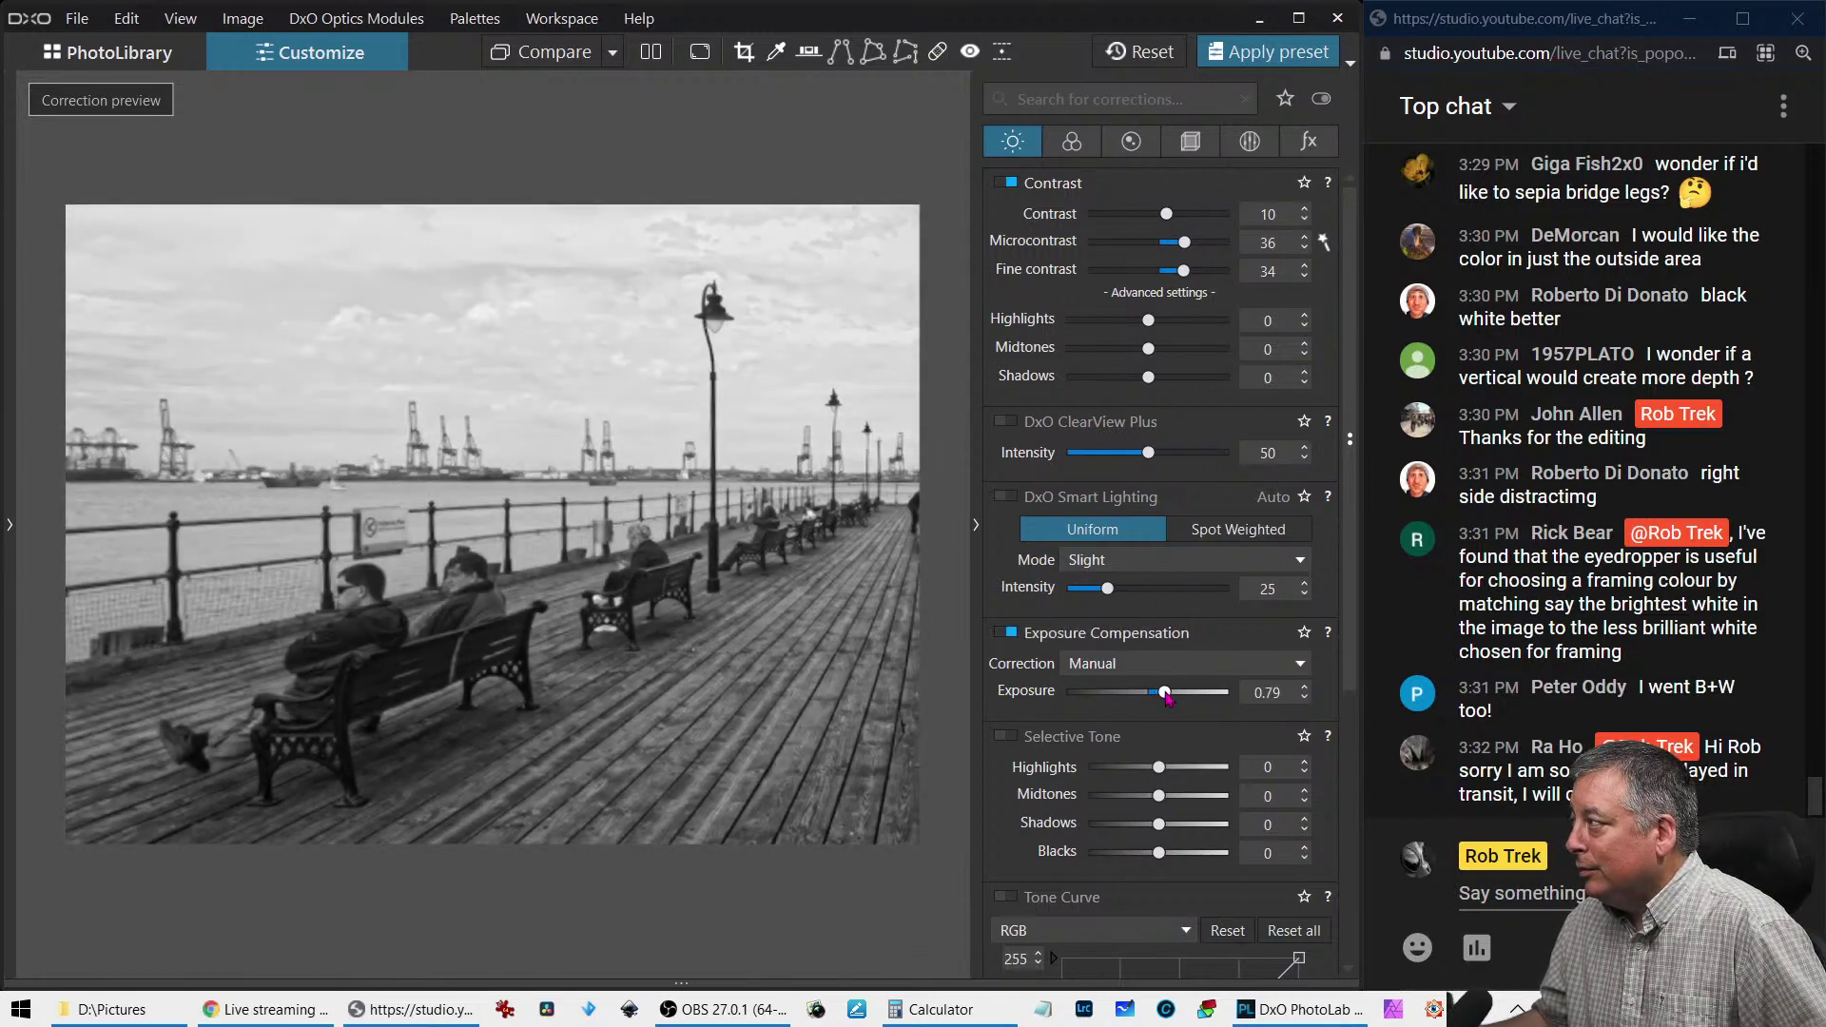
drag(1159, 768, 1149, 768)
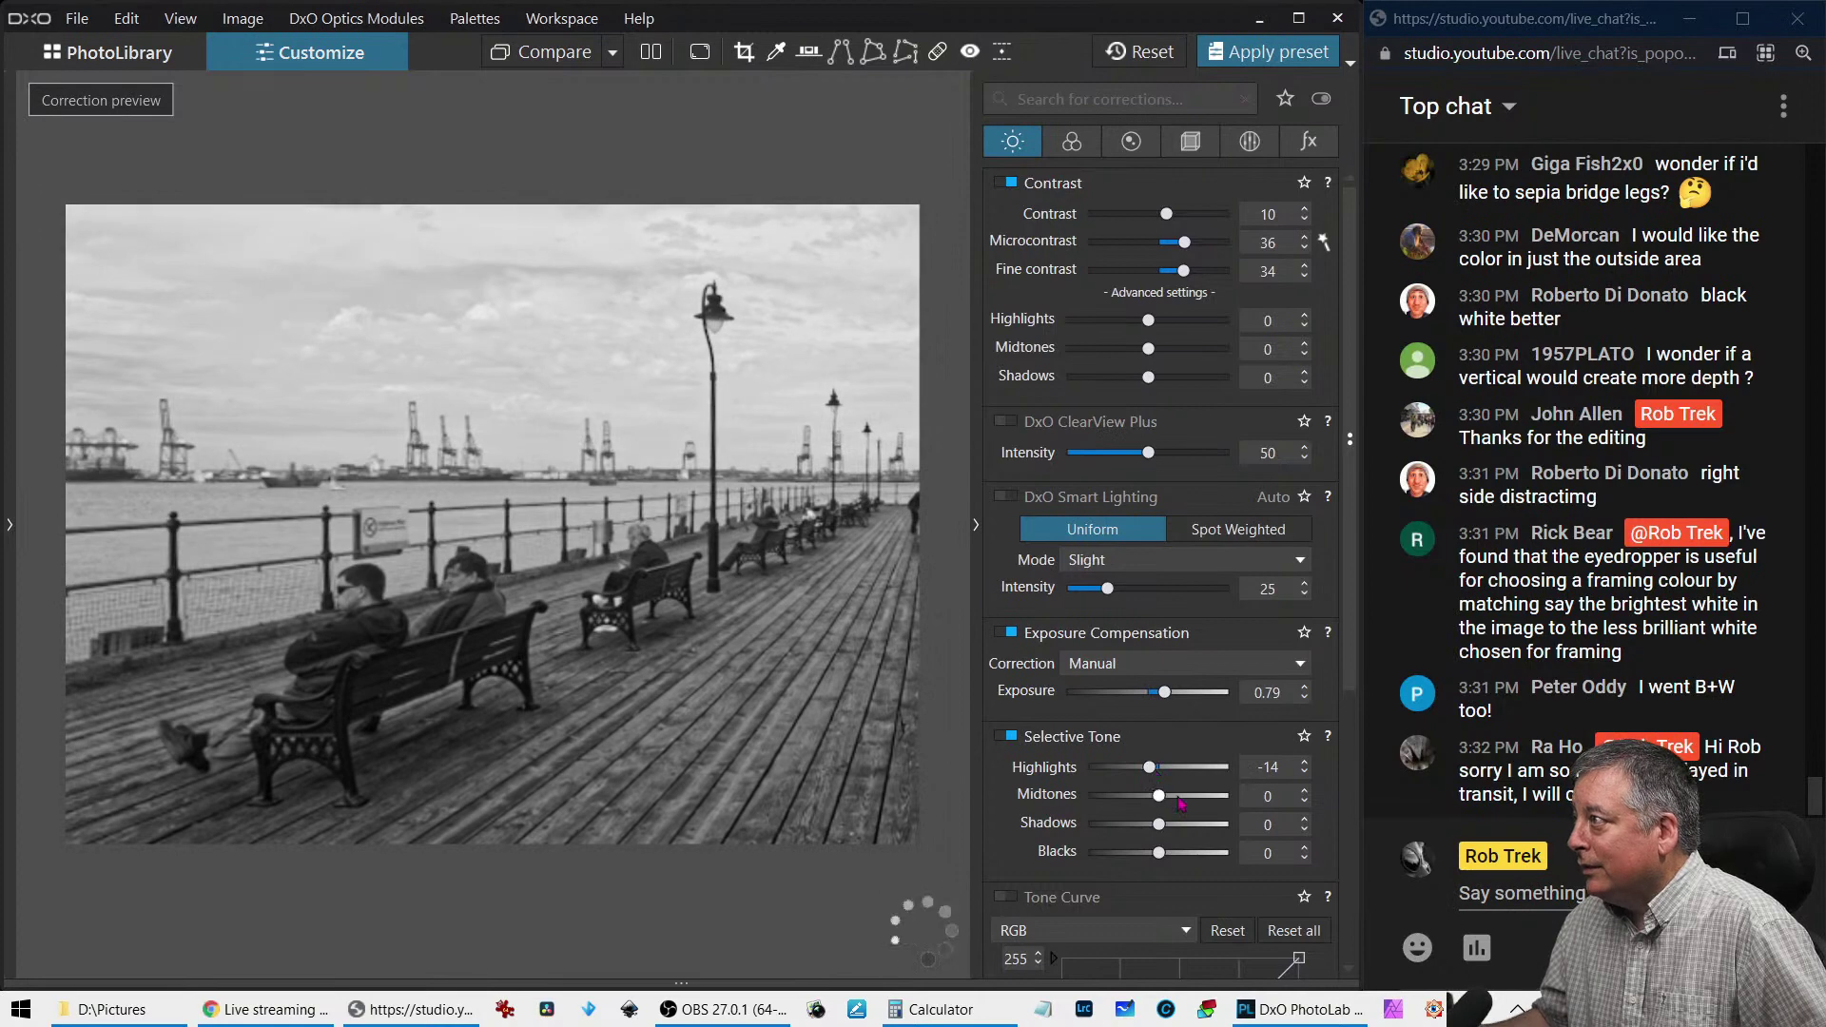
Set the channel mixer to red 30, yellow 59, cyan -80 and blue -64
click(1071, 141)
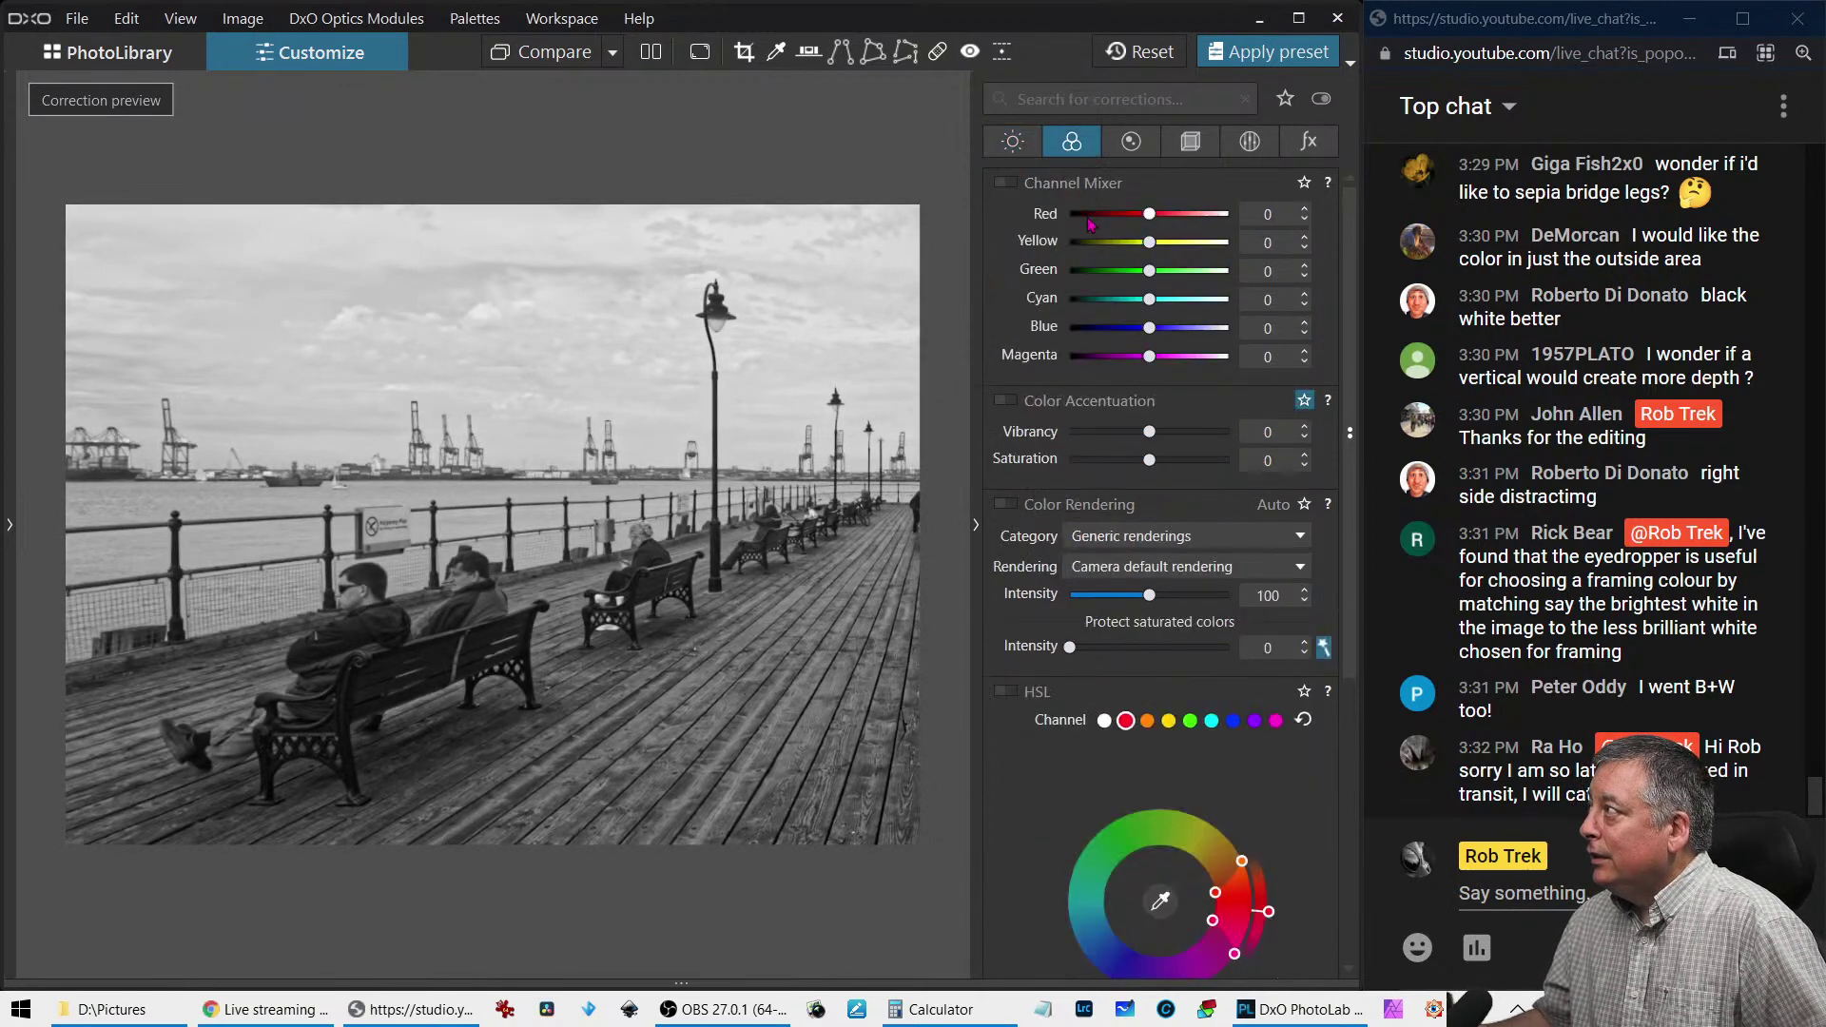
mouse_move(1152, 300)
mouse_down()
mouse_move(1131, 301)
mouse_move(1132, 333)
mouse_move(1117, 301)
mouse_up()
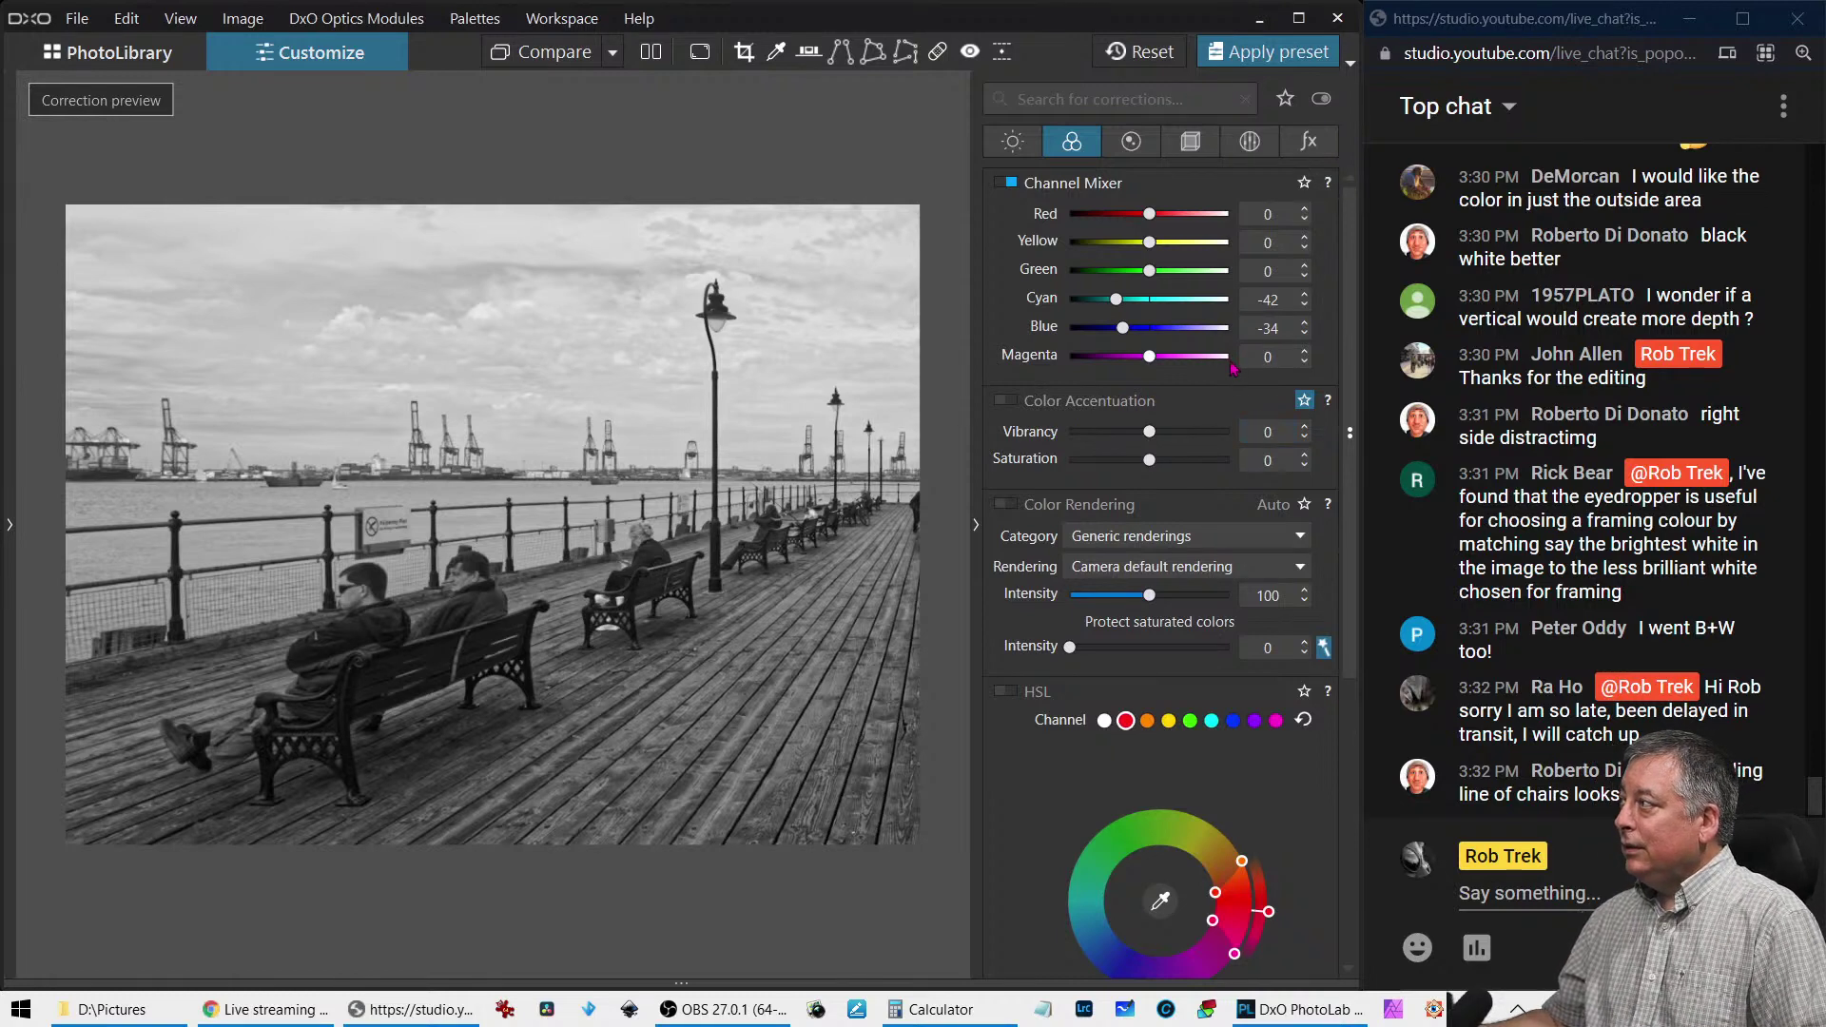
drag(1123, 328, 1087, 305)
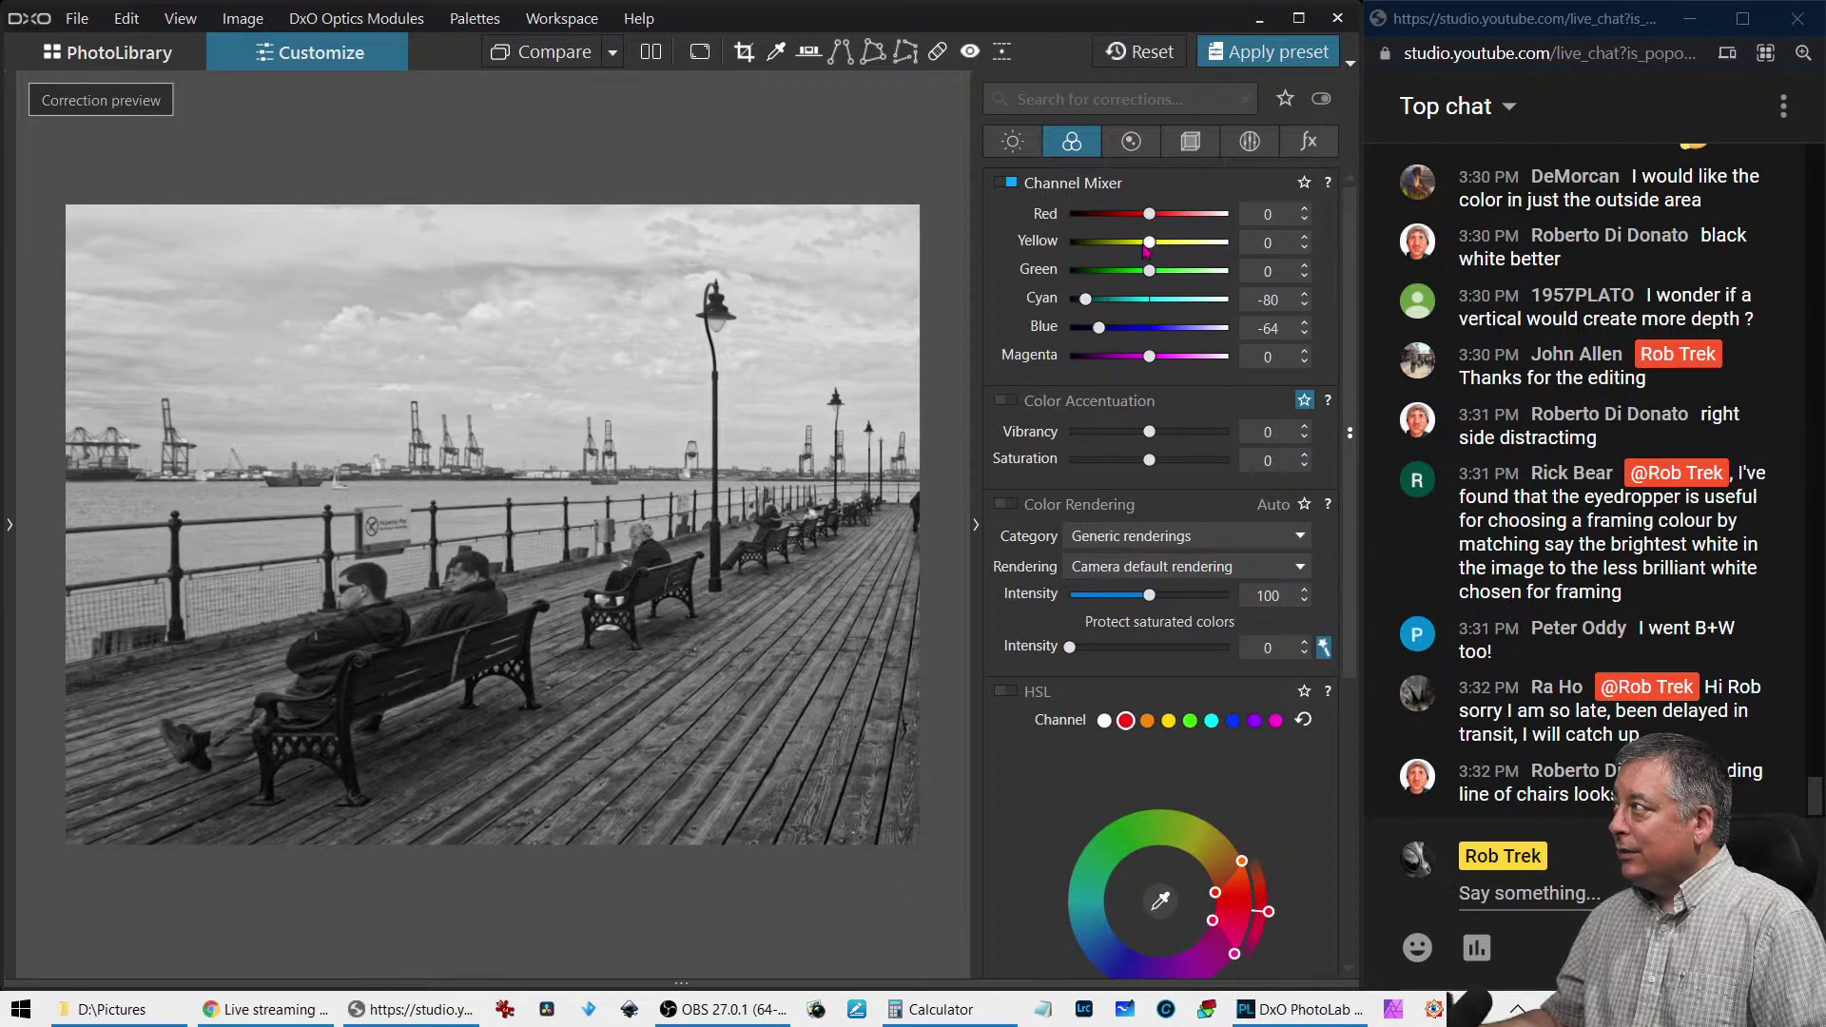
drag(1148, 242, 1184, 253)
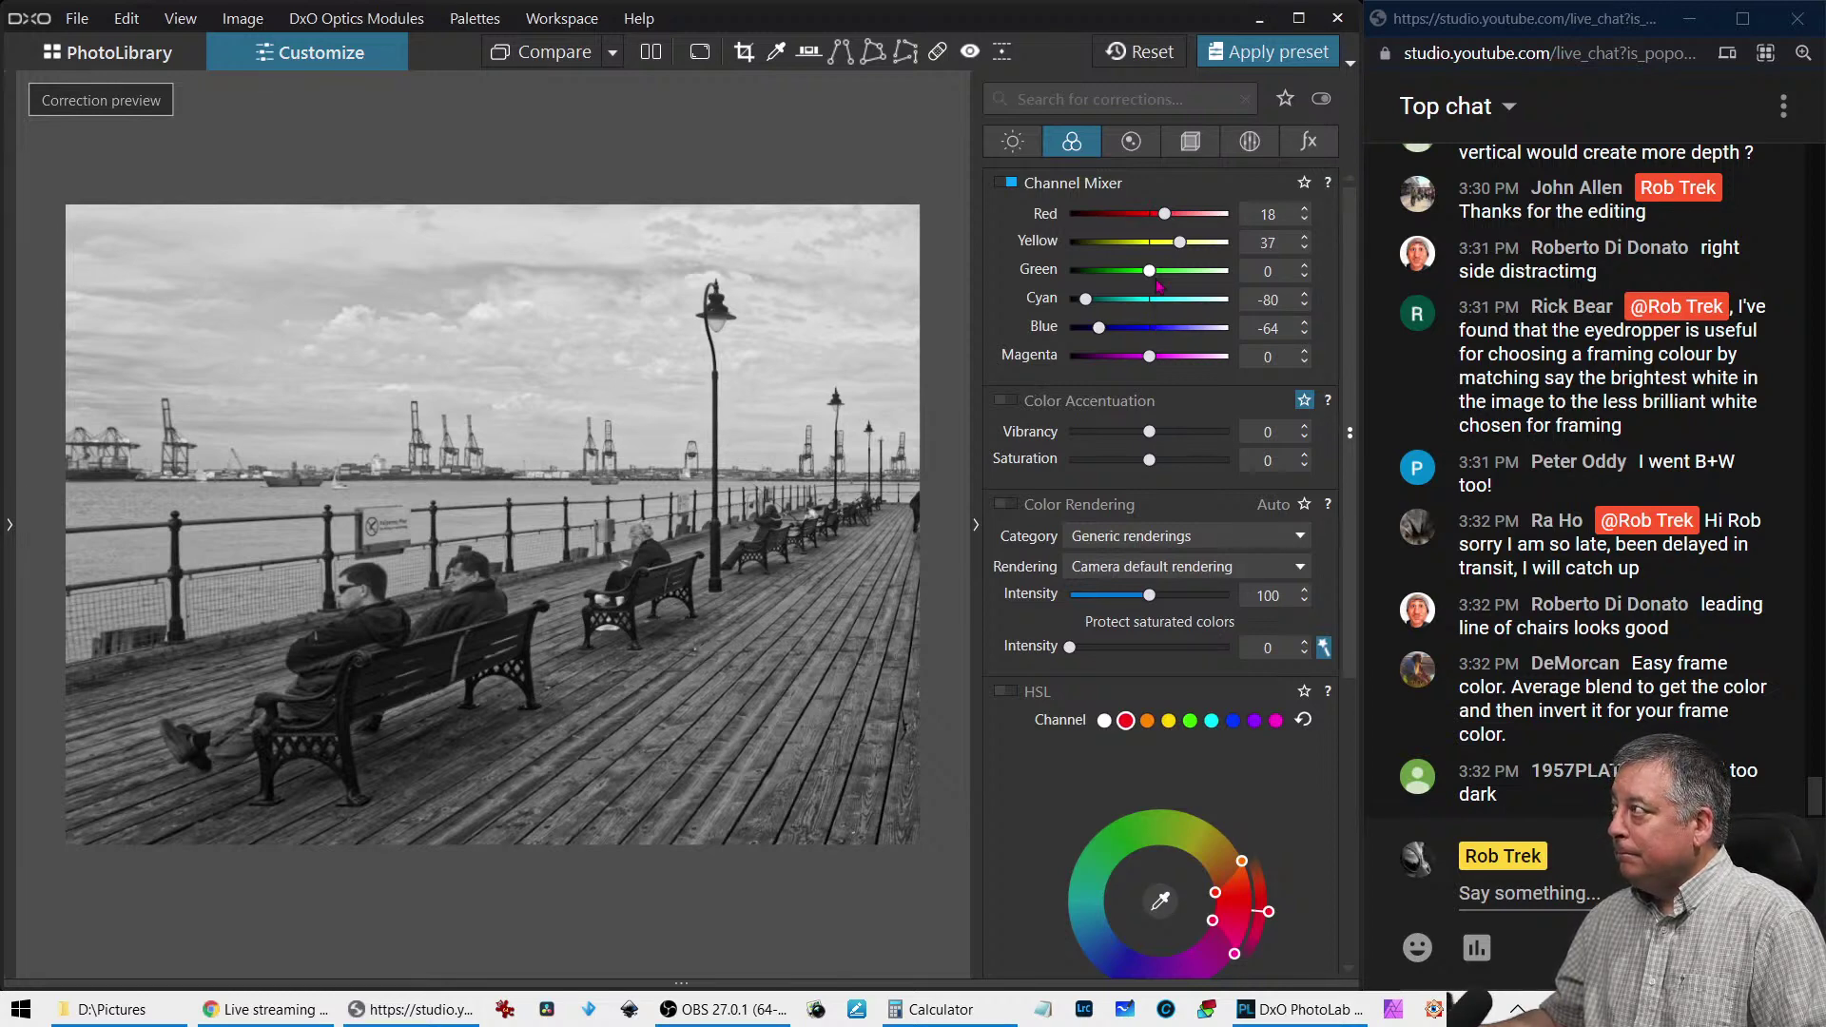
mouse_move(1181, 250)
mouse_down()
mouse_move(1200, 248)
mouse_move(1177, 220)
mouse_up()
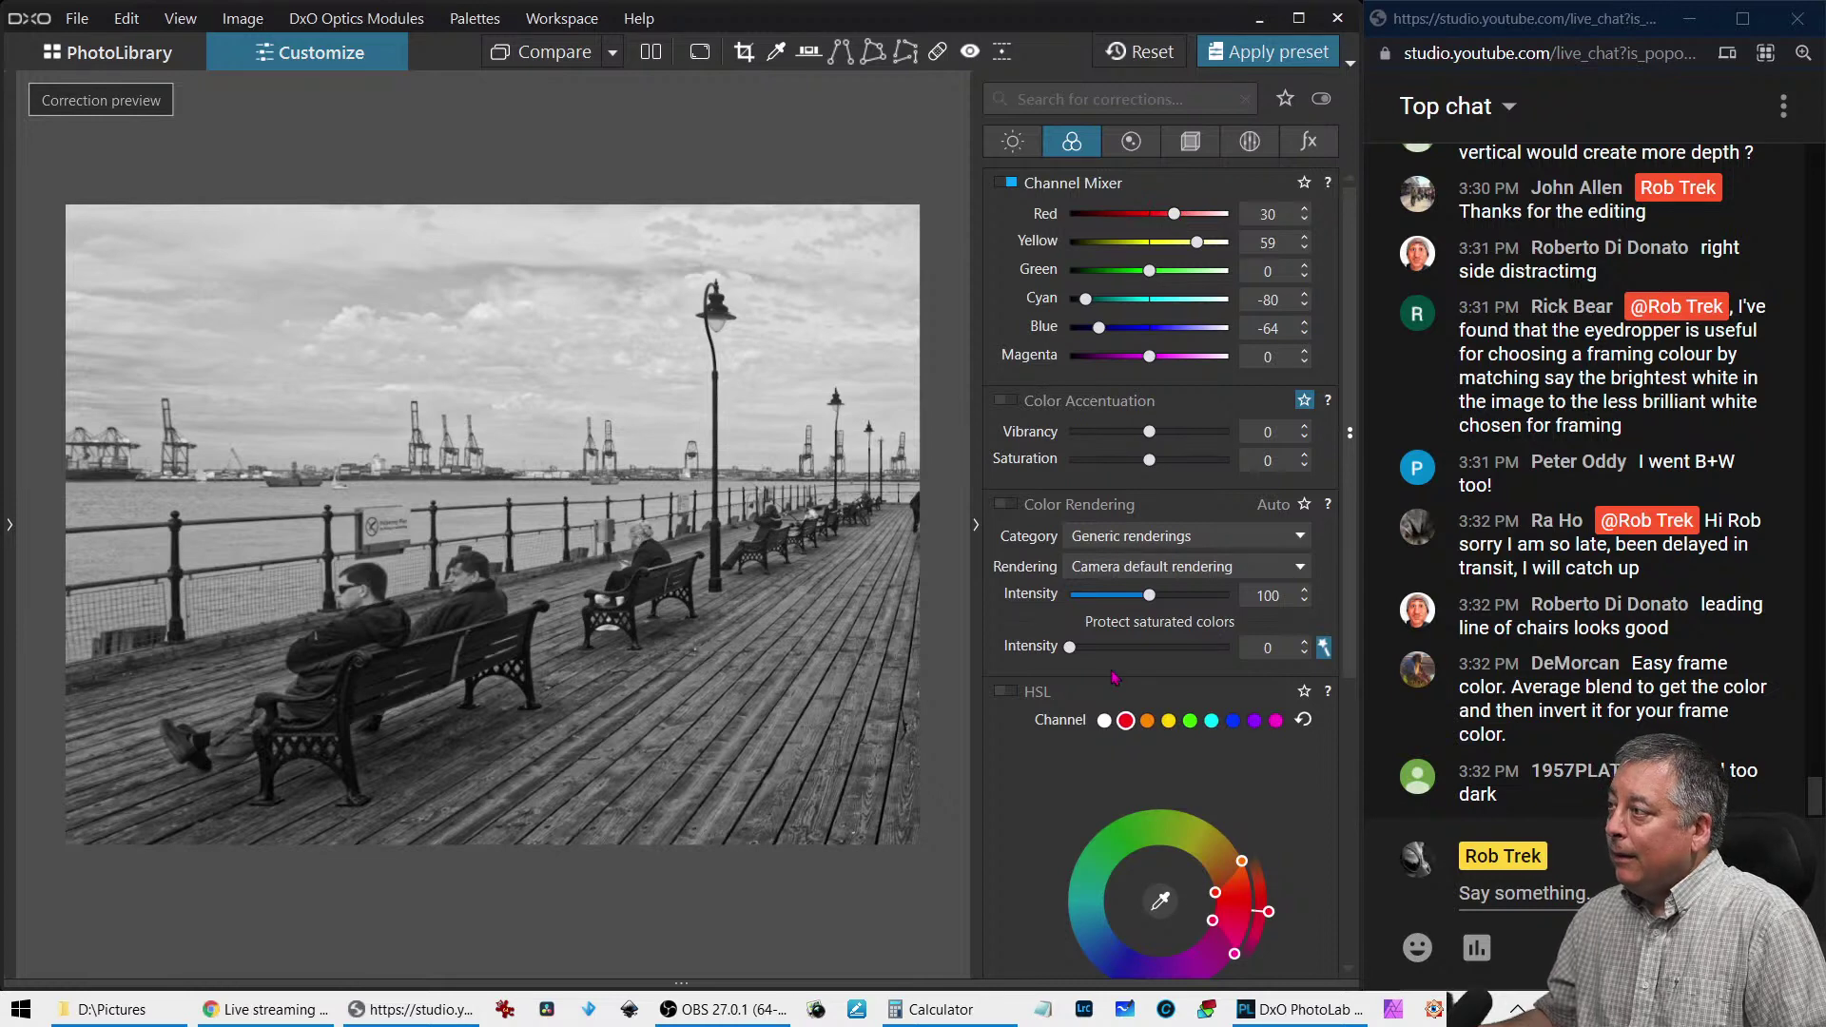
Try the simple B&W toning at an intensity of 147, and restore it to 100
scroll(1115, 676, down, 1)
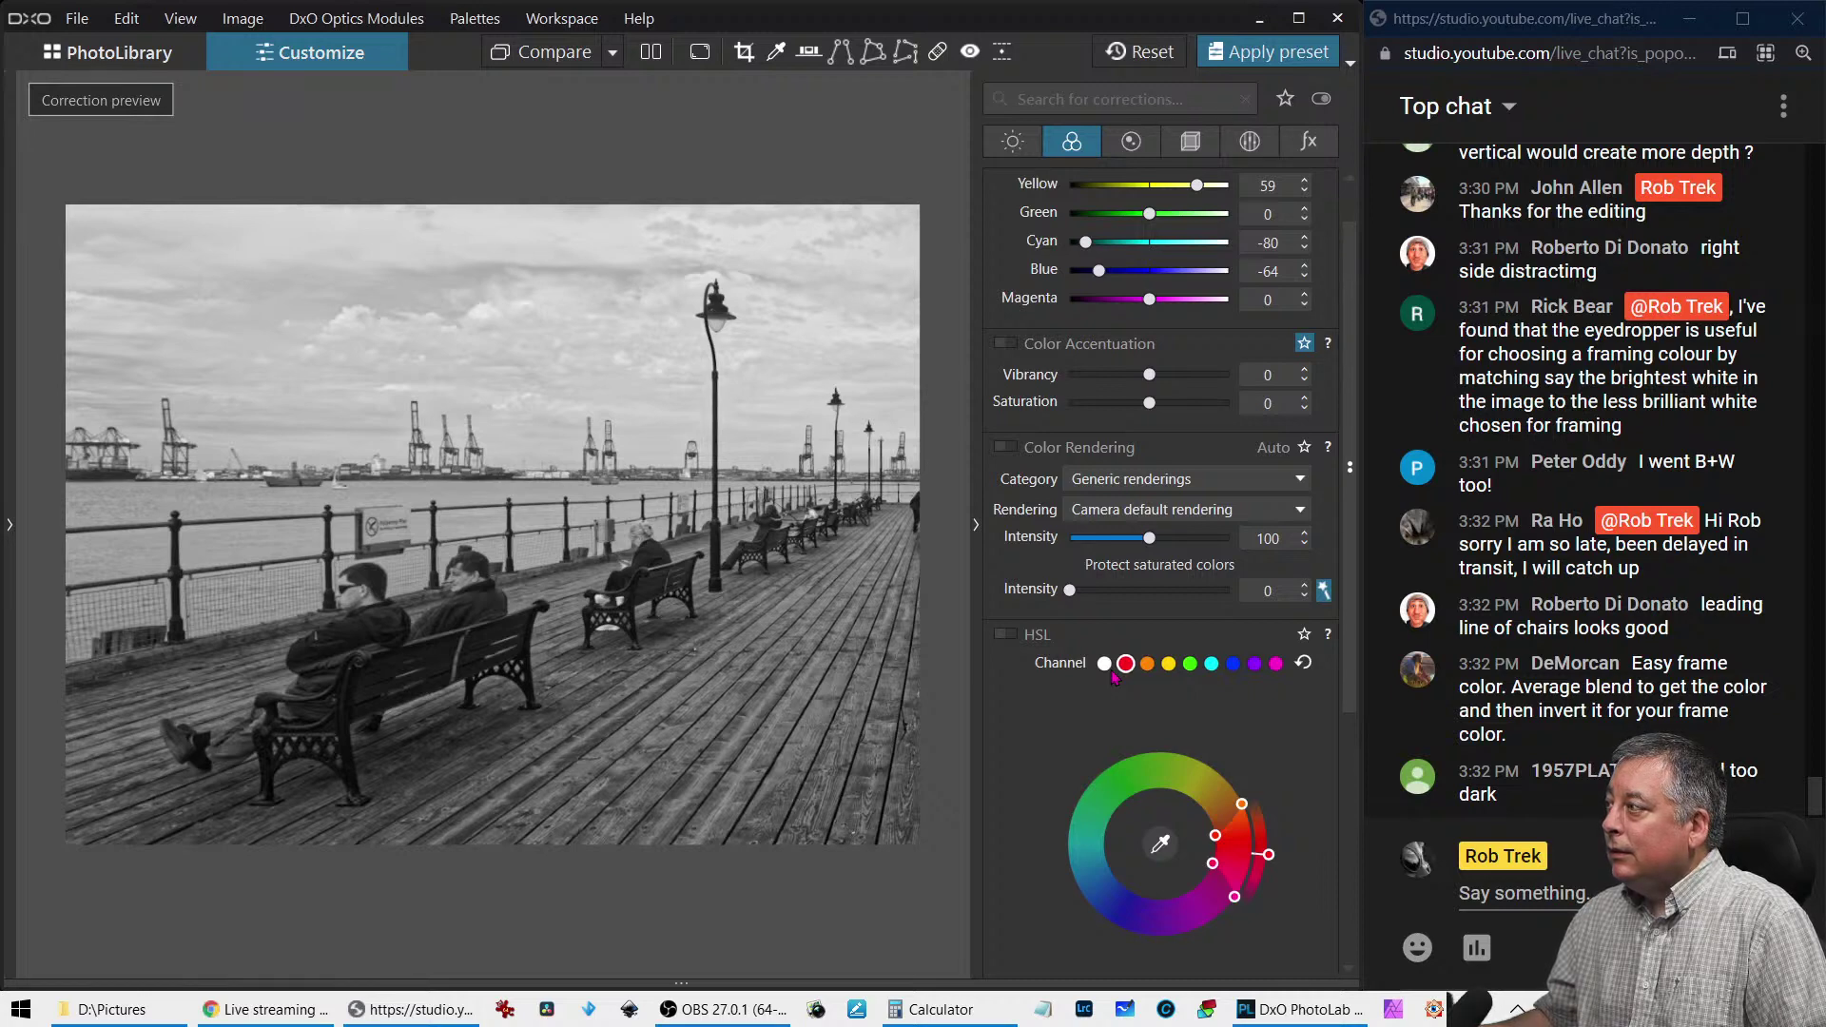
click(1308, 140)
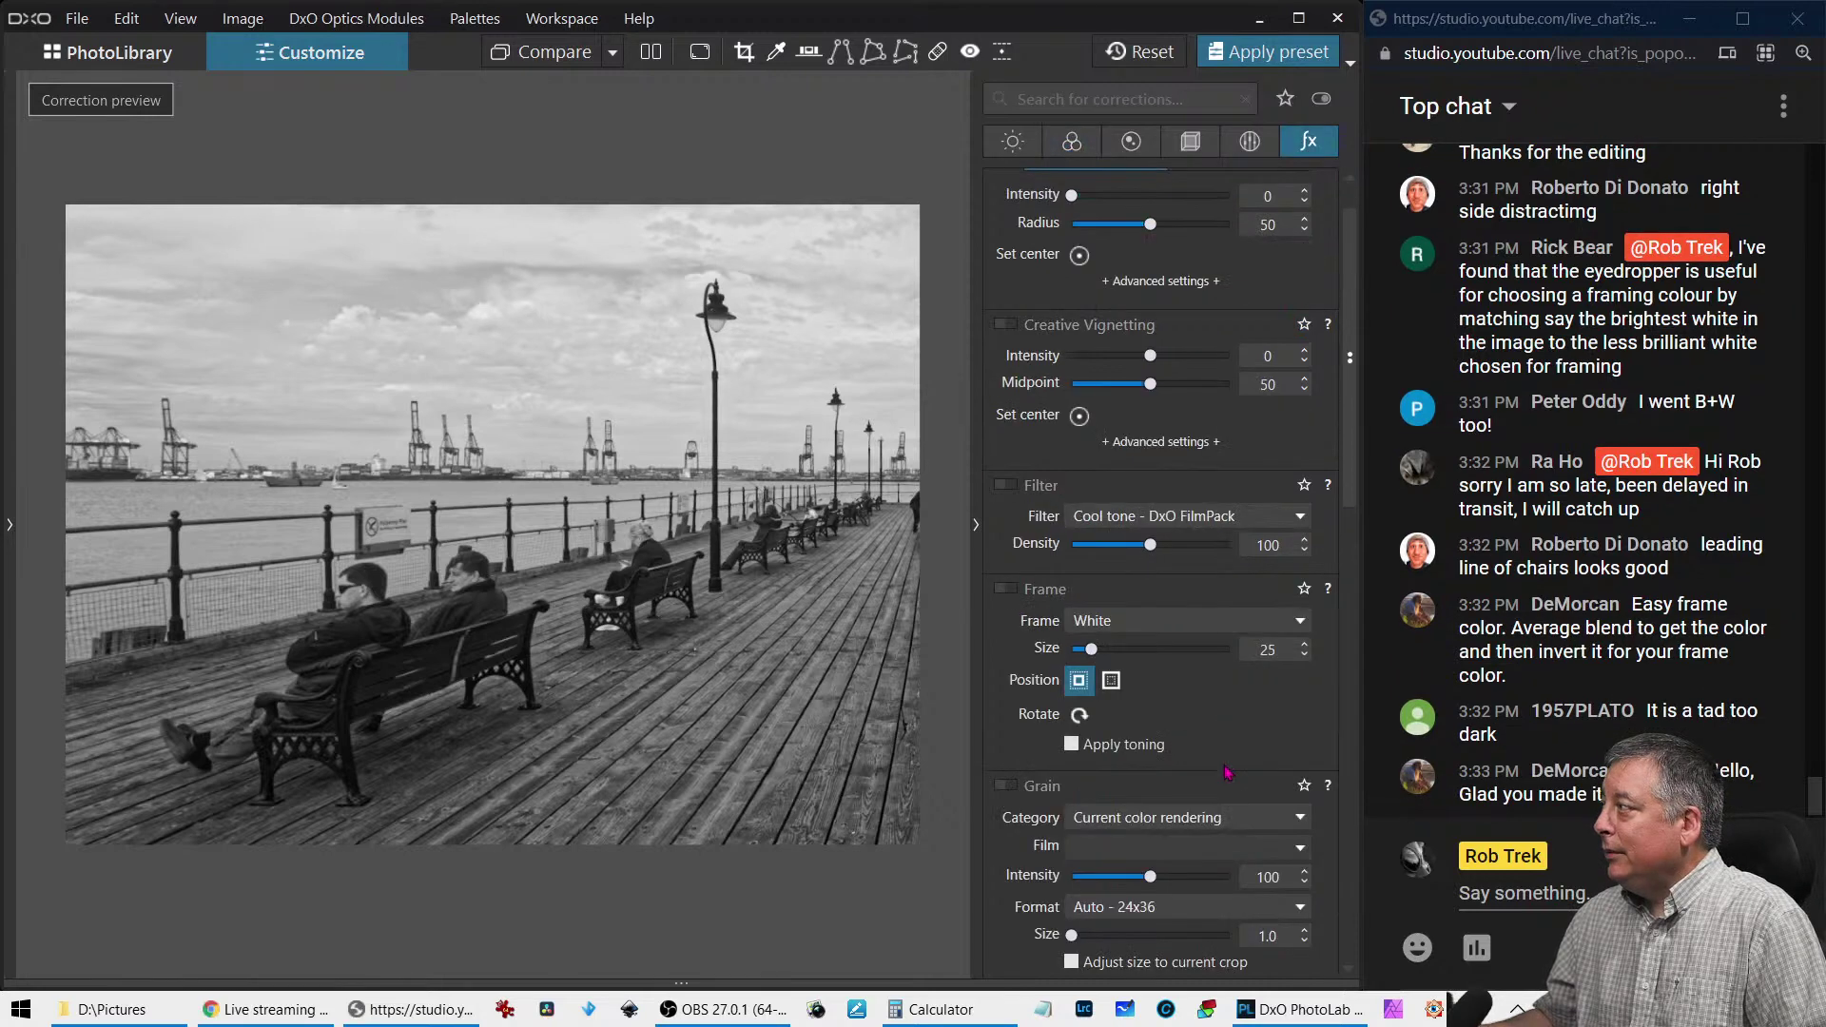
click(1189, 141)
click(1072, 141)
scroll(1156, 567, down, 5)
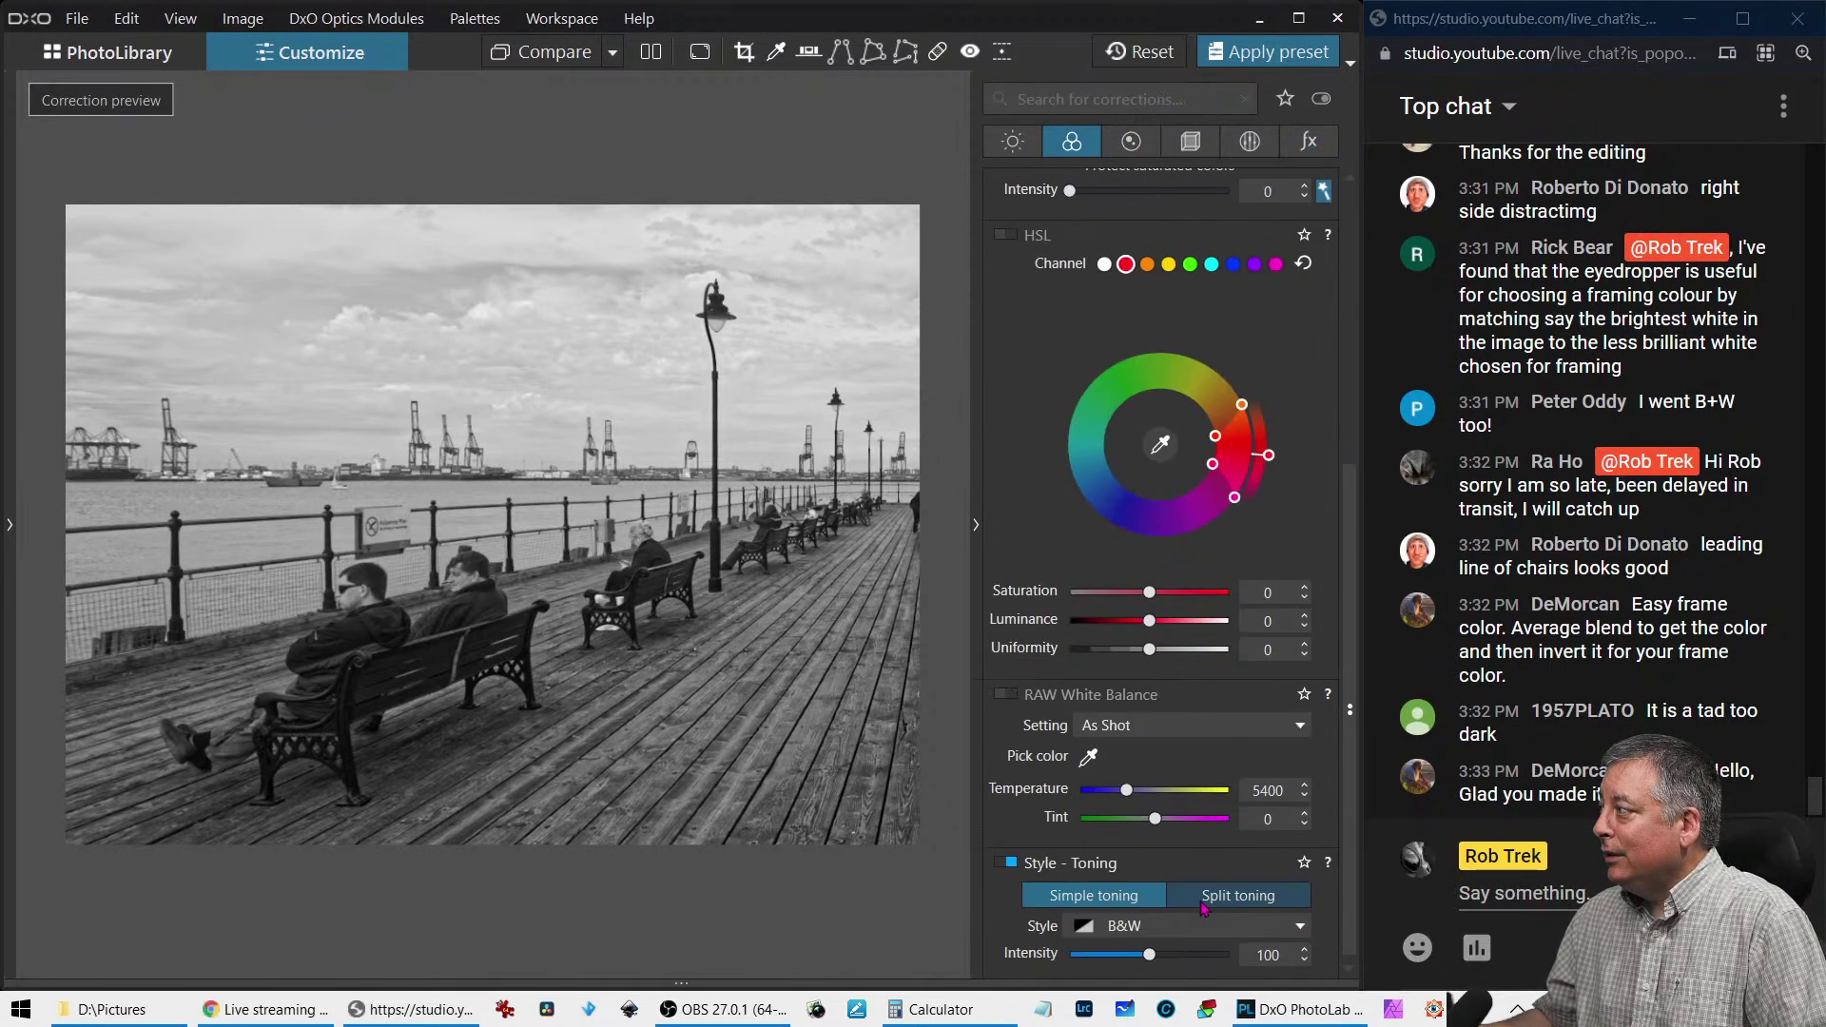
mouse_move(1152, 954)
mouse_down()
mouse_move(1108, 955)
mouse_move(1169, 958)
mouse_up()
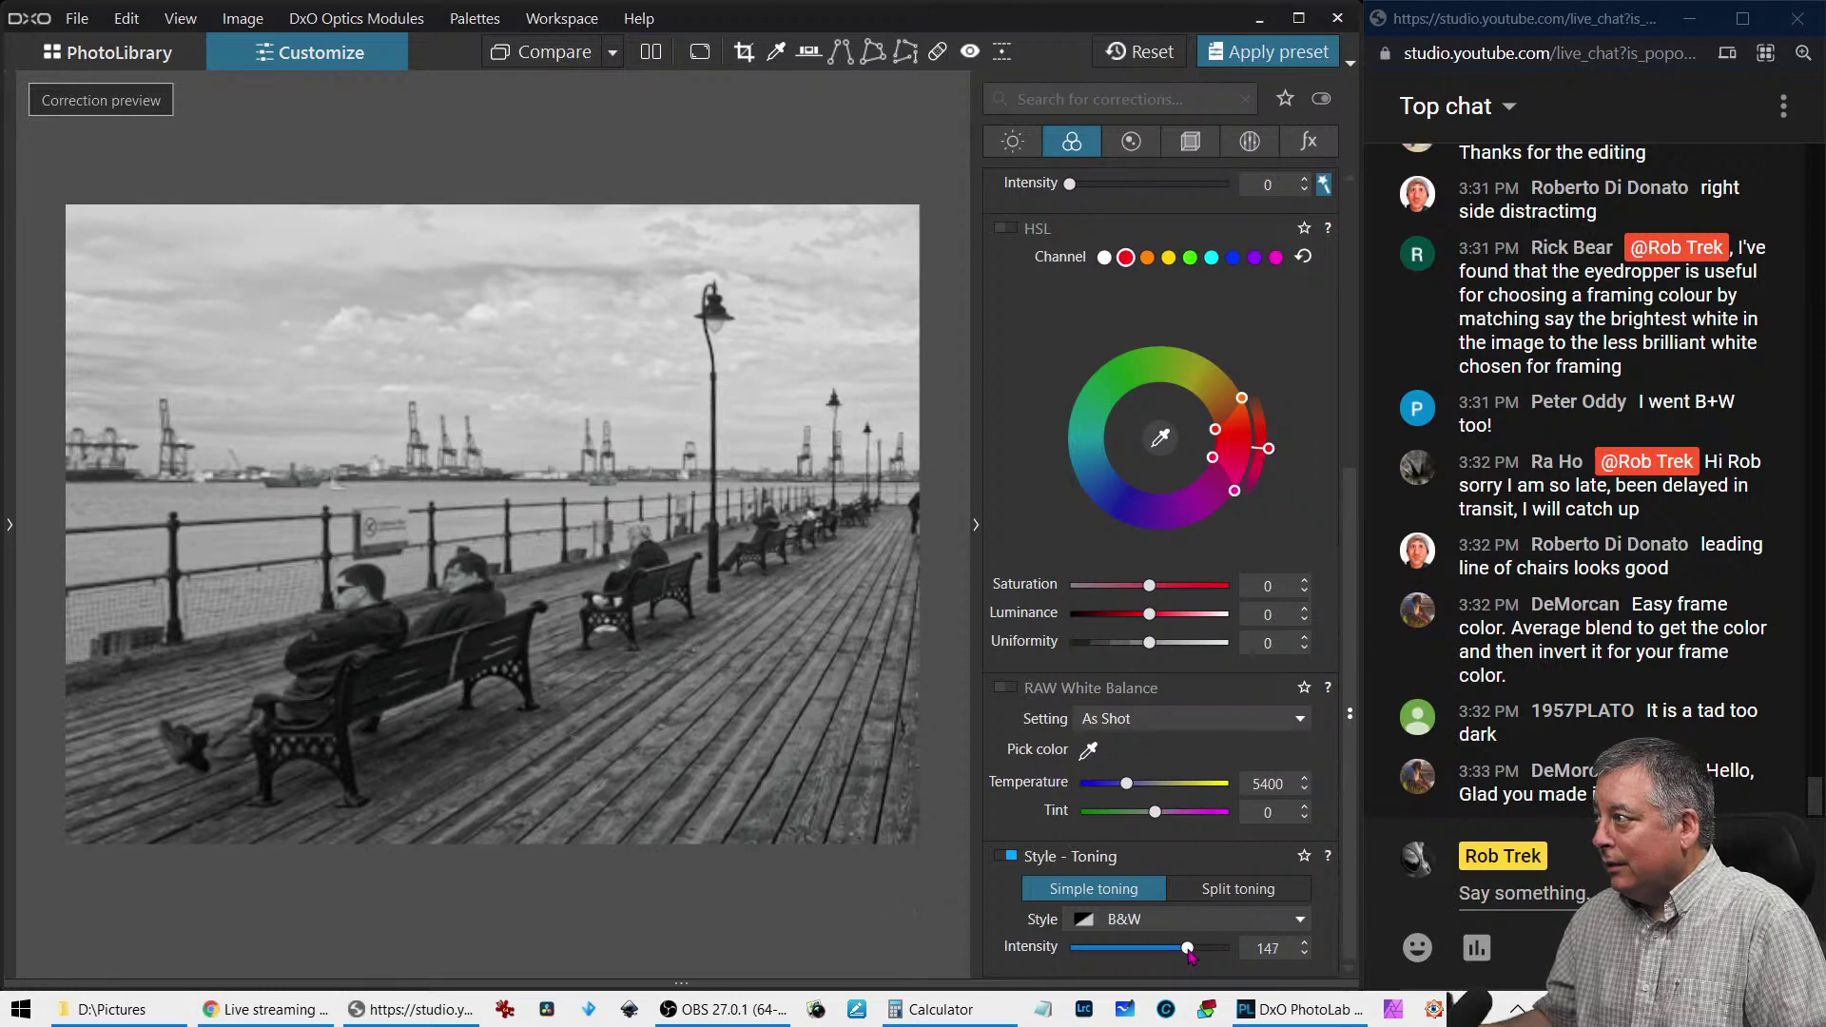
drag(1179, 956, 1176, 956)
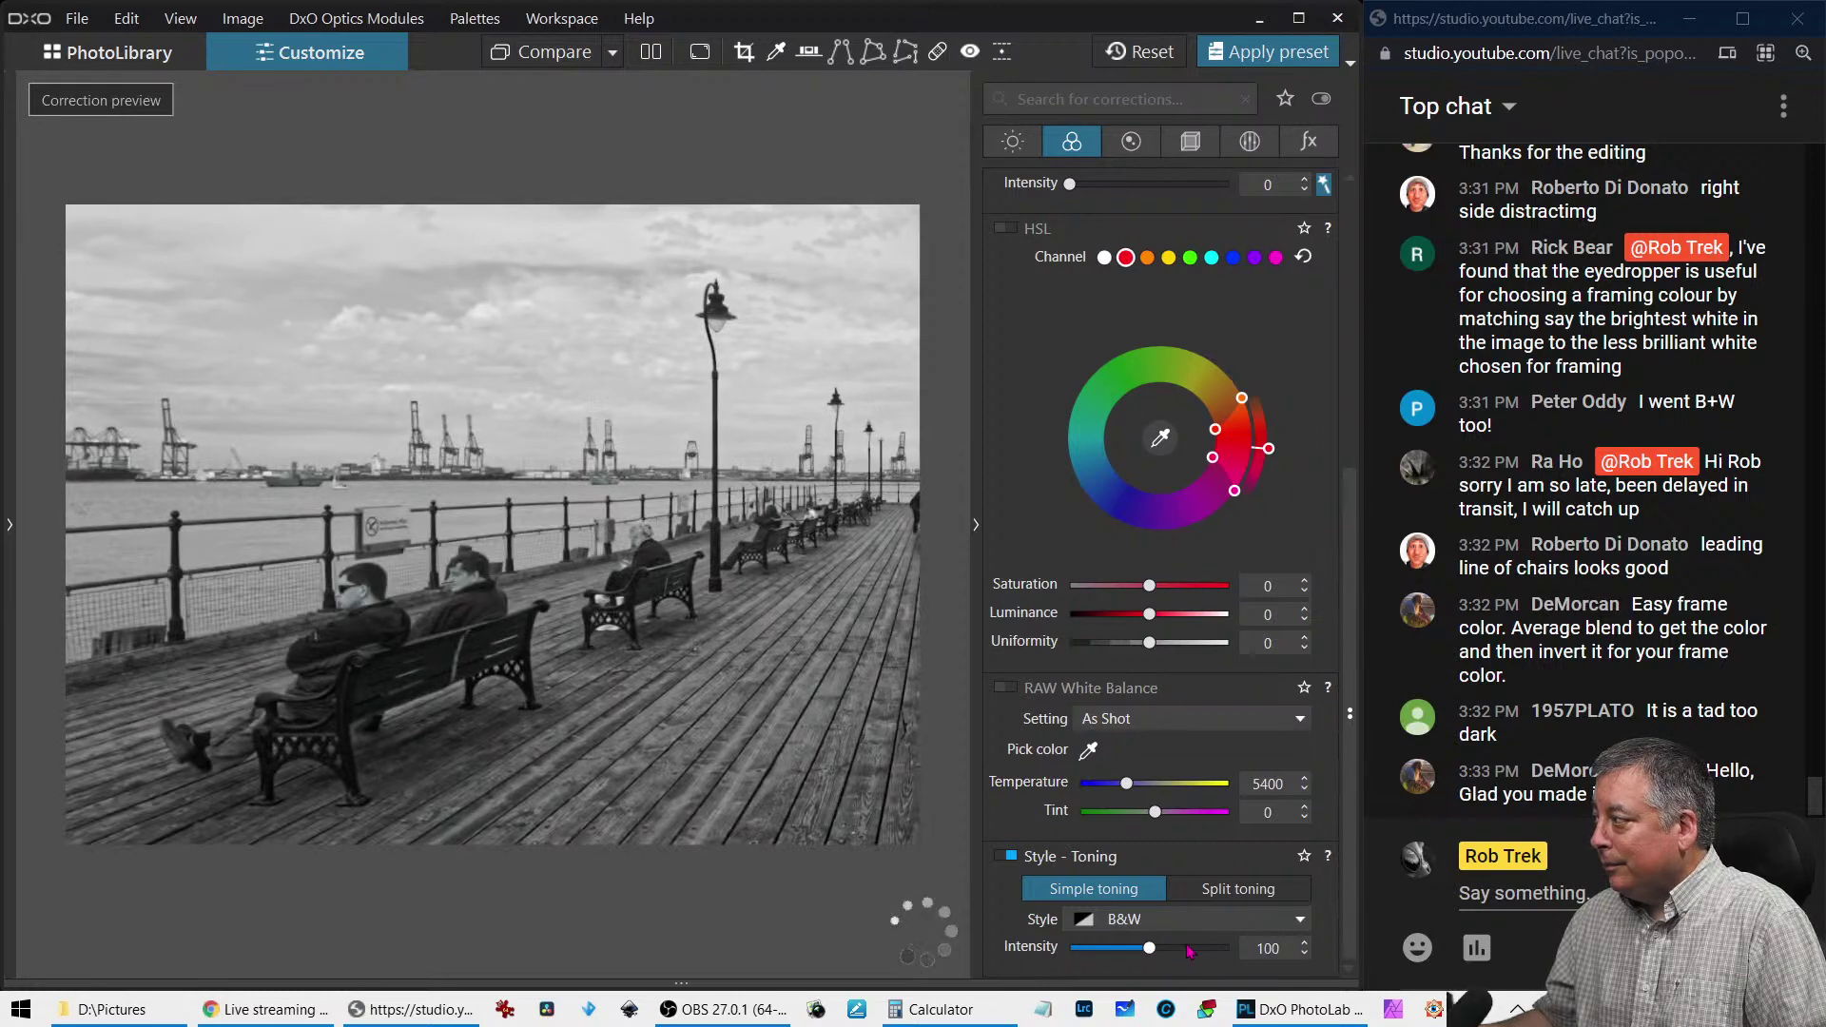
Switch to split toning and lower the high tones intensity to 33 and the low tones intensity to 39
click(1231, 888)
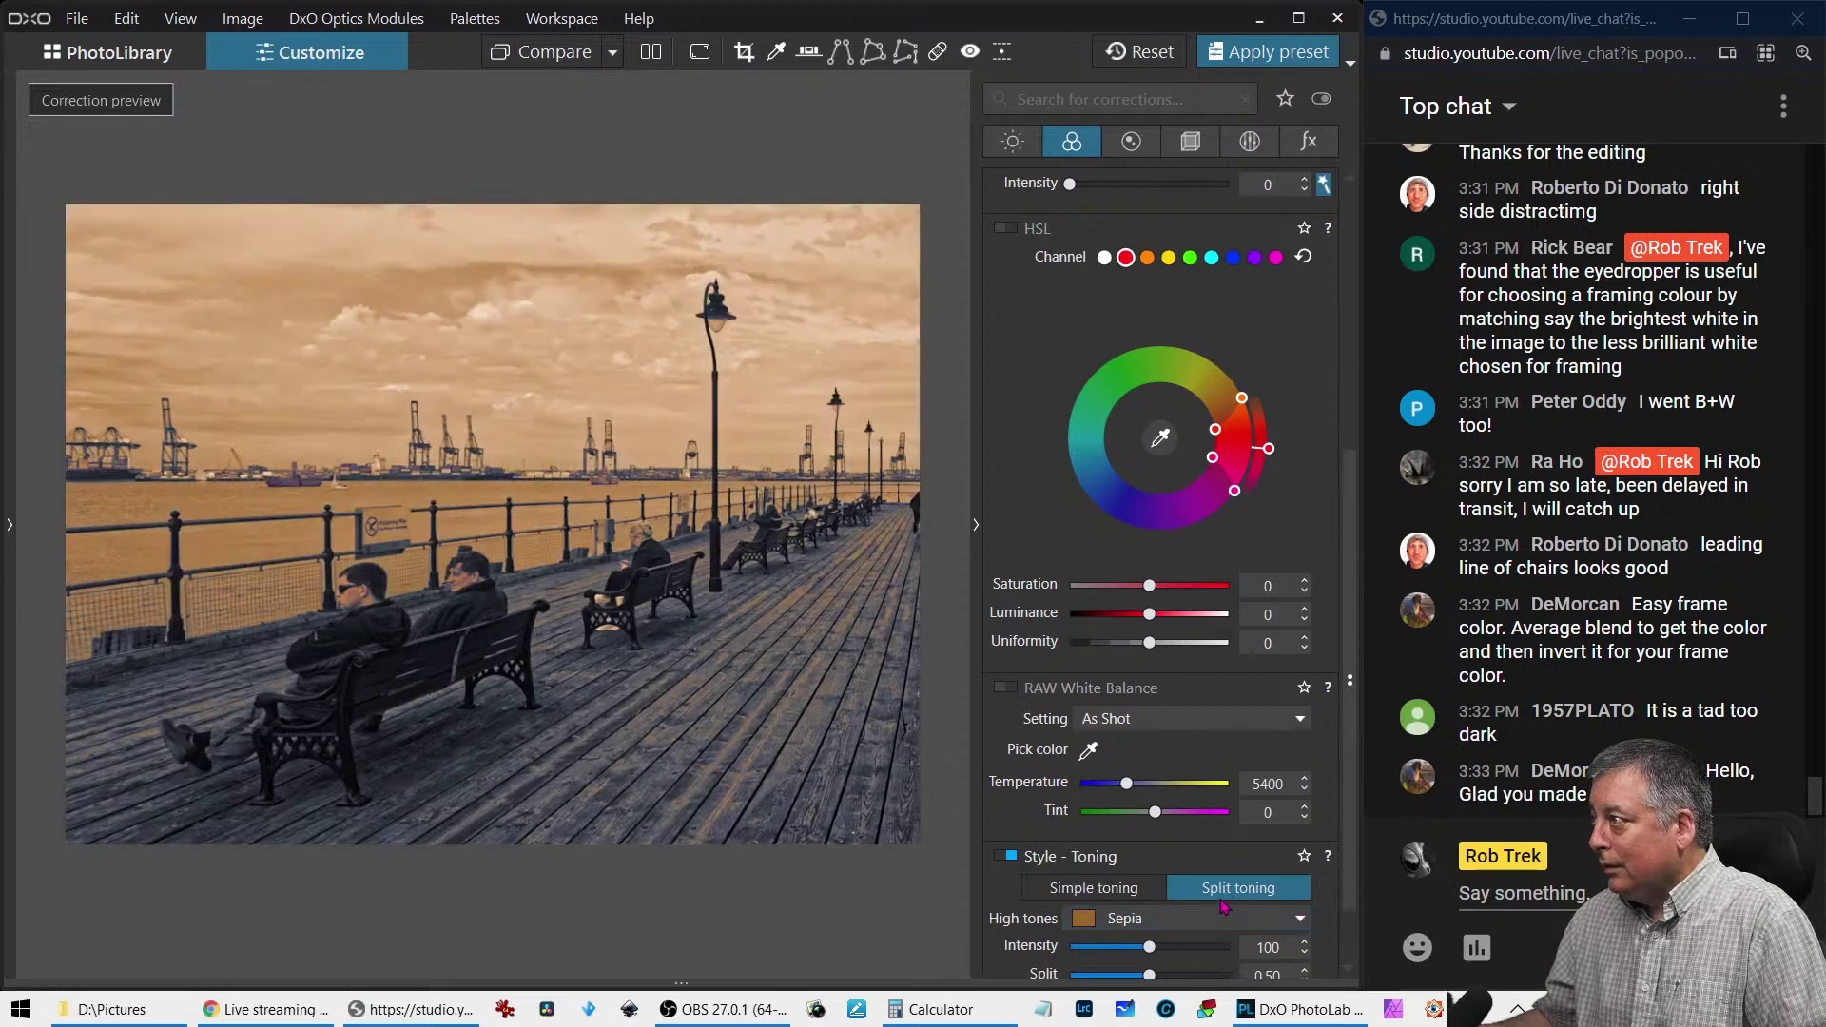
scroll(1158, 870, down, 1)
drag(1144, 867, 1100, 866)
drag(1144, 957, 1101, 960)
drag(1105, 862, 1098, 863)
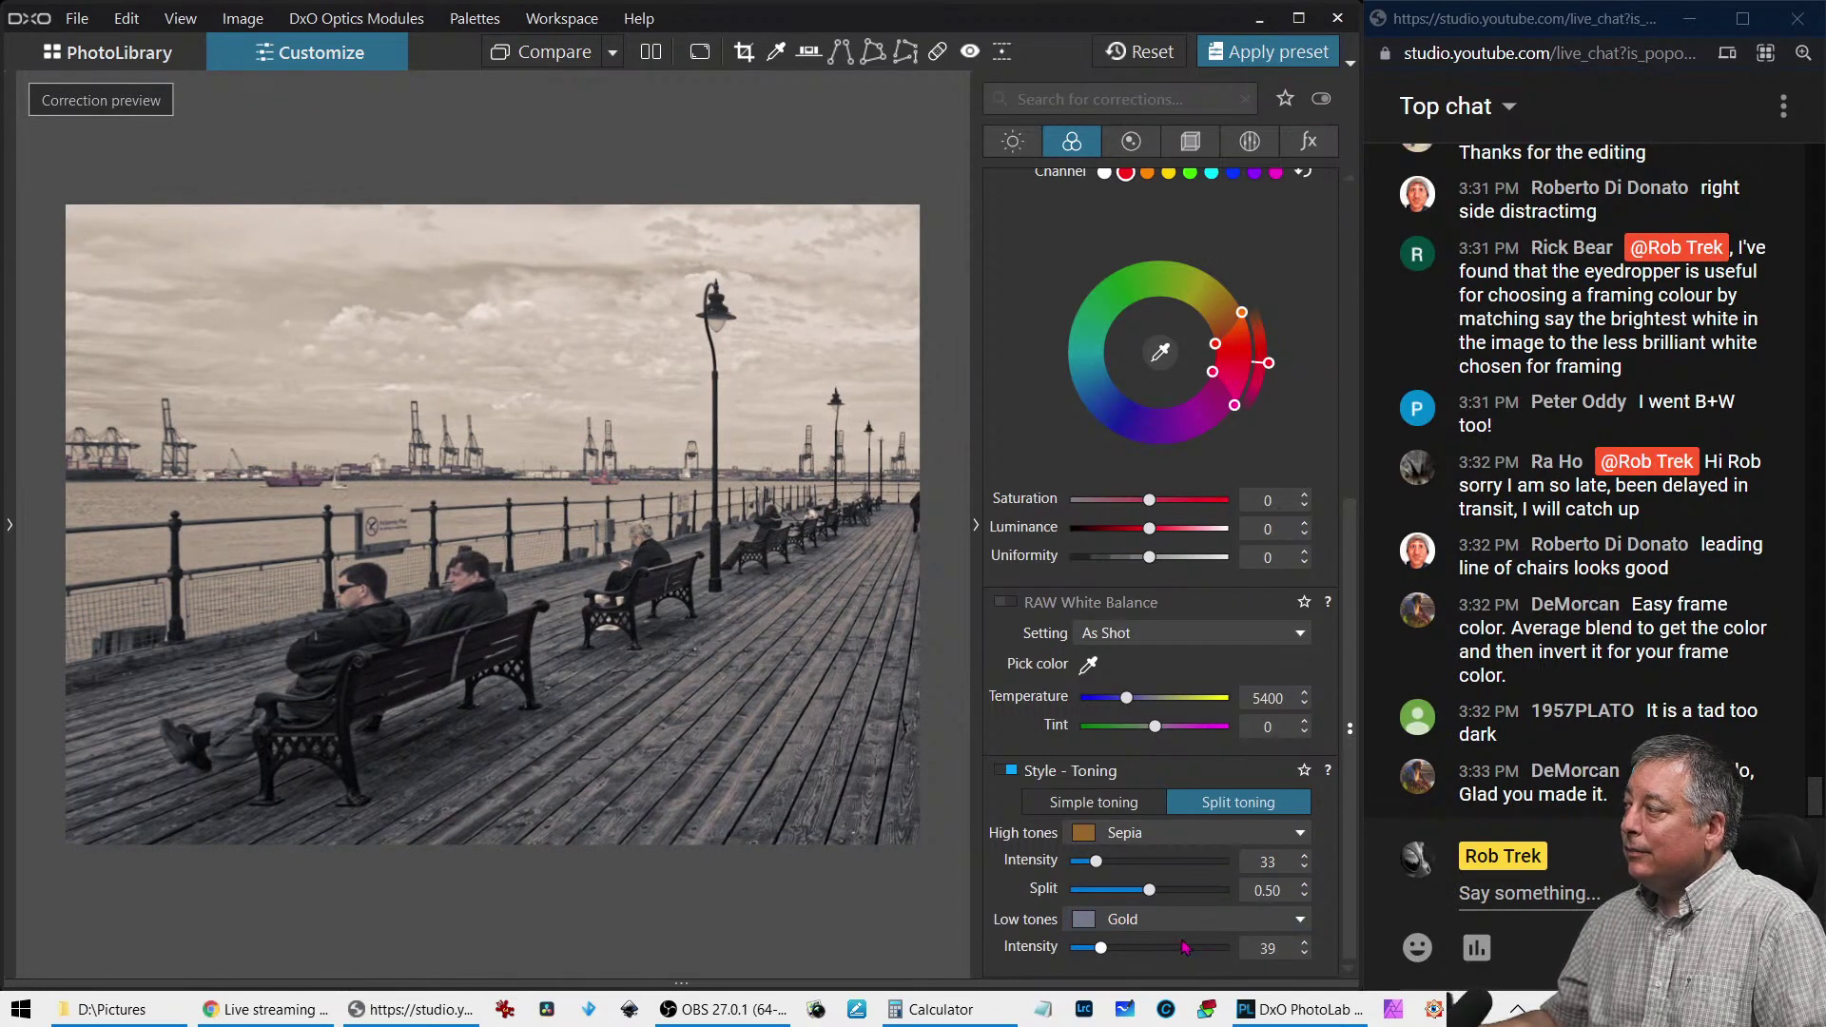
Set the low tones to Sepia gold and the high tones to Gold at intensity 73, and compare with simple B&W toning
click(1120, 927)
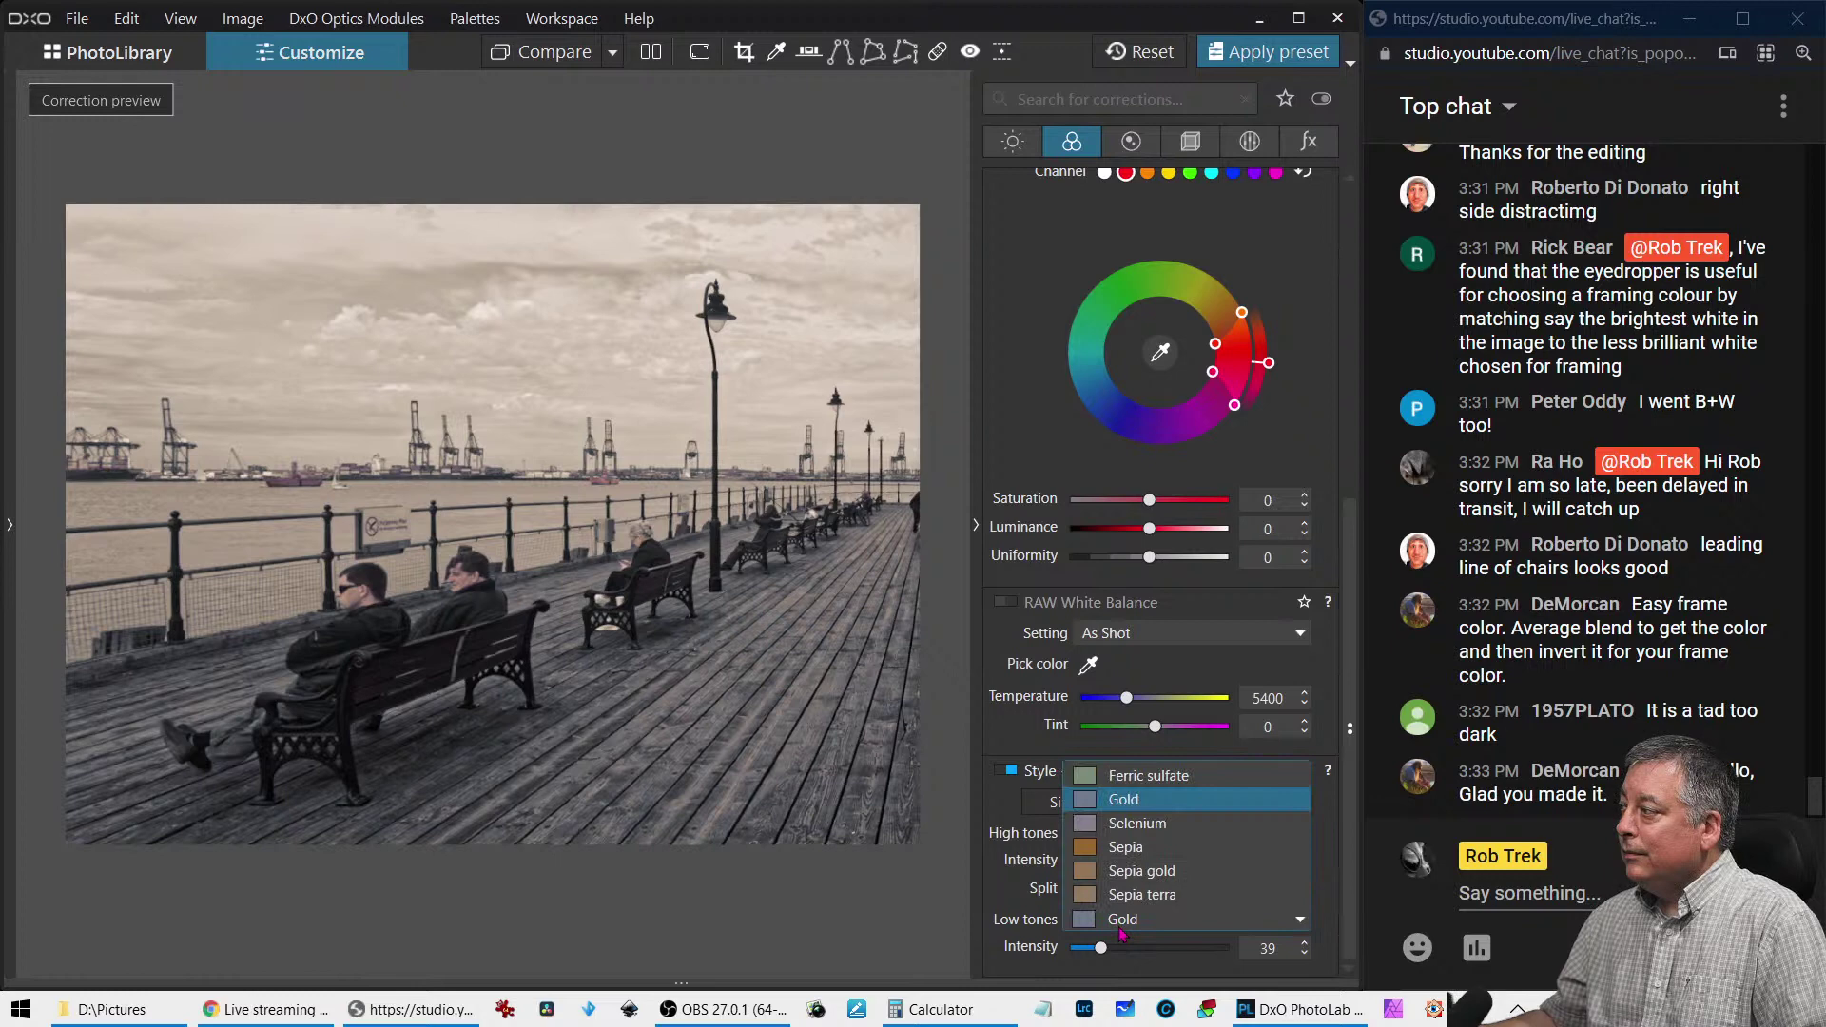
click(1131, 871)
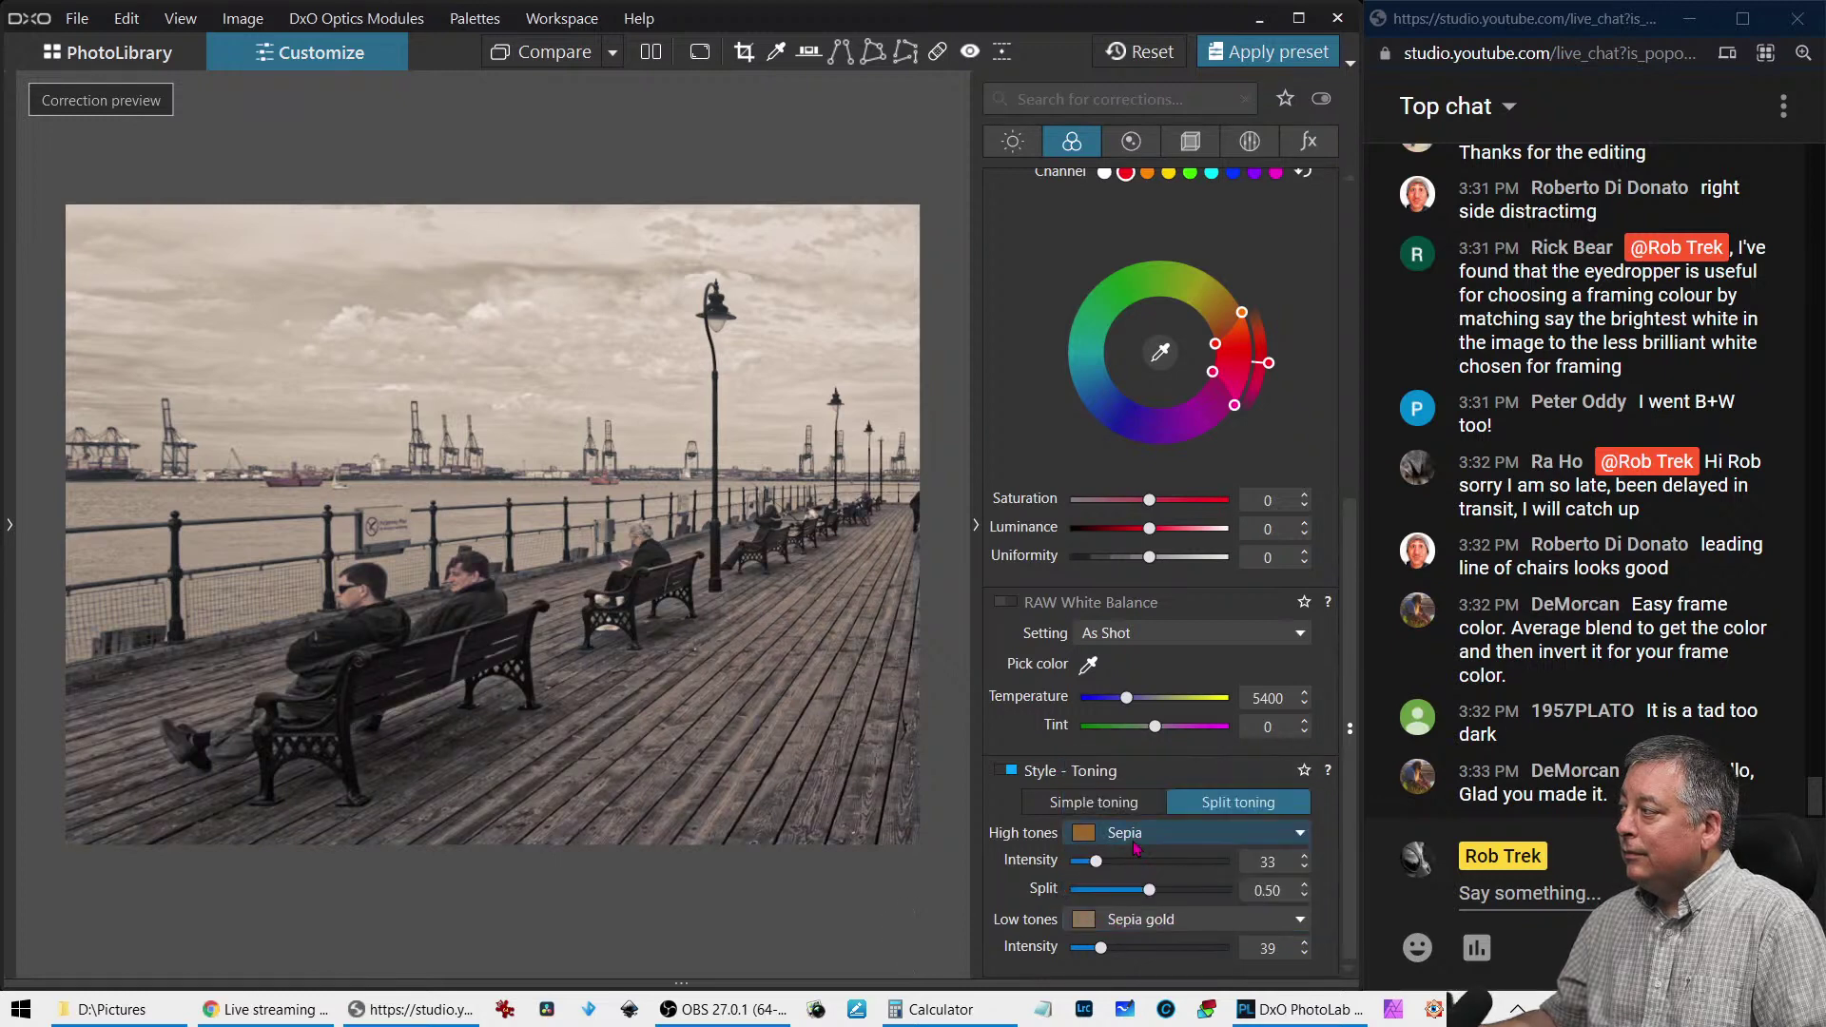
click(1134, 844)
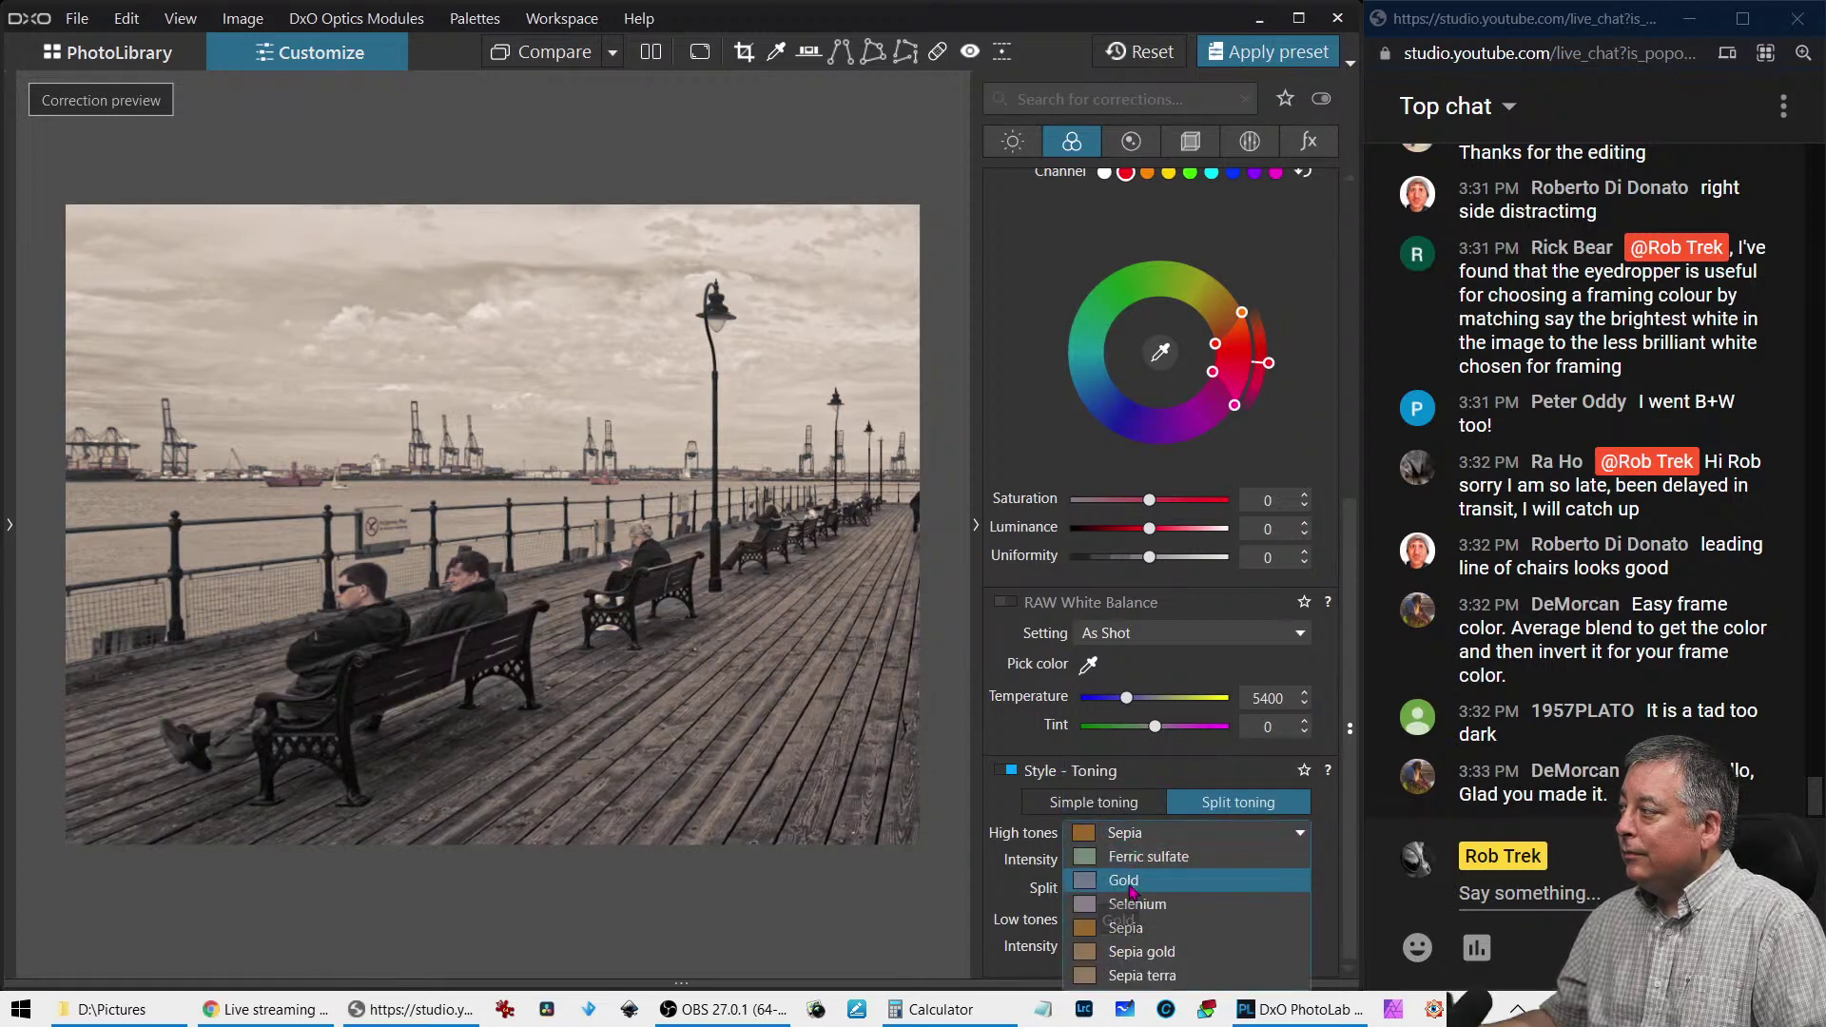
click(1123, 880)
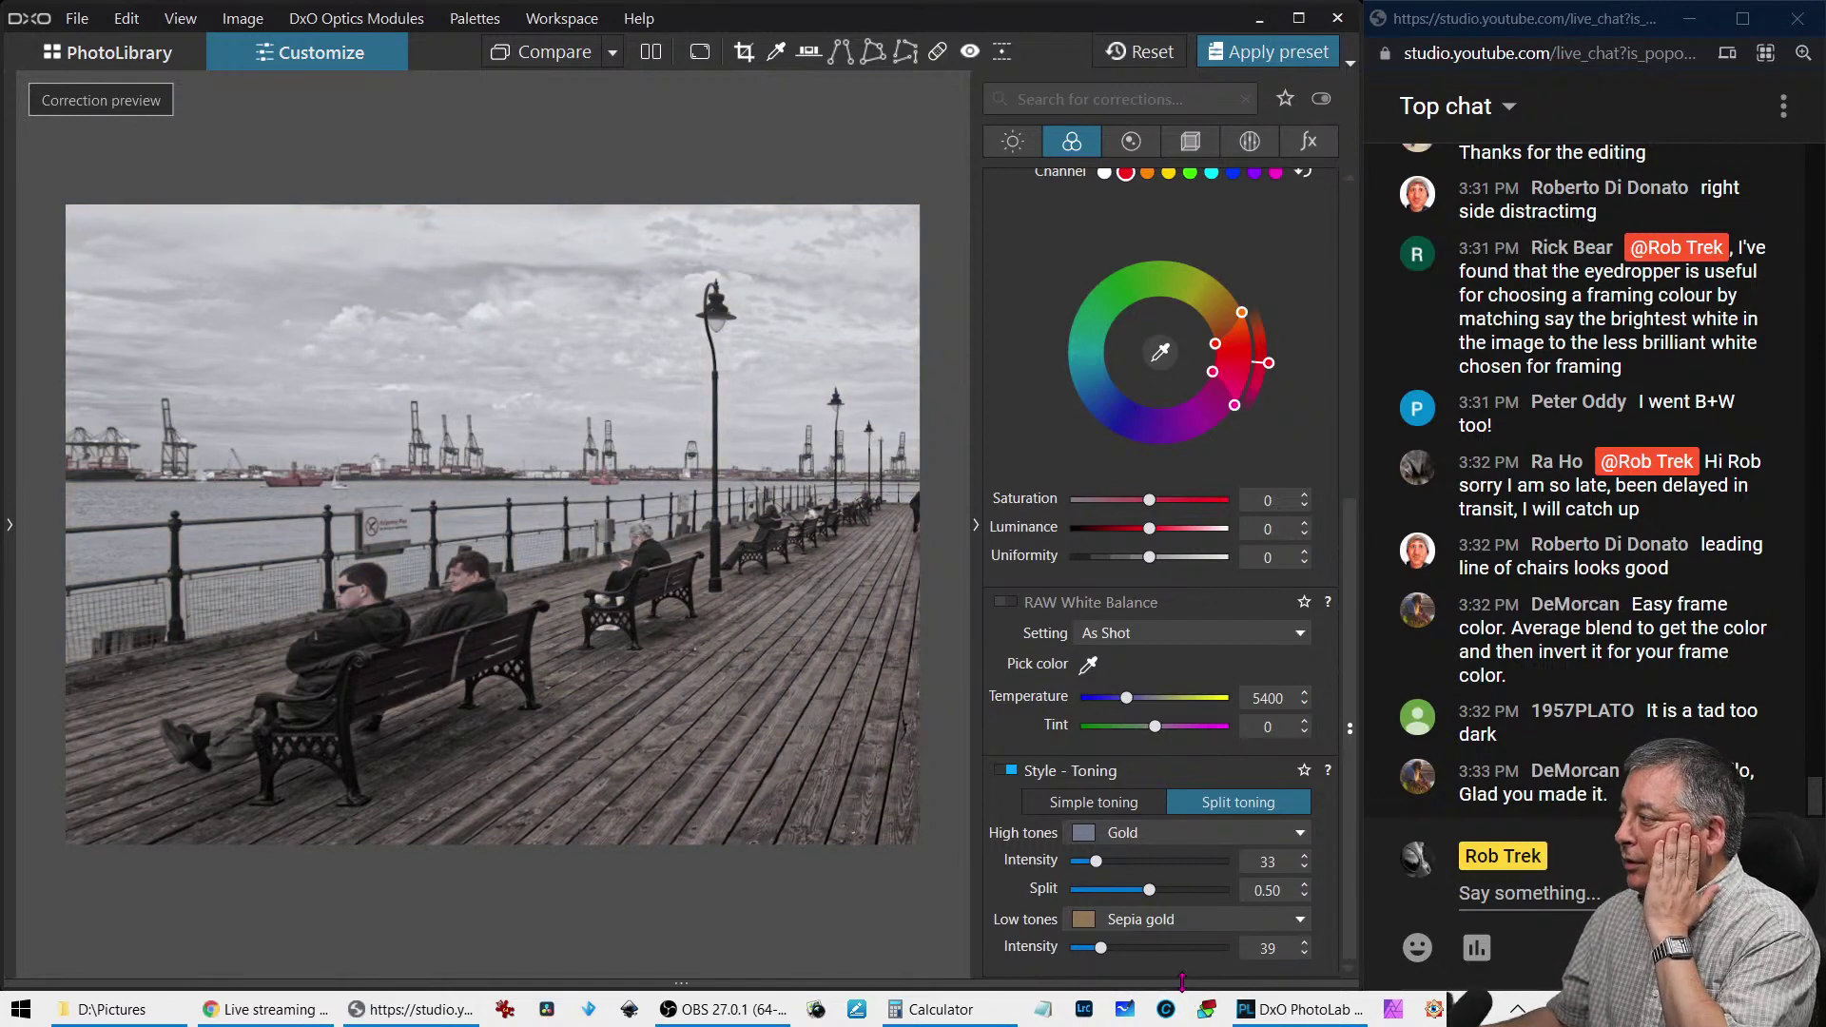
mouse_move(1099, 864)
mouse_down()
mouse_move(1179, 873)
mouse_move(1131, 873)
mouse_up()
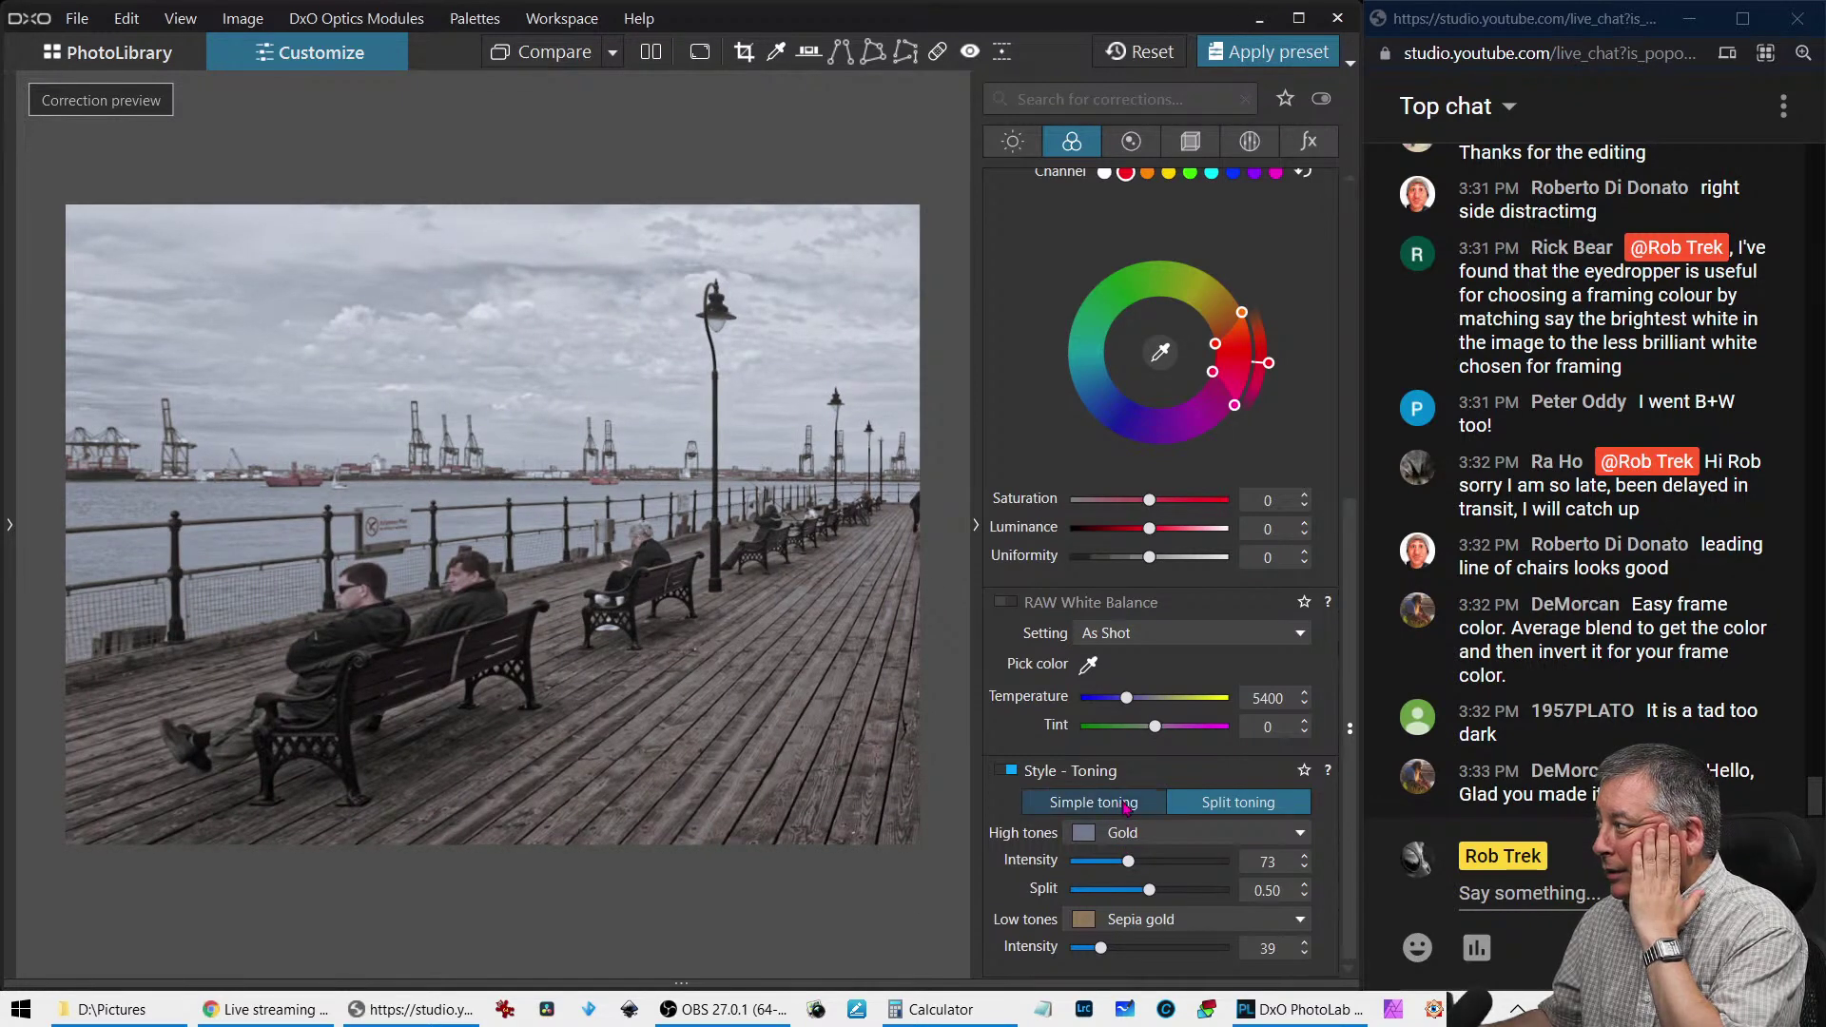
click(1125, 804)
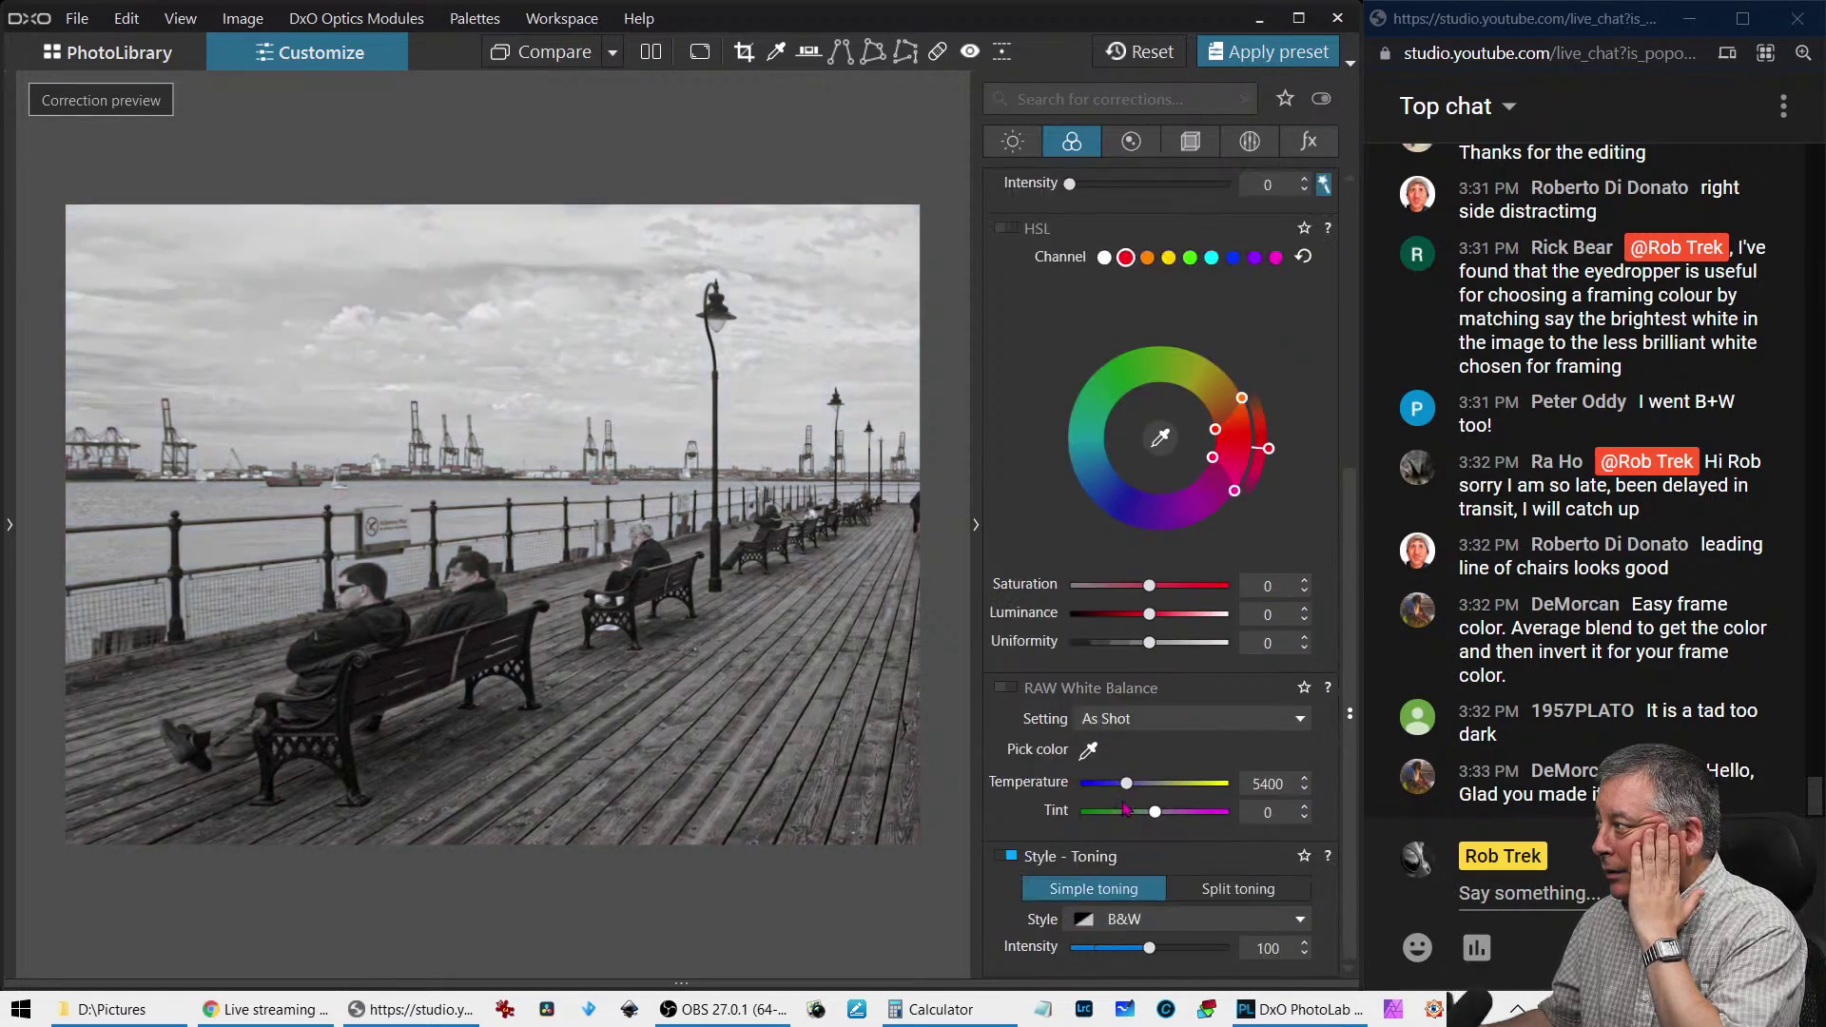
click(1227, 894)
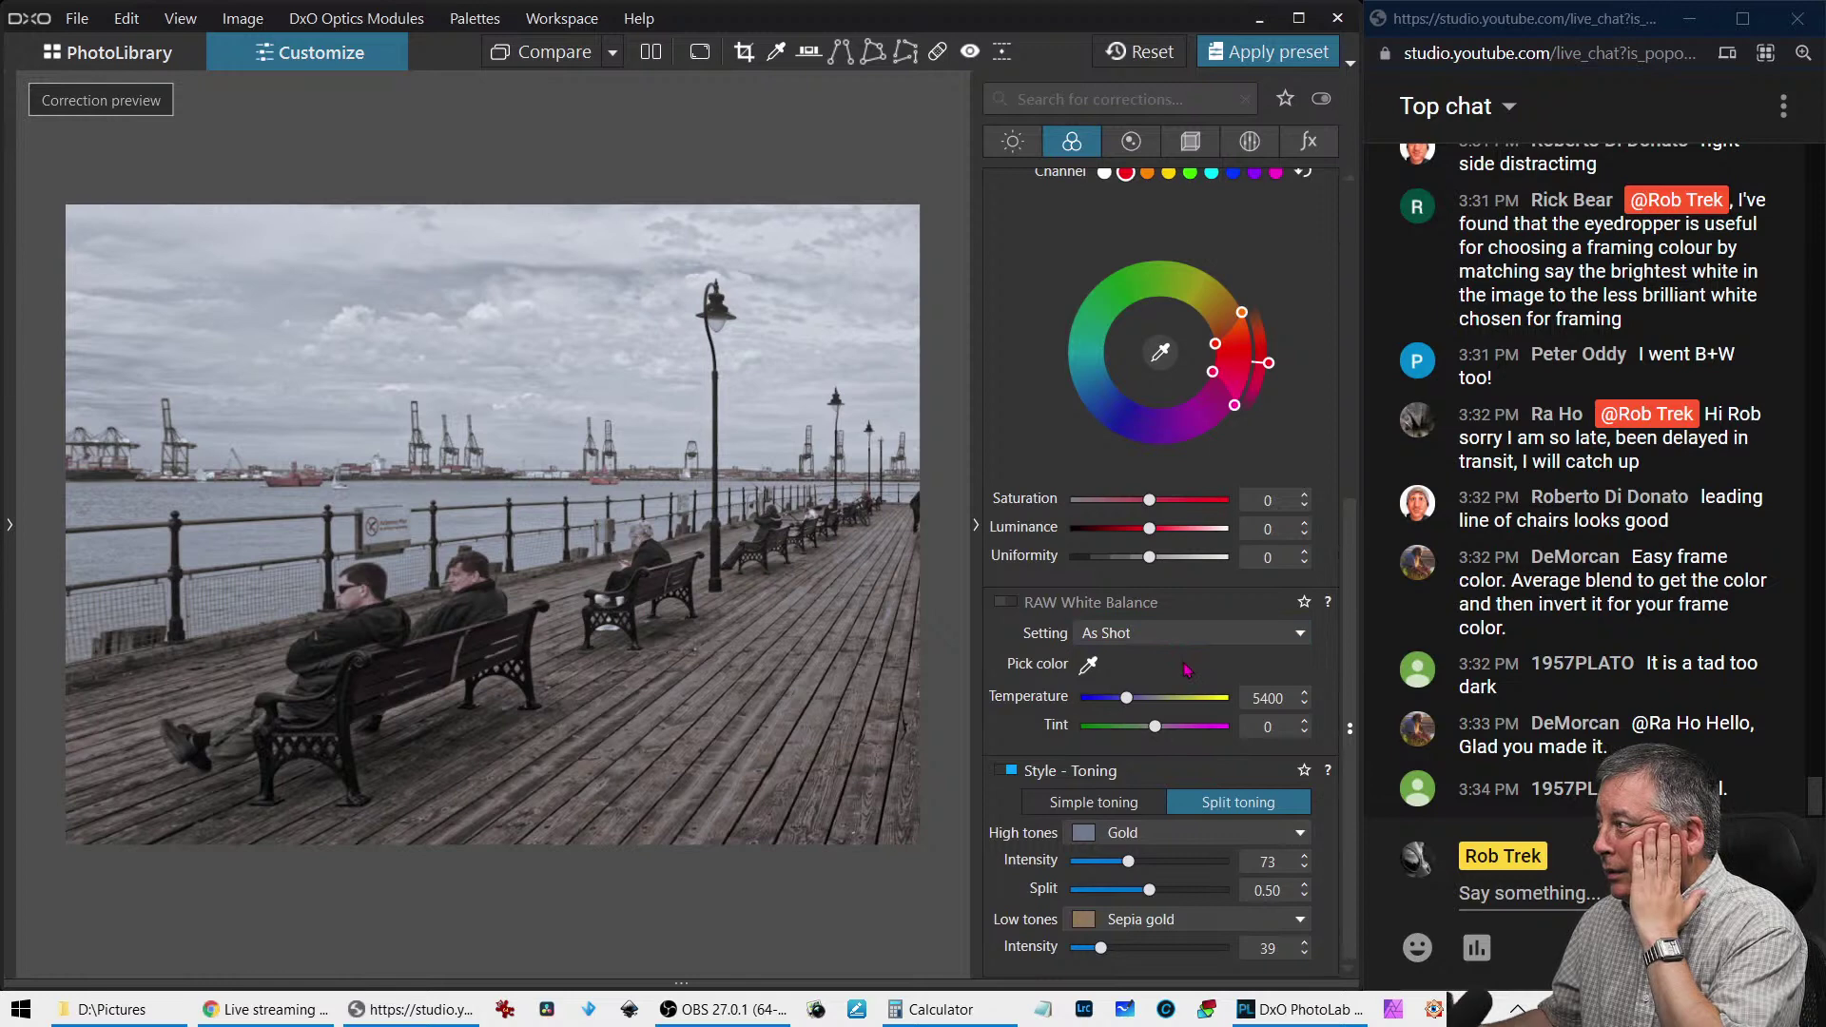
Set the colour accentuation saturation to -100 for the split-toned photo
scroll(1186, 668, up, 4)
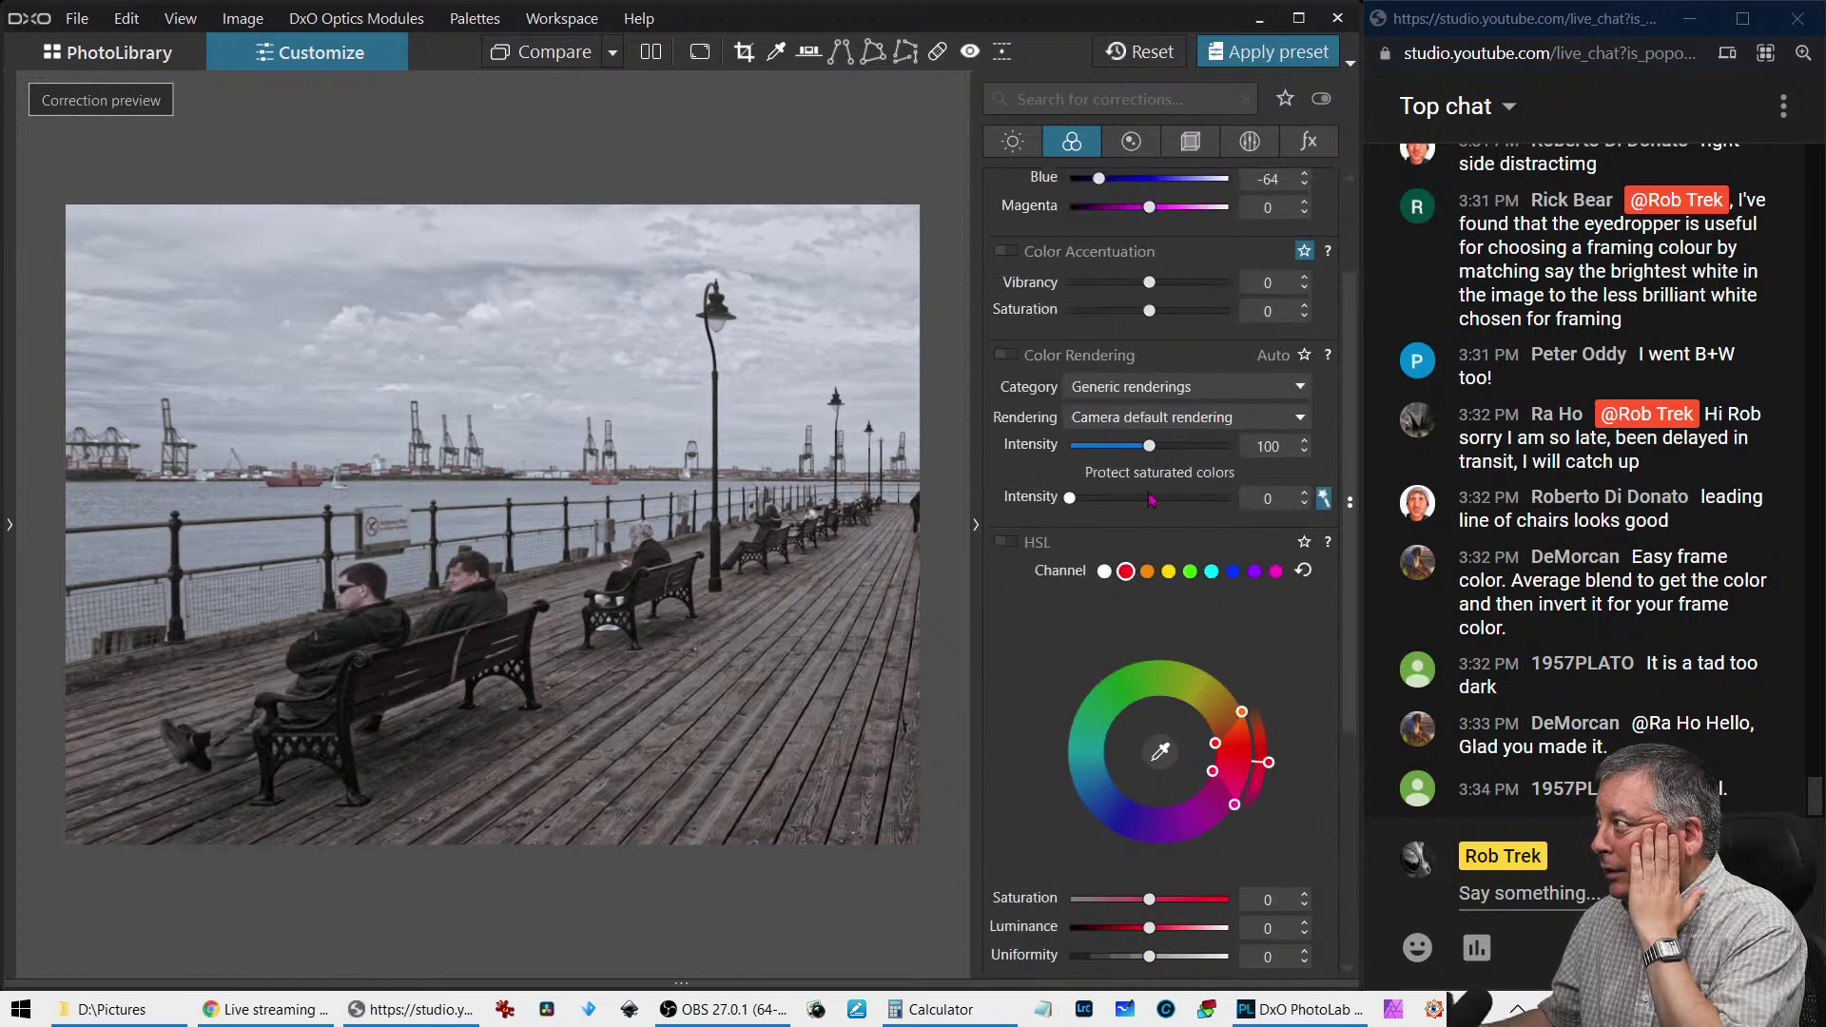
scroll(1150, 490, up, 1)
drag(1148, 368, 1058, 371)
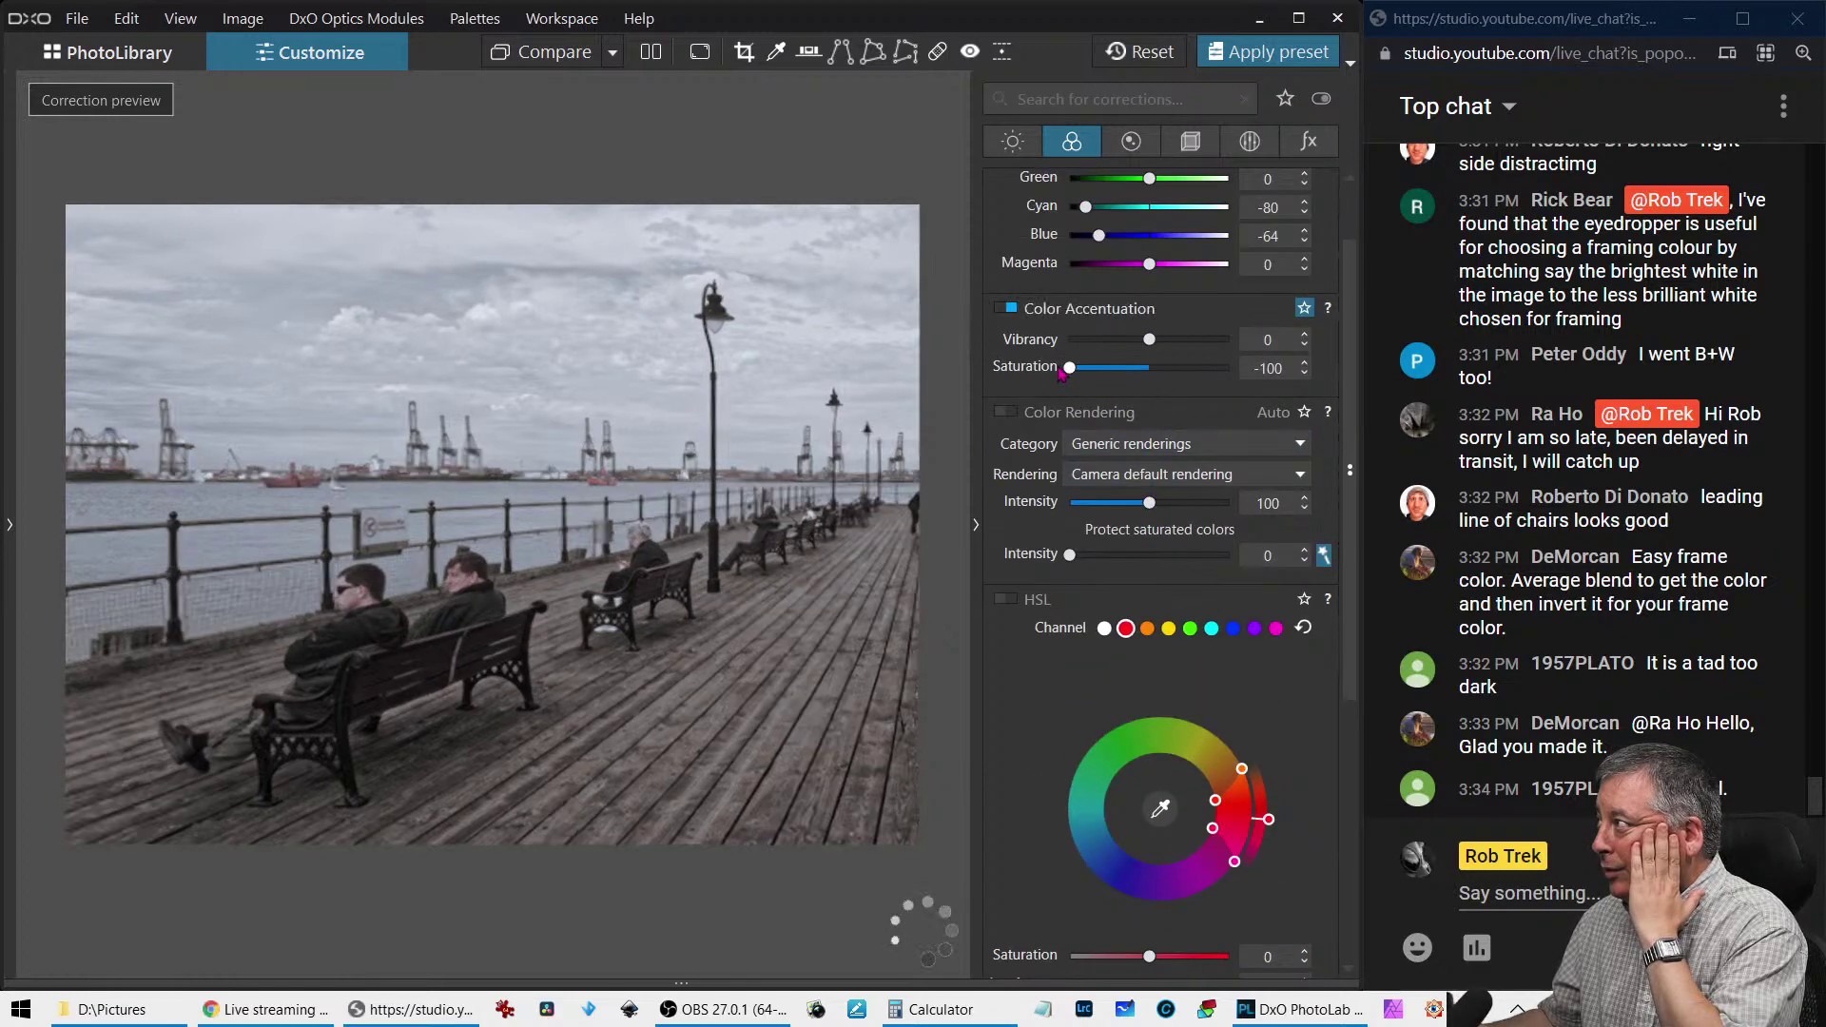
Try split toning with high tones intensity 12 and low tones intensity 68, and return to simple B&W toning
scroll(1117, 720, down, 2)
scroll(1117, 720, down, 6)
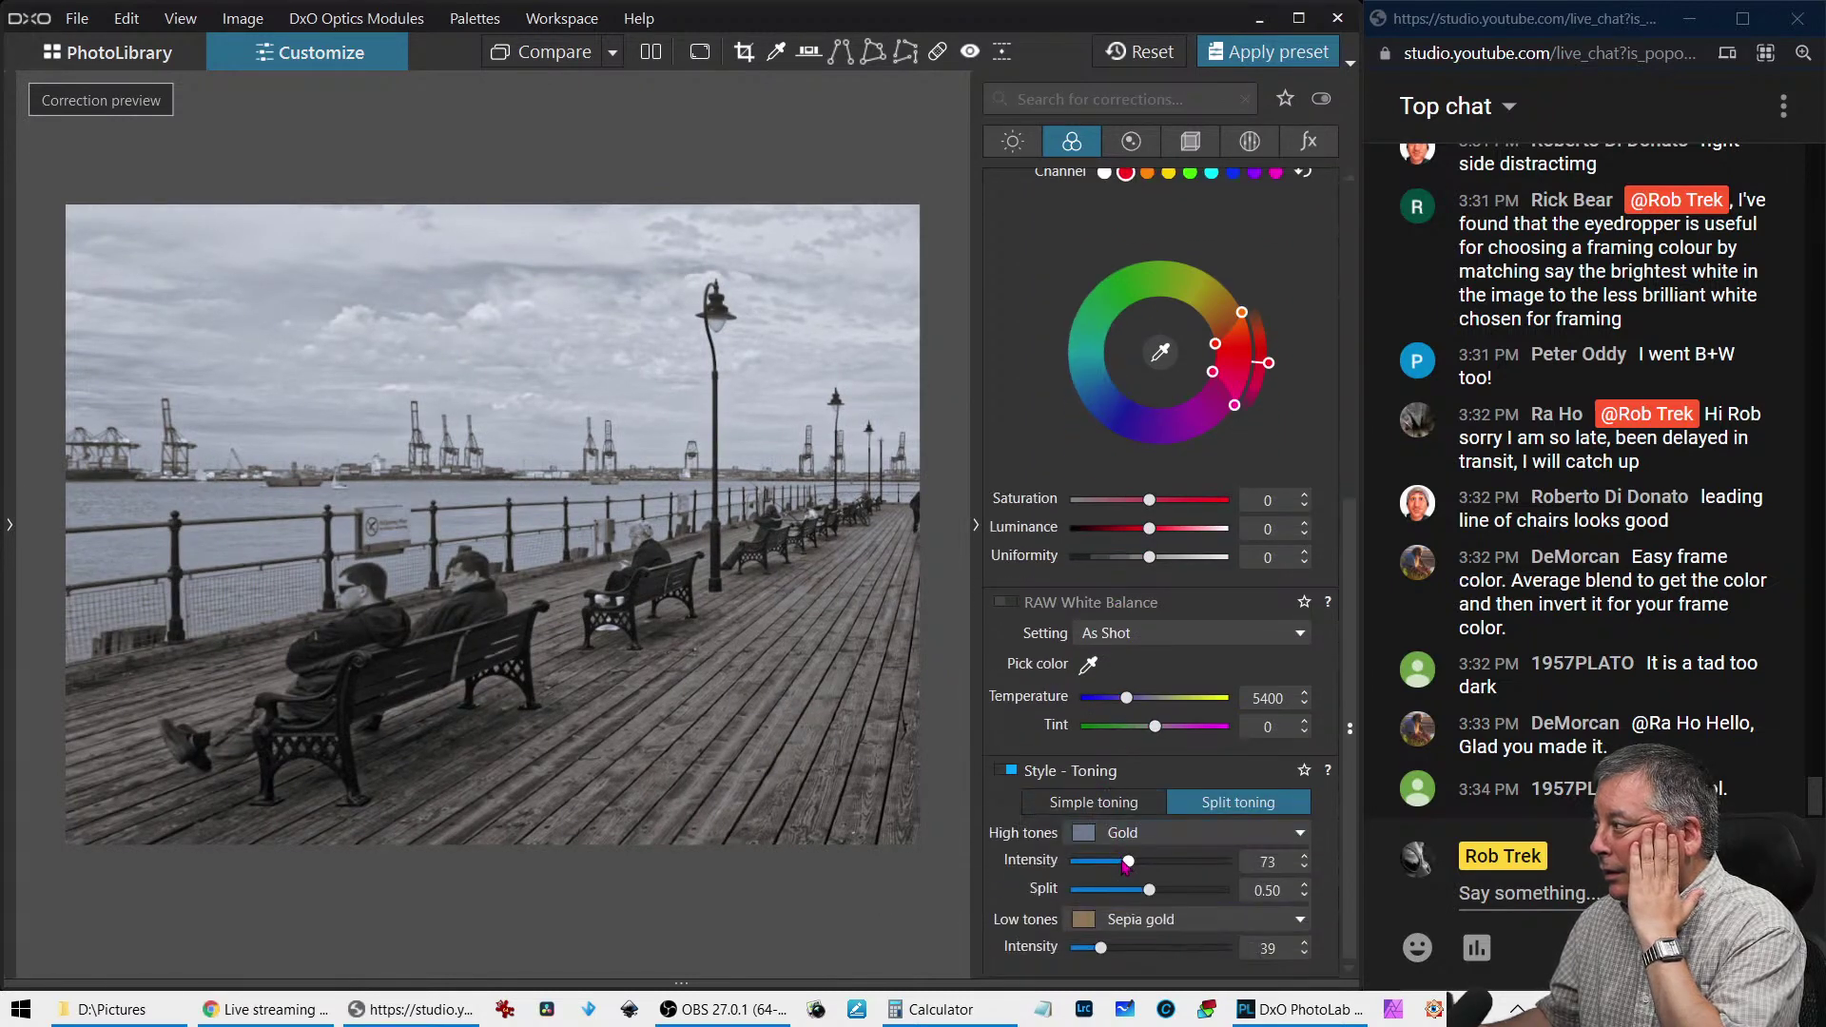
drag(1127, 860, 1098, 865)
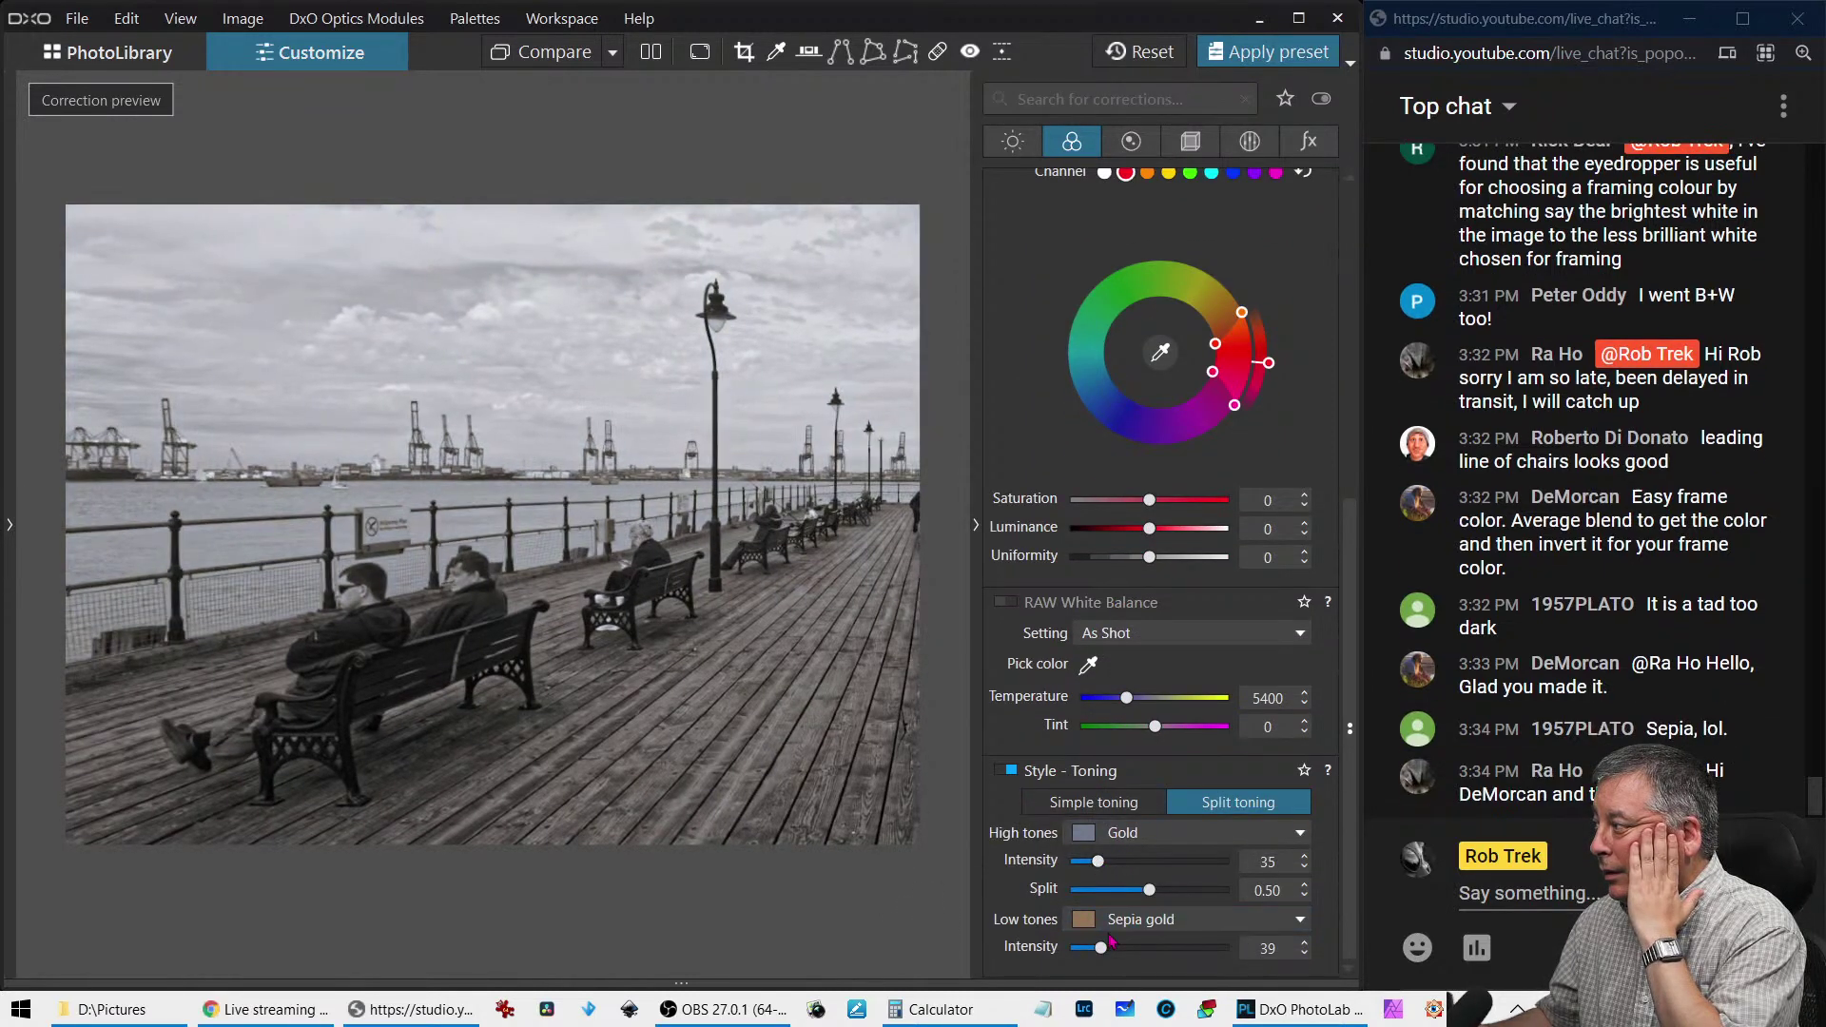
drag(1099, 954, 1124, 954)
drag(1099, 867, 1082, 868)
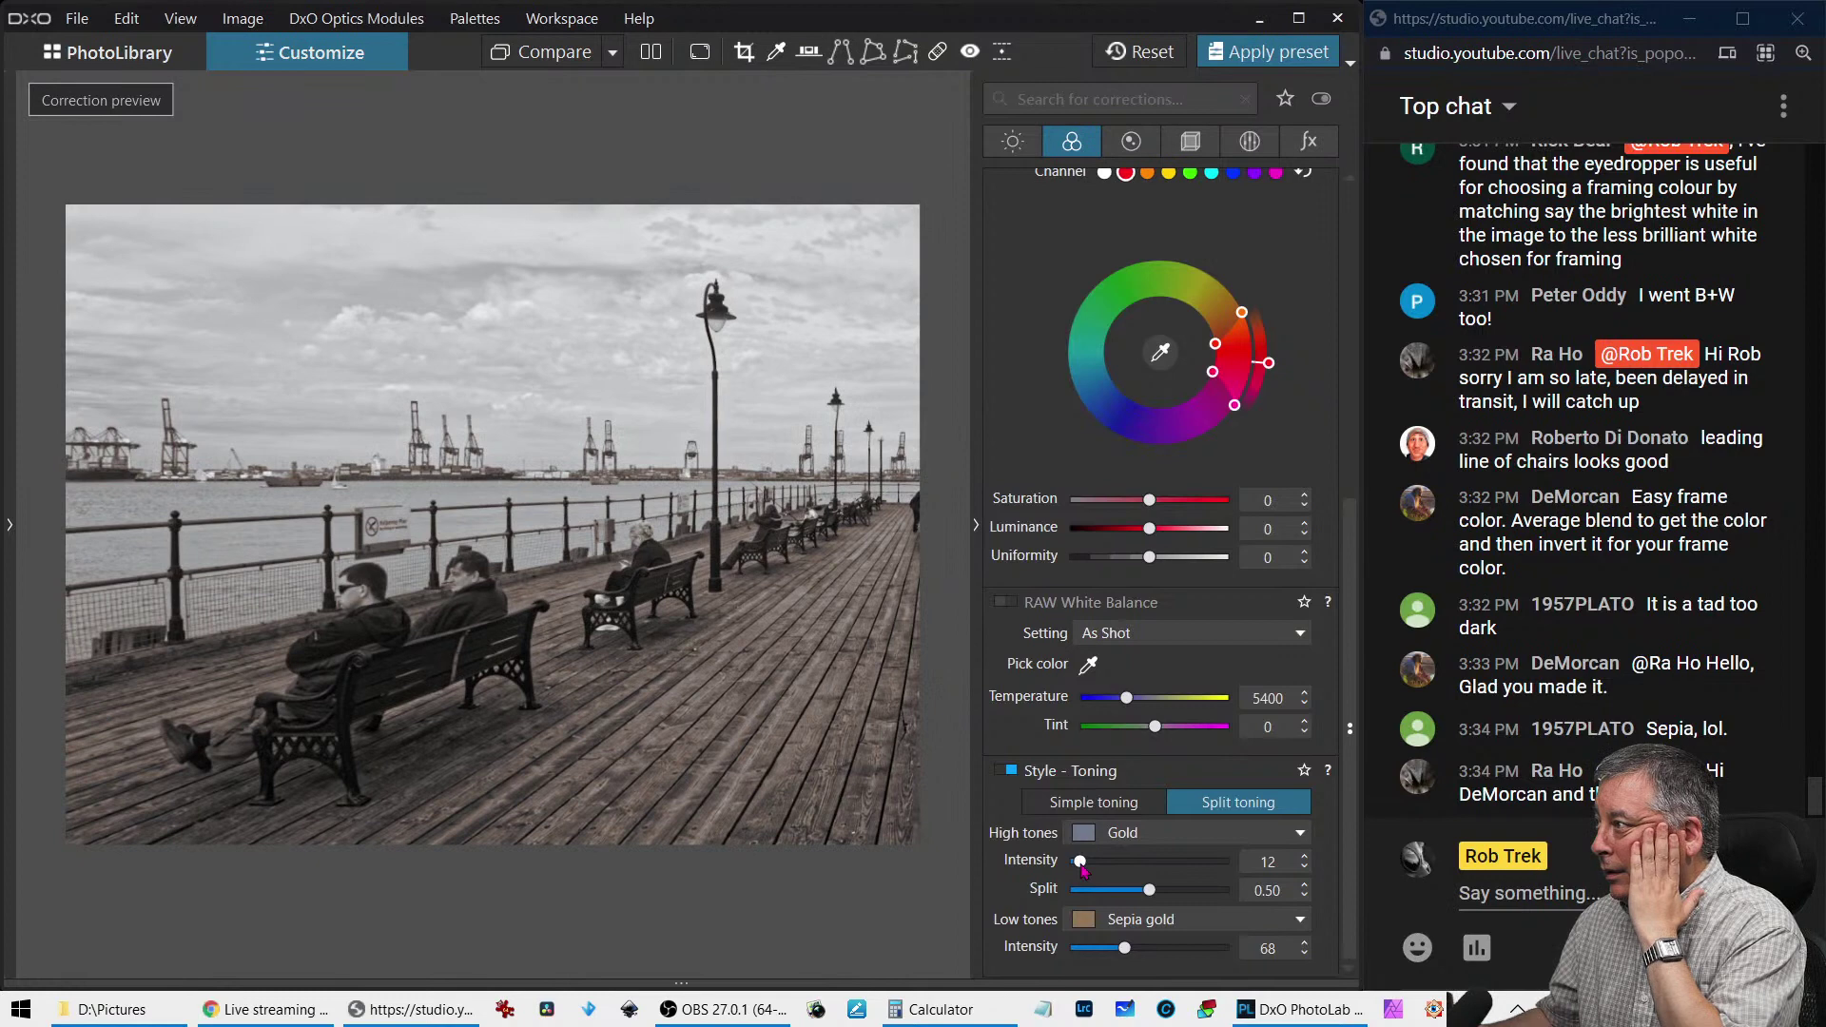
click(1077, 806)
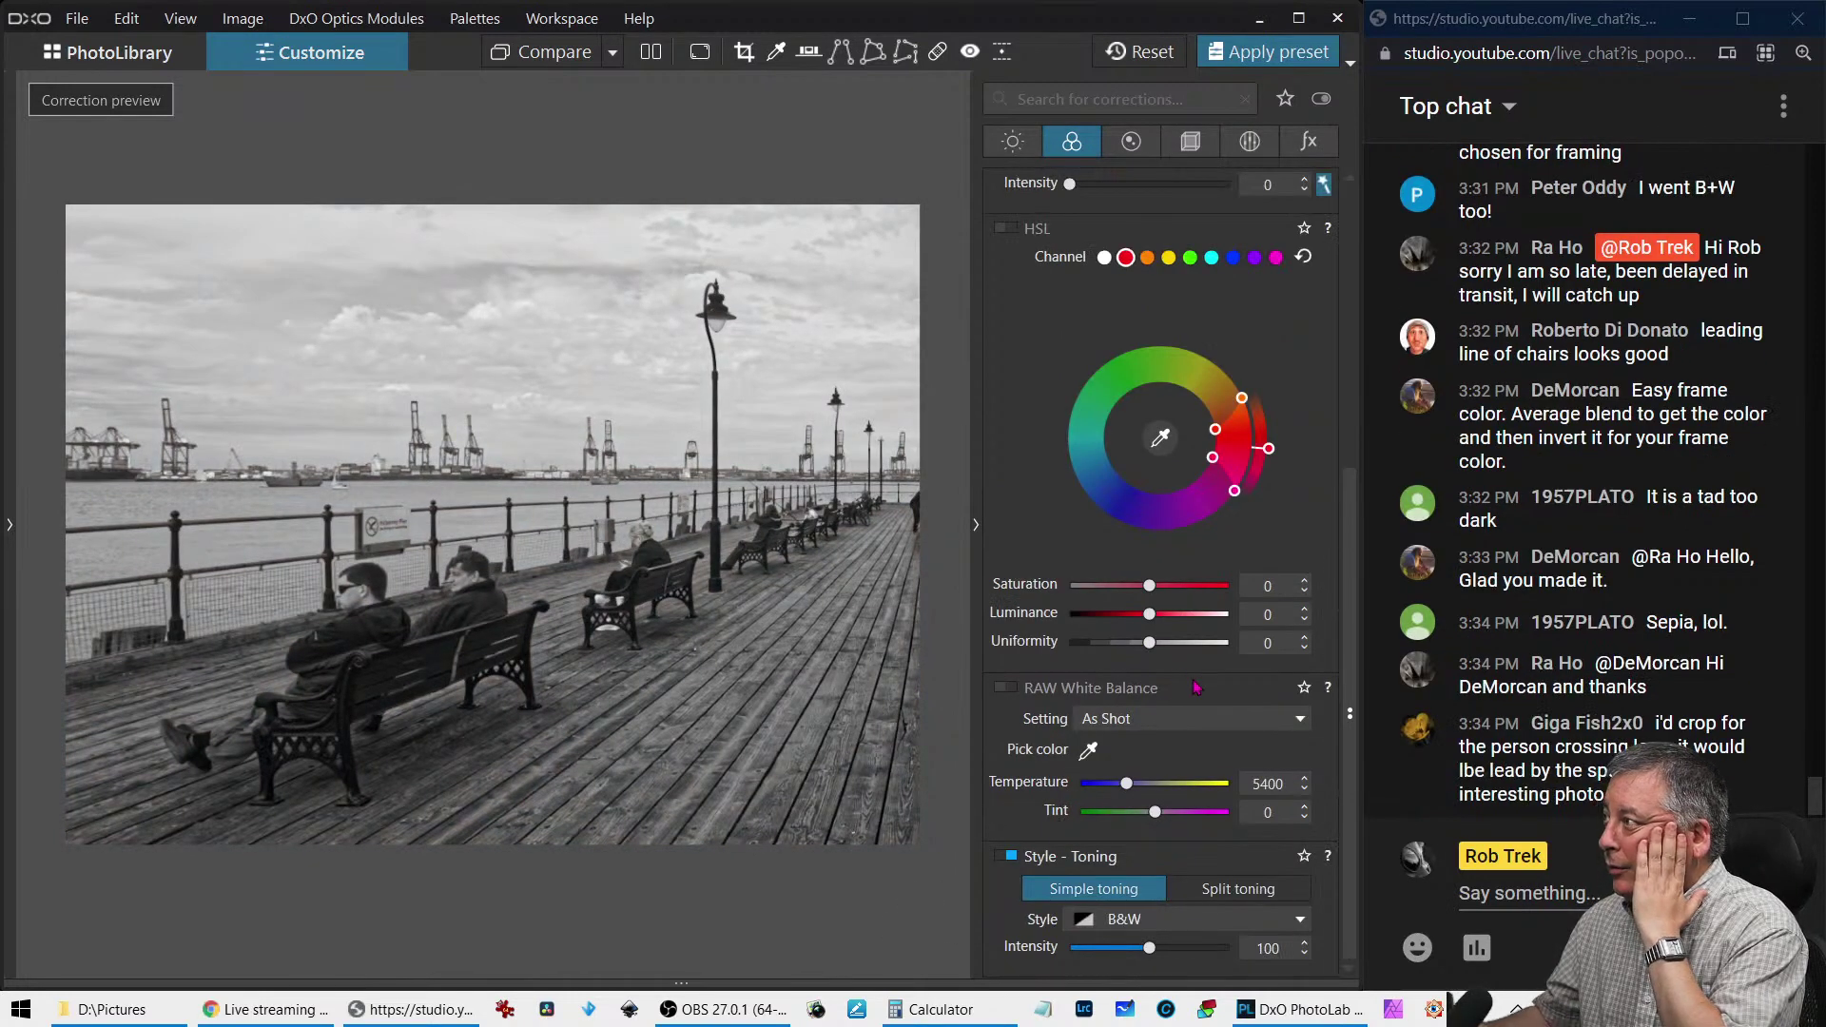
Adjust the pier photo's Selective Tone to highlights 41, midtones 23, shadows 10 and blacks -29
scroll(1012, 445, up, 5)
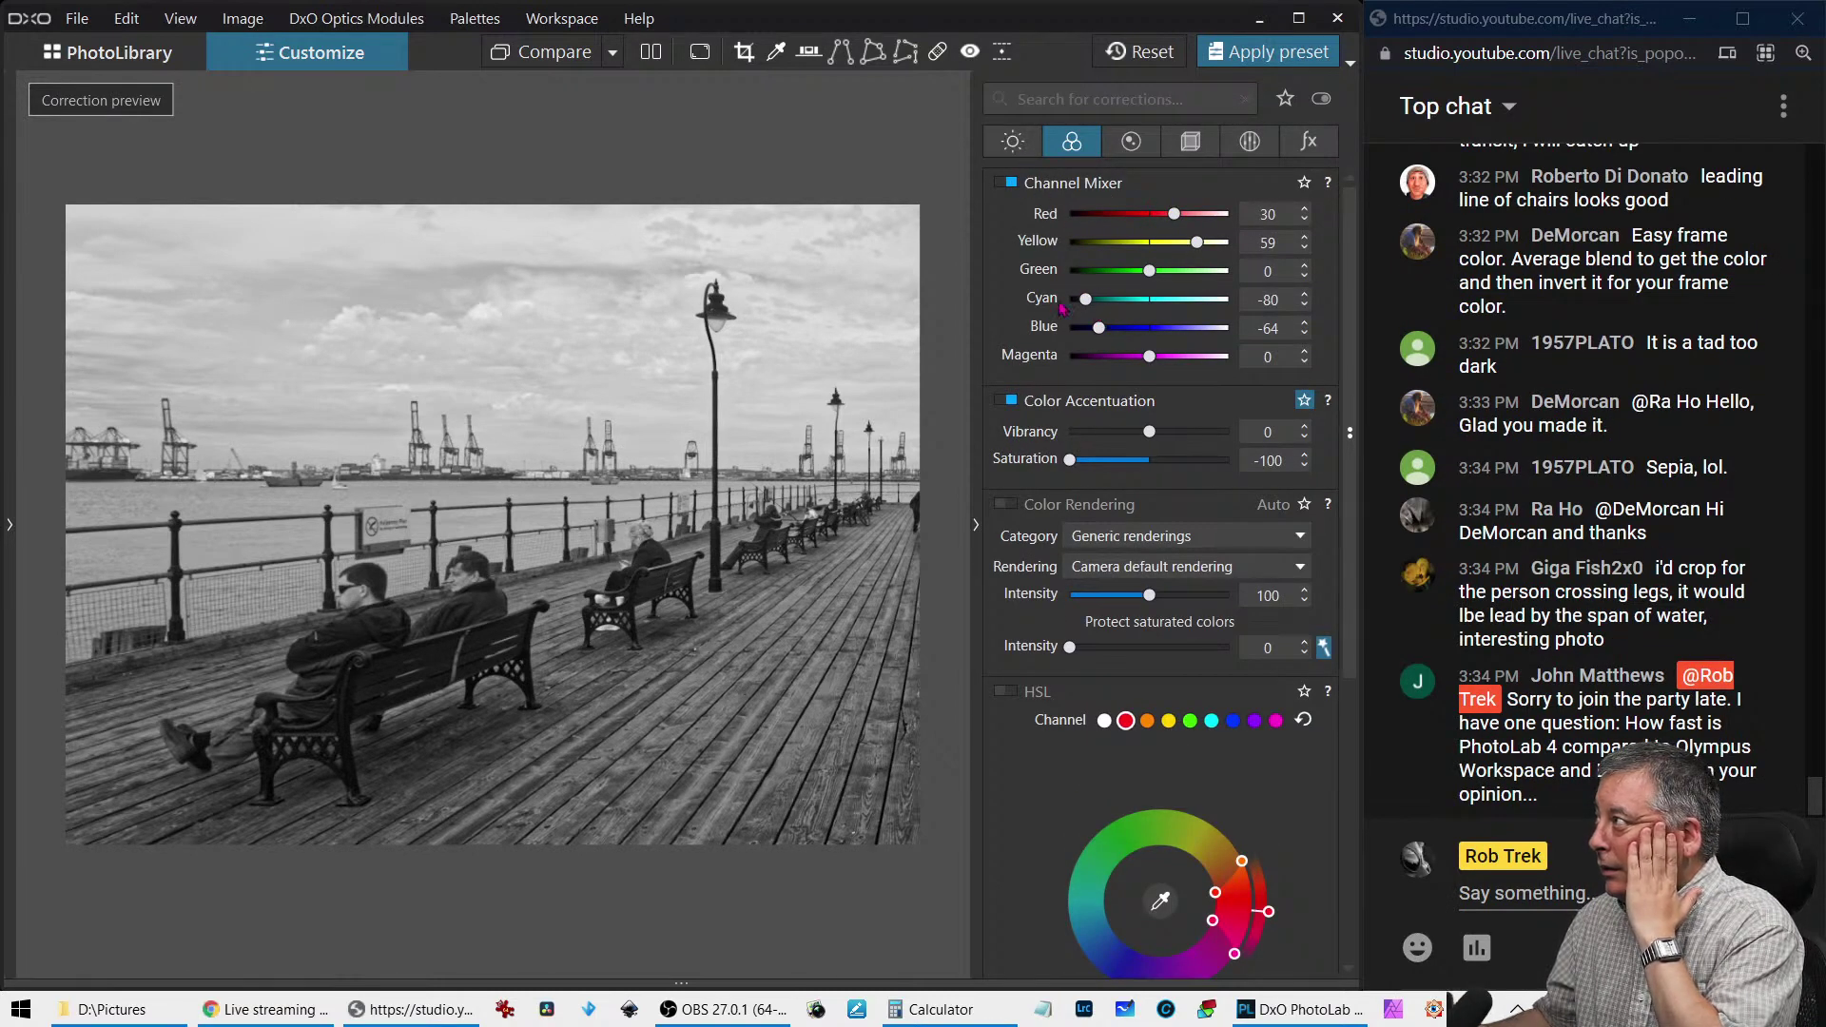
click(1013, 140)
mouse_move(1158, 852)
mouse_down()
mouse_move(1137, 856)
mouse_move(1171, 826)
mouse_up()
drag(1158, 794, 1179, 801)
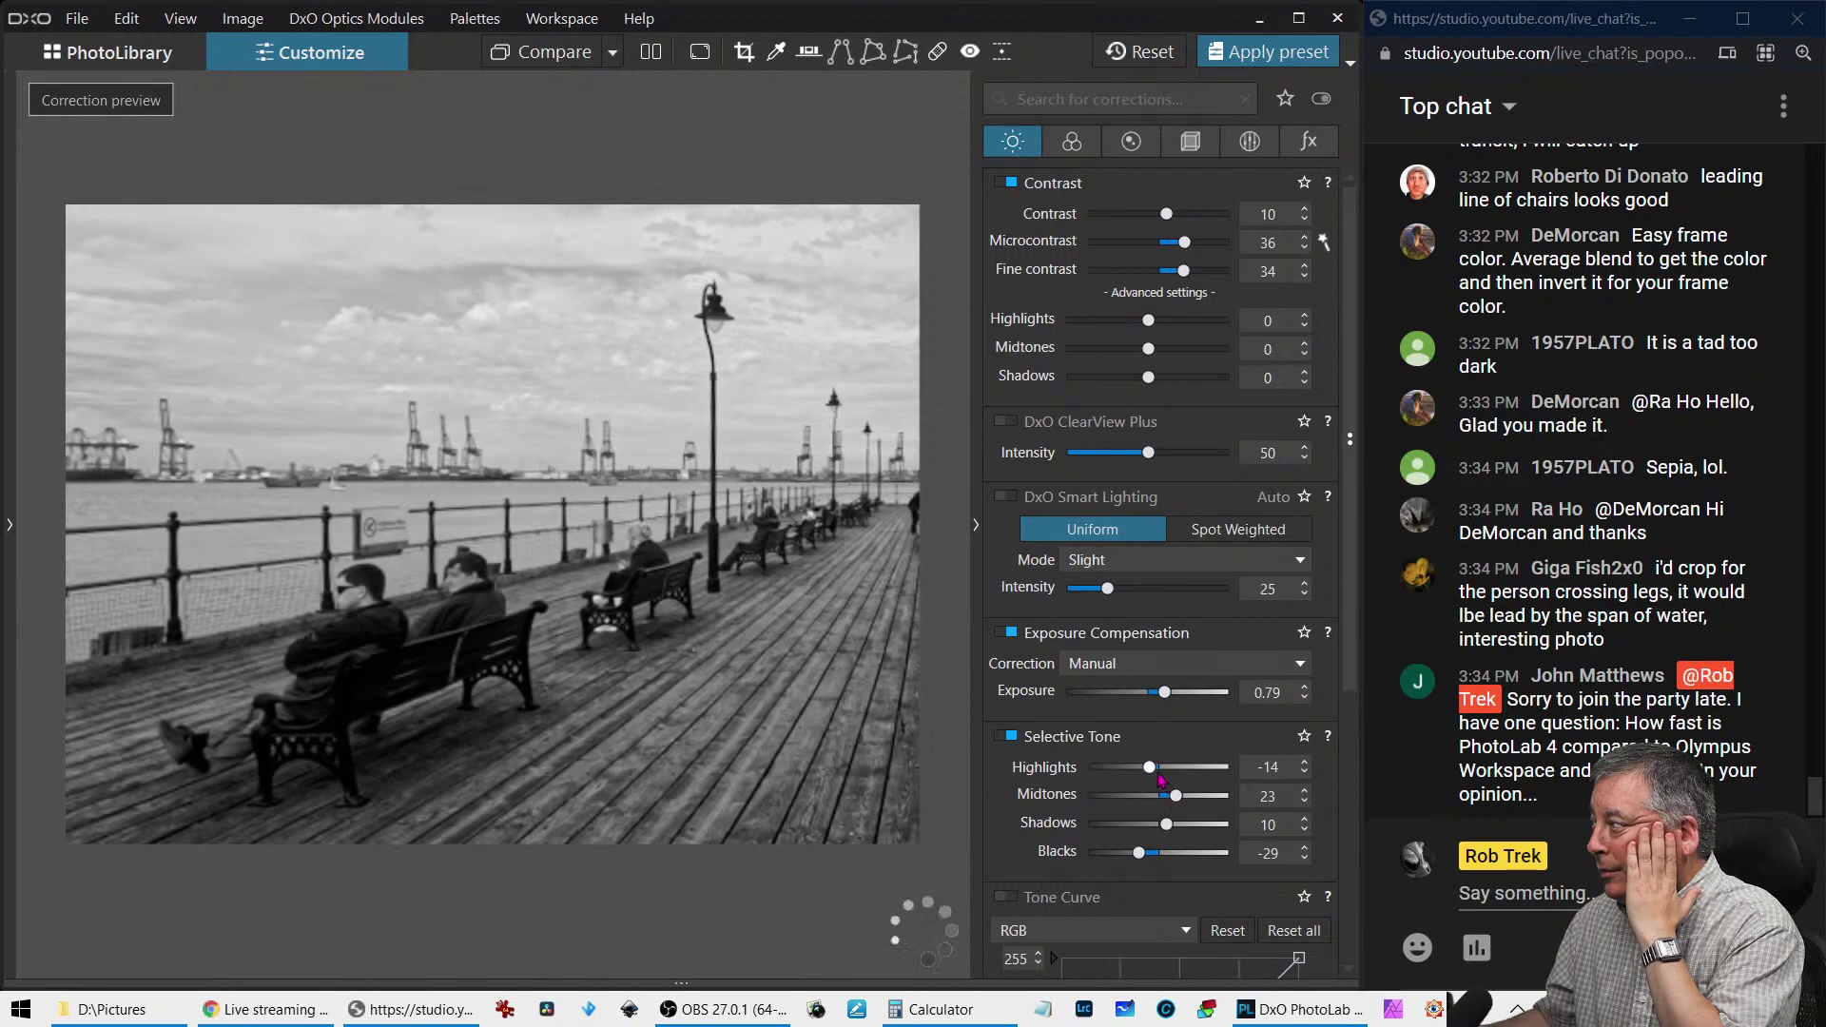
click(1177, 769)
drag(1177, 768, 1191, 769)
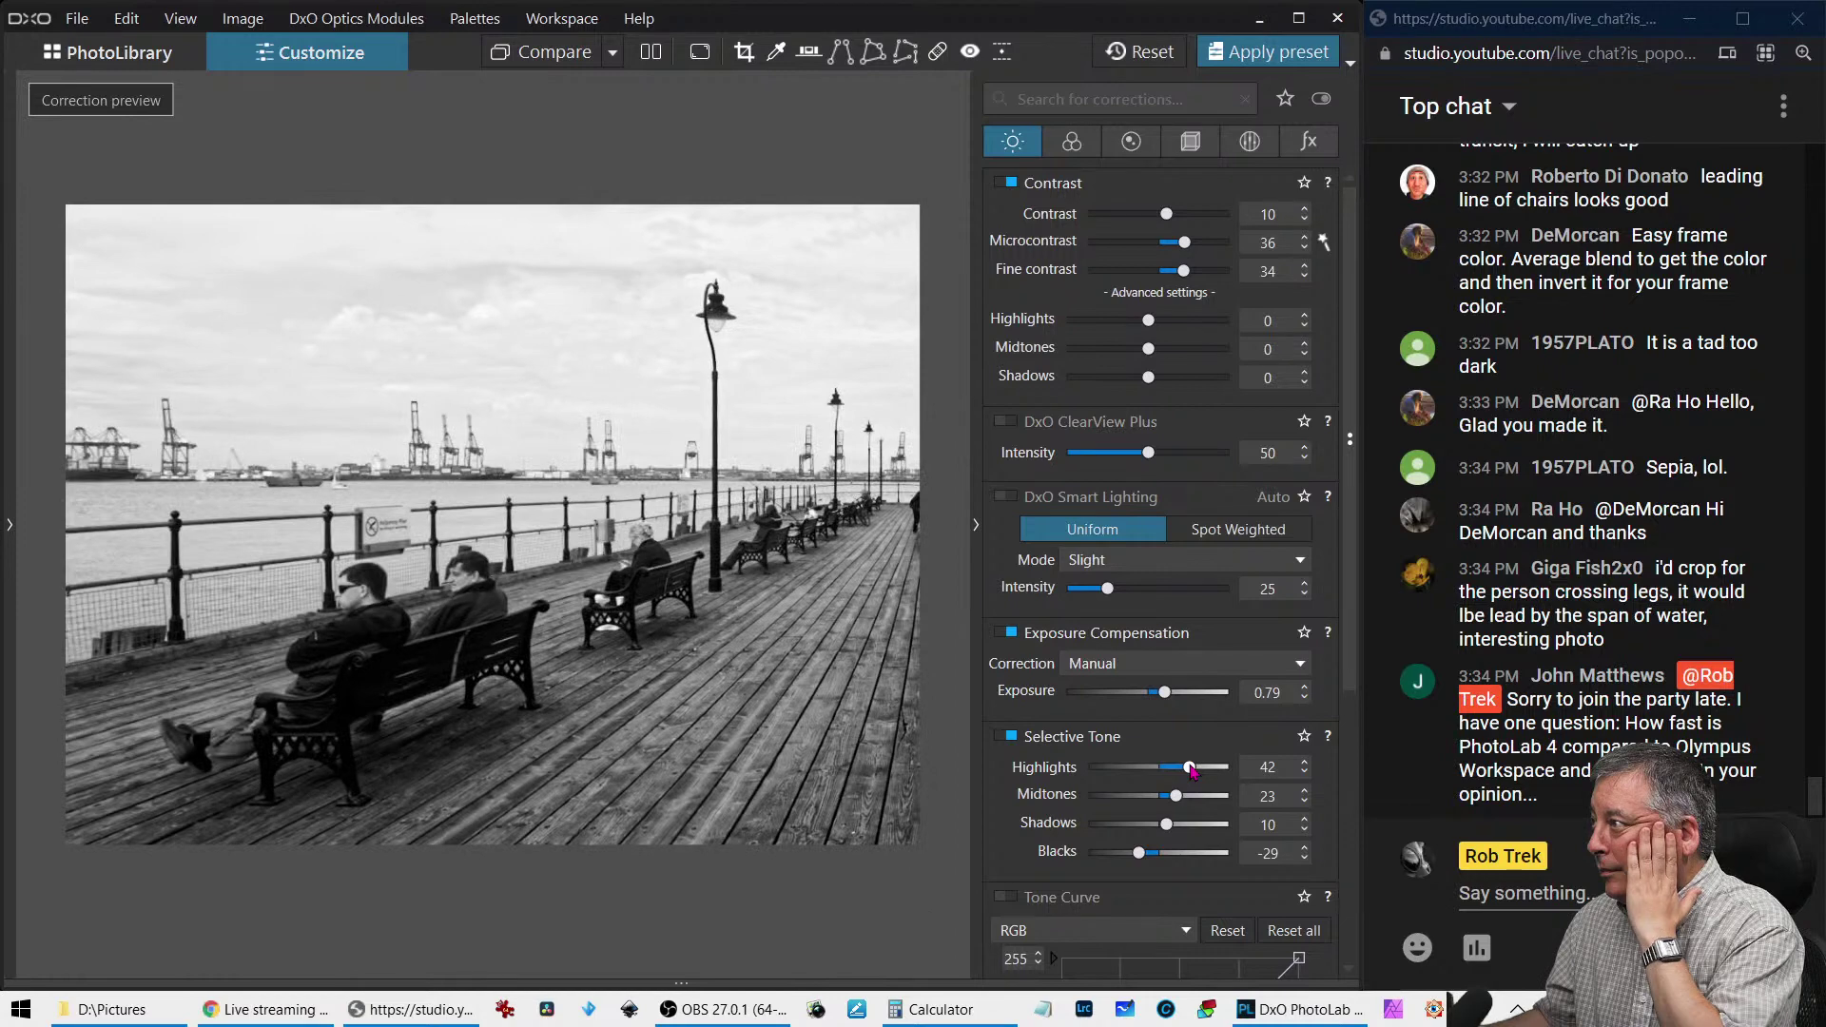
drag(1191, 770, 1188, 768)
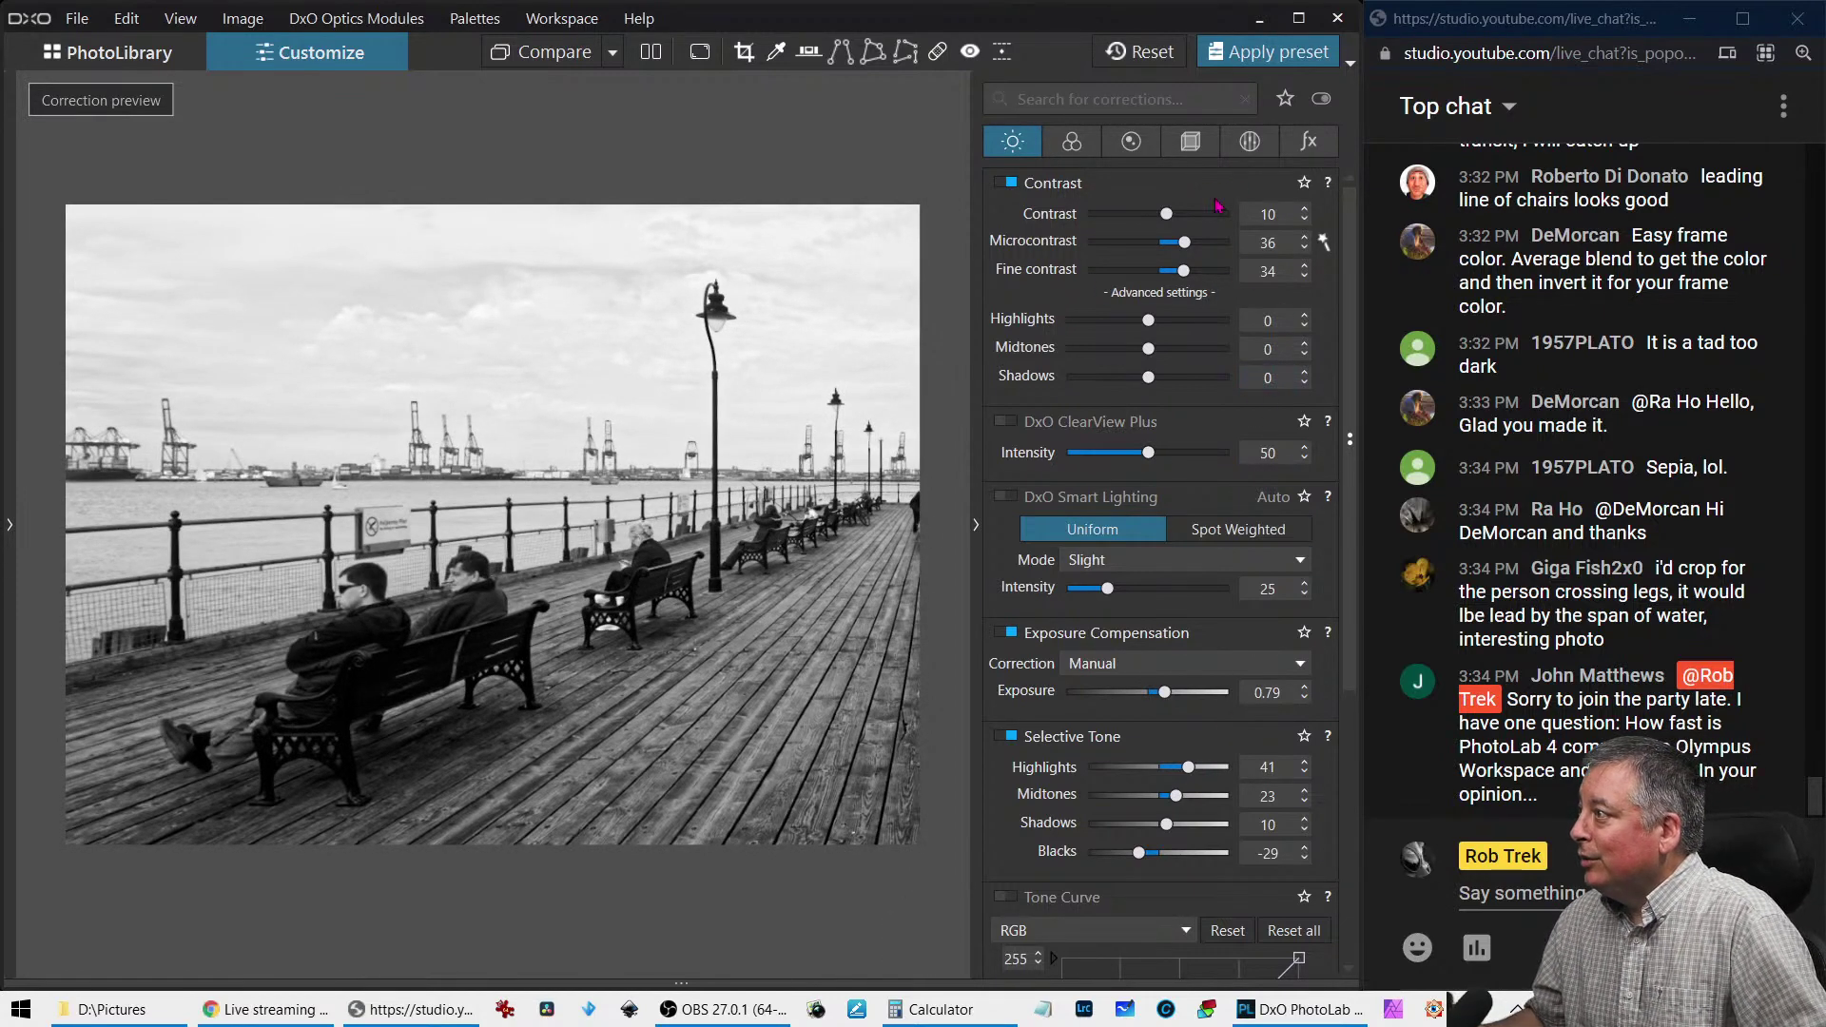
Apply creative vignetting at intensity -30 and add a Glass B&W frame at size 45
click(1309, 140)
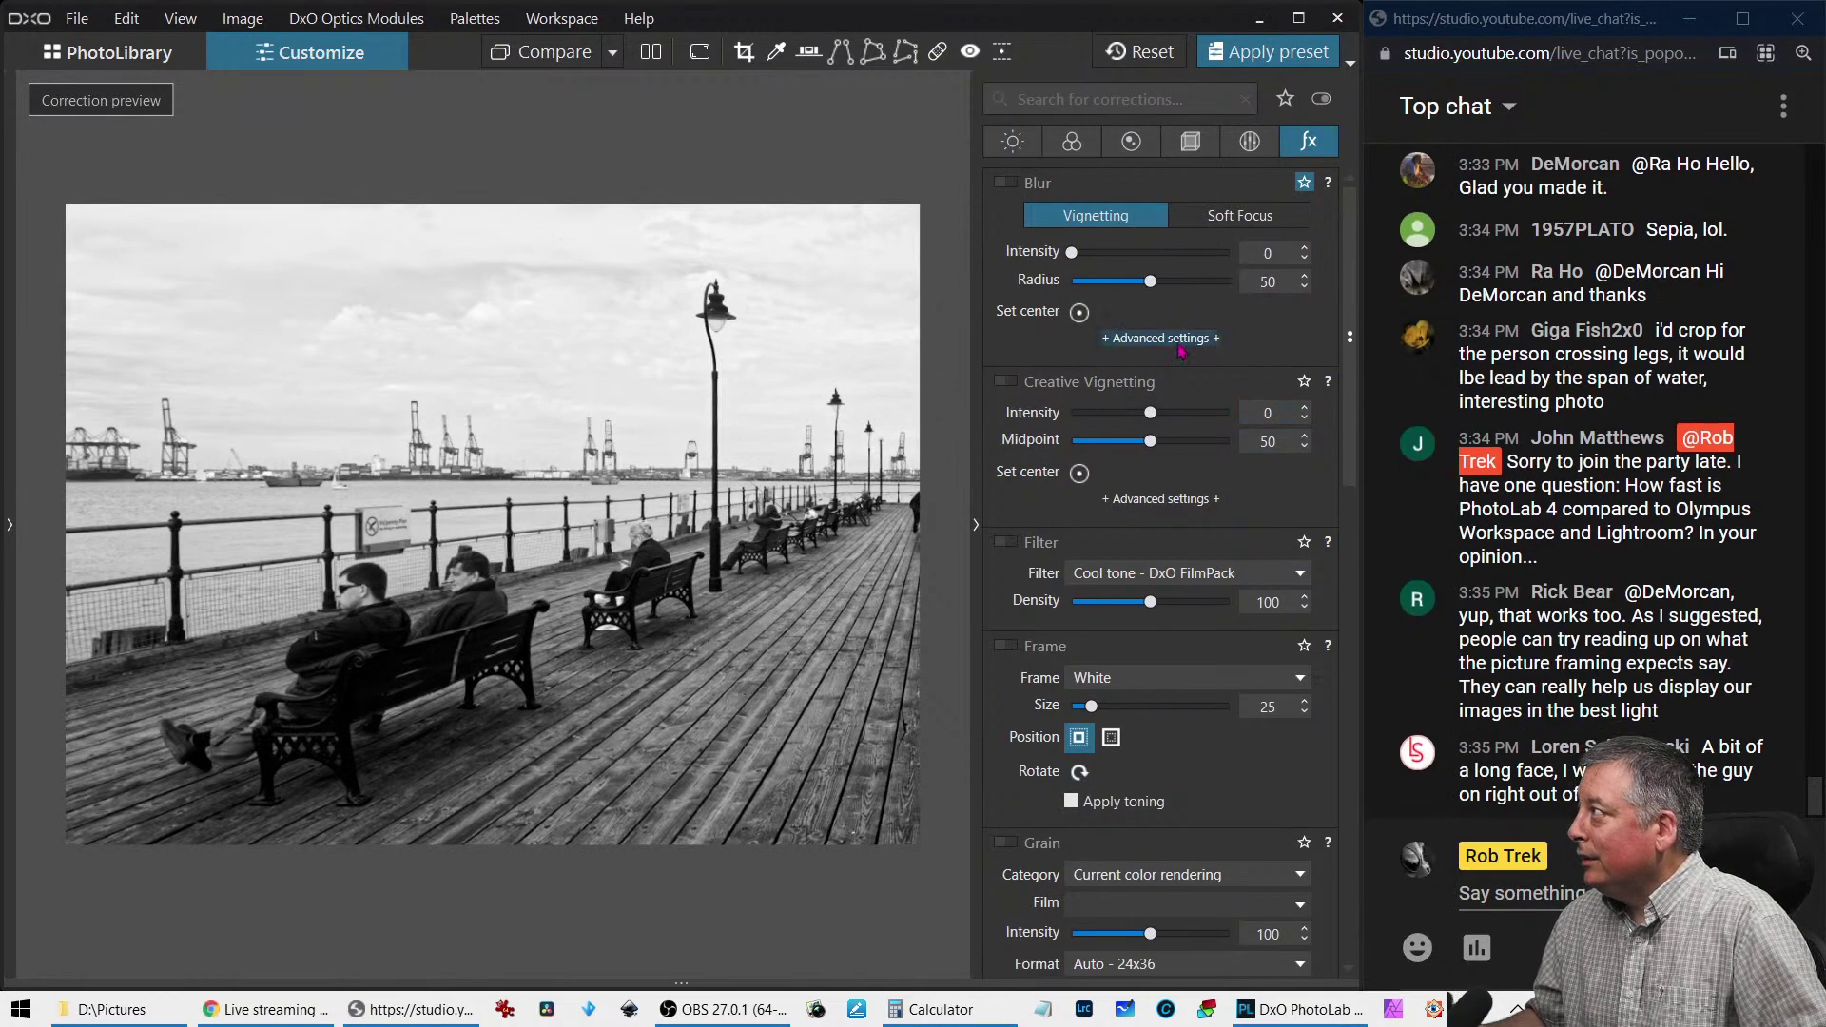
drag(1163, 420, 1128, 422)
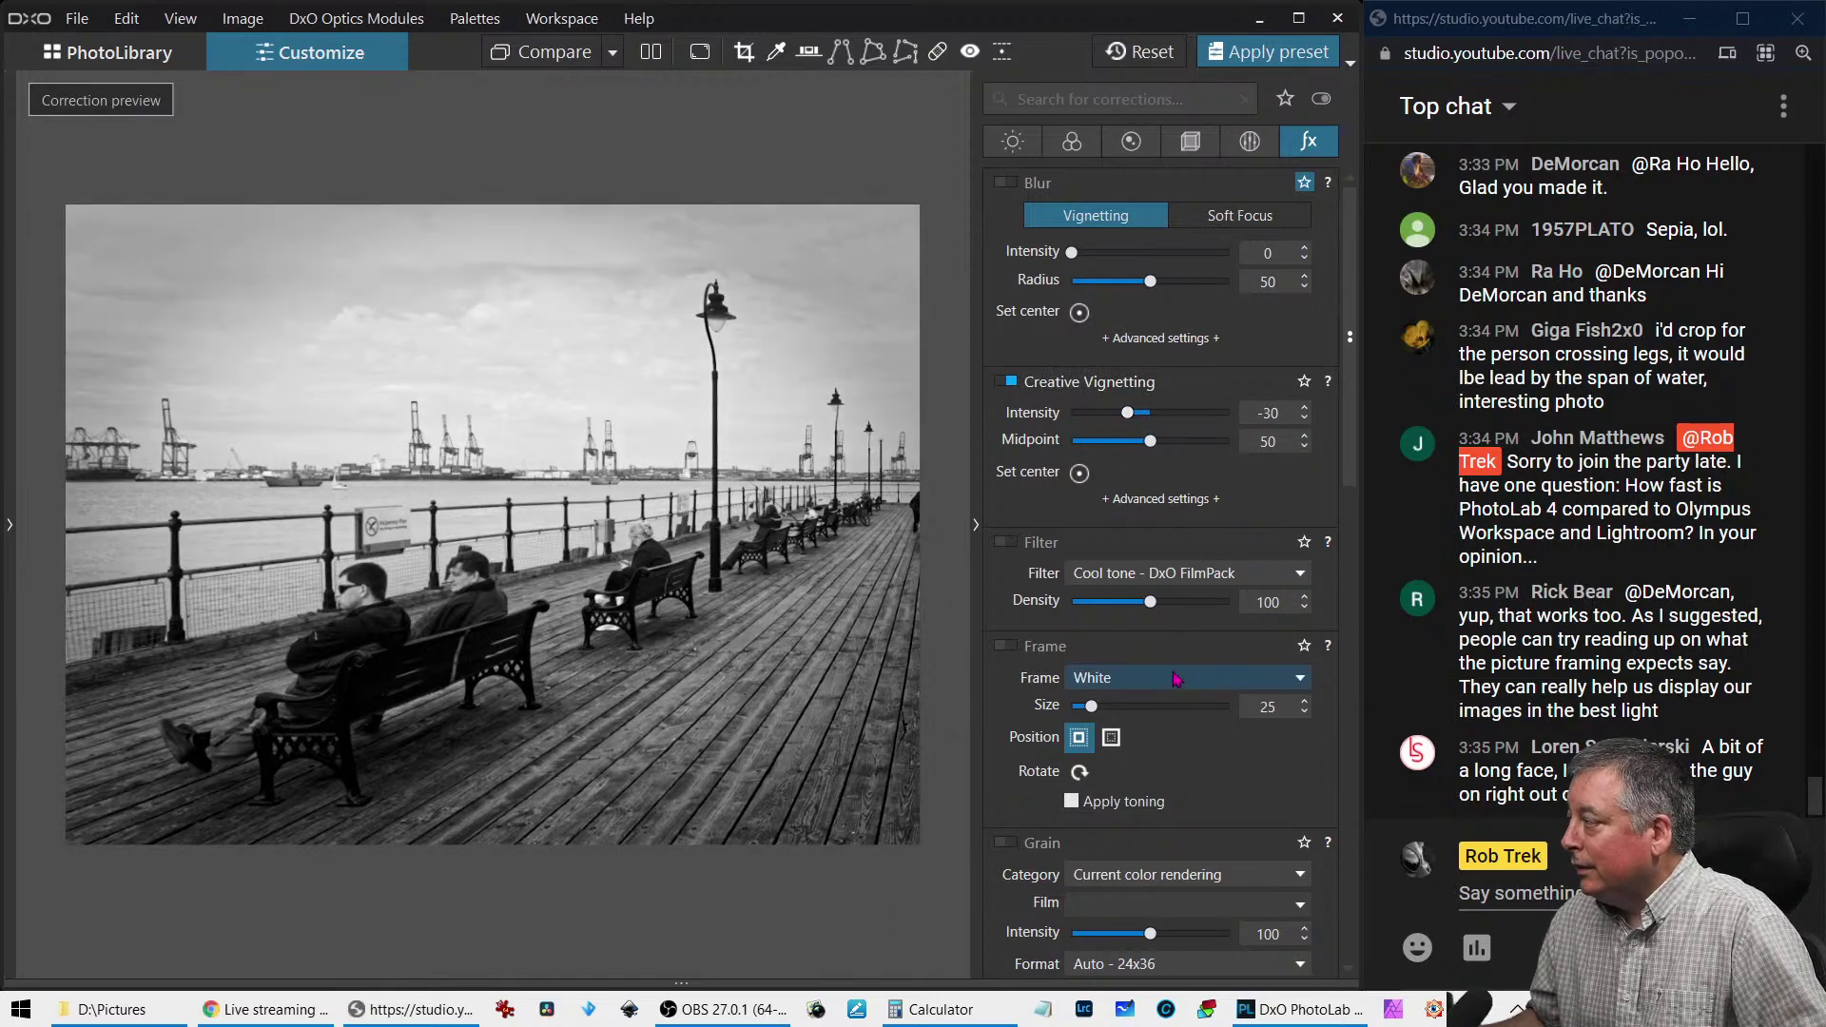
scroll(1178, 726, down, 4)
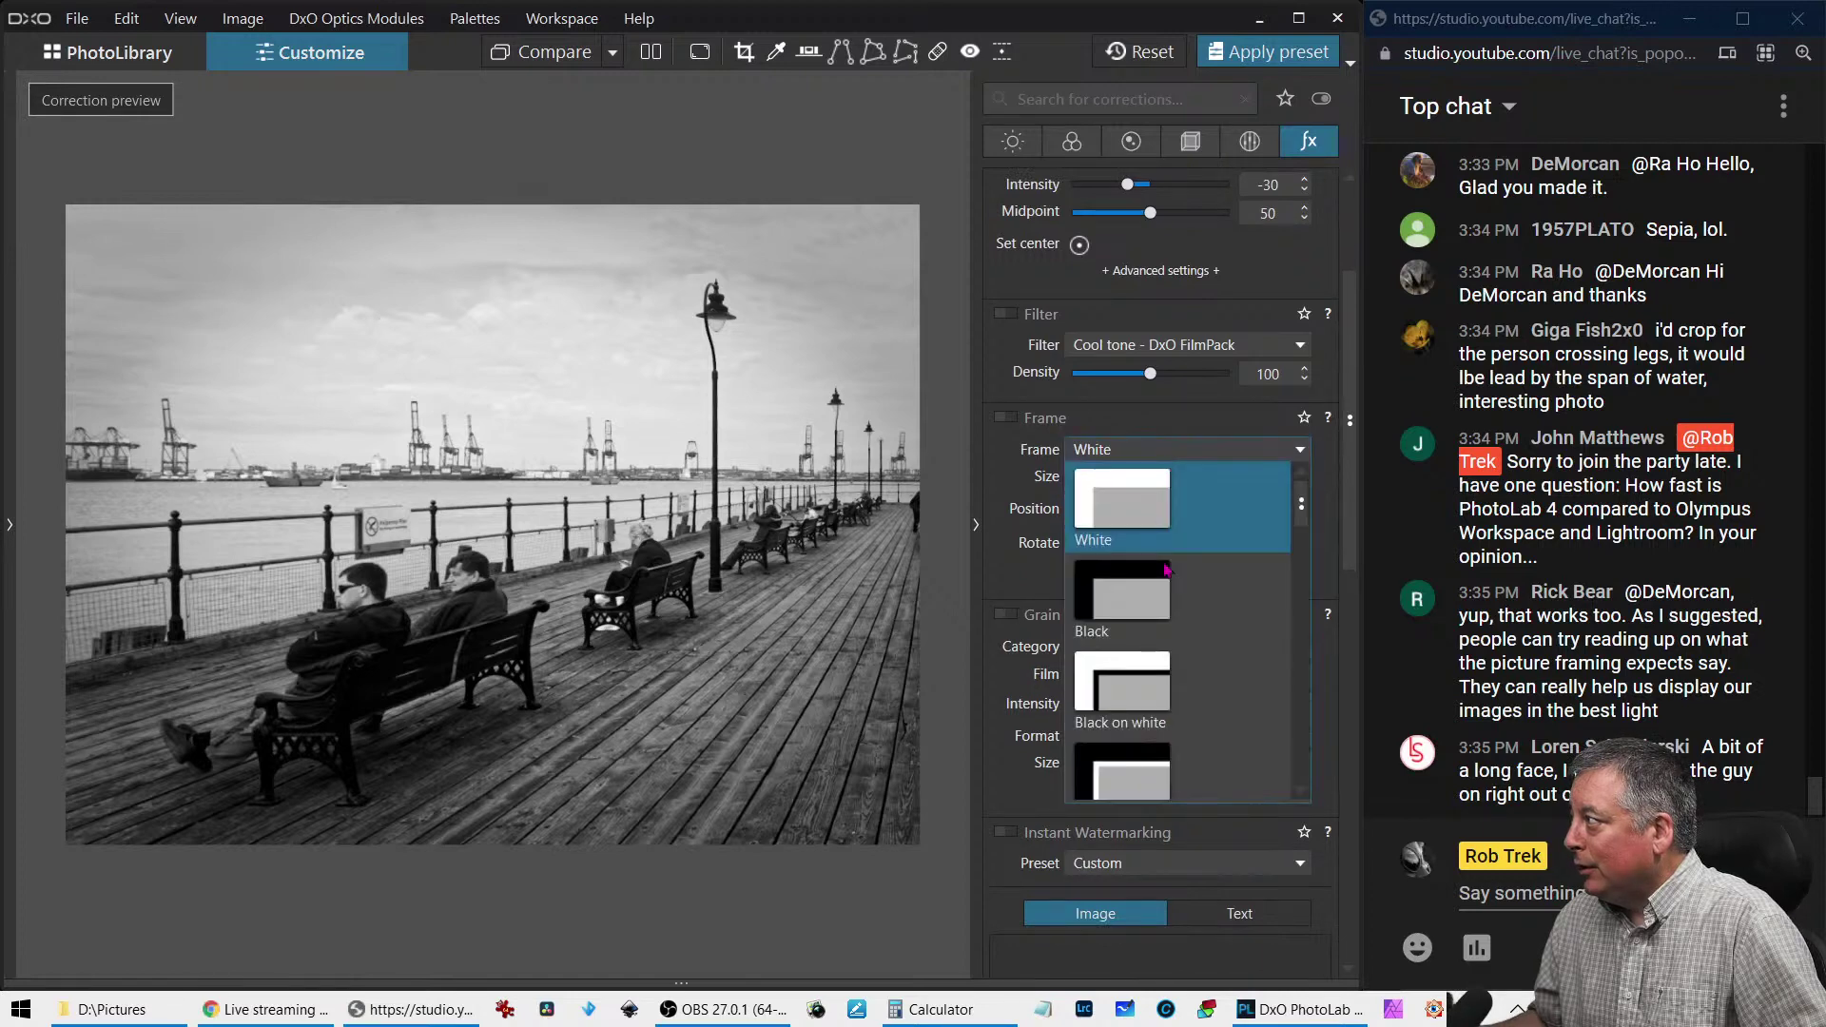
scroll(1167, 680, down, 5)
scroll(1167, 679, down, 3)
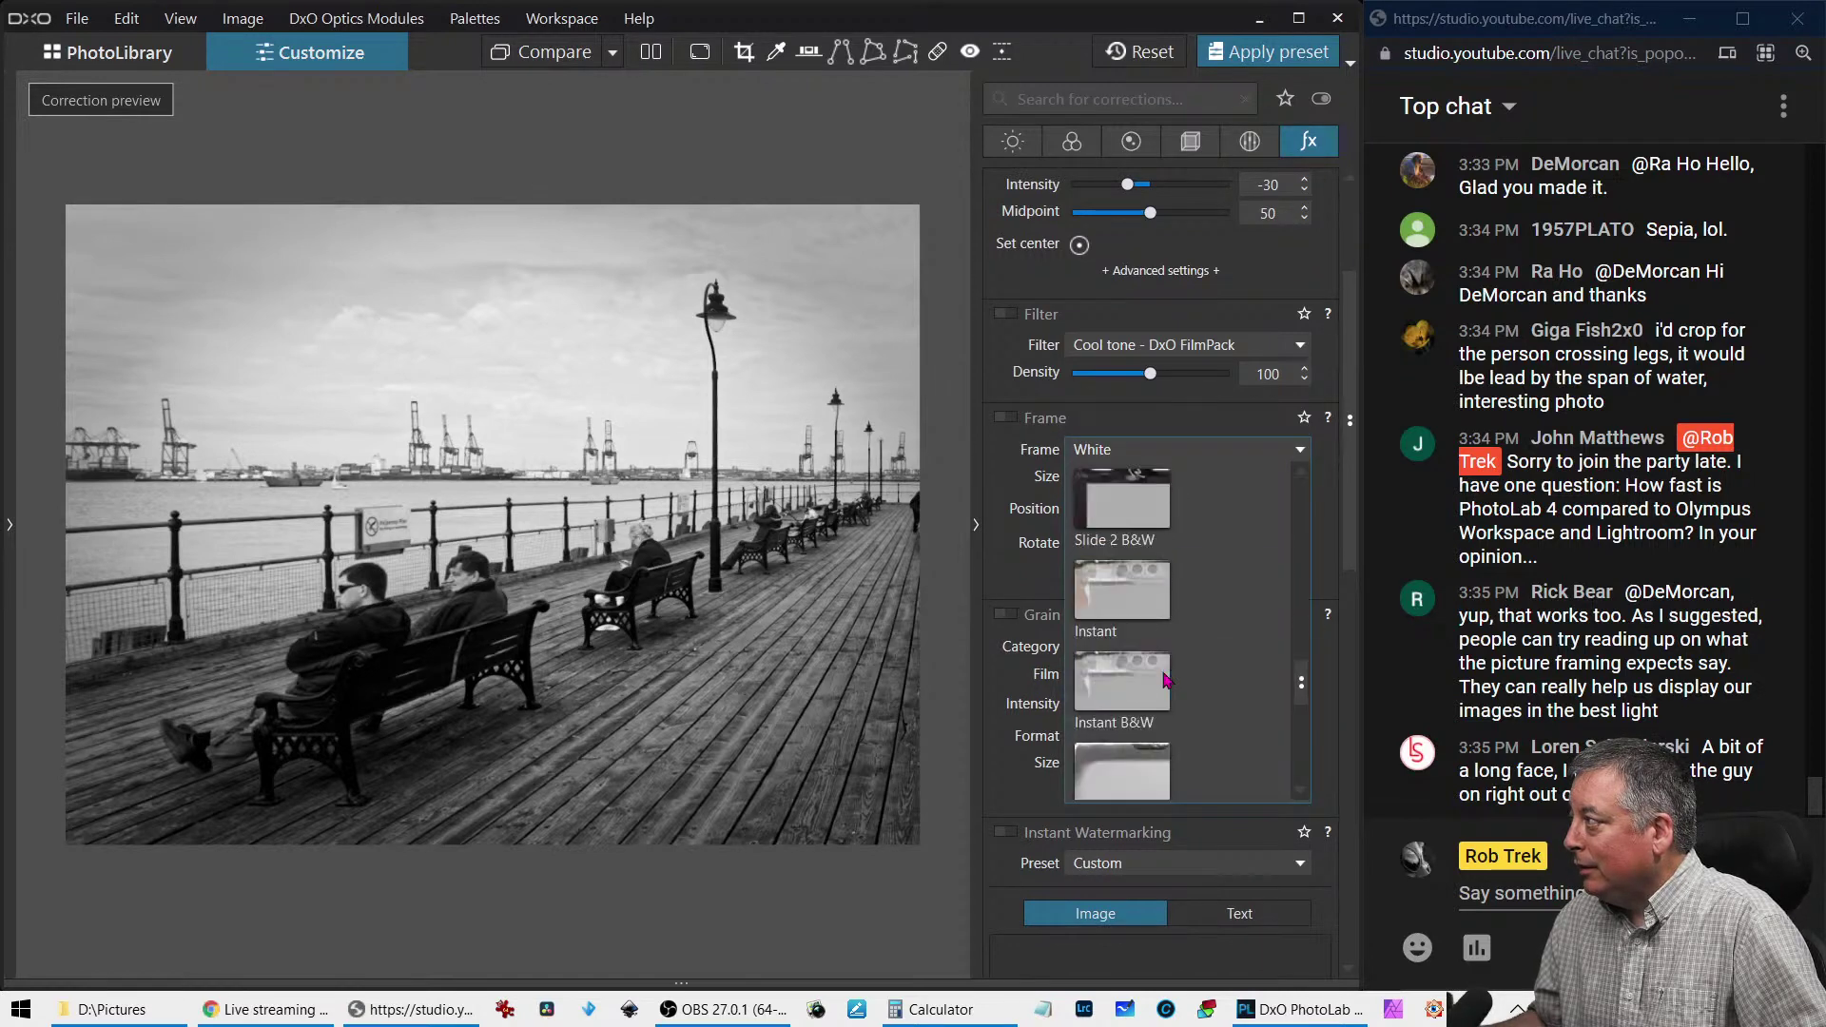
scroll(1168, 680, down, 4)
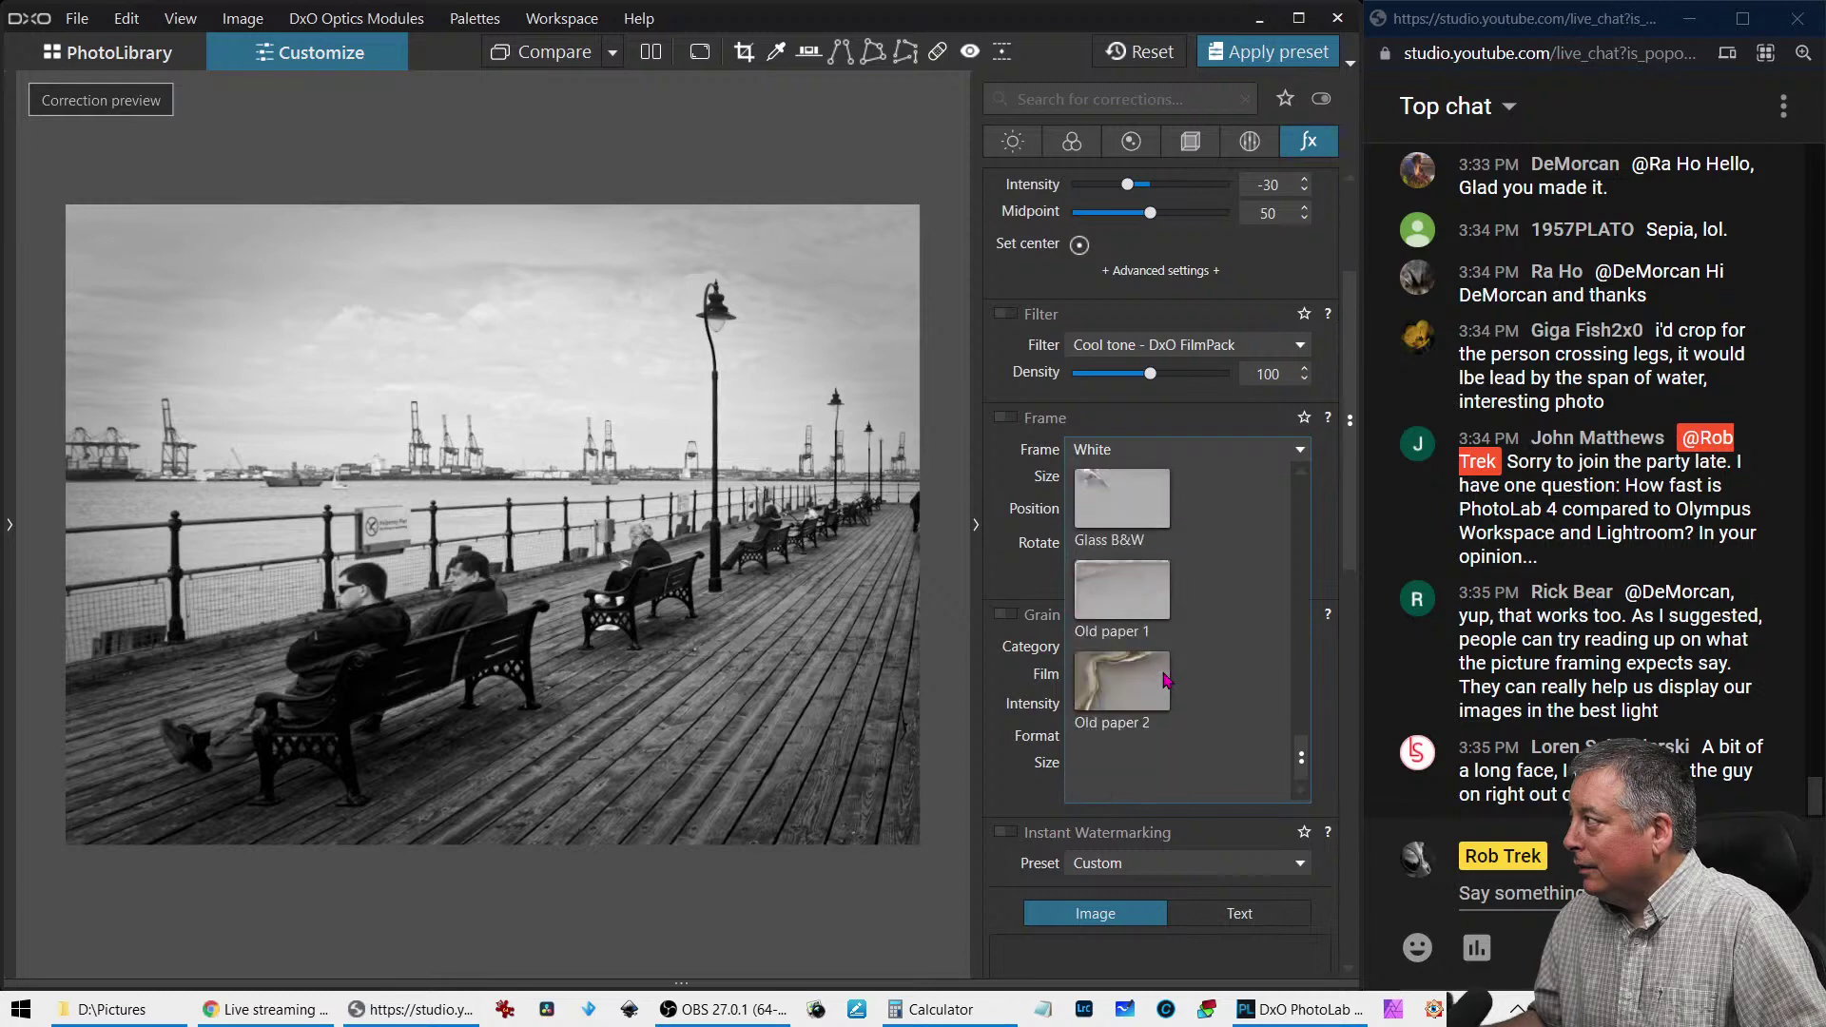
click(1115, 516)
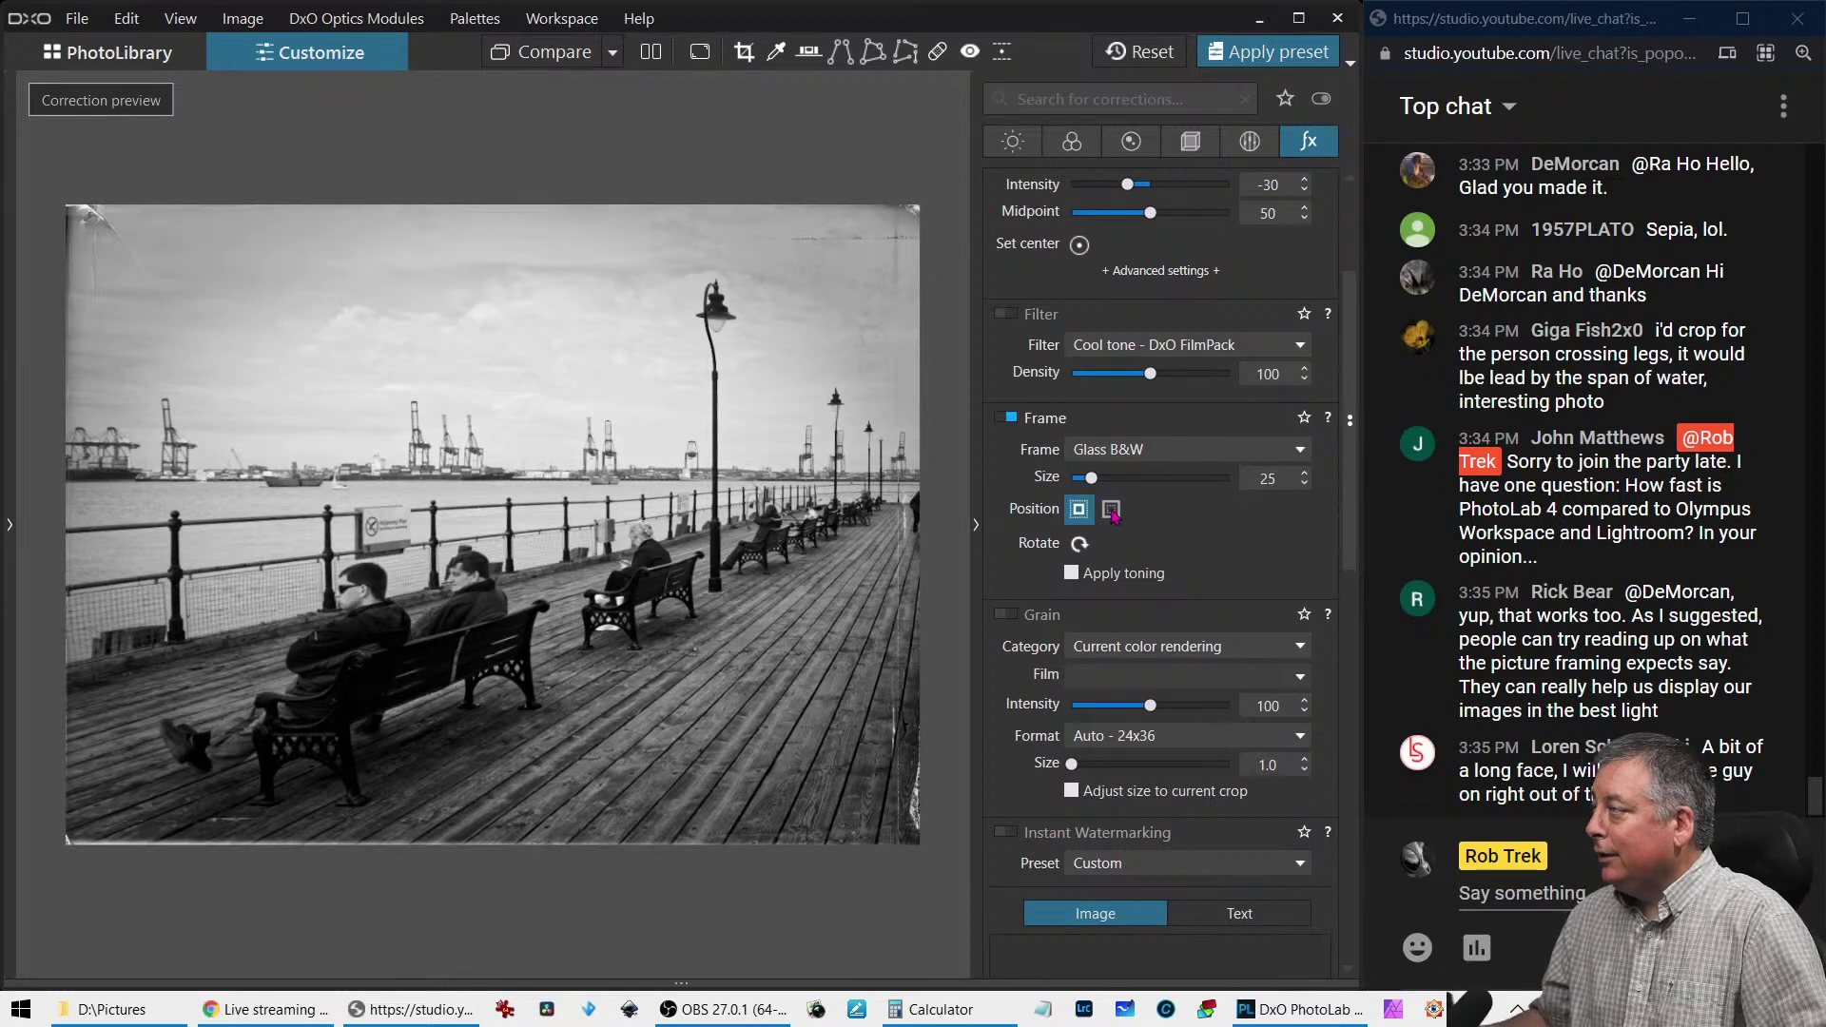
drag(1091, 477, 1106, 478)
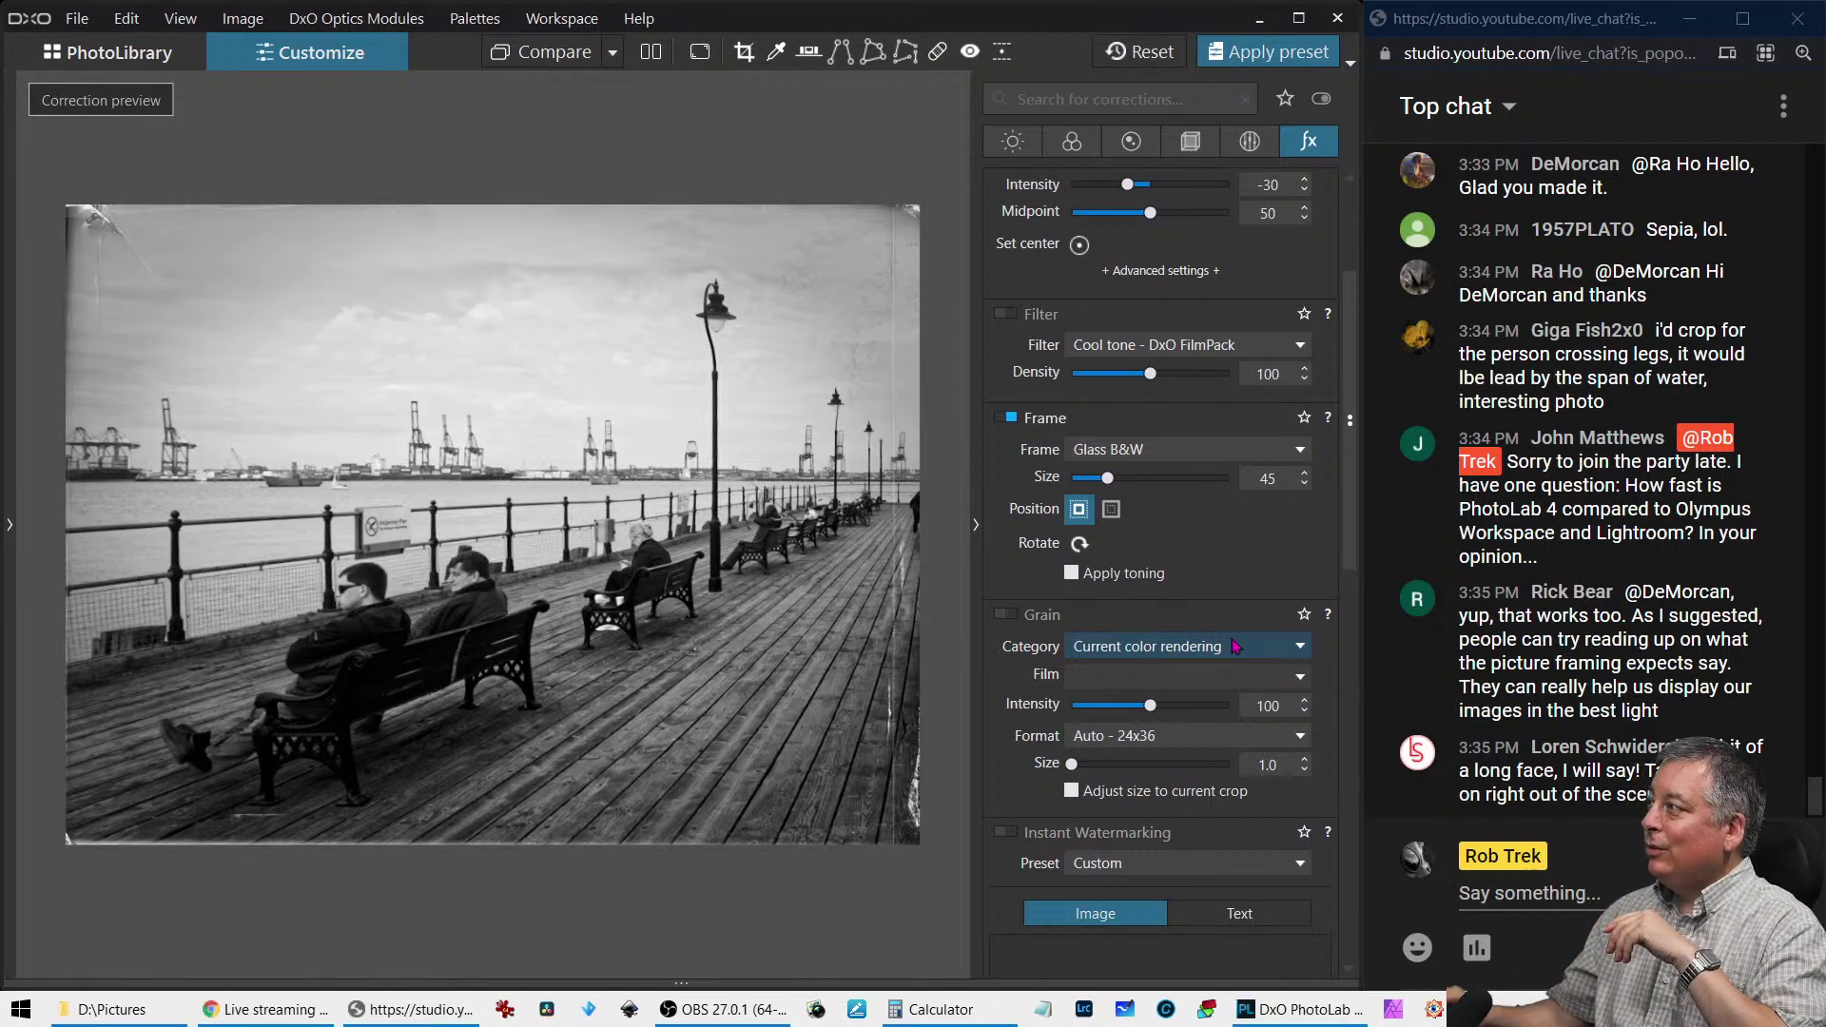
Tighten the crop's right edge to exclude the cut-off figure, and view the pier photo full screen
click(1205, 142)
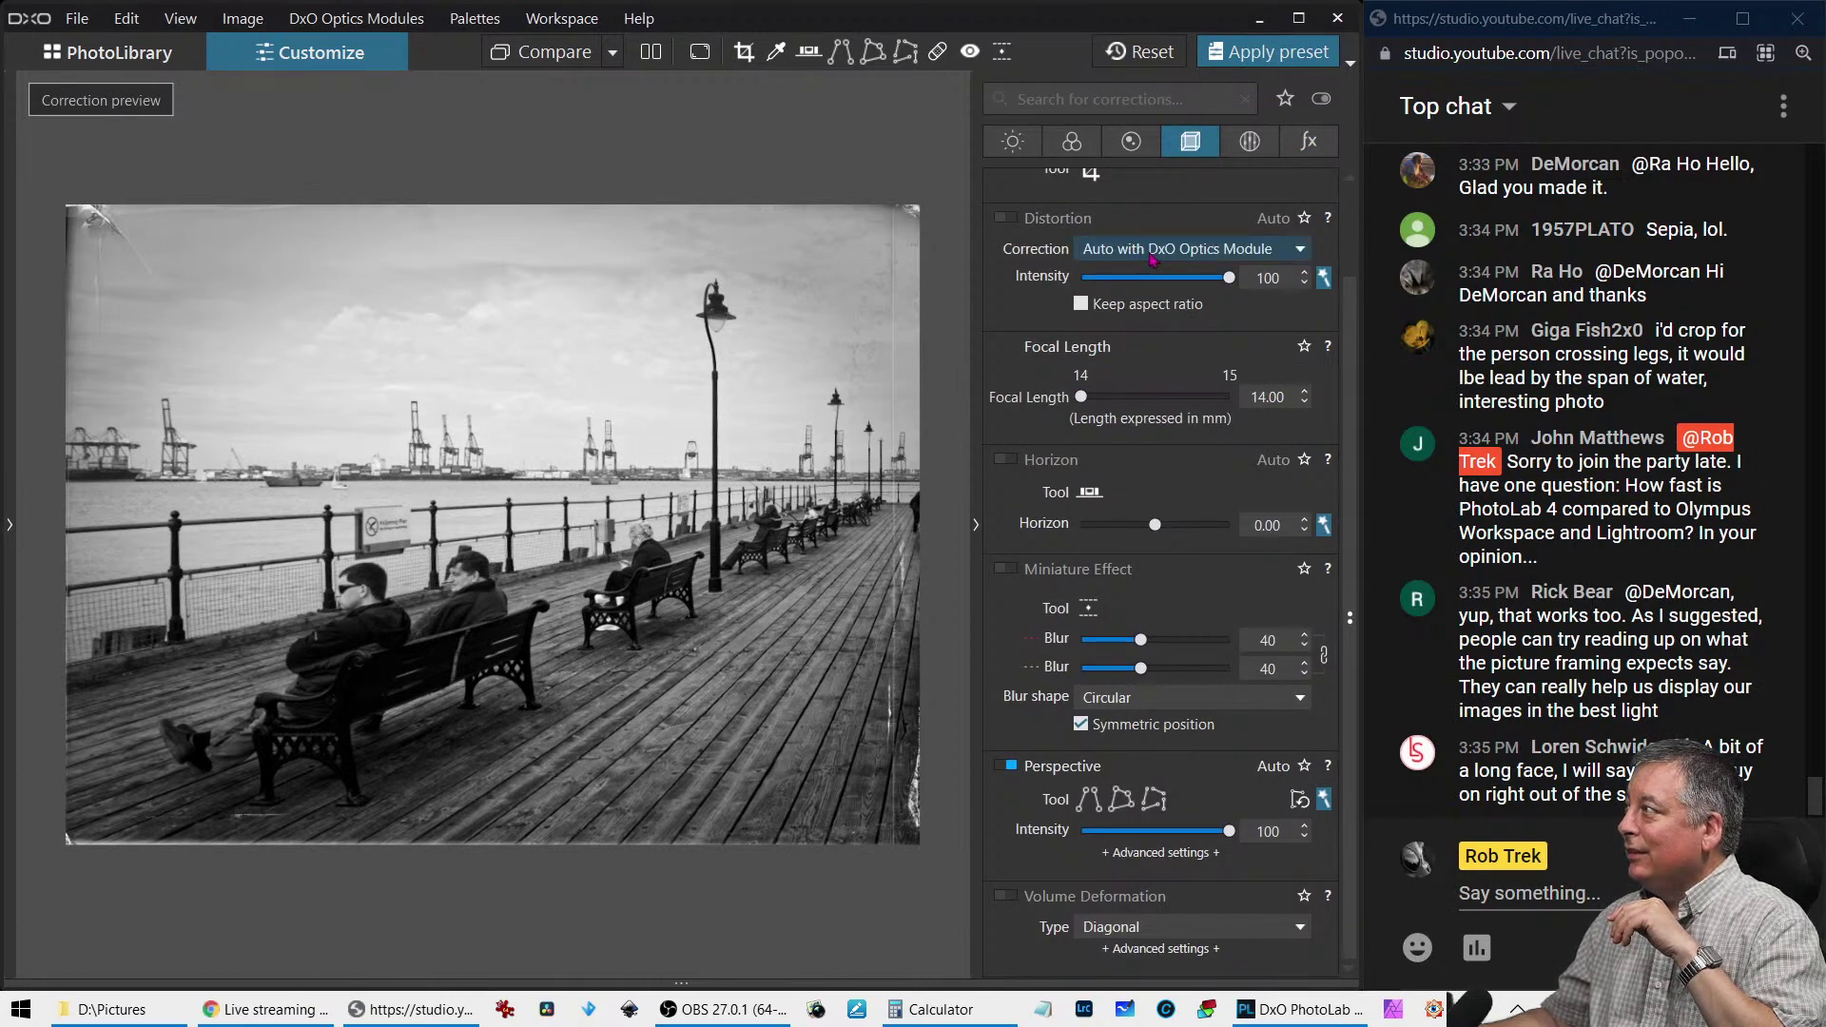
scroll(1146, 262, up, 1)
click(1089, 277)
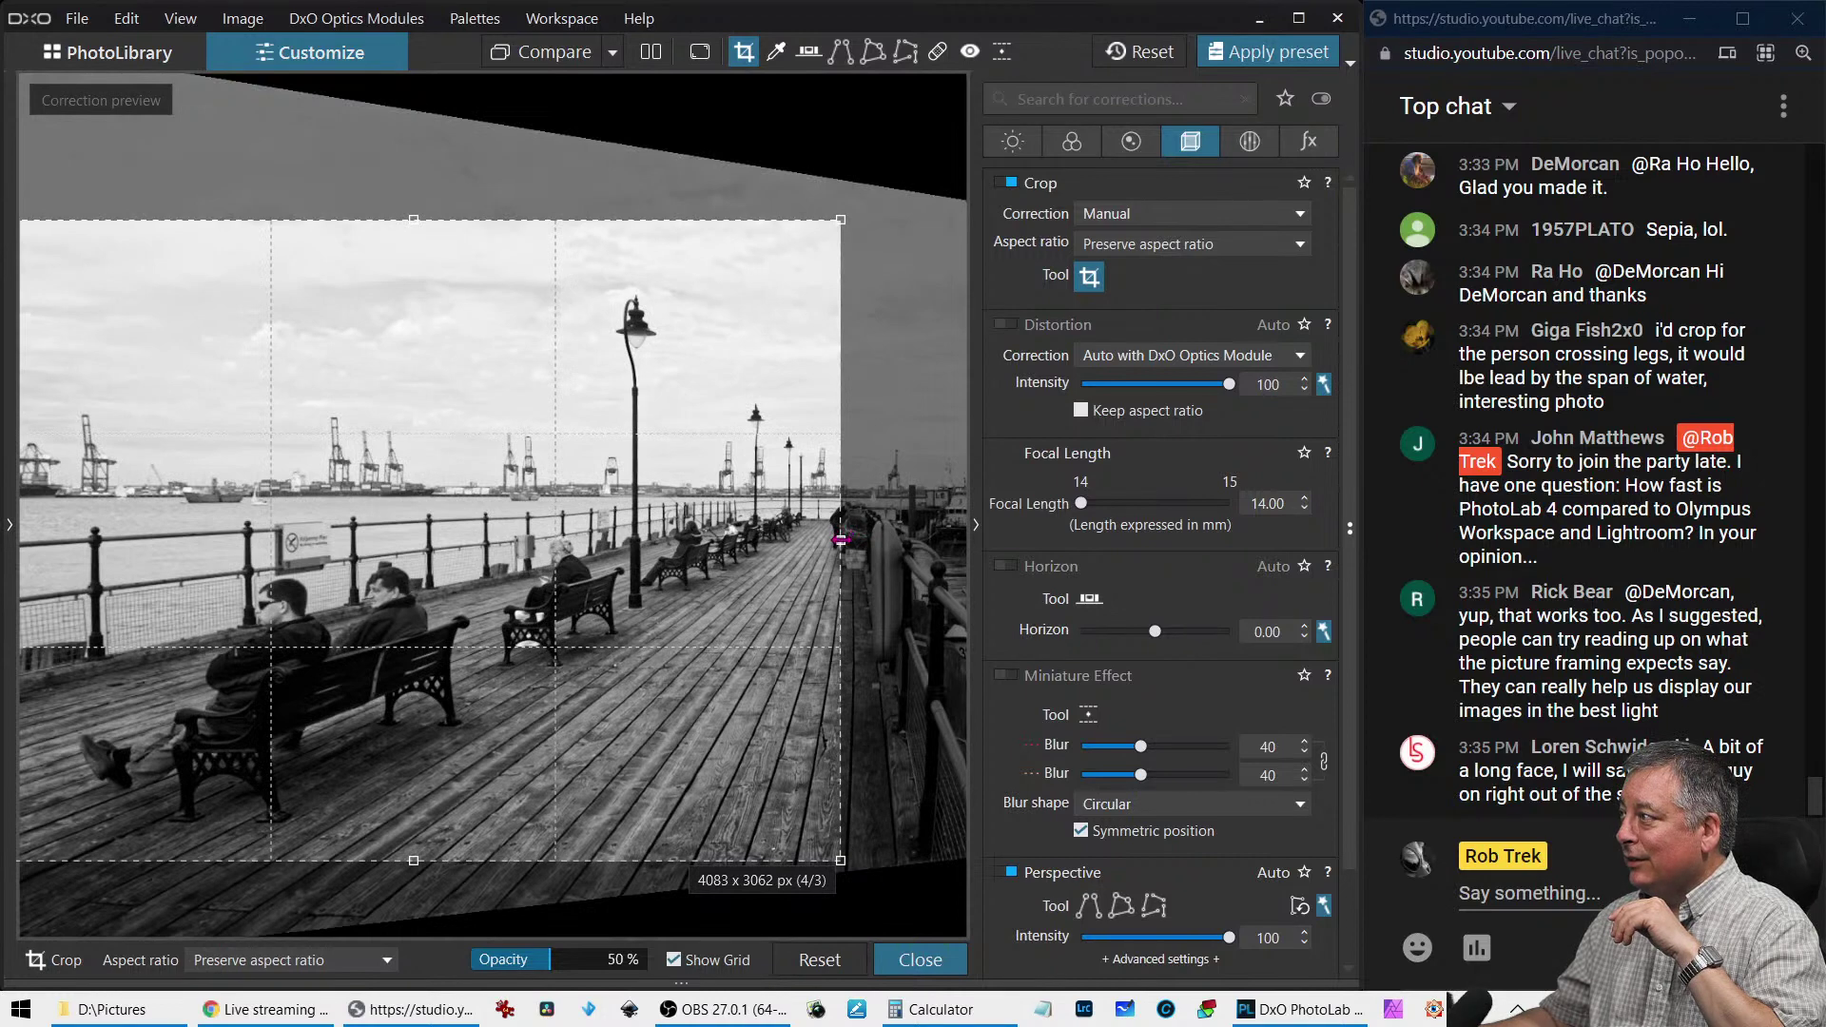
drag(841, 539, 832, 548)
key(Return)
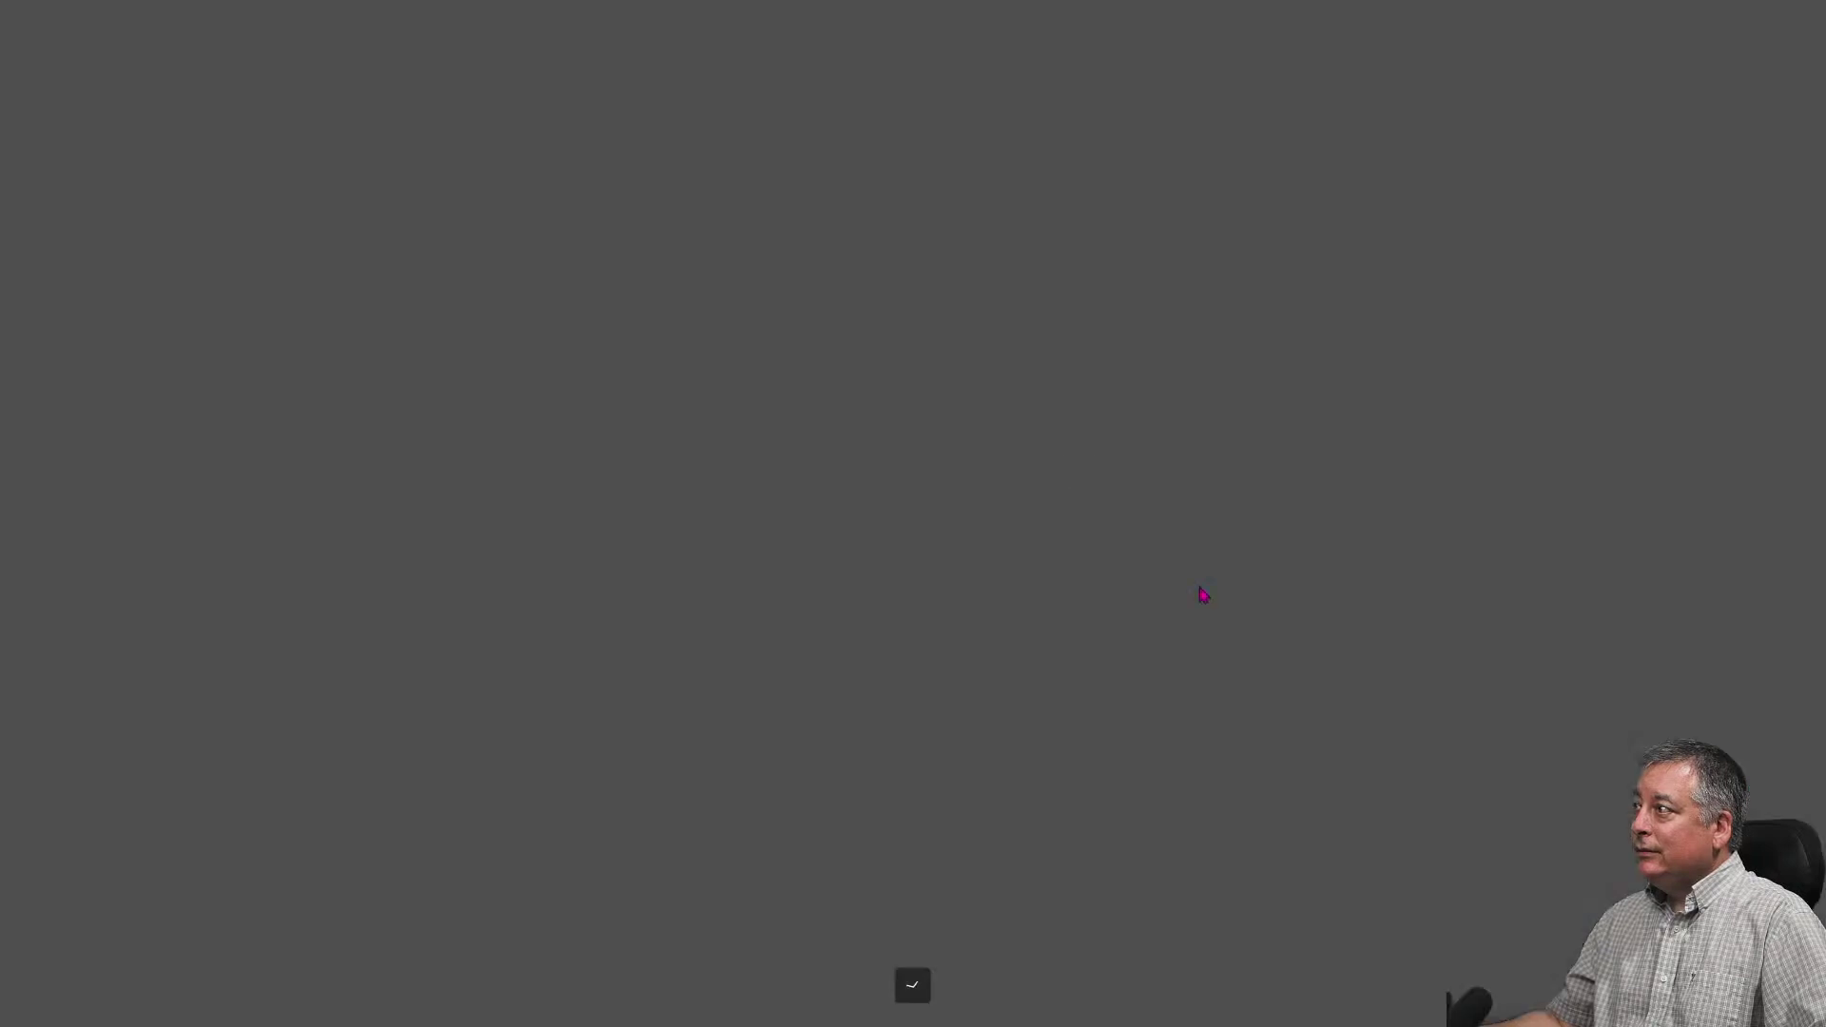
click(700, 51)
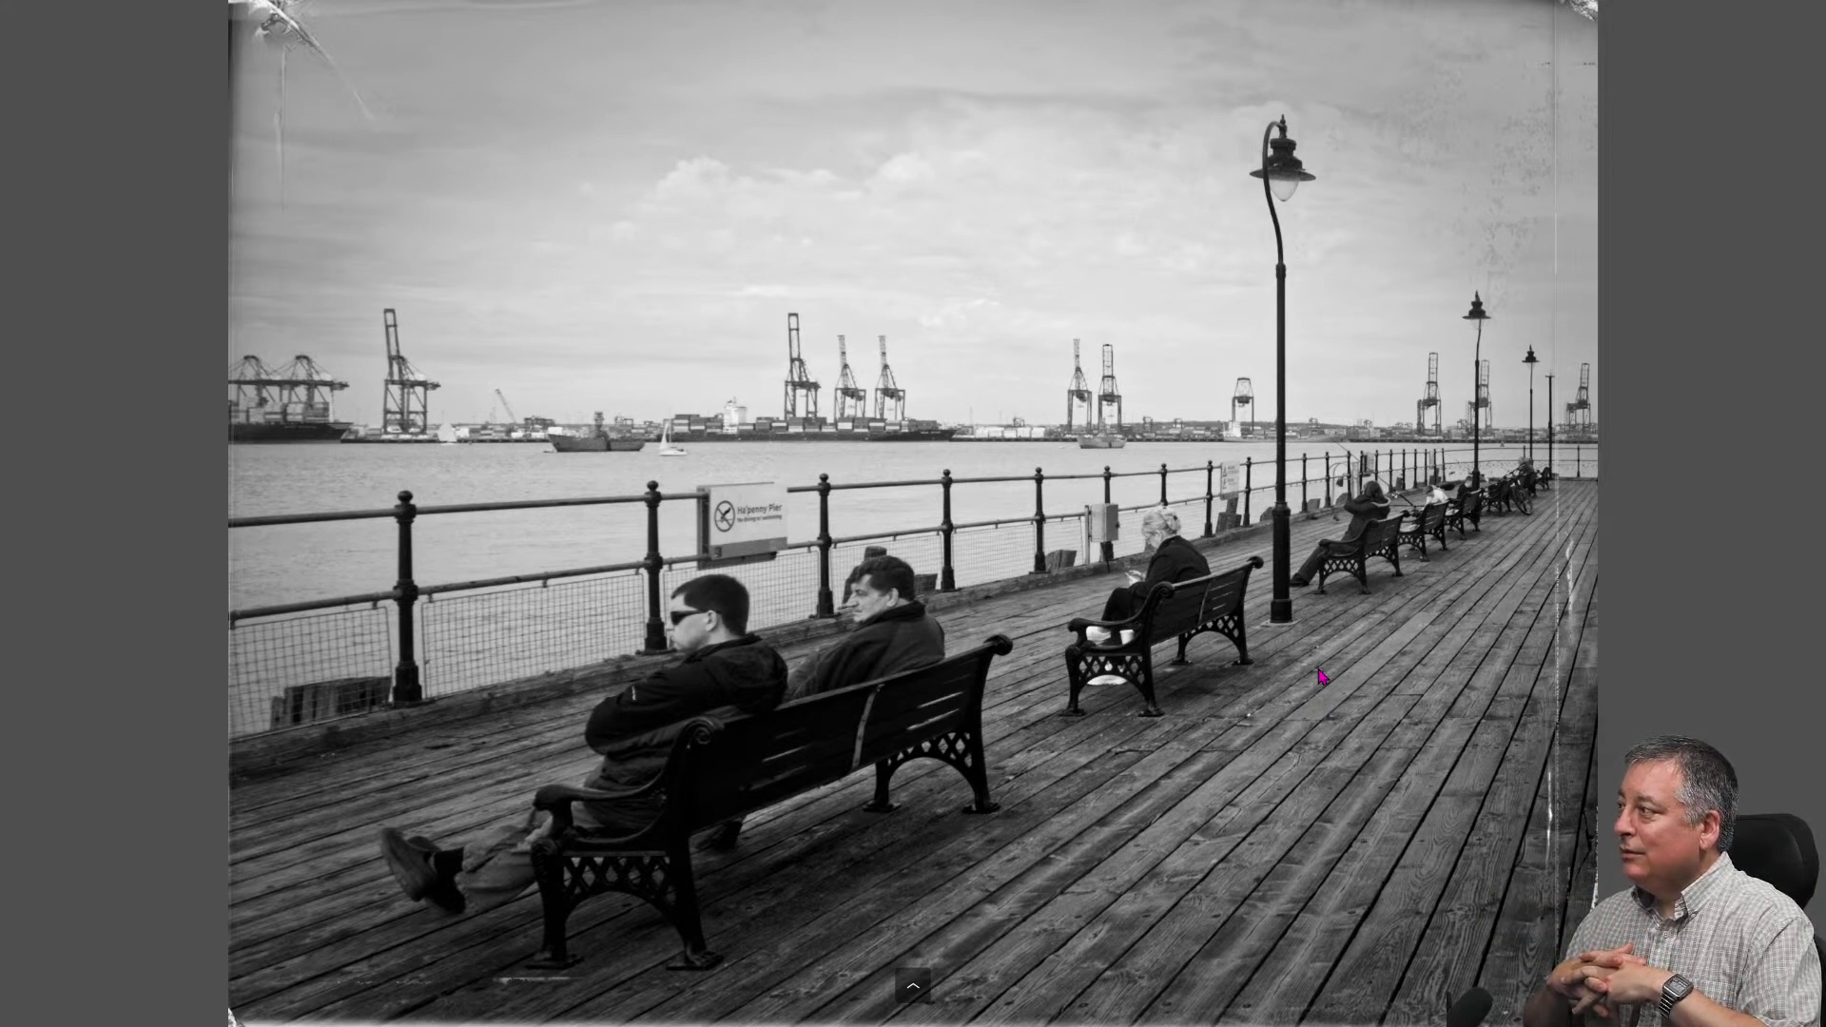
key(Escape)
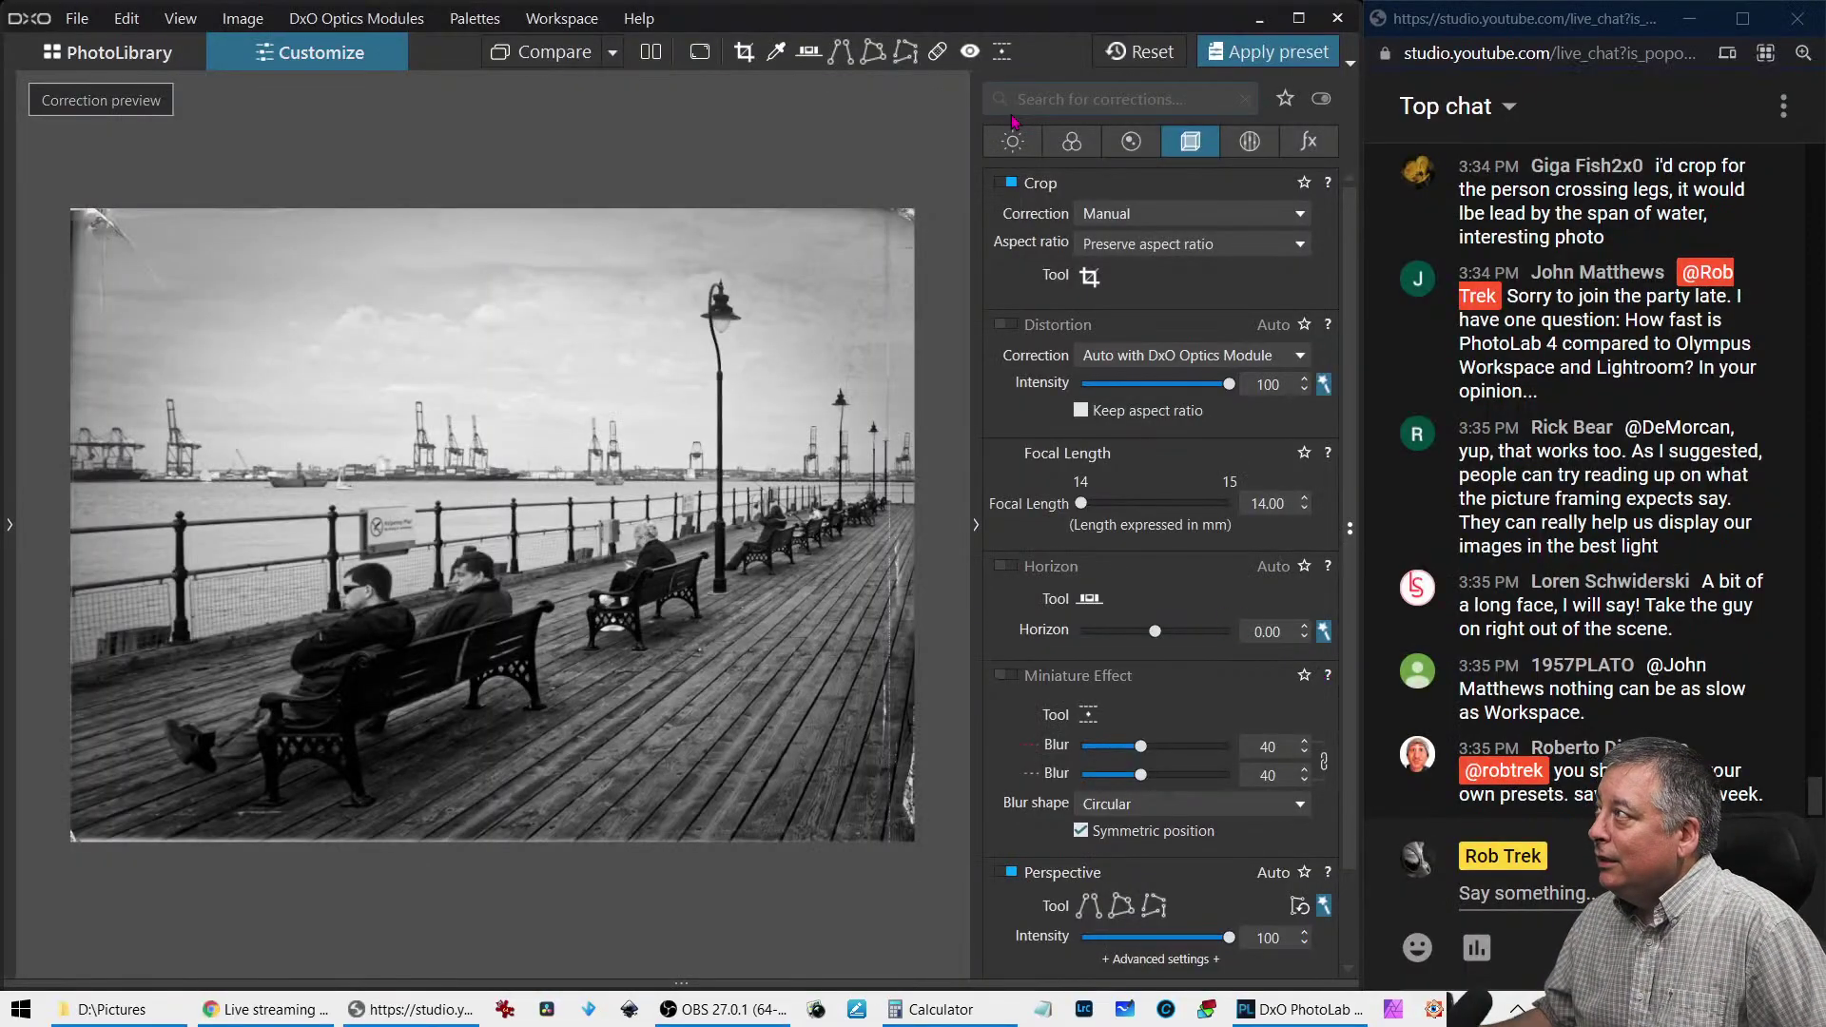
Temporarily clear all corrections to inspect the original's boats and railing up close, and restore the black-and-white edit
click(1095, 51)
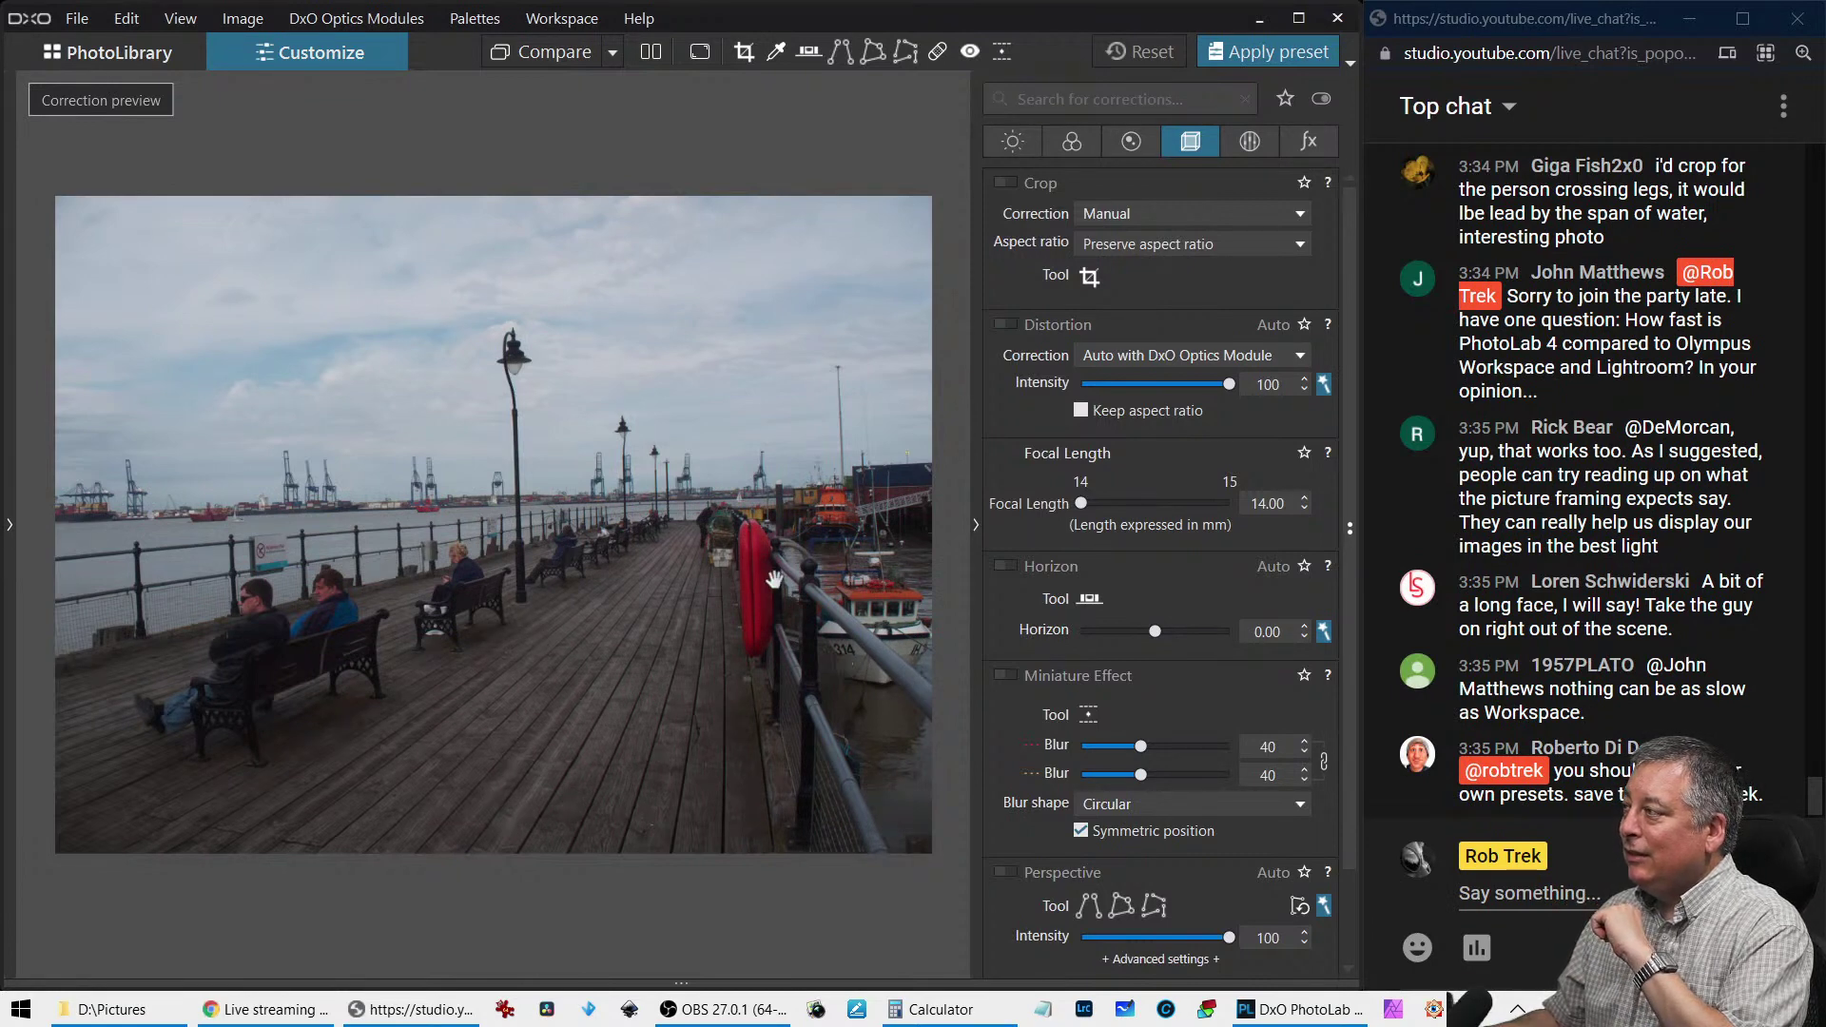
scroll(737, 464, up, 5)
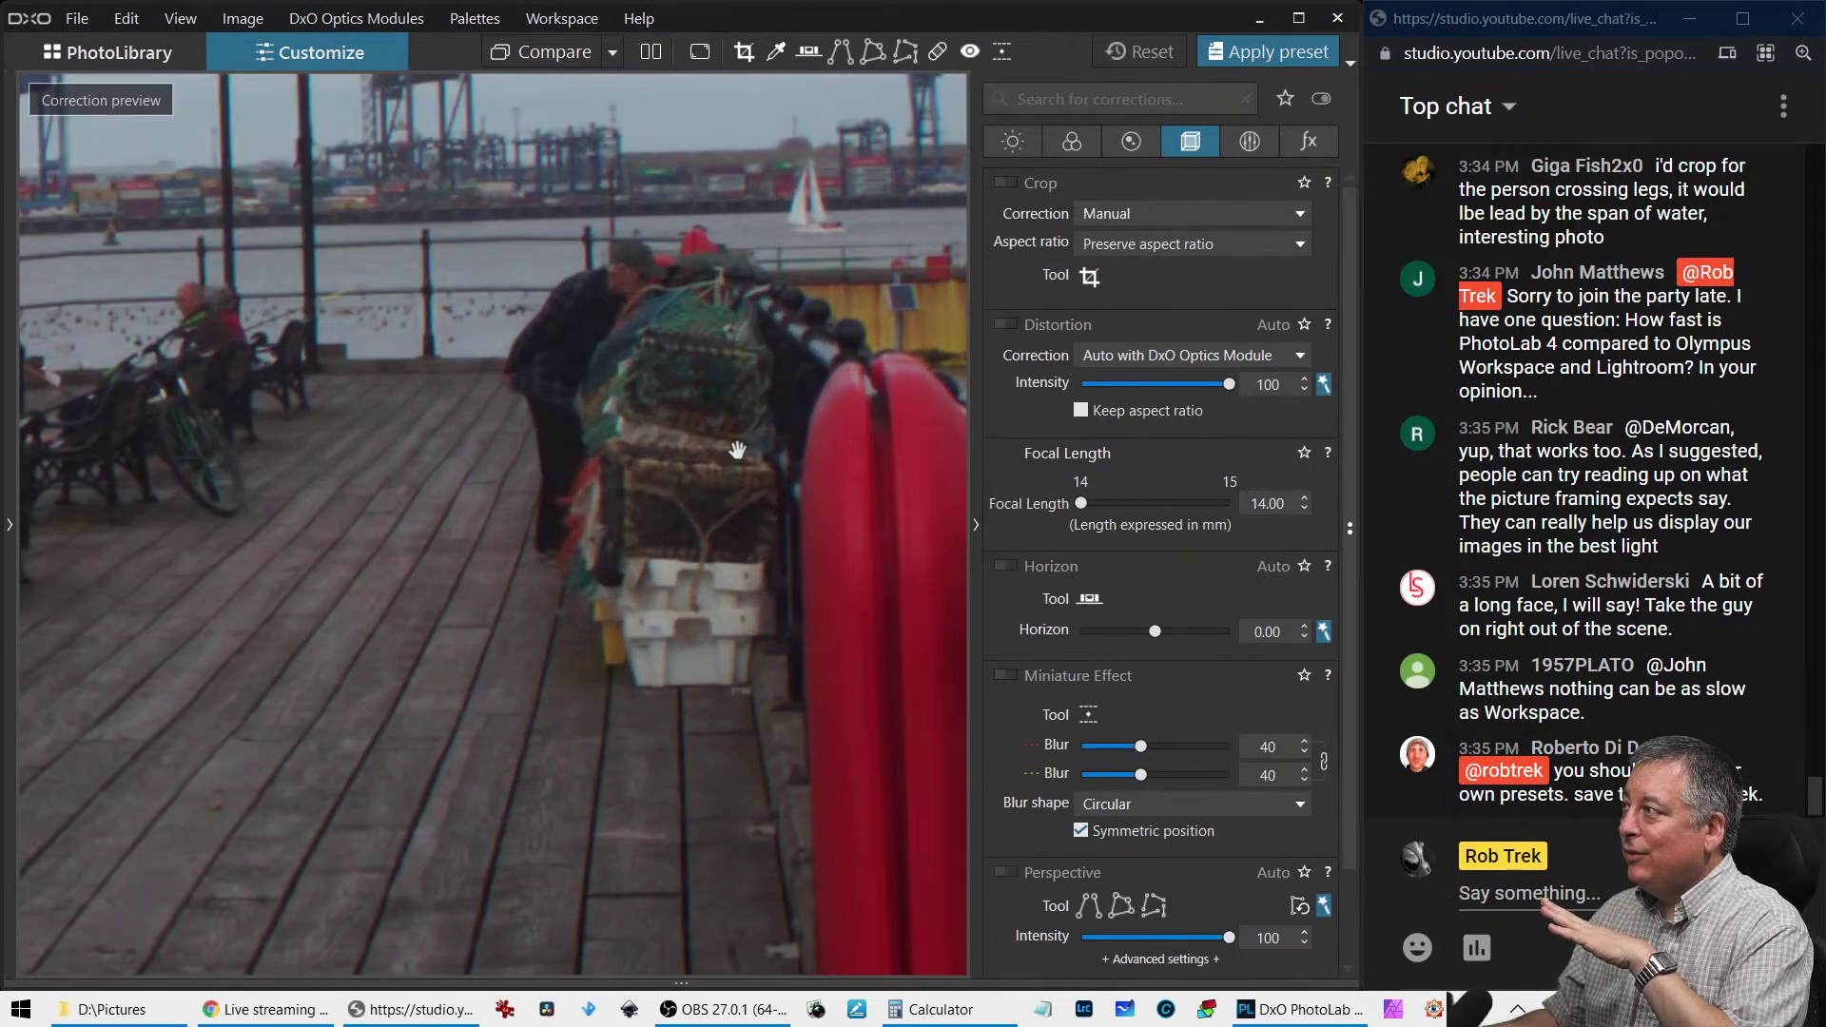
scroll(737, 463, down, 2)
drag(737, 463, 311, 427)
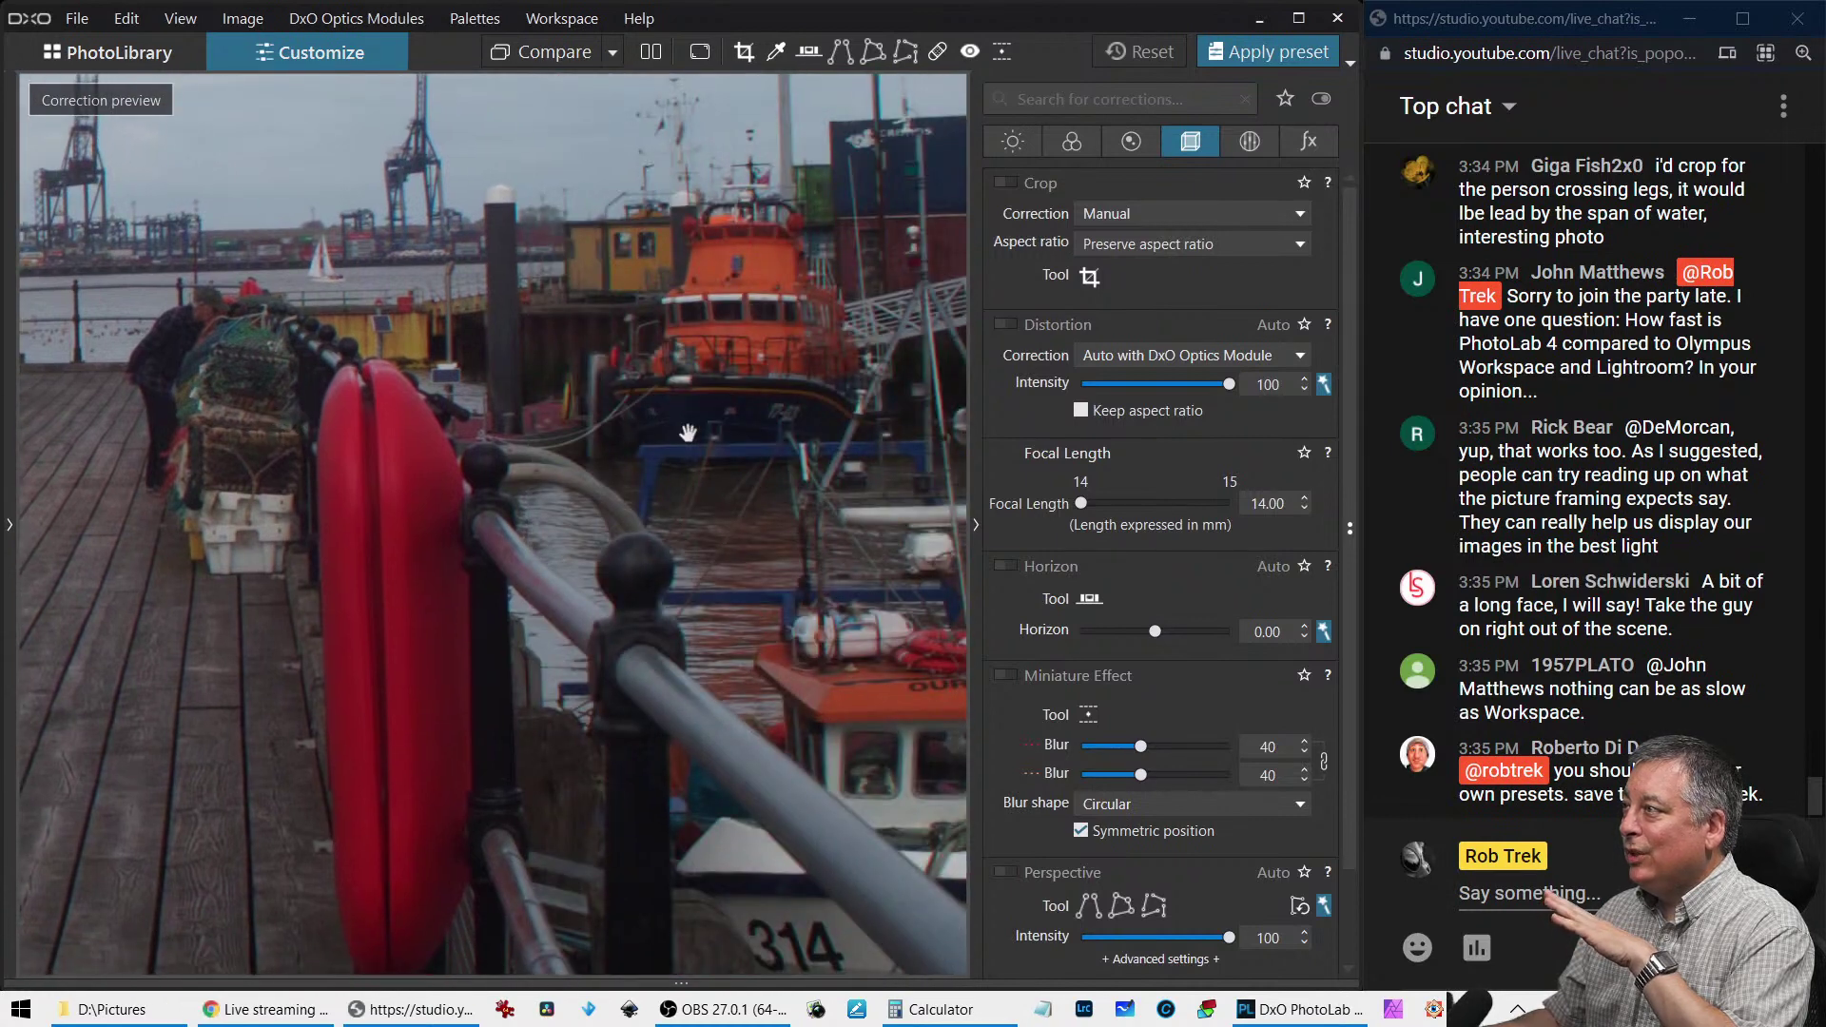
scroll(723, 560, down, 4)
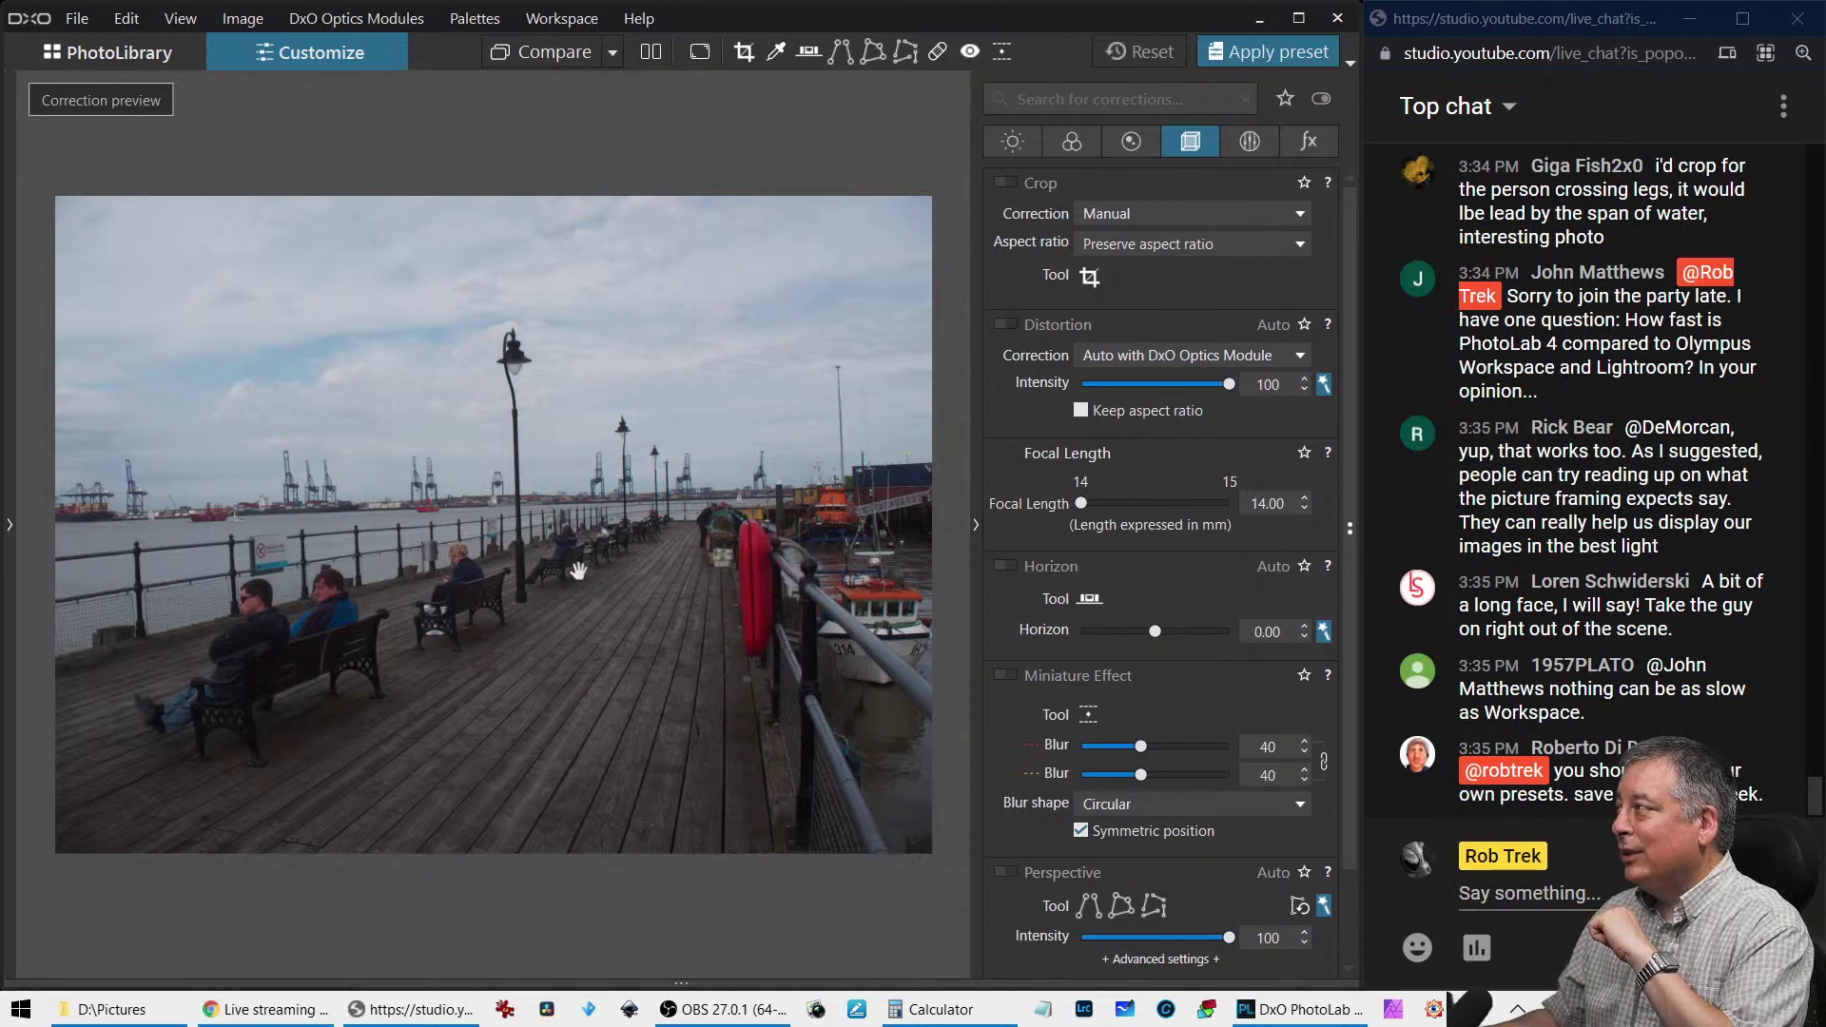
key(ctrl+shift+v)
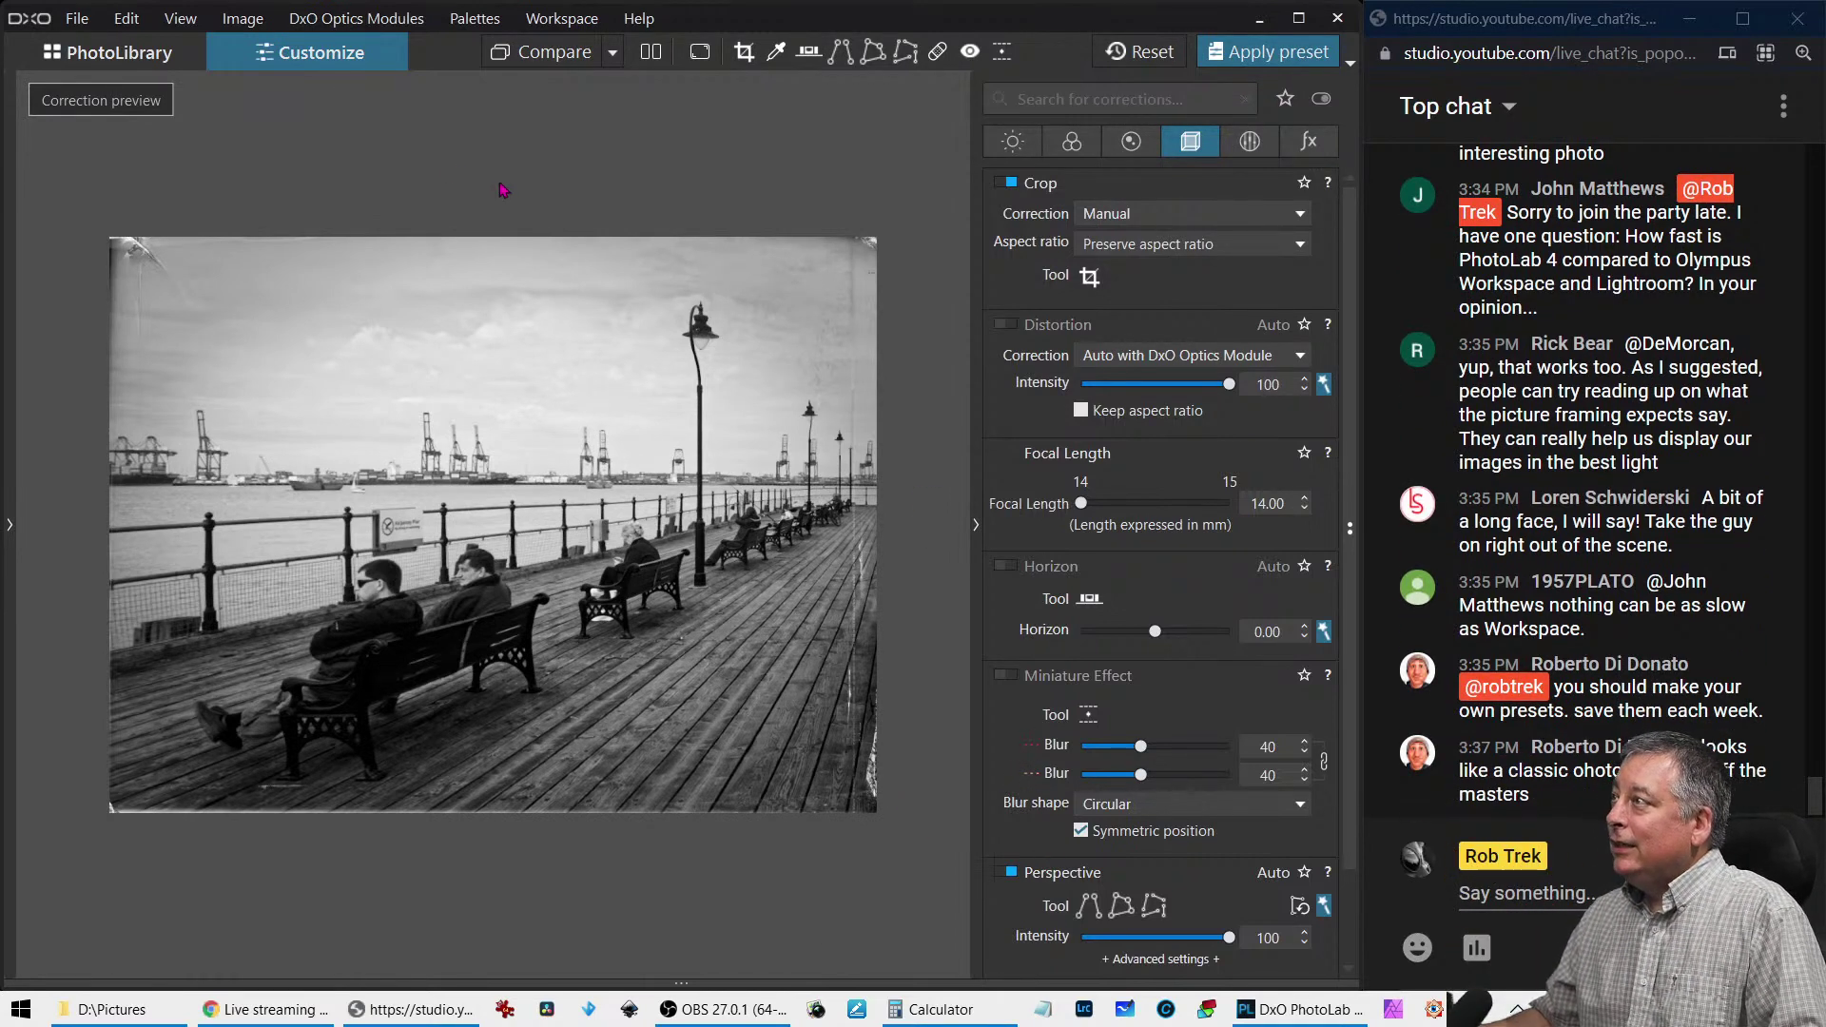
Return to the photo library and open the beach seascape photo P6090916 for editing
click(181, 68)
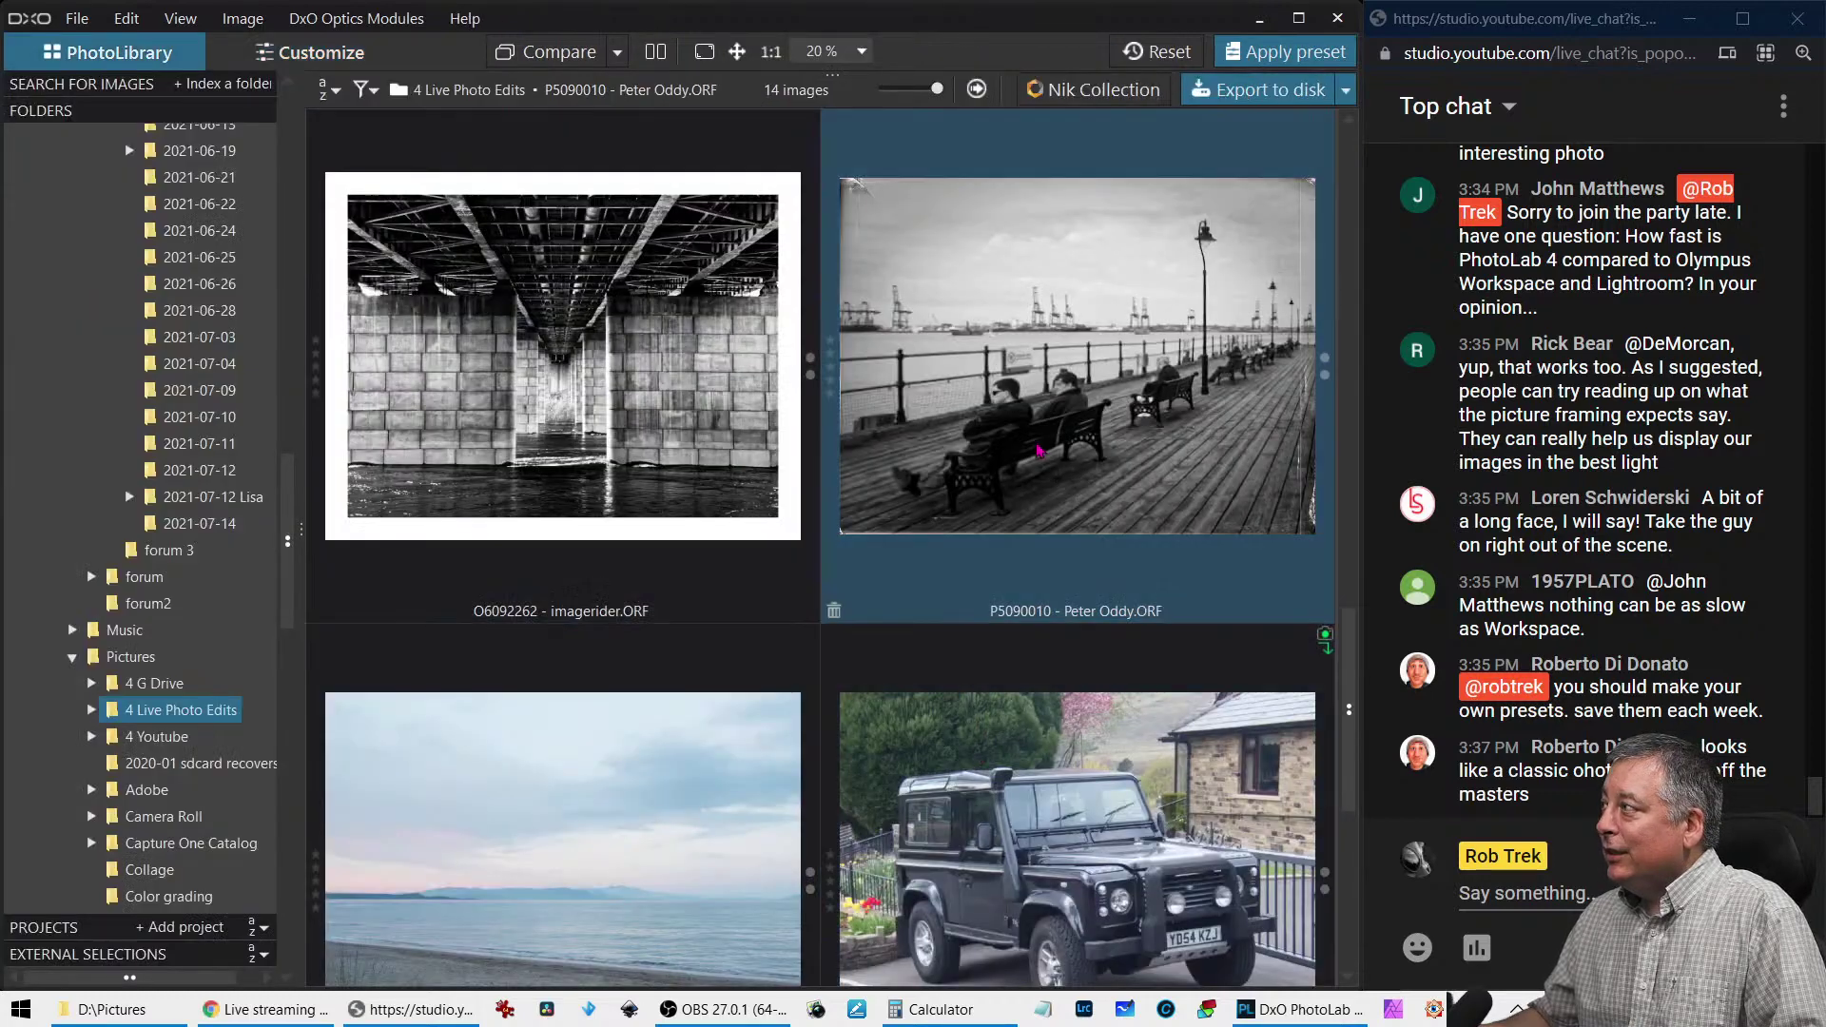
scroll(642, 409, down, 3)
scroll(635, 385, up, 1)
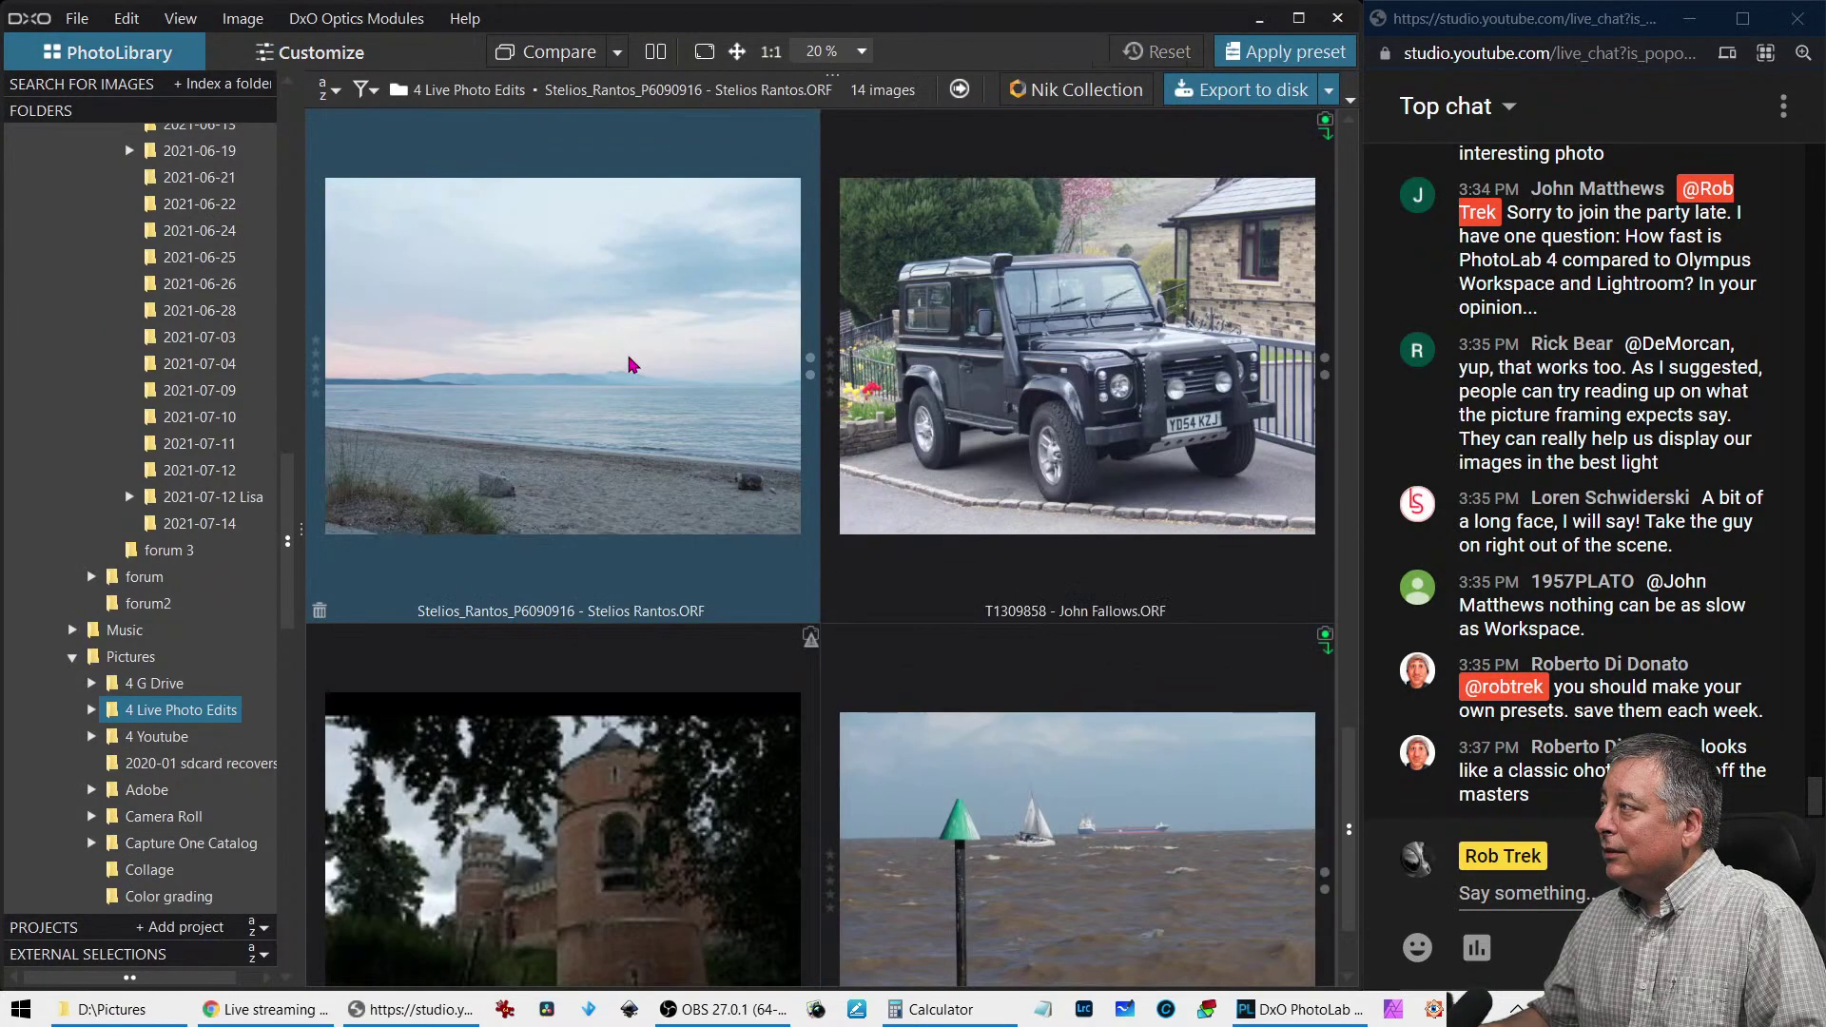
double_click(632, 364)
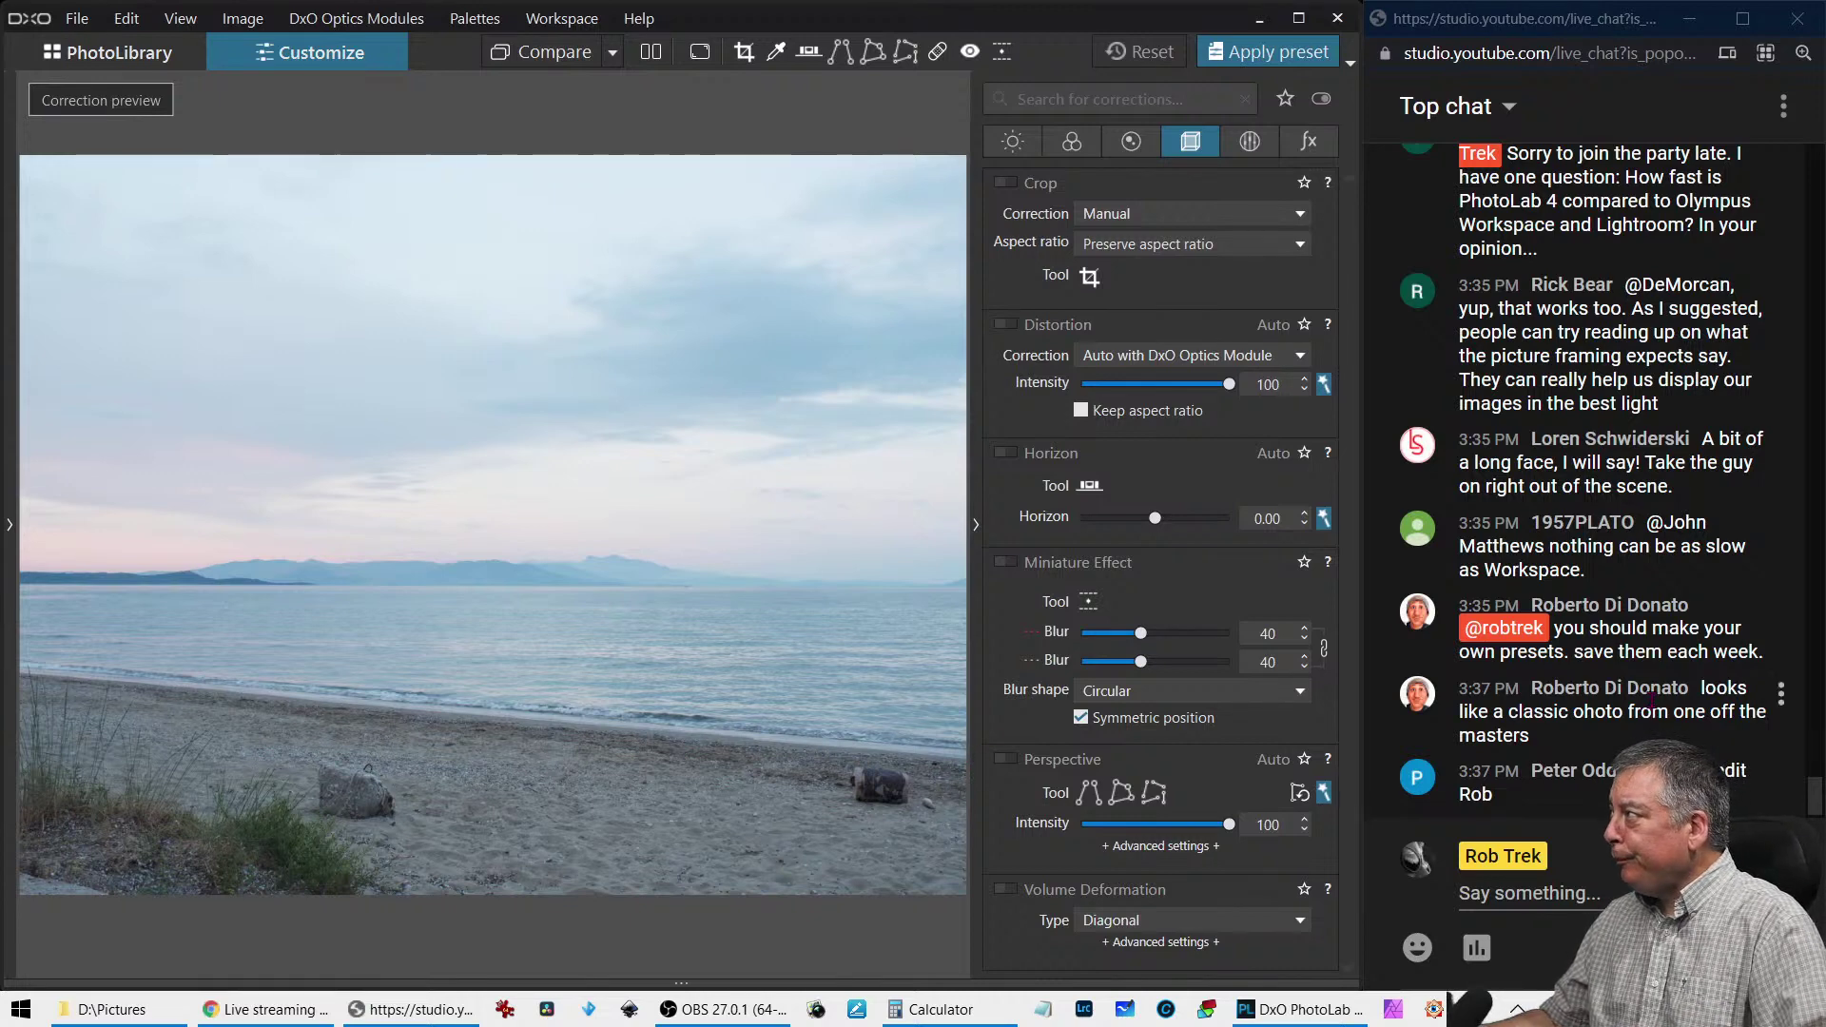
scroll(1652, 699, up, 1)
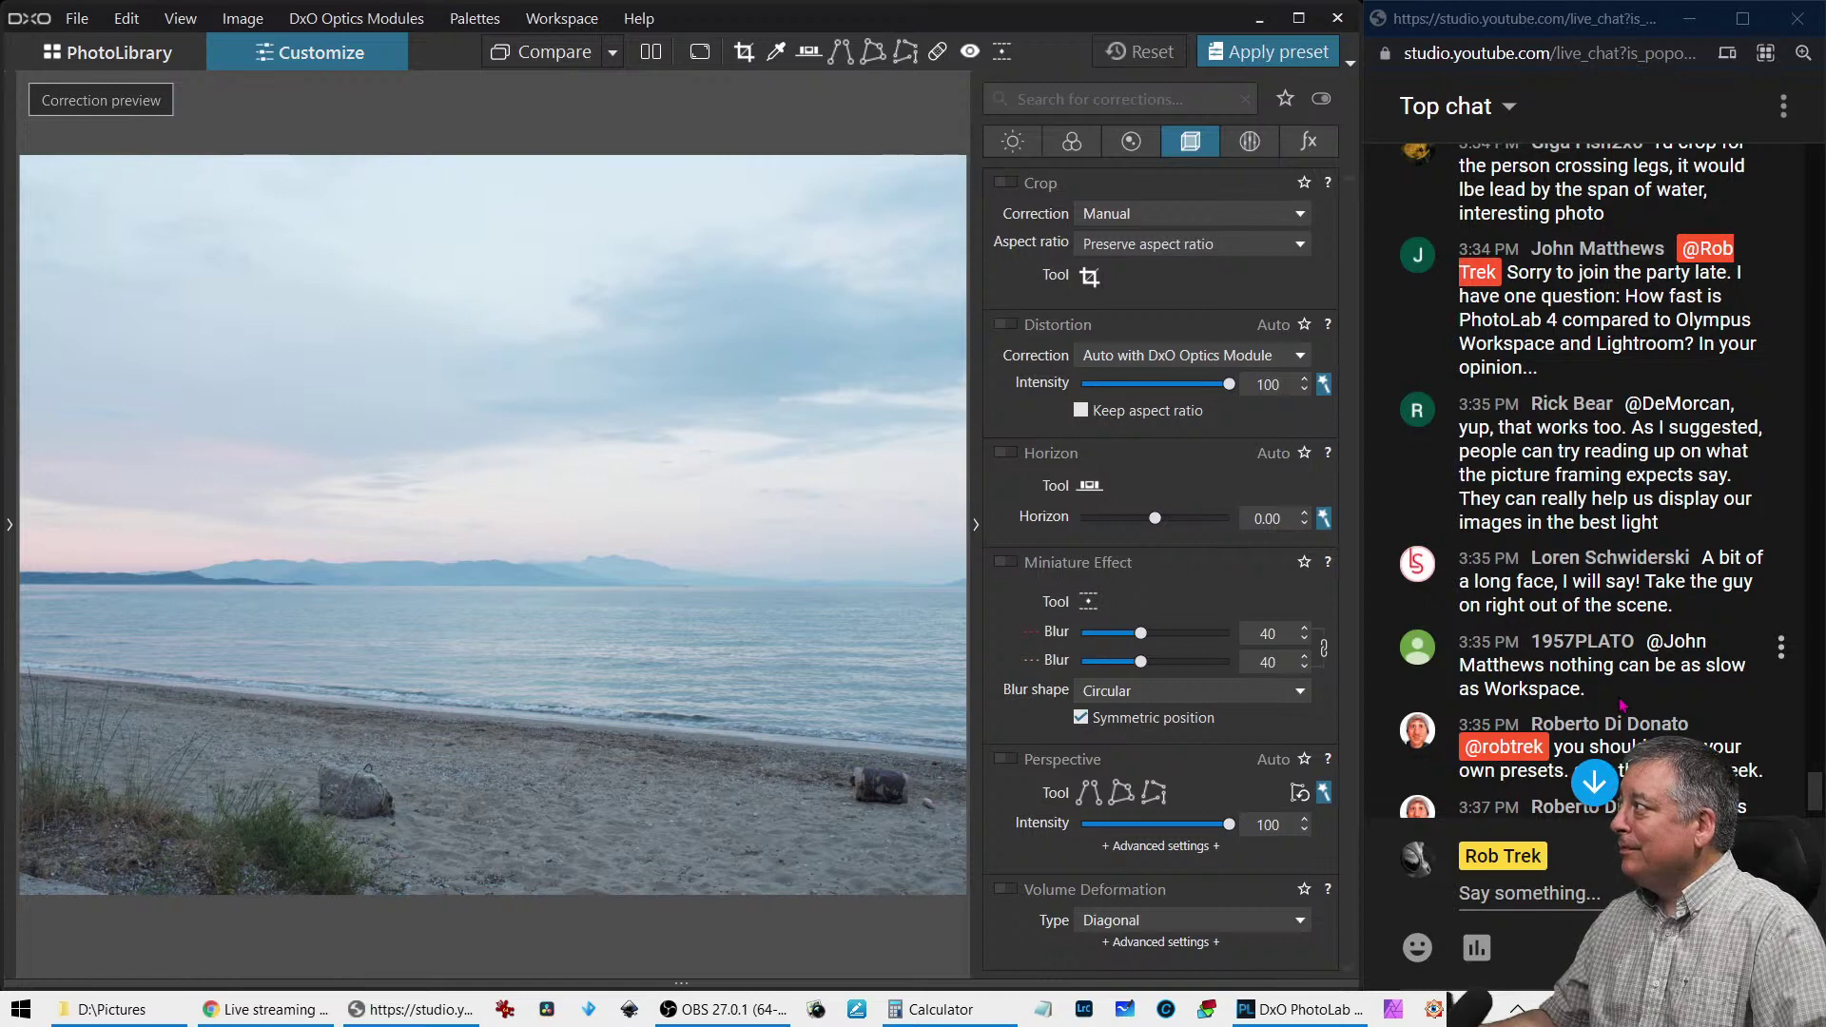
scroll(1622, 705, down, 1)
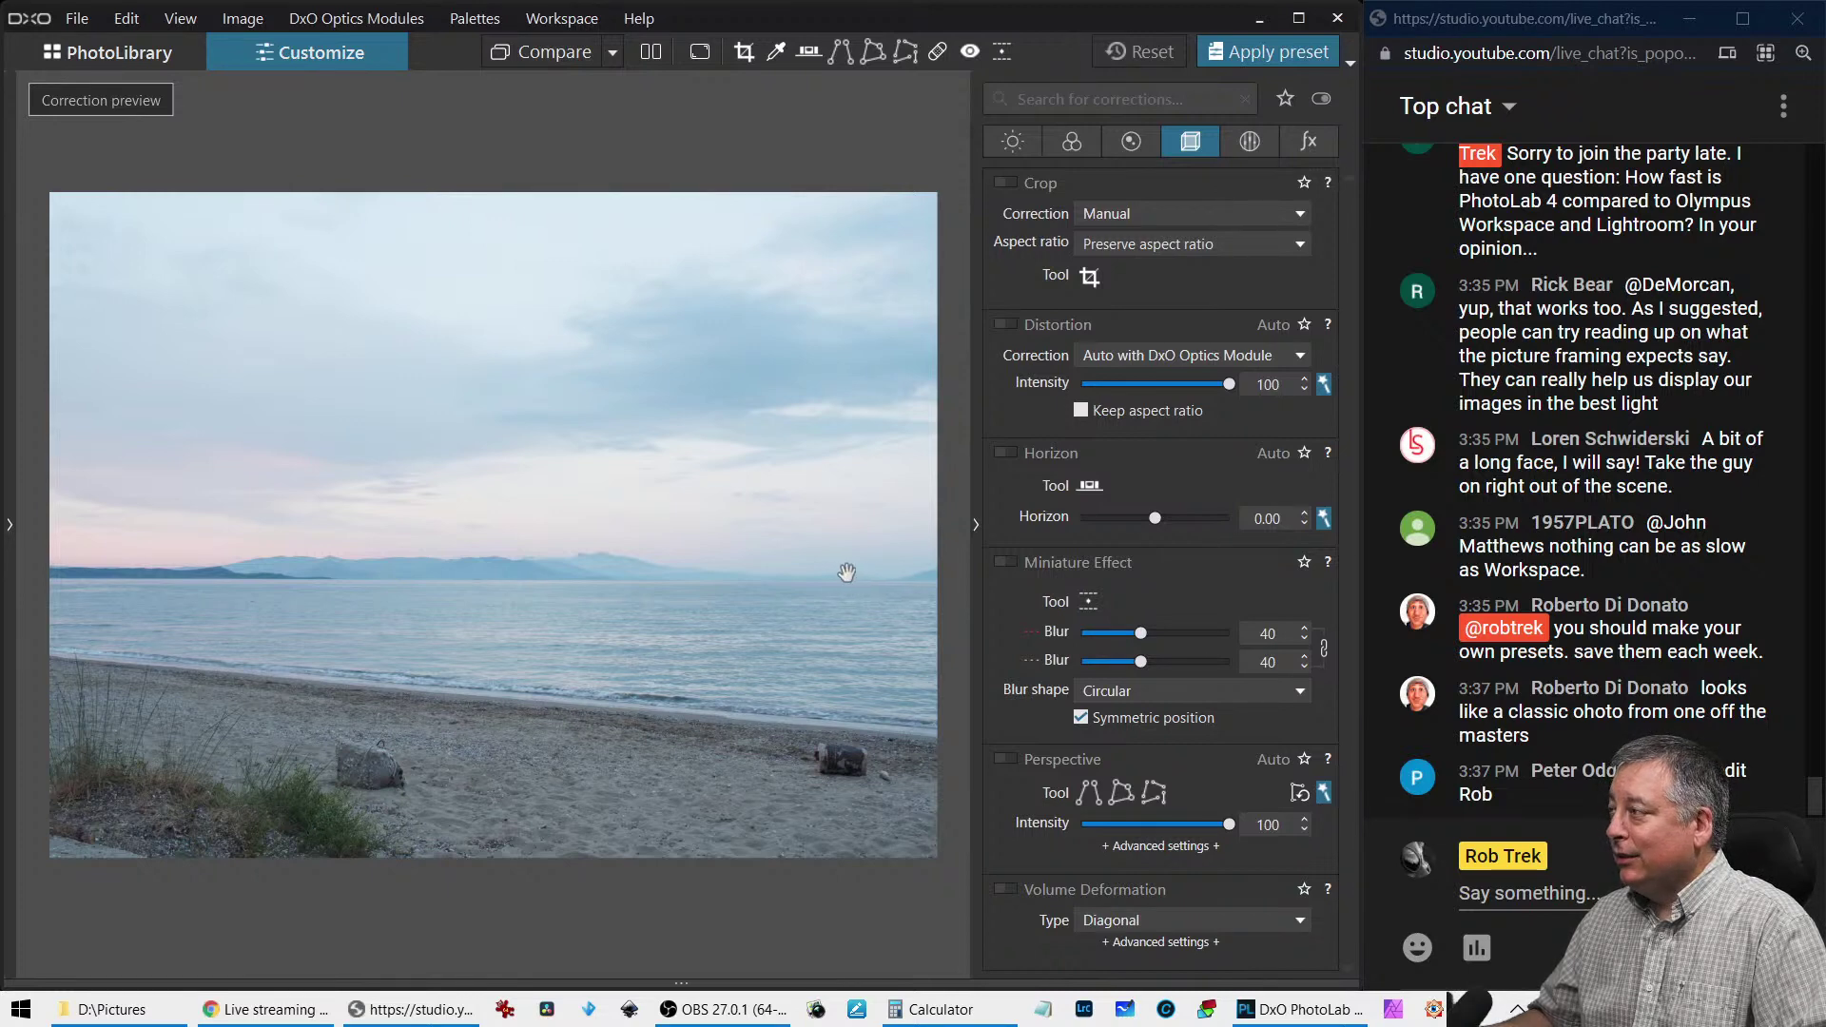
click(1088, 278)
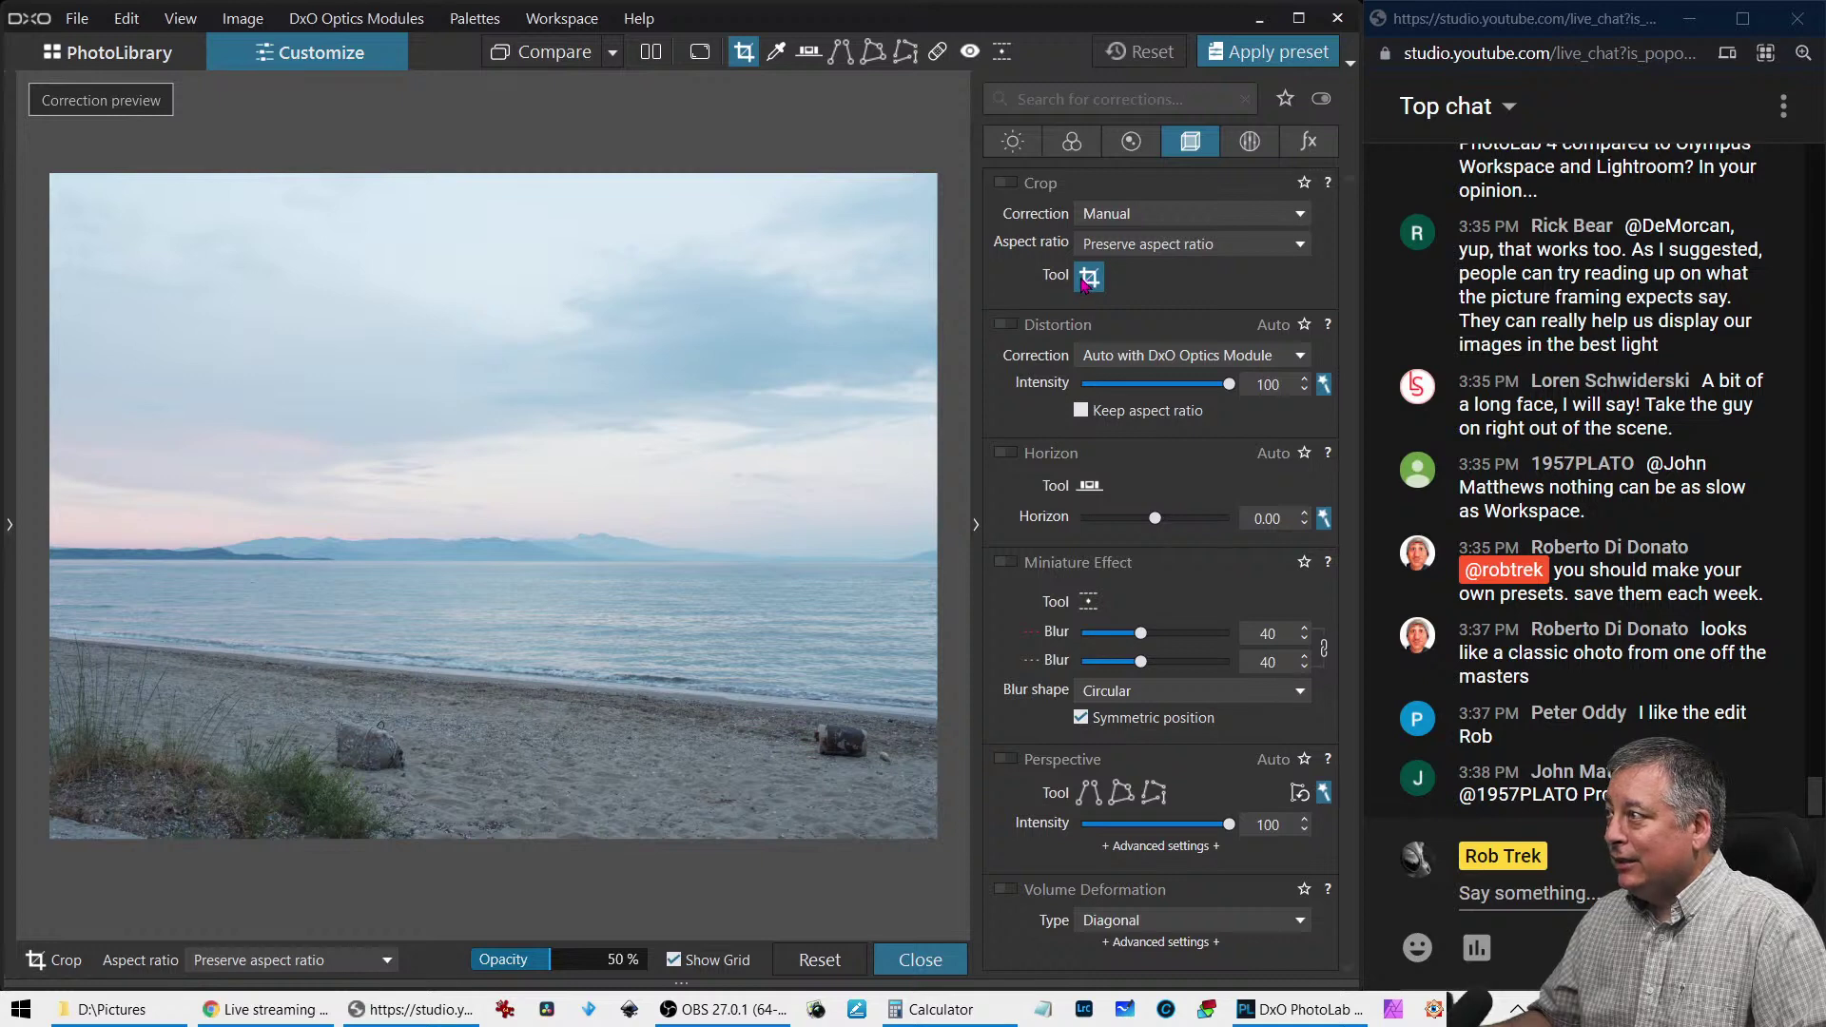
click(1087, 278)
Increase the seascape's vibrancy and warm its RAW white balance to temperature 9574 and tint 40
click(1071, 140)
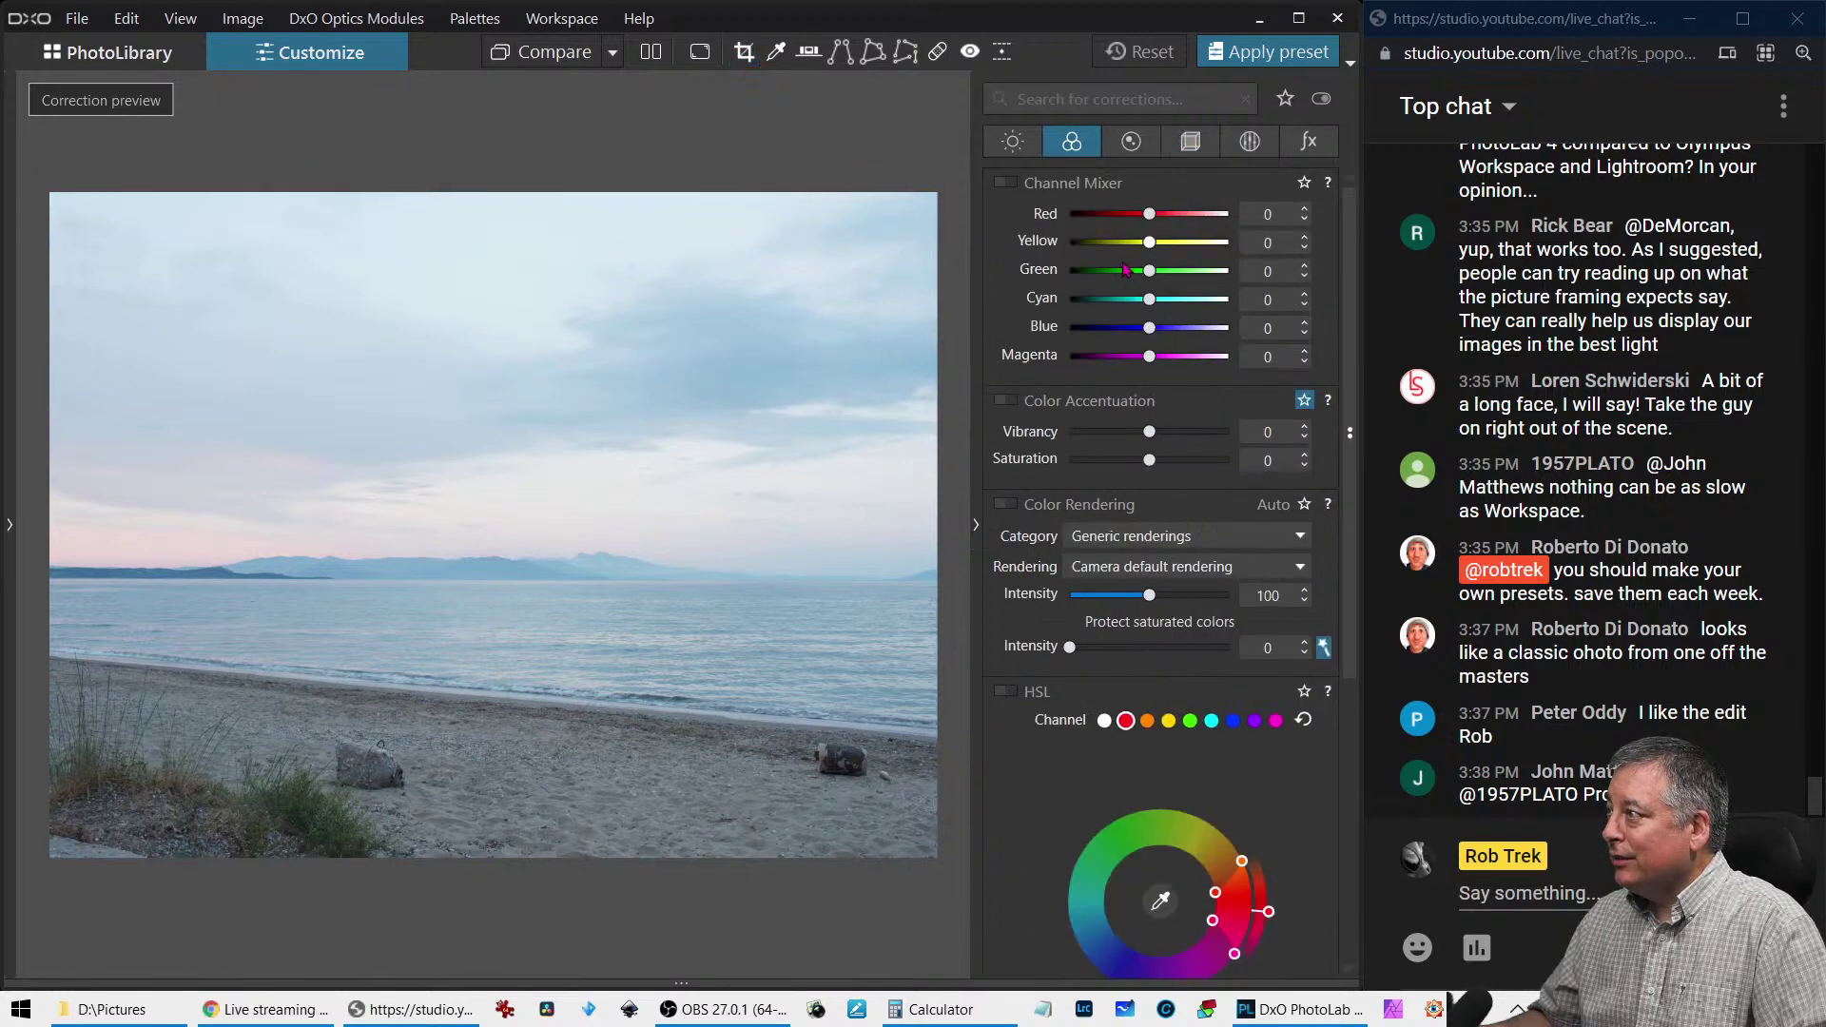
drag(1148, 431, 1199, 434)
scroll(1124, 758, down, 5)
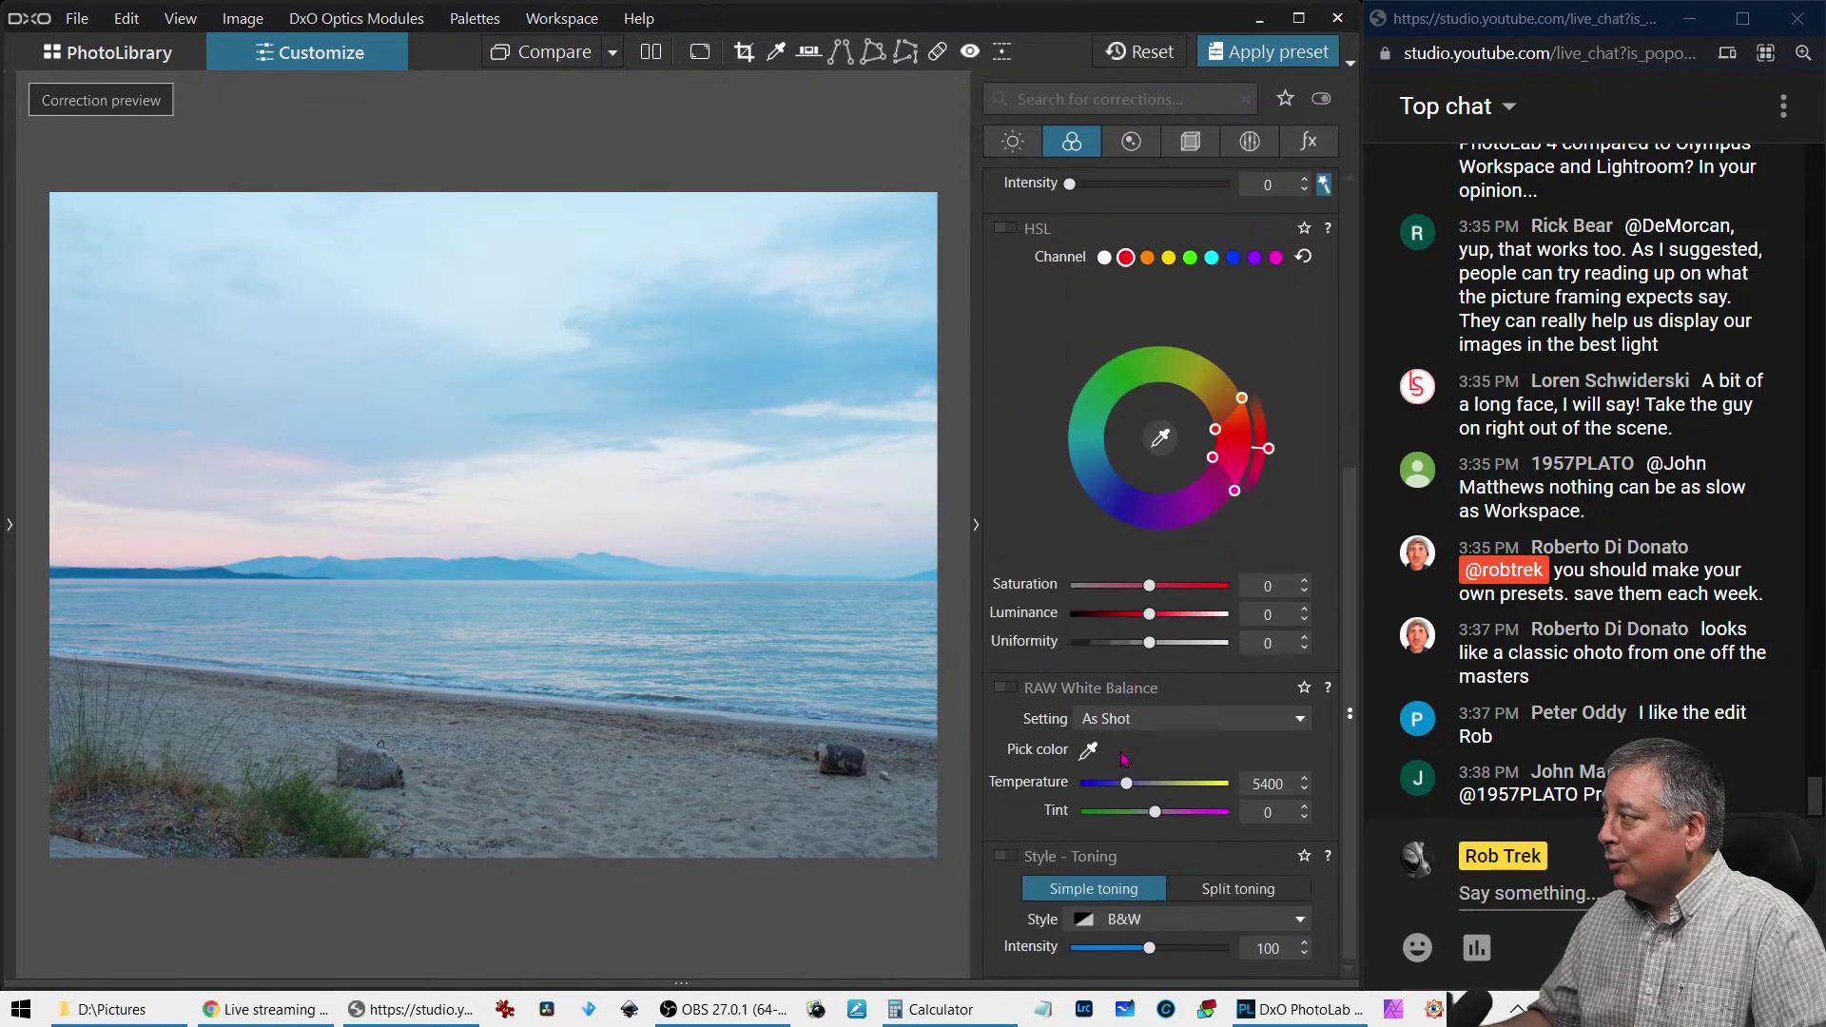
drag(1131, 792, 1146, 793)
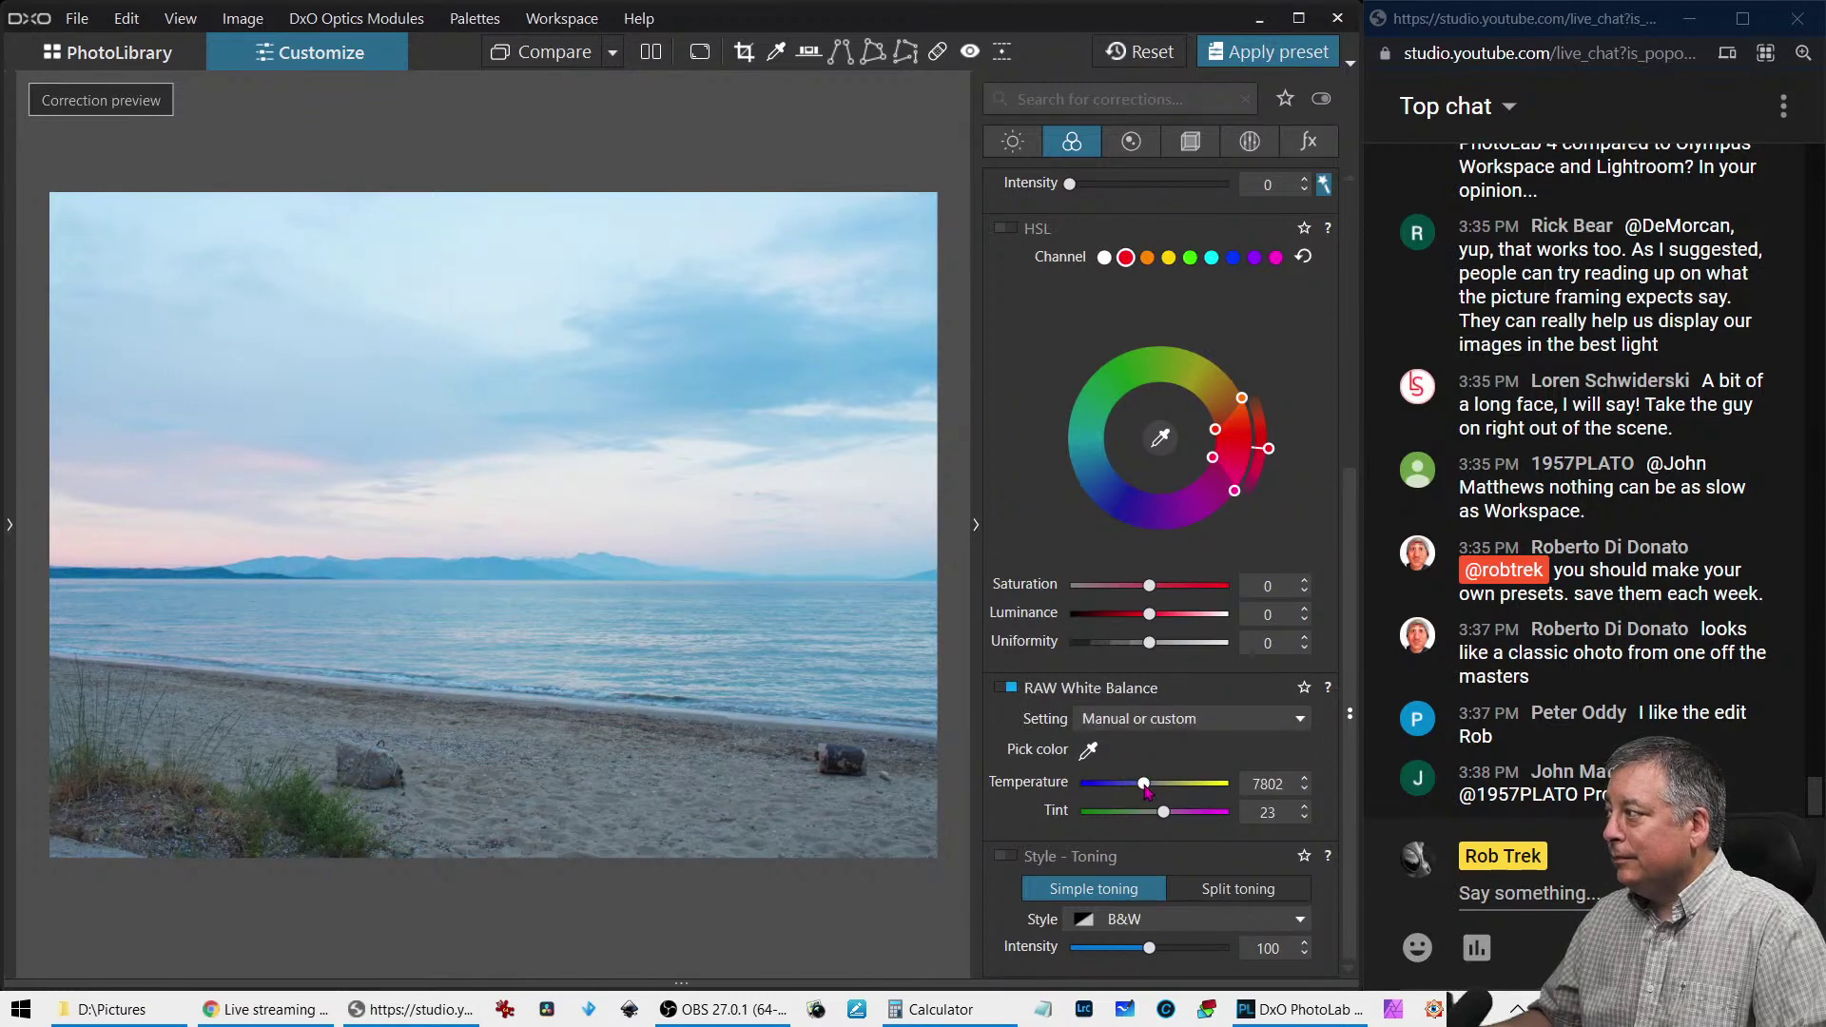
drag(1144, 785, 1170, 813)
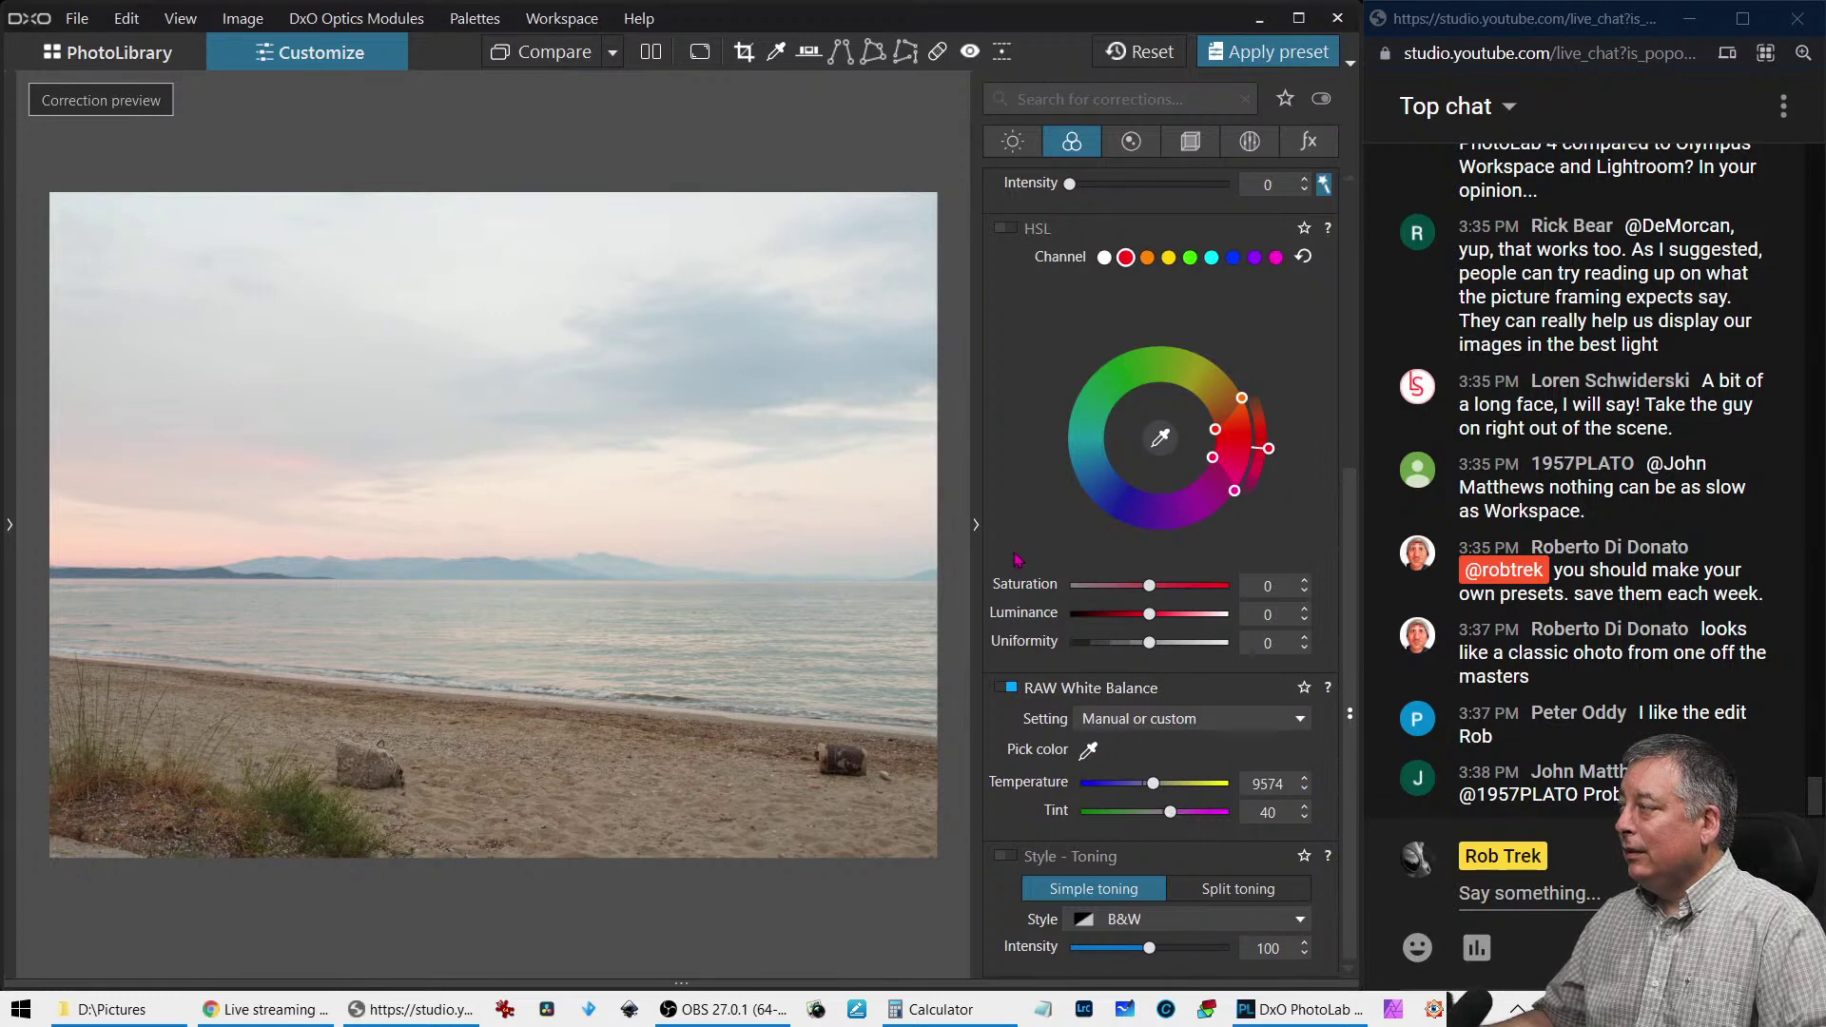
scroll(1076, 519, up, 2)
scroll(1607, 475, up, 5)
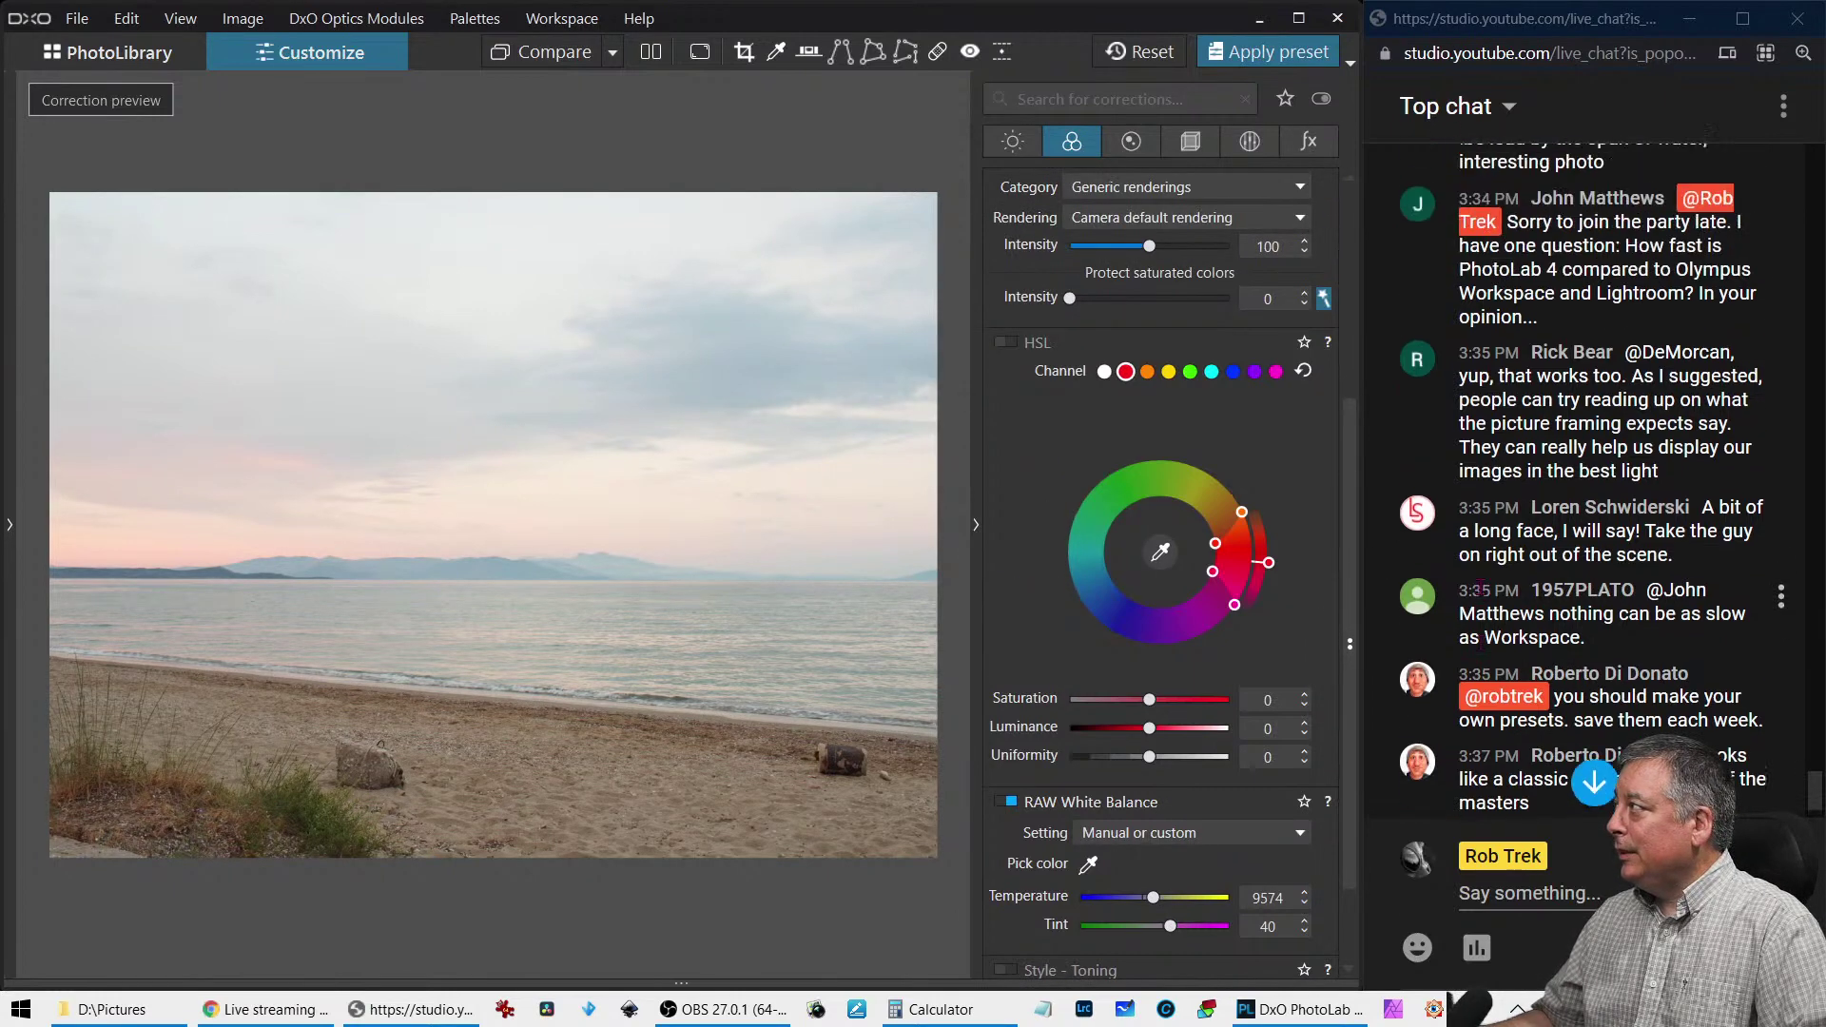
scroll(1607, 475, down, 3)
scroll(1607, 475, down, 3)
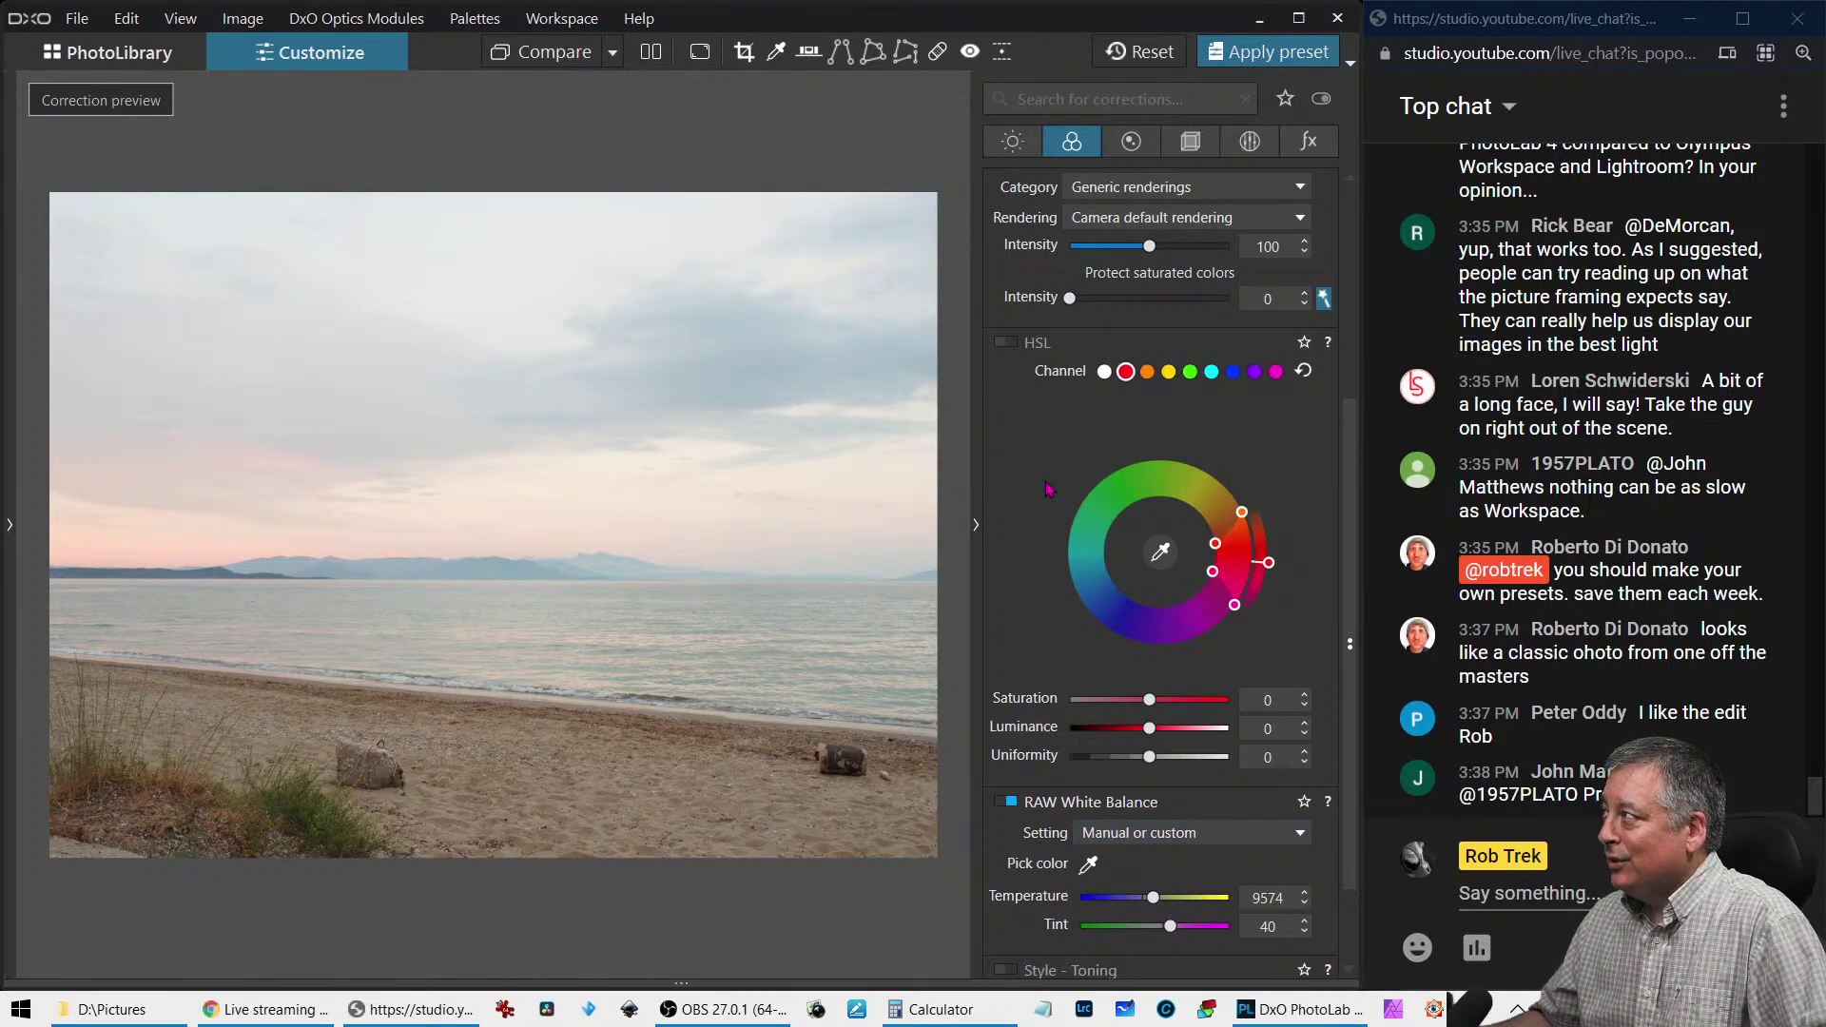
scroll(1049, 491, up, 3)
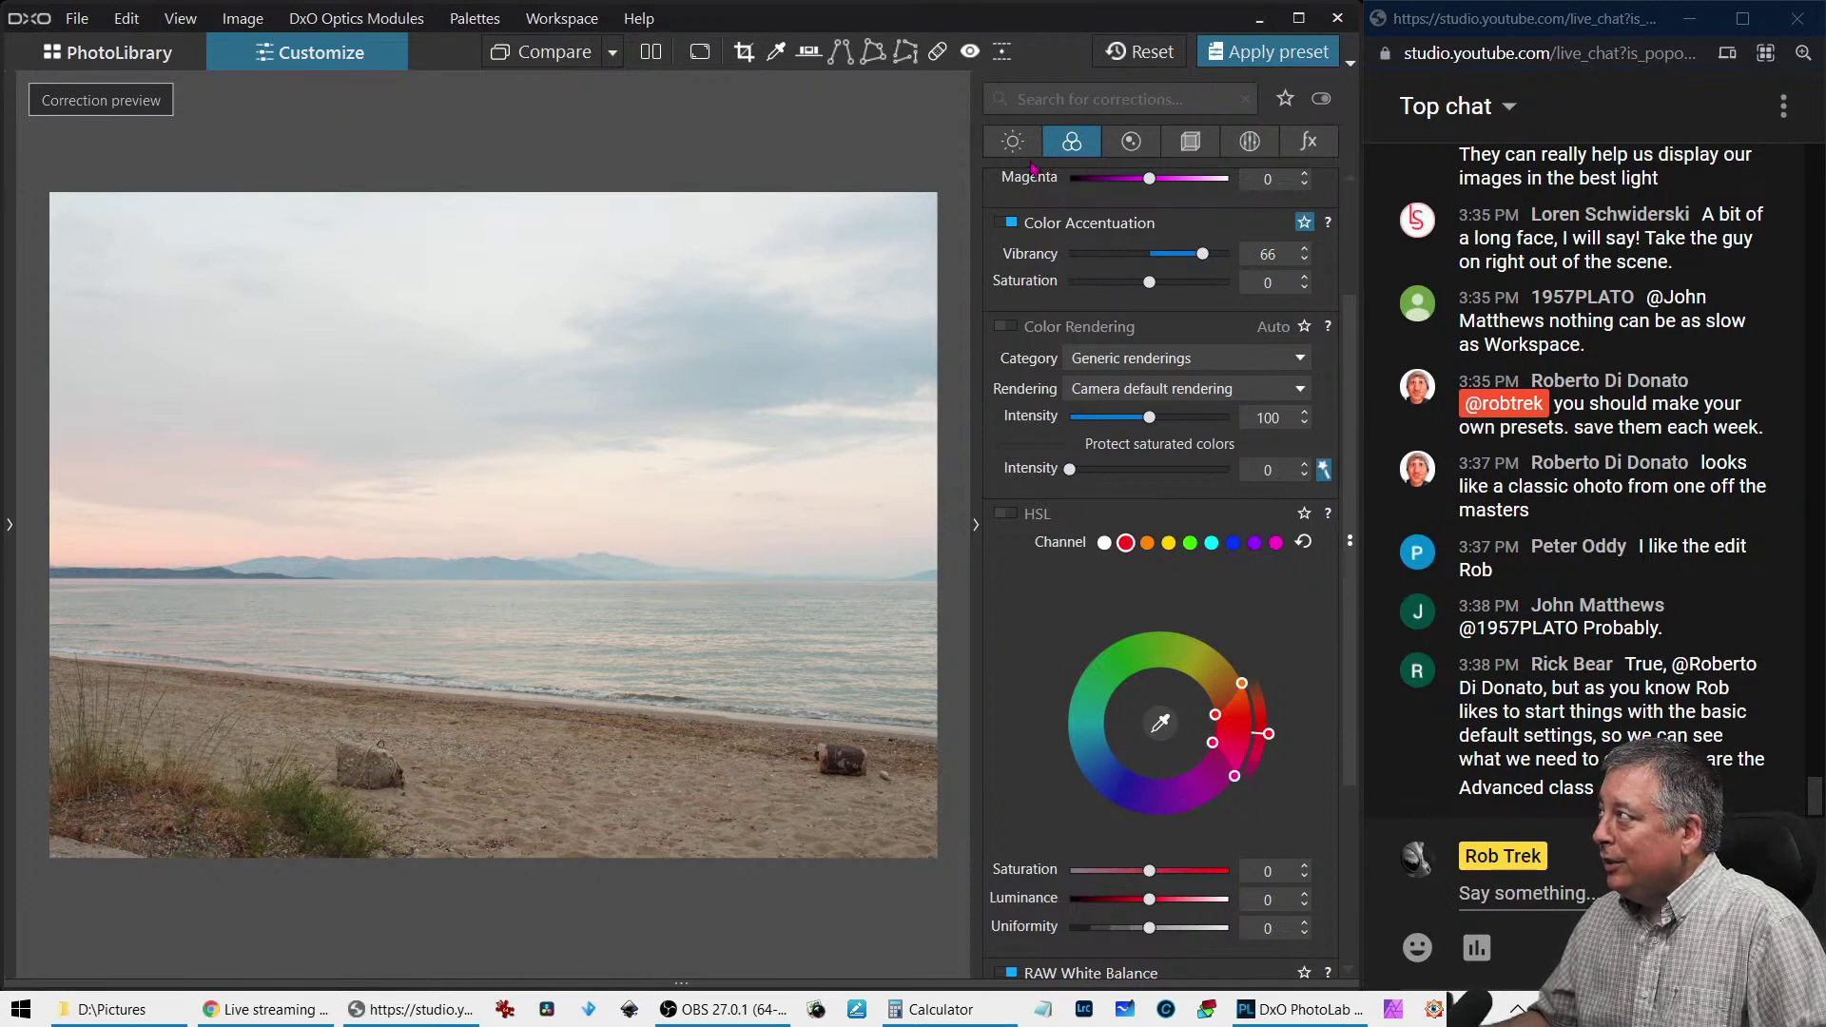
key(ctrl+1)
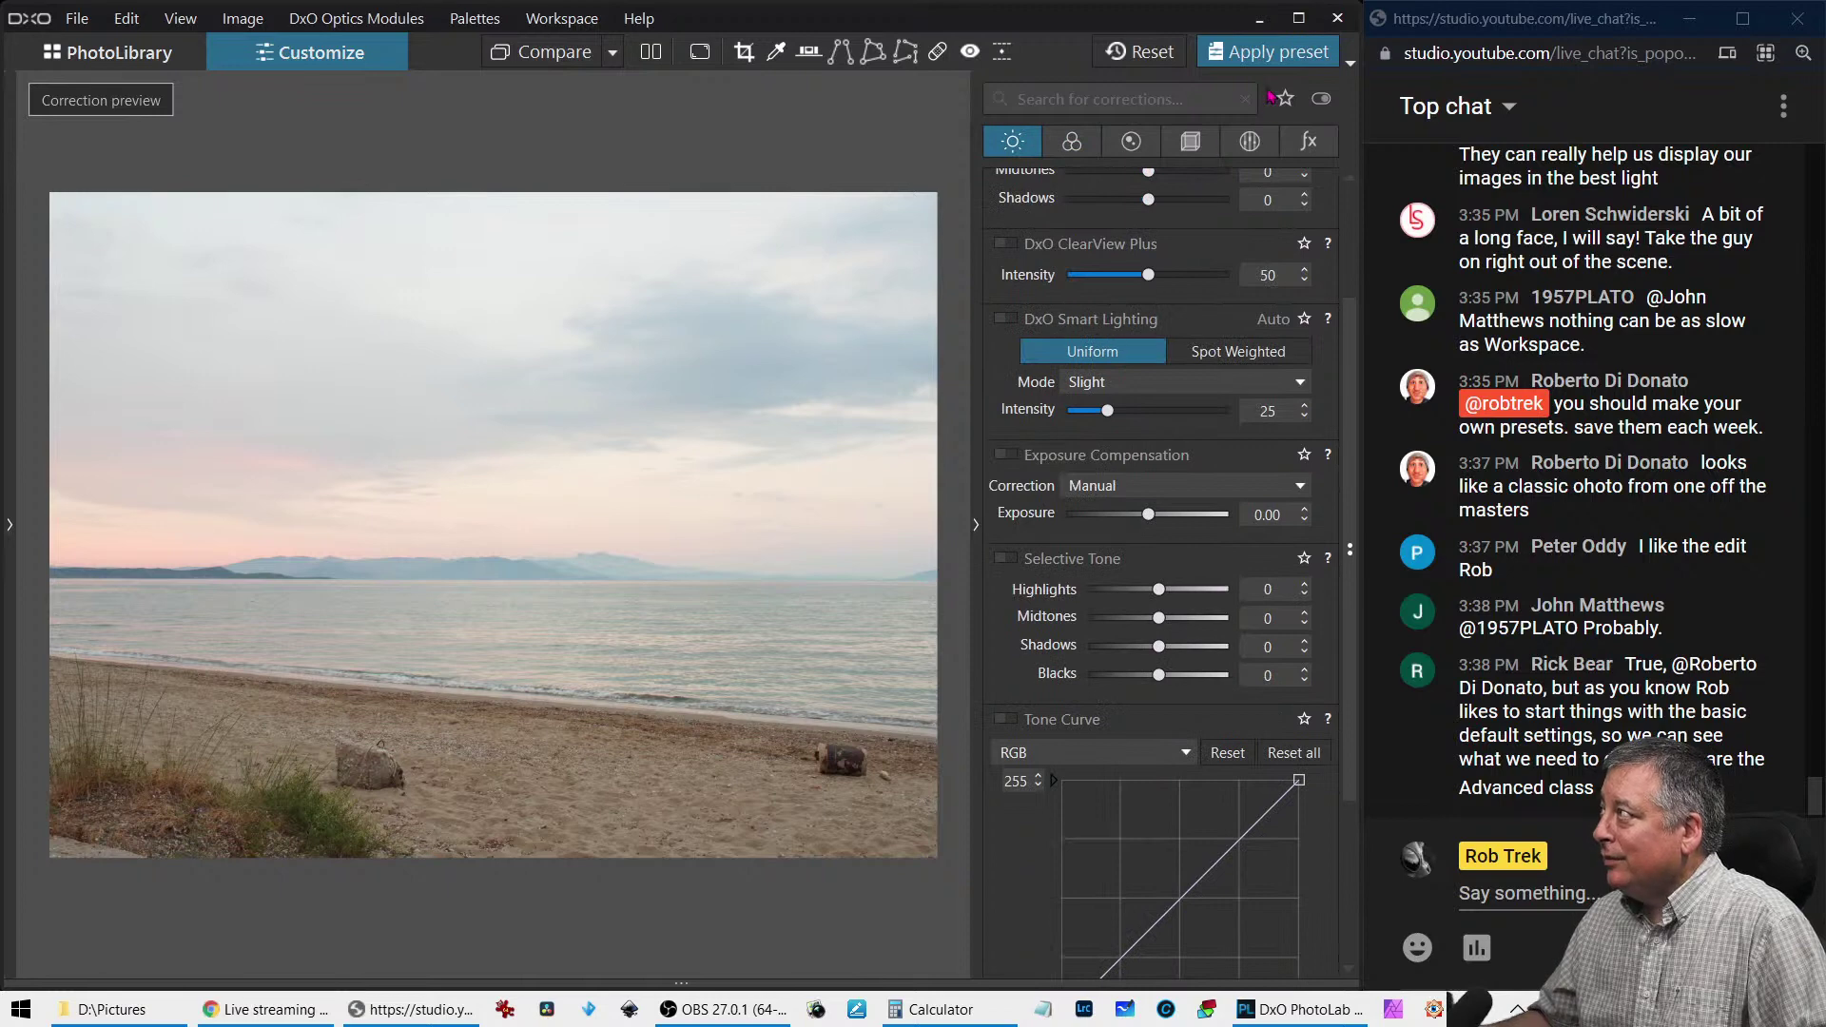
Browse the presets and apply "2 - HDR - Artistic" from the single-shot High Dynamic Range group to the seascape
click(1270, 52)
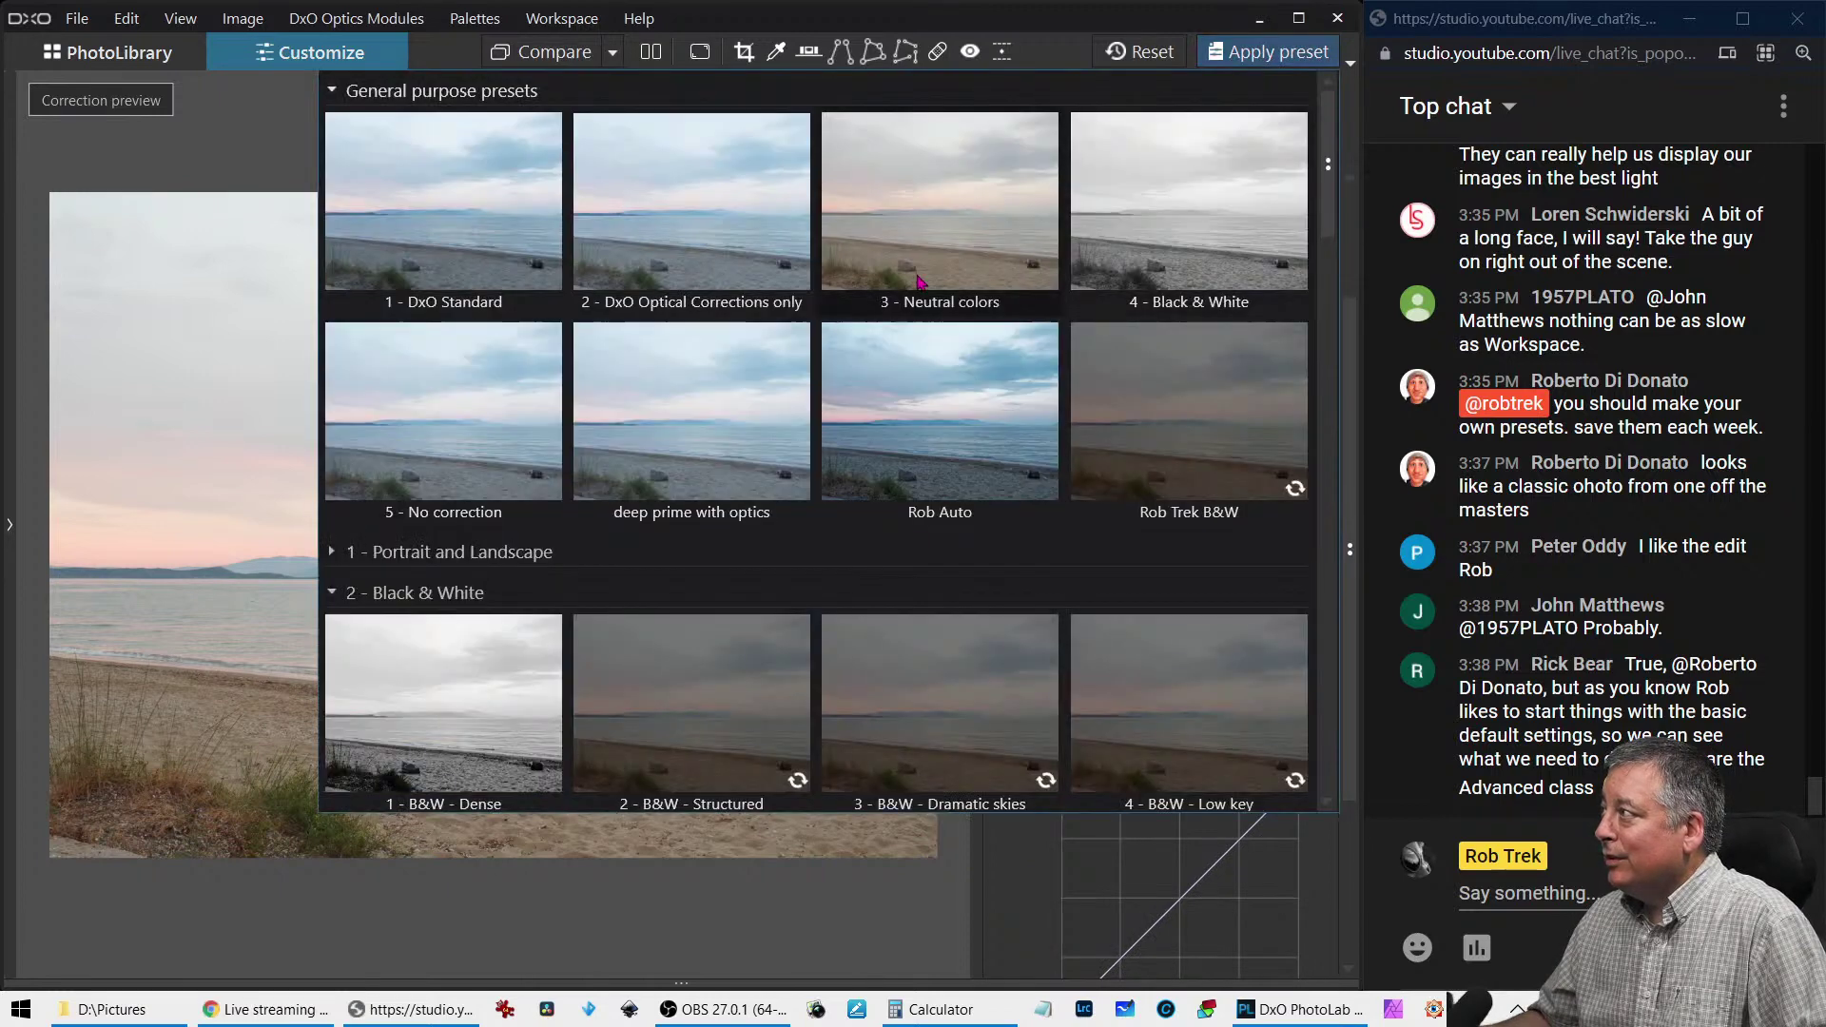
scroll(970, 483, down, 6)
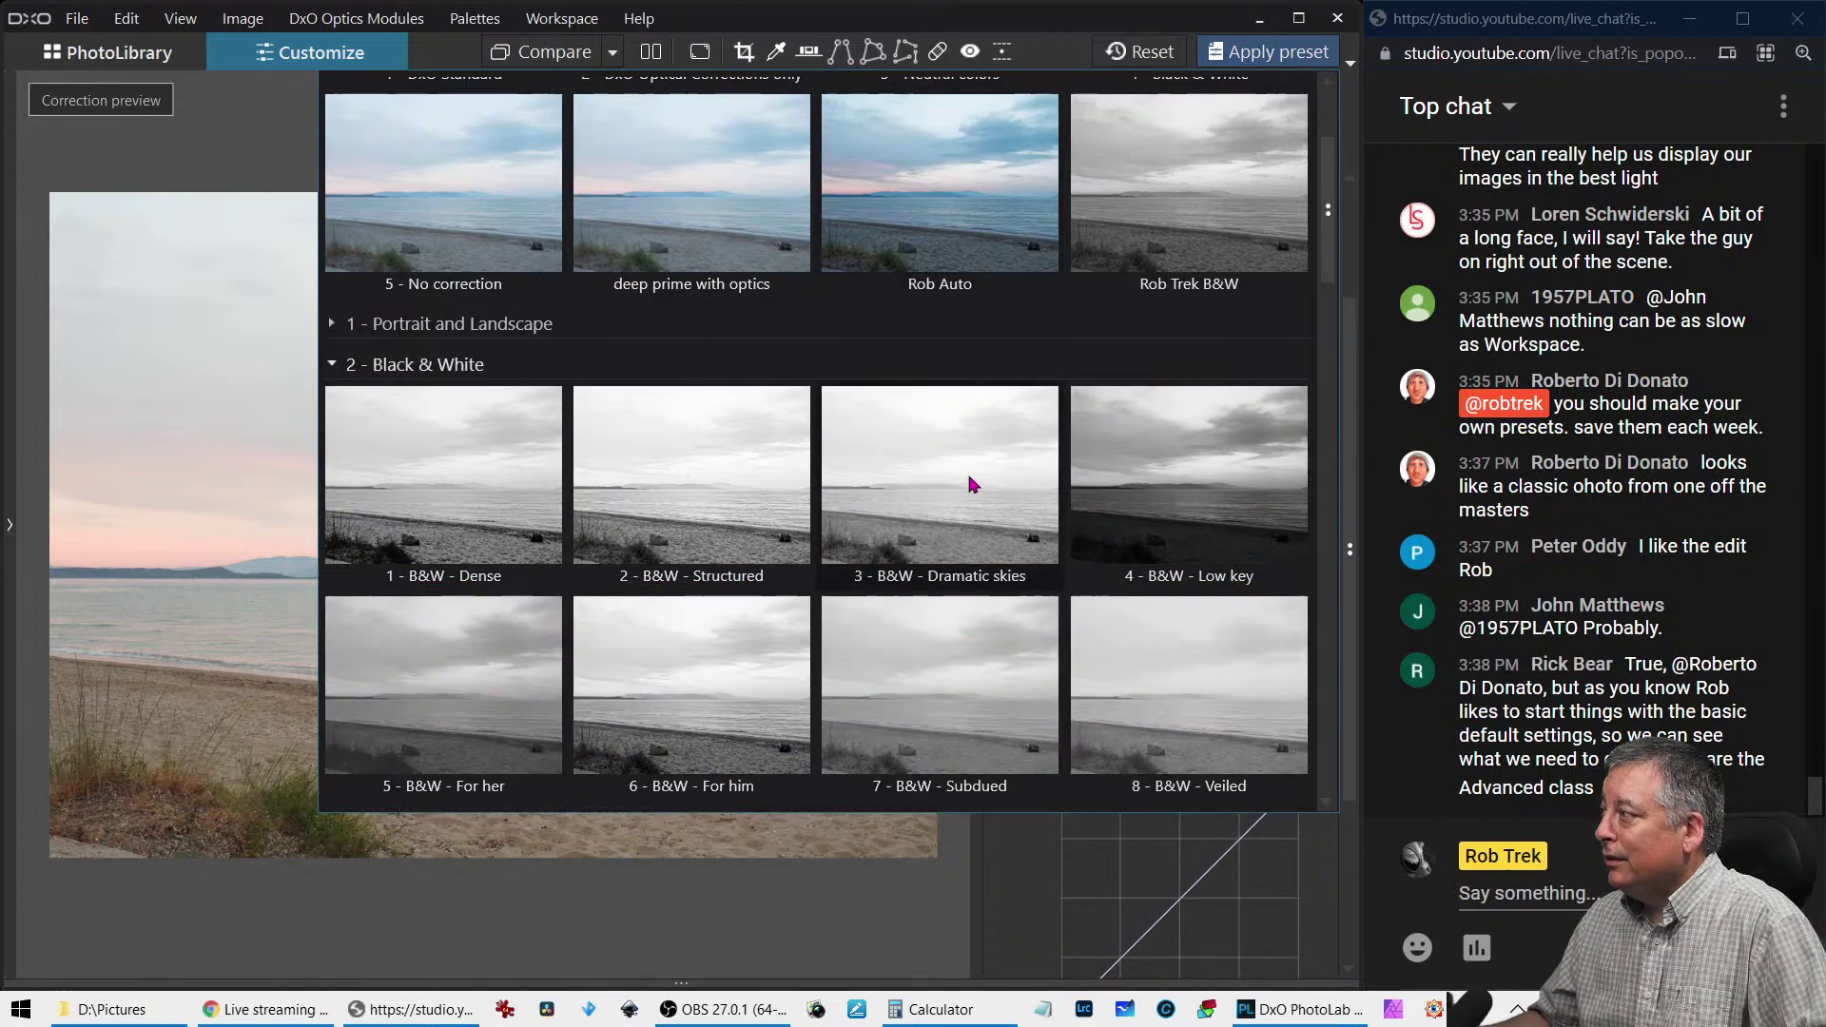
scroll(972, 485, down, 2)
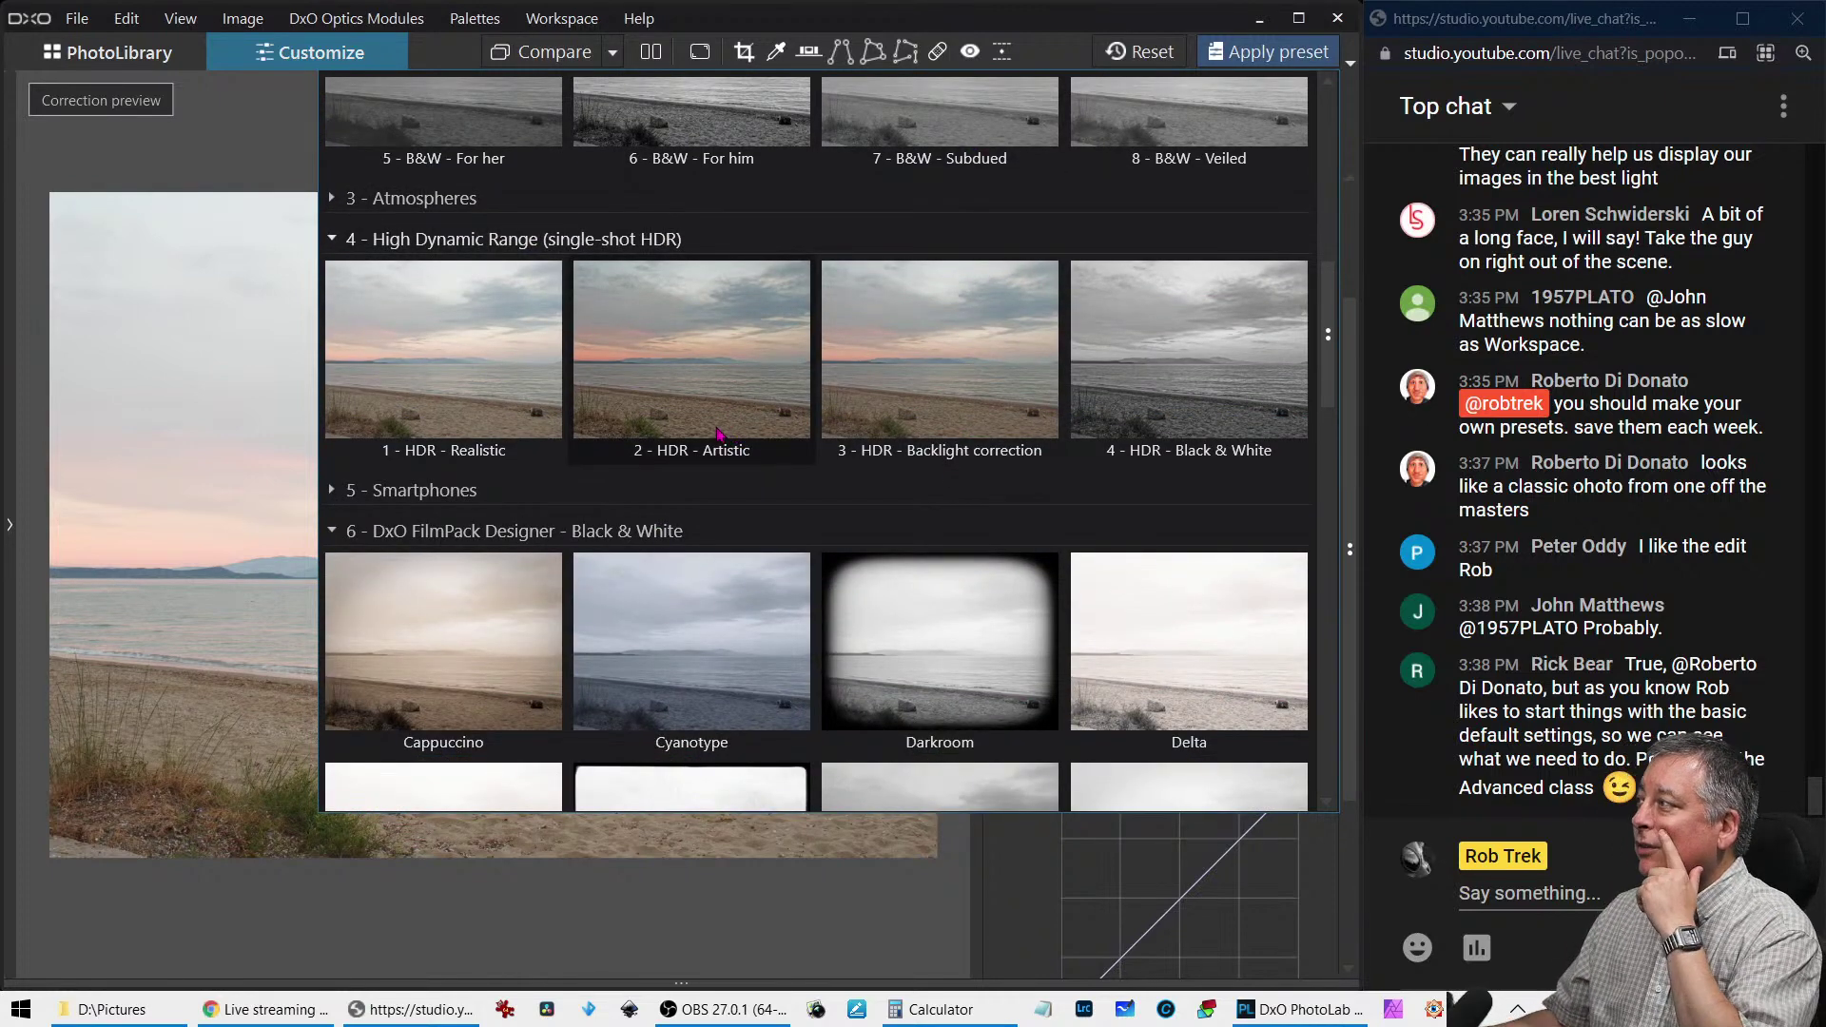
scroll(718, 437, down, 2)
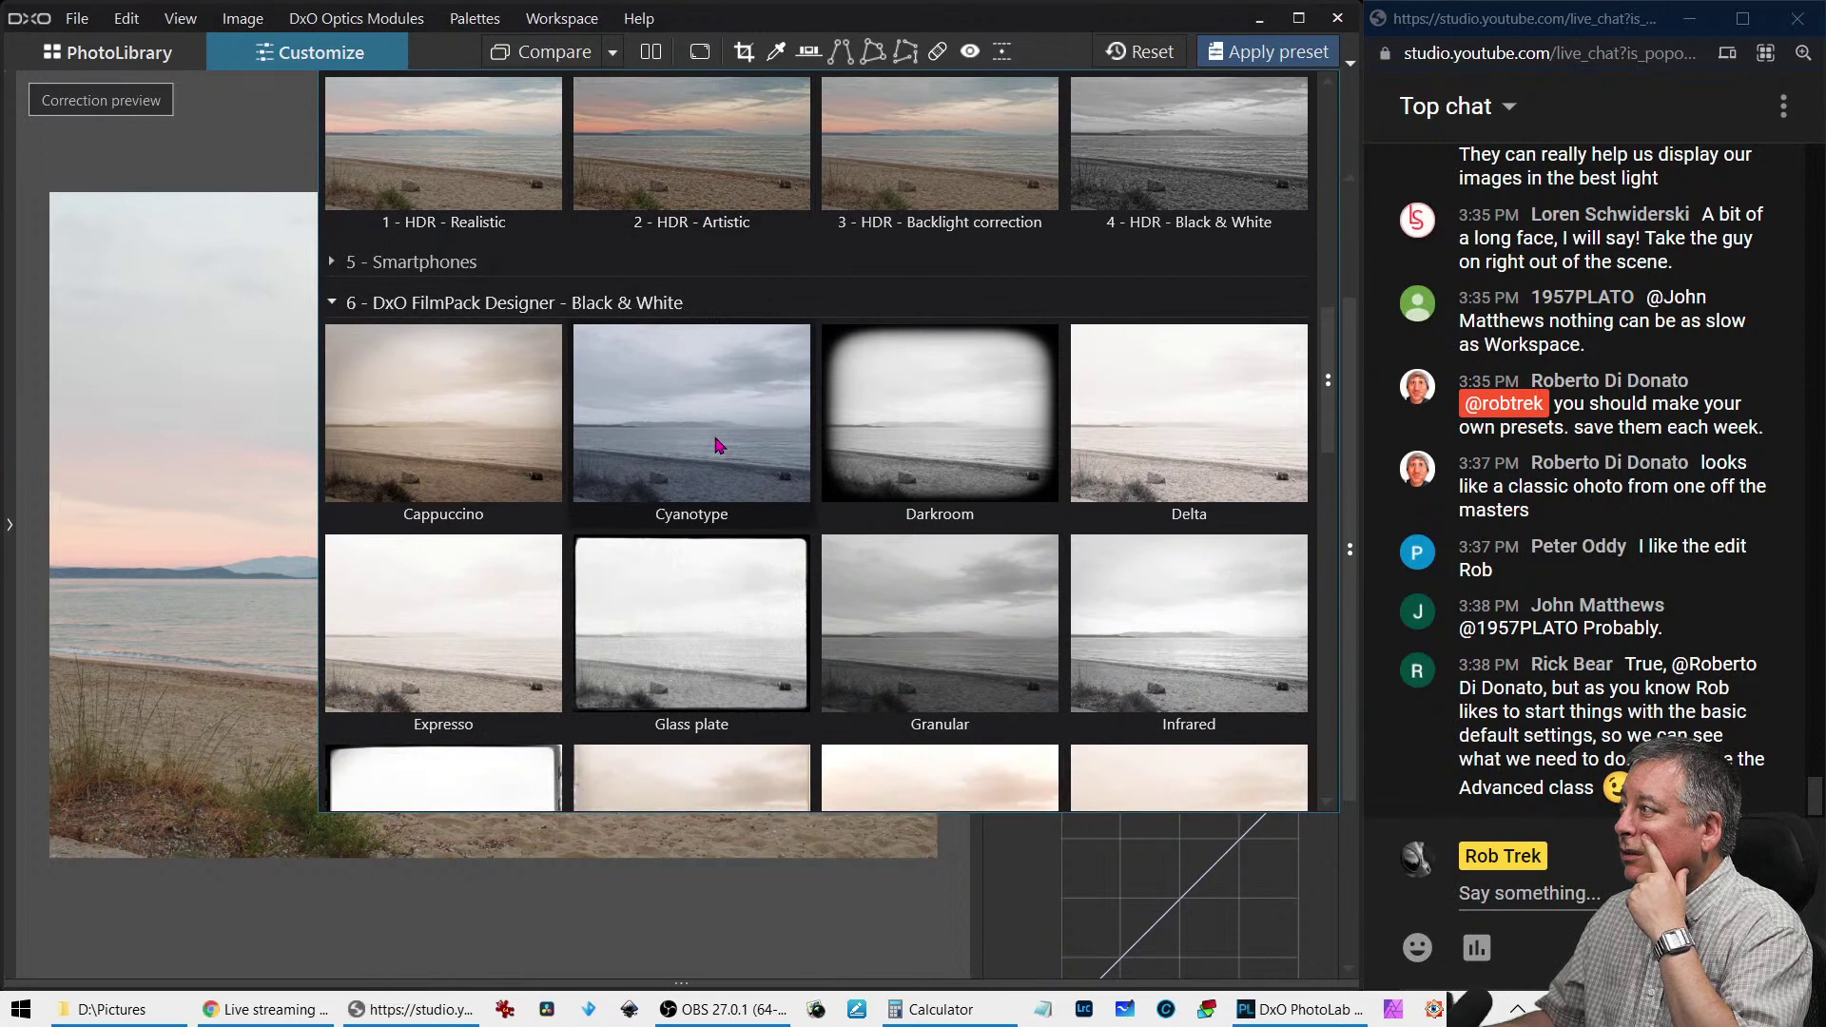
scroll(718, 444, down, 5)
scroll(718, 444, down, 3)
scroll(718, 444, down, 1)
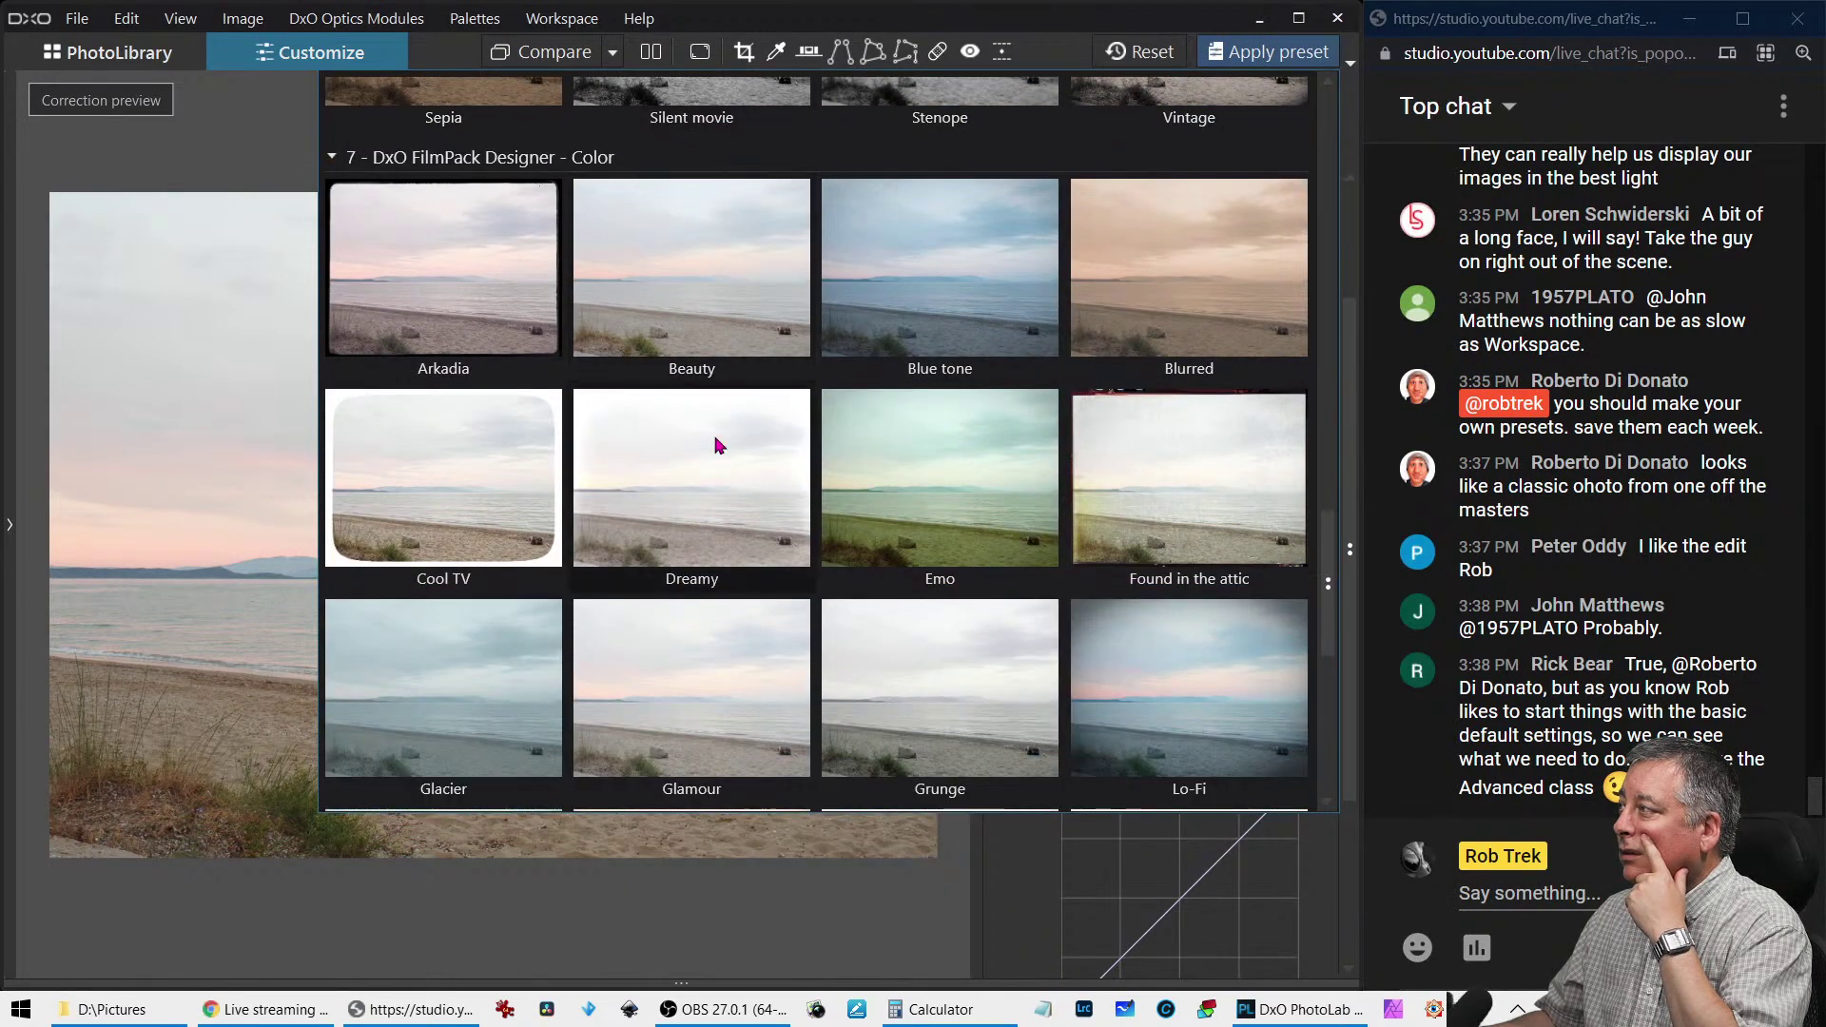
scroll(718, 444, down, 3)
scroll(718, 444, down, 4)
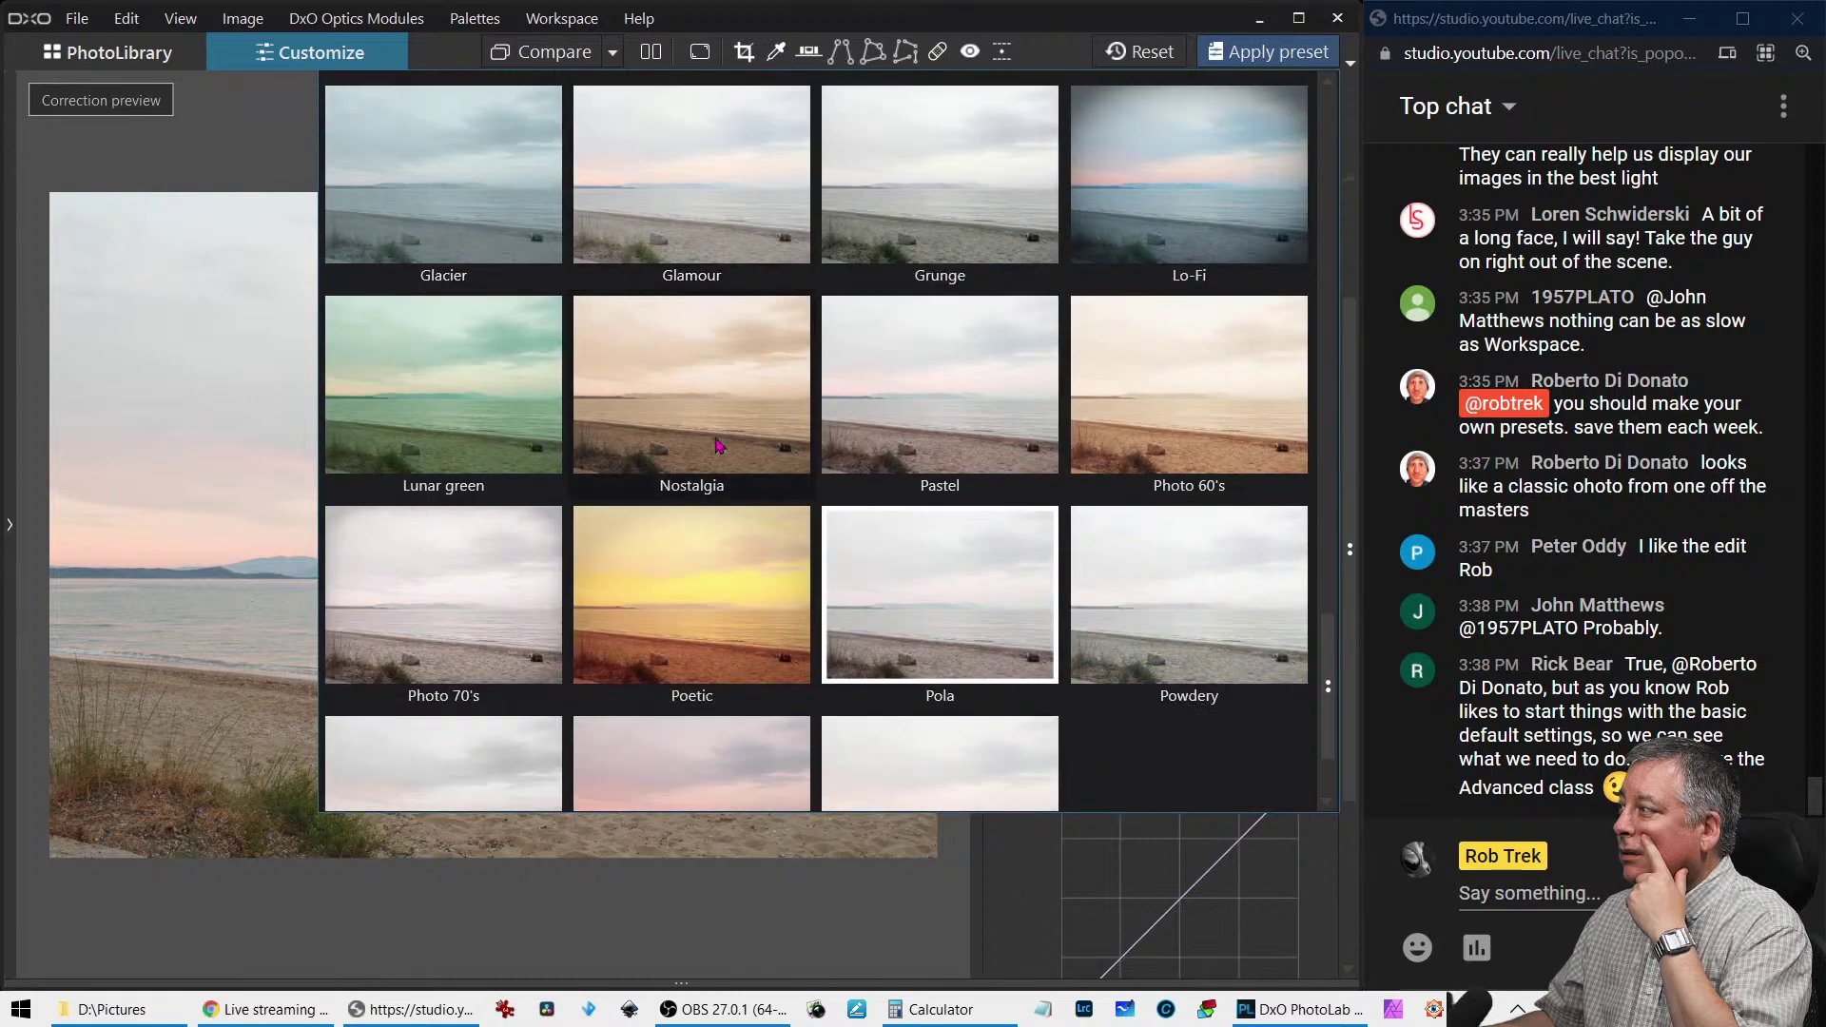
scroll(718, 444, up, 5)
scroll(718, 444, up, 10)
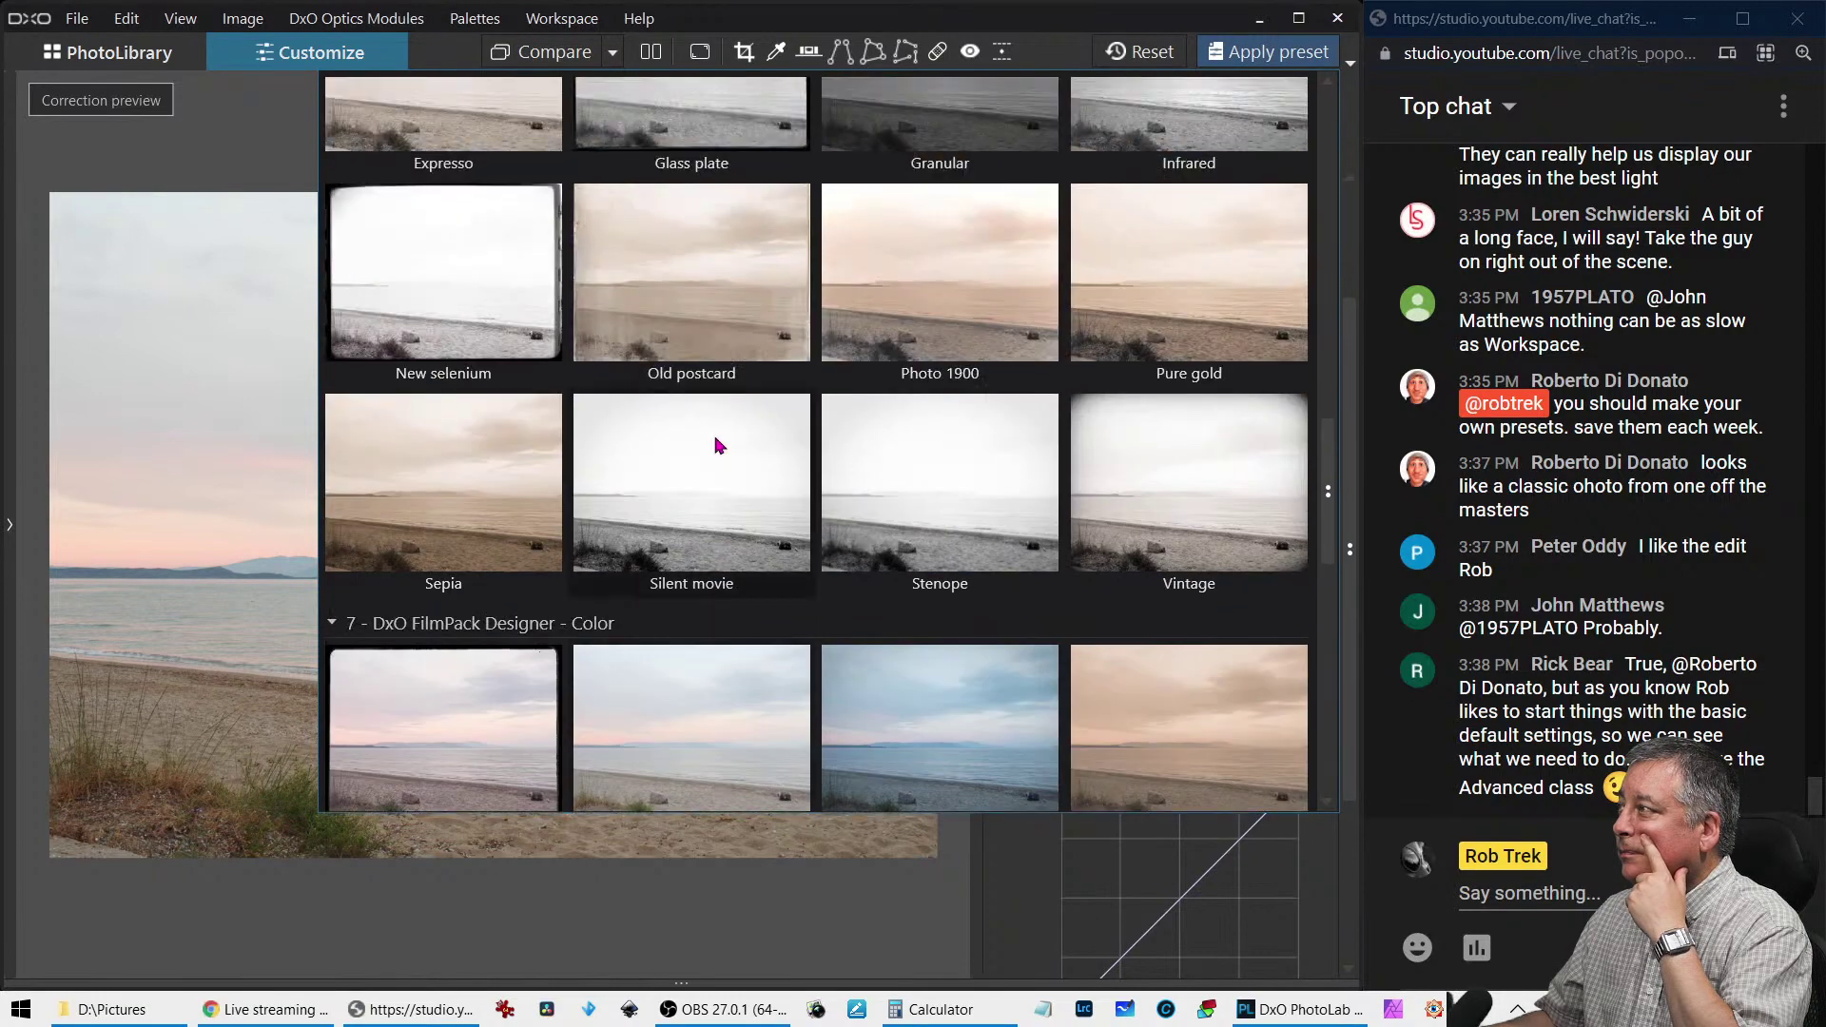
scroll(718, 444, up, 2)
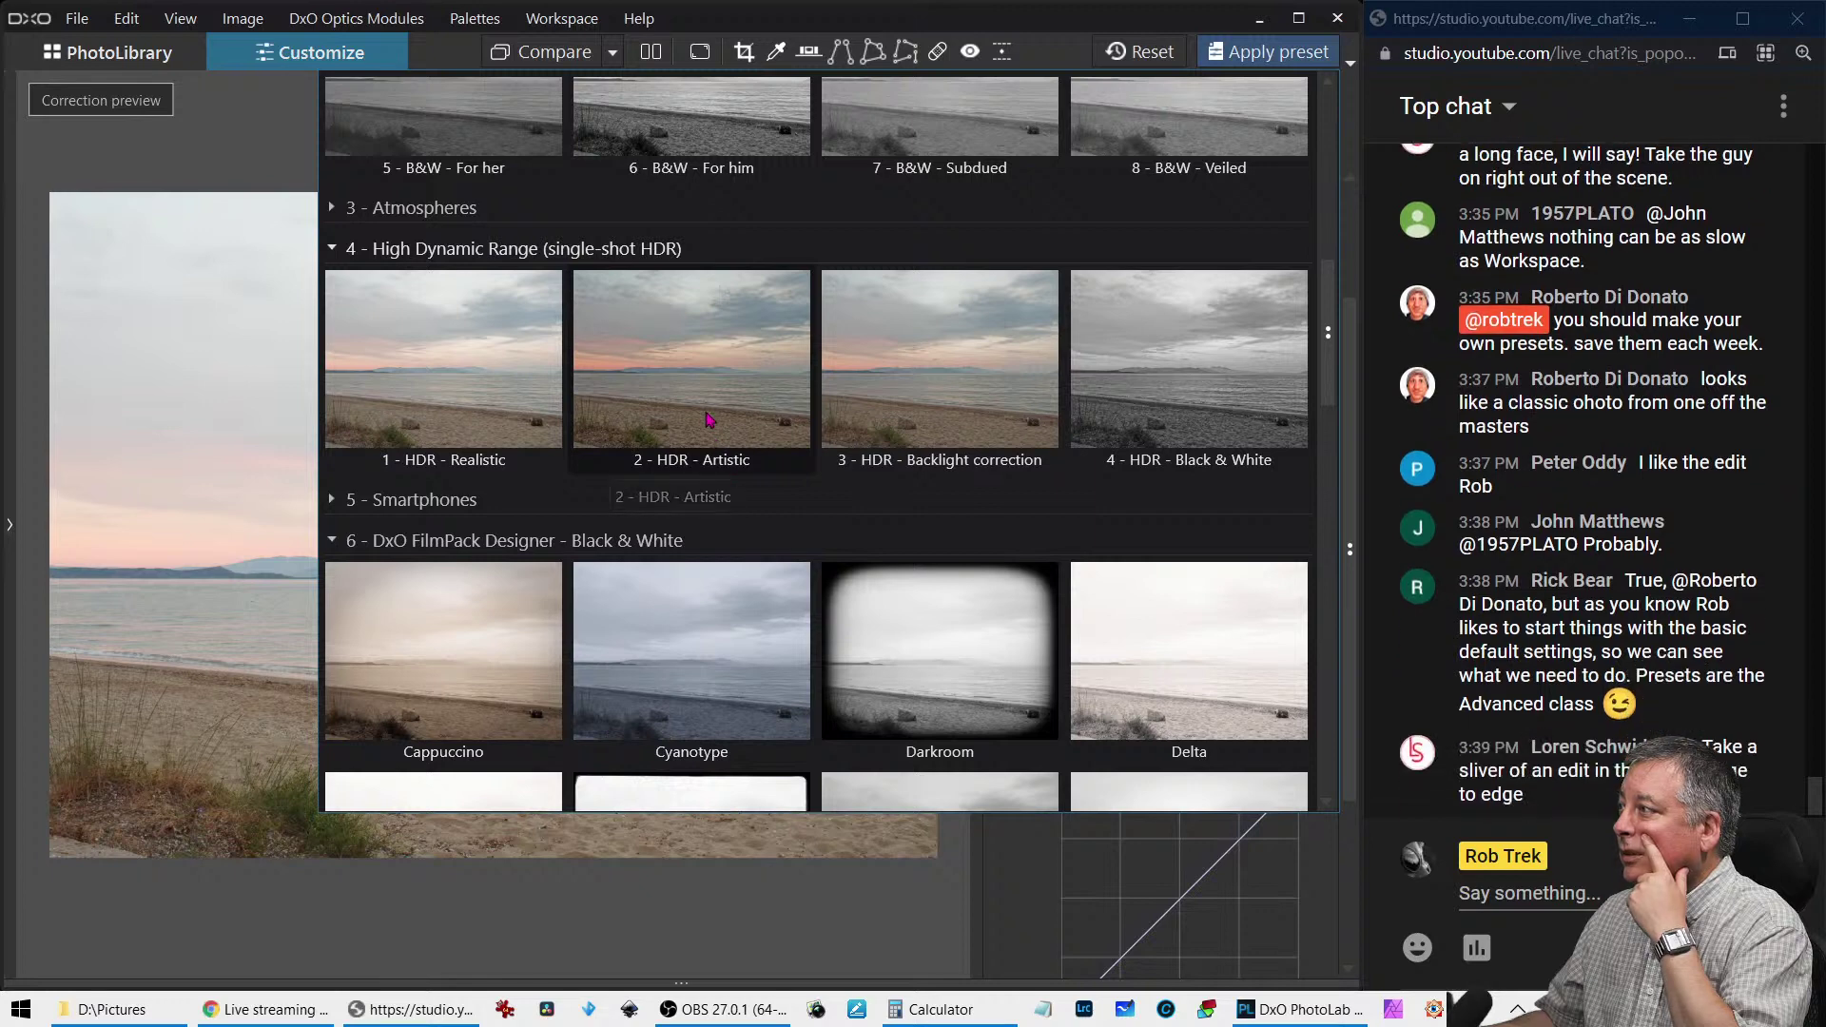
click(706, 415)
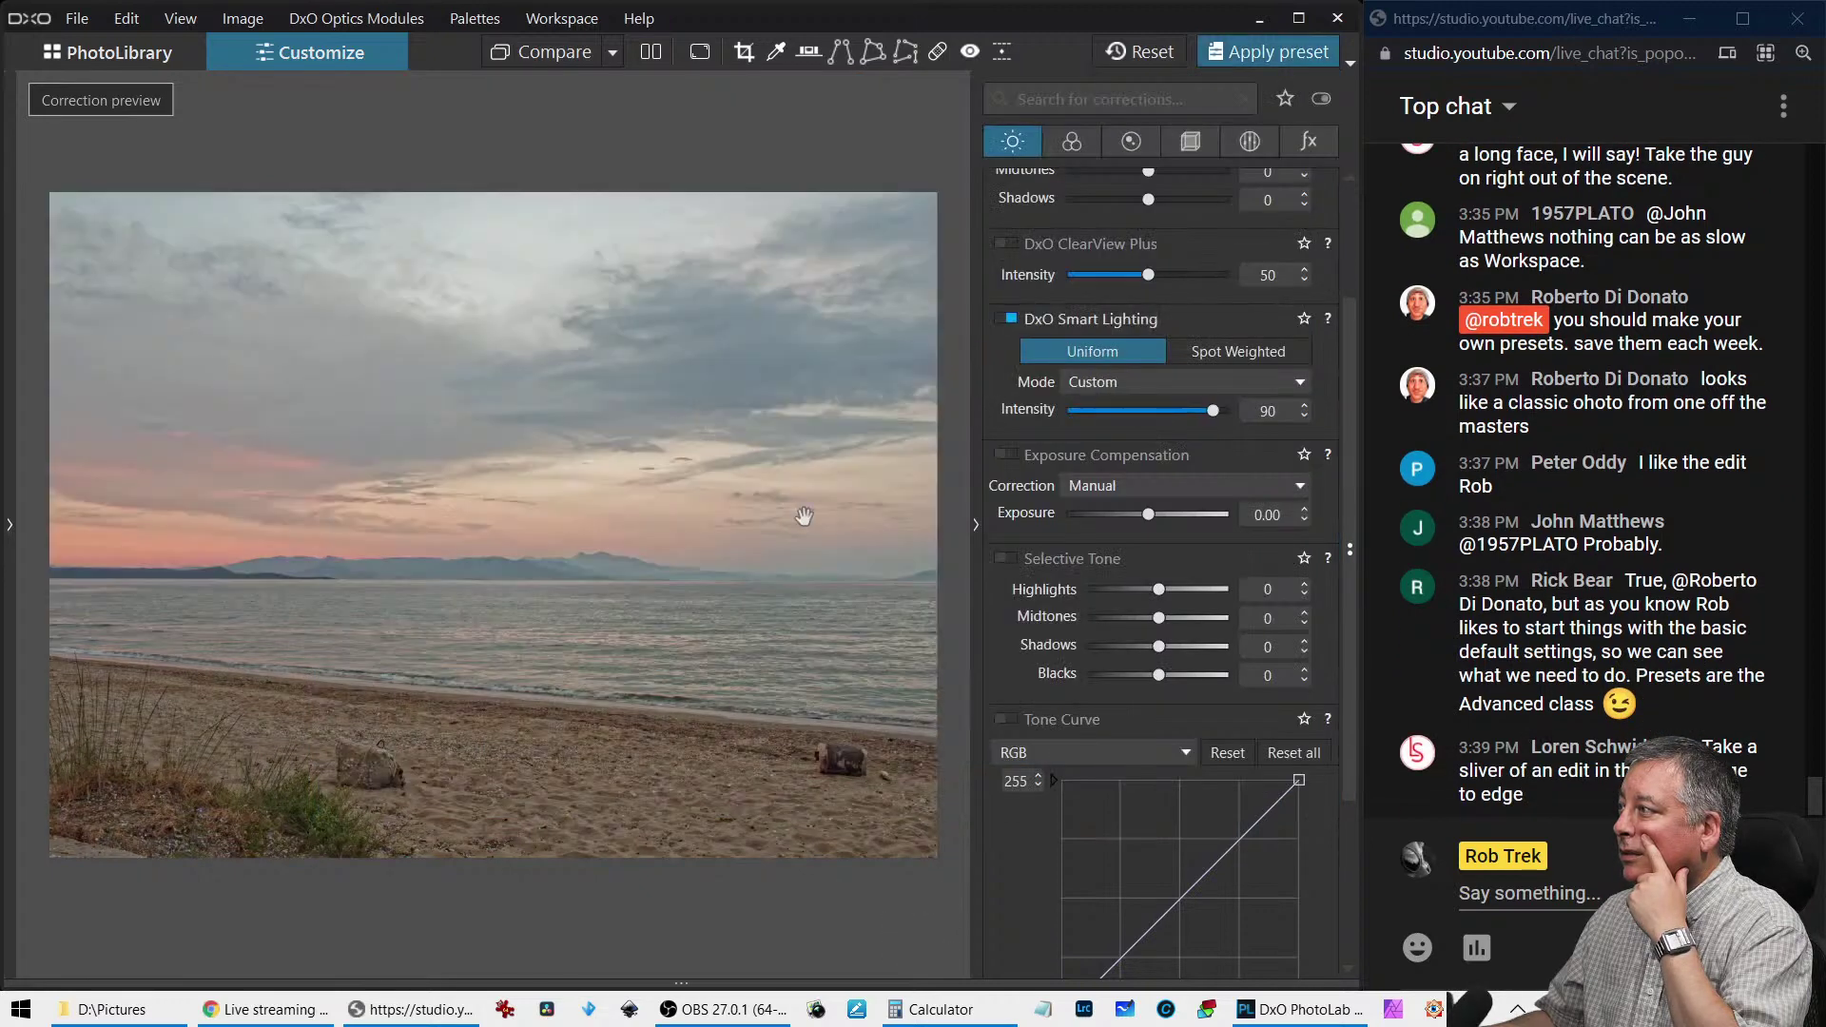
Inspect the sky, the rock and the barrel on the beach up close, and return to the whole photo
scroll(472, 492, up, 2)
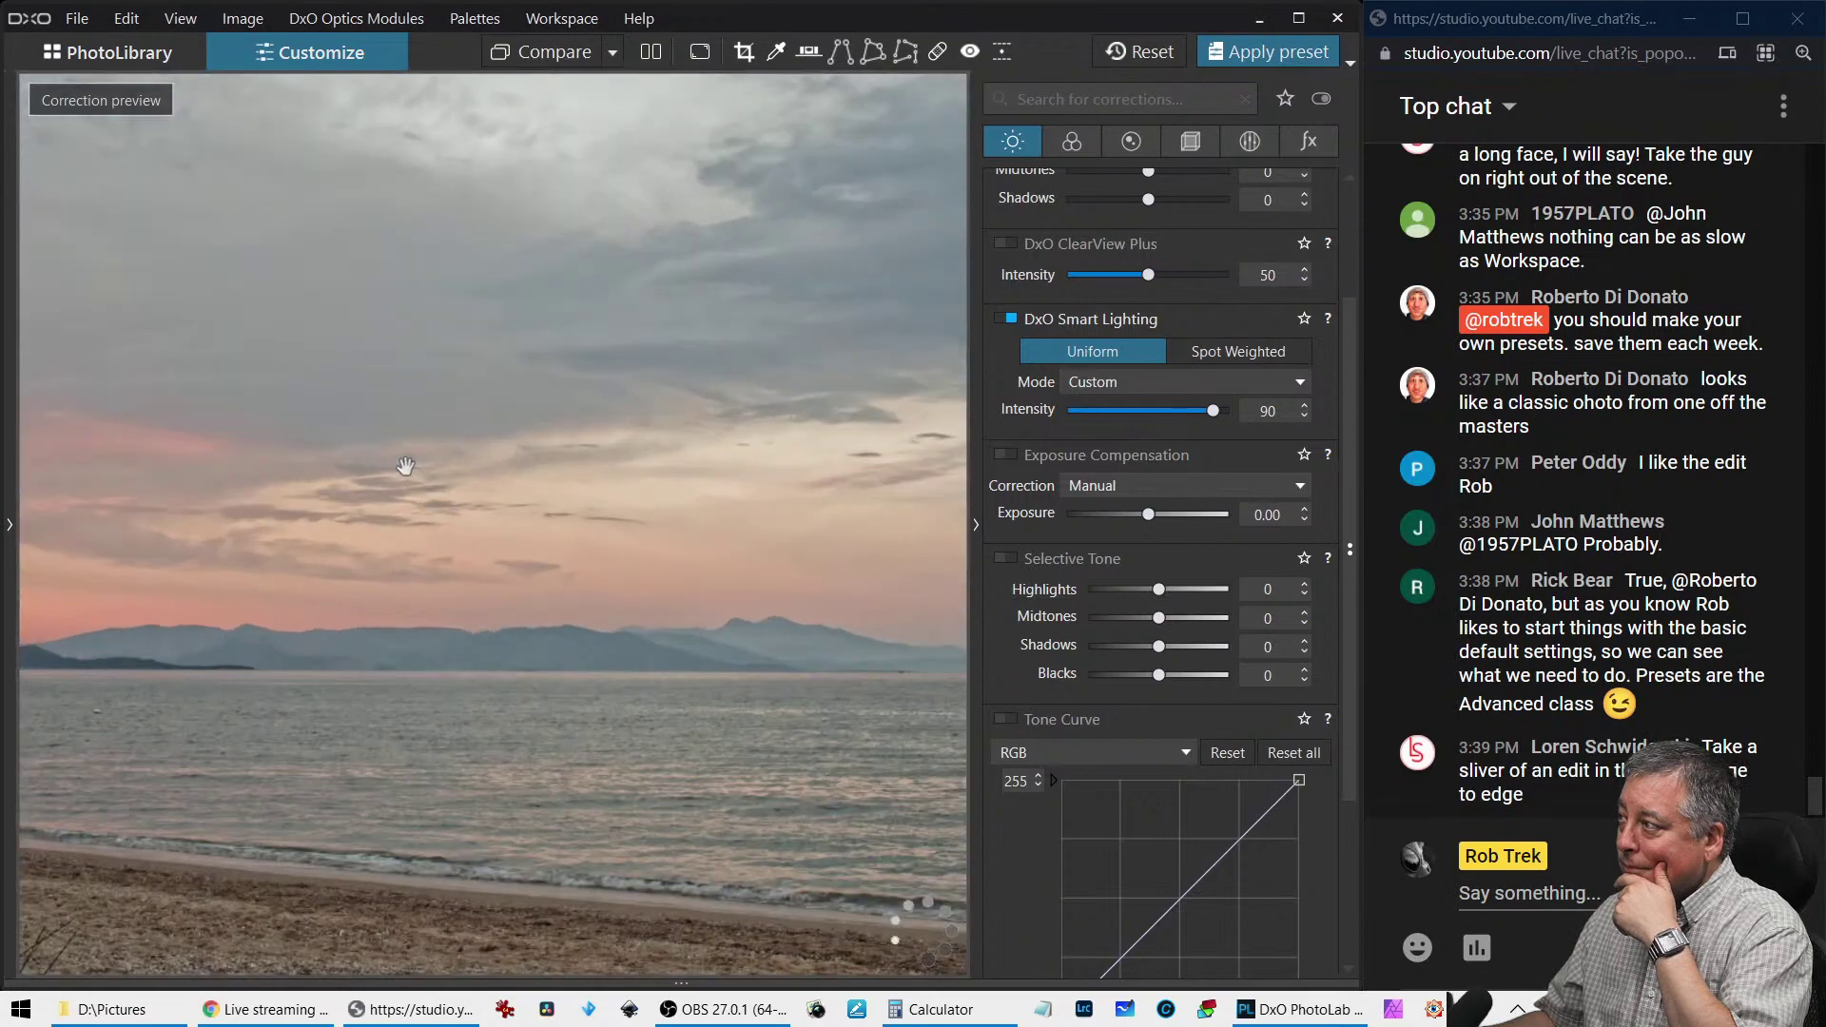
scroll(405, 466, down, 2)
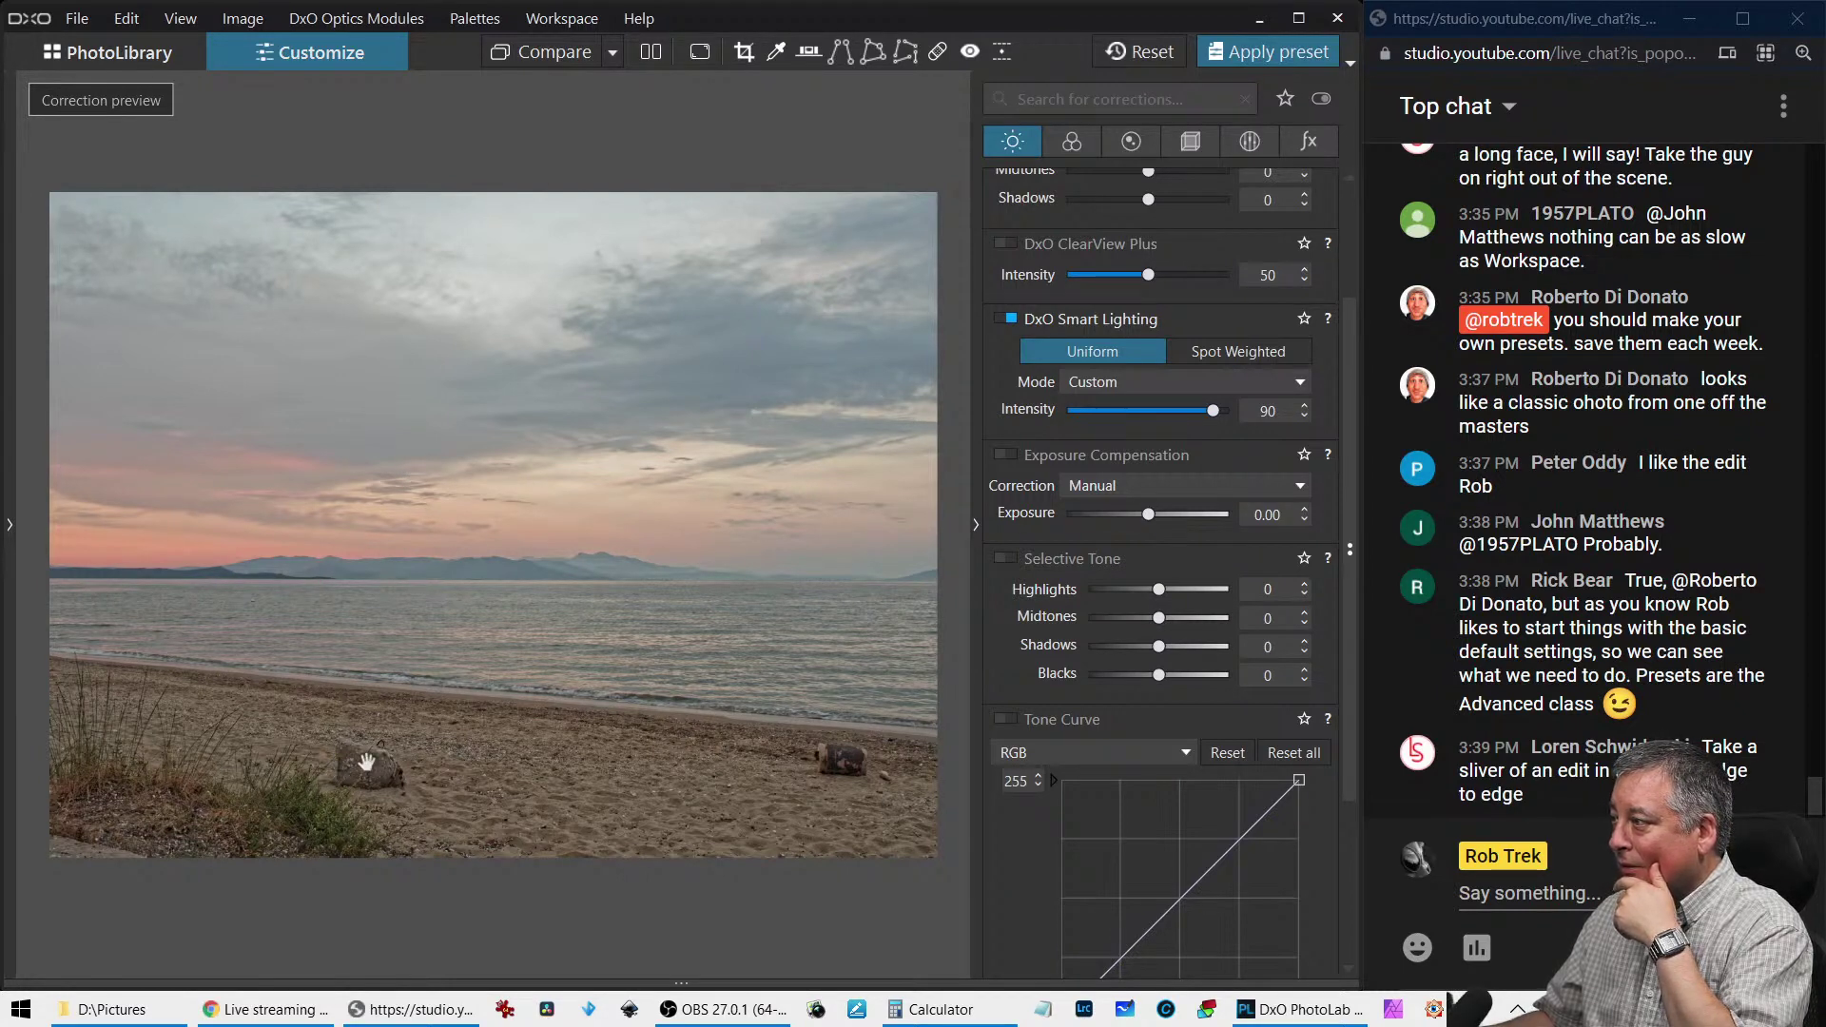
scroll(367, 761, up, 3)
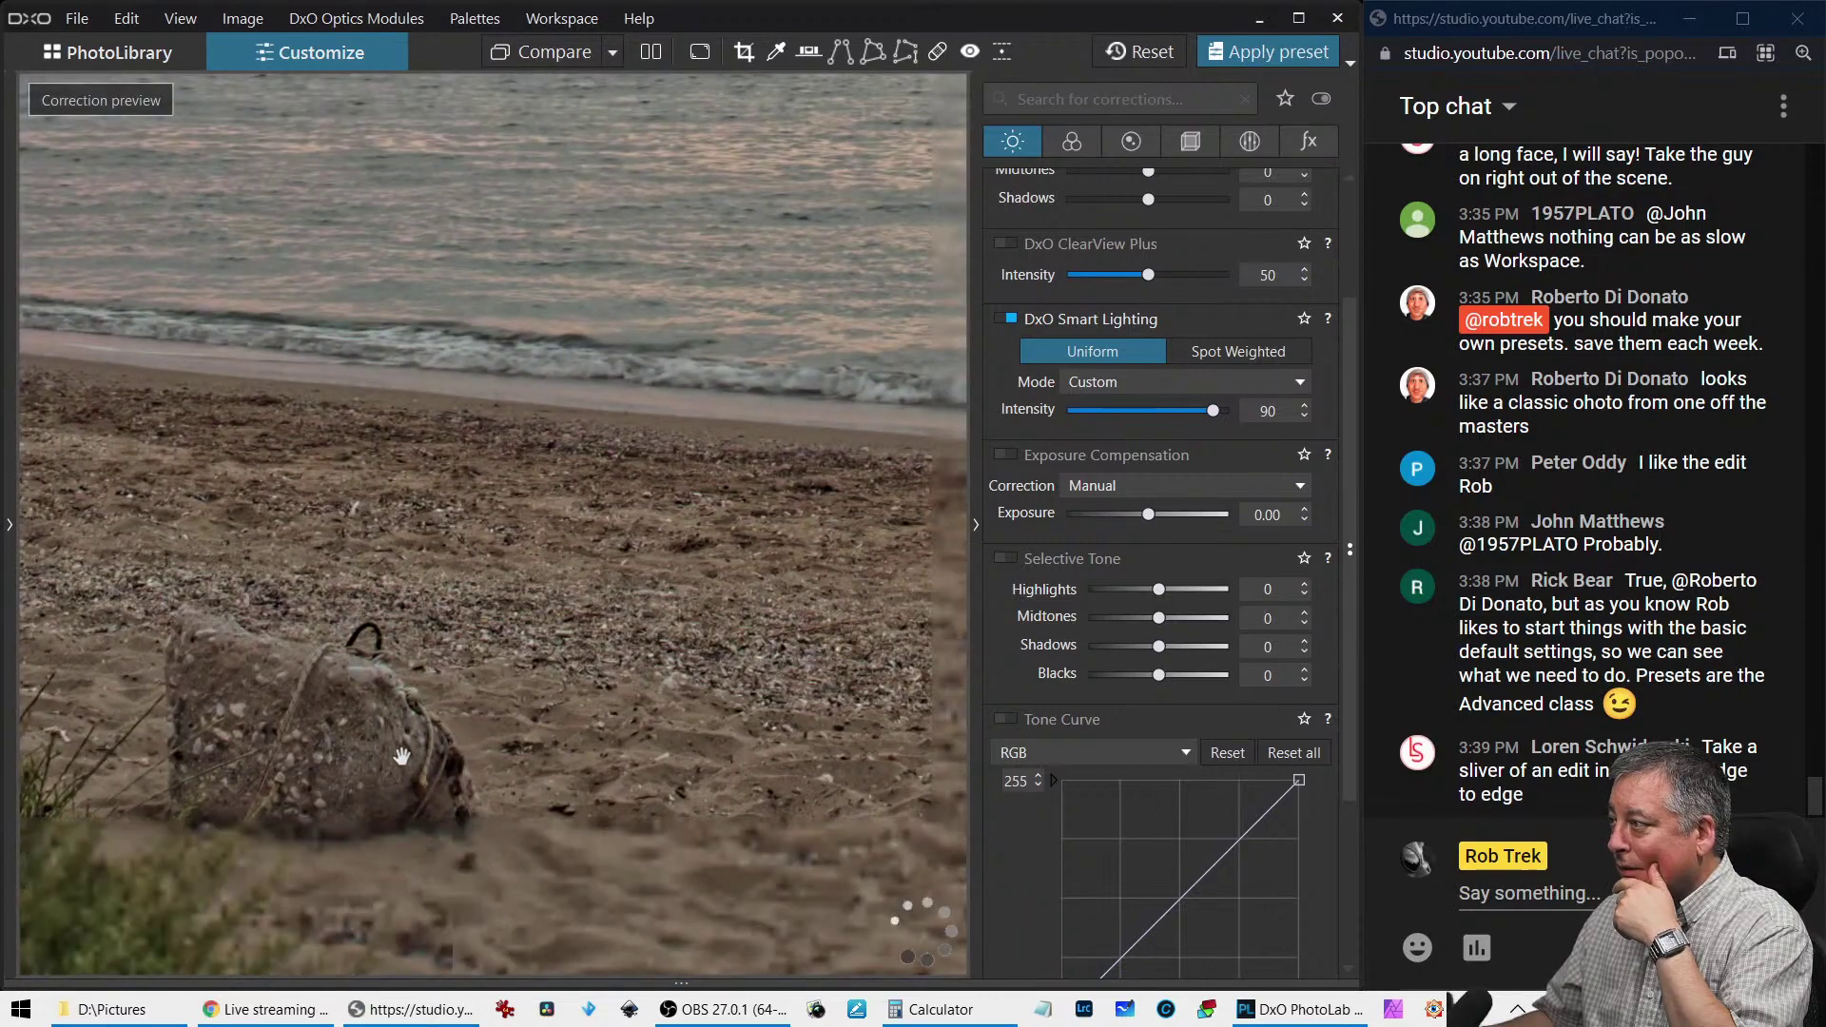
scroll(401, 756, down, 2)
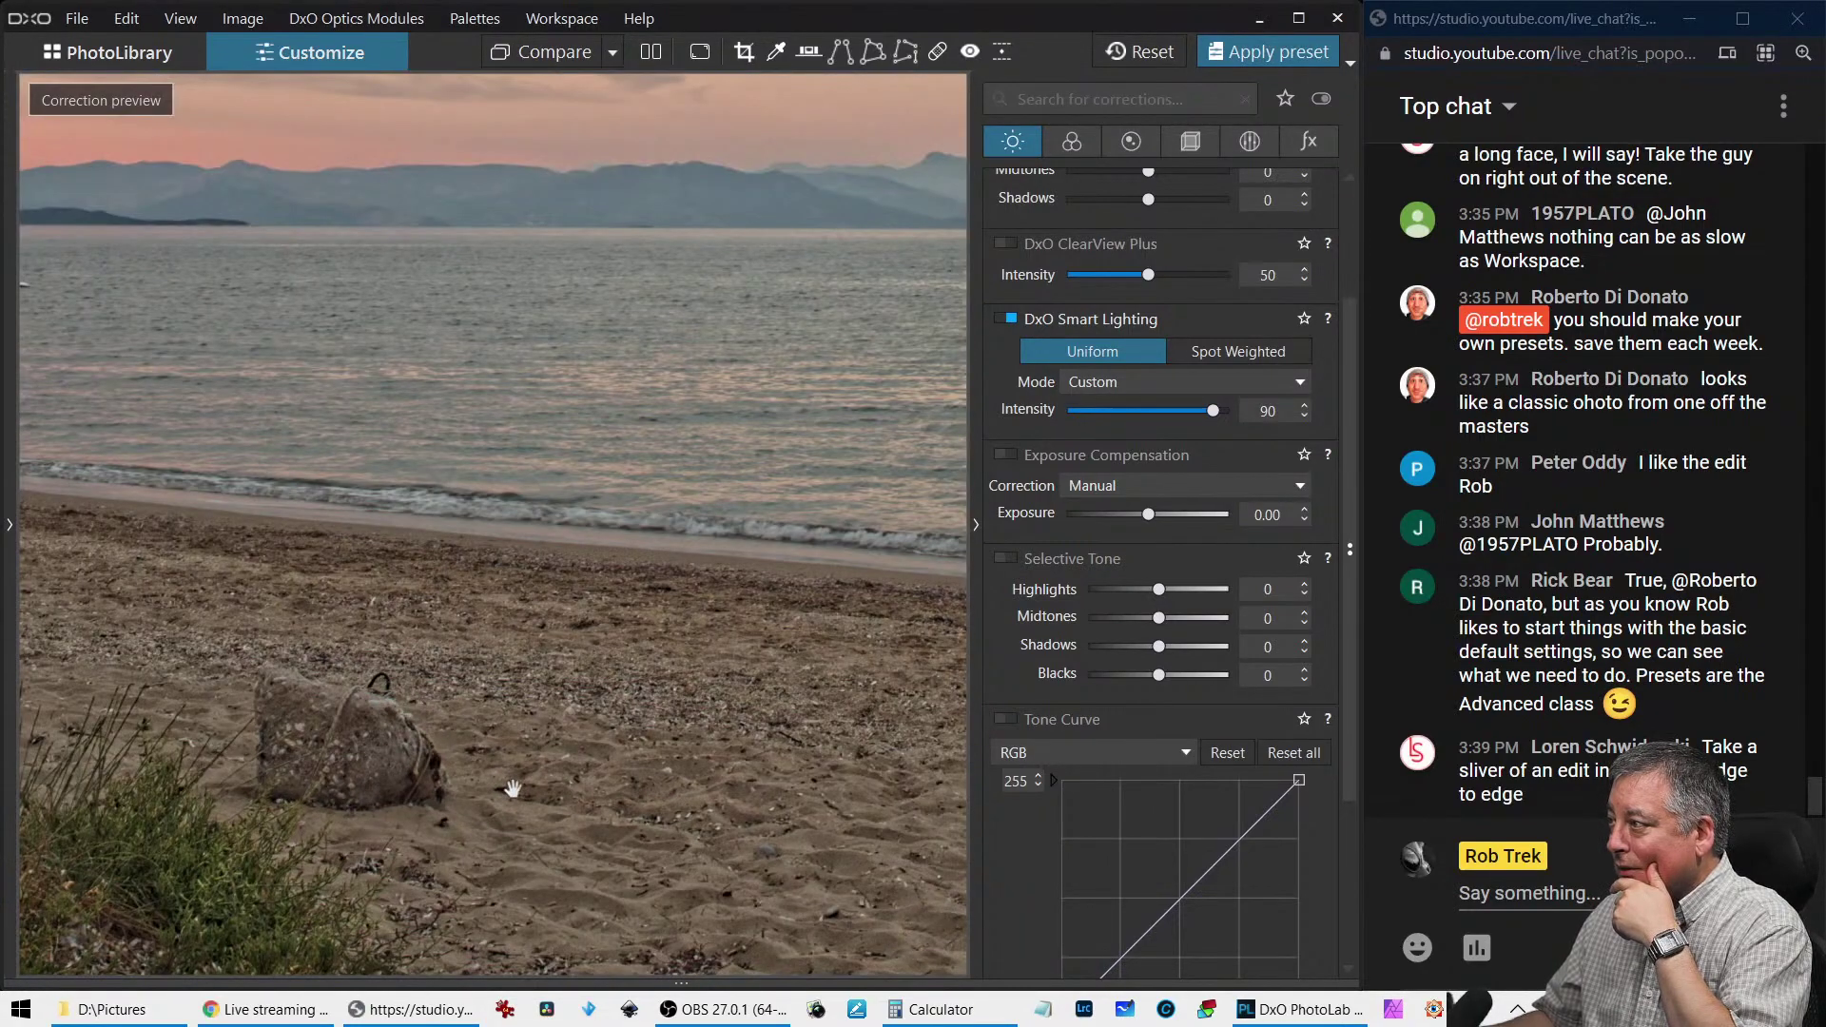
scroll(511, 788, down, 4)
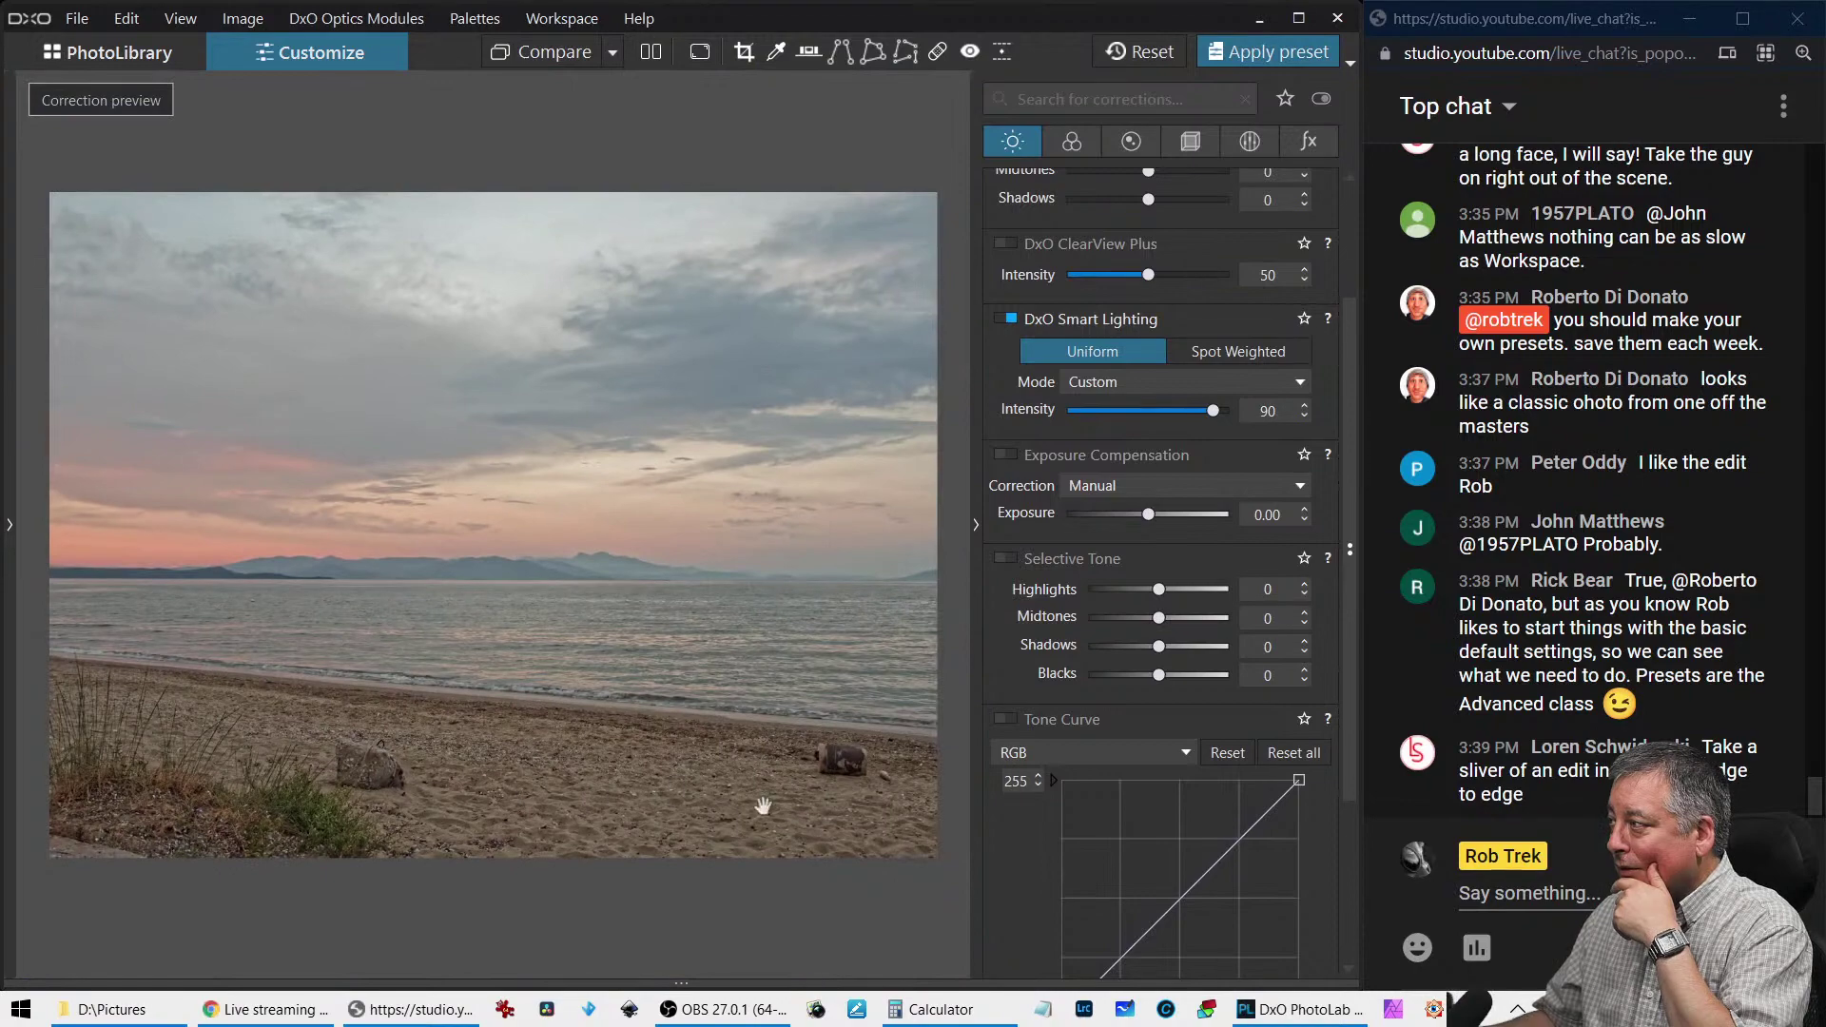
scroll(738, 795, up, 4)
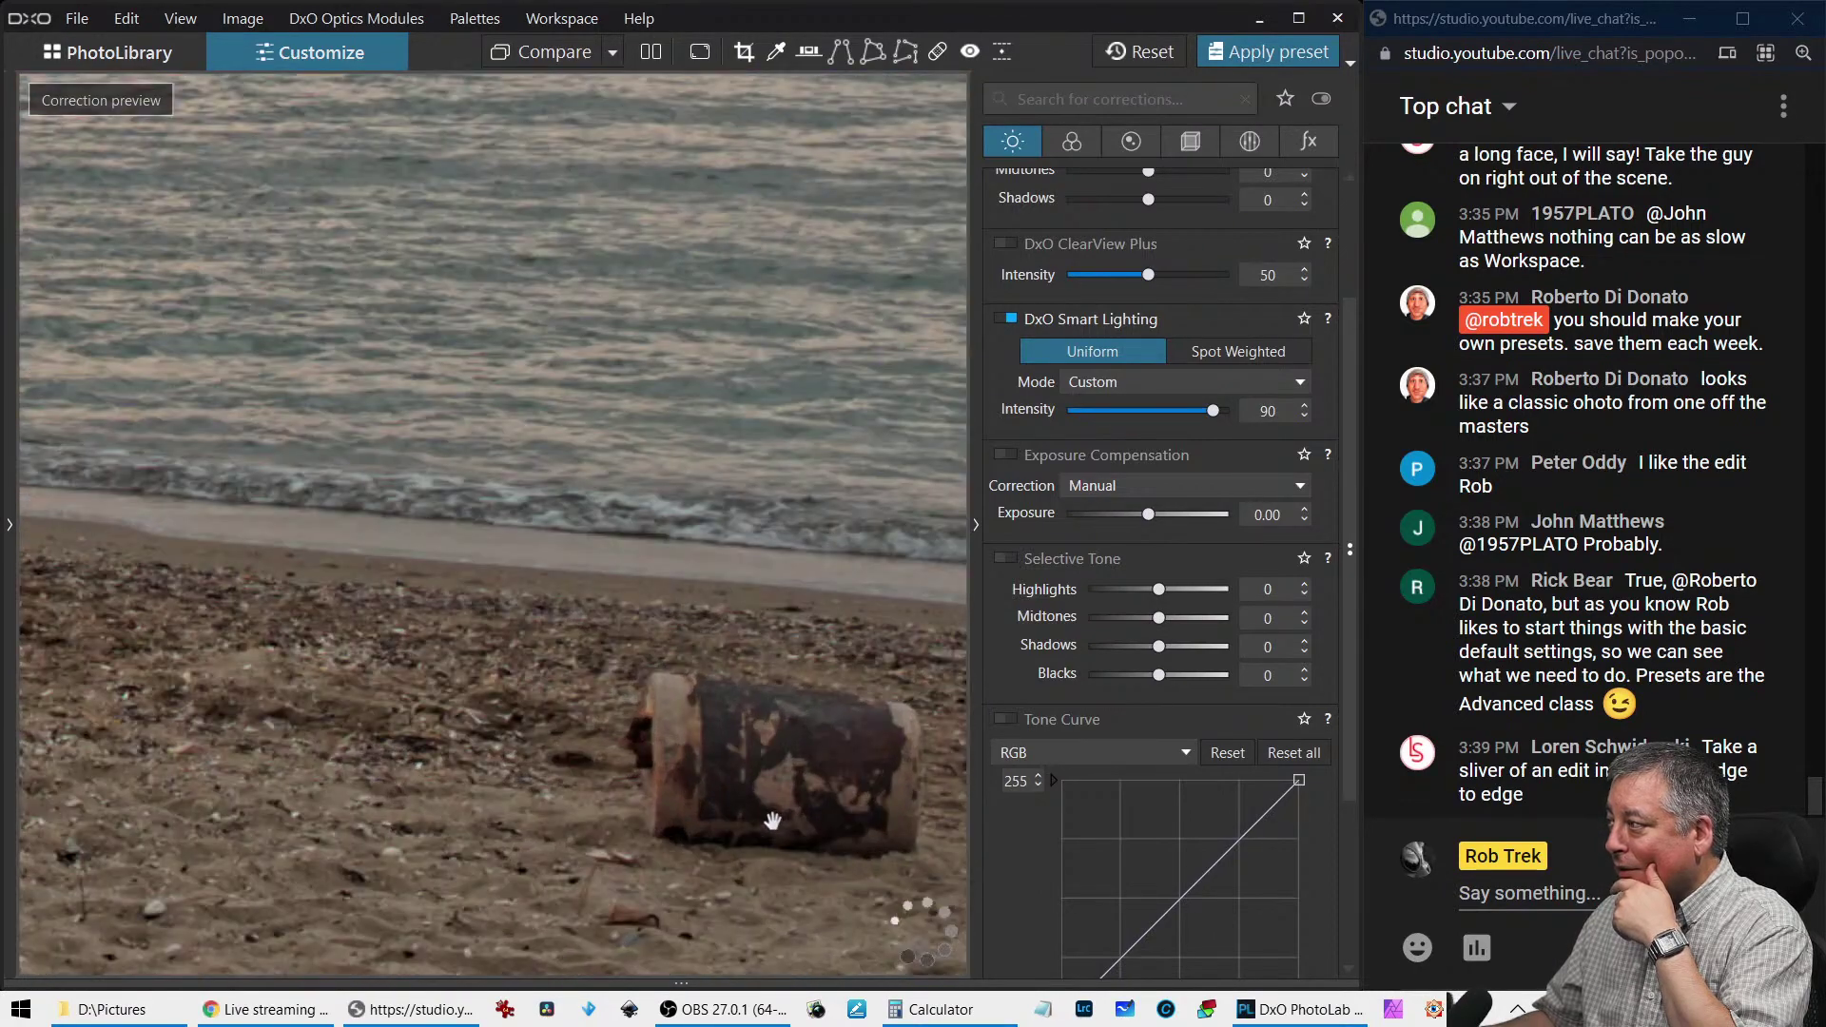
scroll(772, 820, down, 4)
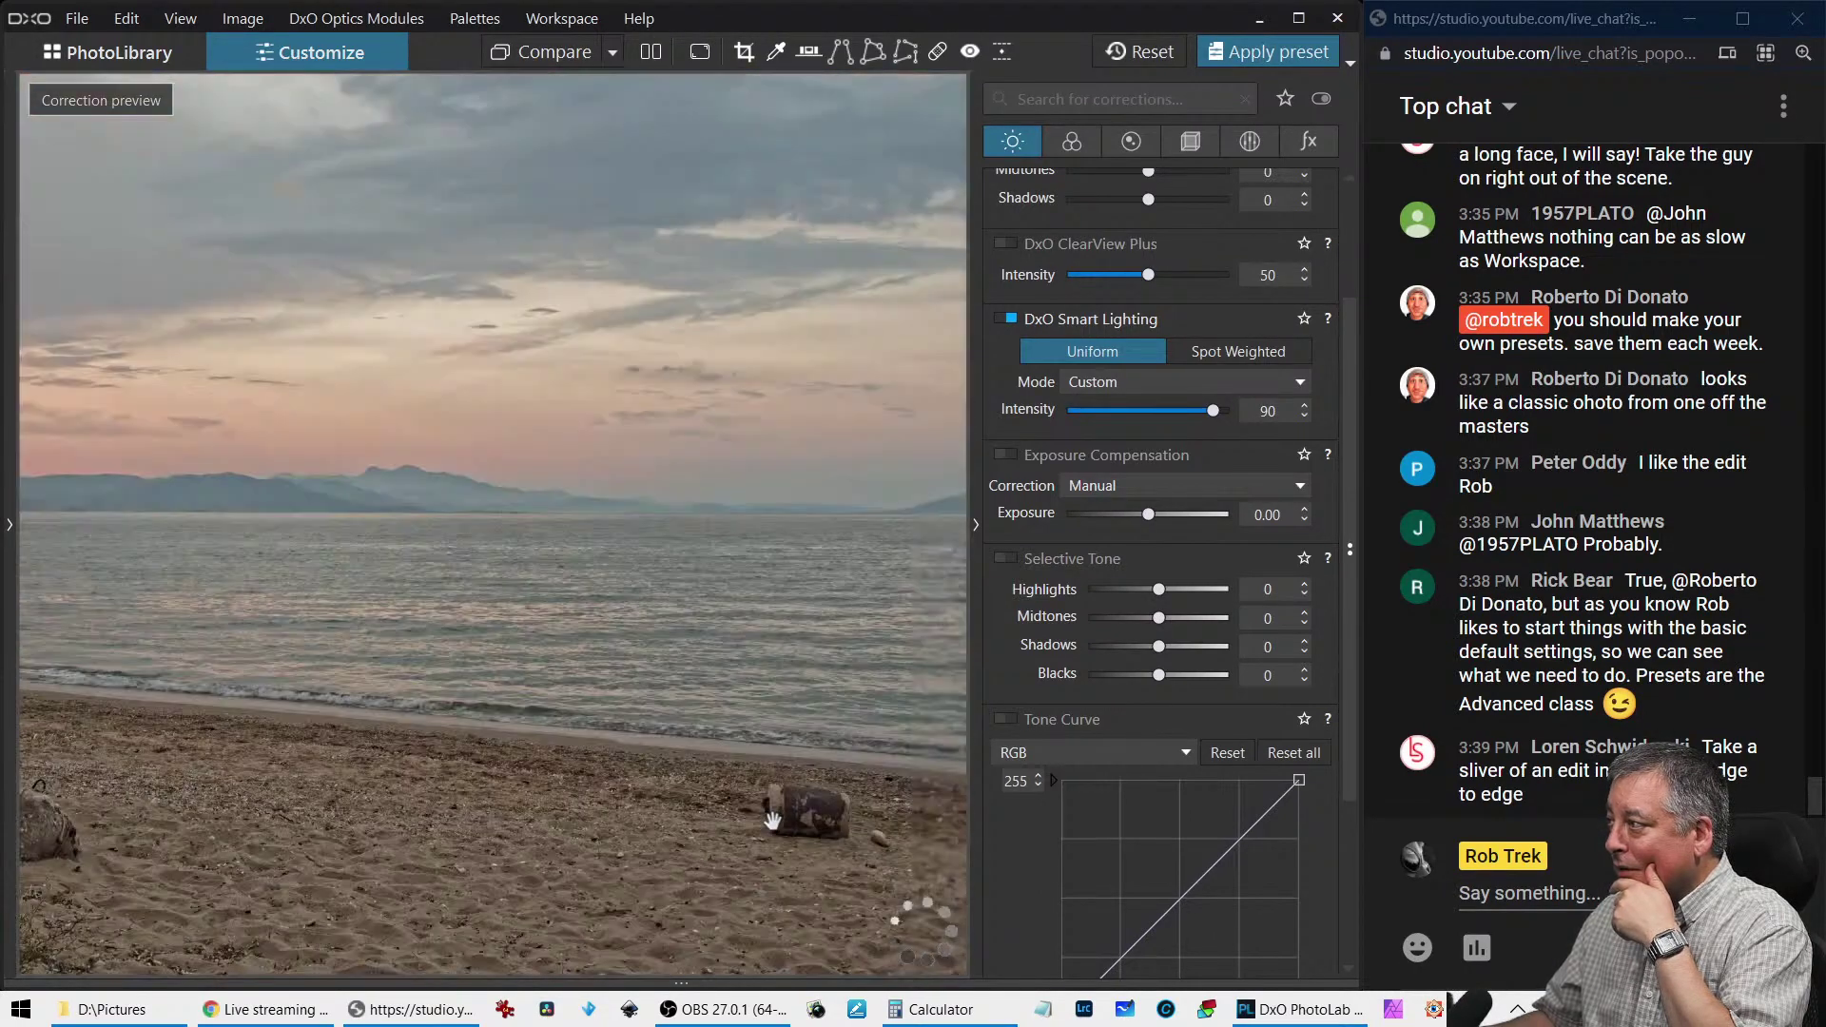
scroll(772, 820, down, 3)
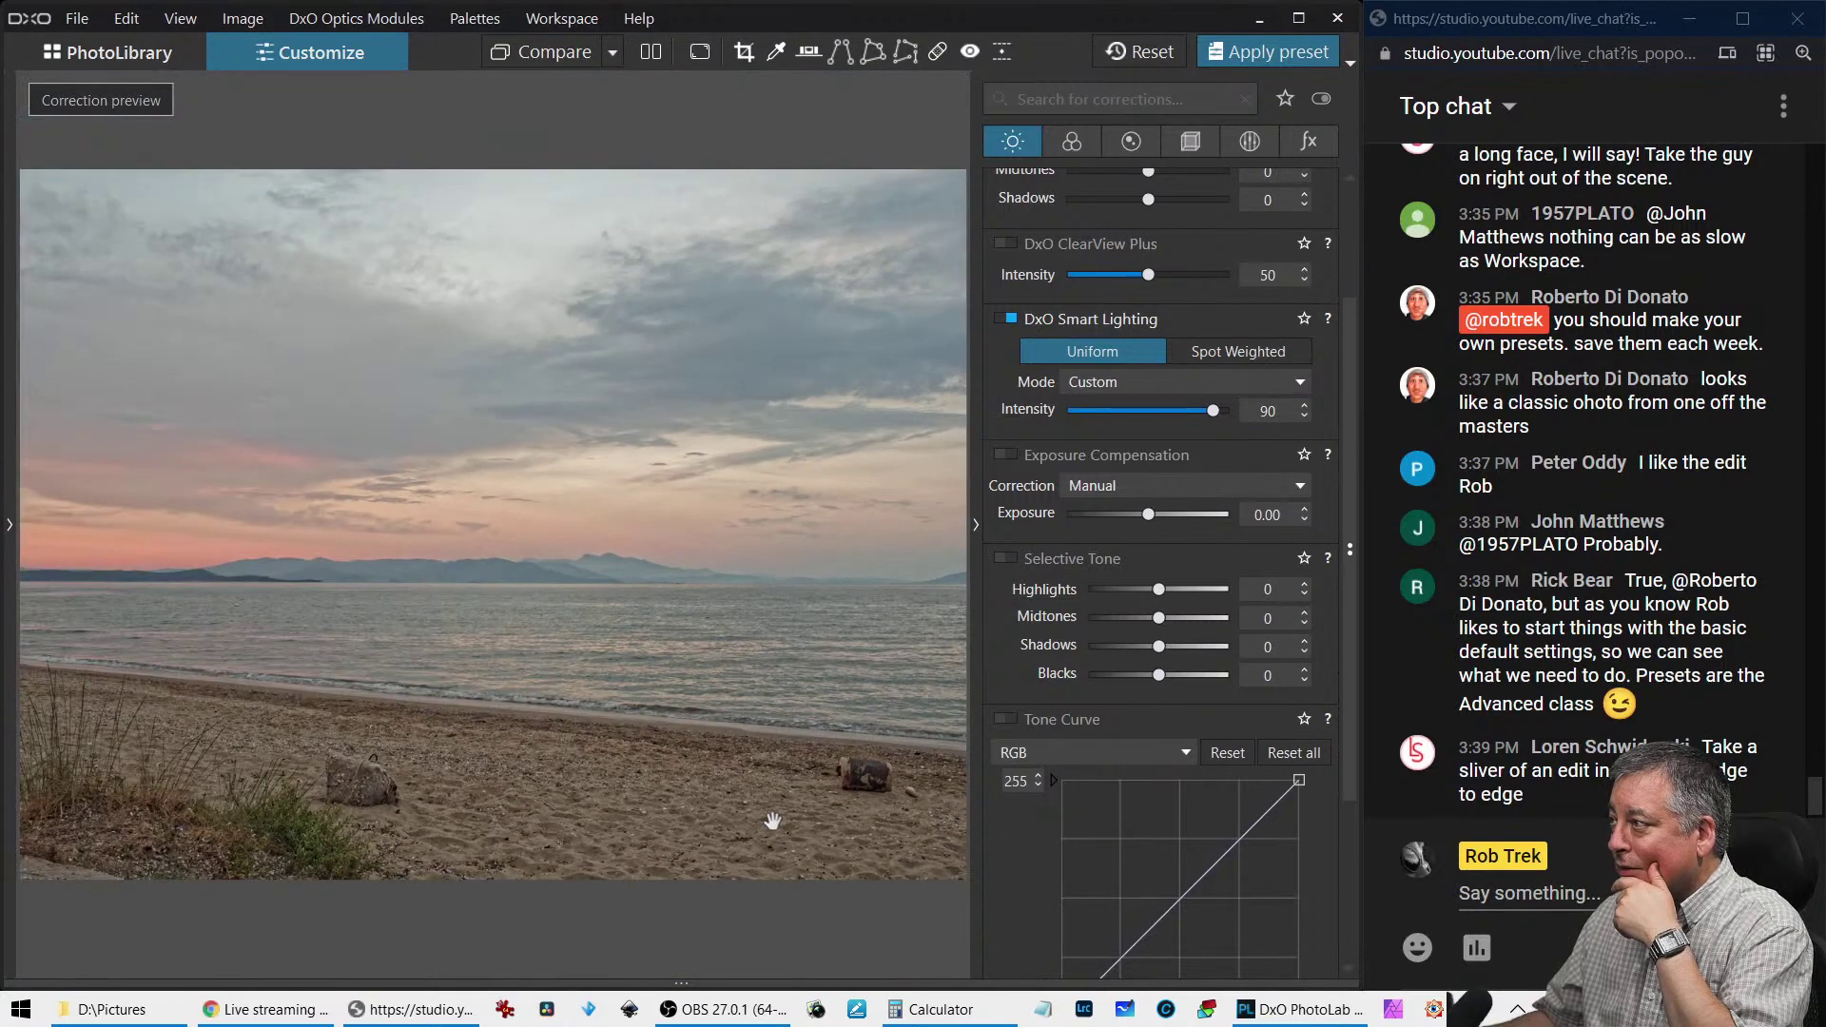
scroll(772, 819, down, 1)
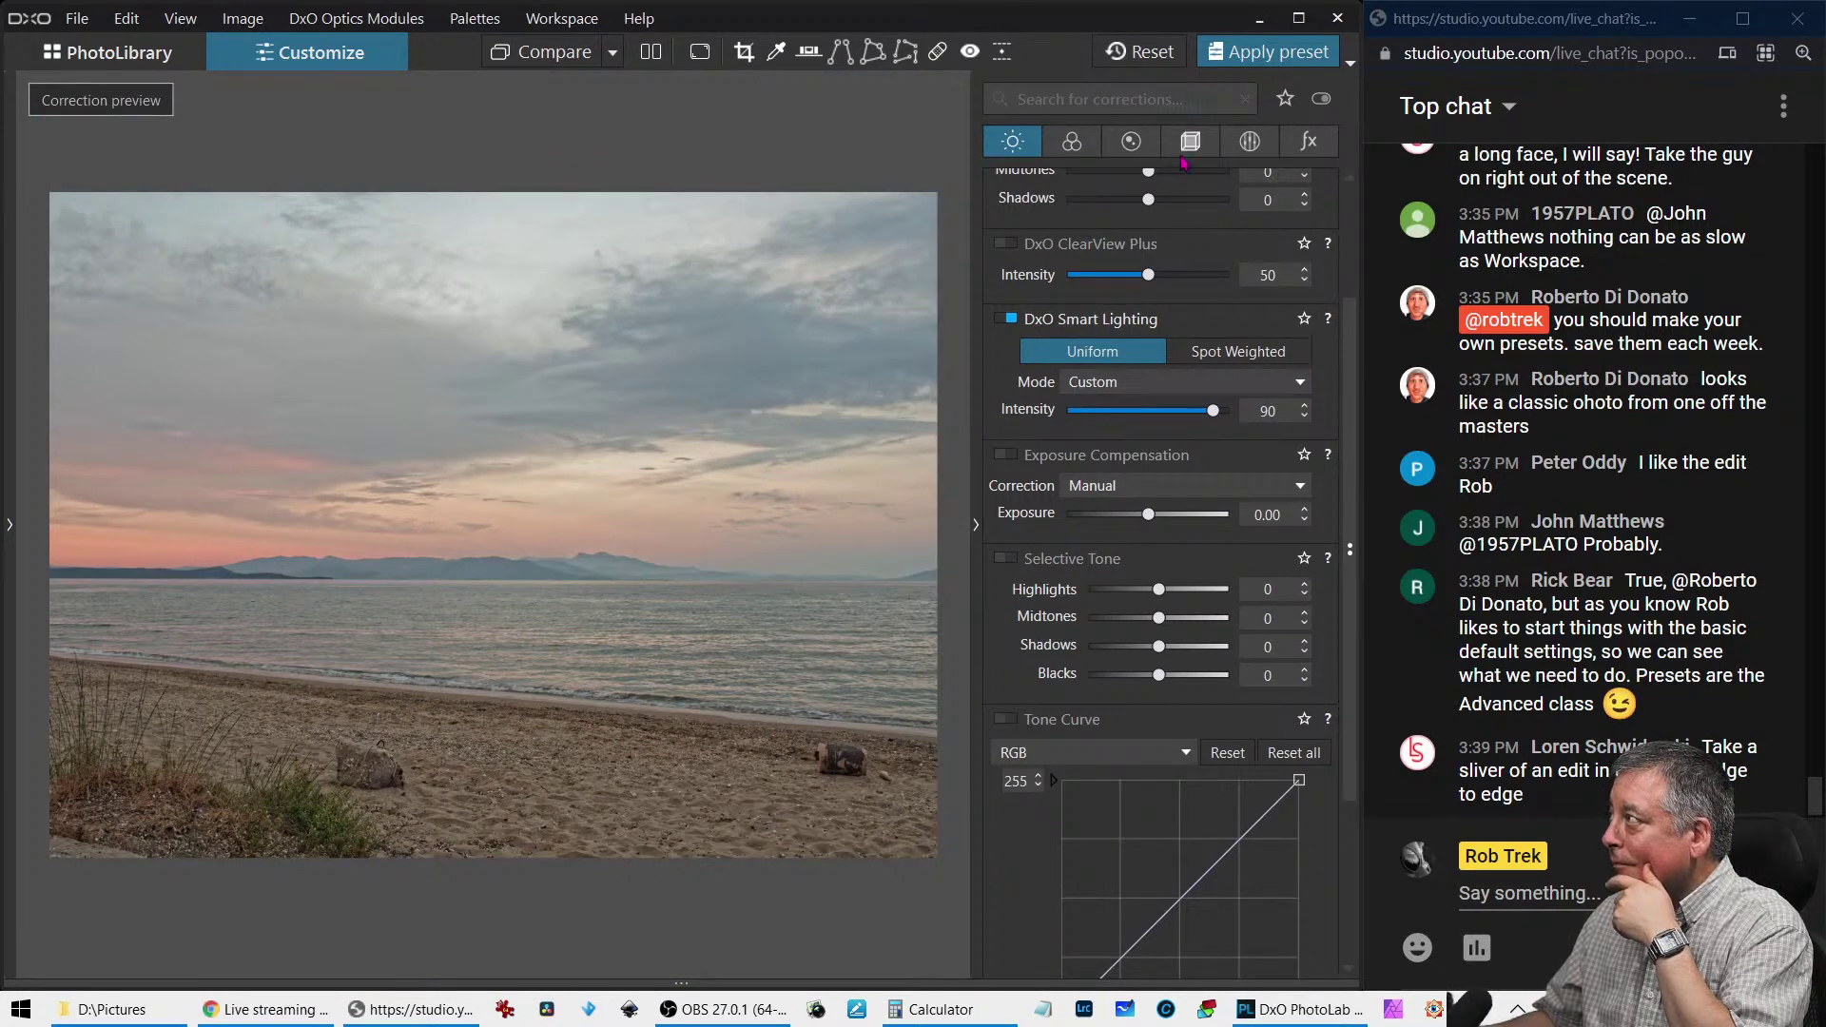
Crop the seascape to about 2446 x 1835 px around the mountains, sea and shoreline, preserving the aspect ratio
click(1188, 143)
click(1089, 276)
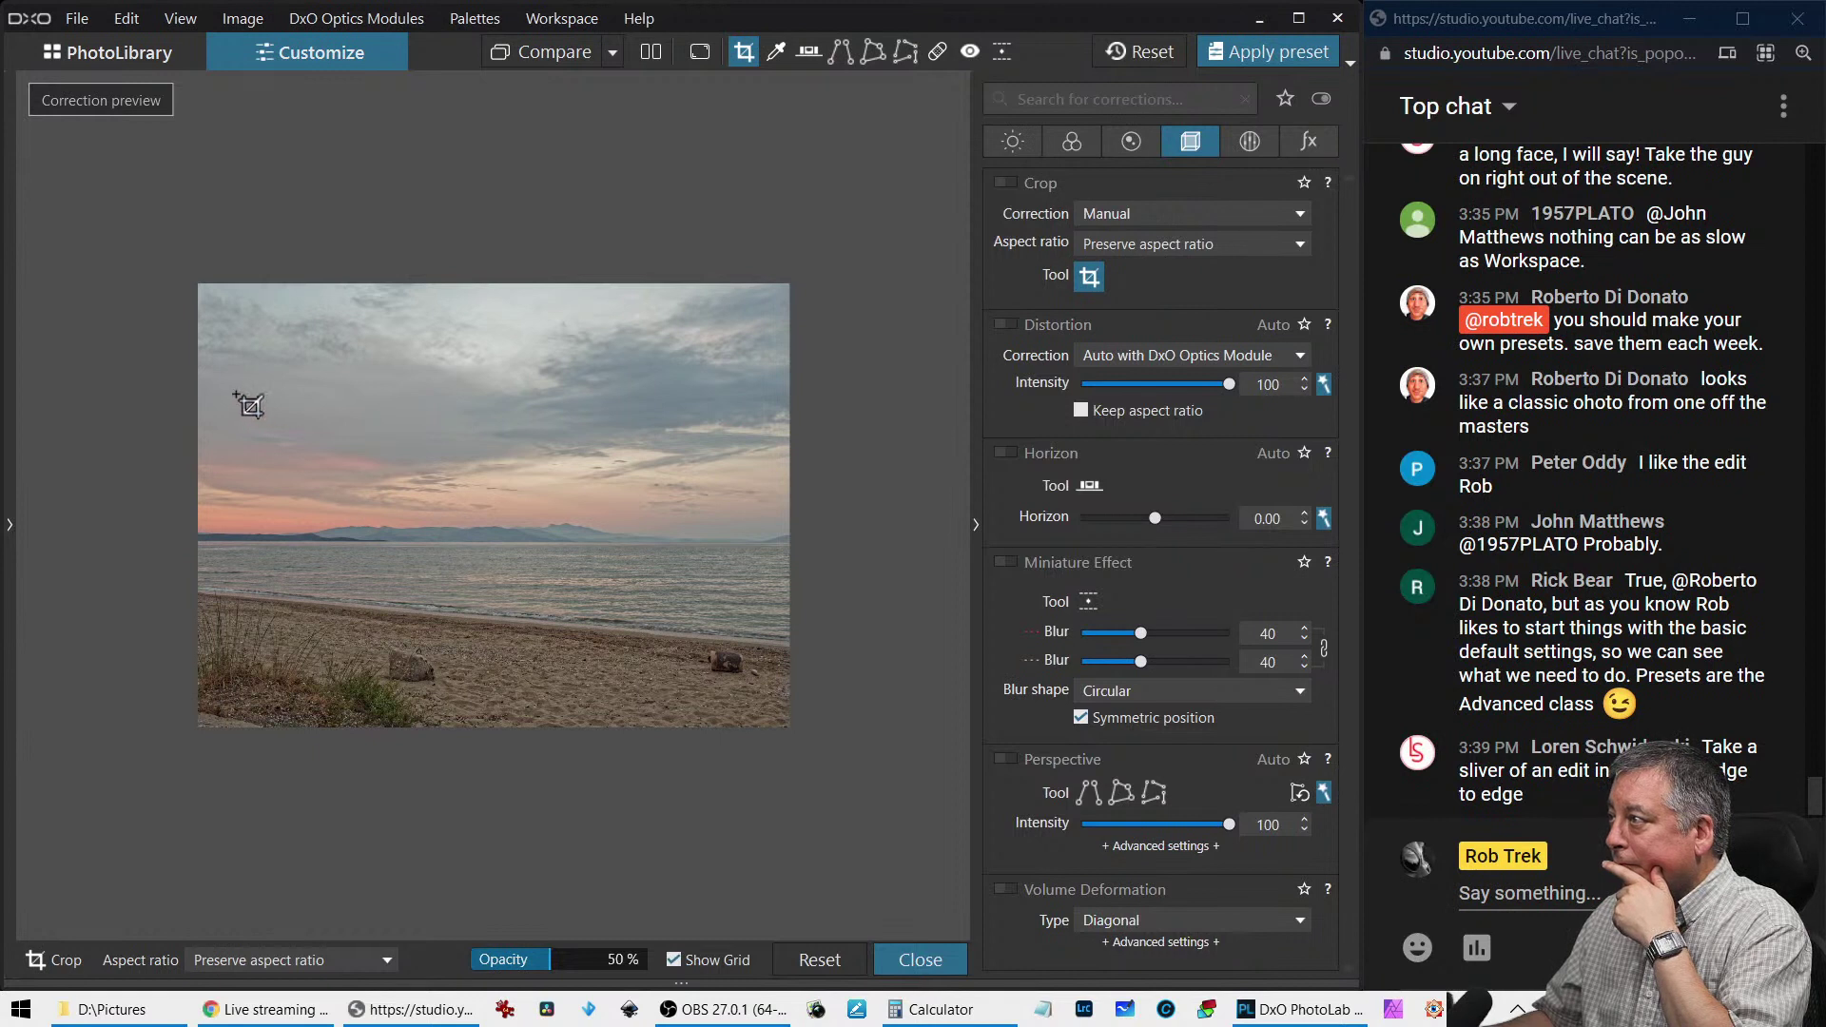
drag(200, 432, 477, 640)
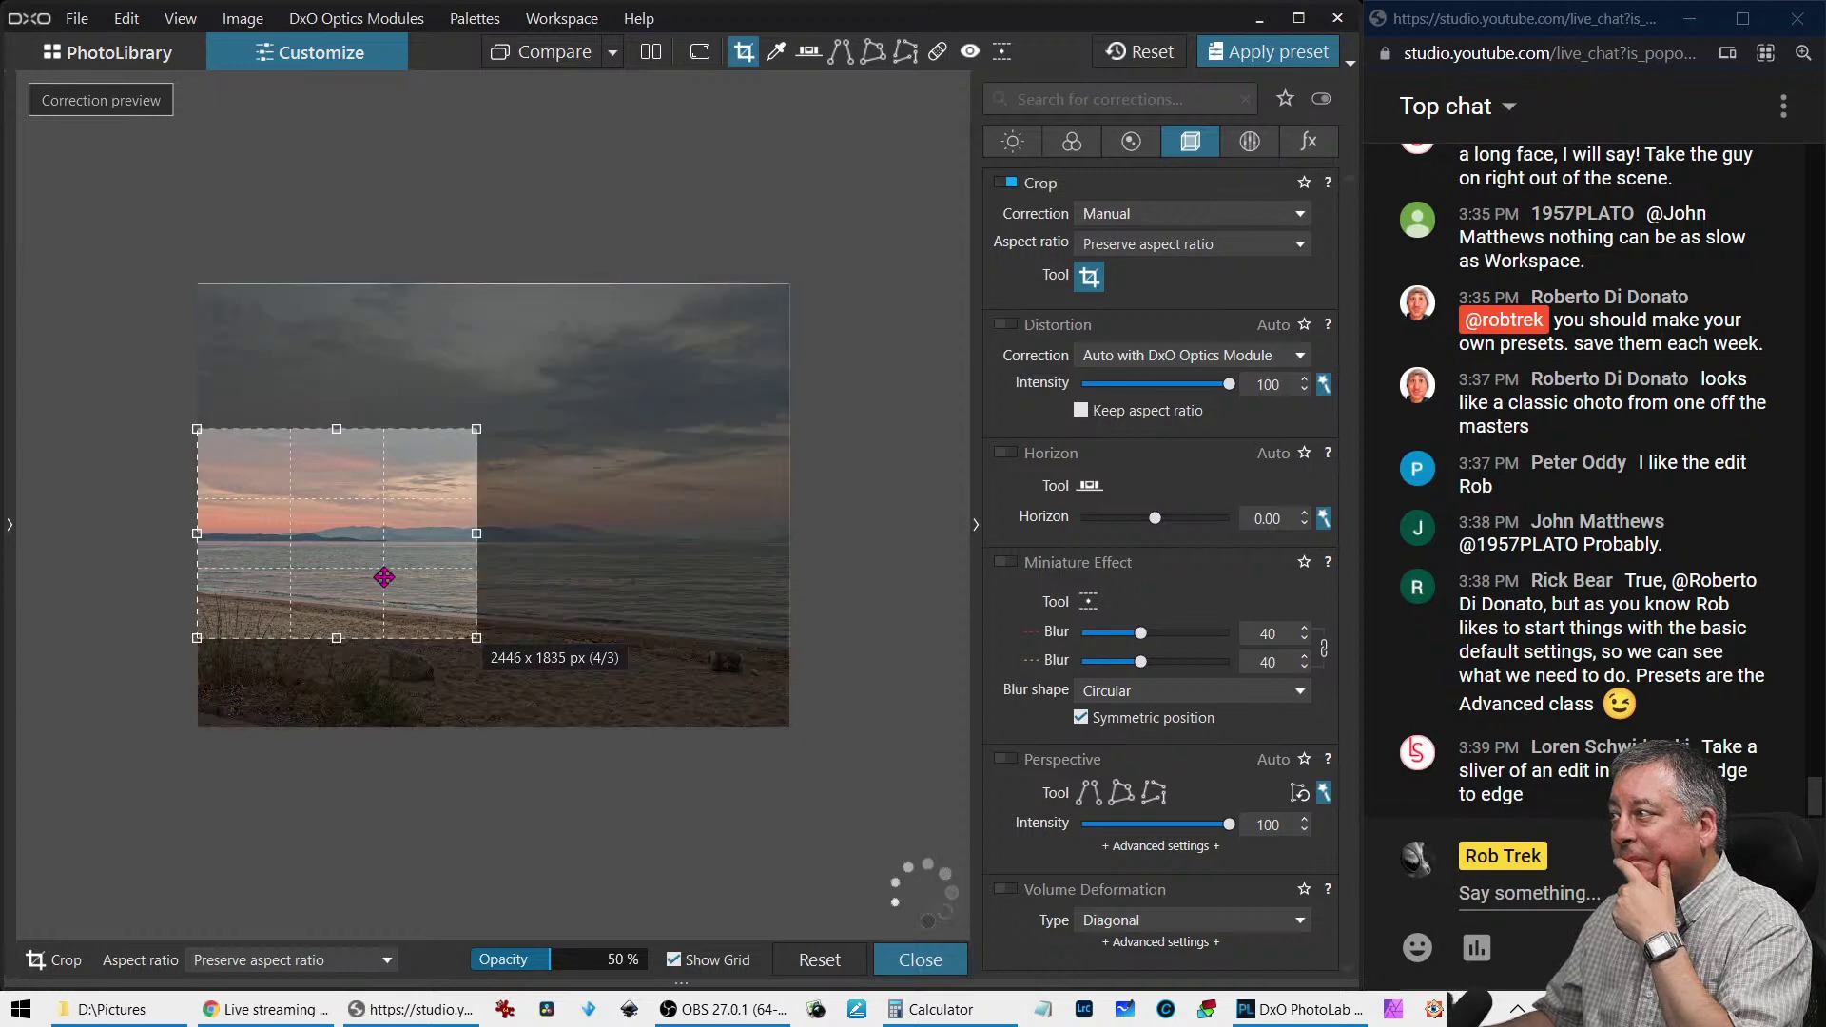
drag(381, 573, 576, 577)
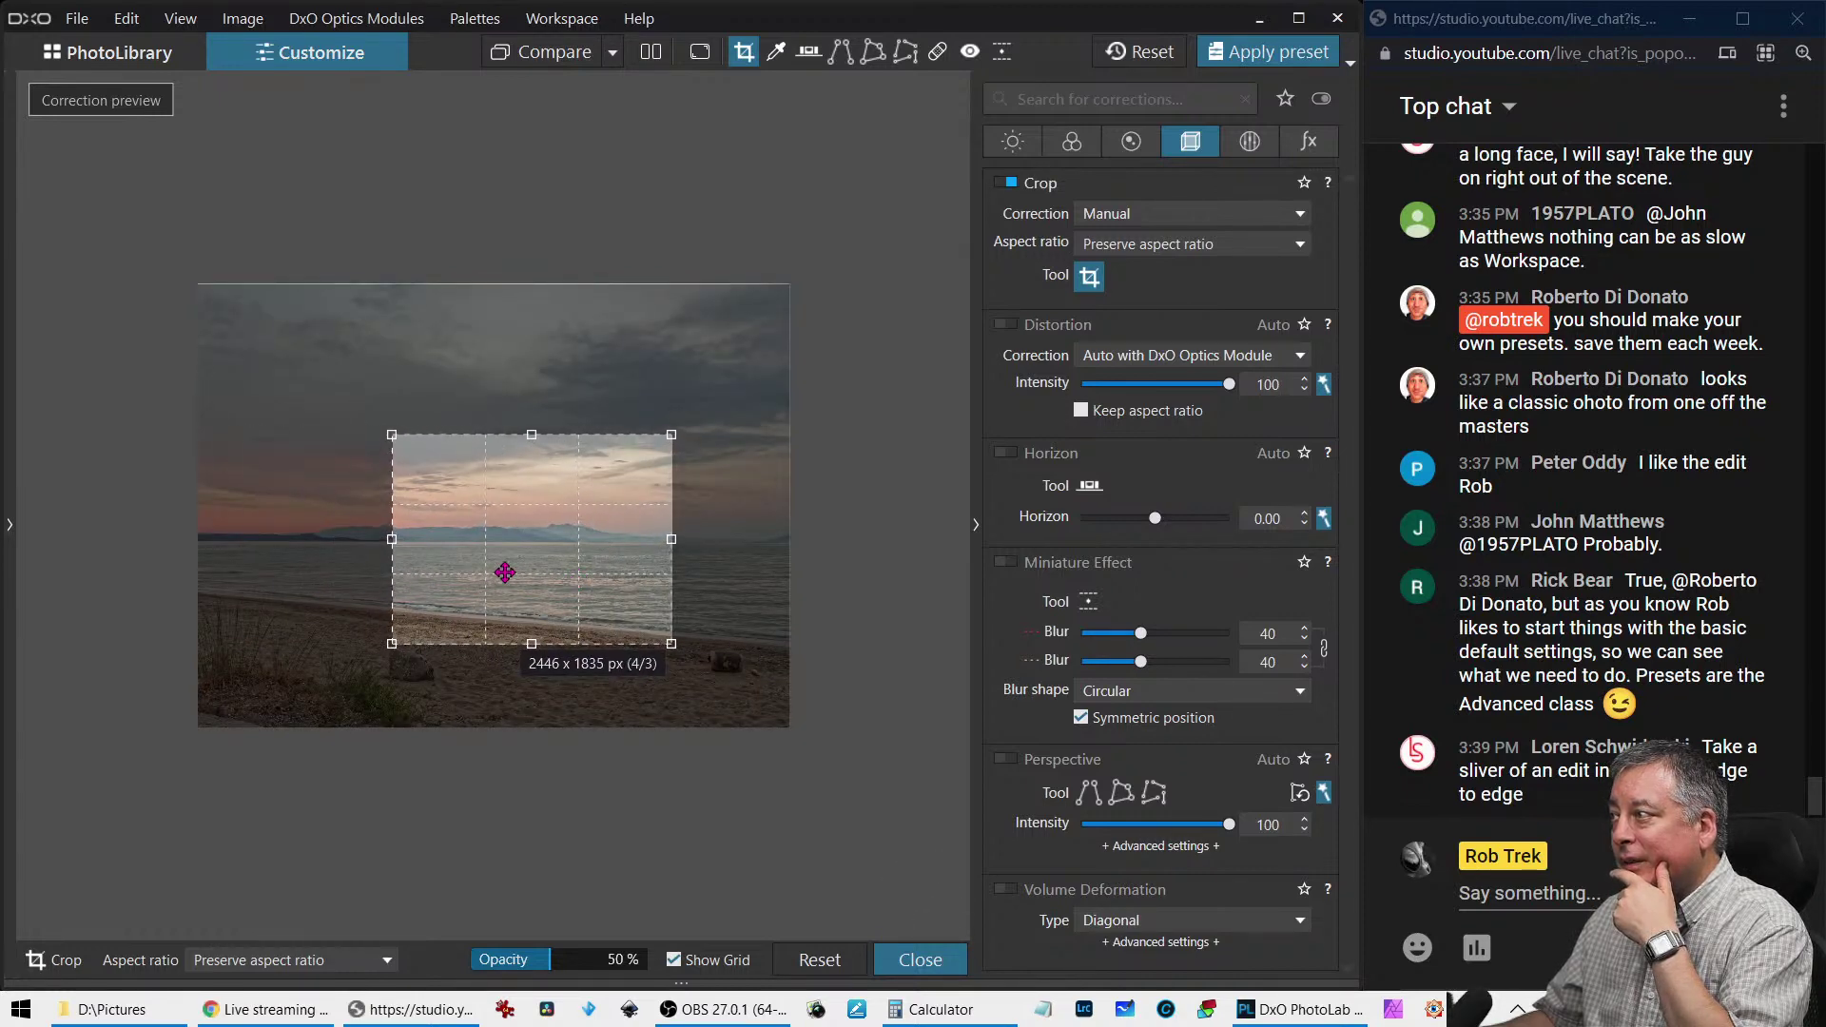
double_click(473, 556)
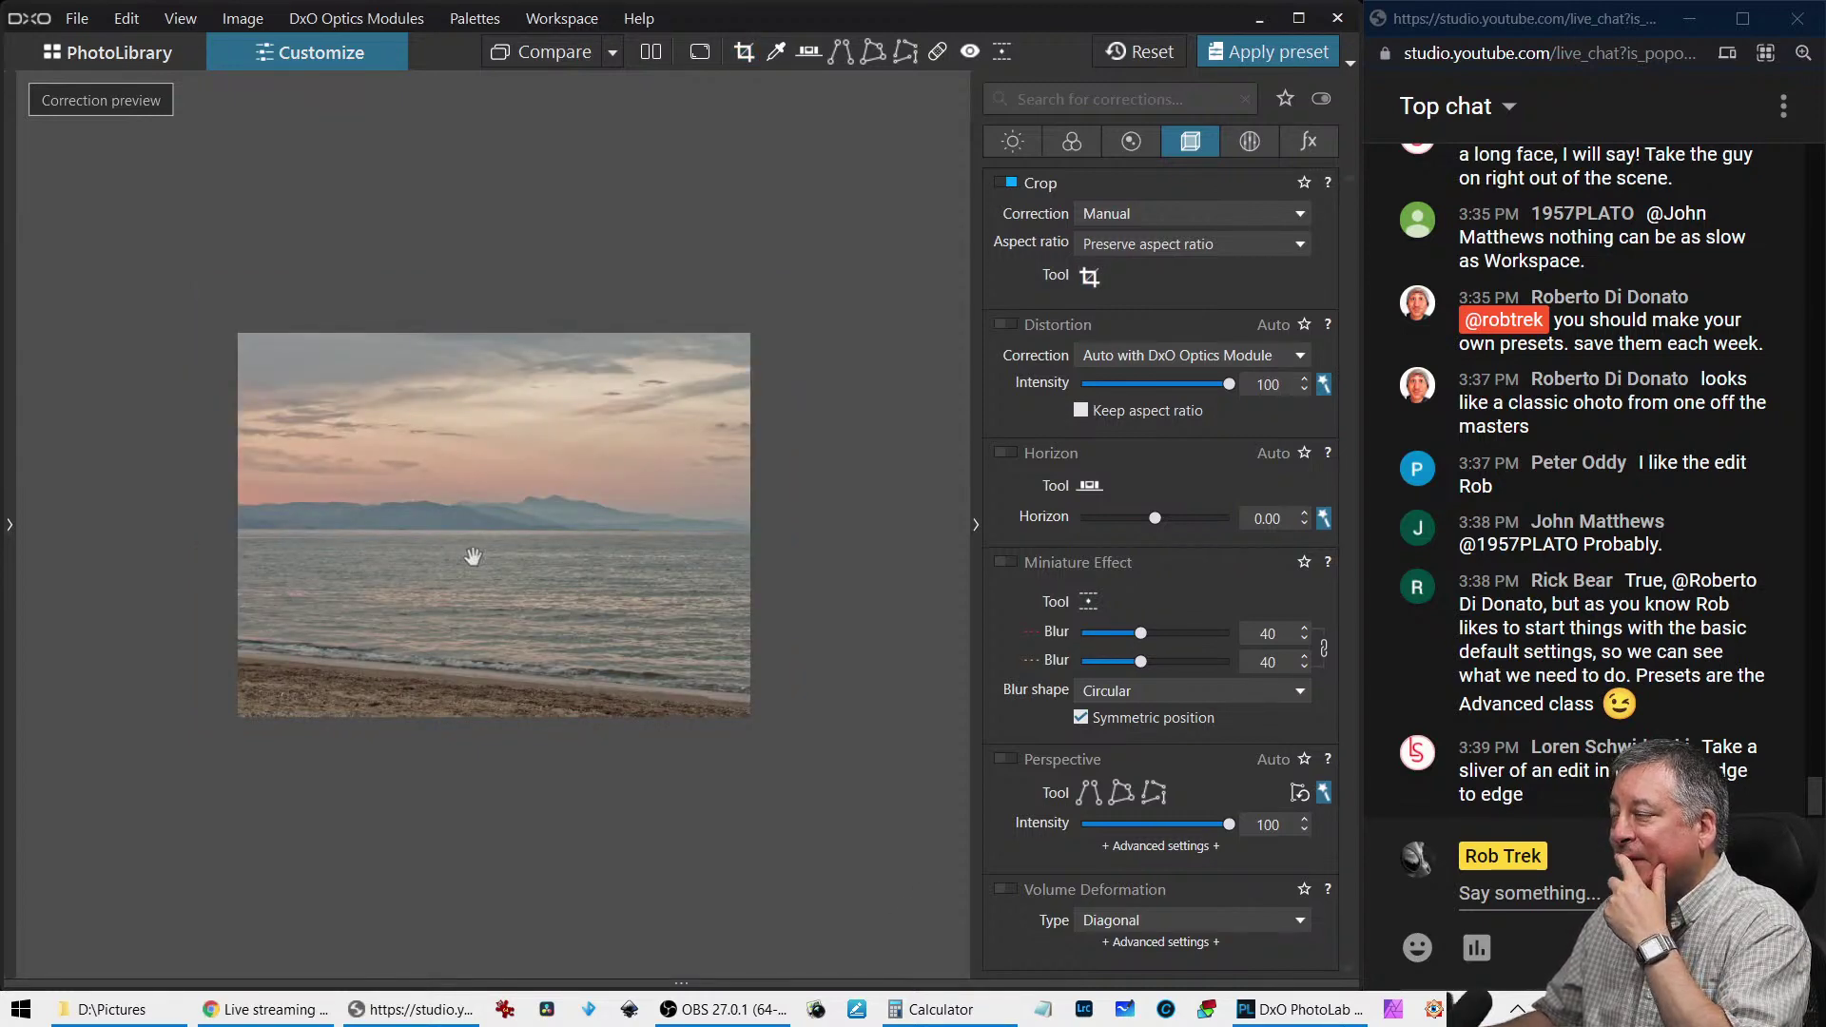
Rework the crop to a 16/9 aspect ratio, about 3701 x 2082 px, spanning the pink sky, mountains, sea and shoreline
click(1088, 275)
drag(312, 567, 231, 566)
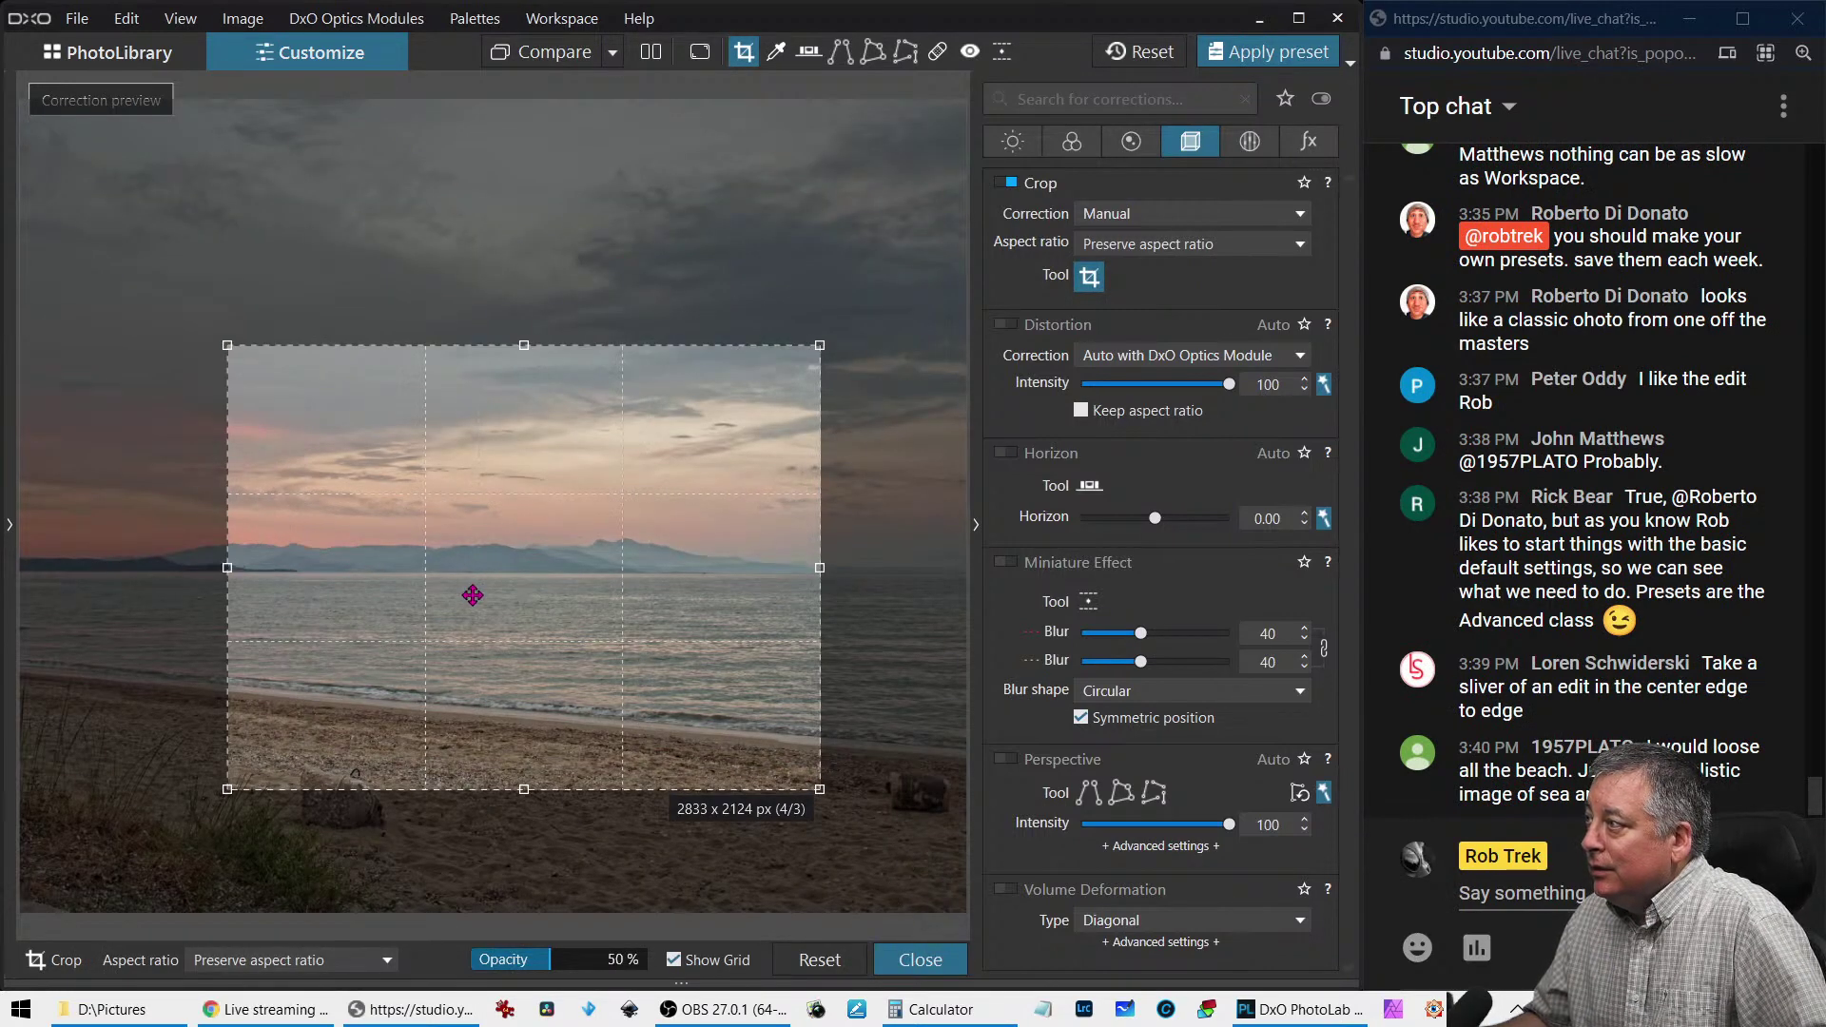
drag(469, 597, 339, 552)
click(1130, 249)
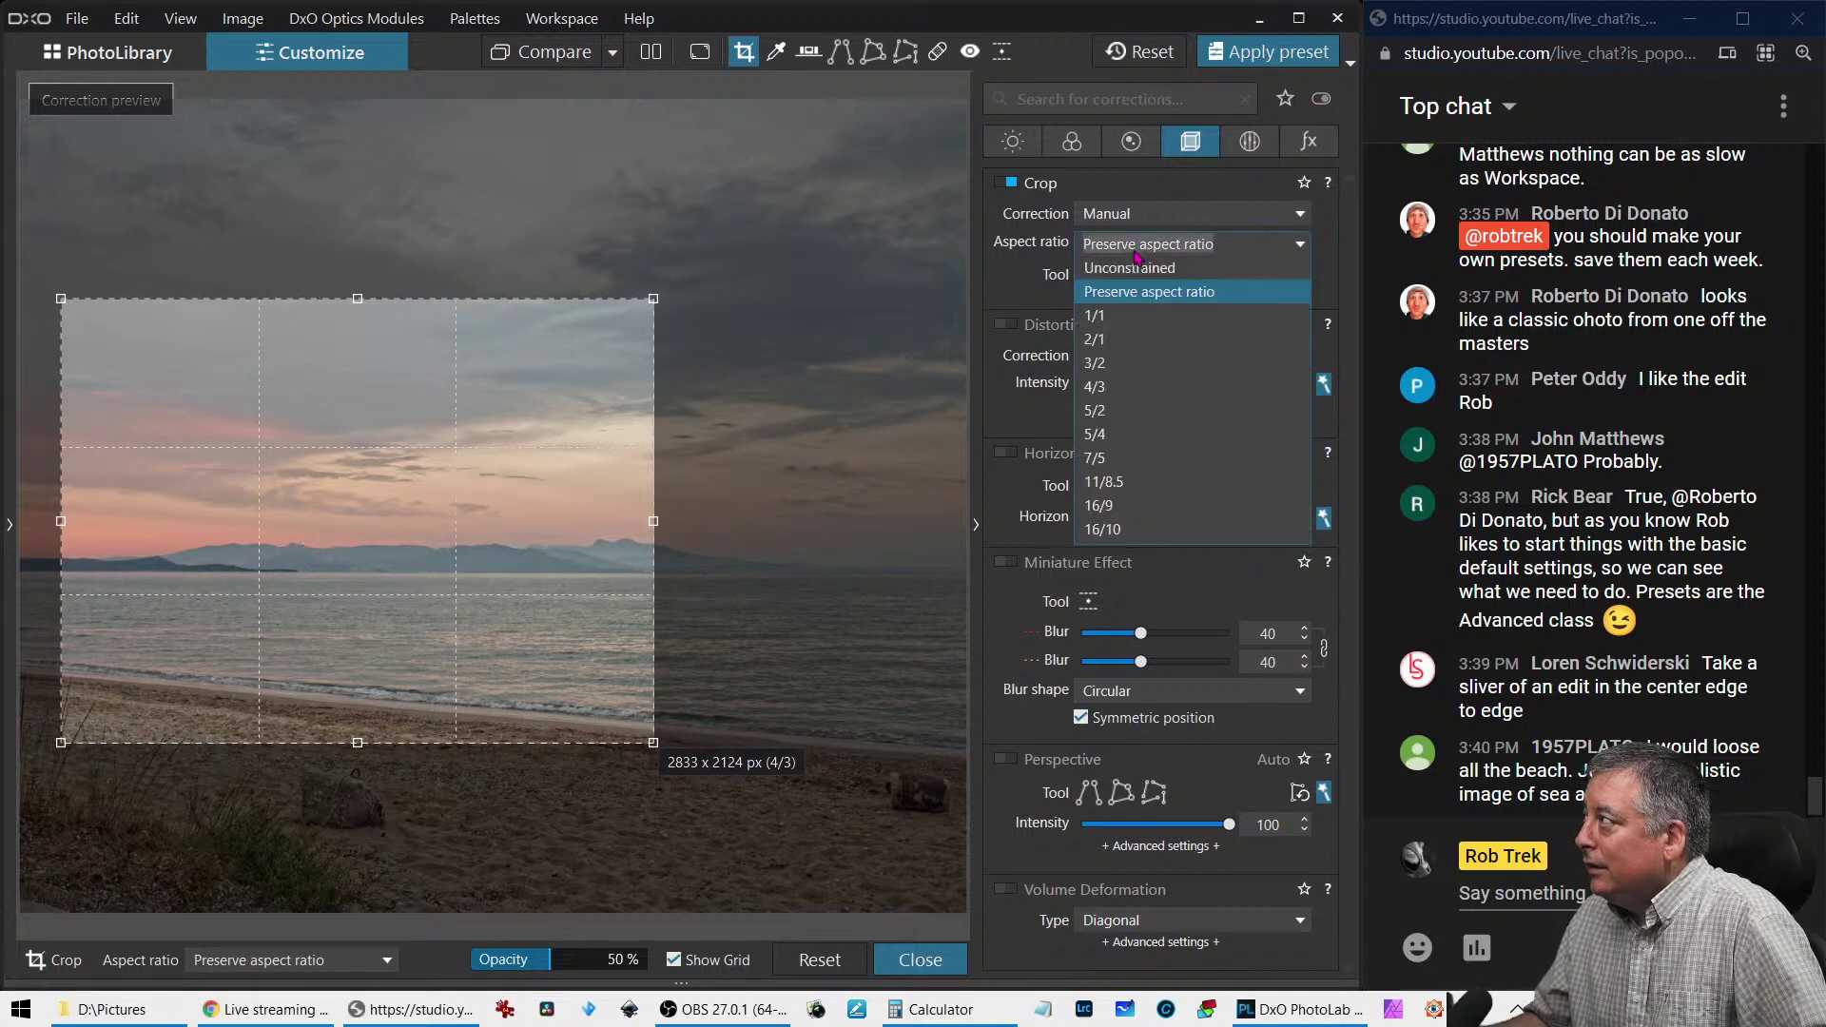
click(1103, 505)
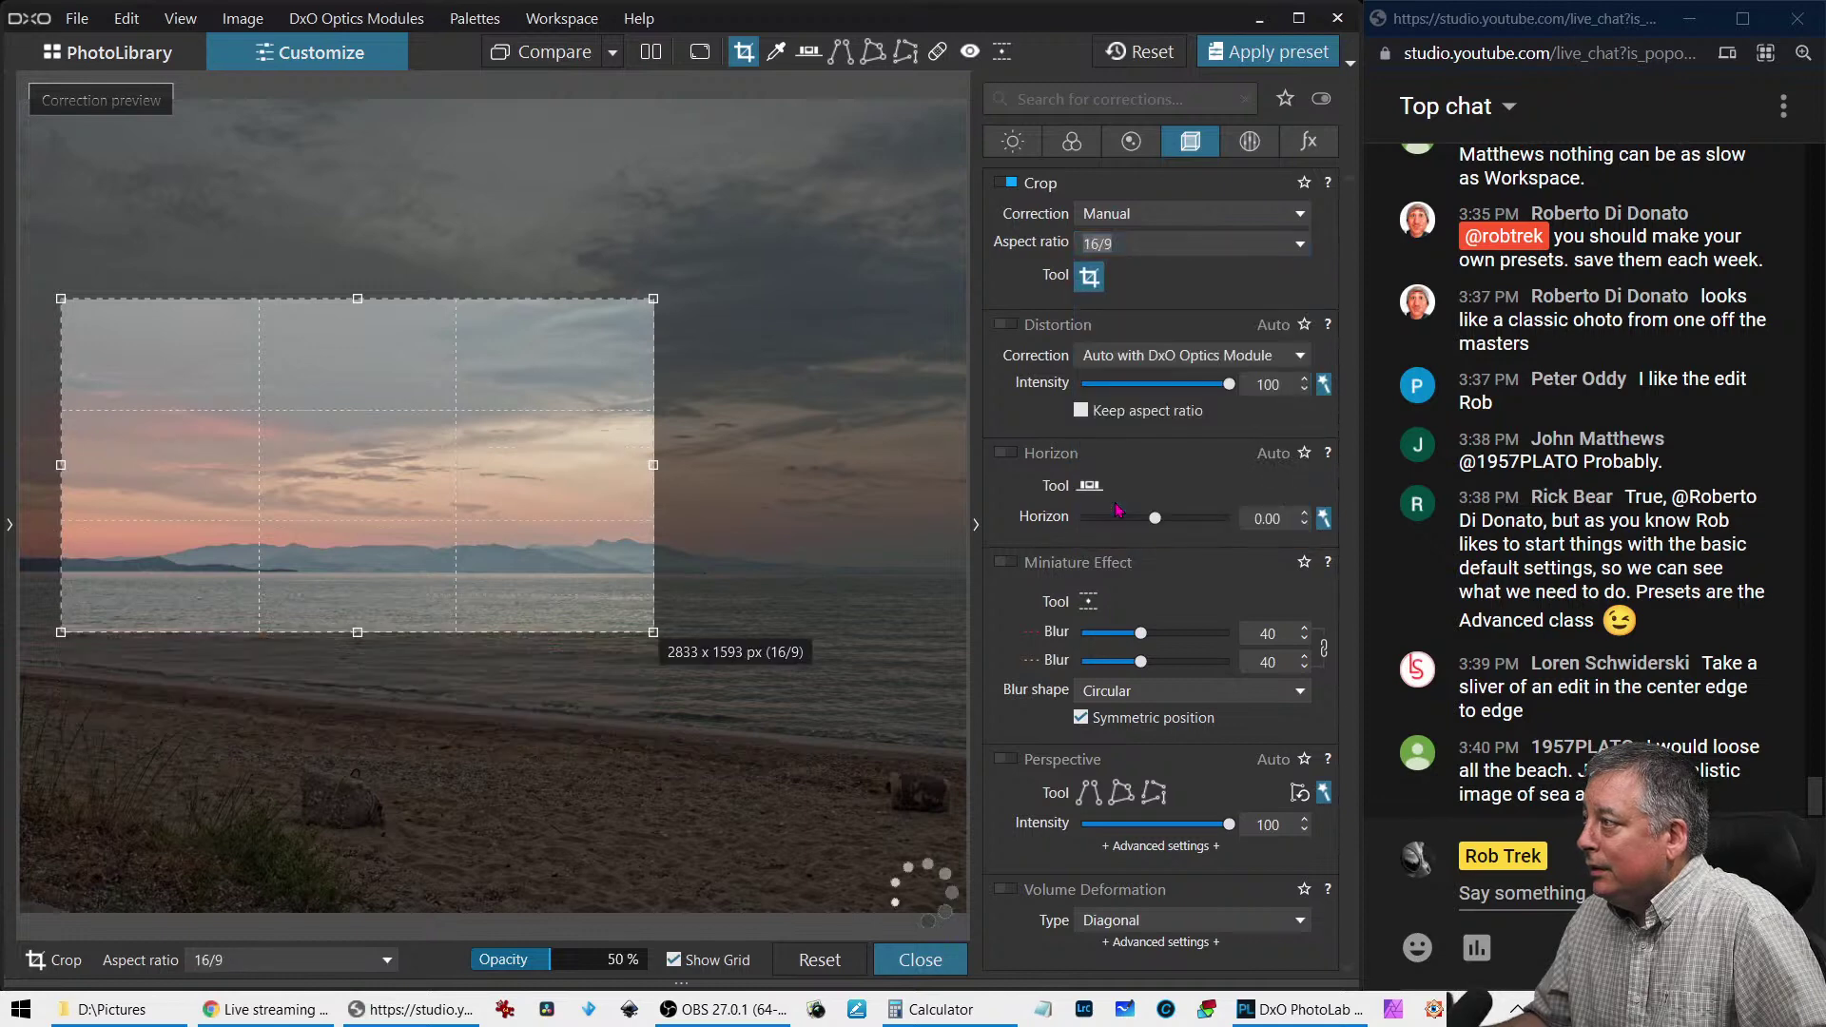
drag(623, 525, 807, 555)
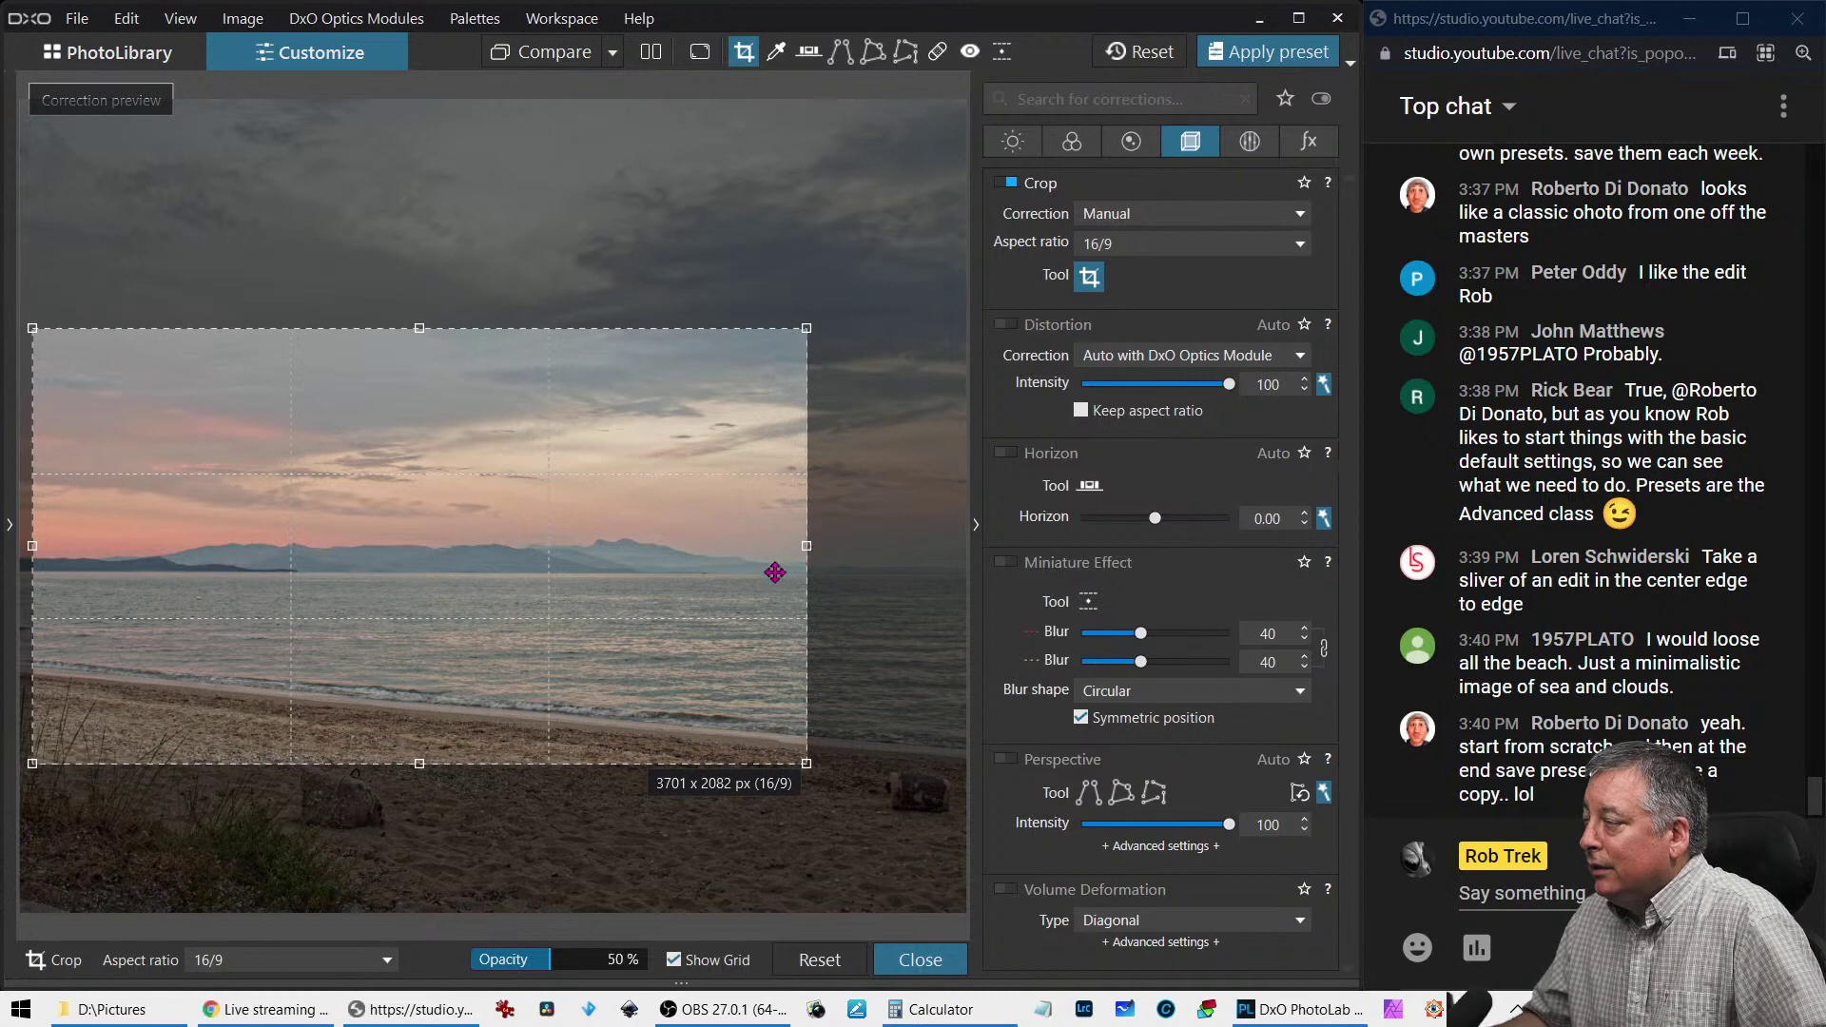
key(Return)
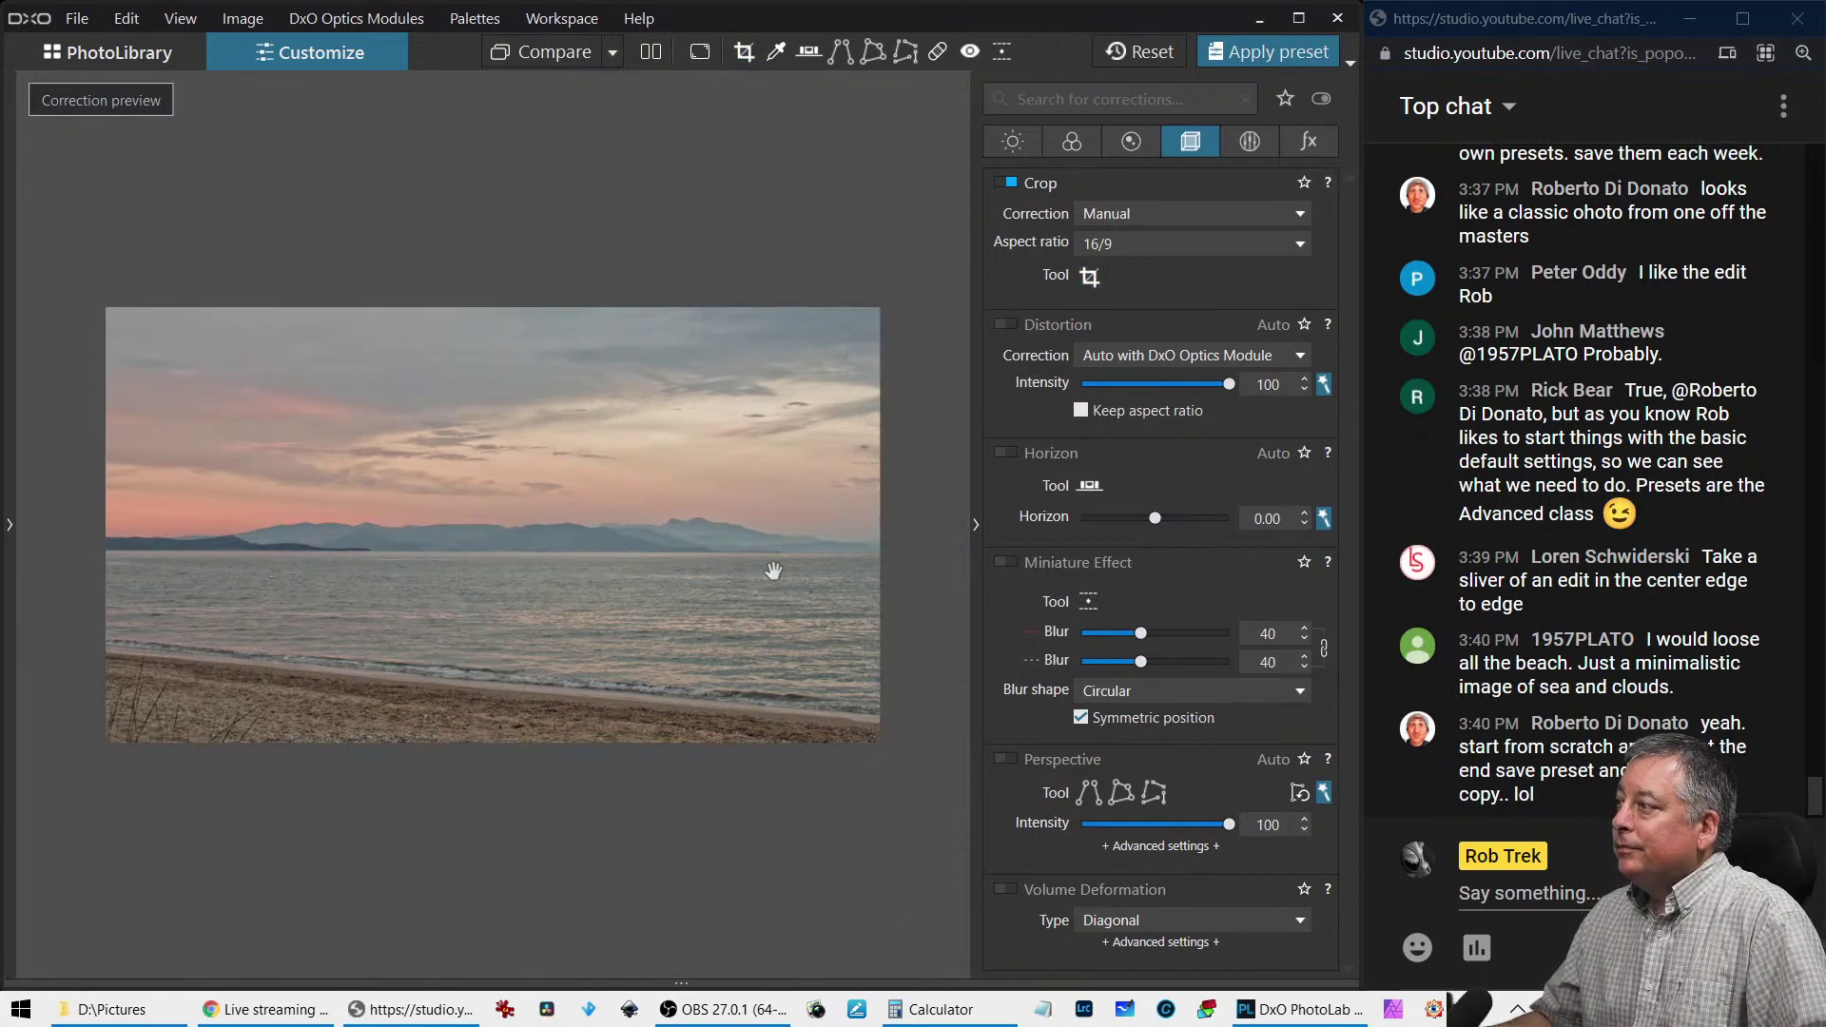
Move the 3701 x 2082 px 16/9 crop down the seascape to include more sand and the block on the beach
click(1089, 276)
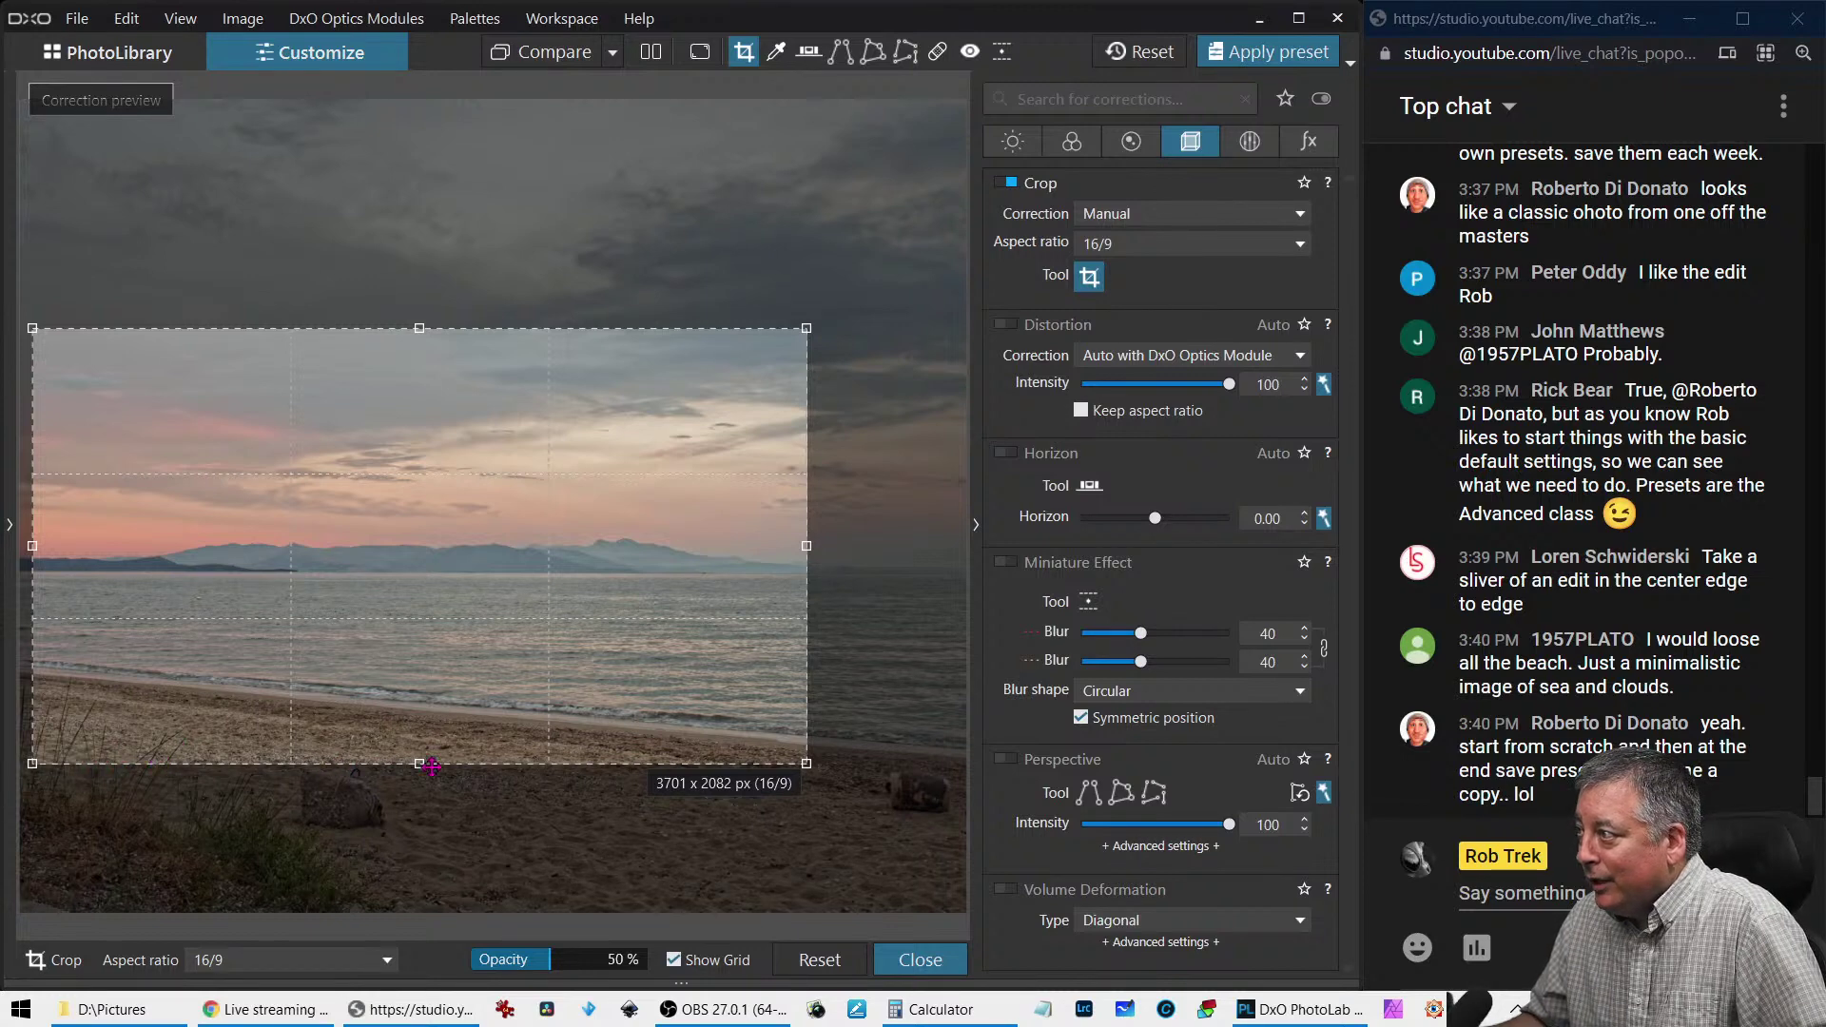
drag(708, 645, 707, 691)
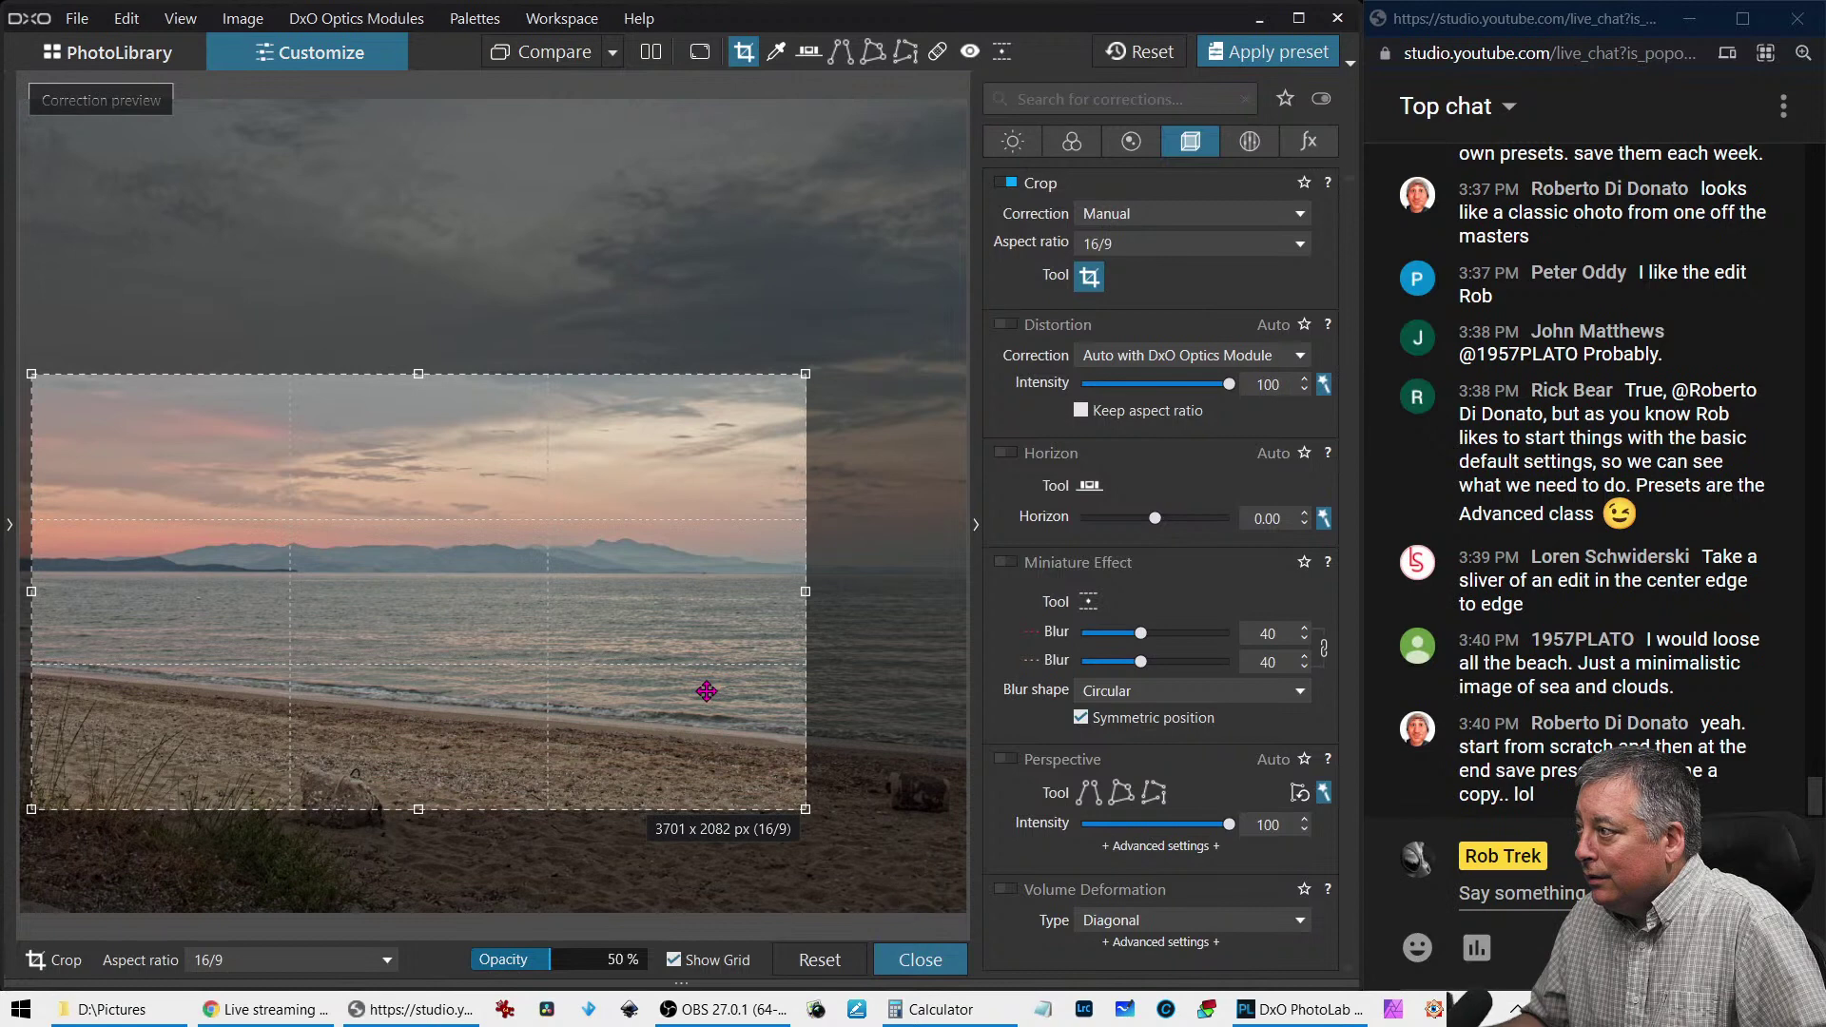
key(Return)
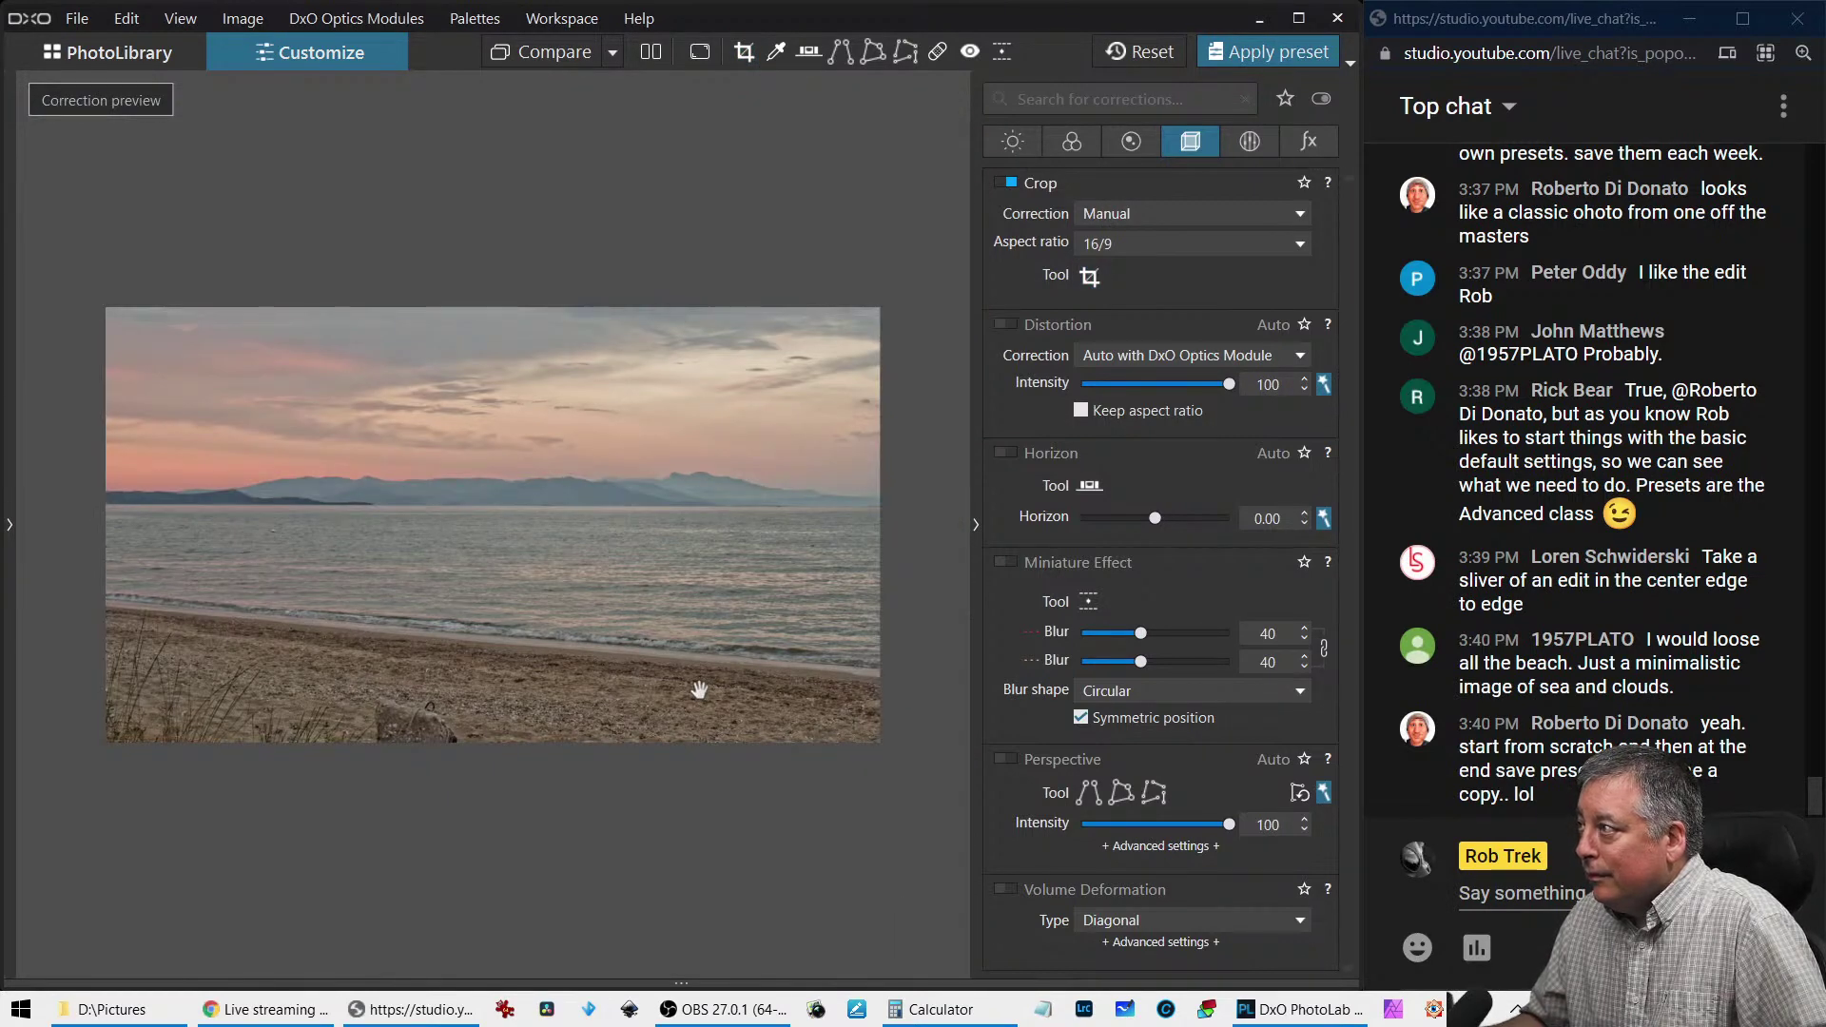
click(1090, 277)
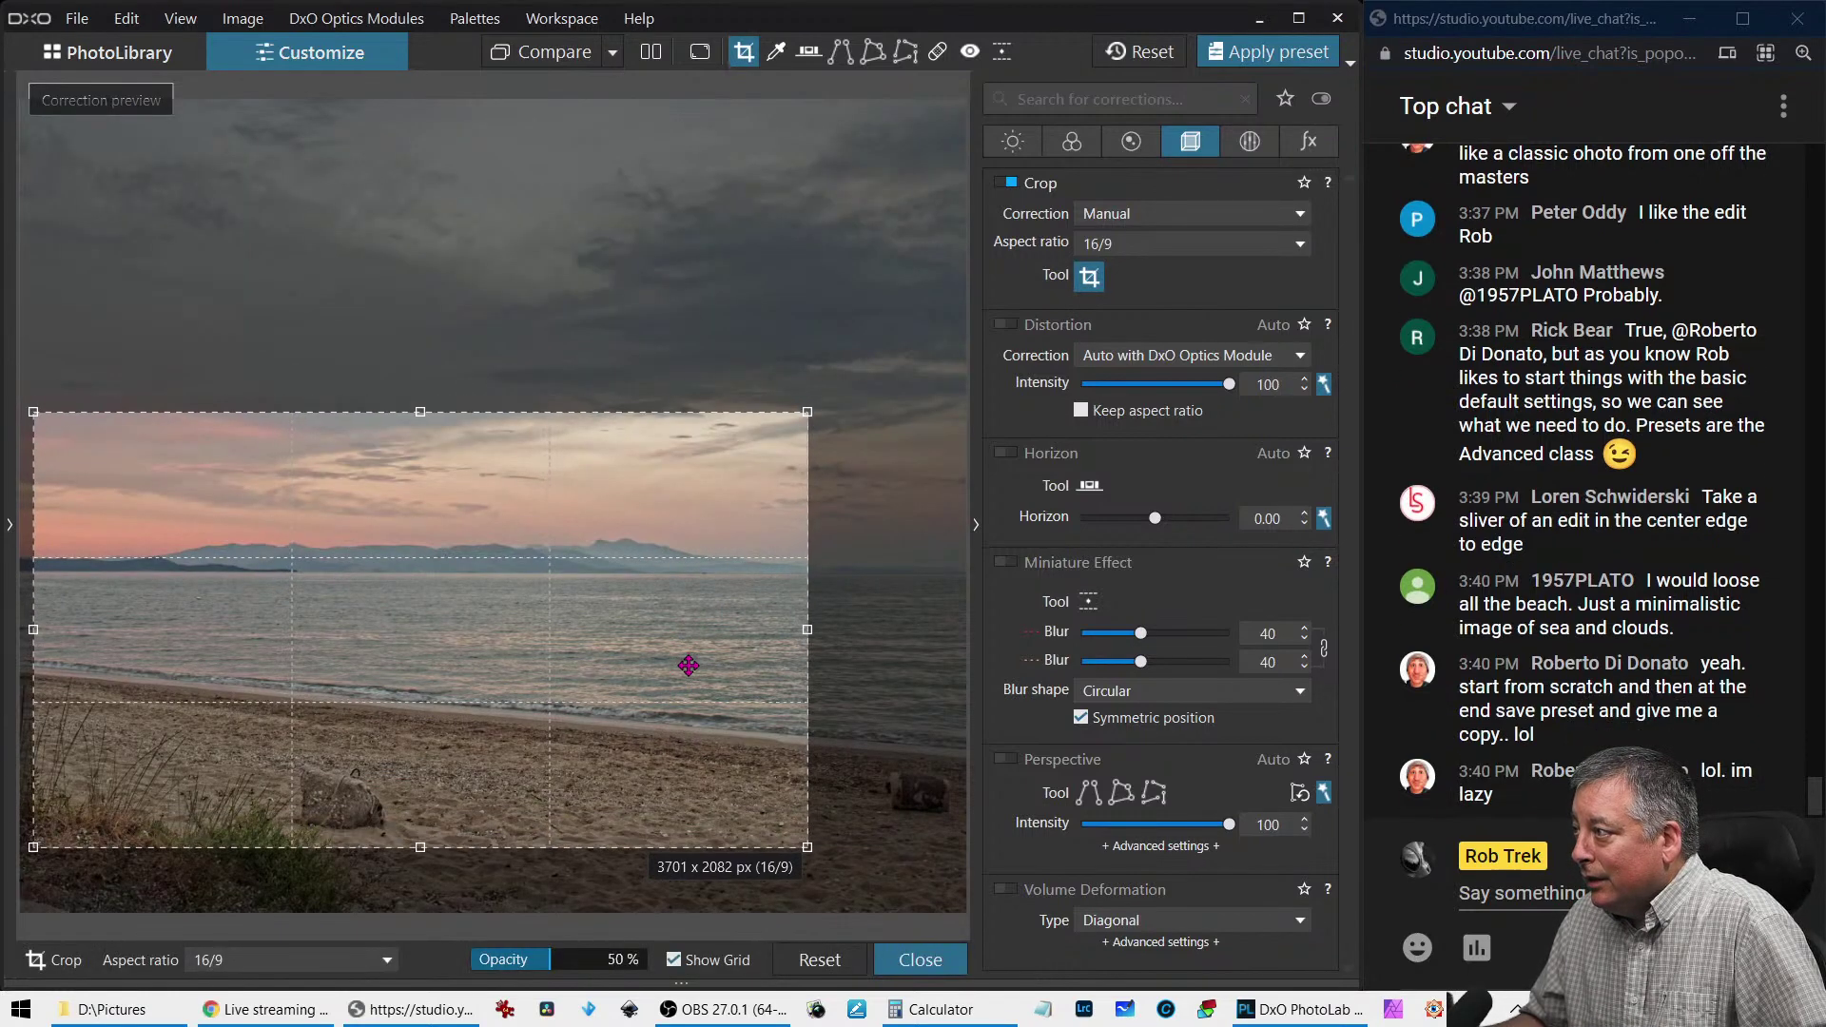
key(Return)
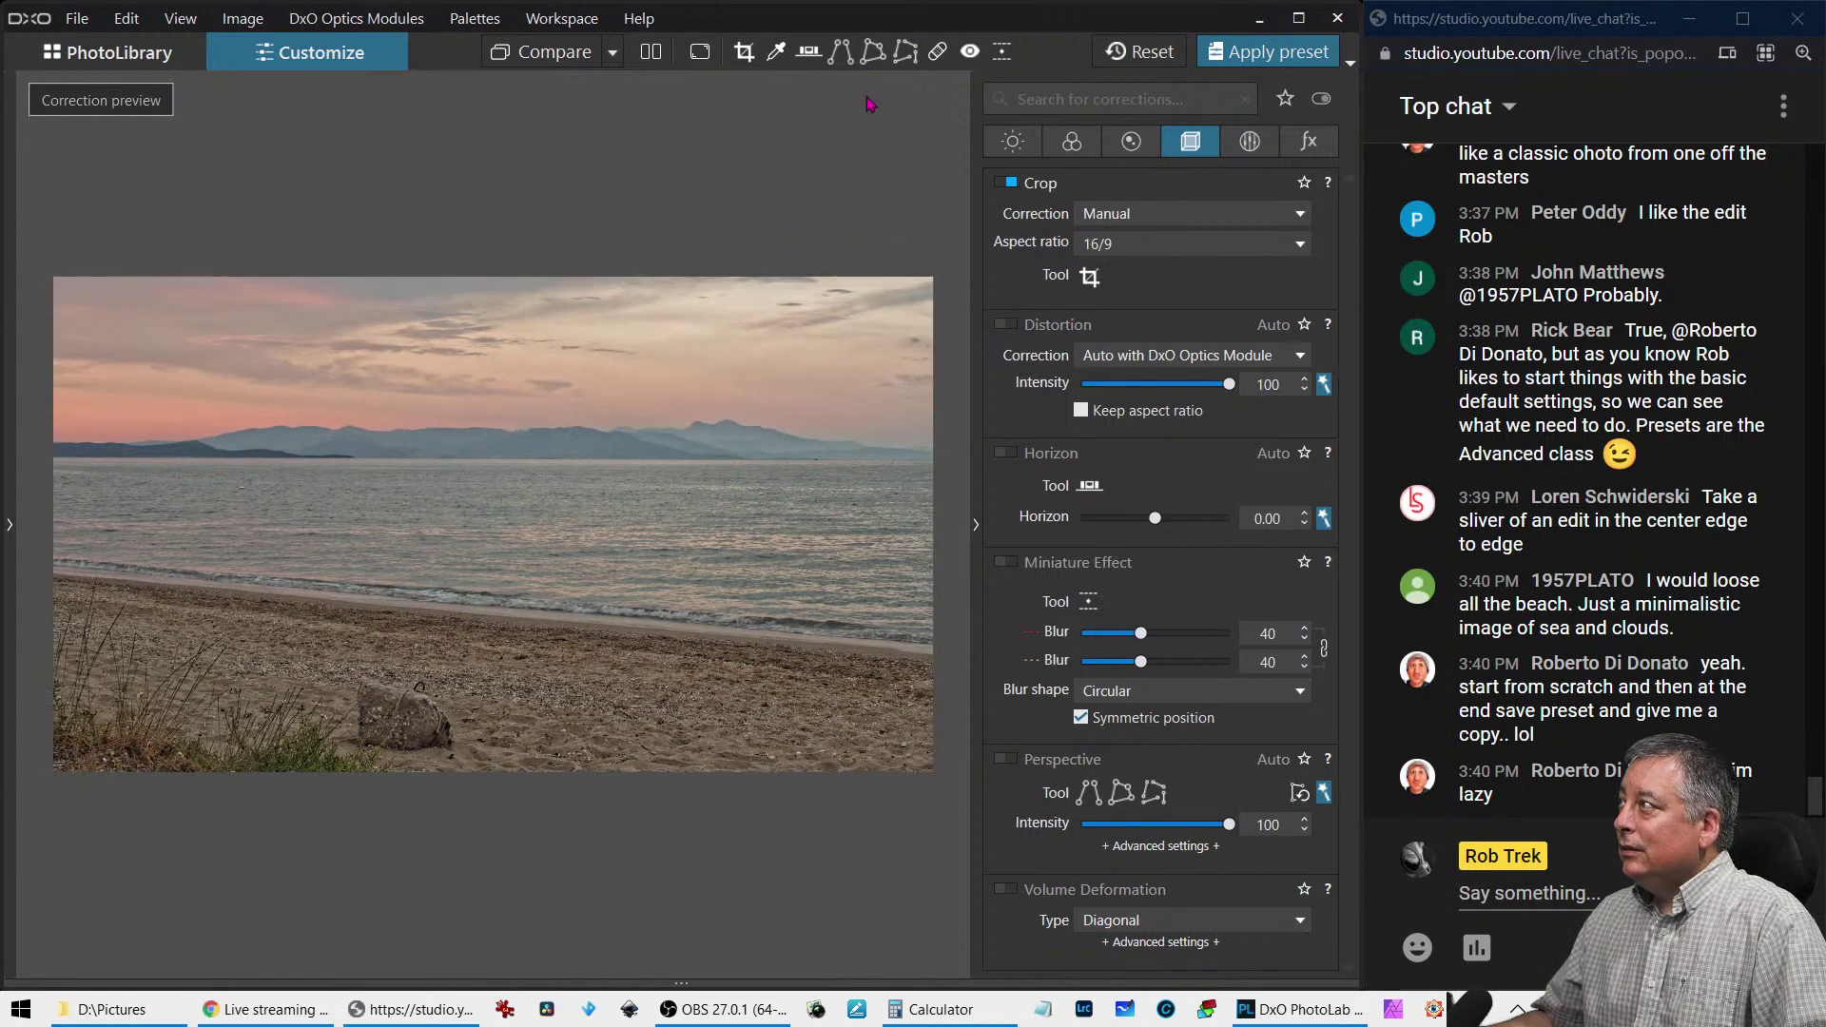
Remove the block from the beach using the Repair tool with a larger brush
click(935, 55)
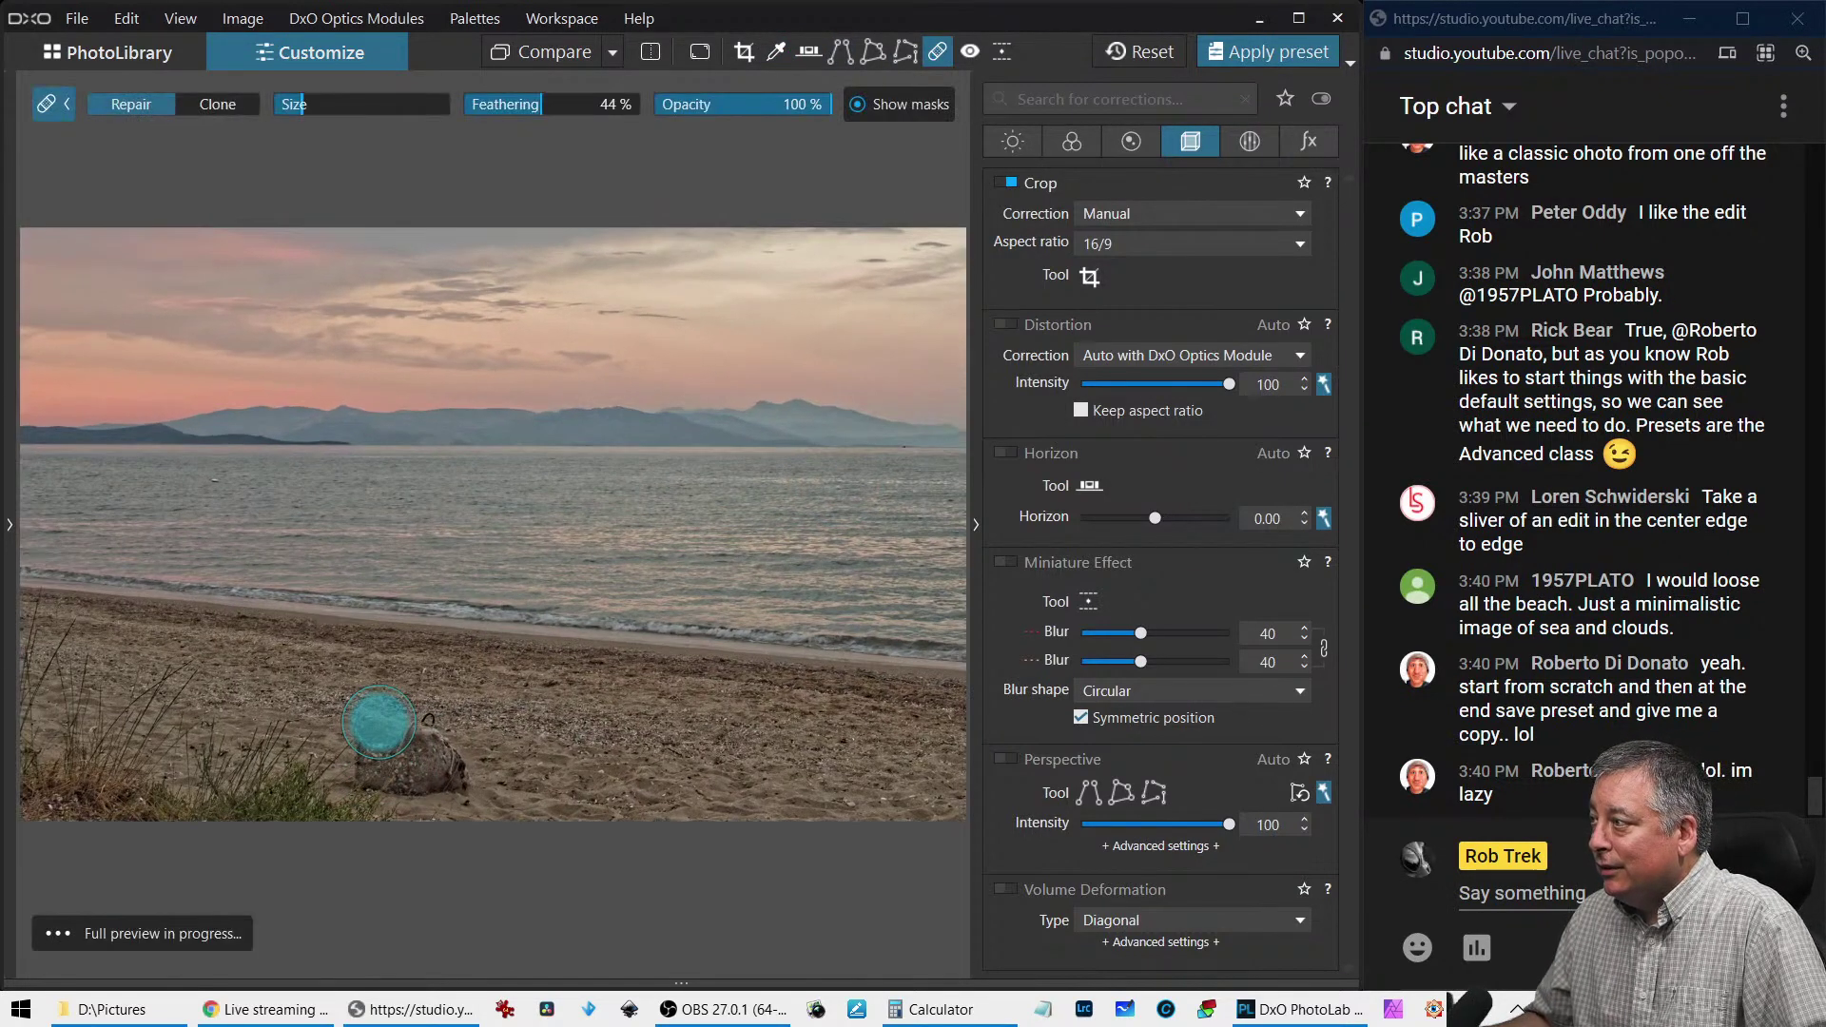
drag(304, 92, 321, 92)
drag(356, 670, 447, 699)
click(860, 652)
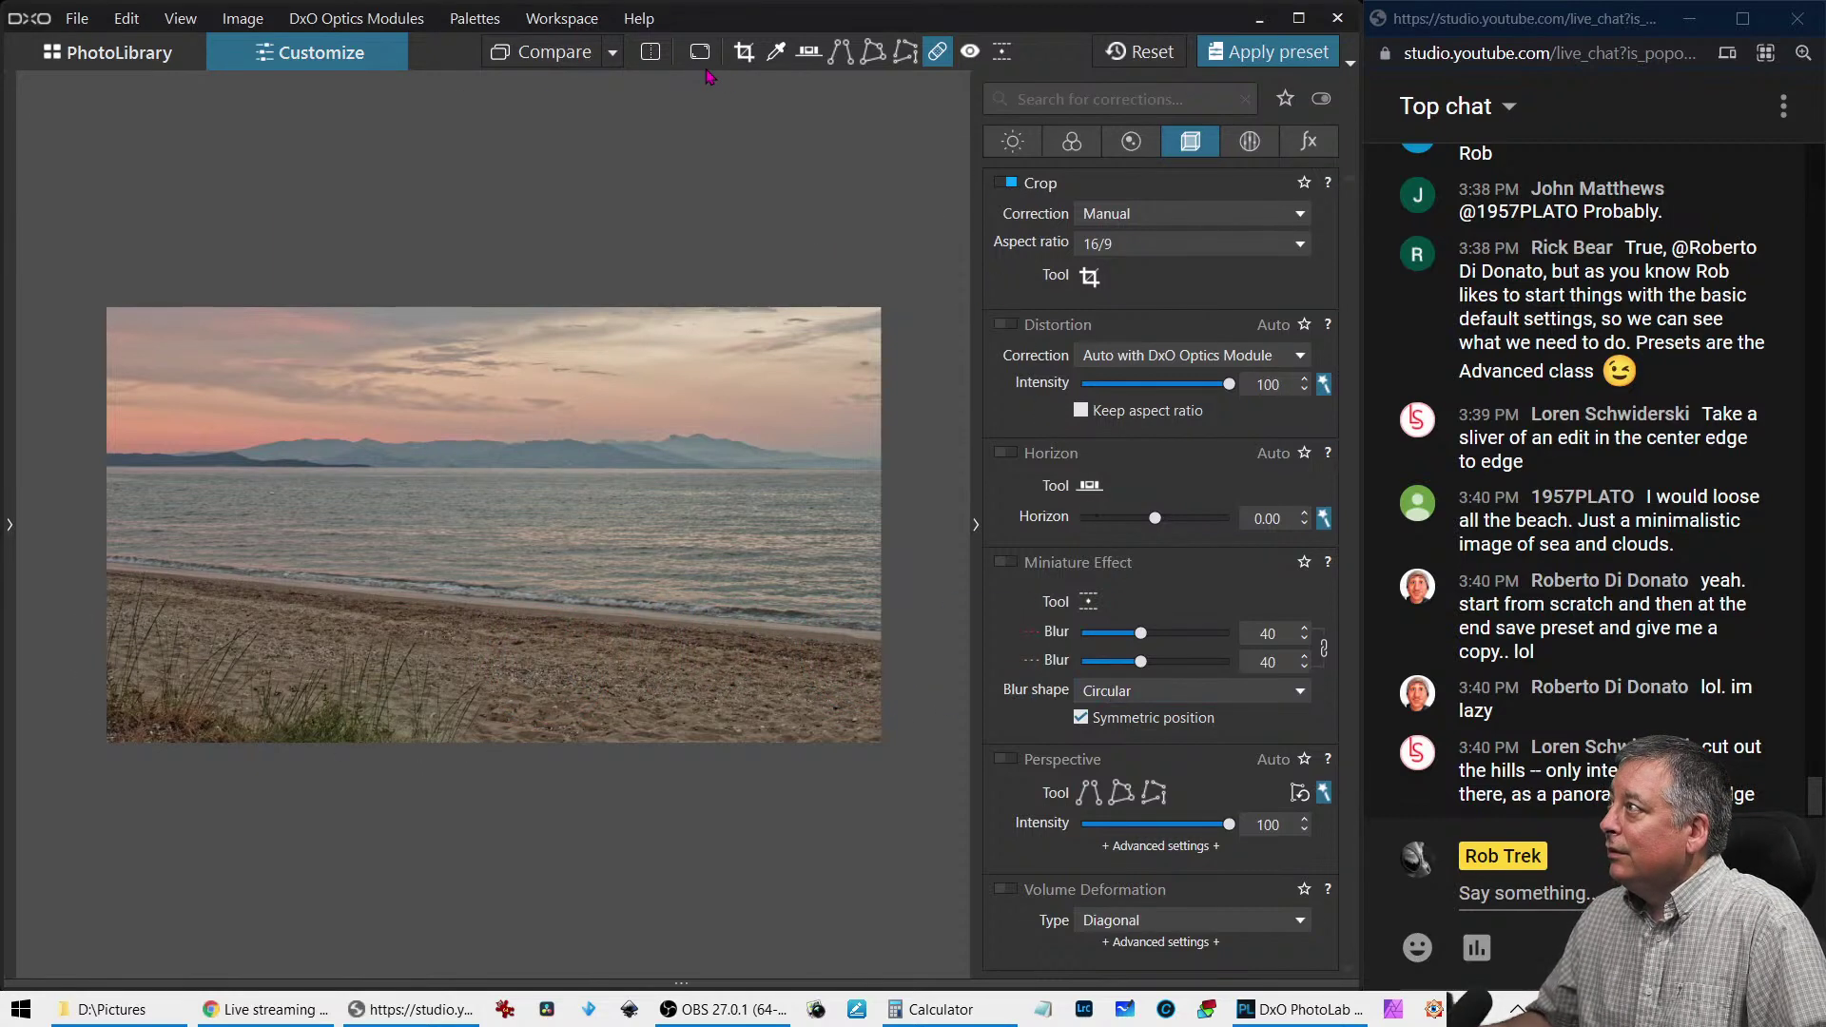
click(936, 51)
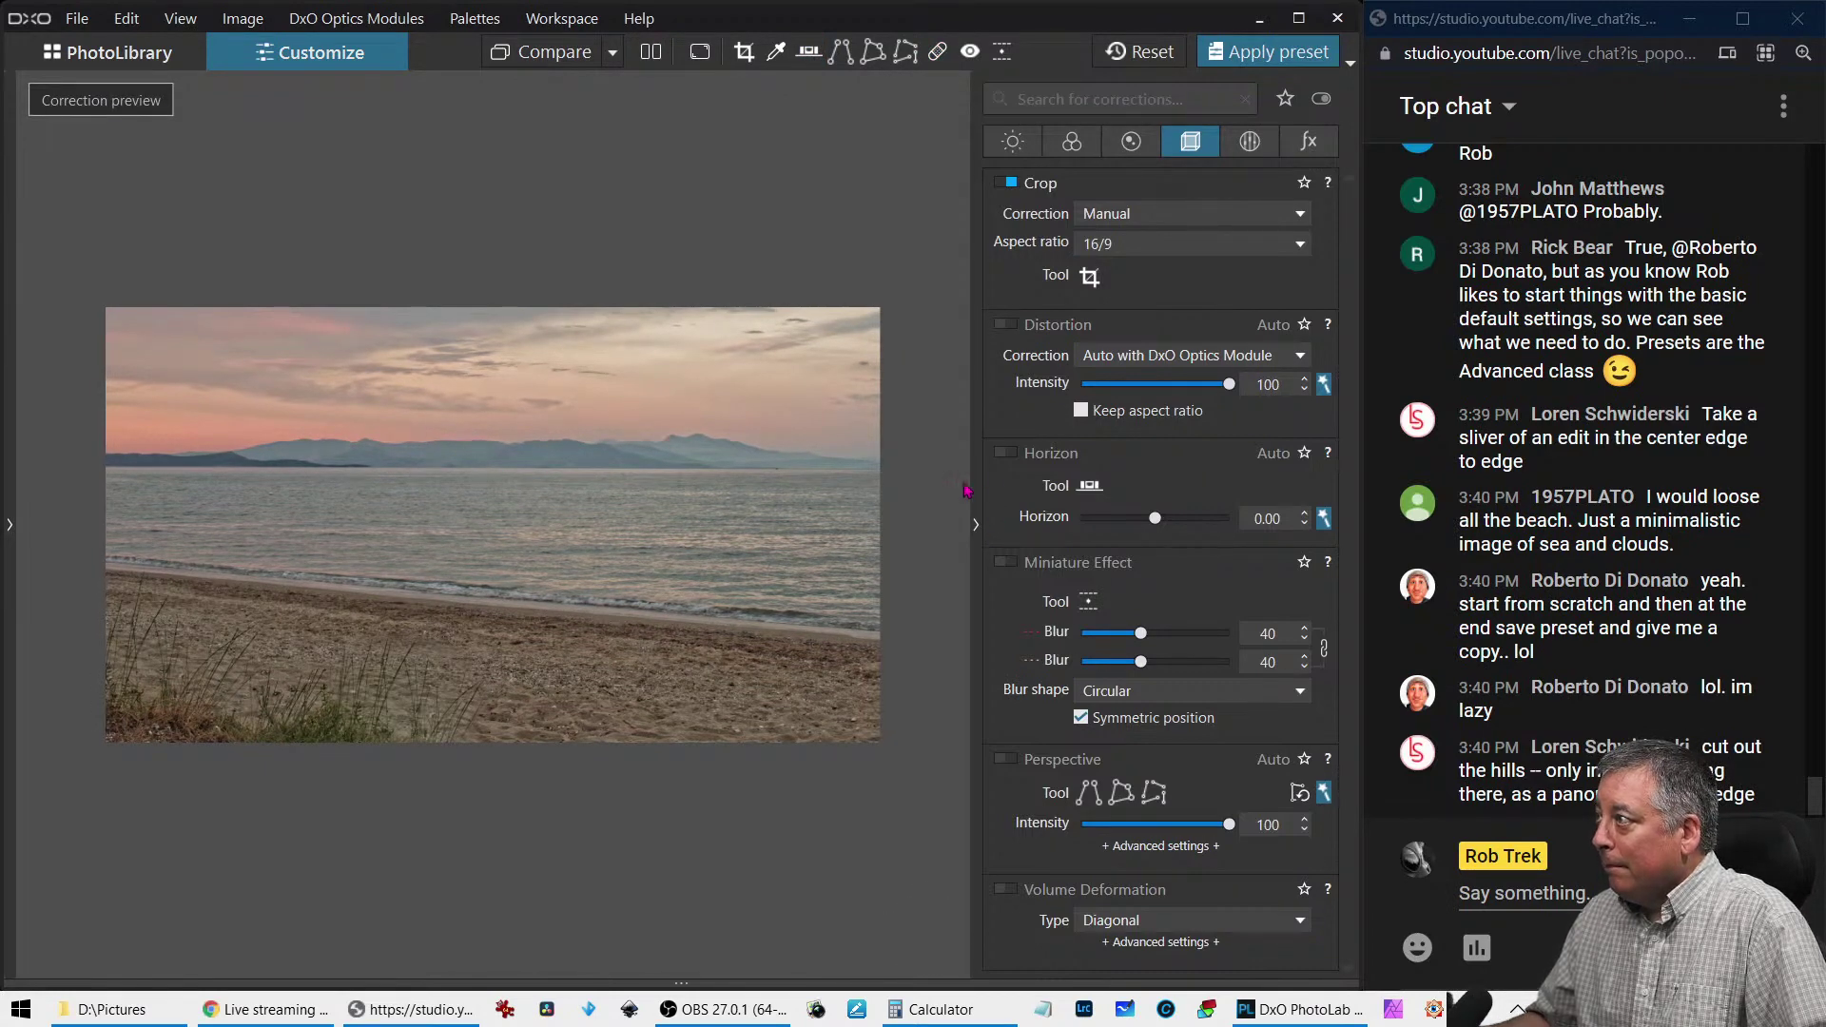
Enable DxO ClearView Plus at intensity 39 and set the Color Accentuation saturation to 24
click(1072, 140)
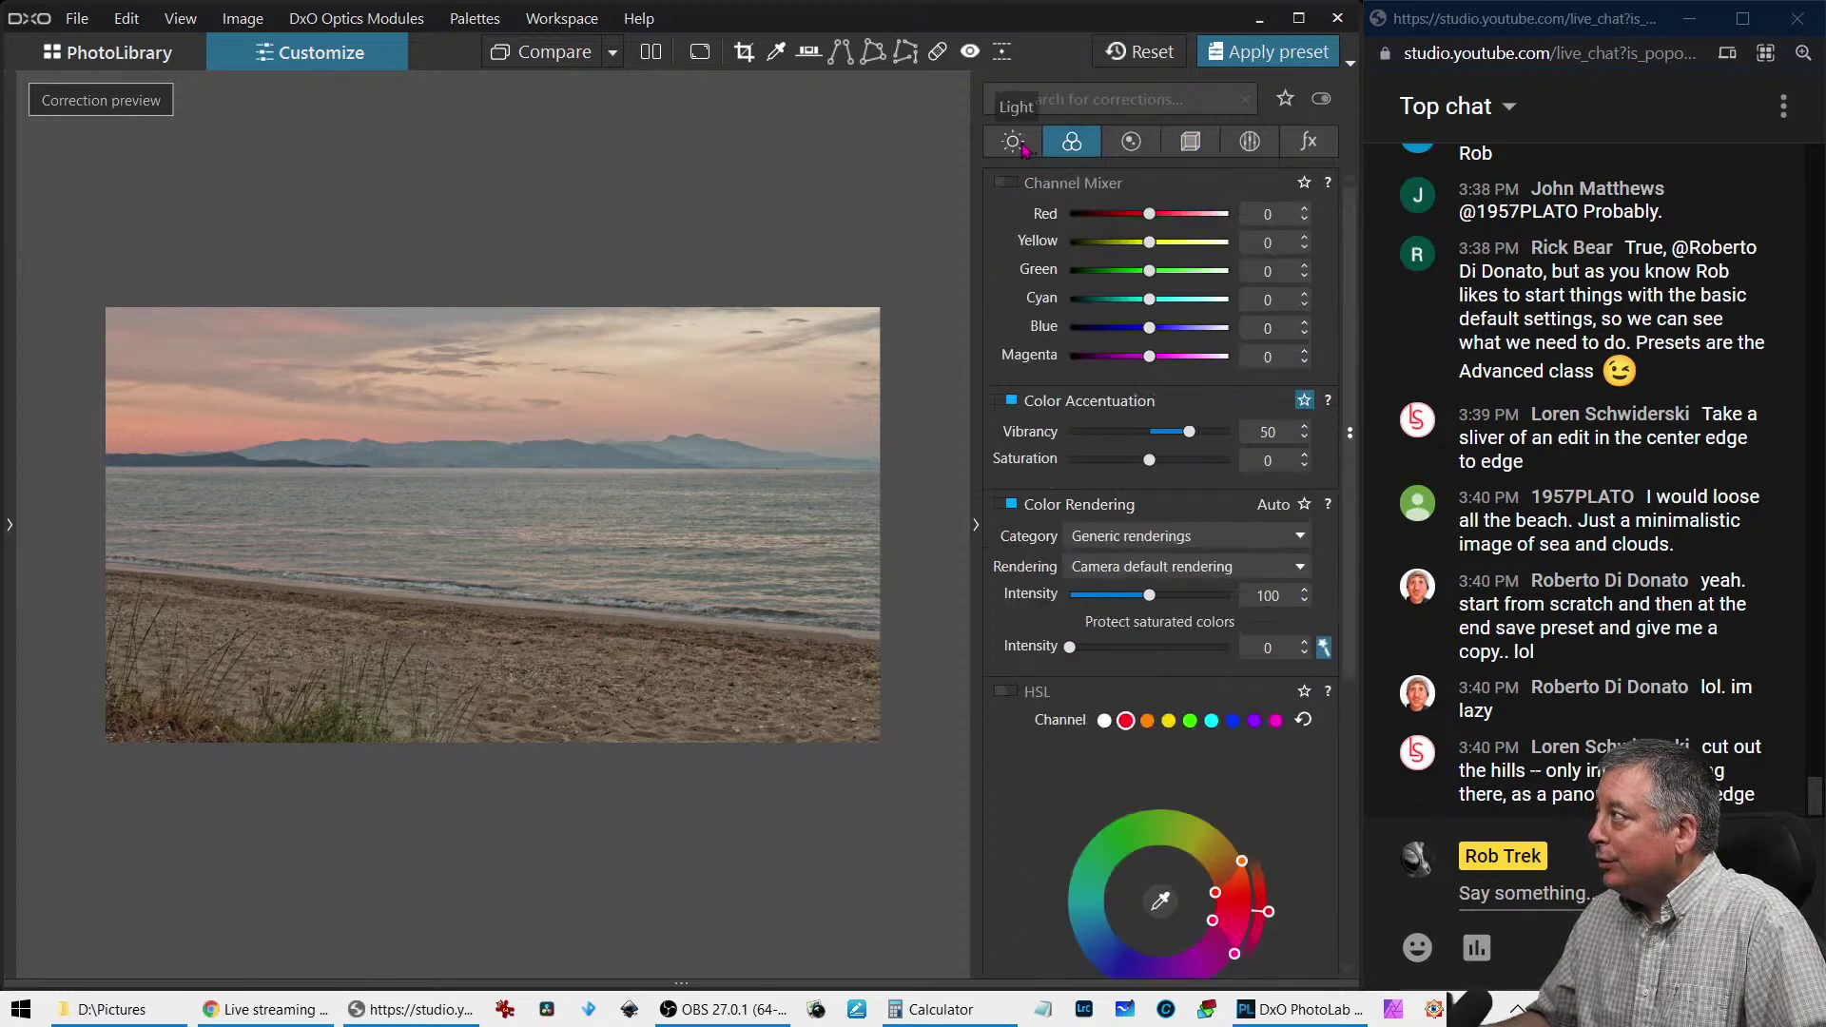
click(1025, 145)
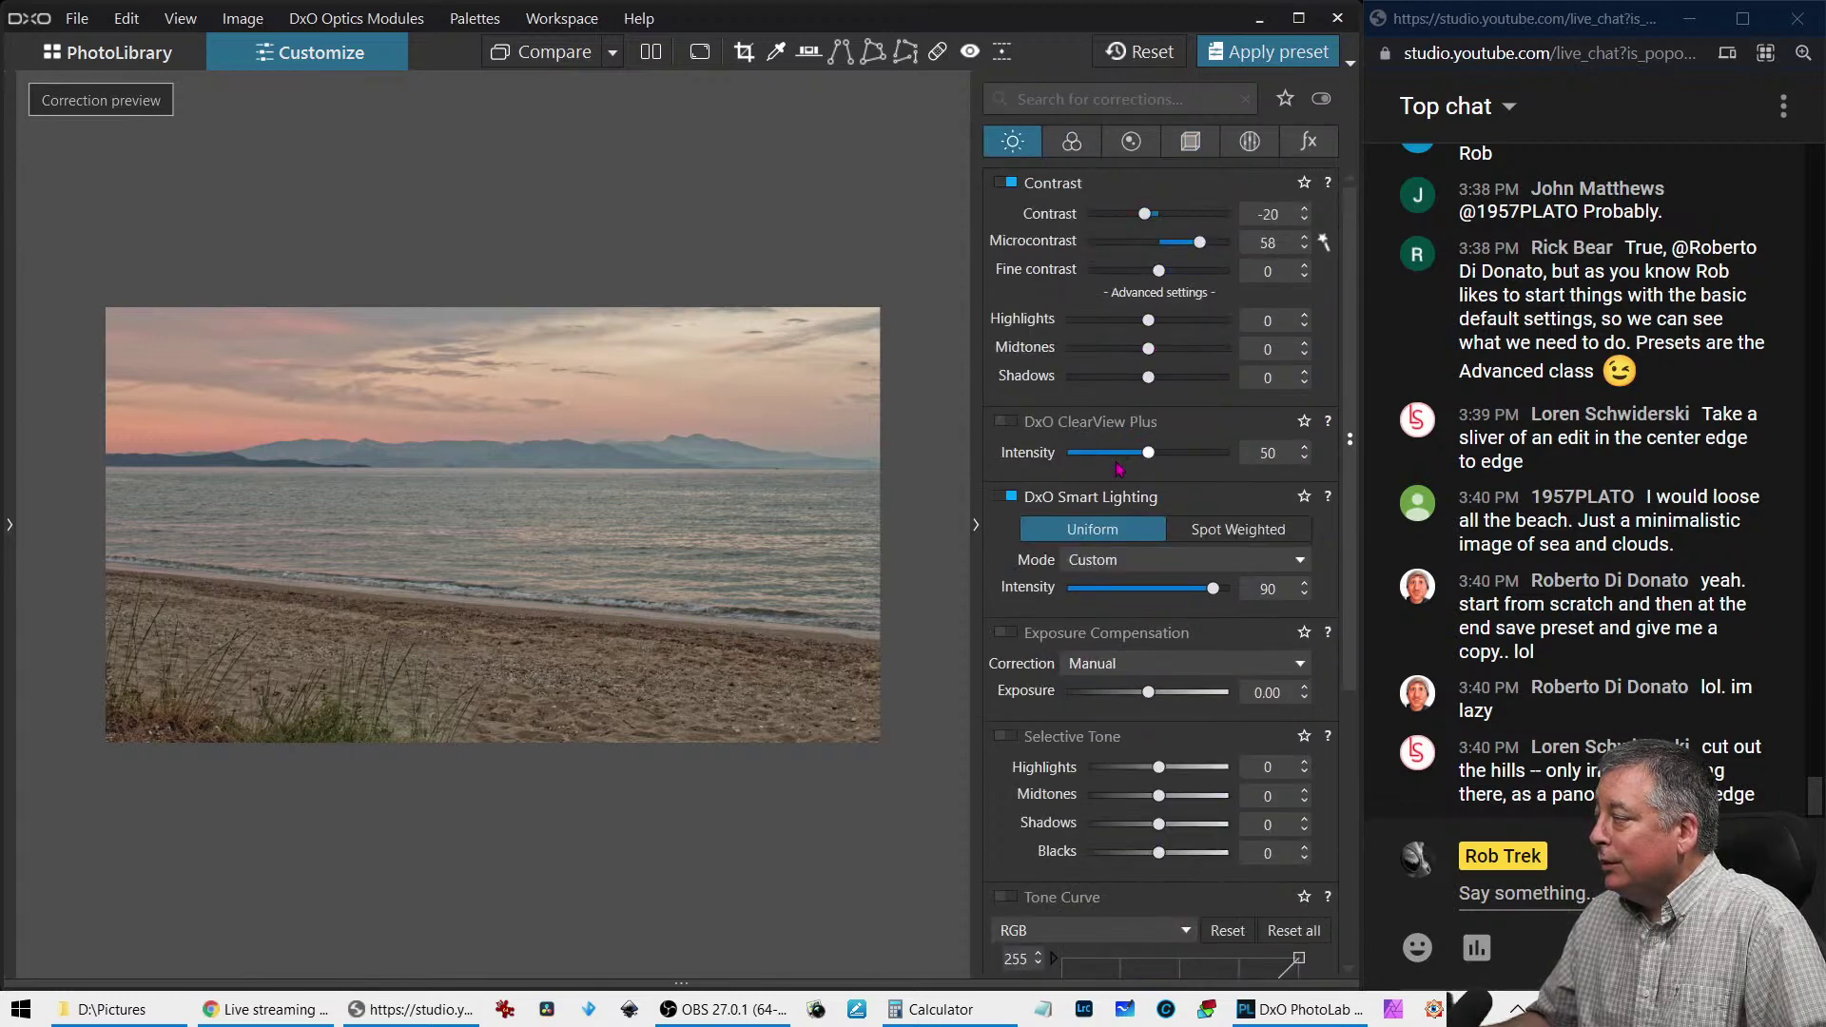
click(1012, 424)
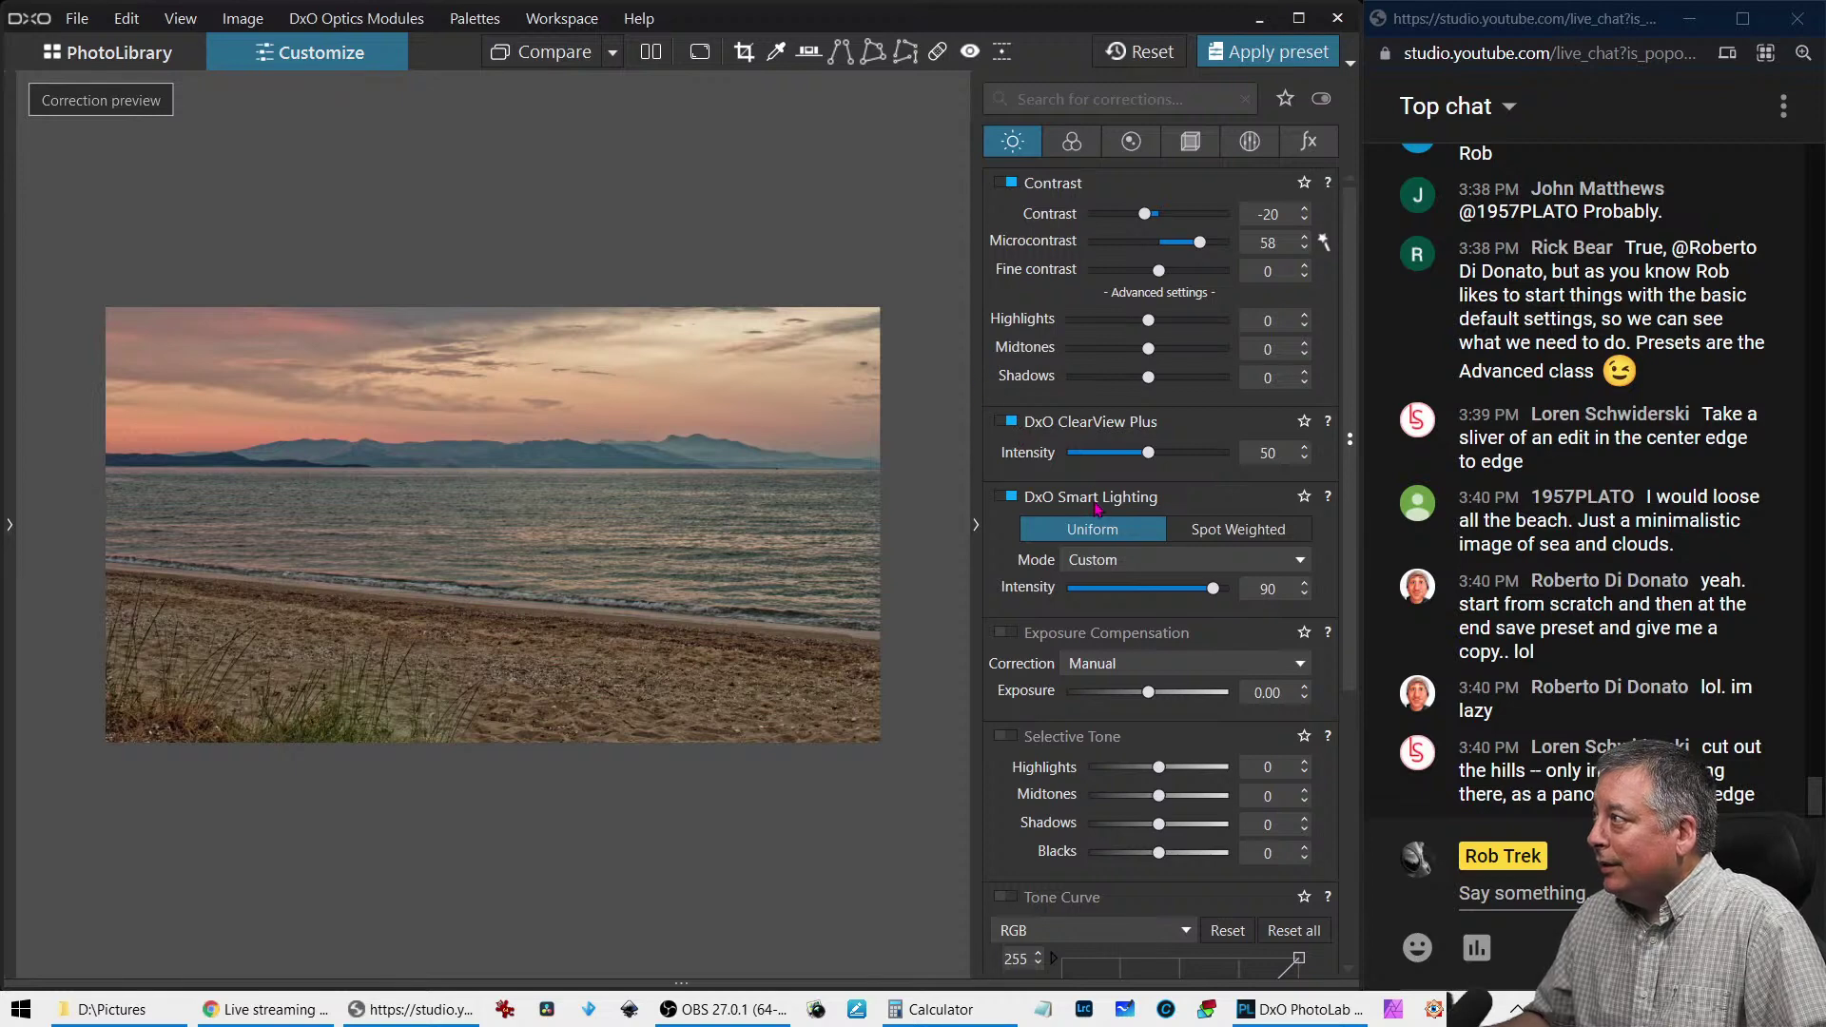
drag(1149, 456, 1133, 456)
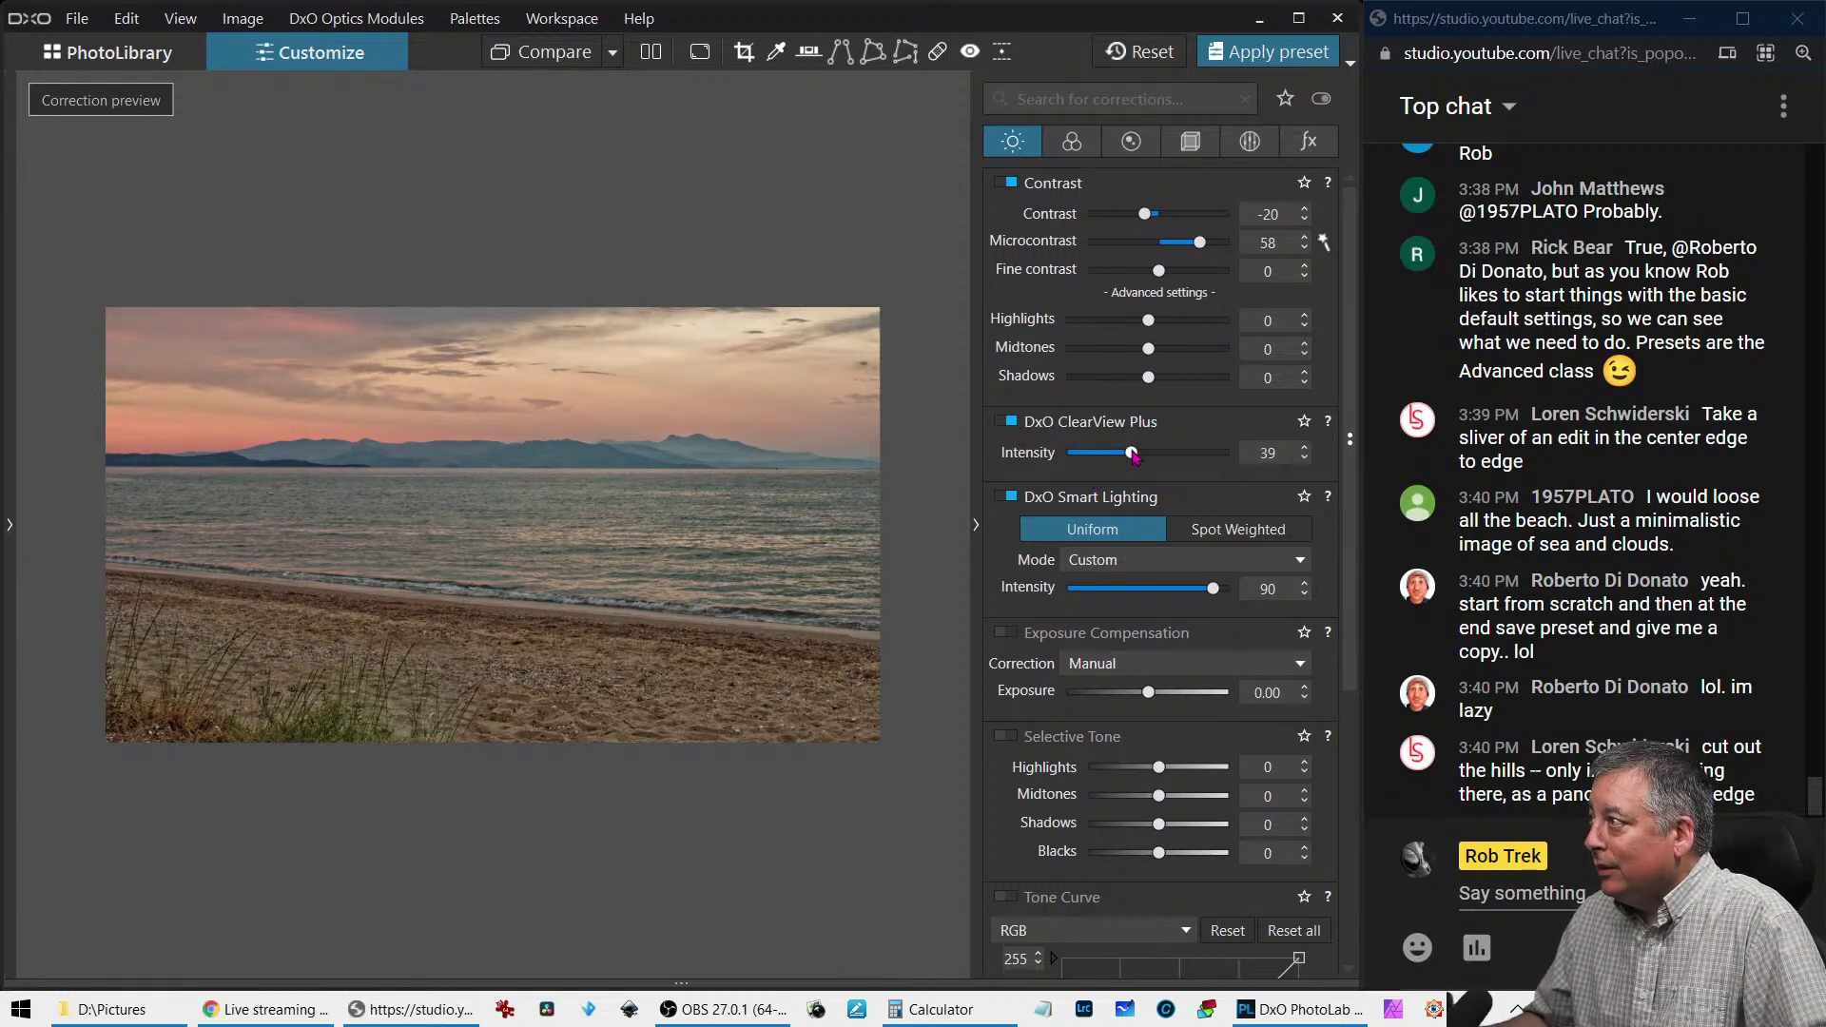
click(1075, 148)
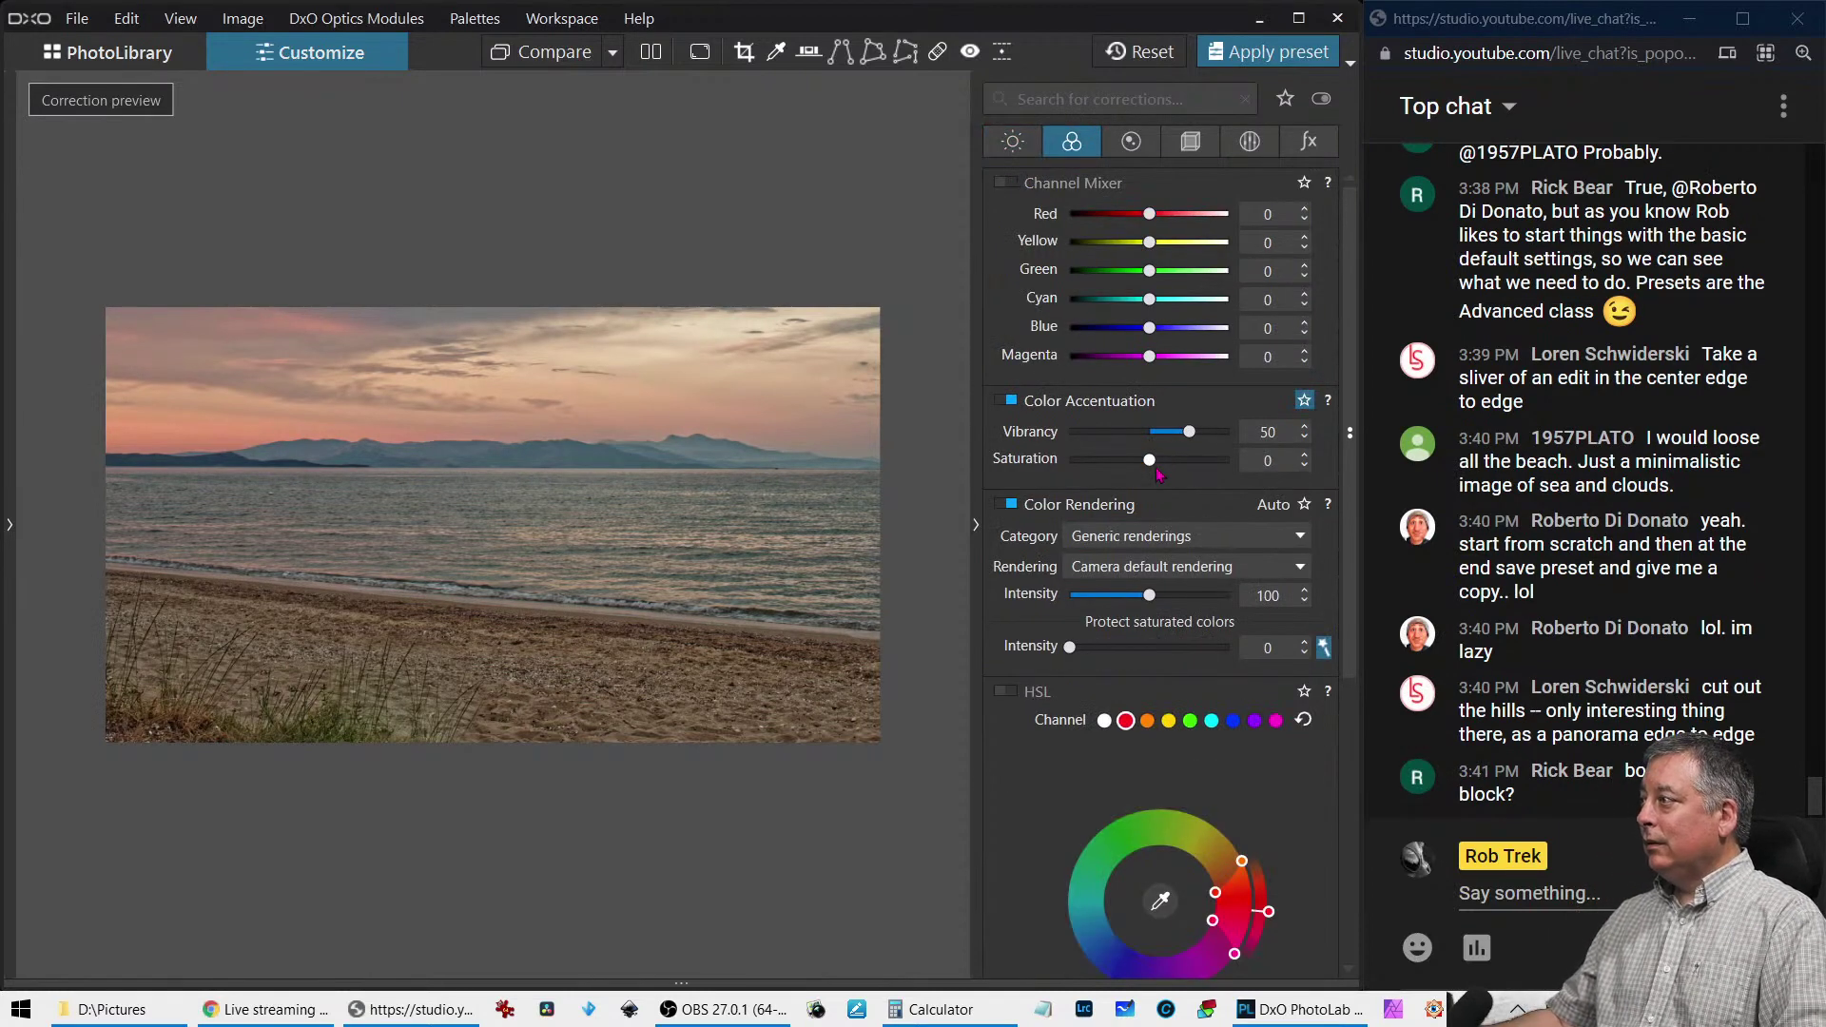
drag(1149, 460, 1171, 461)
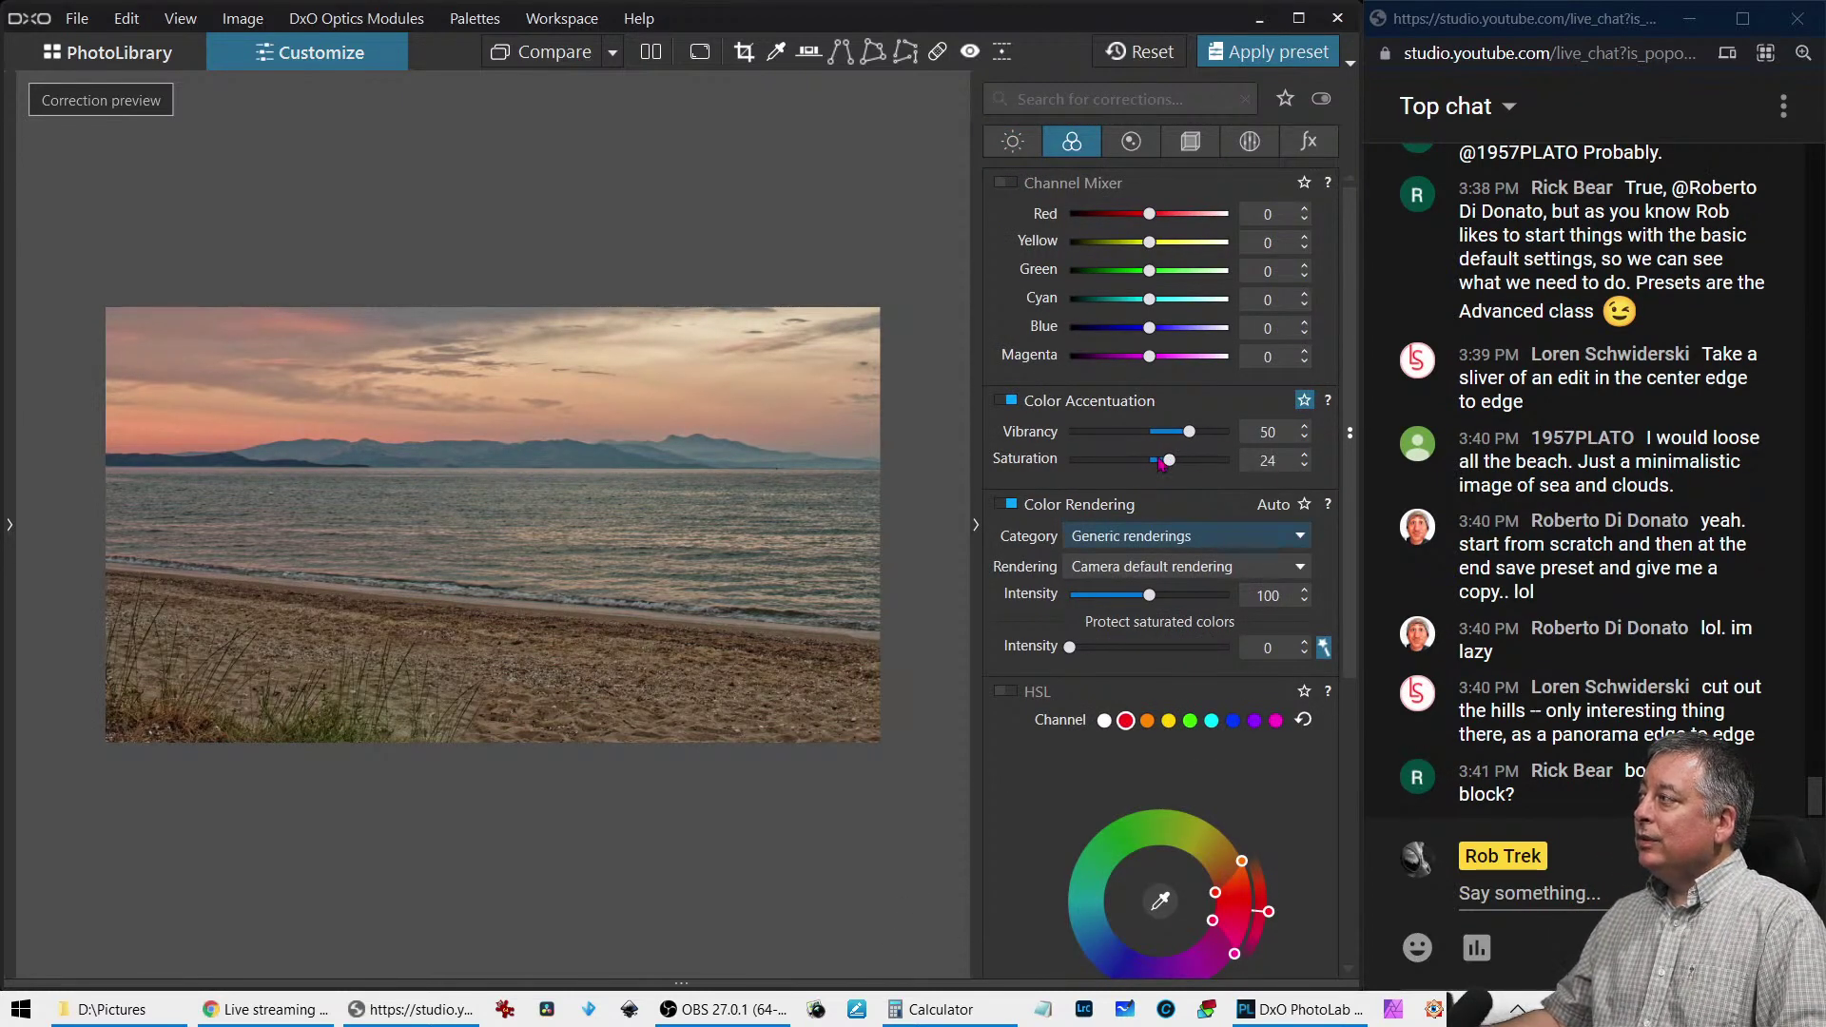
Adjust the Selective Tone to highlights 25, midtones 32, shadows 7 and blacks -32
click(1013, 140)
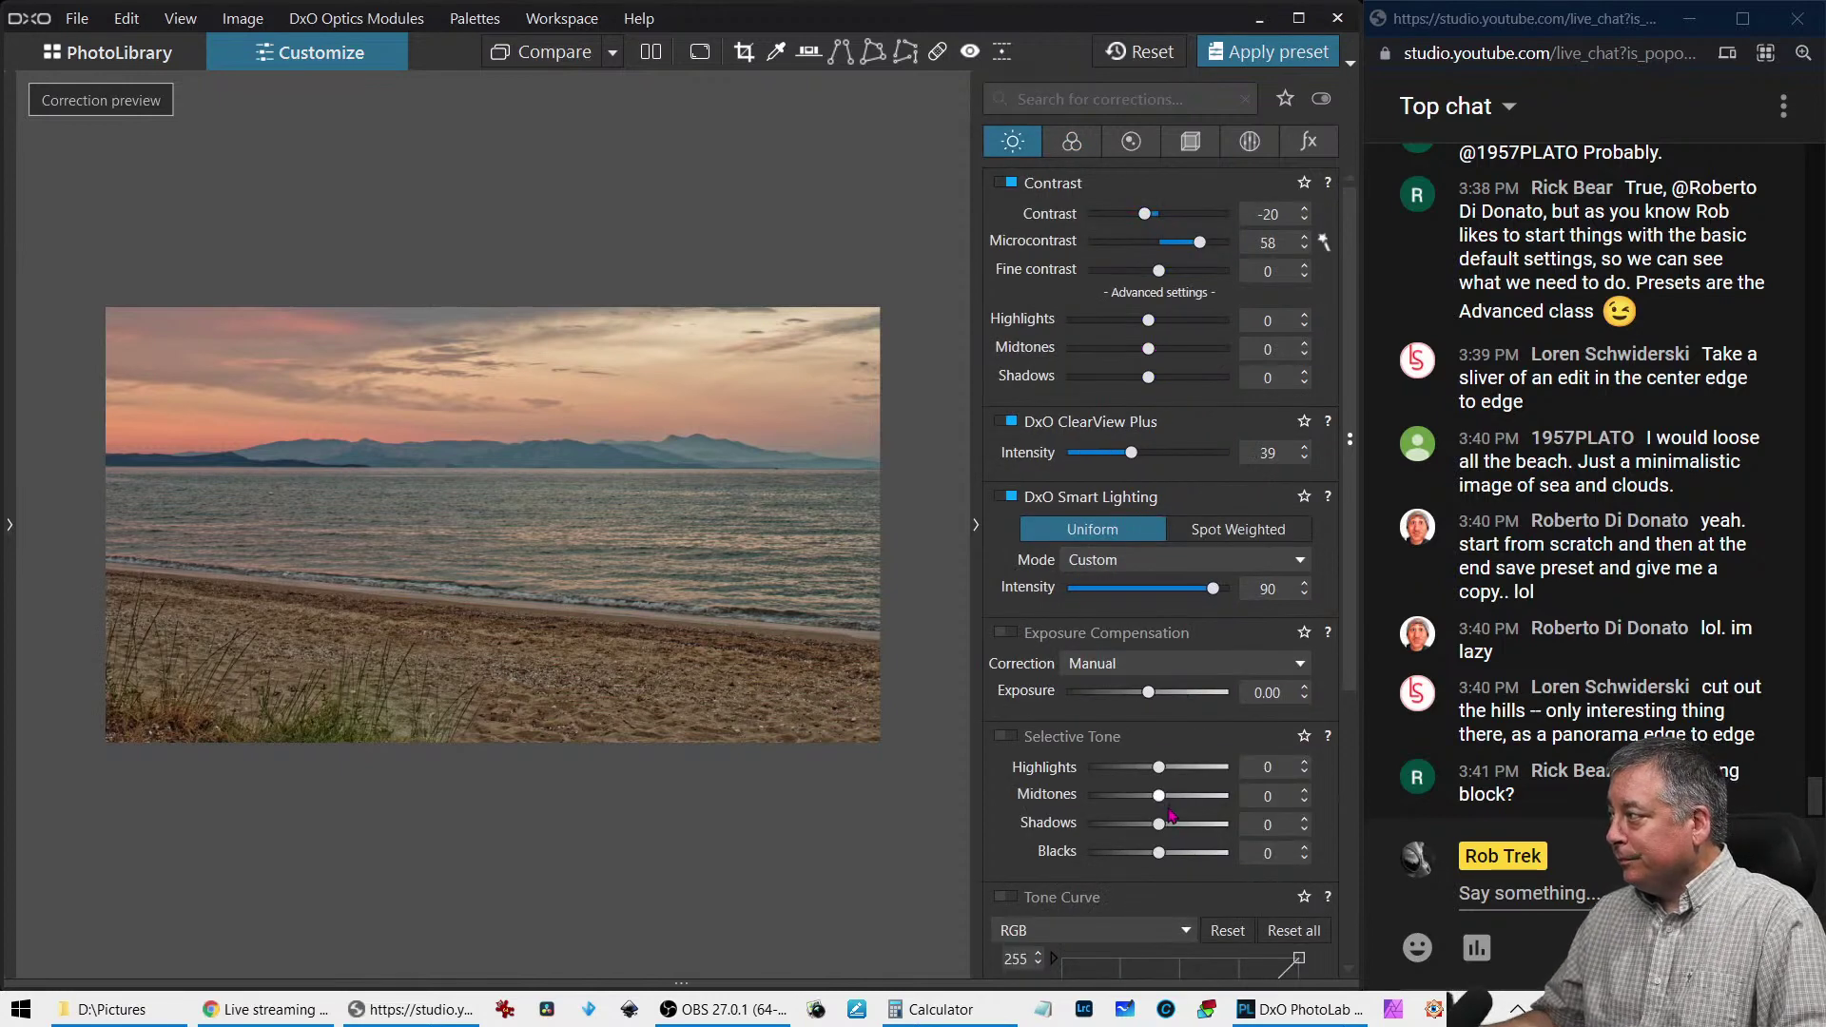
drag(1158, 854, 1148, 861)
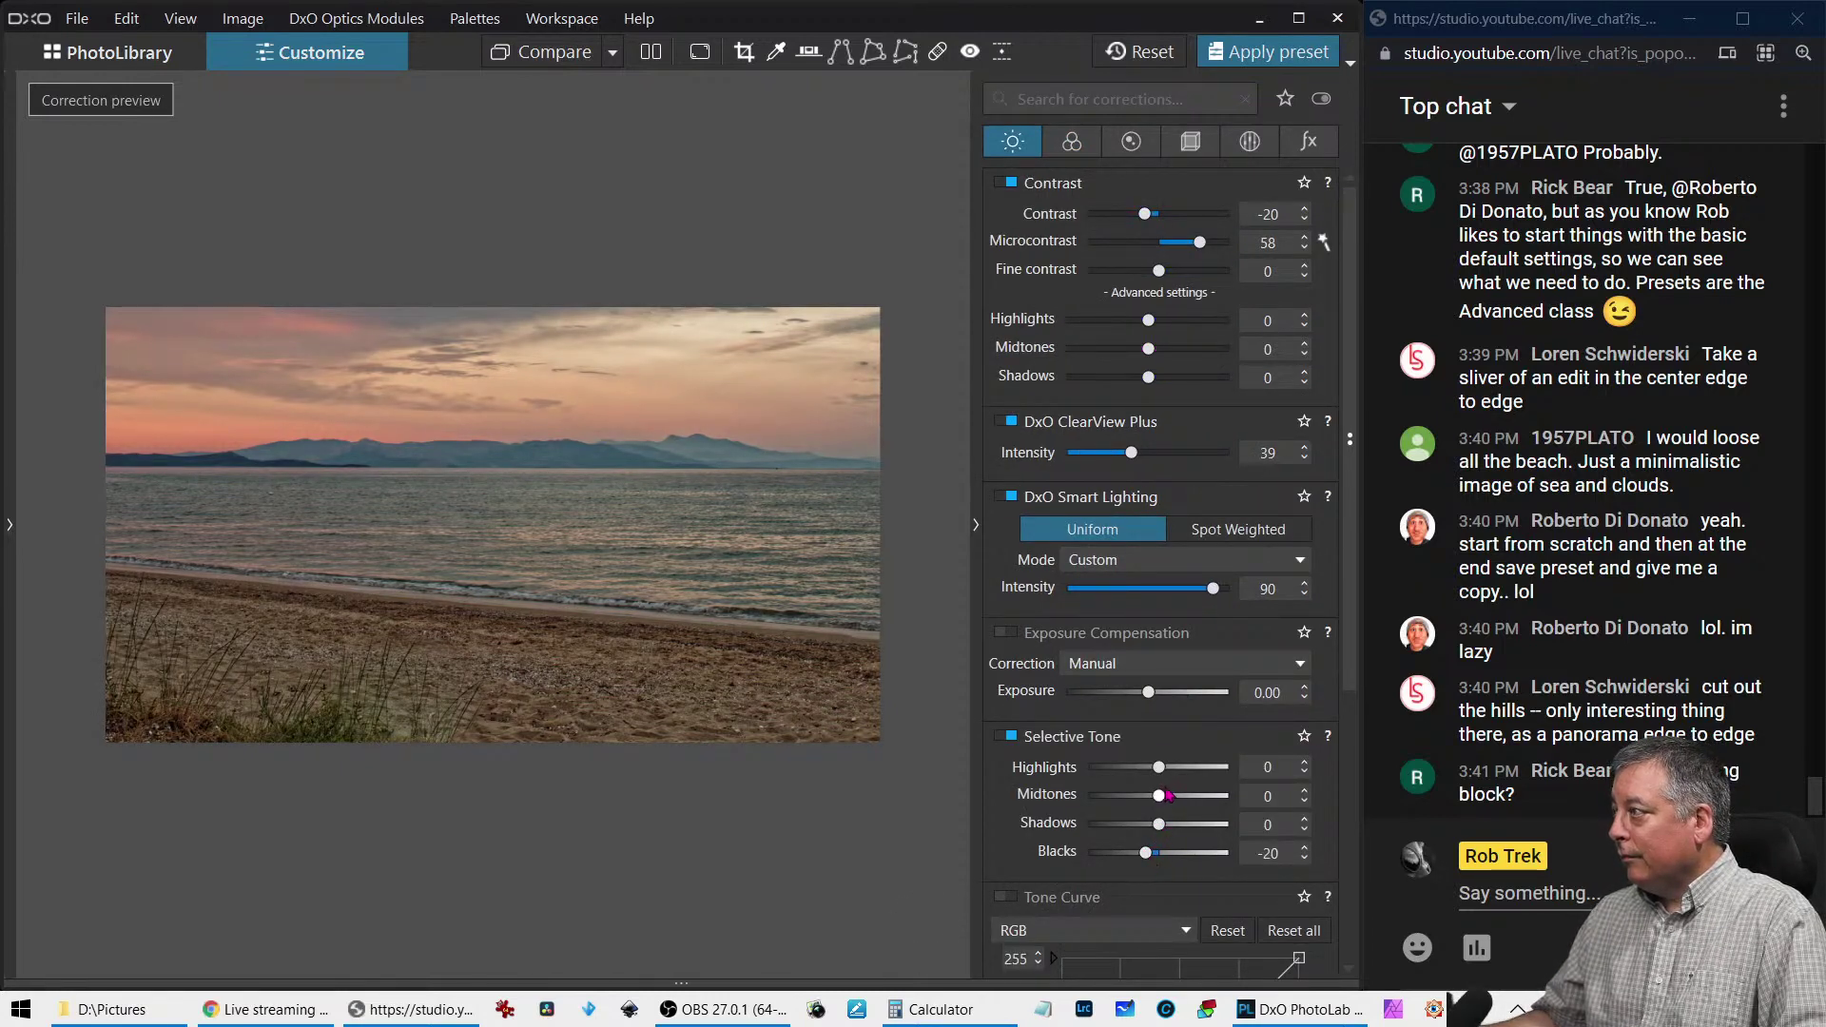
drag(1168, 801, 1185, 803)
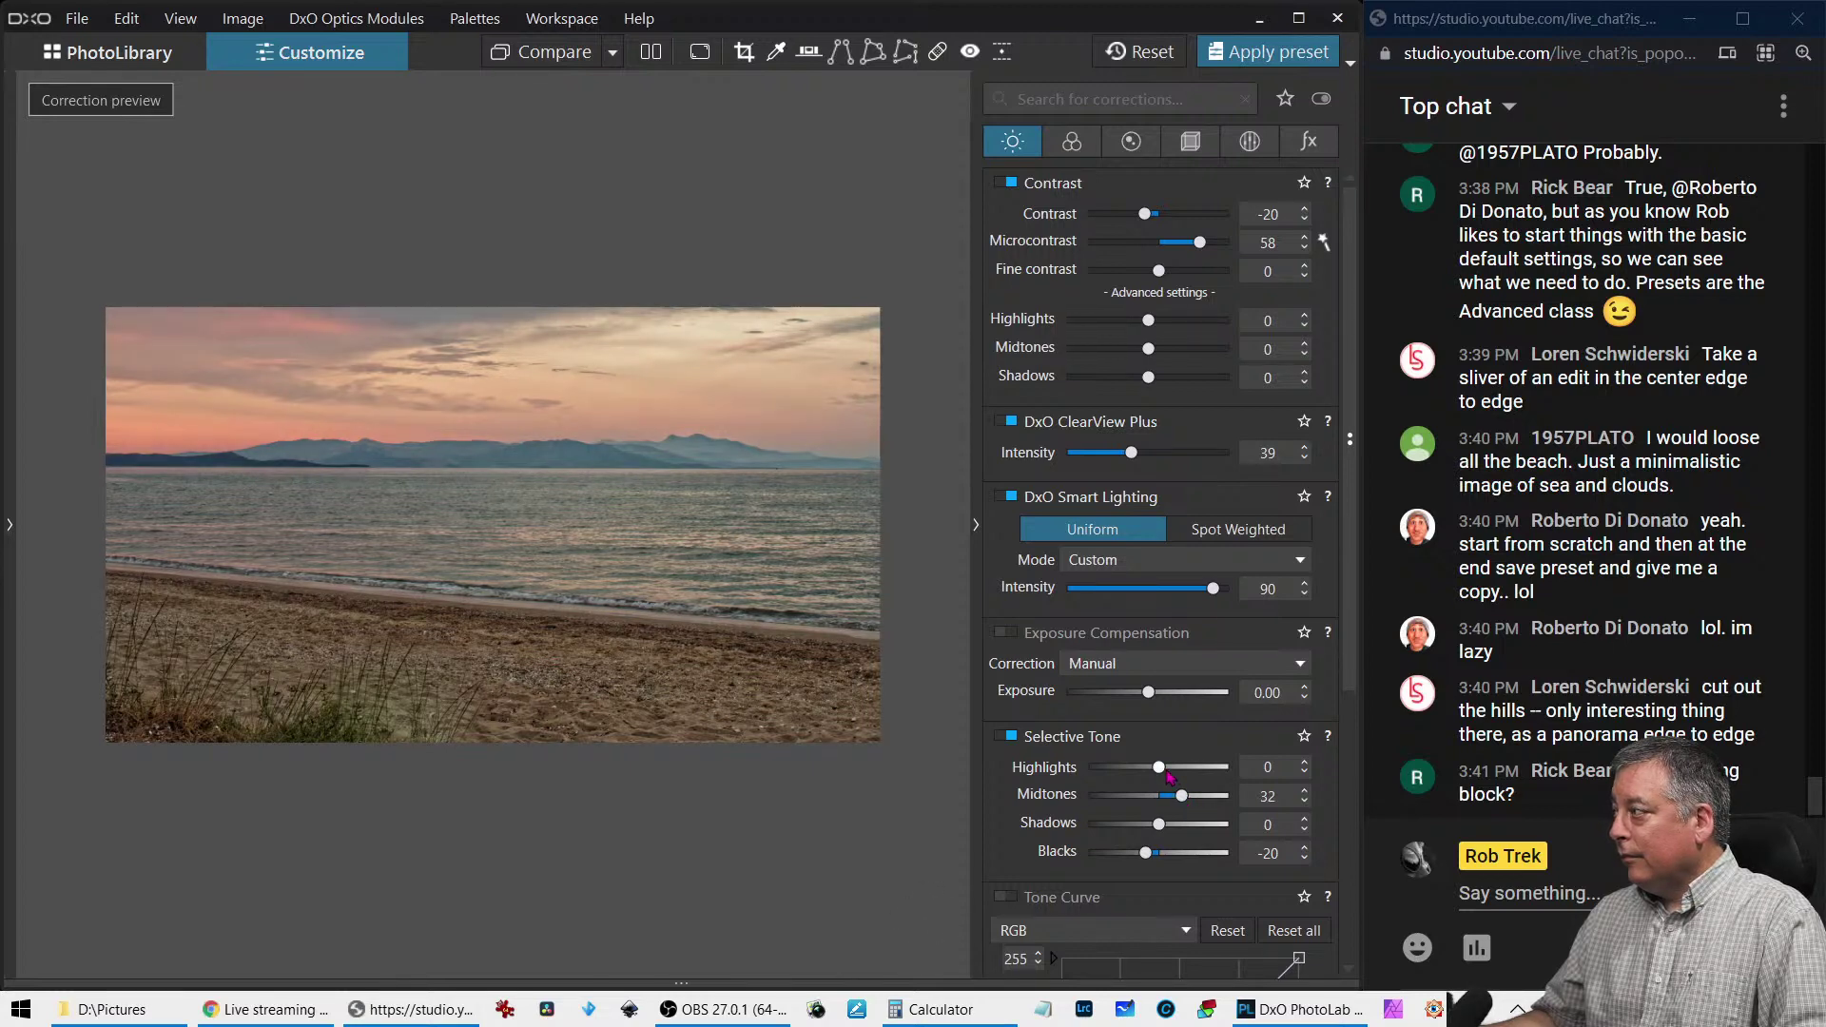
drag(1160, 767, 1167, 834)
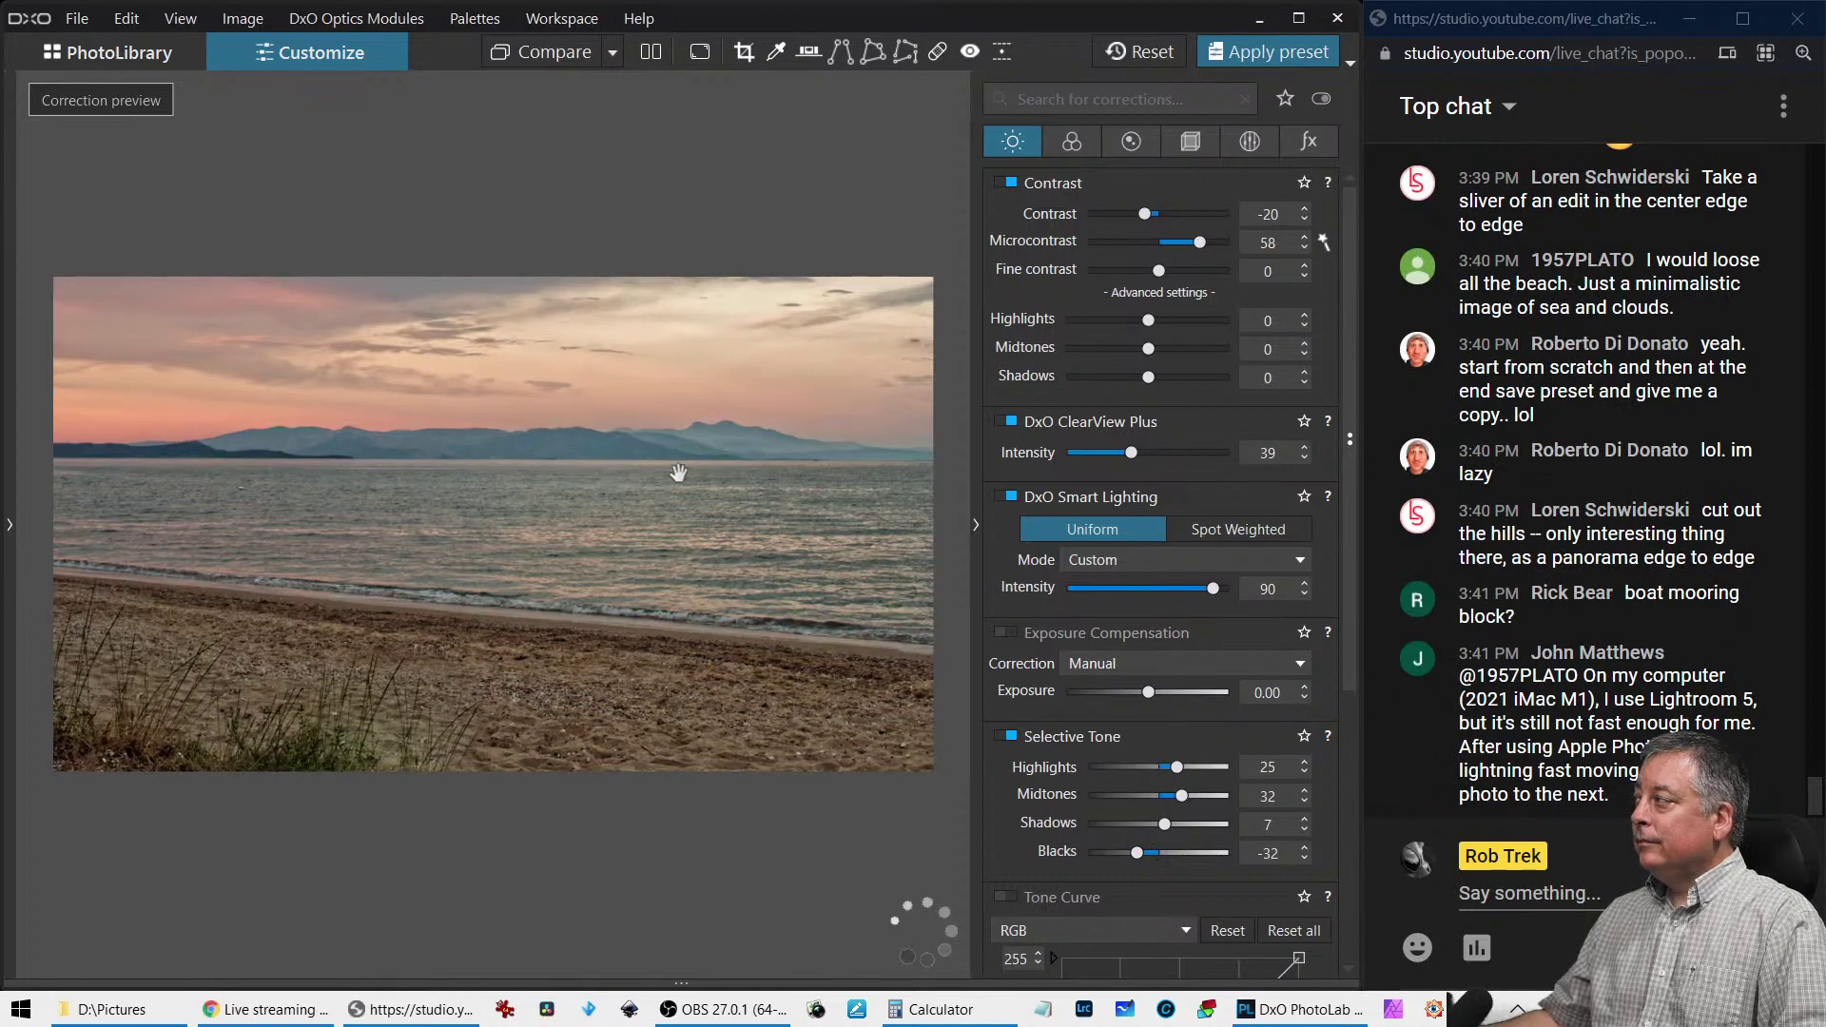
Compare the seascape with the last change undone and redone, and review it full screen
key(ctrl+z)
key(ctrl+y)
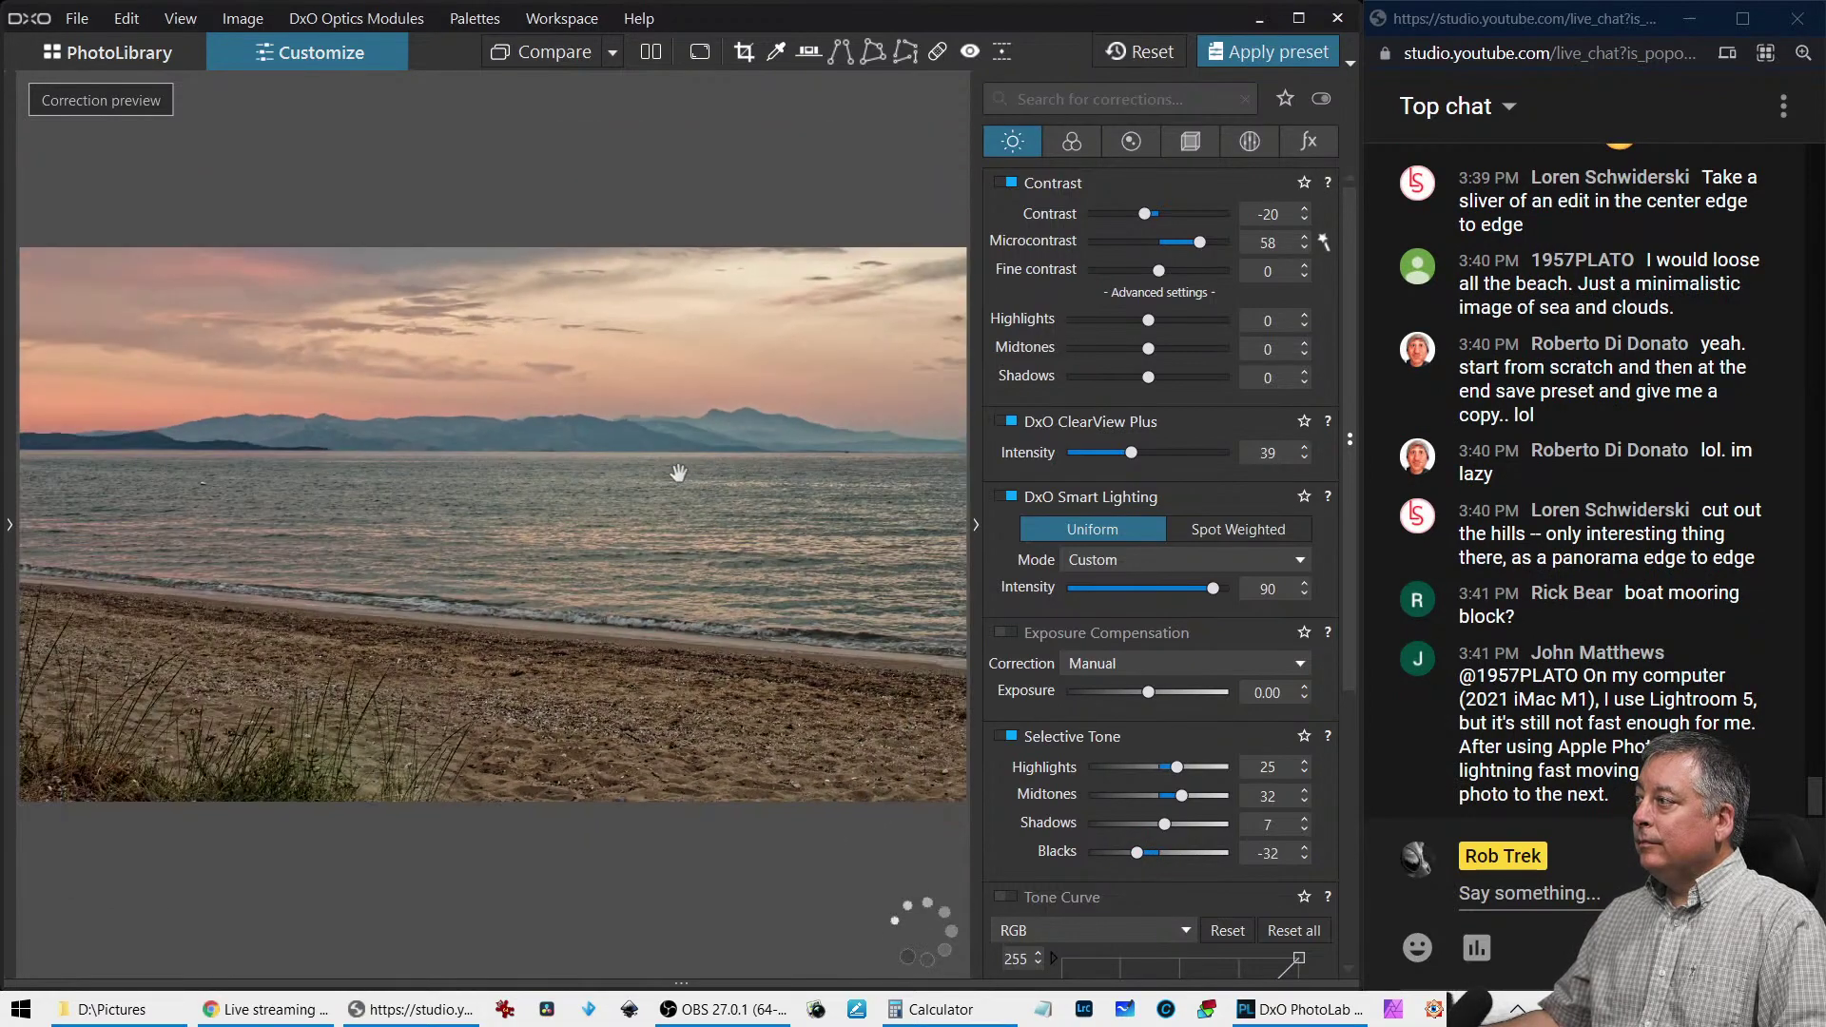
click(699, 52)
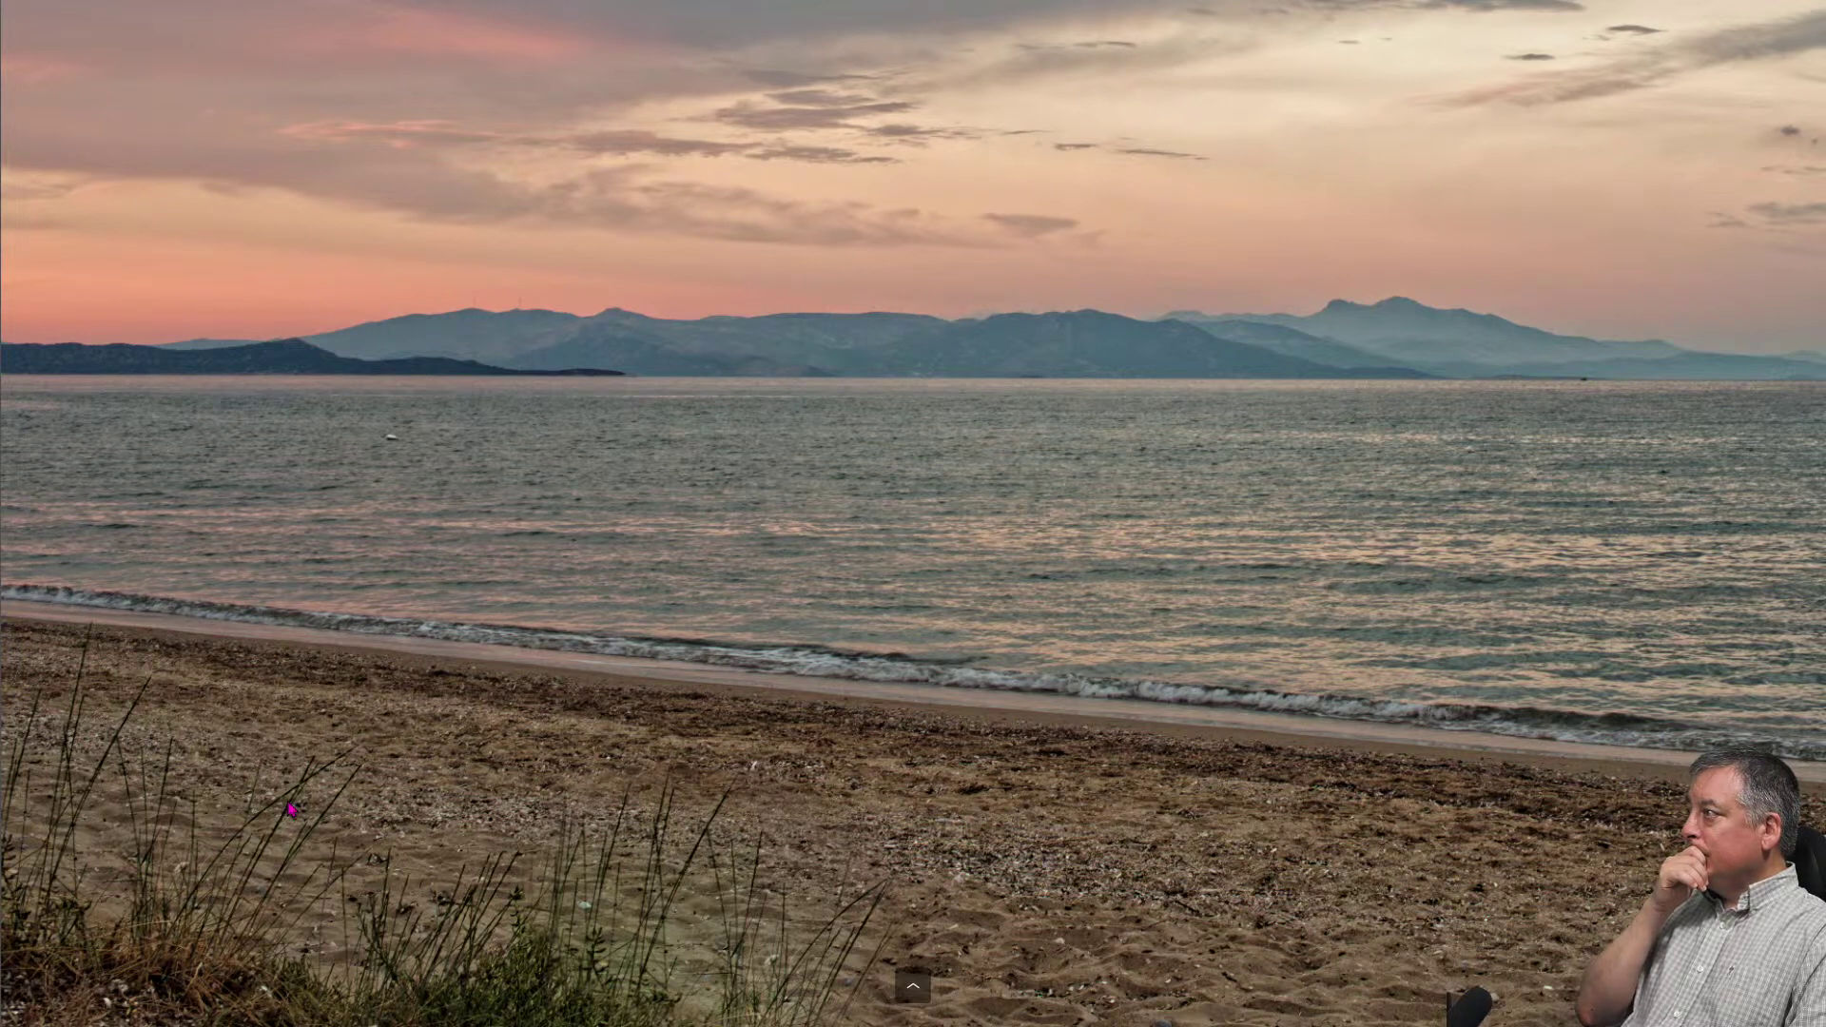
key(Escape)
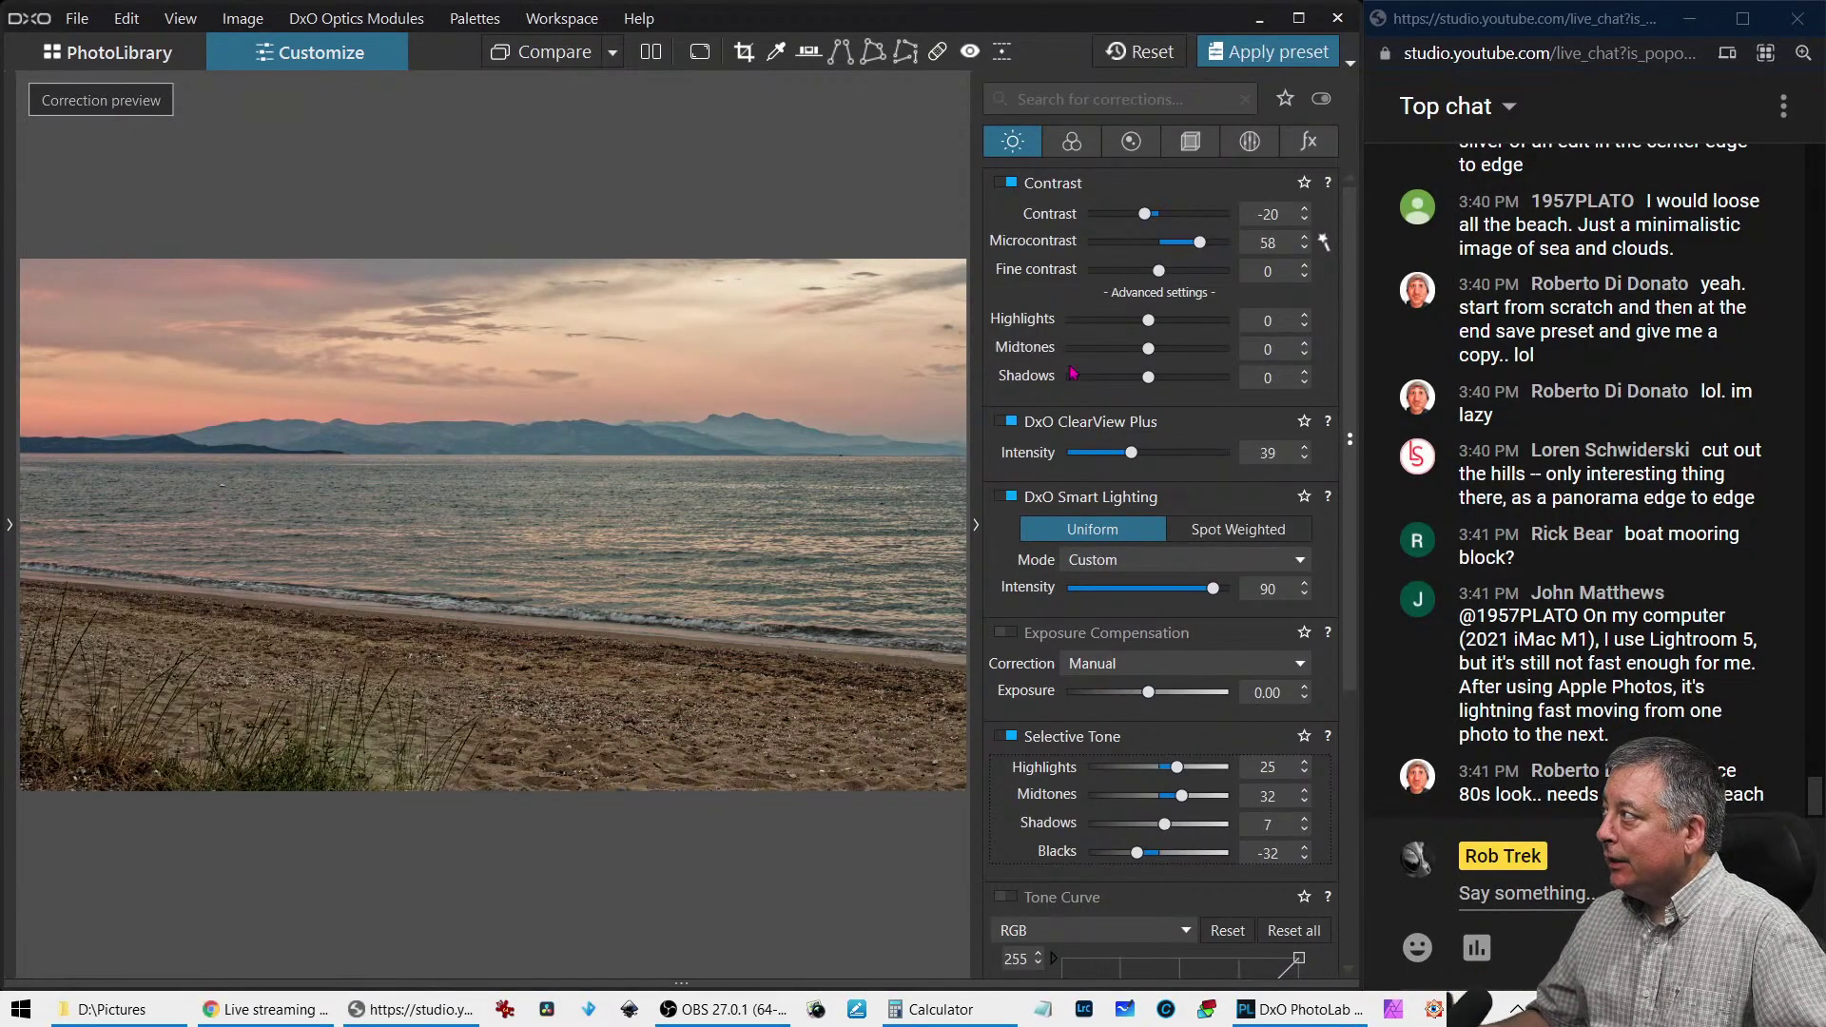
Shift the 16/9 crop up and to the left of the seascape, taking in more sky and less beach
click(1189, 141)
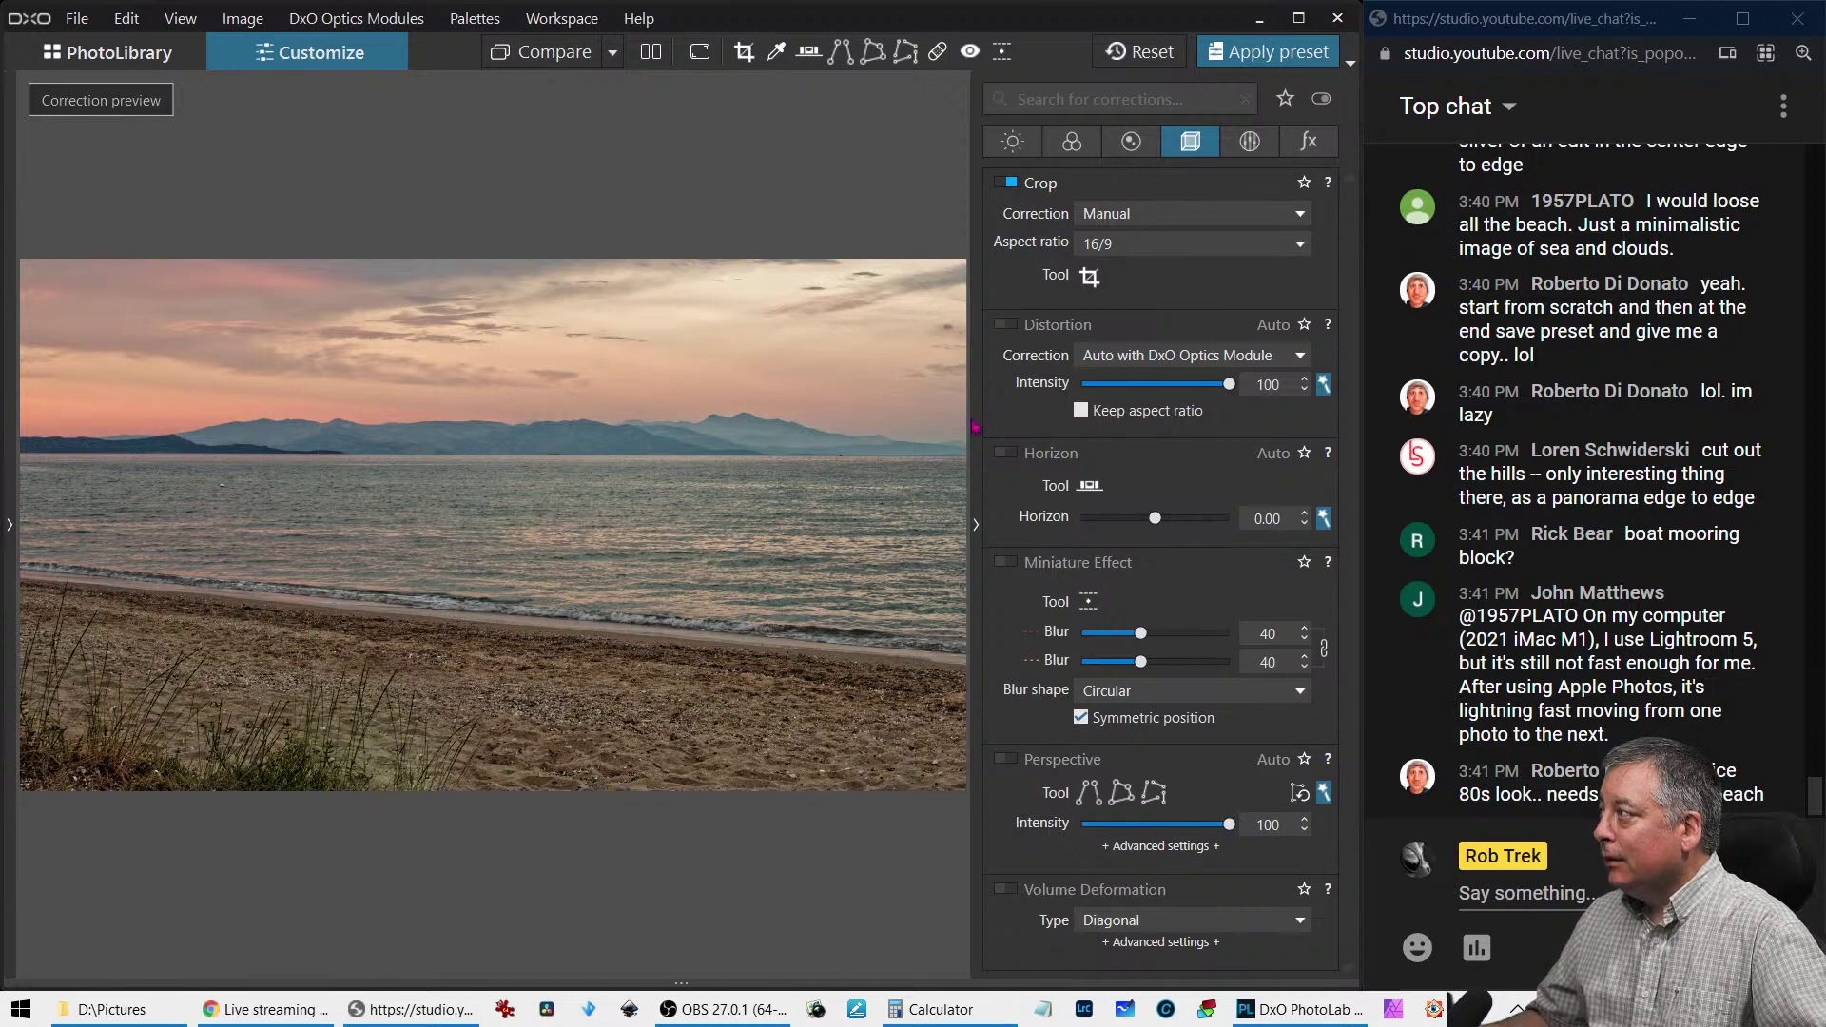
click(1089, 277)
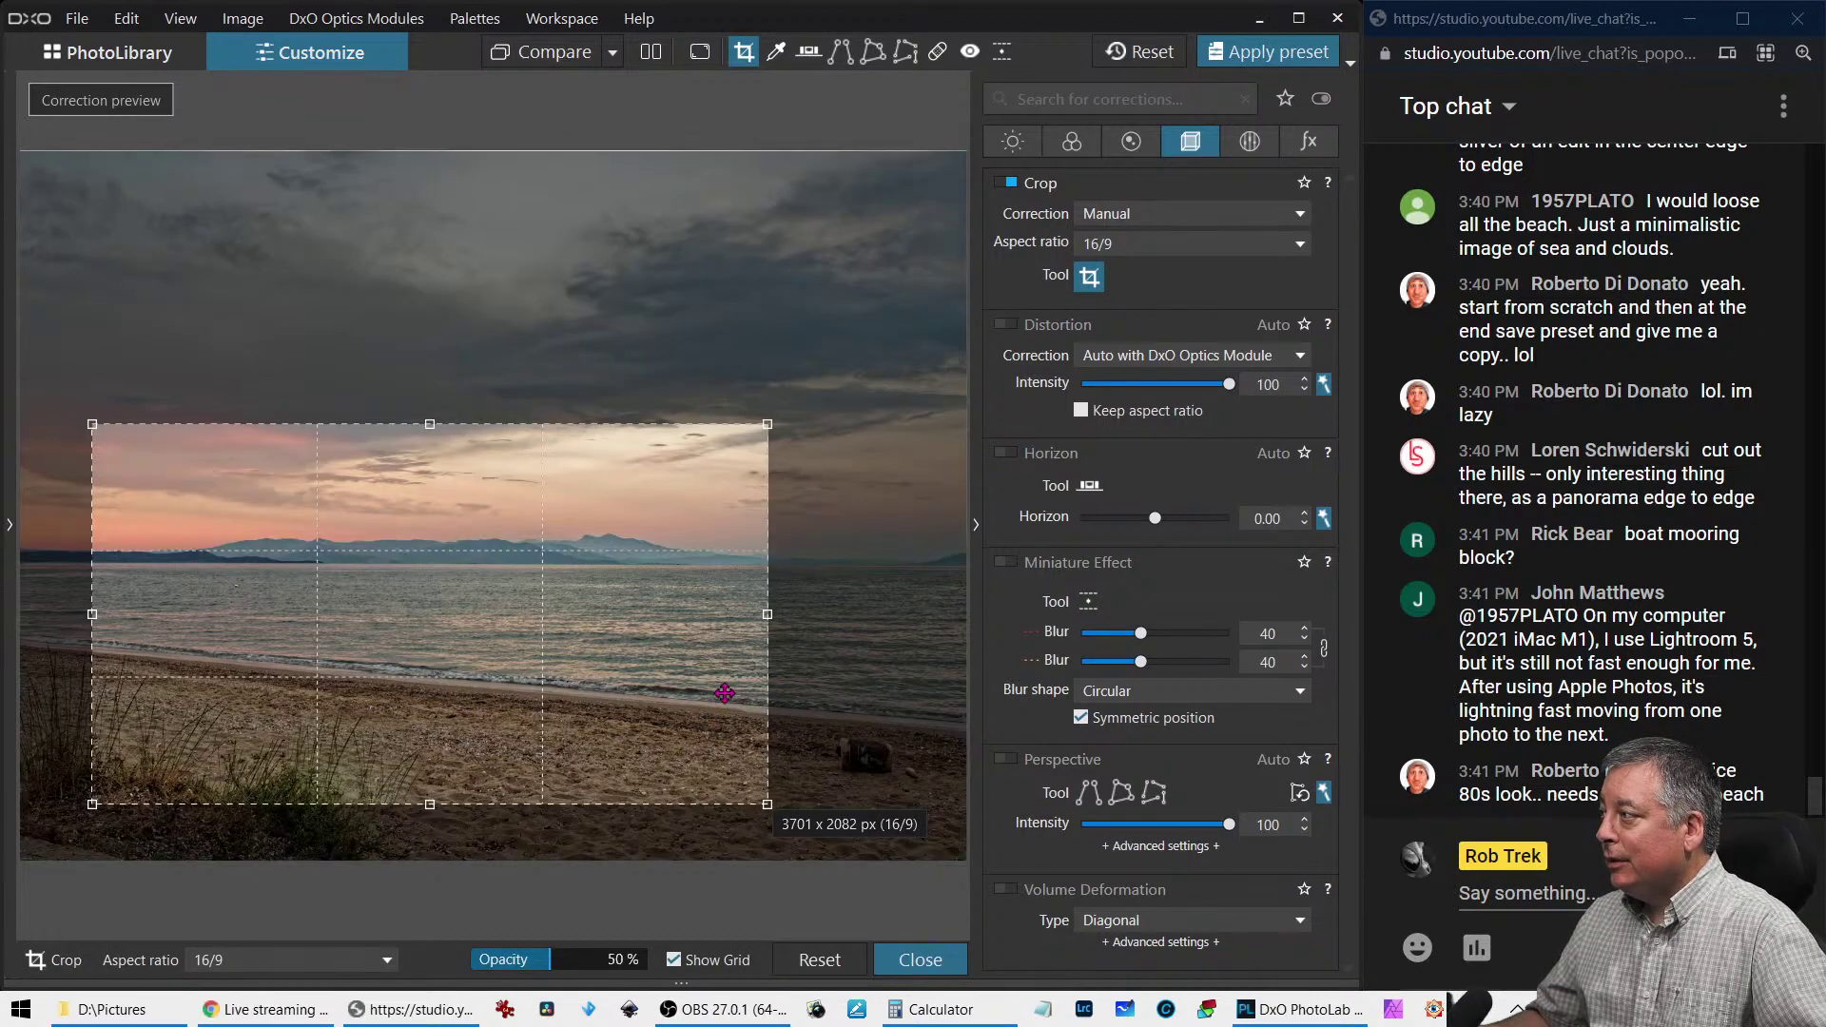
drag(690, 696, 626, 641)
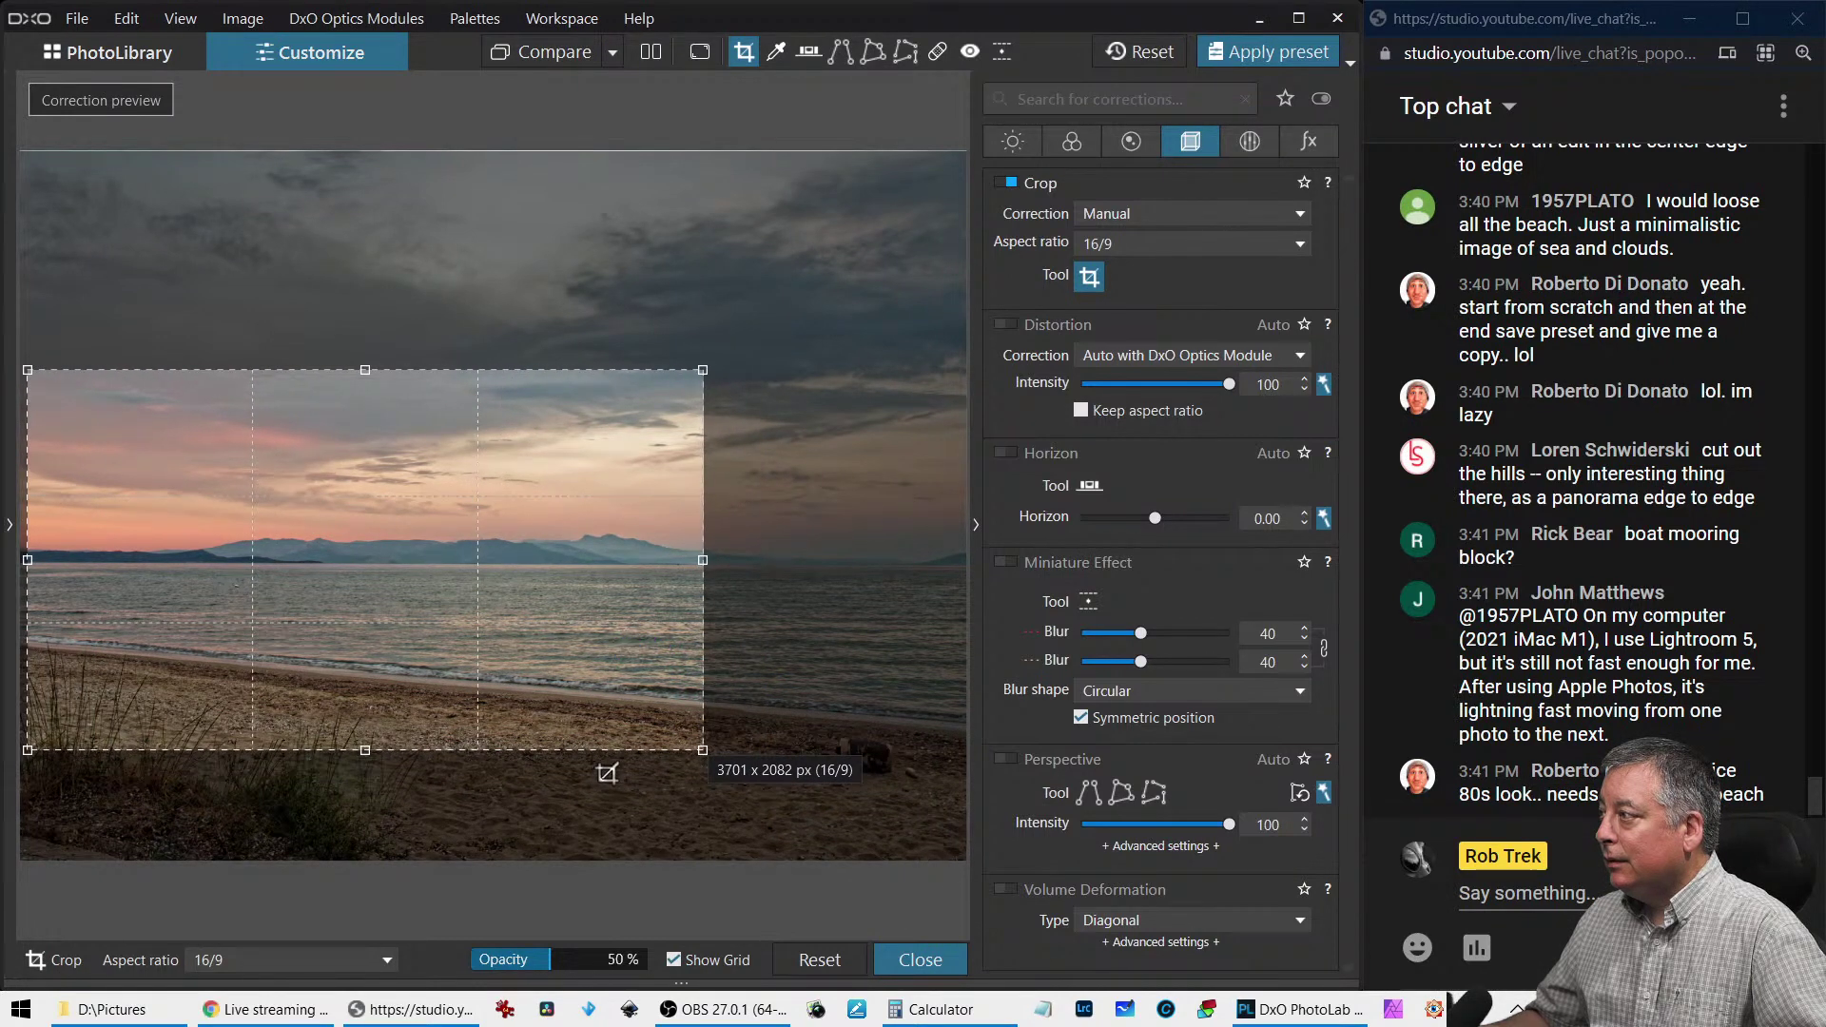
drag(592, 749, 592, 741)
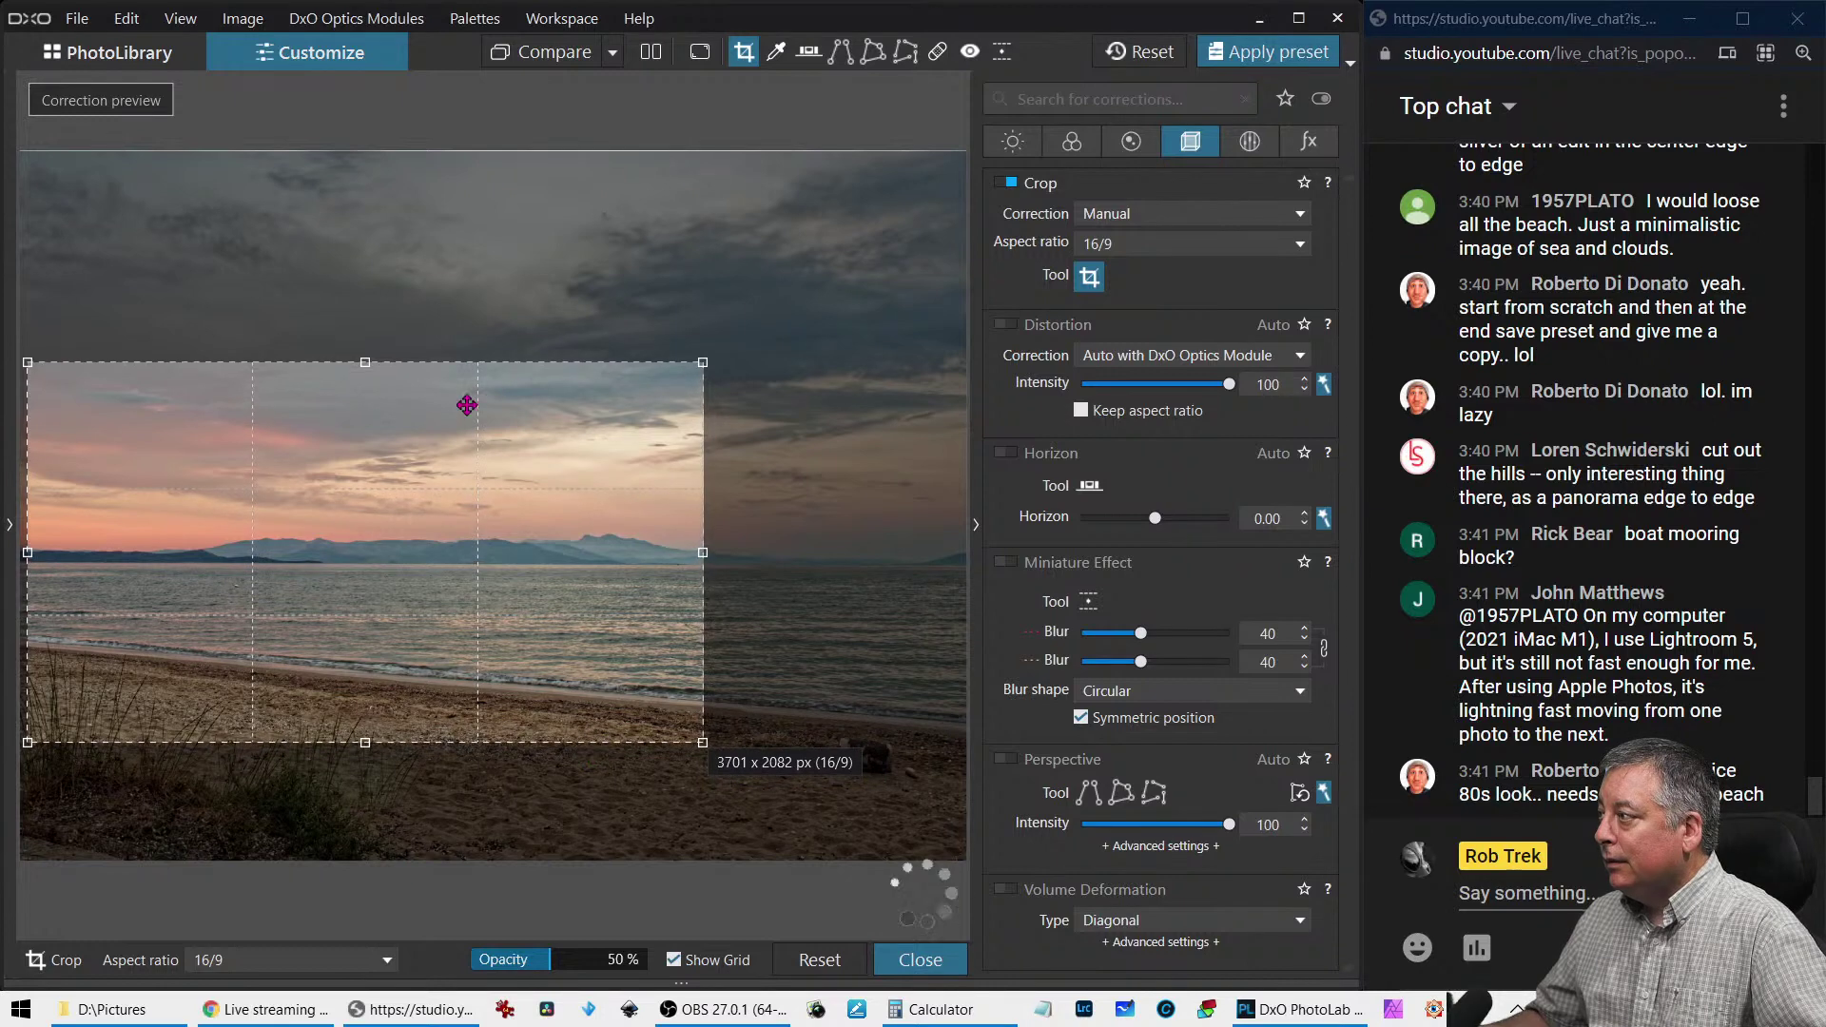
drag(363, 362, 365, 402)
key(Return)
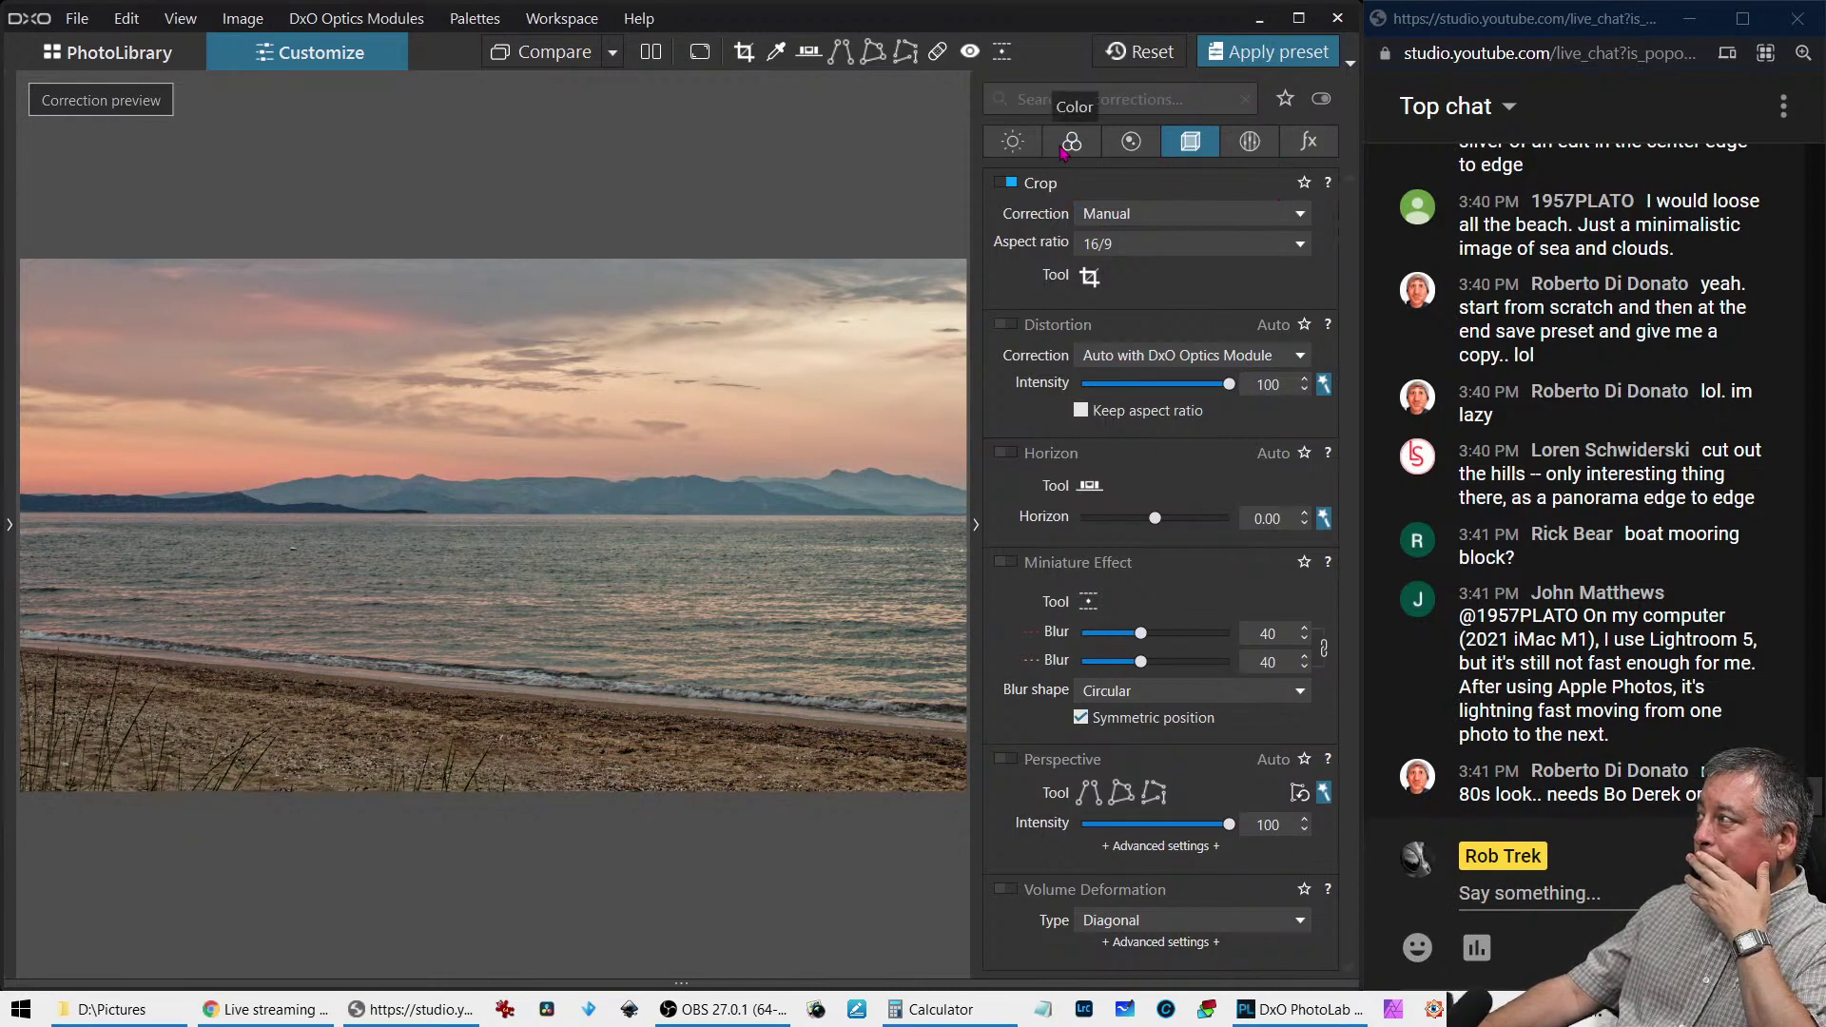
Try the B&W simple toning style on the seascape and turn it off again
click(1006, 150)
scroll(1122, 827, down, 5)
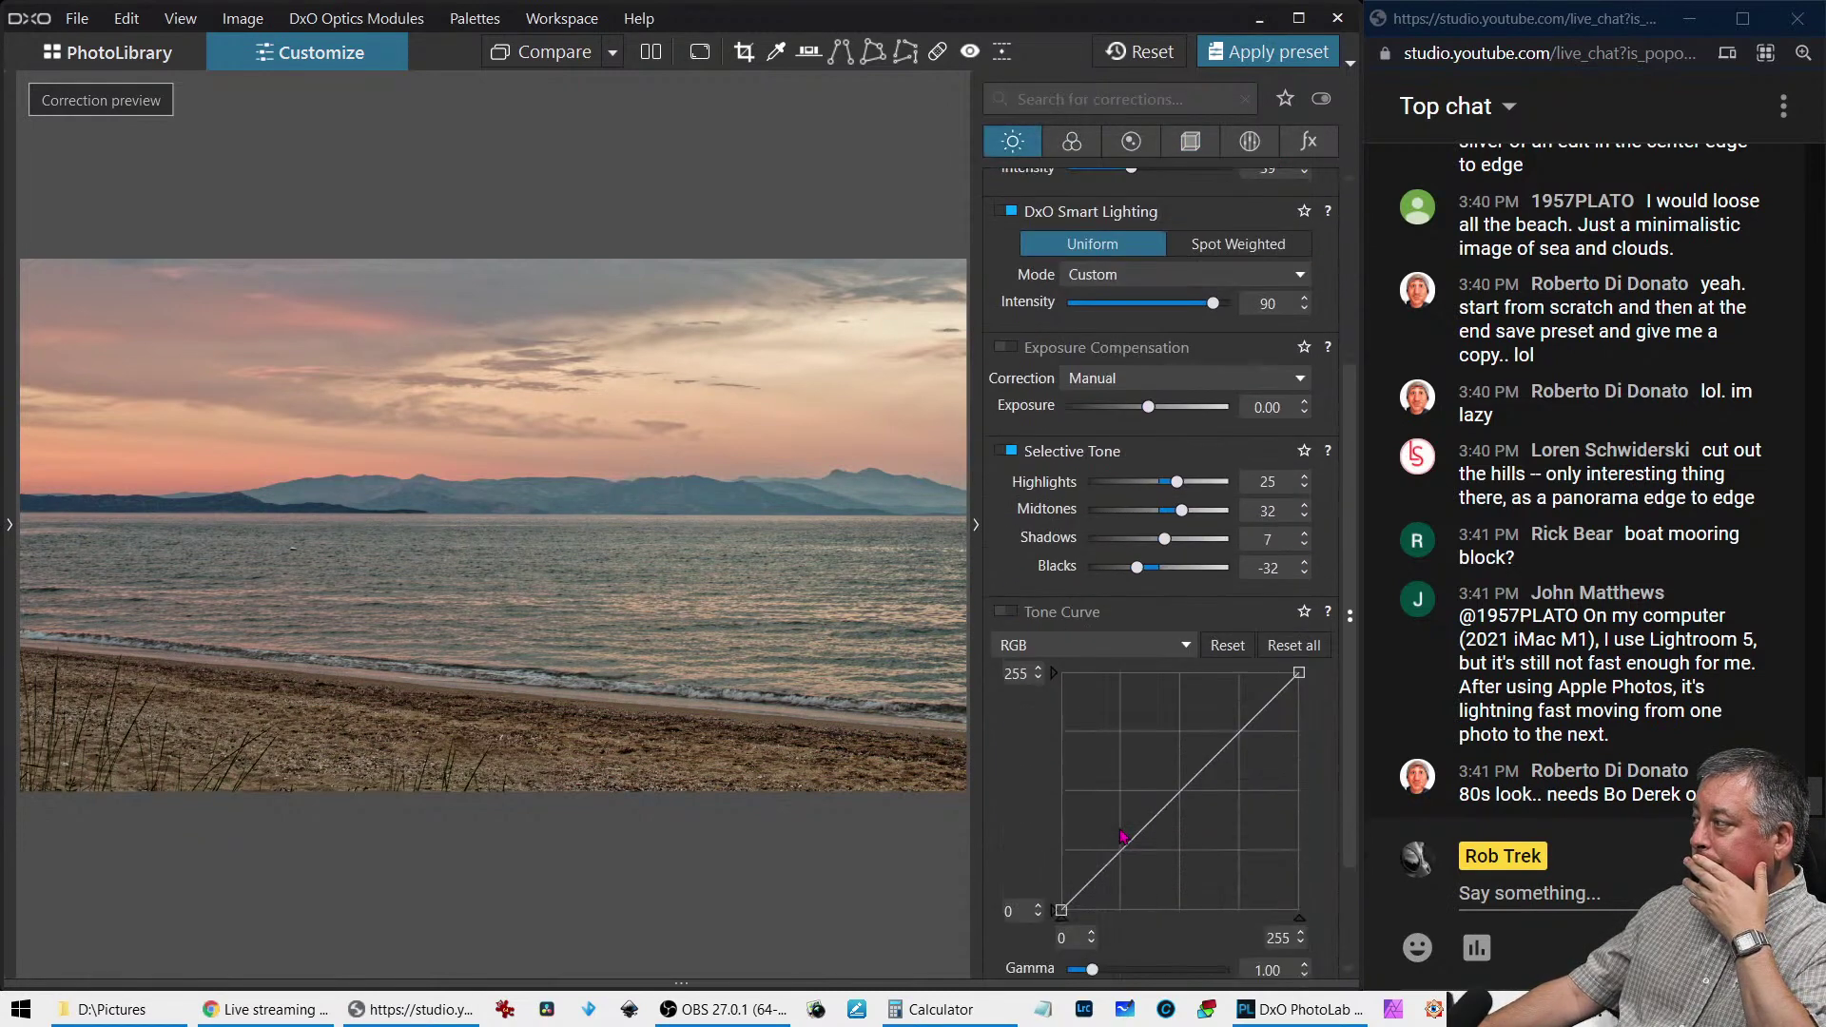
click(1071, 140)
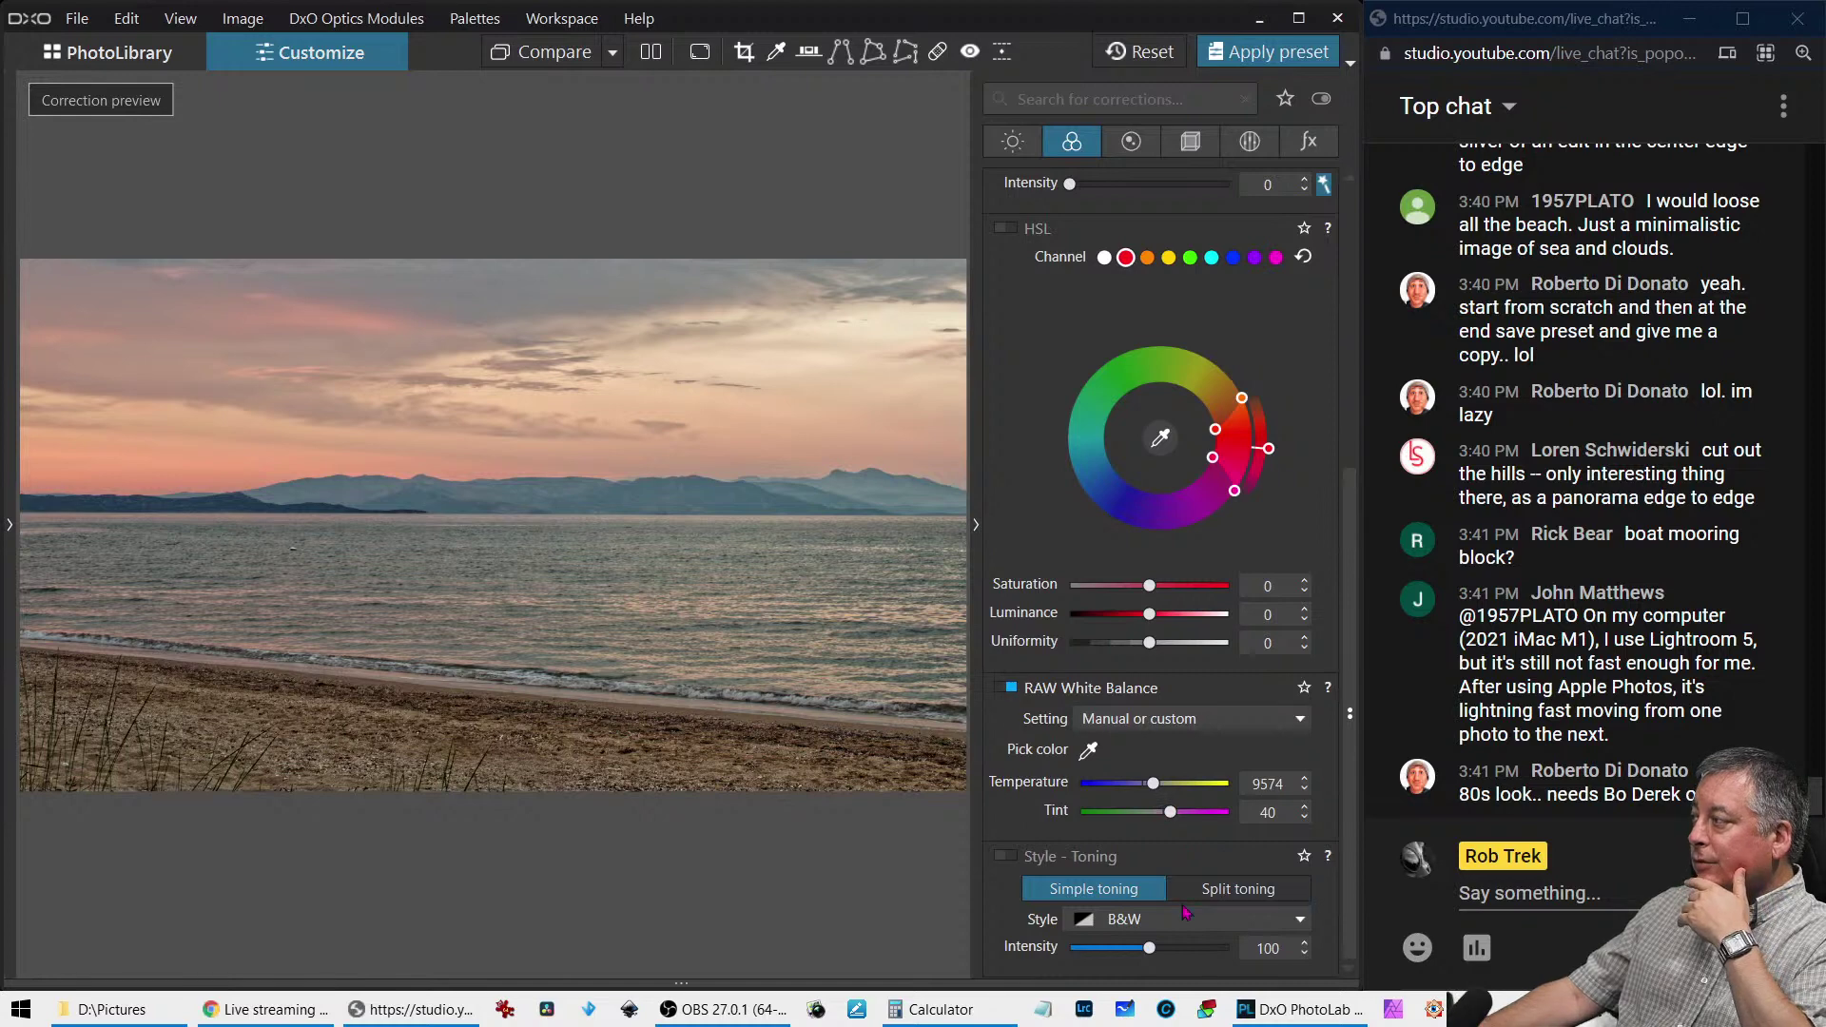
click(1009, 856)
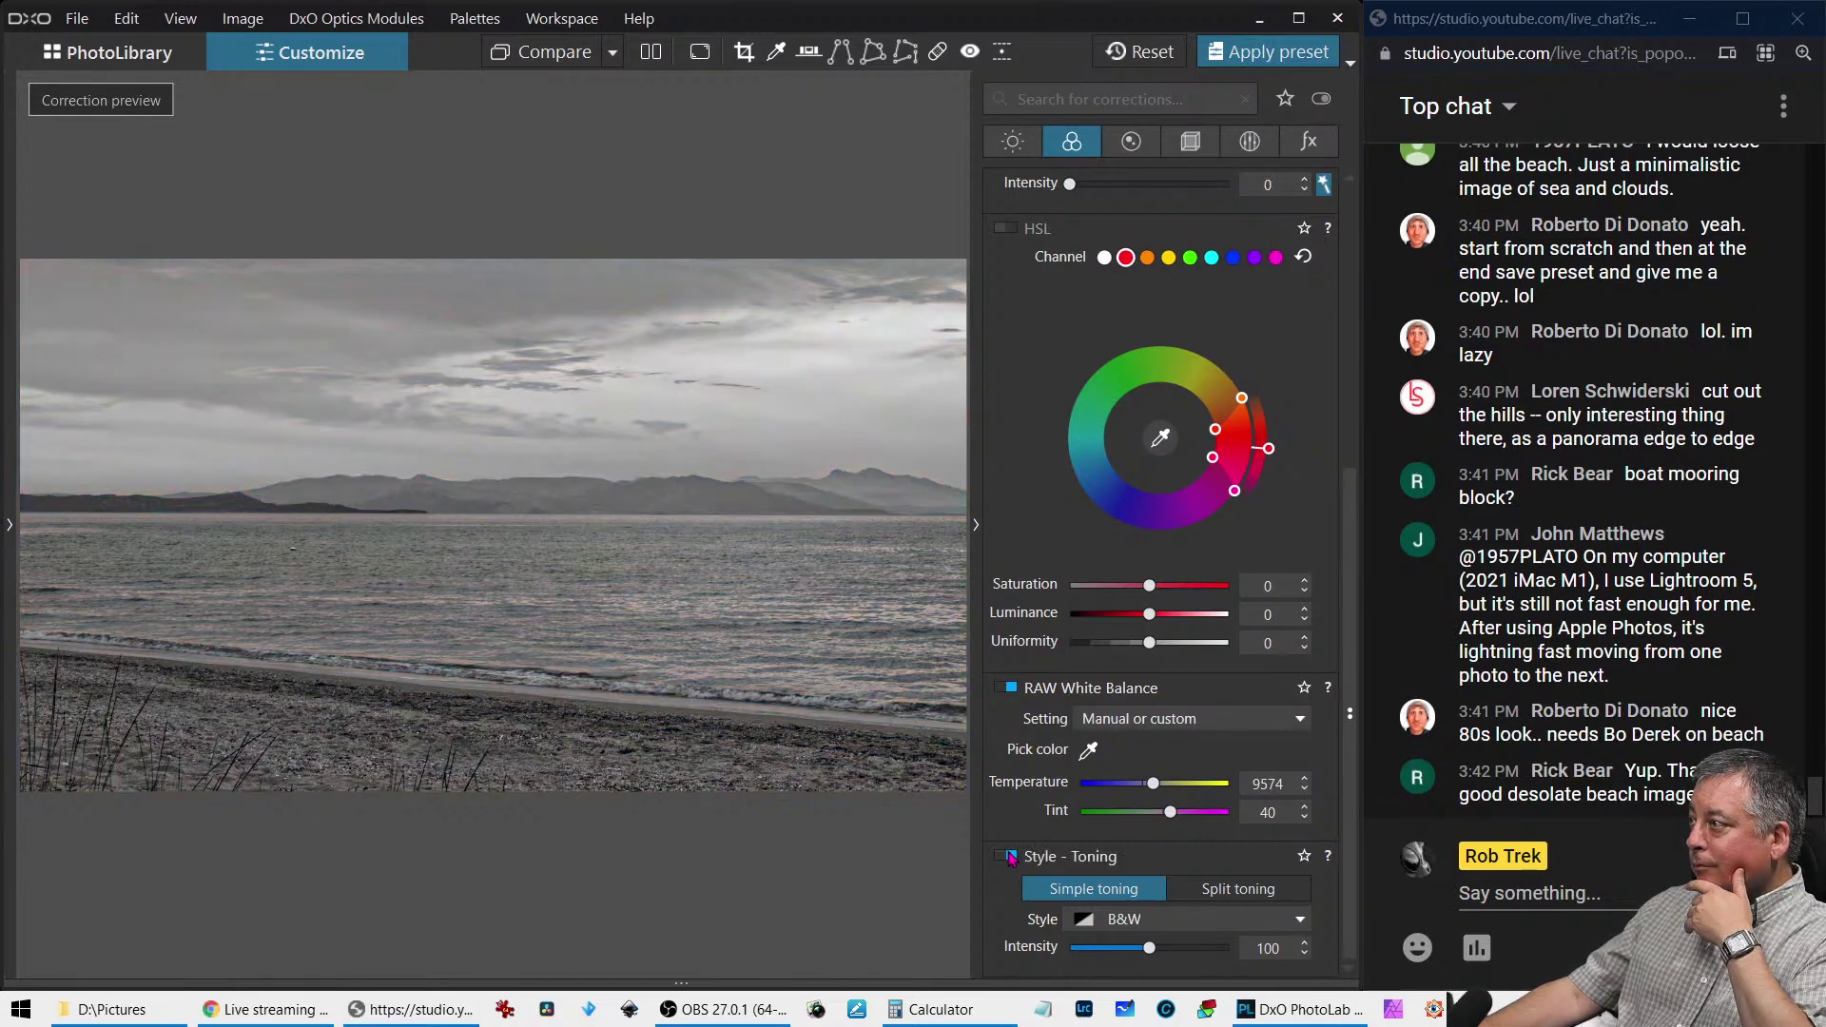
click(1010, 856)
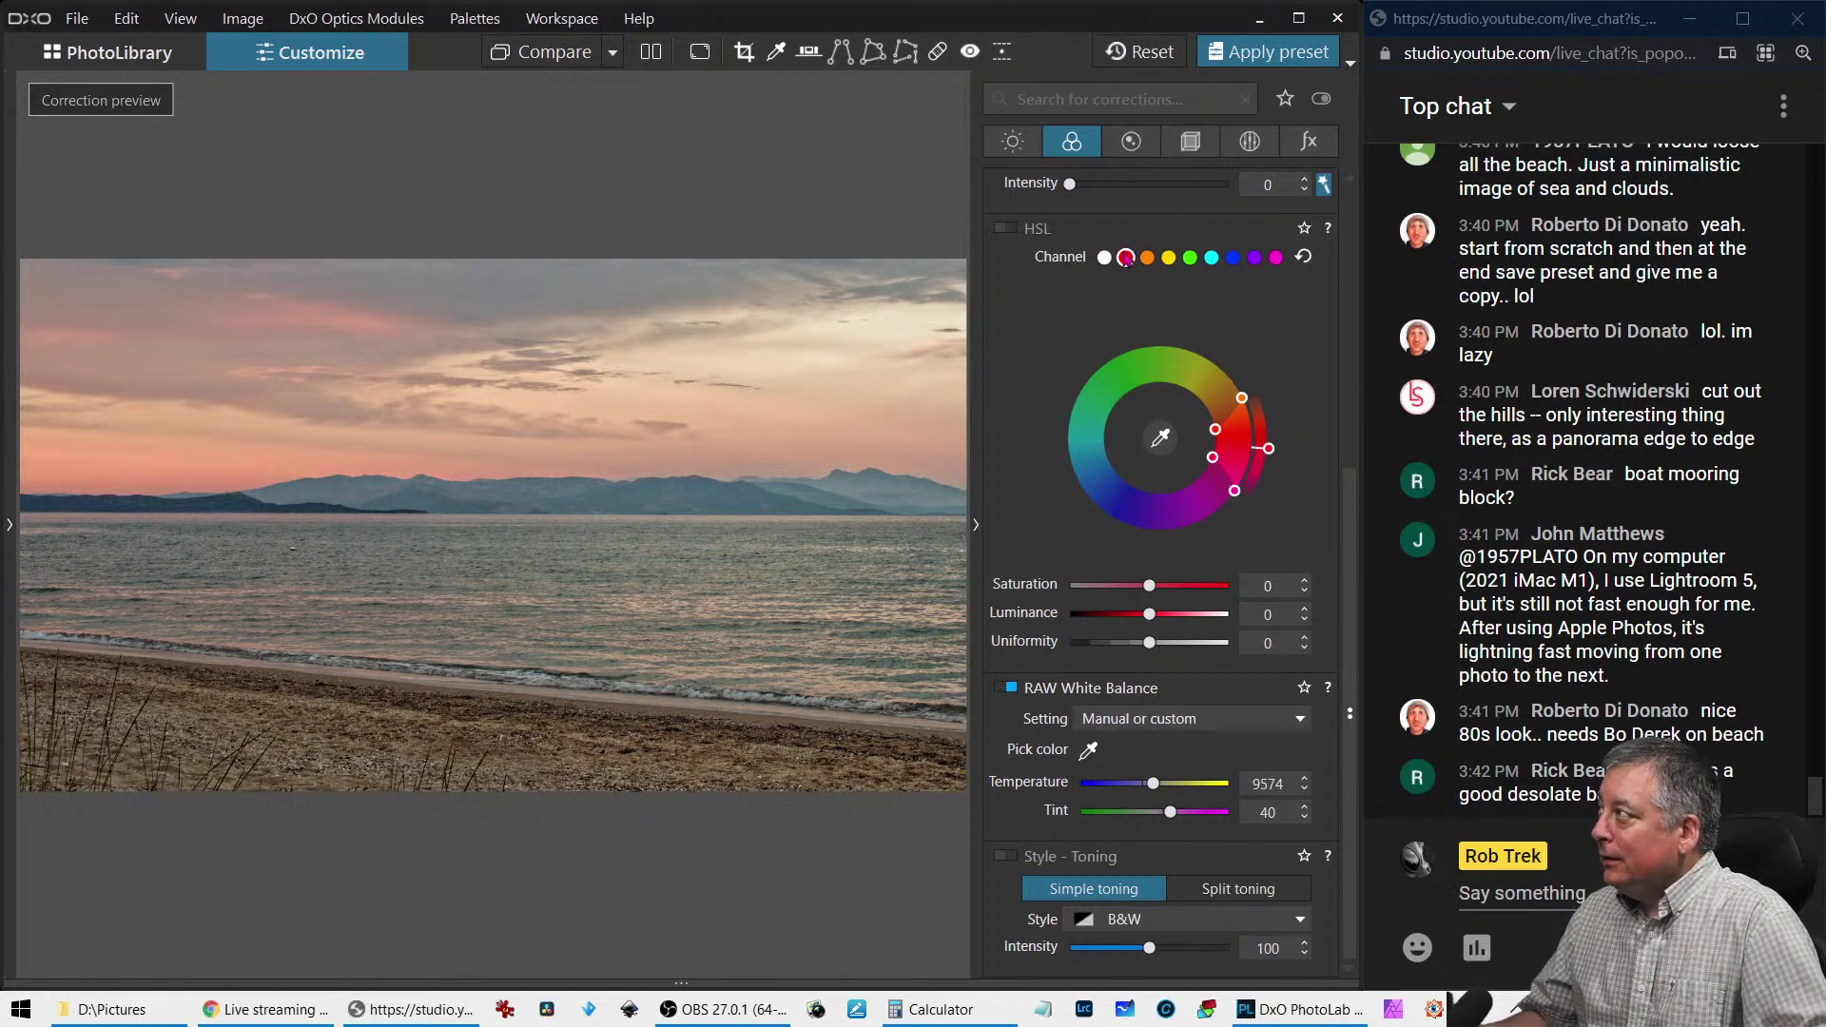
Straighten the seascape with a horizon correction of -0.30
click(1190, 140)
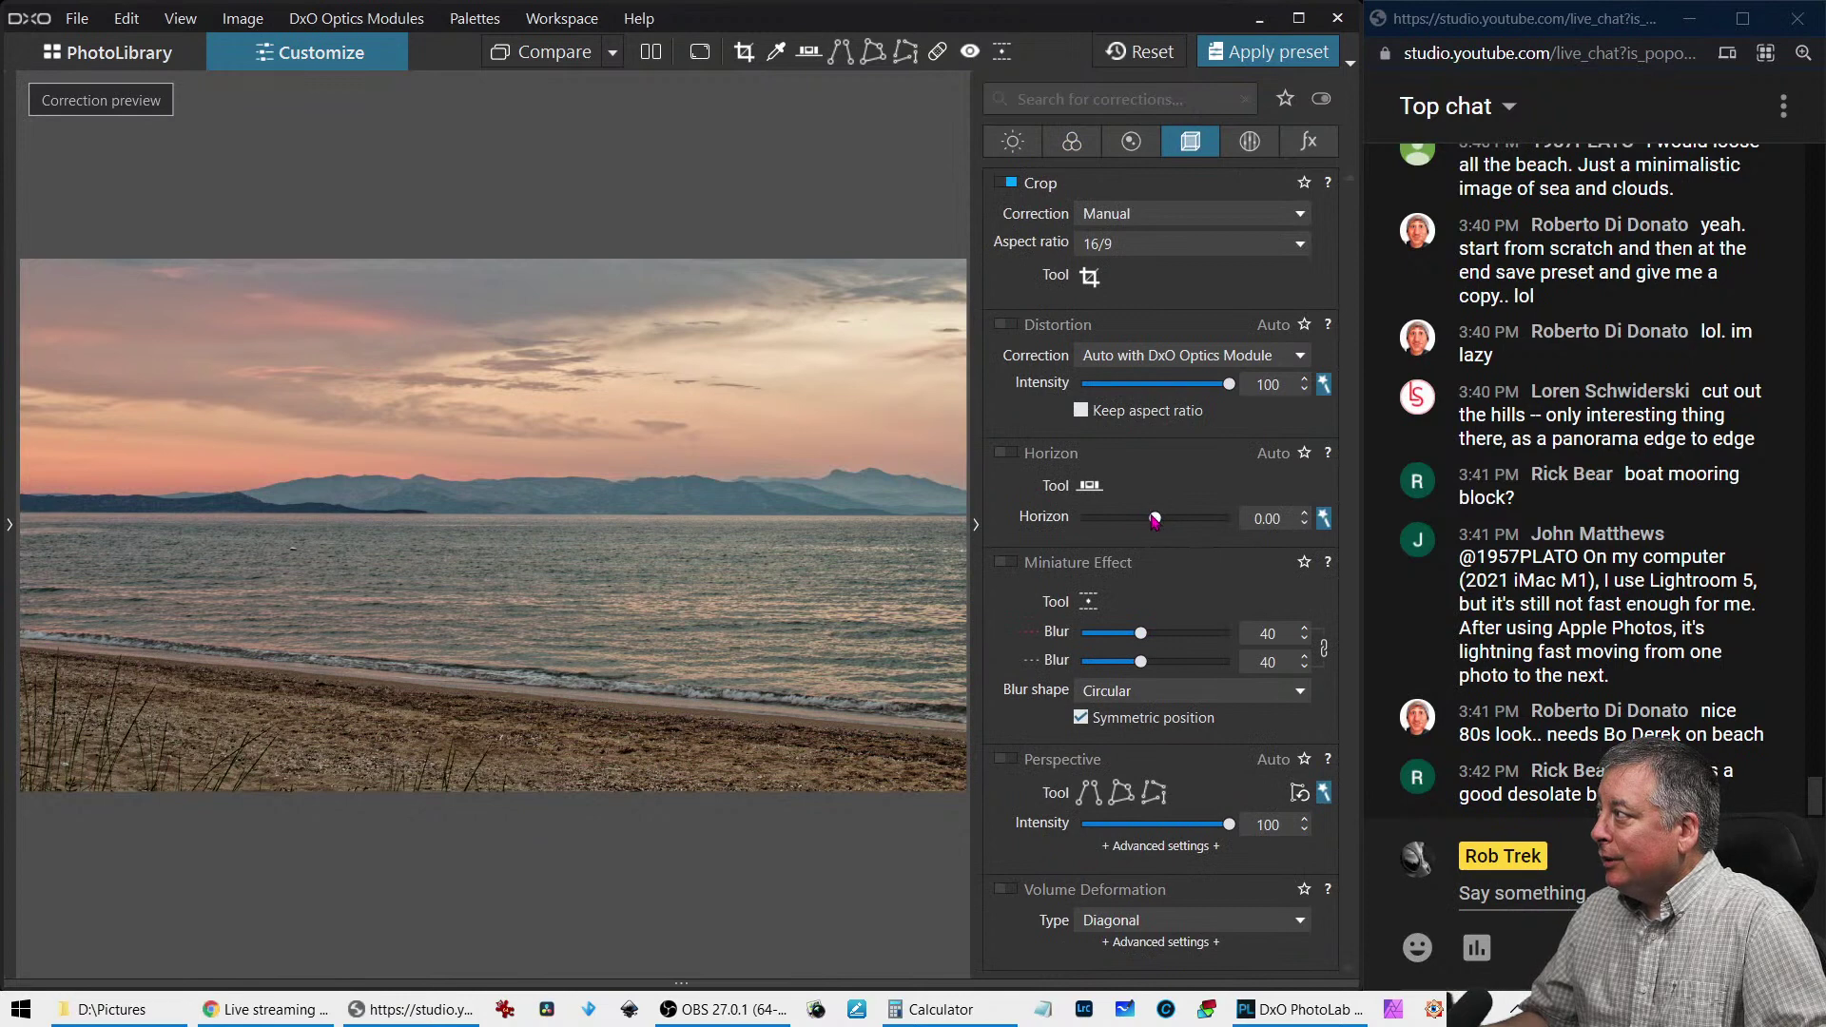
drag(1154, 518, 1152, 518)
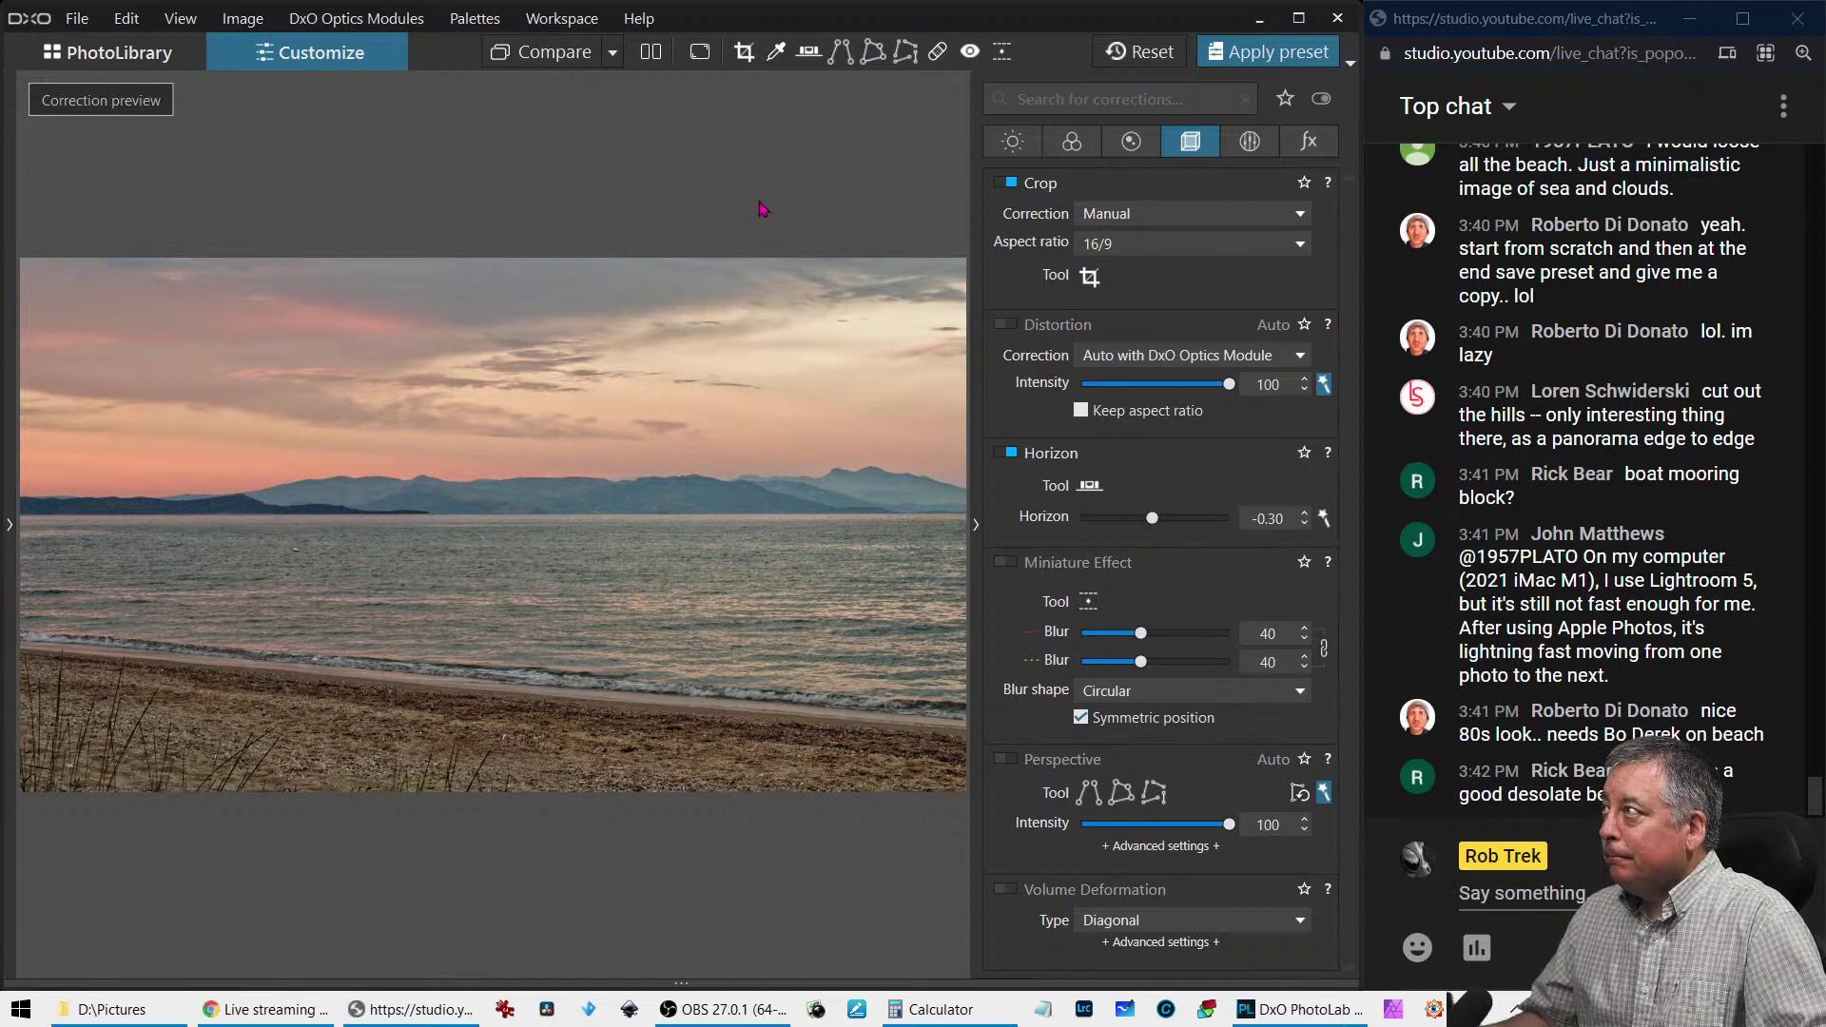
Reset all corrections on the seascape and look over the unedited photo
click(1111, 57)
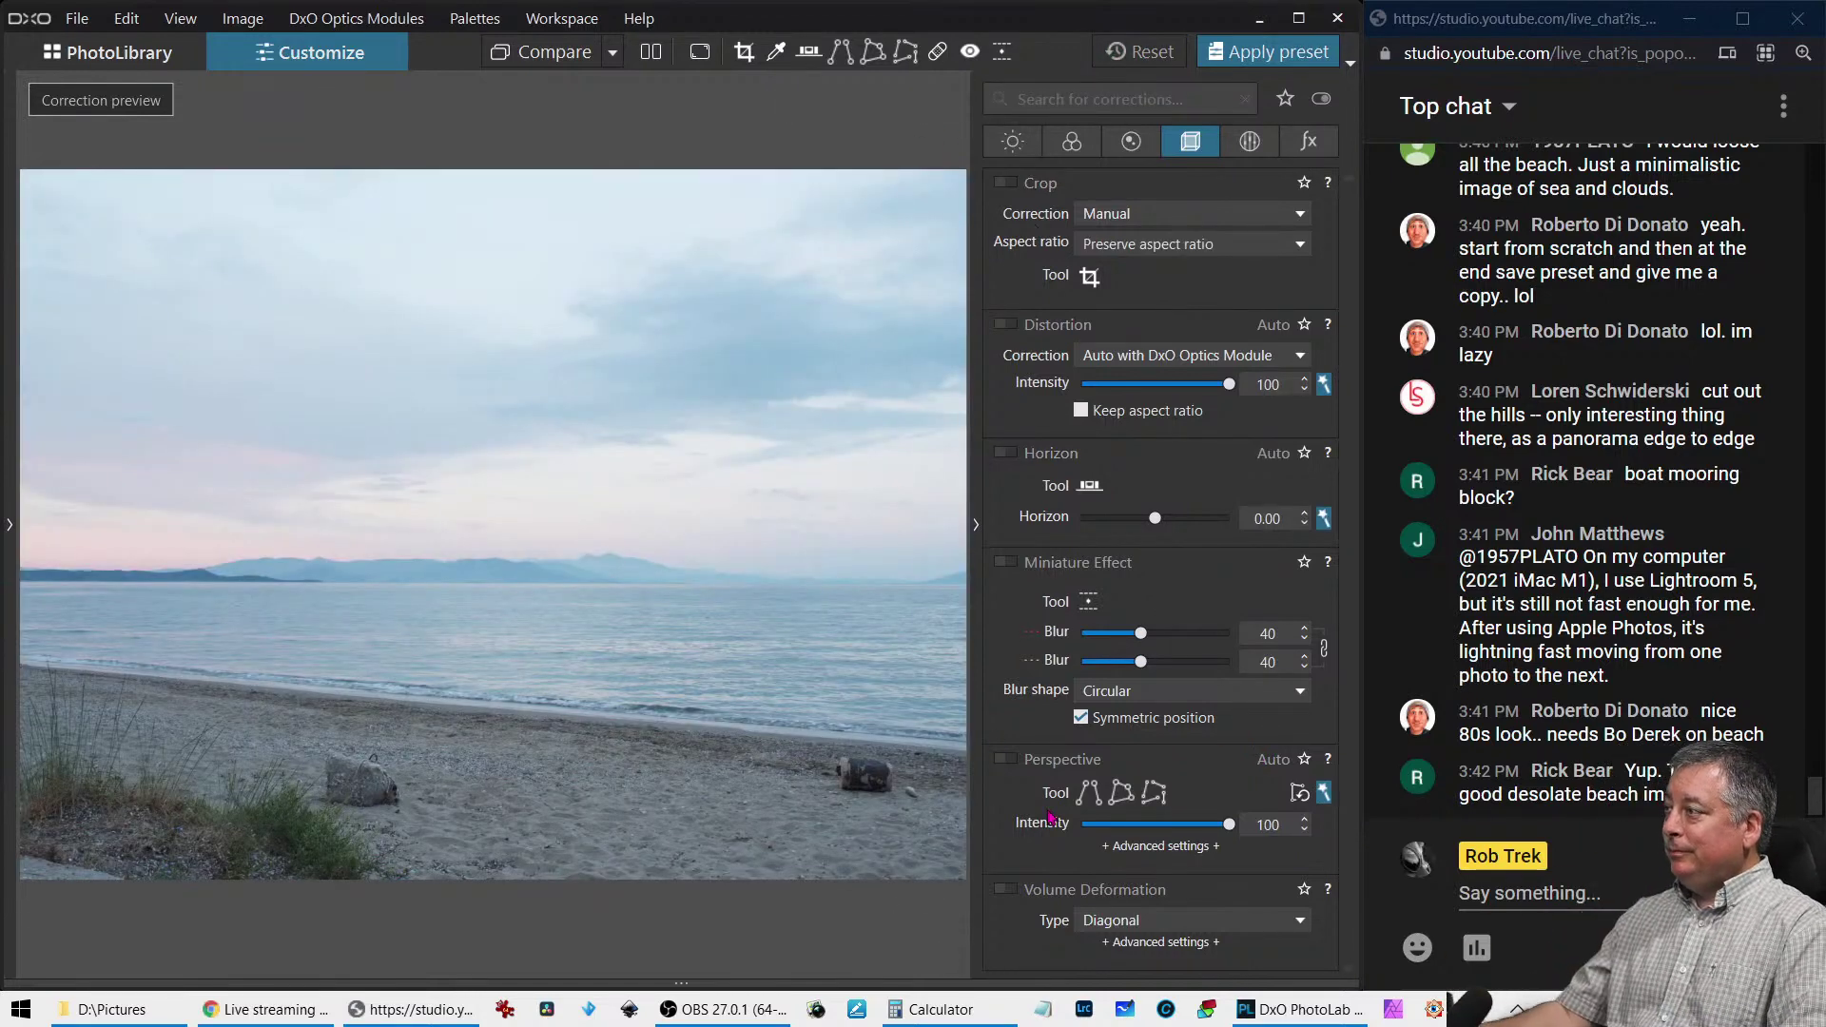
scroll(790, 629, down, 2)
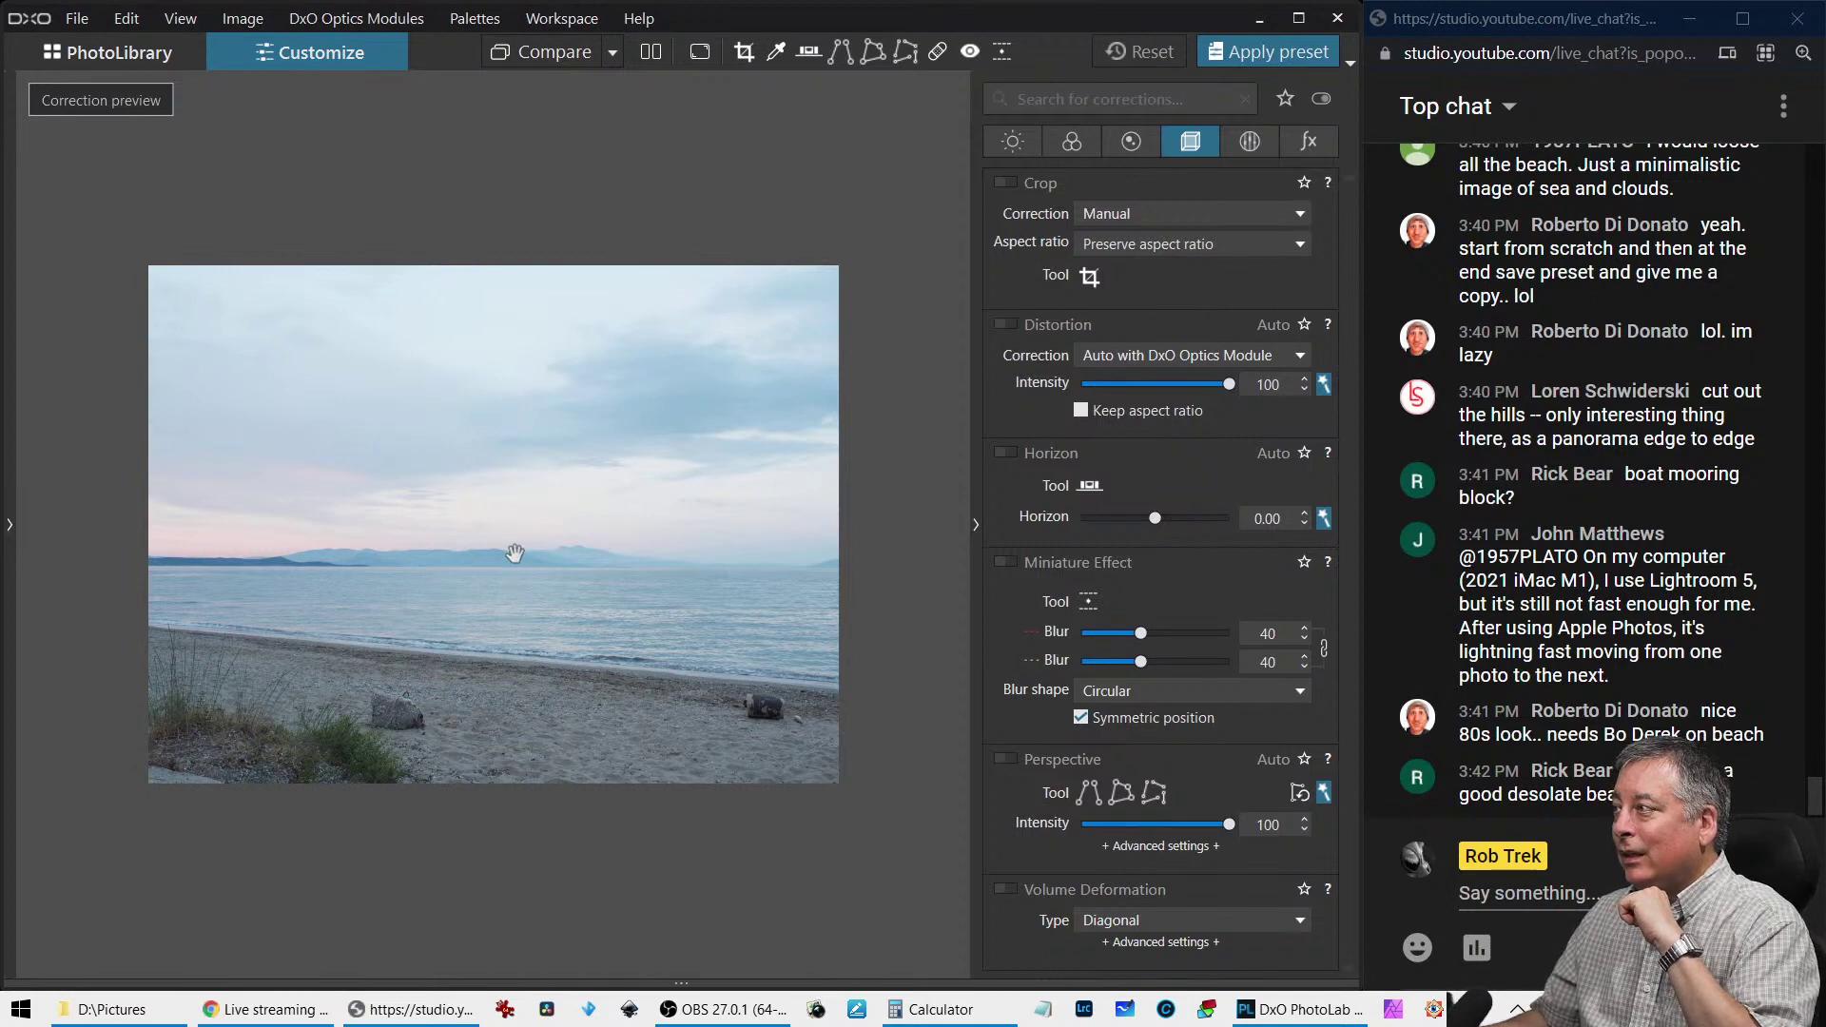
scroll(510, 542, up, 1)
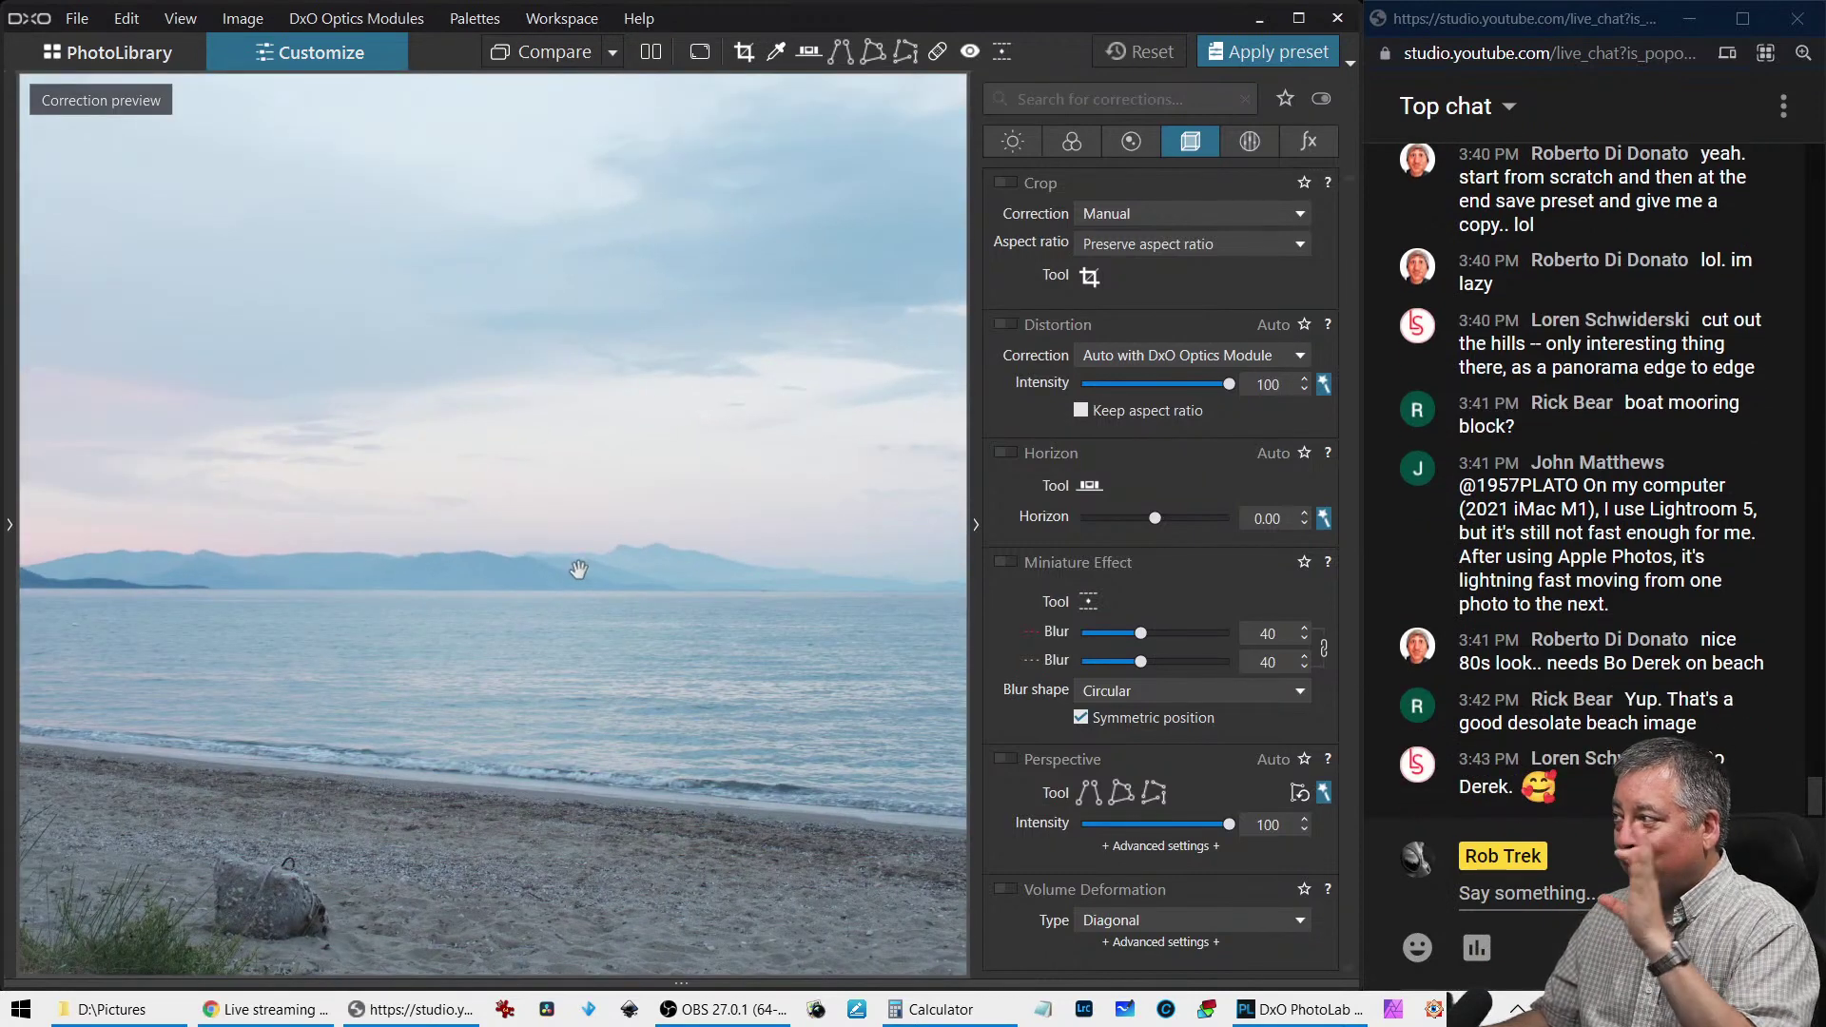
Bring back the warm 16/9 edit of the seascape with its -0.30 horizon correction and check the correction history
scroll(482, 584, down, 1)
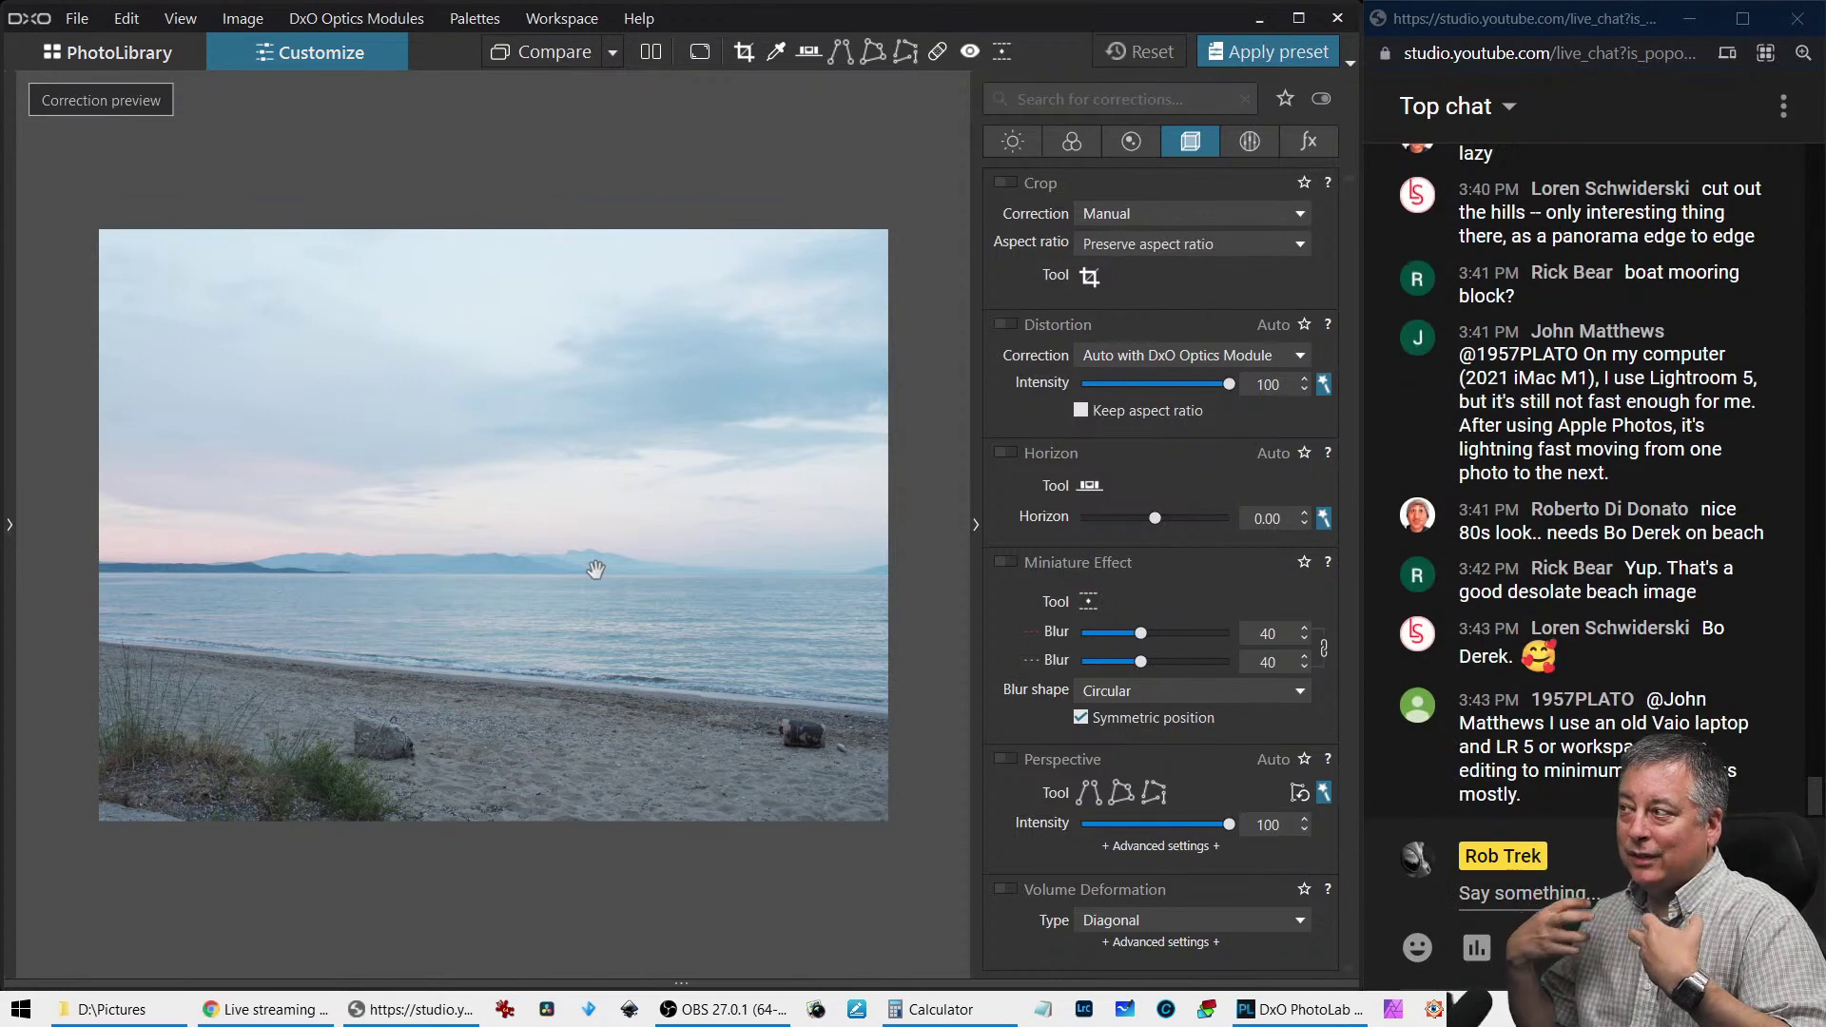
key(ctrl+shift+v)
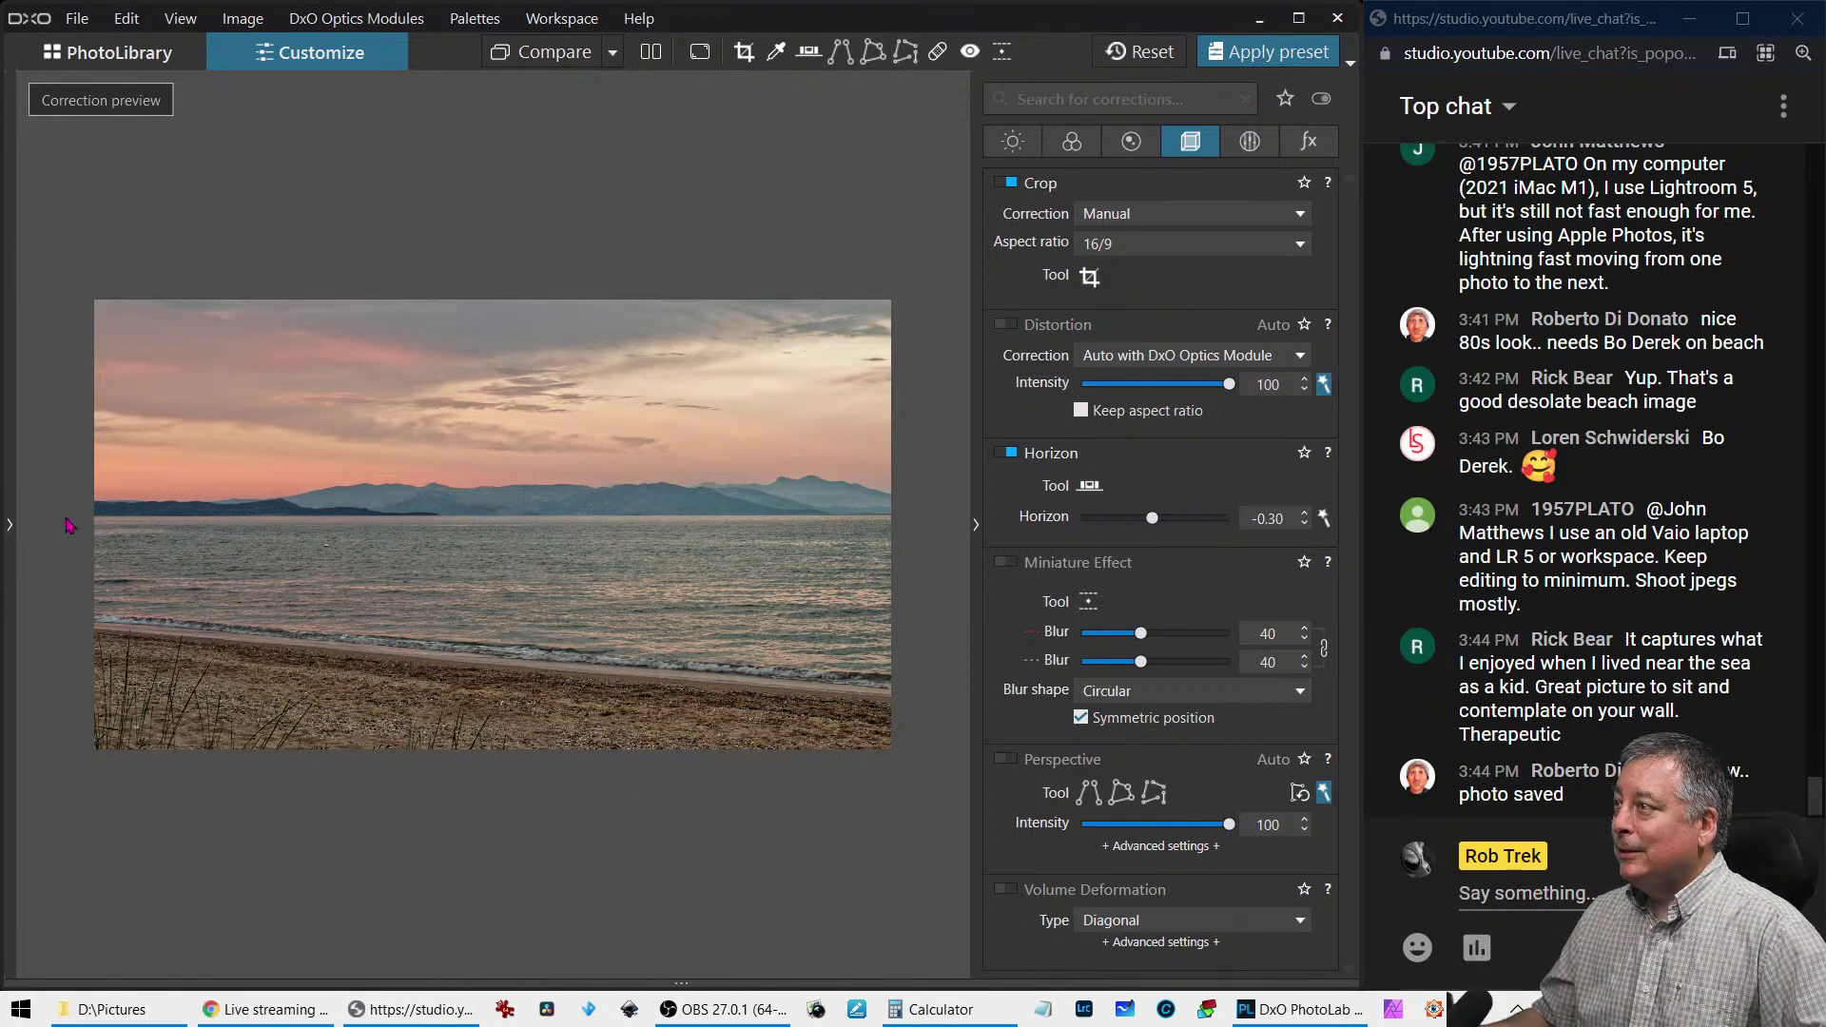
click(9, 531)
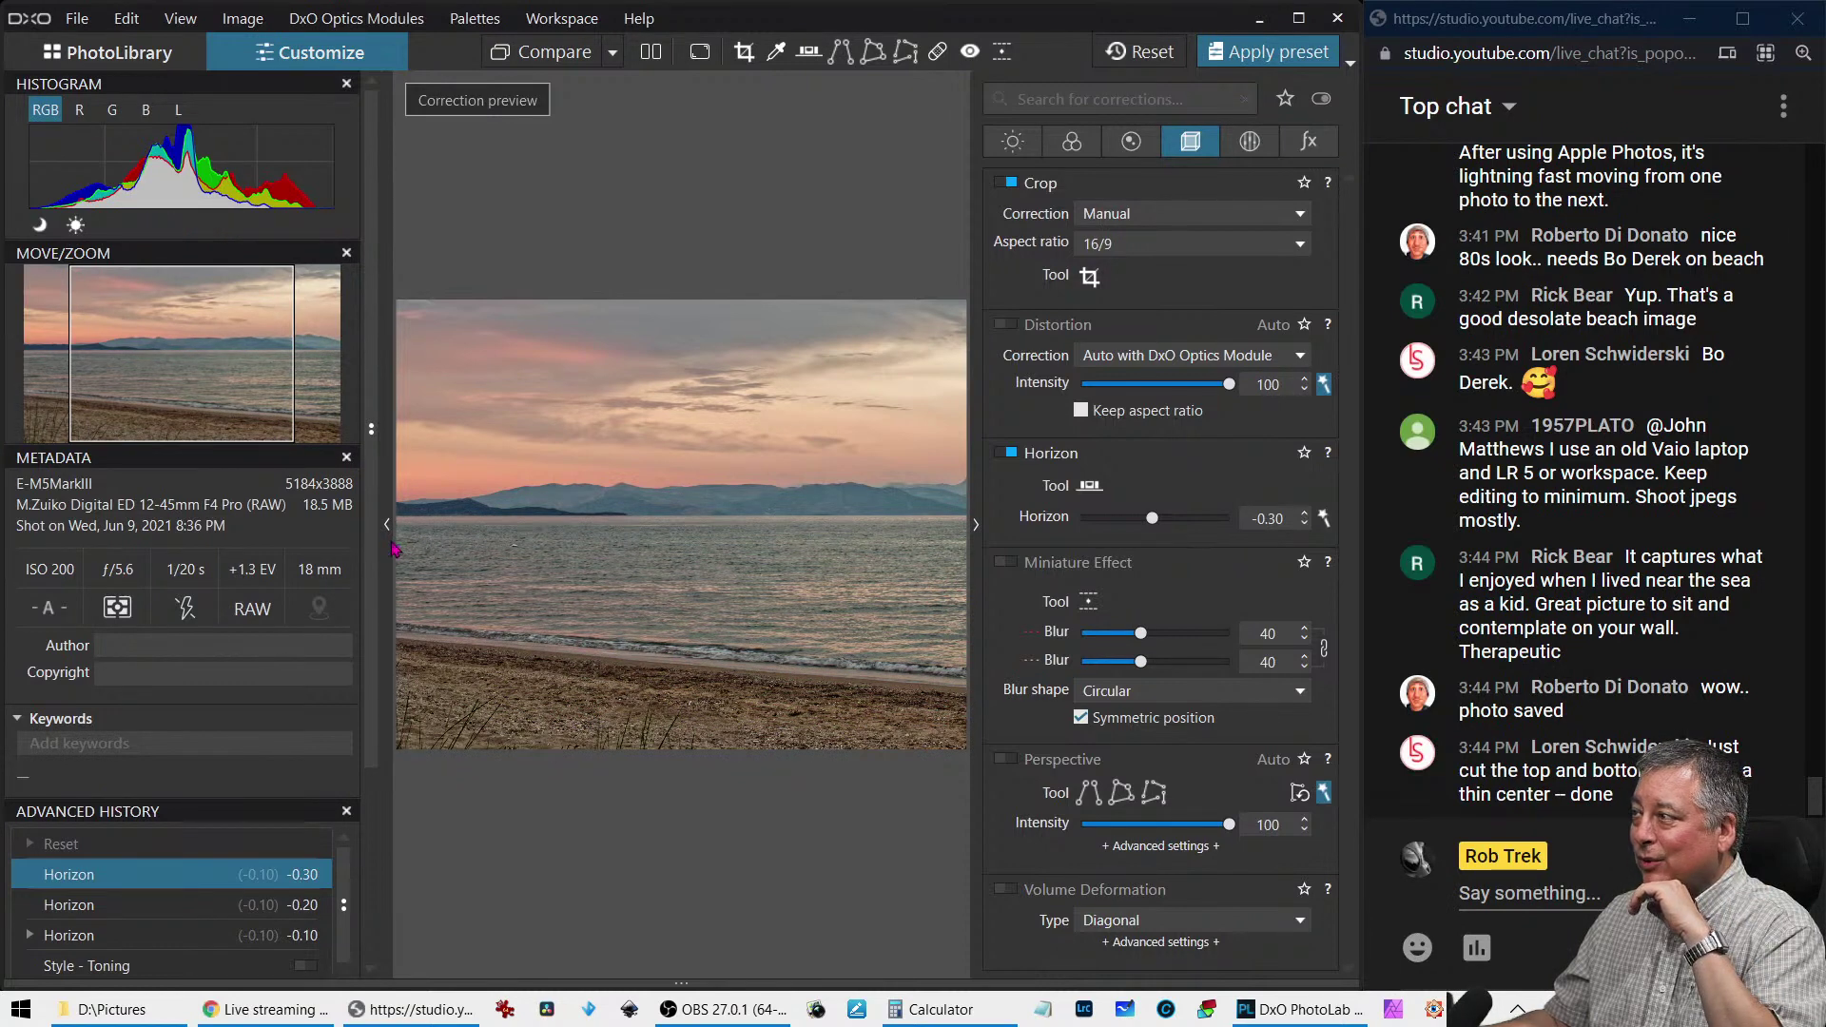
click(388, 526)
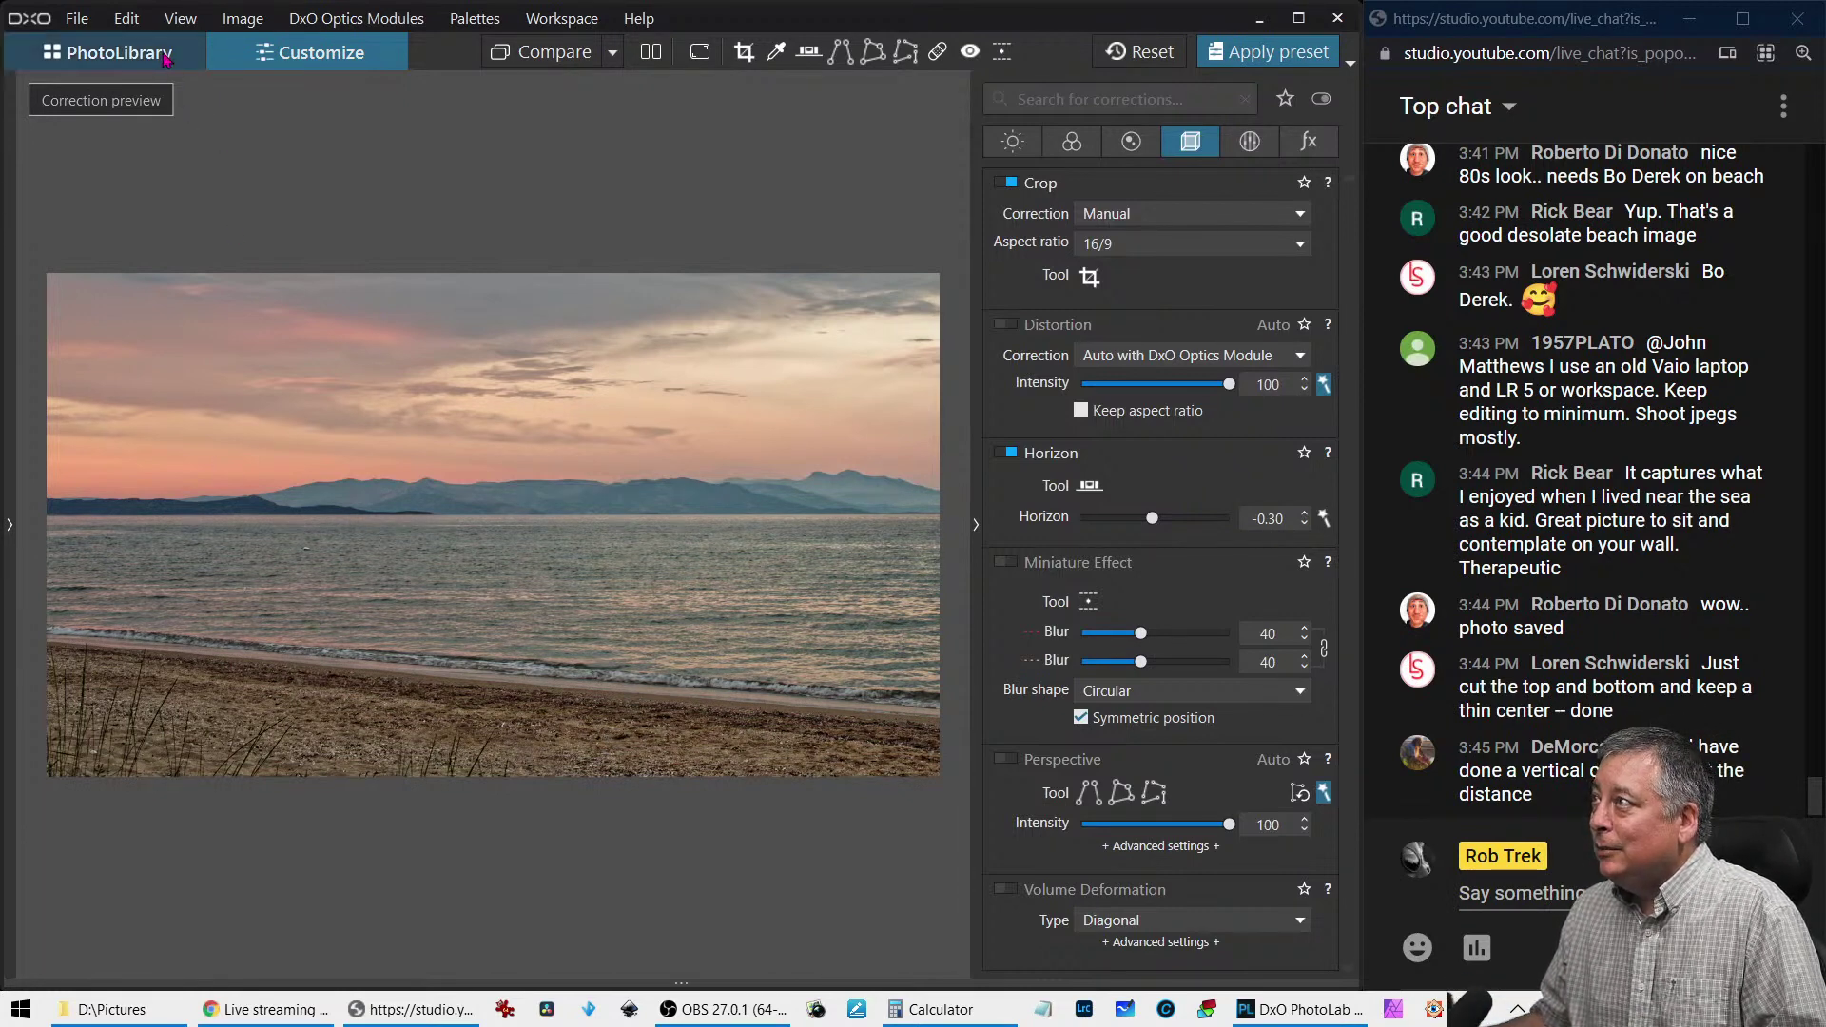
click(129, 19)
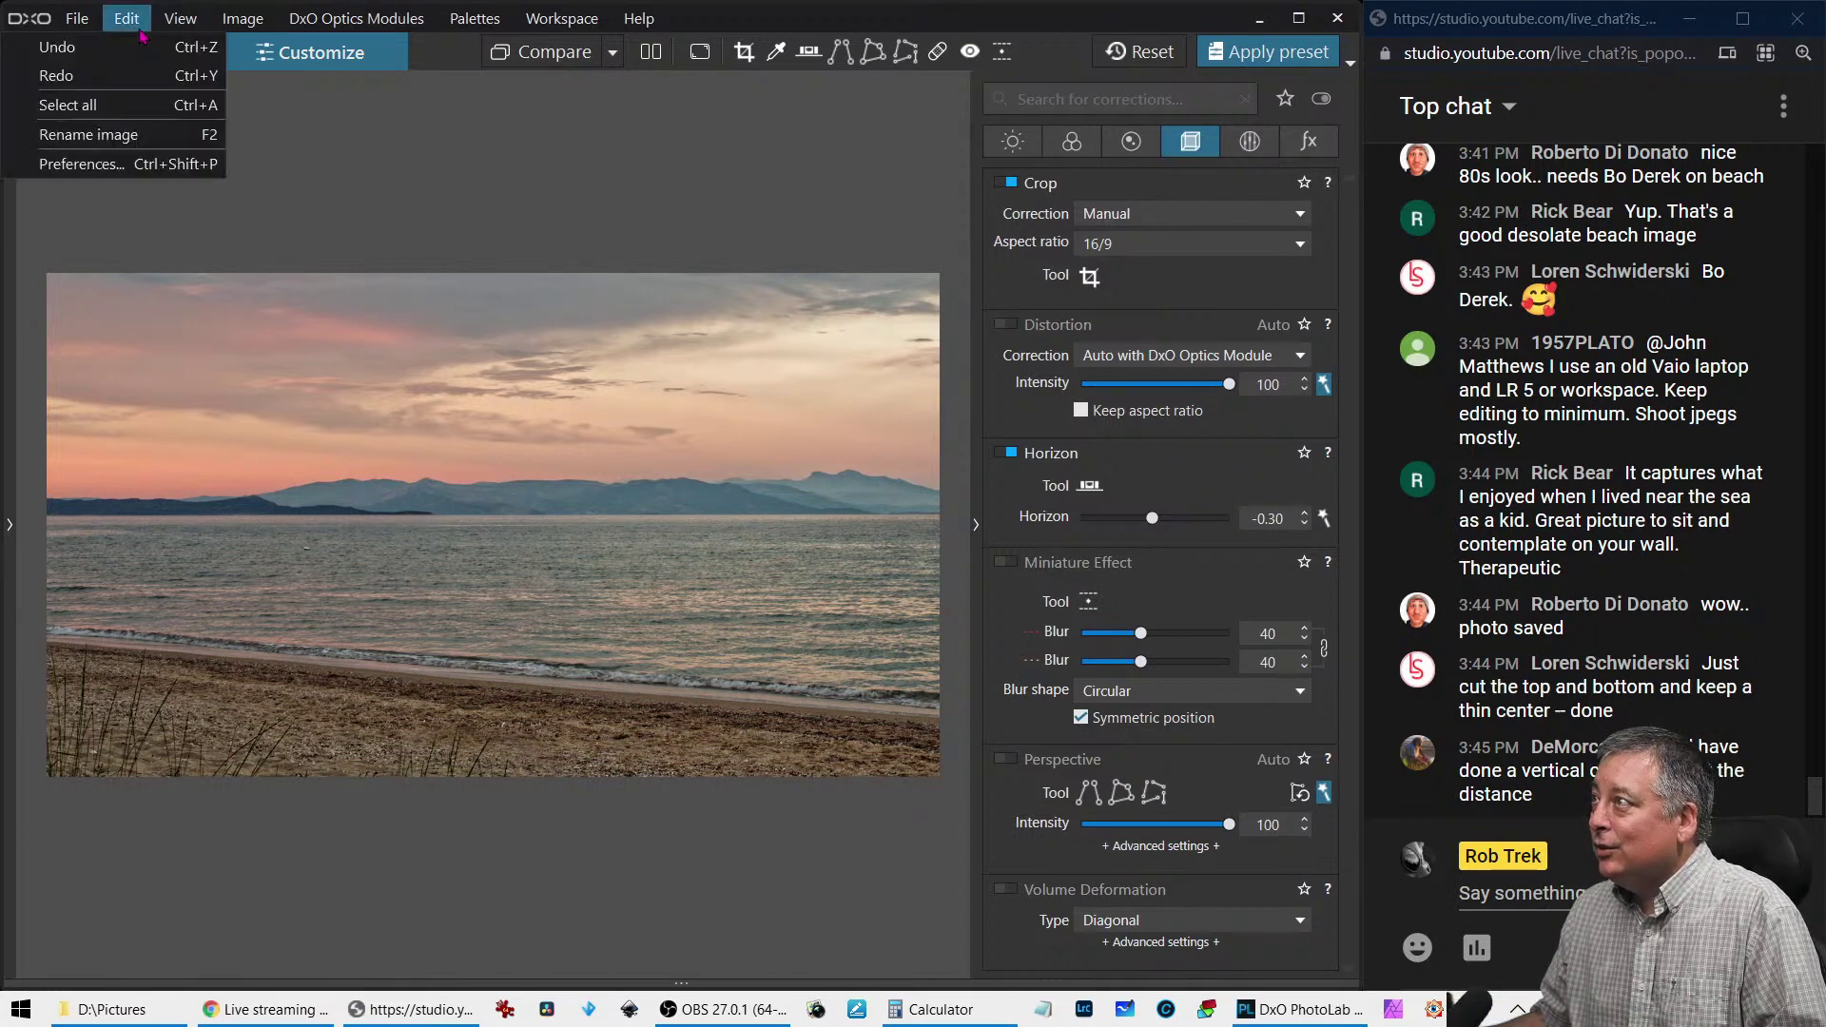
click(362, 195)
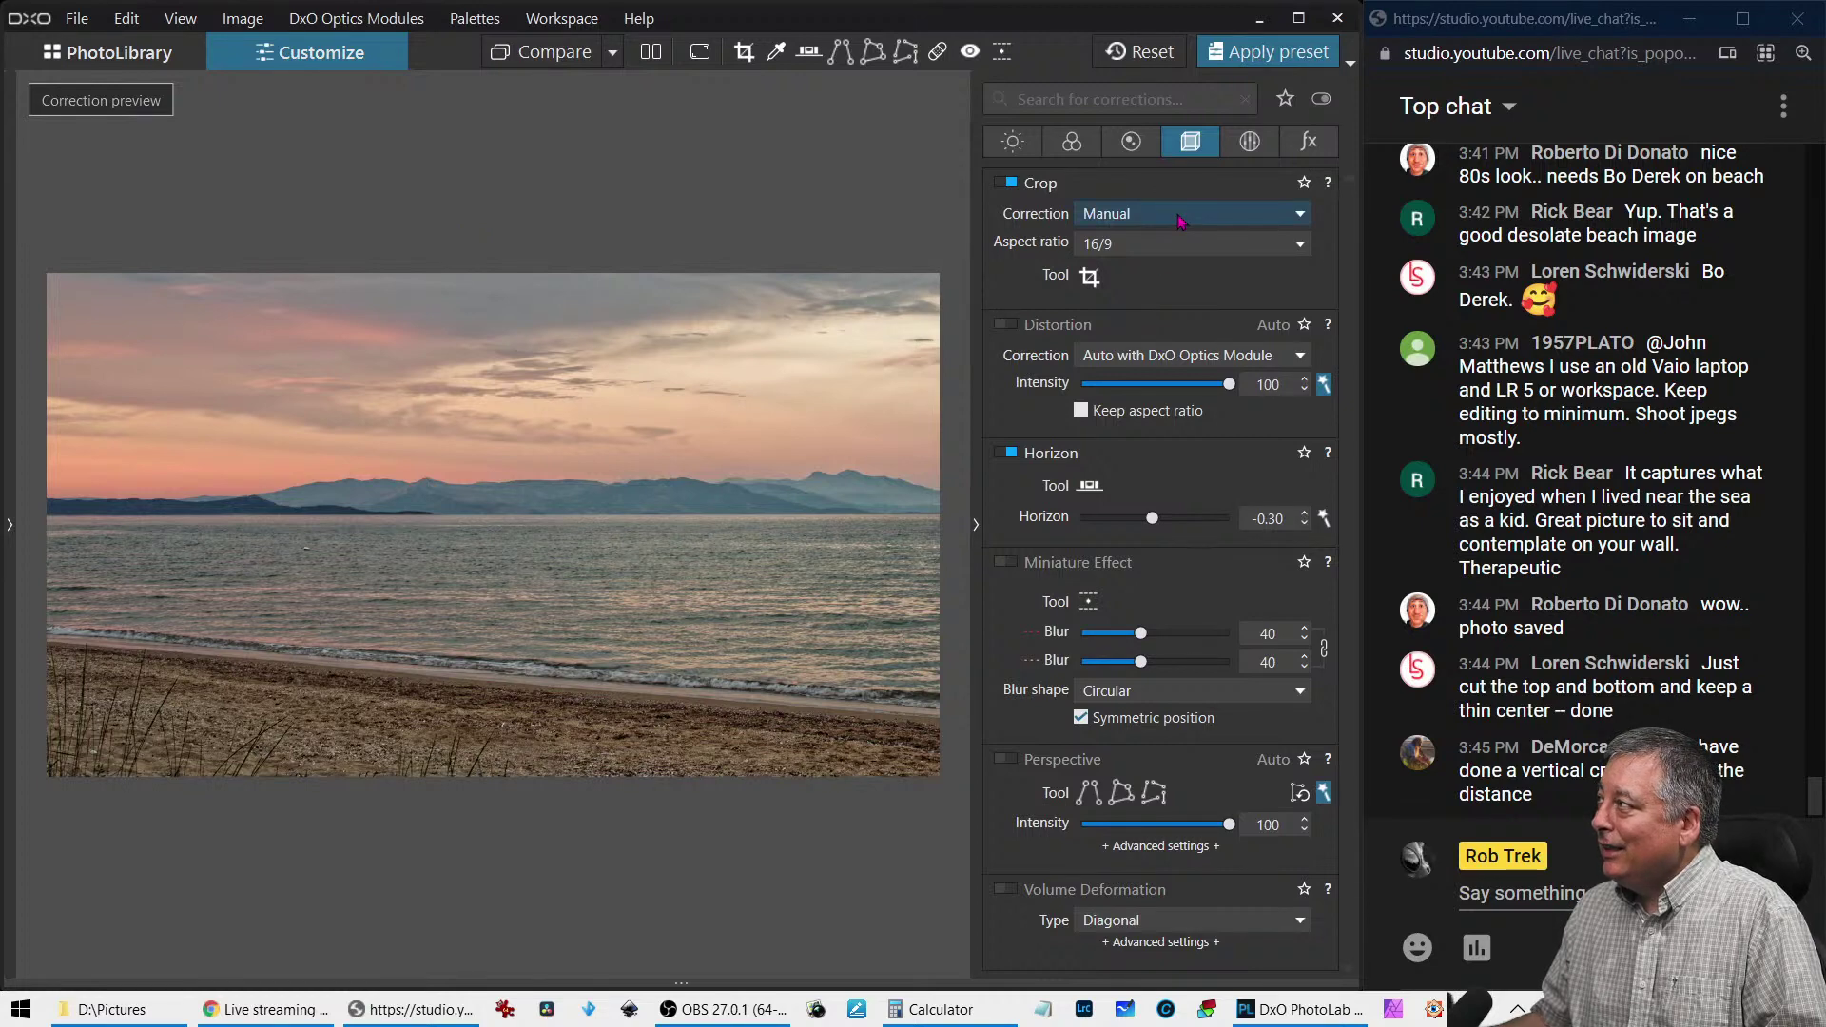
Recrop the seascape to a vertical 9/16 frame of about 1615 x 2871 px with sky, sea and the beach grass
click(1090, 277)
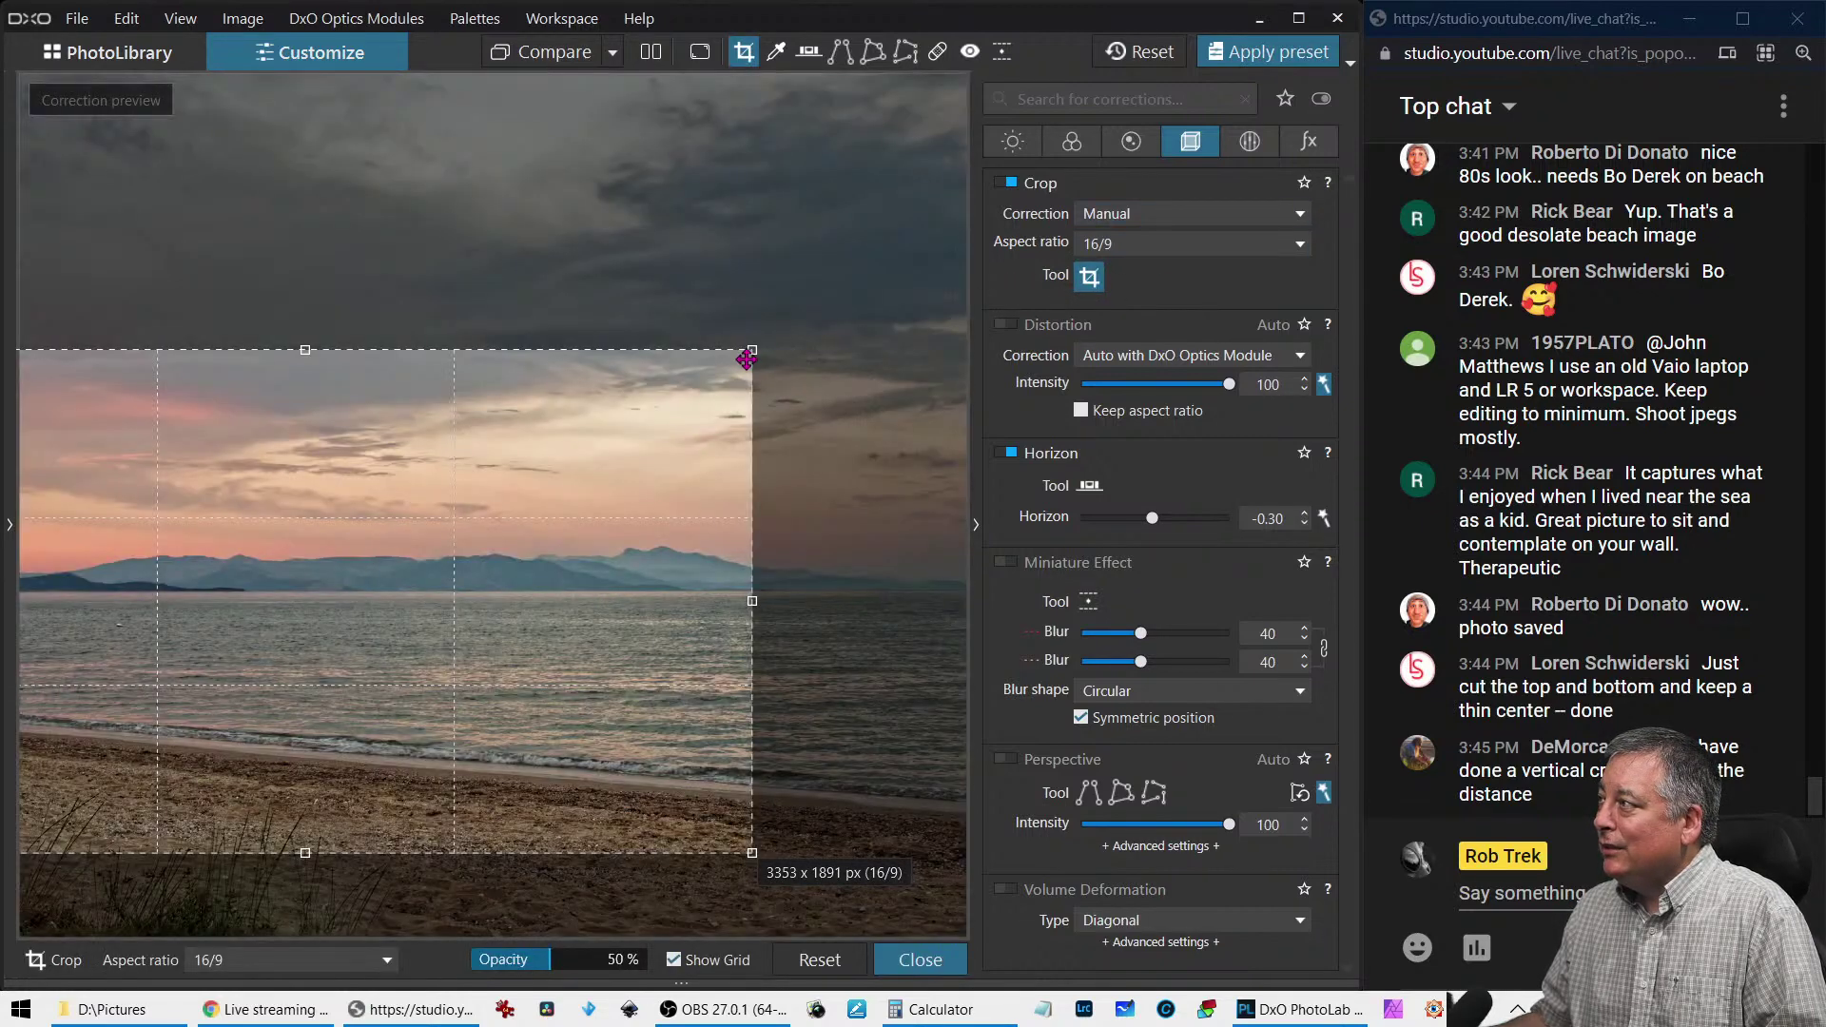
drag(751, 349, 298, 358)
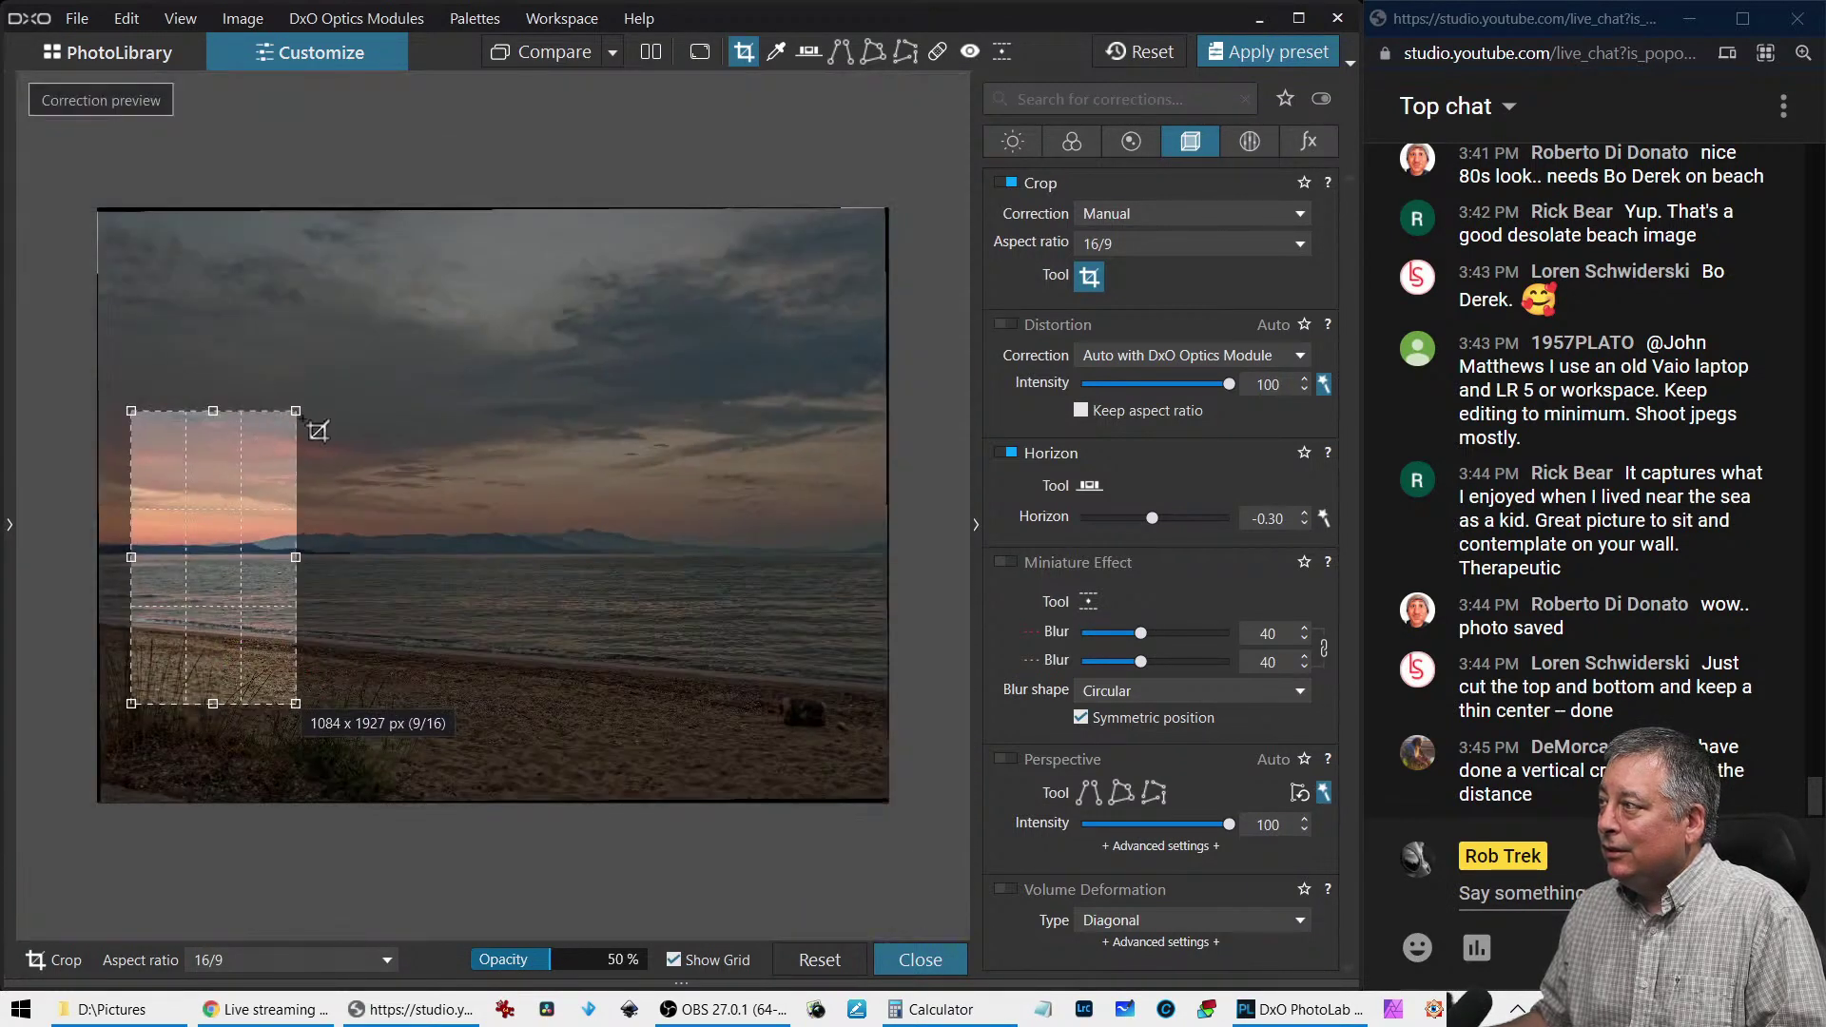
drag(305, 409, 359, 522)
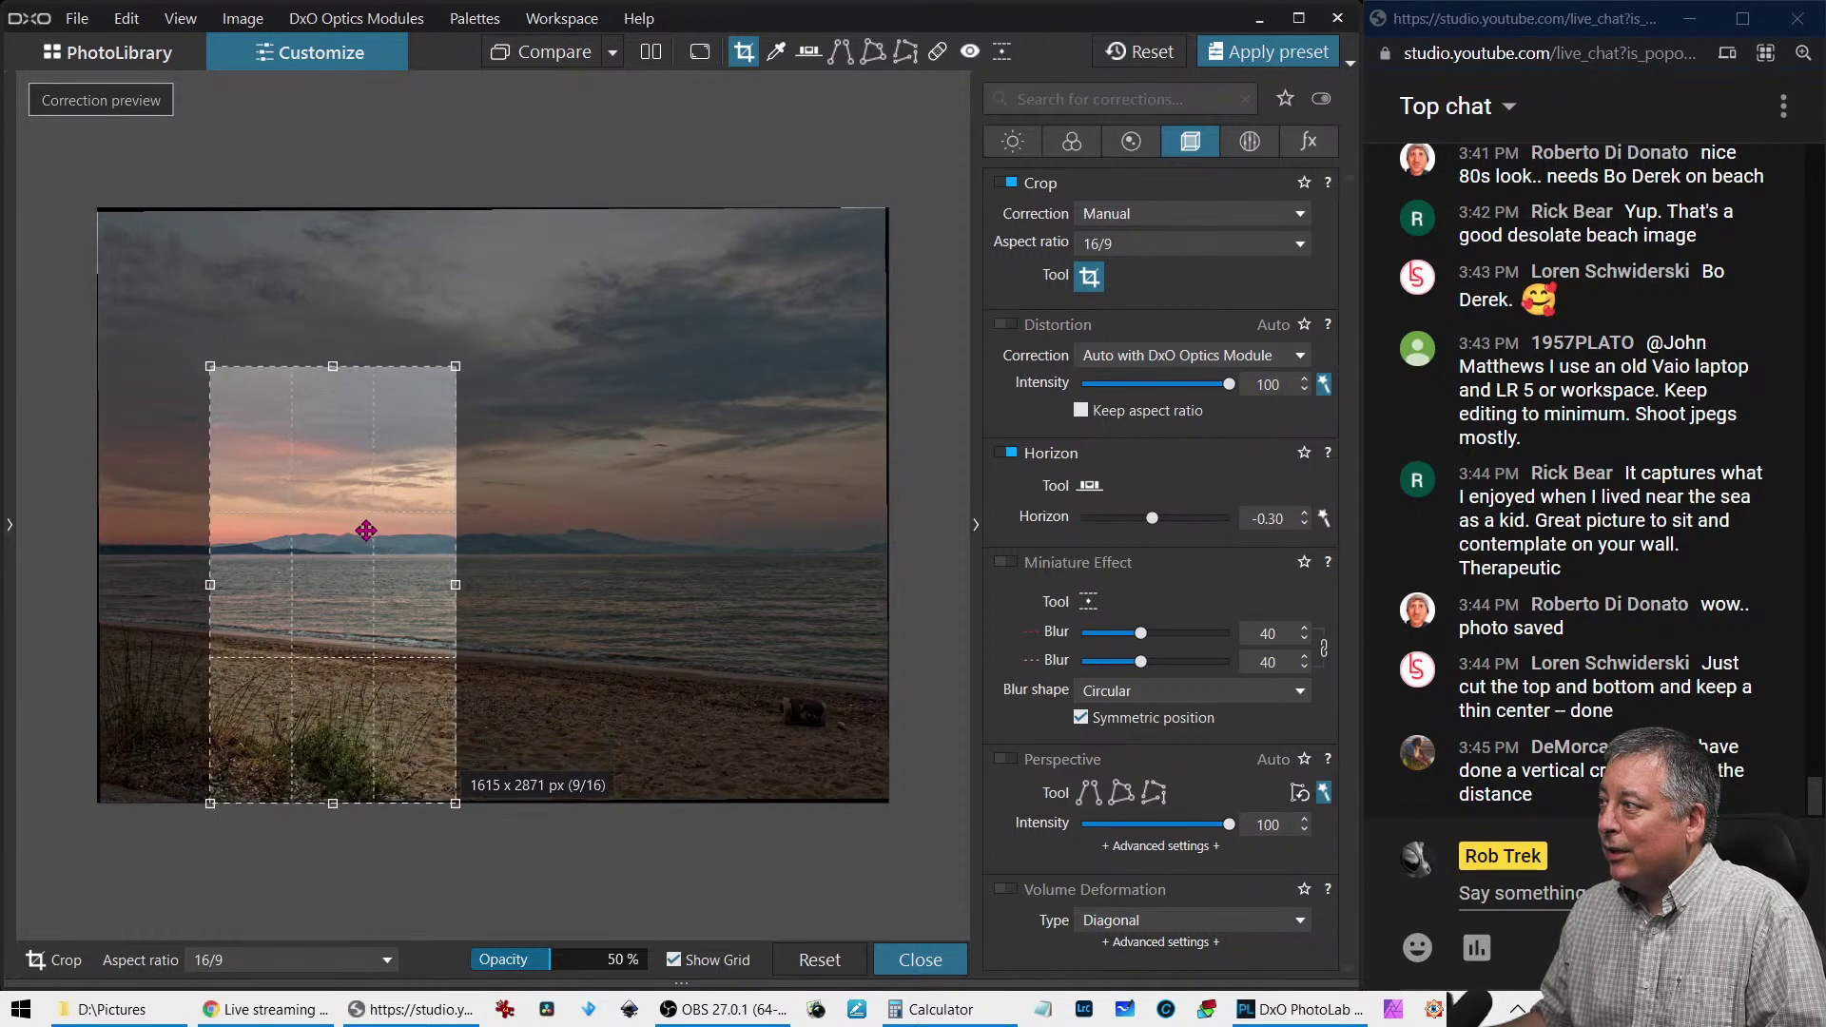
key(Return)
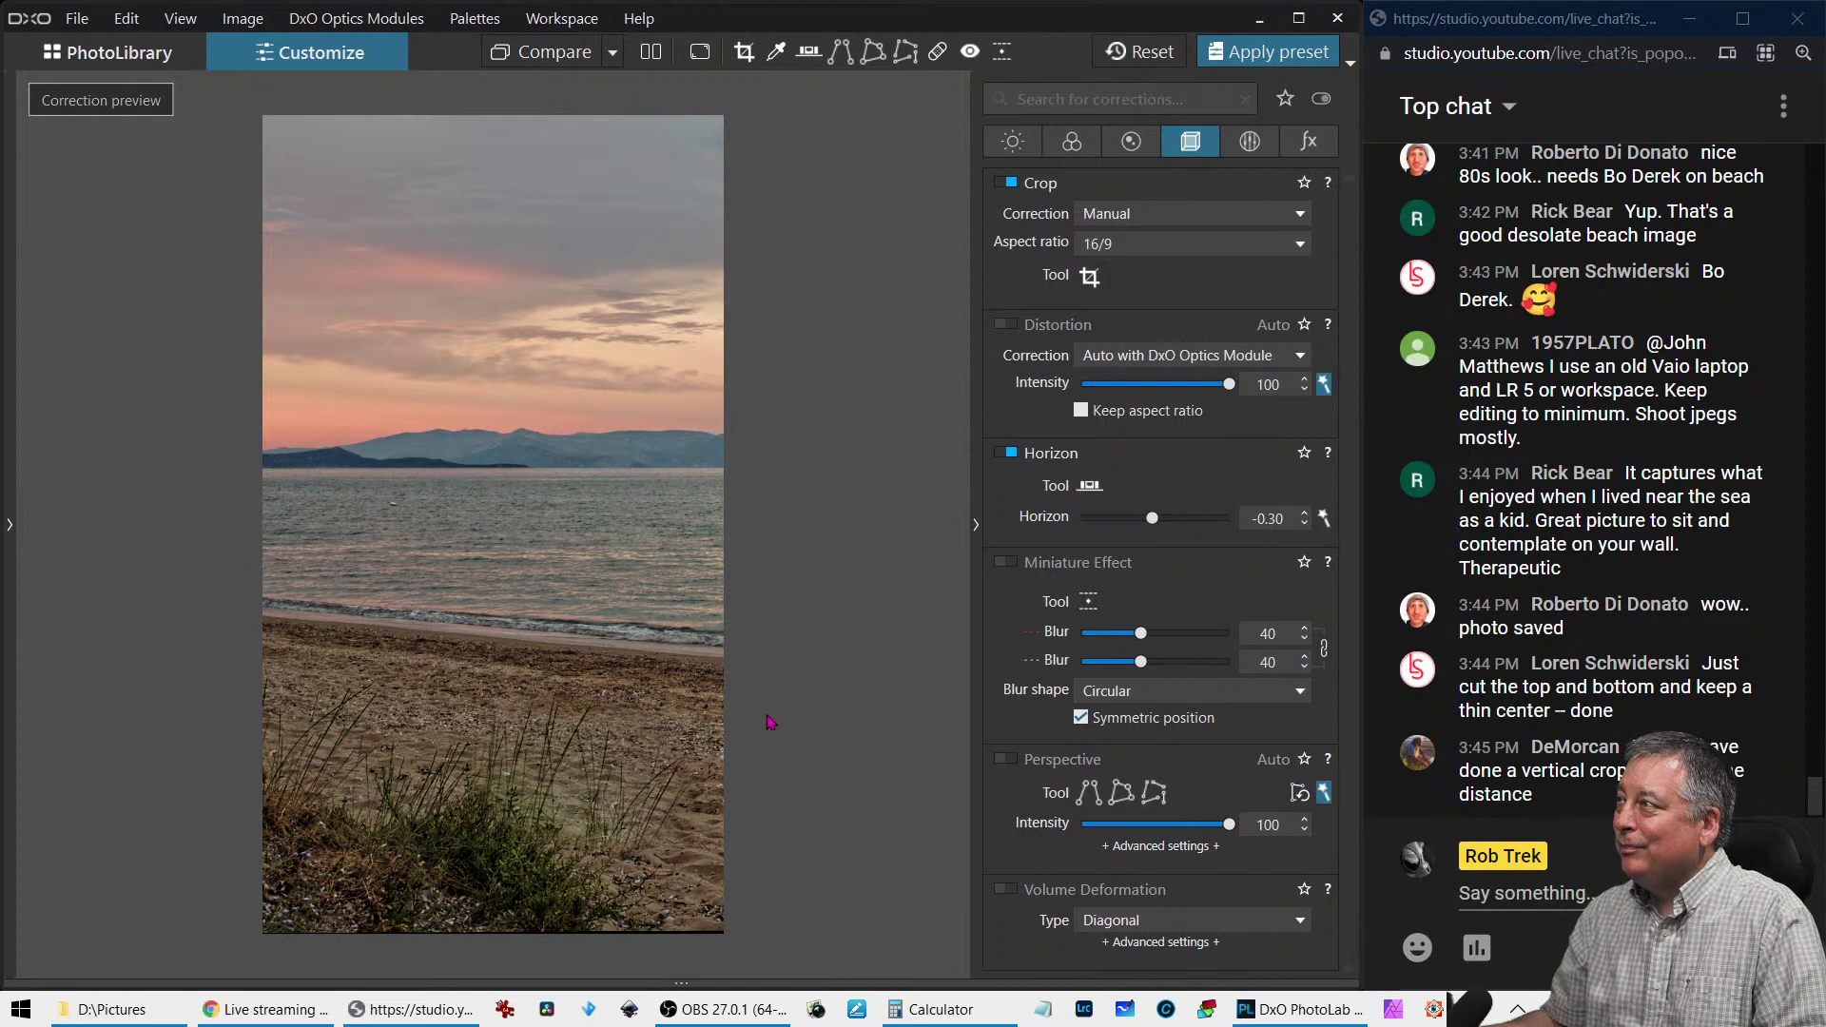
Return to the photo library and open the black Land Rover photo T1309858 for editing
click(171, 66)
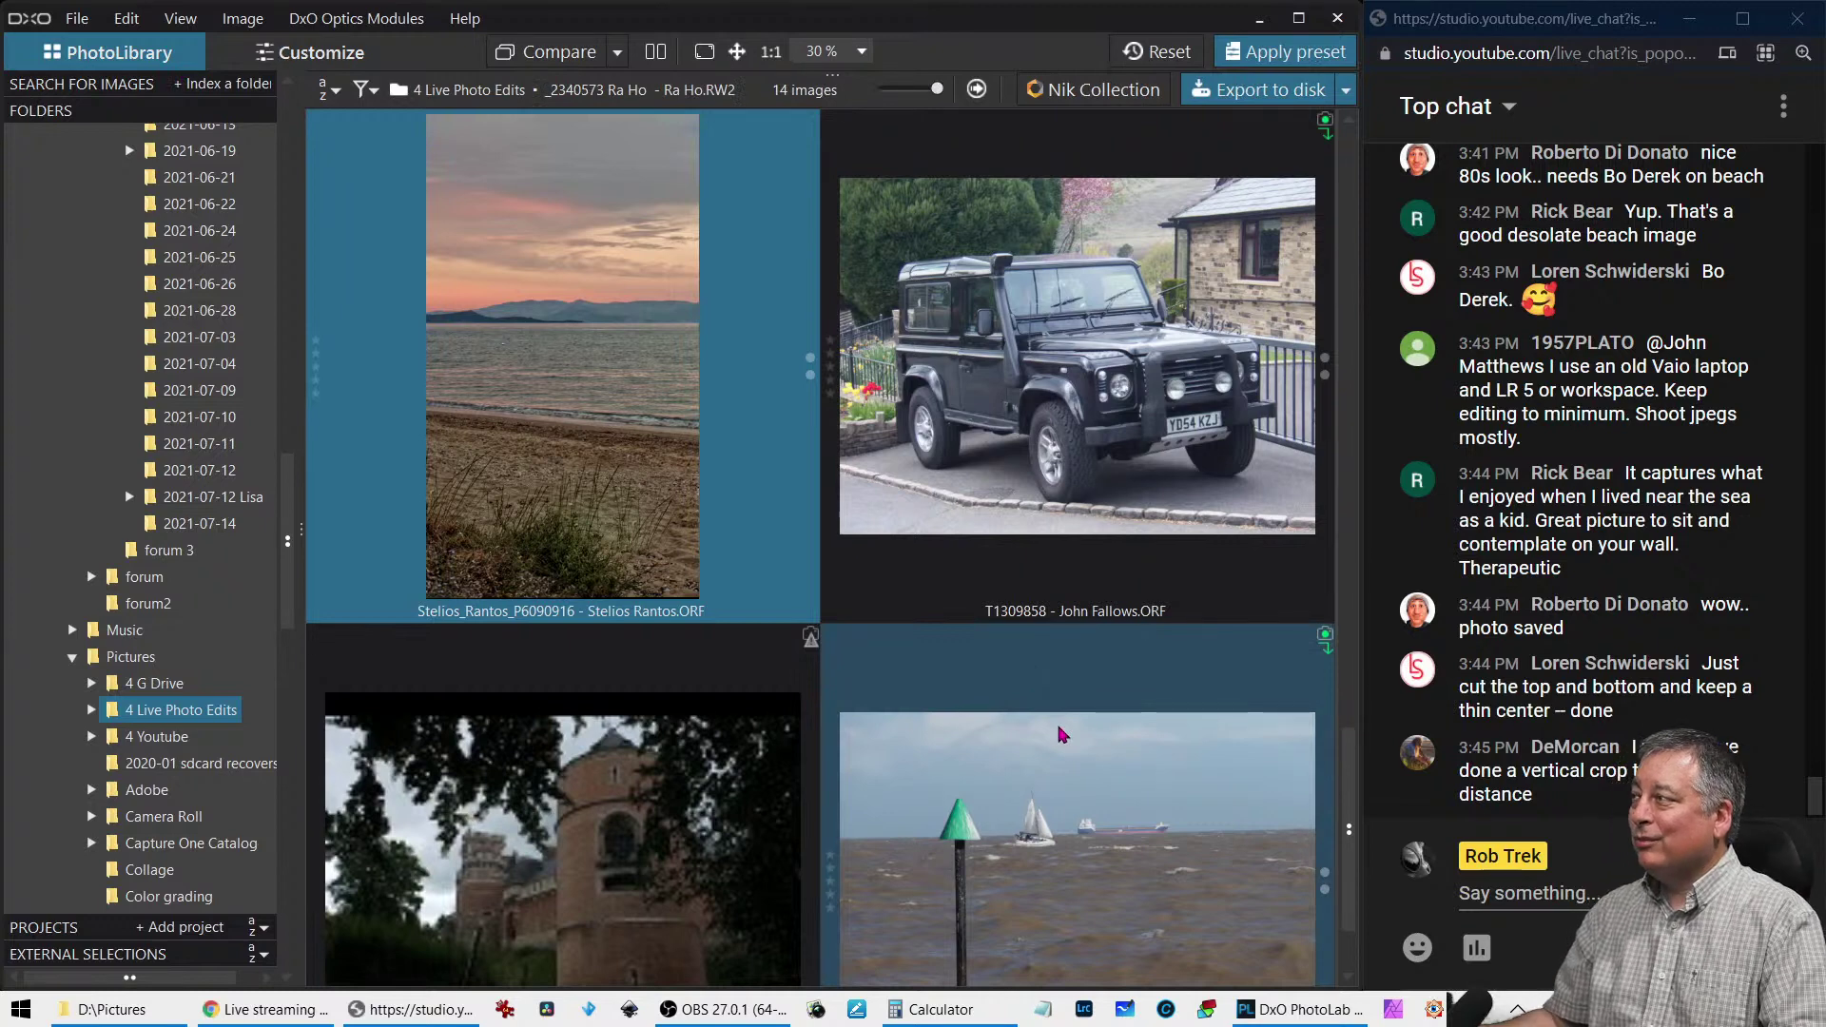
mouse_move(1062, 734)
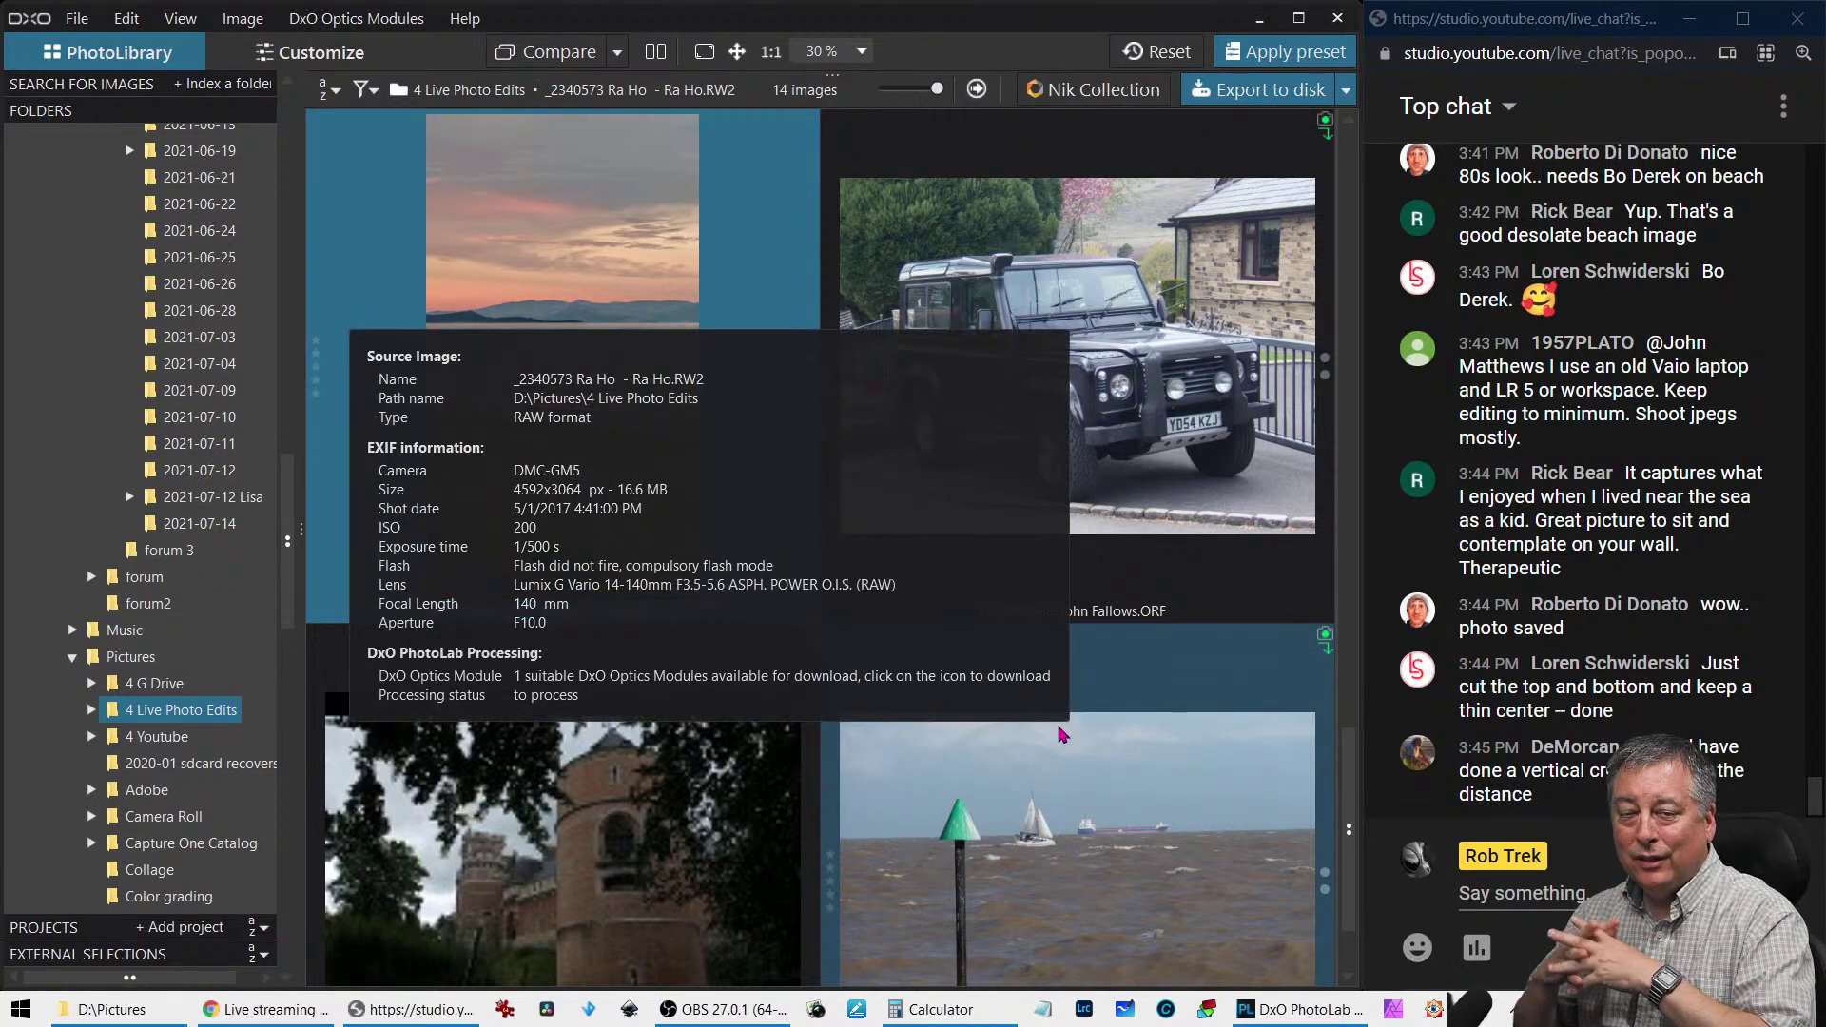
mouse_move(1289, 369)
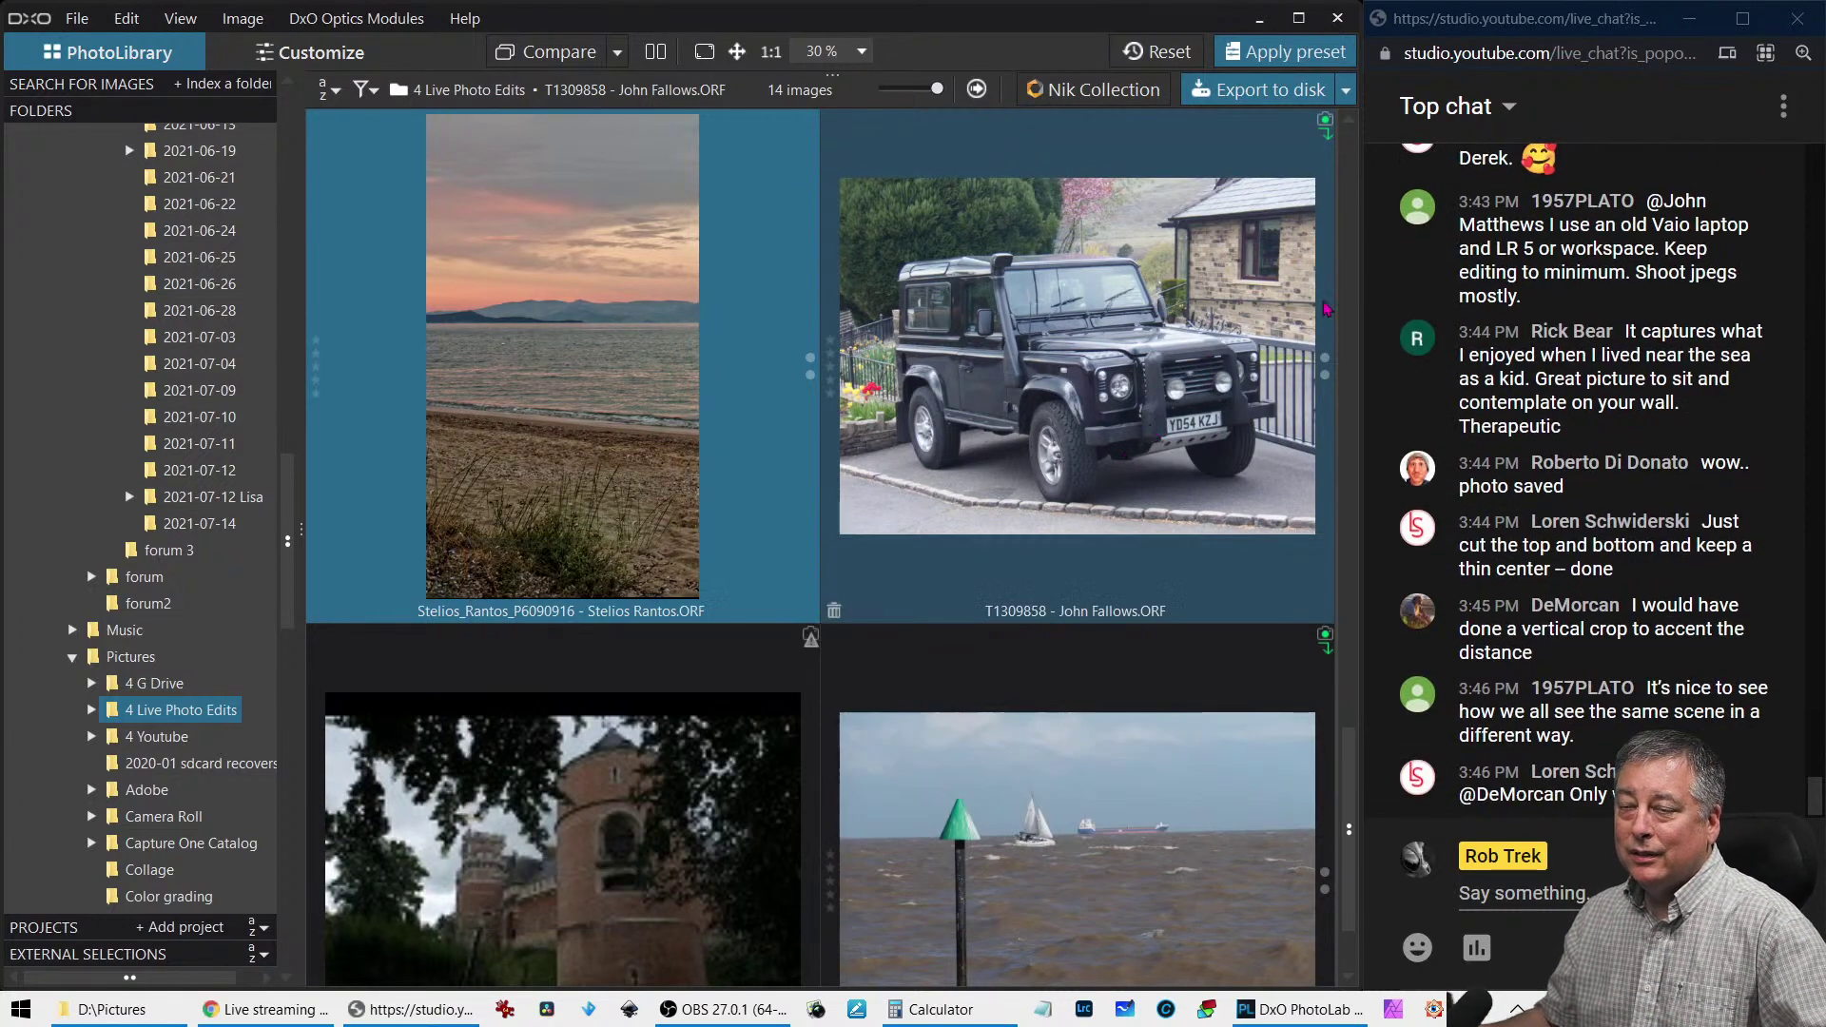
click(1134, 325)
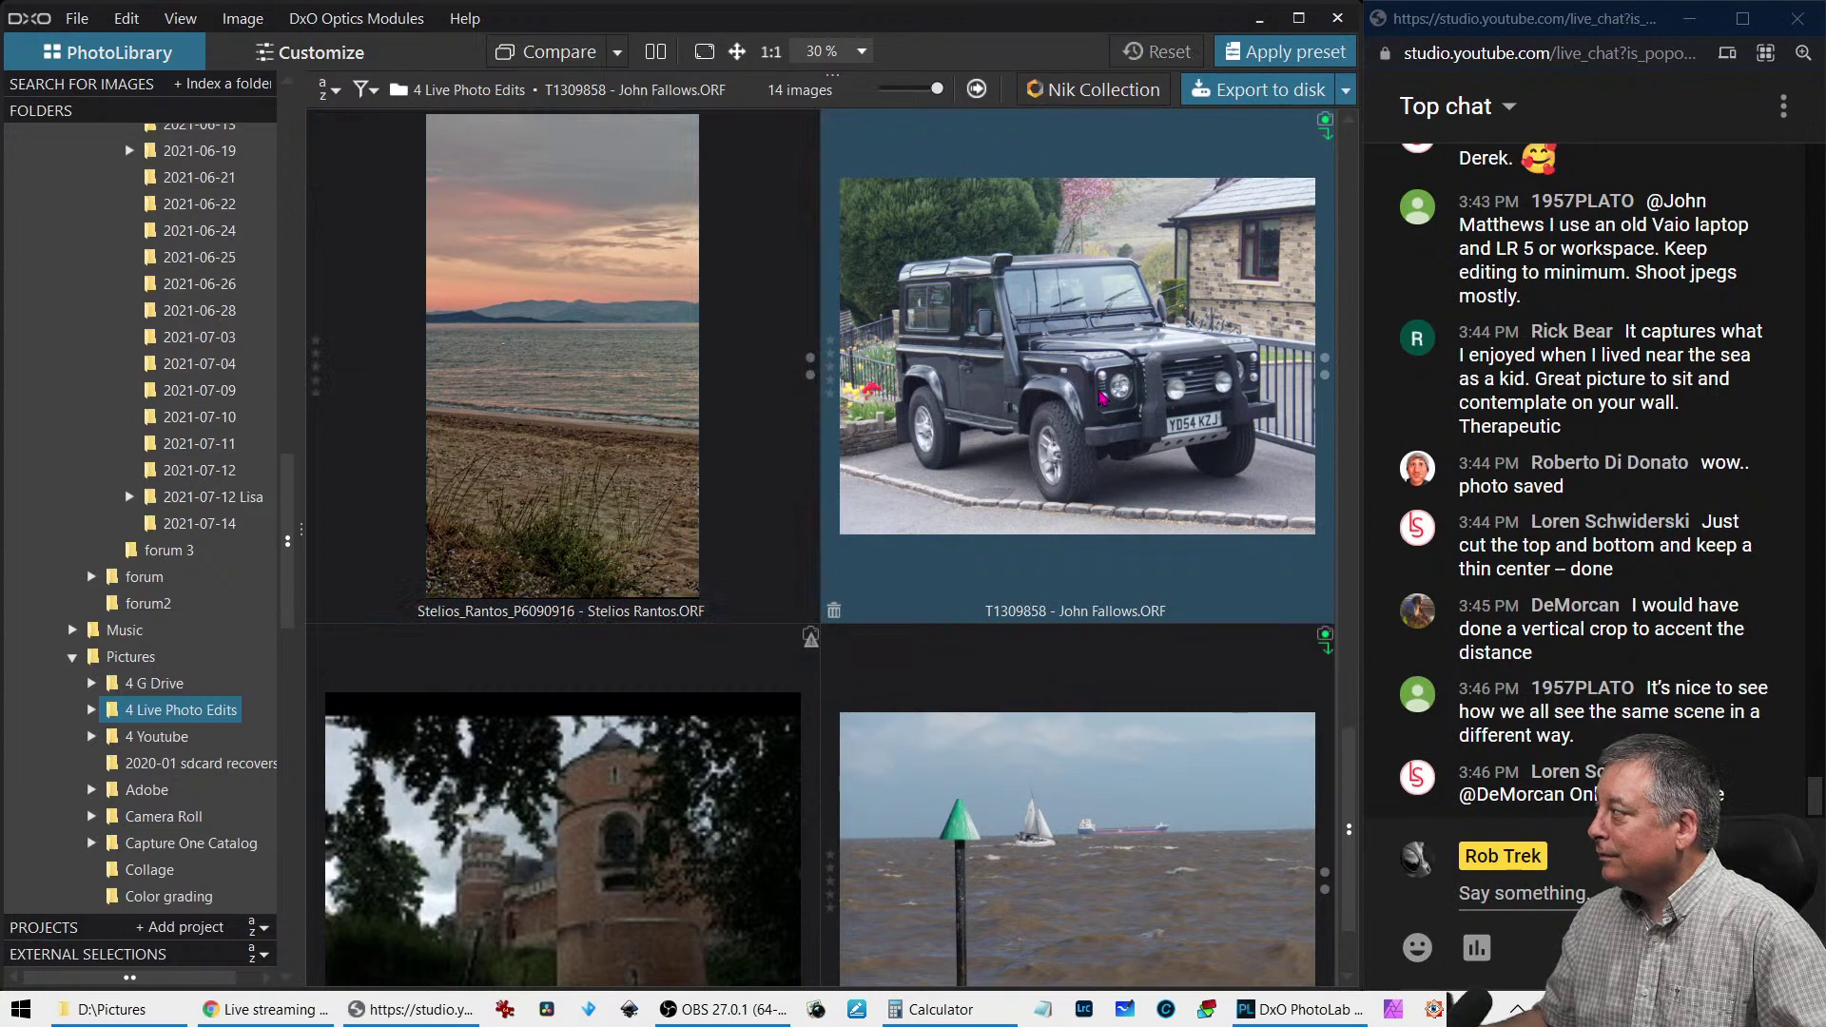
double_click(1101, 398)
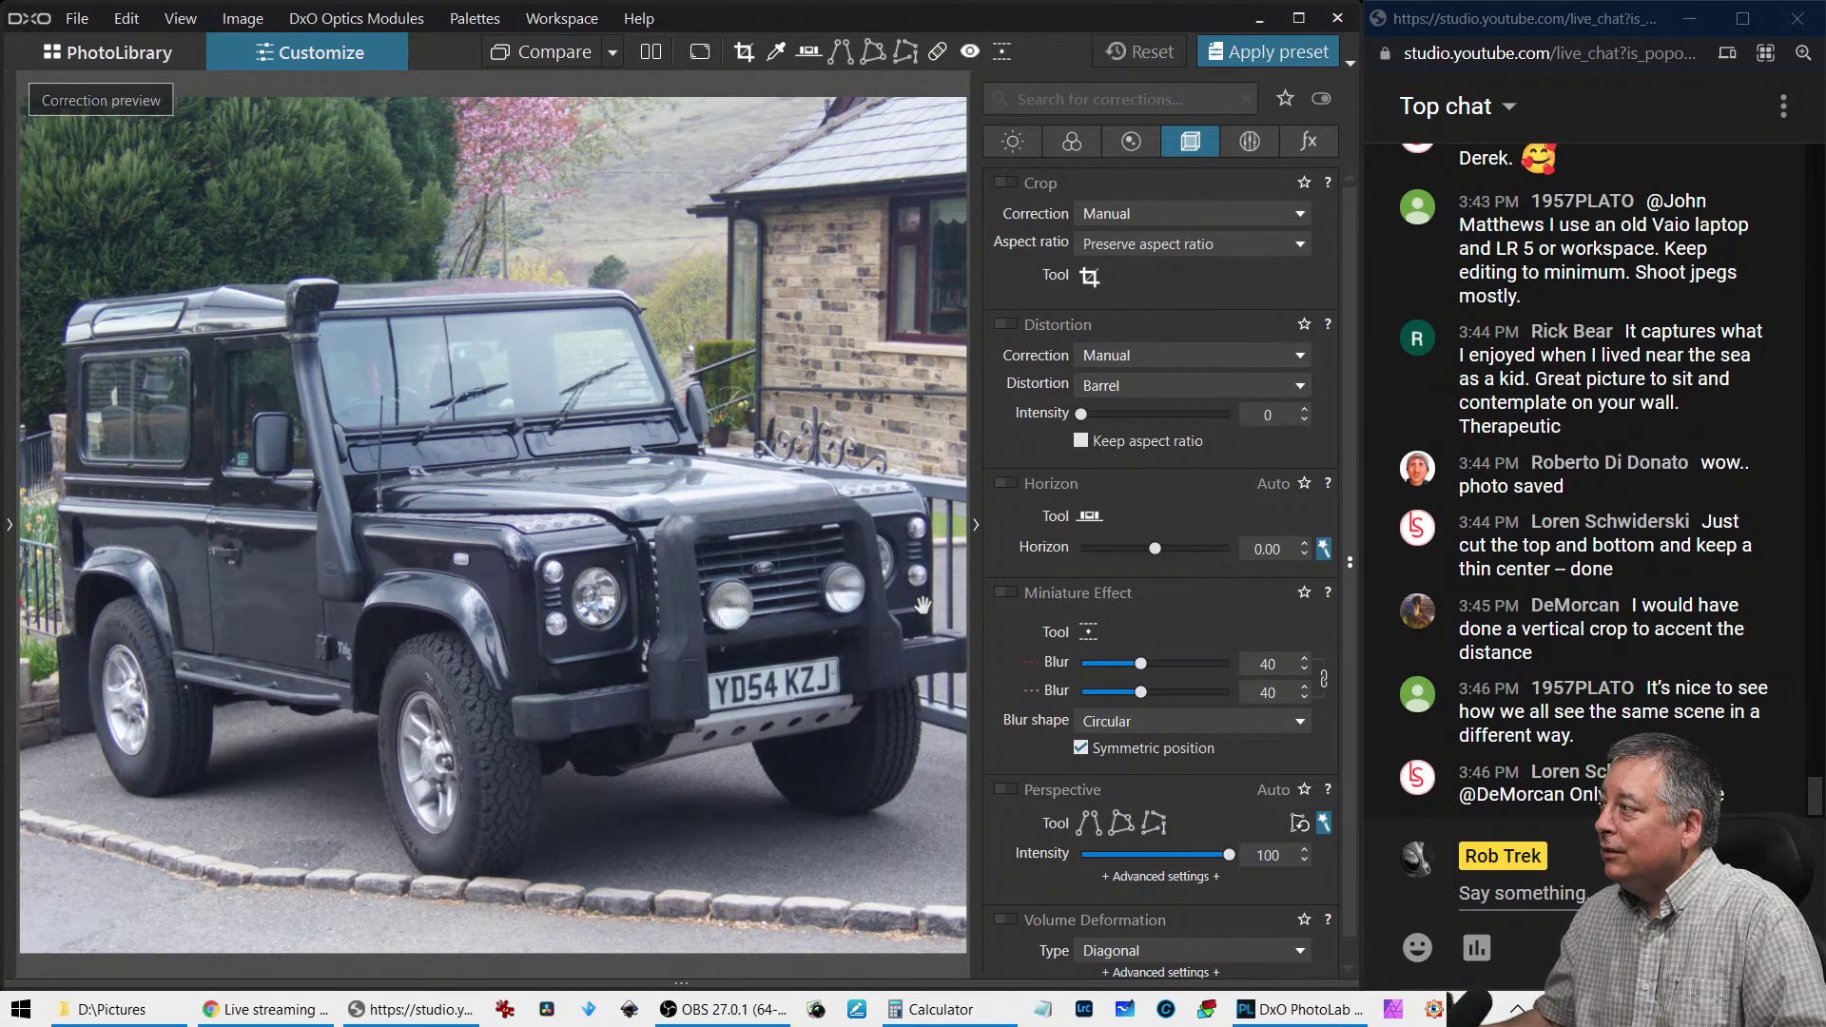
Examine the Land Rover photo up close and as a whole, checking the bodywork, headlights, wheels and surroundings
scroll(709, 670, up, 1)
scroll(709, 671, up, 1)
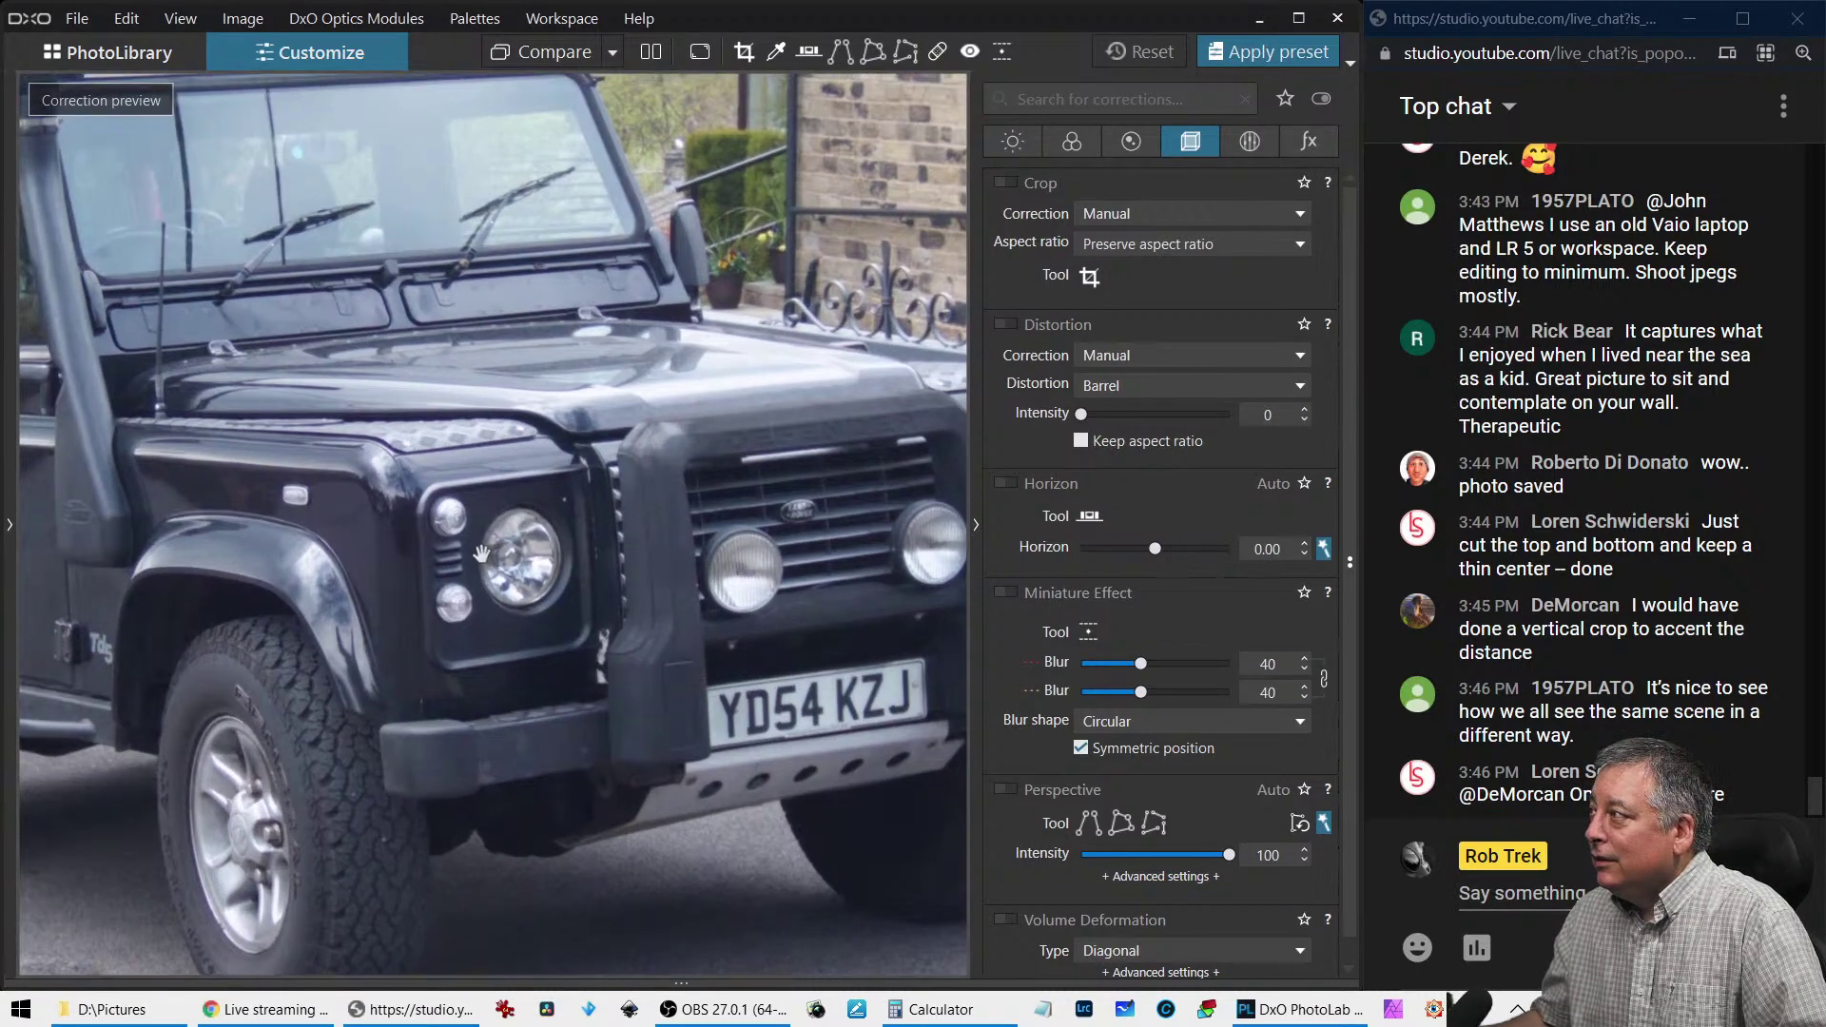
drag(284, 567, 545, 590)
scroll(545, 591, down, 1)
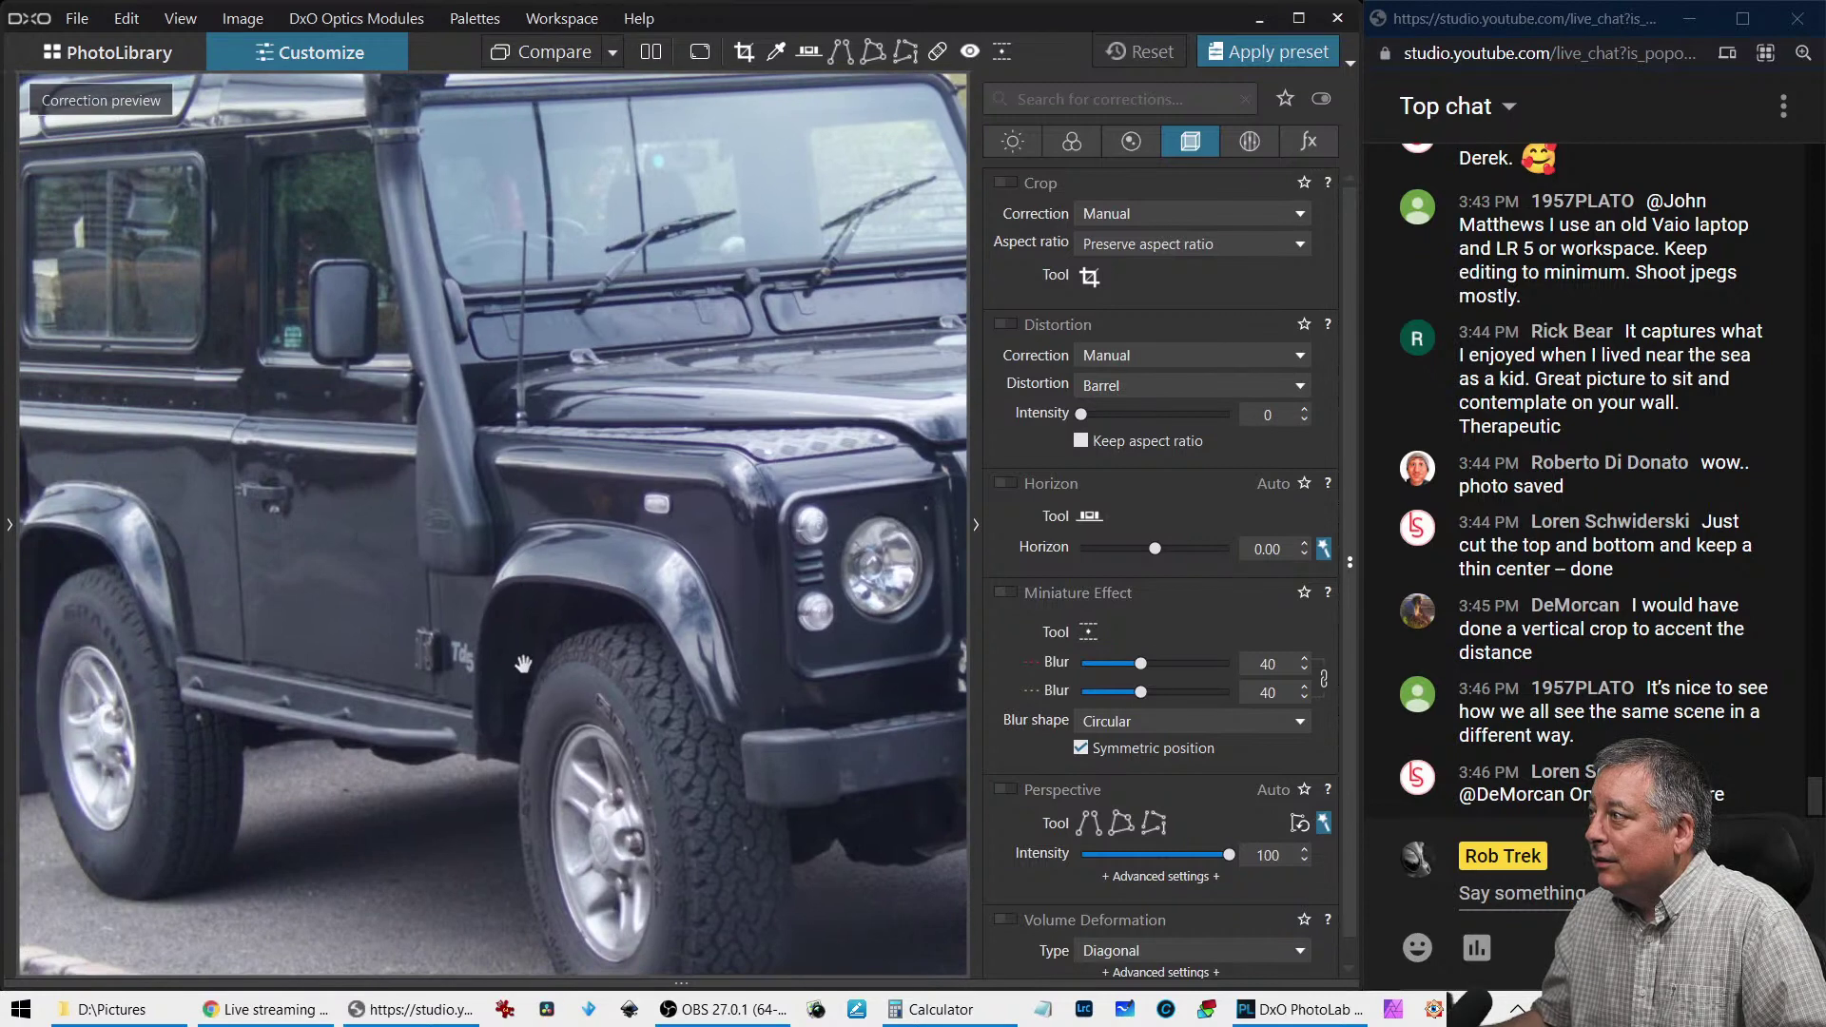
scroll(492, 698, down, 1)
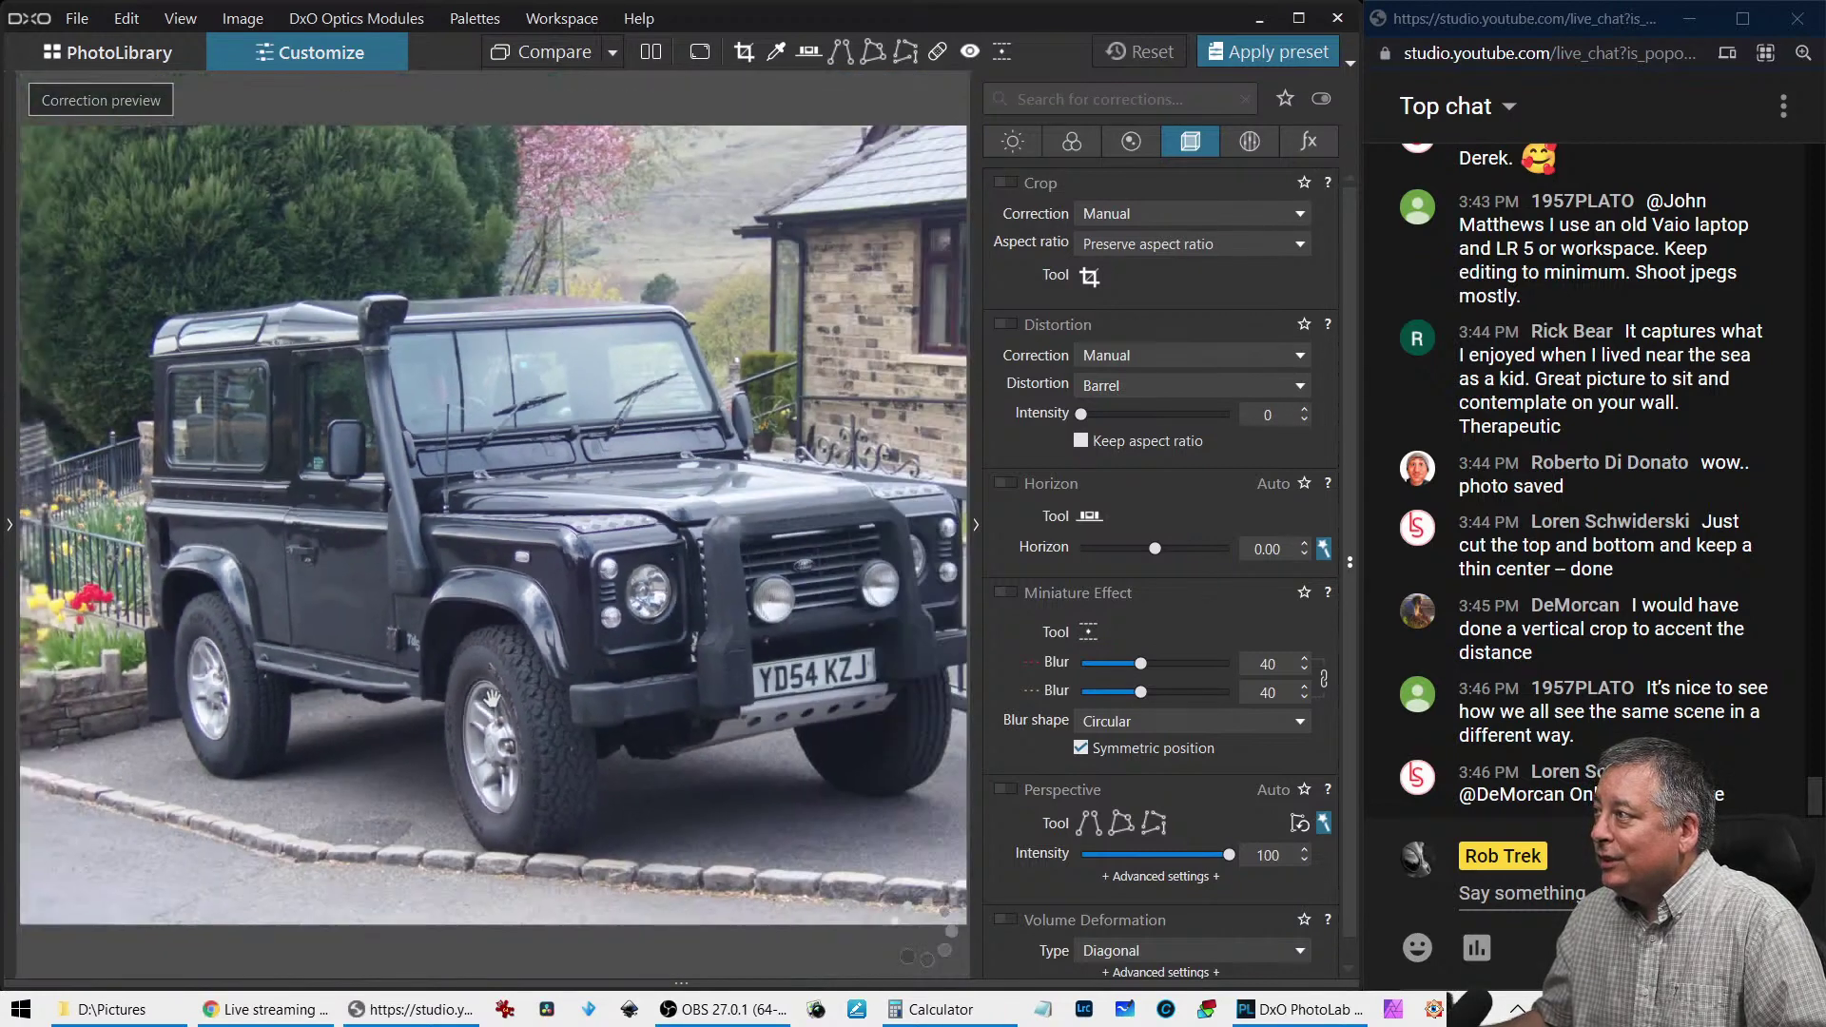
scroll(494, 690, down, 1)
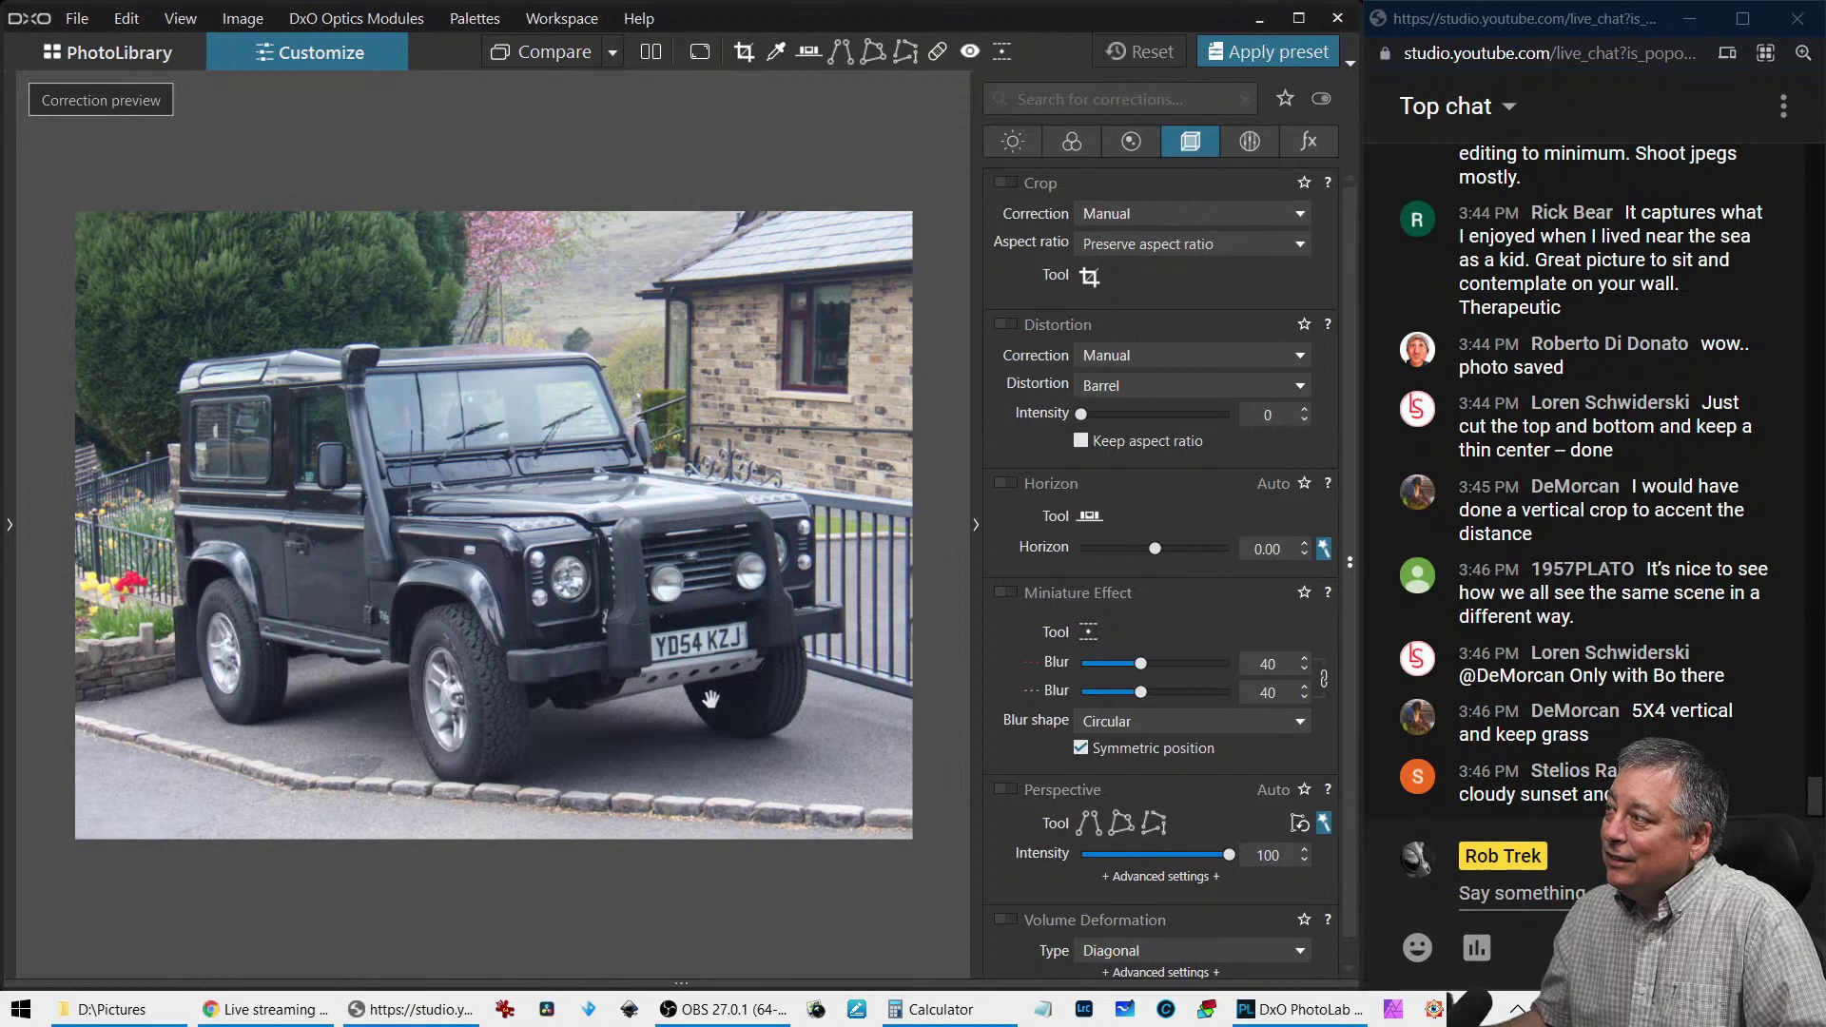
key(ctrl+plus)
scroll(512, 722, up, 1)
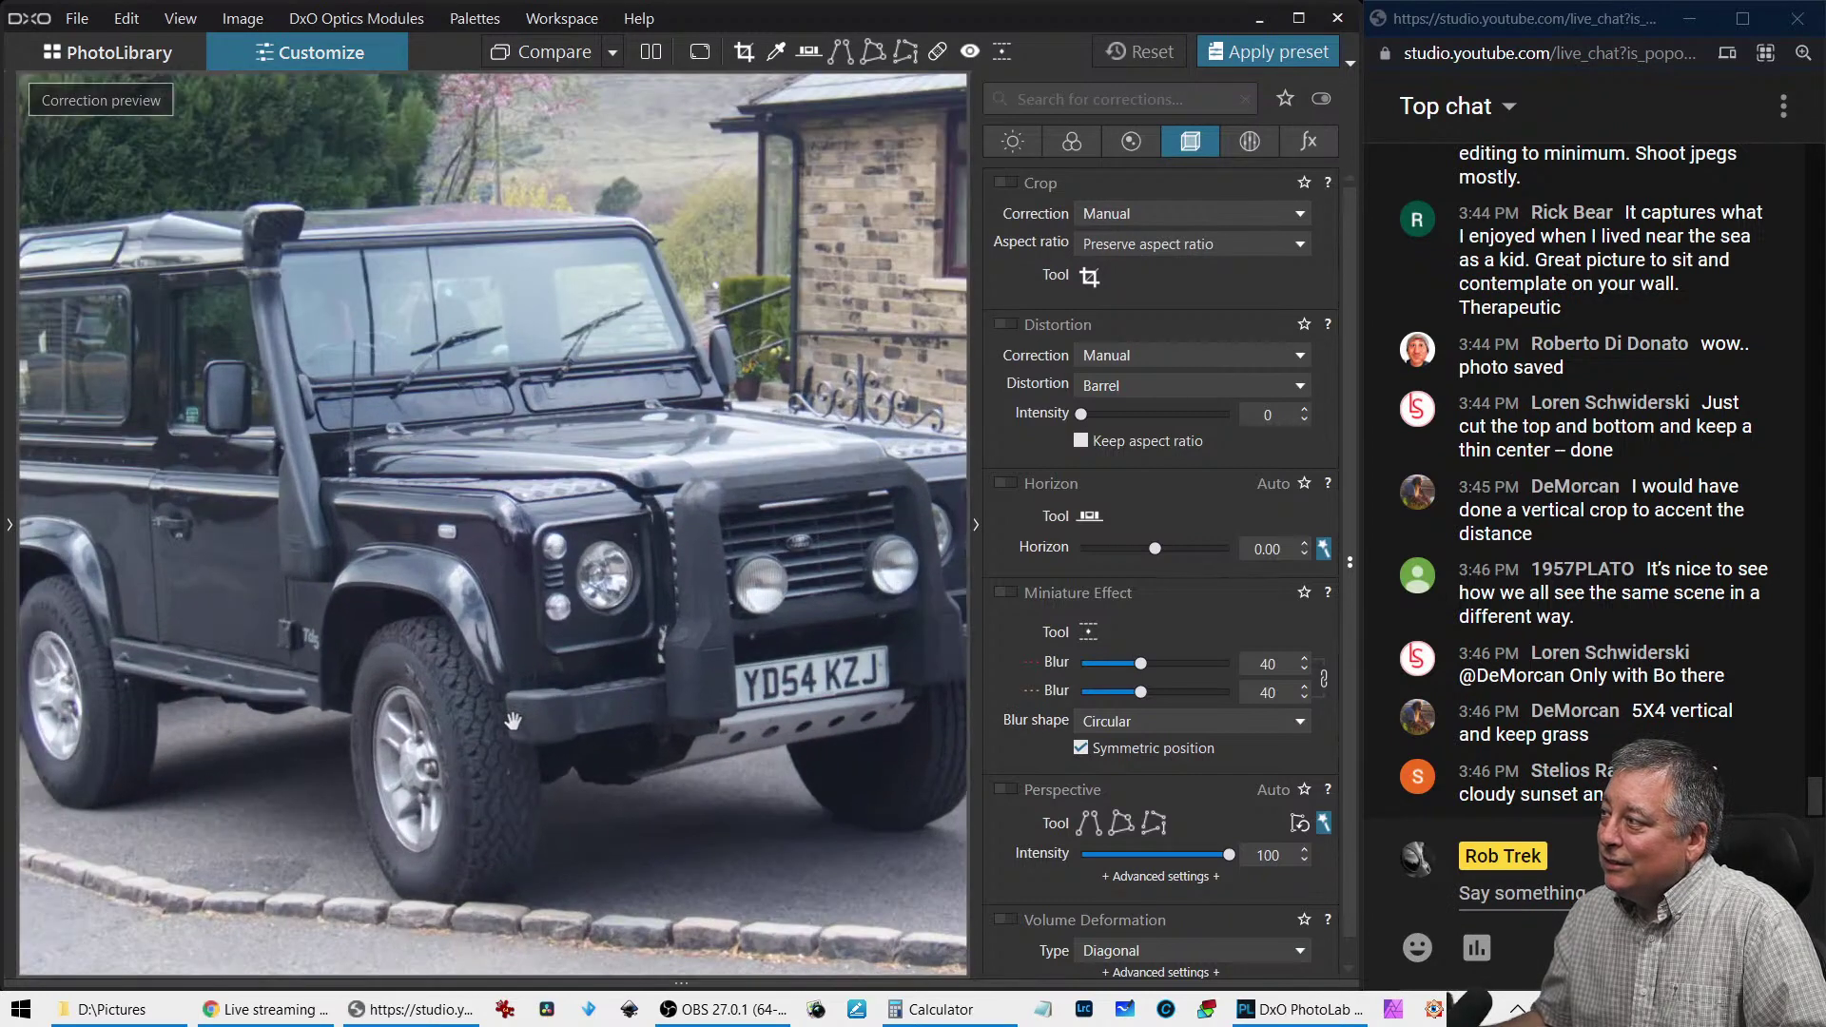
scroll(512, 722, down, 2)
scroll(513, 722, down, 1)
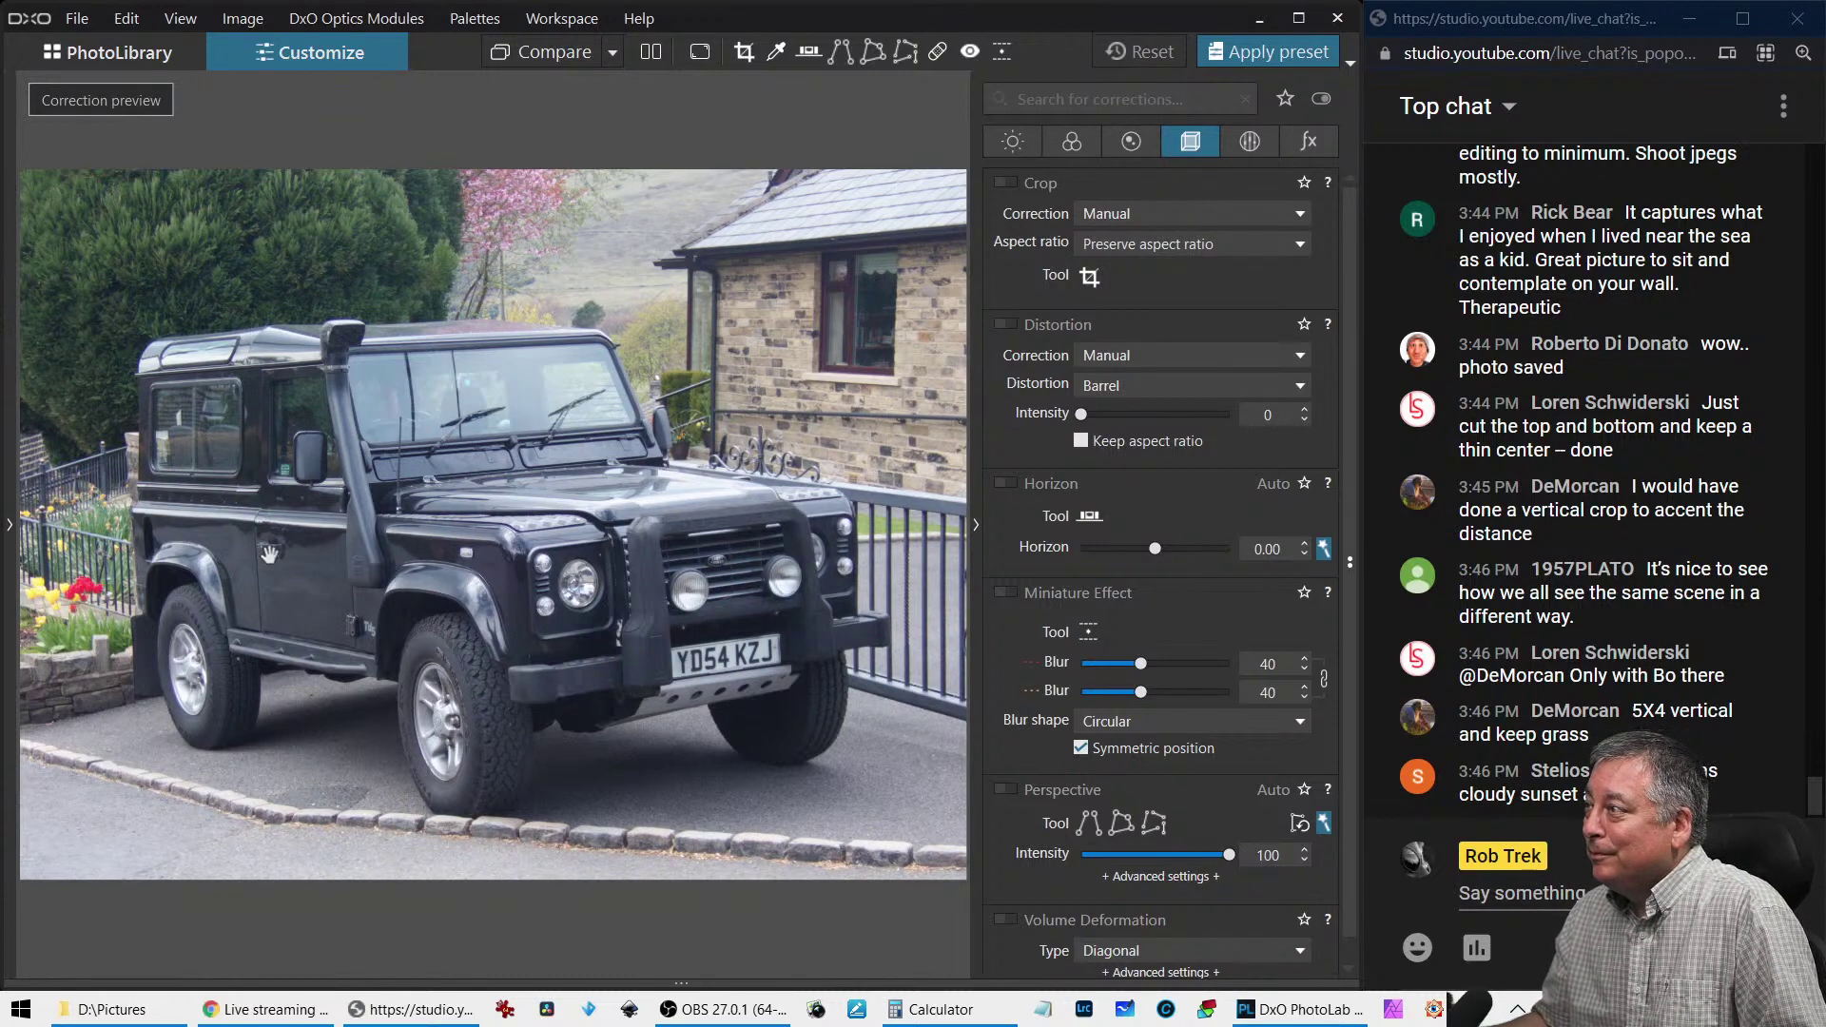
scroll(235, 519, up, 3)
scroll(235, 518, down, 3)
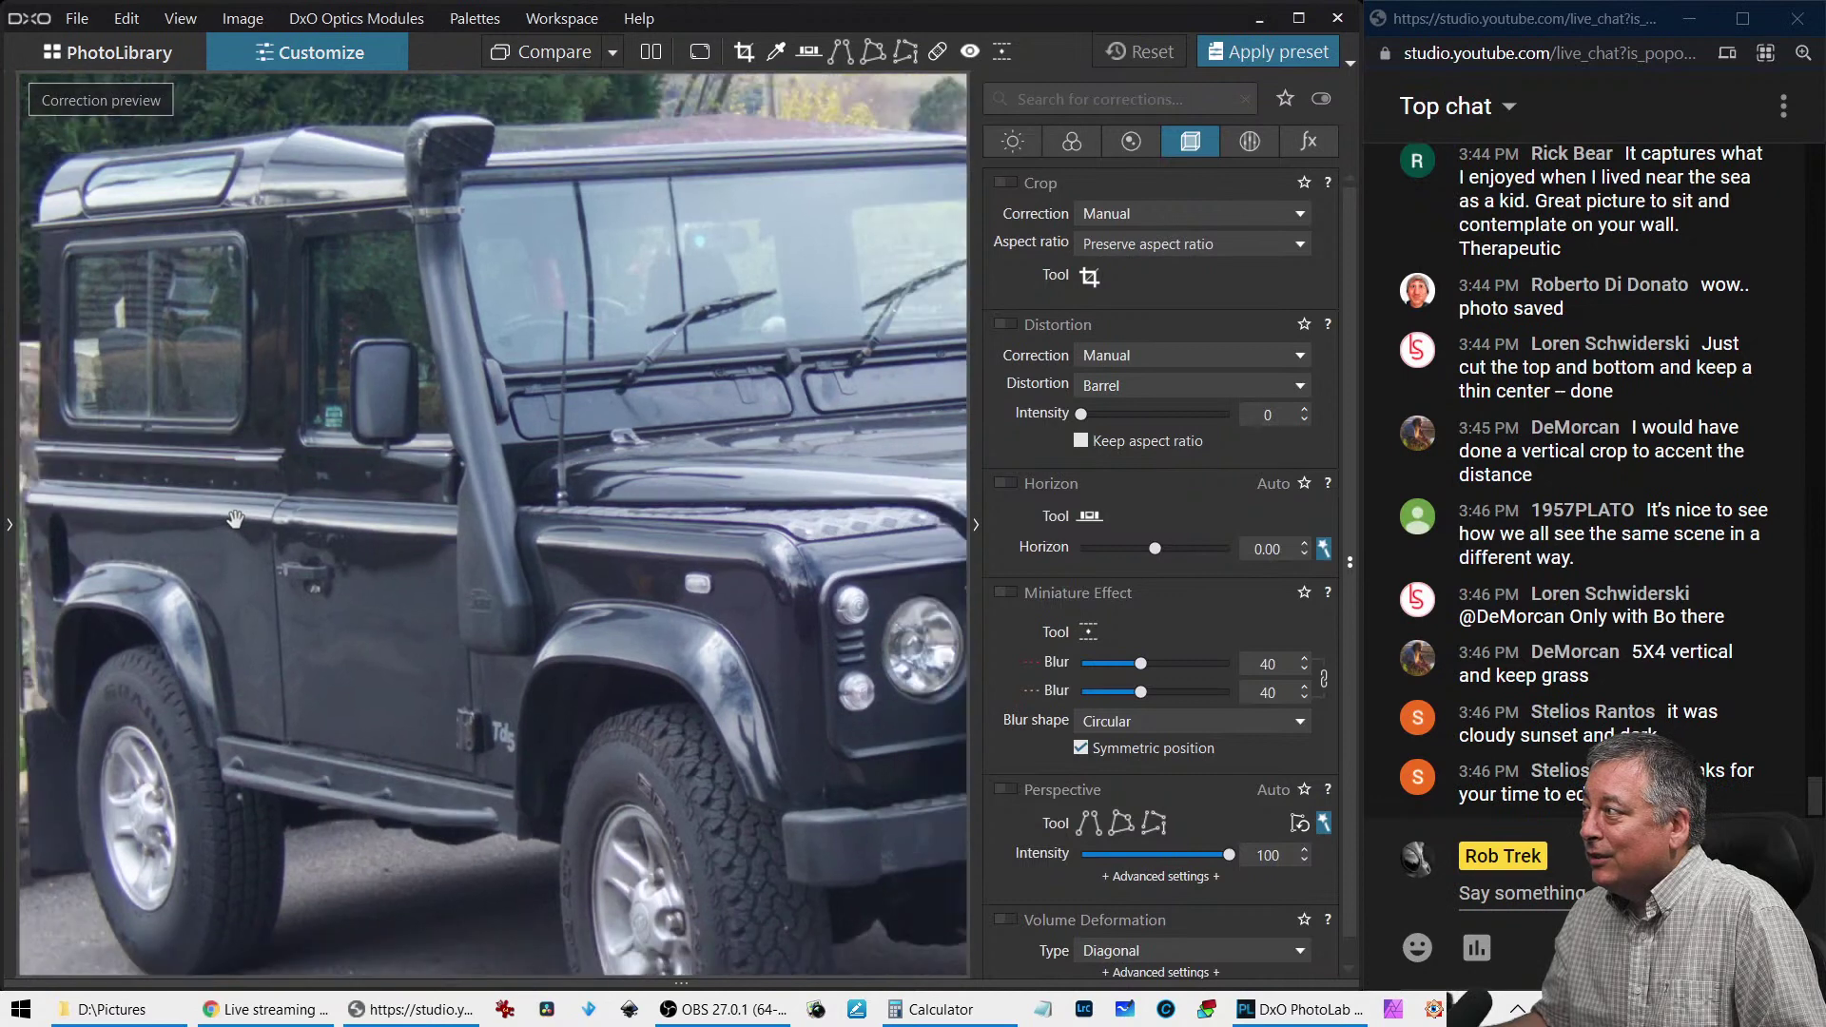
scroll(235, 518, down, 4)
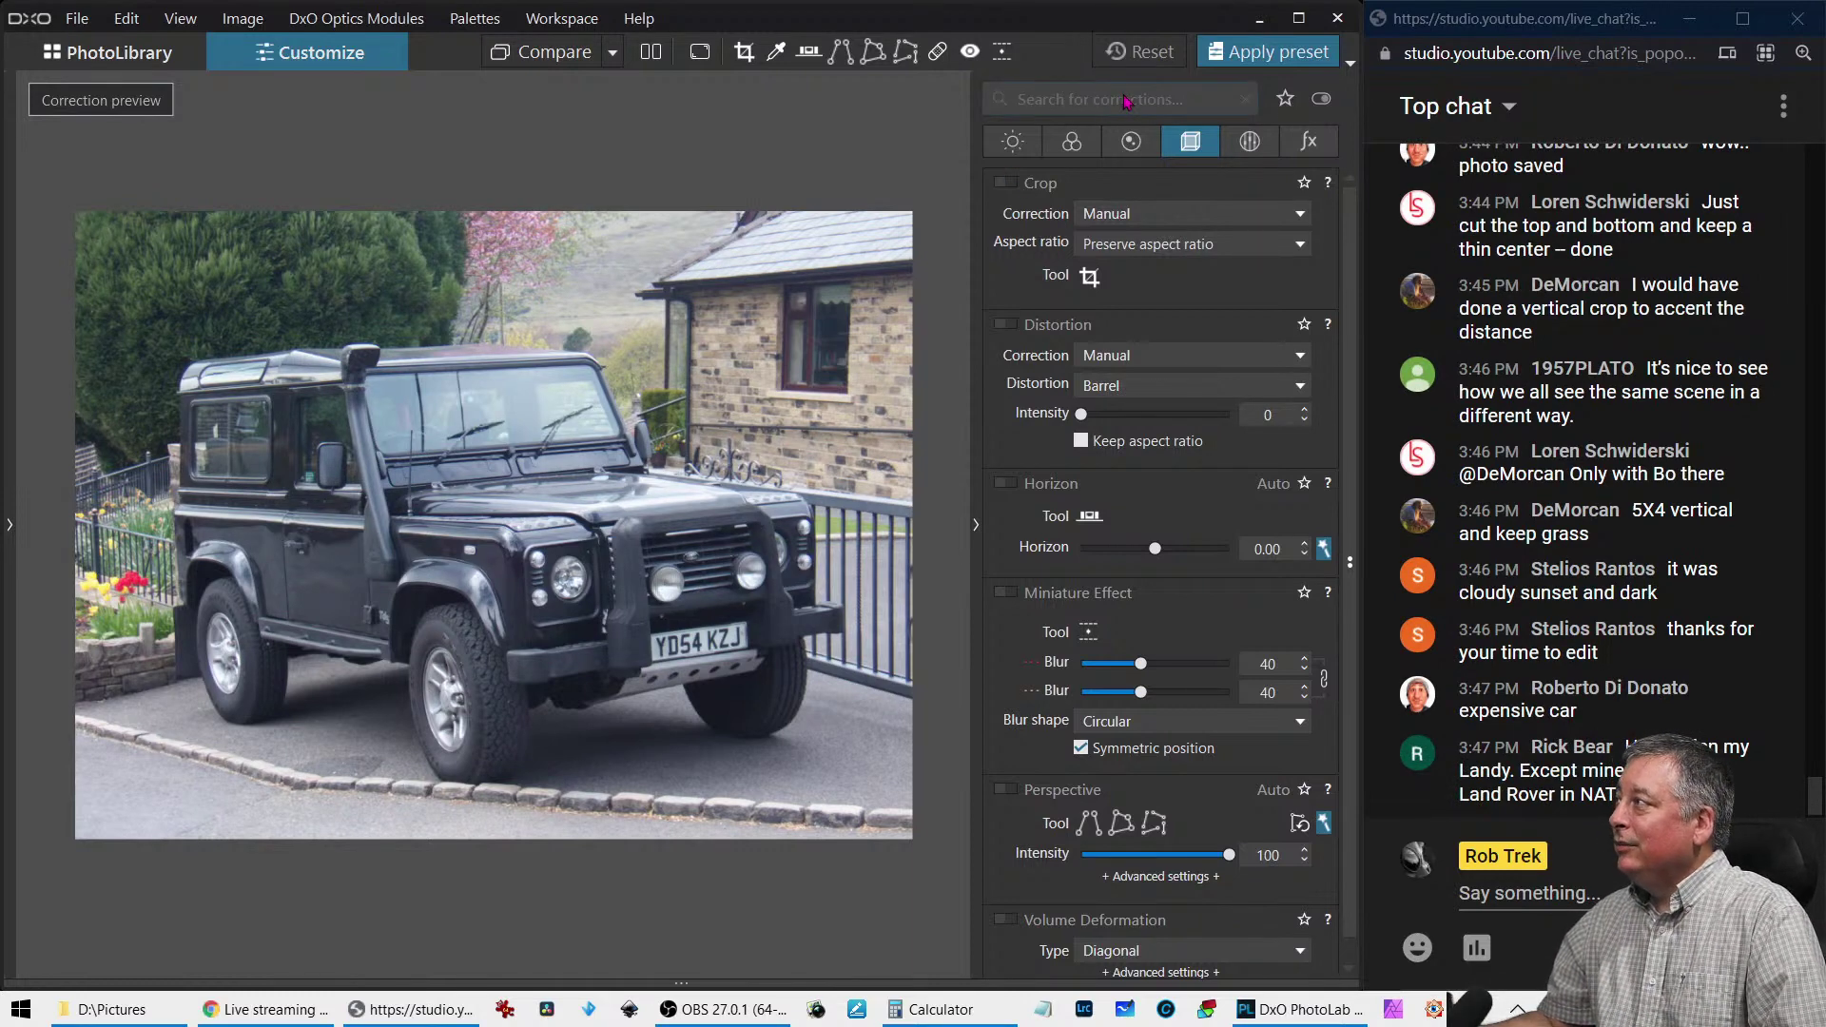
Try the perspective correction on the Land Rover photo, turn it off, and set the horizon correction to 1.90
click(1008, 789)
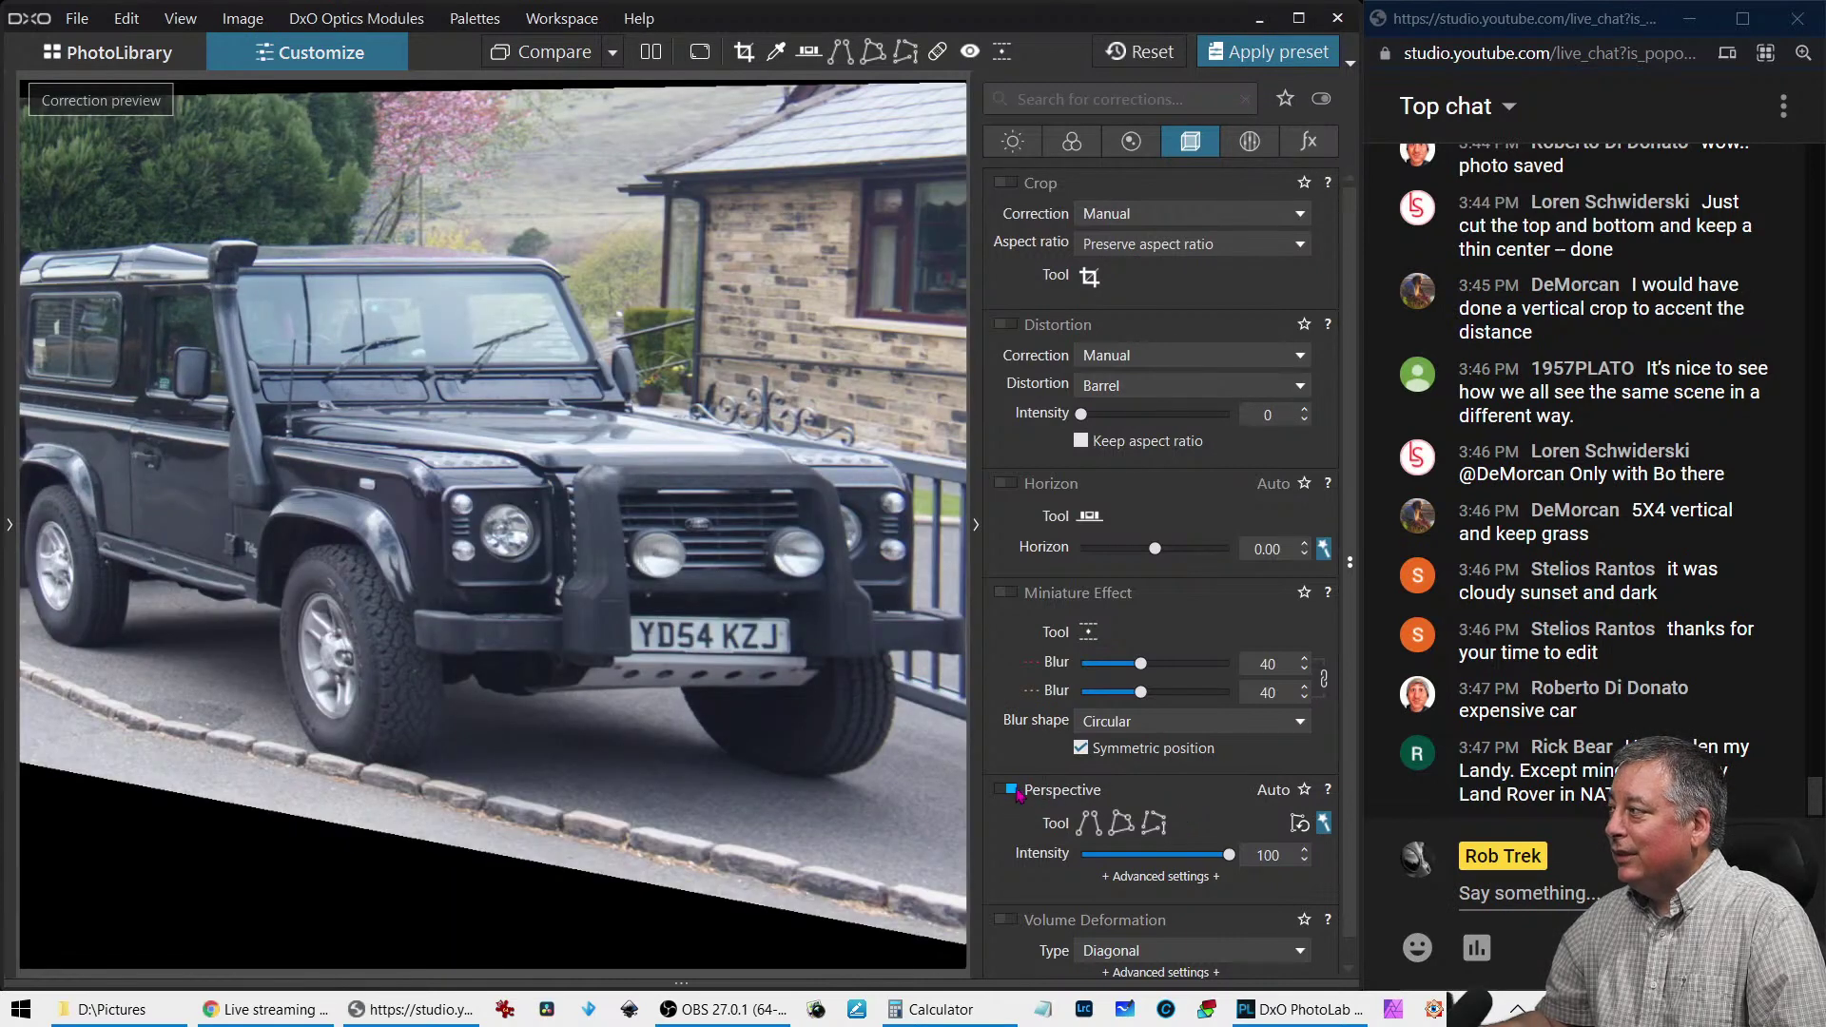
click(1013, 791)
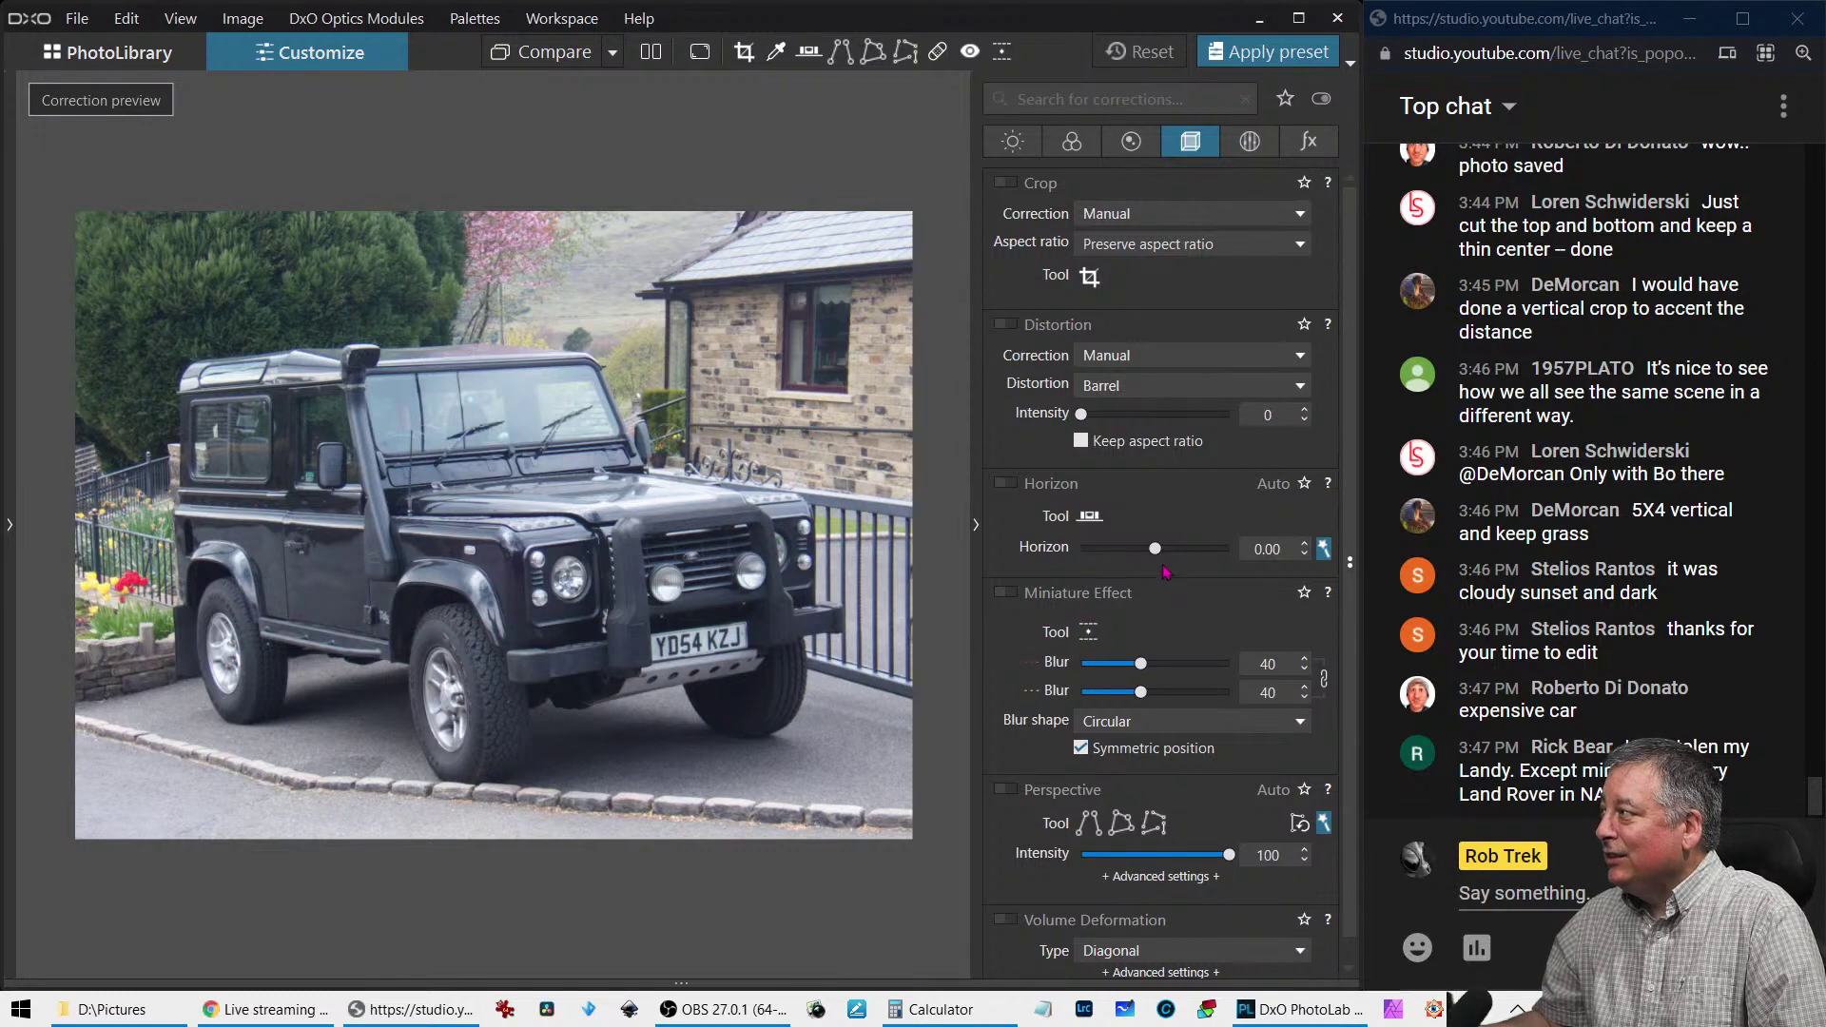
click(1262, 549)
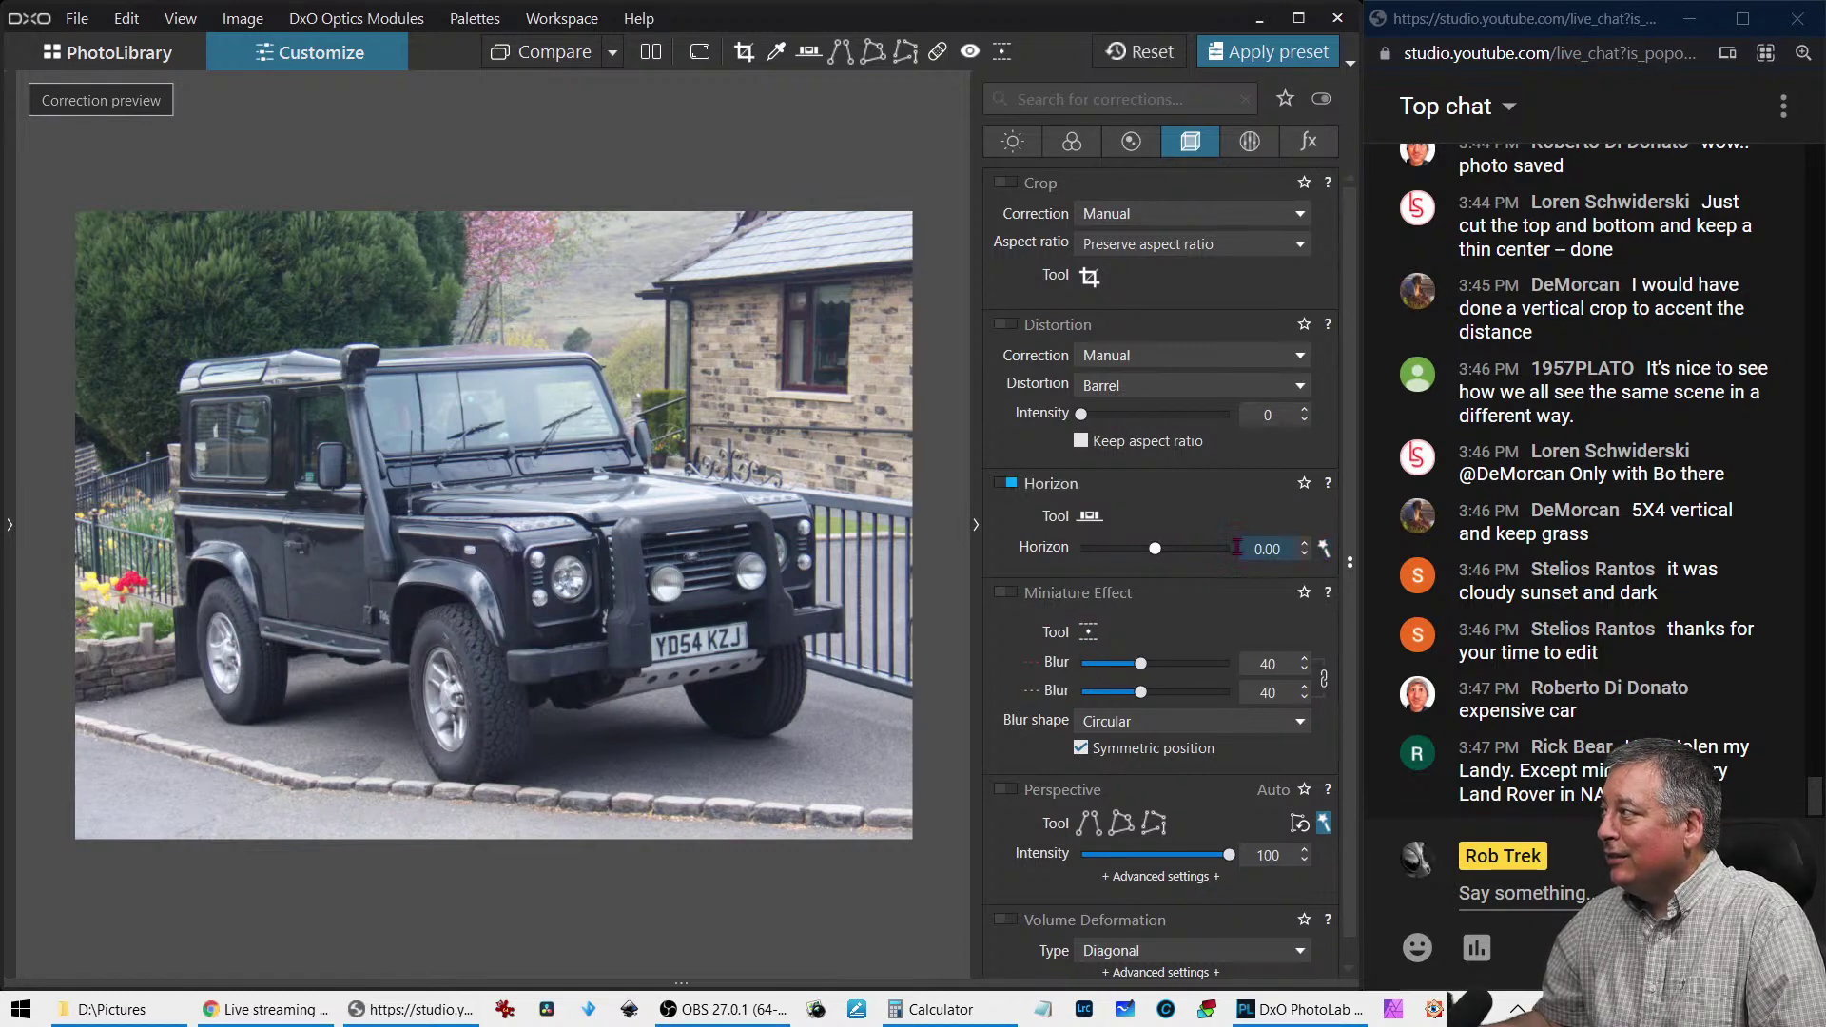
drag(1156, 551, 1171, 551)
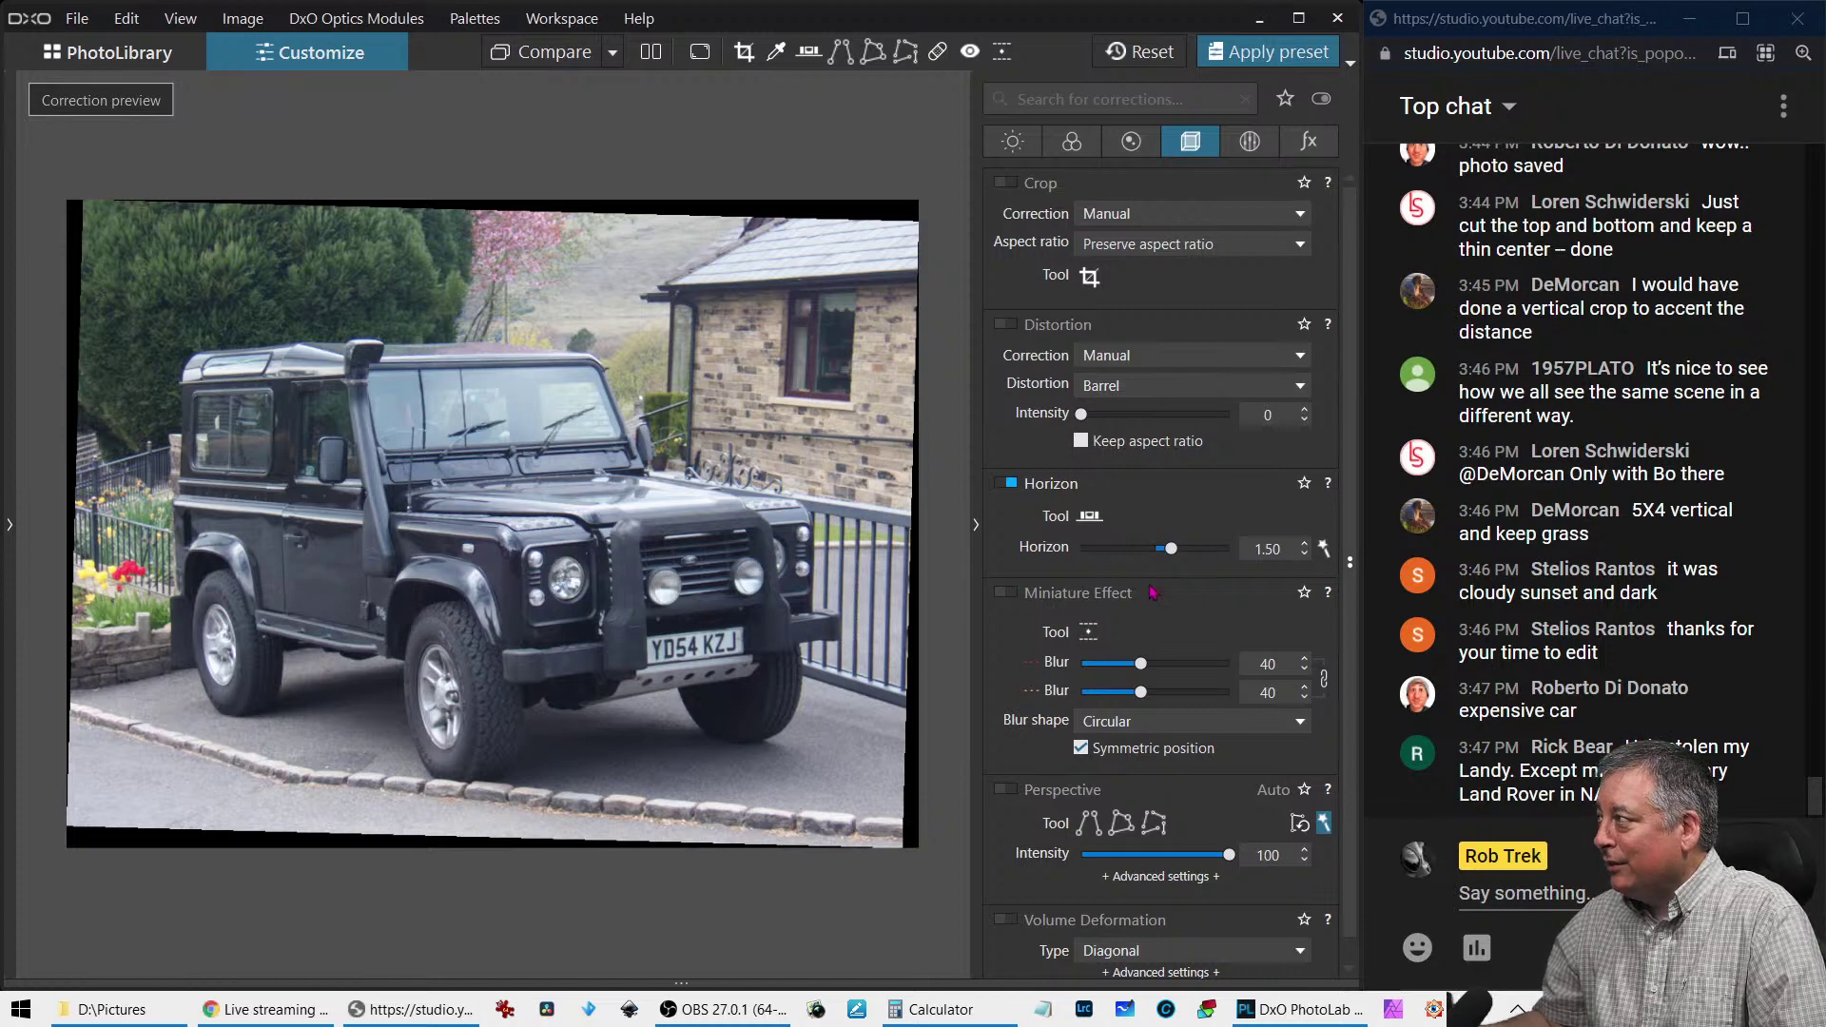
drag(1175, 559, 1176, 558)
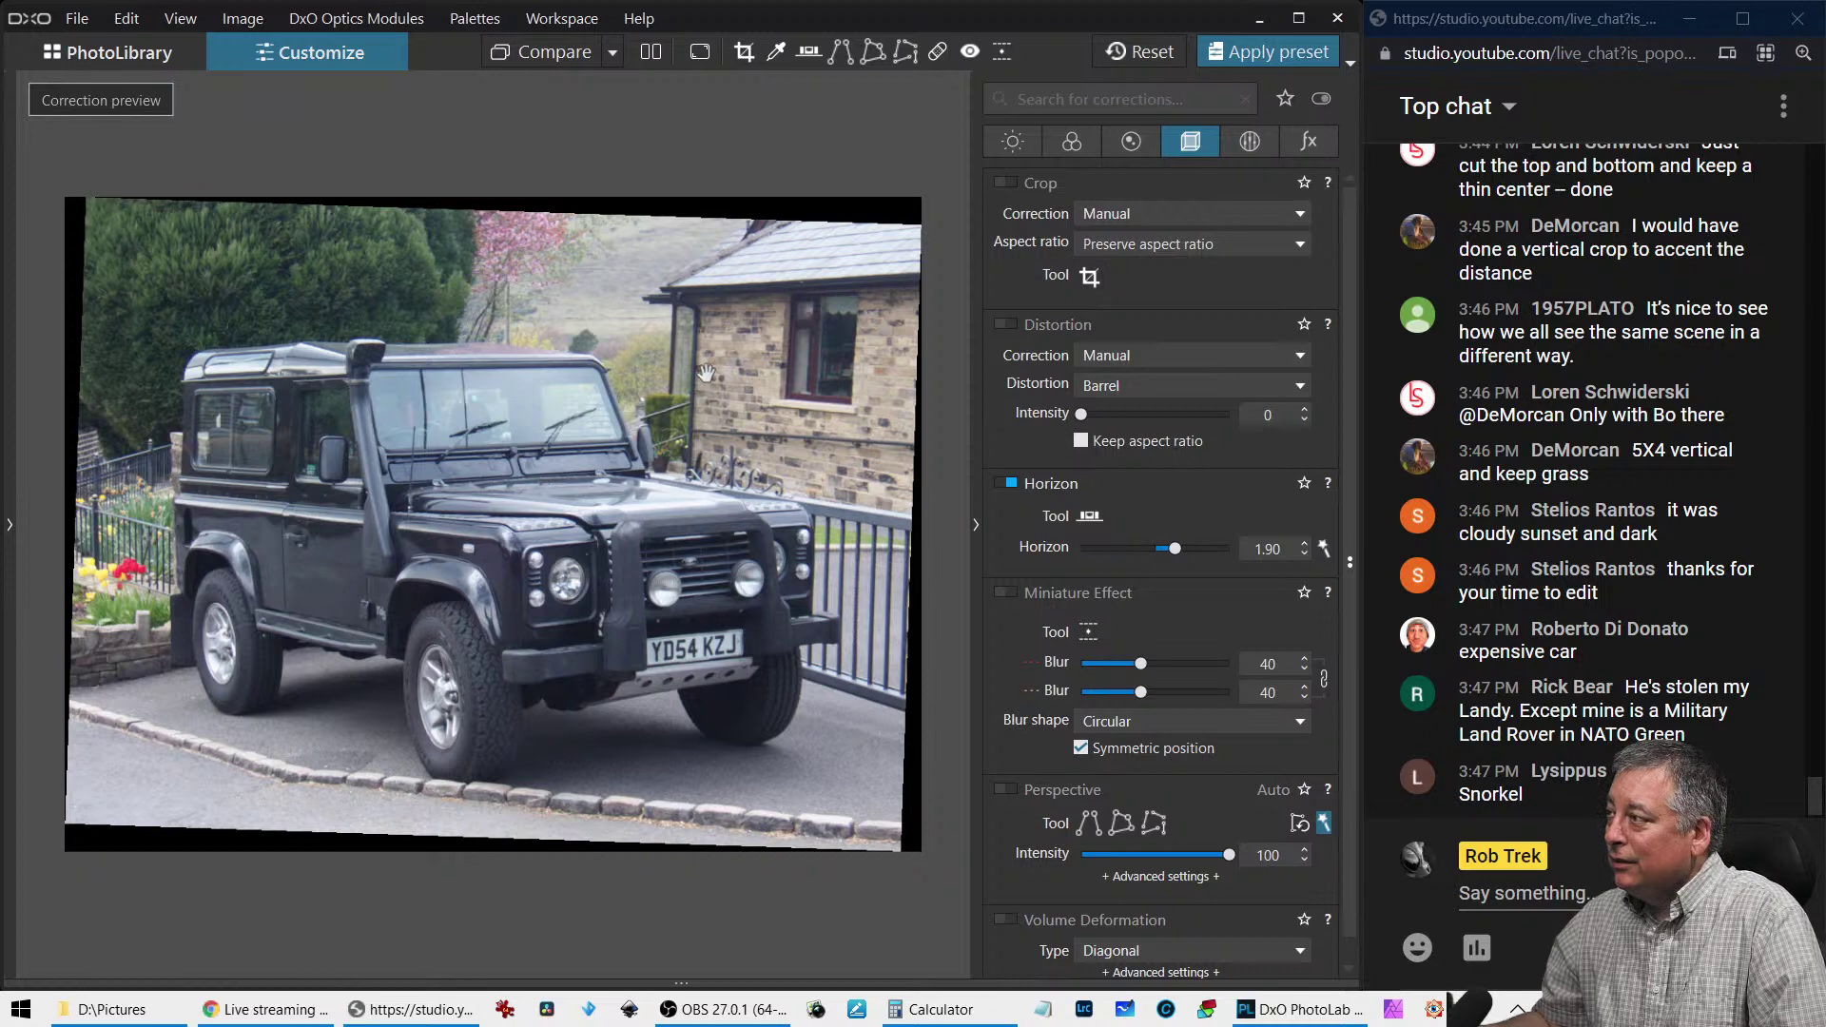
Crop the rotated Land Rover photo automatically based on keystoning/horizon, preserving the aspect ratio
click(1088, 277)
click(1117, 215)
click(1114, 259)
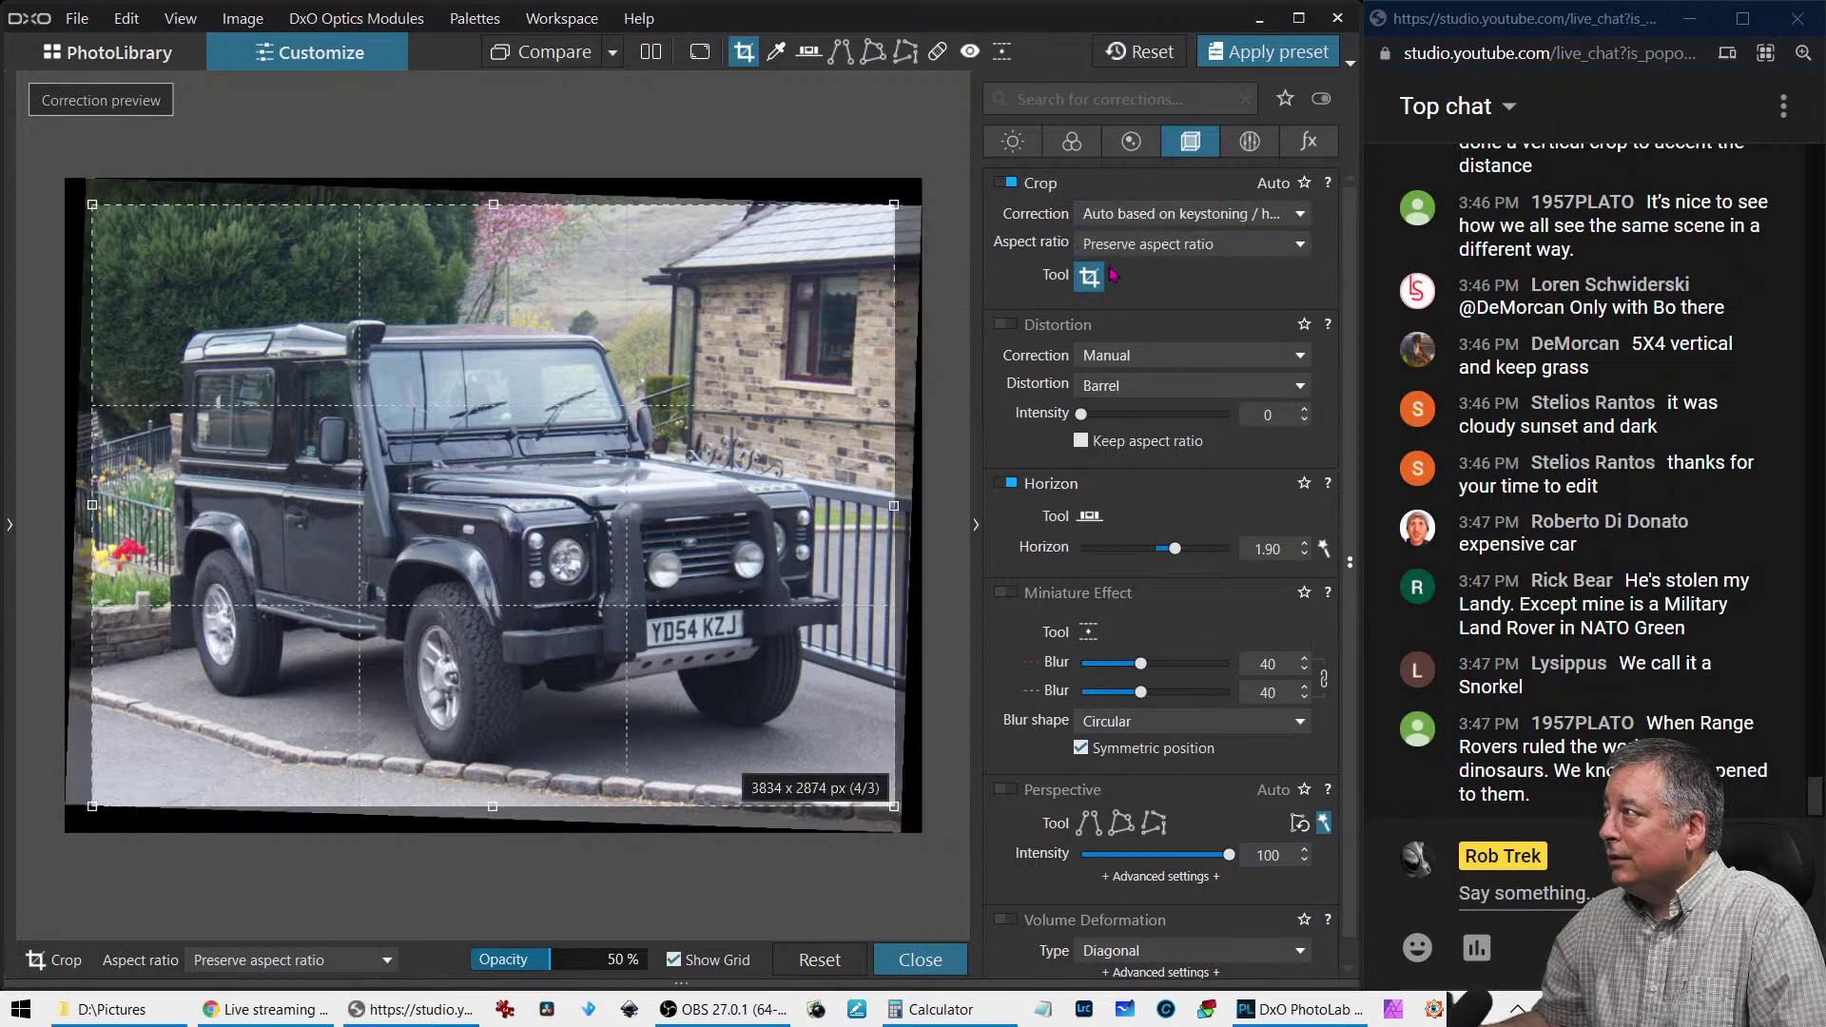
click(1090, 277)
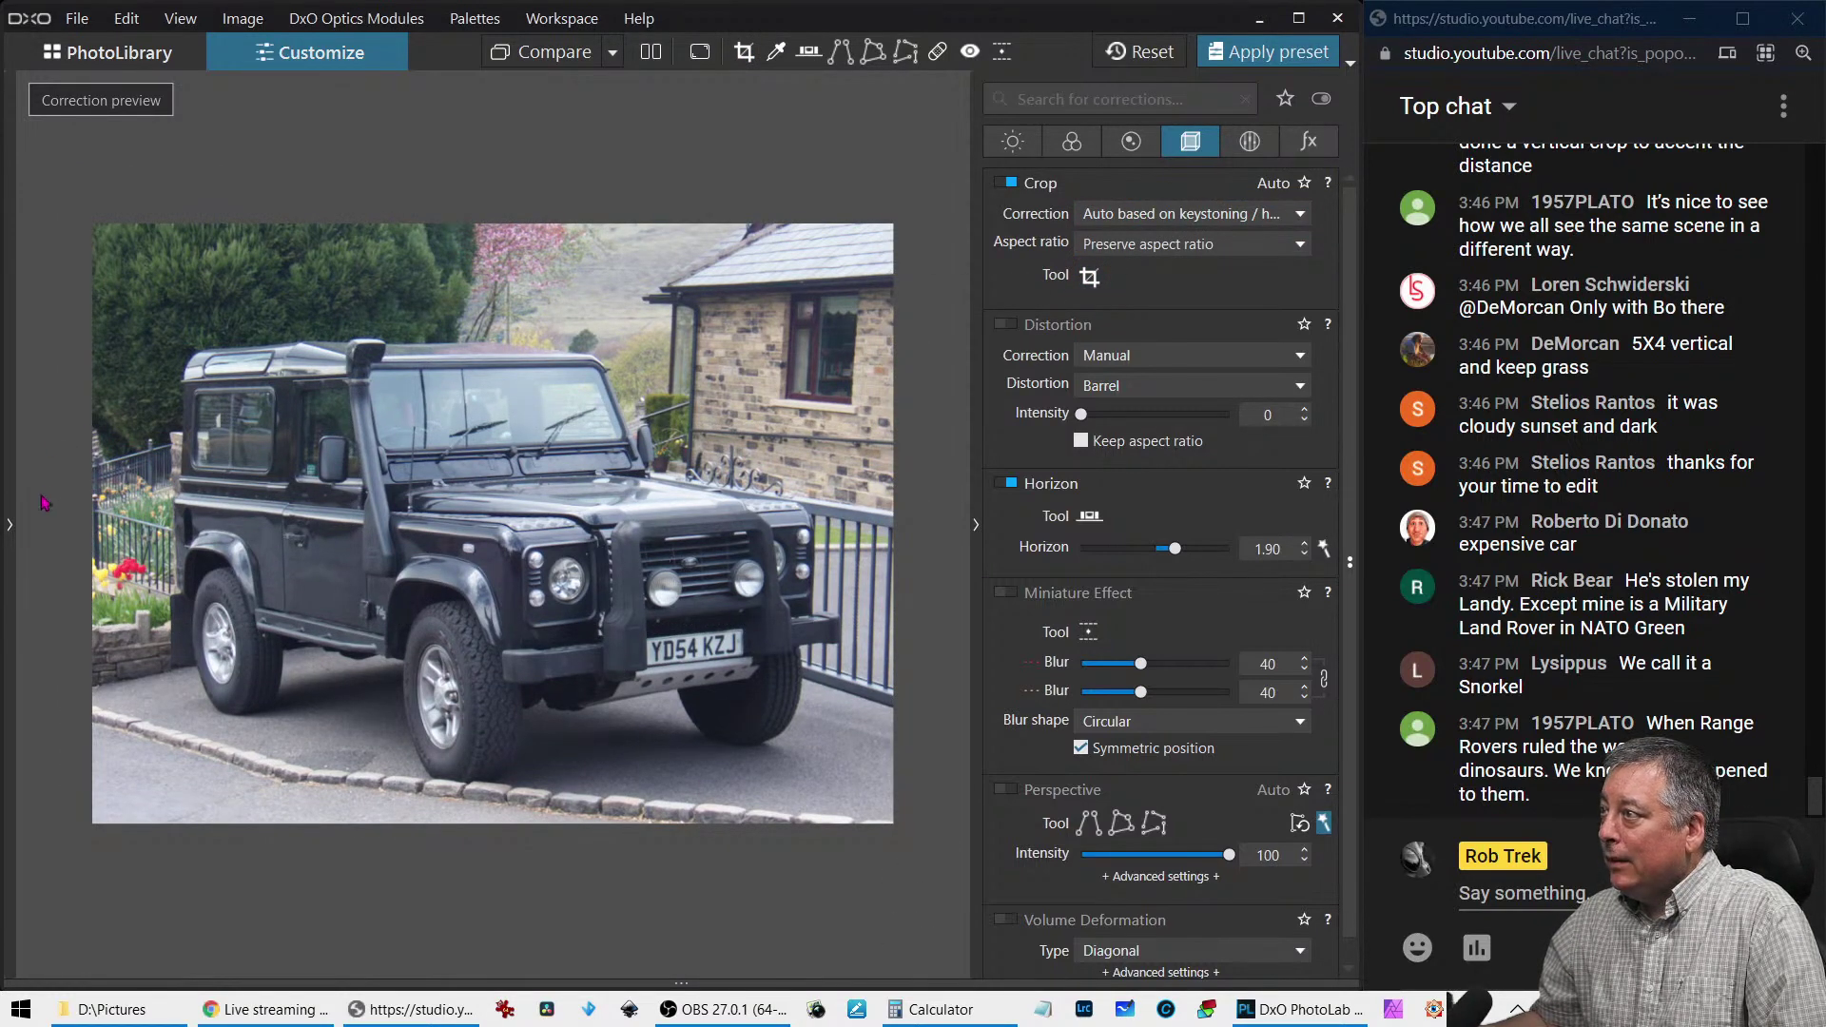
Check the Land Rover photo's camera metadata and install the DxO Optics Module for Olympus Tough TG-6 + Olympus Stylus TG-6 Lens (RAW)
click(10, 533)
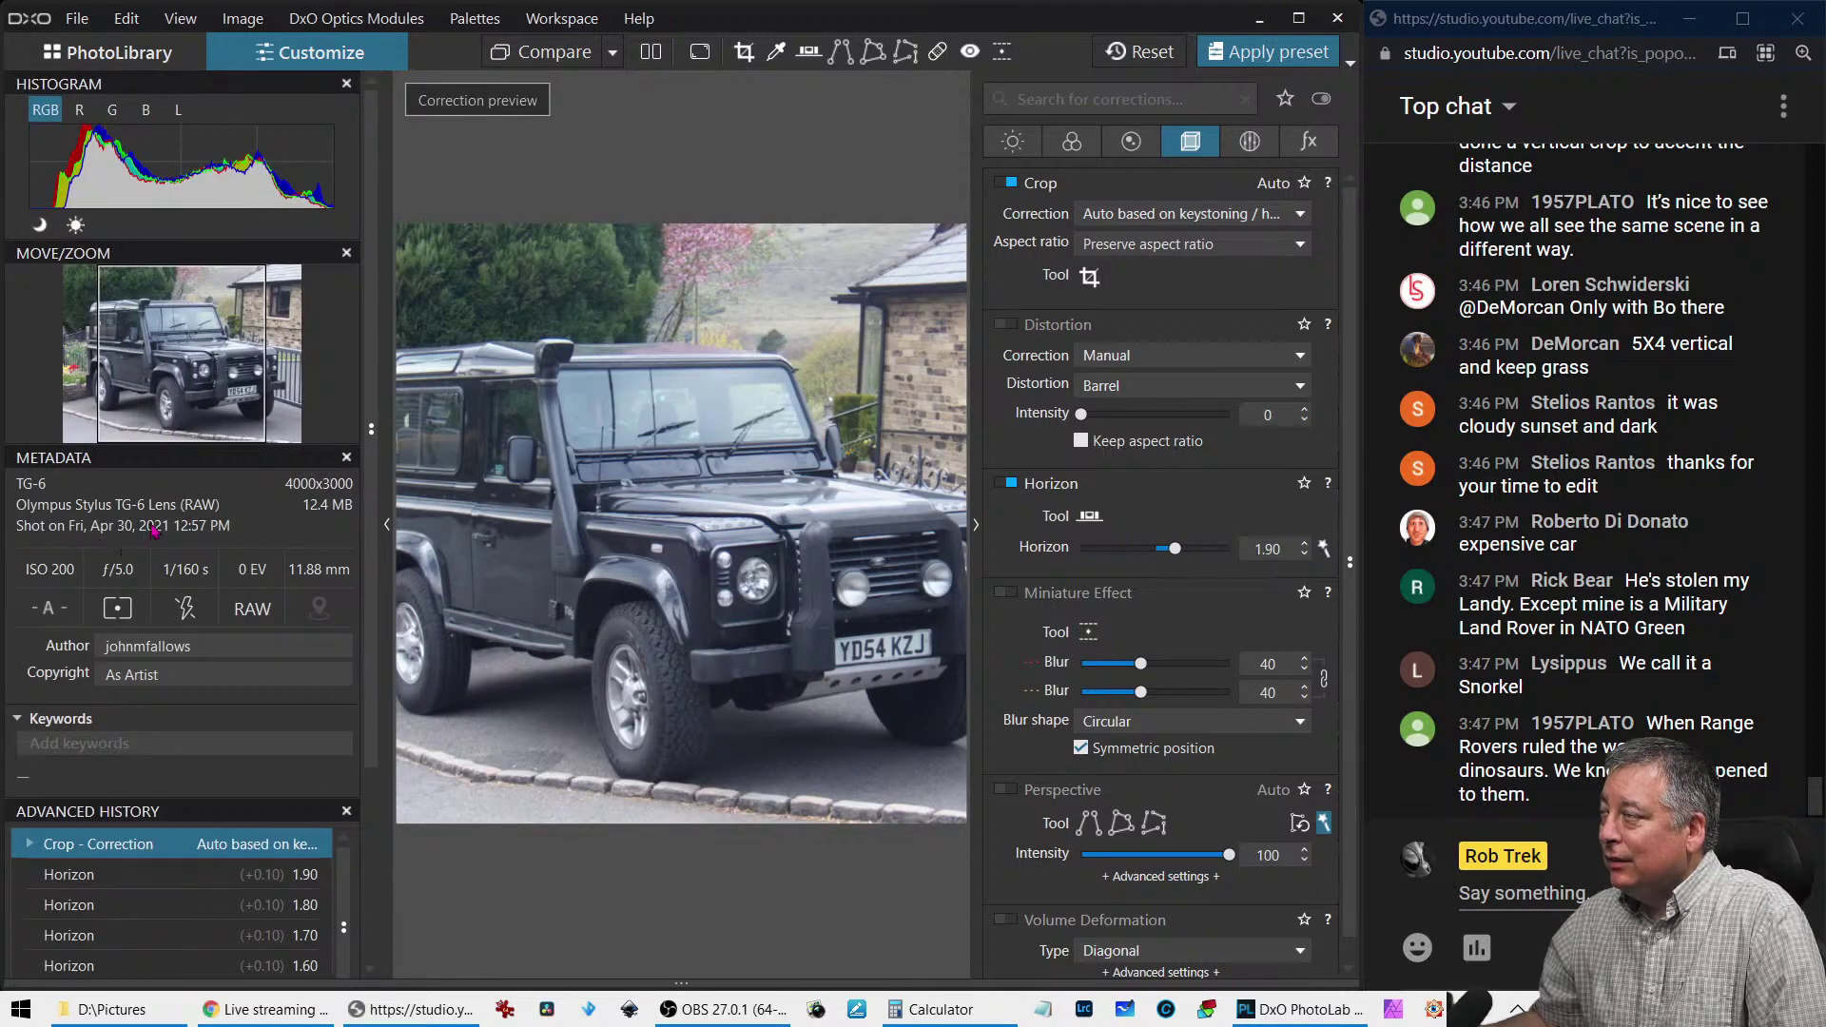
click(107, 52)
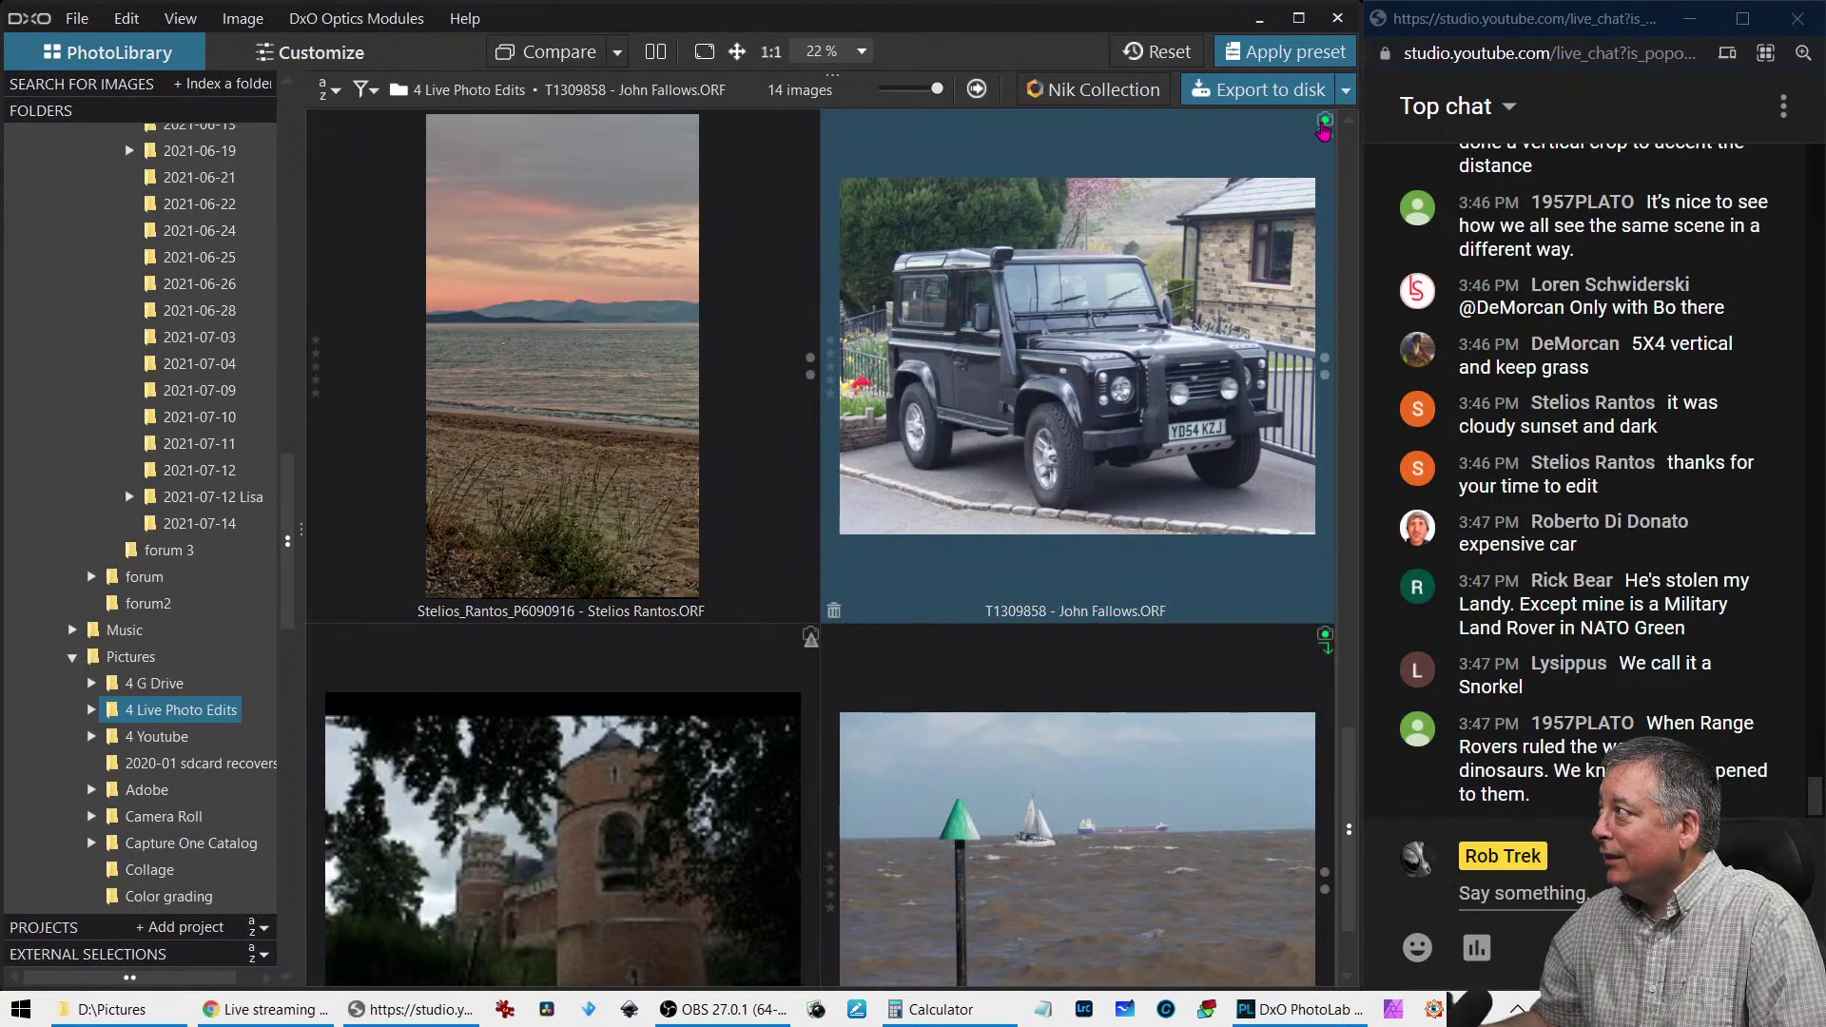
click(1324, 126)
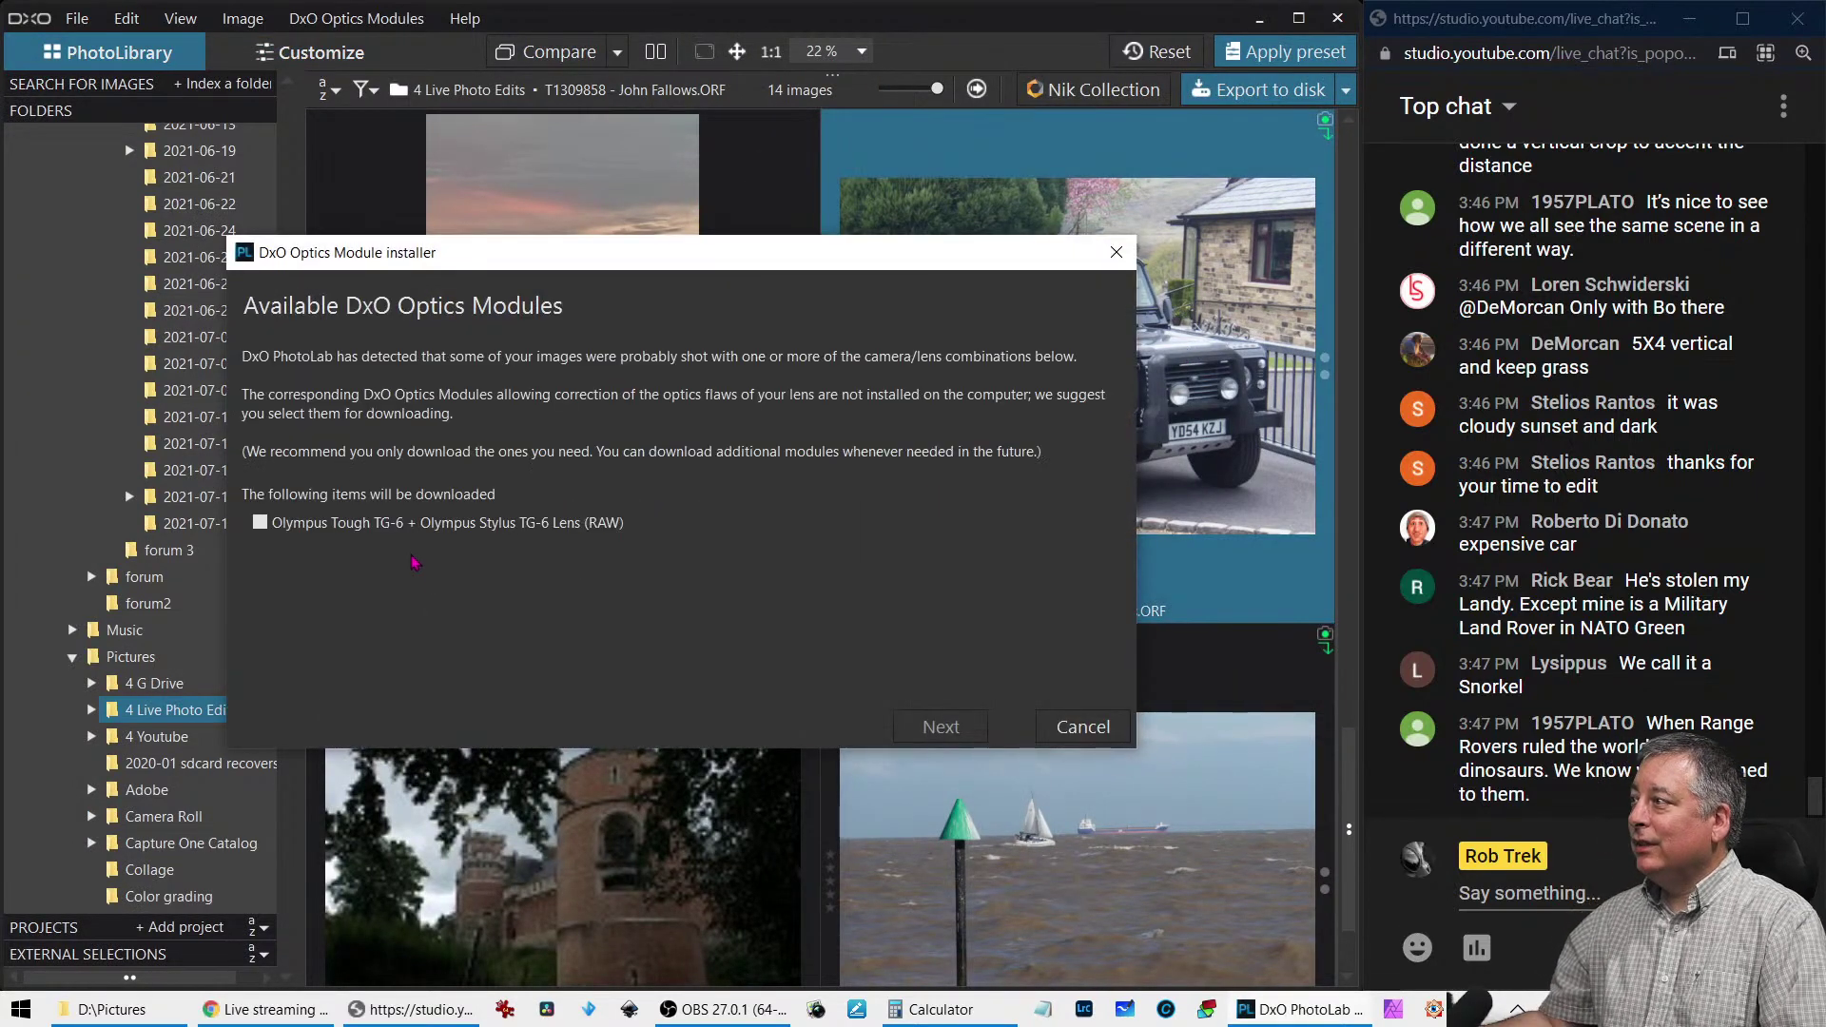
click(414, 525)
click(965, 732)
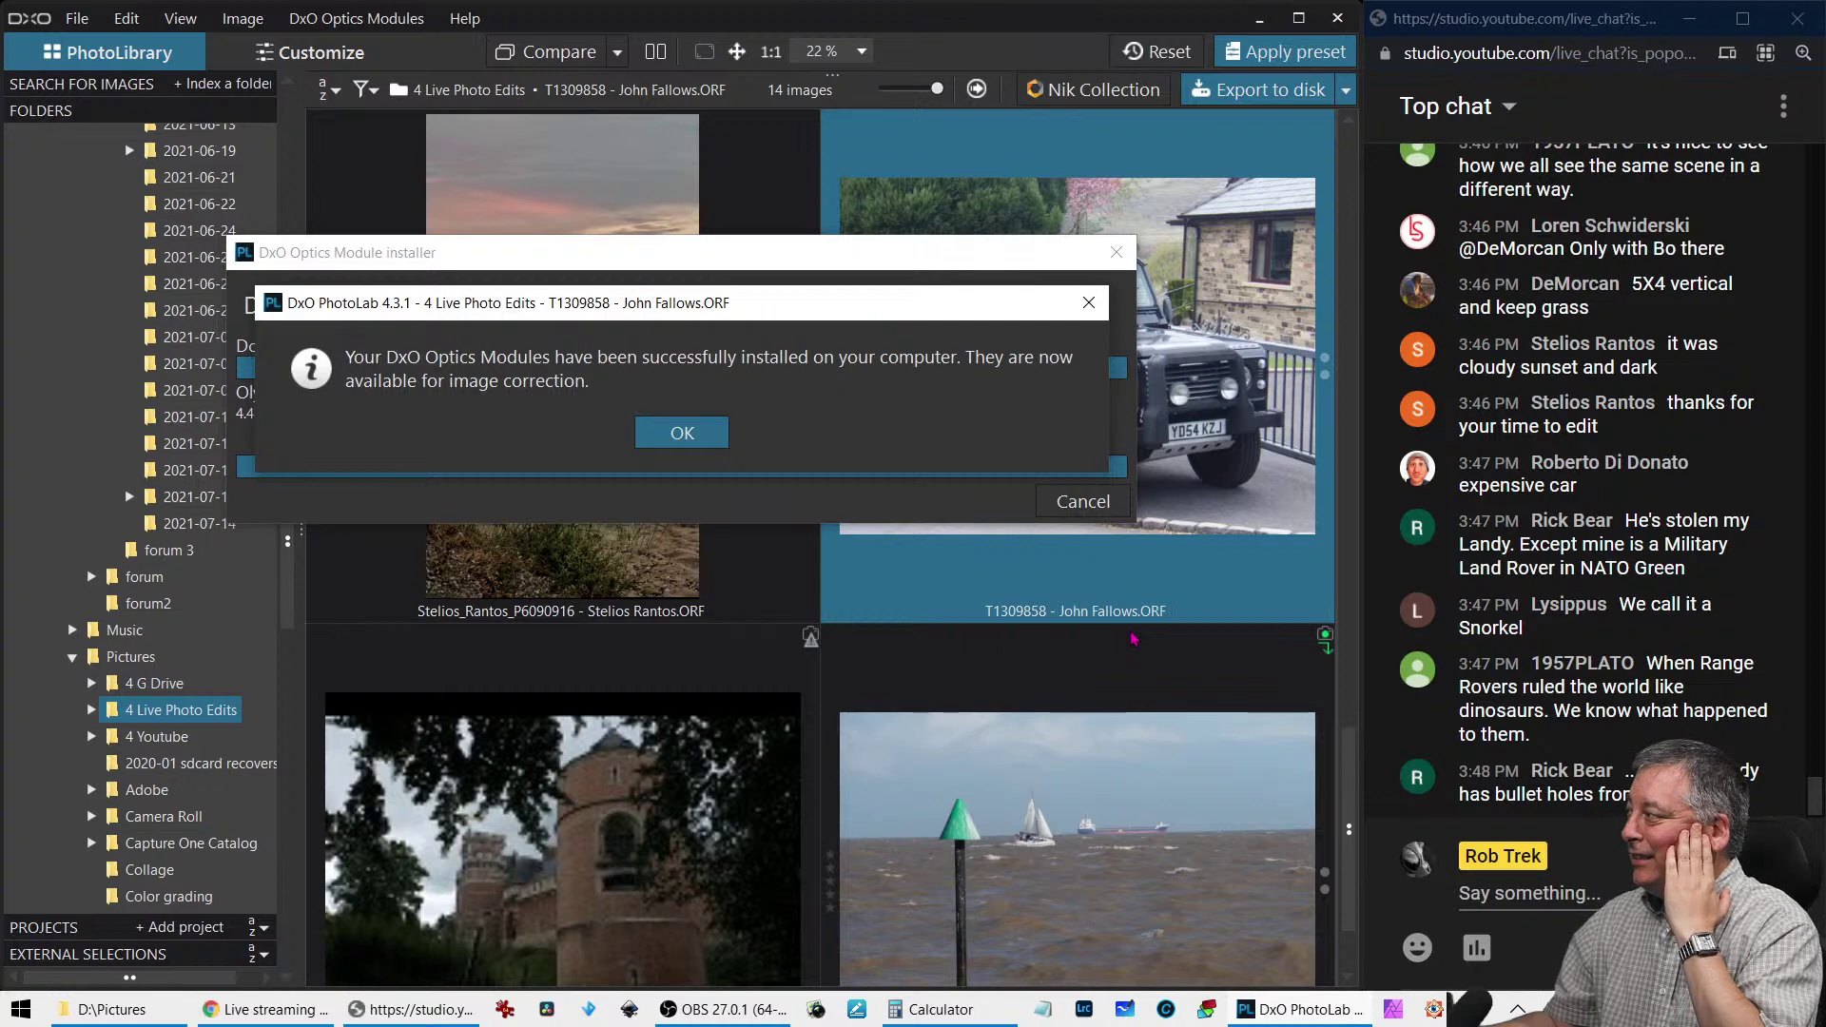
click(682, 432)
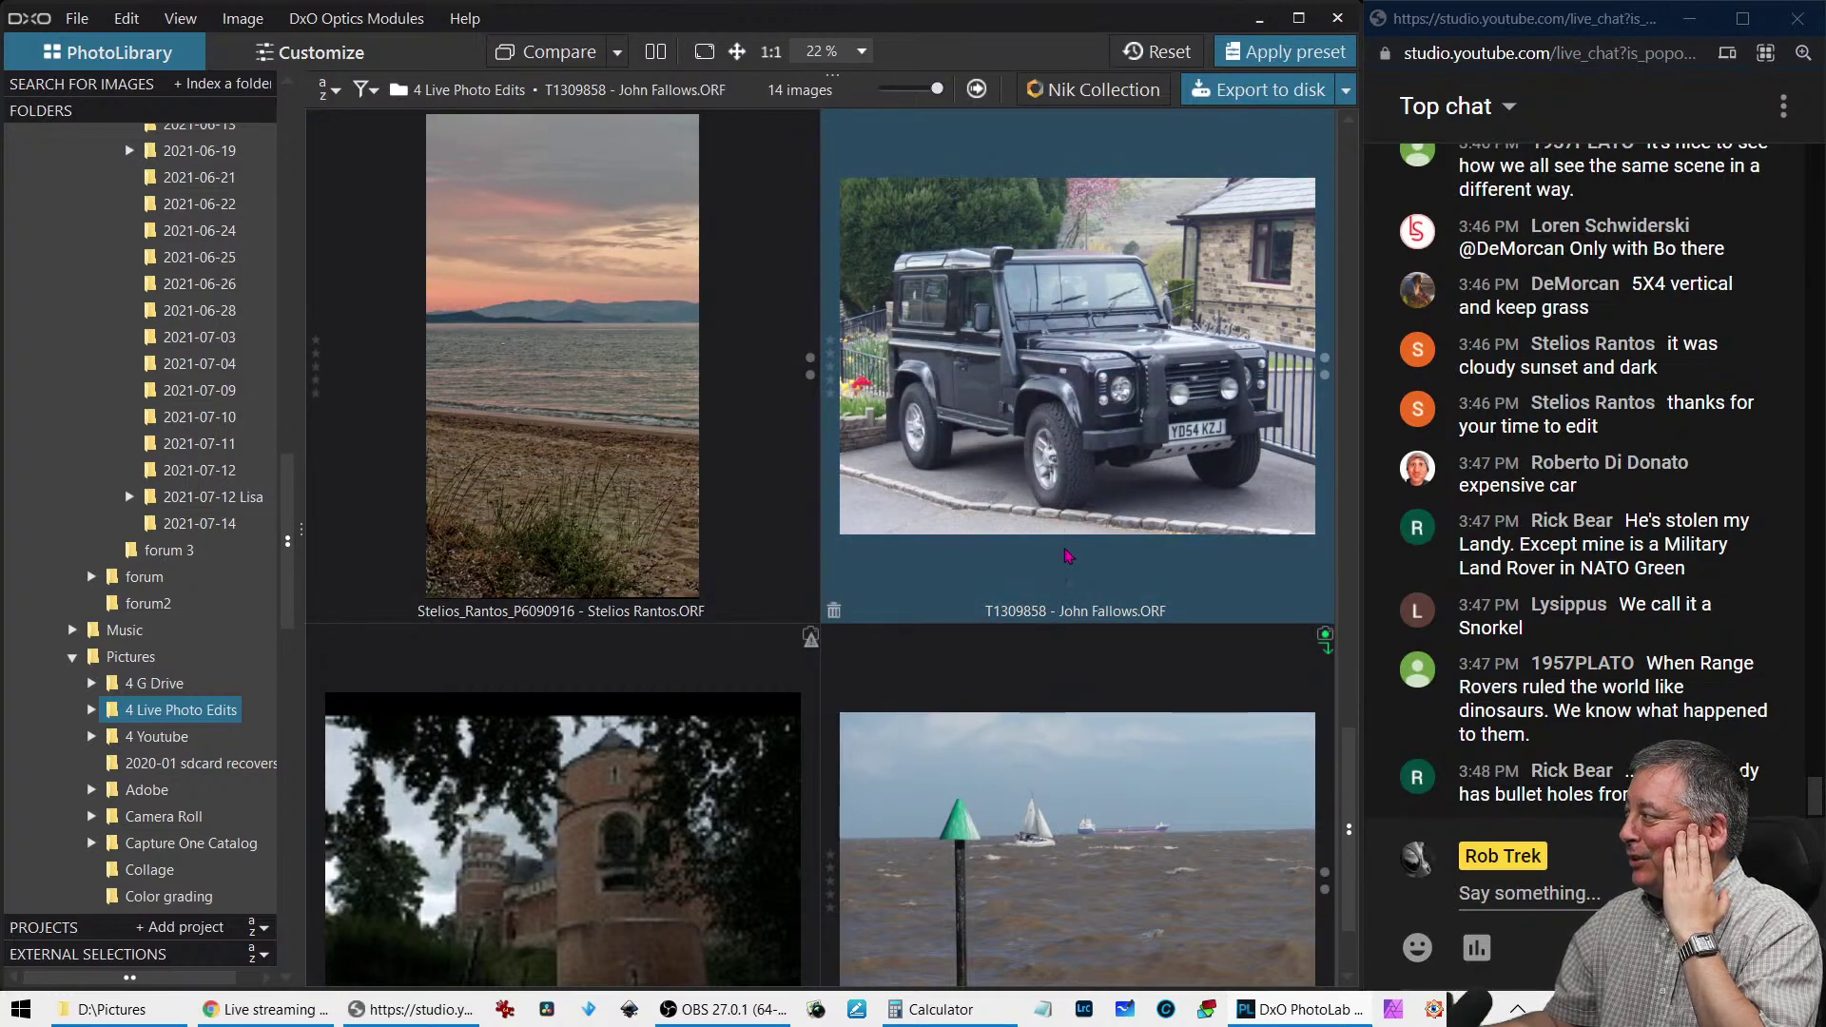
Open the Land Rover photo for editing in an enlarged view, with DeepPRIME denoising and Lens Sharpness enabled and Global sharpness at 1.43
double_click(1061, 460)
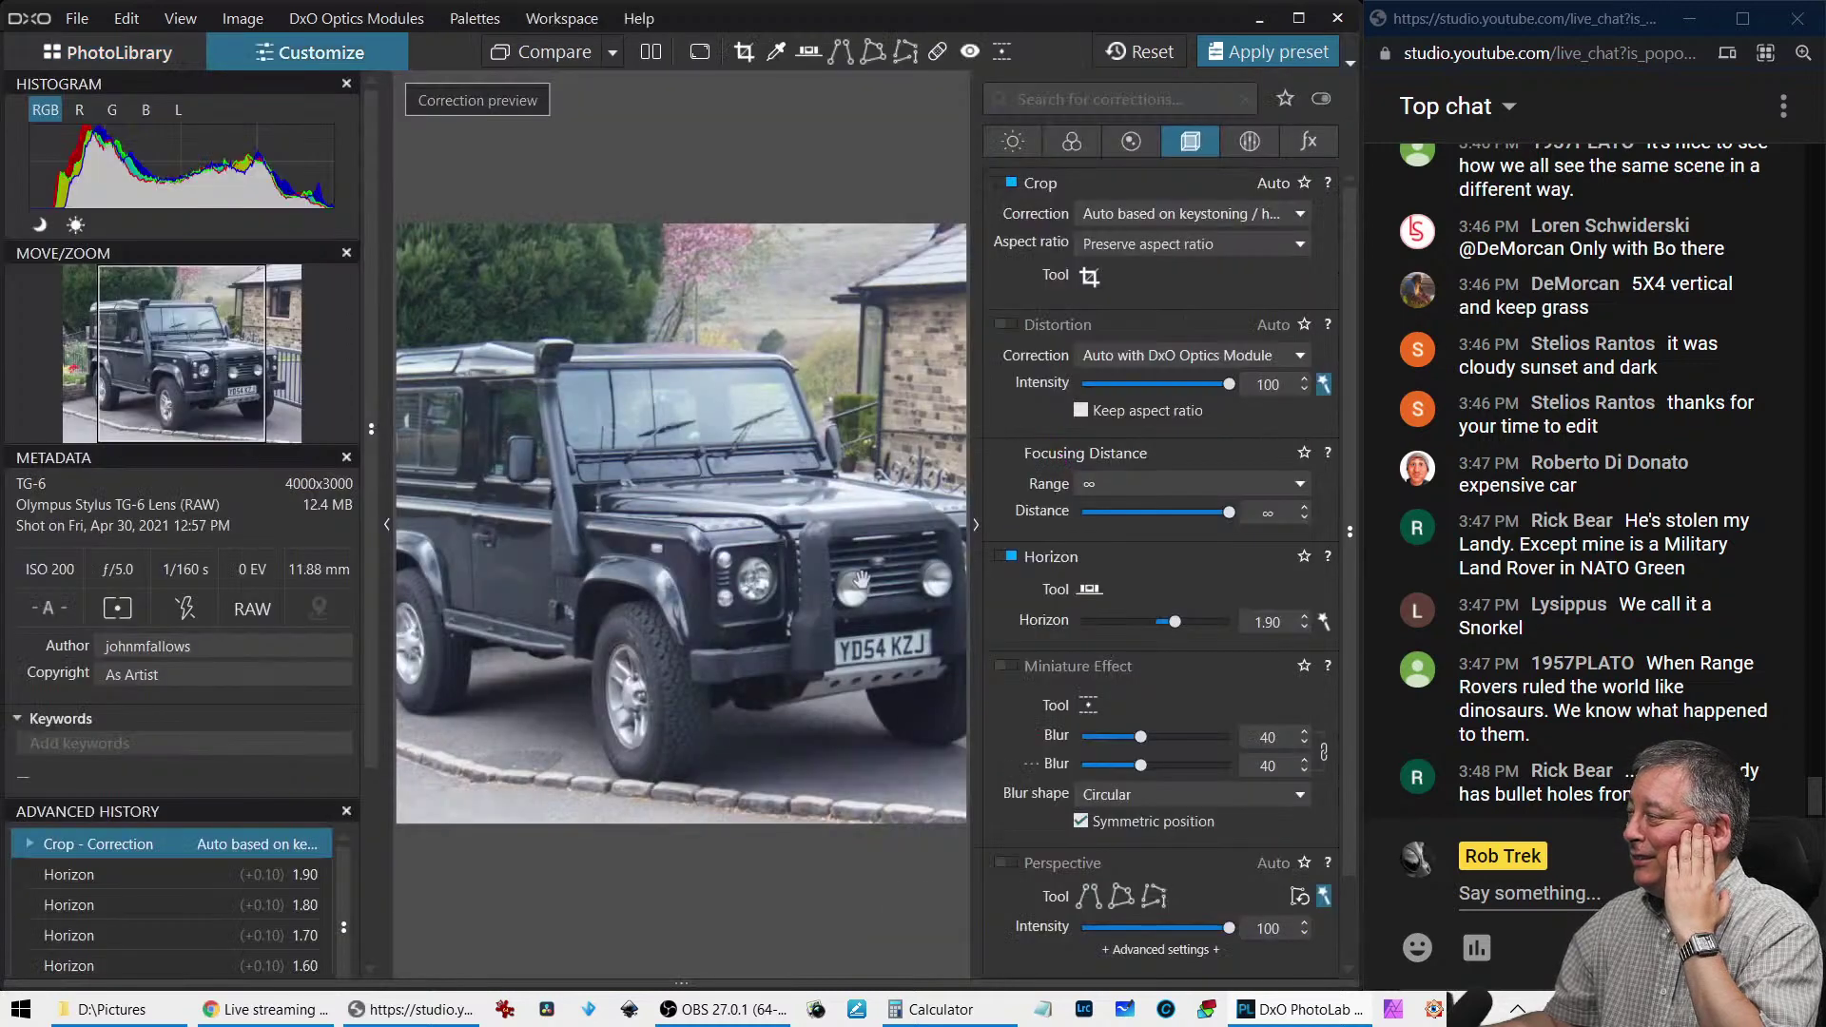
click(387, 523)
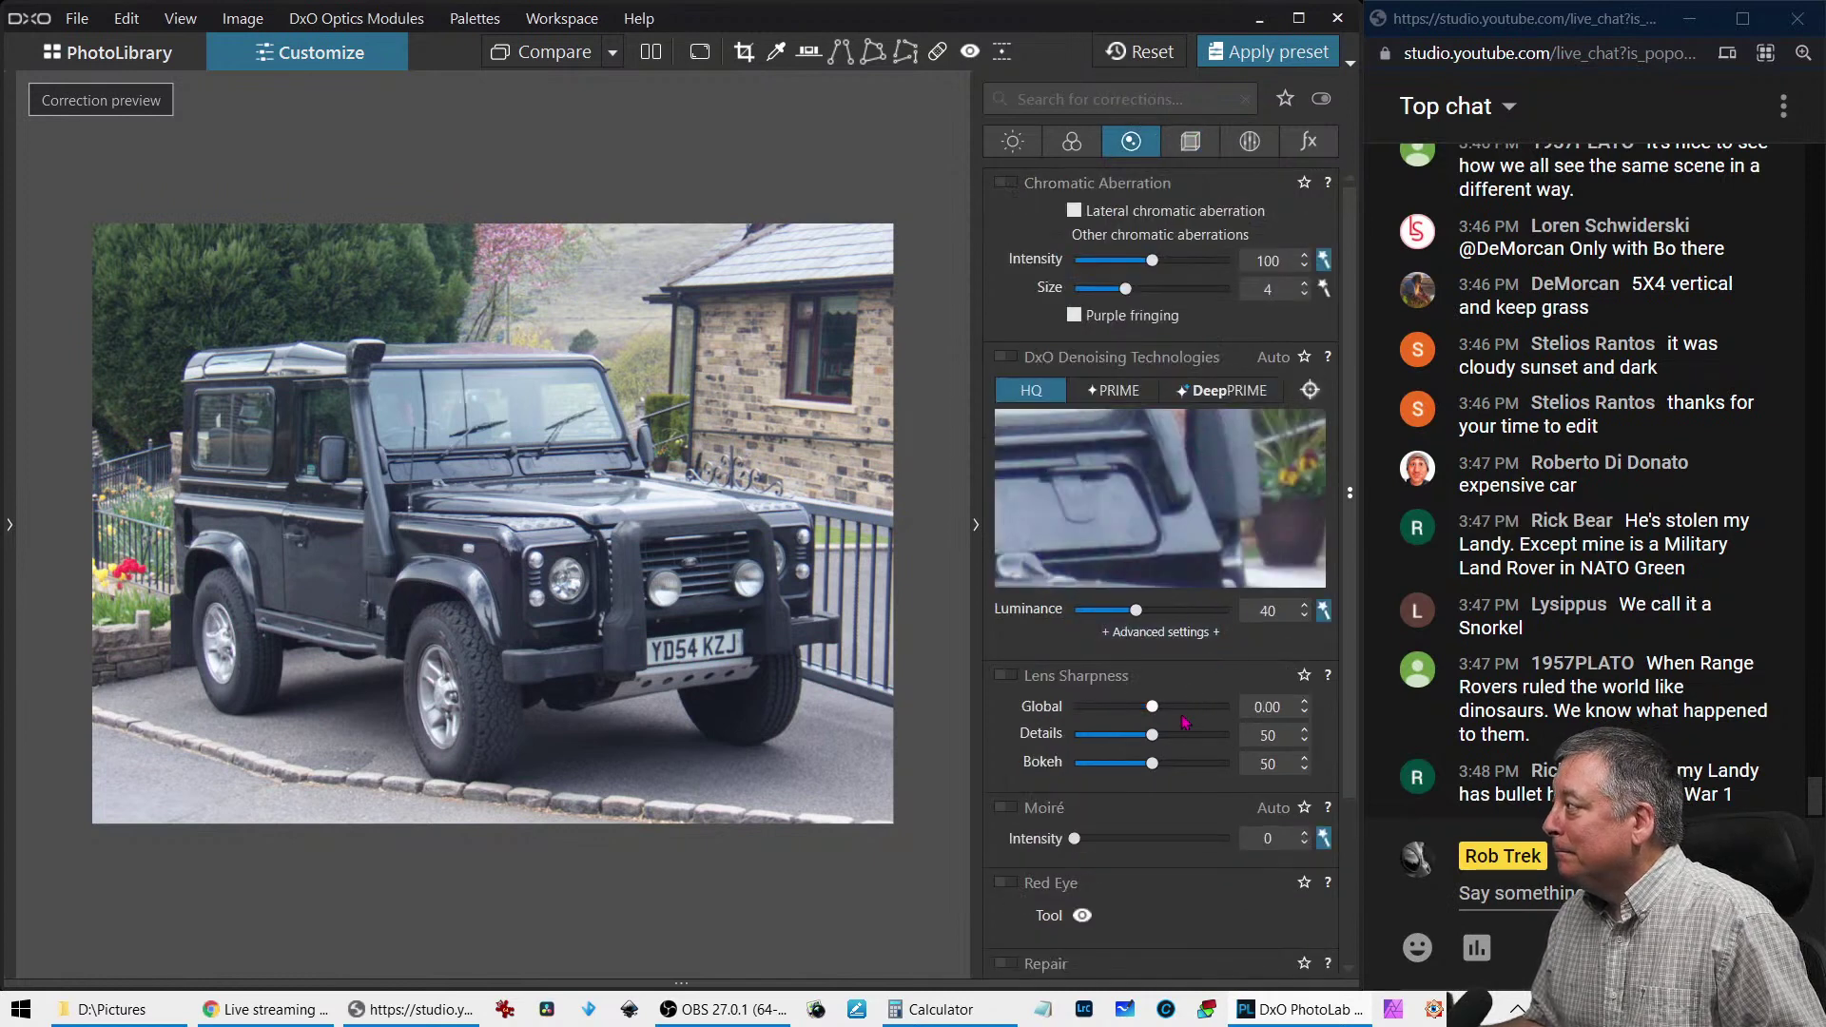
click(1011, 677)
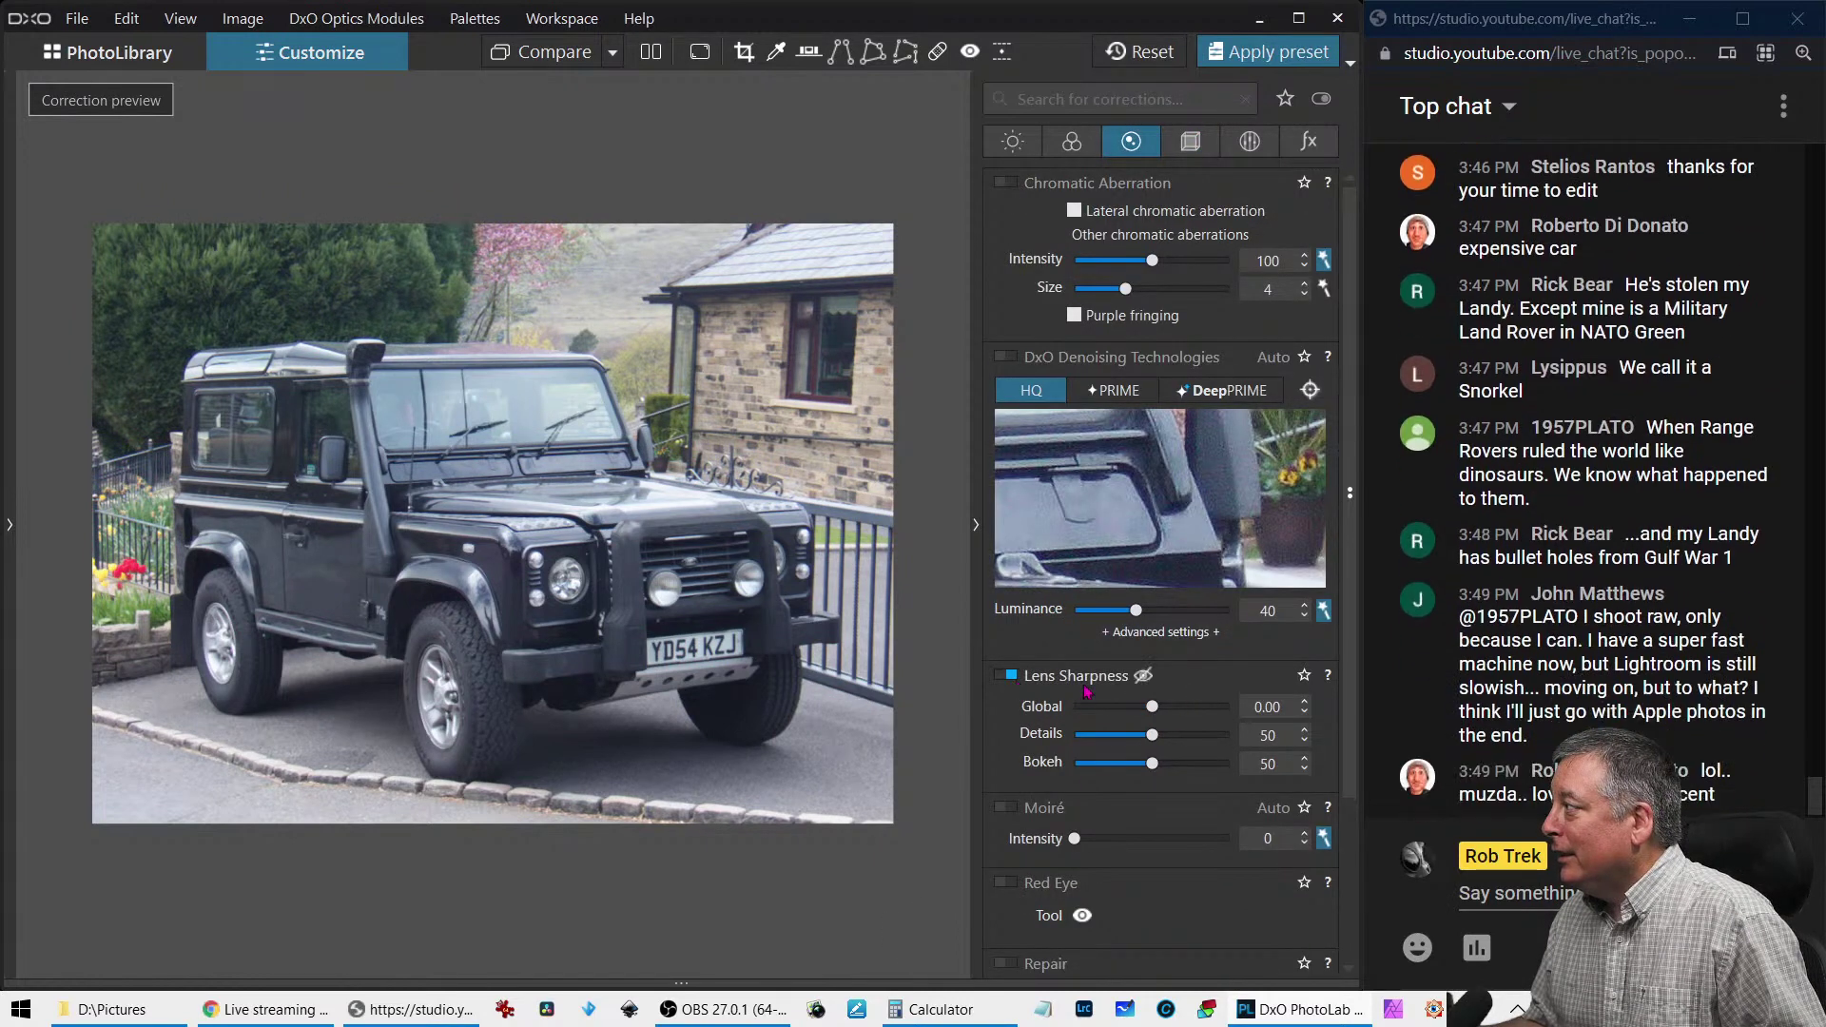
click(1247, 390)
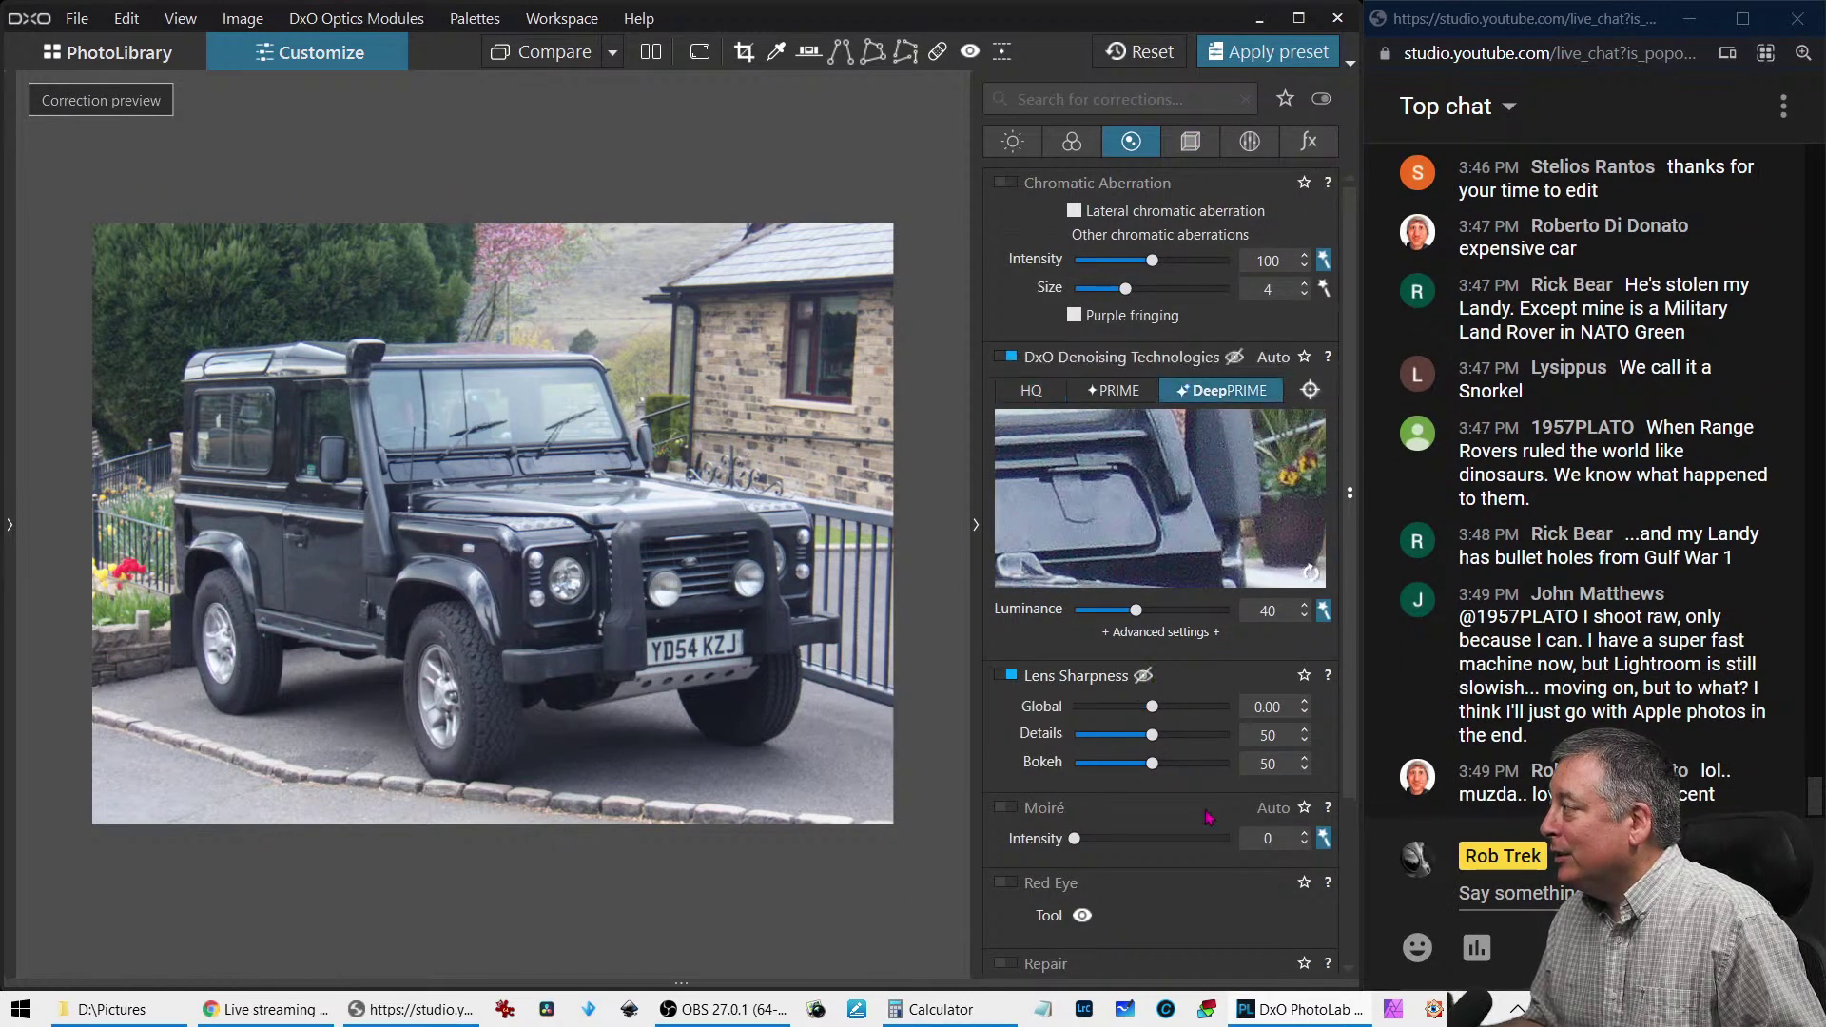
drag(1151, 706, 1177, 713)
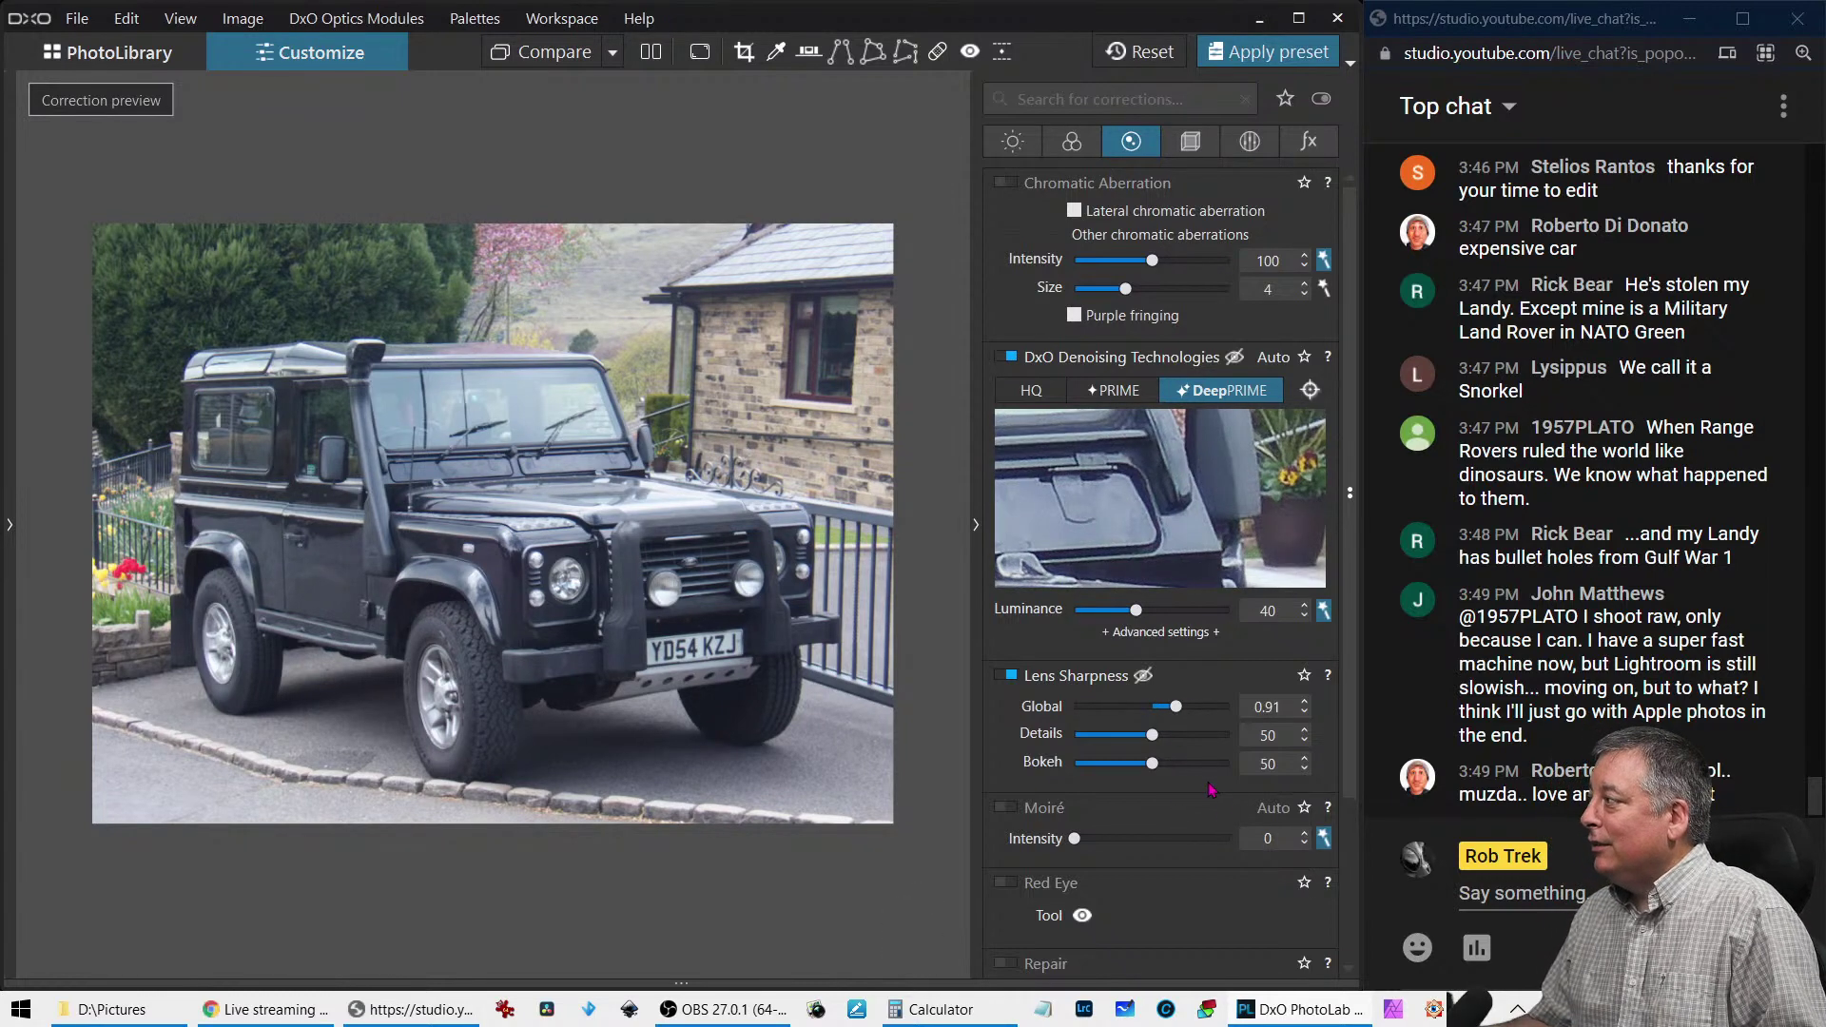
drag(1176, 708, 1189, 708)
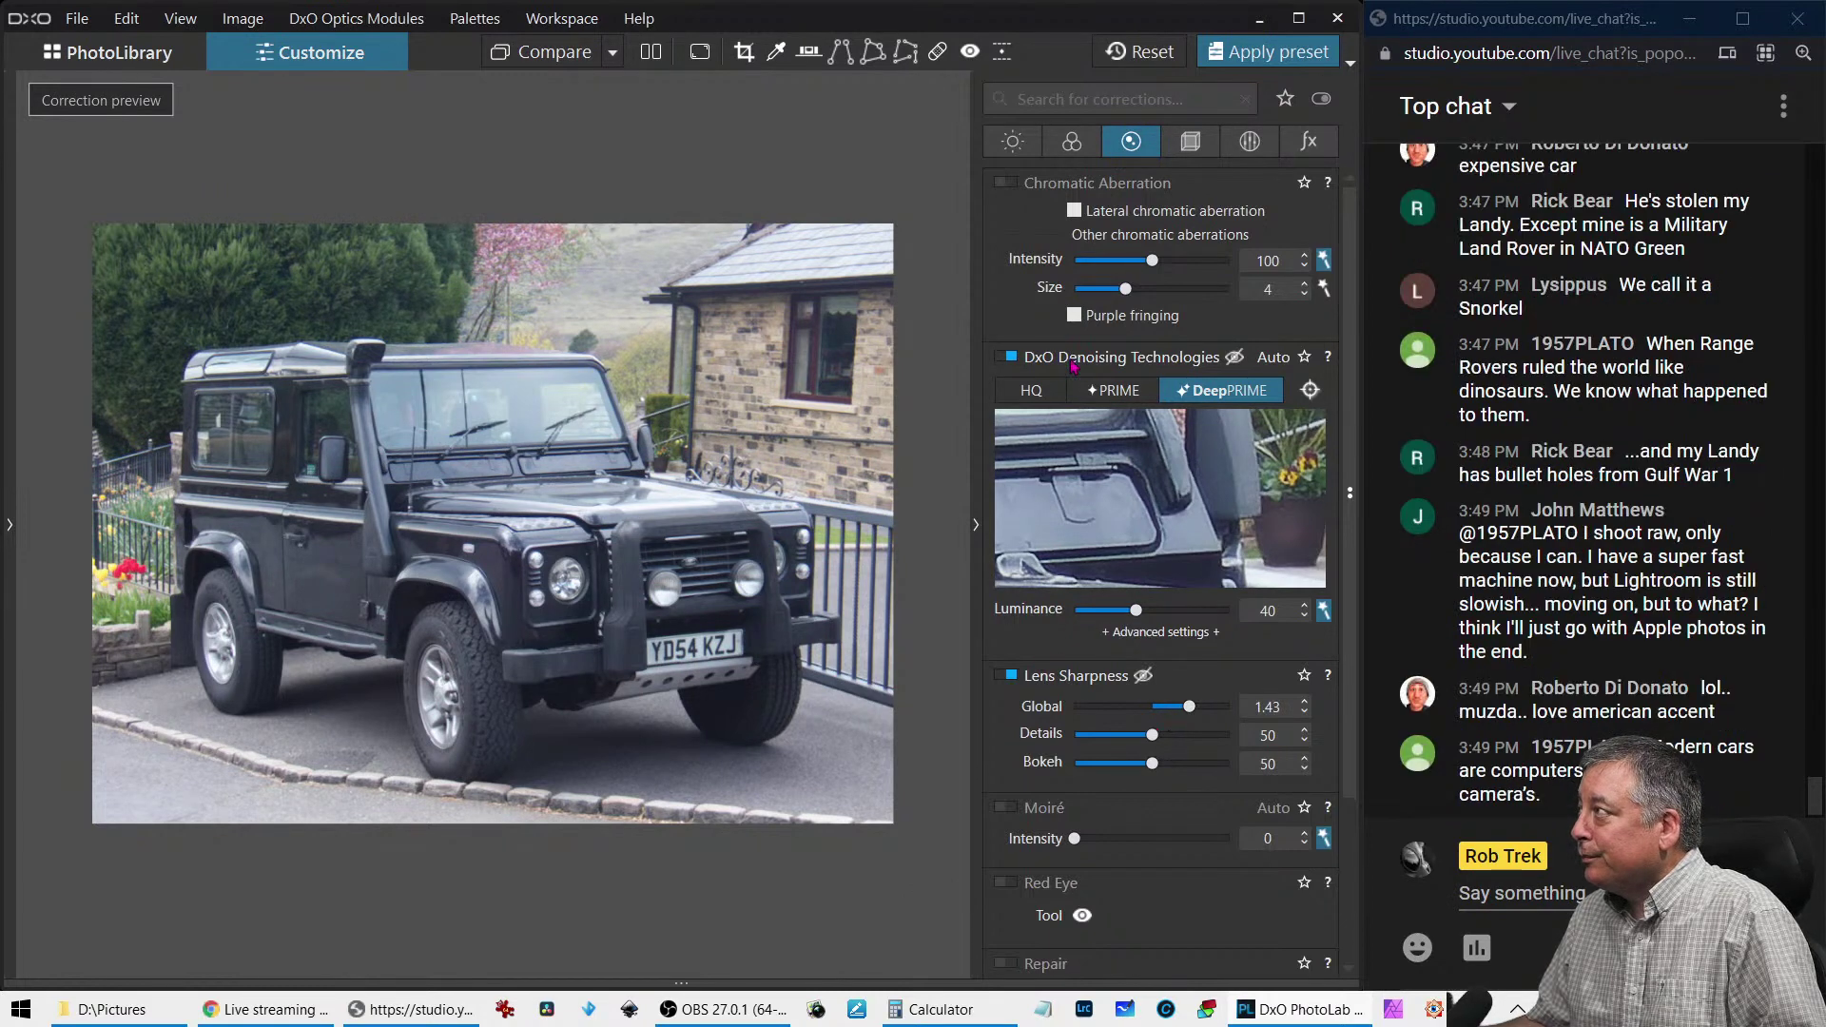
Darken the blacks of the Land Rover photo to -47 with the Selective Tone correction
click(1013, 142)
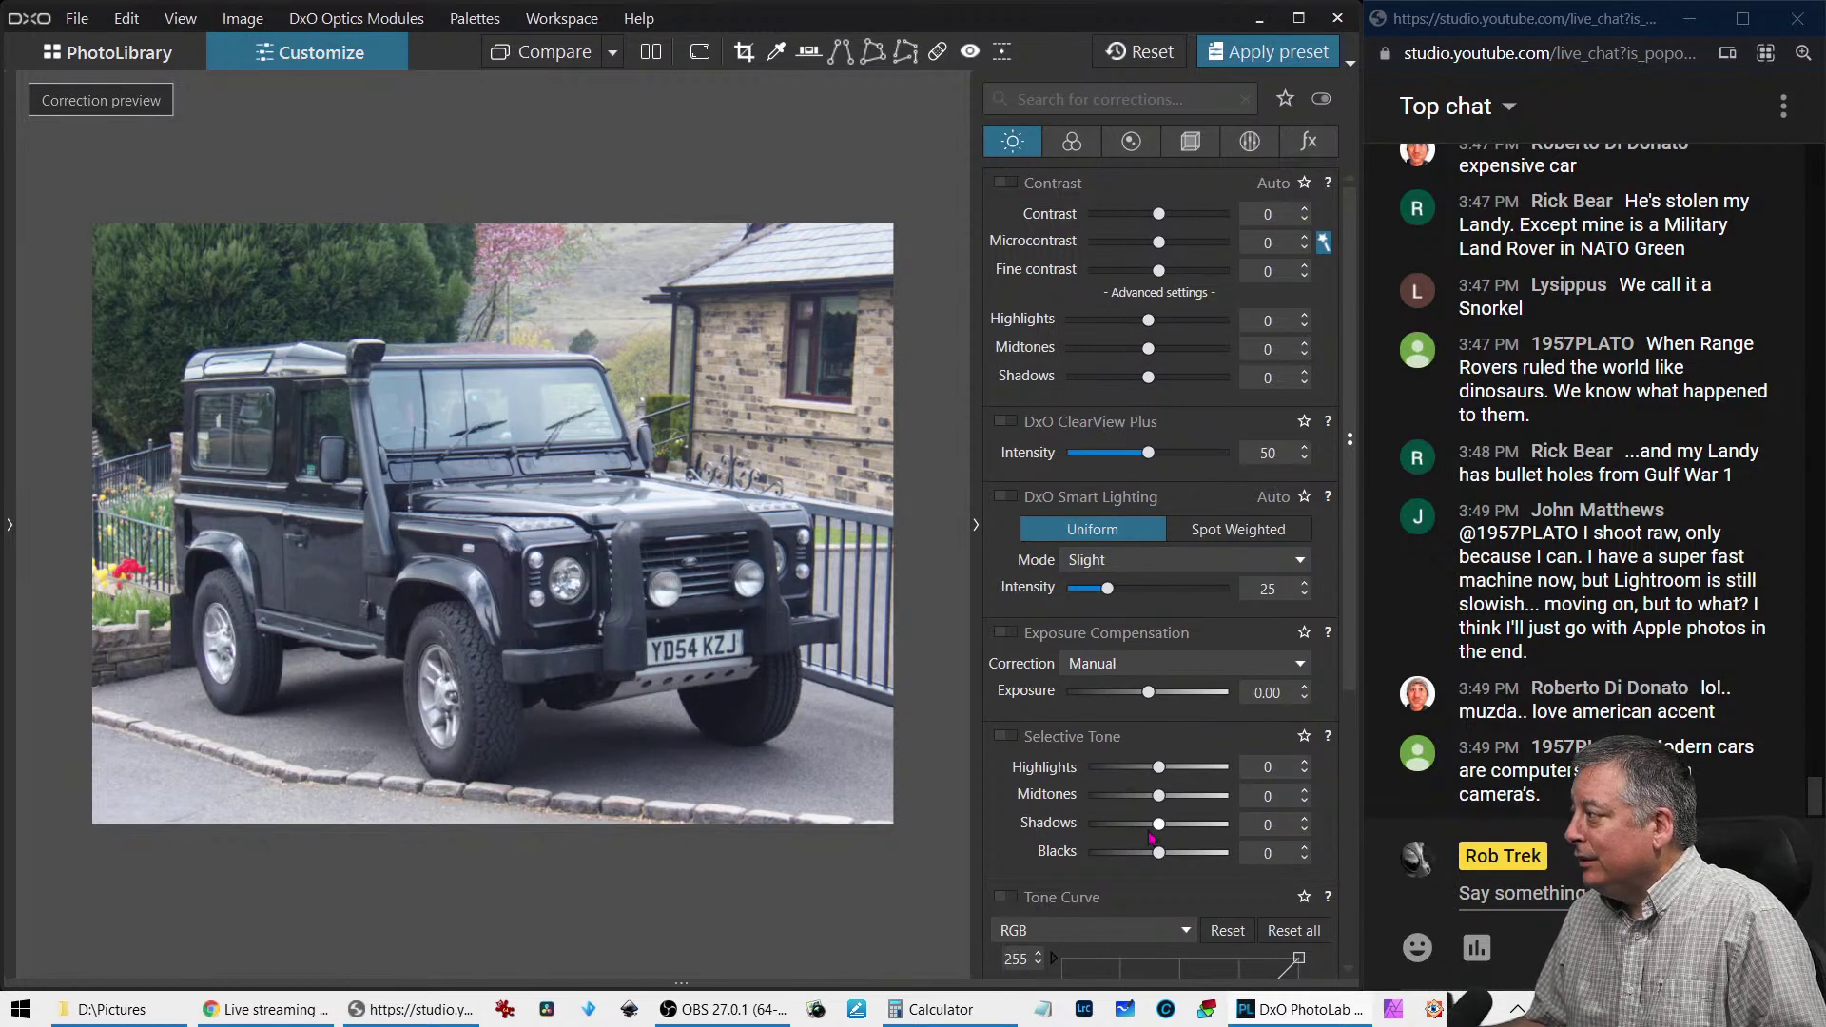
drag(1157, 856, 1127, 860)
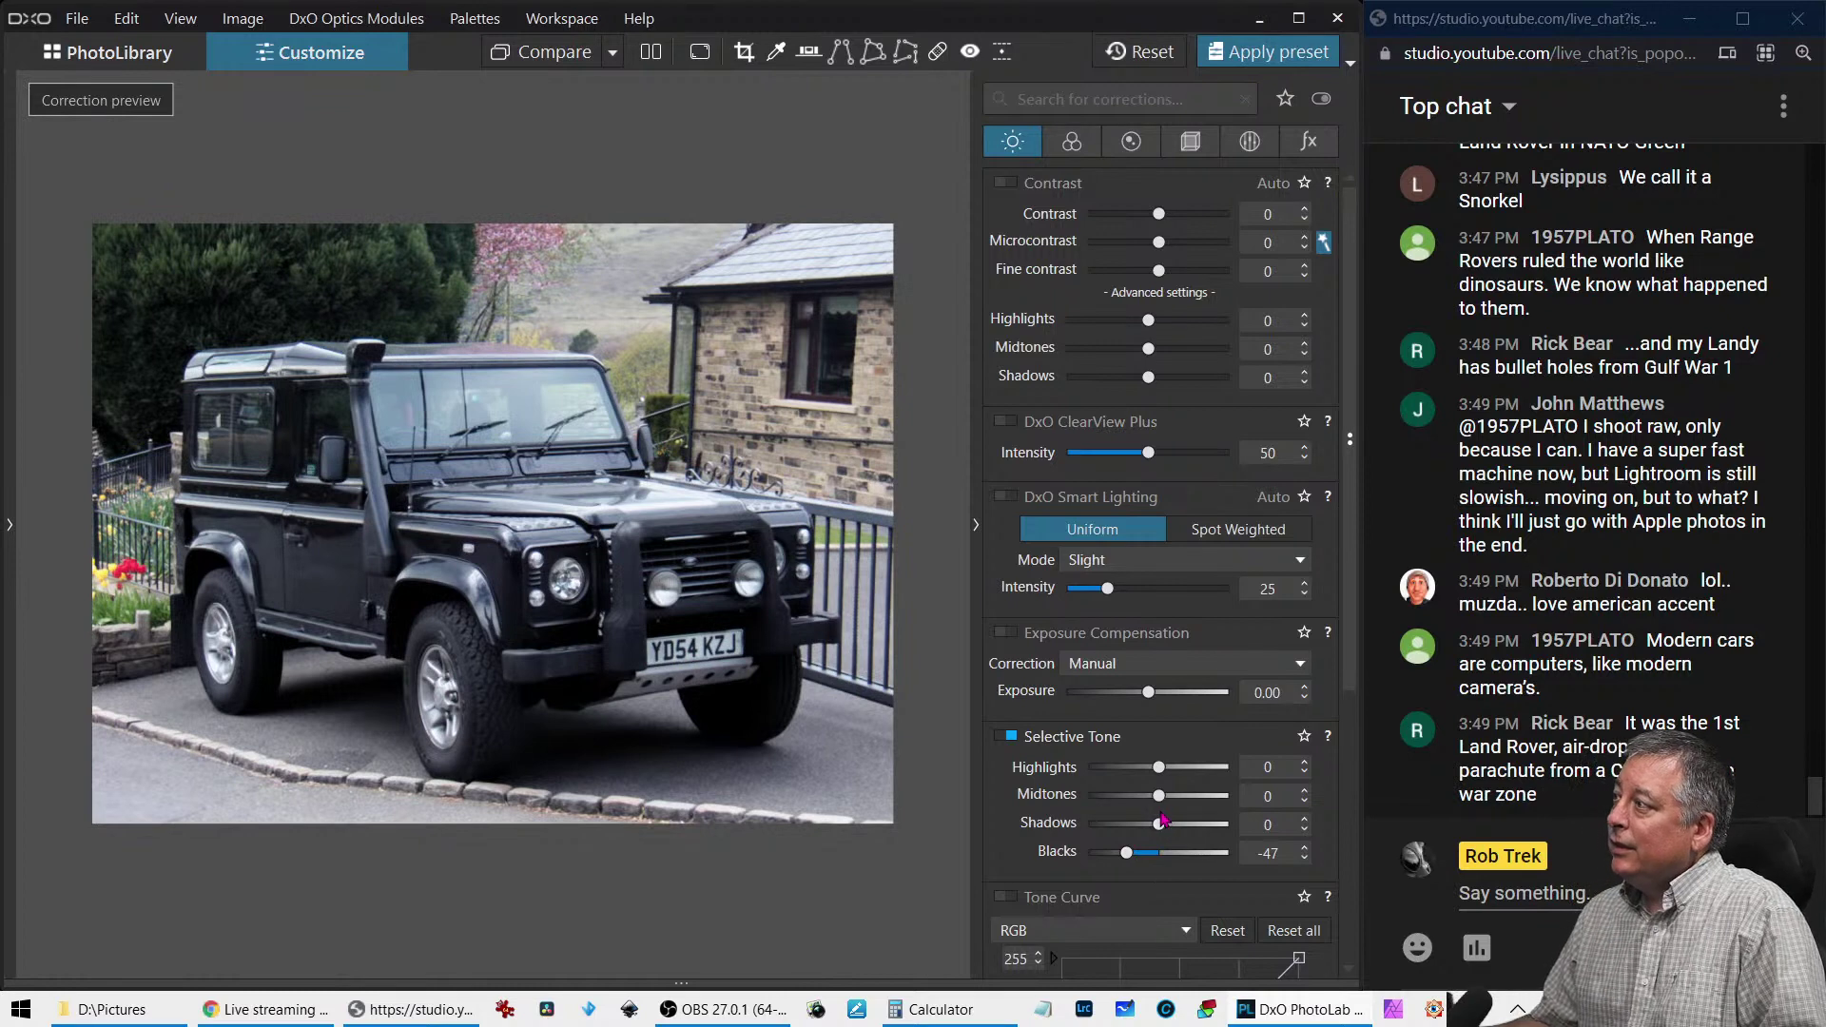
Desaturate the Land Rover photo by setting the Color Accentuation saturation to -73
scroll(1138, 786, down, 3)
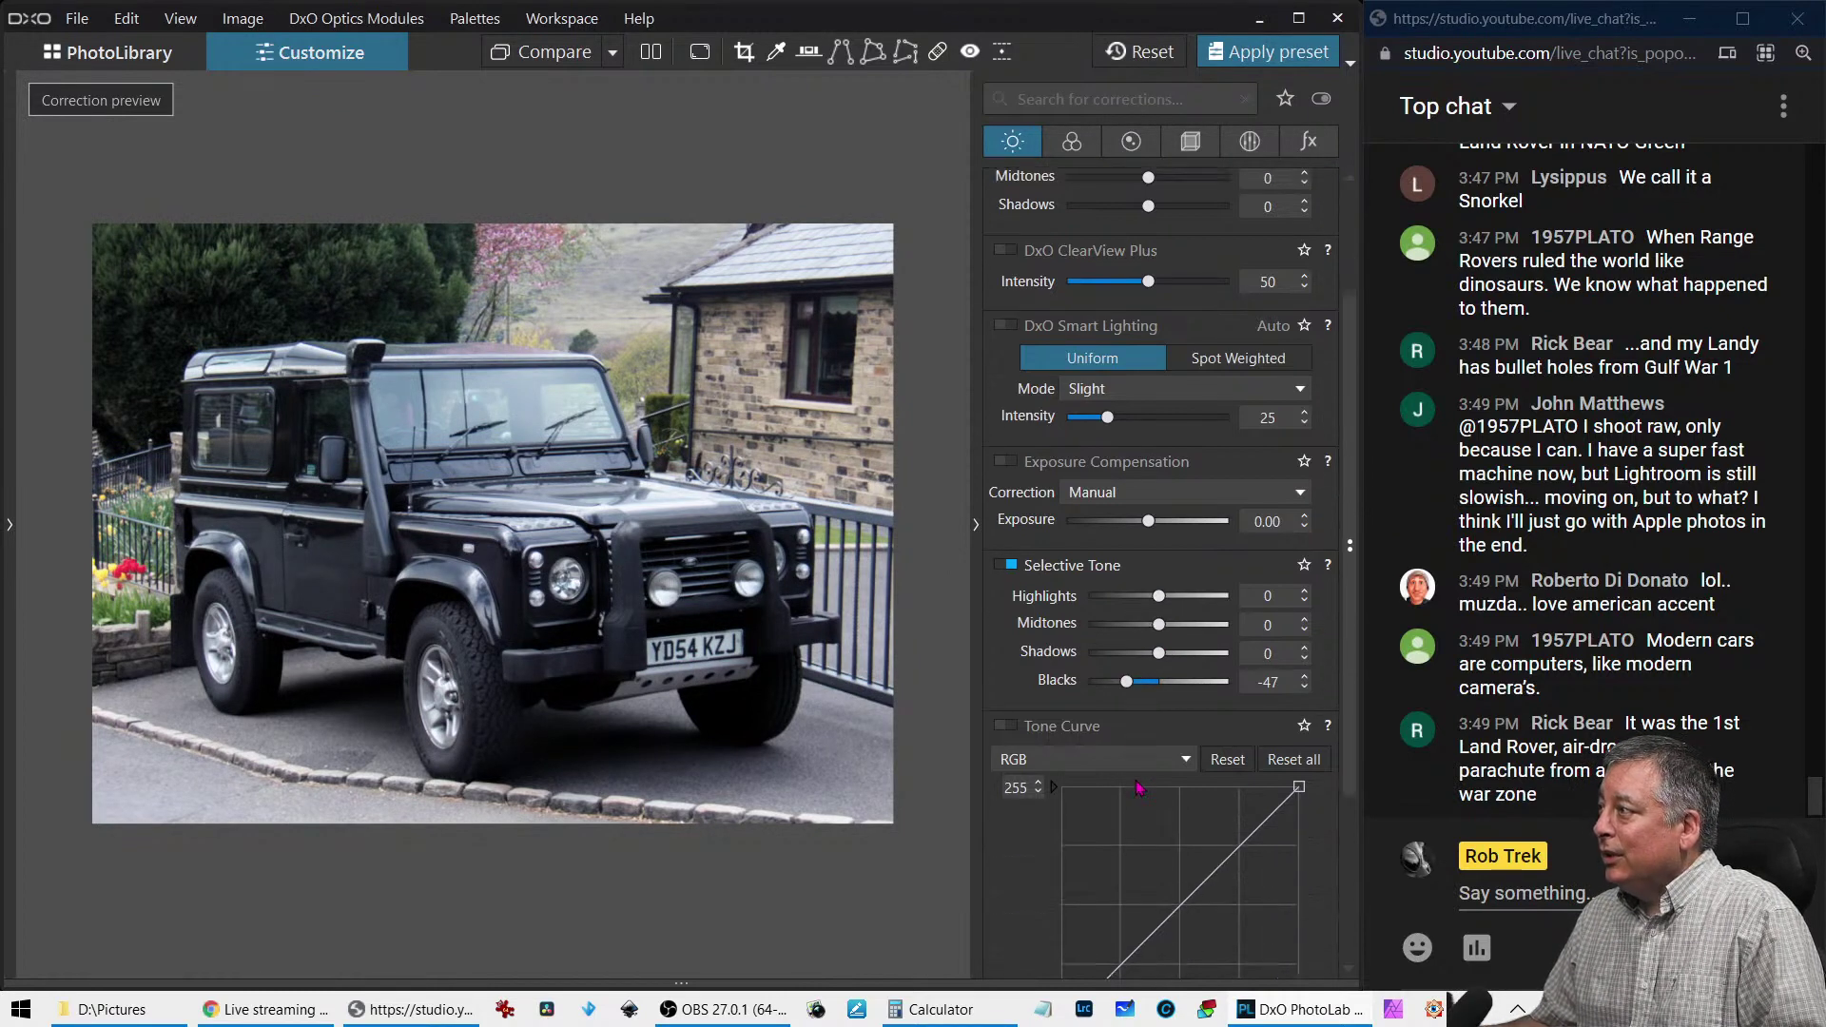
scroll(1139, 784, down, 1)
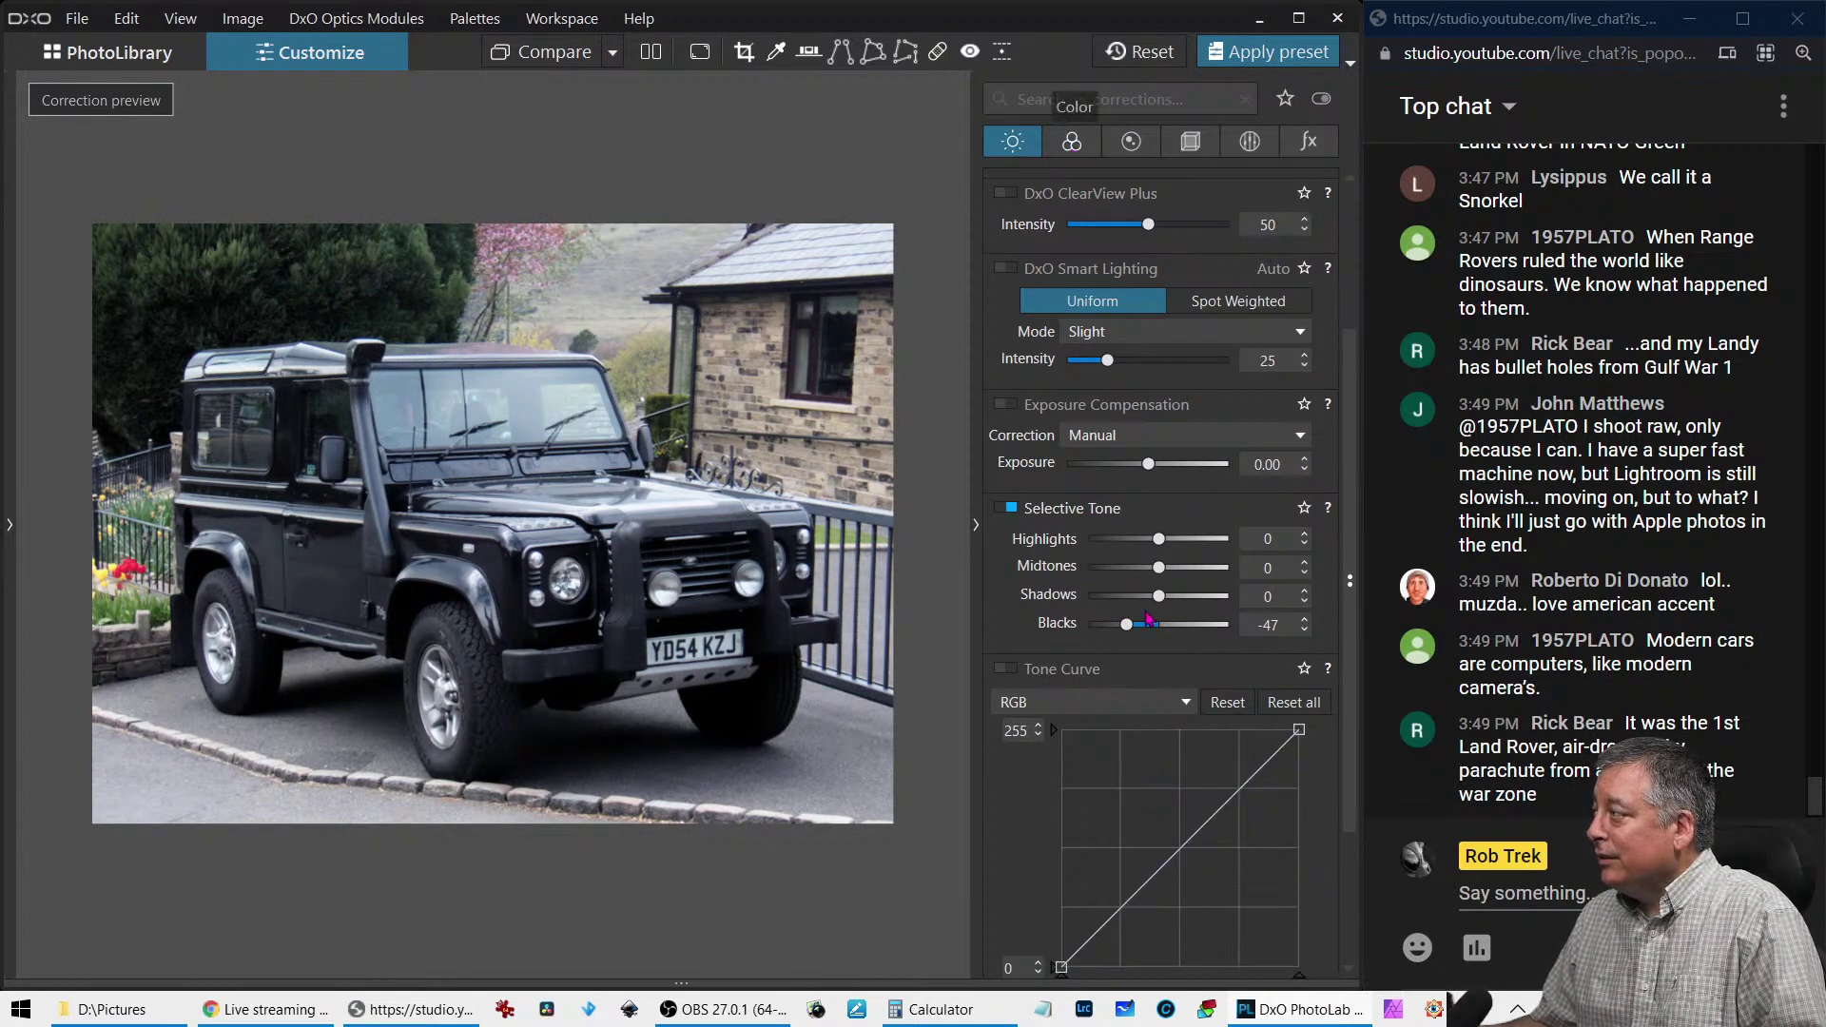
click(1071, 141)
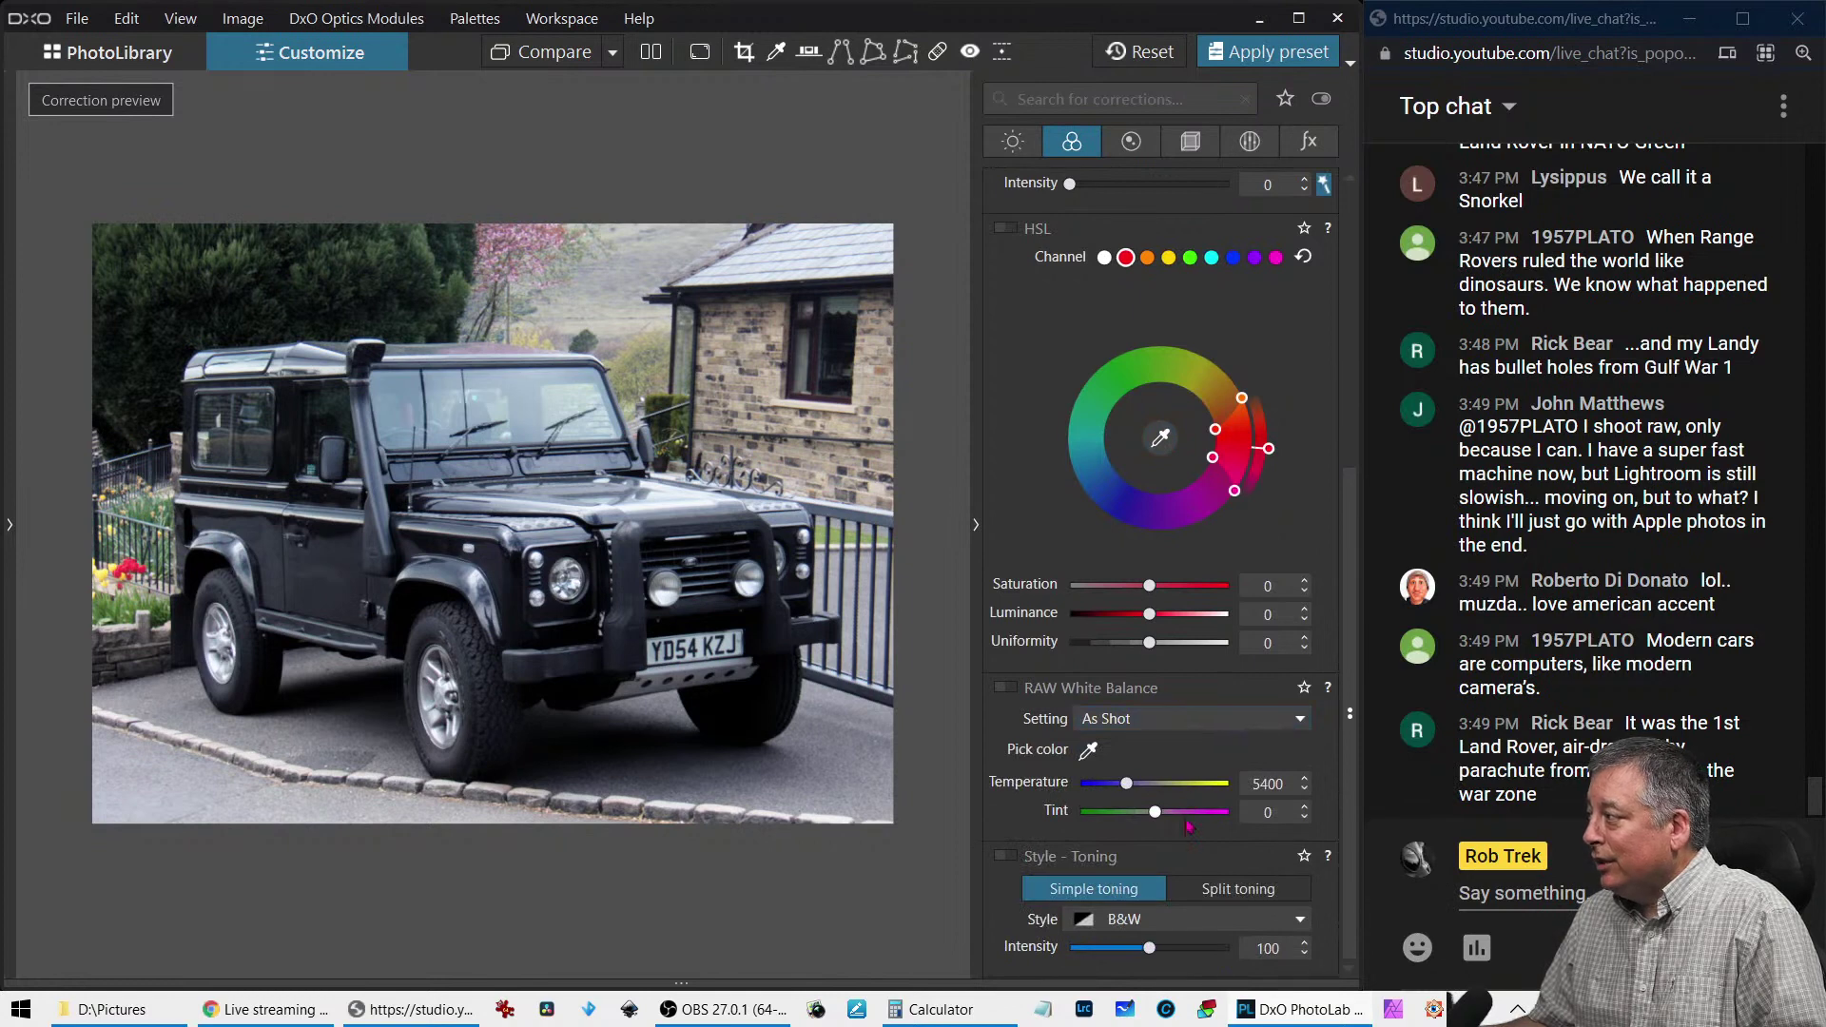
scroll(1155, 647, up, 8)
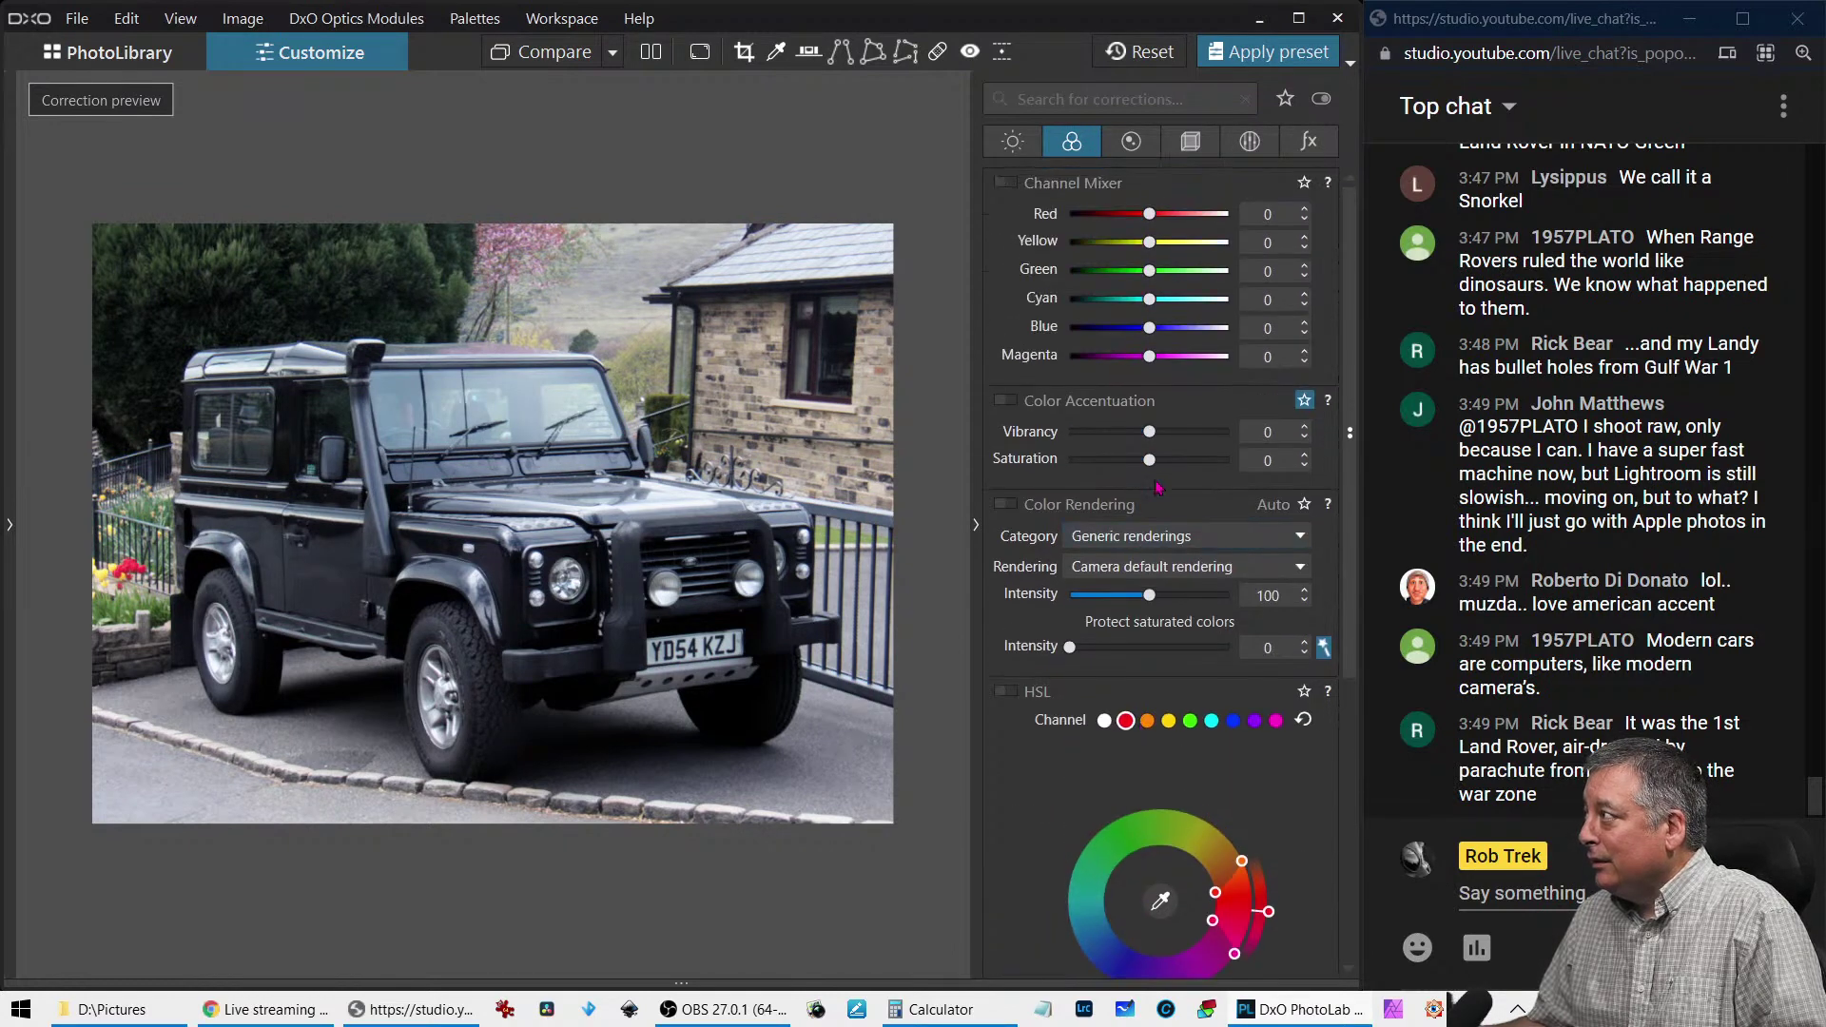
drag(1151, 461, 1096, 467)
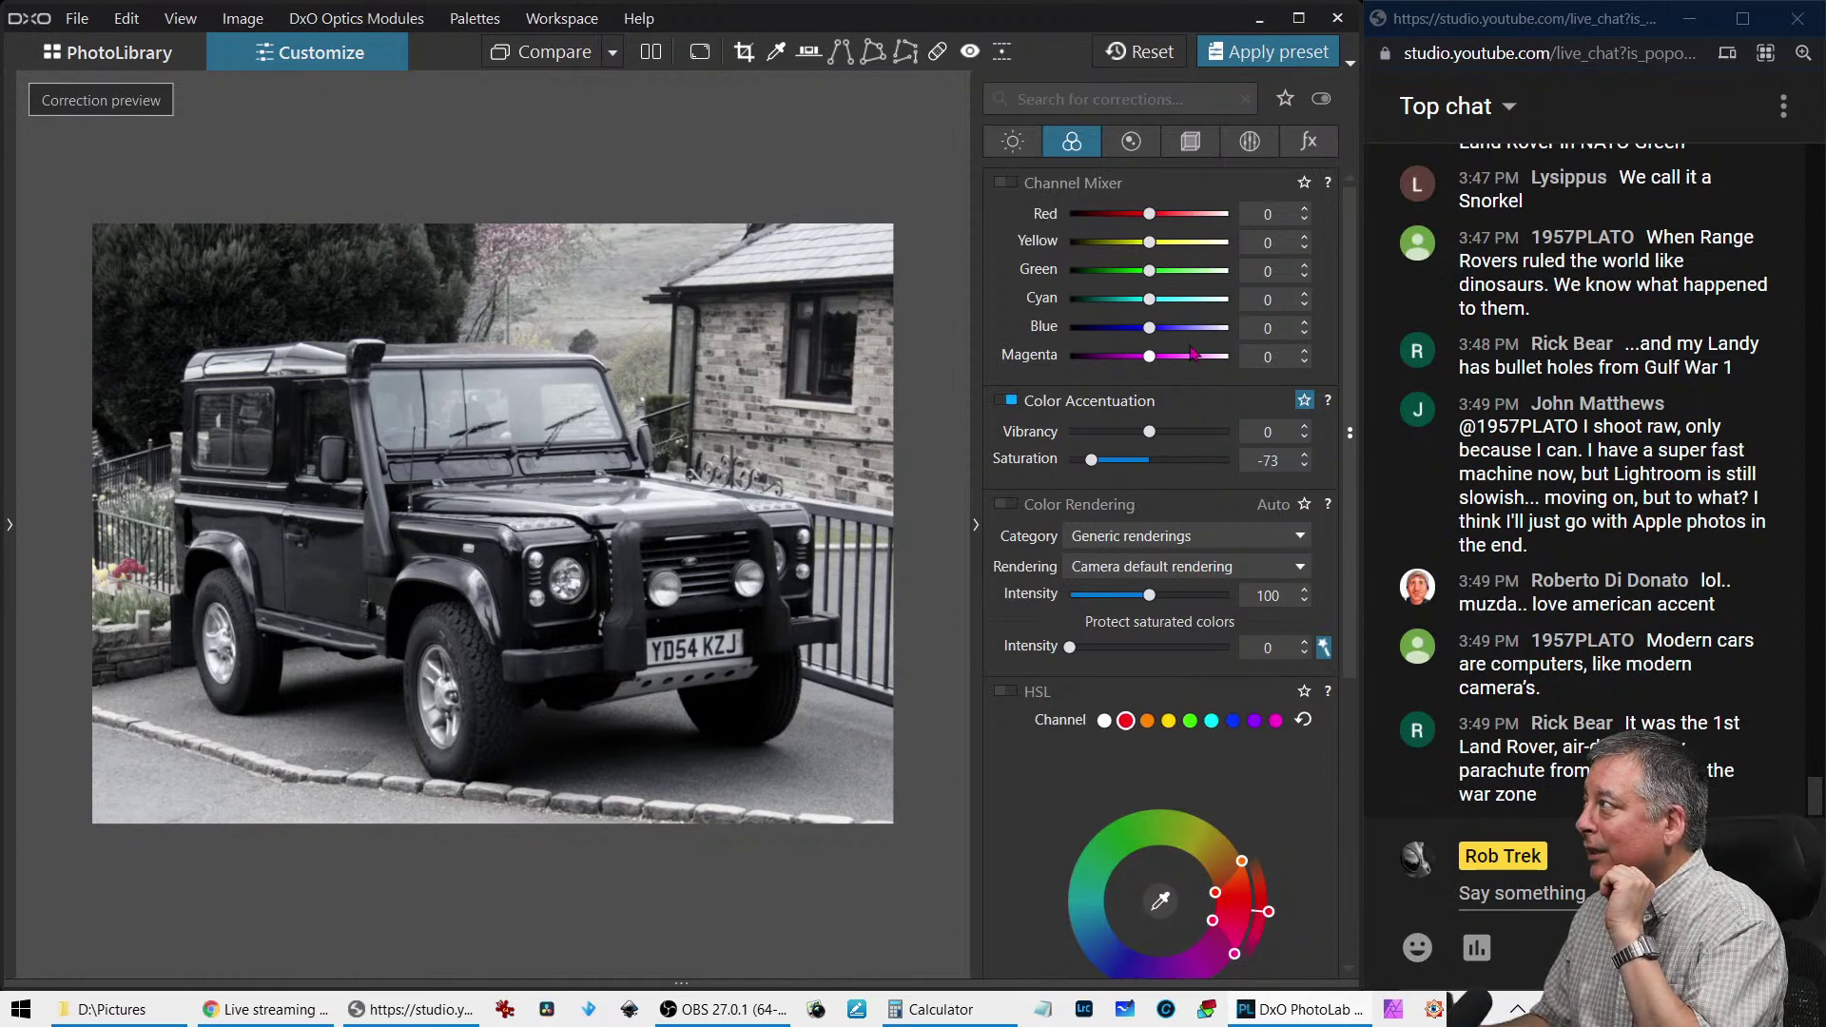
Set the horizon correction to 2.20 and darken the photo's edges with a Creative Vignetting intensity of -28
click(1190, 141)
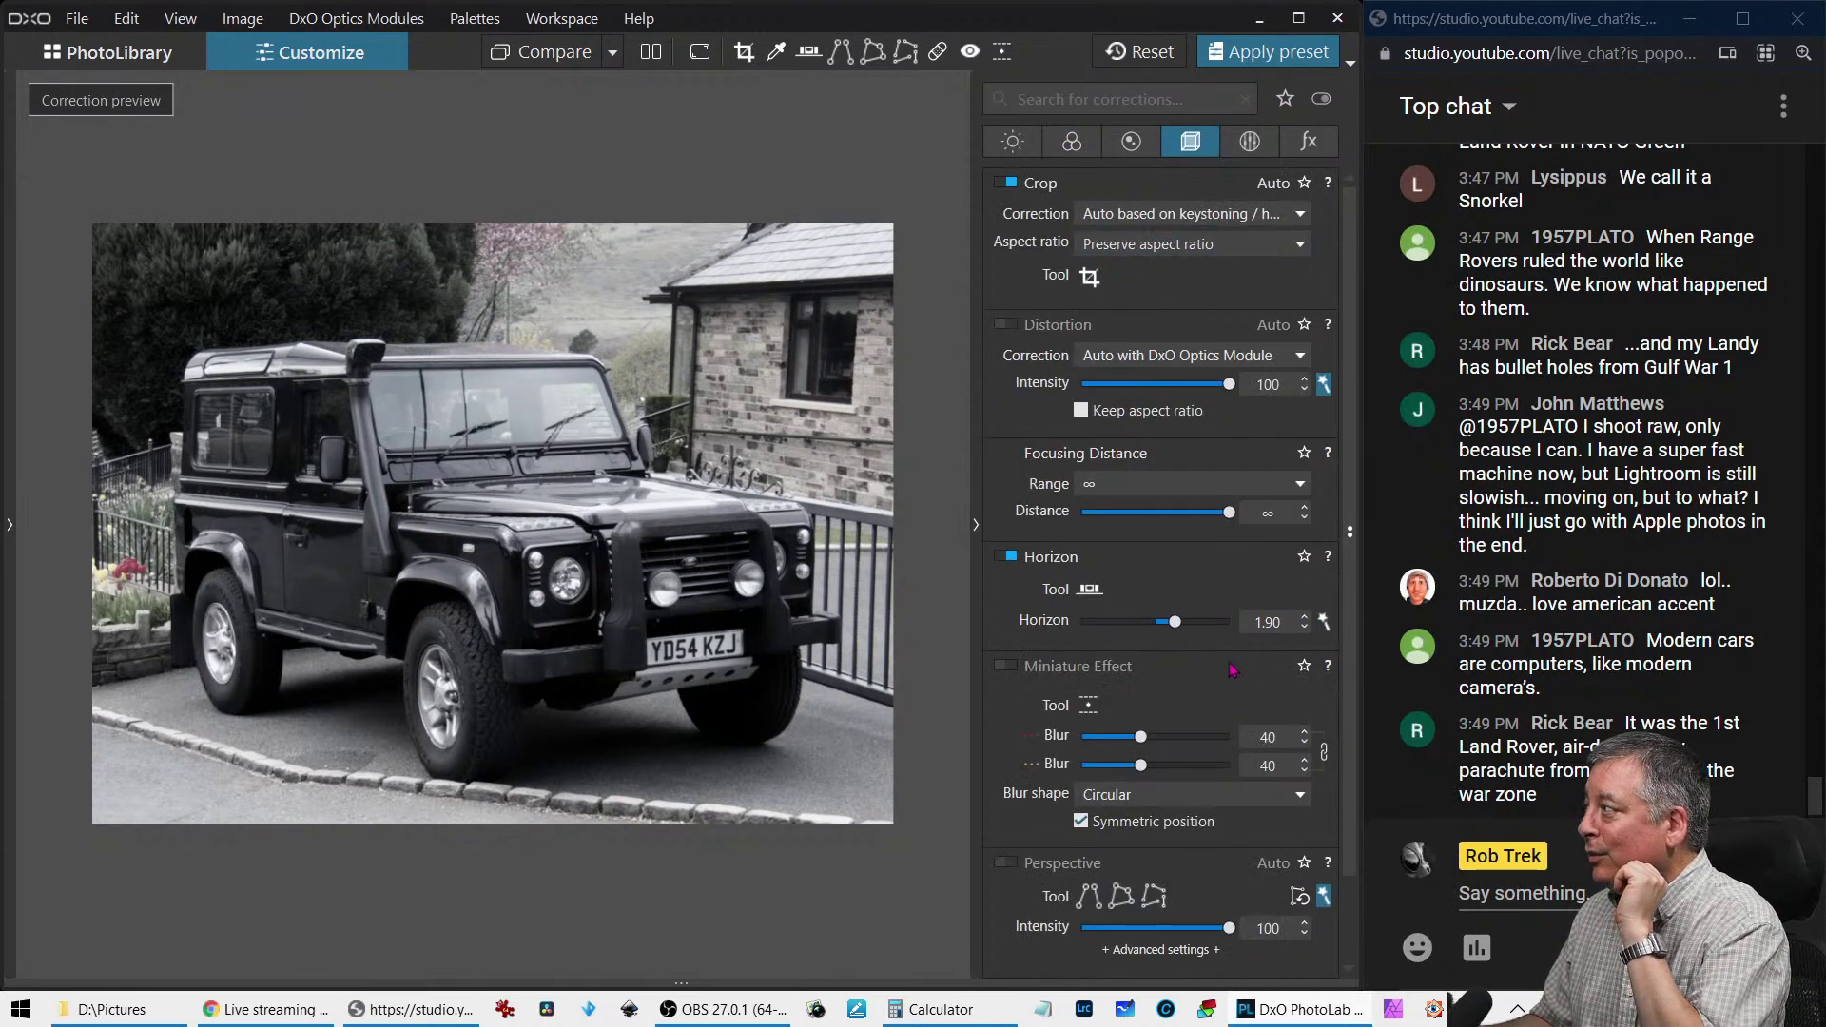
drag(1175, 623, 1178, 624)
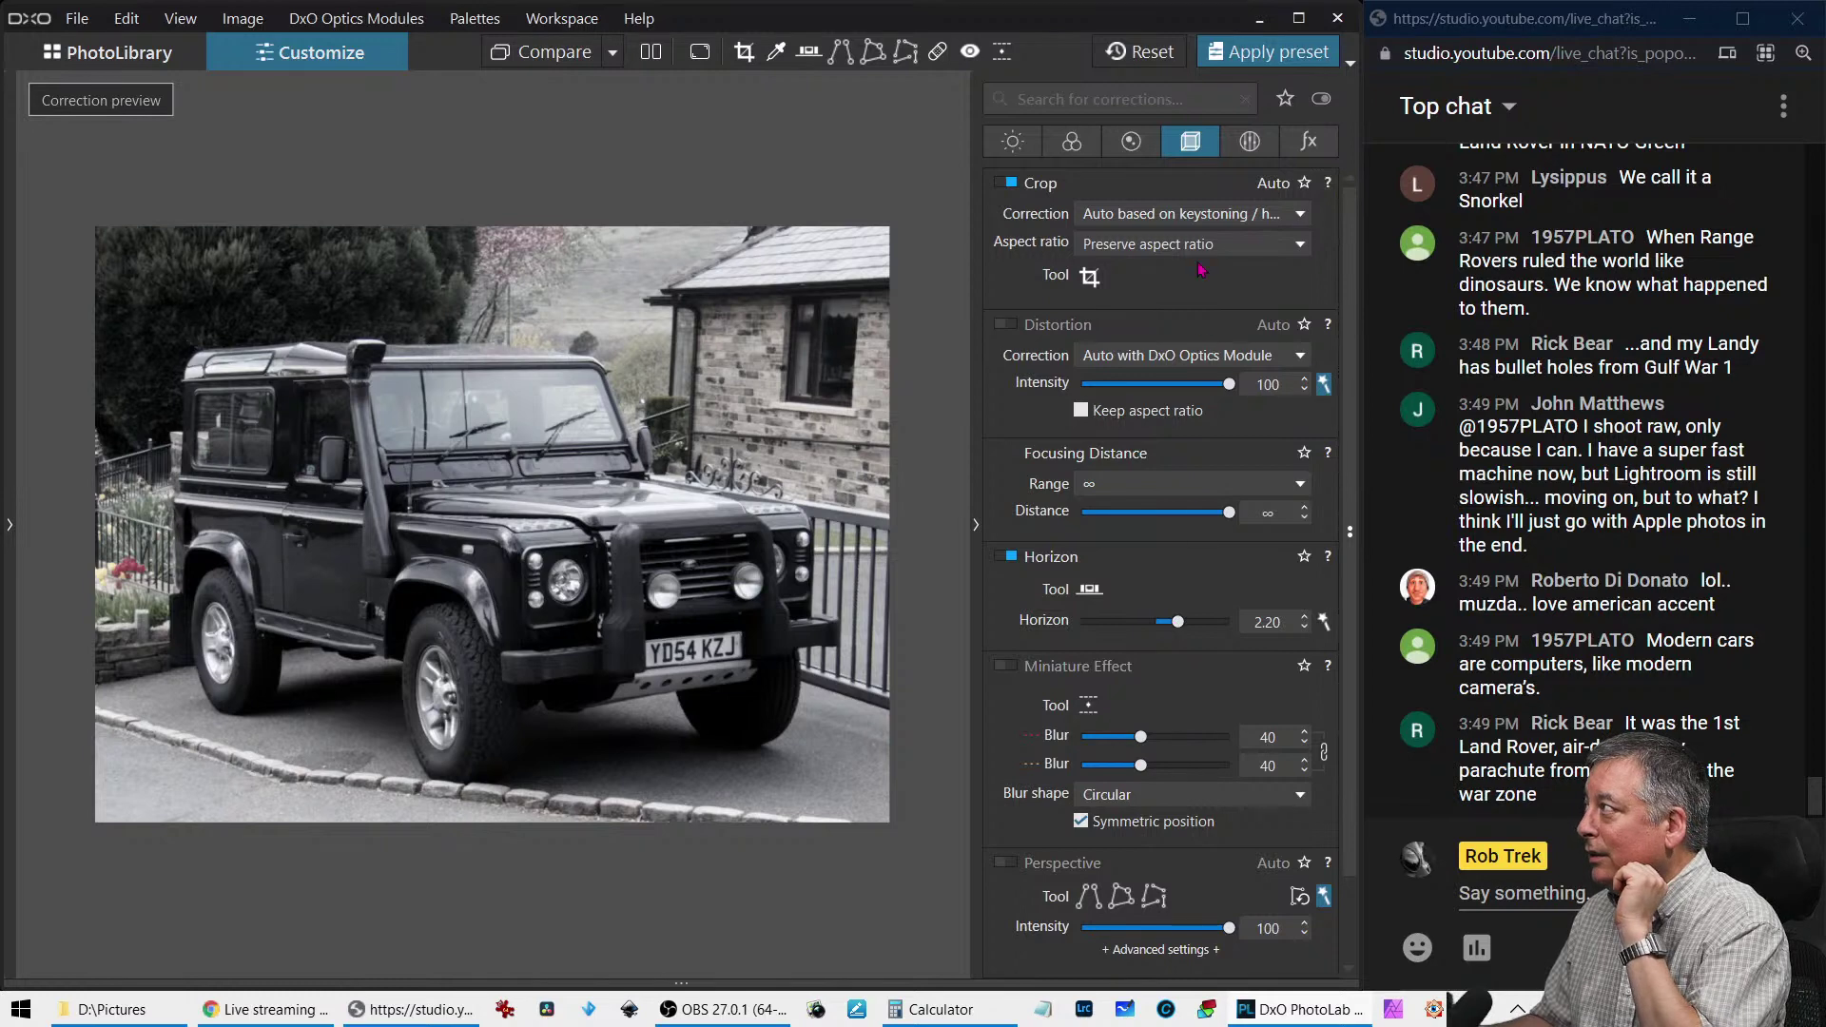
click(1250, 155)
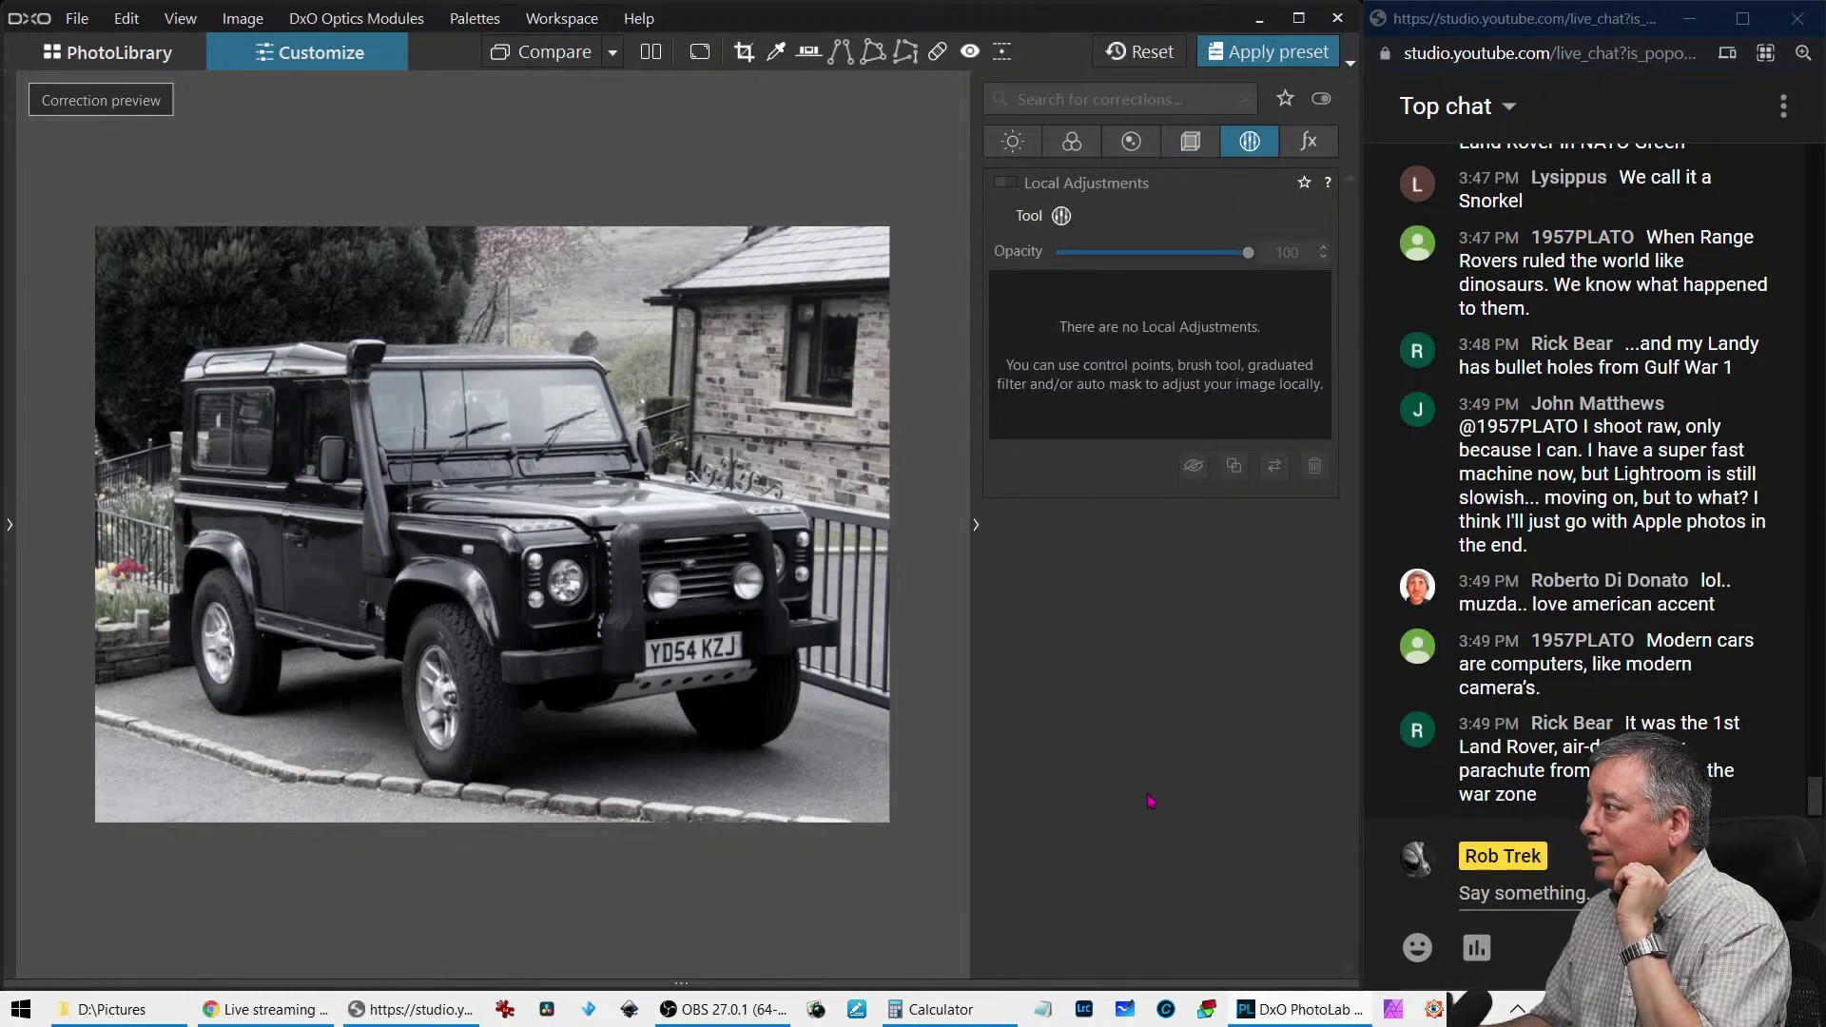
click(1308, 144)
drag(1137, 417, 1116, 414)
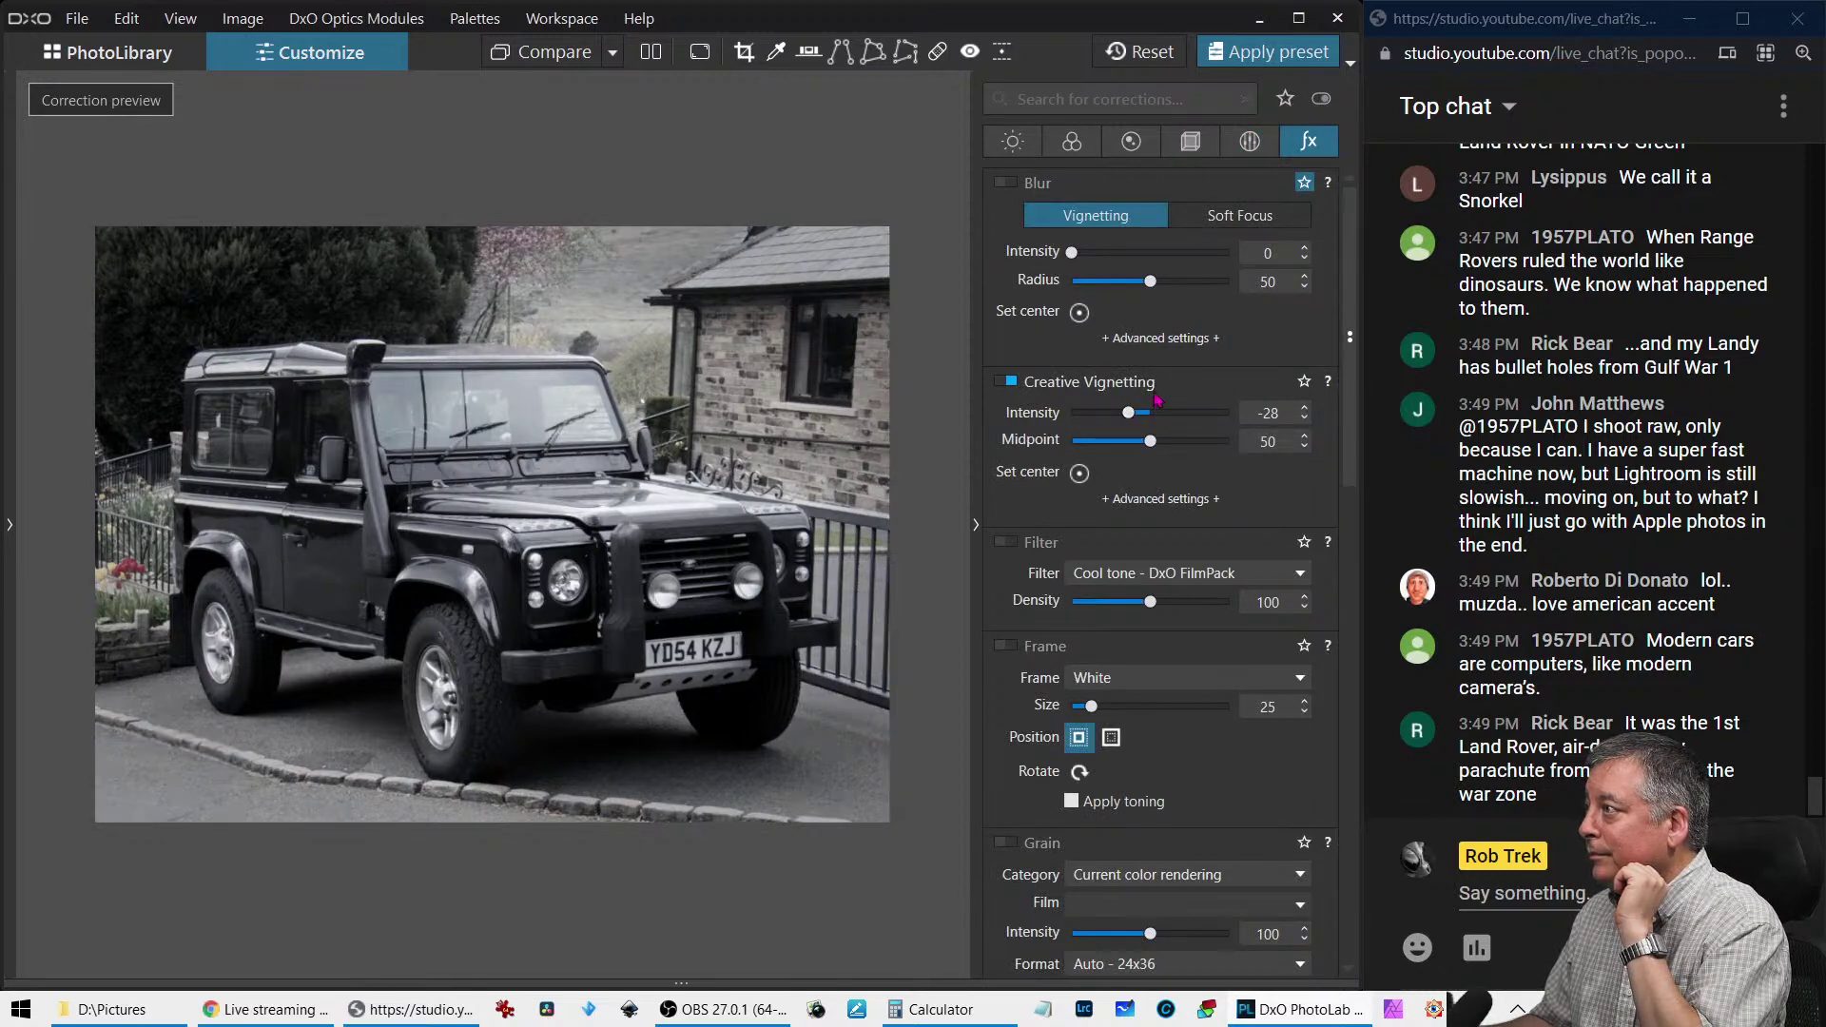
Raise the photo's microcontrast to 13
click(1071, 143)
click(1012, 142)
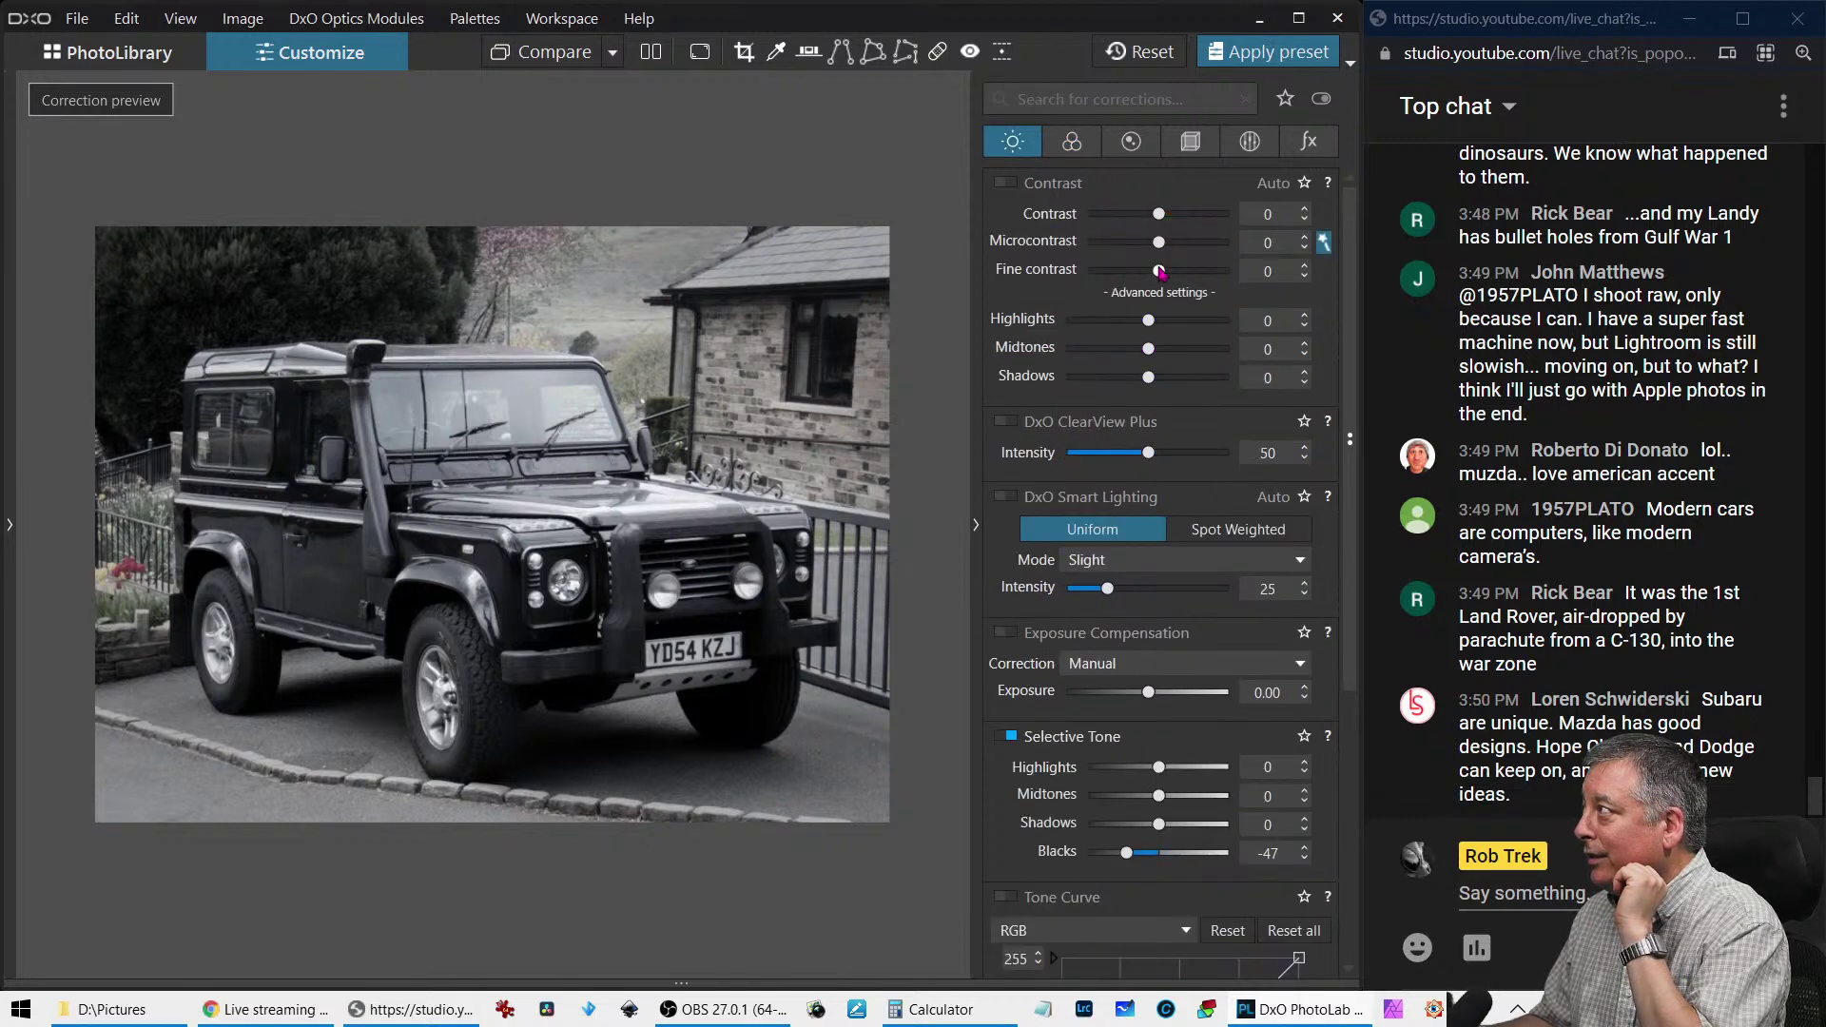
drag(1158, 241, 1164, 235)
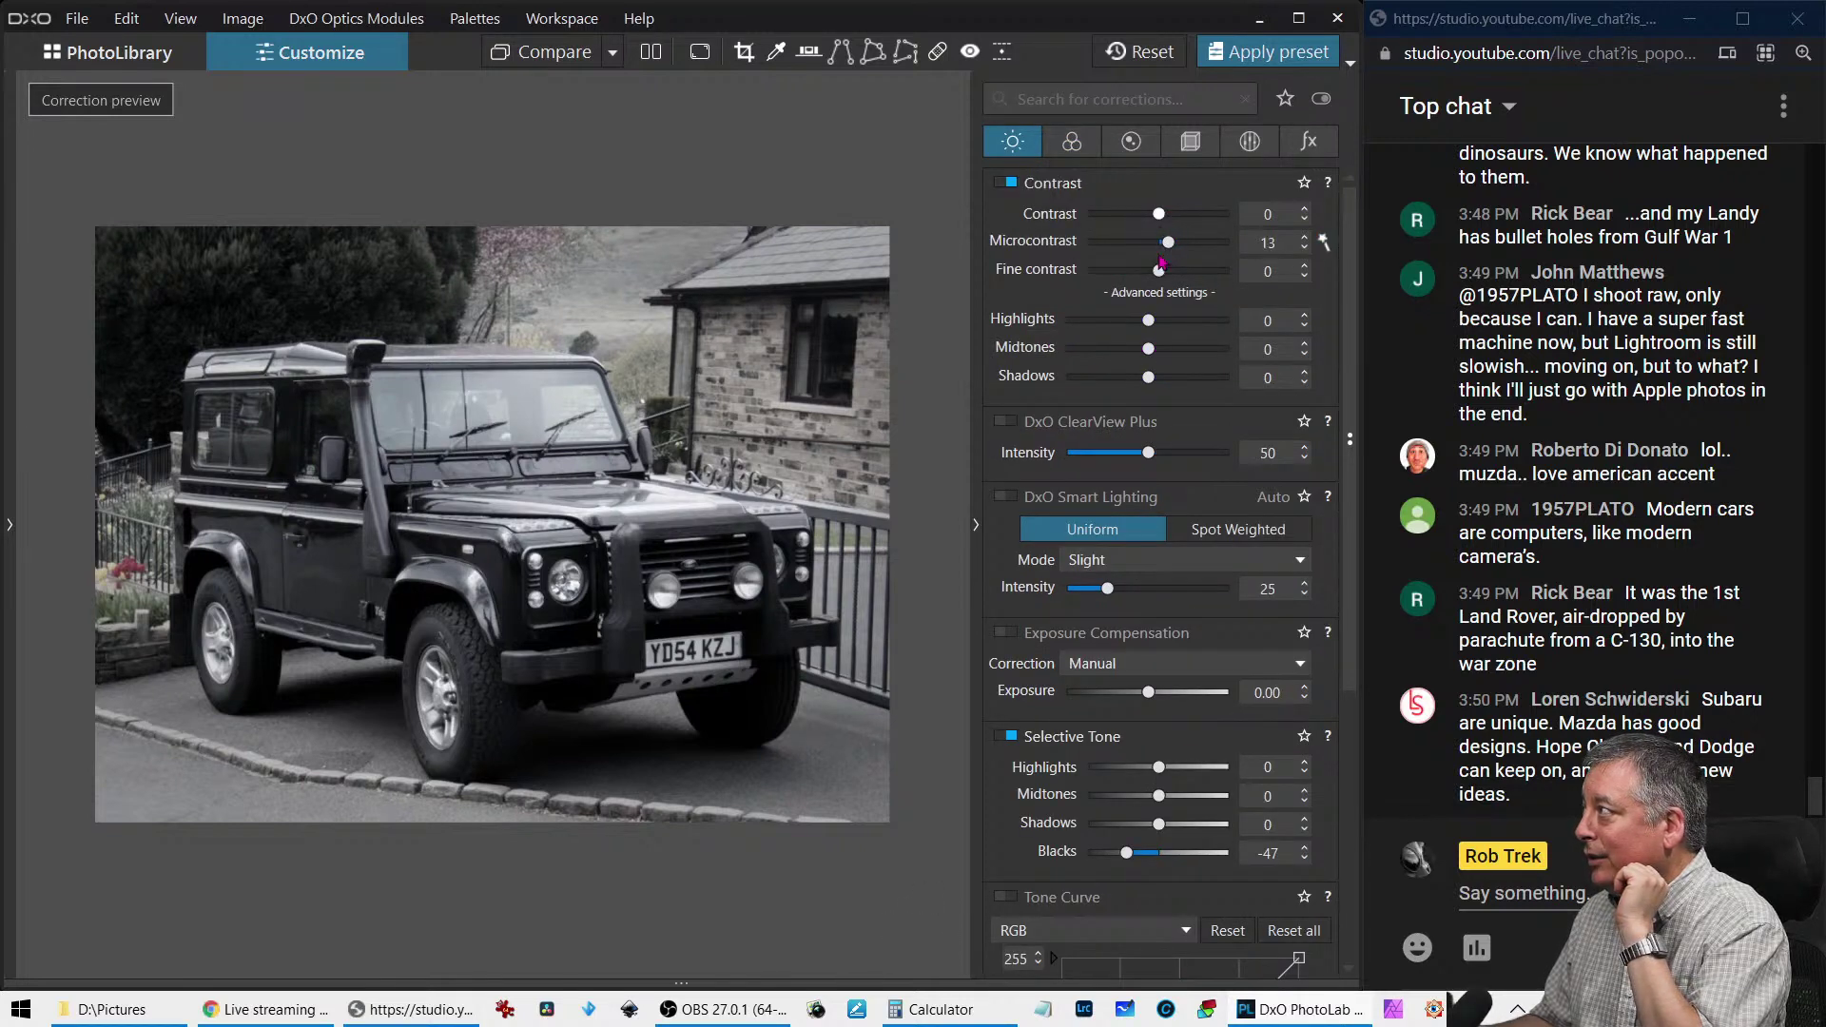
Set the Selective Tone highlights to 53, midtones to 15 and shadows to -5
drag(1159, 766, 1146, 827)
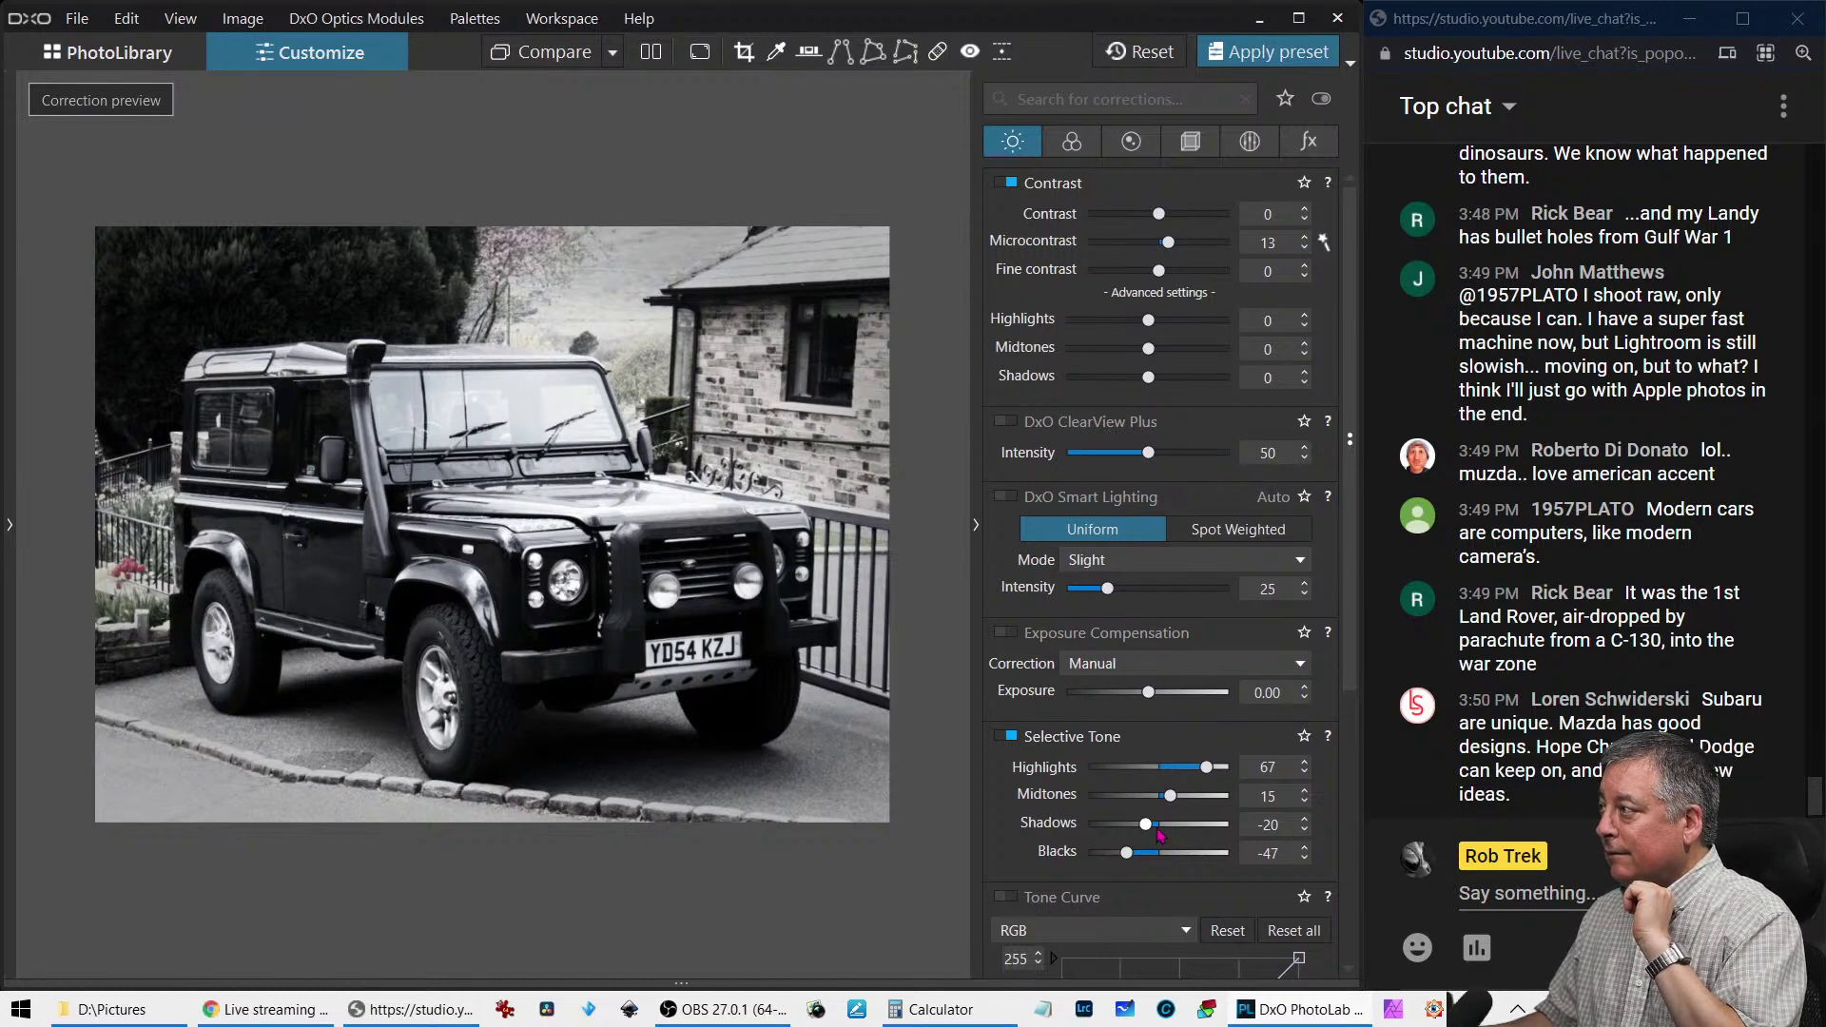
drag(1145, 825, 1159, 841)
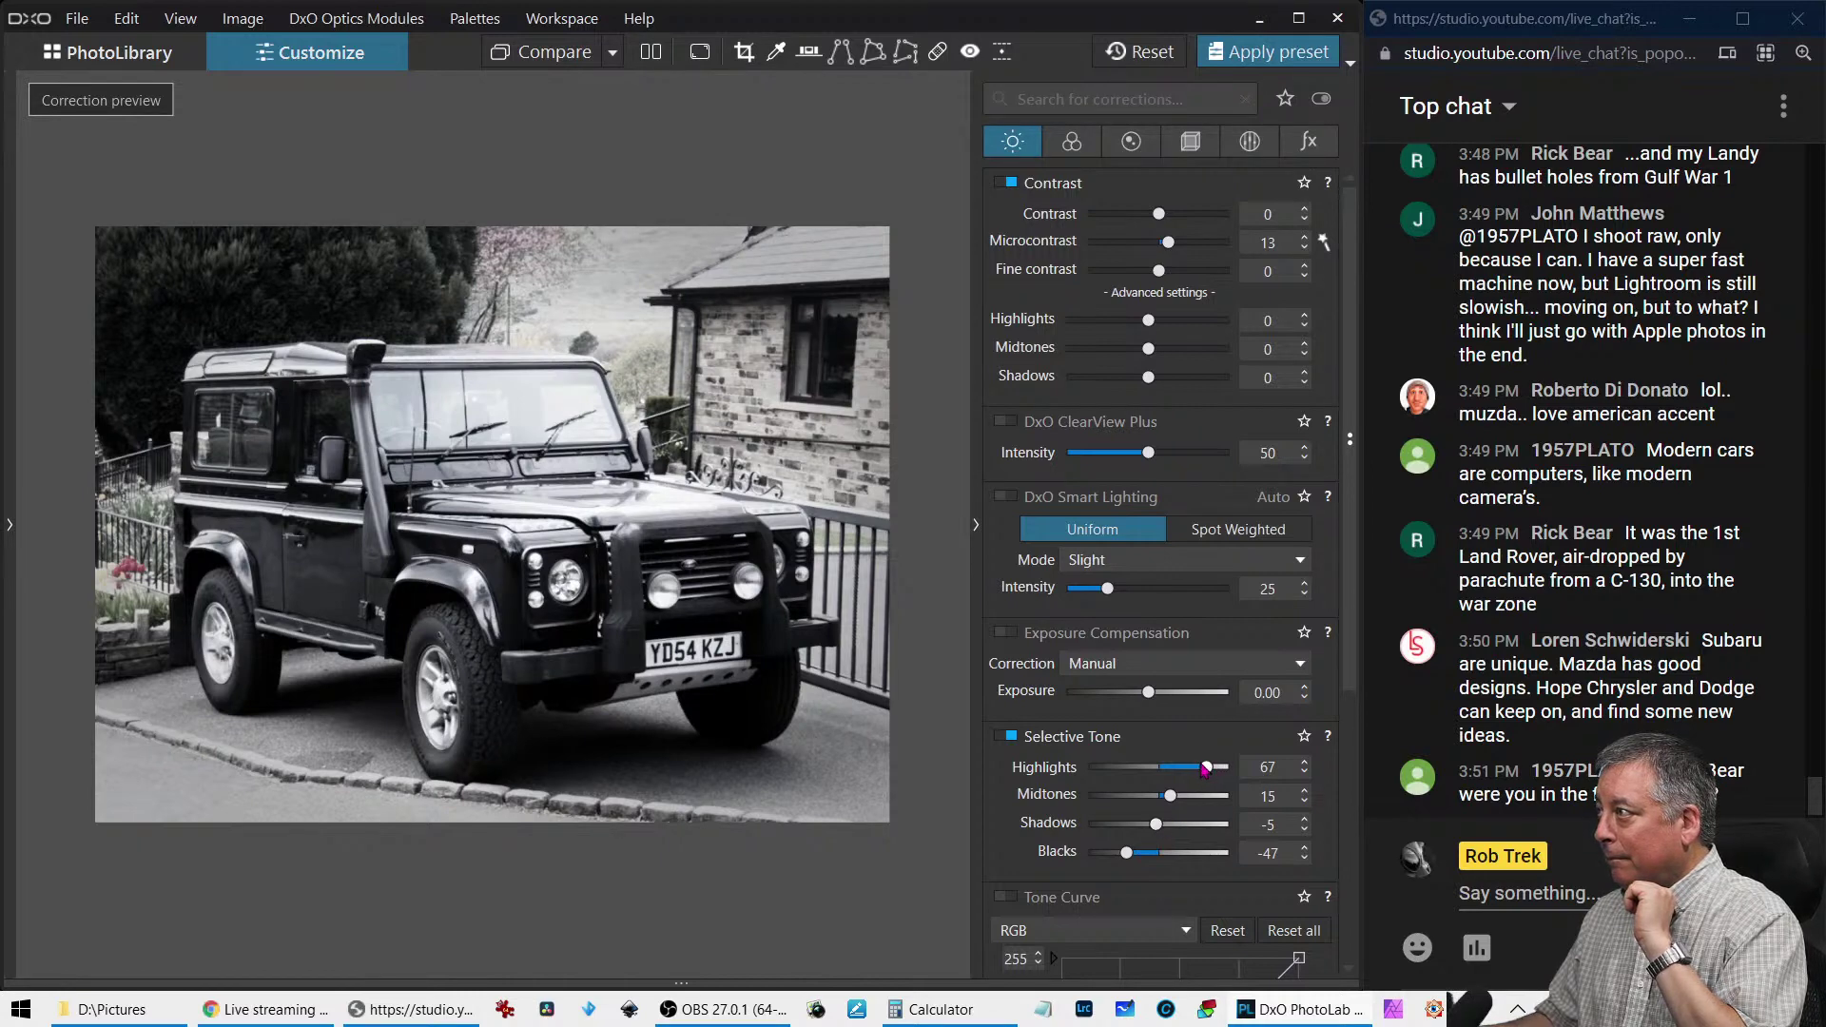
drag(1205, 775, 1200, 778)
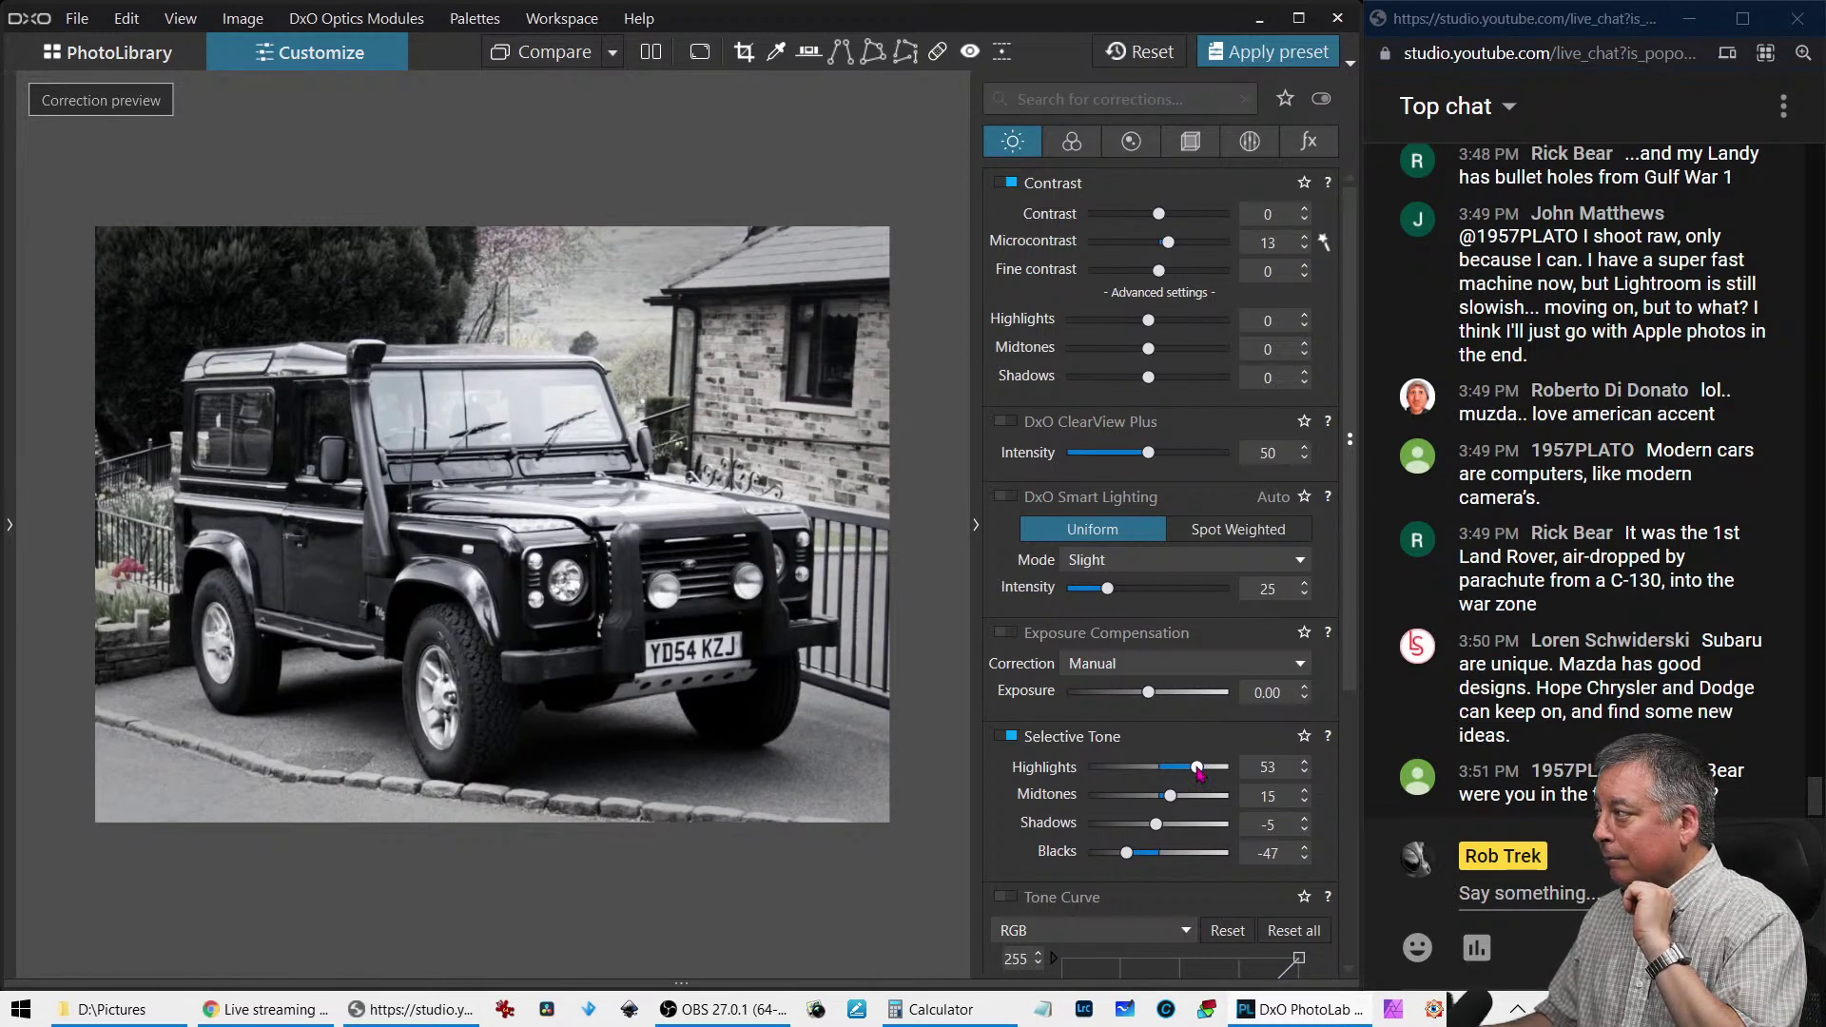
Set the exposure compensation to -0.10 and refine Selective Tone to highlights 38, midtones 14, shadows -1 and blacks -59
drag(1147, 691, 1111, 701)
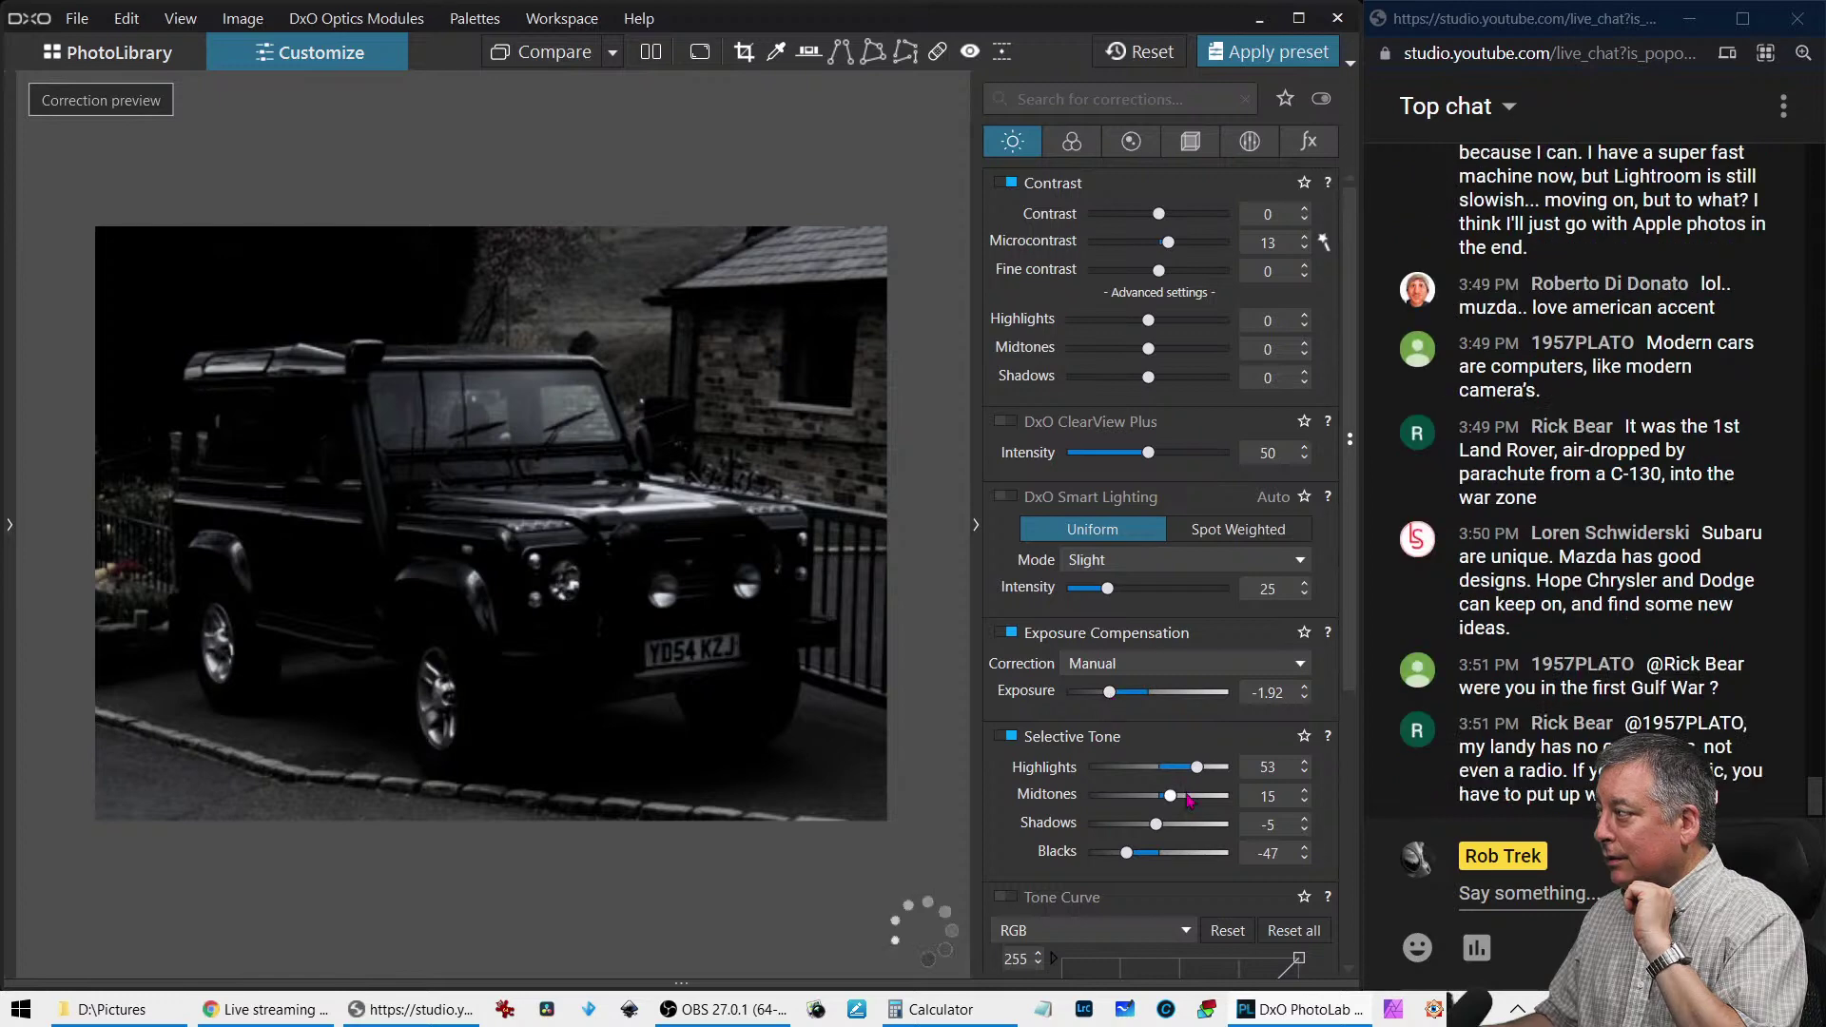
mouse_move(1157, 827)
mouse_down()
mouse_move(1215, 844)
mouse_move(1160, 825)
mouse_move(1204, 796)
mouse_move(1176, 796)
mouse_up()
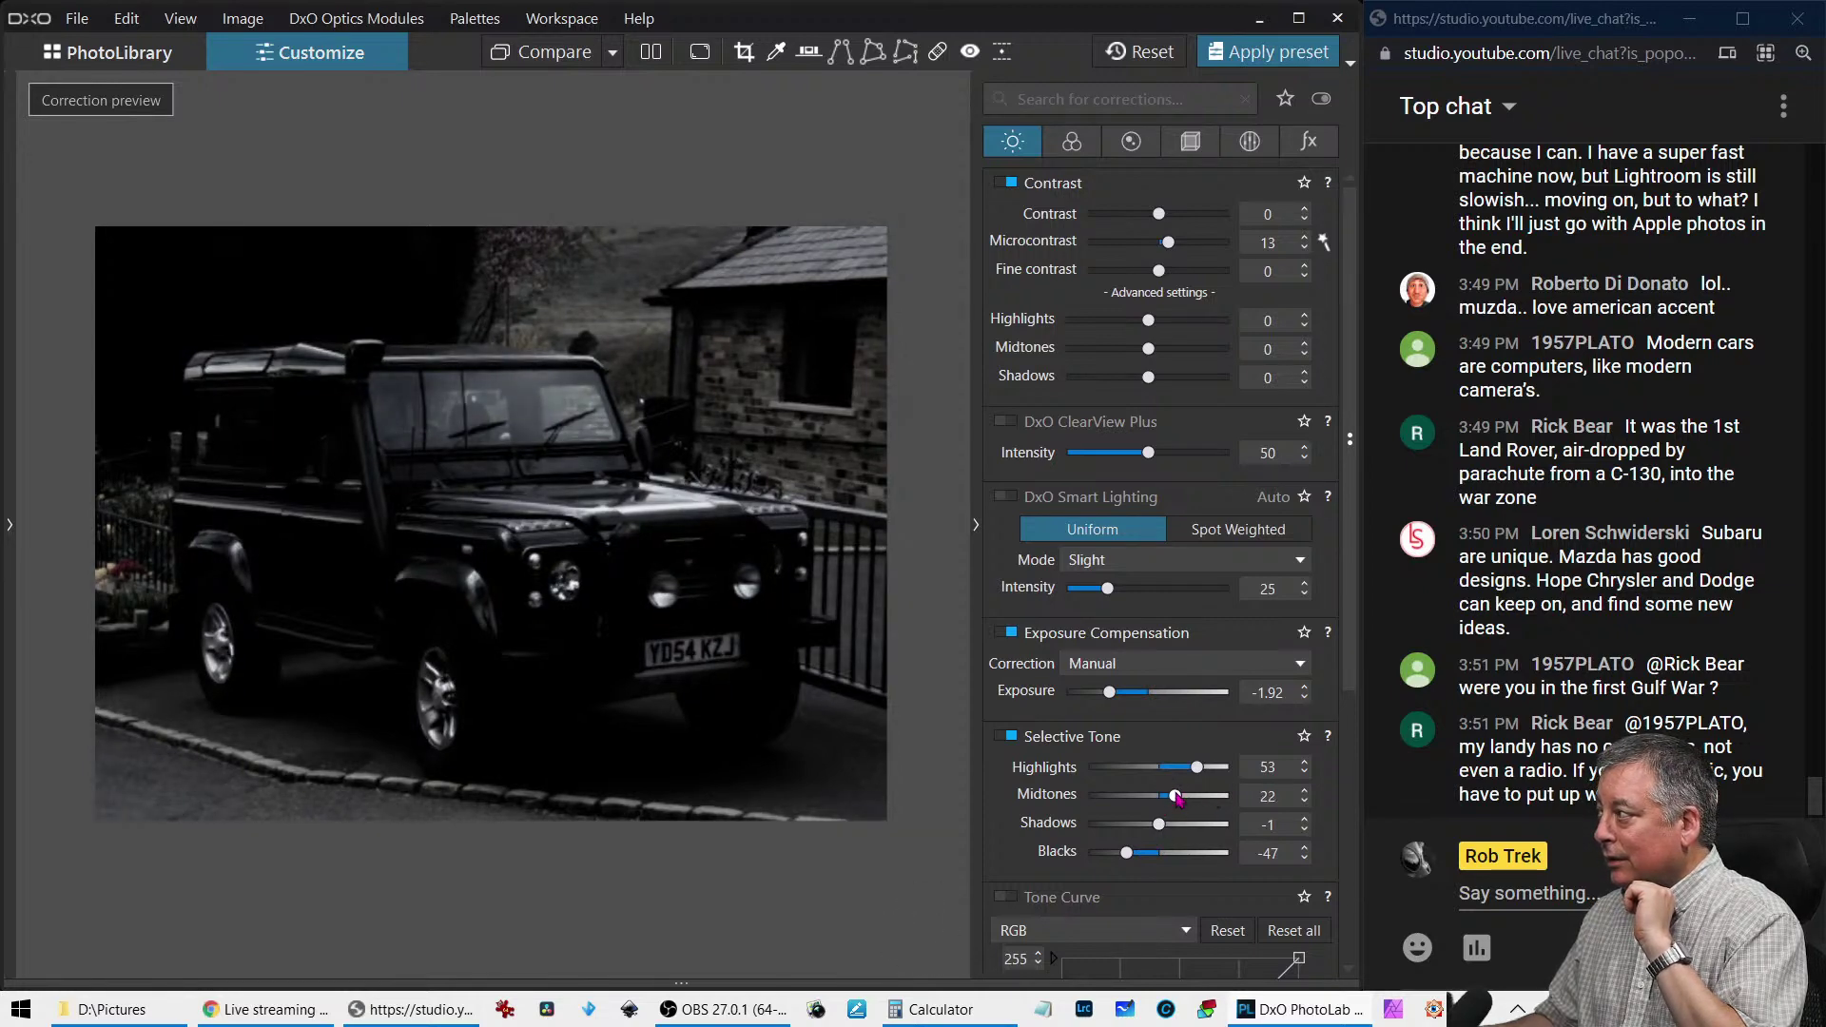
drag(1109, 693, 1146, 701)
drag(1130, 854, 1120, 859)
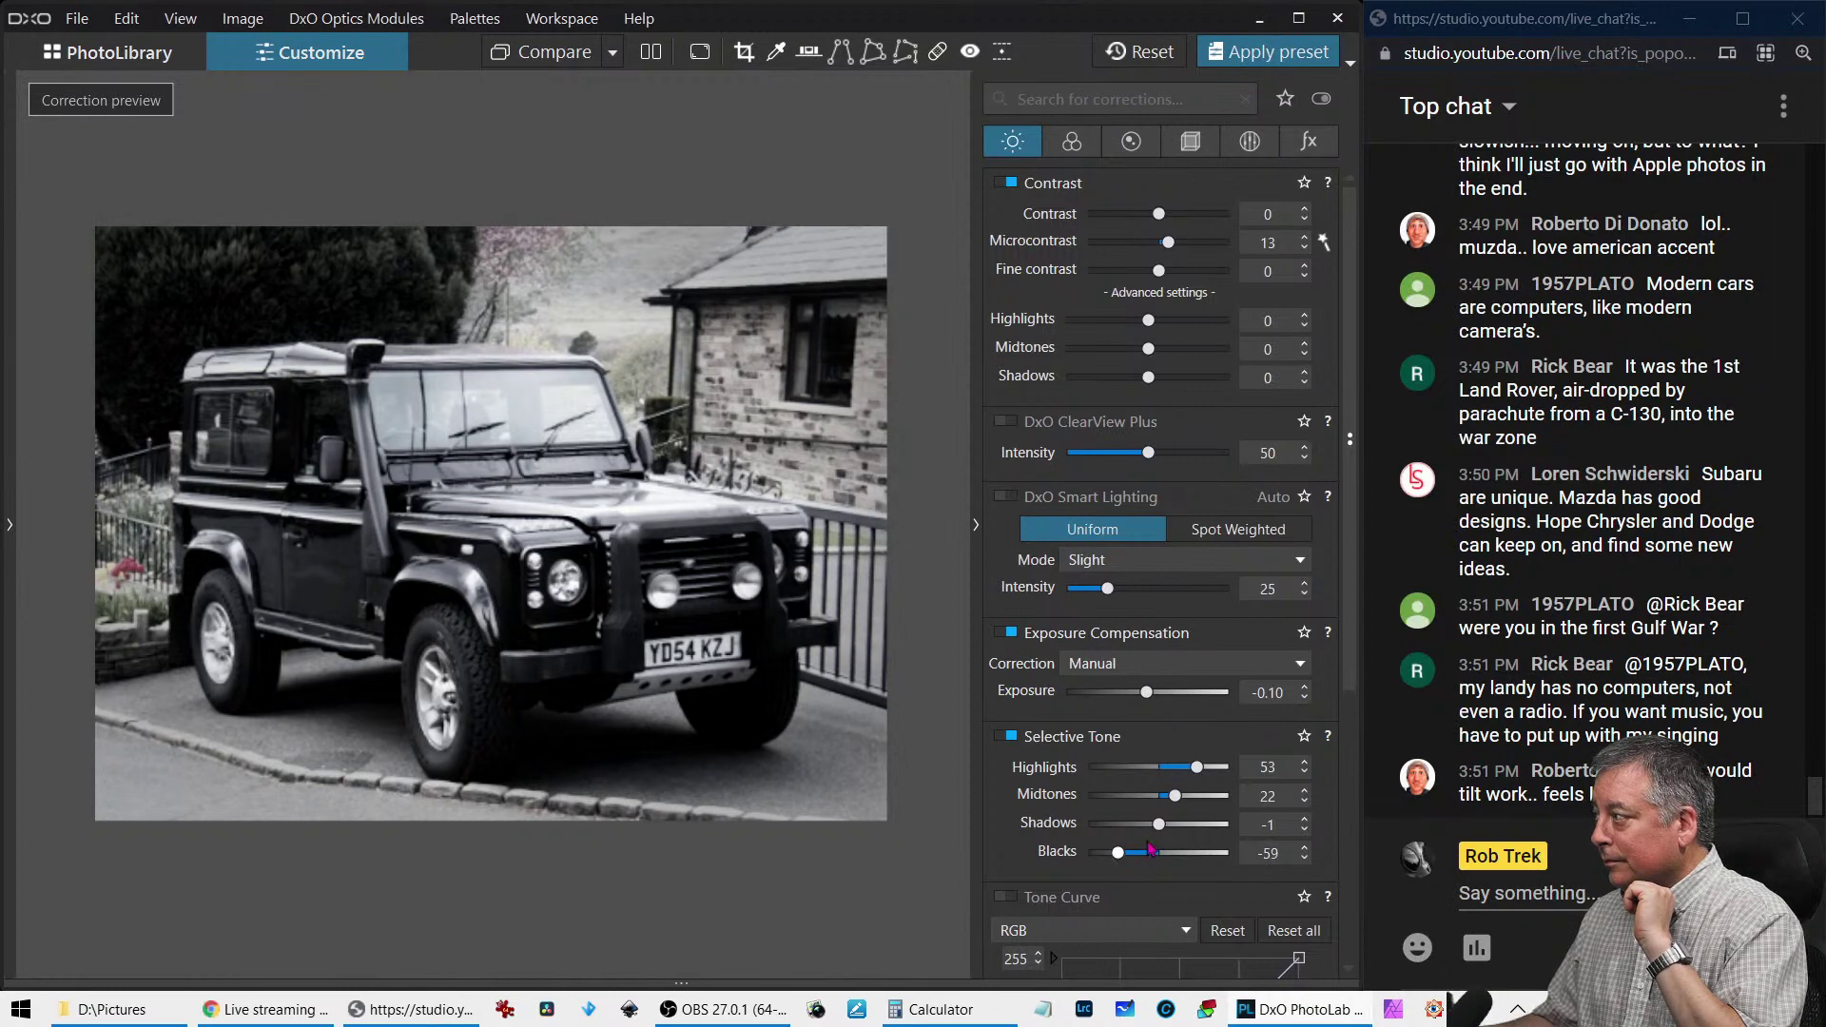
mouse_move(1175, 794)
mouse_down()
mouse_move(1194, 773)
mouse_move(1172, 804)
mouse_up()
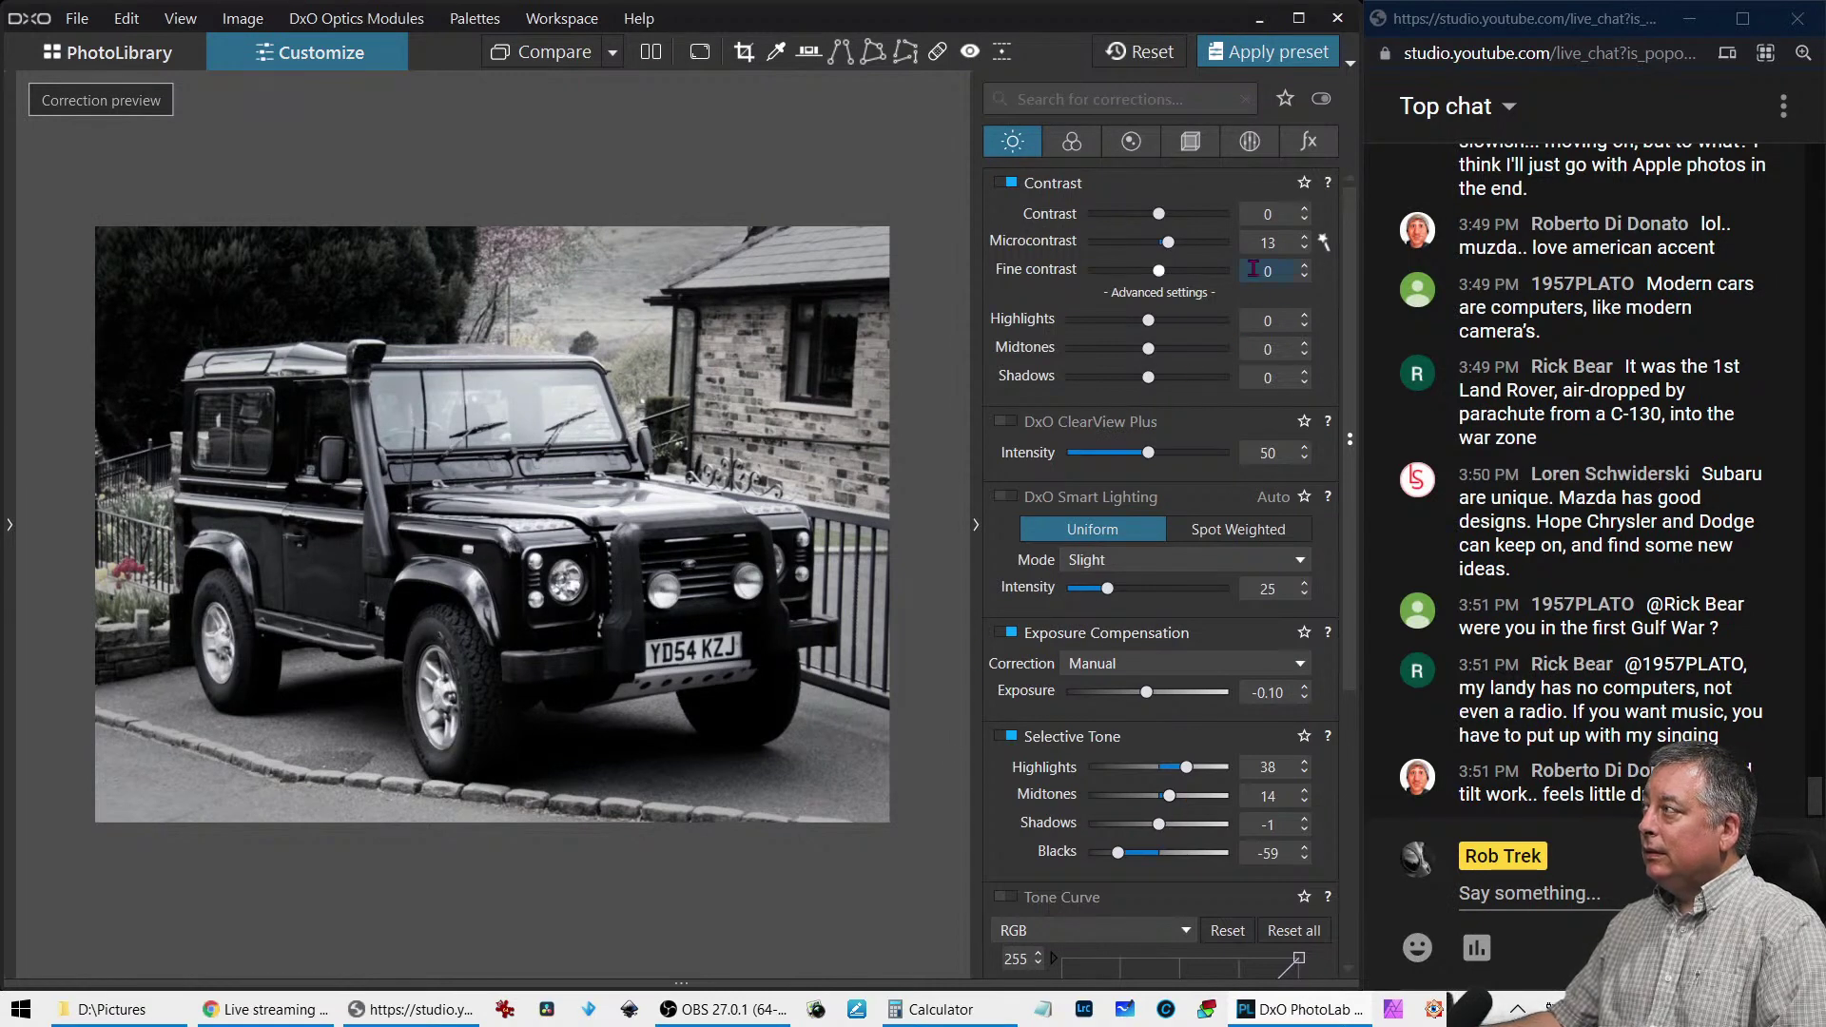
Crop the photo tighter around the vehicle with a 3/2 aspect ratio, to about 3616 x 2411 px
click(1195, 156)
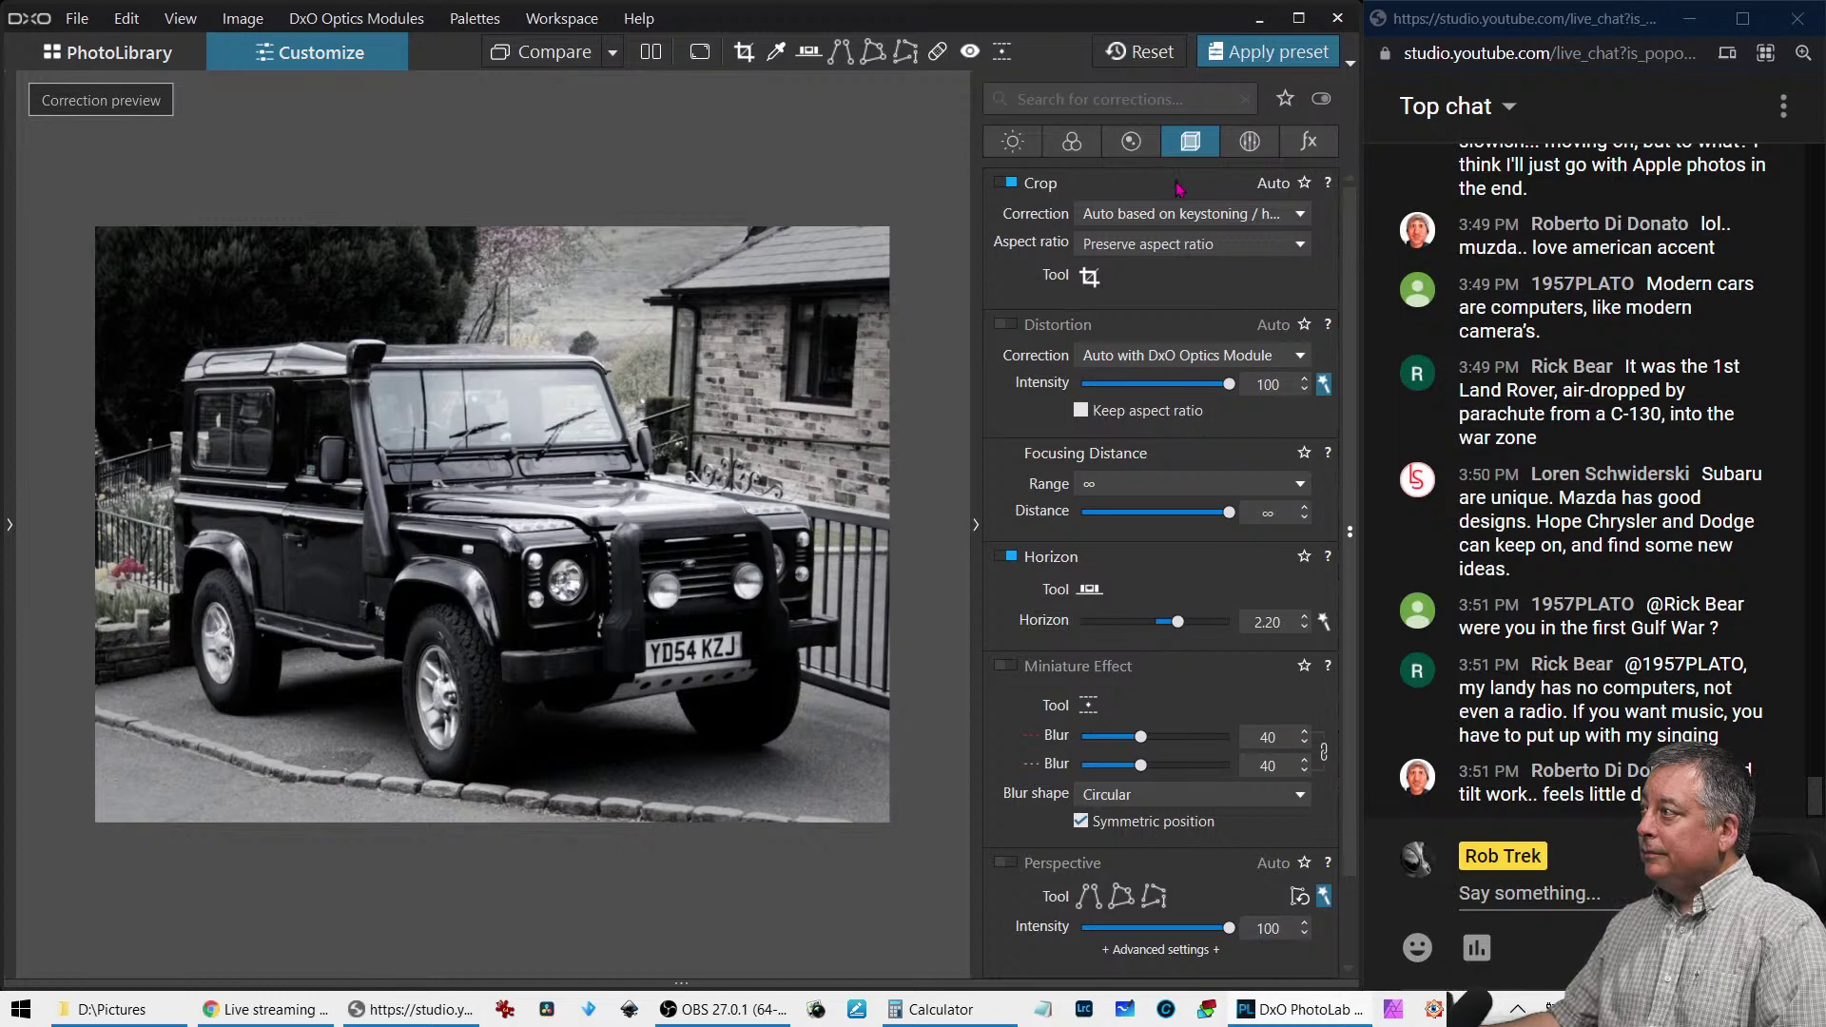
click(1090, 277)
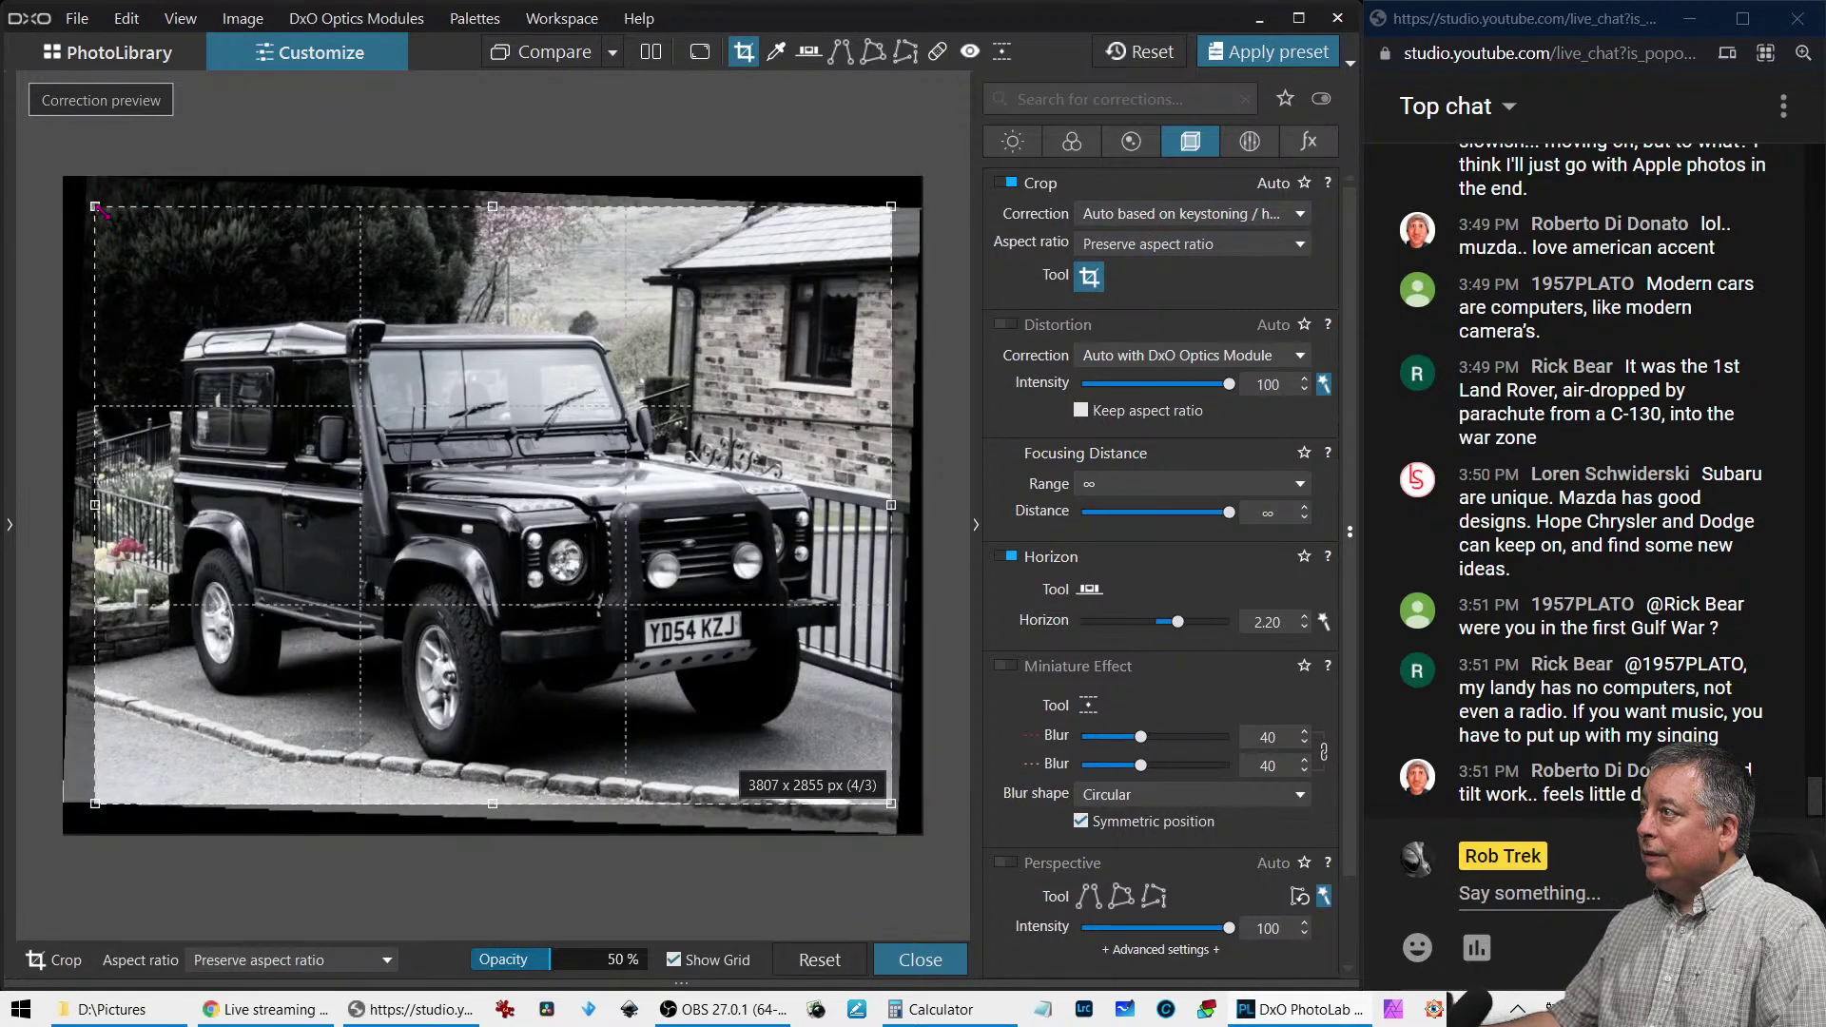
drag(96, 207, 156, 276)
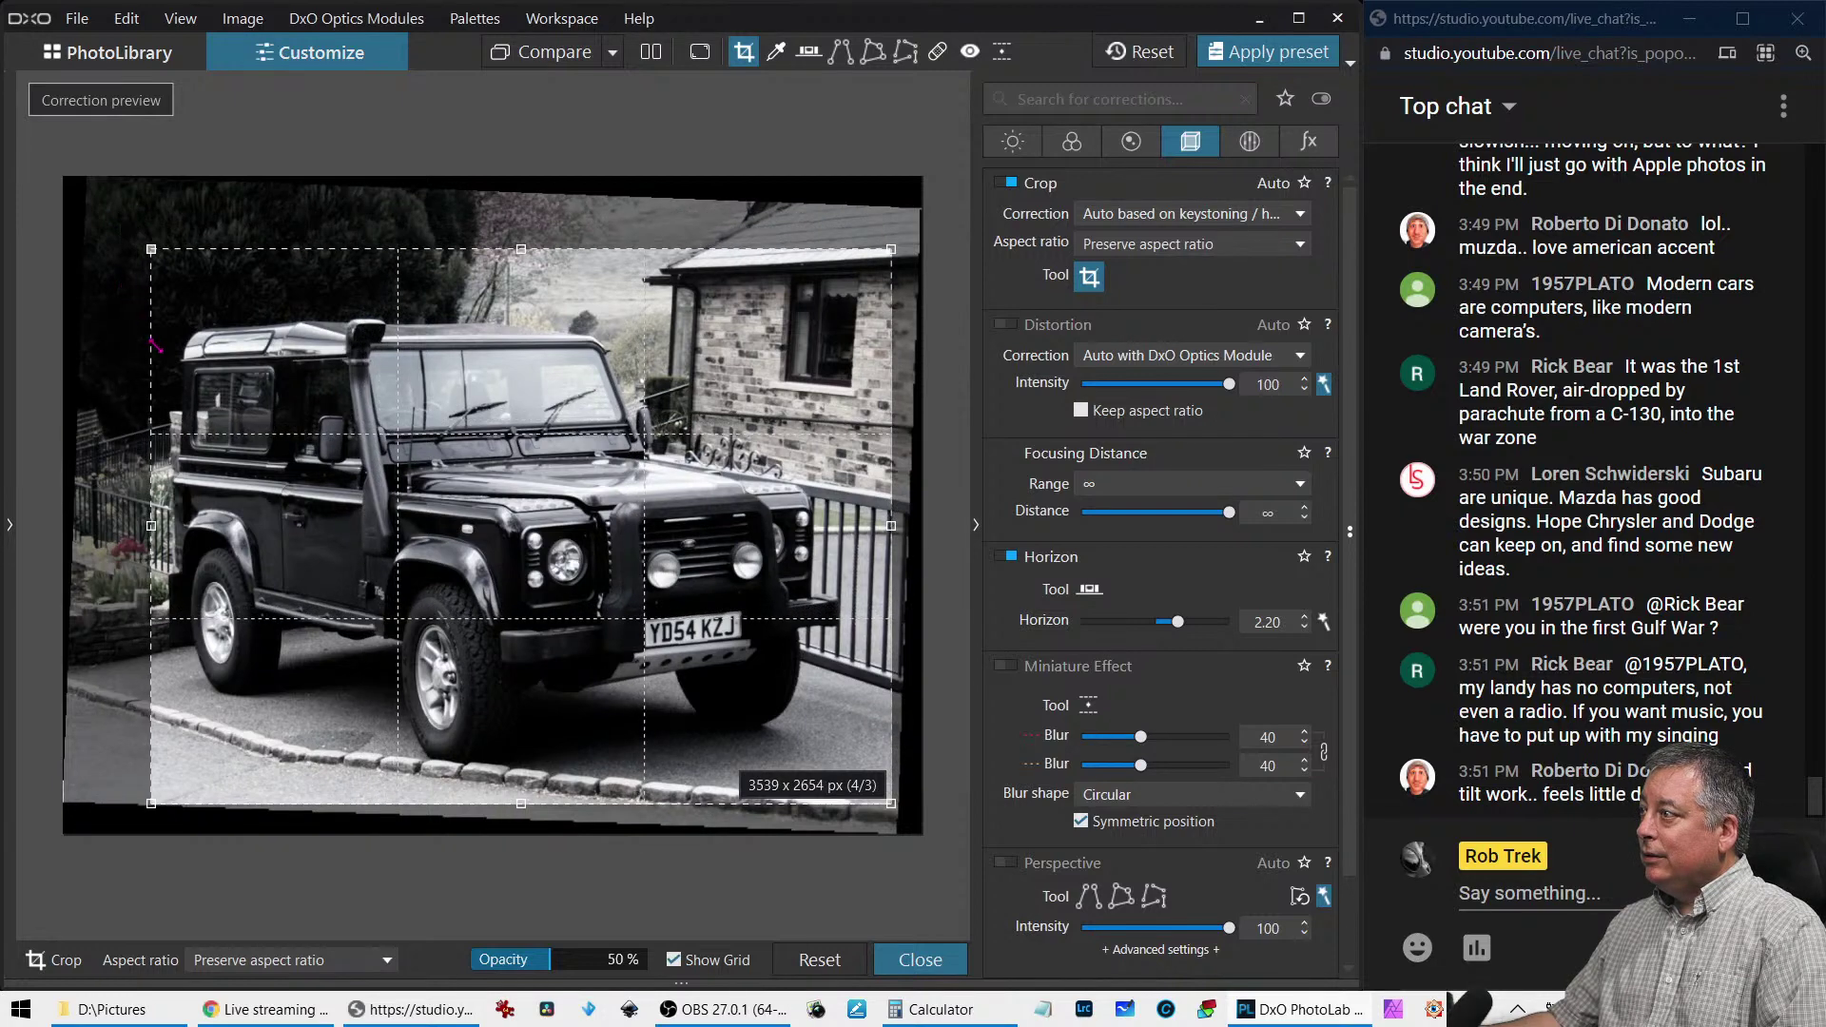
click(1181, 250)
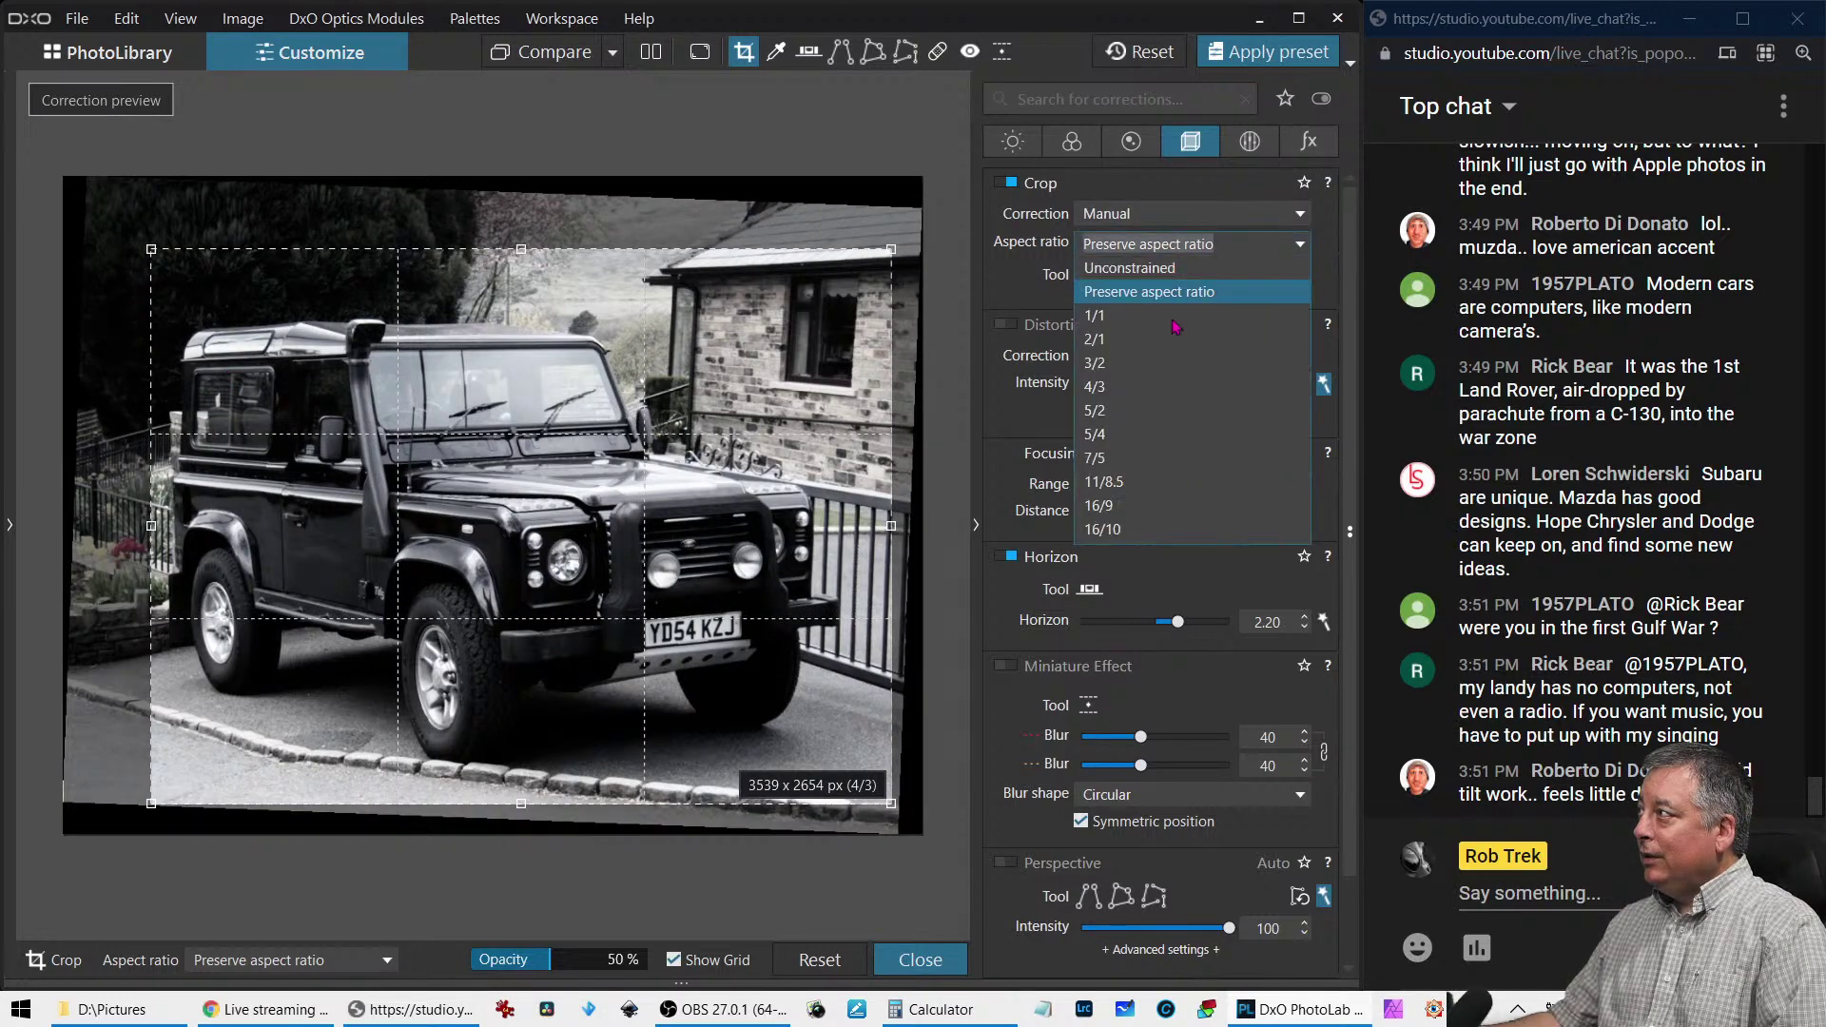
click(1151, 364)
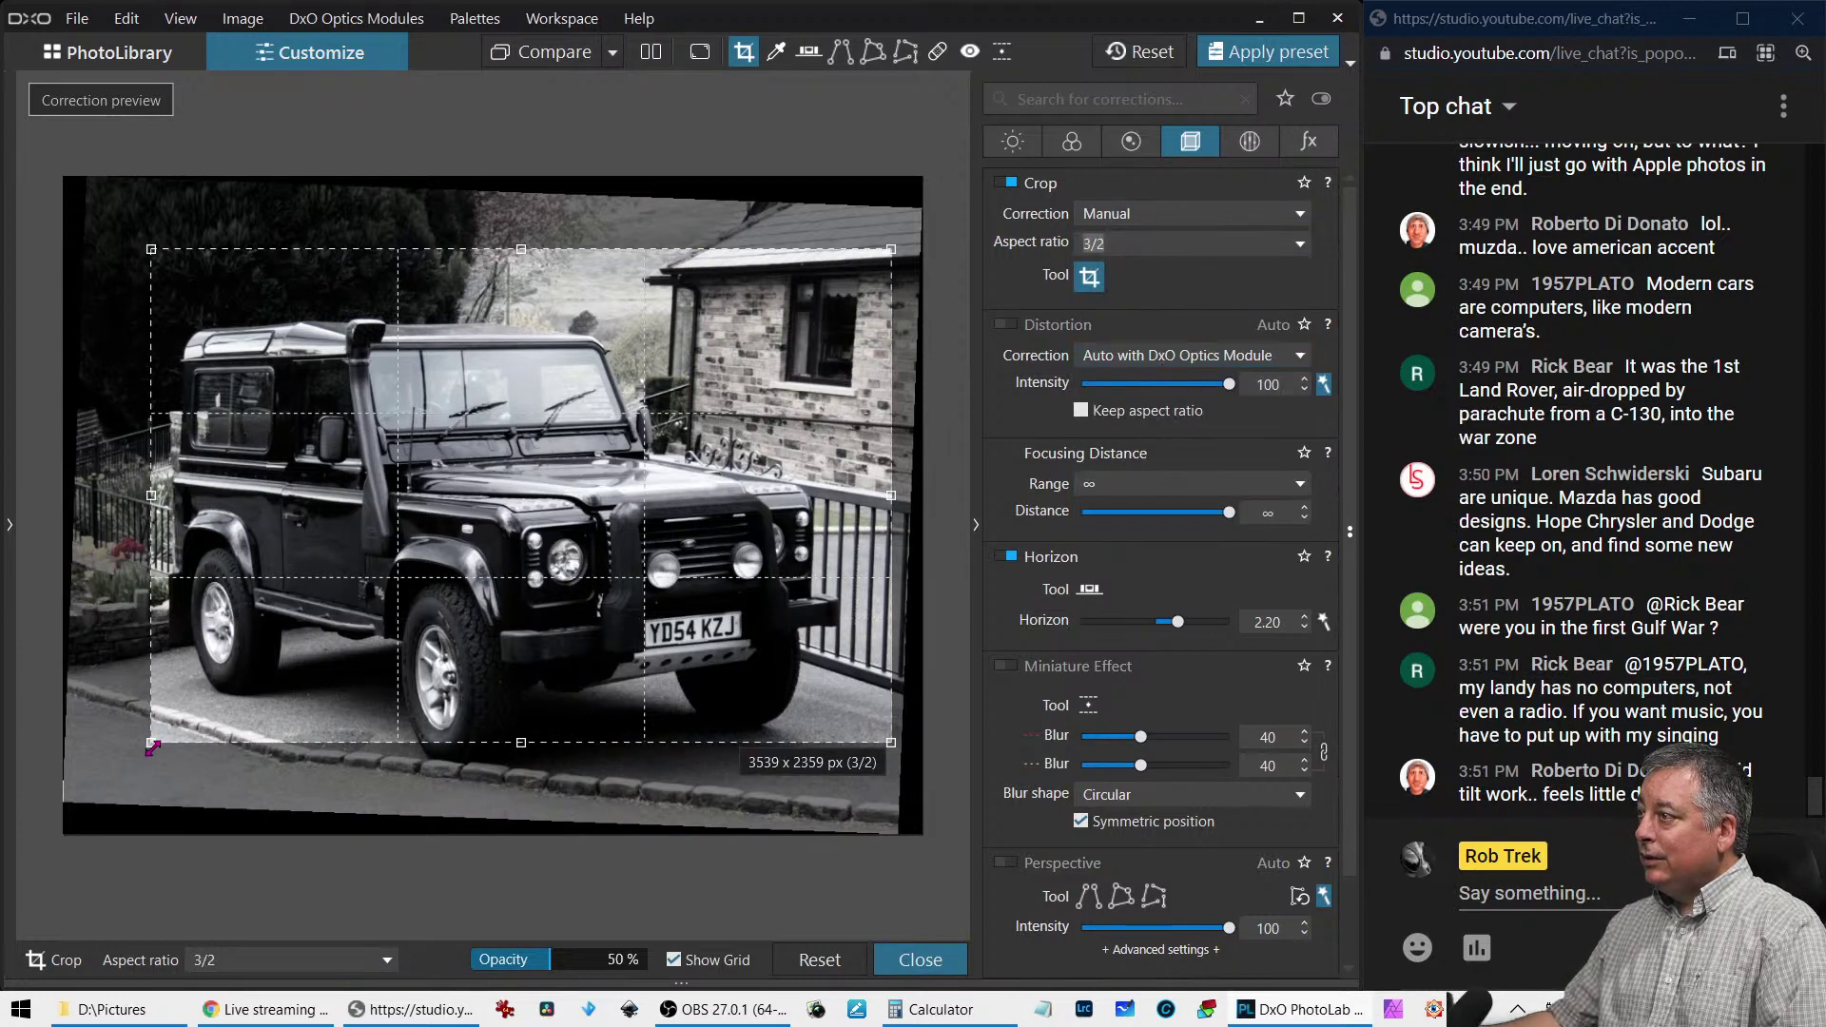
drag(147, 744, 98, 760)
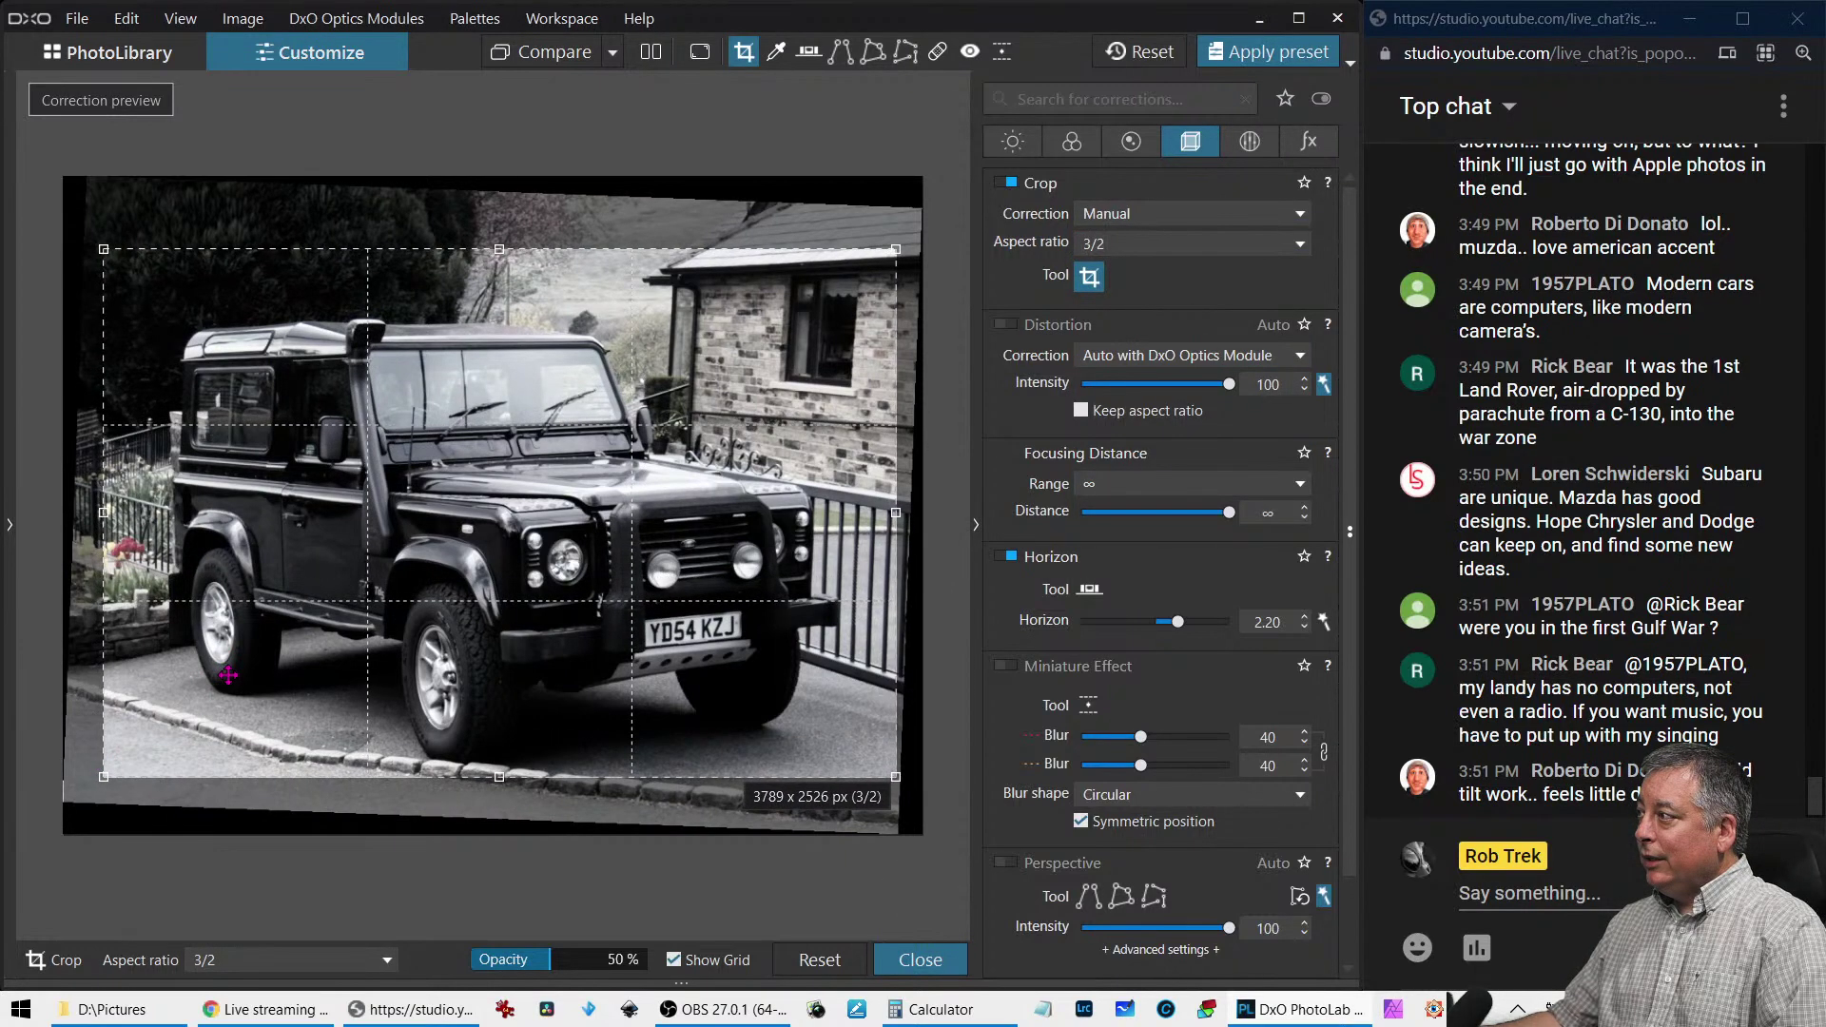
drag(109, 250, 145, 279)
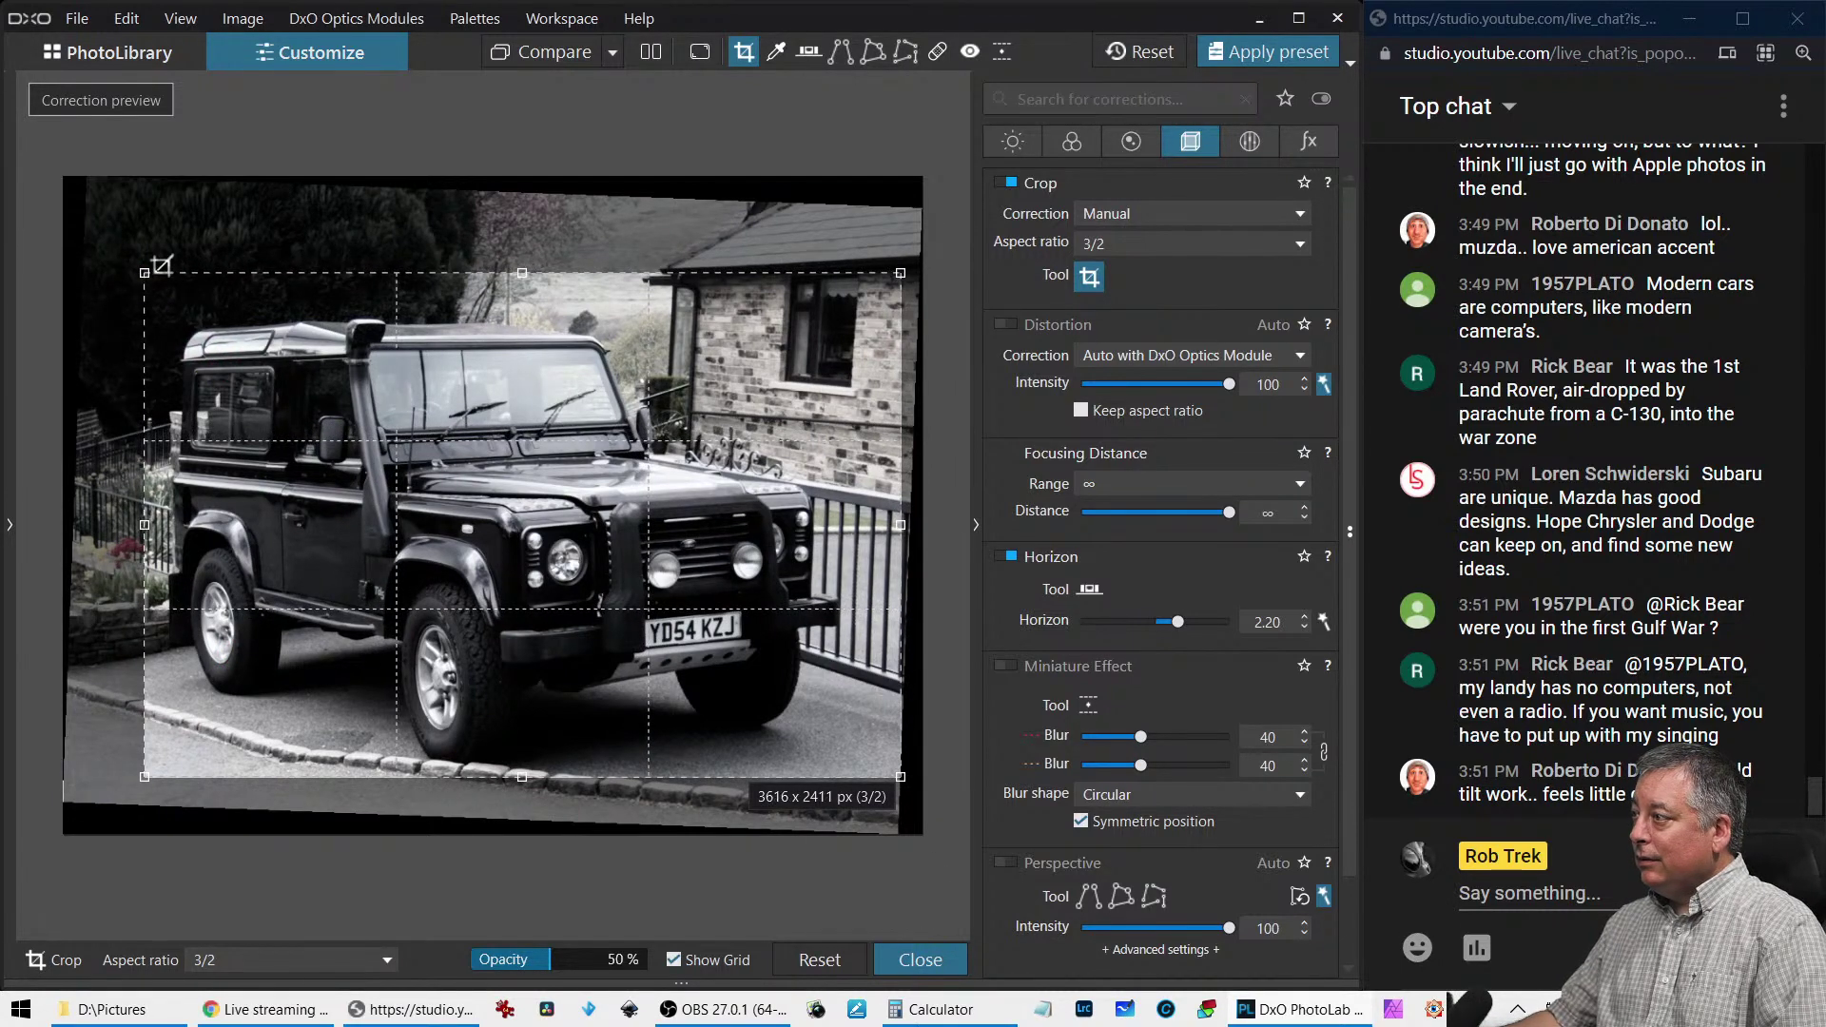
key(Return)
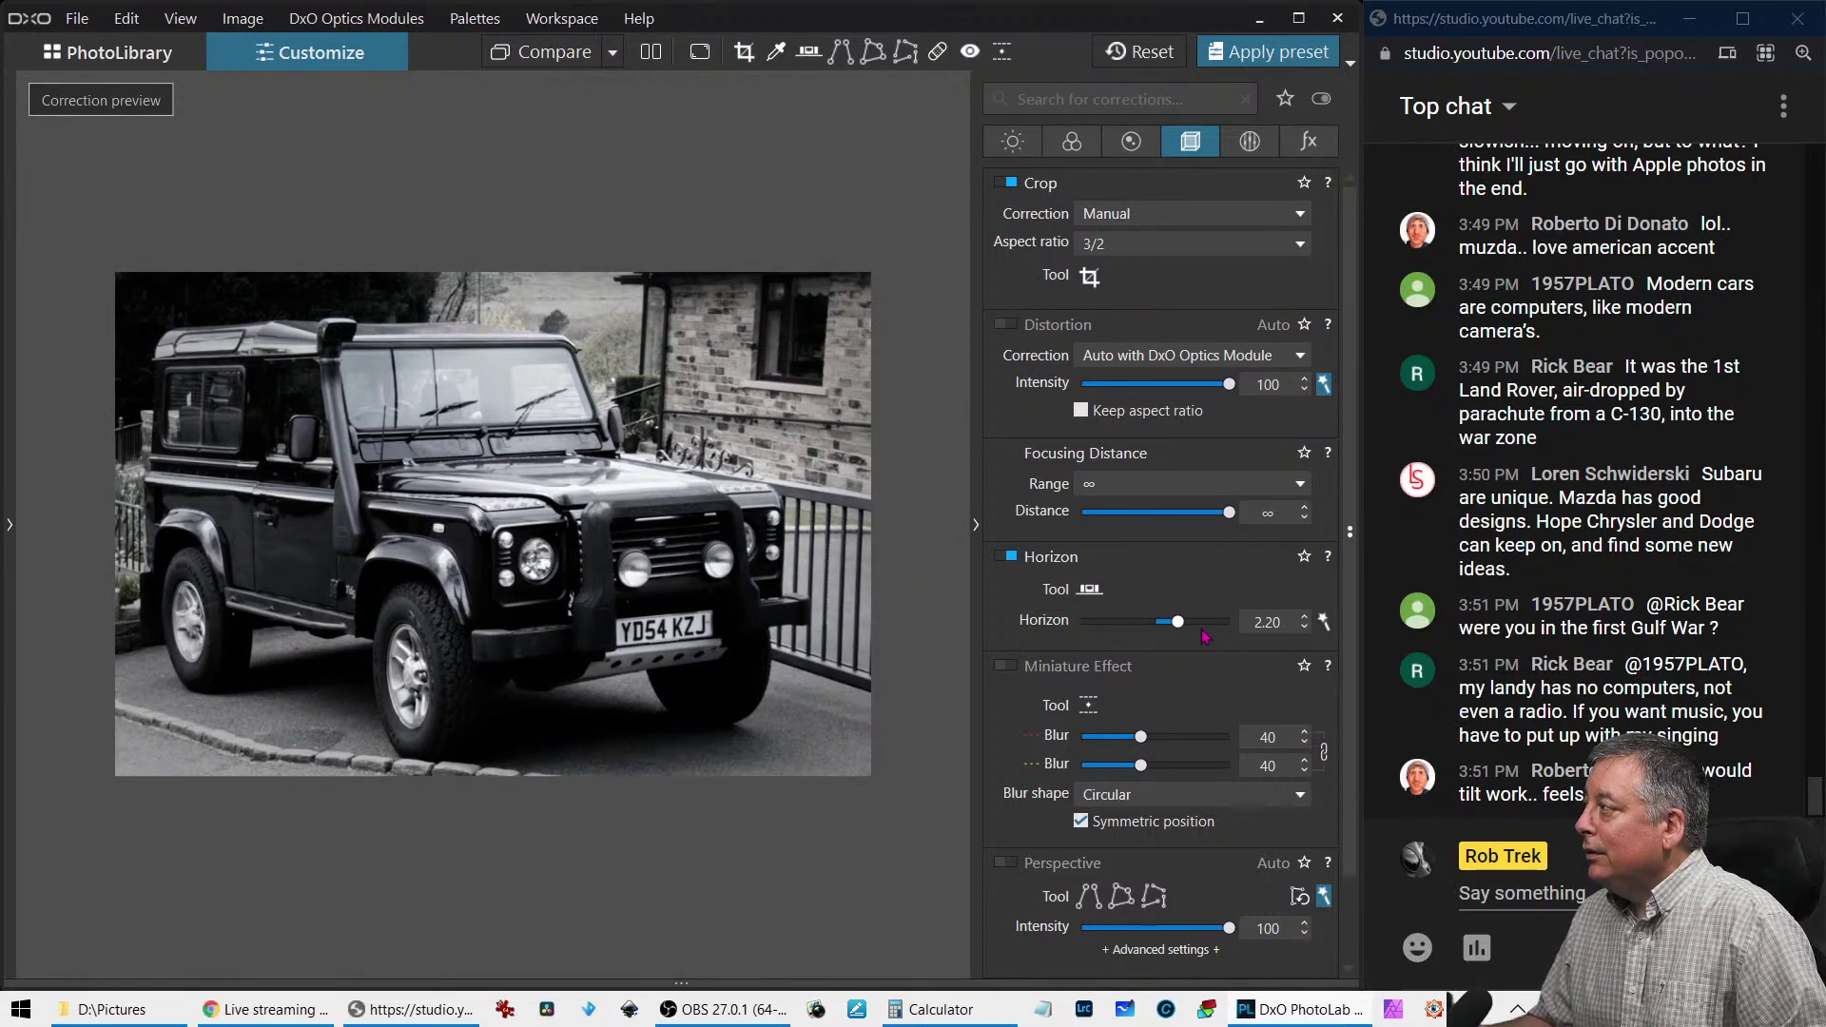
Set the horizon correction to 3.05 and narrow the crop to about 3607 x 2404 px to exclude the black edge
drag(1178, 627, 1188, 628)
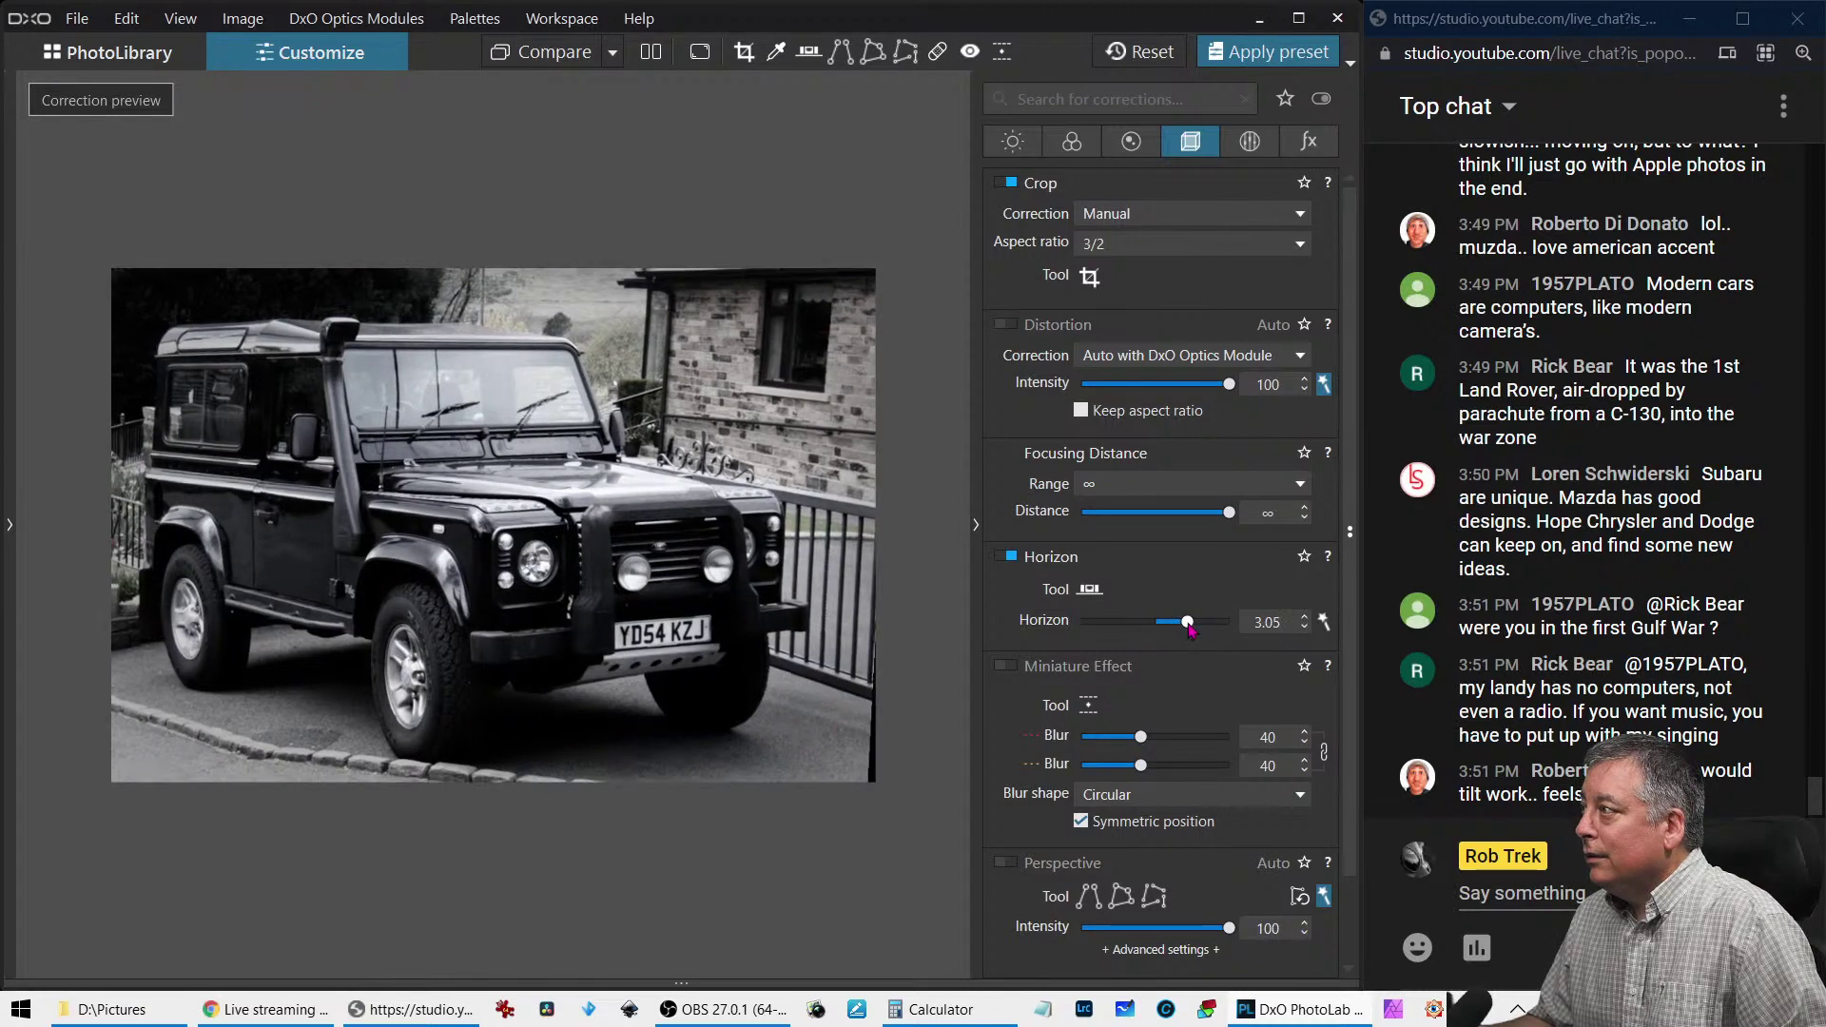
click(1089, 277)
drag(902, 529, 892, 530)
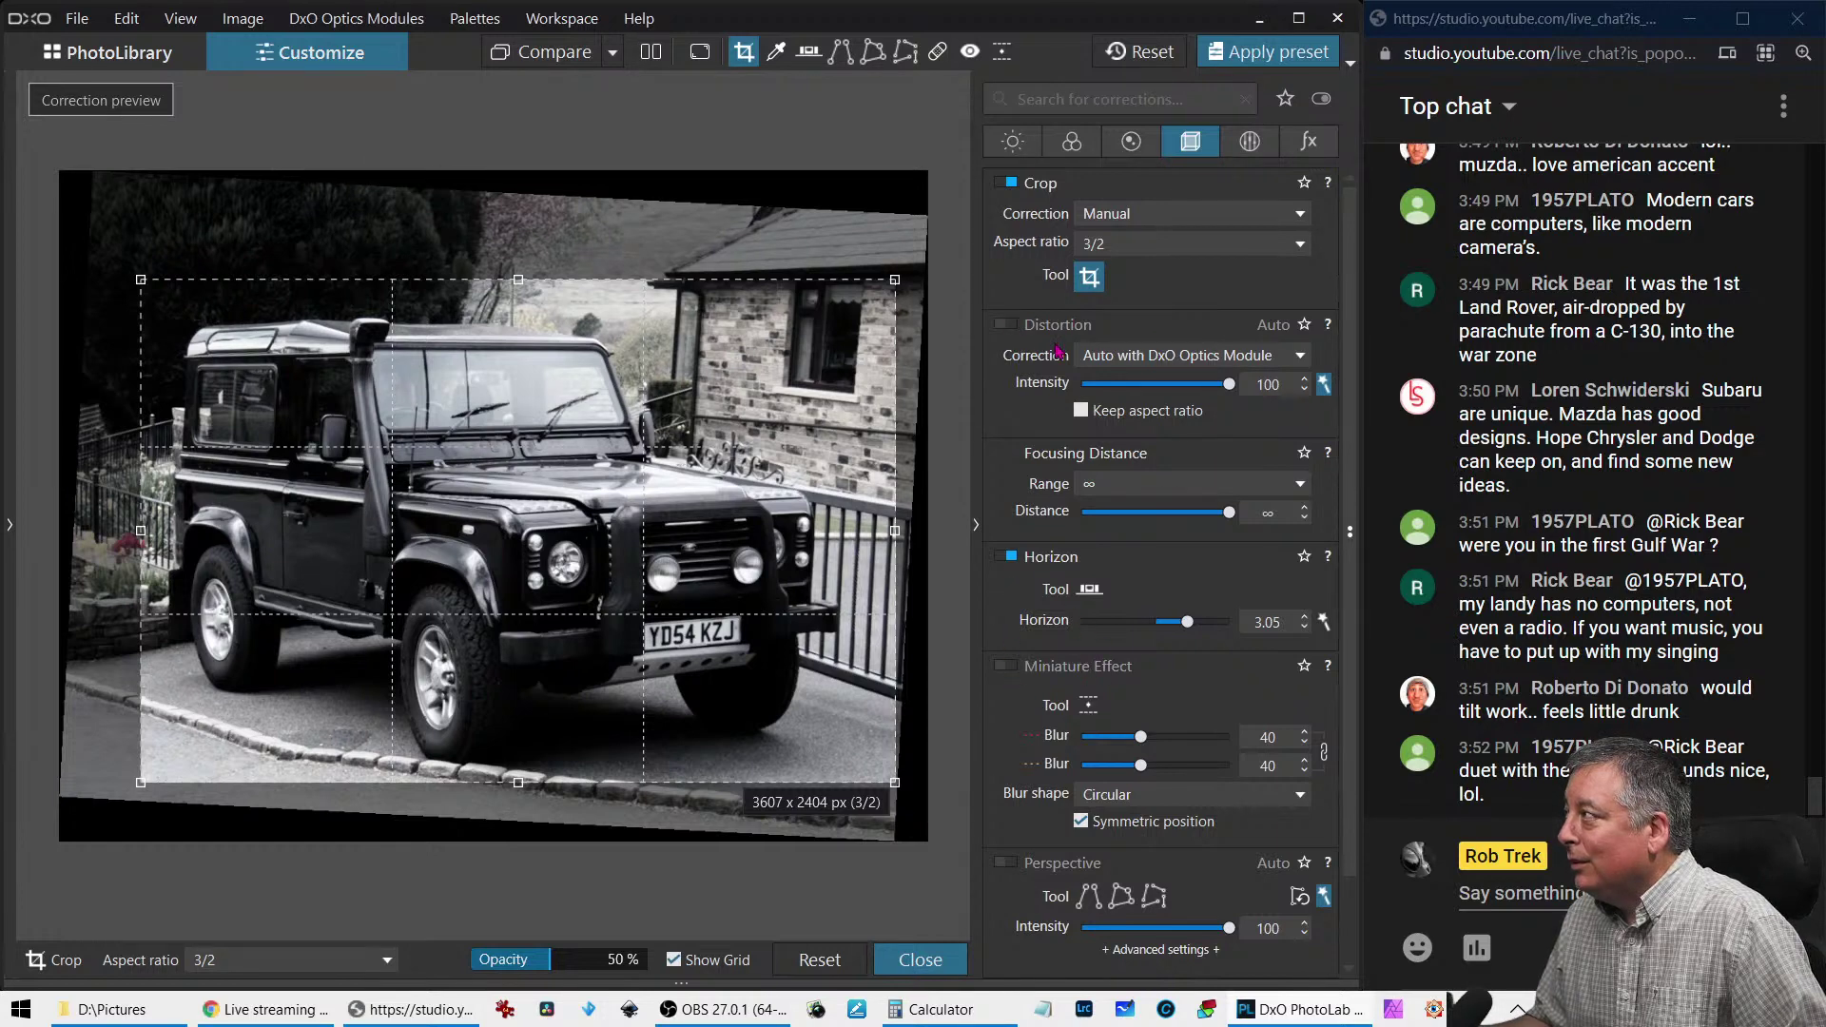
click(1088, 277)
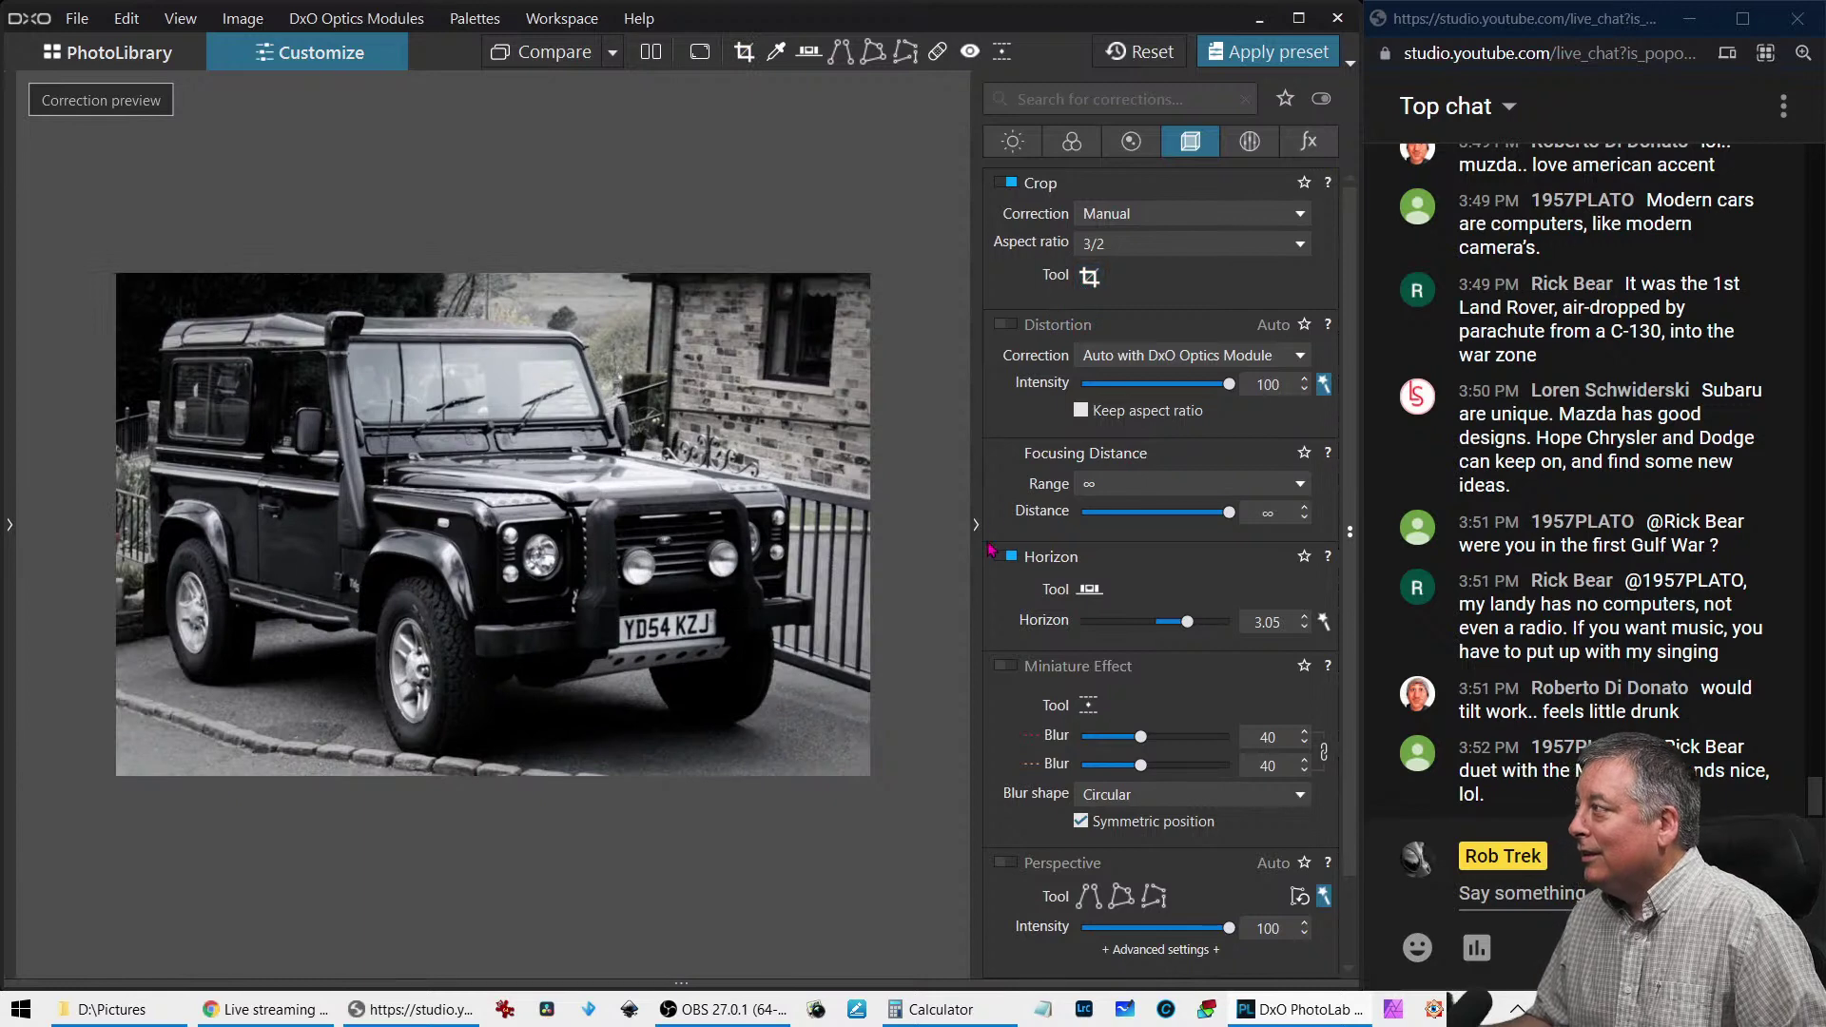
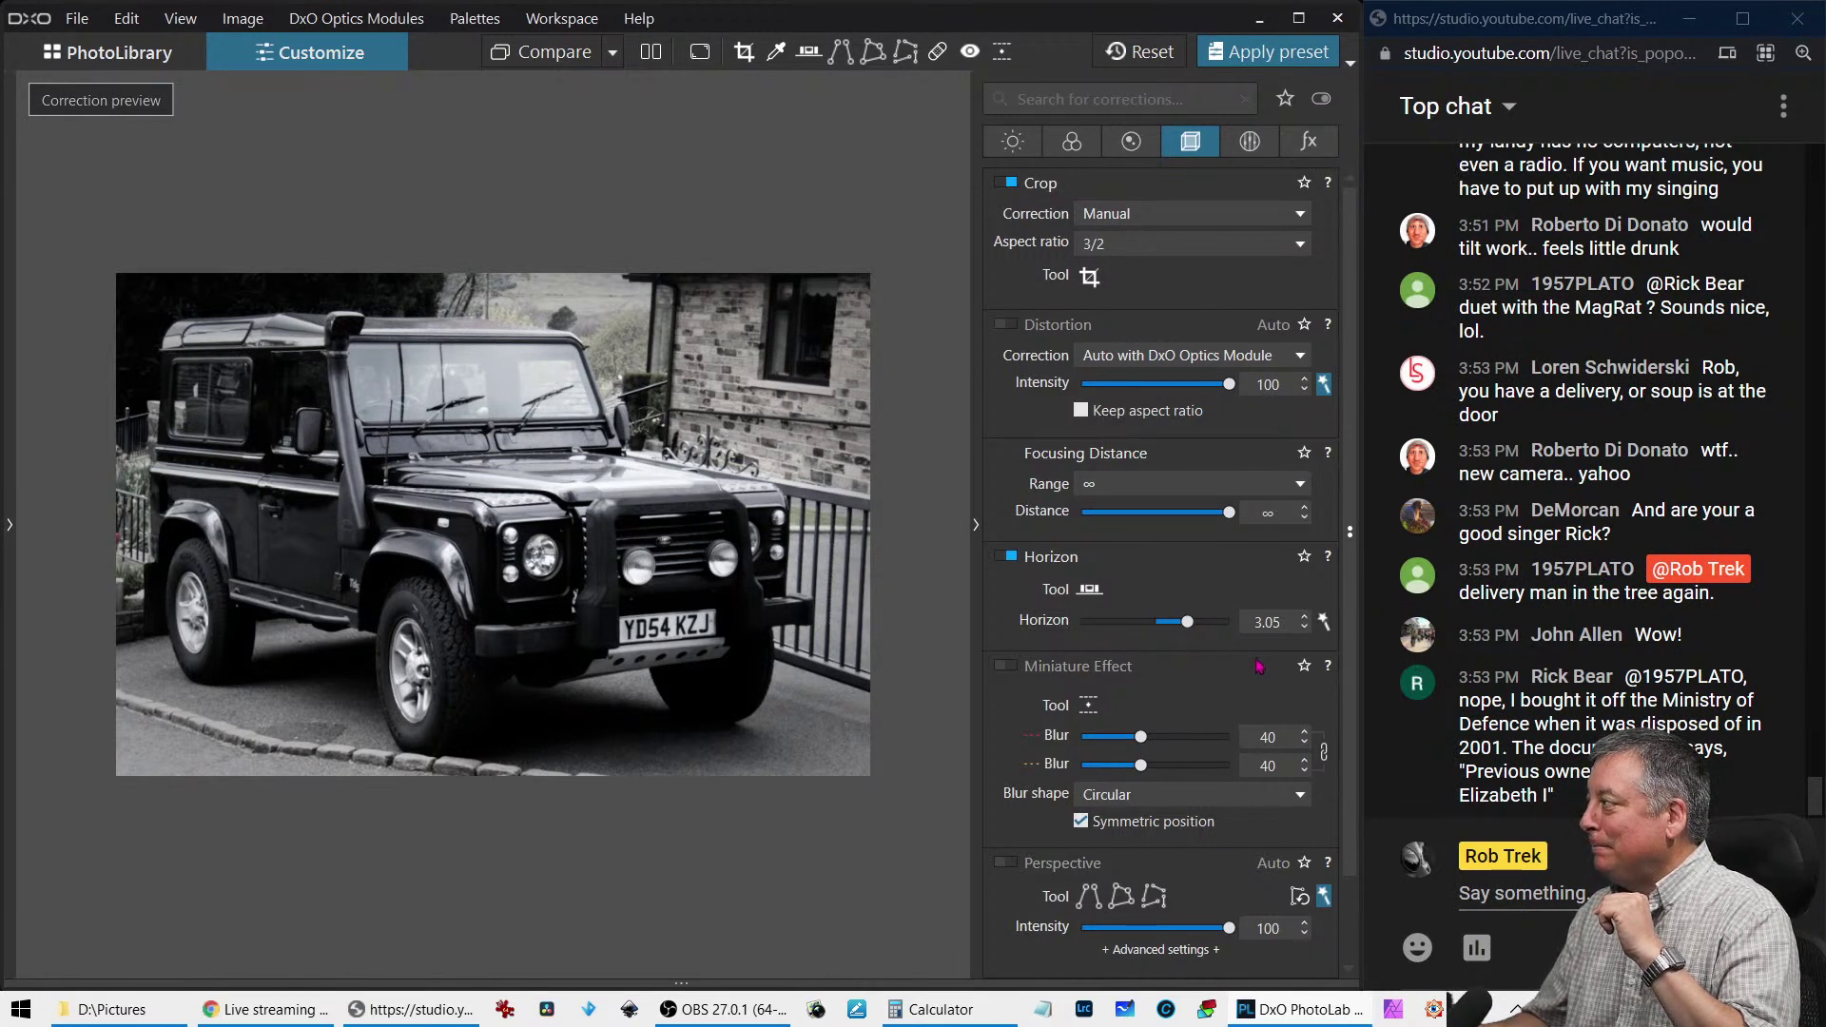
Examine the preset previews of the Land Rover, from the general purpose and Black & White groups through DxO FilmPack Designer - Color
scroll(1258, 668, down, 1)
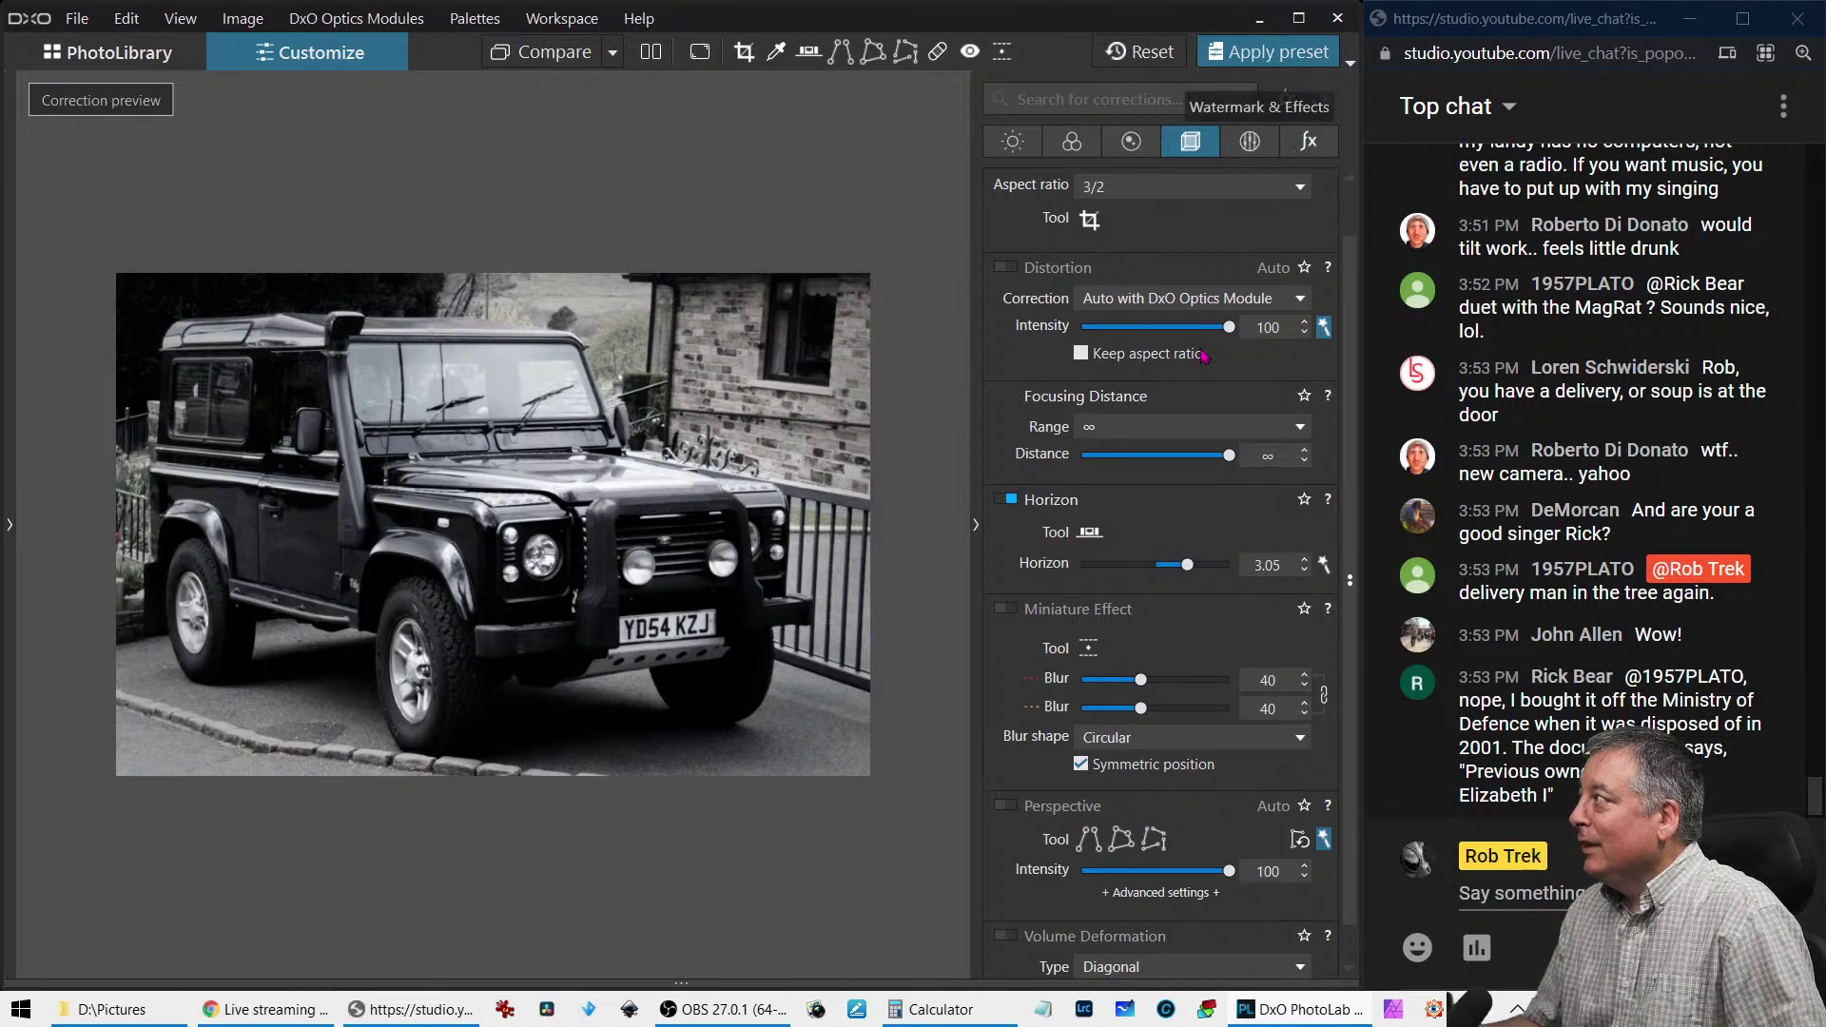
click(1308, 141)
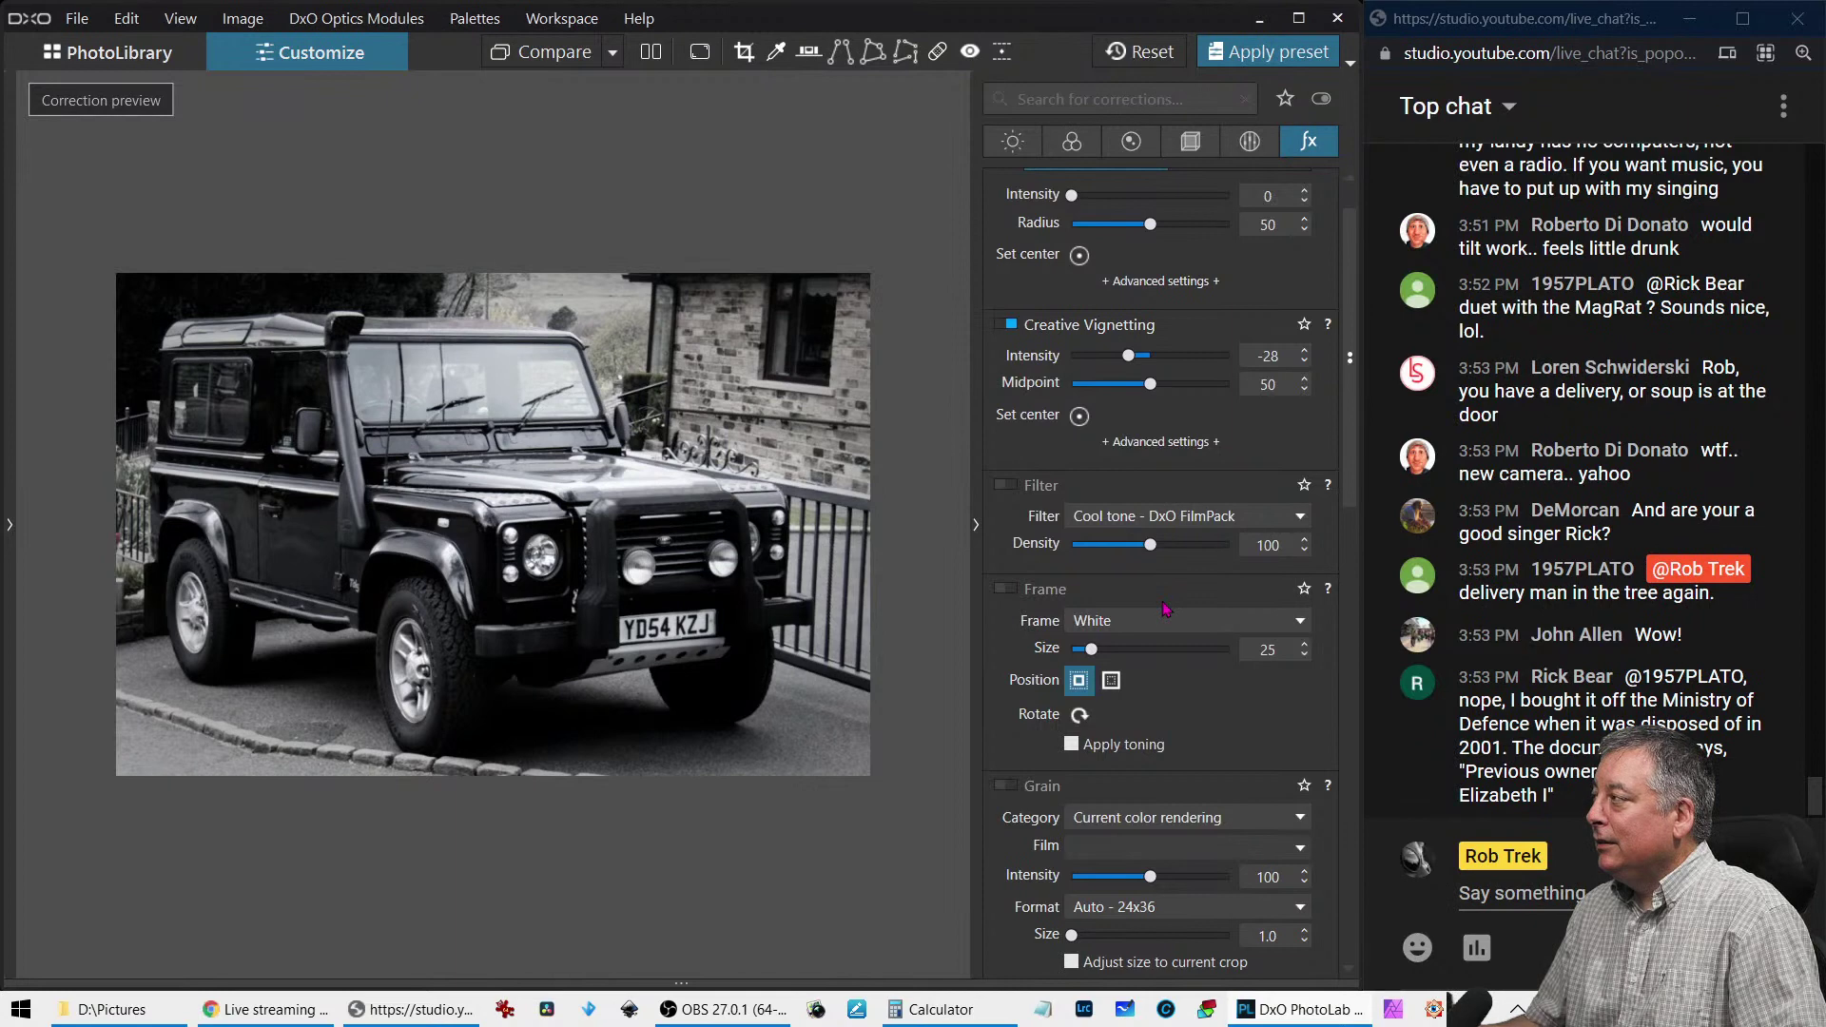
click(1243, 68)
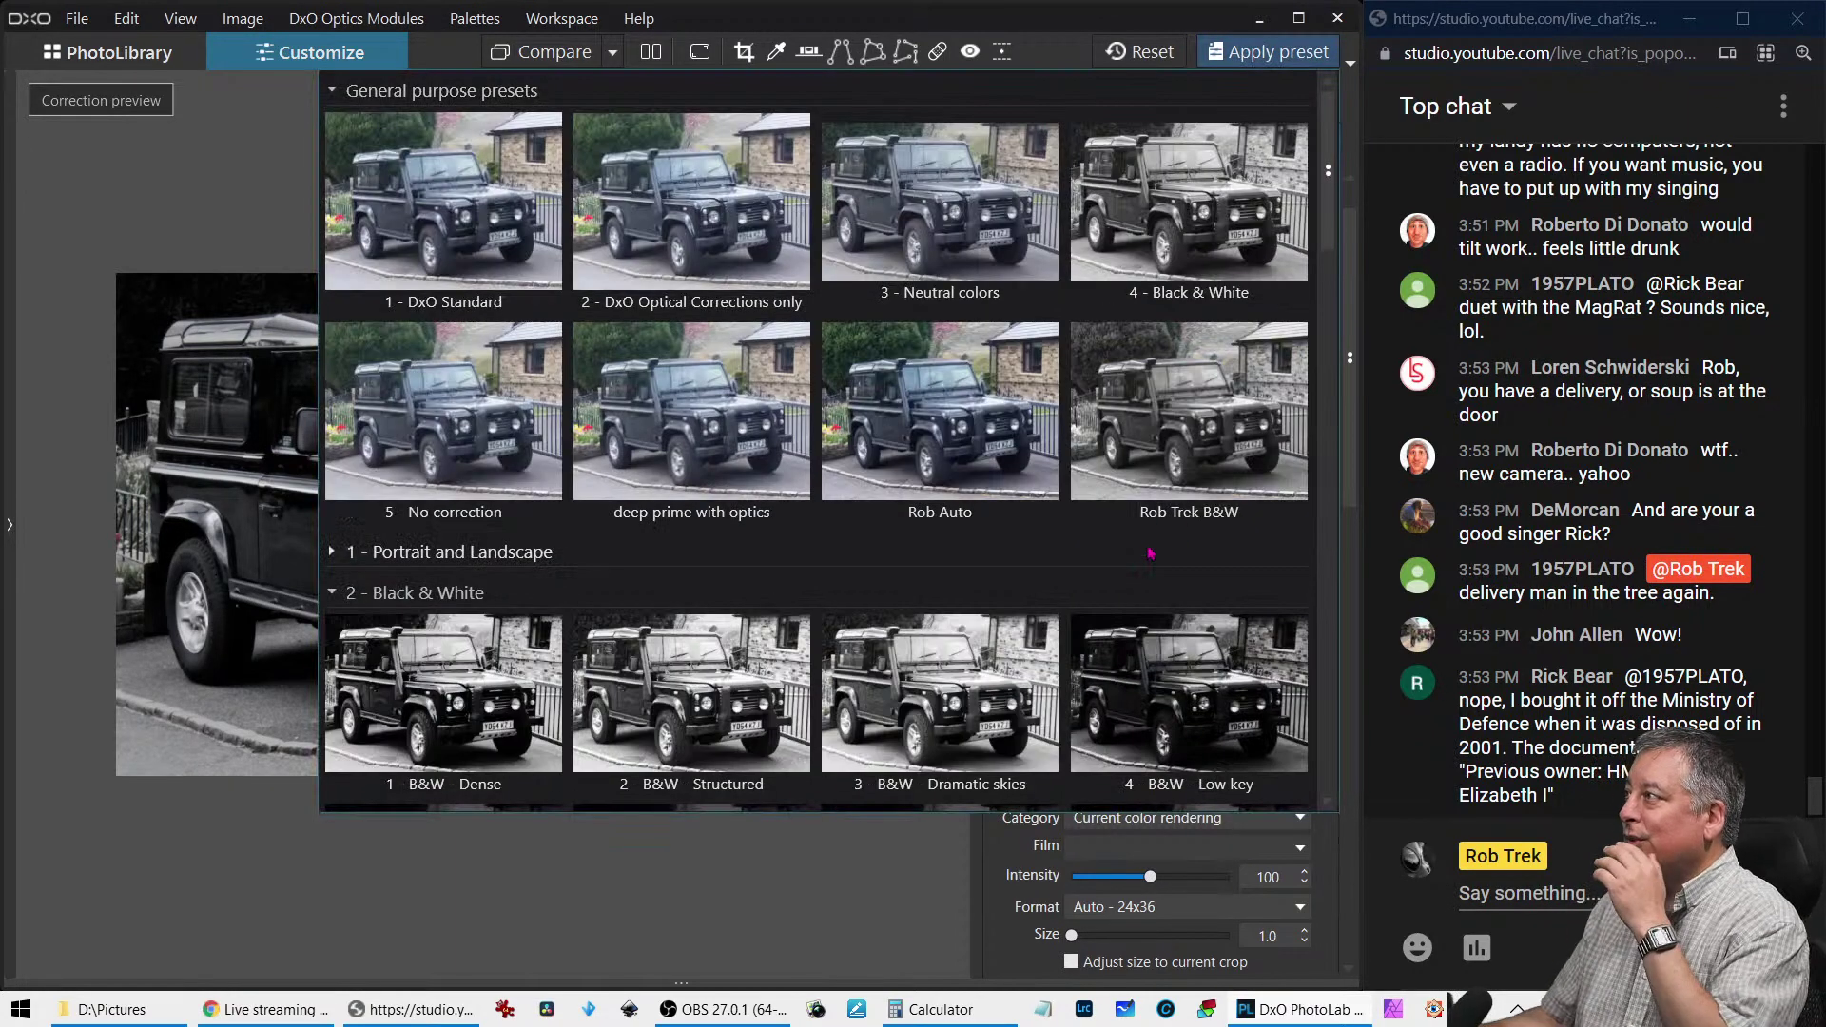
scroll(1020, 603, down, 10)
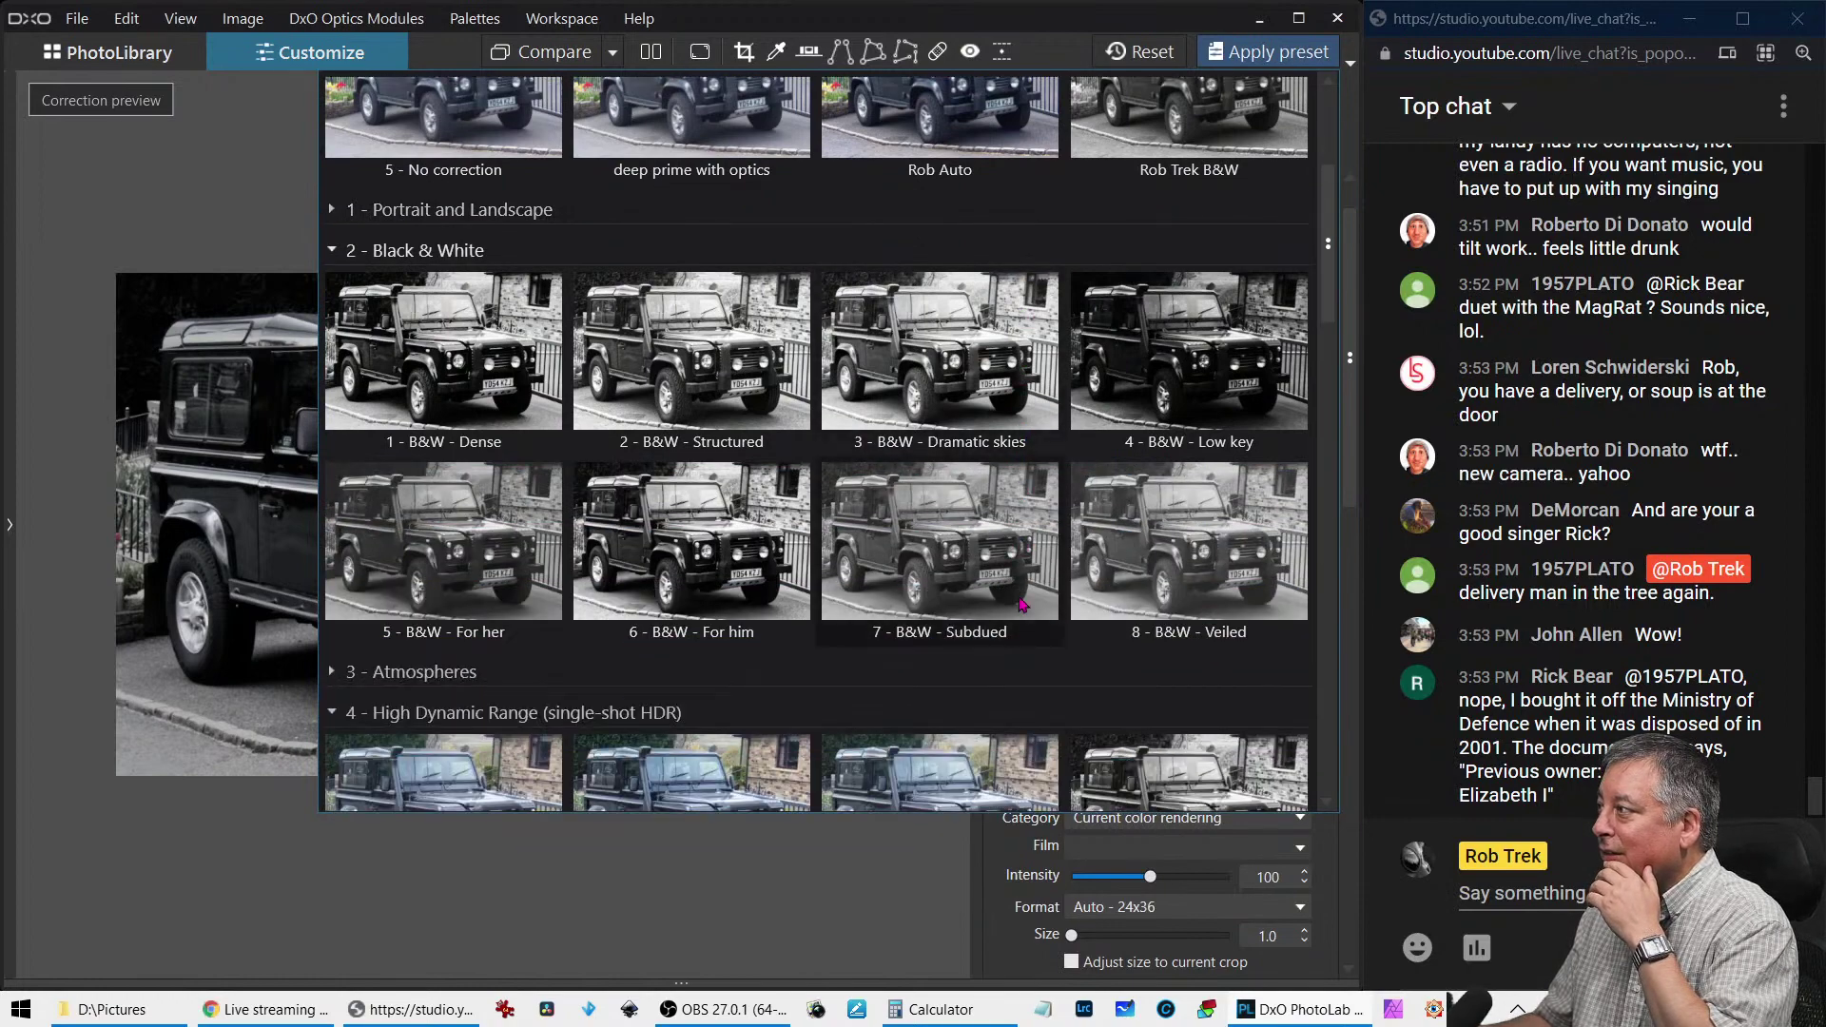
scroll(1020, 602, down, 3)
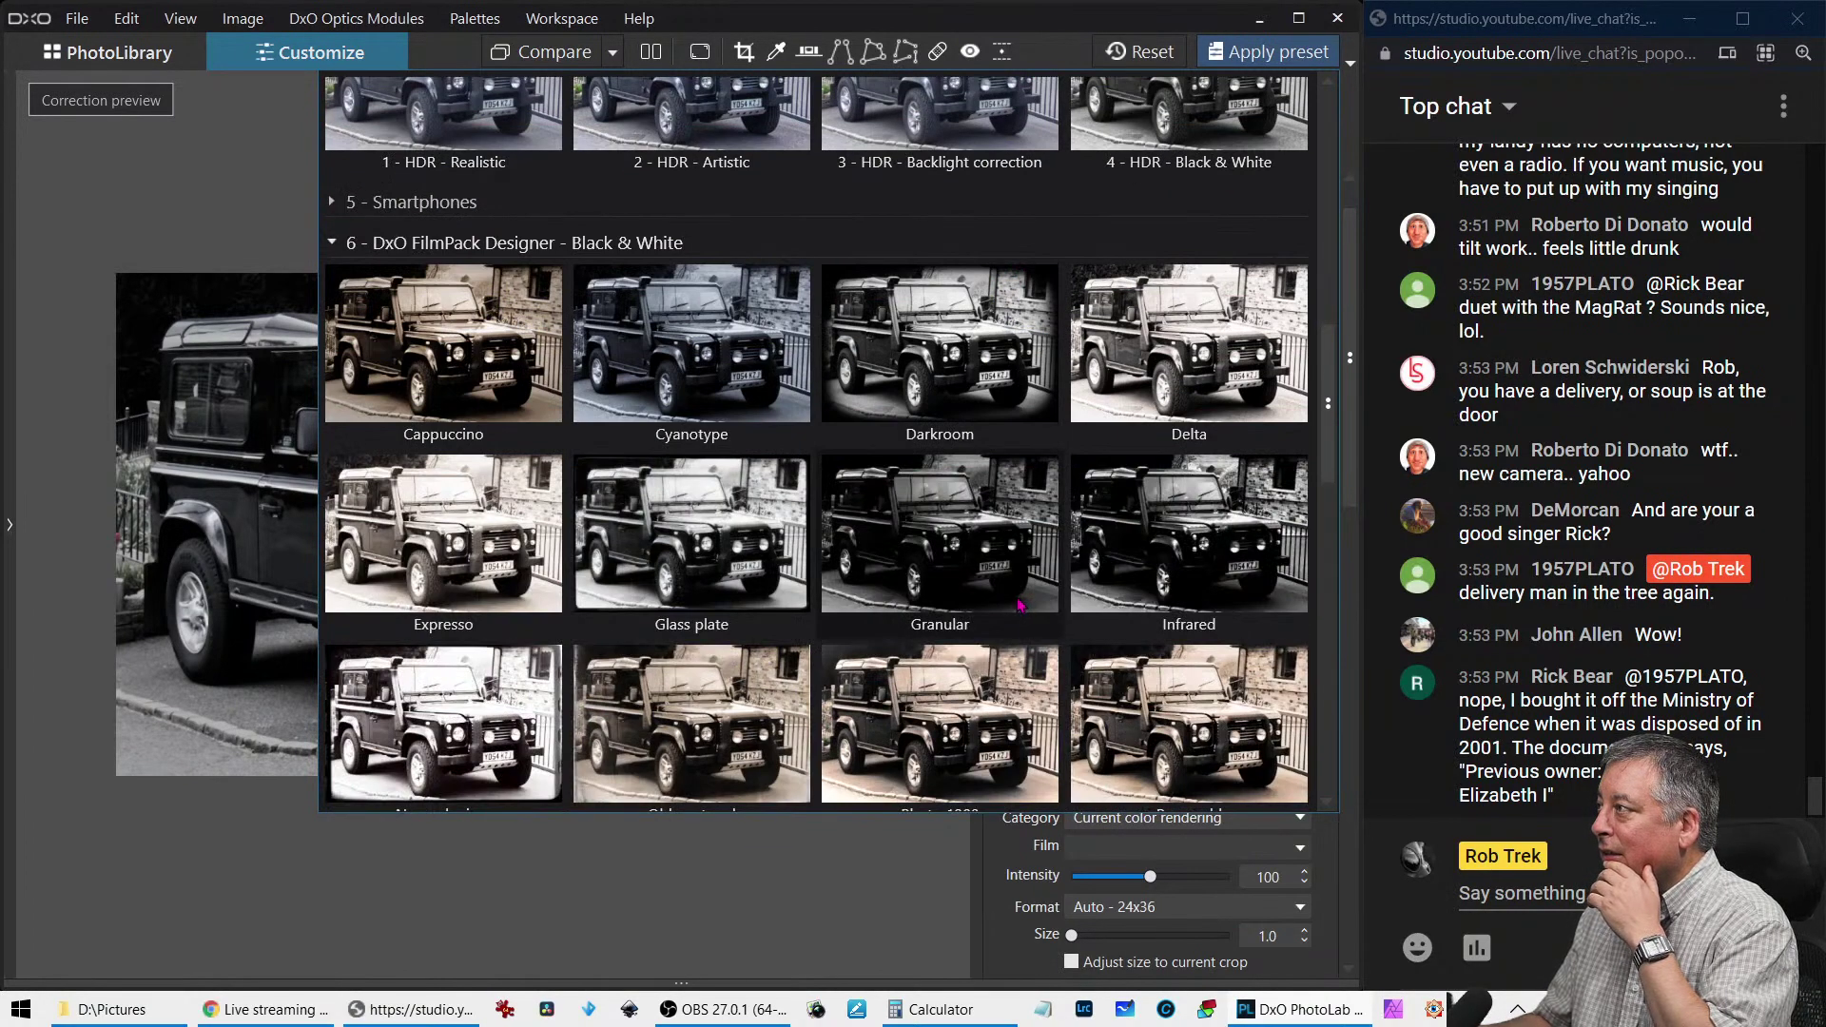
scroll(1021, 603, down, 1)
scroll(1020, 602, down, 1)
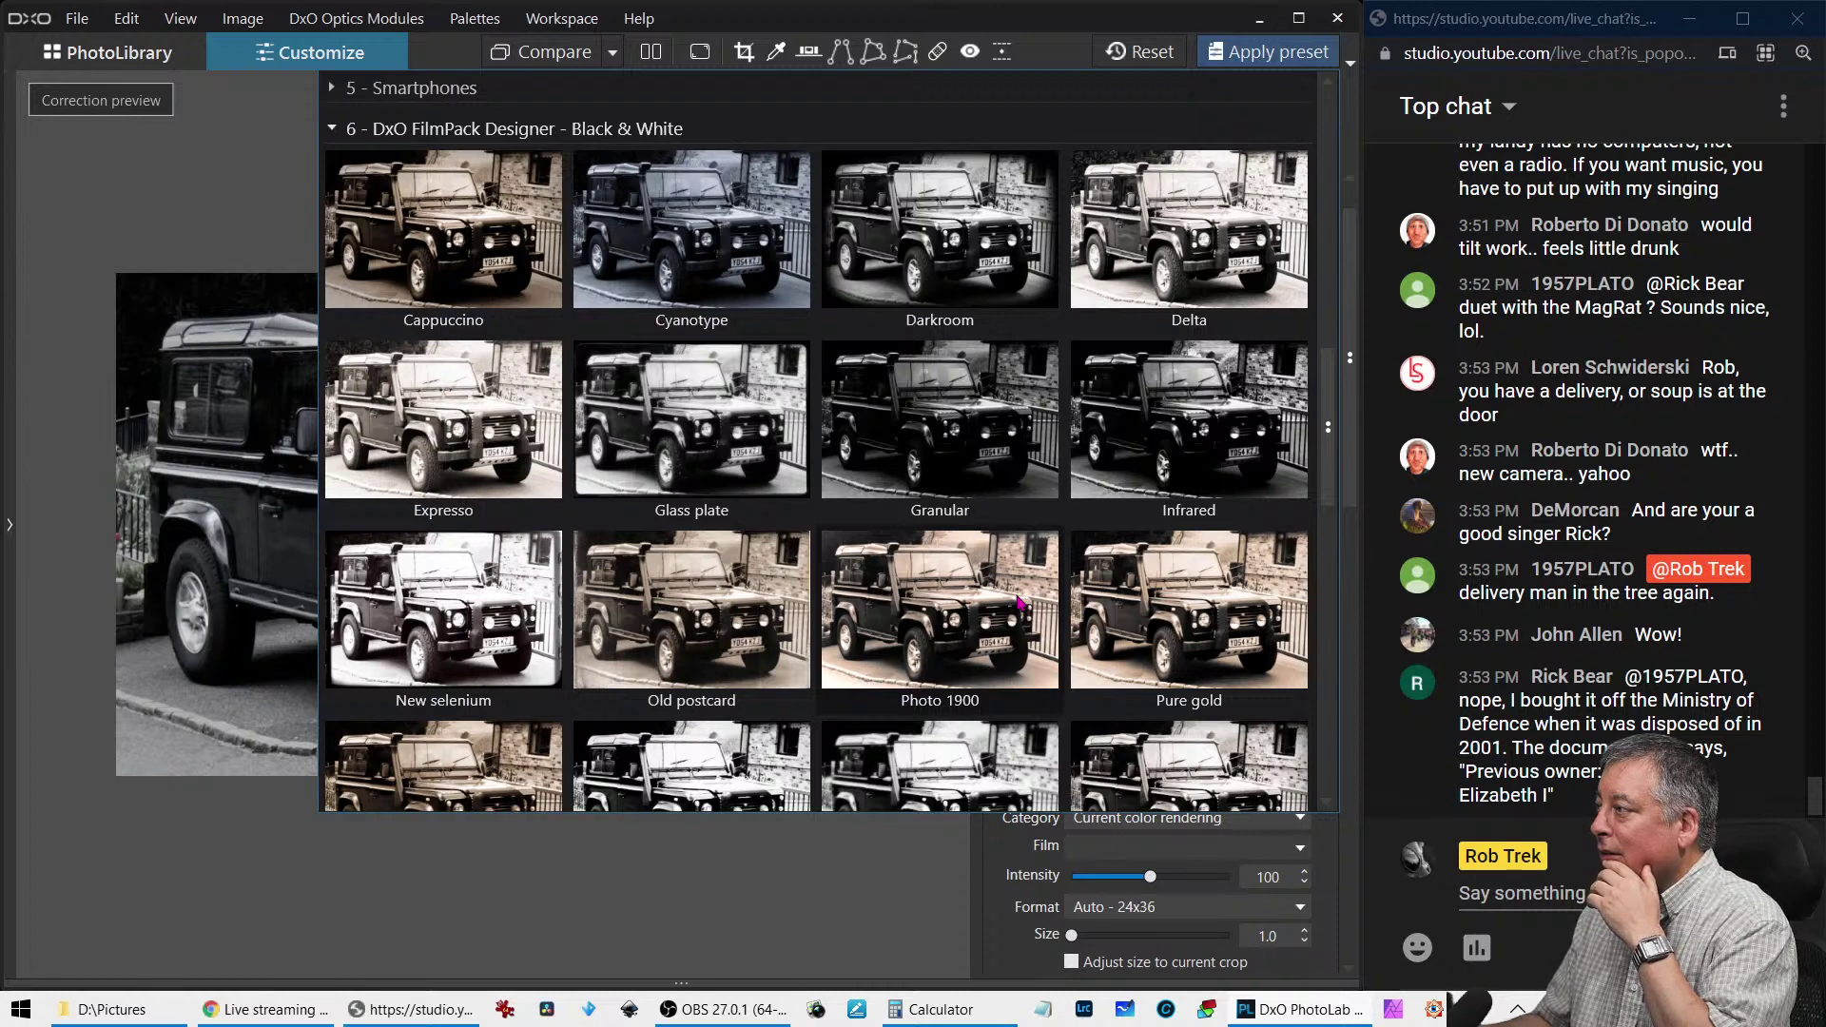
scroll(1020, 603, down, 4)
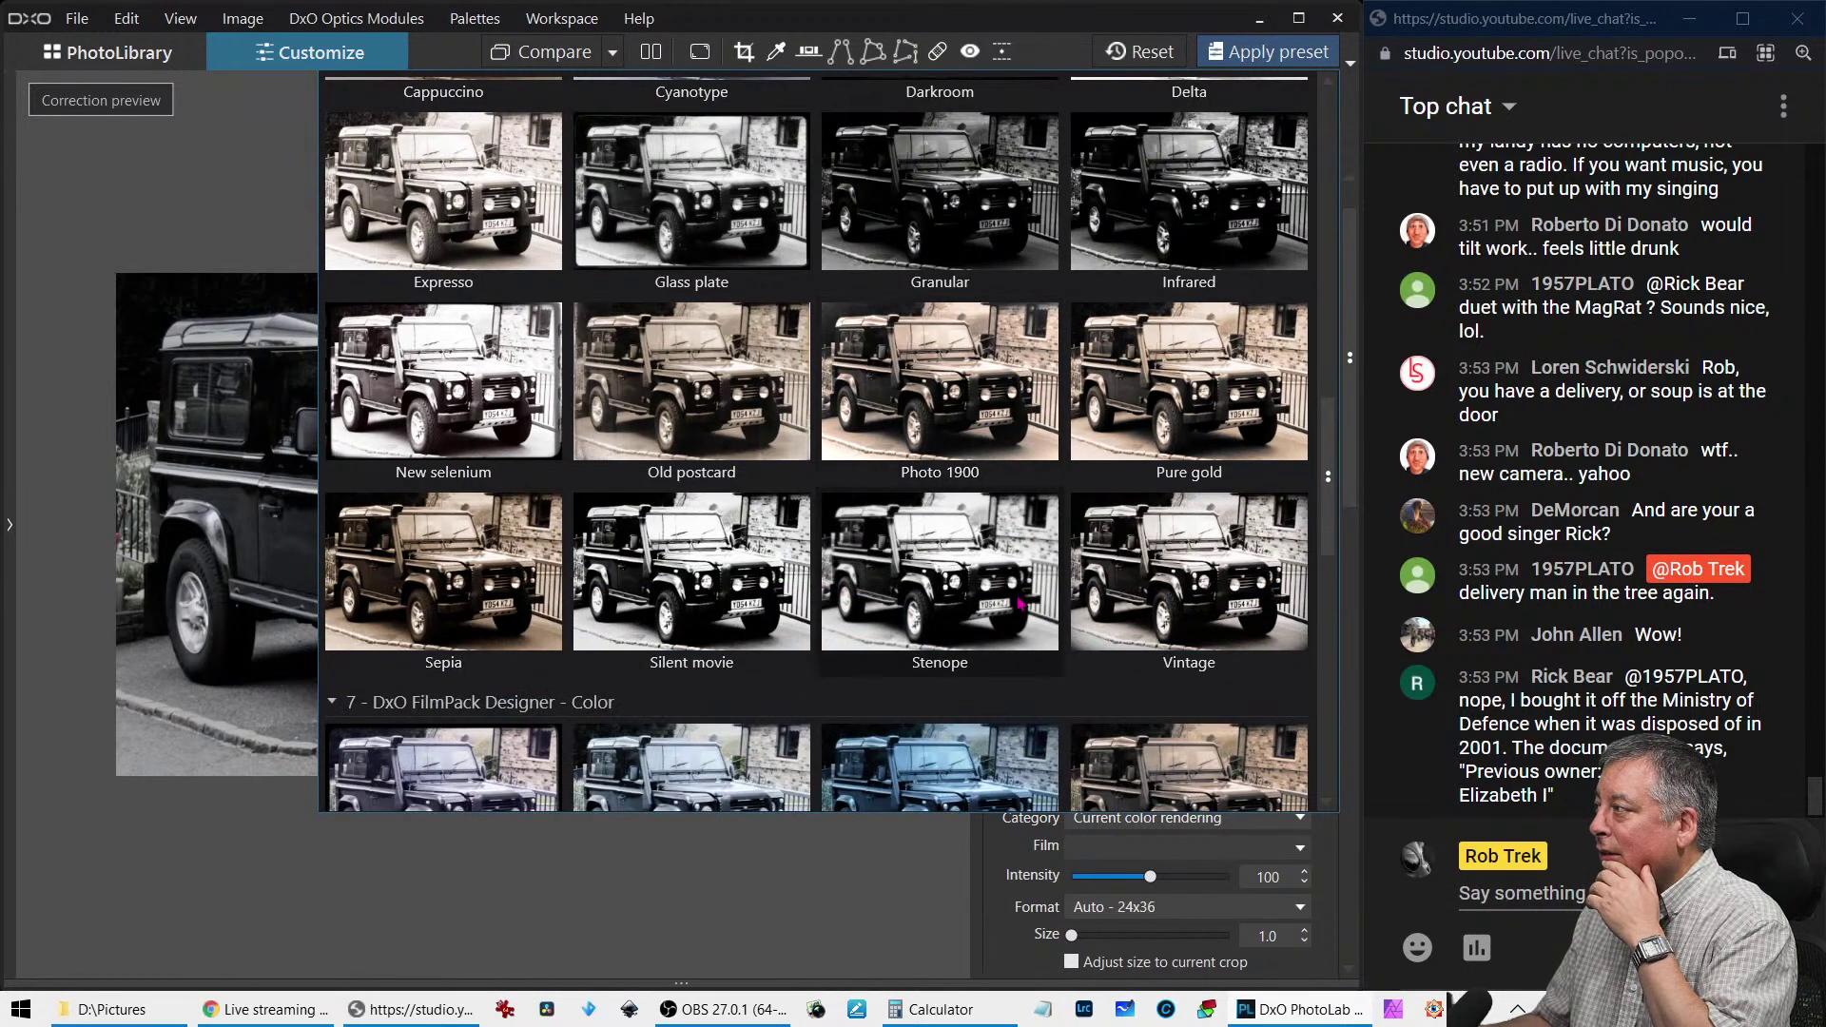
scroll(1020, 603, down, 1)
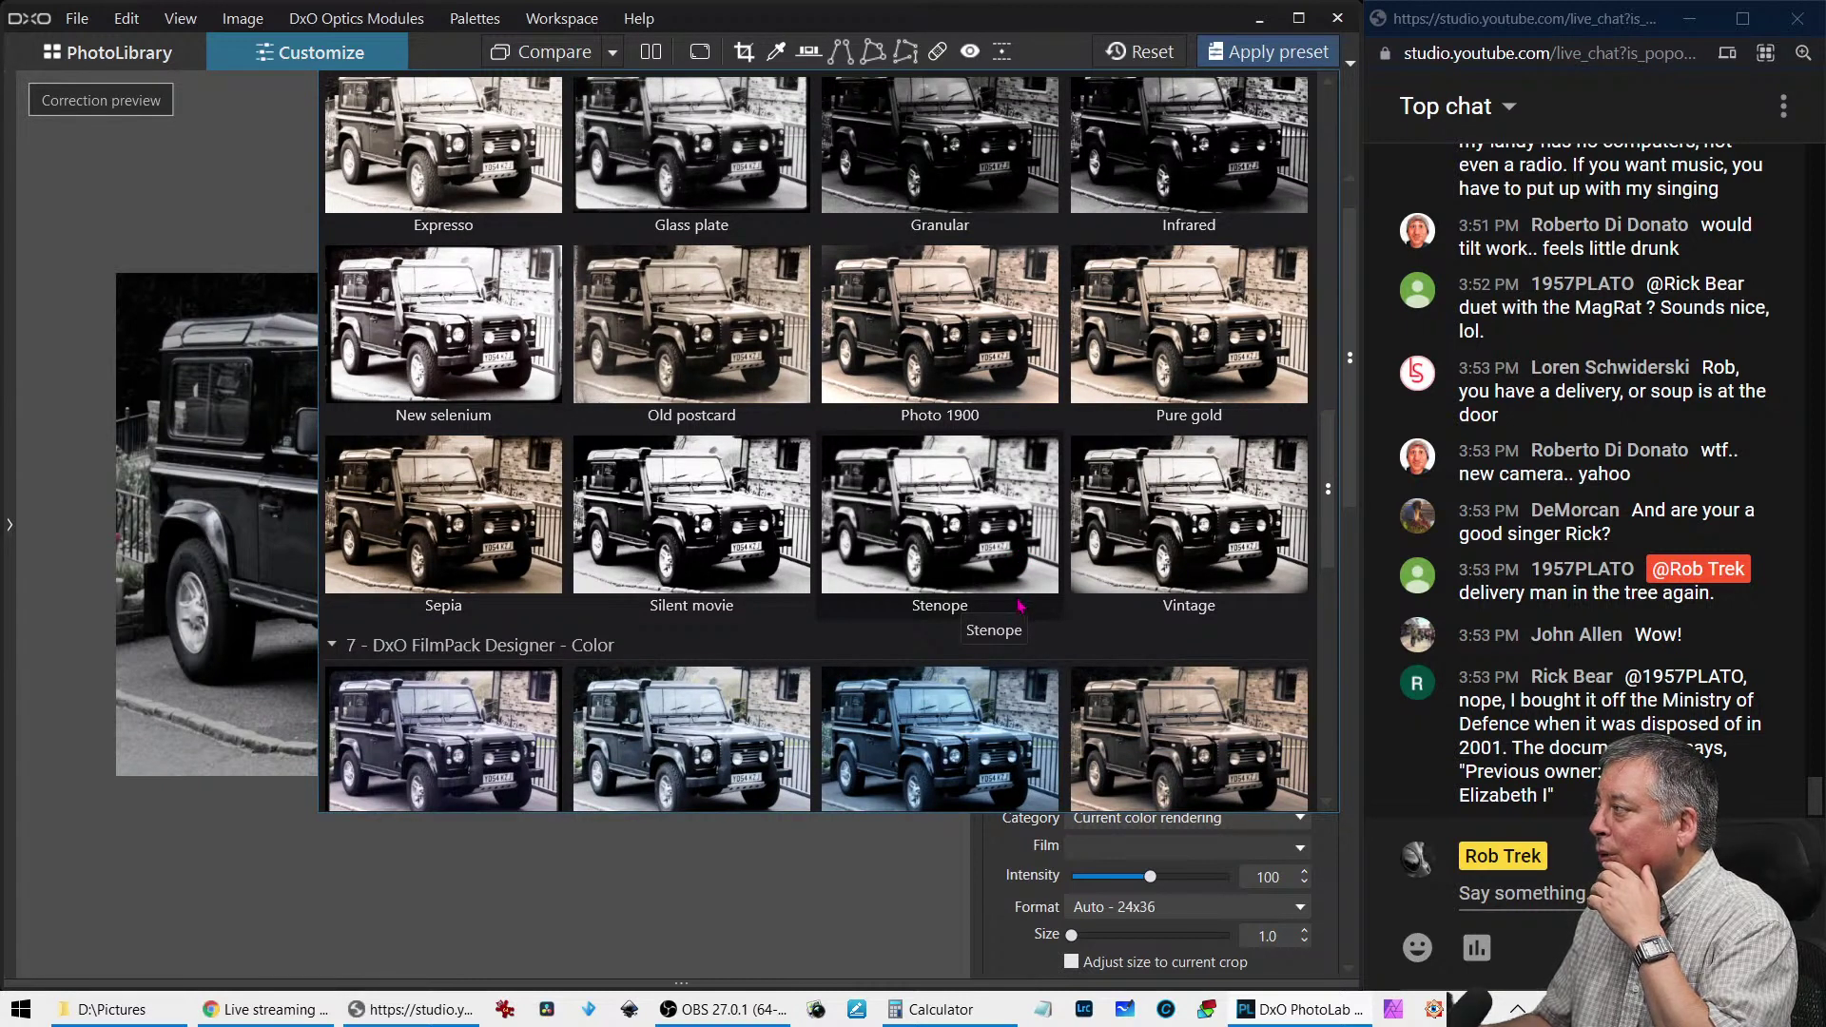
scroll(1020, 603, down, 2)
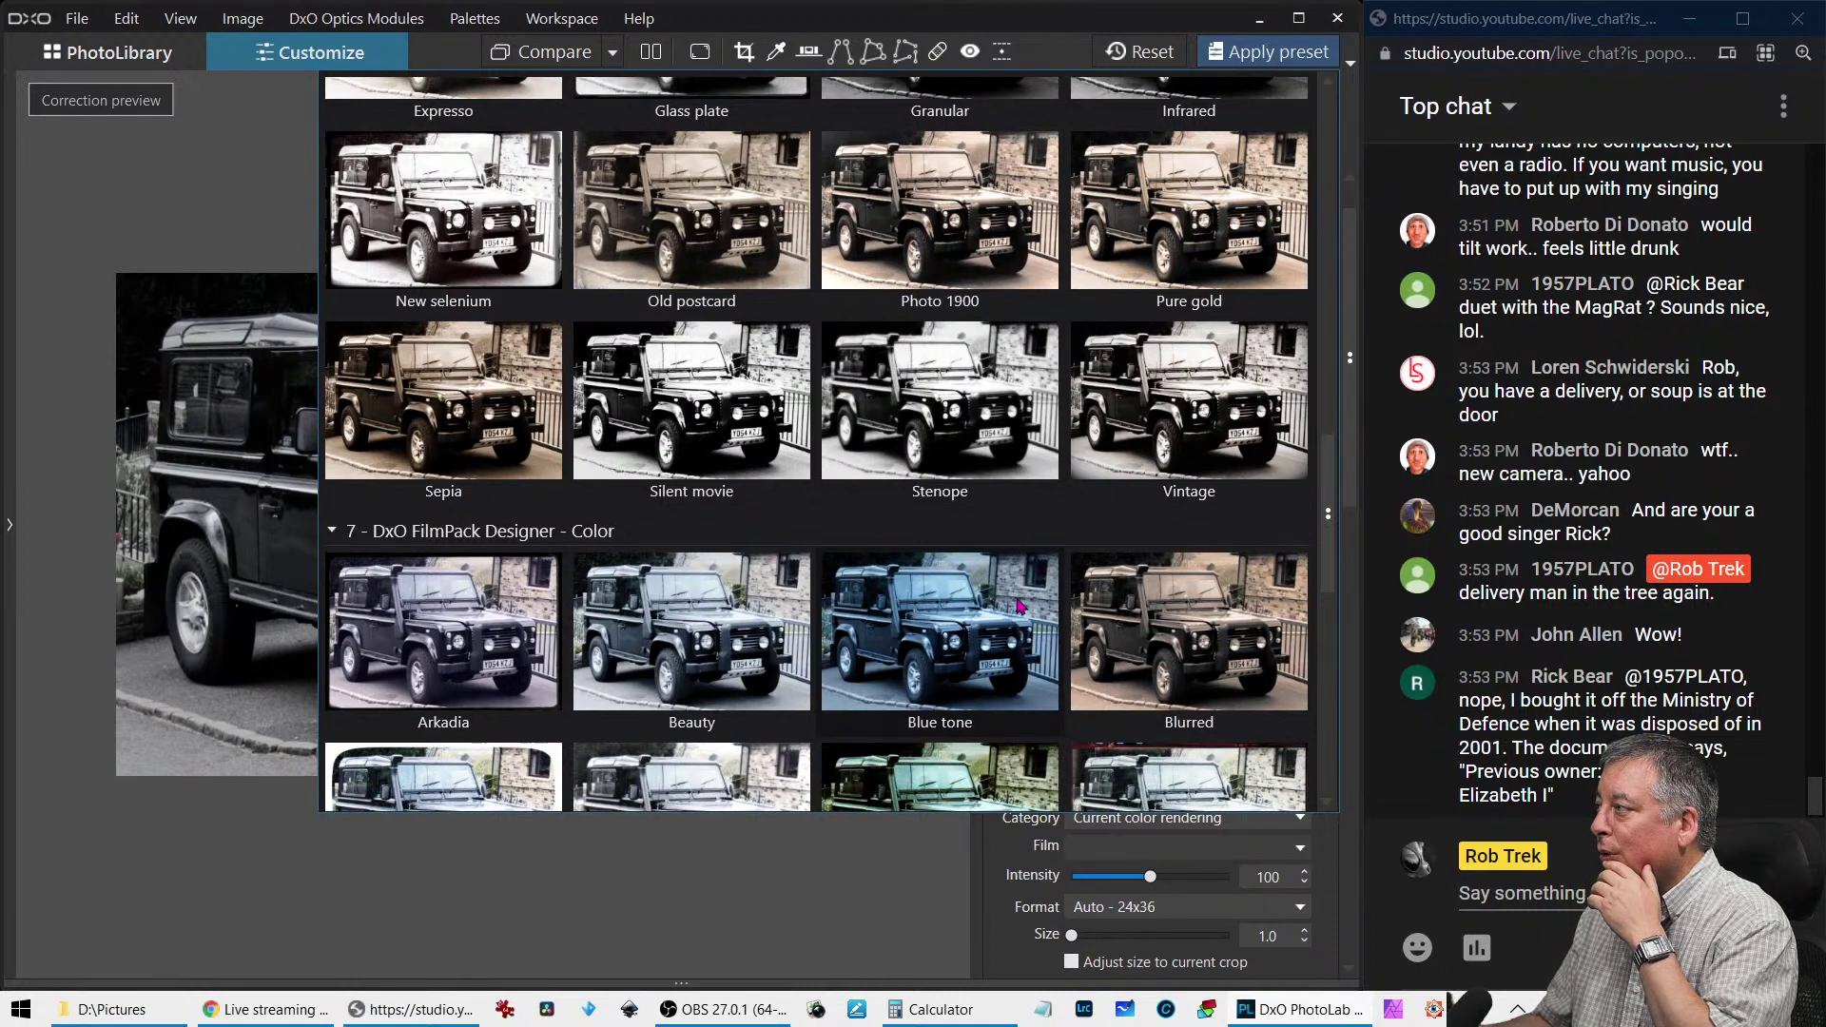
scroll(1020, 603, down, 6)
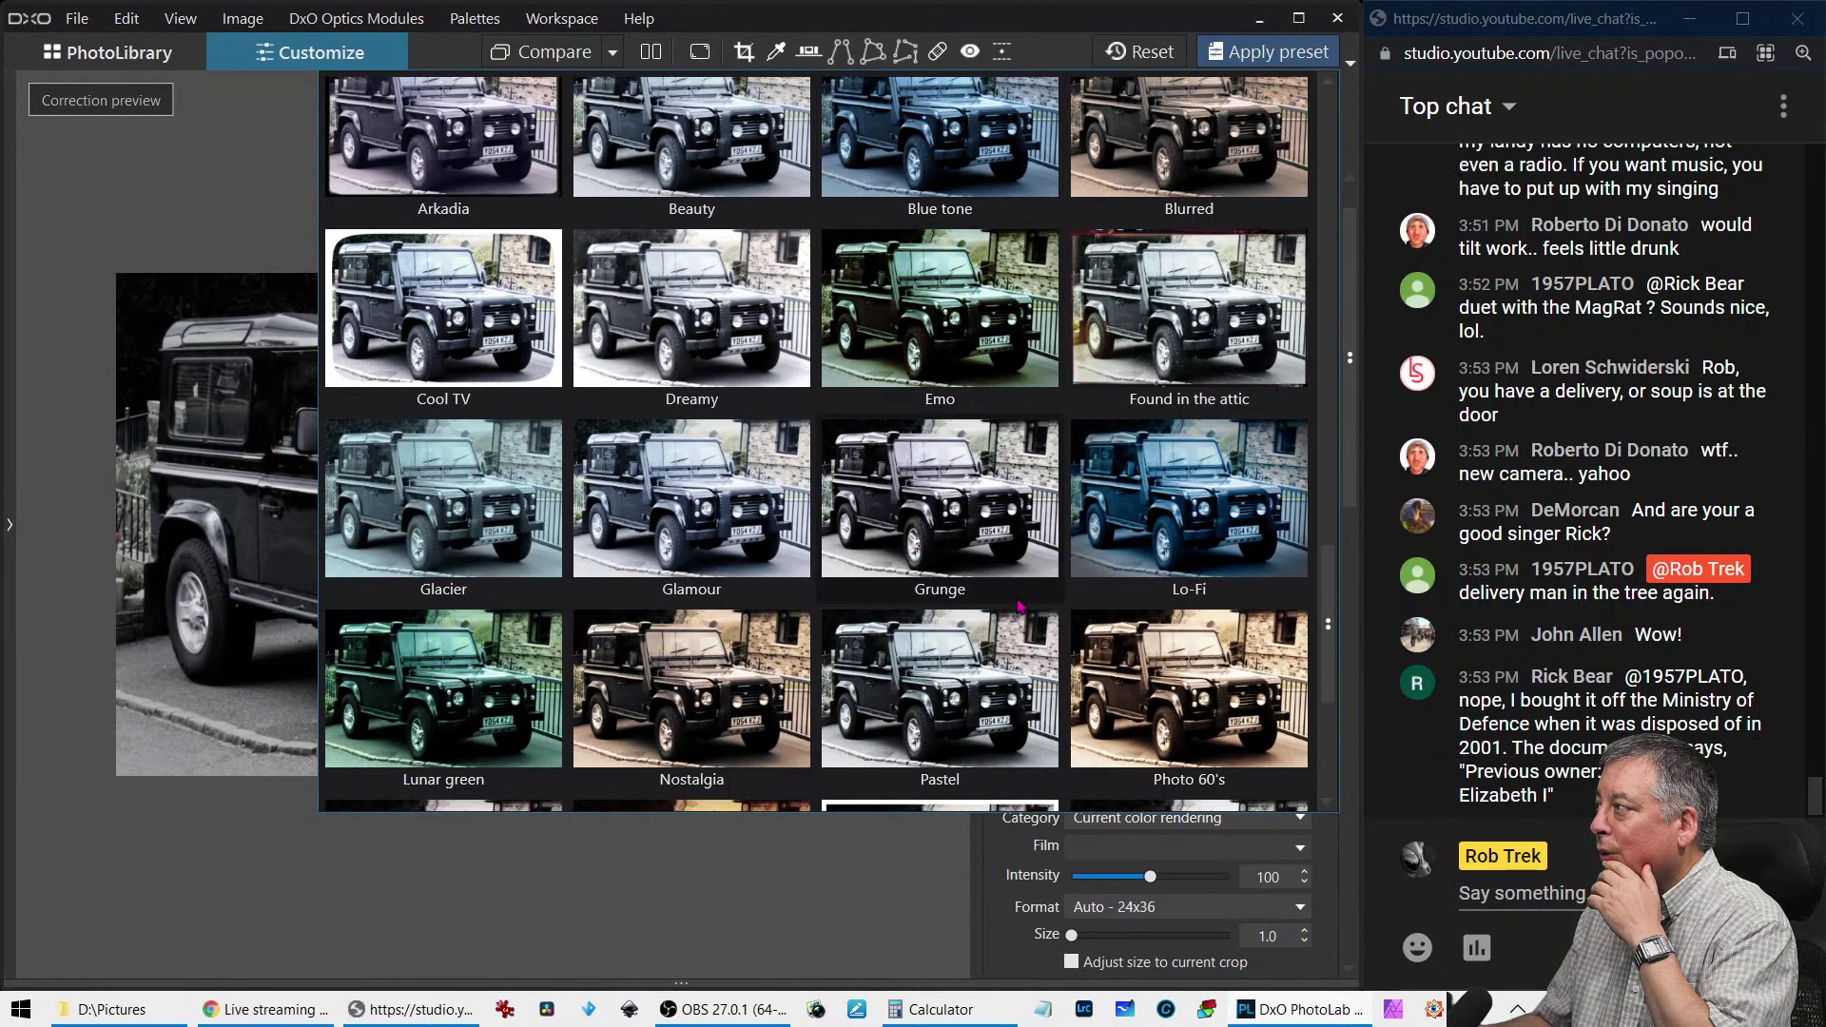
scroll(1018, 605, down, 3)
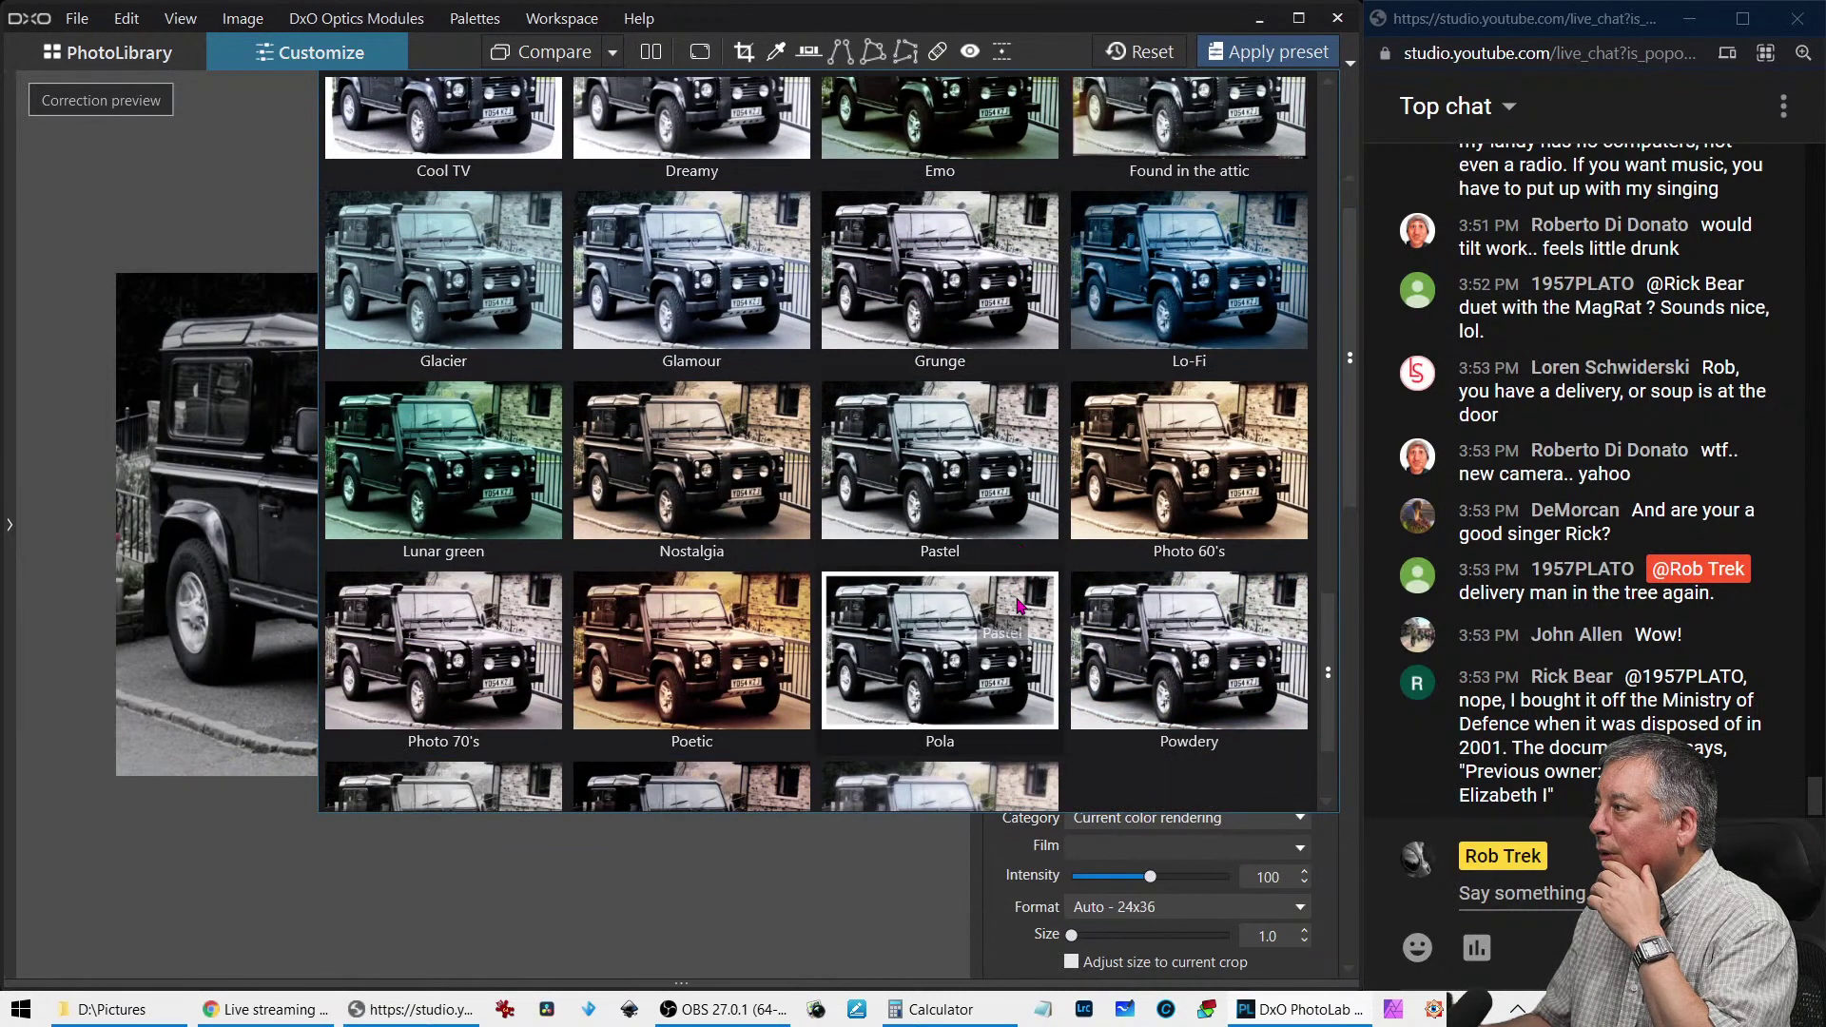
scroll(1018, 604, down, 1)
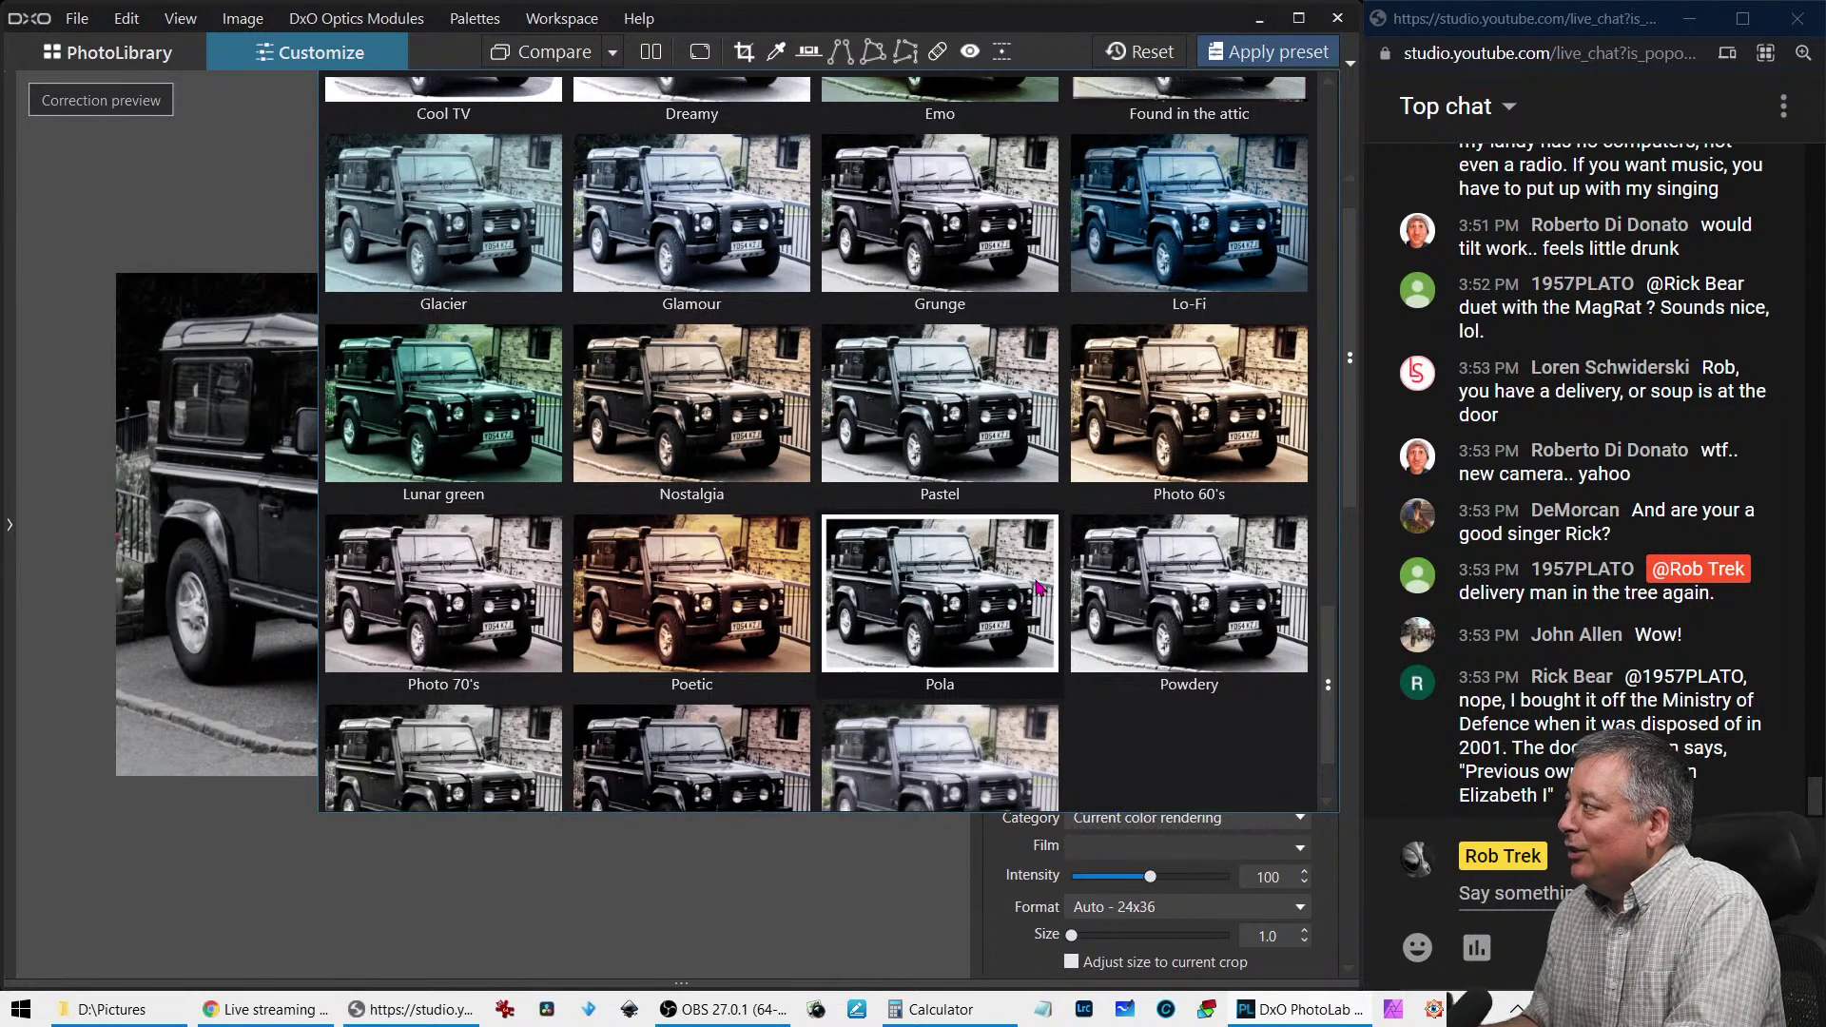
scroll(1037, 590, down, 2)
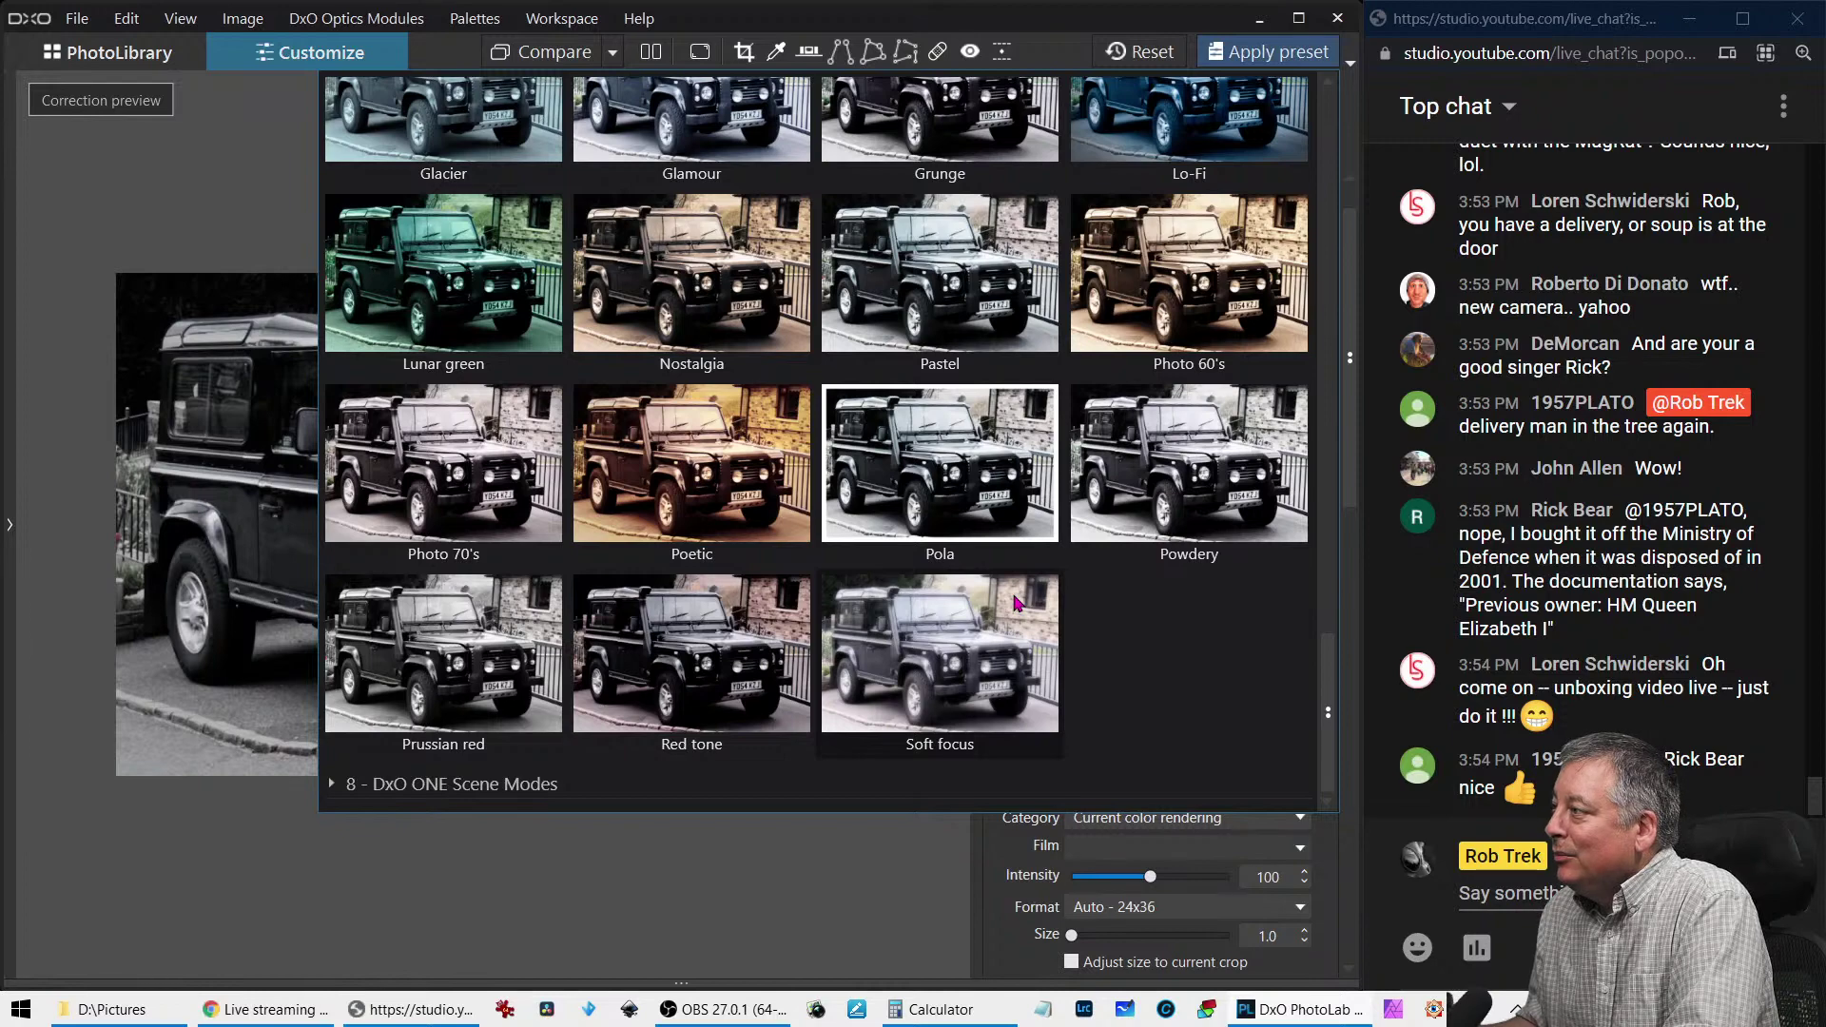
Apply the Vintage preset from the DxO FilmPack Designer - Black & White group to the Land Rover photo
scroll(1016, 601, up, 6)
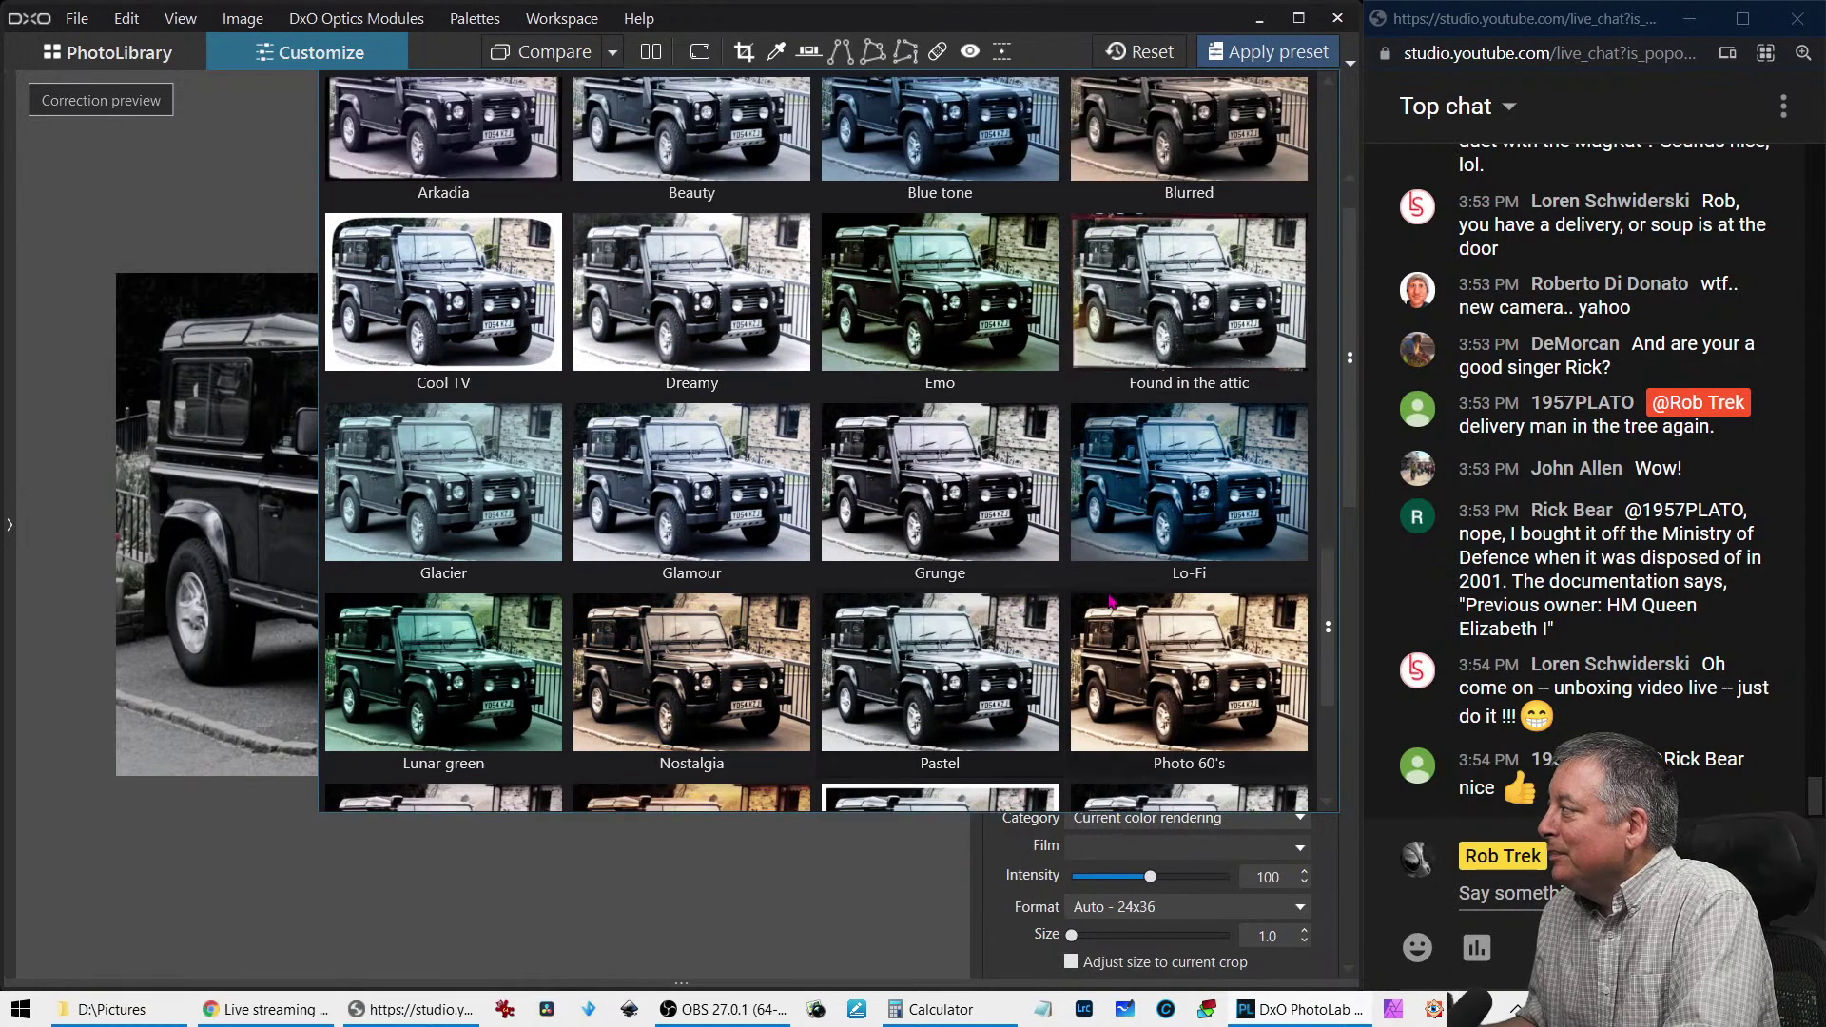
scroll(1141, 601, up, 2)
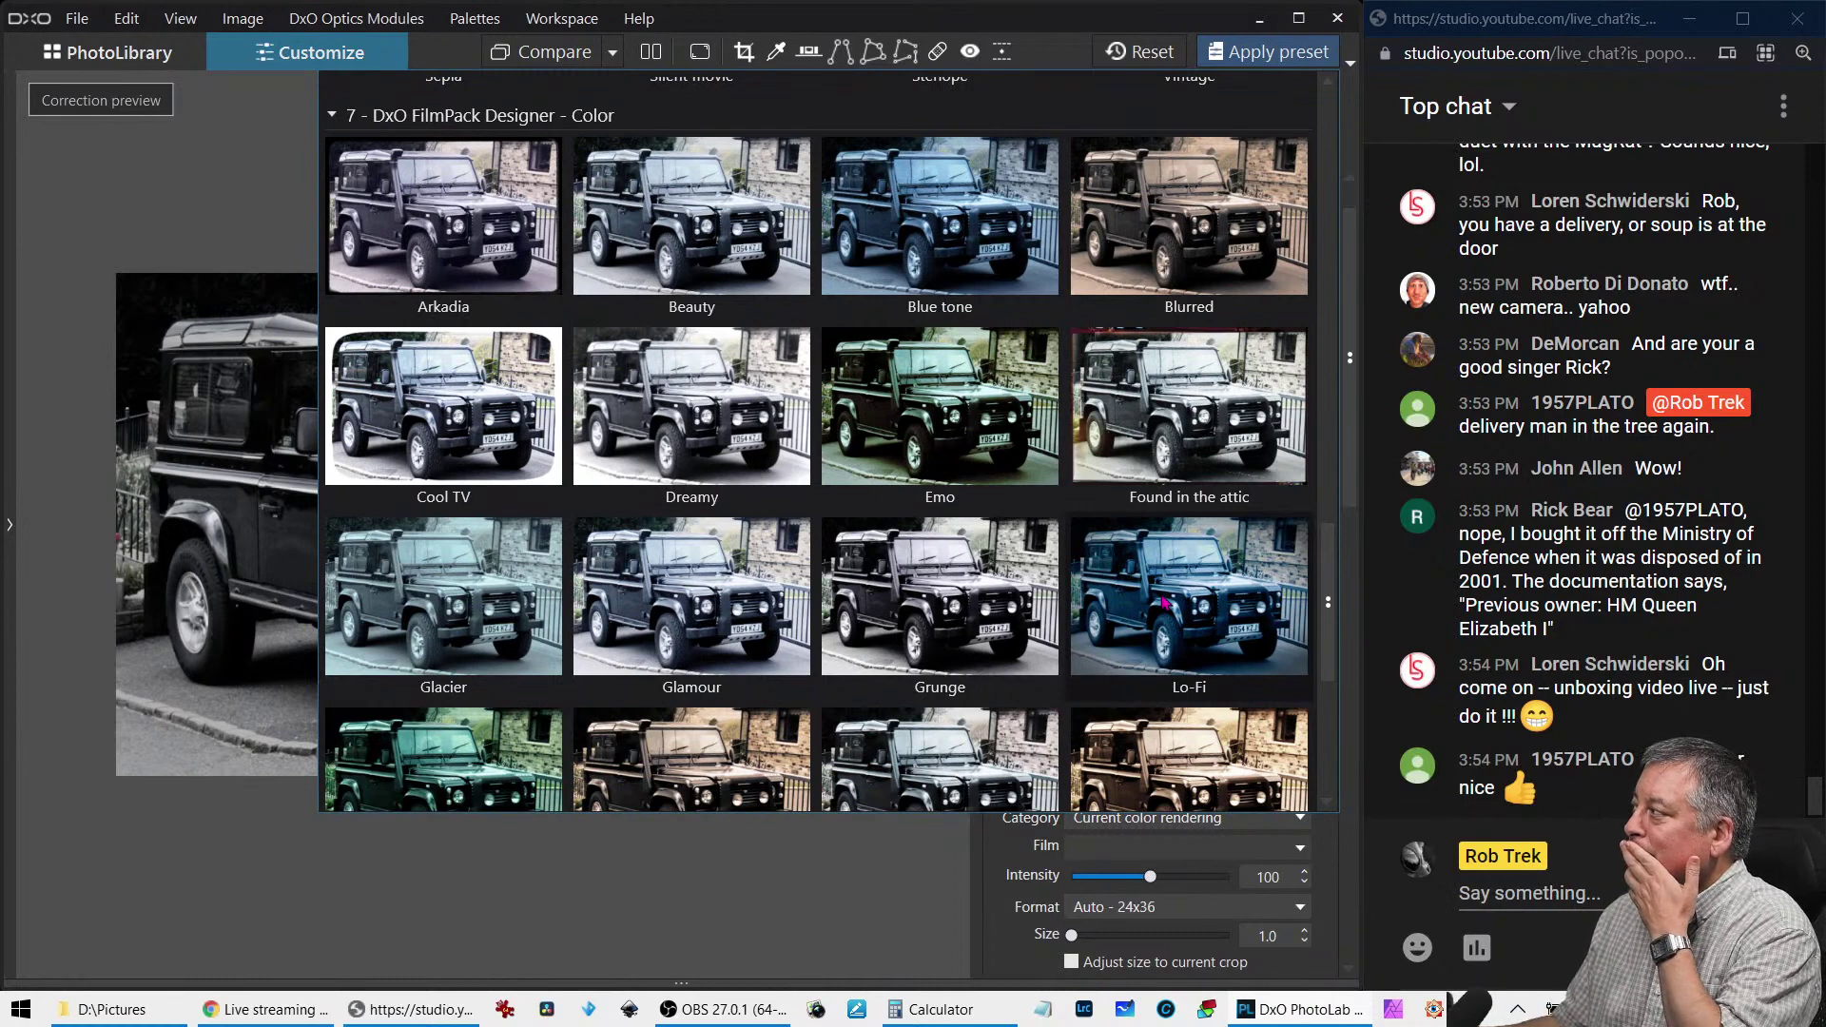
scroll(1162, 618, up, 2)
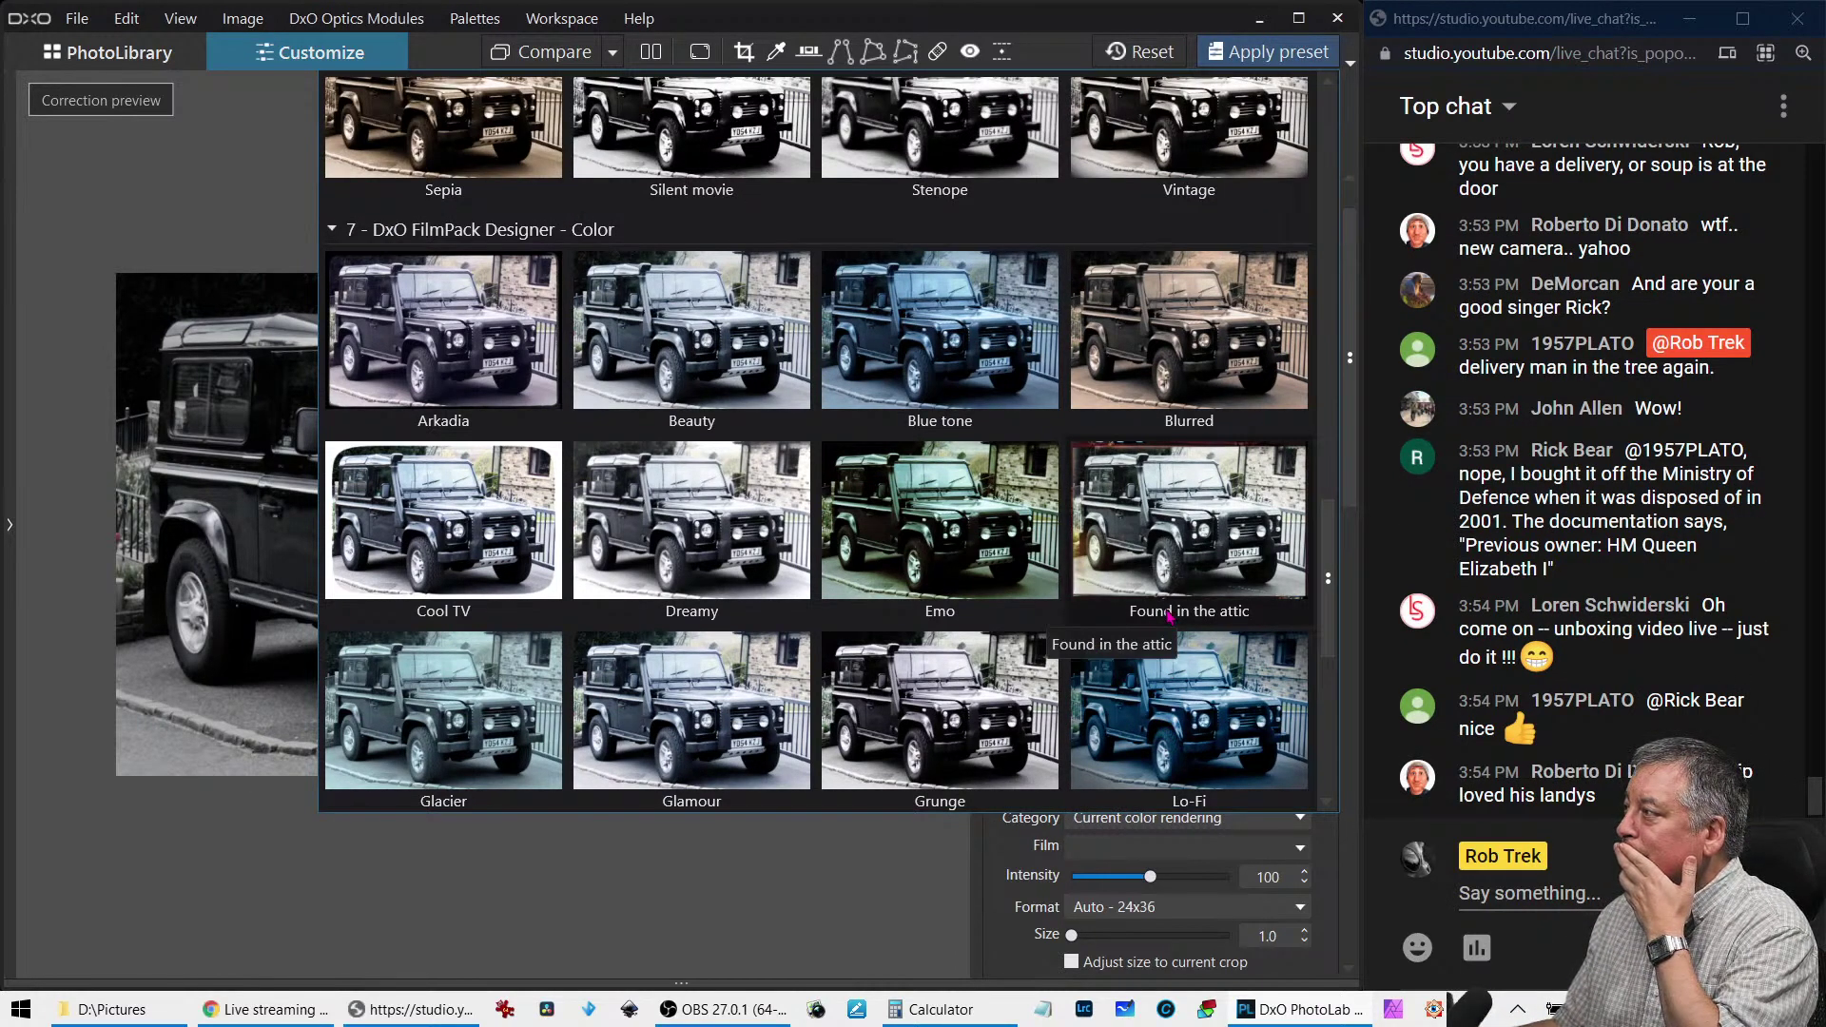
scroll(1169, 613, up, 3)
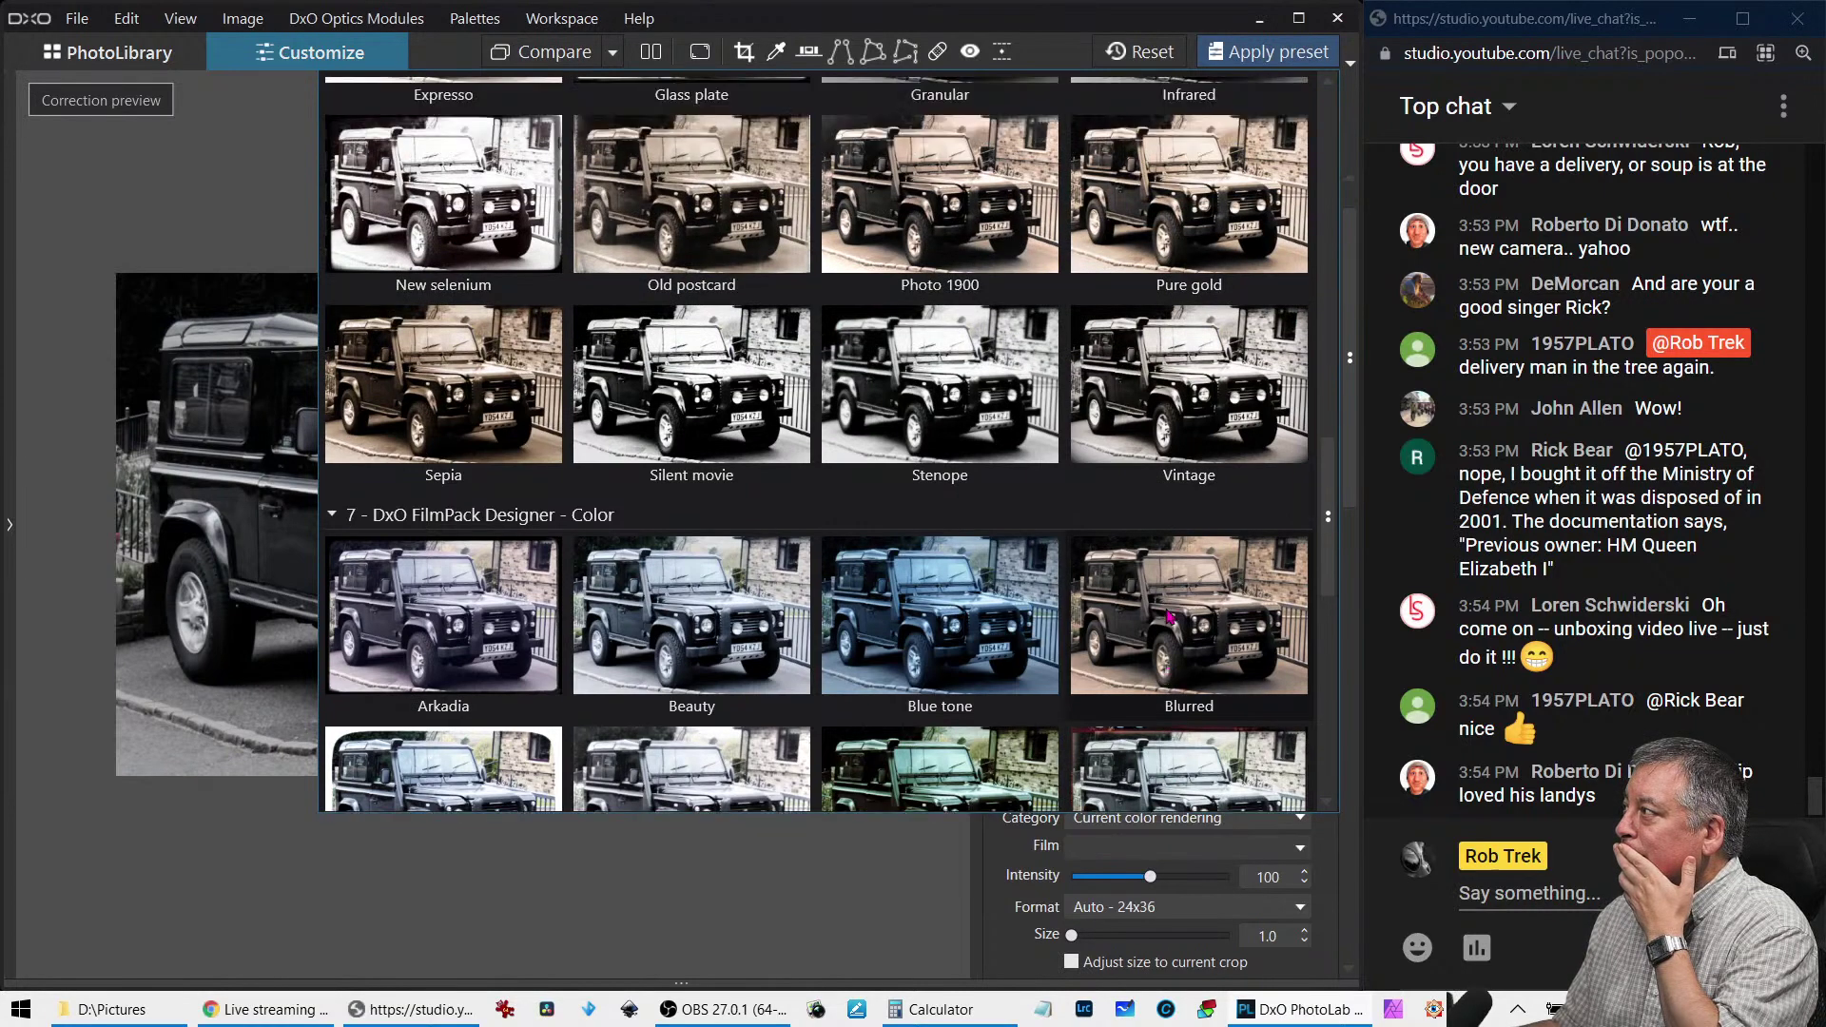
click(1157, 395)
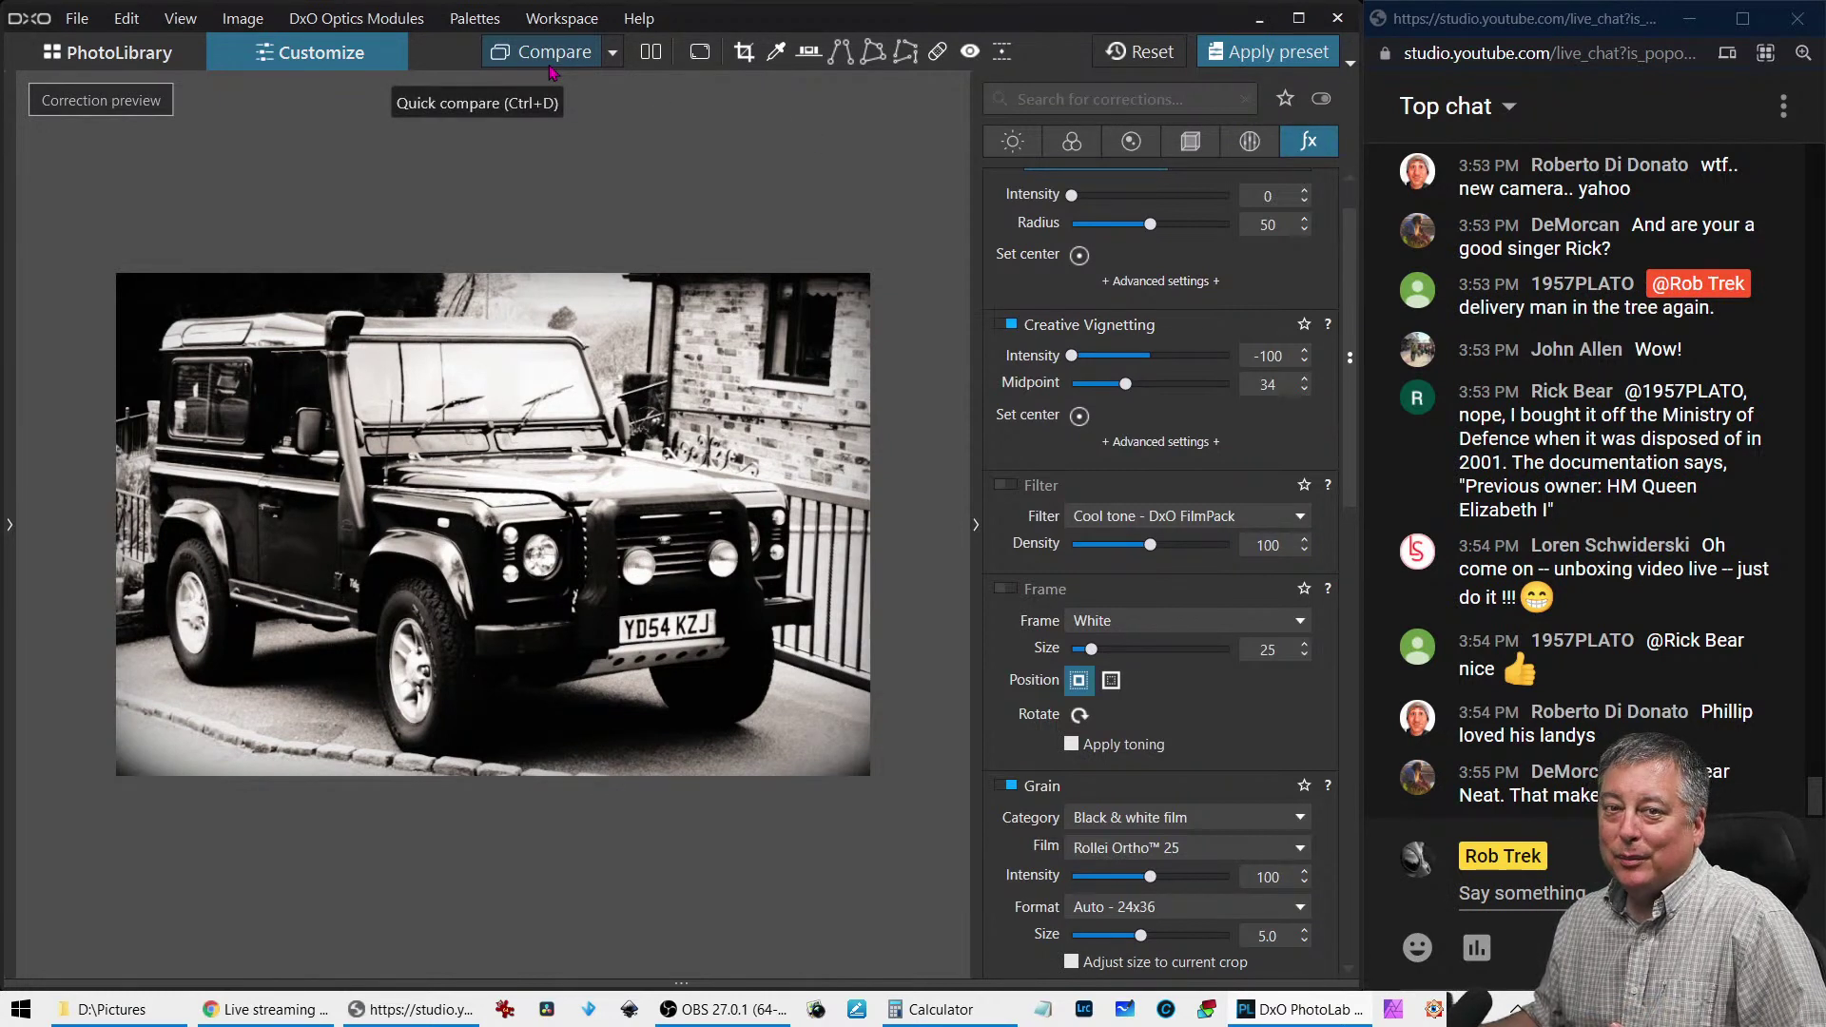
Show the uncorrected and corrected versions of the photo together for comparison, and hide the correction palettes for a larger view
click(658, 552)
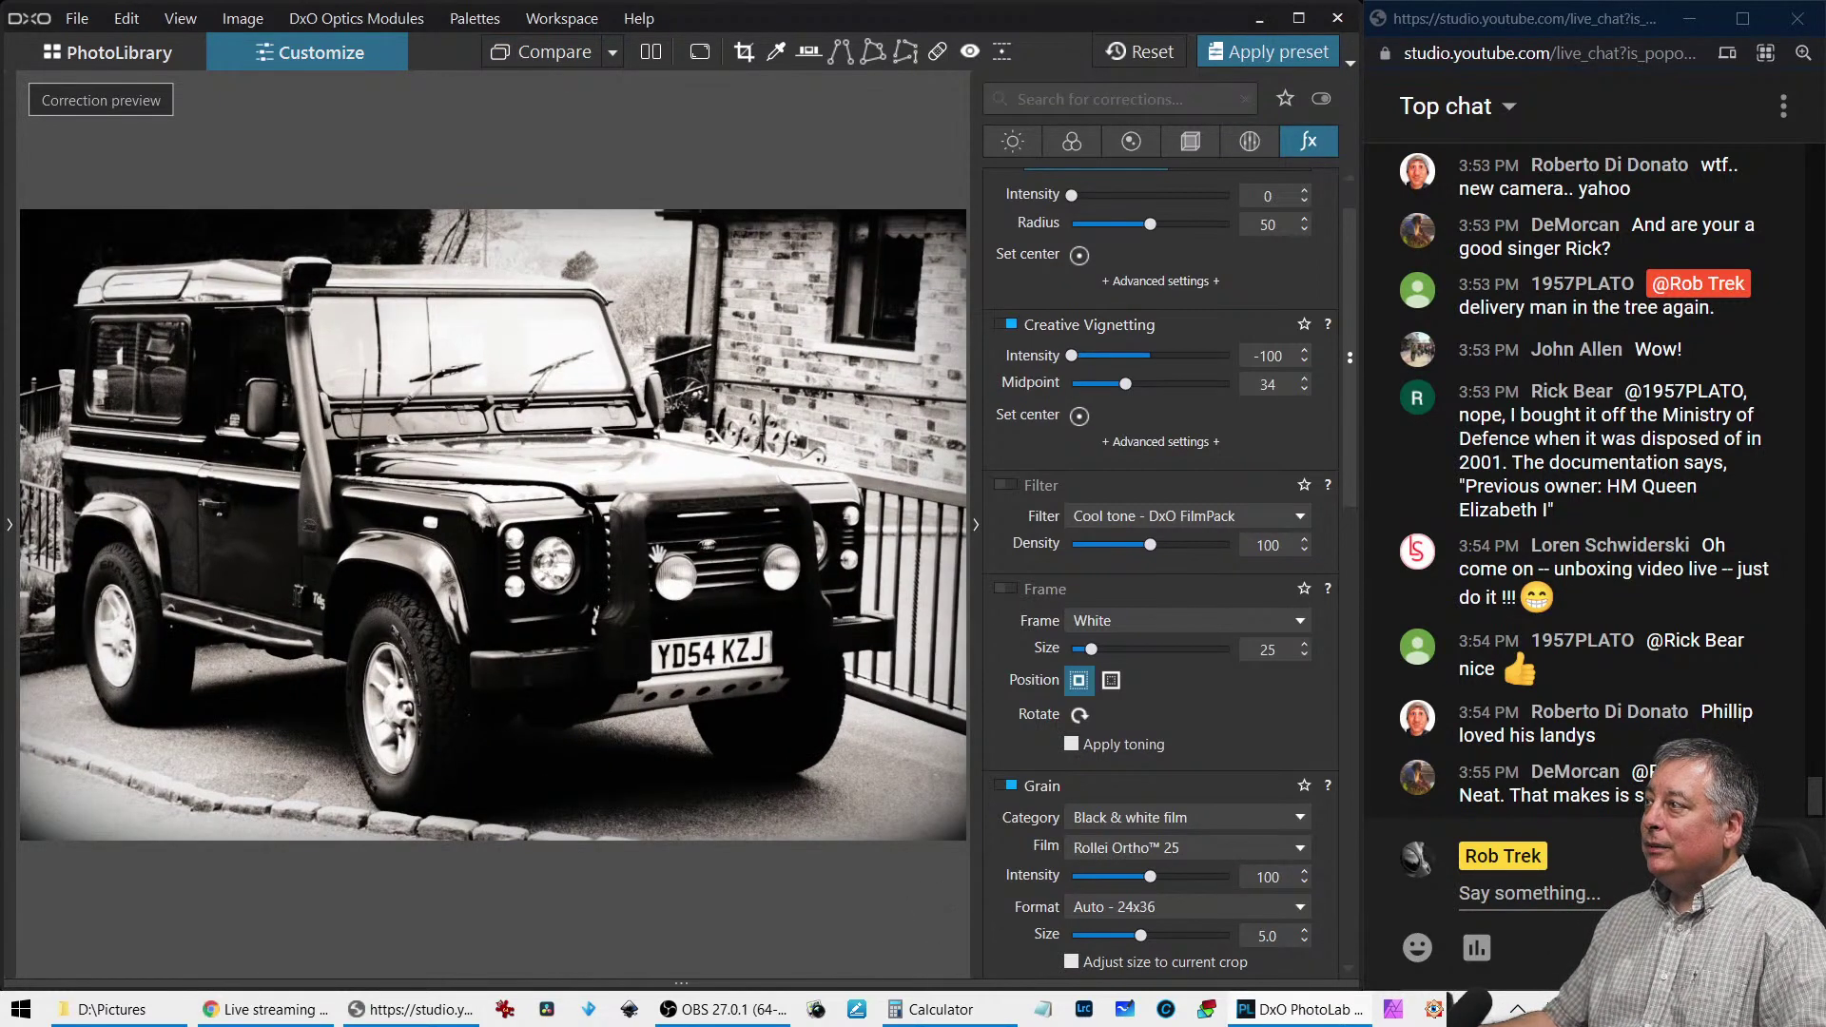
click(658, 551)
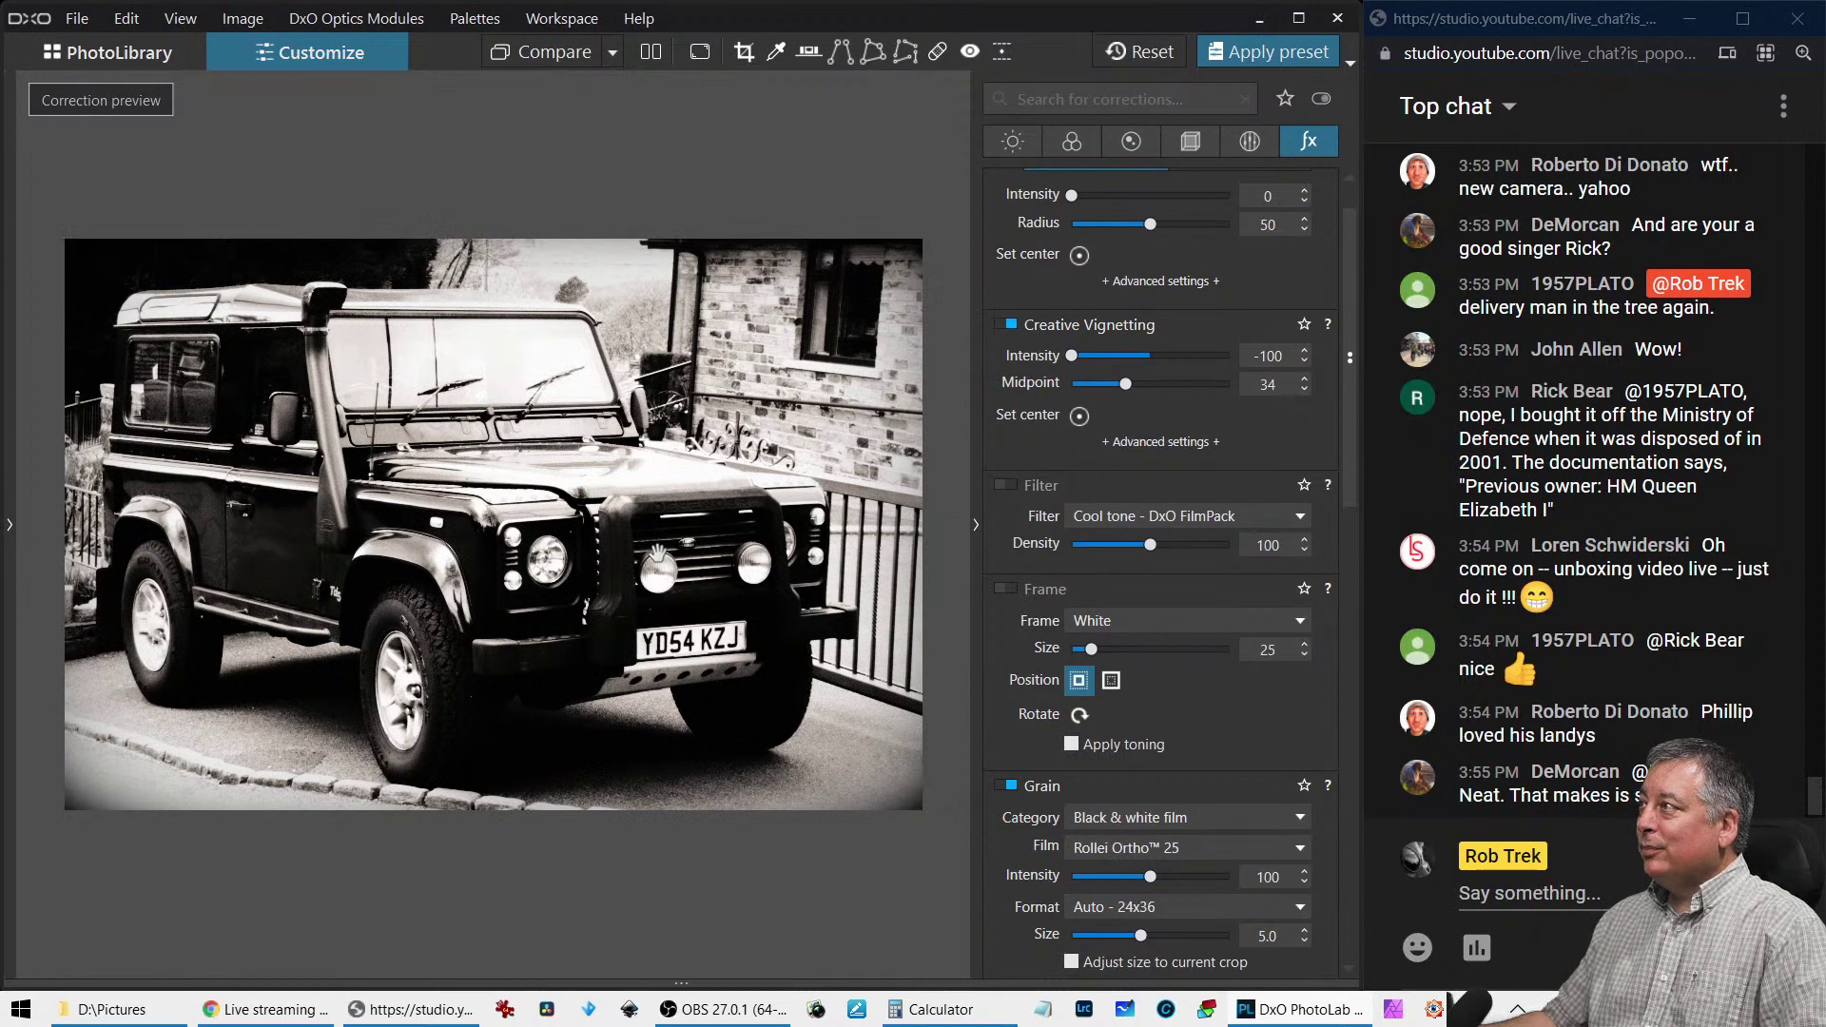
click(650, 53)
click(589, 415)
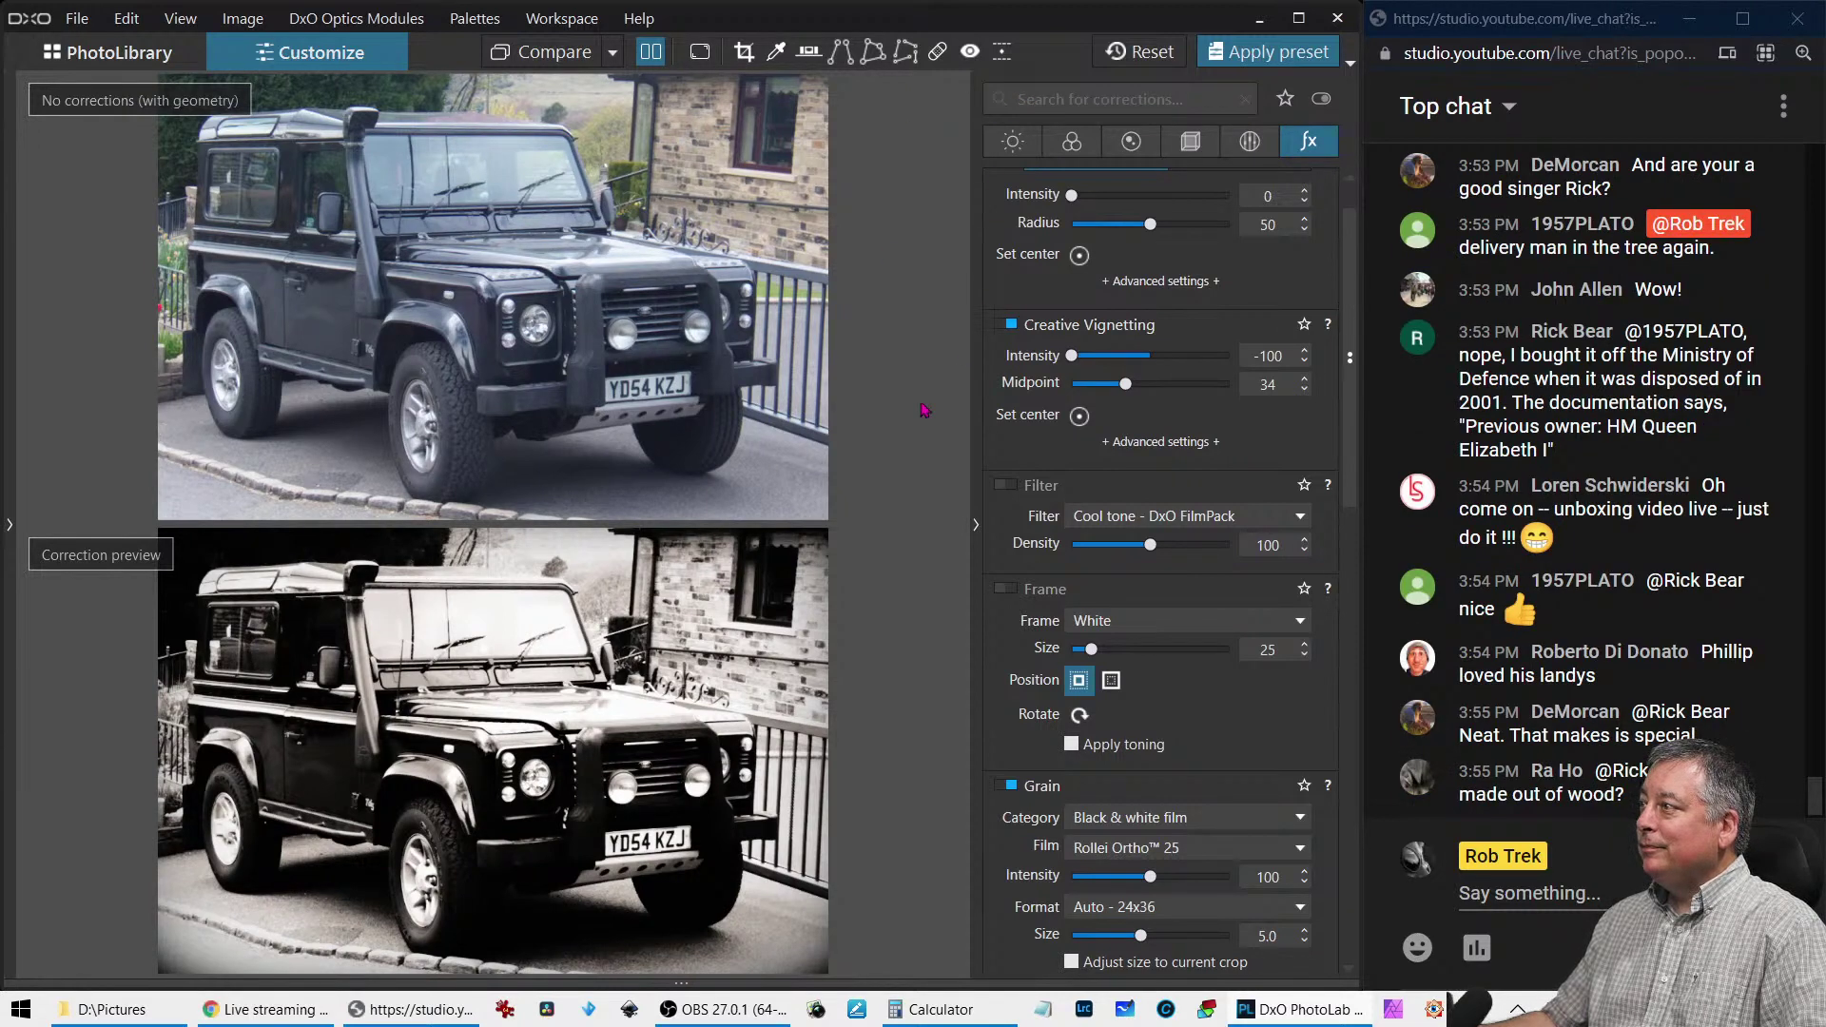
click(977, 533)
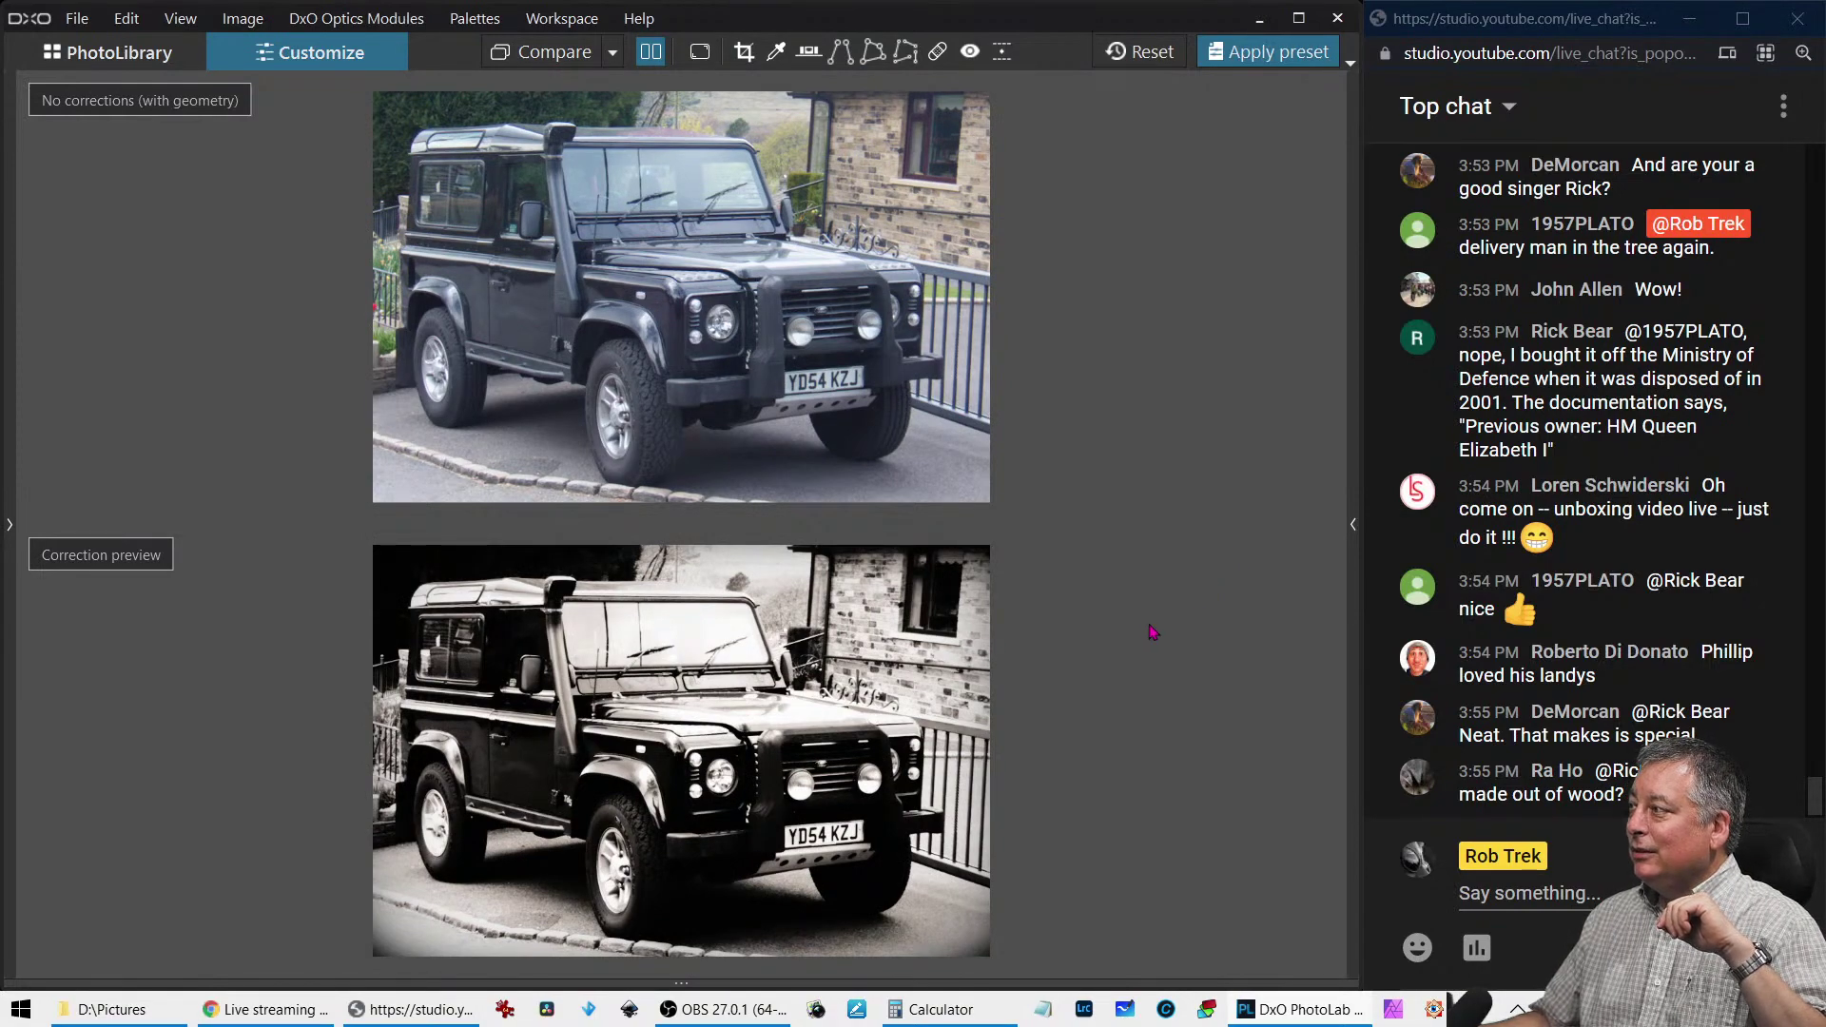
Compare the headlight, wheel arch and front wheel close up in both versions, and return to the full photo
click(743, 782)
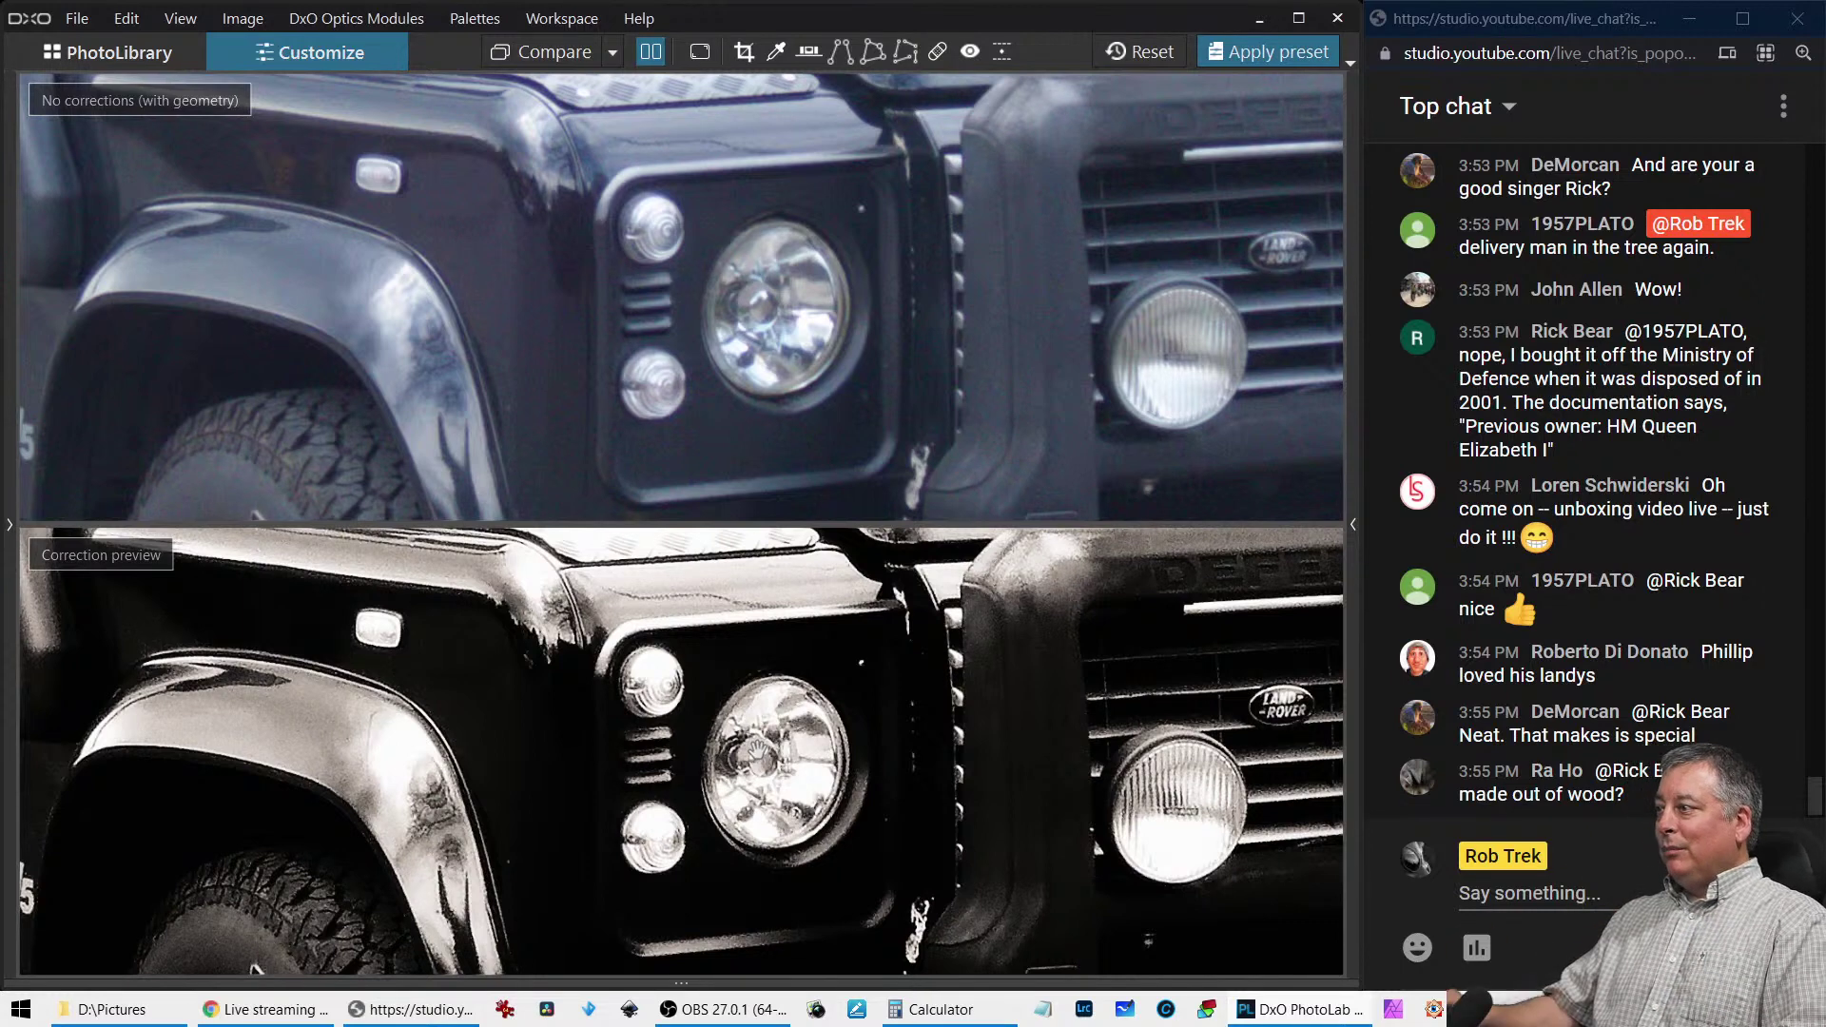
drag(687, 722, 748, 619)
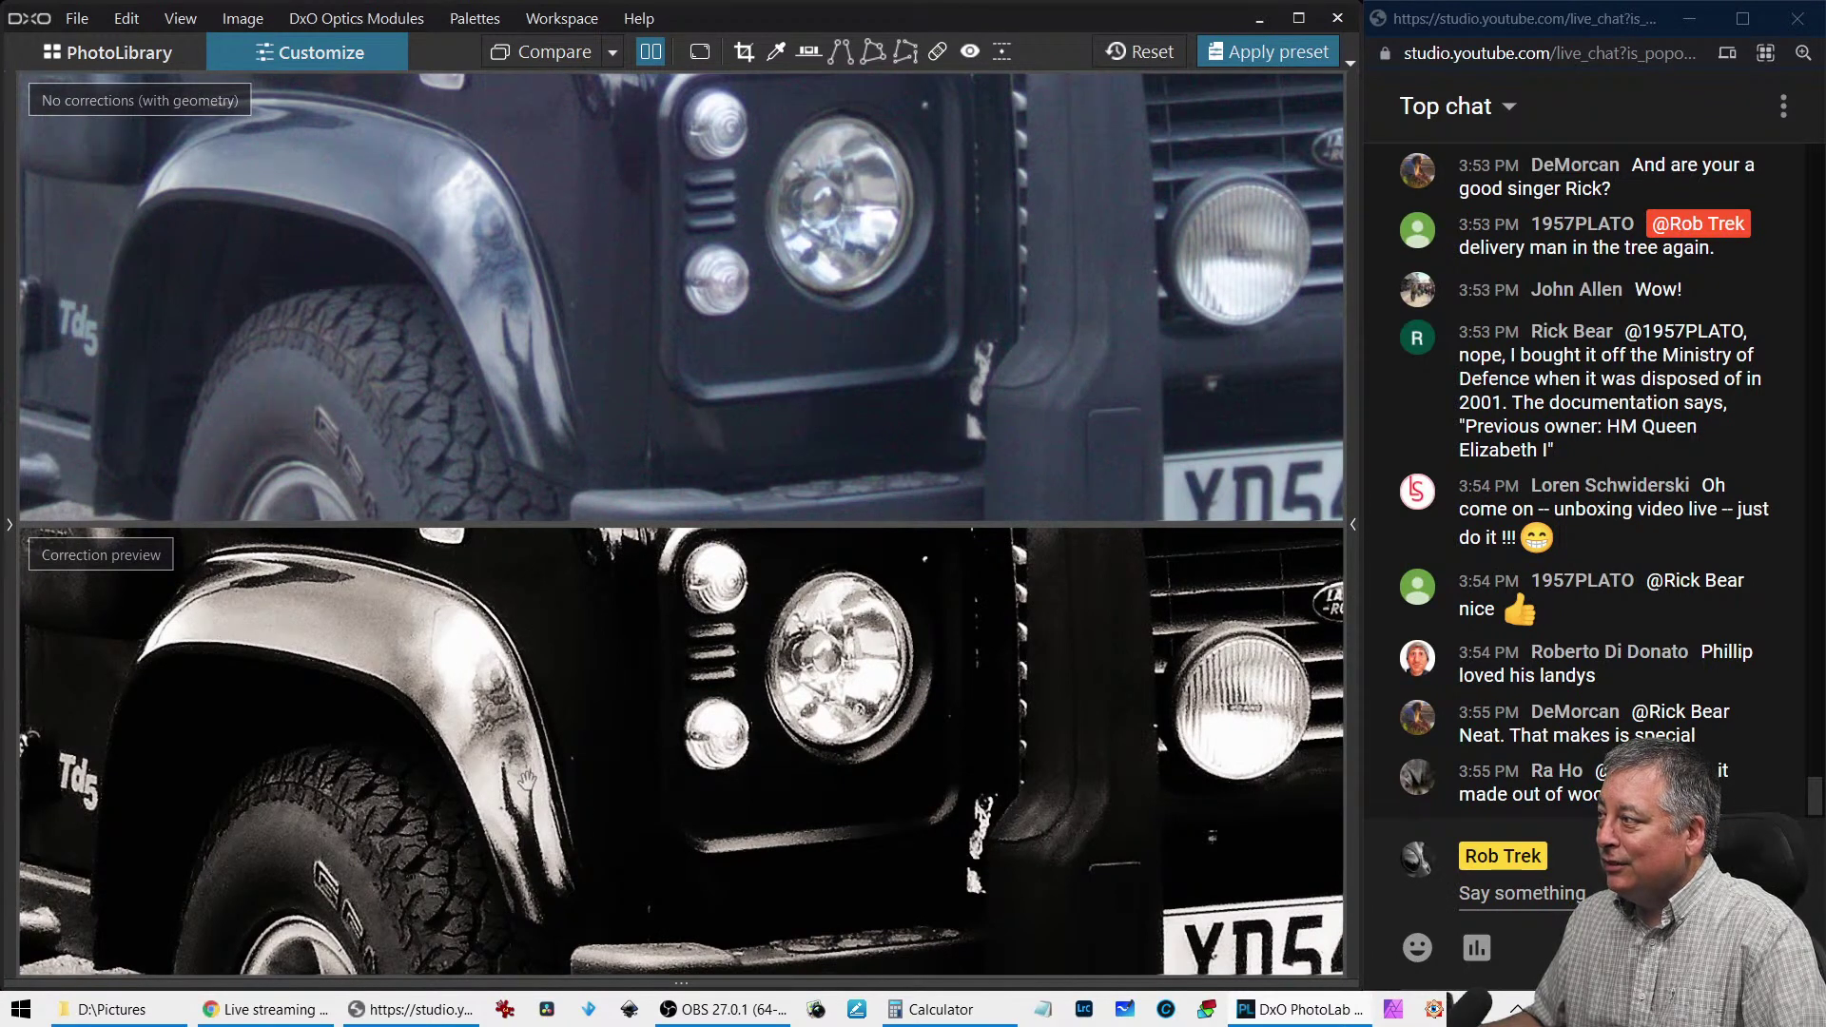
drag(582, 812, 690, 791)
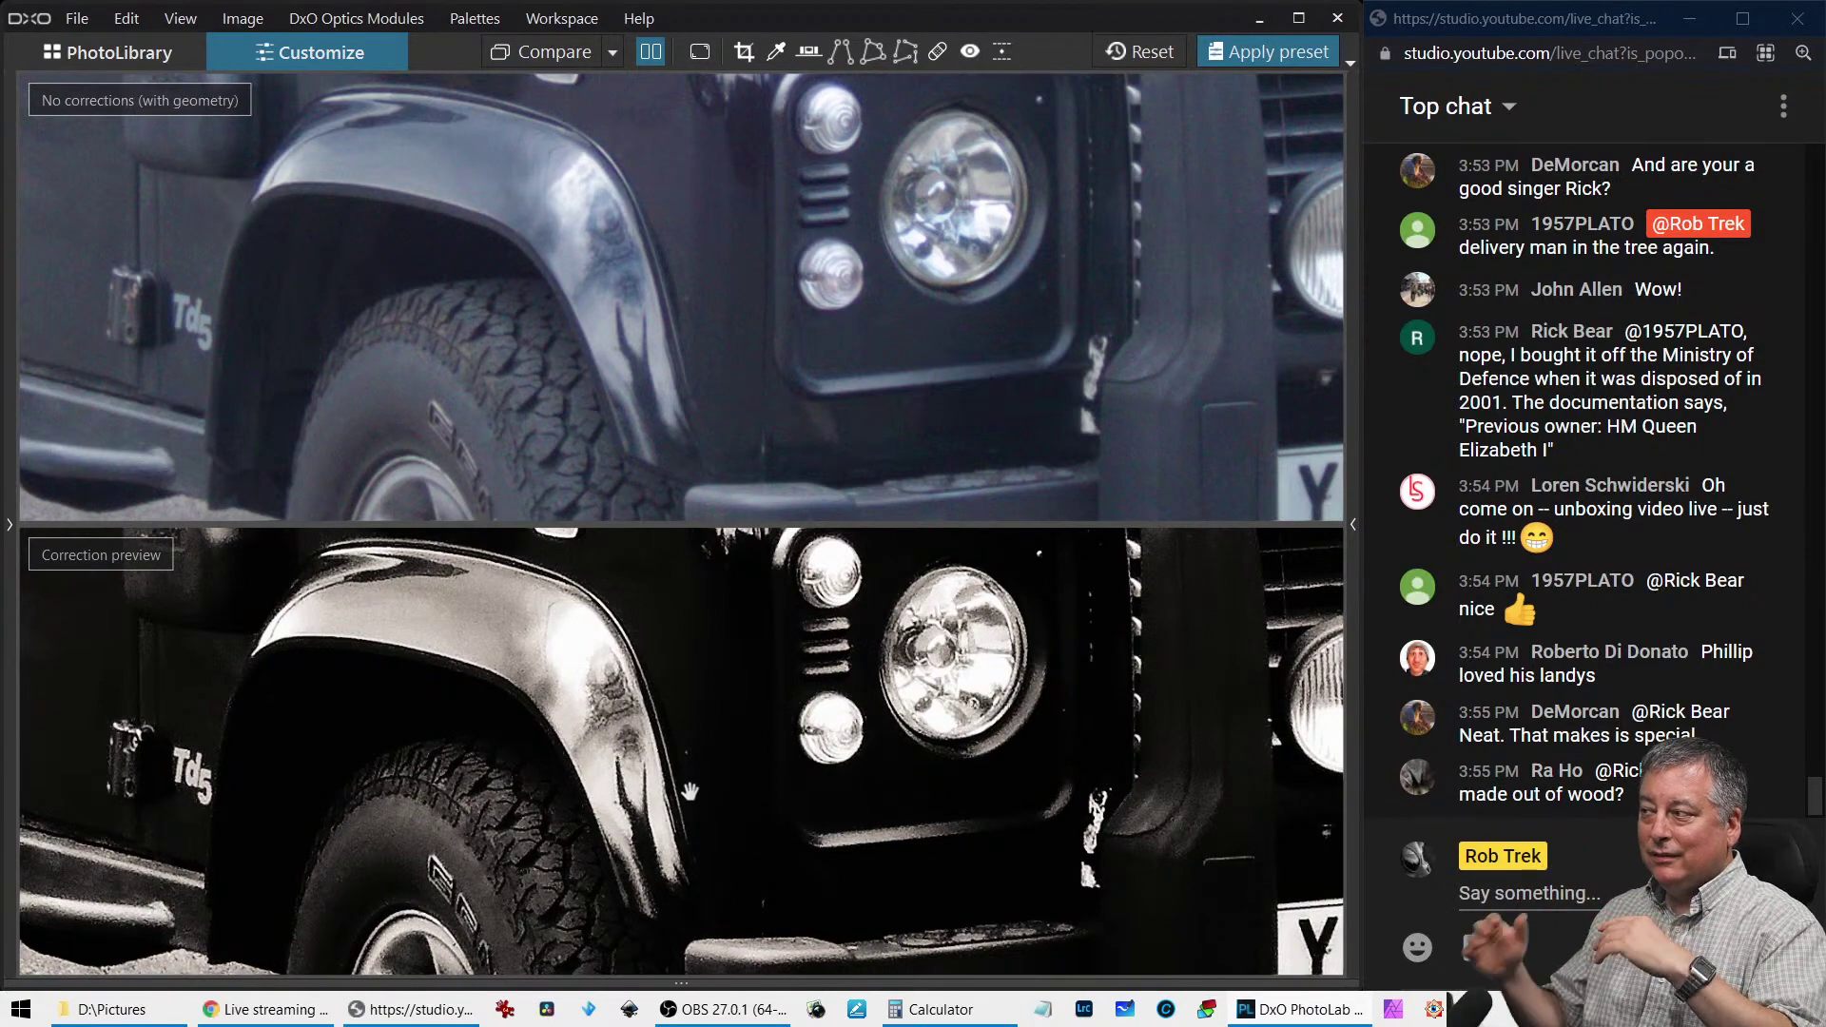
scroll(690, 791, down, 5)
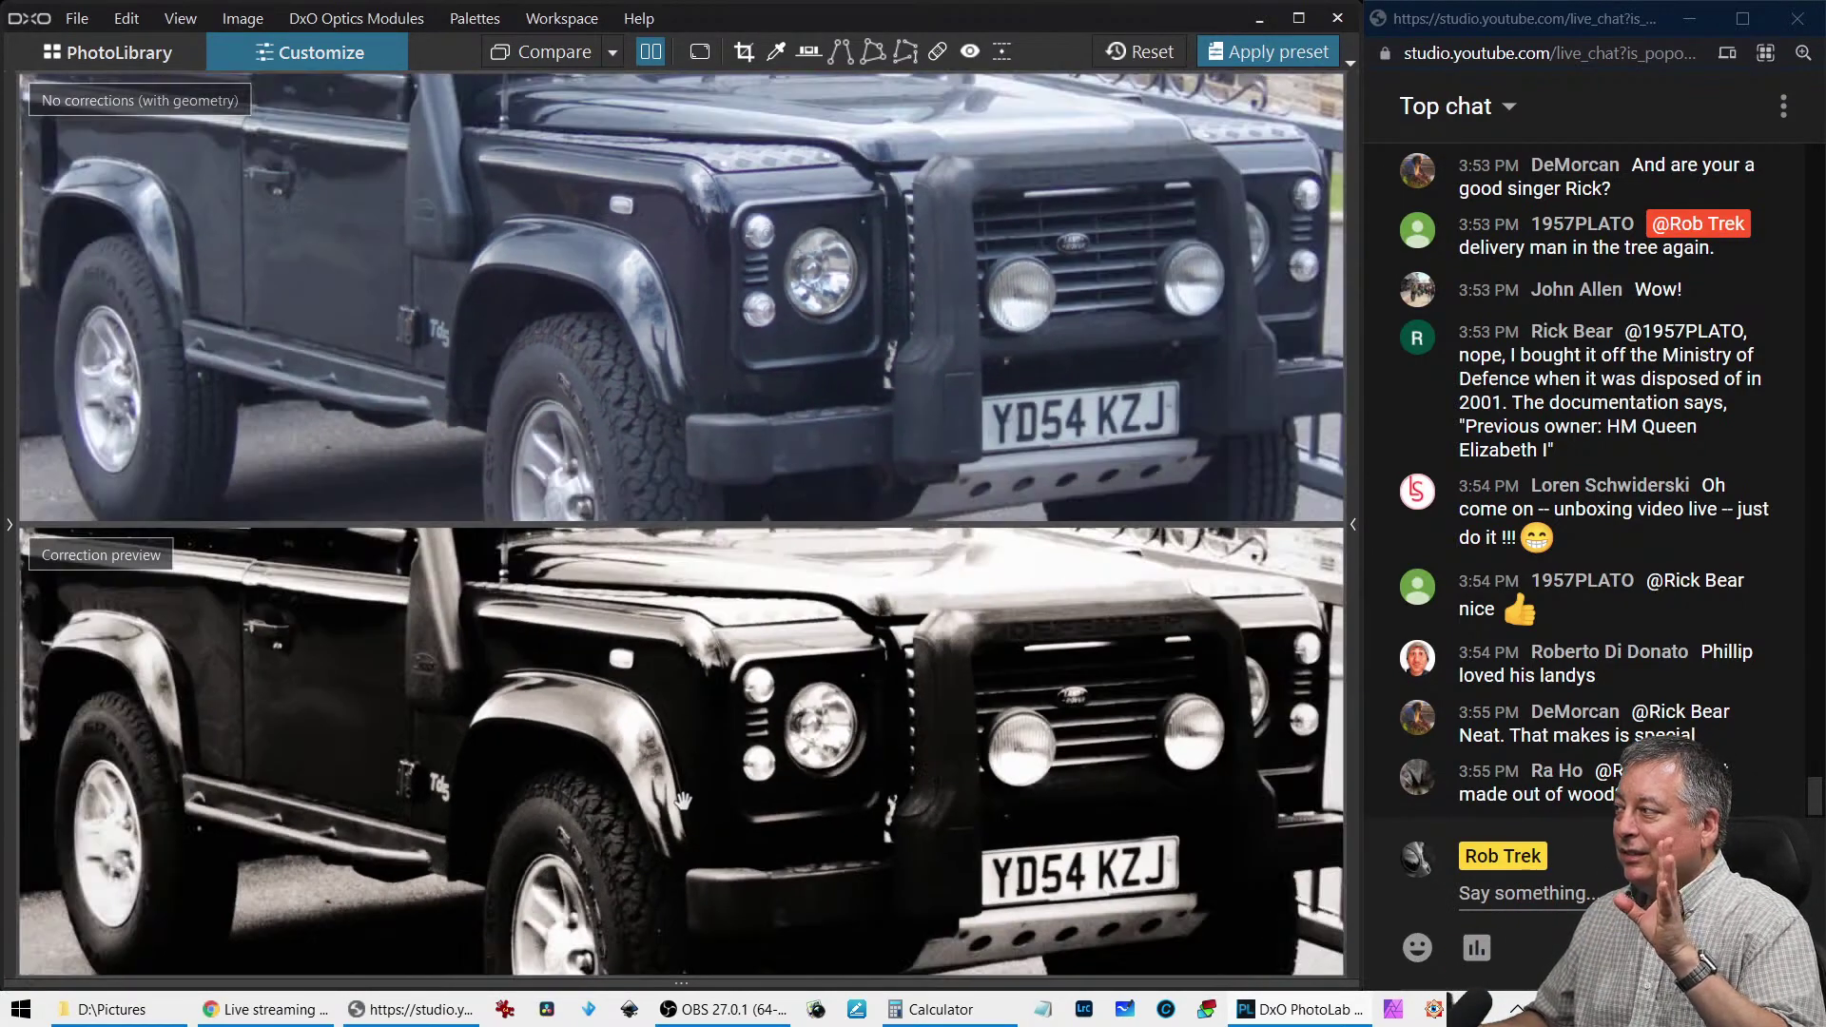
scroll(679, 804, down, 2)
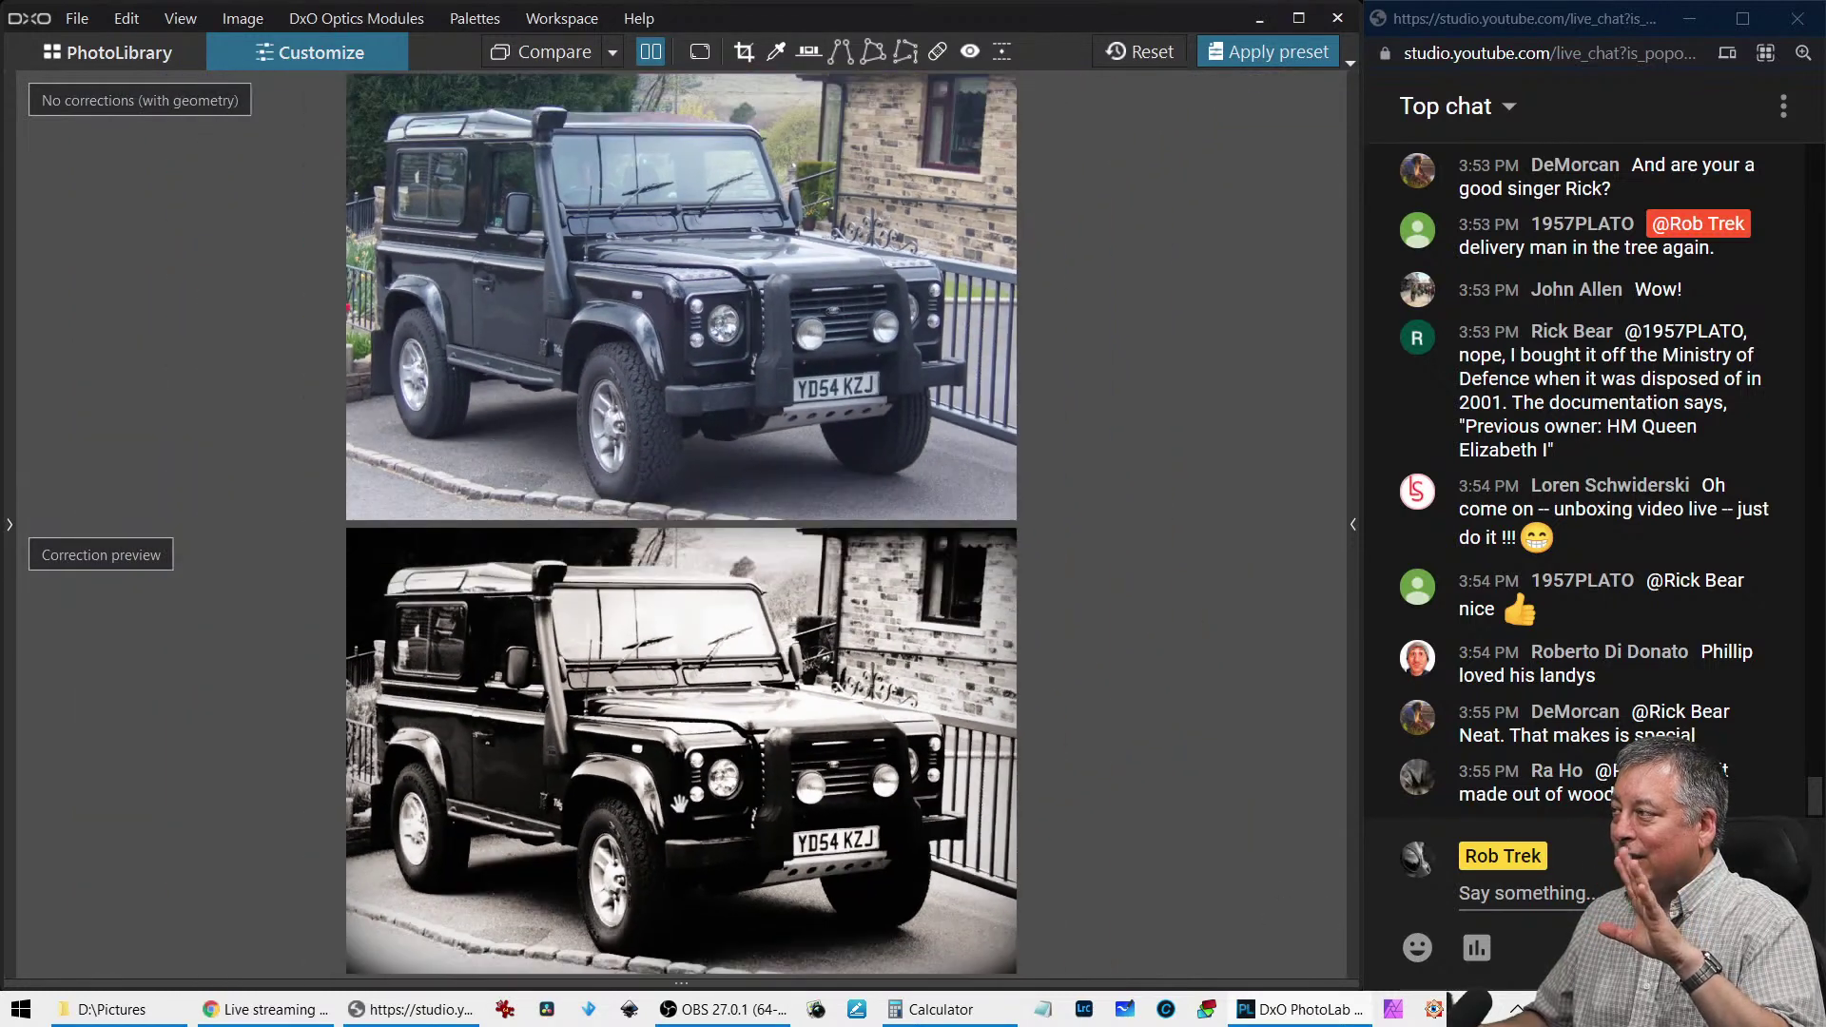
scroll(679, 803, down, 1)
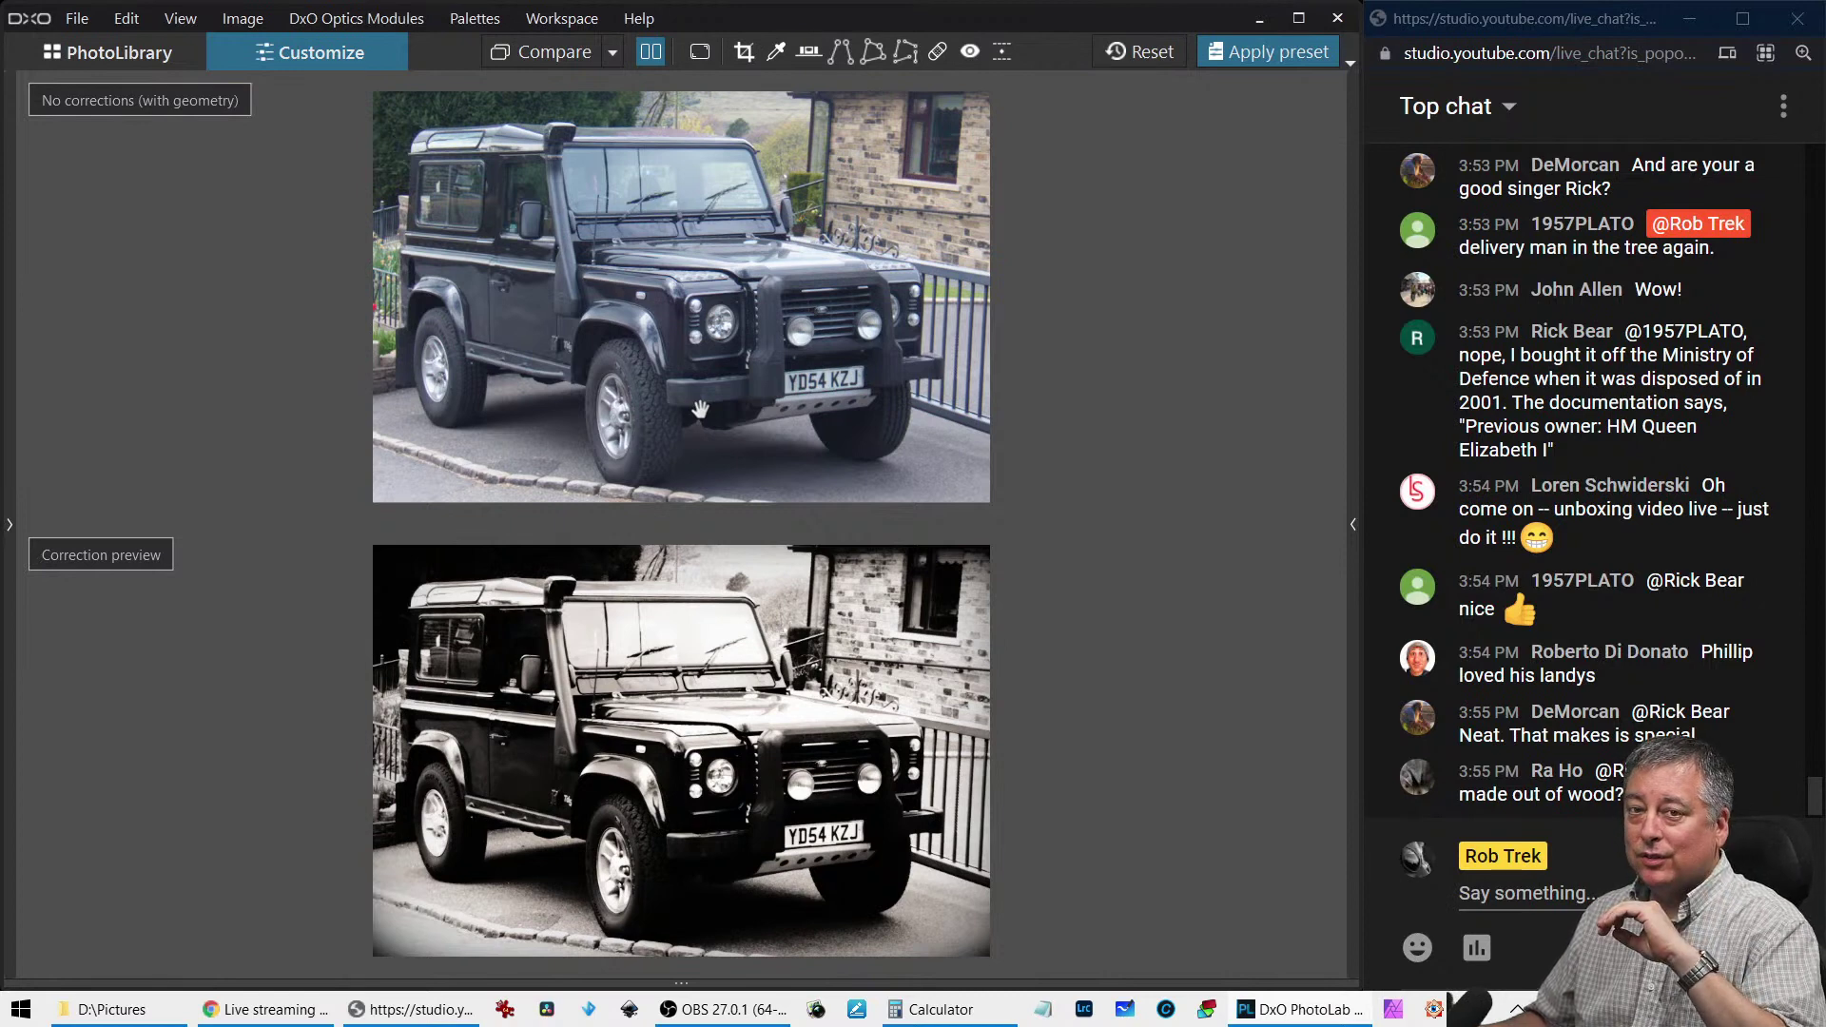
Return to the photo library and try to open the castle tower photo DSCF5049 for customizing
click(116, 60)
click(680, 788)
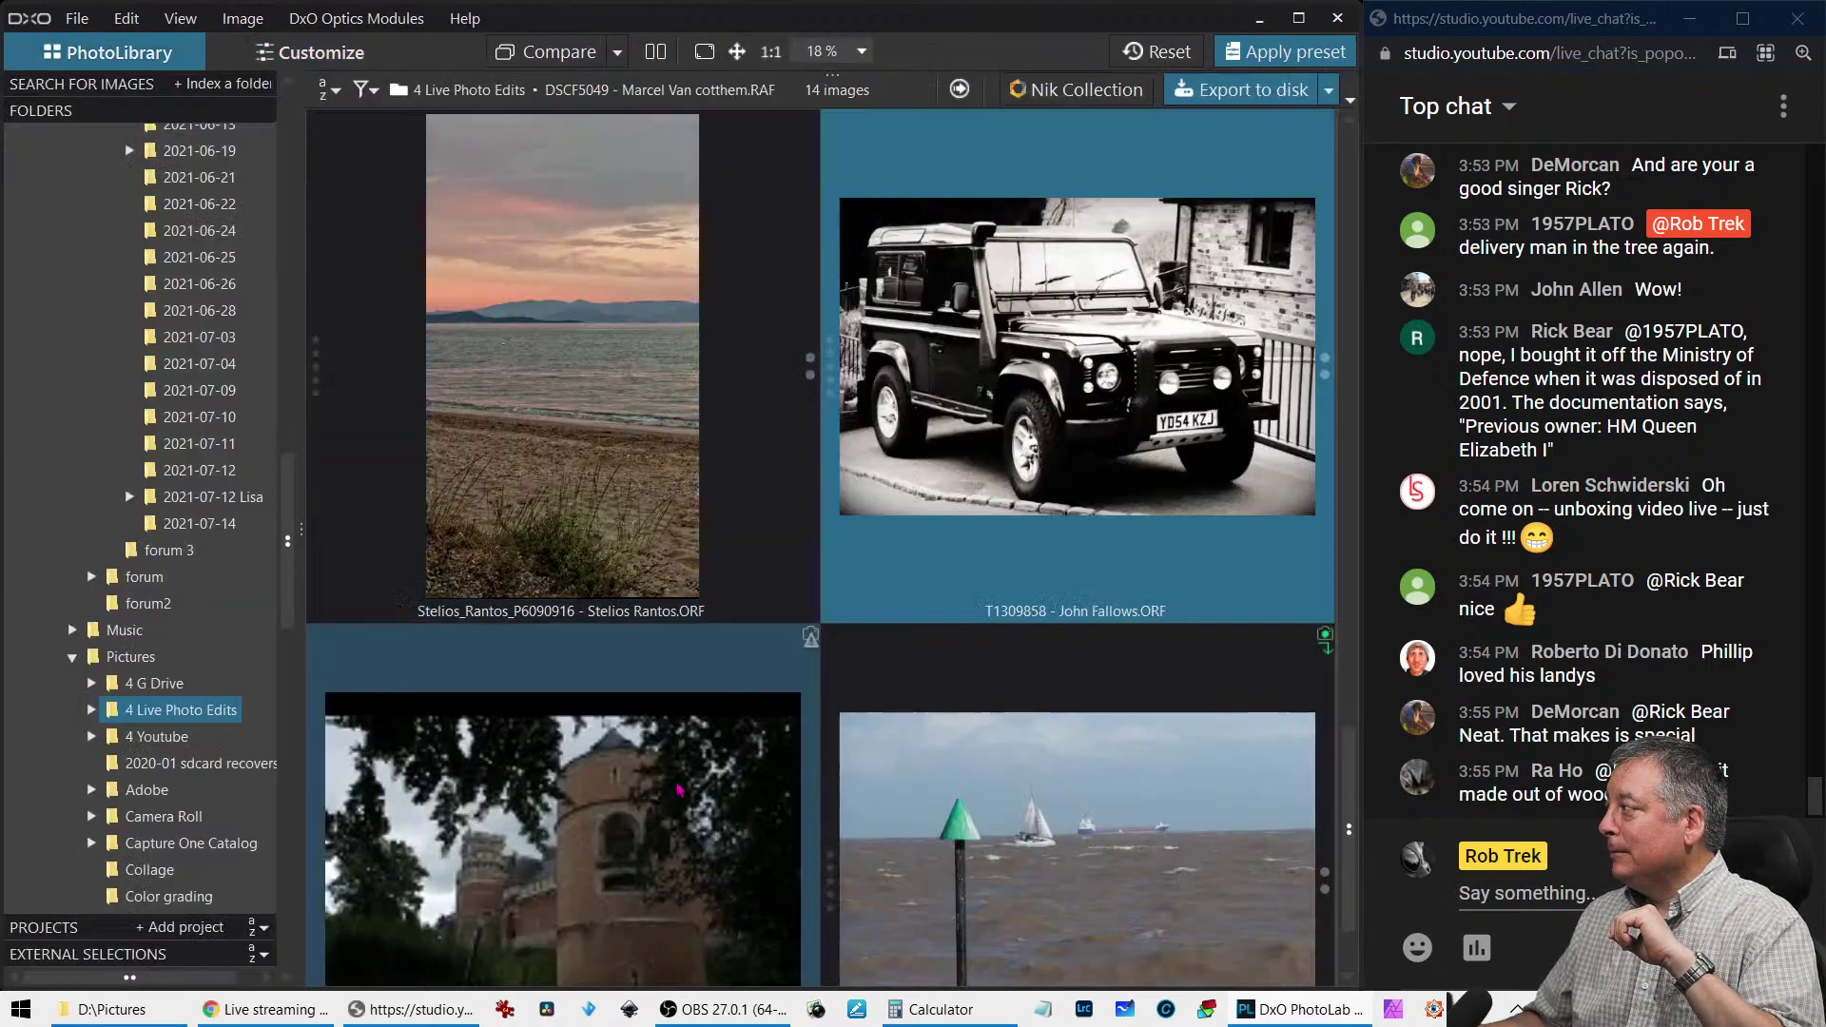
scroll(681, 788, down, 2)
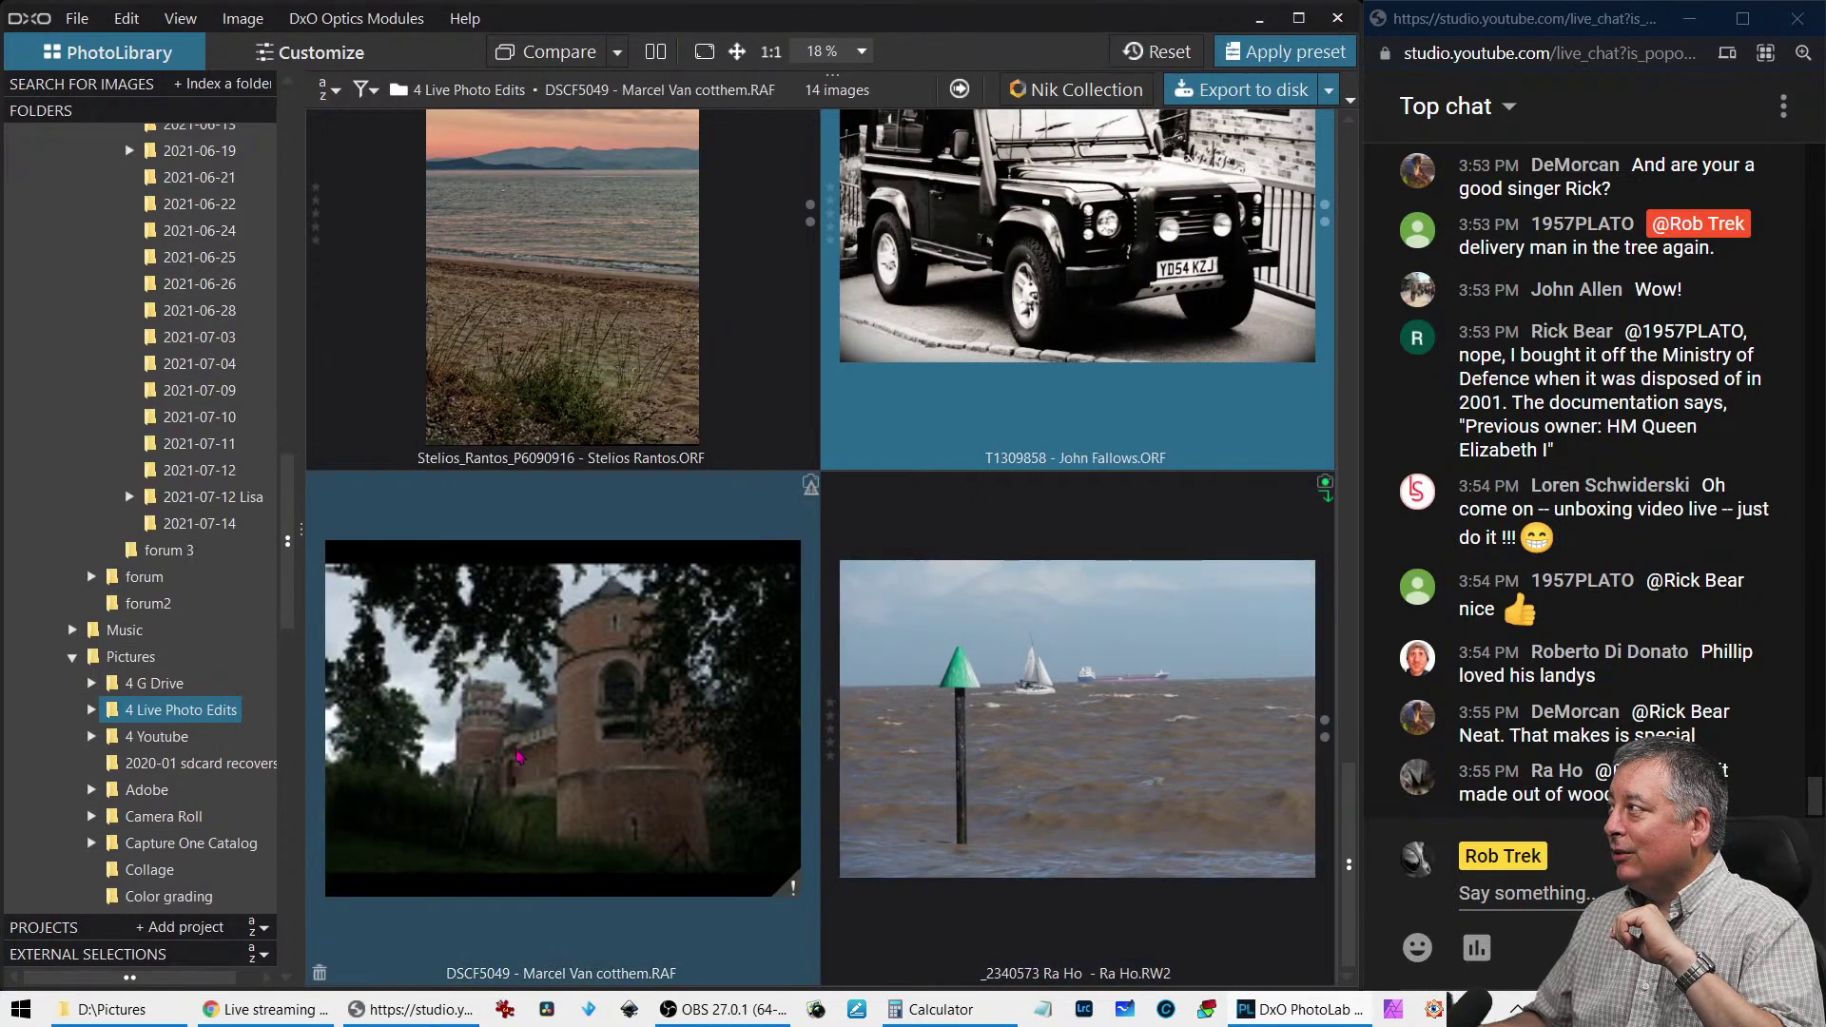
click(827, 795)
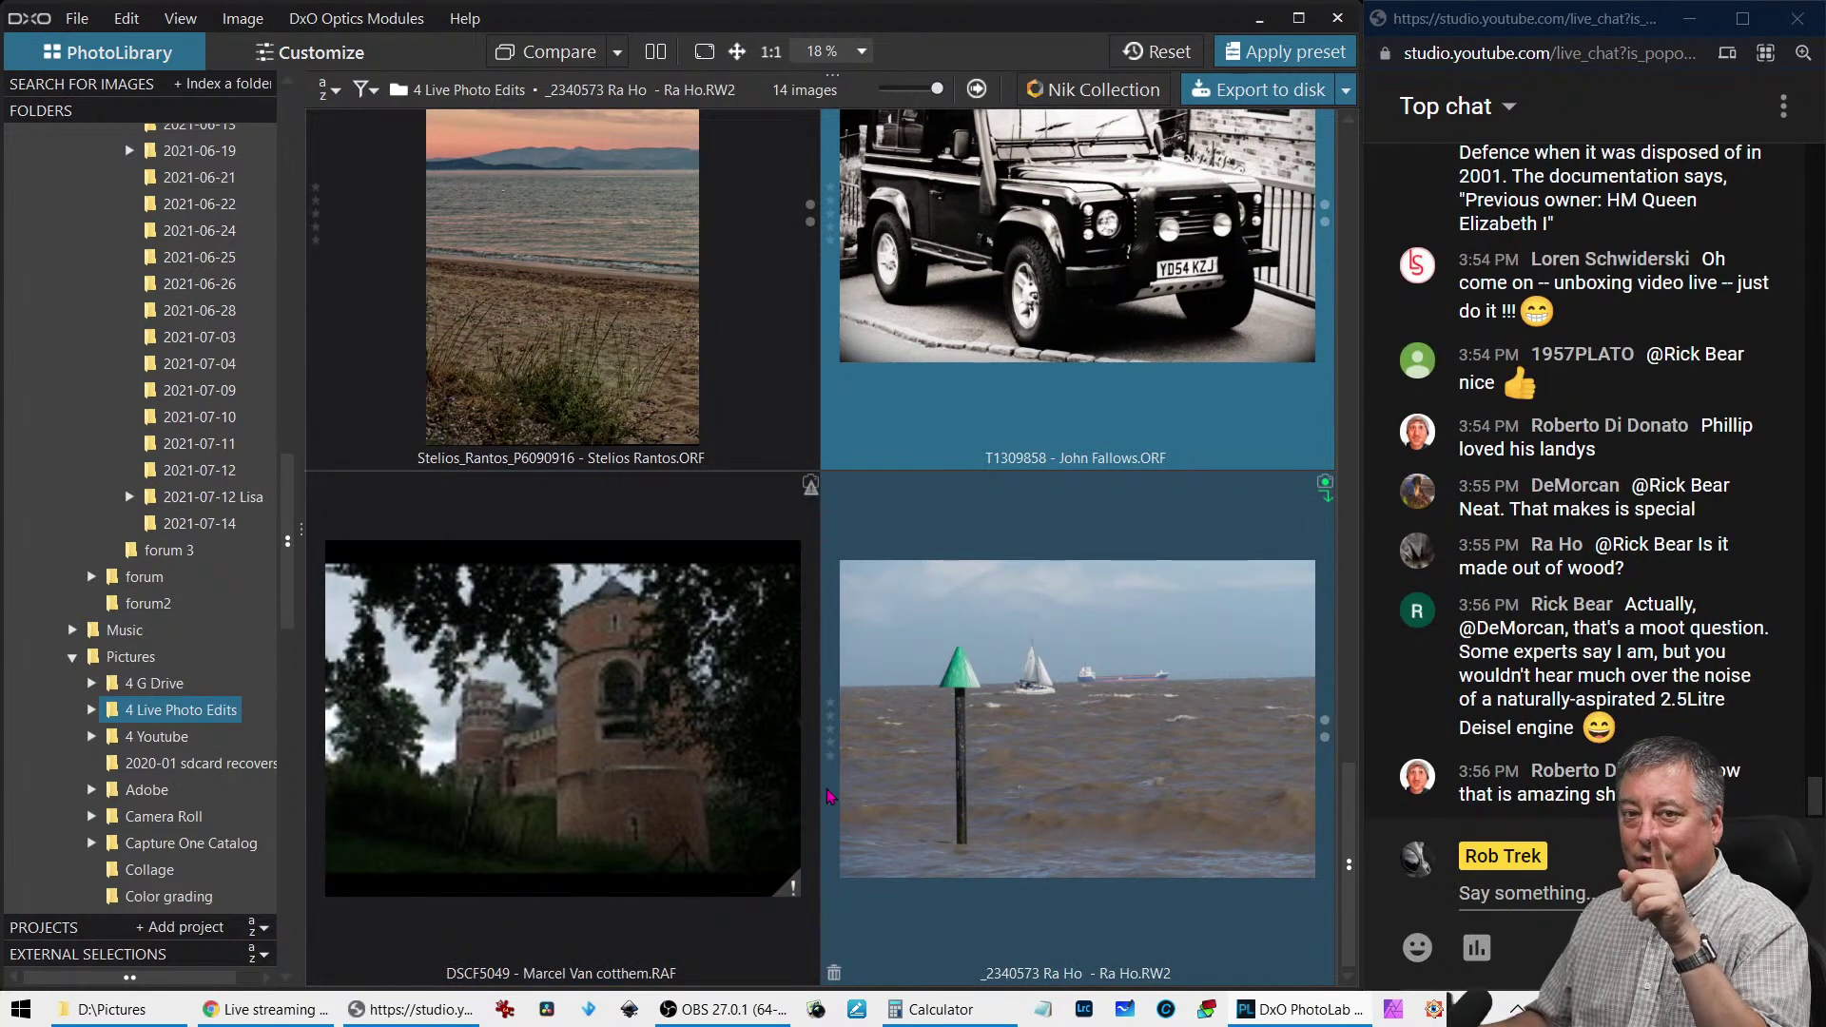
click(613, 782)
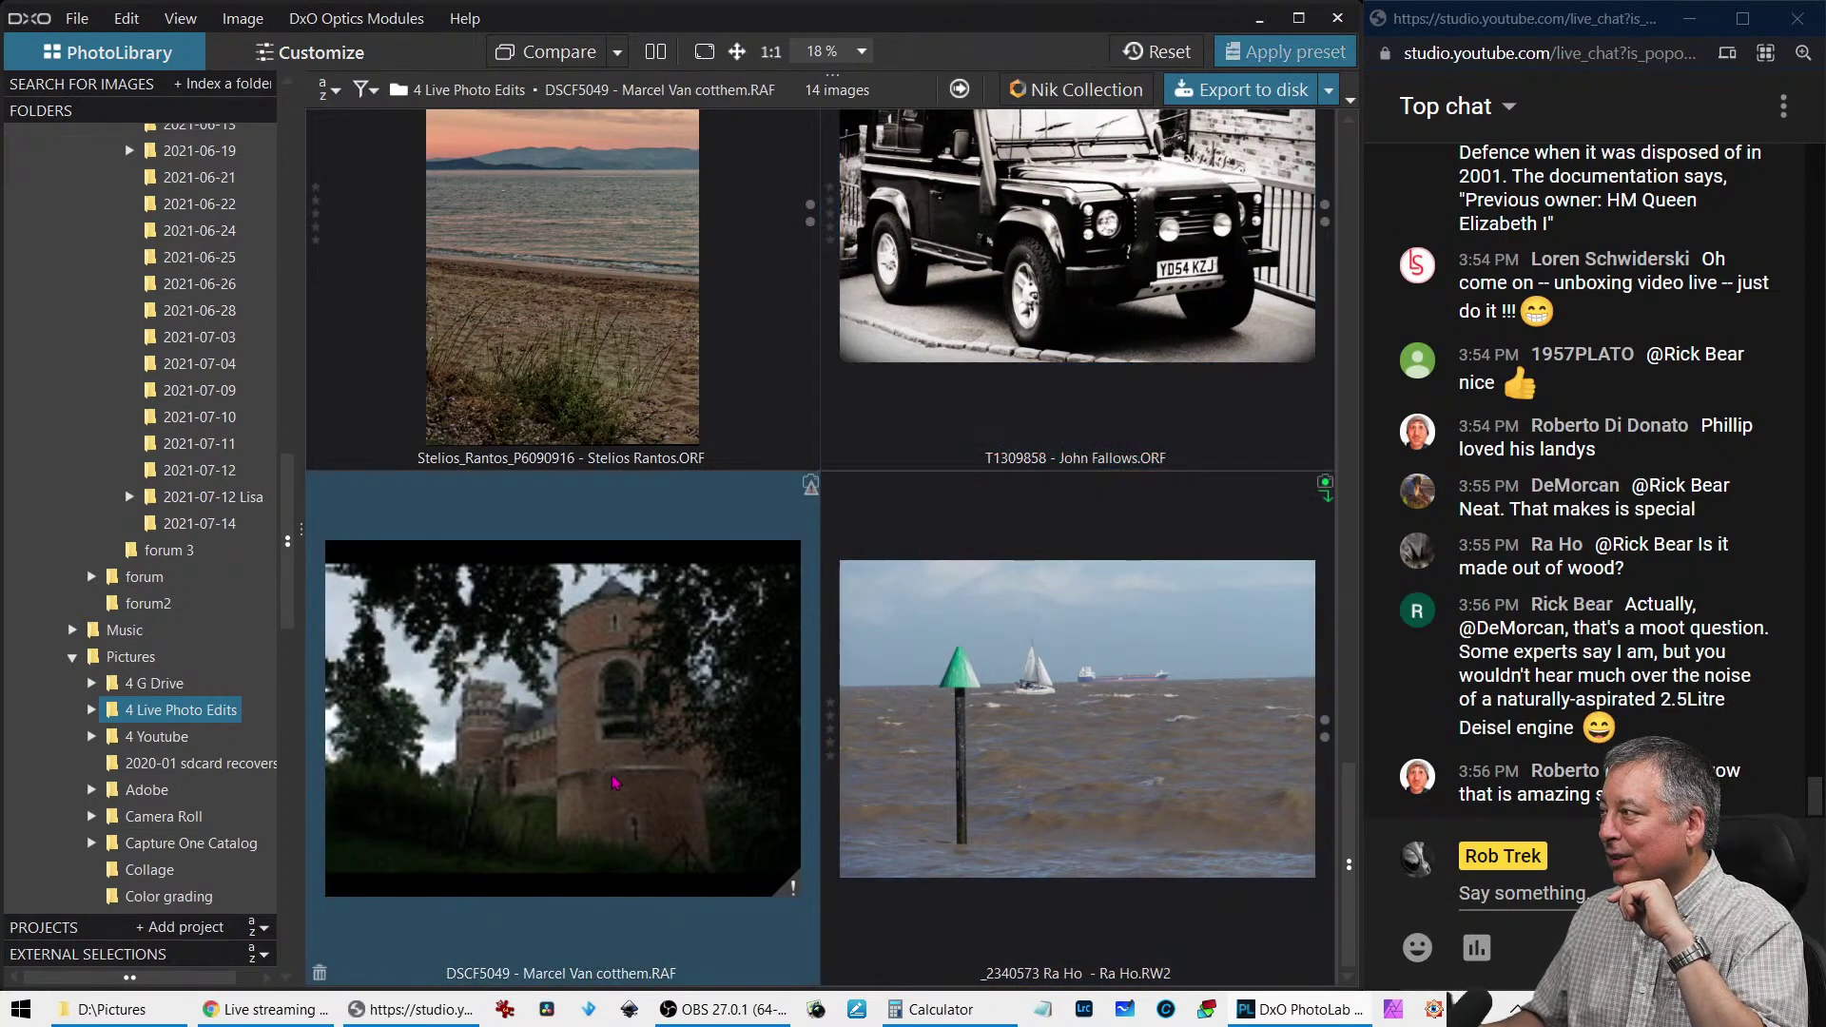
double_click(613, 782)
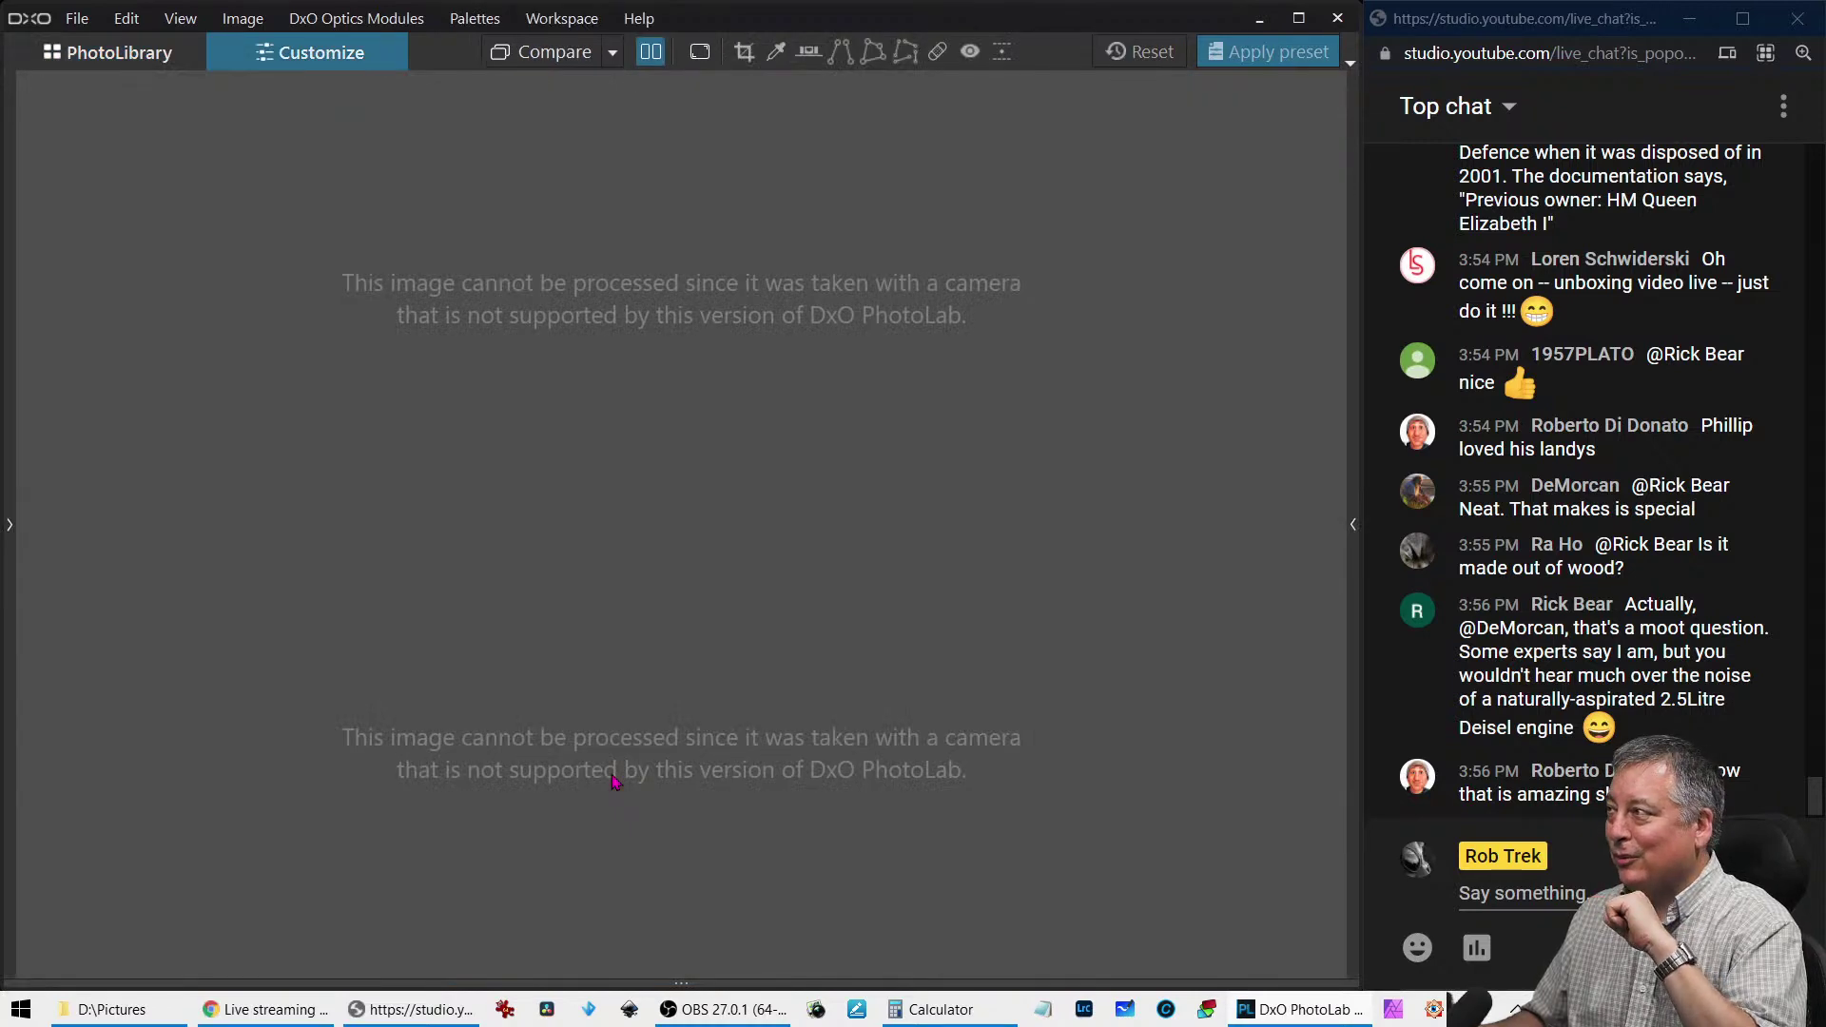
Return to the photo library, open the seascape photo _2340573 for customizing, and show only the corrected version
click(119, 53)
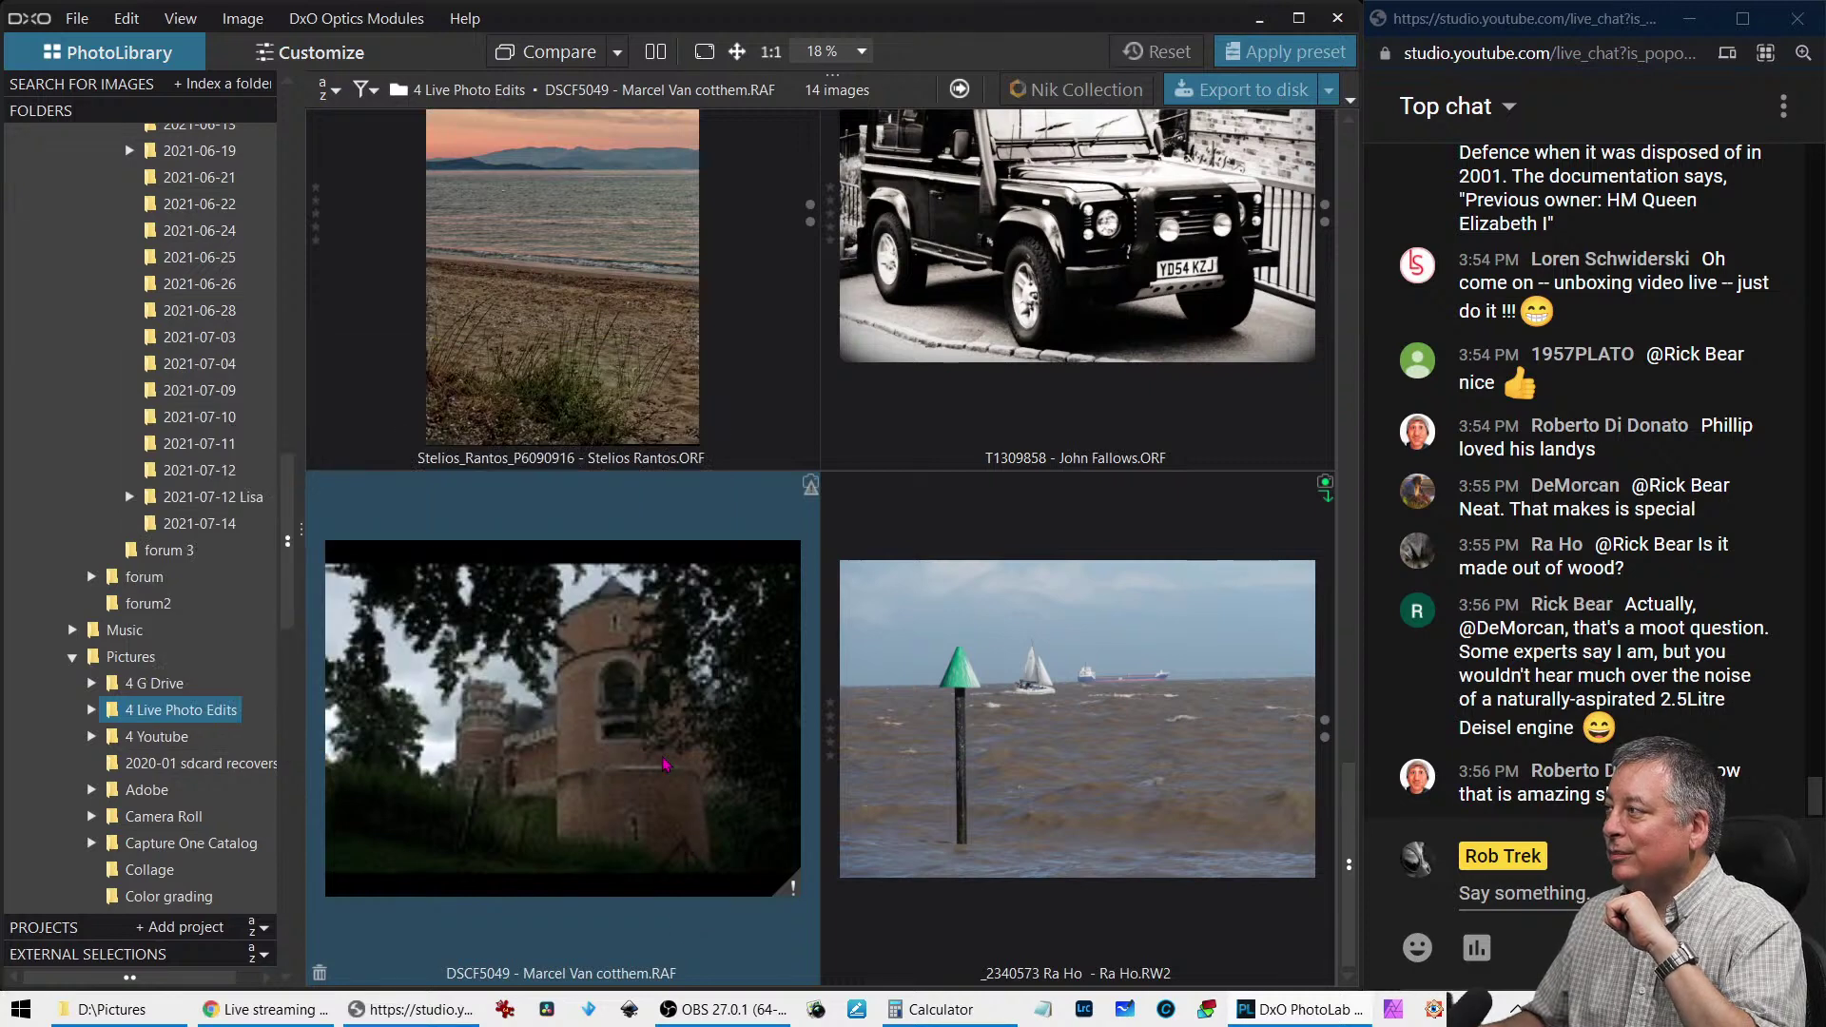
click(1066, 745)
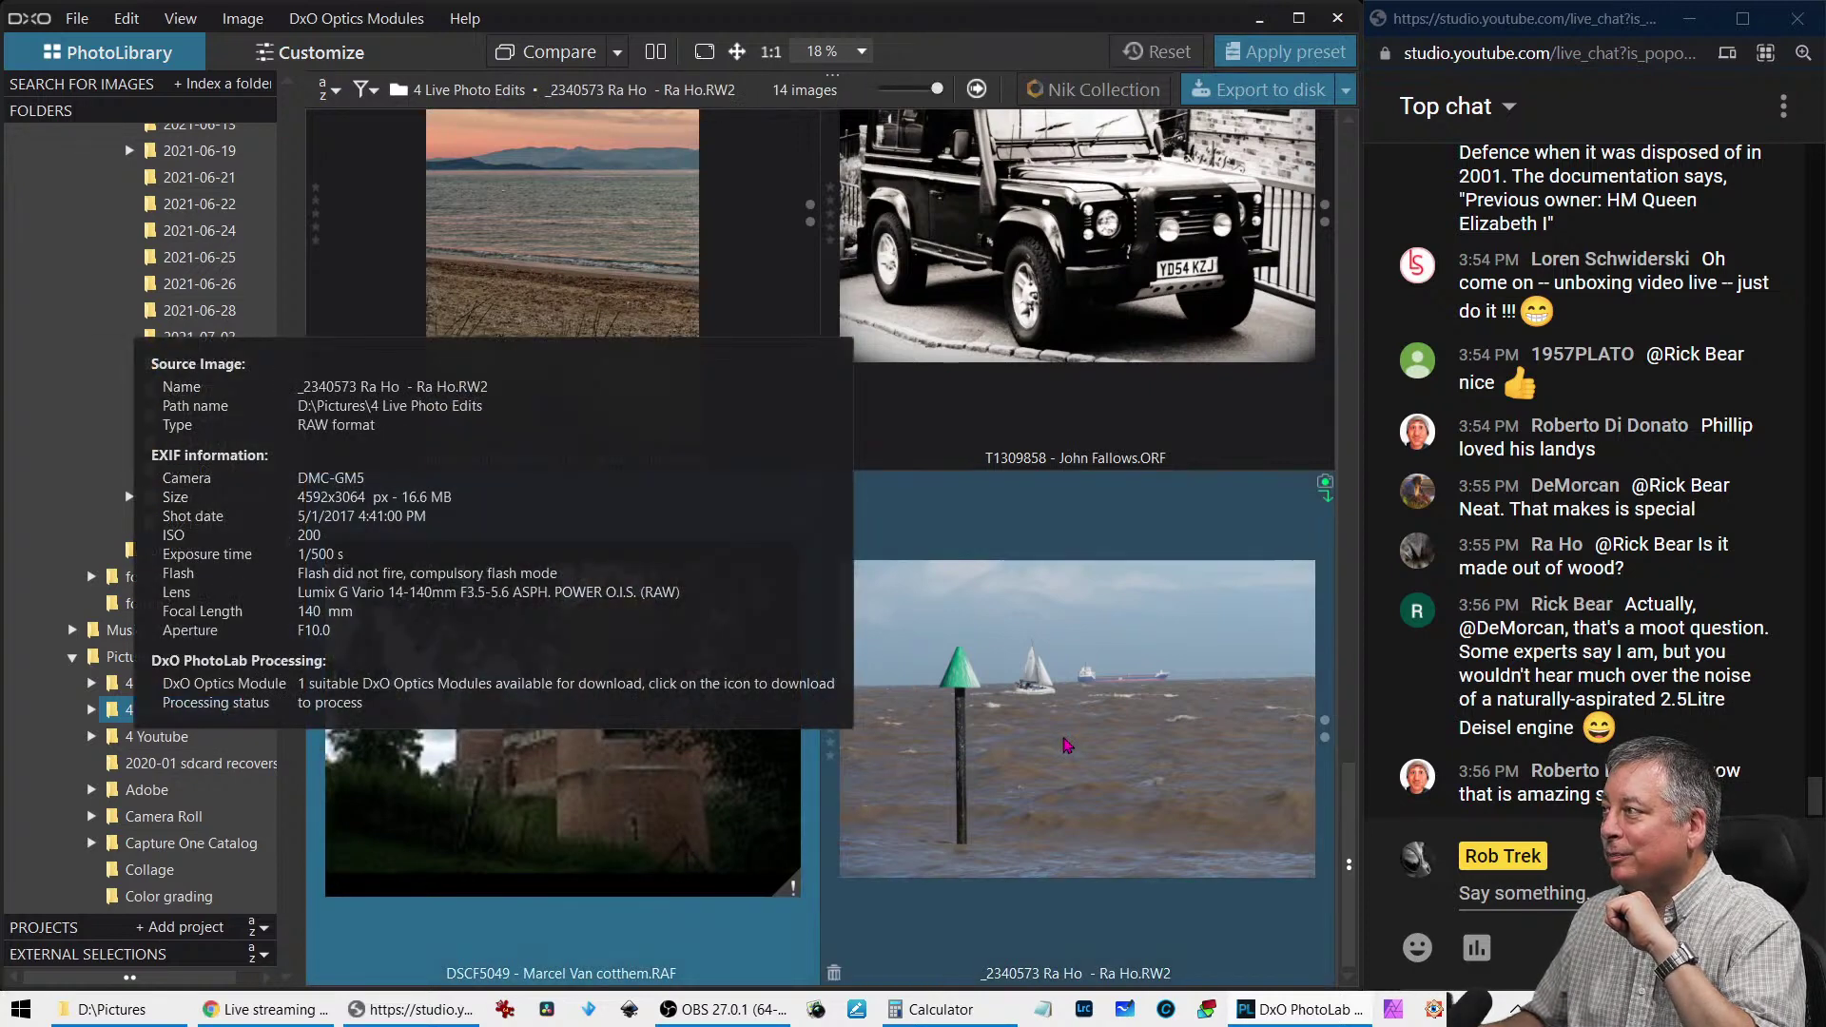
double_click(1067, 744)
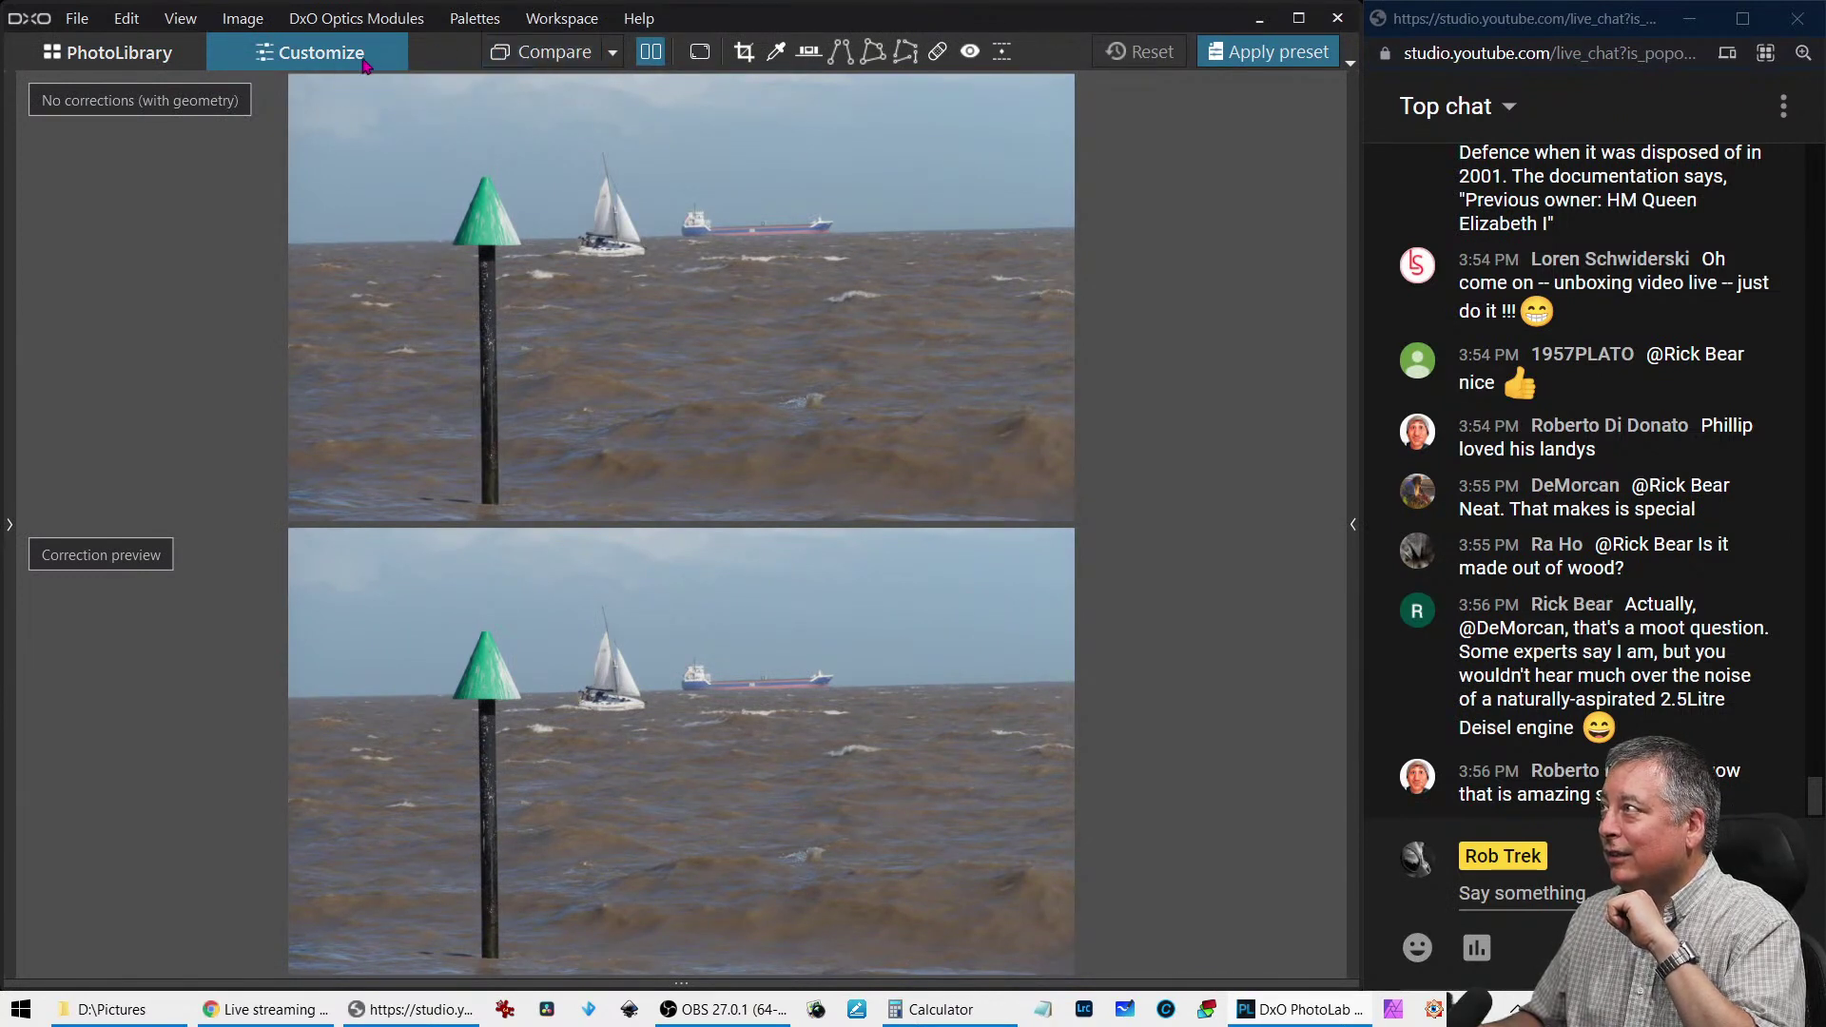
click(650, 52)
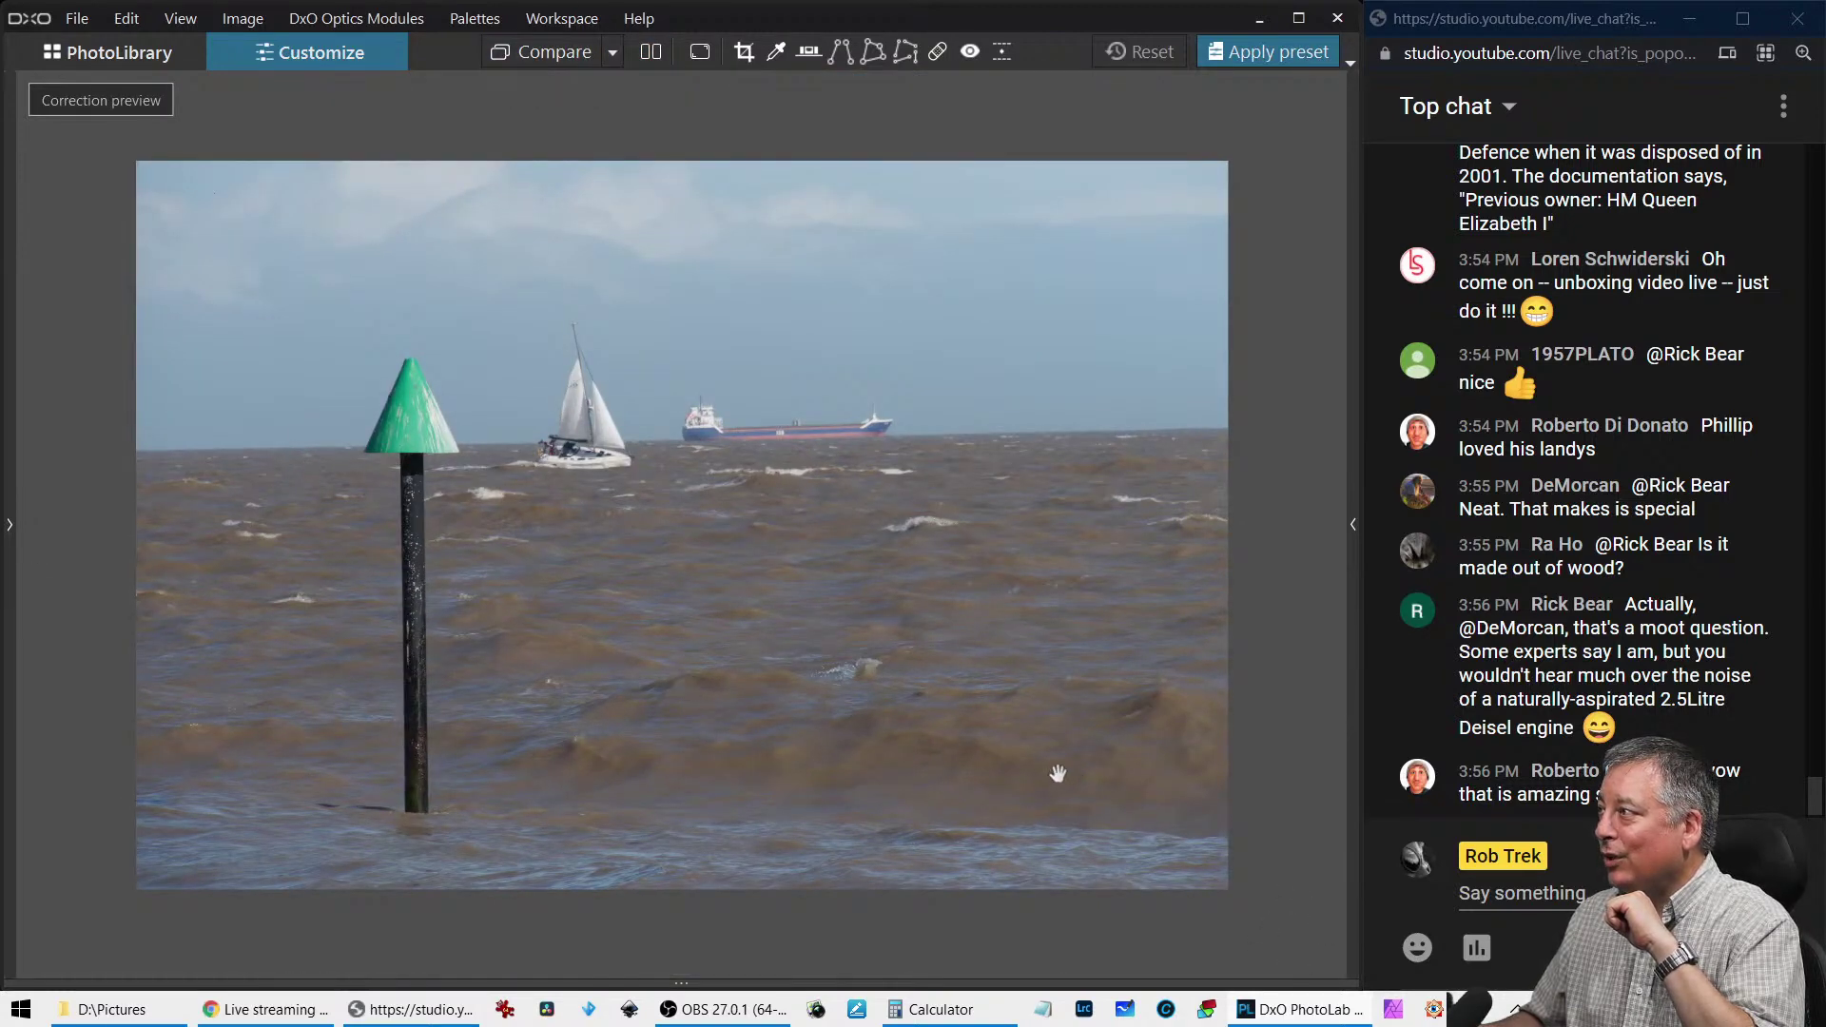
Examine the sailboat, green marker and cargo ship close up, and return to the full seascape
click(580, 470)
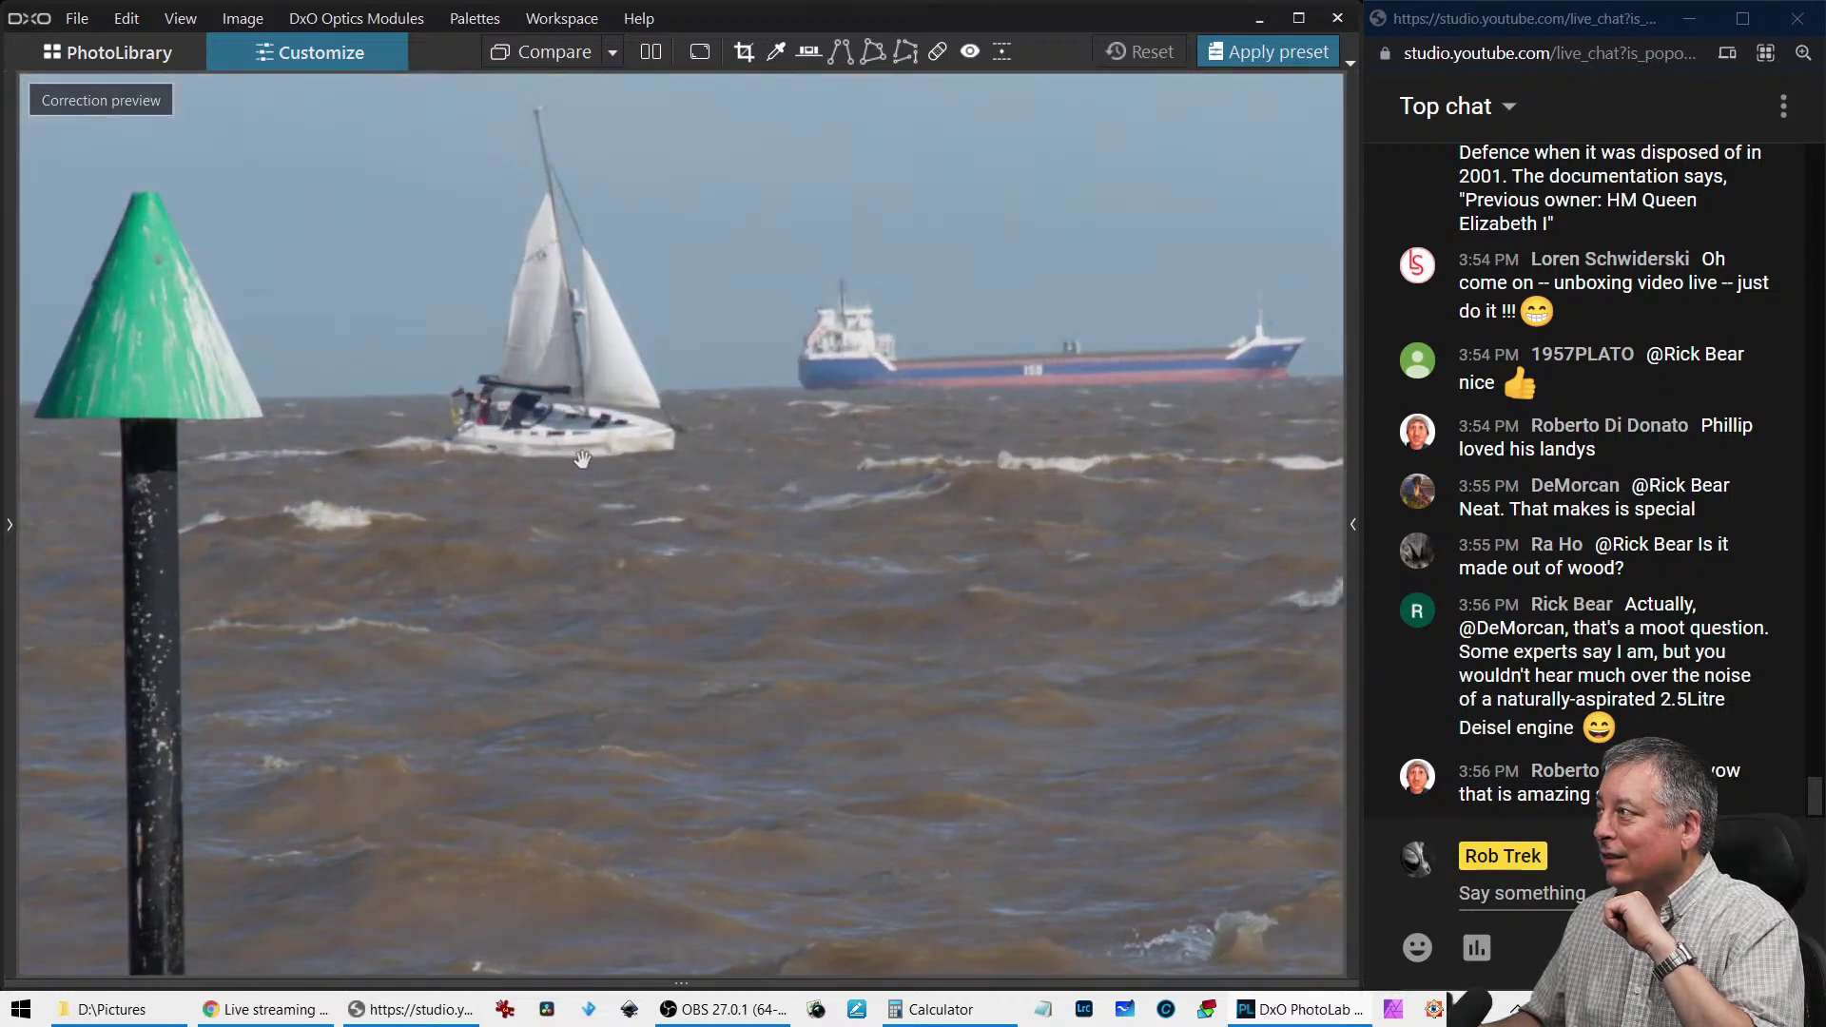
scroll(582, 454, down, 1)
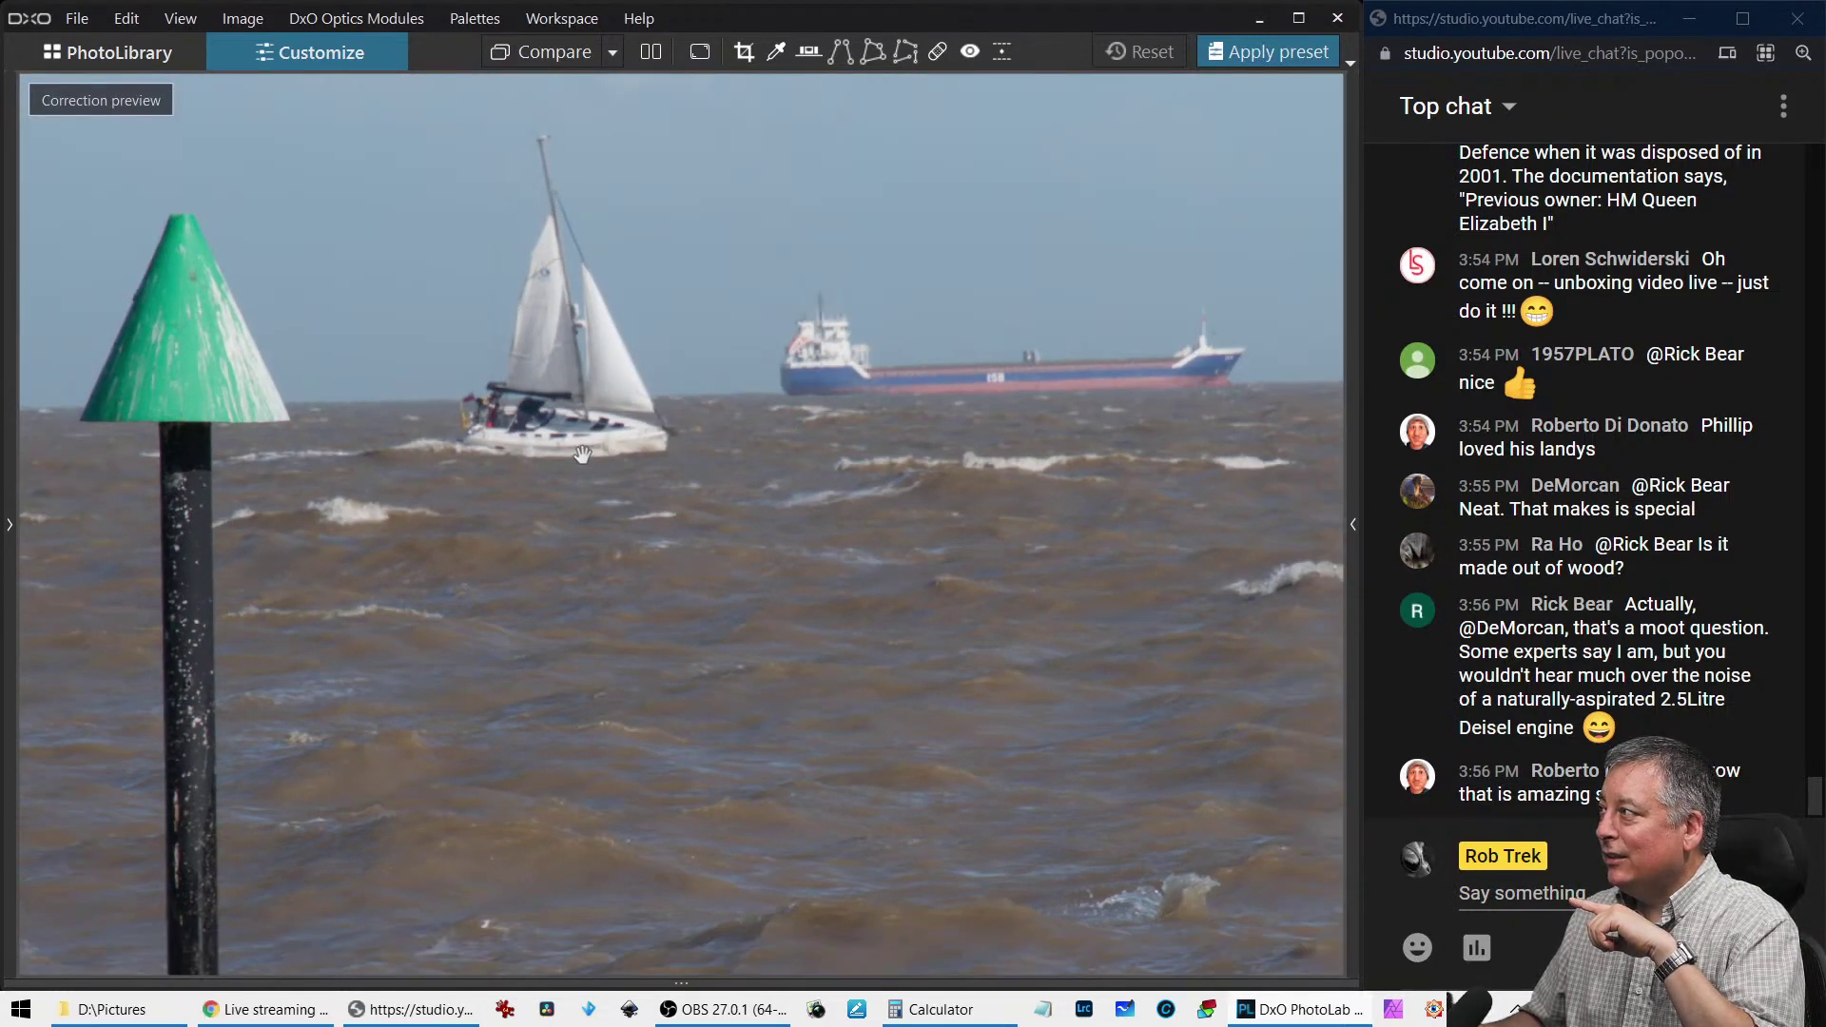
scroll(582, 455, down, 1)
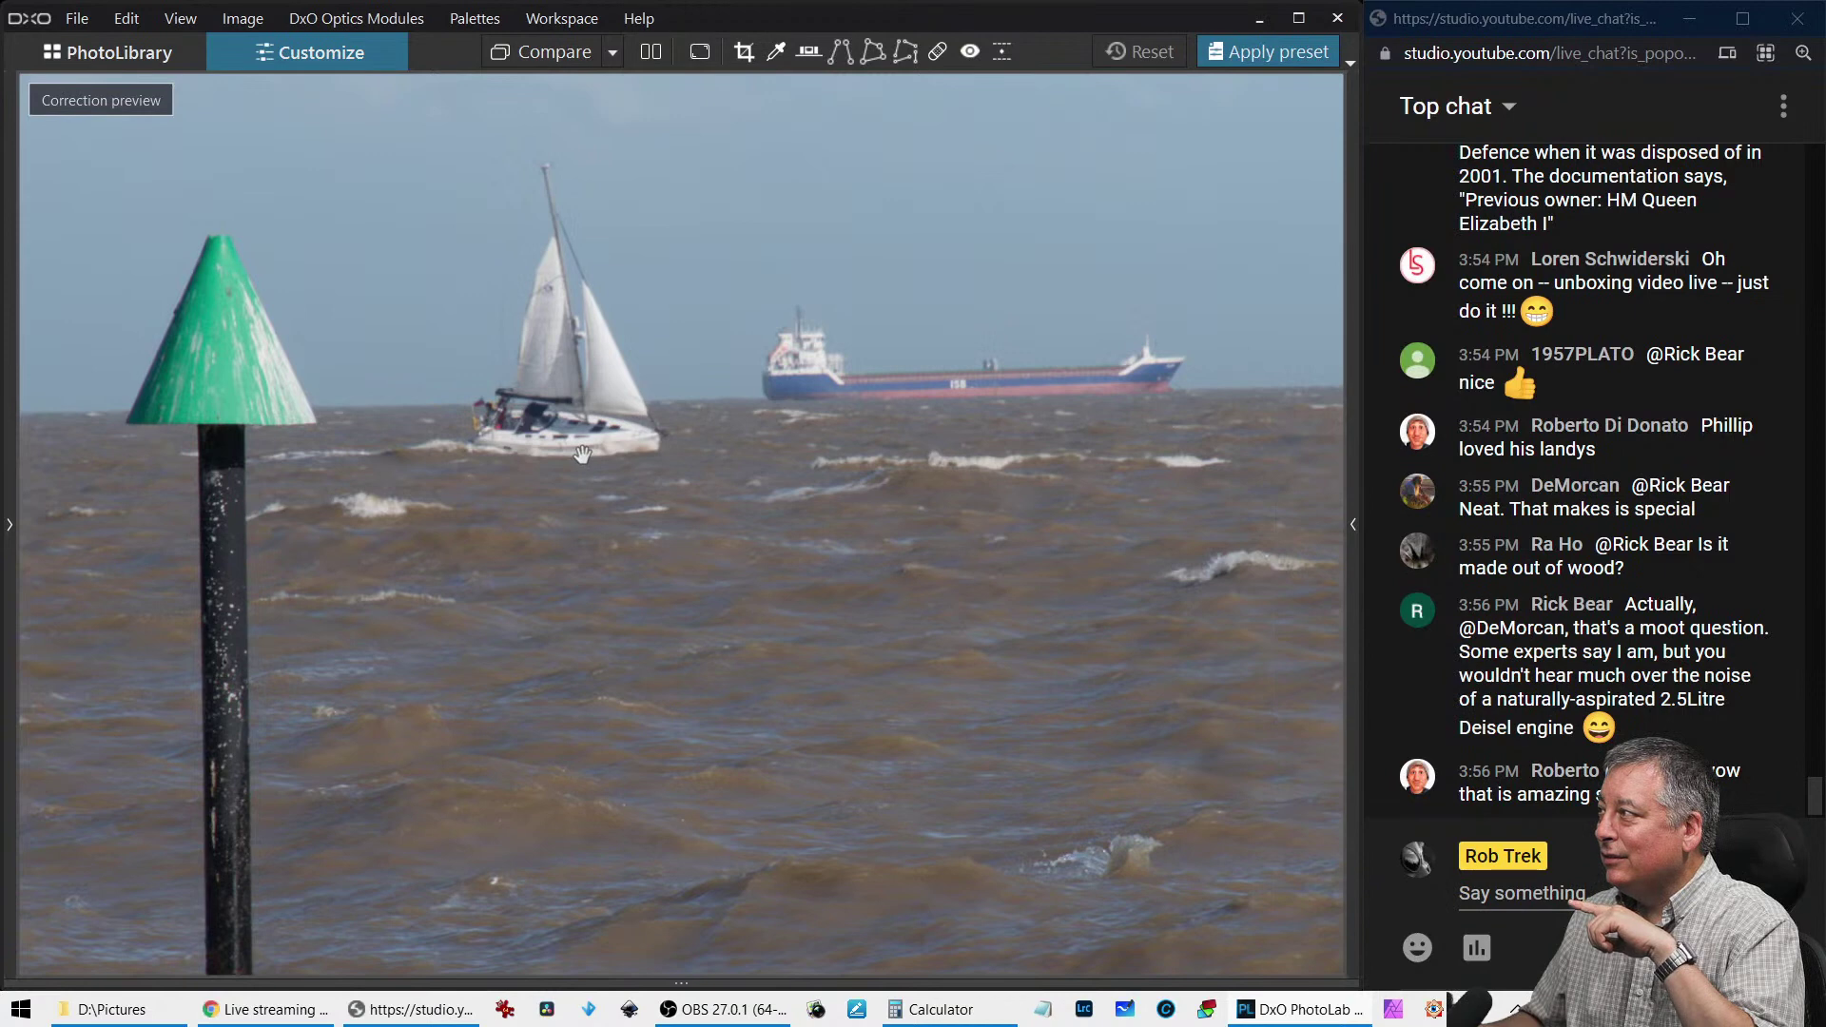
scroll(582, 454, down, 1)
scroll(582, 455, down, 1)
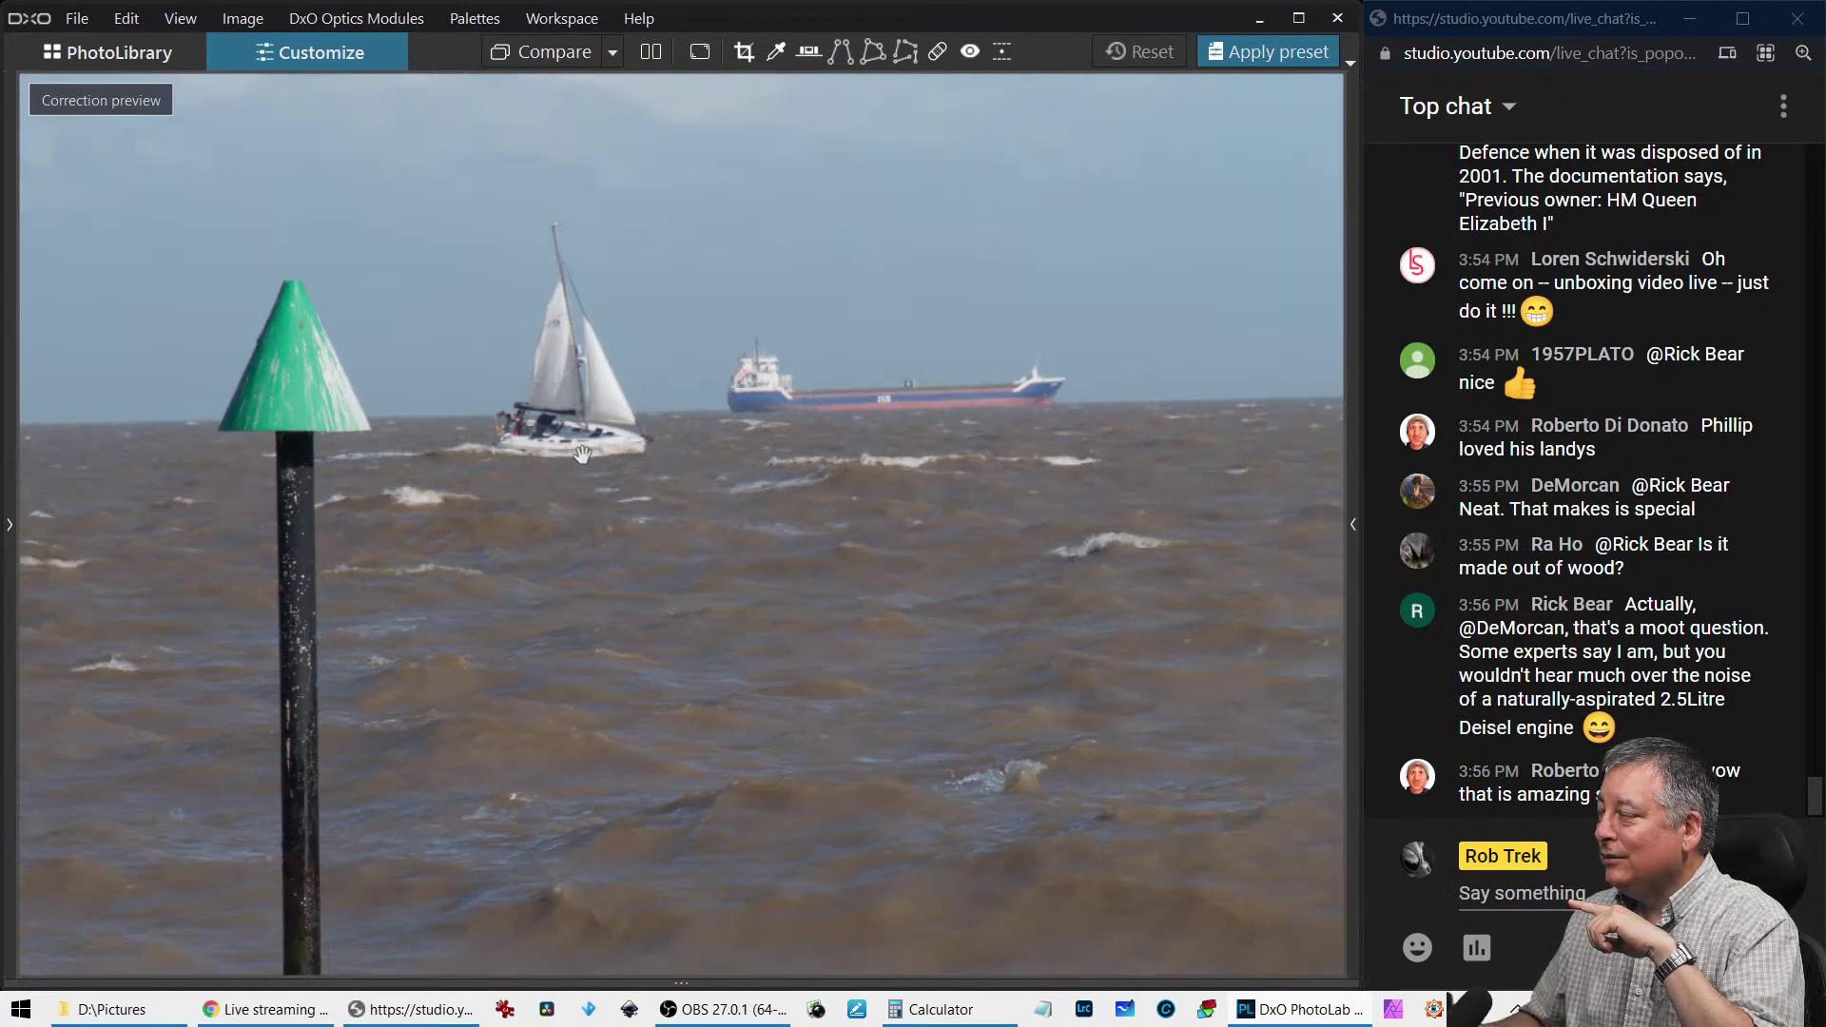
scroll(581, 455, down, 2)
scroll(582, 454, down, 2)
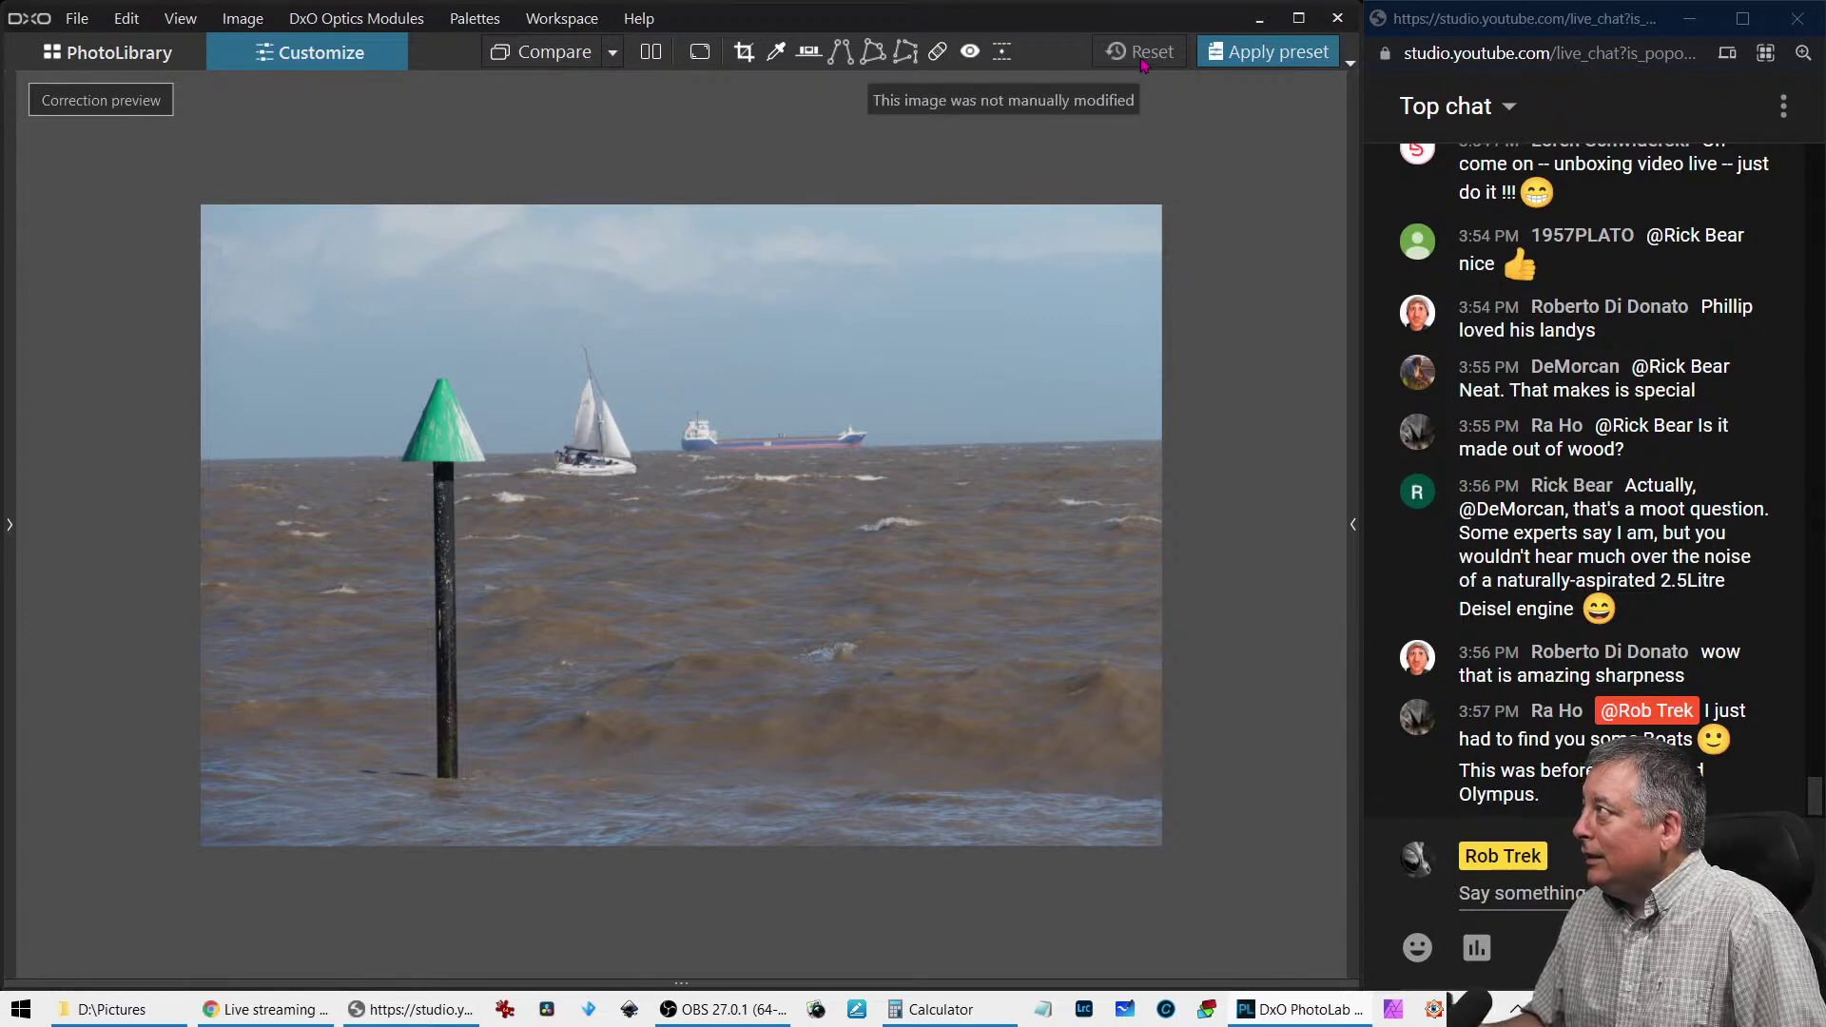
Straighten the seascape's horizon automatically and set the crop correction to automatic based on keystoning/horizon
click(1354, 524)
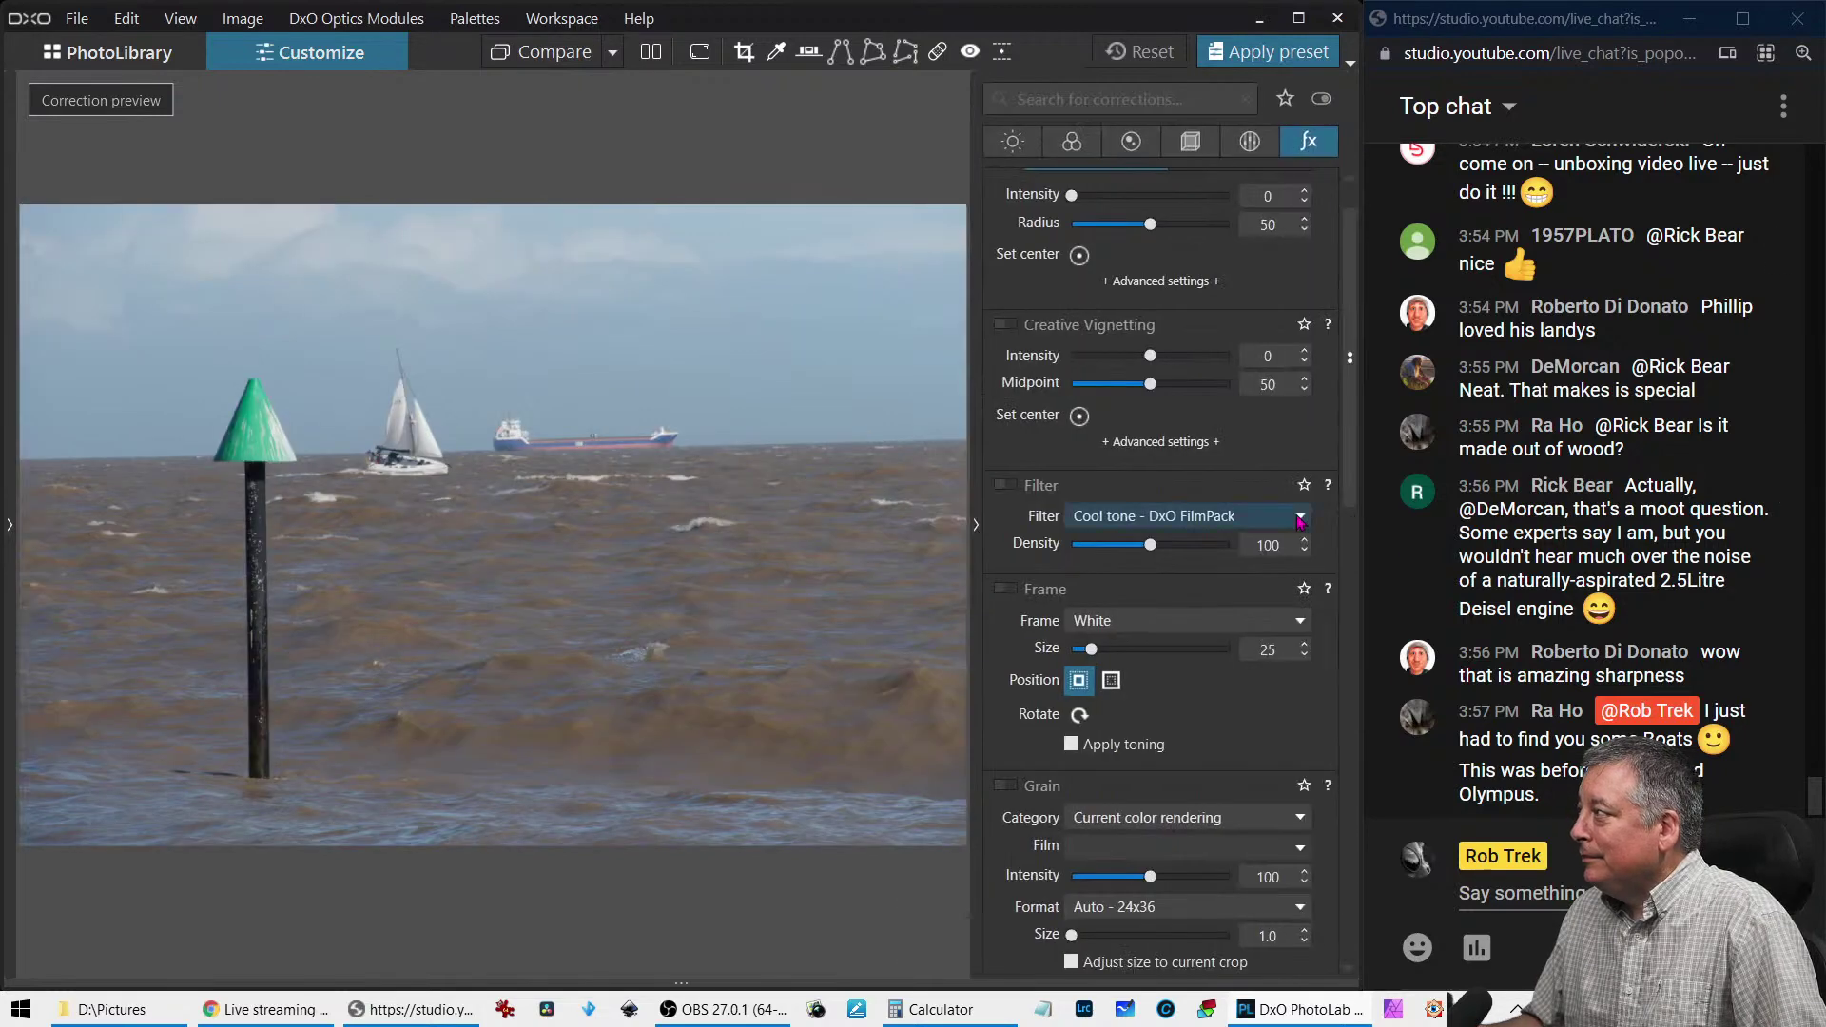
click(1189, 141)
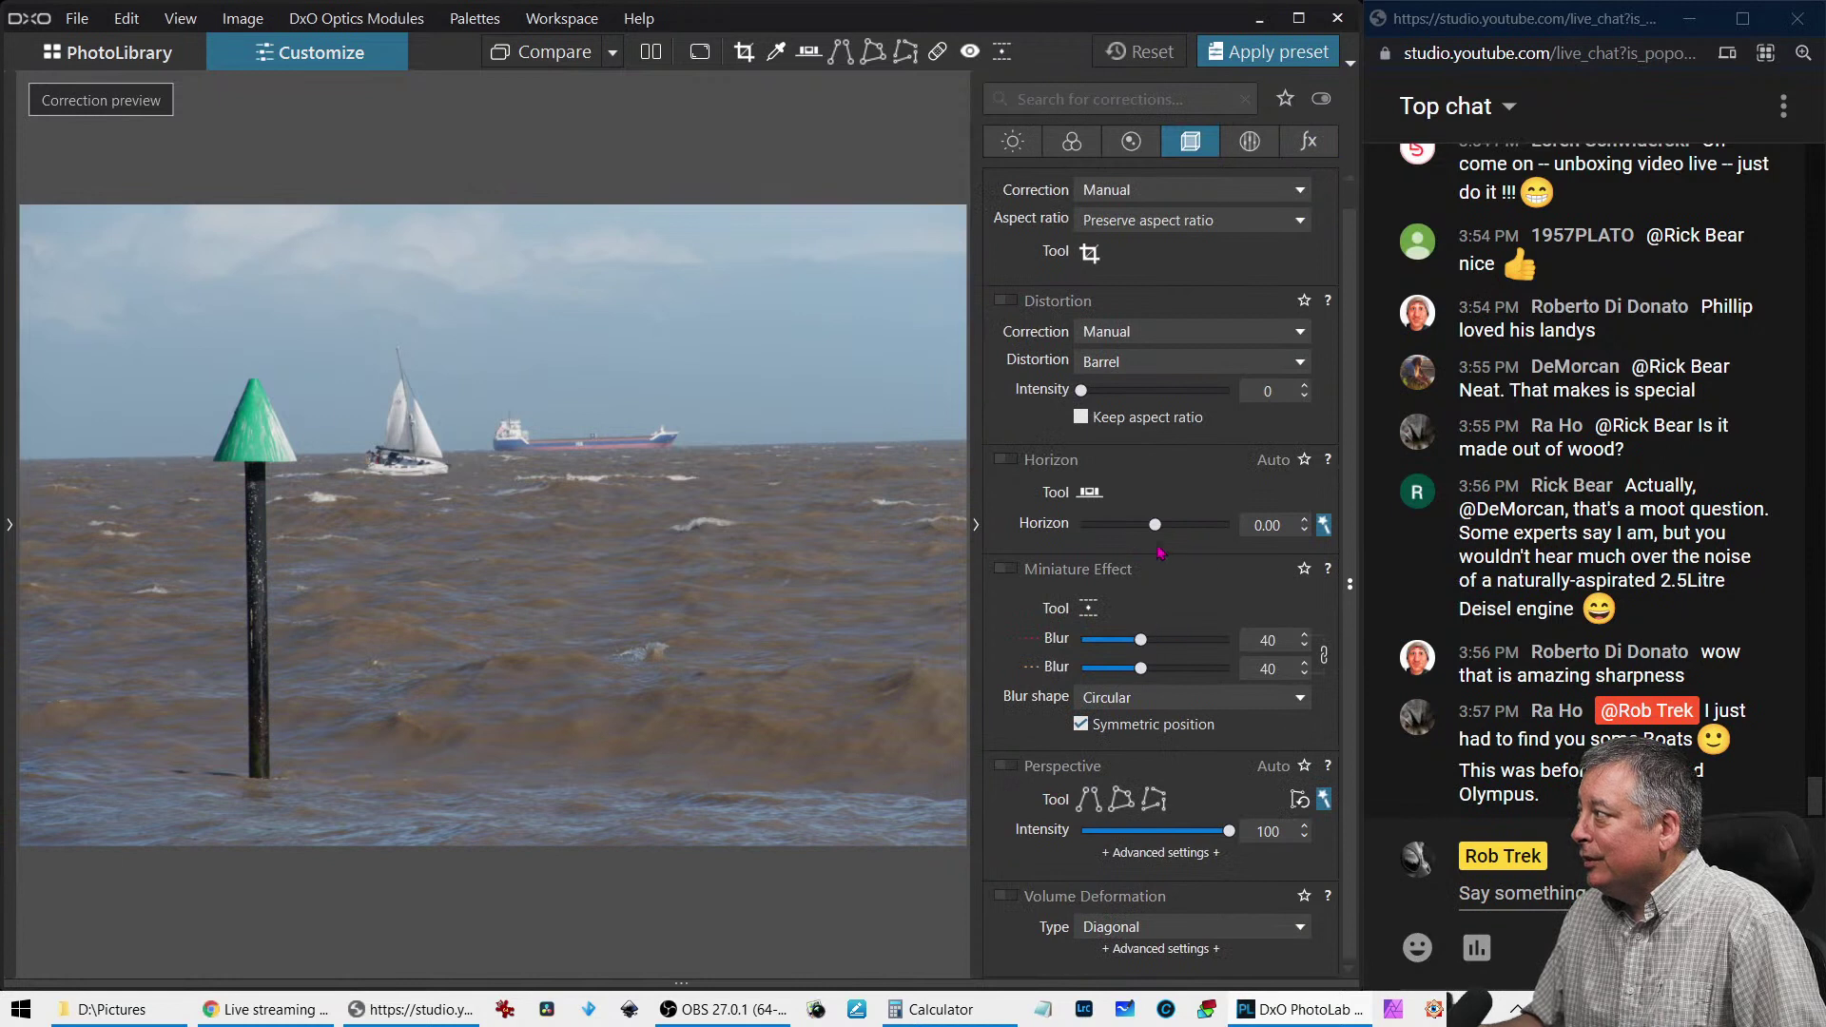
click(1322, 524)
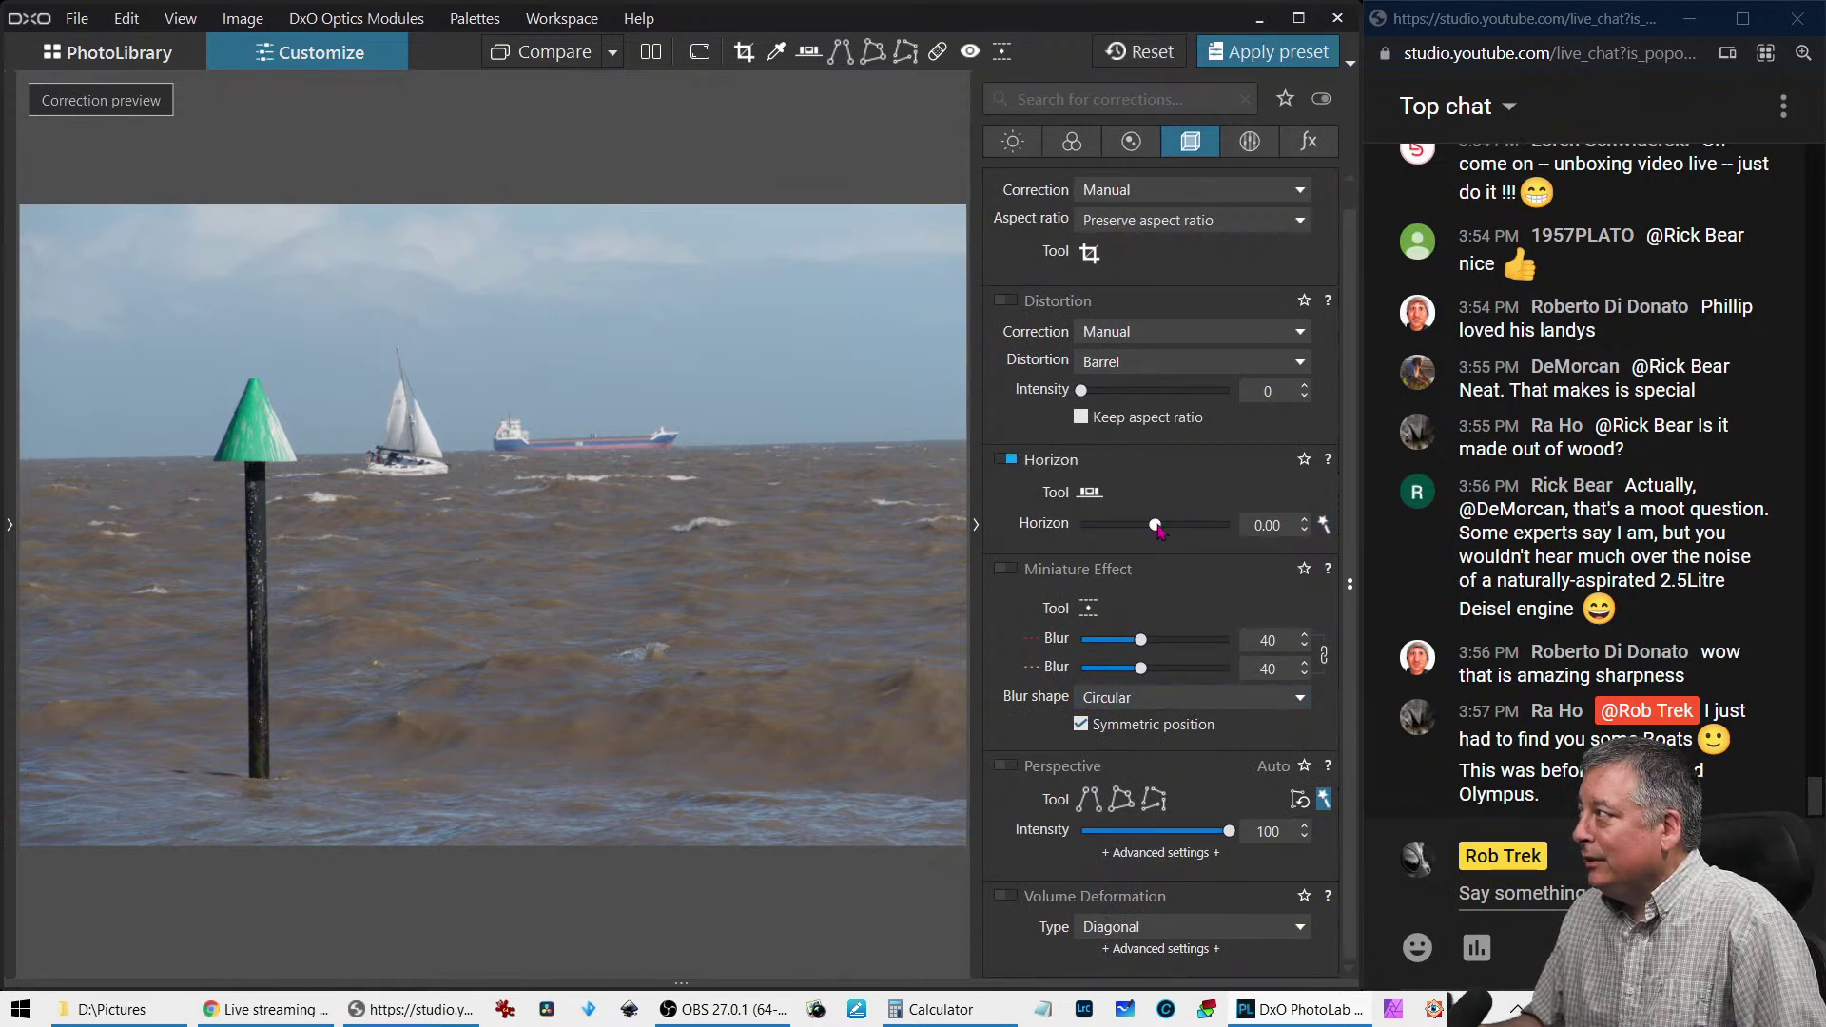
click(1323, 524)
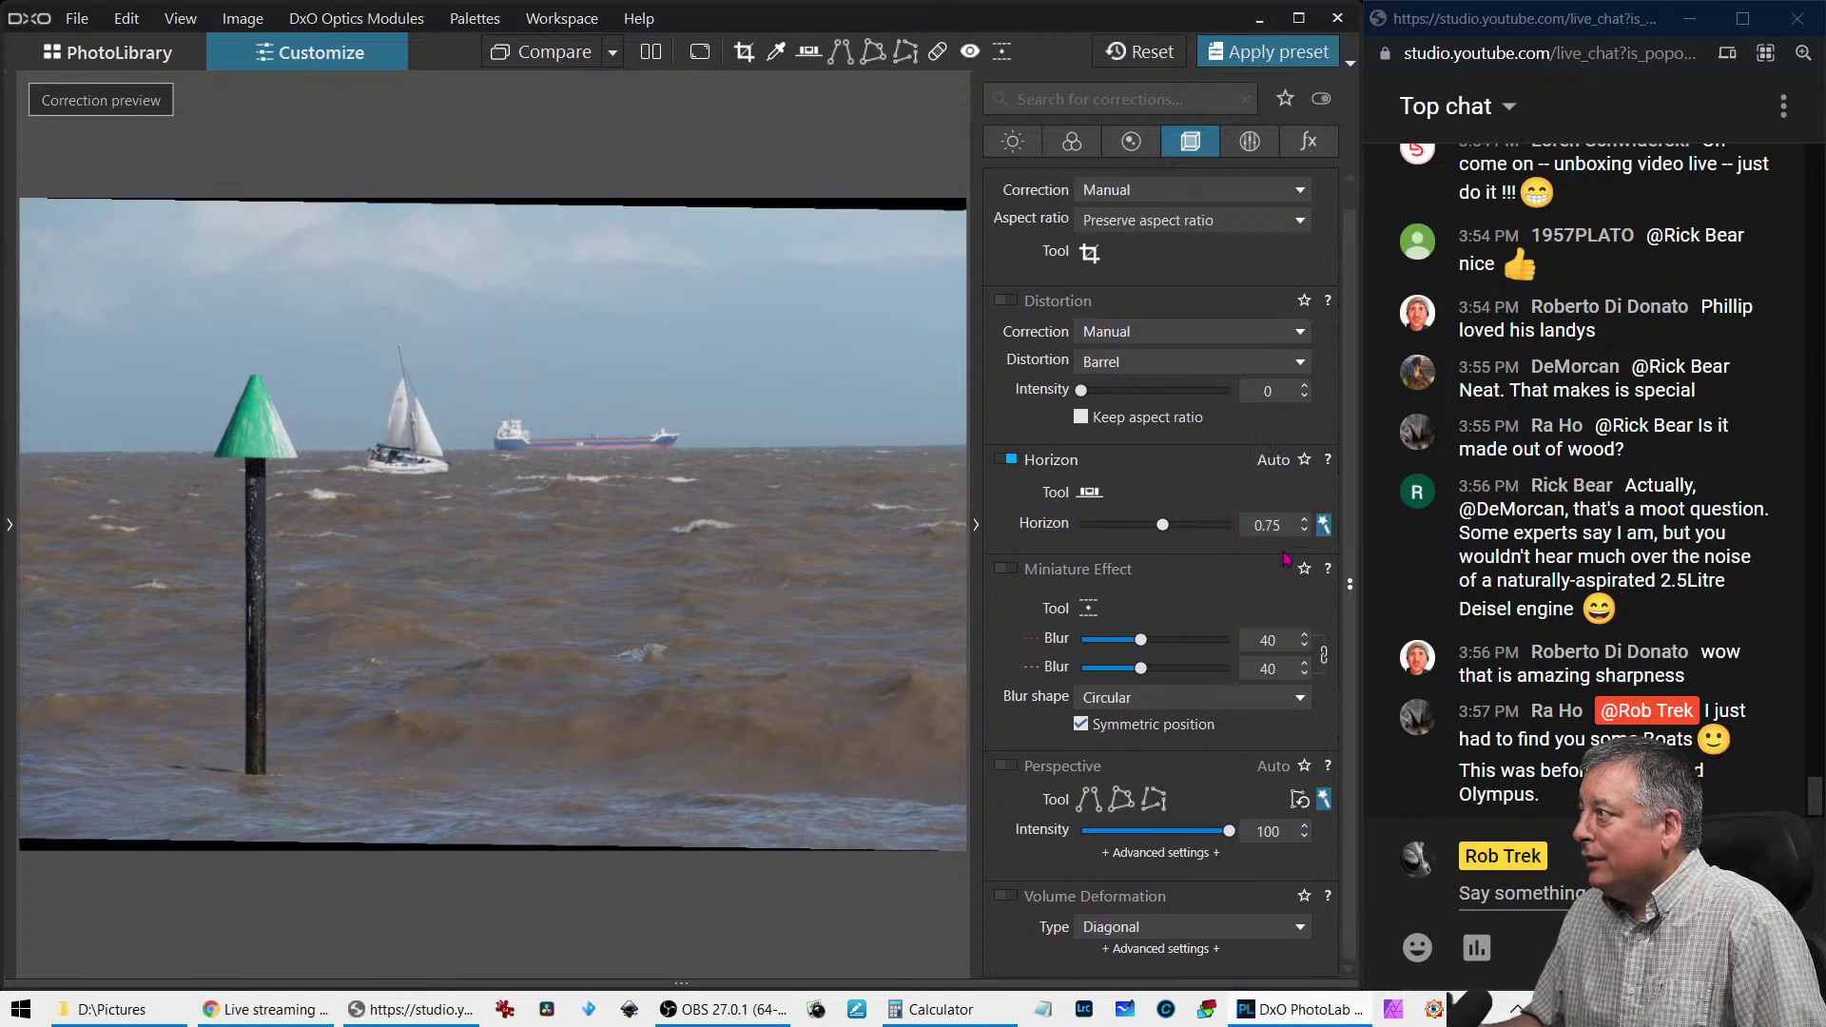
click(1118, 195)
click(1122, 234)
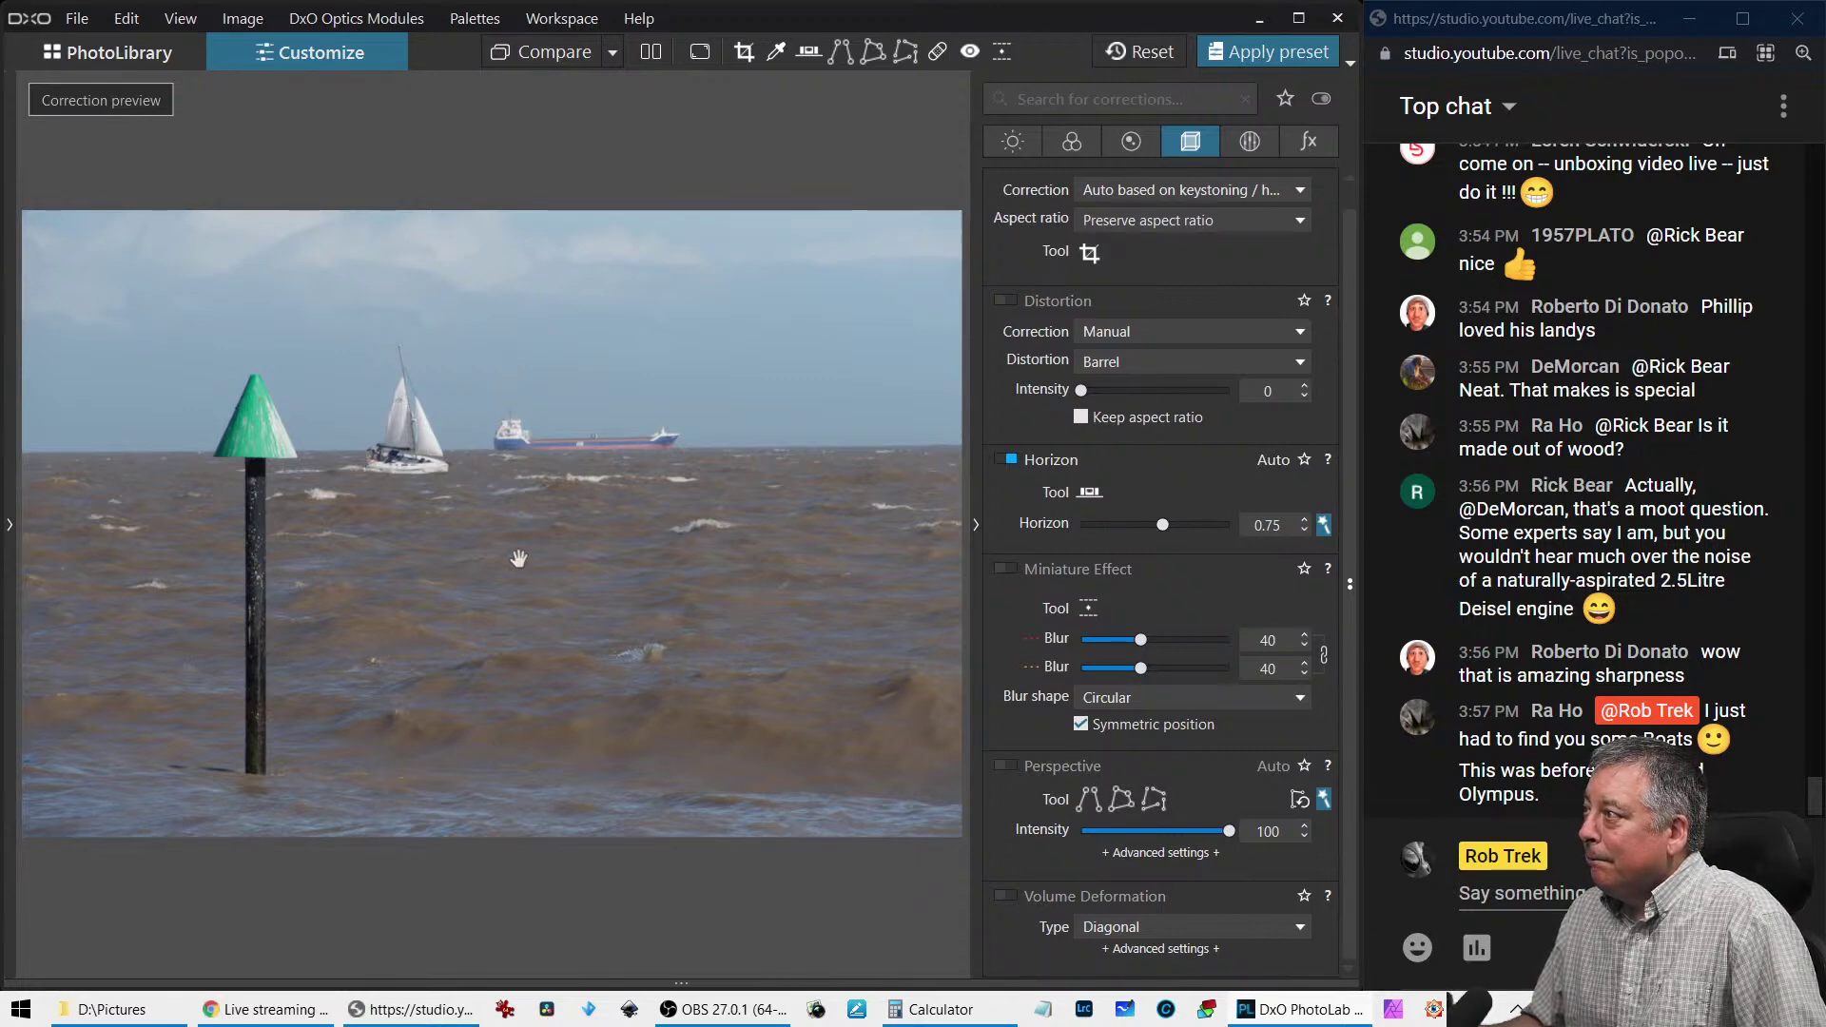
Crop the seascape to a 2/3 portrait of about 1953 x 2927 px around the green marker and sailboat
click(1099, 256)
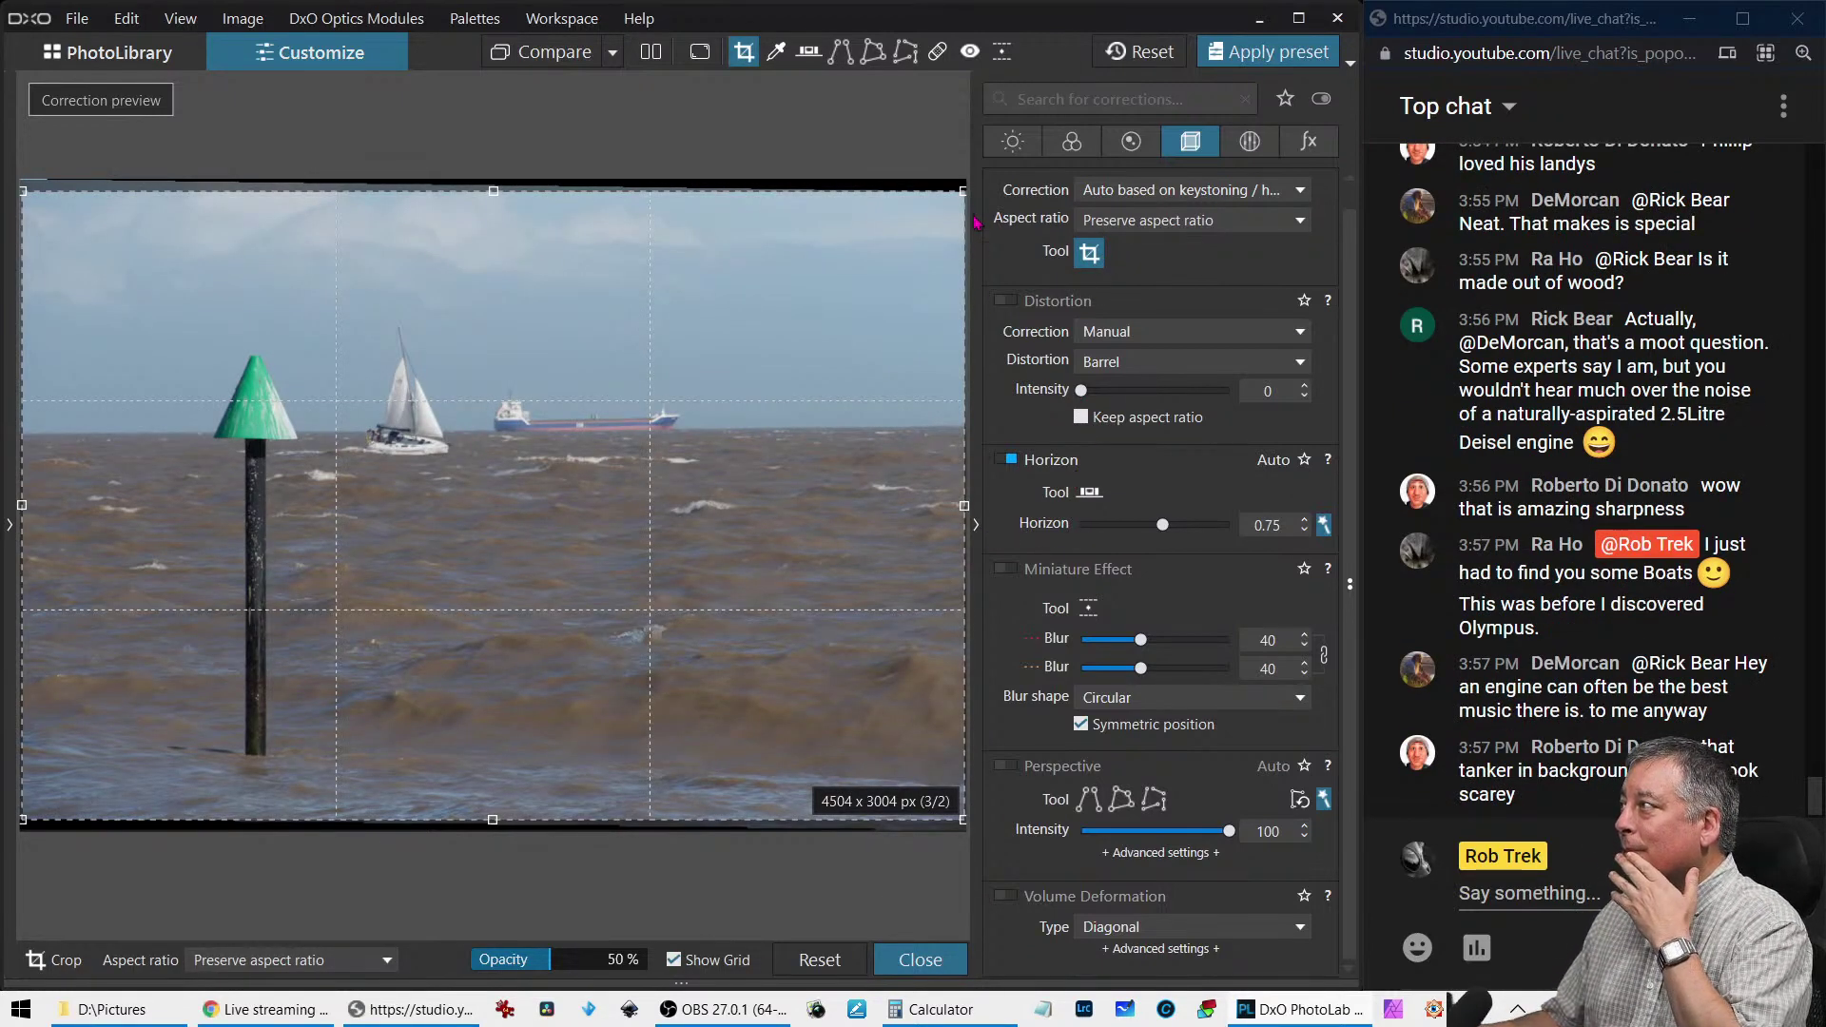
drag(962, 193, 431, 207)
drag(433, 379, 444, 425)
key(Return)
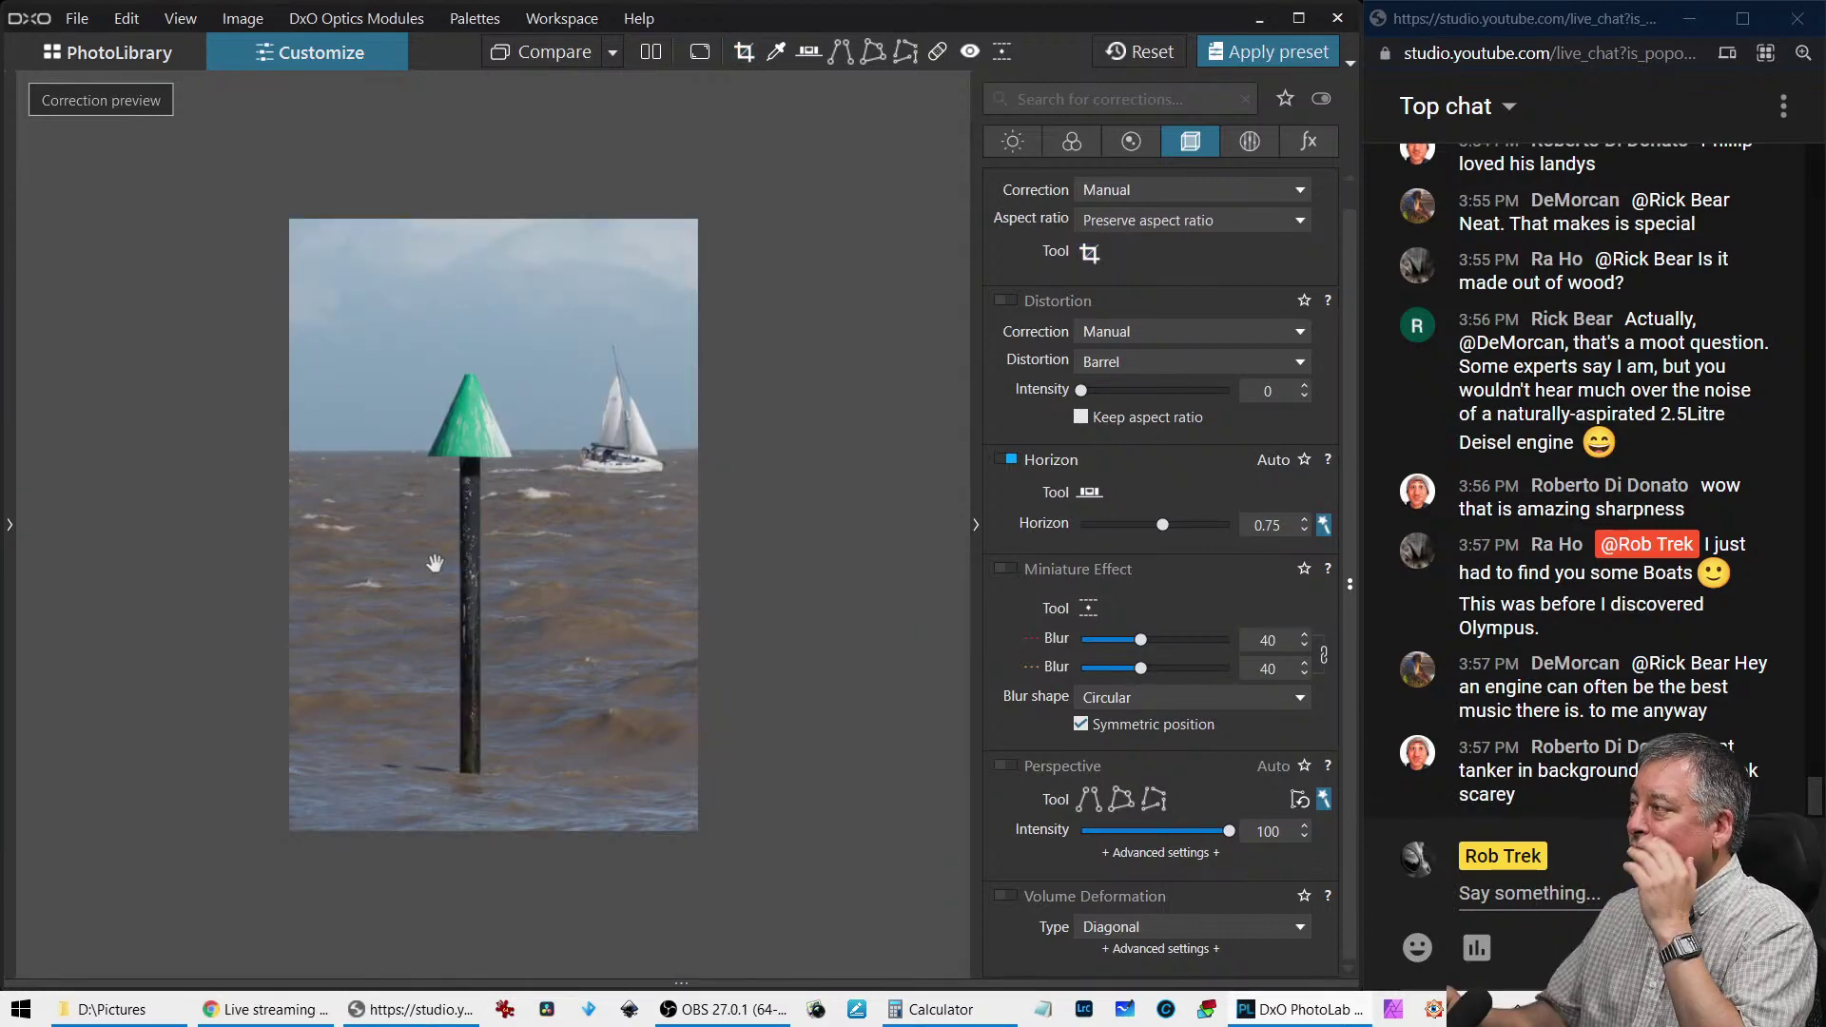
scroll(607, 470, up, 2)
scroll(602, 480, up, 1)
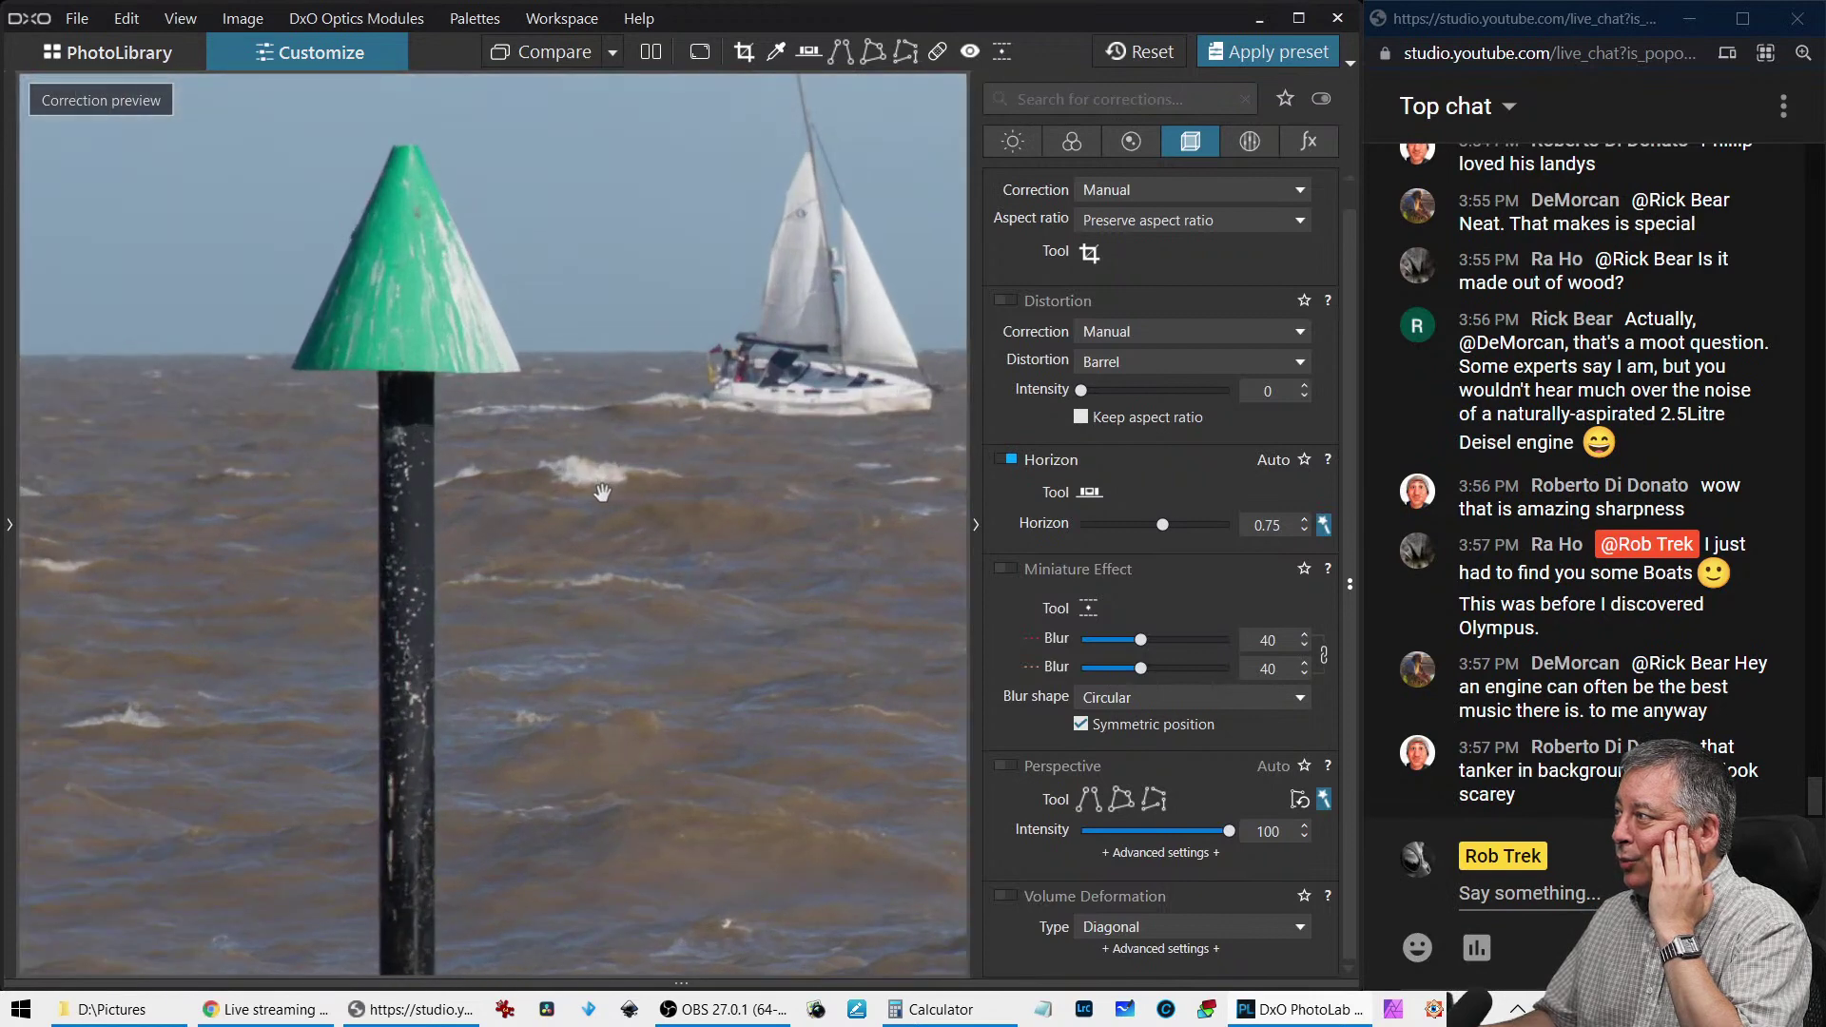
scroll(599, 495, down, 3)
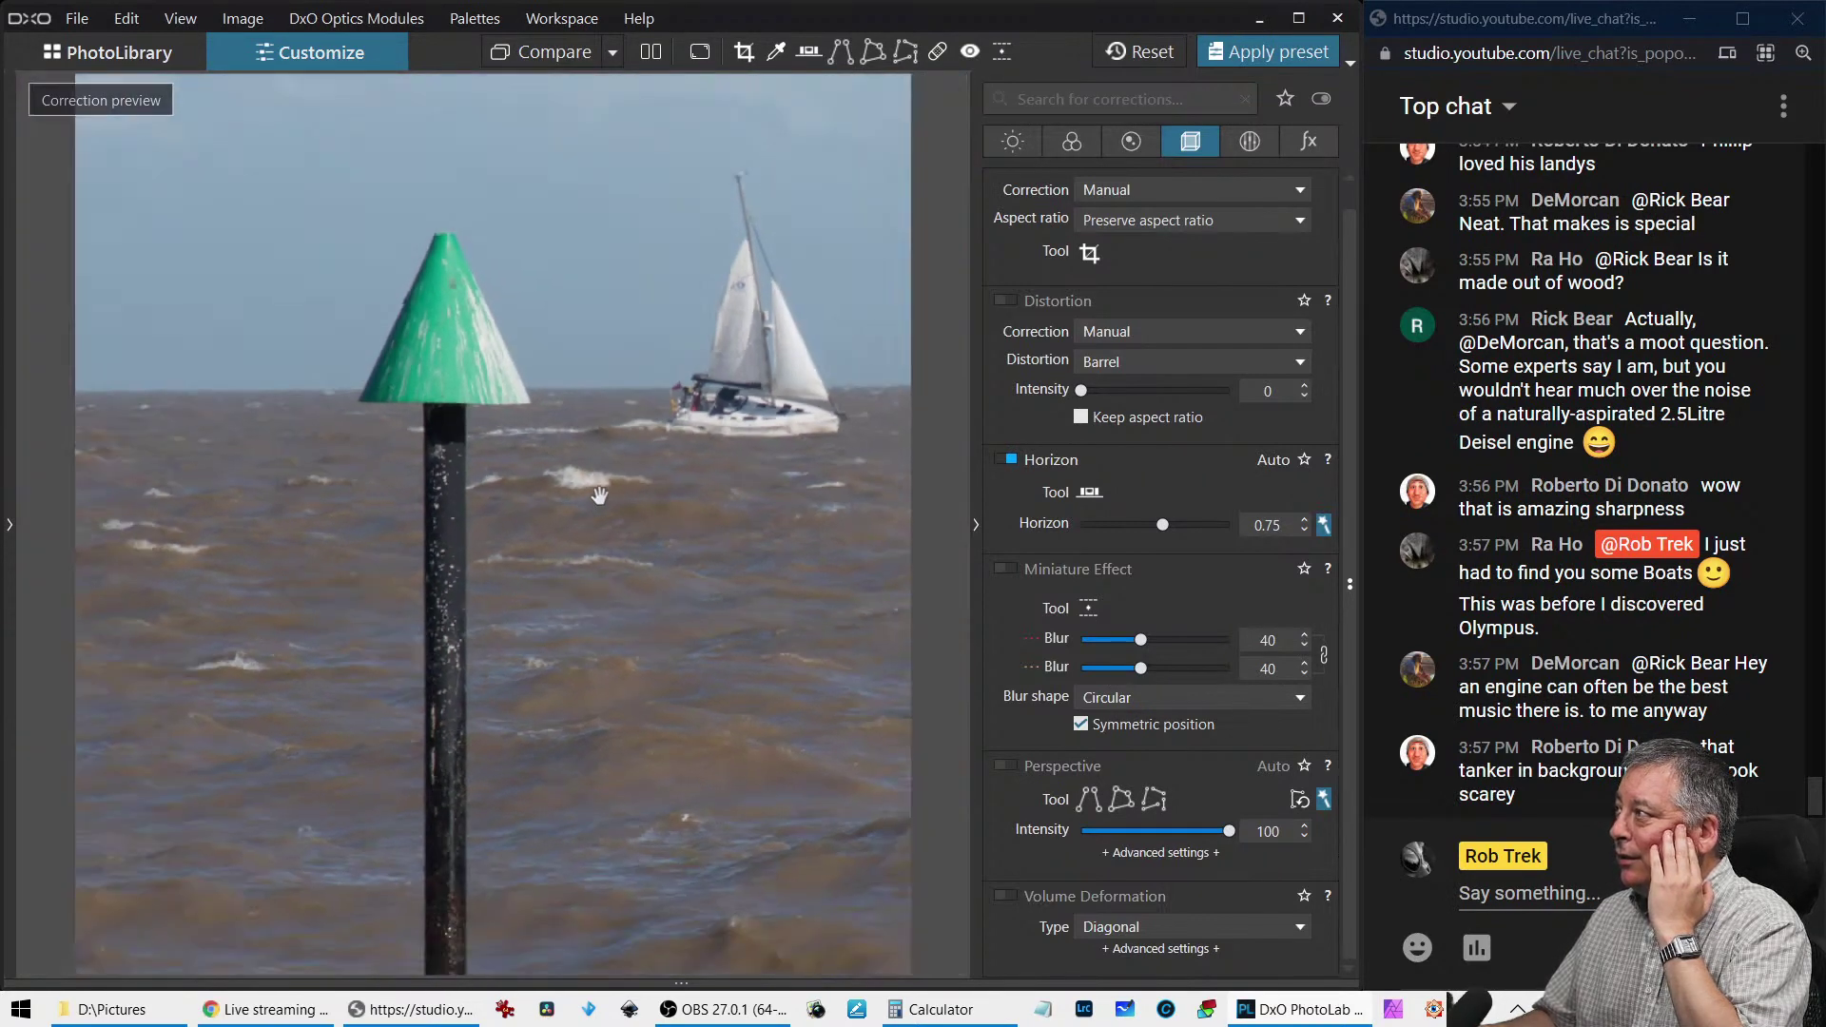
Download and install the optics module for the Panasonic GM5 + Lumix G Vario 14-140mm F3.5-5.6 for the seascape photo
click(58, 45)
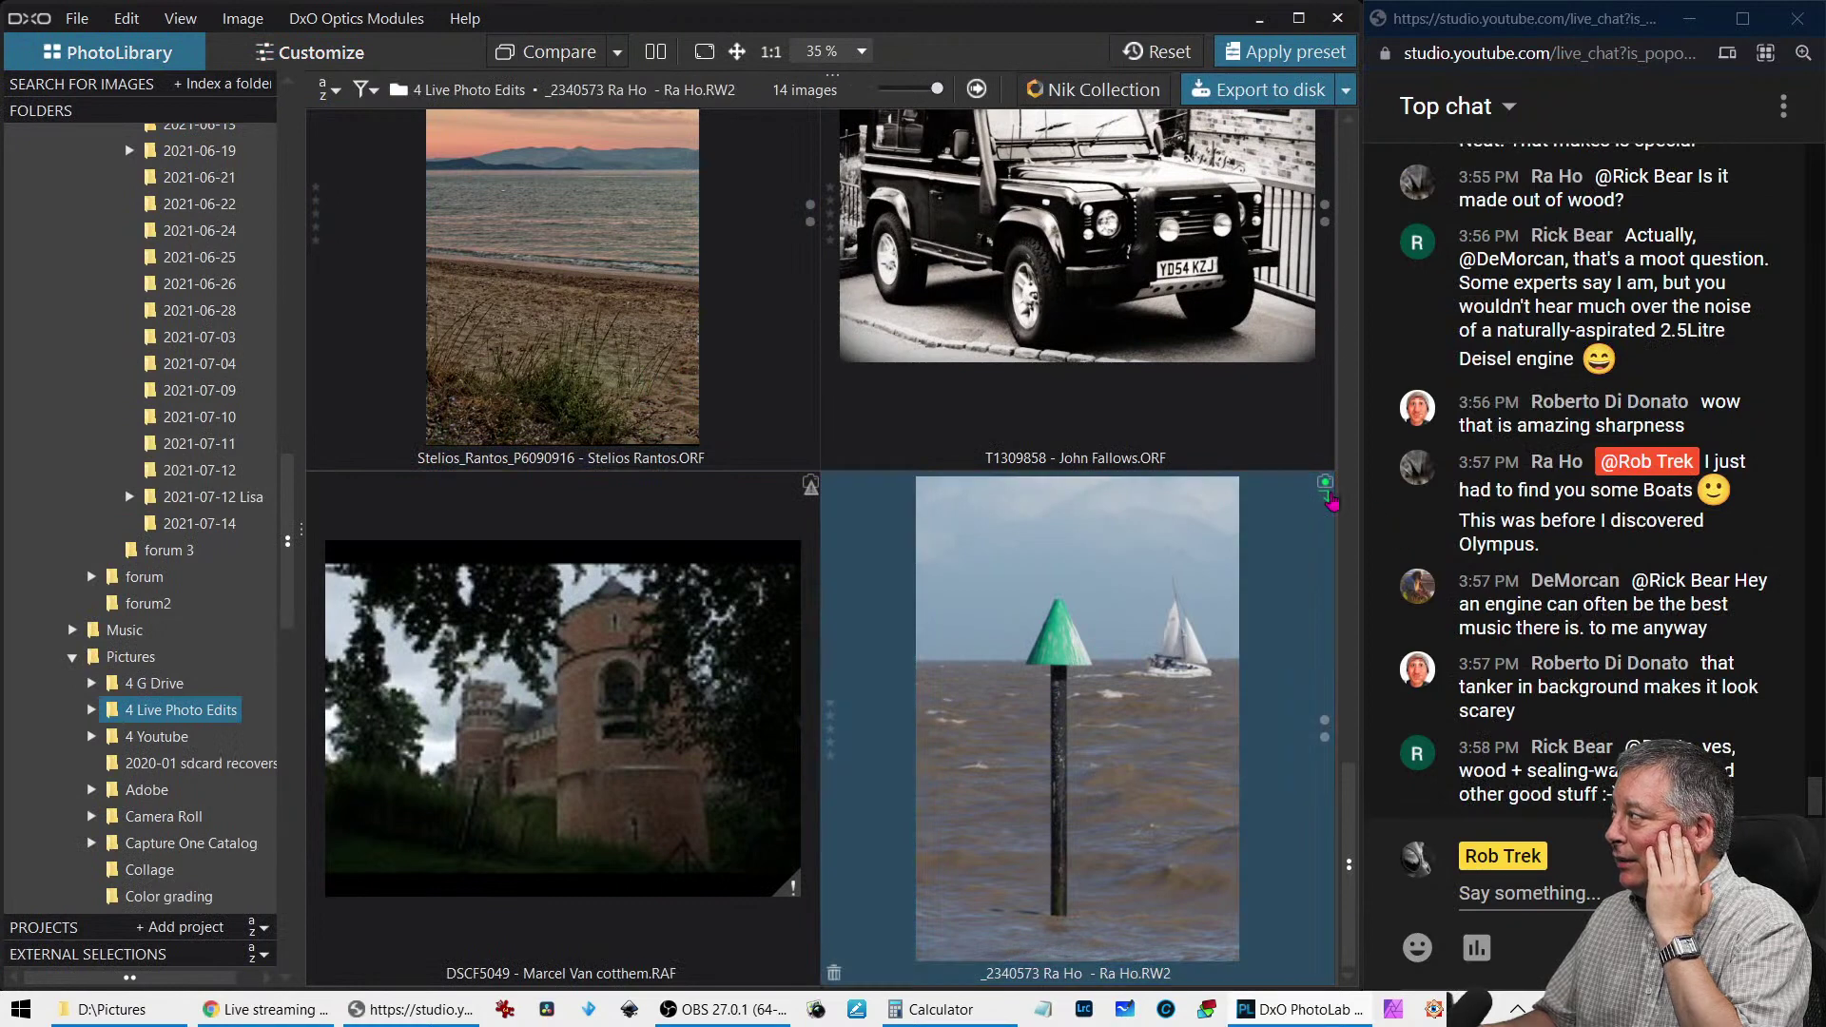
click(1326, 496)
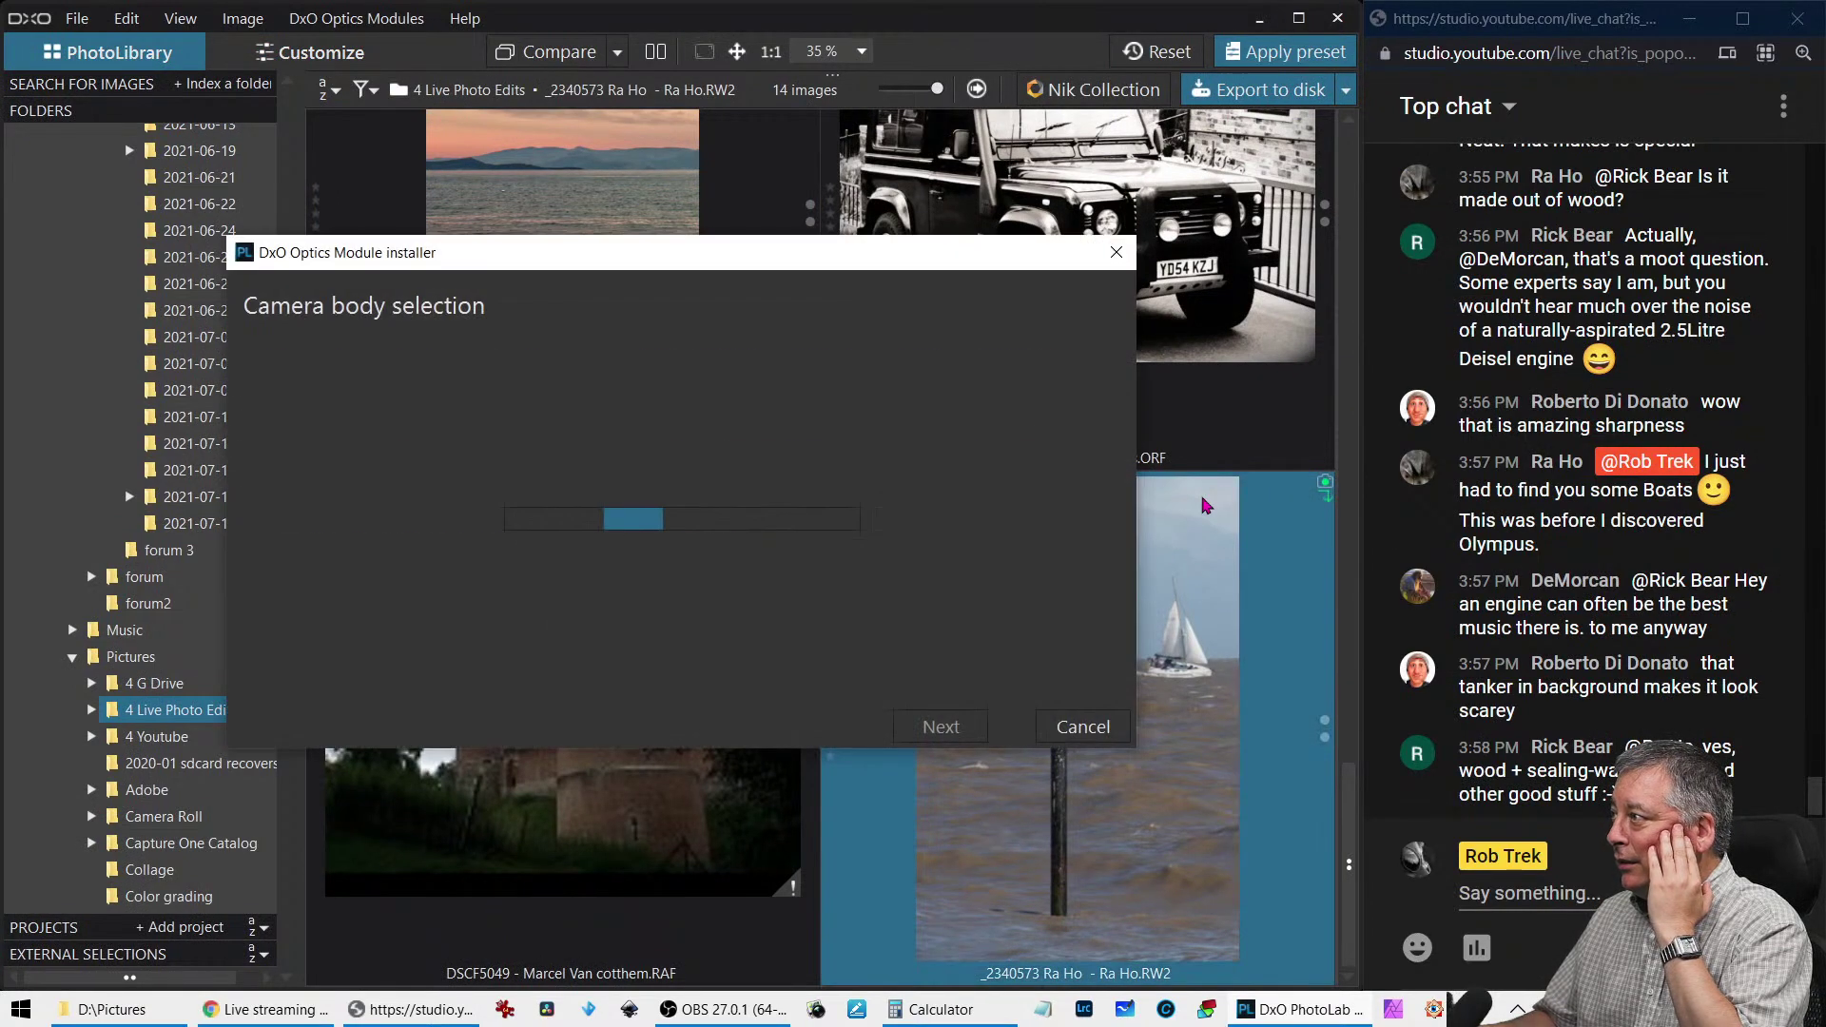
click(609, 526)
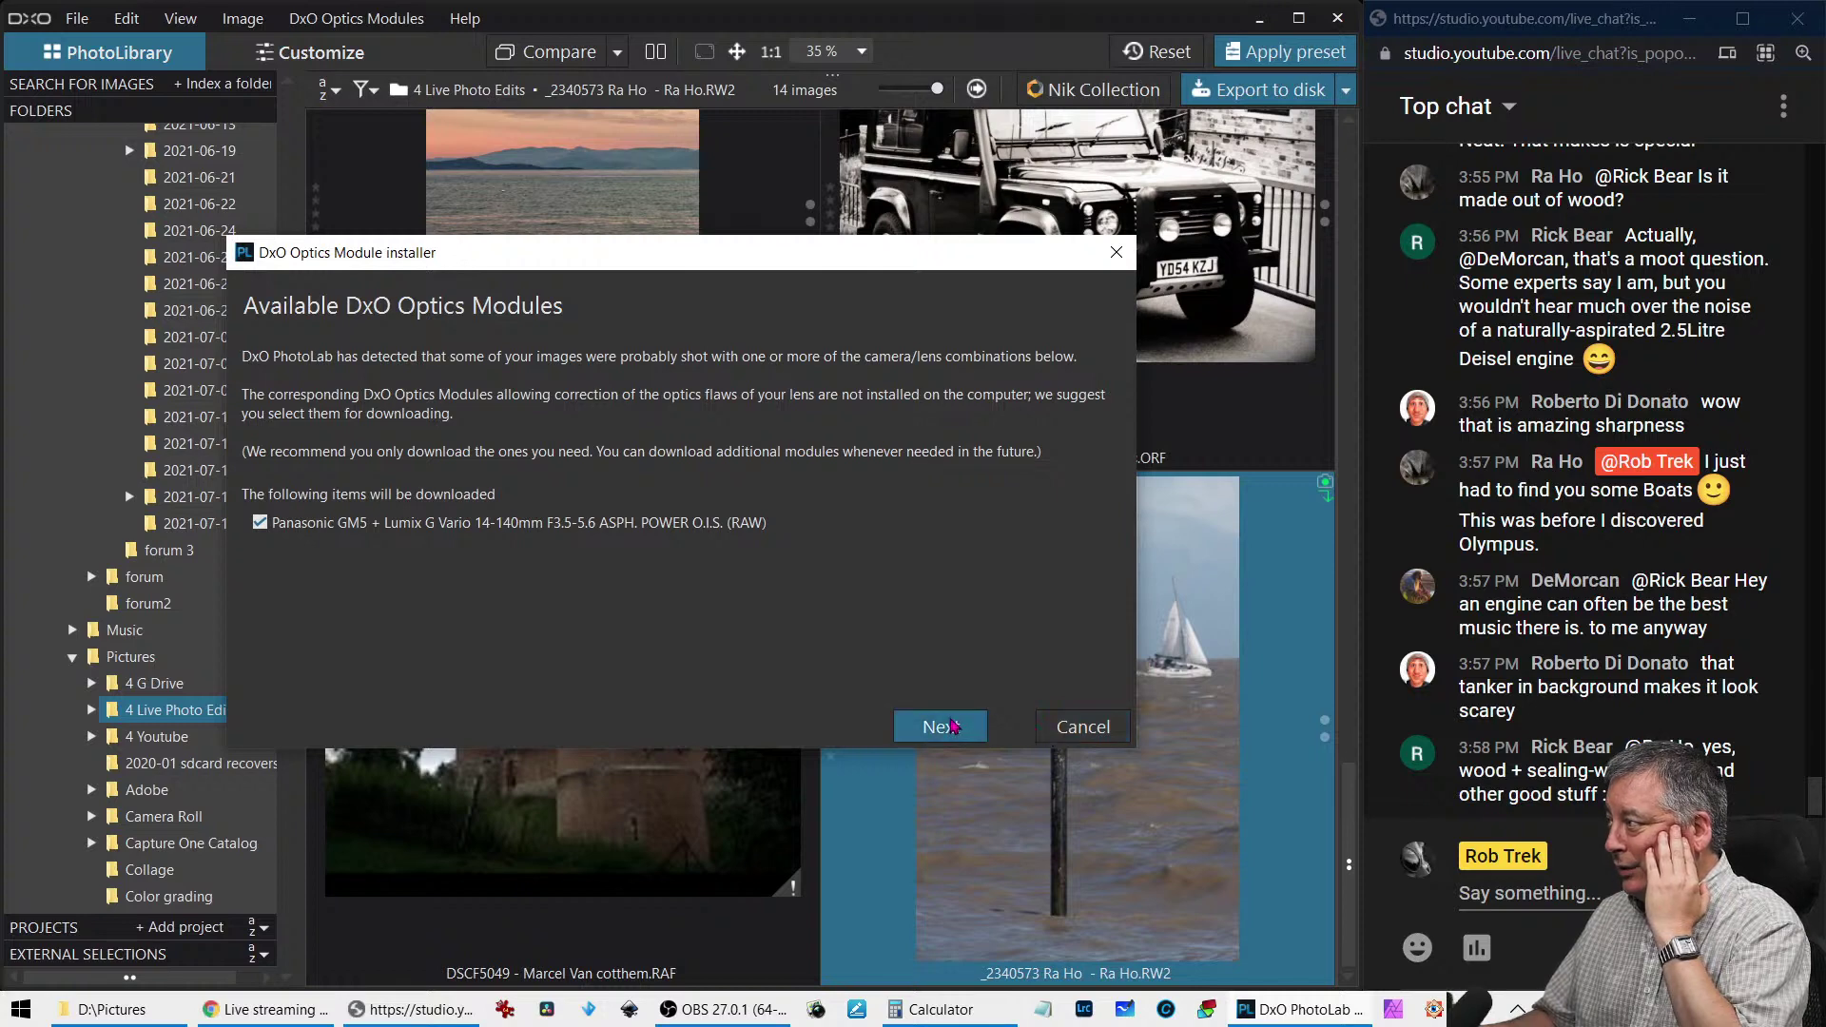
click(951, 726)
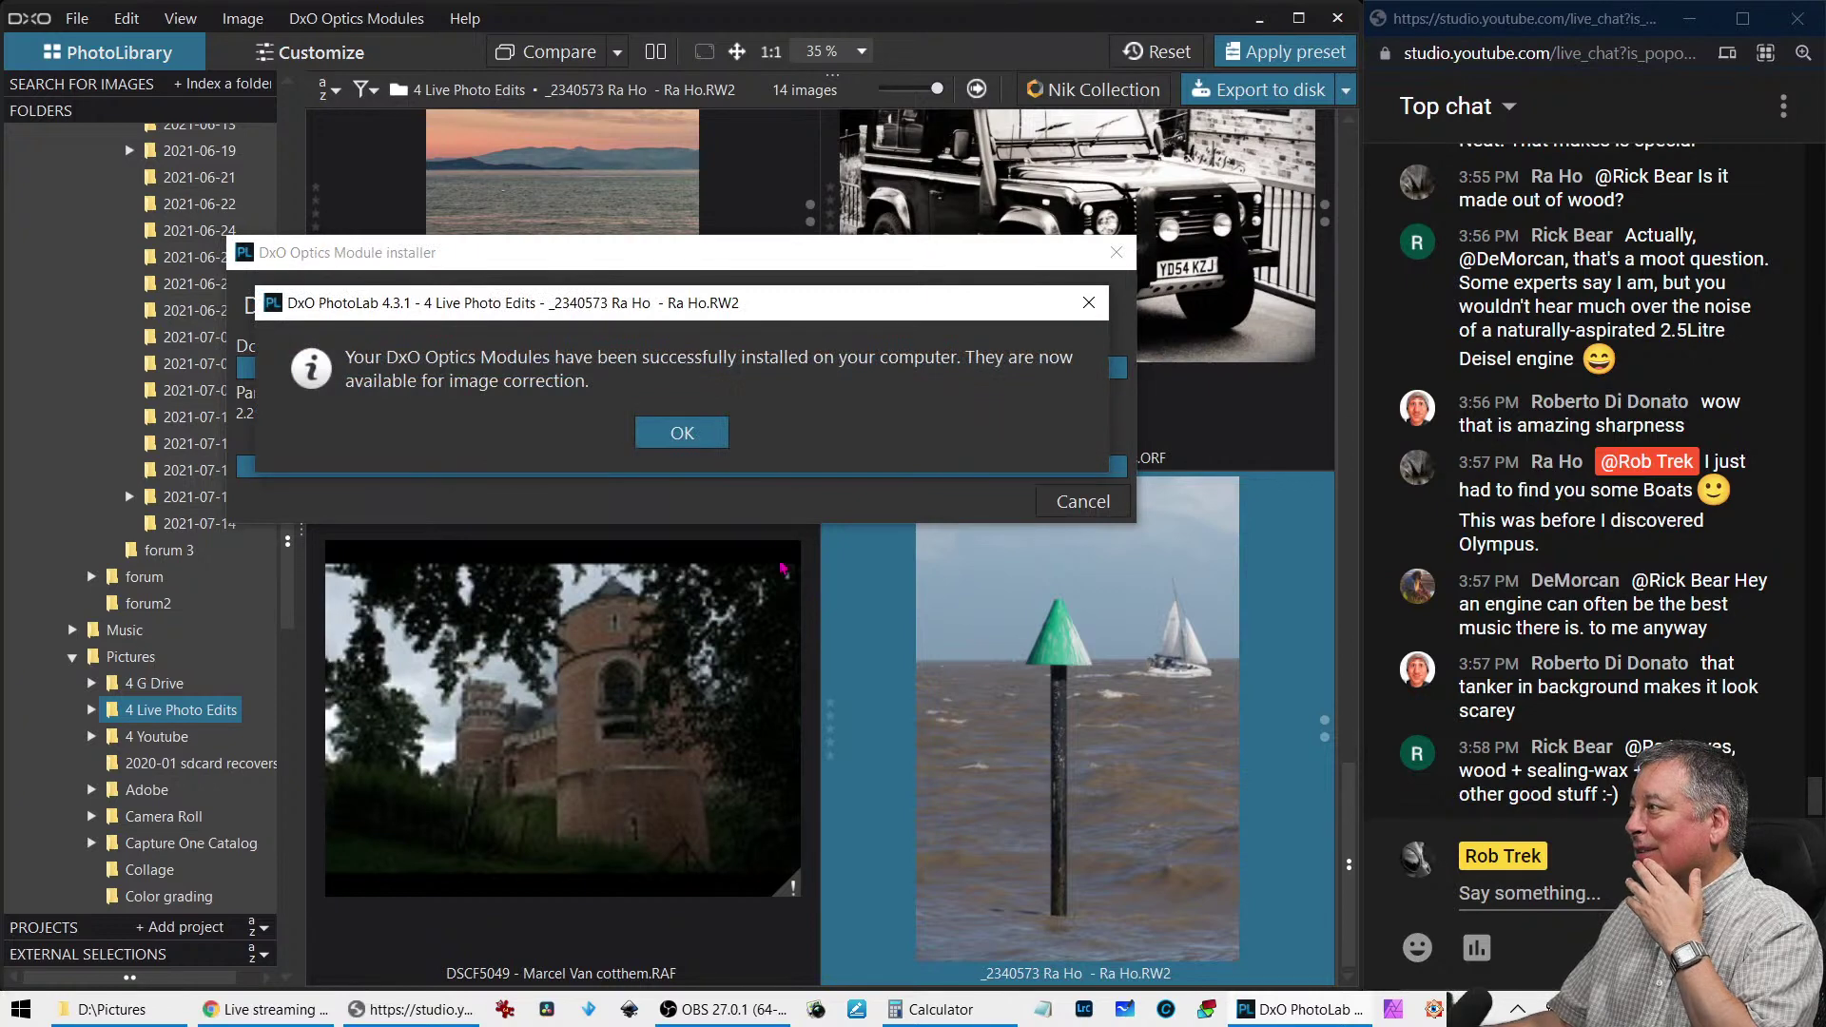
click(682, 433)
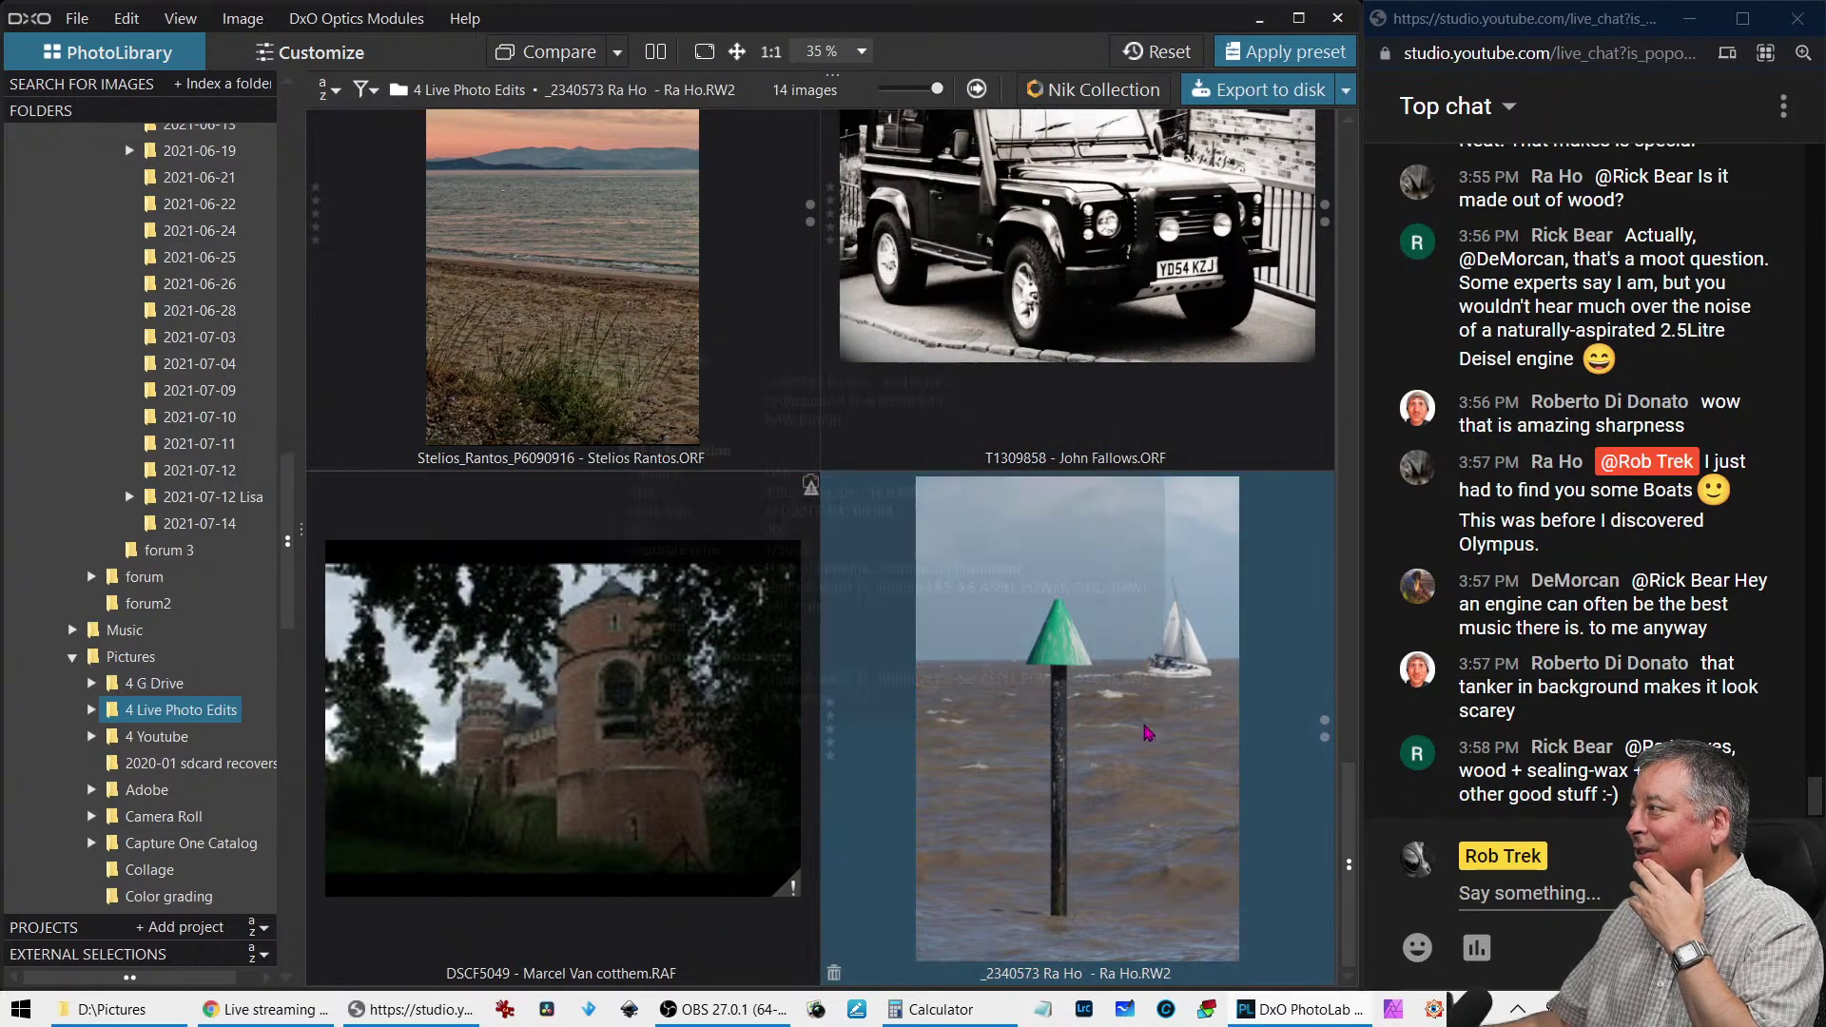
Reopen the seascape and tighten its crop to about 1692 x 2536 px, placing the marker on the left and the horizon near the upper third
double_click(1149, 733)
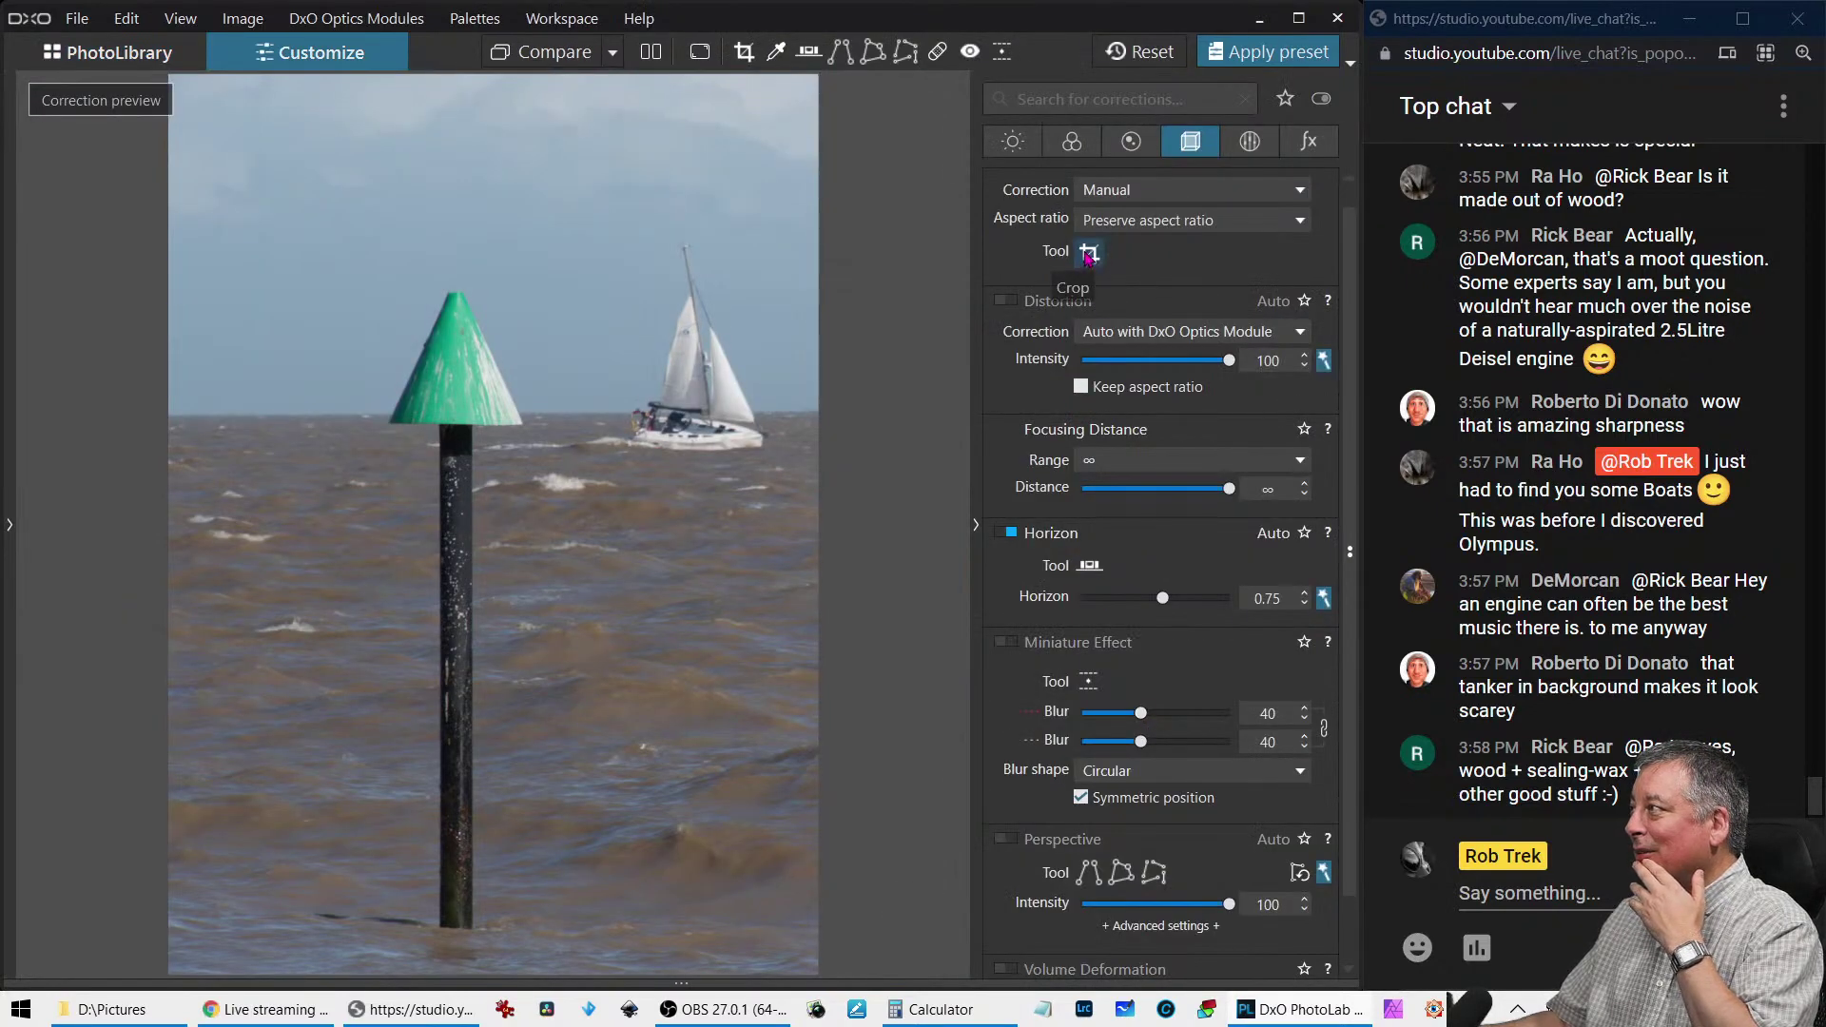
click(1089, 252)
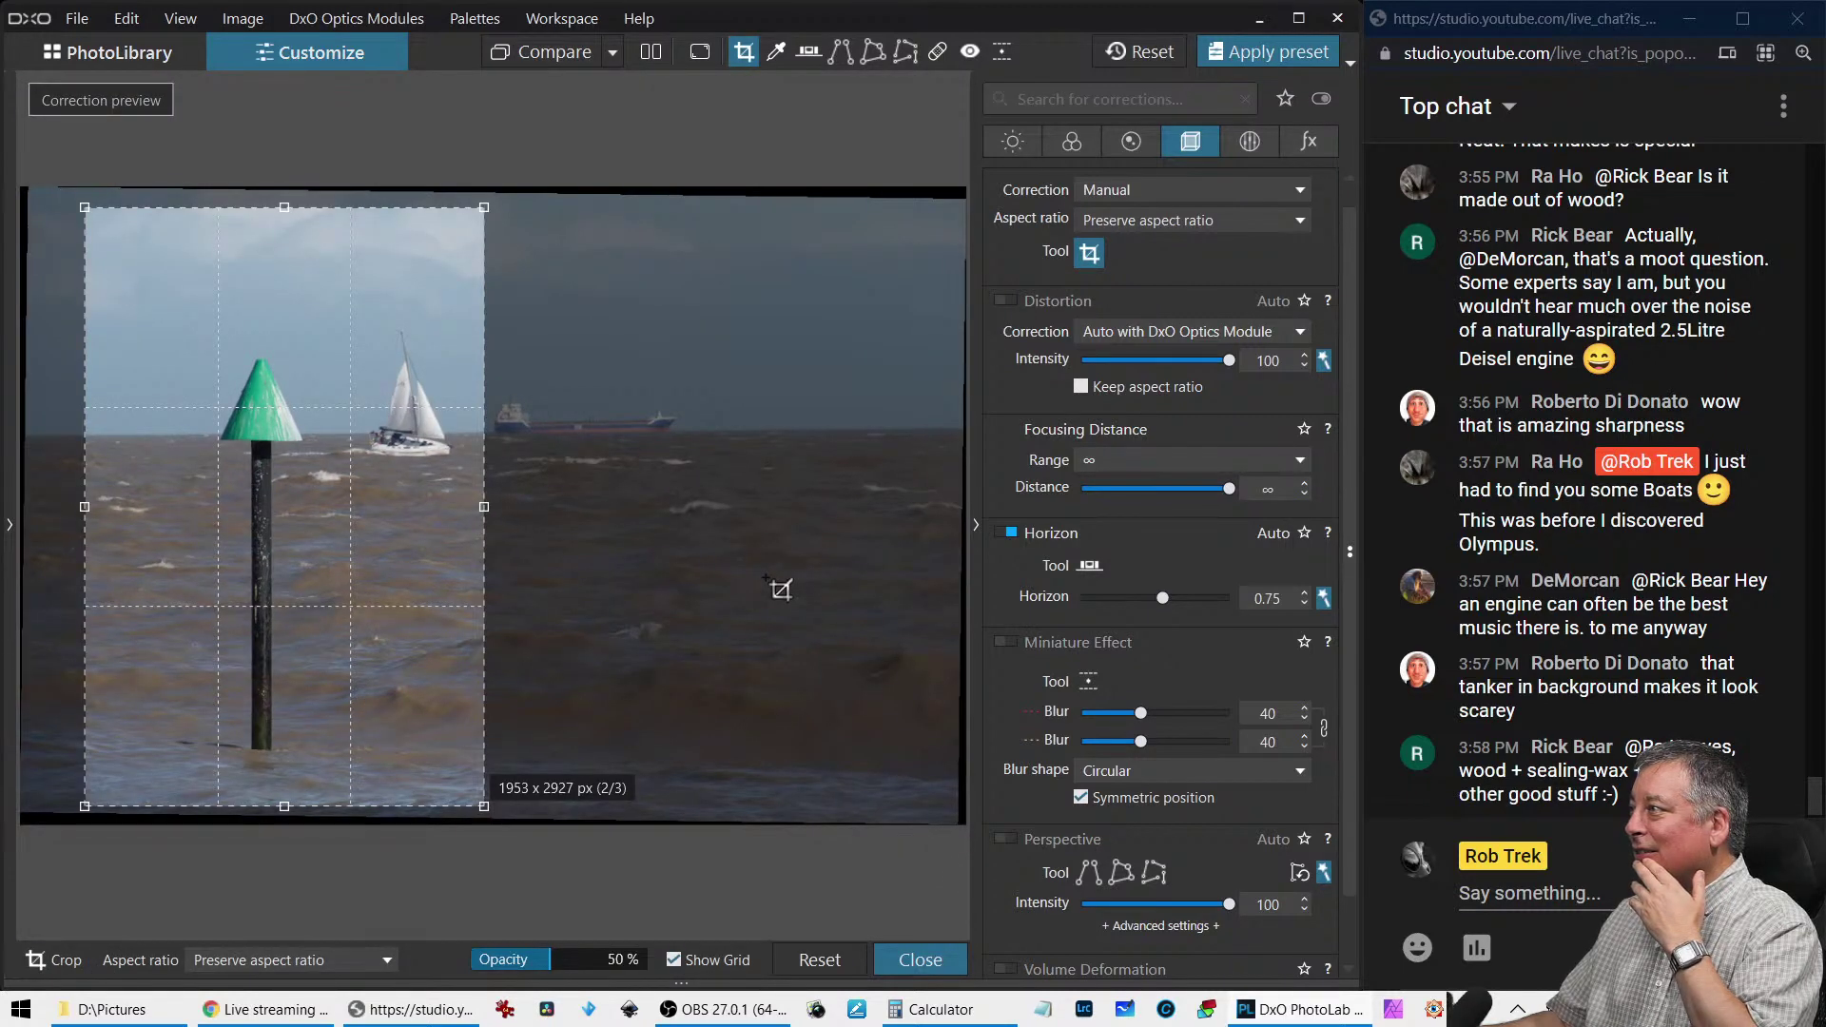
mouse_move(440, 522)
mouse_down()
mouse_move(838, 527)
mouse_move(440, 523)
mouse_up()
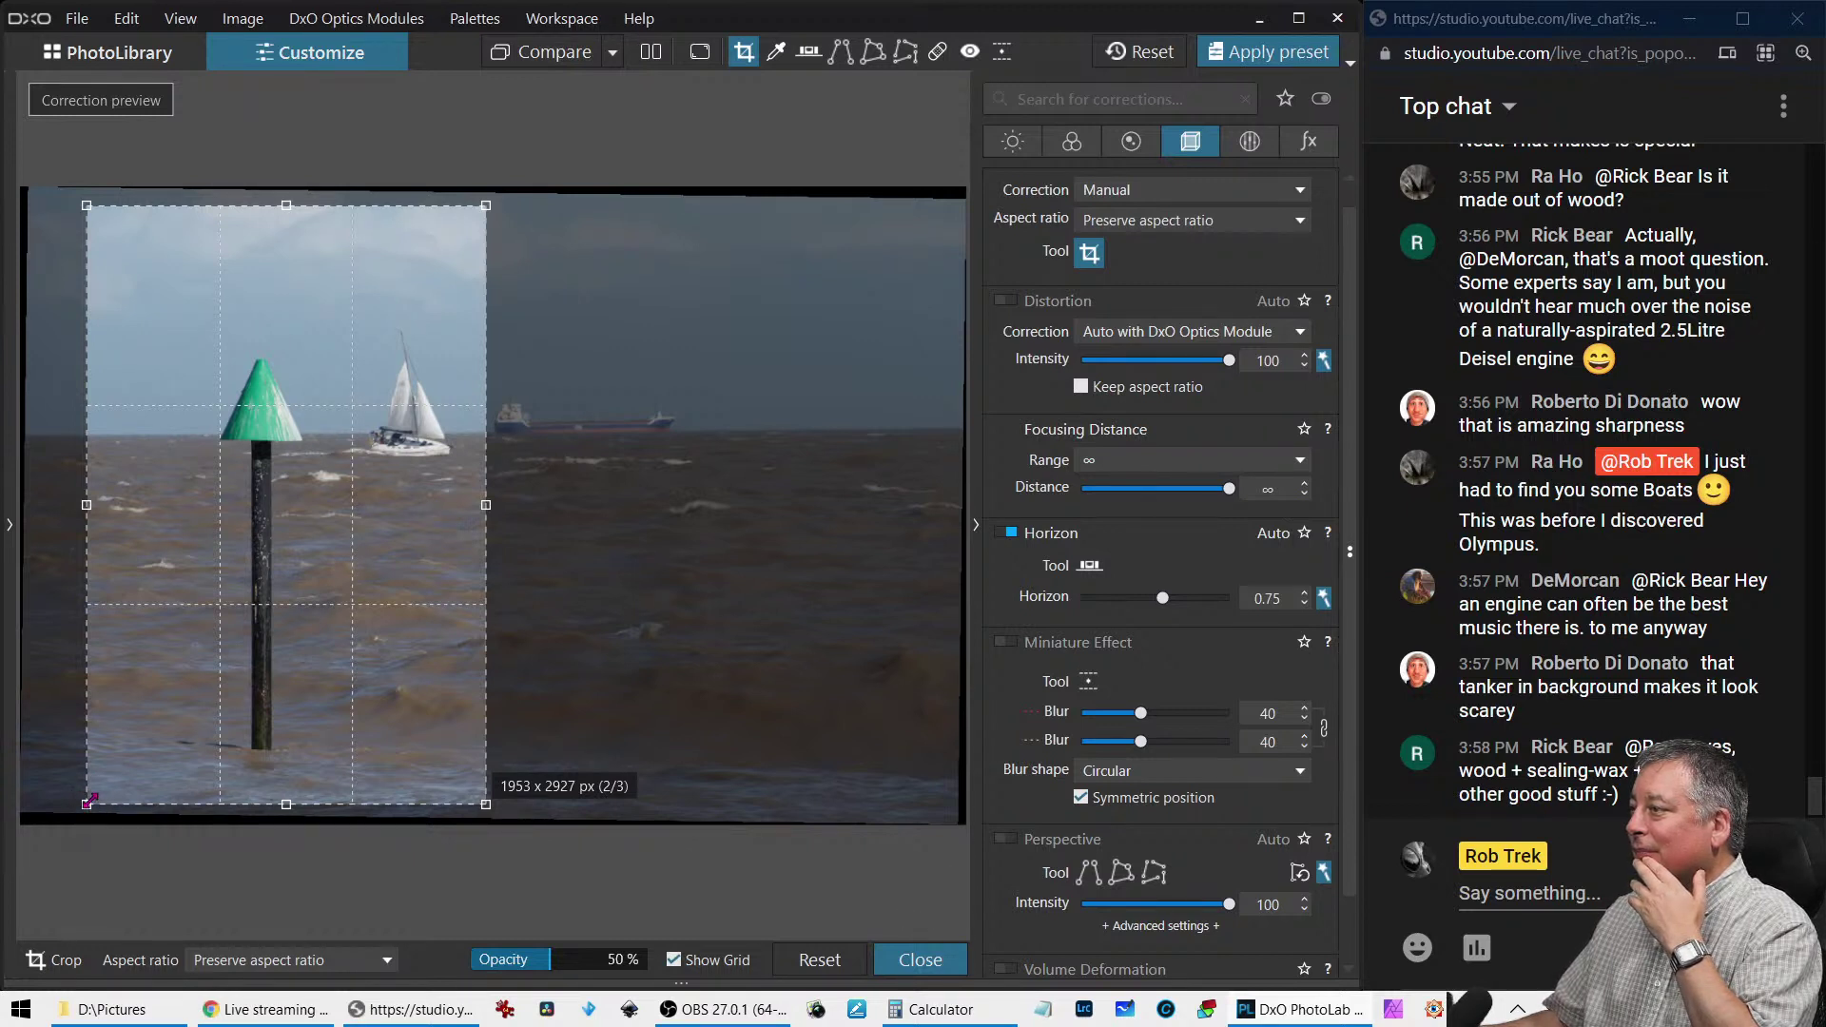
drag(86, 805, 139, 813)
drag(245, 682, 277, 728)
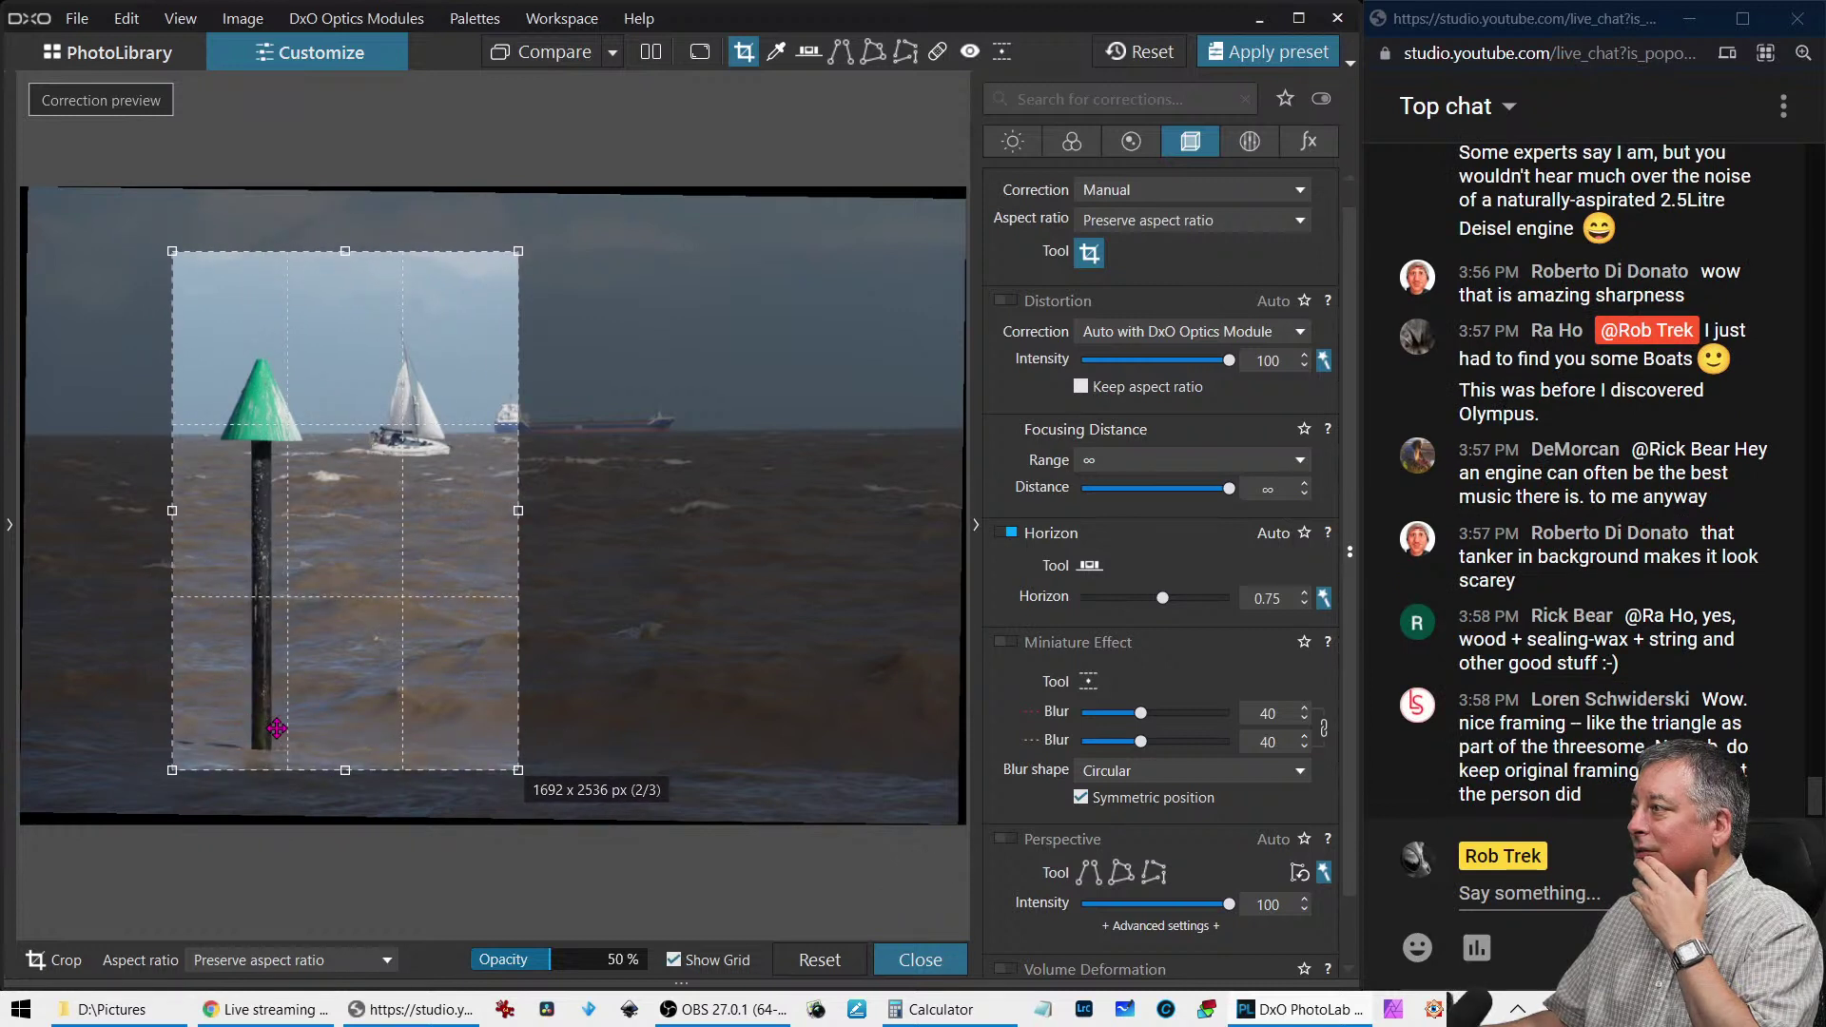
drag(276, 728, 279, 743)
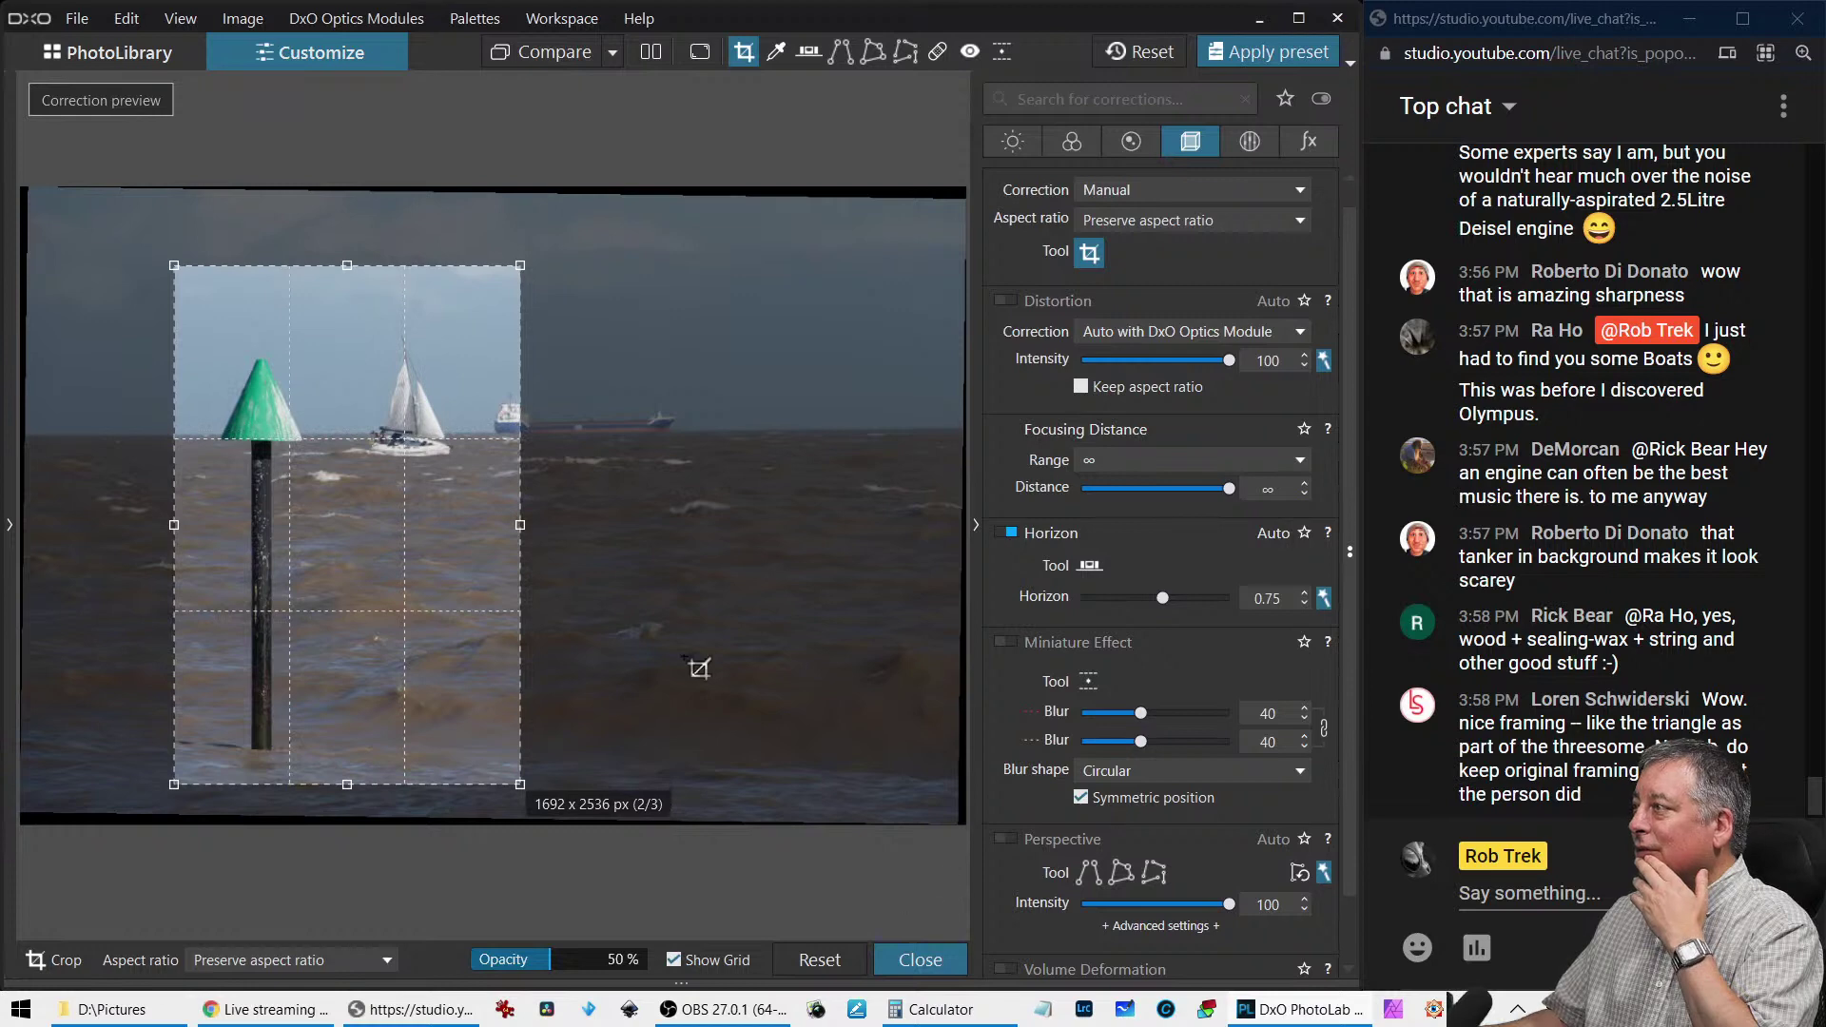
key(Return)
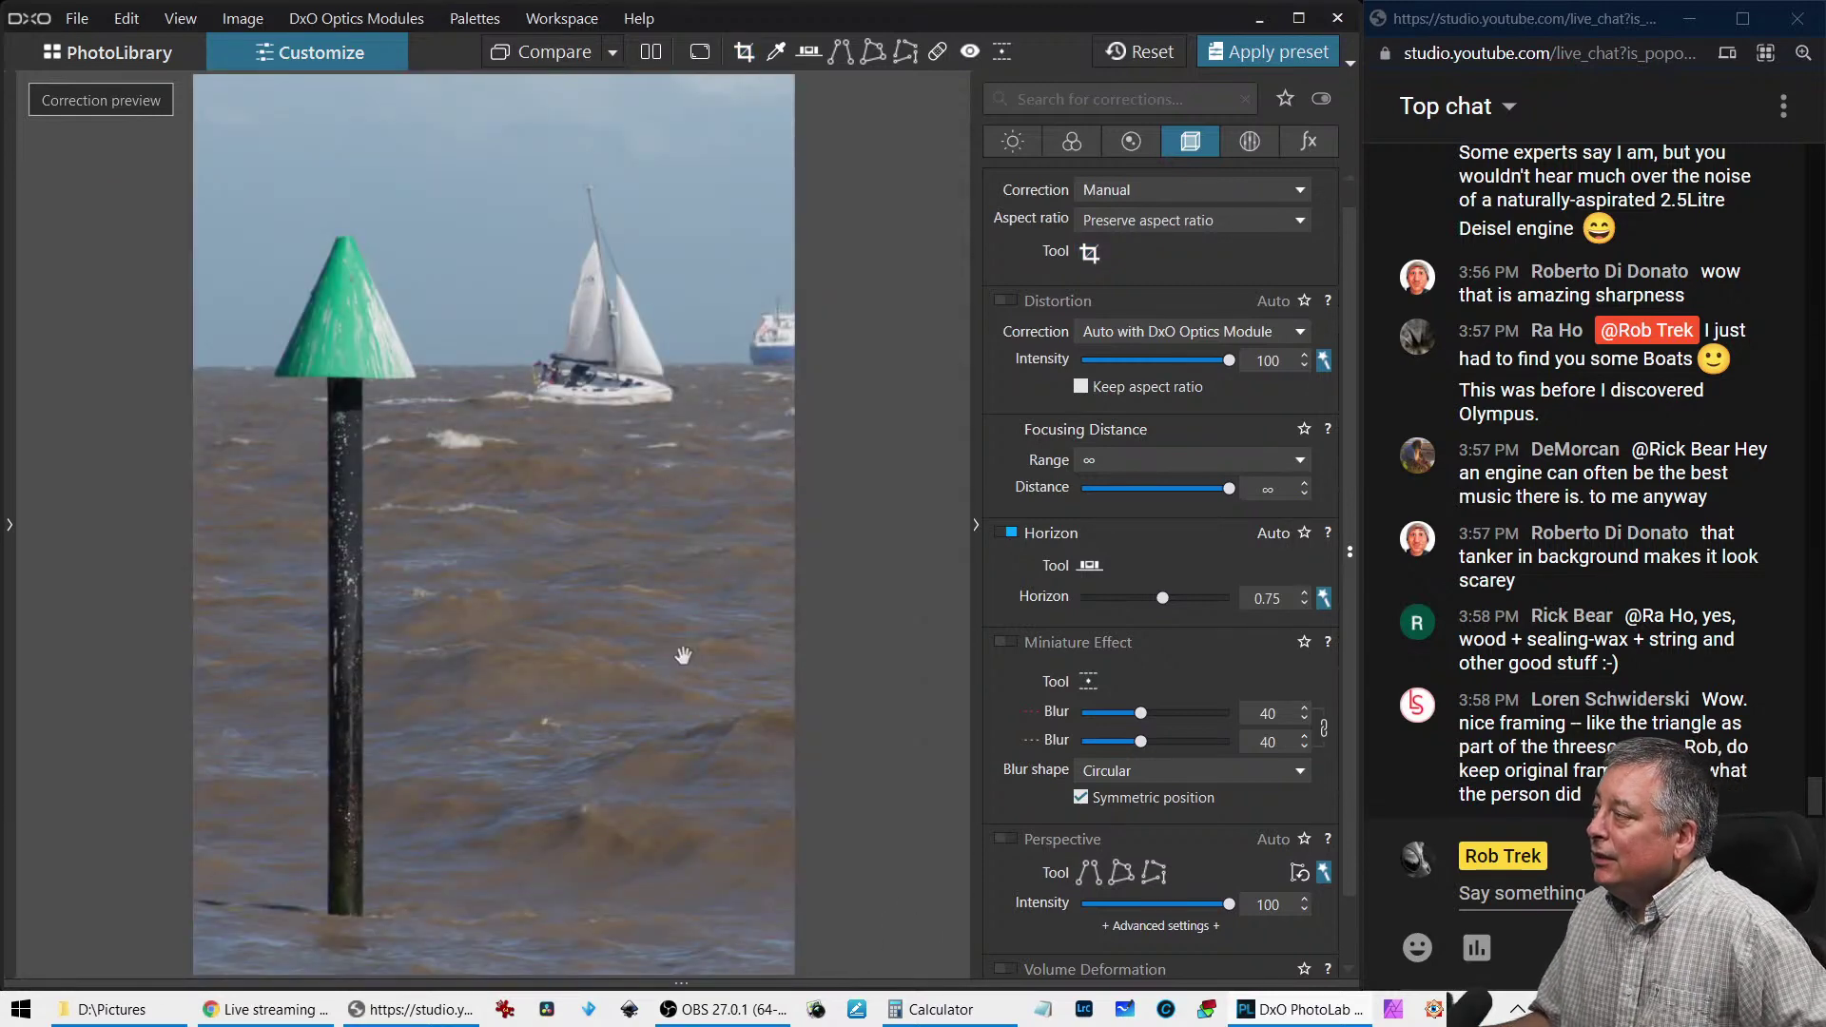
Remove the cargo ship at the photo's right edge with the Repair tool, sampling the clear horizon between marker and sailboat
click(937, 51)
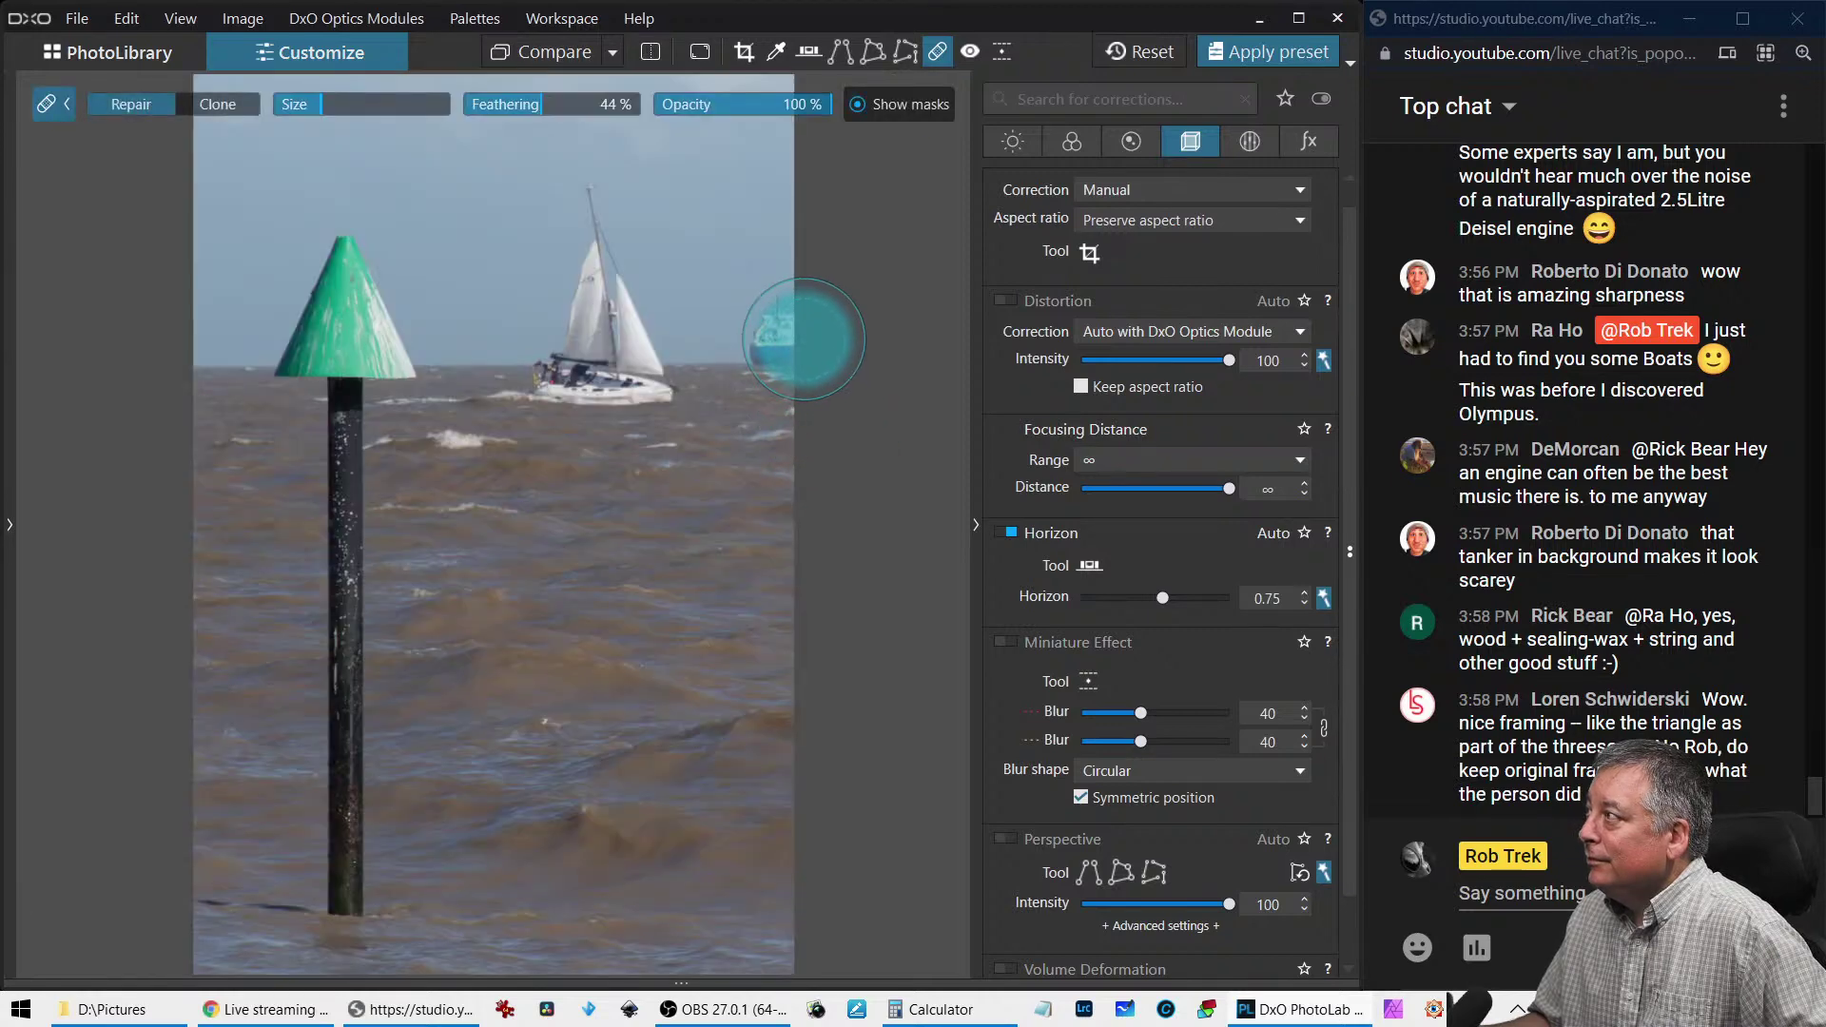
drag(784, 352, 787, 340)
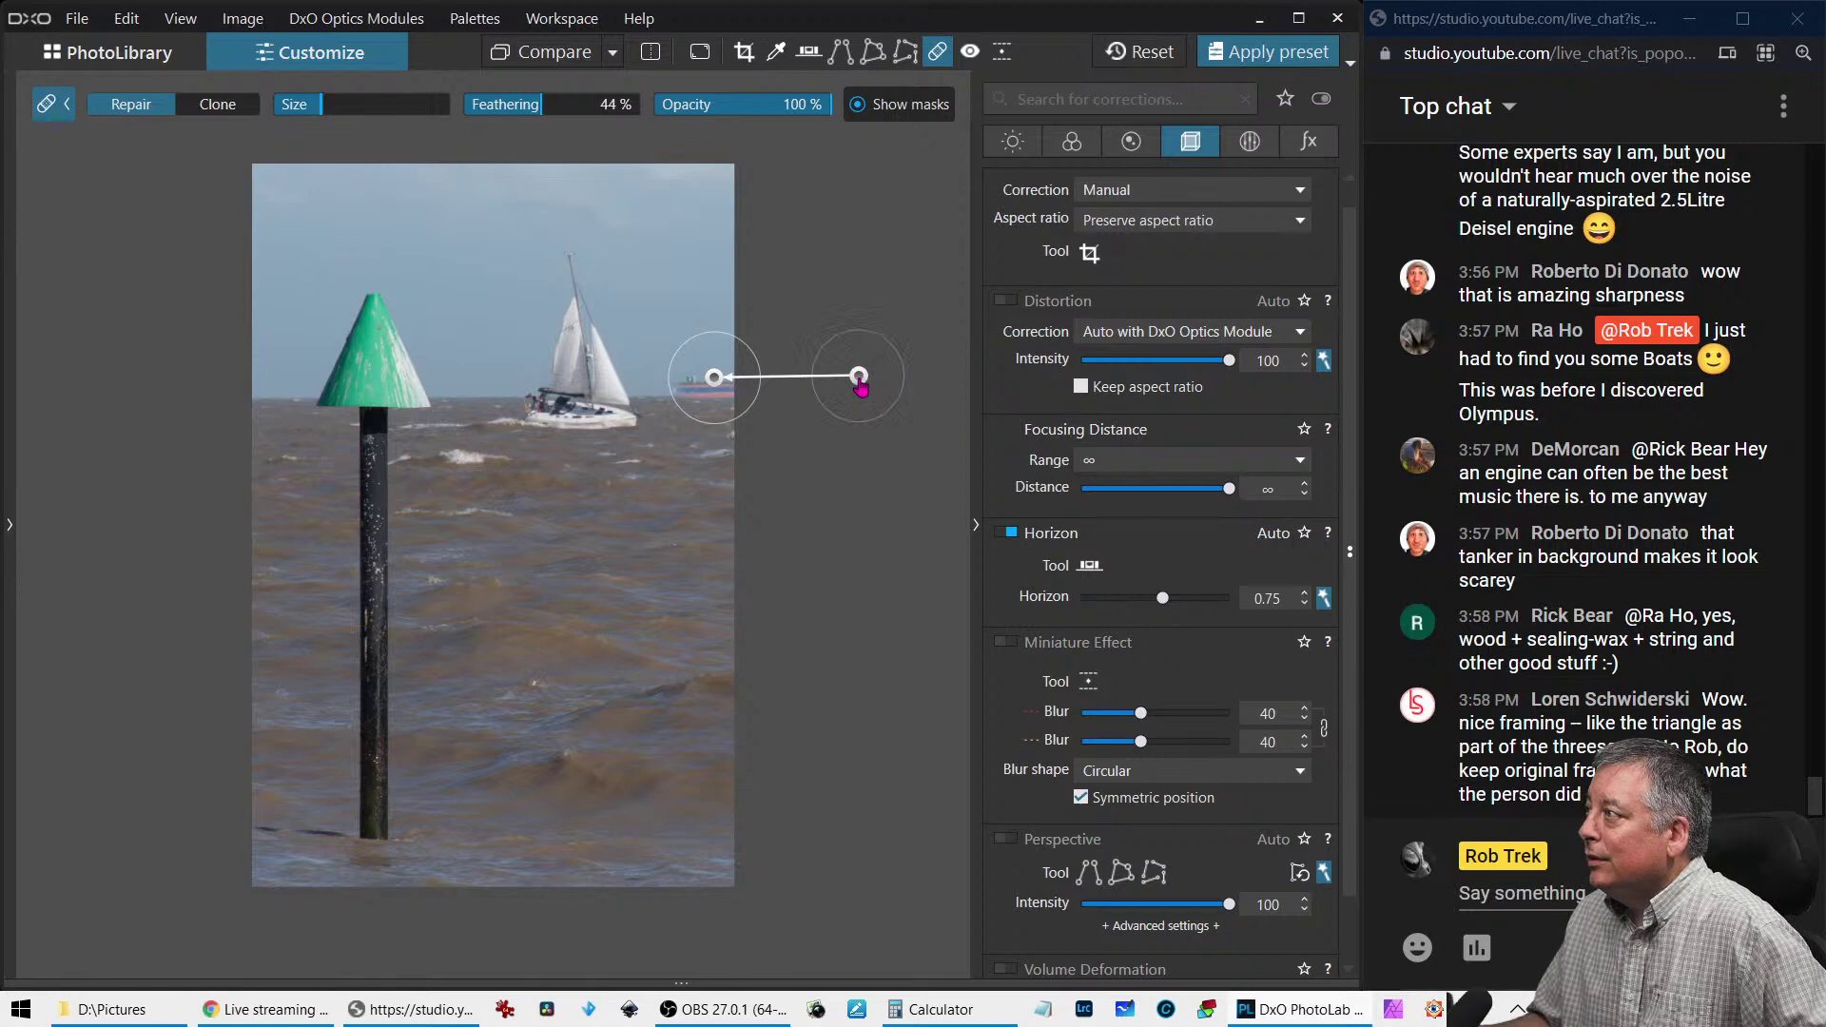
drag(859, 376, 481, 392)
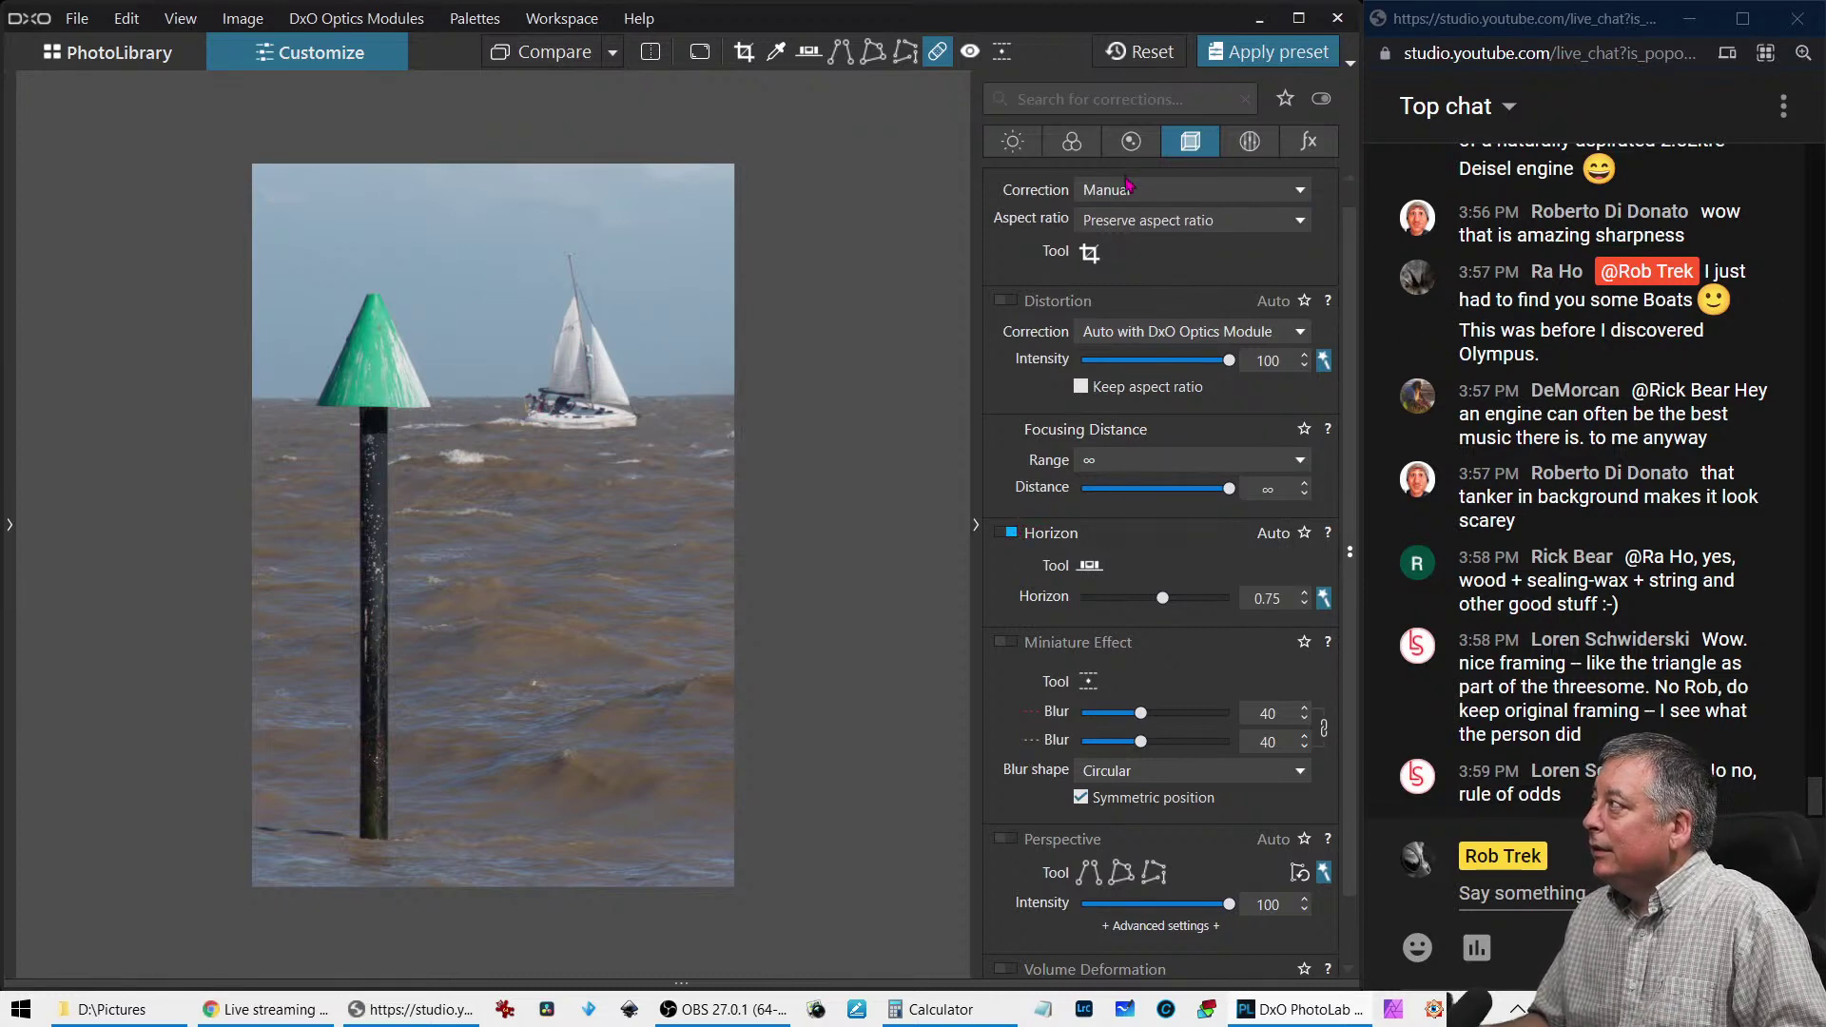
Set the seascape's microcontrast to 44, fine contrast to 36 and contrast to 22
click(1026, 151)
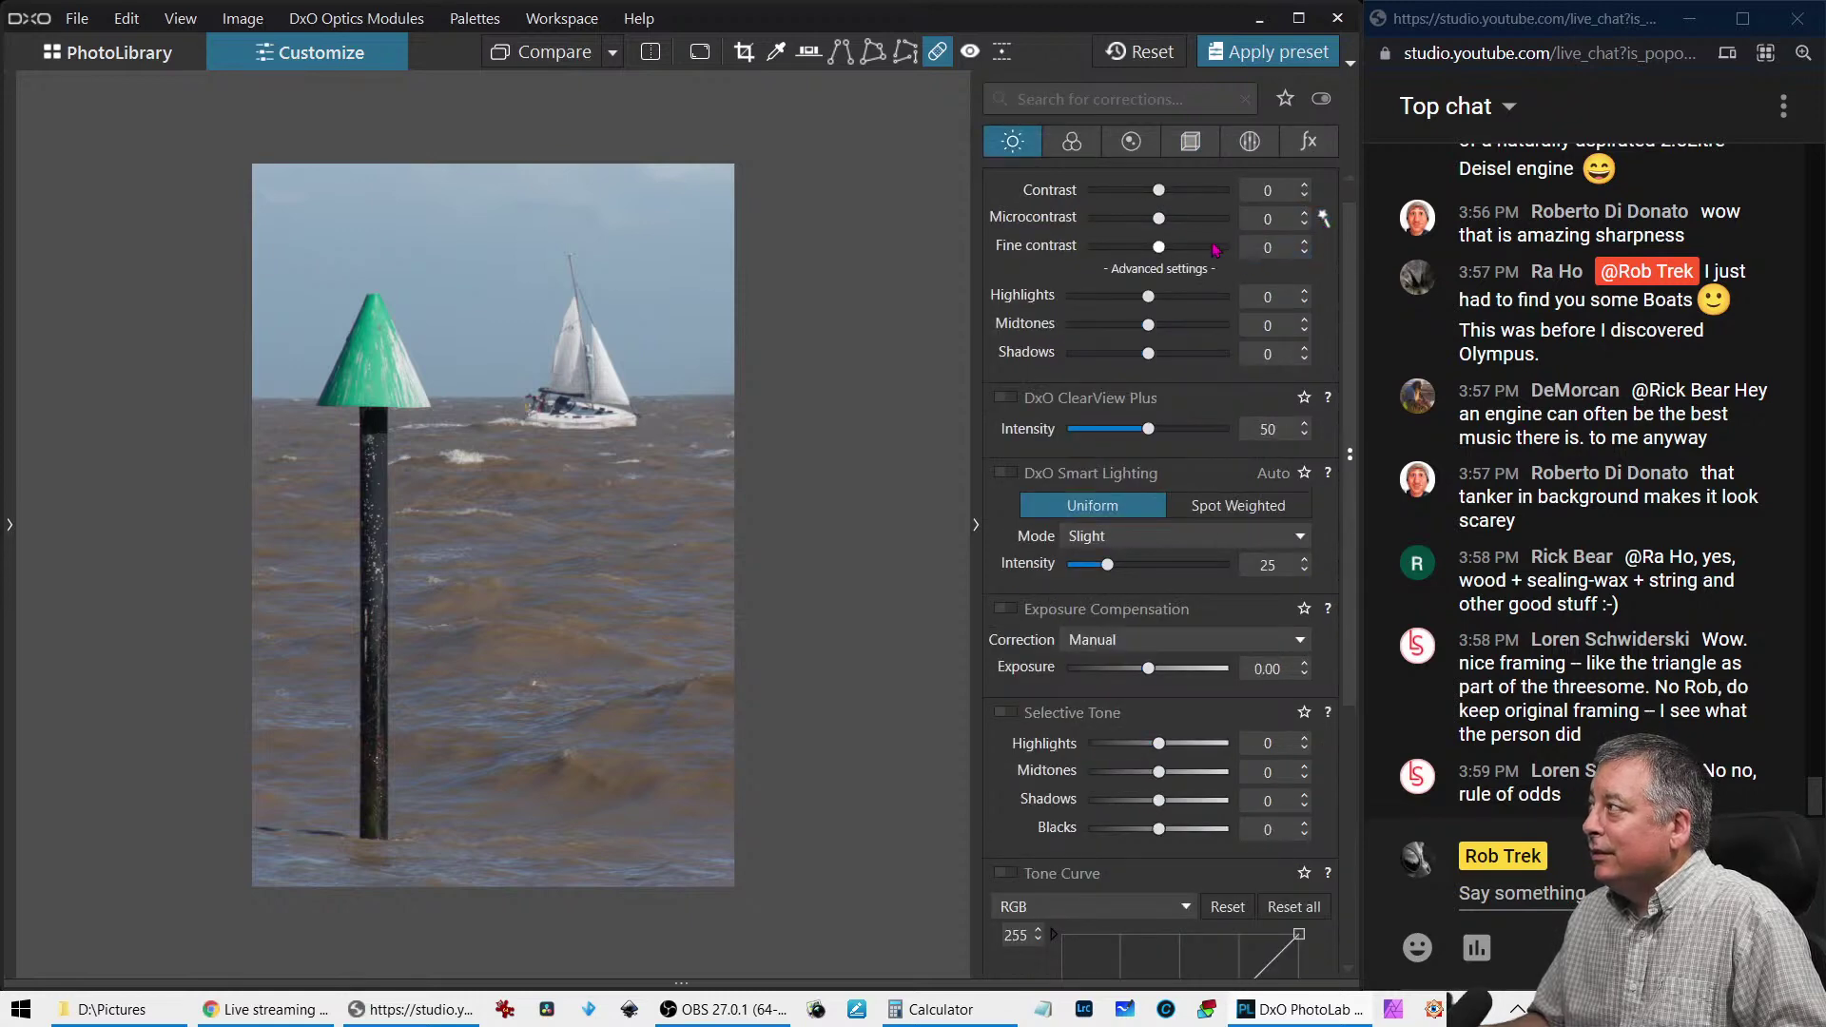
drag(1177, 228, 1187, 255)
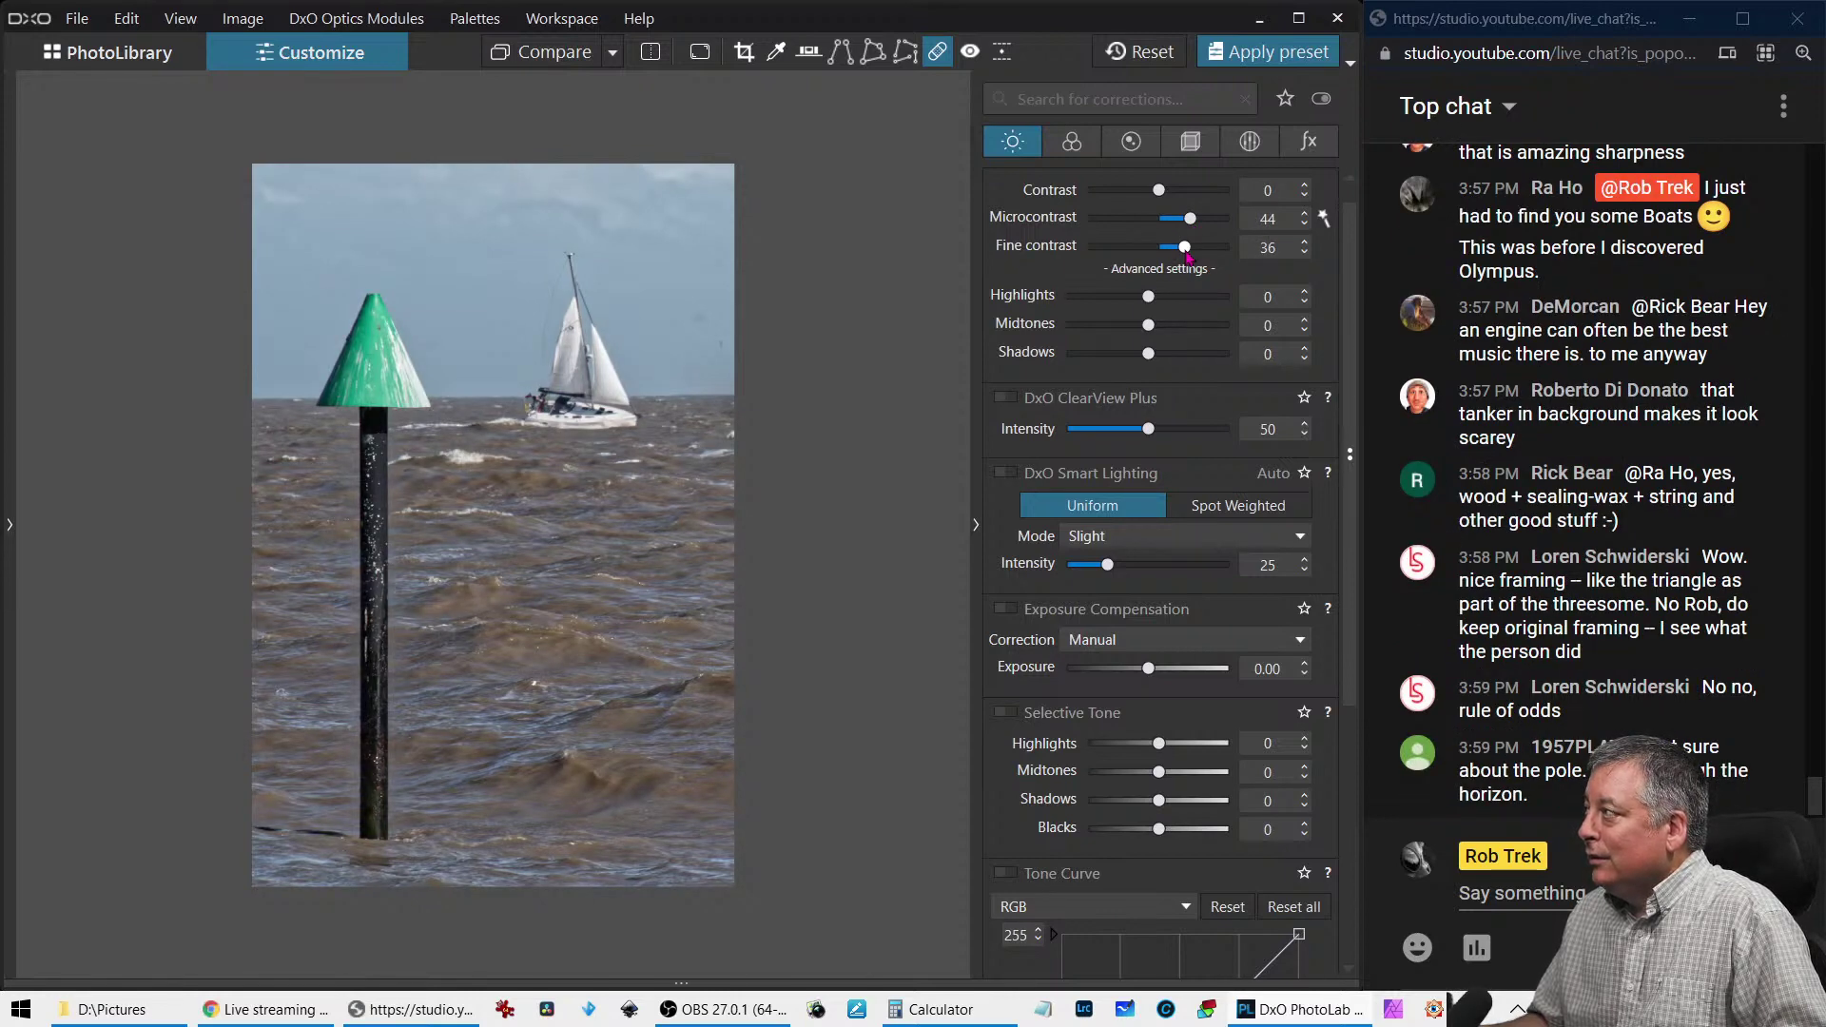
drag(1159, 190, 1177, 190)
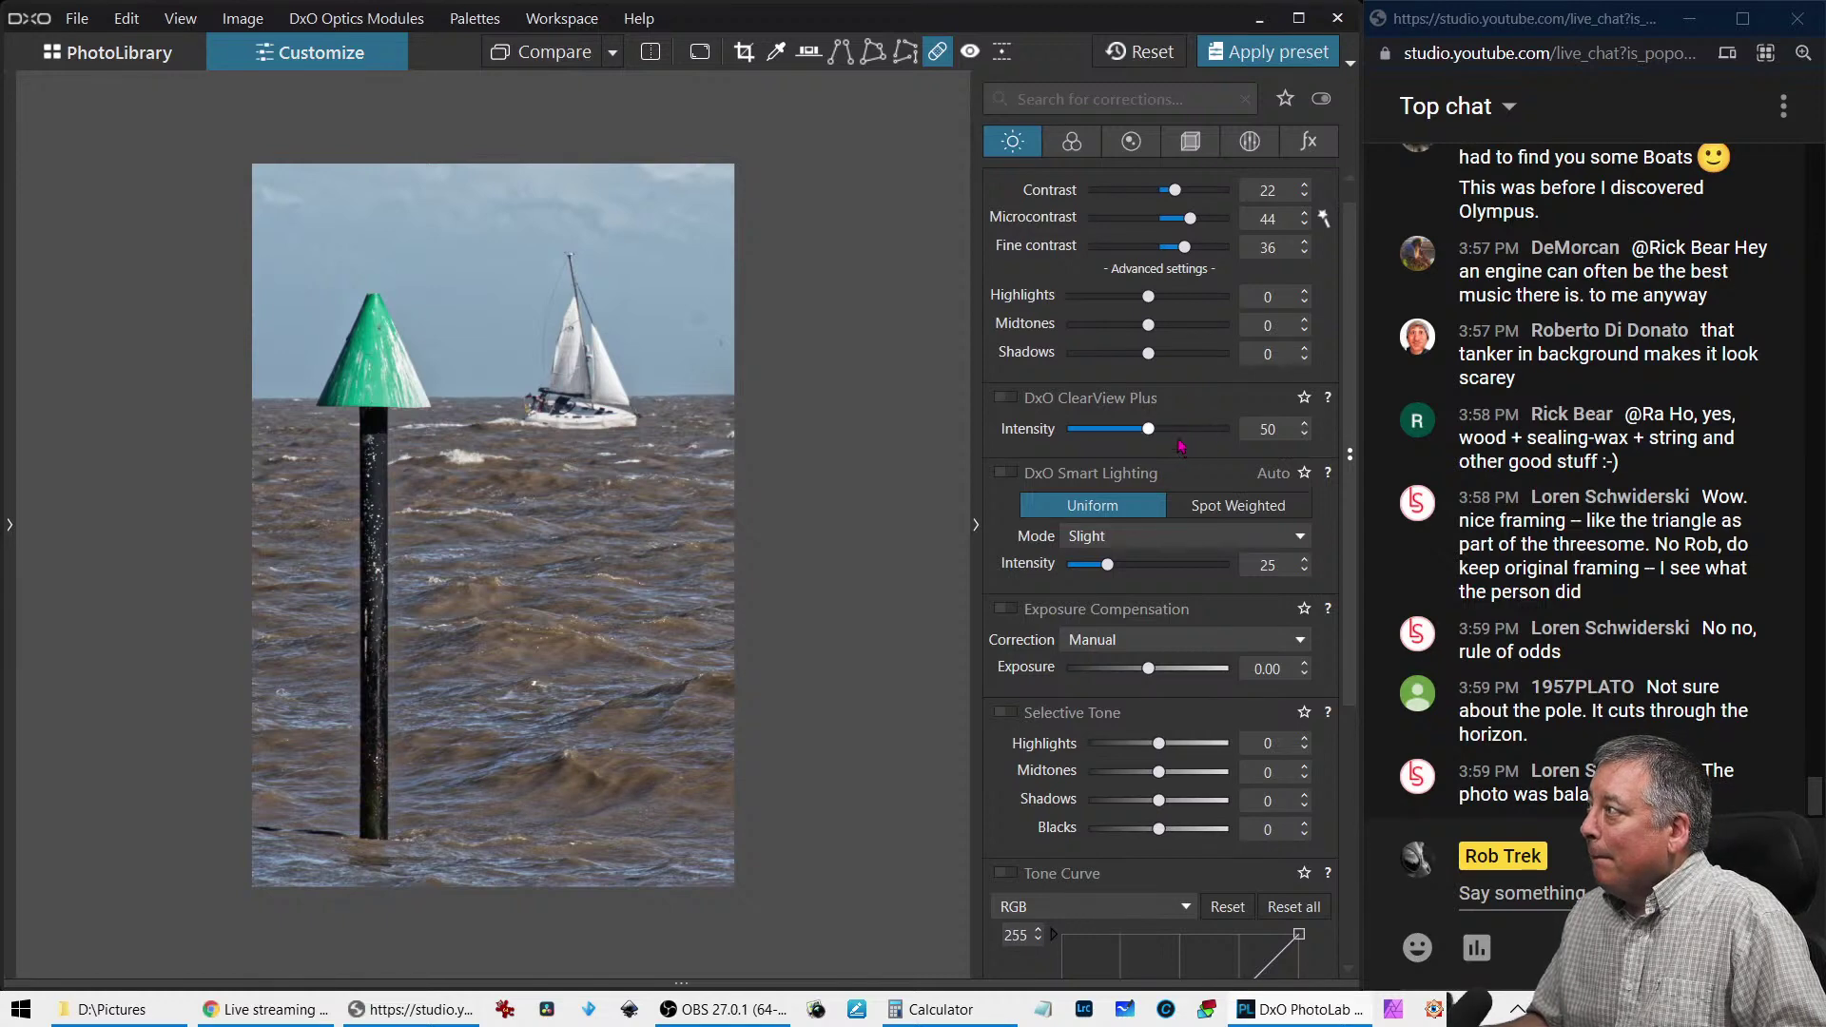
Shrink the Repair brush and retouch small spots in the sky beside the sailboat and beside the green marker
scroll(746, 351, up, 1)
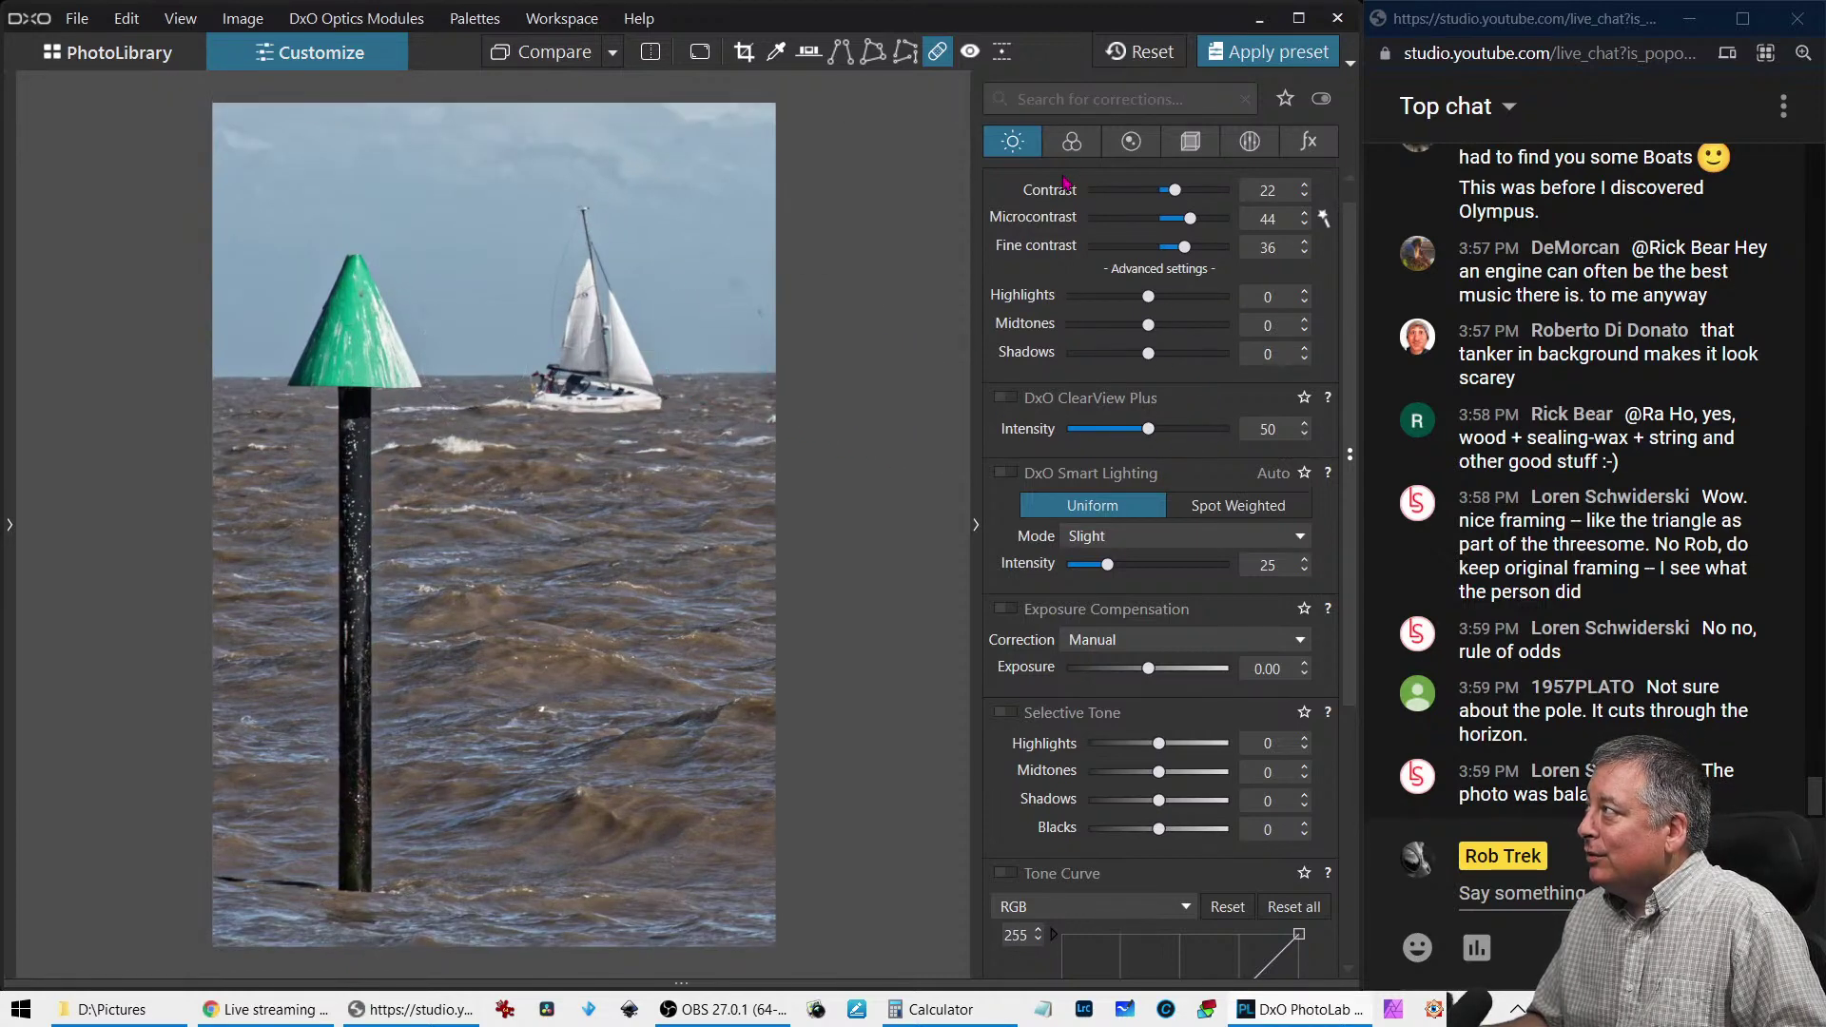
click(936, 52)
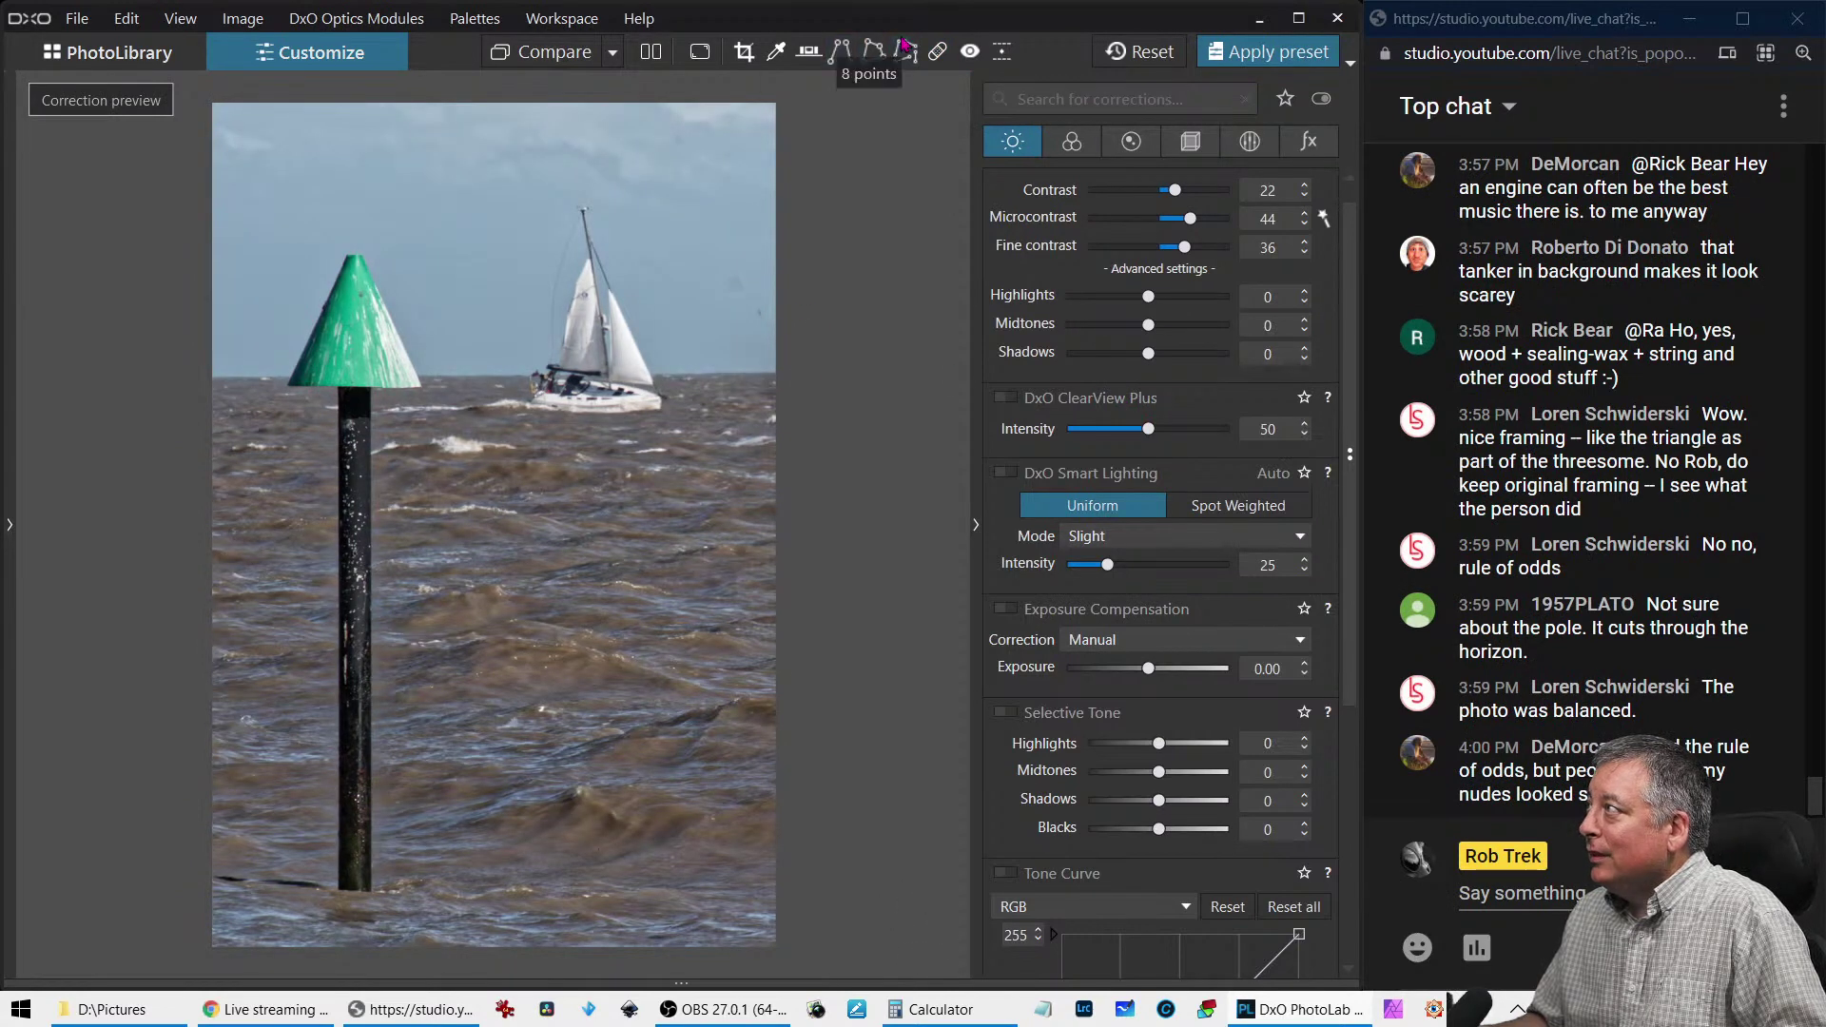
click(937, 51)
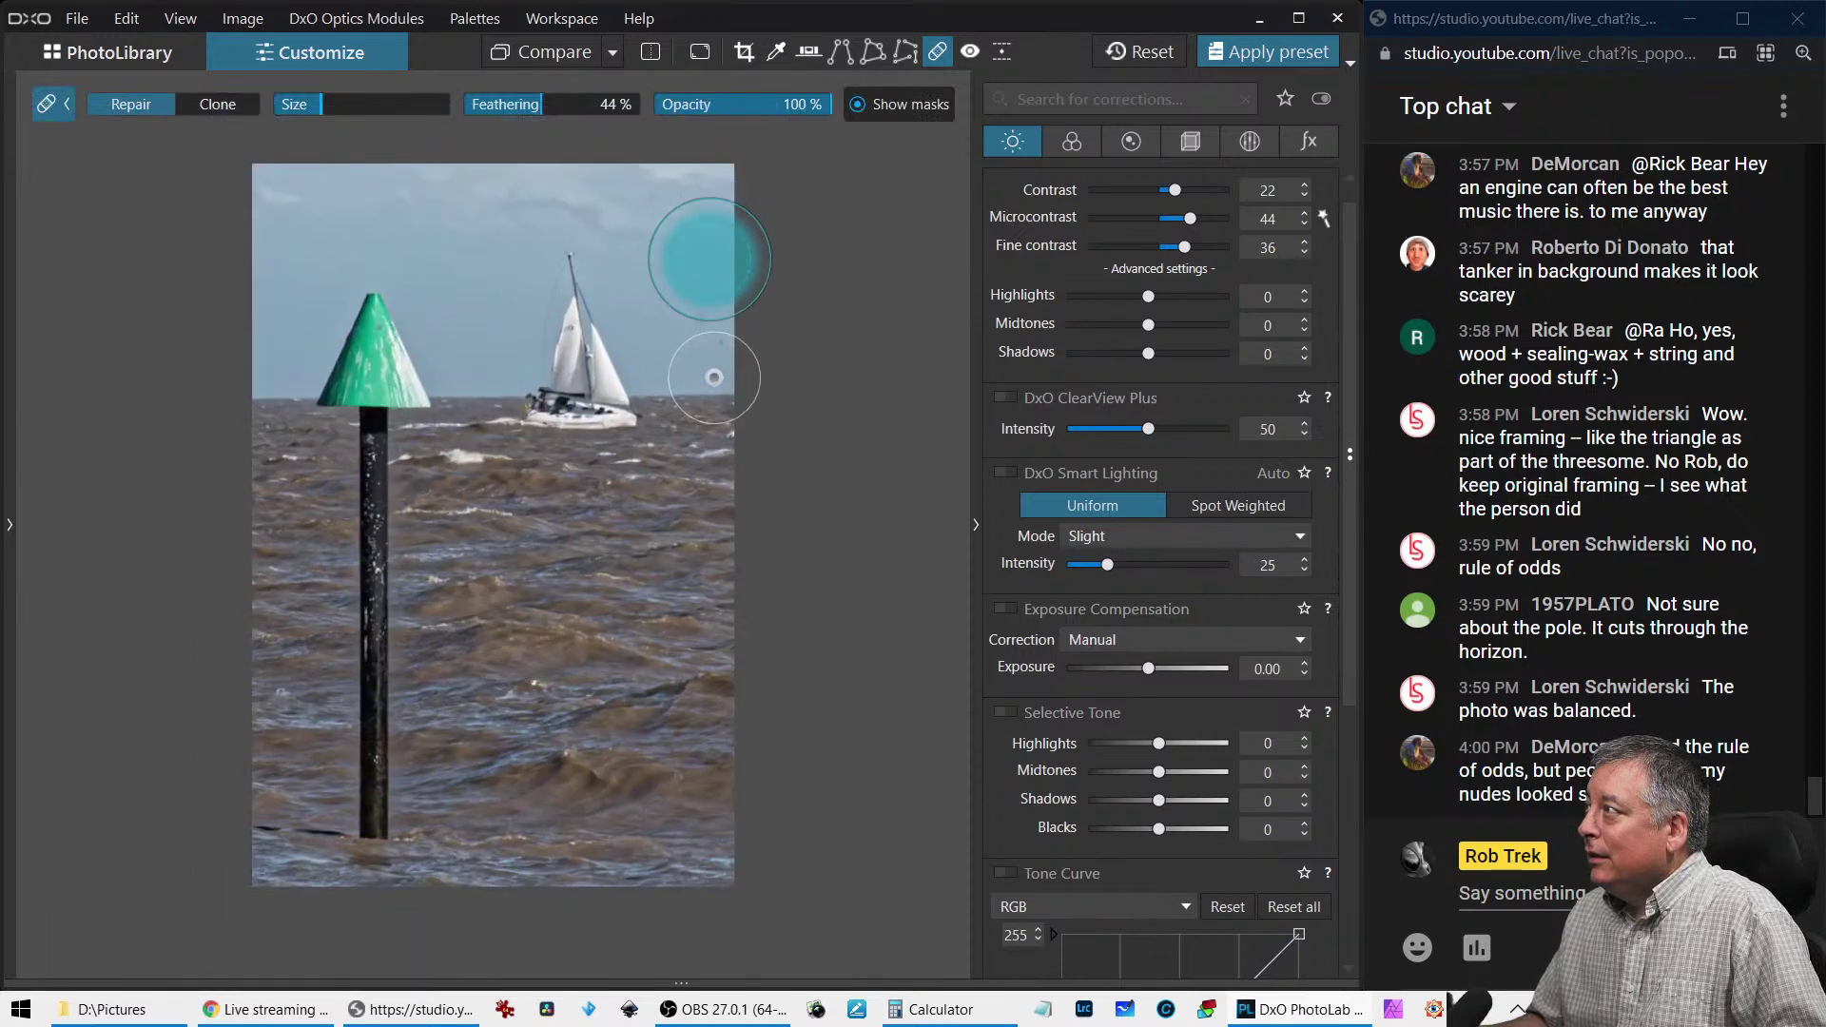
drag(306, 104, 282, 106)
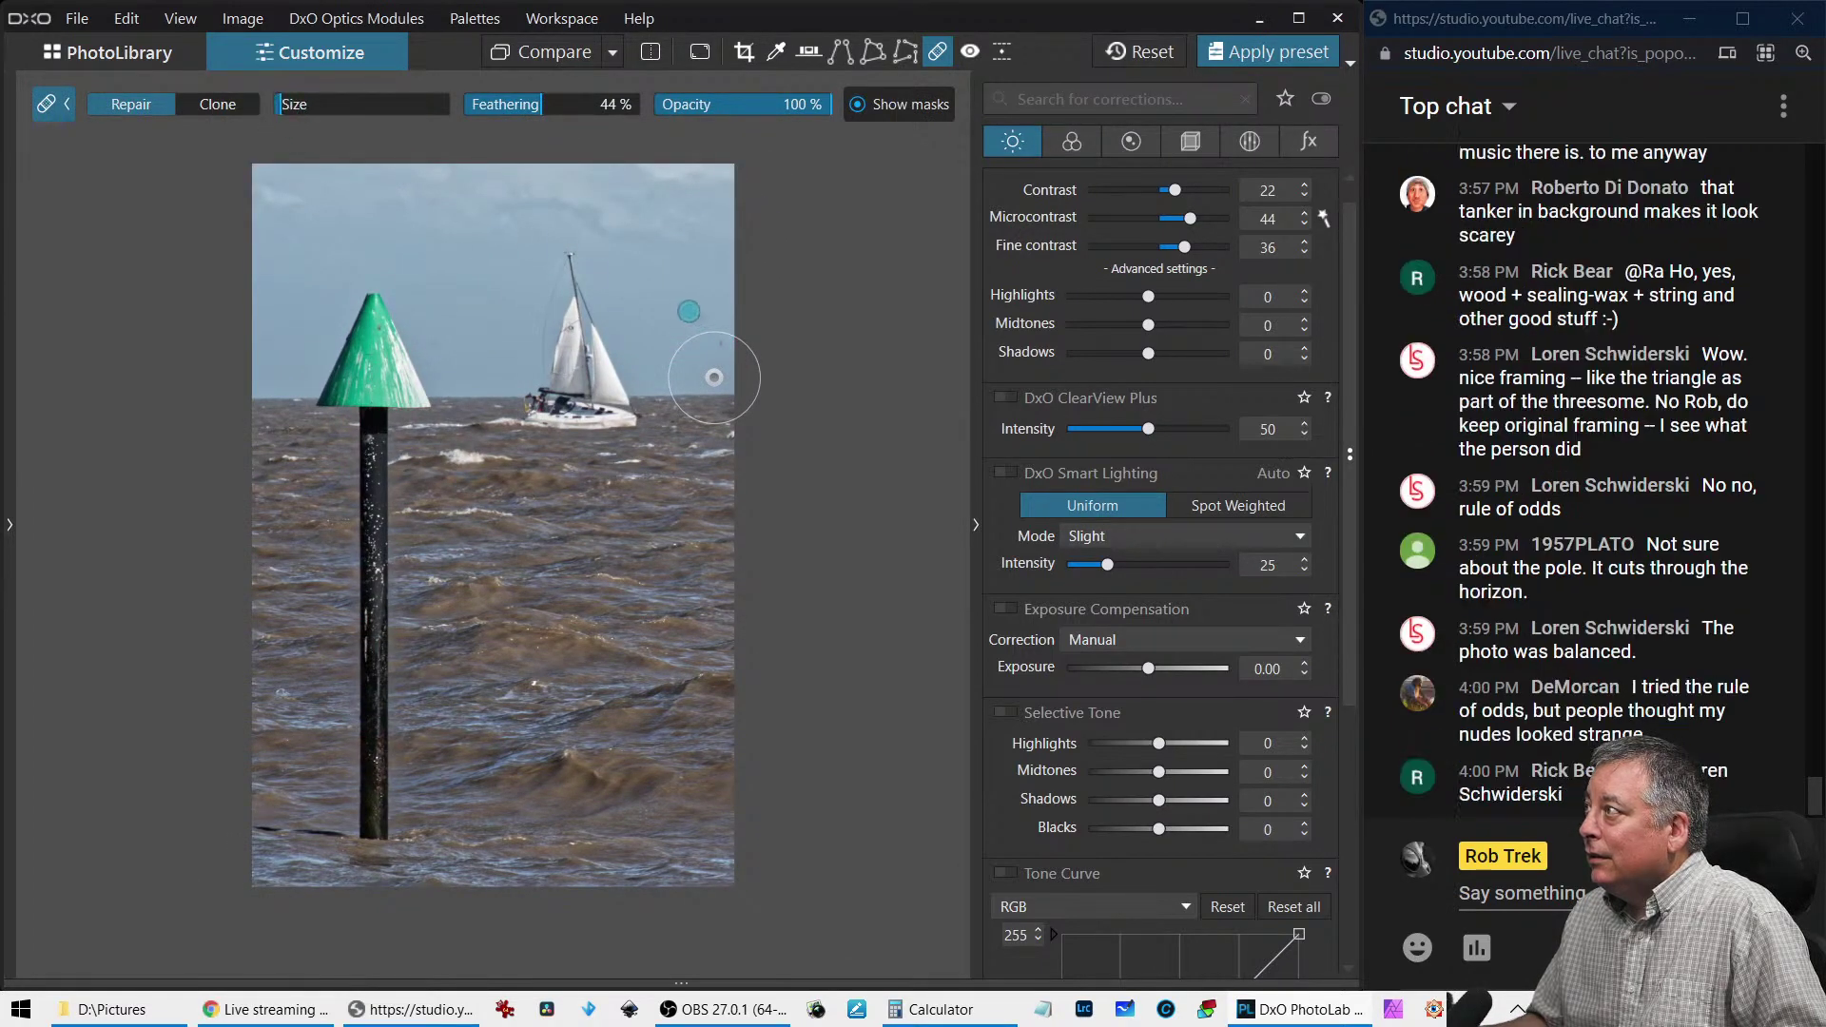
click(700, 318)
click(433, 342)
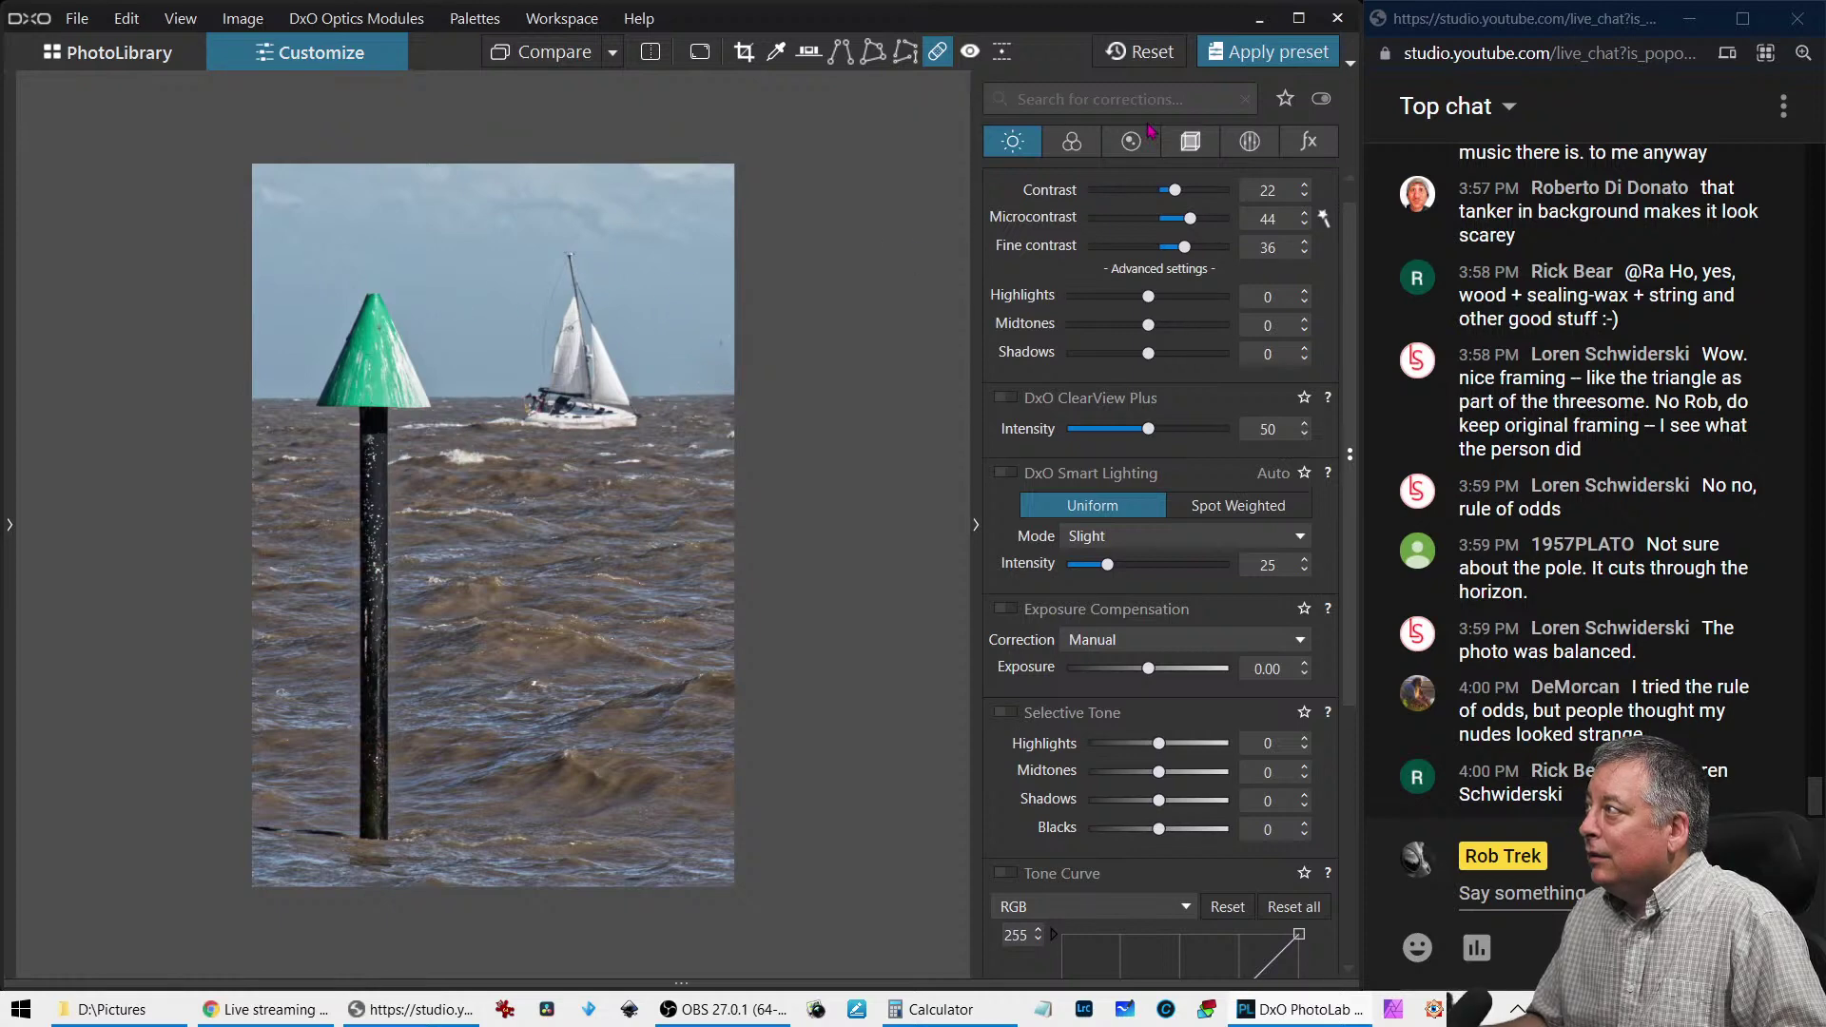
click(937, 50)
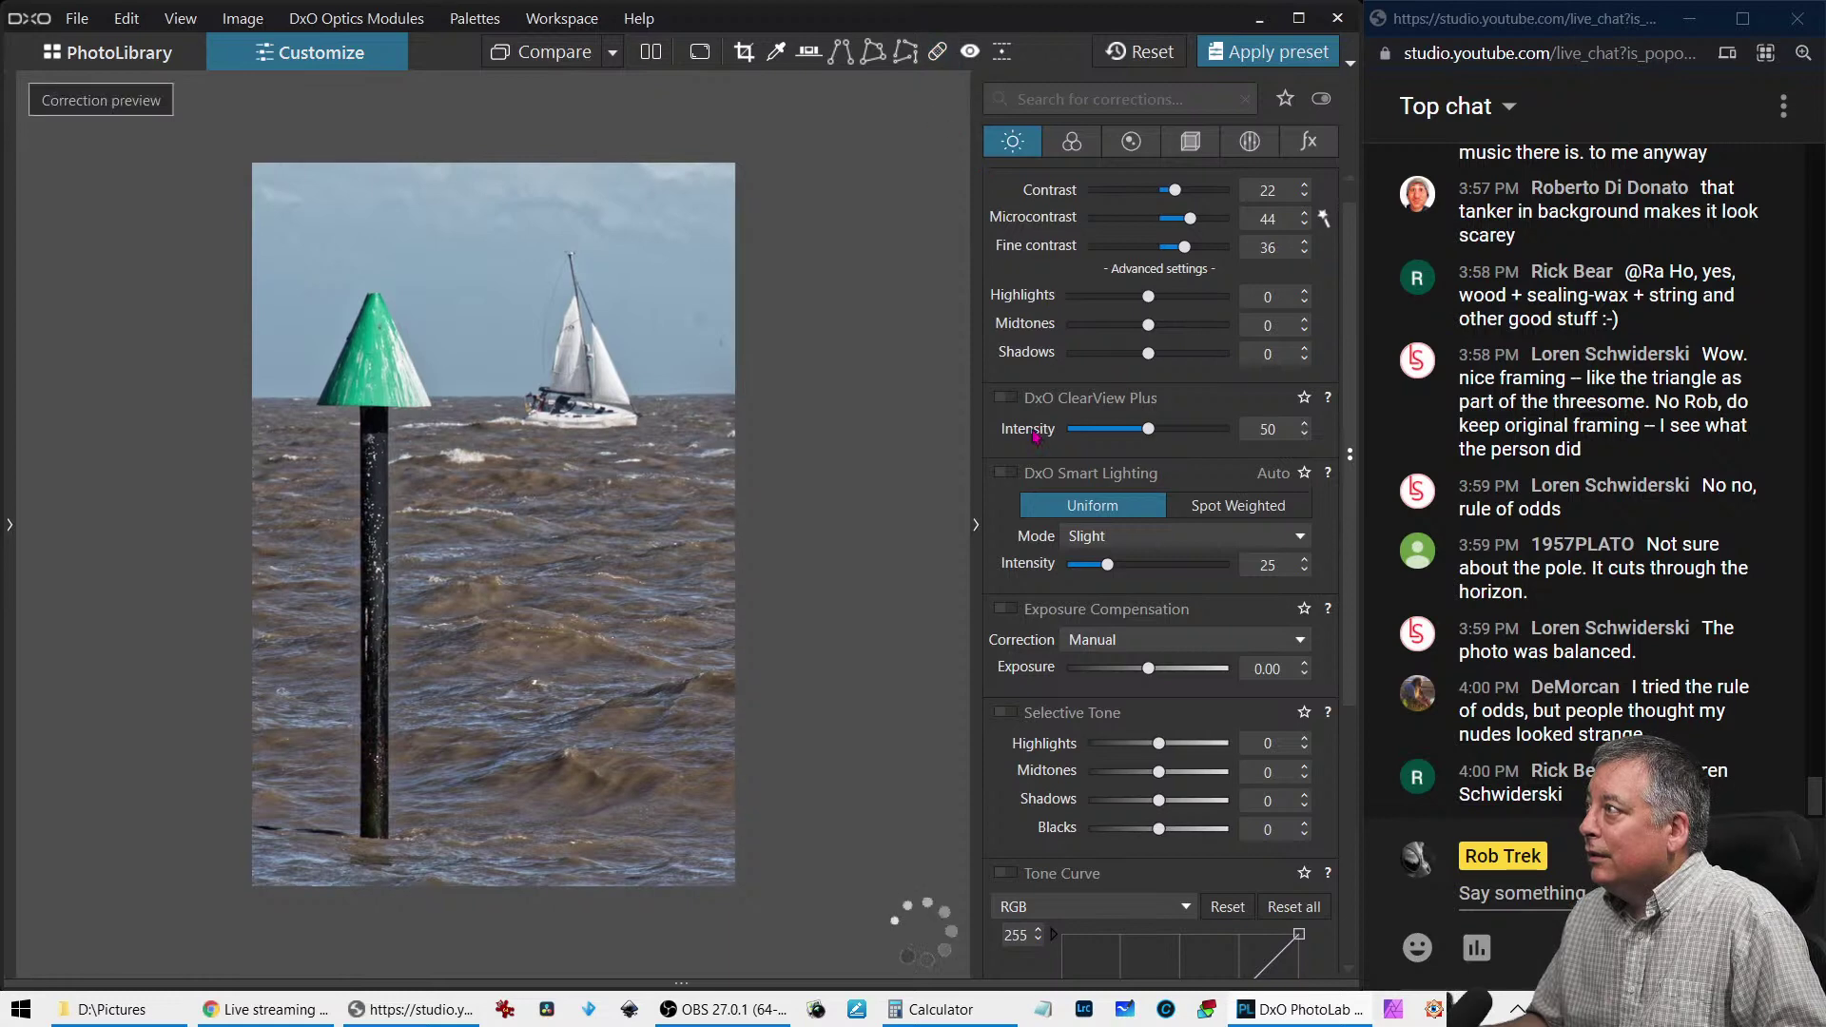
click(550, 463)
click(584, 505)
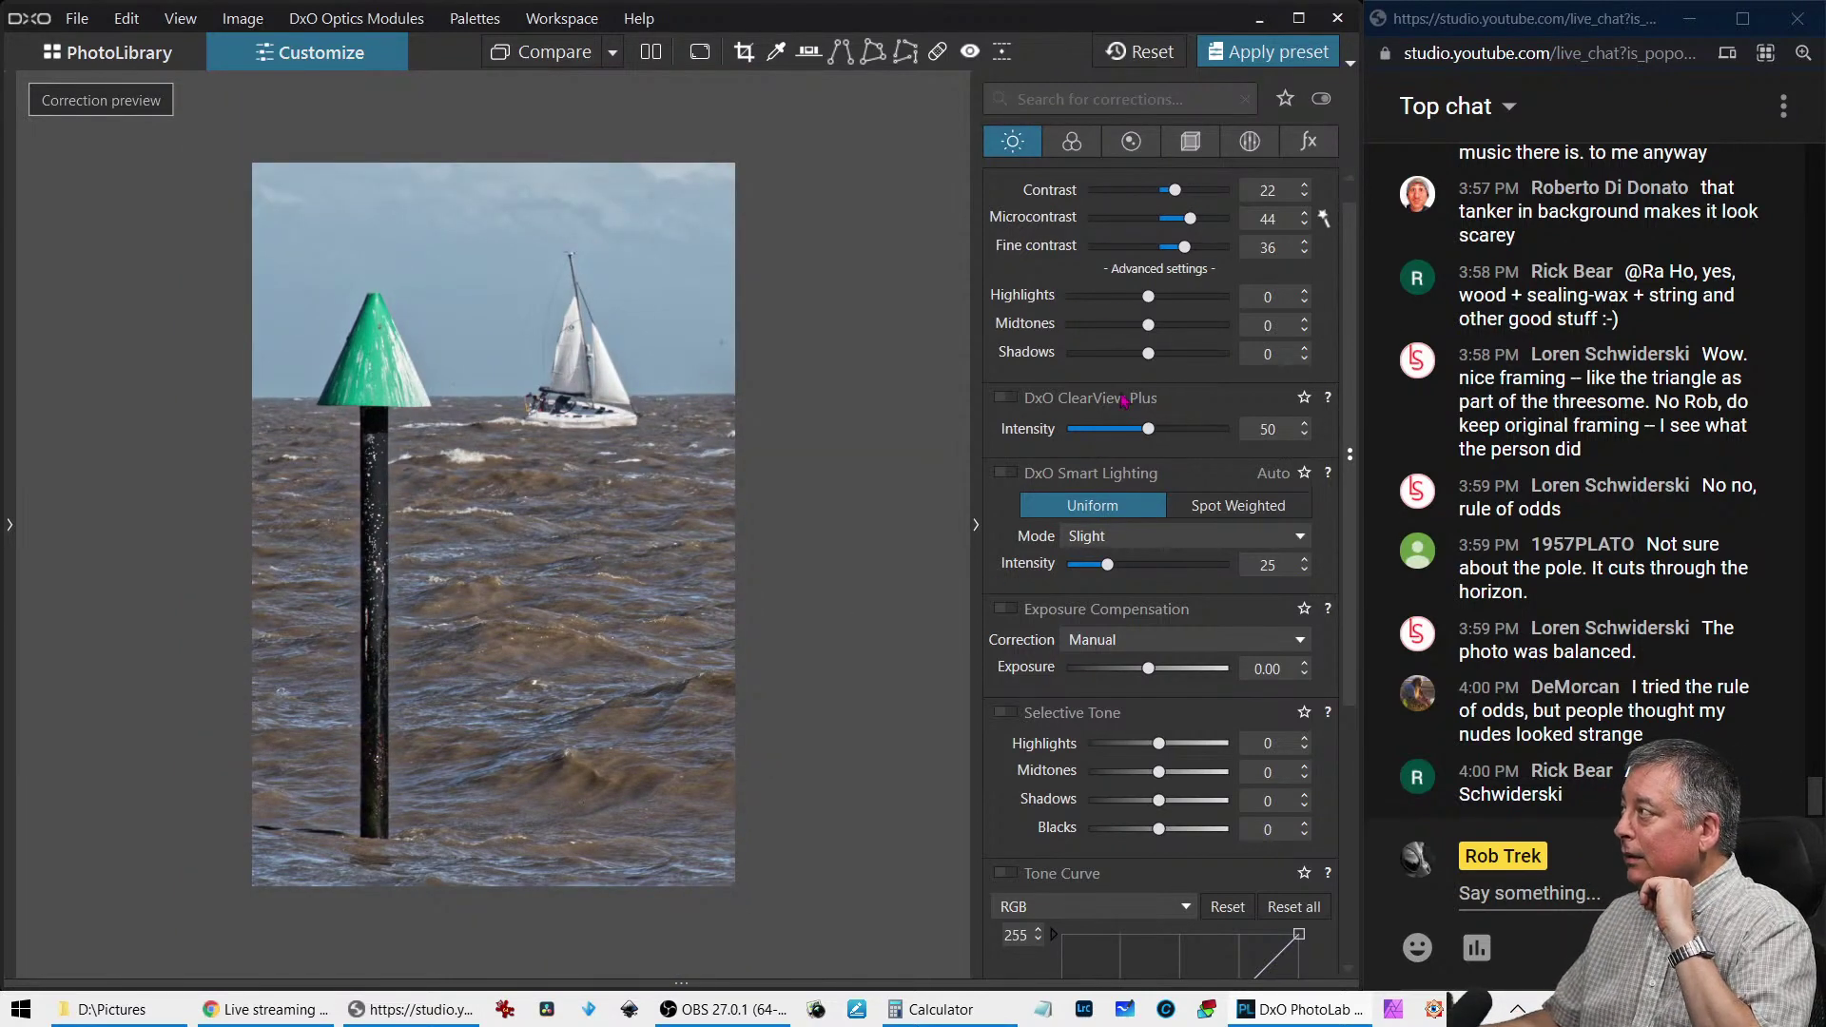
Set the seascape's vibrancy to 36 and saturation to -17 in Color Accentuation
click(1072, 143)
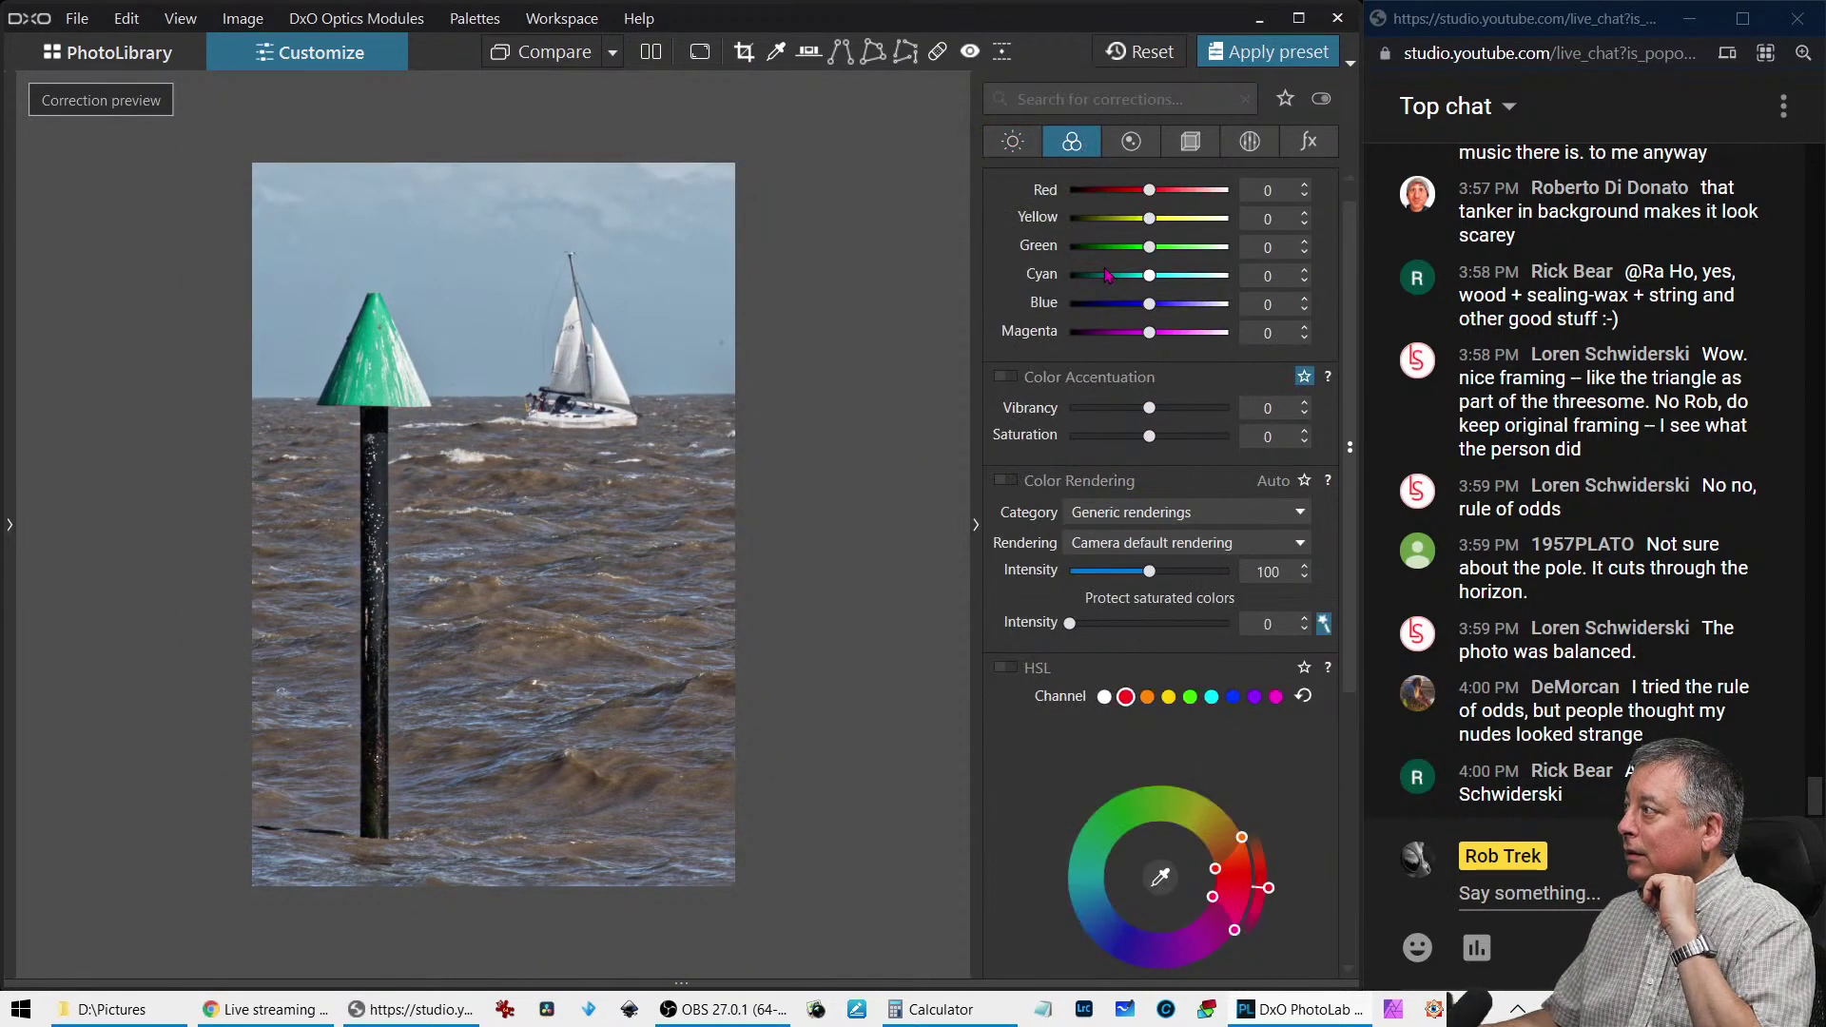
scroll(1125, 595, down, 3)
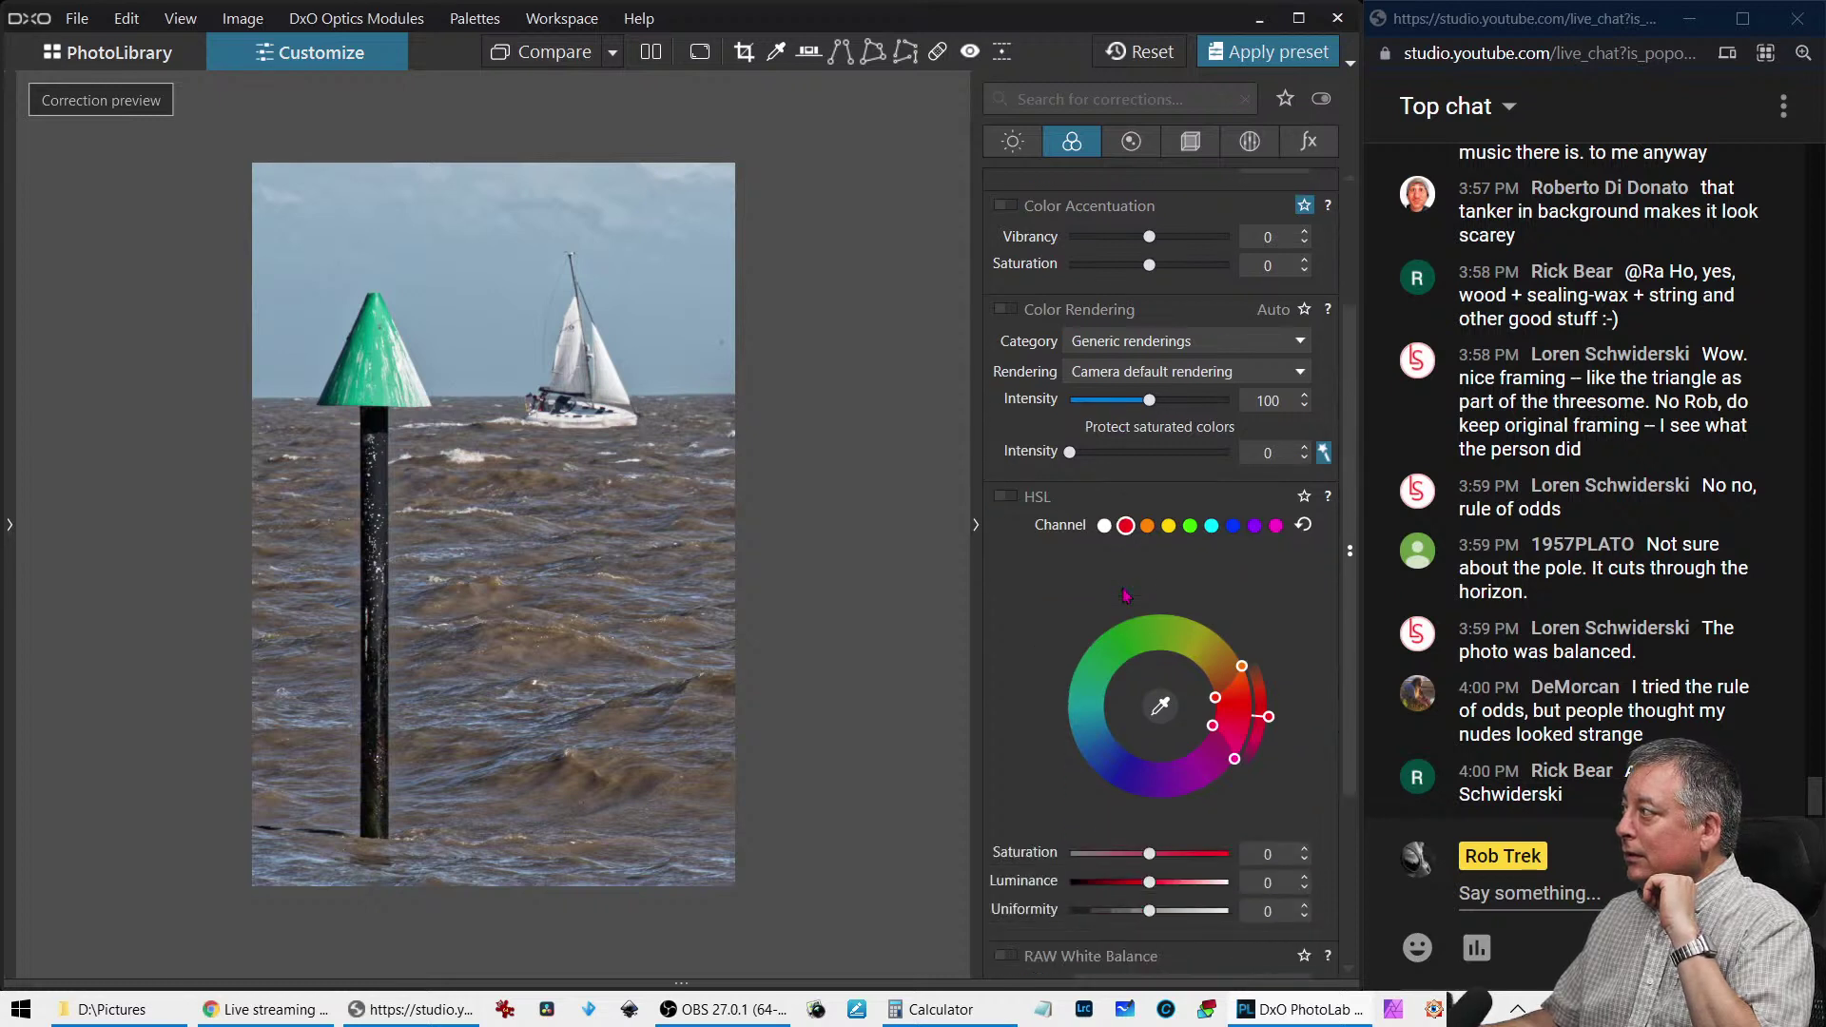
scroll(1124, 594, up, 3)
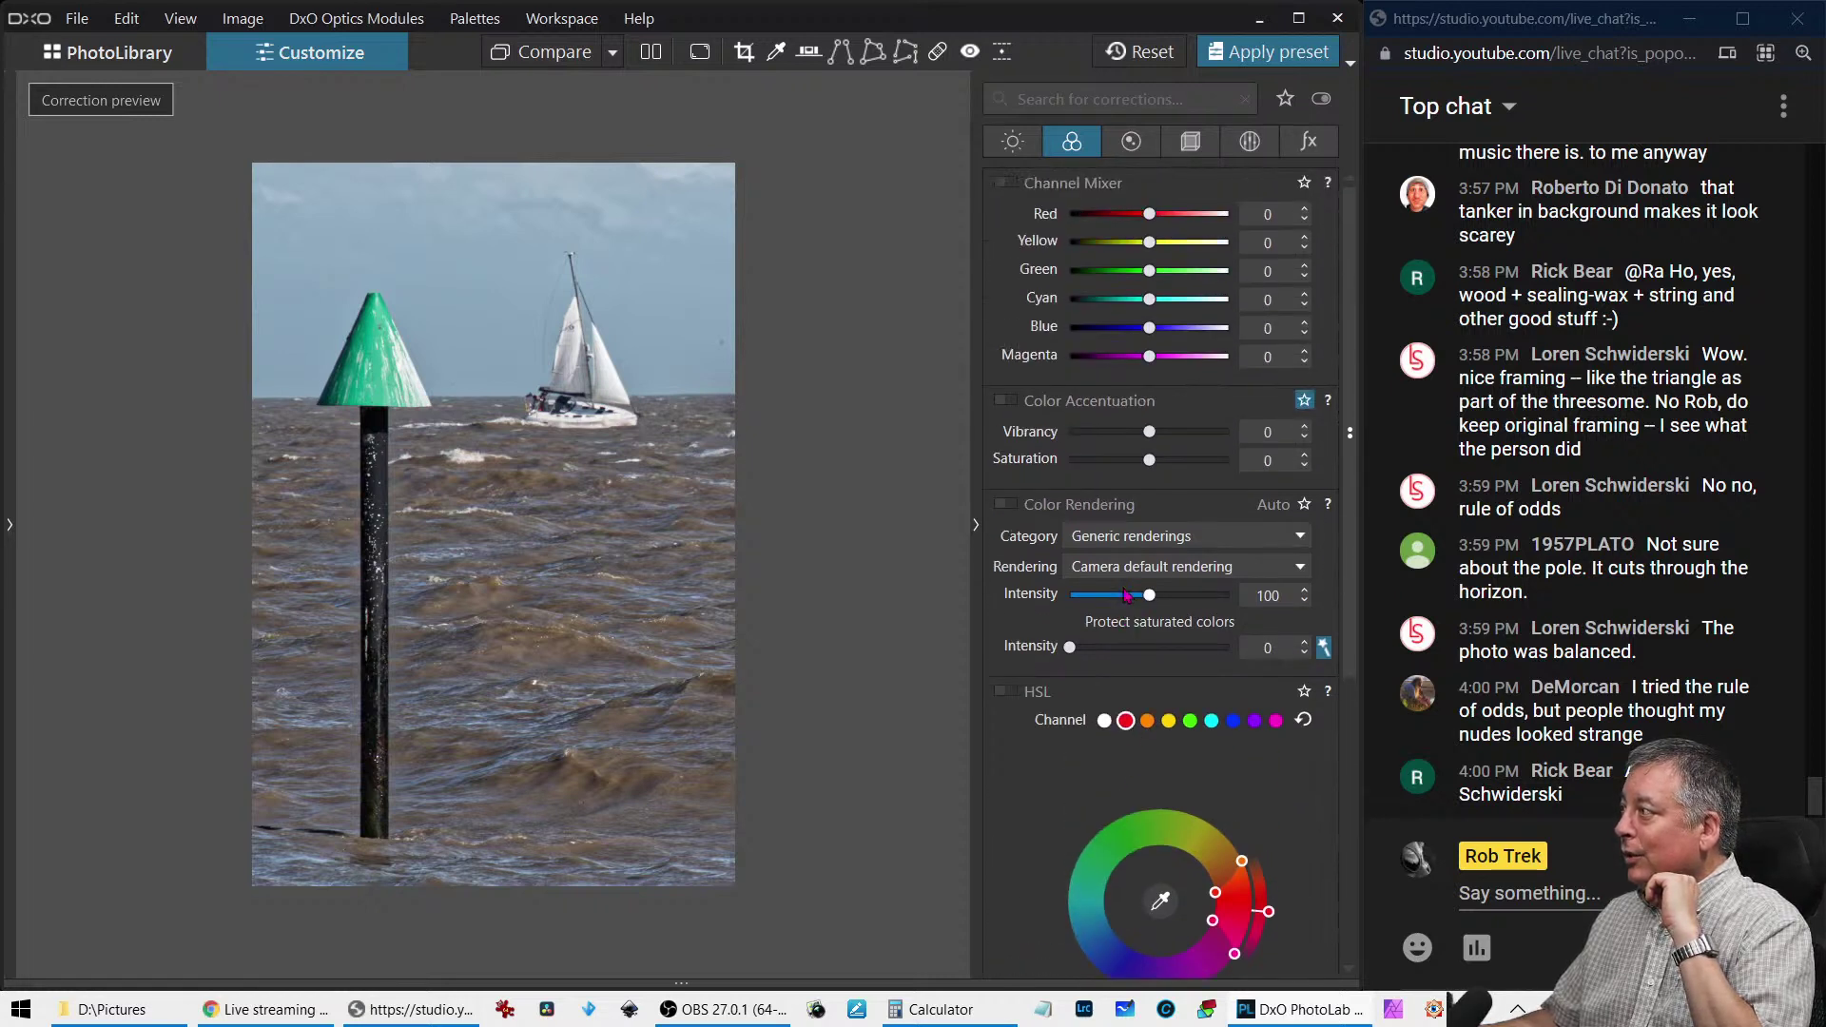
drag(1161, 436, 1199, 436)
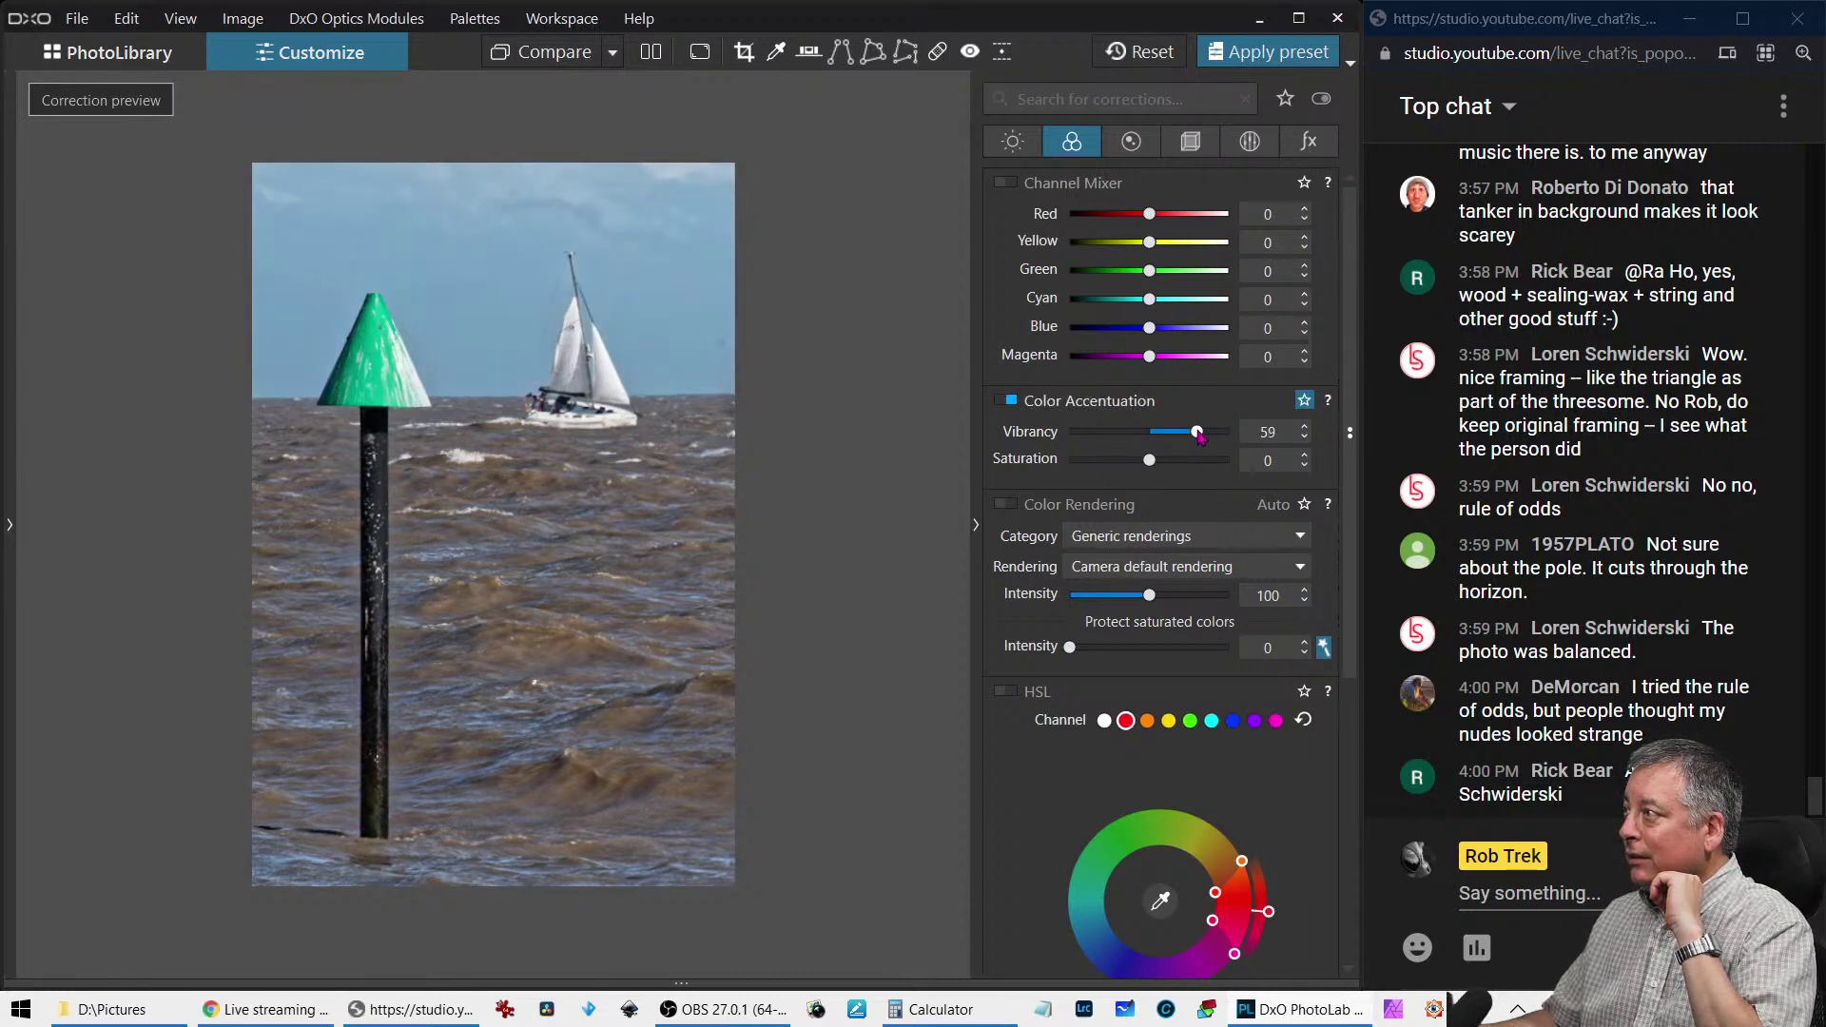
double_click(1196, 433)
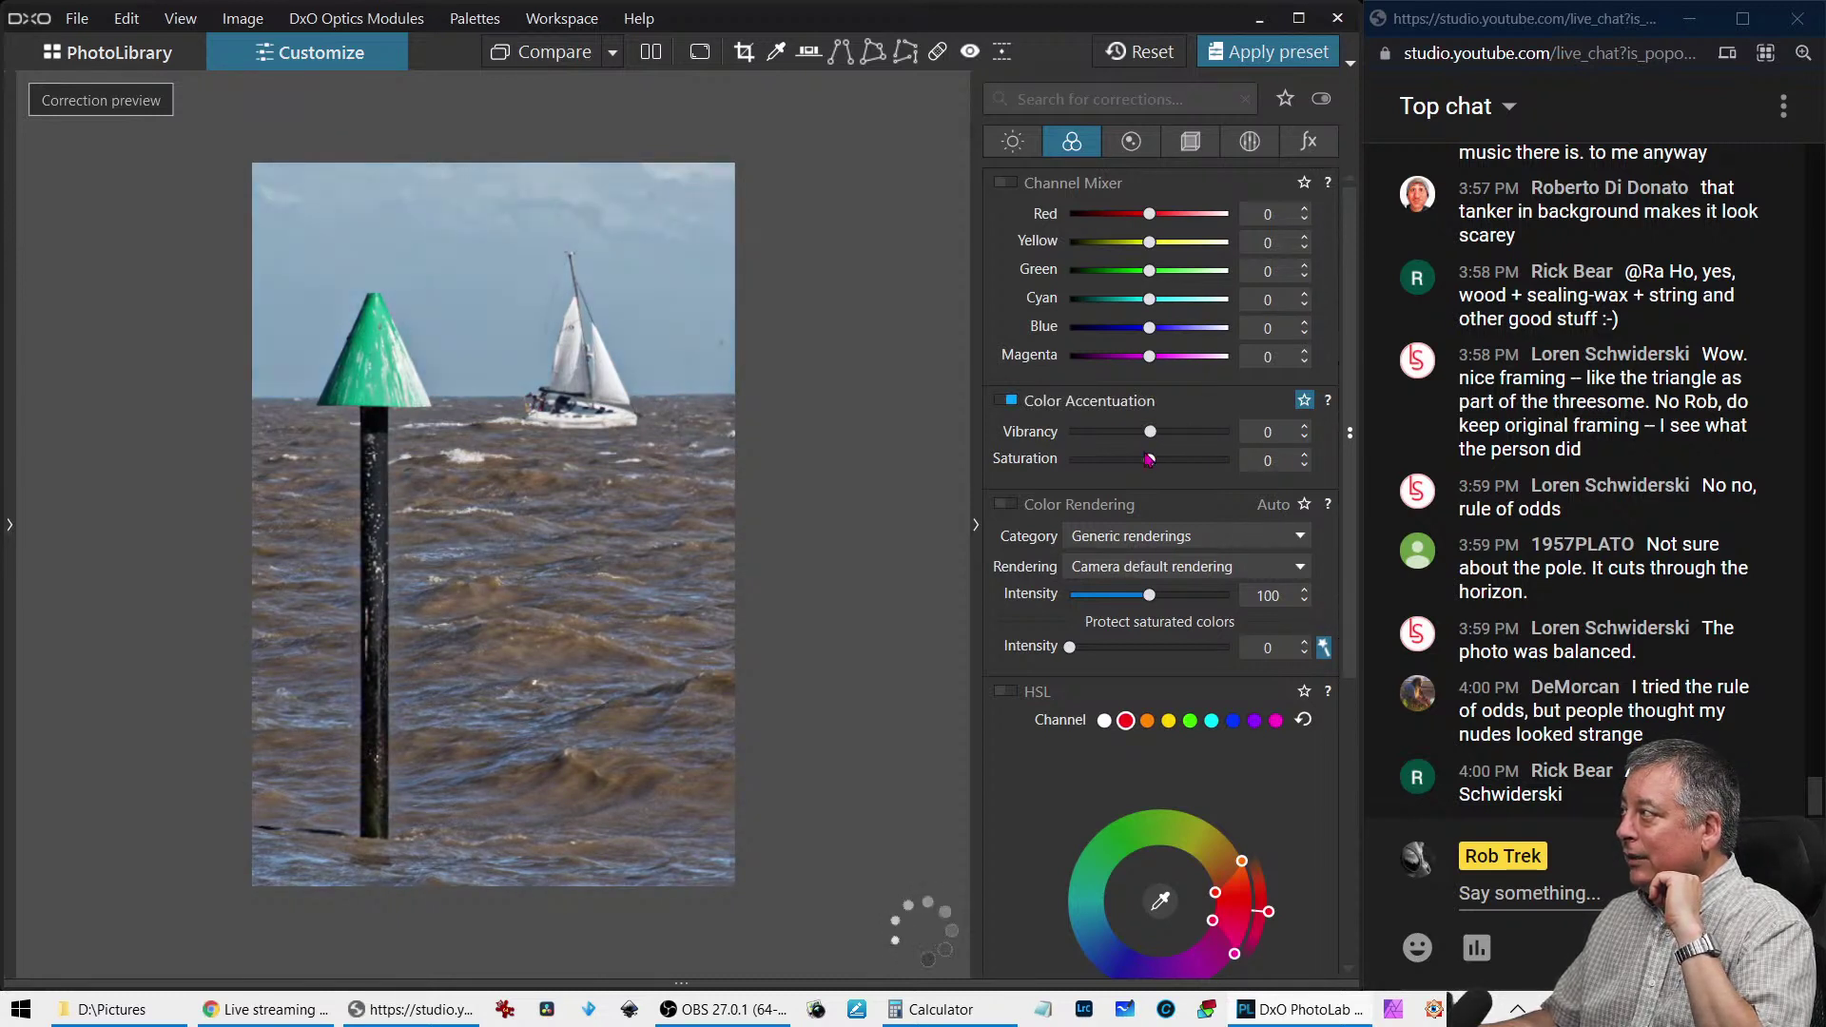
drag(1148, 460, 1178, 432)
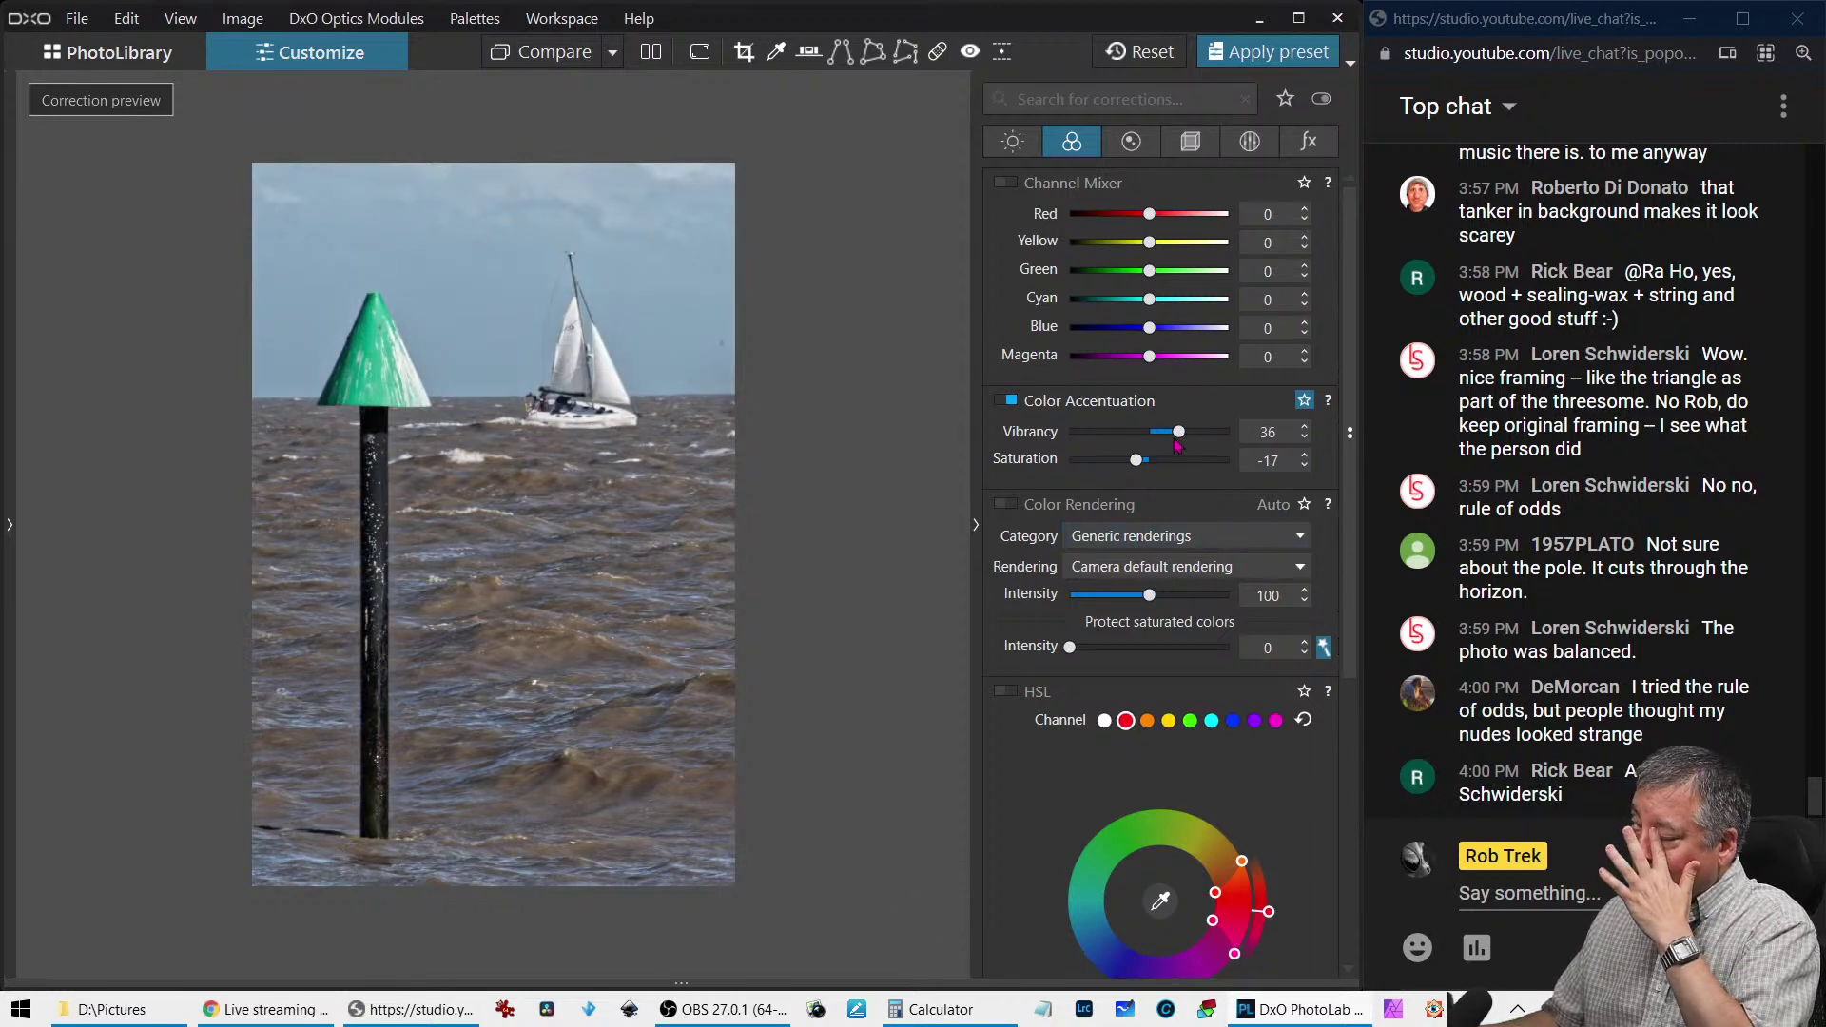
Raise the seascape's overall contrast to 100
click(1011, 150)
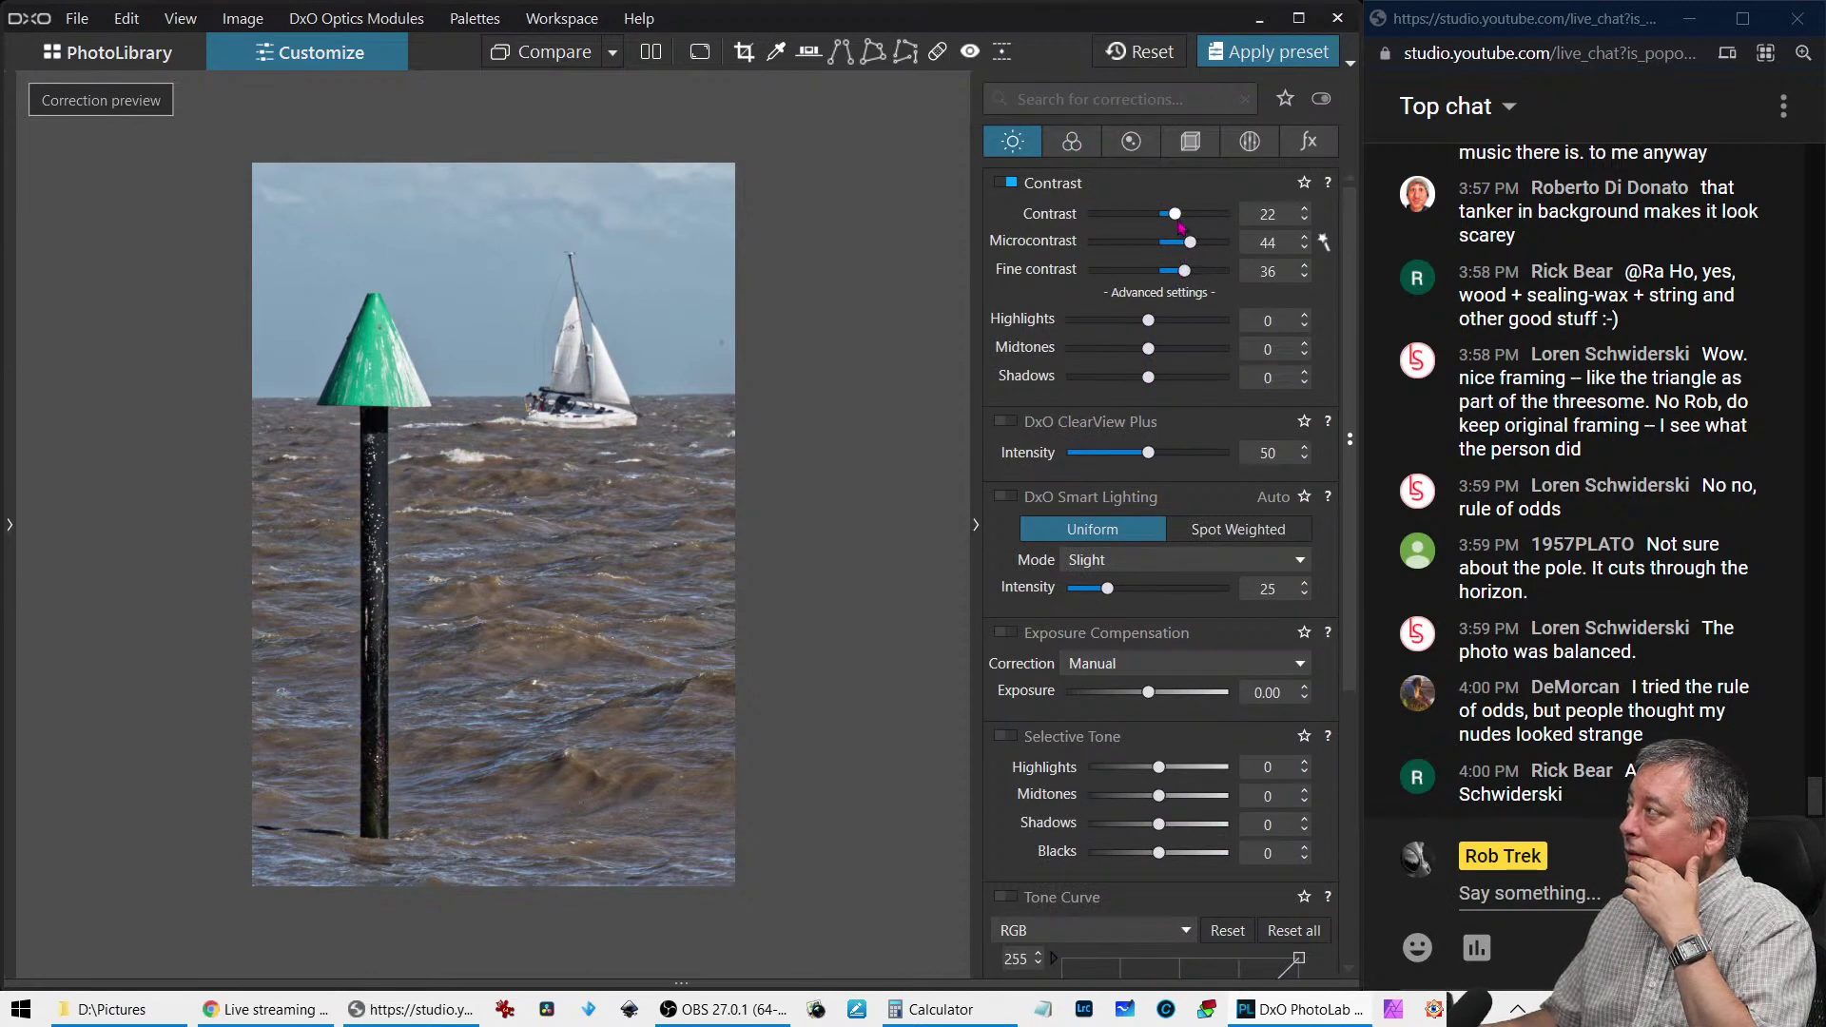
drag(1175, 214, 1234, 217)
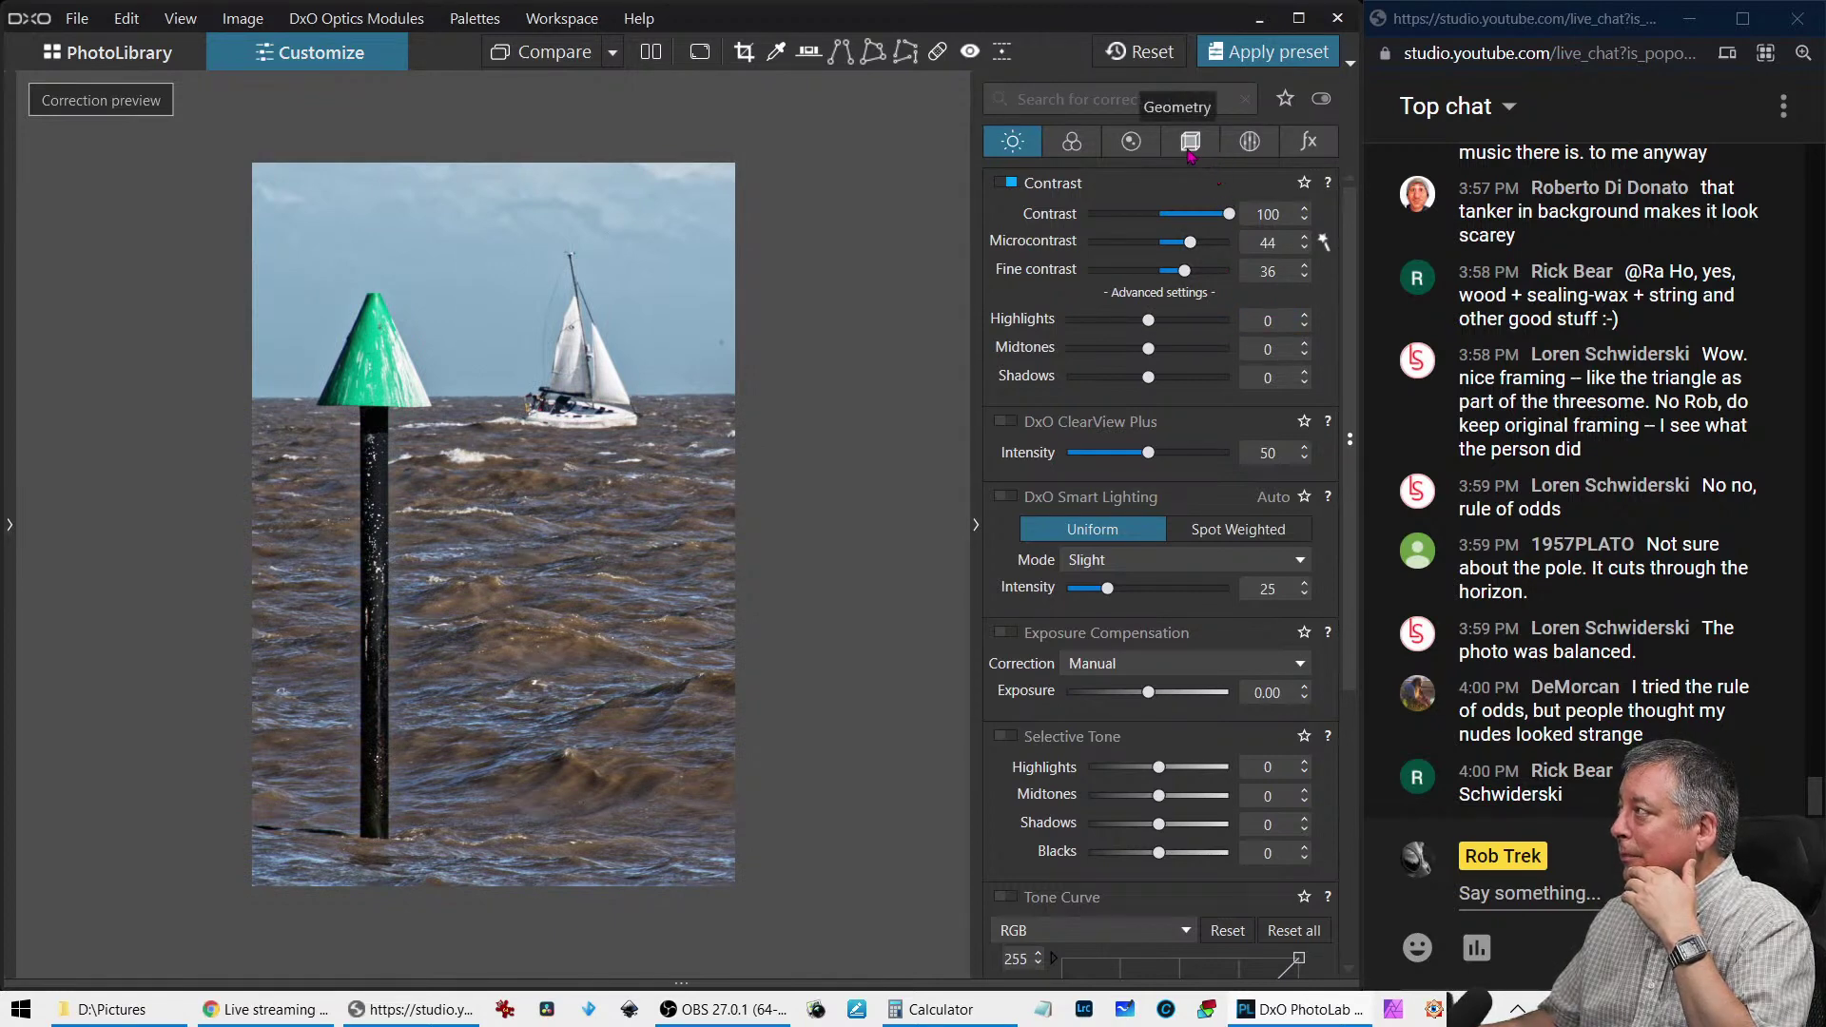
click(1147, 149)
click(1179, 148)
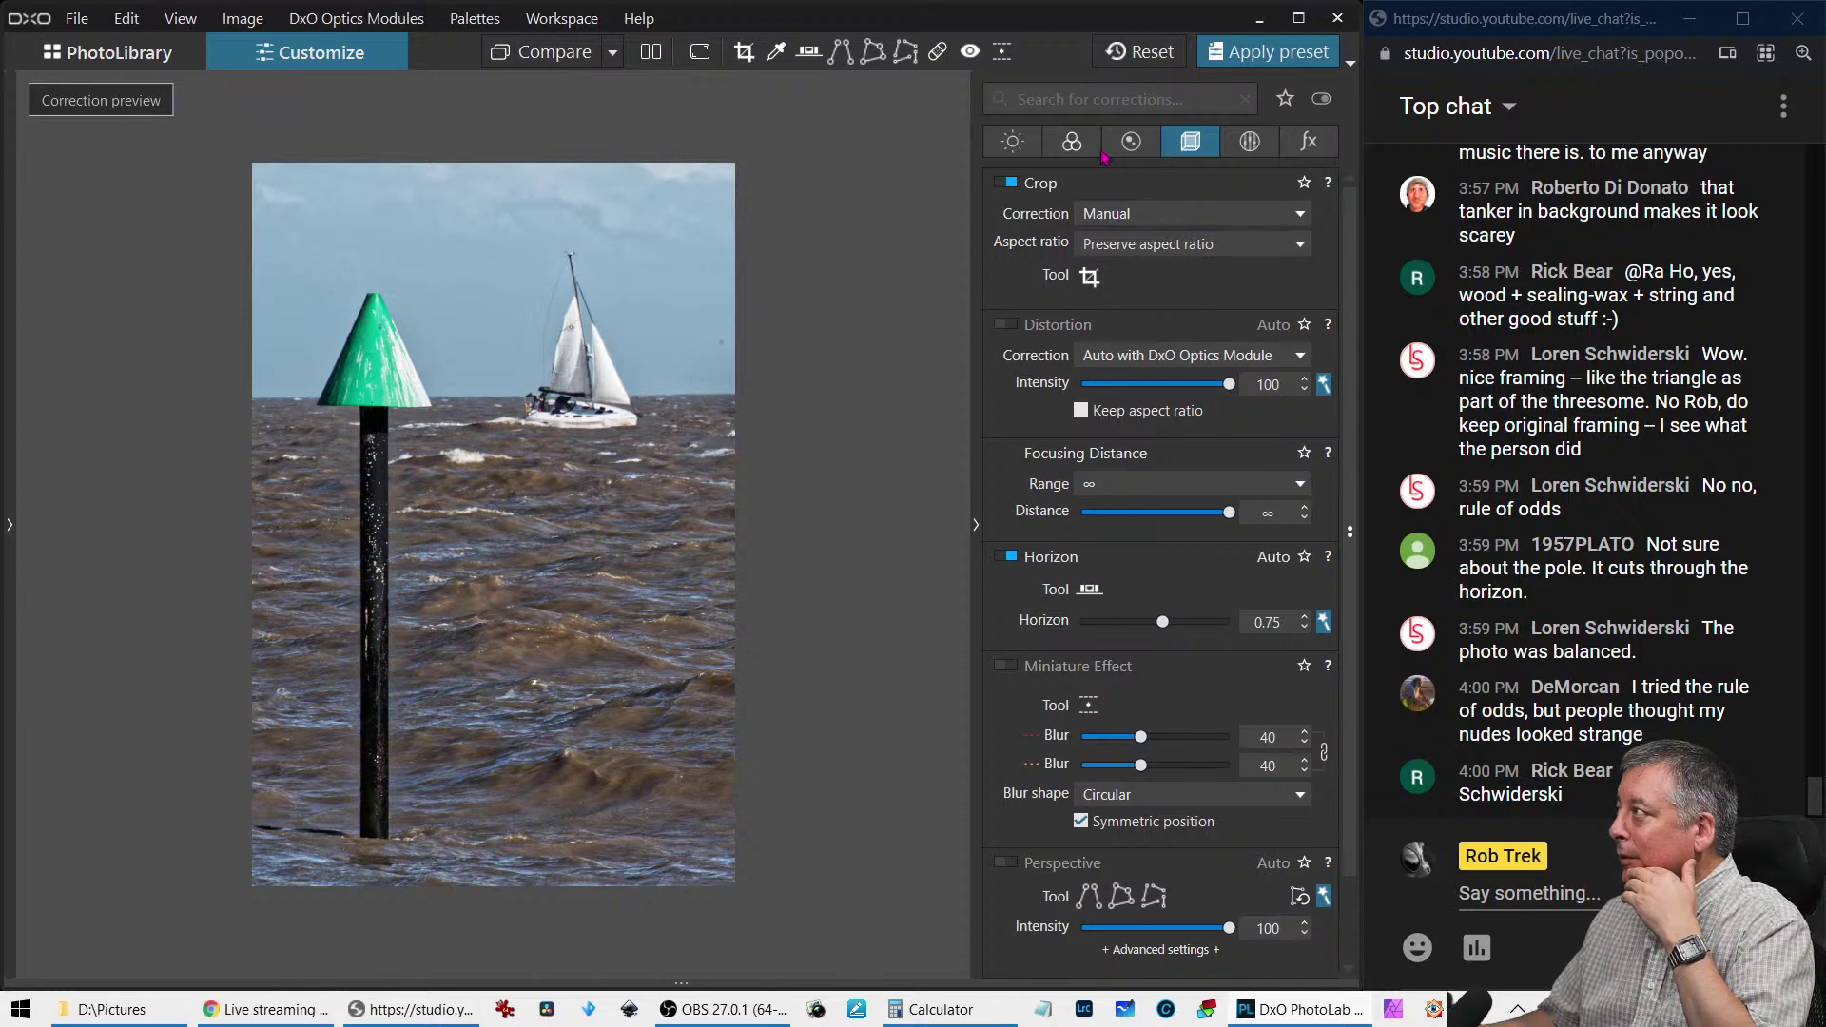
Warm the seascape slightly by raising its RAW white balance temperature
click(1071, 143)
scroll(1179, 756, down, 3)
scroll(1179, 756, down, 3)
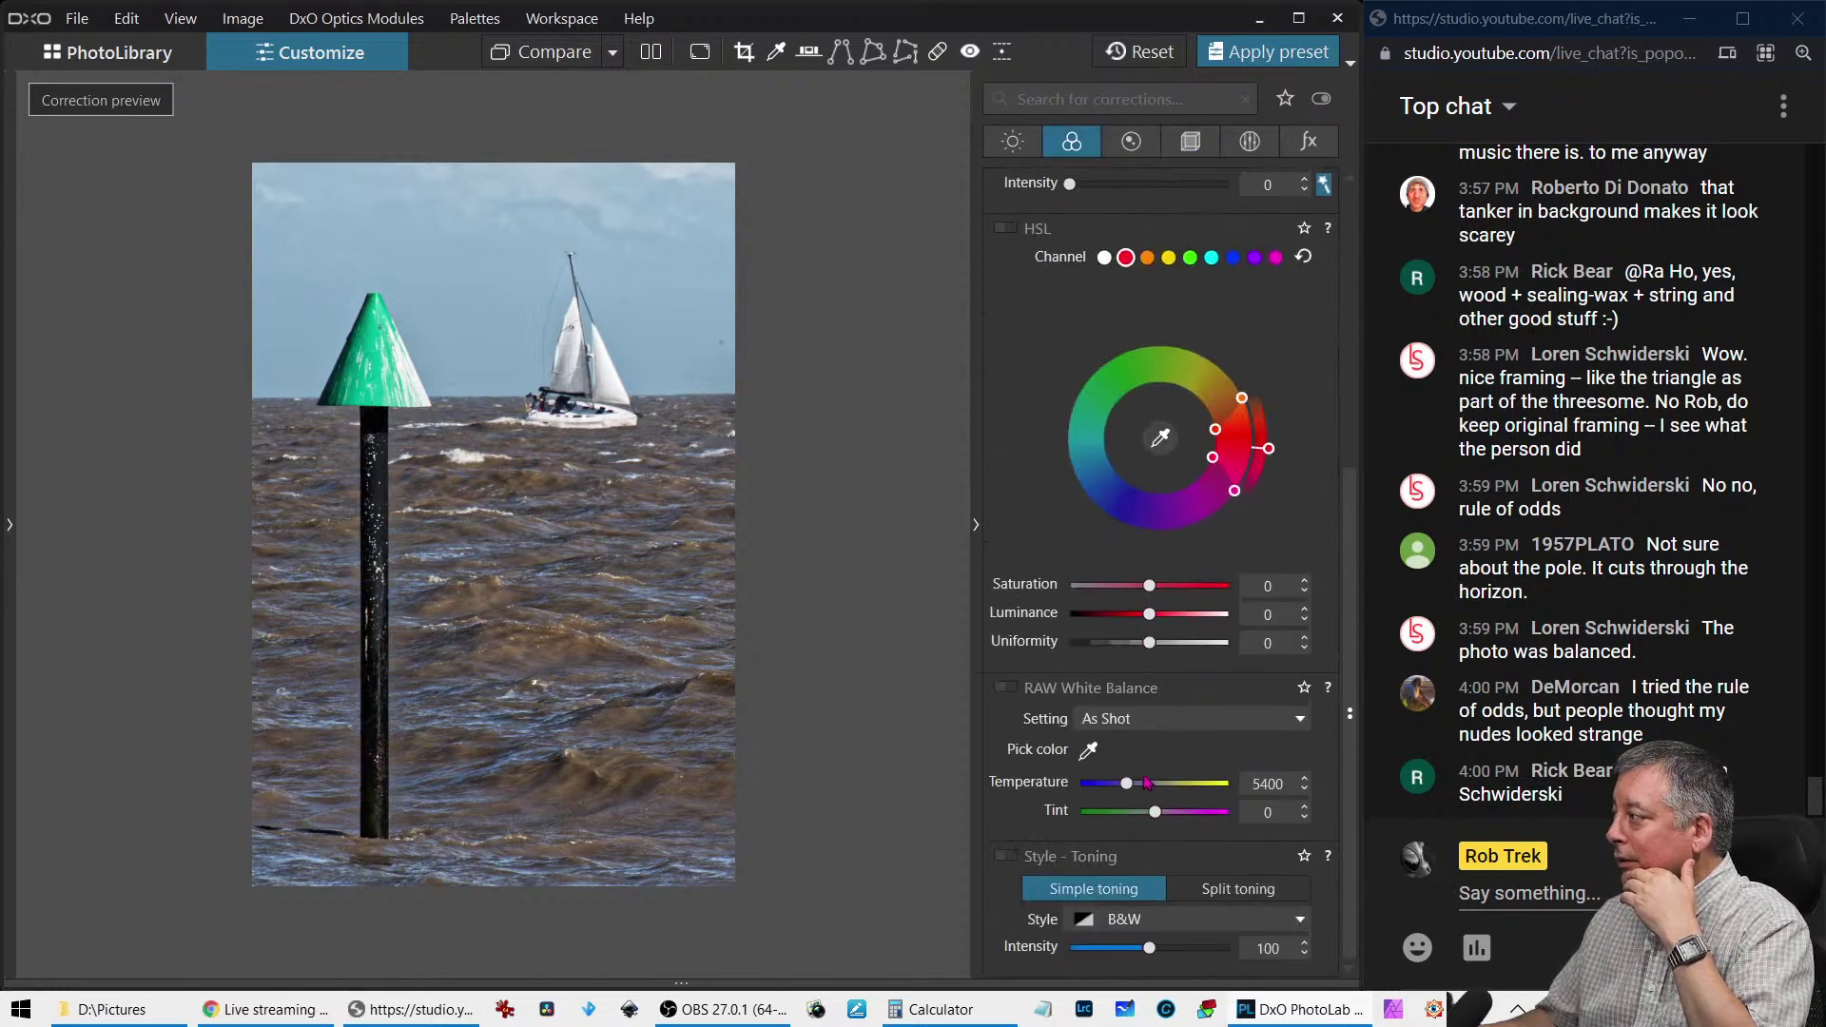
drag(1126, 792, 1136, 795)
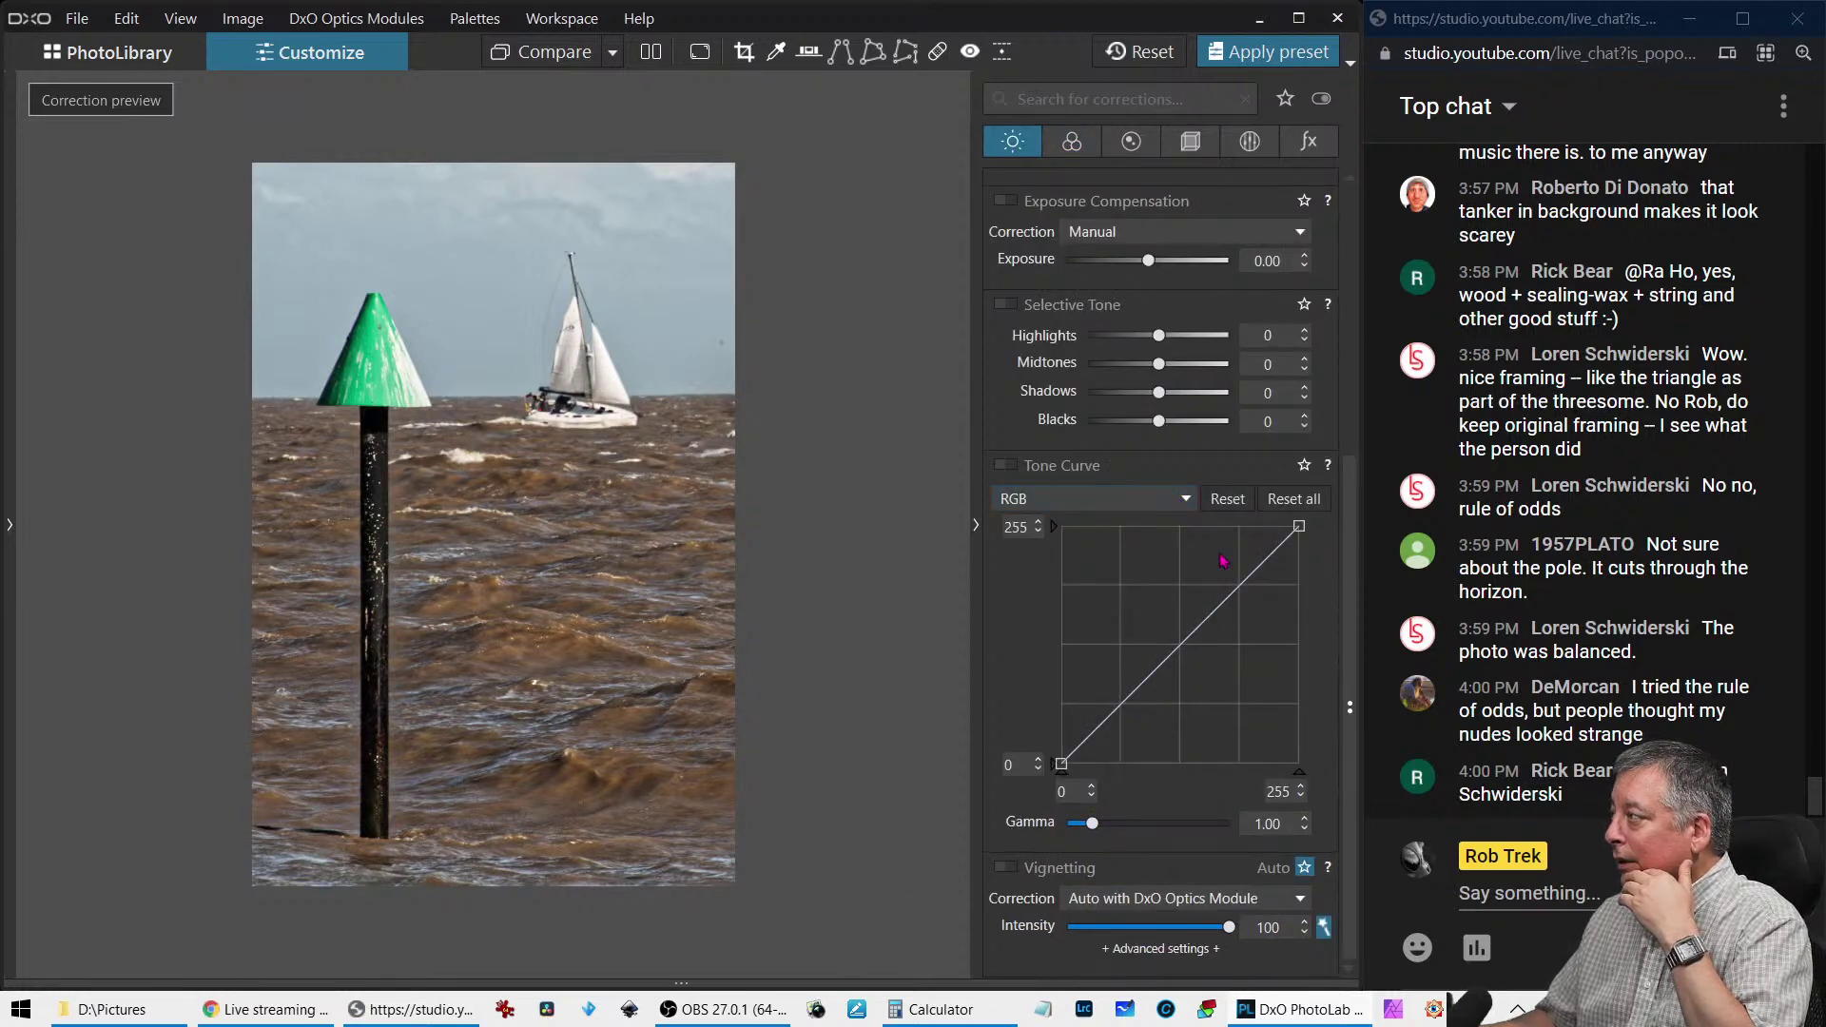
Set the Selective Tone values to highlights 21, midtones 18, shadows 9 and blacks -32
scroll(1099, 585, up, 3)
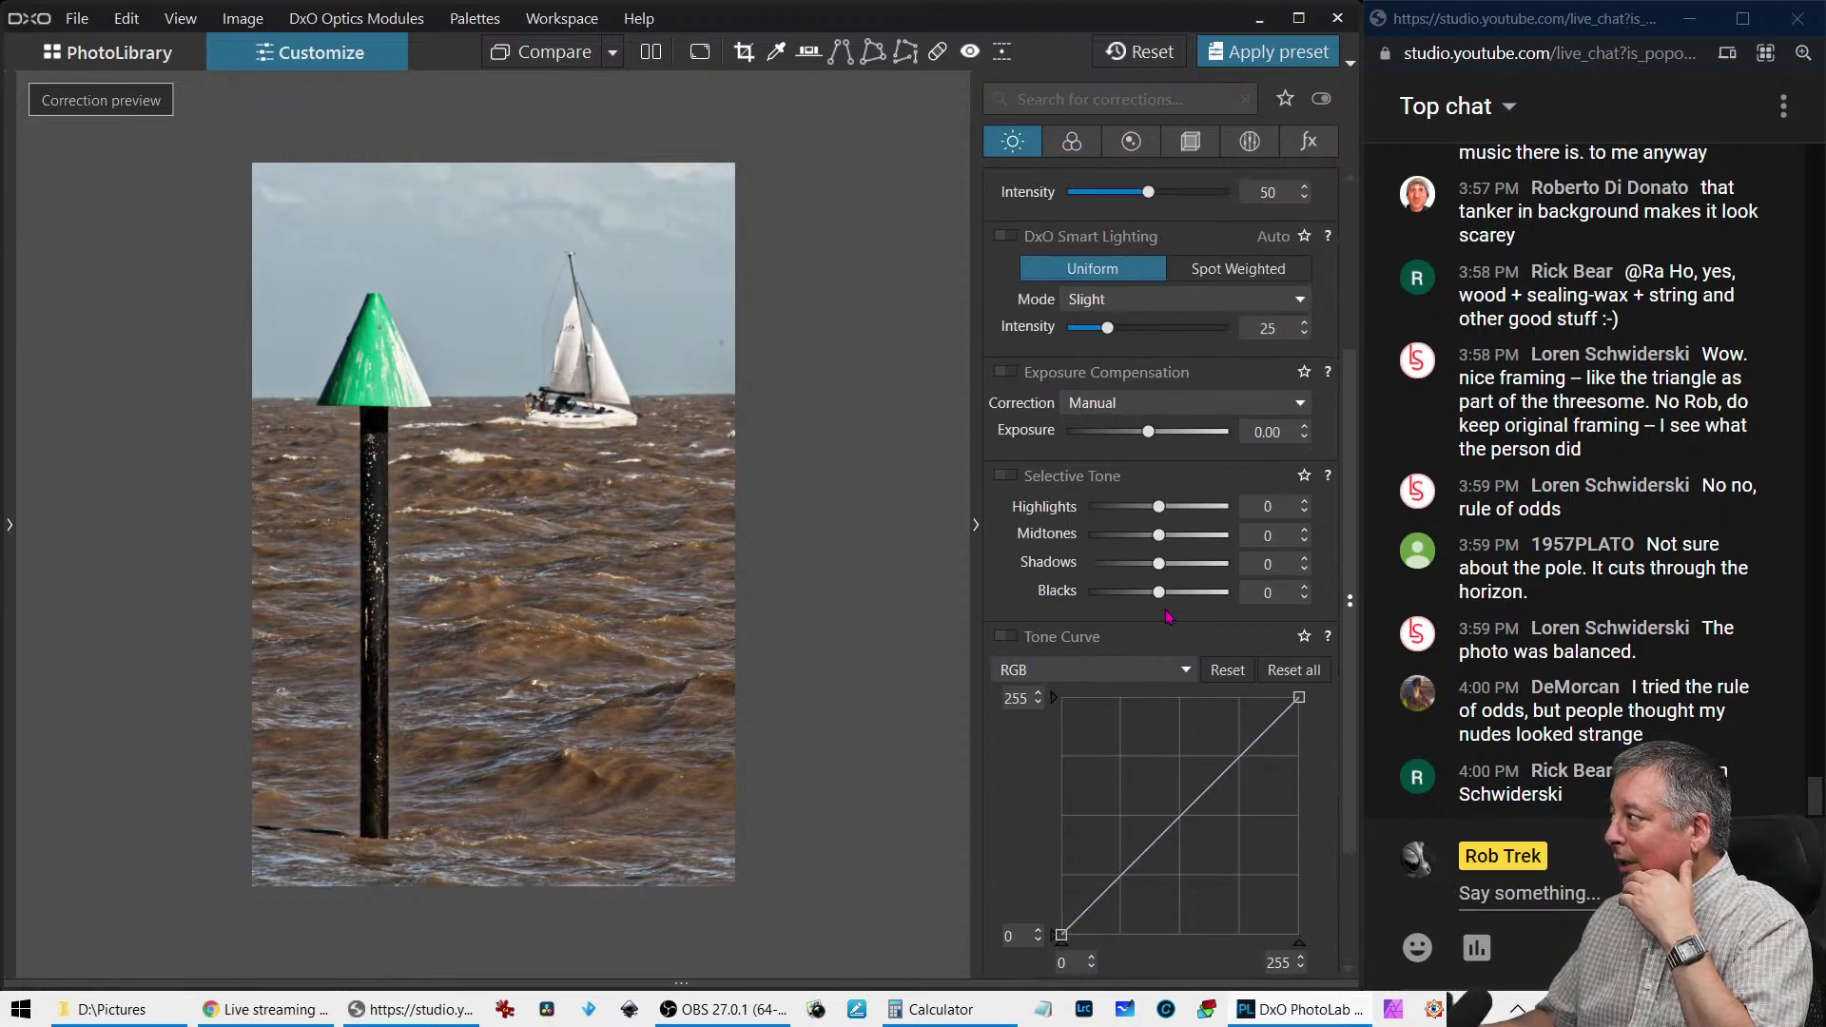
mouse_move(1160, 602)
mouse_down()
mouse_move(1140, 603)
mouse_move(1173, 564)
mouse_move(1181, 513)
mouse_move(1169, 574)
mouse_up()
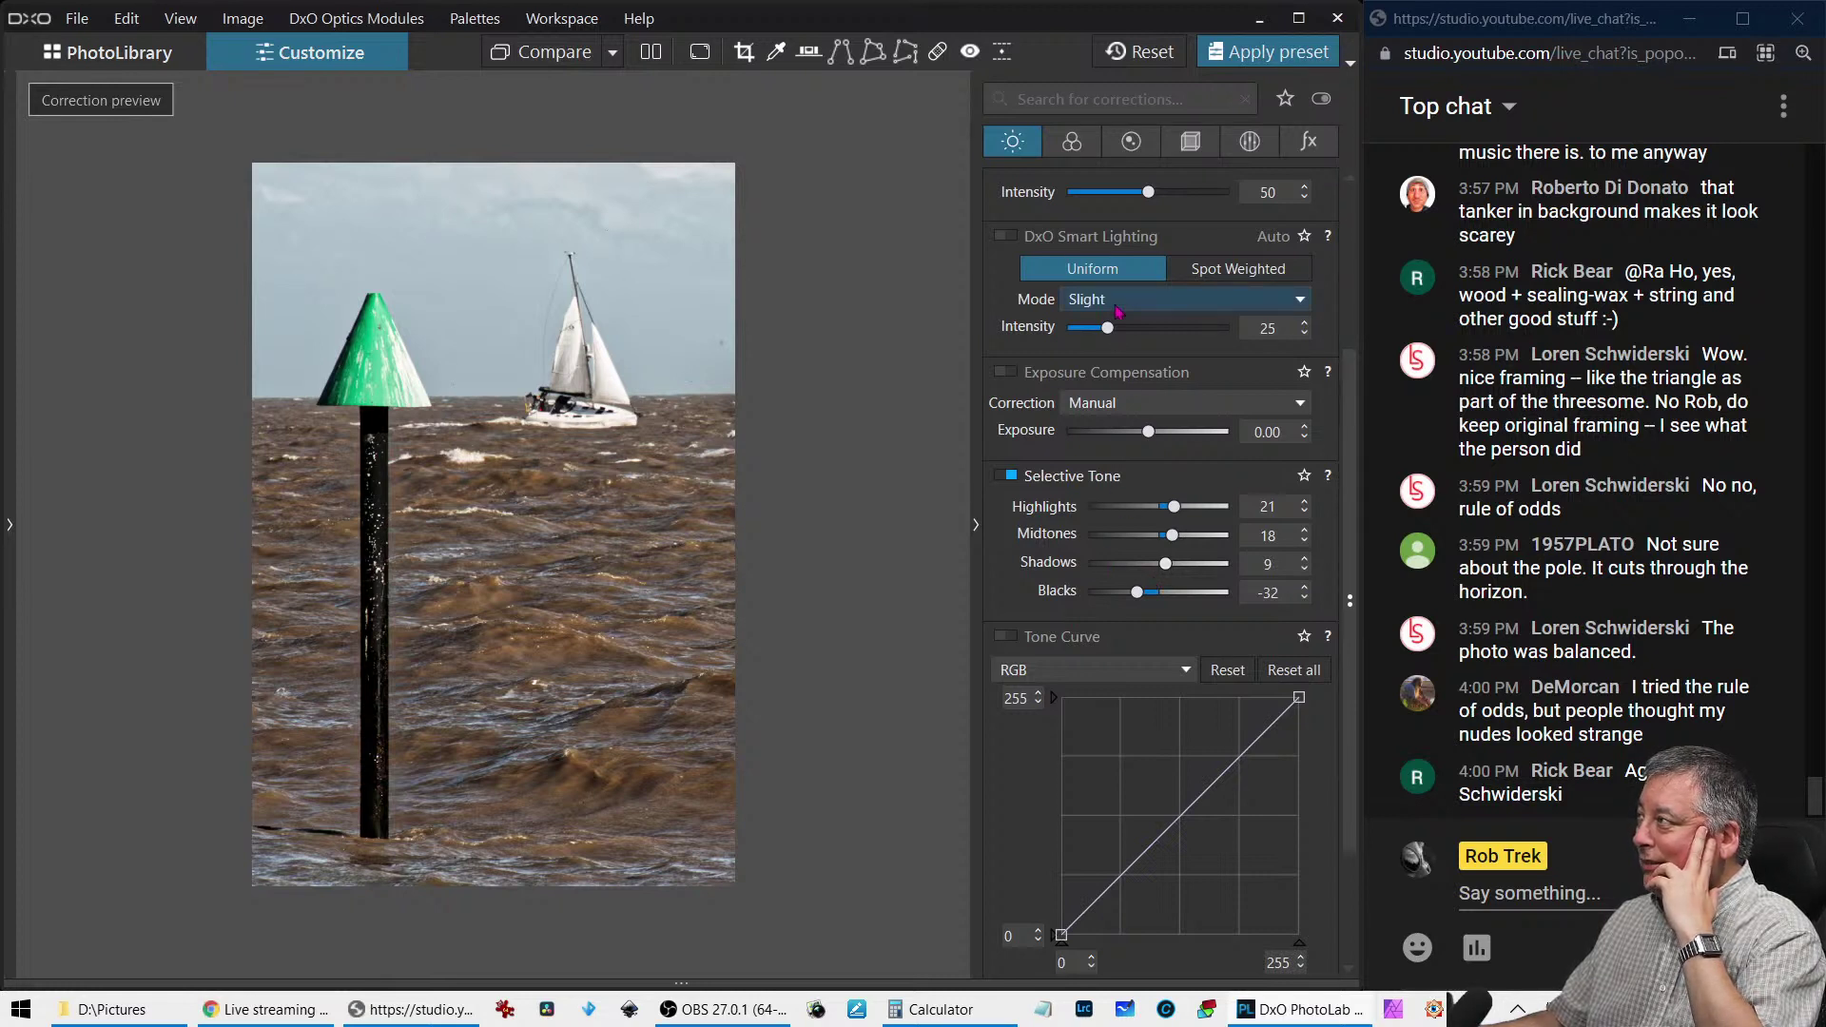
Reshape the crop into a landscape frame of about 3099 x 2068 px that takes in the marker, sailboat and cargo ship
click(1190, 145)
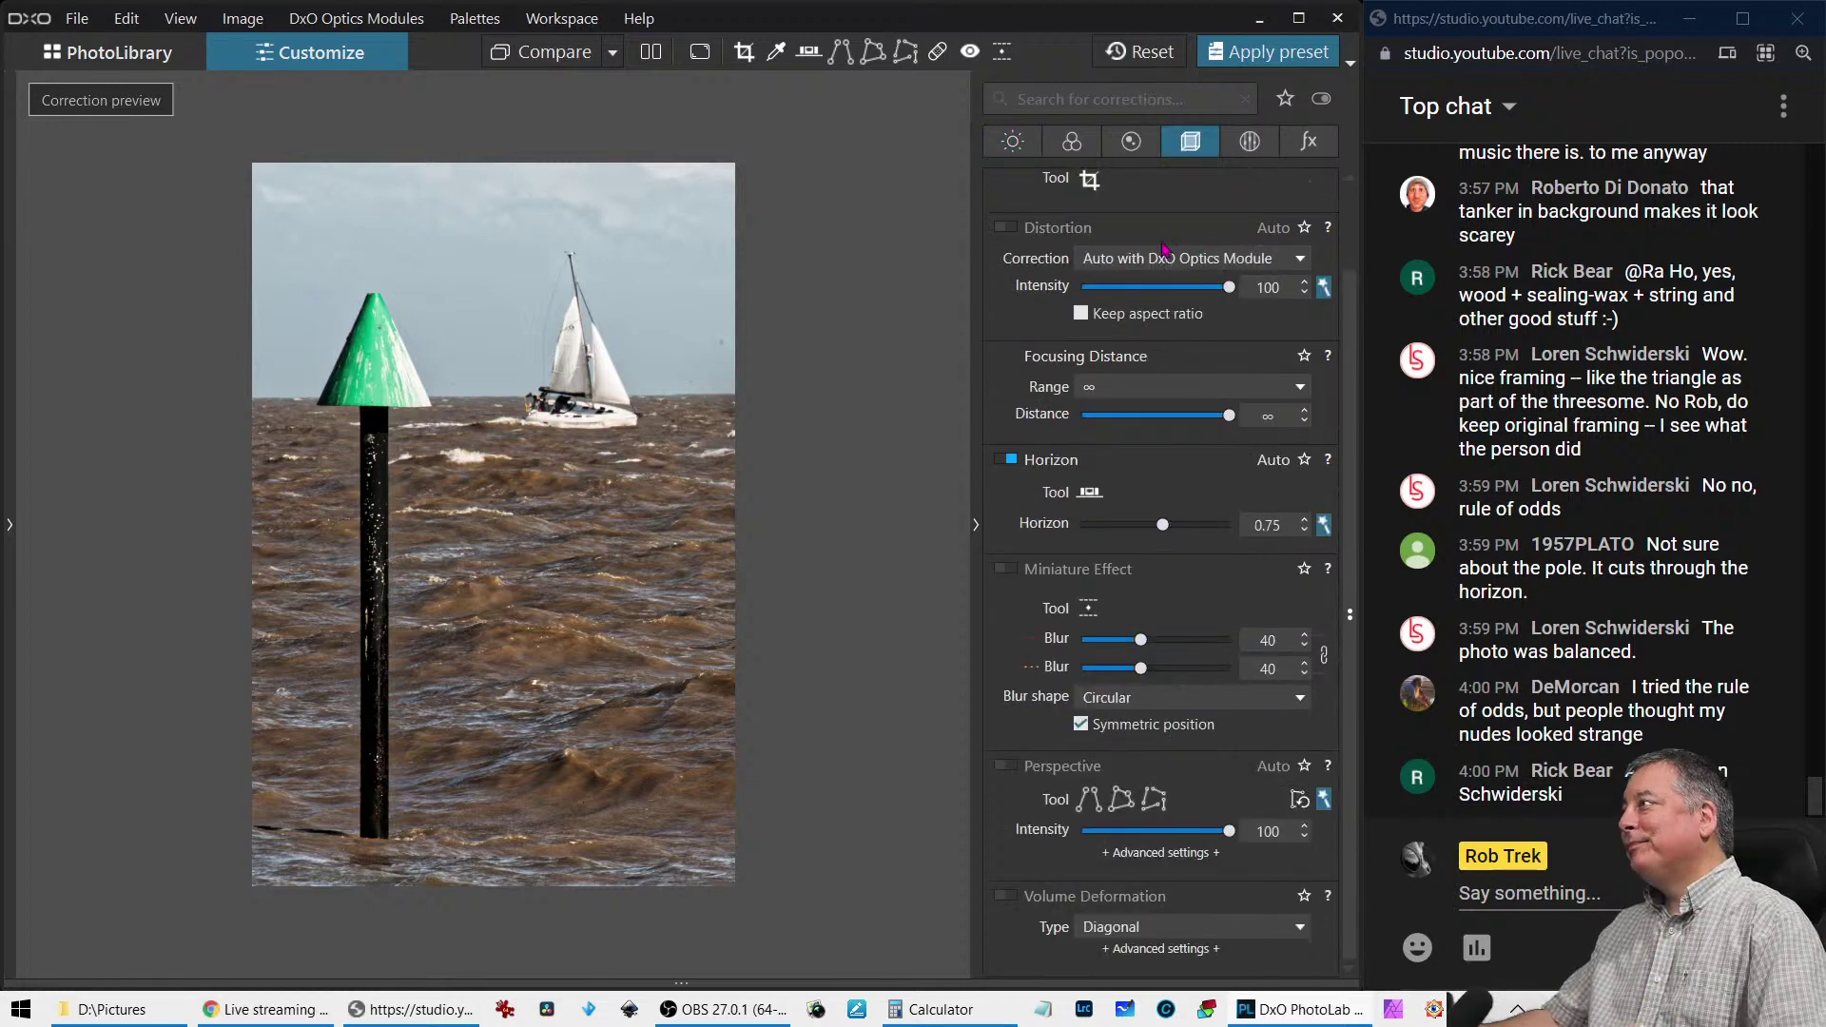
scroll(1169, 250, up, 1)
click(1088, 277)
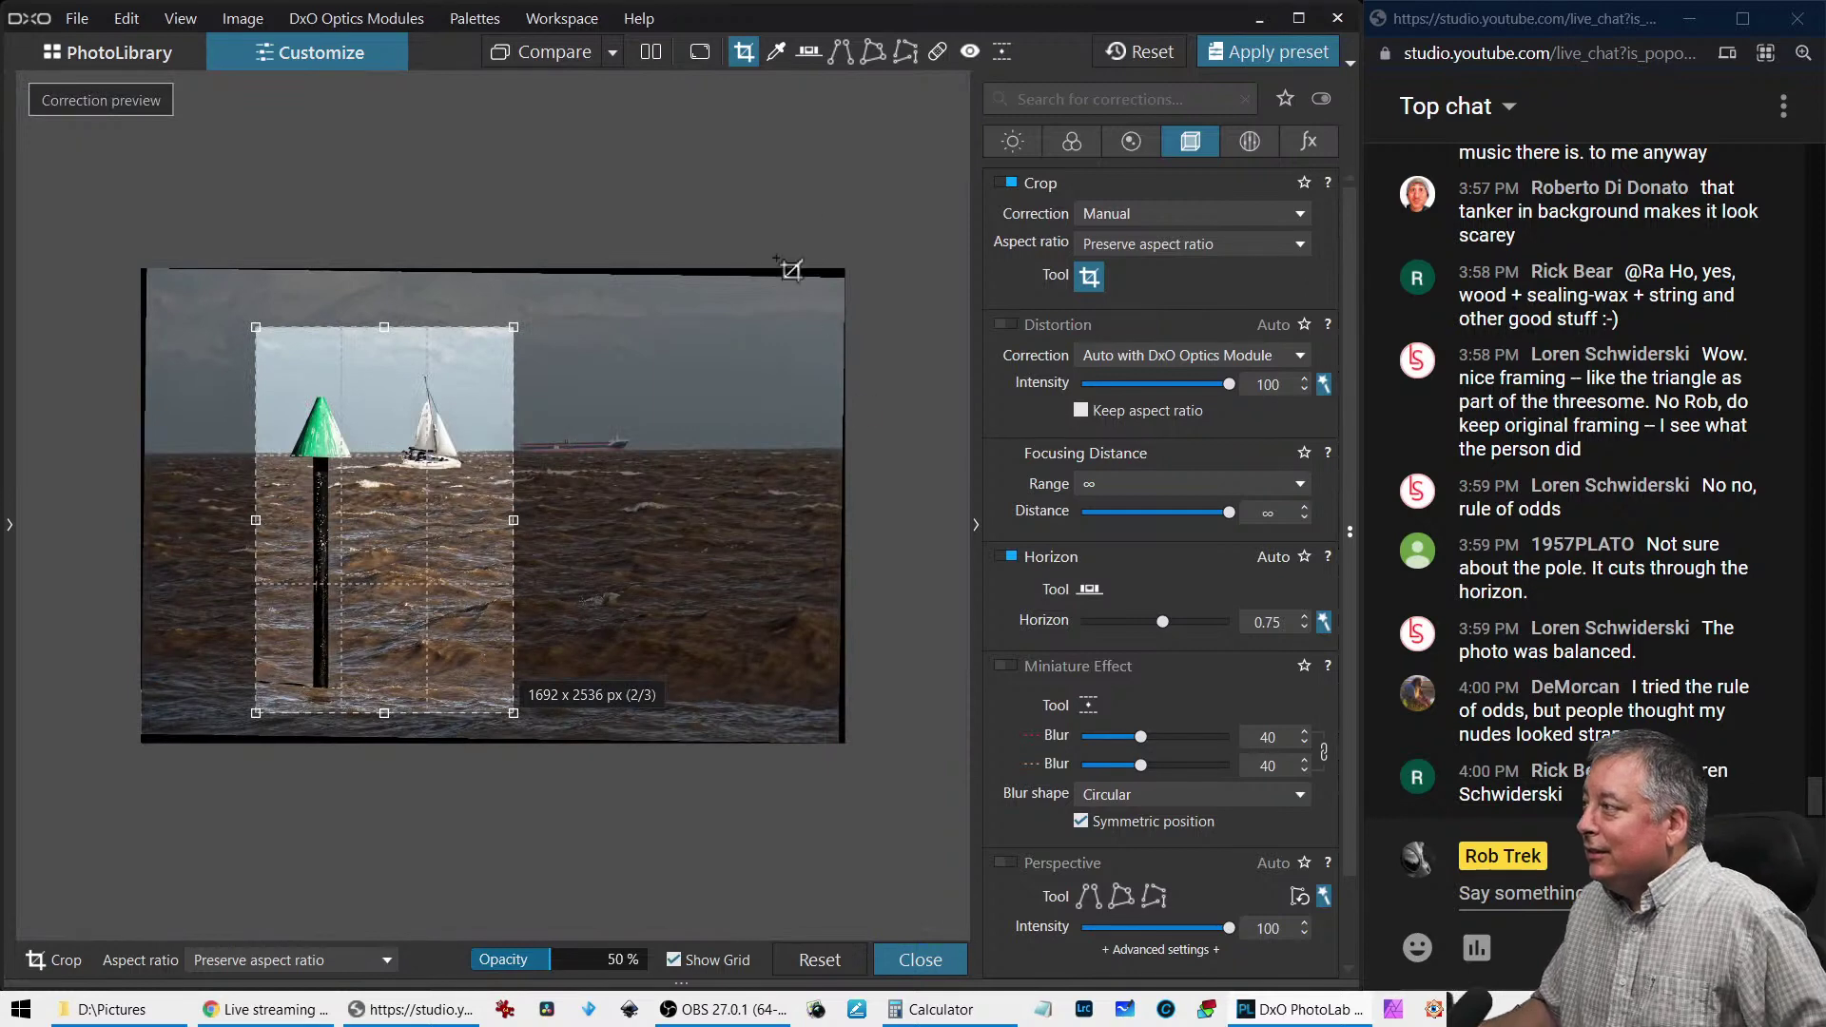
drag(515, 332, 668, 375)
drag(643, 492, 642, 466)
drag(514, 679, 521, 582)
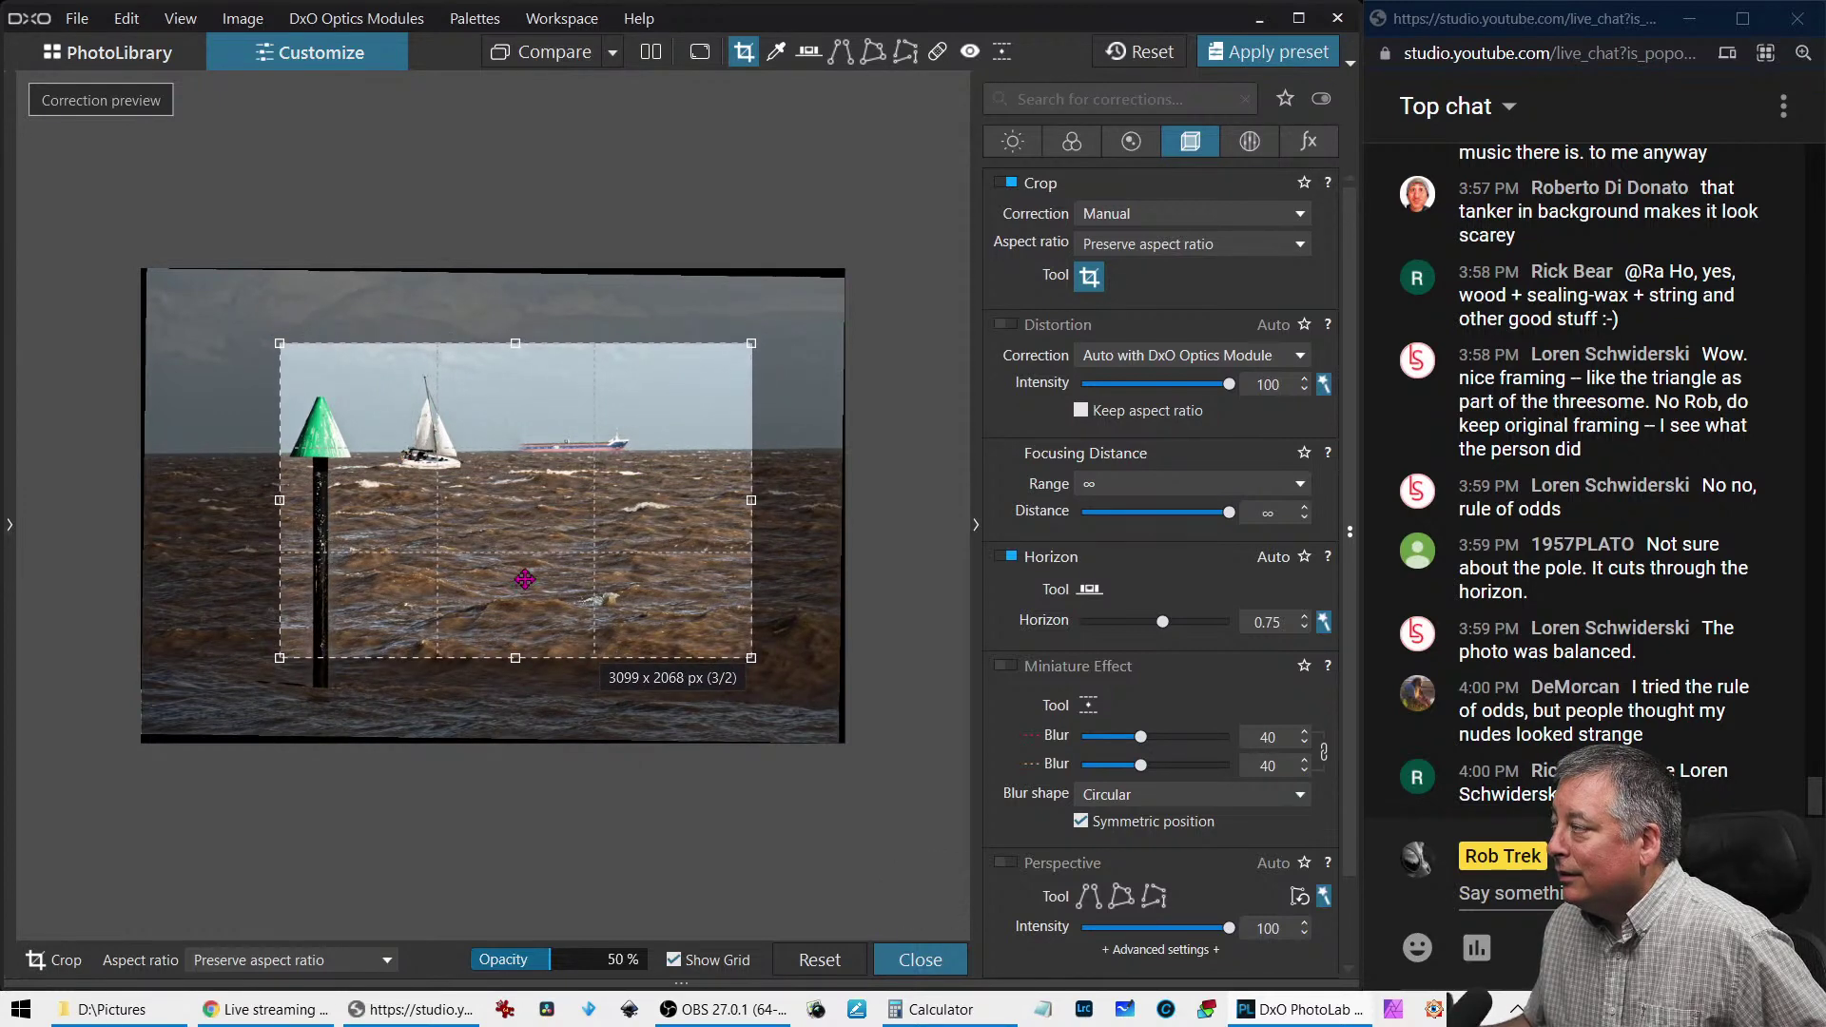
Remove the horizon repair that covers the cargo ship's stern and leave the Repair tool
click(937, 51)
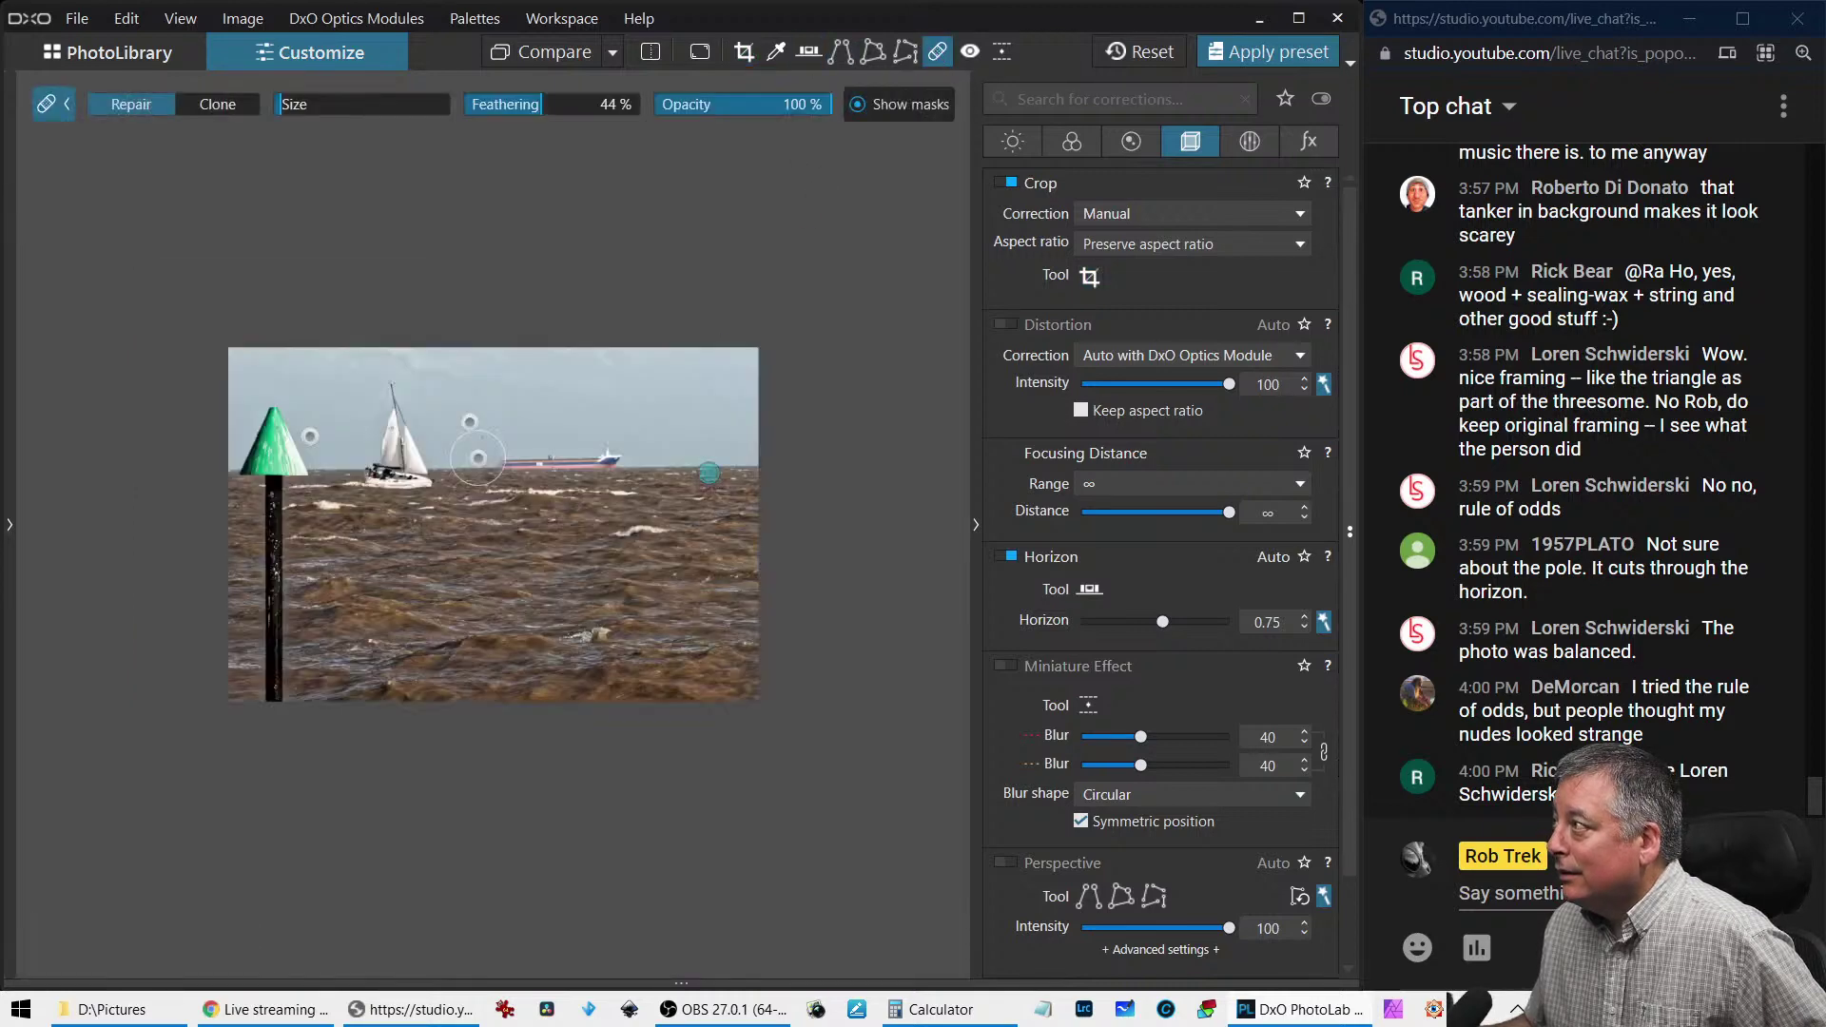
click(480, 466)
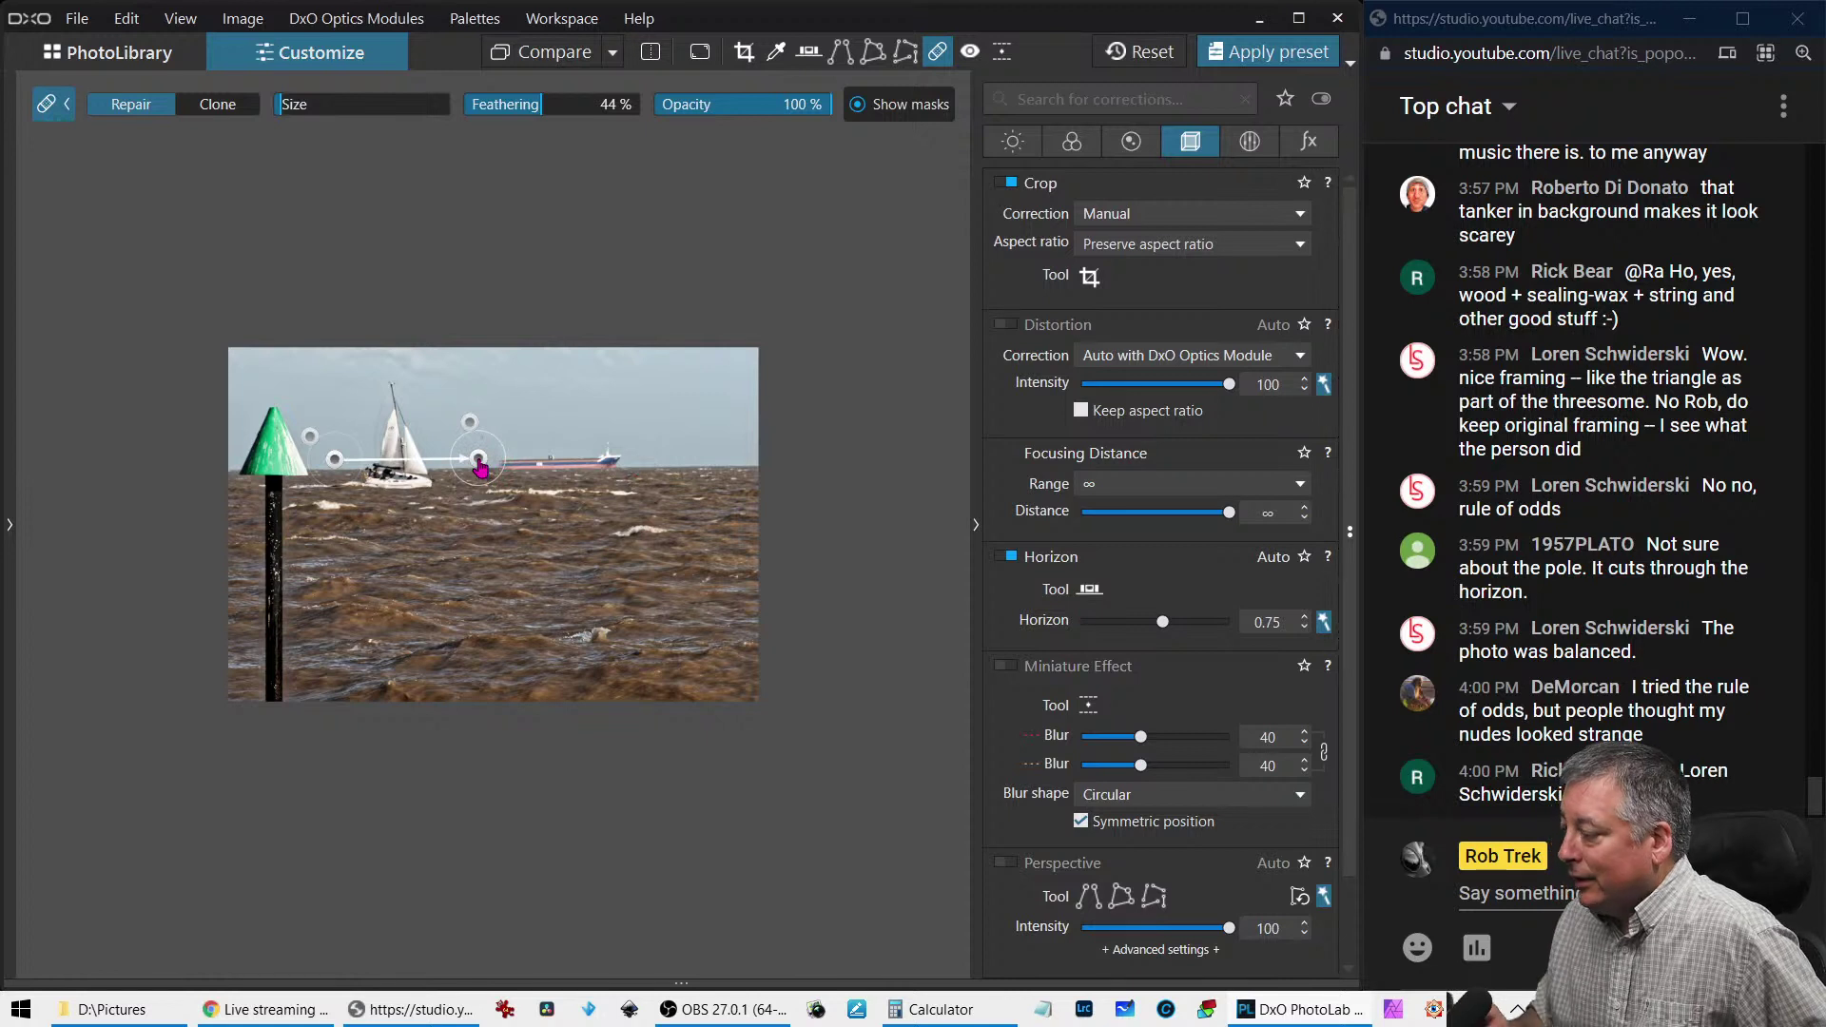
key(ctrl+z)
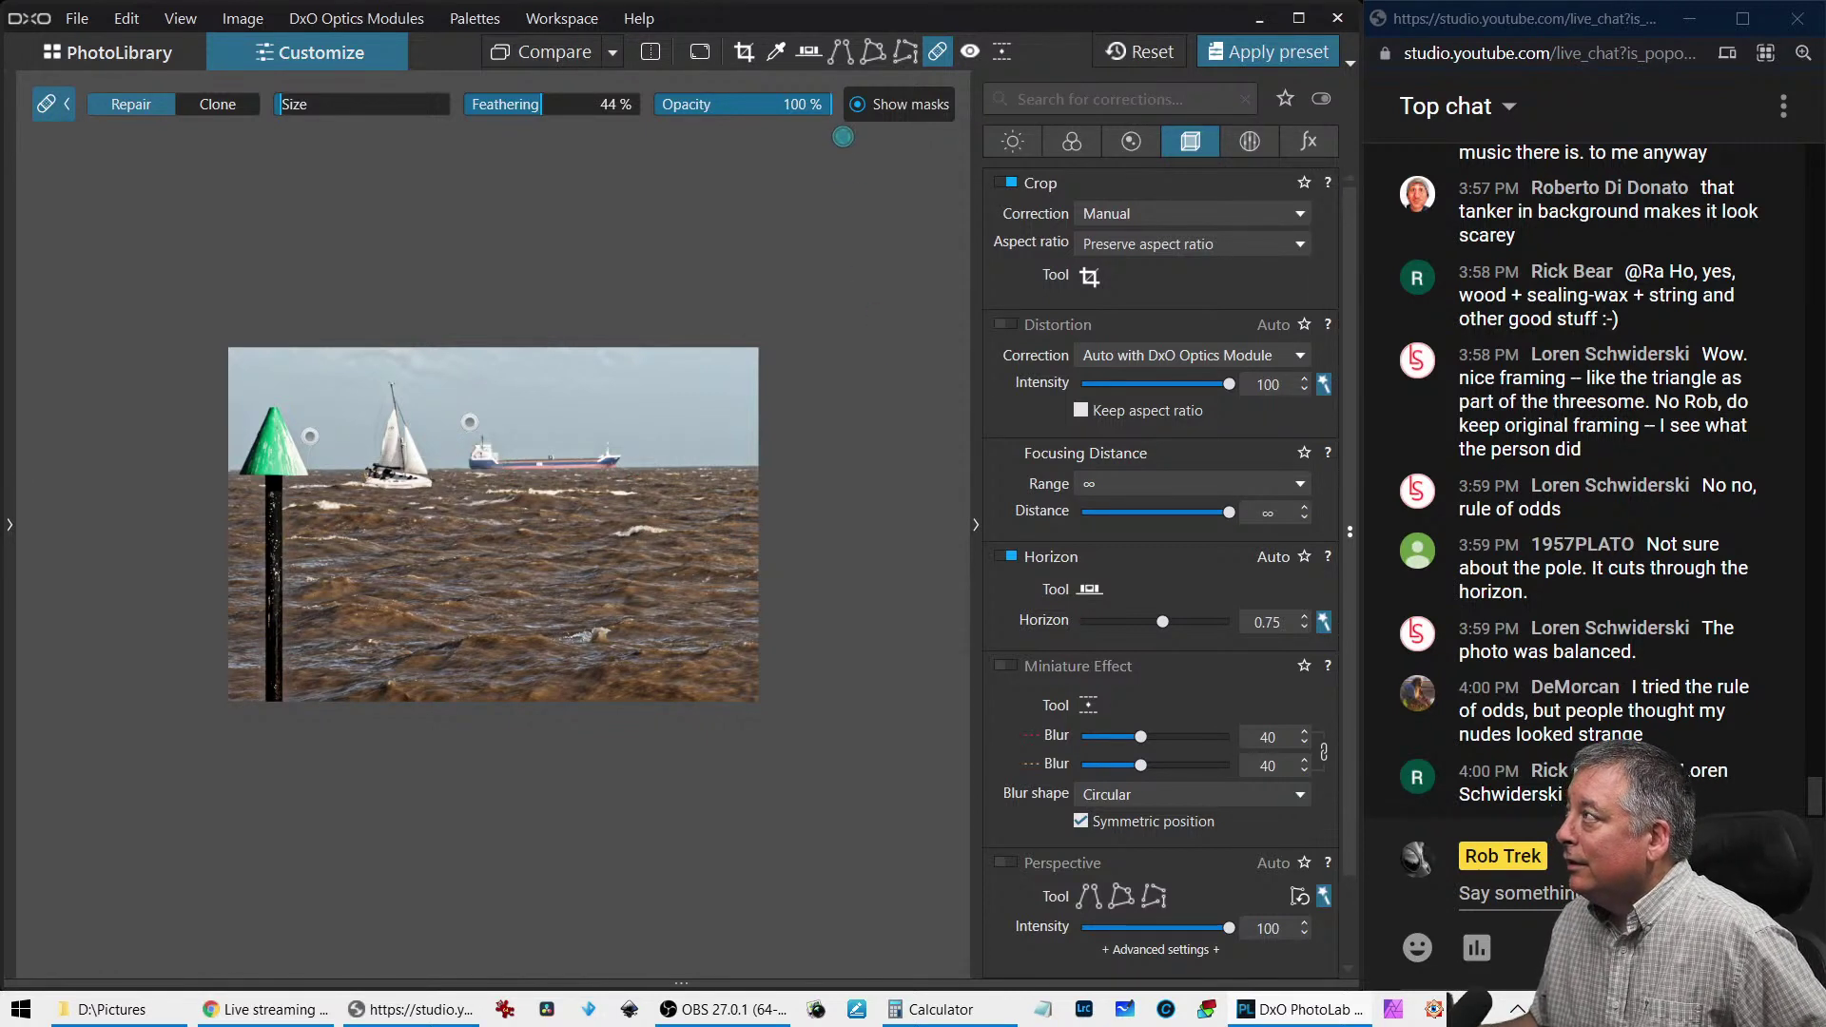
click(936, 52)
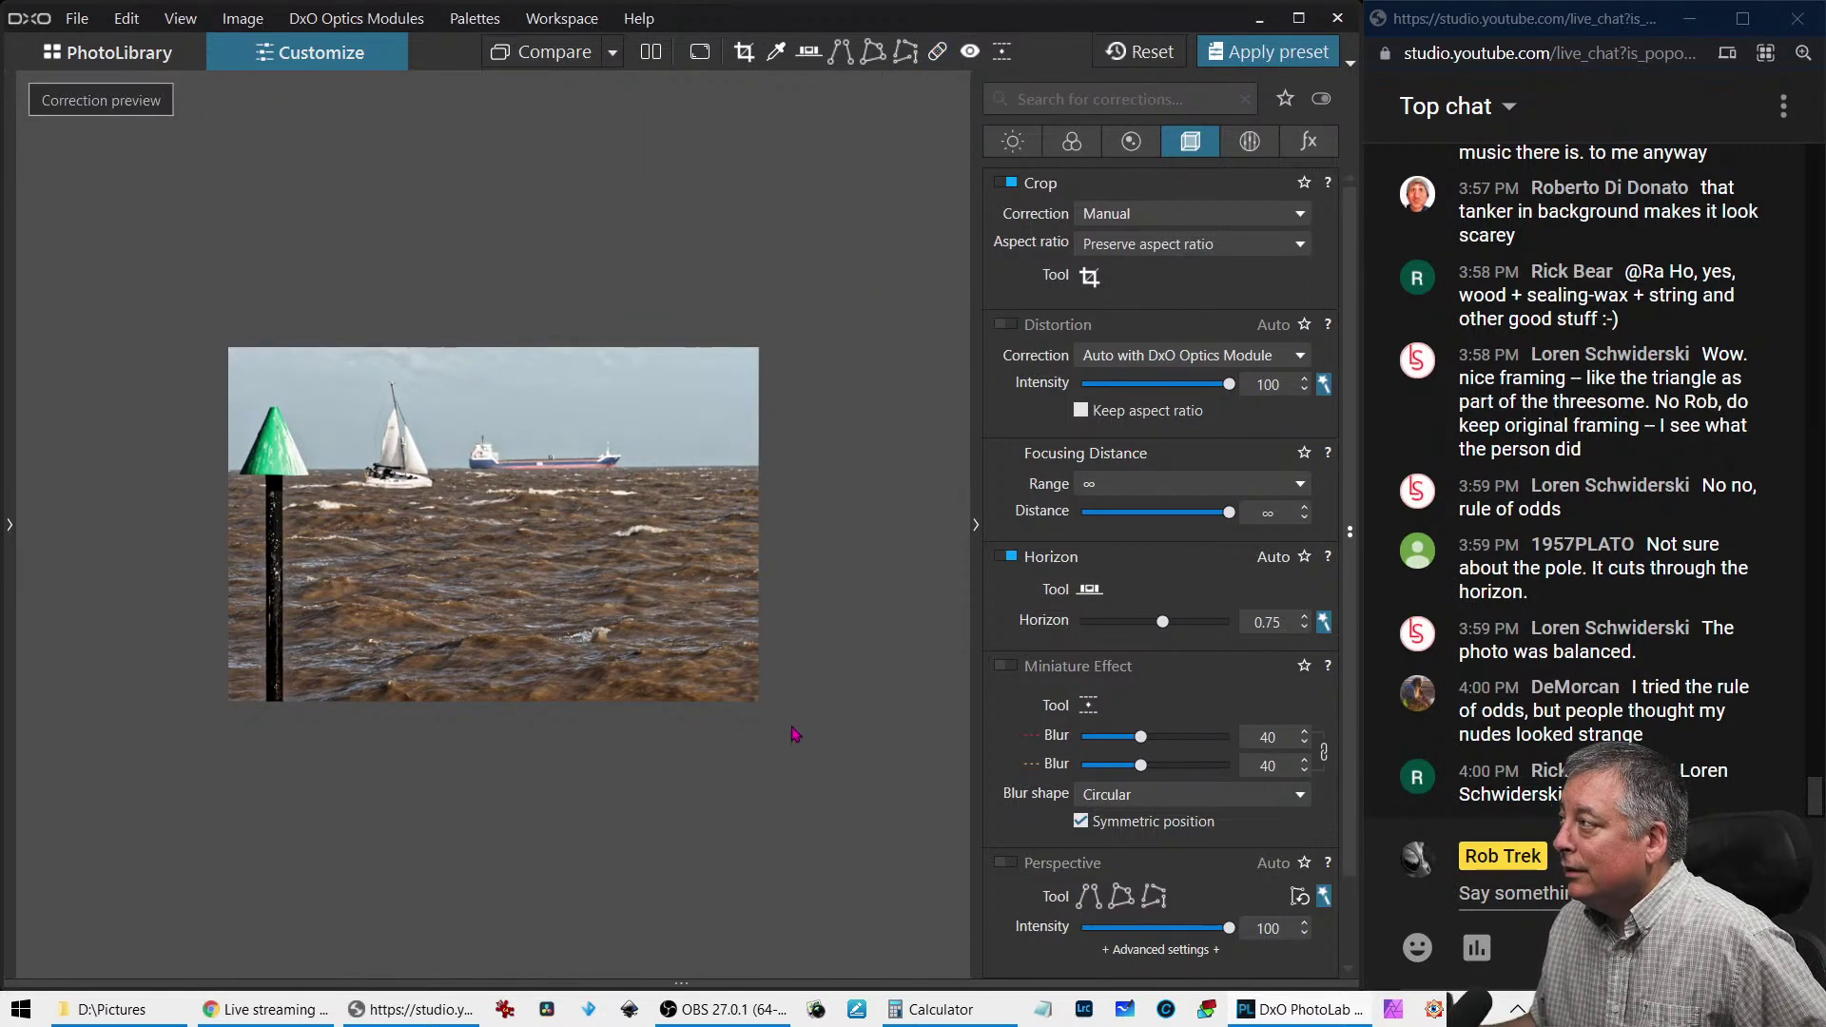
Enlarge the crop to about 3621 x 2416 px, with the marker's whole post and both vessels inside, and view it full screen
click(744, 52)
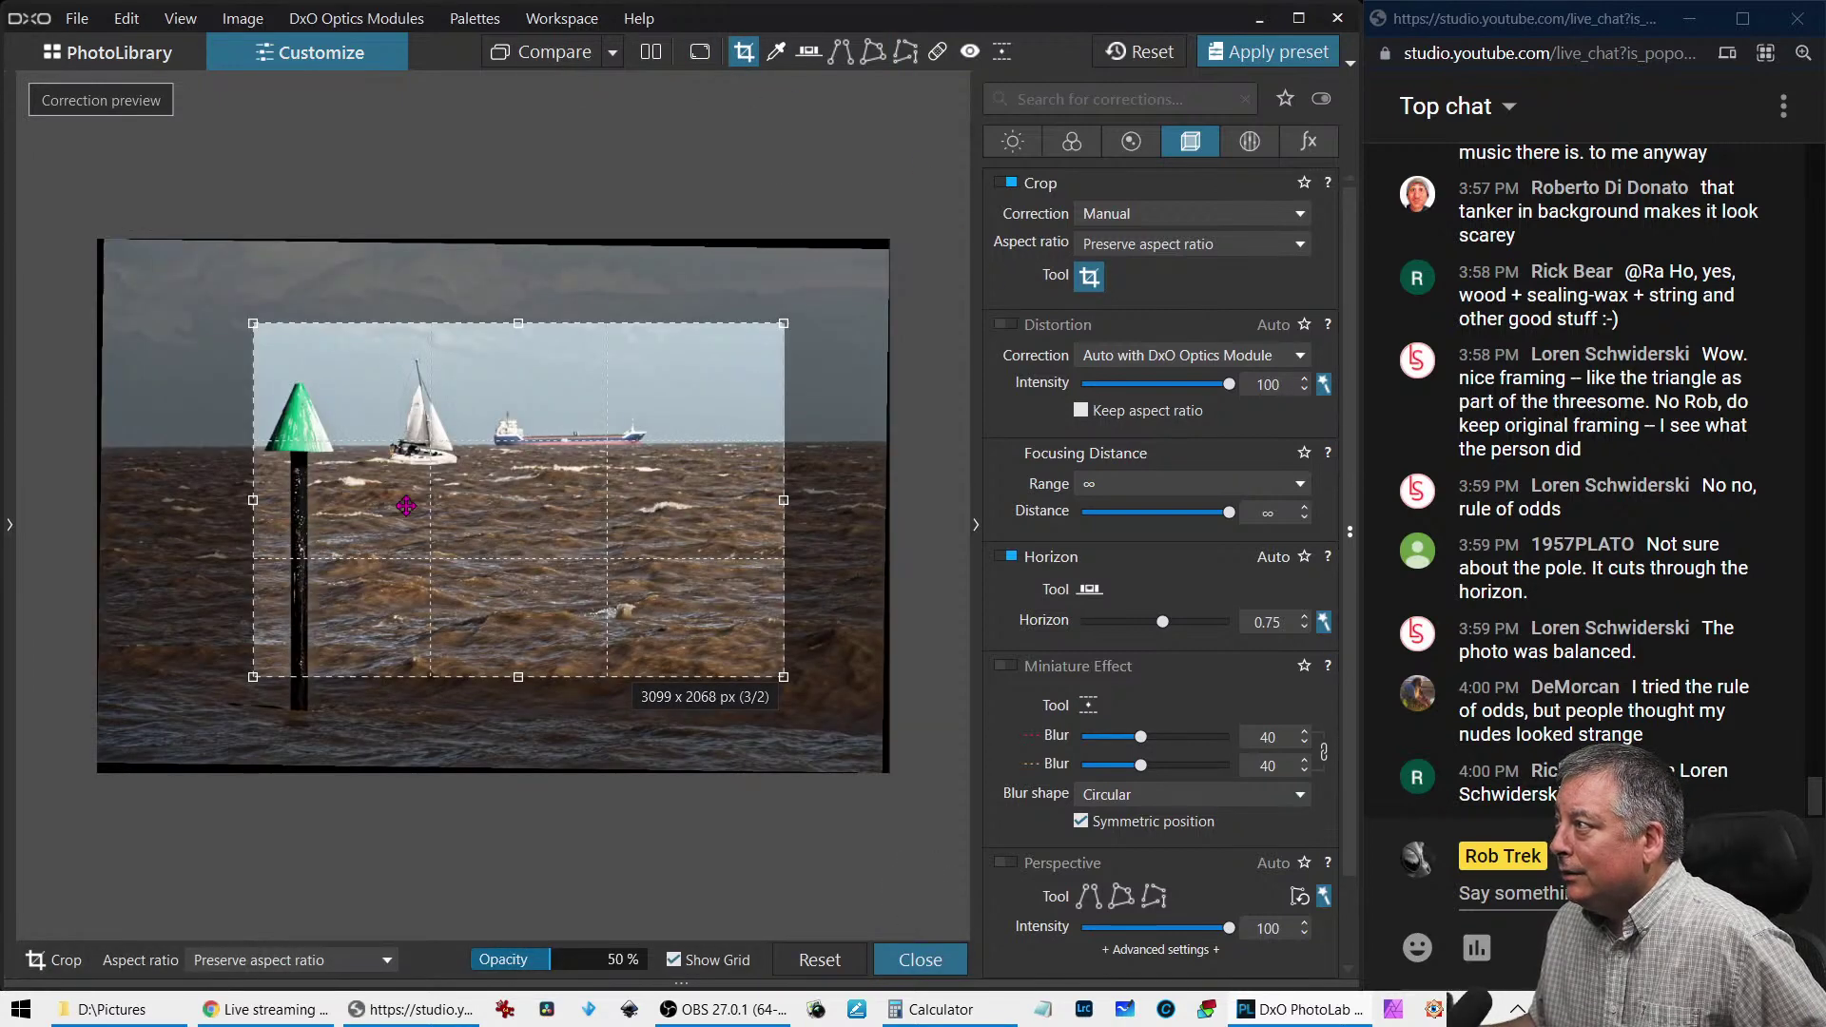
drag(253, 676, 342, 617)
drag(427, 573, 428, 594)
drag(343, 638, 187, 741)
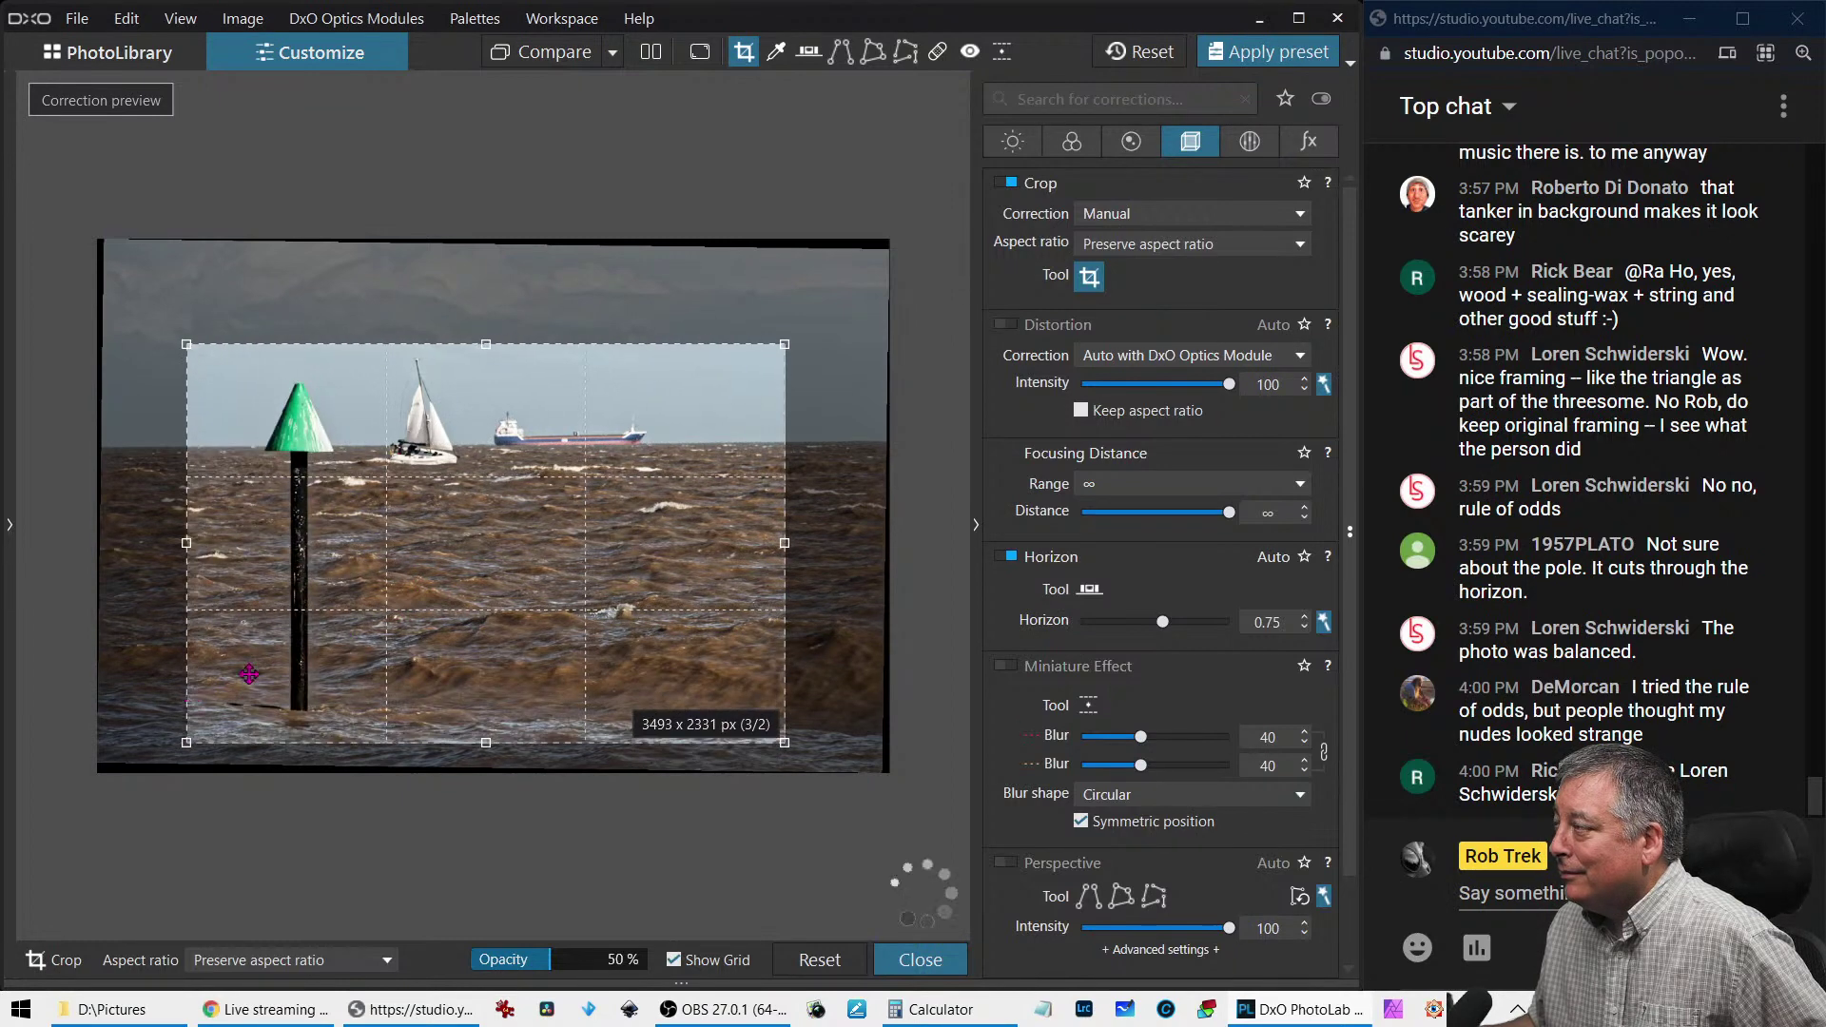
drag(319, 653, 315, 629)
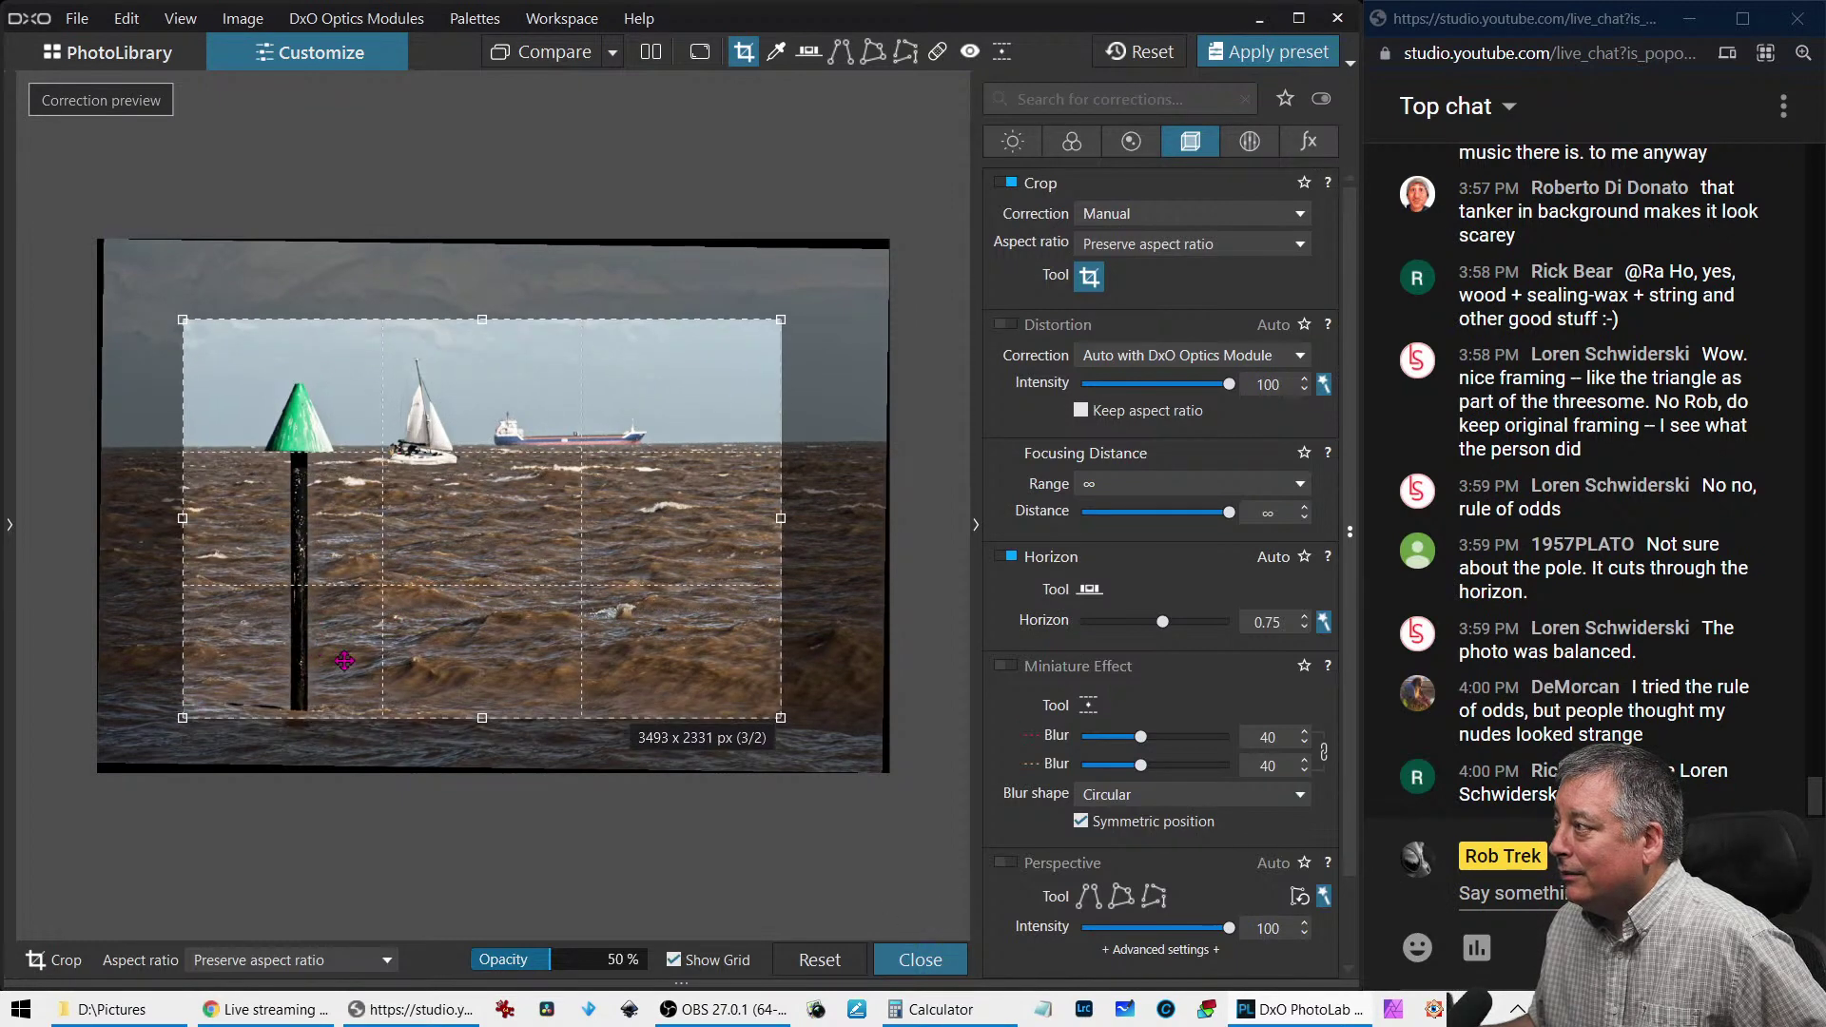
drag(781, 718, 797, 732)
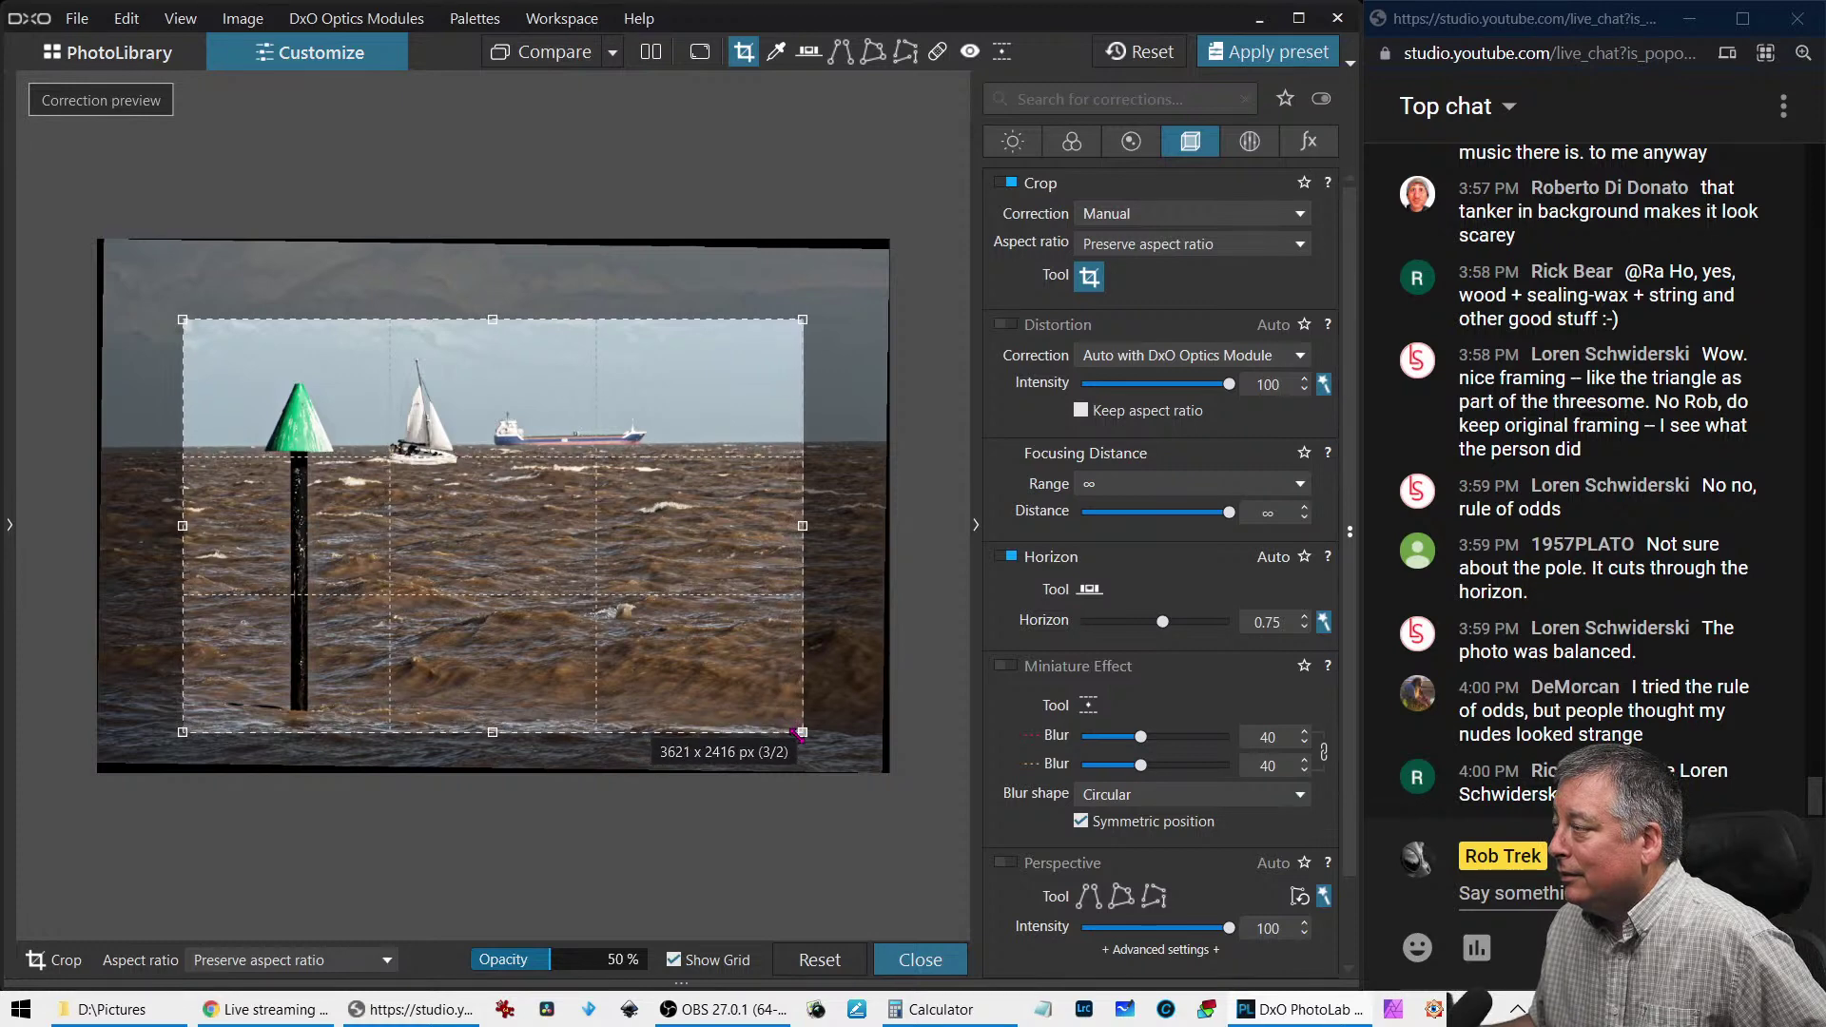
key(Return)
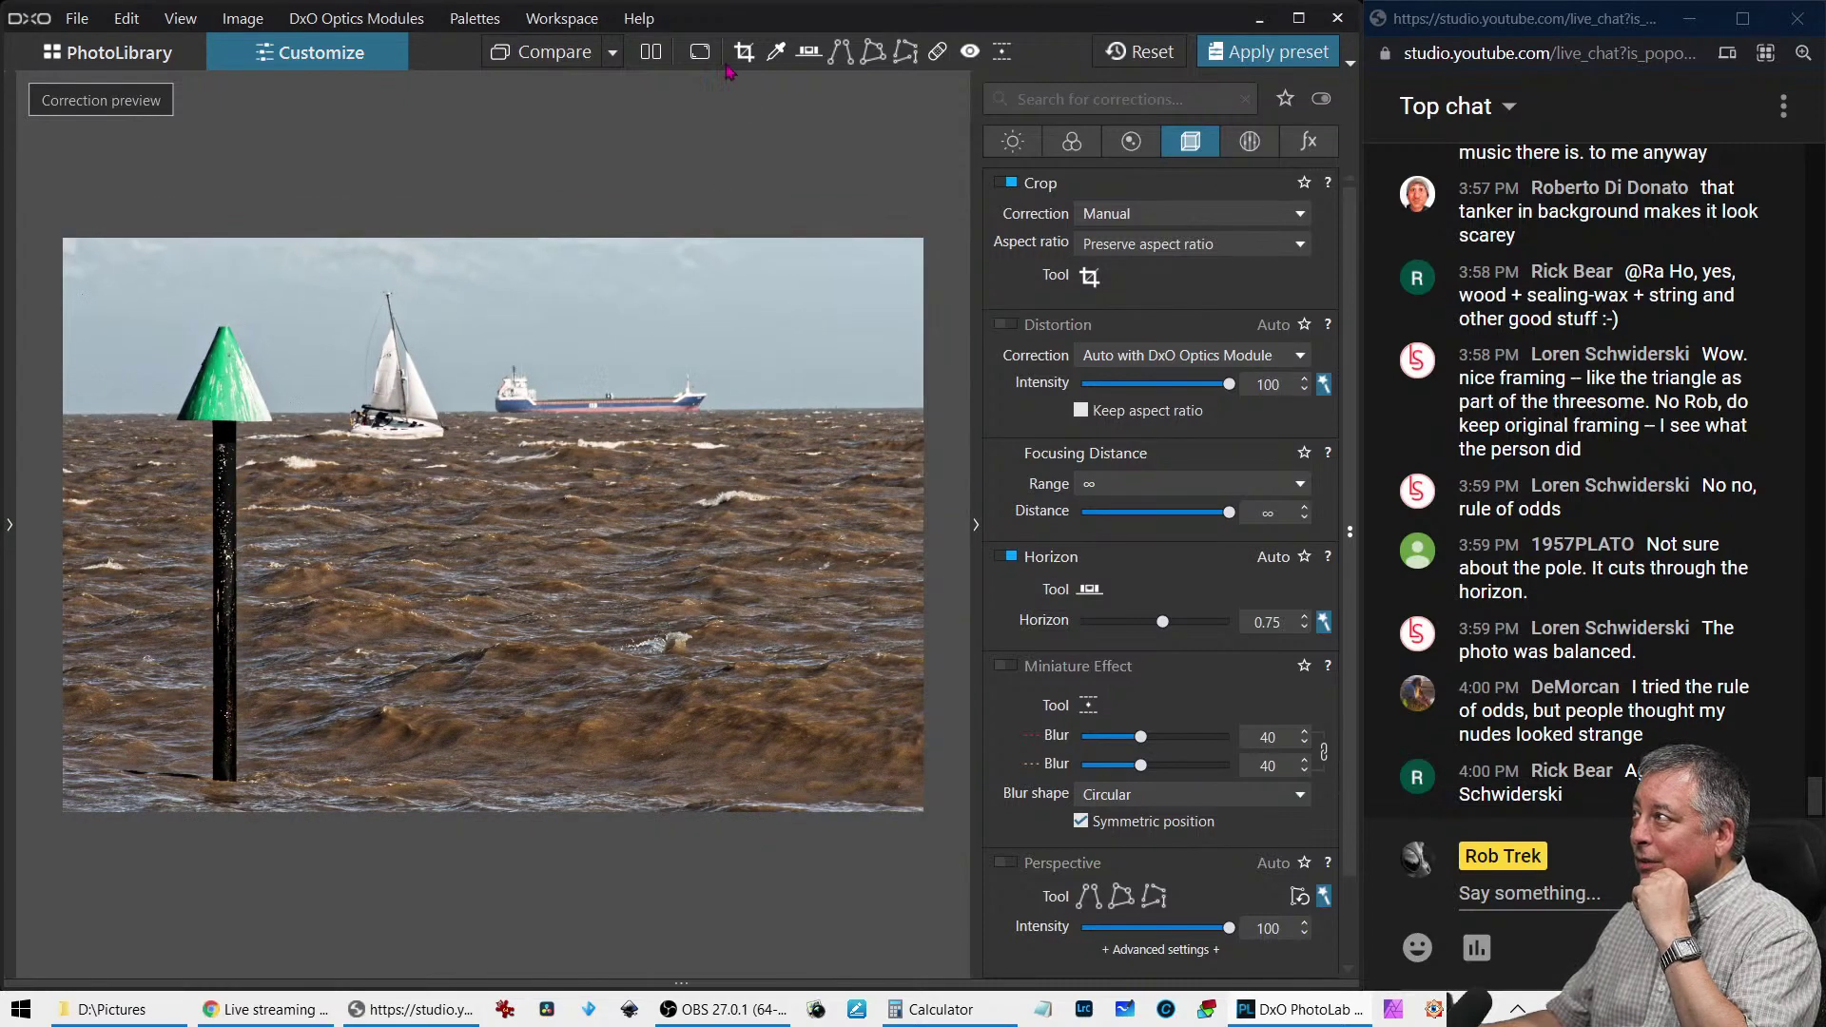
click(700, 52)
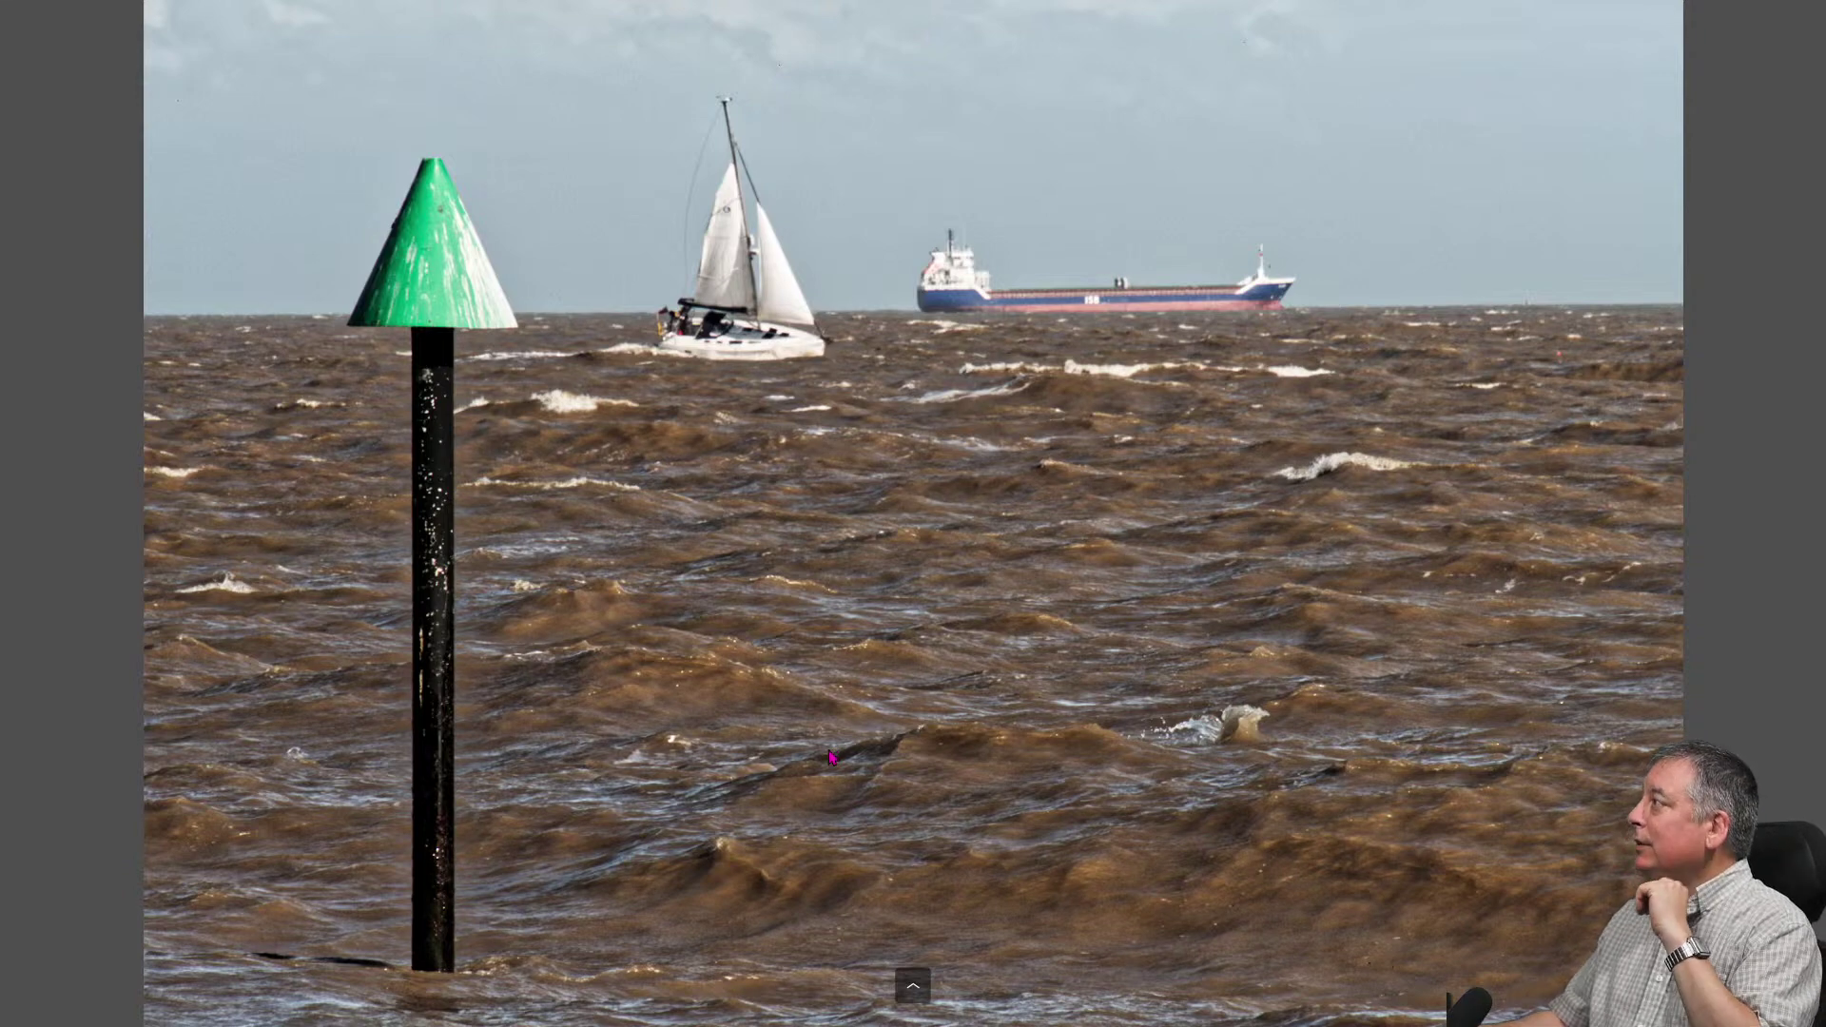
key(Escape)
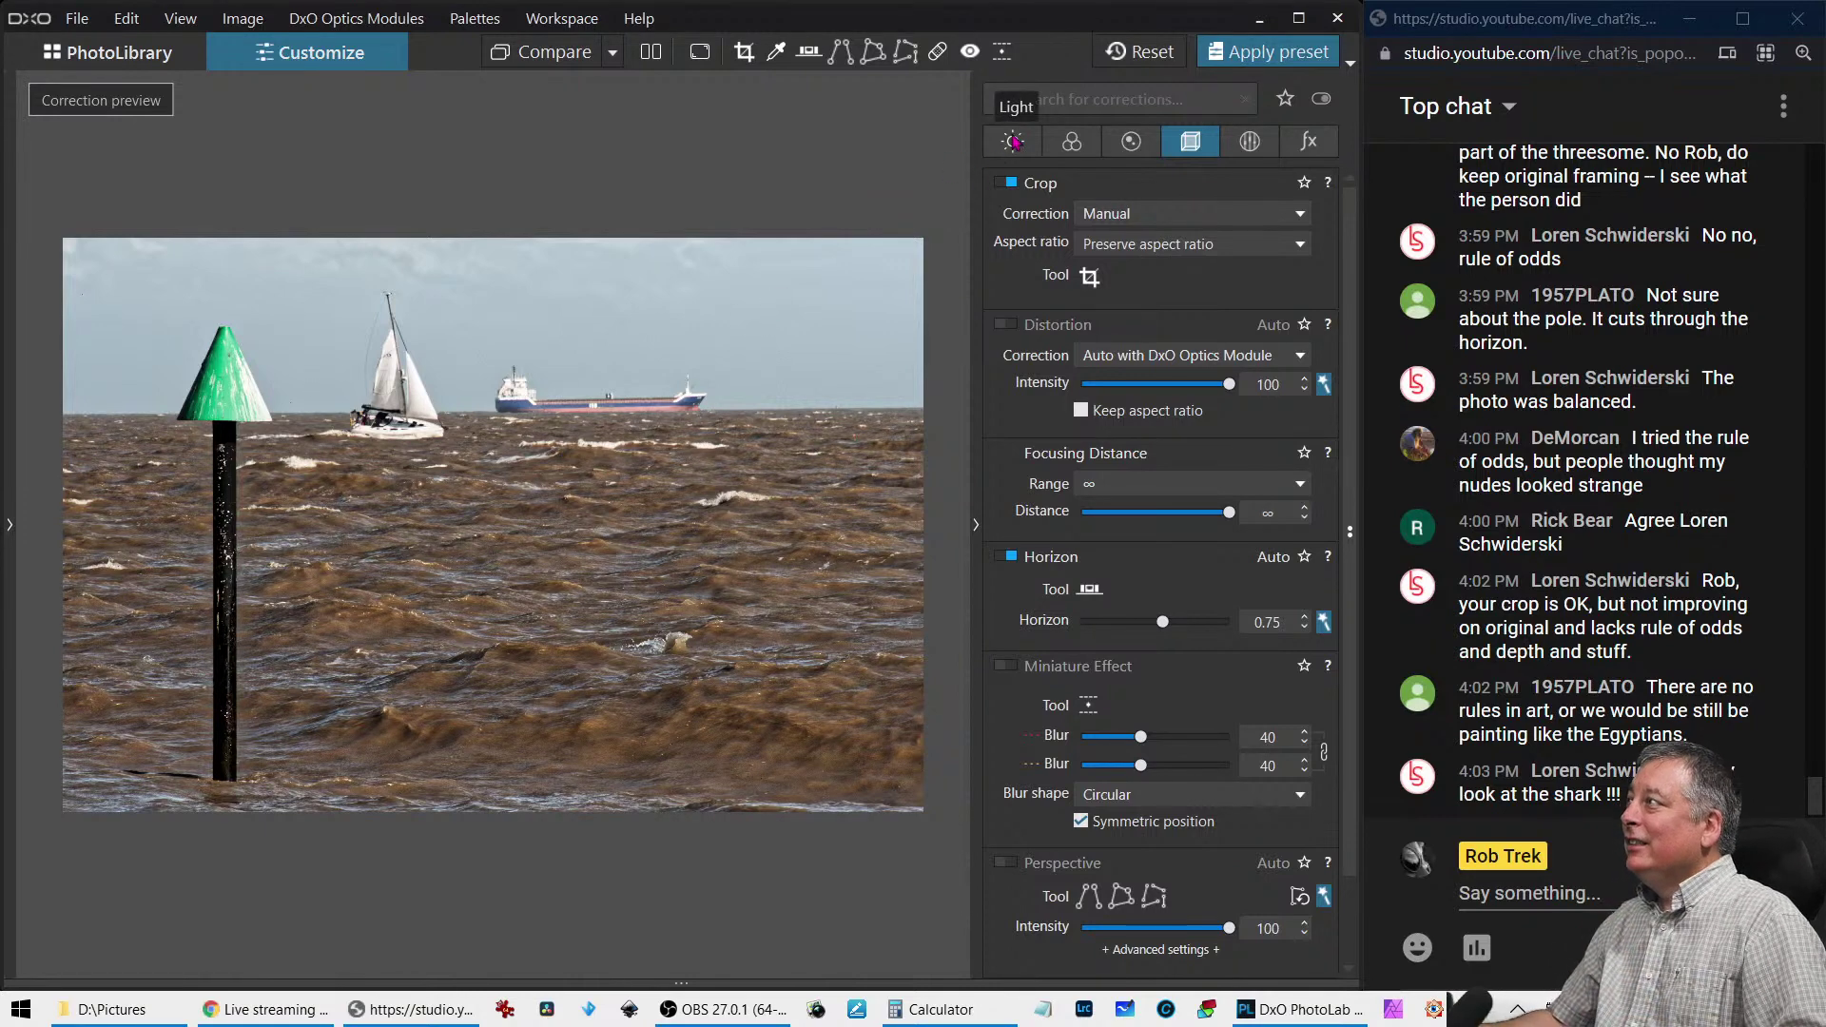
Reset all corrections on the seascape to return it to the original image
click(1133, 59)
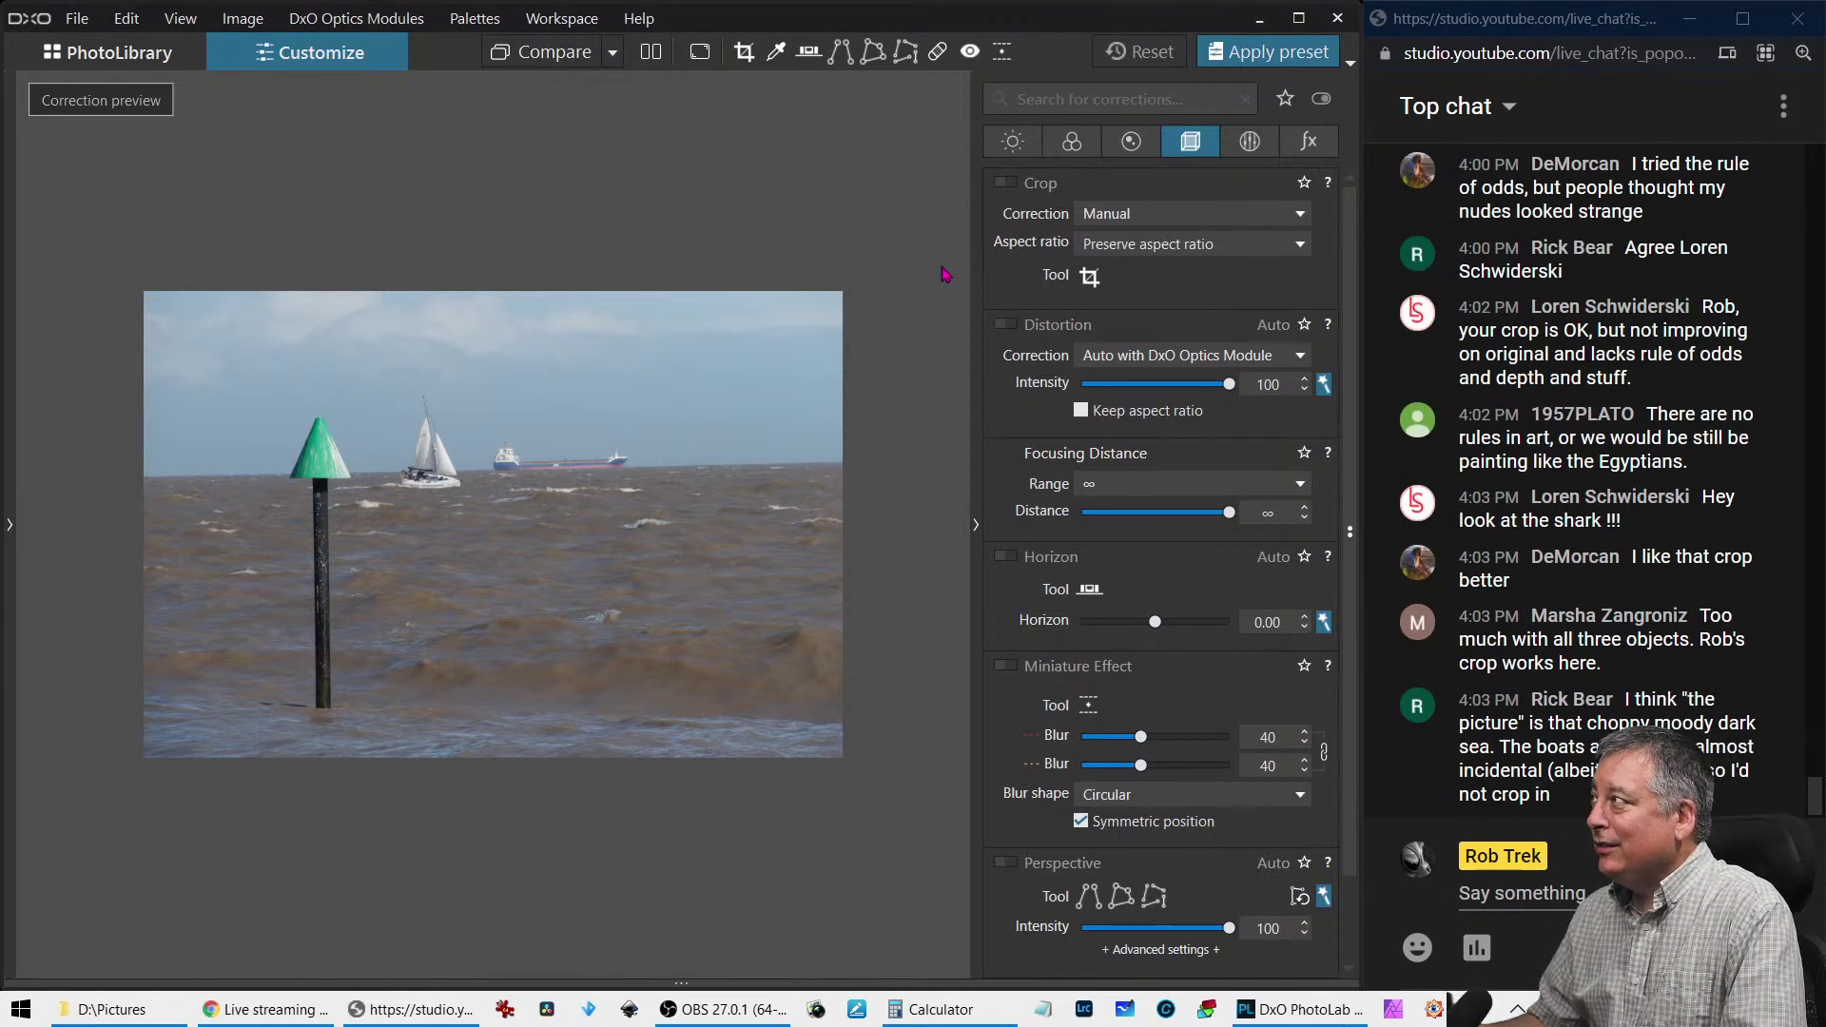
Bring back the seascape's corrected version and extend its crop upward to about 3681 x 2456 px
click(1001, 181)
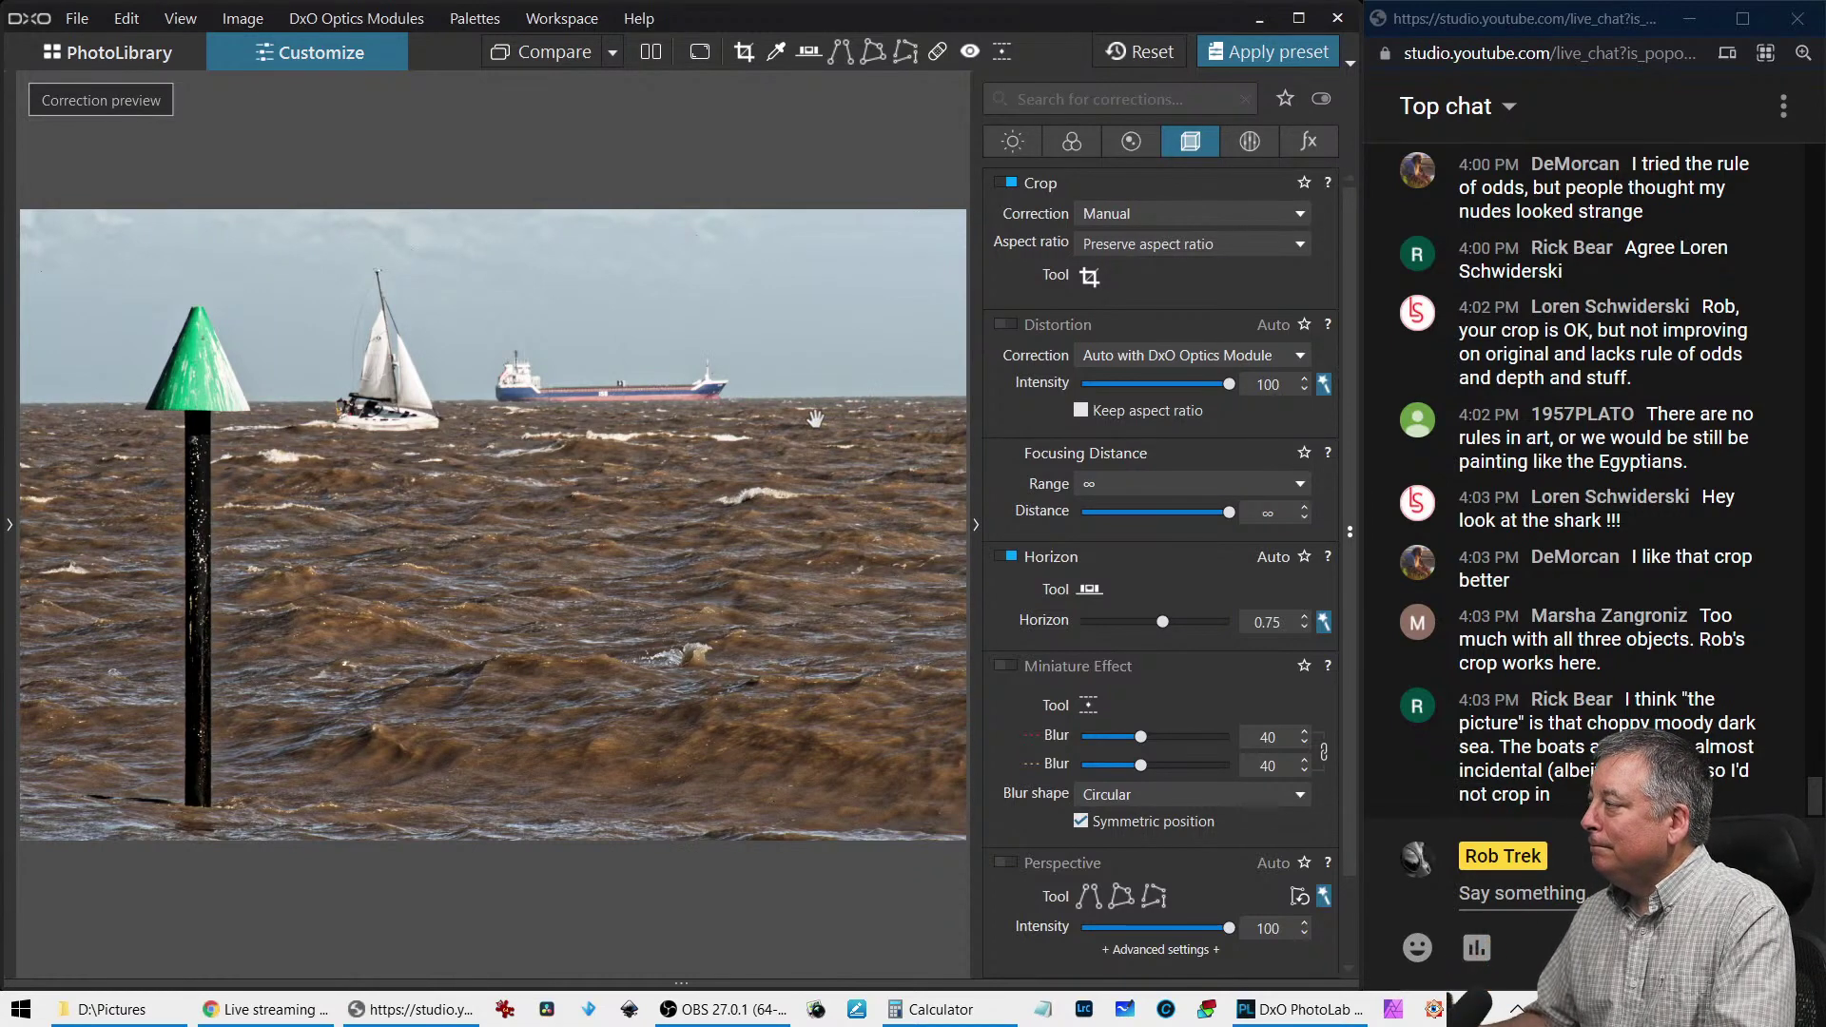
key(d)
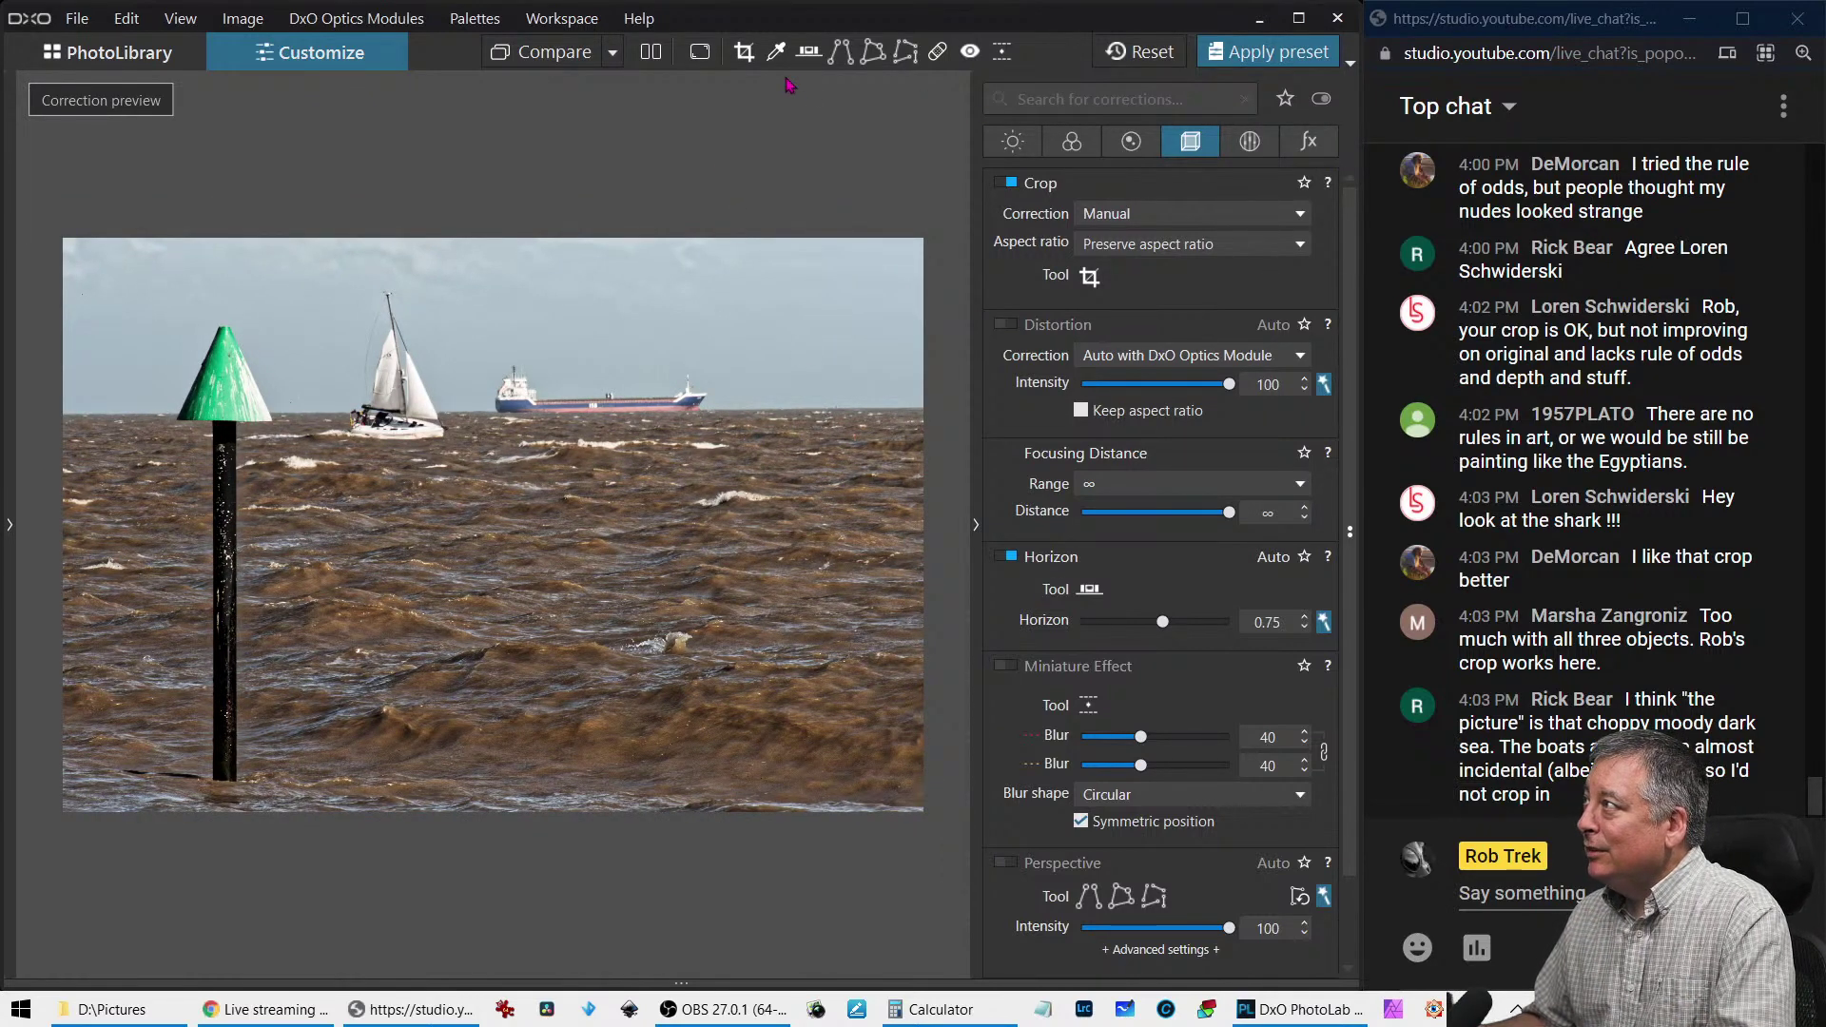
click(751, 63)
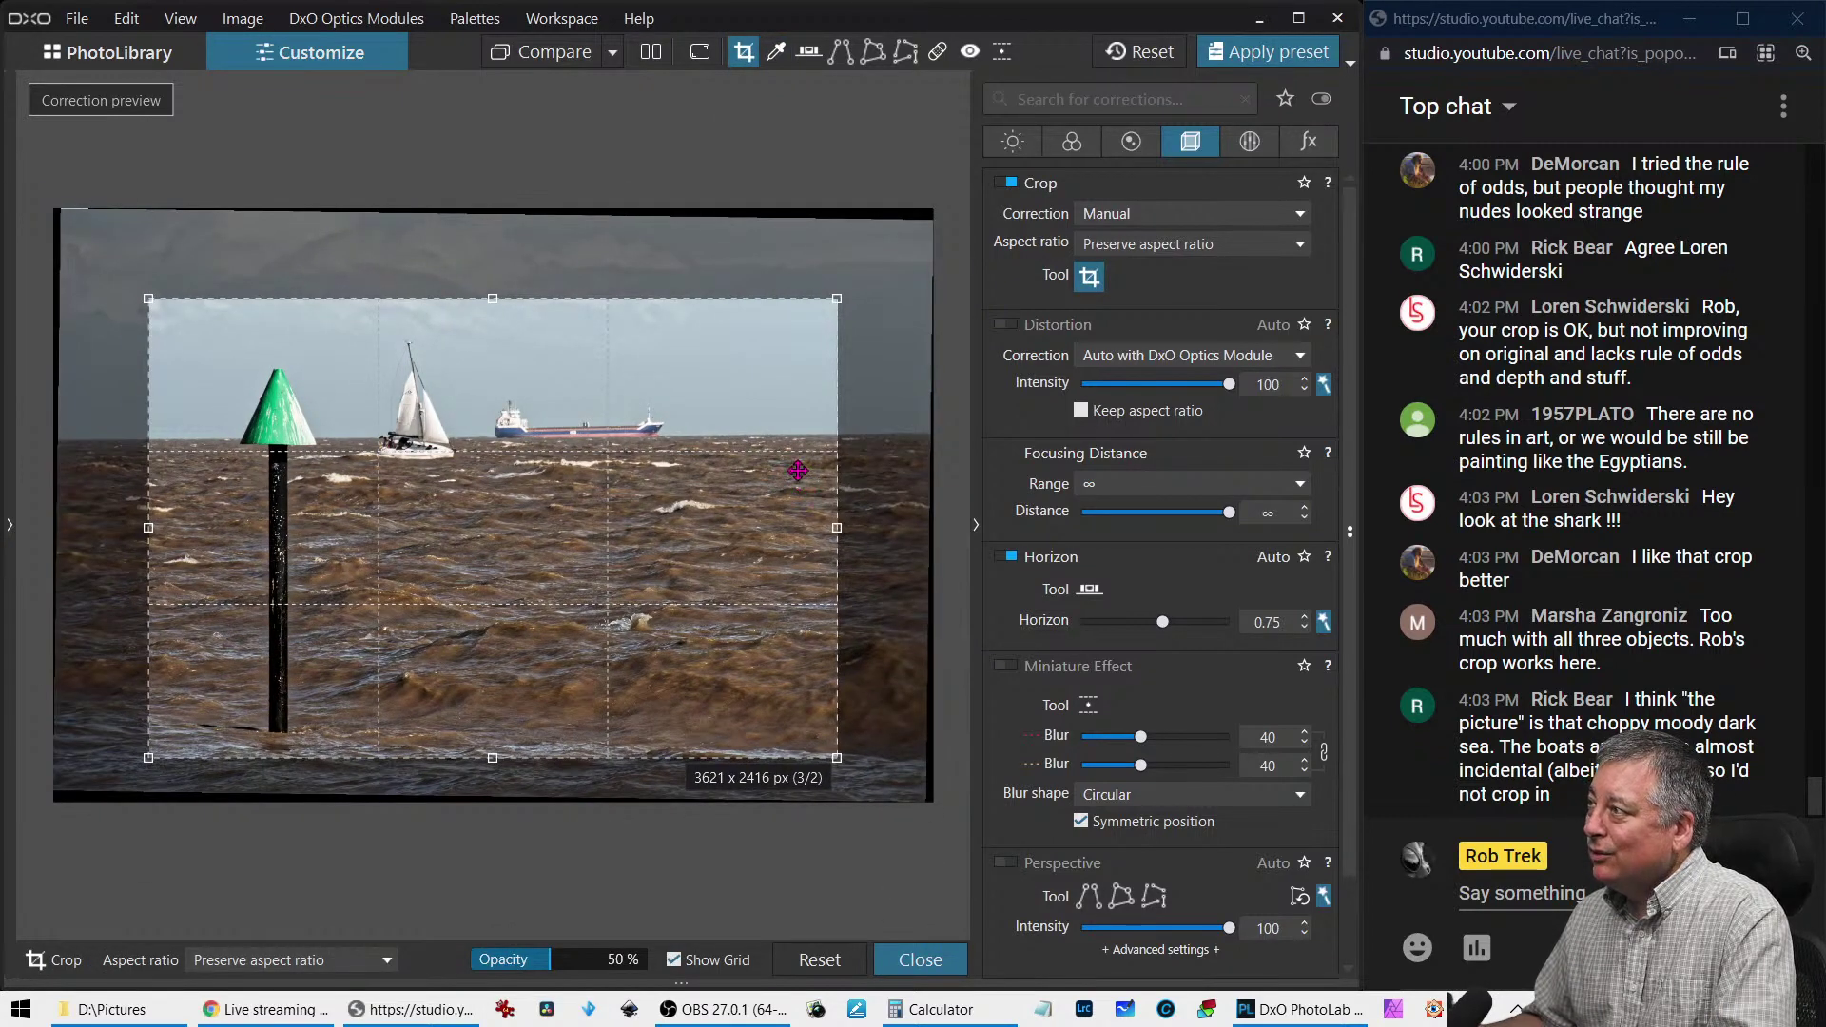
drag(494, 296, 494, 291)
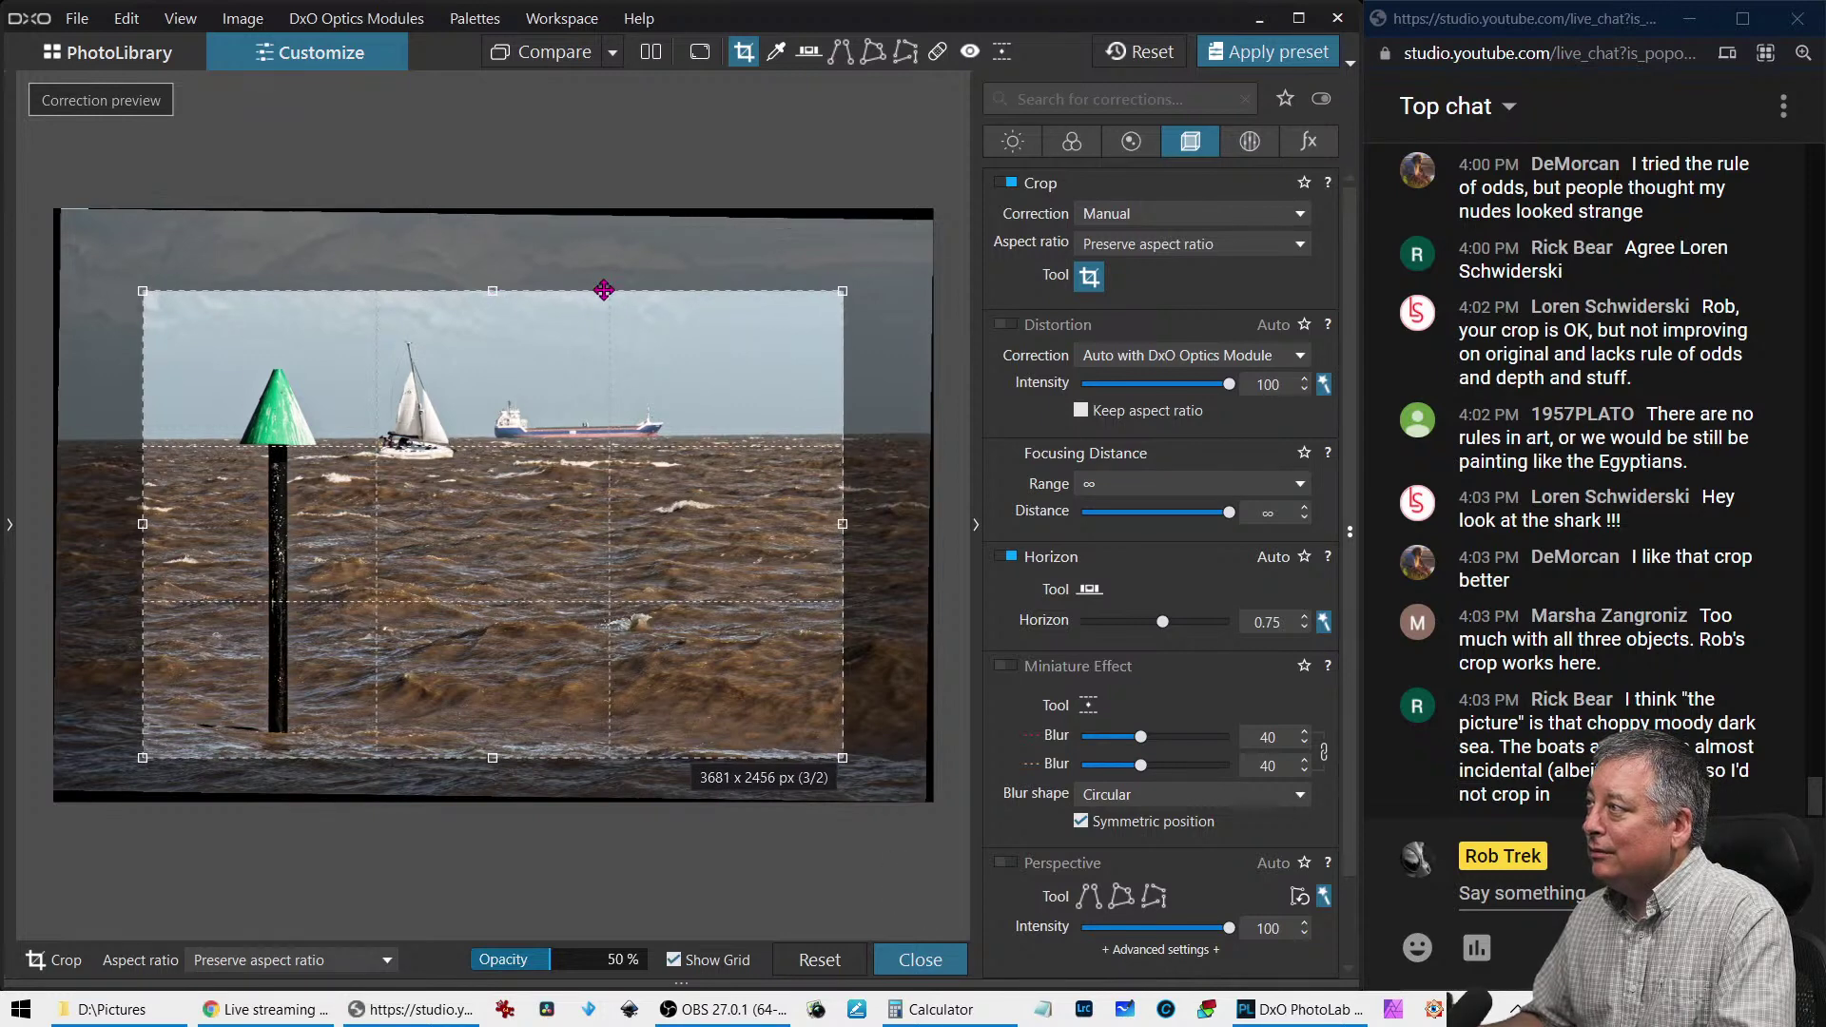
key(Return)
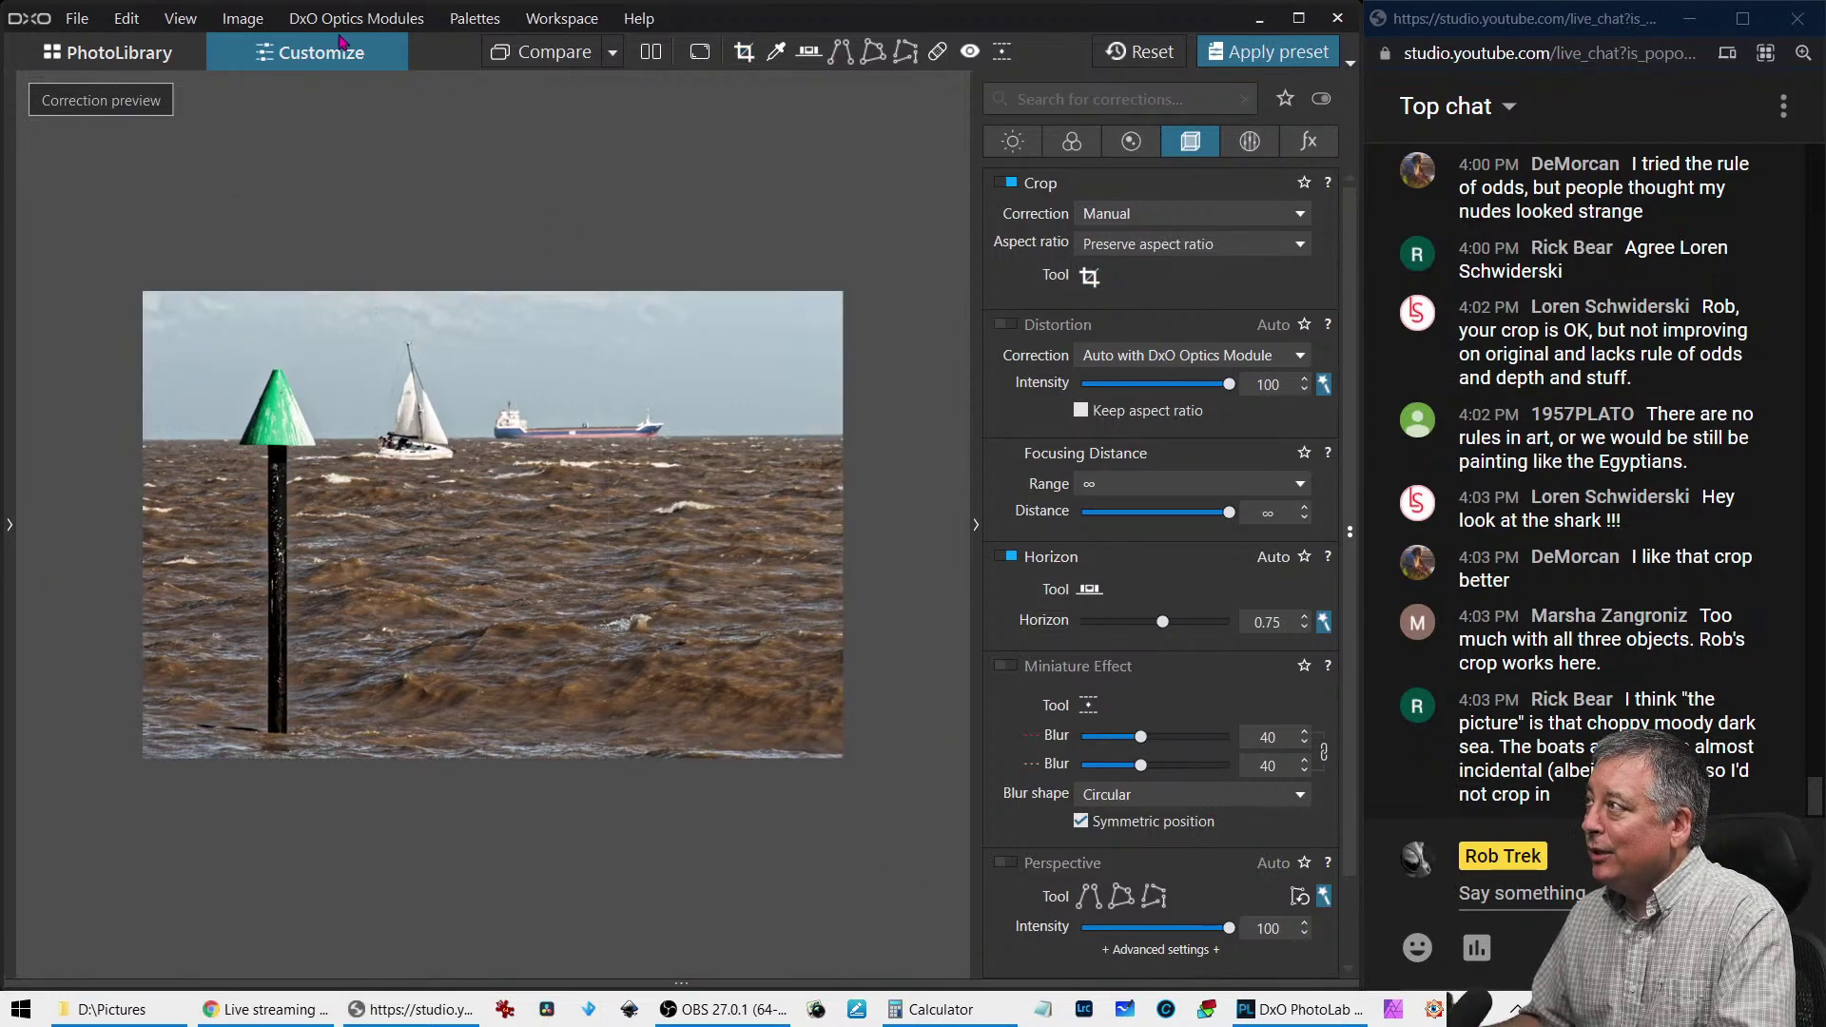
Select the dark castle photo DSCF5049 in the photo library and switch to Lightroom Classic
click(176, 50)
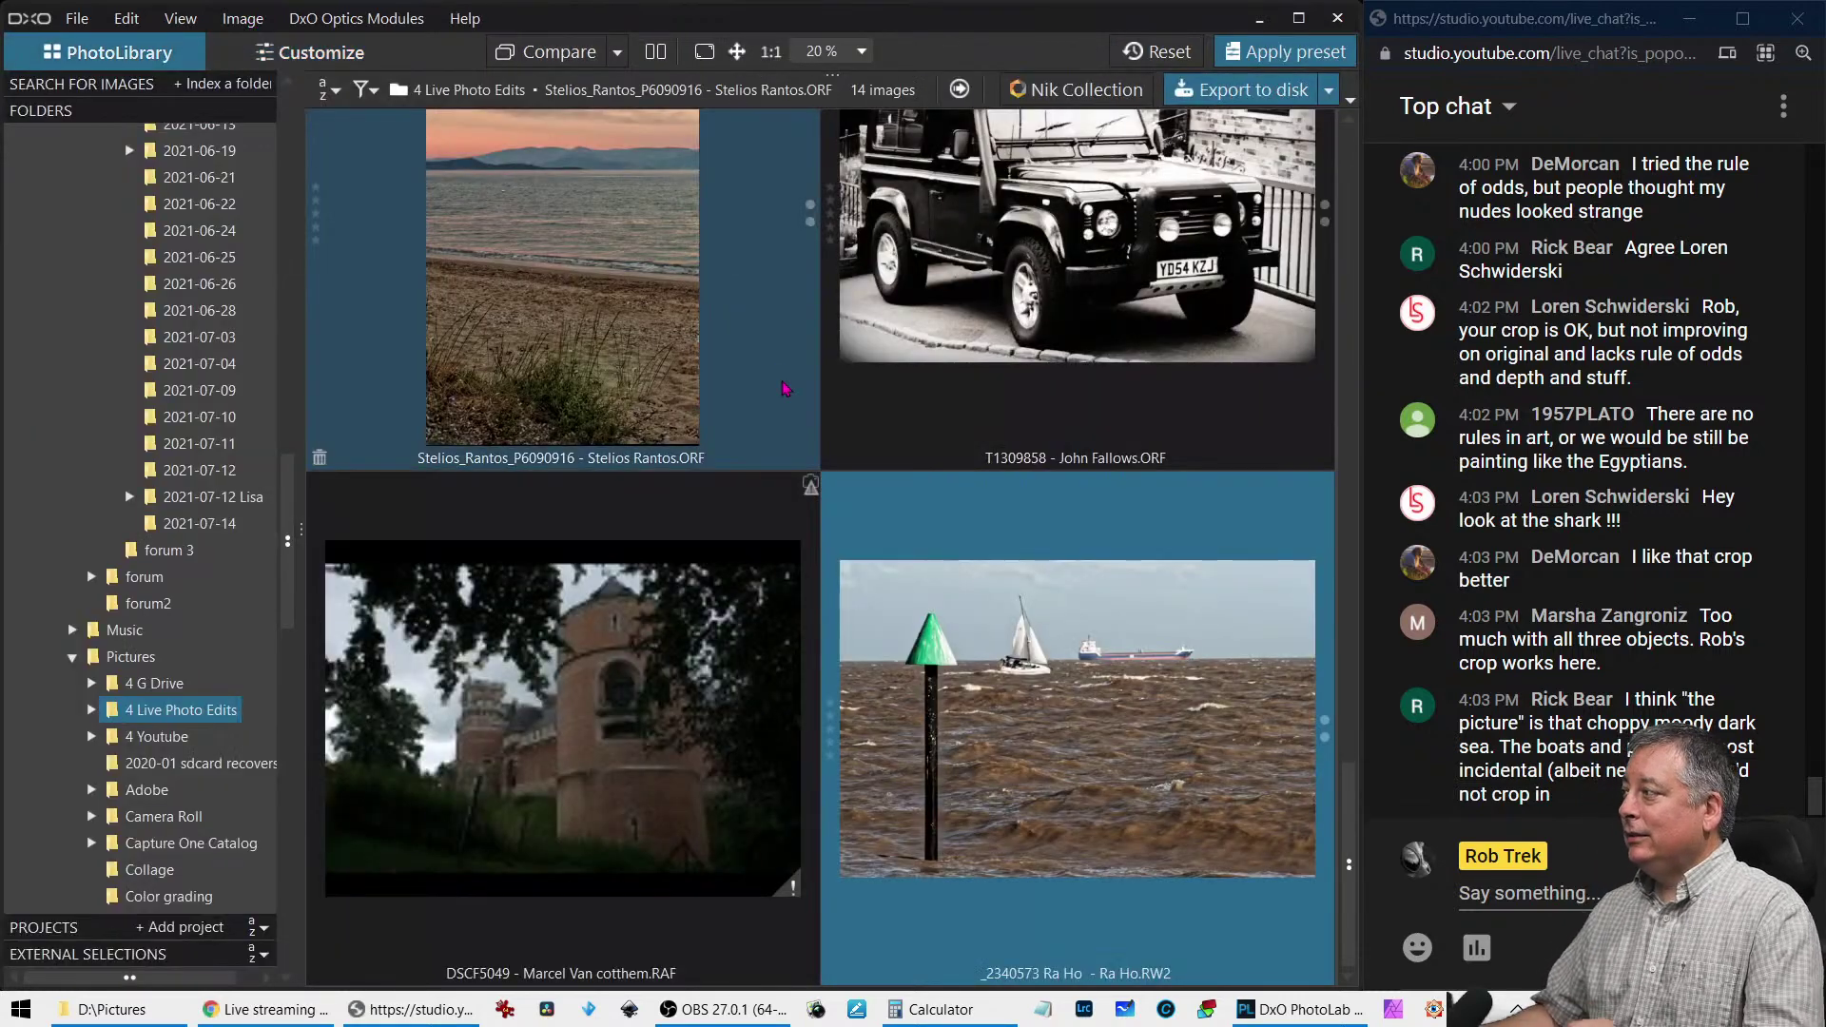
click(669, 818)
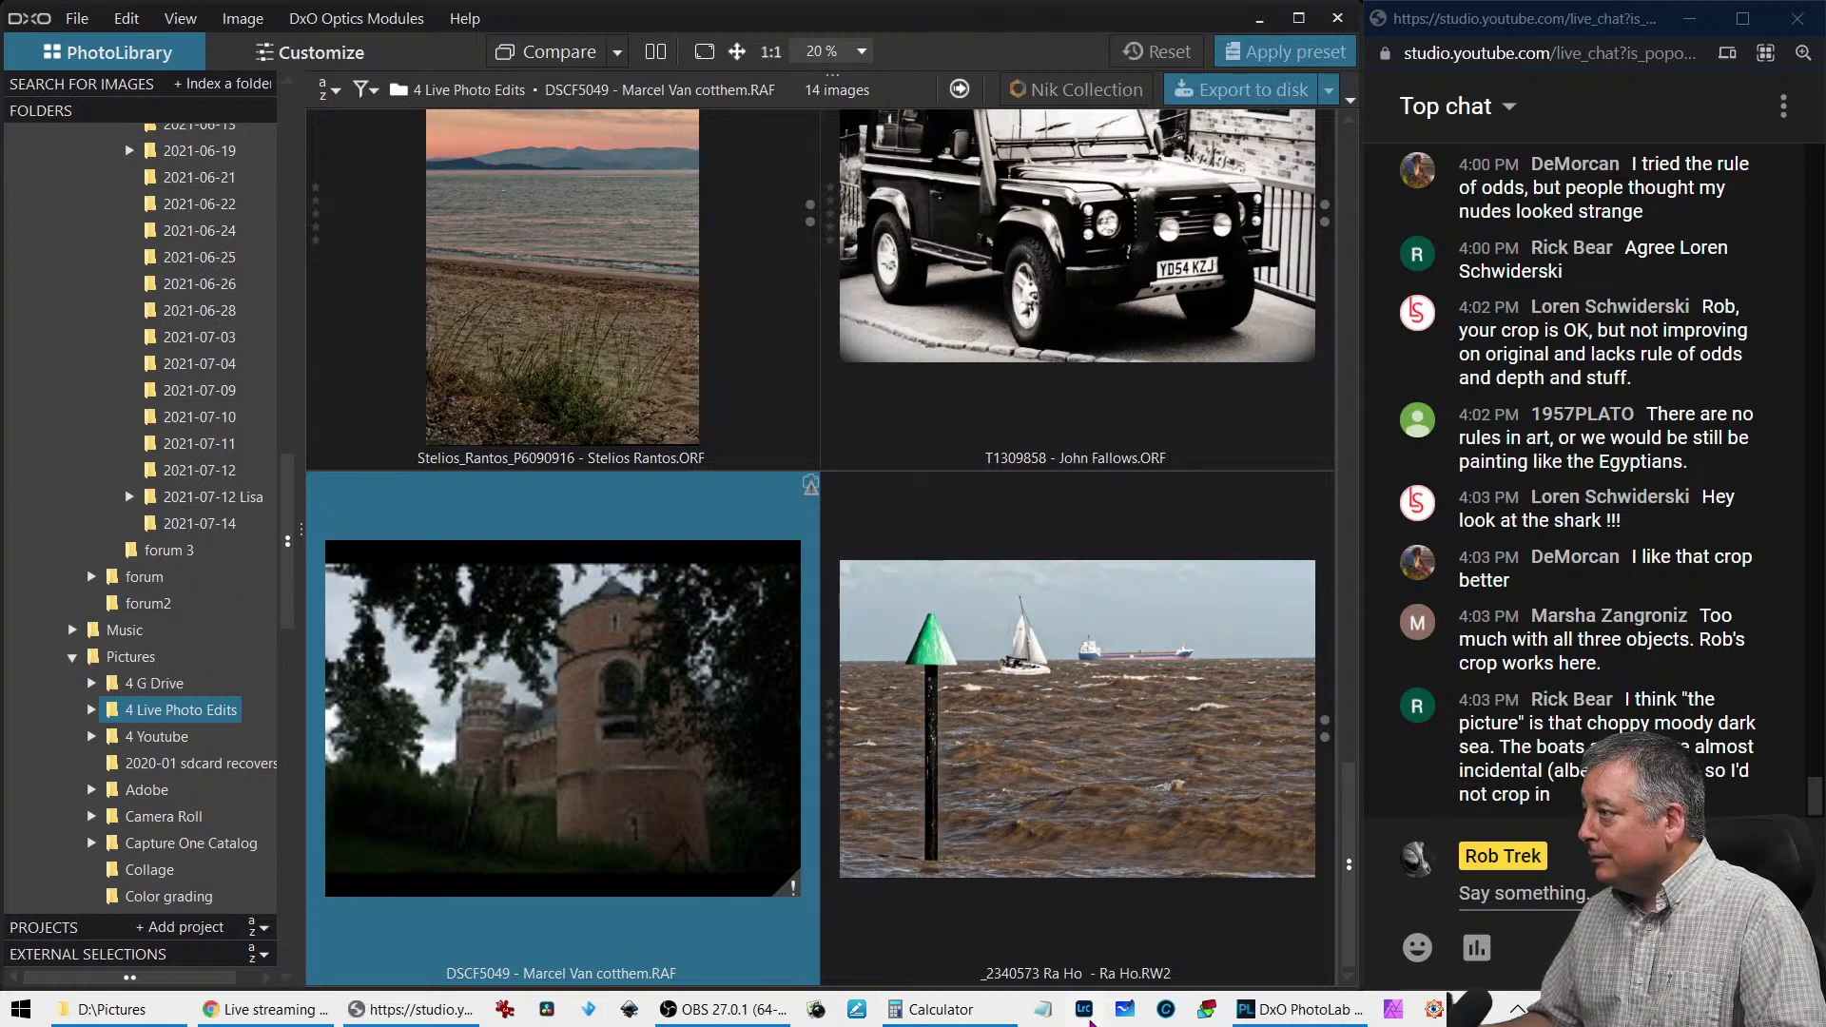
click(1089, 1015)
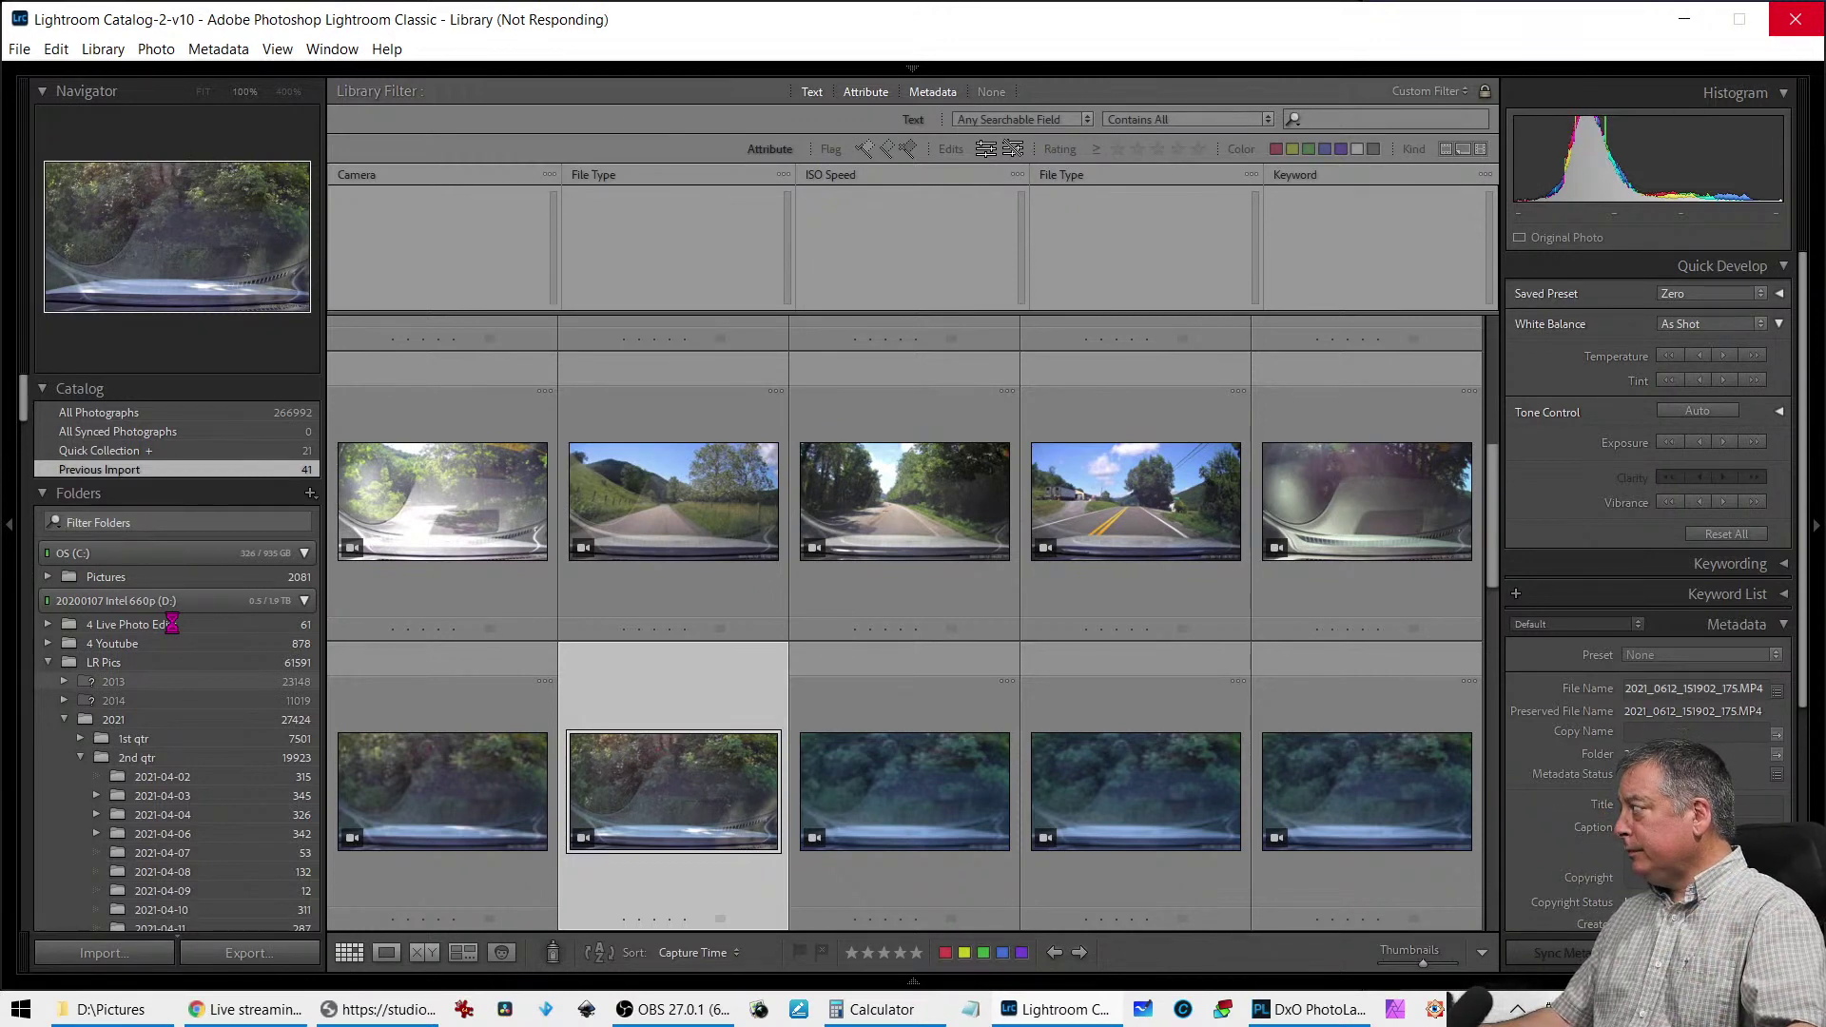
Synchronize the 4 Live Photo Edits folder, importing new photos, removing missing ones and scanning for metadata updates
click(176, 628)
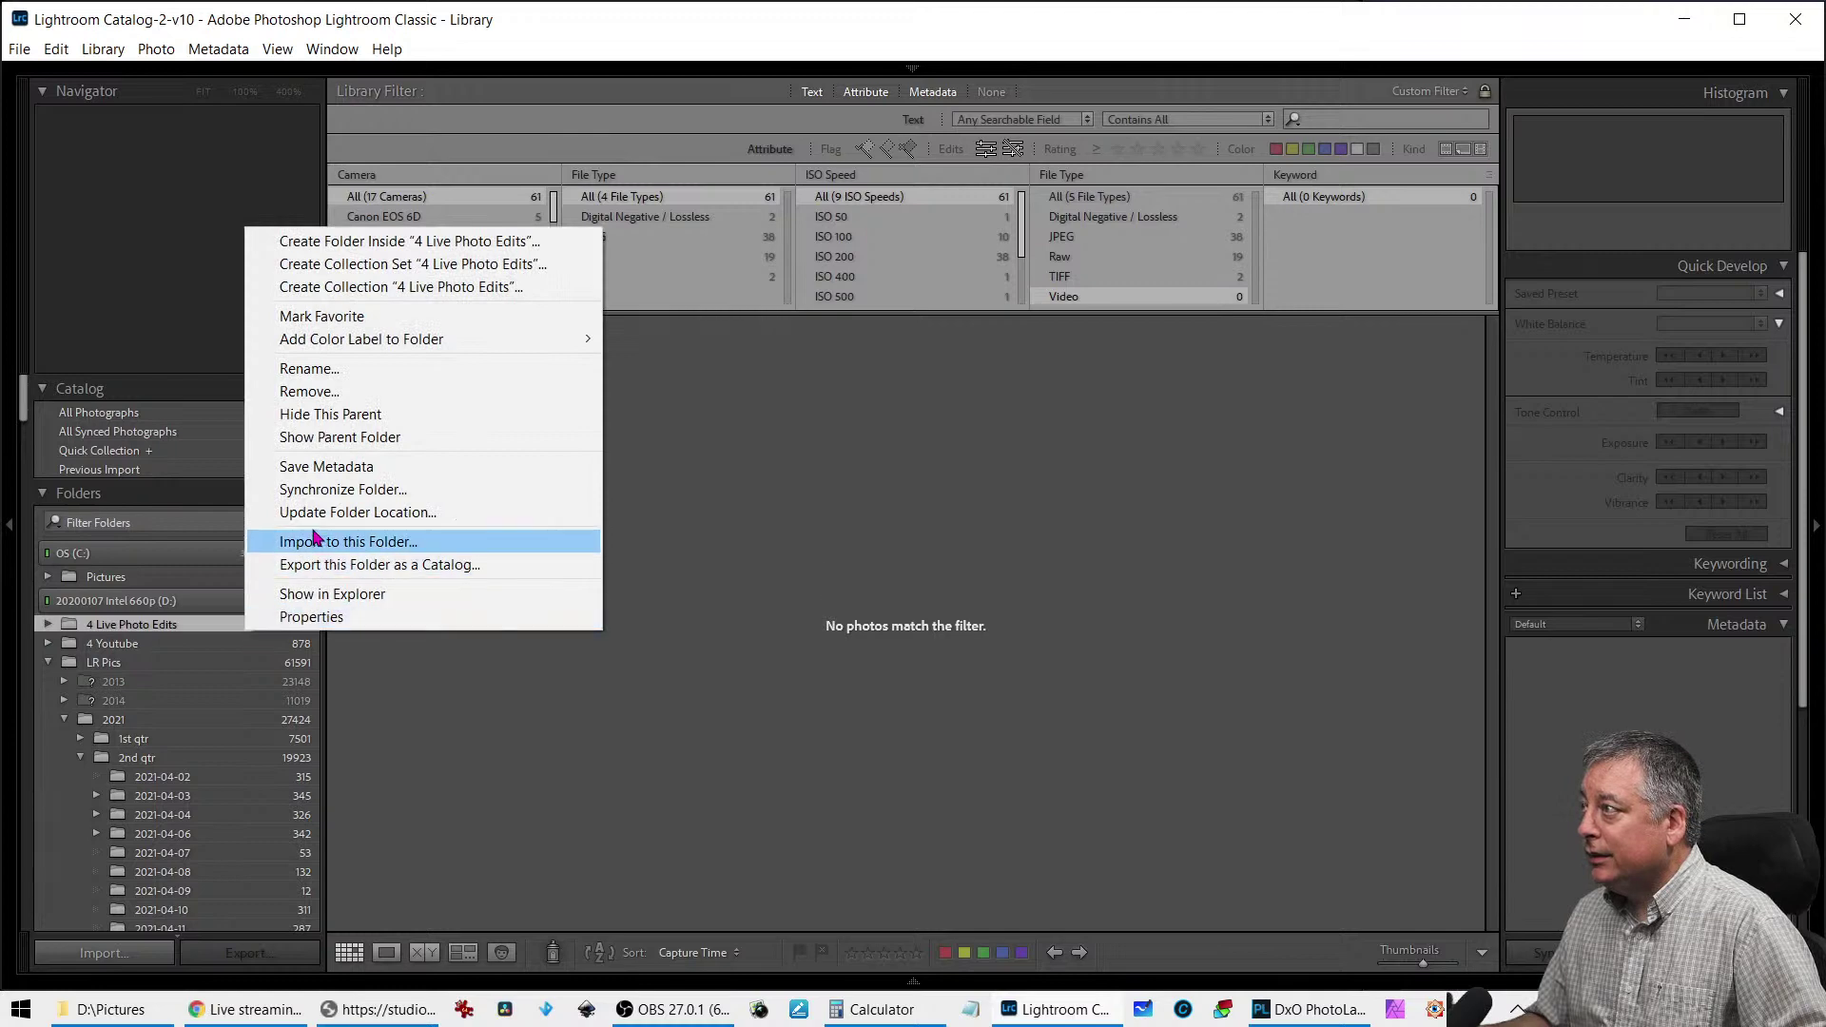
click(343, 490)
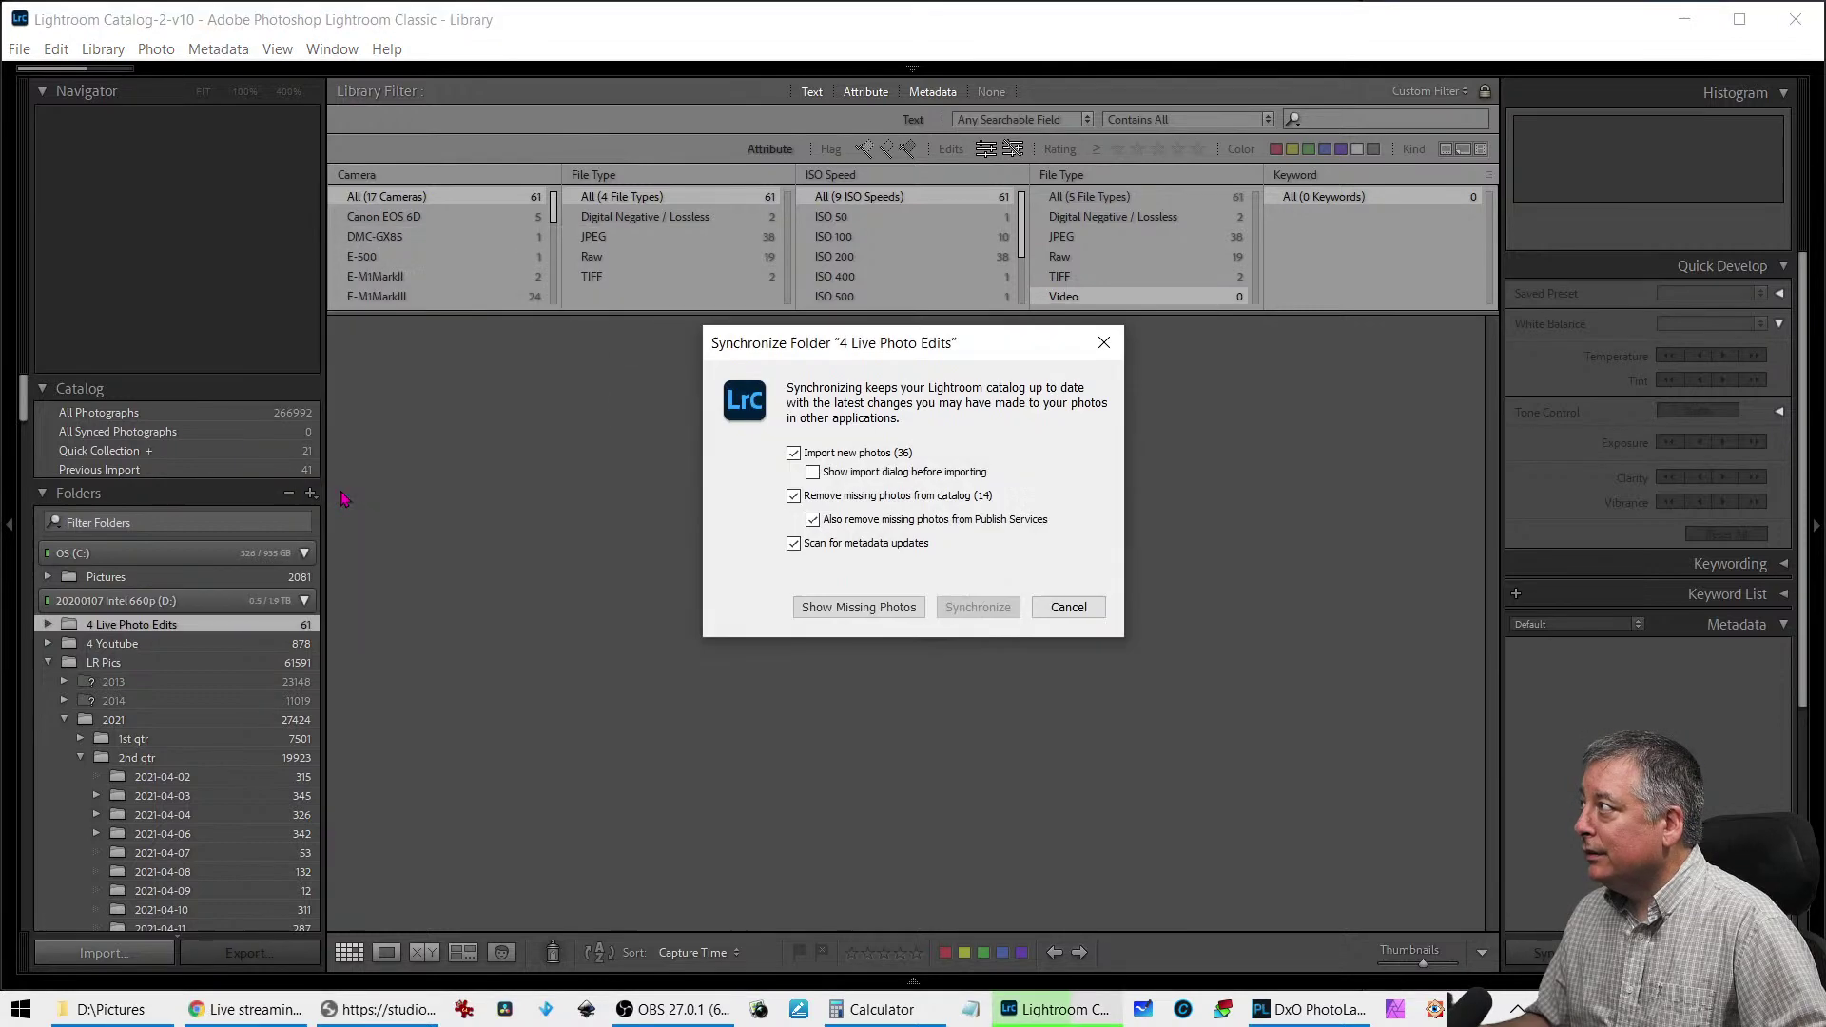
click(976, 614)
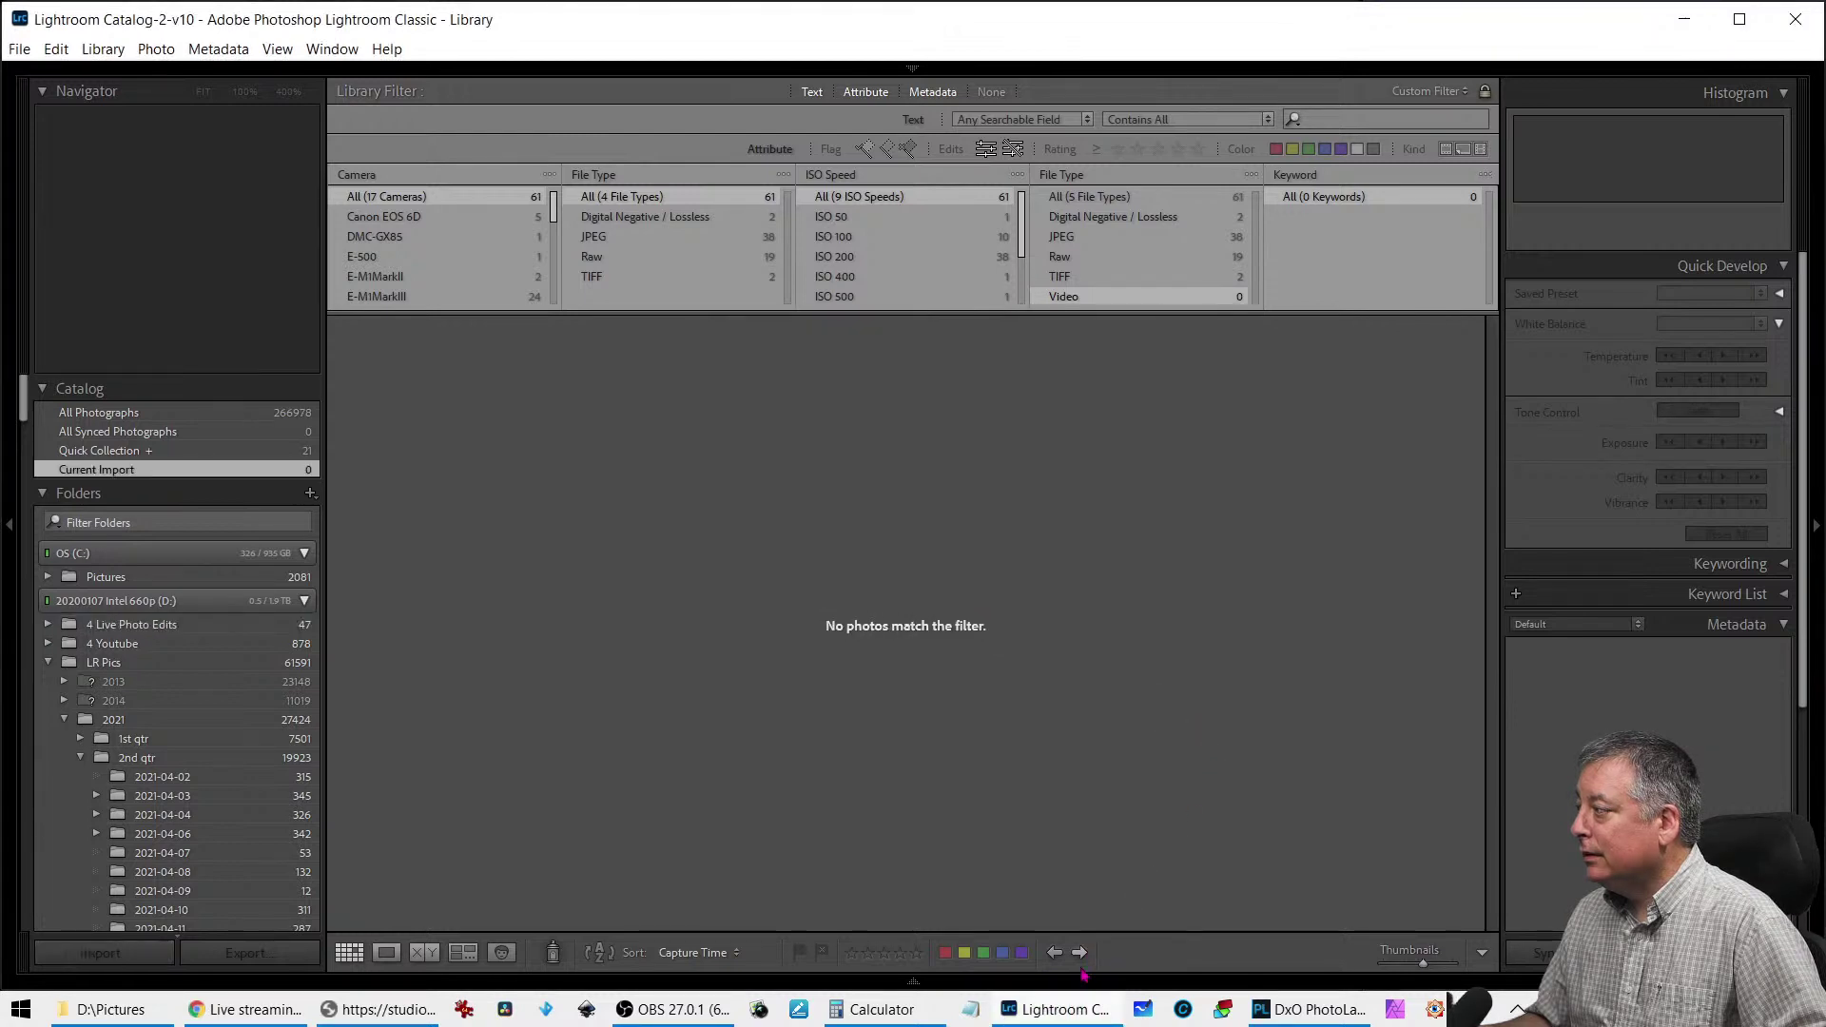
mouse_move(302, 1016)
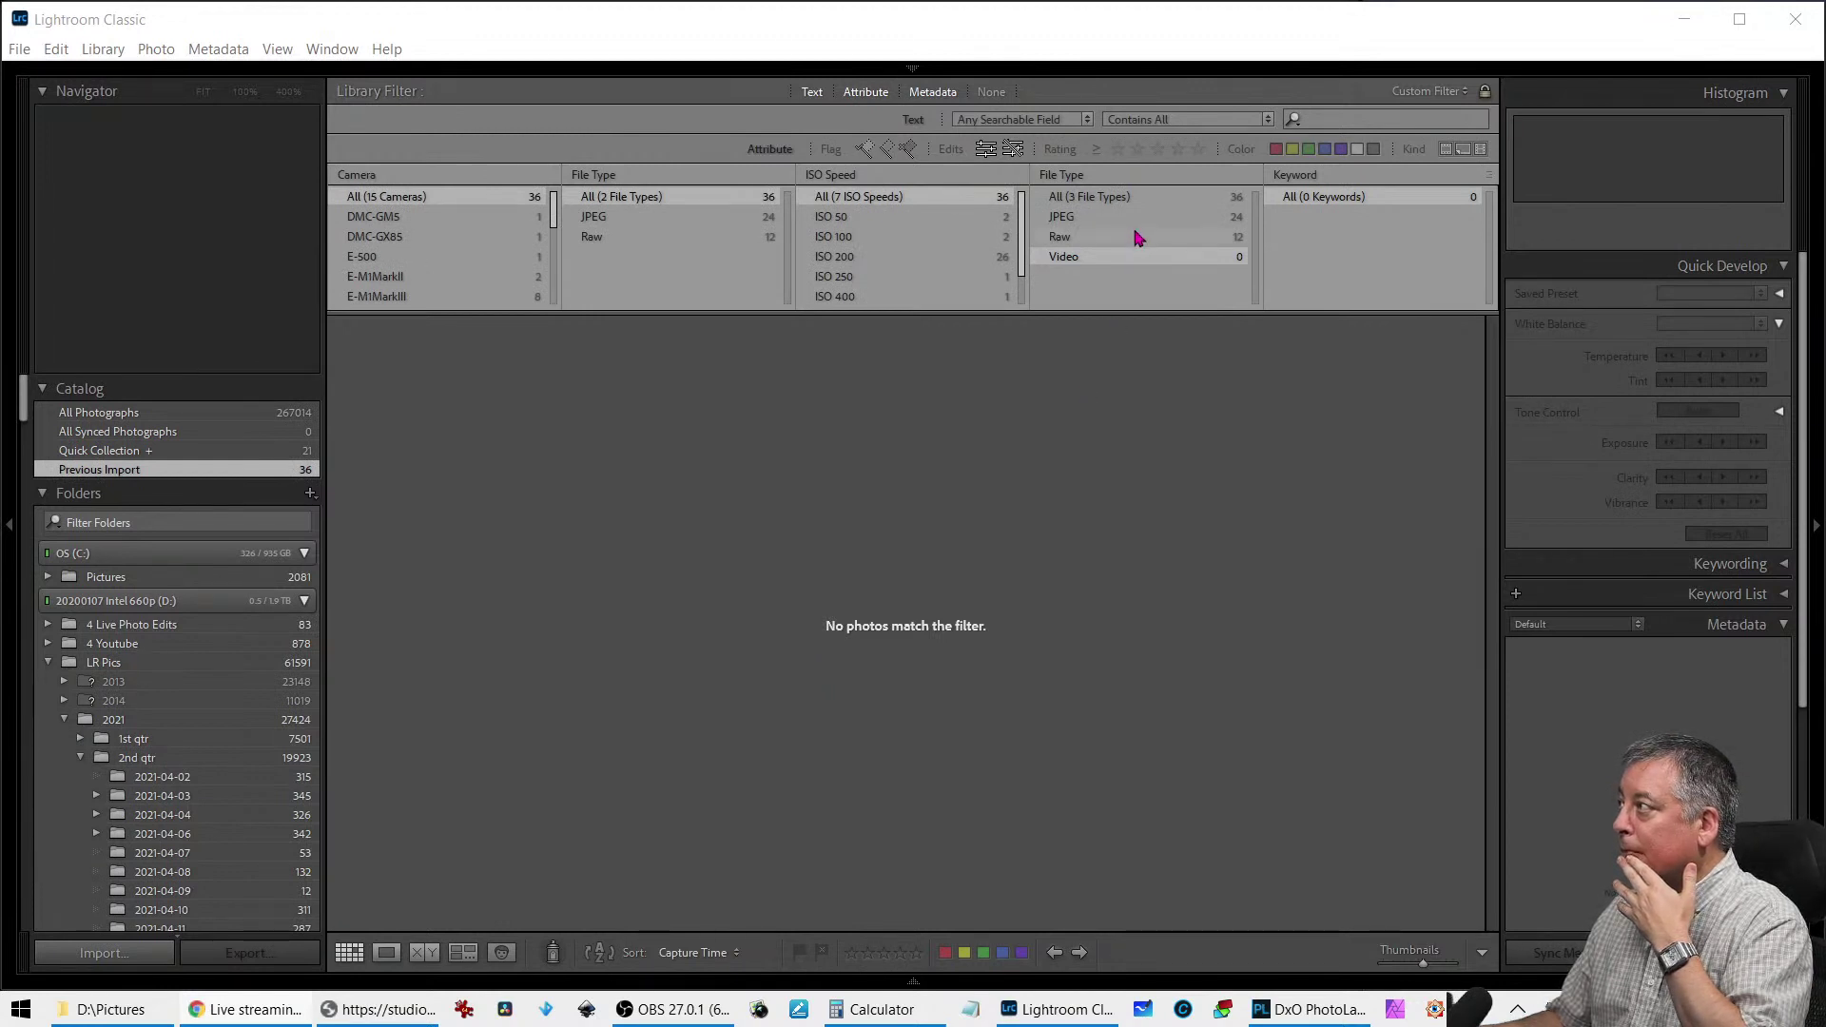
Widen the file-type filter from video to all types and open the castle photo DSCF5049 in single-image view
click(1125, 201)
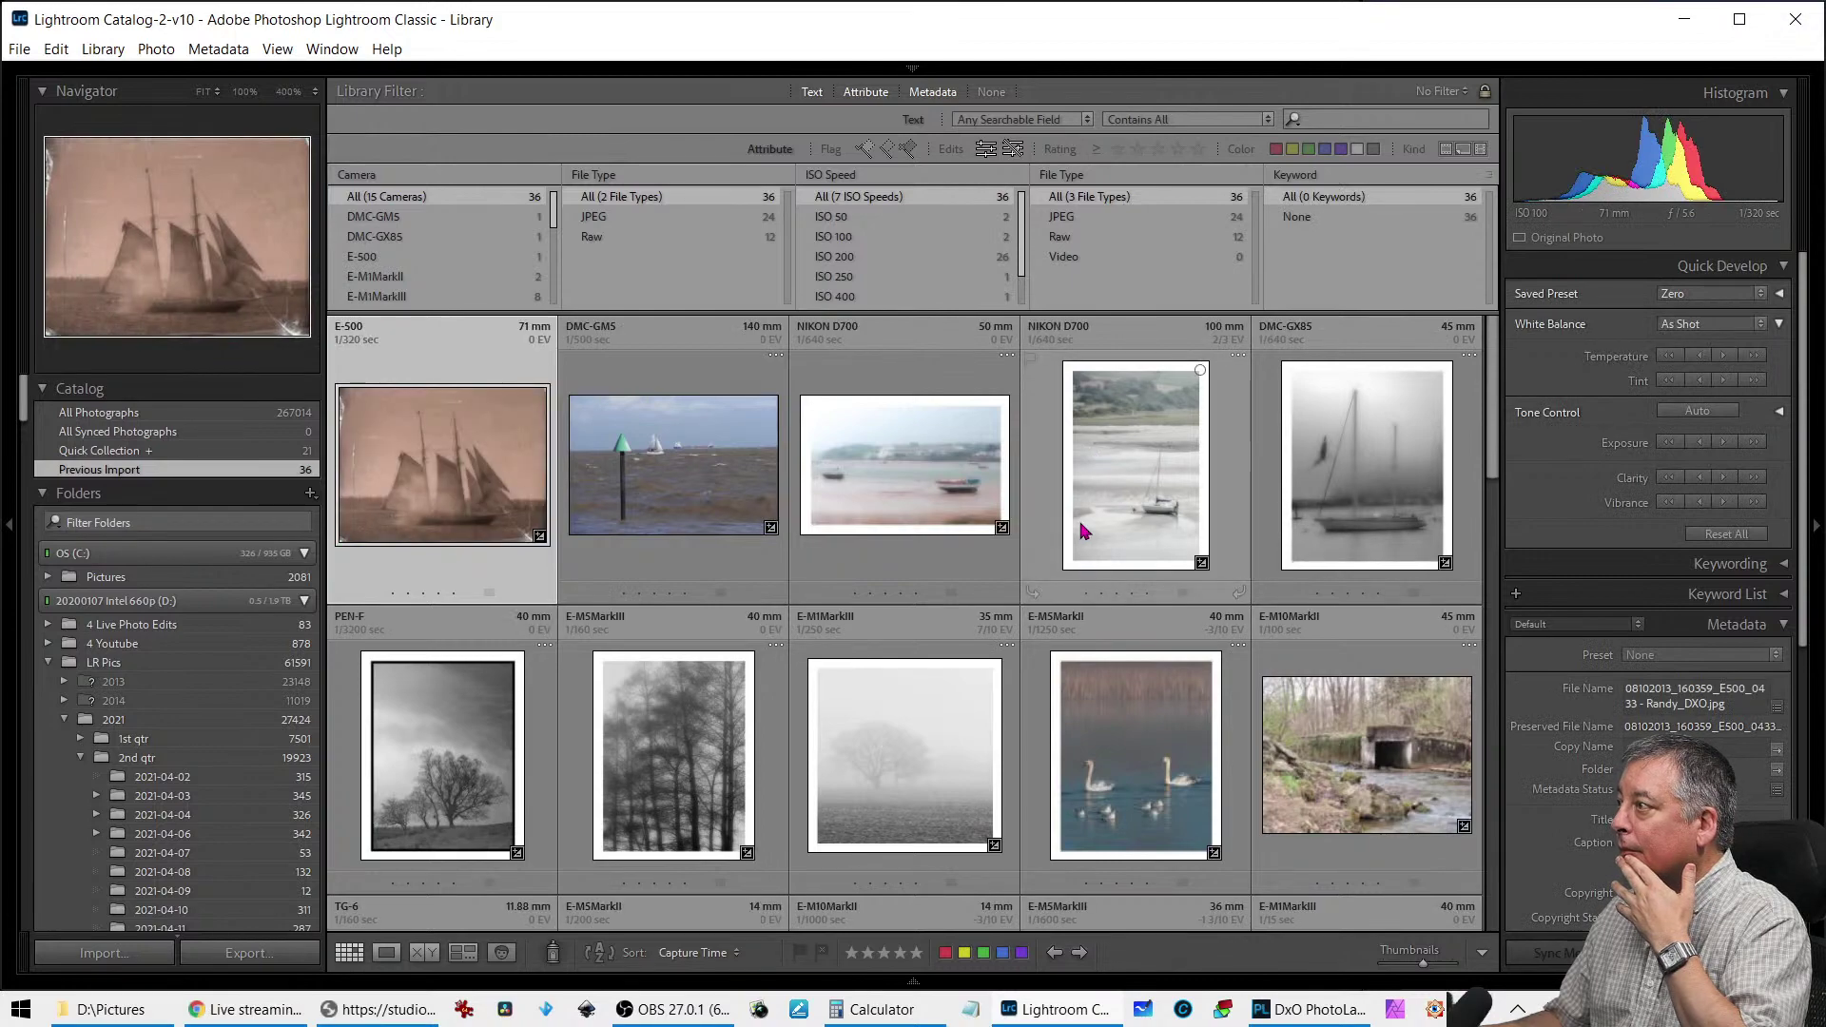
scroll(1084, 529, down, 3)
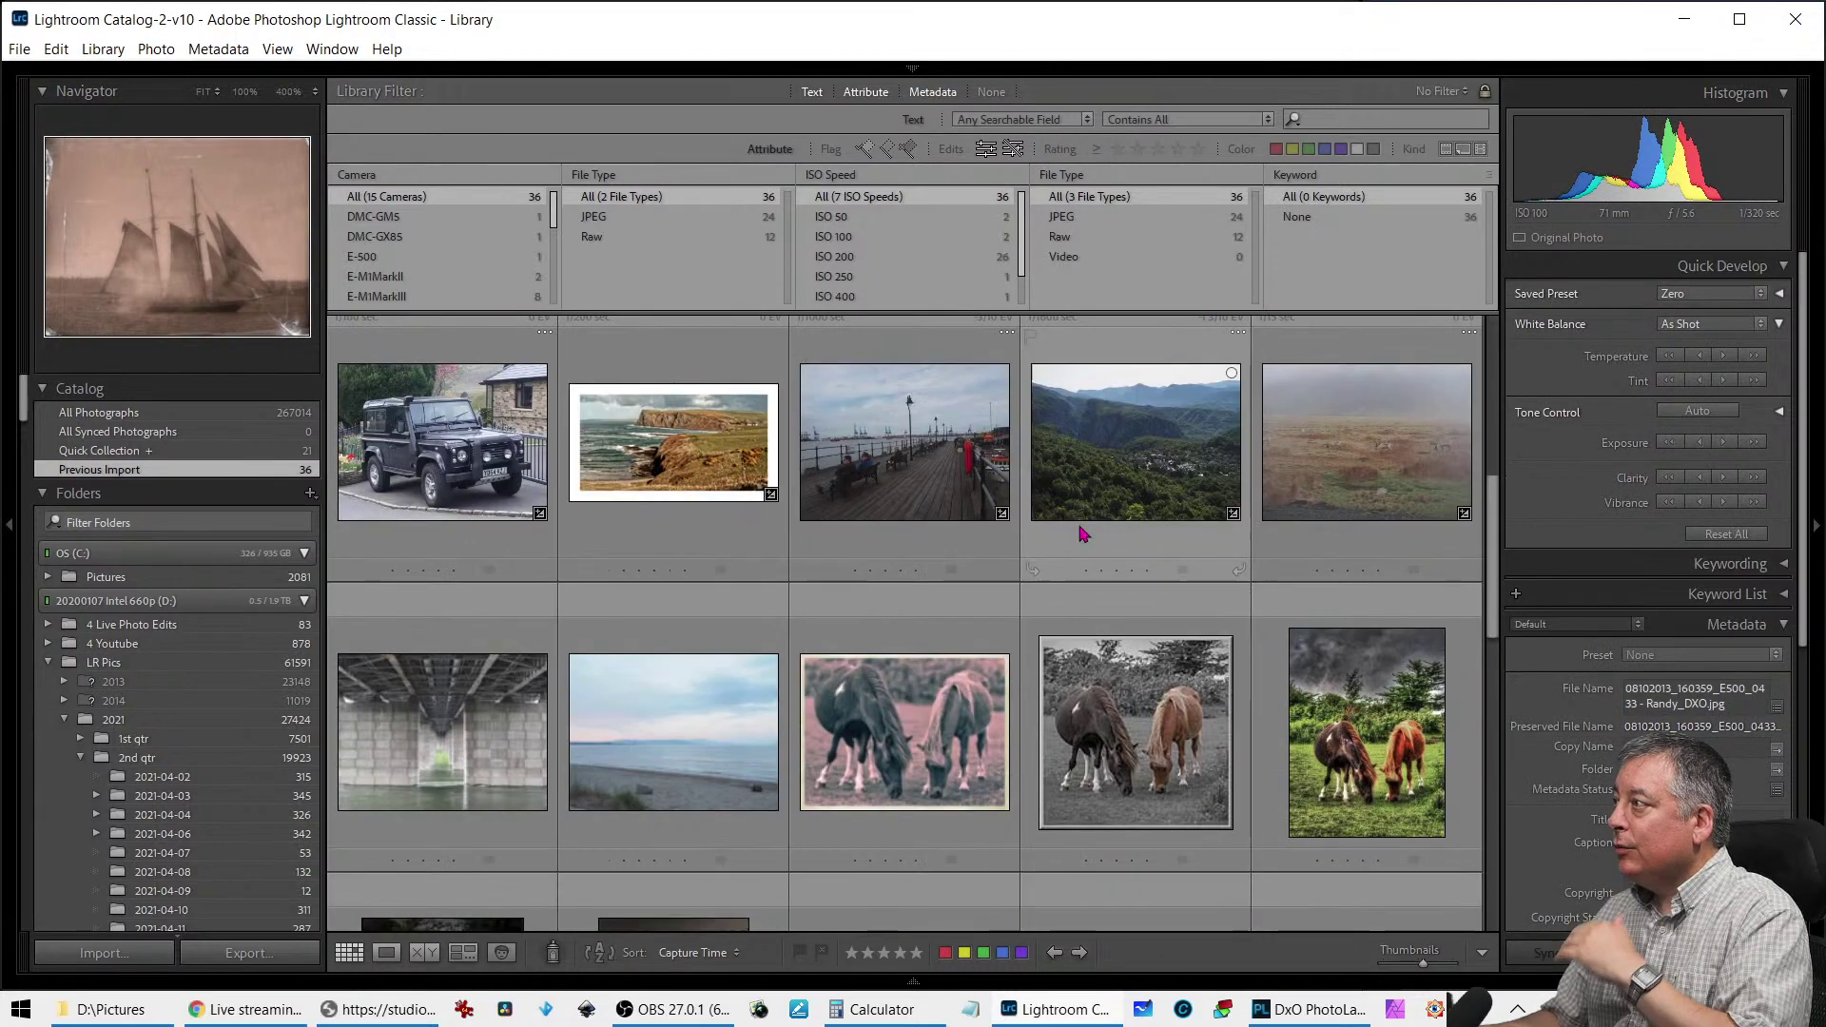
scroll(1101, 694, down, 5)
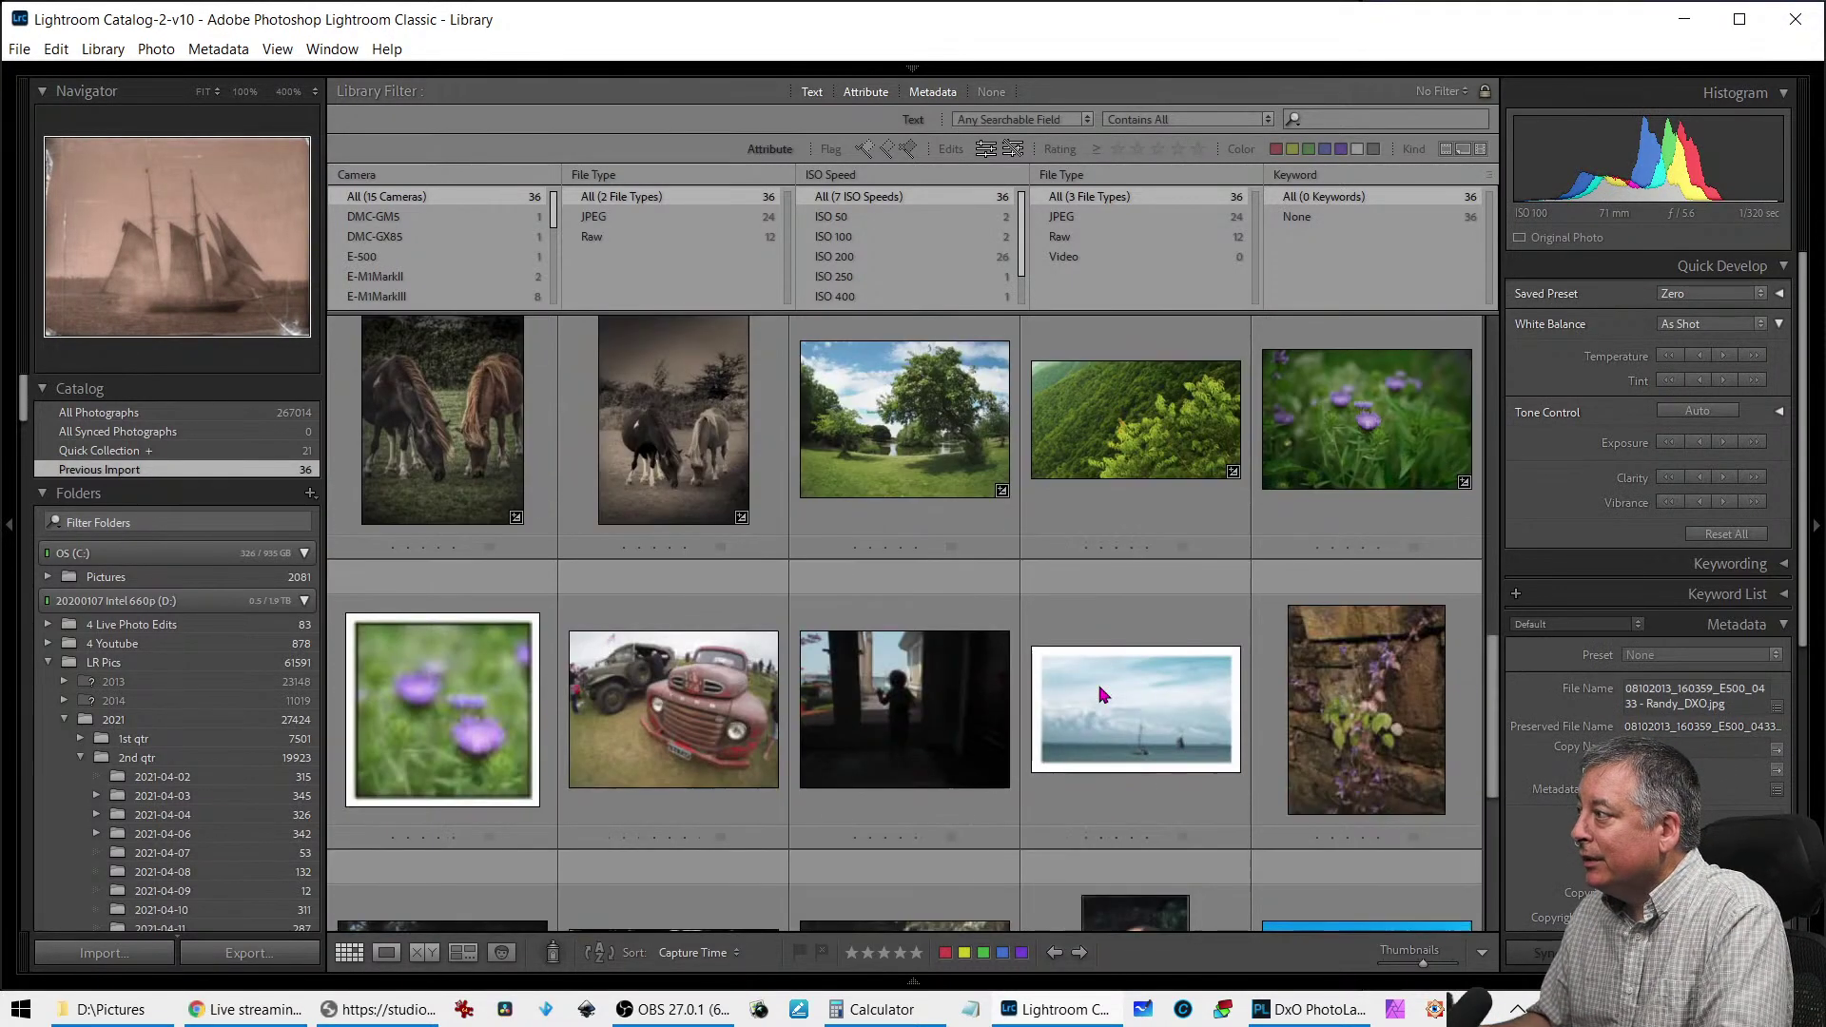
scroll(1045, 675, down, 2)
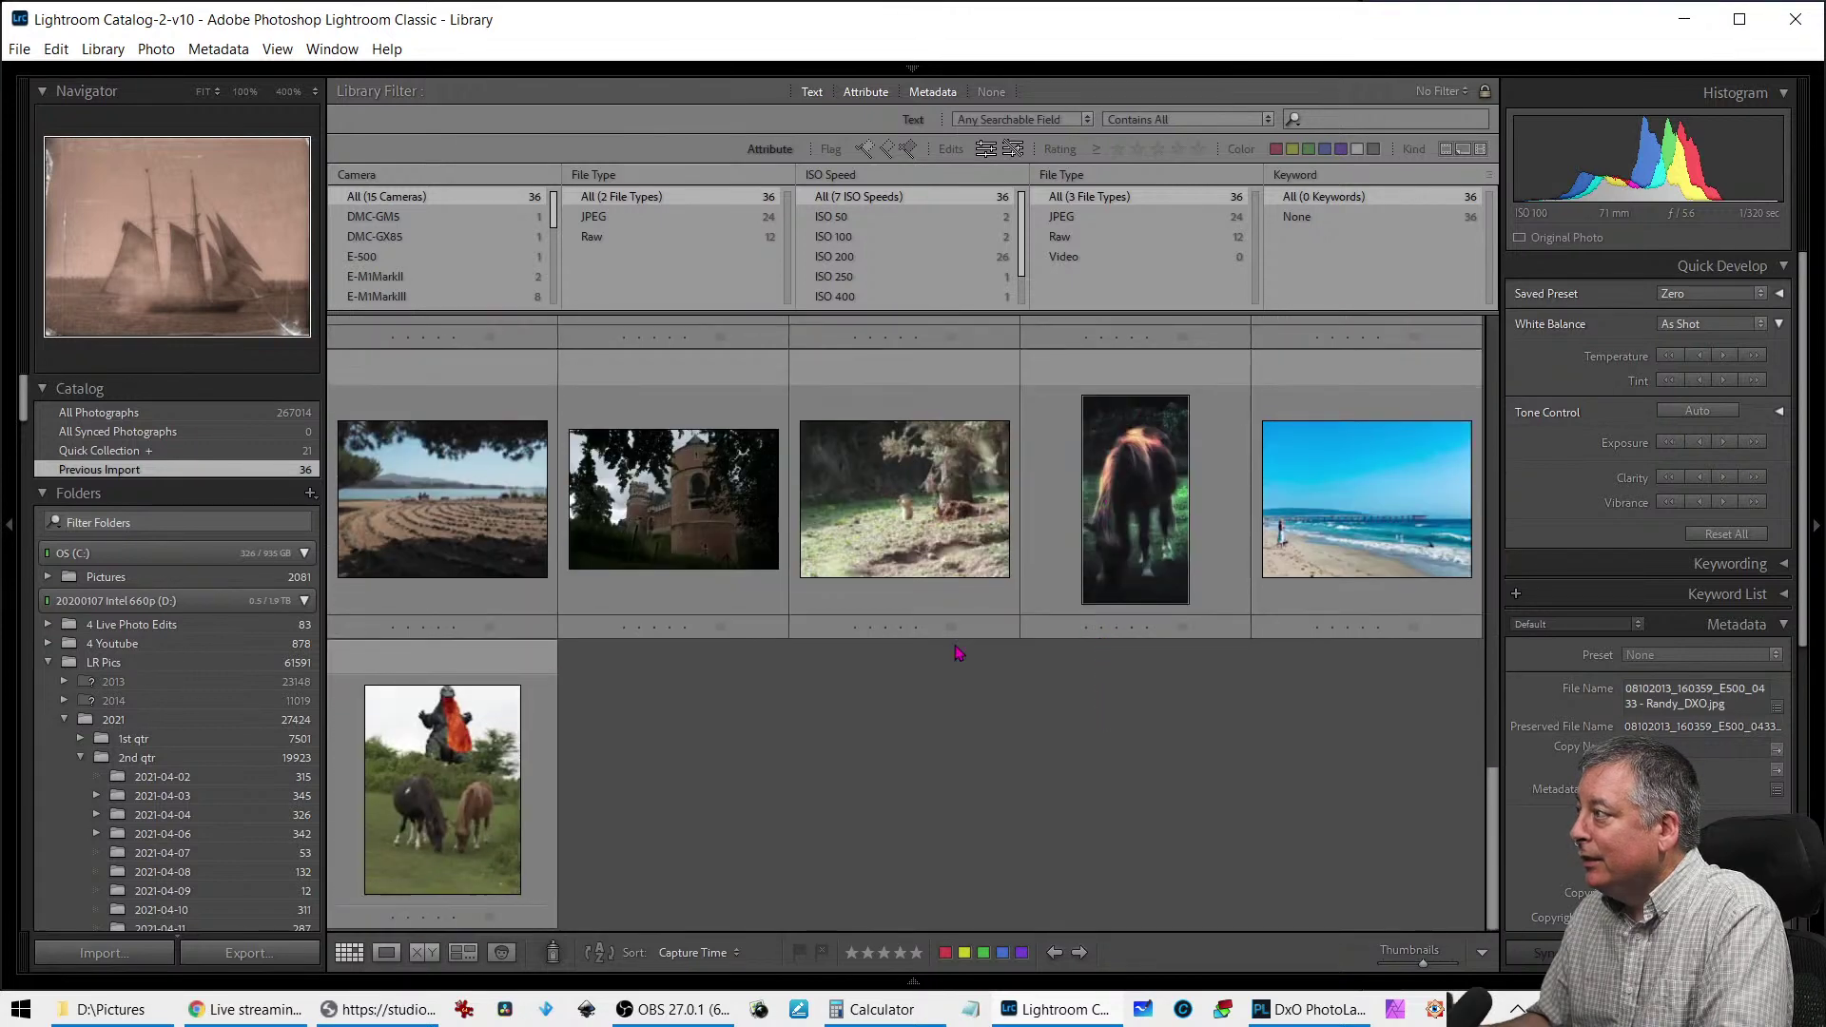
double_click(708, 535)
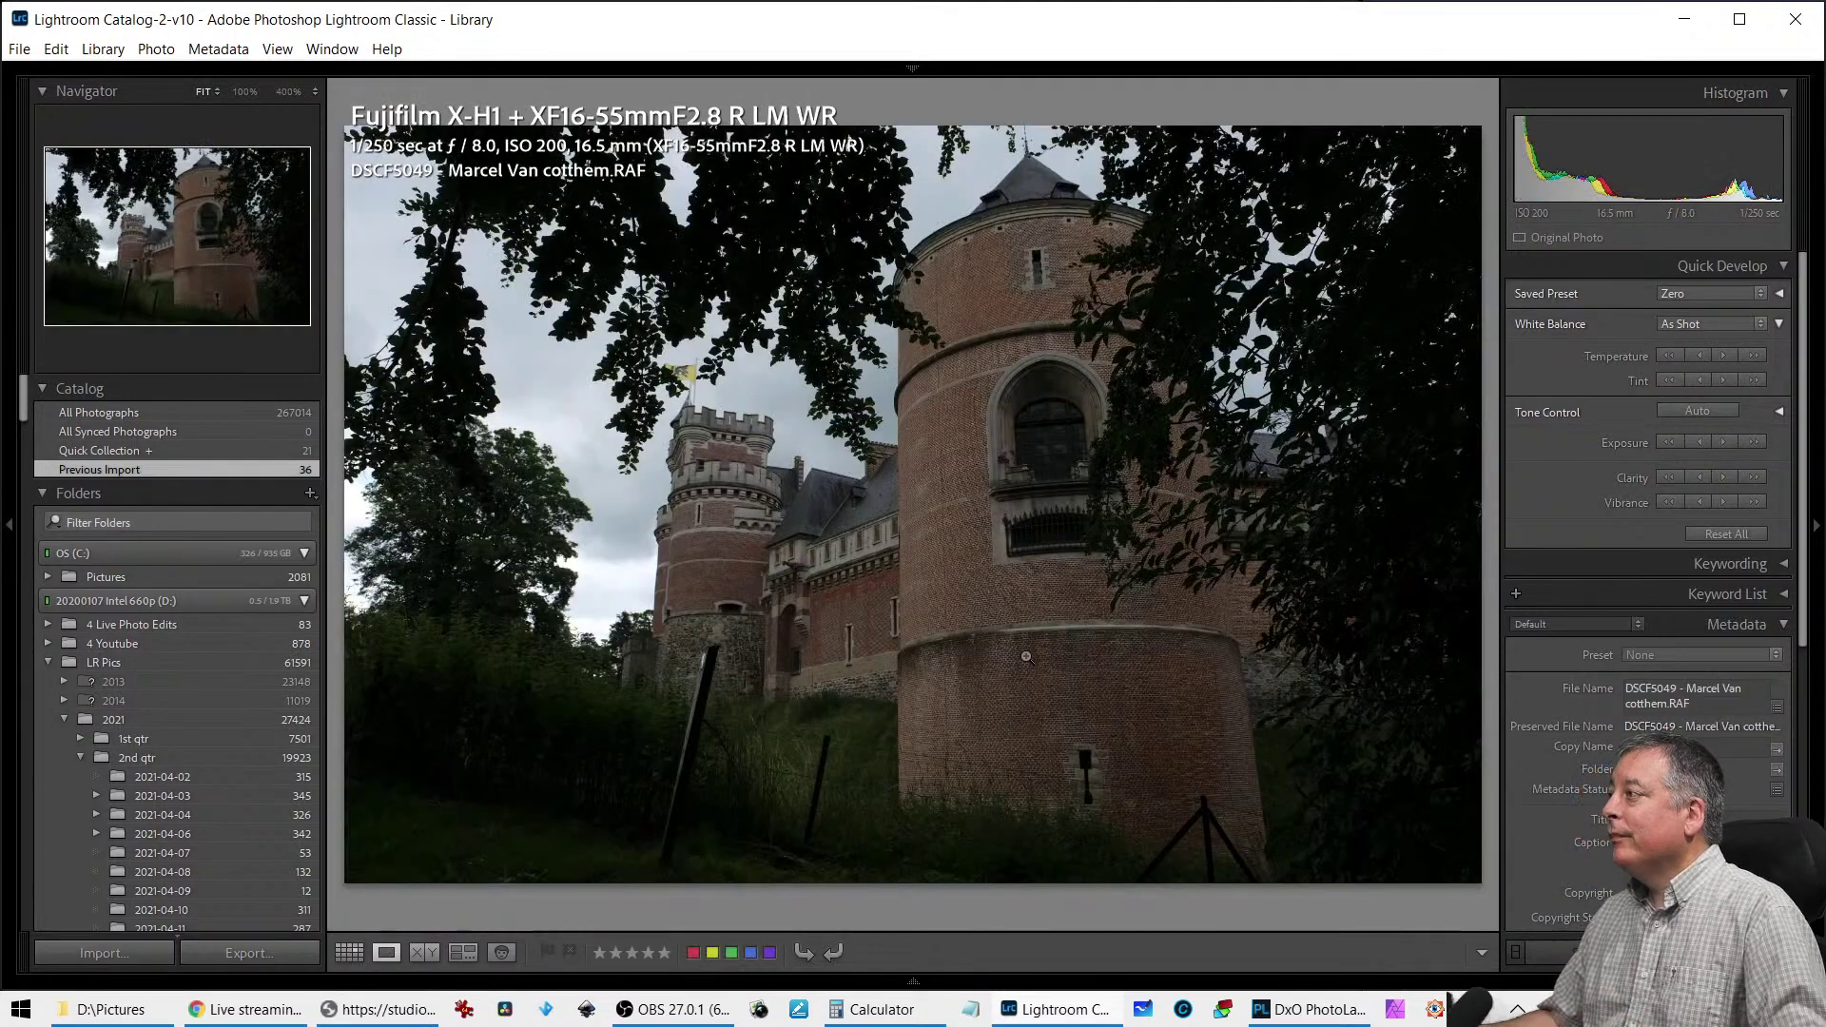
key(Left)
key(Right)
key(Right)
key(Left)
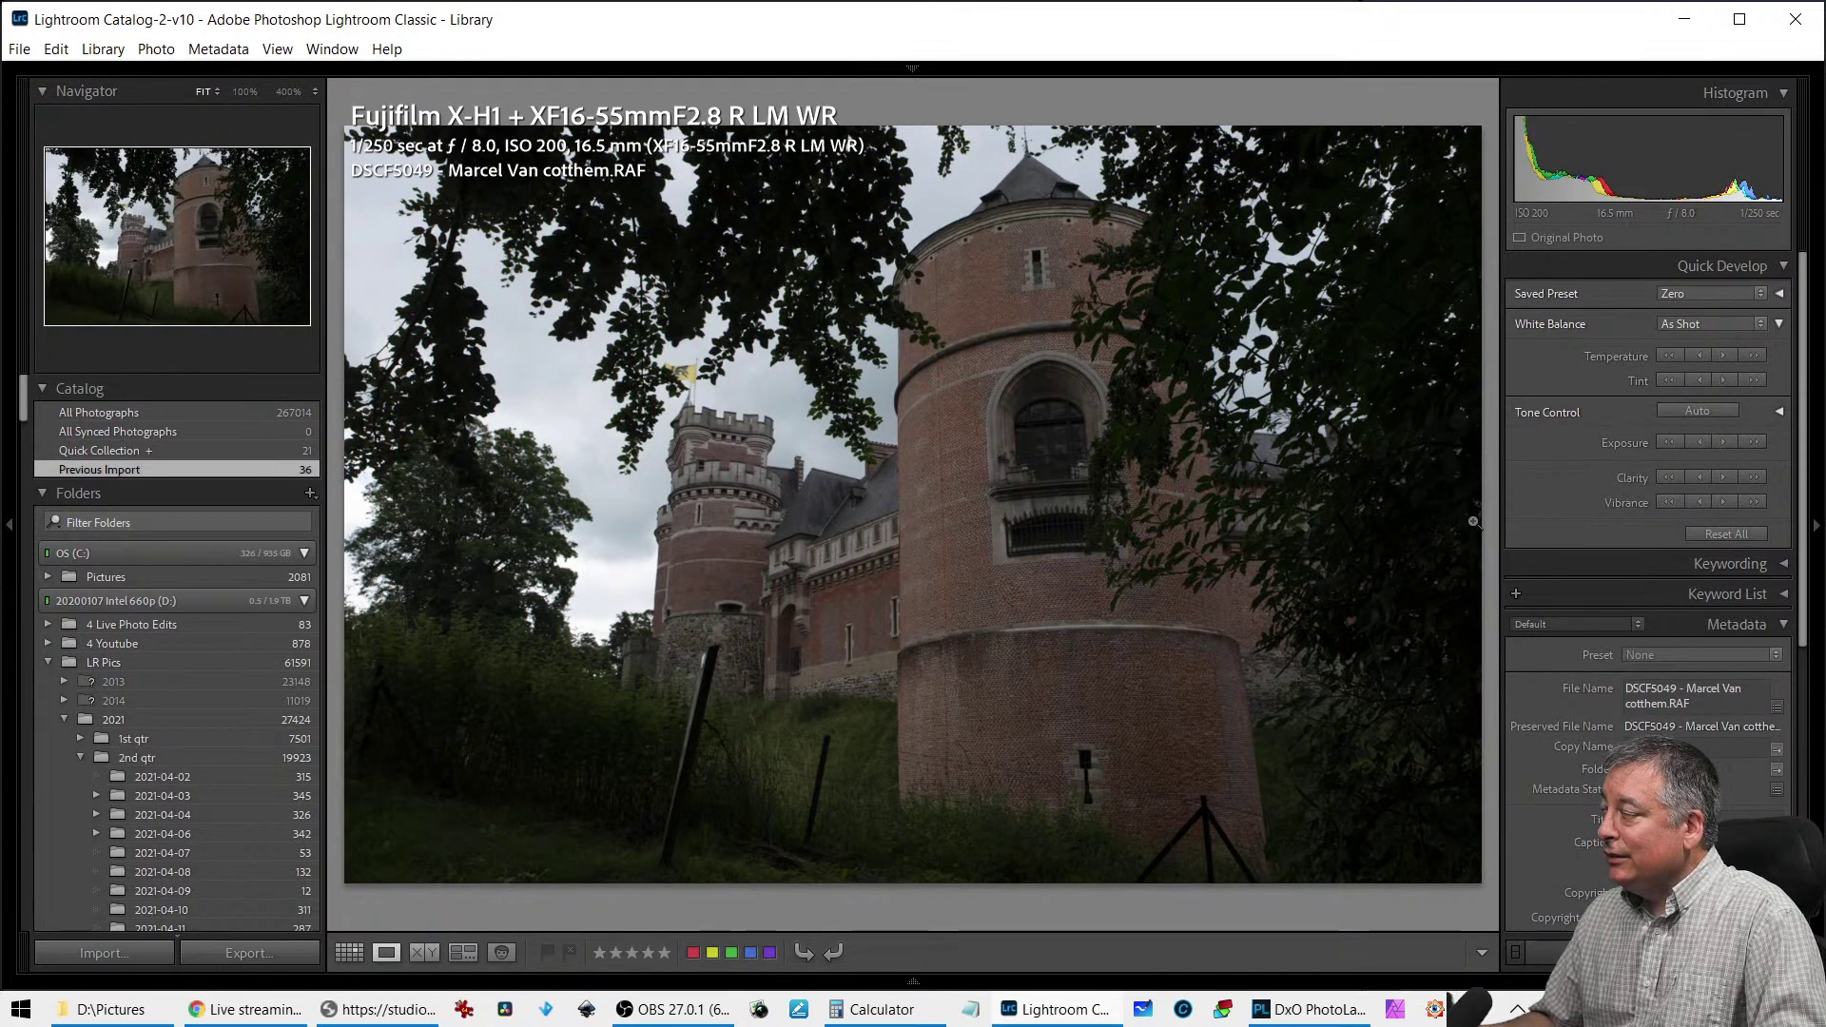
Open the castle photo for developing and correct its perspective with Vertical at -13 and Constrain Crop on
key(d)
key(shift+Tab)
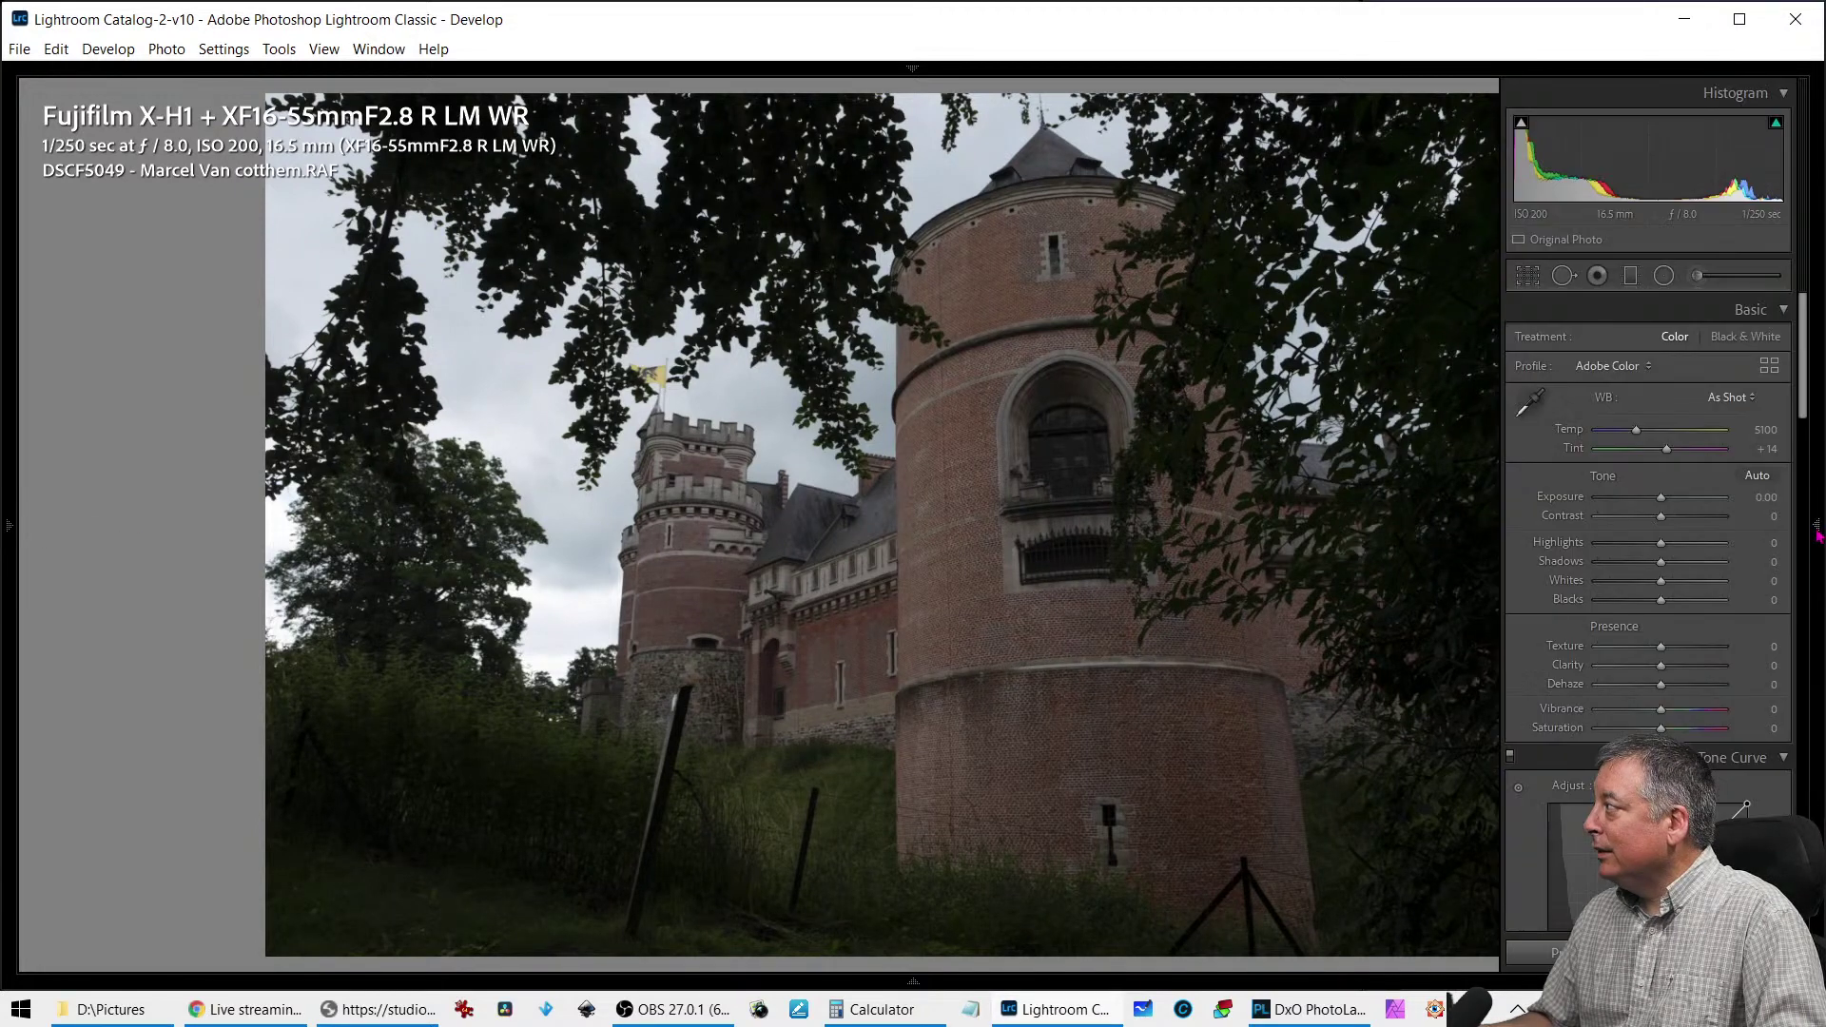
click(1816, 533)
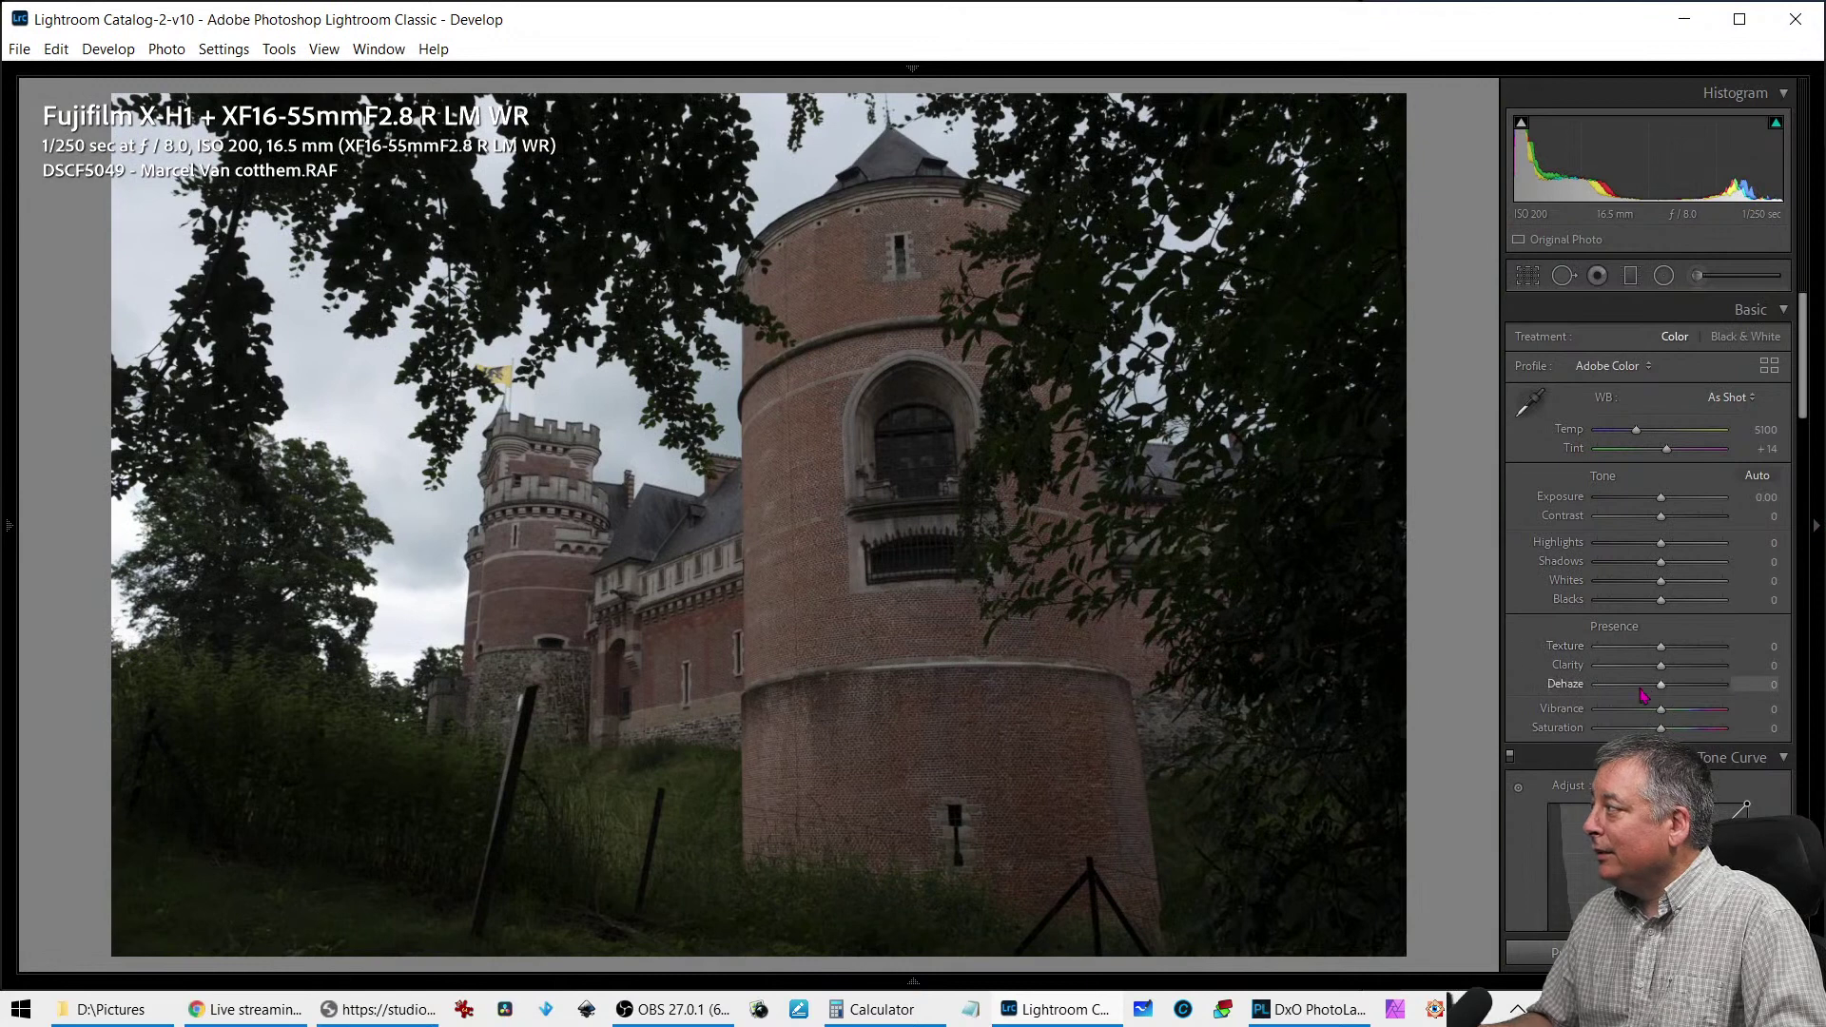
scroll(1569, 428, down, 10)
scroll(1564, 723, up, 5)
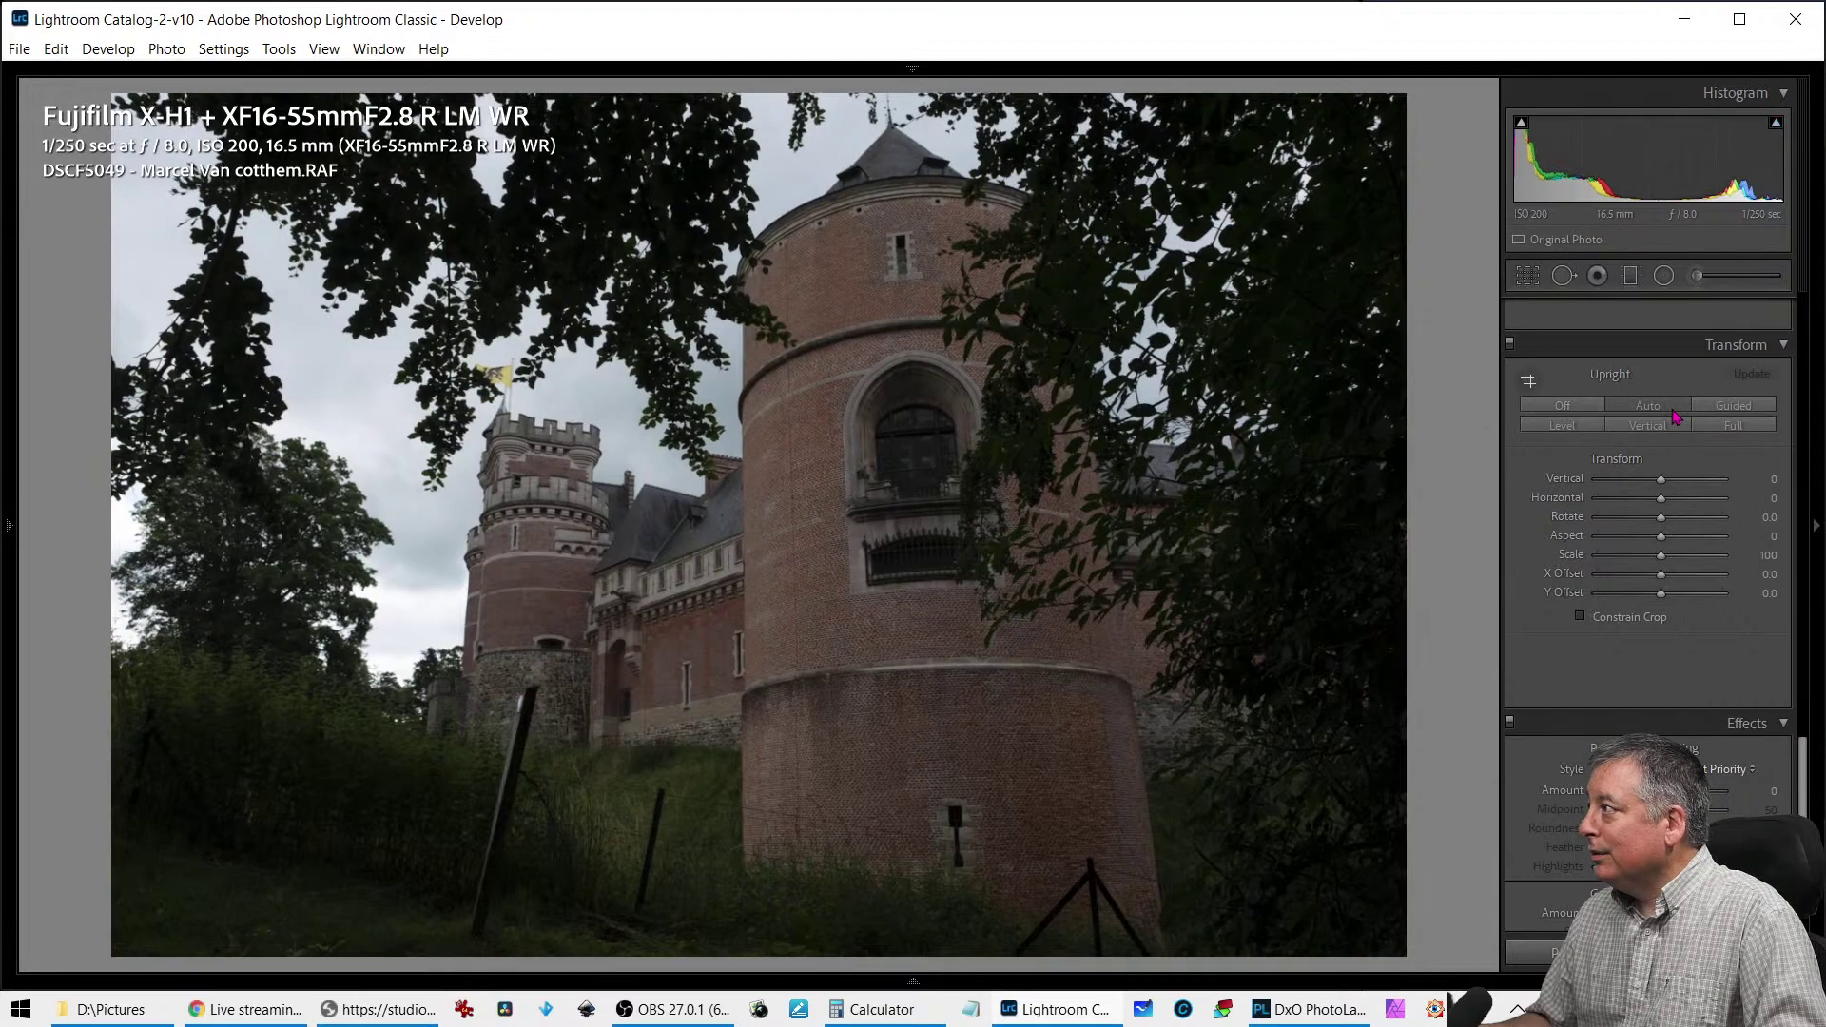
drag(1662, 478, 1659, 492)
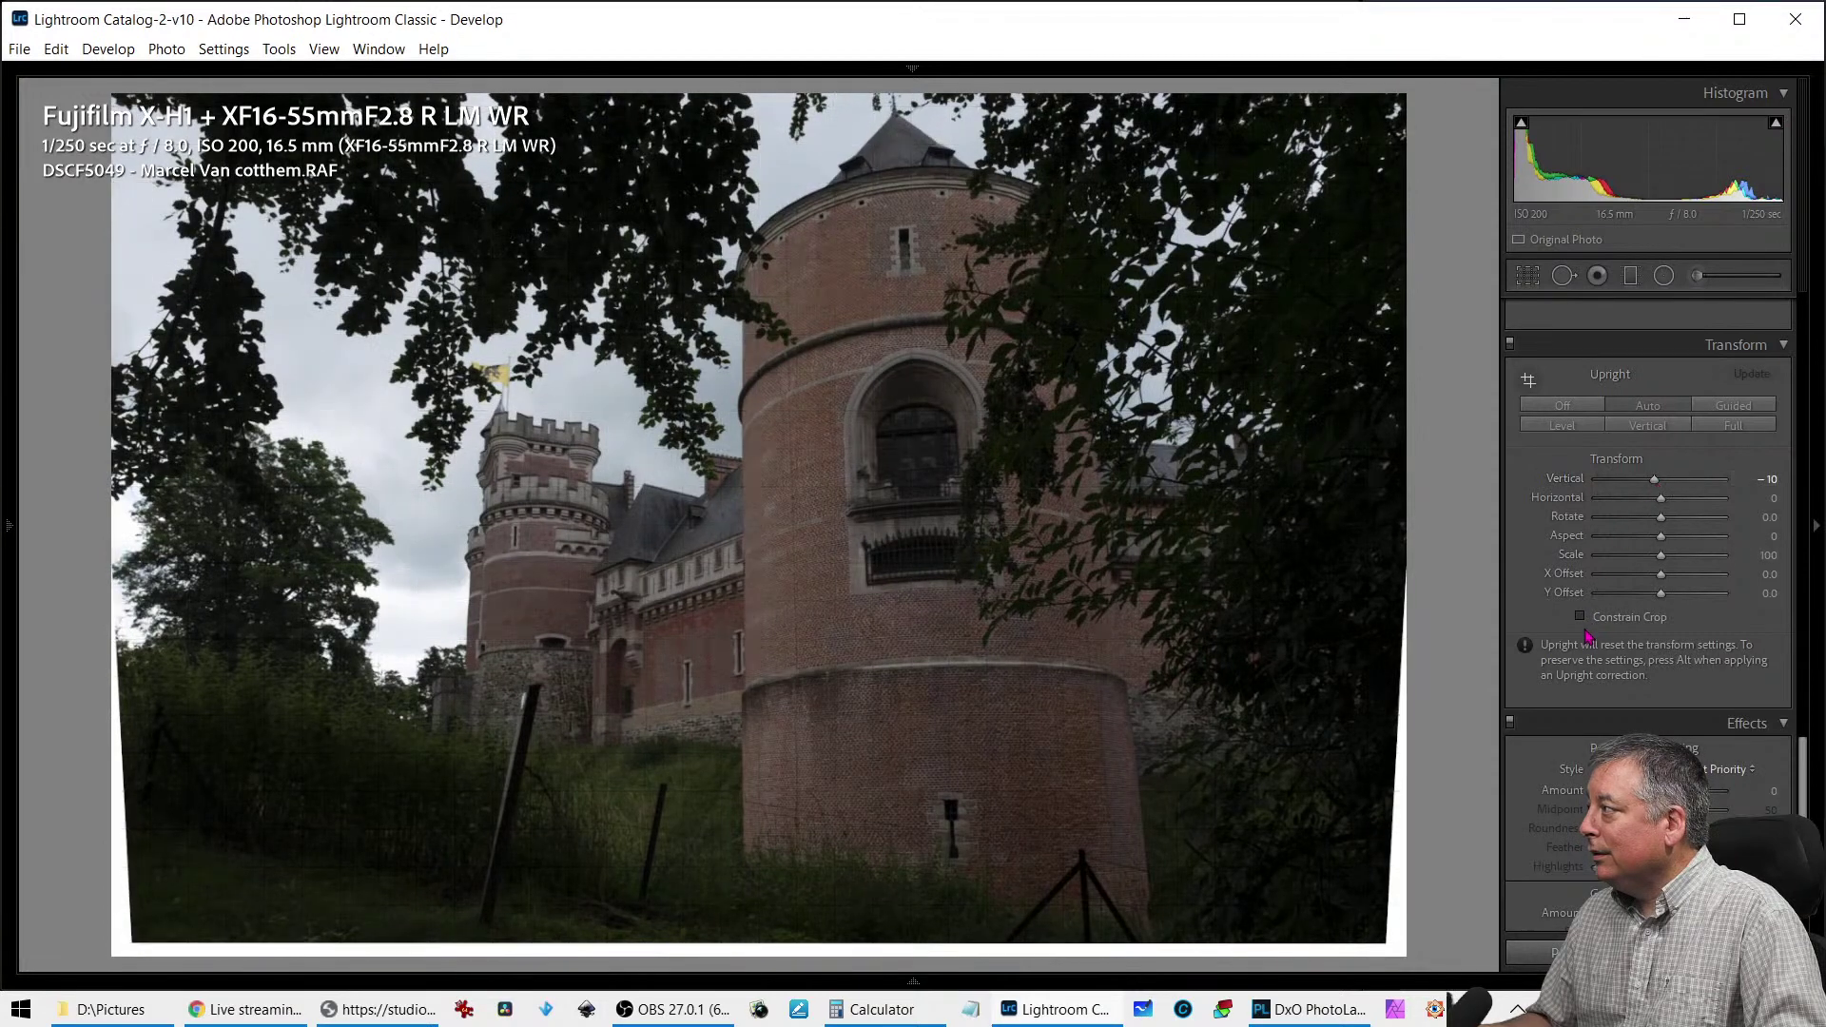
click(1582, 616)
drag(1624, 592, 1624, 591)
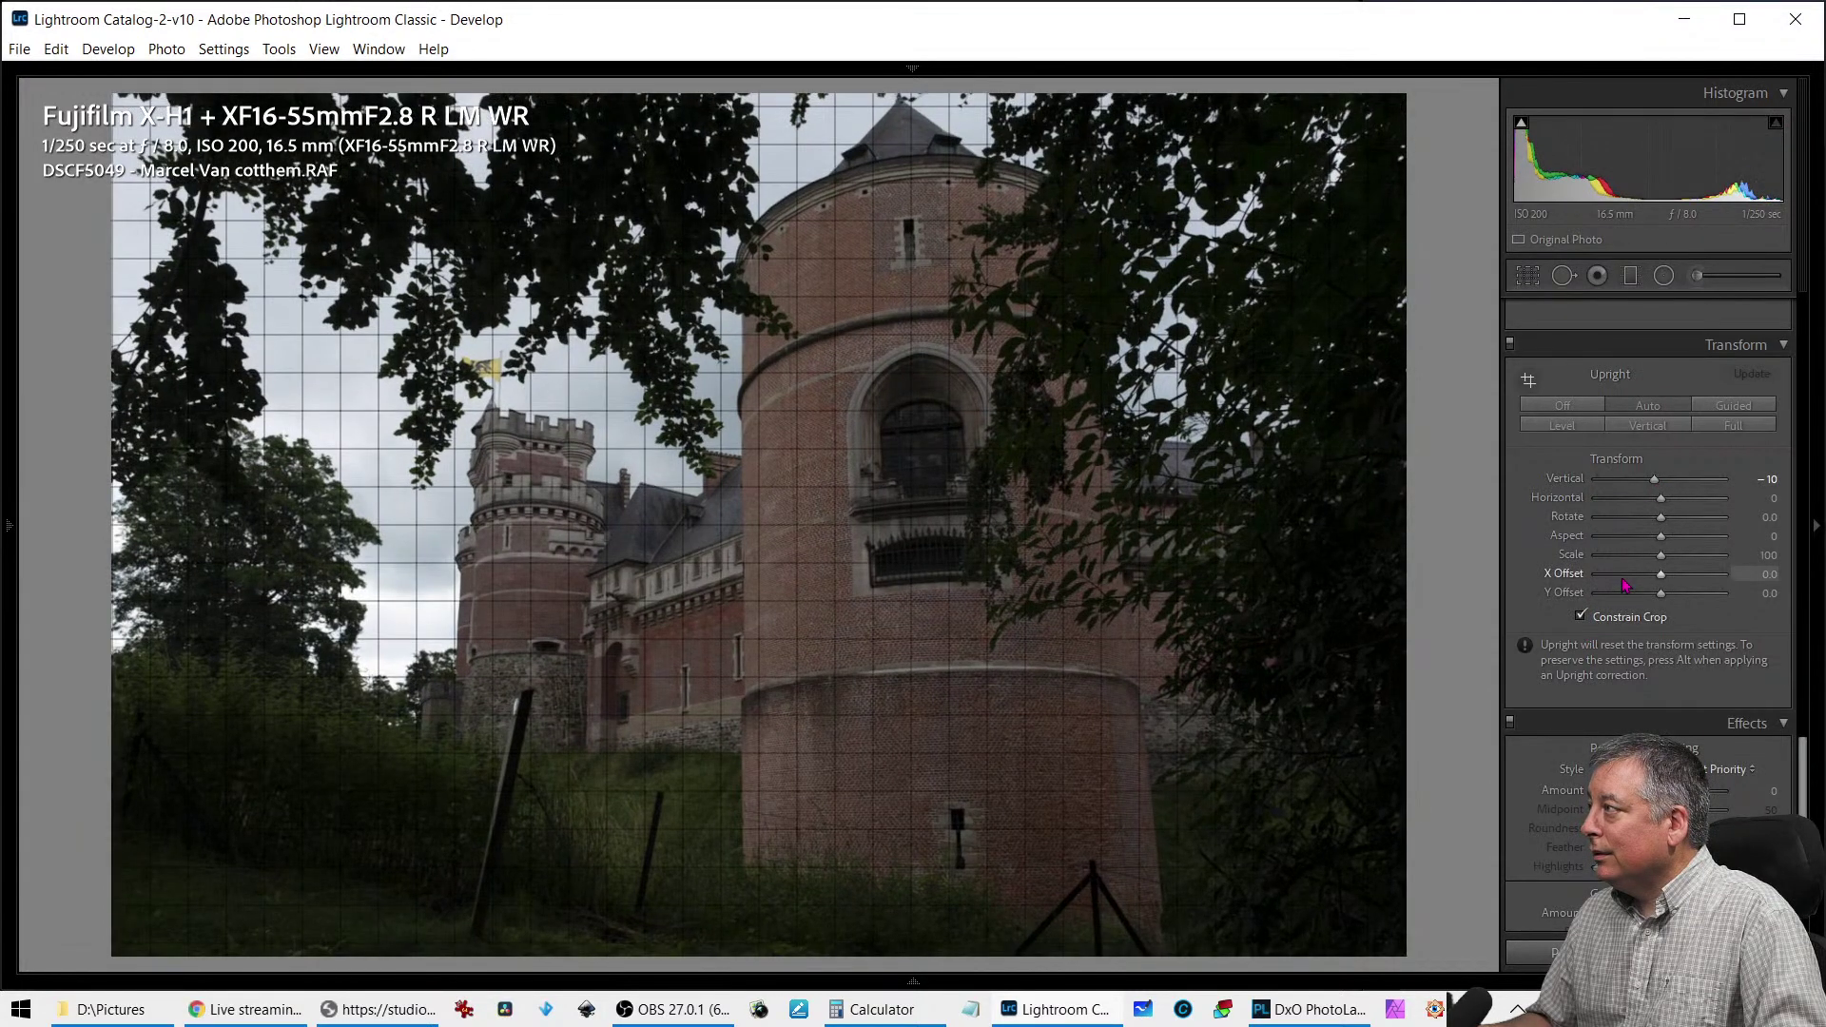
drag(1652, 483, 1651, 483)
click(1608, 594)
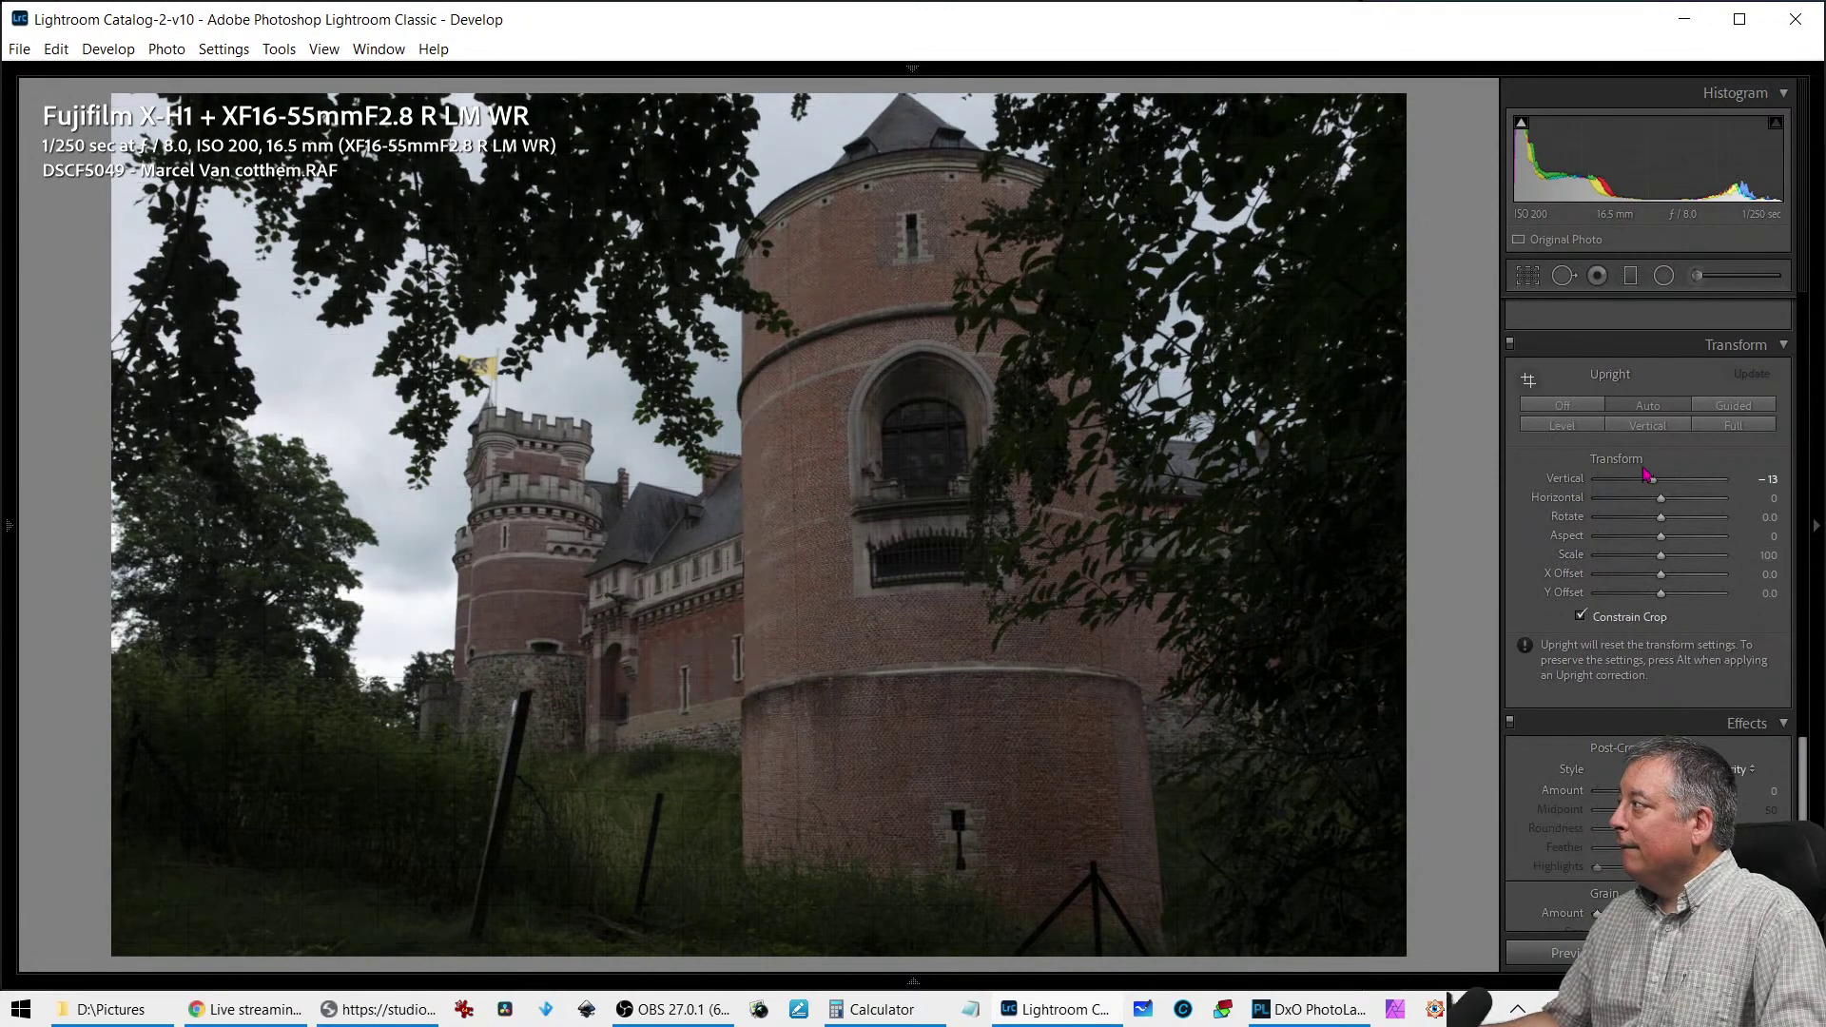
Refine the castle's perspective with Rotate at +1.4 and Vertical at -8, and try it briefly in black and white
drag(1661, 521, 1664, 528)
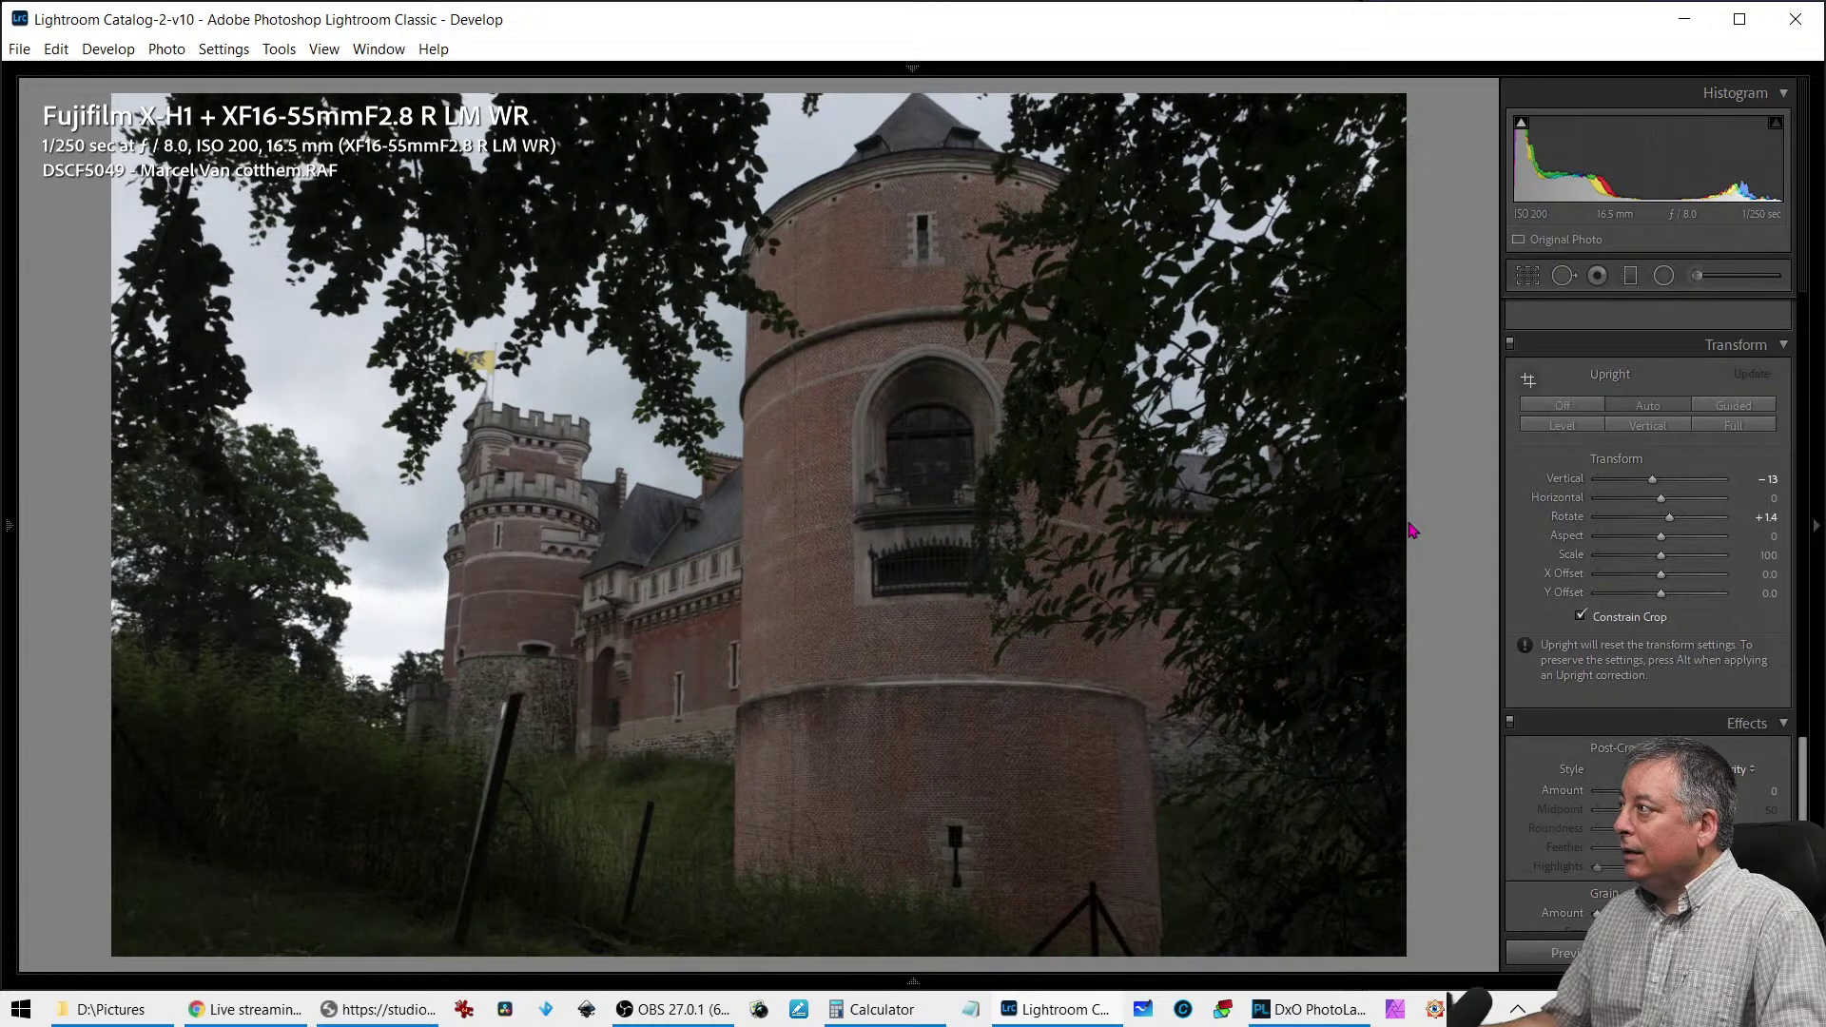
drag(1661, 488, 1658, 487)
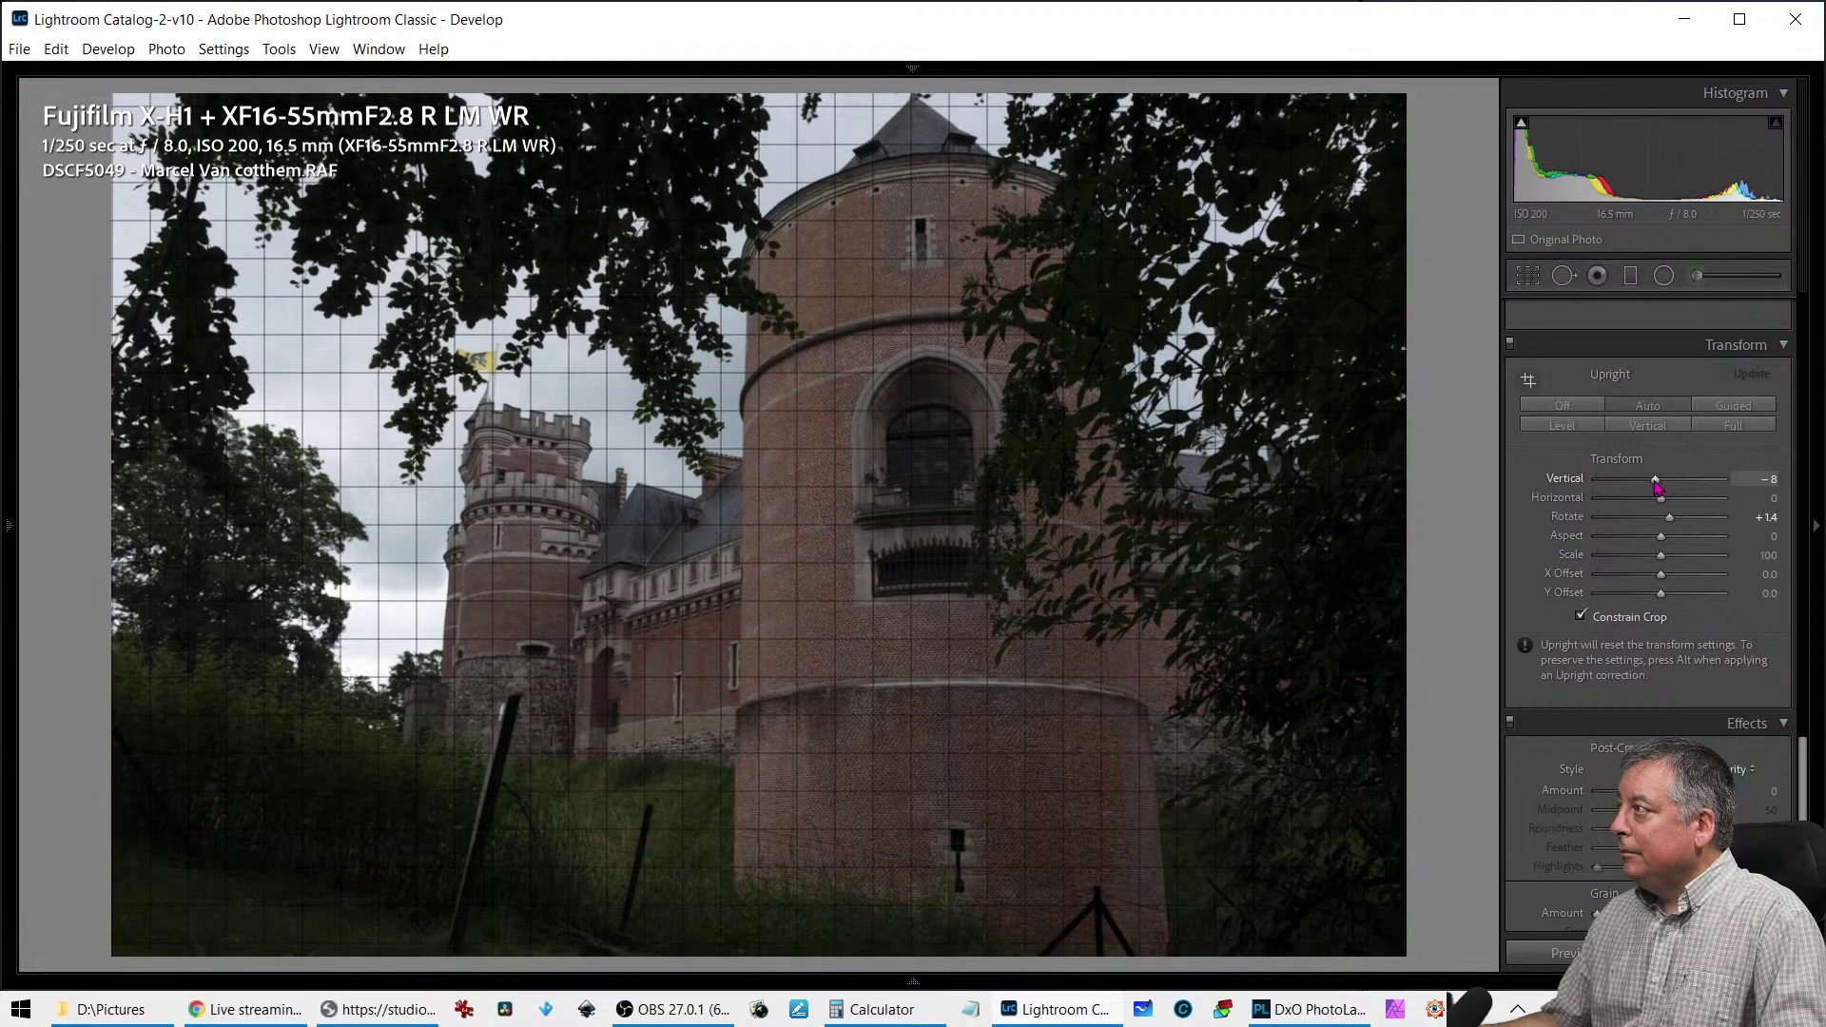
drag(1657, 485, 1656, 484)
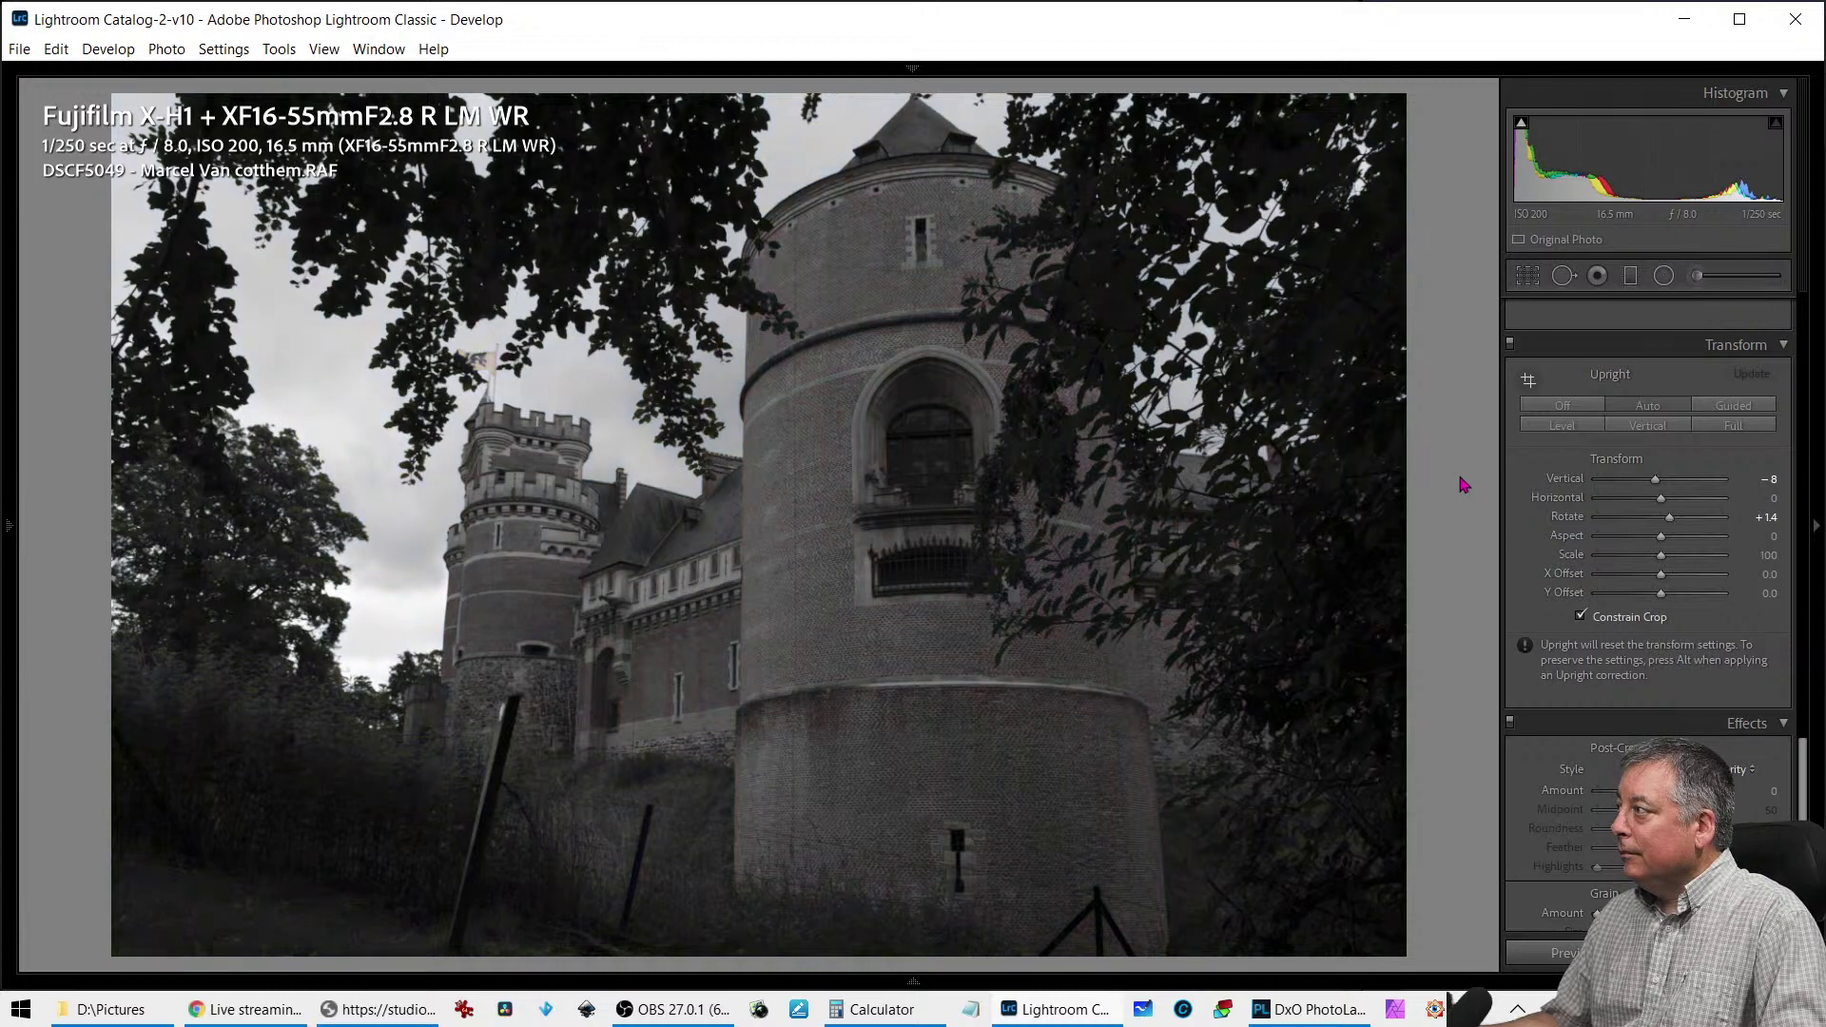
key(v)
key(v)
Set the castle photo's Texture to +55, Clarity to +41, Dehaze to +22 and Vibrance to +50
scroll(1560, 340, up, 10)
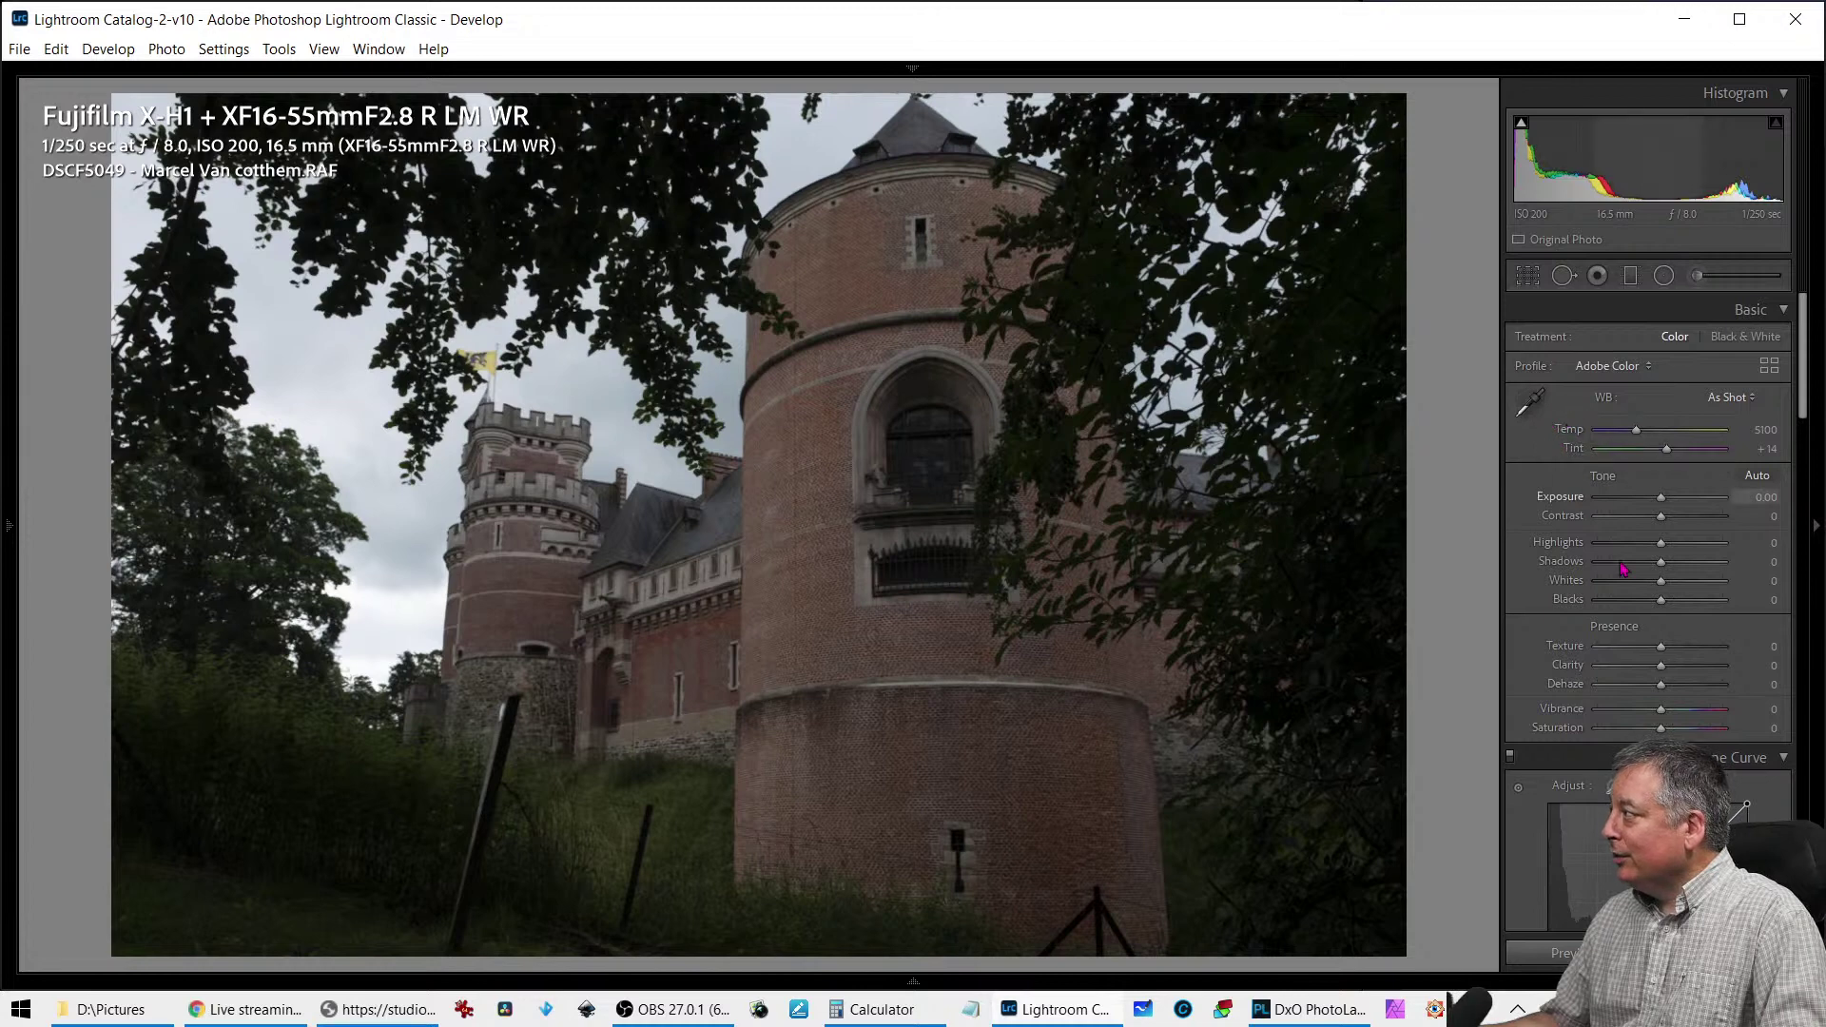
drag(1671, 685, 1680, 648)
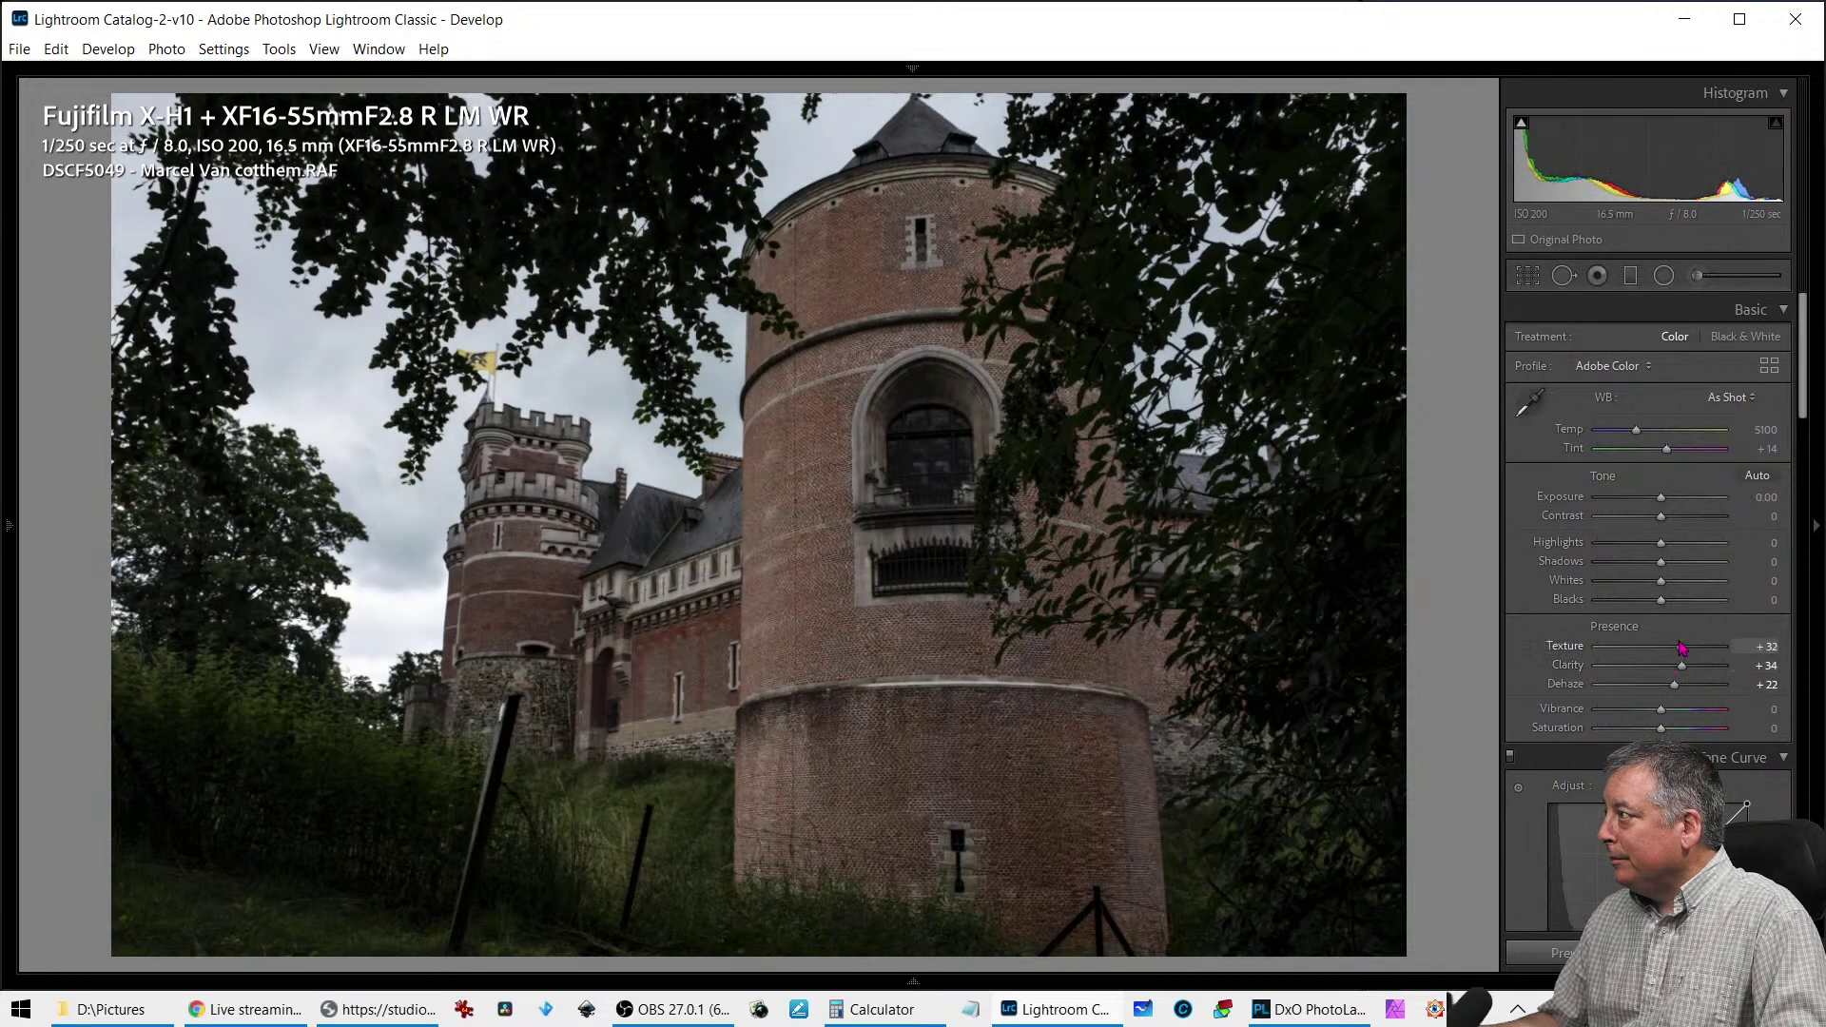
click(1690, 664)
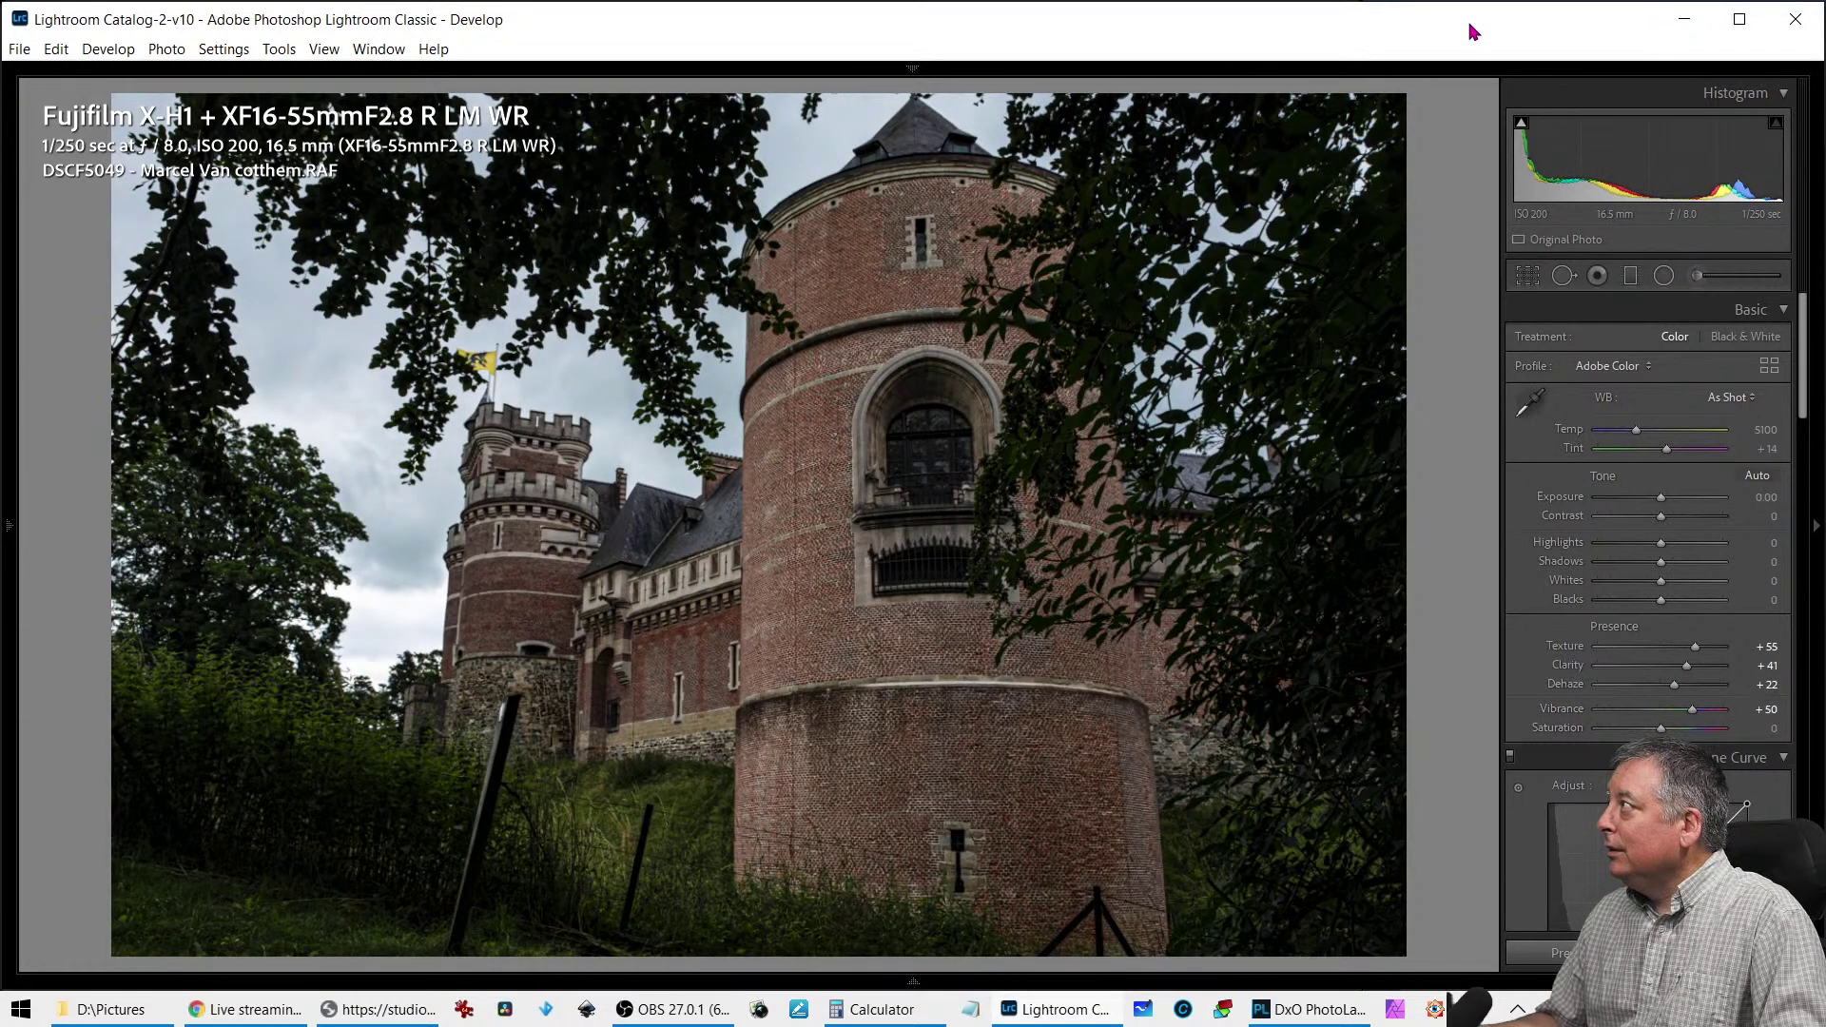
Shrink the Lightroom Classic window so that it sits beside the live chat window
drag(1469, 32, 1471, 26)
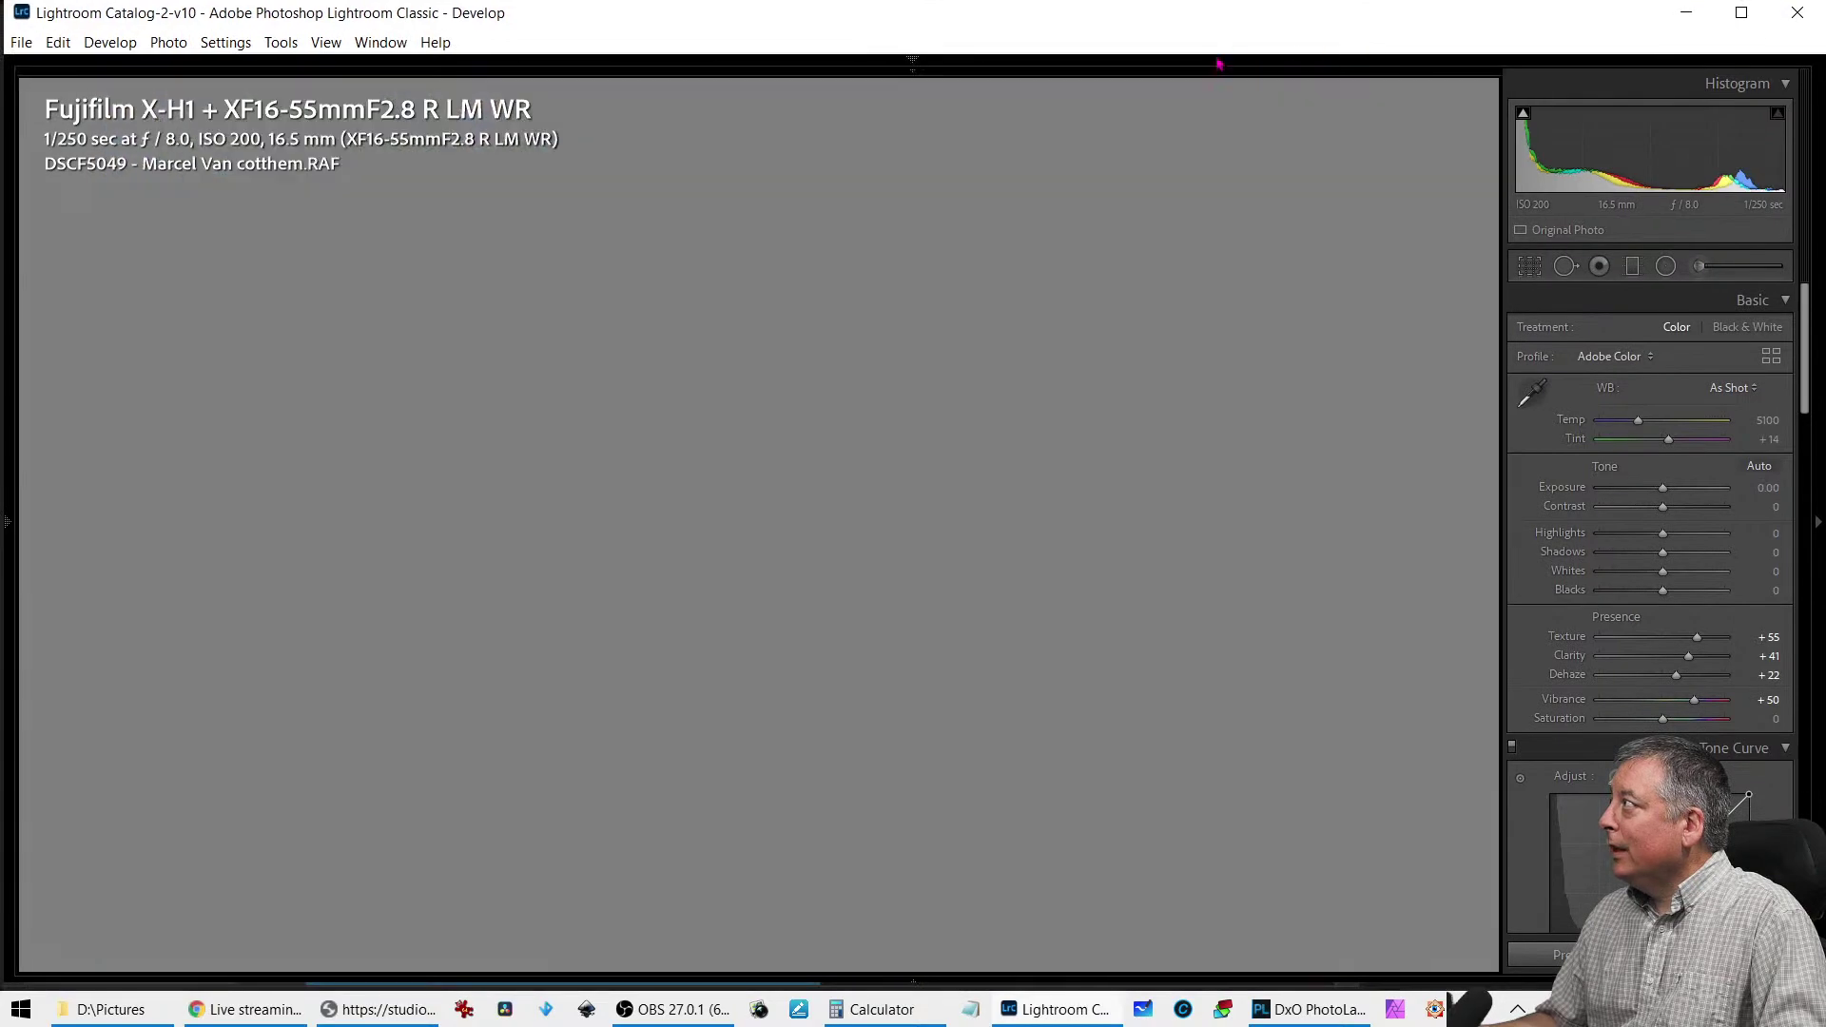
drag(1218, 64, 2, 6)
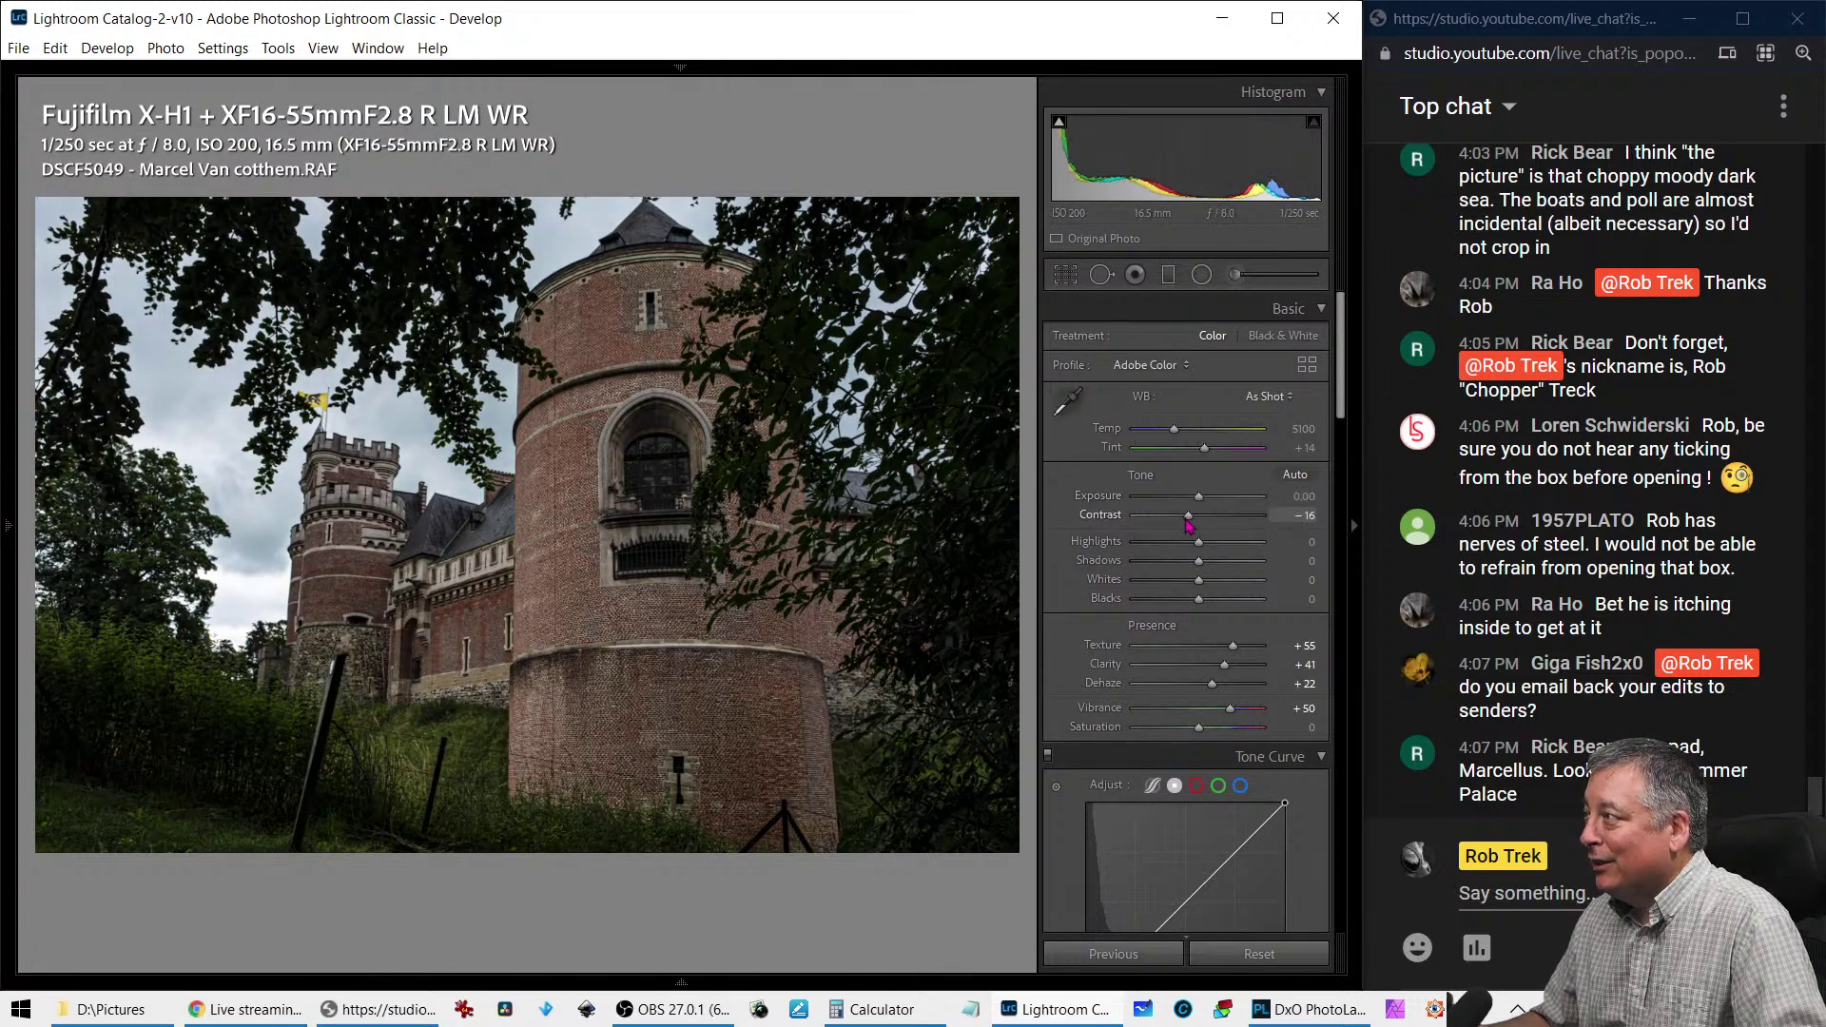
Set the castle photo's Contrast to +49 and Exposure to -0.19, and convert it to black and white
mouse_move(1198, 521)
mouse_down()
mouse_move(1250, 533)
mouse_move(1189, 506)
mouse_up()
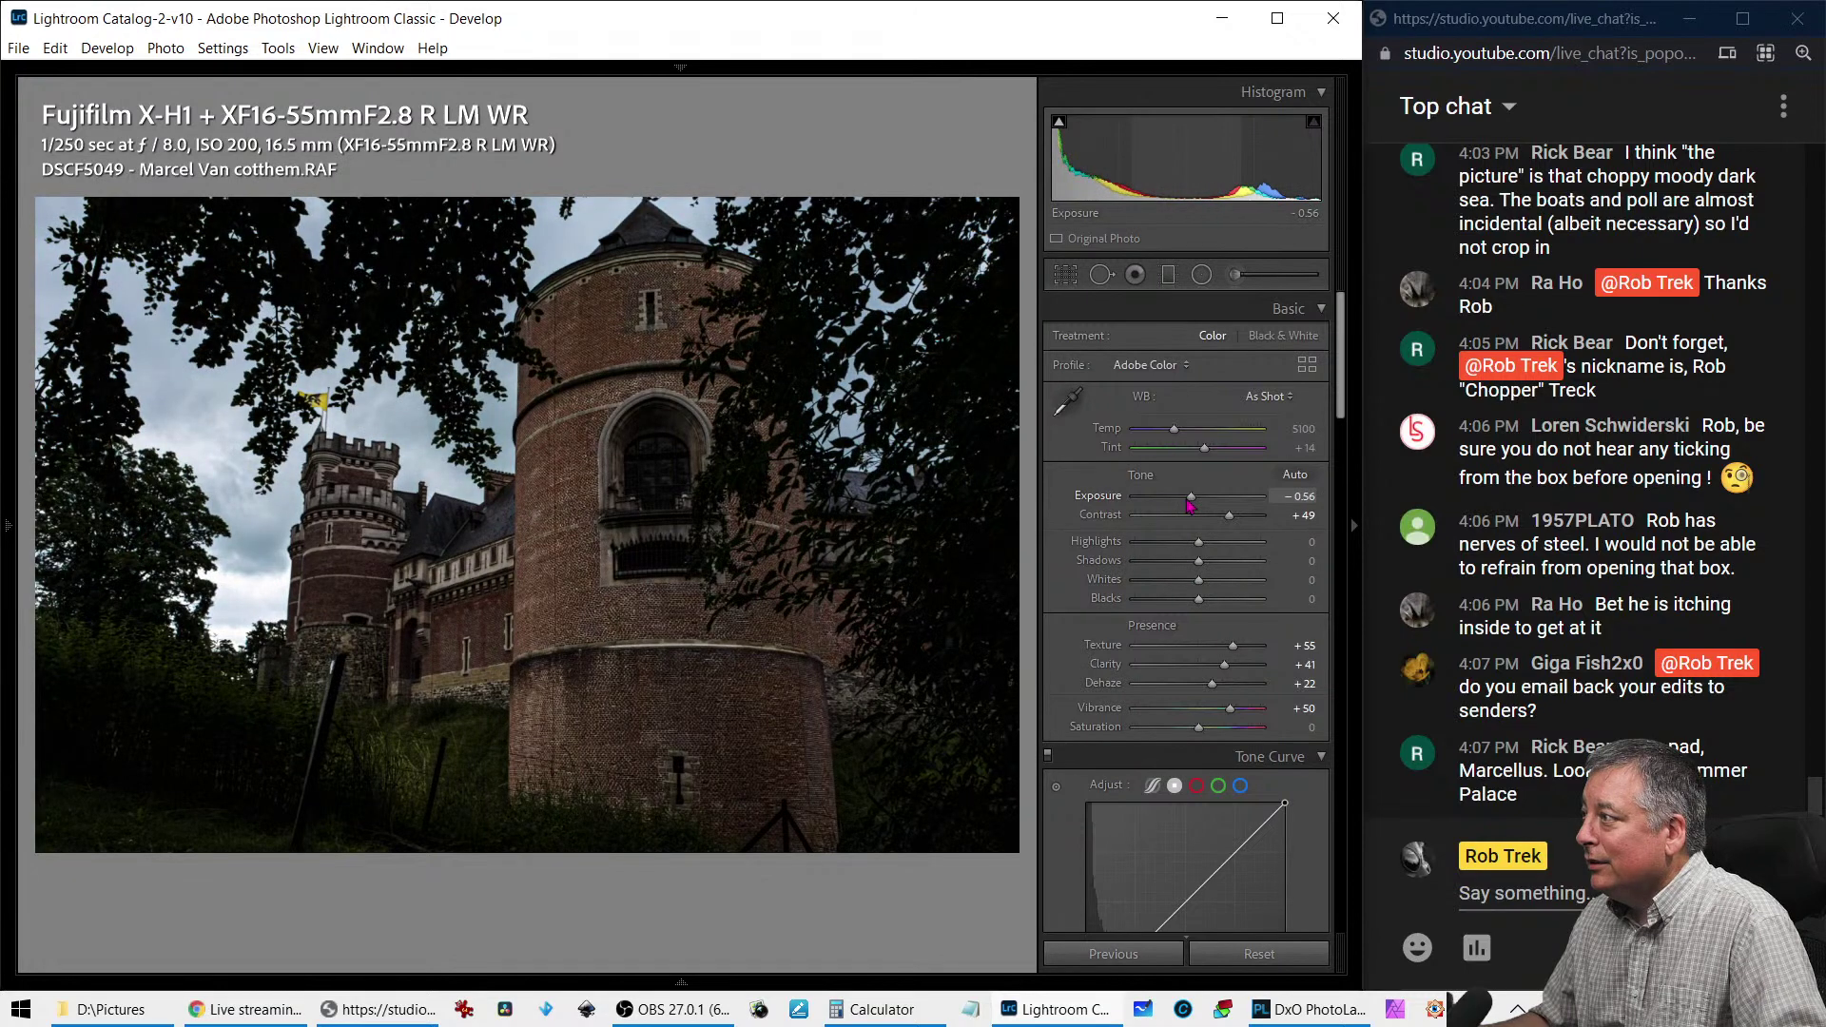
drag(1189, 506, 1195, 506)
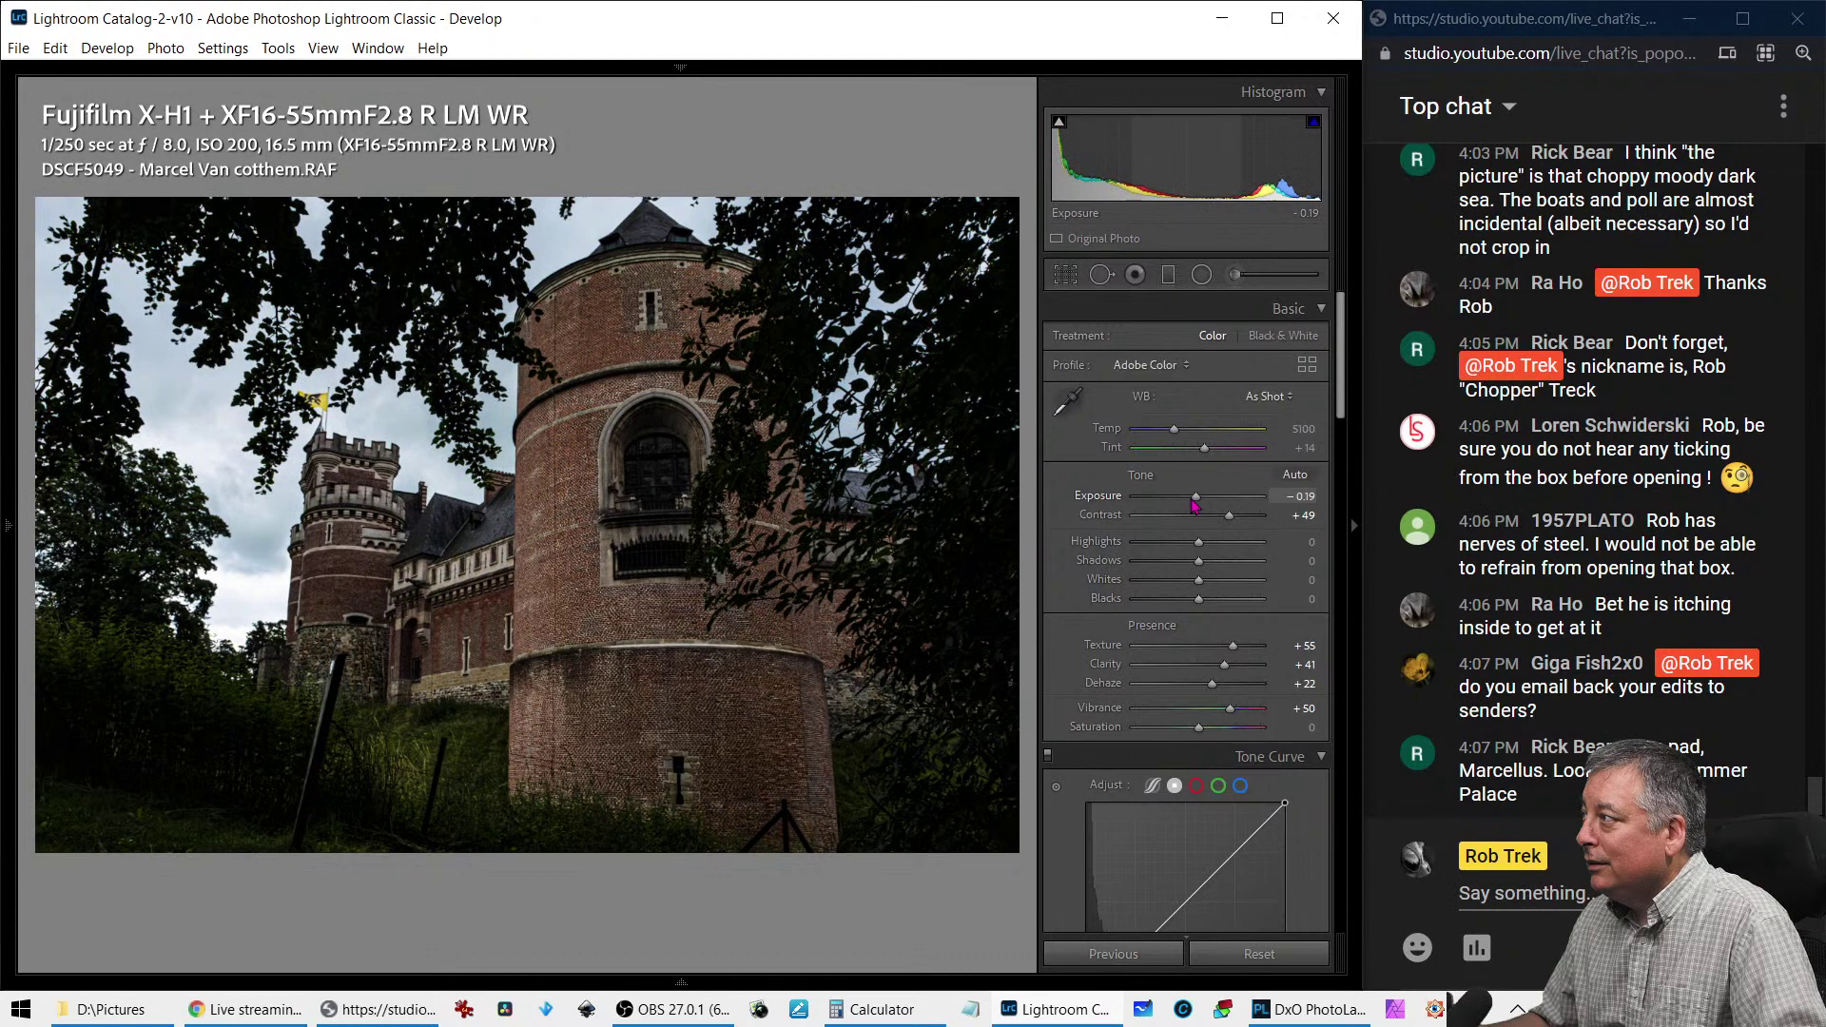
key(v)
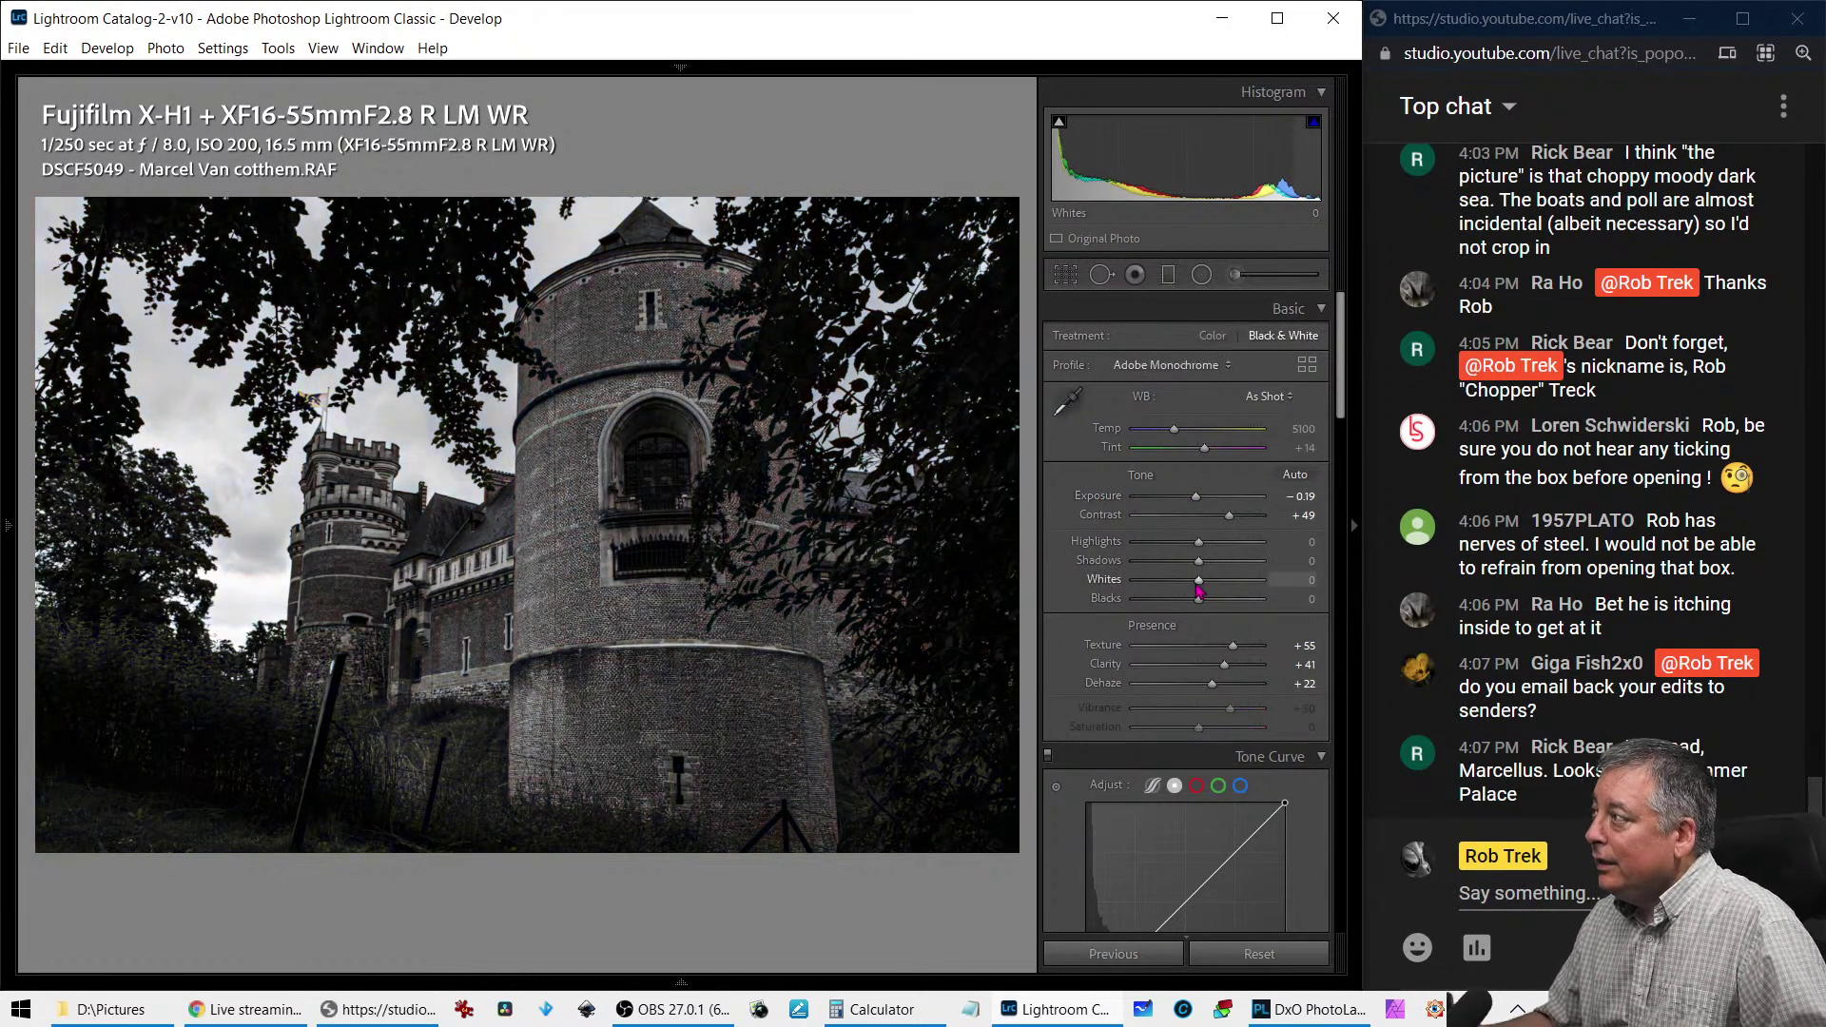
Return the castle photo to color and set Vibrance to -8, Saturation to +44 and Exposure to +0.19
key(v)
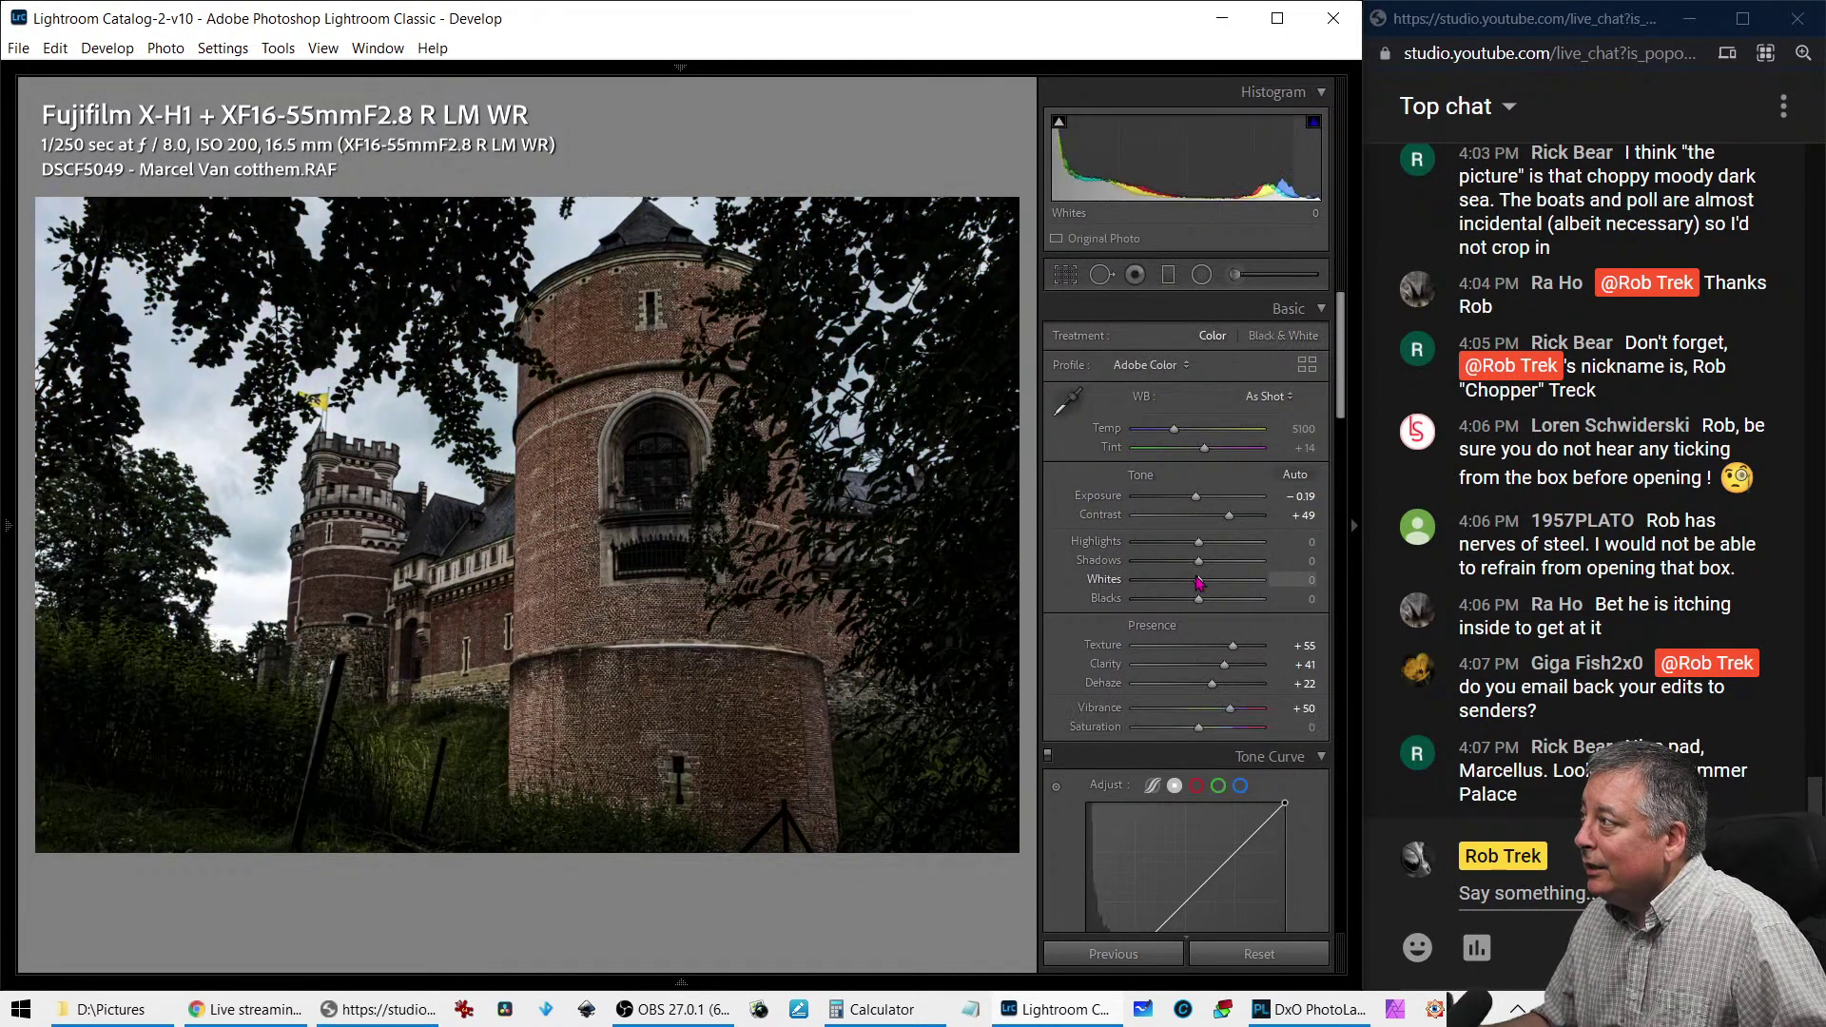
mouse_move(1230, 710)
mouse_down()
mouse_move(1158, 711)
mouse_move(1259, 731)
mouse_move(1179, 713)
mouse_move(1195, 718)
mouse_up()
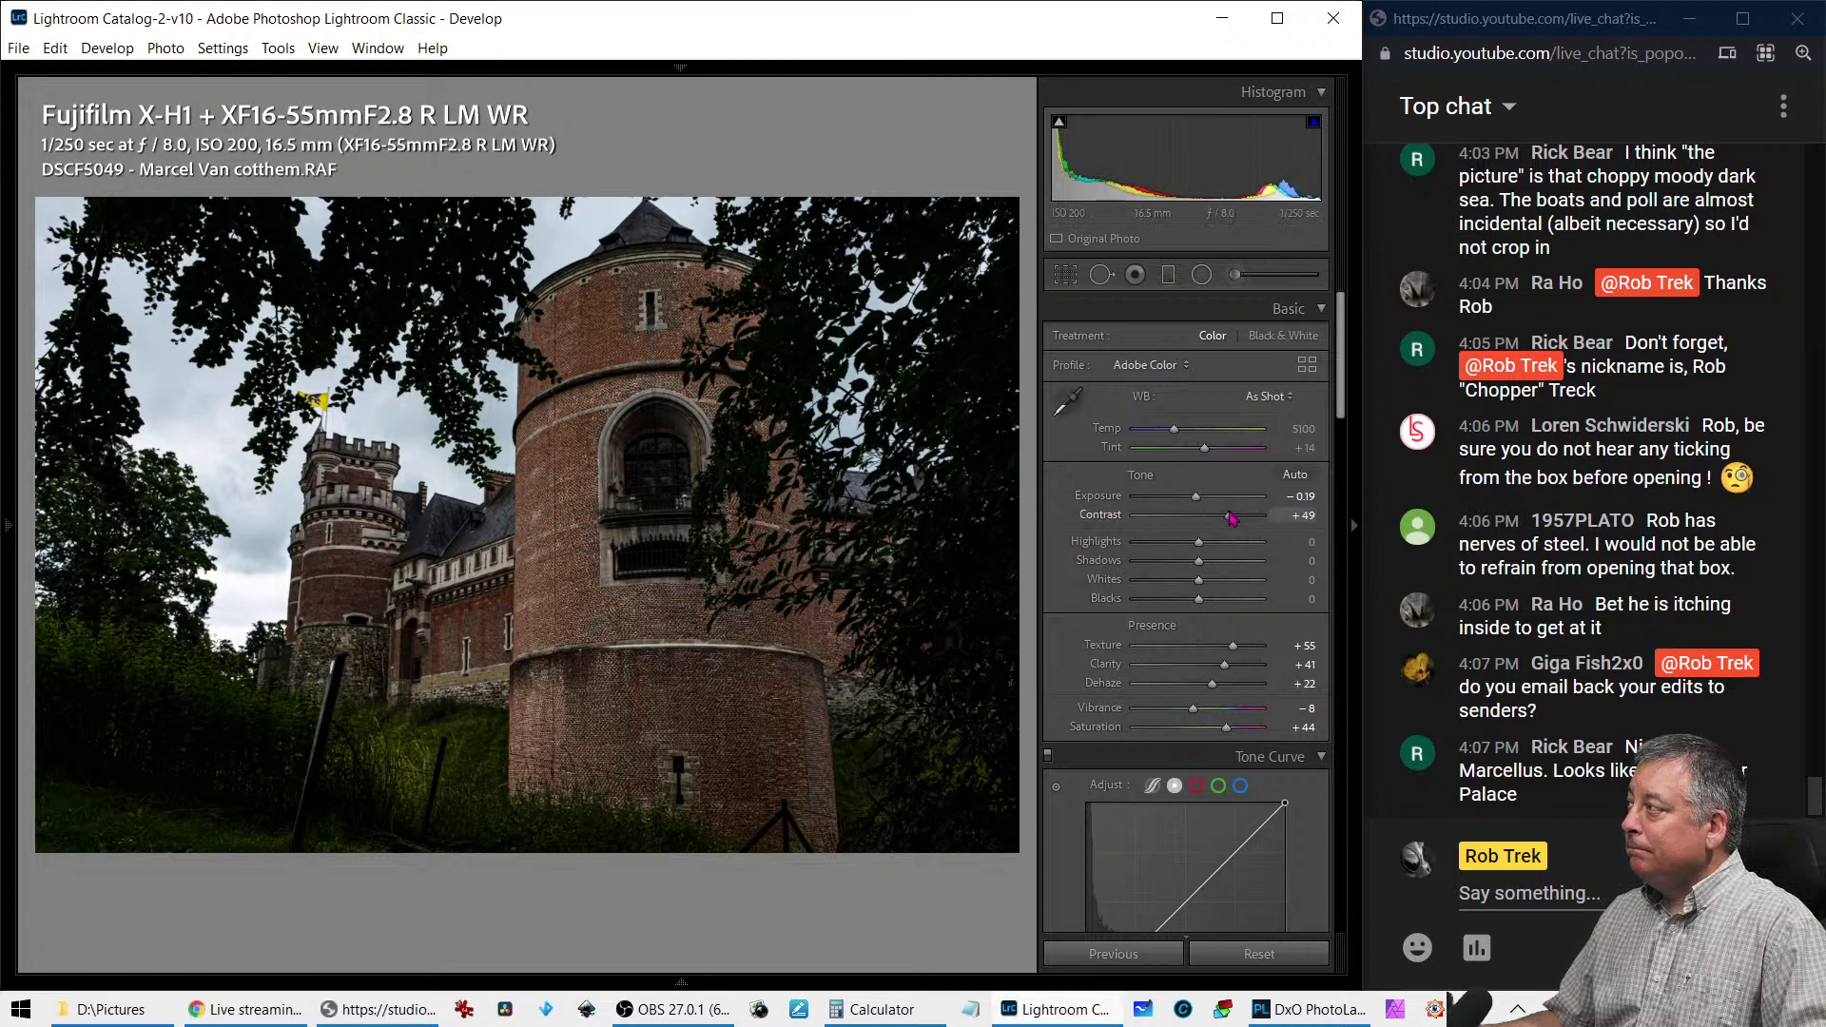
drag(1195, 497, 1199, 496)
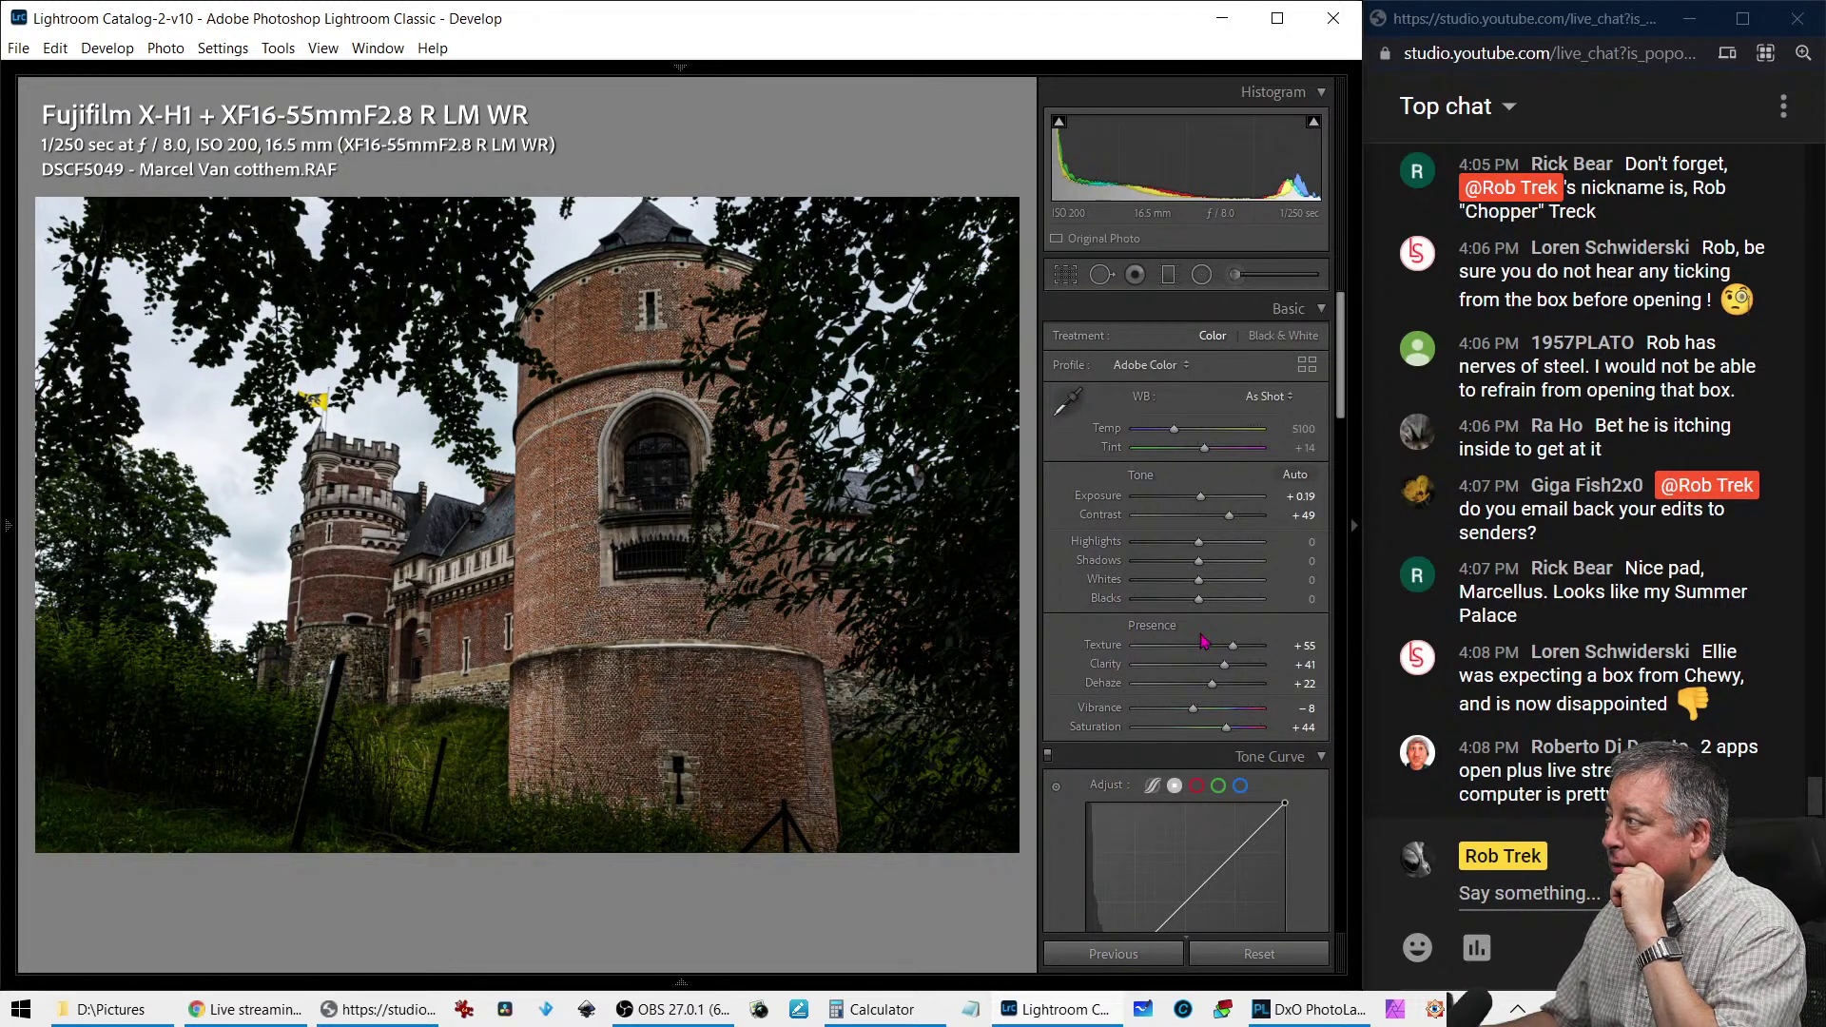
Set the castle photo's Transform Rotate to +2.2, and adjust the tone with Shadows at +65 and Blacks at -29
scroll(1191, 658, down, 2)
scroll(1191, 658, down, 10)
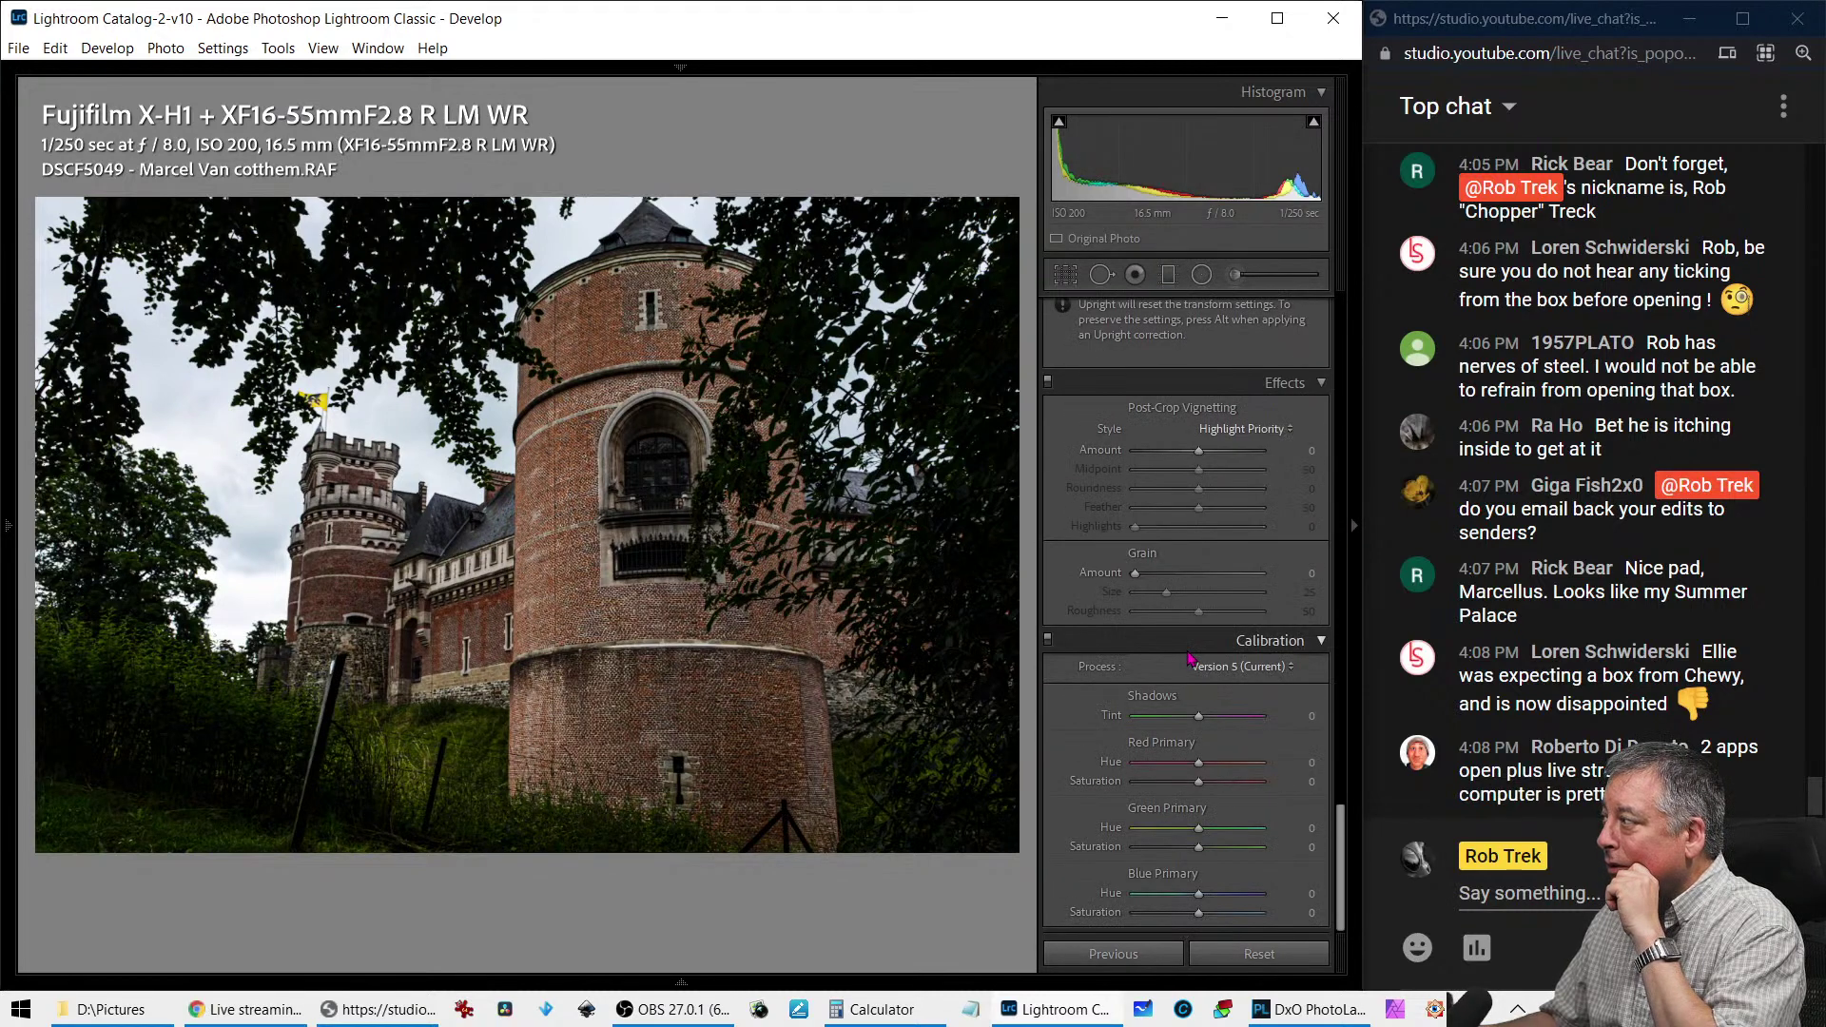
scroll(1190, 658, up, 6)
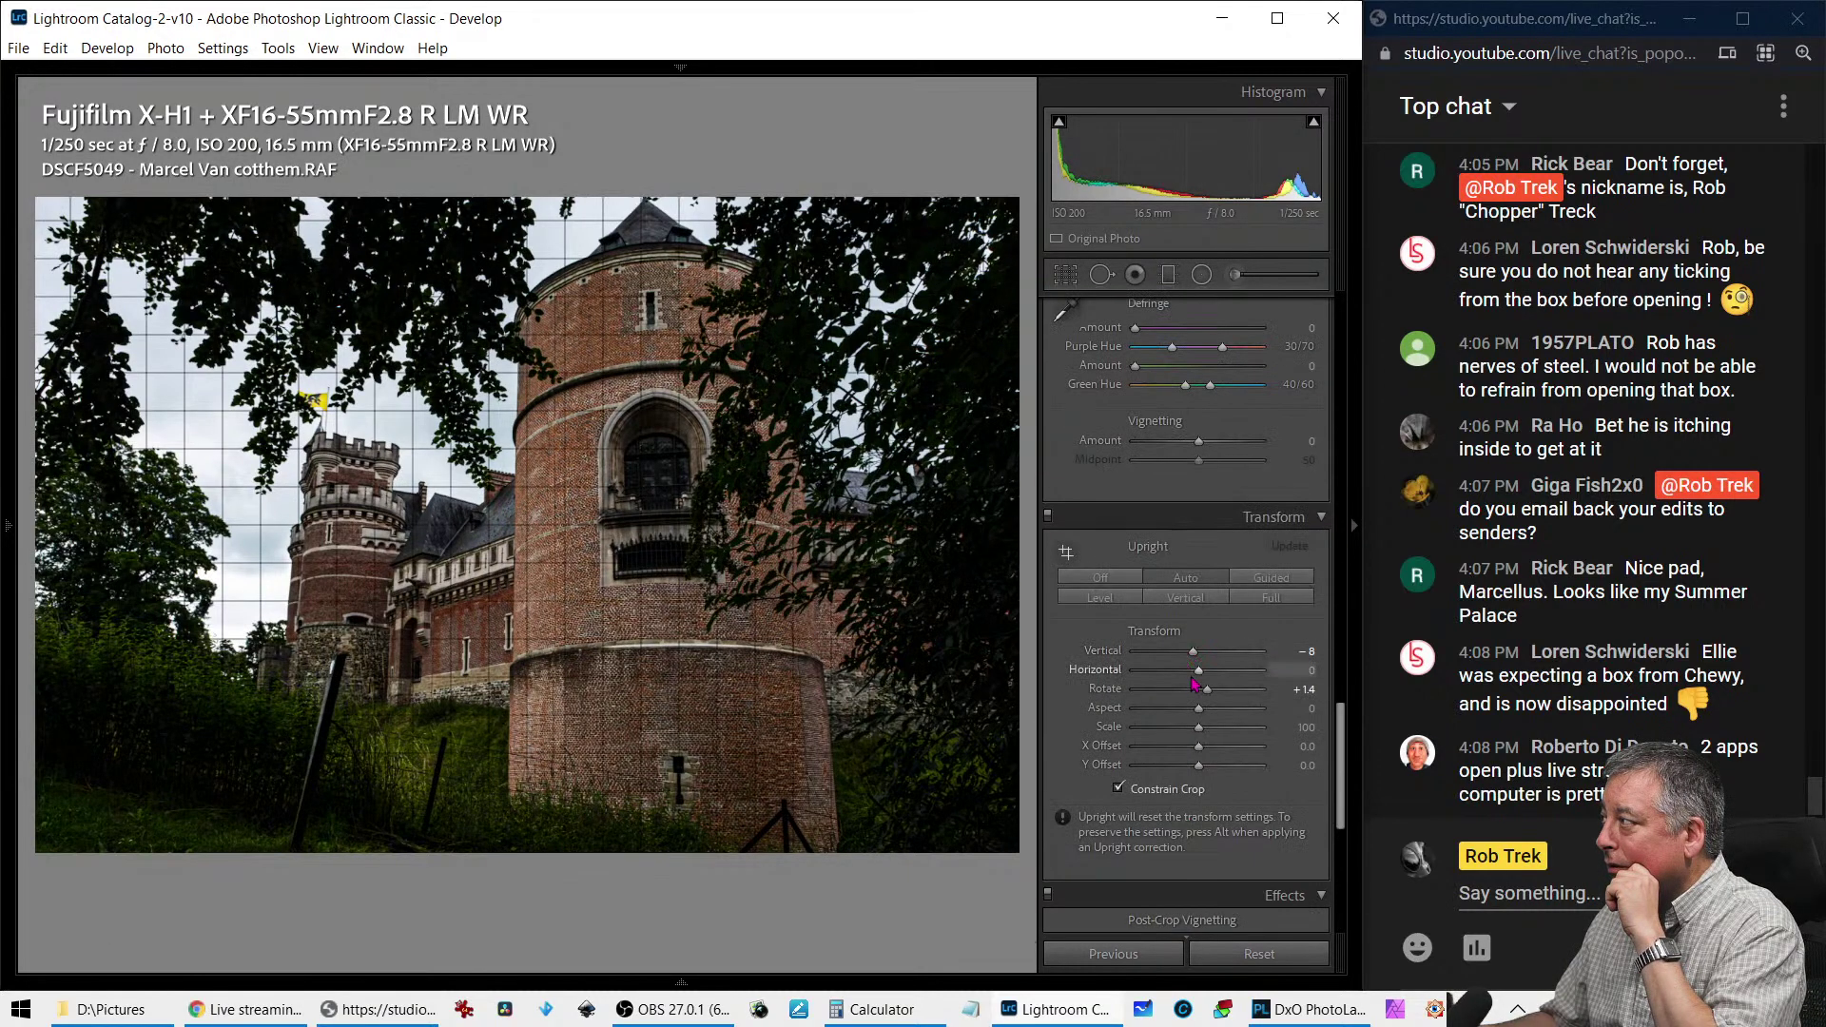
drag(1212, 695, 1220, 697)
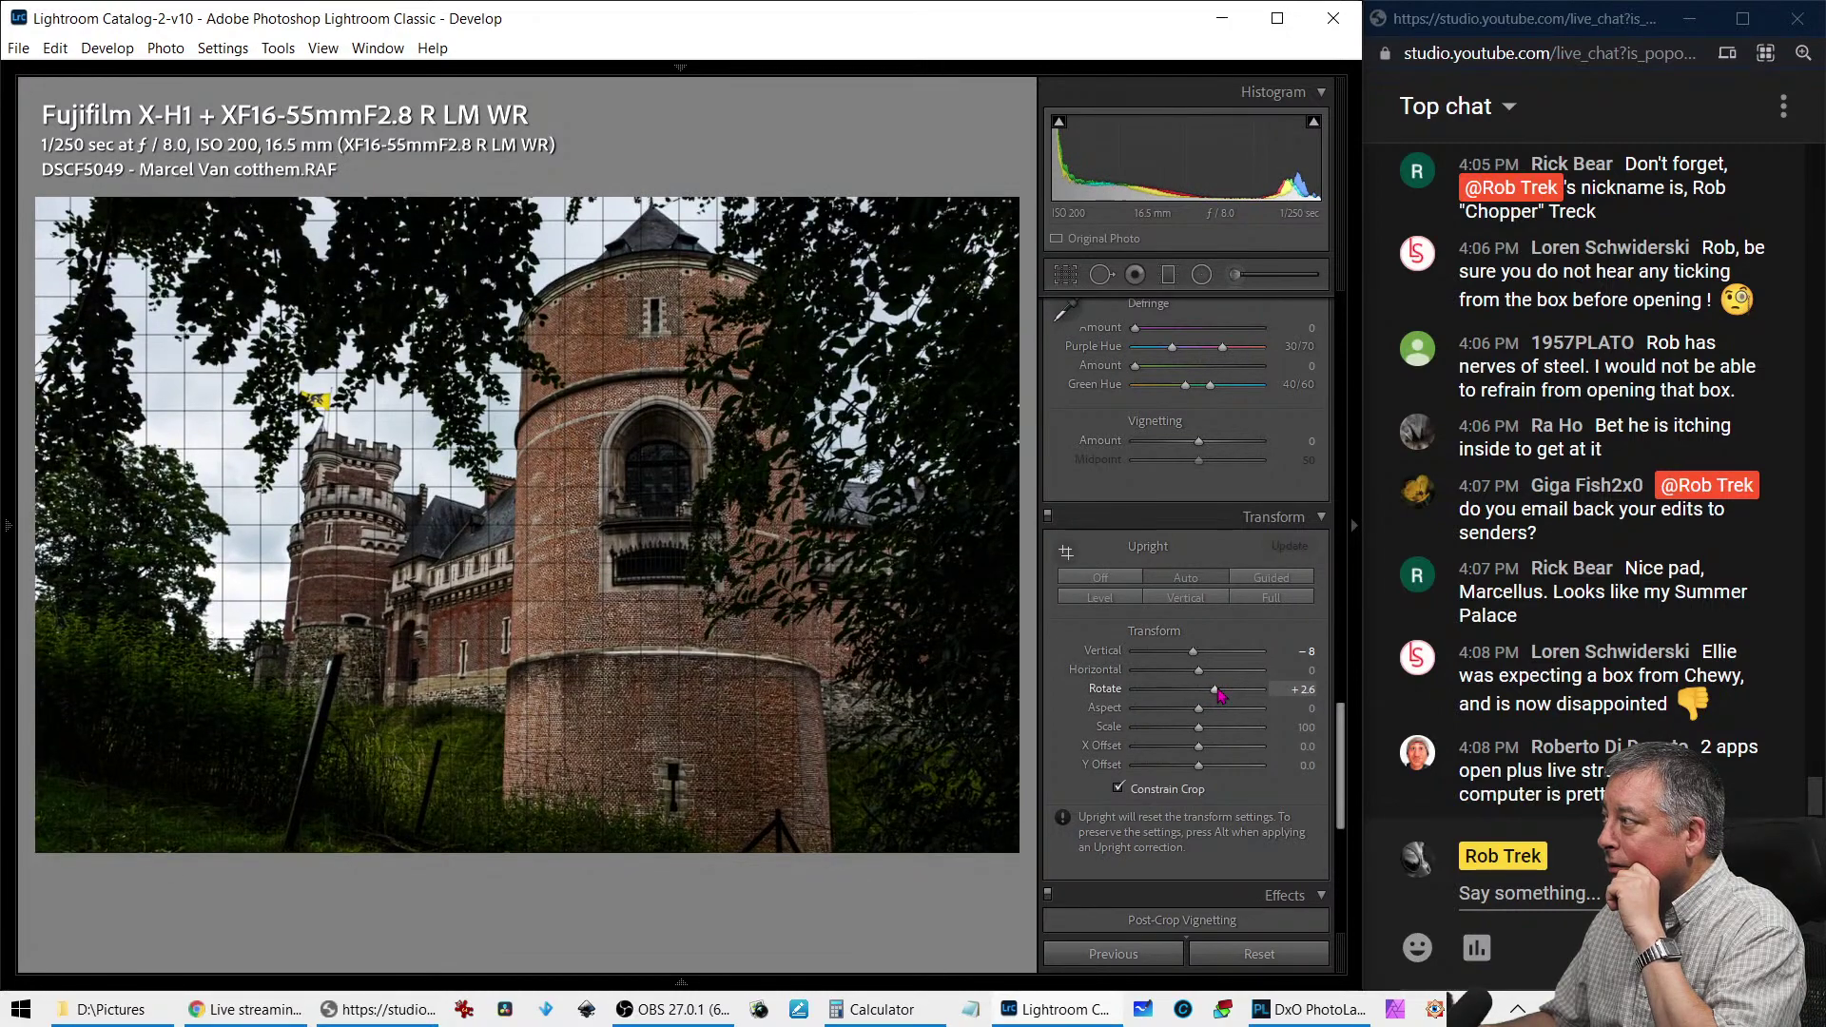
drag(1217, 693, 1215, 691)
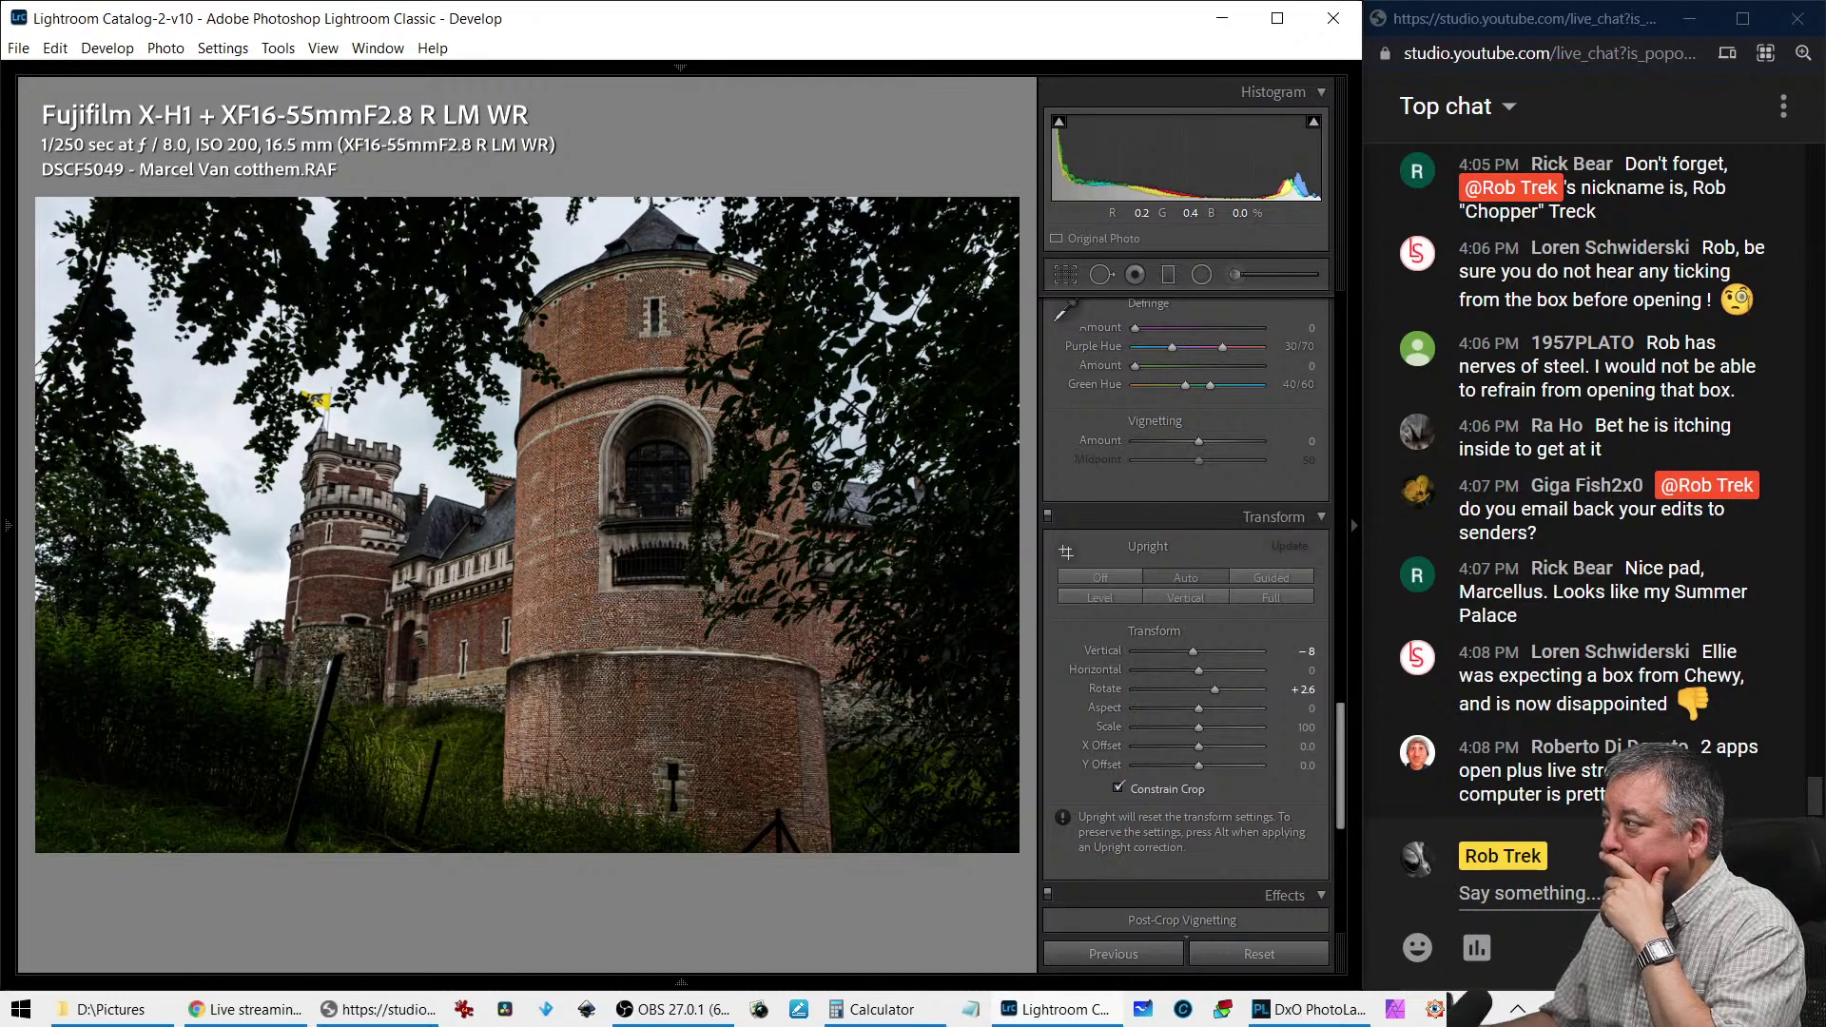
drag(1204, 698, 1214, 690)
scroll(1202, 647, up, 15)
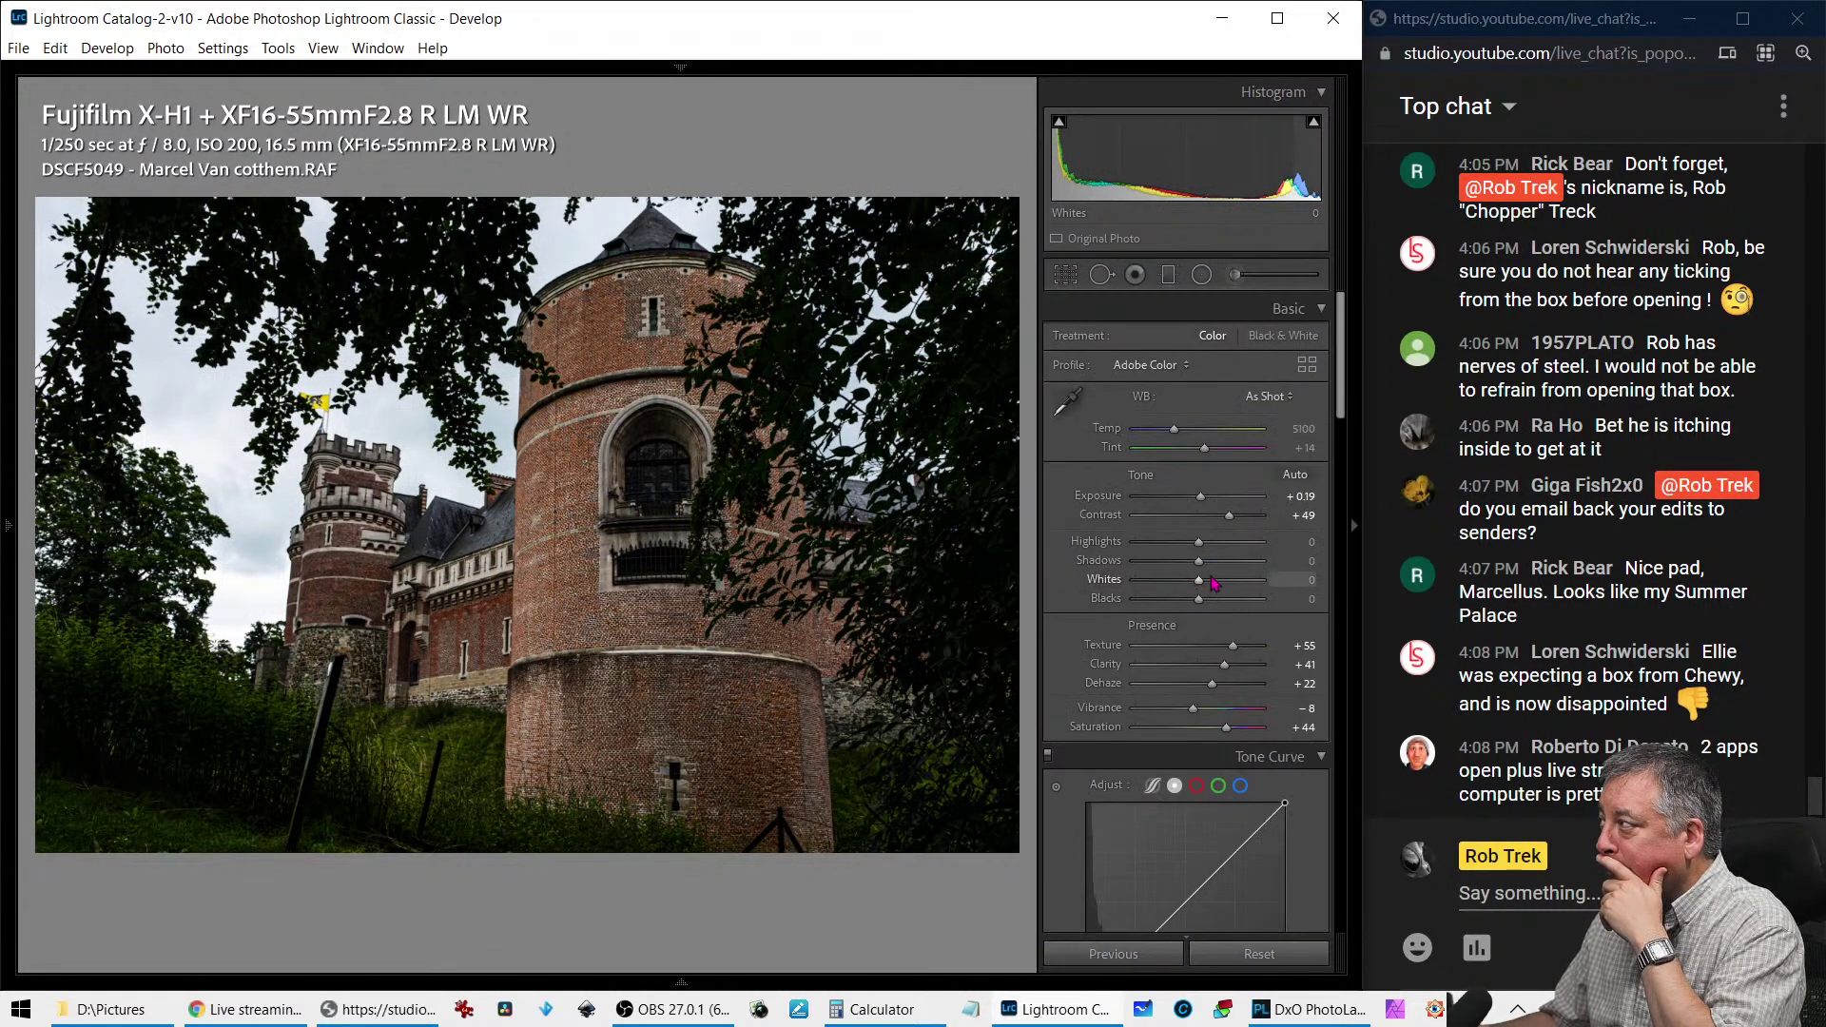
drag(1198, 560, 1184, 601)
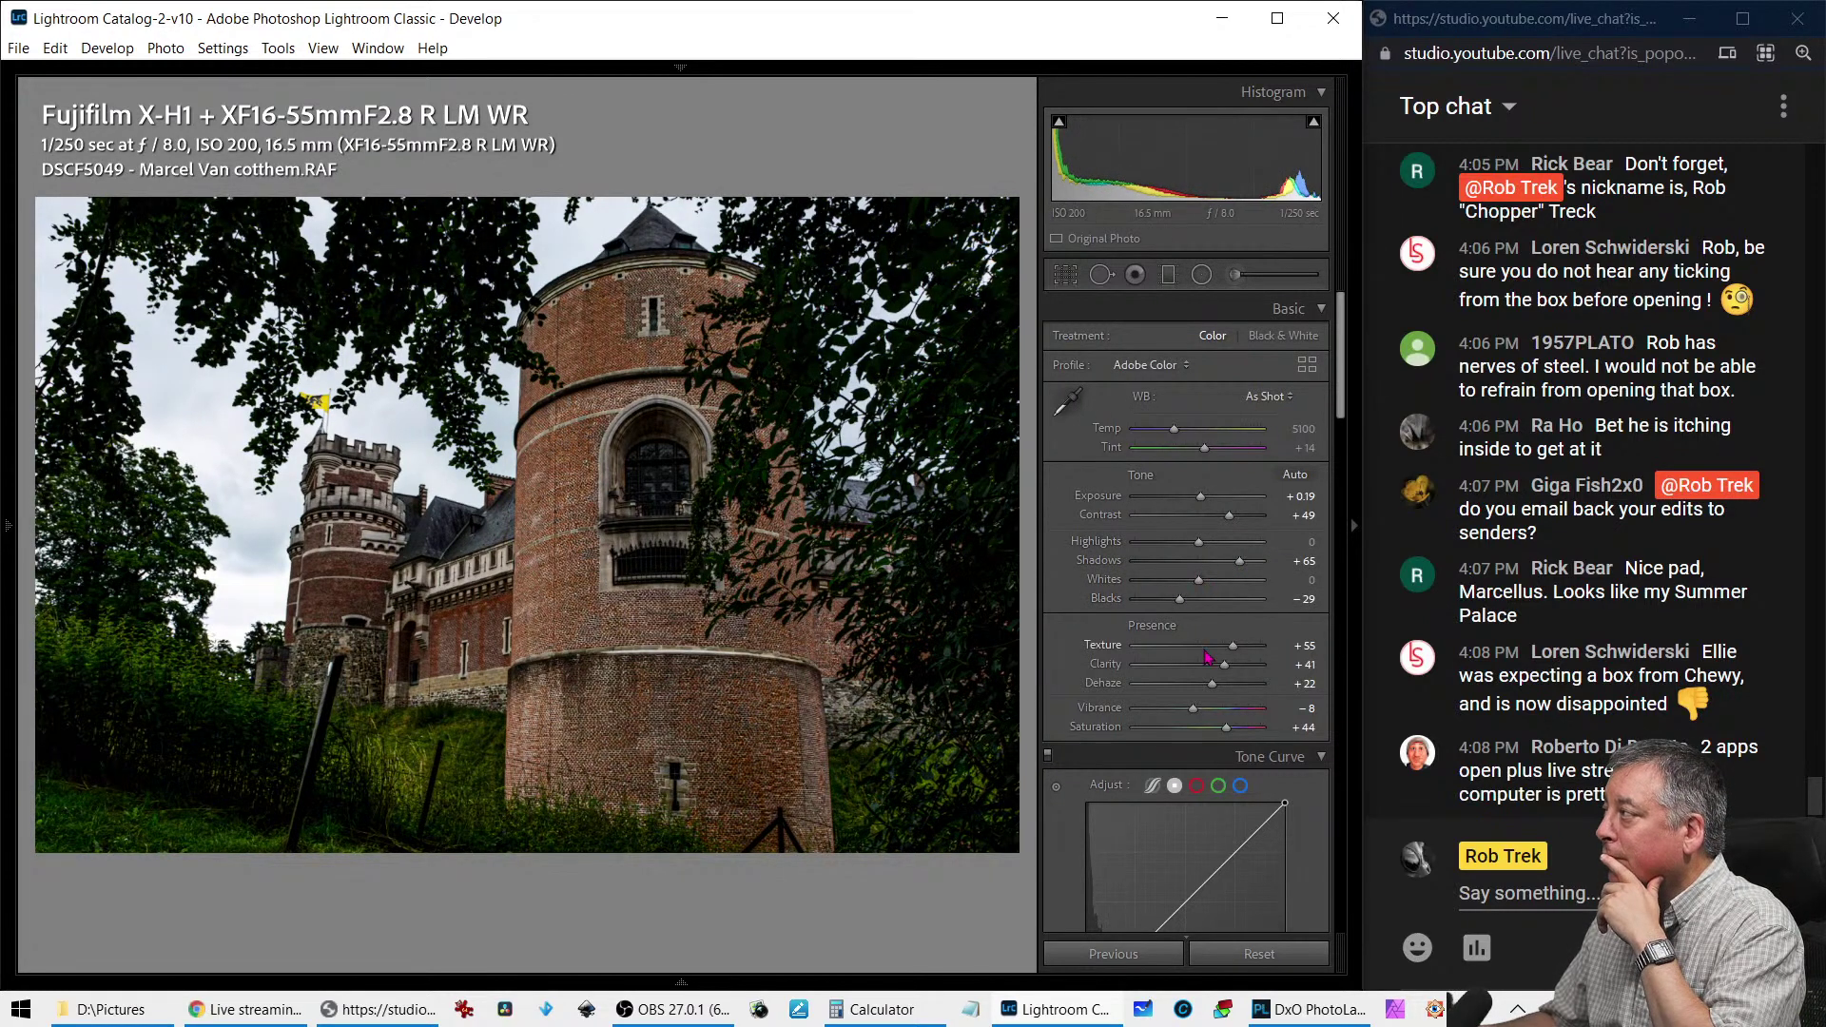
Add a dark post-crop vignette with Amount -44, Feather 100 and Midpoint 41
scroll(1206, 665, down, 15)
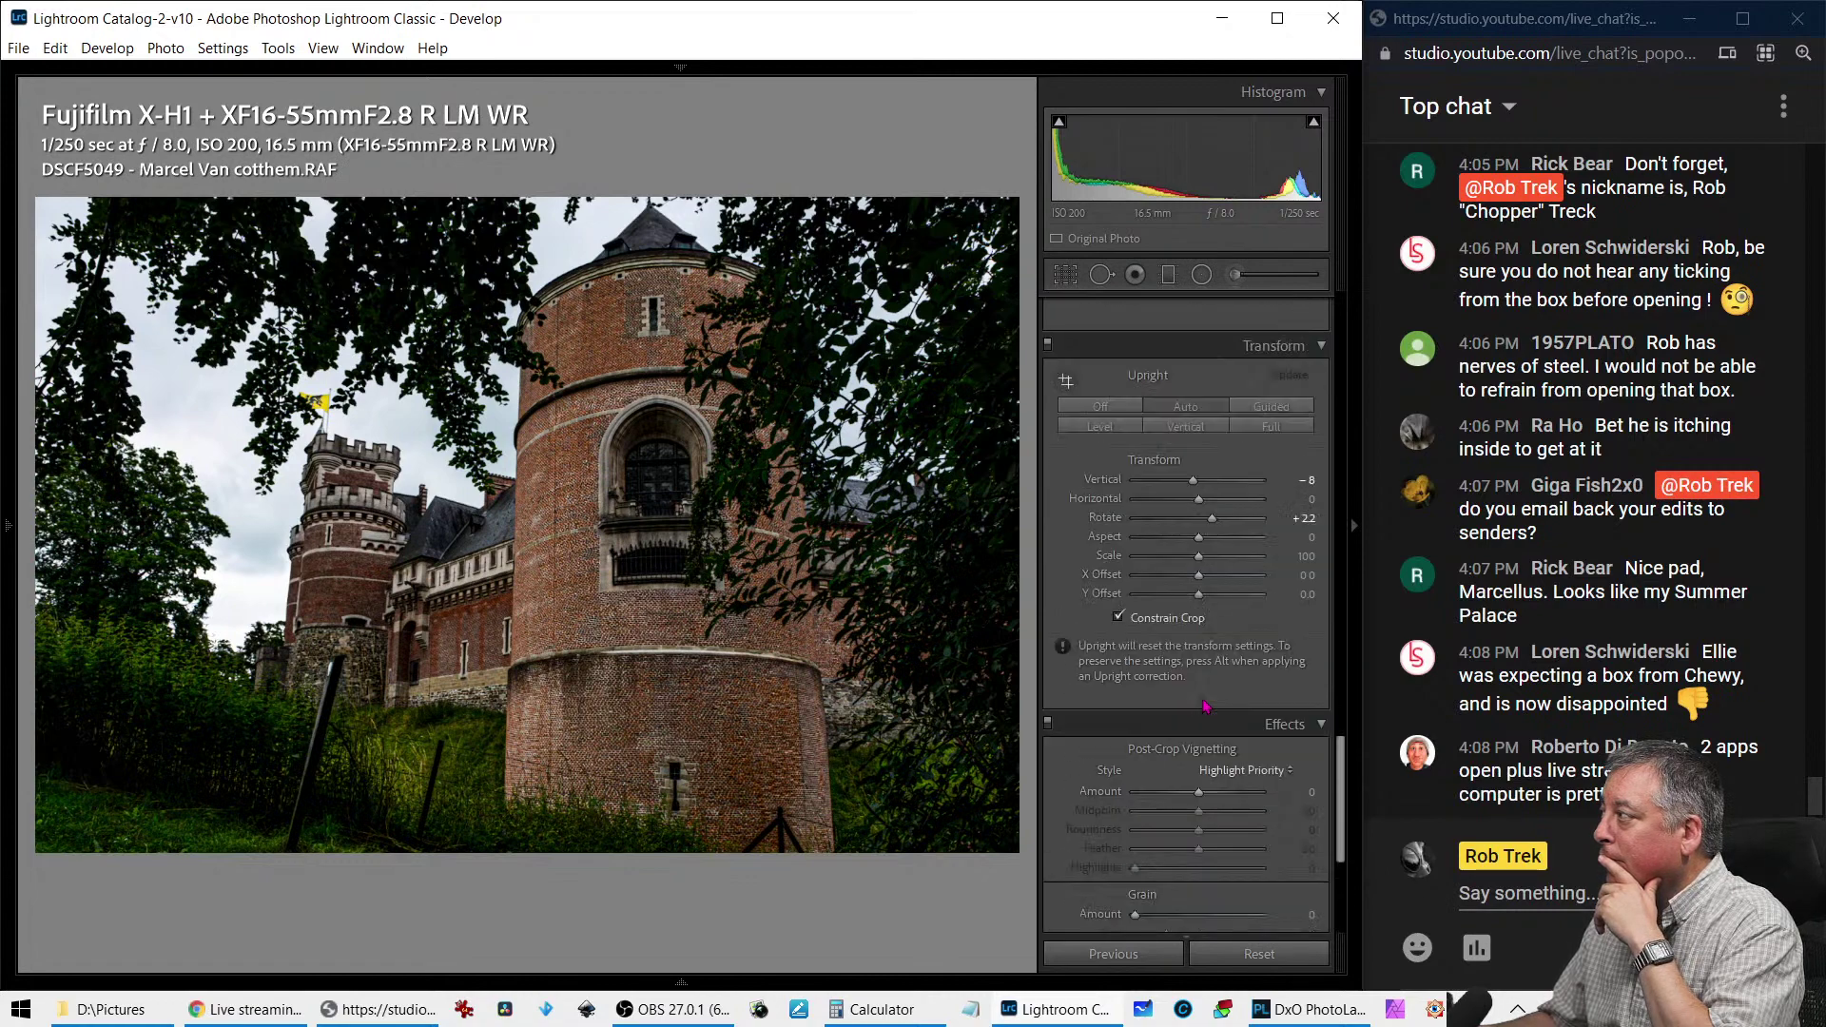
scroll(1205, 705, down, 3)
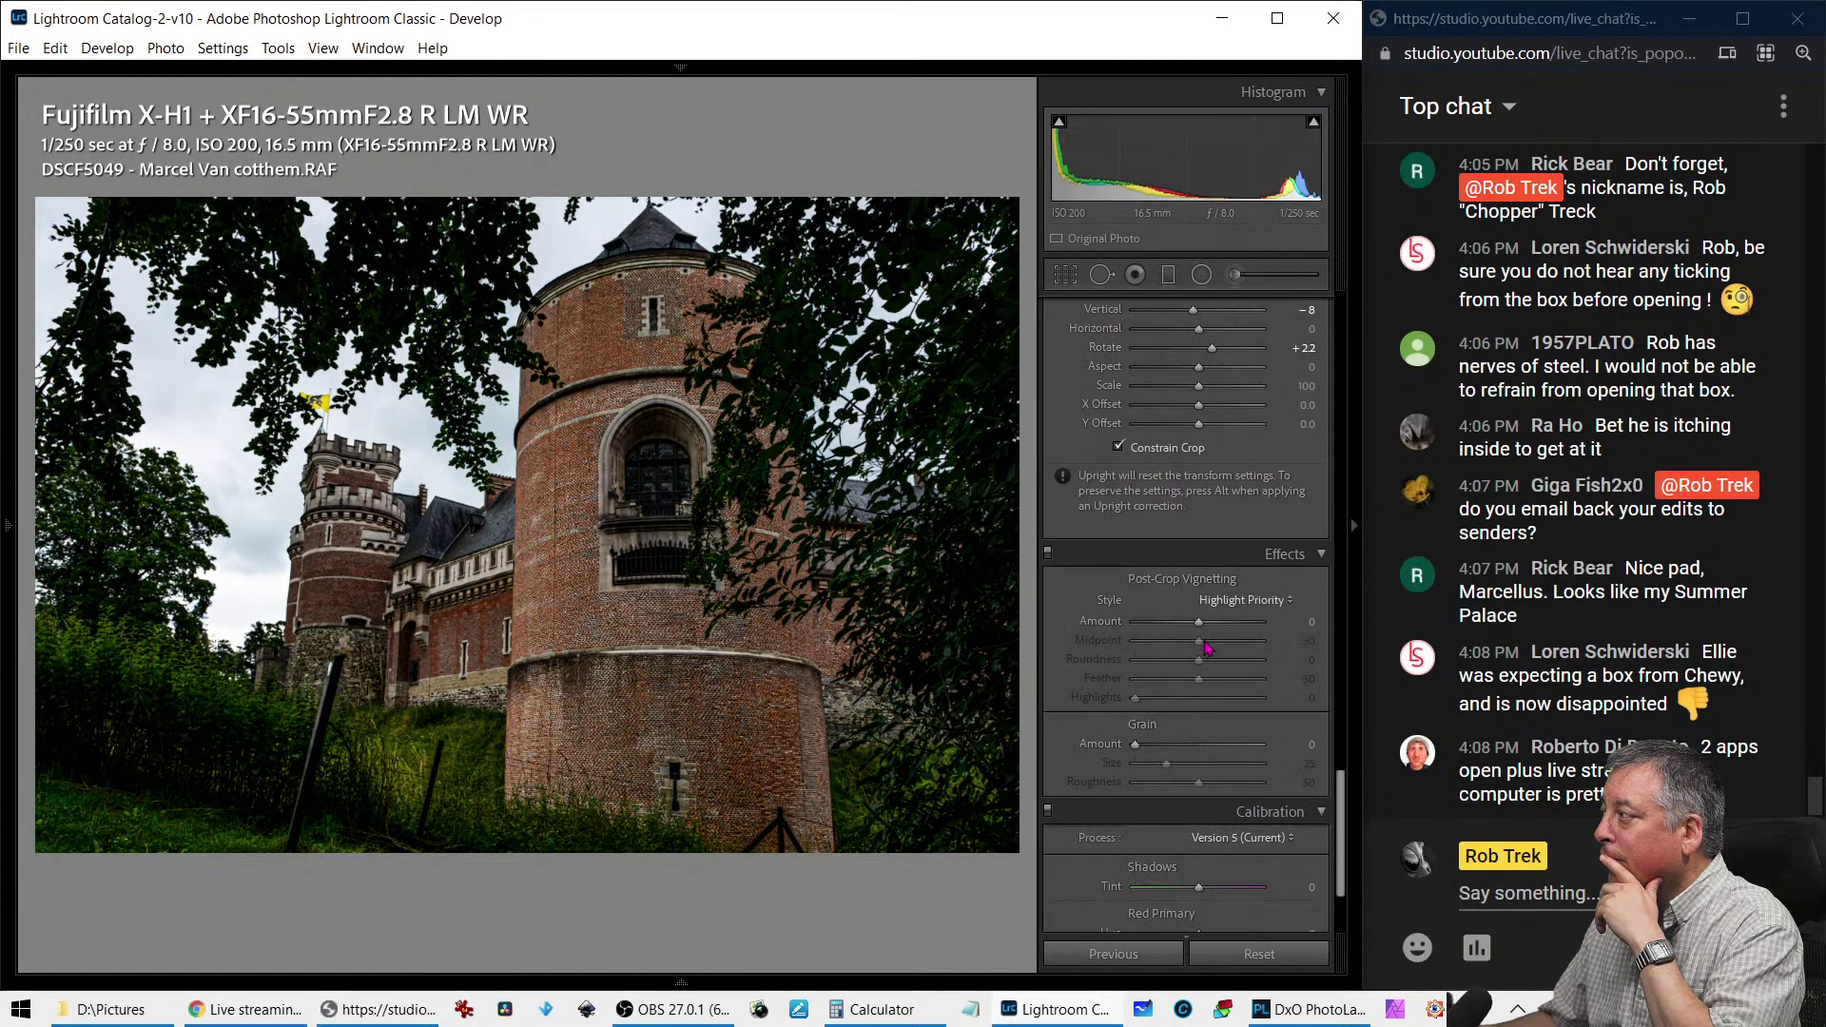
drag(1200, 622, 1178, 635)
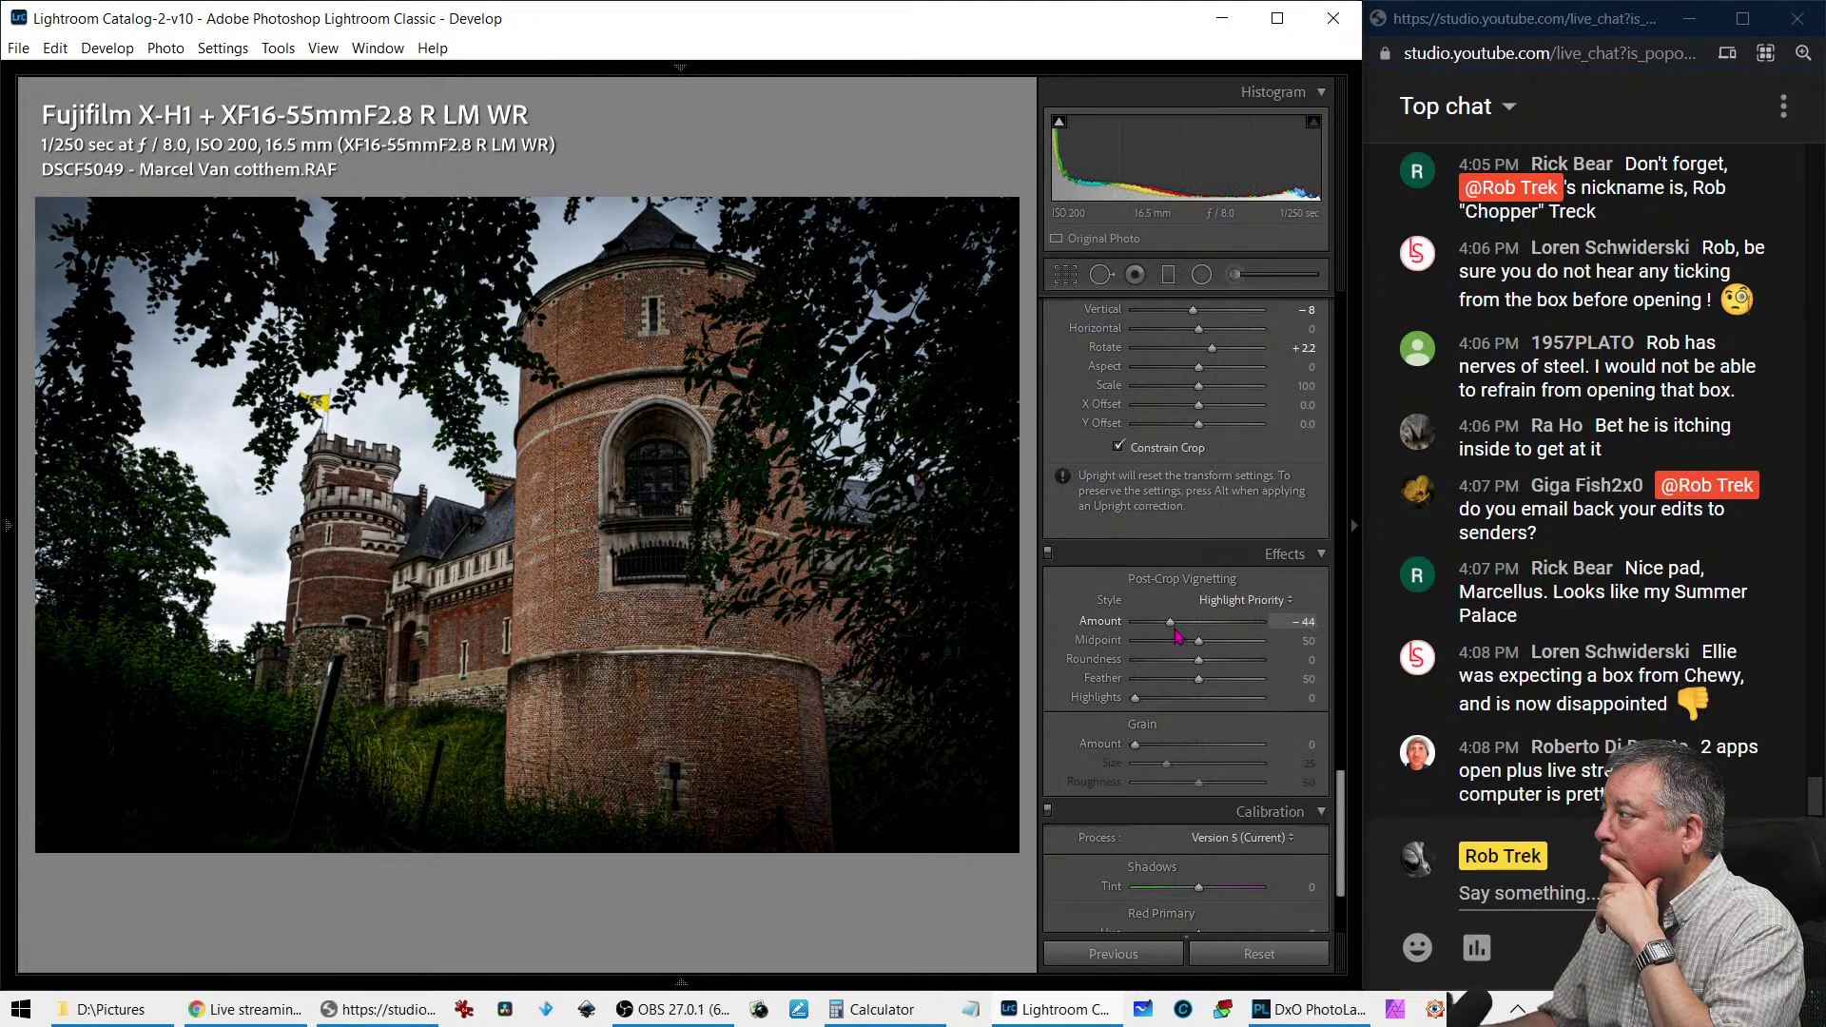
click(1304, 678)
text(100)
key(Return)
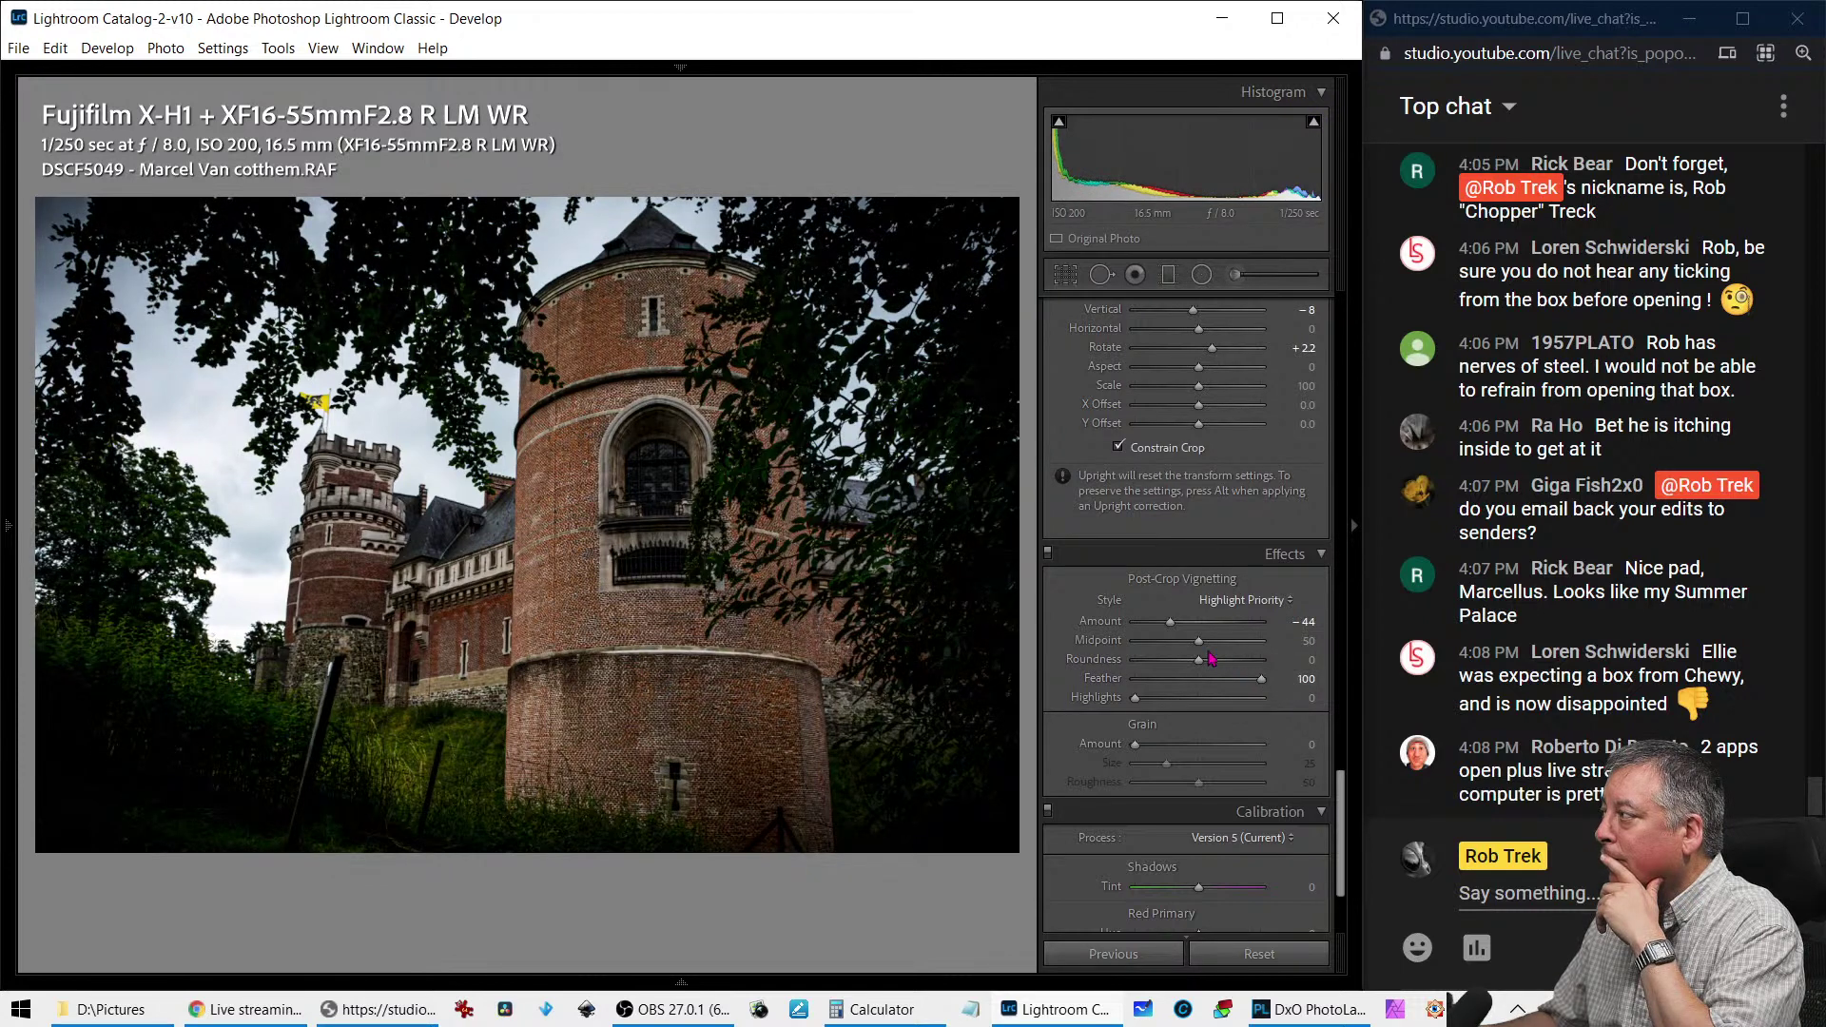
drag(1199, 642, 1190, 648)
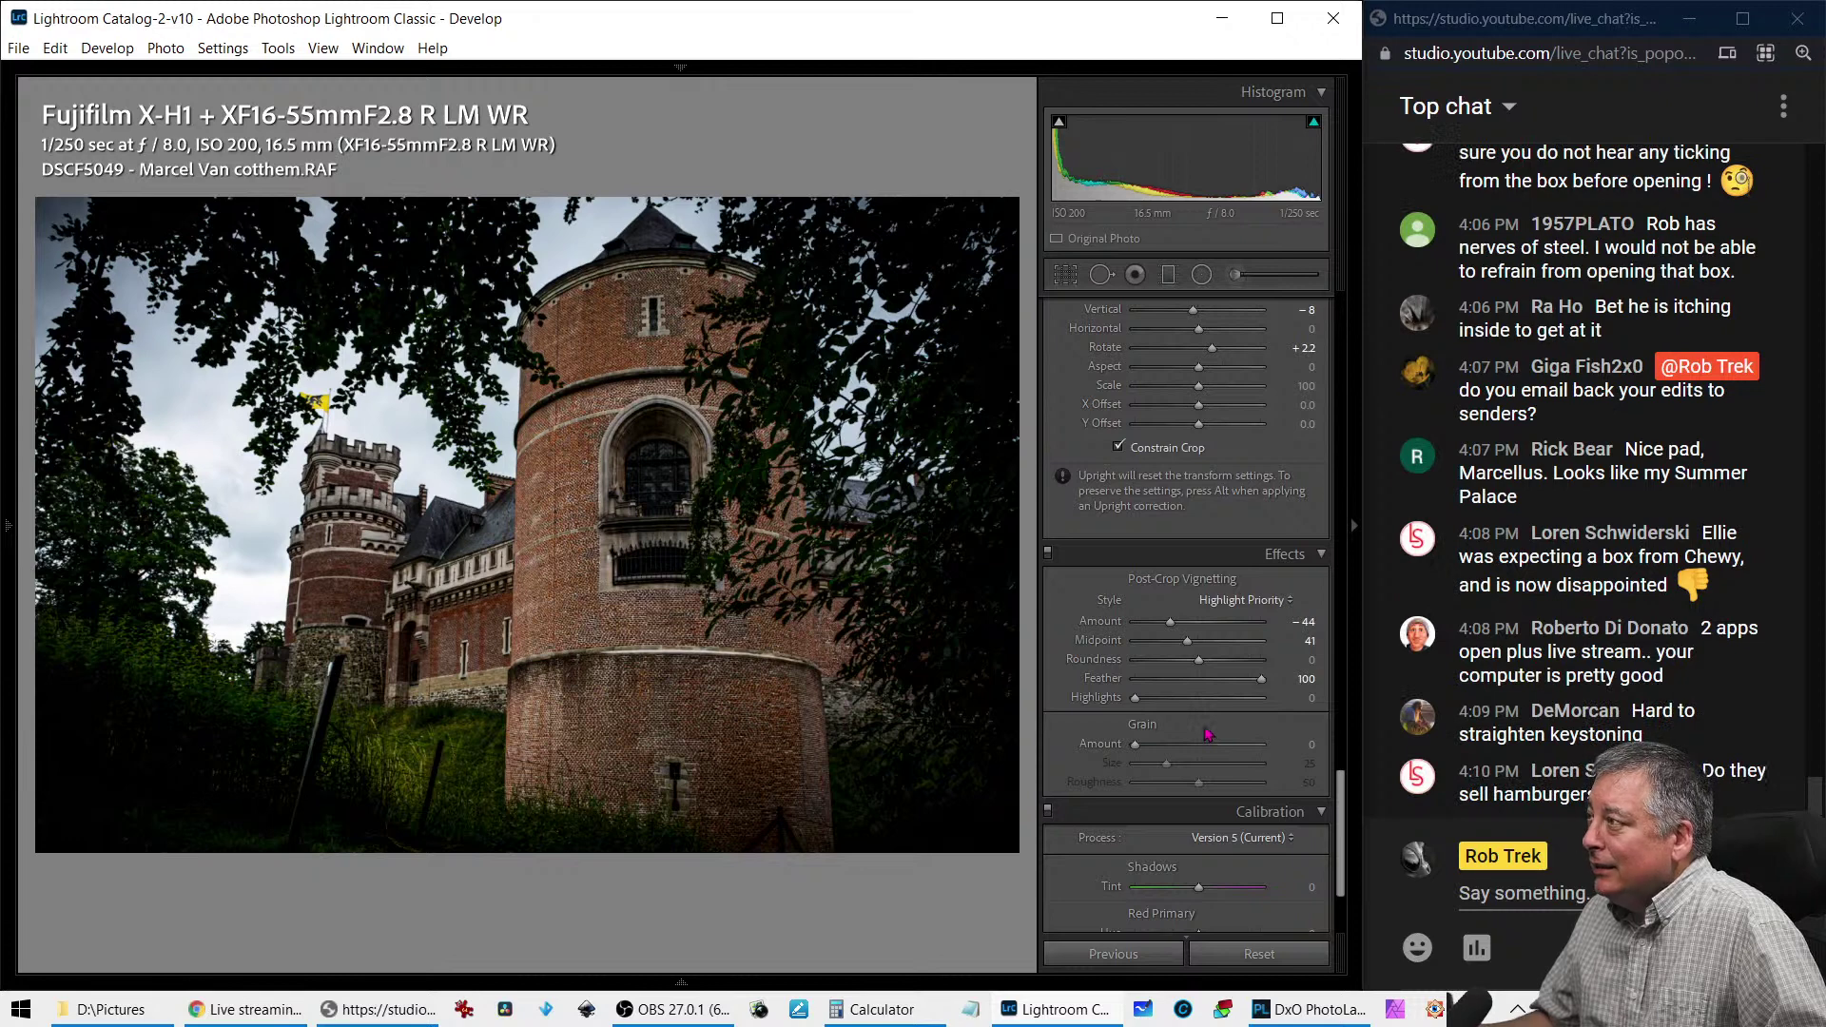
Crop the castle photo tighter around the two towers, keeping the original aspect and trimming the dark edges and lower foreground
click(1067, 278)
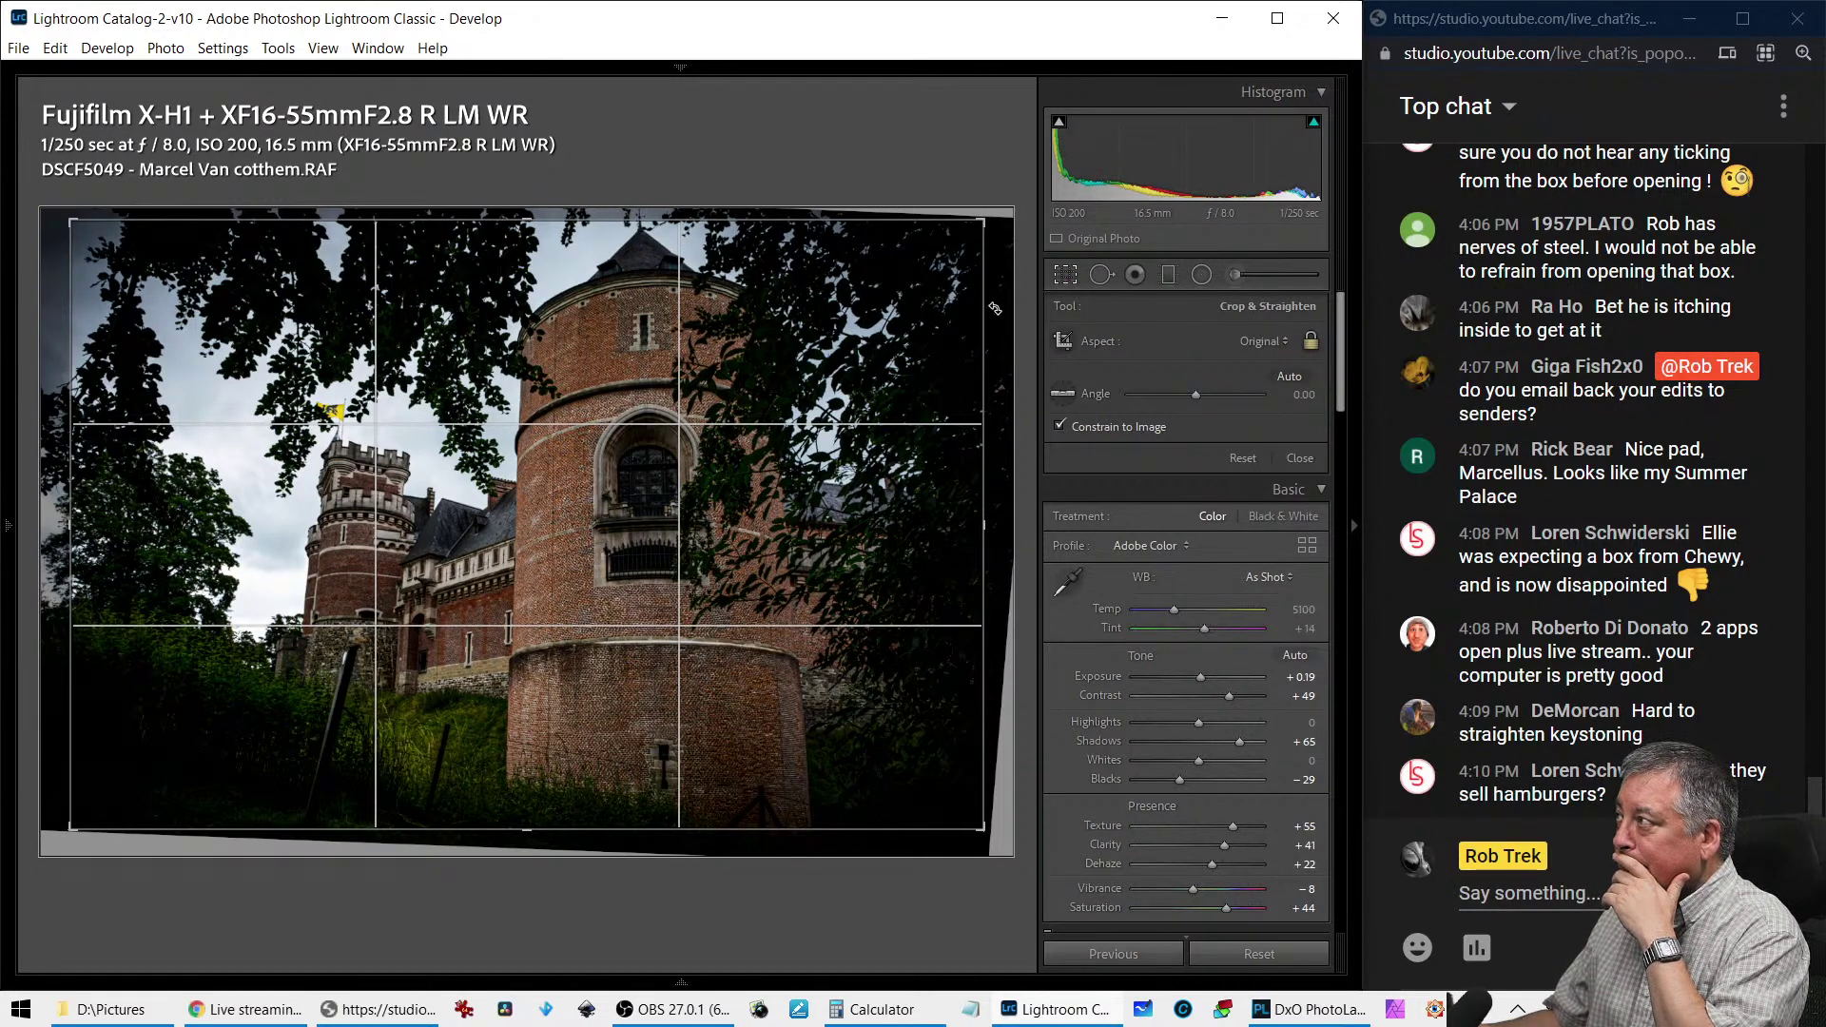
drag(989, 235, 959, 238)
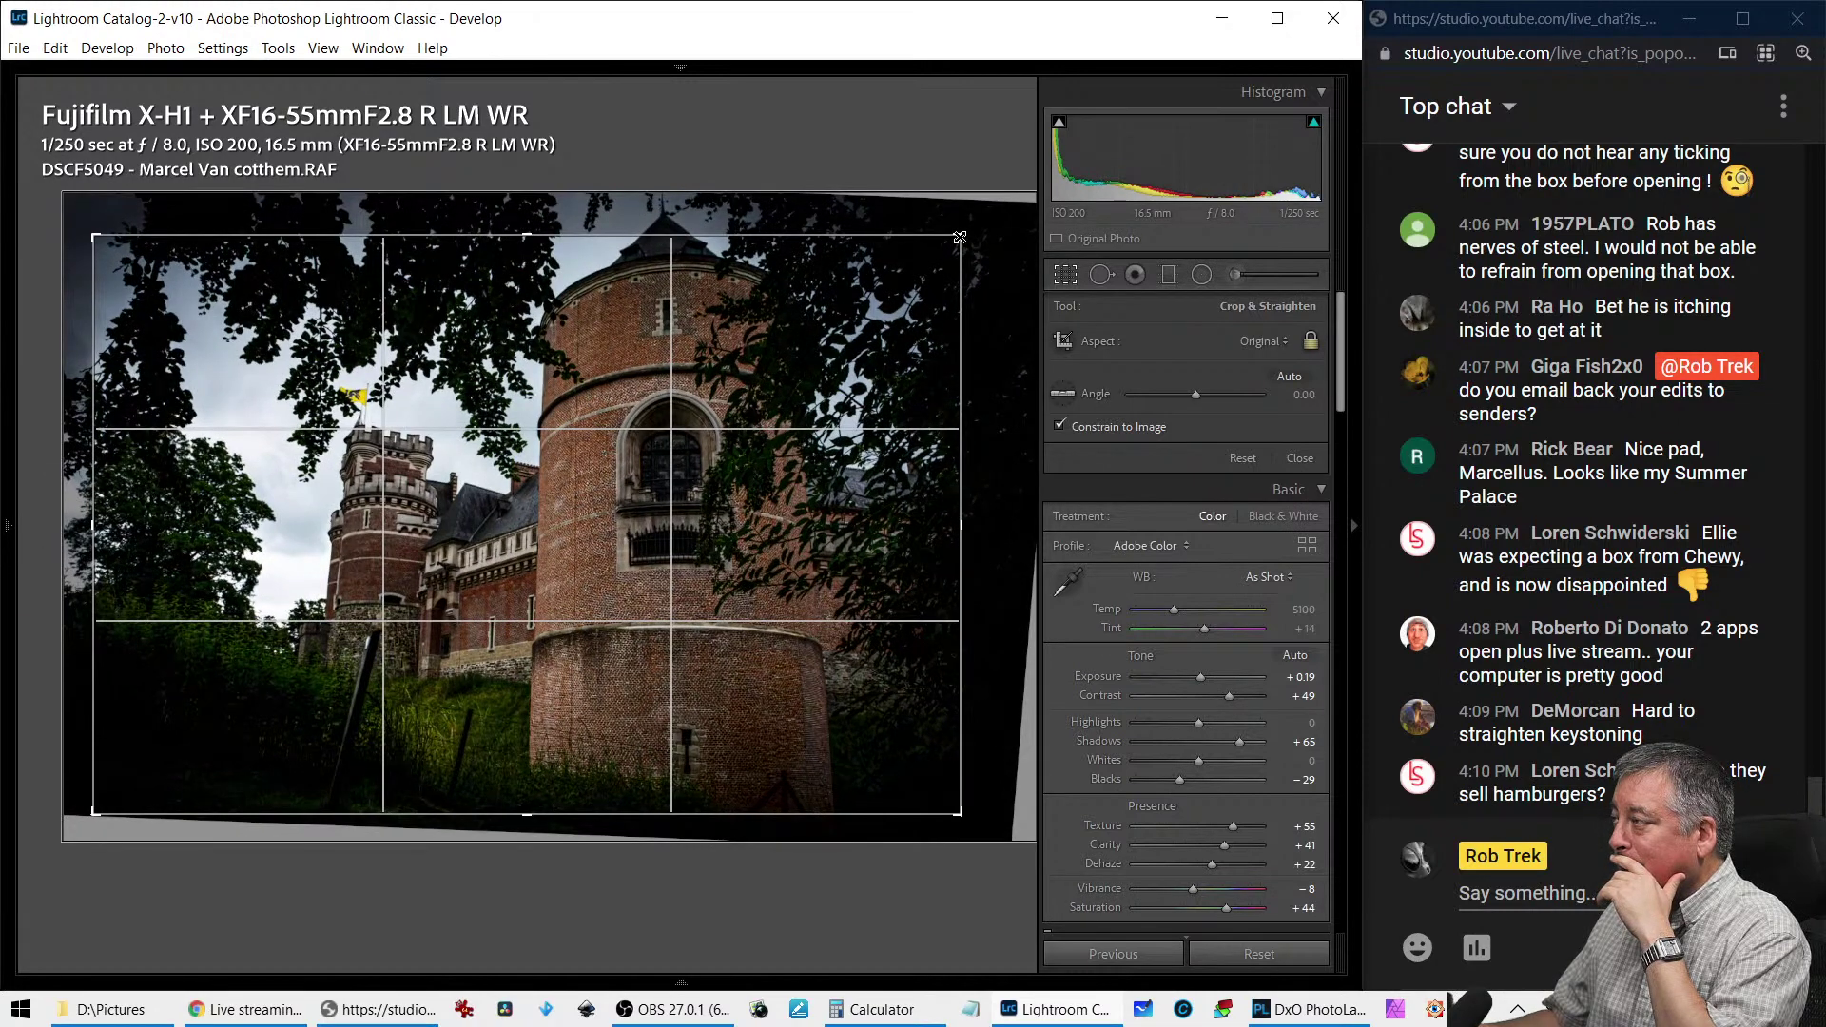
drag(874, 342, 878, 374)
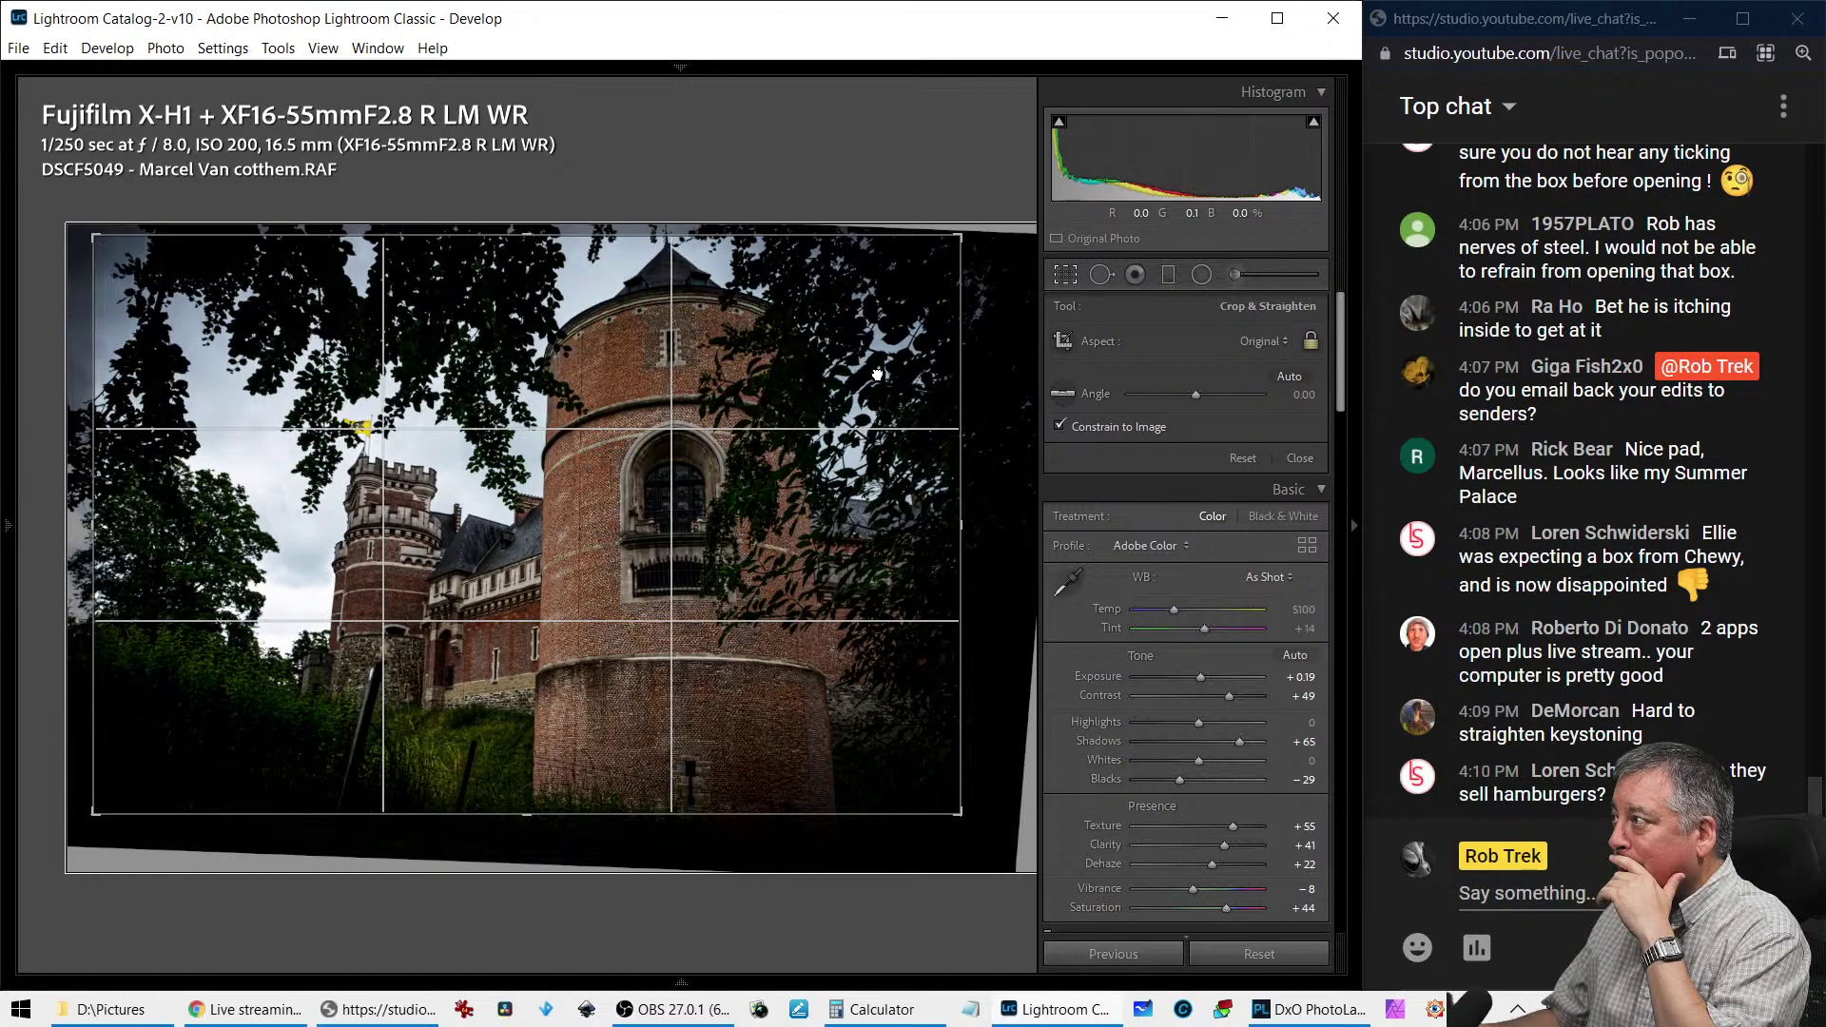
drag(98, 519, 164, 534)
drag(739, 586, 772, 632)
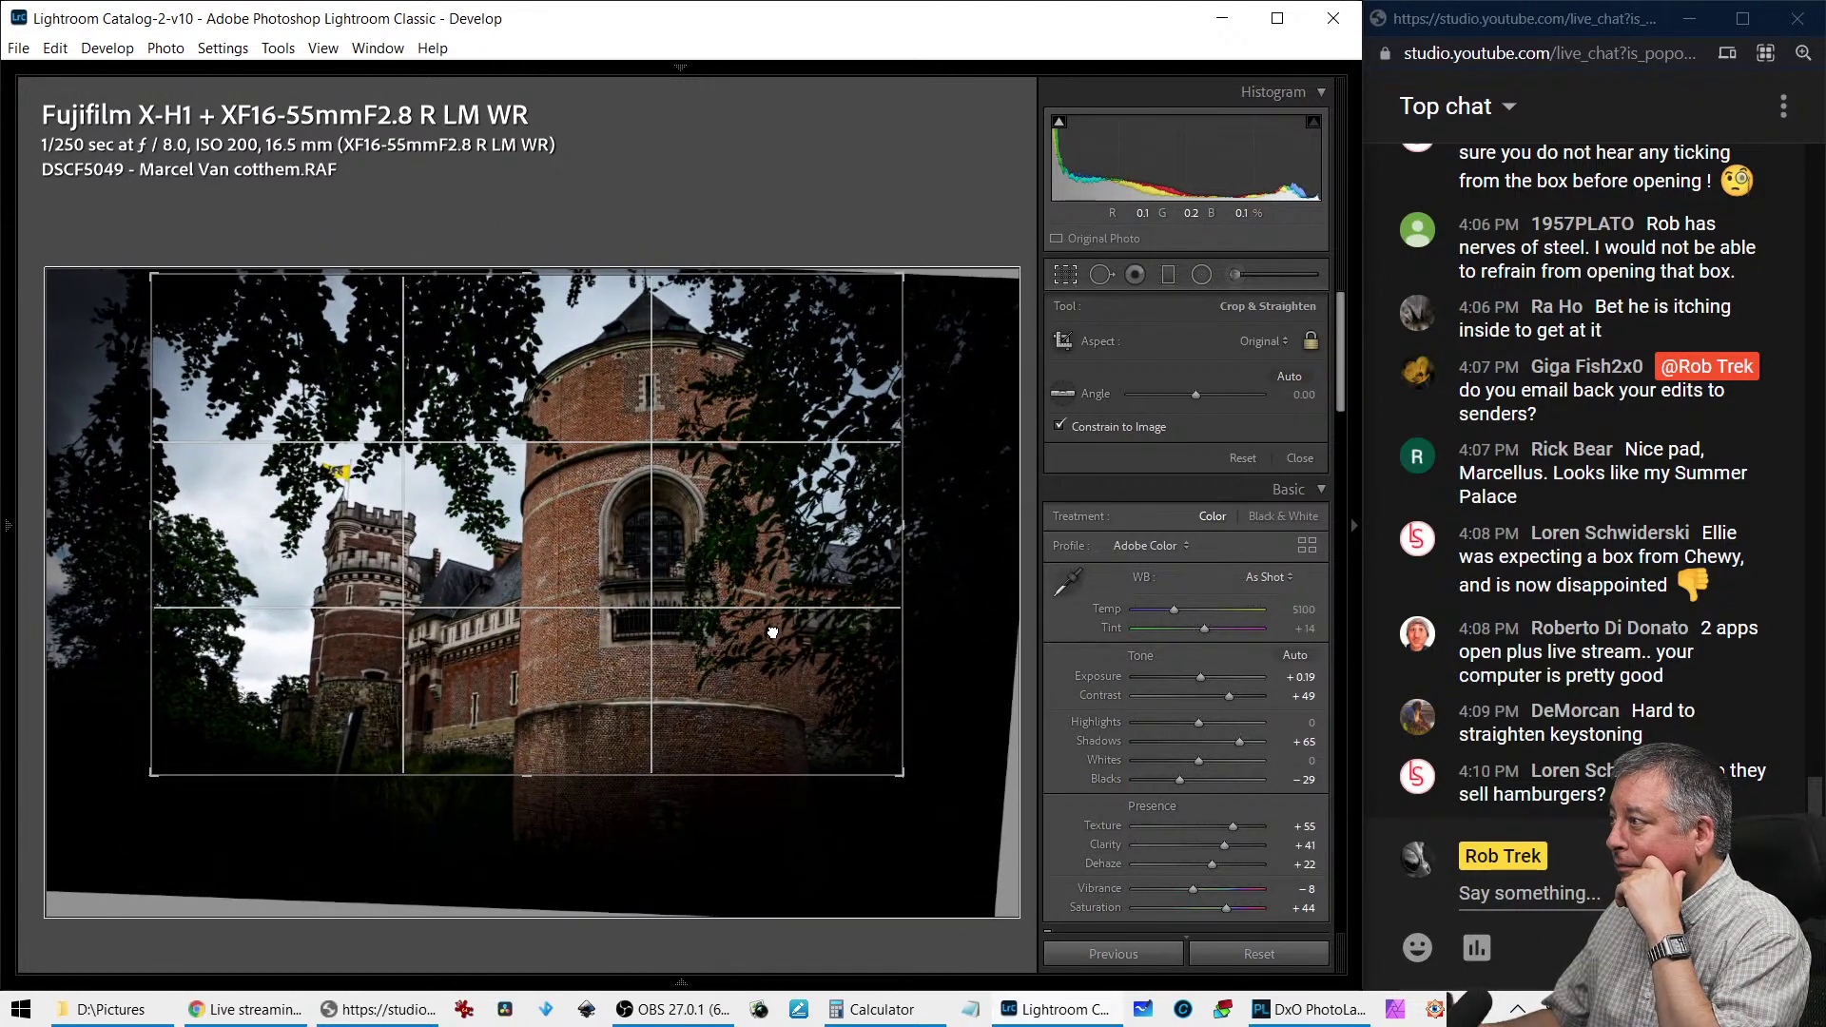
key(Return)
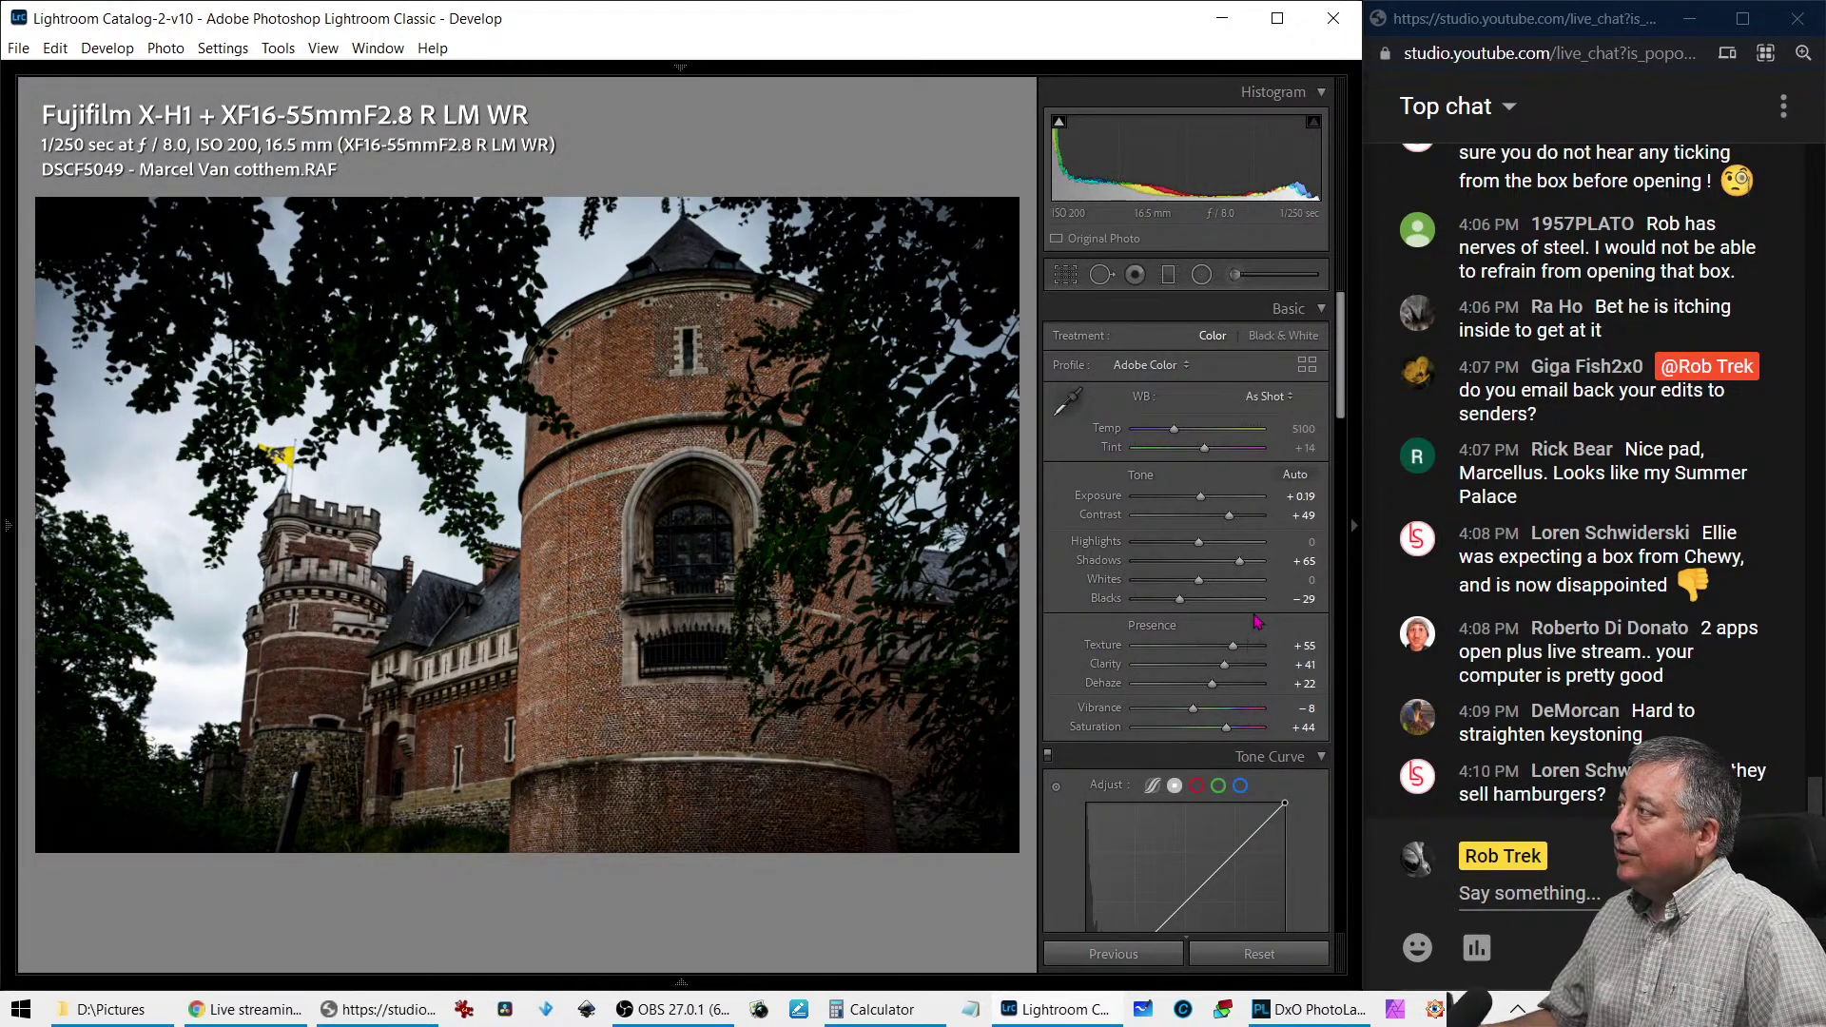
Try the cropped castle photo in black and white to compare it with the color version
key(v)
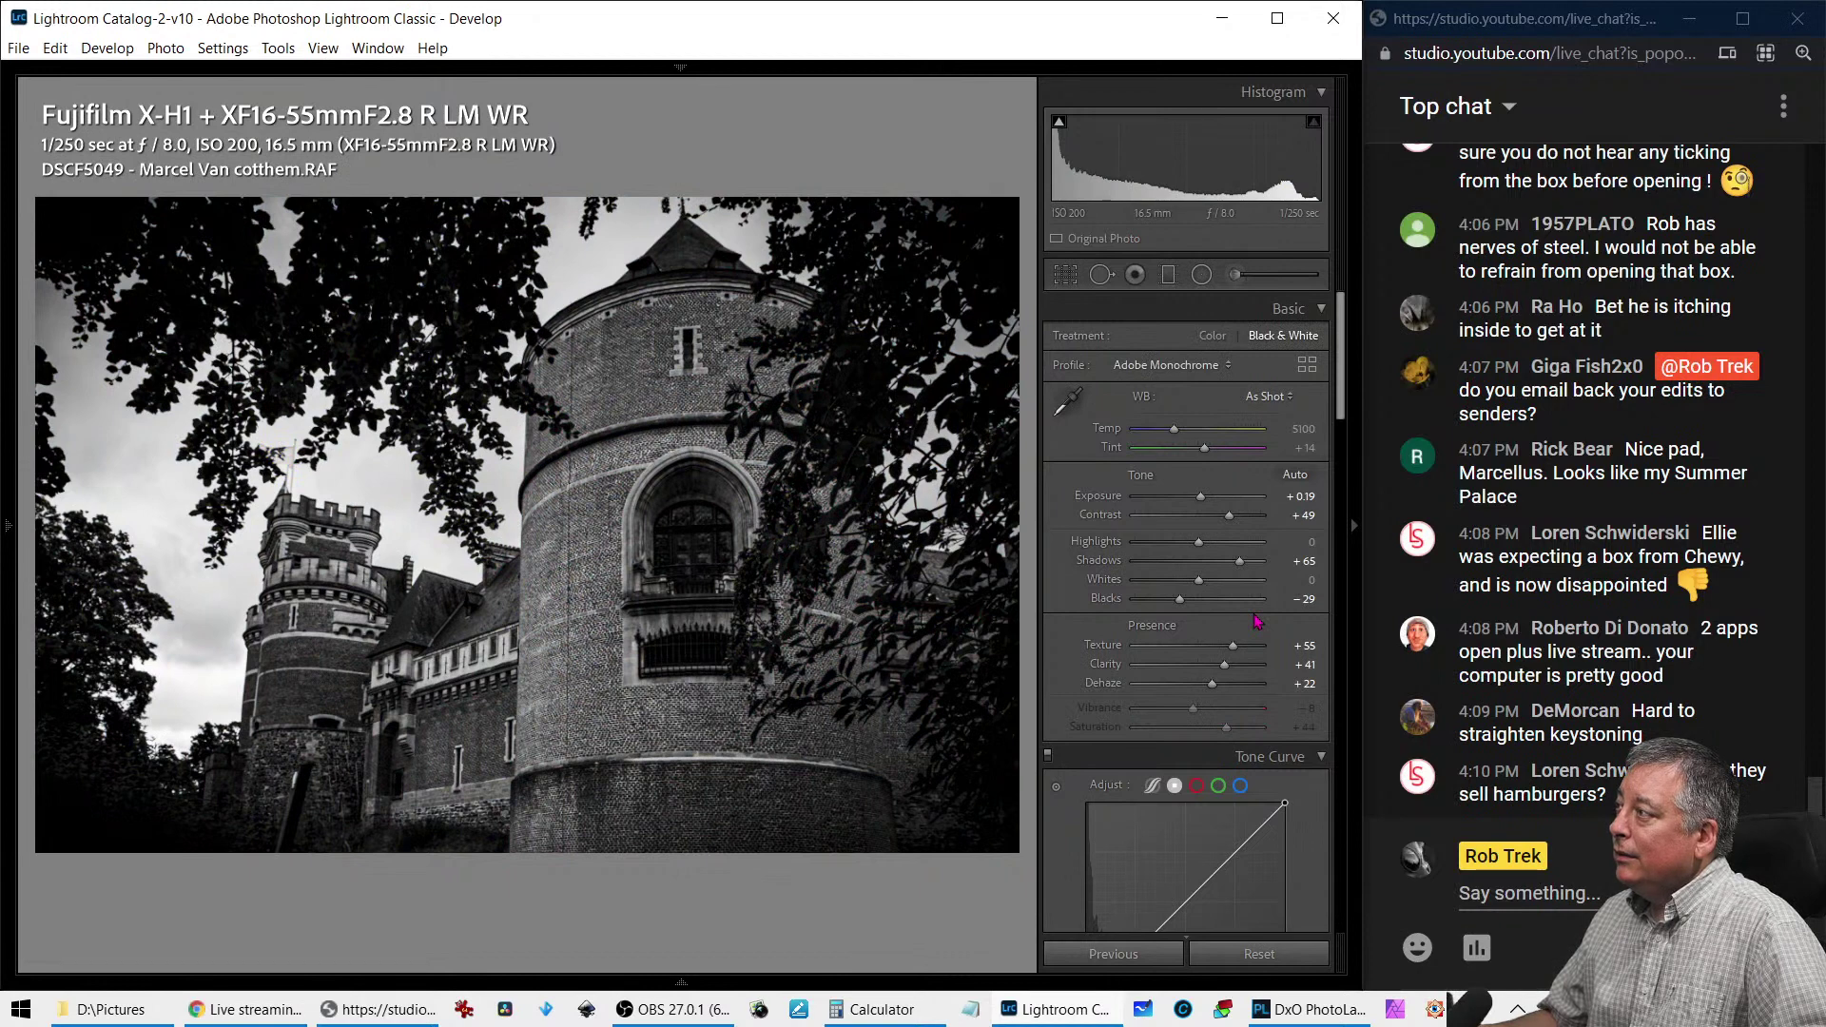
key(v)
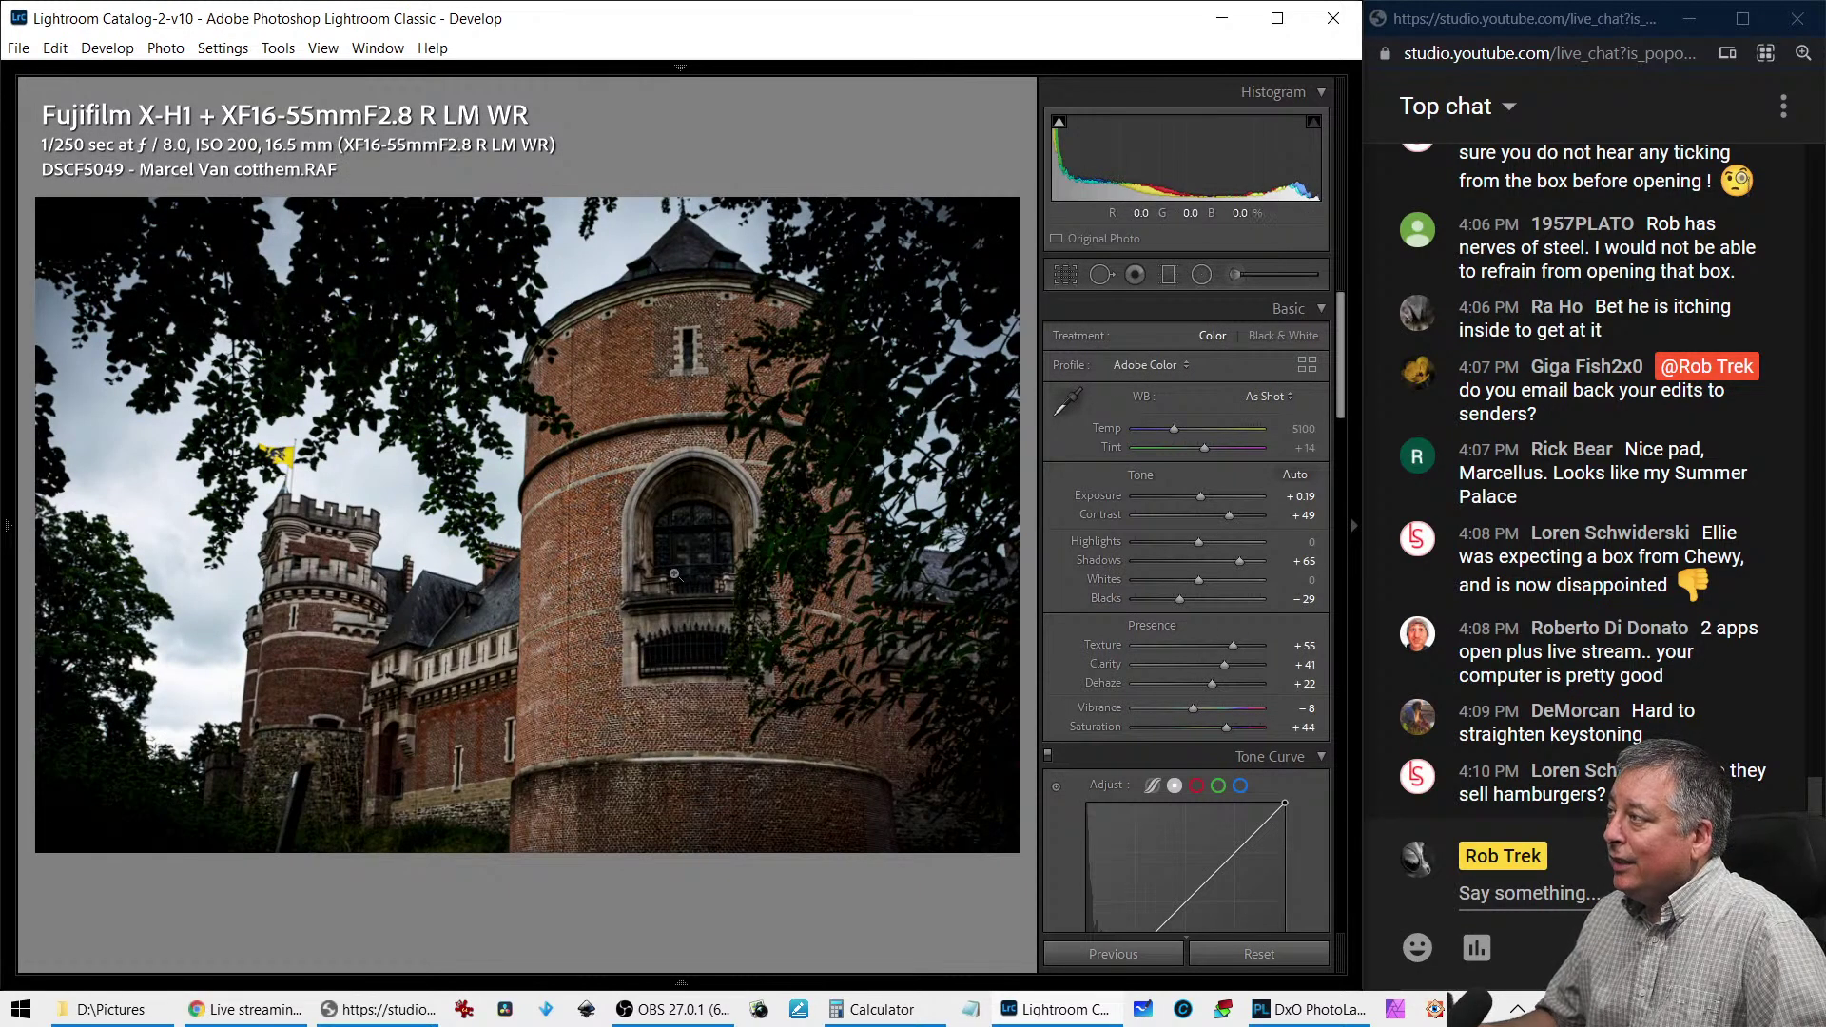
key(v)
key(v)
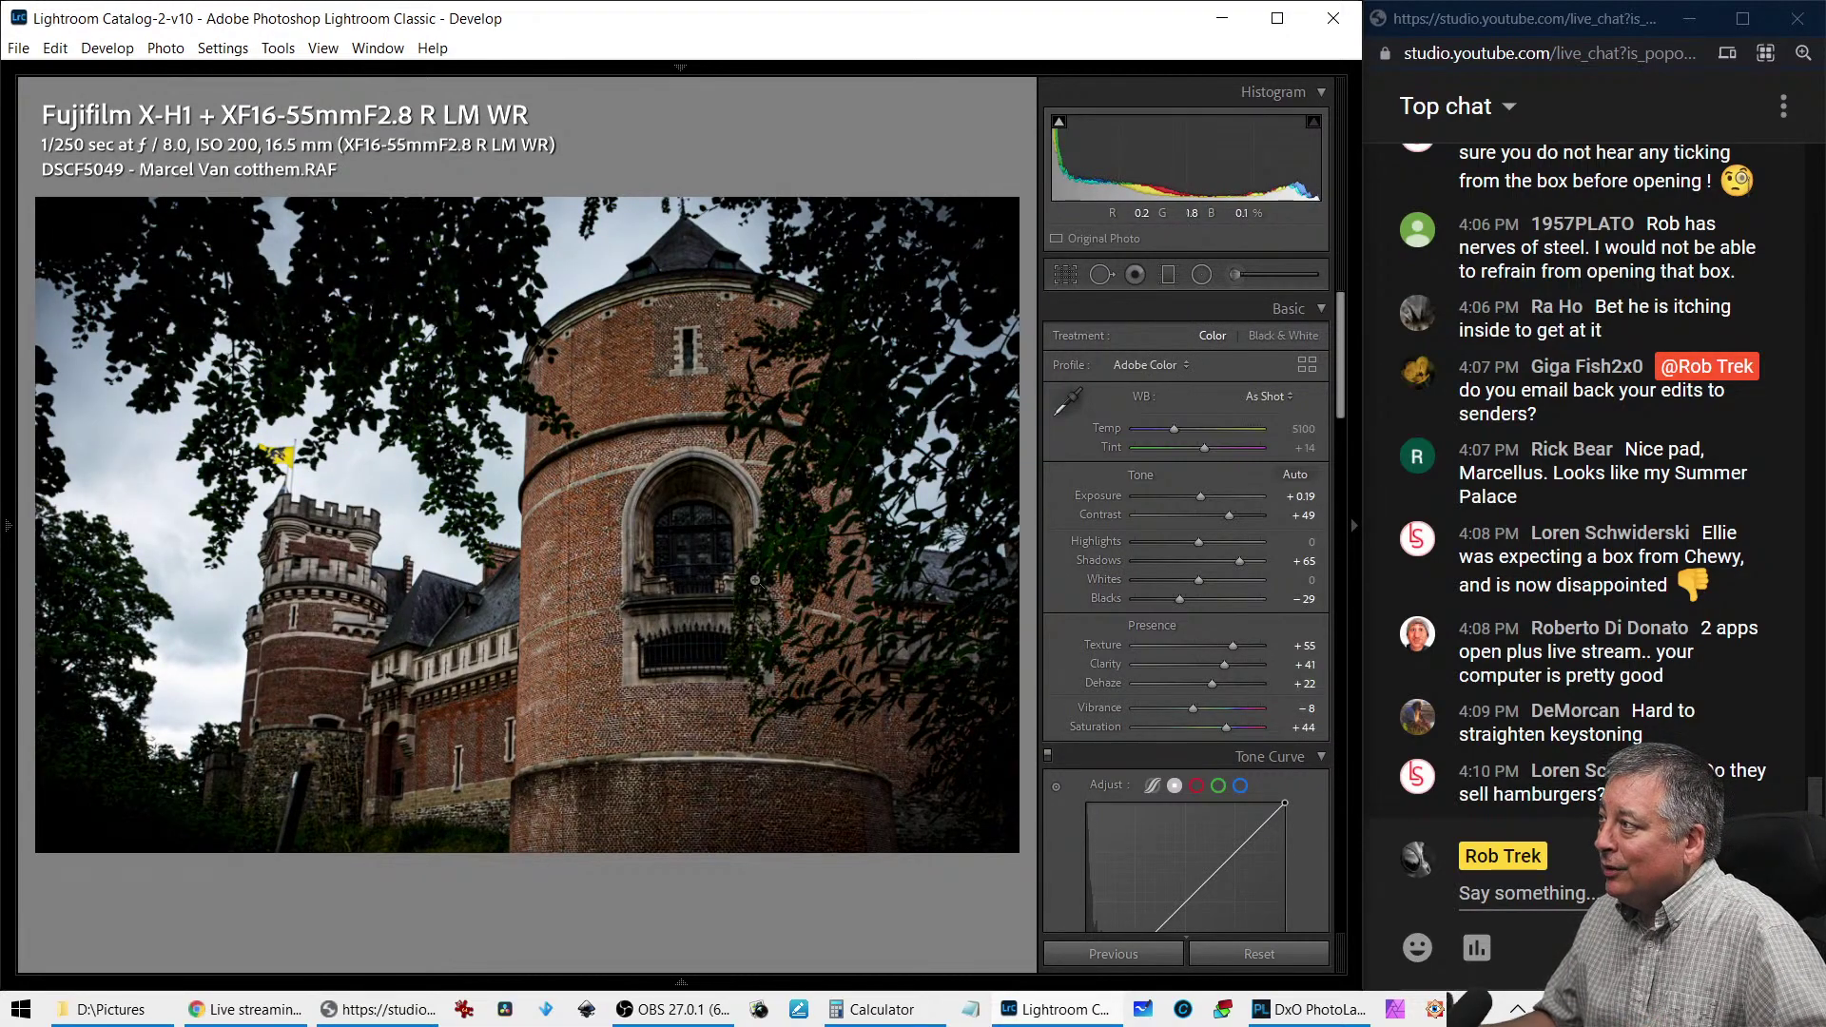
Sharpen the castle photo with Amount 105 and Masking 78, checking the brickwork up close
click(654, 500)
drag(510, 457, 988, 722)
scroll(1199, 612, down, 5)
scroll(1200, 612, down, 10)
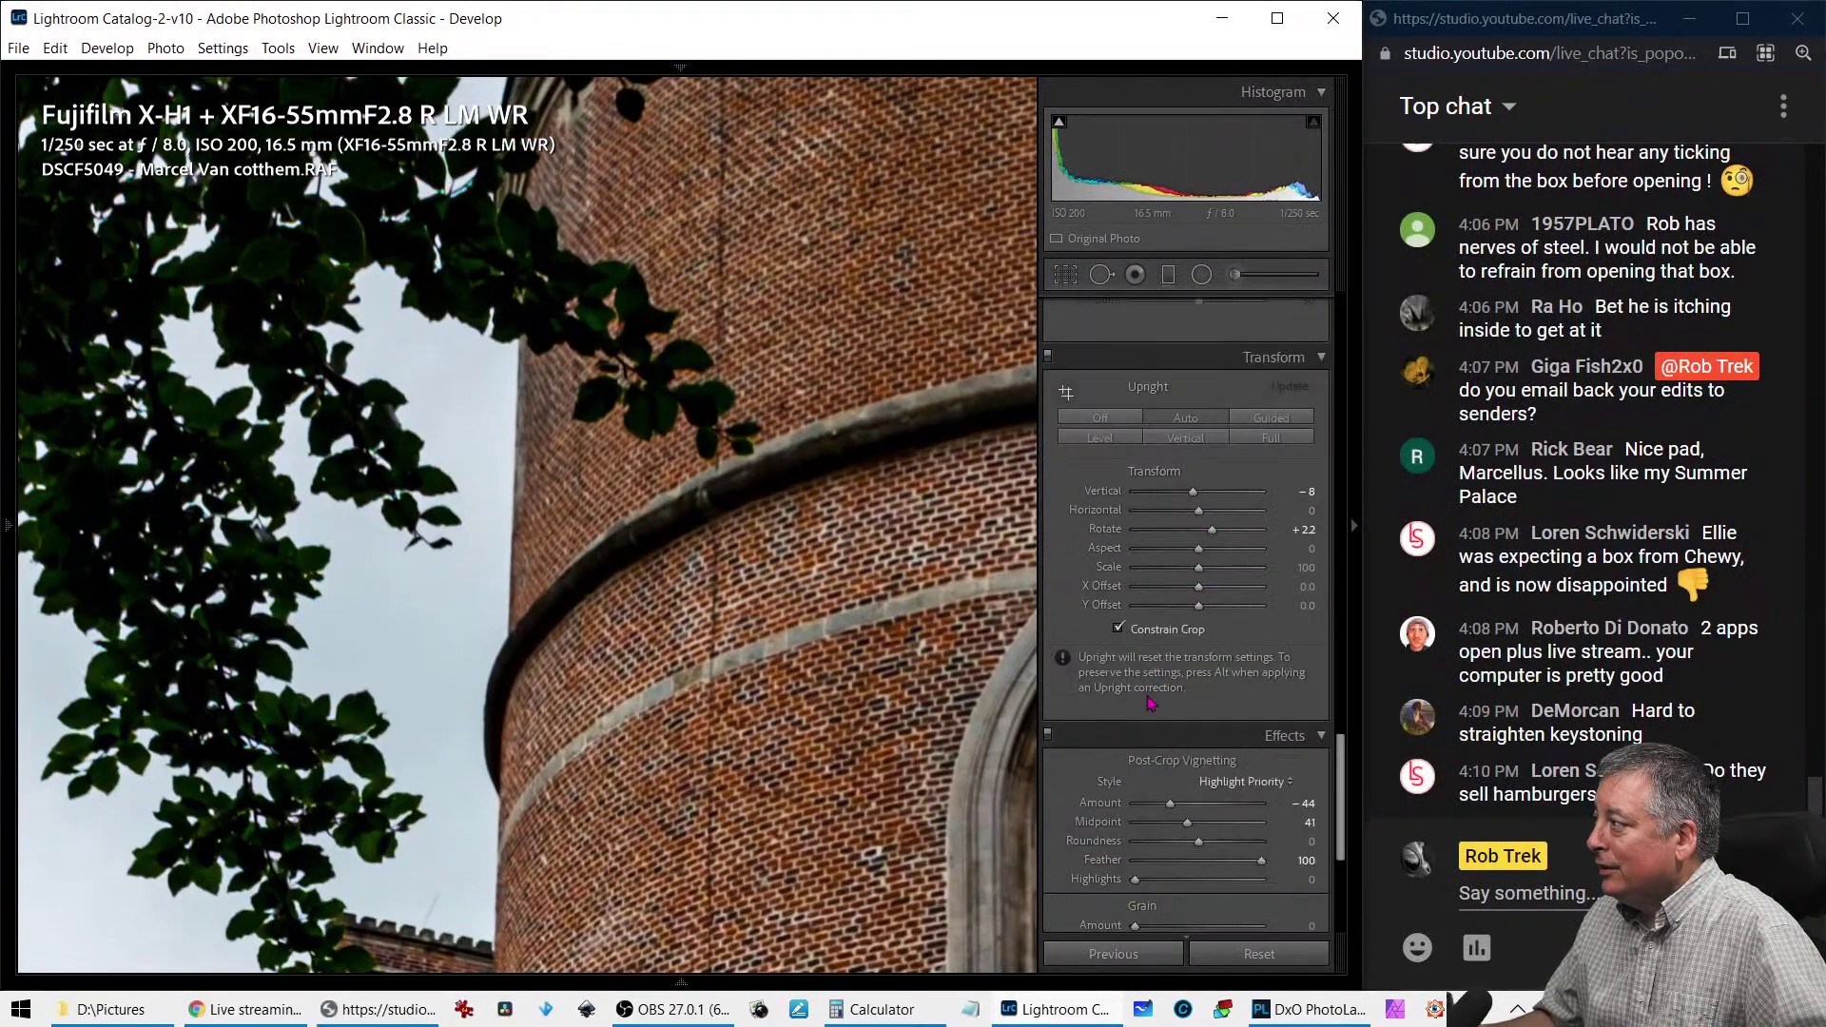
scroll(1179, 718, up, 6)
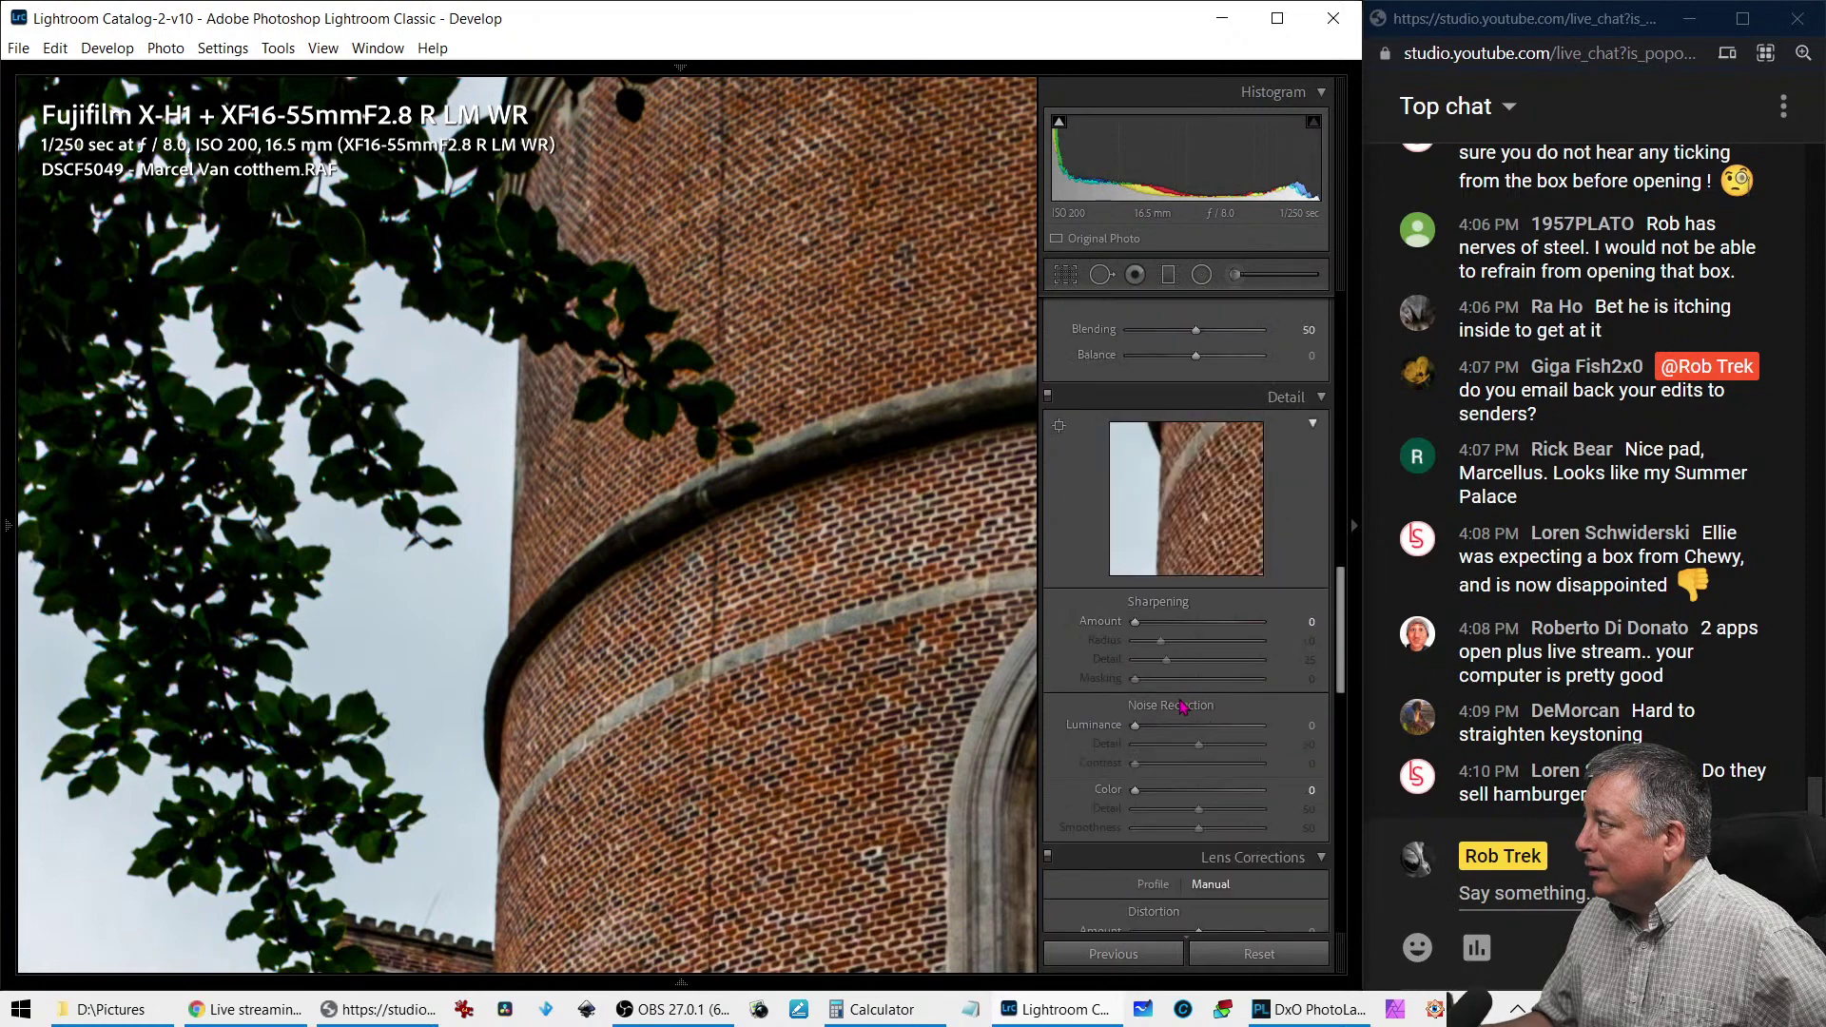
drag(1134, 620, 1225, 621)
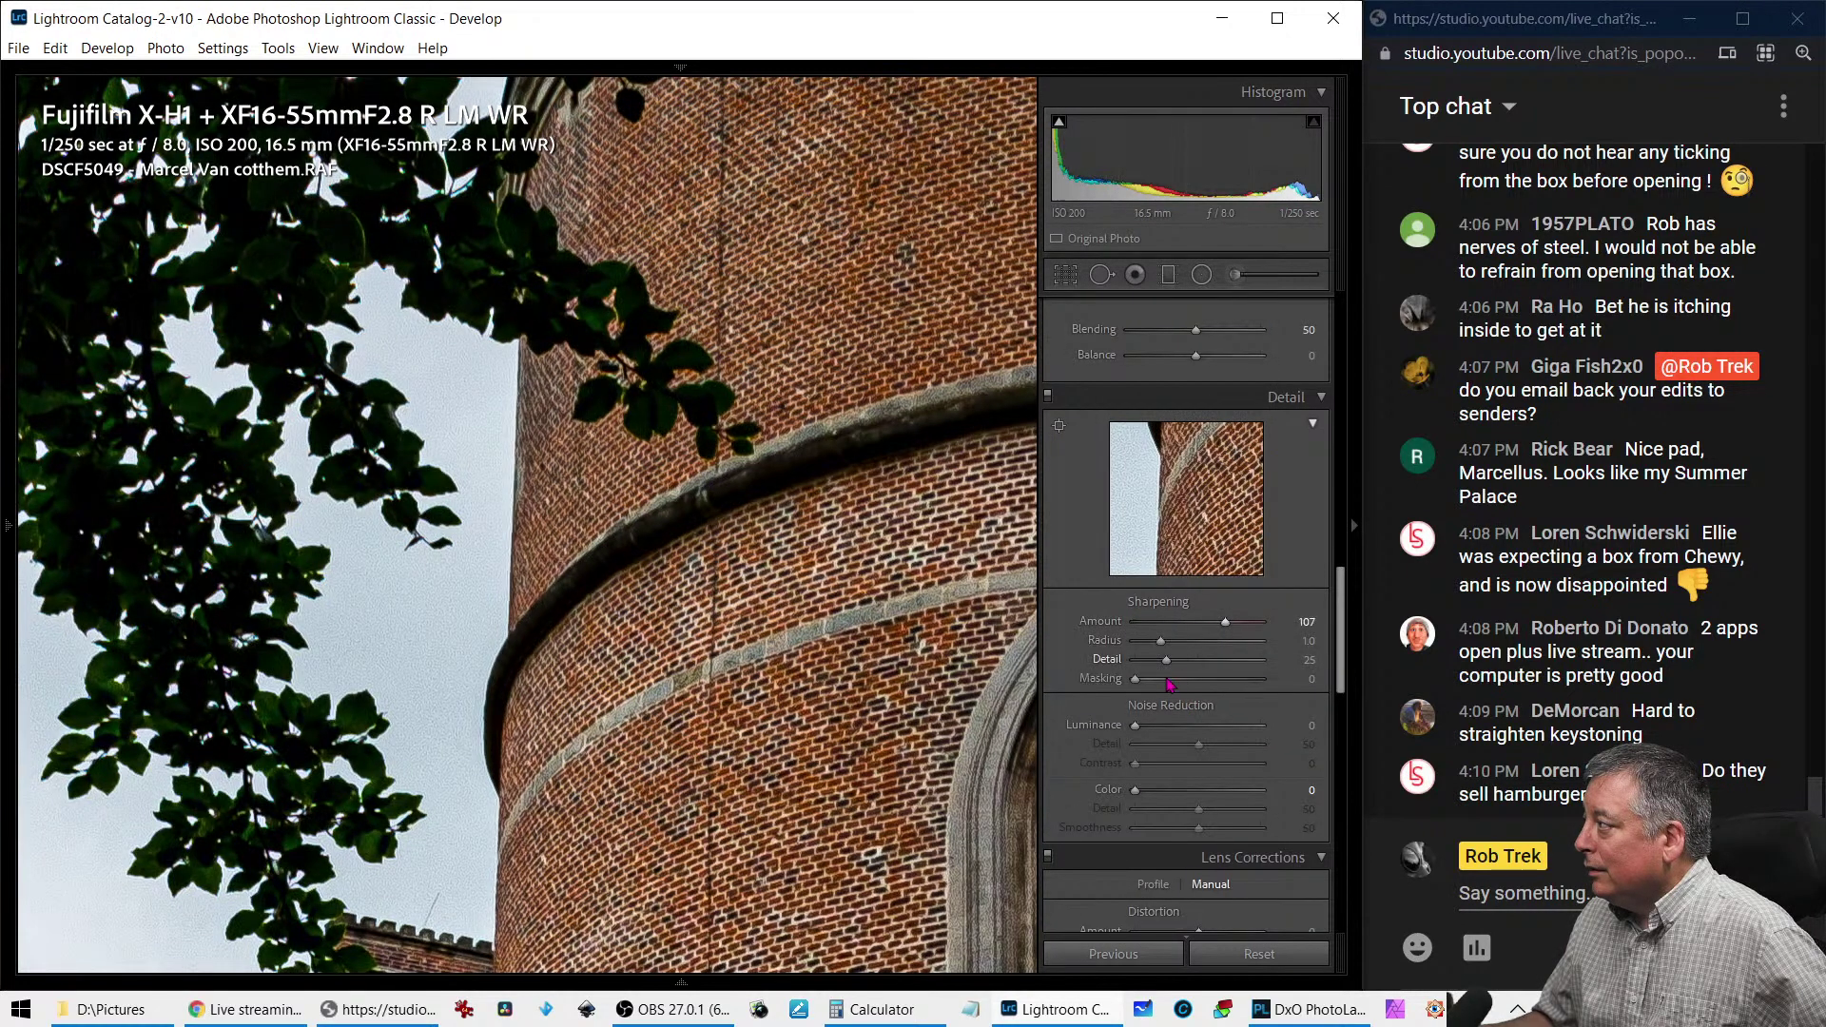
drag(1134, 679, 1239, 692)
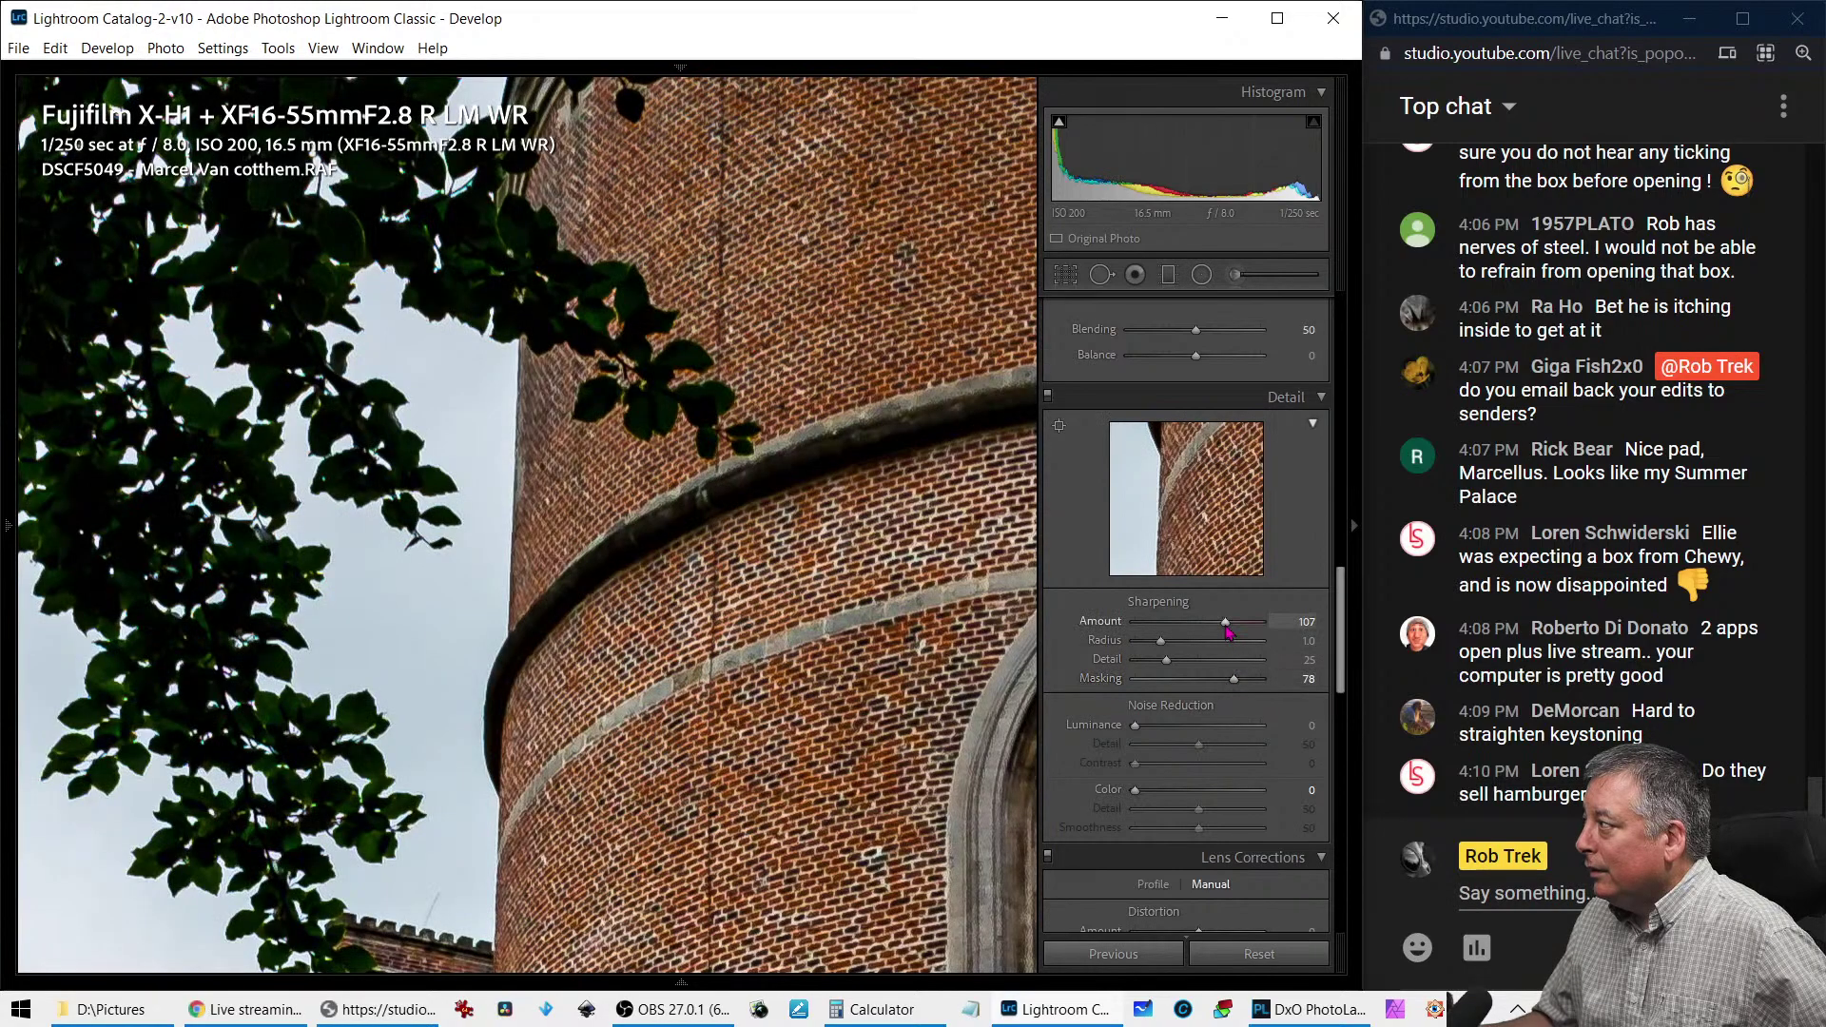
drag(1226, 629, 1223, 630)
click(833, 618)
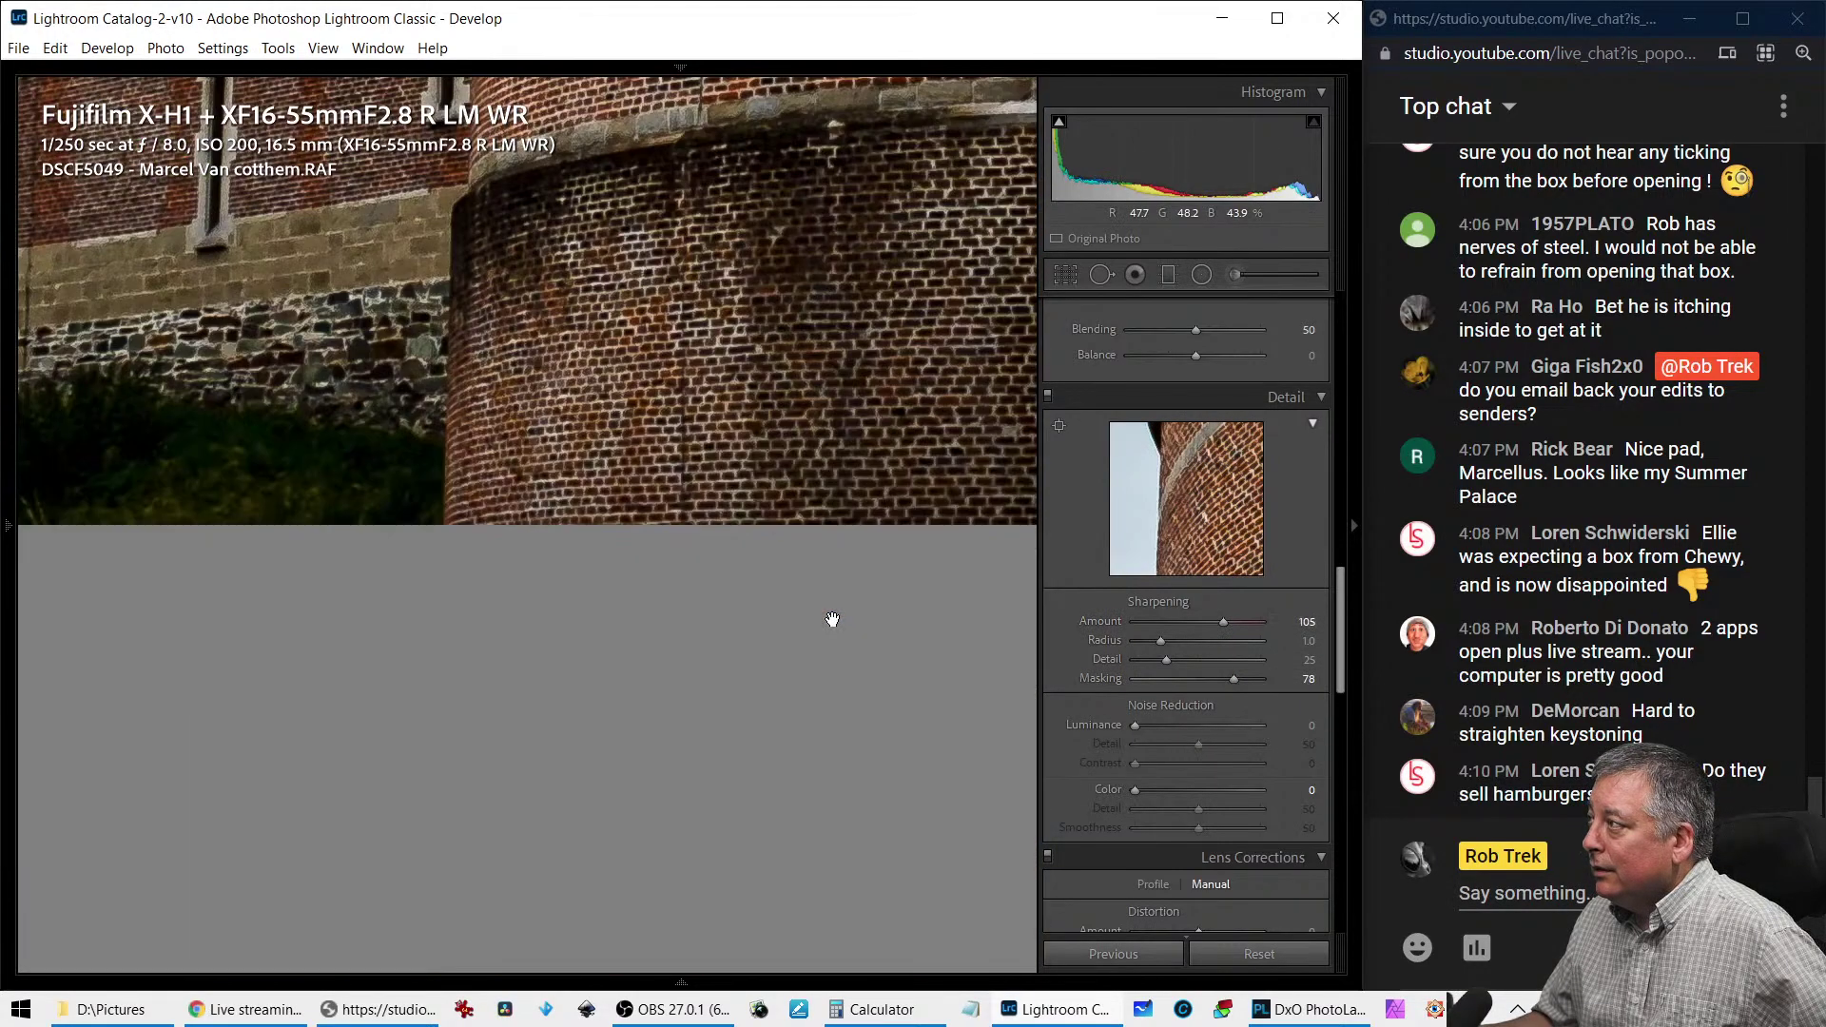
click(747, 559)
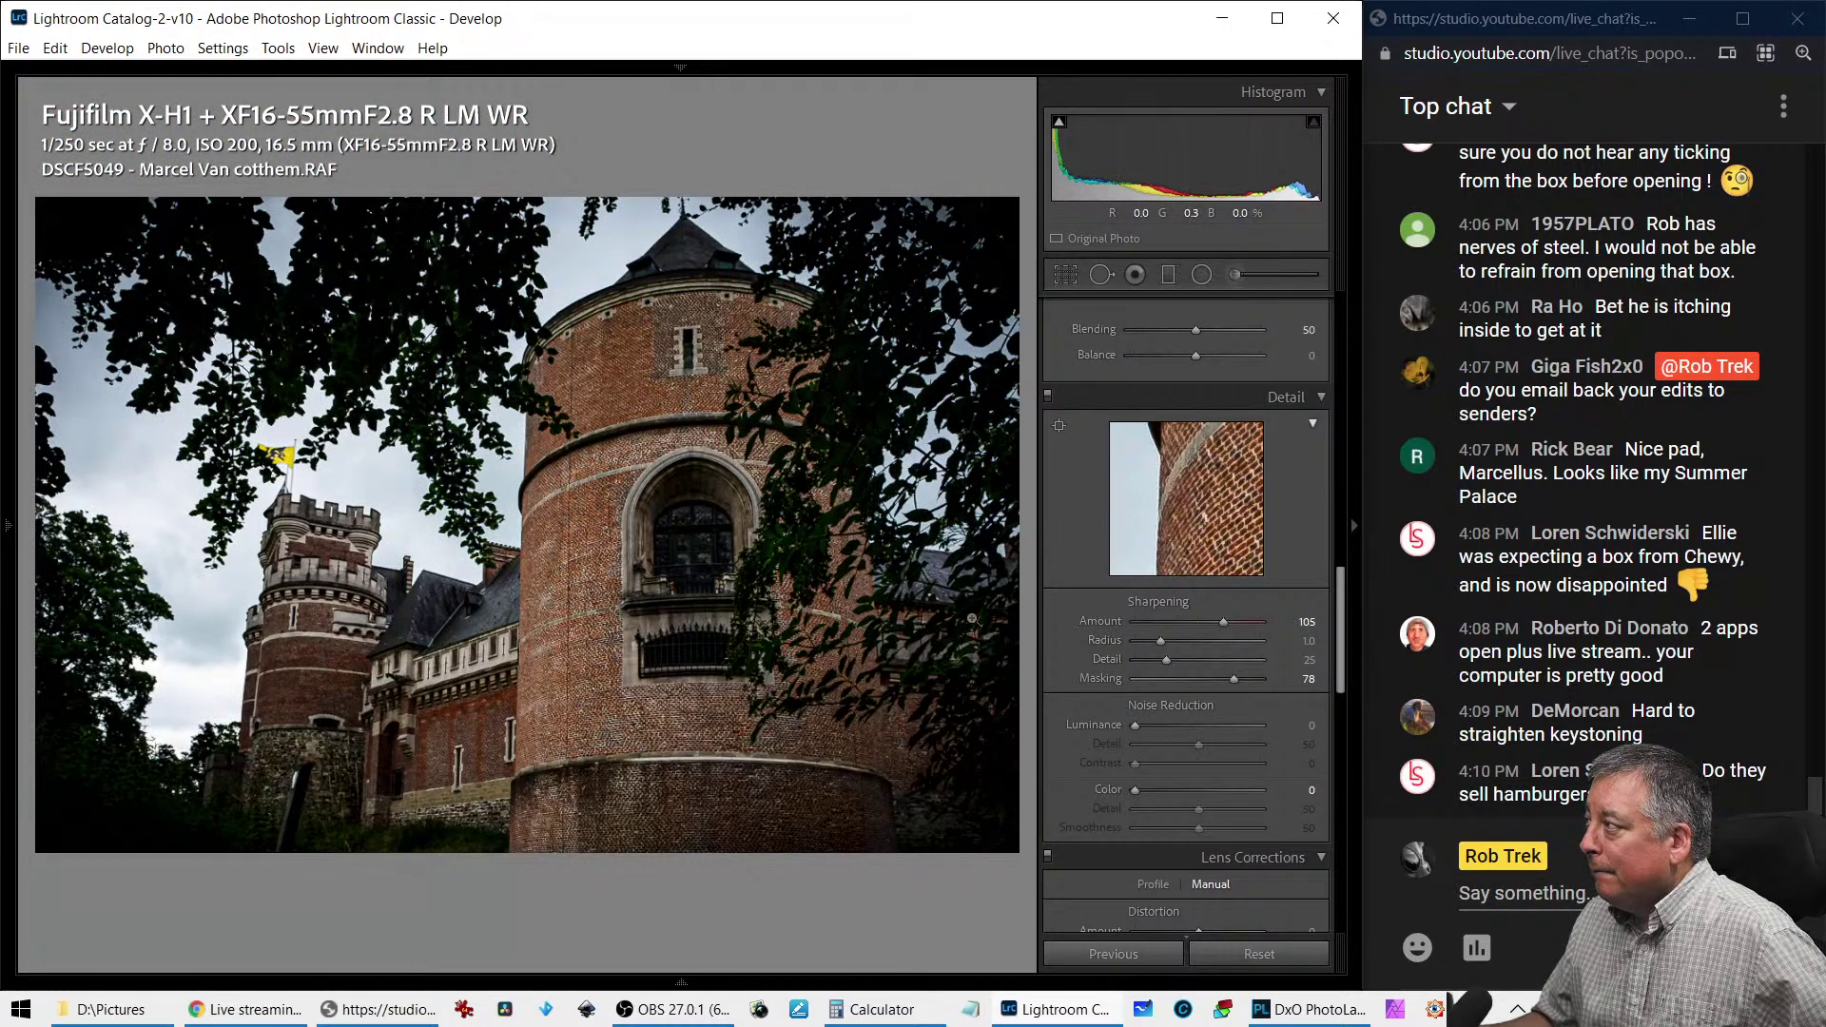
Darken the sky and brighten the foliage with targeted luminance adjustments, setting Blue to -71, Green to +31 and Aqua to +2
scroll(1078, 561, up, 10)
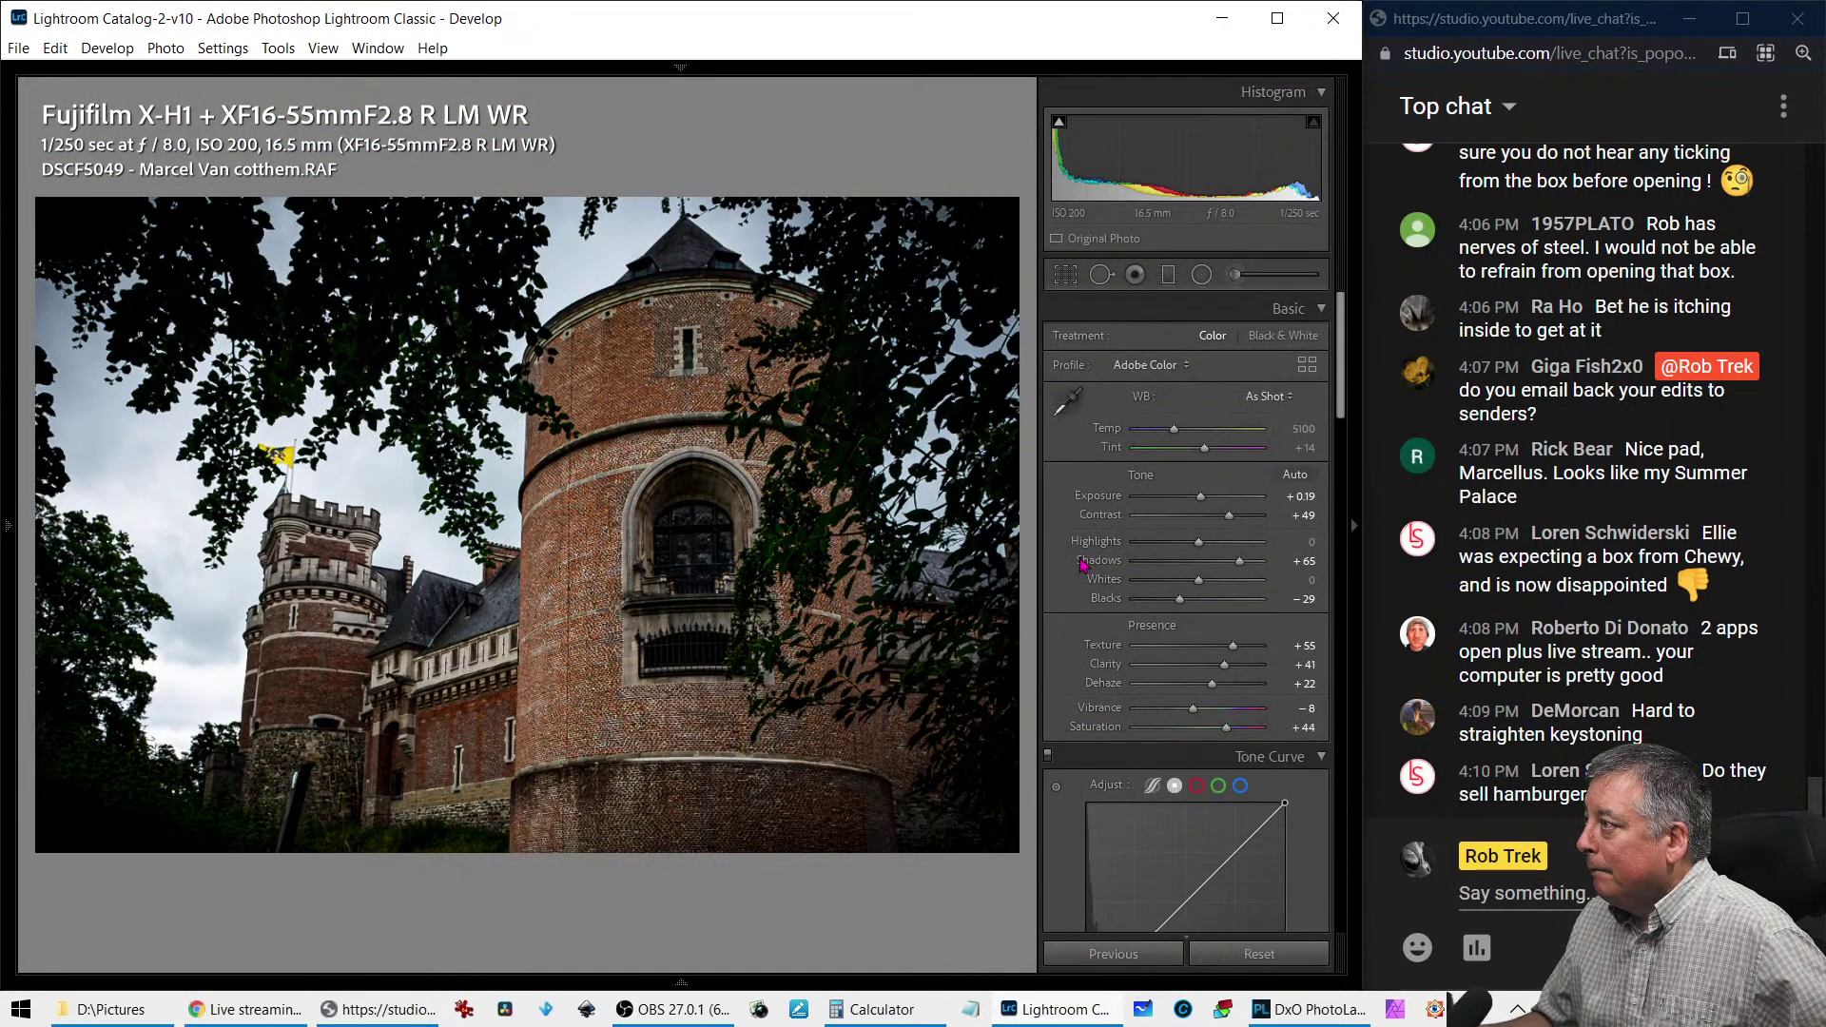
scroll(1108, 632, down, 10)
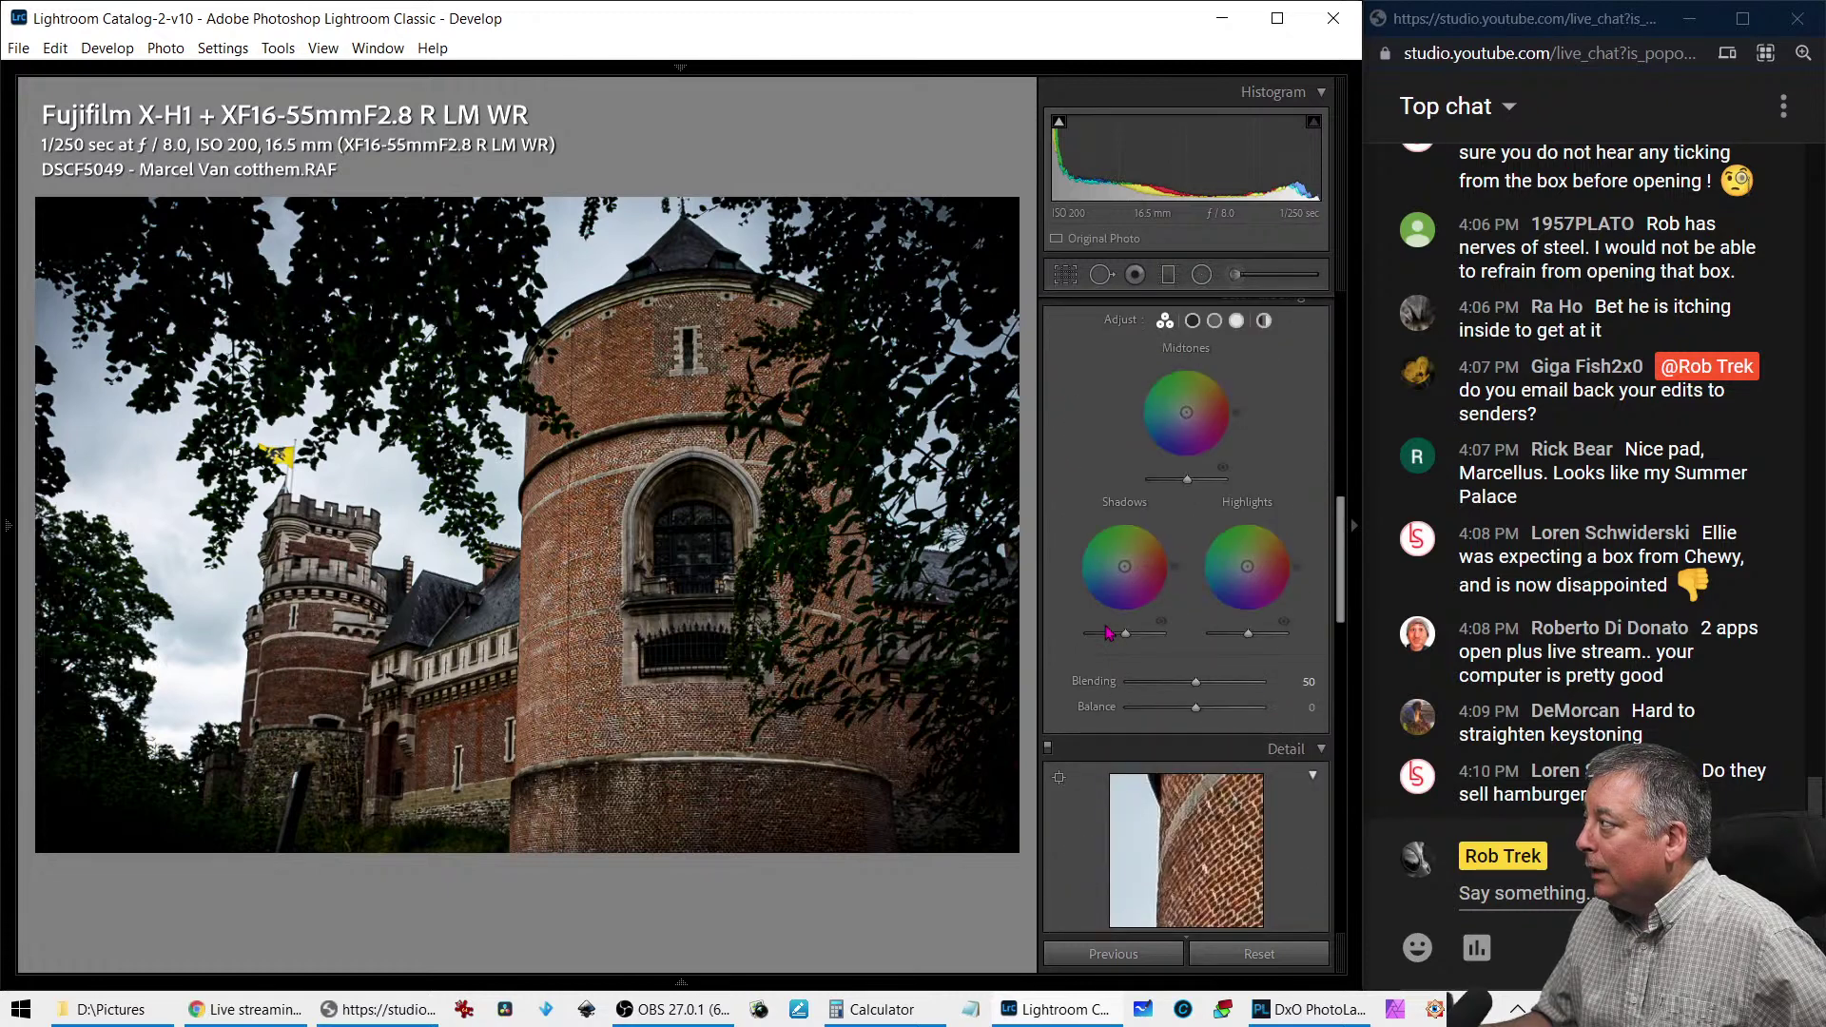
scroll(1108, 632, down, 5)
scroll(1107, 633, up, 10)
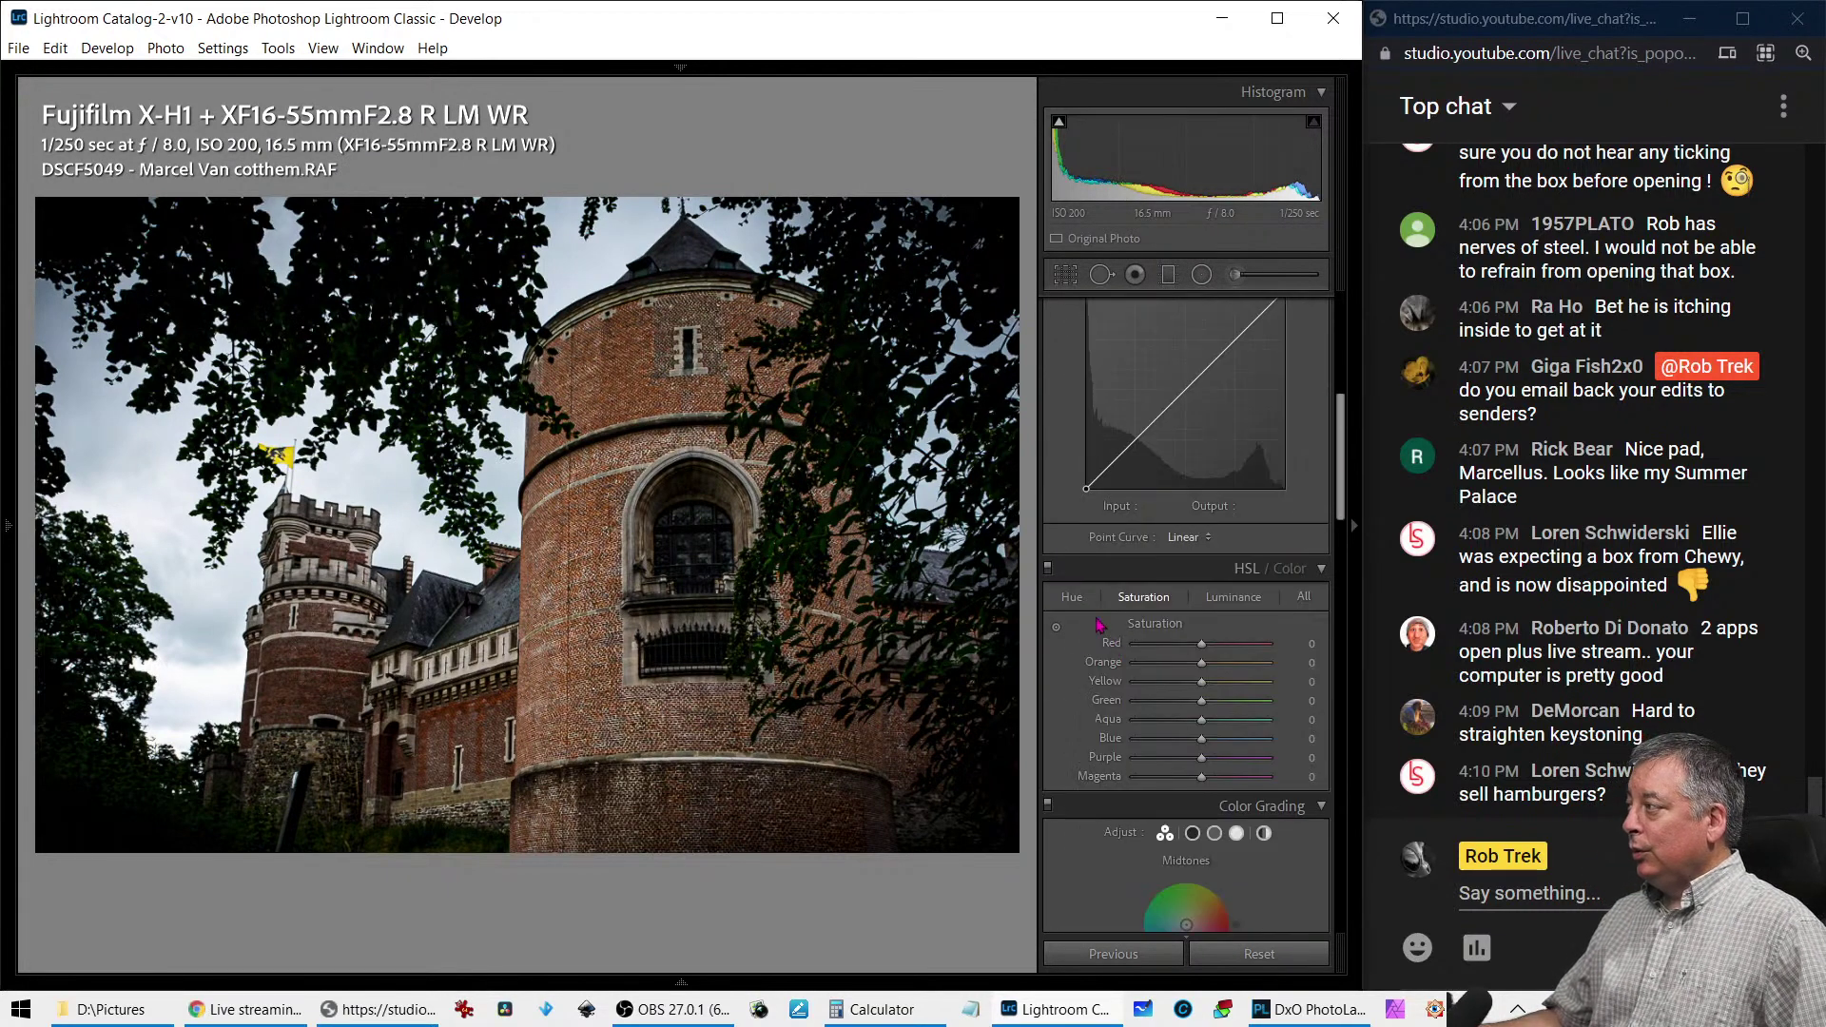
click(1232, 597)
click(1055, 628)
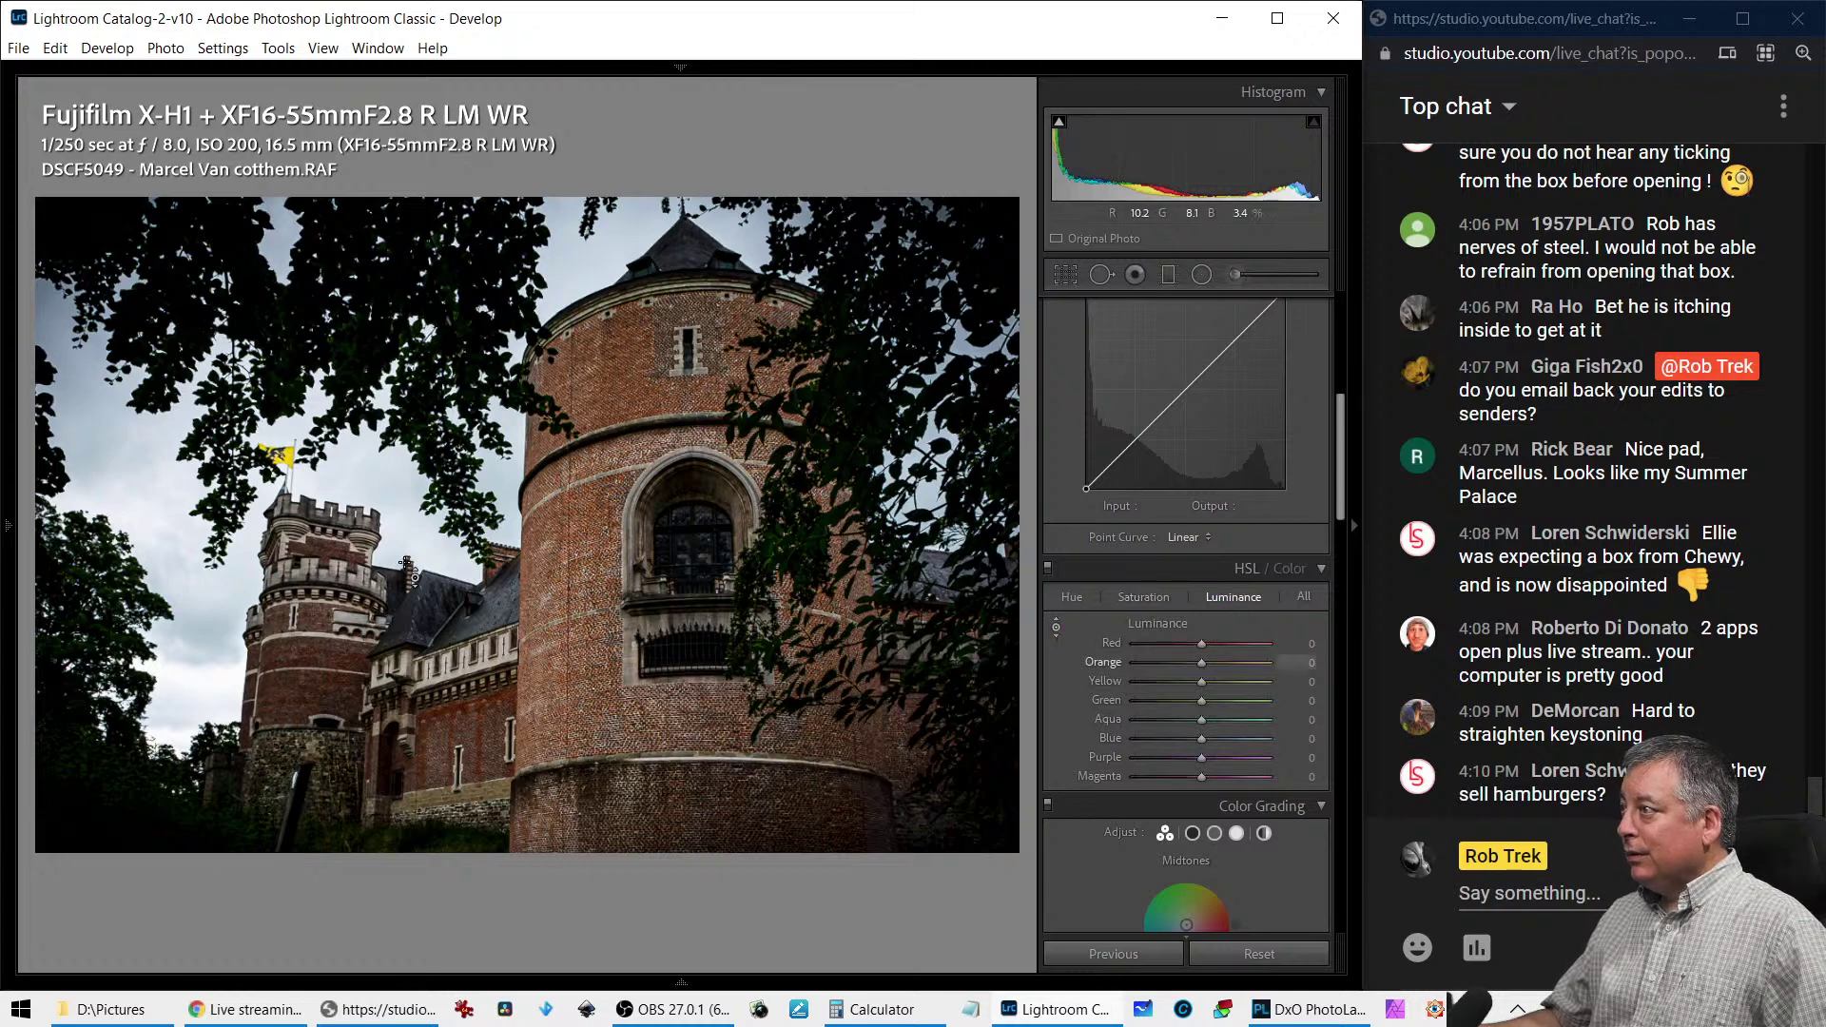
drag(209, 571, 207, 628)
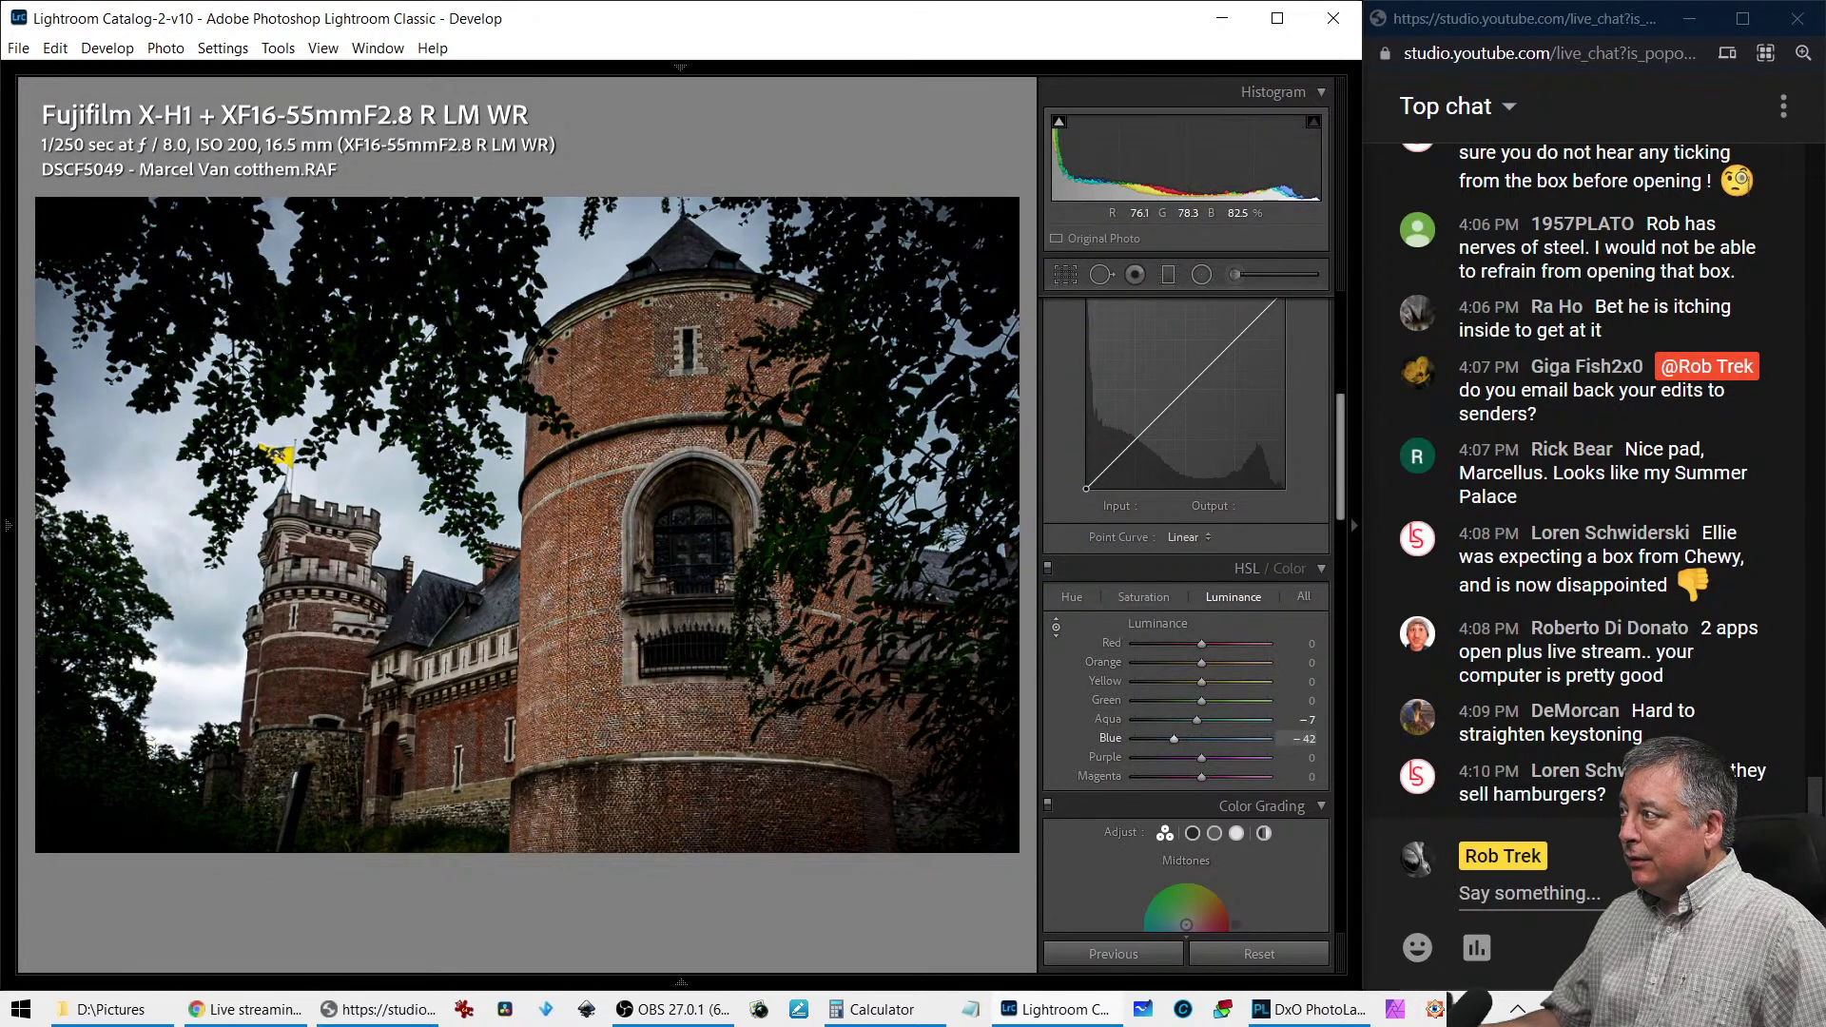
drag(154, 451, 154, 504)
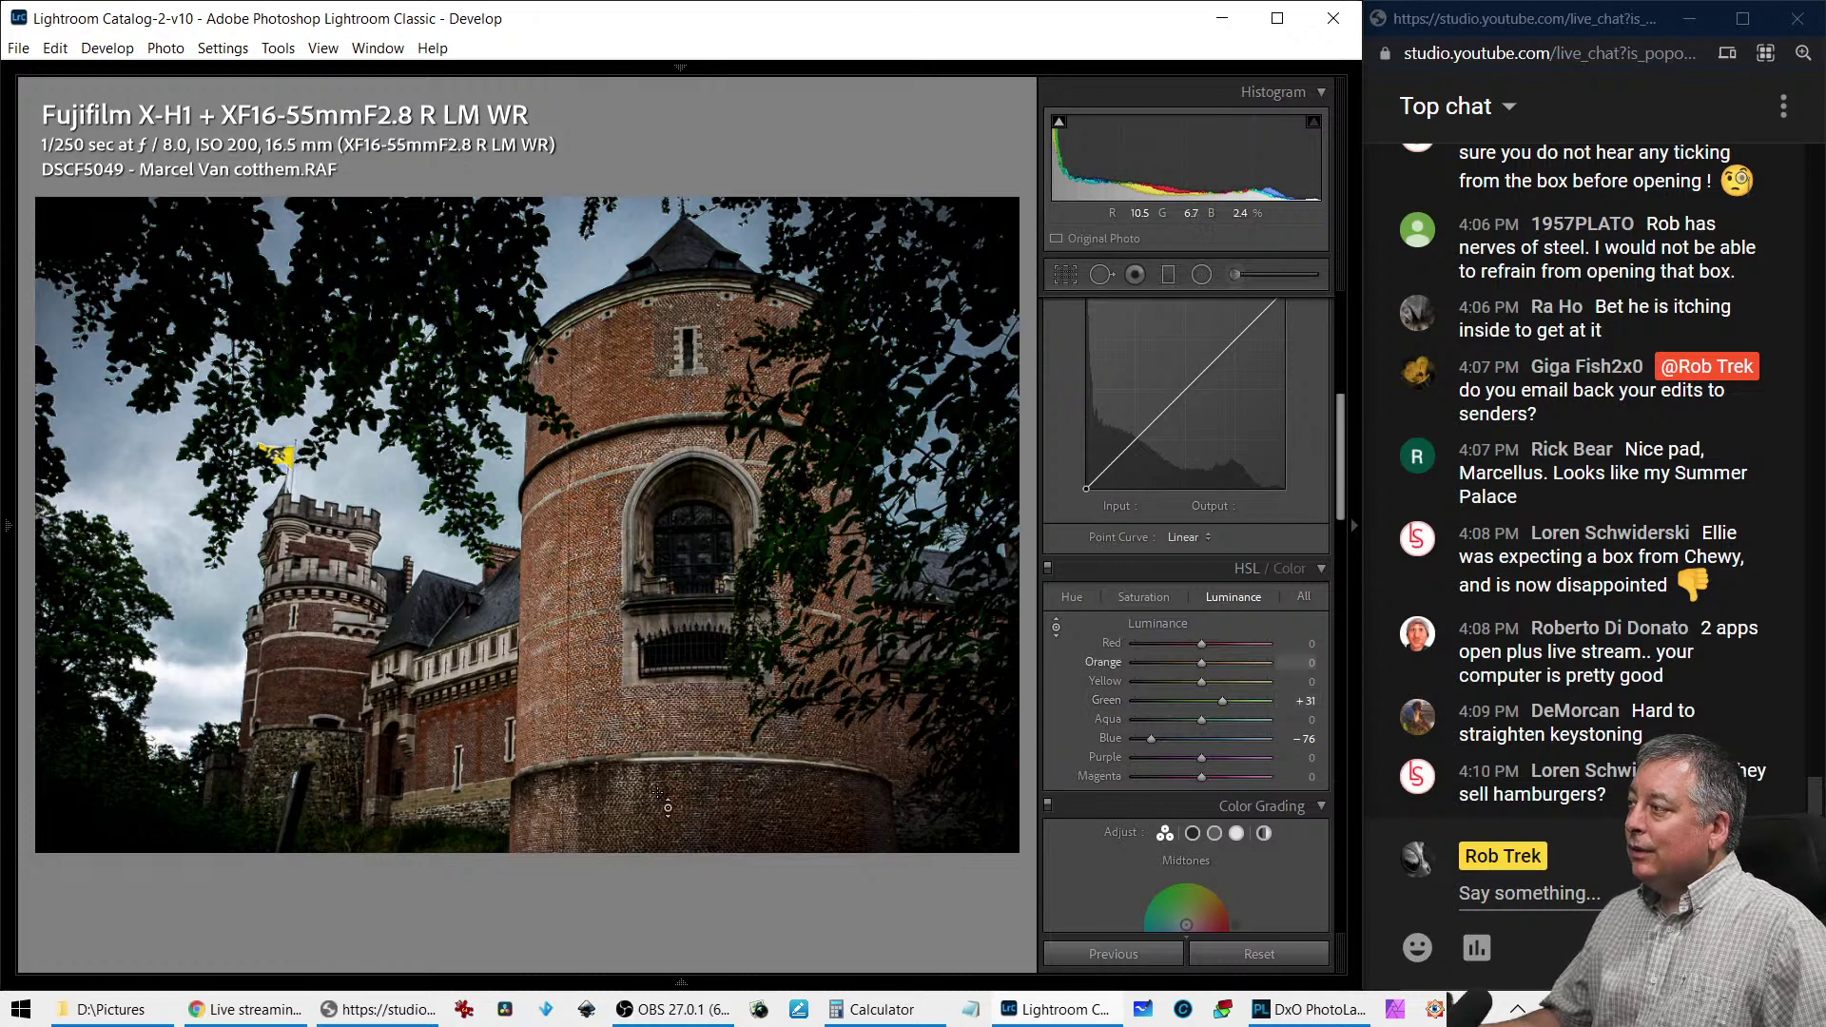
mouse_move(229, 665)
mouse_down()
mouse_move(228, 680)
mouse_move(229, 630)
mouse_up()
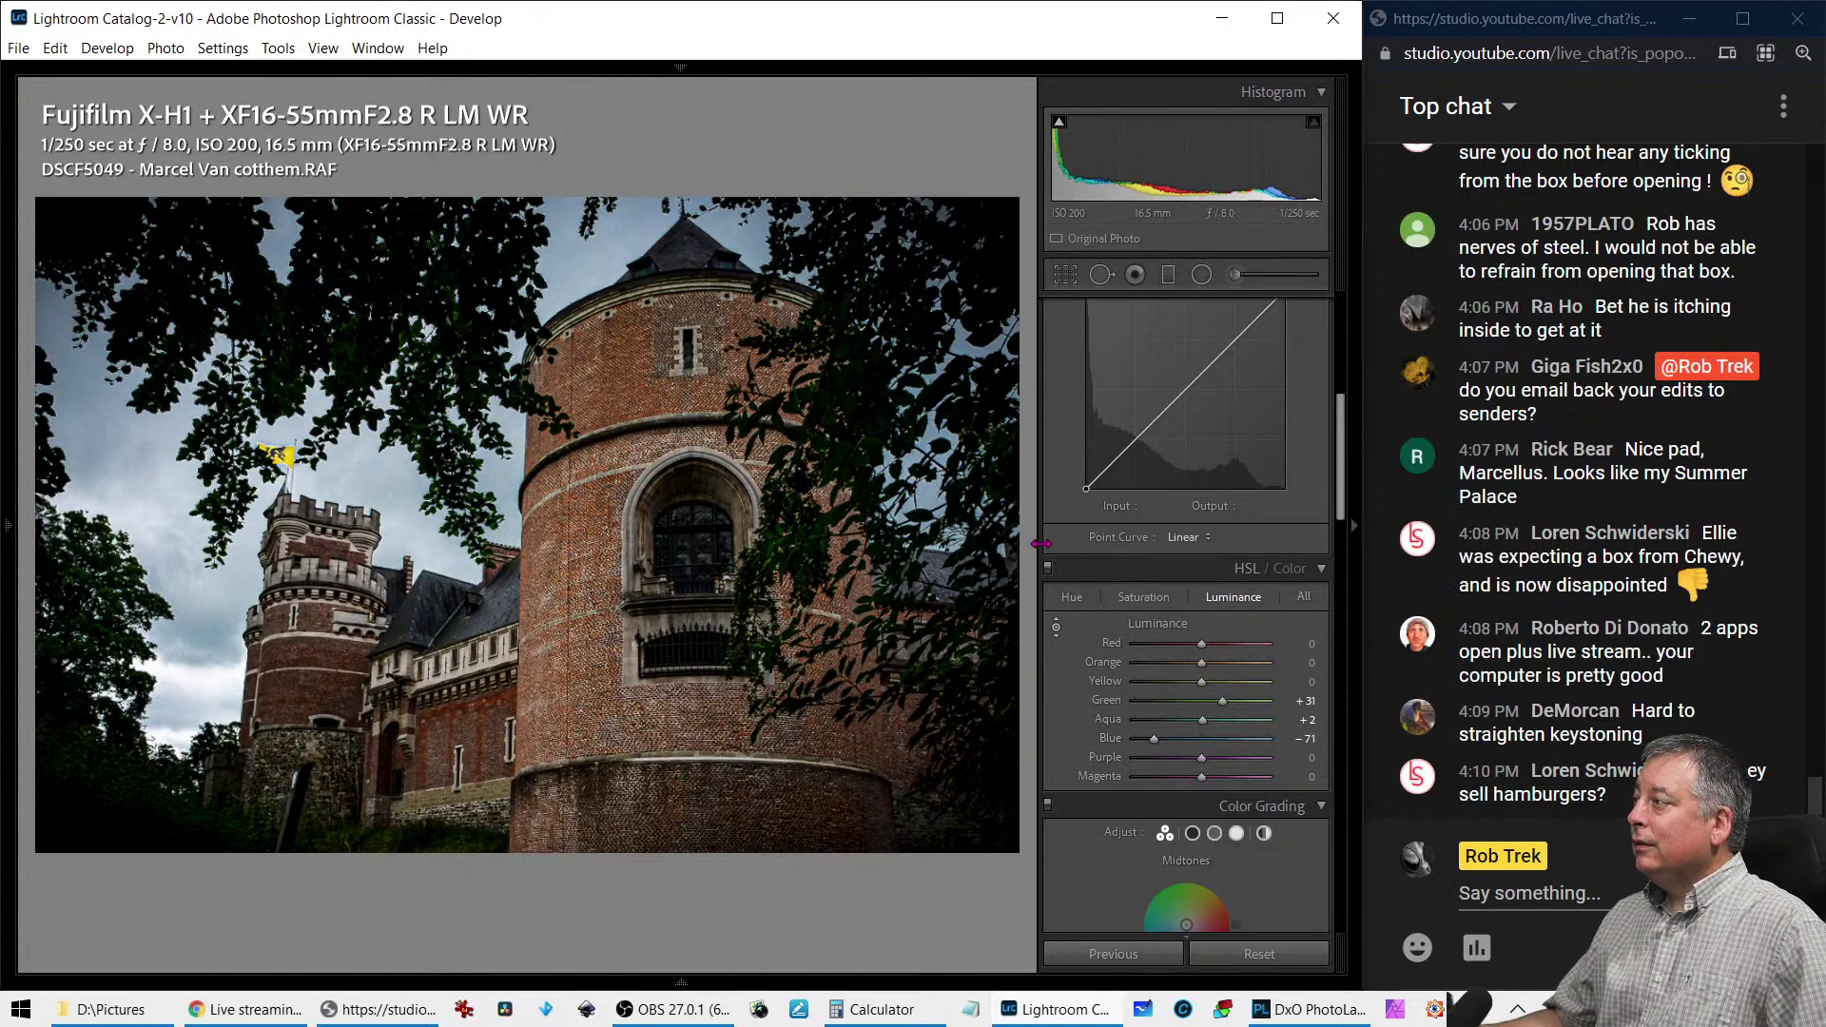
Brighten the castle brickwork with a targeted luminance adjustment, setting Orange to +10 and Yellow to +6
drag(829, 544, 829, 528)
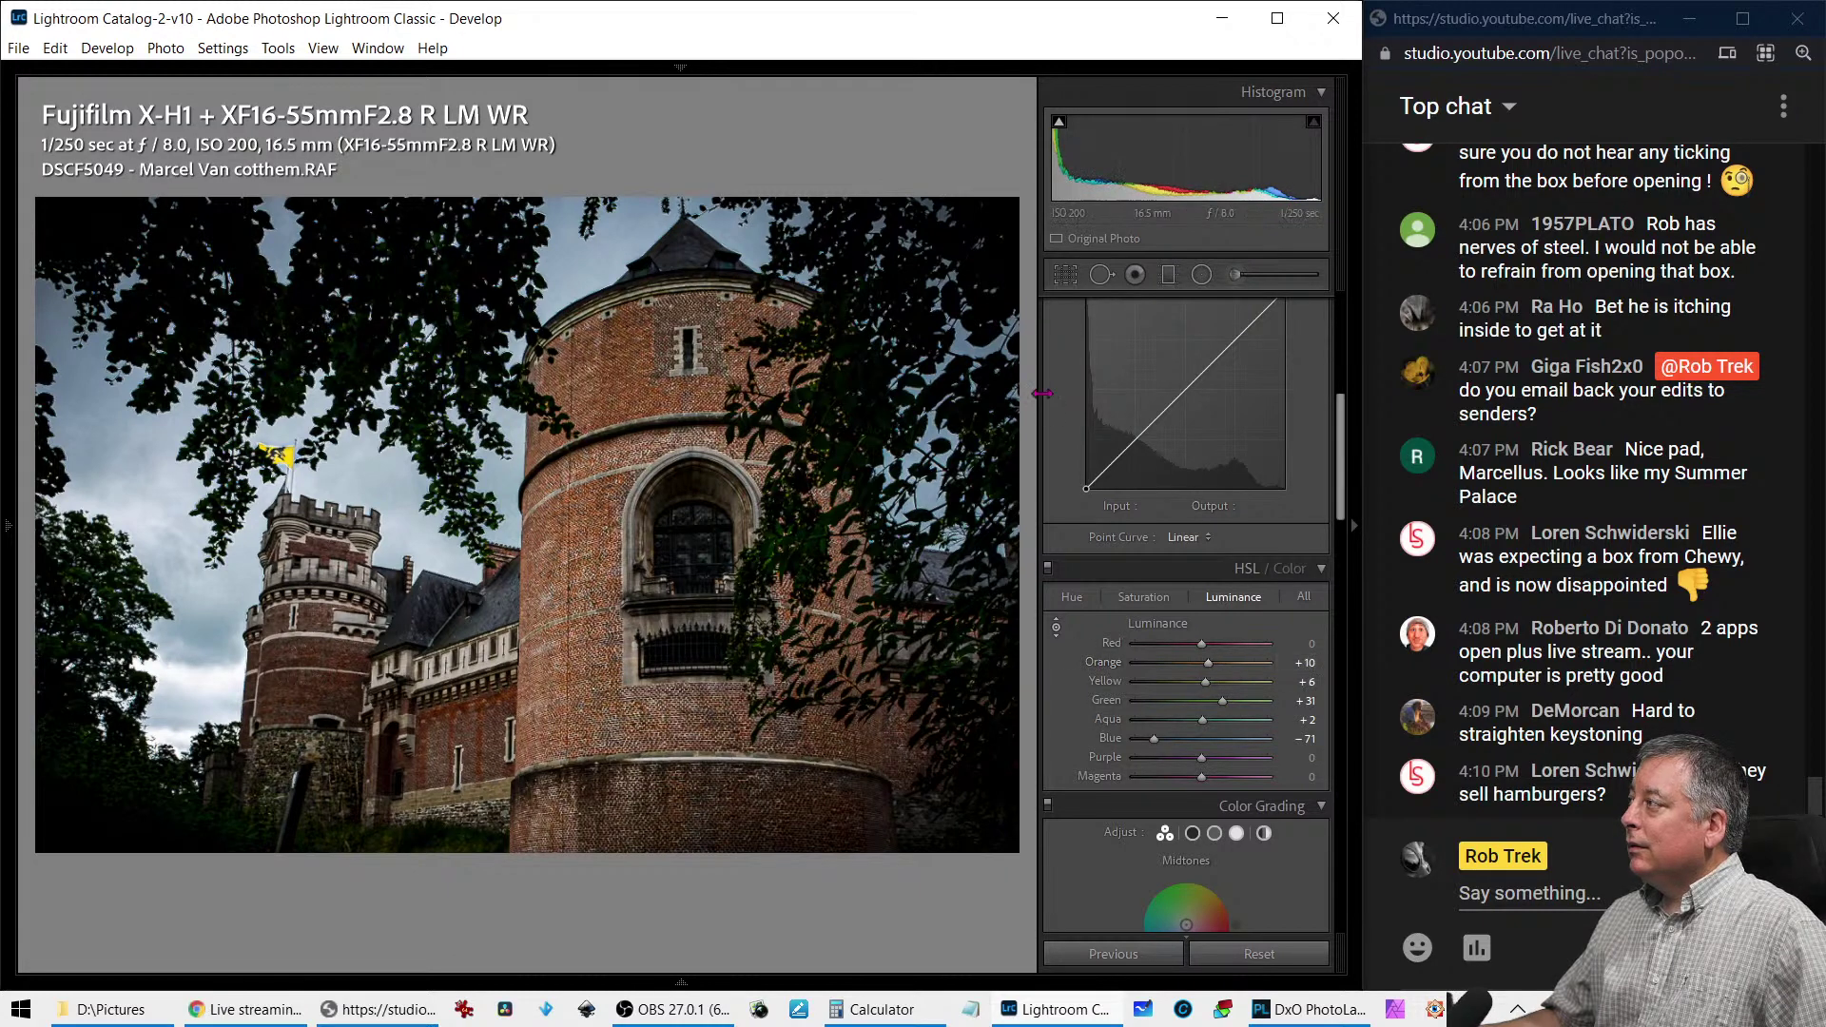
Set up an adjustment brush of size 20 with Temp 31, Tint 21, Highlights 100 and Shadows 51, and try it on the large tower
click(1258, 282)
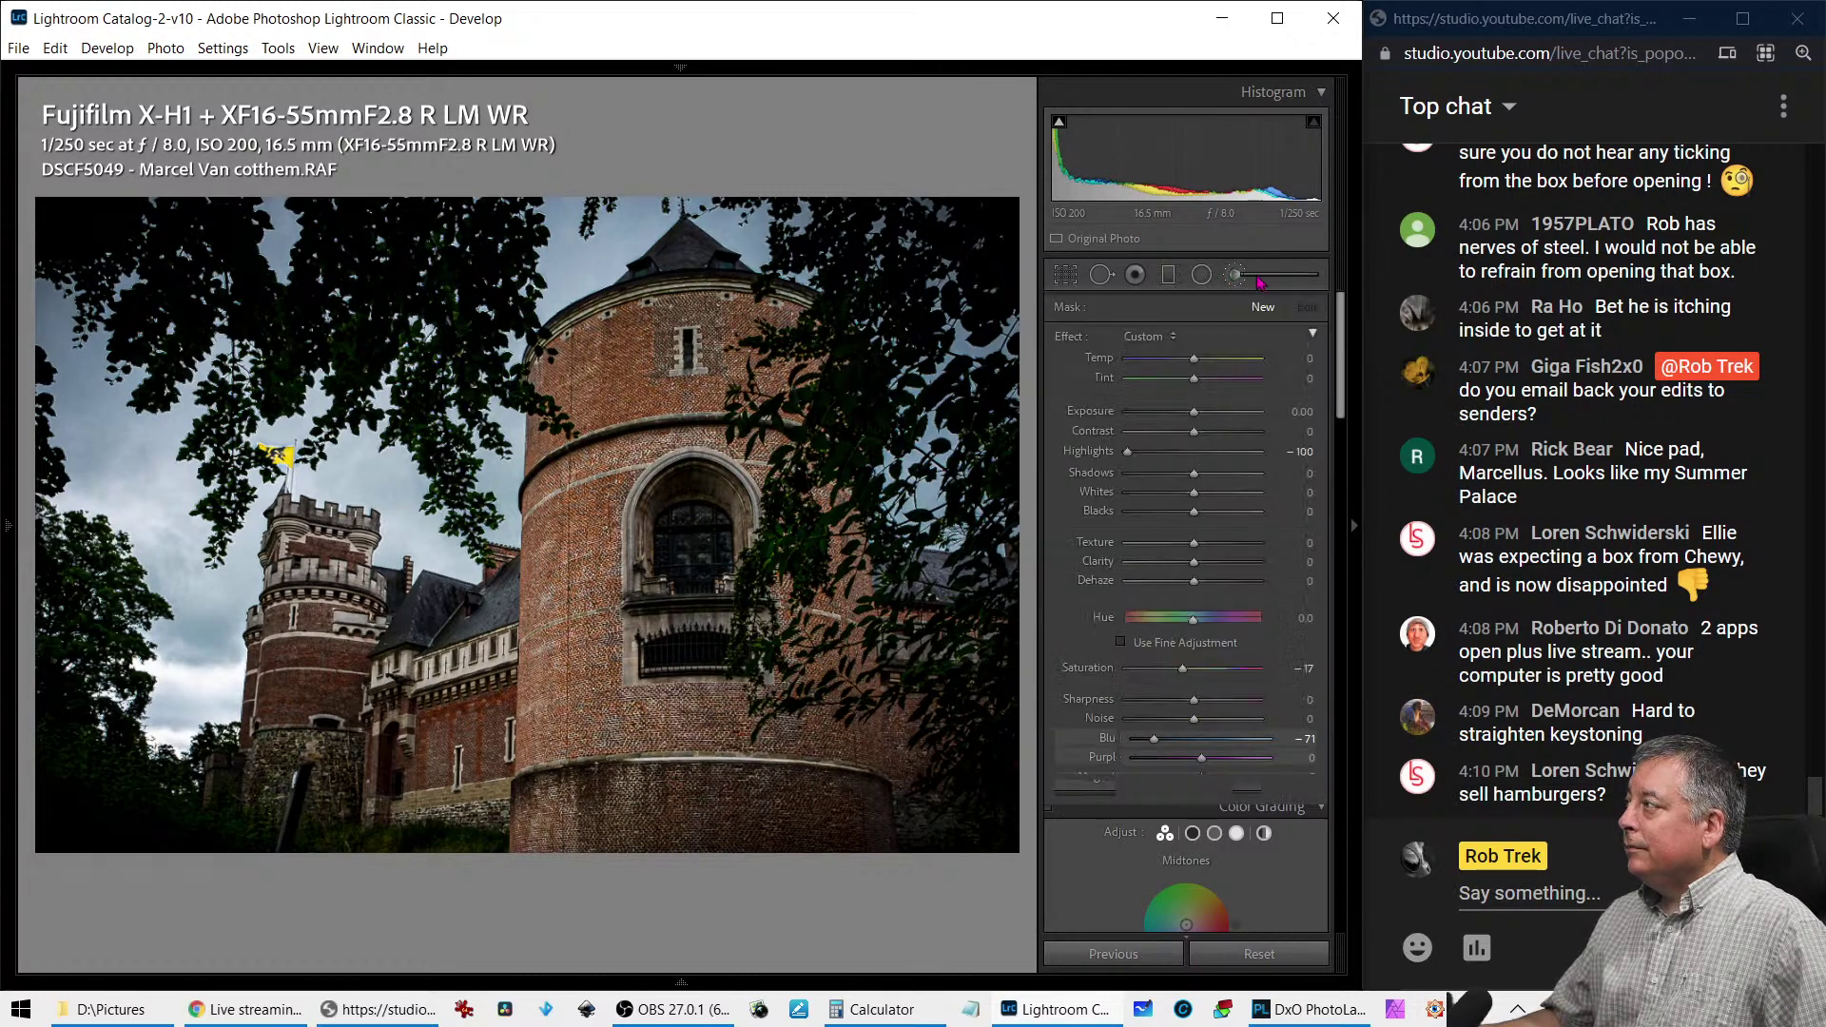
mouse_move(1194, 359)
mouse_down()
mouse_move(1214, 359)
mouse_move(1211, 387)
mouse_up()
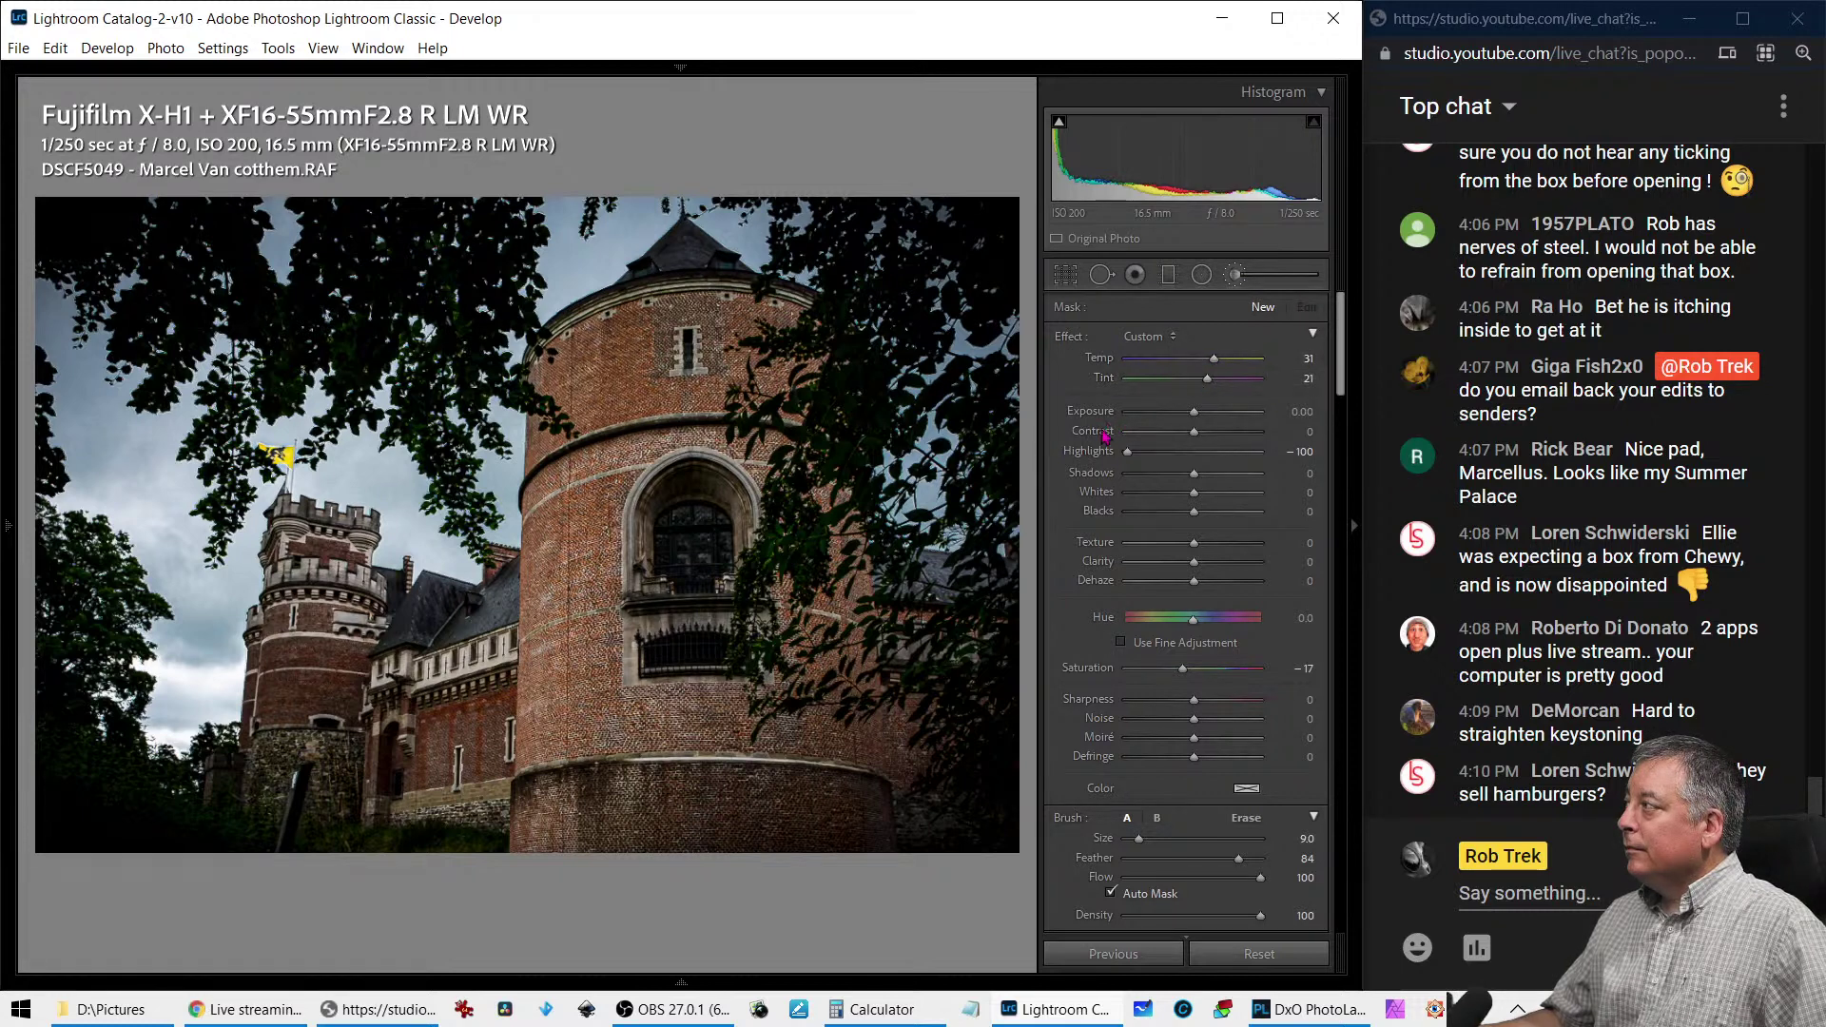
click(1227, 472)
scroll(571, 533, up, 5)
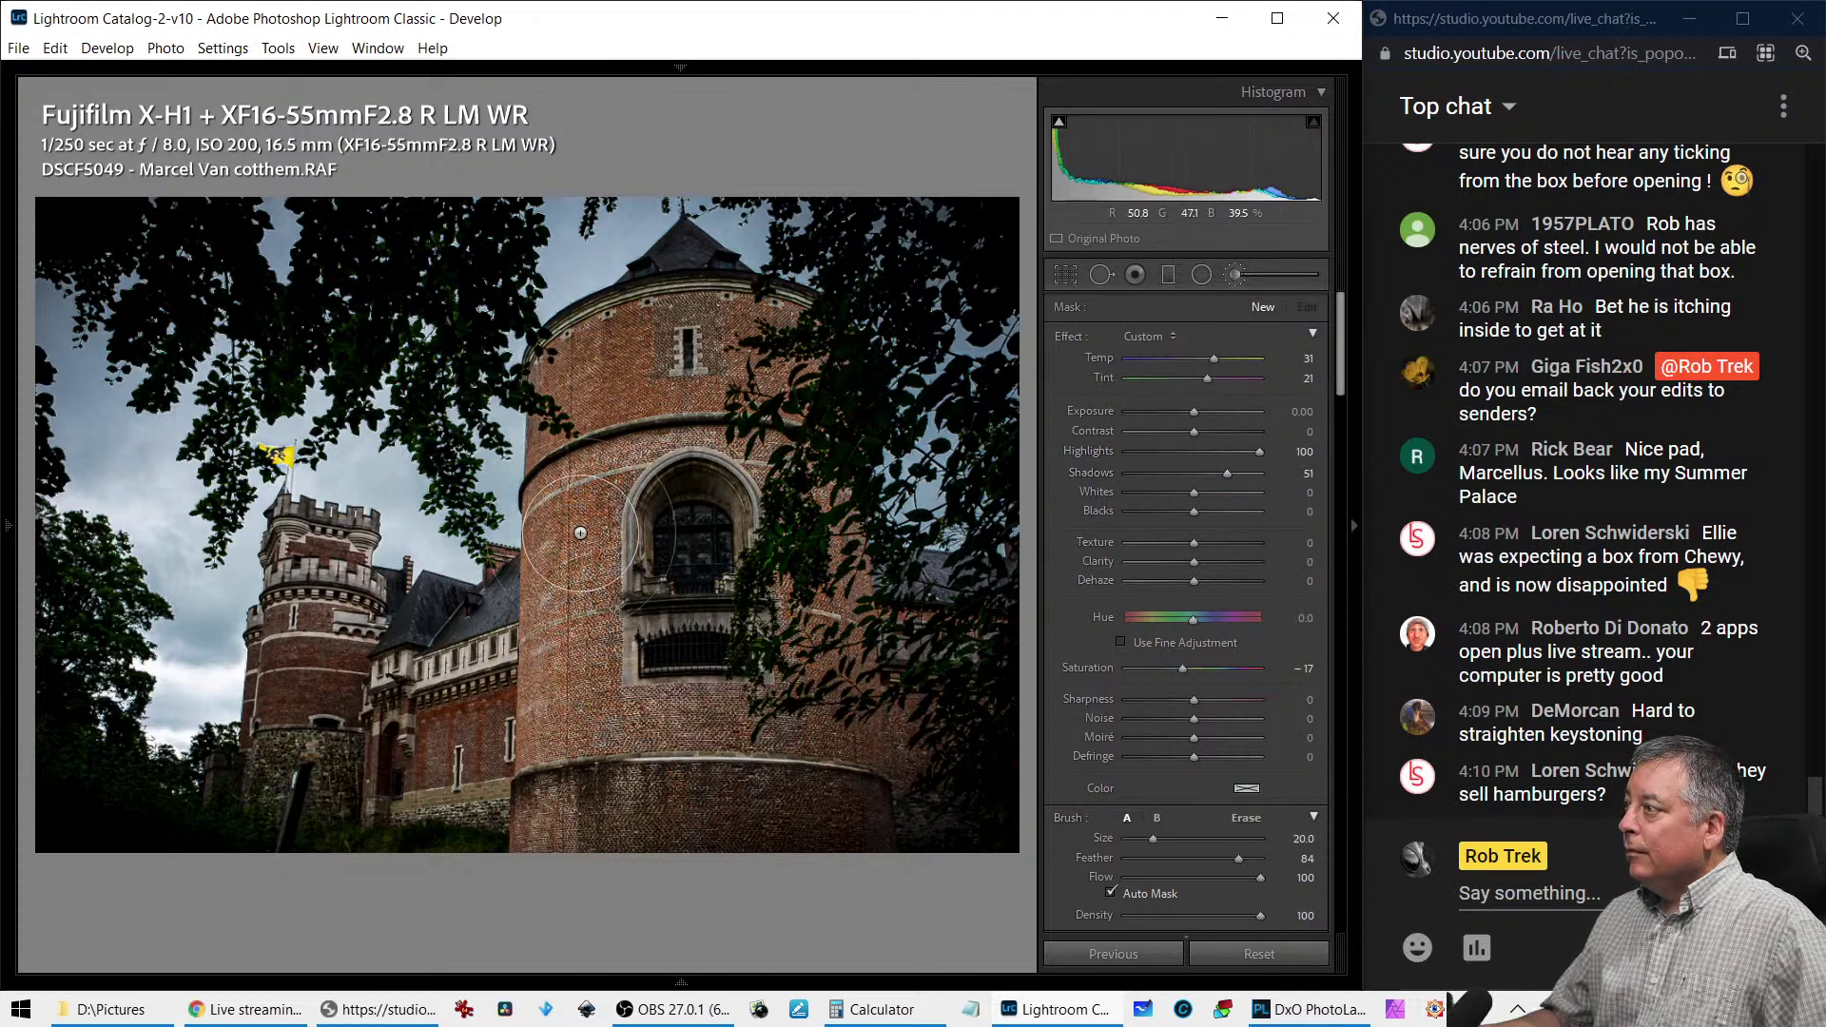
mouse_move(599, 601)
mouse_down()
mouse_move(563, 833)
mouse_move(561, 780)
mouse_up()
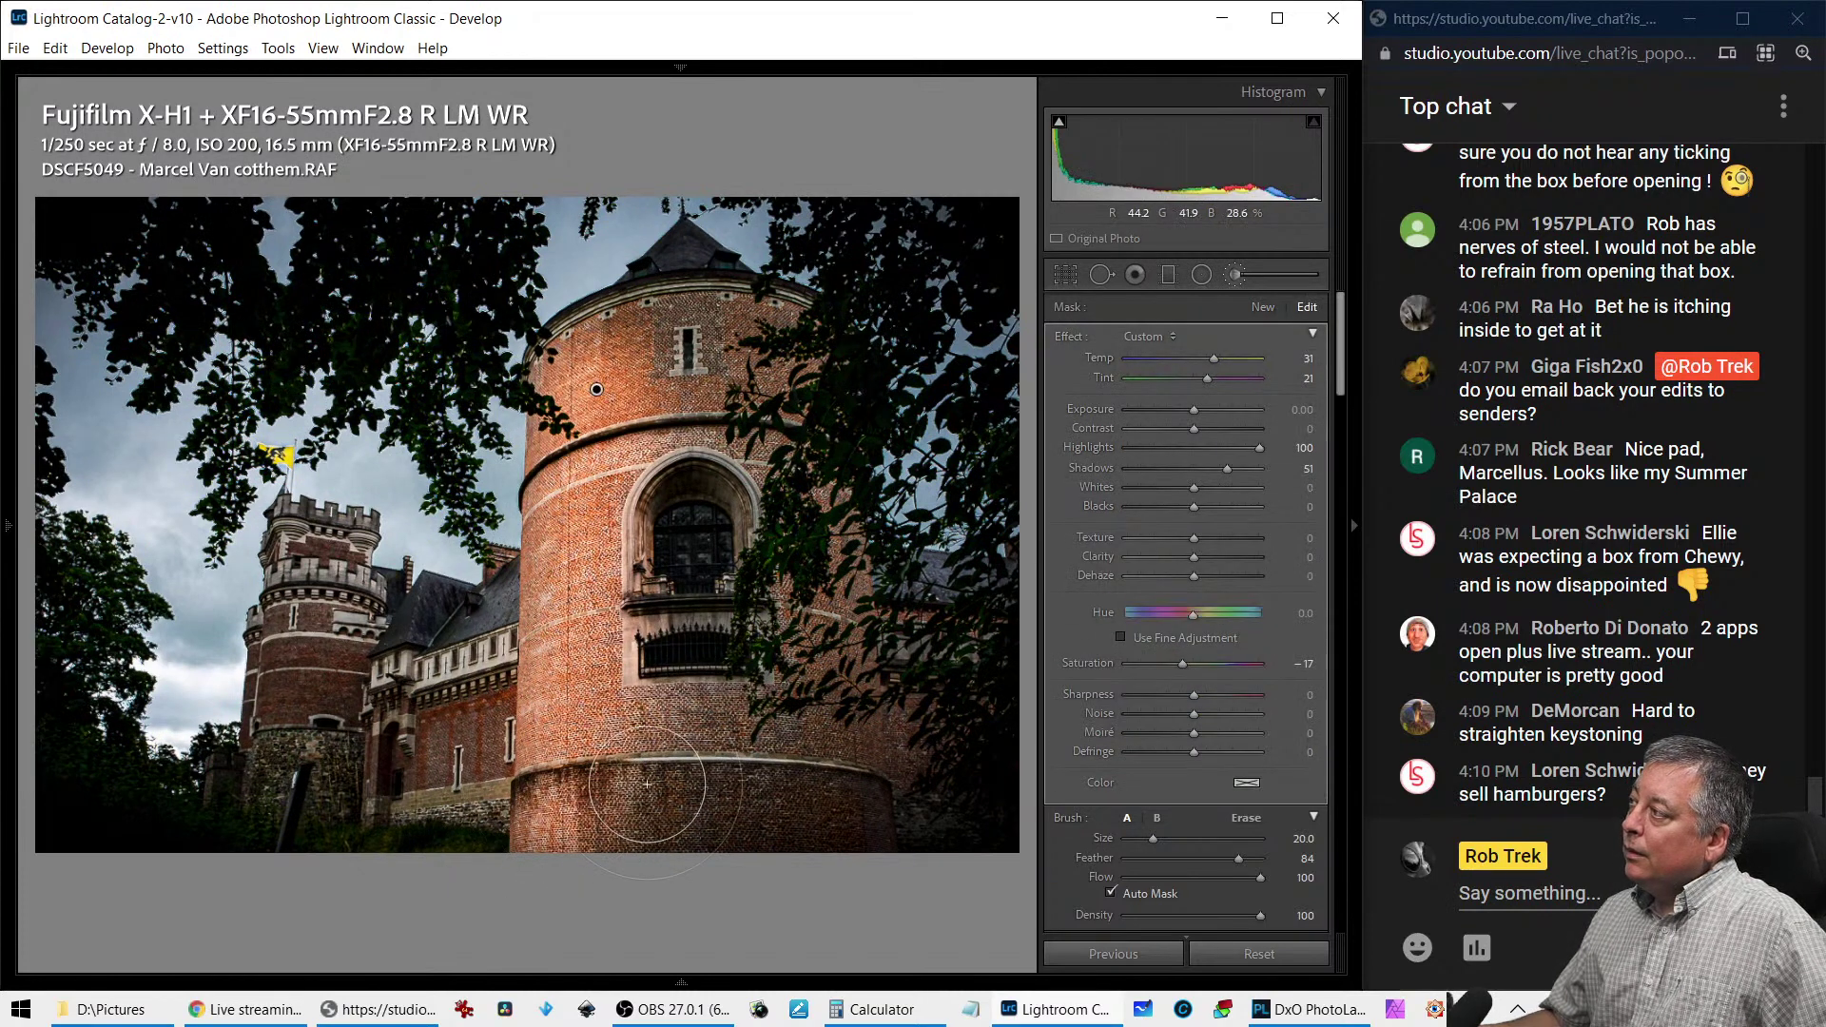
key(ctrl+z)
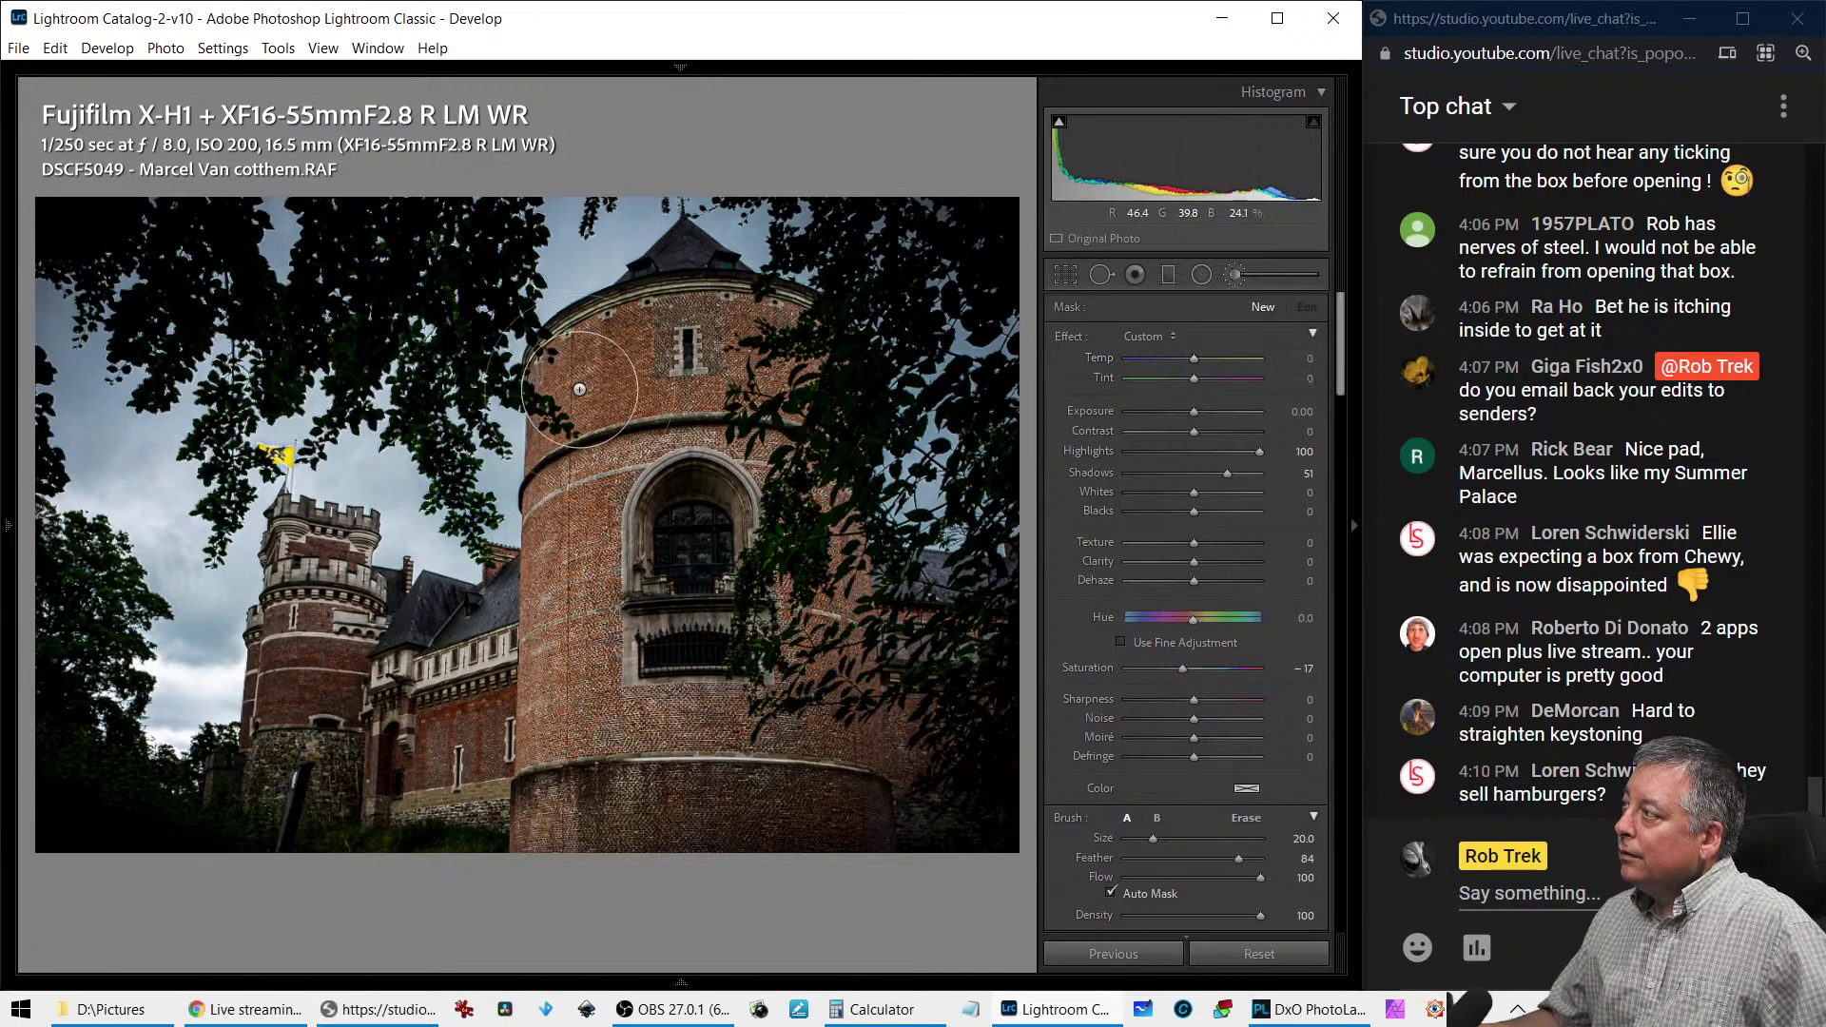
Brush light onto both towers and the connecting wall, setting the mask to Temp 47, Tint 8 and Exposure 1.18
drag(516, 832, 515, 825)
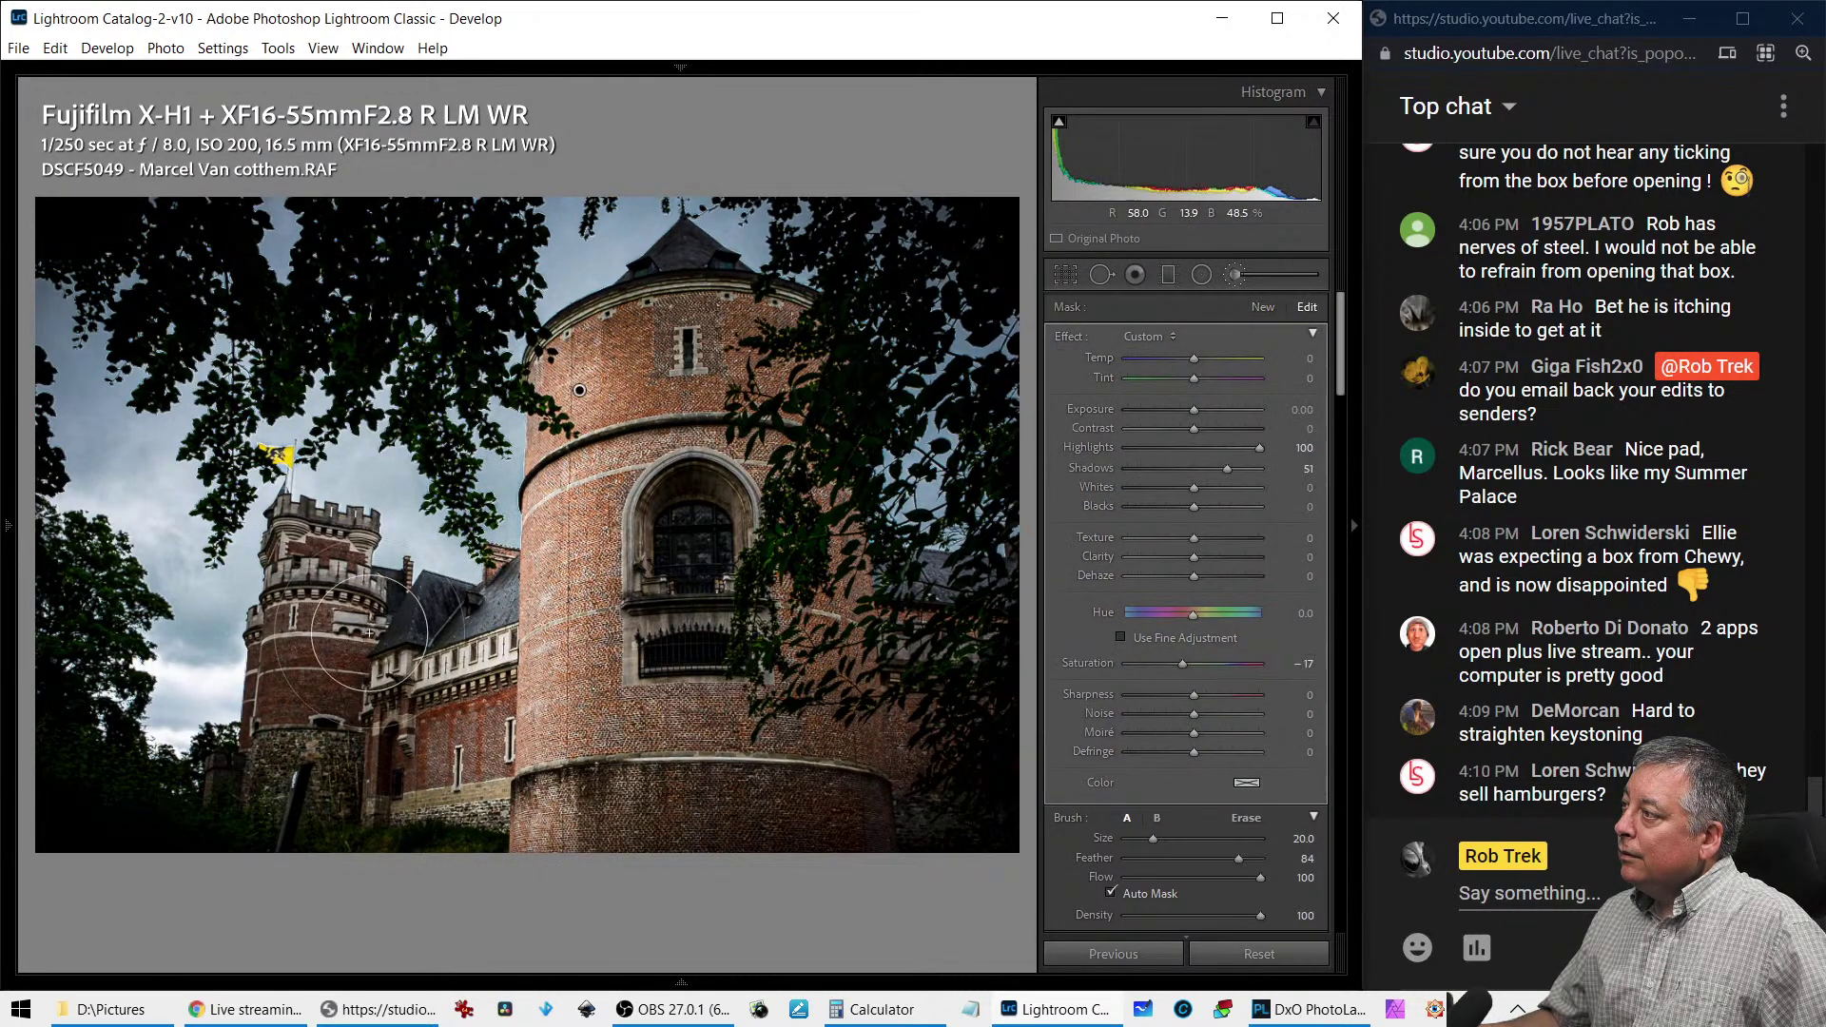
scroll(319, 608, down, 7)
scroll(299, 581, down, 3)
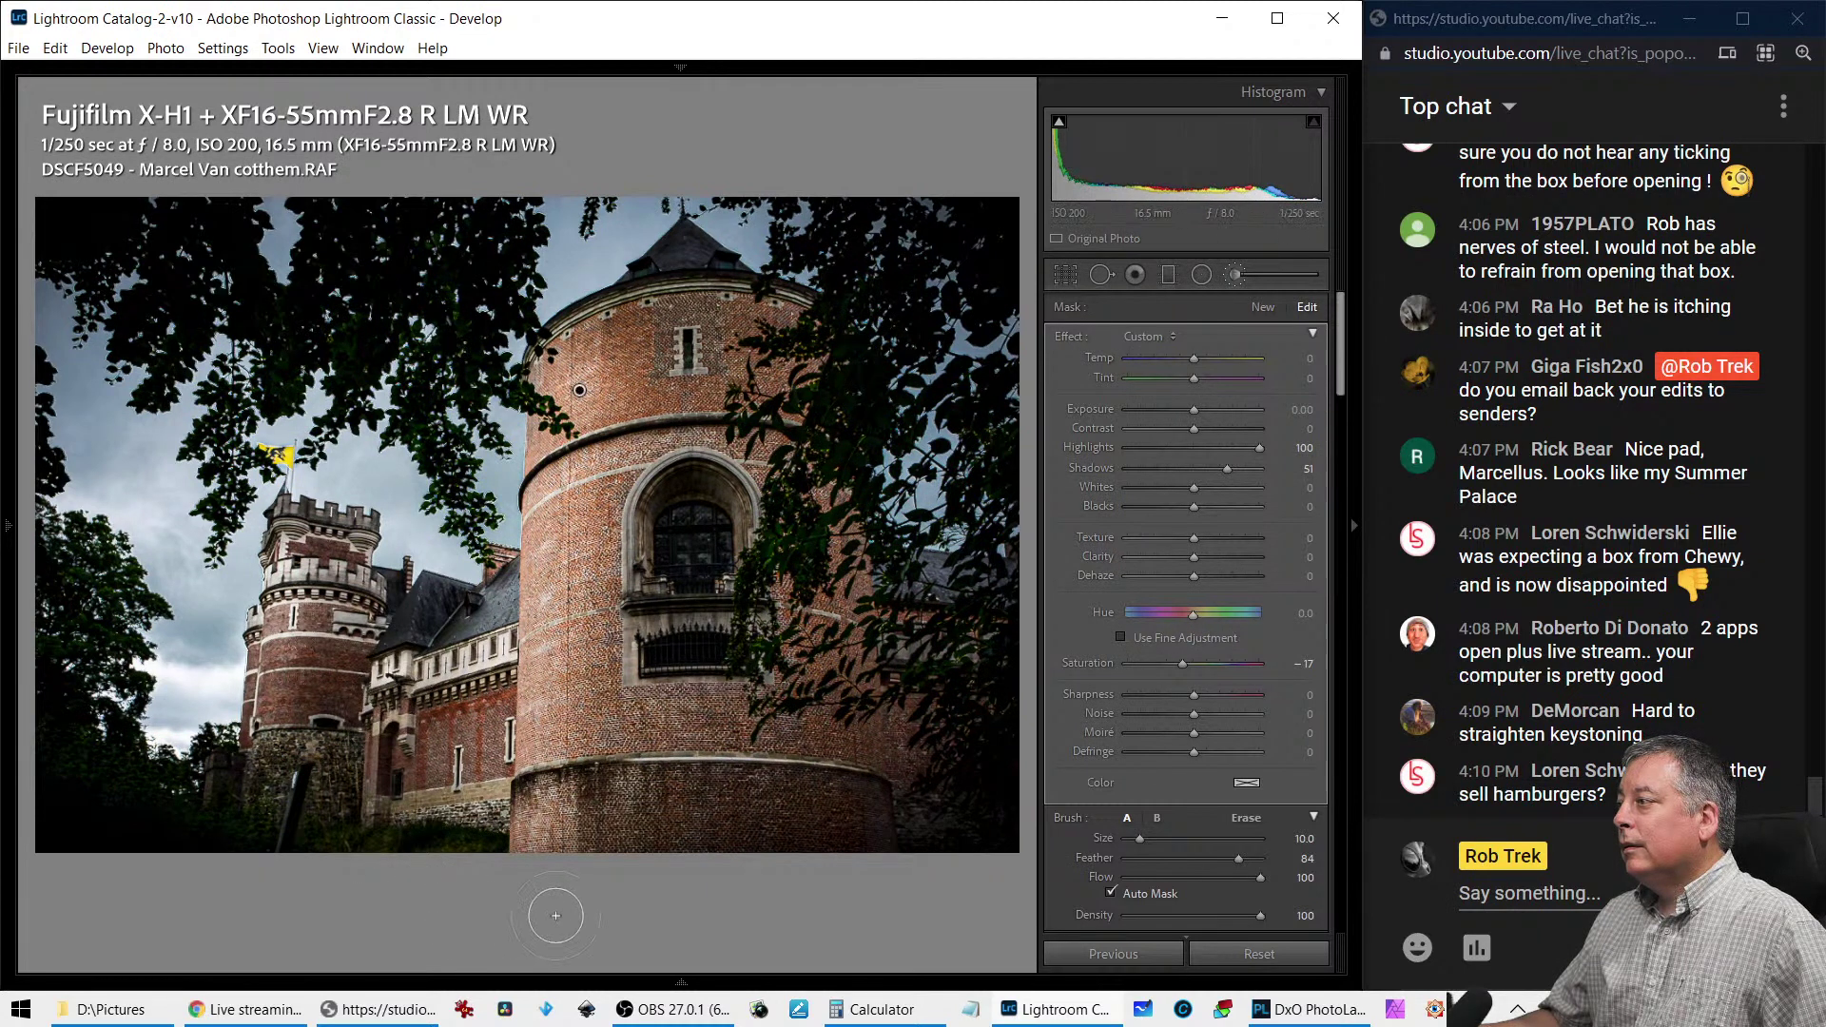
mouse_move(254, 669)
mouse_down()
mouse_move(268, 813)
mouse_move(245, 779)
mouse_move(256, 799)
mouse_up()
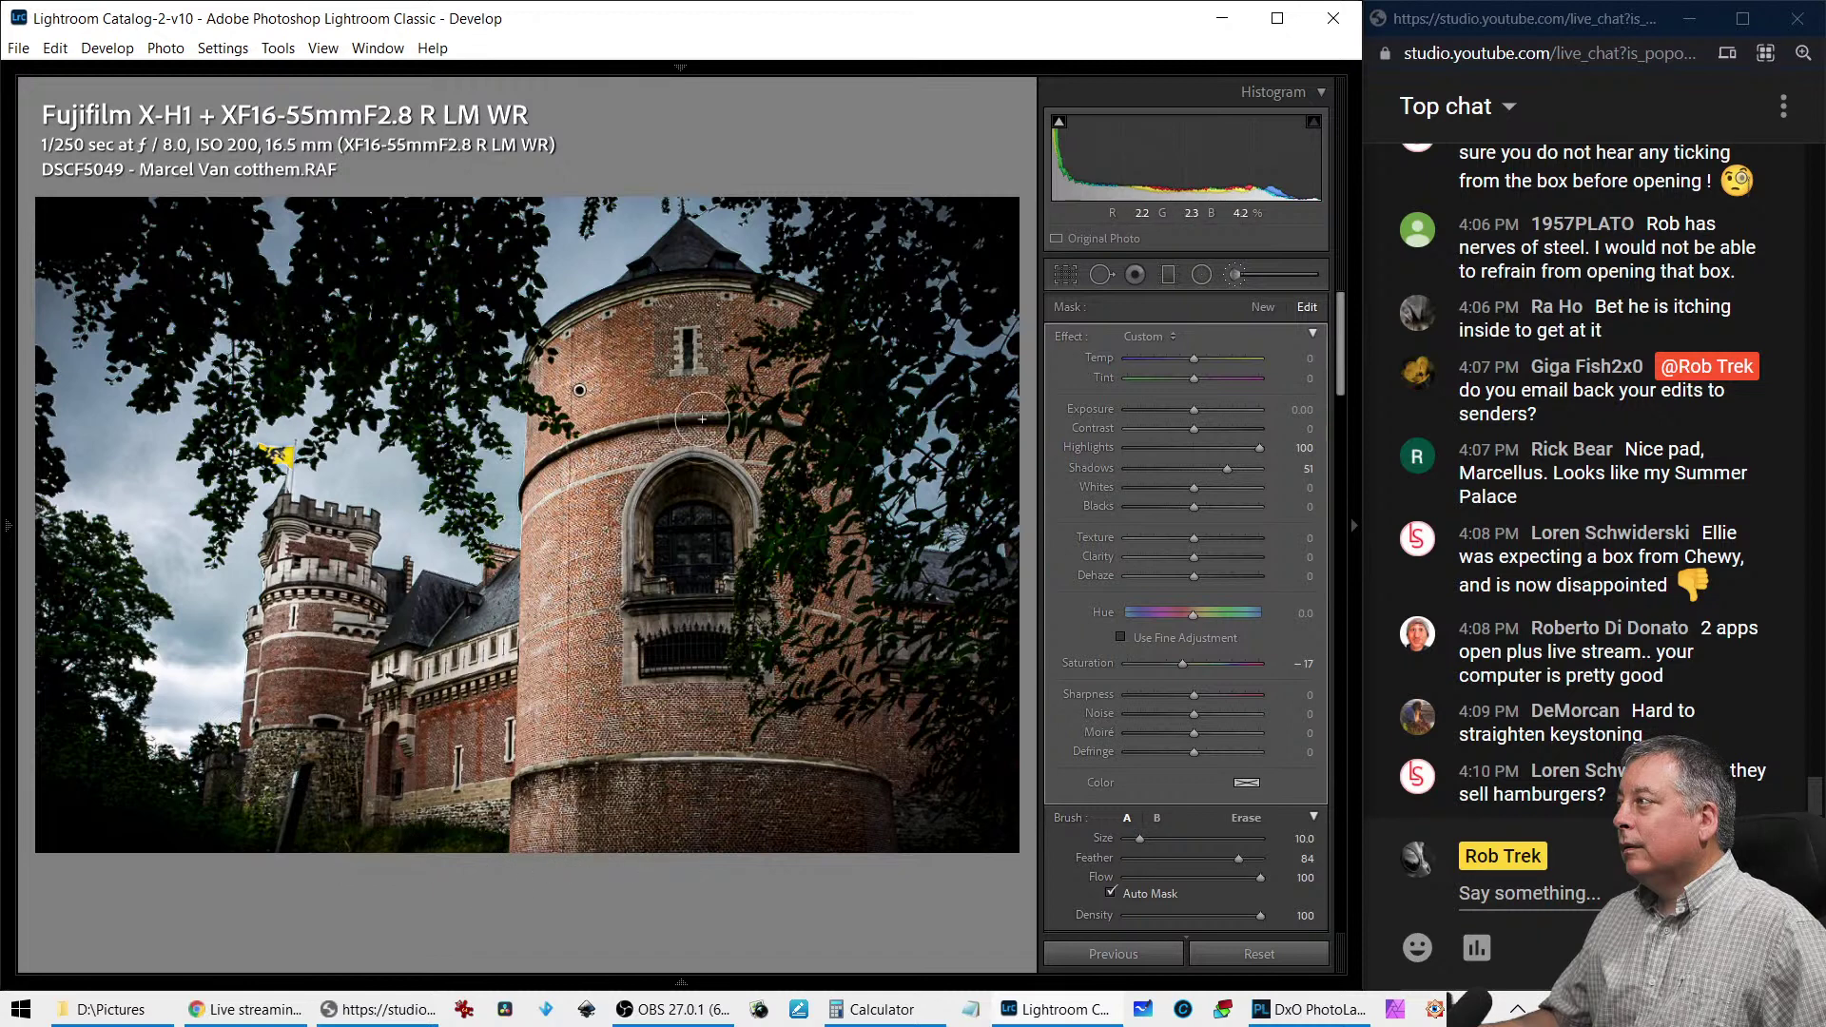
scroll(687, 246, down, 4)
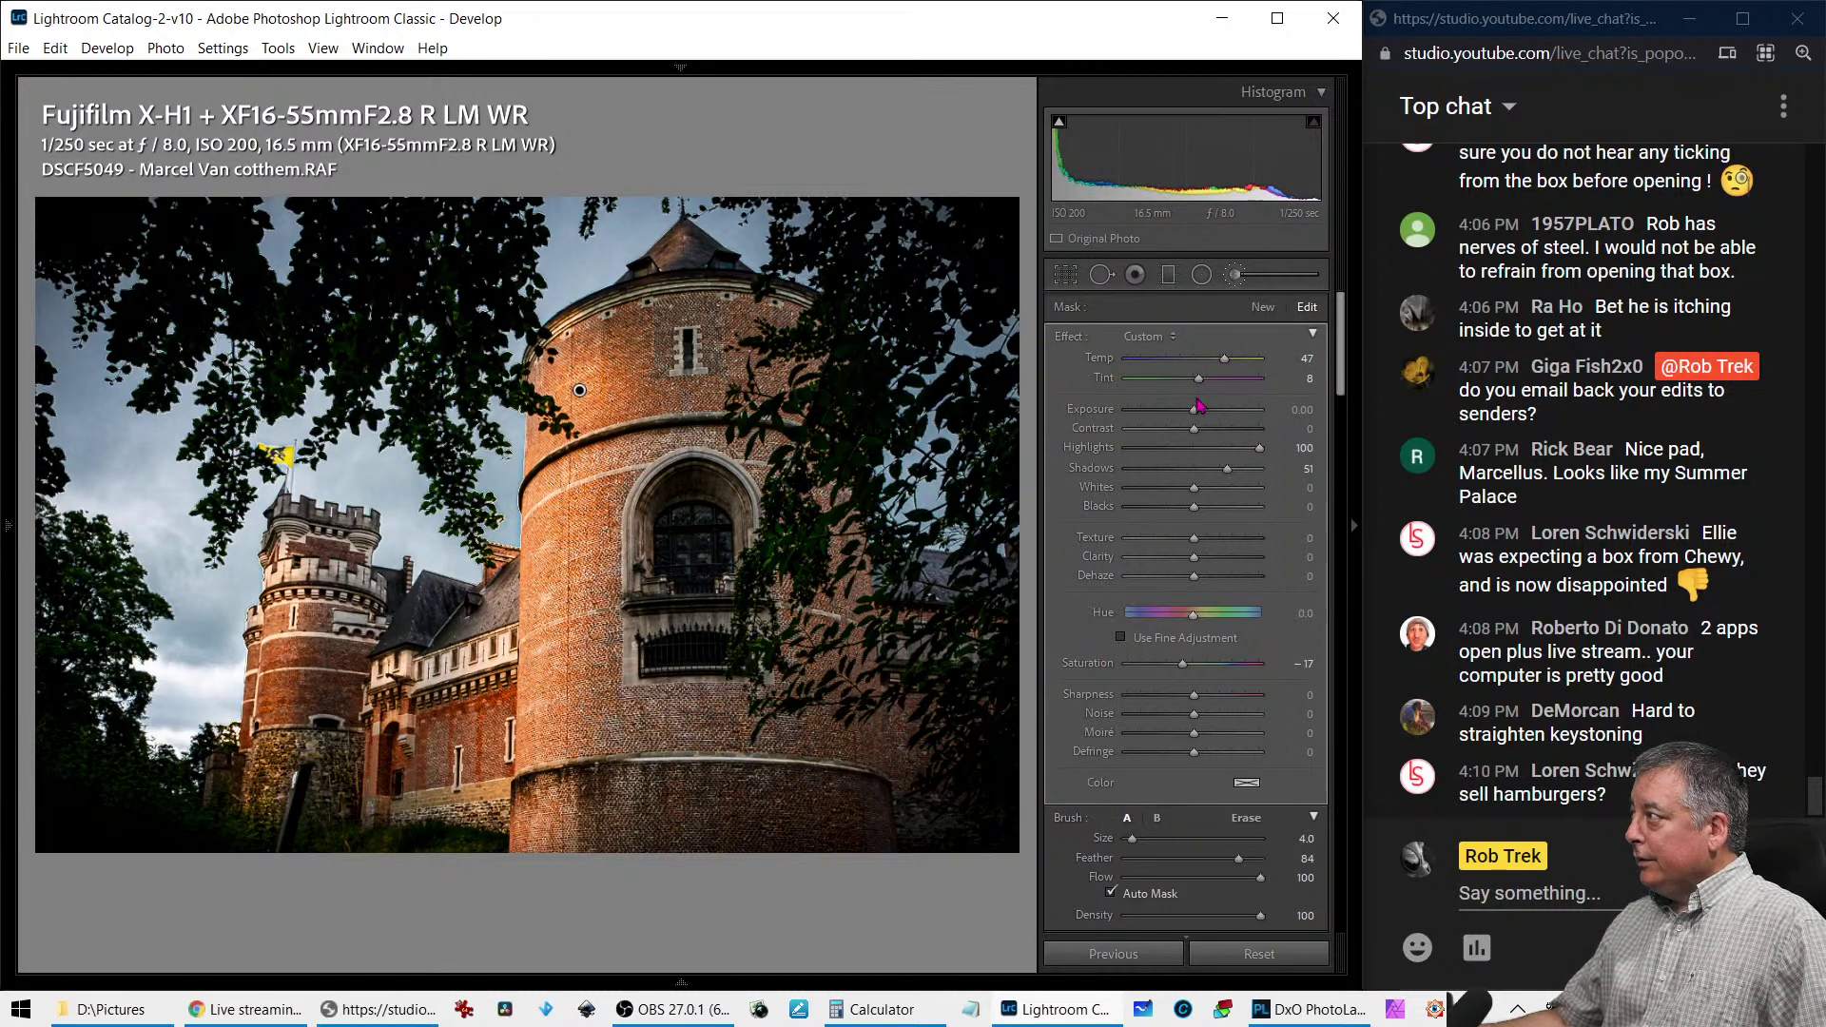
drag(1197, 414, 1219, 417)
Refine the brushed light on the castle walls with Feather 100 and Flow 40, using brush sizes from 25 down to 5
scroll(743, 468, up, 5)
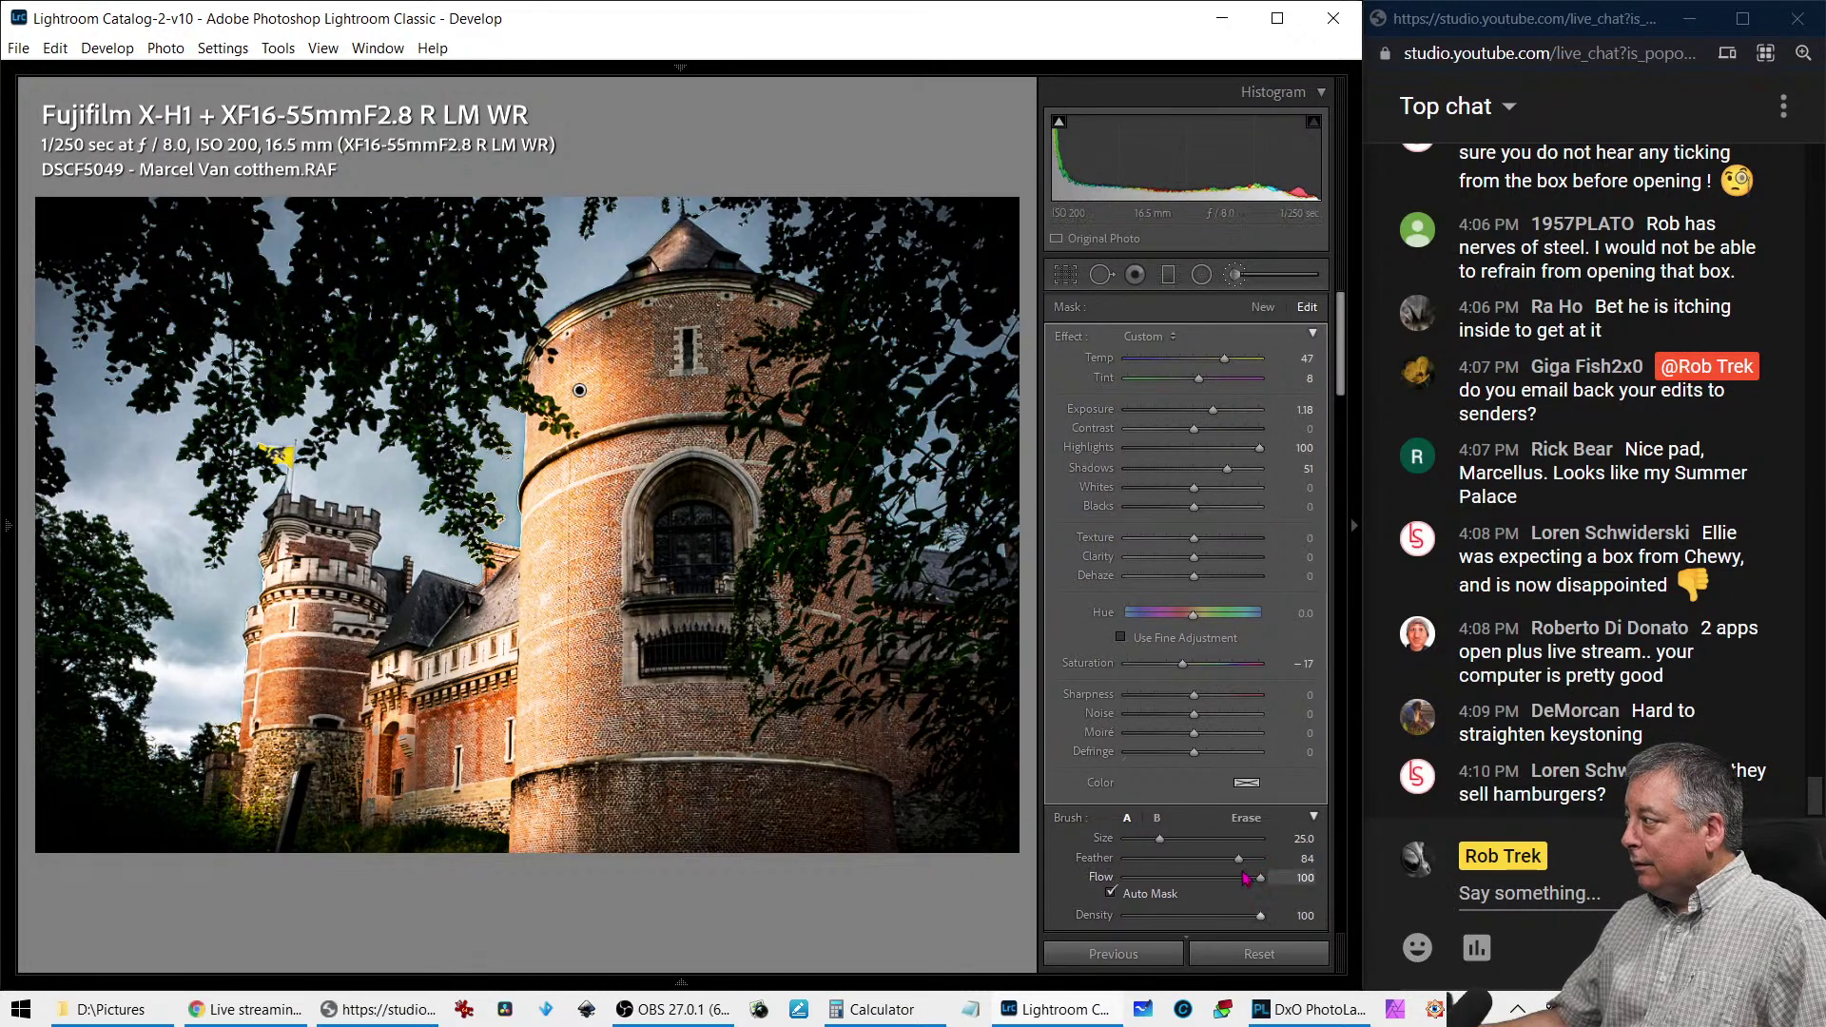
drag(1241, 859, 1272, 861)
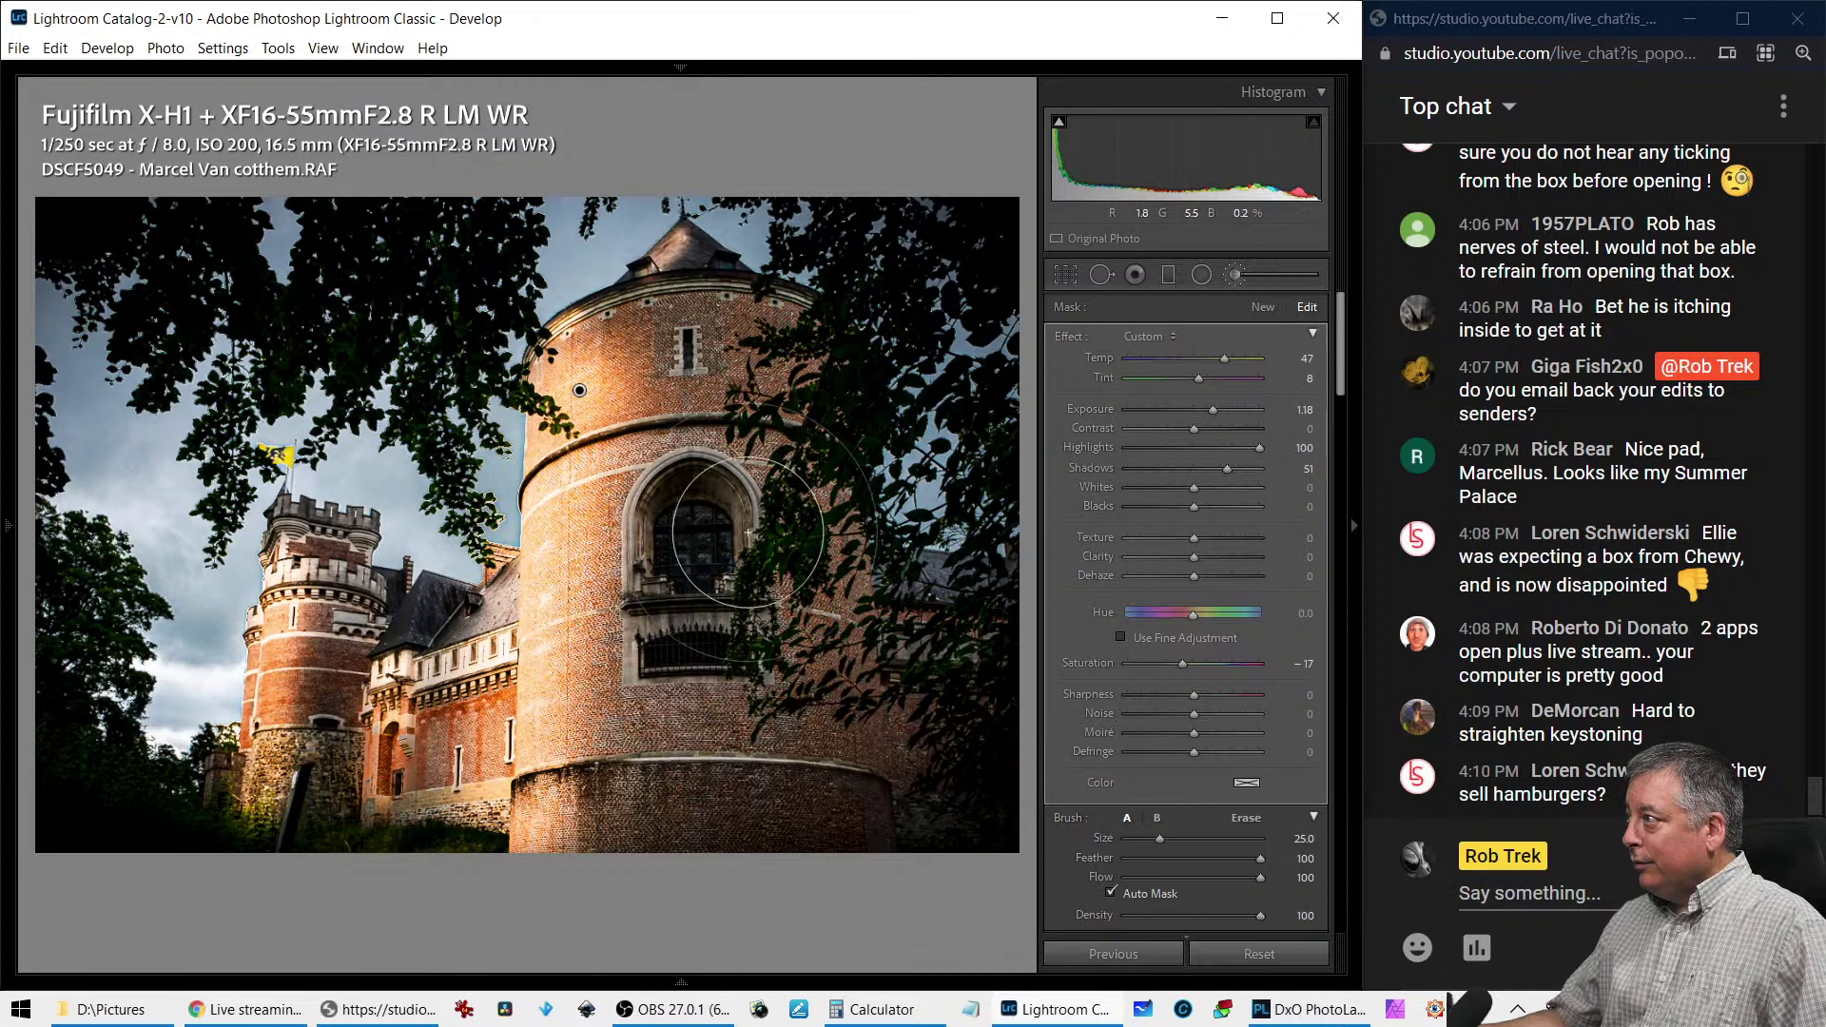
scroll(1207, 856, down, 3)
scroll(1205, 858, down, 2)
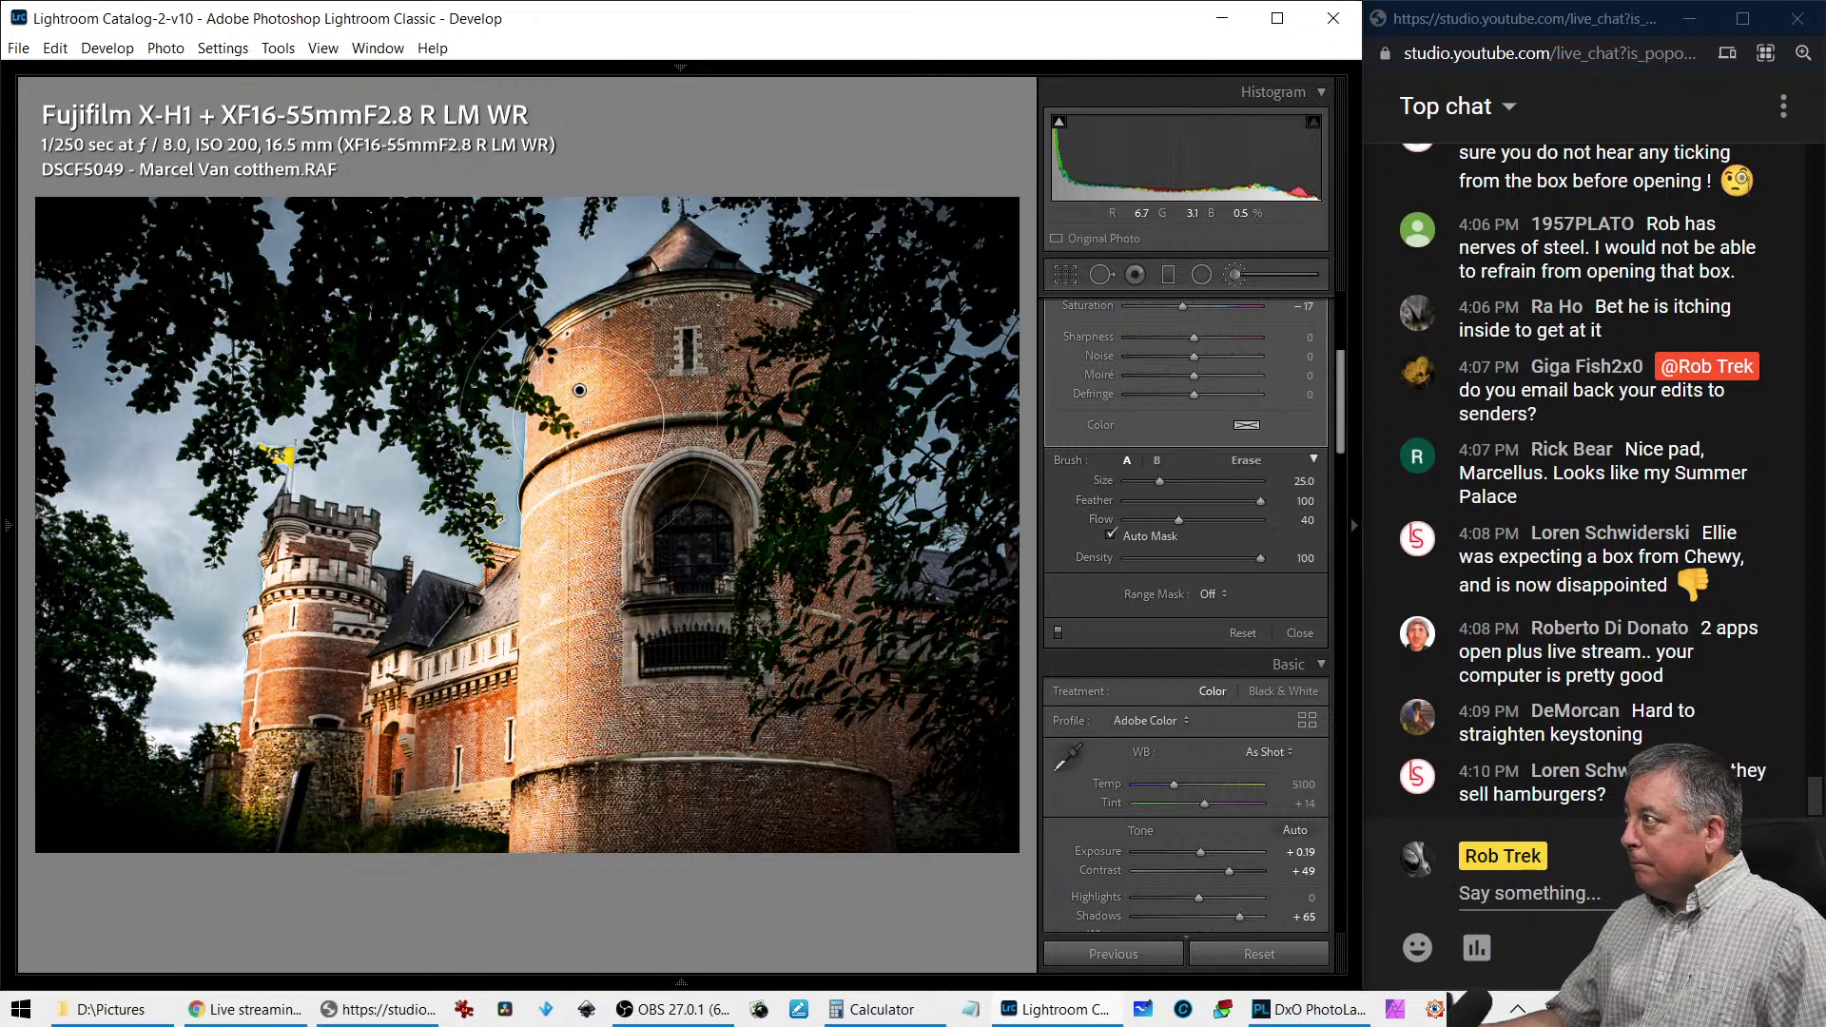
scroll(671, 608, down, 6)
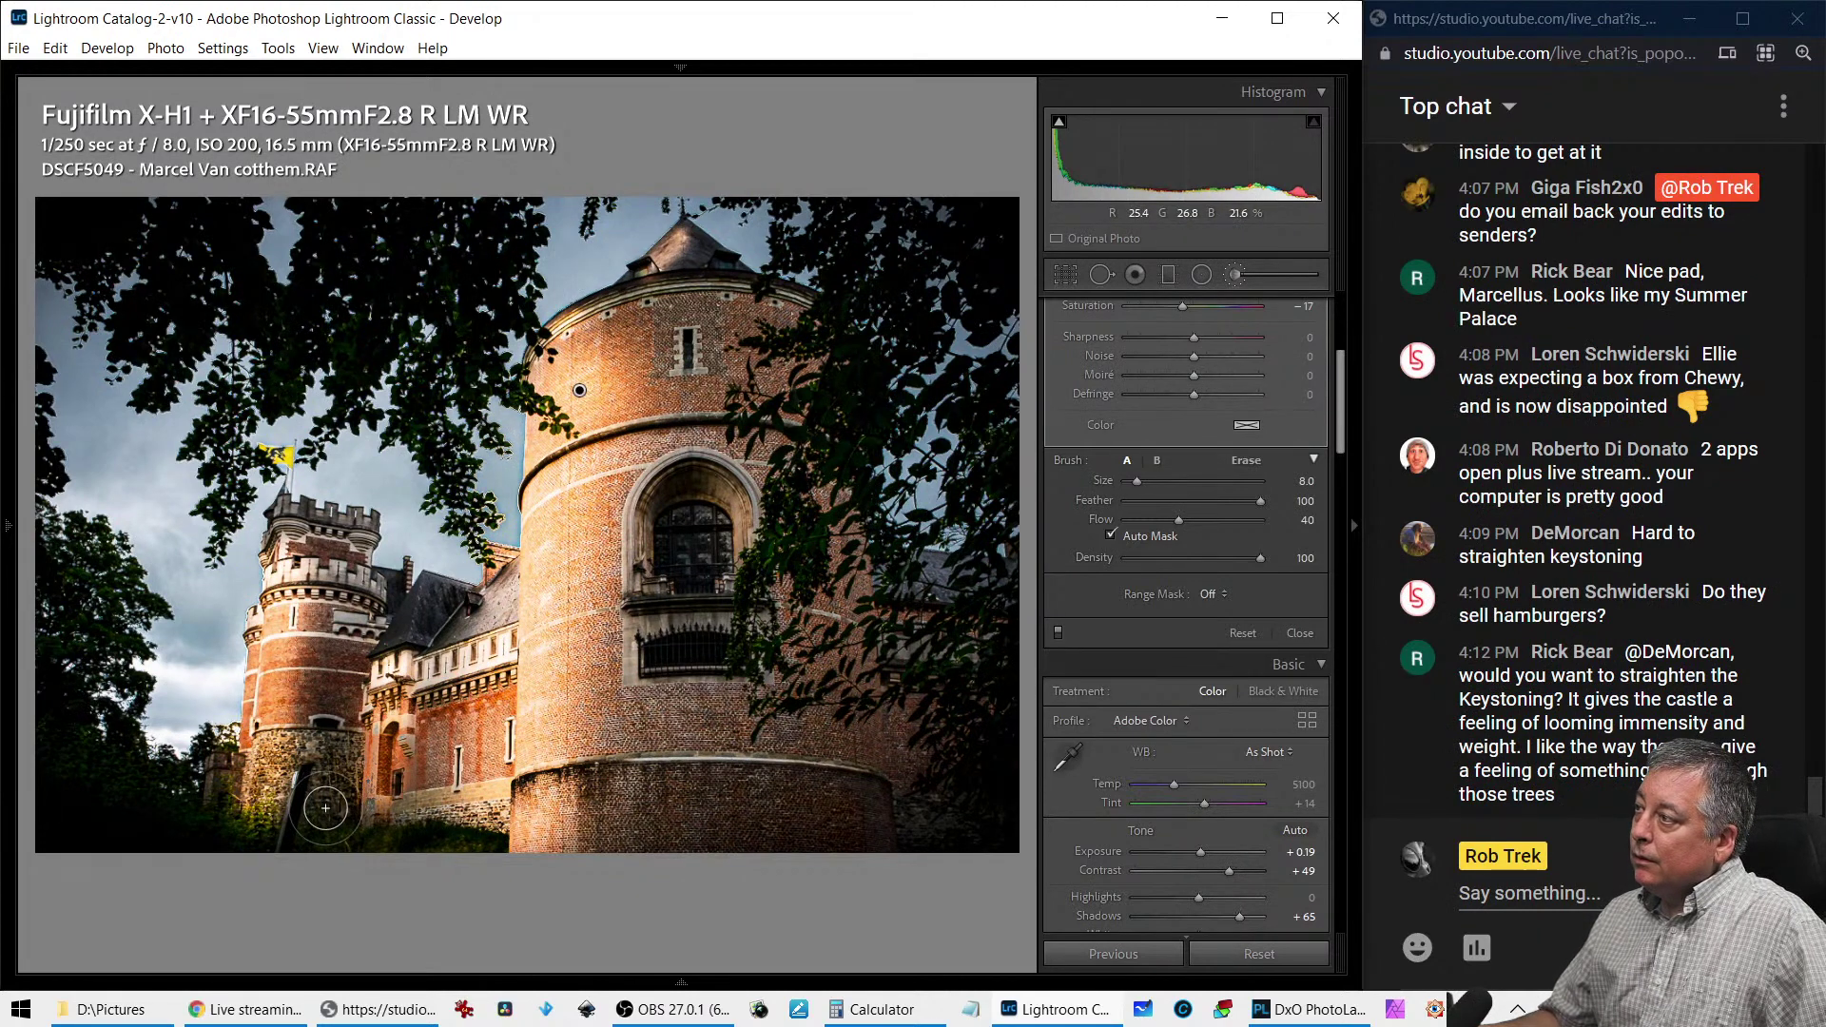
scroll(198, 768, down, 2)
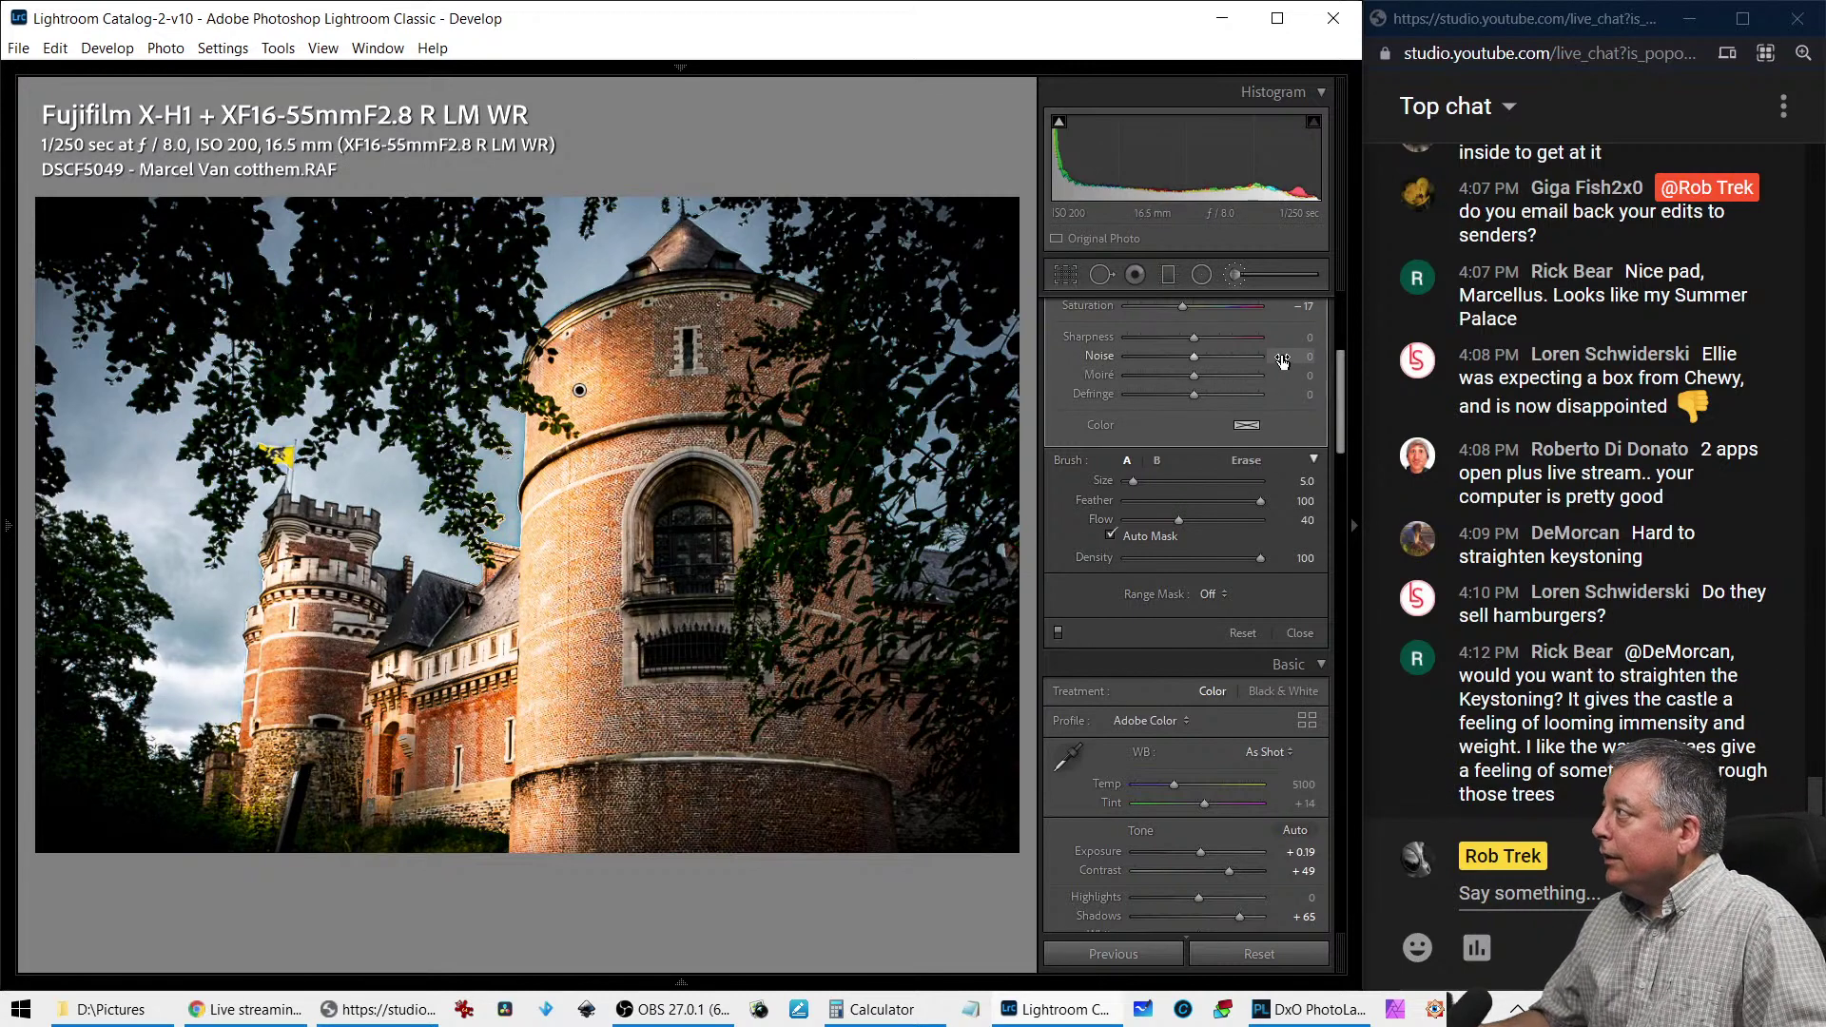
Darken the overall castle photo by setting Exposure to -0.79 and Blacks to -44
scroll(1164, 460, up, 5)
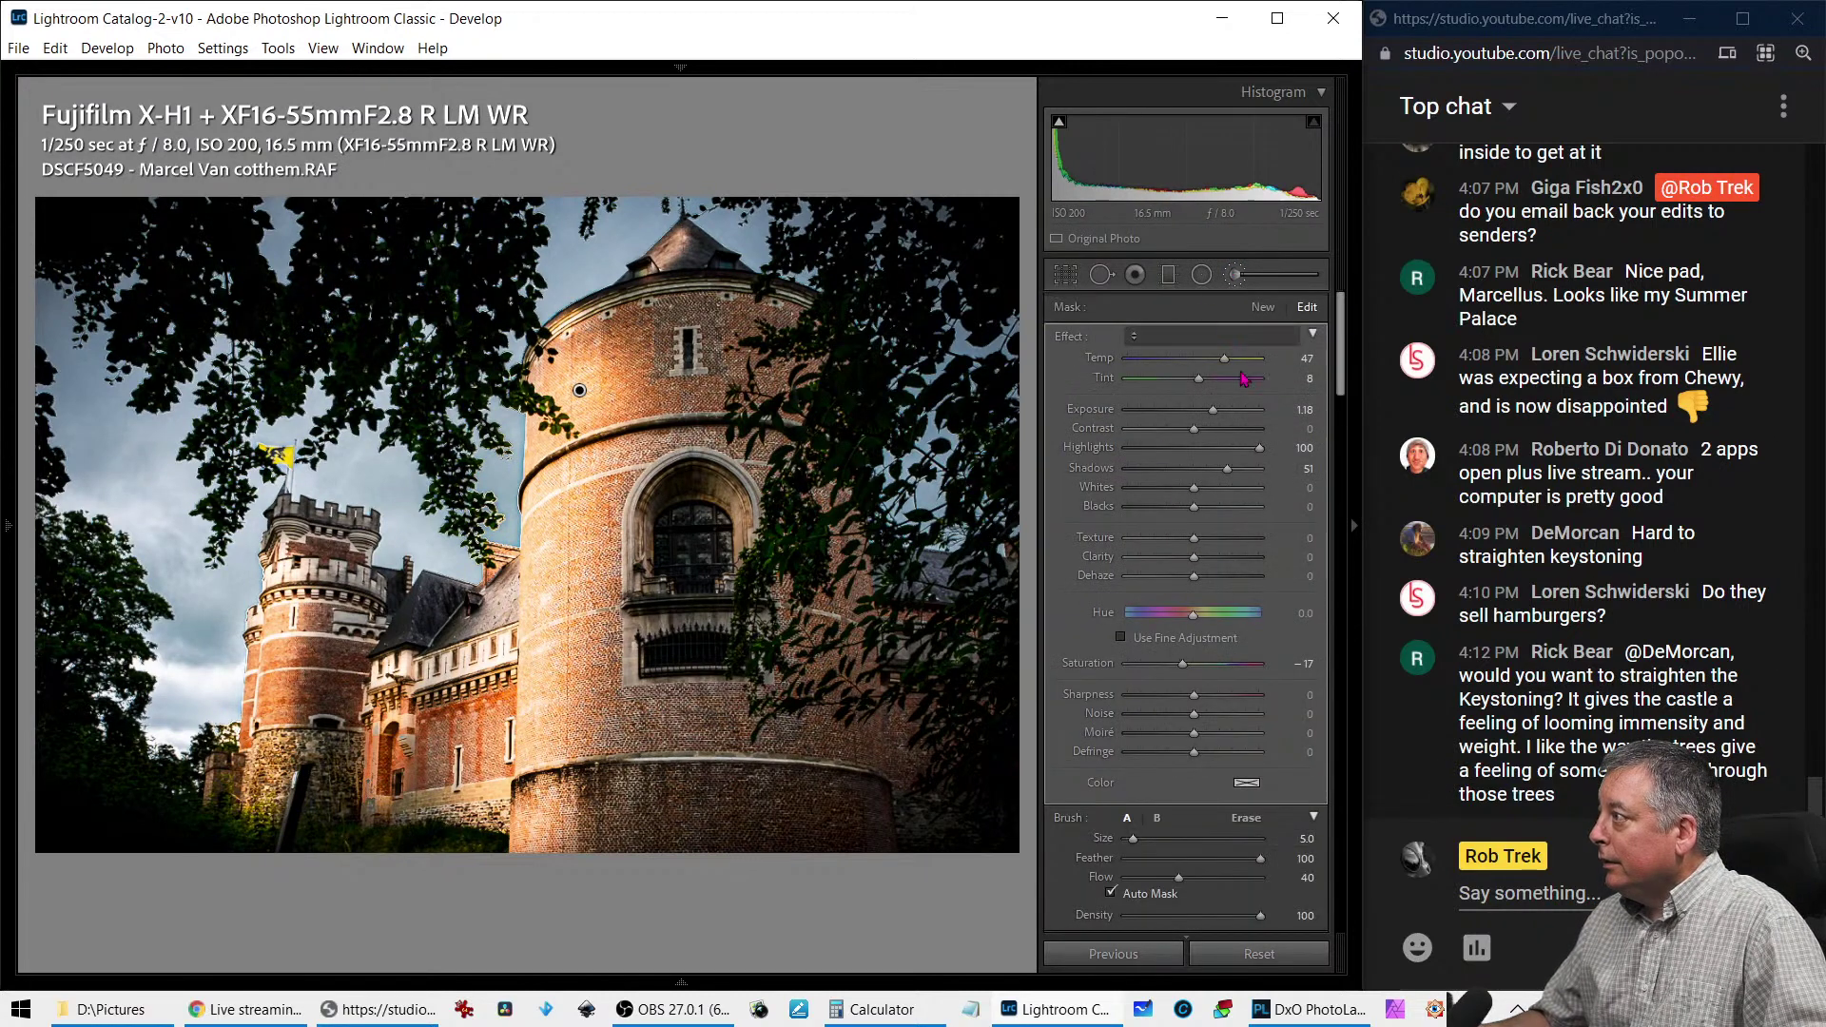
click(1239, 273)
drag(1201, 499, 1188, 501)
drag(1179, 599, 1175, 606)
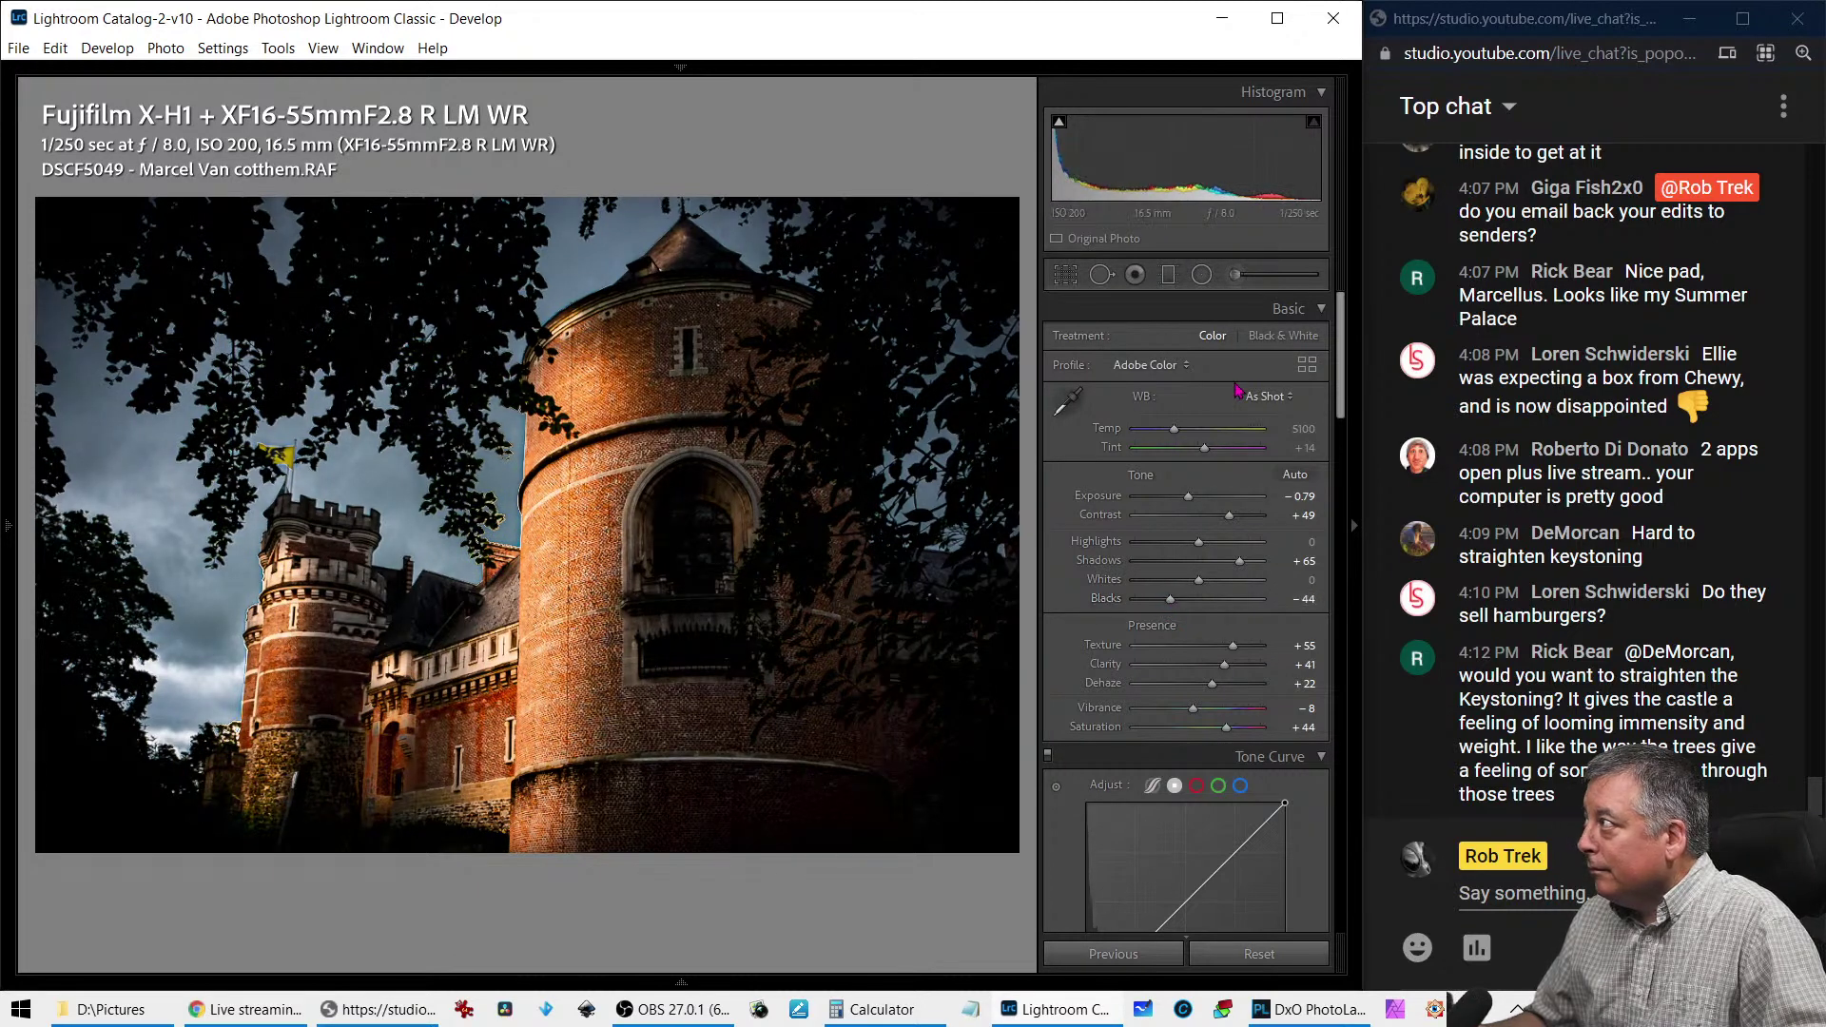
Reselect the brushed light mask on the large tower and set the brush Flow to 16
click(1234, 276)
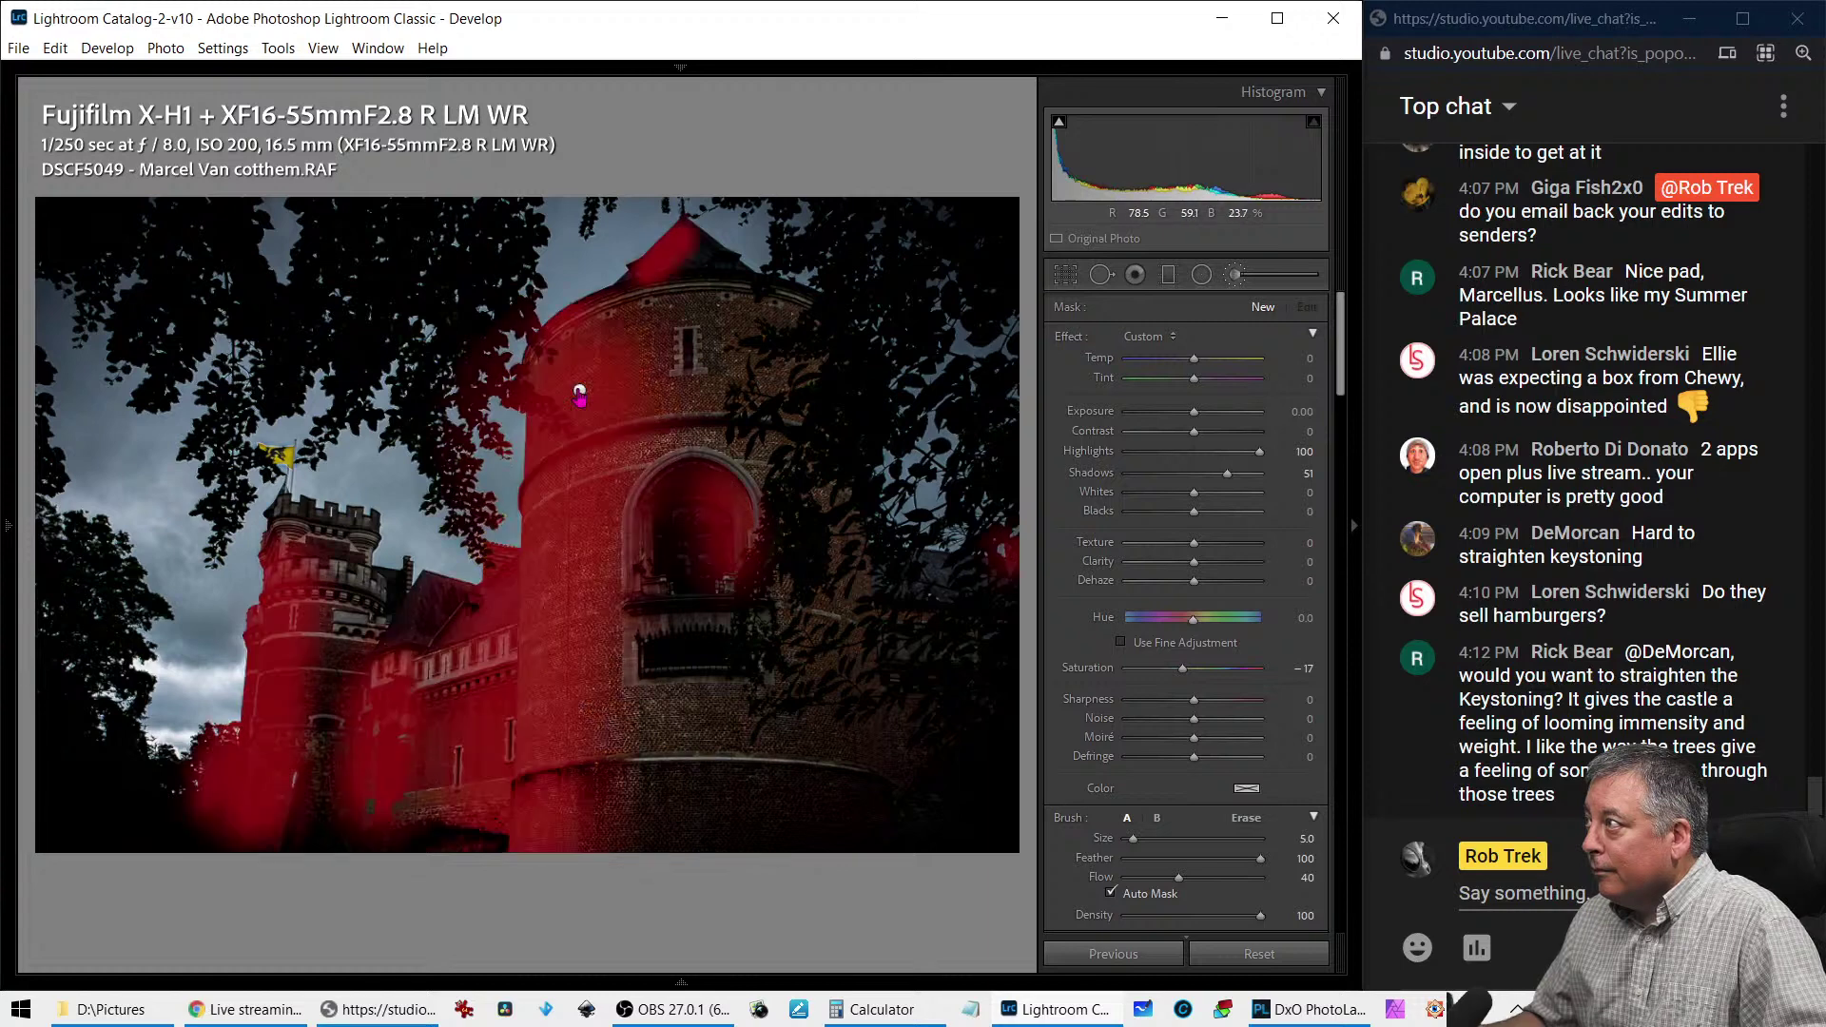
click(579, 392)
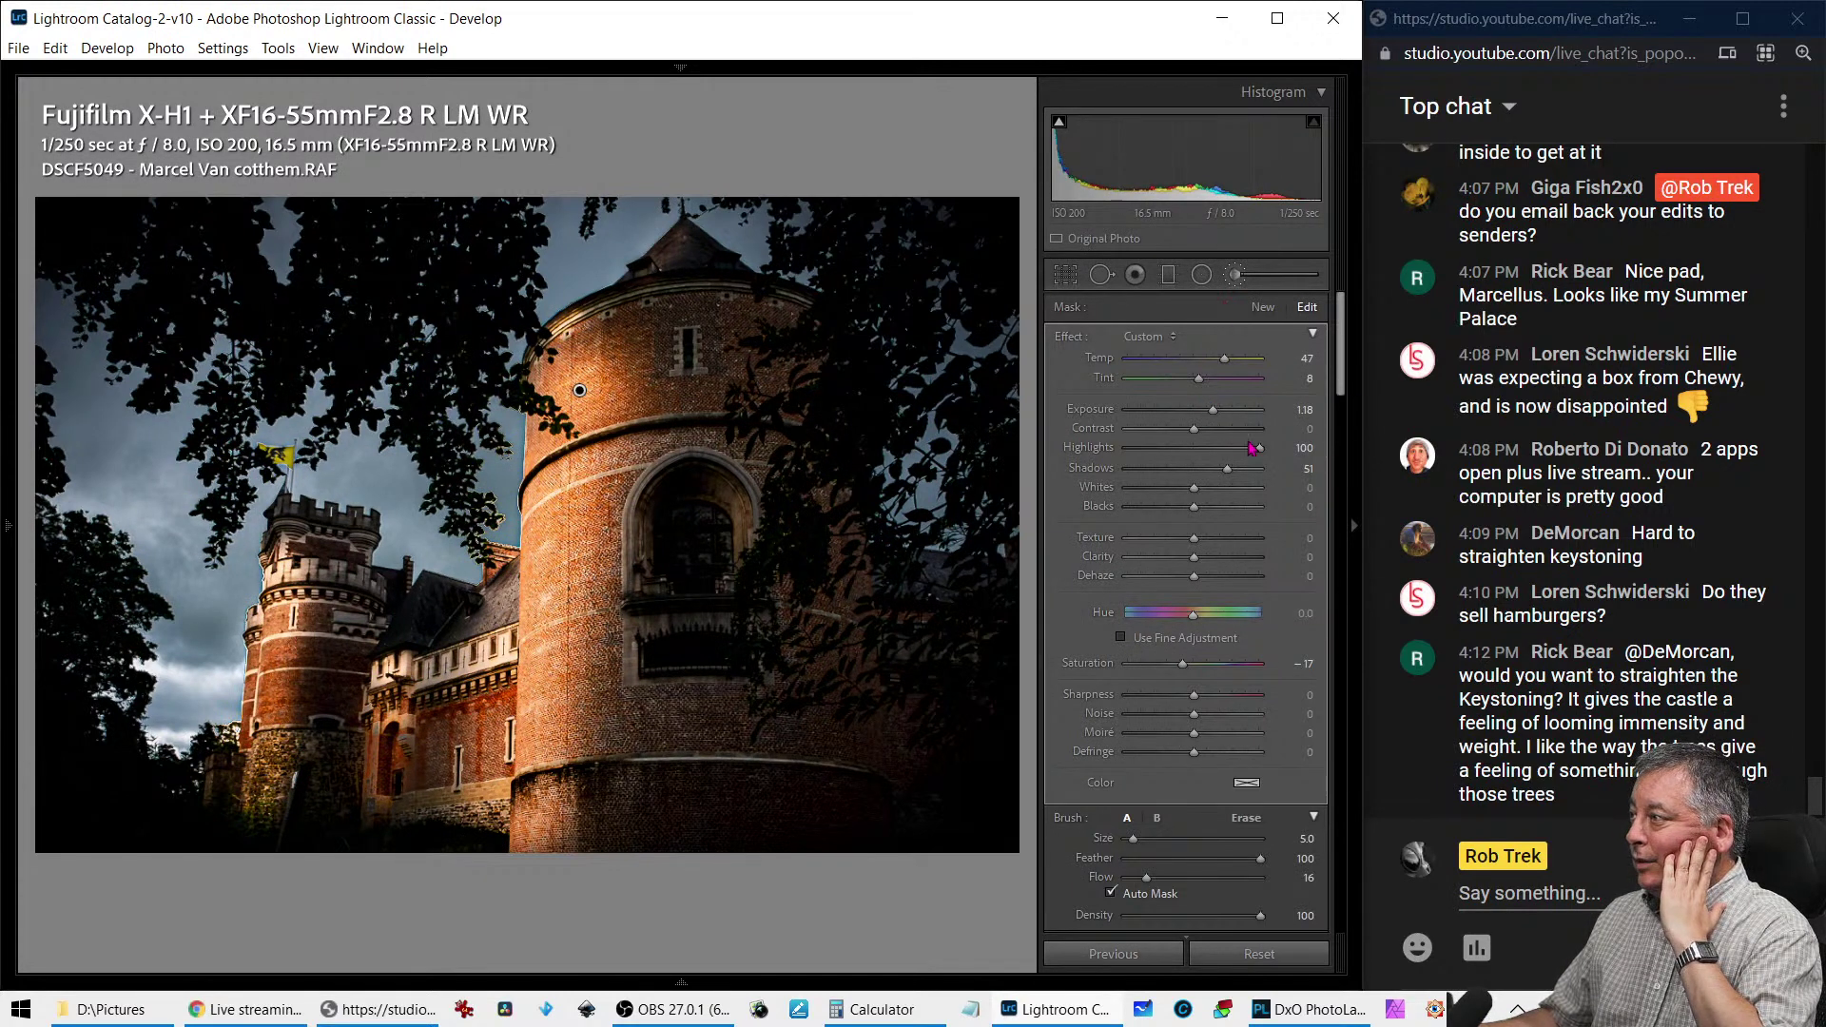
Try correcting the castle's perspective with vertical Upright guides along the small tower's edge and the large tower's arched window
scroll(1211, 557, down, 10)
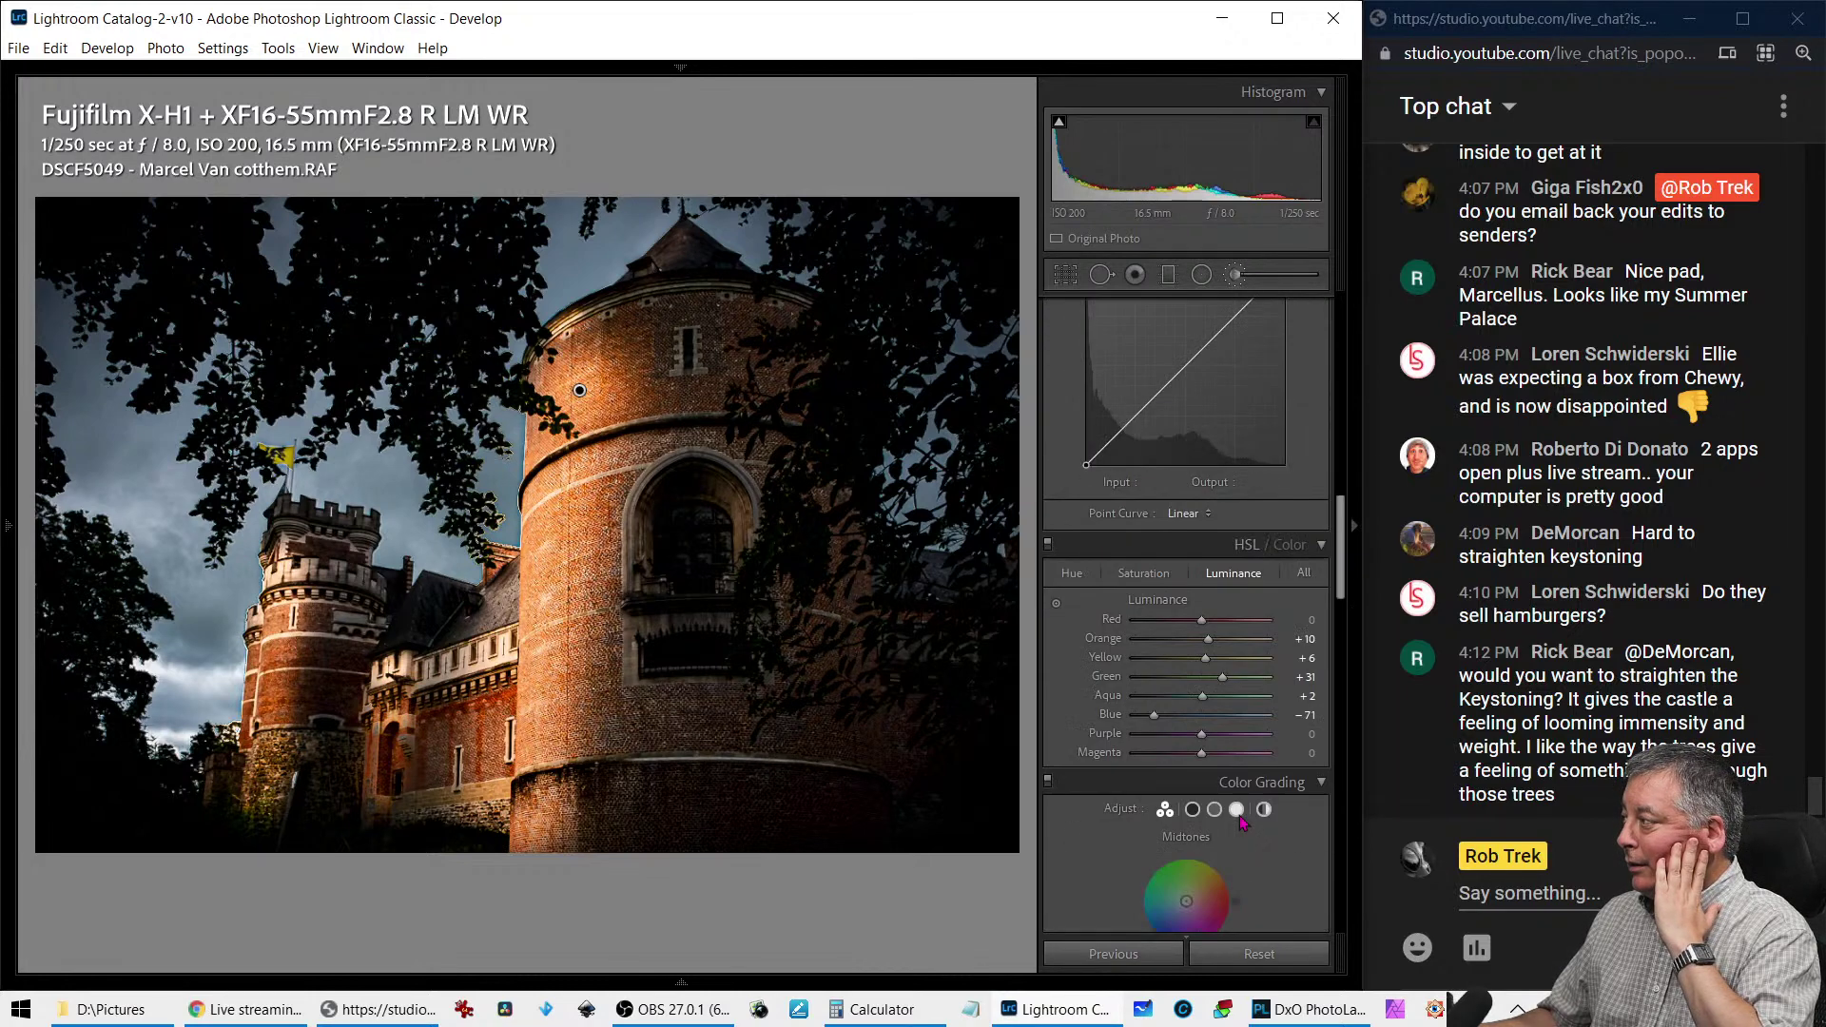
scroll(1241, 823, down, 10)
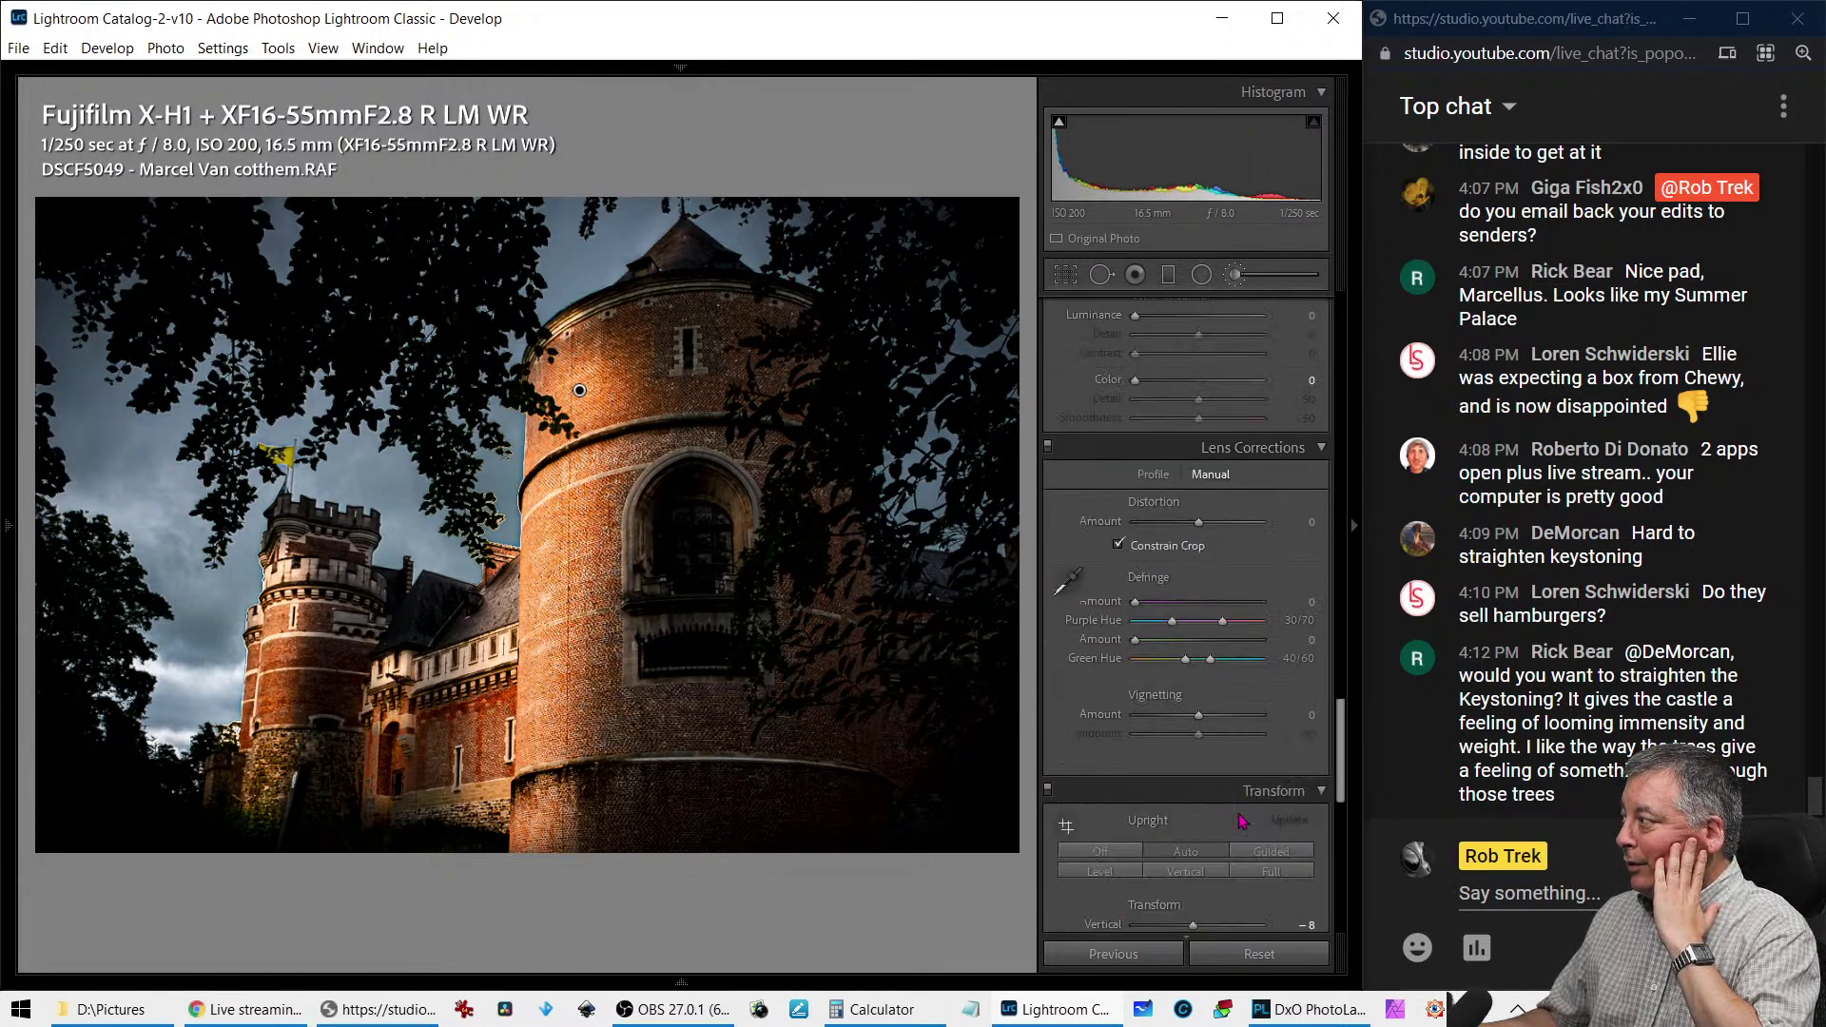
scroll(1241, 820, down, 3)
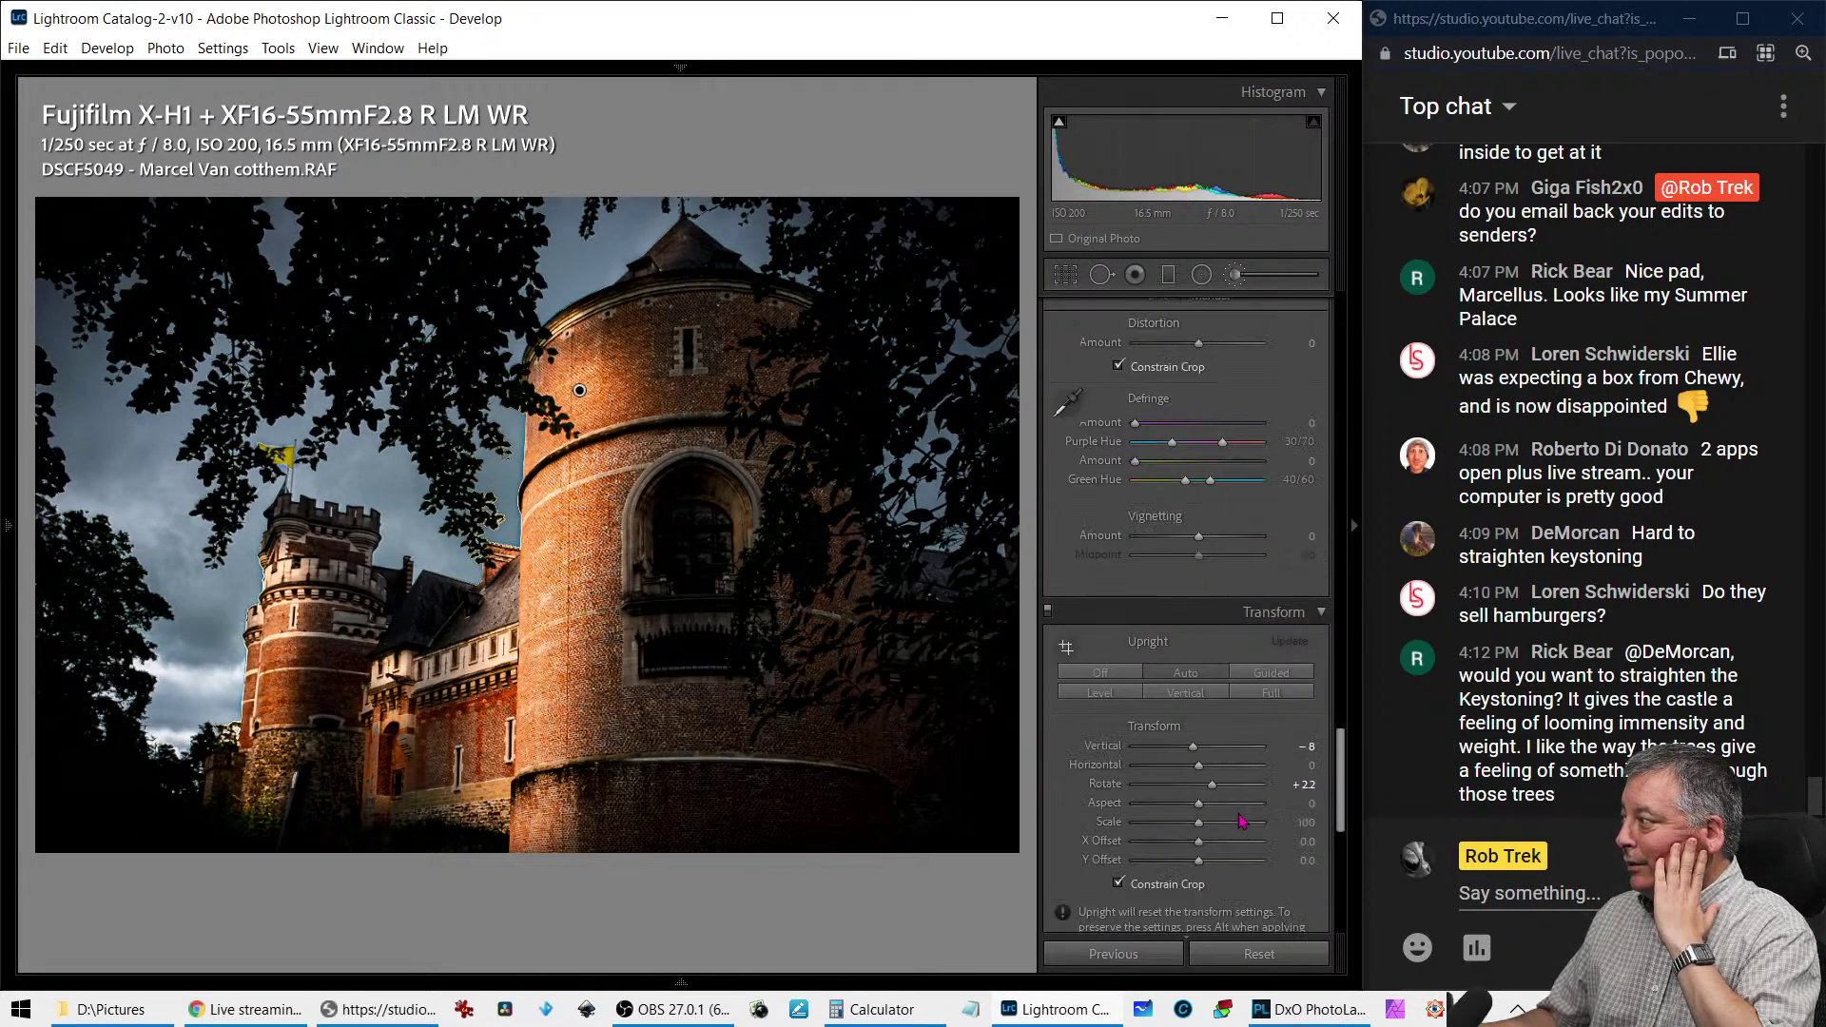
scroll(1241, 820, down, 3)
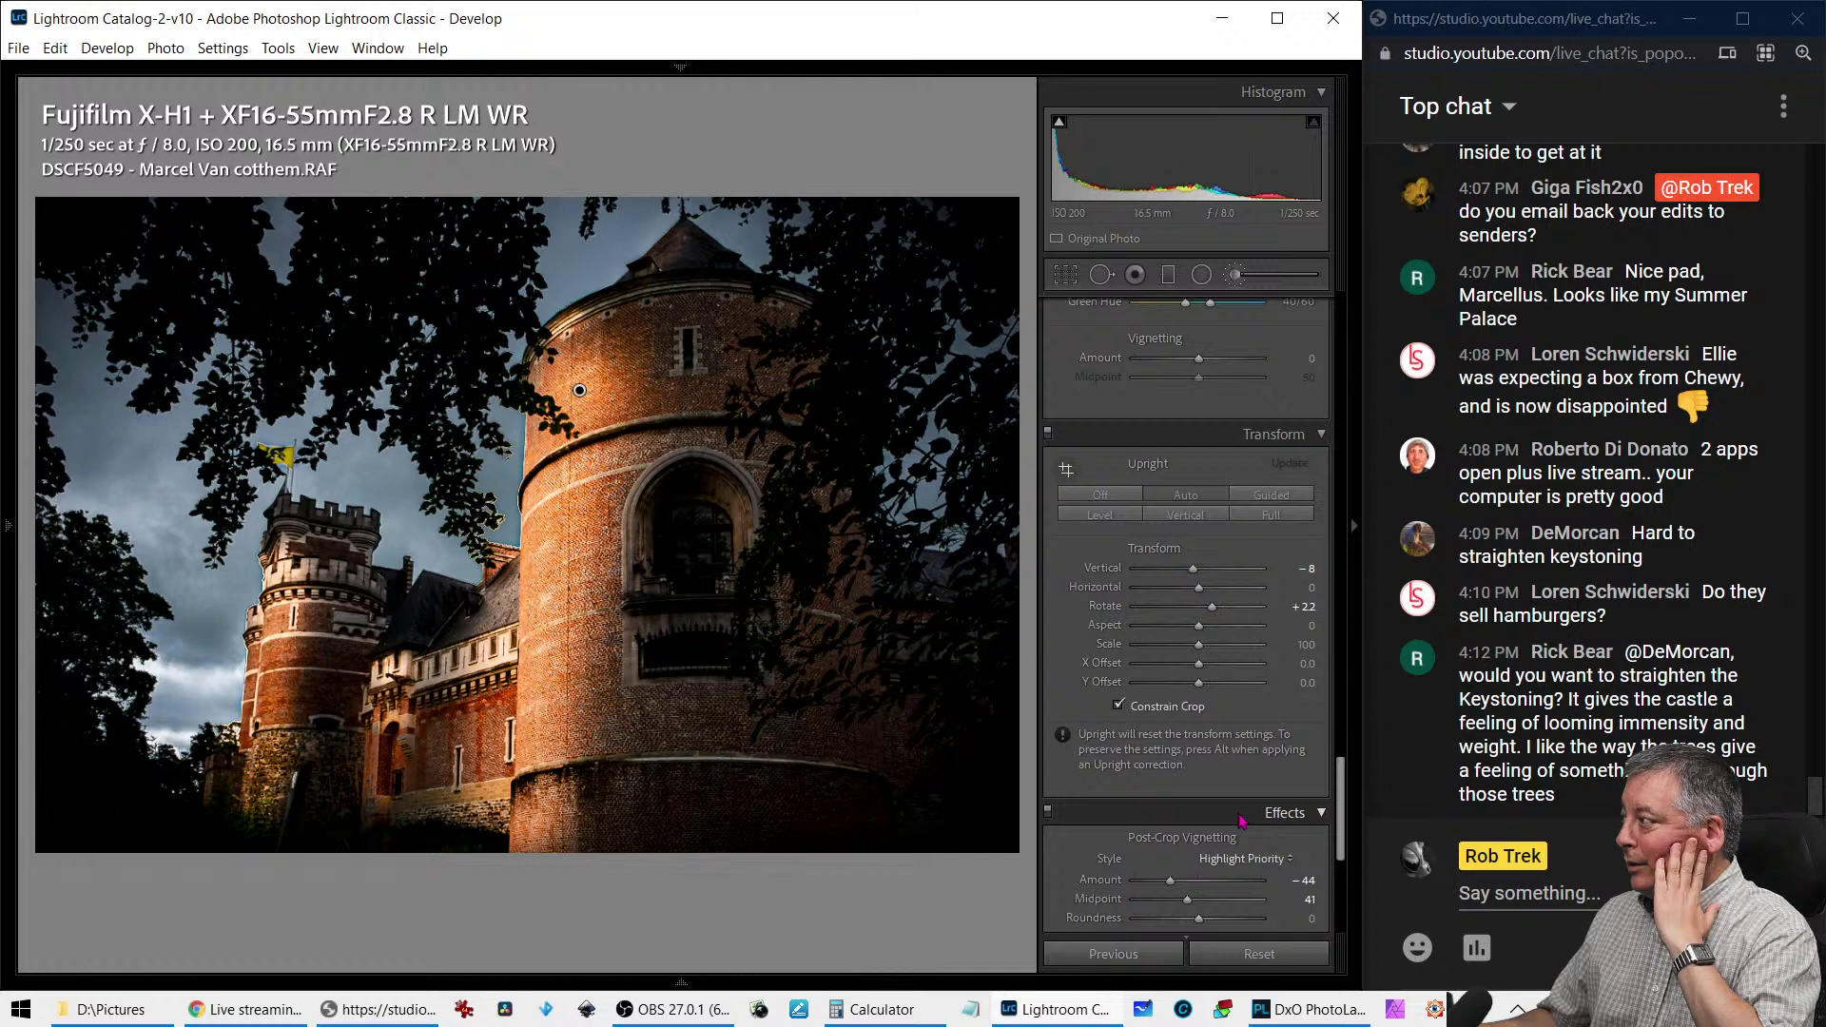
click(1066, 469)
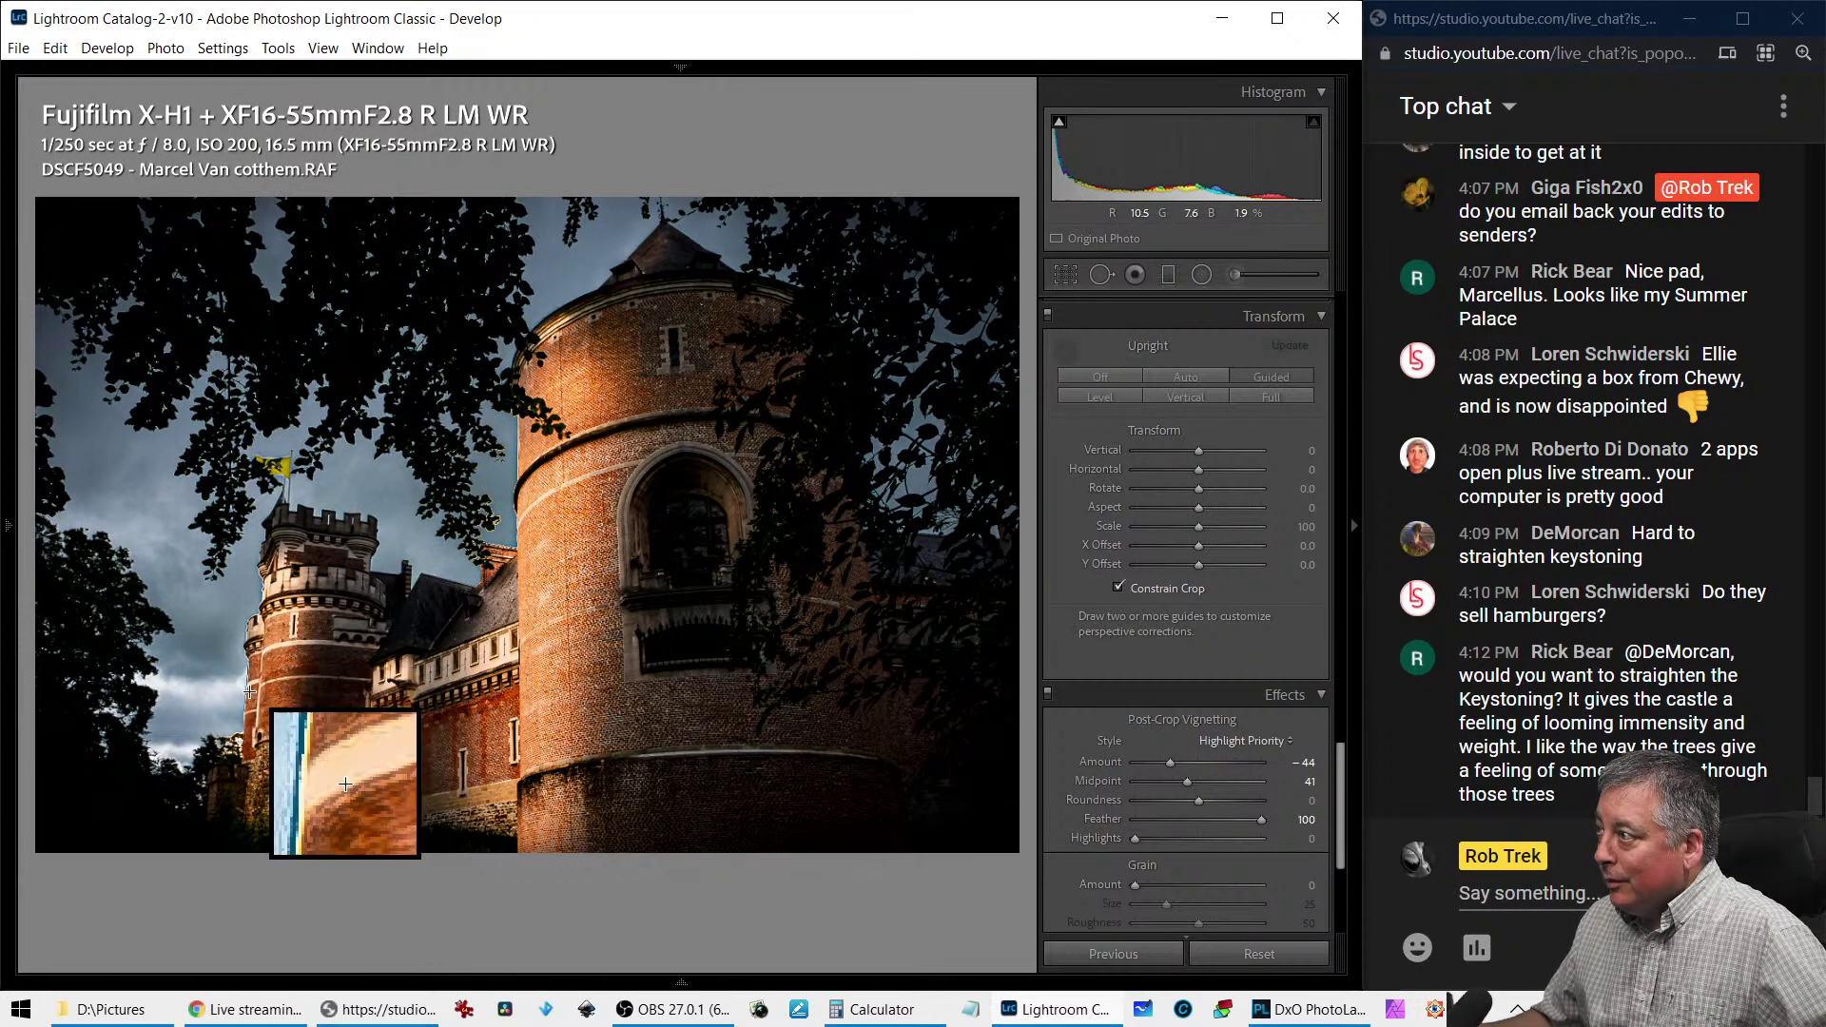
drag(249, 654, 242, 739)
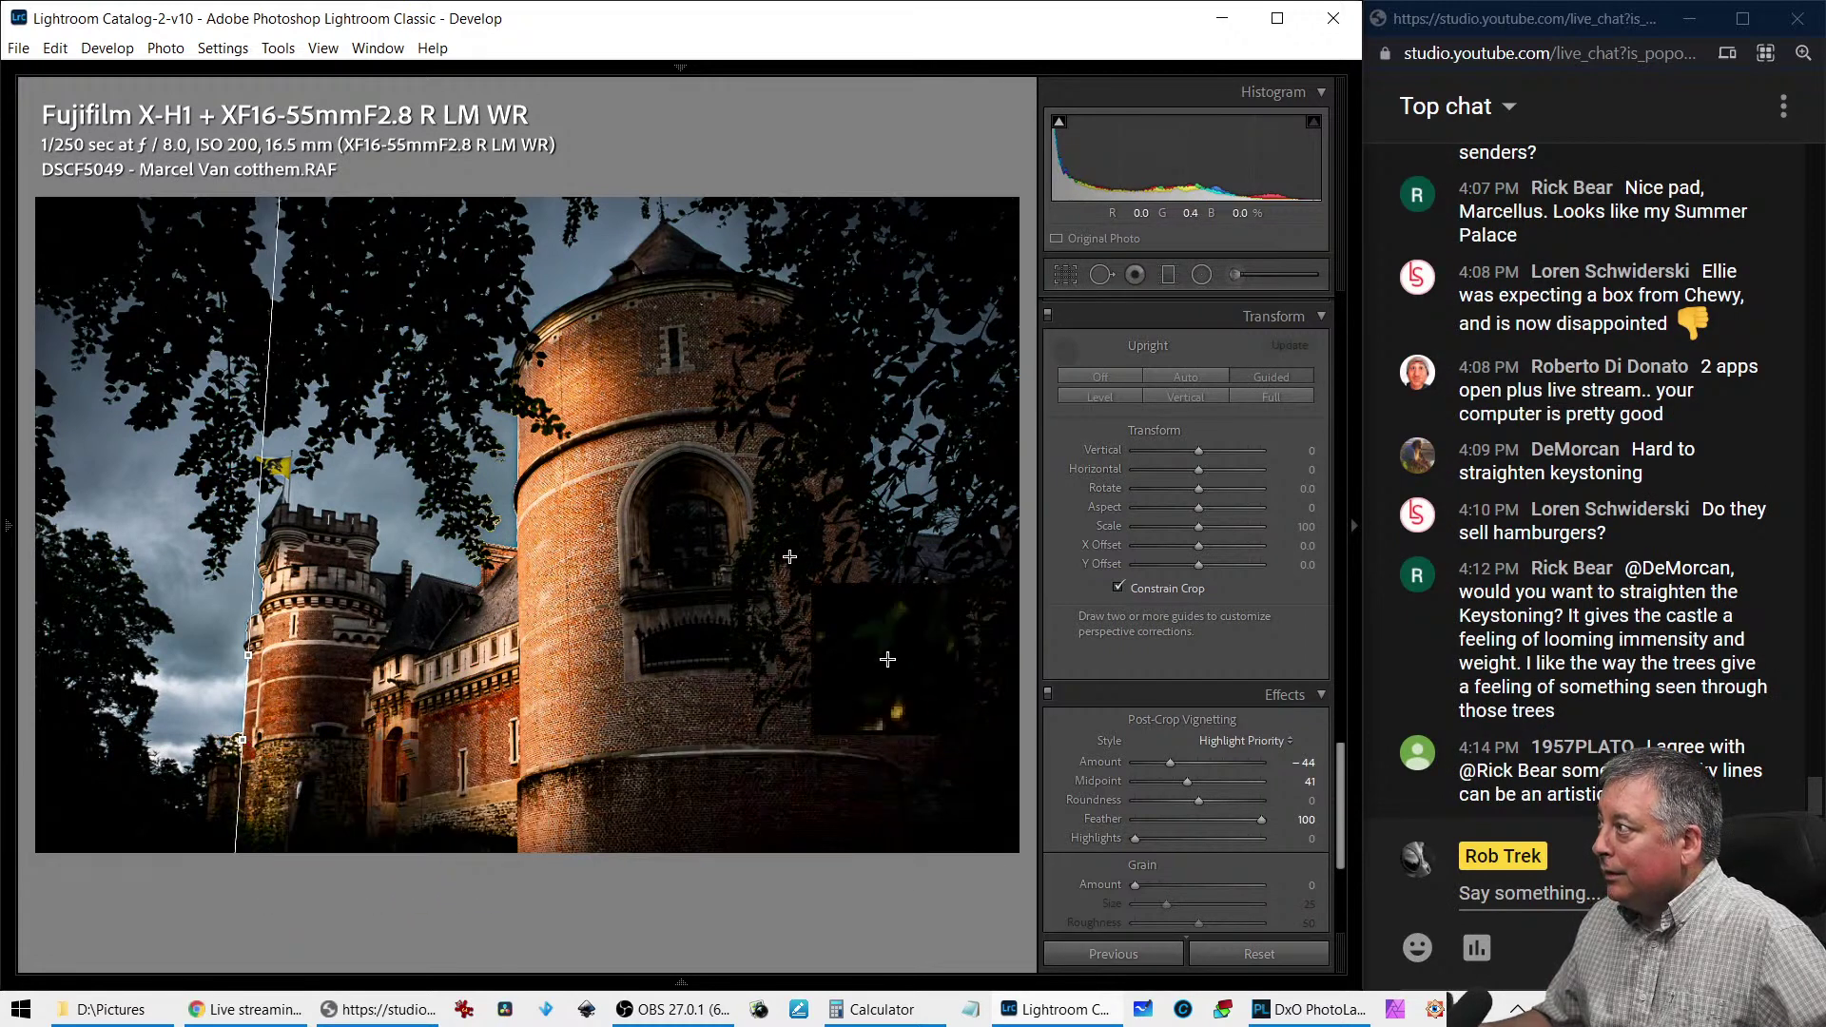
drag(731, 517, 736, 593)
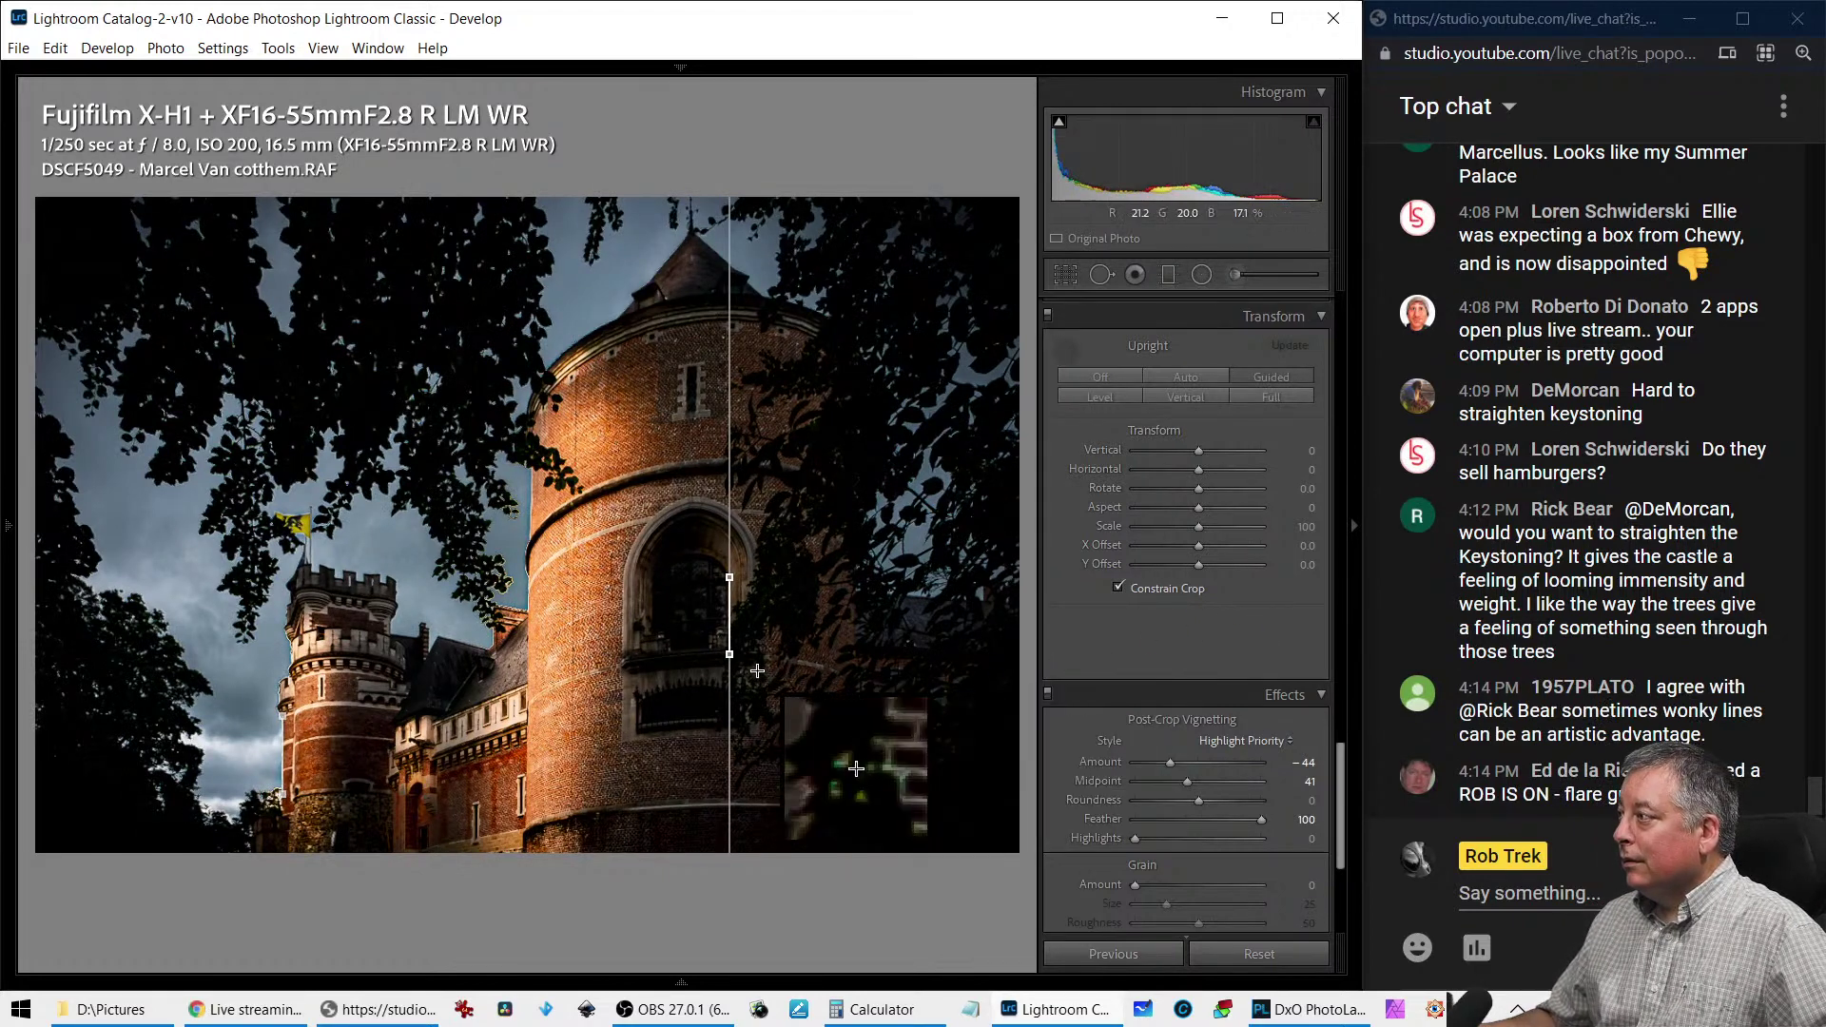
drag(731, 654, 731, 654)
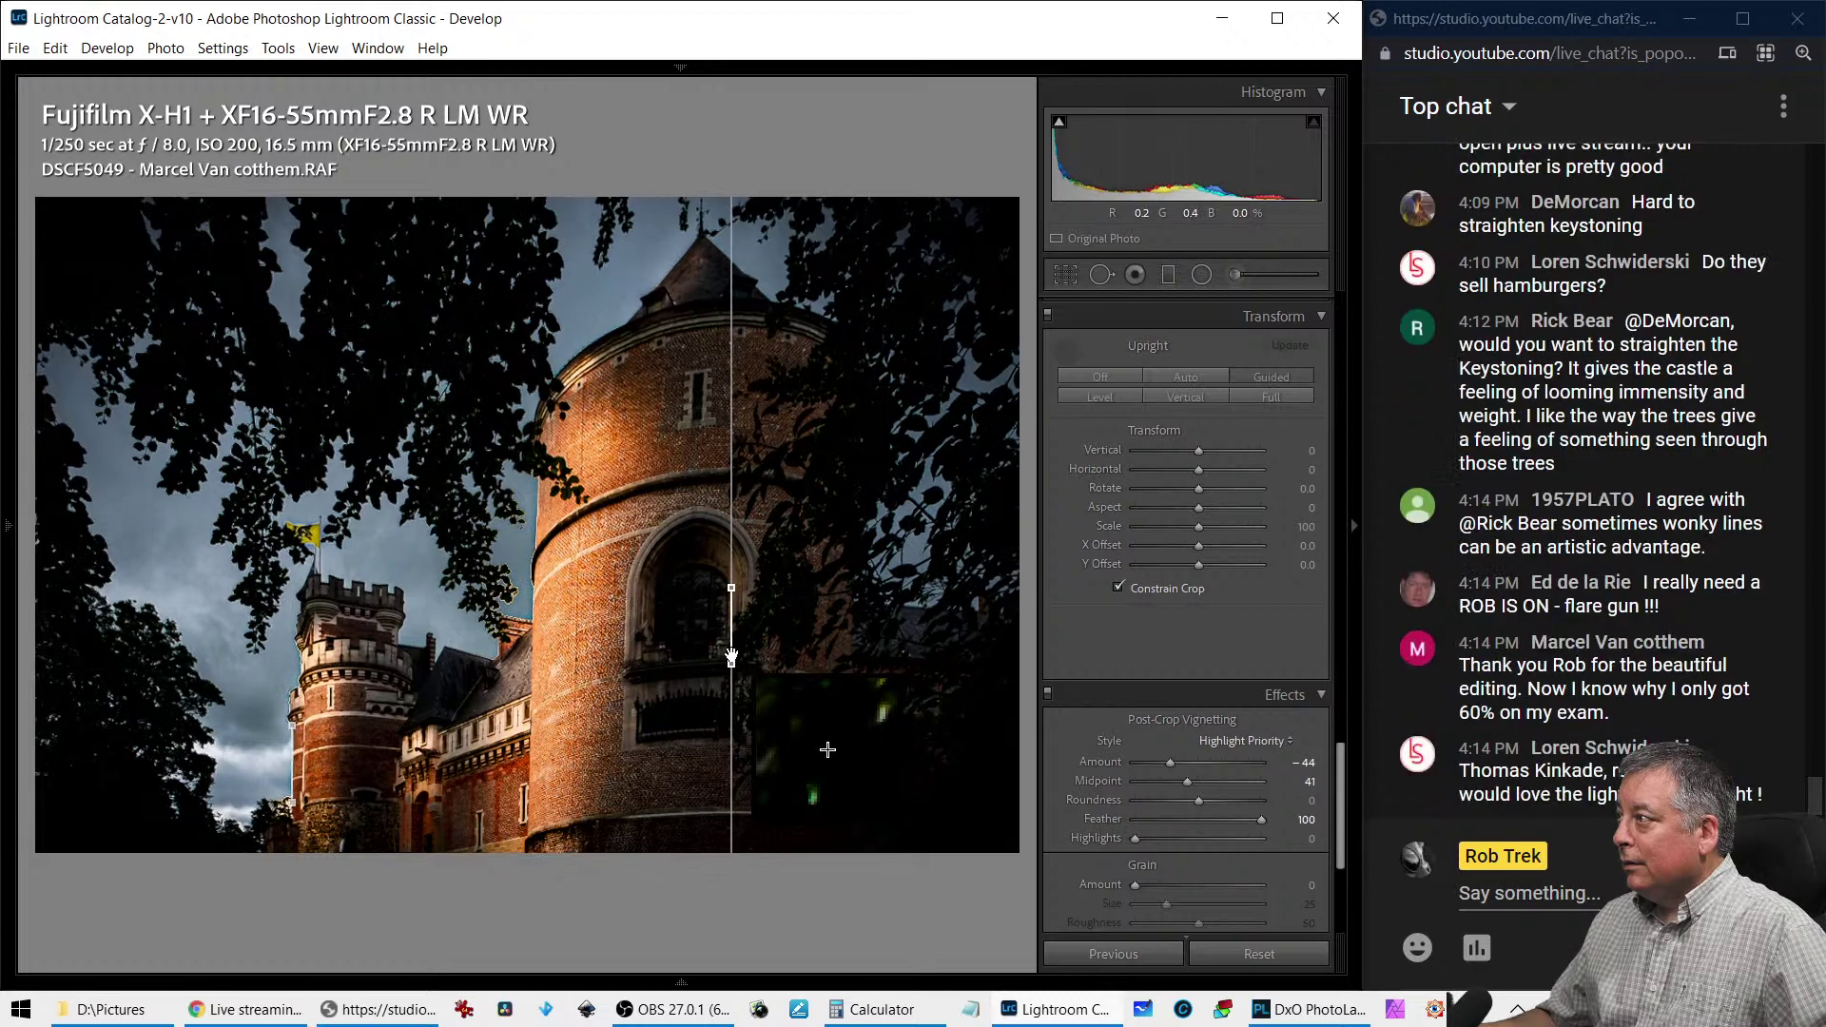
Undo the added Upright guides and leave guided perspective correction
key(ctrl+z)
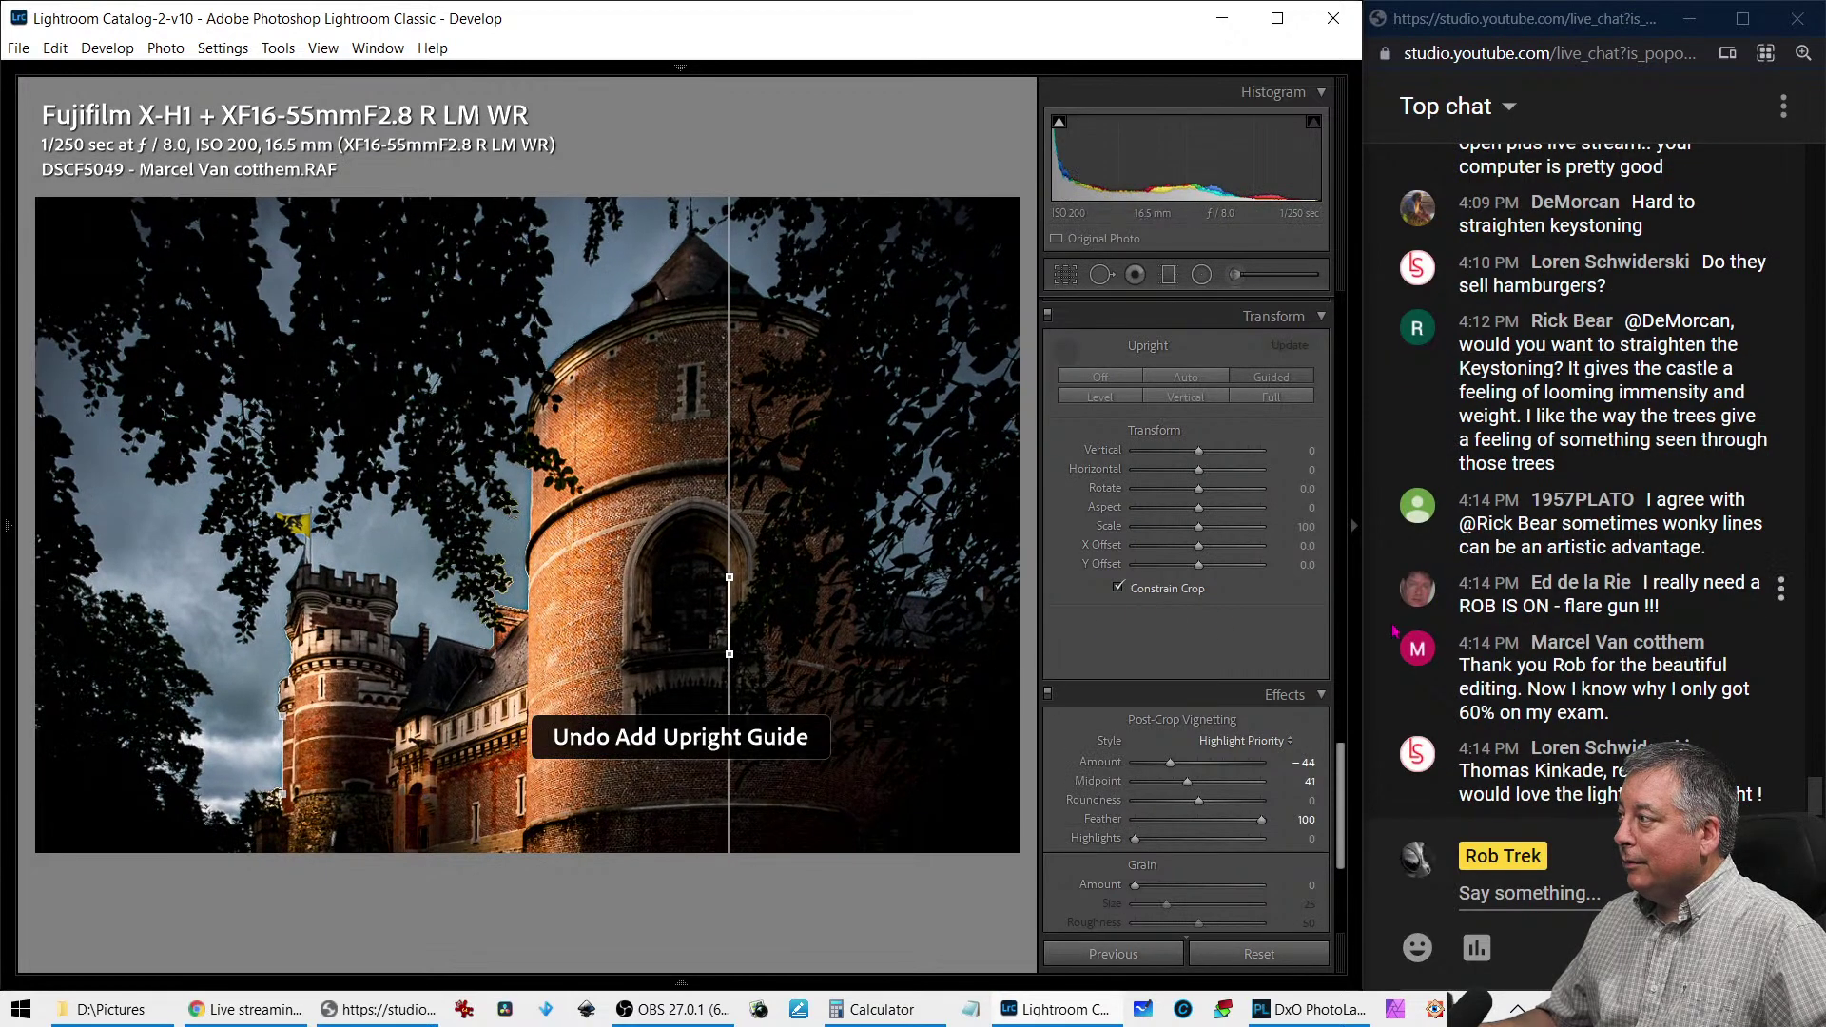
key(ctrl+z)
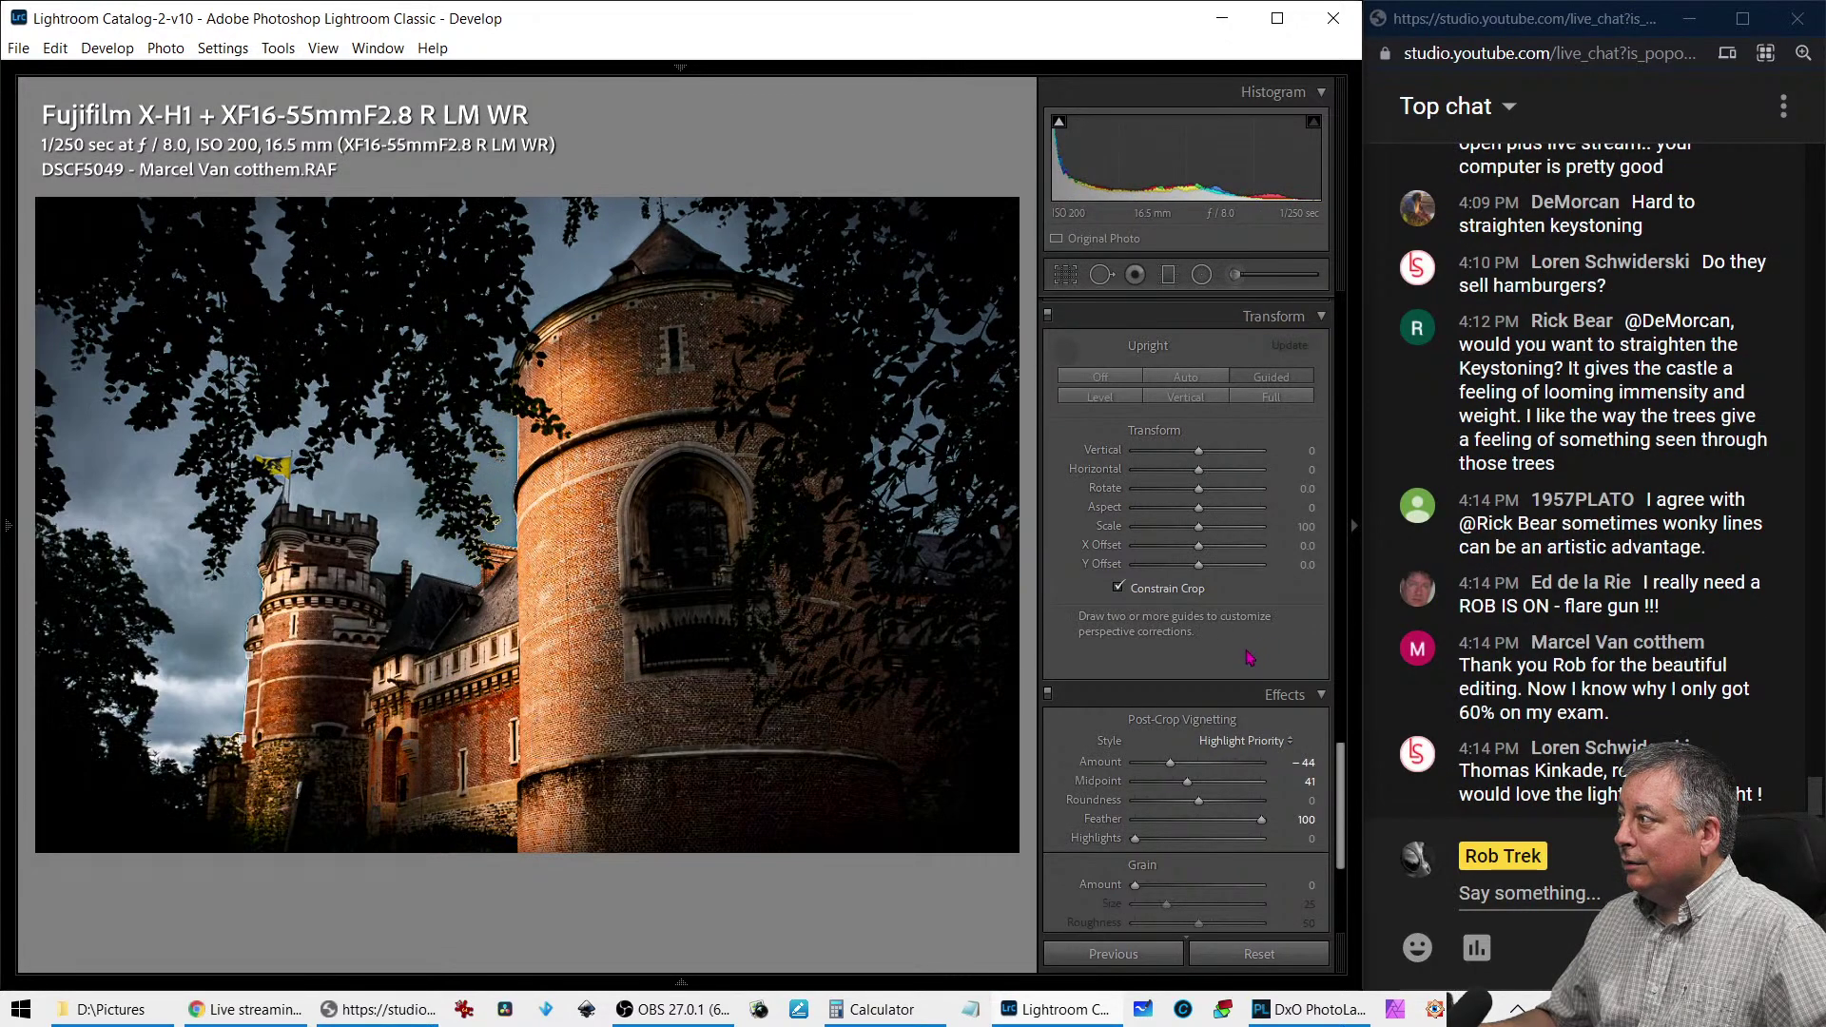
key(ctrl+z)
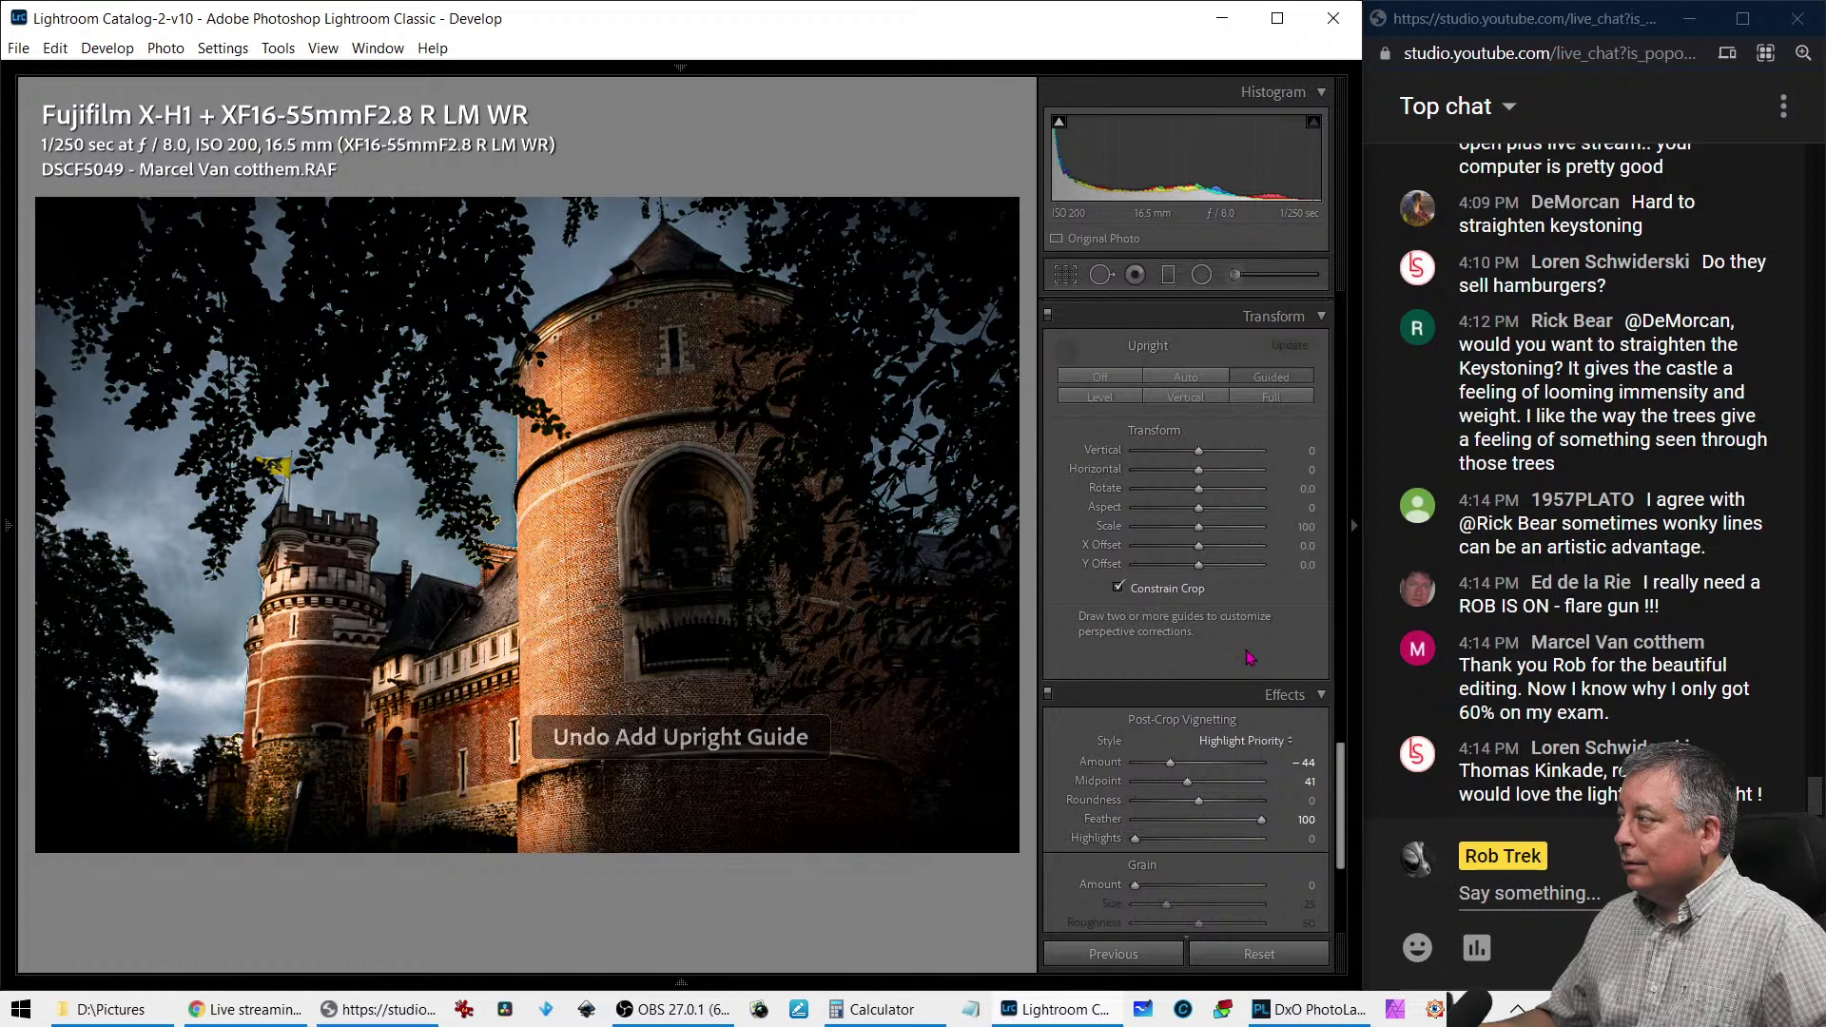
click(1134, 373)
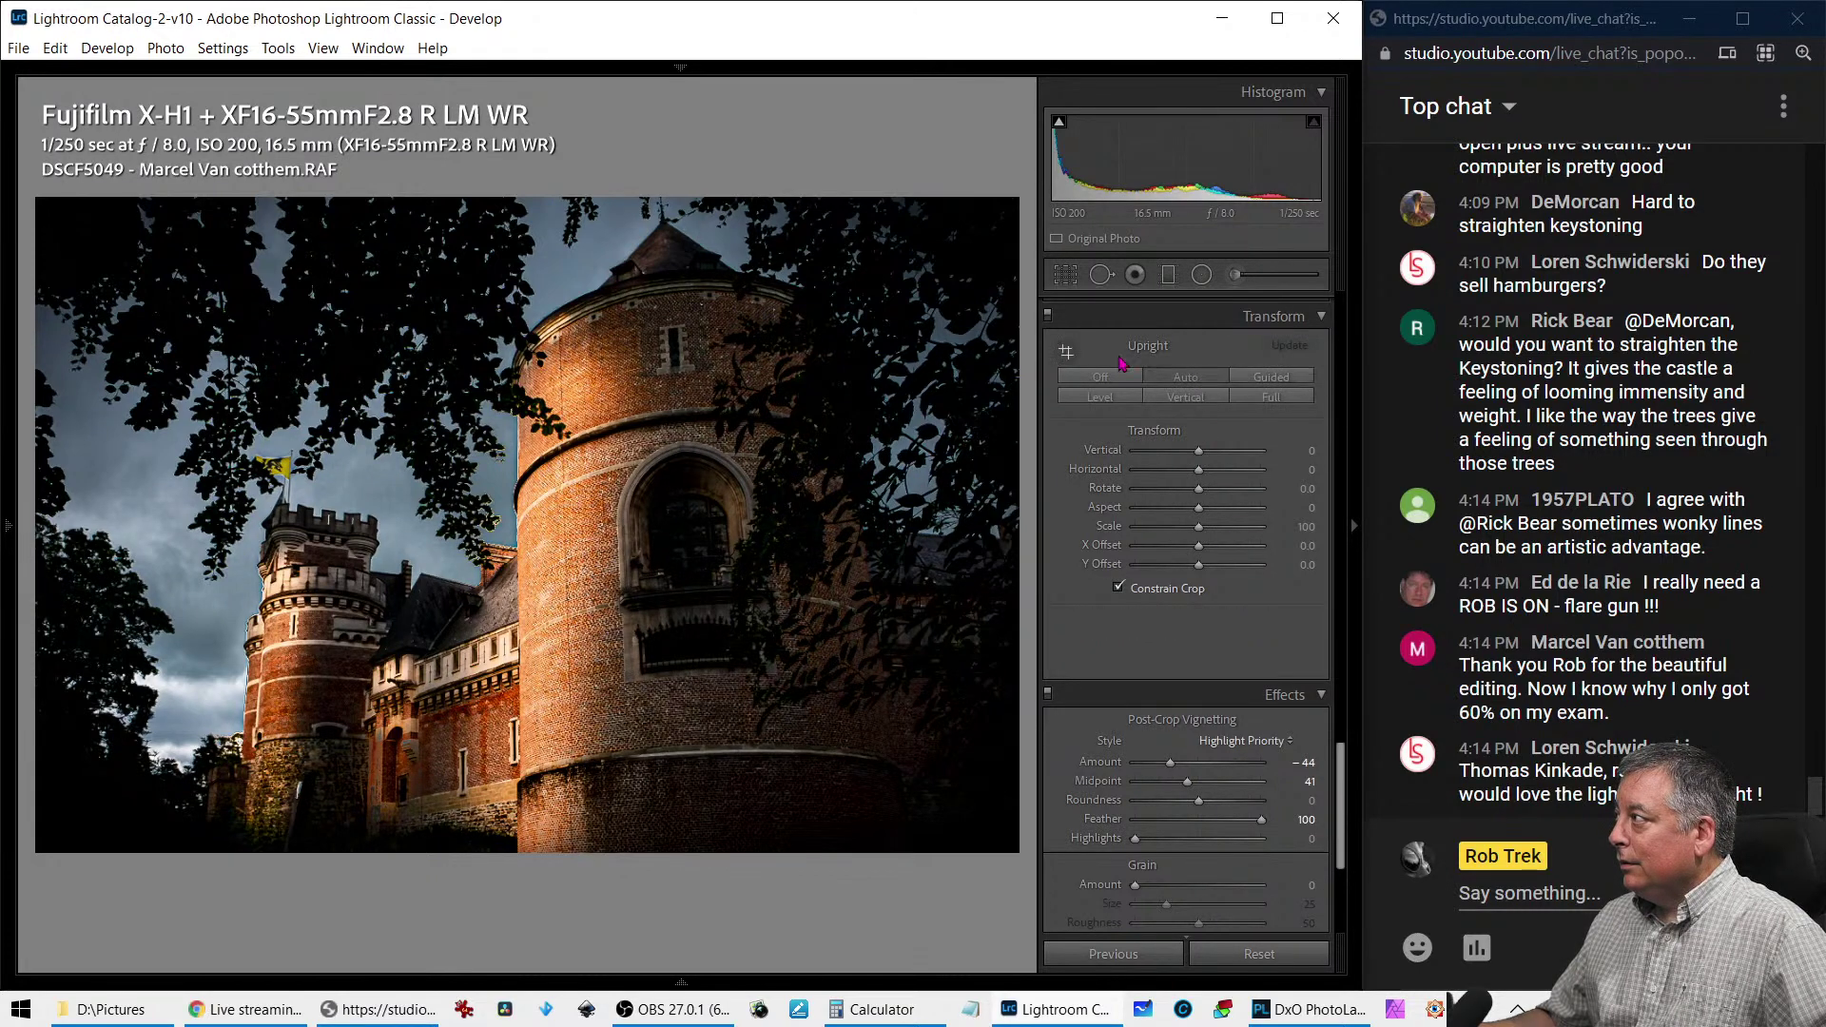
click(1065, 352)
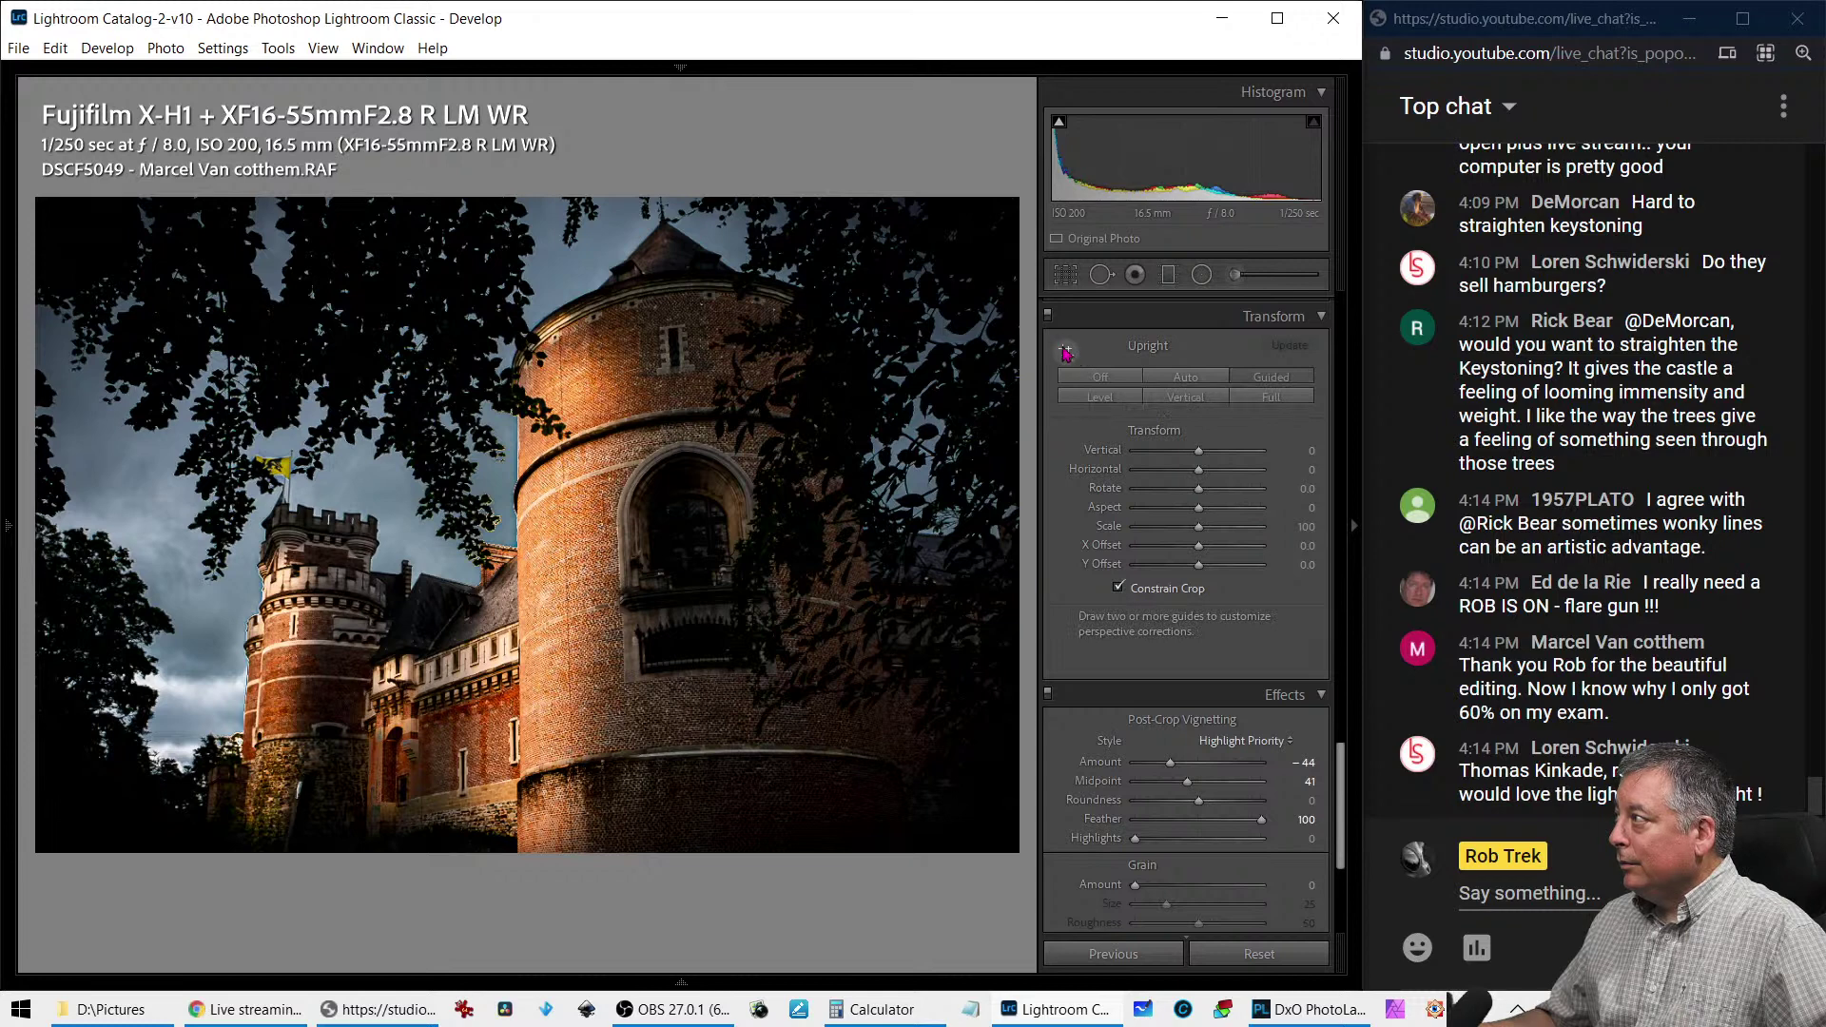
click(1162, 373)
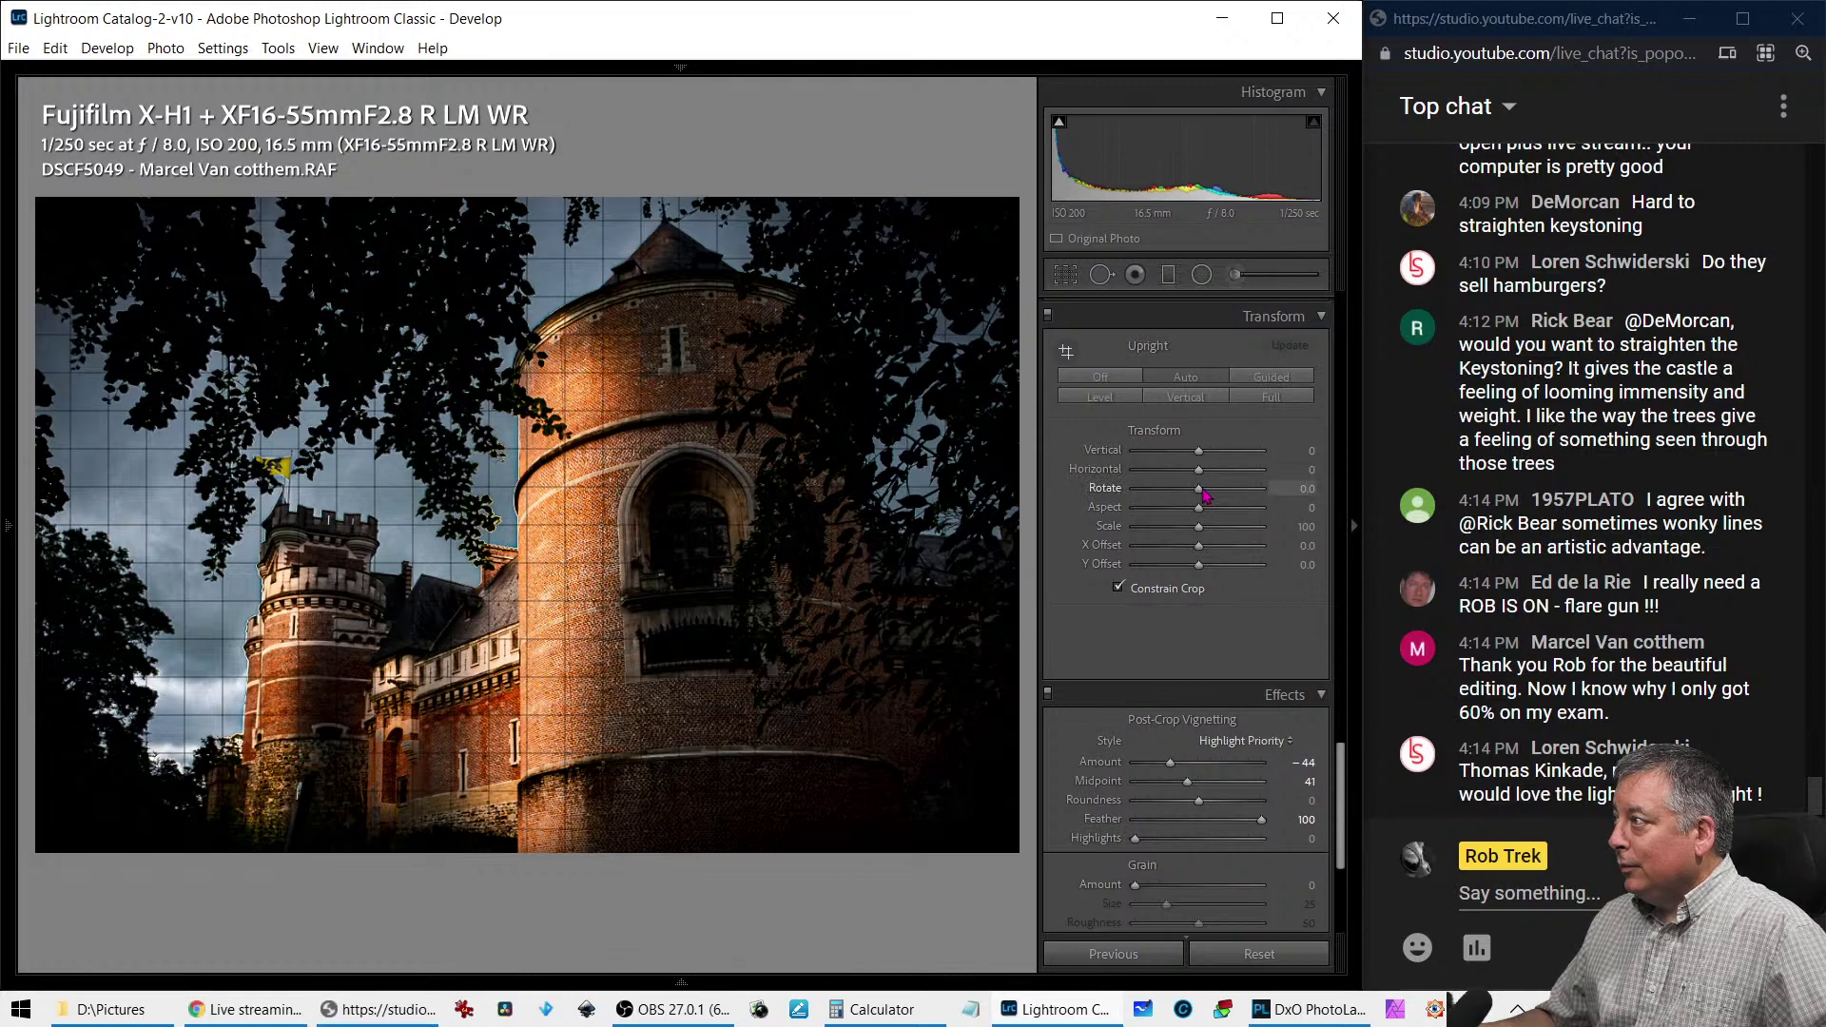
Straighten the castle manually by setting the transform's Rotate to +2.0 and Vertical to -4
drag(1202, 490, 1207, 493)
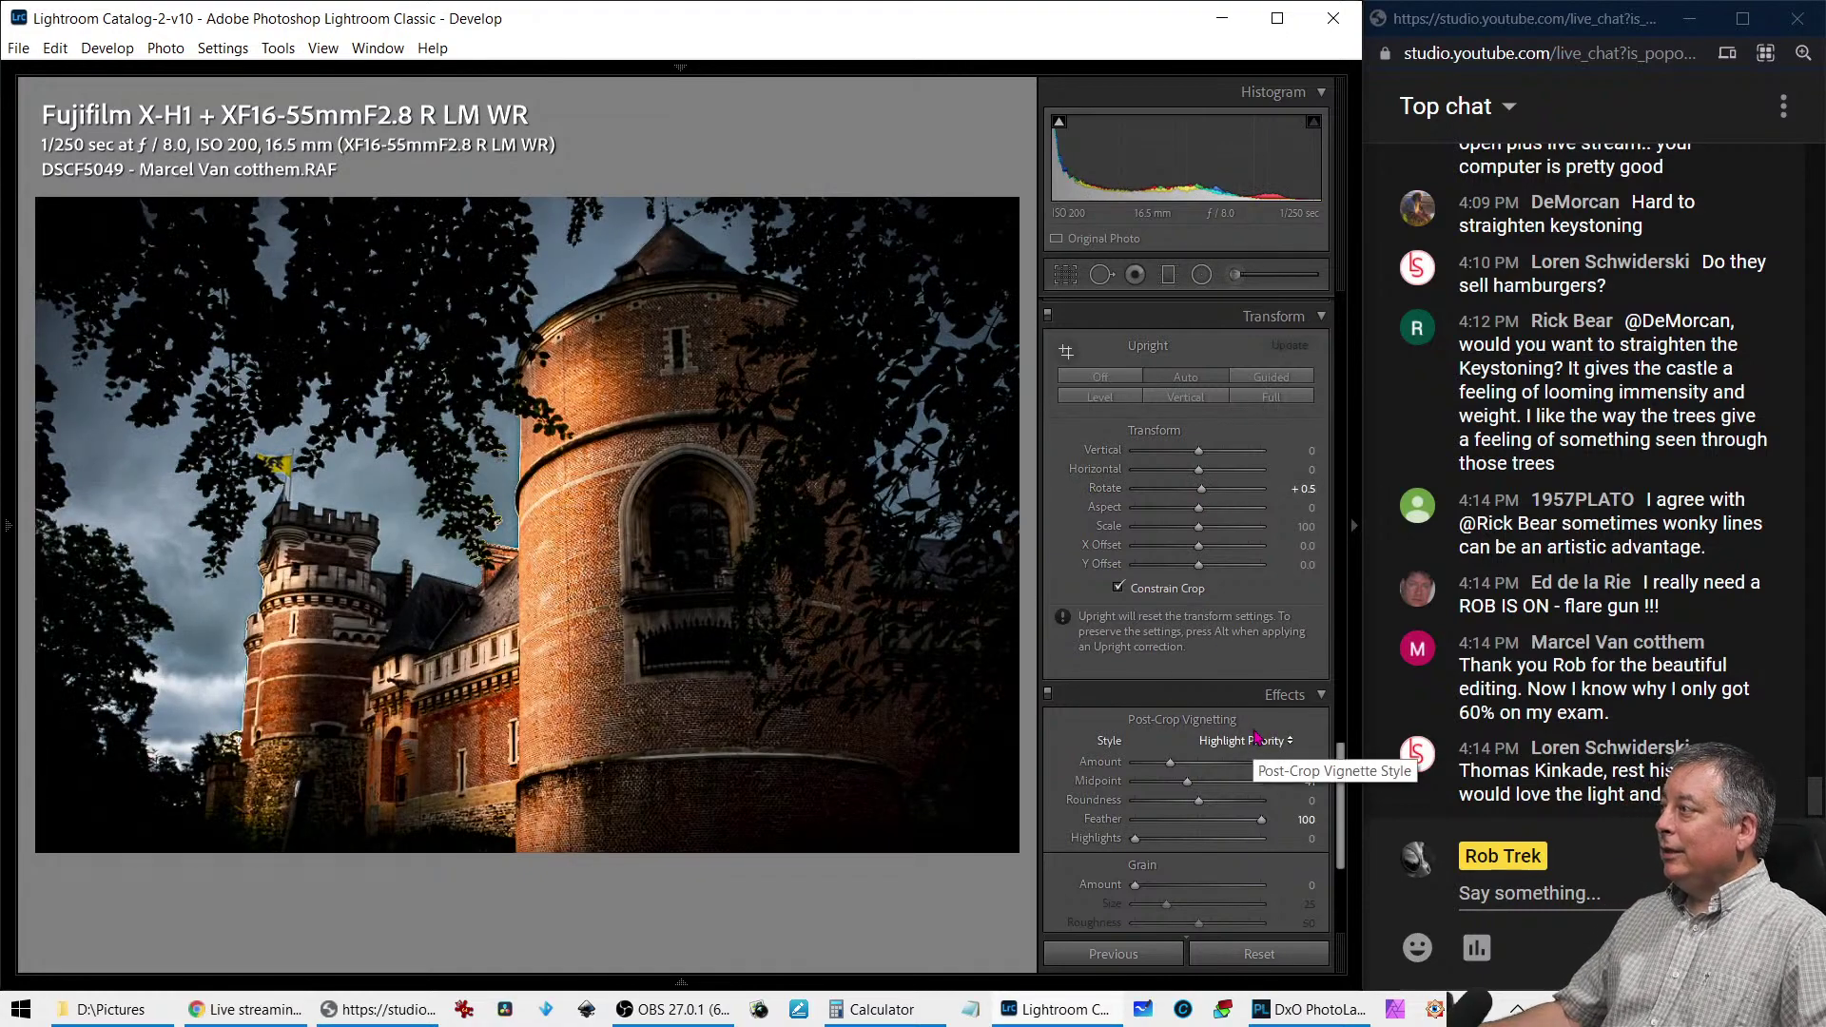
drag(1203, 494, 1195, 459)
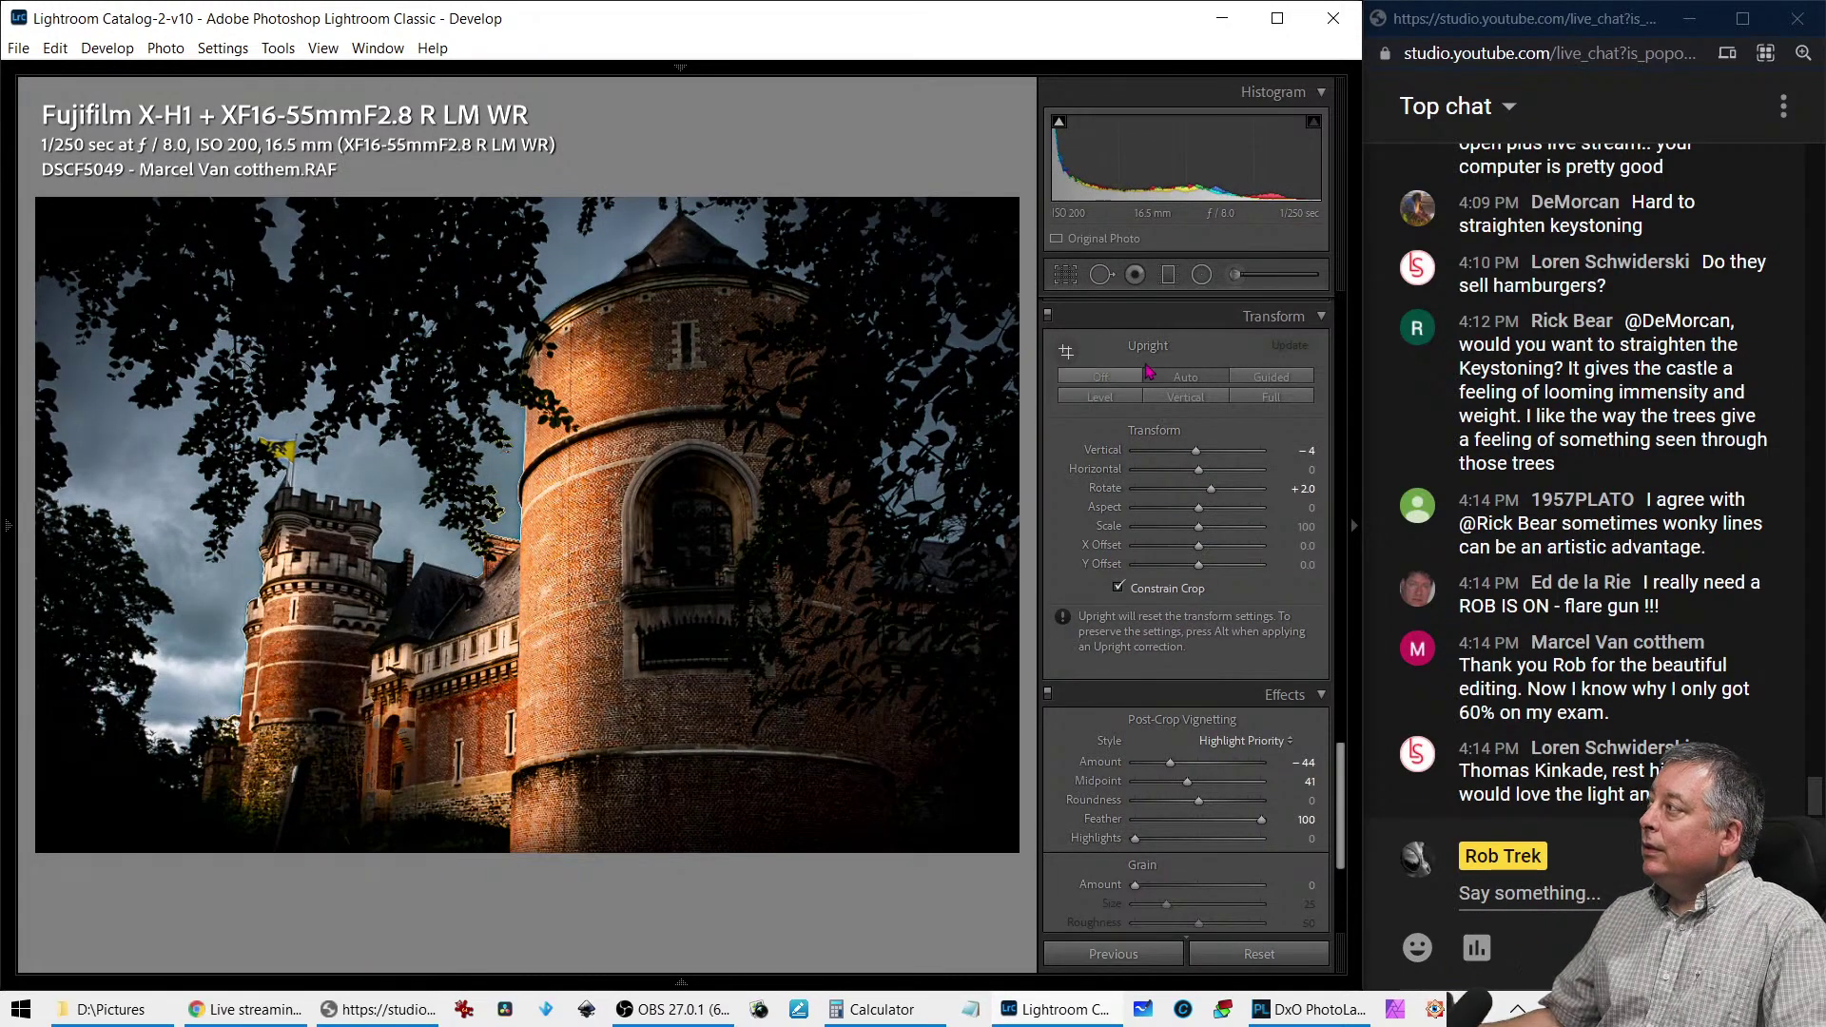
Brush a new adjustment mask around the large tower's arched window and set the brush Flow to 47
click(1234, 274)
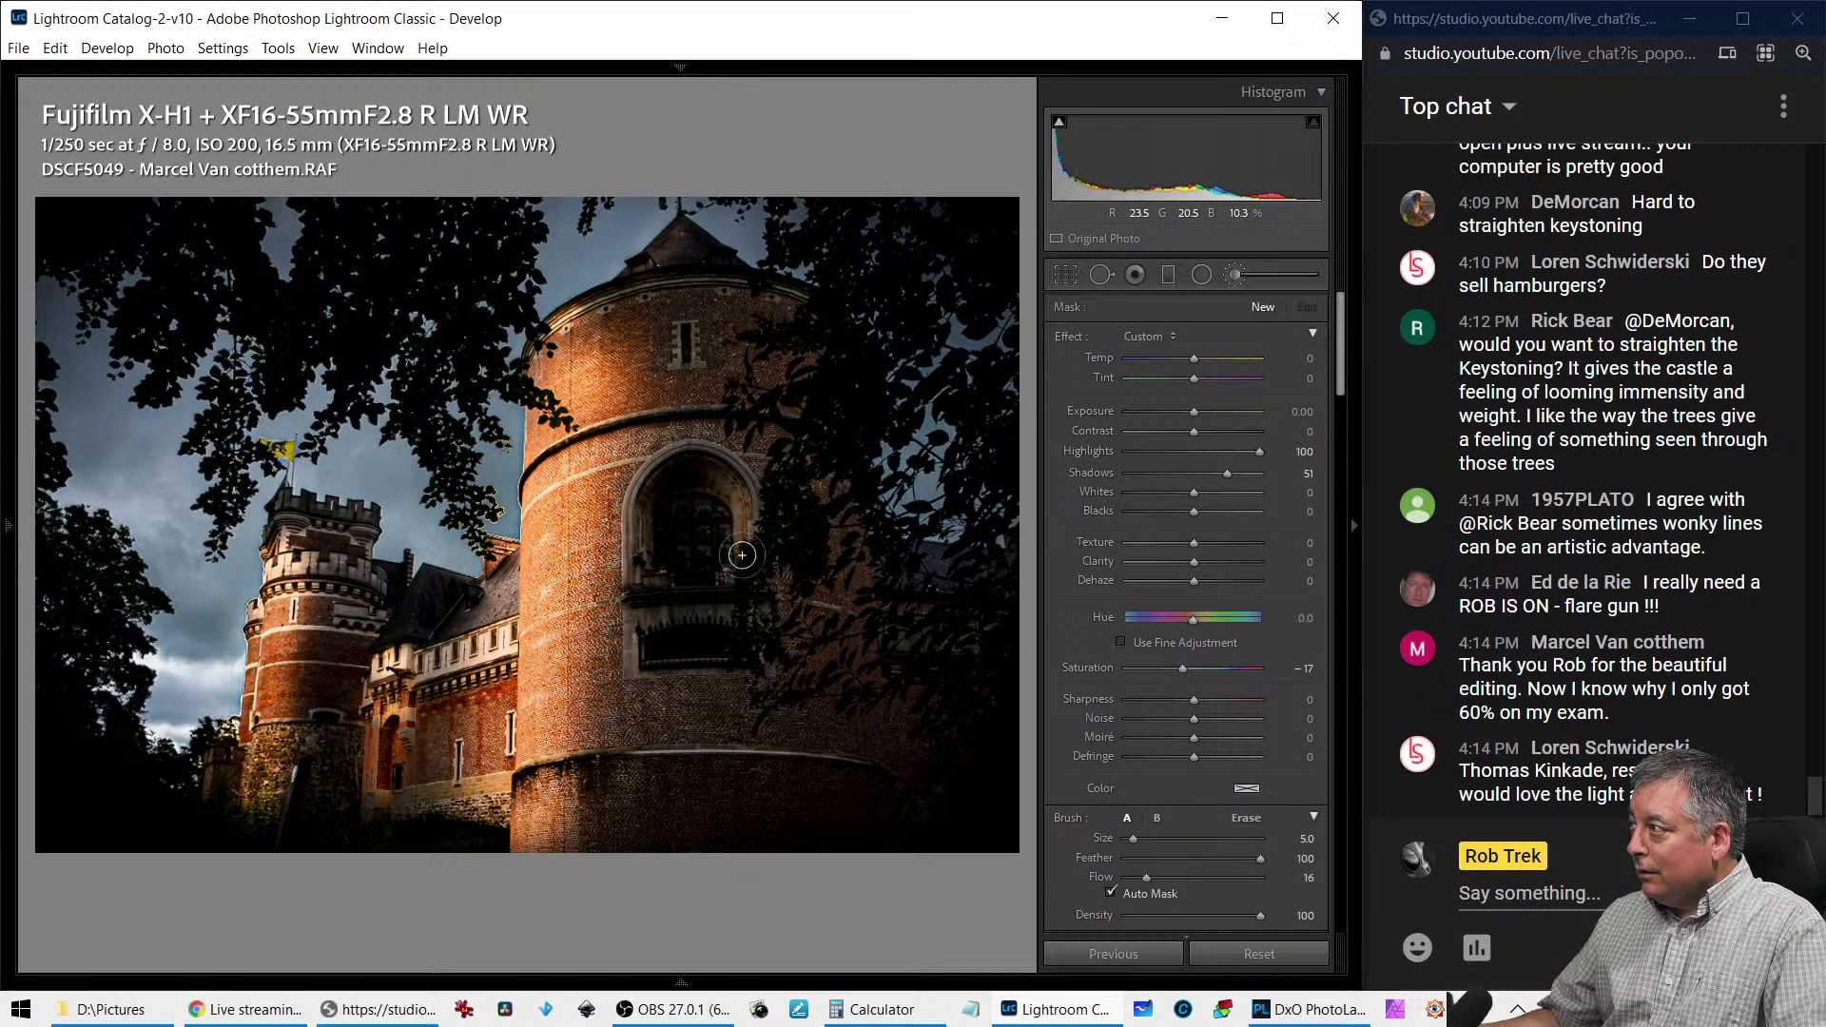
drag(758, 619, 655, 631)
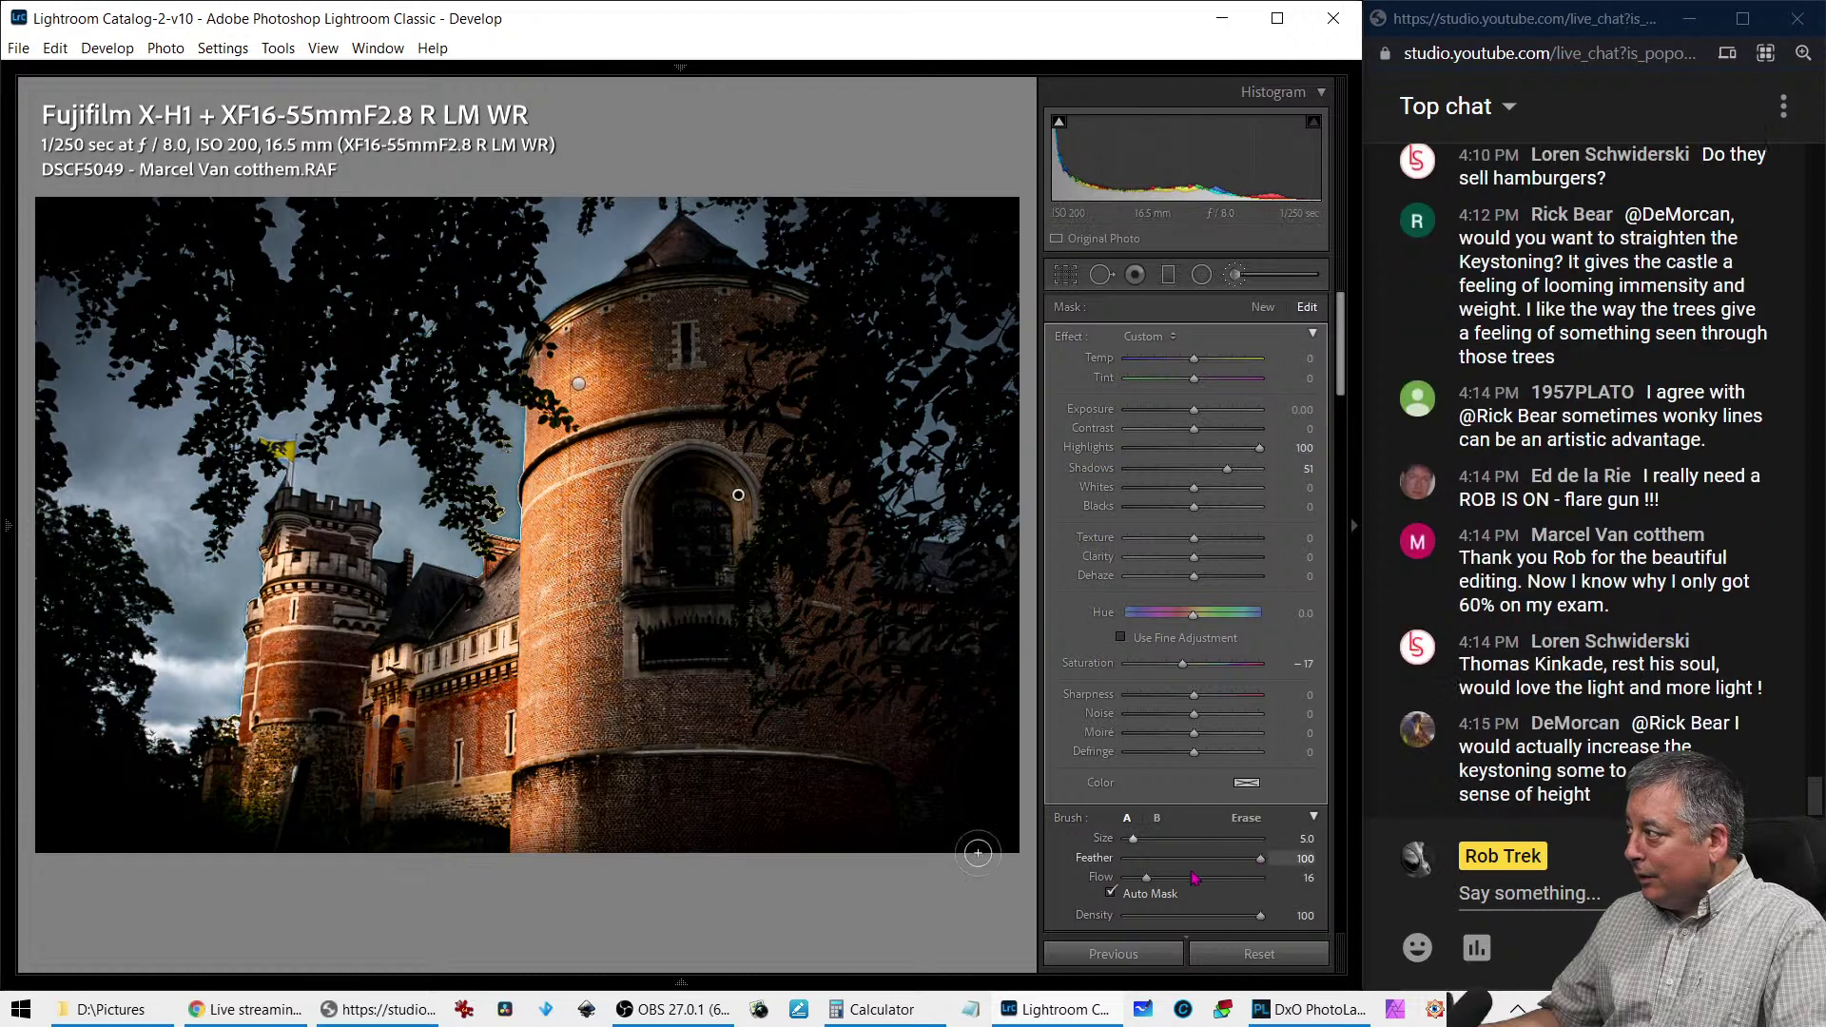
drag(1147, 878, 1190, 888)
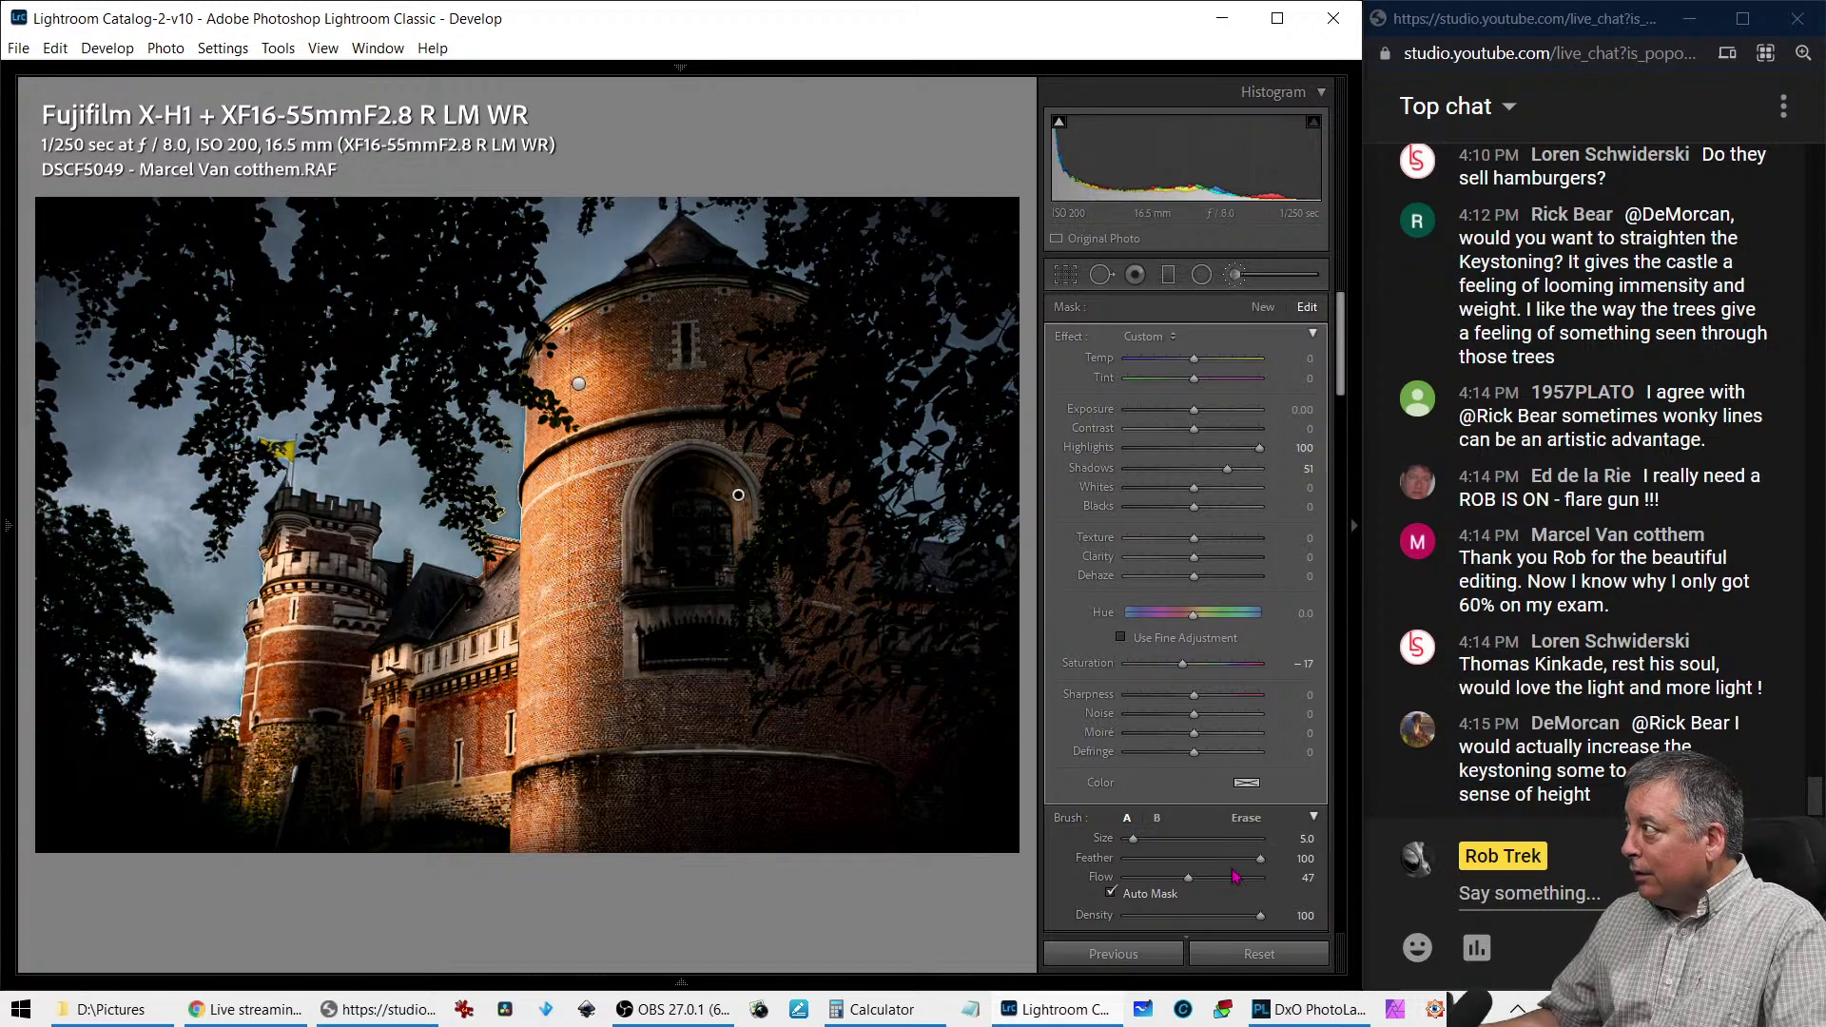
Set the arched window mask's Exposure to 0.43, Temp to 18 and Tint to 12, and finish the brush adjustment
scroll(1206, 416, up, 4)
scroll(1205, 416, up, 2)
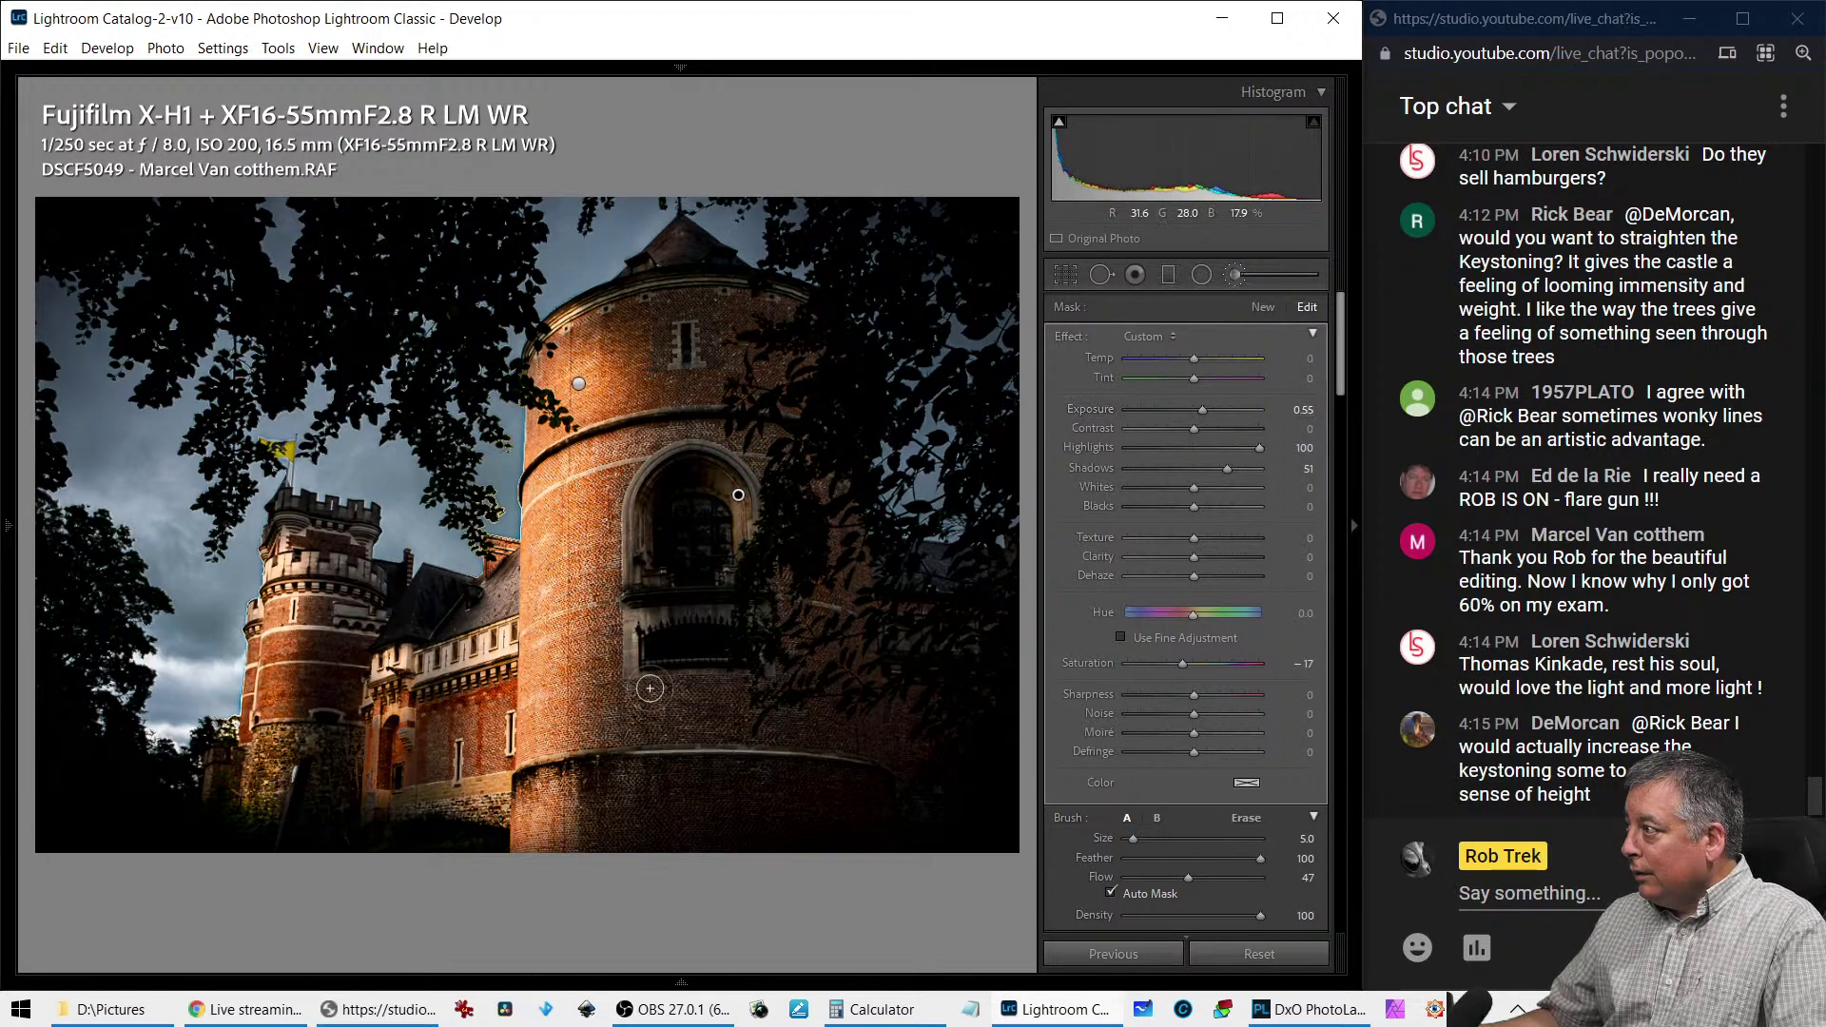
scroll(1203, 367, up, 4)
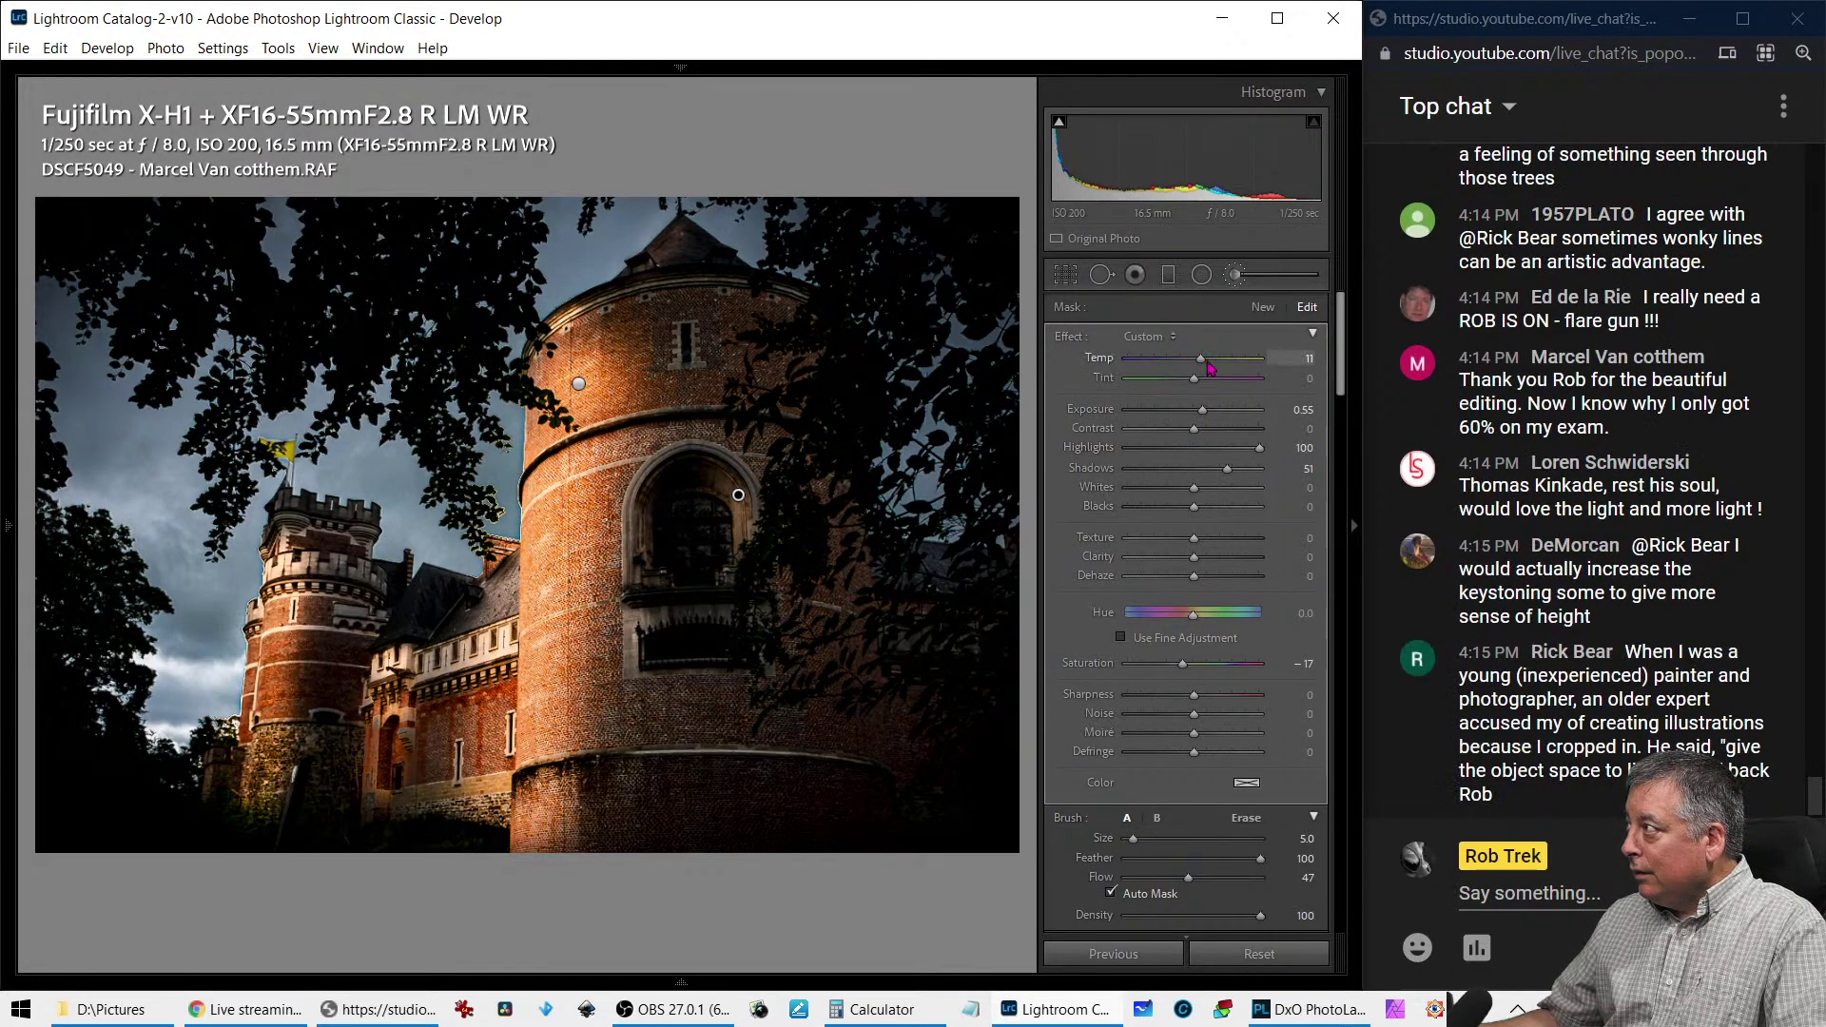
scroll(1225, 382, up, 9)
scroll(1236, 367, up, 9)
scroll(1233, 367, down, 4)
scroll(1213, 380, down, 5)
scroll(1205, 385, down, 2)
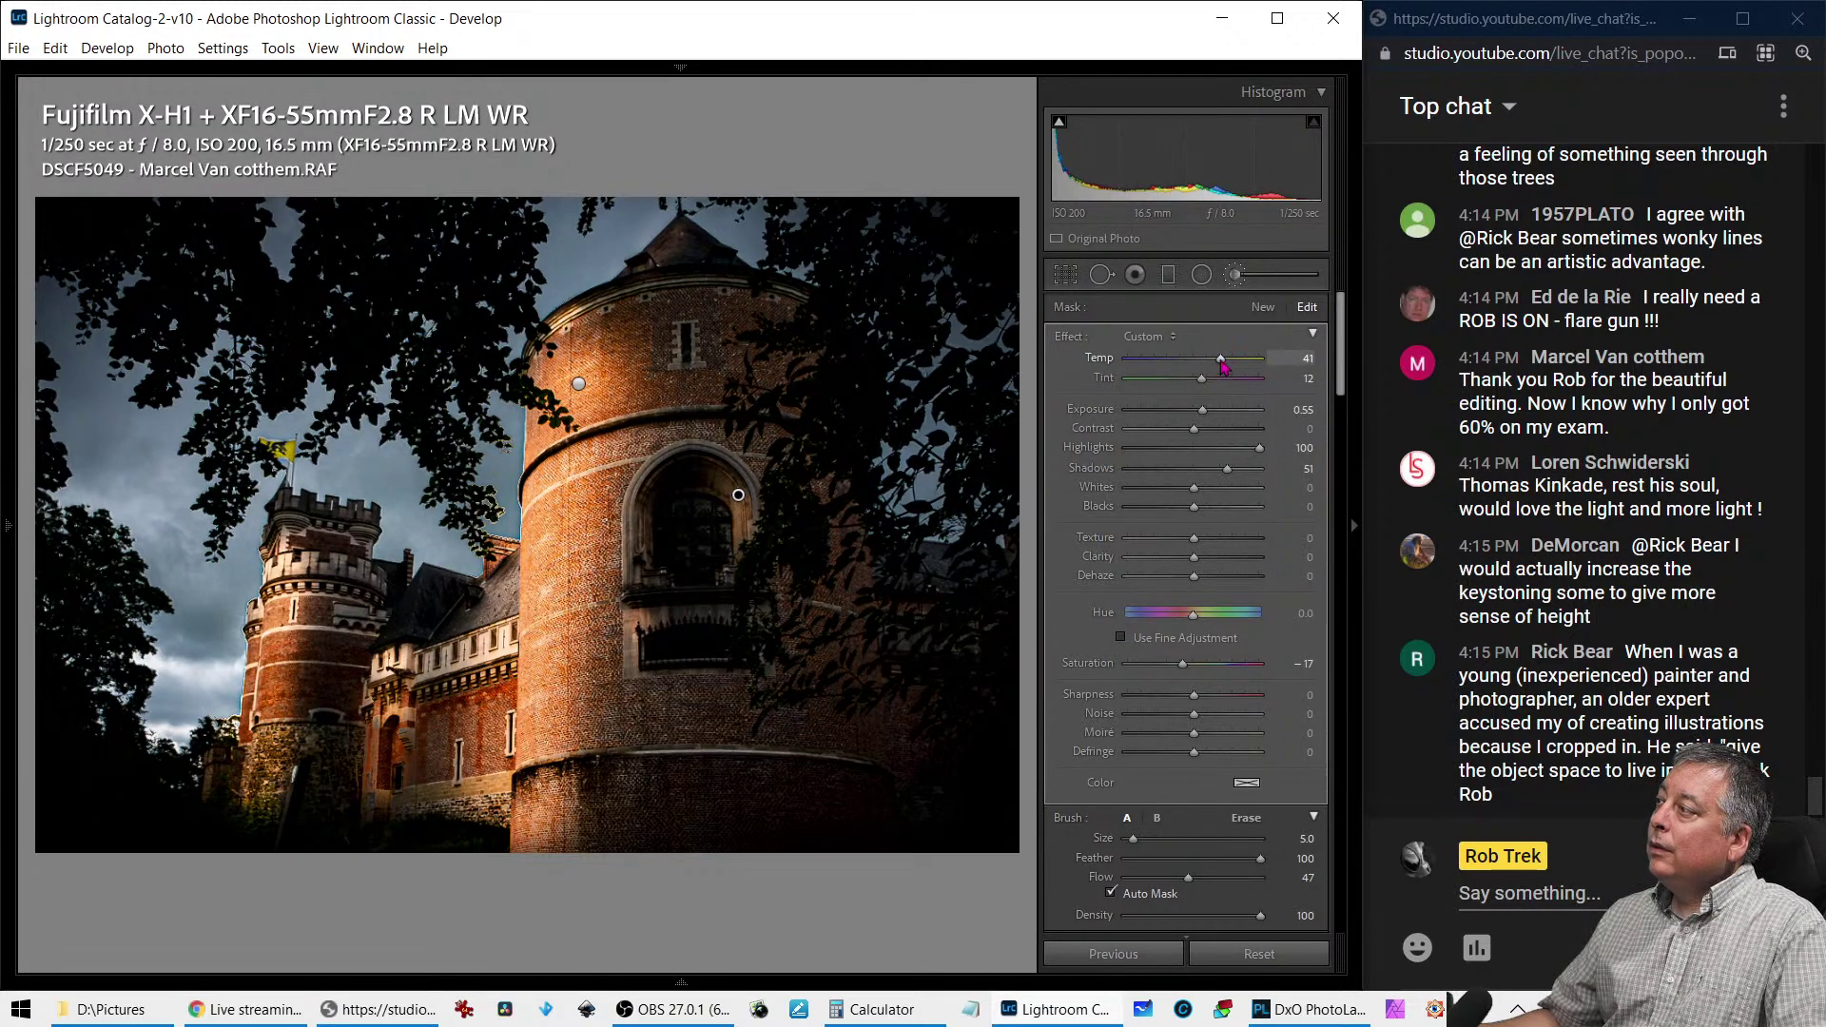
scroll(1217, 364, down, 5)
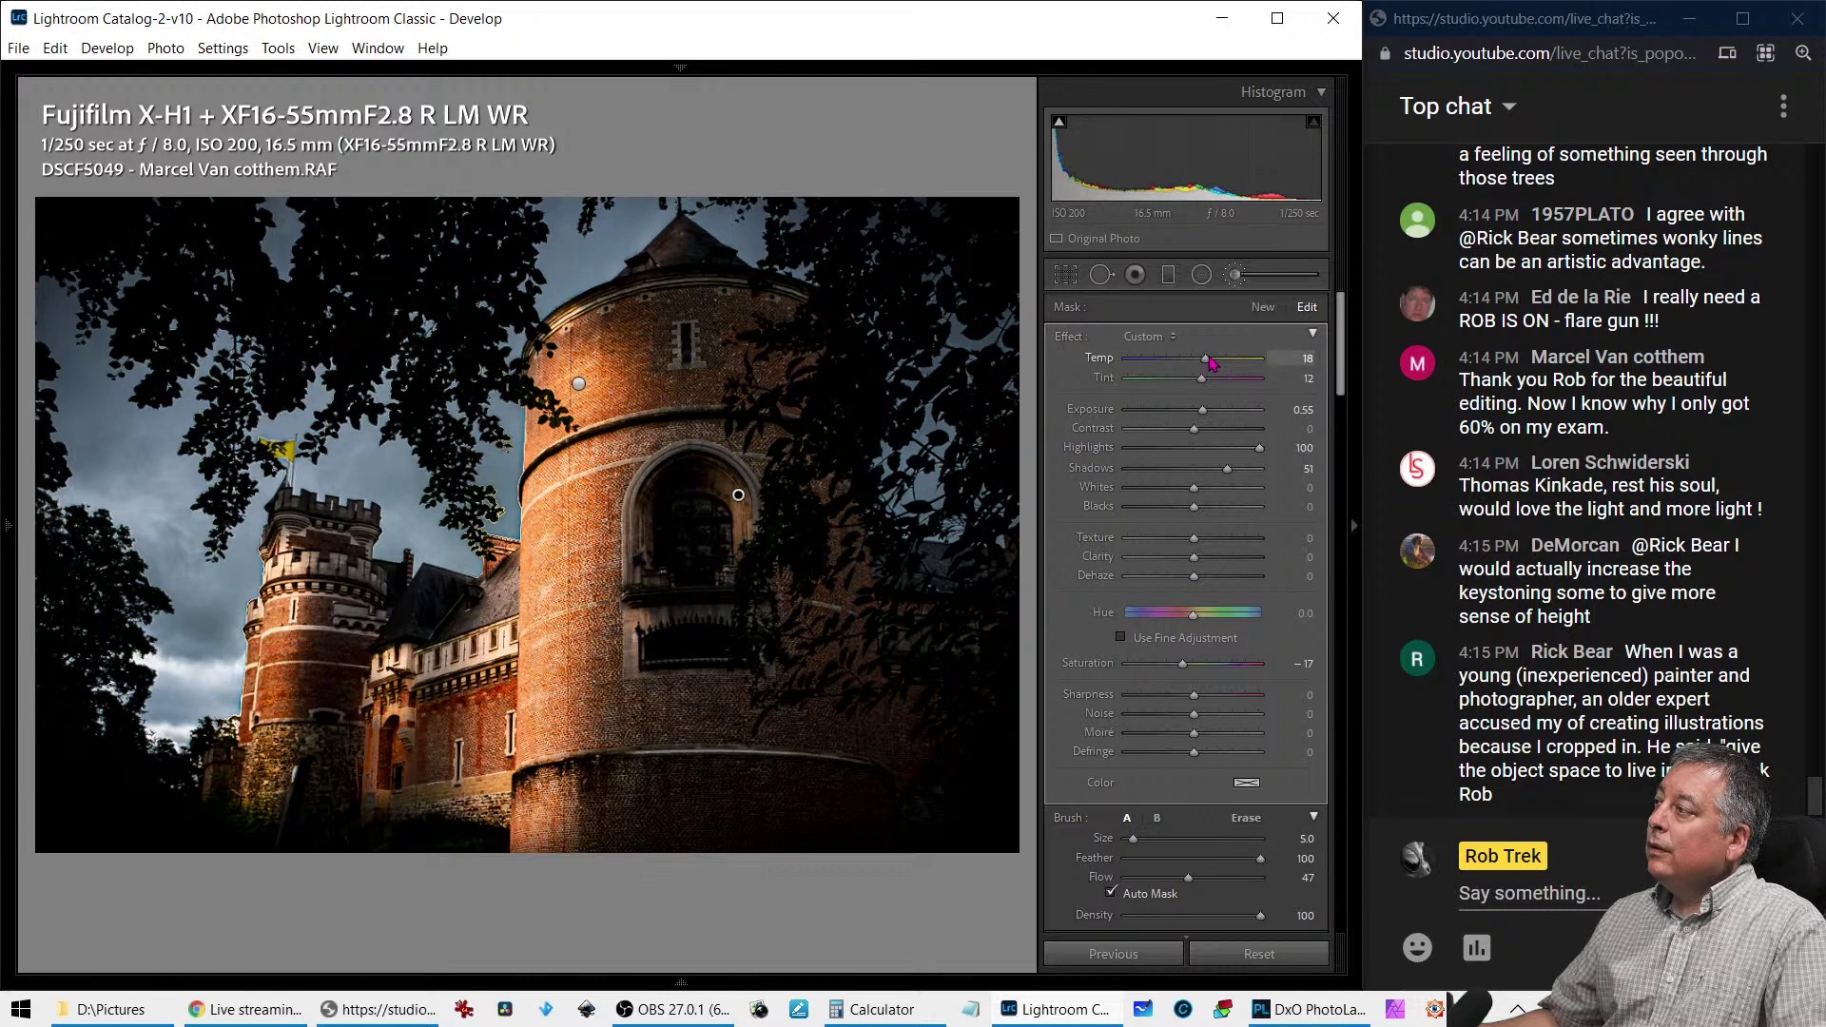
scroll(1216, 410, down, 4)
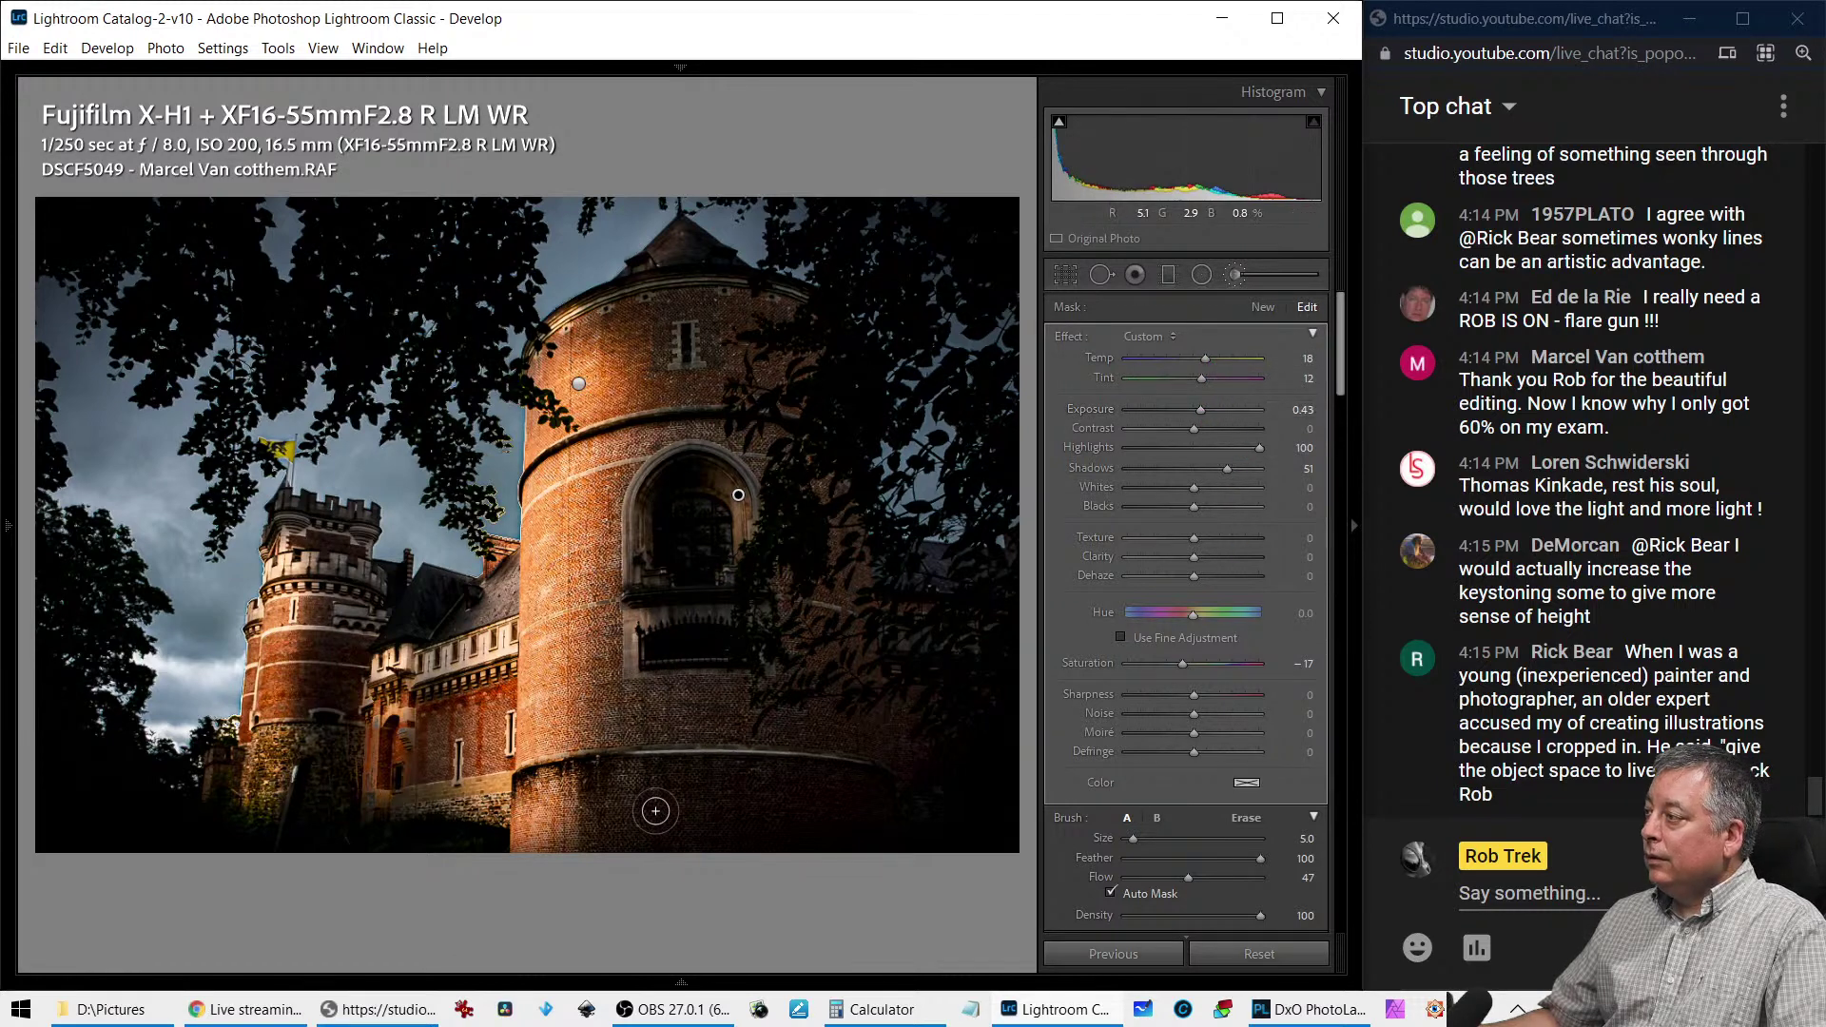
scroll(615, 801, up, 5)
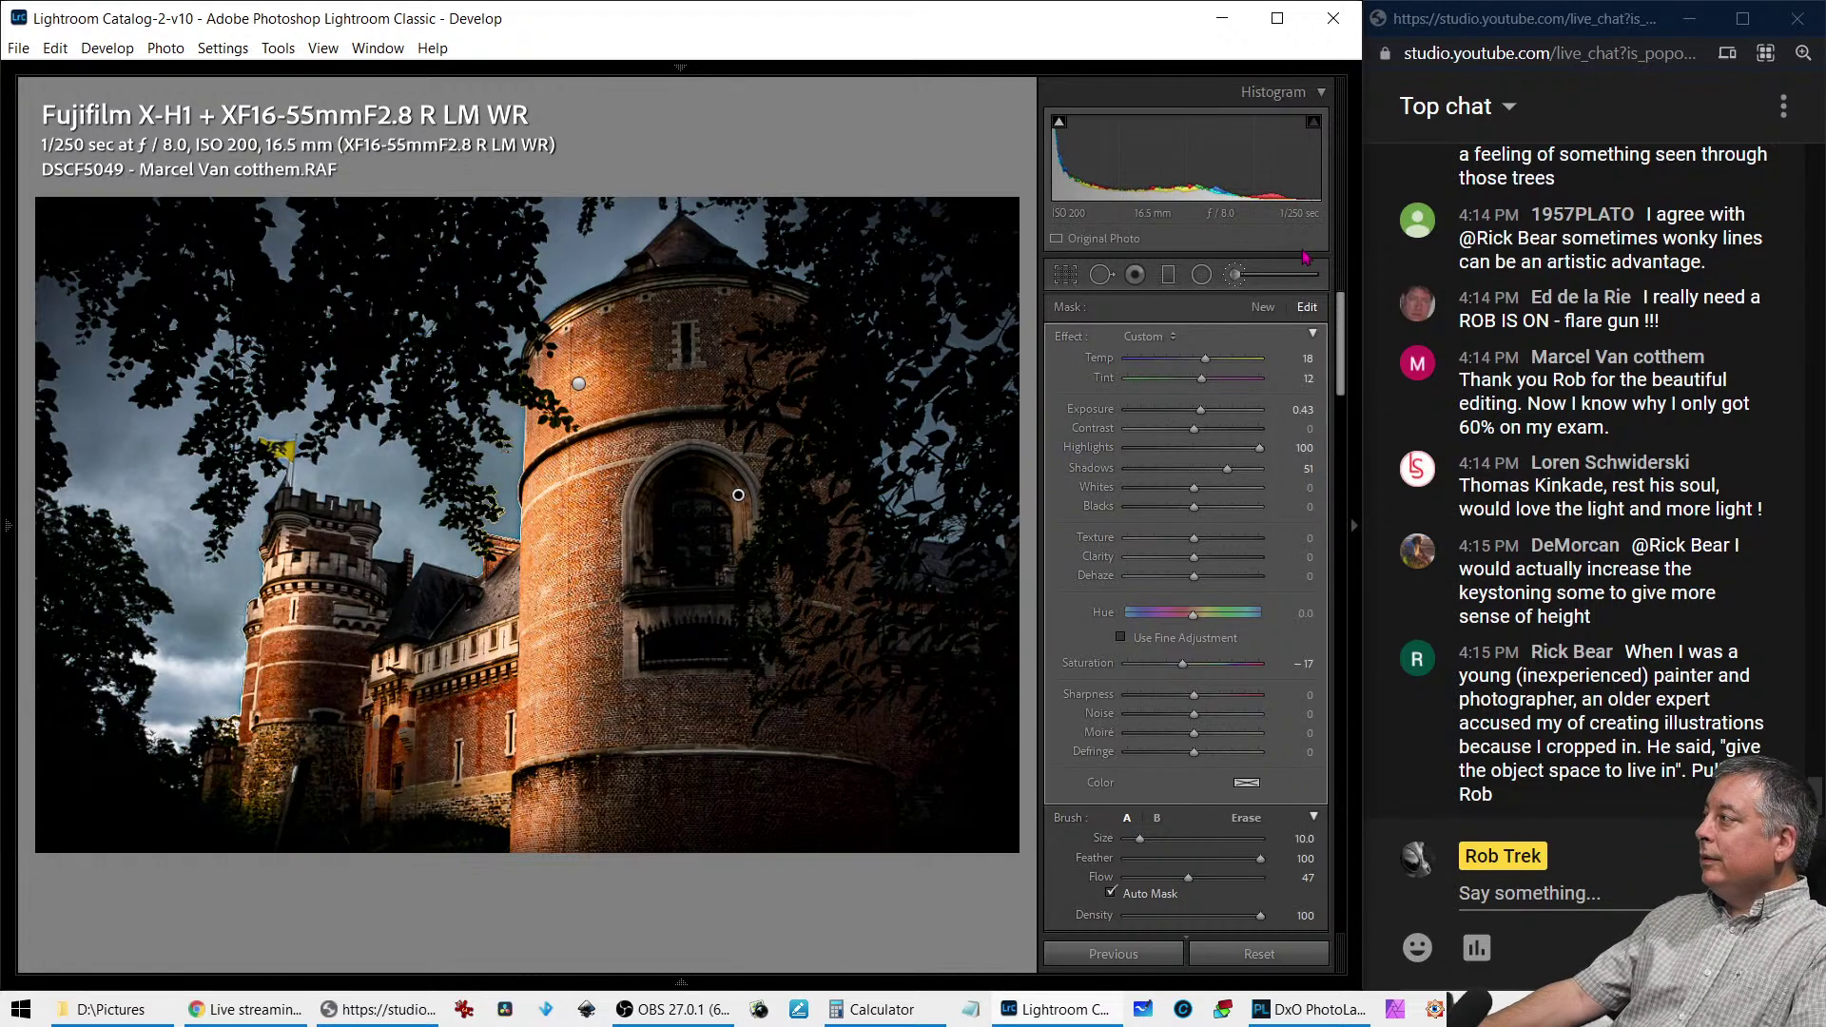
click(1237, 277)
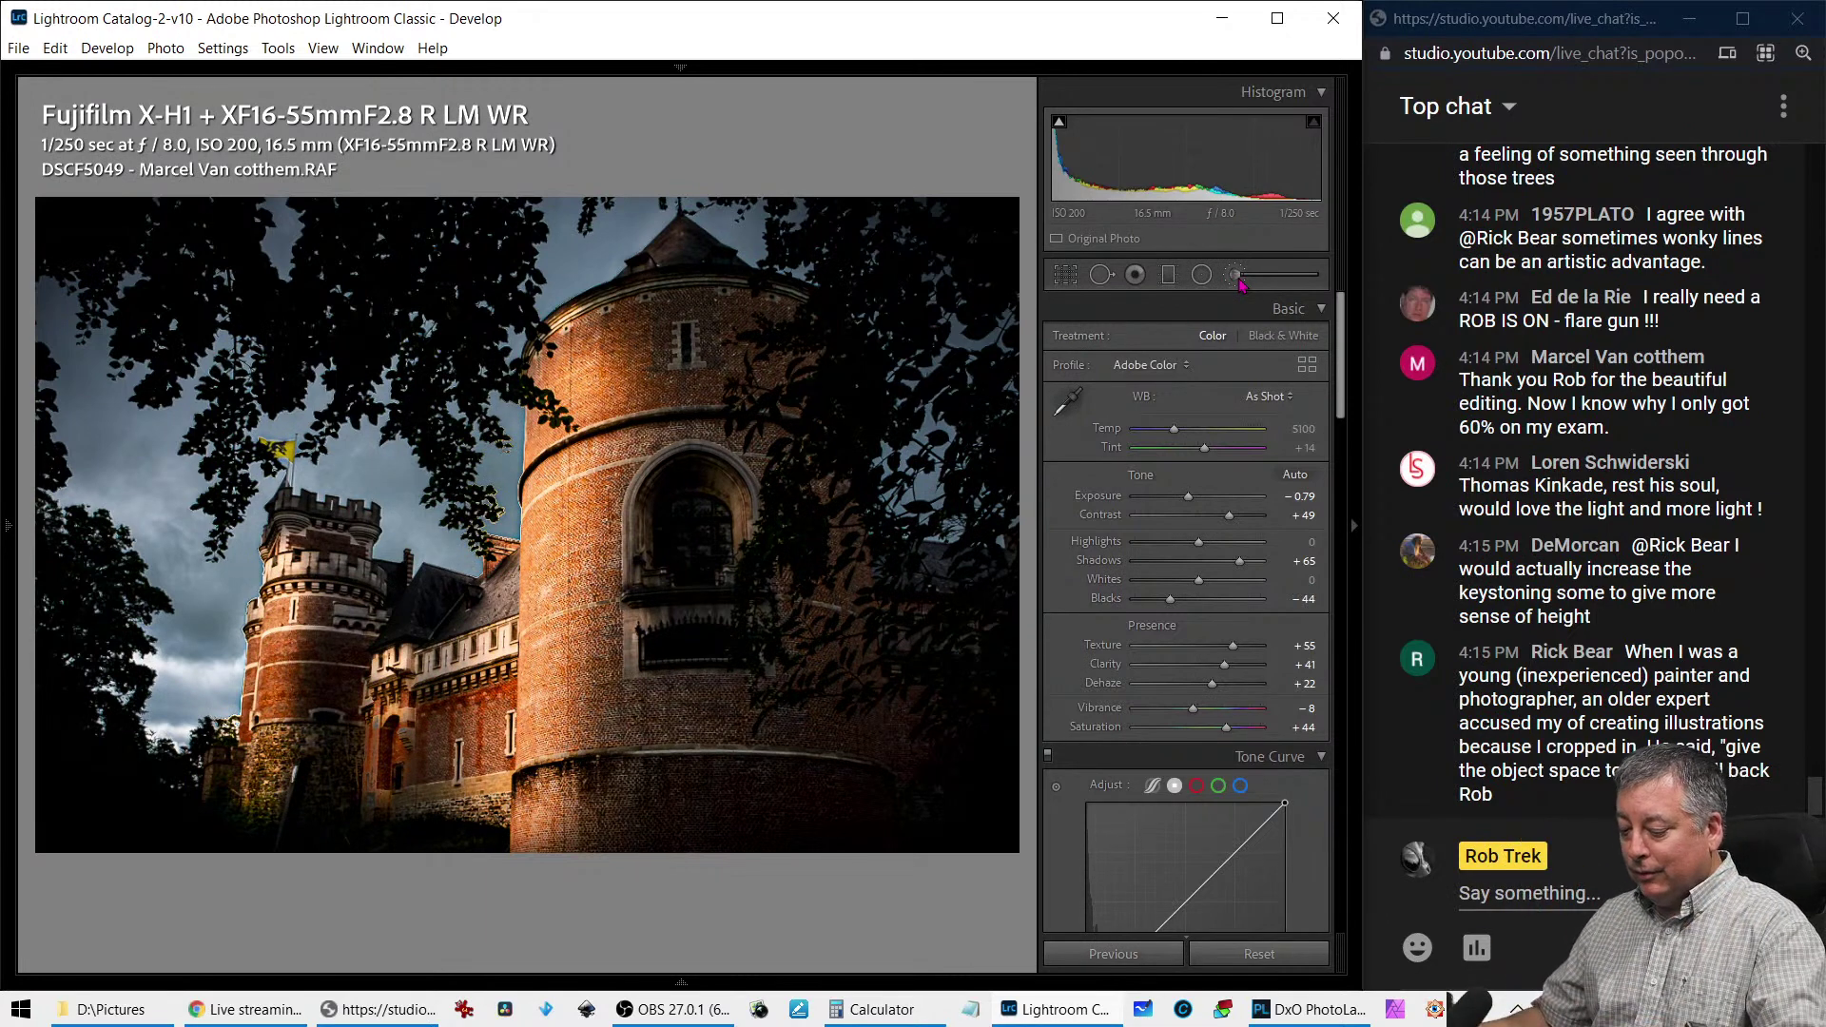
Compare the castle photo before and after side by side in an enlarged view without side panels, and restore the window
key(y)
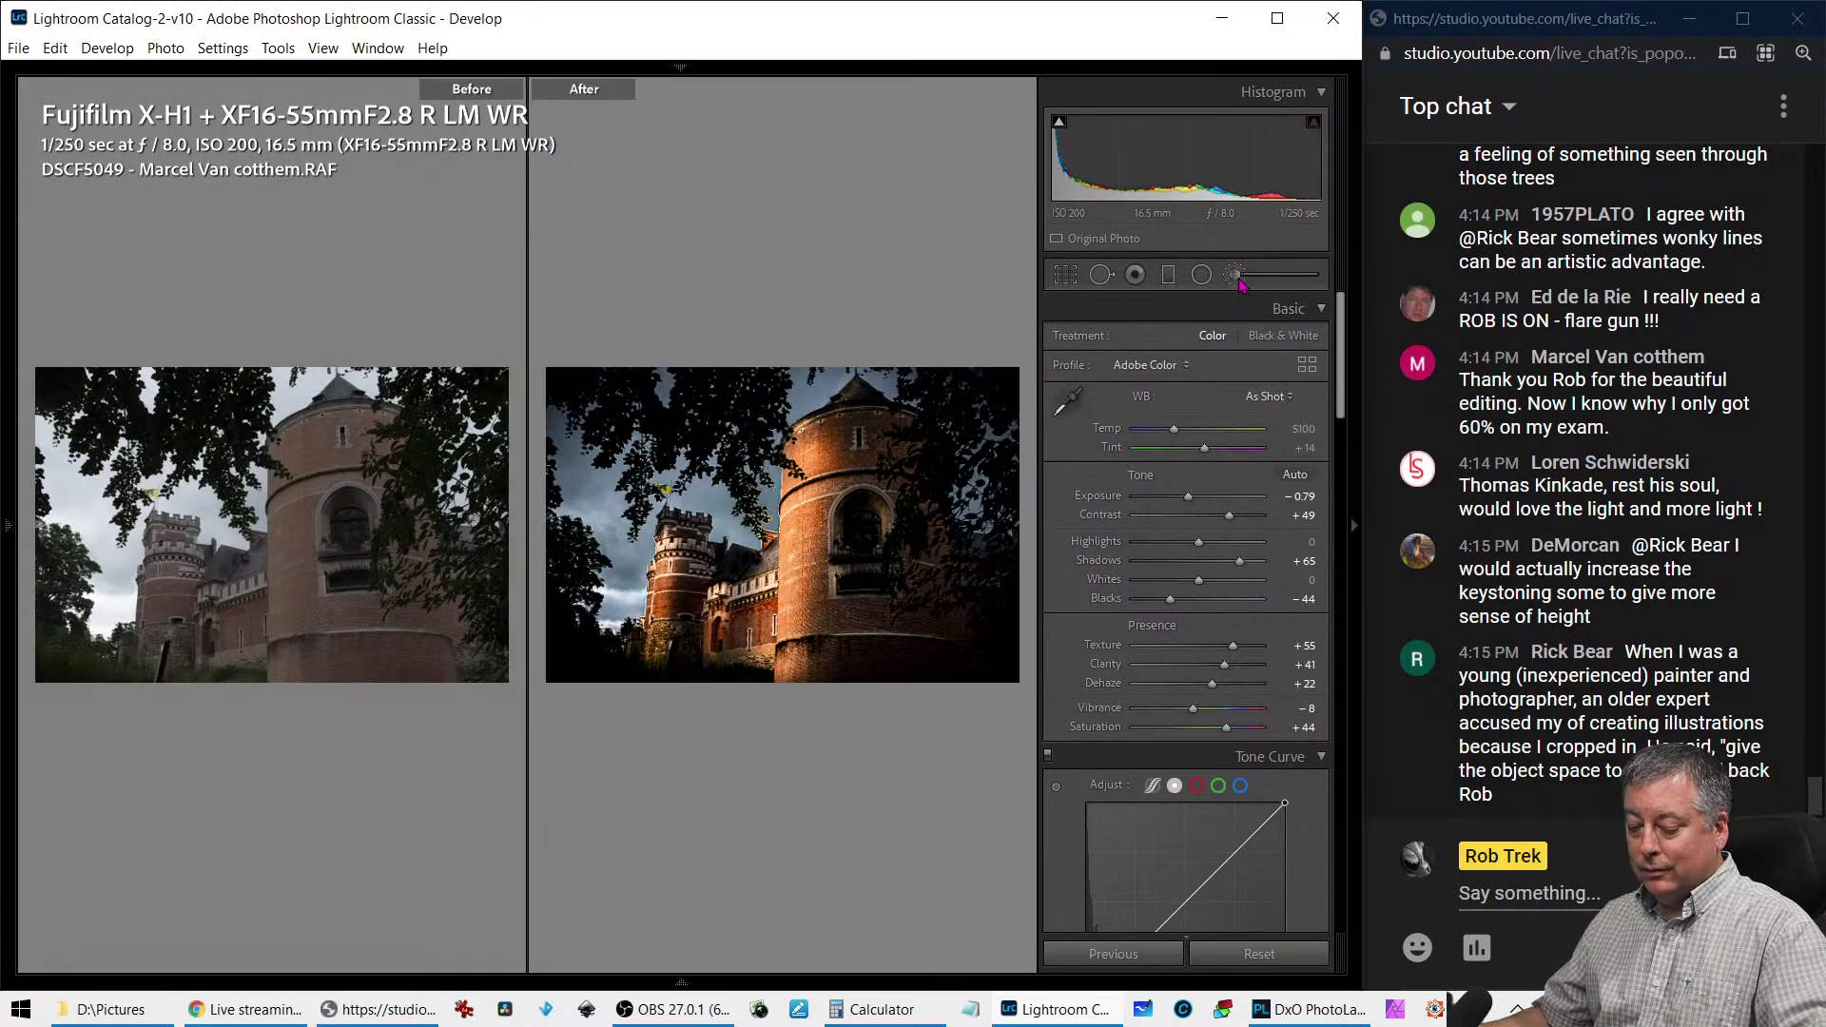
key(F7)
key(Tab)
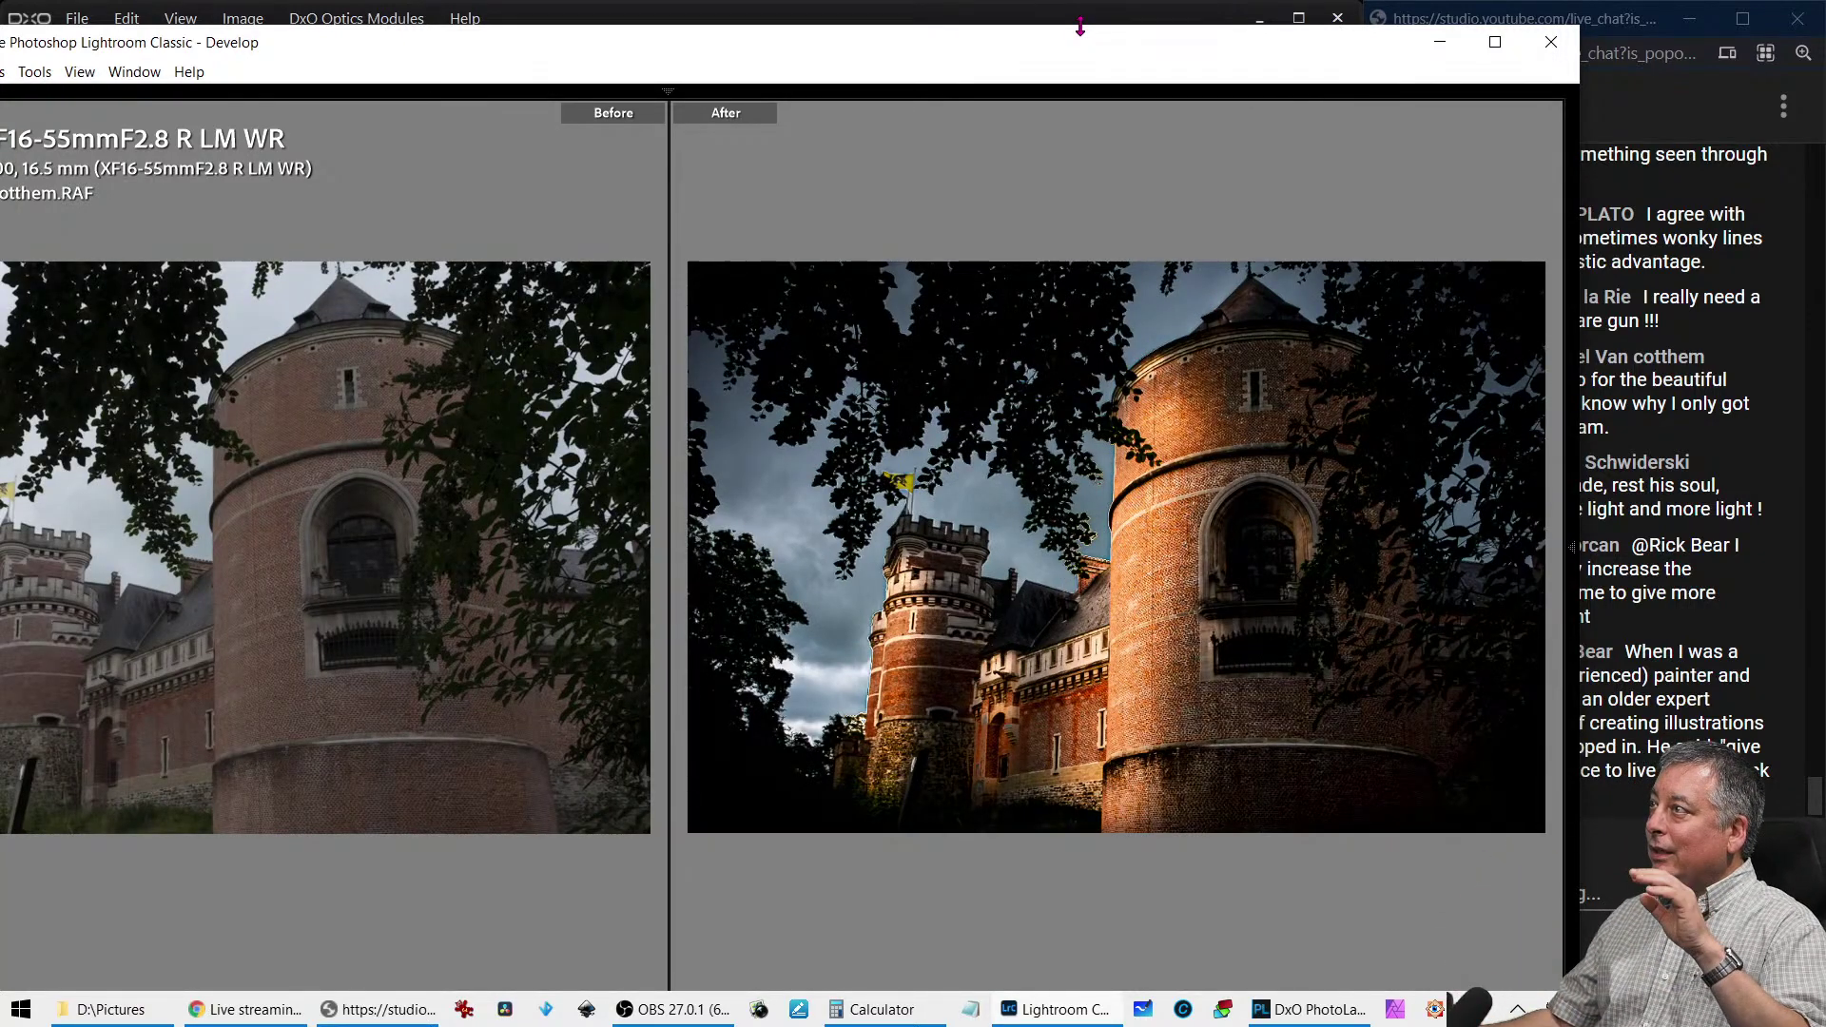
double_click(1071, 49)
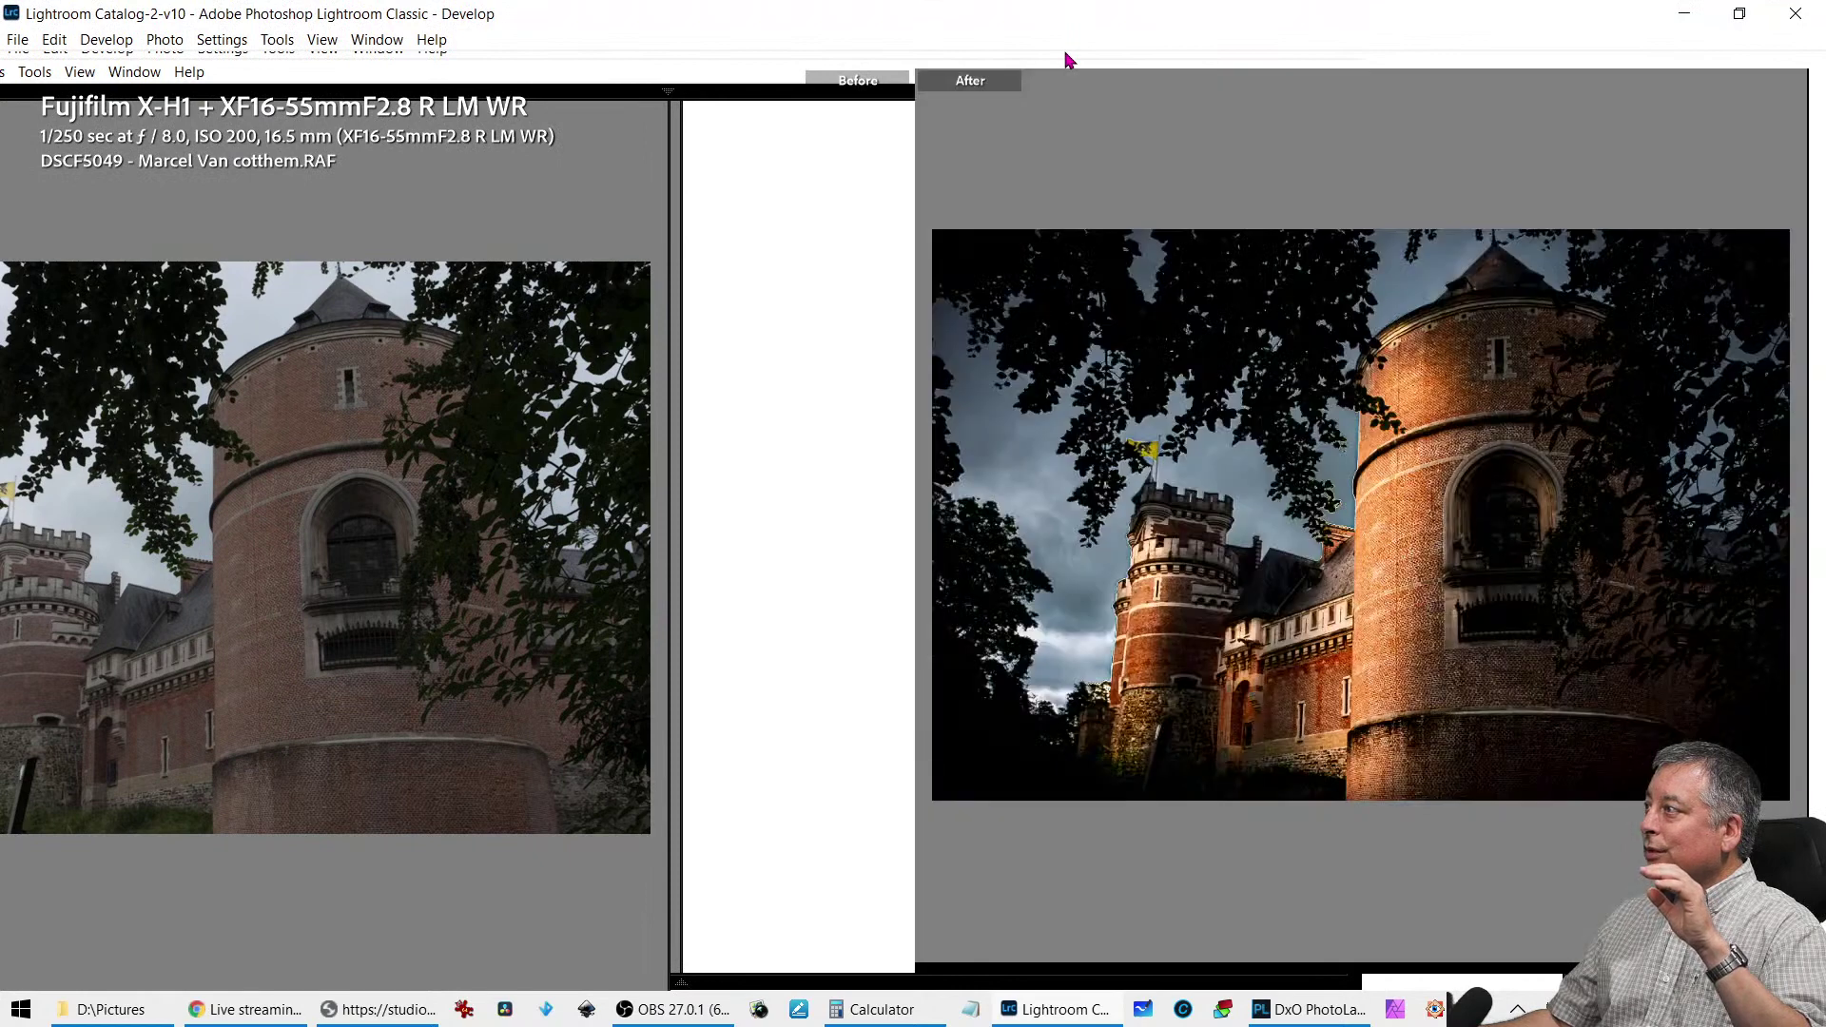
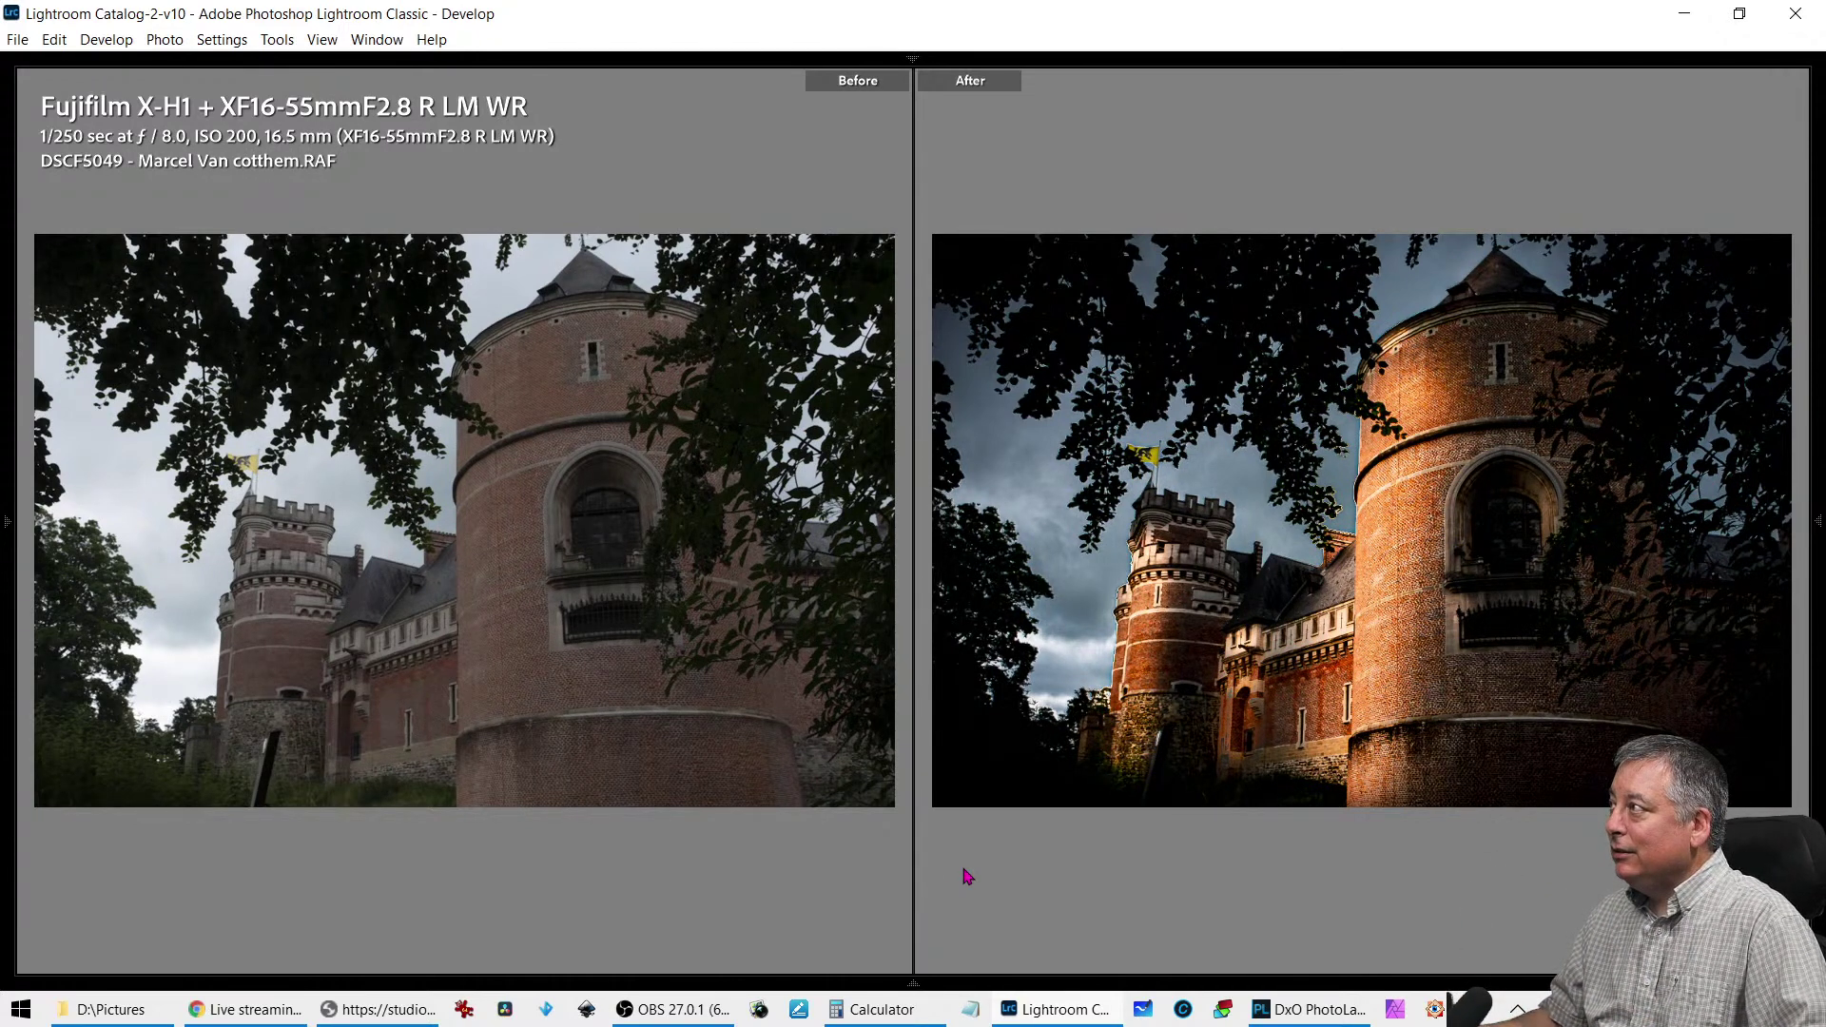
click(1739, 14)
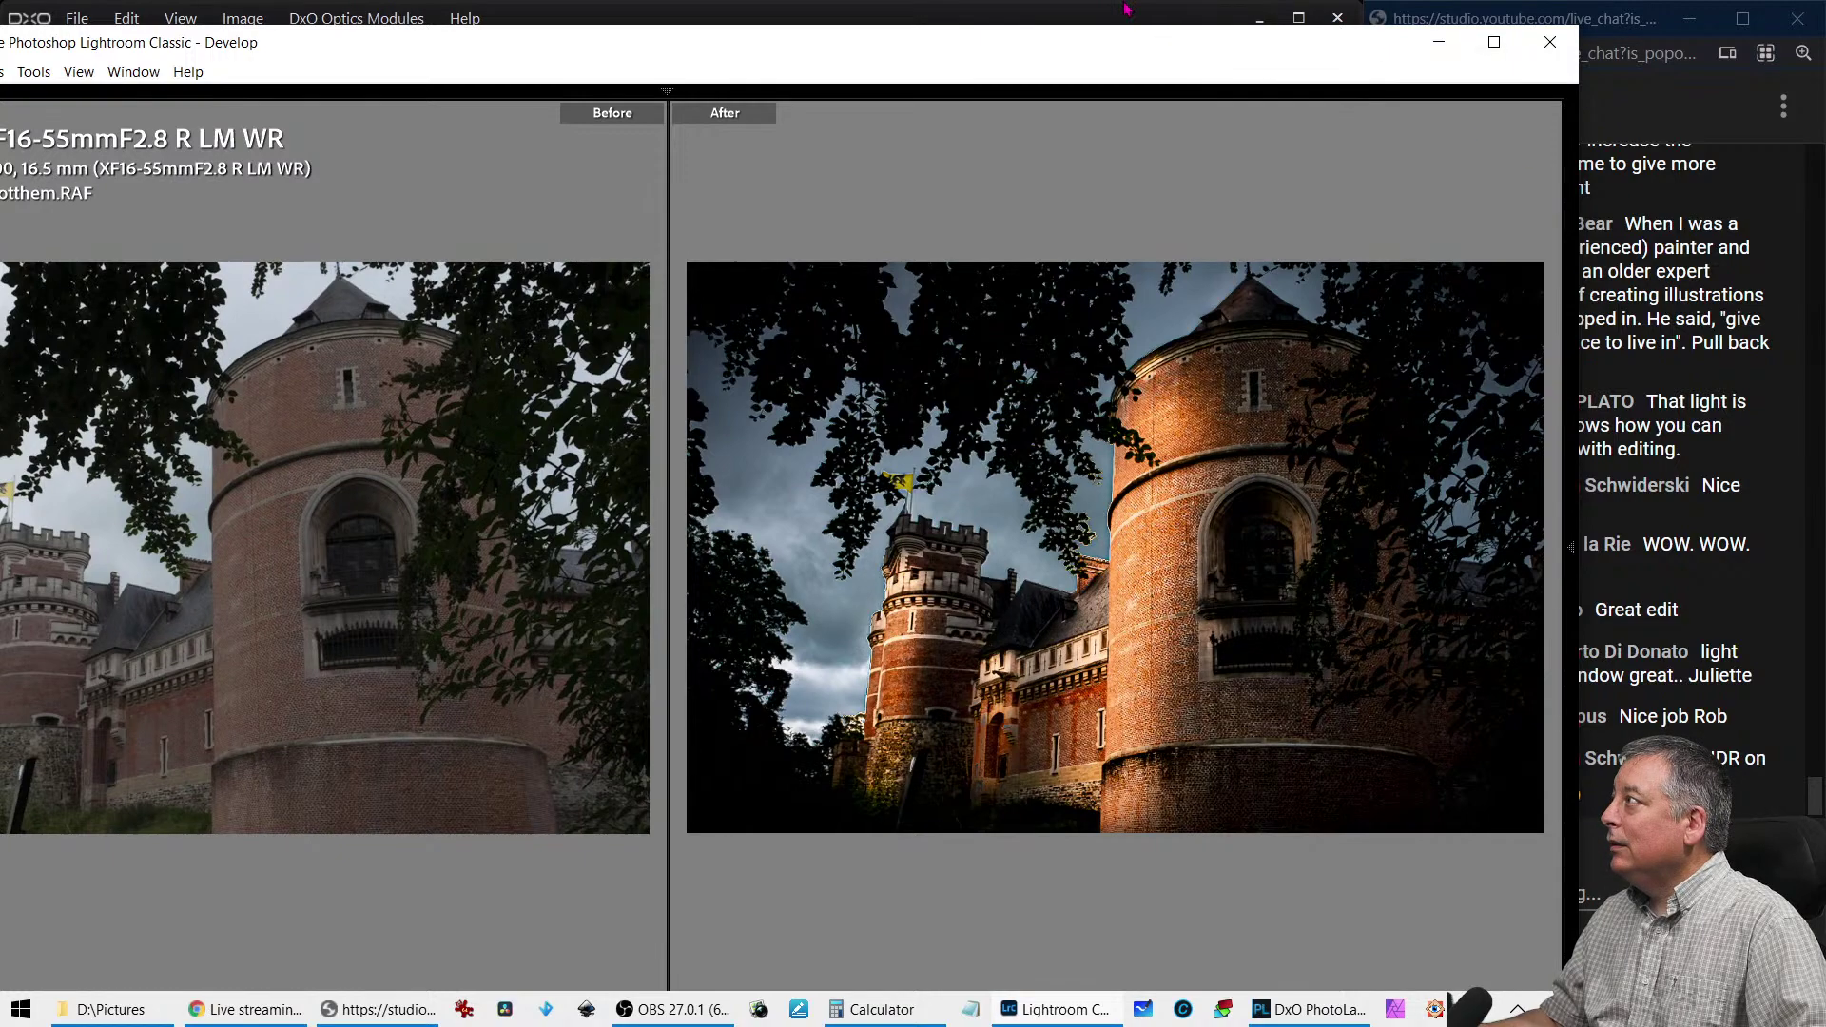
drag(1022, 47, 5, 95)
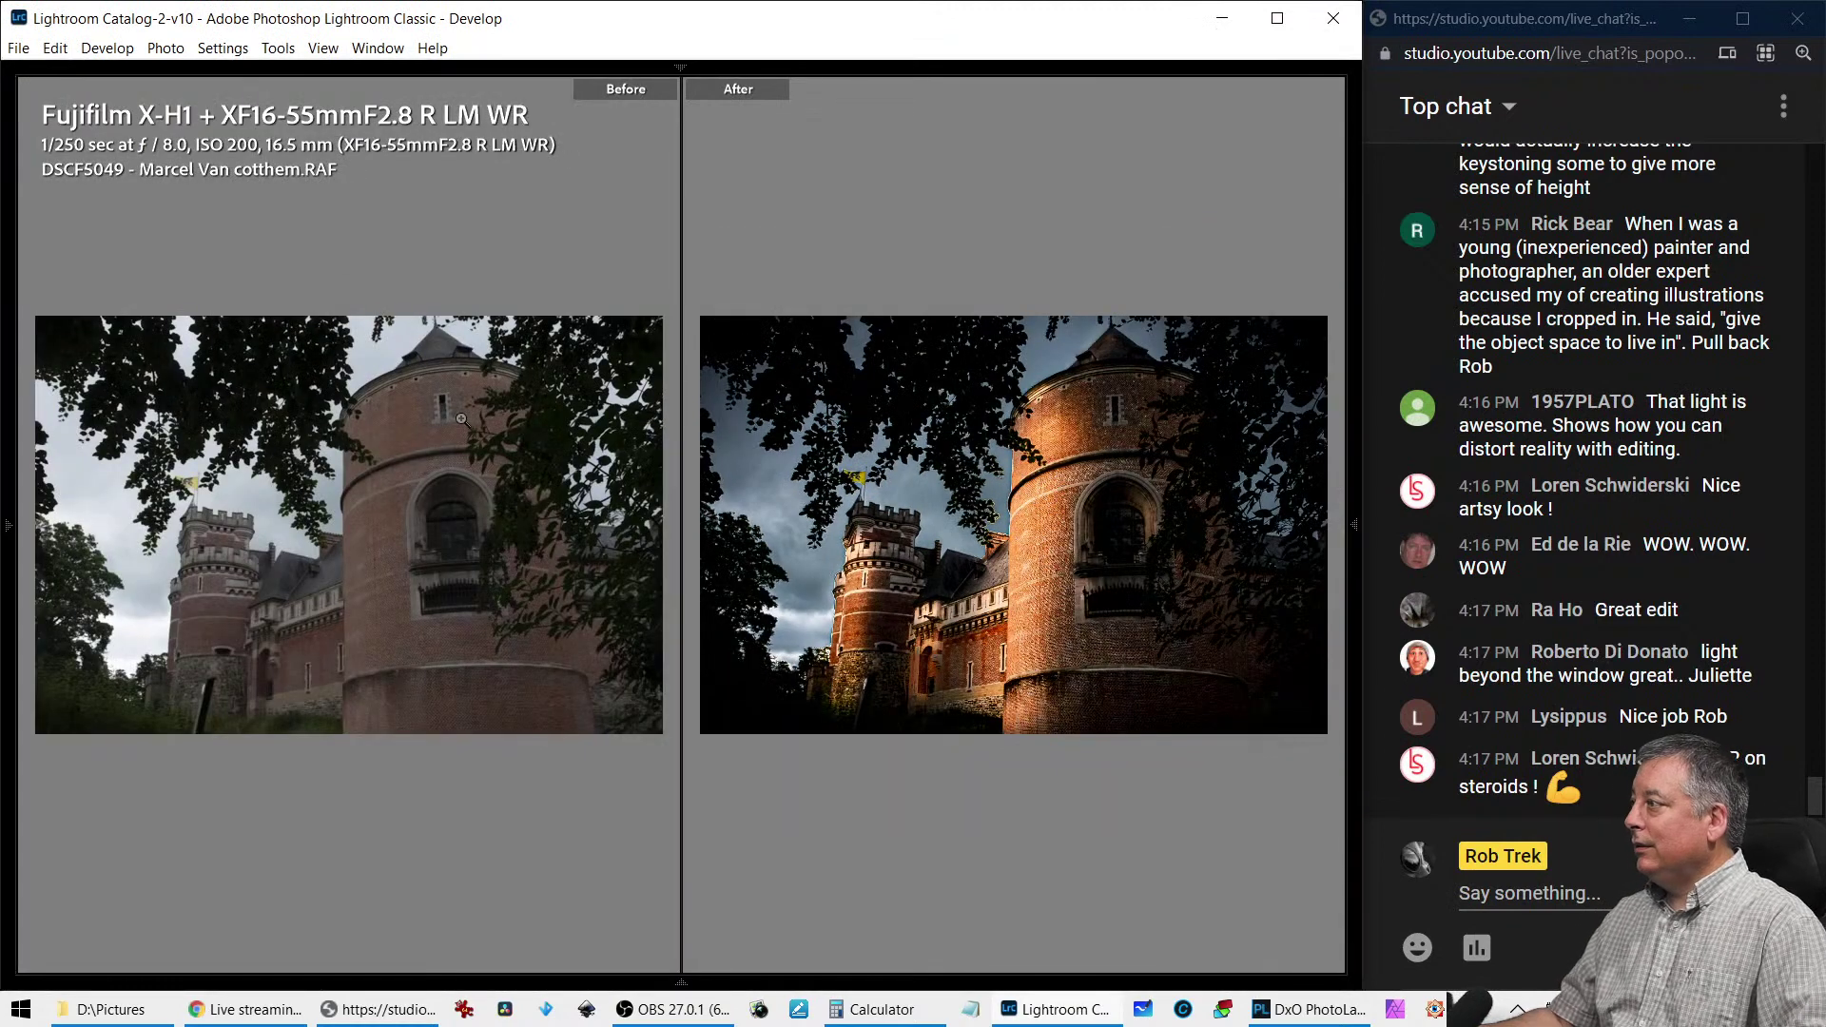
Return to the library grid and browse the Viewer edits folder inside 4 Live Photo Edits
key(g)
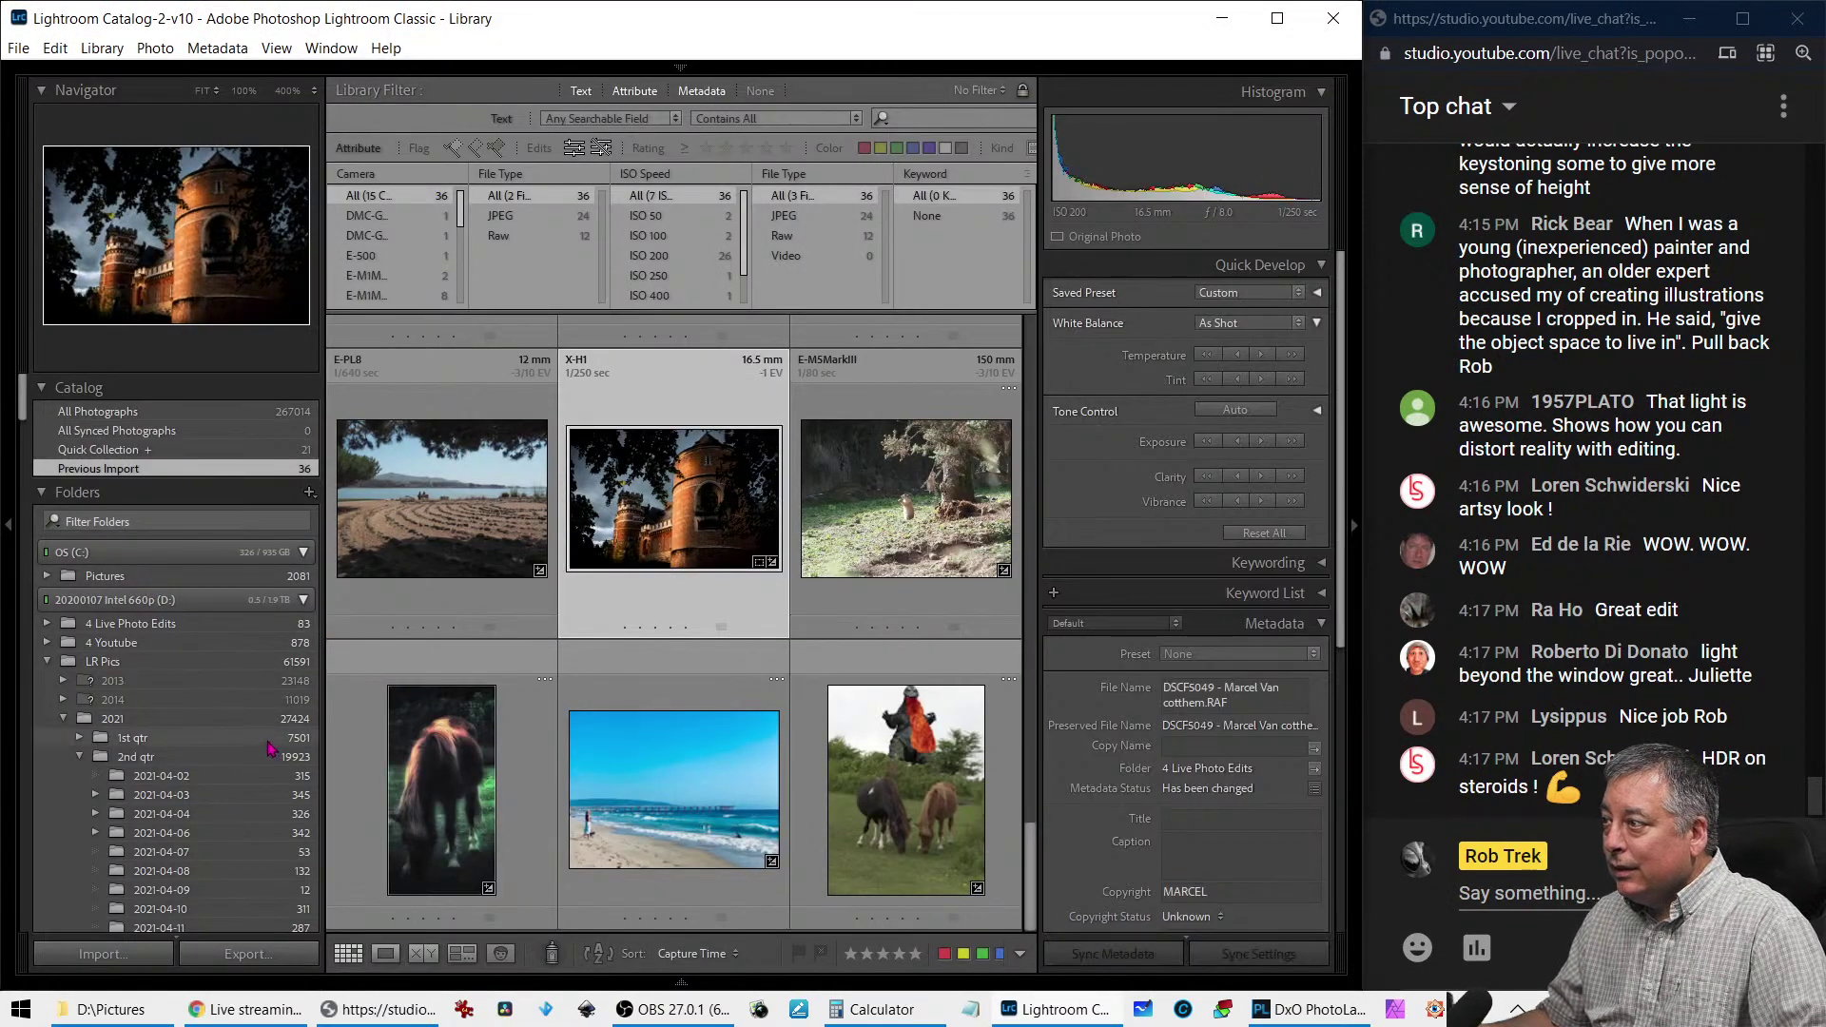
click(46, 623)
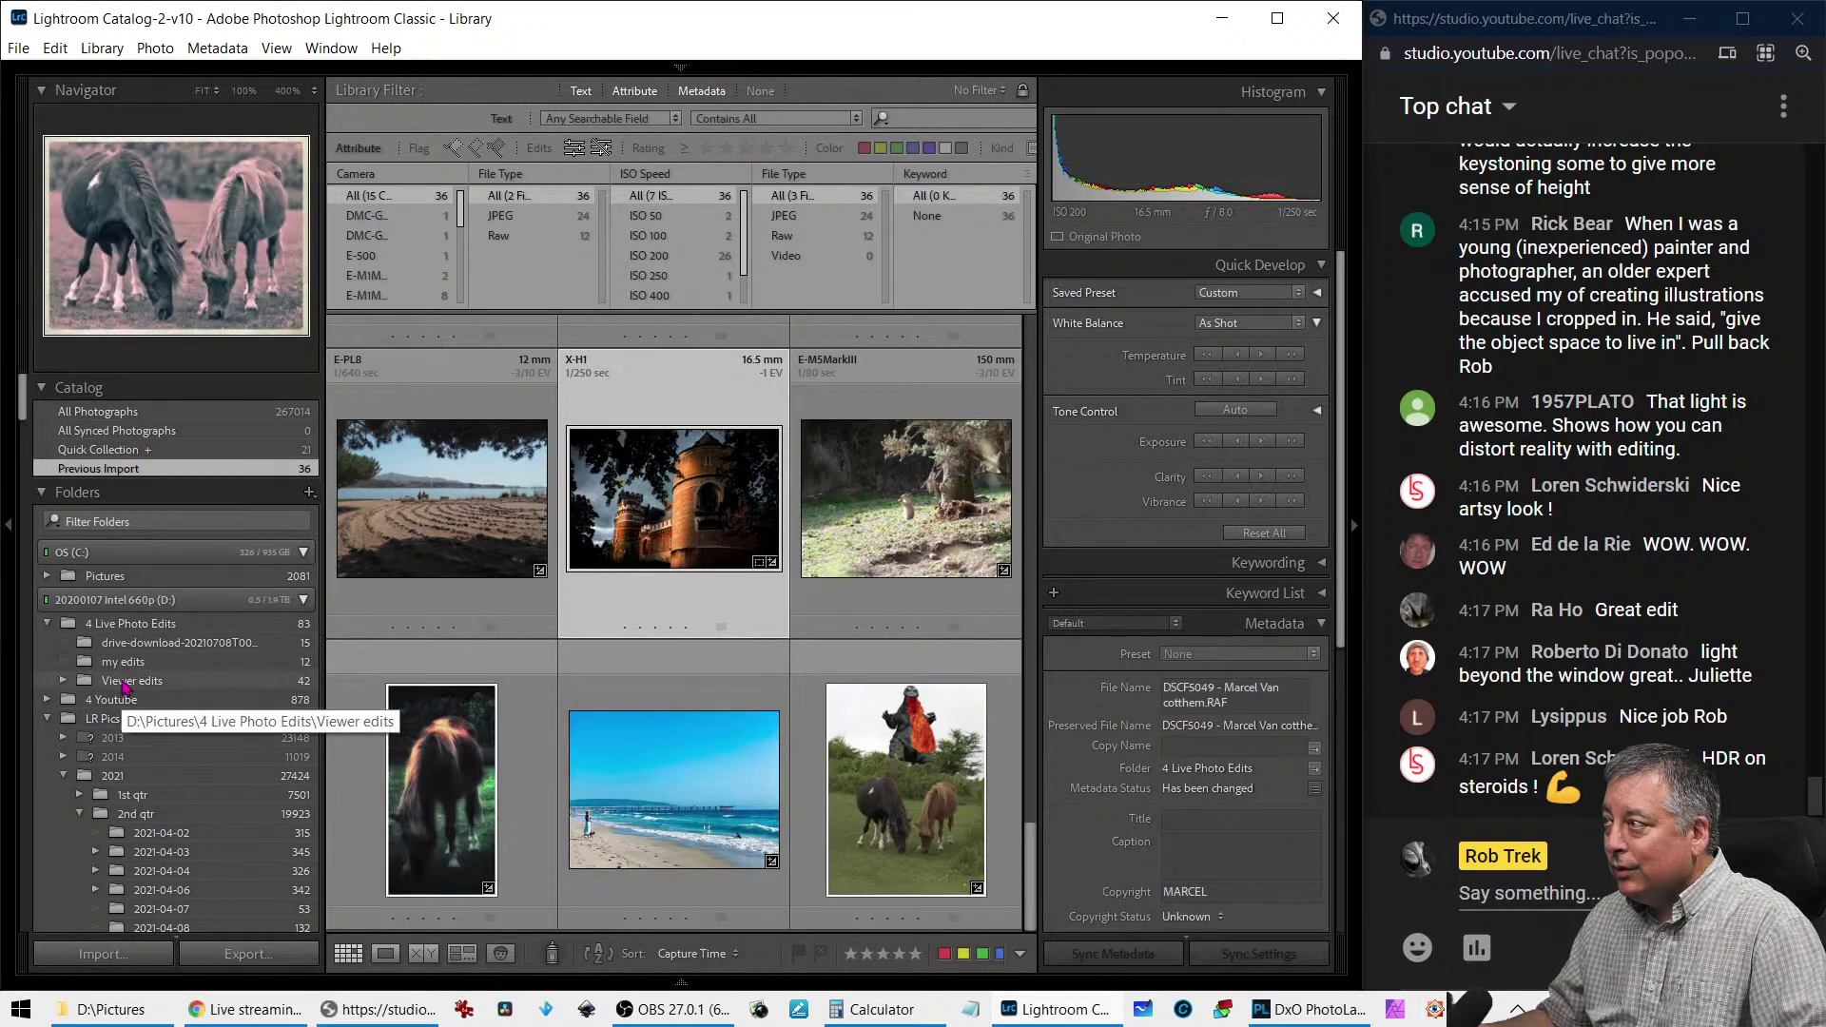
click(122, 683)
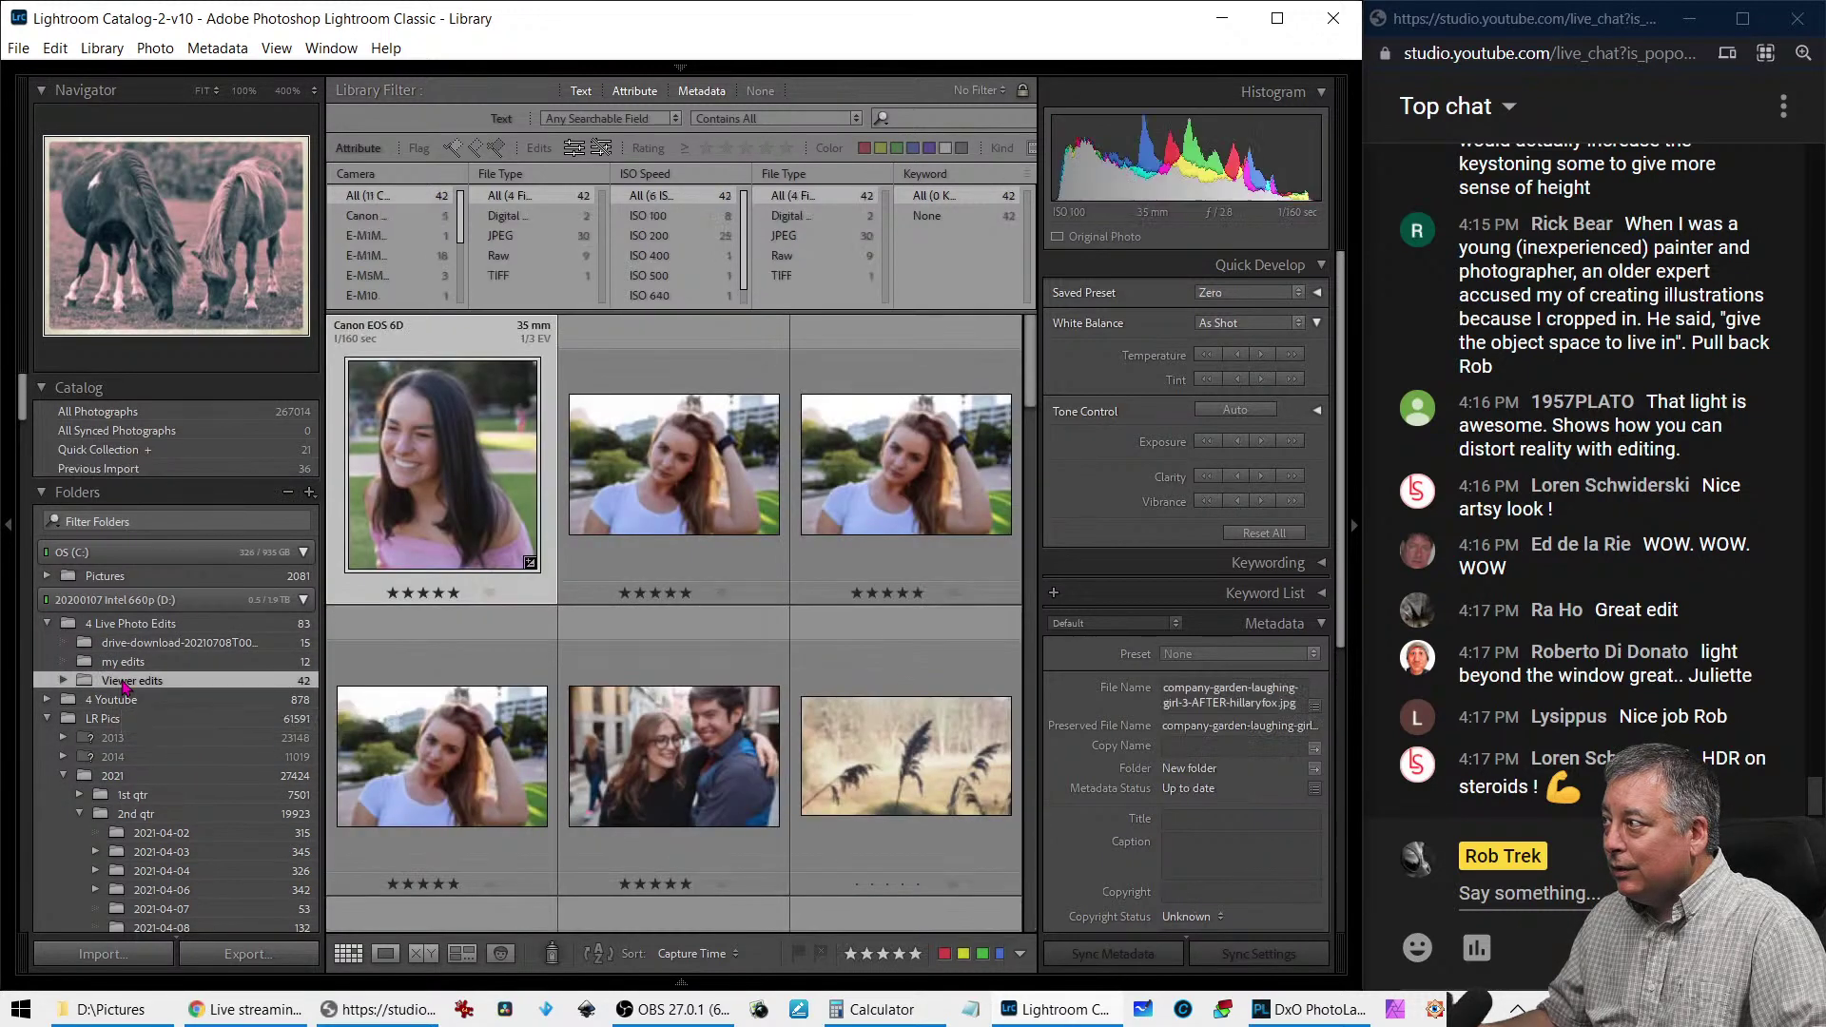
click(61, 681)
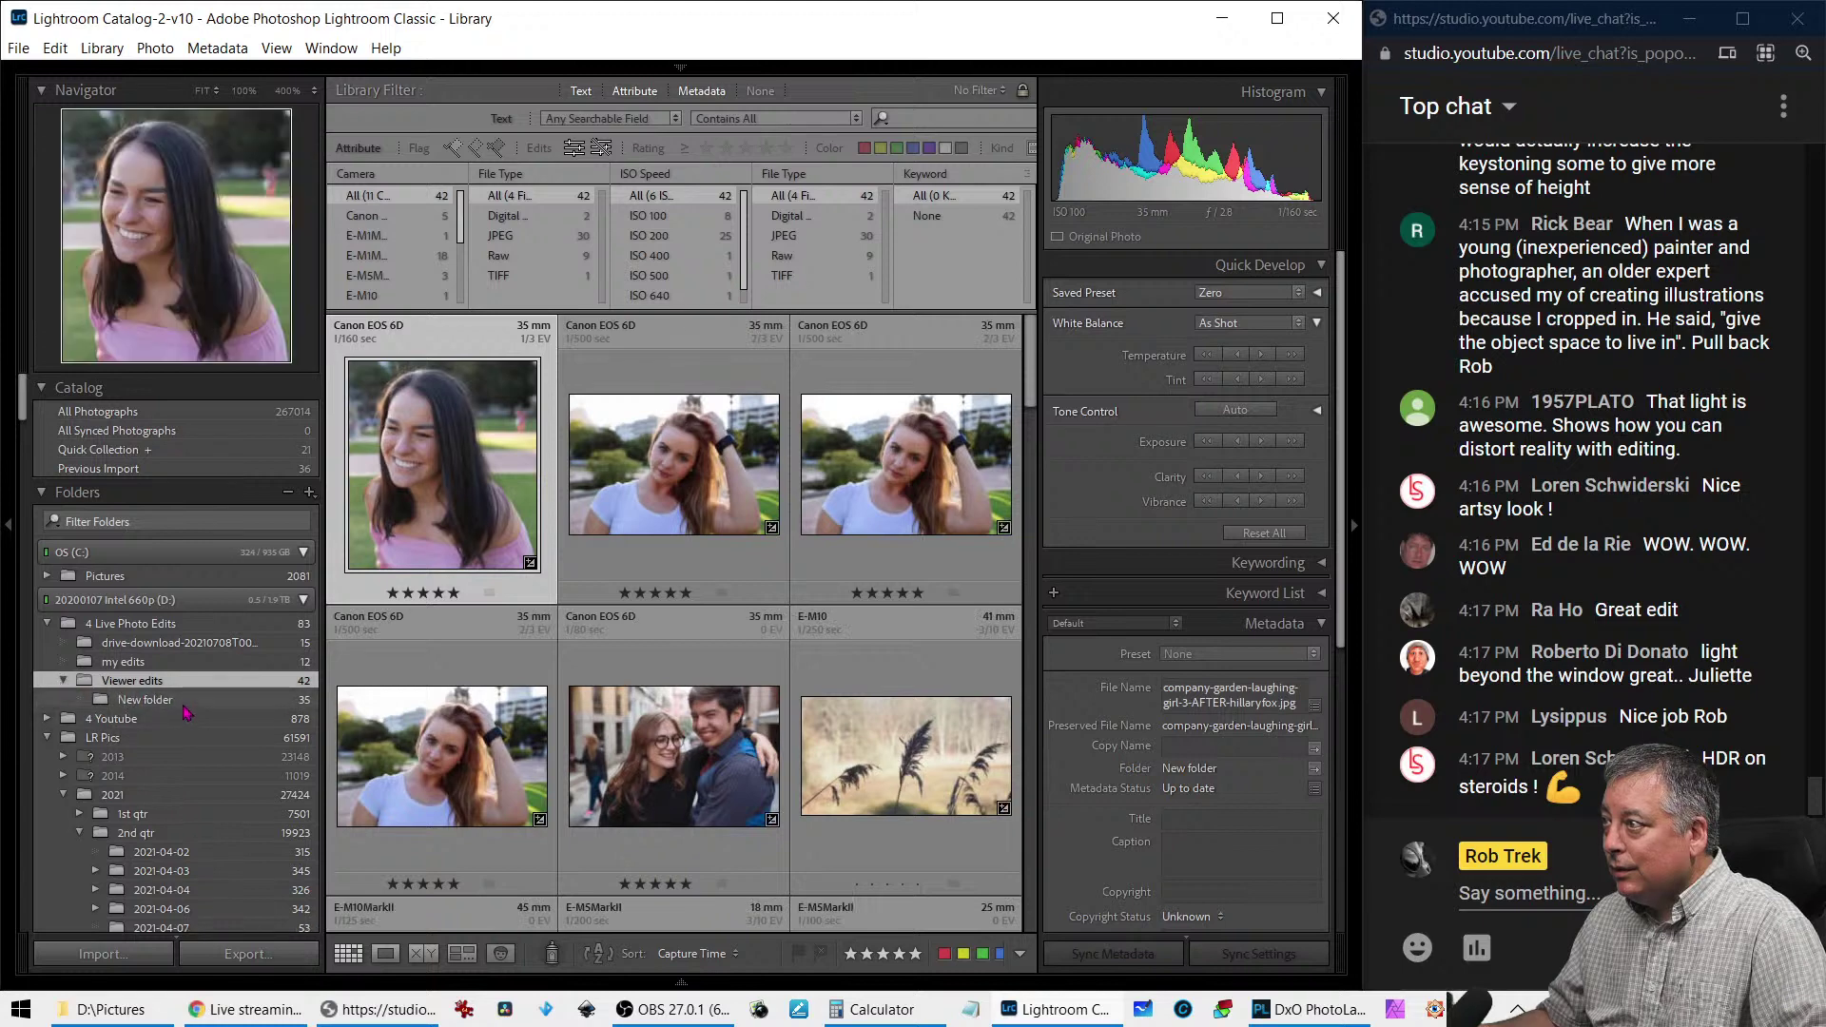
click(182, 701)
click(186, 682)
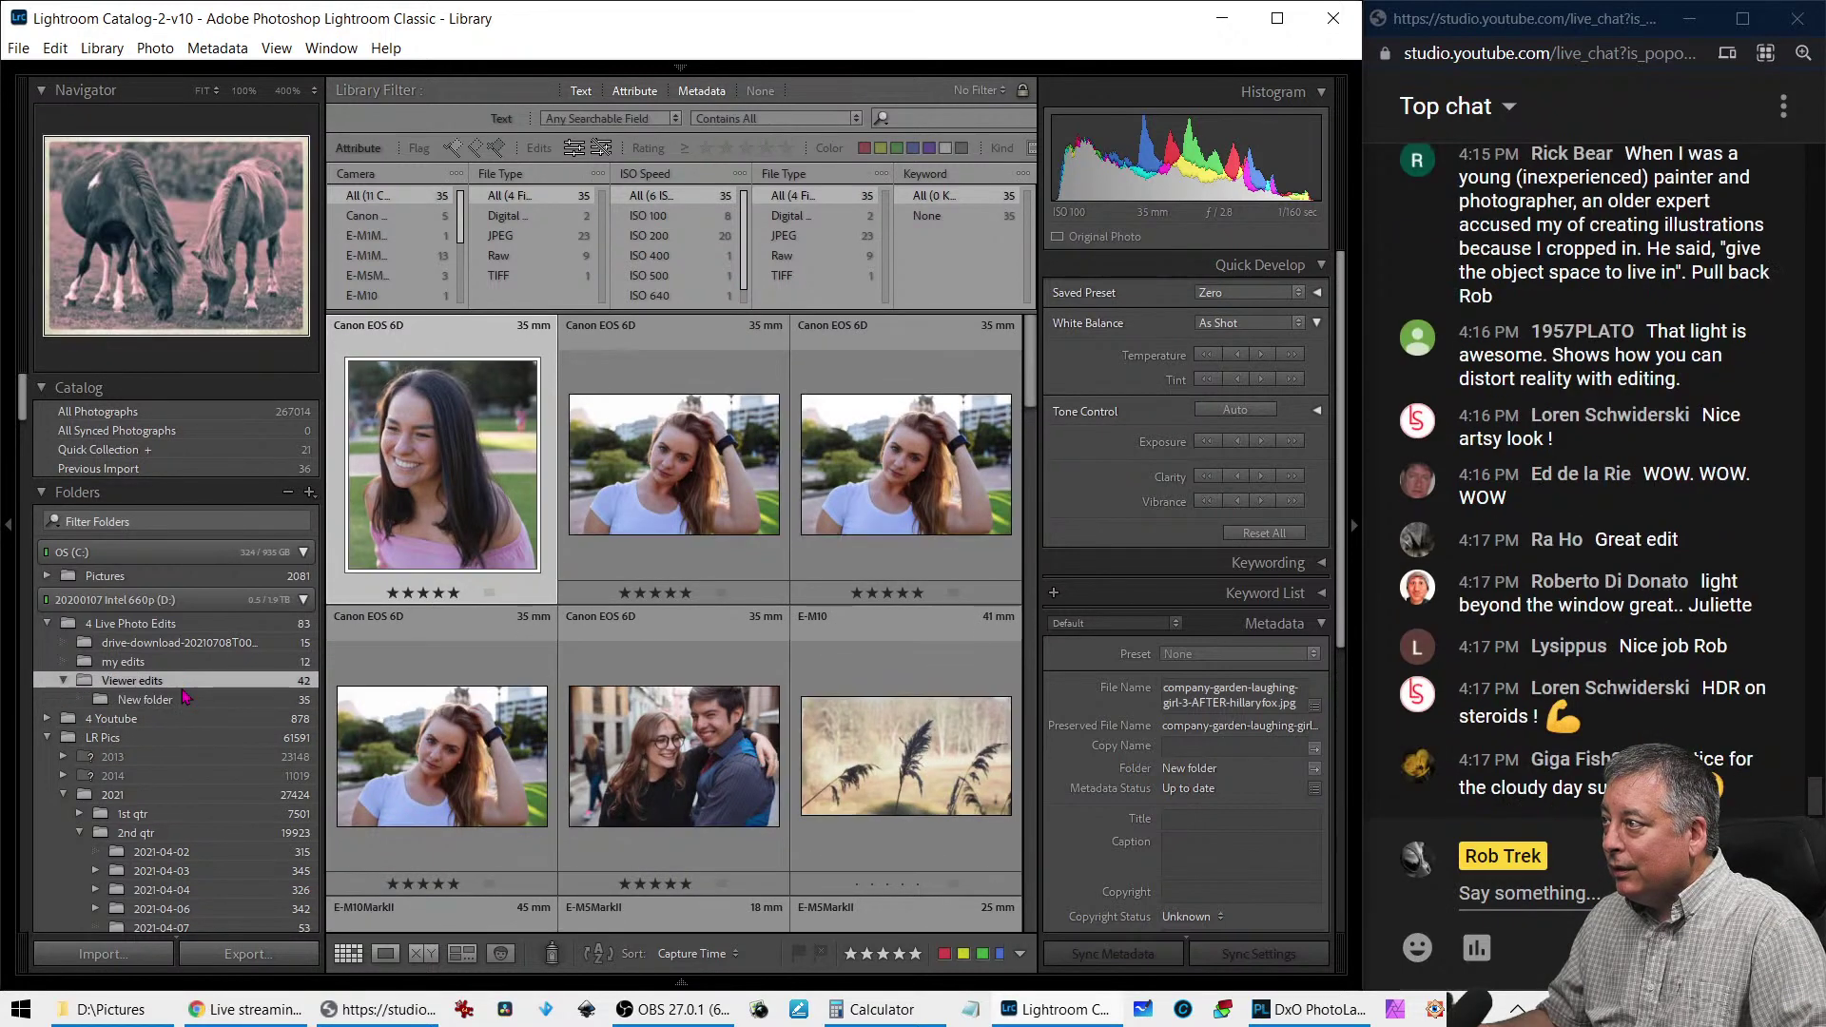
scroll(651, 696, down, 15)
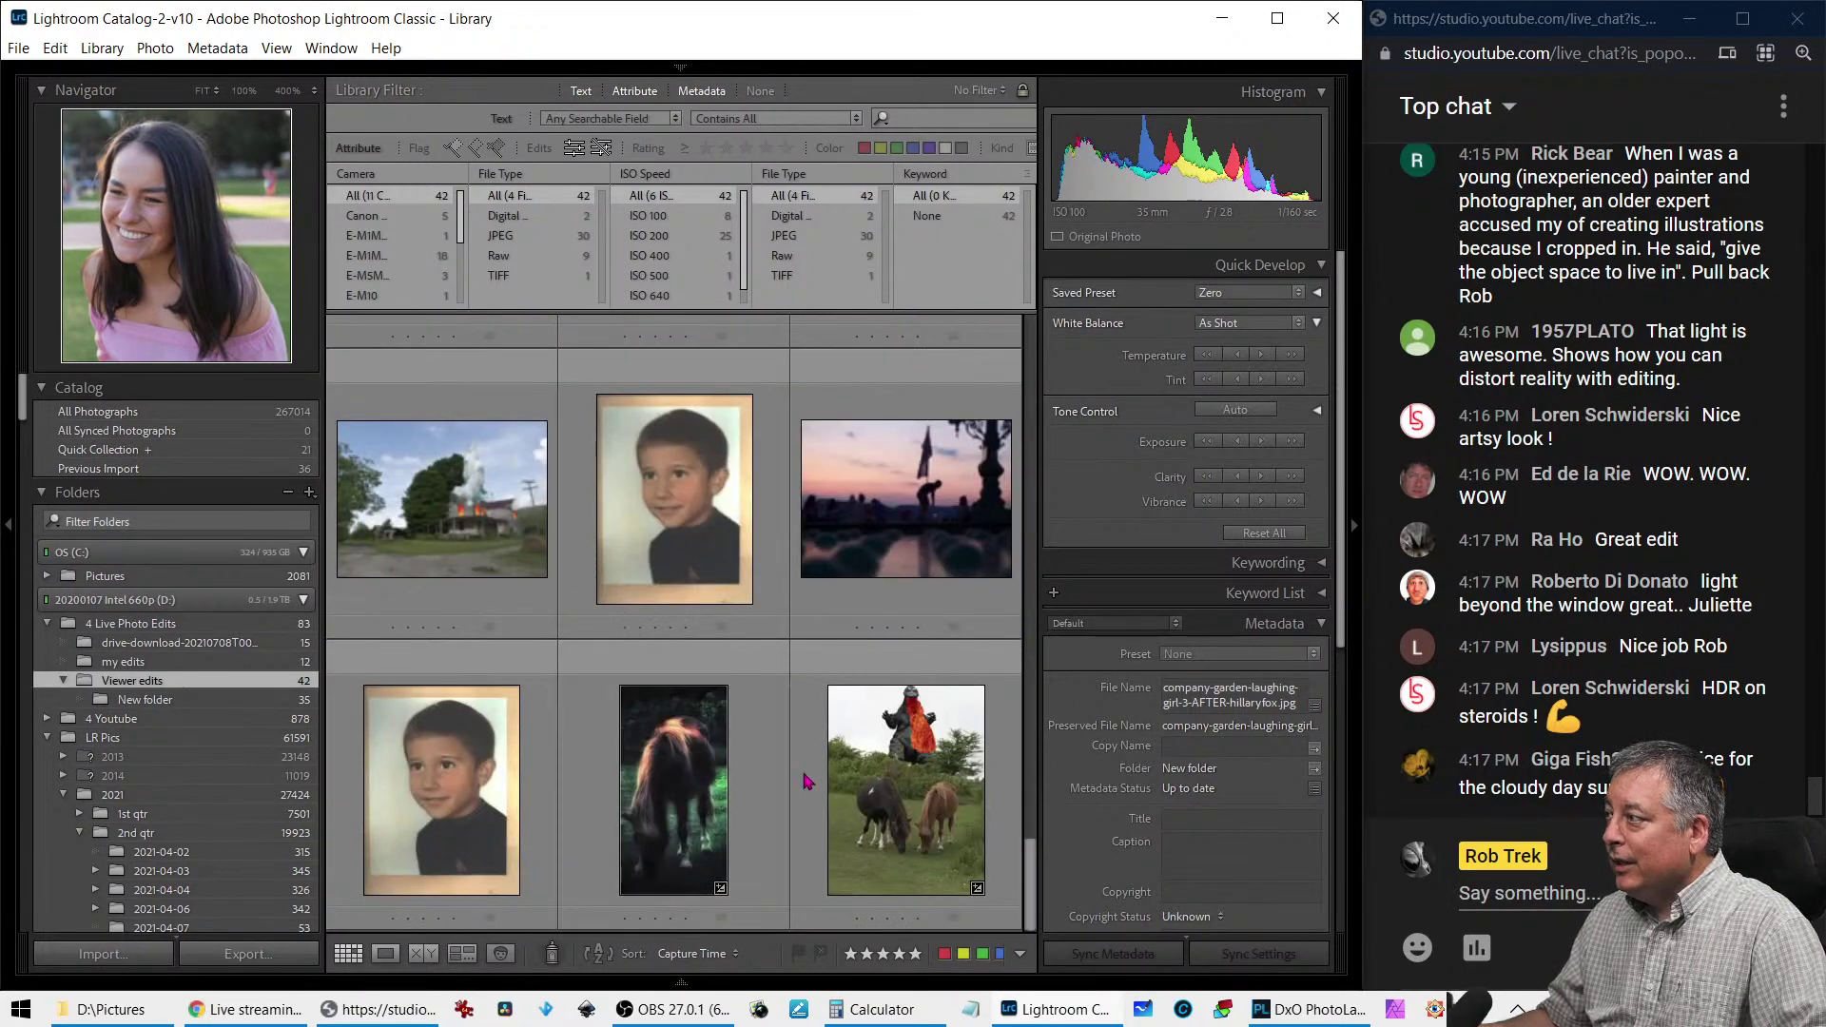
scroll(760, 760, up, 15)
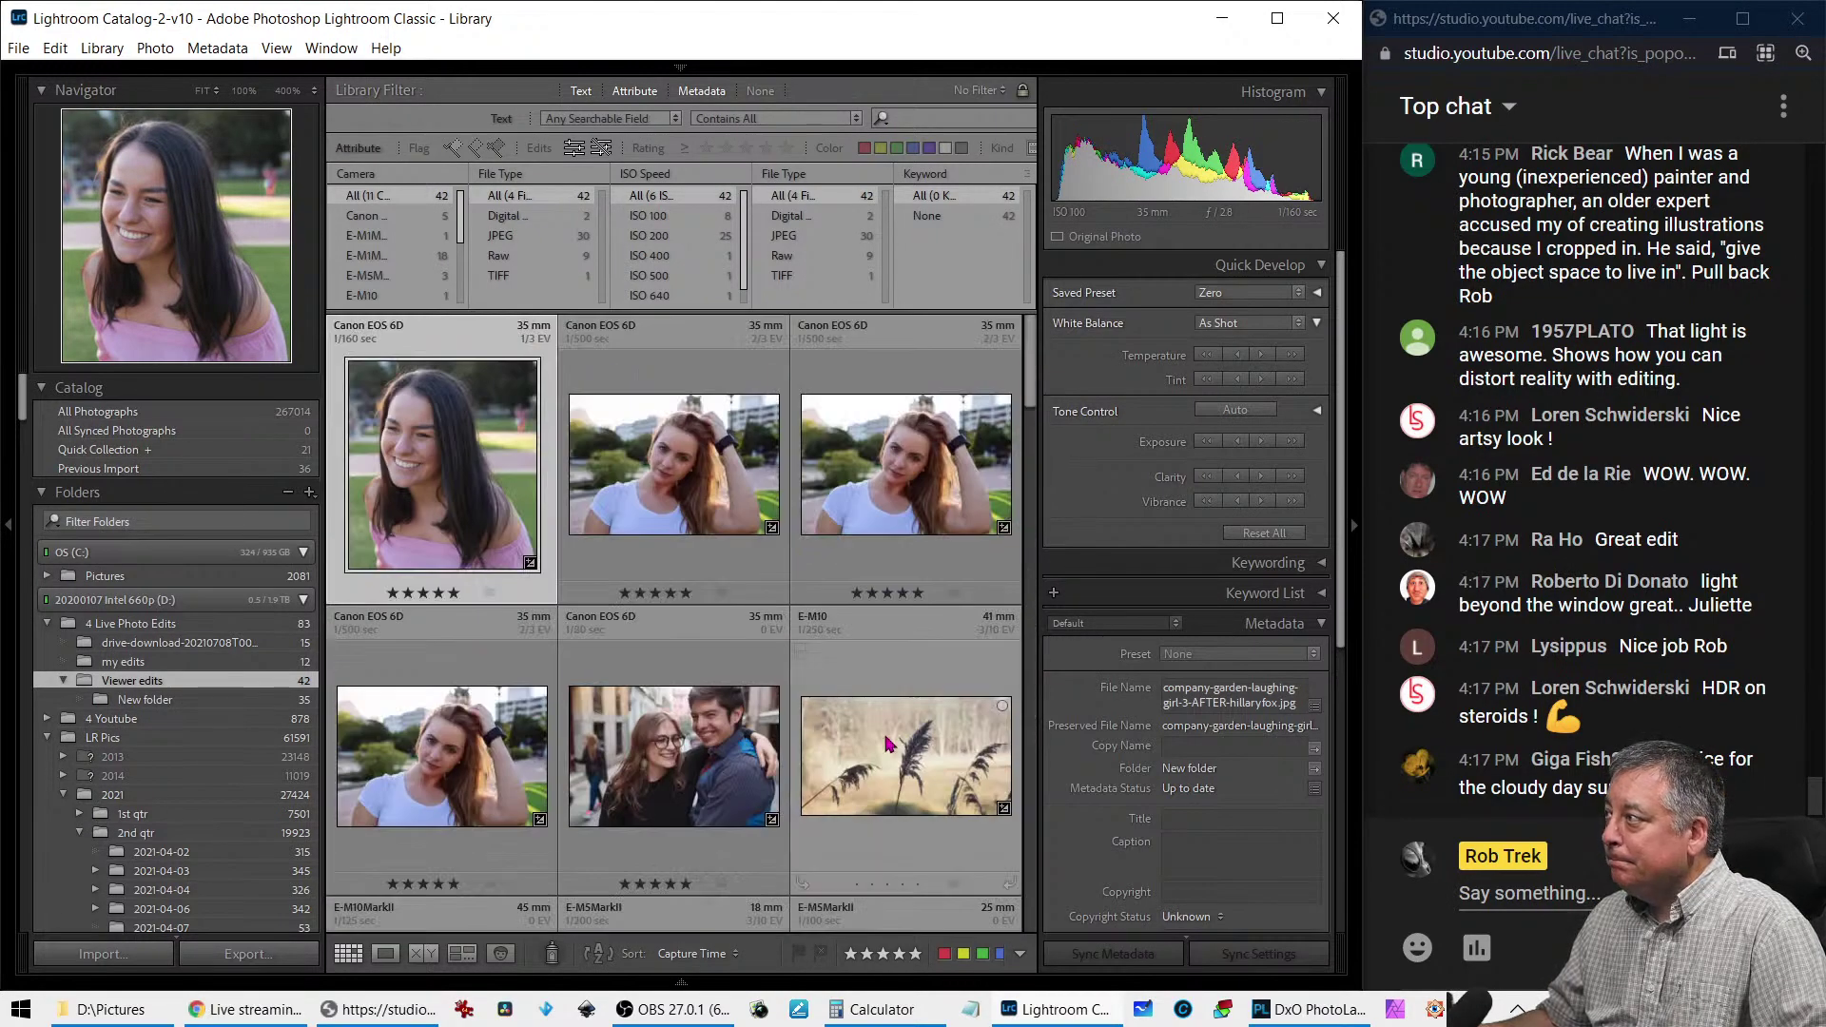
scroll(889, 744, down, 3)
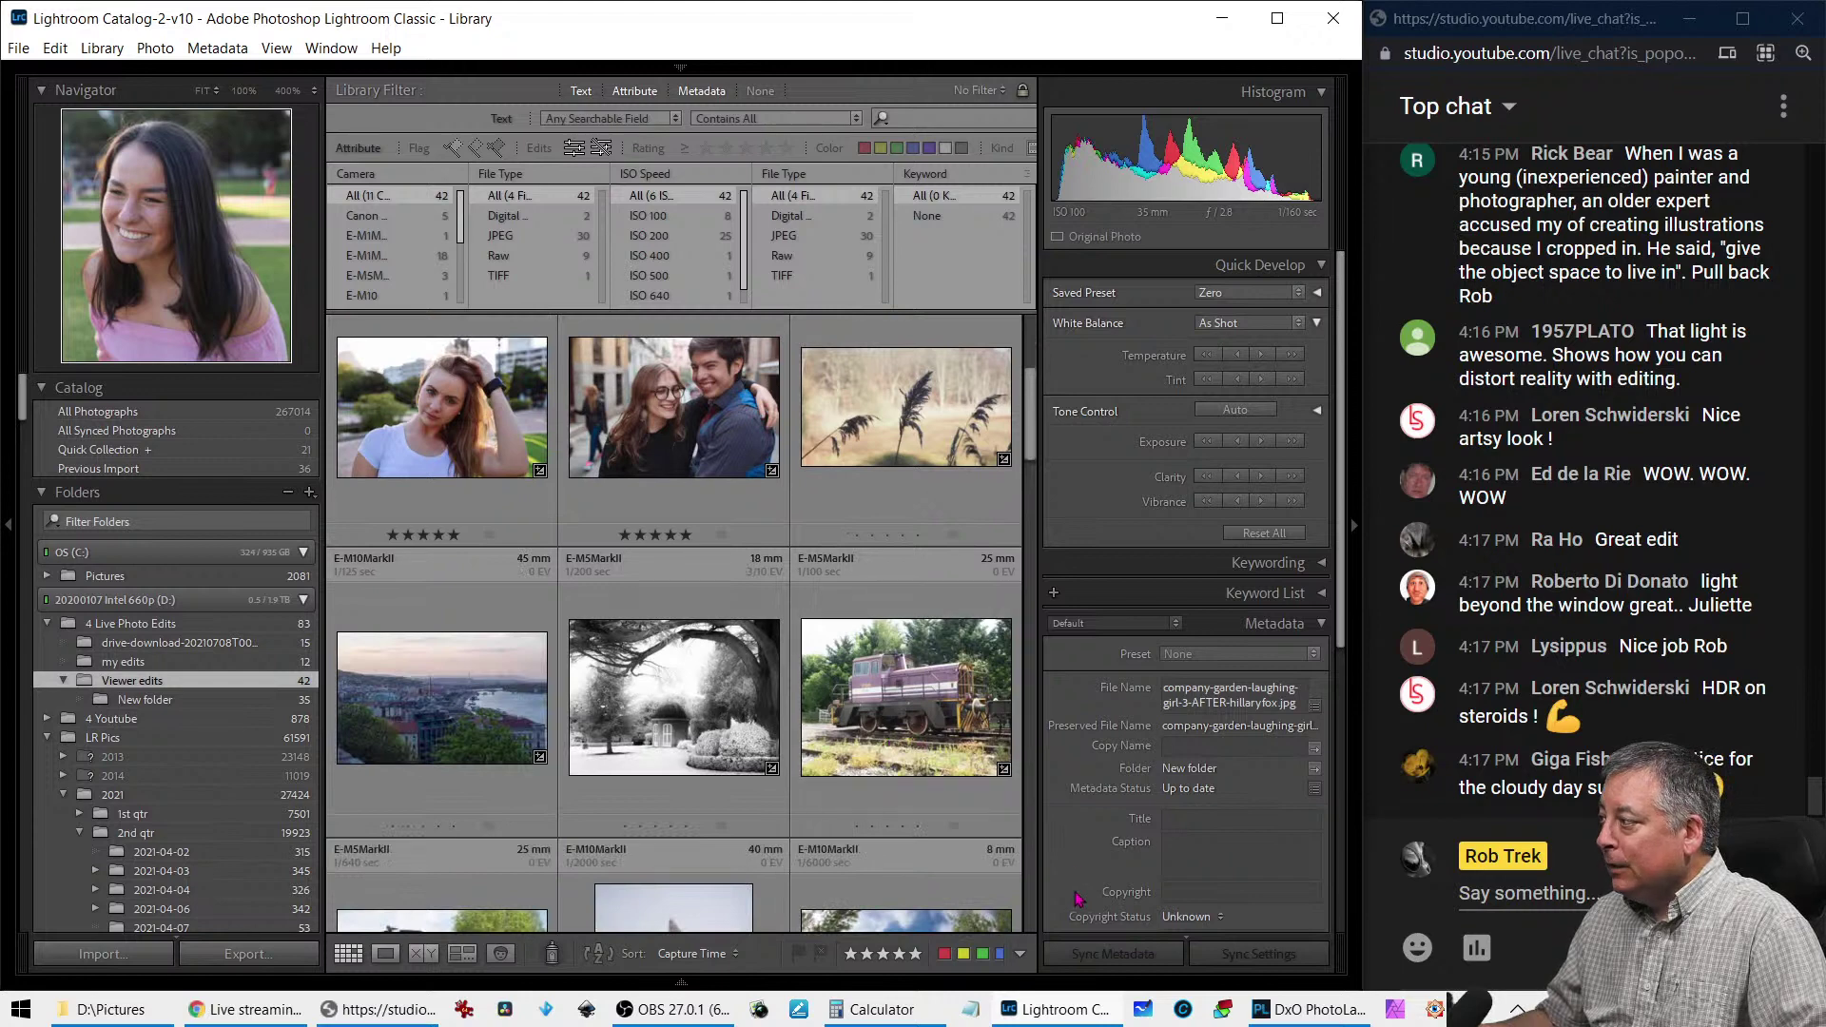
Switch to DxO PhotoLab, open the Viewer edits folder inside 4 Live Photo Edits and enlarge its thumbnails
click(1295, 1008)
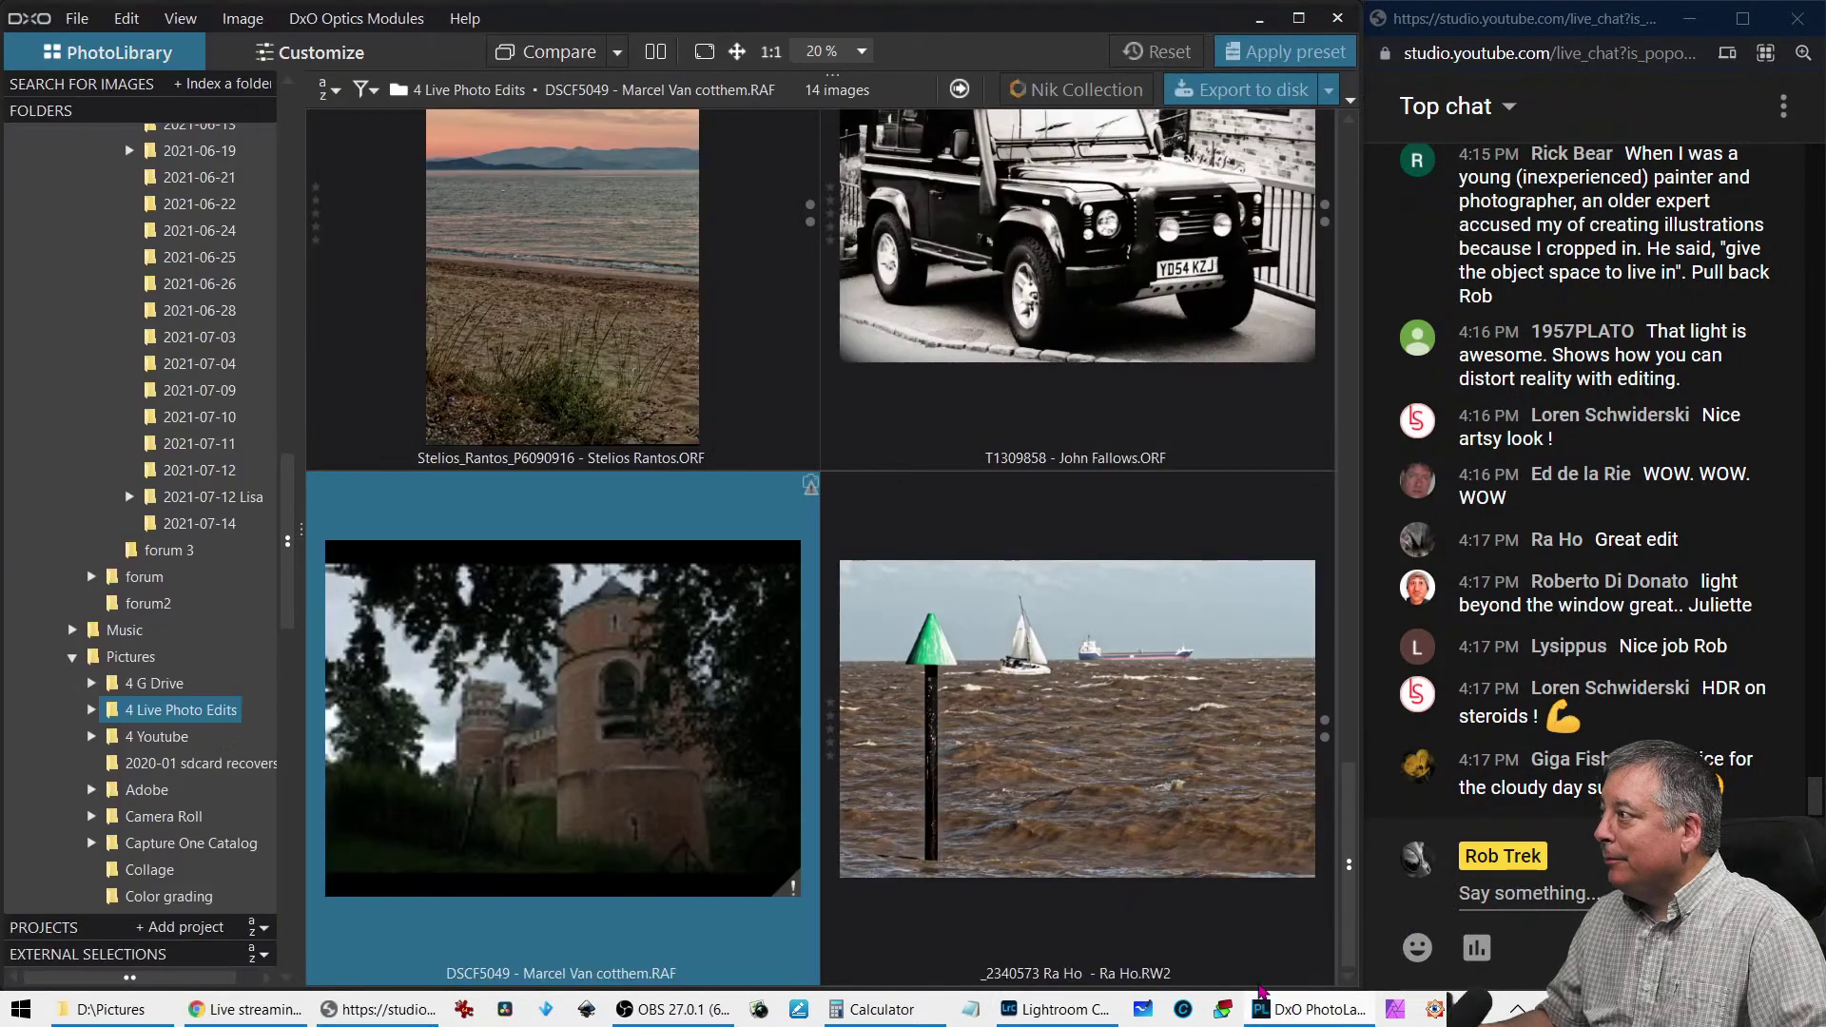
click(92, 709)
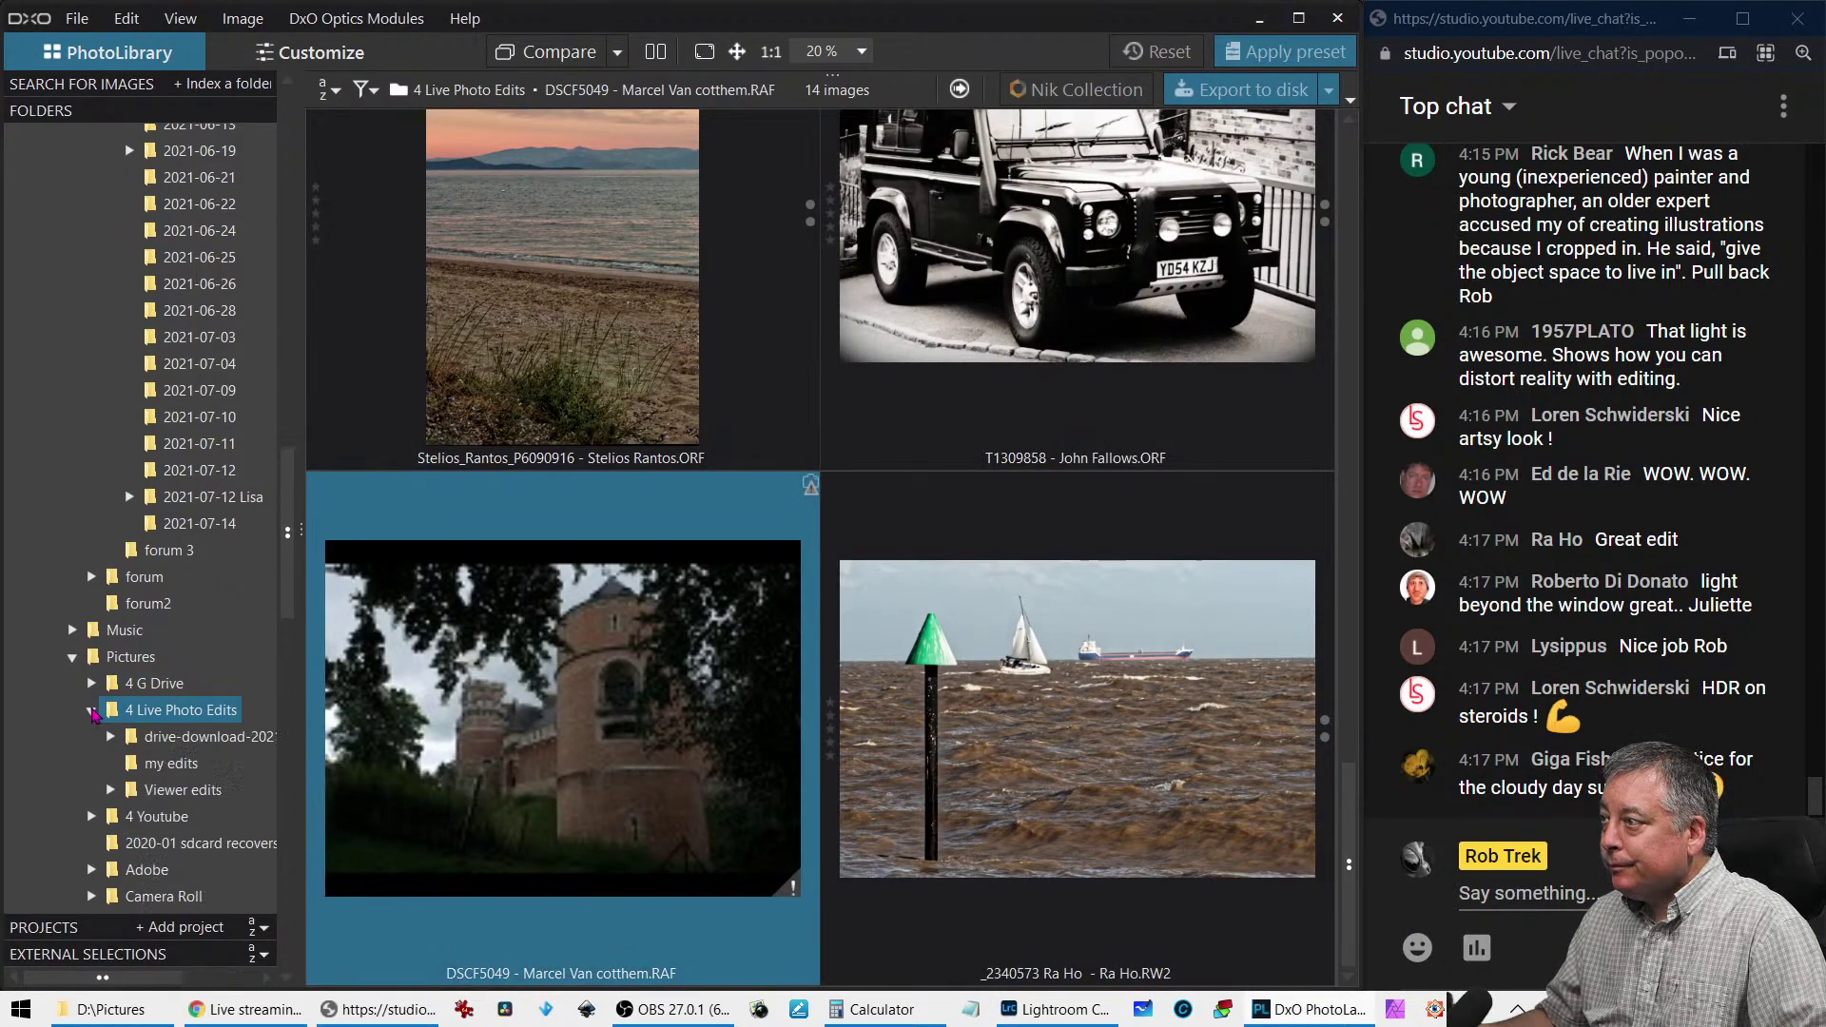
click(160, 792)
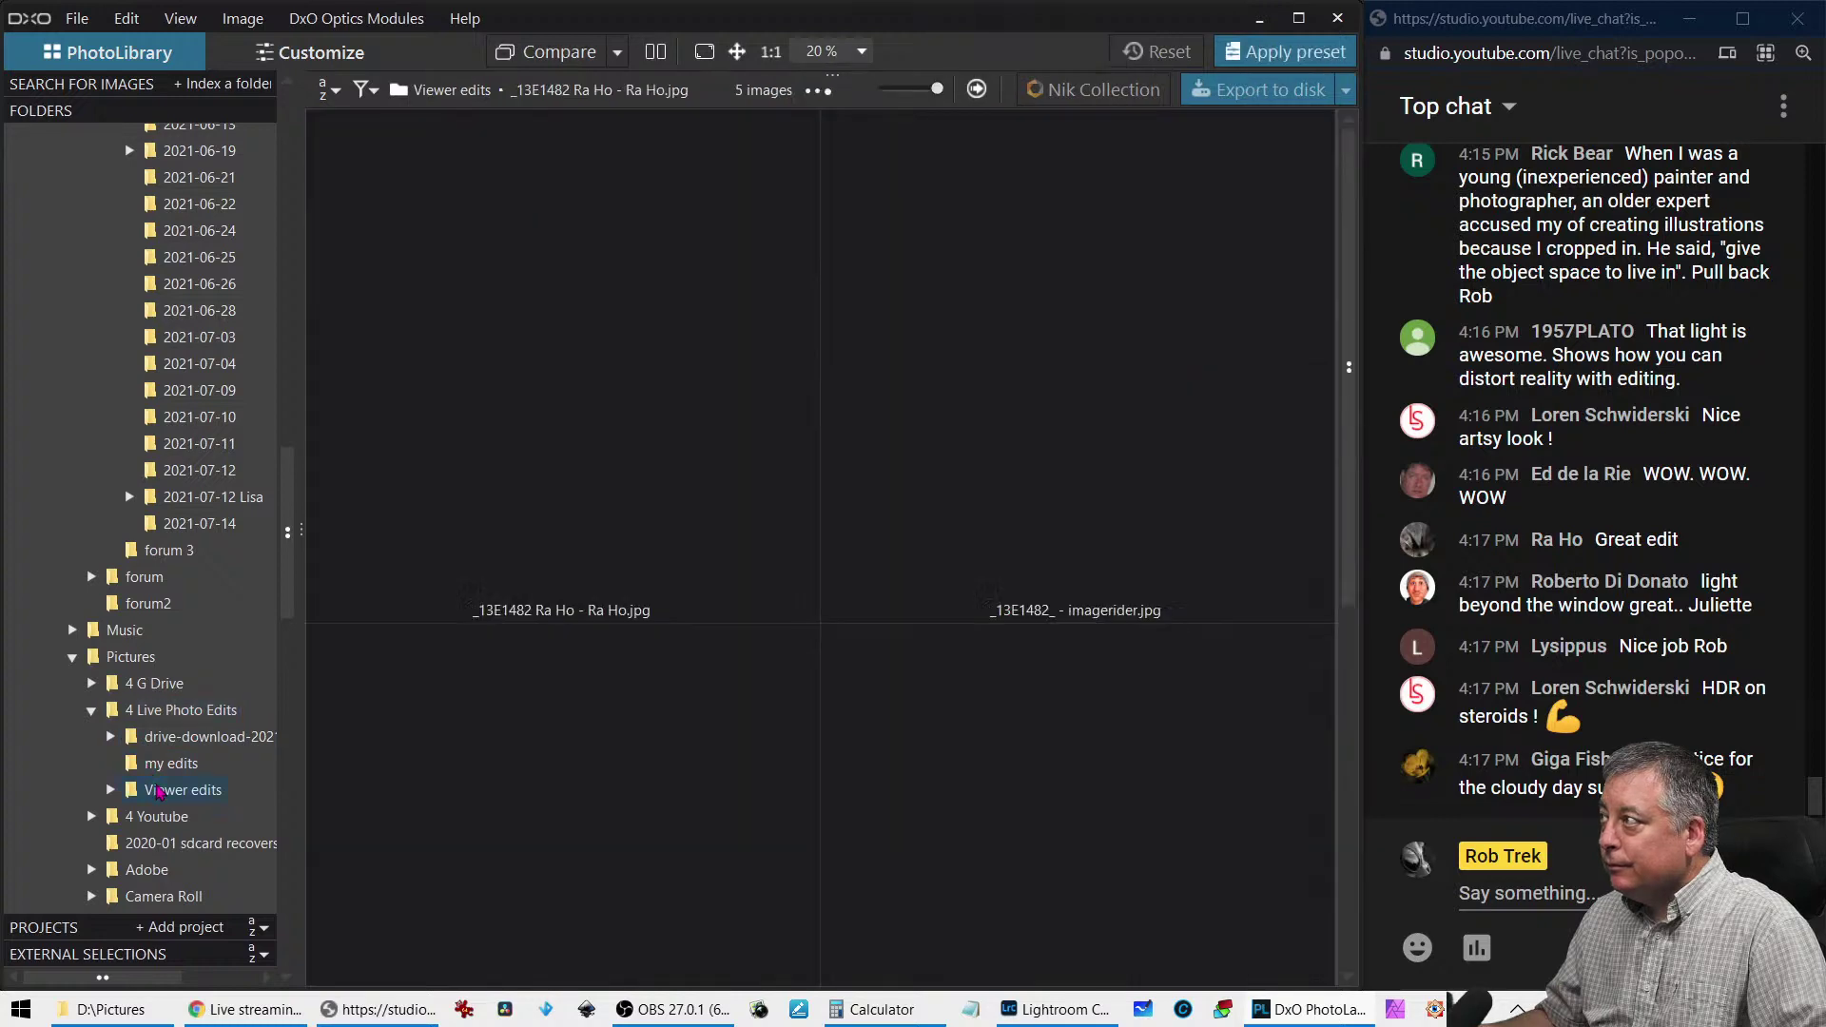
click(879, 519)
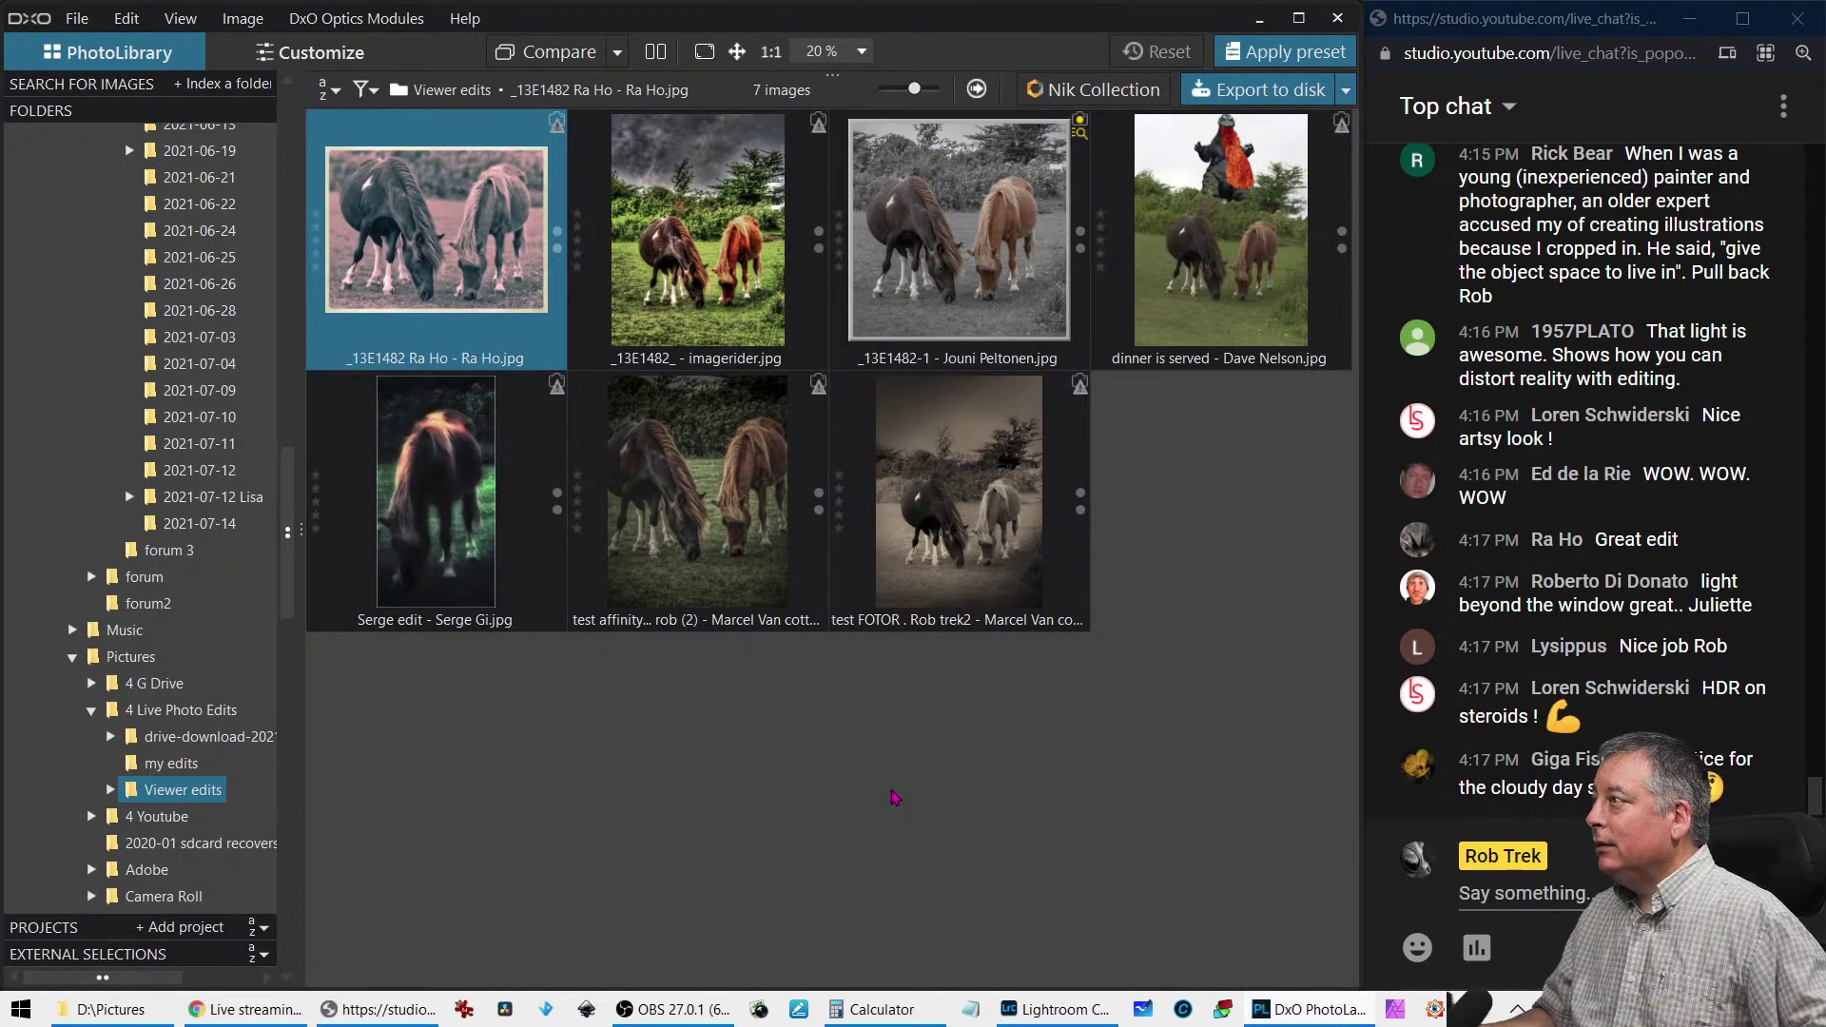
scroll(894, 796, up, 3)
scroll(894, 797, down, 1)
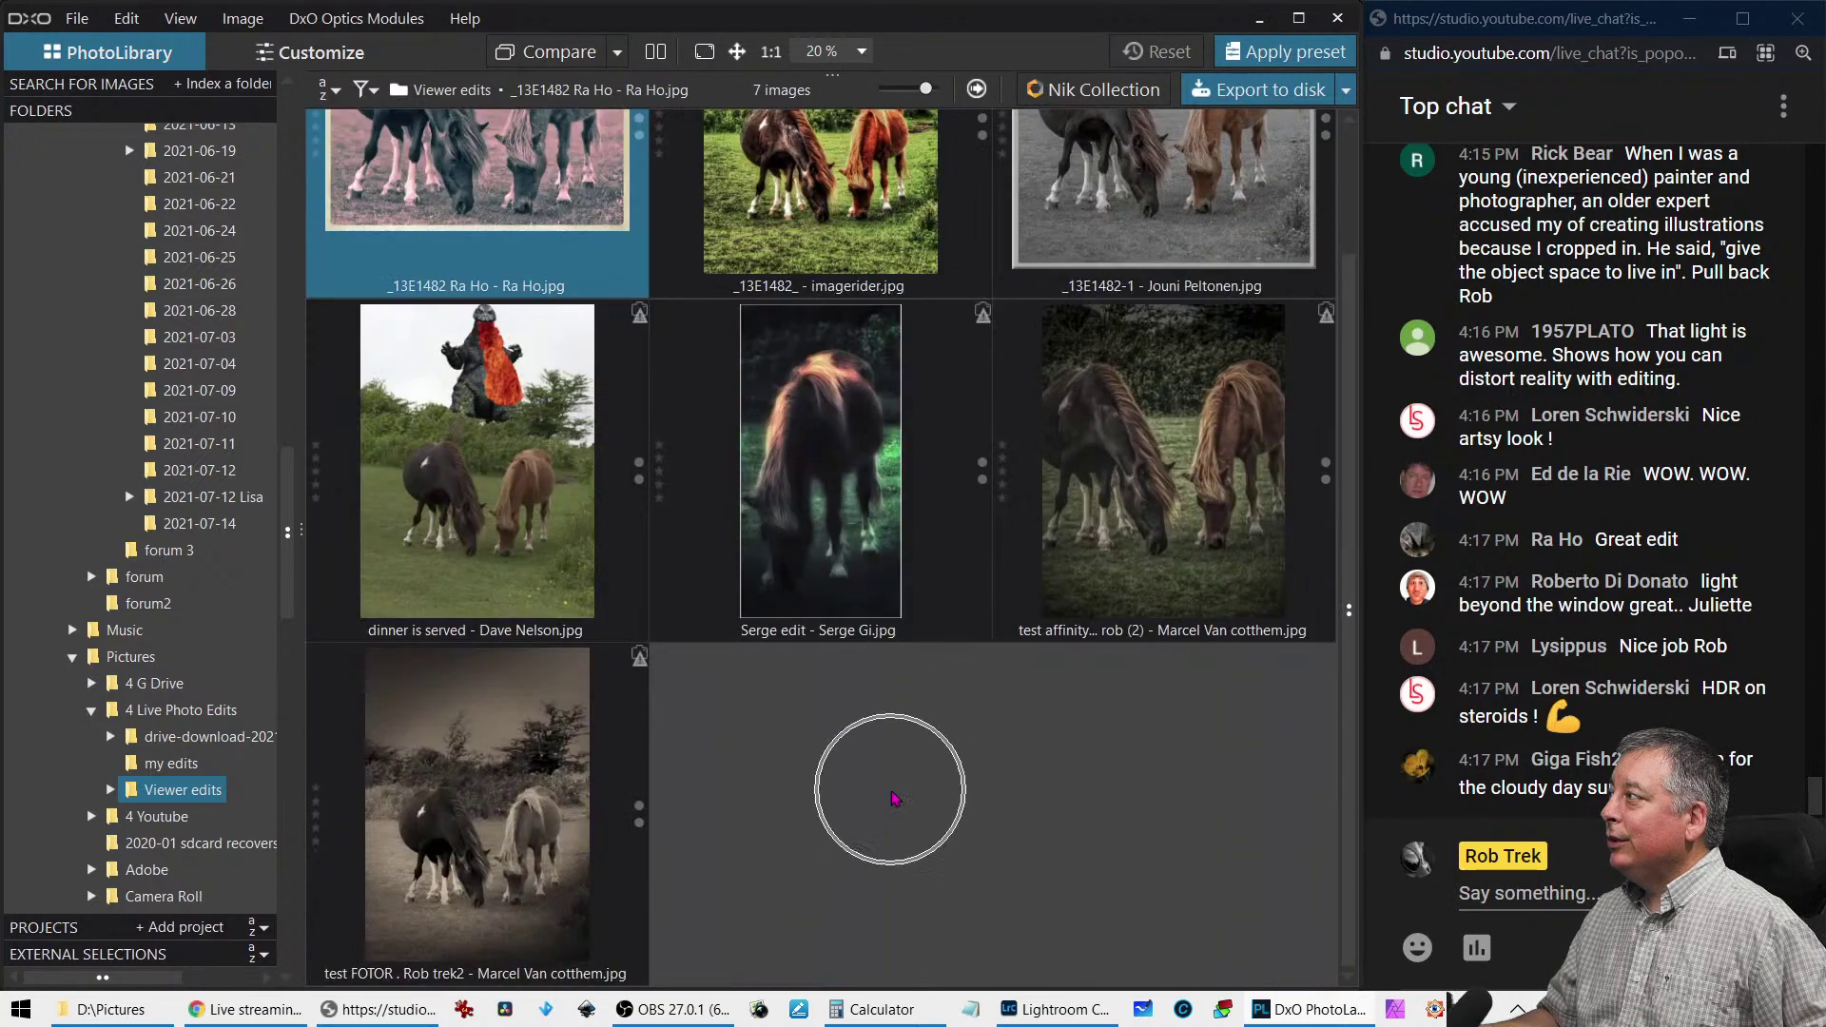
View the "dinner is served" horse edit enlarged and return to the folder's thumbnails
double_click(514, 535)
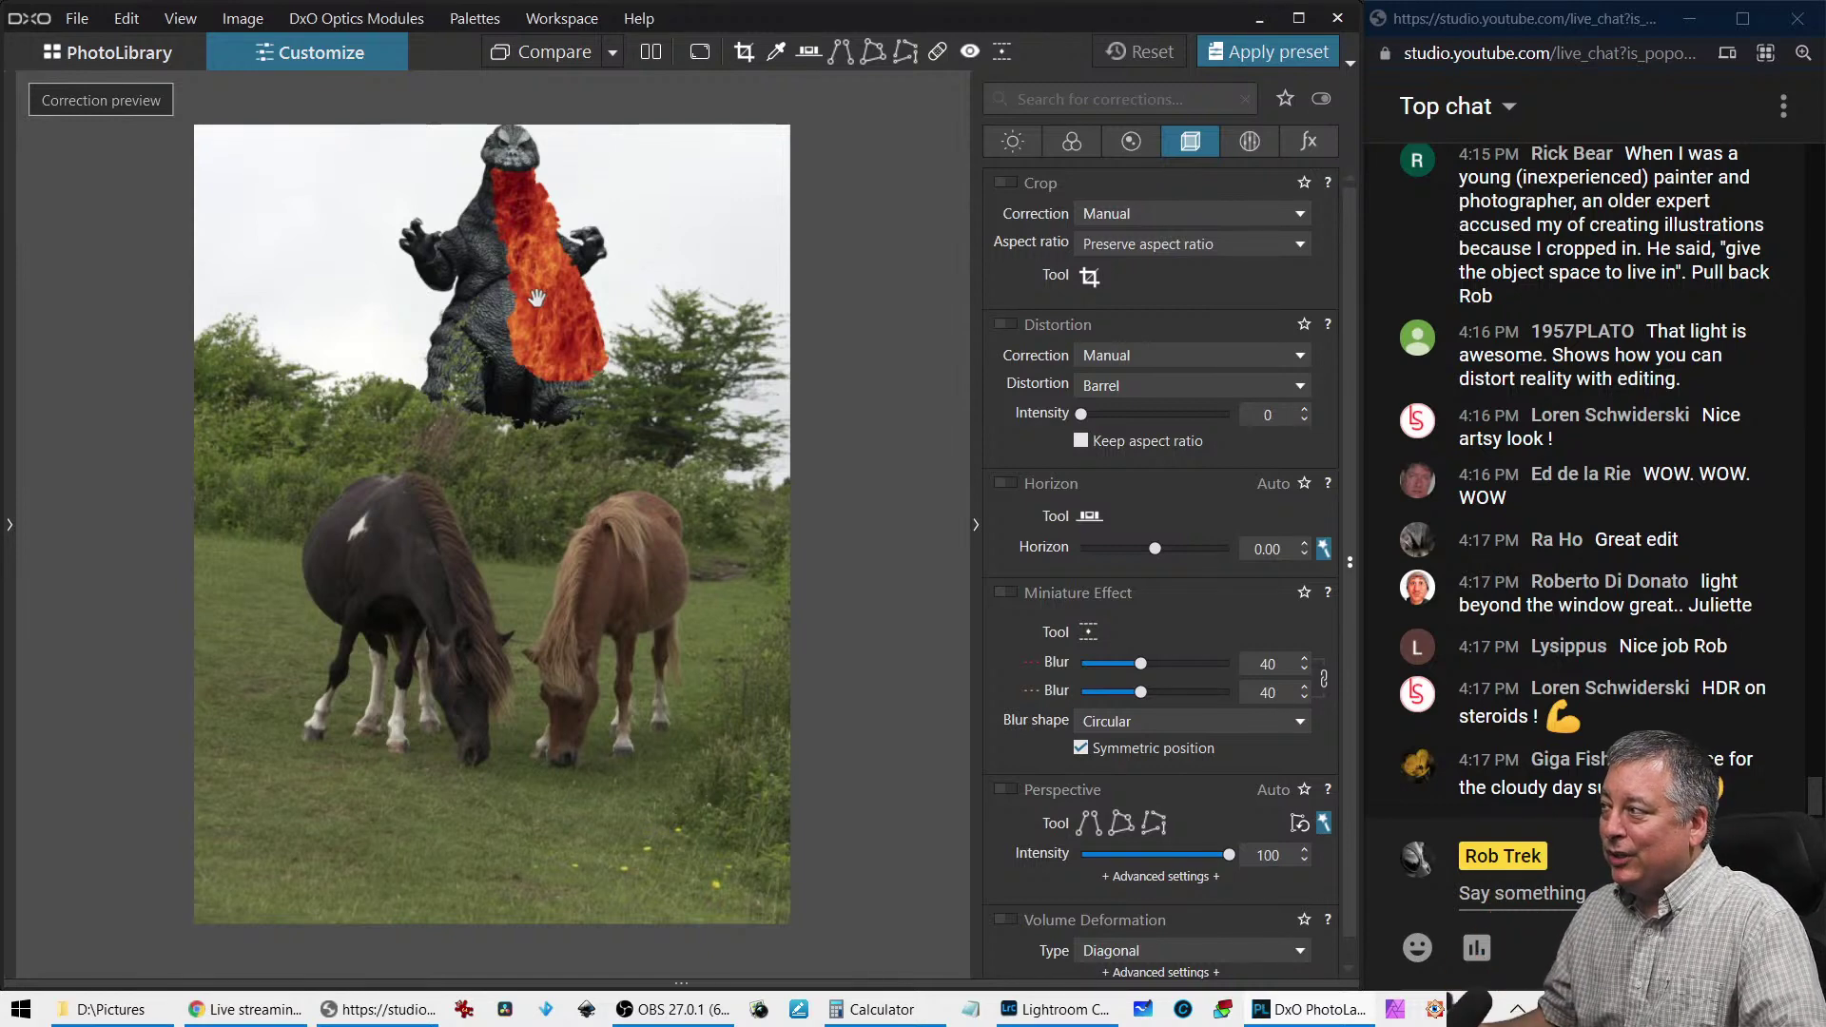
click(140, 68)
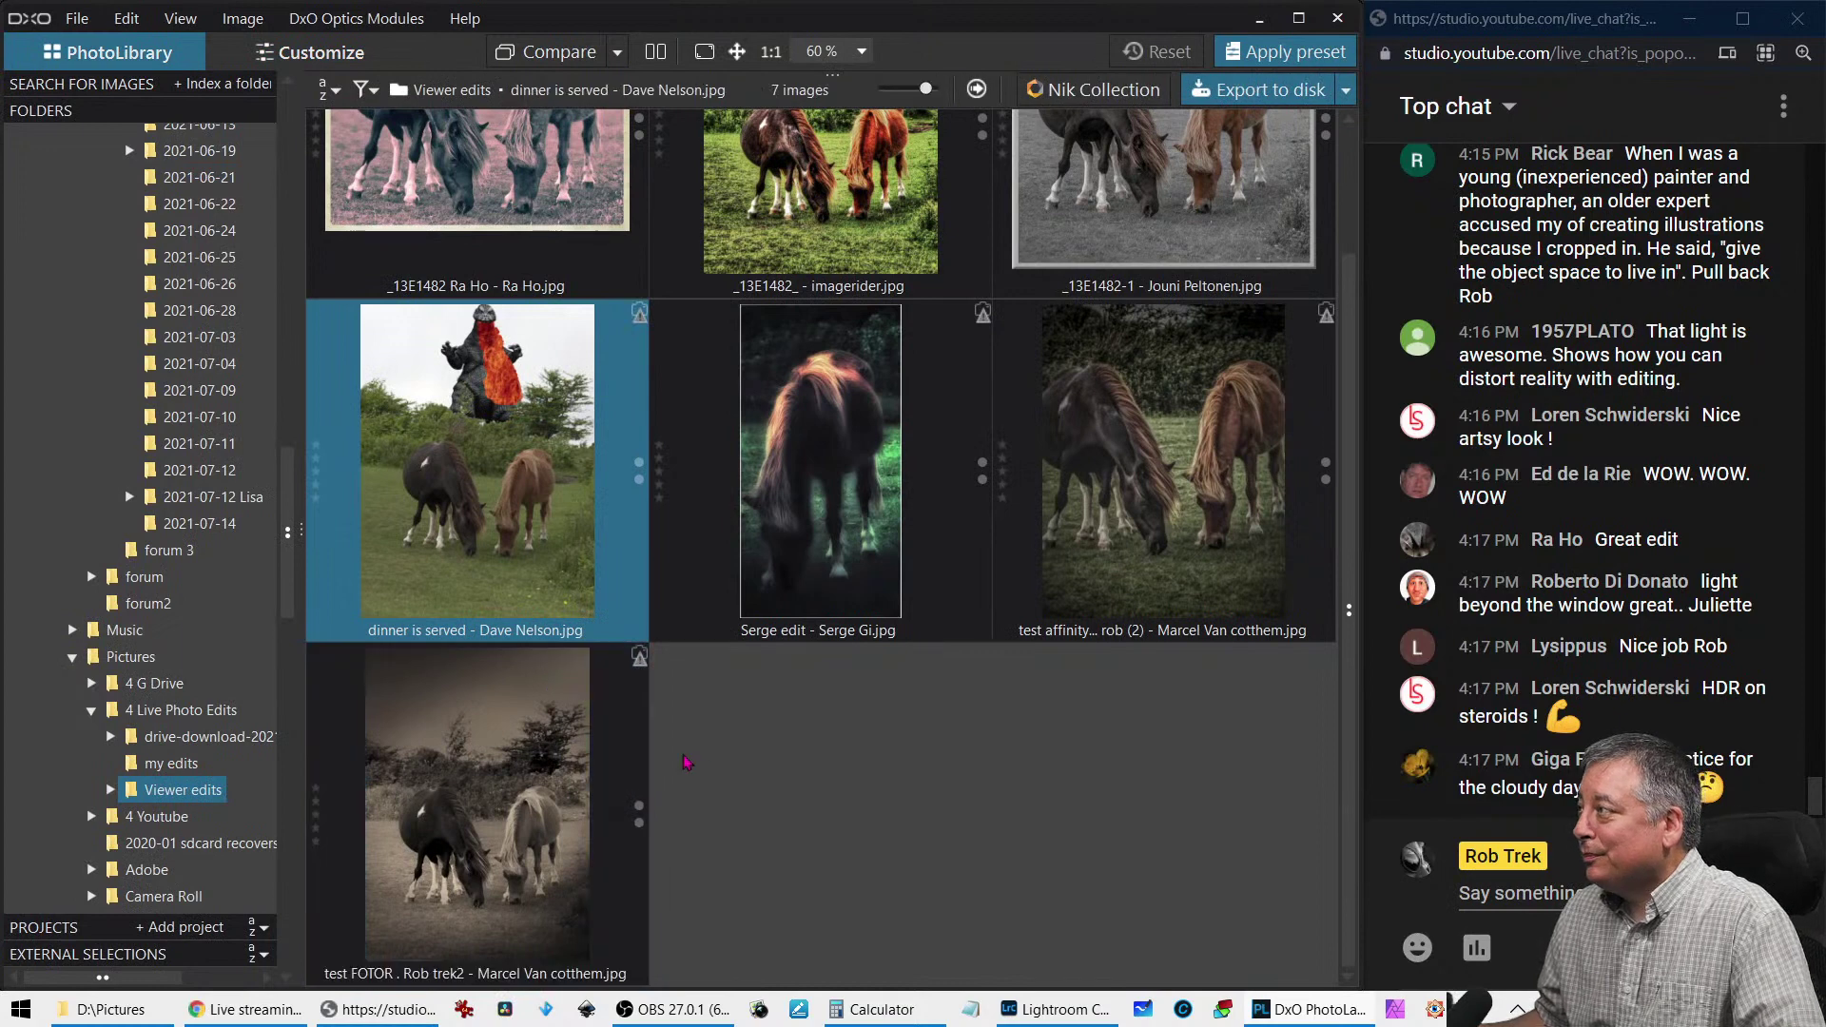
double_click(492, 565)
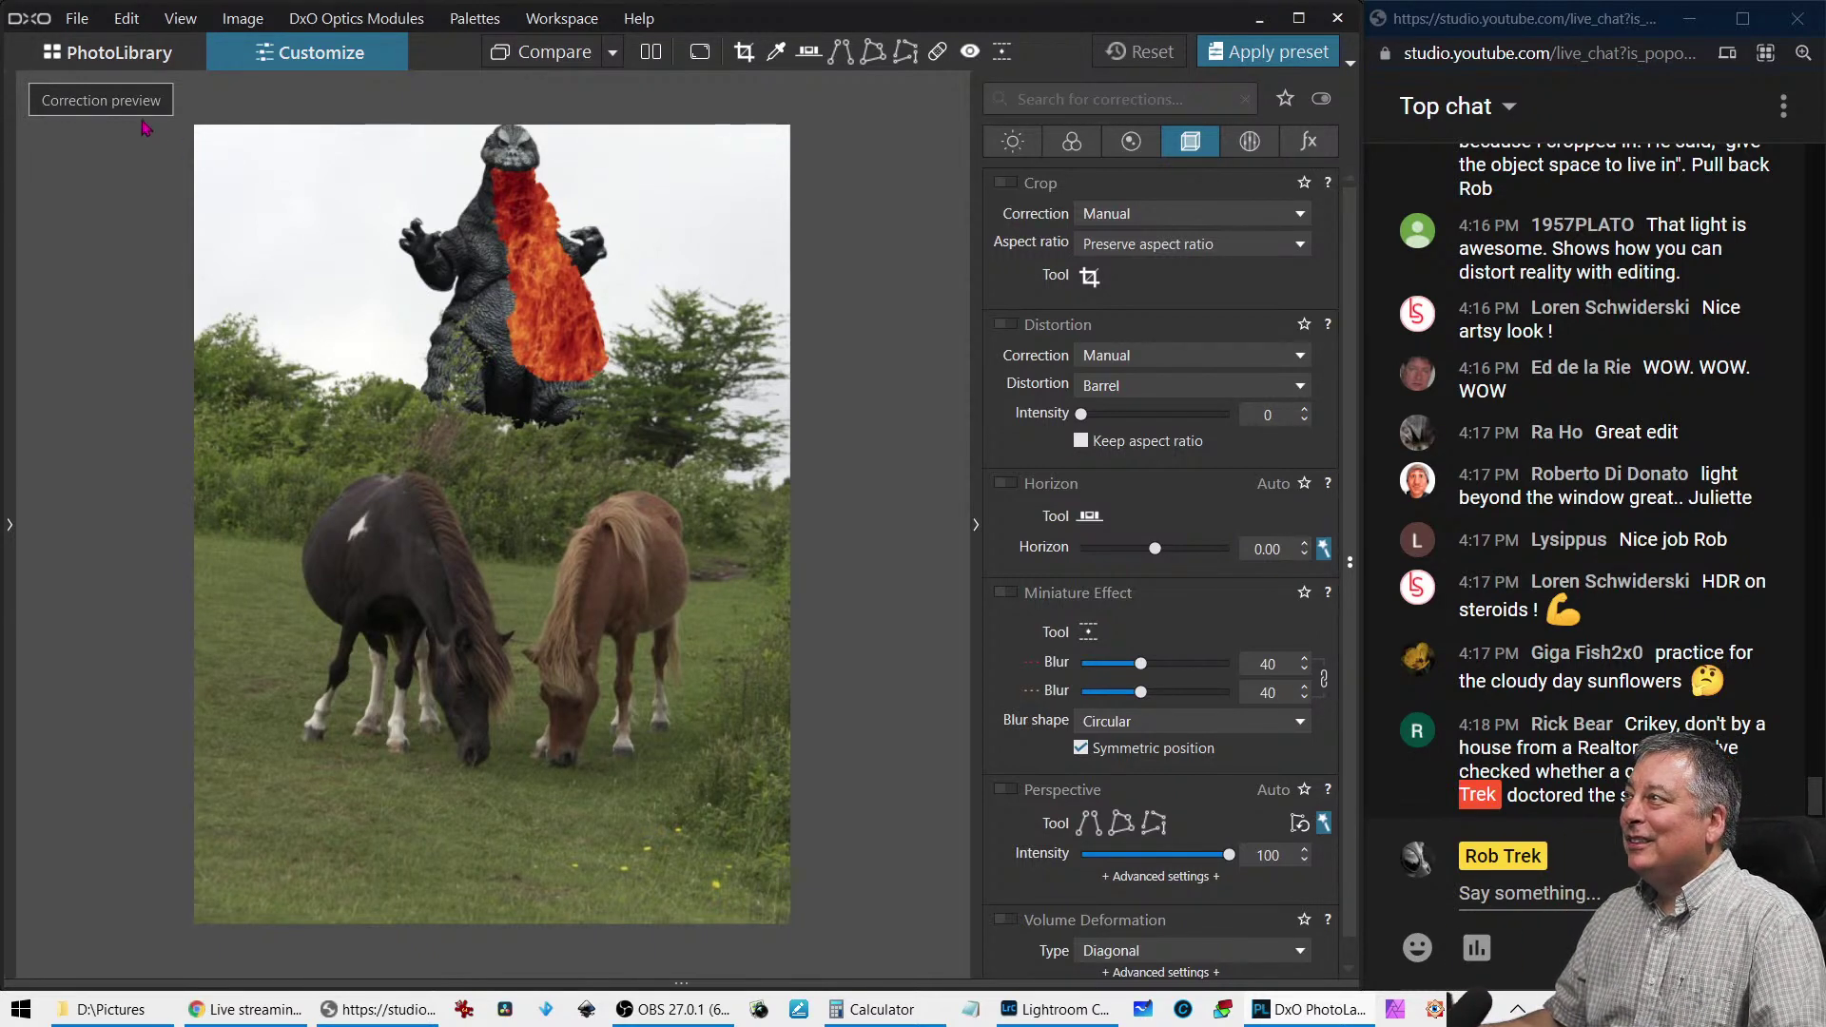
click(99, 57)
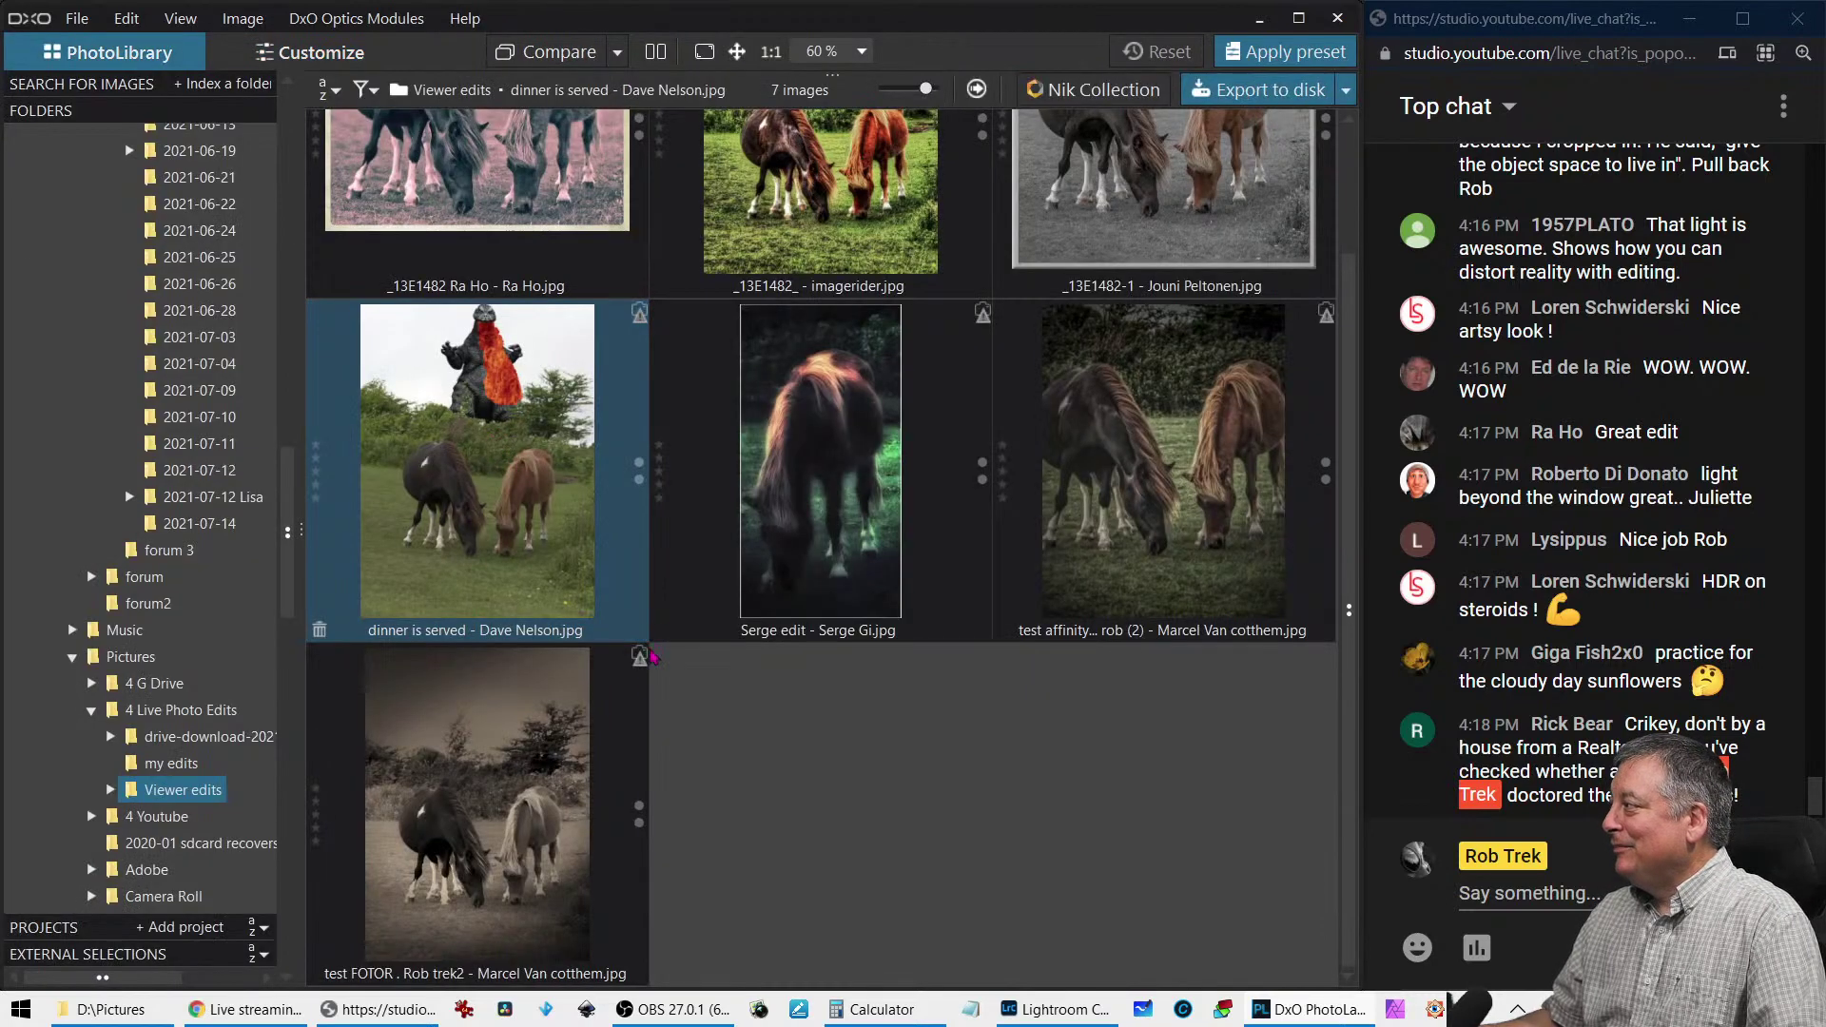
scroll(691, 724, up, 1)
ctrl+click(692, 725)
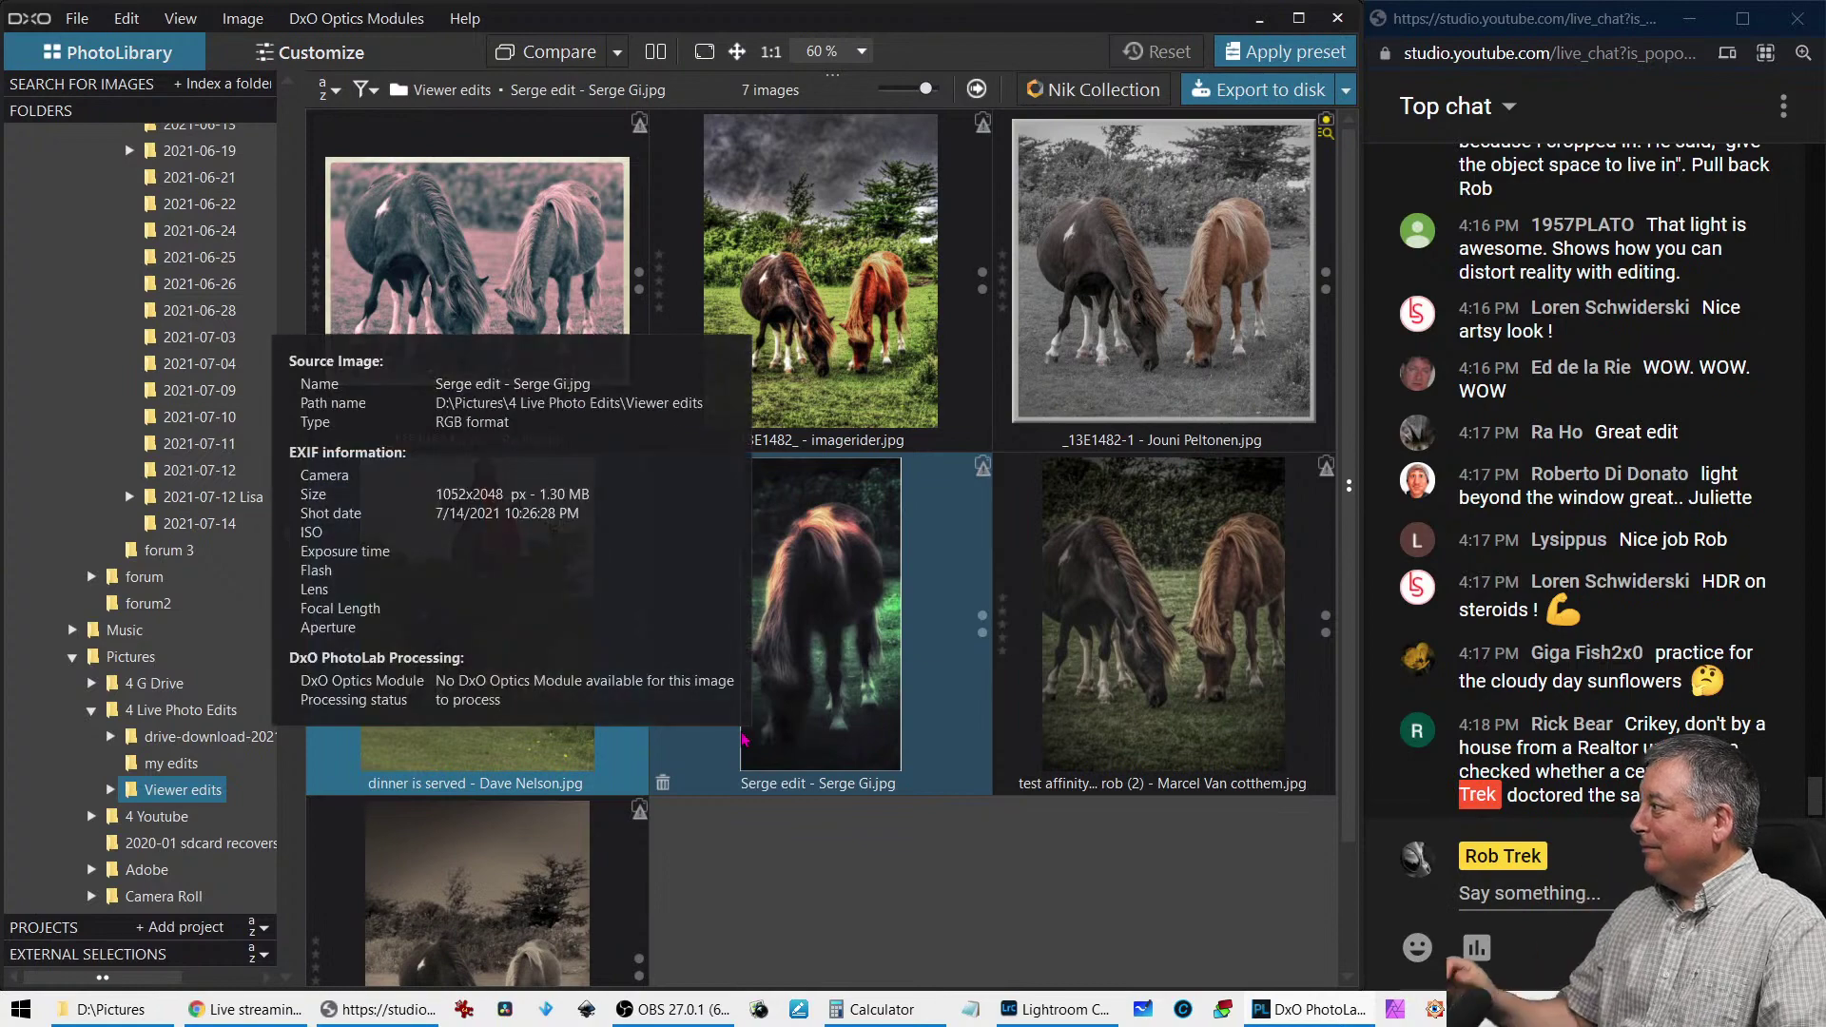
ctrl+click(744, 738)
mouse_move(1003, 989)
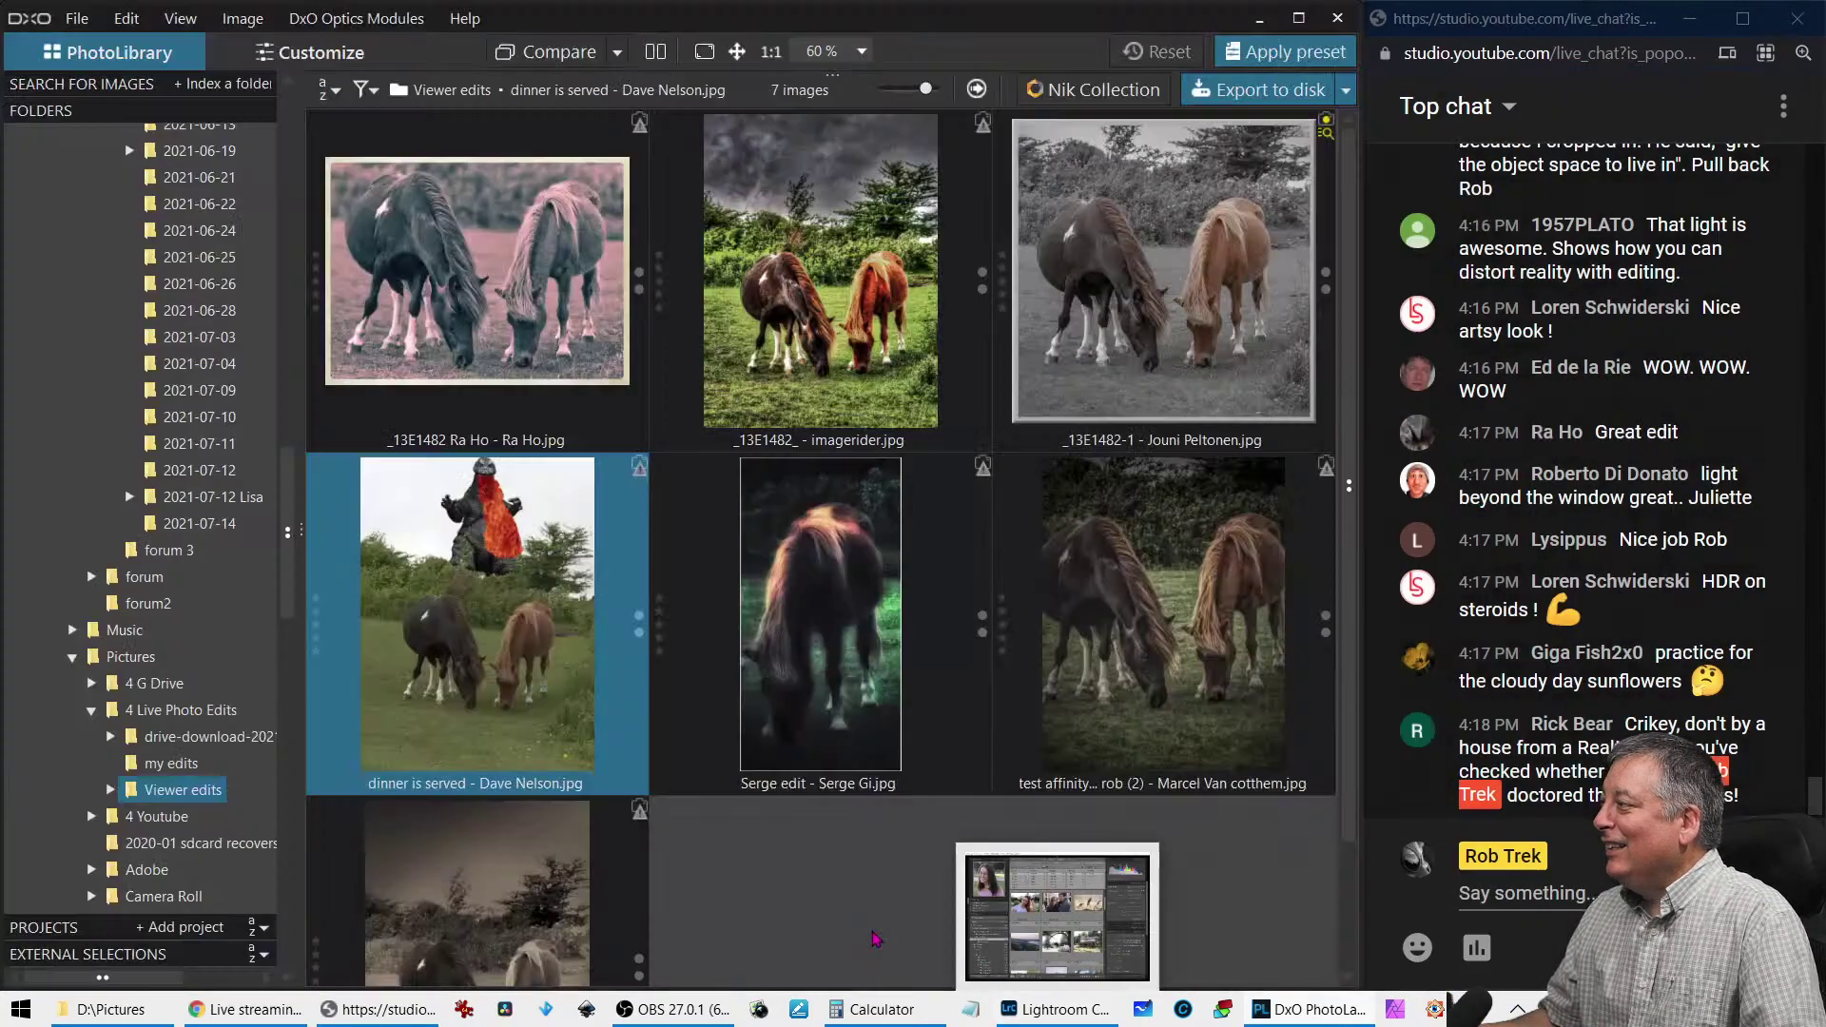
View the pink-toned, bordered horse edit enlarged twice, returning to the folder's thumbnails each time
ctrl+click(871, 768)
ctrl+click(871, 768)
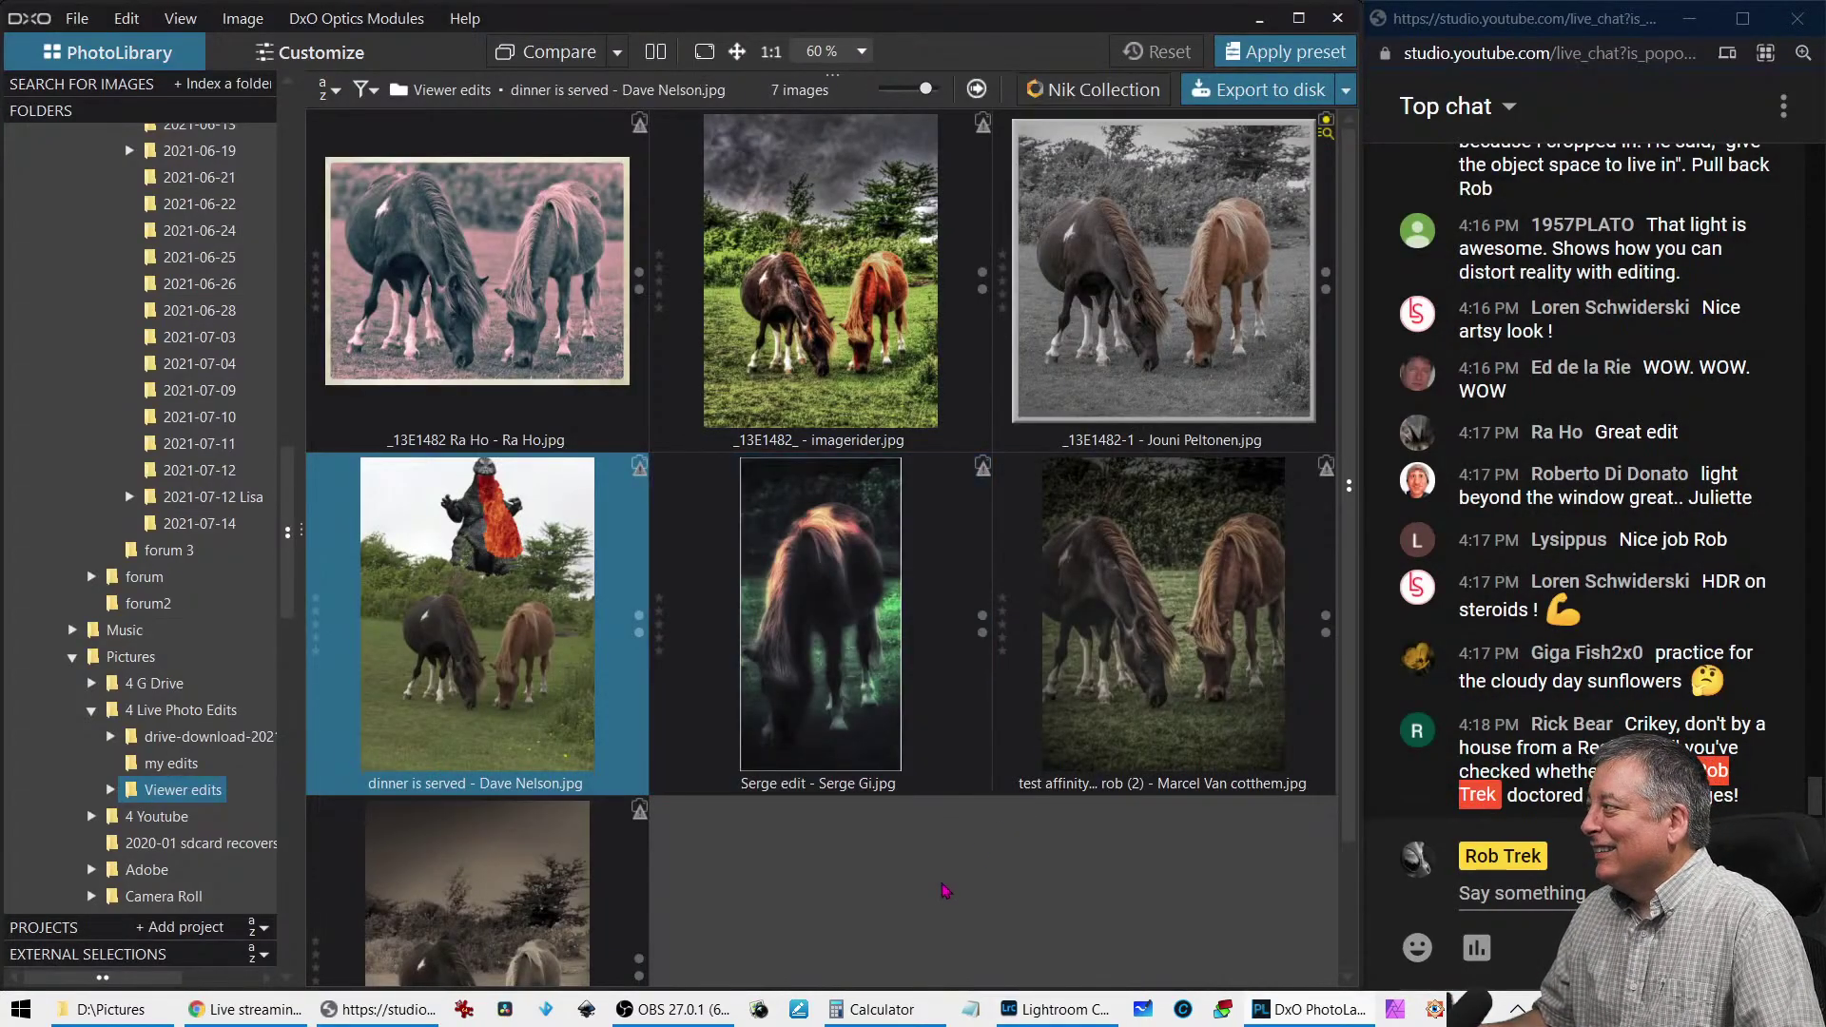
double_click(538, 304)
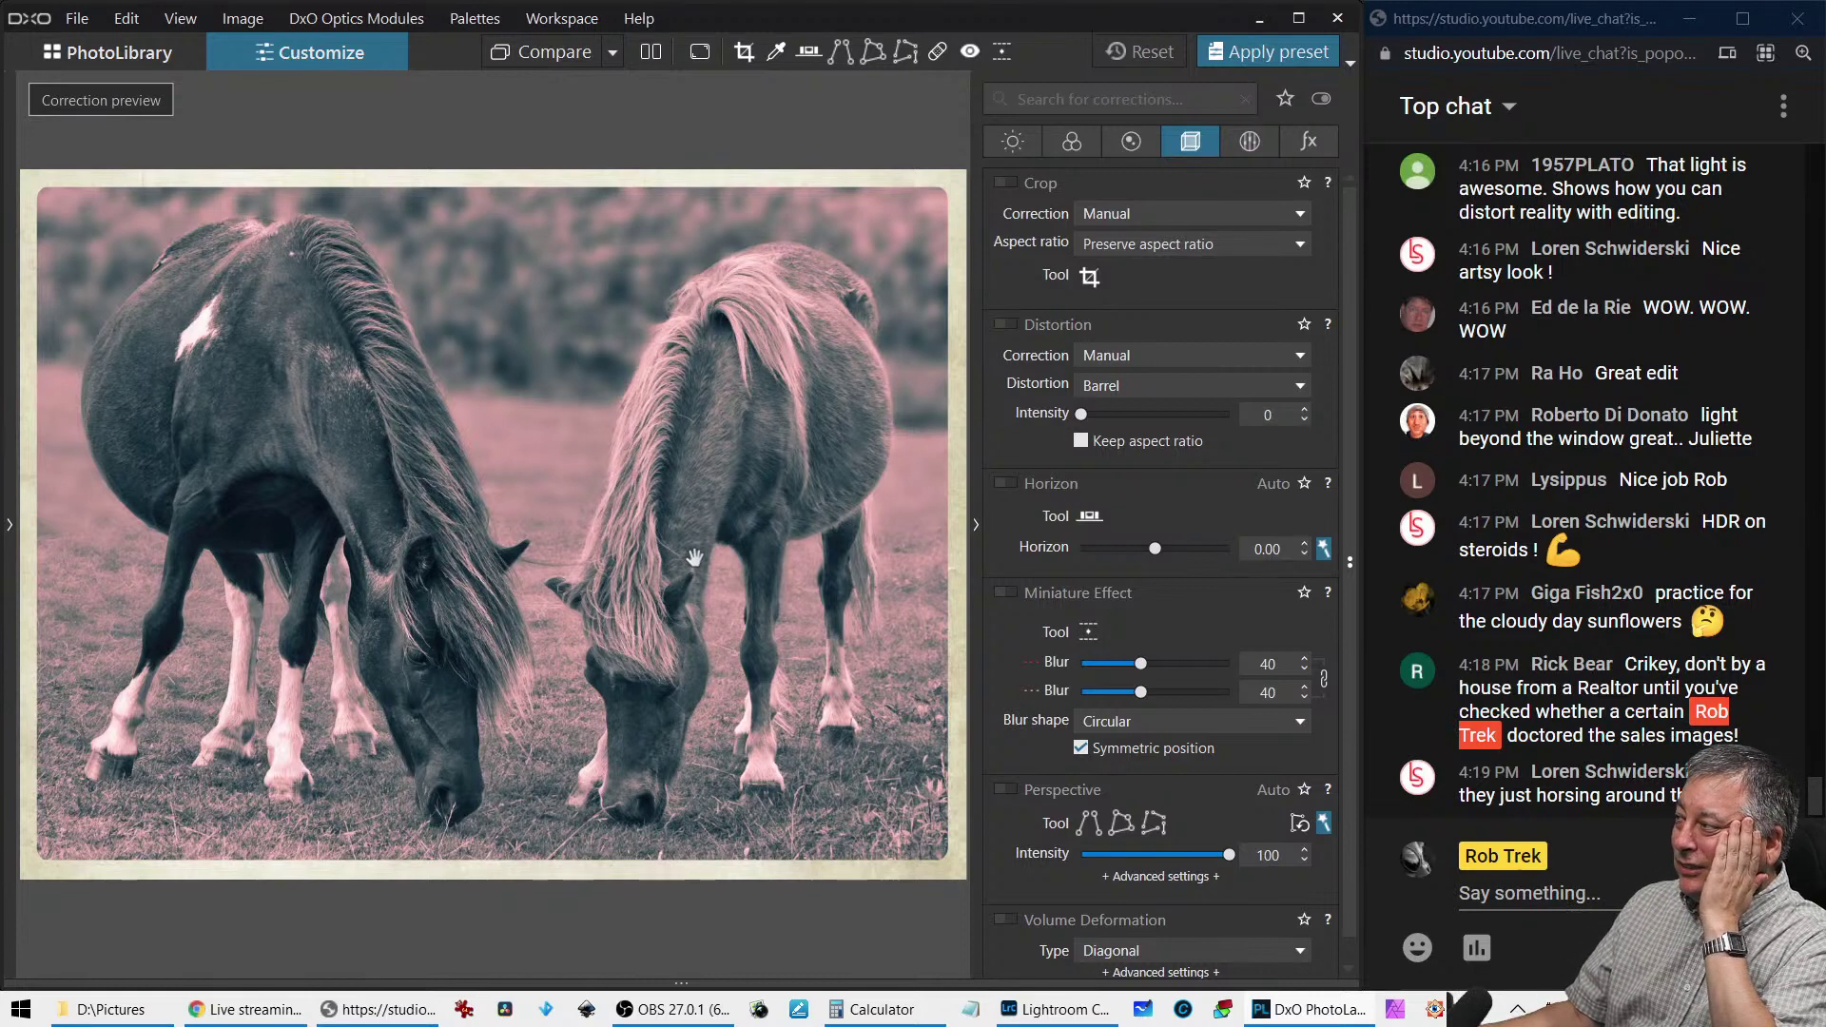
click(117, 54)
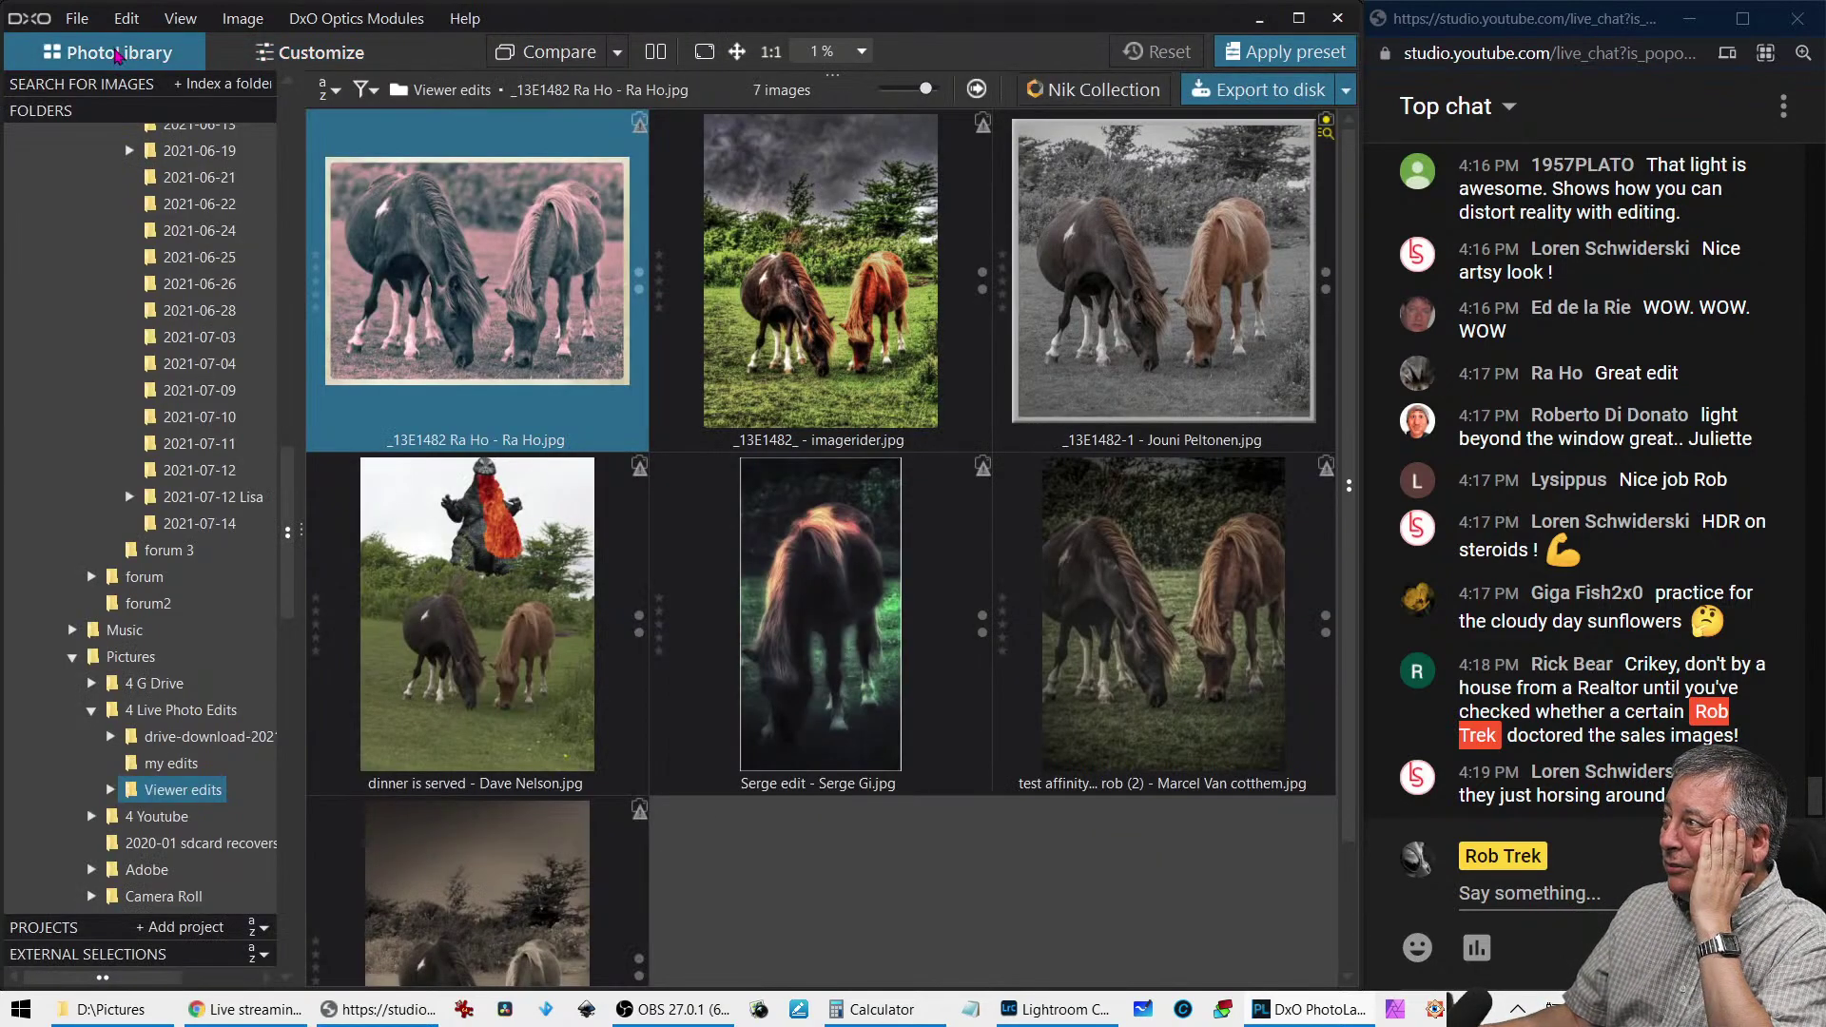
click(311, 52)
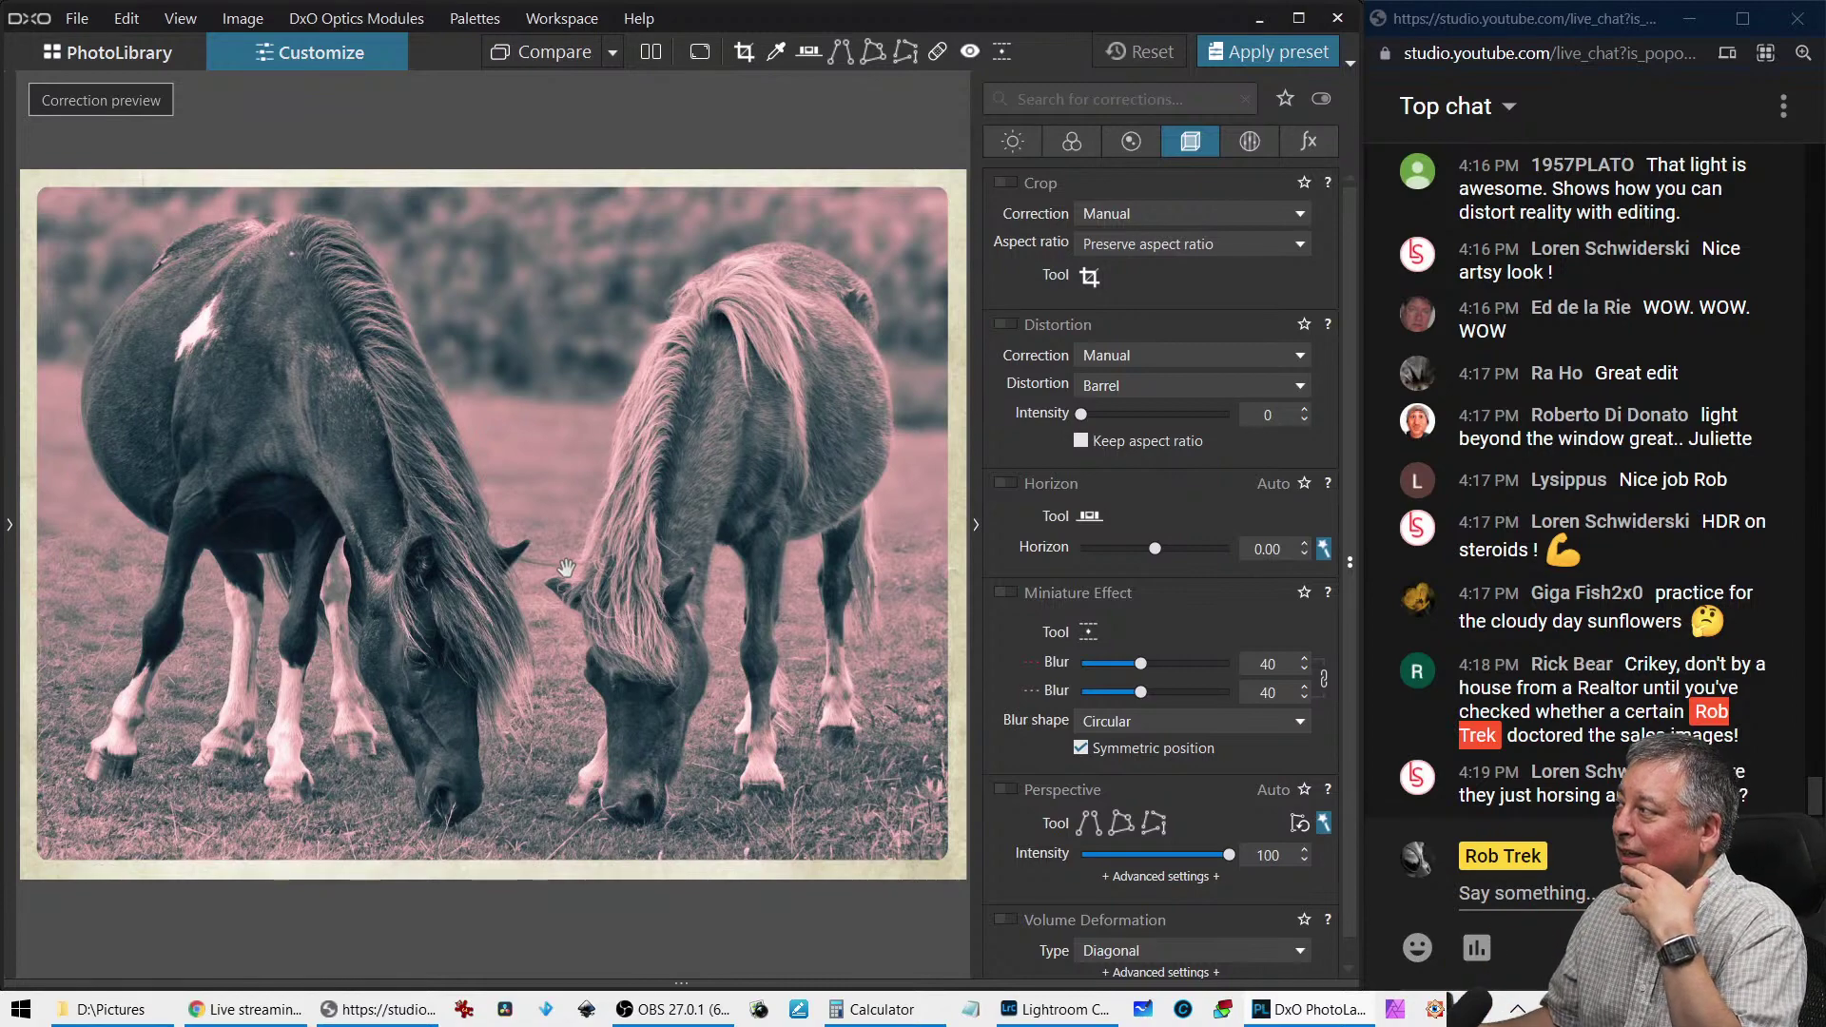
click(150, 72)
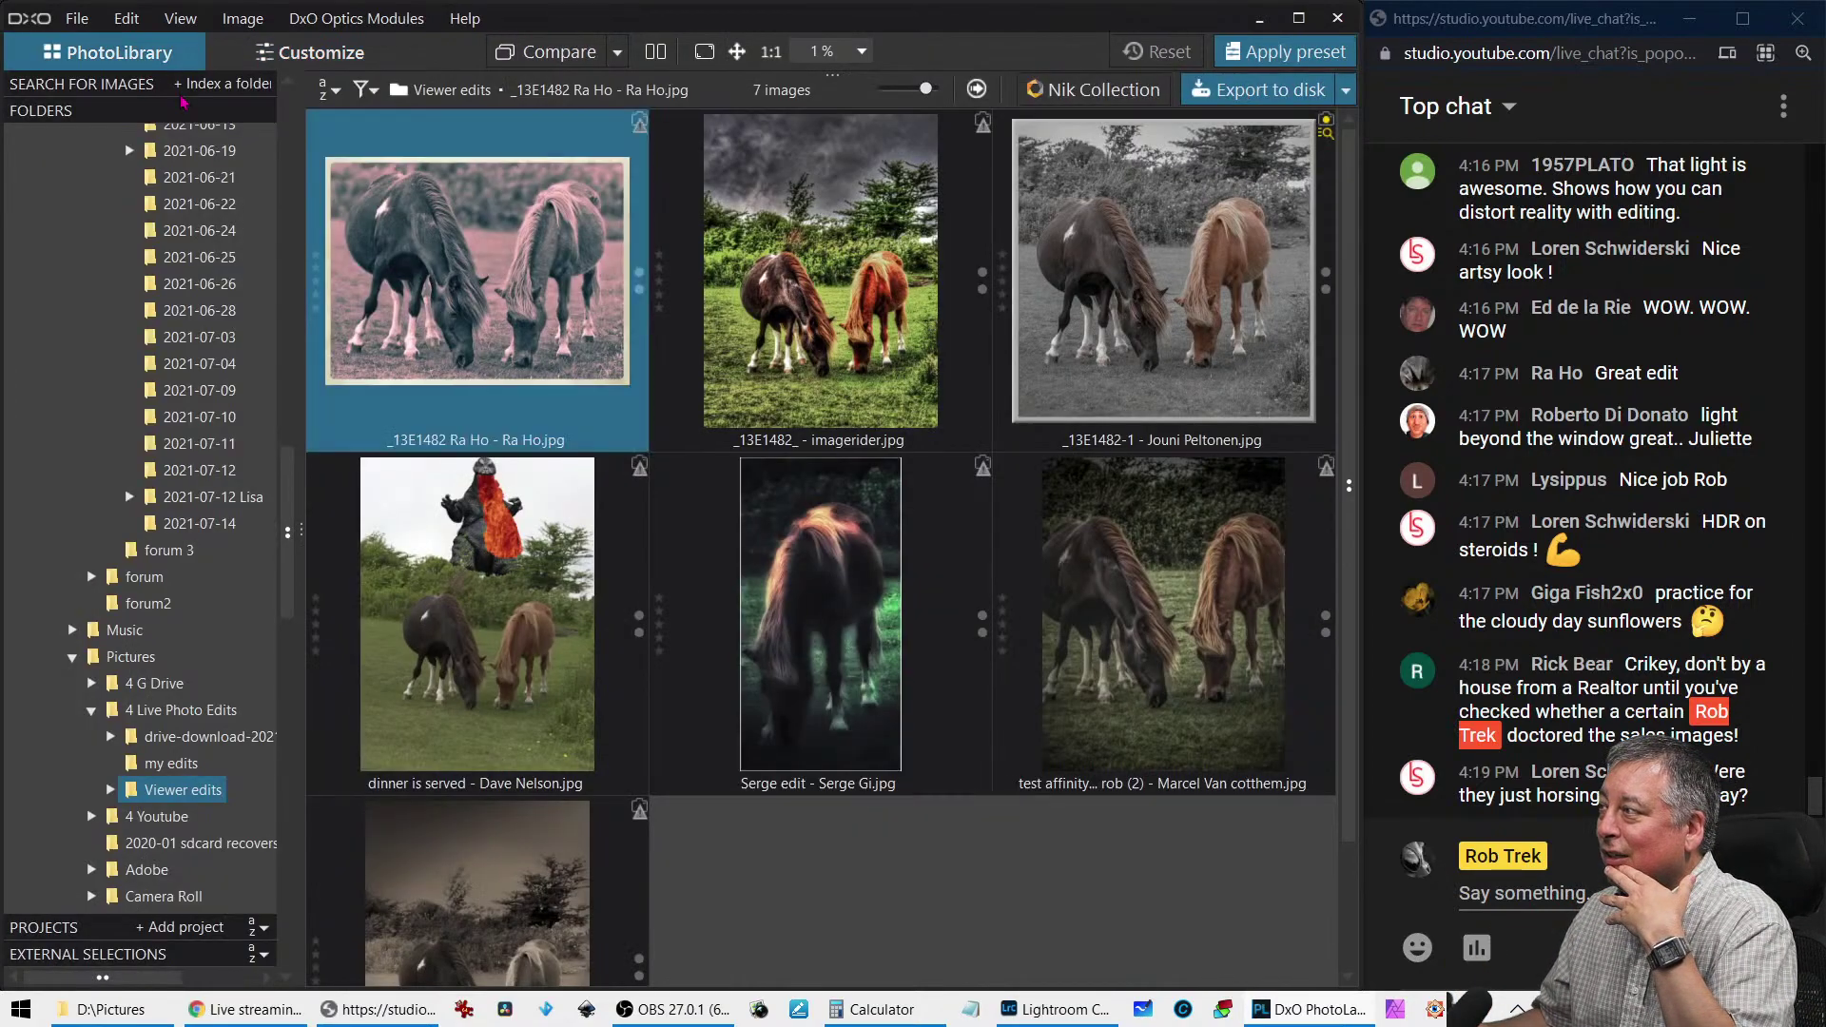
Open the "dinner is served" horse edit, inspect the horses up close and go back to the thumbnails
double_click(574, 589)
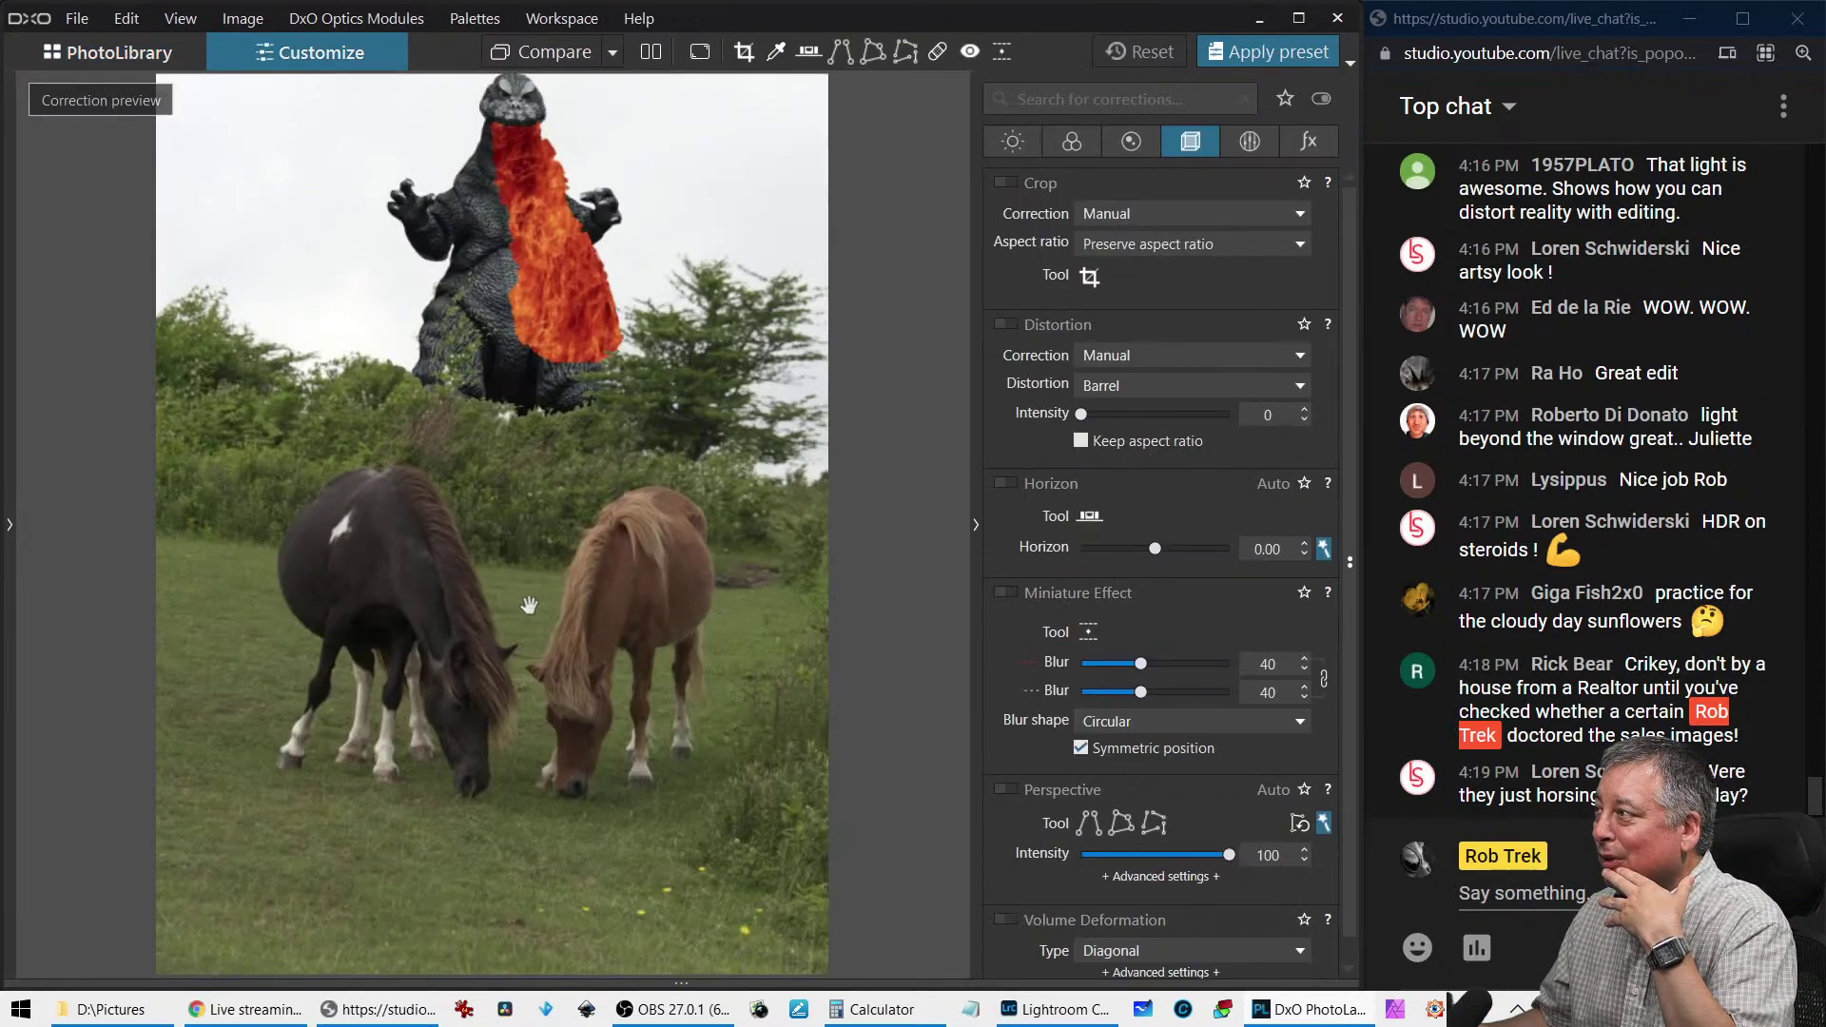
scroll(529, 605, up, 5)
scroll(545, 533, down, 5)
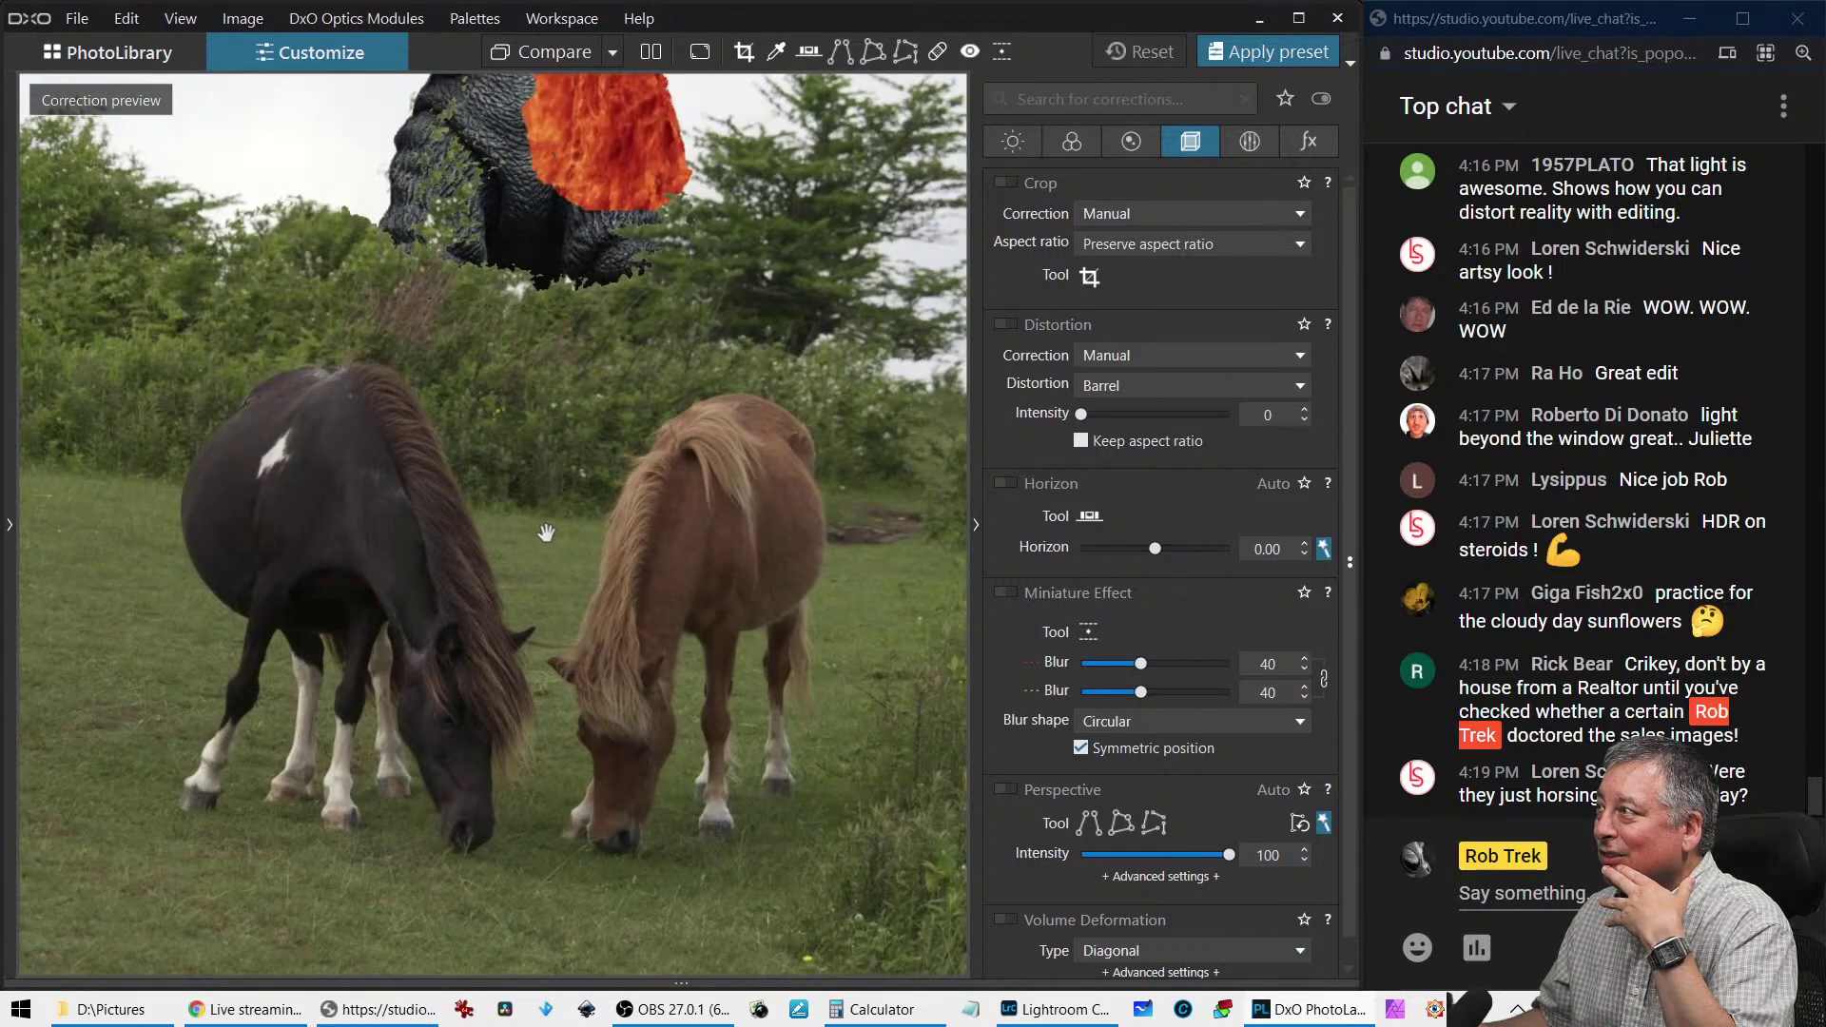
click(170, 66)
Reopen the pink-toned horse edit, examine the dark horse's head and mane up close, and show the whole framed image
scroll(532, 457, up, 1)
double_click(489, 323)
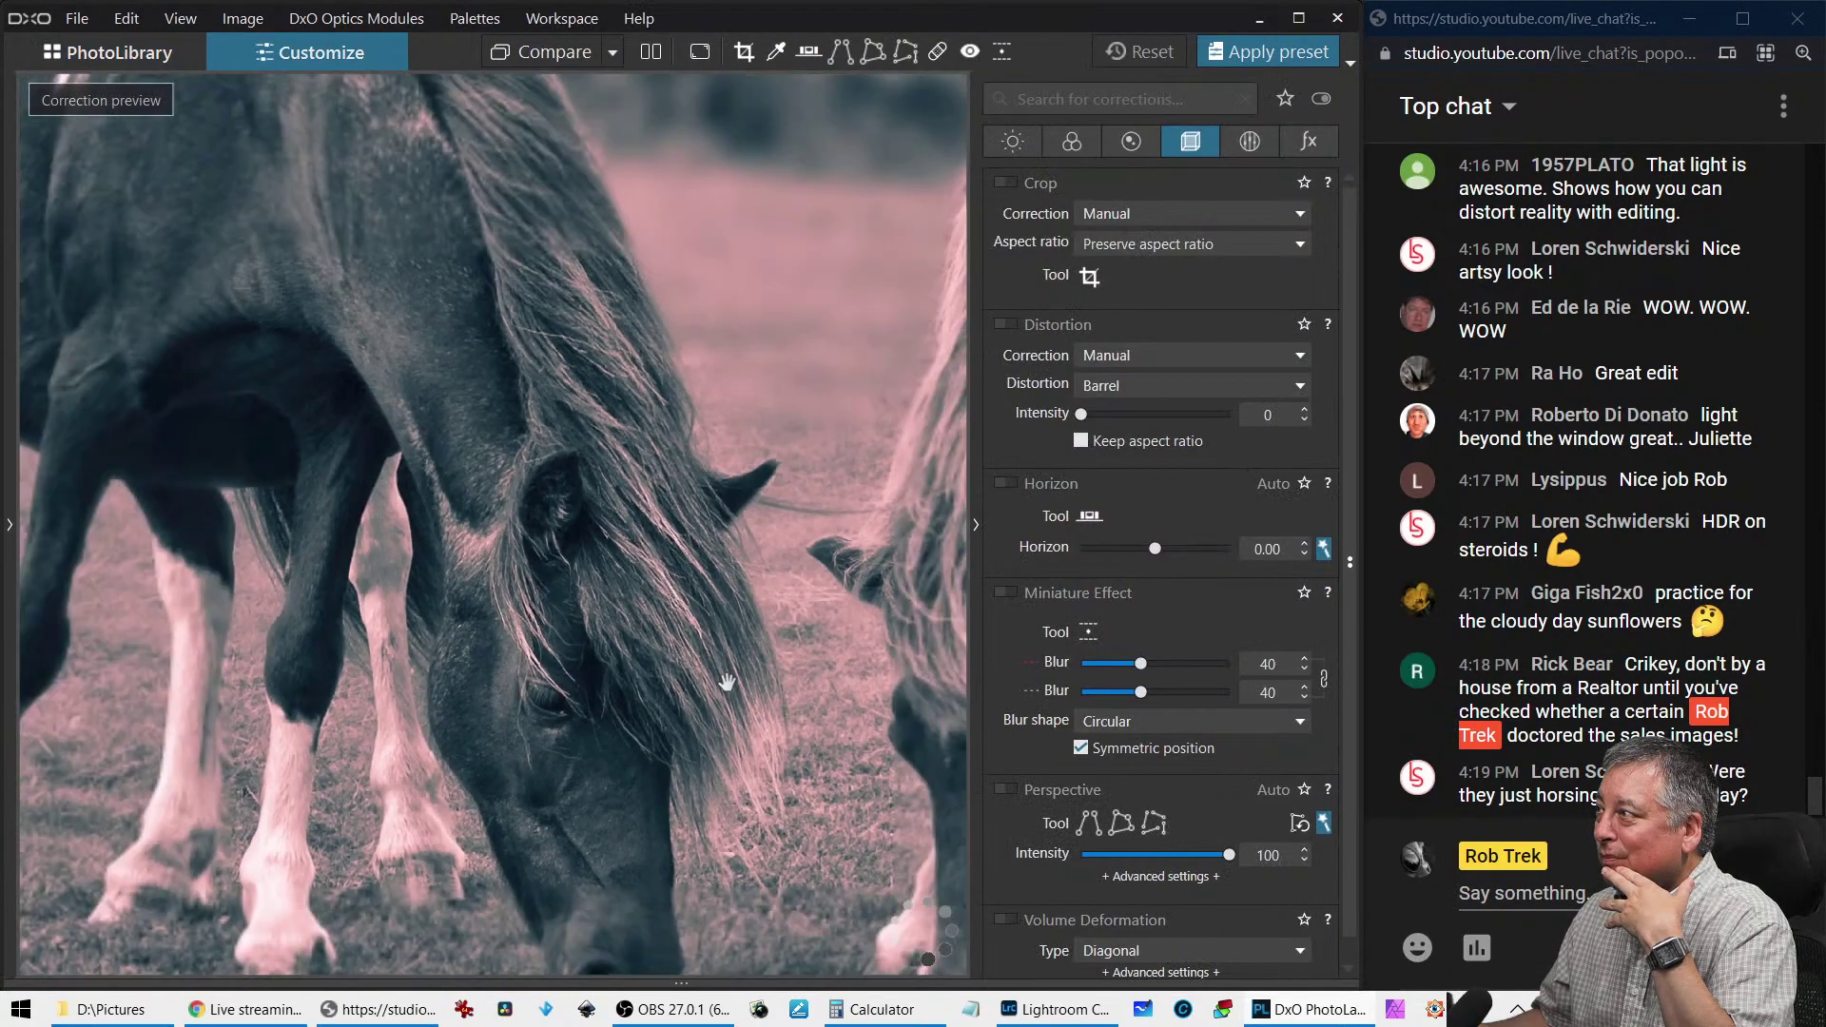
scroll(725, 679, down, 4)
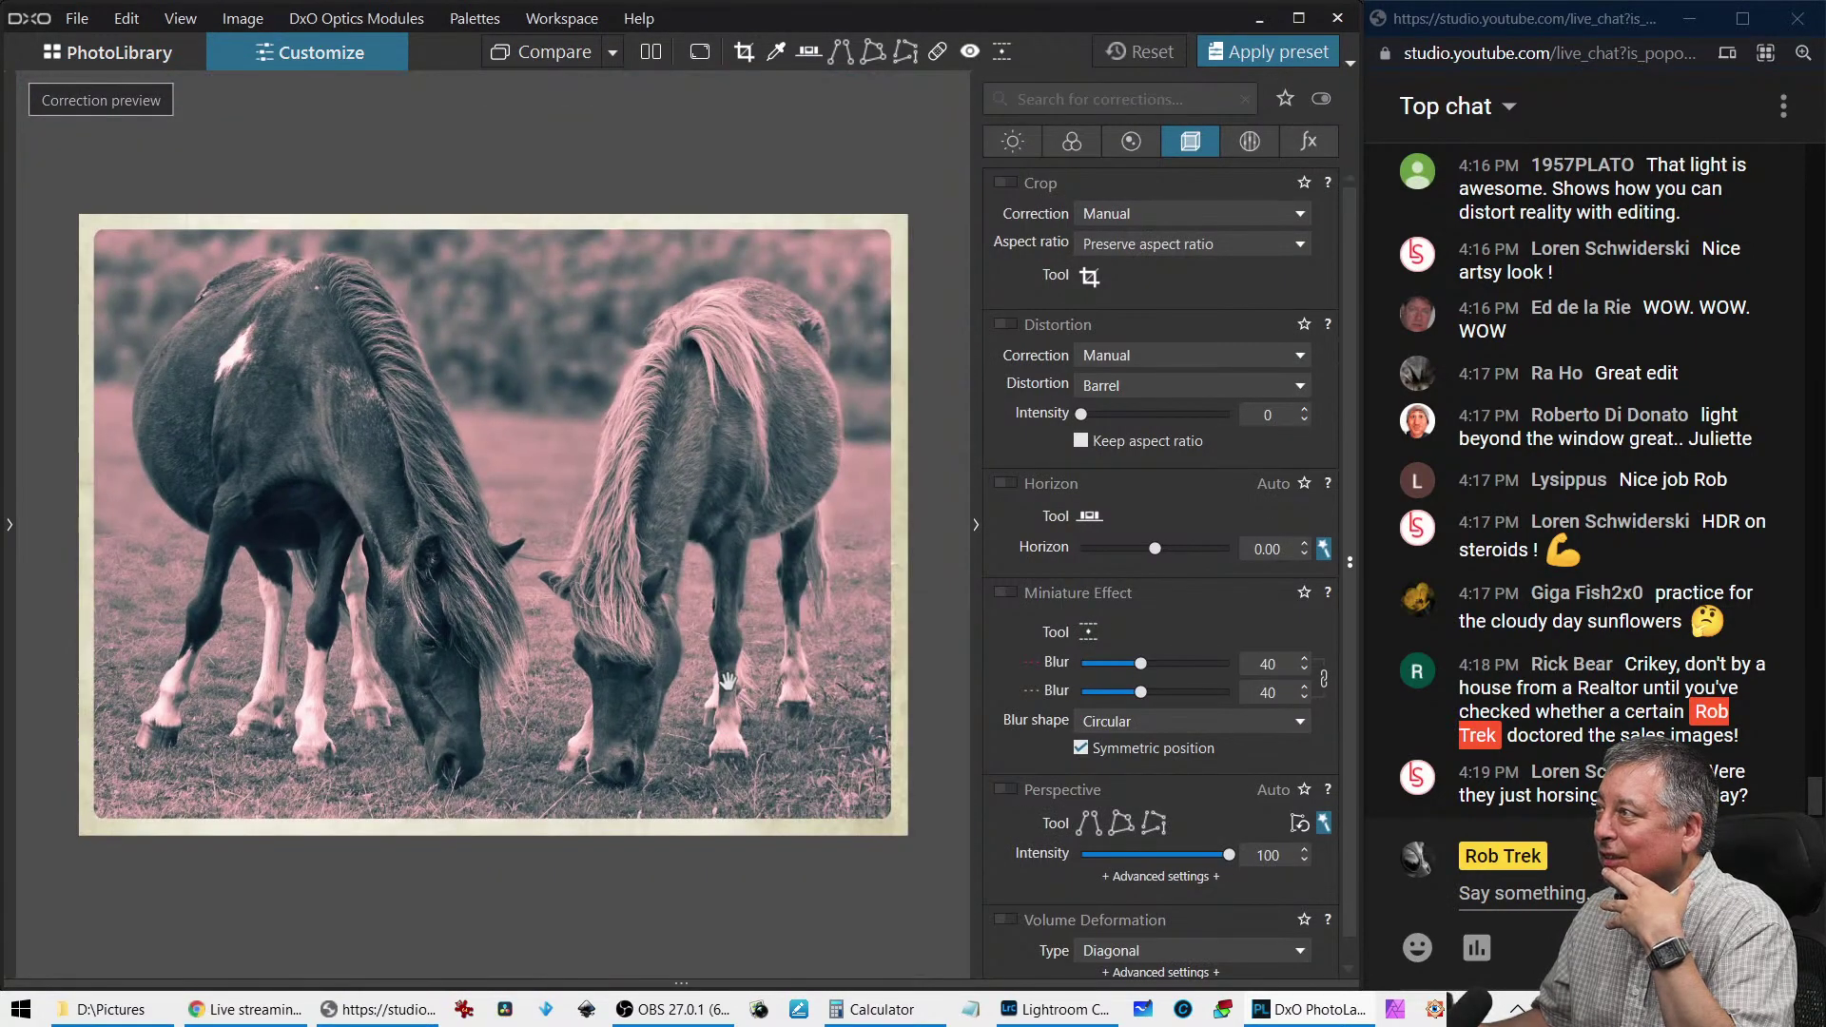
scroll(728, 681, up, 1)
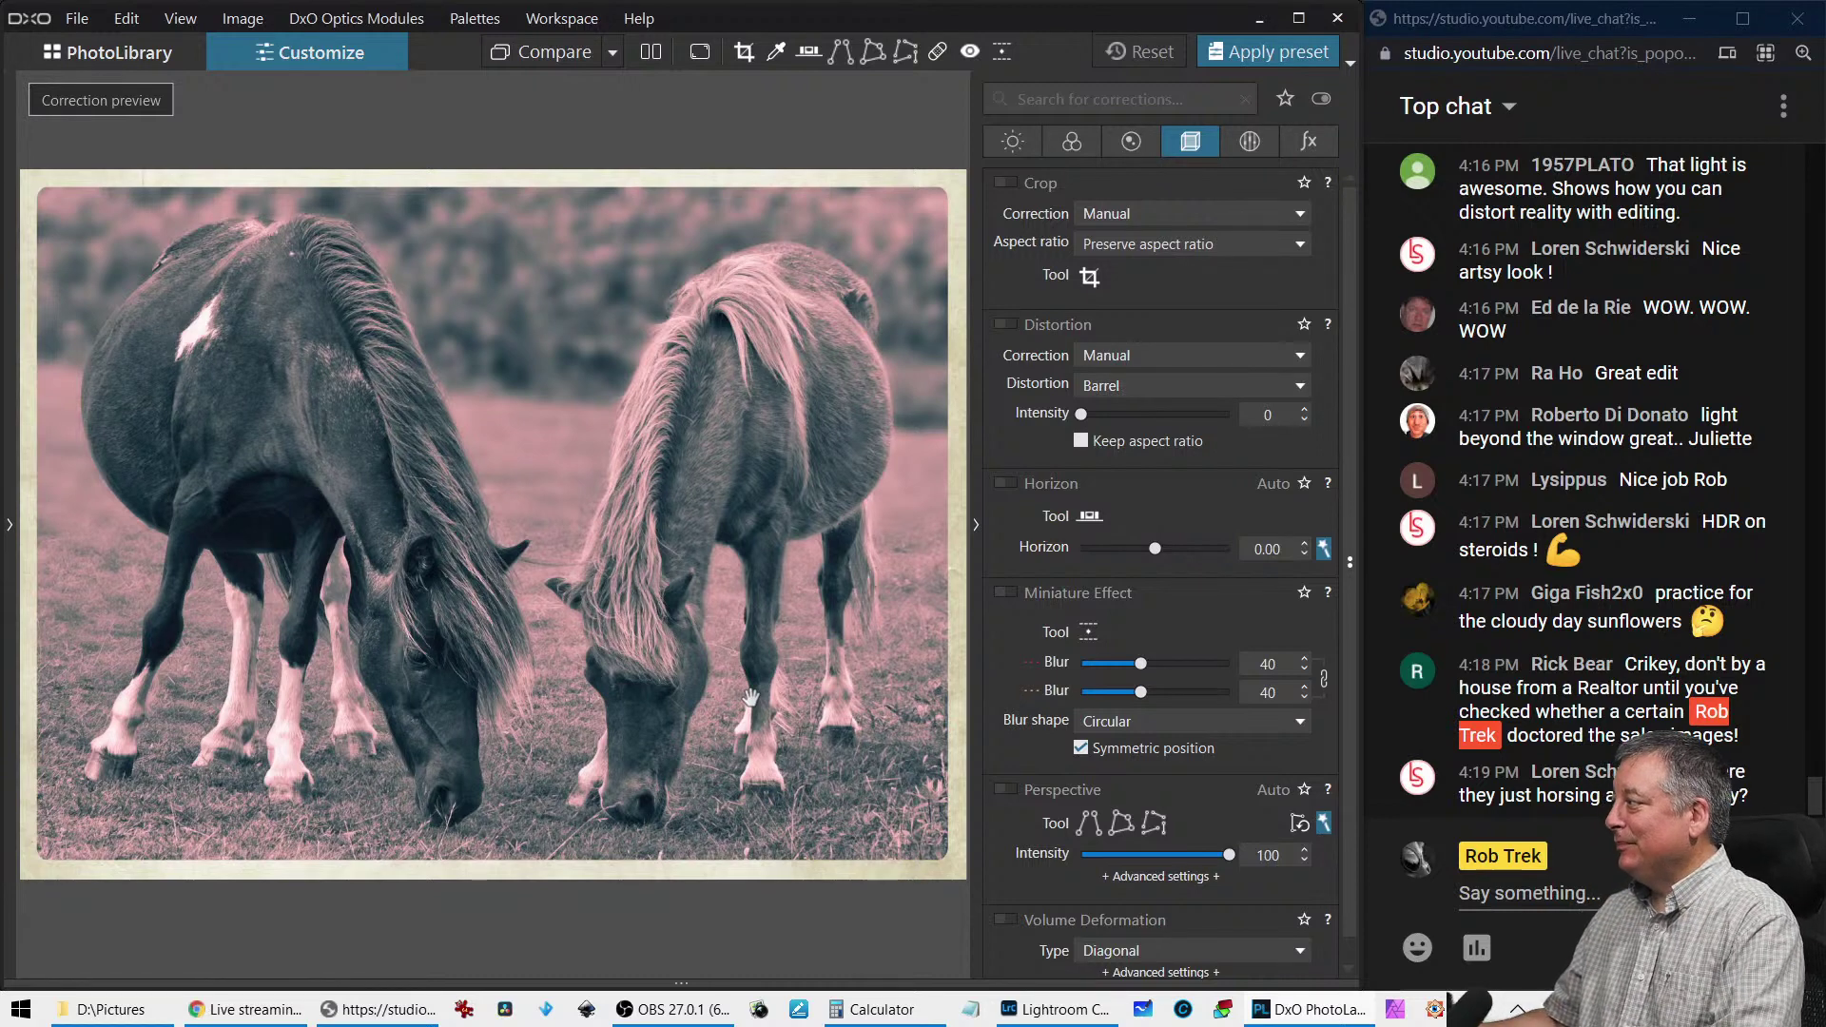
Advance to the HDR-style horse edit with the stormy sky, inspect the horses up close and return to the thumbnails
key(Right)
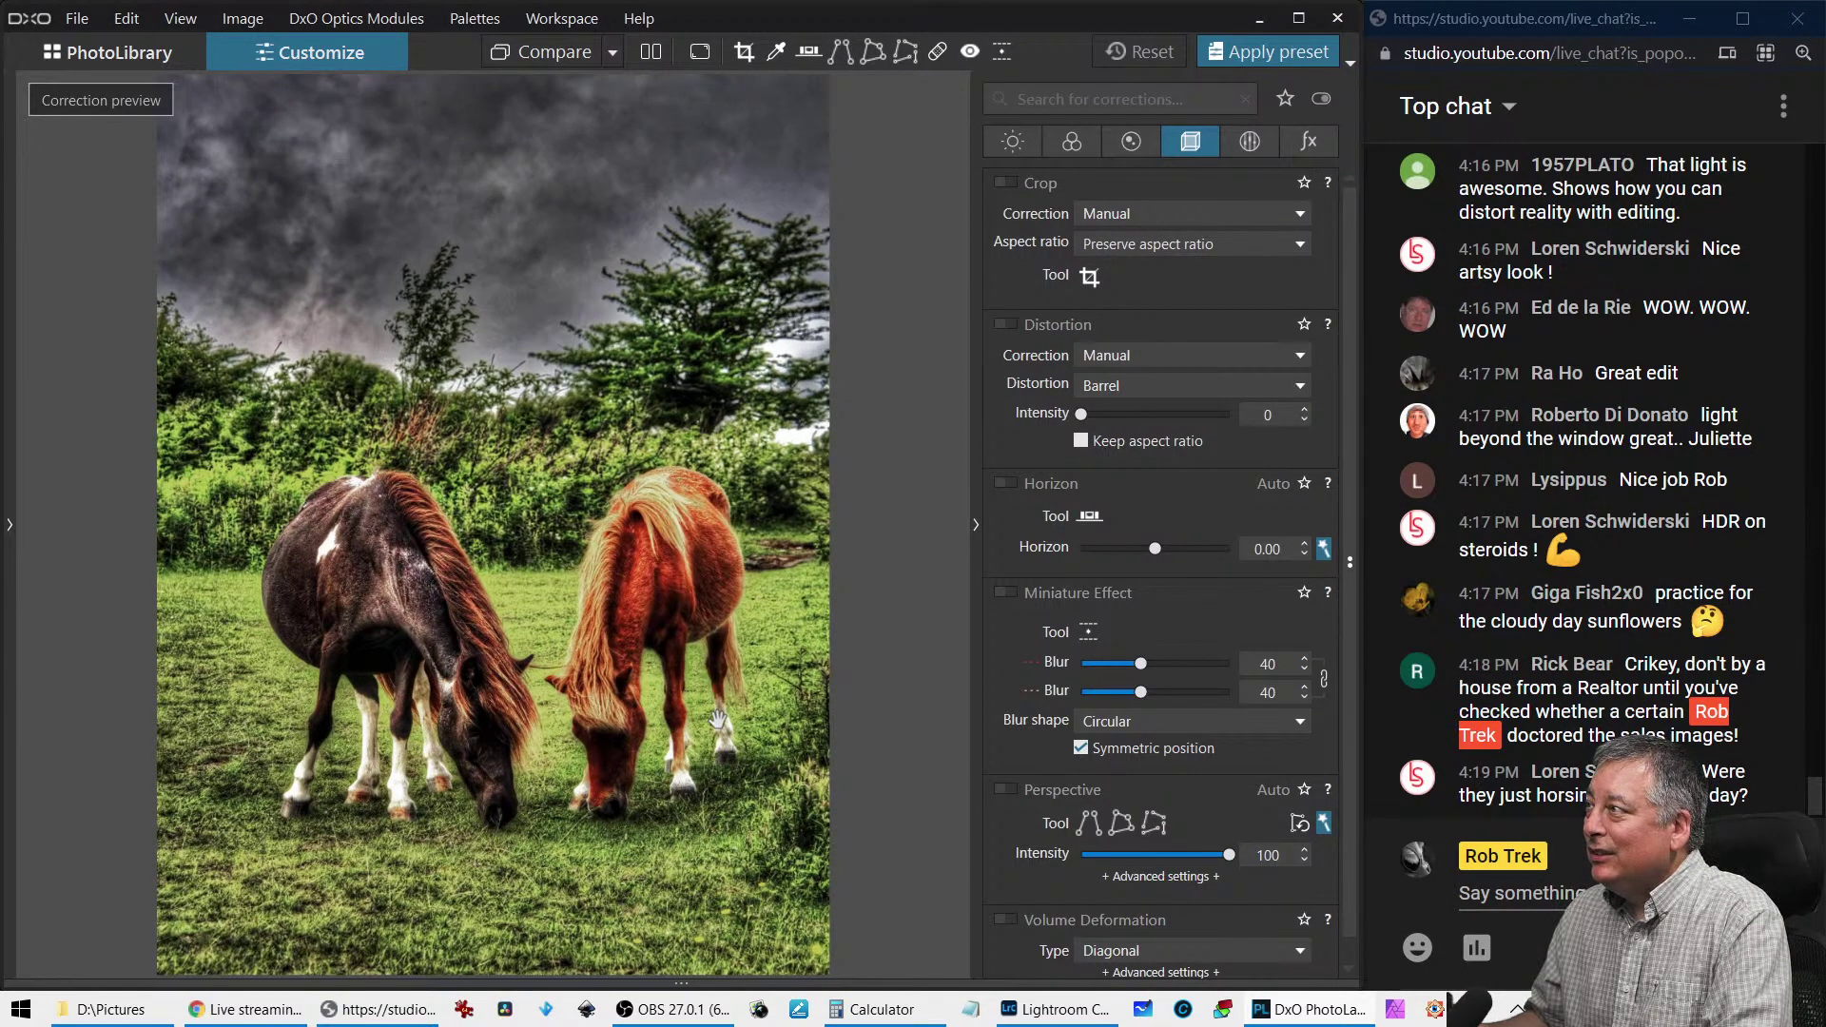
scroll(718, 720, up, 4)
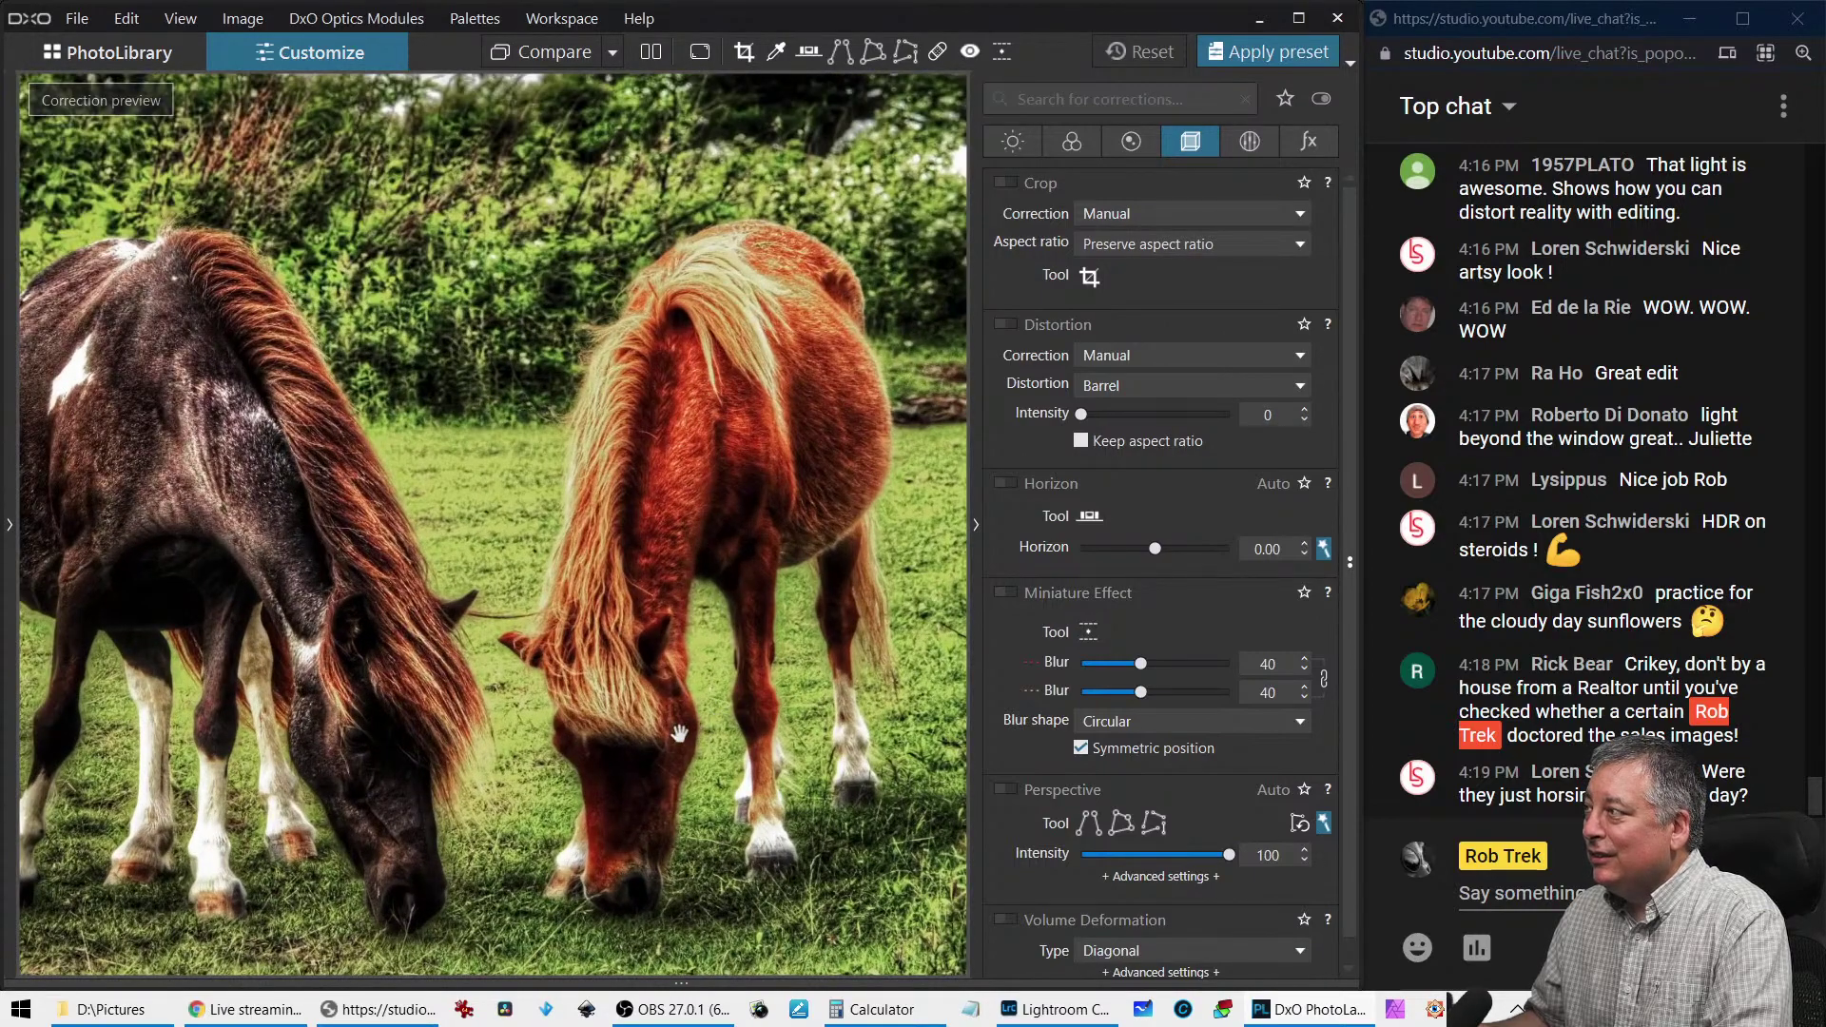
scroll(679, 733, down, 4)
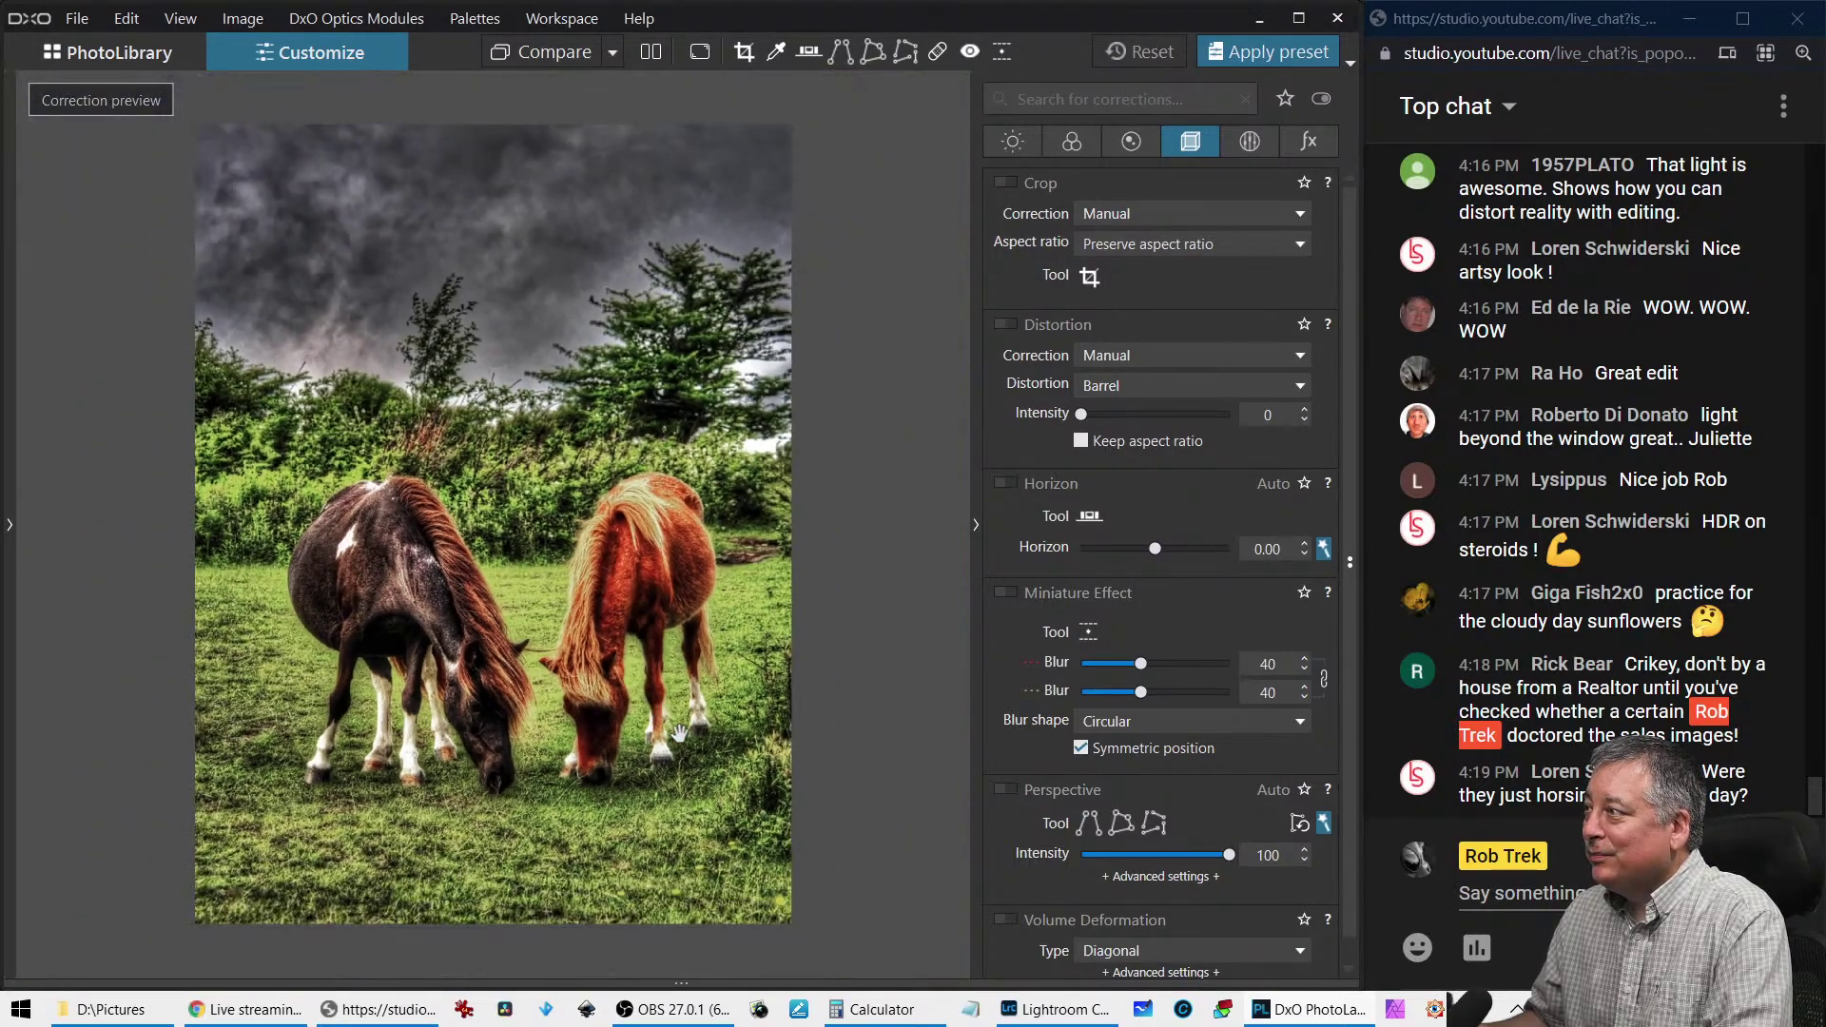
scroll(679, 733, down, 1)
scroll(679, 733, up, 1)
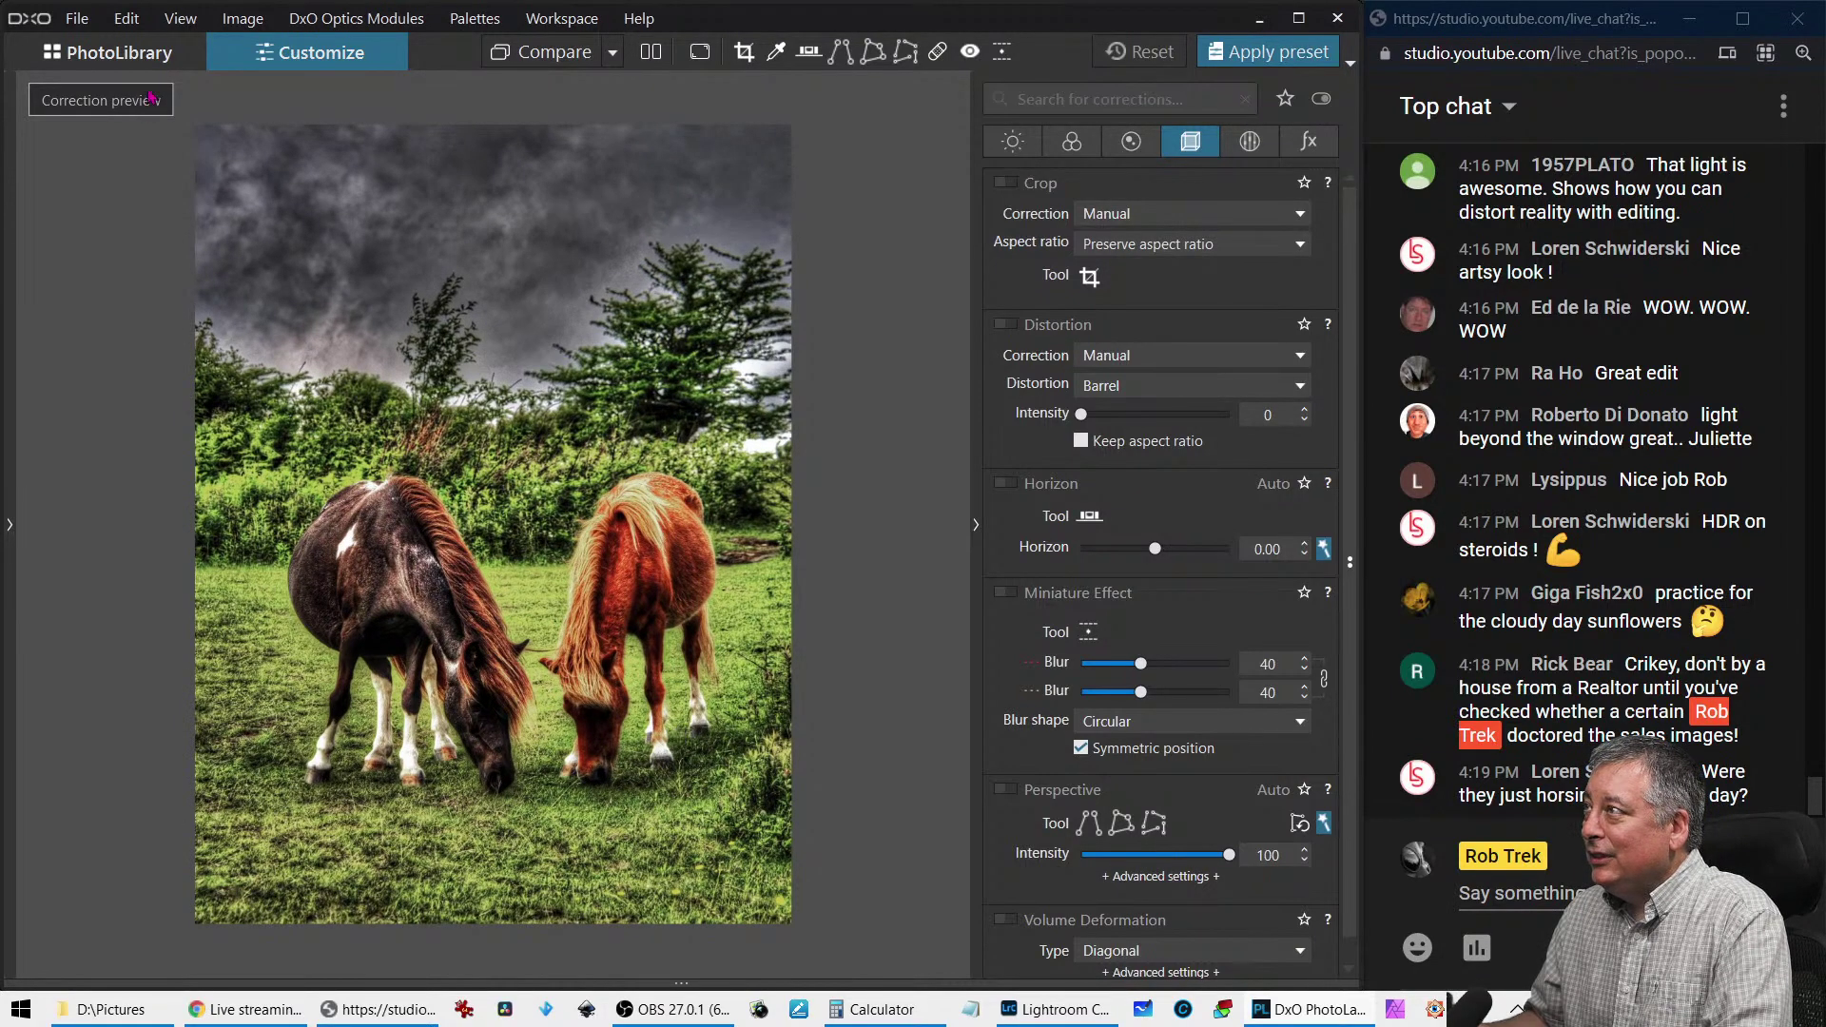
click(135, 54)
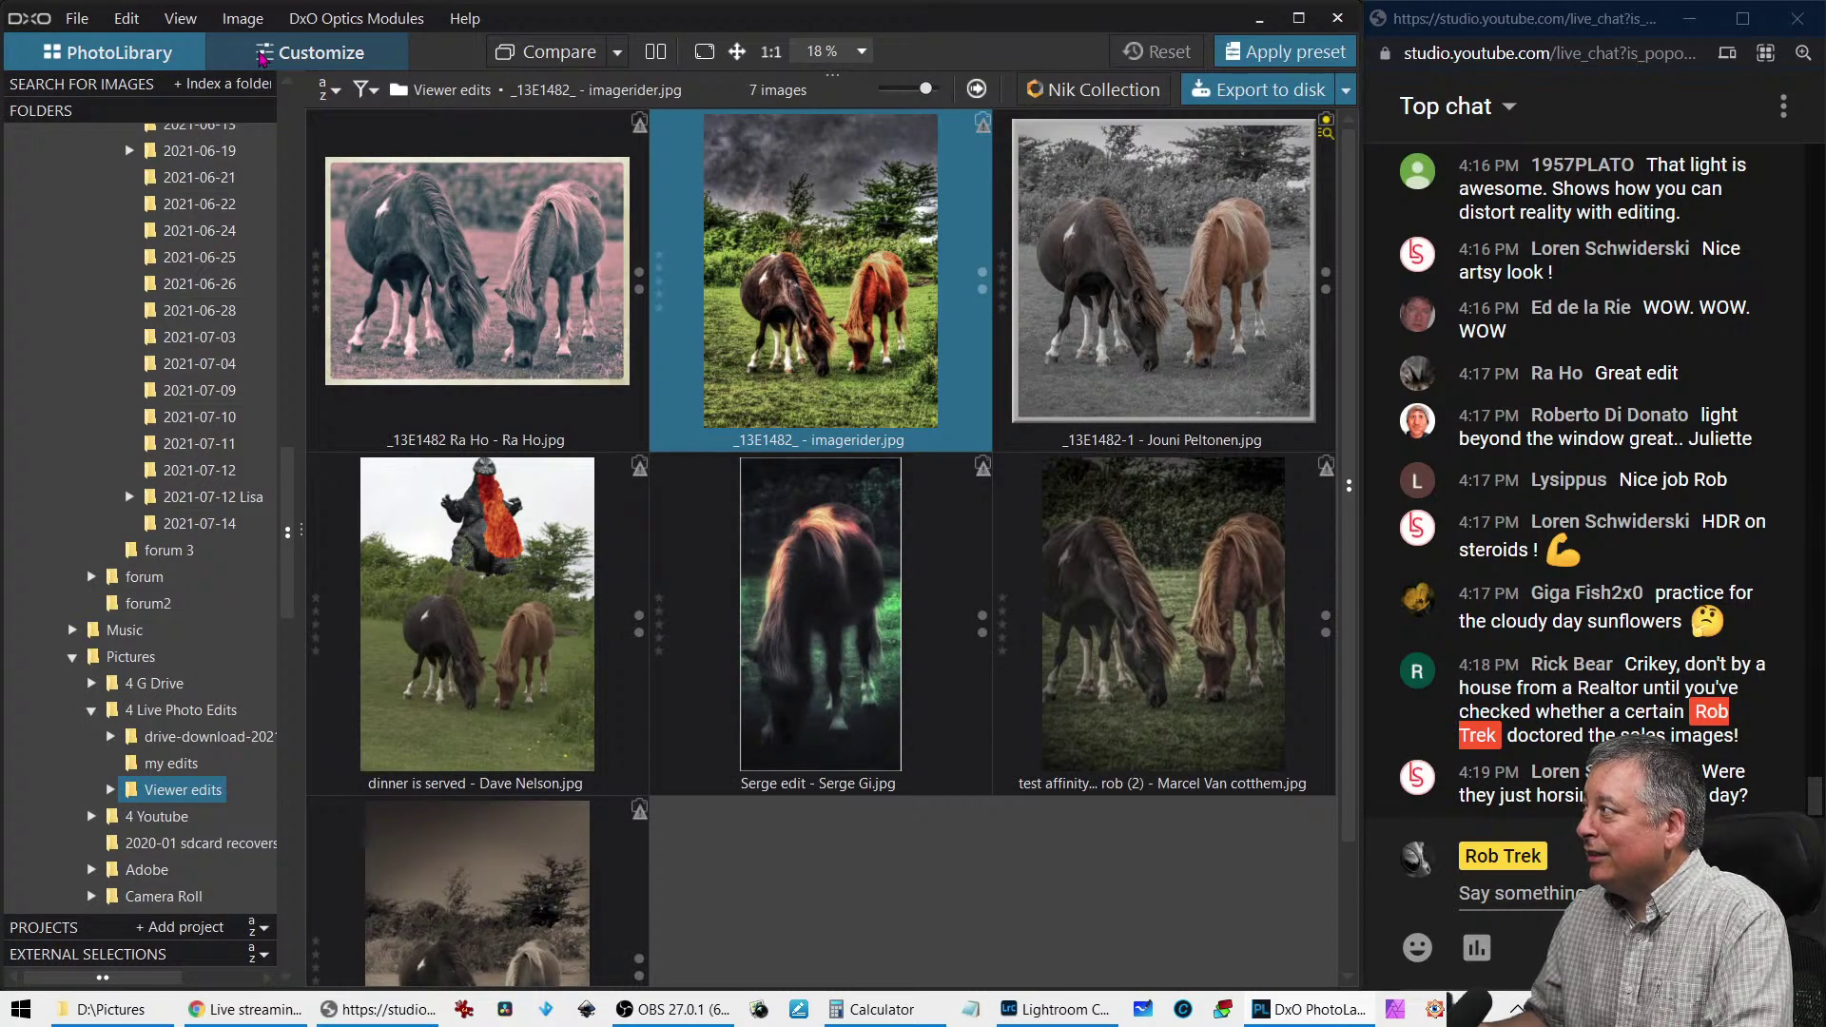
View the framed horse edit with a black-and-white background and coloured horses enlarged, and return to the thumbnails
click(262, 54)
key(Right)
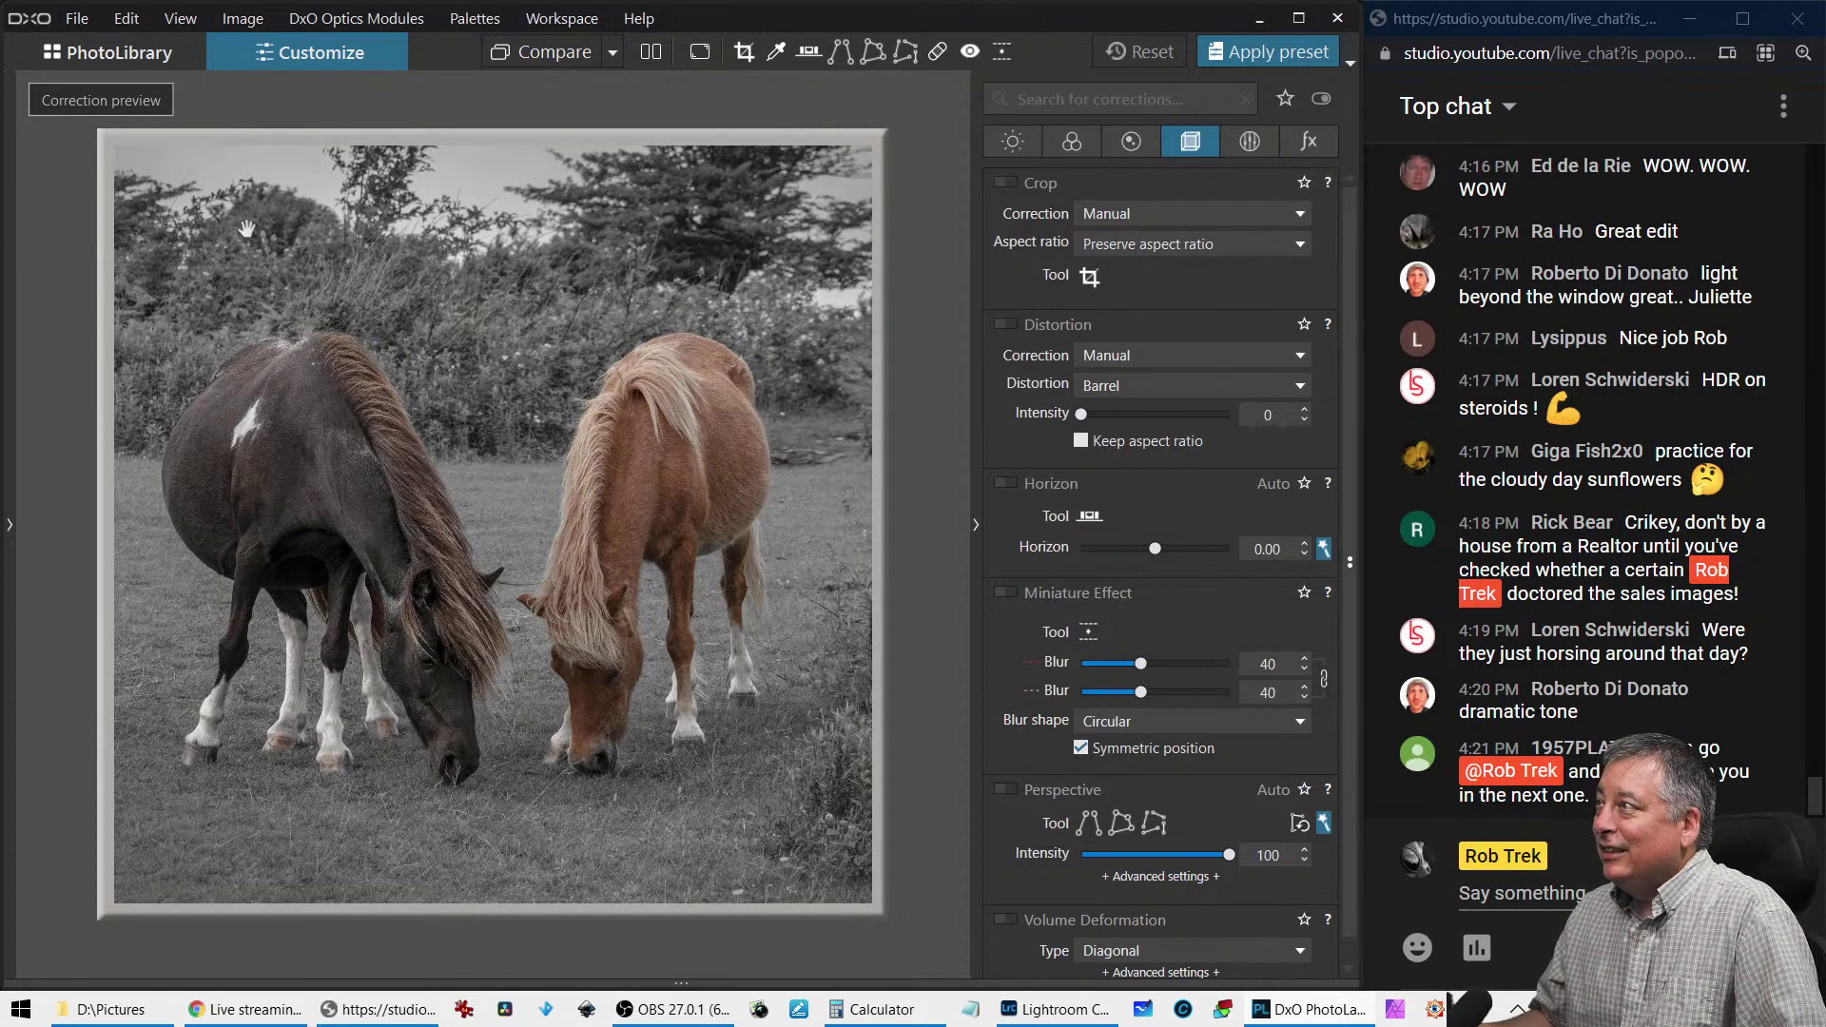
click(138, 68)
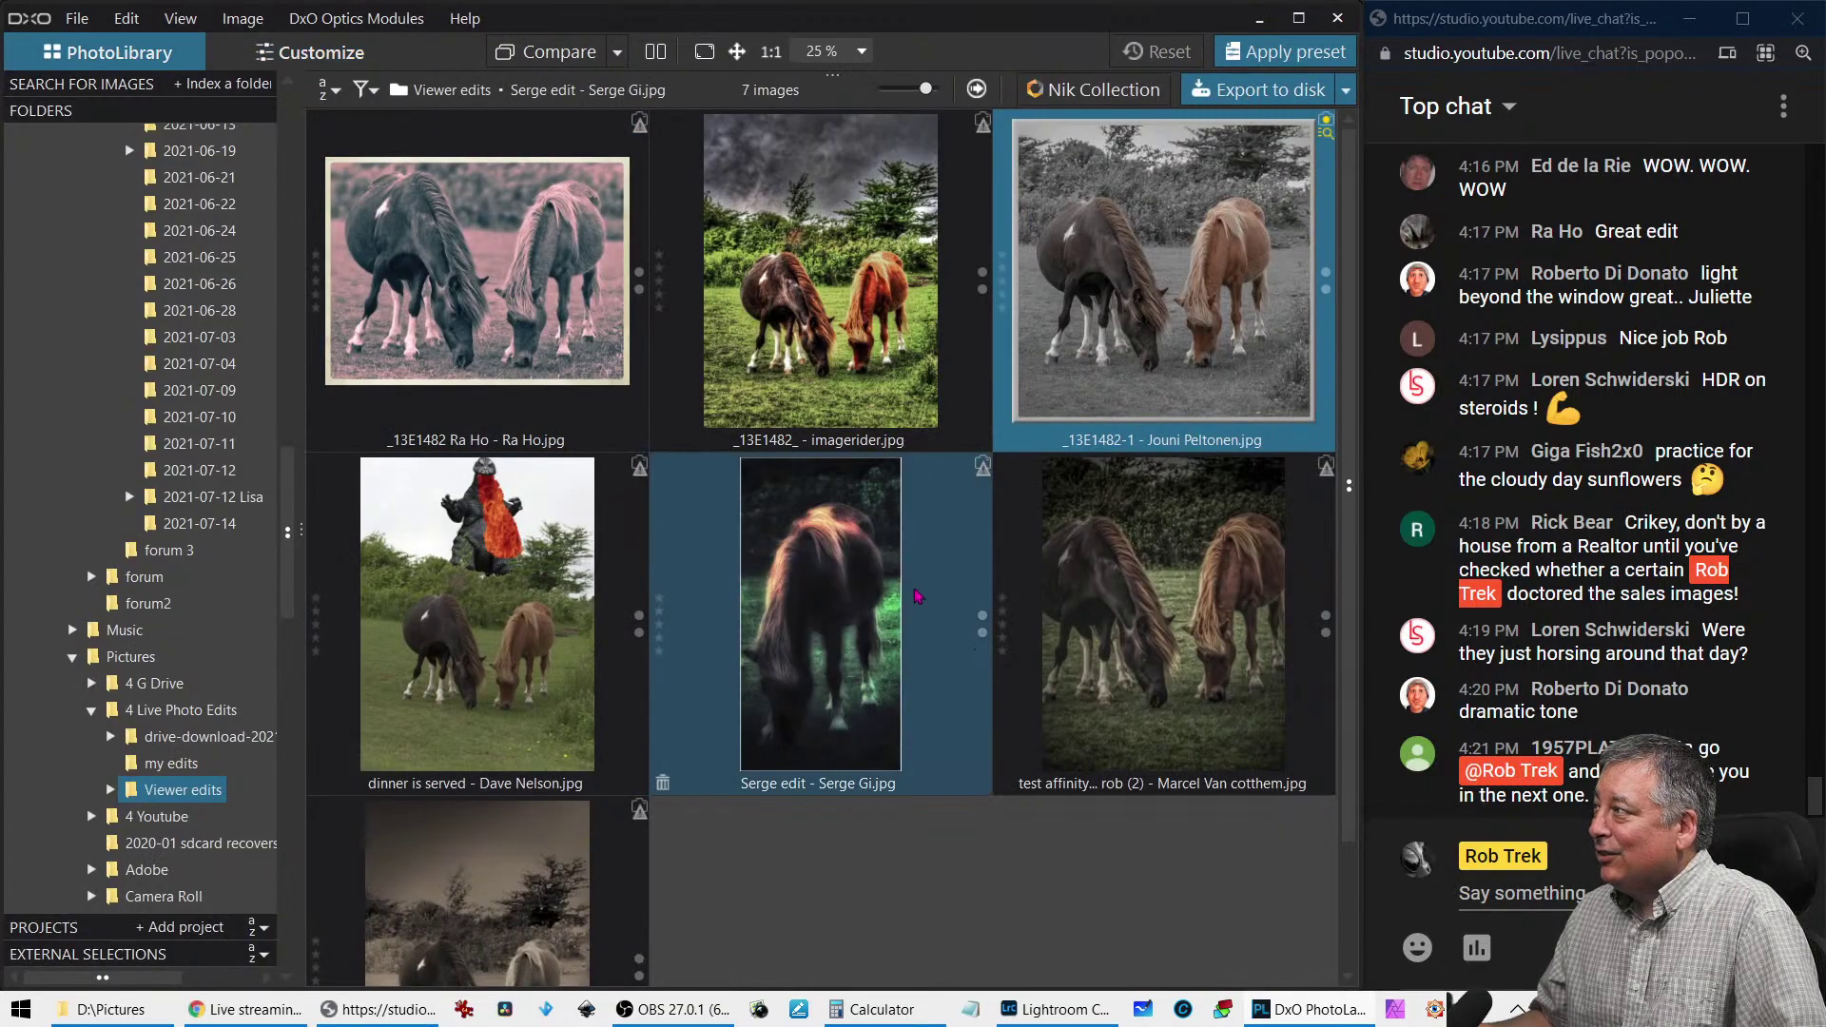
View the dark single-horse edit with the glowing mane enlarged and return to the thumbnails
click(569, 644)
ctrl+click(769, 647)
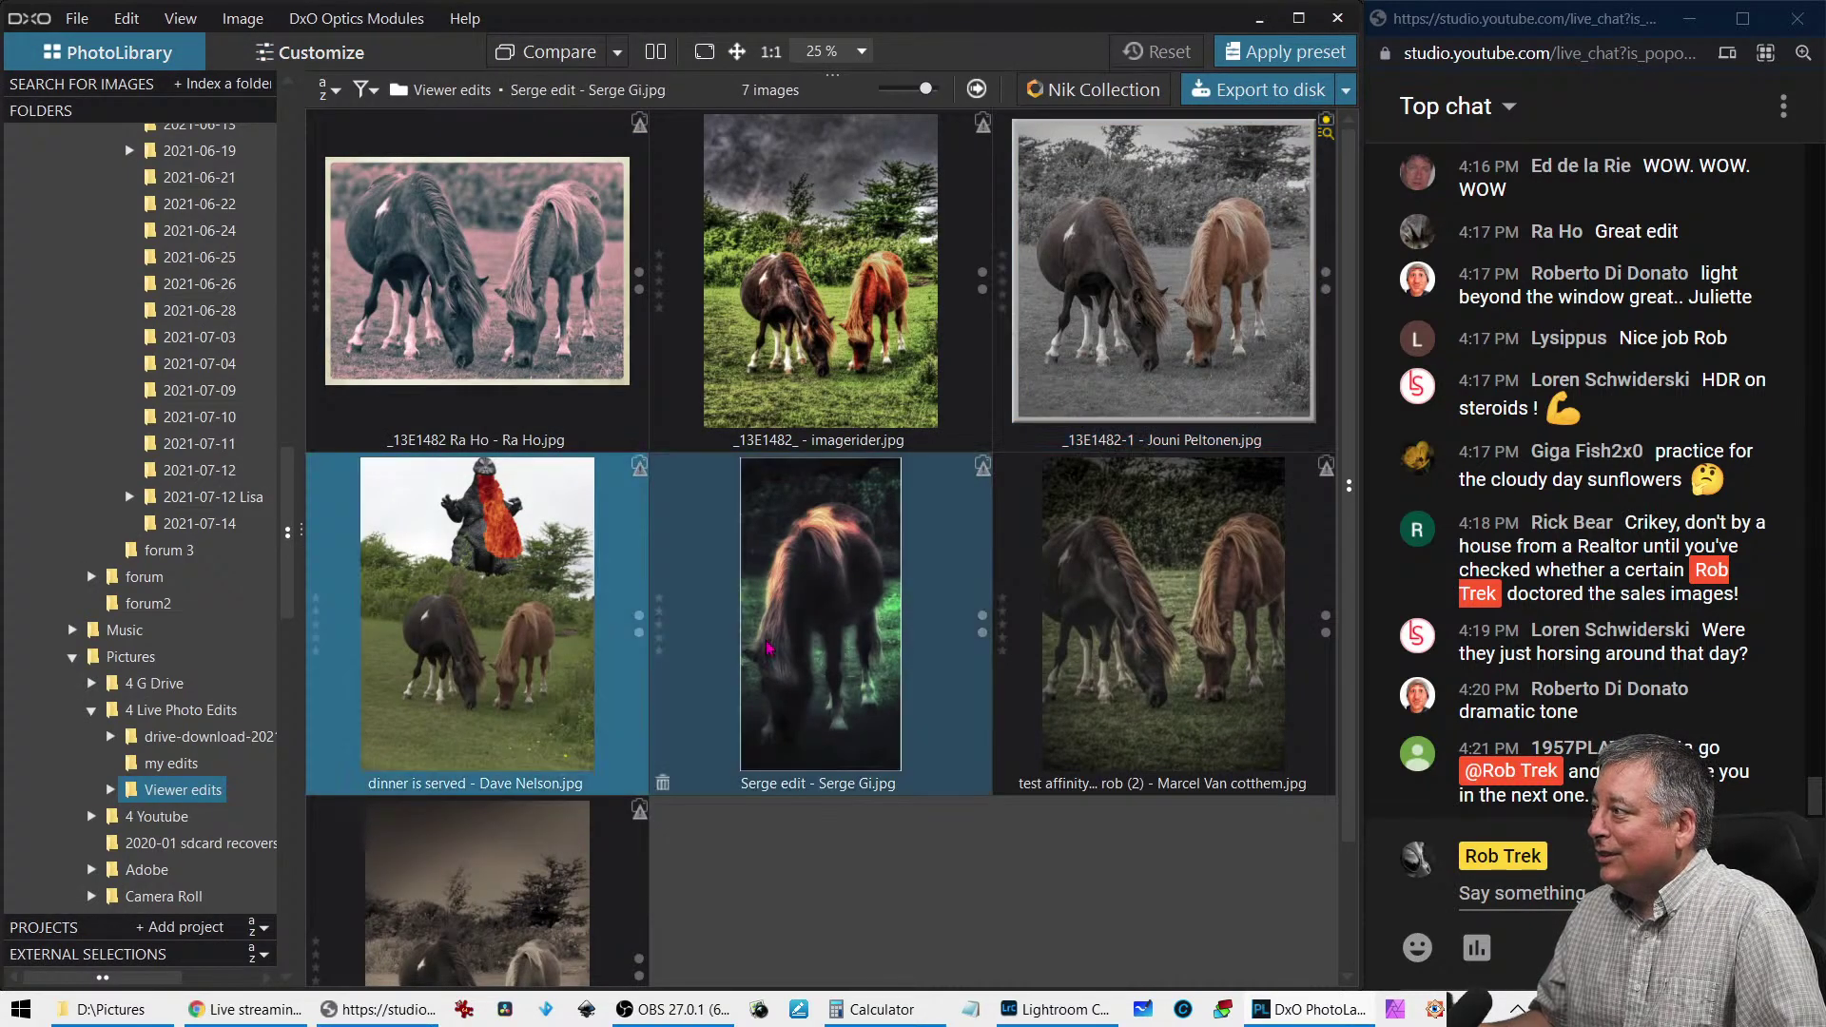
double_click(797, 652)
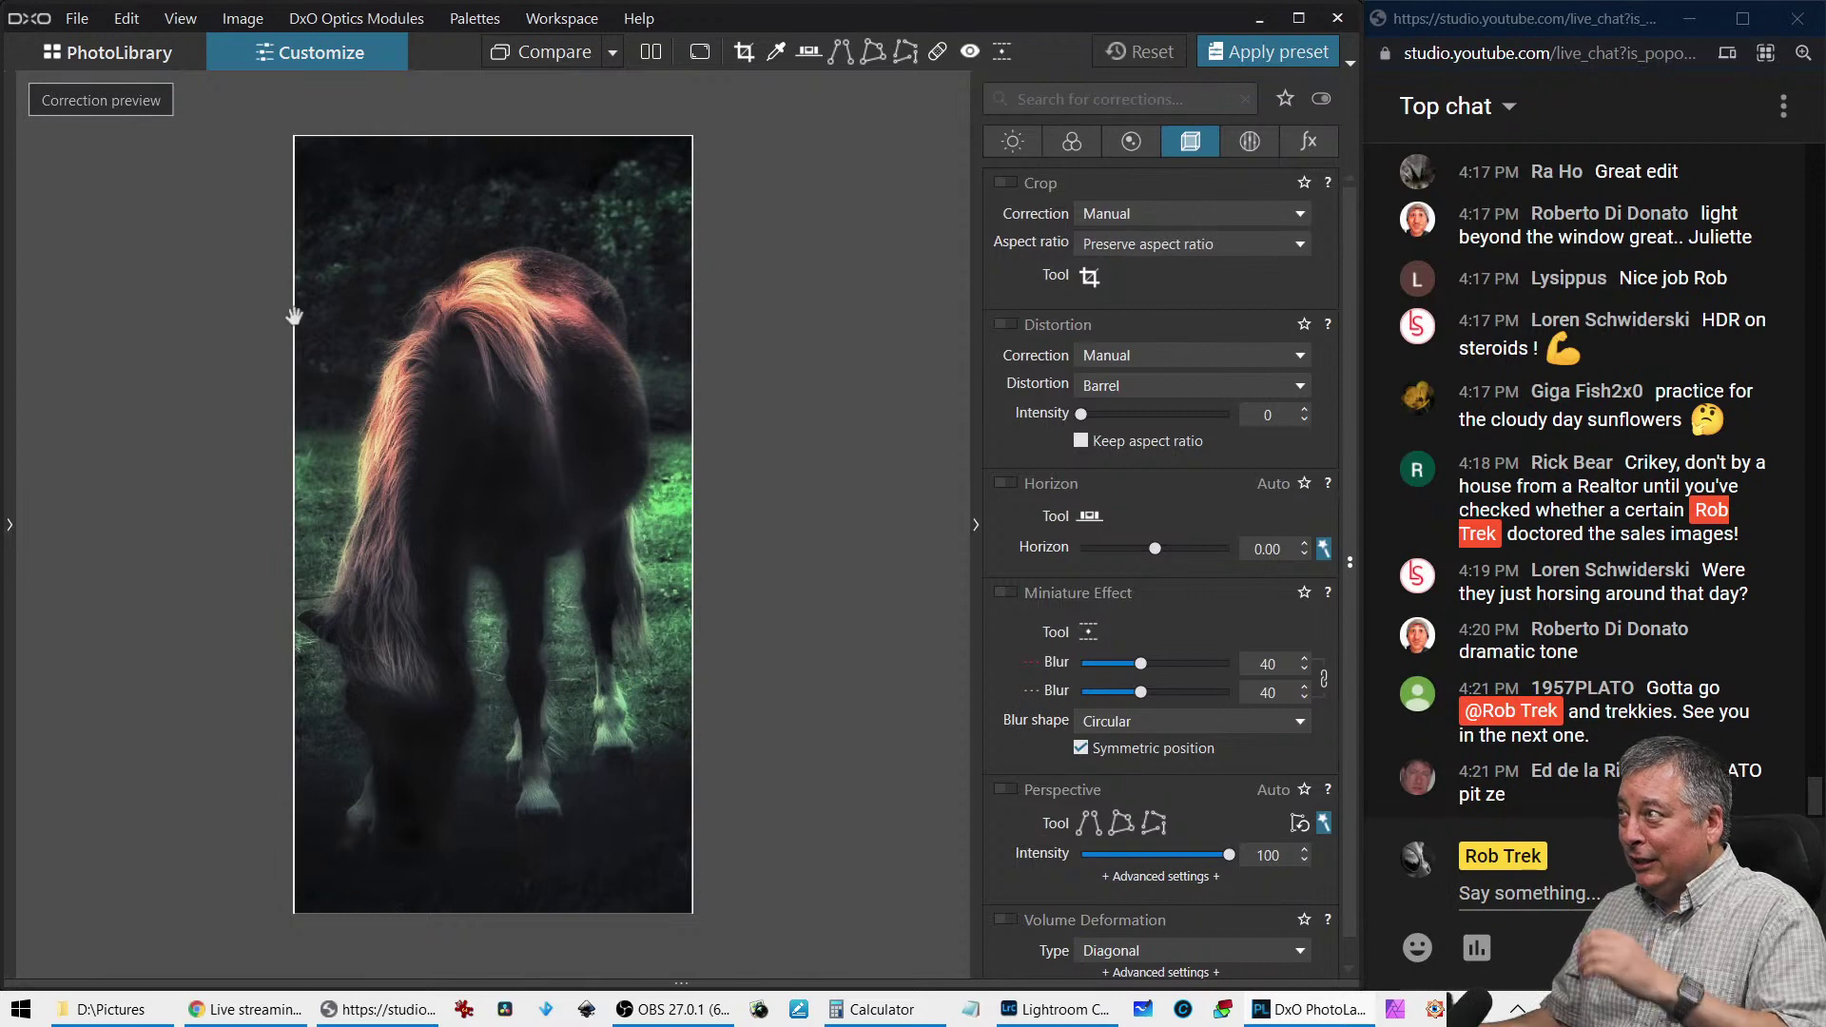
click(145, 59)
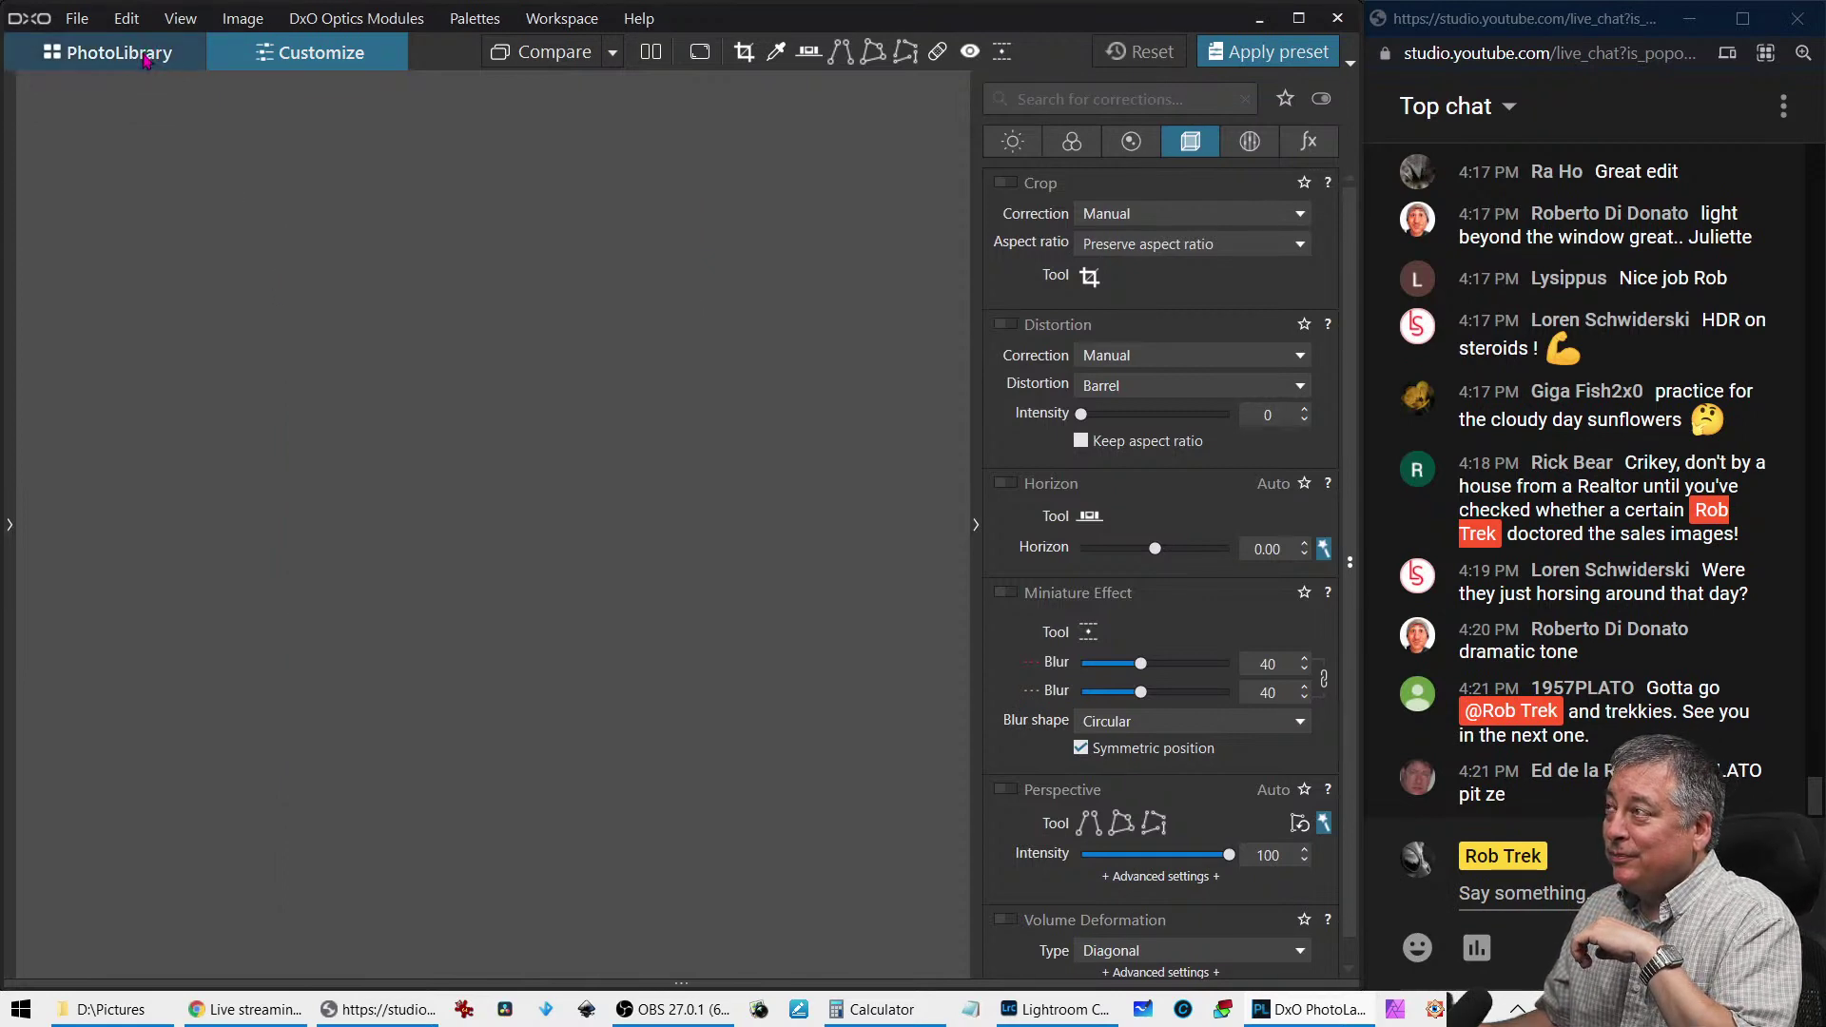
Open the dark "test affinity" horse edit, examine the horses' heads and manes up close, and return to the thumbnails
ctrl+click(1121, 584)
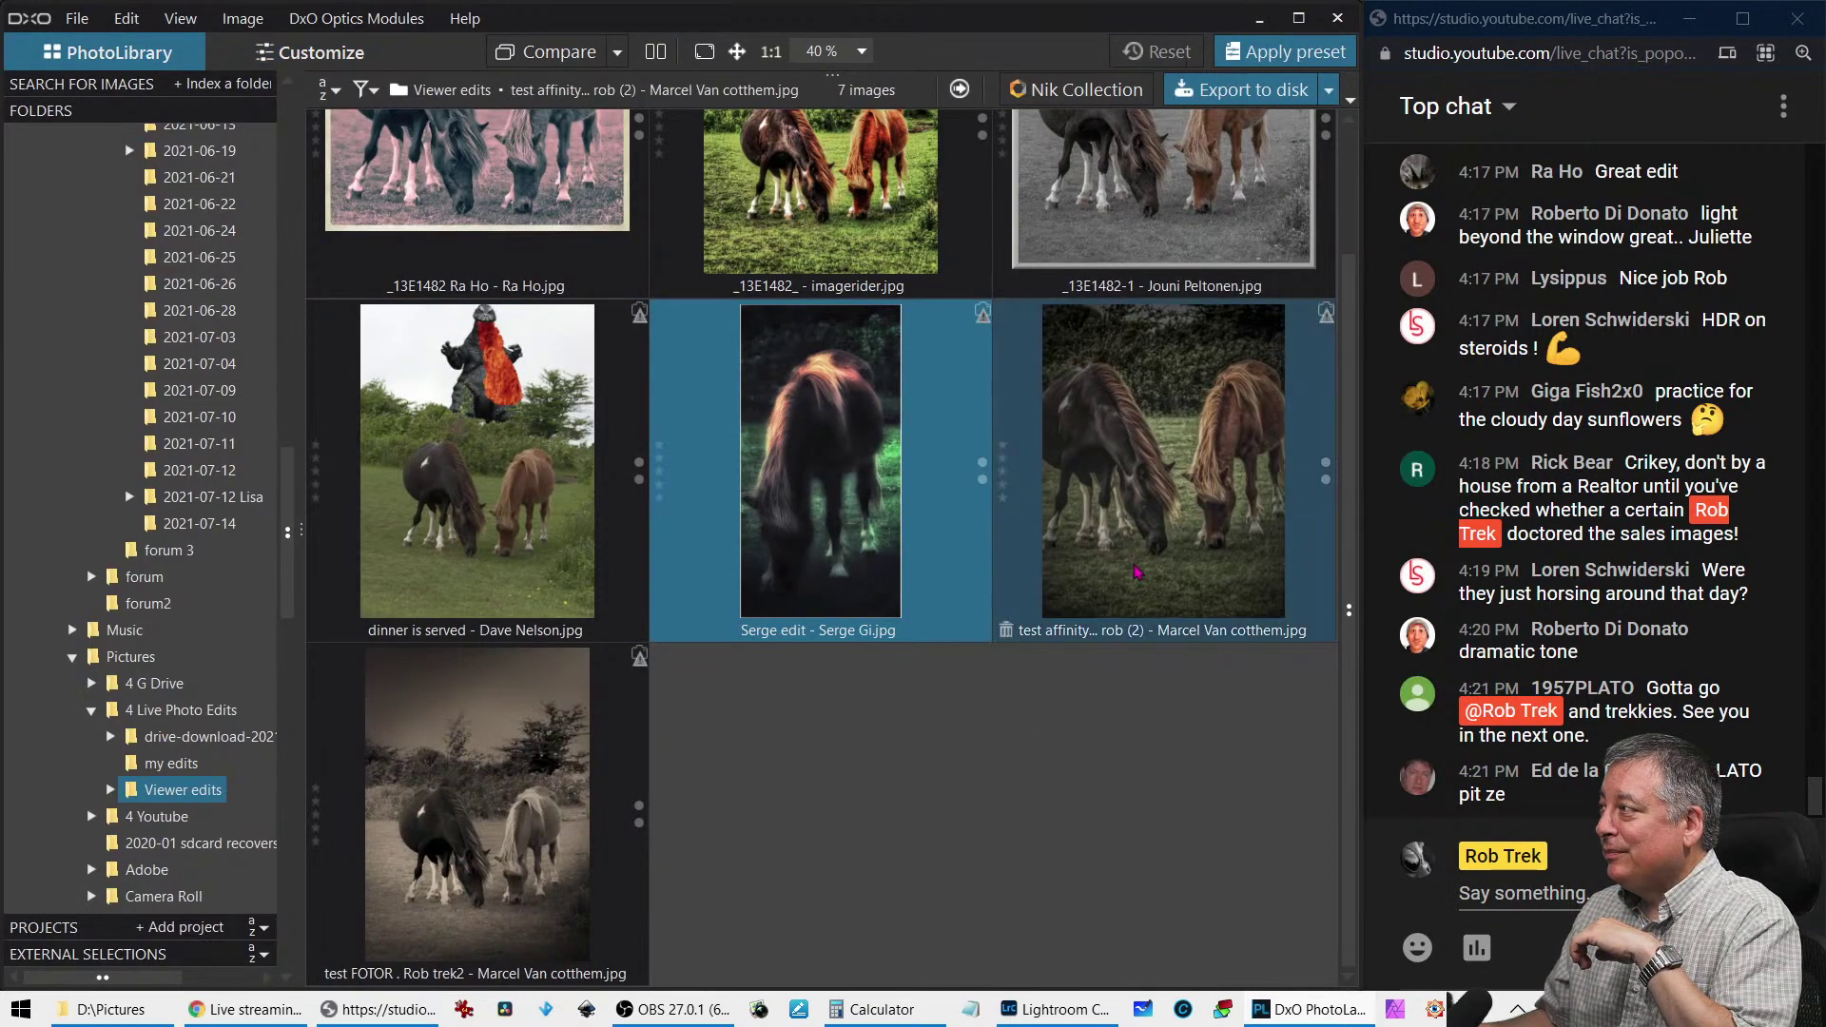
double_click(1120, 584)
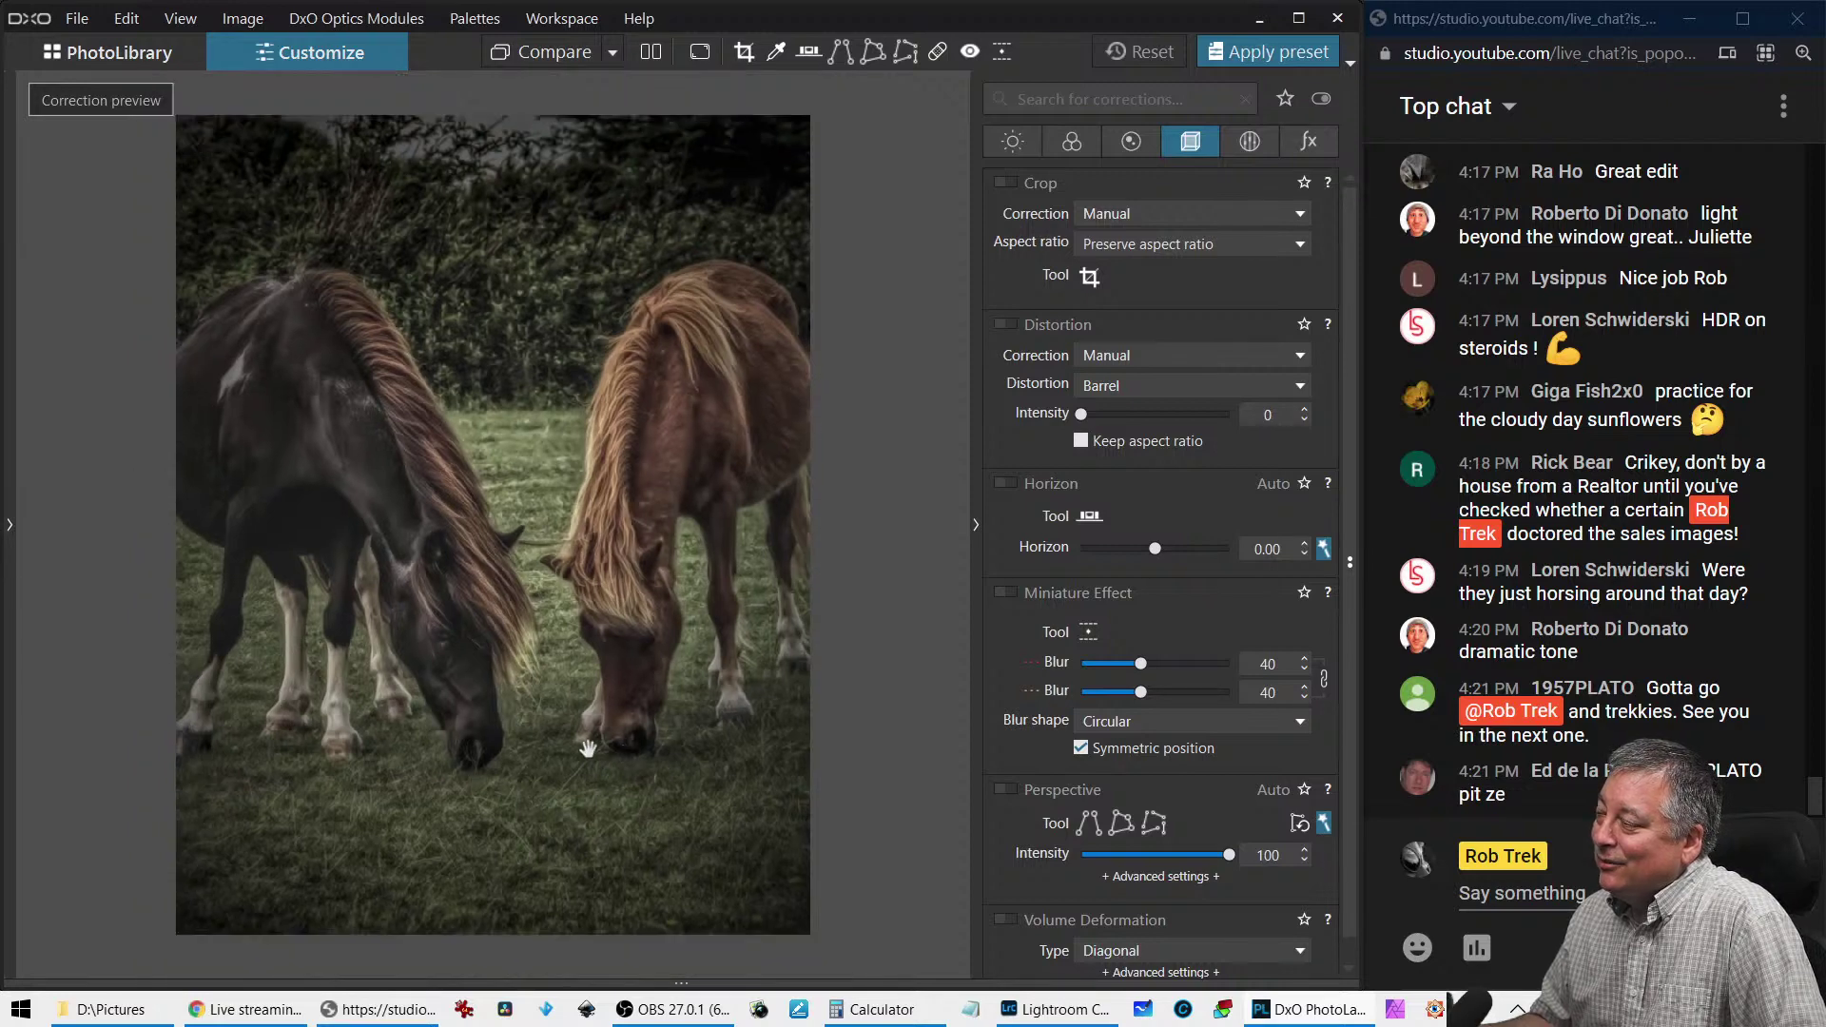
scroll(542, 728, up, 2)
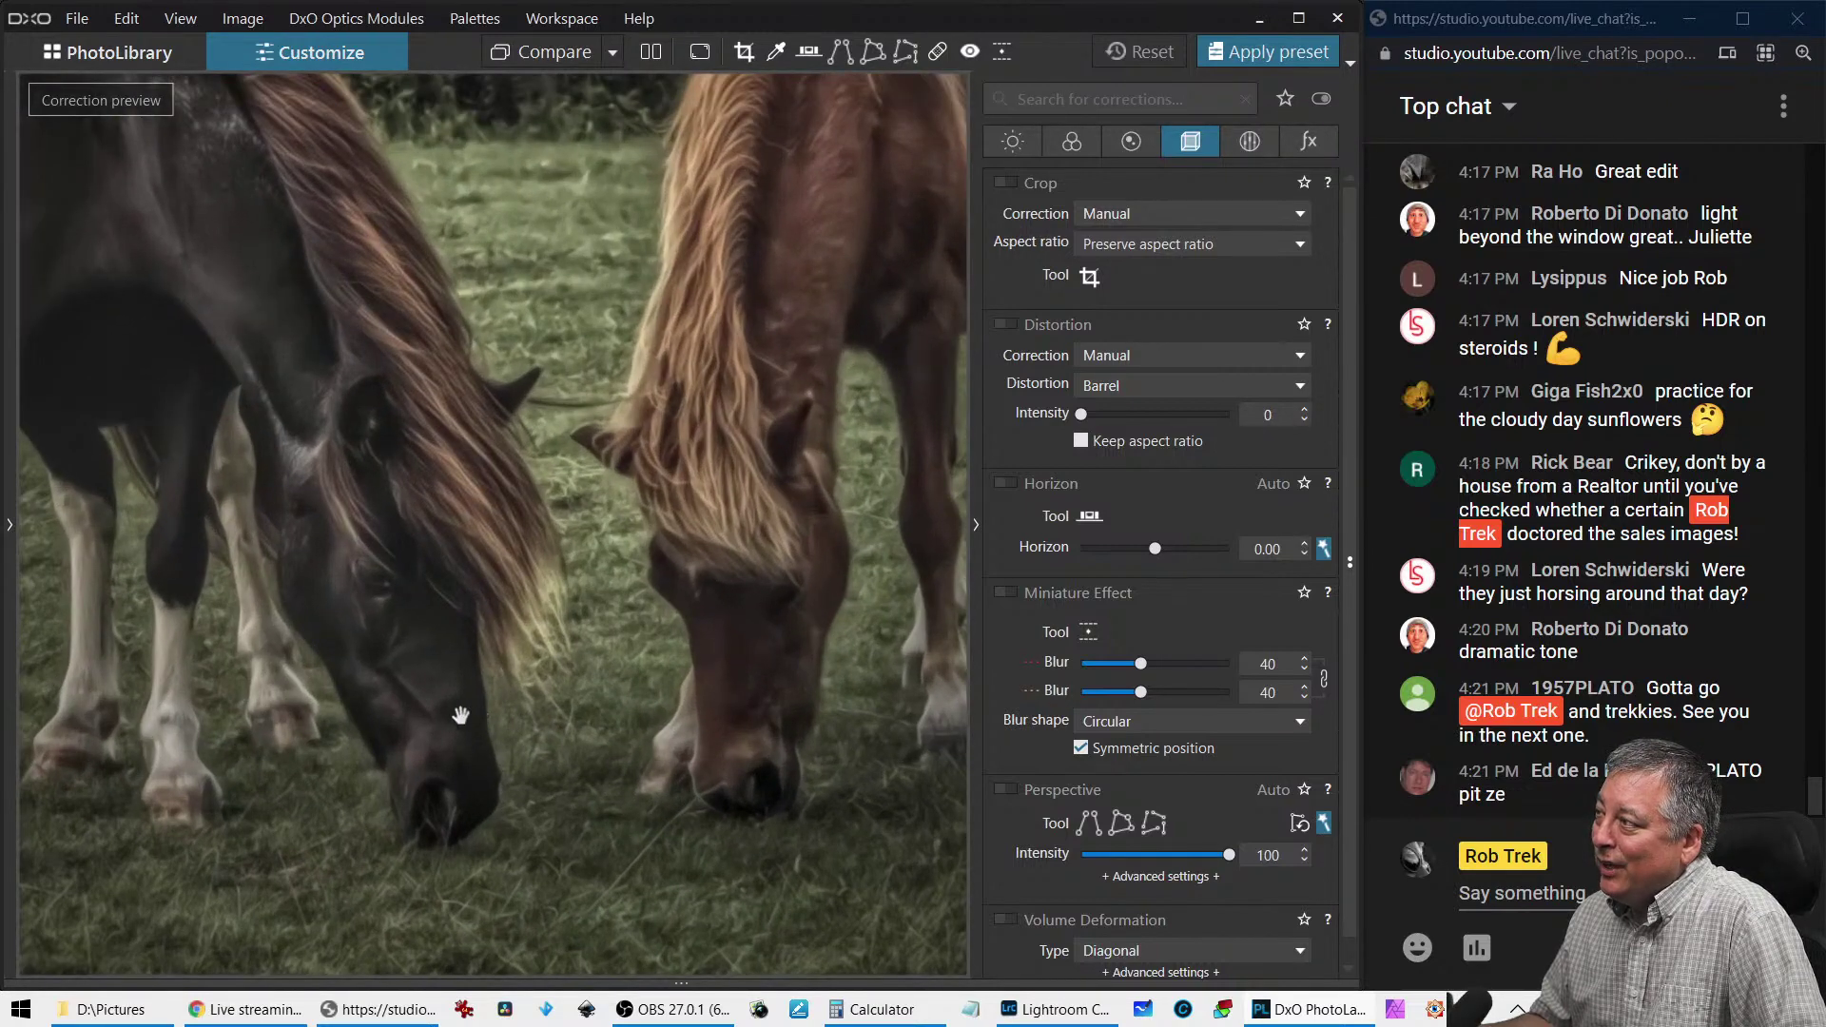
drag(329, 500, 428, 552)
scroll(425, 542, down, 2)
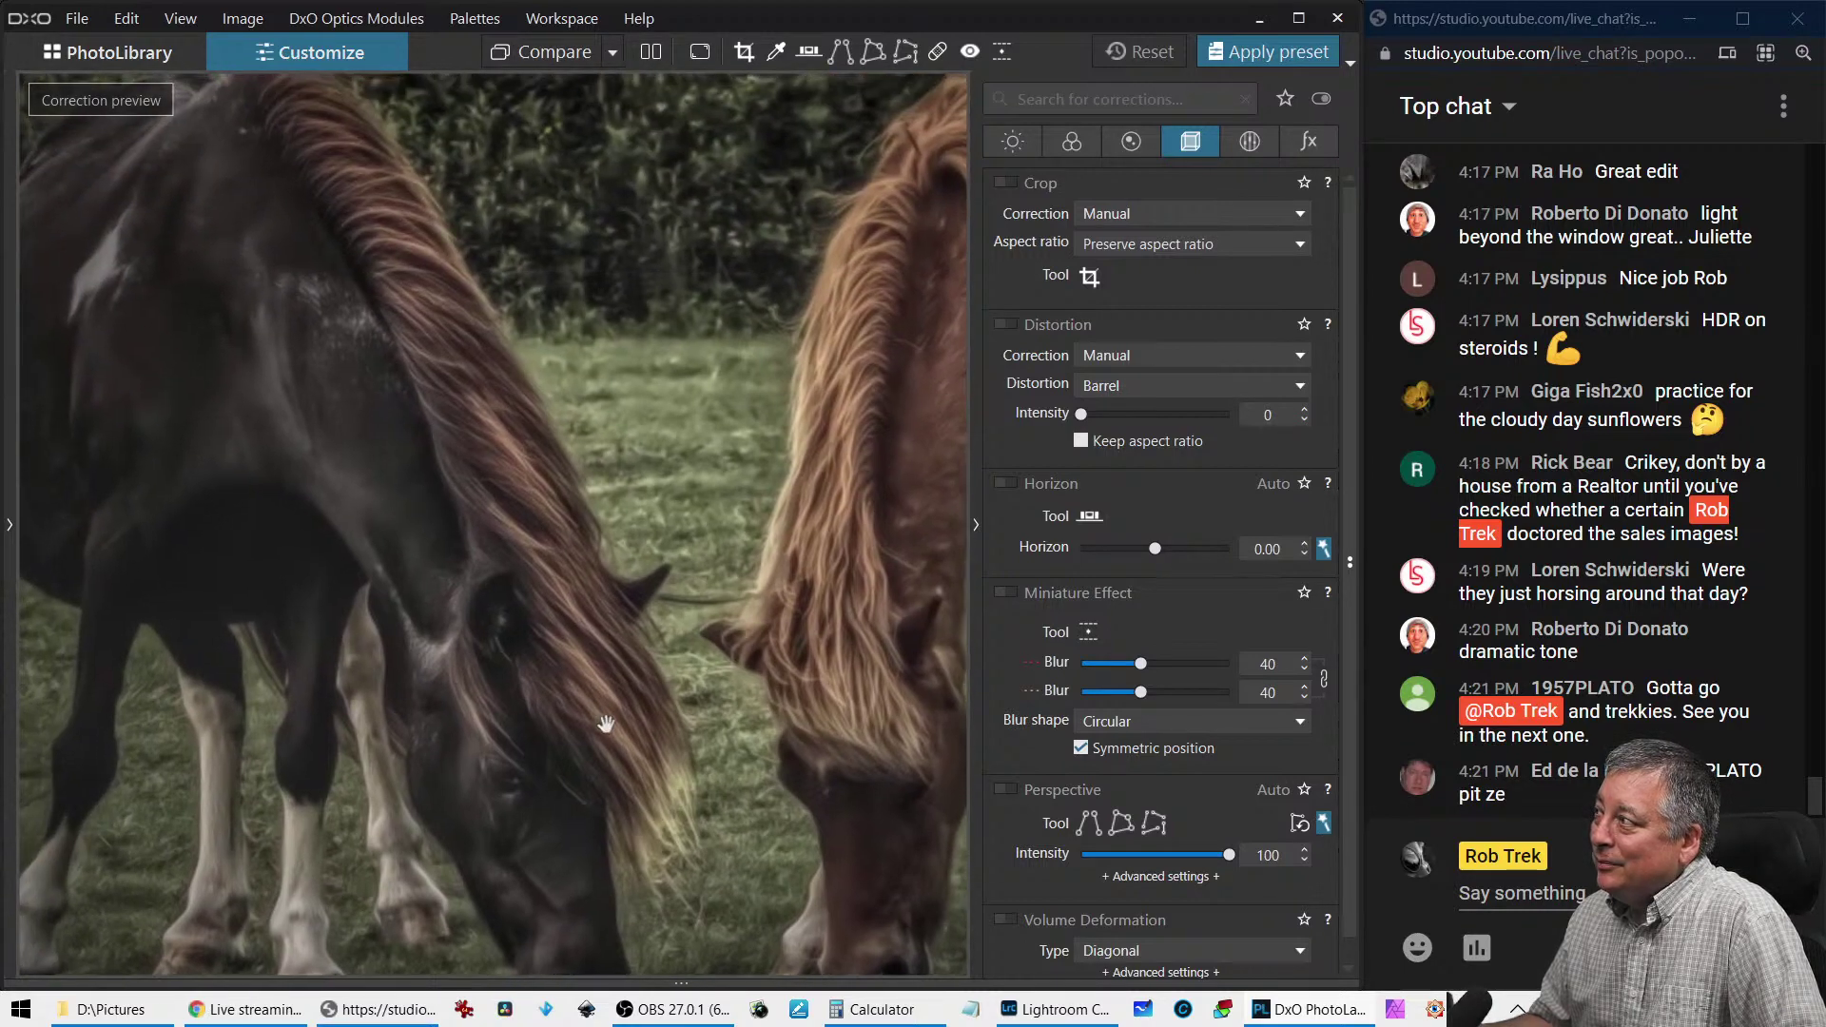
scroll(606, 724, down, 1)
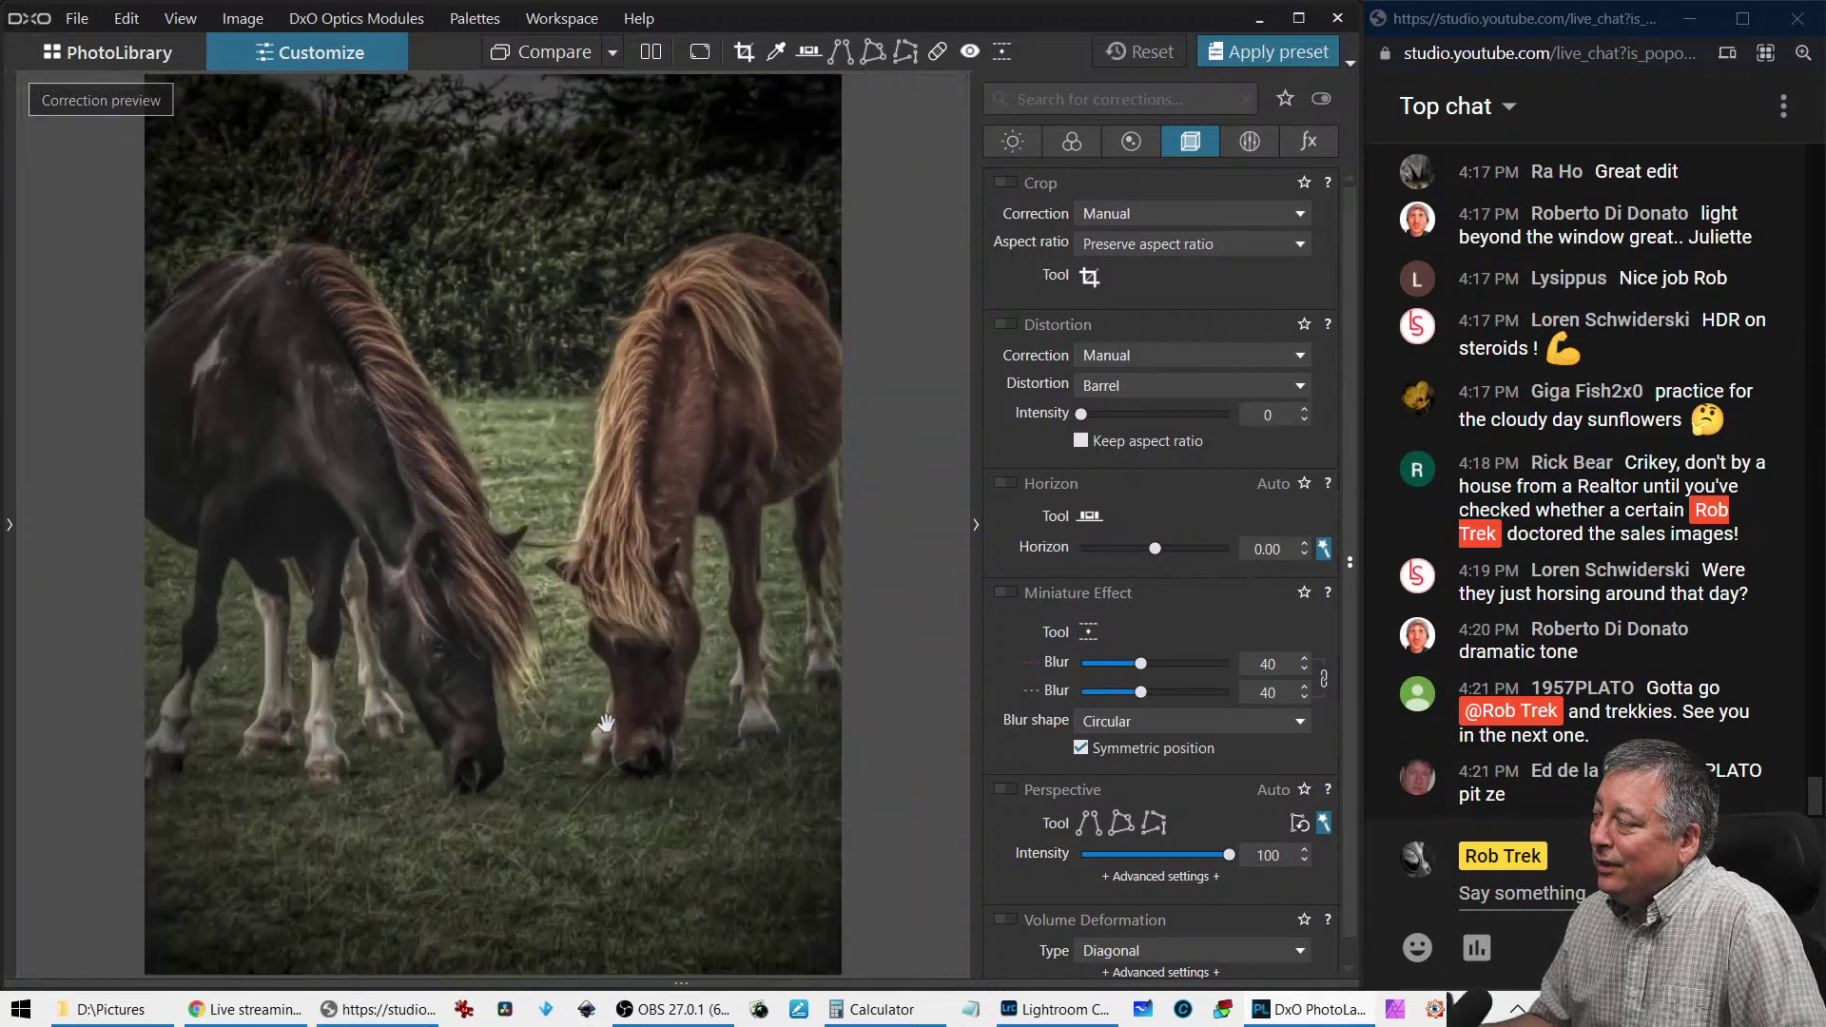
scroll(606, 723, down, 1)
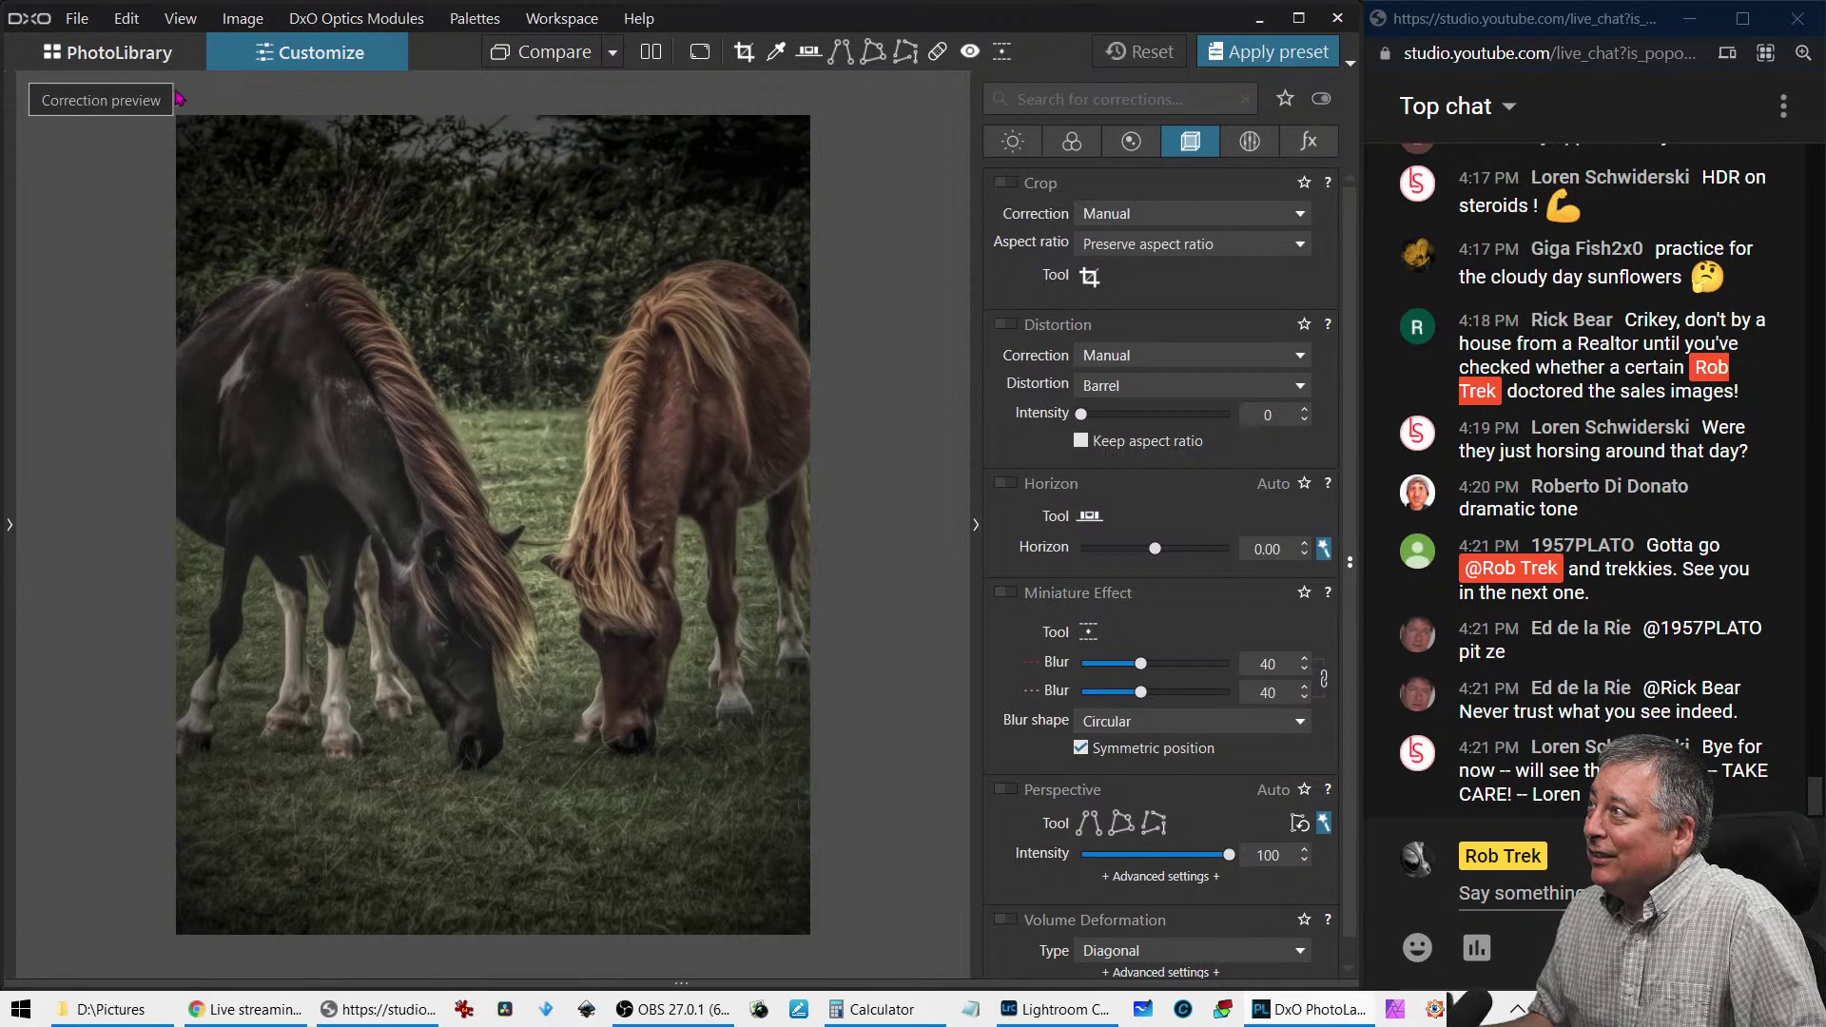
click(152, 57)
Open the sepia "test FOTOR" horse edit, examine the horses' heads up close, and return to the thumbnails
click(1204, 594)
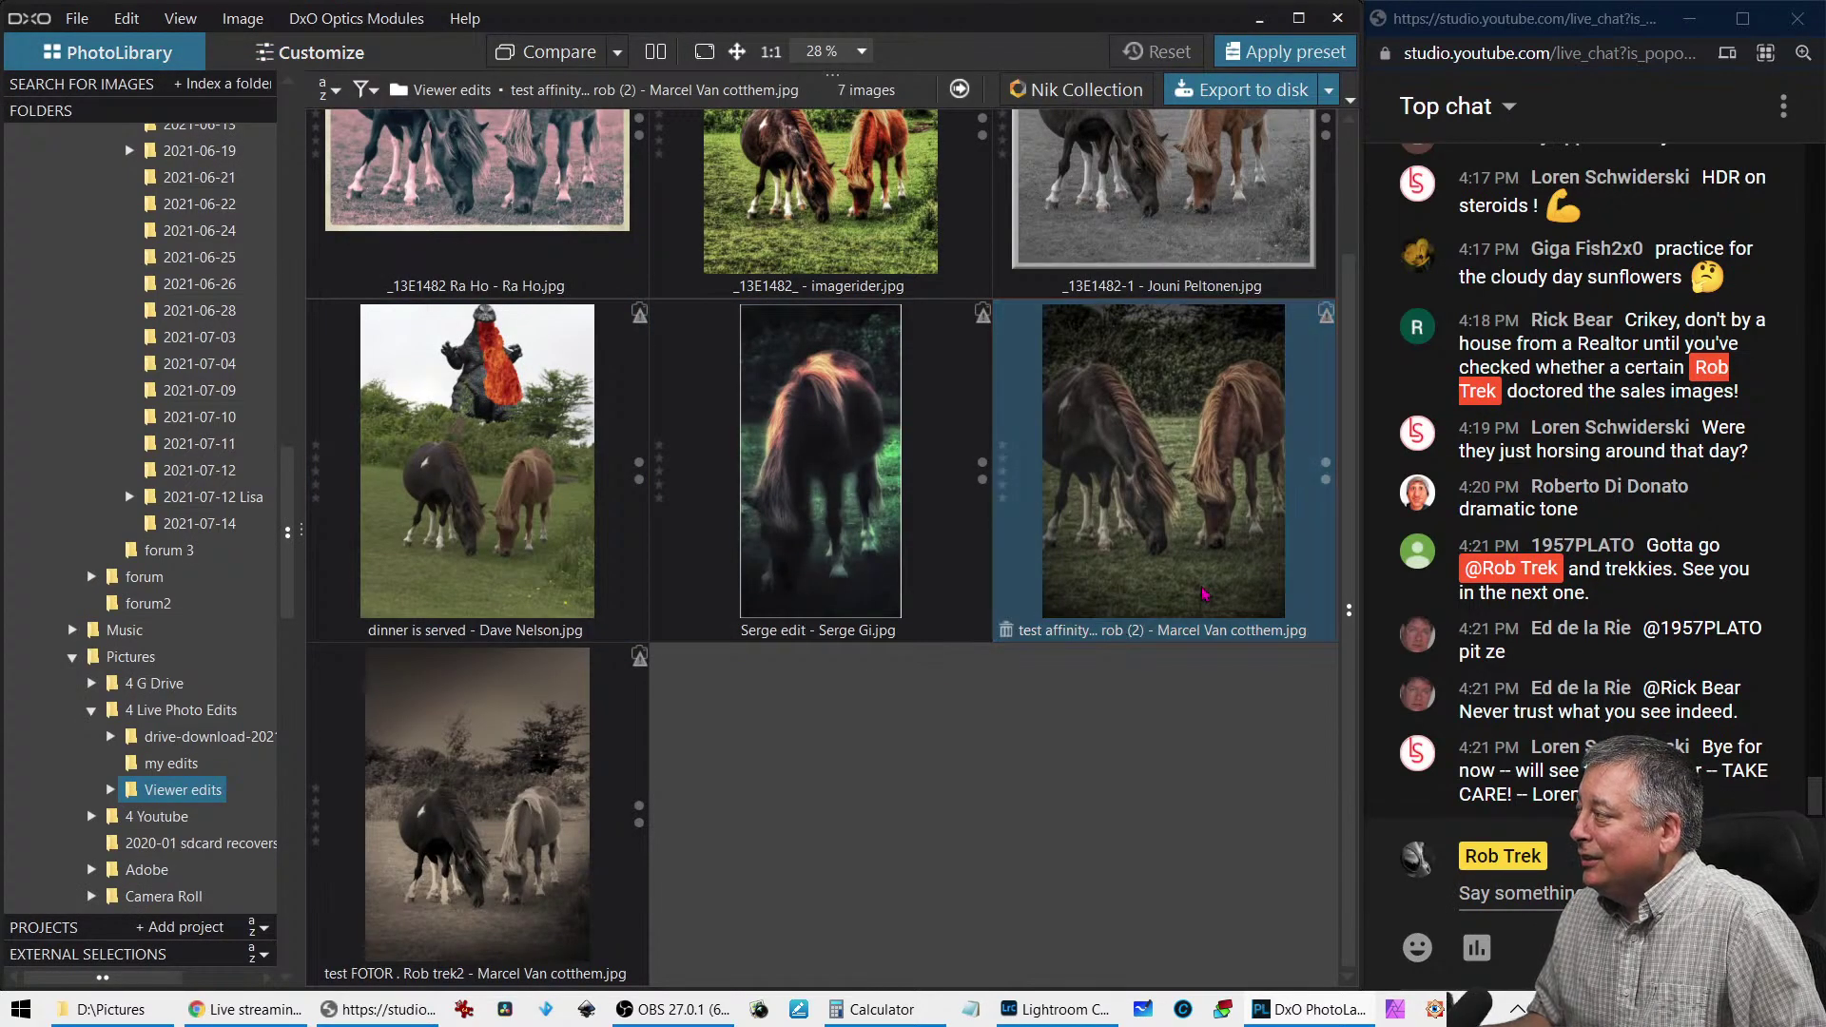
mouse_move(1204, 594)
ctrl+click(522, 839)
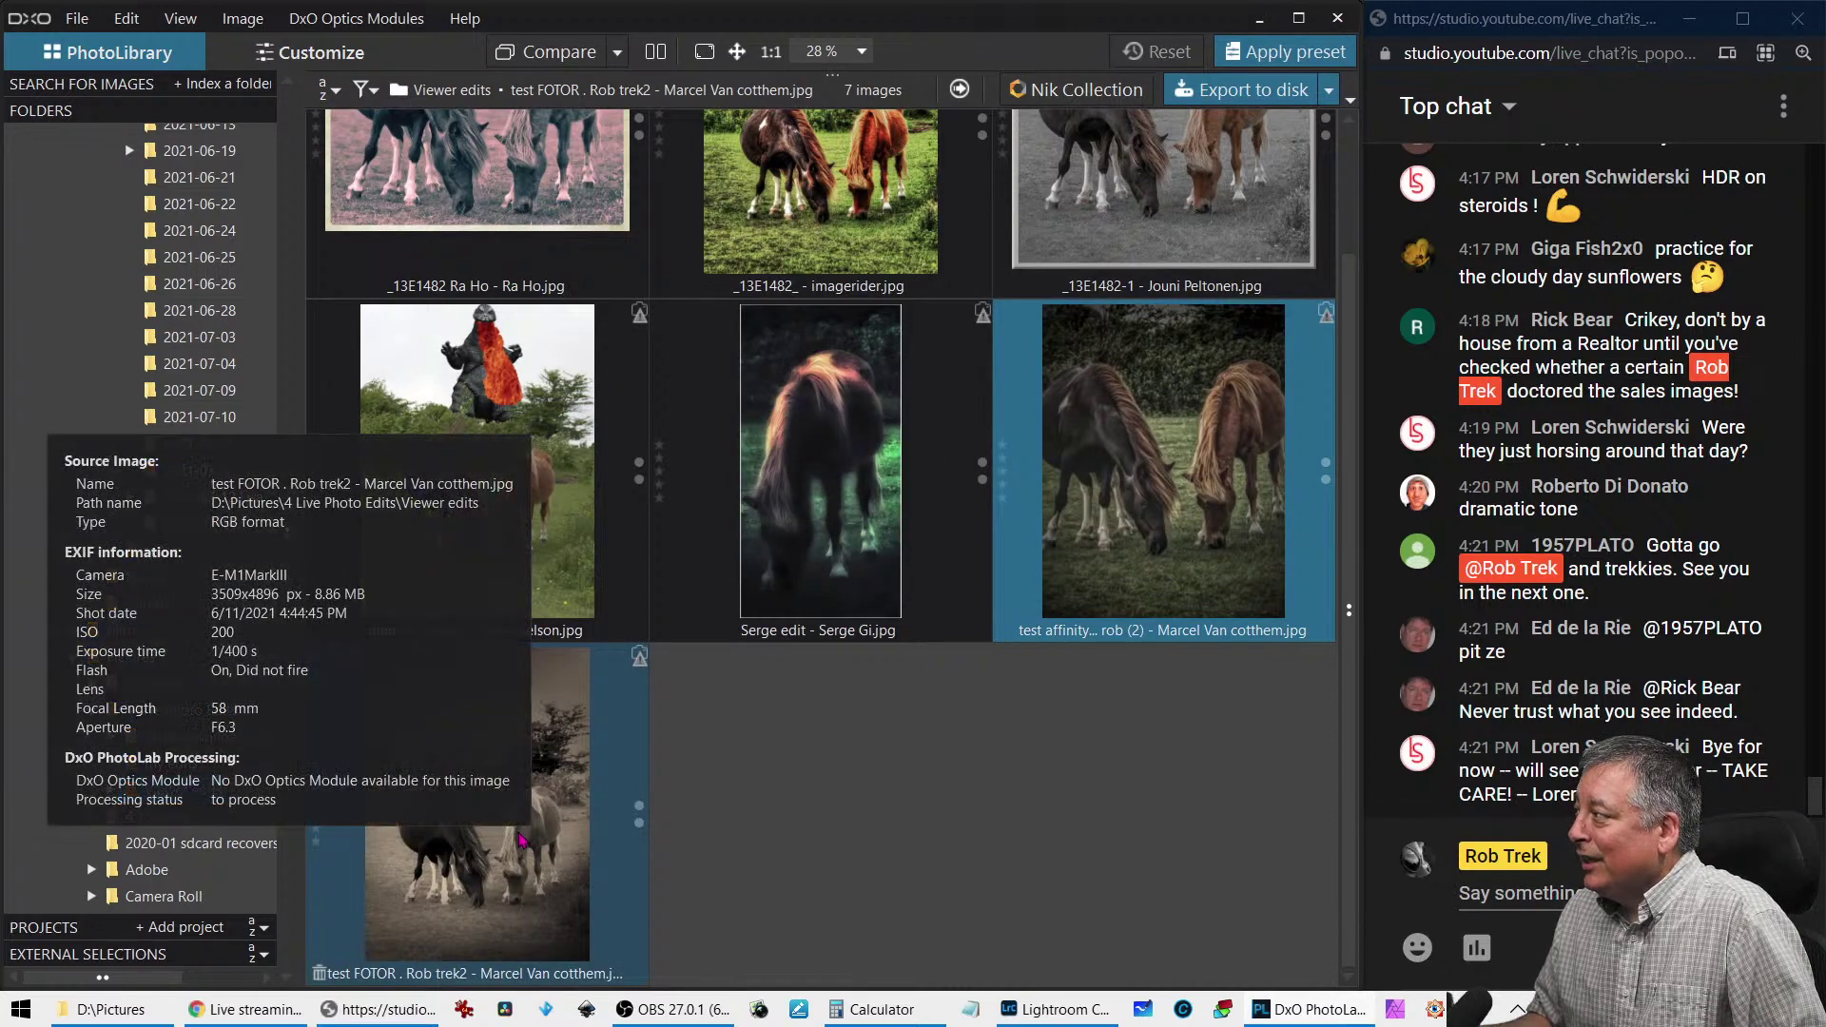
double_click(522, 838)
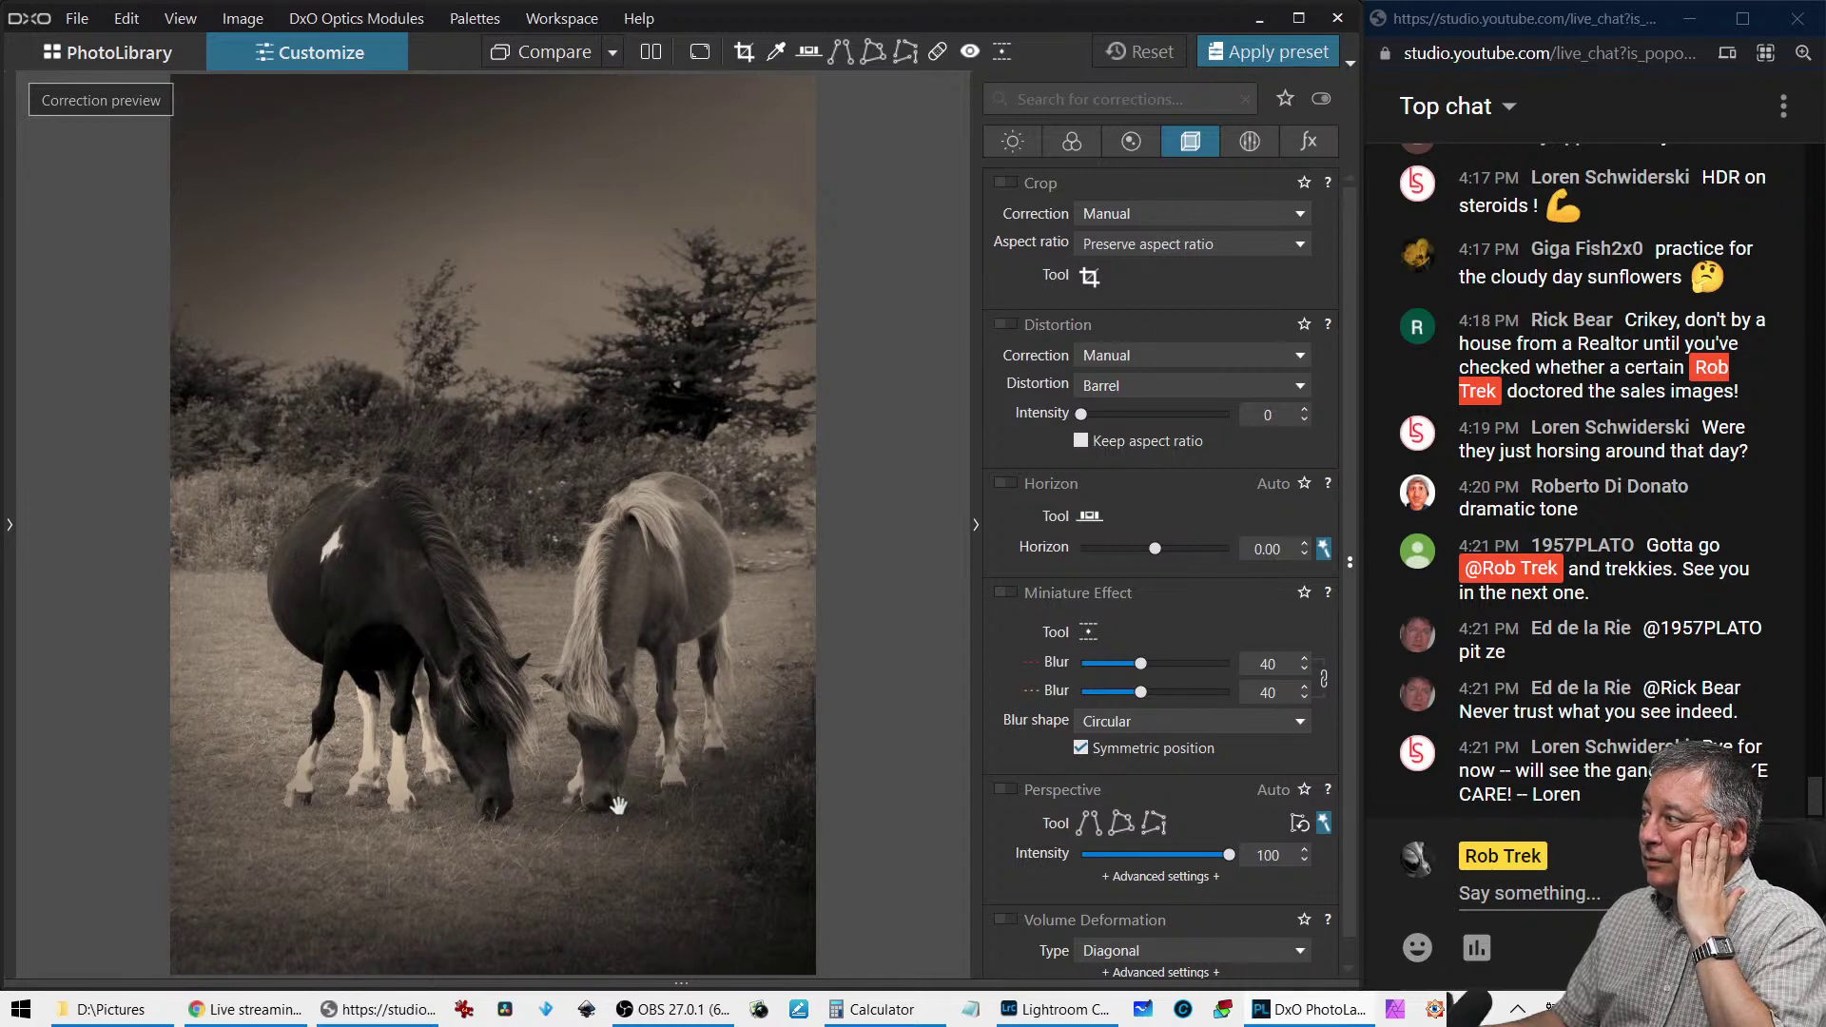
scroll(618, 806, up, 3)
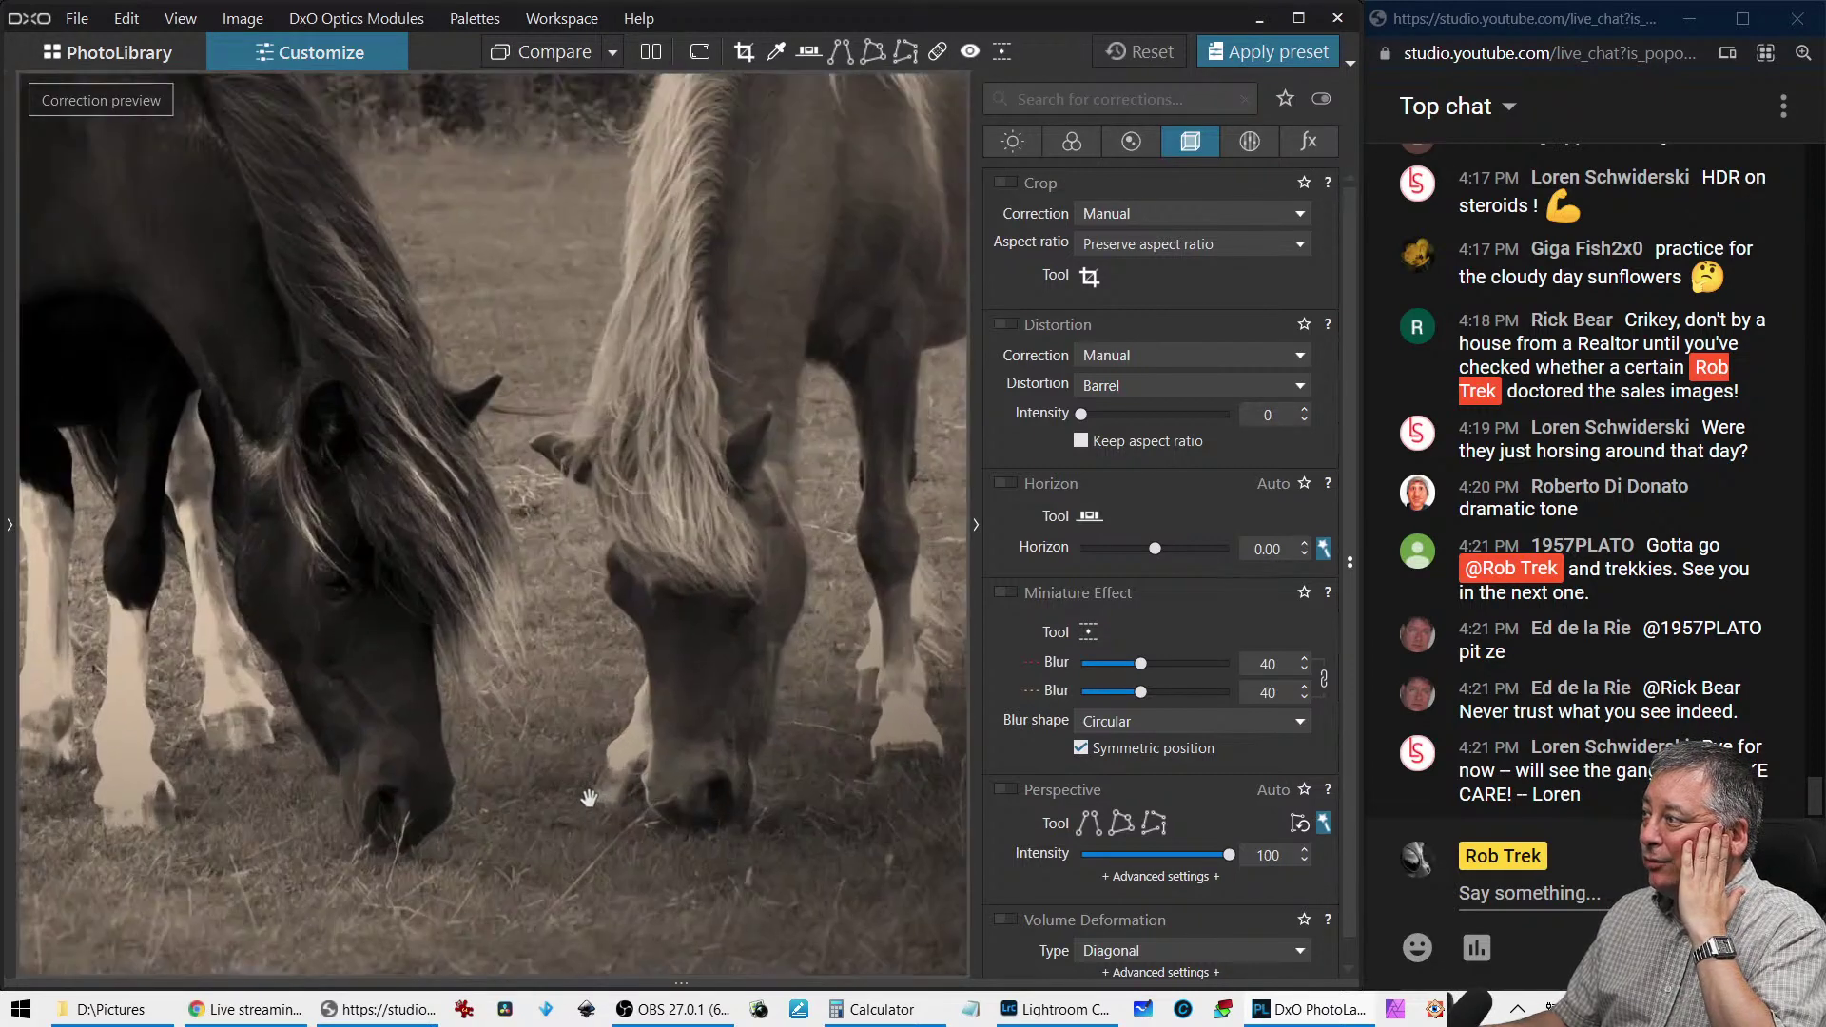
scroll(590, 797, down, 4)
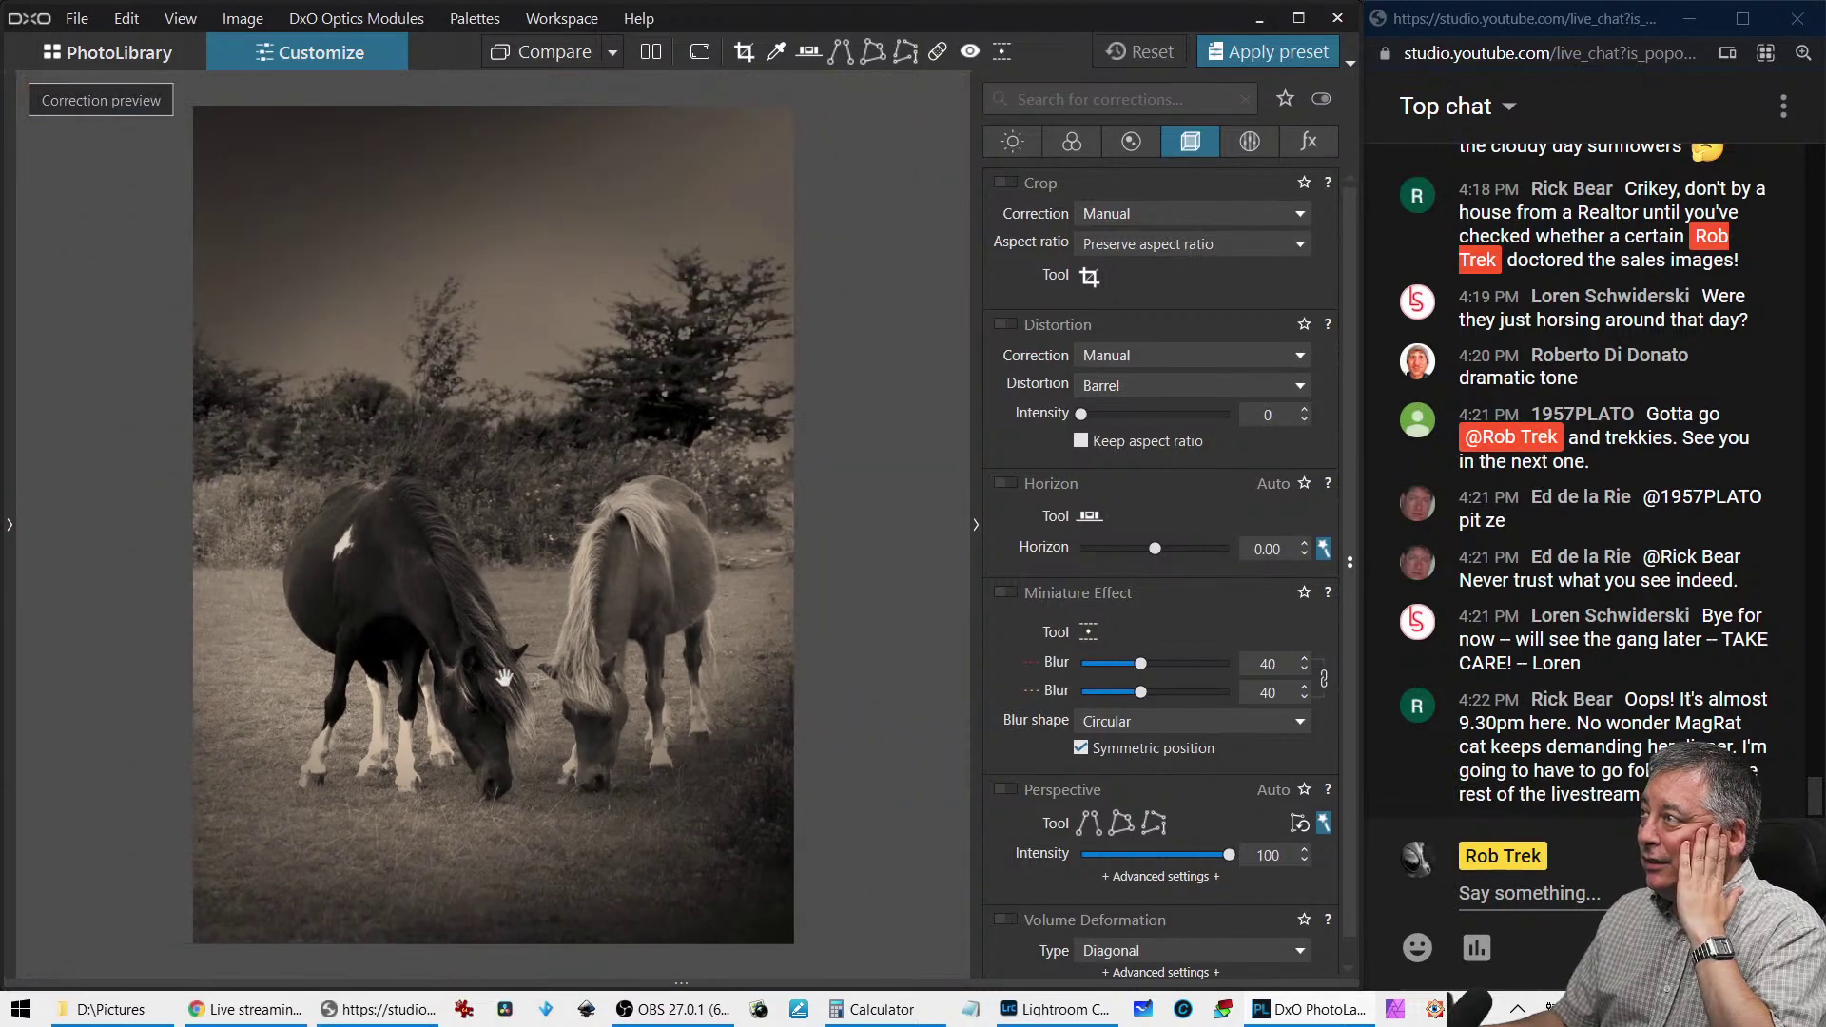
click(124, 59)
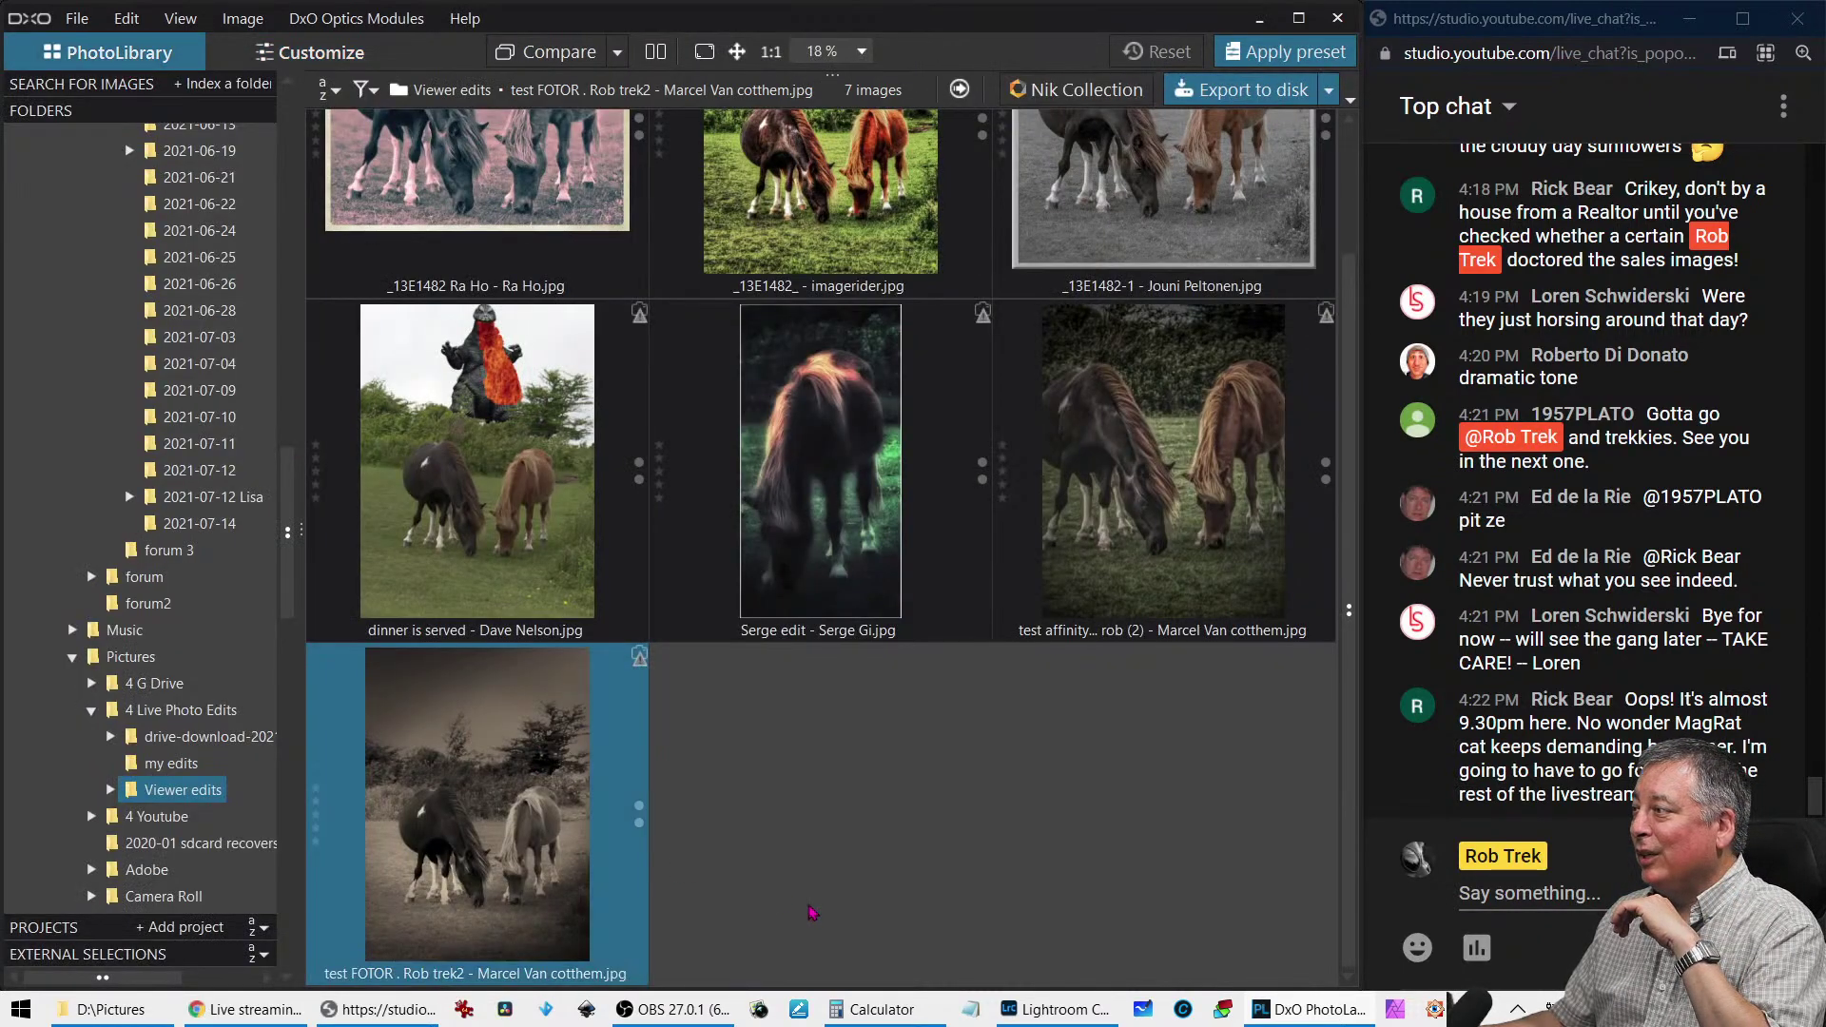
Show the "dinner is served" edit enlarged once more, then return to the top of the folder's thumbnails
click(494, 471)
double_click(495, 471)
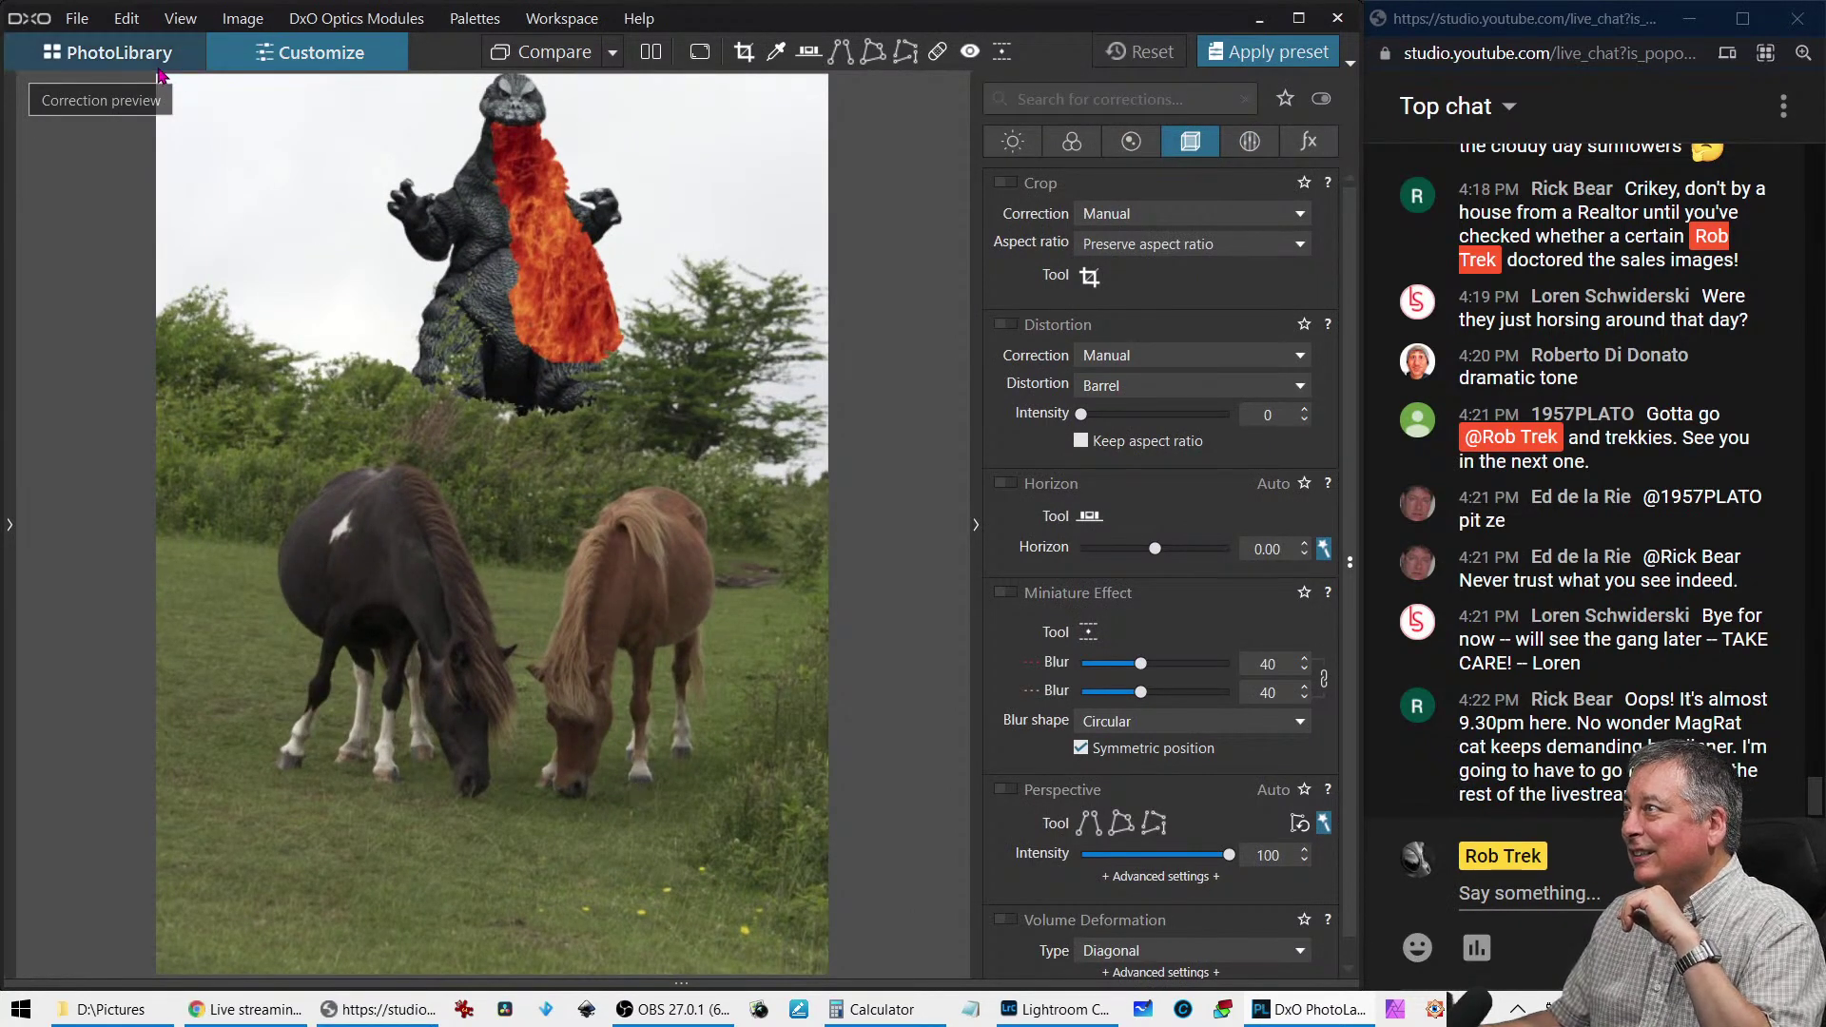
click(110, 52)
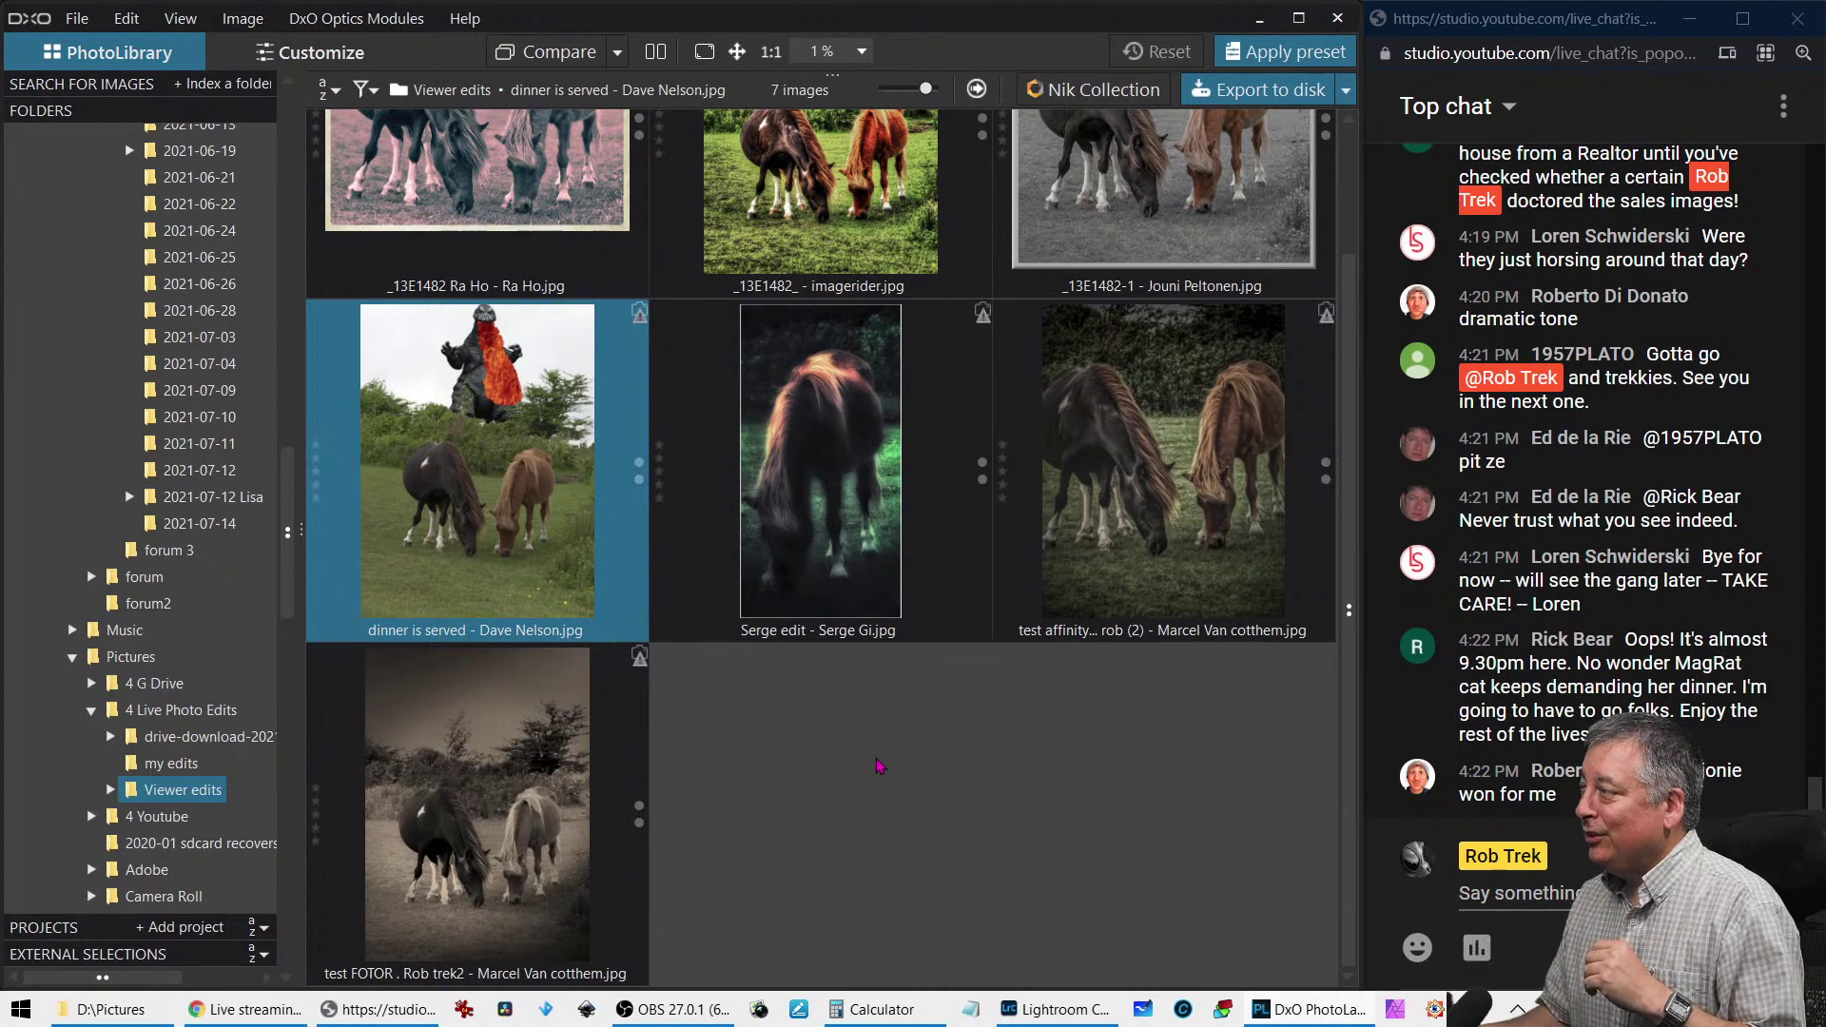
scroll(868, 788, up, 2)
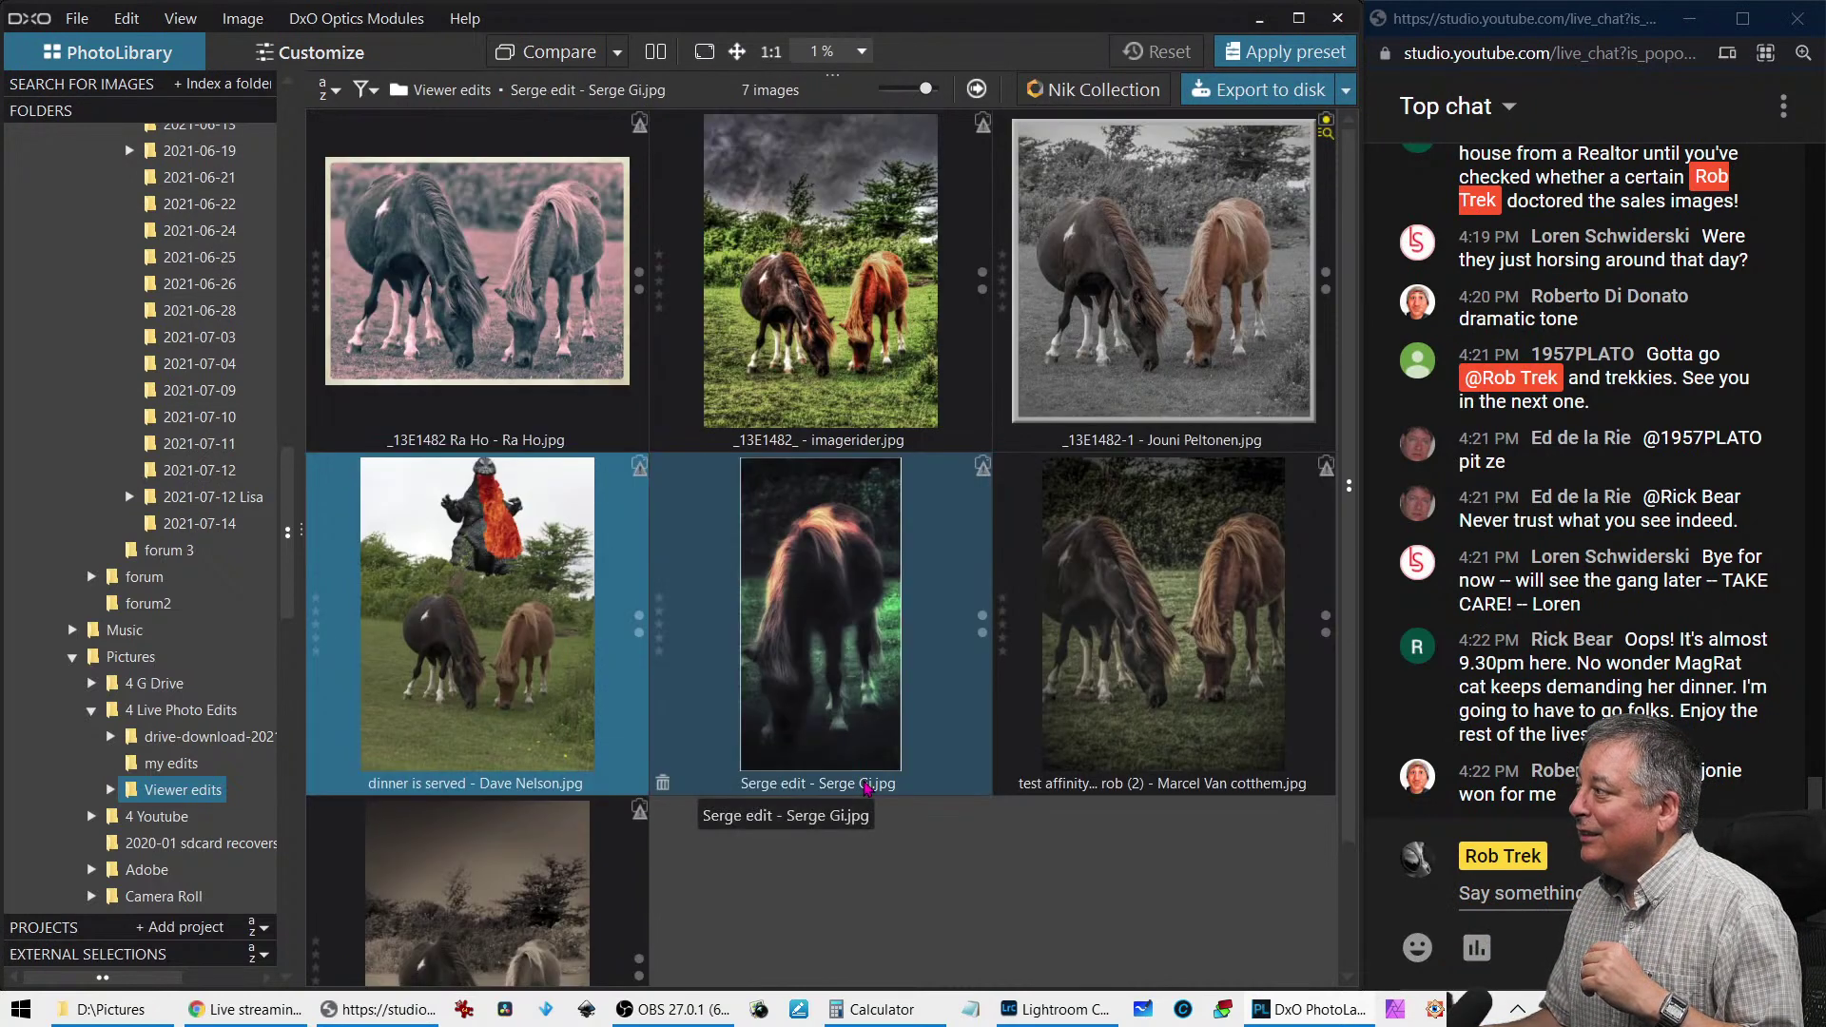
Show the framed selective-colour horse edit and the pink-toned horse edit enlarged, returning to the thumbnails after each
double_click(1146, 354)
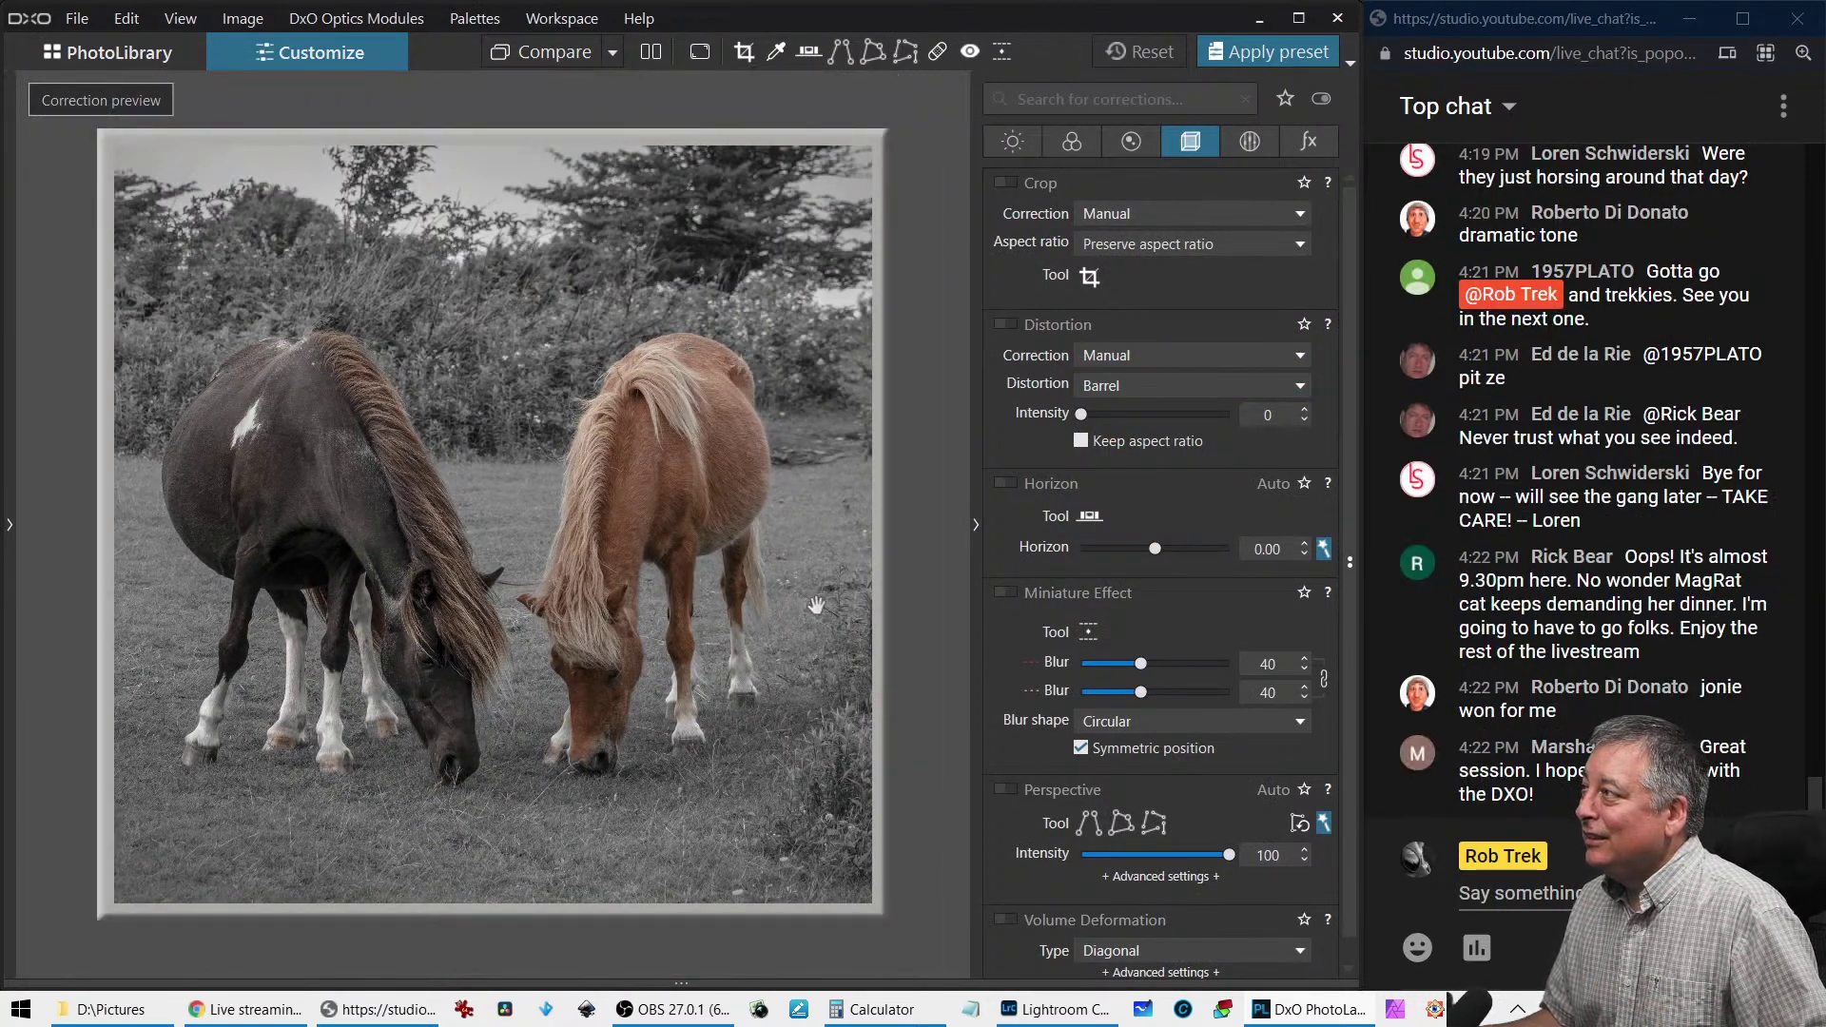
click(107, 53)
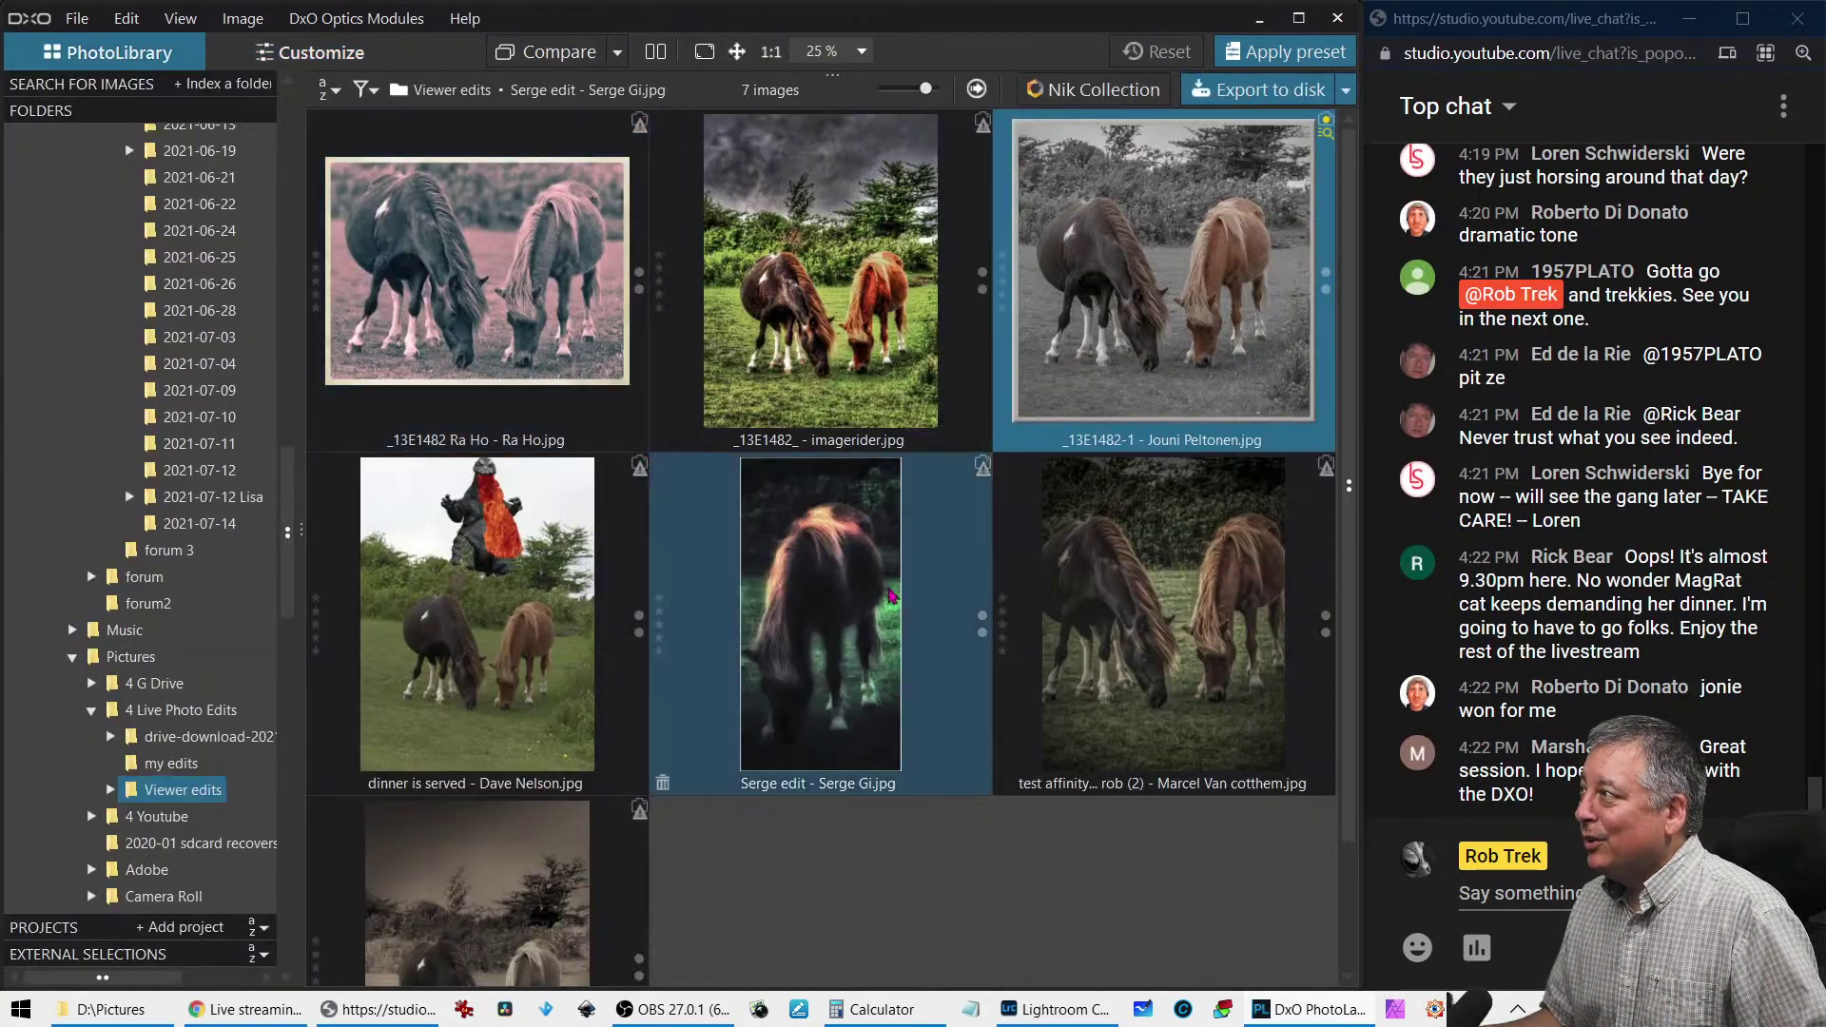
double_click(424, 333)
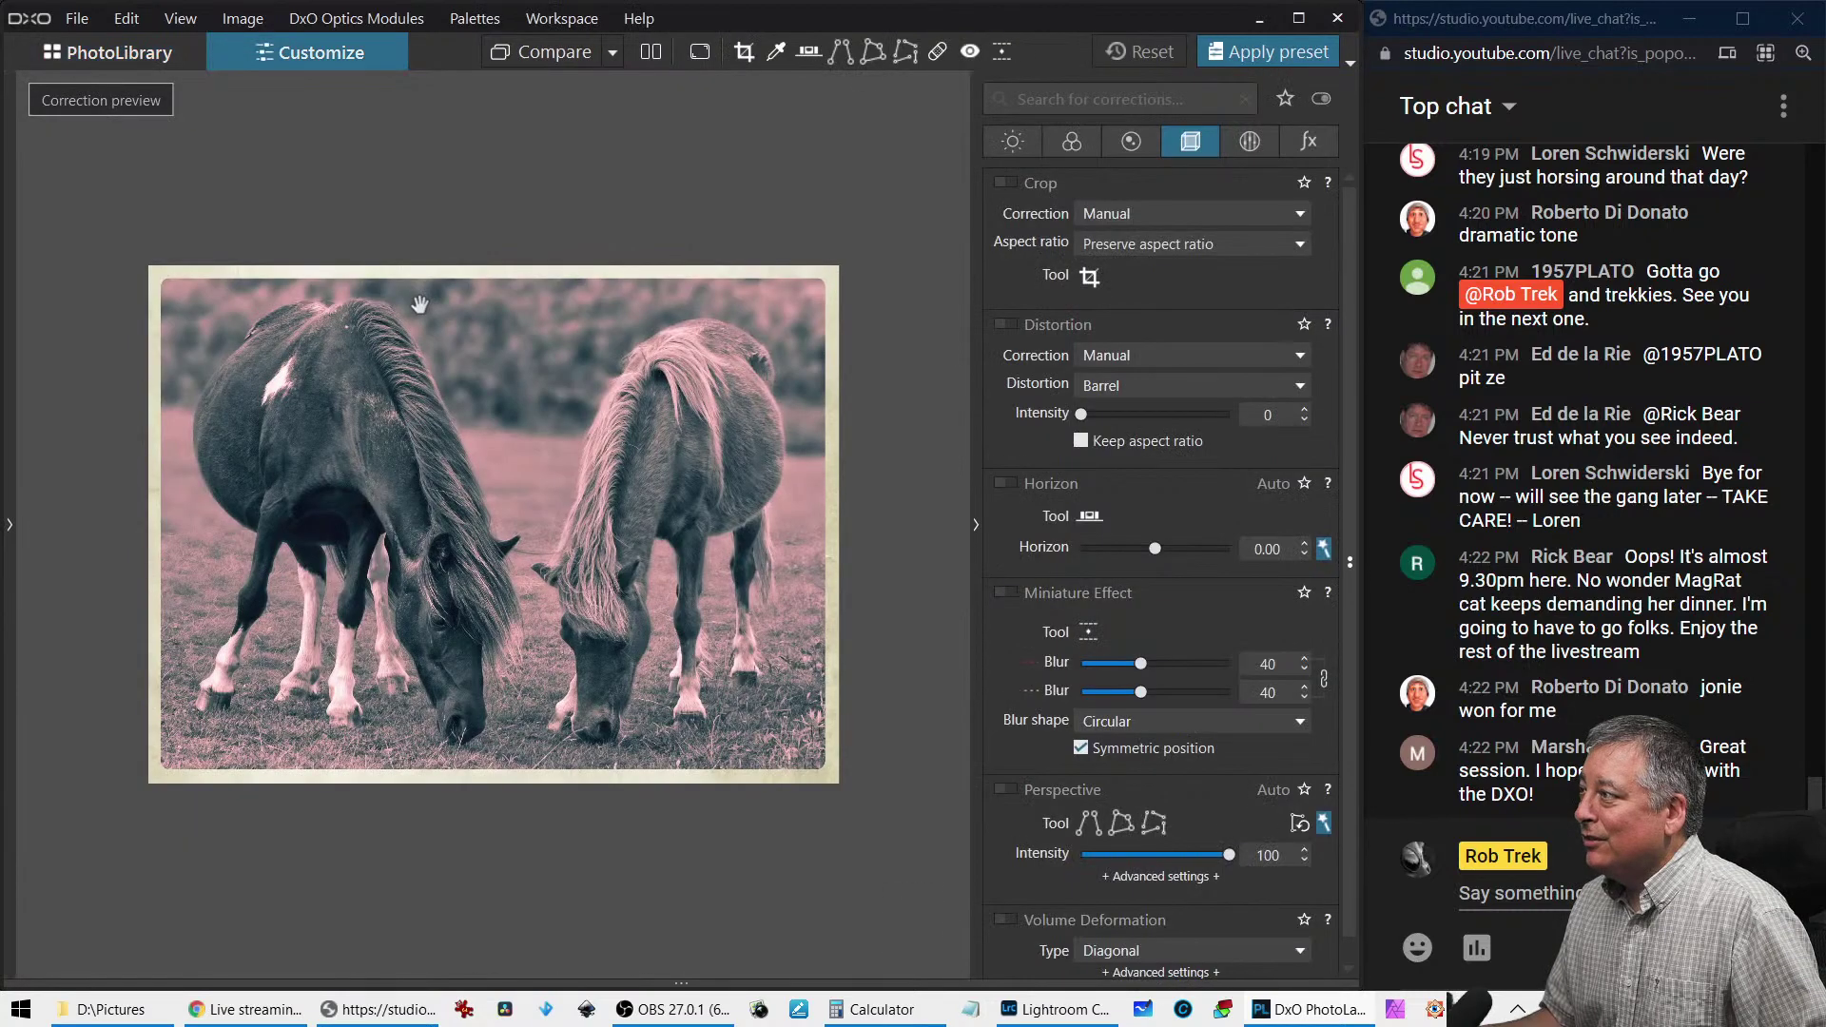
click(160, 54)
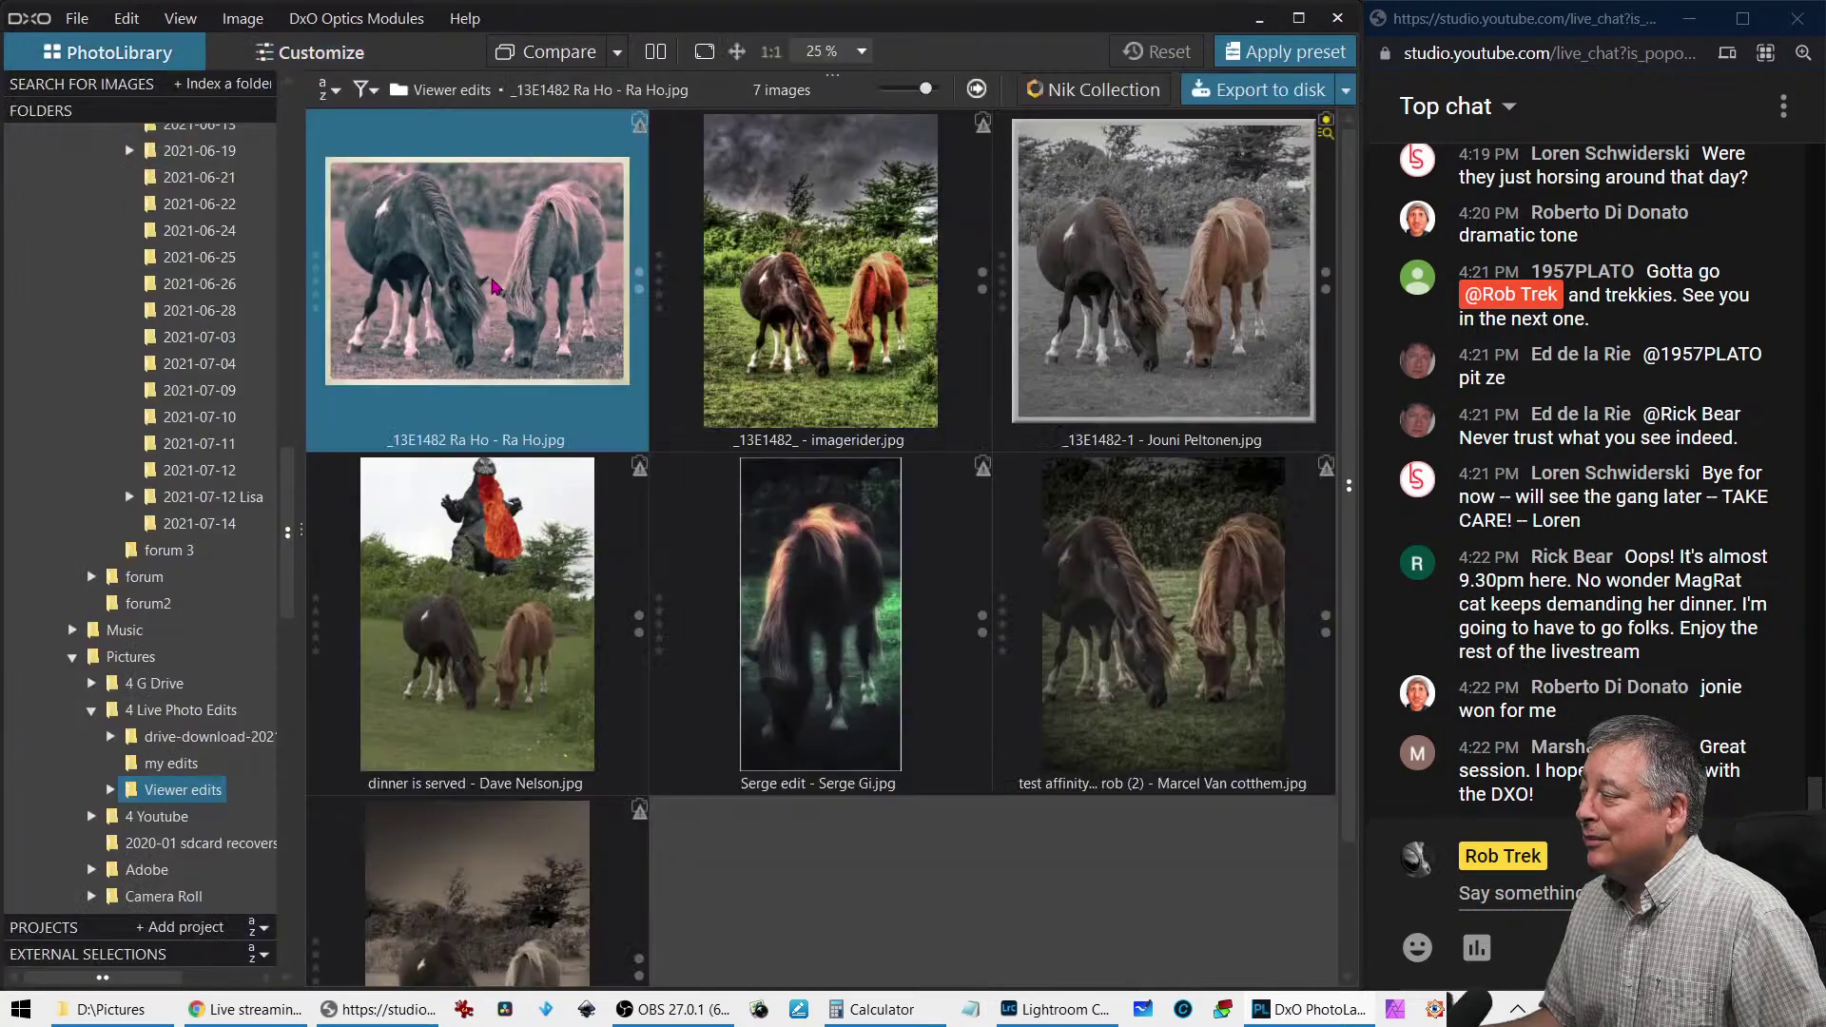
Open the dark "test affinity" horse edit from the thumbnails again and examine the two horses in the enlarged view
click(797, 553)
scroll(797, 553, down, 2)
click(1075, 509)
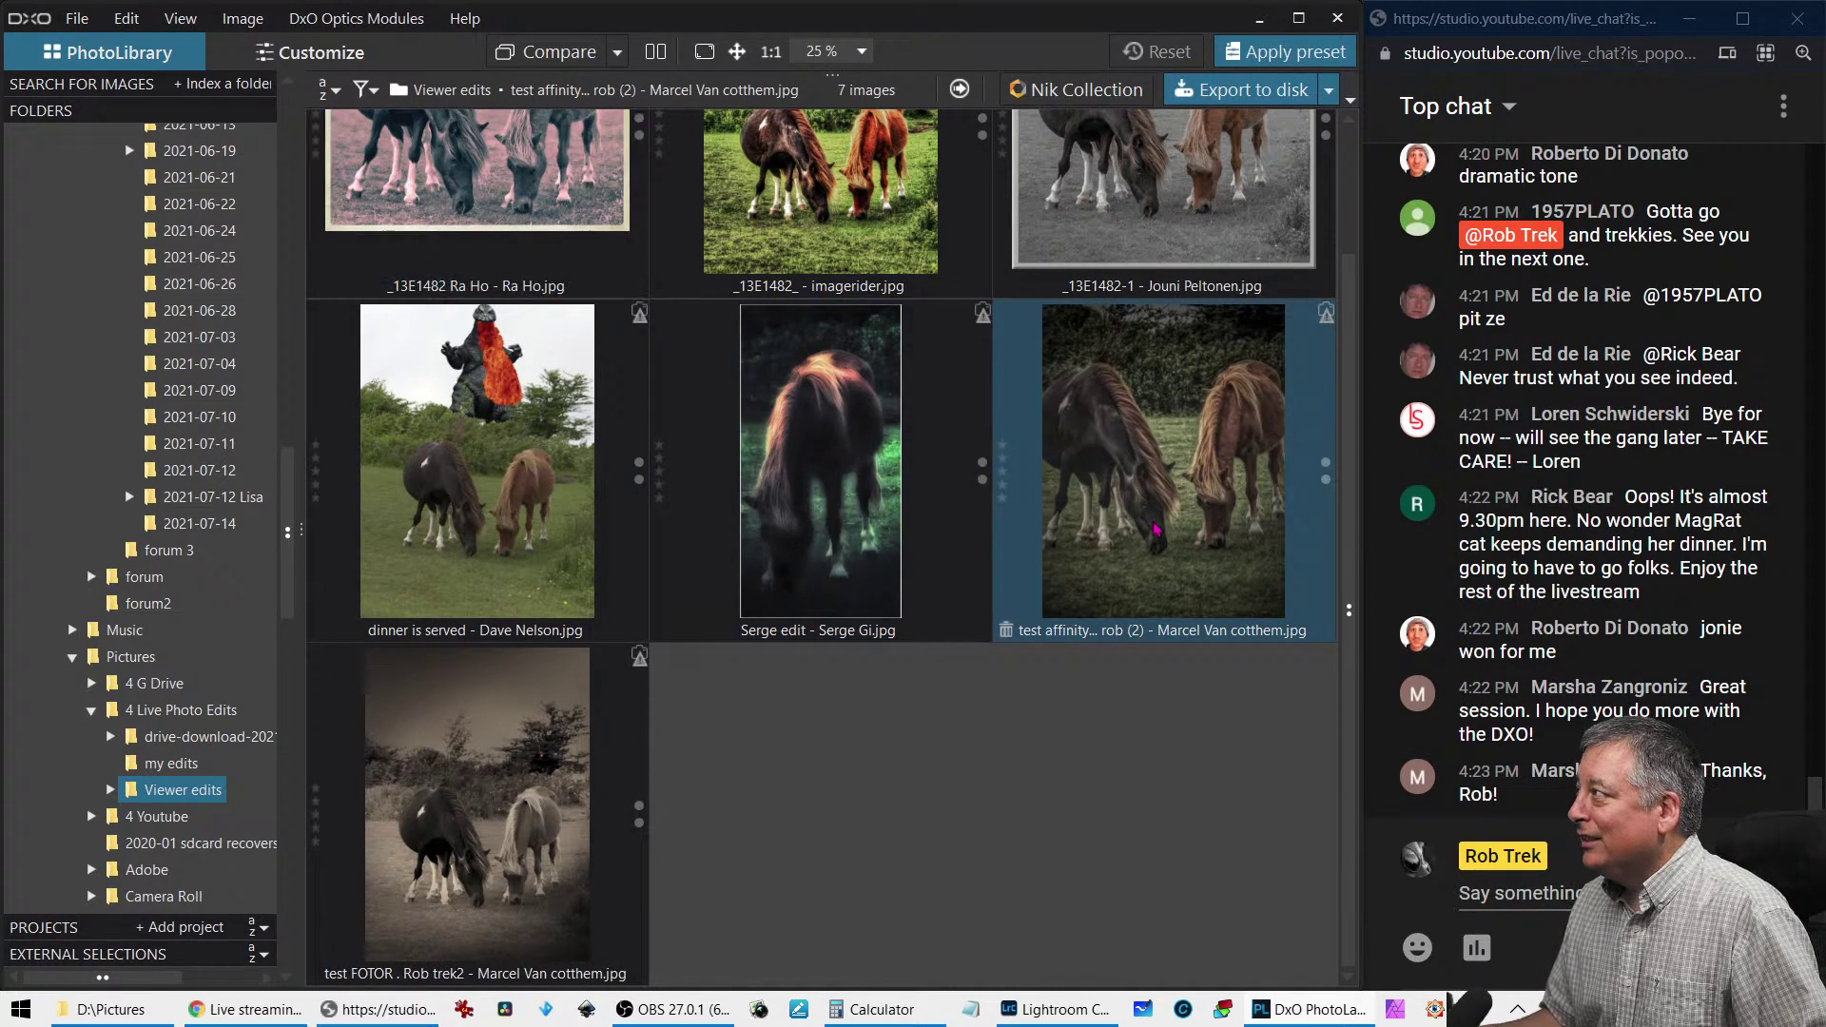
double_click(1155, 529)
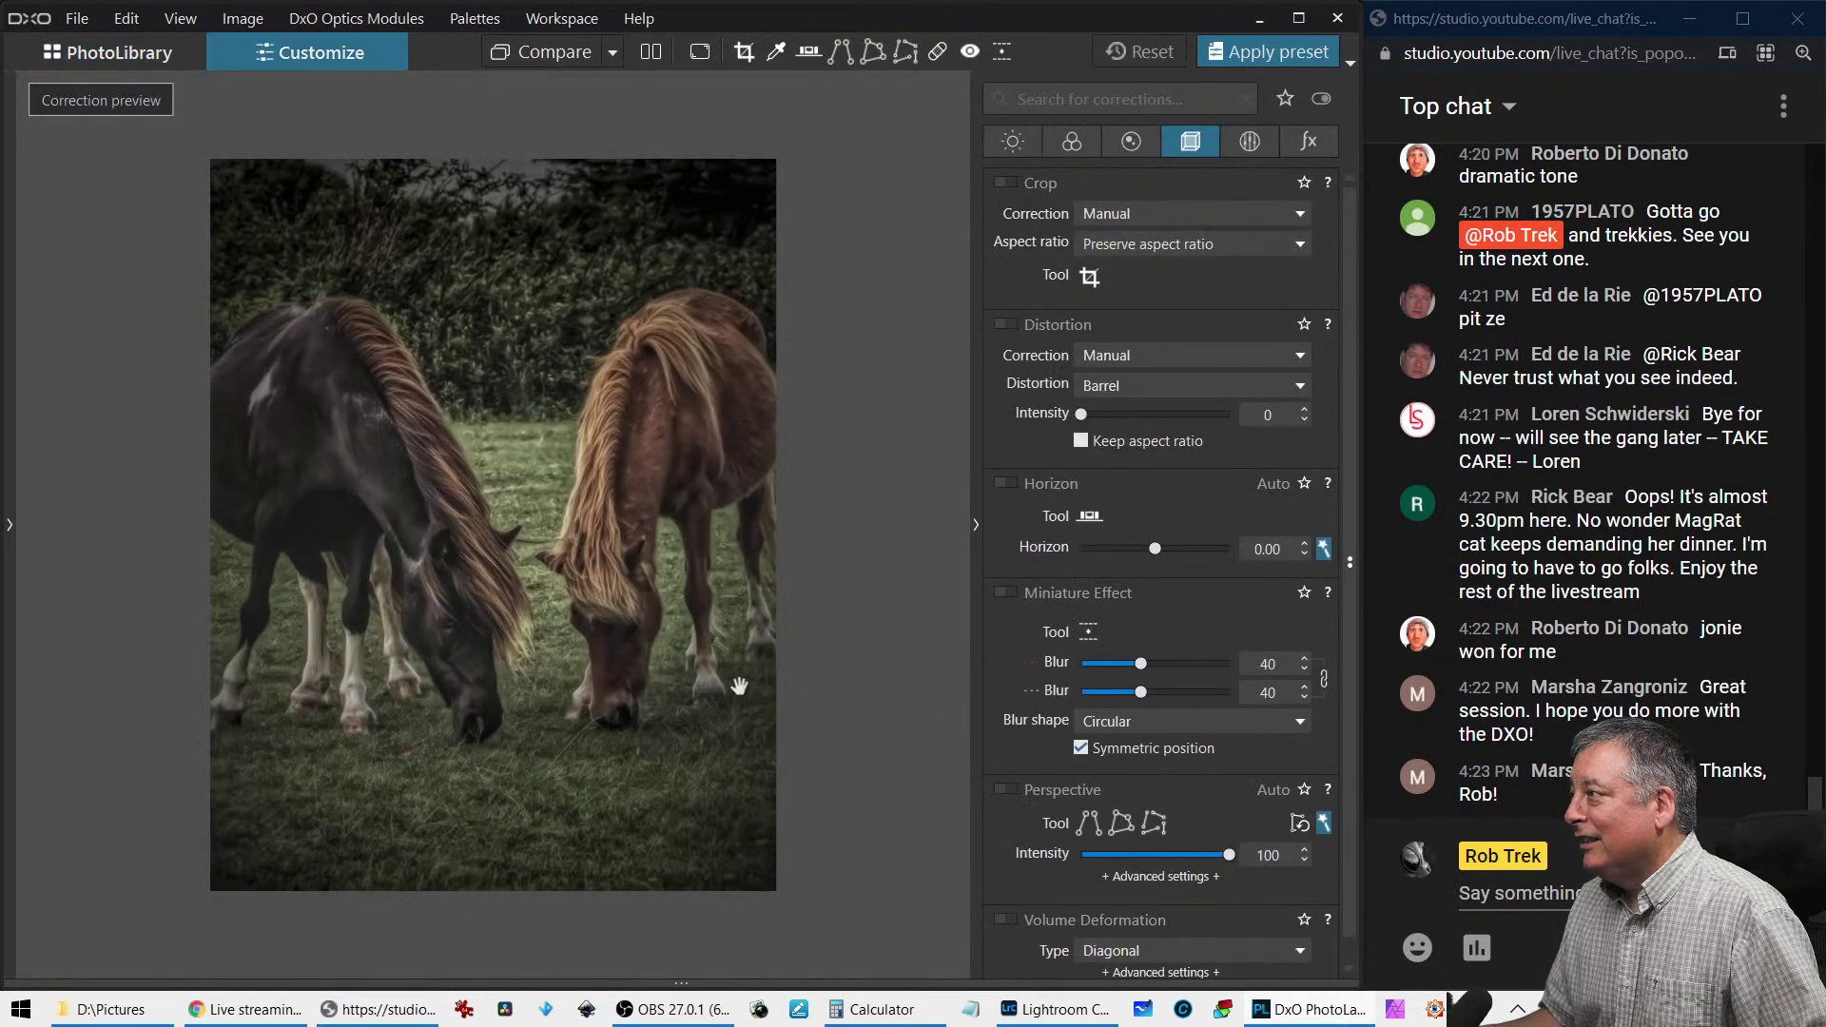
click(742, 684)
click(737, 685)
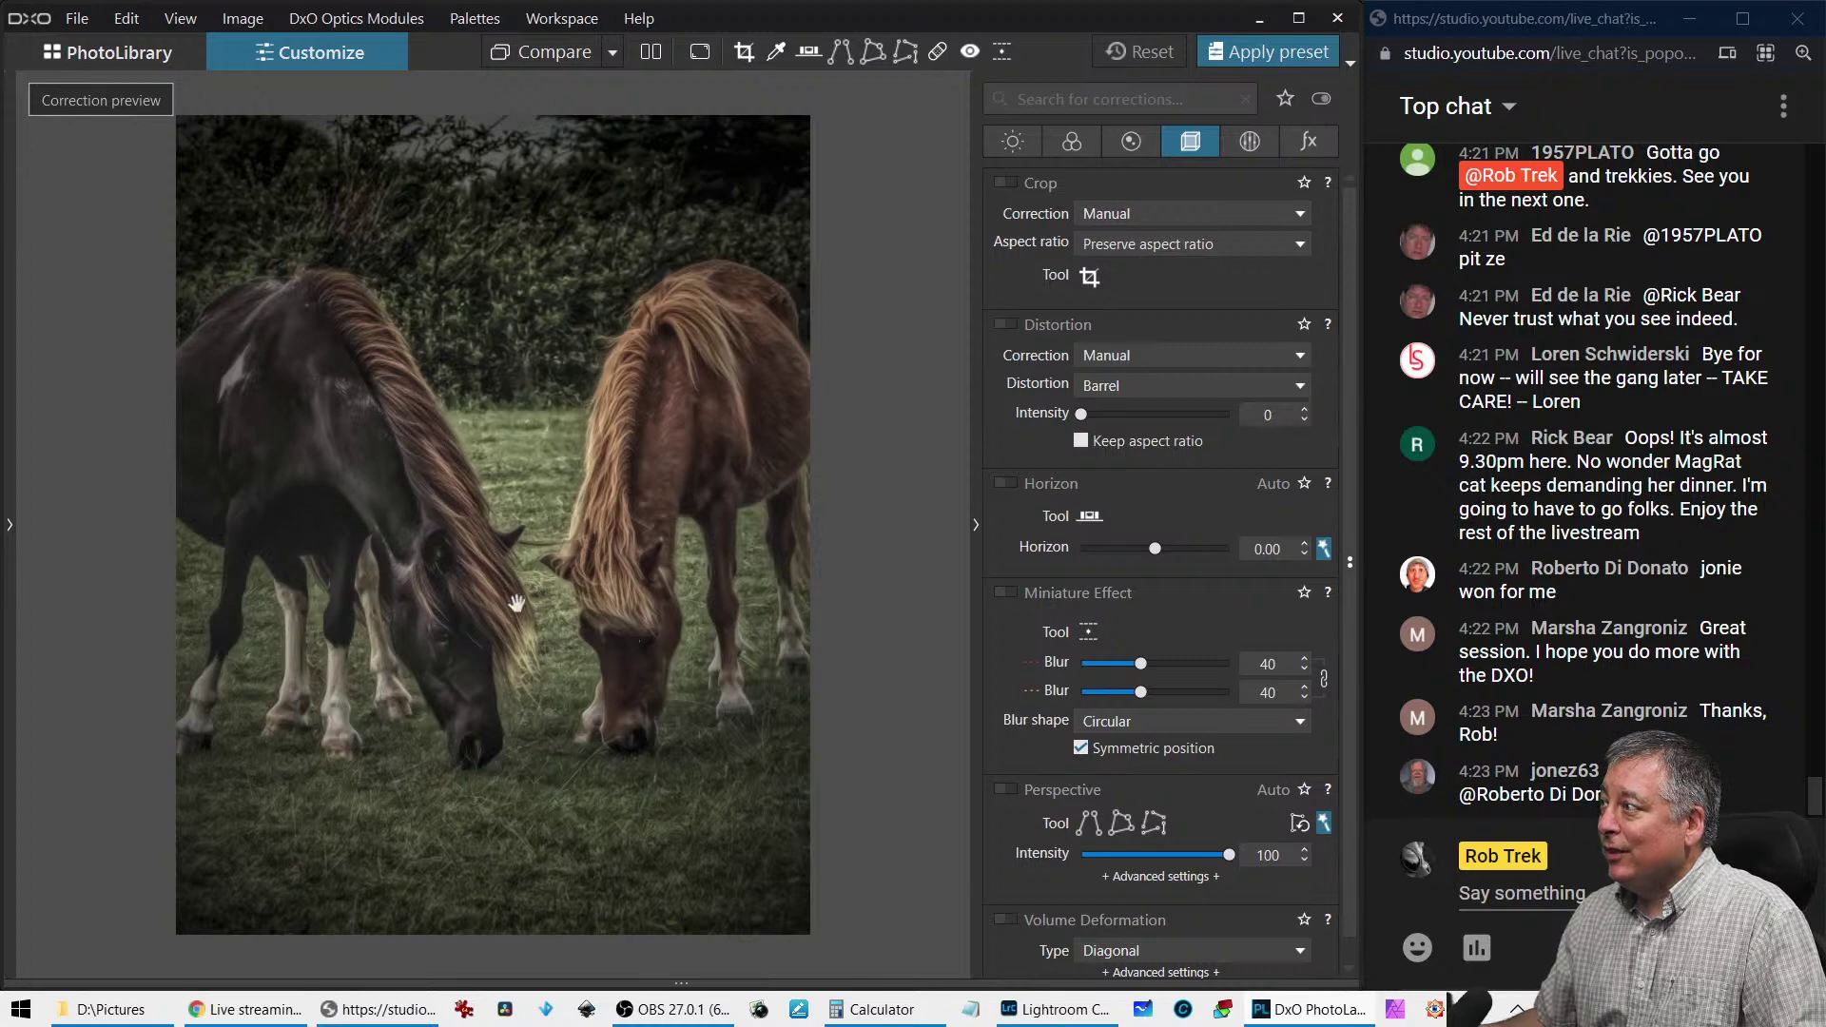
scroll(506, 668, up, 3)
scroll(511, 689, down, 3)
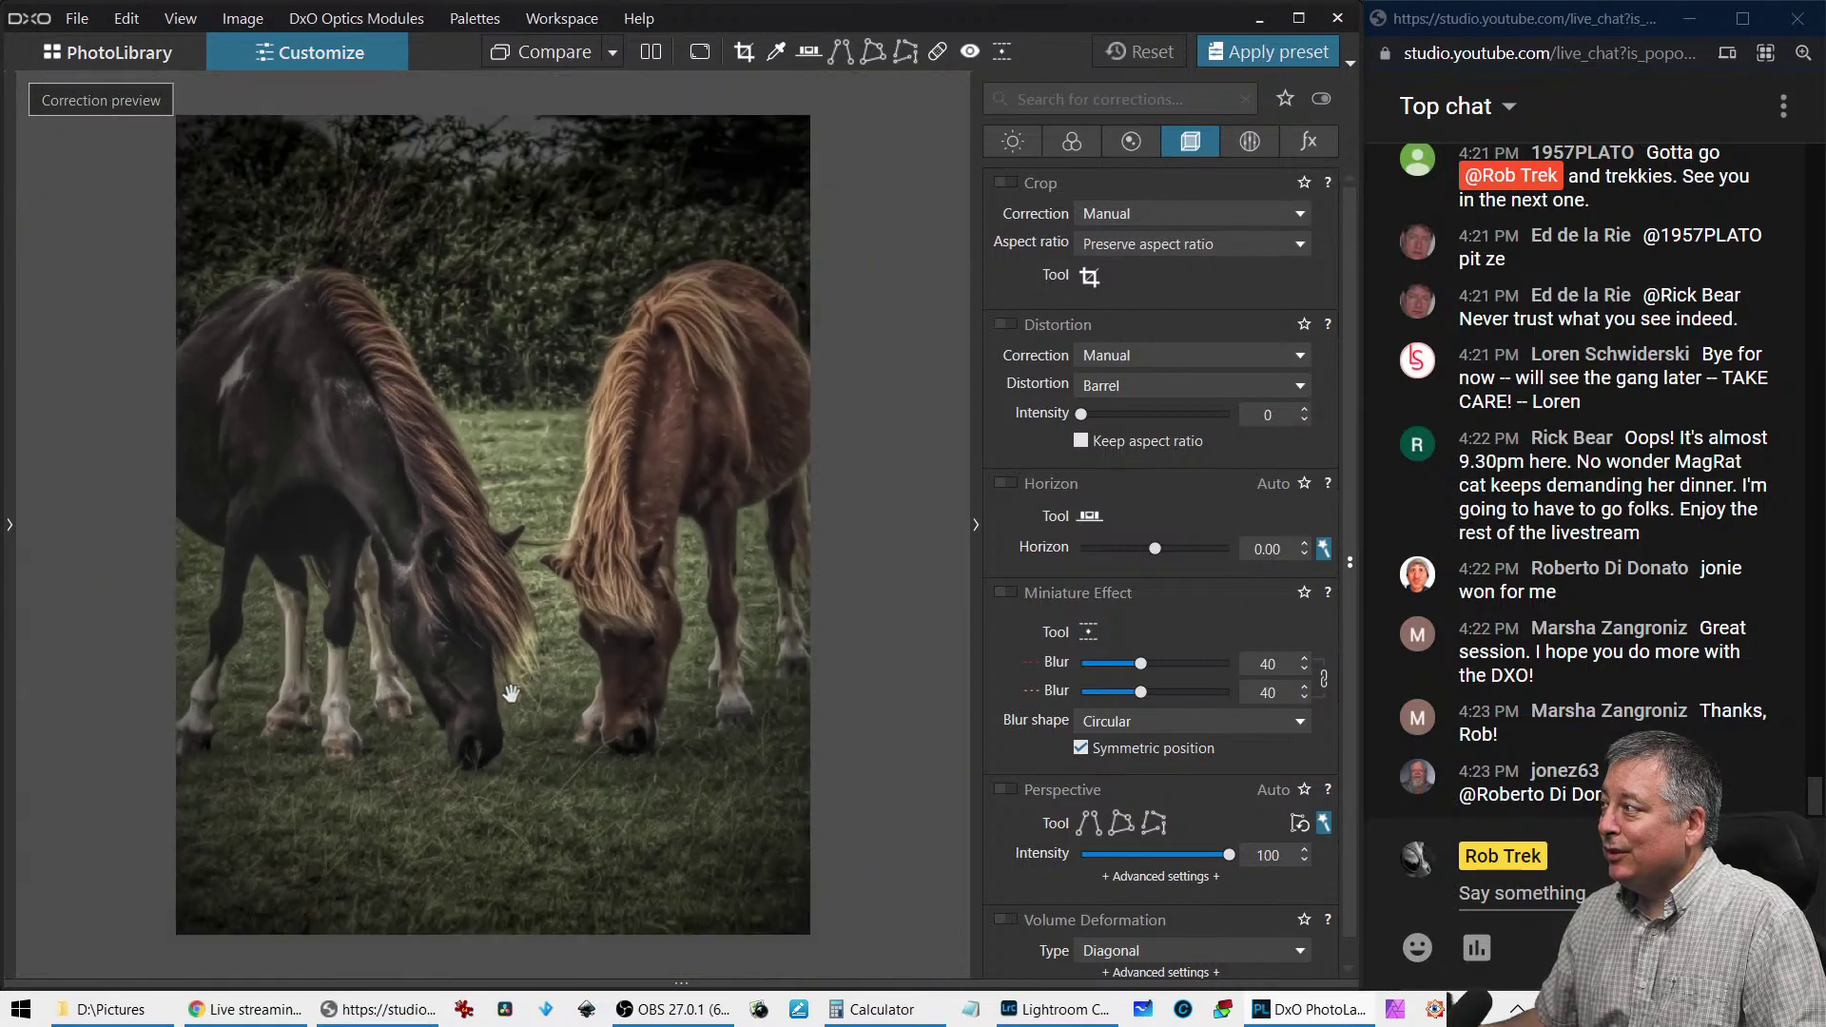